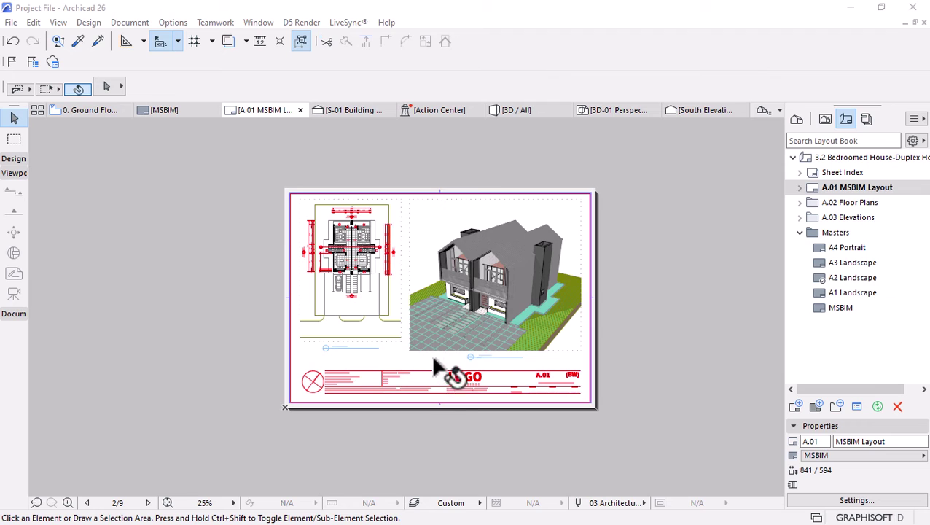
Examine the A.01 MSBIM layout sheet and the ground floor plan's kitchens, lounges and stairs
{"action": "scroll", "coordinate": [438, 370], "scroll_direction": "up", "scroll_amount": 5}
{"action": "scroll", "coordinate": [387, 260], "scroll_direction": "up", "scroll_amount": 1}
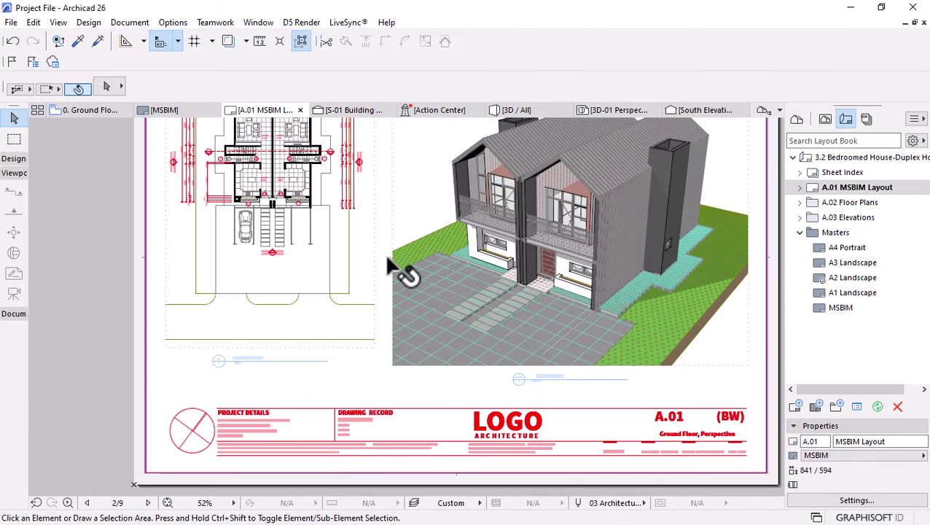
{"action": "left_click", "coordinate": [95, 111]}
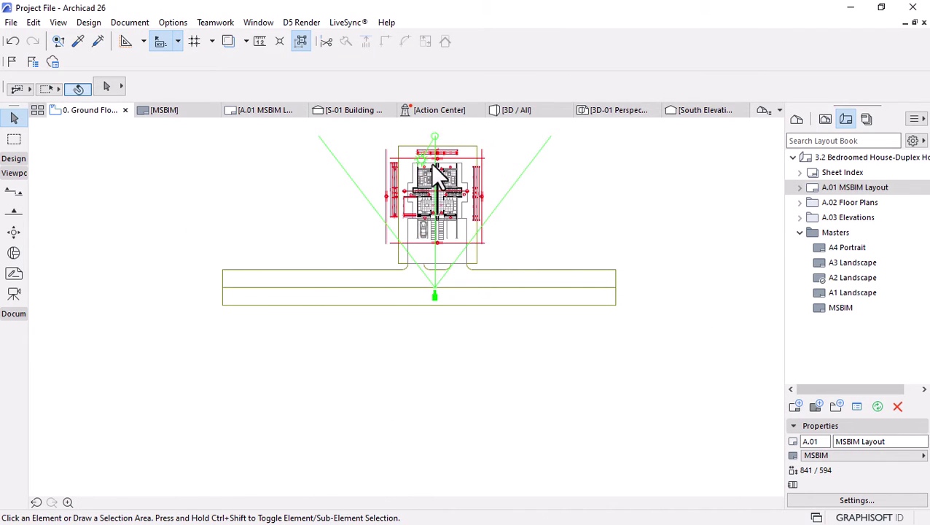
{"action": "scroll", "coordinate": [438, 178], "scroll_direction": "up", "scroll_amount": 5}
{"action": "scroll", "coordinate": [471, 229], "scroll_direction": "up", "scroll_amount": 6}
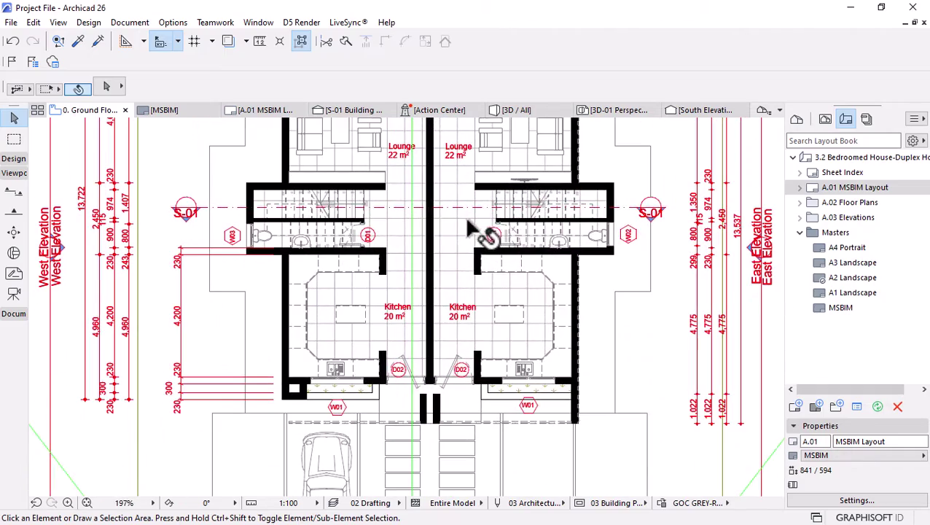
{"action": "middle_click_drag", "start_coordinate": [437, 259], "coordinate": [443, 182]}
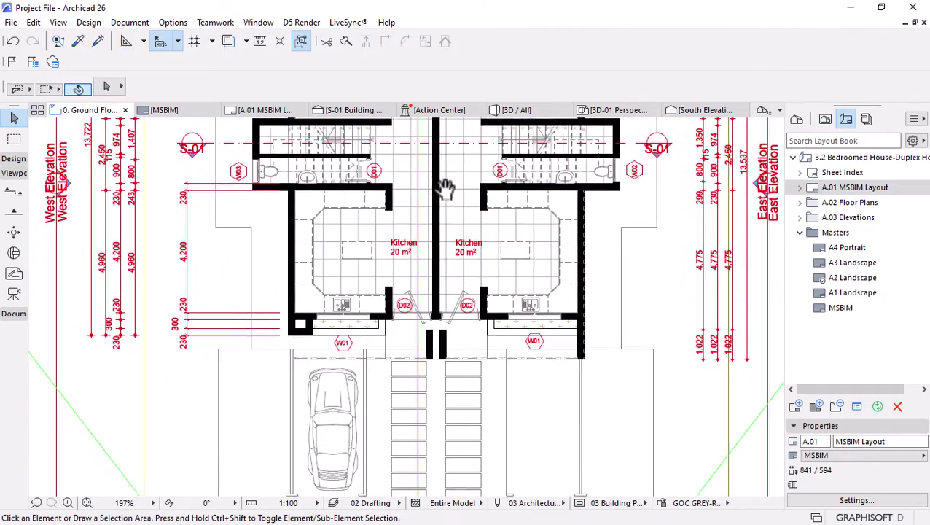
{"action": "scroll", "coordinate": [436, 250], "scroll_direction": "up", "scroll_amount": 4}
{"action": "scroll", "coordinate": [420, 242], "scroll_direction": "up", "scroll_amount": 1}
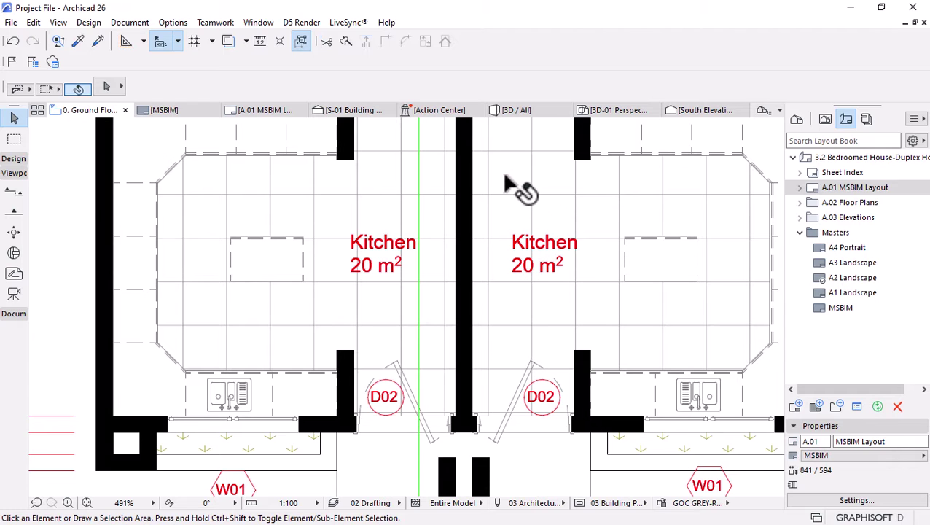
{"action": "middle_click_drag", "start_coordinate": [501, 256], "coordinate": [501, 261]}
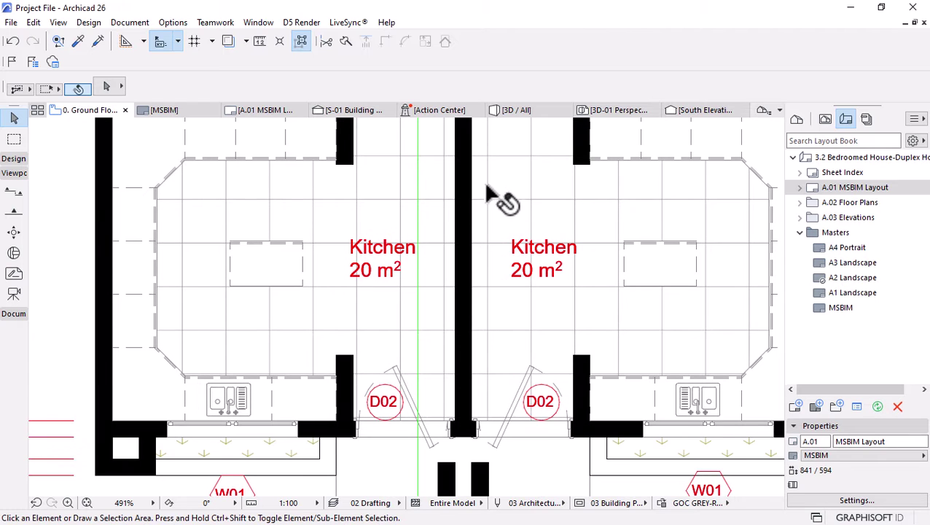
{"action": "scroll", "coordinate": [514, 262], "scroll_direction": "down", "scroll_amount": 3}
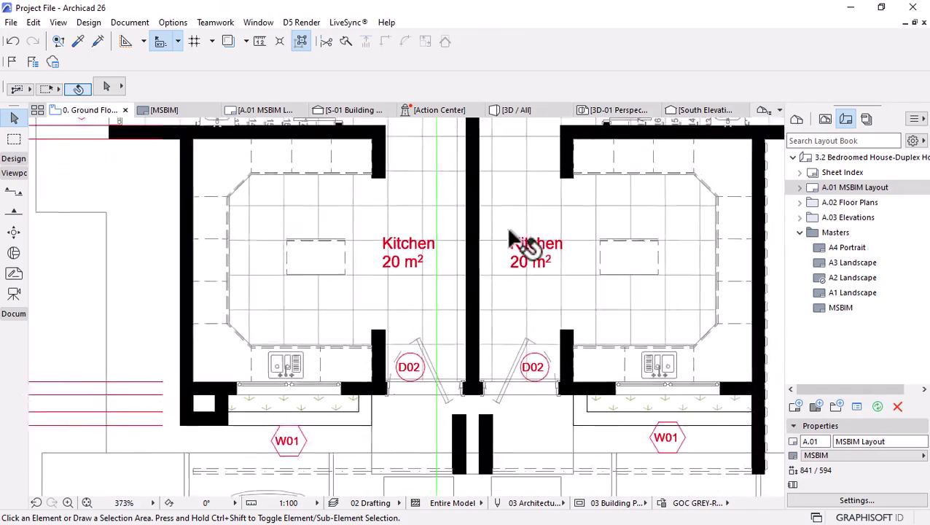
{"action": "scroll", "coordinate": [458, 296], "scroll_direction": "down", "scroll_amount": 1}
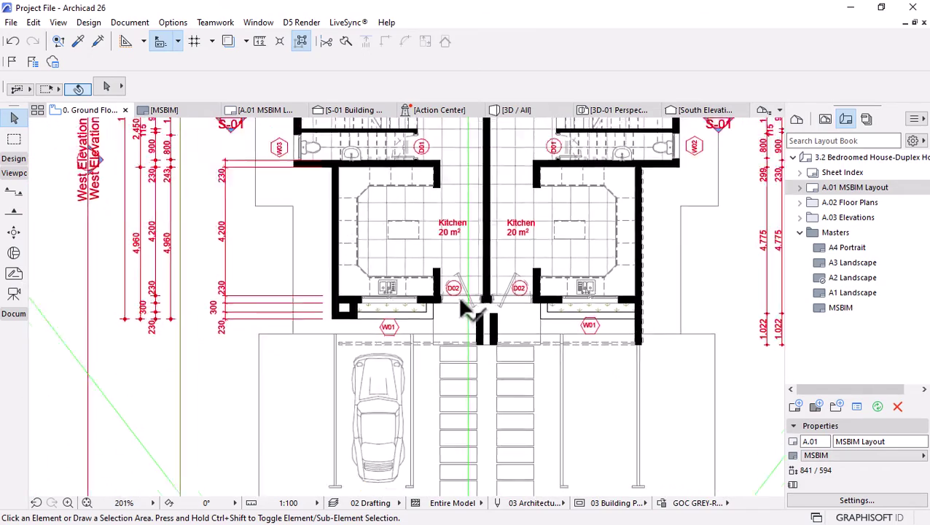
{"action": "middle_click_drag", "start_coordinate": [458, 295], "coordinate": [519, 395]}
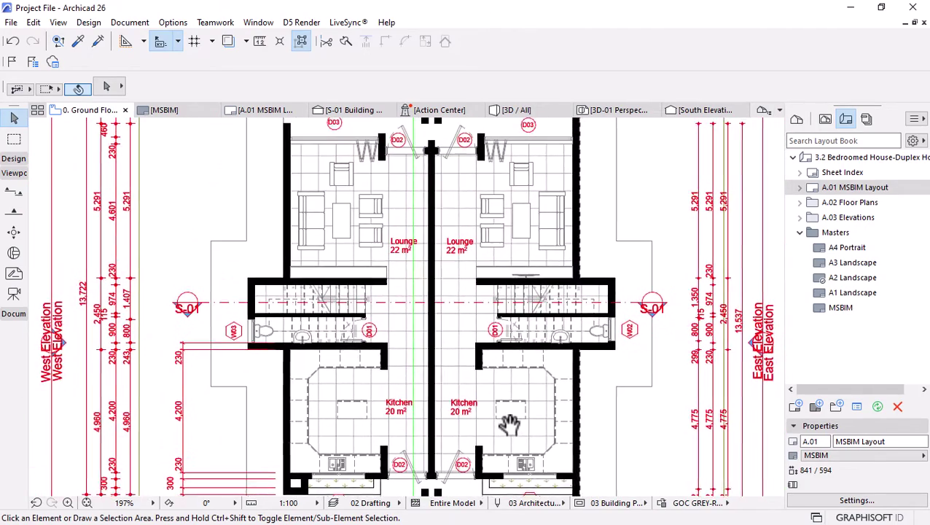
{"action": "scroll", "coordinate": [540, 299], "scroll_direction": "down", "scroll_amount": 2}
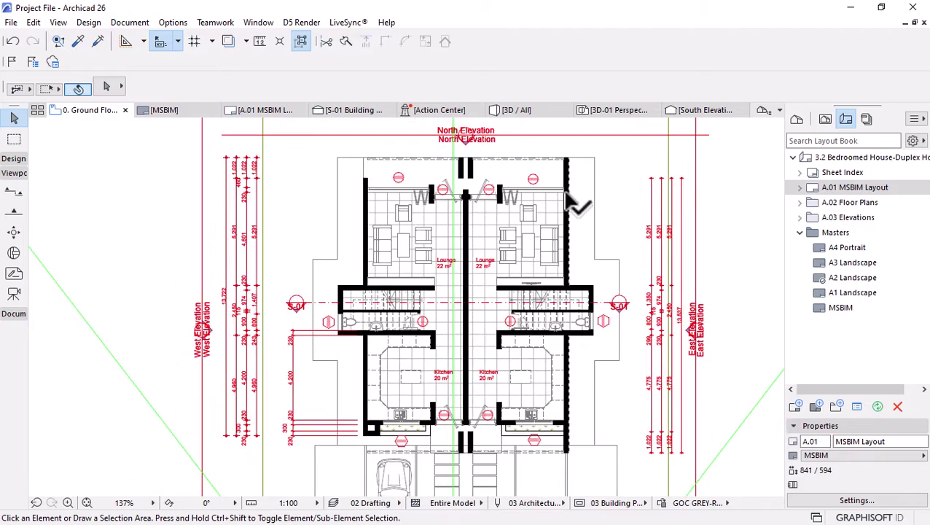
{"action": "scroll", "coordinate": [555, 310], "scroll_direction": "up", "scroll_amount": 5}
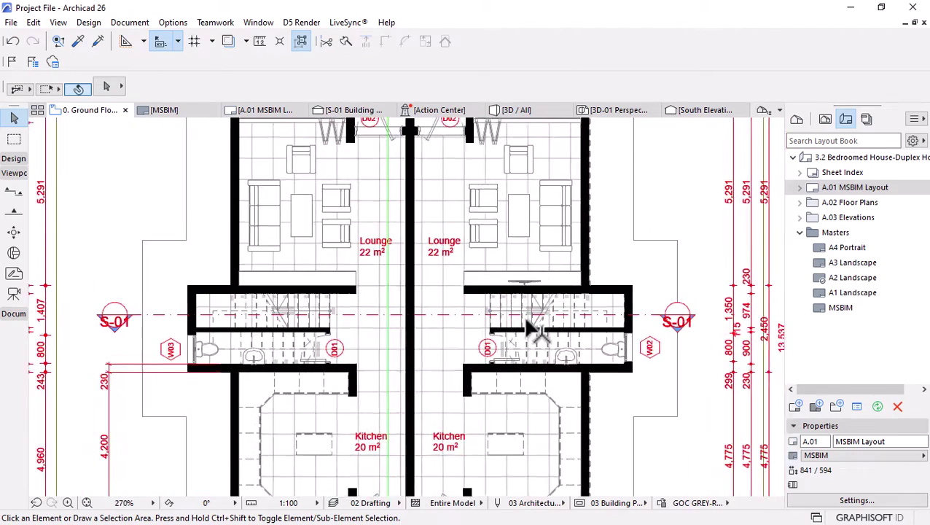
{"action": "scroll", "coordinate": [467, 214], "scroll_direction": "down", "scroll_amount": 3}
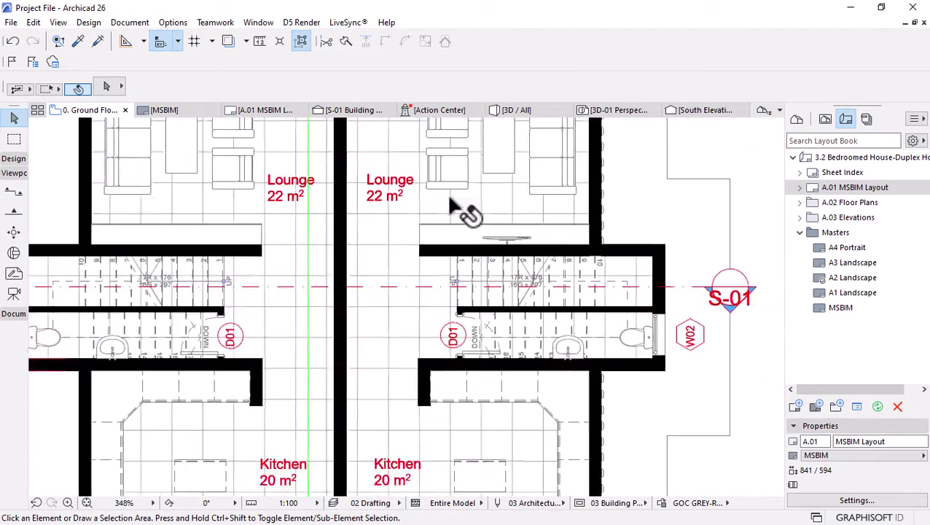
Open the 1. First Floor plan from the View Map's Floor Plans and inspect its room layout
{"action": "left_click", "coordinate": [825, 118]}
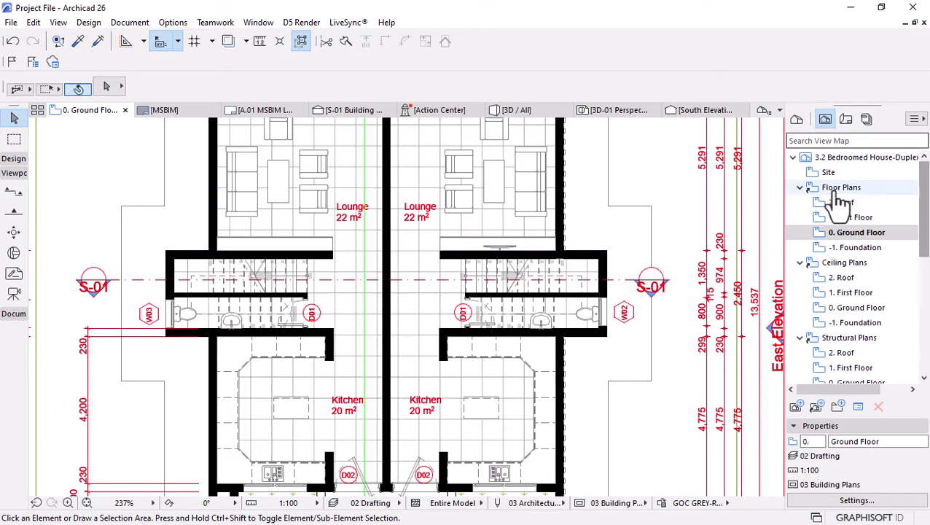
{"action": "left_click", "coordinate": [843, 218]}
{"action": "scroll", "coordinate": [339, 329], "scroll_direction": "down", "scroll_amount": 3}
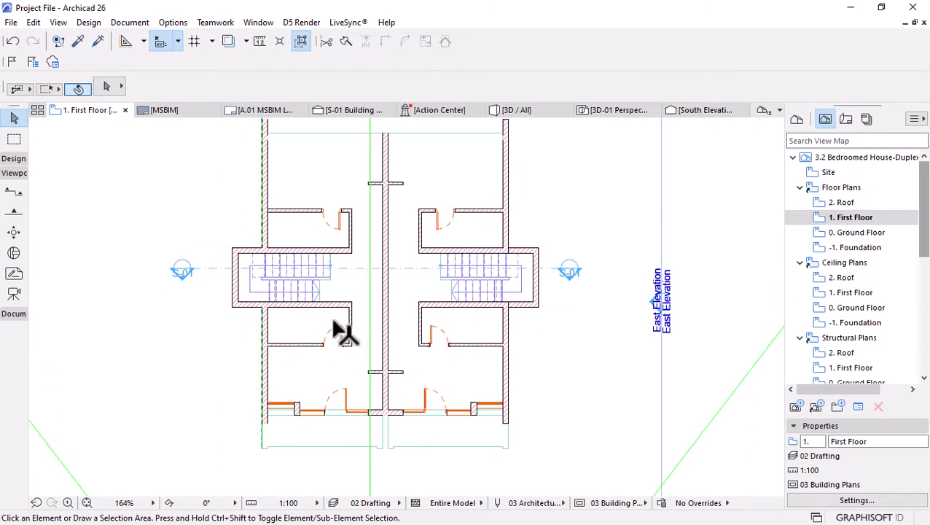
{"action": "scroll", "coordinate": [292, 321], "scroll_direction": "up", "scroll_amount": 1}
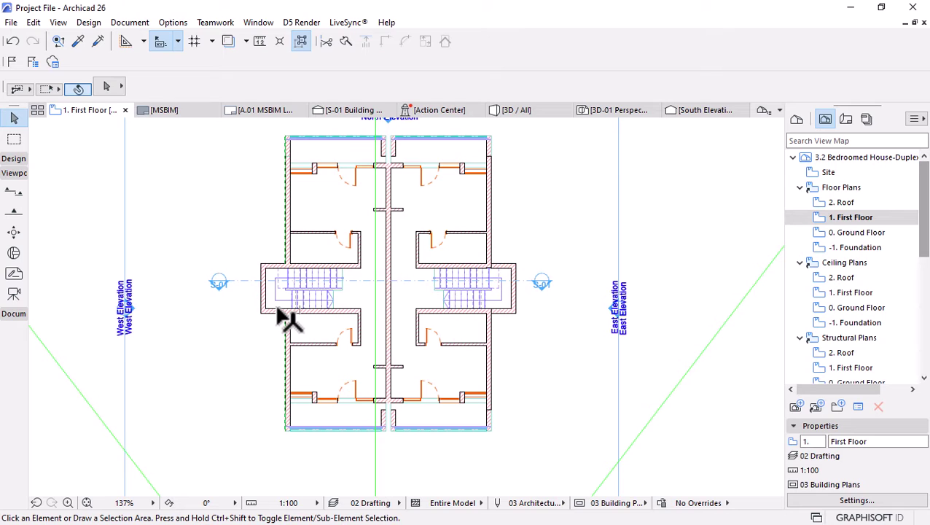
{"action": "scroll", "coordinate": [290, 318], "scroll_direction": "down", "scroll_amount": 1}
Inspect the duplex in the full 3D view from its front, side and rear
{"action": "left_click", "coordinate": [507, 110]}
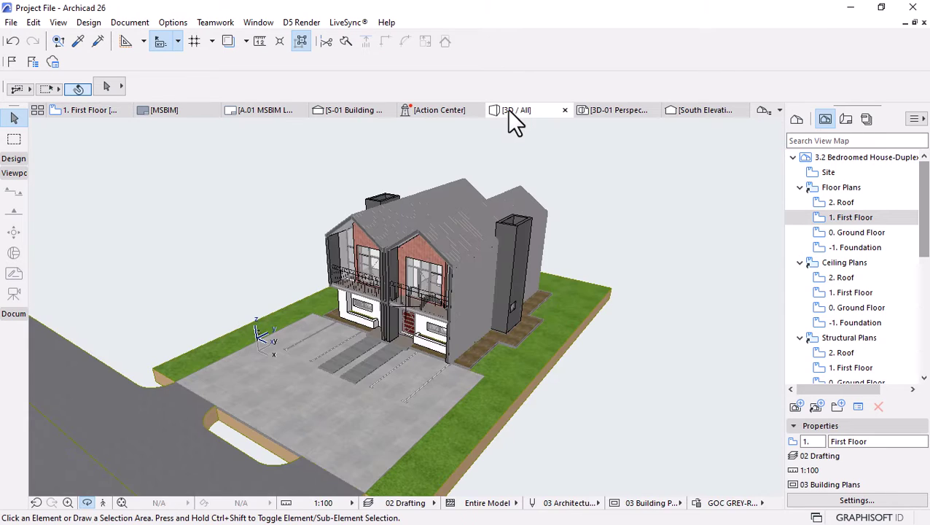
{"action": "left_click_drag", "start_coordinate": [353, 323], "coordinate": [492, 279]}
{"action": "scroll", "coordinate": [387, 264], "scroll_direction": "up", "scroll_amount": 4}
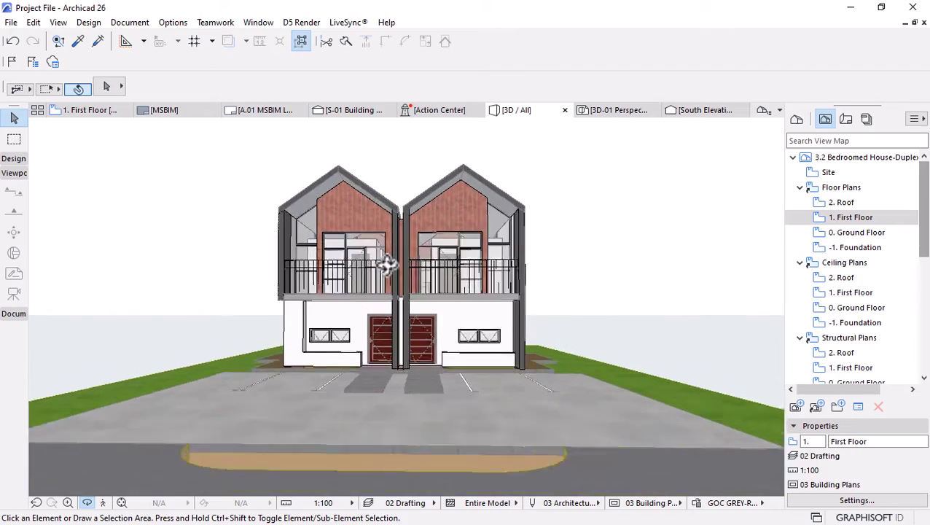
{"action": "left_click_drag", "start_coordinate": [375, 276], "coordinate": [264, 338]}
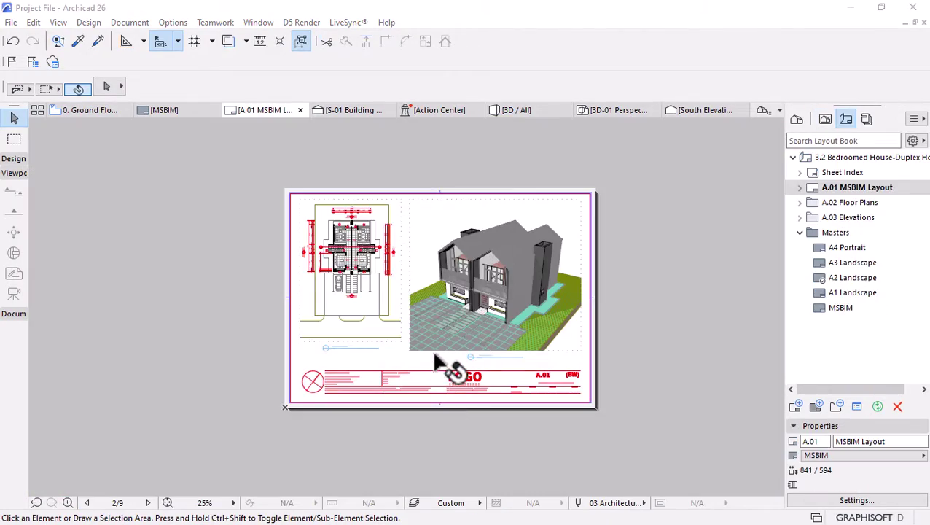
{"action": "scroll", "coordinate": [435, 357], "scroll_direction": "up", "scroll_amount": 5}
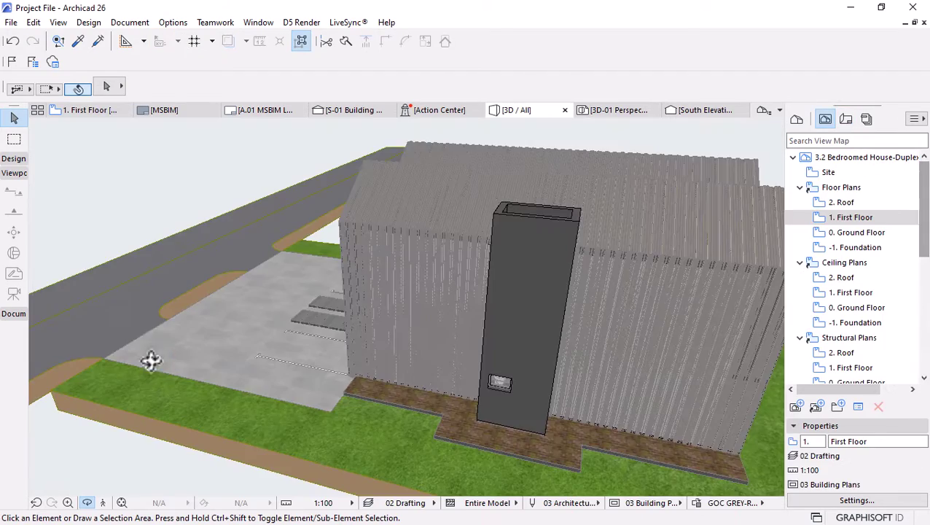
{"action": "left_click_drag", "start_coordinate": [152, 361], "coordinate": [477, 303]}
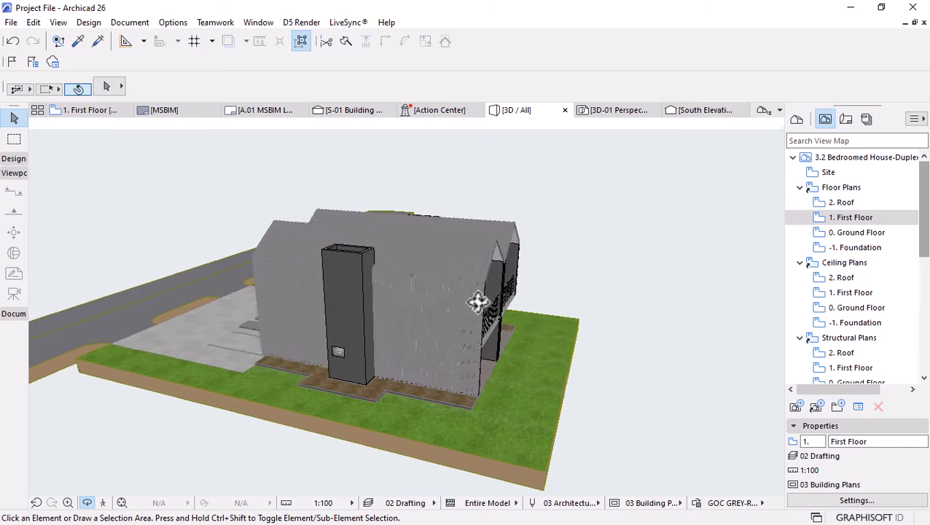
Apply the Simplified Plan graphic override to the South Elevation
{"action": "left_click", "coordinate": [695, 111]}
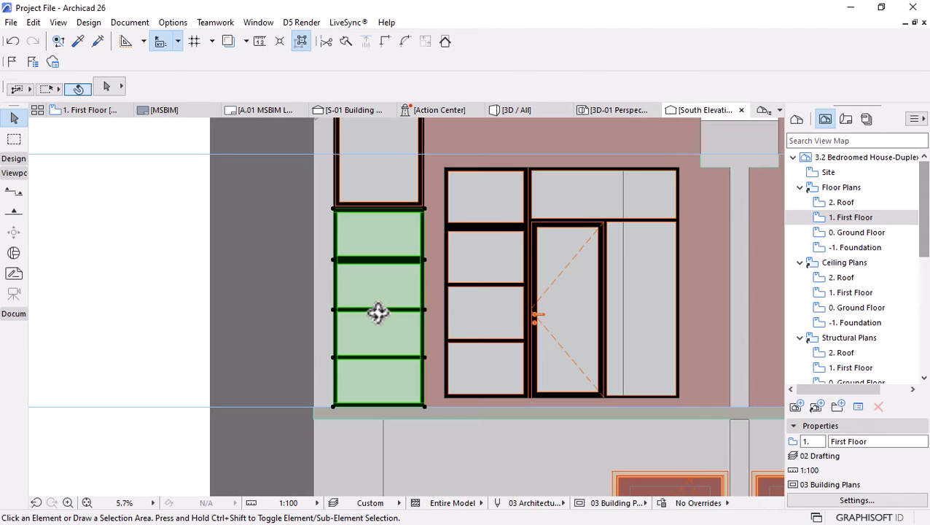
{"action": "scroll", "coordinate": [377, 312], "scroll_direction": "down", "scroll_amount": 3}
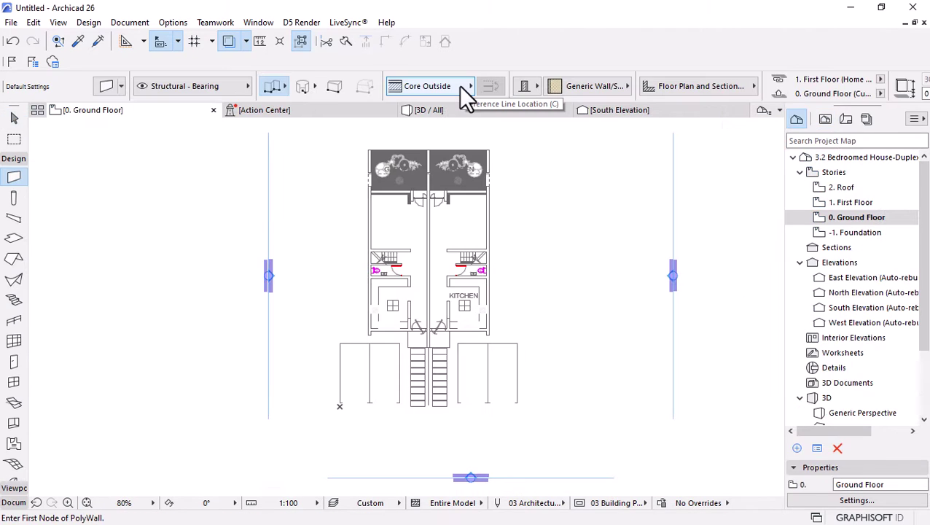
{"action": "key", "text": "F3"}
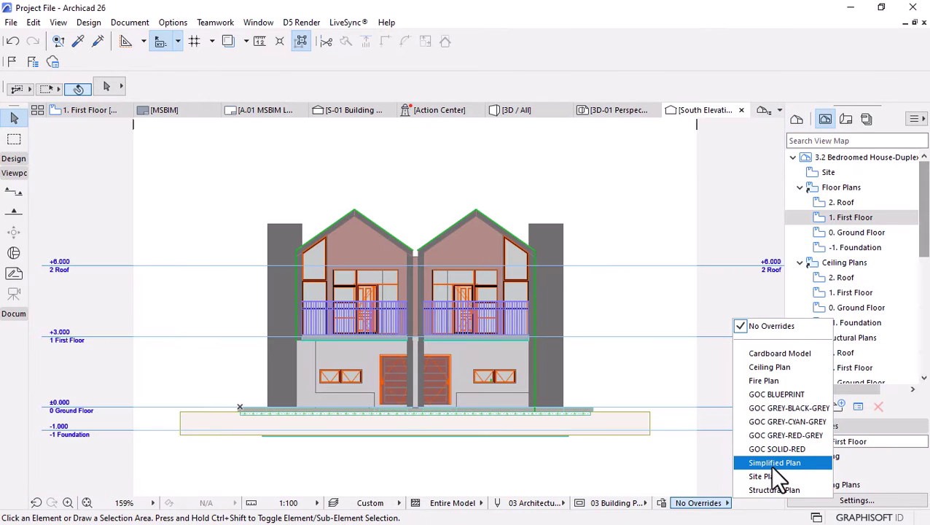
{"action": "left_click", "coordinate": [770, 466]}
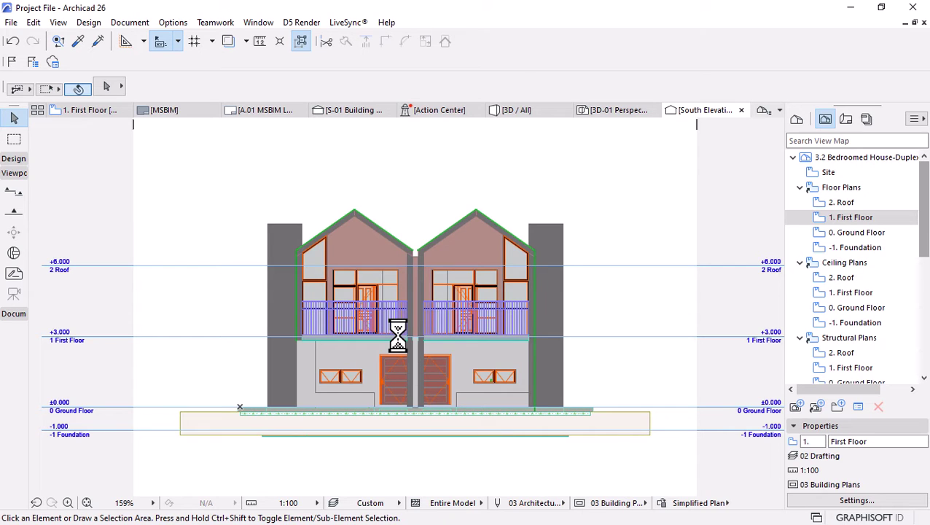
{"action": "scroll", "coordinate": [401, 321], "scroll_direction": "up", "scroll_amount": 4}
Open the 3D-01 perspective document and inspect the front balconies, entrance door and cladding up close
{"action": "left_click", "coordinate": [262, 109]}
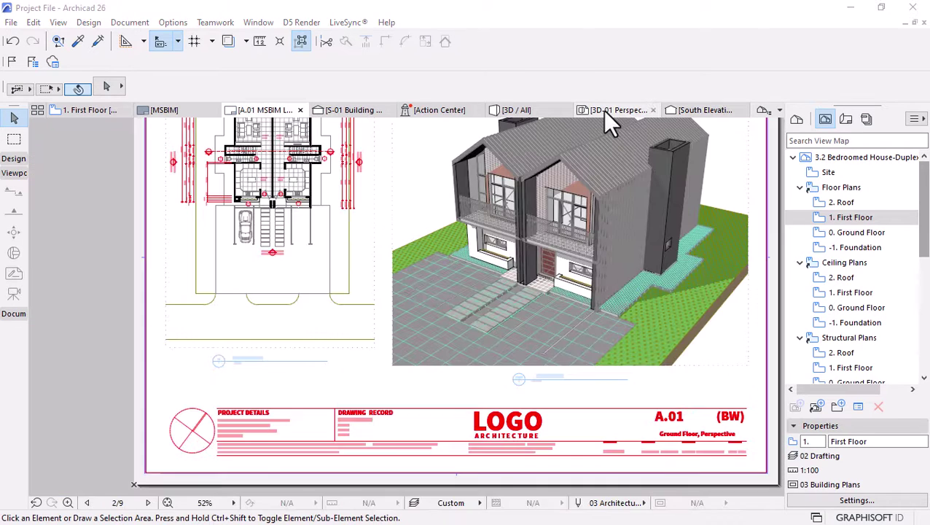
{"action": "left_click", "coordinate": [609, 110]}
{"action": "scroll", "coordinate": [475, 376], "scroll_direction": "up", "scroll_amount": 5}
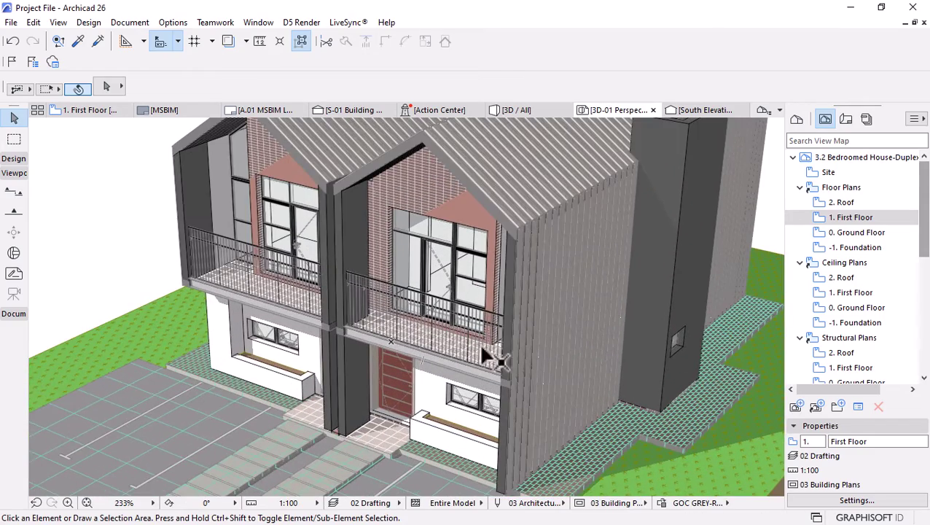
{"action": "scroll", "coordinate": [373, 372], "scroll_direction": "up", "scroll_amount": 3}
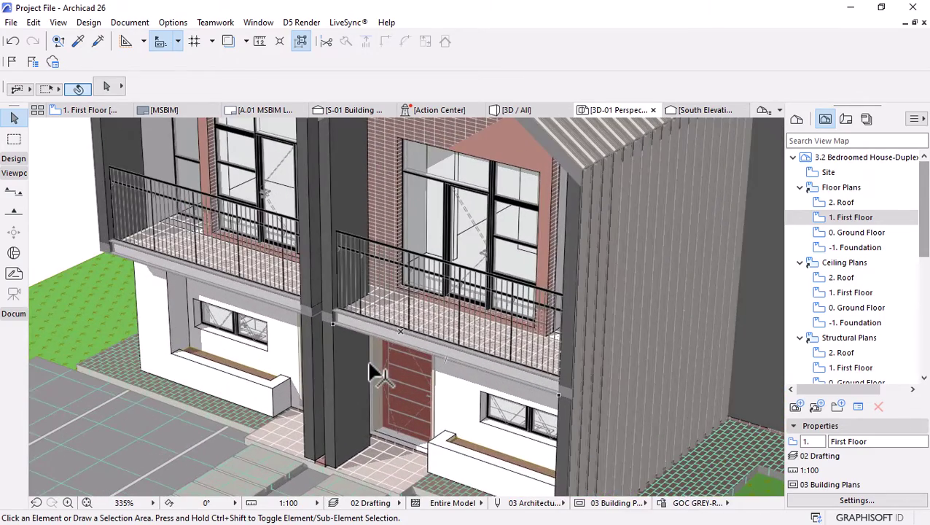
{"action": "scroll", "coordinate": [332, 277], "scroll_direction": "up", "scroll_amount": 3}
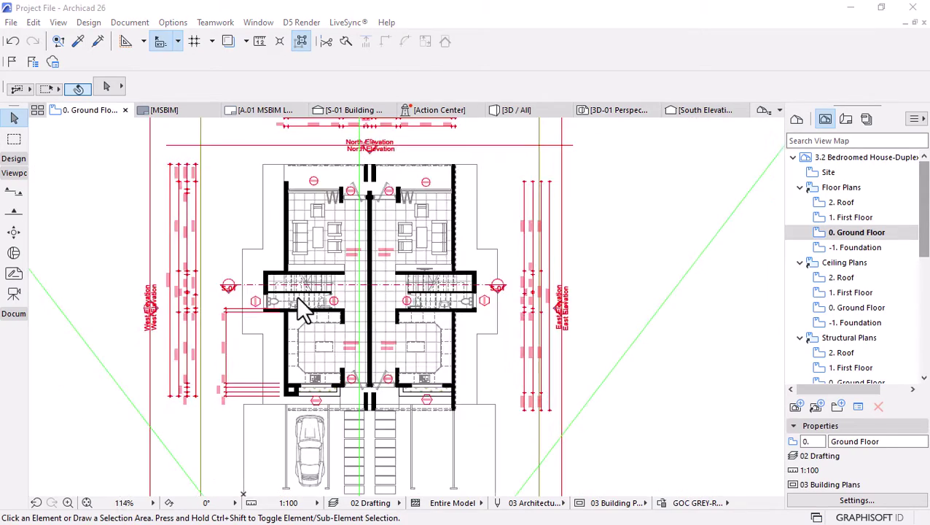
Examine the ground floor plan's stair, toilet and kitchen details, including the door tags
{"action": "scroll", "coordinate": [299, 303], "scroll_direction": "up", "scroll_amount": 5}
{"action": "scroll", "coordinate": [303, 305], "scroll_direction": "up", "scroll_amount": 6}
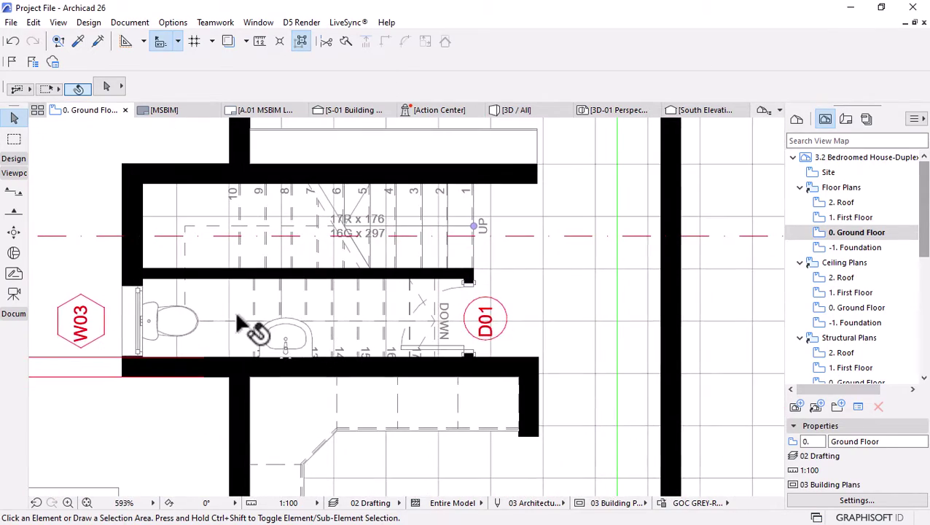
{"action": "middle_click_drag", "start_coordinate": [333, 307], "coordinate": [197, 322]}
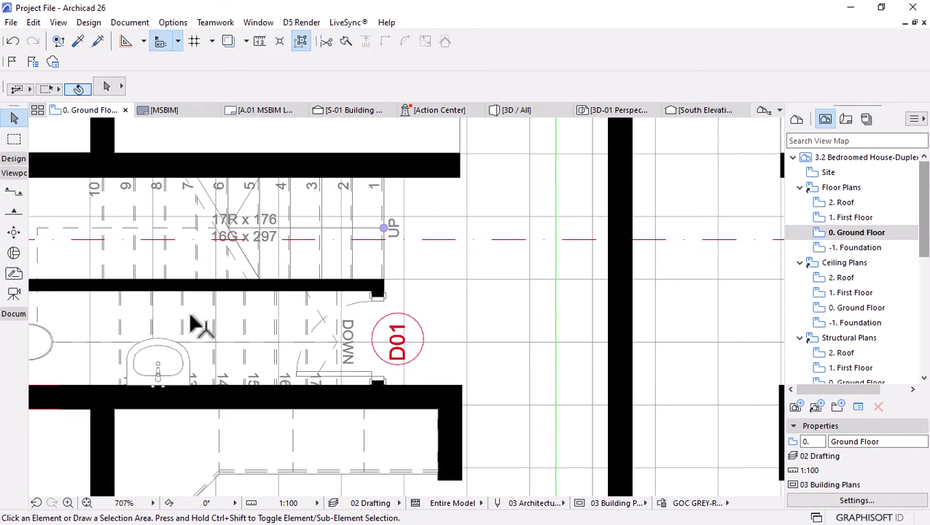
{"action": "middle_click_drag", "start_coordinate": [525, 313], "coordinate": [46, 317]}
{"action": "middle_click_drag", "start_coordinate": [504, 328], "coordinate": [442, 167]}
{"action": "middle_click_drag", "start_coordinate": [499, 370], "coordinate": [530, 120]}
{"action": "middle_click_drag", "start_coordinate": [512, 386], "coordinate": [641, 264]}
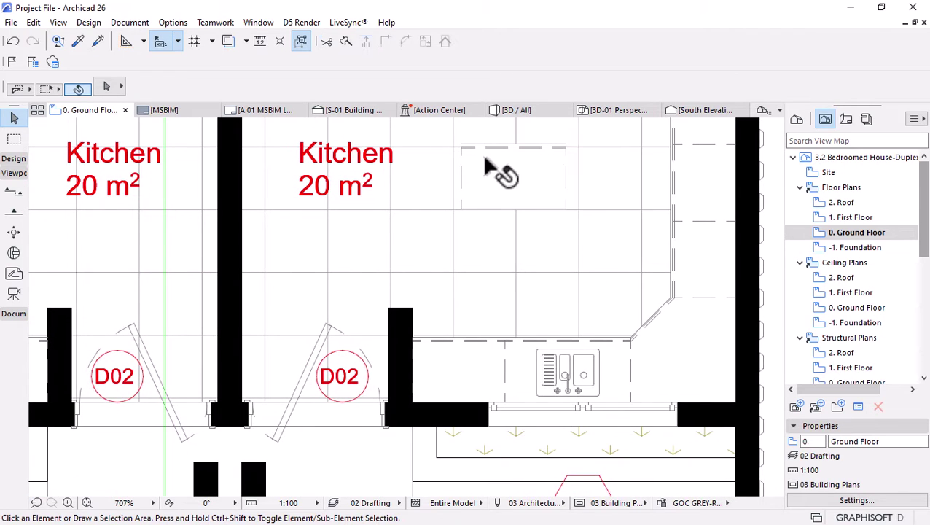
Examine the dimension chains along the west side of the ground floor kitchen
{"action": "scroll", "coordinate": [208, 326], "scroll_direction": "down", "scroll_amount": 5}
{"action": "scroll", "coordinate": [210, 328], "scroll_direction": "up", "scroll_amount": 2}
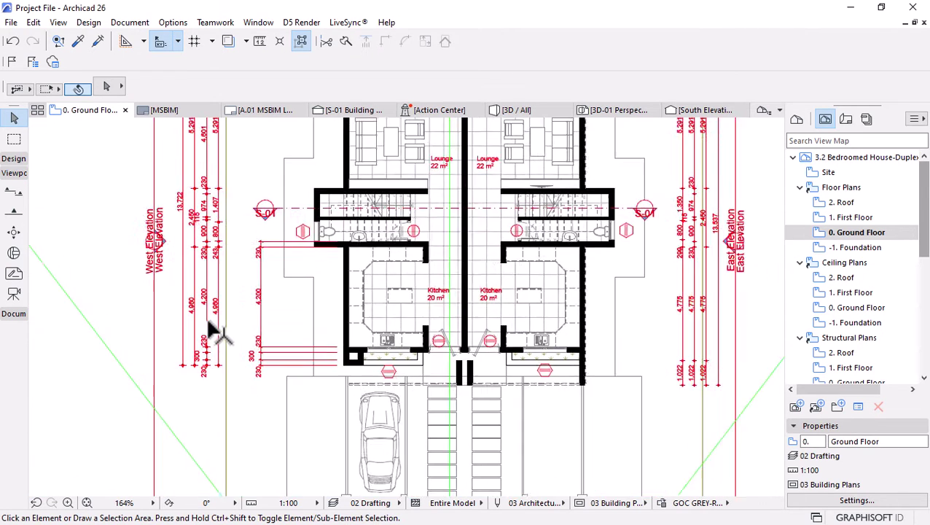
{"action": "scroll", "coordinate": [191, 364], "scroll_direction": "up", "scroll_amount": 3}
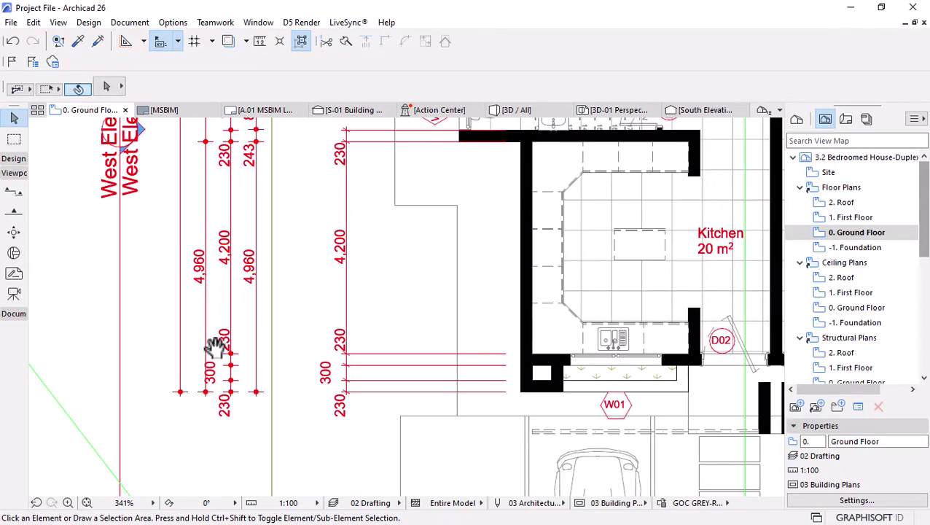
{"action": "middle_click_drag", "start_coordinate": [210, 345], "coordinate": [210, 396]}
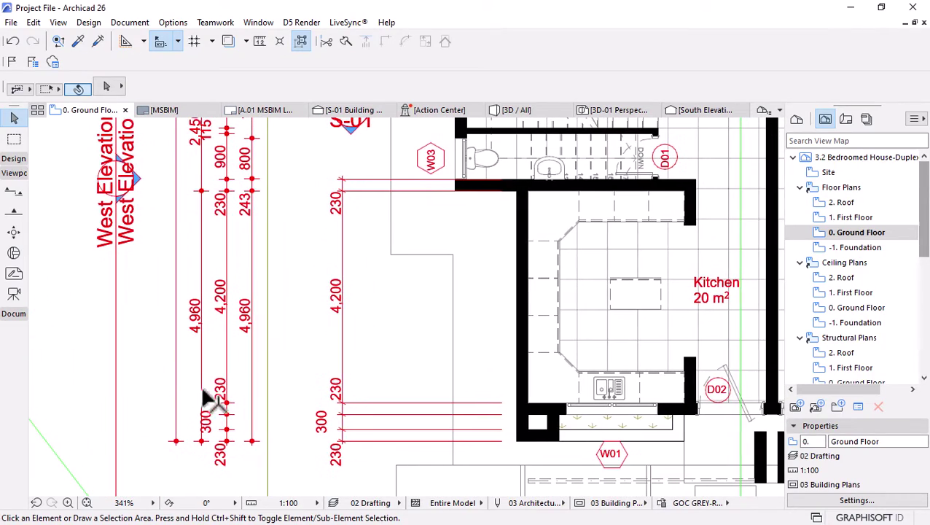
{"action": "middle_click_drag", "start_coordinate": [275, 357], "coordinate": [264, 341]}
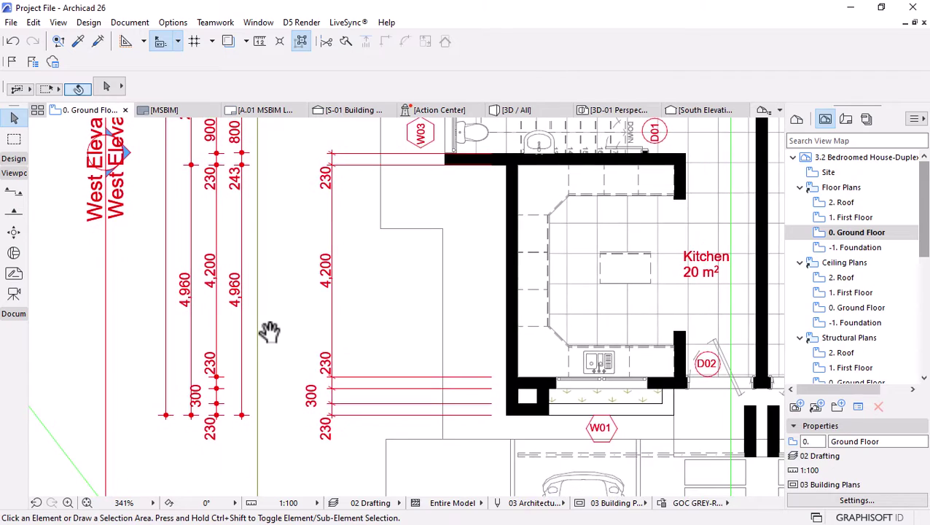
Switch to the new untitled project and review its working units, accepting millimetres with 0 decimals for lengths
{"action": "left_click", "coordinate": [263, 111]}
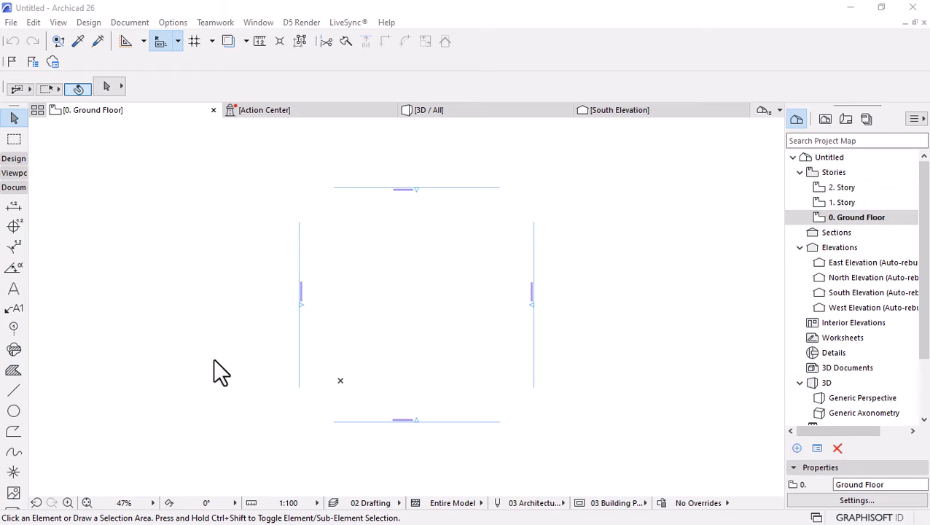
{"action": "left_click", "coordinate": [172, 23]}
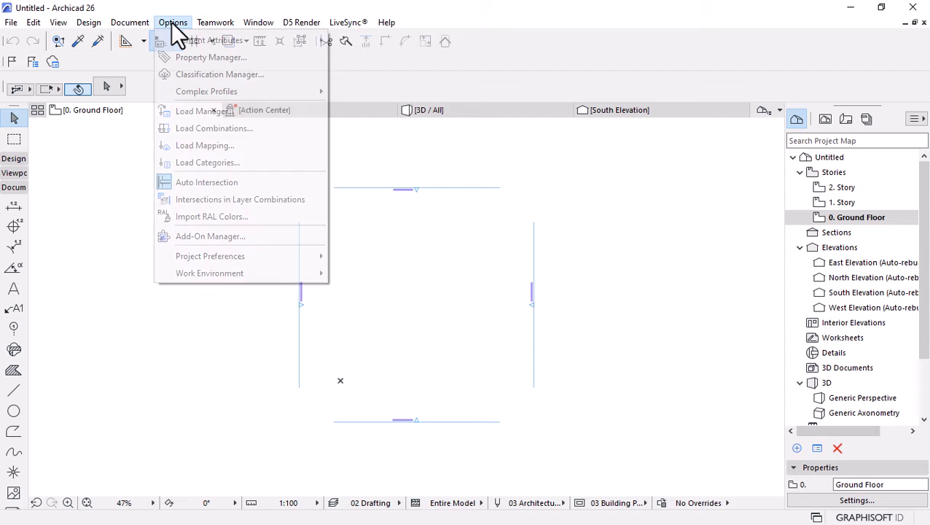
{"action": "mouse_move", "coordinate": [202, 263]}
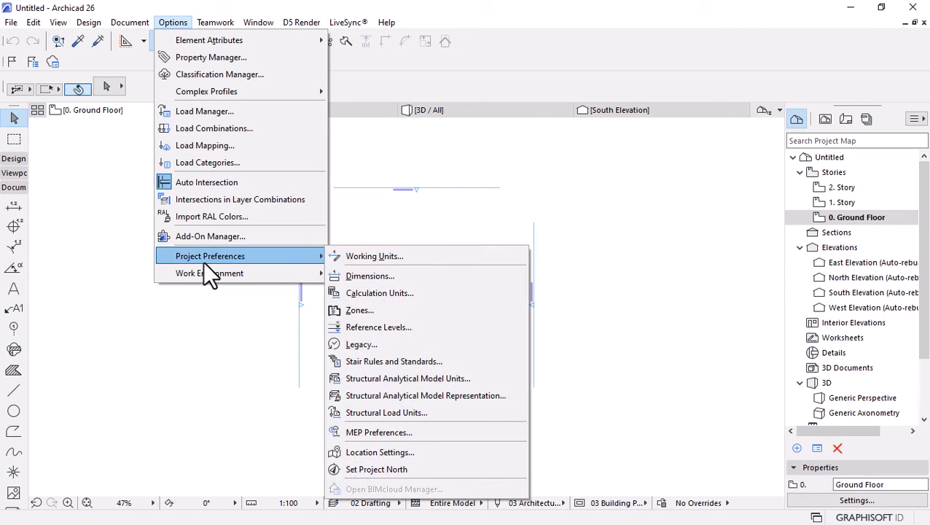
{"action": "left_click", "coordinate": [373, 256]}
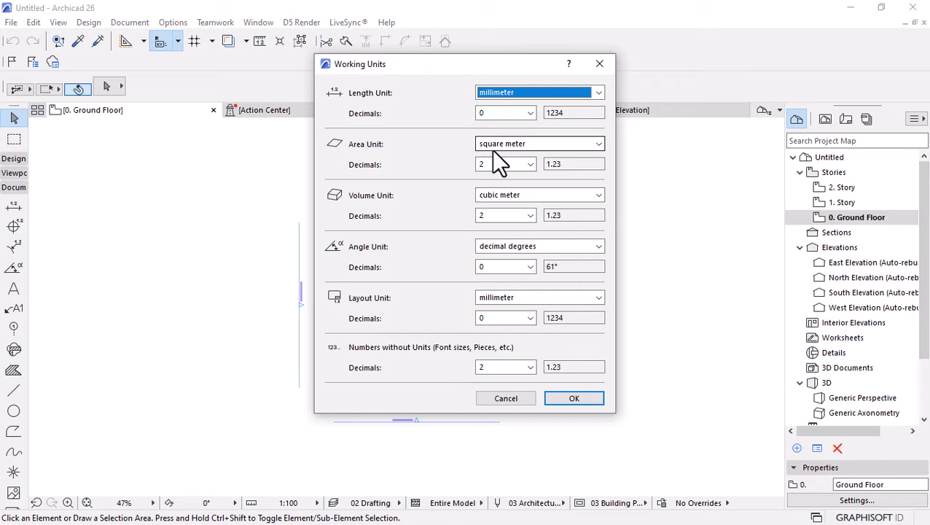
{"action": "left_click", "coordinate": [557, 395]}
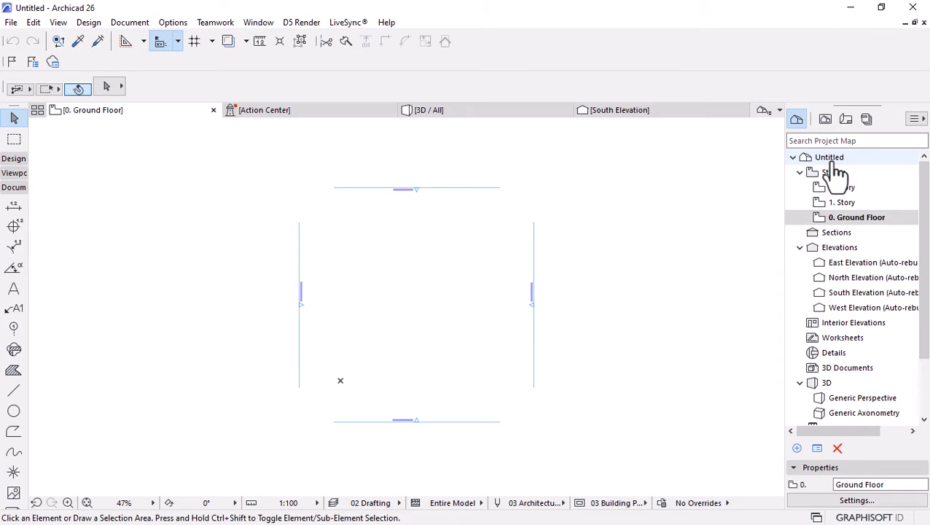
Insert a story named Foundation below the Ground Floor and set its height to next to 1000
{"action": "left_click", "coordinate": [857, 218]}
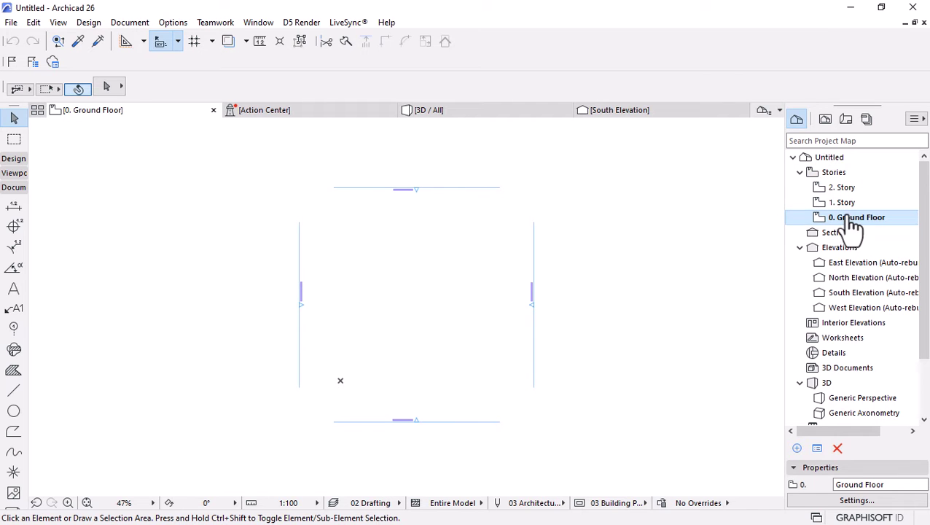
{"action": "right_click", "coordinate": [848, 221]}
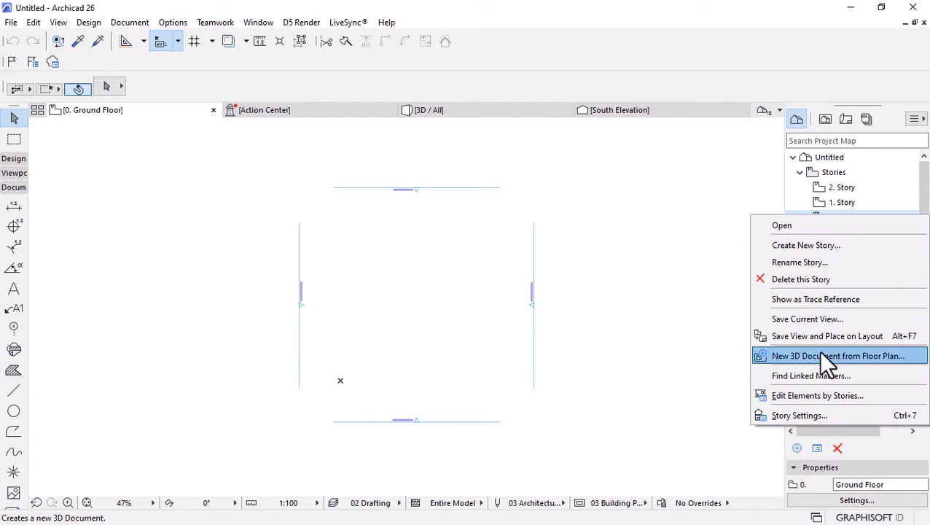
{"action": "left_click", "coordinate": [786, 414]}
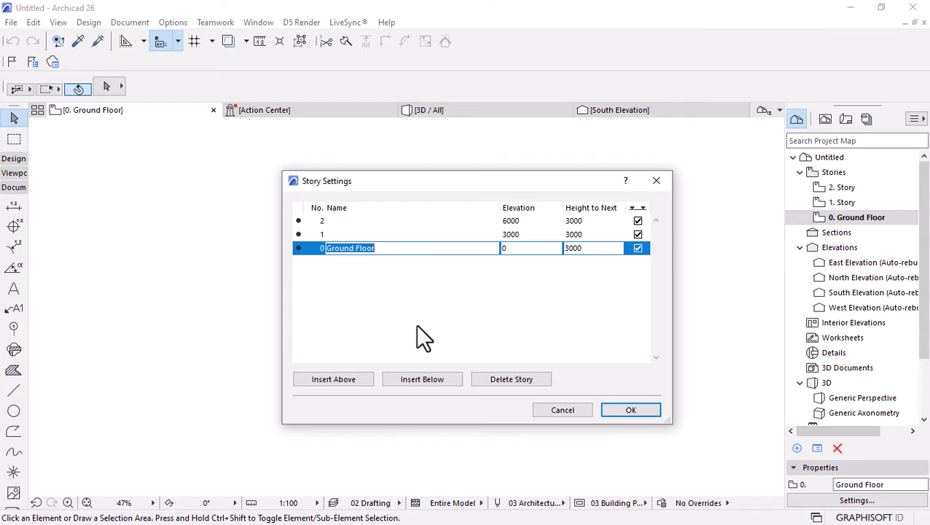
{"action": "left_click", "coordinate": [418, 384]}
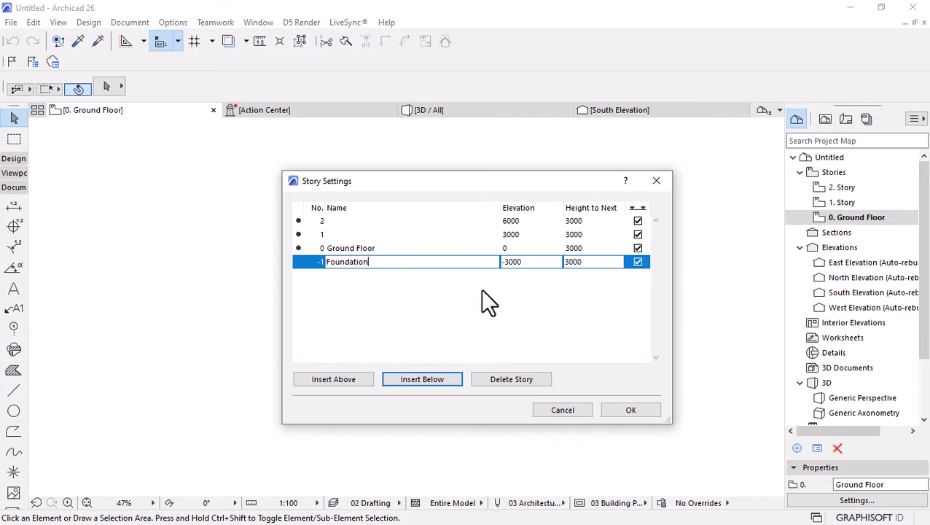
{"action": "double_click", "coordinate": [568, 267]}
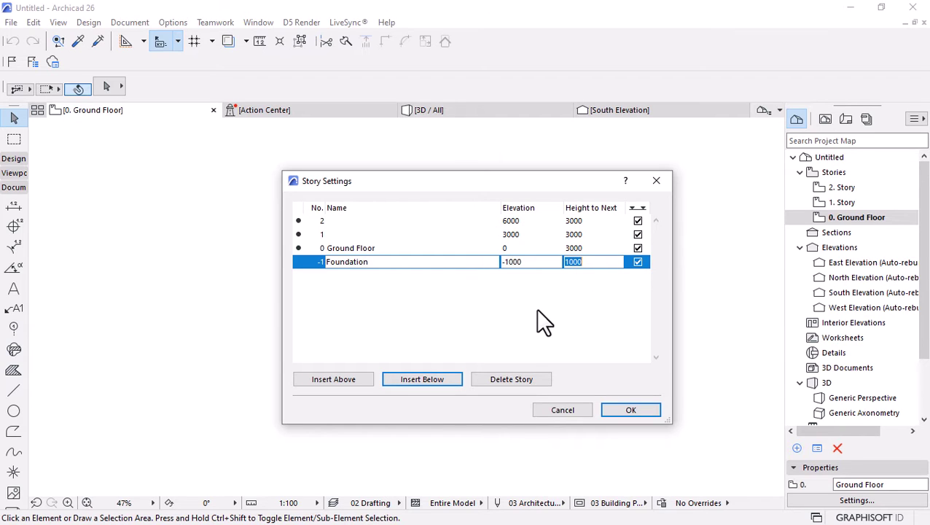
{"action": "key", "text": "BackSpace"}
Name story 2 Roof and story 1 First Floor, and apply the story settings
{"action": "left_click", "coordinate": [336, 250]}
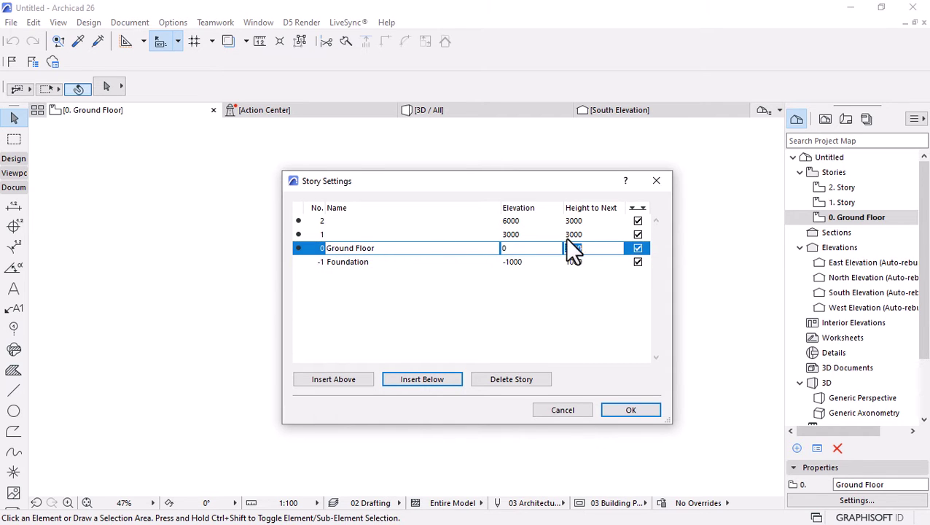
{"action": "left_click", "coordinate": [571, 235]}
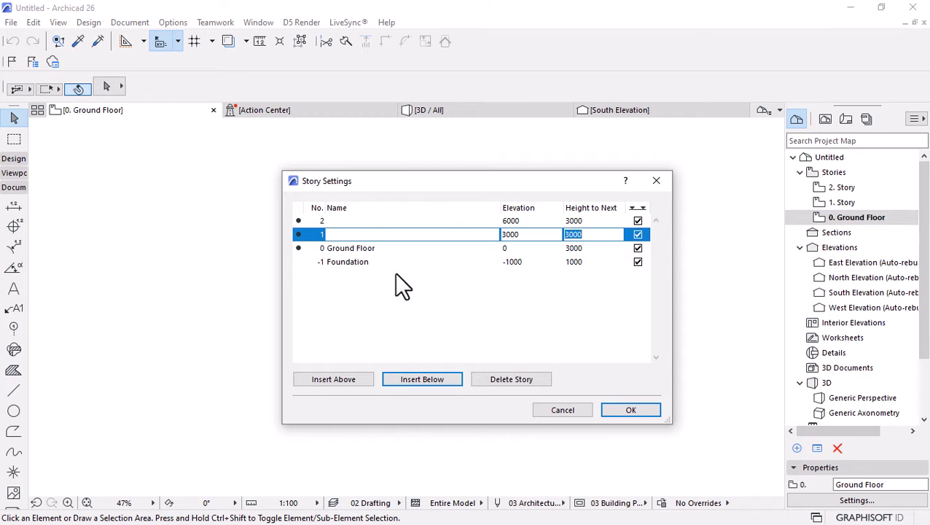
{"action": "left_click", "coordinate": [351, 219]}
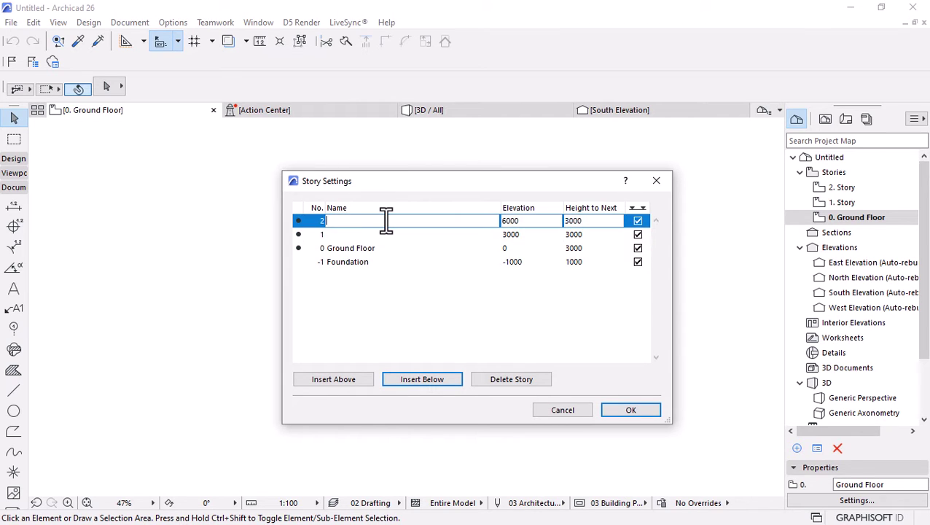
{"action": "type", "text": "Roof"}
{"action": "key", "text": "ctrl+a"}
{"action": "left_click", "coordinate": [330, 232]}
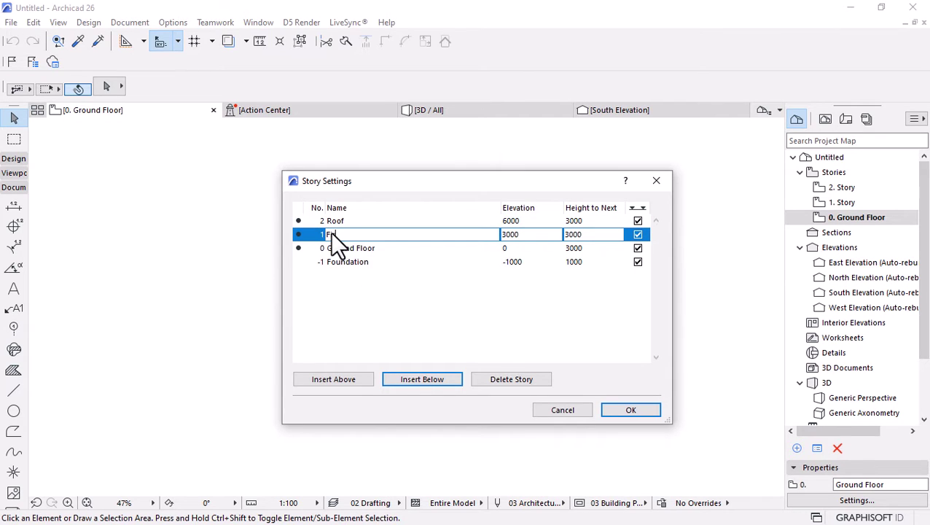
{"action": "type", "text": "First Floor"}
{"action": "key", "text": "Return"}
{"action": "left_click", "coordinate": [628, 410]}
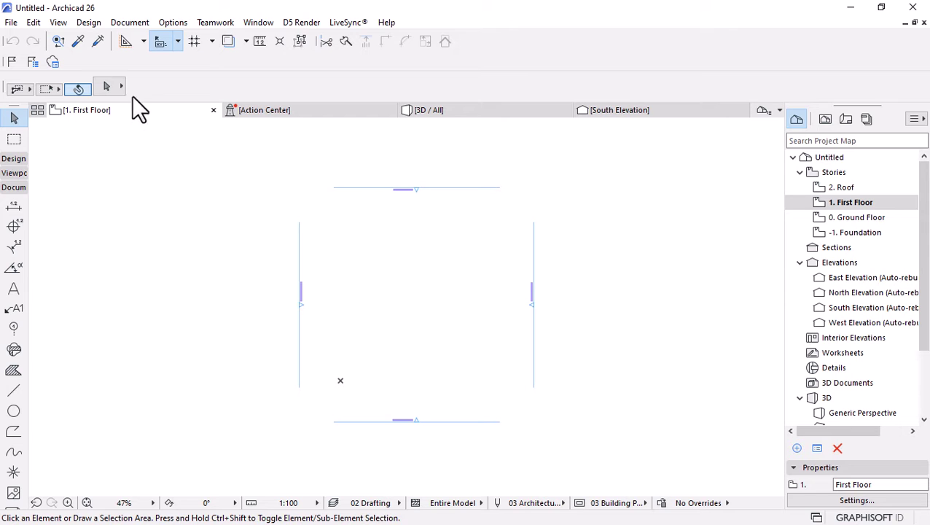
Start merging an external file into the project and go up to the MESOLIGHT GROUP folder
{"action": "left_click", "coordinate": [10, 23]}
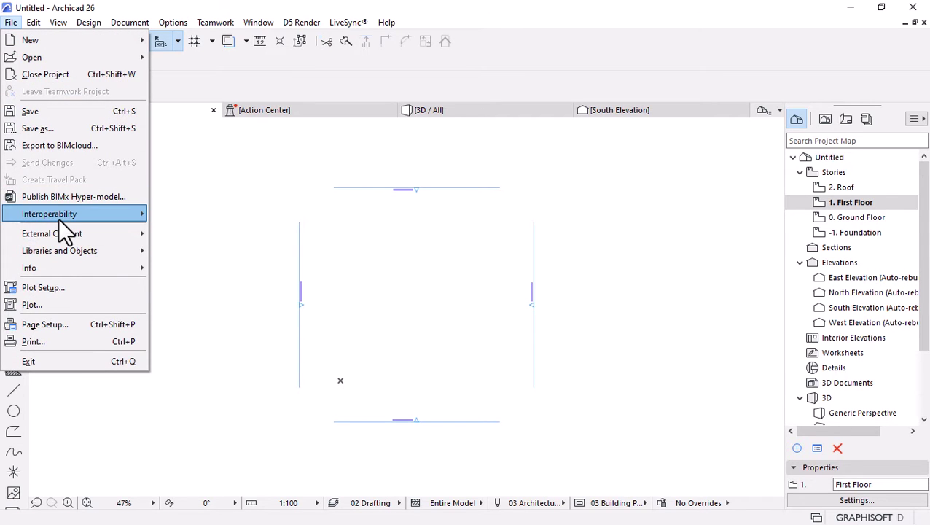
{"action": "mouse_move", "coordinate": [58, 218]}
{"action": "mouse_move", "coordinate": [244, 215]}
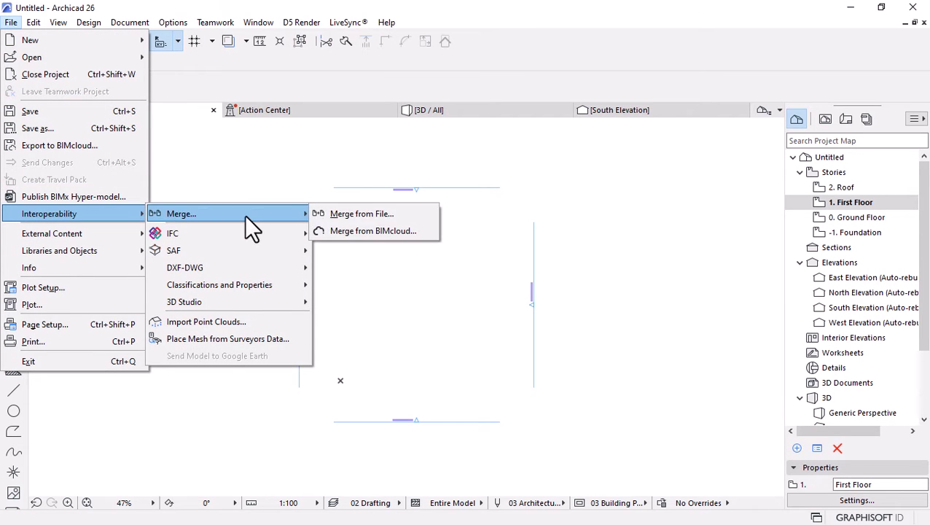
{"action": "left_click", "coordinate": [368, 214]}
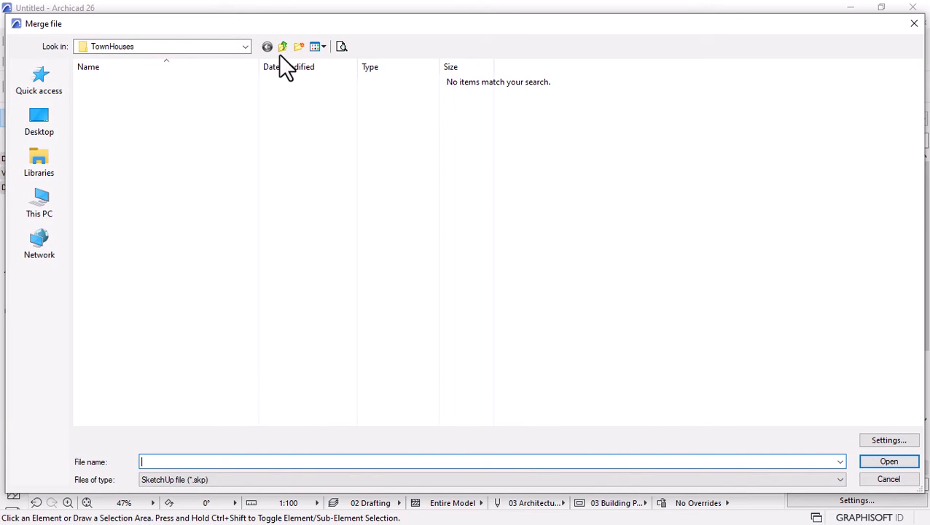
{"action": "left_click", "coordinate": [283, 47]}
{"action": "left_click", "coordinate": [283, 48]}
{"action": "left_click", "coordinate": [283, 47]}
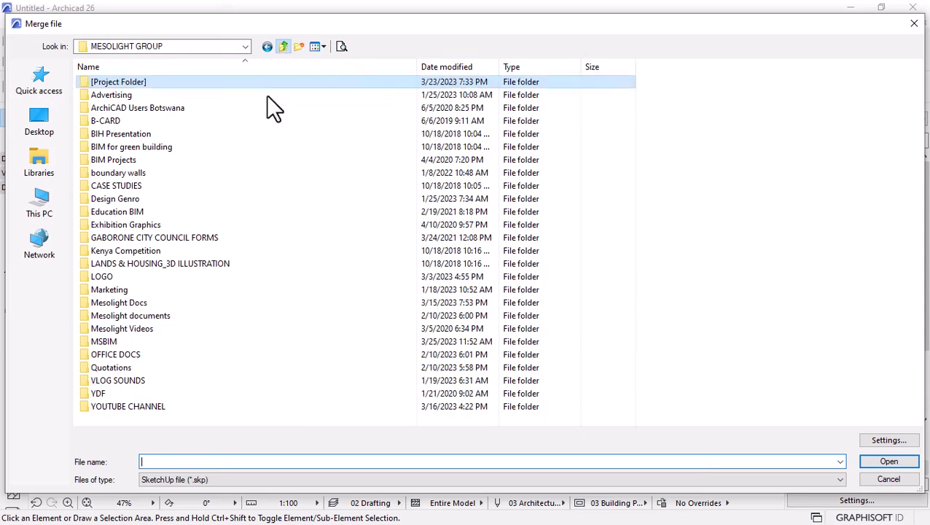
Browse through YOUTUBE CHANNEL, ARCHICAD TUTORIALS 2023 and VIDEOS to the Double Story House folder
{"action": "double_click", "coordinate": [110, 342]}
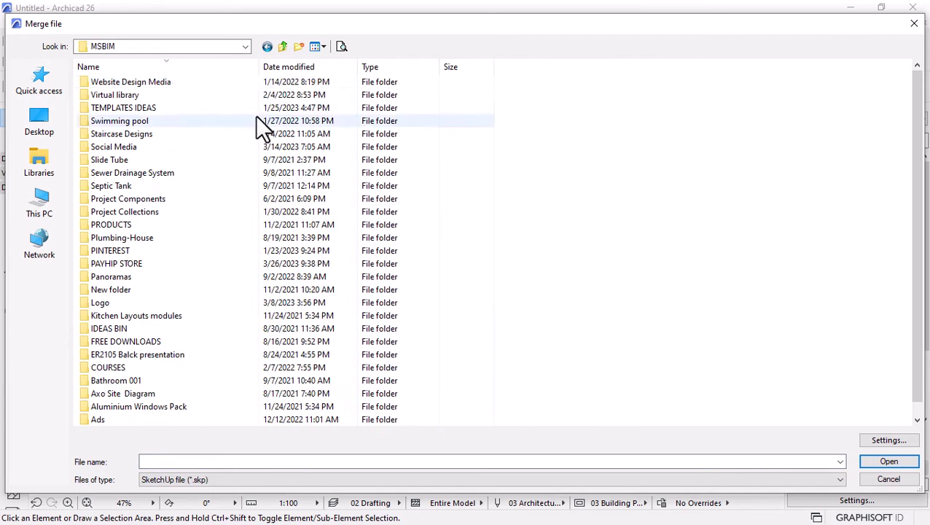
{"action": "left_click", "coordinate": [283, 46]}
{"action": "double_click", "coordinate": [135, 403]}
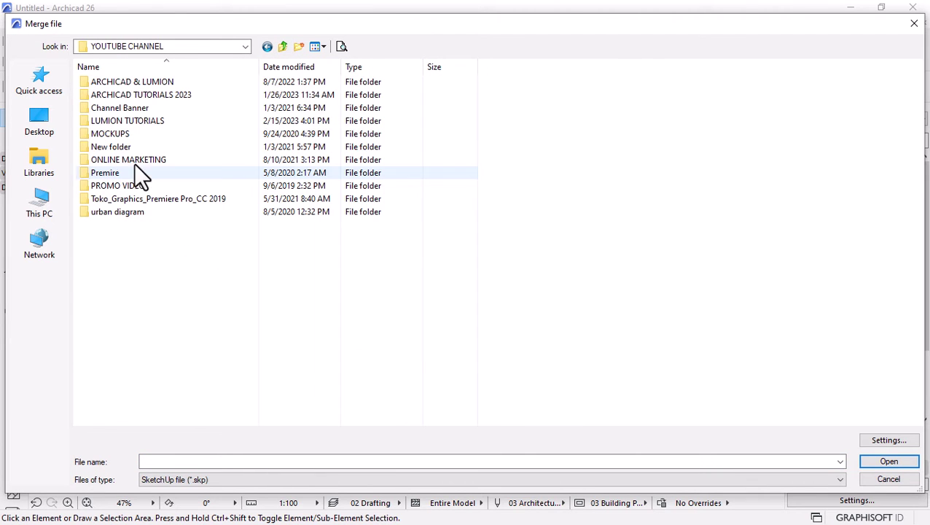
{"action": "double_click", "coordinate": [127, 95]}
{"action": "double_click", "coordinate": [112, 97]}
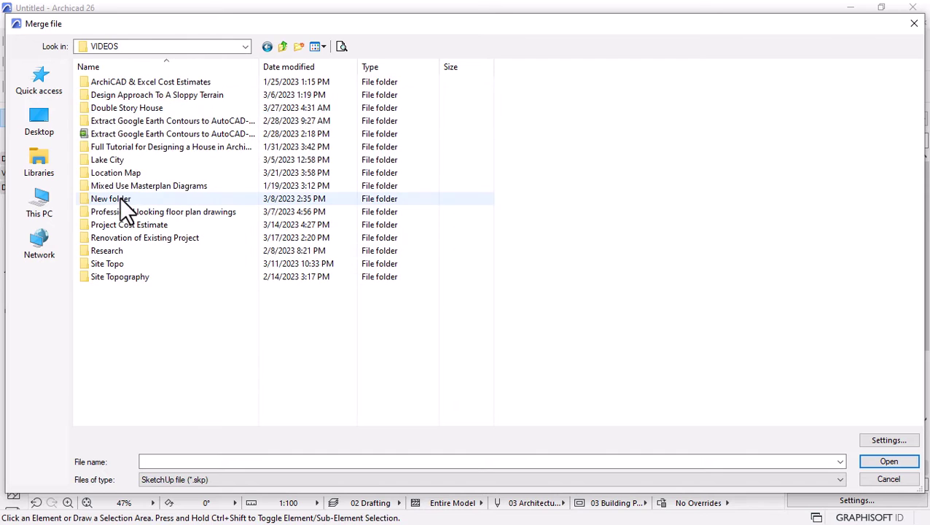
{"action": "double_click", "coordinate": [162, 108]}
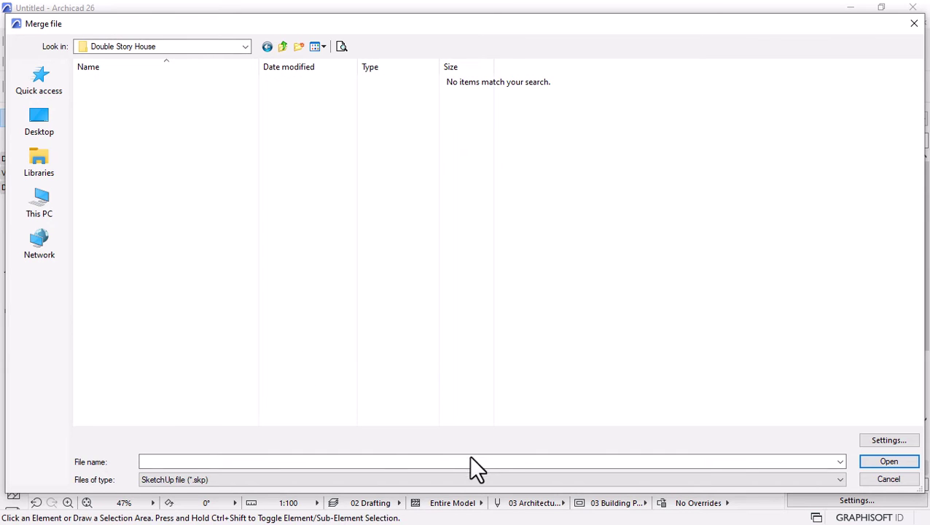
Set the file type to DWG File (*.dwg) and open Layout.dwg for merging
{"action": "left_click", "coordinate": [536, 482]}
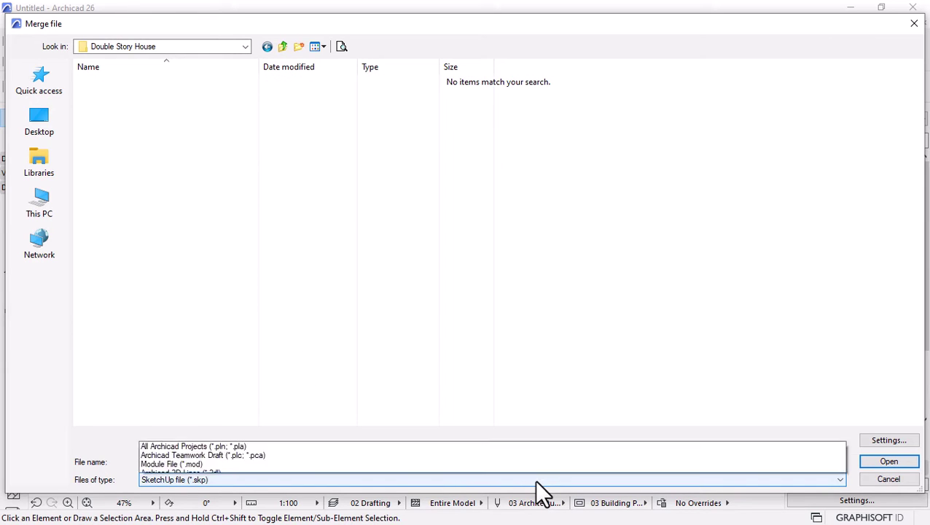
{"action": "left_click", "coordinate": [226, 398]}
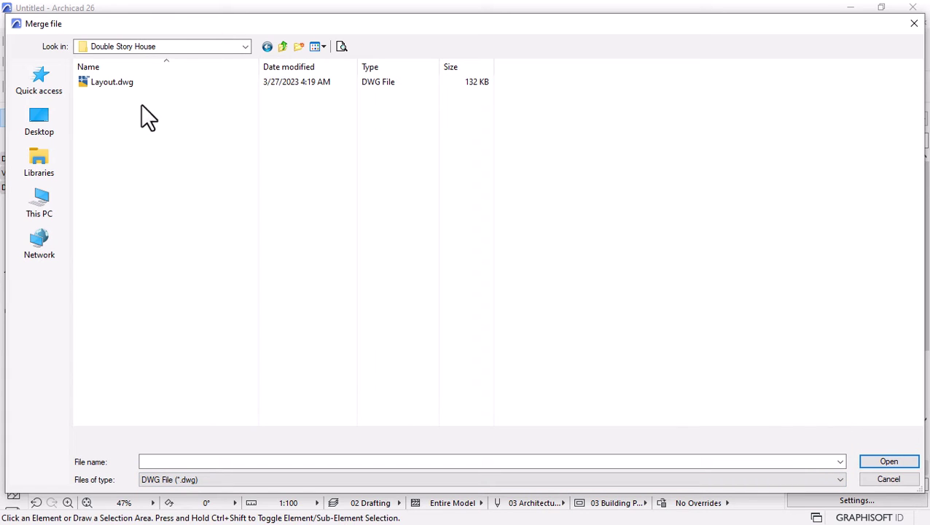
{"action": "left_click", "coordinate": [110, 82]}
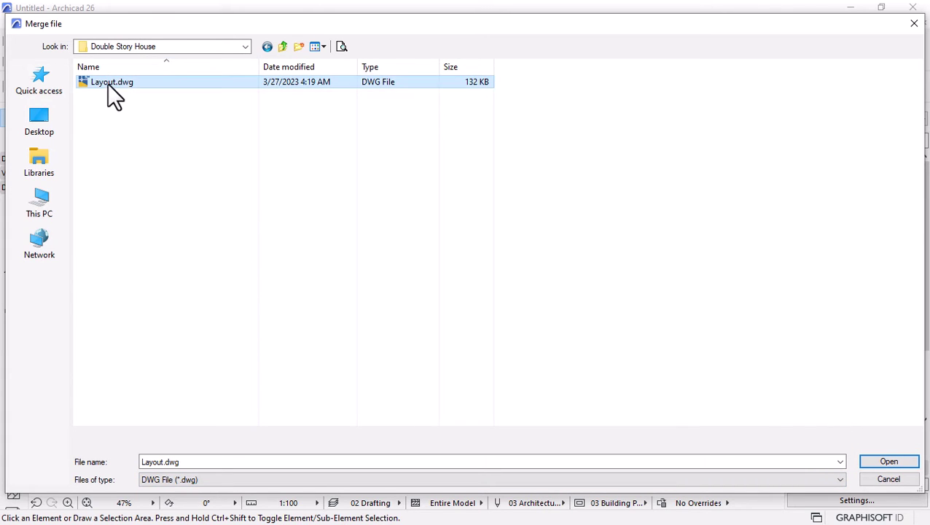
{"action": "left_click", "coordinate": [862, 461]}
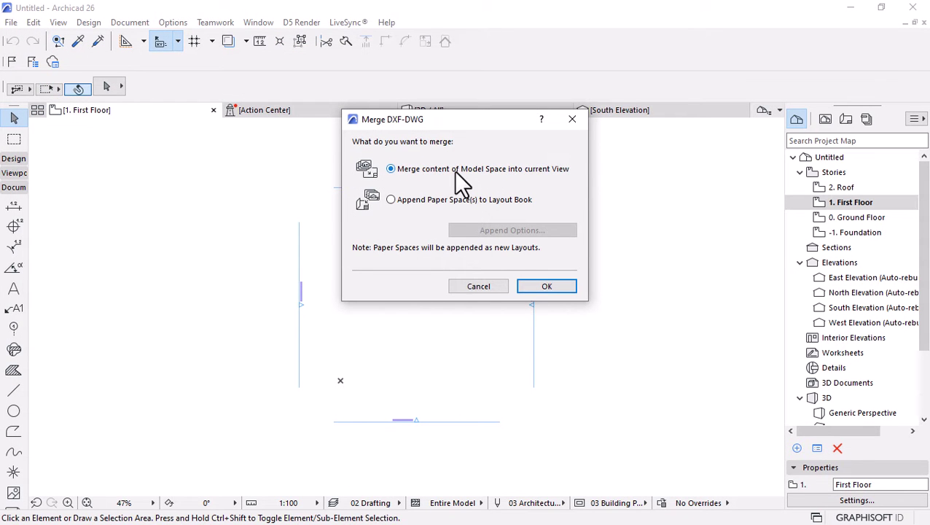
Merge the drawing's Model Space into the First Floor at the project origin, skipping all missing references and importing all layers
{"action": "left_click", "coordinate": [548, 288]}
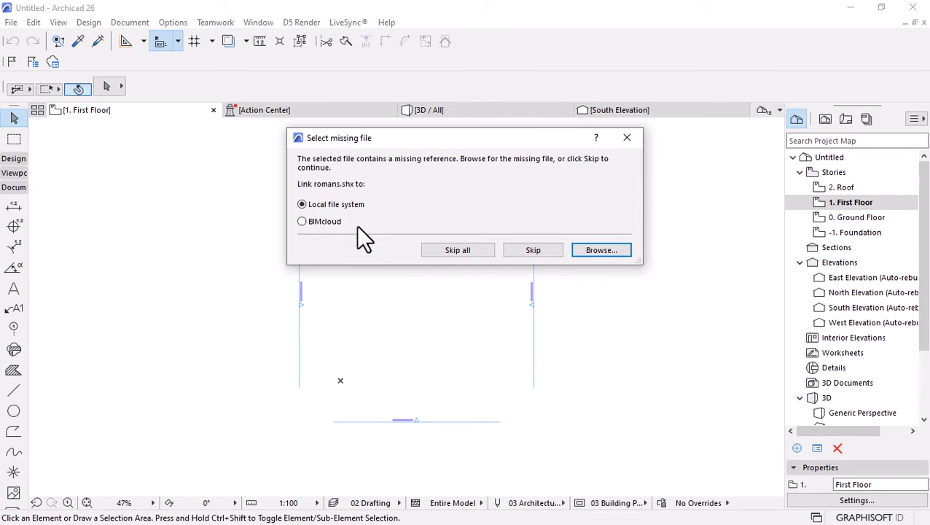
{"action": "left_click", "coordinate": [444, 249]}
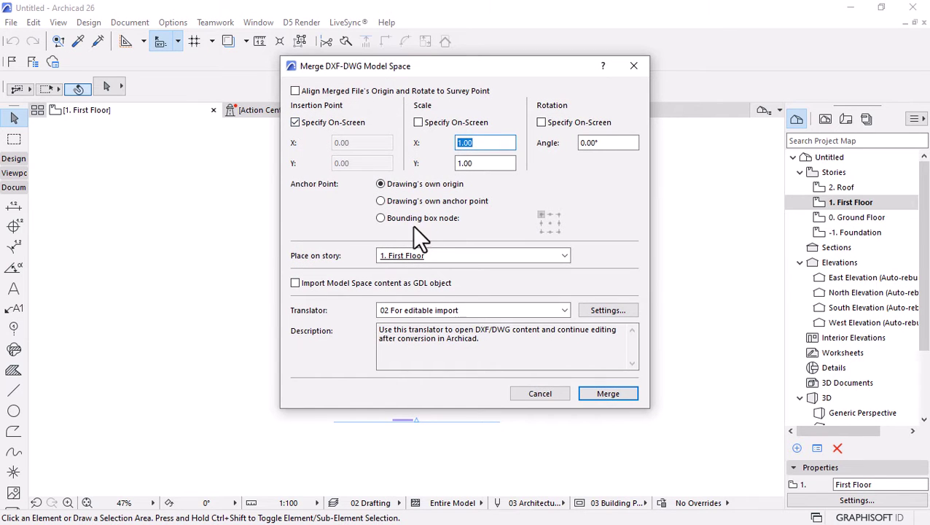
{"action": "left_click", "coordinate": [604, 394]}
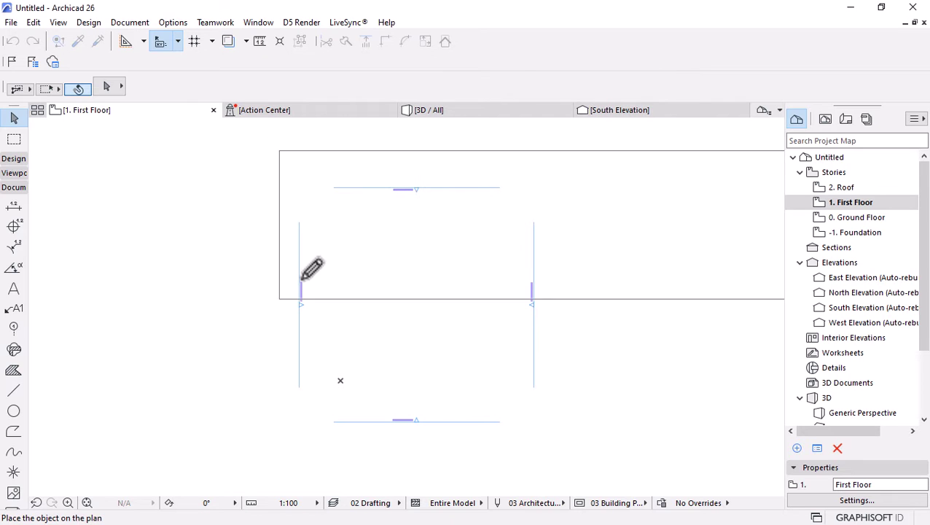
{"action": "scroll", "coordinate": [253, 294], "scroll_direction": "down", "scroll_amount": 1}
{"action": "scroll", "coordinate": [253, 295], "scroll_direction": "down", "scroll_amount": 1}
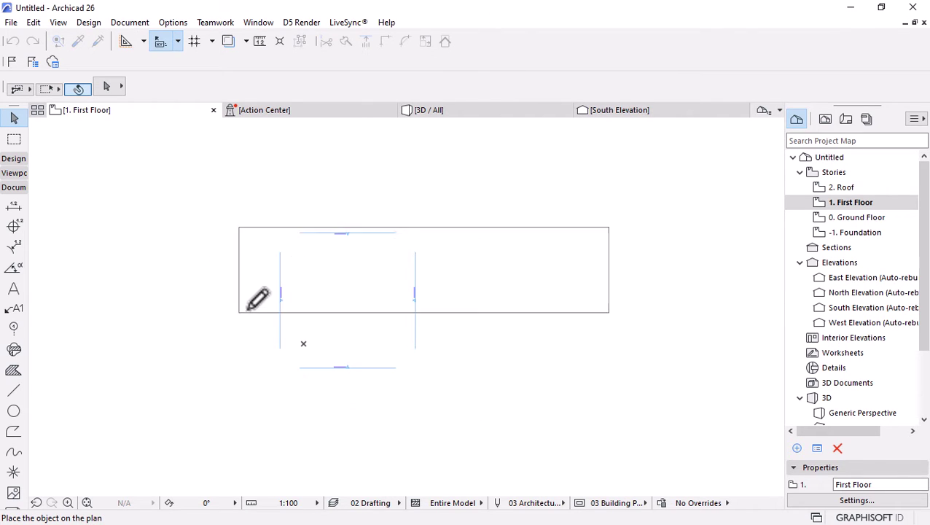
{"action": "scroll", "coordinate": [299, 345], "scroll_direction": "up", "scroll_amount": 1}
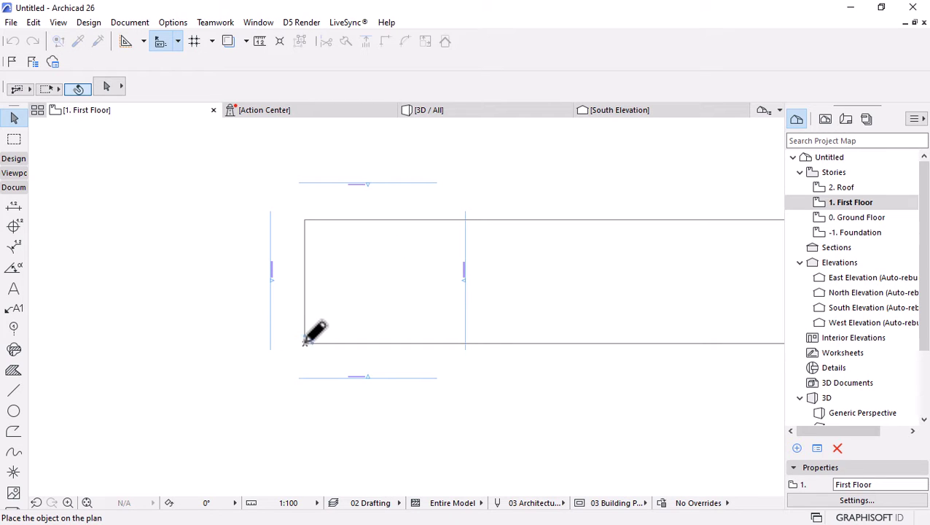
{"action": "left_click", "coordinate": [304, 342]}
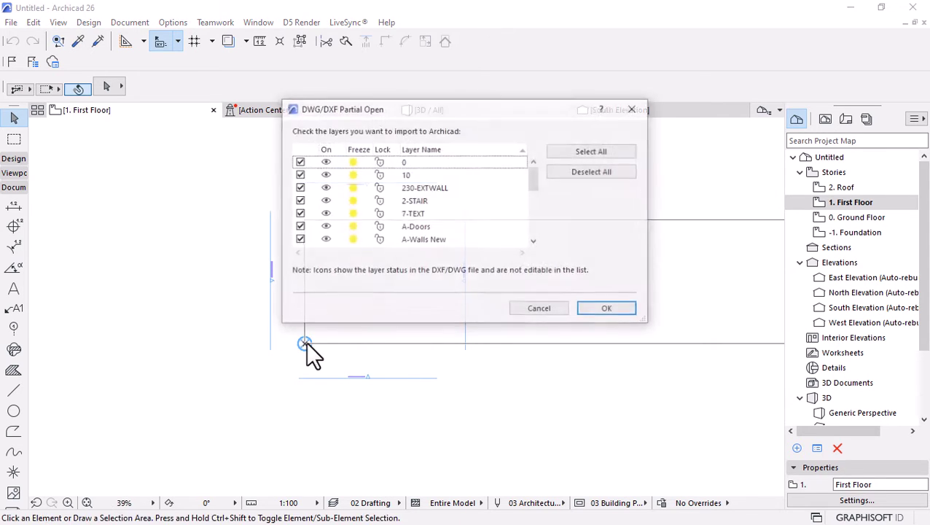
{"action": "left_click", "coordinate": [599, 309]}
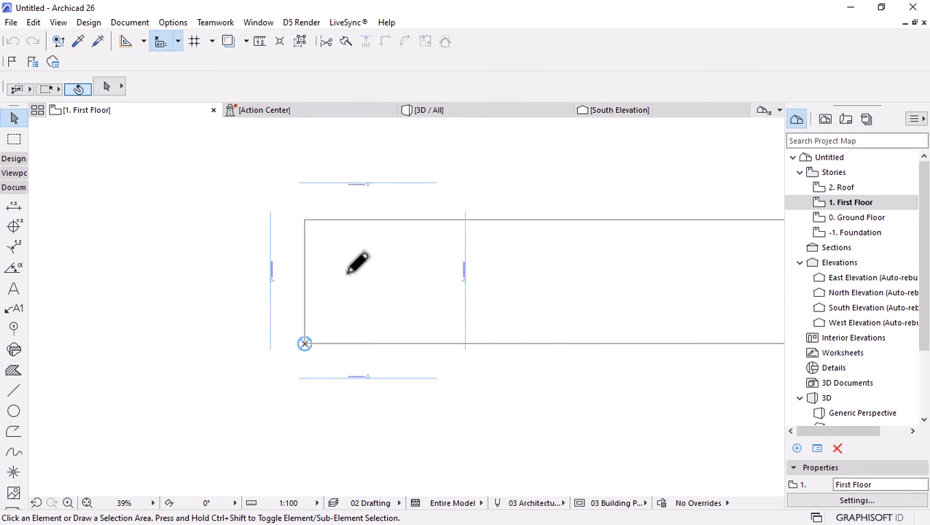
{"action": "scroll", "coordinate": [332, 291], "scroll_direction": "up", "scroll_amount": 6}
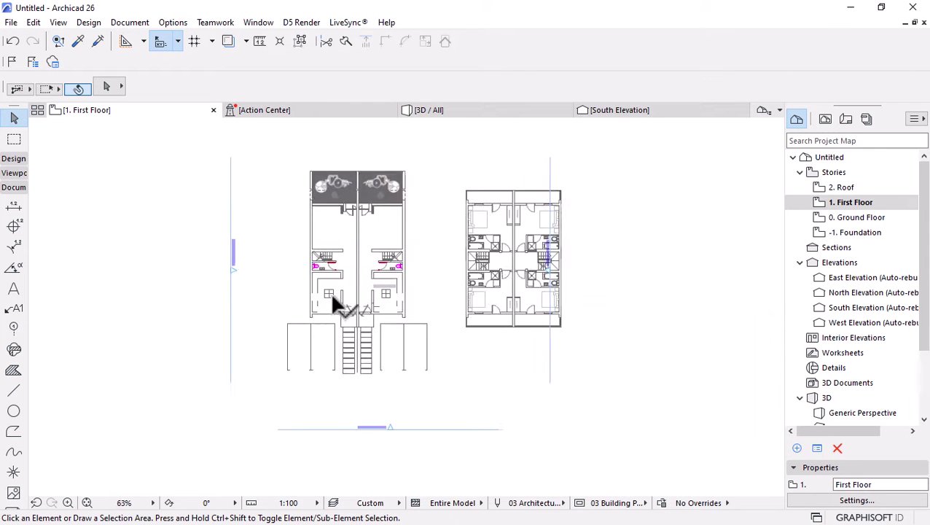
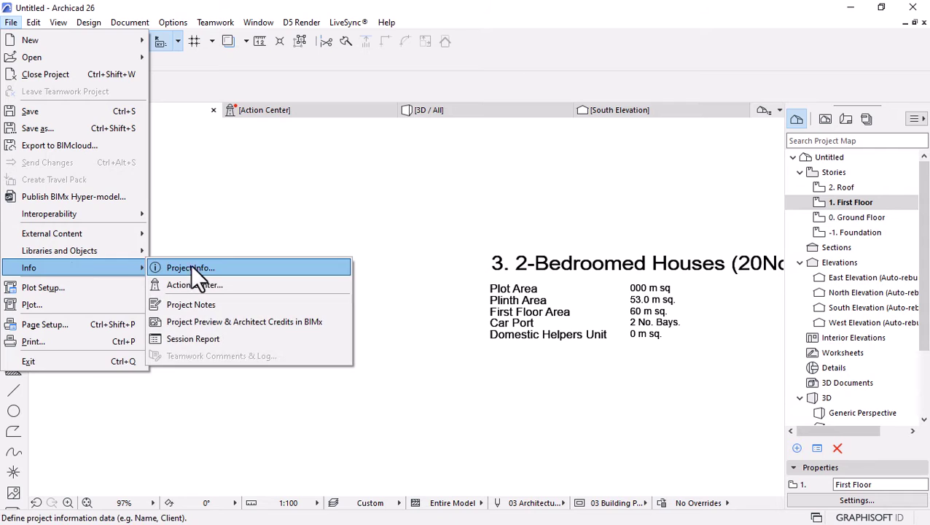
Open the project information and enter "3.2 Bedroomed House-Duplex Houses" as the project name
{"action": "left_click", "coordinate": [190, 266]}
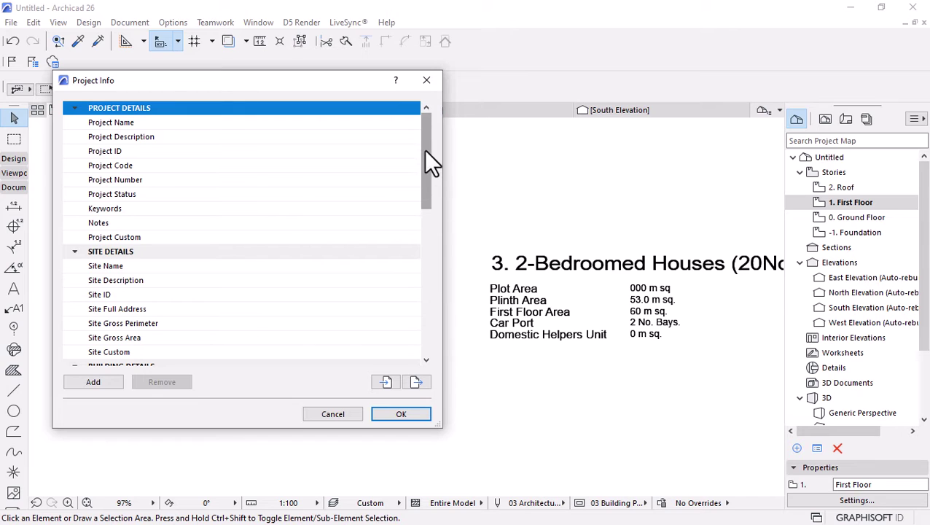
{"action": "left_click", "coordinate": [206, 123]}
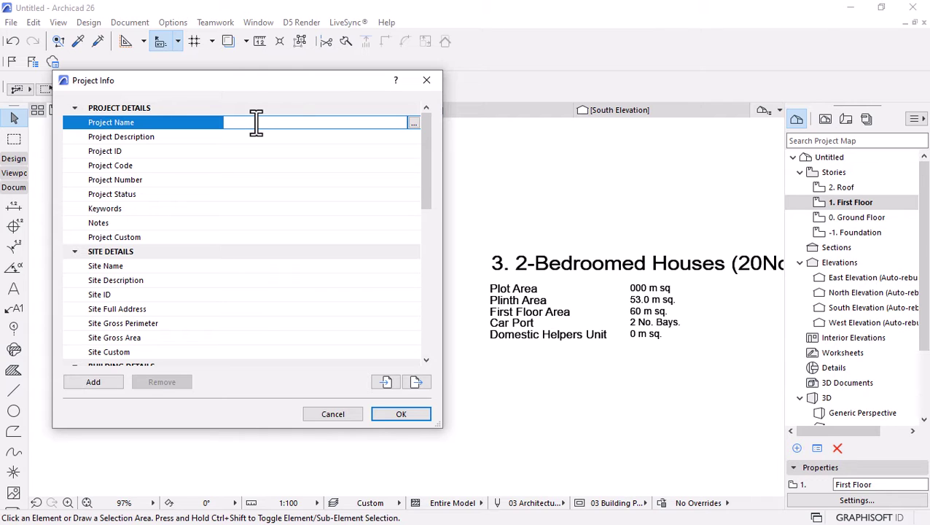
{"action": "type", "text": "3.2 Bedroomed House-Dupl"}
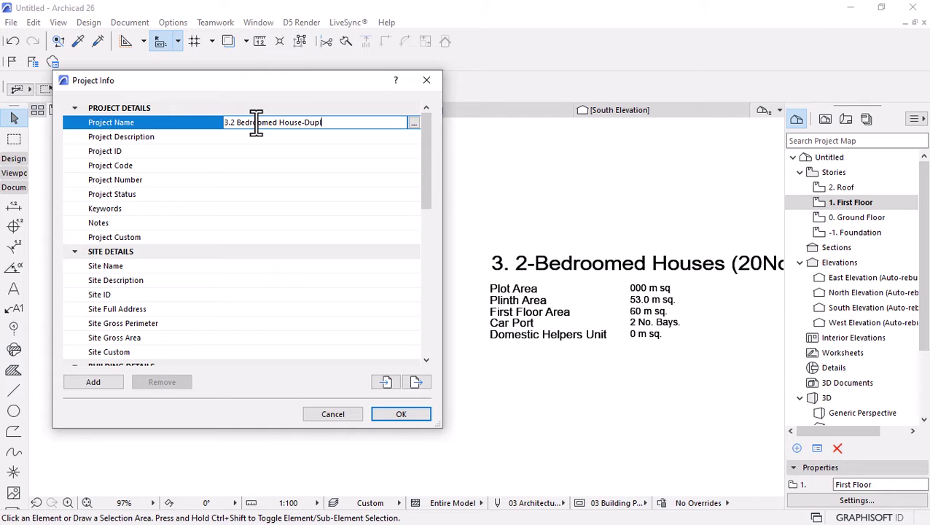
{"action": "type", "text": "ex House"}
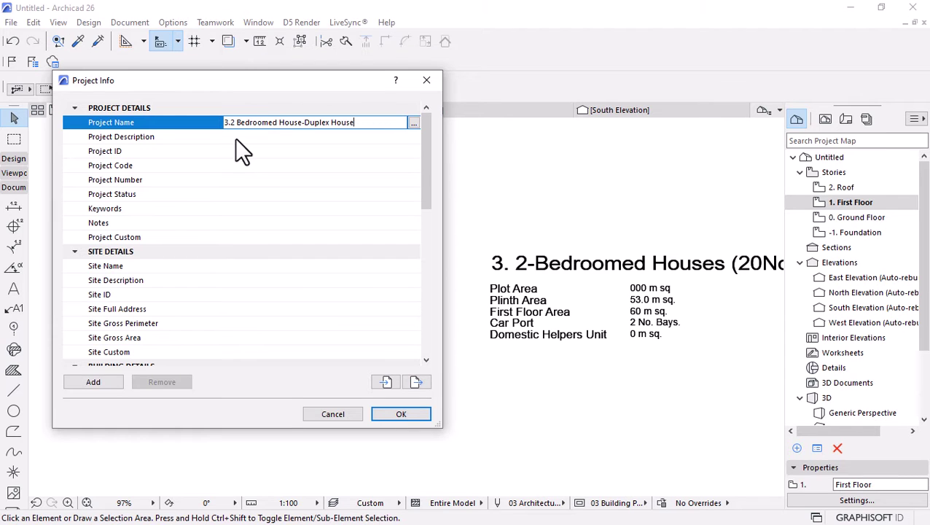
{"action": "type", "text": "s"}
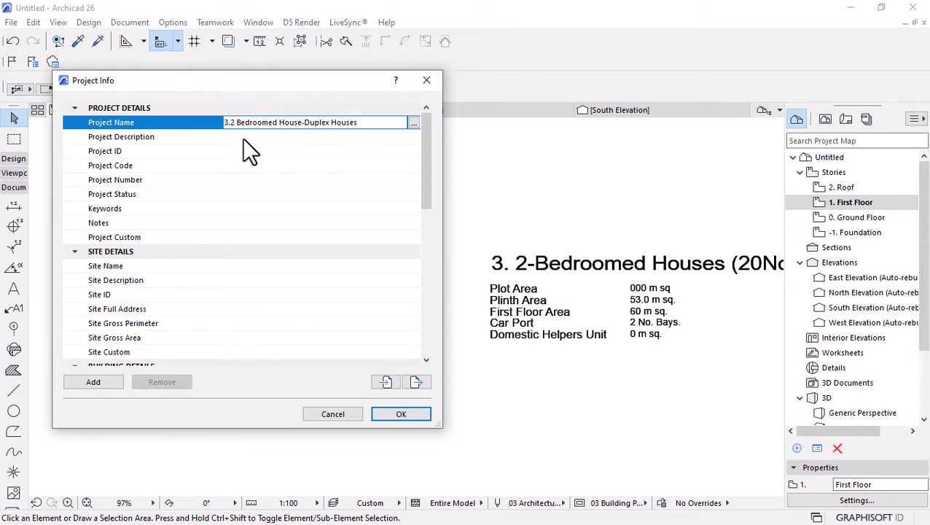
Copy the project name "3.2 Bedroomed House-Duplex Houses" into the Project Description
{"action": "left_click", "coordinate": [242, 137]}
{"action": "left_click", "coordinate": [346, 123]}
{"action": "key", "text": "ctrl+c"}
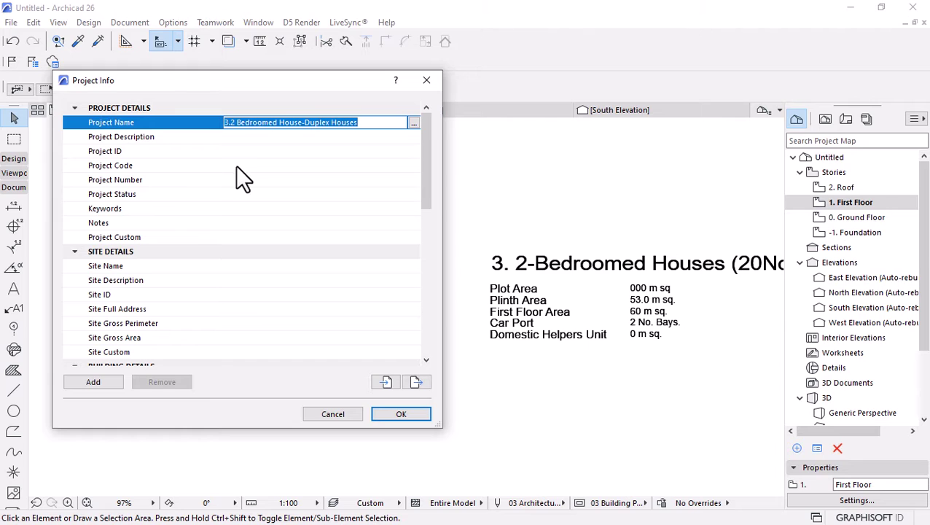
{"action": "left_click", "coordinate": [242, 137]}
{"action": "key", "text": "ctrl+v"}
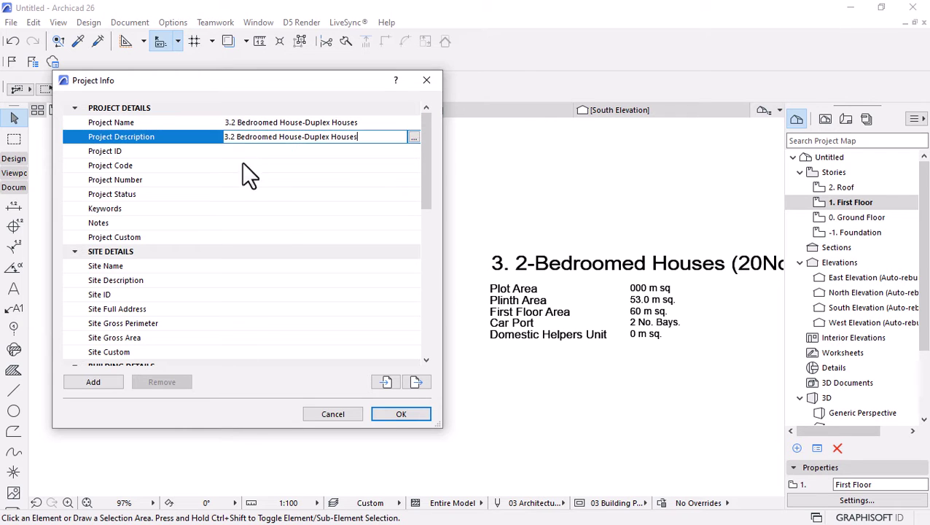
Enter MS2023 as the project ID, code and number, and set the project status to "Concept Development"
{"action": "left_click", "coordinate": [247, 151]}
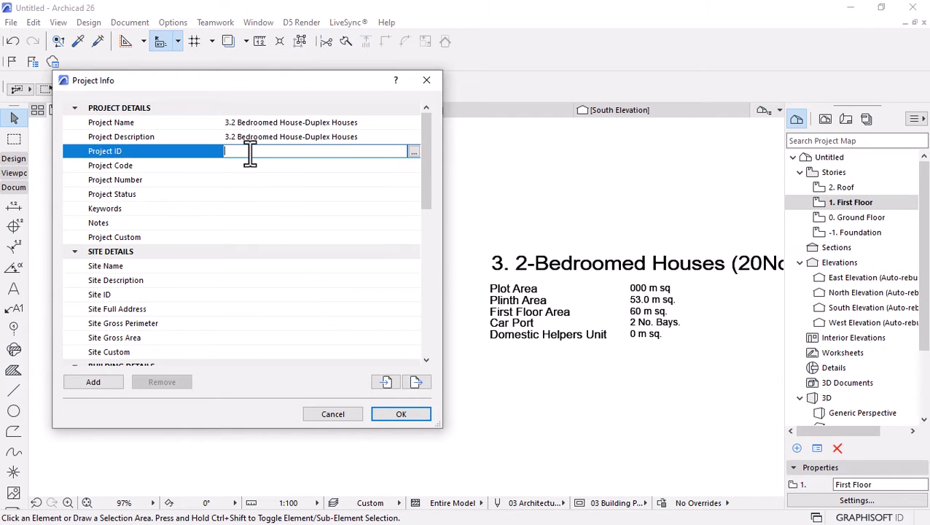
{"action": "type", "text": "MS2023"}
{"action": "left_click_drag", "start_coordinate": [280, 155], "coordinate": [194, 162]}
{"action": "key", "text": "ctrl+c"}
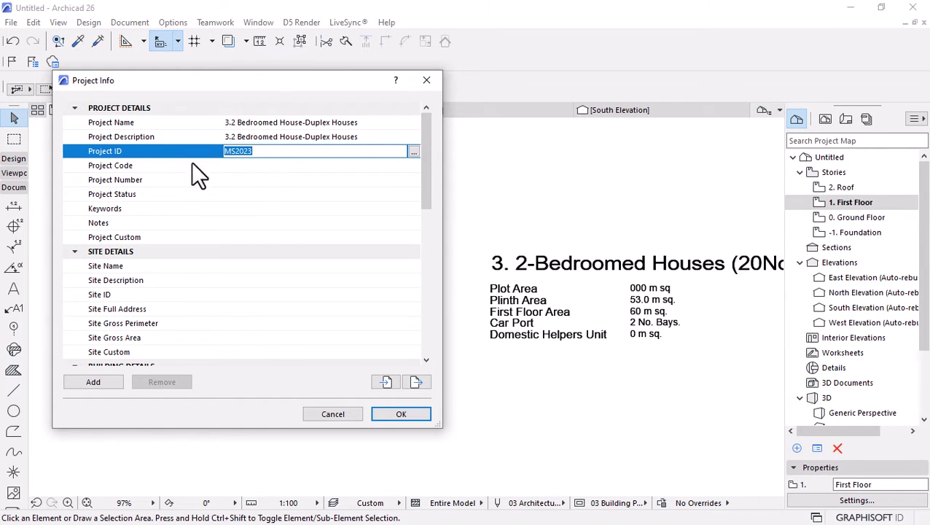
{"action": "left_click", "coordinate": [257, 167]}
{"action": "key", "text": "ctrl+v"}
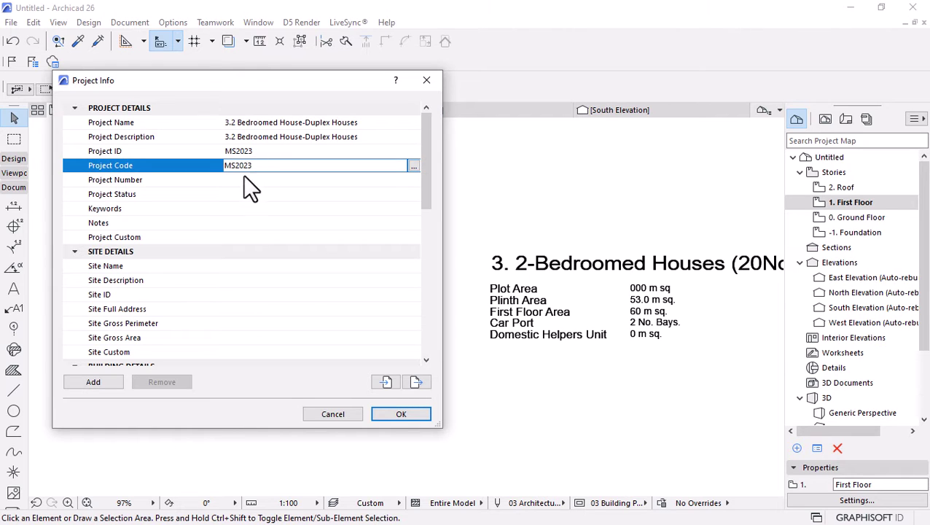
{"action": "left_click", "coordinate": [243, 180]}
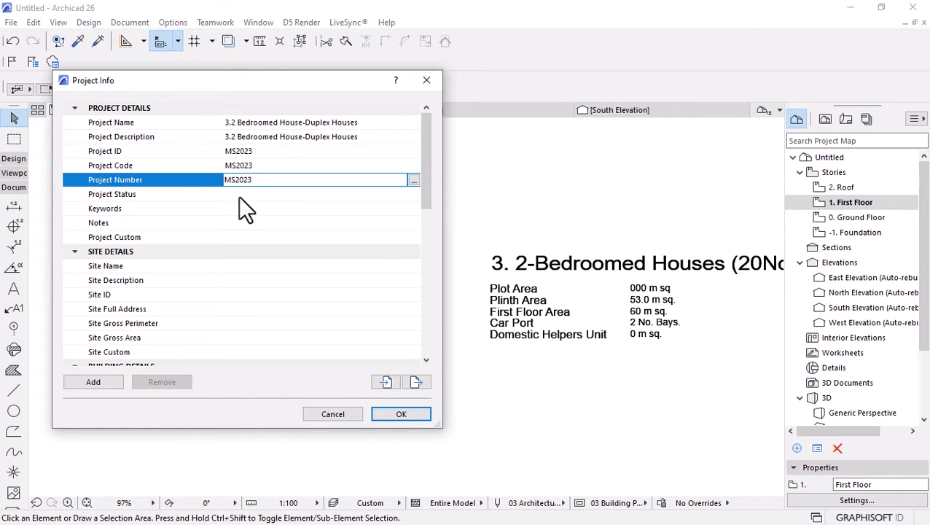
{"action": "left_click", "coordinate": [241, 194]}
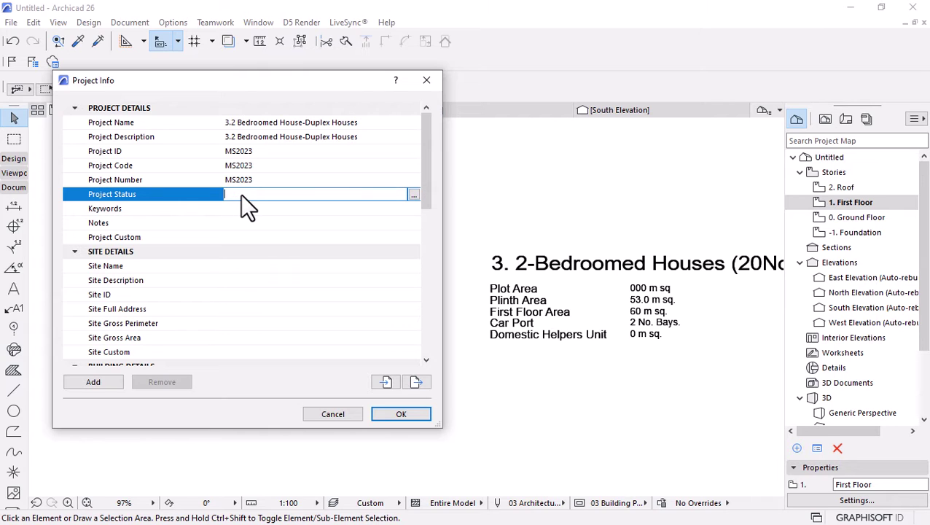
{"action": "type", "text": "Concept Development"}
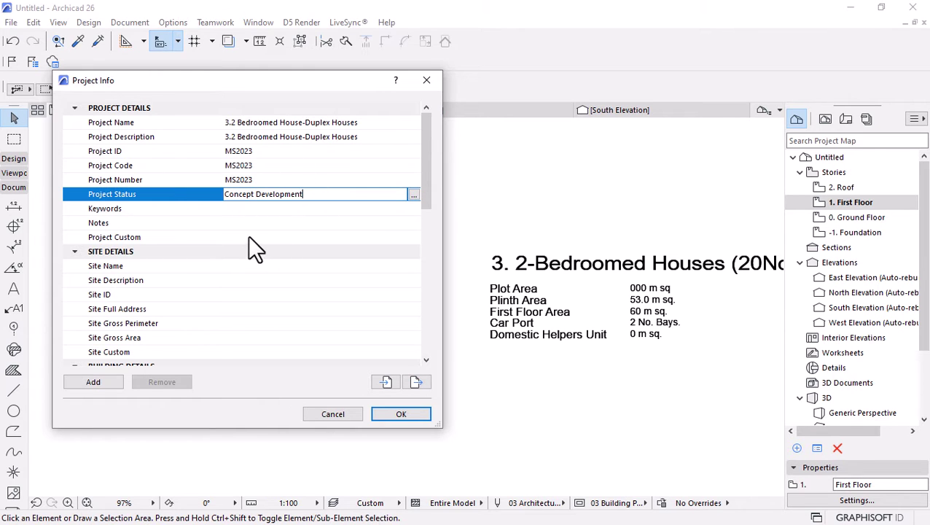
Set the Site Name in the site details to "Gaborone, Botswana"
{"action": "scroll", "coordinate": [248, 235], "scroll_direction": "down", "scroll_amount": 1}
{"action": "scroll", "coordinate": [273, 251], "scroll_direction": "down", "scroll_amount": 1}
{"action": "left_click", "coordinate": [307, 179]}
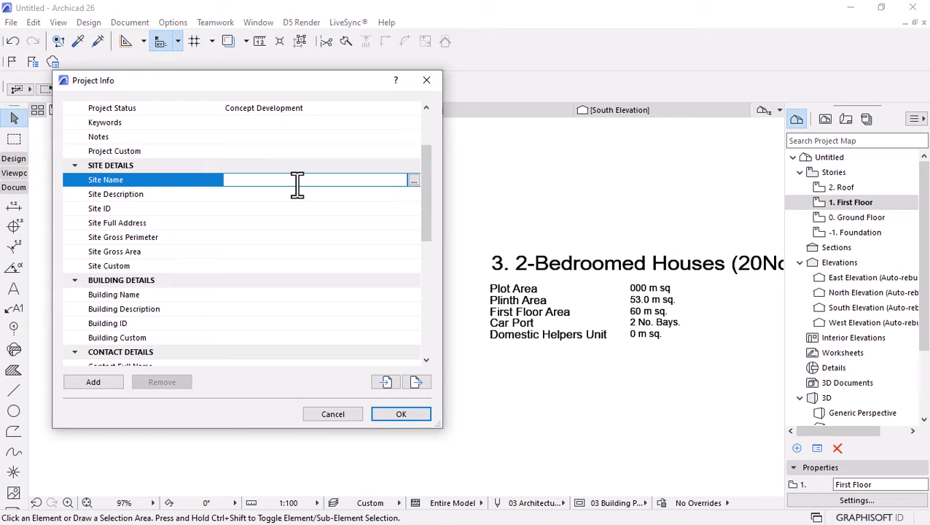
{"action": "type", "text": "Gab"}
{"action": "left_click", "coordinate": [413, 180]}
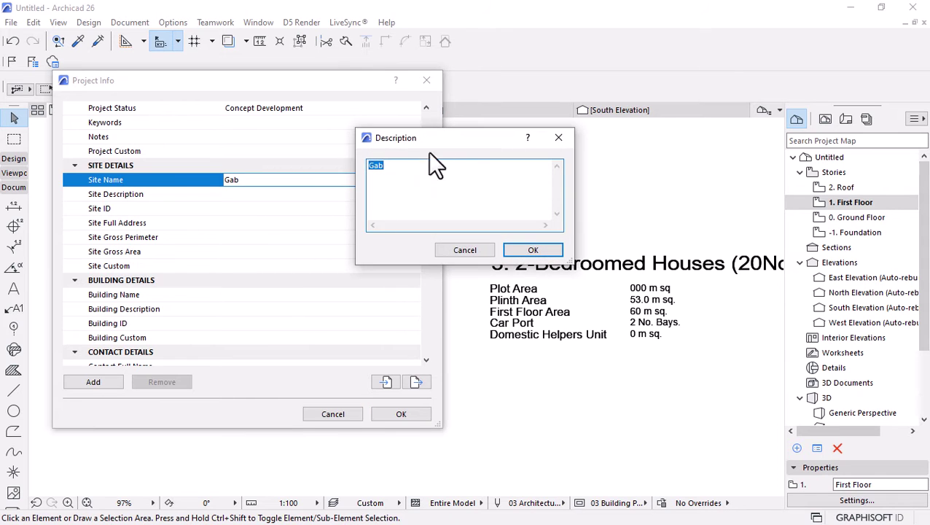
{"action": "left_click", "coordinate": [411, 183]}
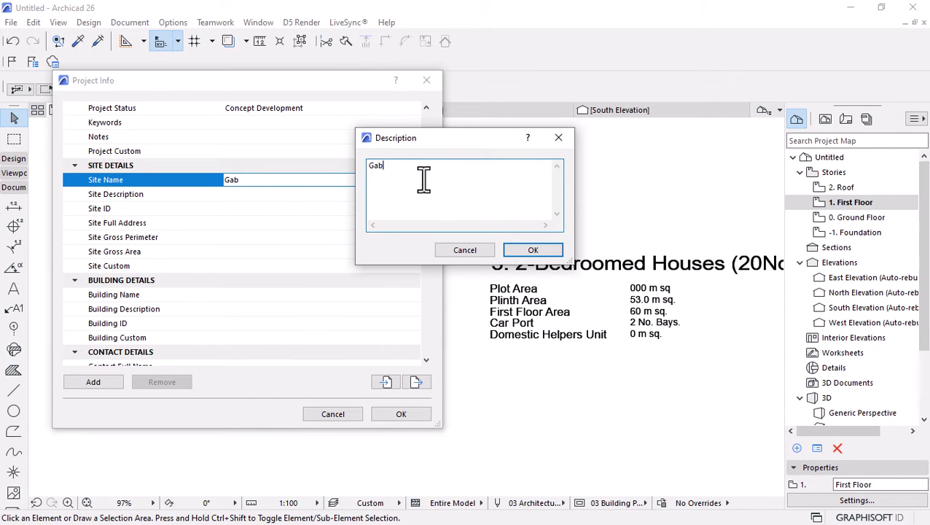
{"action": "type", "text": "on"}
{"action": "key", "text": "BackSpace"}
{"action": "type", "text": "rone, B"}
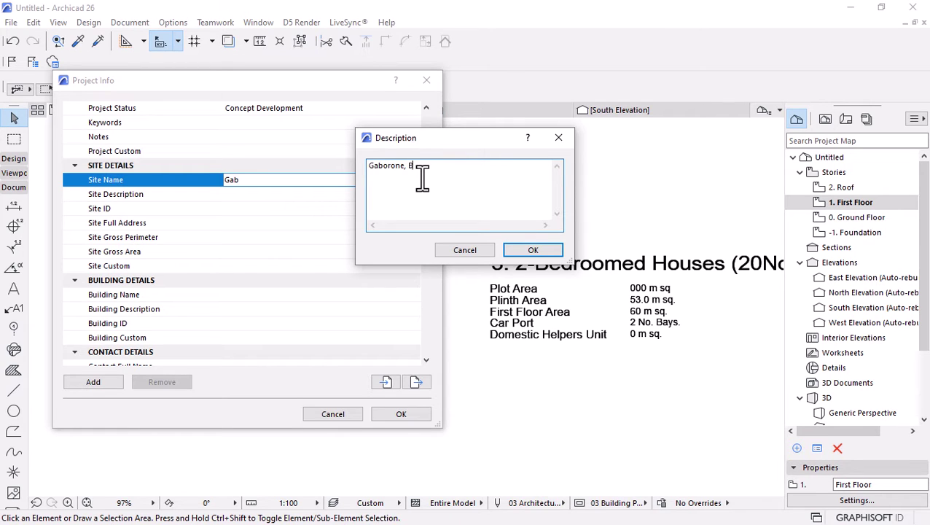
{"action": "type", "text": "otswana"}
{"action": "left_click", "coordinate": [533, 250]}
{"action": "left_click", "coordinate": [241, 195]}
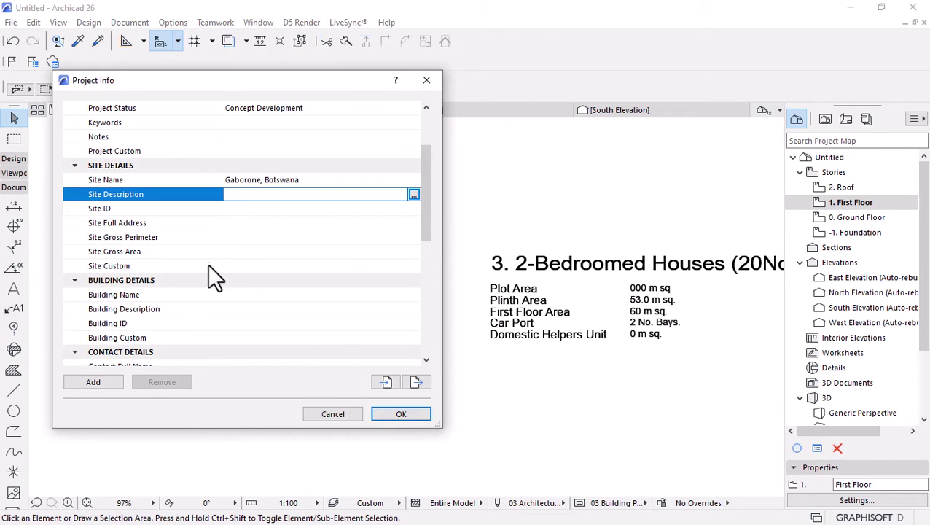
Add a custom "Plot Area" entry under Building Details with the value "000 m sq"
{"action": "scroll", "coordinate": [219, 292], "scroll_direction": "down", "scroll_amount": 1}
{"action": "scroll", "coordinate": [210, 270], "scroll_direction": "down", "scroll_amount": 1}
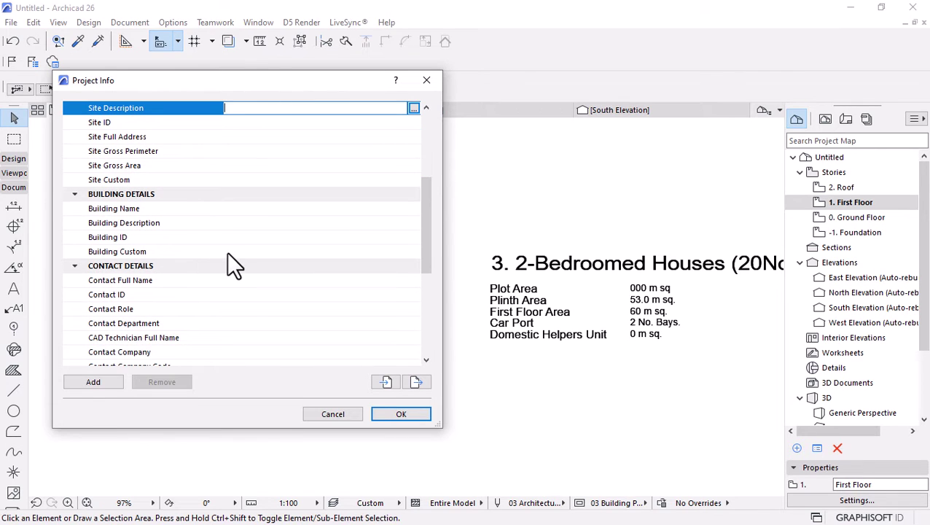
{"action": "scroll", "coordinate": [233, 264], "scroll_direction": "down", "scroll_amount": 1}
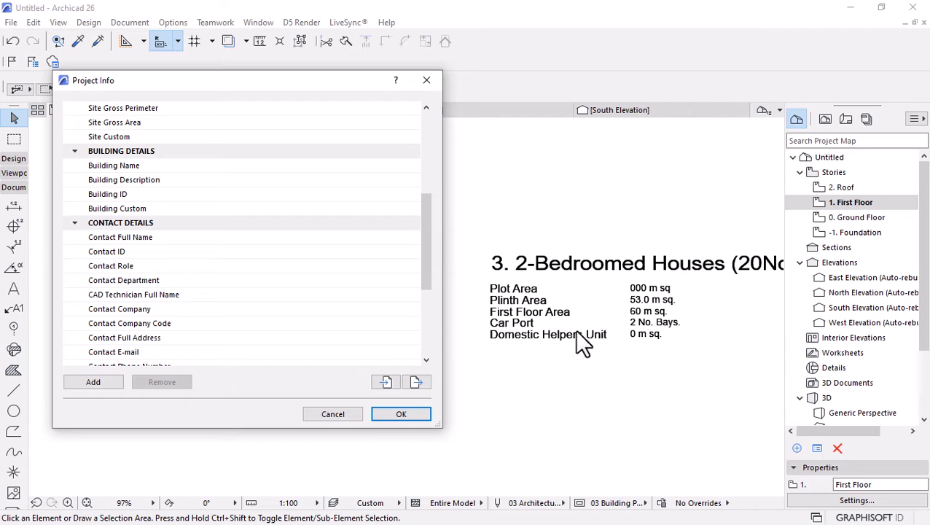
{"action": "left_click", "coordinate": [121, 153]}
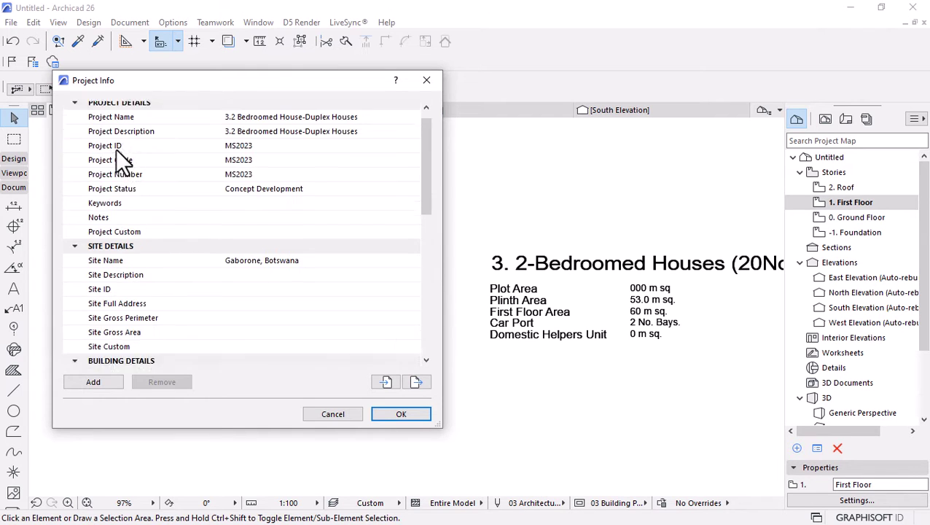
{"action": "scroll", "coordinate": [284, 301], "scroll_direction": "down", "scroll_amount": 4}
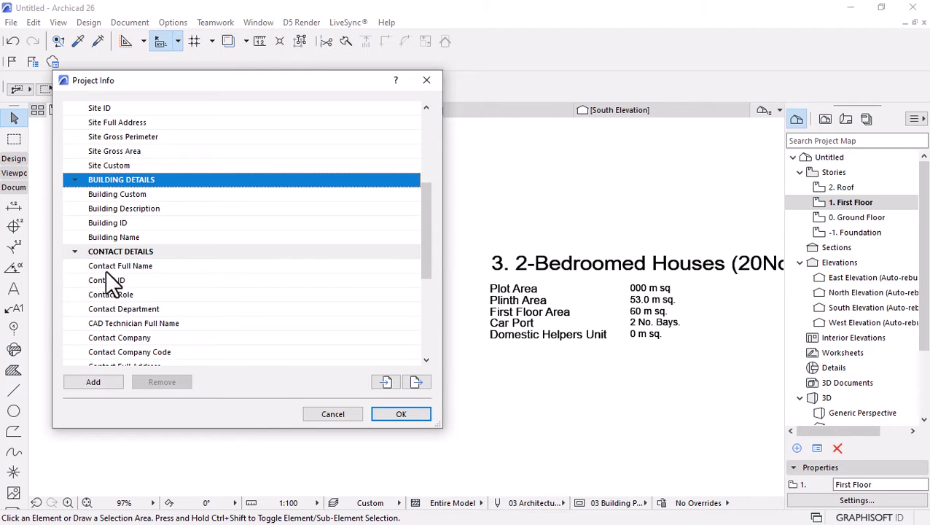
{"action": "left_click", "coordinate": [94, 382]}
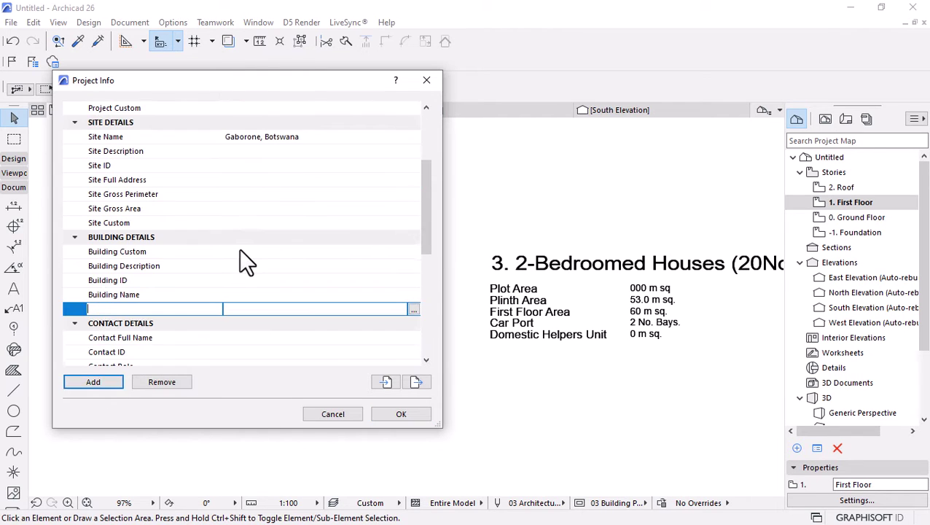
{"action": "type", "text": "Pl"}
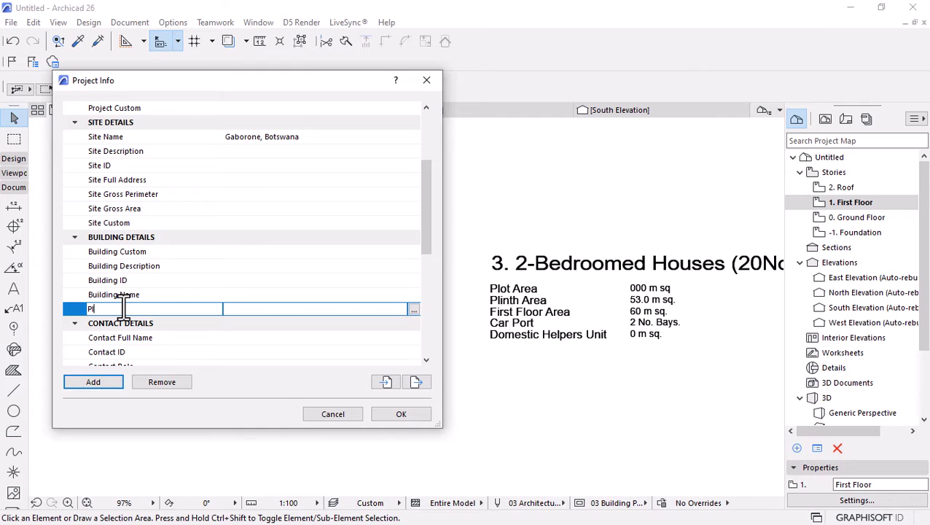
{"action": "type", "text": "ot Area"}
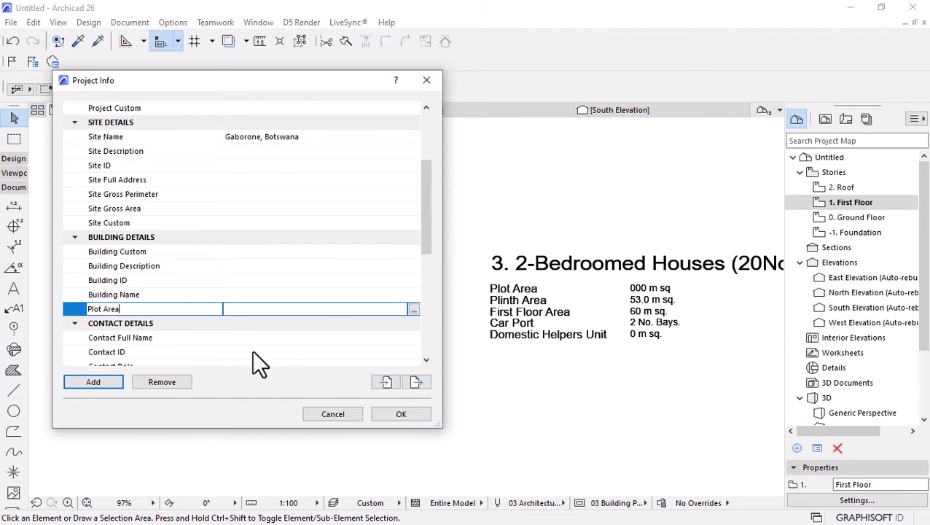
{"action": "left_click", "coordinate": [297, 308]}
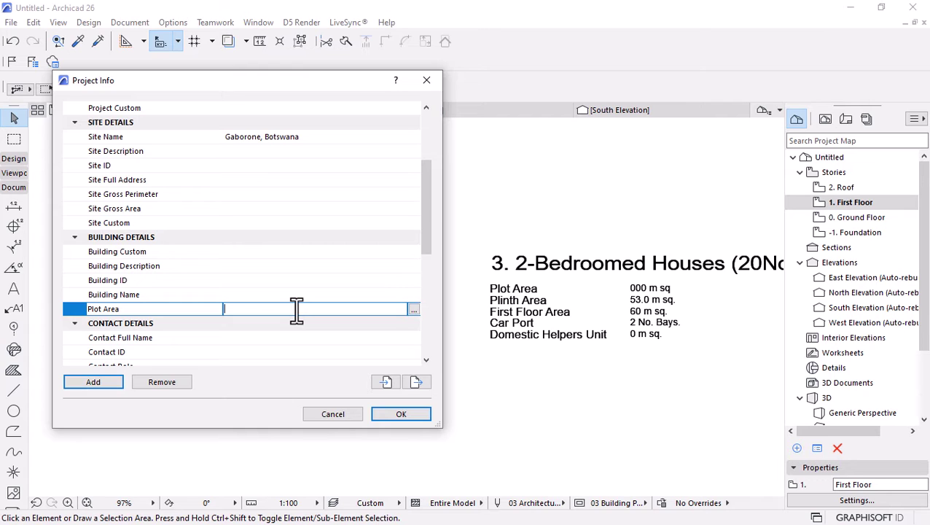
{"action": "type", "text": "000m"}
{"action": "key", "text": "BackSpace"}
{"action": "type", "text": "msq"}
{"action": "left_click", "coordinate": [245, 309]}
Add a custom "Plinth Area" entry to the building details with the value "53 m sq"
{"action": "left_click", "coordinate": [87, 378]}
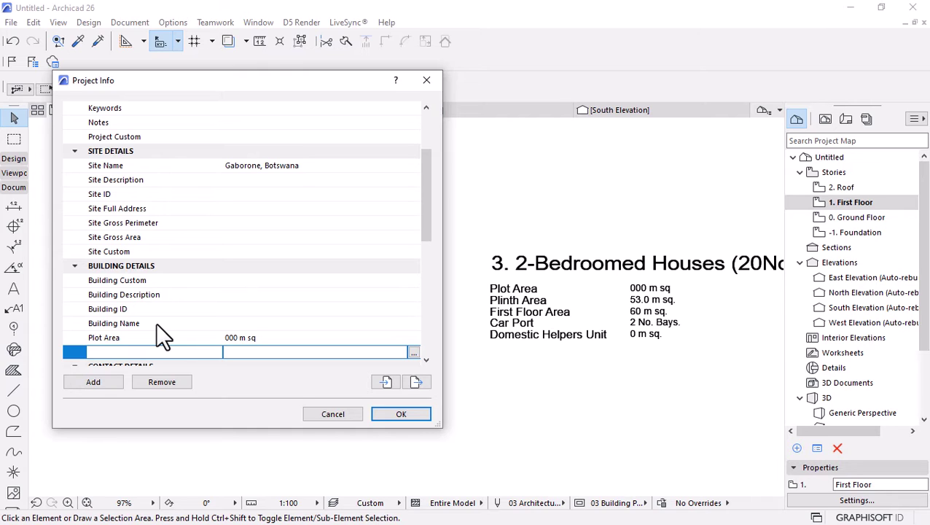
{"action": "type", "text": "Plinth Area"}
{"action": "left_click", "coordinate": [251, 352]}
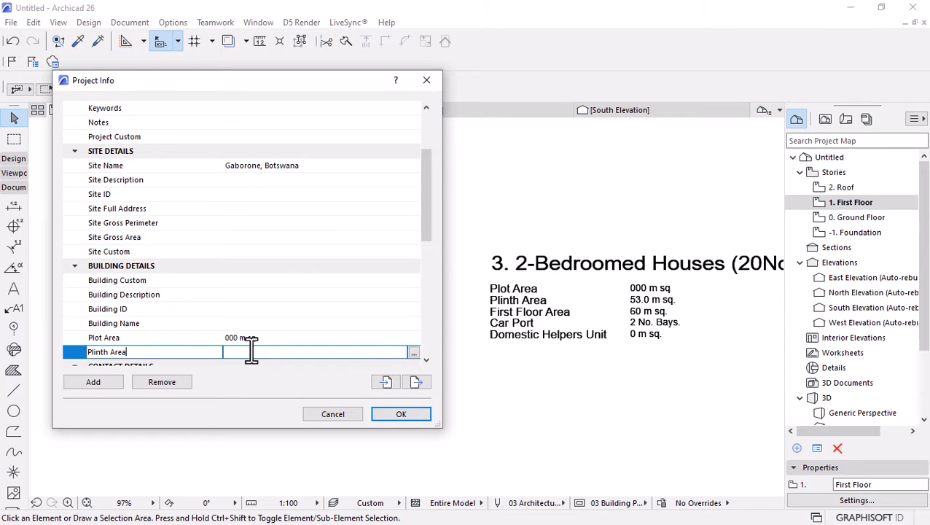
{"action": "type", "text": "53 m sq"}
Add a custom "First Floor Area" entry to the building details with the value "60 m sq"
{"action": "left_click", "coordinate": [96, 379]}
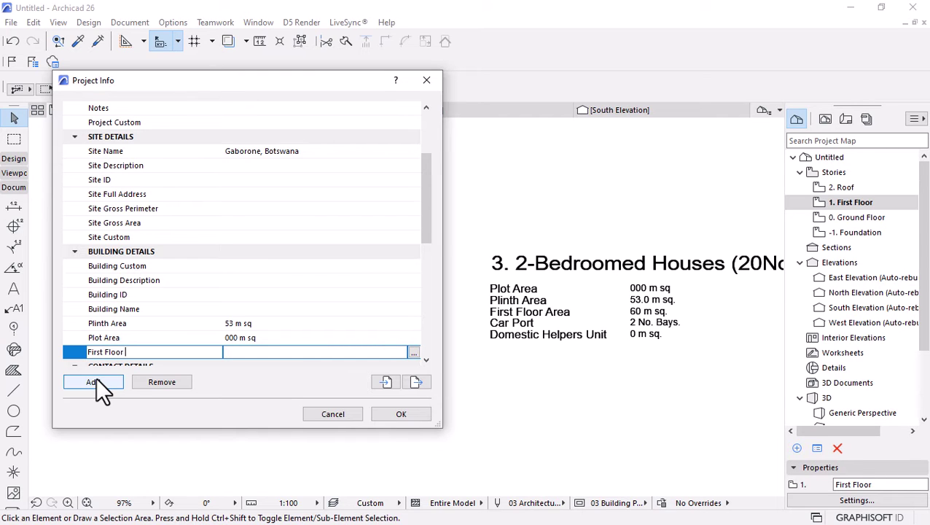
{"action": "type", "text": "Area"}
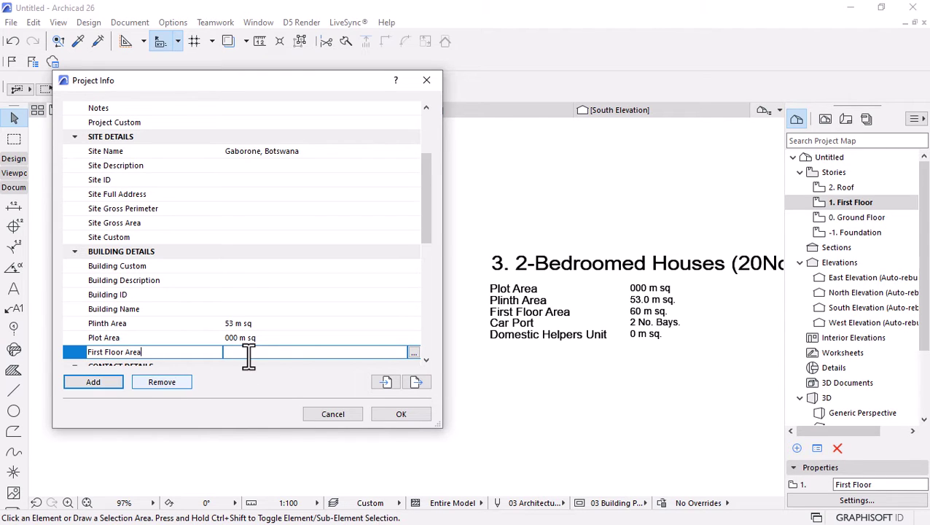
{"action": "left_click", "coordinate": [249, 355]}
{"action": "type", "text": "60 m s"}
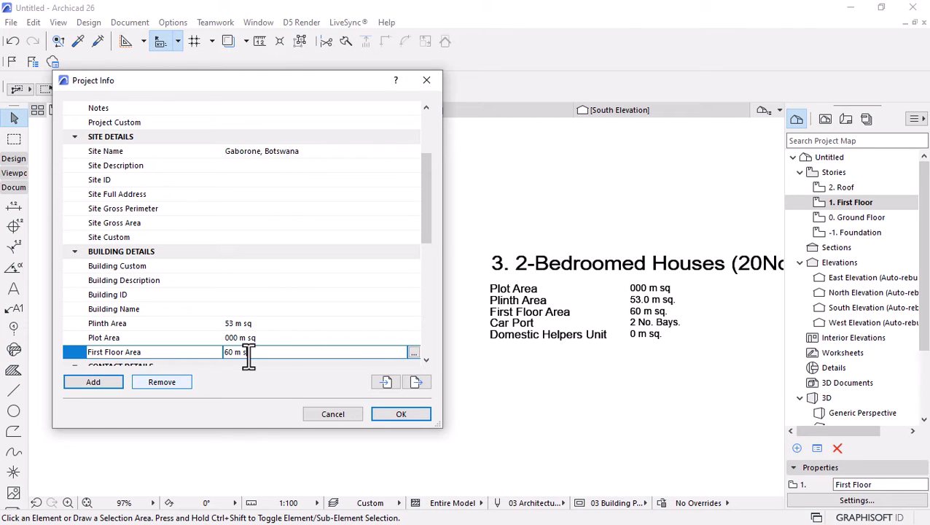
{"action": "type", "text": "q"}
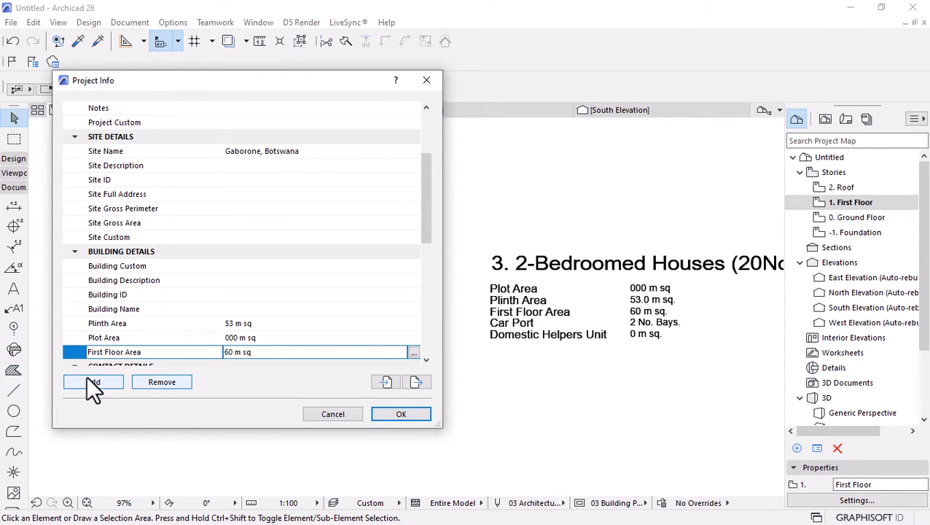
Add a custom "Carport Area" entry to the building details with the value "2 No. Bays"
{"action": "left_click", "coordinate": [87, 376]}
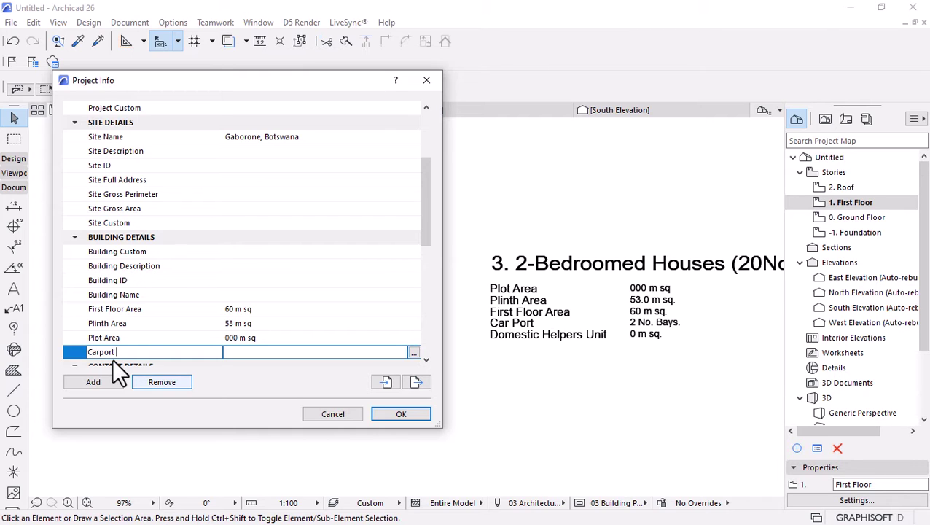
{"action": "type", "text": "Carport Area"}
{"action": "left_click", "coordinate": [251, 352]}
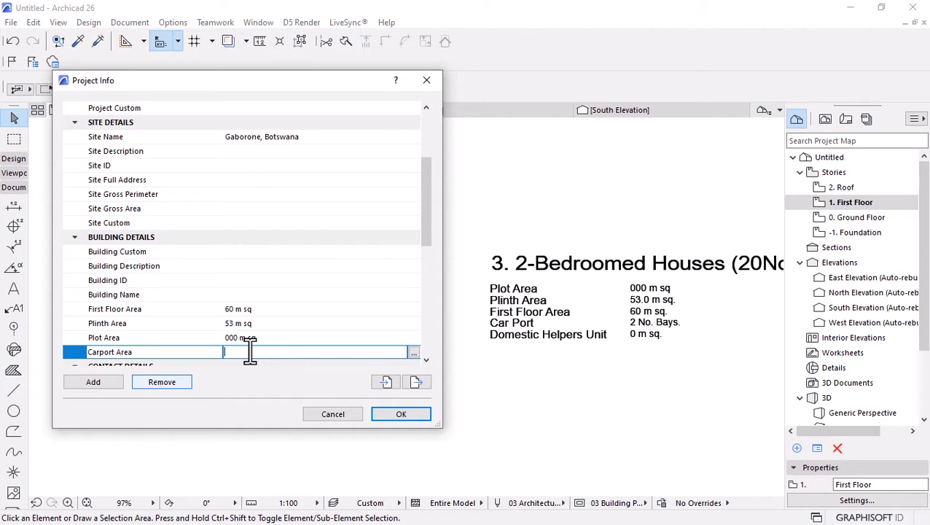
{"action": "type", "text": "2 No. Bays"}
Add a custom "Domestic Helpers Unit" entry to the building details with the value "0 m sq"
{"action": "left_click", "coordinate": [86, 379]}
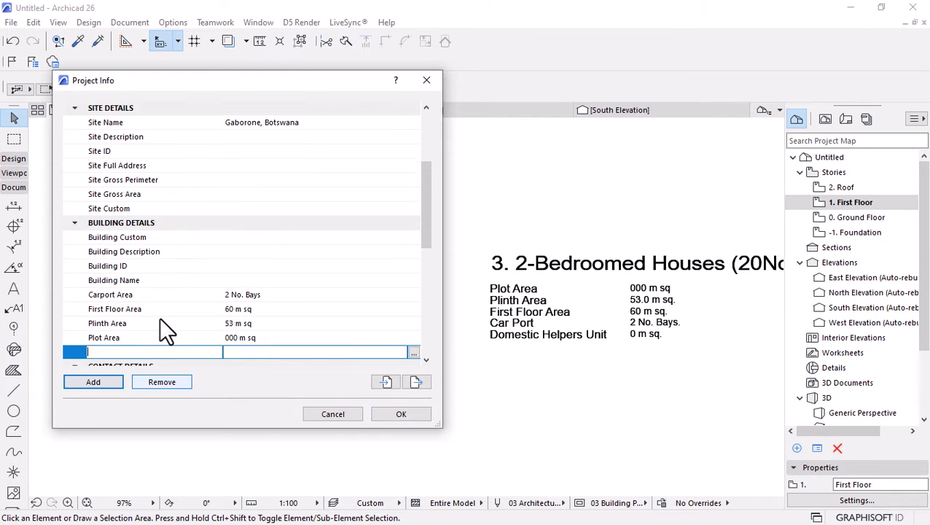
{"action": "type", "text": "Dom"}
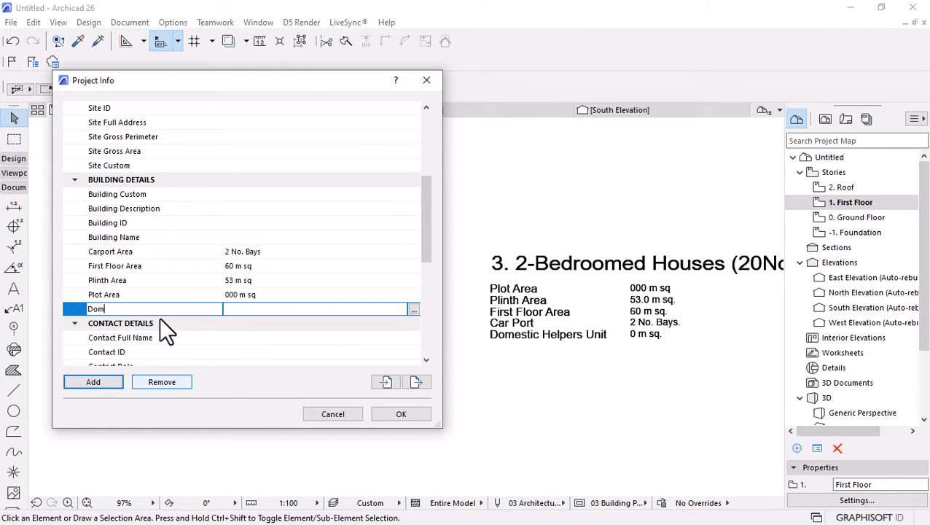
{"action": "type", "text": "estic Helpers Unit"}
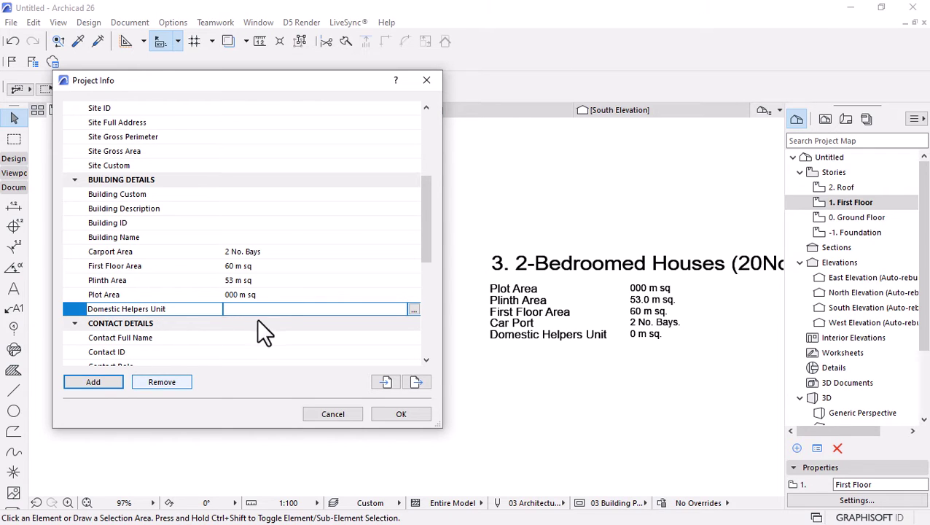
{"action": "left_click", "coordinate": [268, 309]}
{"action": "type", "text": "0"}
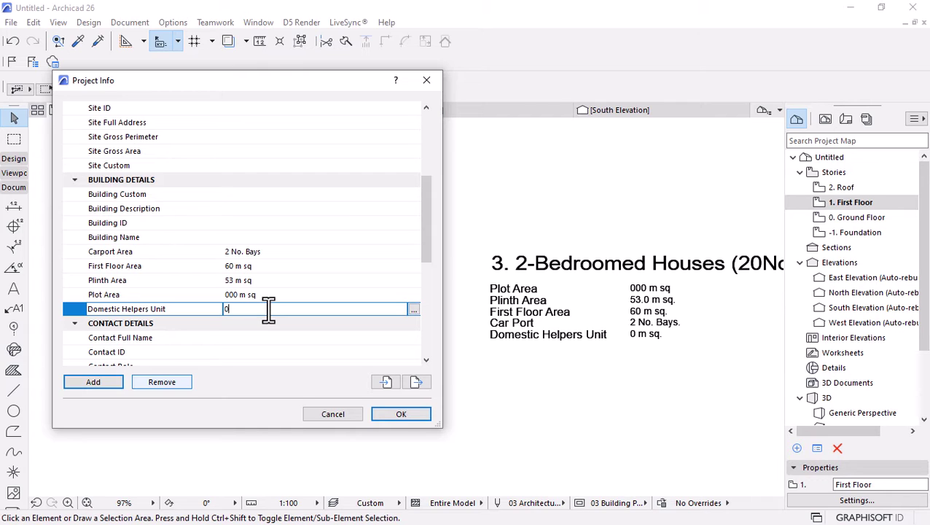
{"action": "type", "text": " msq"}
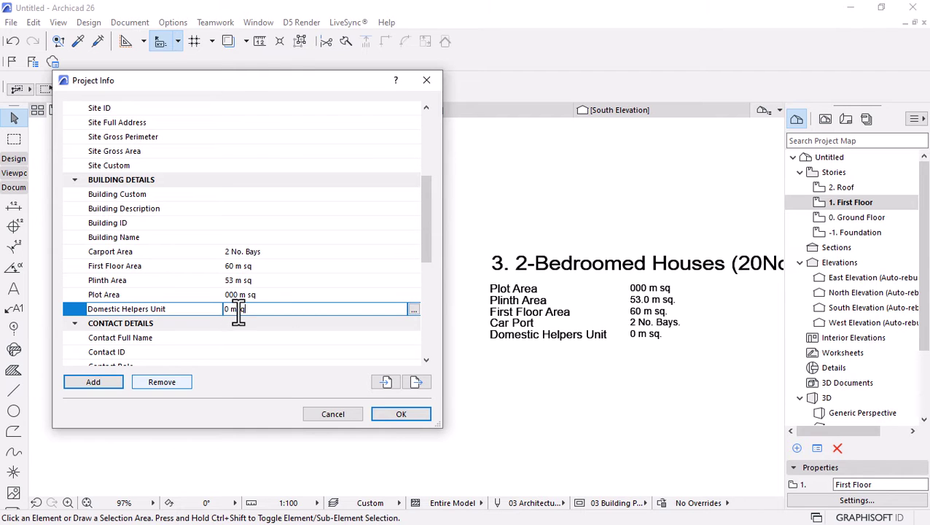
{"action": "left_click", "coordinate": [239, 309]}
Review the contact and client fields of the project information and accept the completed entries
{"action": "scroll", "coordinate": [302, 238], "scroll_direction": "down", "scroll_amount": 1}
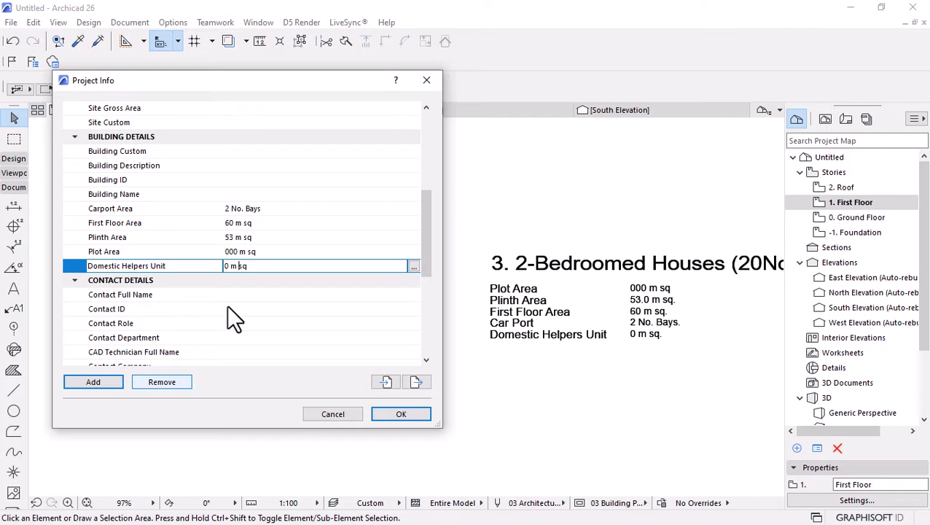
{"action": "scroll", "coordinate": [234, 230], "scroll_direction": "down", "scroll_amount": 1}
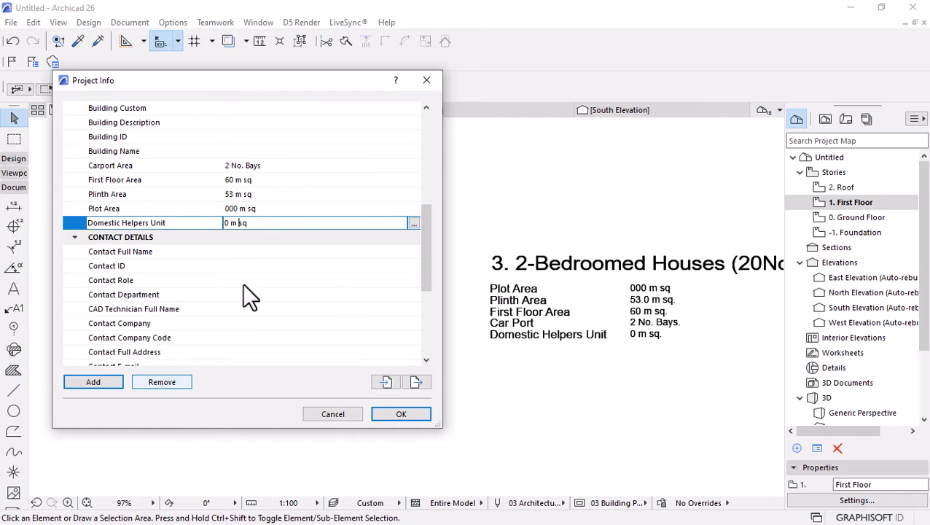
{"action": "scroll", "coordinate": [242, 283], "scroll_direction": "down", "scroll_amount": 1}
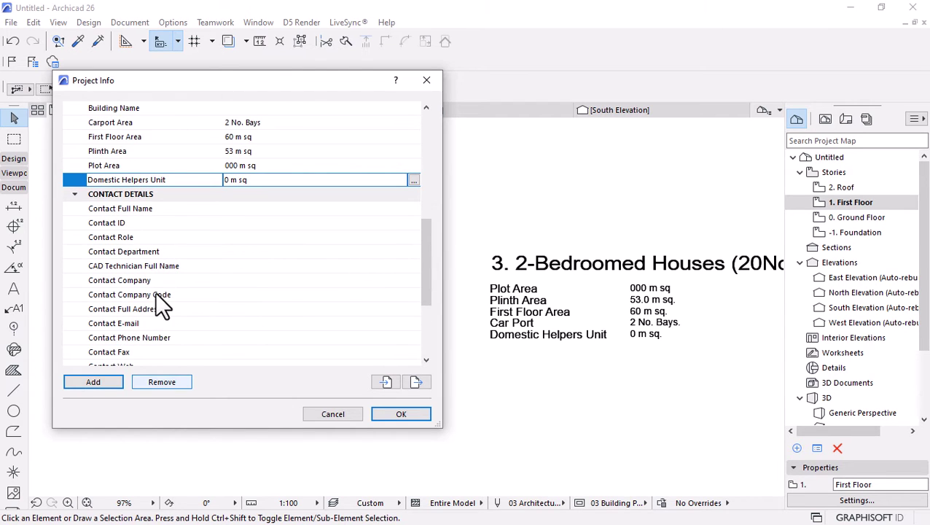
{"action": "scroll", "coordinate": [355, 312], "scroll_direction": "down", "scroll_amount": 2}
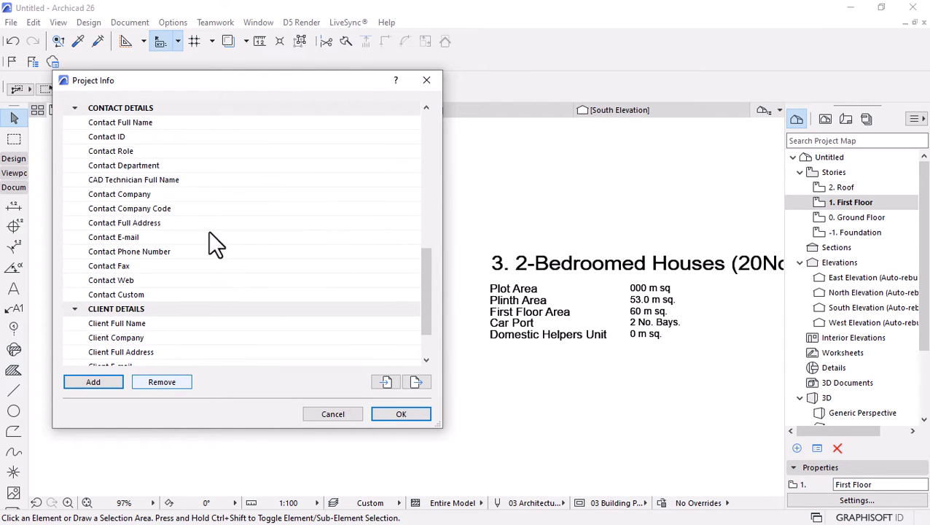
{"action": "scroll", "coordinate": [211, 231], "scroll_direction": "up", "scroll_amount": 1}
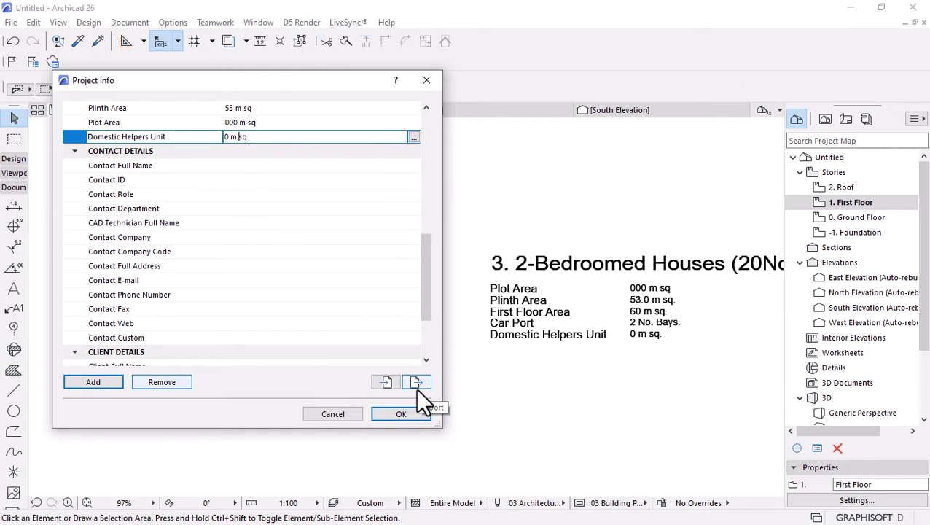
{"action": "scroll", "coordinate": [367, 276], "scroll_direction": "up", "scroll_amount": 3}
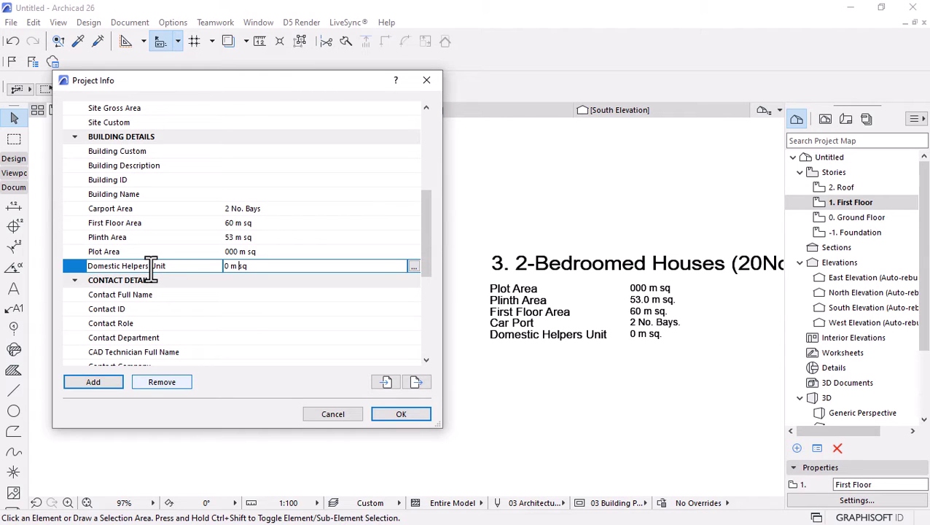
{"action": "left_click", "coordinate": [394, 410]}
Suspend groups so the elements of the merged ground and first floor plans can be selected separately
{"action": "scroll", "coordinate": [489, 274], "scroll_direction": "down", "scroll_amount": 2}
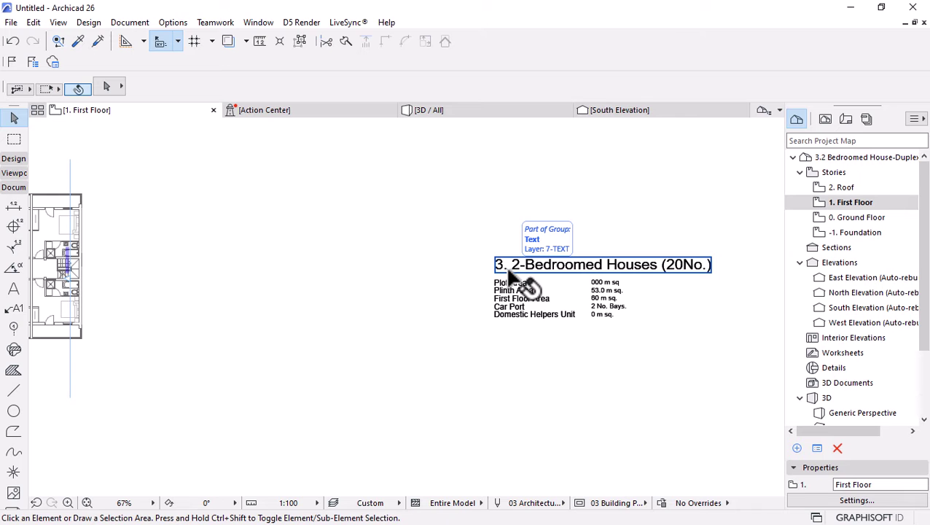
{"action": "scroll", "coordinate": [593, 309], "scroll_direction": "down", "scroll_amount": 1}
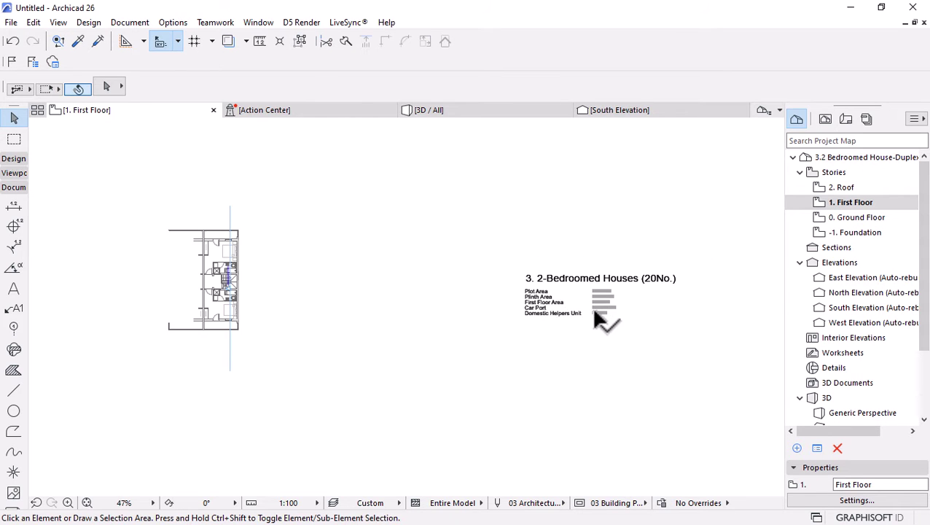
{"action": "scroll", "coordinate": [391, 288], "scroll_direction": "down", "scroll_amount": 1}
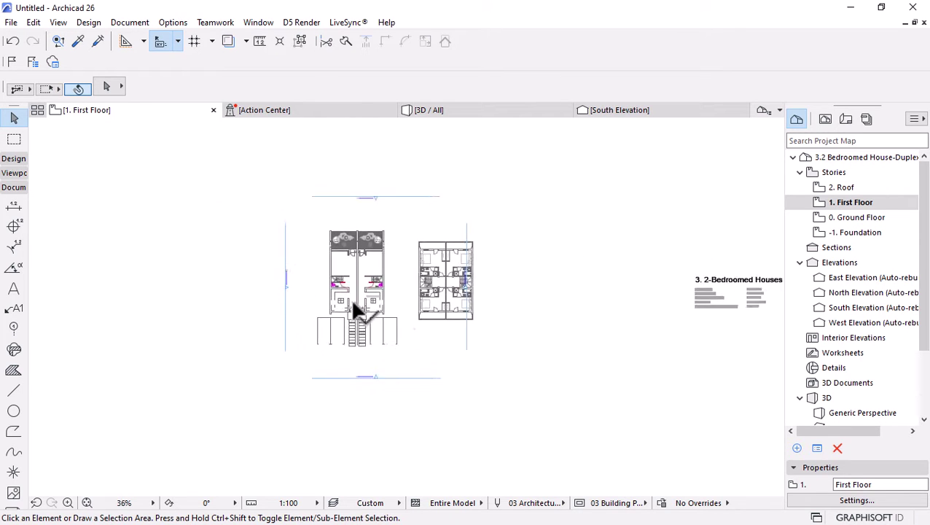
{"action": "scroll", "coordinate": [423, 291], "scroll_direction": "up", "scroll_amount": 2}
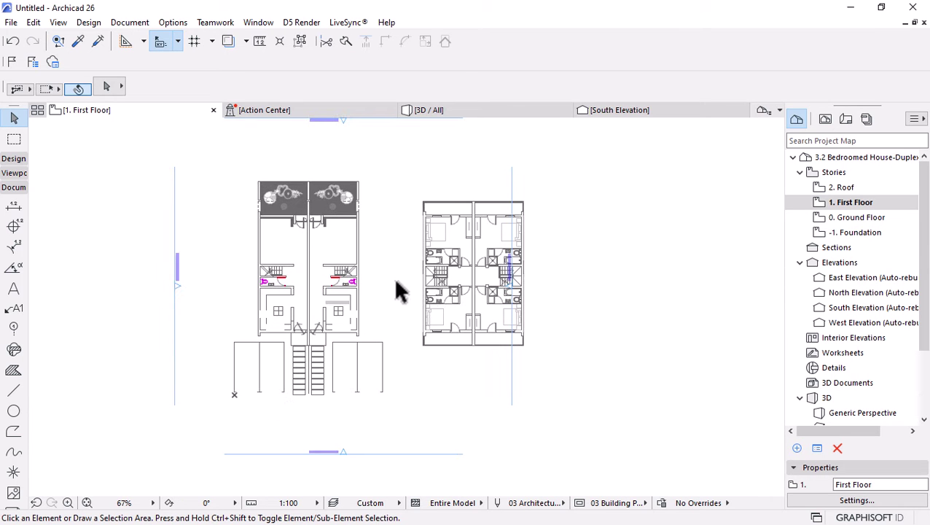
{"action": "left_click_drag", "start_coordinate": [394, 161], "coordinate": [556, 322]}
{"action": "key", "text": "ctrl+a"}
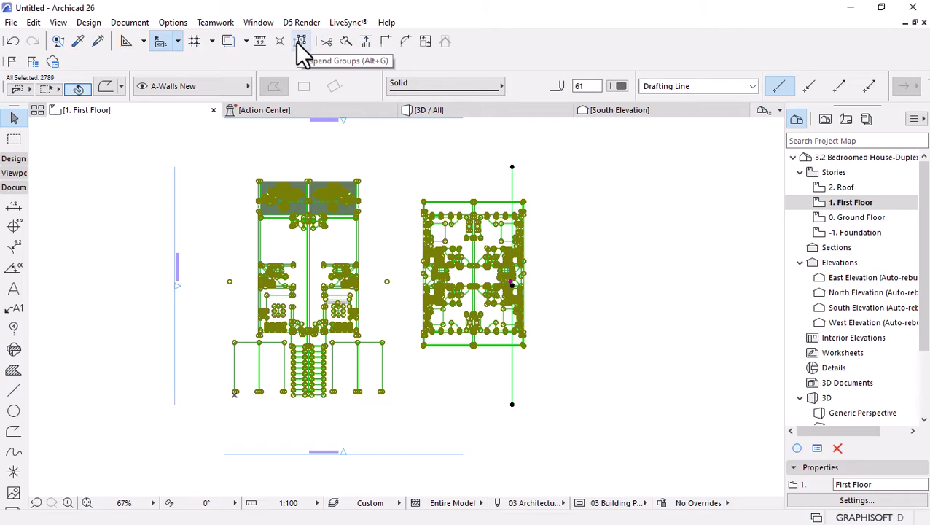
{"action": "left_click", "coordinate": [399, 159]}
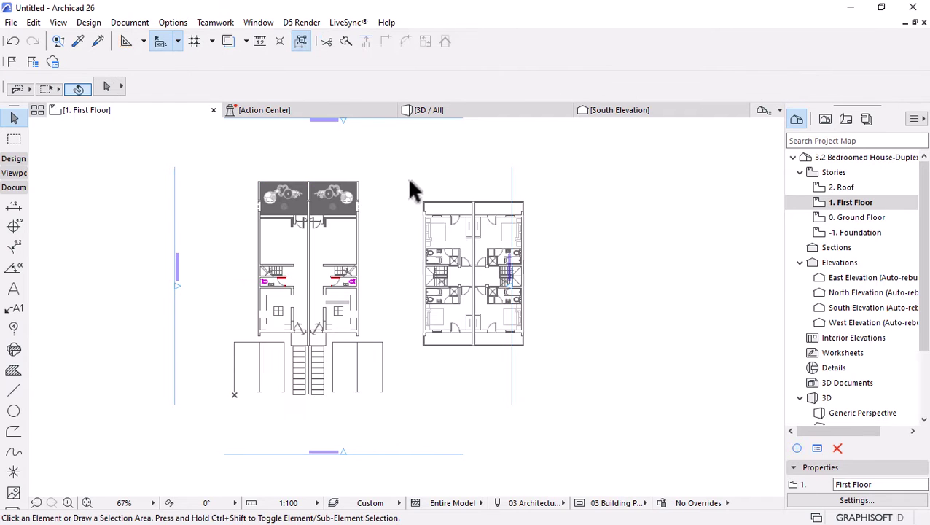
{"action": "left_click_drag", "start_coordinate": [409, 181], "coordinate": [556, 347]}
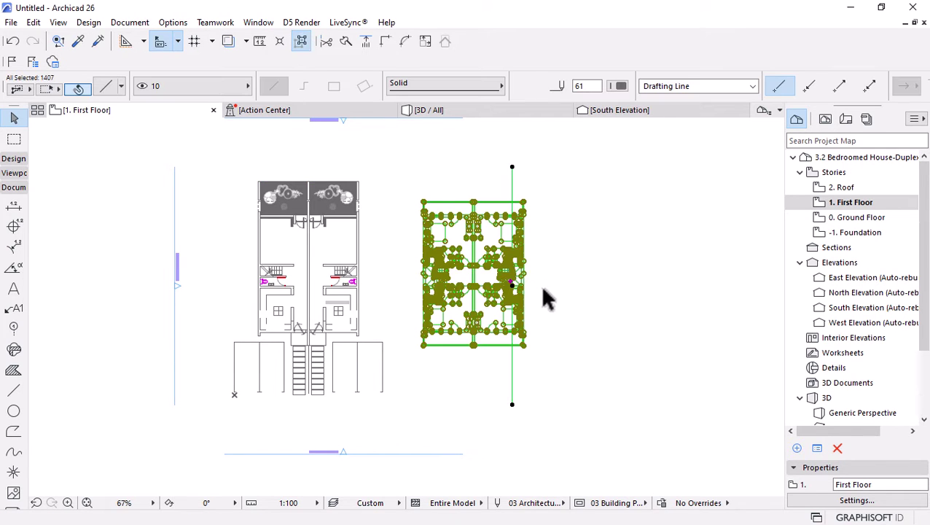
{"action": "left_click", "coordinate": [564, 240]}
{"action": "scroll", "coordinate": [471, 216], "scroll_direction": "up", "scroll_amount": 2}
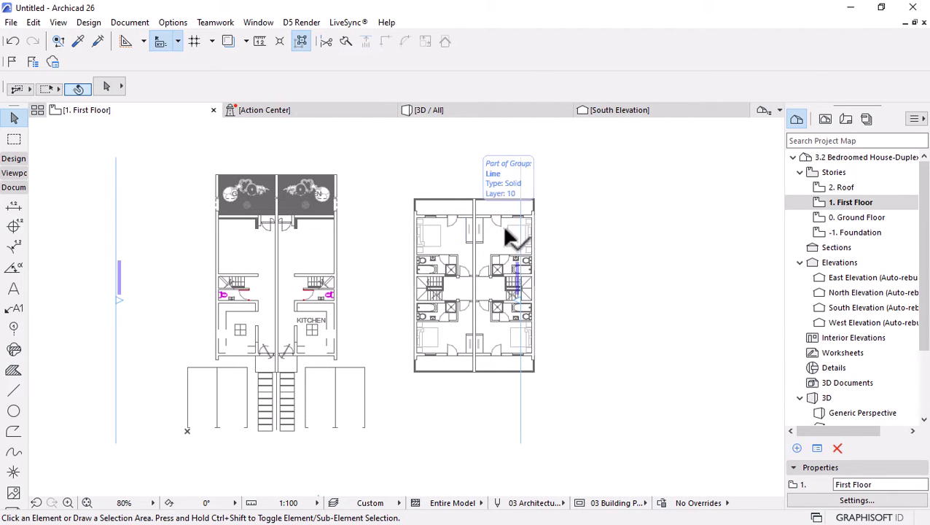
{"action": "left_click", "coordinate": [522, 188]}
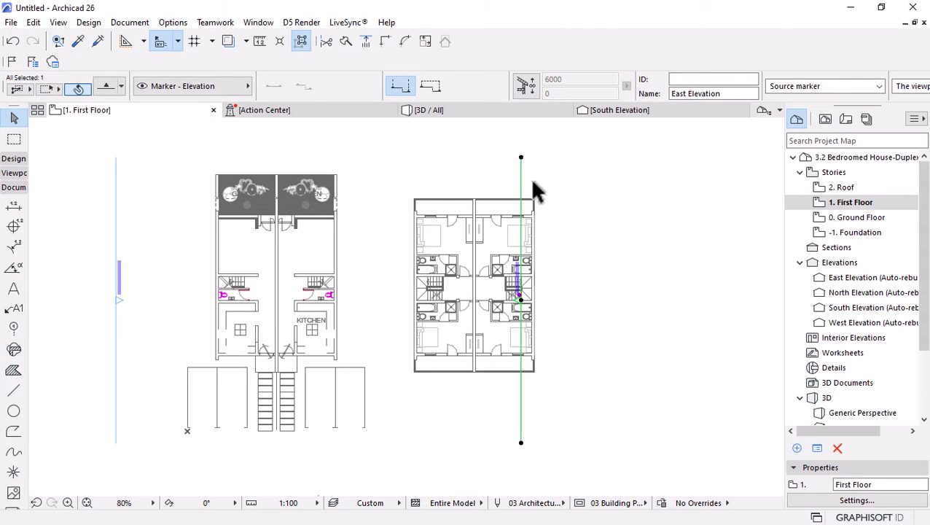
{"action": "left_click", "coordinate": [436, 212]}
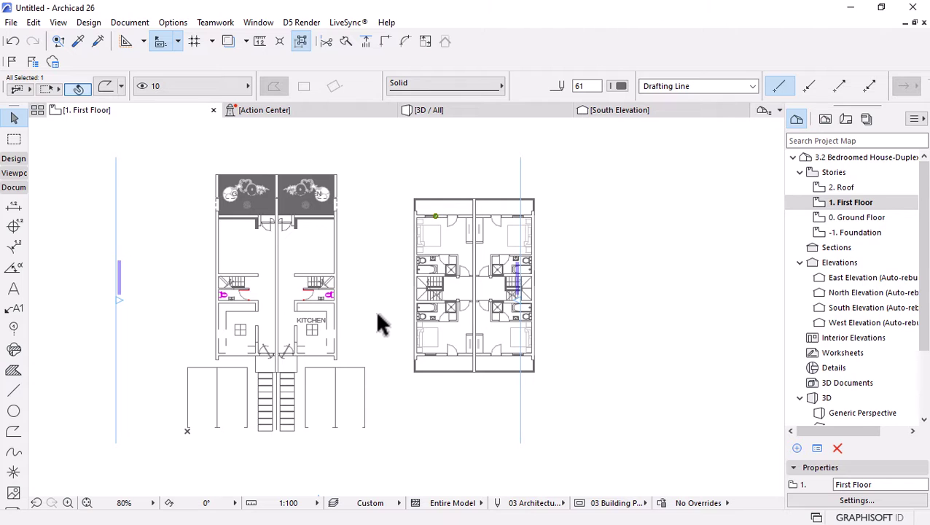
{"action": "key", "text": "Escape"}
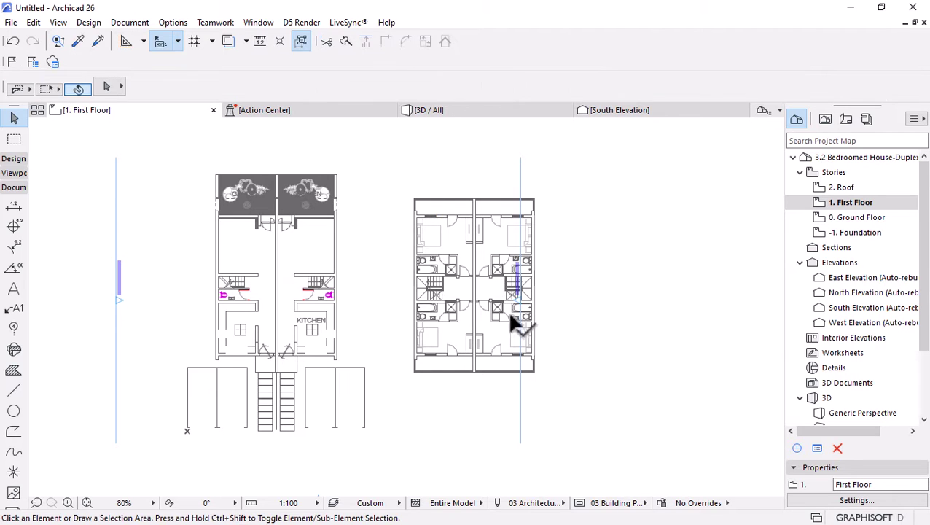
Try selecting the first floor plan with a window and removing the East Elevation marker from the selection
{"action": "left_click", "coordinate": [676, 147]}
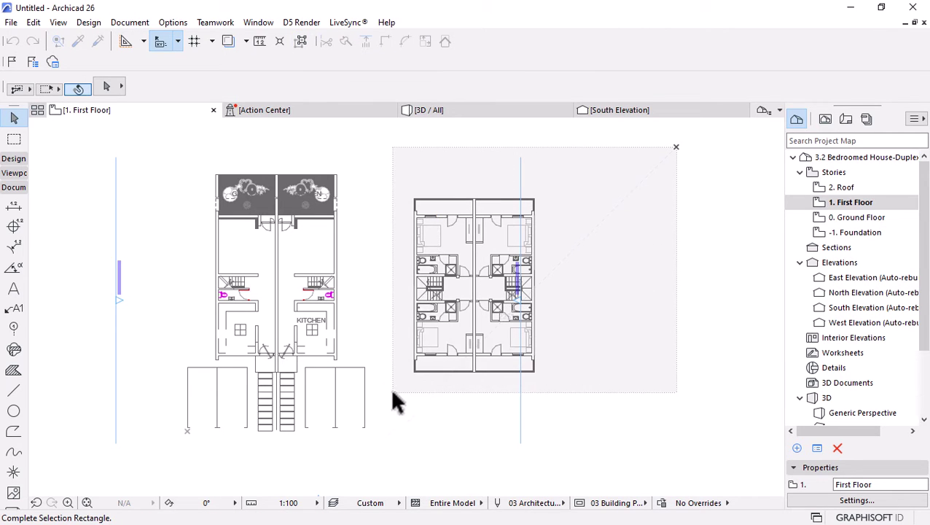
{"action": "left_click", "coordinate": [382, 421]}
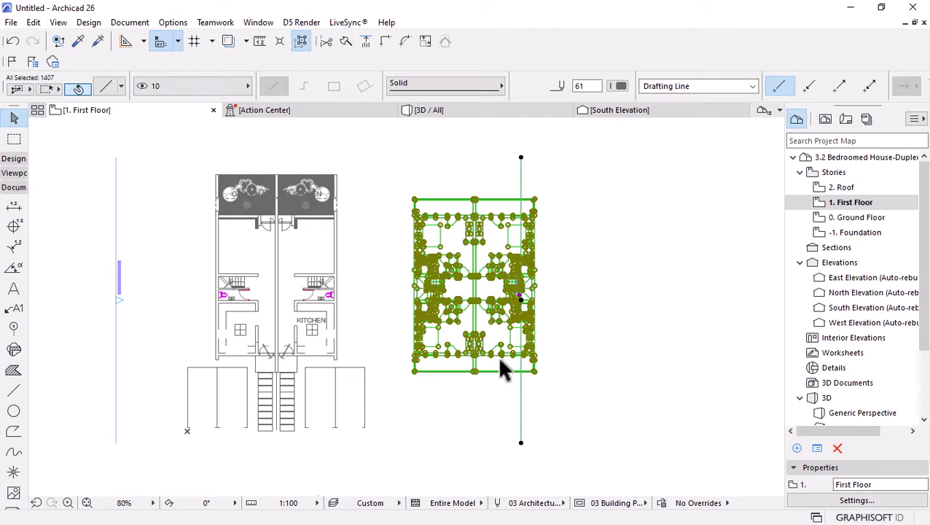
{"action": "left_click", "coordinate": [522, 159], "text": "shift"}
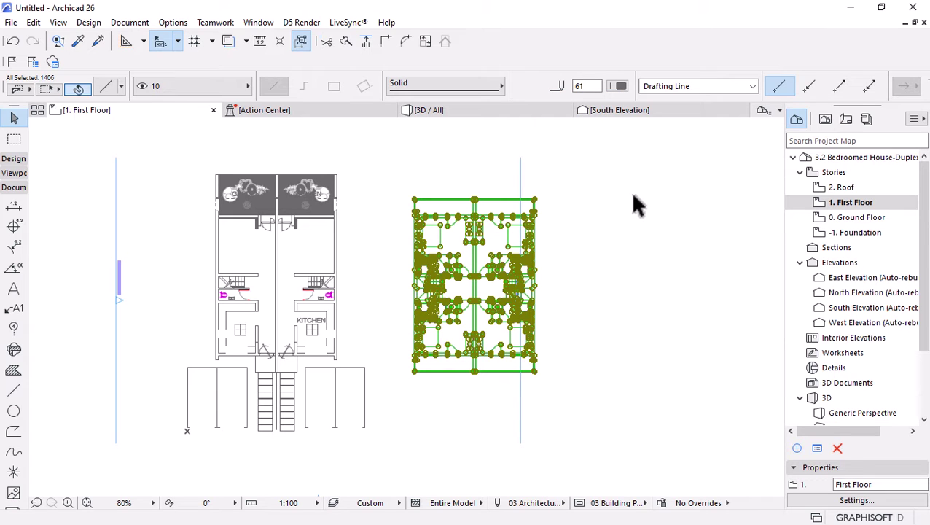
{"action": "key", "text": "Escape"}
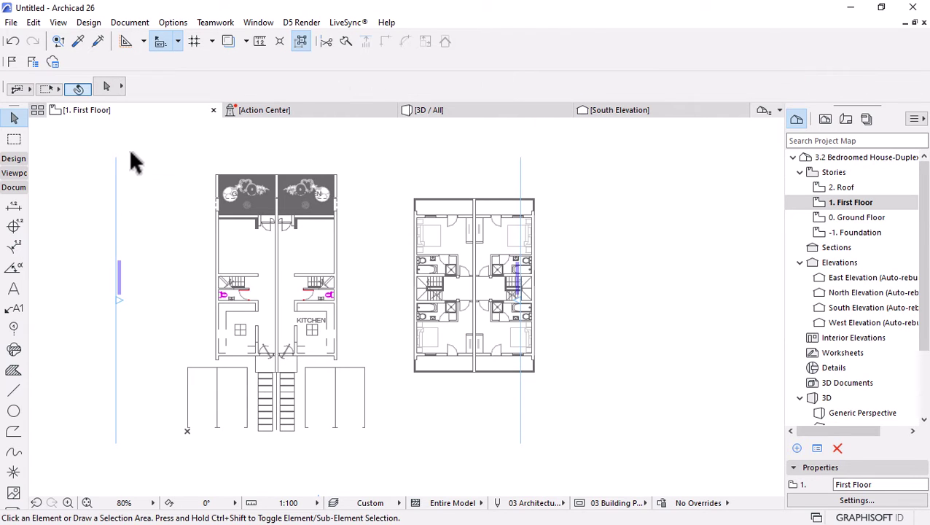
Change the selection method to take only fully enclosed elements and select the first floor plan without the elevation marker
{"action": "left_click", "coordinate": [29, 88]}
{"action": "left_click", "coordinate": [52, 77]}
{"action": "left_click_drag", "start_coordinate": [384, 178], "coordinate": [559, 390]}
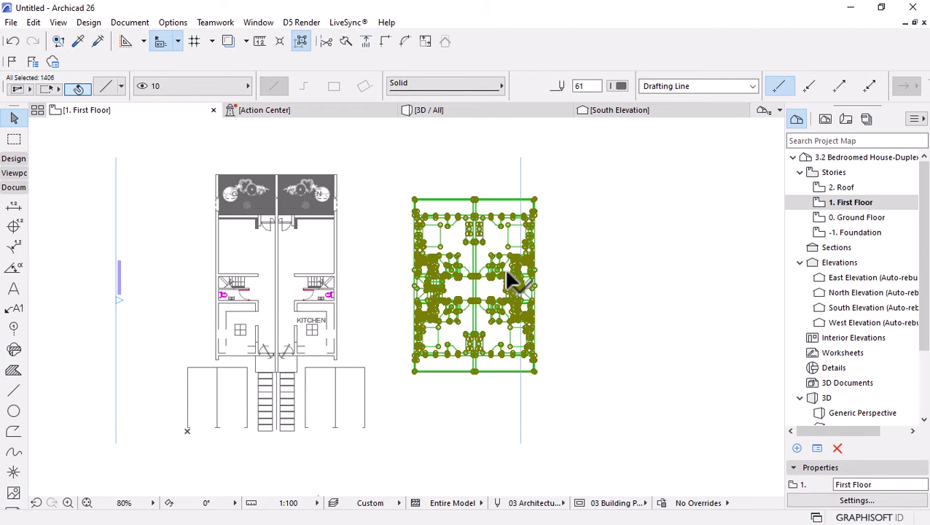
Cut the selected first floor plan from the First Floor story and undo that cut
{"action": "right_click", "coordinate": [578, 181]}
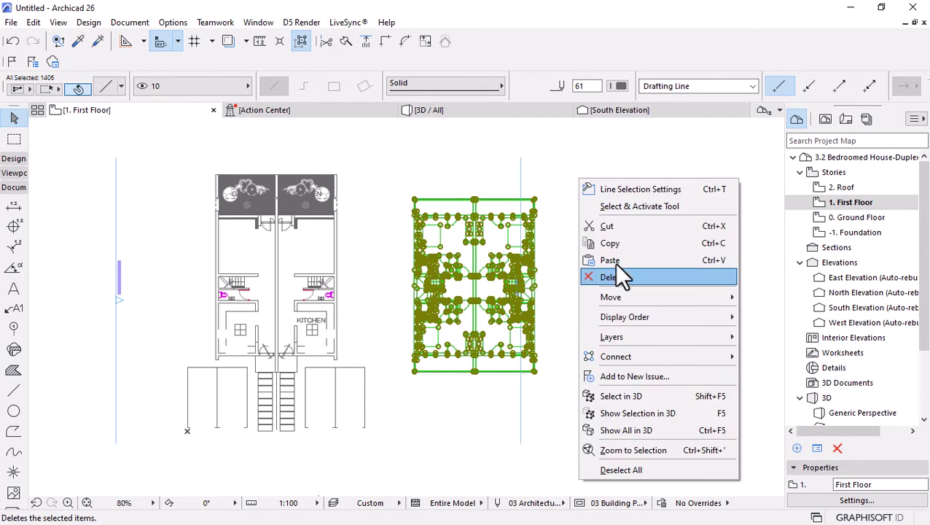
{"action": "left_click", "coordinate": [606, 227]}
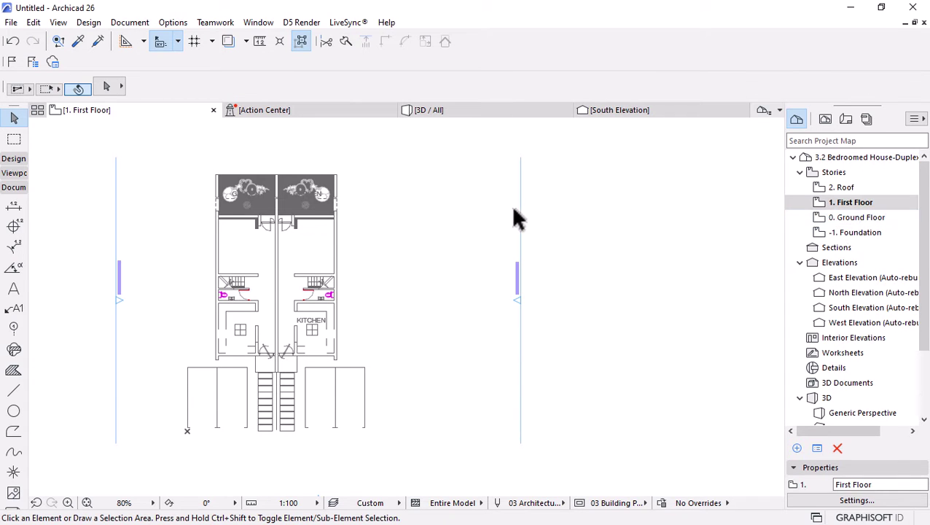
{"action": "scroll", "coordinate": [514, 215], "scroll_direction": "down", "scroll_amount": 1}
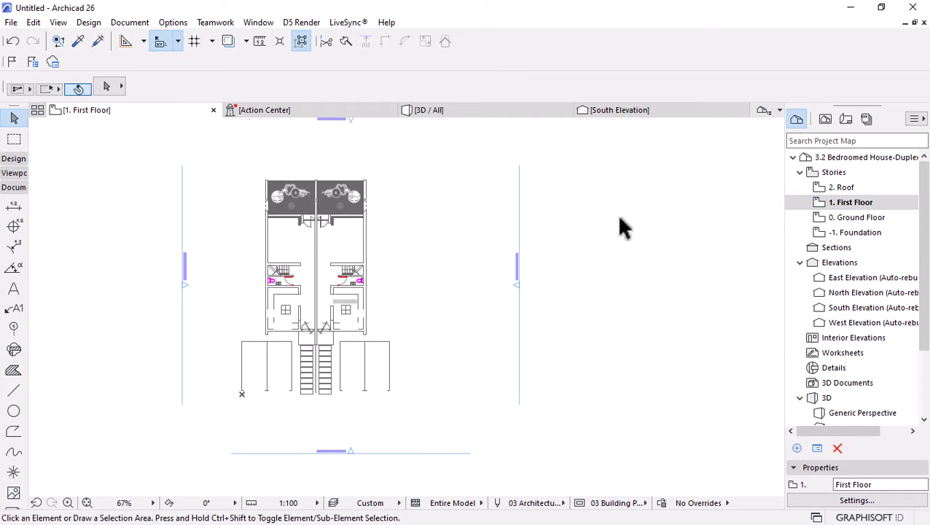
{"action": "key", "text": "ctrl+z"}
{"action": "key", "text": "Escape"}
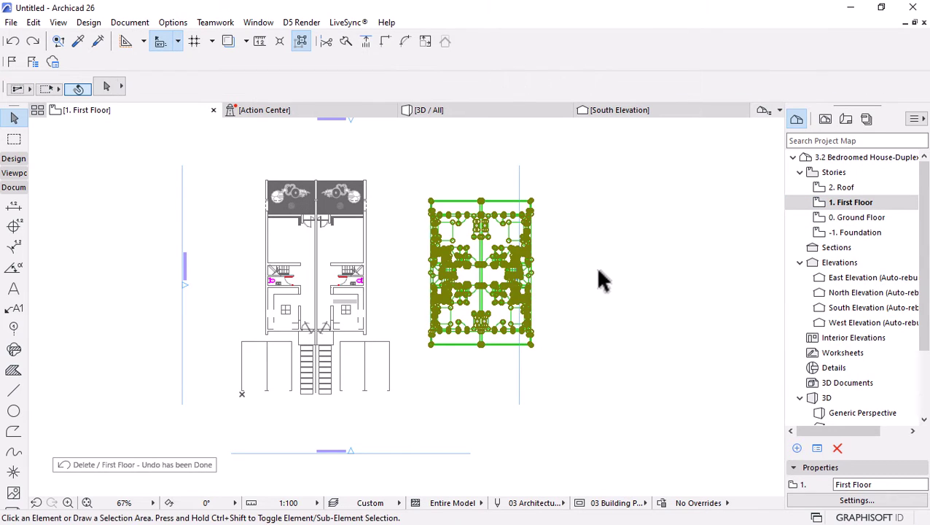
Select the ground floor plan on the First Floor story and cut it
{"action": "left_click", "coordinate": [222, 166]}
{"action": "left_click", "coordinate": [394, 406]}
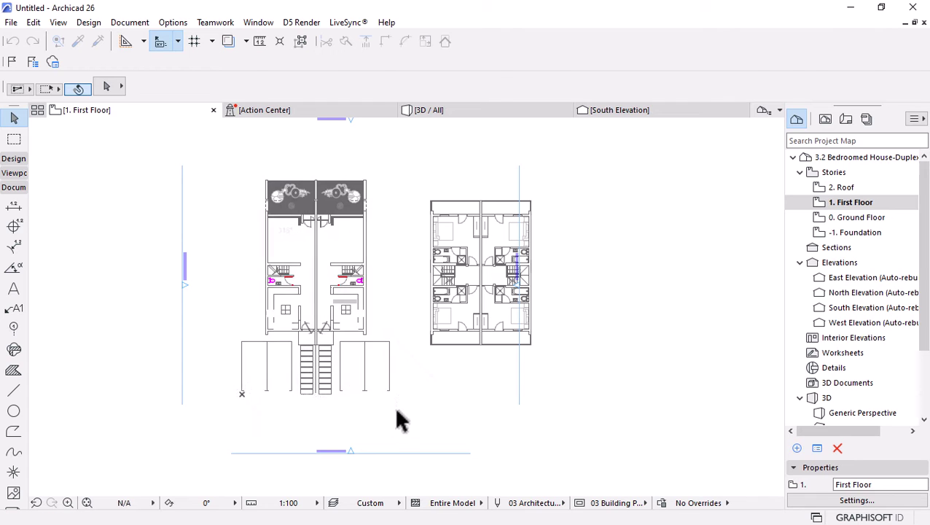
{"action": "right_click", "coordinate": [591, 173]}
{"action": "left_click", "coordinate": [619, 220]}
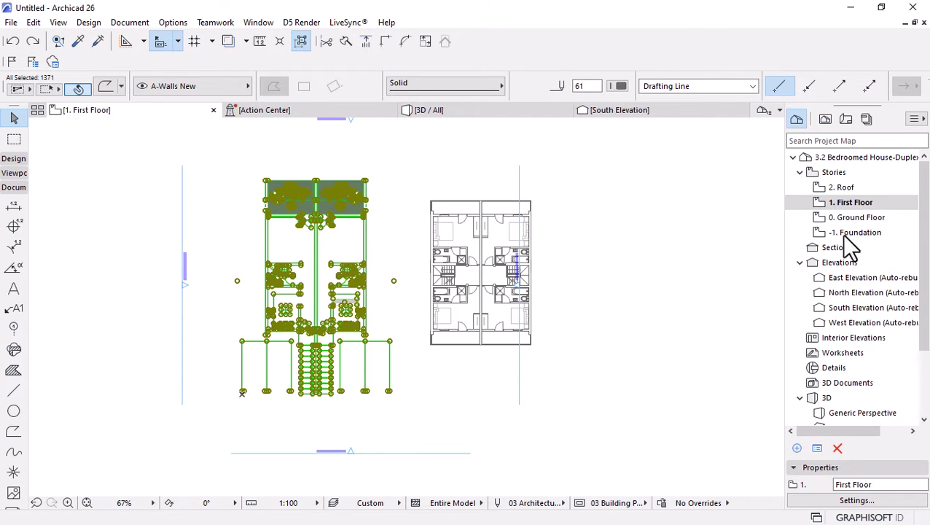
Paste the cut ground floor plan onto the Ground Floor story at its original position
{"action": "double_click", "coordinate": [846, 217]}
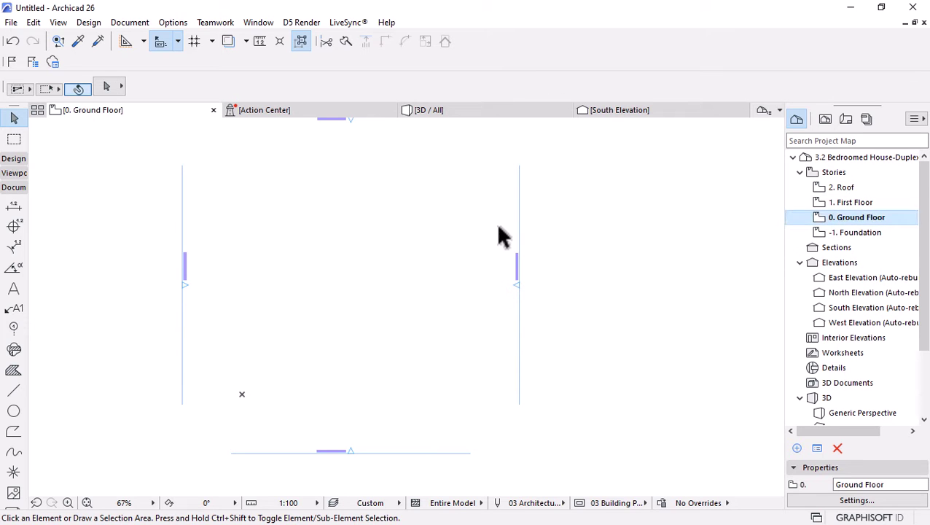
{"action": "right_click", "coordinate": [317, 178]}
{"action": "left_click", "coordinate": [348, 189]}
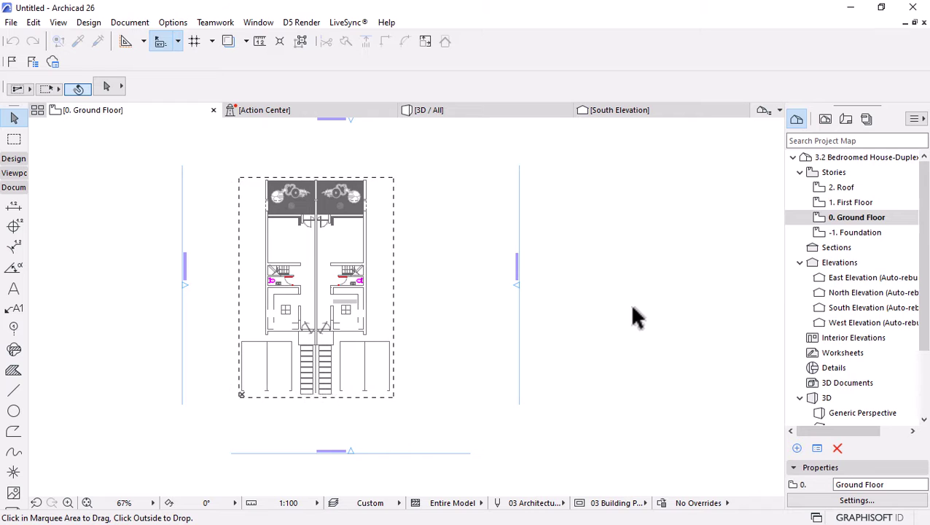
{"action": "left_click", "coordinate": [431, 318]}
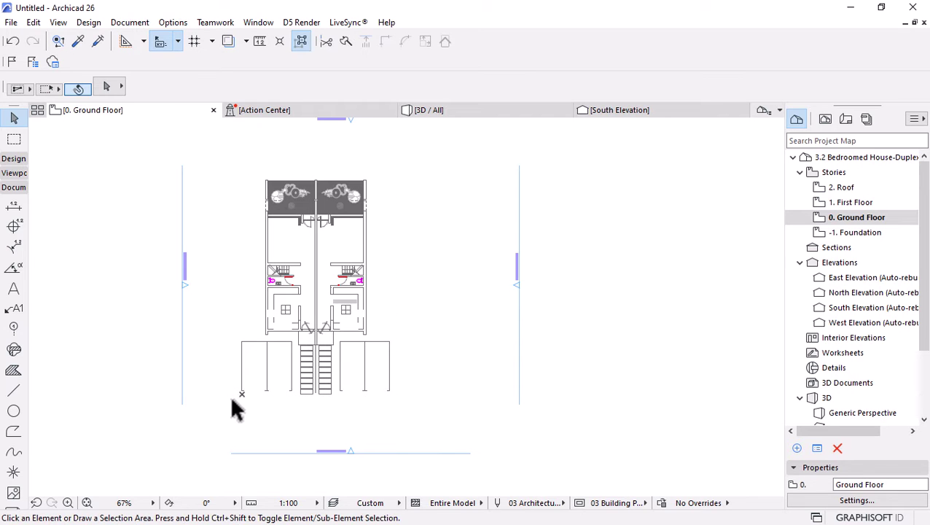
{"action": "scroll", "coordinate": [219, 369], "scroll_direction": "up", "scroll_amount": 3}
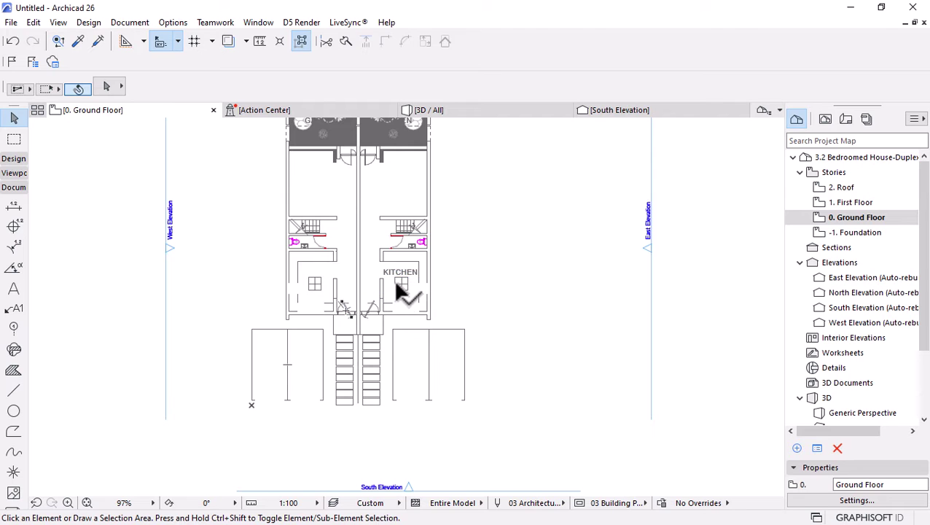
{"action": "scroll", "coordinate": [396, 285], "scroll_direction": "down", "scroll_amount": 4}
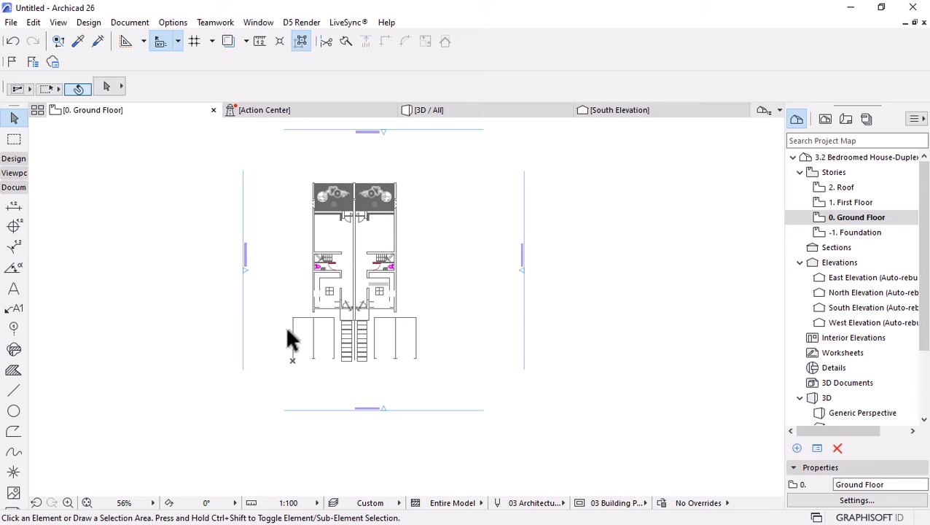
{"action": "scroll", "coordinate": [288, 334], "scroll_direction": "up", "scroll_amount": 3}
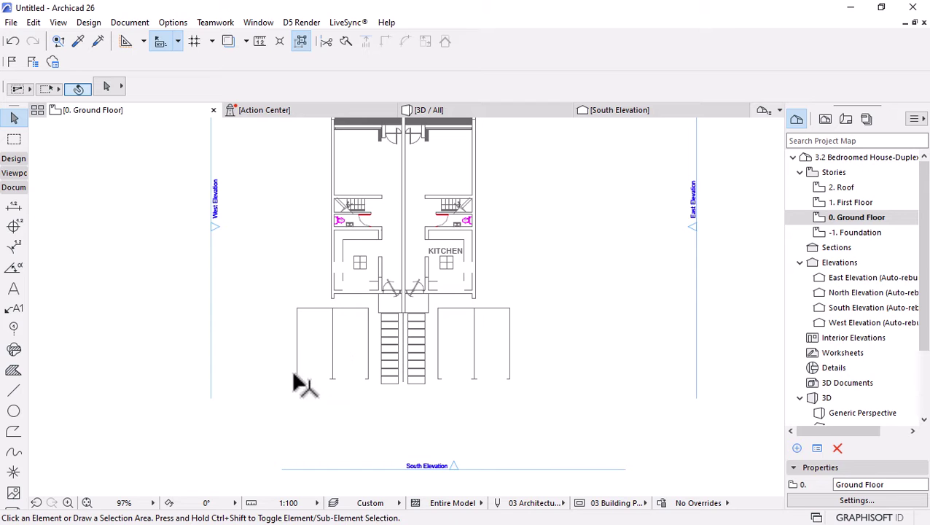
{"action": "scroll", "coordinate": [398, 328], "scroll_direction": "down", "scroll_amount": 2}
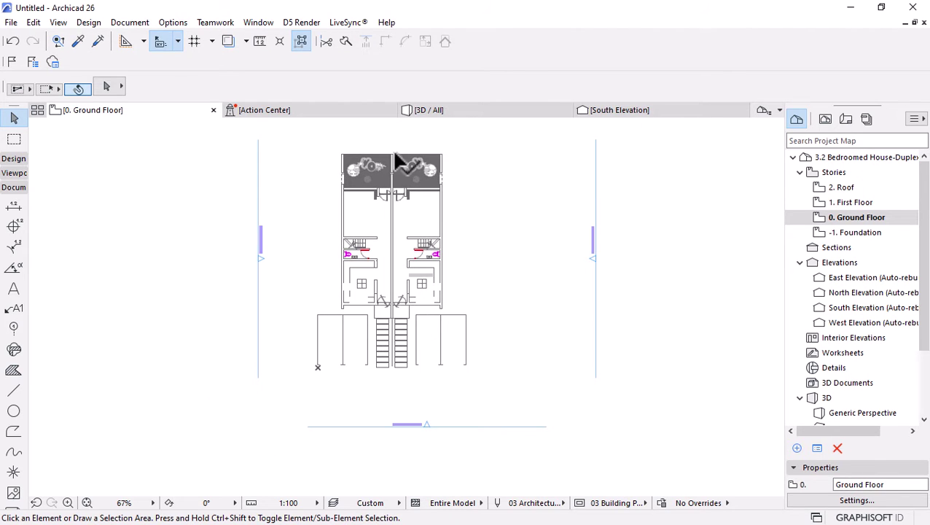
{"action": "scroll", "coordinate": [394, 153], "scroll_direction": "up", "scroll_amount": 1}
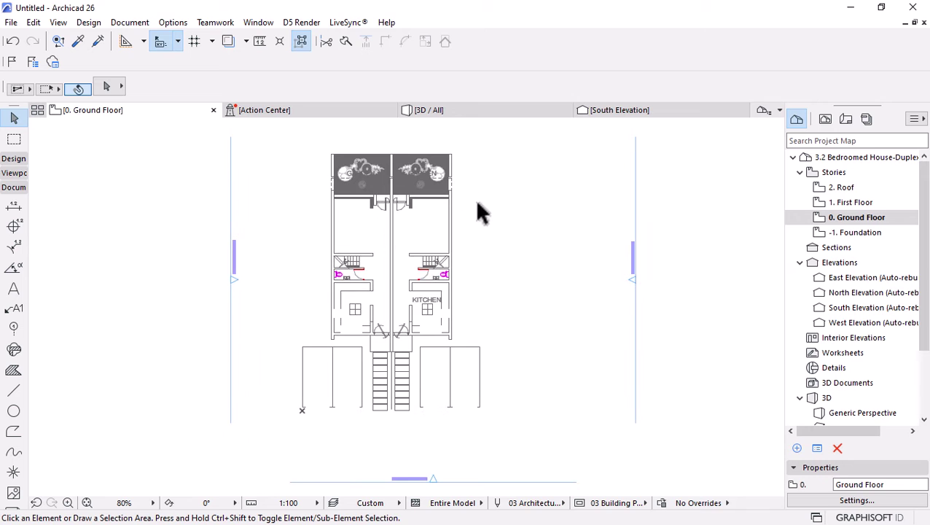
Select the whole first floor plan on the First Floor story and show the Ground Floor as trace reference
{"action": "double_click", "coordinate": [850, 203]}
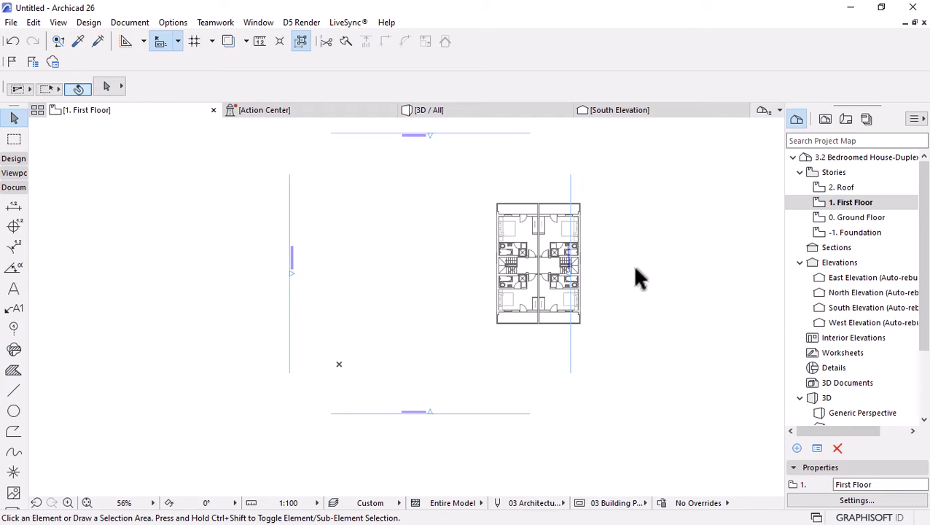
{"action": "left_click_drag", "start_coordinate": [451, 183], "coordinate": [622, 335]}
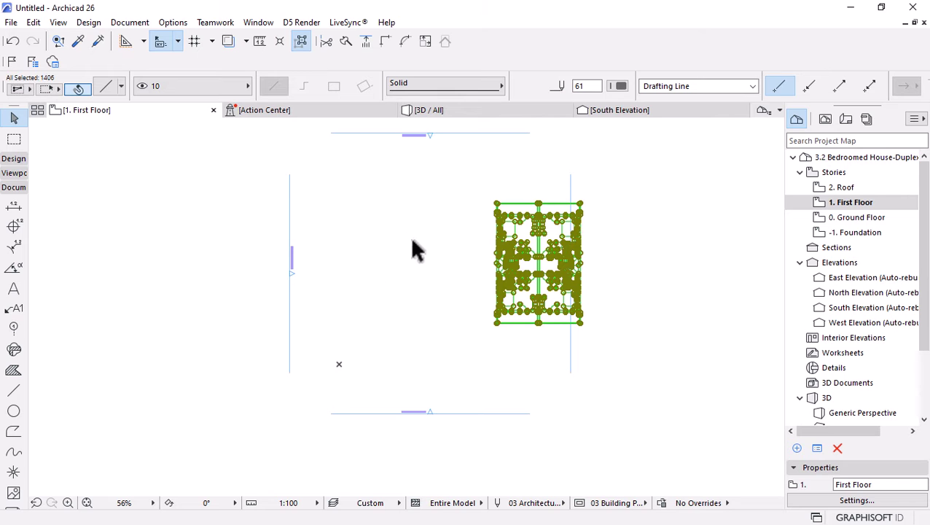
{"action": "left_click", "coordinate": [834, 219]}
{"action": "right_click", "coordinate": [835, 218]}
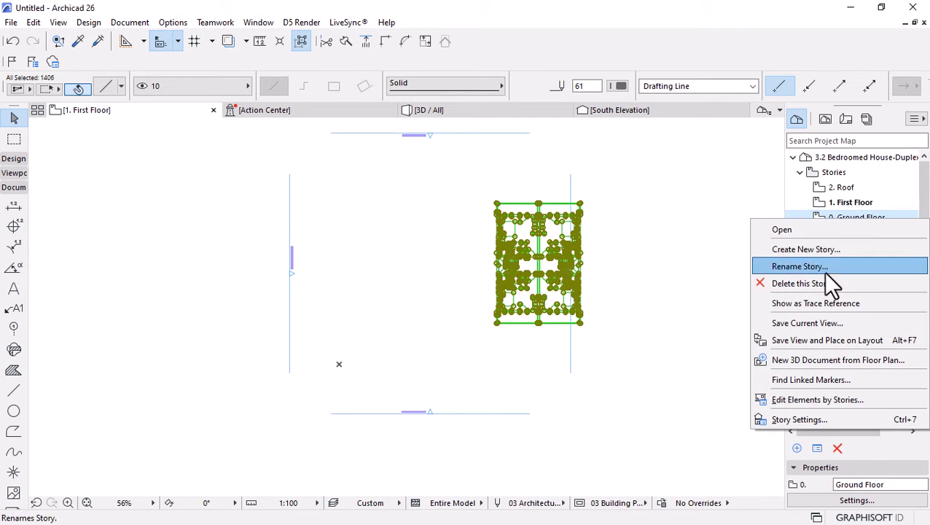
{"action": "left_click", "coordinate": [801, 304]}
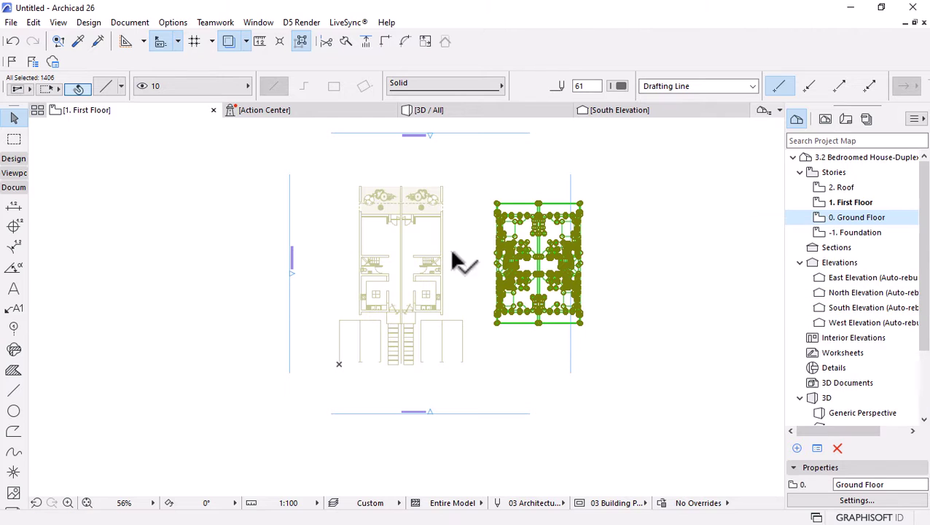
{"action": "left_click", "coordinate": [246, 42]}
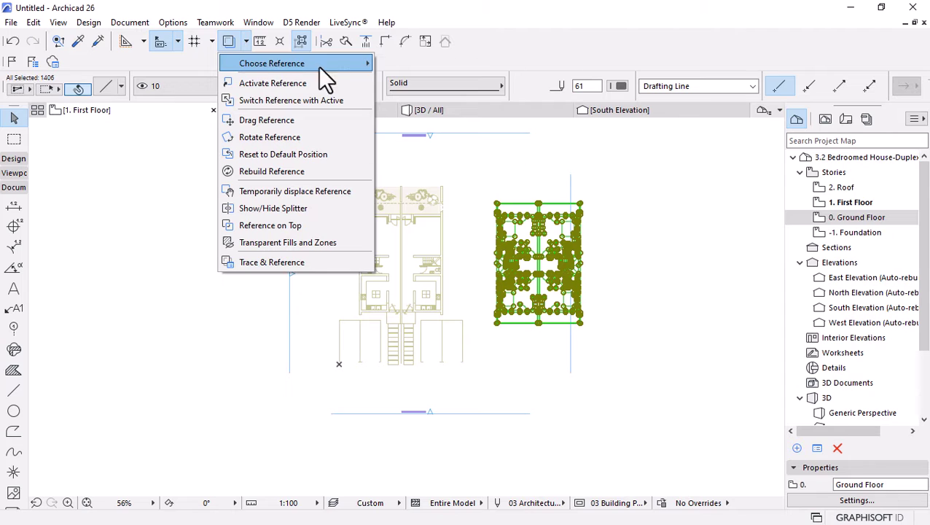
{"action": "mouse_move", "coordinate": [319, 64]}
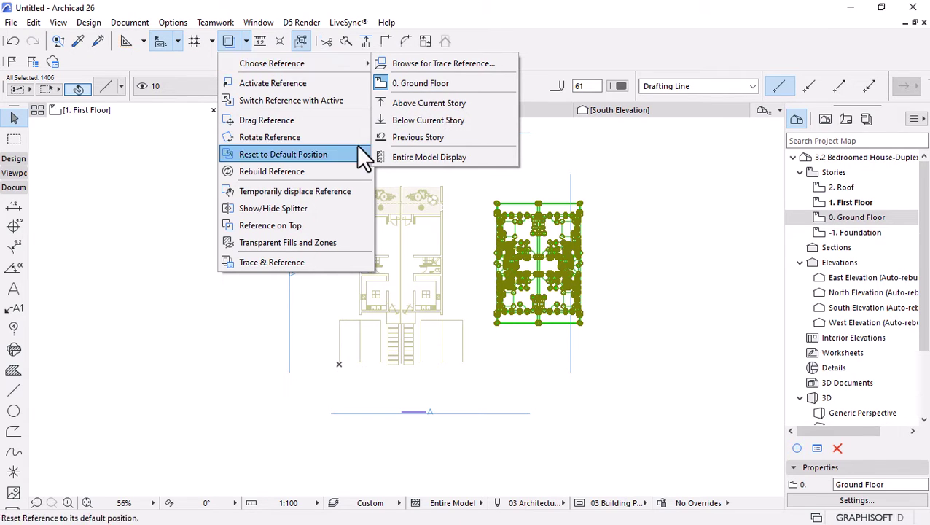
{"action": "left_click", "coordinate": [618, 295]}
Move the selected first floor plan by its lower-left outer wall corner onto the matching corner of the traced ground floor plan, and deselect it
{"action": "scroll", "coordinate": [520, 302], "scroll_direction": "up", "scroll_amount": 2}
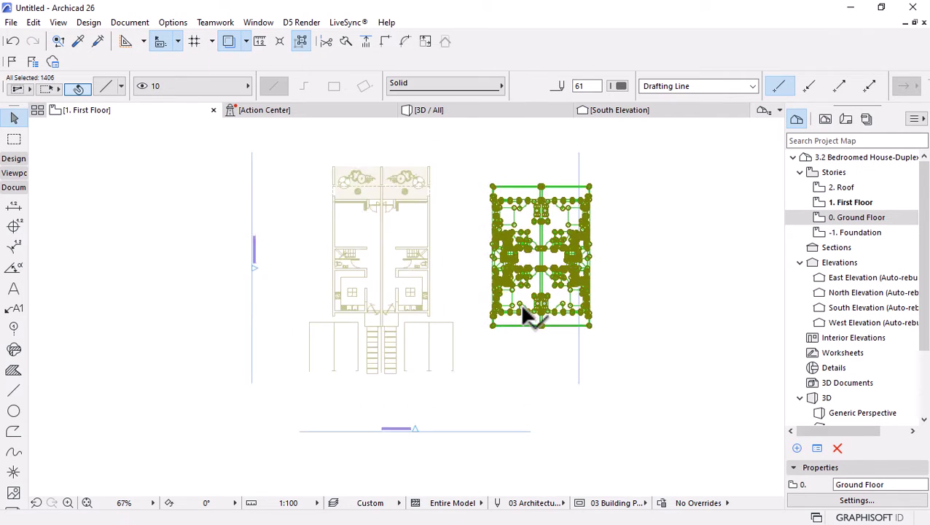
{"action": "scroll", "coordinate": [475, 329], "scroll_direction": "up", "scroll_amount": 2}
{"action": "key", "text": "ctrl+d"}
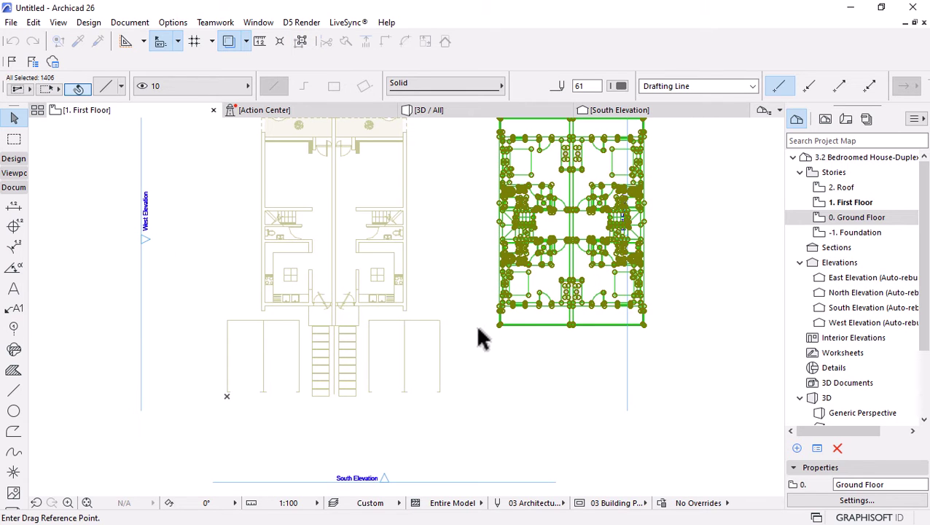
{"action": "scroll", "coordinate": [499, 313], "scroll_direction": "up", "scroll_amount": 6}
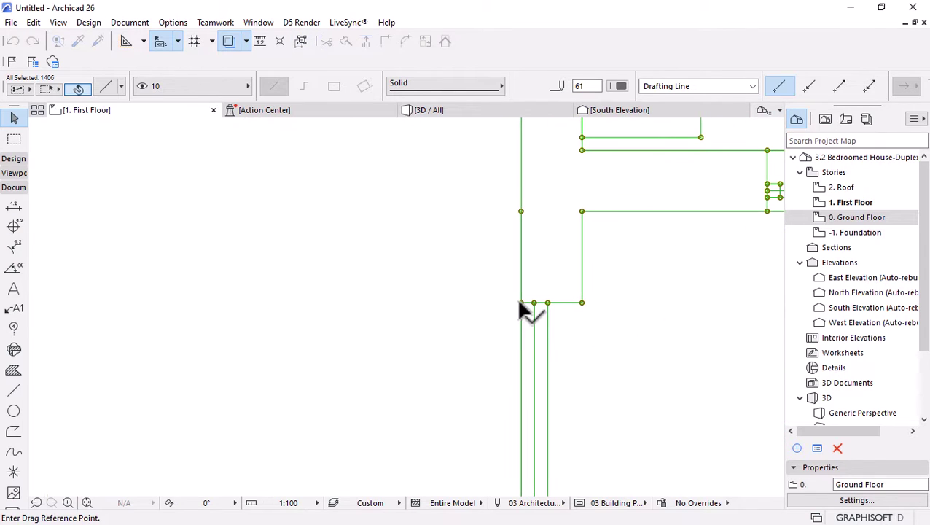
{"action": "left_click", "coordinate": [520, 303]}
{"action": "scroll", "coordinate": [620, 267], "scroll_direction": "down", "scroll_amount": 3}
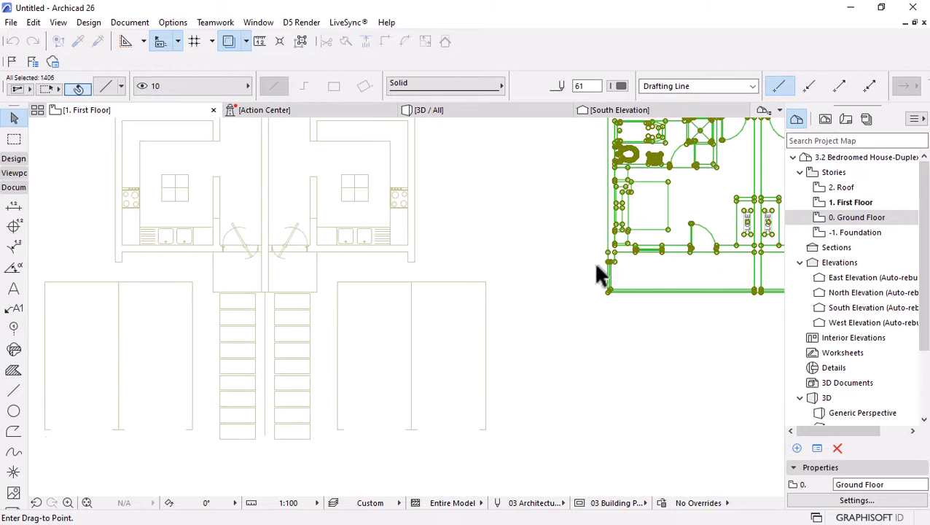
{"action": "scroll", "coordinate": [222, 260], "scroll_direction": "left", "scroll_amount": 3}
{"action": "scroll", "coordinate": [229, 266], "scroll_direction": "up", "scroll_amount": 5}
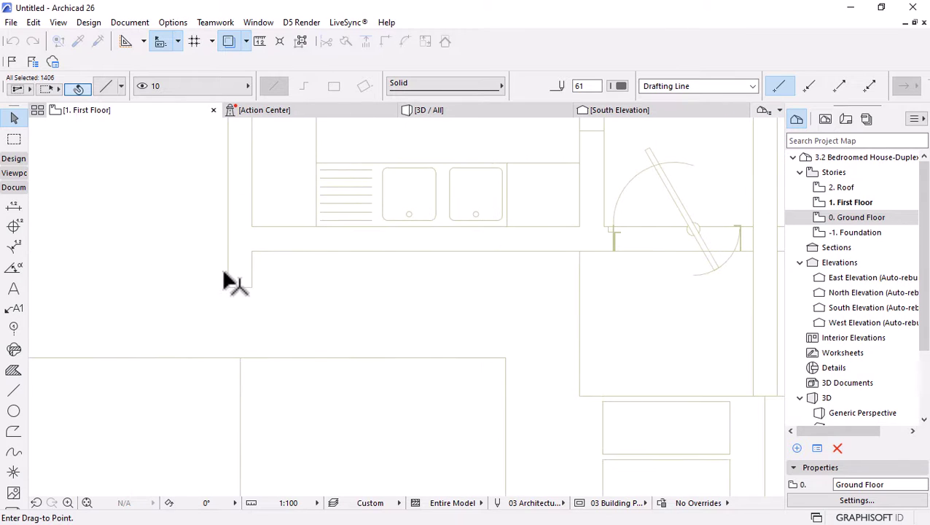
{"action": "left_click", "coordinate": [266, 291]}
{"action": "scroll", "coordinate": [388, 291], "scroll_direction": "down", "scroll_amount": 6}
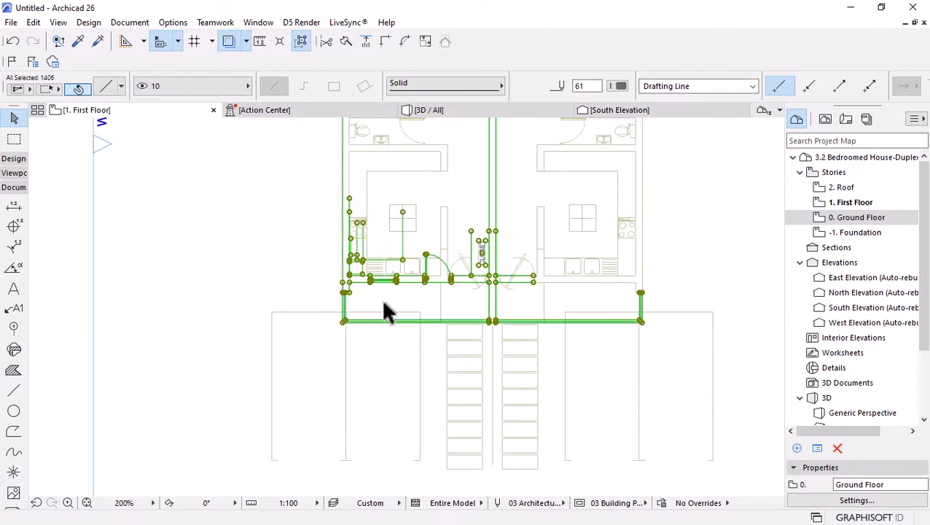
{"action": "key", "text": "Escape"}
{"action": "scroll", "coordinate": [437, 240], "scroll_direction": "down", "scroll_amount": 2}
{"action": "scroll", "coordinate": [405, 215], "scroll_direction": "up", "scroll_amount": 3}
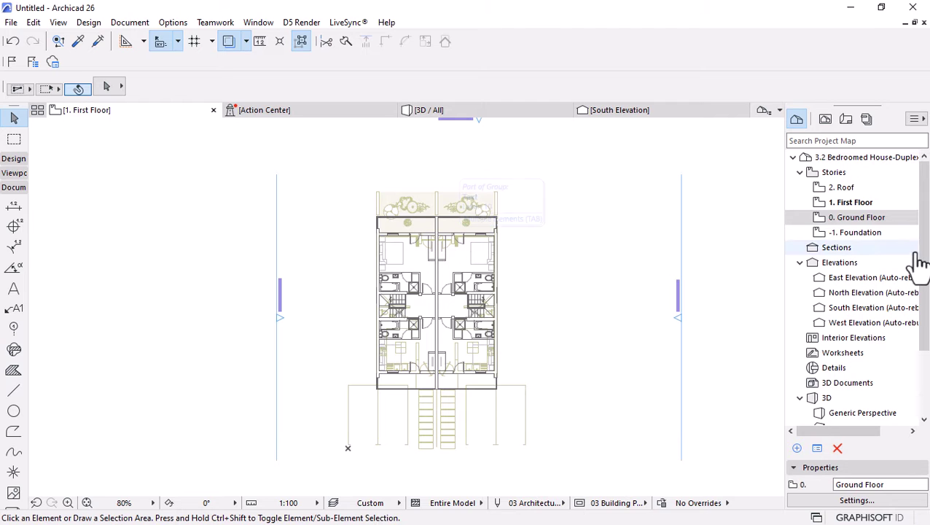
{"action": "middle_click", "coordinate": [380, 467]}
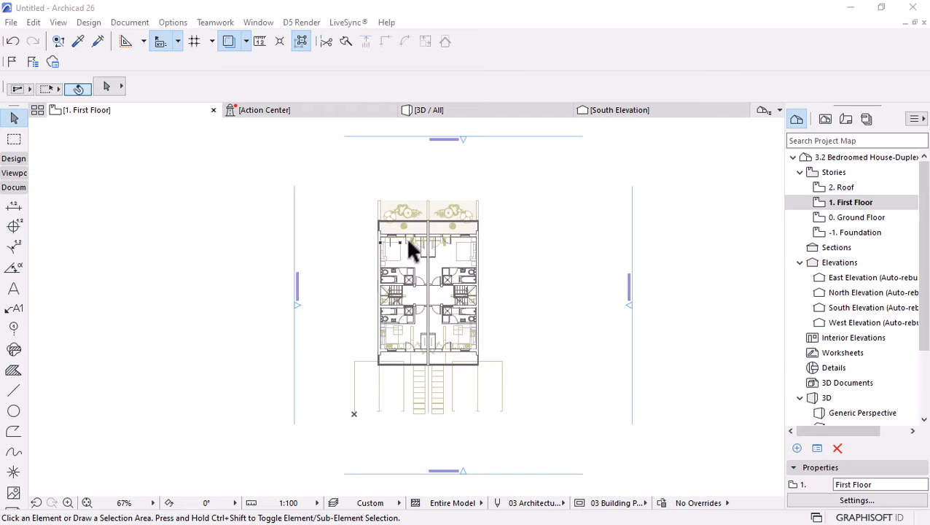
{"action": "scroll", "coordinate": [406, 237], "scroll_direction": "down", "scroll_amount": 3}
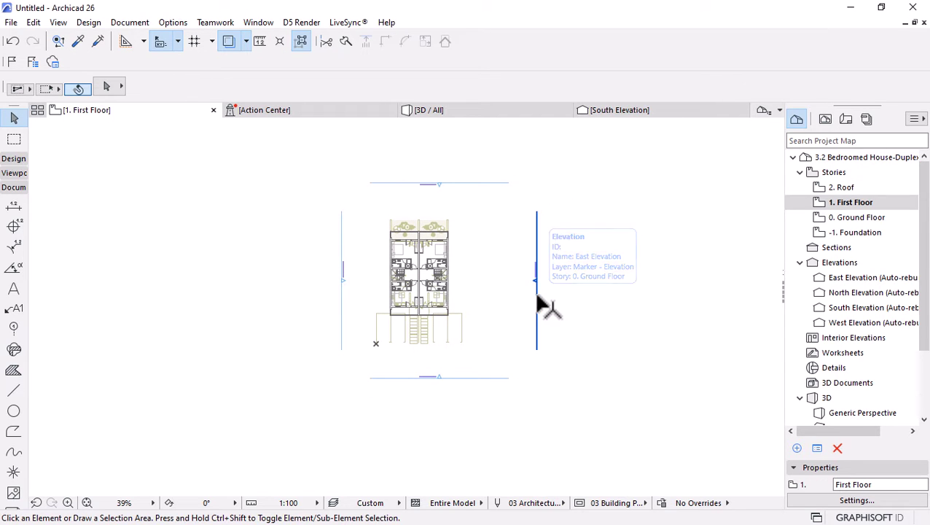
Activate the Elevation tool and pick up the East Elevation marker's parameters as its default settings
{"action": "left_click", "coordinate": [10, 175]}
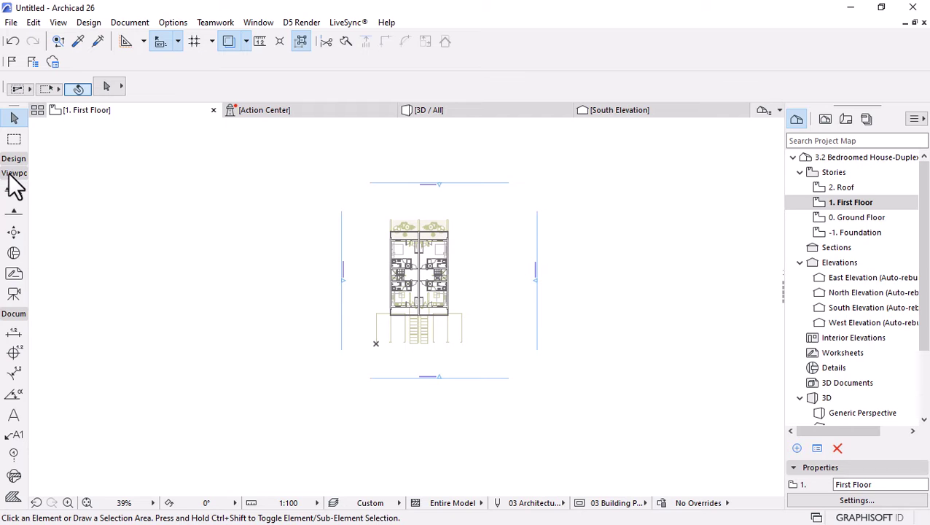
{"action": "left_click", "coordinate": [14, 212]}
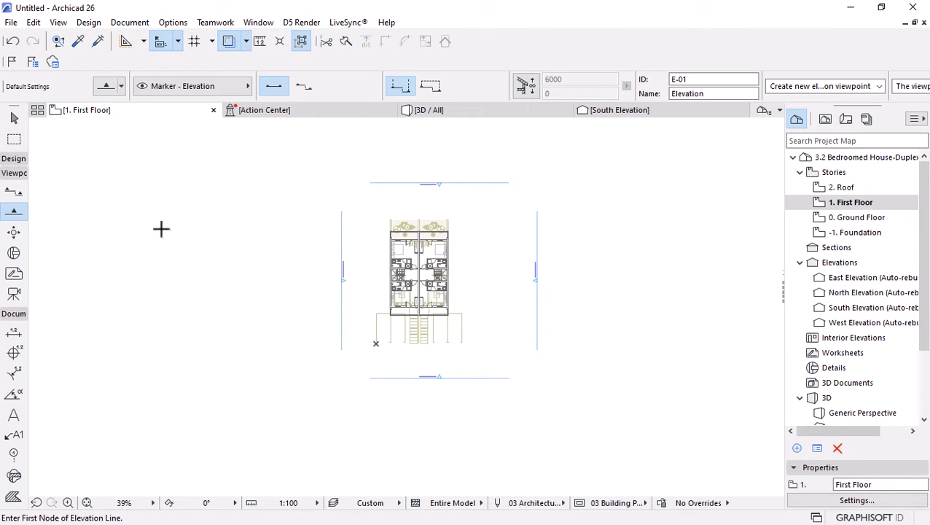
{"action": "key", "text": "ctrl+a"}
{"action": "scroll", "coordinate": [432, 266], "scroll_direction": "up", "scroll_amount": 1}
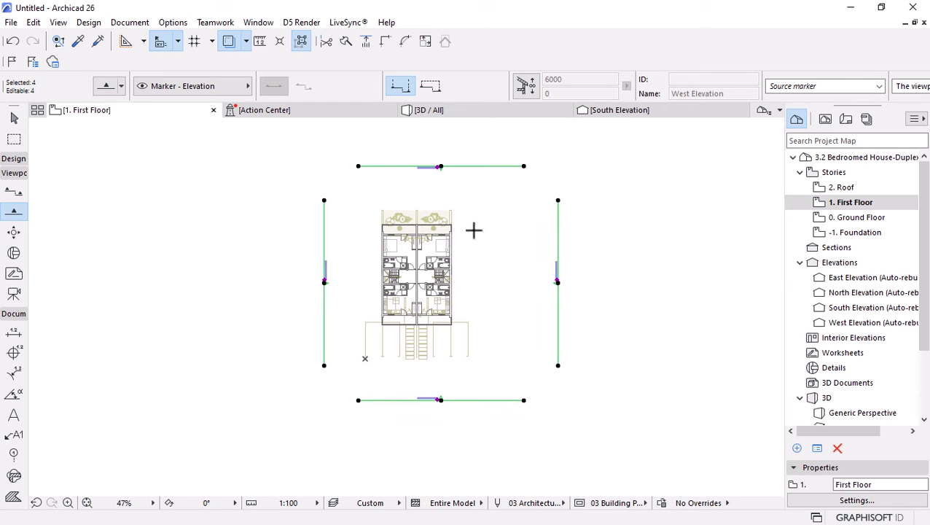
{"action": "key", "text": "Escape"}
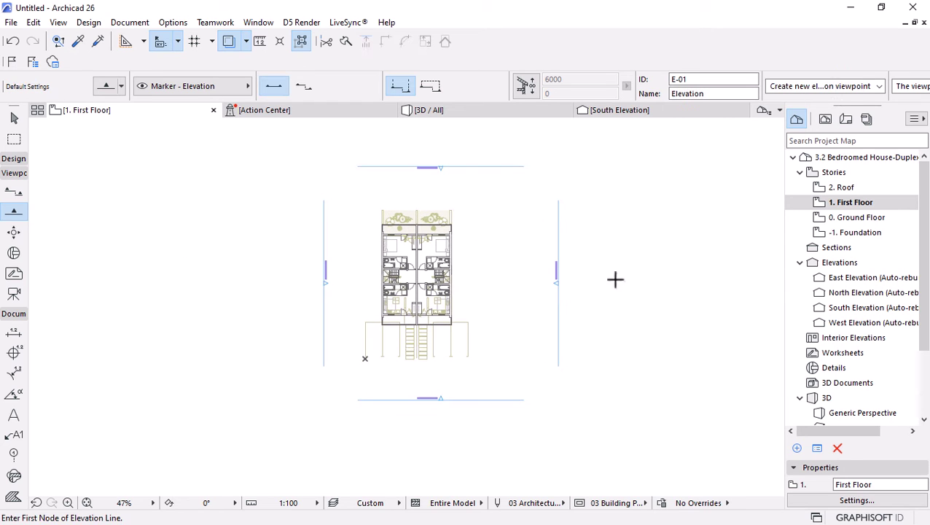
{"action": "left_click", "coordinate": [78, 41]}
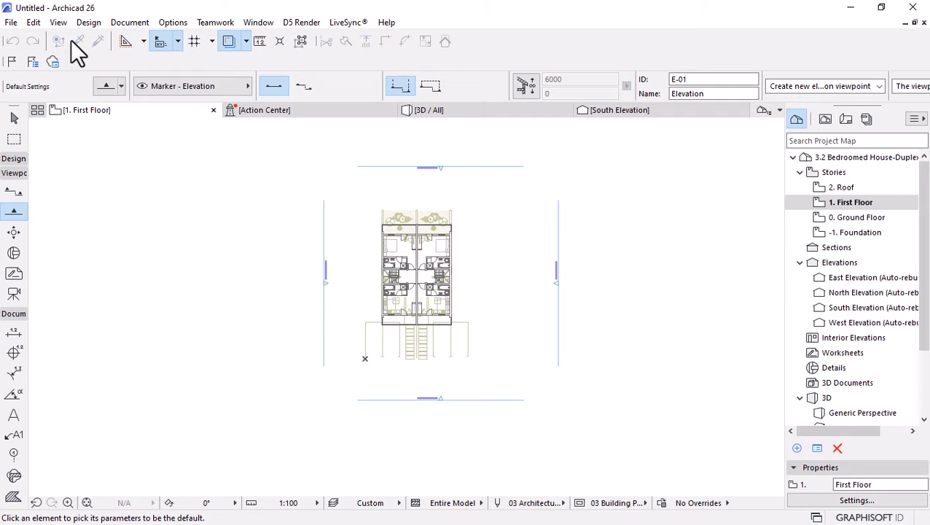
{"action": "left_click", "coordinate": [557, 238]}
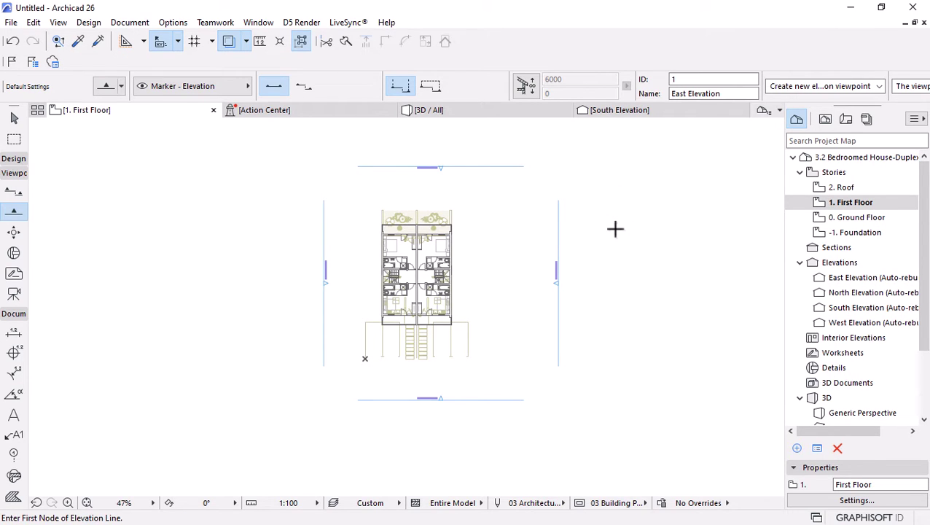
Select all four elevation markers and set their marker size to 10 mm in the selection settings
{"action": "key", "text": "ctrl+a"}
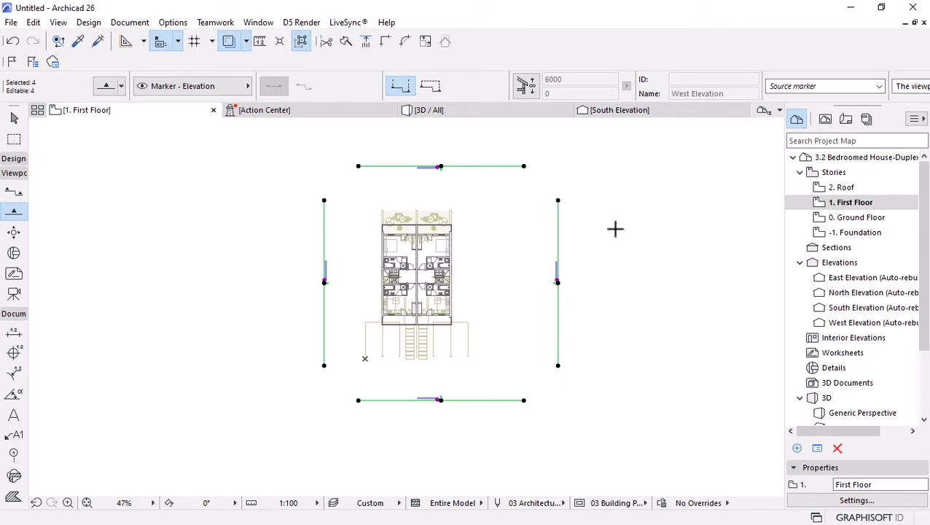
{"action": "scroll", "coordinate": [423, 257], "scroll_direction": "up", "scroll_amount": 1}
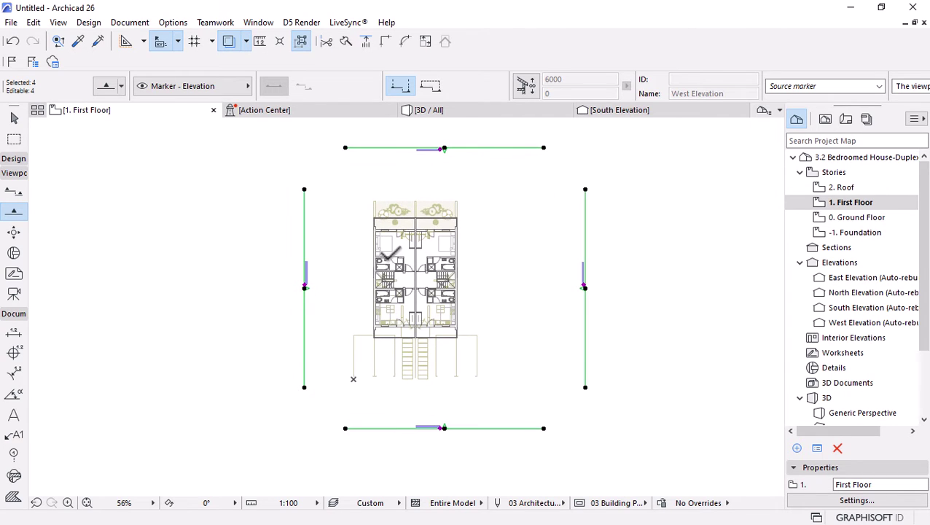
{"action": "left_click", "coordinate": [103, 85]}
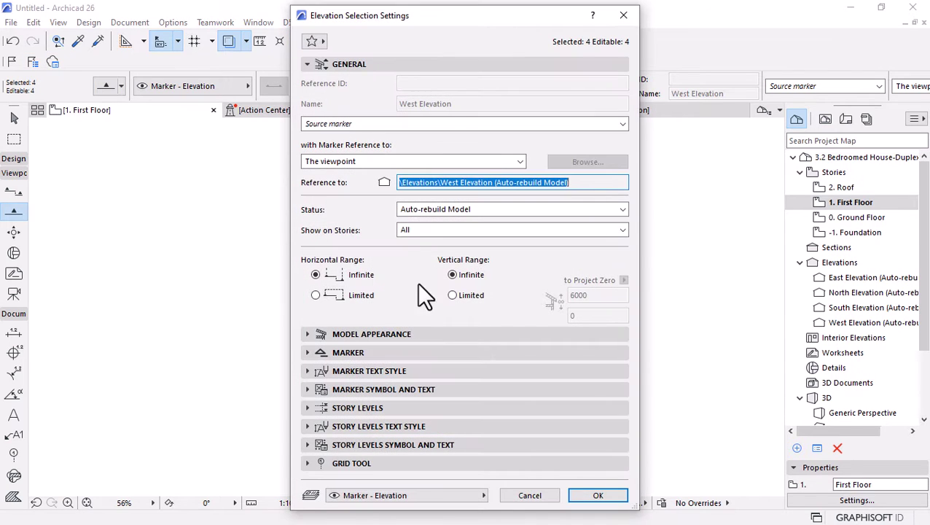
{"action": "left_click", "coordinate": [311, 355]}
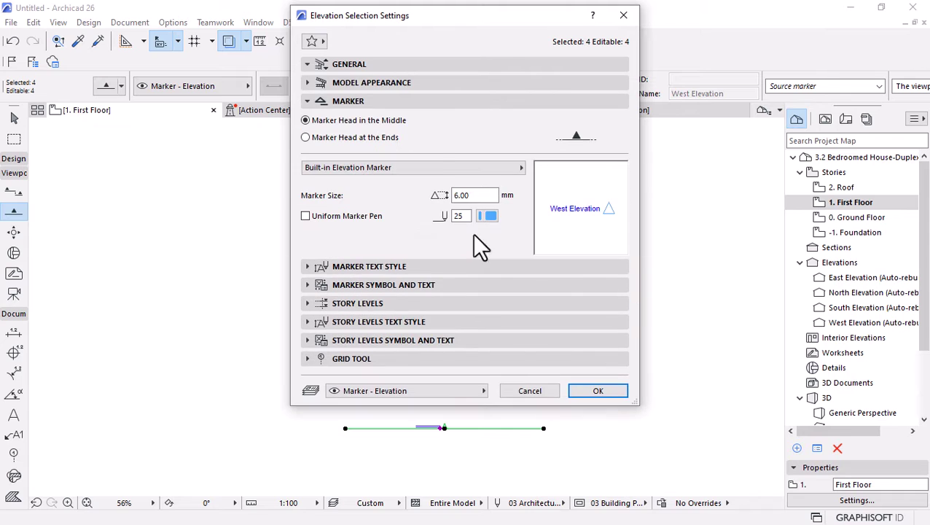
{"action": "double_click", "coordinate": [480, 195]}
{"action": "type", "text": "10.00"}
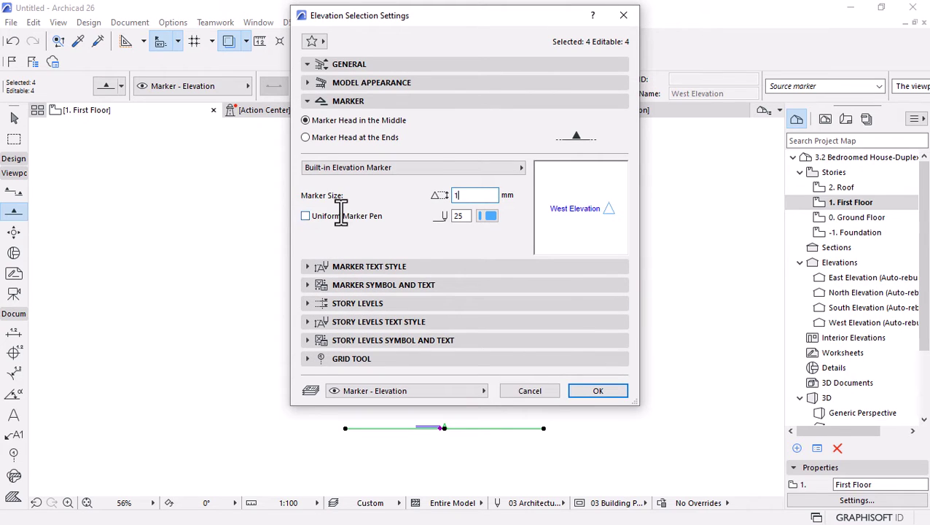
Change the marker style of the selected elevation markers to Circle 3
{"action": "left_click", "coordinate": [307, 281]}
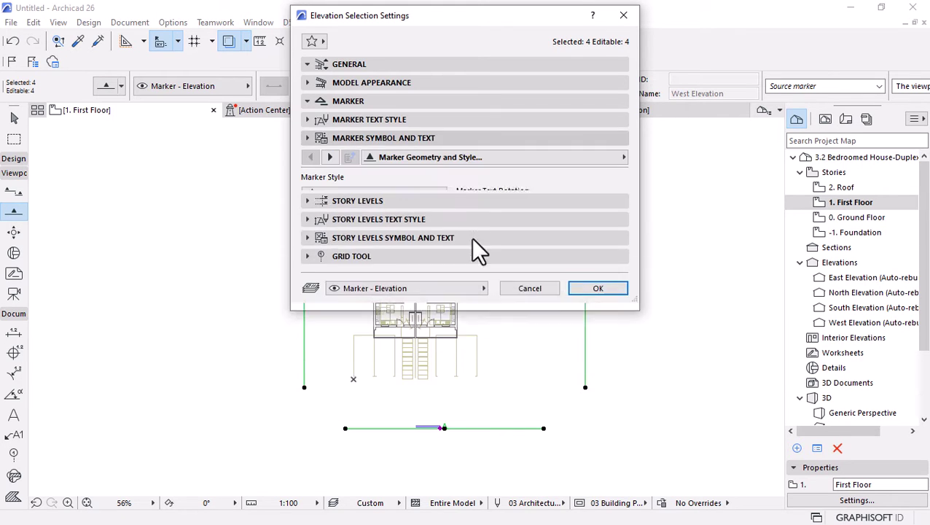
{"action": "left_click", "coordinate": [361, 198]}
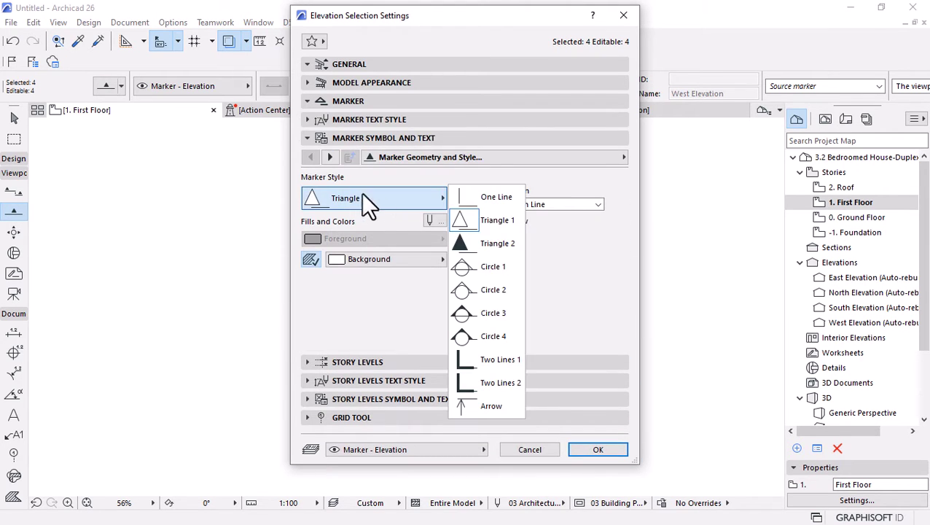
{"action": "left_click", "coordinate": [487, 317]}
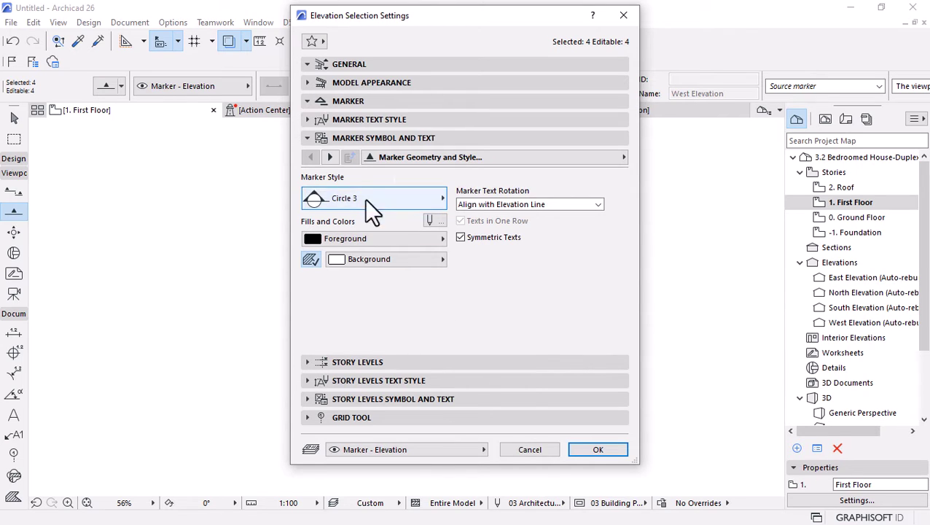
Show the reference ID and name in the markers' first text row, and apply the elevation settings
{"action": "left_click", "coordinate": [330, 157]}
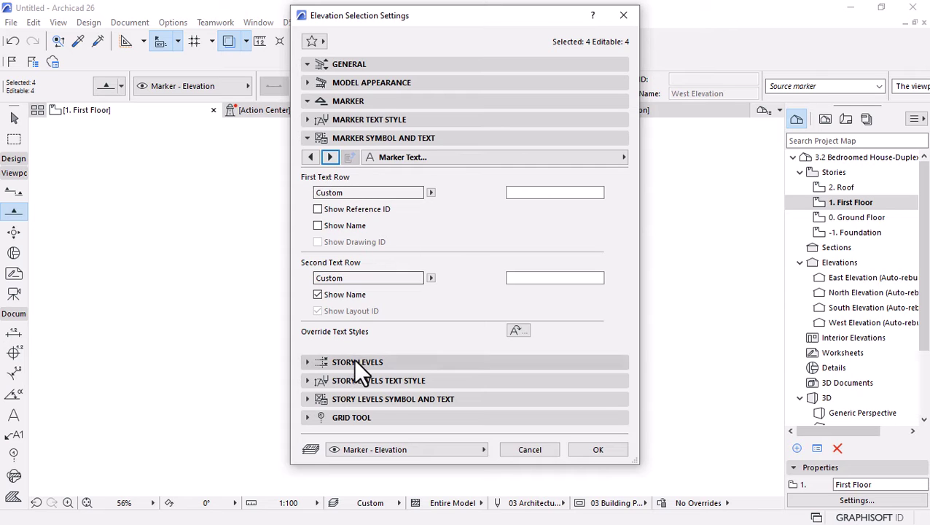
{"action": "left_click_drag", "start_coordinate": [476, 12], "coordinate": [378, 25]}
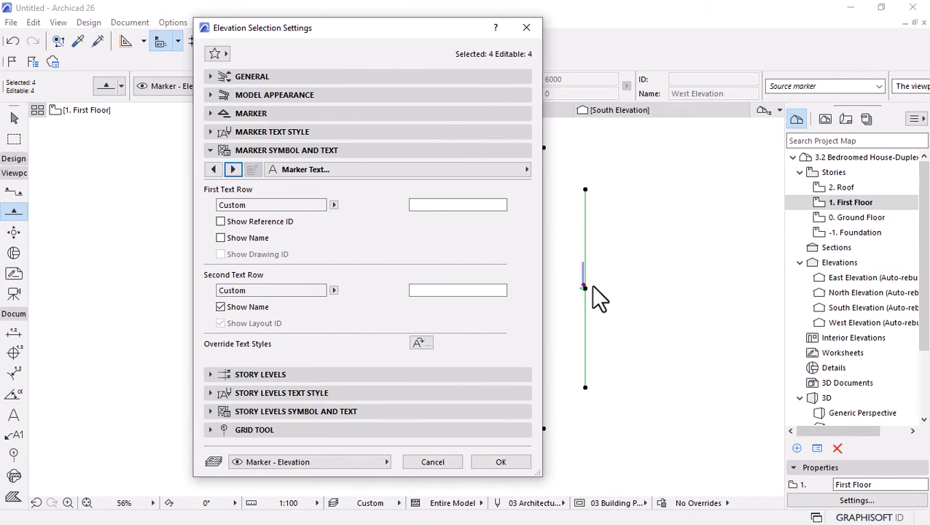
{"action": "left_click_drag", "start_coordinate": [360, 32], "coordinate": [372, 15]}
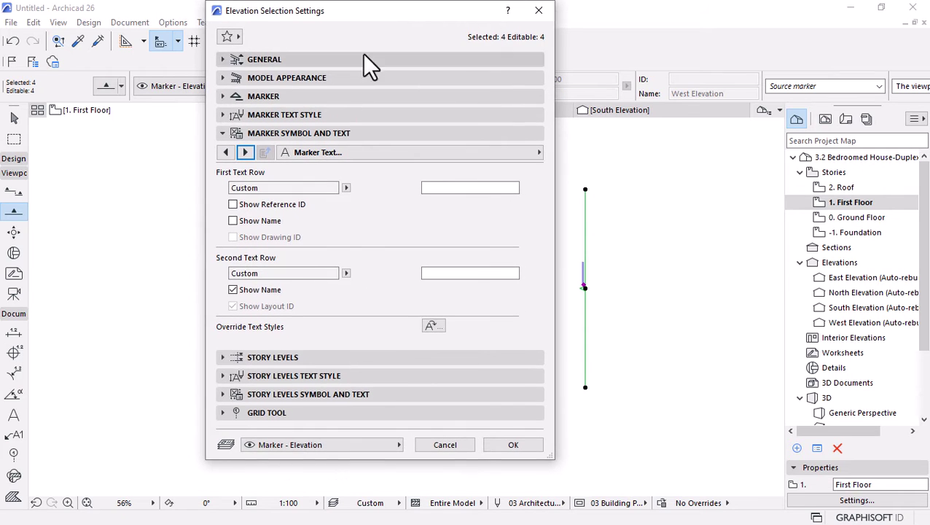
{"action": "left_click", "coordinate": [233, 204]}
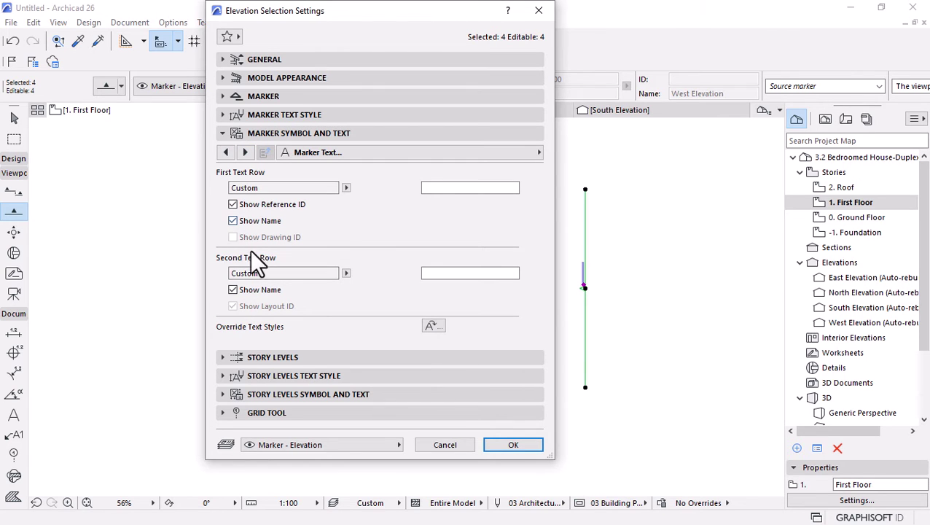
{"action": "left_click", "coordinate": [531, 442]}
Examine the restyled East and West elevation markers up close, deselect them, and review the markers around the whole plan
{"action": "scroll", "coordinate": [583, 295], "scroll_direction": "up", "scroll_amount": 6}
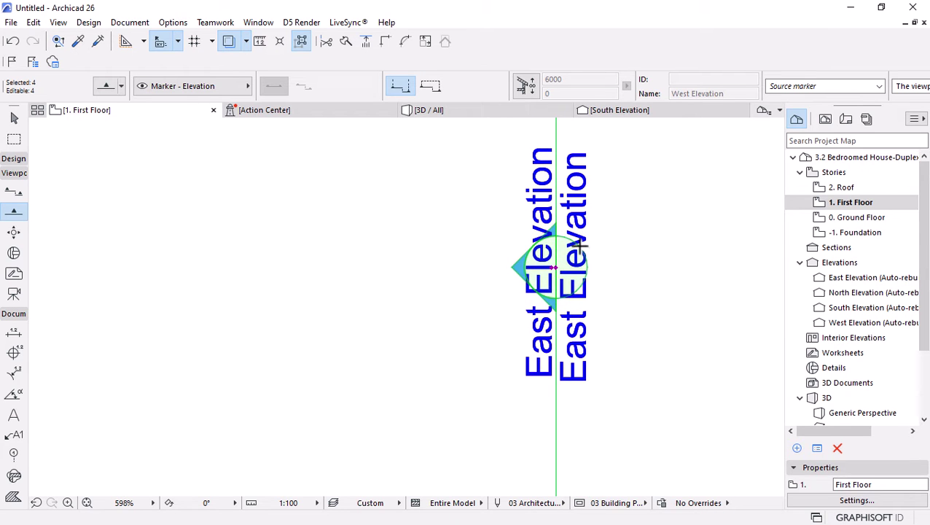
{"action": "scroll", "coordinate": [583, 284], "scroll_direction": "down", "scroll_amount": 8}
{"action": "scroll", "coordinate": [222, 279], "scroll_direction": "up", "scroll_amount": 3}
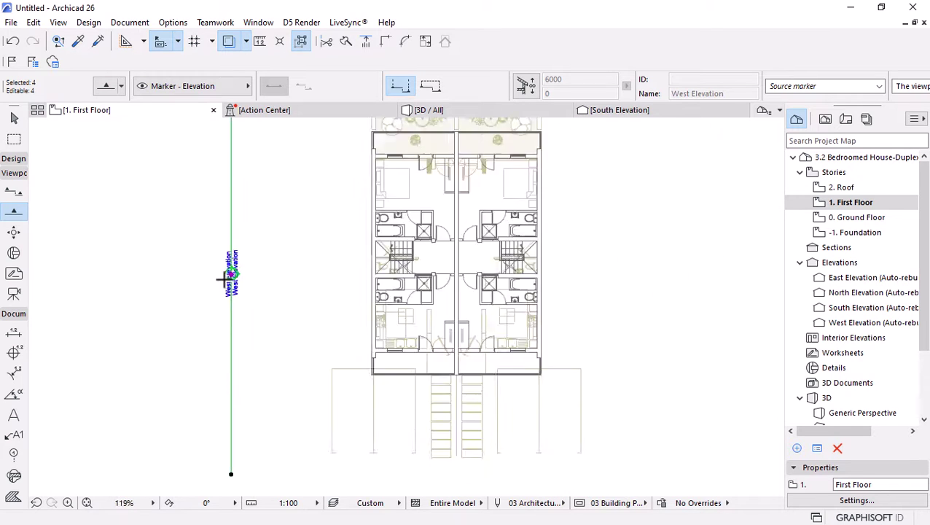
{"action": "scroll", "coordinate": [223, 277], "scroll_direction": "up", "scroll_amount": 4}
{"action": "scroll", "coordinate": [224, 276], "scroll_direction": "down", "scroll_amount": 3}
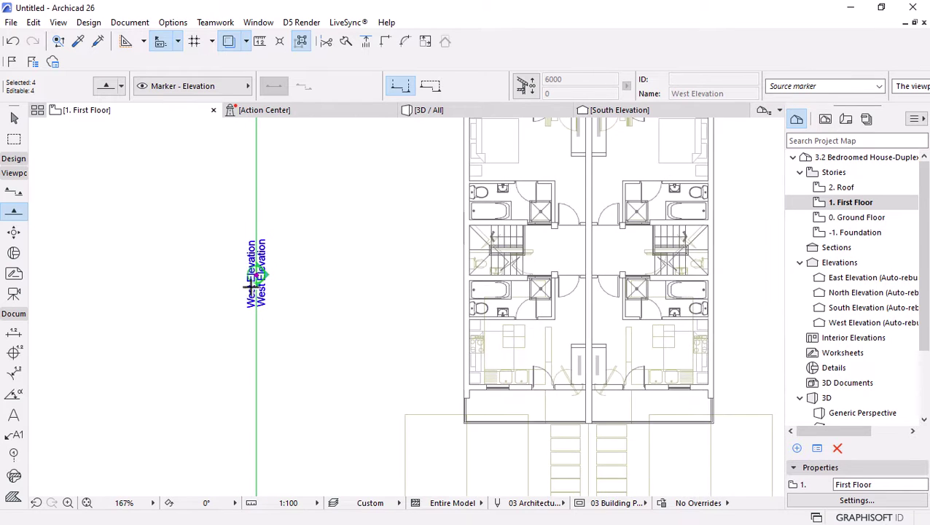
{"action": "scroll", "coordinate": [252, 288], "scroll_direction": "down", "scroll_amount": 3}
{"action": "scroll", "coordinate": [605, 295], "scroll_direction": "up", "scroll_amount": 4}
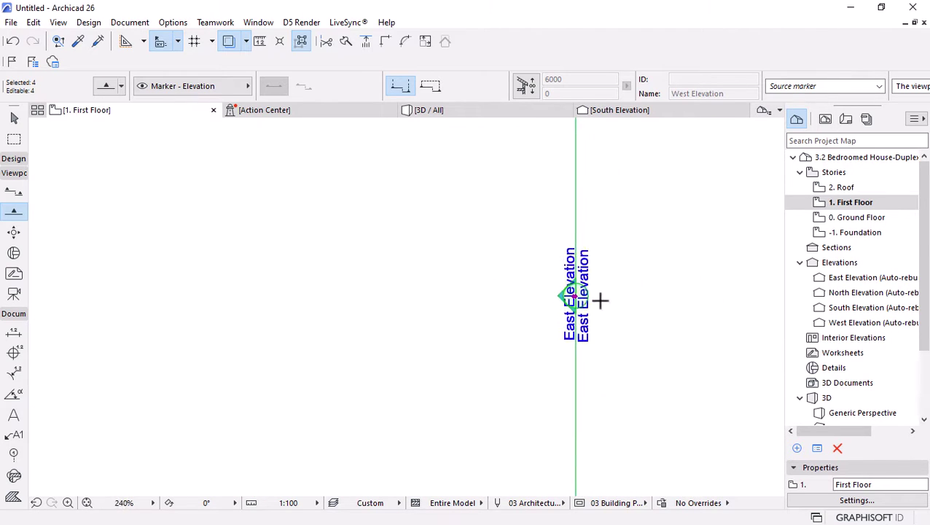
{"action": "scroll", "coordinate": [600, 300], "scroll_direction": "up", "scroll_amount": 2}
{"action": "key", "text": "Escape"}
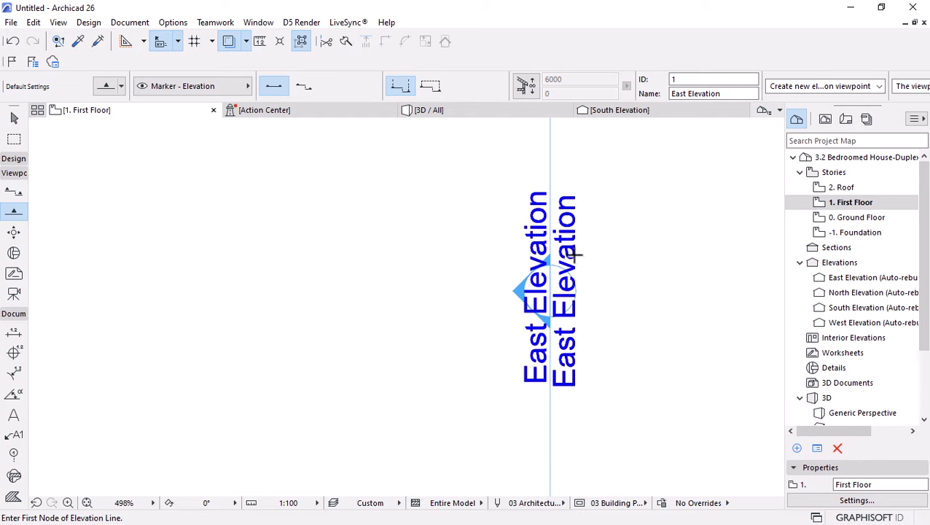
{"action": "scroll", "coordinate": [573, 259], "scroll_direction": "down", "scroll_amount": 6}
{"action": "scroll", "coordinate": [571, 264], "scroll_direction": "up", "scroll_amount": 8}
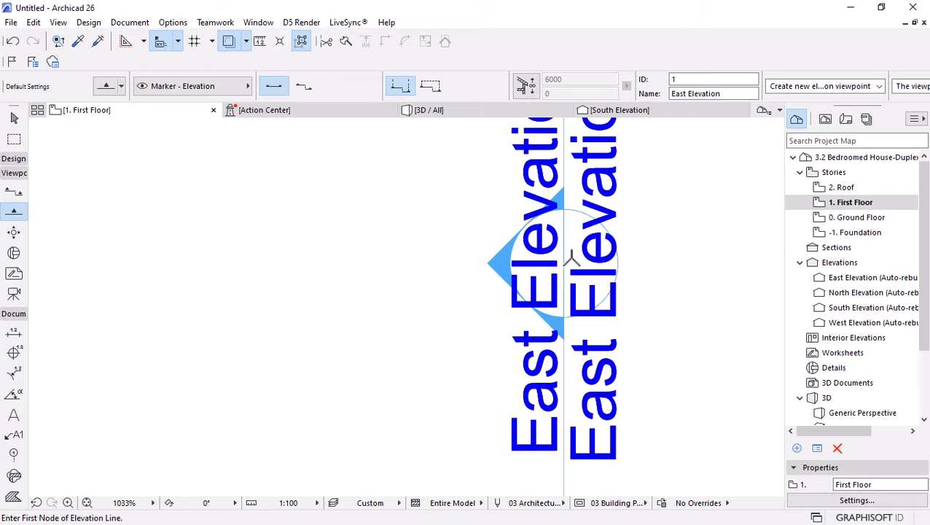
{"action": "scroll", "coordinate": [572, 257], "scroll_direction": "down", "scroll_amount": 9}
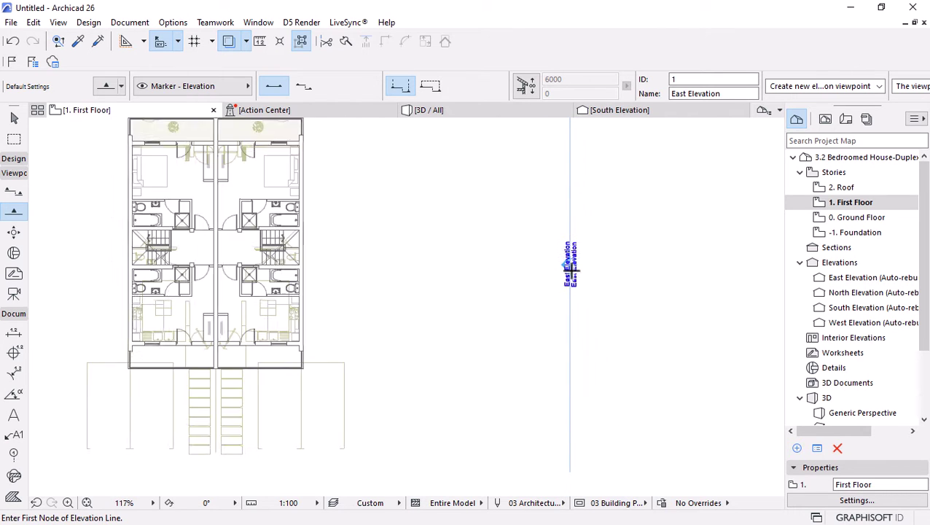
{"action": "scroll", "coordinate": [442, 233], "scroll_direction": "up", "scroll_amount": 1}
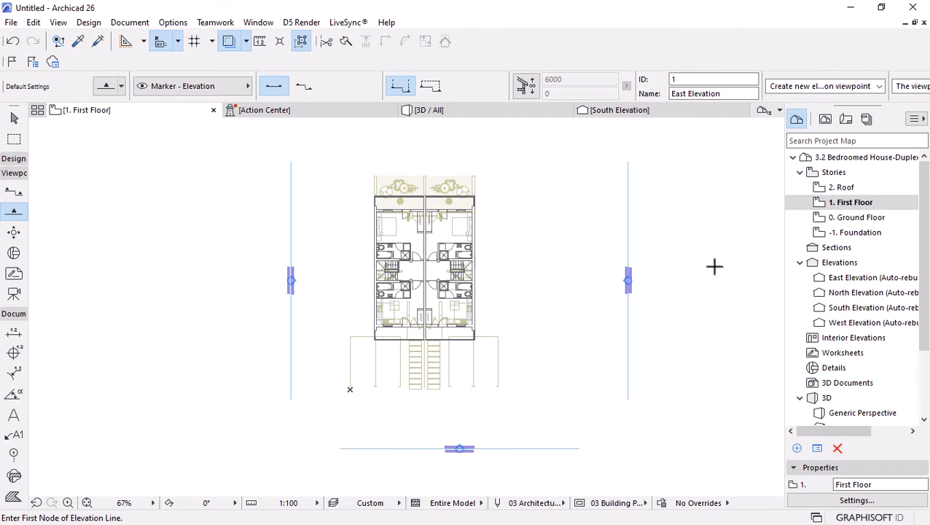
Open the Ground Floor story and activate the Wall tool
{"action": "left_click", "coordinate": [851, 219]}
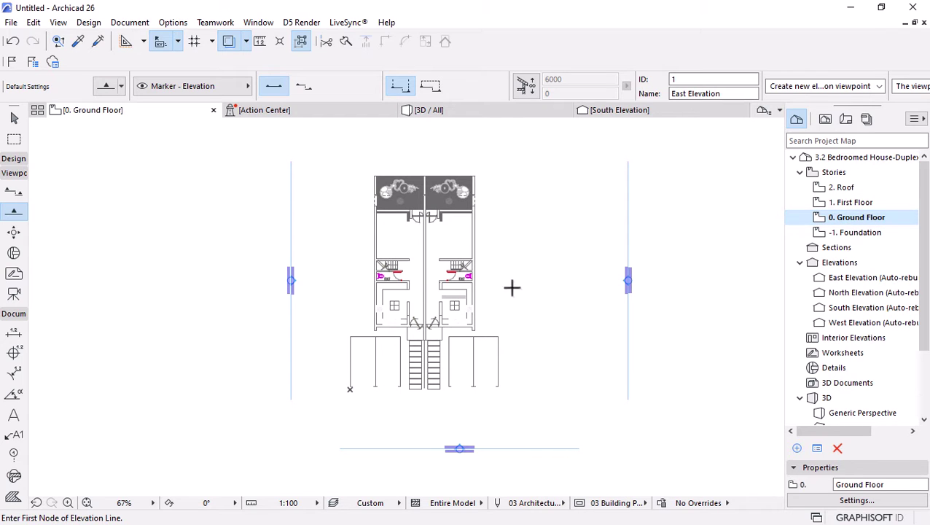
{"action": "scroll", "coordinate": [402, 304], "scroll_direction": "up", "scroll_amount": 1}
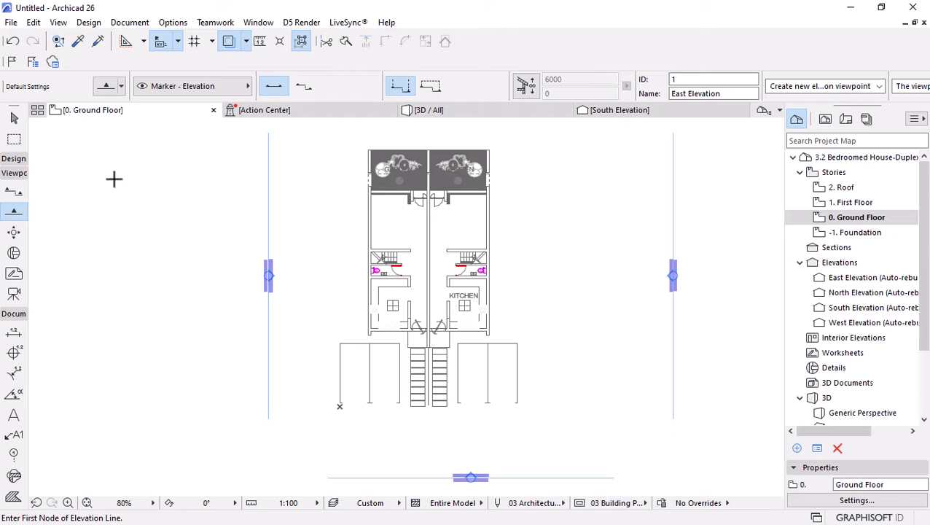
{"action": "left_click", "coordinate": [14, 159]}
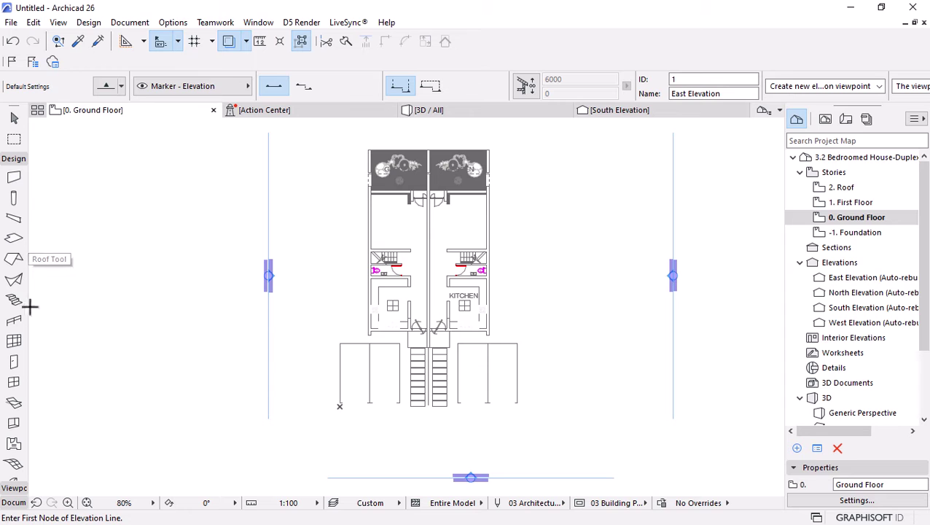
{"action": "left_click", "coordinate": [13, 178]}
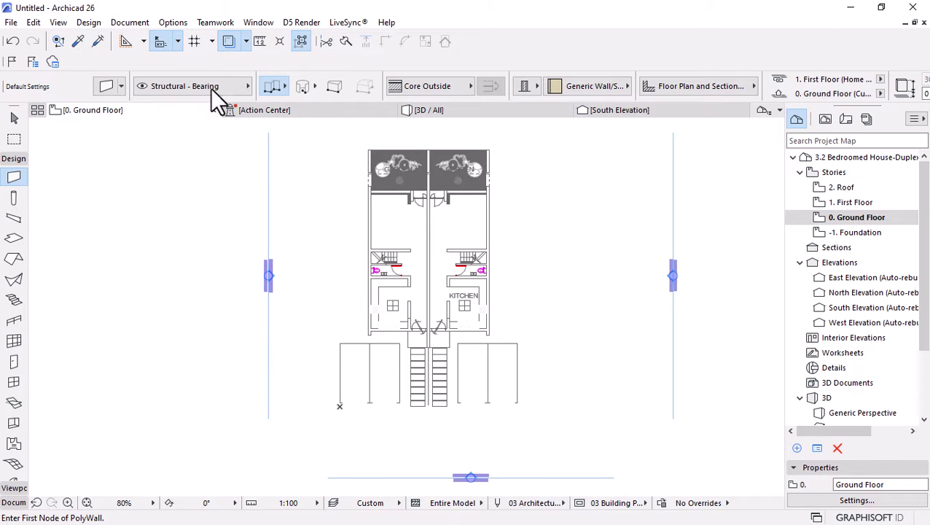
Set the default wall to a basic structure with Brick - Structural as its building material
{"action": "scroll", "coordinate": [462, 93], "scroll_direction": "down", "scroll_amount": 3}
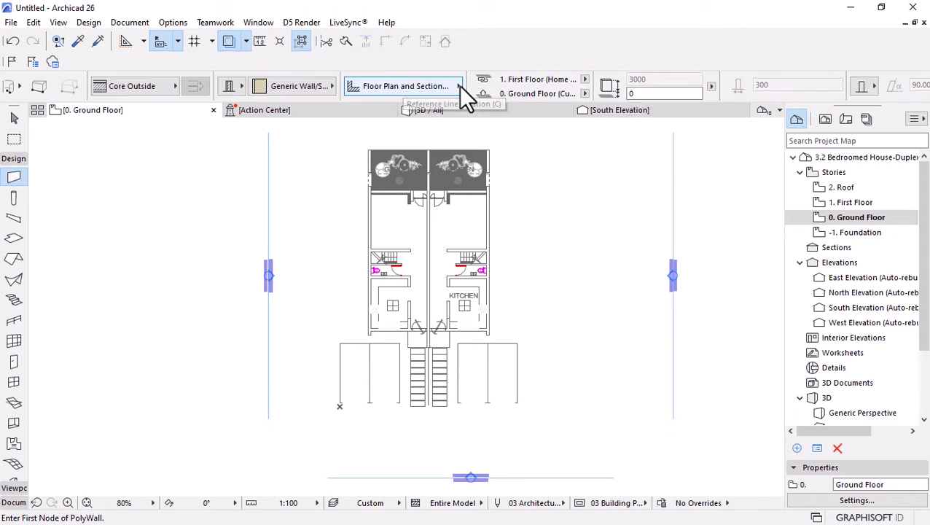
{"action": "scroll", "coordinate": [462, 94], "scroll_direction": "up", "scroll_amount": 3}
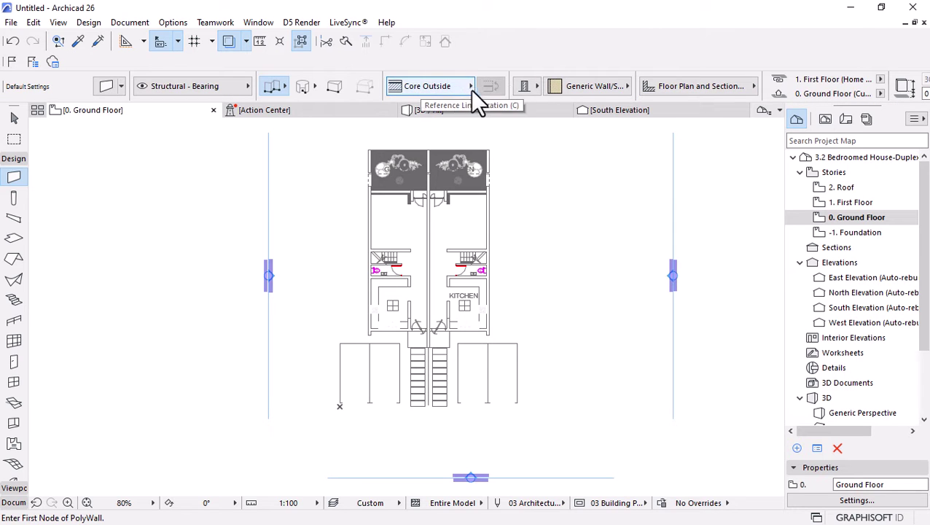
{"action": "left_click", "coordinate": [534, 87]}
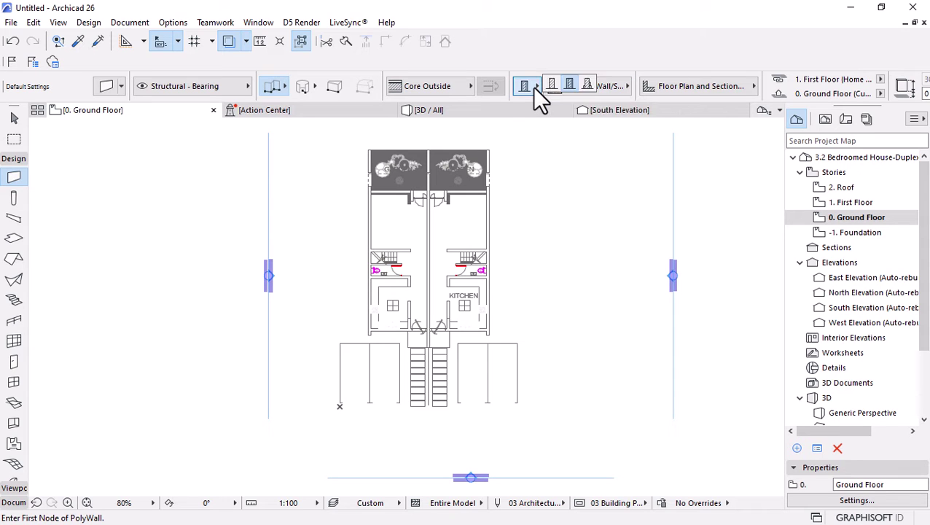
{"action": "left_click", "coordinate": [552, 85]}
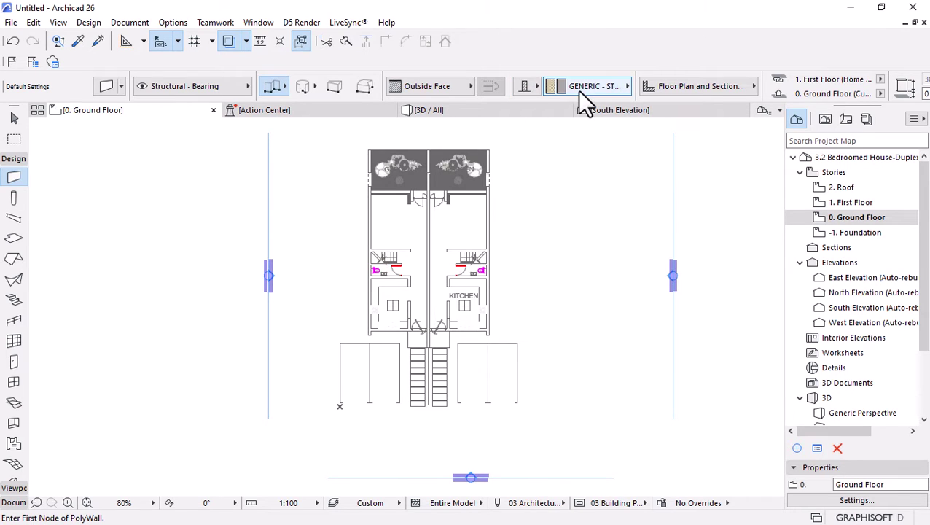
{"action": "left_click", "coordinate": [581, 87]}
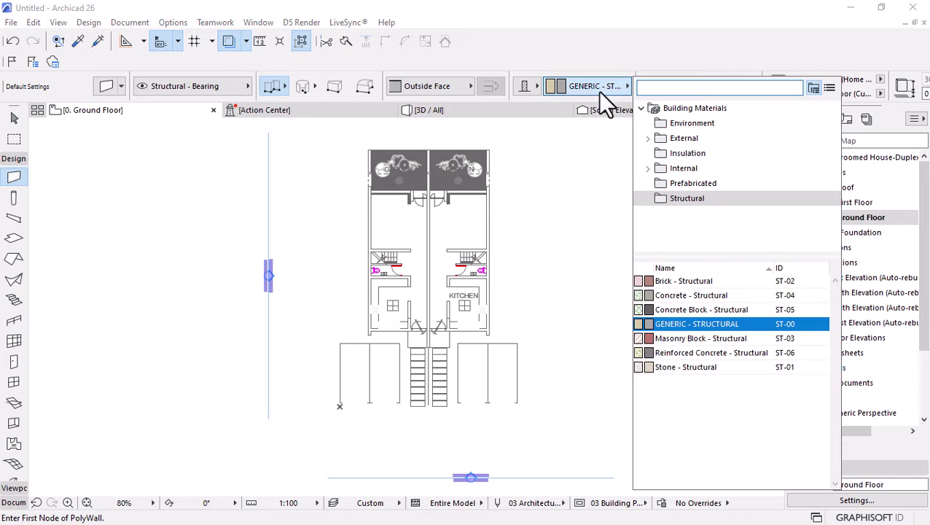
{"action": "left_click", "coordinate": [686, 283]}
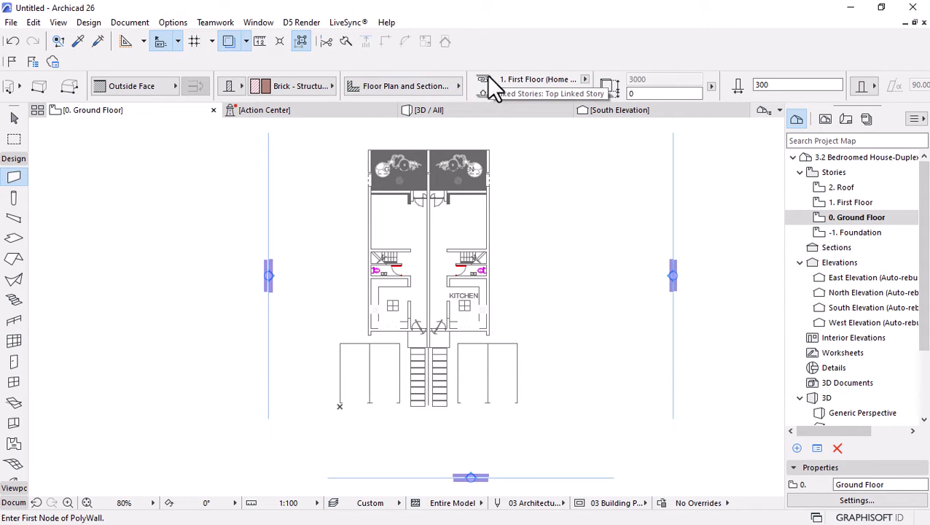
Link the default wall's top to 1. First Floor (Home + 1) and set its thickness to 230 mm
{"action": "left_click", "coordinate": [585, 79]}
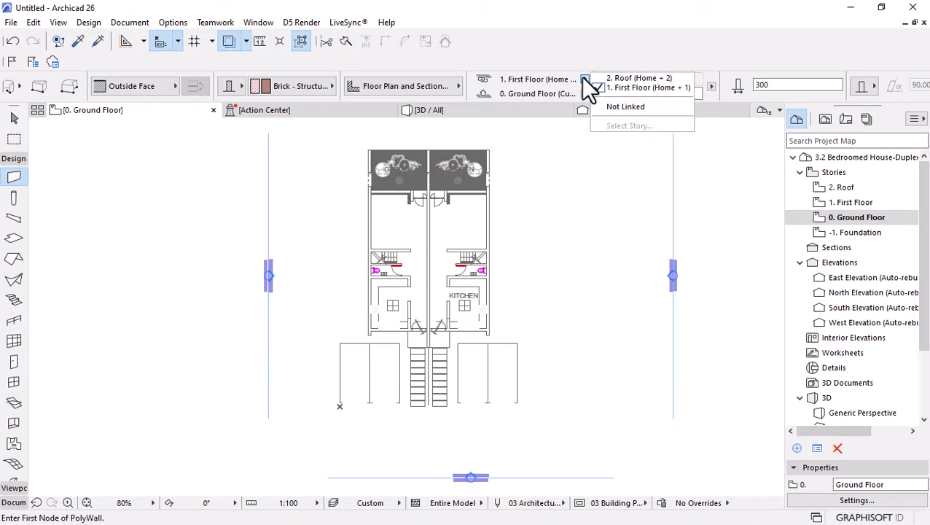
{"action": "left_click", "coordinate": [617, 86]}
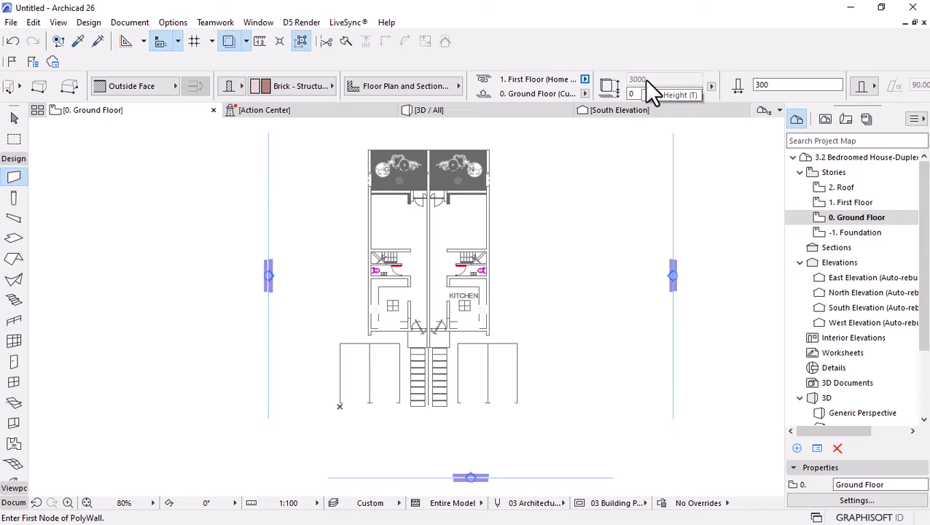
{"action": "key", "text": "Tab"}
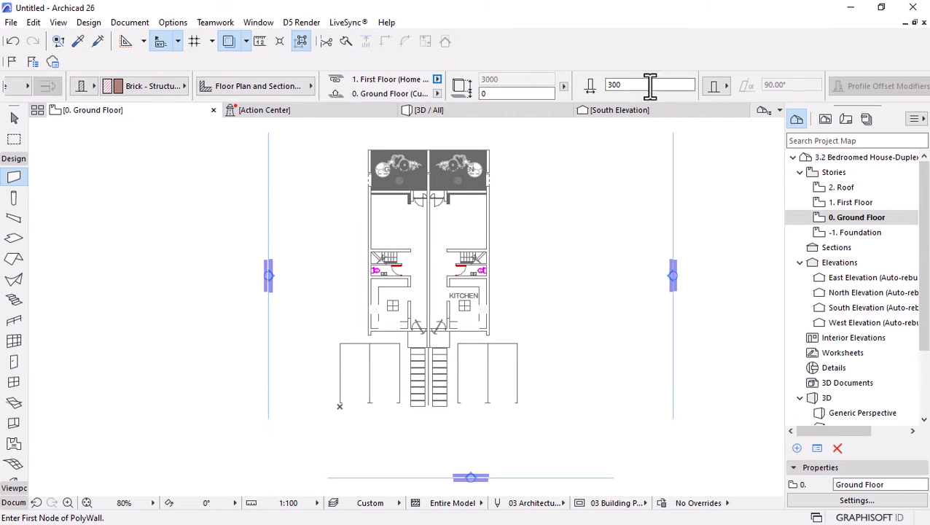
{"action": "type", "text": "25"}
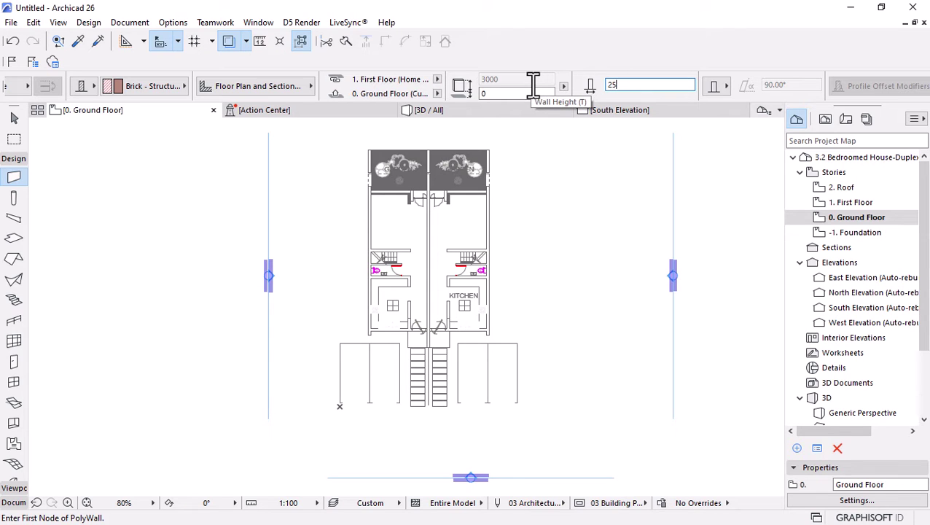
{"action": "key", "text": "BackSpace"}
{"action": "type", "text": "30"}
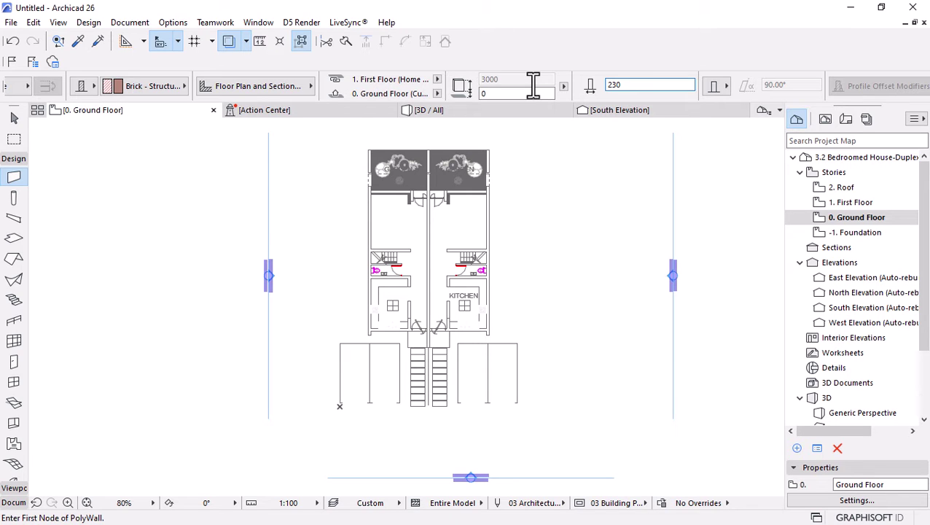
Examine the default wall's thickness, story links, reference line and available geometry methods before drawing
{"action": "scroll", "coordinate": [517, 82], "scroll_direction": "right", "scroll_amount": 2}
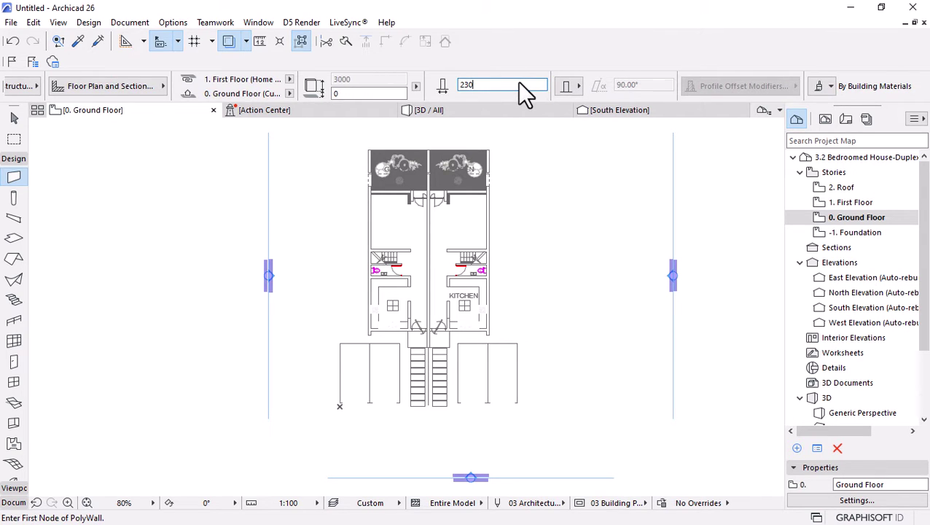
{"action": "scroll", "coordinate": [518, 81], "scroll_direction": "right", "scroll_amount": 2}
{"action": "scroll", "coordinate": [518, 81], "scroll_direction": "left", "scroll_amount": 4}
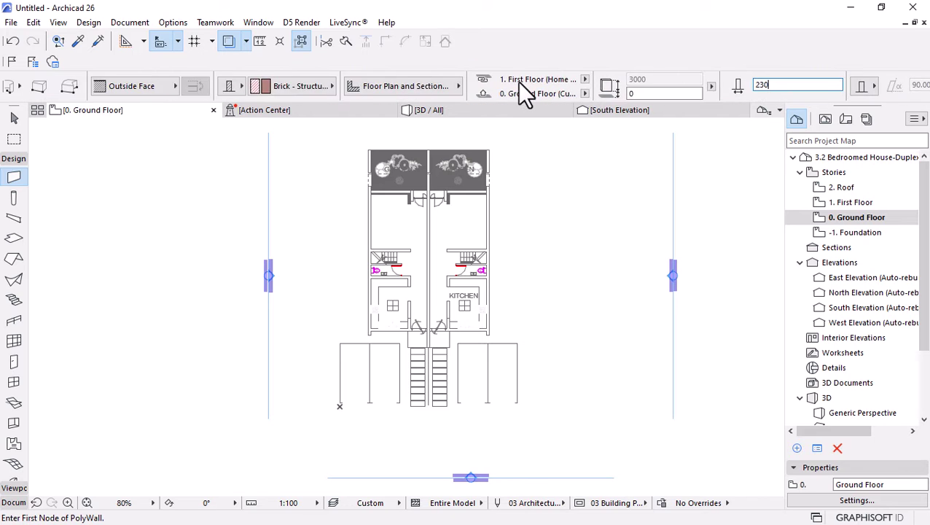
{"action": "scroll", "coordinate": [517, 81], "scroll_direction": "left", "scroll_amount": 4}
{"action": "mouse_move", "coordinate": [442, 111]}
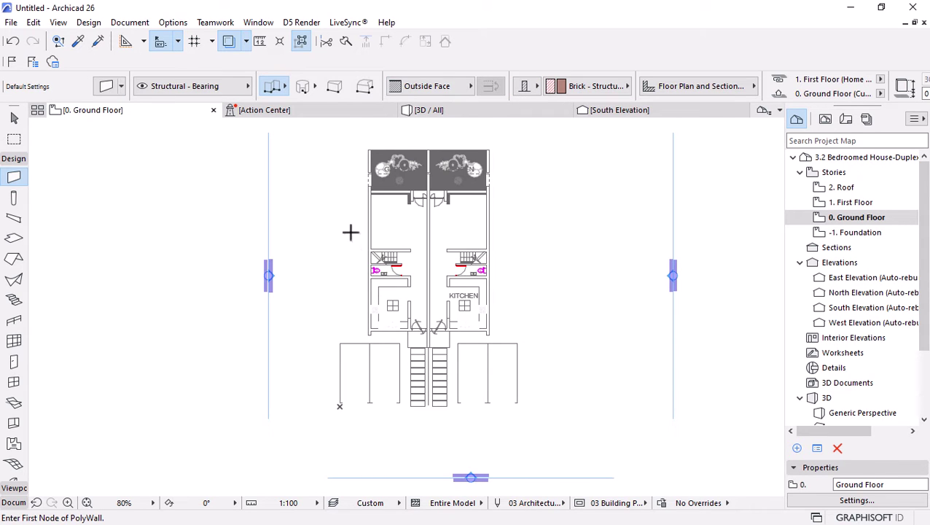
{"action": "left_click", "coordinate": [284, 87]}
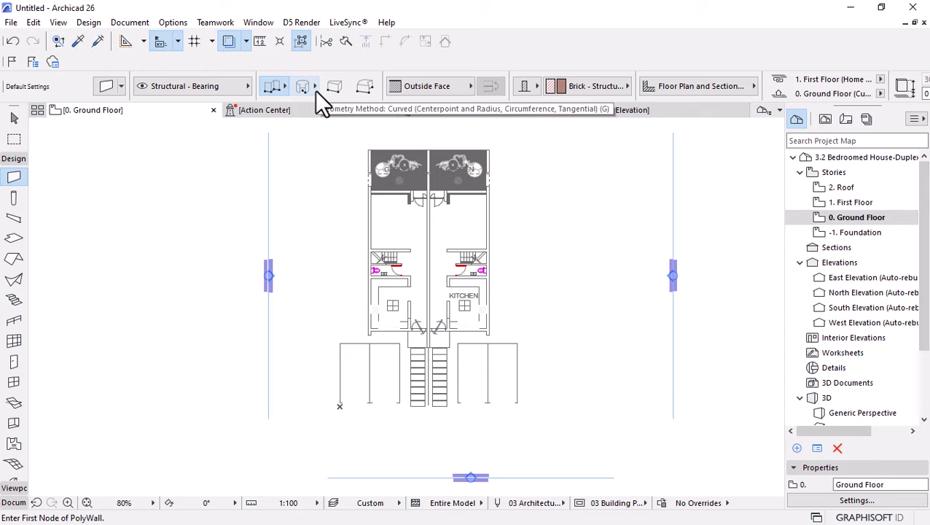
{"action": "left_click", "coordinate": [315, 90]}
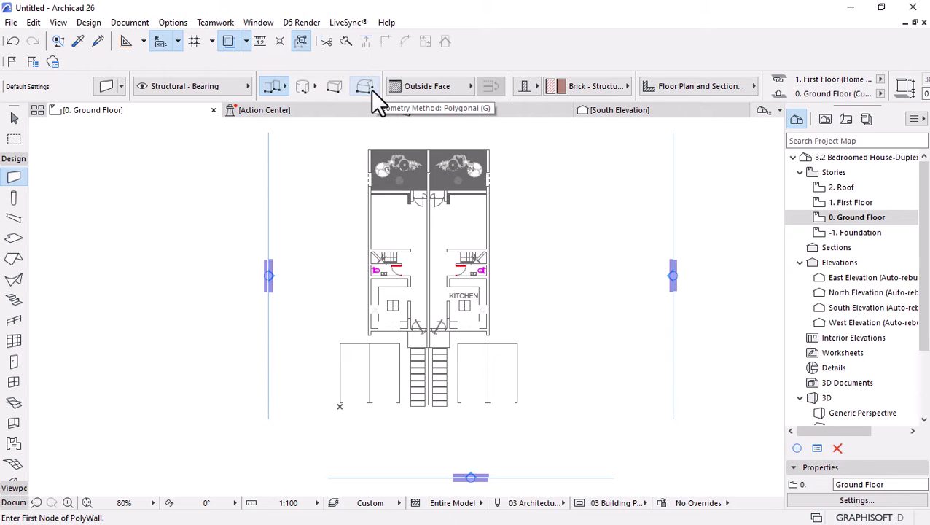
{"action": "left_click", "coordinate": [275, 82]}
{"action": "left_click", "coordinate": [370, 331]}
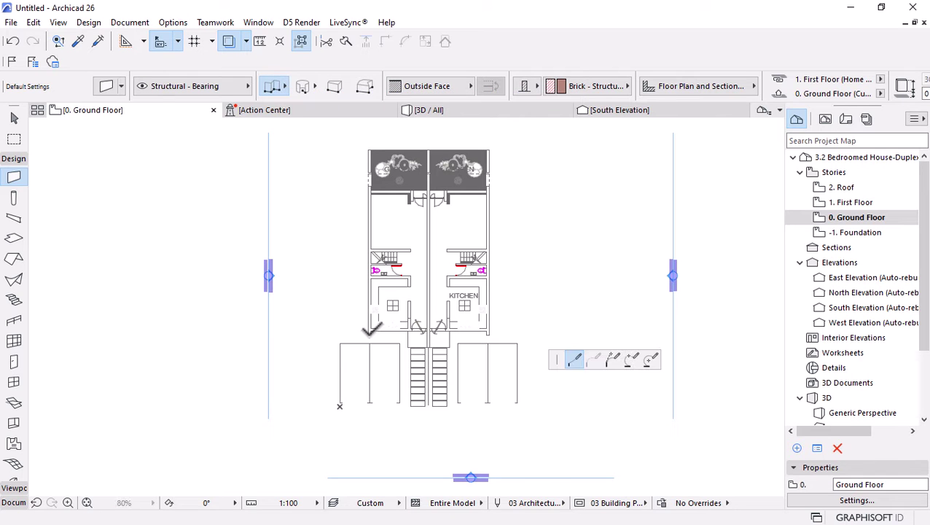
{"action": "scroll", "coordinate": [369, 332], "scroll_direction": "up", "scroll_amount": 2}
{"action": "scroll", "coordinate": [381, 325], "scroll_direction": "up", "scroll_amount": 3}
{"action": "key", "text": "Escape"}
Start the west exterior wall at its lower outer corner, using the Outside Face reference line flipped so the wall body falls inside the outline
{"action": "scroll", "coordinate": [374, 353], "scroll_direction": "up", "scroll_amount": 3}
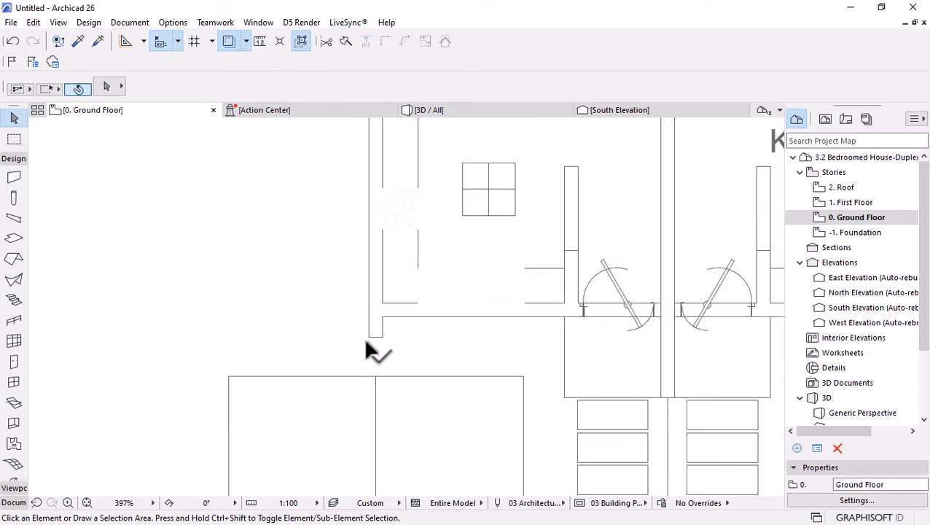
{"action": "key", "text": "w"}
{"action": "scroll", "coordinate": [374, 327], "scroll_direction": "up", "scroll_amount": 3}
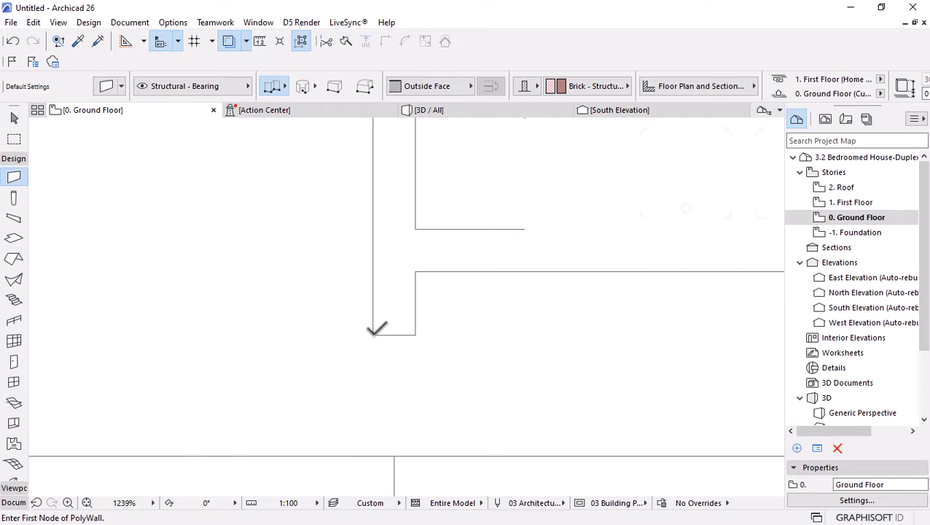
{"action": "left_click", "coordinate": [372, 333]}
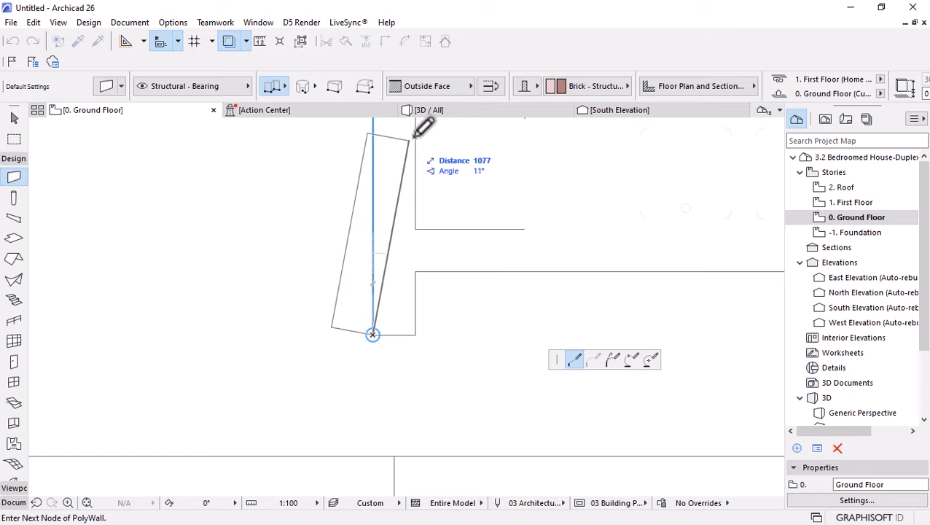
{"action": "left_click", "coordinate": [454, 86]}
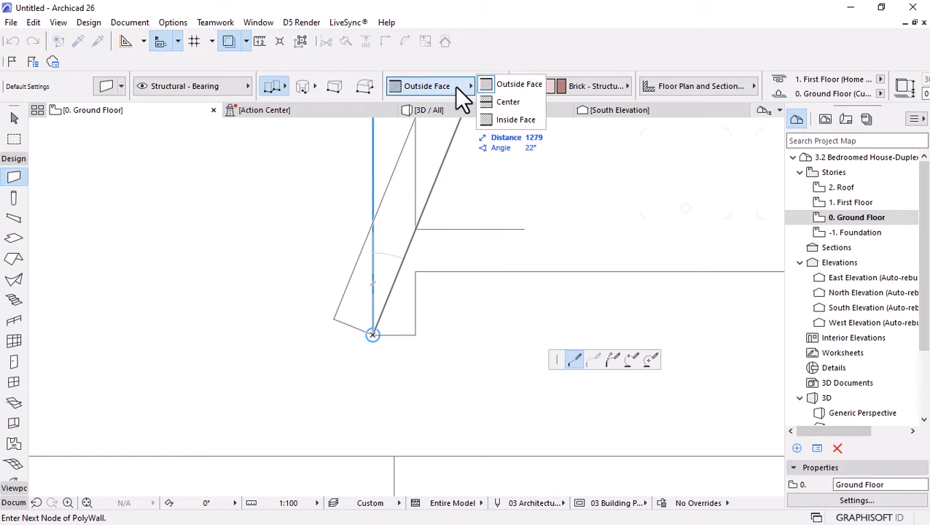
{"action": "left_click", "coordinate": [507, 119]}
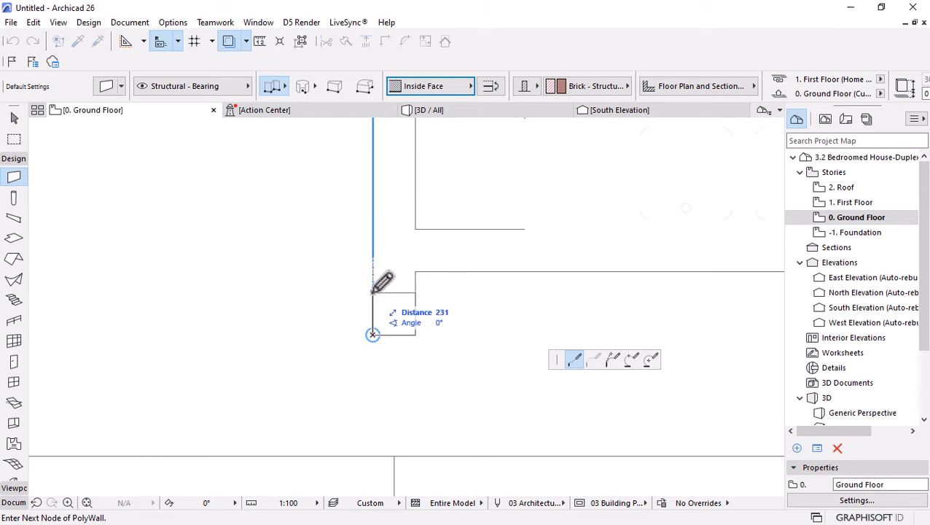
{"action": "left_click", "coordinate": [464, 89]}
{"action": "left_click", "coordinate": [494, 87]}
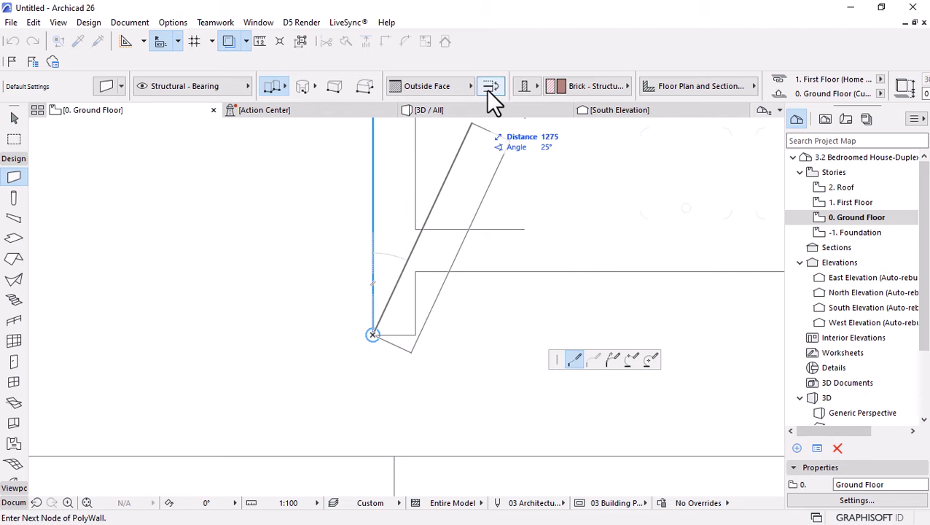
Complete the west exterior wall by ending it at the lower edge of the dashed opening beside the garden
{"action": "scroll", "coordinate": [343, 364], "scroll_direction": "down", "scroll_amount": 5}
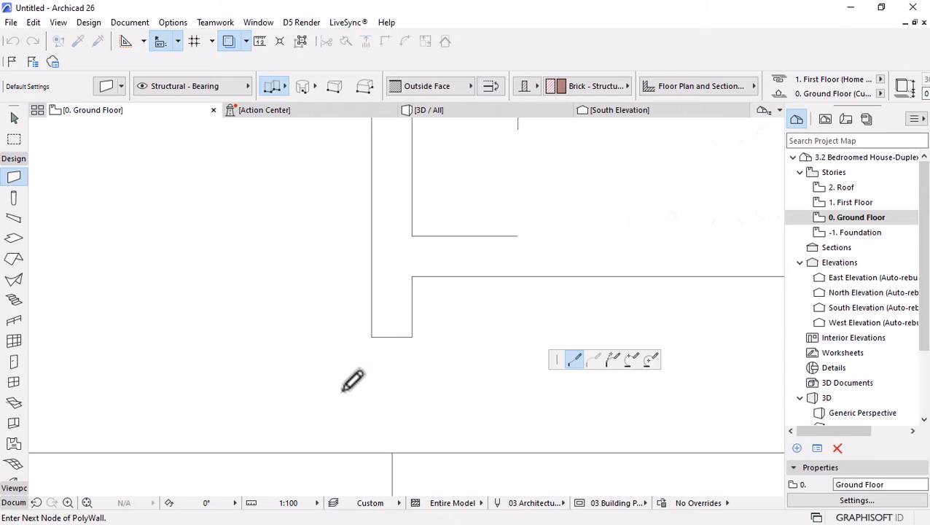
{"action": "scroll", "coordinate": [355, 299], "scroll_direction": "down", "scroll_amount": 4}
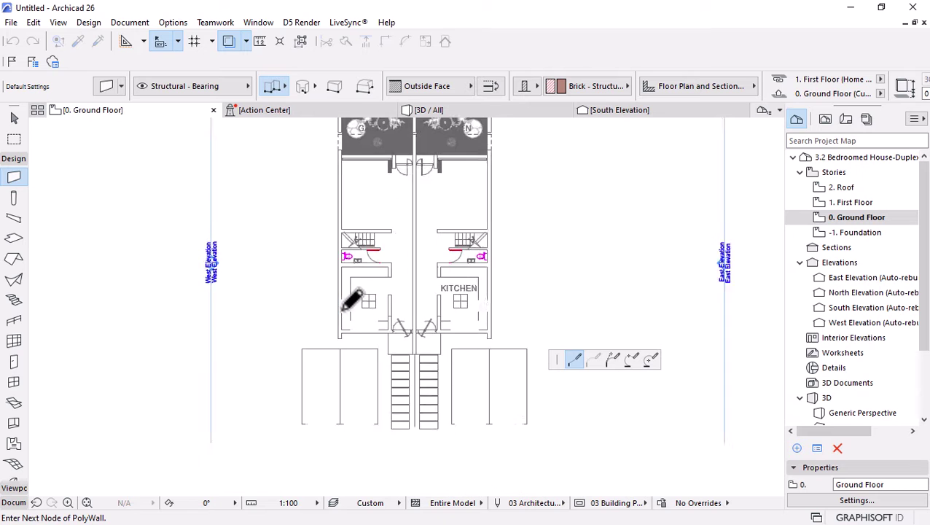
{"action": "scroll", "coordinate": [367, 240], "scroll_direction": "up", "scroll_amount": 8}
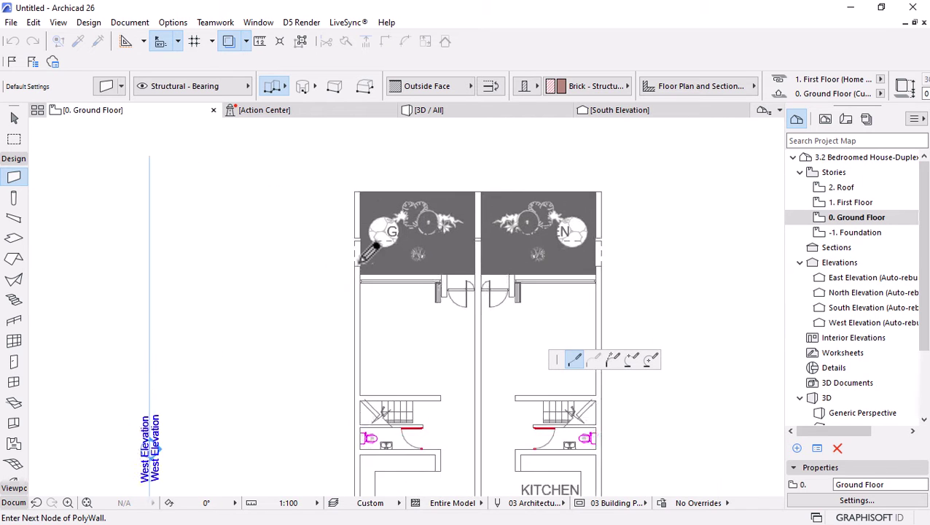
{"action": "scroll", "coordinate": [349, 232], "scroll_direction": "up", "scroll_amount": 2}
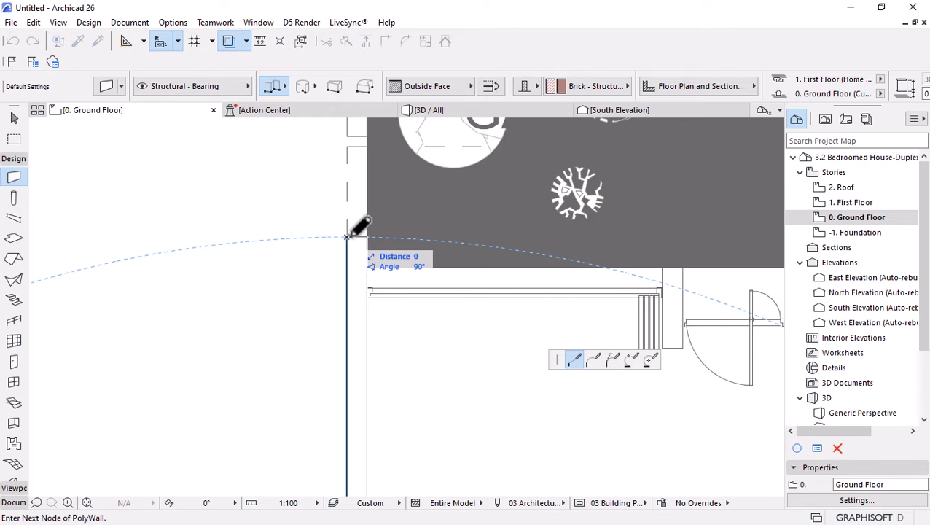
{"action": "right_click", "coordinate": [361, 234]}
{"action": "left_click", "coordinate": [368, 349]}
{"action": "scroll", "coordinate": [358, 163], "scroll_direction": "down", "scroll_amount": 1}
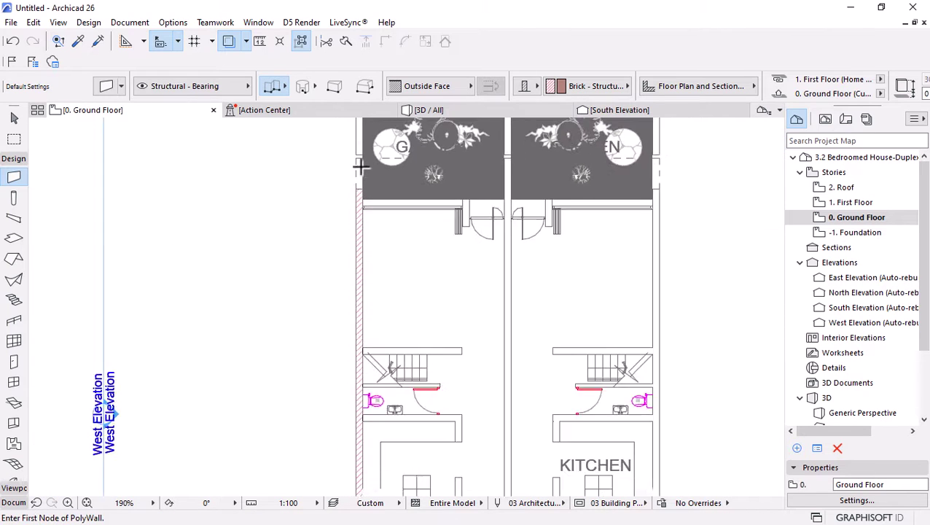
Place a copy of the west exterior wall over the outline of the party wall between the two units
{"action": "scroll", "coordinate": [358, 163], "scroll_direction": "down", "scroll_amount": 3}
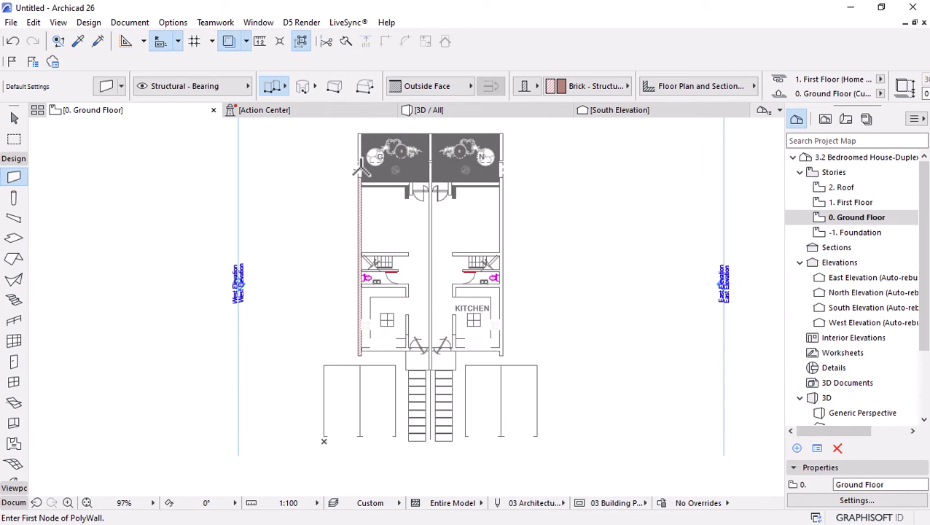
{"action": "scroll", "coordinate": [394, 197], "scroll_direction": "up", "scroll_amount": 1}
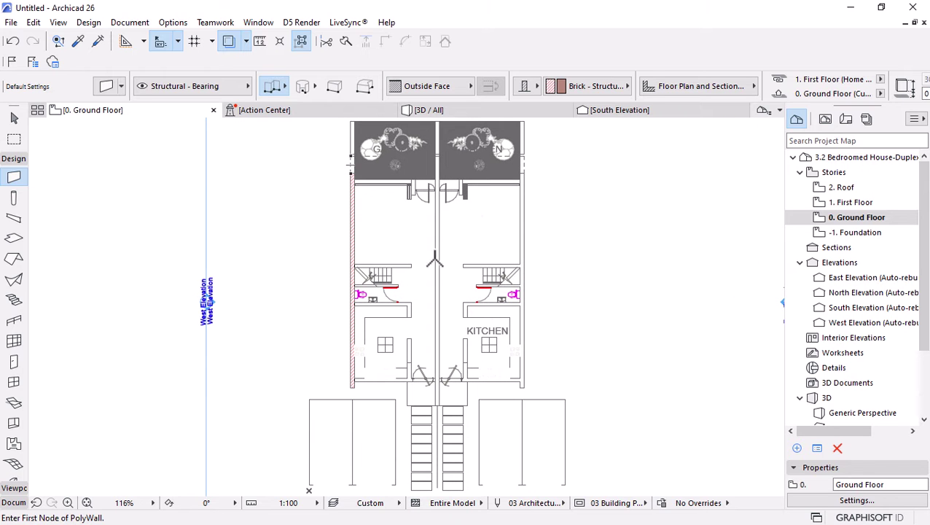
{"action": "scroll", "coordinate": [351, 166], "scroll_direction": "up", "scroll_amount": 3}
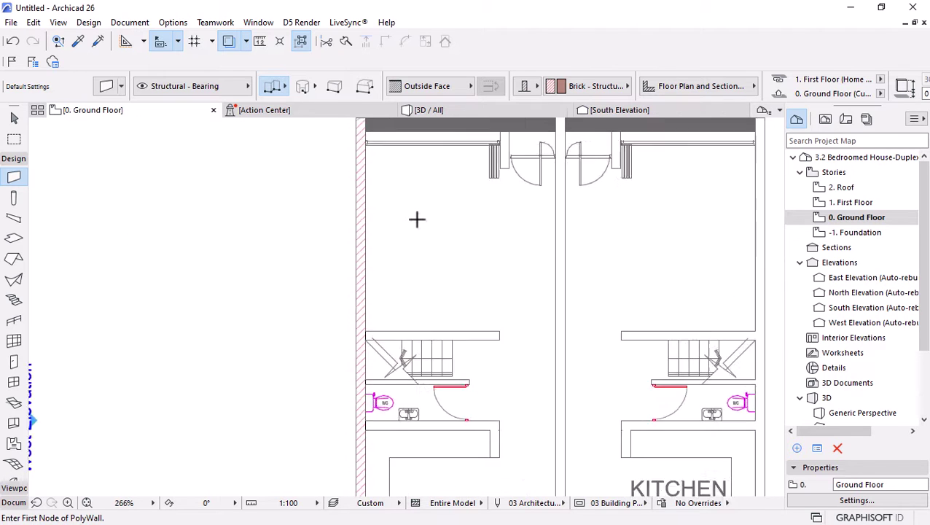
{"action": "scroll", "coordinate": [382, 260], "scroll_direction": "down", "scroll_amount": 2}
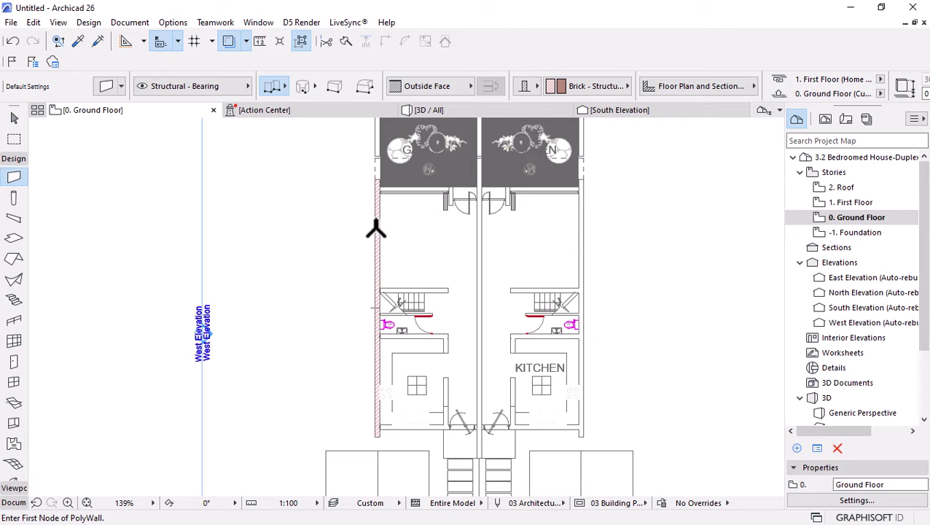
{"action": "key", "text": "Escape"}
{"action": "left_click", "coordinate": [378, 227]}
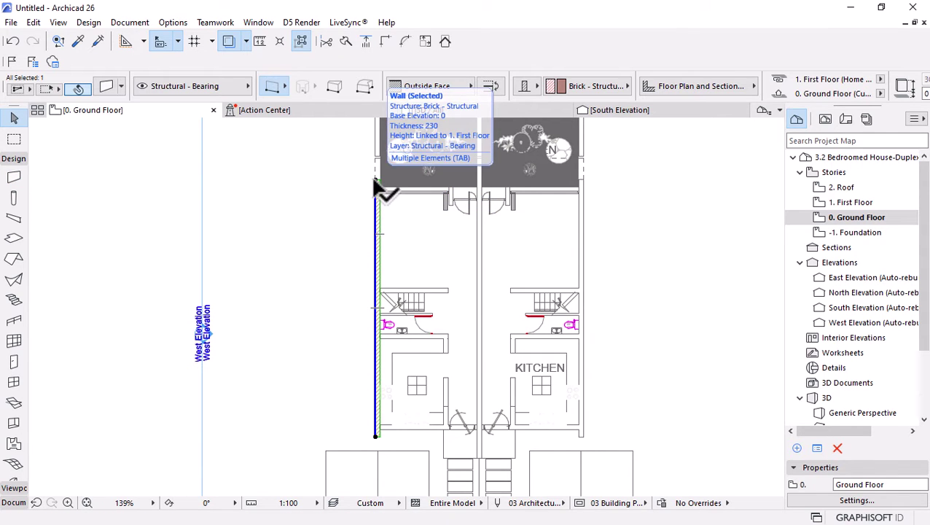
{"action": "left_click", "coordinate": [376, 180]}
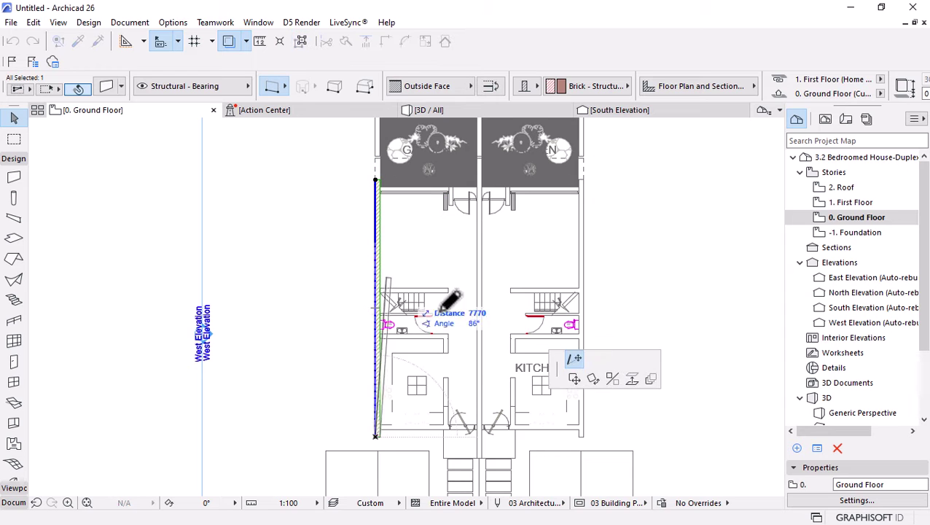
{"action": "left_click", "coordinate": [573, 378]}
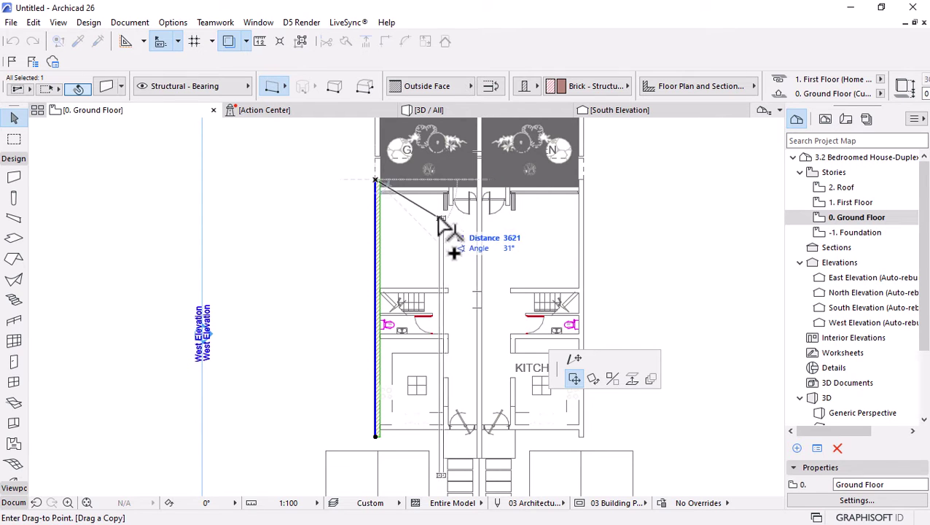
{"action": "left_click", "coordinate": [480, 182]}
Stretch the party wall's upper end into the garden, up to the joint in the dividing wall's outline
{"action": "left_click", "coordinate": [478, 181]}
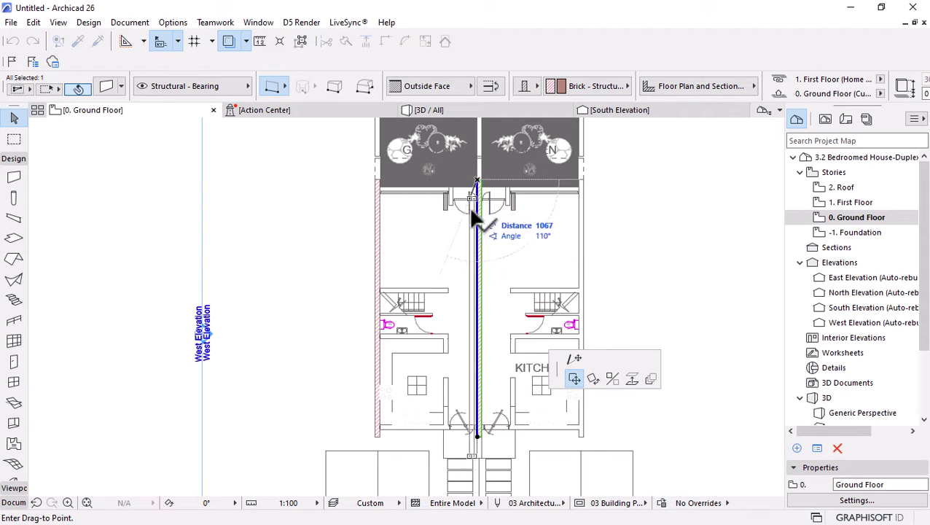
{"action": "left_click", "coordinate": [574, 359]}
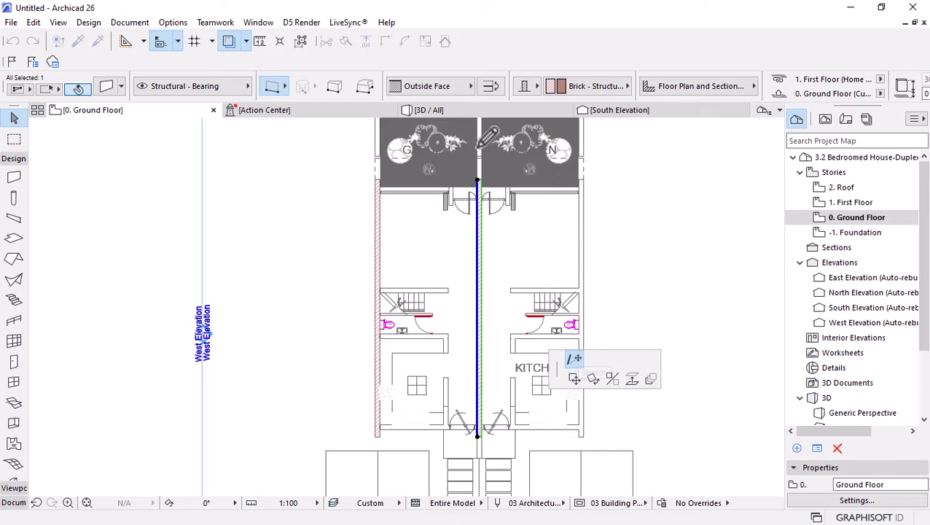
{"action": "scroll", "coordinate": [486, 160], "scroll_direction": "up", "scroll_amount": 3}
{"action": "key", "text": "Escape"}
{"action": "scroll", "coordinate": [487, 167], "scroll_direction": "down", "scroll_amount": 5}
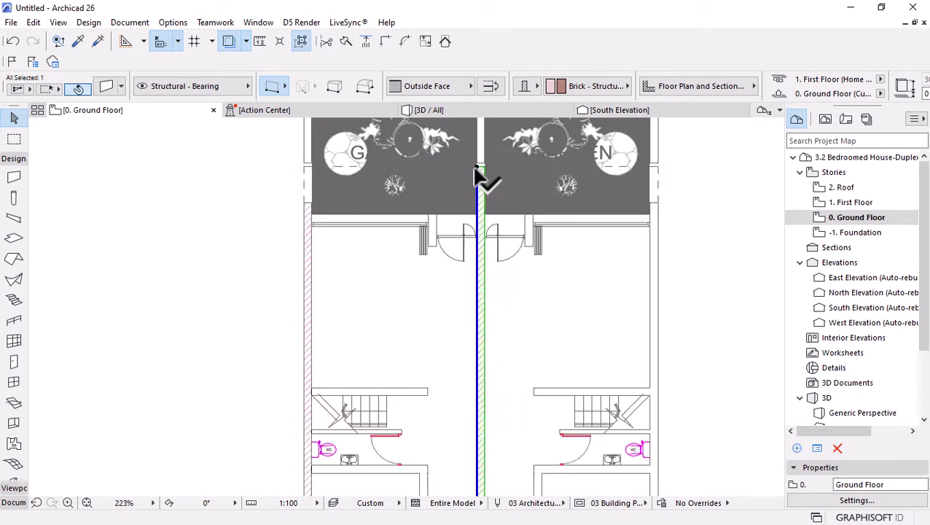
Stretch the party wall's lower end to the front edge of the entrance porch, above the stairs
{"action": "scroll", "coordinate": [482, 377], "scroll_direction": "up", "scroll_amount": 4}
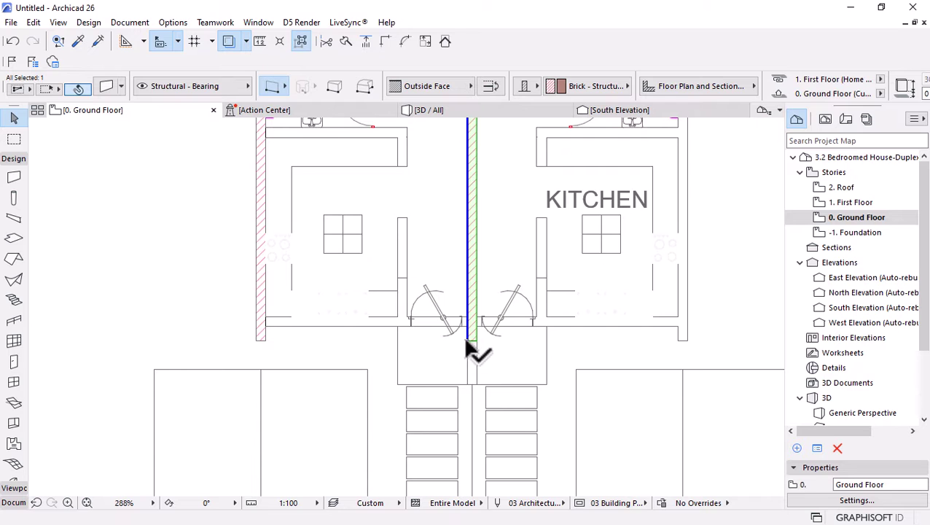
{"action": "left_click", "coordinate": [467, 340]}
{"action": "left_click", "coordinate": [463, 376]}
{"action": "scroll", "coordinate": [461, 383], "scroll_direction": "down", "scroll_amount": 4}
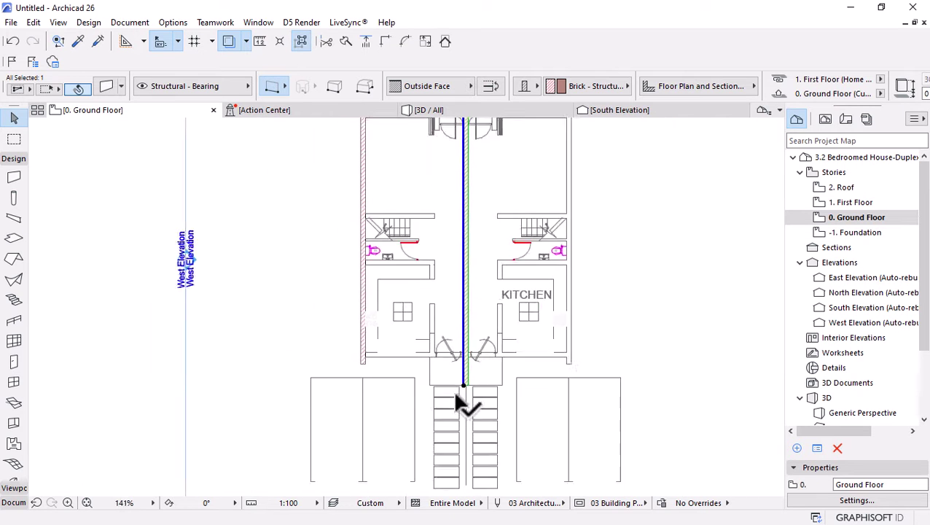
Copy the west exterior wall horizontally by about 9890 mm onto the outline of the east exterior wall
{"action": "scroll", "coordinate": [459, 401], "scroll_direction": "down", "scroll_amount": 2}
{"action": "left_click", "coordinate": [390, 372]}
{"action": "scroll", "coordinate": [389, 379], "scroll_direction": "up", "scroll_amount": 1}
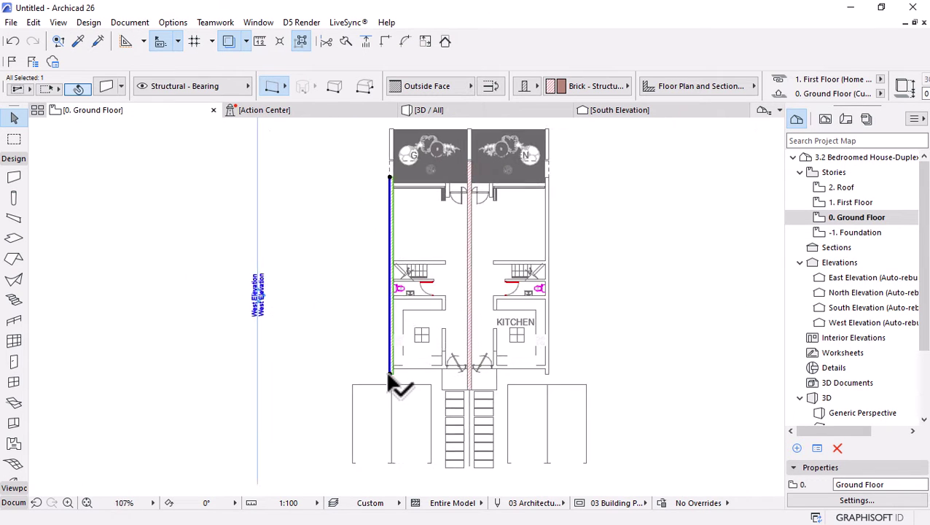
{"action": "scroll", "coordinate": [389, 375], "scroll_direction": "up", "scroll_amount": 1}
{"action": "left_click", "coordinate": [390, 373]}
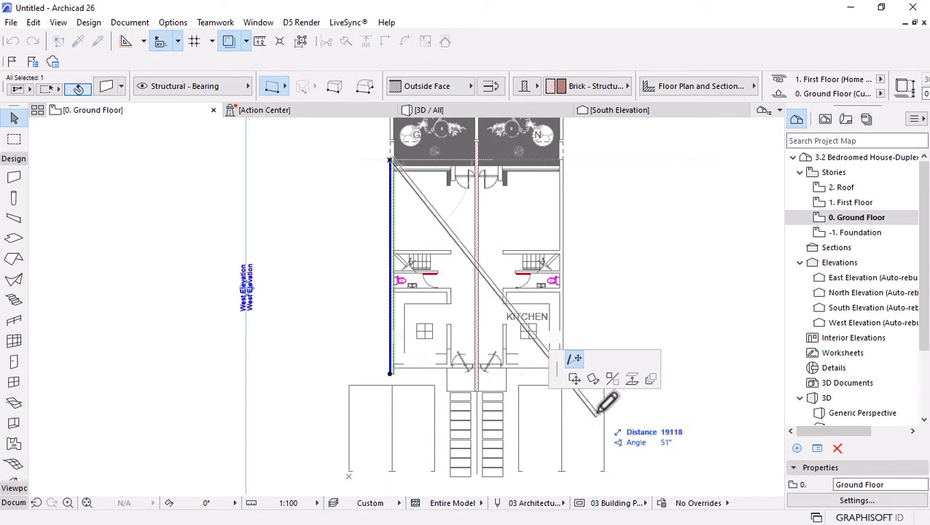
{"action": "left_click", "coordinate": [575, 378]}
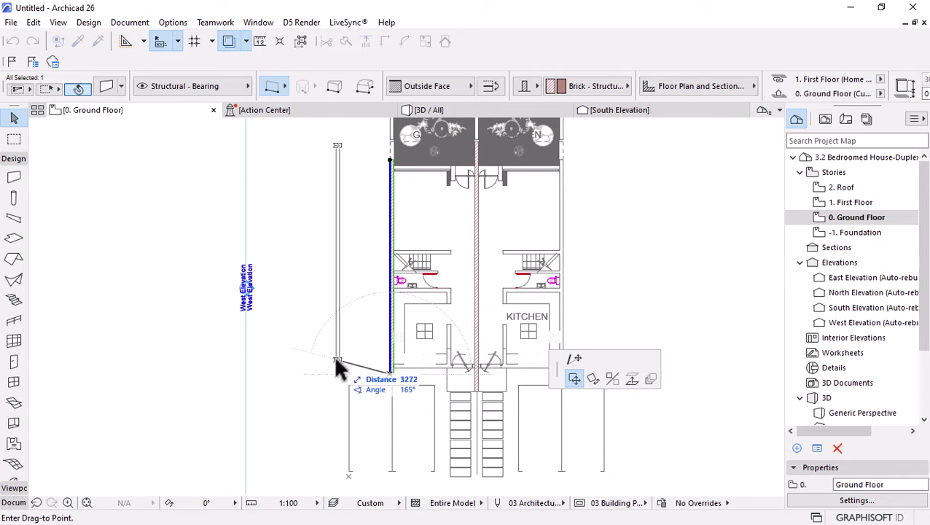
{"action": "key", "text": "ctrl"}
{"action": "scroll", "coordinate": [313, 369], "scroll_direction": "down", "scroll_amount": 2}
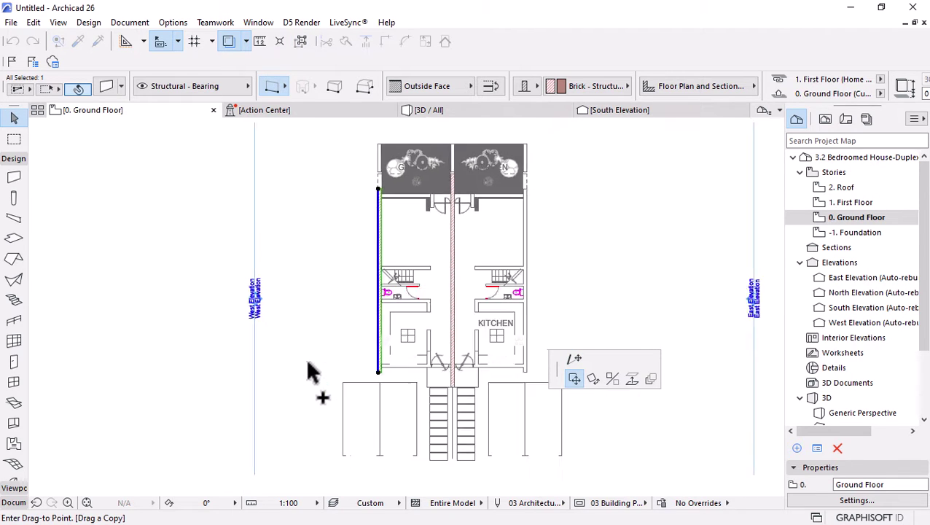
{"action": "scroll", "coordinate": [496, 385], "scroll_direction": "up", "scroll_amount": 4}
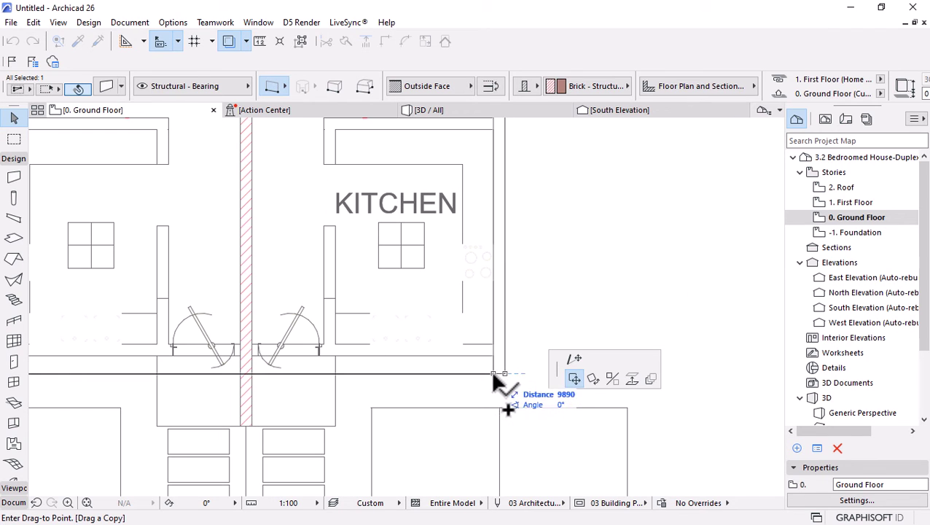
{"action": "left_click", "coordinate": [487, 376]}
{"action": "scroll", "coordinate": [487, 378], "scroll_direction": "down", "scroll_amount": 2}
{"action": "scroll", "coordinate": [488, 380], "scroll_direction": "down", "scroll_amount": 1}
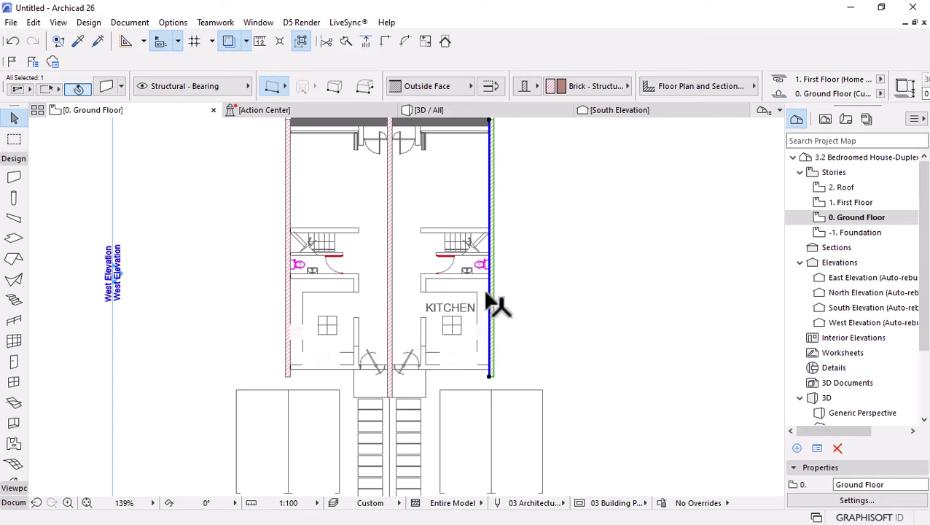
Draw the garden-side exterior wall from the inner face of the west wall straight across to the inner face of the east wall
{"action": "scroll", "coordinate": [453, 320], "scroll_direction": "down", "scroll_amount": 2}
{"action": "scroll", "coordinate": [358, 212], "scroll_direction": "up", "scroll_amount": 2}
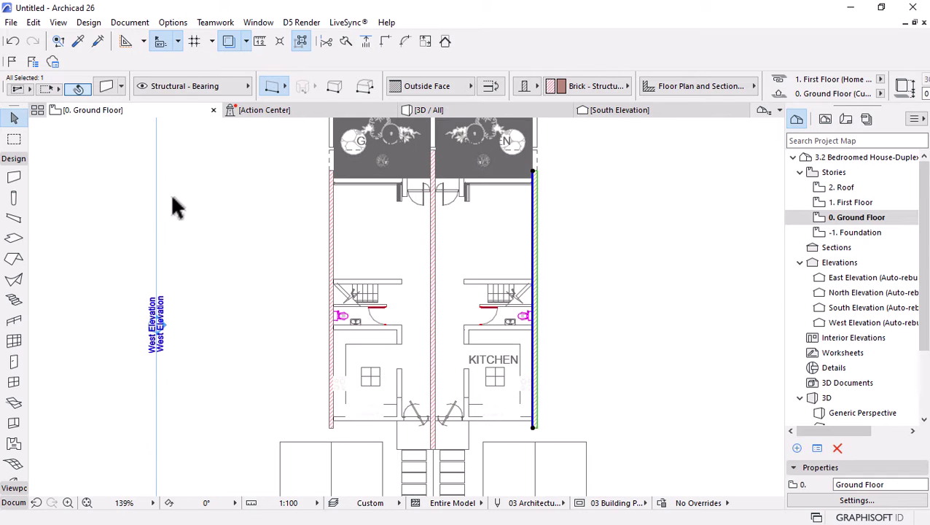
{"action": "left_click", "coordinate": [347, 213]}
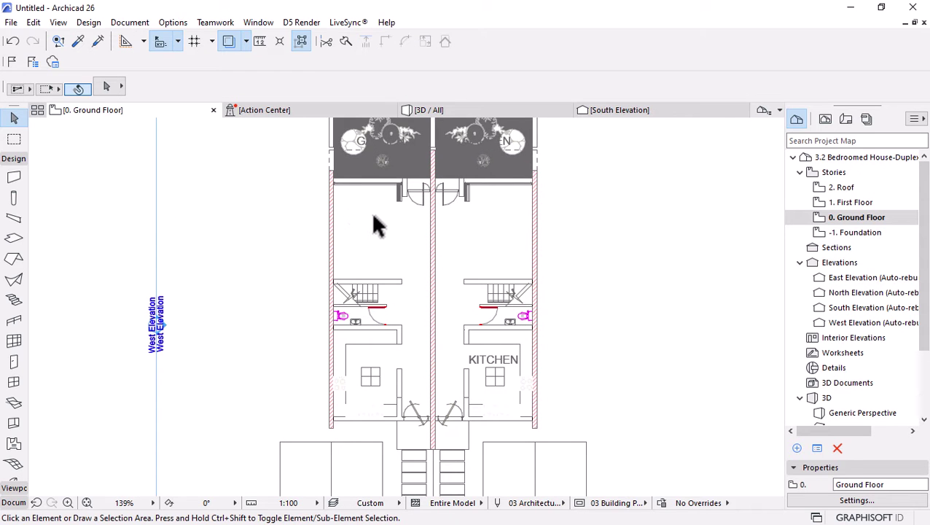
{"action": "key", "text": "w"}
{"action": "scroll", "coordinate": [374, 212], "scroll_direction": "up", "scroll_amount": 3}
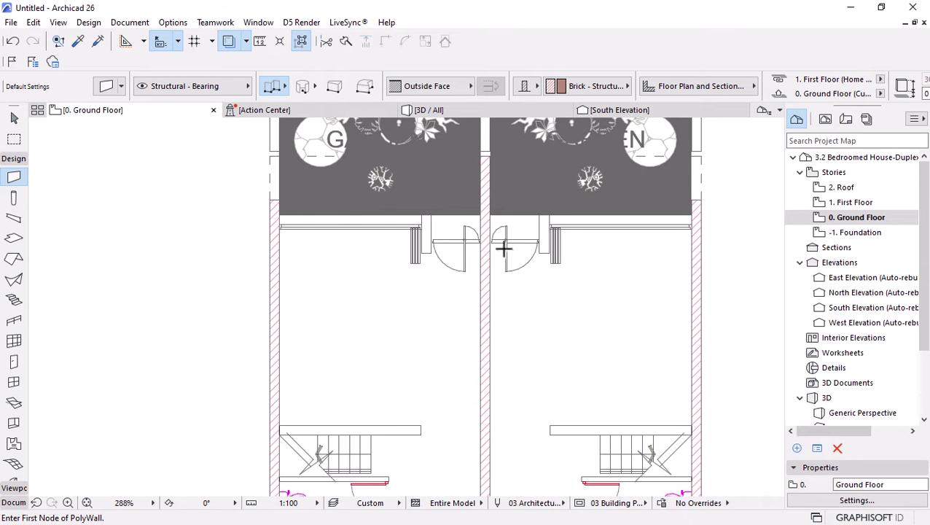
{"action": "scroll", "coordinate": [696, 225], "scroll_direction": "up", "scroll_amount": 3}
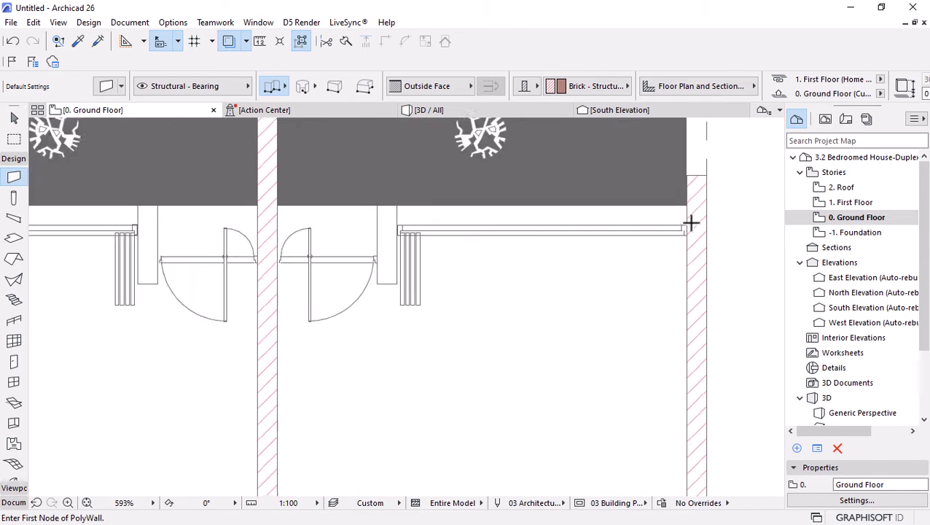
{"action": "scroll", "coordinate": [691, 222], "scroll_direction": "down", "scroll_amount": 1}
{"action": "scroll", "coordinate": [75, 229], "scroll_direction": "up", "scroll_amount": 3}
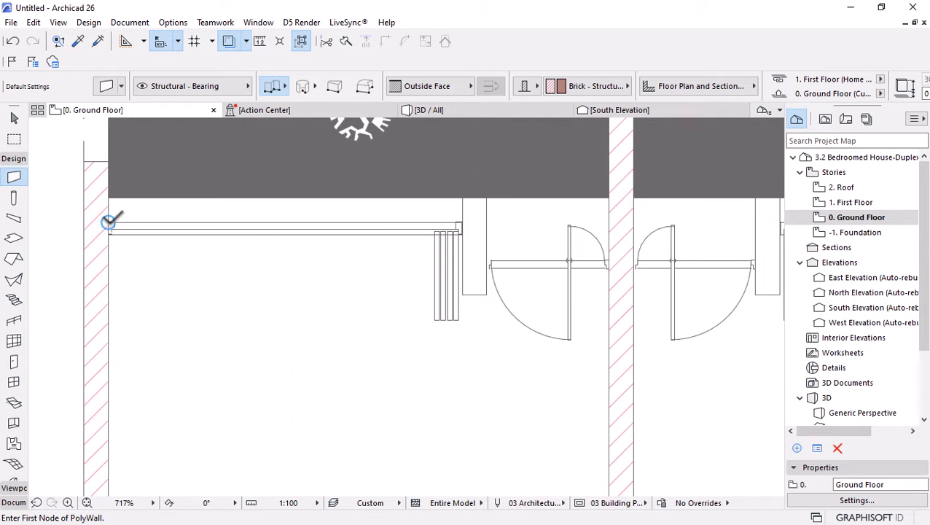
{"action": "left_click", "coordinate": [109, 221]}
{"action": "scroll", "coordinate": [211, 211], "scroll_direction": "down", "scroll_amount": 4}
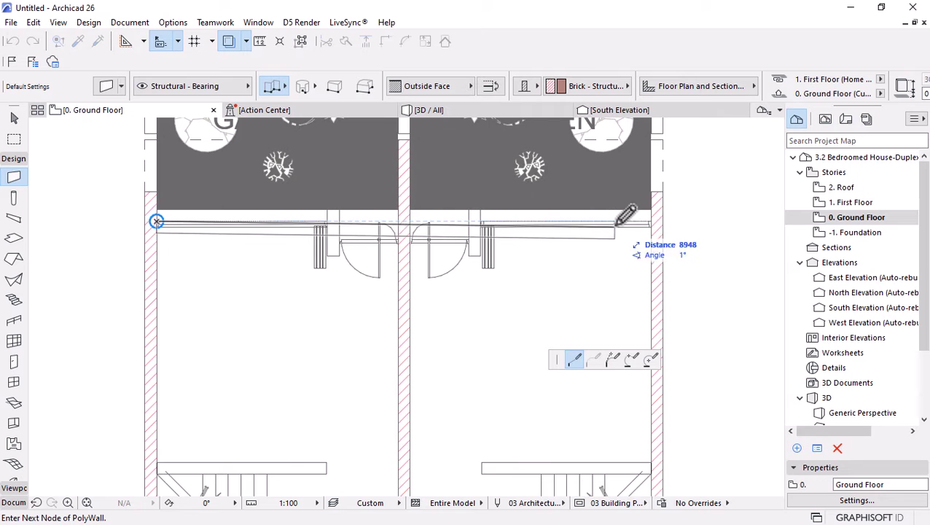
{"action": "left_click", "coordinate": [654, 220]}
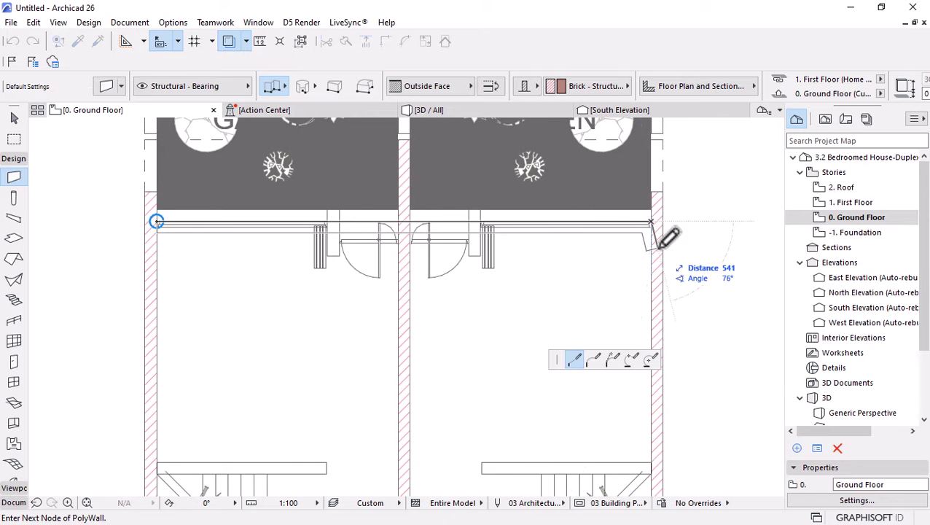
{"action": "right_click", "coordinate": [655, 245]}
{"action": "left_click", "coordinate": [681, 355]}
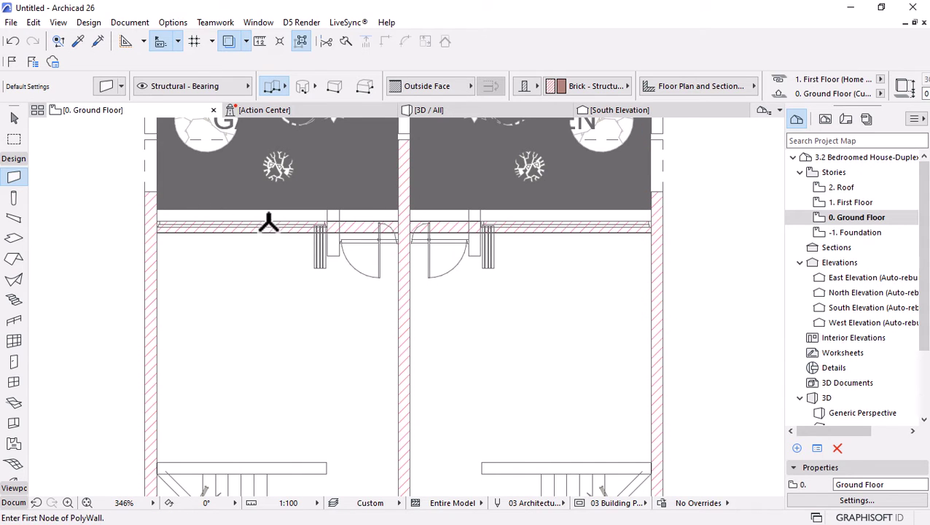
Trace the short vertical wall beside the garden door in each unit, from its inner end up to the garden edge
{"action": "scroll", "coordinate": [421, 219], "scroll_direction": "up", "scroll_amount": 2}
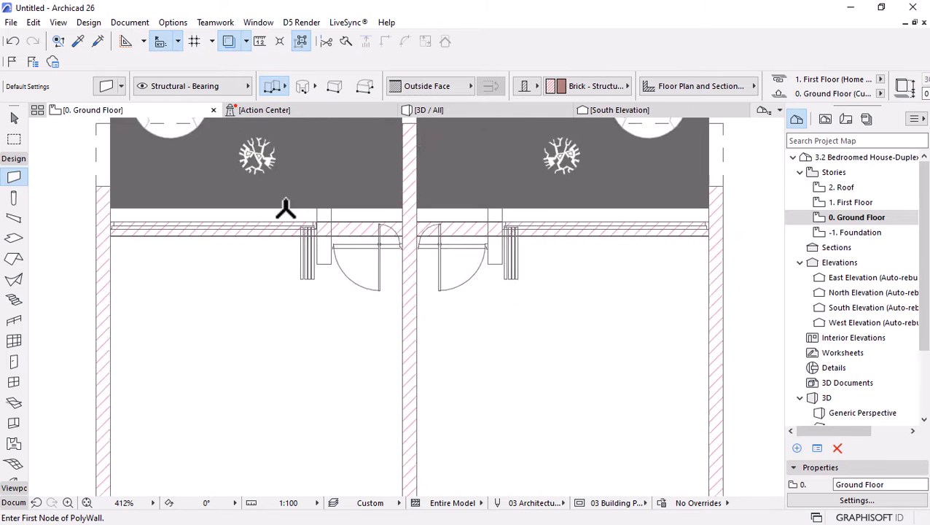
{"action": "scroll", "coordinate": [333, 228], "scroll_direction": "up", "scroll_amount": 2}
{"action": "key", "text": "Escape"}
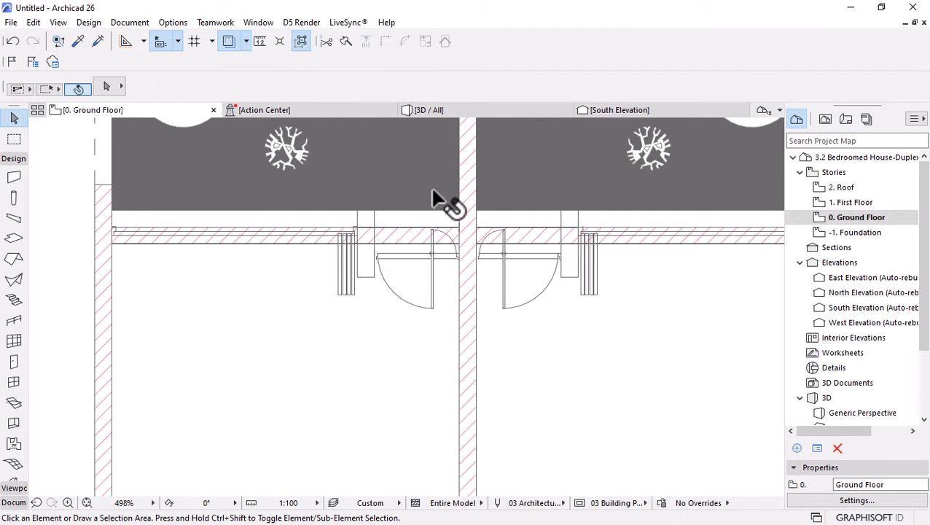
{"action": "key", "text": "shift"}
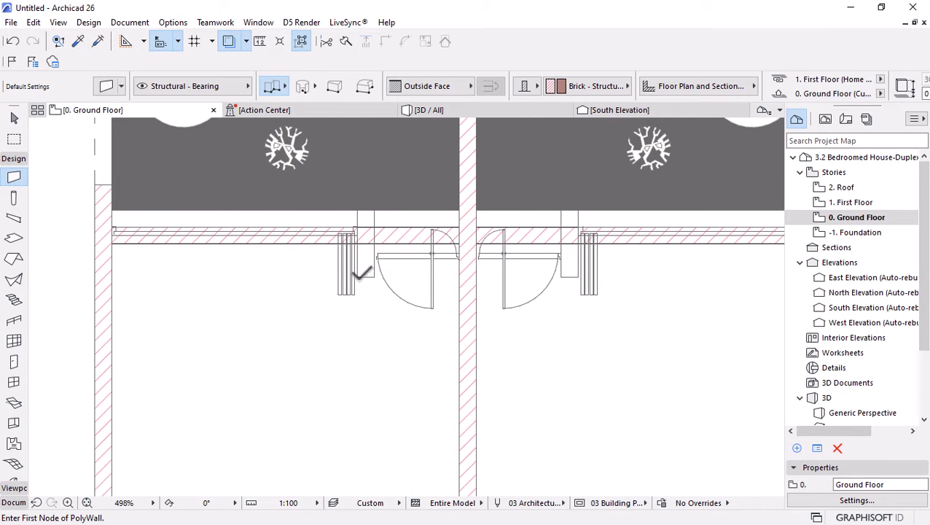
{"action": "left_click", "coordinate": [361, 273]}
{"action": "key", "text": "Escape"}
{"action": "scroll", "coordinate": [458, 248], "scroll_direction": "down", "scroll_amount": 1}
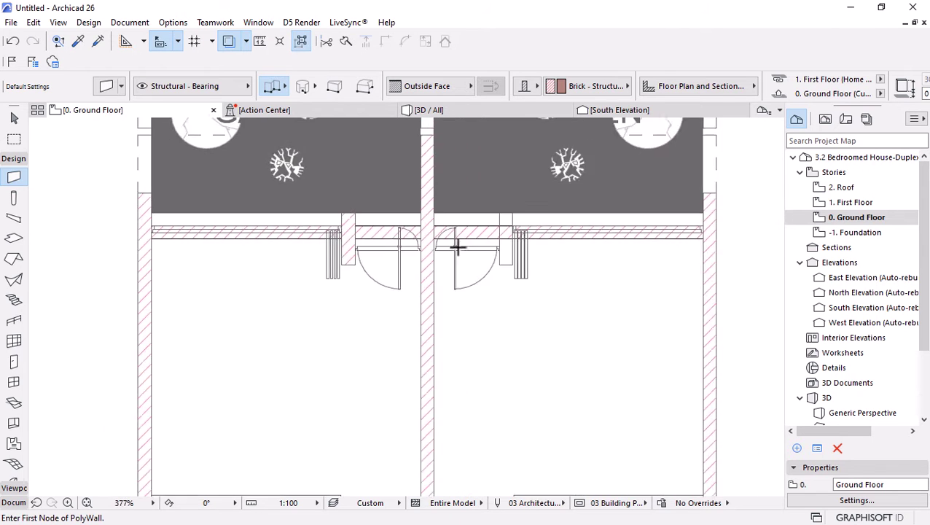
{"action": "scroll", "coordinate": [458, 248], "scroll_direction": "up", "scroll_amount": 1}
{"action": "left_click", "coordinate": [477, 264]}
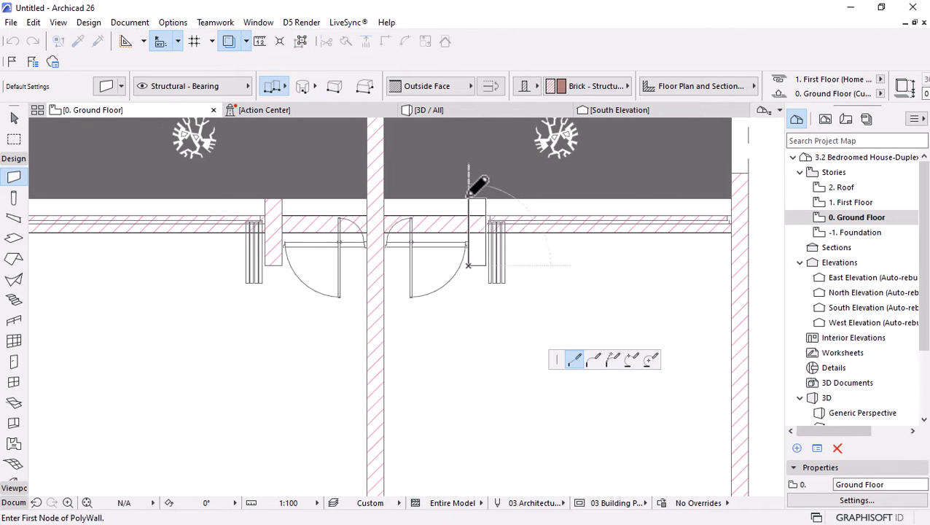
{"action": "double_click", "coordinate": [477, 199]}
{"action": "scroll", "coordinate": [458, 166], "scroll_direction": "down", "scroll_amount": 1}
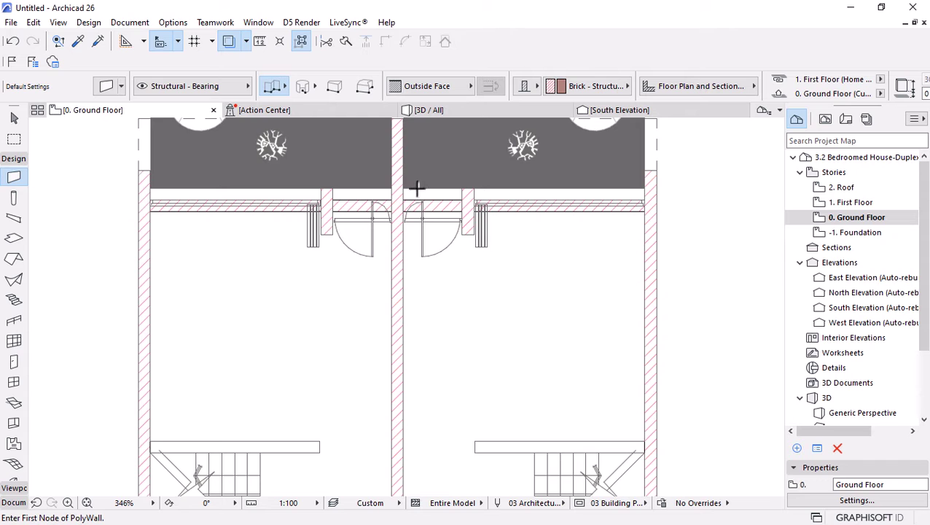
Draw the recessed wall along the garden door line, spanning between the two short vertical walls across the party wall
{"action": "scroll", "coordinate": [416, 188], "scroll_direction": "up", "scroll_amount": 1}
{"action": "scroll", "coordinate": [342, 204], "scroll_direction": "up", "scroll_amount": 2}
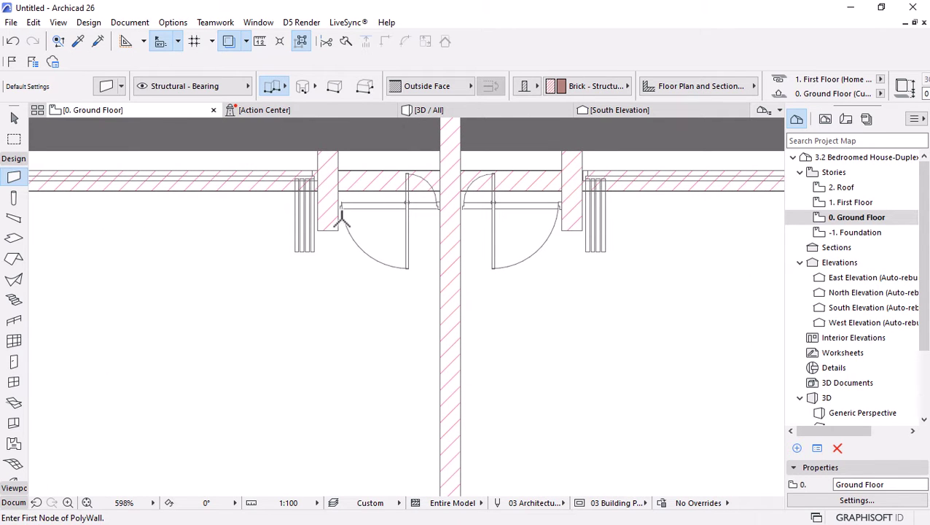
{"action": "left_click", "coordinate": [339, 201]}
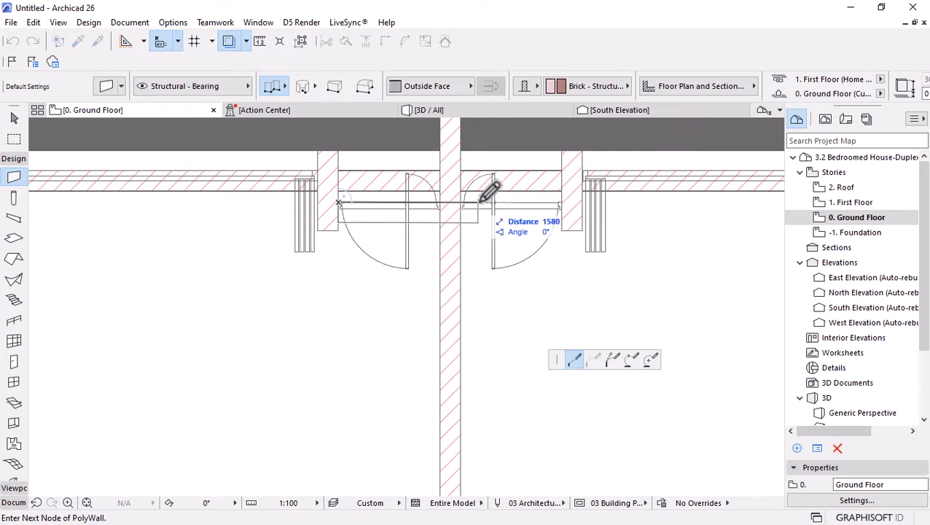
{"action": "double_click", "coordinate": [562, 201]}
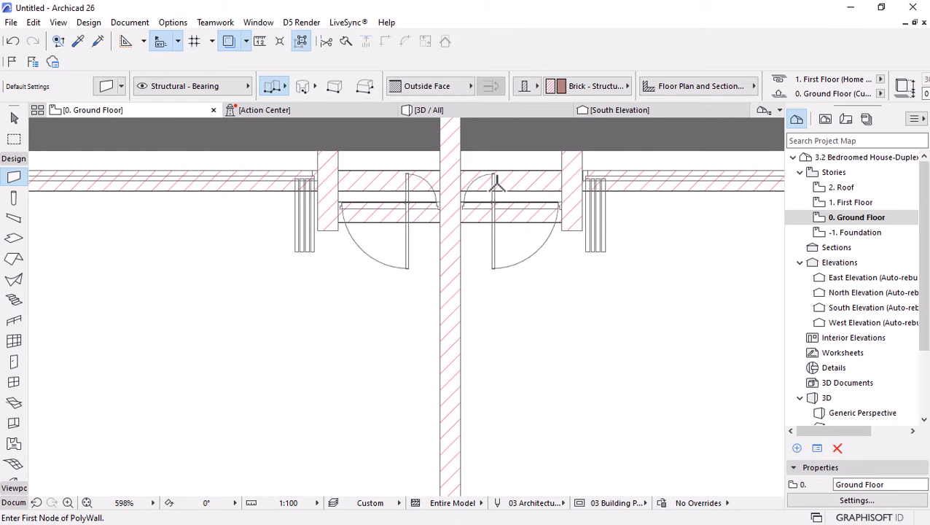
Trim away the garden-side wall segments between each short vertical wall and the party wall
{"action": "scroll", "coordinate": [485, 191], "scroll_direction": "up", "scroll_amount": 2}
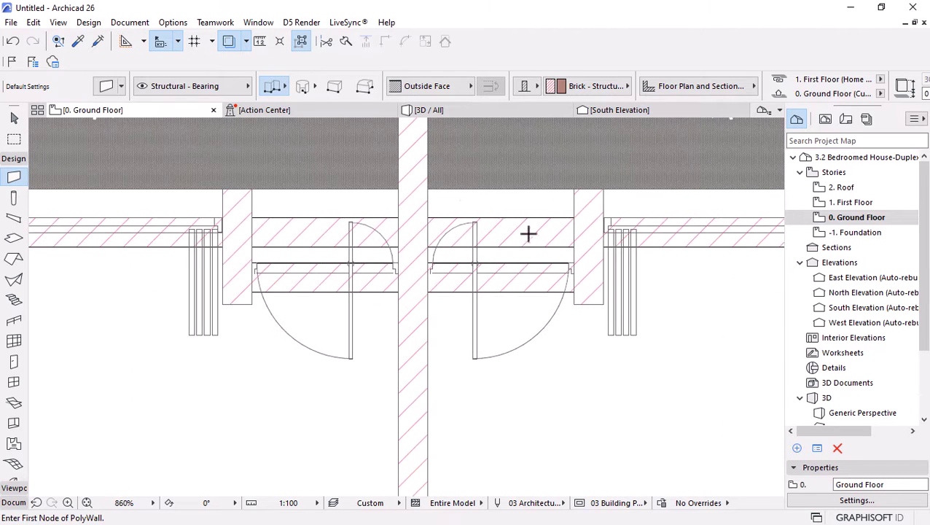
{"action": "left_click", "coordinate": [13, 117]}
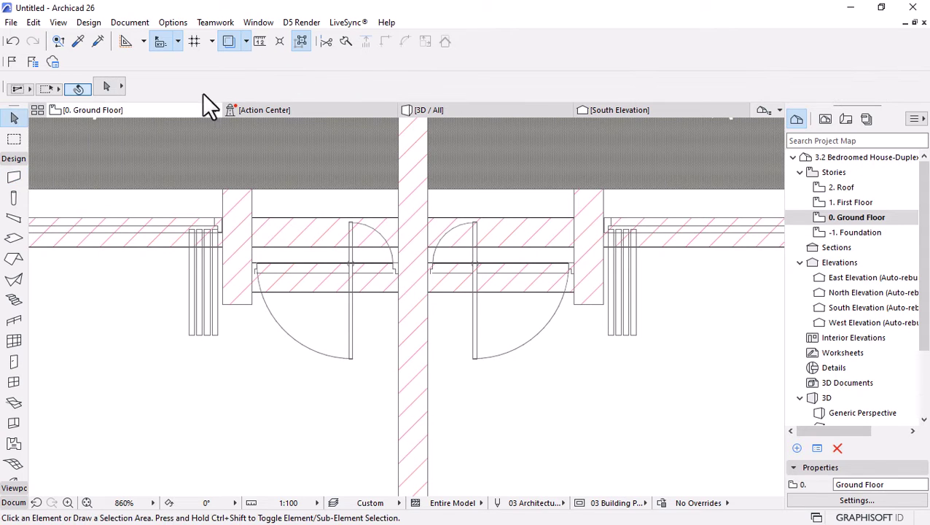
{"action": "left_click", "coordinate": [325, 42]}
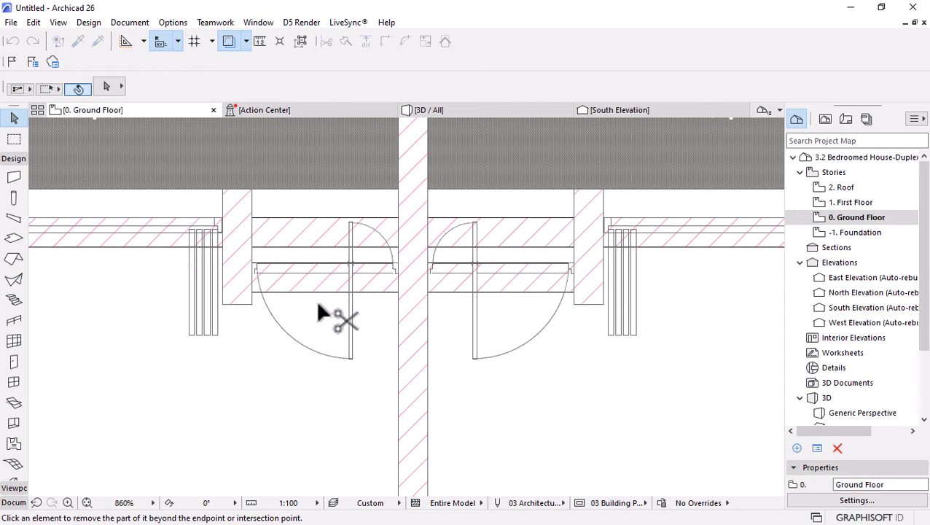
{"action": "left_click", "coordinate": [309, 221]}
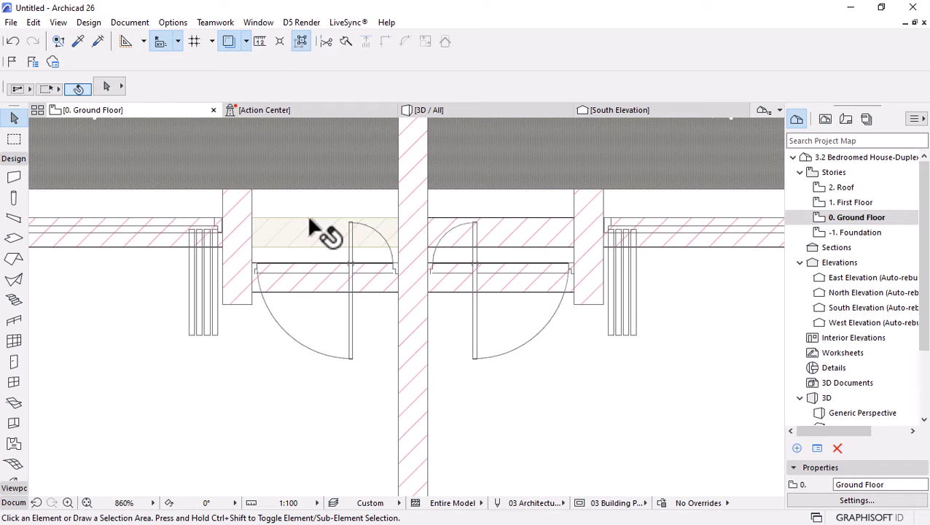
{"action": "left_click", "coordinate": [539, 221]}
{"action": "scroll", "coordinate": [437, 208], "scroll_direction": "down", "scroll_amount": 3}
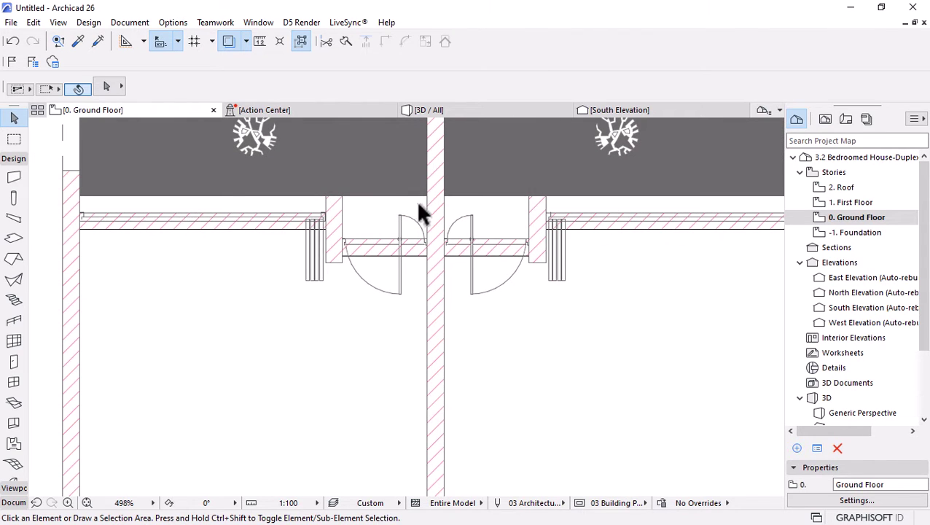
Draw the horizontal wall above the stairs in both units with the settings of the west exterior wall, following the DWG outlines
{"action": "scroll", "coordinate": [414, 177], "scroll_direction": "down", "scroll_amount": 5}
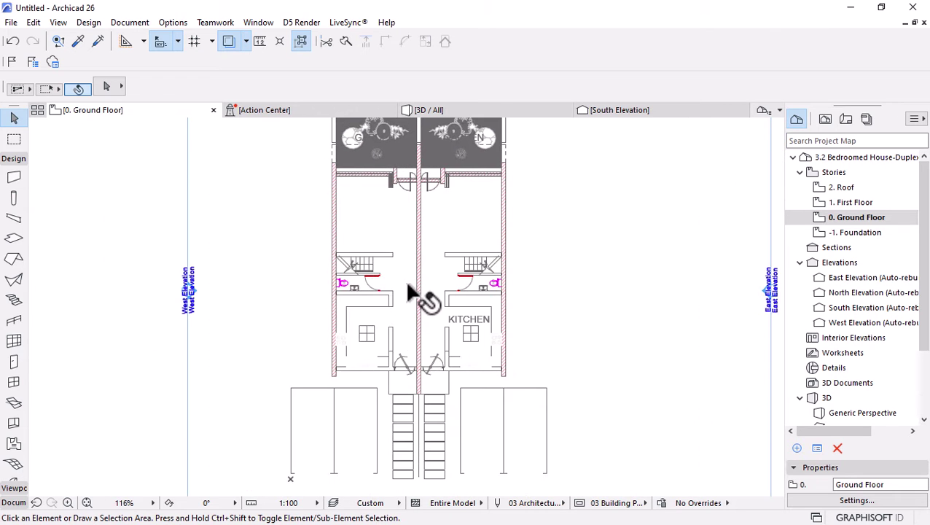
{"action": "scroll", "coordinate": [406, 290], "scroll_direction": "up", "scroll_amount": 1}
{"action": "scroll", "coordinate": [404, 286], "scroll_direction": "up", "scroll_amount": 2}
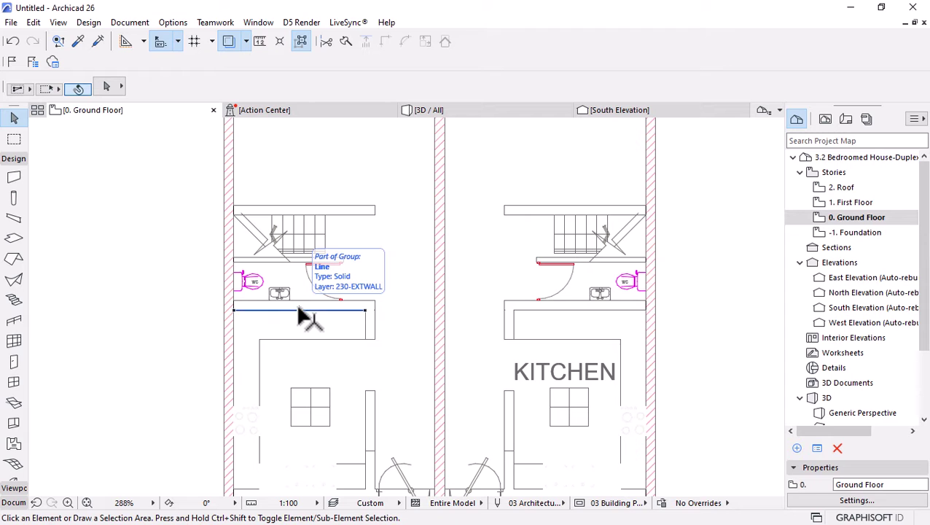
{"action": "left_click", "coordinate": [228, 182], "text": "alt"}
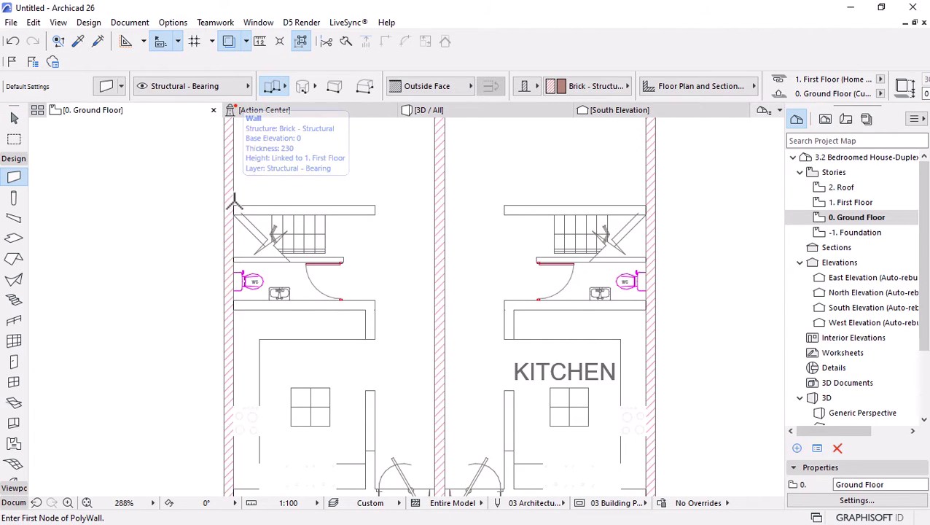
{"action": "left_click", "coordinate": [234, 206]}
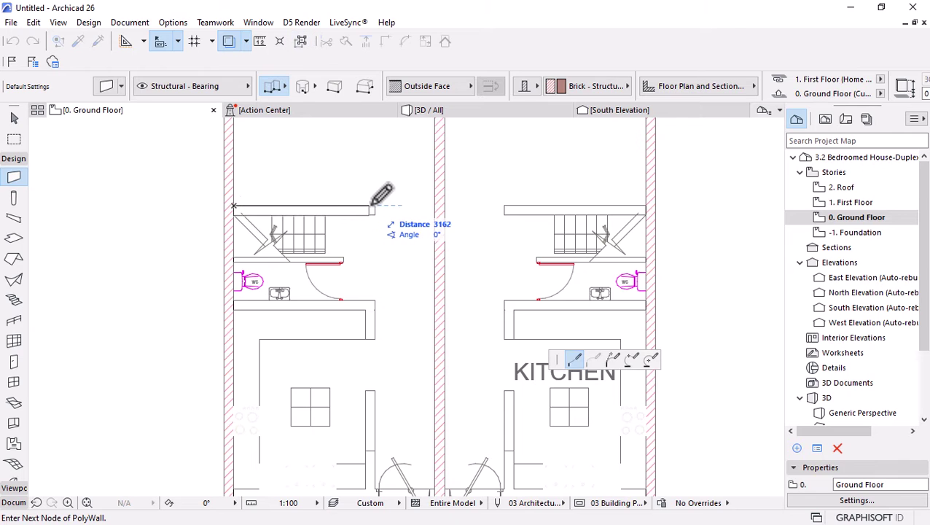
{"action": "double_click", "coordinate": [374, 207]}
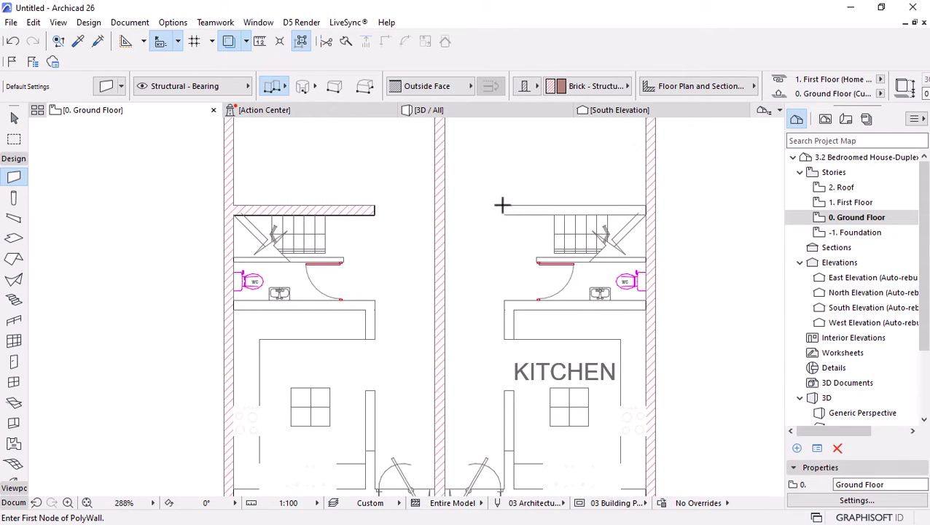
{"action": "left_click", "coordinate": [505, 206]}
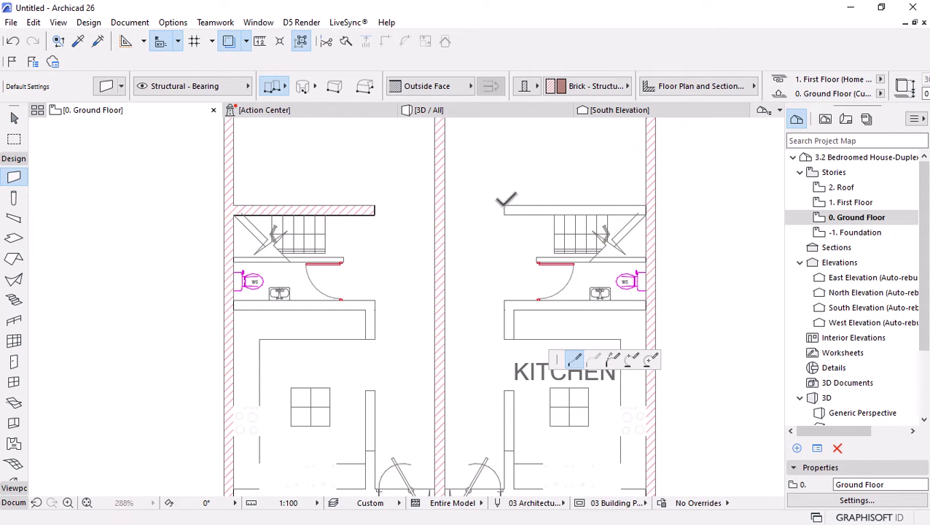
{"action": "double_click", "coordinate": [646, 208]}
Draw the L-shaped wall between the toilet and kitchen in the west unit, including its short return down into the kitchen
{"action": "scroll", "coordinate": [248, 310], "scroll_direction": "up", "scroll_amount": 2}
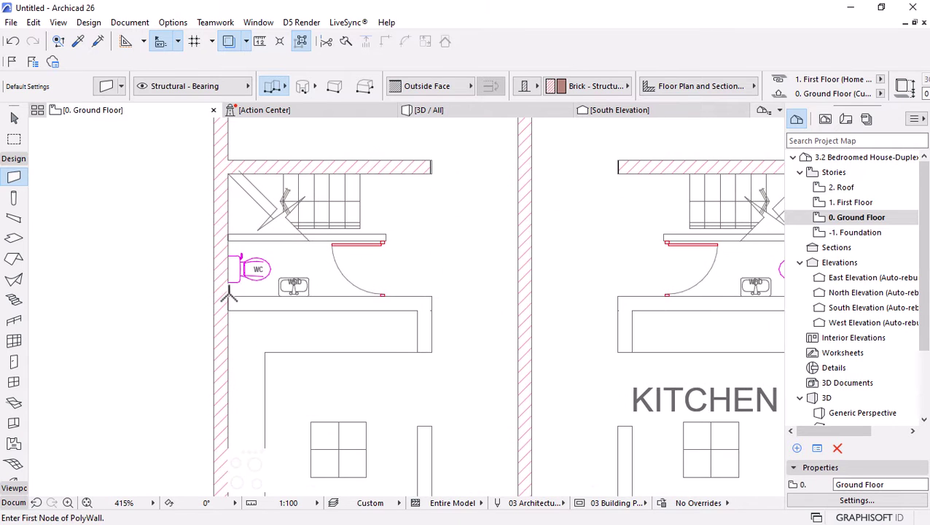
{"action": "left_click", "coordinate": [228, 297]}
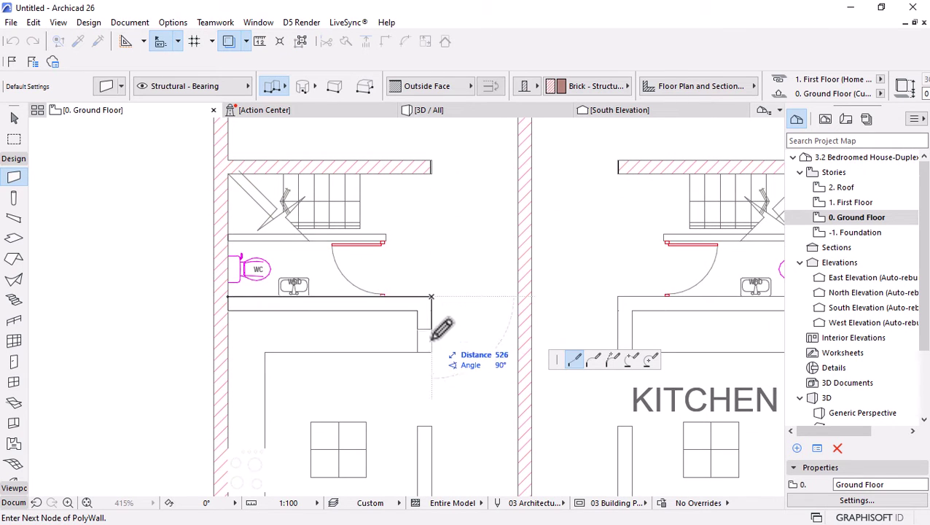
{"action": "key", "text": "Escape"}
{"action": "scroll", "coordinate": [339, 258], "scroll_direction": "down", "scroll_amount": 2}
{"action": "scroll", "coordinate": [339, 259], "scroll_direction": "down", "scroll_amount": 1}
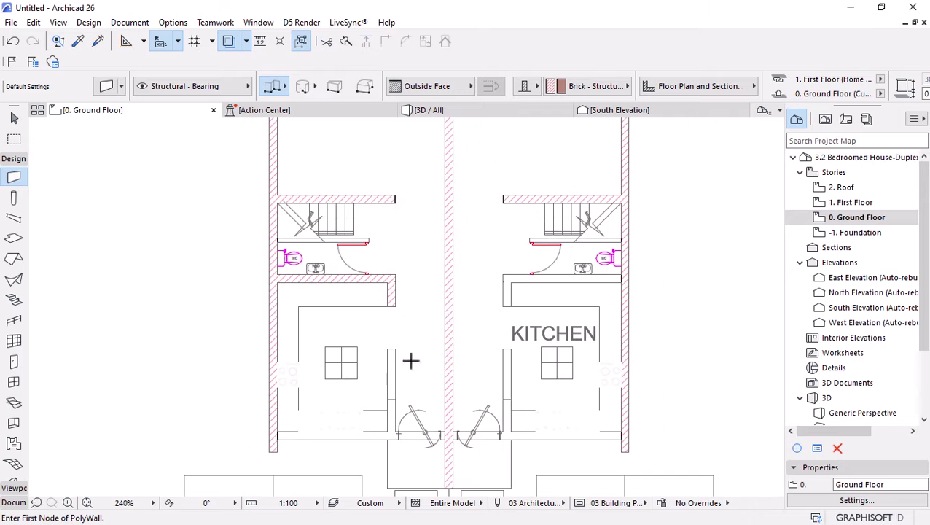
Draw the front wall along the kitchens and entrance doors, from the west exterior wall to the east exterior wall
{"action": "scroll", "coordinate": [394, 395], "scroll_direction": "up", "scroll_amount": 3}
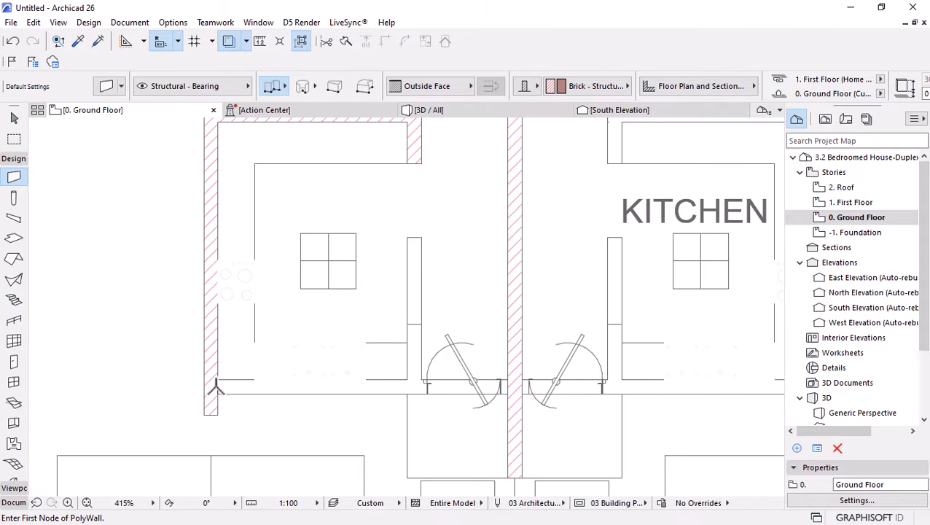
{"action": "left_click", "coordinate": [217, 377]}
{"action": "scroll", "coordinate": [233, 375], "scroll_direction": "down", "scroll_amount": 3}
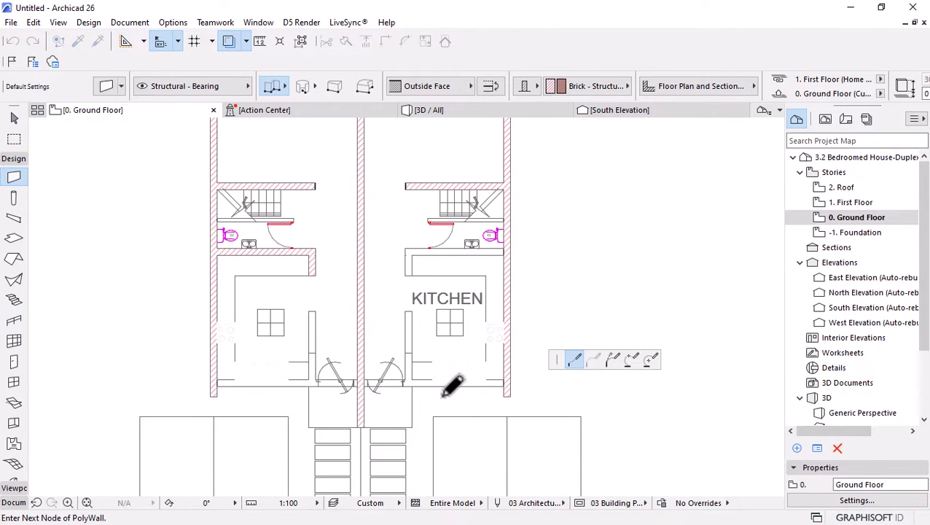
Draw the short vertical wall beside the west unit's entrance door, from the front wall up to the joint in the outline
{"action": "left_click", "coordinate": [309, 379]}
{"action": "scroll", "coordinate": [309, 378], "scroll_direction": "up", "scroll_amount": 3}
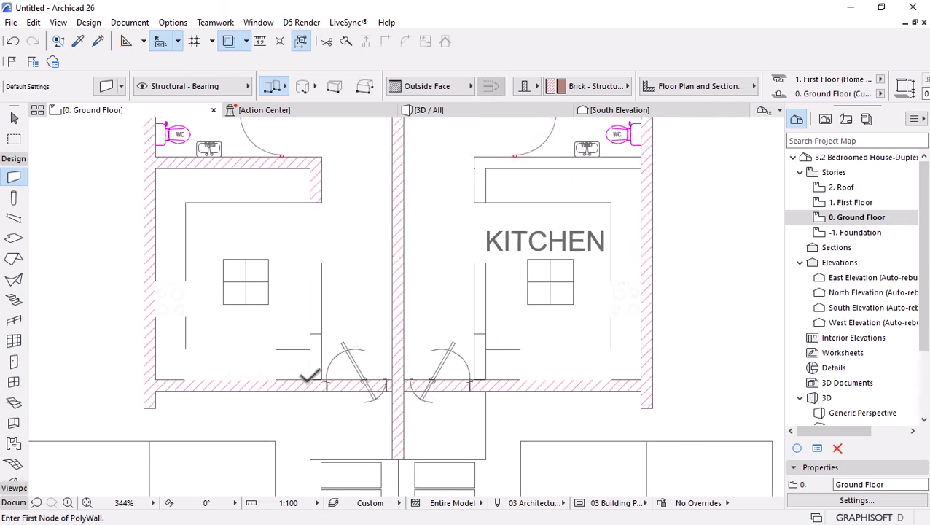
{"action": "double_click", "coordinate": [318, 332]}
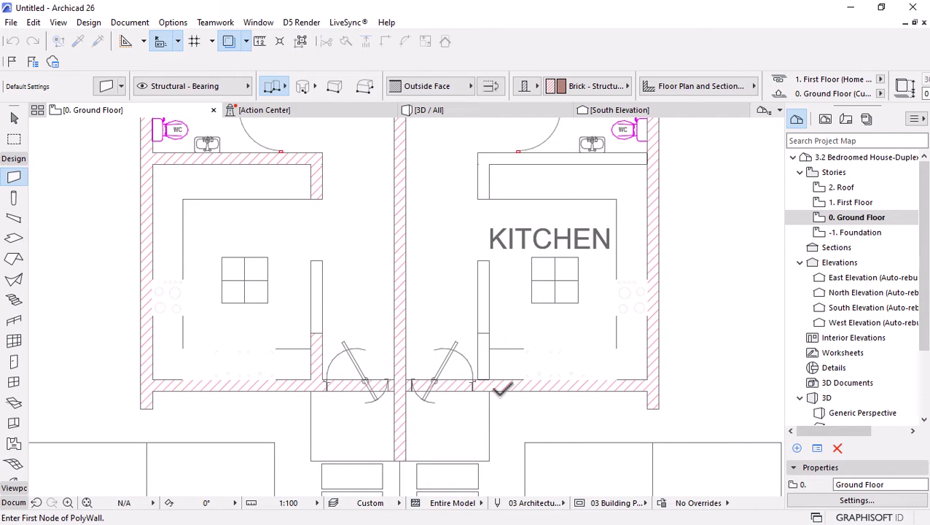
Draw the short vertical wall beside the east unit's entrance door, from the front wall up to the joint in the outline
{"action": "left_click", "coordinate": [475, 379]}
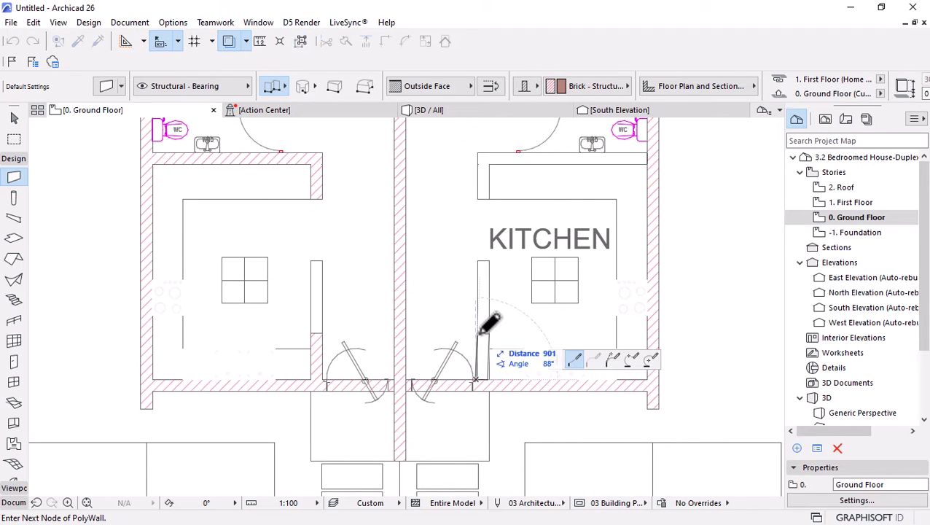
{"action": "scroll", "coordinate": [479, 340], "scroll_direction": "up", "scroll_amount": 2}
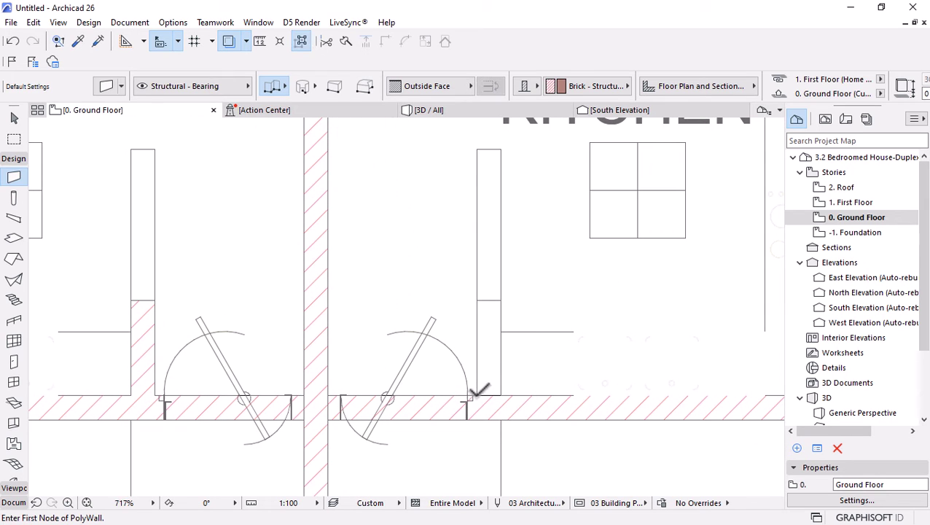
{"action": "double_click", "coordinate": [478, 301]}
{"action": "scroll", "coordinate": [470, 377], "scroll_direction": "down", "scroll_amount": 3}
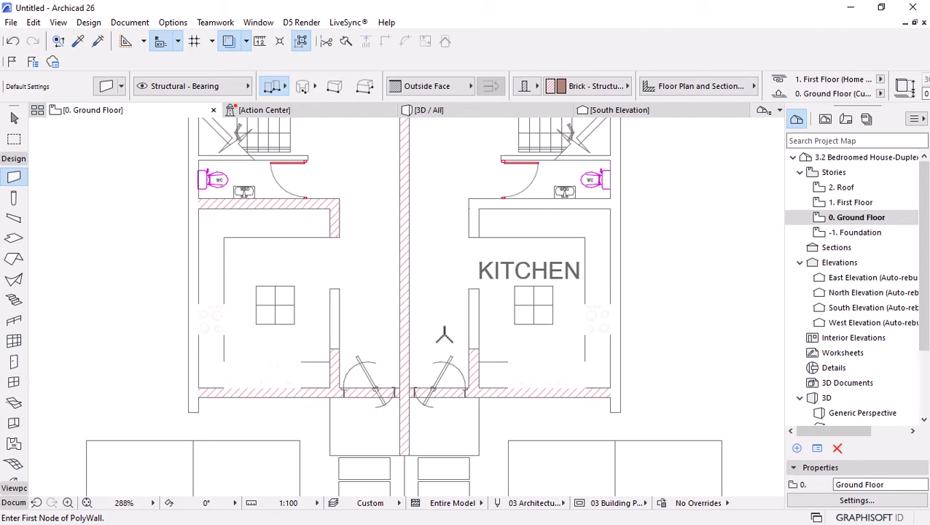
Mirror a copy of the west unit's L-shaped toilet-kitchen wall into the east unit about the party wall's centre line
{"action": "scroll", "coordinate": [464, 201], "scroll_direction": "up", "scroll_amount": 1}
{"action": "left_click", "coordinate": [285, 209]}
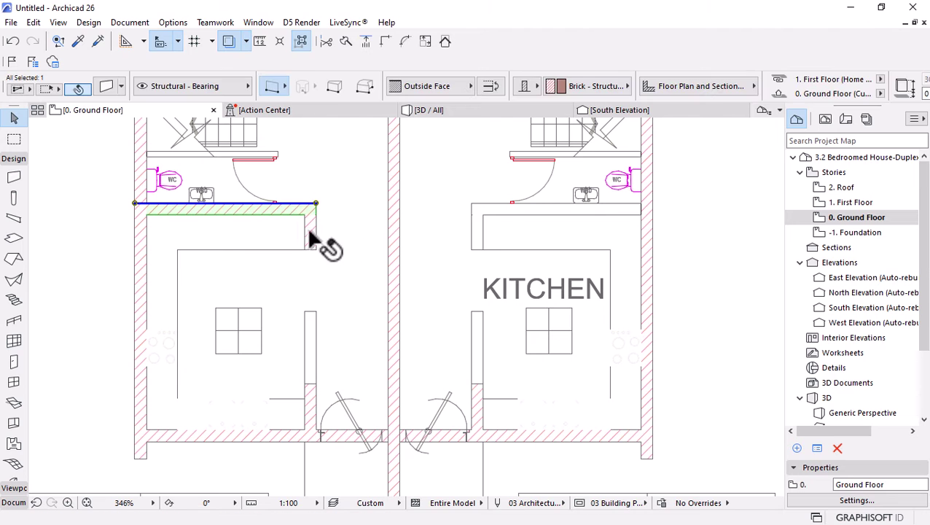
{"action": "left_click", "coordinate": [301, 41]}
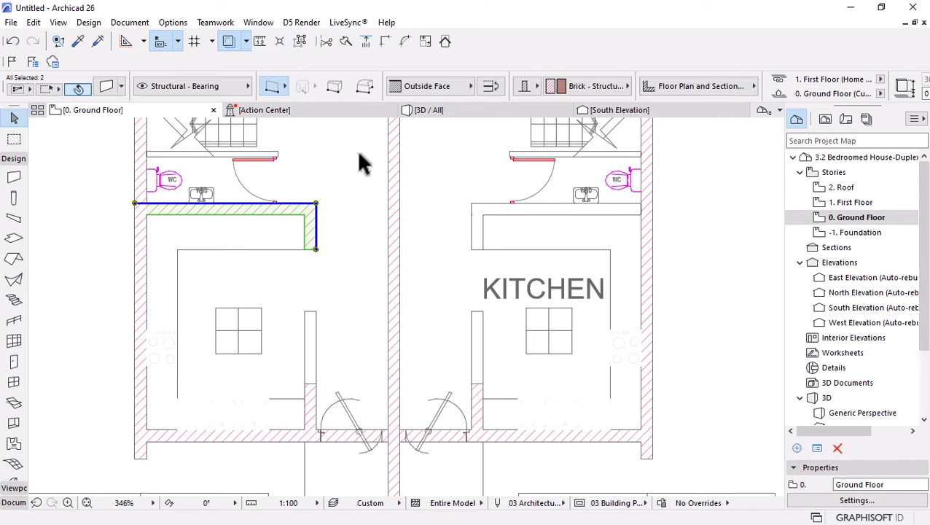
{"action": "scroll", "coordinate": [416, 207], "scroll_direction": "down", "scroll_amount": 3}
{"action": "right_click", "coordinate": [589, 189]}
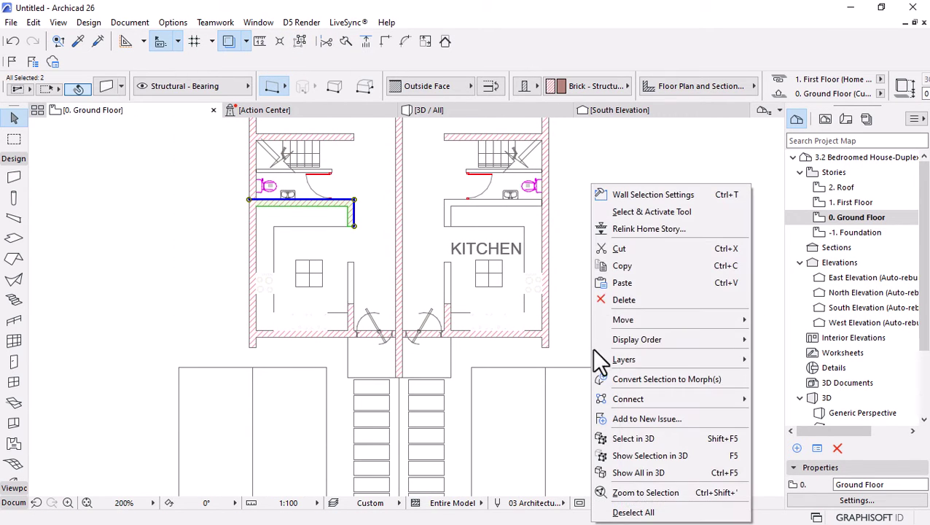
{"action": "mouse_move", "coordinate": [649, 320]}
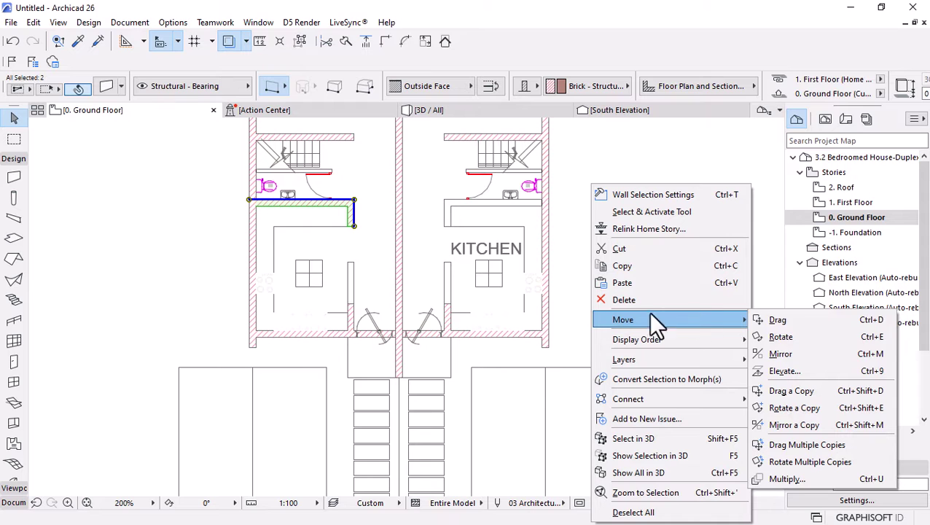
{"action": "left_click", "coordinate": [778, 420]}
{"action": "scroll", "coordinate": [405, 394], "scroll_direction": "up", "scroll_amount": 3}
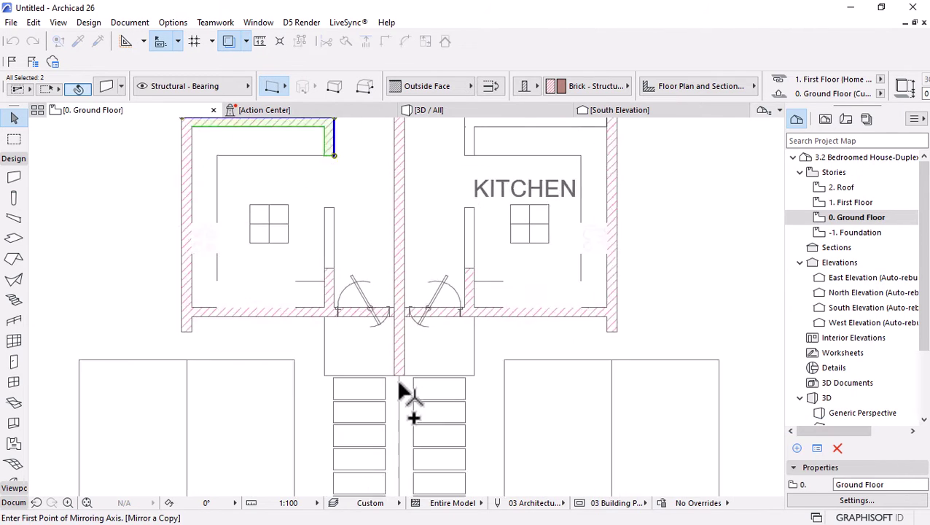
{"action": "left_click", "coordinate": [401, 381]}
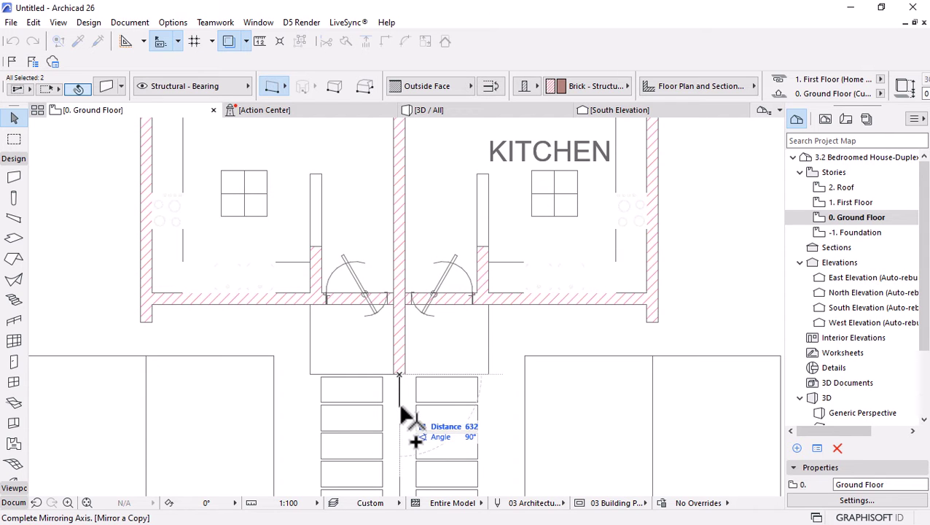
{"action": "left_click", "coordinate": [405, 415]}
{"action": "scroll", "coordinate": [407, 415], "scroll_direction": "down", "scroll_amount": 3}
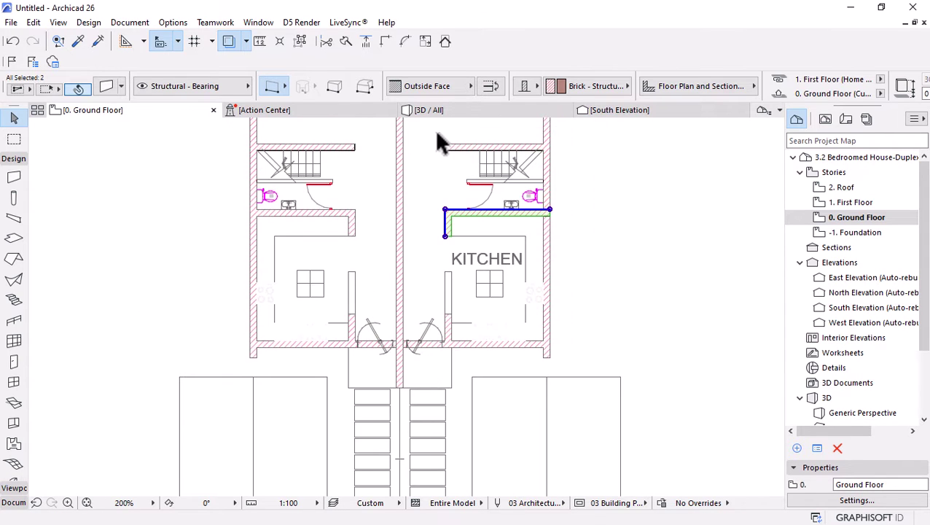
{"action": "scroll", "coordinate": [435, 129], "scroll_direction": "up", "scroll_amount": 2}
{"action": "scroll", "coordinate": [461, 259], "scroll_direction": "down", "scroll_amount": 4}
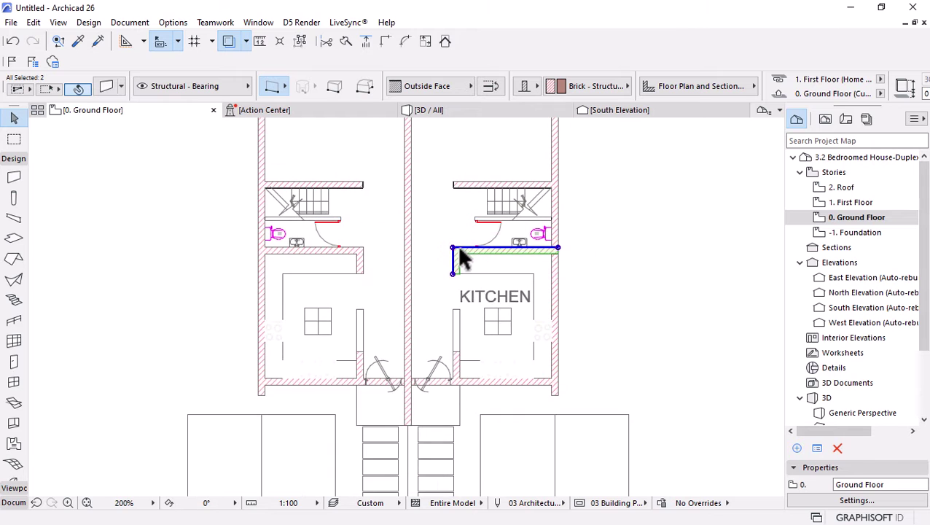
{"action": "scroll", "coordinate": [436, 349], "scroll_direction": "down", "scroll_amount": 1}
{"action": "scroll", "coordinate": [401, 206], "scroll_direction": "up", "scroll_amount": 2}
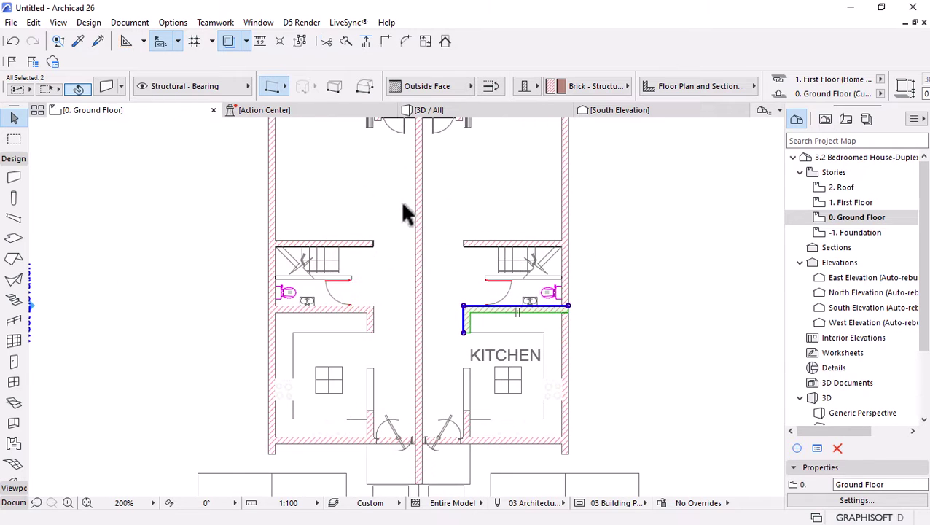
{"action": "key", "text": "Escape"}
Draw the west toilet's L-shaped wall 115 mm thick, running 2570 mm below the stairs and 1015 mm down across the door opening
{"action": "scroll", "coordinate": [269, 246], "scroll_direction": "up", "scroll_amount": 2}
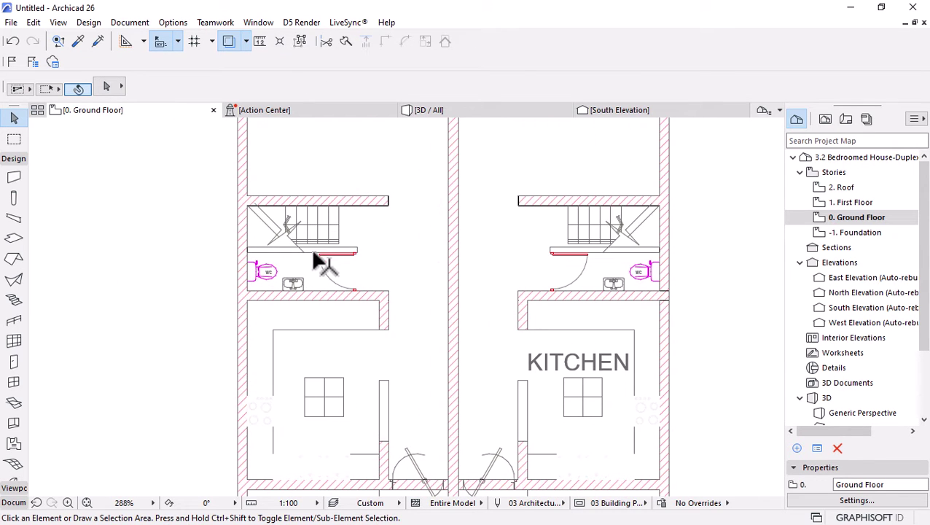
{"action": "key", "text": "w"}
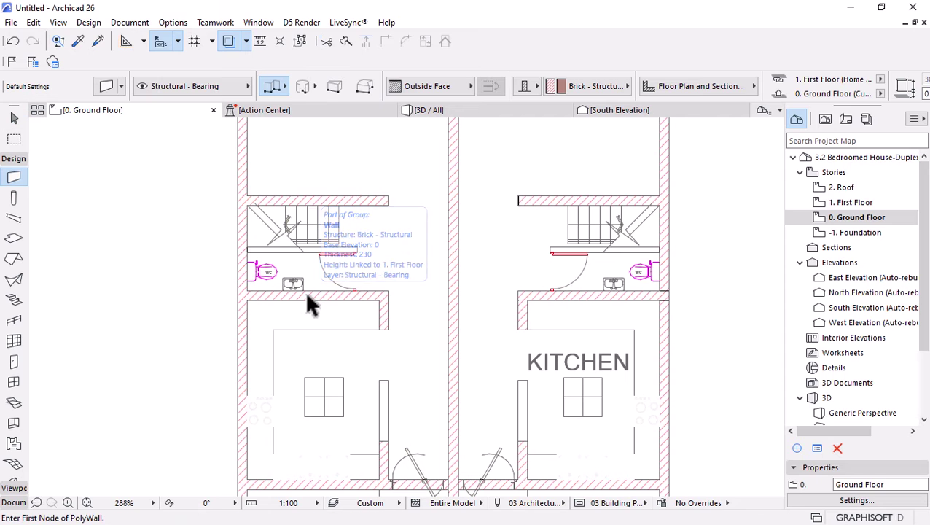
{"action": "scroll", "coordinate": [485, 82], "scroll_direction": "right", "scroll_amount": 5}
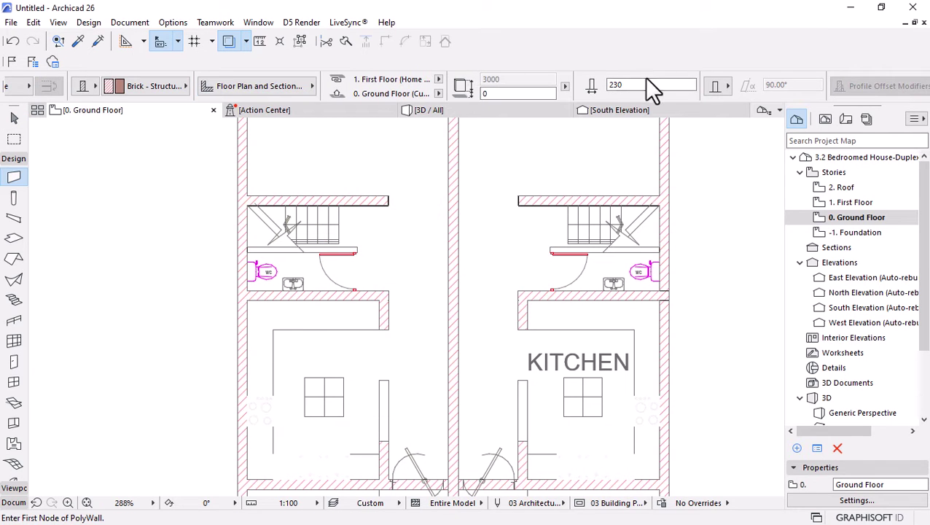
{"action": "left_click", "coordinate": [645, 83]}
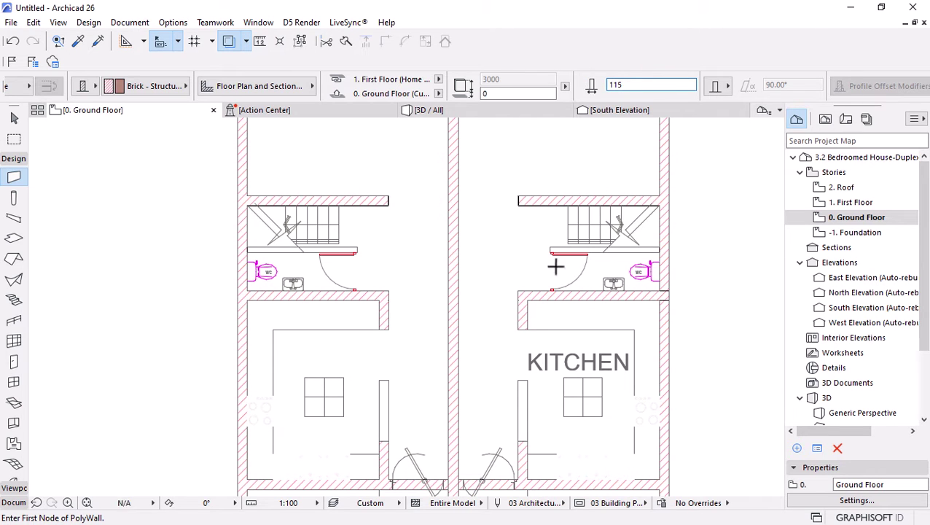
{"action": "scroll", "coordinate": [252, 253], "scroll_direction": "up", "scroll_amount": 5}
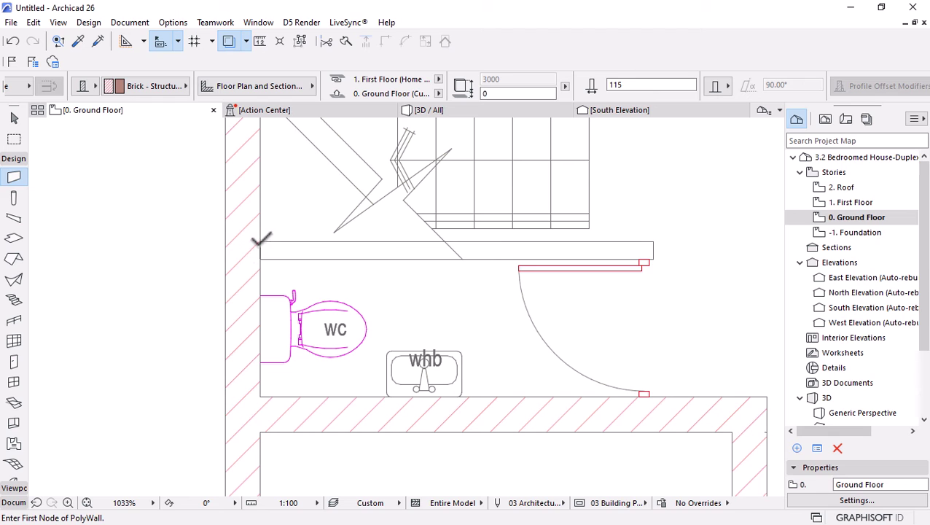
{"action": "left_click", "coordinate": [261, 241]}
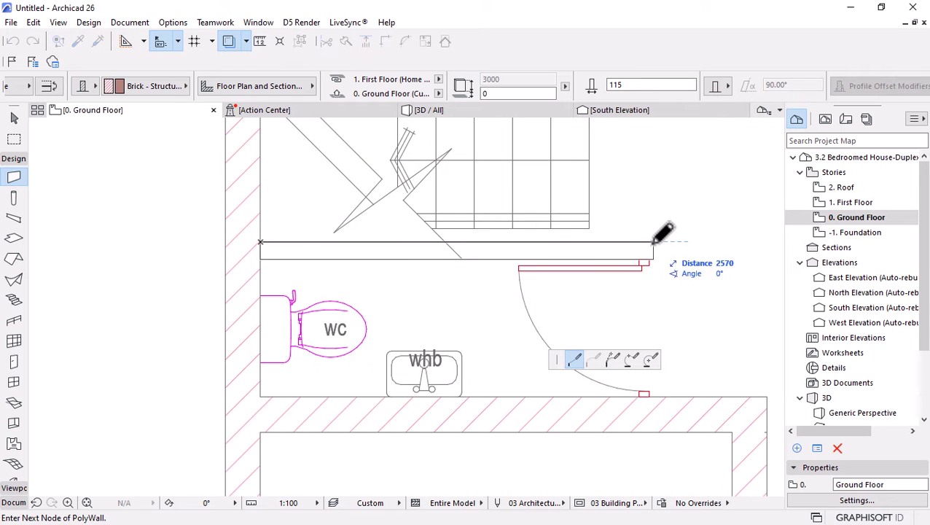
{"action": "left_click", "coordinate": [653, 242]}
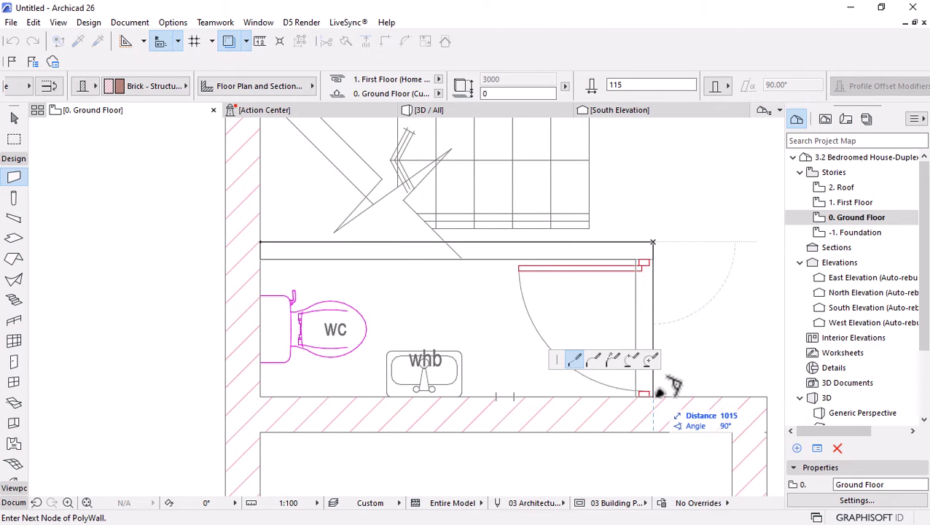
{"action": "double_click", "coordinate": [652, 392]}
{"action": "scroll", "coordinate": [260, 257], "scroll_direction": "down", "scroll_amount": 3}
{"action": "scroll", "coordinate": [506, 265], "scroll_direction": "down", "scroll_amount": 2}
{"action": "scroll", "coordinate": [296, 264], "scroll_direction": "up", "scroll_amount": 4}
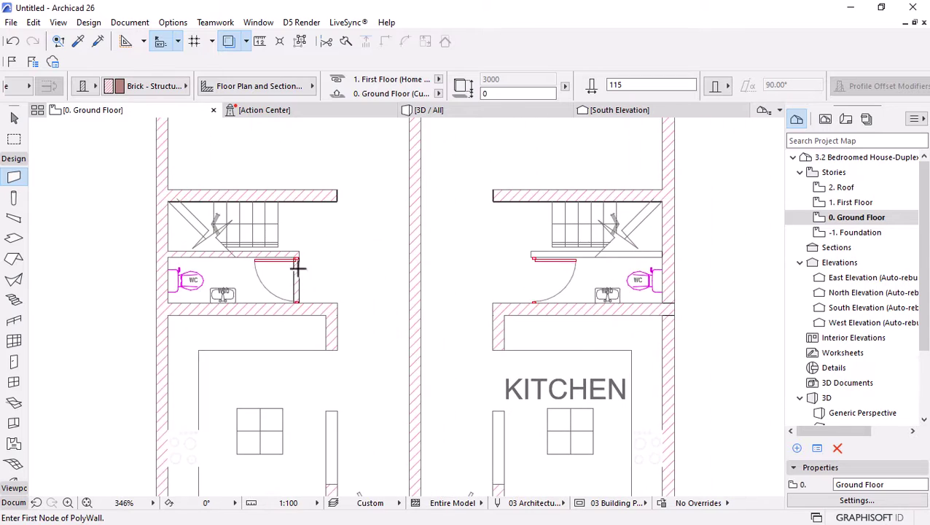
Mirror a copy of the west toilet's two 115 mm walls into the east unit about the party wall's centre line
{"action": "key", "text": "Escape"}
{"action": "left_click", "coordinate": [289, 256]}
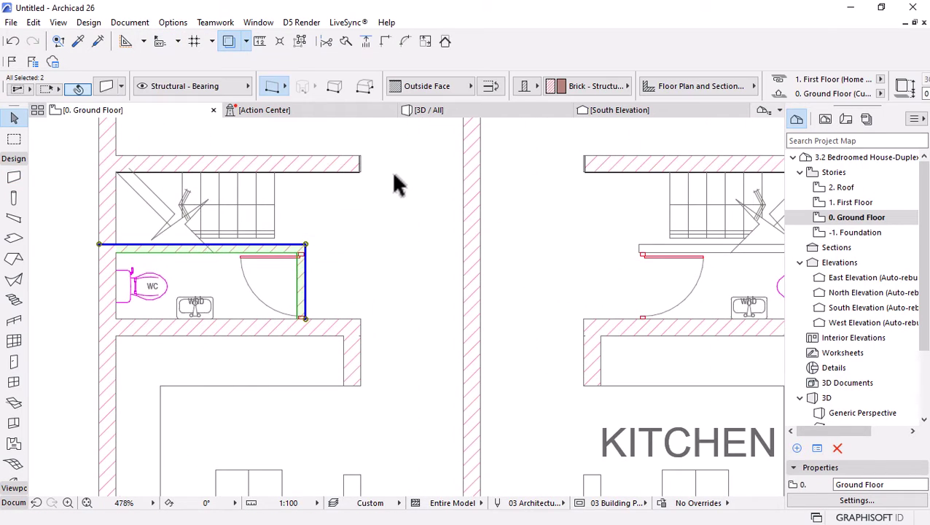
{"action": "scroll", "coordinate": [391, 182], "scroll_direction": "down", "scroll_amount": 4}
{"action": "scroll", "coordinate": [438, 218], "scroll_direction": "down", "scroll_amount": 4}
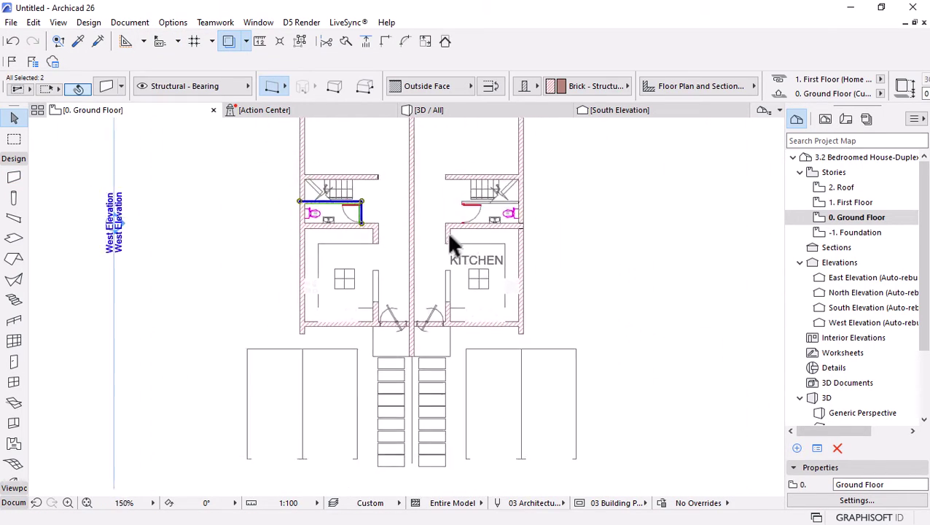
{"action": "right_click", "coordinate": [547, 193]}
{"action": "mouse_move", "coordinate": [589, 322]}
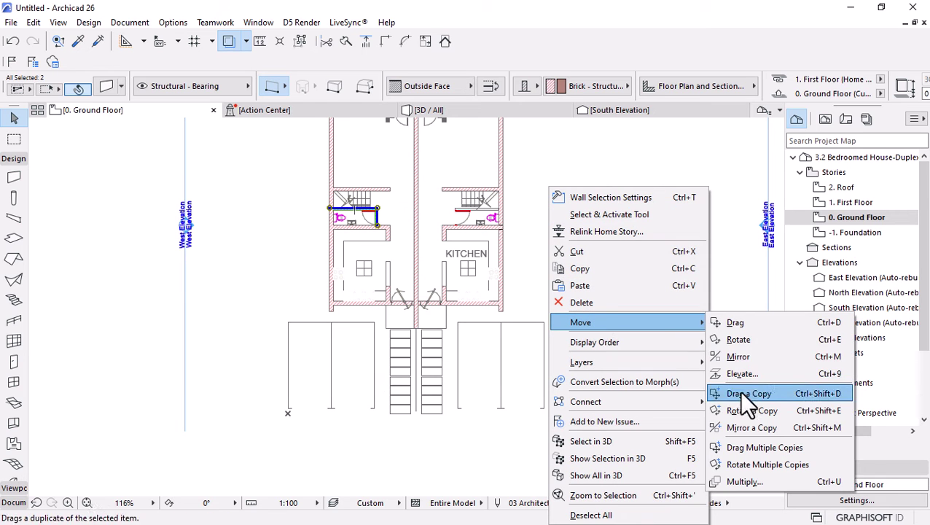
{"action": "left_click", "coordinate": [739, 427]}
{"action": "scroll", "coordinate": [412, 346], "scroll_direction": "up", "scroll_amount": 2}
{"action": "scroll", "coordinate": [413, 314], "scroll_direction": "up", "scroll_amount": 2}
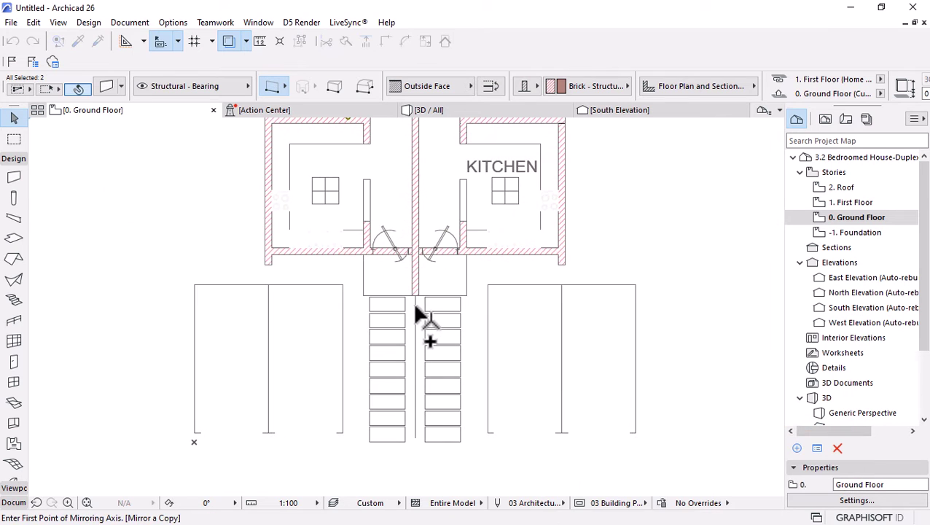
{"action": "left_click", "coordinate": [413, 303]}
{"action": "scroll", "coordinate": [415, 393], "scroll_direction": "down", "scroll_amount": 4}
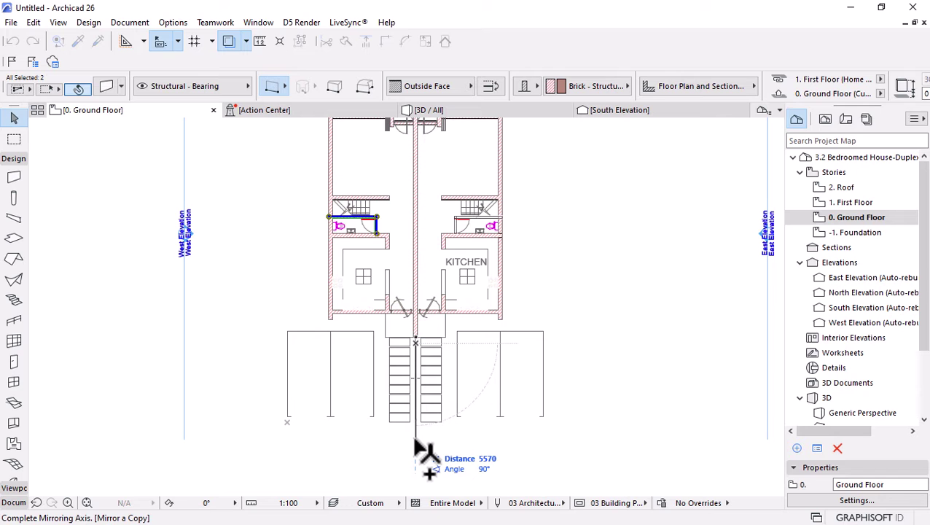
{"action": "left_click", "coordinate": [415, 441]}
{"action": "scroll", "coordinate": [389, 179], "scroll_direction": "up", "scroll_amount": 2}
{"action": "left_click", "coordinate": [610, 255]}
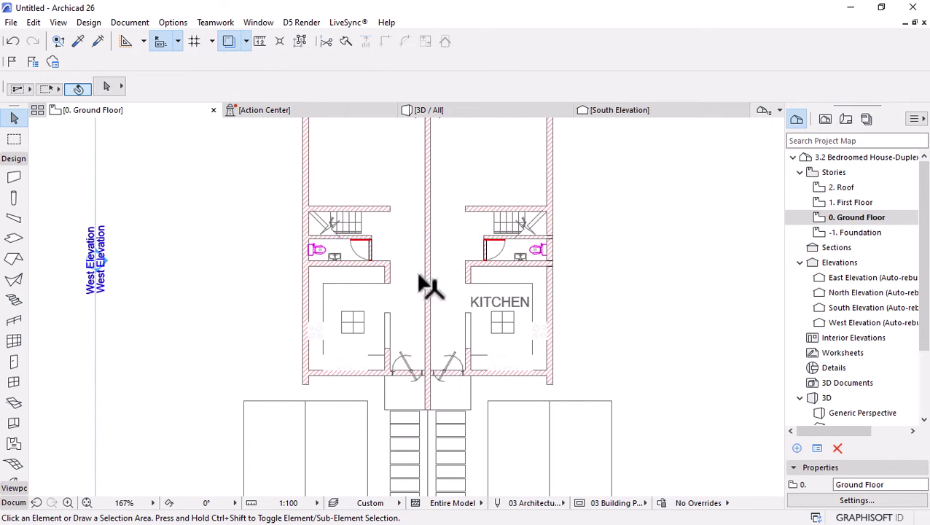
Compare the Ground Floor walls with the First Floor plan and return to the Ground Floor
{"action": "scroll", "coordinate": [394, 183], "scroll_direction": "down", "scroll_amount": 2}
{"action": "scroll", "coordinate": [386, 170], "scroll_direction": "up", "scroll_amount": 2}
{"action": "scroll", "coordinate": [435, 291], "scroll_direction": "down", "scroll_amount": 1}
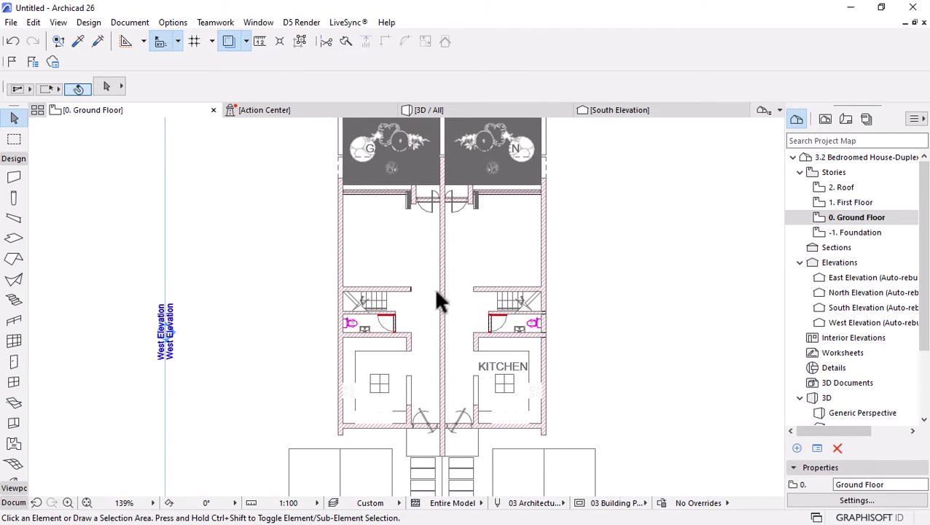
{"action": "scroll", "coordinate": [436, 301], "scroll_direction": "down", "scroll_amount": 1}
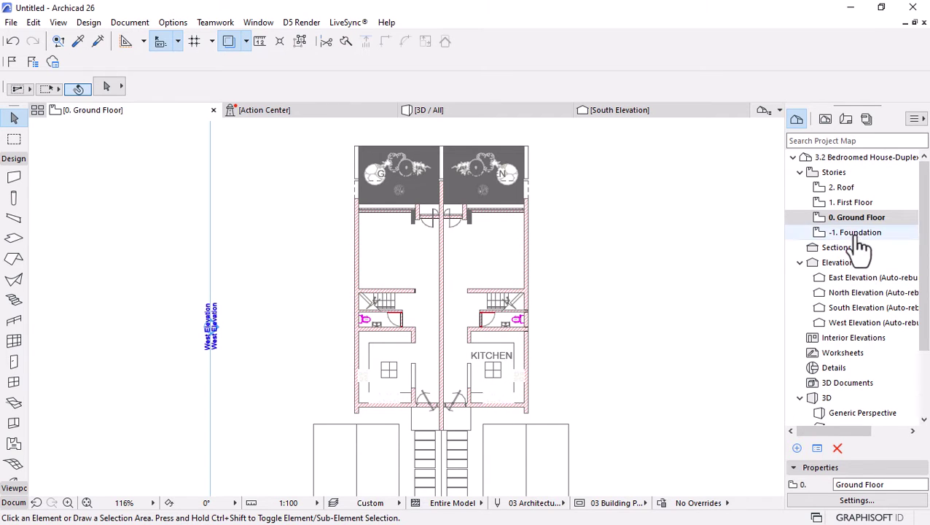
{"action": "double_click", "coordinate": [851, 204]}
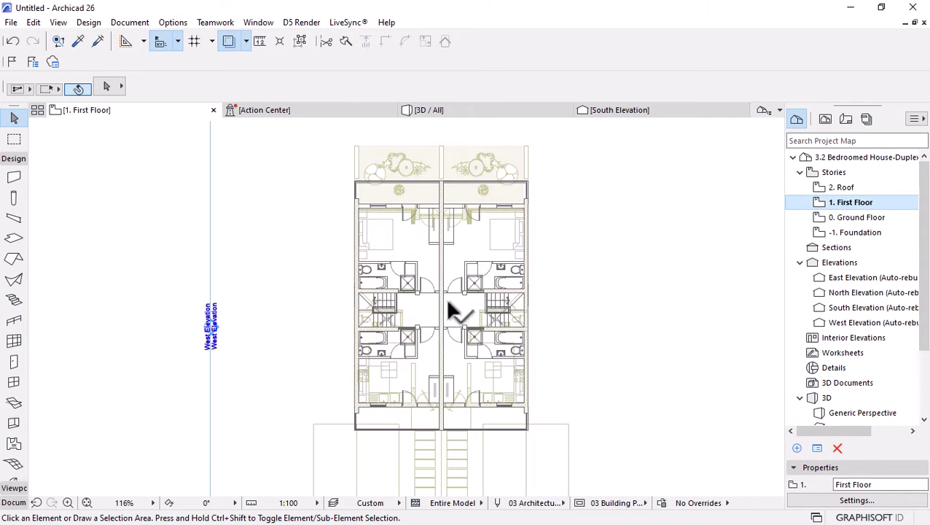
{"action": "scroll", "coordinate": [417, 436], "scroll_direction": "up", "scroll_amount": 1}
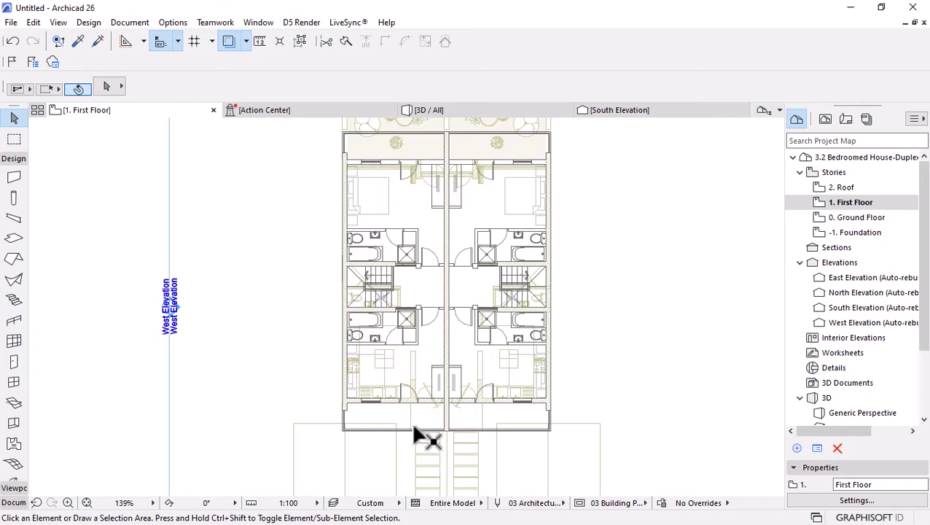
{"action": "left_click", "coordinate": [859, 221]}
{"action": "double_click", "coordinate": [859, 218]}
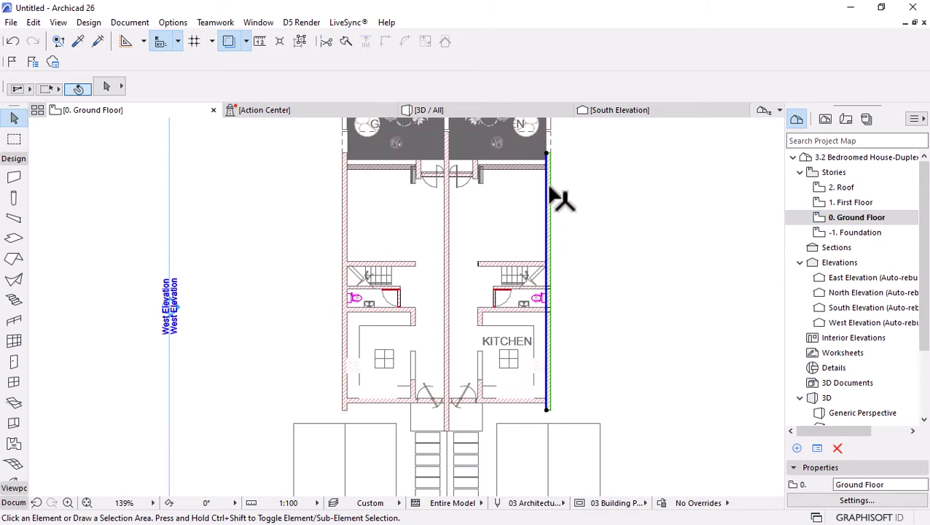
Copy the Ground Floor's two outer side walls, the party wall and the full-width cross wall at the south entrance doors
{"action": "left_click", "coordinate": [550, 204]}
{"action": "left_click", "coordinate": [446, 250], "text": "shift"}
{"action": "left_click", "coordinate": [344, 232], "text": "shift"}
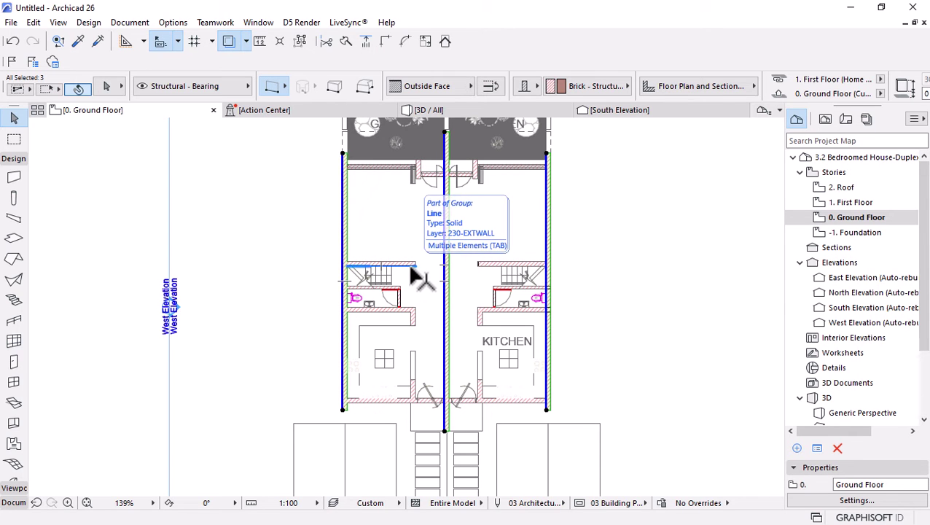
{"action": "key", "text": "ctrl+a"}
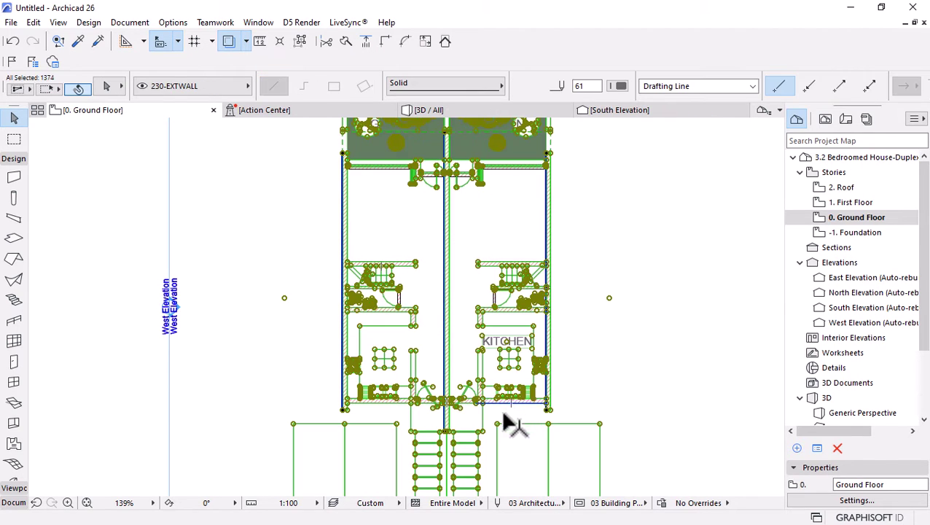
{"action": "scroll", "coordinate": [525, 420], "scroll_direction": "up", "scroll_amount": 3}
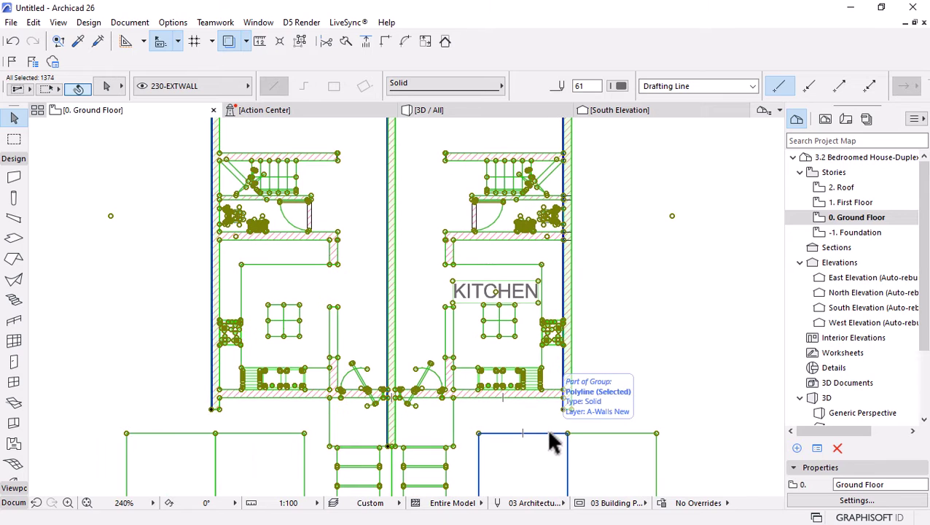
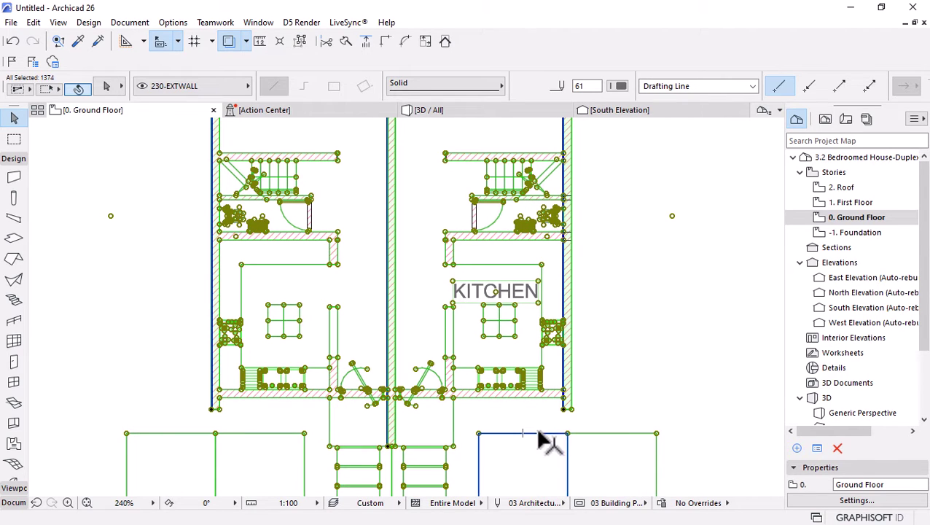
{"action": "left_click", "coordinate": [438, 424]}
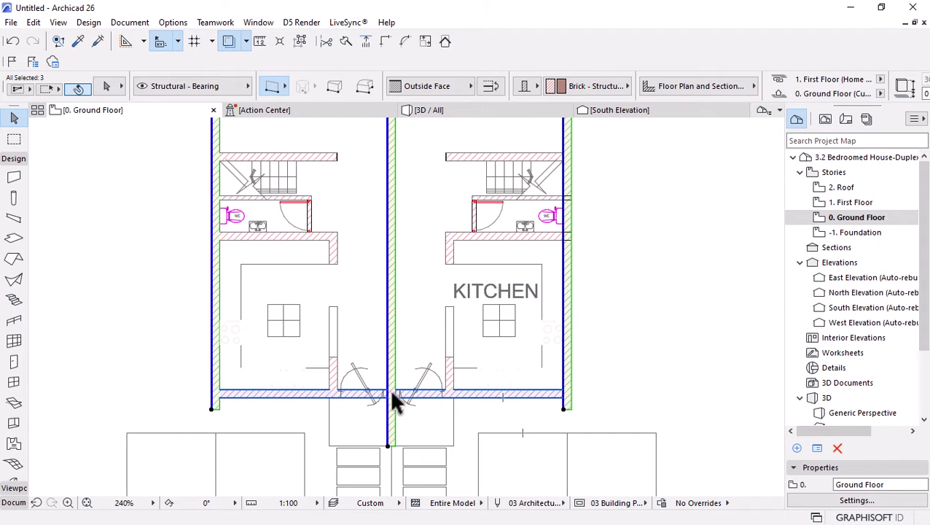
{"action": "left_click", "coordinate": [328, 392], "text": "shift"}
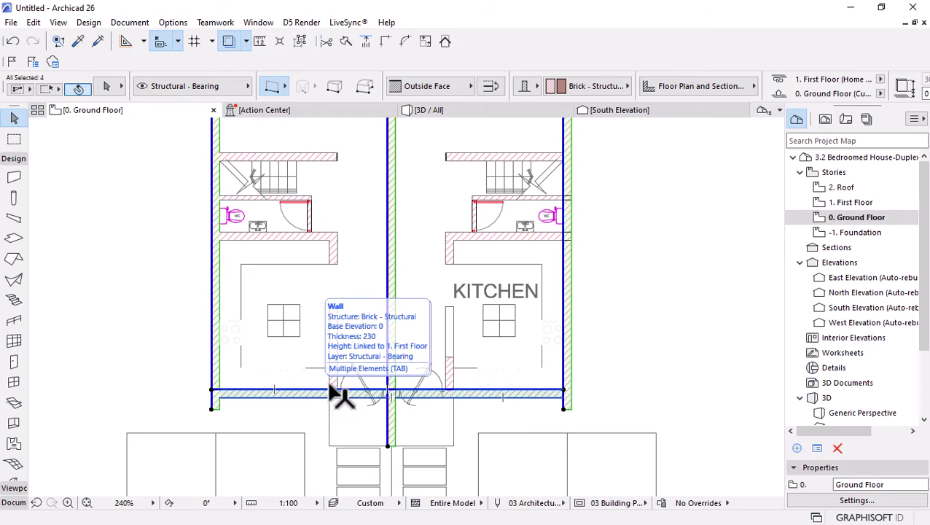
{"action": "right_click", "coordinate": [627, 211]}
{"action": "left_click", "coordinate": [701, 269]}
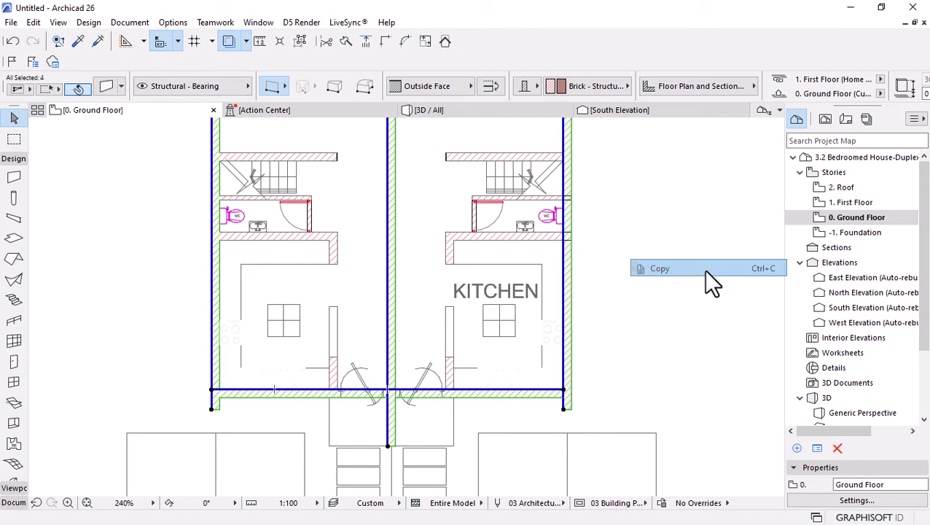
Paste the copied outer, party and south cross walls onto the First Floor at their original location
{"action": "double_click", "coordinate": [851, 202]}
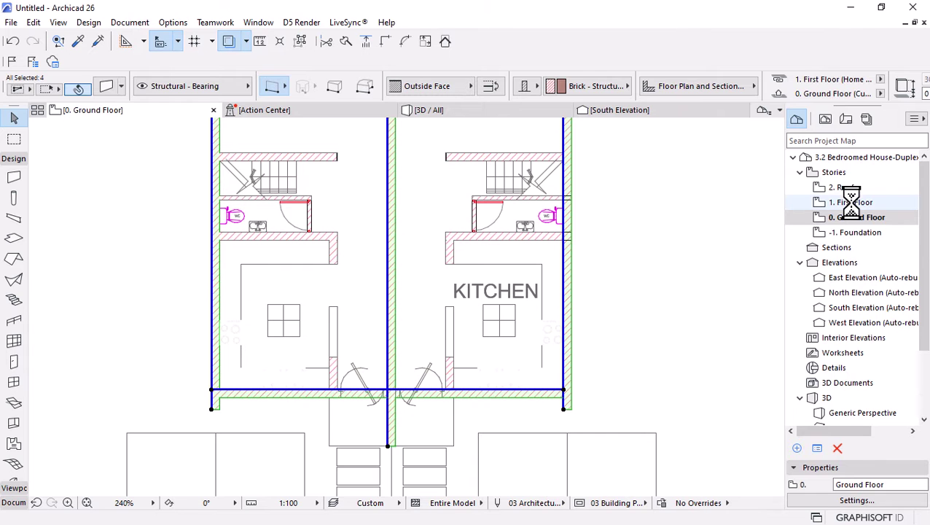
{"action": "right_click", "coordinate": [649, 201]}
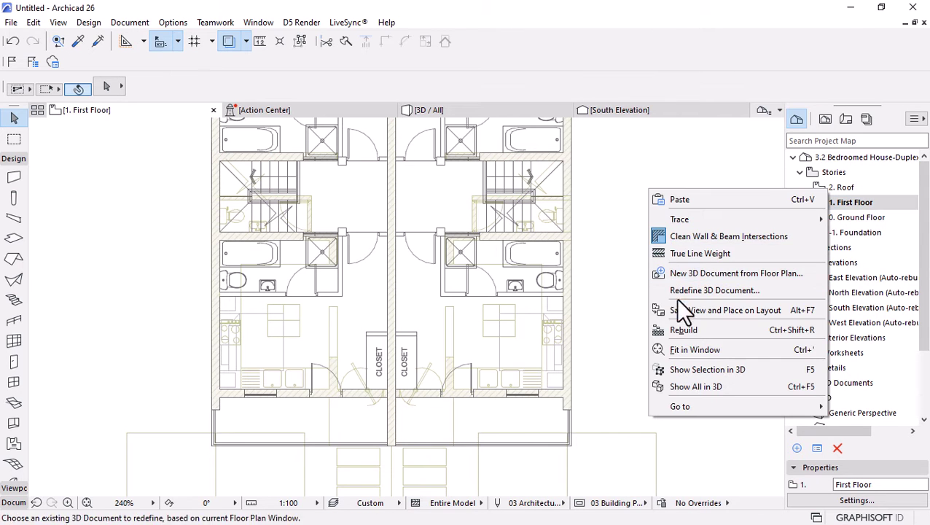
{"action": "left_click", "coordinate": [674, 201]}
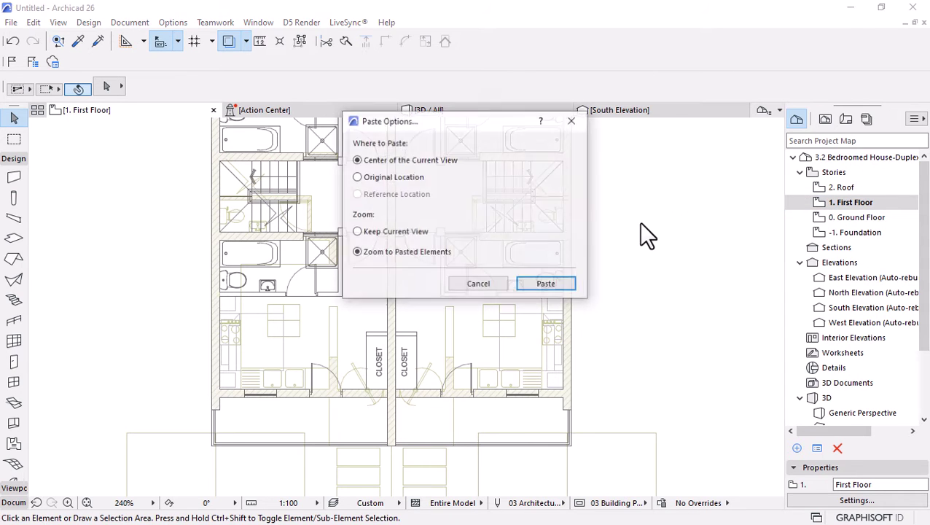
{"action": "left_click", "coordinate": [362, 177]}
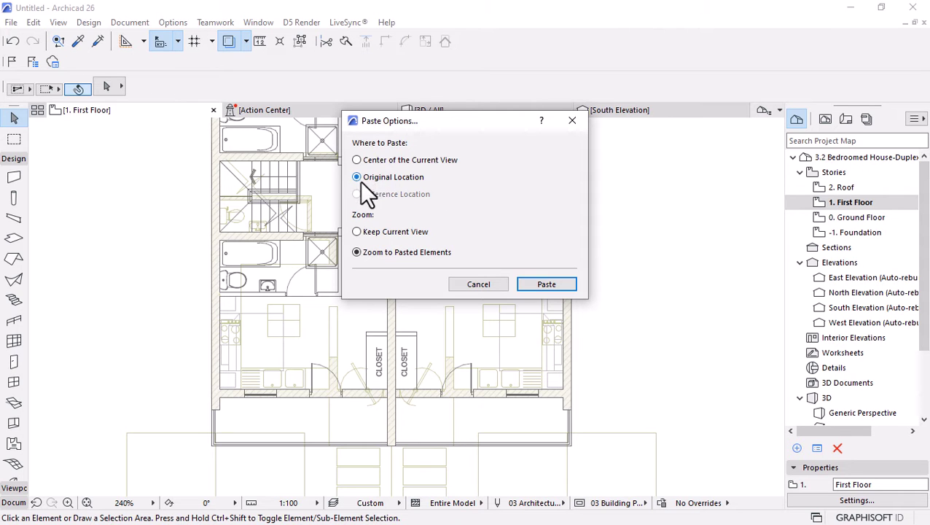
{"action": "left_click", "coordinate": [547, 284]}
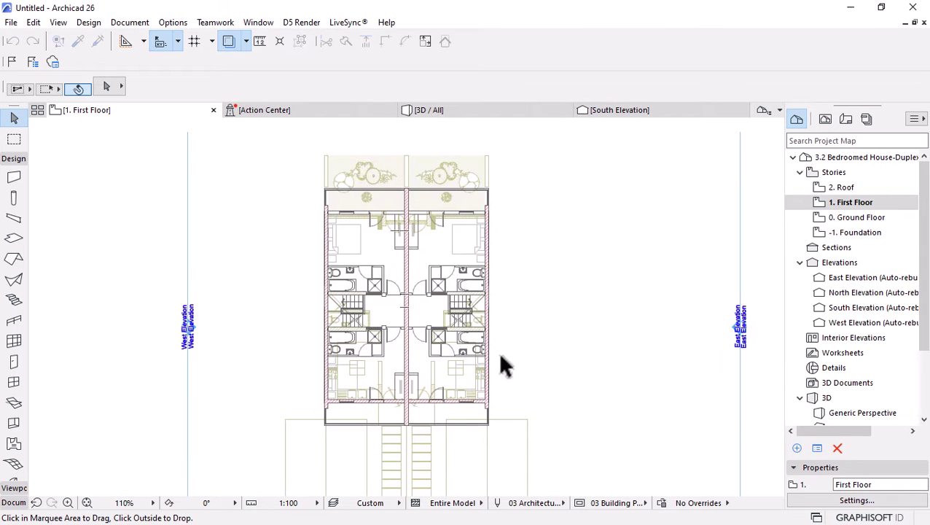
Copy both units' 230 mm walls north of the stairs and their L-shaped toilet-kitchen walls from the Ground Floor
{"action": "scroll", "coordinate": [370, 363], "scroll_direction": "up", "scroll_amount": 1}
{"action": "scroll", "coordinate": [316, 264], "scroll_direction": "up", "scroll_amount": 4}
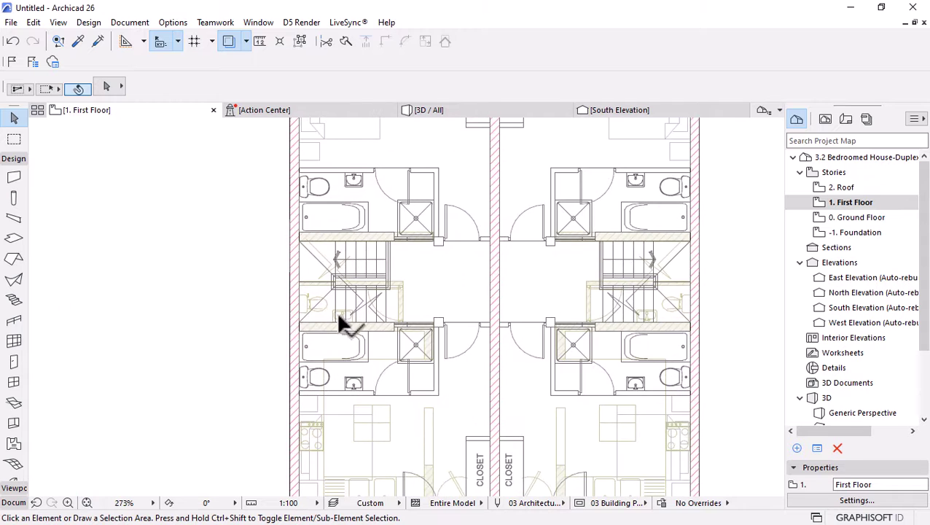
{"action": "double_click", "coordinate": [846, 218]}
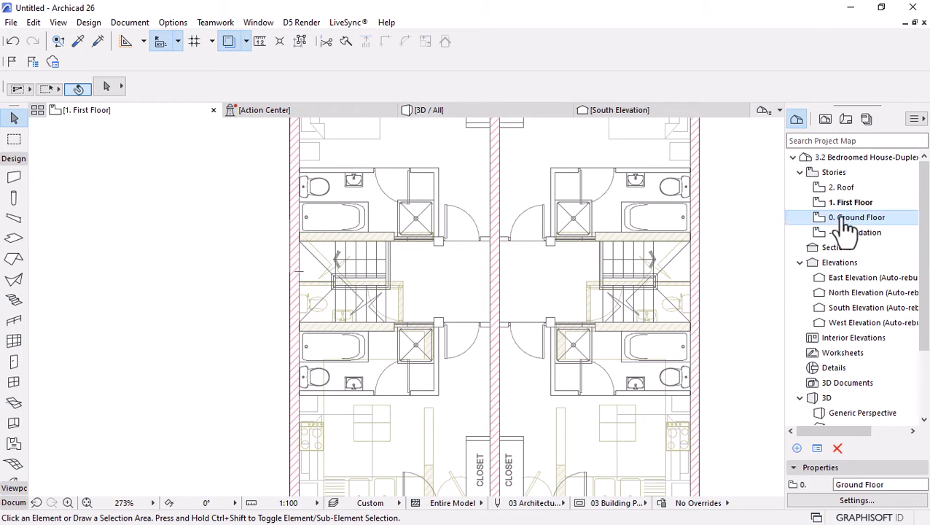
{"action": "left_click", "coordinate": [398, 236]}
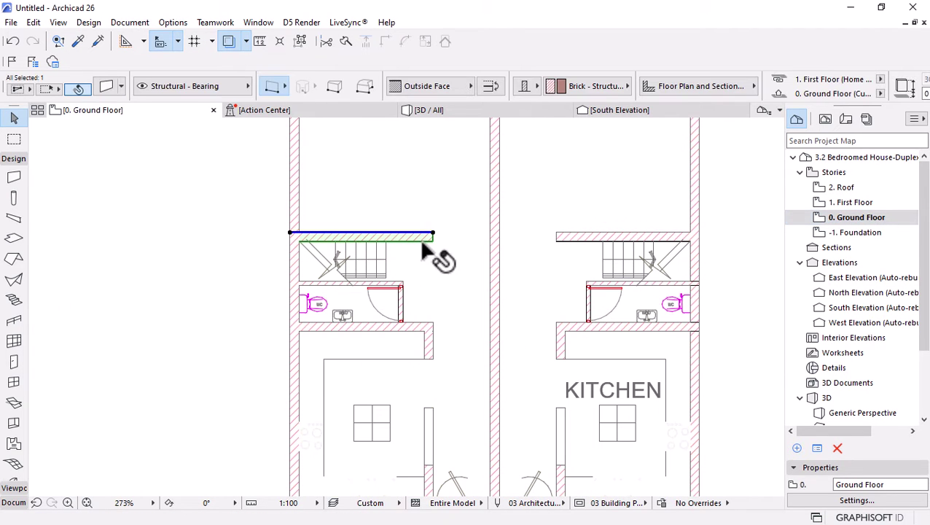
{"action": "left_click", "coordinate": [417, 327], "text": "shift"}
{"action": "left_click", "coordinate": [427, 340], "text": "shift"}
{"action": "left_click", "coordinate": [630, 326], "text": "shift"}
{"action": "left_click", "coordinate": [557, 343], "text": "shift"}
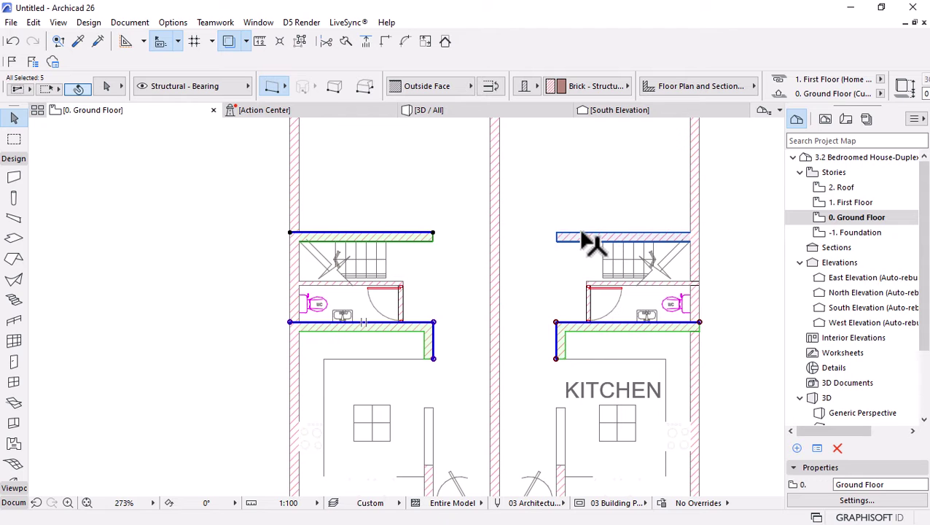
{"action": "left_click", "coordinate": [592, 234], "text": "shift"}
{"action": "scroll", "coordinate": [422, 279], "scroll_direction": "down", "scroll_amount": 2}
{"action": "right_click", "coordinate": [148, 186]}
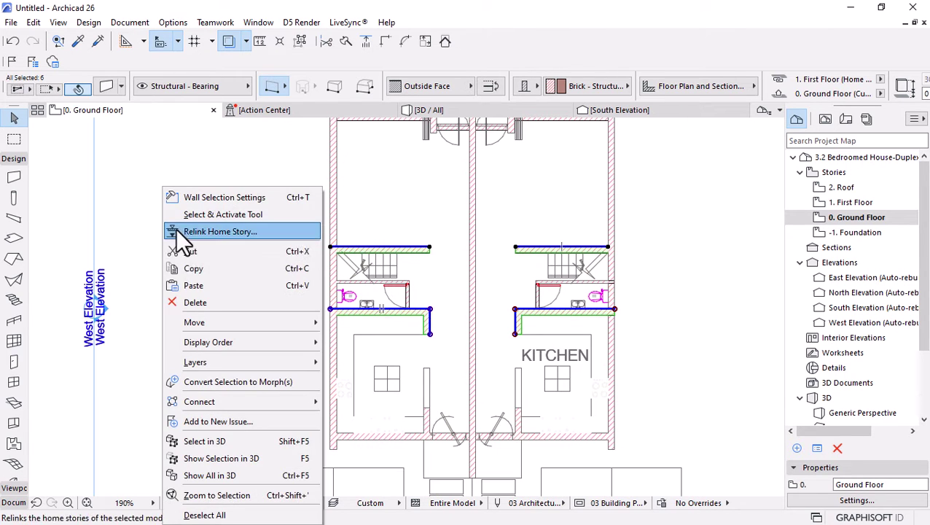
{"action": "left_click", "coordinate": [189, 265]}
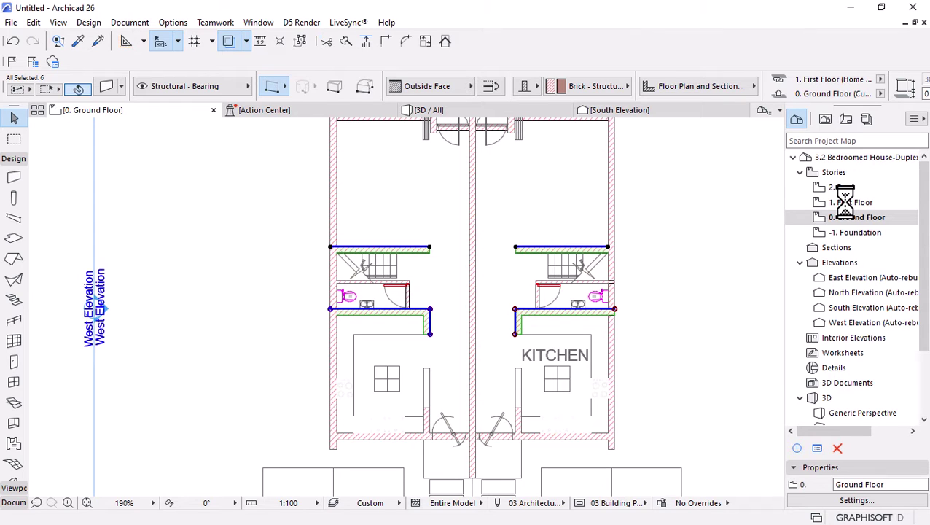
Paste the copied stair and toilet-kitchen walls onto the First Floor at their original location
{"action": "double_click", "coordinate": [850, 202]}
{"action": "right_click", "coordinate": [238, 206]}
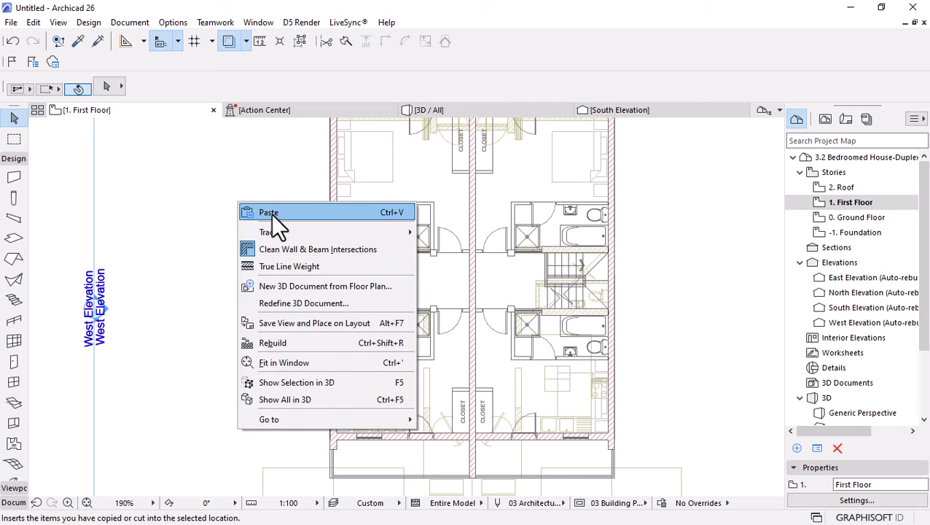
{"action": "left_click", "coordinate": [268, 213]}
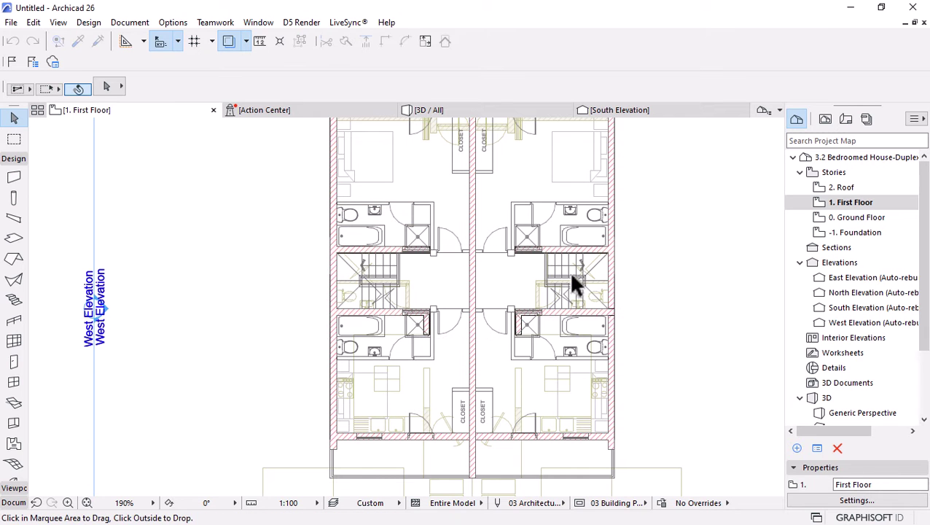
Draw the west unit's southern bathroom L-shaped wall 115 mm thick with the party wall's settings and flipped reference line, ending at the stair-side wall
{"action": "scroll", "coordinate": [409, 284], "scroll_direction": "down", "scroll_amount": 2}
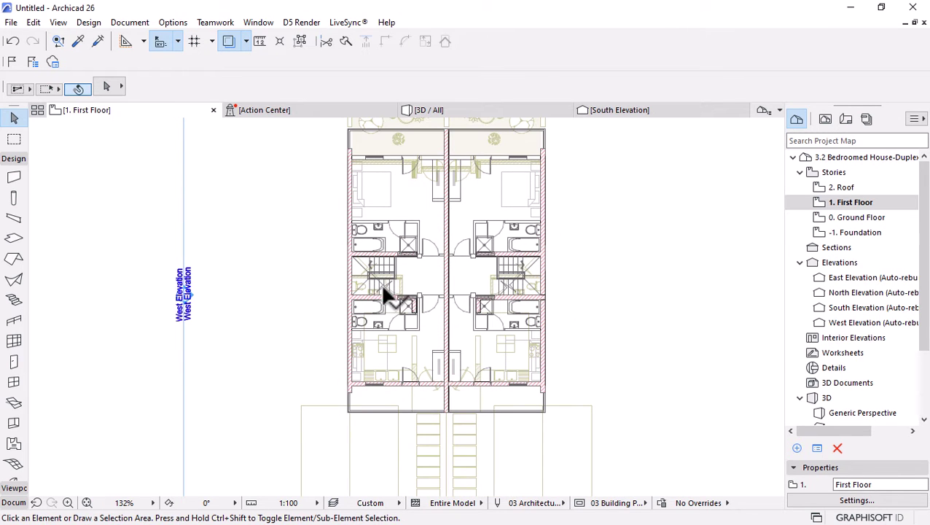
{"action": "scroll", "coordinate": [420, 358], "scroll_direction": "up", "scroll_amount": 2}
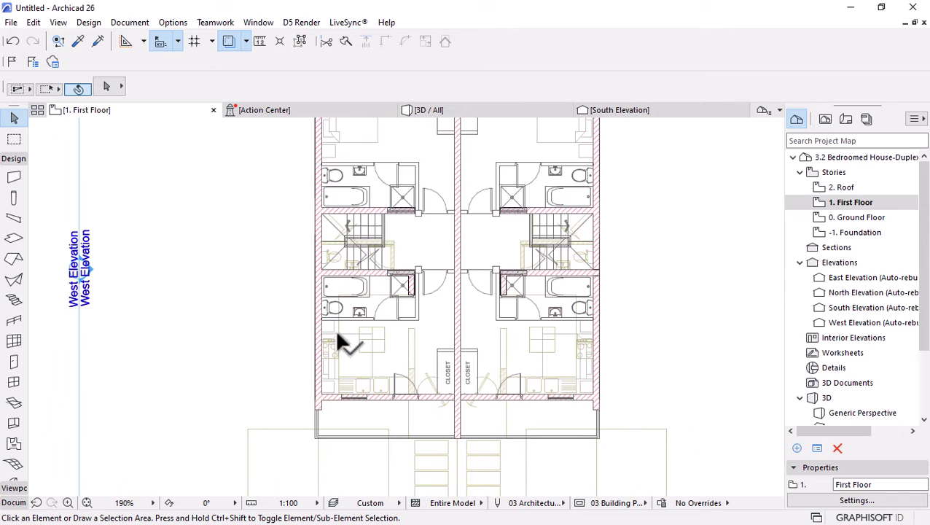
{"action": "scroll", "coordinate": [337, 321], "scroll_direction": "up", "scroll_amount": 1}
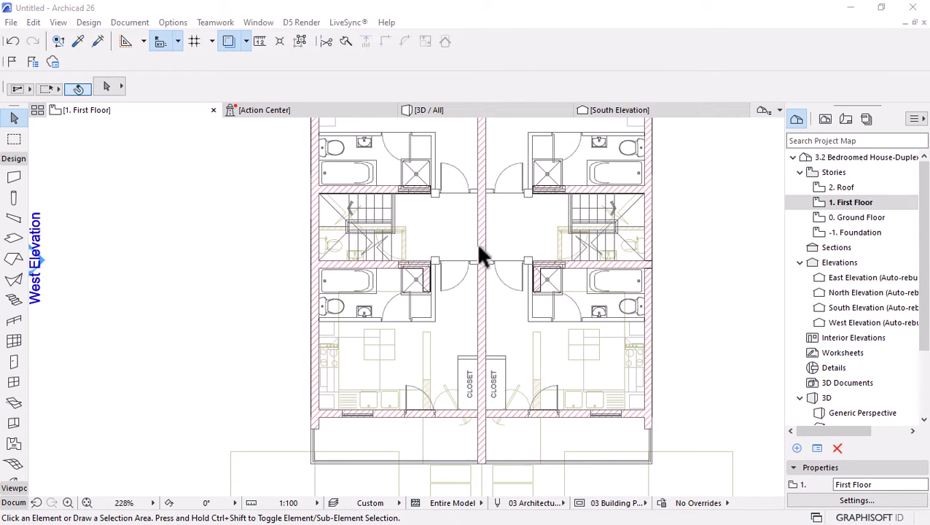
{"action": "scroll", "coordinate": [495, 321], "scroll_direction": "up", "scroll_amount": 2}
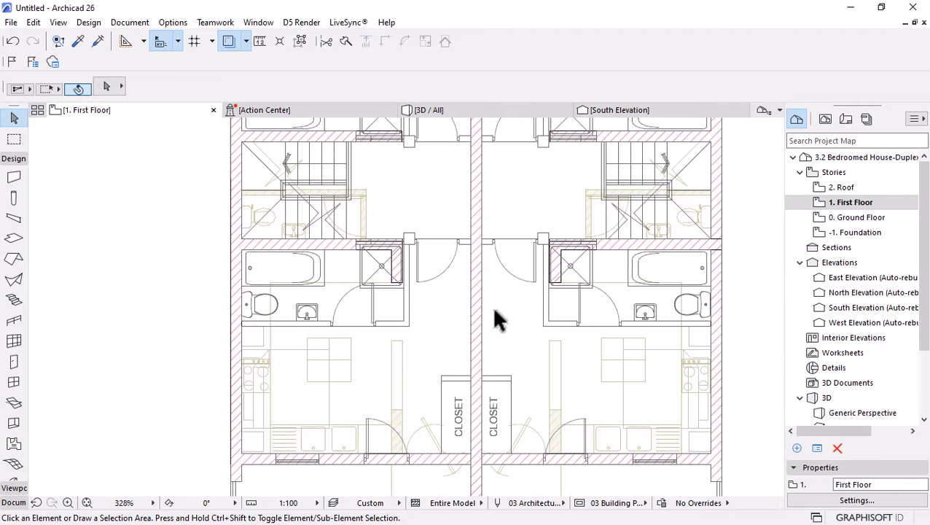
{"action": "left_click", "coordinate": [474, 321]}
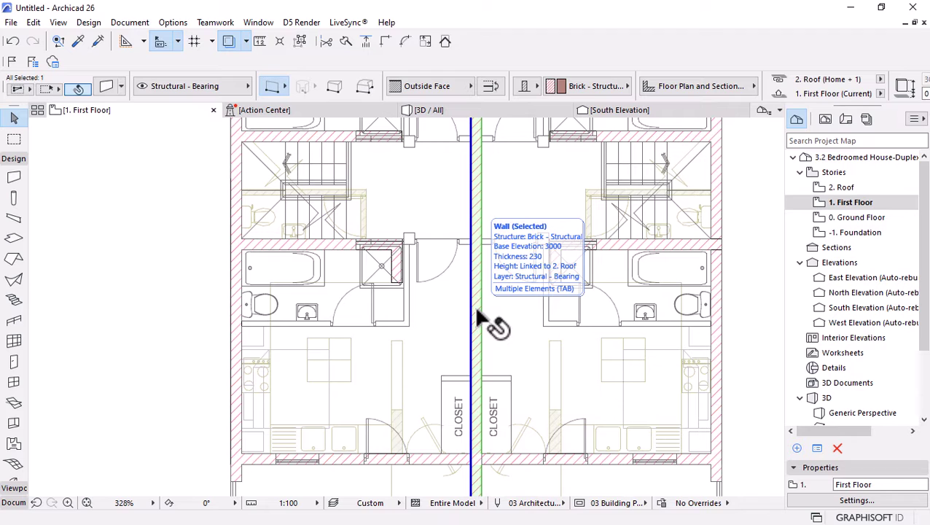
{"action": "key", "text": "Escape"}
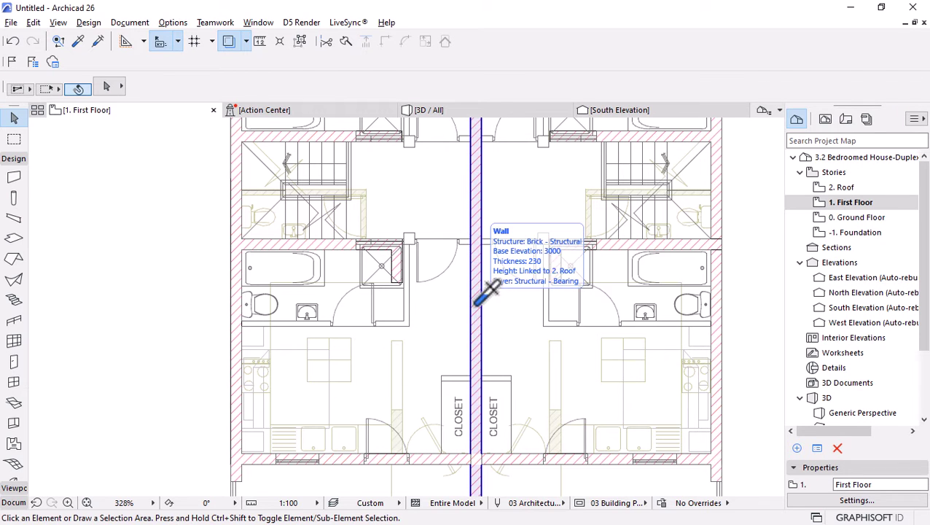
{"action": "left_click", "coordinate": [477, 306], "text": "alt"}
{"action": "scroll", "coordinate": [642, 84], "scroll_direction": "down", "scroll_amount": 5}
{"action": "left_click", "coordinate": [629, 86]}
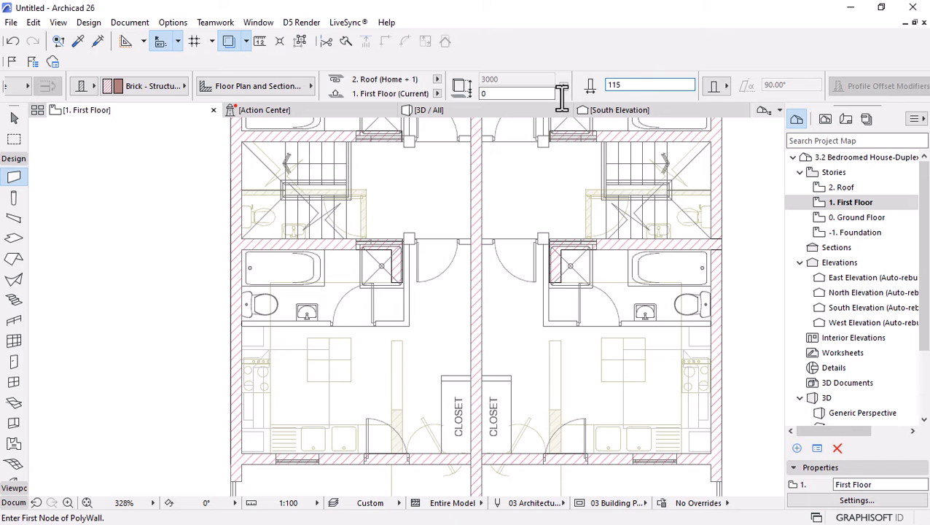
{"action": "scroll", "coordinate": [222, 327], "scroll_direction": "up", "scroll_amount": 4}
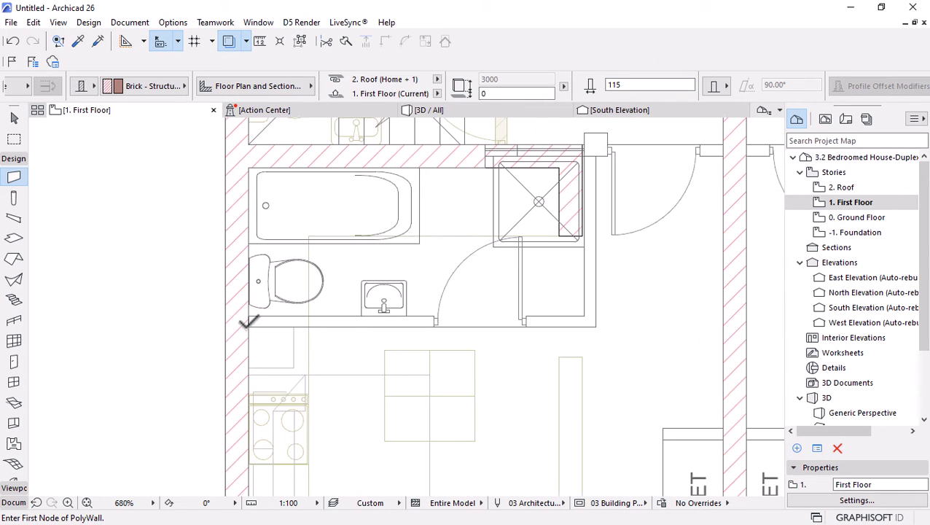
{"action": "left_click", "coordinate": [248, 327]}
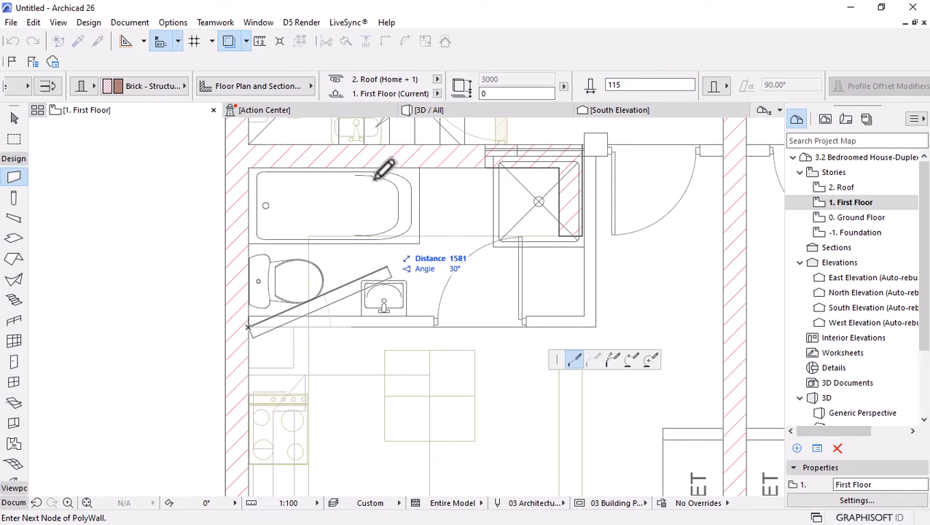
{"action": "scroll", "coordinate": [495, 95], "scroll_direction": "up", "scroll_amount": 5}
{"action": "scroll", "coordinate": [495, 93], "scroll_direction": "up", "scroll_amount": 5}
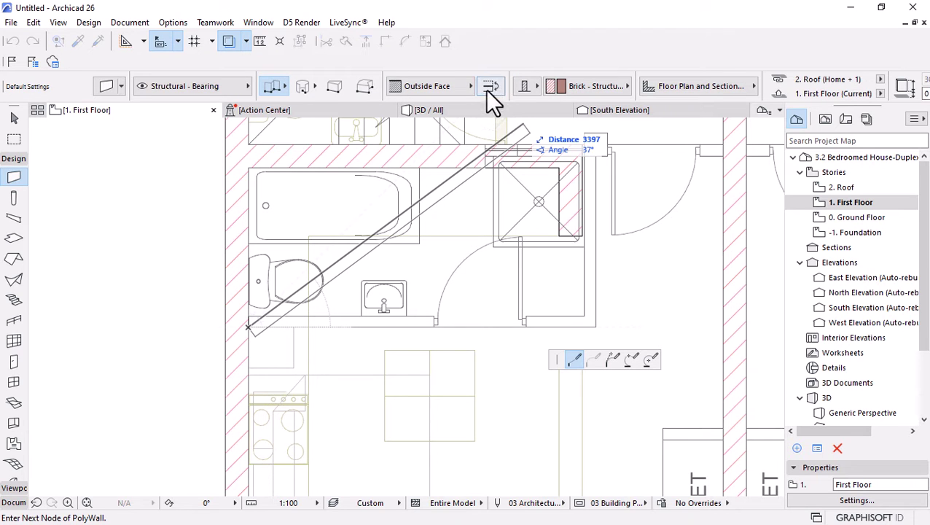
{"action": "left_click", "coordinate": [491, 88]}
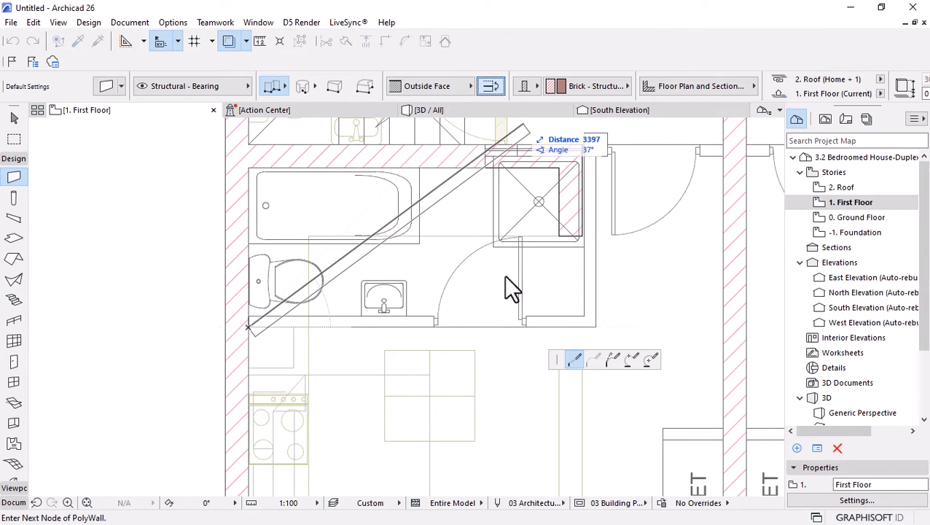
{"action": "left_click", "coordinate": [591, 315]}
{"action": "scroll", "coordinate": [446, 183], "scroll_direction": "up", "scroll_amount": 2}
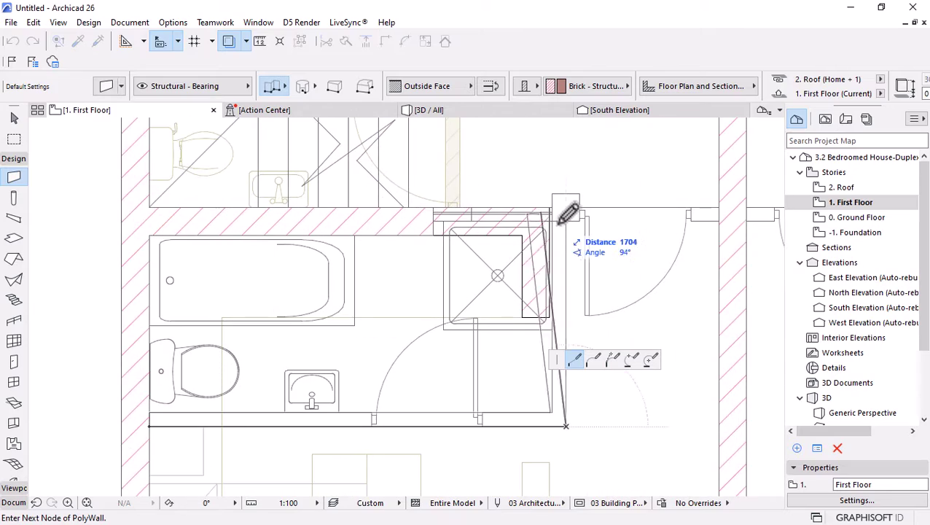
{"action": "left_click", "coordinate": [567, 220]}
{"action": "scroll", "coordinate": [321, 207], "scroll_direction": "down", "scroll_amount": 5}
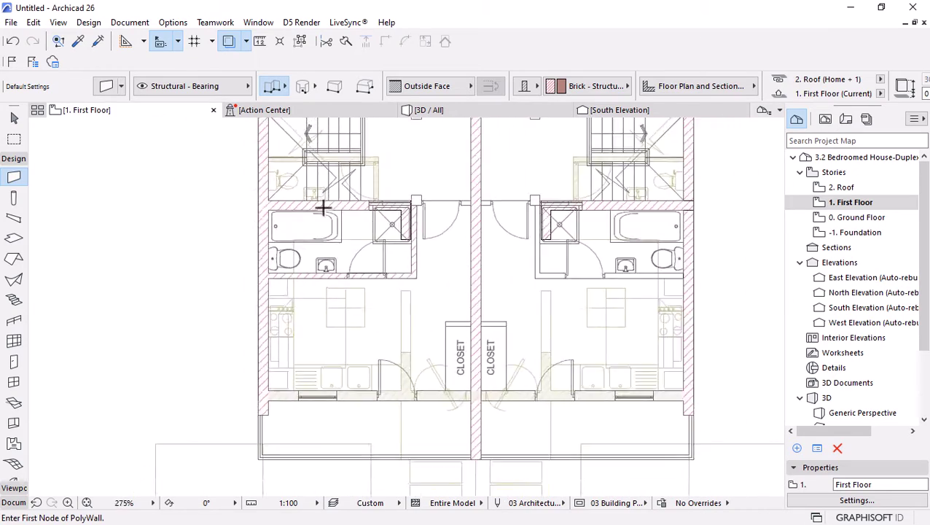
{"action": "scroll", "coordinate": [353, 155], "scroll_direction": "down", "scroll_amount": 2}
{"action": "scroll", "coordinate": [350, 157], "scroll_direction": "up", "scroll_amount": 4}
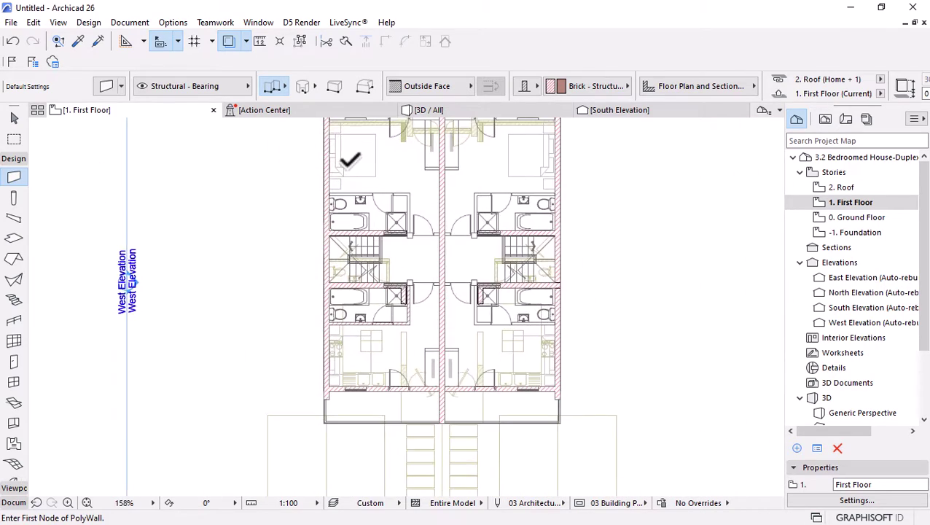
{"action": "scroll", "coordinate": [394, 310], "scroll_direction": "up", "scroll_amount": 2}
{"action": "key", "text": "Escape"}
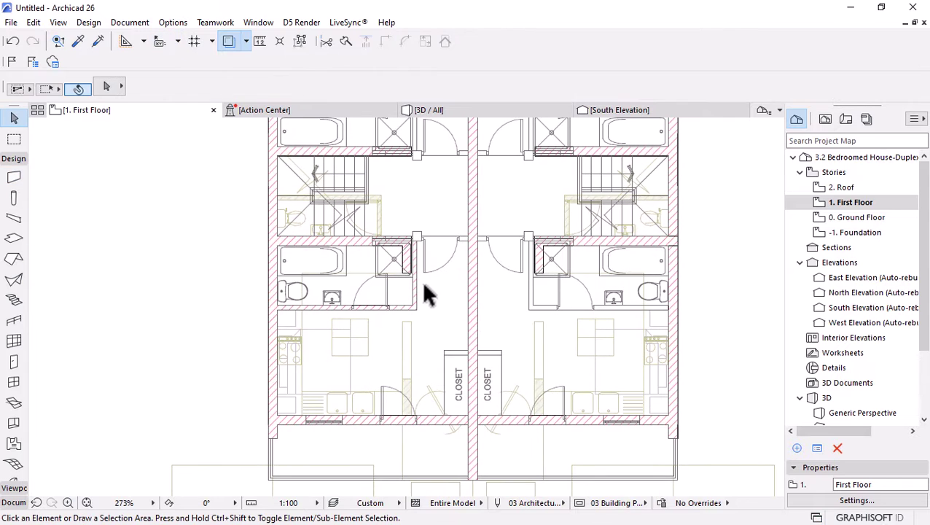
Mirror a copy of the west unit's southern L-shaped bathroom walls into the east unit about the party wall's centreline
{"action": "left_click", "coordinate": [417, 290]}
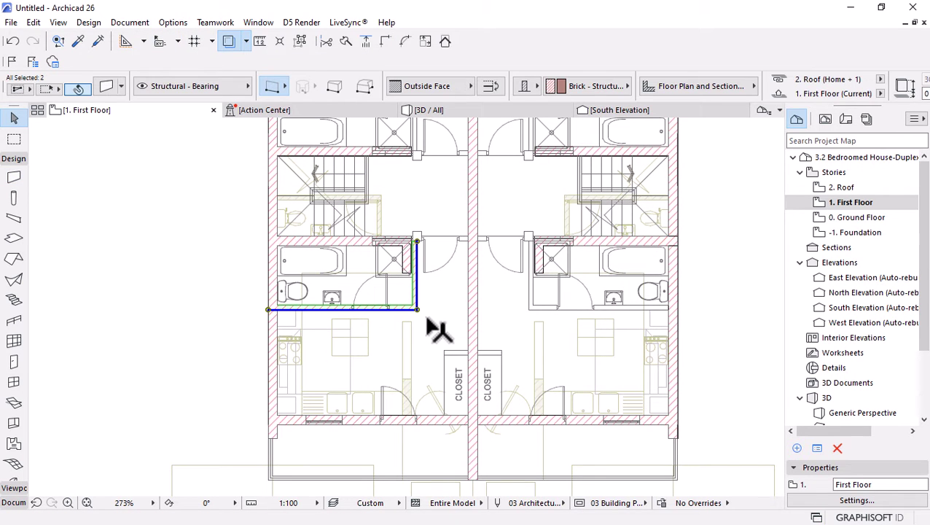
{"action": "key", "text": "ctrl+m"}
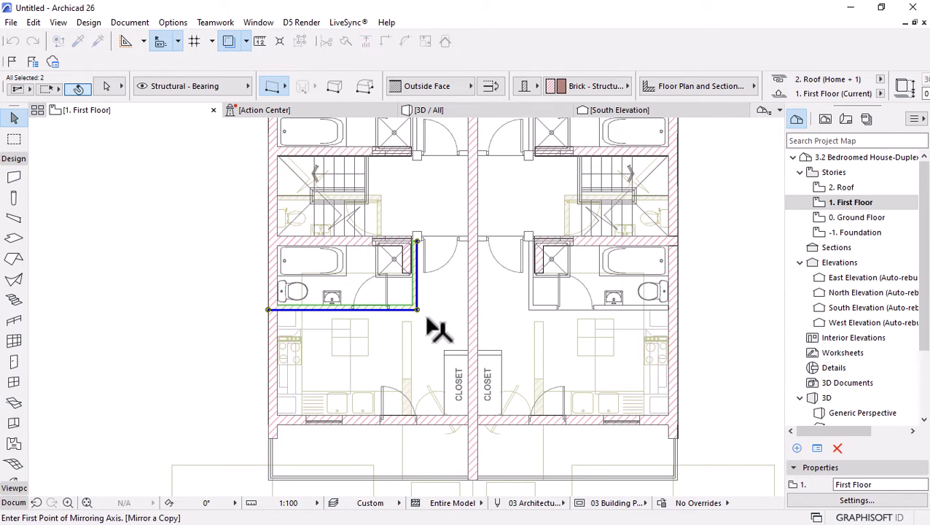
{"action": "scroll", "coordinate": [489, 233], "scroll_direction": "down", "scroll_amount": 4}
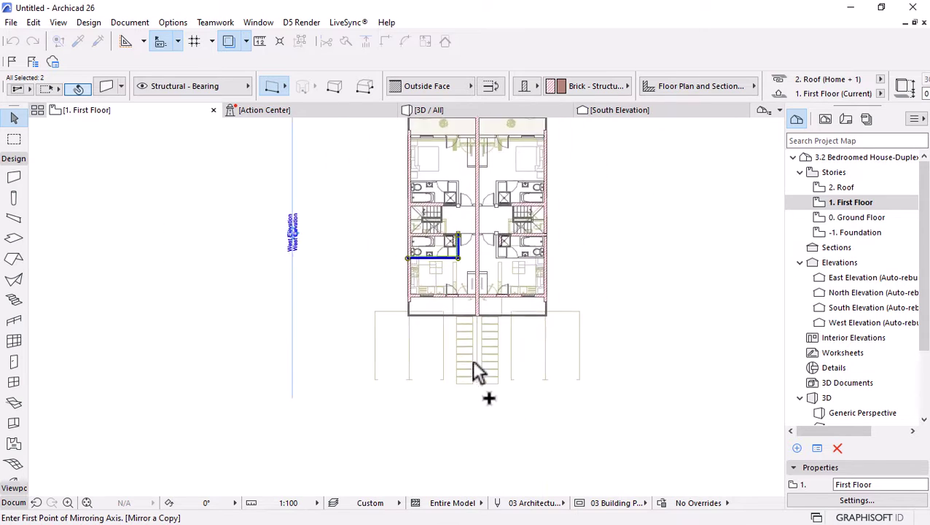
{"action": "scroll", "coordinate": [474, 369], "scroll_direction": "up", "scroll_amount": 3}
{"action": "scroll", "coordinate": [484, 280], "scroll_direction": "up", "scroll_amount": 2}
{"action": "left_click", "coordinate": [481, 272]}
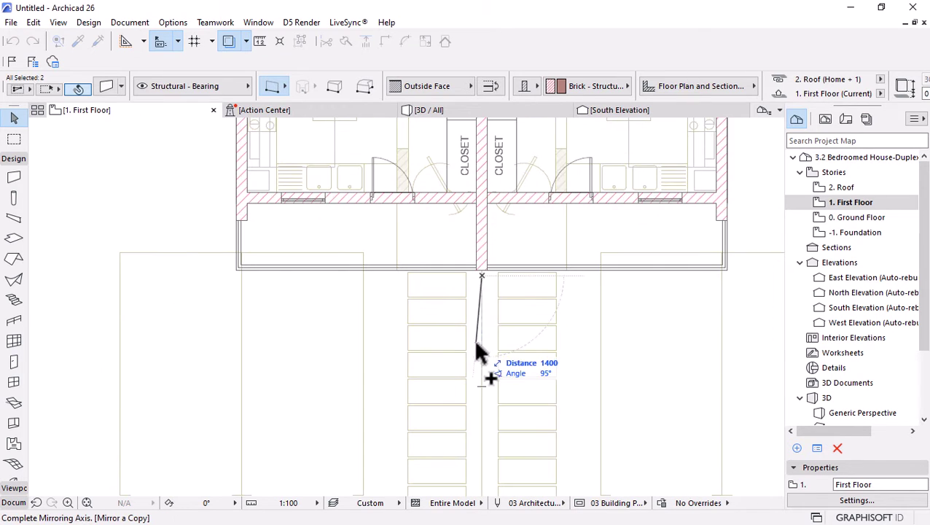
{"action": "scroll", "coordinate": [478, 343], "scroll_direction": "down", "scroll_amount": 3}
{"action": "left_click", "coordinate": [479, 467]}
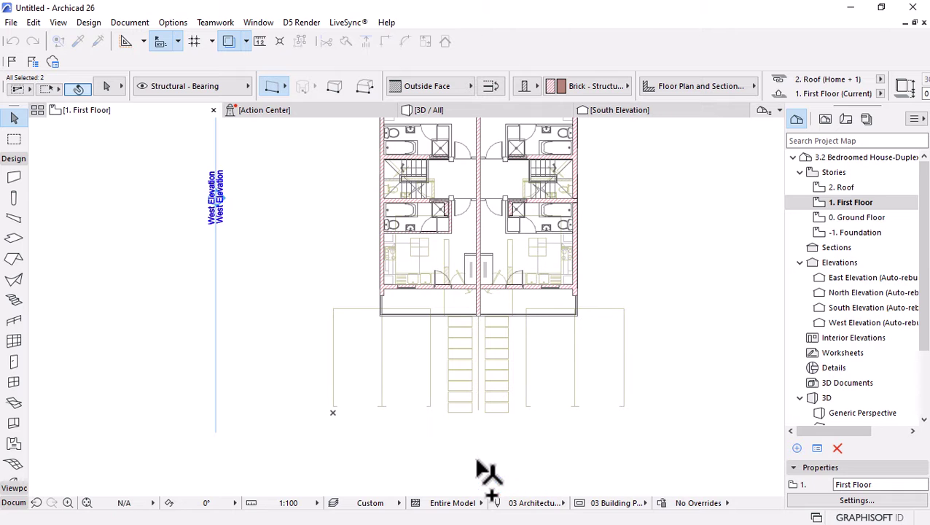
{"action": "scroll", "coordinate": [521, 306], "scroll_direction": "down", "scroll_amount": 4}
{"action": "scroll", "coordinate": [517, 164], "scroll_direction": "up", "scroll_amount": 5}
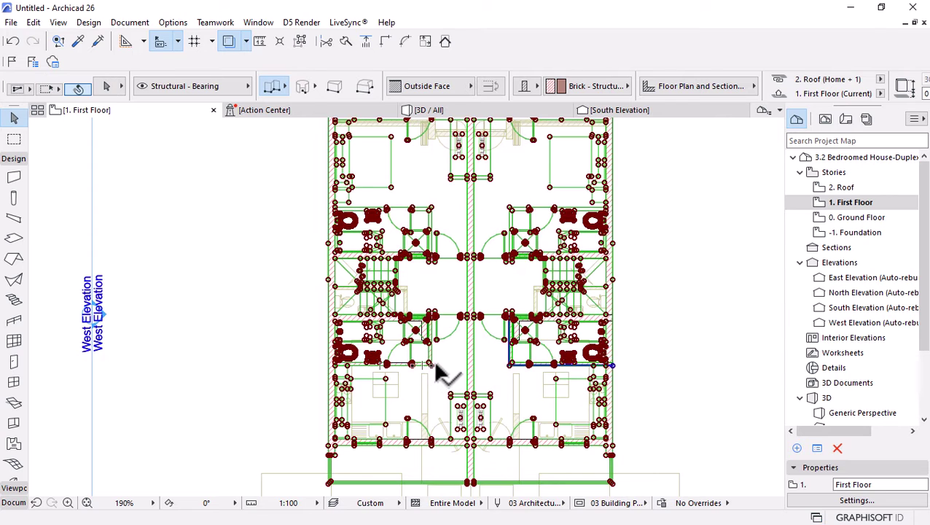
Mirror a copy of both units' southern bathroom walls to the northern bathrooms about an east-west axis through the middle of the stairs
{"action": "key", "text": "ctrl+a"}
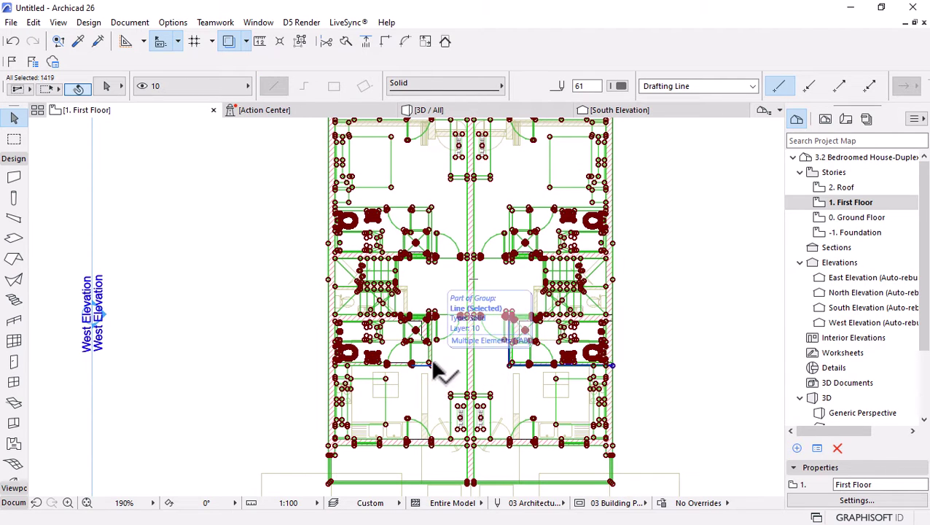
{"action": "left_click", "coordinate": [469, 303]}
{"action": "scroll", "coordinate": [452, 354], "scroll_direction": "up", "scroll_amount": 5}
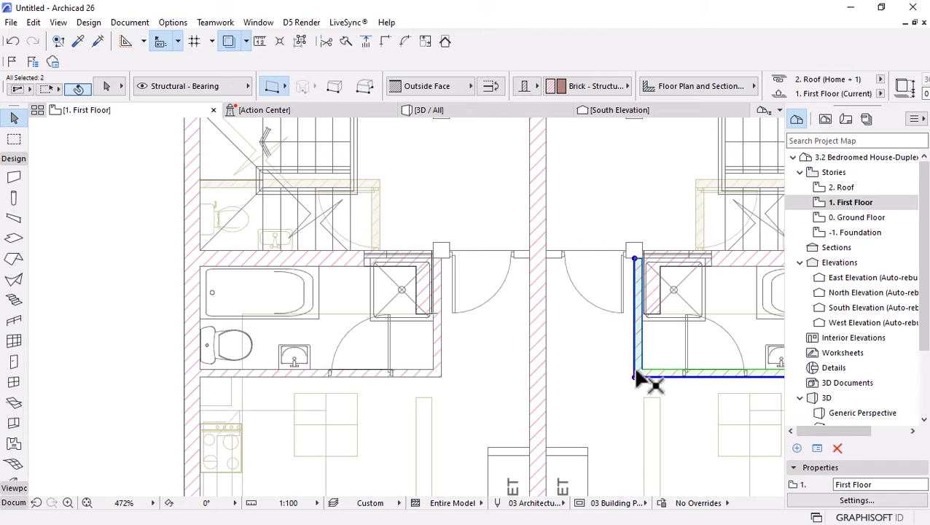
{"action": "left_click", "coordinate": [440, 349], "text": "shift"}
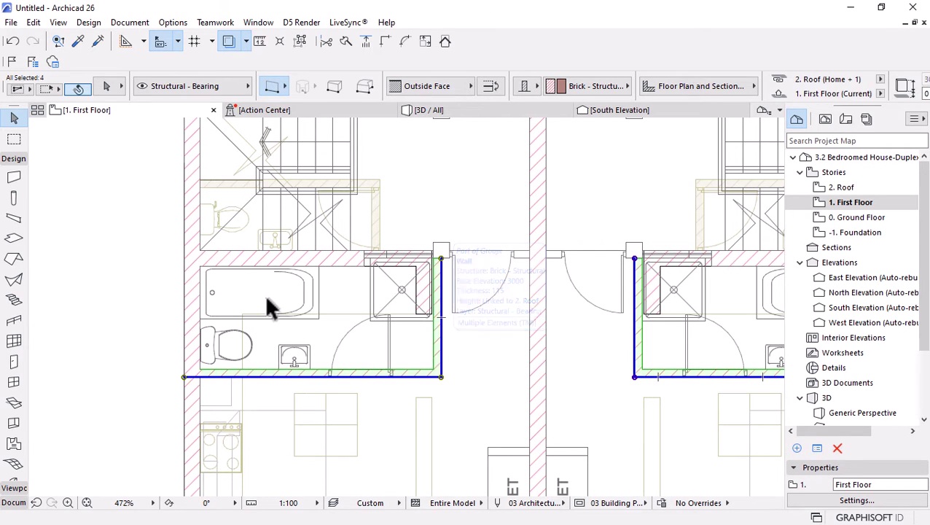
{"action": "scroll", "coordinate": [255, 291], "scroll_direction": "down", "scroll_amount": 1}
{"action": "scroll", "coordinate": [368, 285], "scroll_direction": "down", "scroll_amount": 4}
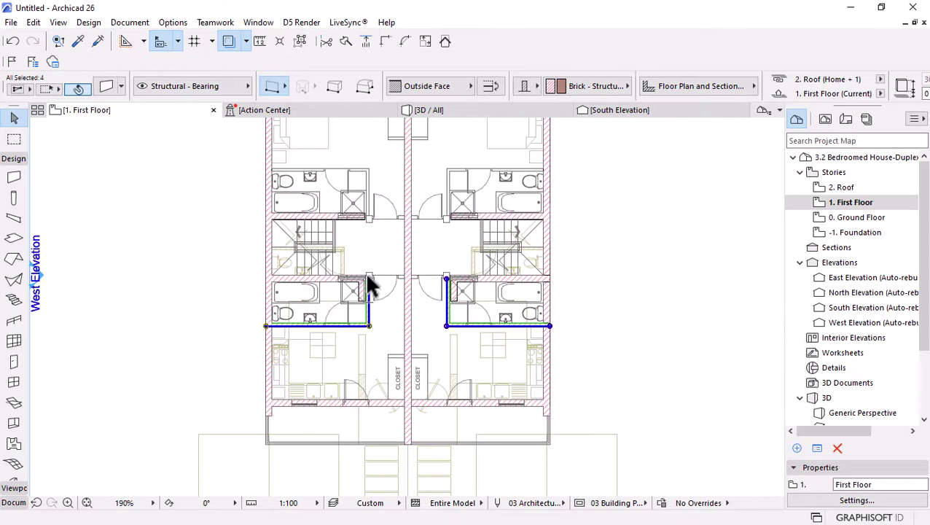
{"action": "key", "text": "ctrl+alt+m"}
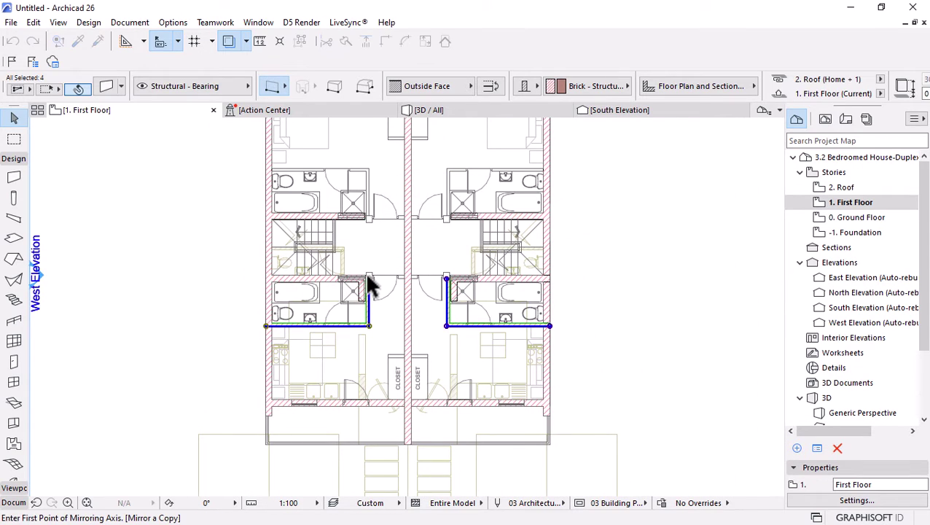
{"action": "scroll", "coordinate": [554, 251], "scroll_direction": "down", "scroll_amount": 2}
{"action": "scroll", "coordinate": [496, 252], "scroll_direction": "down", "scroll_amount": 1}
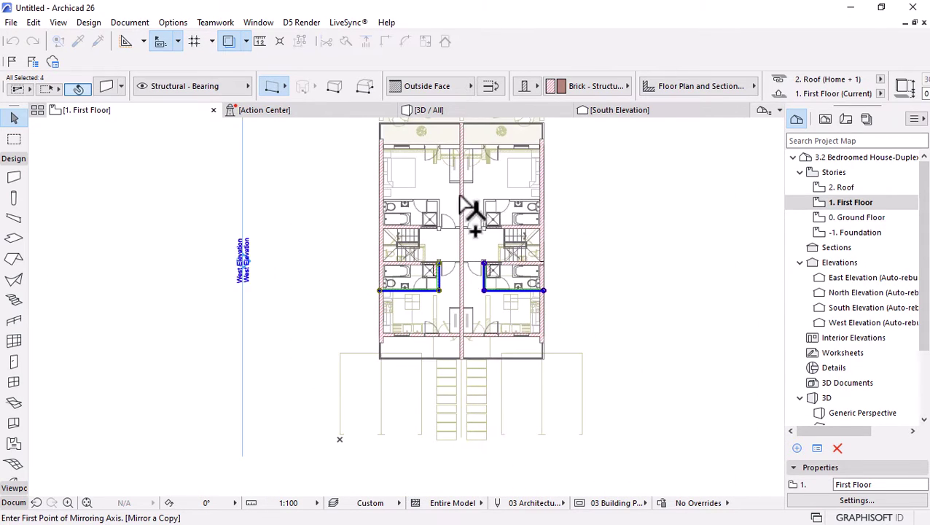
{"action": "scroll", "coordinate": [478, 197], "scroll_direction": "up", "scroll_amount": 3}
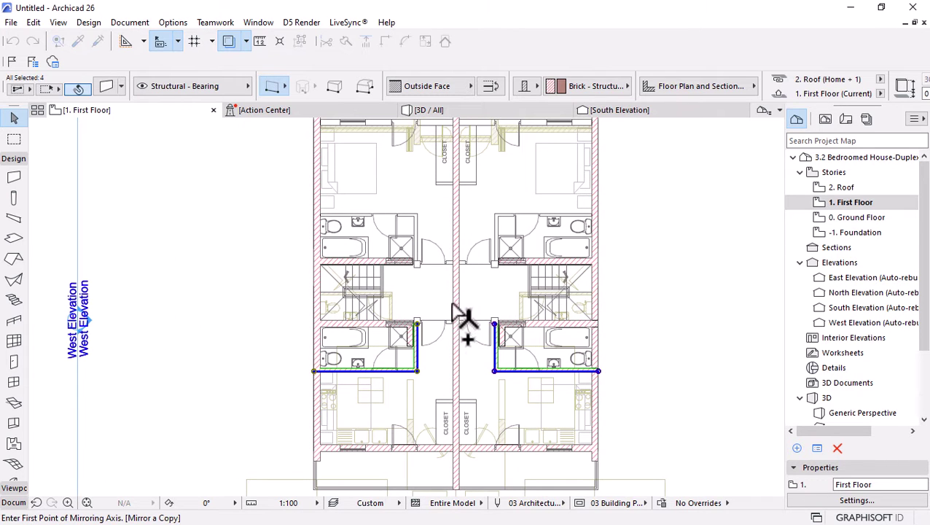
{"action": "left_click", "coordinate": [313, 293]}
{"action": "left_click", "coordinate": [207, 291]}
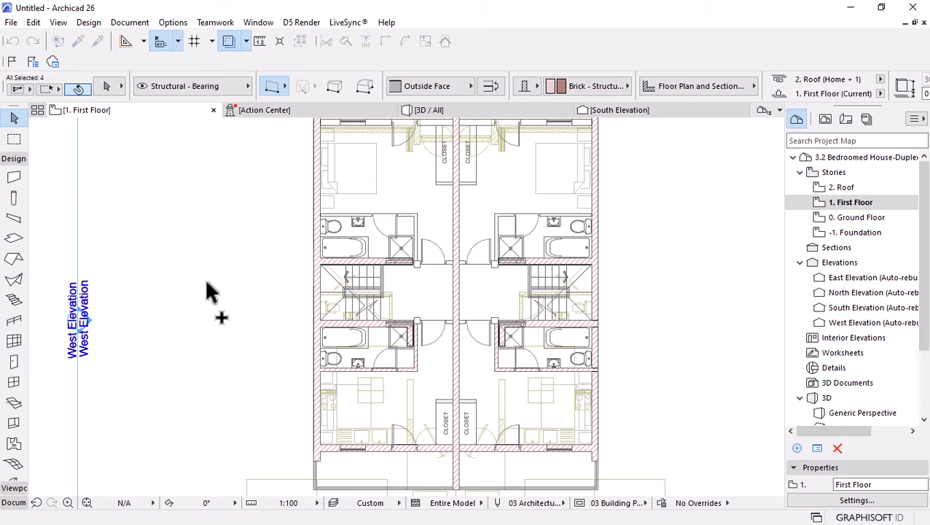
Move the mirrored northern bathroom walls south so their corner matches the bathroom corner on the DWG plan
{"action": "scroll", "coordinate": [512, 203], "scroll_direction": "up", "scroll_amount": 10}
{"action": "key", "text": "ctrl+d"}
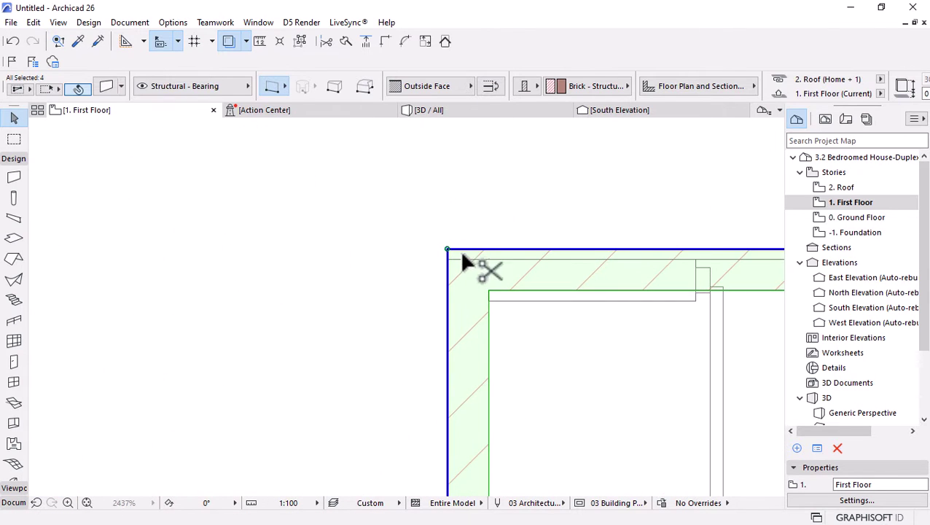
{"action": "left_click", "coordinate": [447, 251]}
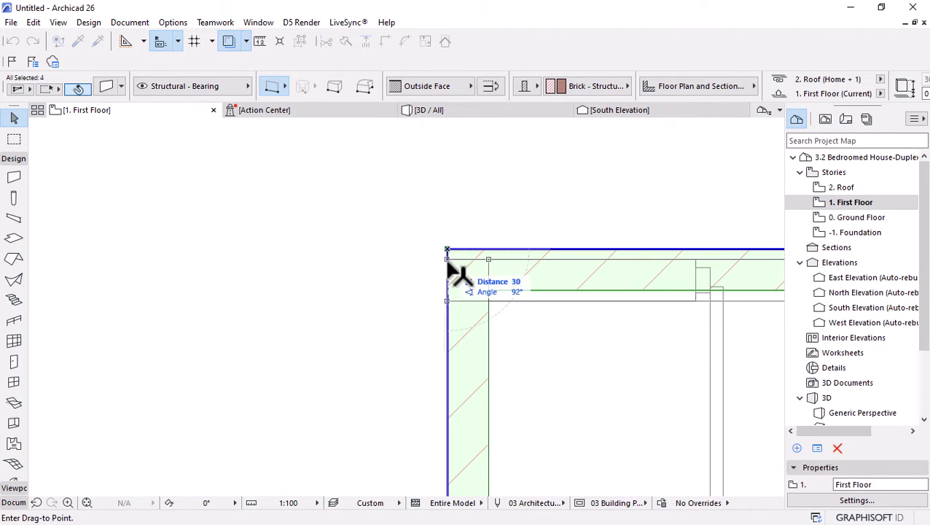
{"action": "left_click", "coordinate": [439, 232]}
{"action": "scroll", "coordinate": [439, 232], "scroll_direction": "down", "scroll_amount": 10}
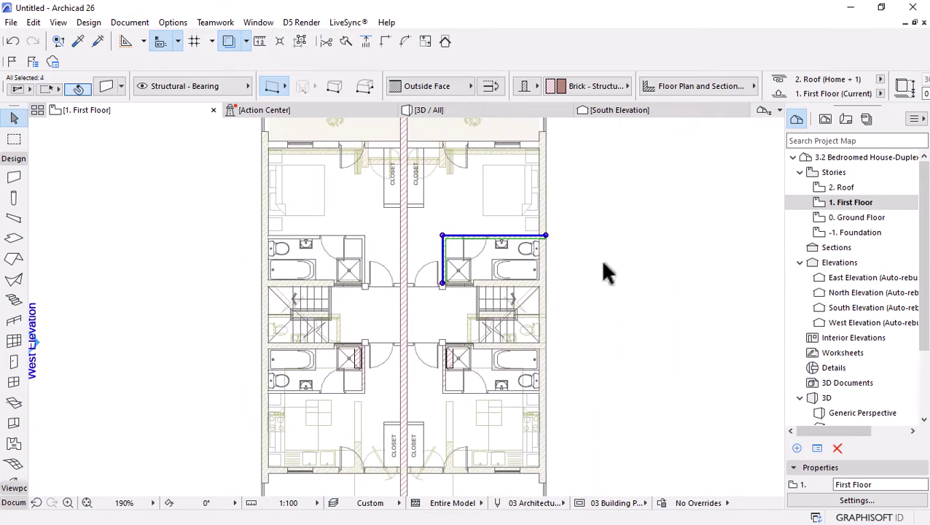
{"action": "left_click", "coordinate": [618, 283]}
{"action": "scroll", "coordinate": [494, 270], "scroll_direction": "down", "scroll_amount": 3}
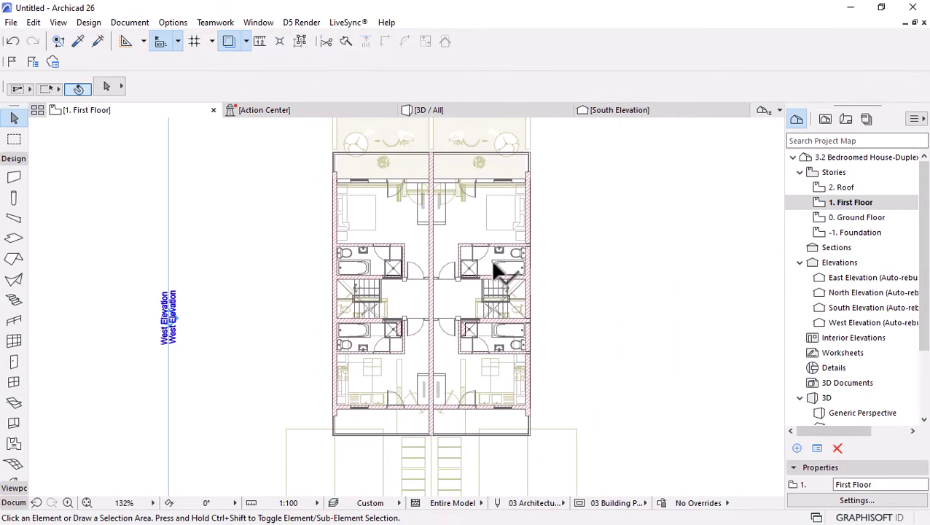
Draw a 115 mm thick wall about 1429 mm long along the northern closets' south edge, using the bathroom wall's settings
{"action": "scroll", "coordinate": [428, 273], "scroll_direction": "up", "scroll_amount": 10}
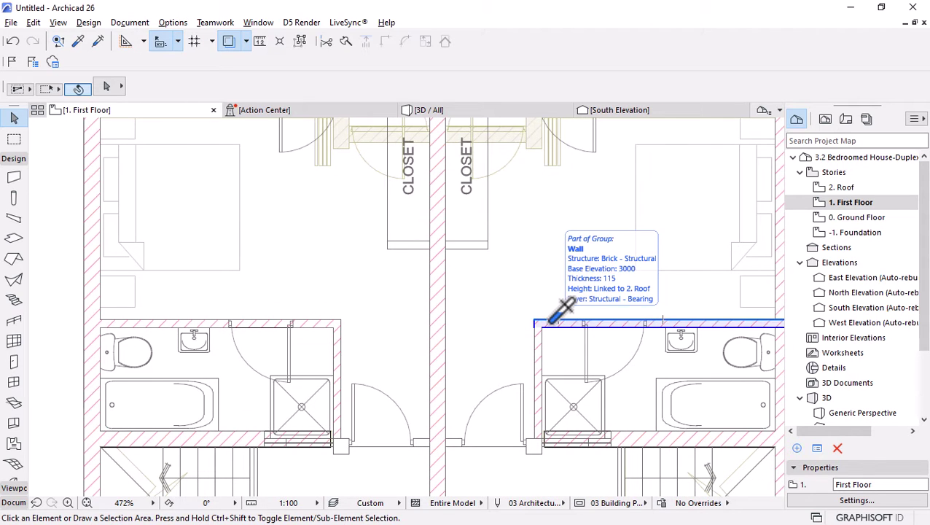
{"action": "left_click", "coordinate": [552, 320], "text": "alt"}
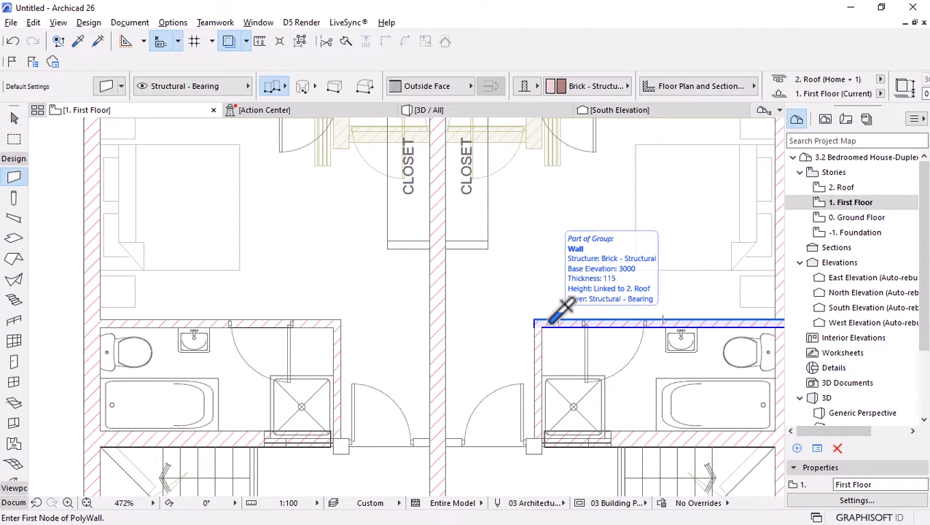
{"action": "left_click", "coordinate": [388, 246]}
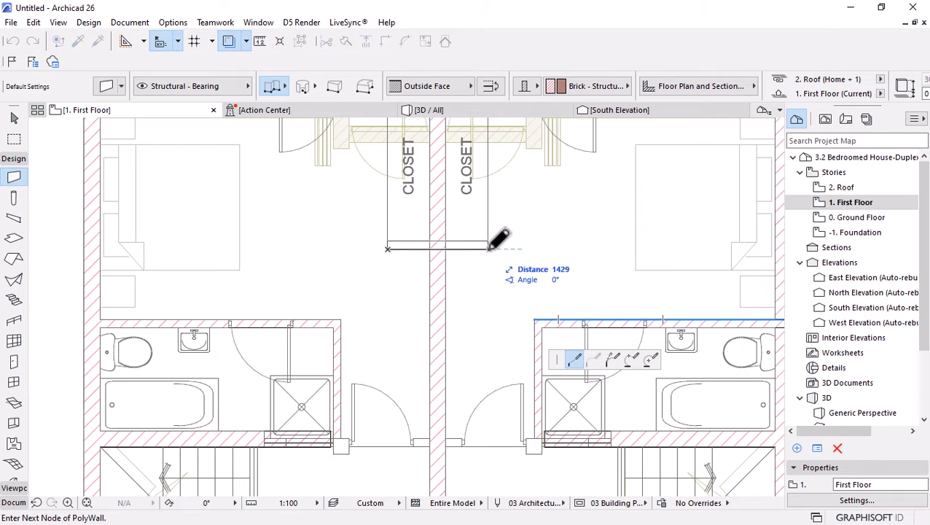
{"action": "key", "text": "Escape"}
{"action": "scroll", "coordinate": [439, 197], "scroll_direction": "down", "scroll_amount": 5}
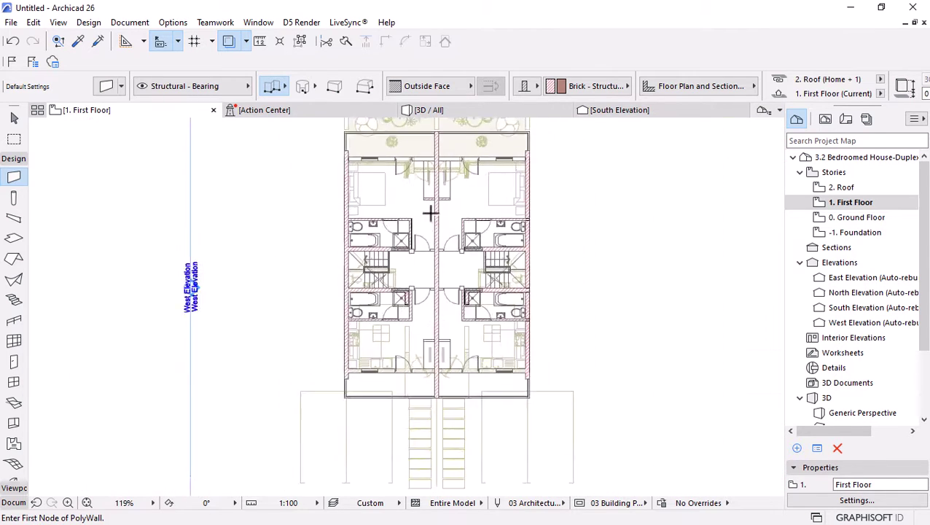
Draw a matching 115 mm thick wall along the north edge of both southern closets, across the party wall
{"action": "scroll", "coordinate": [439, 326], "scroll_direction": "up", "scroll_amount": 6}
{"action": "left_click", "coordinate": [388, 299]}
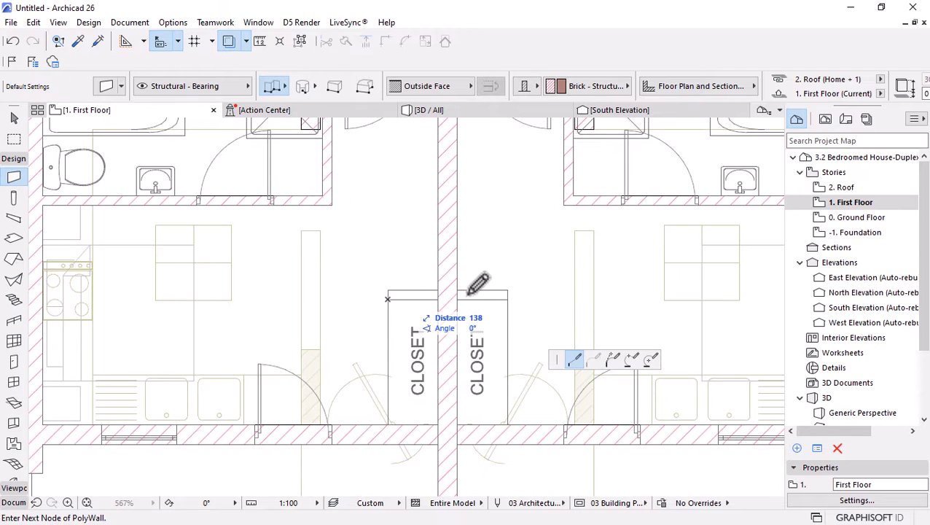
{"action": "key", "text": "Escape"}
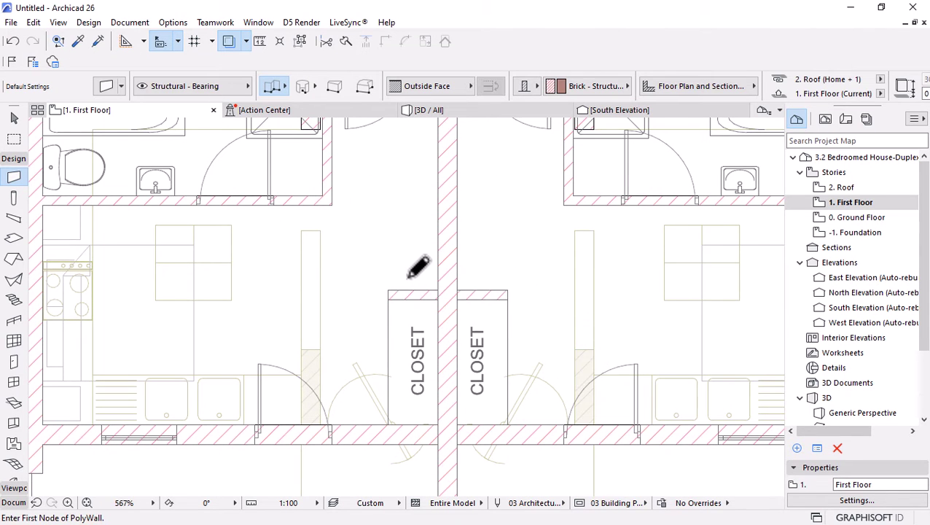
{"action": "scroll", "coordinate": [407, 387], "scroll_direction": "down", "scroll_amount": 4}
{"action": "scroll", "coordinate": [393, 359], "scroll_direction": "down", "scroll_amount": 1}
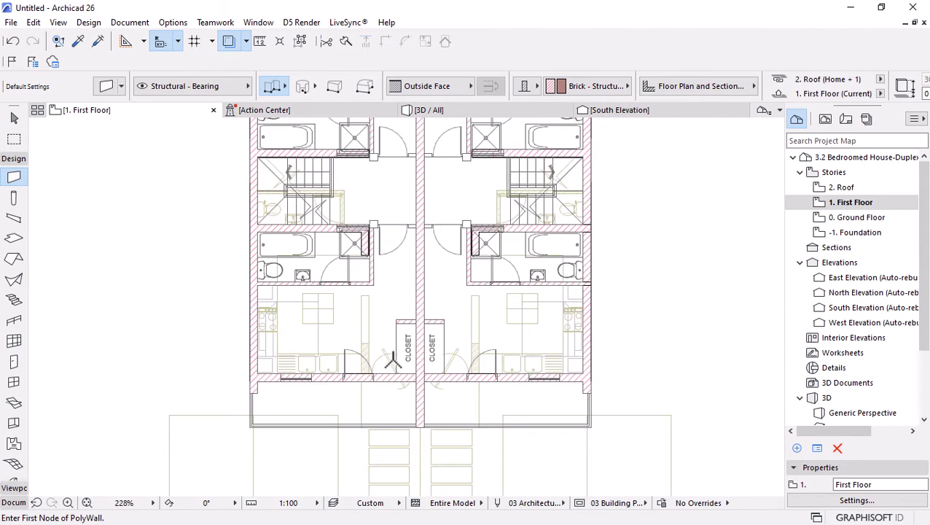
Turn off the trace reference on the First Floor and check the modelled walls against the DWG plan
{"action": "scroll", "coordinate": [393, 359], "scroll_direction": "down", "scroll_amount": 2}
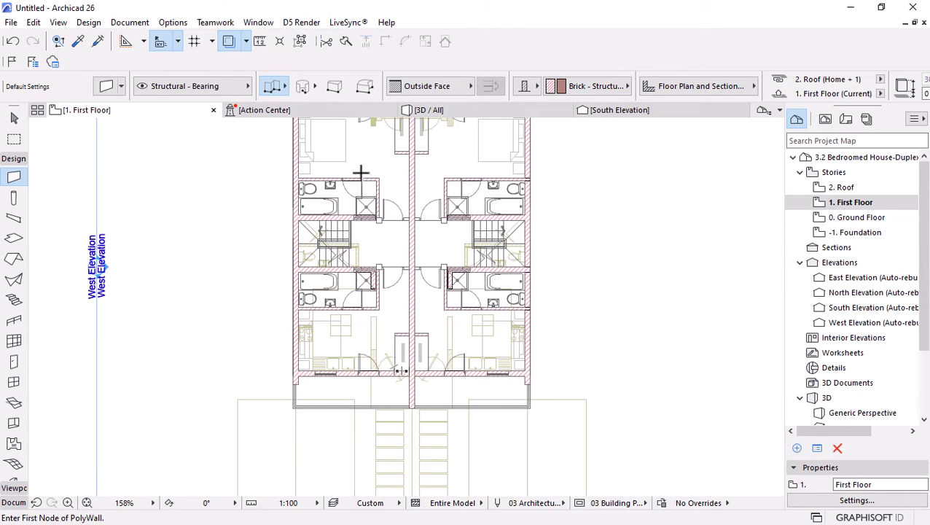
{"action": "scroll", "coordinate": [361, 172], "scroll_direction": "up", "scroll_amount": 2}
{"action": "scroll", "coordinate": [360, 172], "scroll_direction": "up", "scroll_amount": 2}
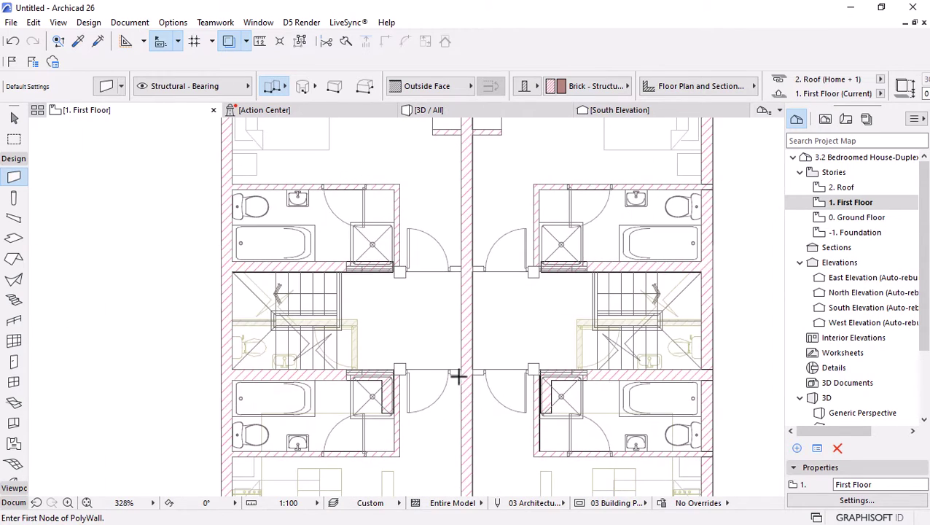
{"action": "scroll", "coordinate": [458, 377], "scroll_direction": "down", "scroll_amount": 2}
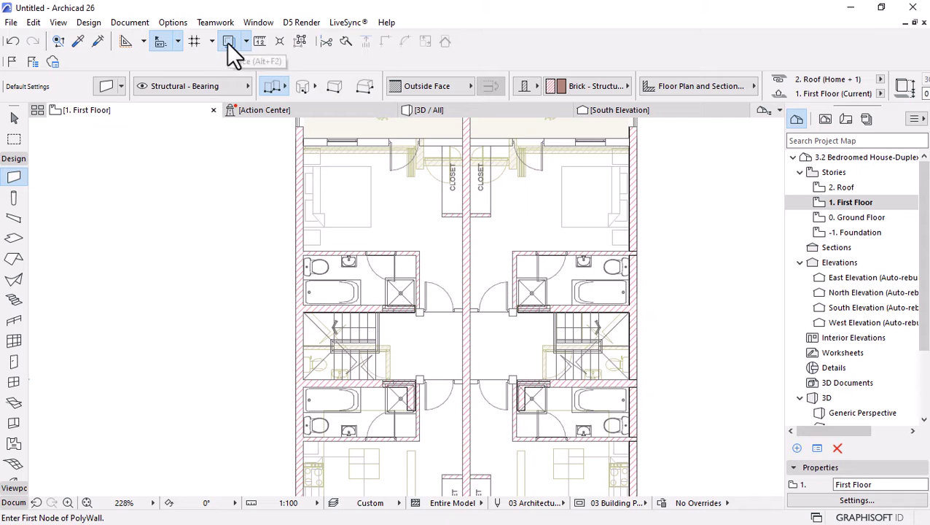
{"action": "scroll", "coordinate": [459, 317], "scroll_direction": "down", "scroll_amount": 3}
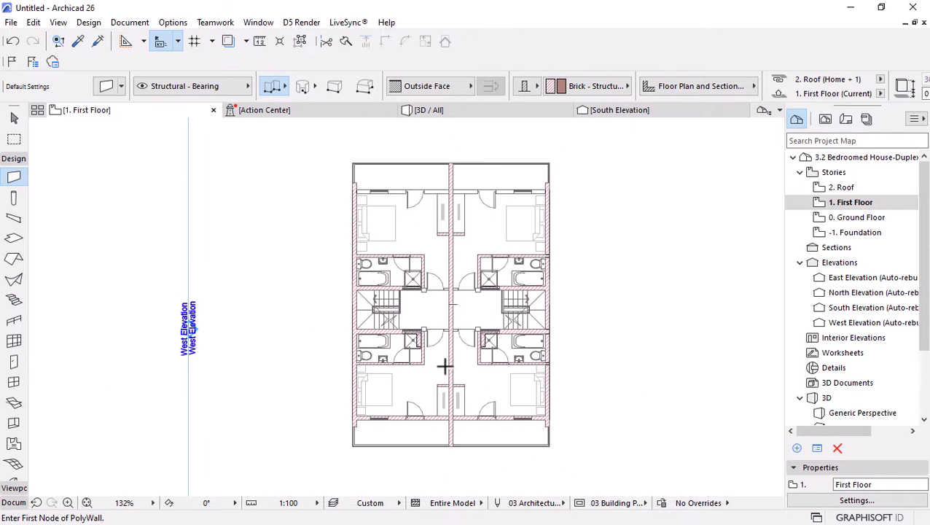
{"action": "scroll", "coordinate": [445, 366], "scroll_direction": "up", "scroll_amount": 3}
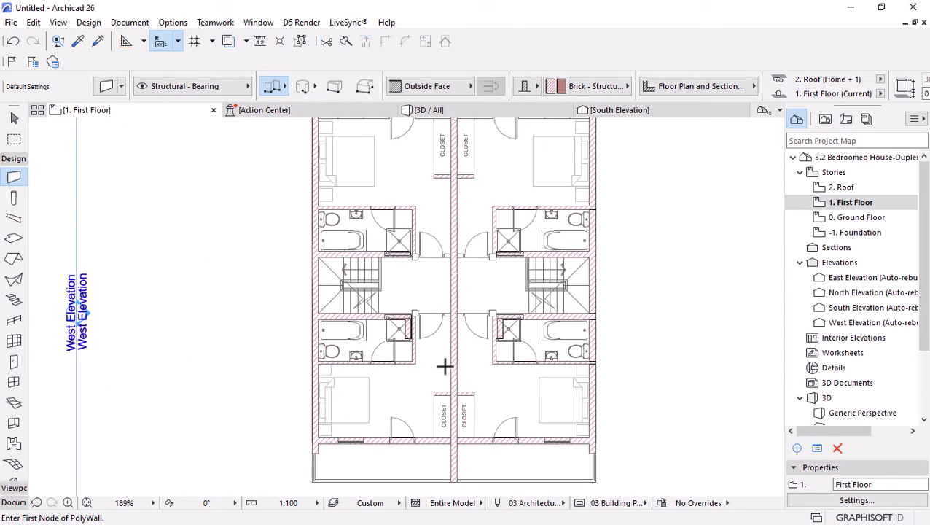
{"action": "scroll", "coordinate": [444, 366], "scroll_direction": "down", "scroll_amount": 2}
{"action": "scroll", "coordinate": [444, 366], "scroll_direction": "down", "scroll_amount": 1}
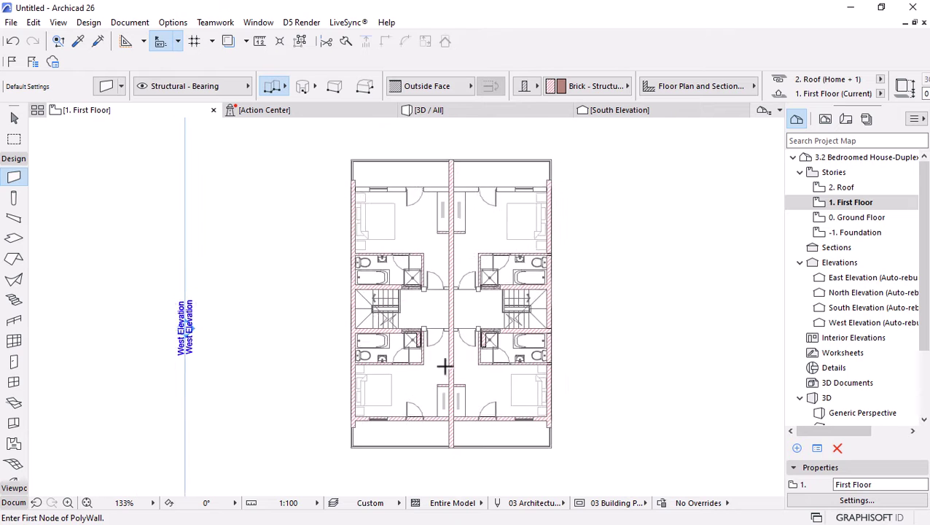
Open the Ground Floor plan and then the 3D view, orbiting to inspect both floors' walls from above
{"action": "double_click", "coordinate": [845, 219]}
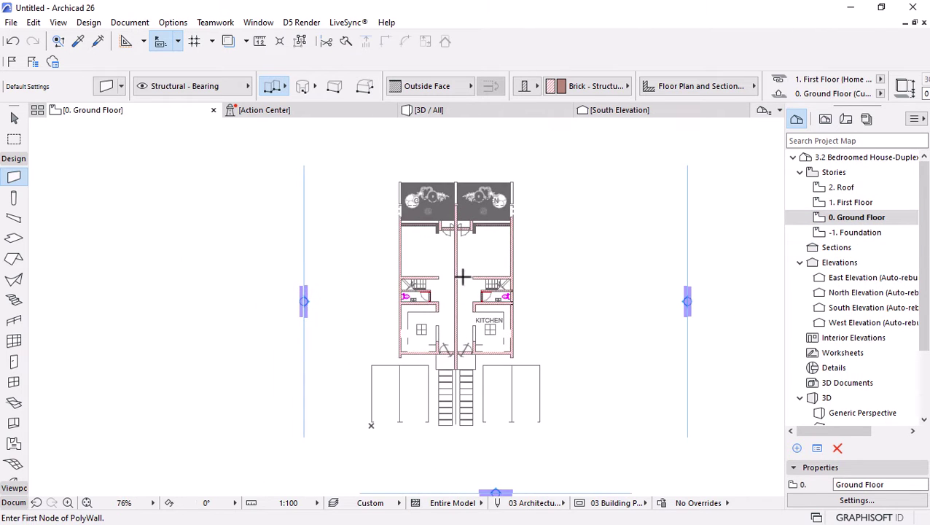
{"action": "scroll", "coordinate": [477, 215], "scroll_direction": "up", "scroll_amount": 1}
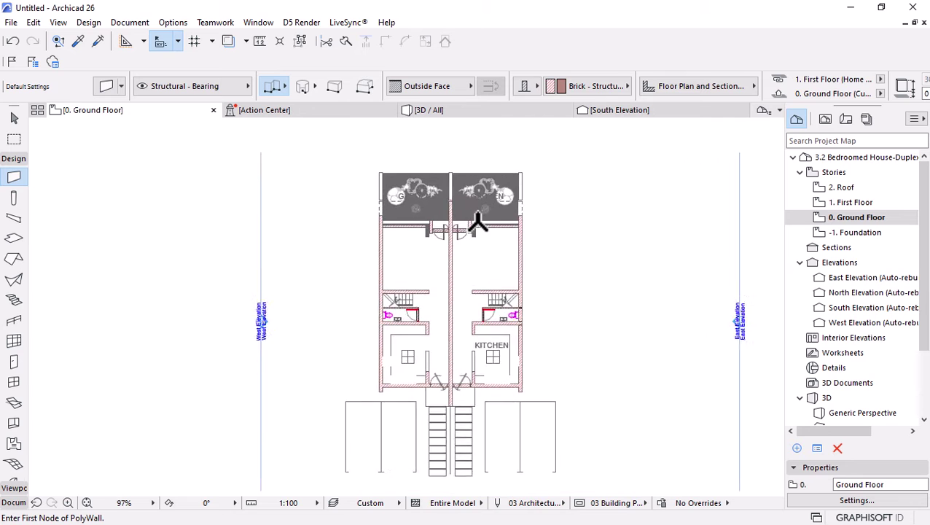
{"action": "left_click", "coordinate": [478, 111]}
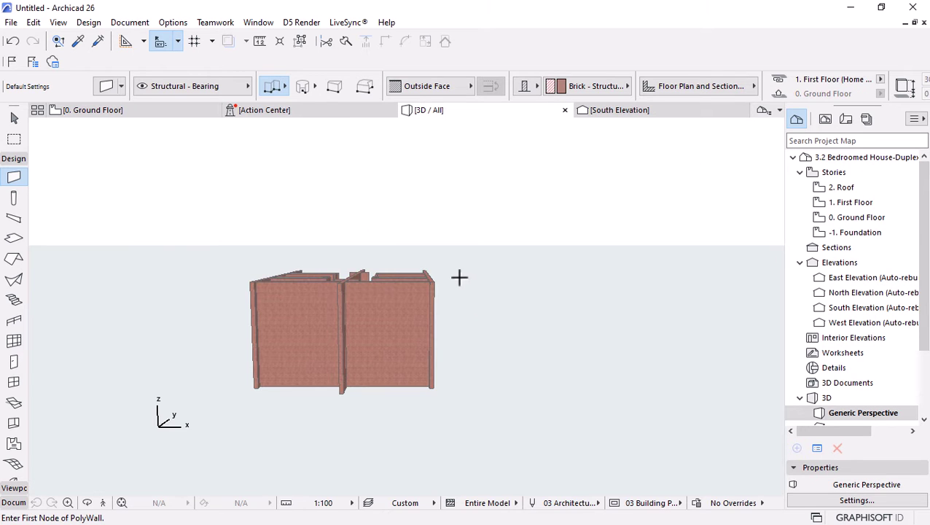
{"action": "middle_click_drag", "start_coordinate": [460, 277], "coordinate": [451, 407], "text": "shift"}
{"action": "scroll", "coordinate": [451, 407], "scroll_direction": "up", "scroll_amount": 5}
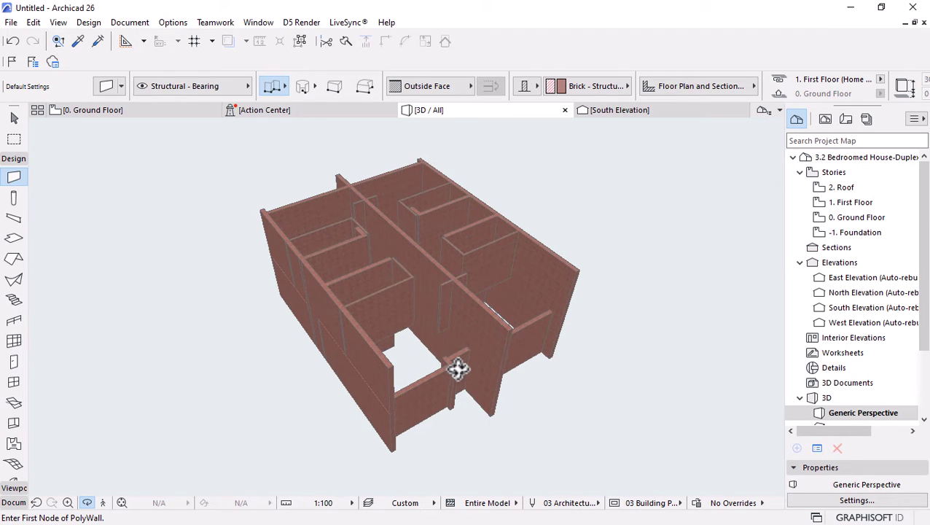
Select all walls in the 3D model and enable surface overrides for all three of their surface types
{"action": "key", "text": "Escape"}
{"action": "left_click", "coordinate": [482, 326], "text": "alt"}
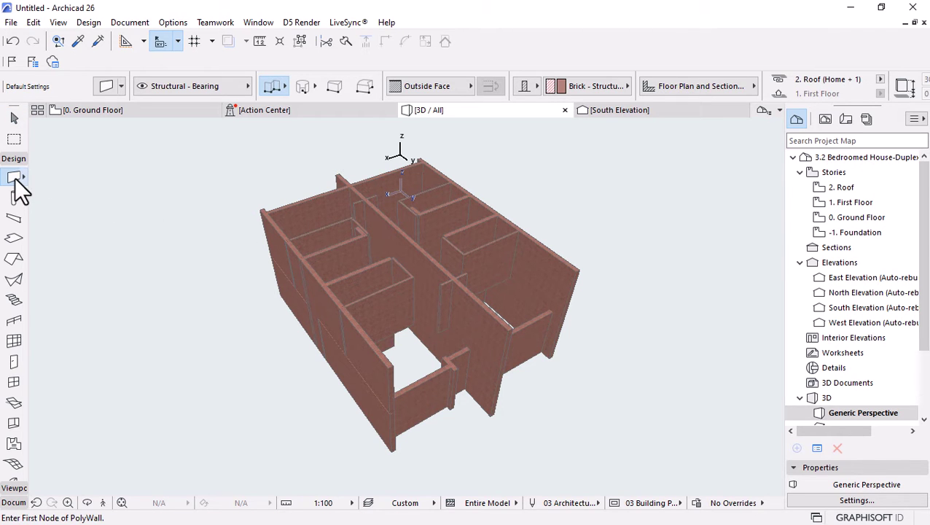
{"action": "key", "text": "ctrl+a"}
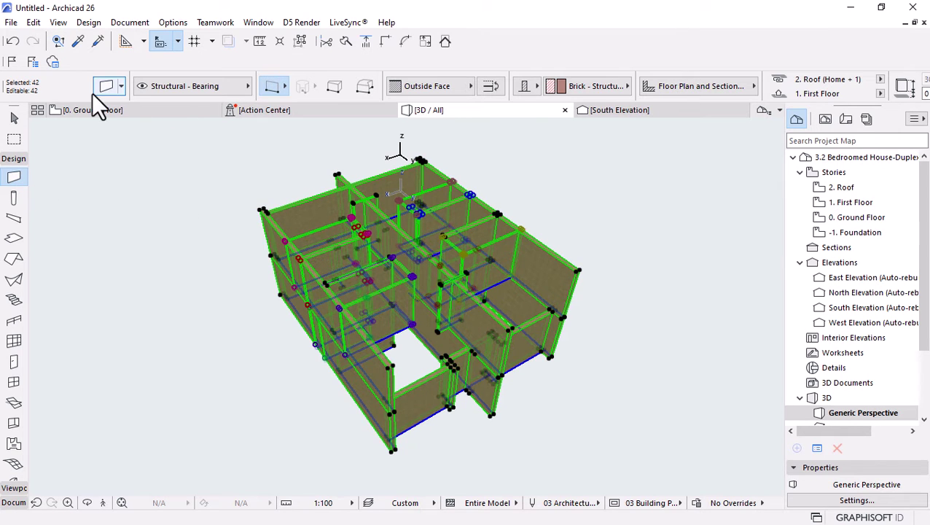
{"action": "scroll", "coordinate": [327, 260], "scroll_direction": "up", "scroll_amount": 10}
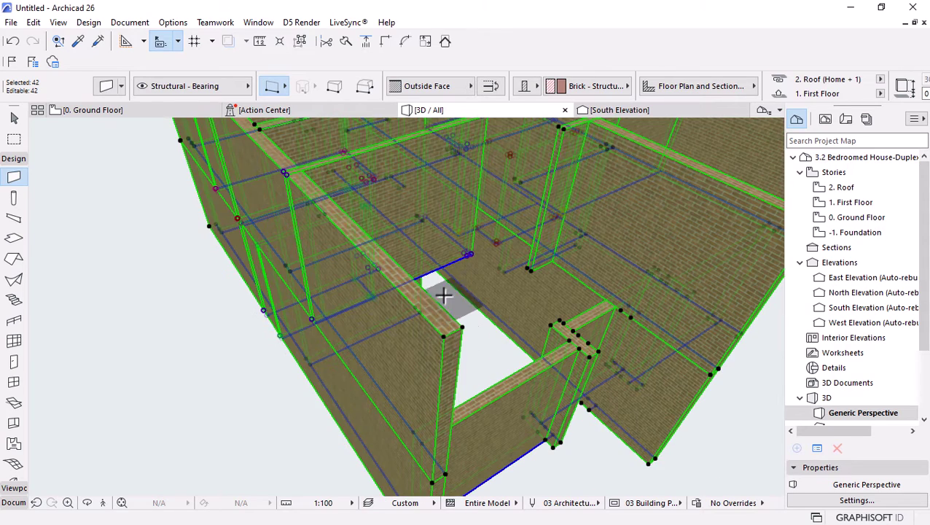
{"action": "left_click", "coordinate": [106, 87]}
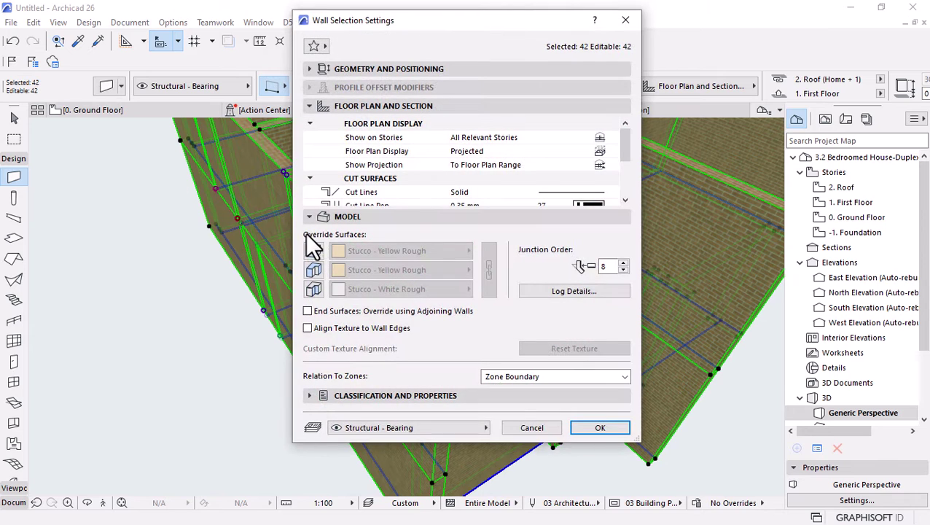
{"action": "left_click", "coordinate": [313, 251]}
{"action": "left_click", "coordinate": [314, 270]}
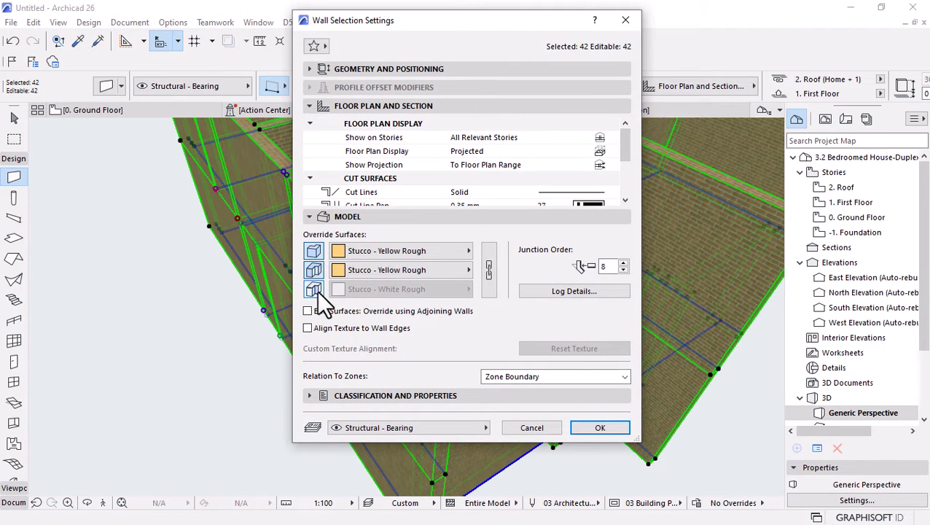
{"action": "left_click", "coordinate": [315, 290]}
Set the walls' override surface to Stucco - White Fine and link it across all three surfaces
{"action": "left_click", "coordinate": [434, 252]}
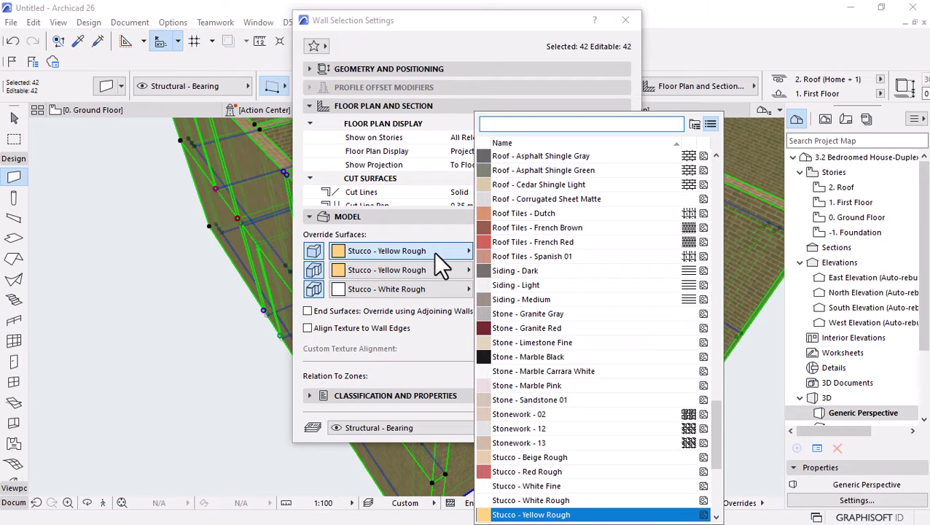
{"action": "left_click", "coordinate": [528, 485]}
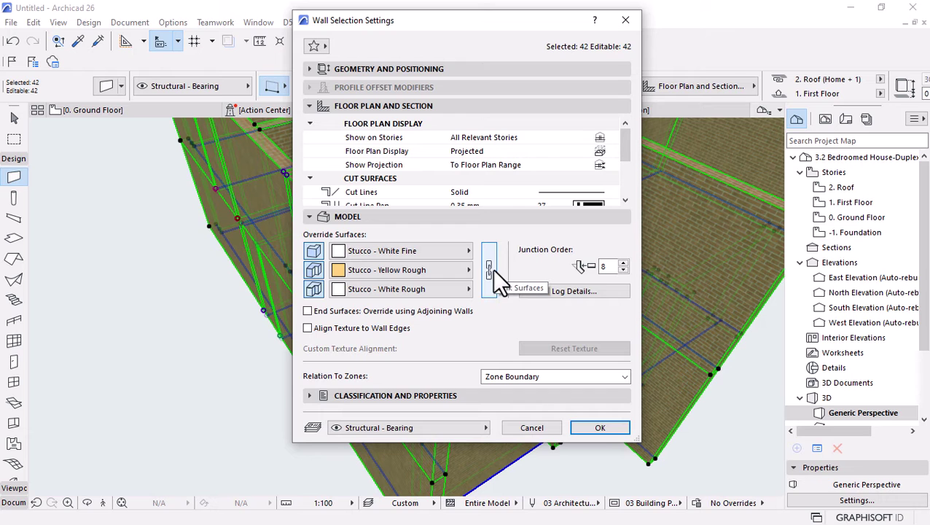
{"action": "left_click", "coordinate": [492, 269]}
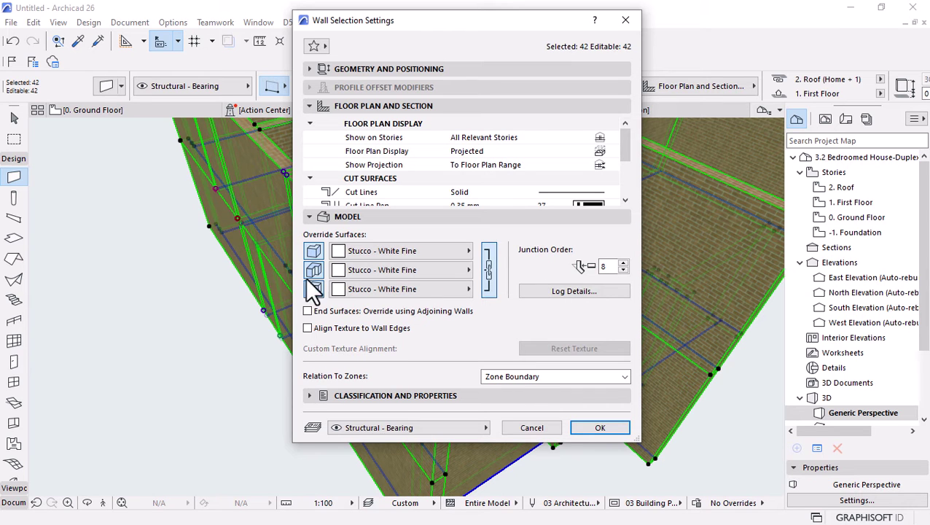
{"action": "left_click", "coordinate": [588, 431]}
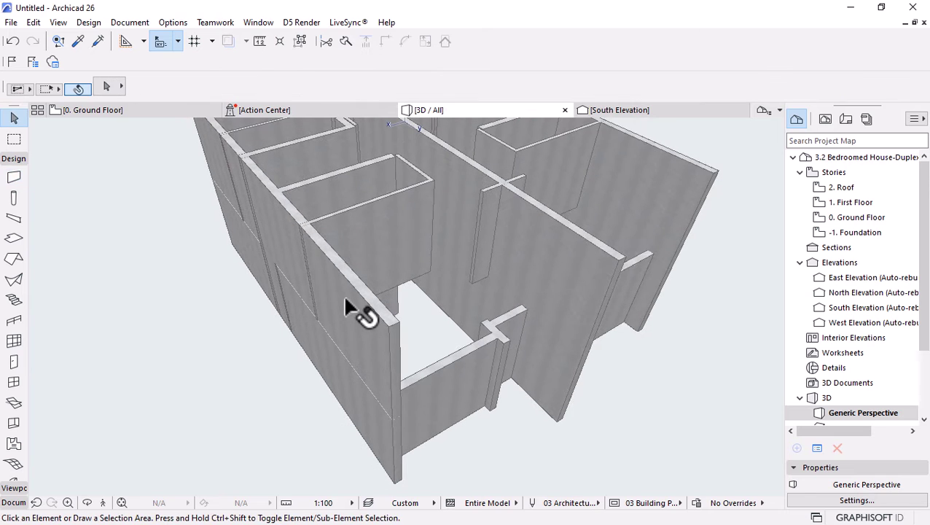
Reselect all walls and set their linked override surfaces to Stucco - White Rough, leaving no wall selected
{"action": "key", "text": "ctrl+a"}
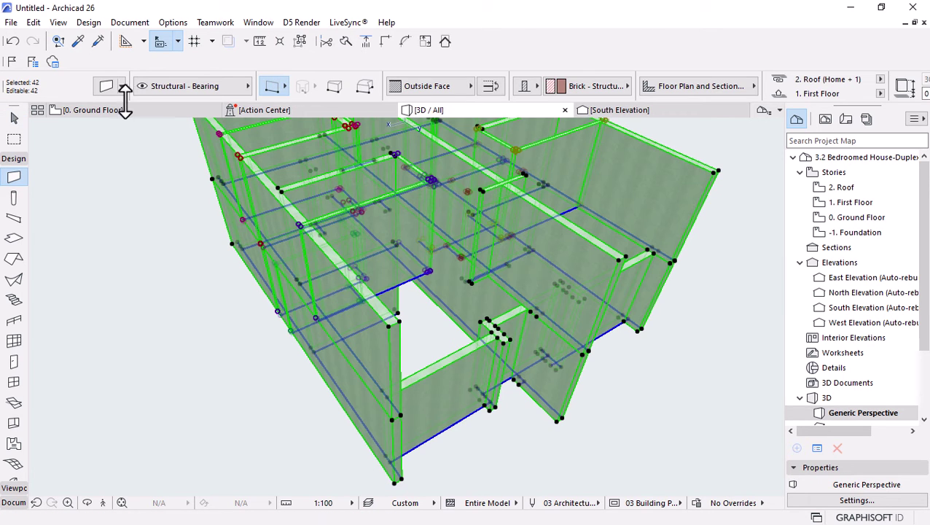
{"action": "left_click", "coordinate": [107, 88]}
{"action": "left_click", "coordinate": [394, 253]}
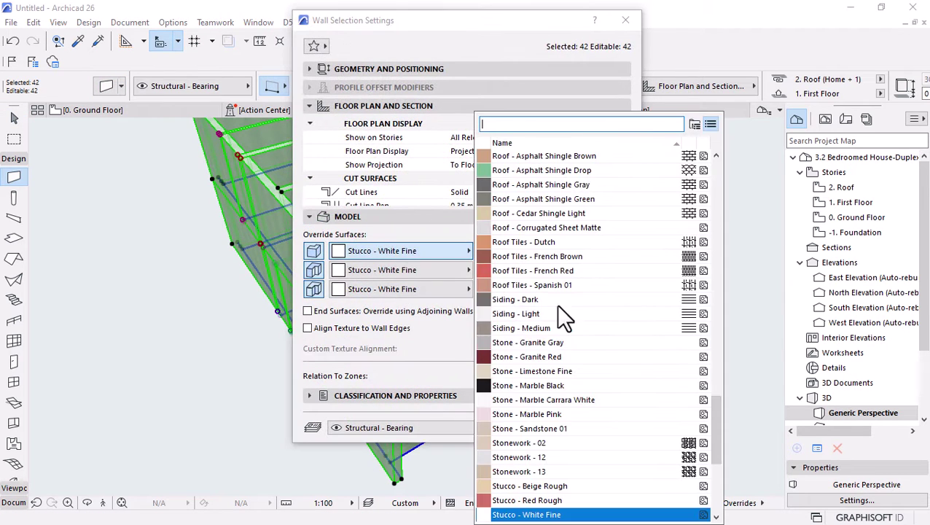
{"action": "scroll", "coordinate": [583, 443], "scroll_direction": "down", "scroll_amount": 1}
{"action": "left_click", "coordinate": [552, 486]}
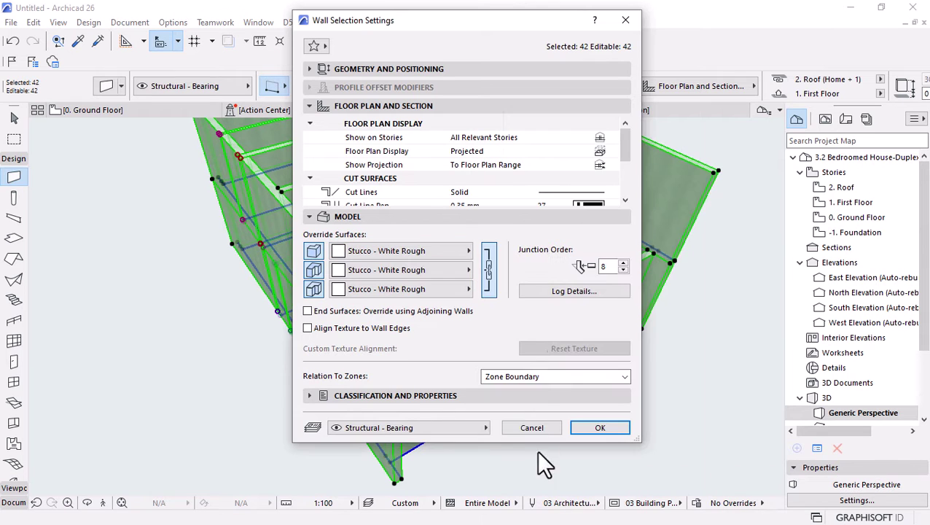
{"action": "left_click", "coordinate": [590, 429]}
{"action": "key", "text": "Escape"}
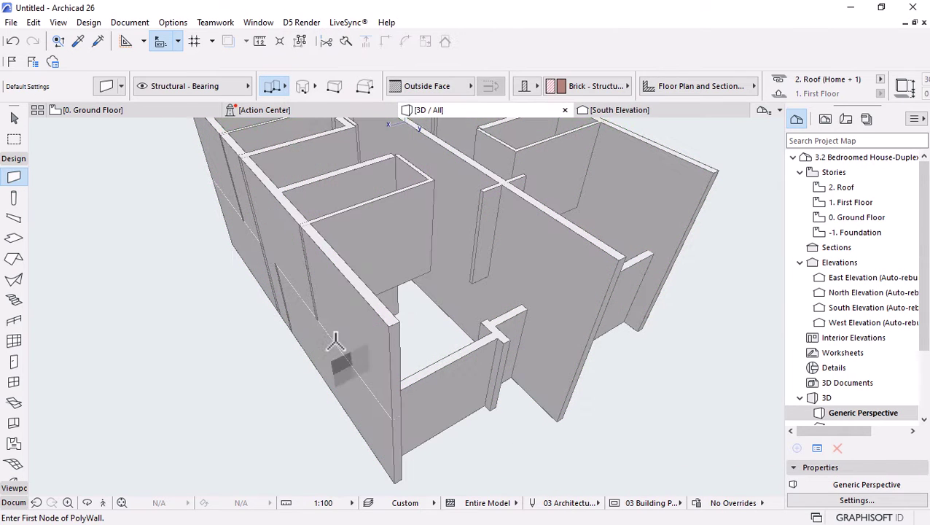
Suspend grouping and select only the First Floor interior wall whose end shows through the long outer wall's exterior face
{"action": "middle_click_drag", "start_coordinate": [339, 334], "coordinate": [585, 185], "text": "shift"}
{"action": "scroll", "coordinate": [413, 315], "scroll_direction": "up", "scroll_amount": 4}
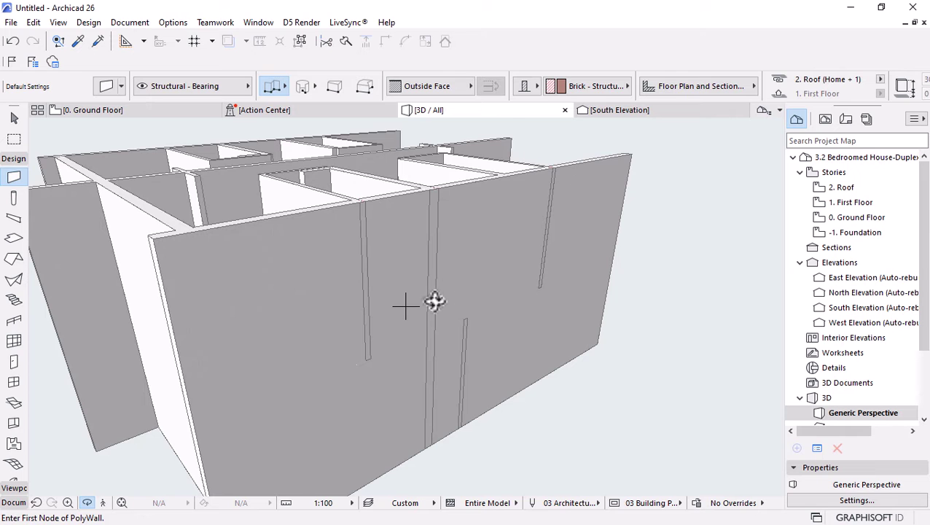
{"action": "middle_click_drag", "start_coordinate": [435, 301], "coordinate": [429, 326], "text": "shift"}
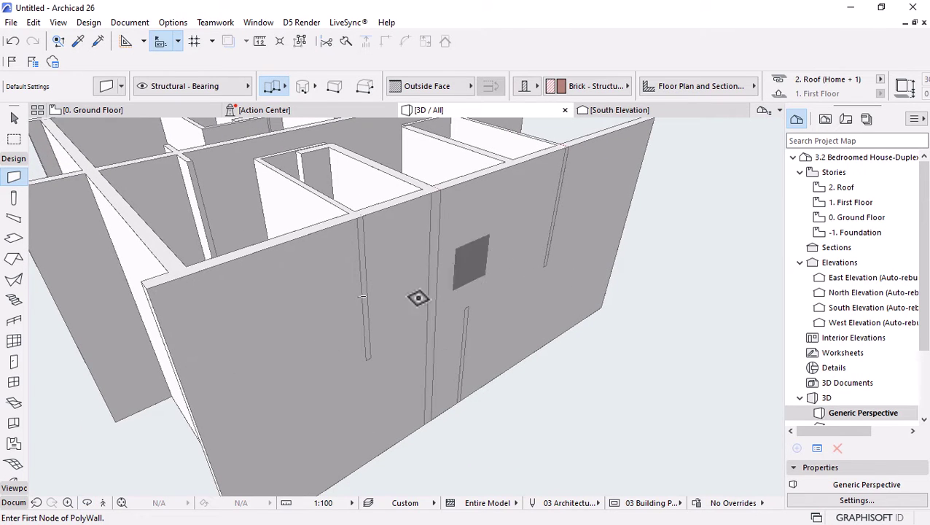
{"action": "key", "text": "w"}
{"action": "left_click", "coordinate": [321, 216]}
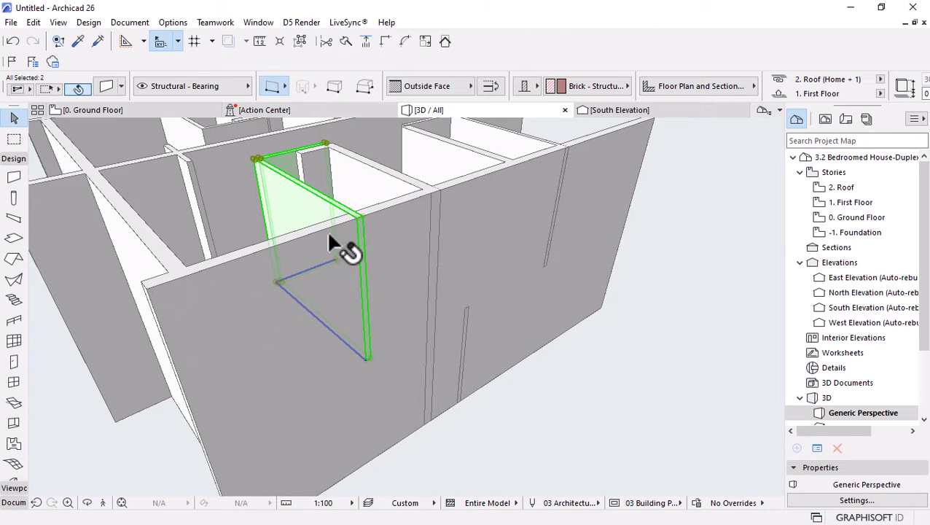
{"action": "key", "text": "Delete"}
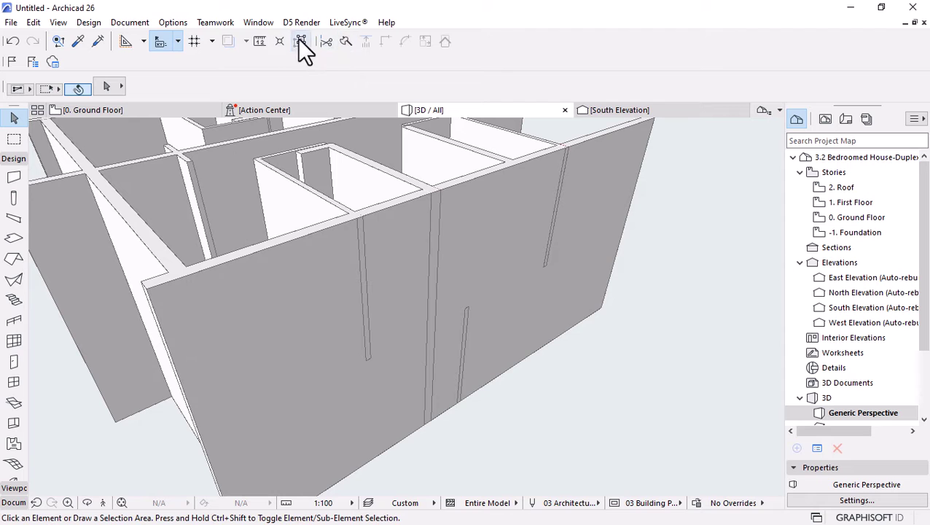
{"action": "key", "text": "ctrl+z"}
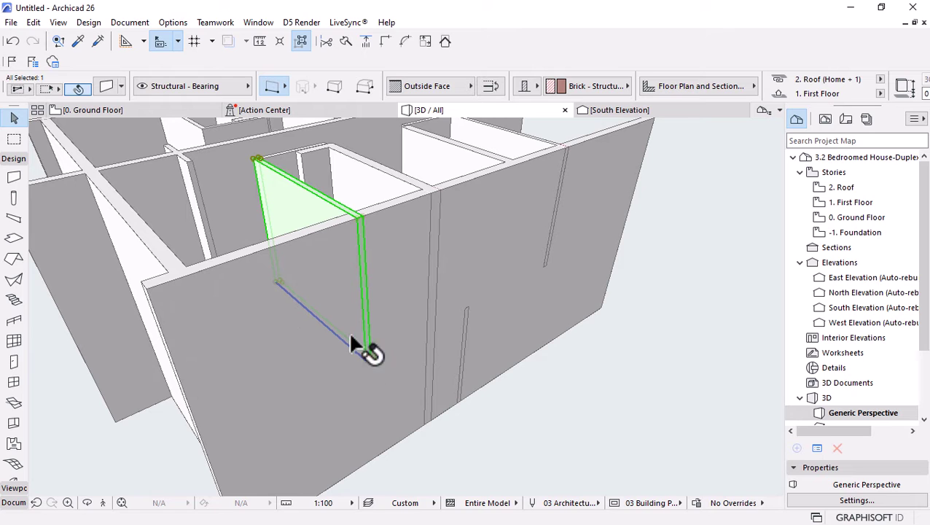
Stretch the selected First Floor interior wall's length from its lower end at the outer wall
{"action": "left_click", "coordinate": [365, 358]}
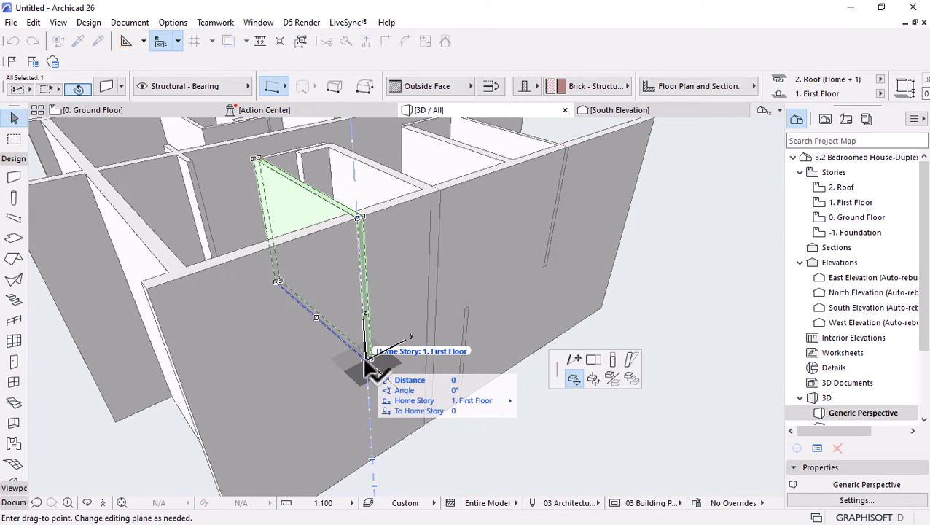
{"action": "left_click", "coordinate": [593, 359]}
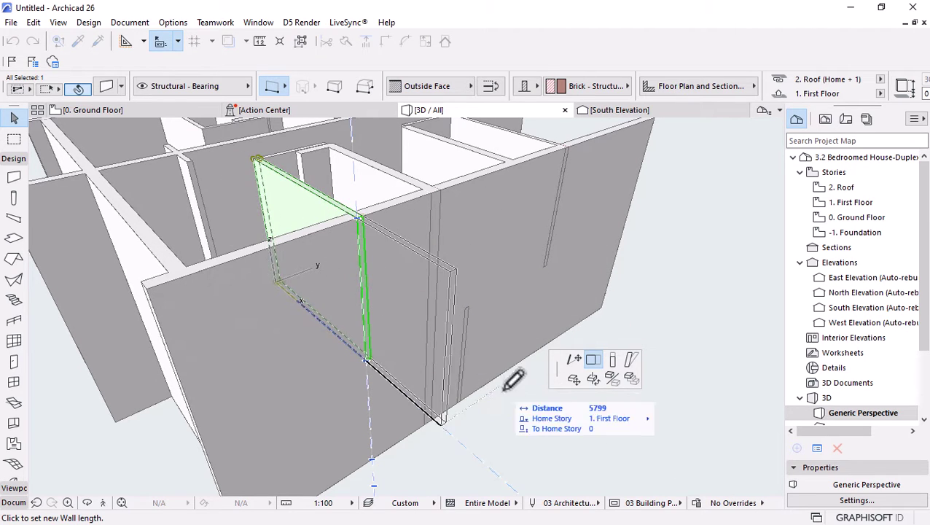
Shorten the first-floor and ground-floor partition walls that poke through the outer side wall so they end at its inner face
{"action": "left_click", "coordinate": [423, 189]}
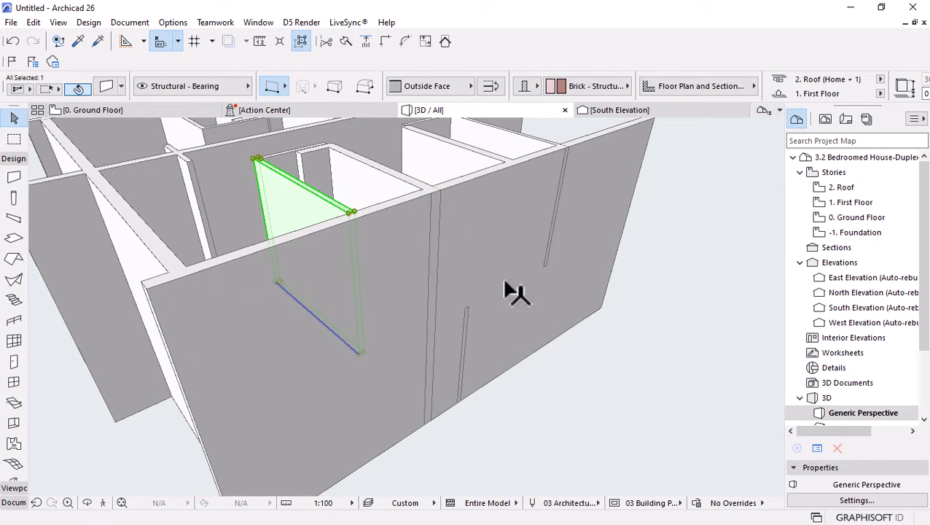
{"action": "left_click", "coordinate": [460, 401]}
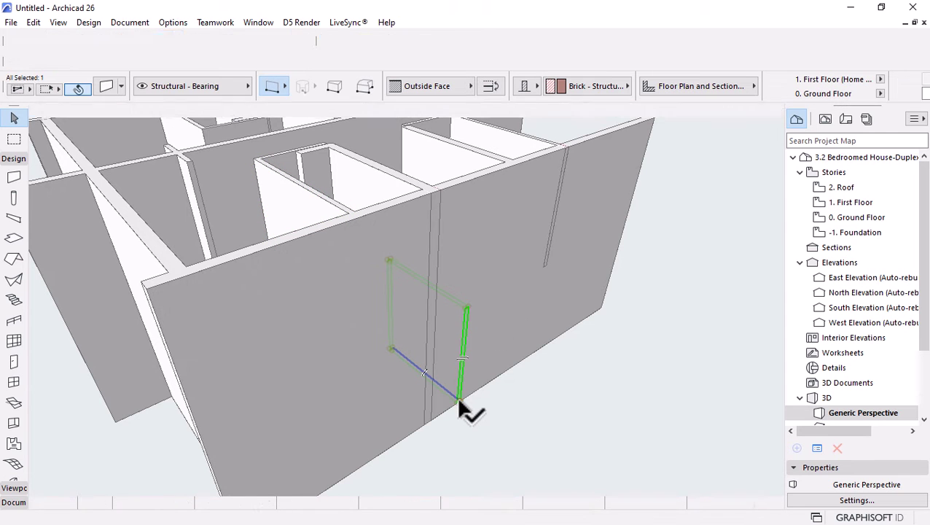
{"action": "left_click", "coordinate": [459, 401]}
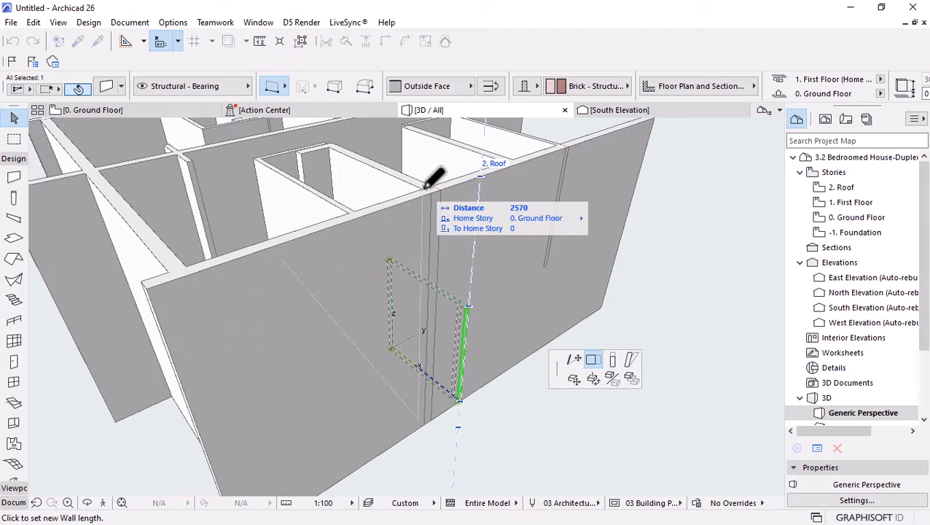
{"action": "key", "text": "Escape"}
Shorten the remaining first-floor partition wall poking through the far part of the side wall to its inner face
{"action": "left_click", "coordinate": [544, 275]}
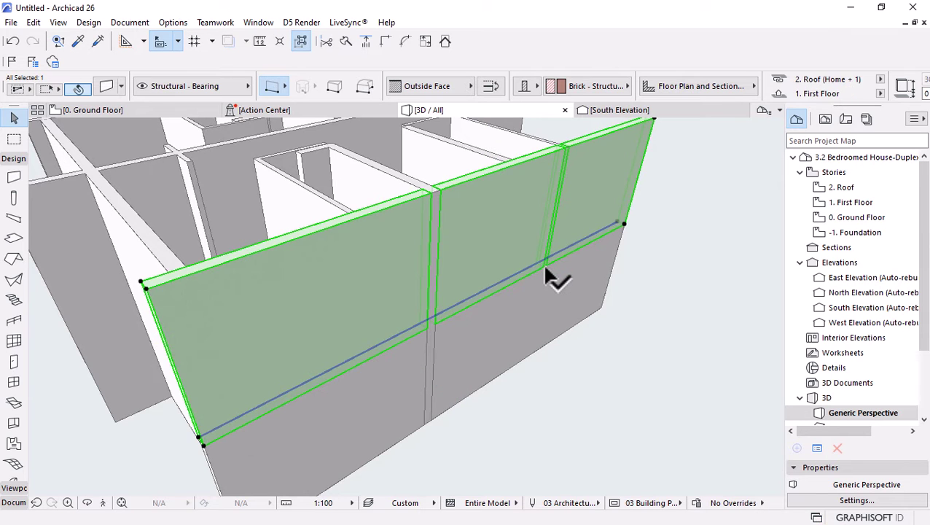
{"action": "key", "text": "Escape"}
{"action": "left_click", "coordinate": [545, 268]}
{"action": "left_click", "coordinate": [545, 268]}
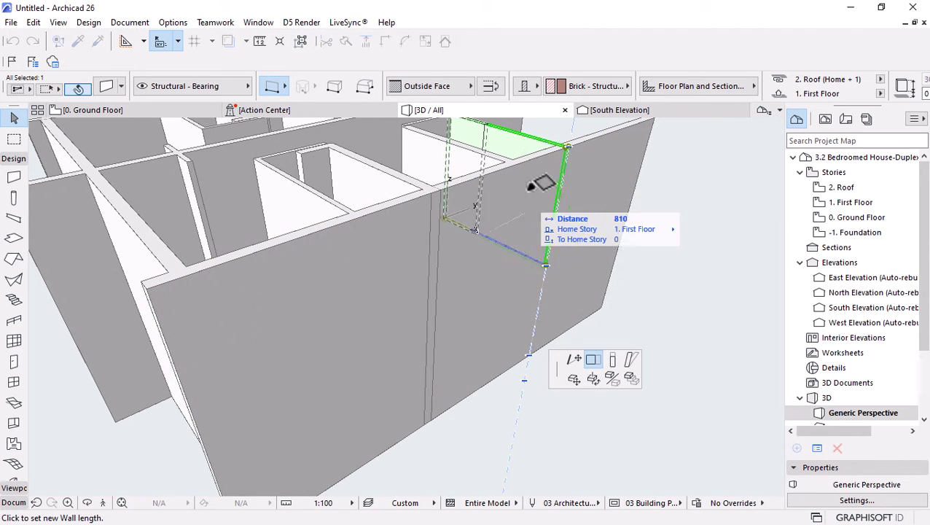
{"action": "key", "text": "Escape"}
Select the stacked ground-floor and first-floor partition walls crossing the middle of the side wall and shorten both to its inner face
{"action": "middle_click_drag", "start_coordinate": [666, 338], "coordinate": [499, 246], "text": "shift"}
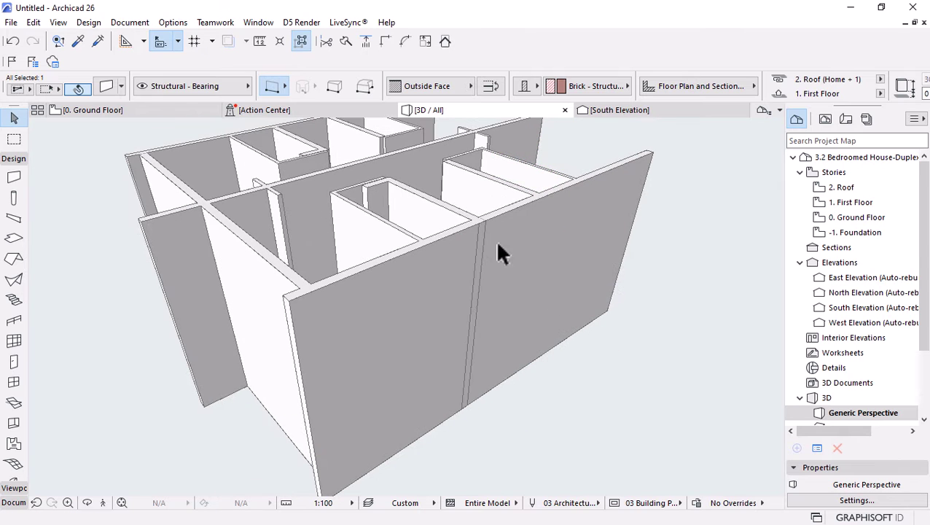
{"action": "left_click", "coordinate": [470, 355], "text": "shift"}
{"action": "middle_click_drag", "start_coordinate": [474, 375], "coordinate": [475, 370], "text": "shift"}
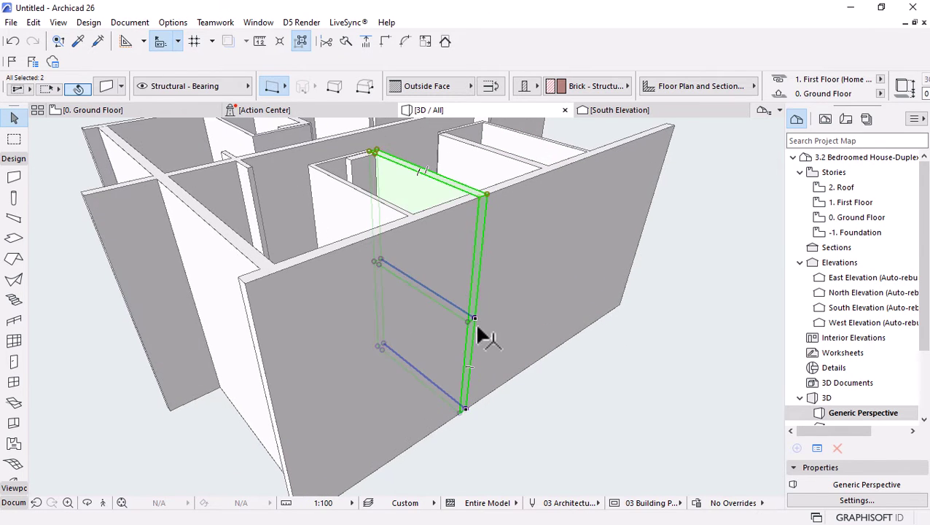
{"action": "left_click", "coordinate": [465, 409]}
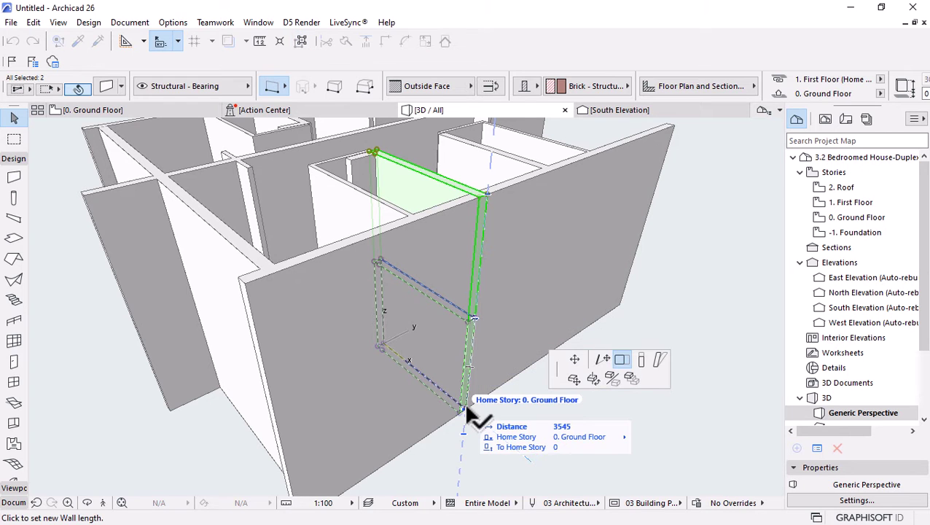
{"action": "left_click", "coordinate": [266, 260]}
{"action": "left_click", "coordinate": [613, 408]}
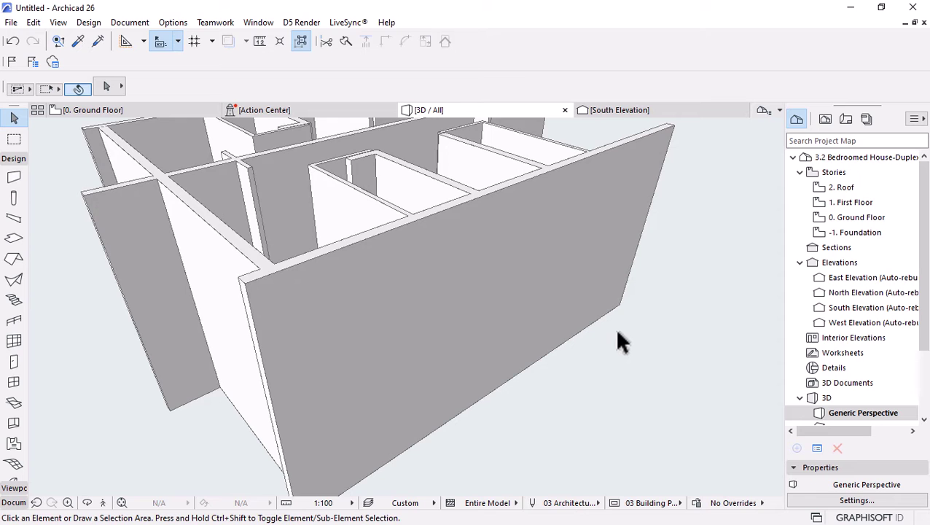
Shorten the first-floor partition wall that shows through the opposite outer side wall so it ends at that wall's inner face
{"action": "scroll", "coordinate": [616, 340], "scroll_direction": "down", "scroll_amount": 3}
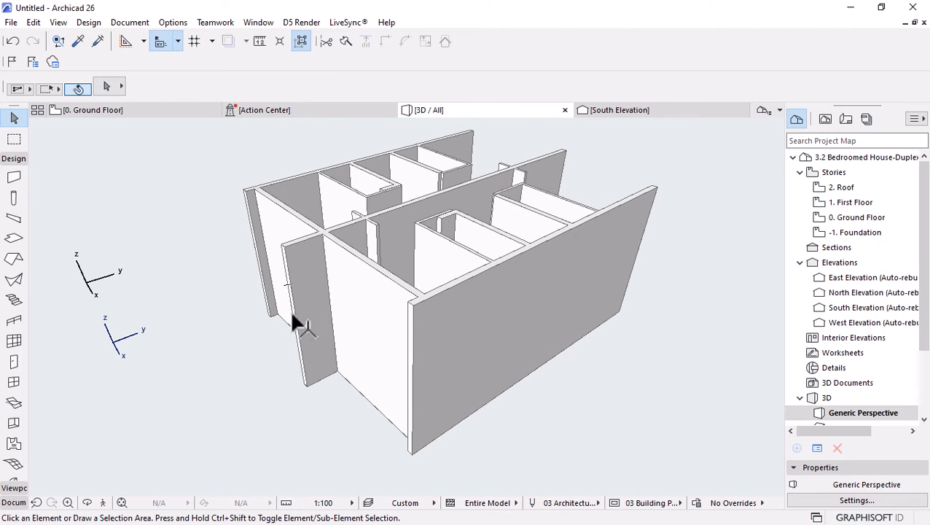
{"action": "middle_click_drag", "start_coordinate": [293, 321], "coordinate": [249, 326], "text": "shift"}
{"action": "scroll", "coordinate": [252, 321], "scroll_direction": "up", "scroll_amount": 5}
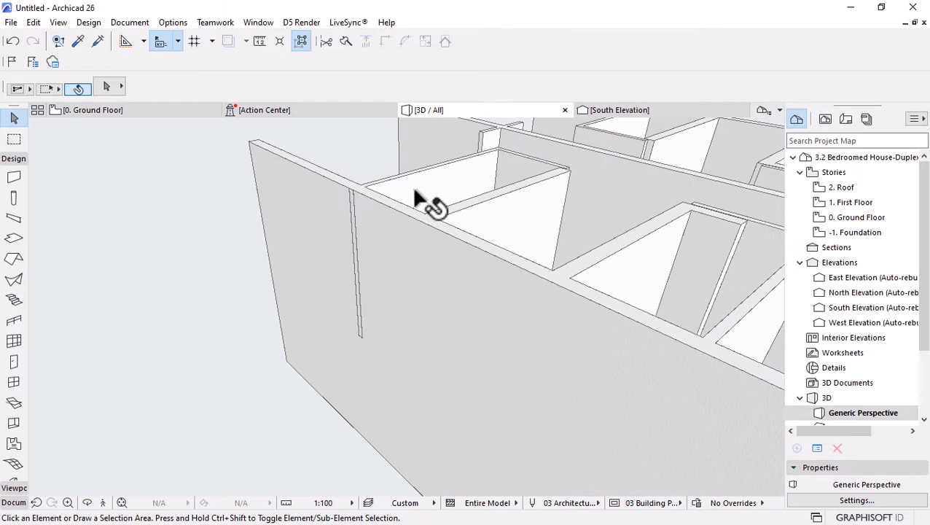
{"action": "left_click", "coordinate": [367, 300]}
{"action": "left_click", "coordinate": [361, 336]}
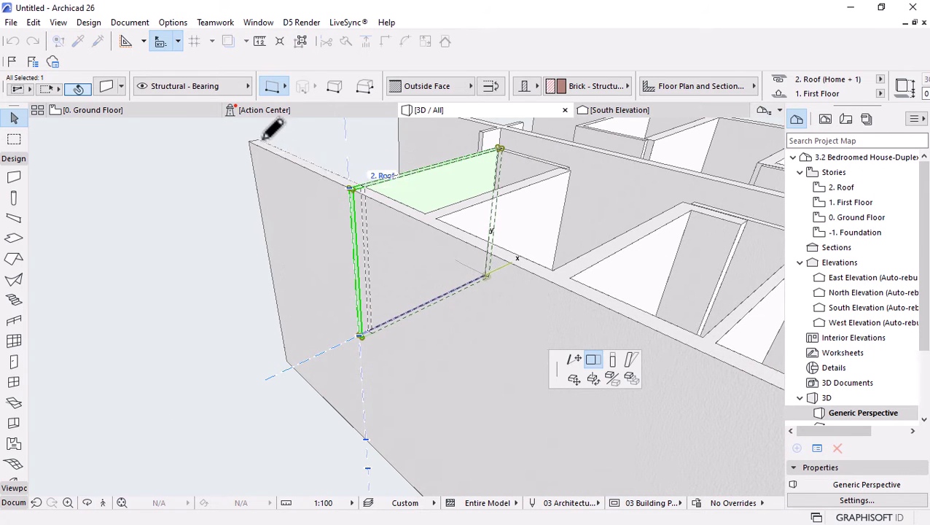
{"action": "key", "text": "Escape"}
{"action": "key", "text": "Escape"}
{"action": "scroll", "coordinate": [187, 230], "scroll_direction": "down", "scroll_amount": 5}
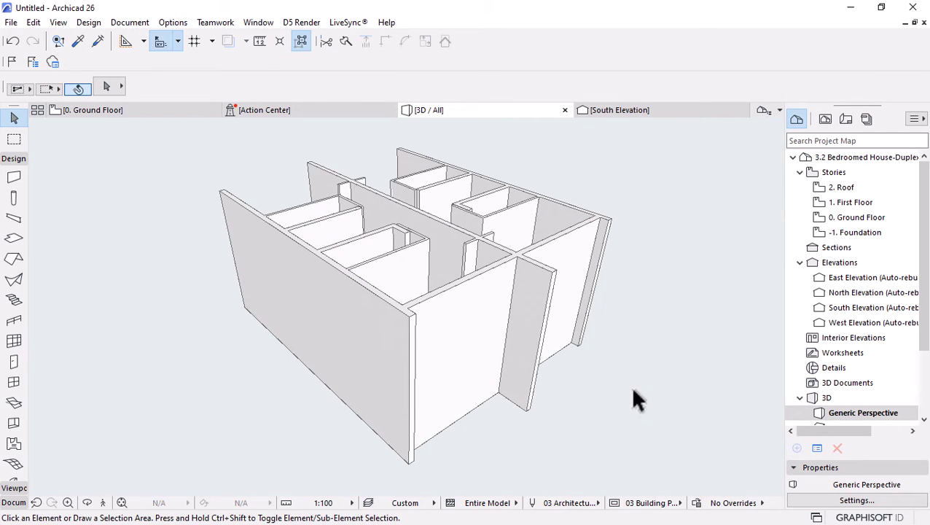
Intersect the two first-floor walls at the open corner of the small room facing the party wall
{"action": "middle_click_drag", "start_coordinate": [634, 400], "coordinate": [469, 400], "text": "shift"}
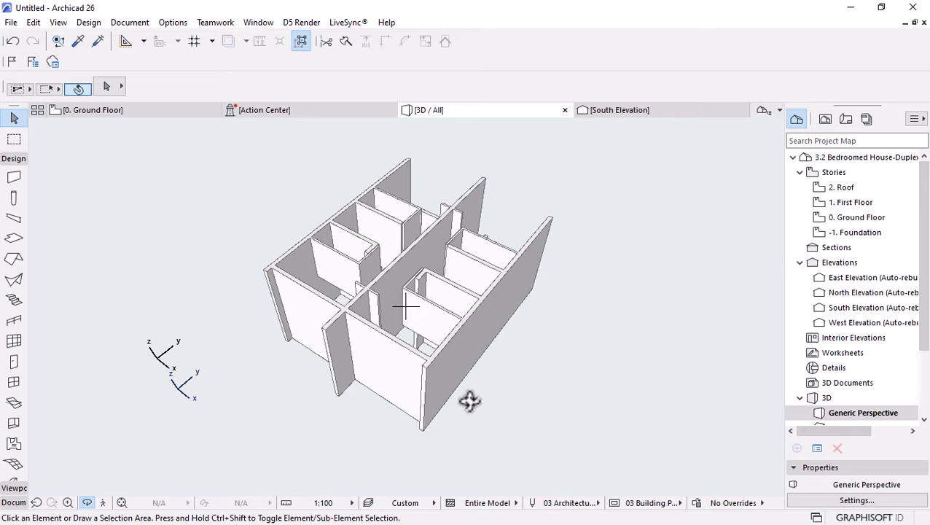
{"action": "scroll", "coordinate": [444, 323], "scroll_direction": "up", "scroll_amount": 10}
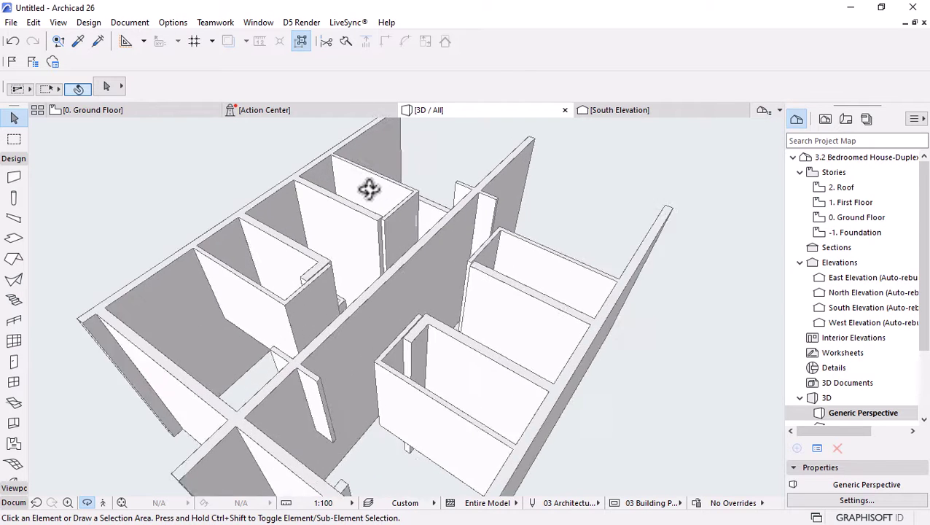
{"action": "left_click", "coordinate": [441, 274]}
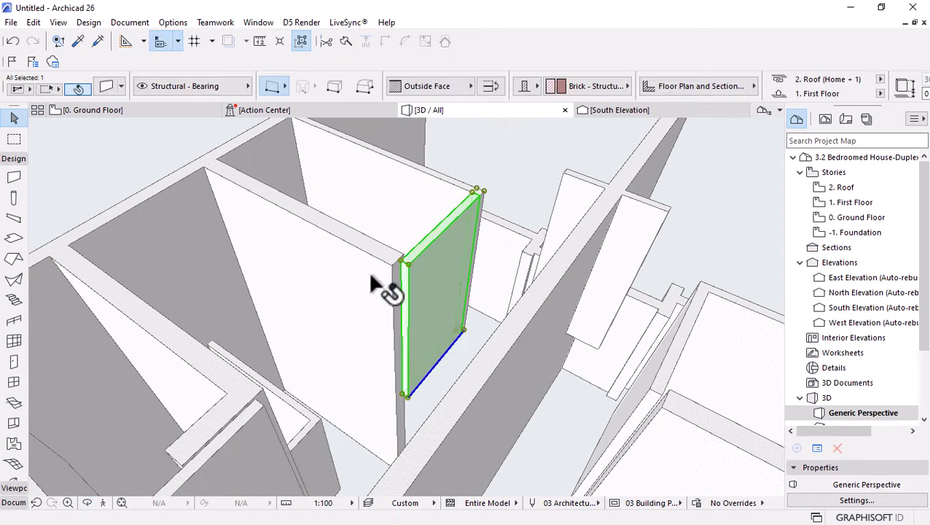
{"action": "left_click", "coordinate": [374, 277], "text": "shift"}
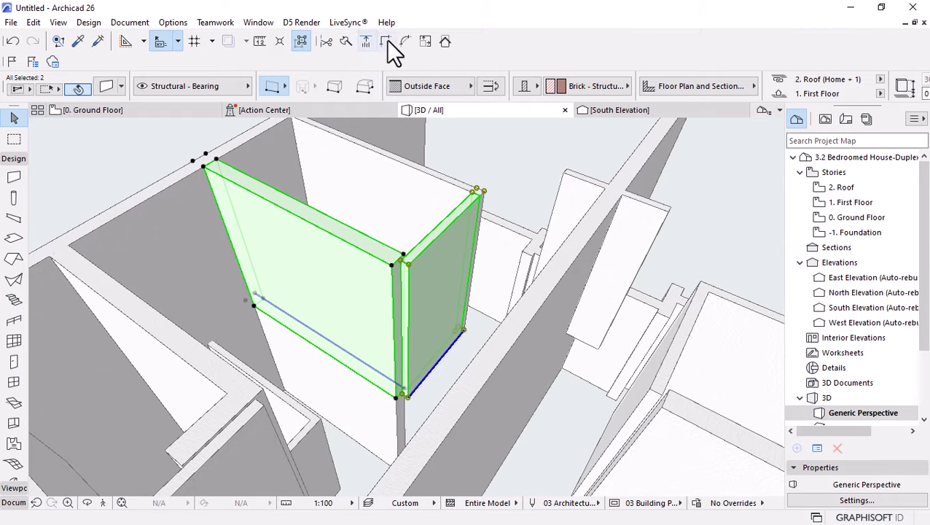
{"action": "key", "text": "Escape"}
Remove the stray wall stub inside the next room on the same side and intersect the two first-floor walls at its corner
{"action": "scroll", "coordinate": [393, 170], "scroll_direction": "up", "scroll_amount": 3}
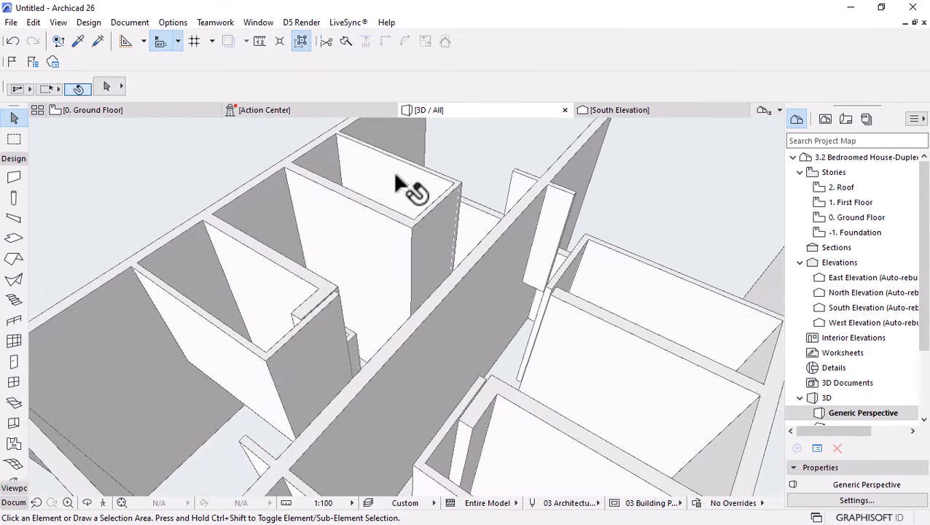
{"action": "left_click_drag", "start_coordinate": [307, 340], "coordinate": [180, 374]}
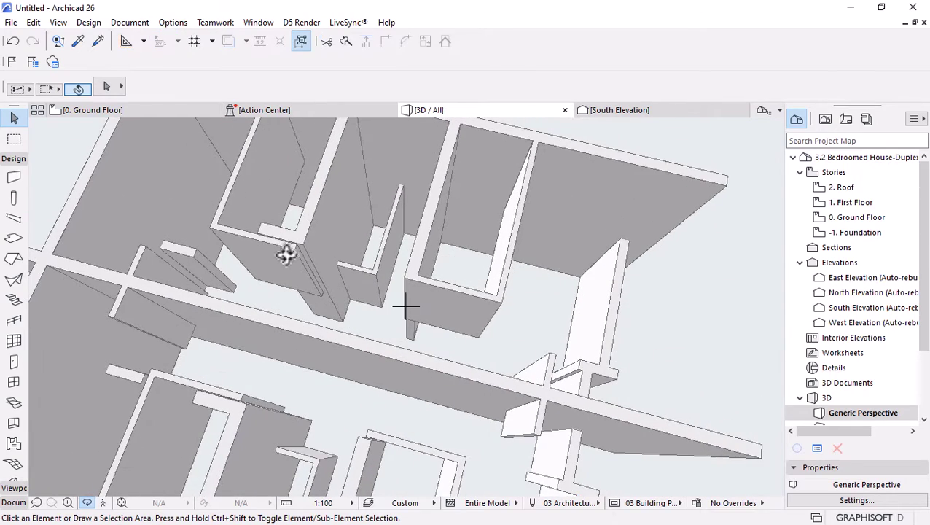
{"action": "key", "text": "Escape"}
{"action": "left_click", "coordinate": [281, 224]}
{"action": "key", "text": "Escape"}
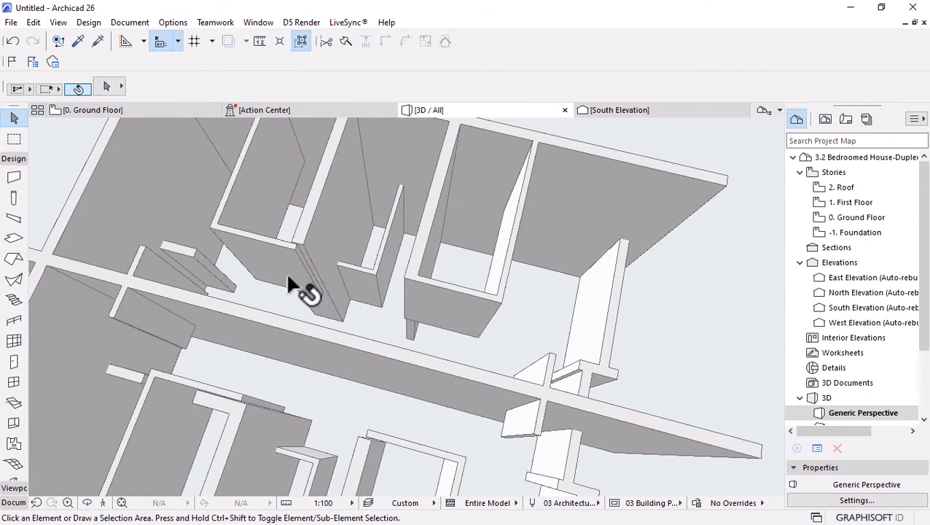
{"action": "left_click", "coordinate": [303, 237]}
{"action": "left_click", "coordinate": [266, 268], "text": "shift"}
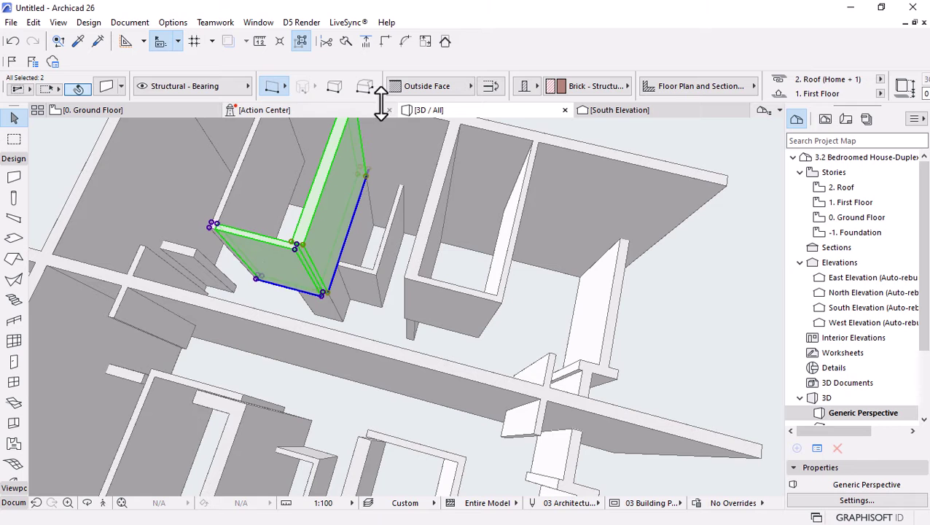
{"action": "left_click", "coordinate": [387, 42]}
Remove the stray wall stub in the matching room across the party wall and intersect the two walls at its corner
{"action": "left_click_drag", "start_coordinate": [332, 150], "coordinate": [248, 380]}
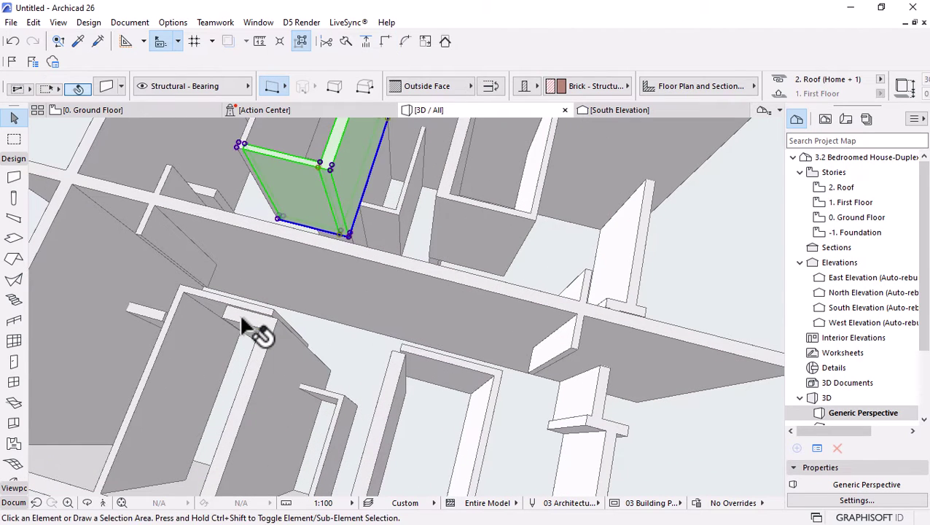
{"action": "key", "text": "Escape"}
{"action": "key", "text": "Escape"}
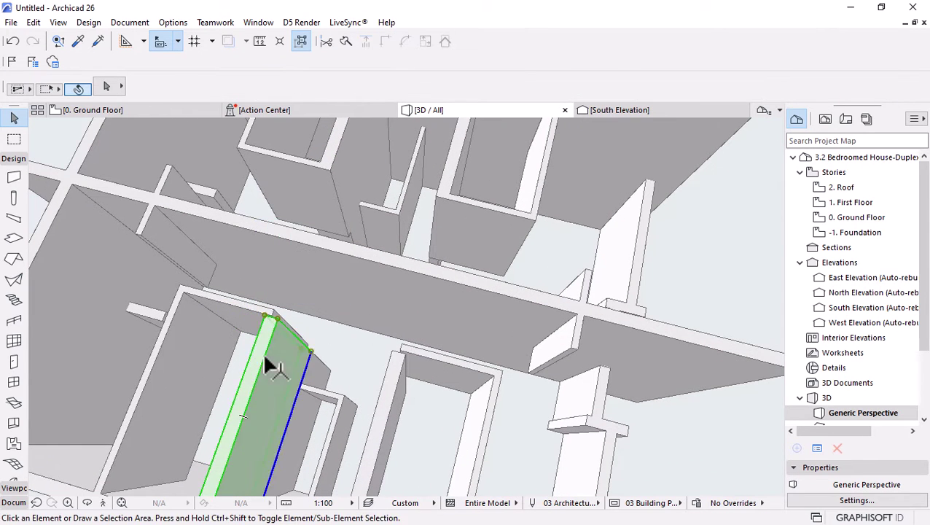
{"action": "left_click", "coordinate": [274, 369]}
{"action": "left_click", "coordinate": [252, 307], "text": "shift"}
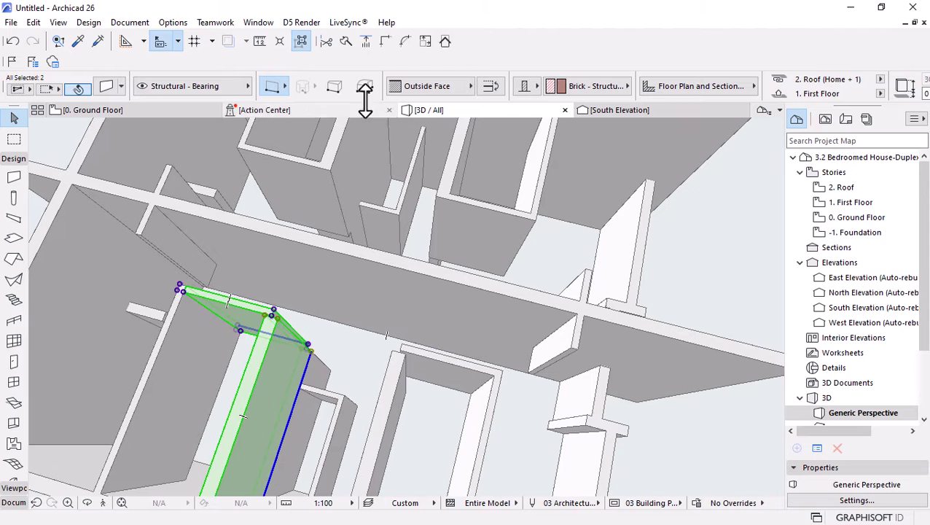
{"action": "left_click", "coordinate": [388, 43]}
Intersect the long partition and the short end wall at the open corner of the second room across the party wall
{"action": "left_click_drag", "start_coordinate": [397, 313], "coordinate": [436, 379]}
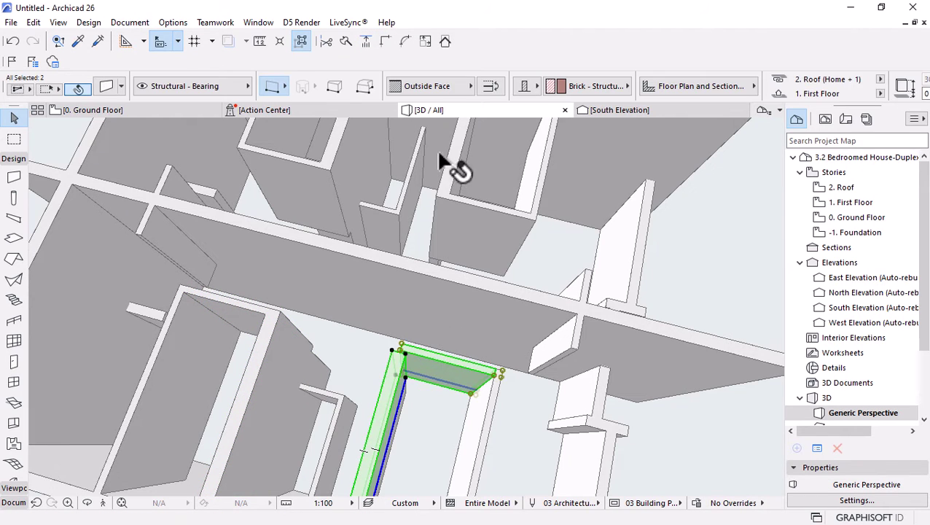
{"action": "left_click", "coordinate": [385, 42]}
{"action": "left_click_drag", "start_coordinate": [411, 190], "coordinate": [475, 359]}
{"action": "scroll", "coordinate": [425, 308], "scroll_direction": "down", "scroll_amount": 8}
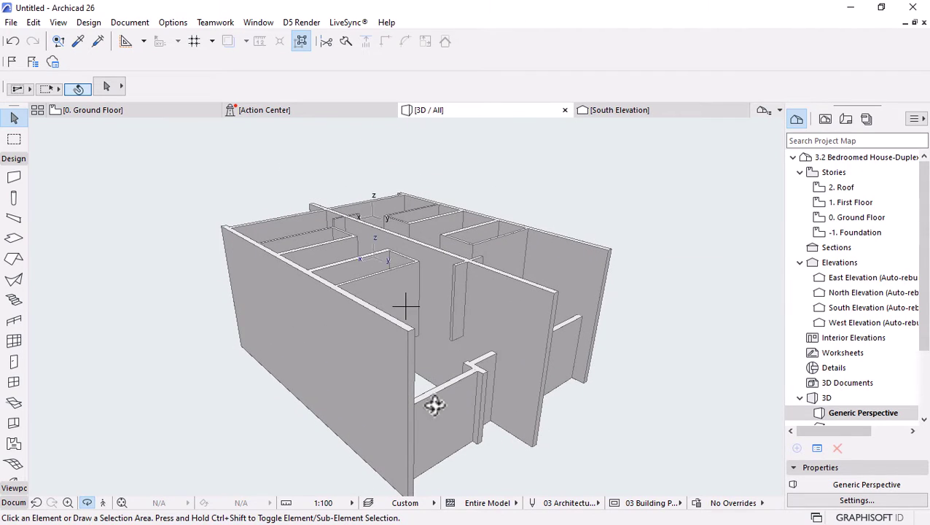
Open the Ground Floor plan and select the five entrance-side walls facing the garden, on both sides of the party wall
{"action": "double_click", "coordinate": [856, 218]}
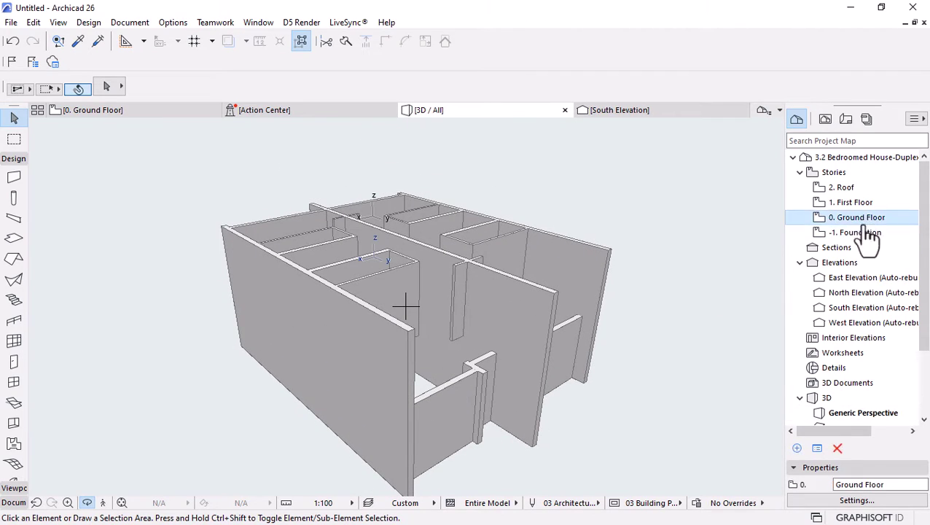
{"action": "scroll", "coordinate": [470, 234], "scroll_direction": "up", "scroll_amount": 6}
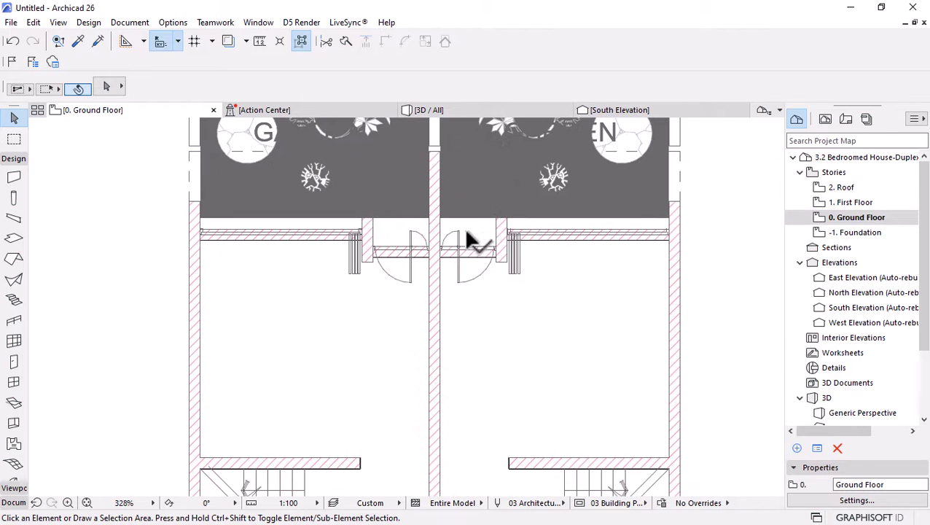
{"action": "left_click", "coordinate": [501, 232]}
{"action": "left_click", "coordinate": [479, 251], "text": "shift"}
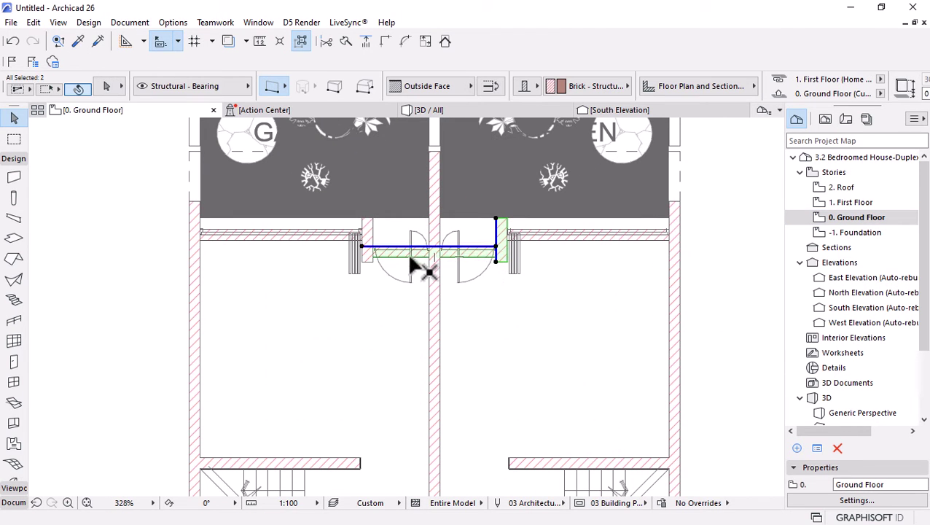
{"action": "left_click", "coordinate": [373, 233], "text": "shift"}
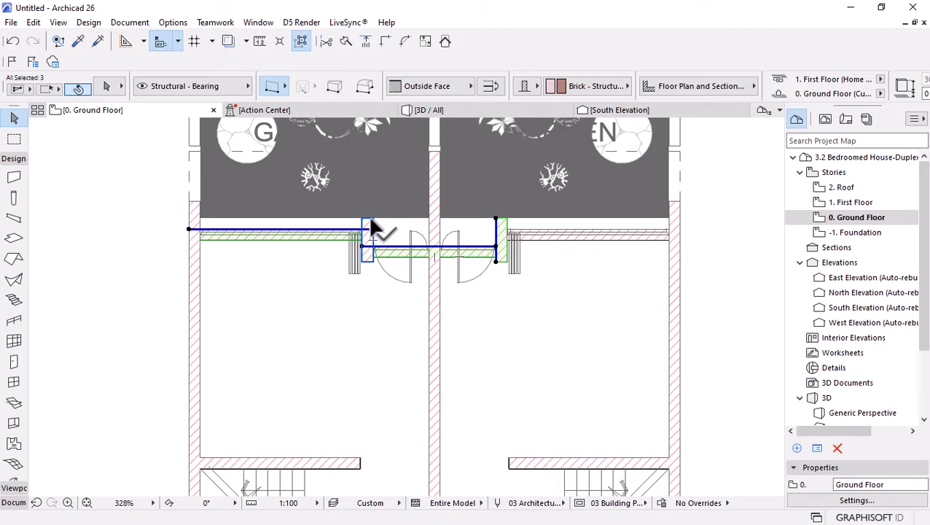
{"action": "left_click", "coordinate": [368, 217], "text": "shift"}
{"action": "left_click", "coordinate": [546, 245], "text": "shift"}
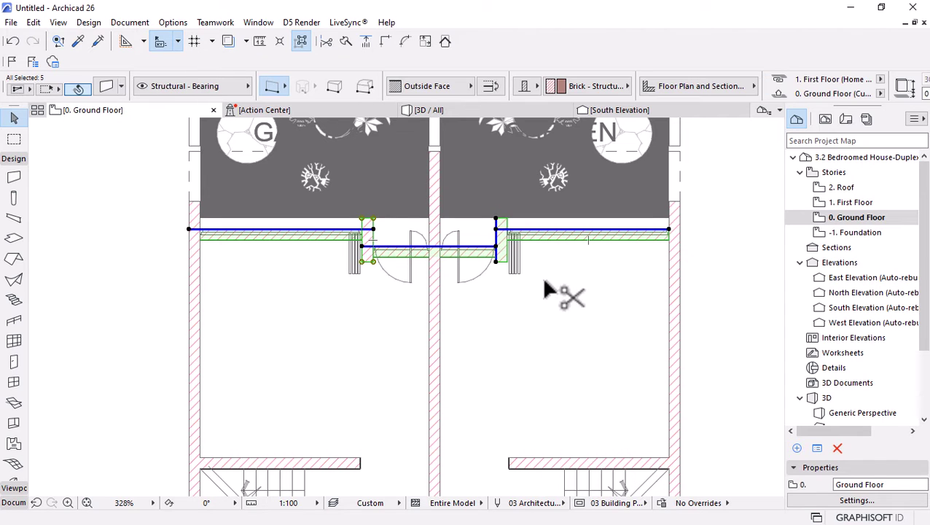
On the First Floor, draw a wall with the party wall's settings along the bedrooms' balcony side across both units, and check it in 3D
{"action": "double_click", "coordinate": [845, 203]}
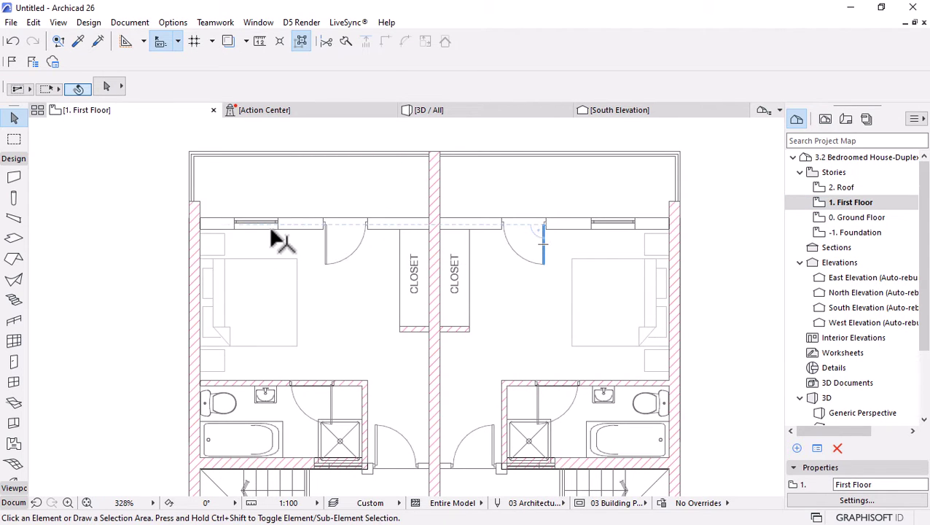
{"action": "scroll", "coordinate": [183, 218], "scroll_direction": "up", "scroll_amount": 1}
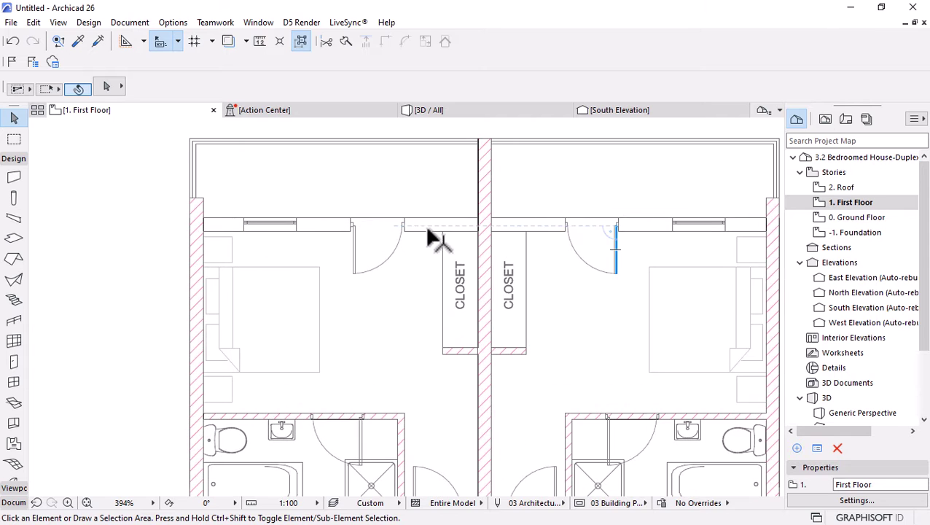
{"action": "left_click", "coordinate": [487, 179], "text": "alt"}
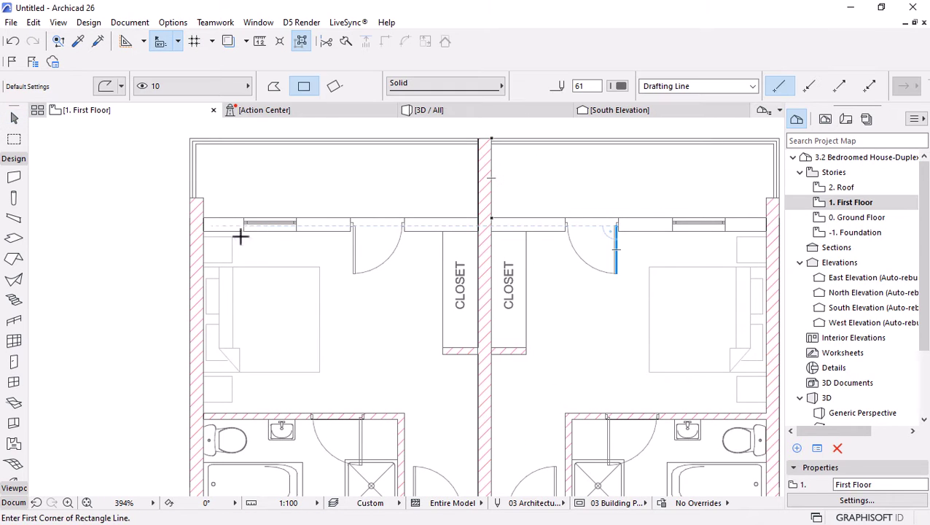
{"action": "left_click", "coordinate": [486, 149], "text": "alt"}
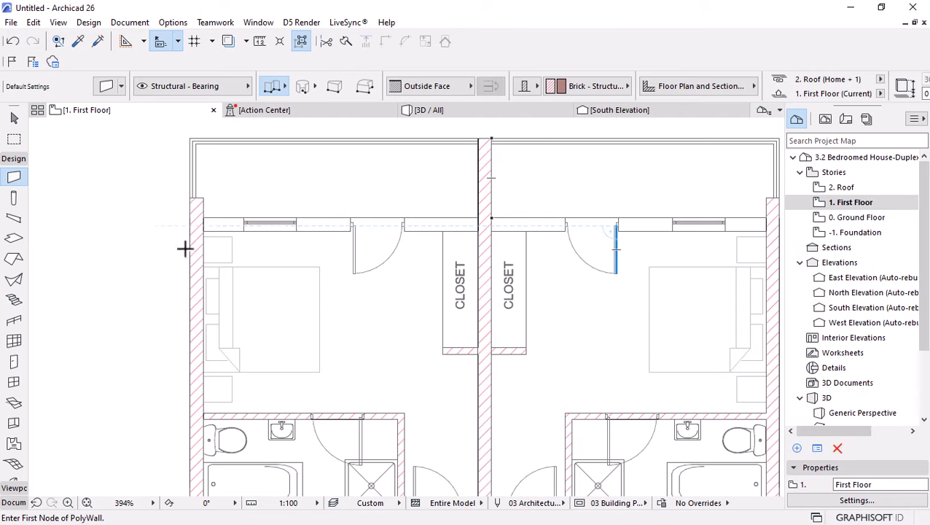
{"action": "left_click", "coordinate": [203, 231]}
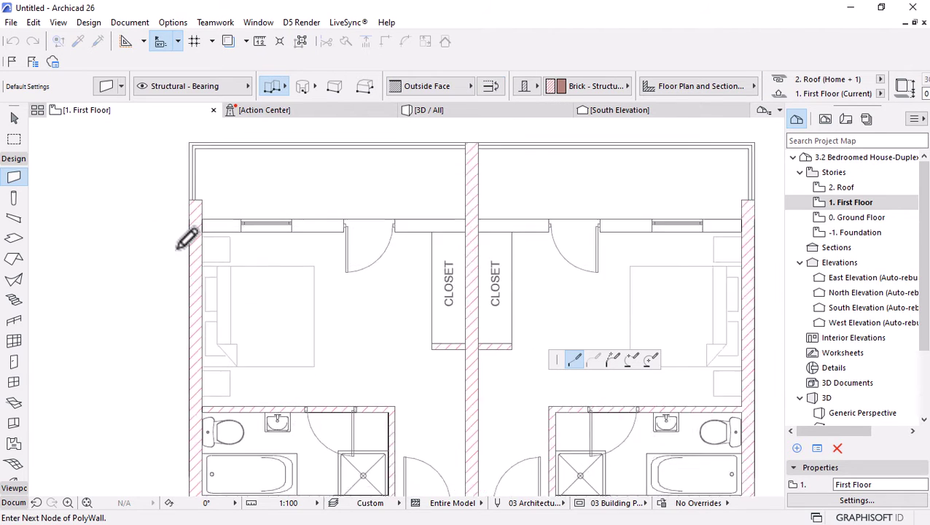
{"action": "scroll", "coordinate": [186, 238], "scroll_direction": "down", "scroll_amount": 2}
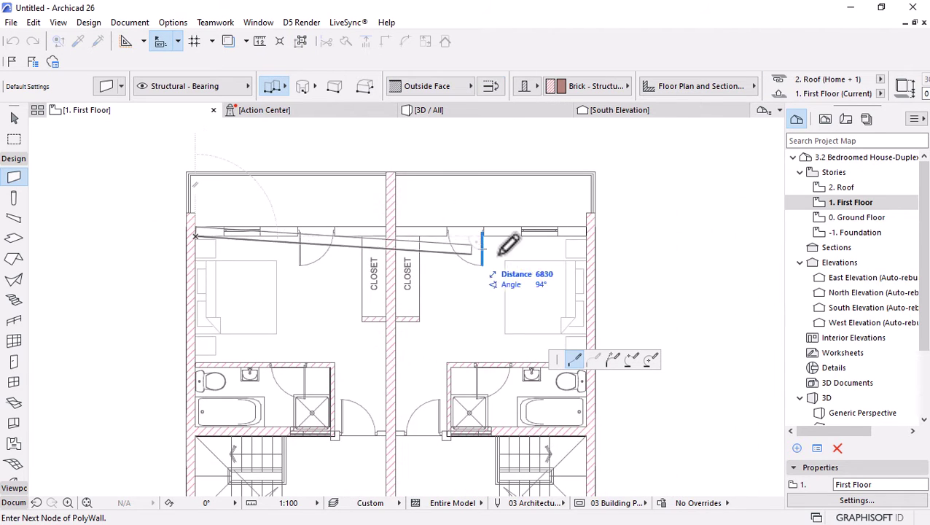
{"action": "double_click", "coordinate": [588, 232]}
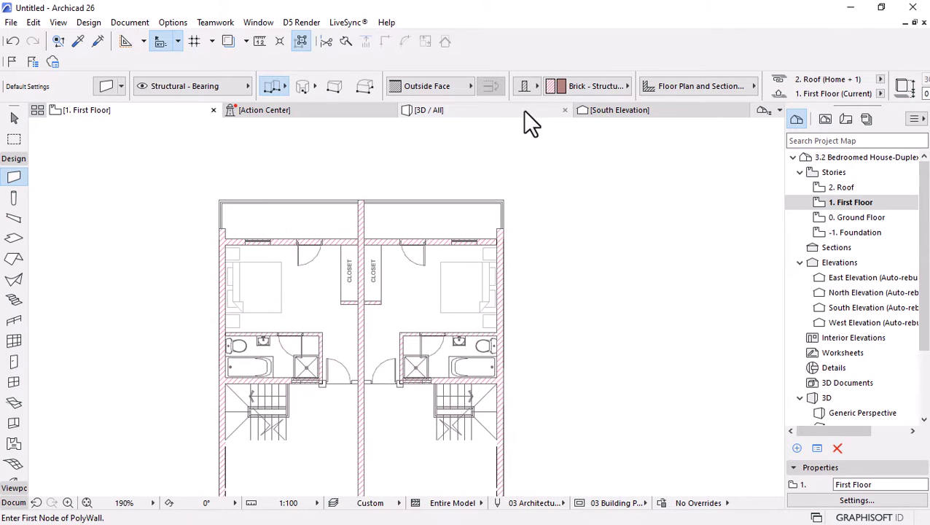
{"action": "left_click", "coordinate": [523, 110]}
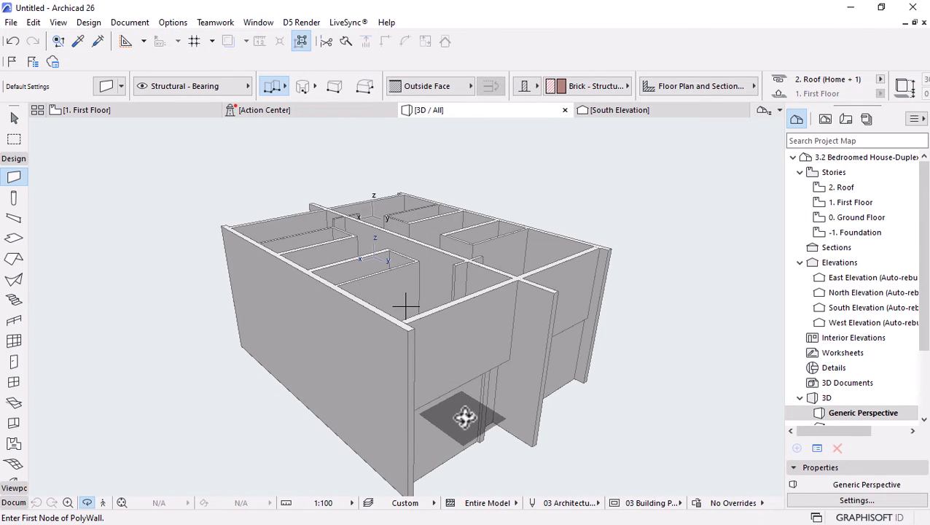
{"action": "middle_click_drag", "start_coordinate": [464, 418], "coordinate": [270, 241], "text": "shift"}
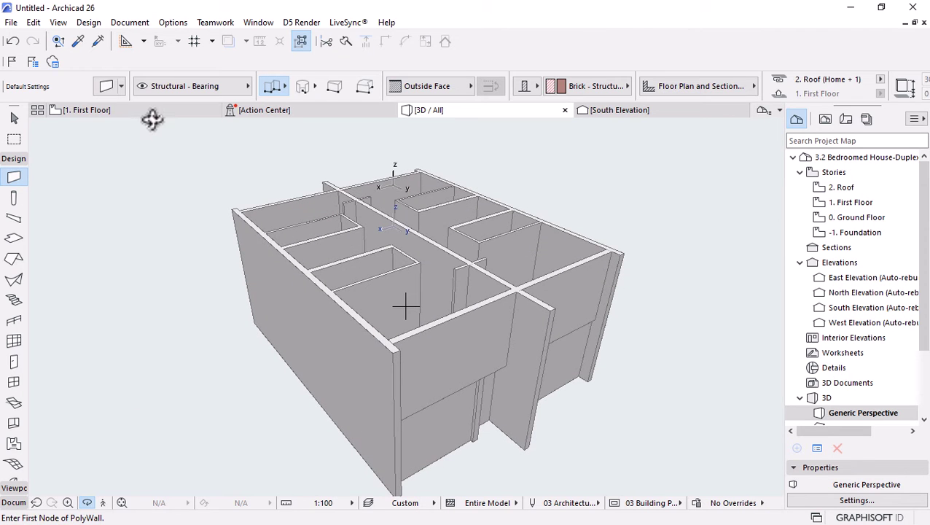
On the Ground Floor, set the Slab tool to a basic structure in Concrete - Structural with a thickness of 150
{"action": "left_click", "coordinate": [862, 218]}
{"action": "double_click", "coordinate": [862, 218]}
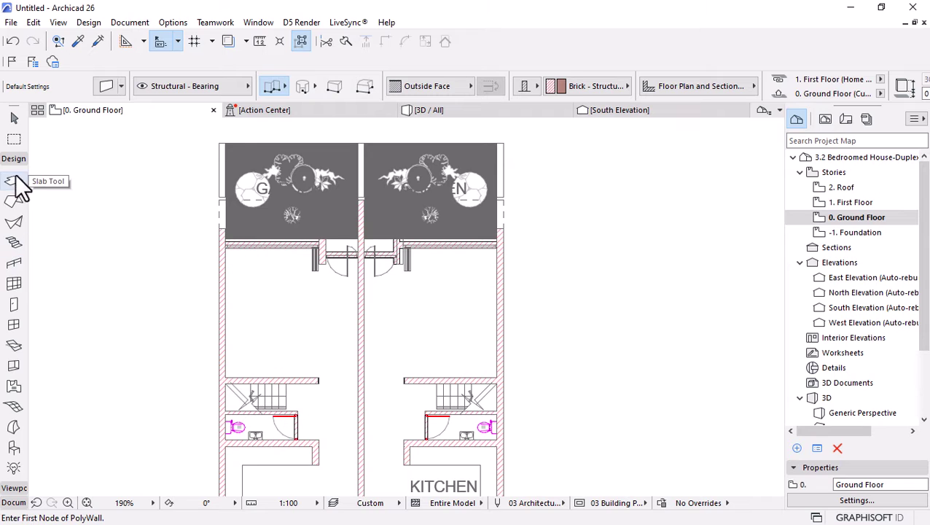
{"action": "left_click", "coordinate": [13, 181]}
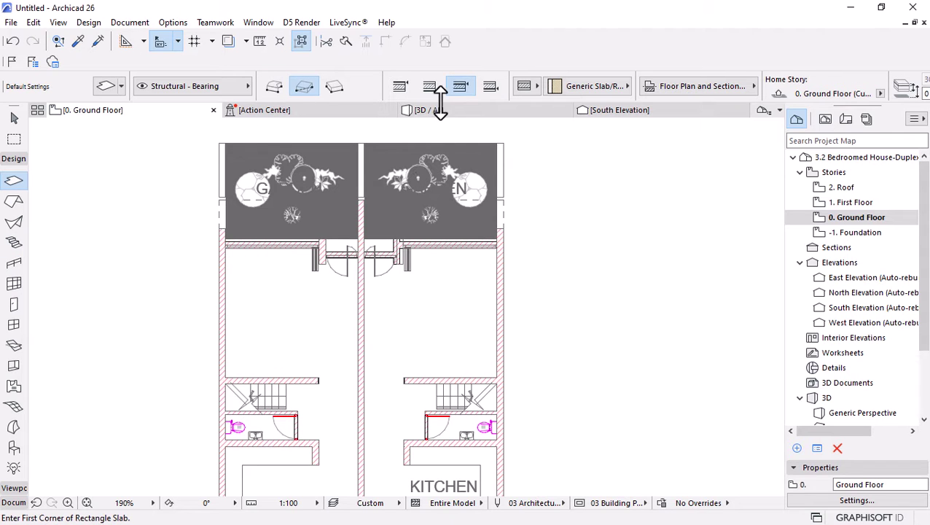
{"action": "left_click", "coordinate": [547, 83]}
{"action": "left_click", "coordinate": [594, 91]}
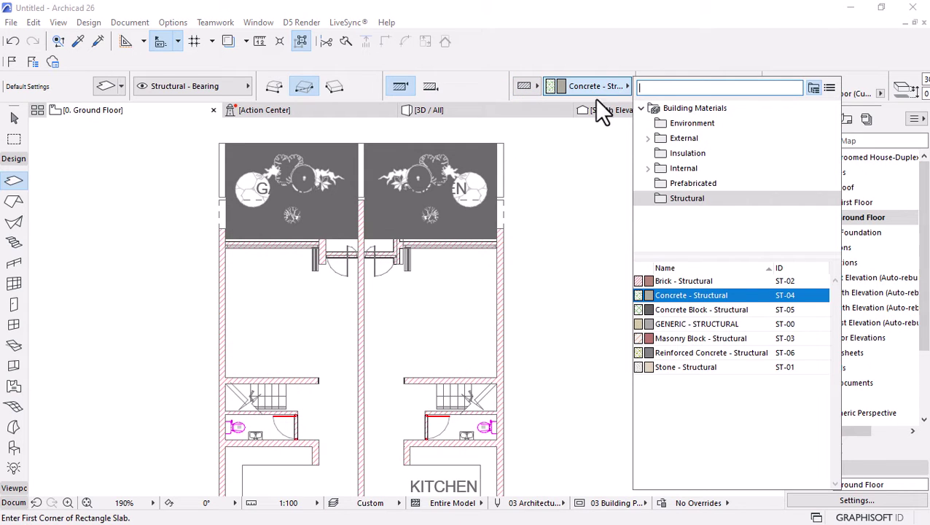
{"action": "left_click", "coordinate": [684, 298]}
{"action": "mouse_move", "coordinate": [570, 108]}
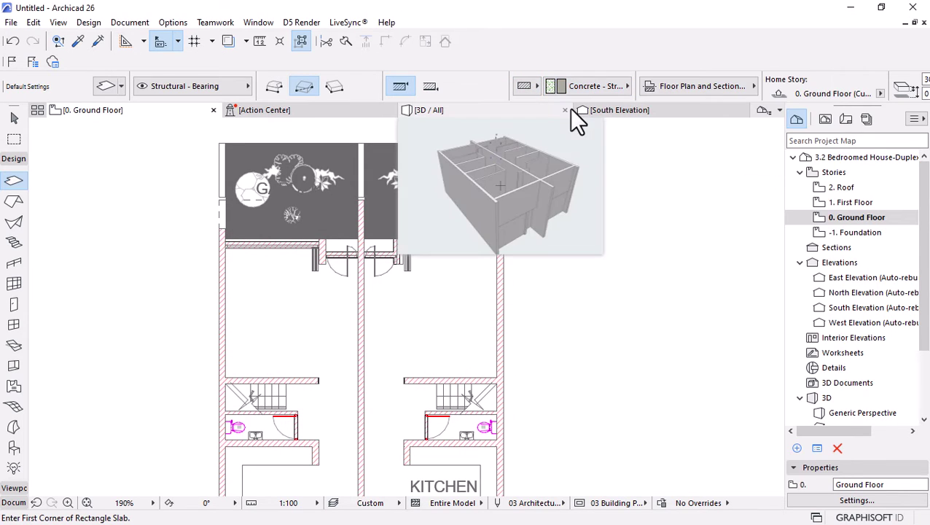
{"action": "scroll", "coordinate": [468, 96], "scroll_direction": "down", "scroll_amount": 5}
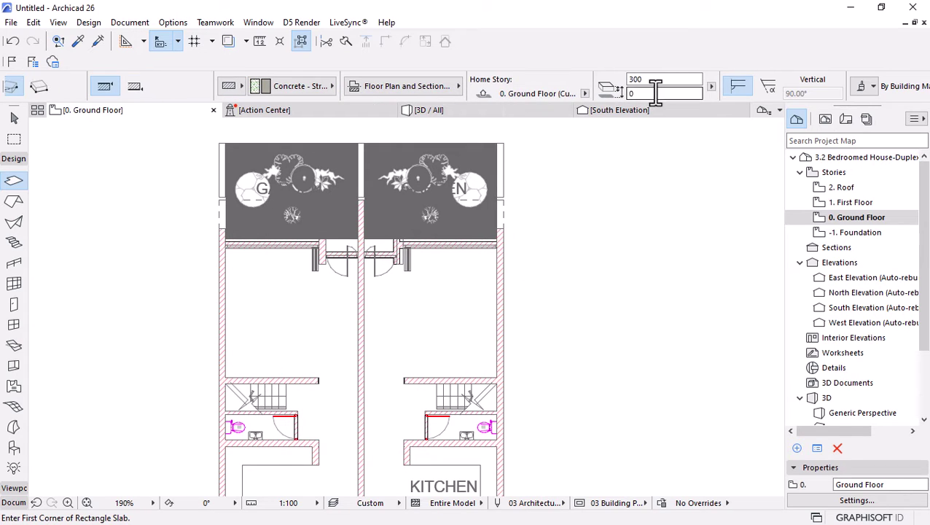
{"action": "left_click_drag", "start_coordinate": [657, 80], "coordinate": [622, 81]}
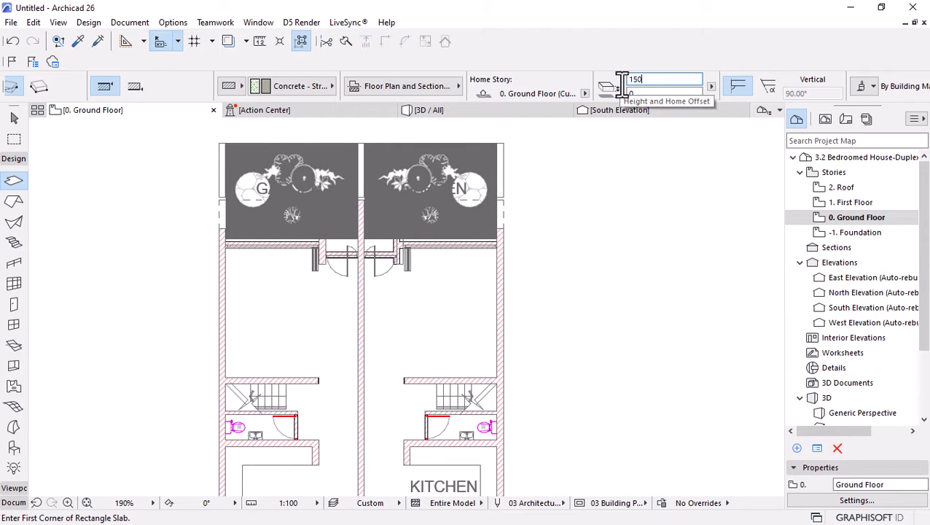
{"action": "left_click", "coordinate": [576, 197]}
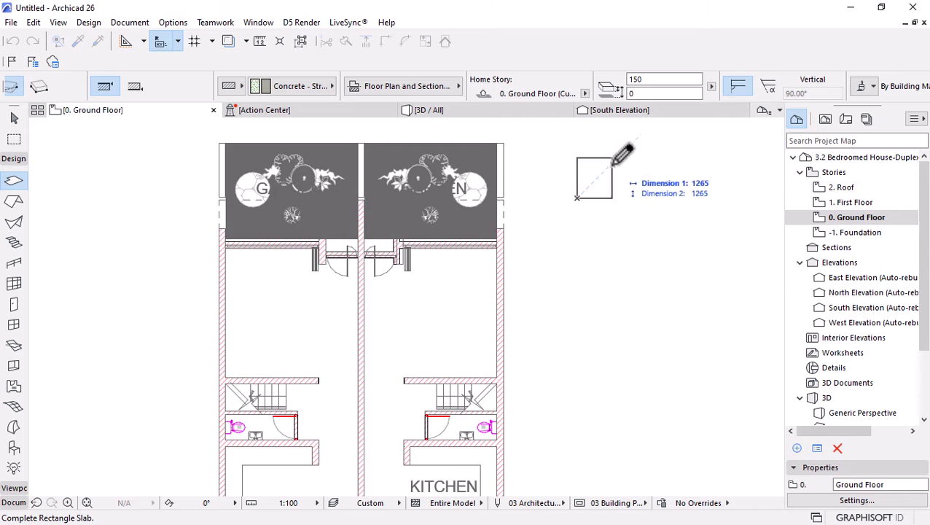
{"action": "key", "text": "Escape"}
Draw a rectangular ground-floor slab across both units, from the kitchen's inner outside corner to the diagonally opposite inner garden-side corner, and select it
{"action": "scroll", "coordinate": [521, 177], "scroll_direction": "down", "scroll_amount": 4}
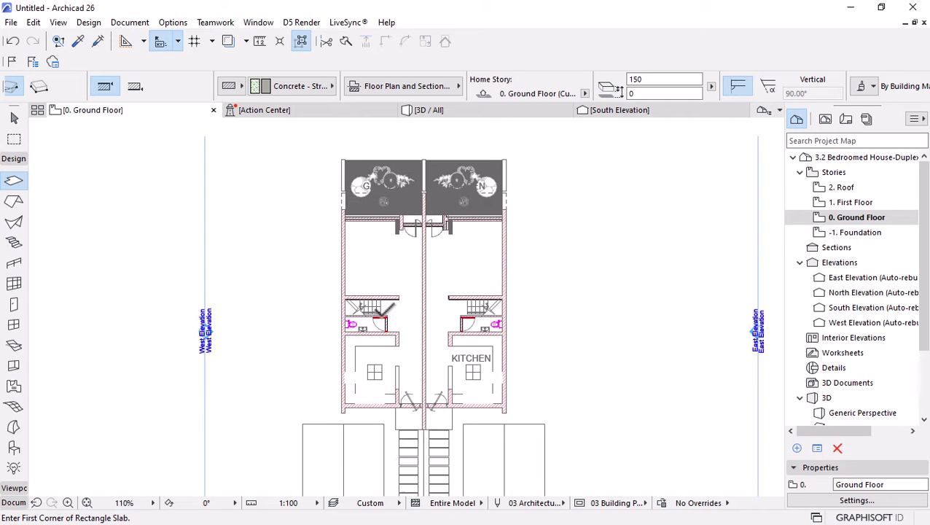
{"action": "scroll", "coordinate": [257, 84], "scroll_direction": "up", "scroll_amount": 3}
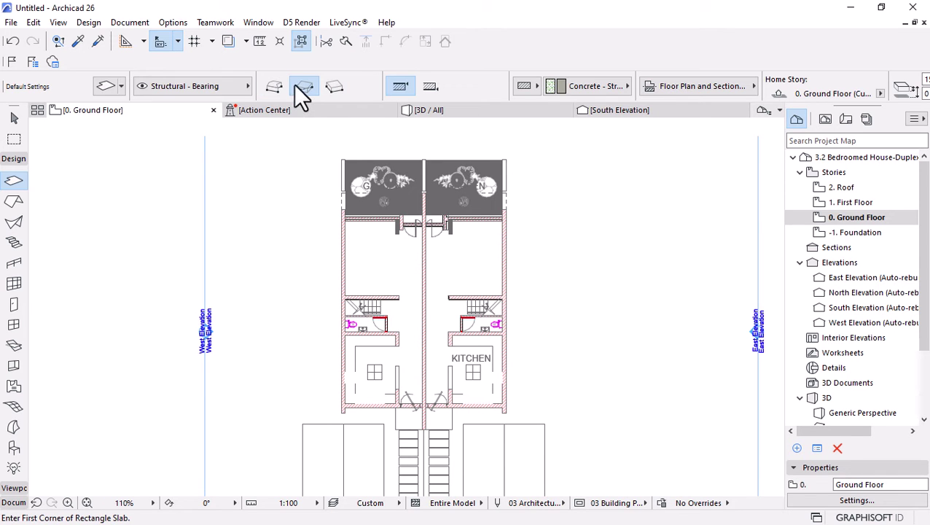
{"action": "scroll", "coordinate": [342, 402], "scroll_direction": "up", "scroll_amount": 5}
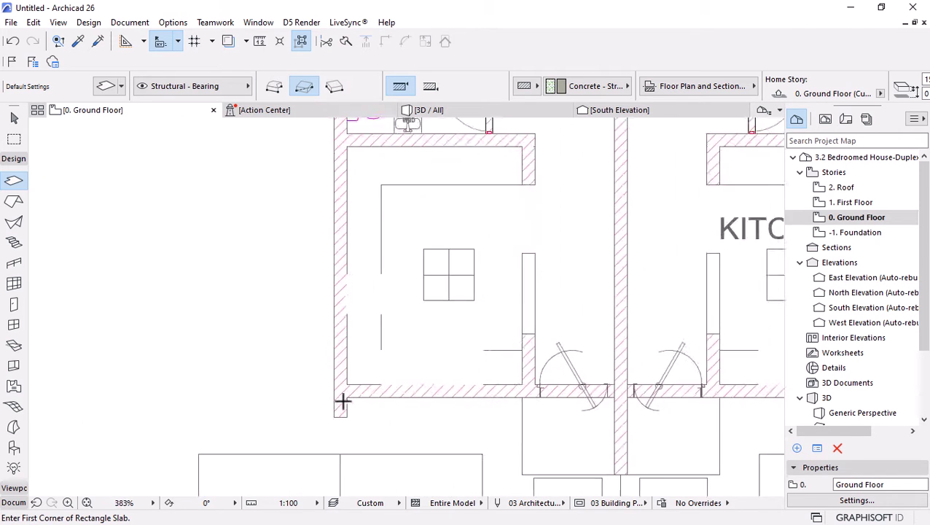
{"action": "scroll", "coordinate": [343, 401], "scroll_direction": "up", "scroll_amount": 5}
{"action": "left_click", "coordinate": [357, 350]}
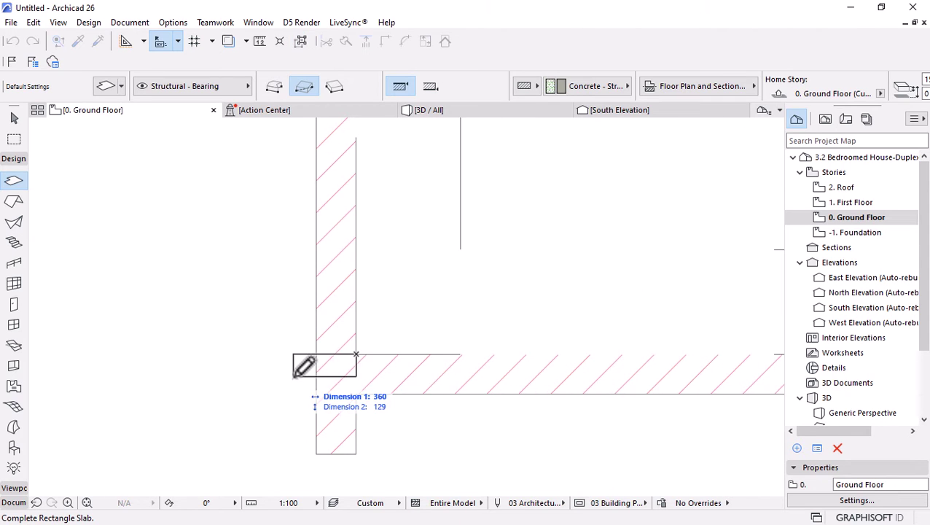
{"action": "scroll", "coordinate": [311, 358], "scroll_direction": "down", "scroll_amount": 6}
{"action": "scroll", "coordinate": [412, 255], "scroll_direction": "up", "scroll_amount": 5}
{"action": "scroll", "coordinate": [412, 255], "scroll_direction": "up", "scroll_amount": 2}
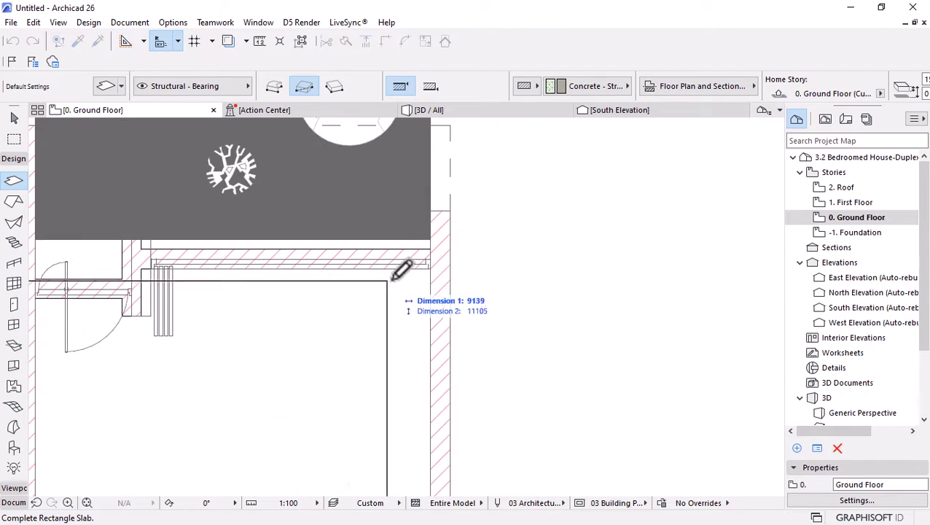
{"action": "left_click", "coordinate": [422, 264]}
{"action": "scroll", "coordinate": [431, 265], "scroll_direction": "down", "scroll_amount": 8}
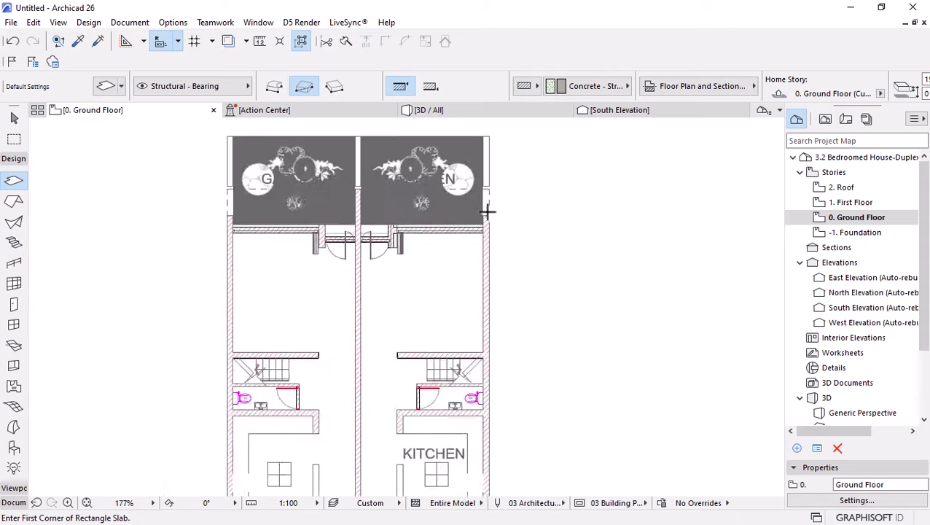
{"action": "key", "text": "w"}
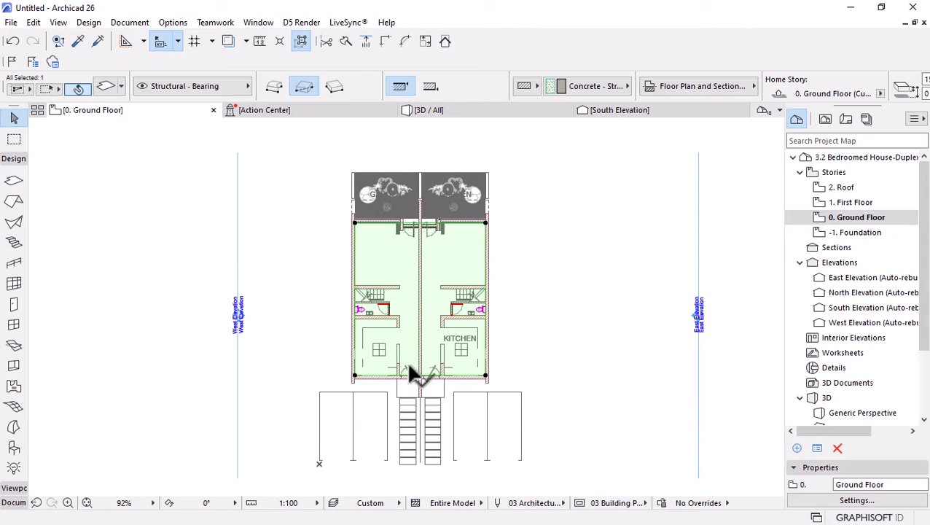
In the 3D view, override the top surface of the ground-floor slab with Tiles - Tan 30x30 and inspect the model
{"action": "left_click", "coordinate": [477, 112]}
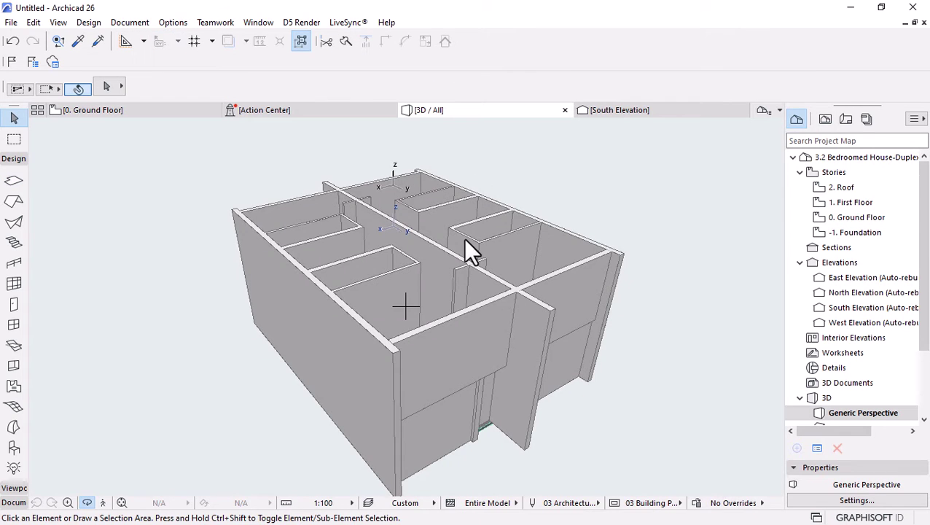
{"action": "middle_click_drag", "start_coordinate": [463, 237], "coordinate": [423, 232], "text": "shift"}
{"action": "scroll", "coordinate": [416, 263], "scroll_direction": "up", "scroll_amount": 5}
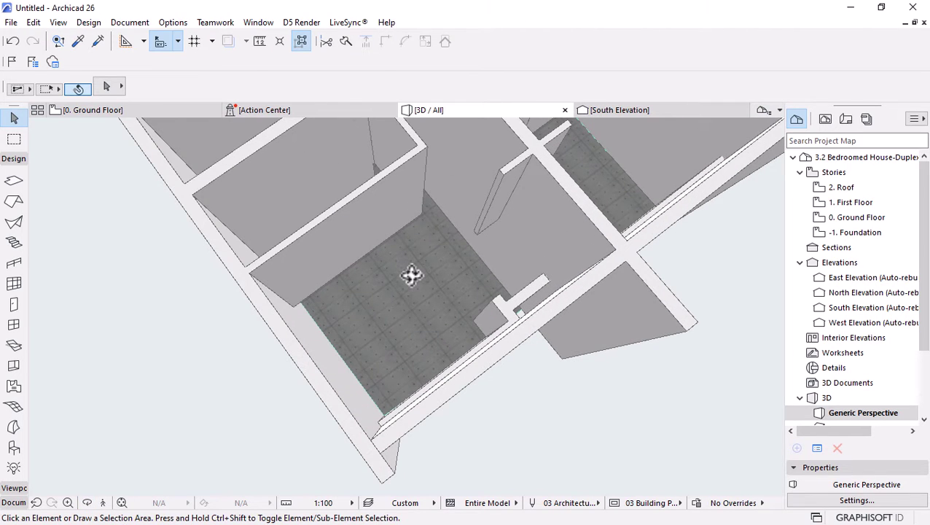
{"action": "left_click", "coordinate": [414, 274]}
{"action": "left_click", "coordinate": [107, 86]}
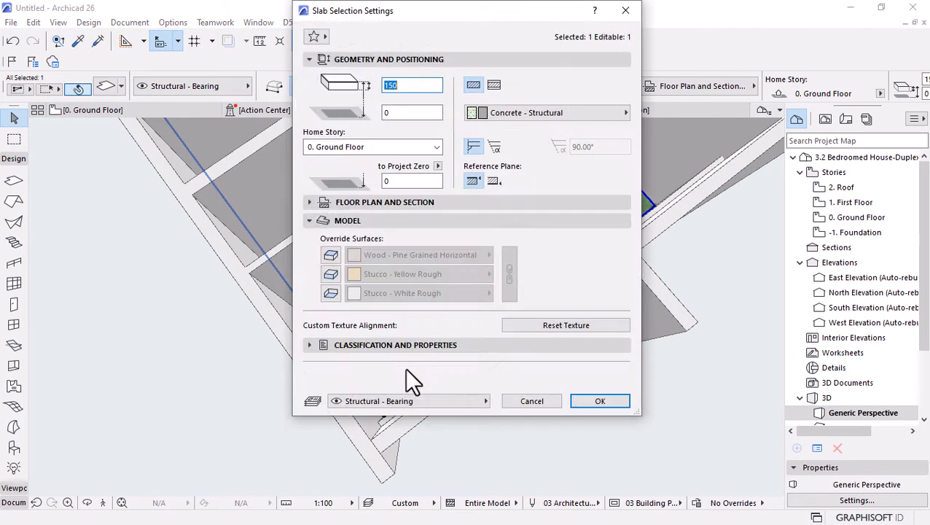
{"action": "left_click", "coordinate": [330, 255]}
{"action": "left_click", "coordinate": [430, 257]}
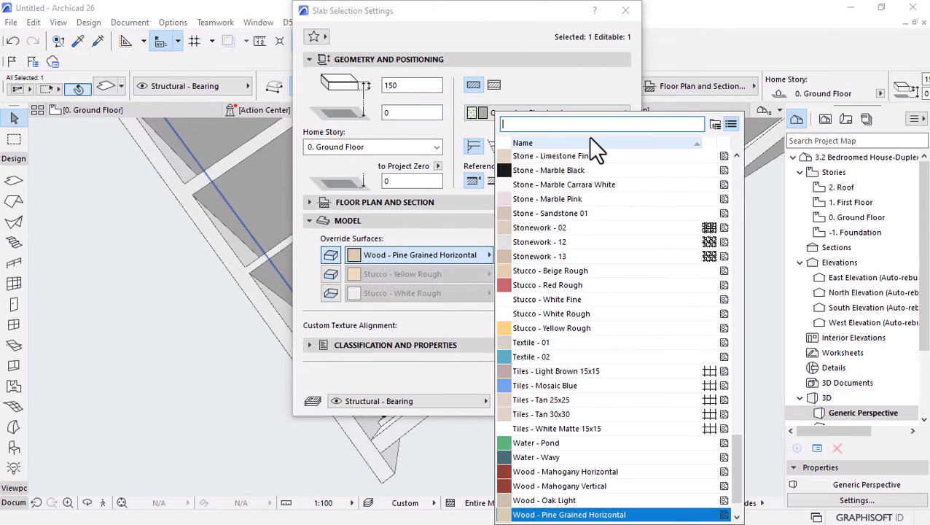
{"action": "type", "text": "til"}
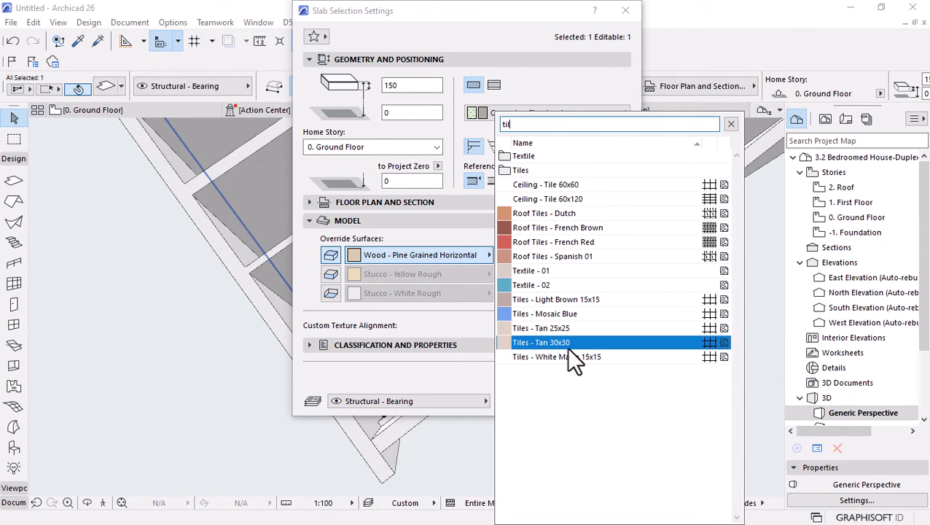
{"action": "left_click", "coordinate": [550, 342]}
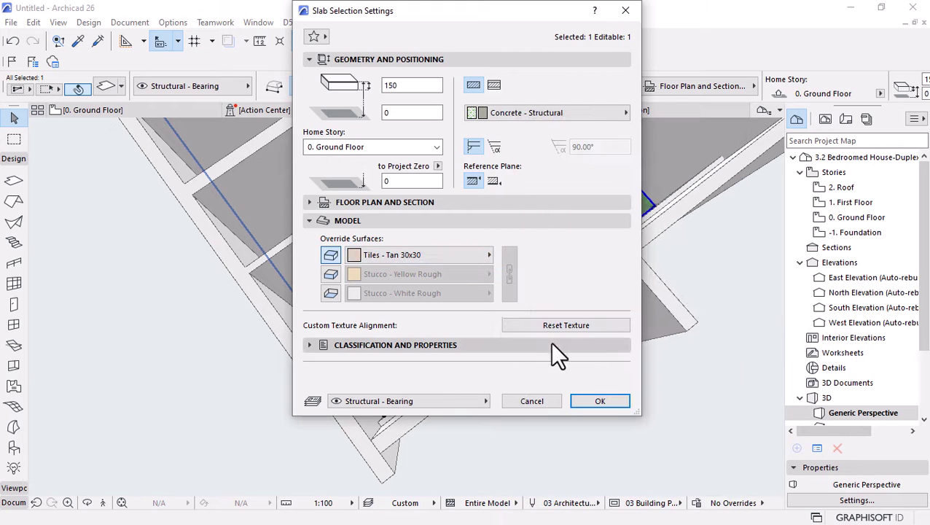
{"action": "left_click", "coordinate": [590, 394]}
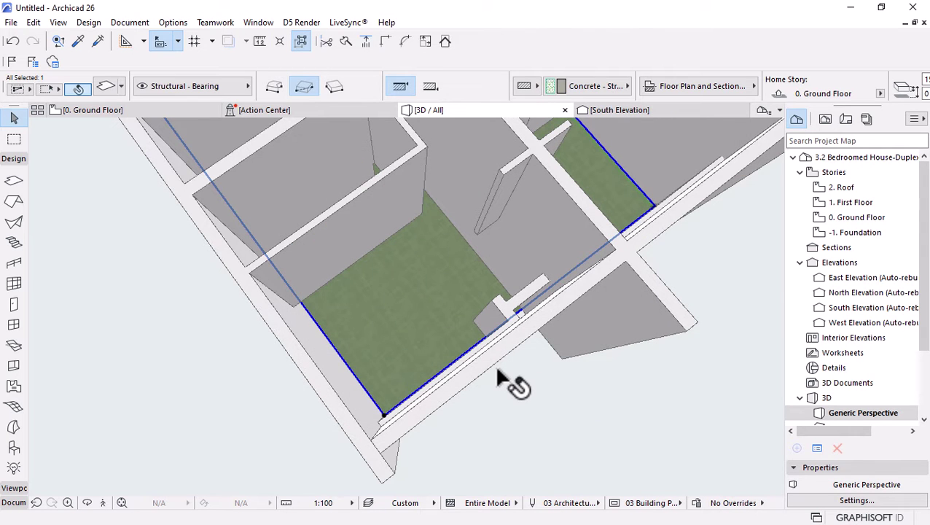
{"action": "key", "text": "Escape"}
{"action": "scroll", "coordinate": [496, 369], "scroll_direction": "down", "scroll_amount": 3}
{"action": "left_click_drag", "start_coordinate": [497, 364], "coordinate": [484, 336]}
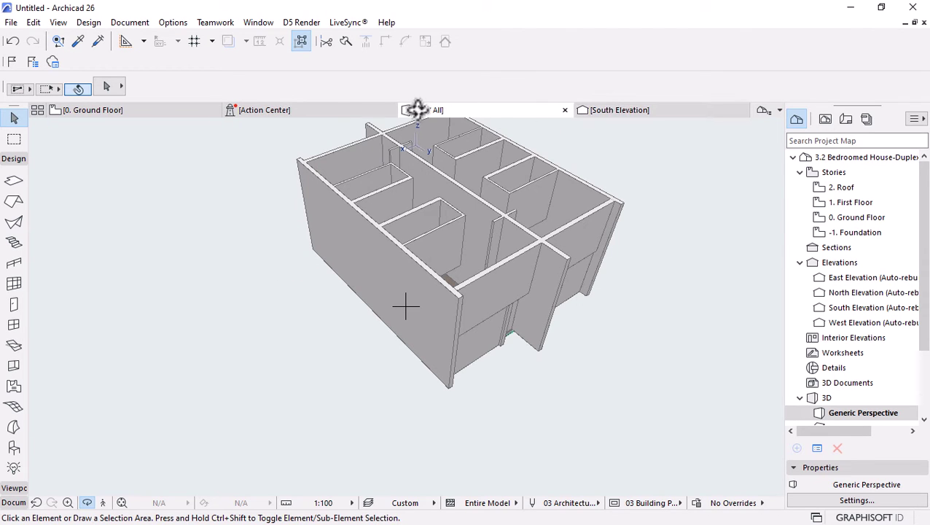
On the Ground Floor, draw a rectangular entrance-porch slab across both front doors, using the existing ground-floor slab's settings
{"action": "mouse_move", "coordinate": [338, 109]}
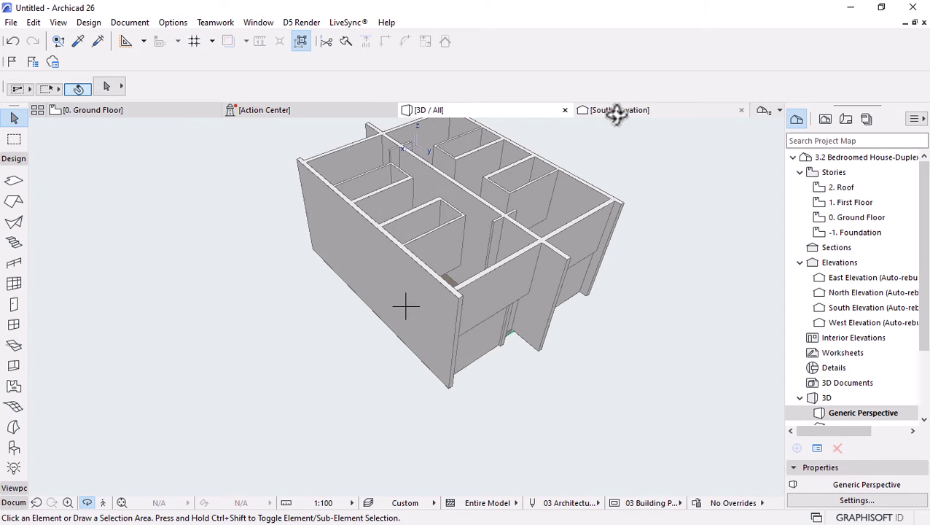
{"action": "left_click", "coordinate": [136, 111]}
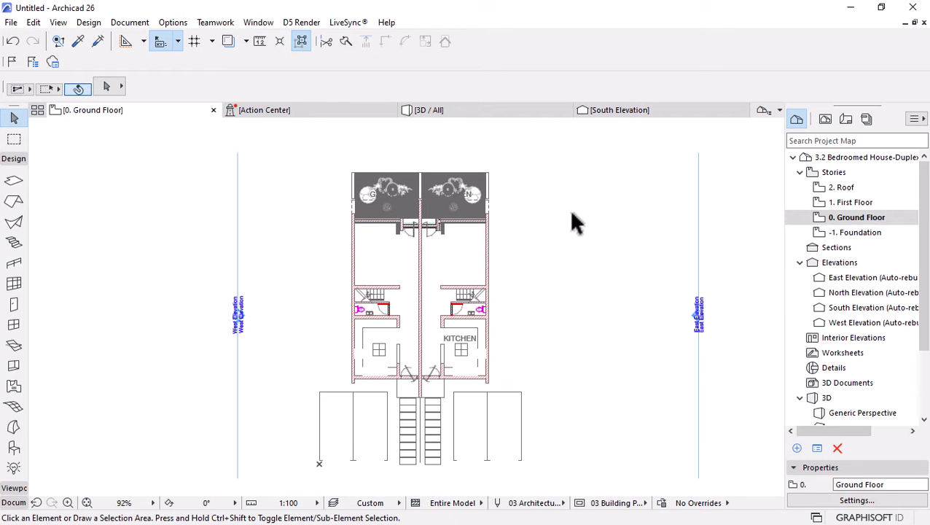
{"action": "scroll", "coordinate": [407, 374], "scroll_direction": "up", "scroll_amount": 3}
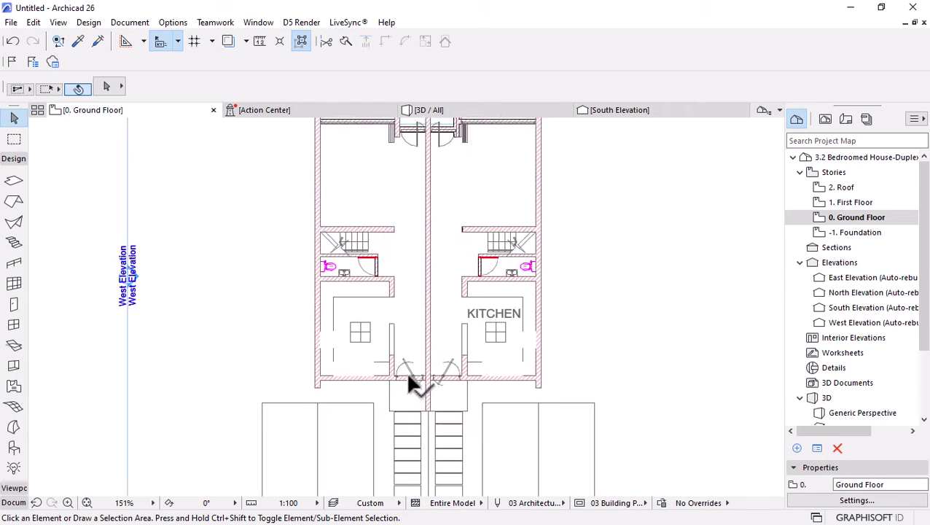
{"action": "scroll", "coordinate": [406, 370], "scroll_direction": "down", "scroll_amount": 3}
{"action": "scroll", "coordinate": [411, 254], "scroll_direction": "up", "scroll_amount": 4}
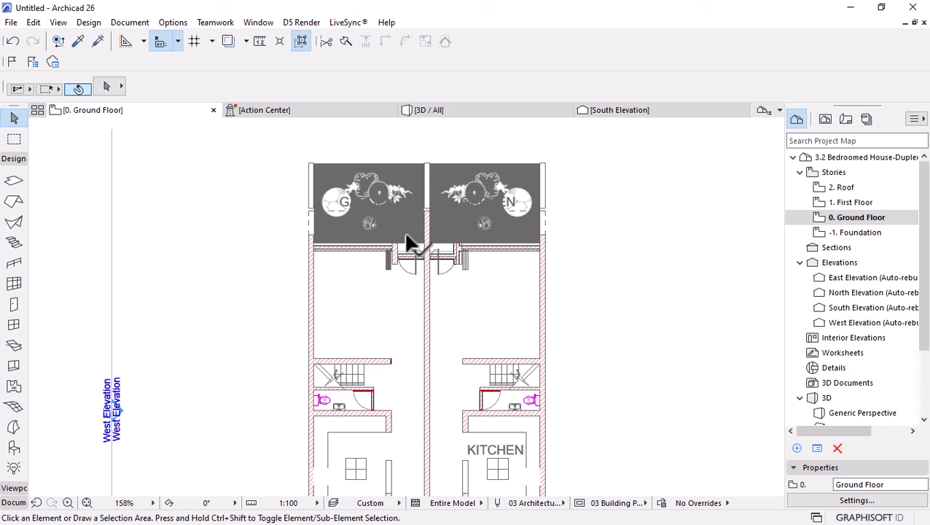
{"action": "scroll", "coordinate": [426, 211], "scroll_direction": "down", "scroll_amount": 3}
{"action": "scroll", "coordinate": [429, 243], "scroll_direction": "up", "scroll_amount": 3}
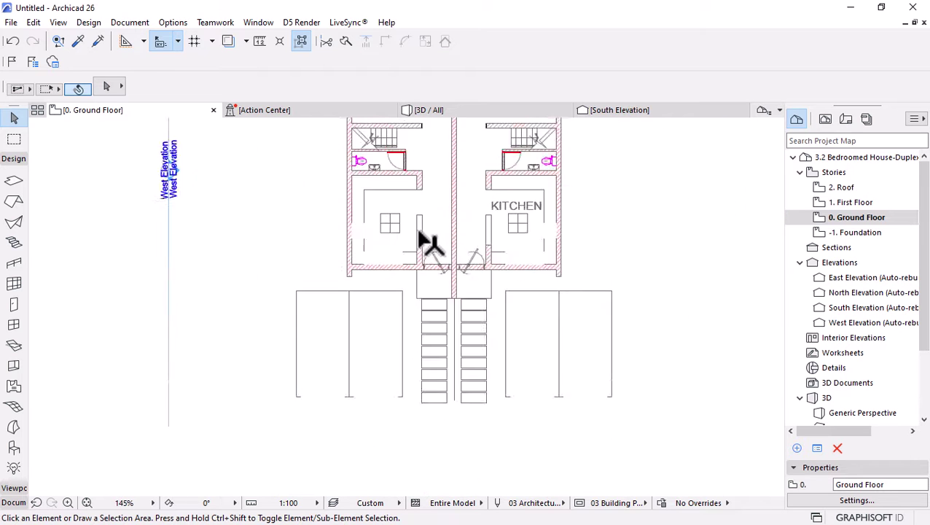
{"action": "scroll", "coordinate": [420, 232], "scroll_direction": "up", "scroll_amount": 2}
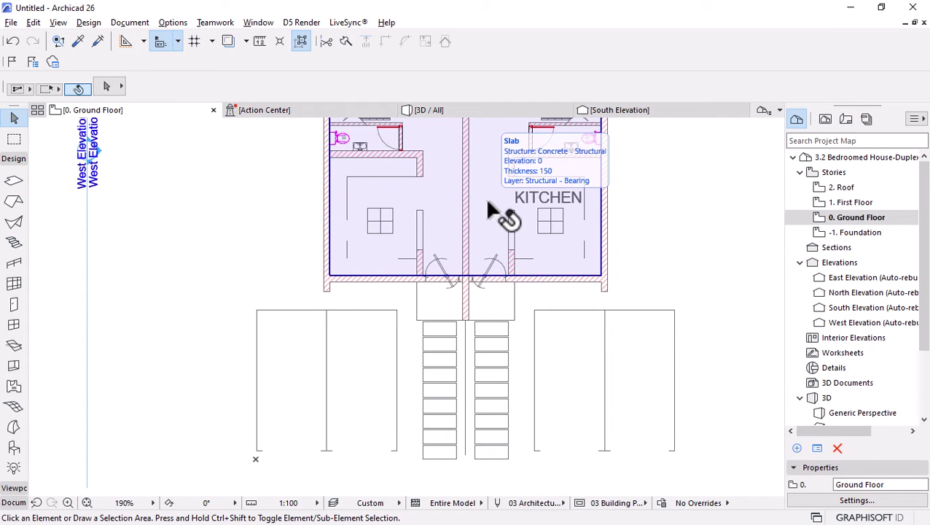
{"action": "left_click", "coordinate": [488, 204], "text": "alt"}
{"action": "left_click", "coordinate": [416, 319]}
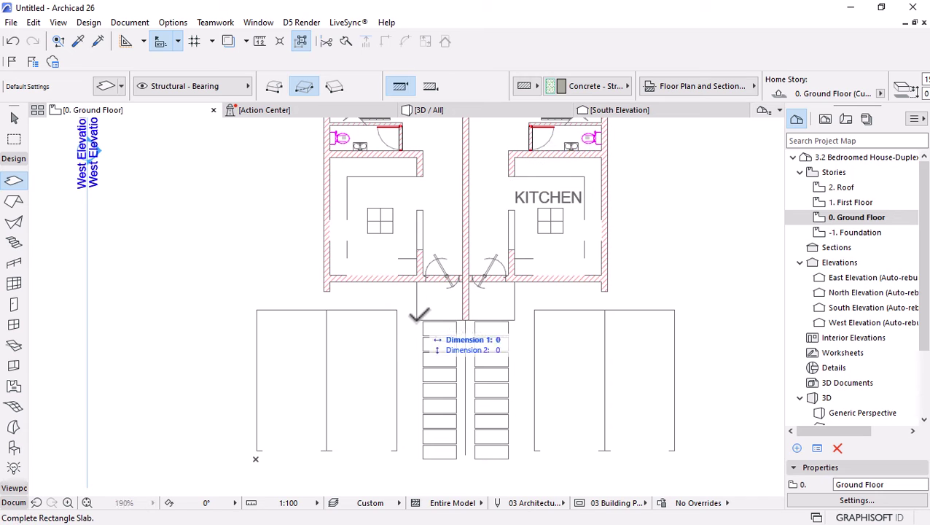
{"action": "left_click", "coordinate": [514, 281]}
Draw a rectangular garden-side slab across both units, from the west outer wall's inner face at the garden edge to the dashed line at the east side
{"action": "scroll", "coordinate": [444, 407], "scroll_direction": "down", "scroll_amount": 1}
{"action": "scroll", "coordinate": [442, 276], "scroll_direction": "down", "scroll_amount": 3}
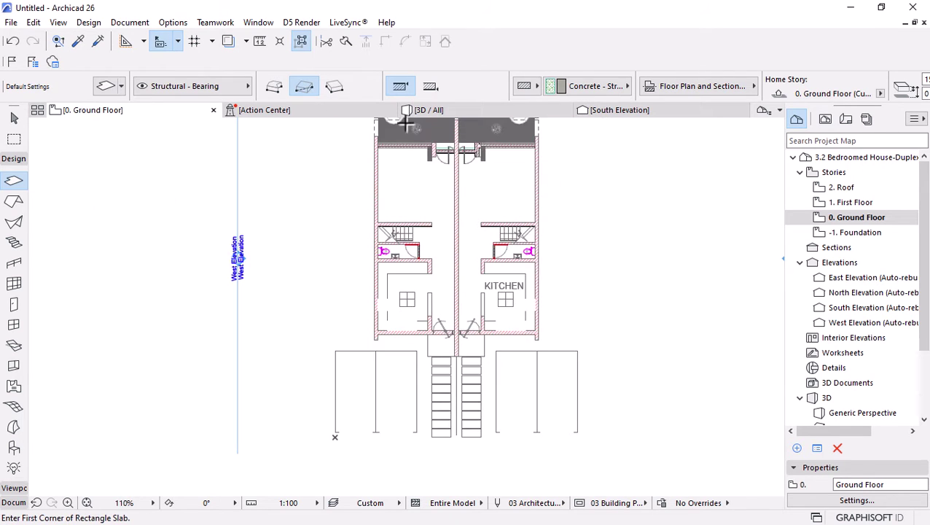
{"action": "scroll", "coordinate": [350, 275], "scroll_direction": "up", "scroll_amount": 5}
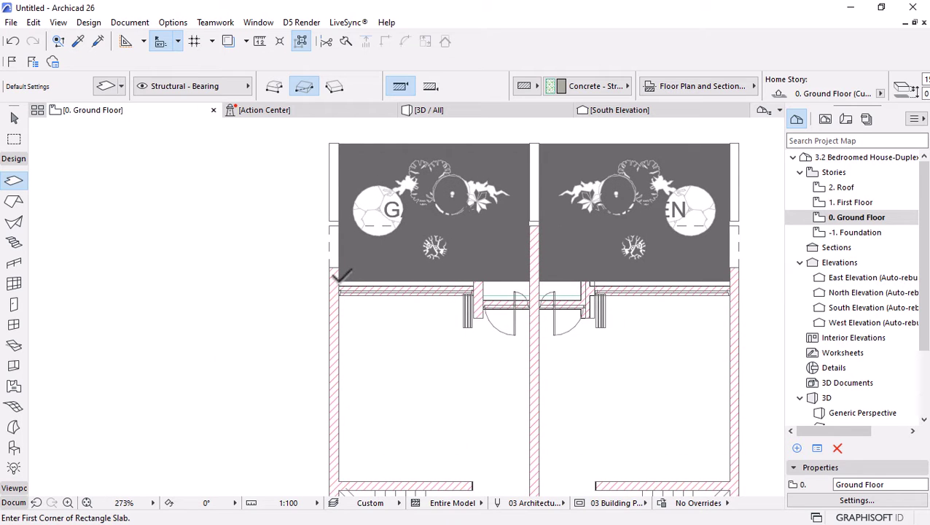
{"action": "left_click", "coordinate": [339, 281]}
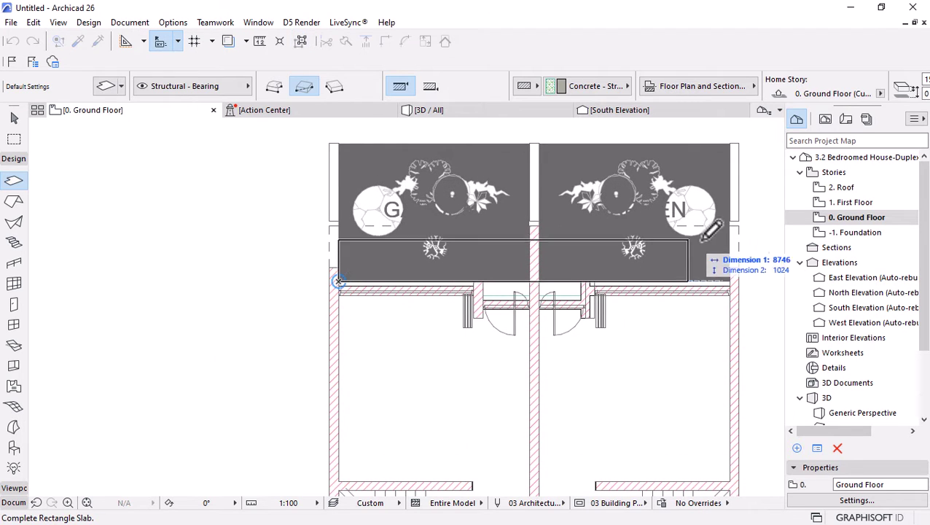
{"action": "left_click", "coordinate": [751, 215]}
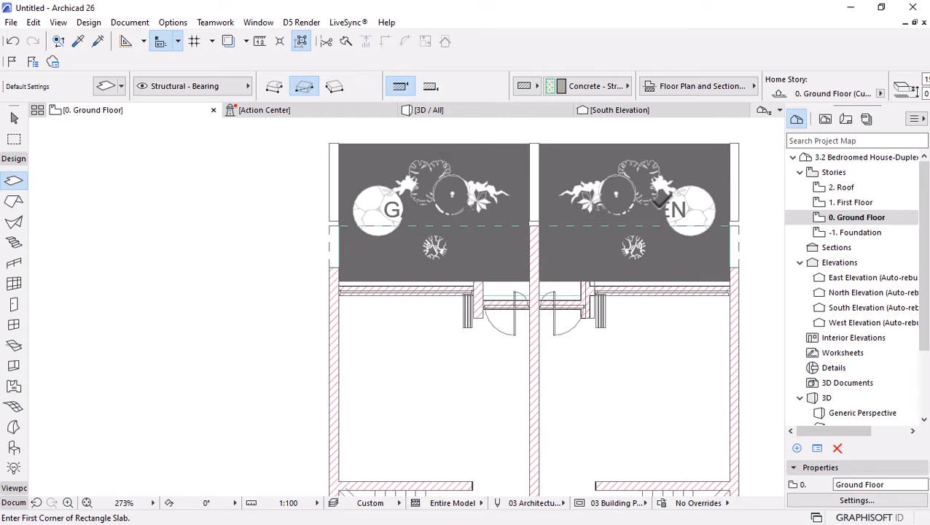
In the 3D view, select the garden-side slab and the entrance-porch slab and set their elevation to -50
{"action": "left_click", "coordinate": [463, 110]}
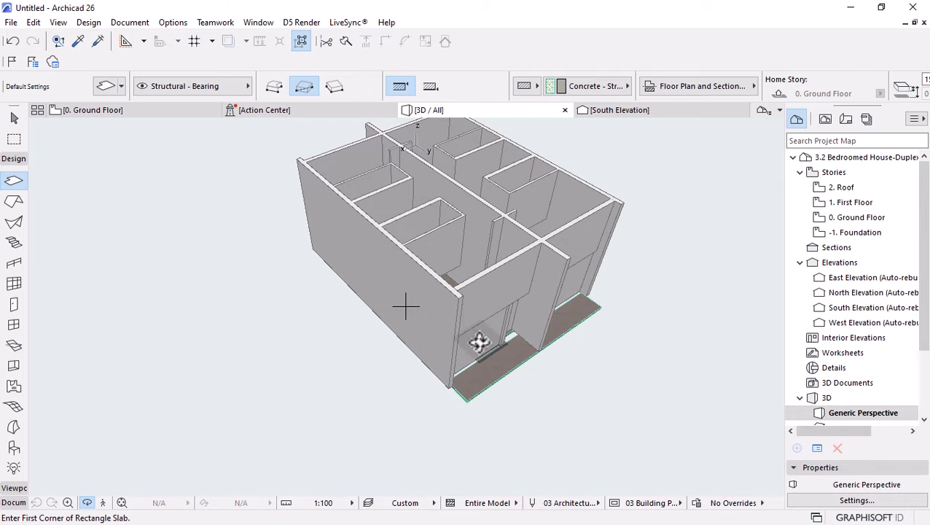
{"action": "middle_click_drag", "start_coordinate": [253, 243], "coordinate": [392, 288], "text": "shift"}
{"action": "scroll", "coordinate": [510, 291], "scroll_direction": "up", "scroll_amount": 10}
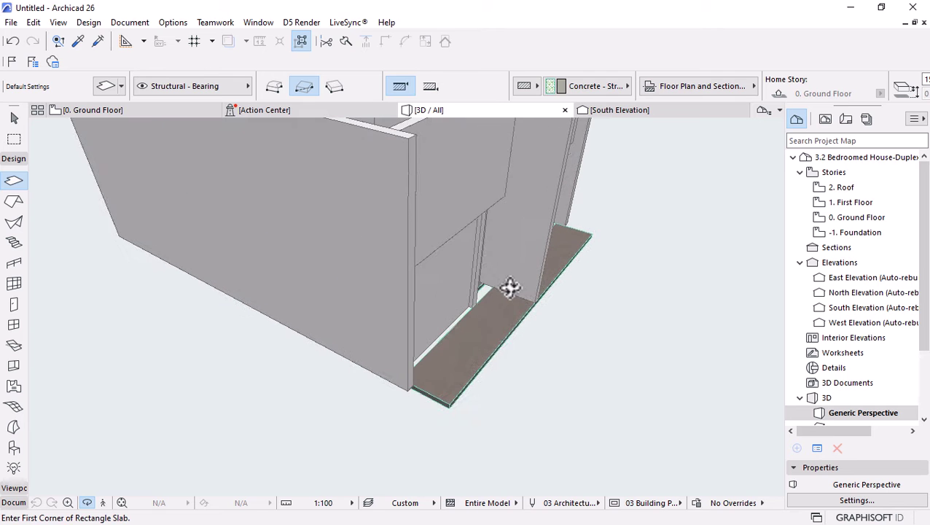
{"action": "middle_click_drag", "start_coordinate": [496, 313], "coordinate": [476, 326], "text": "shift"}
{"action": "left_click", "coordinate": [480, 366], "text": "shift"}
{"action": "scroll", "coordinate": [598, 375], "scroll_direction": "down", "scroll_amount": 6}
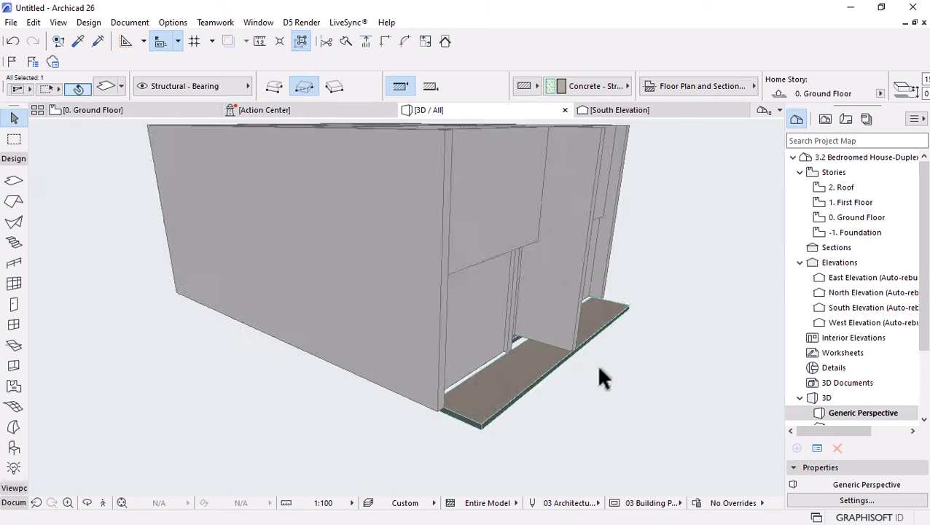
{"action": "middle_click_drag", "start_coordinate": [598, 374], "coordinate": [430, 437], "text": "shift"}
{"action": "left_click", "coordinate": [430, 437], "text": "shift"}
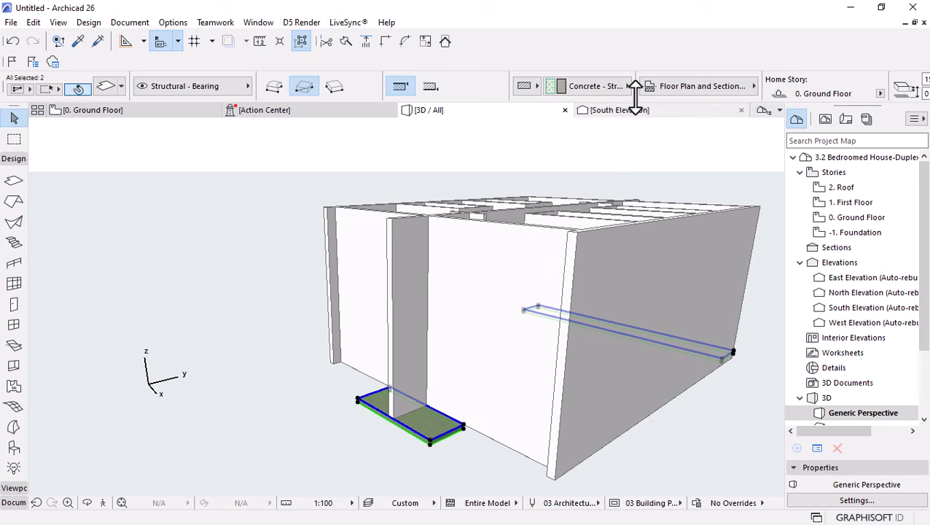
{"action": "scroll", "coordinate": [634, 88], "scroll_direction": "down", "scroll_amount": 5}
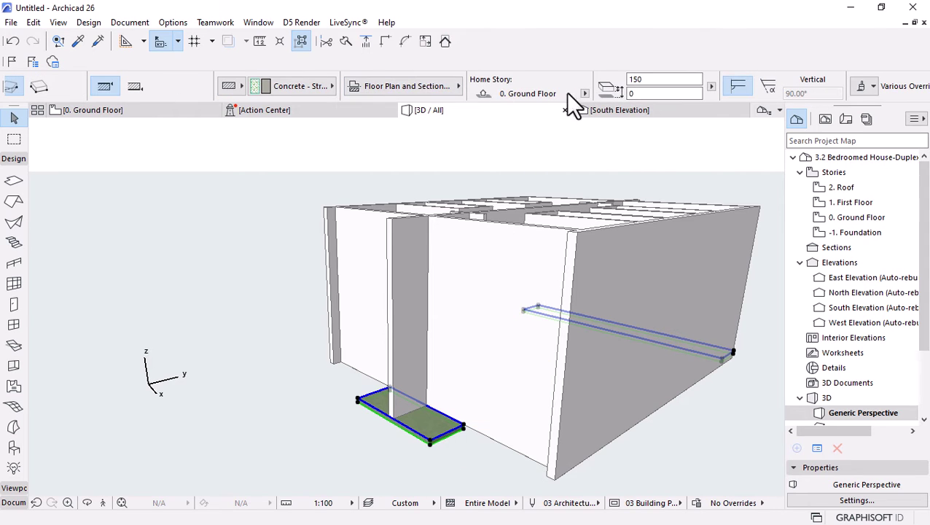
{"action": "left_click", "coordinate": [656, 93]}
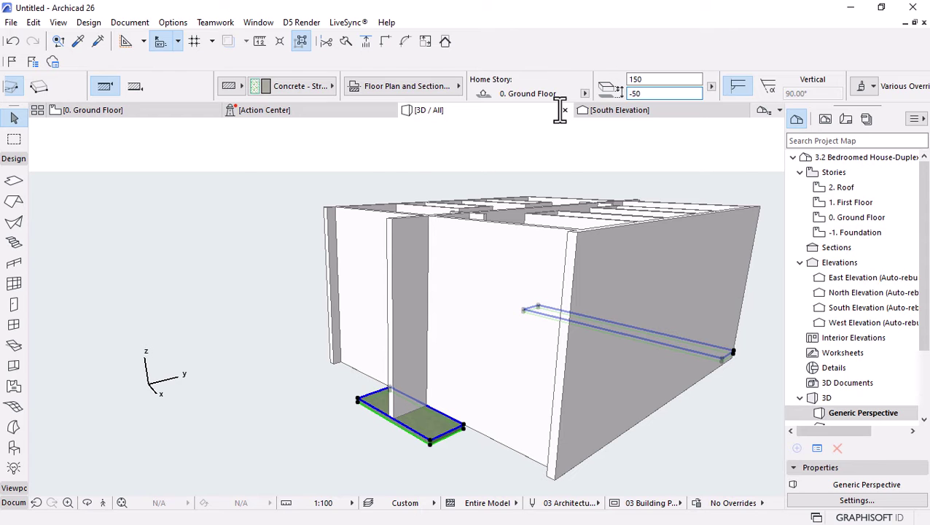
{"action": "key", "text": "Return"}
{"action": "middle_click_drag", "start_coordinate": [301, 348], "coordinate": [532, 413], "text": "shift"}
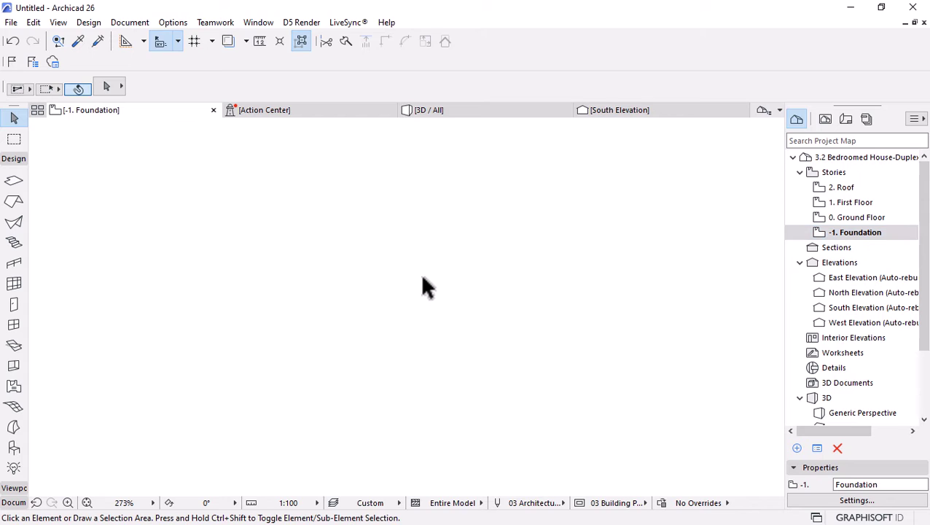
Display the Ground Floor as the trace reference on the Foundation story
{"action": "scroll", "coordinate": [326, 473], "scroll_direction": "down", "scroll_amount": 1}
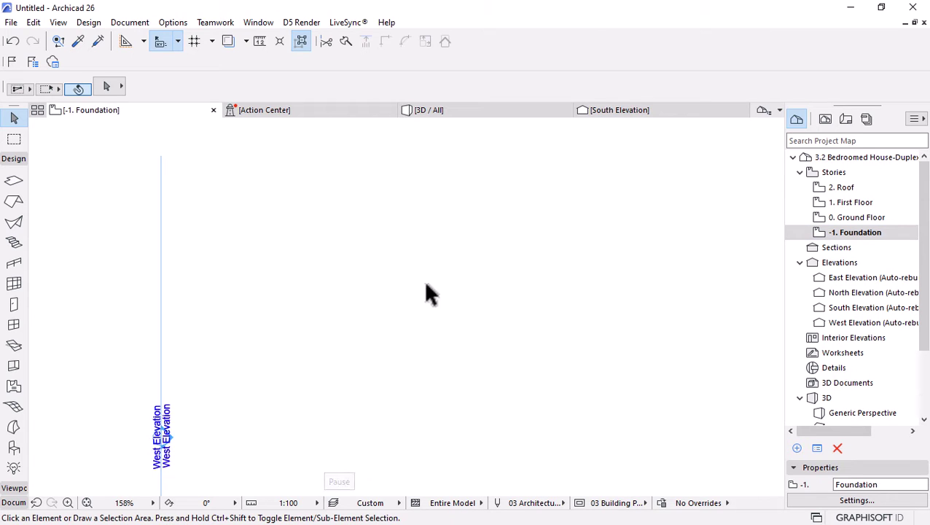
{"action": "scroll", "coordinate": [552, 276], "scroll_direction": "down", "scroll_amount": 8}
{"action": "scroll", "coordinate": [608, 318], "scroll_direction": "up", "scroll_amount": 3}
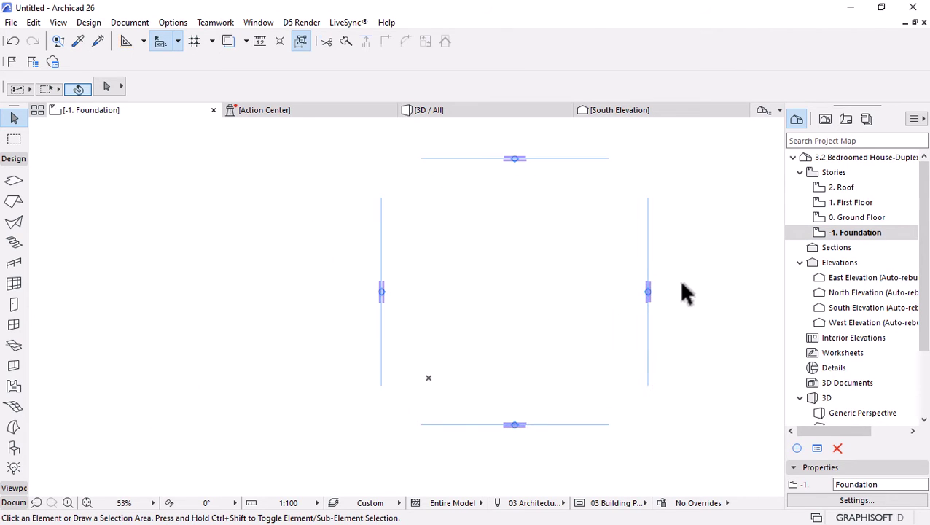
{"action": "left_click", "coordinate": [865, 218]}
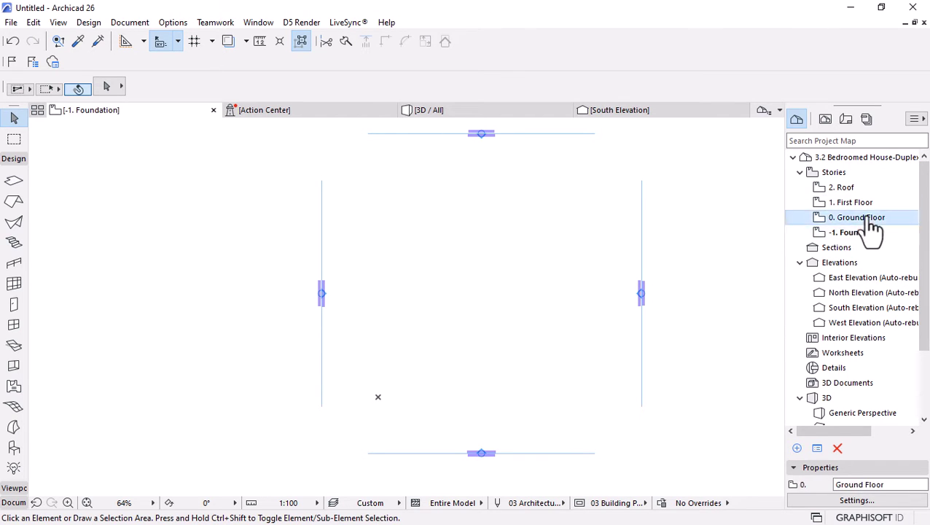
{"action": "right_click", "coordinate": [865, 218]}
{"action": "left_click", "coordinate": [226, 72]}
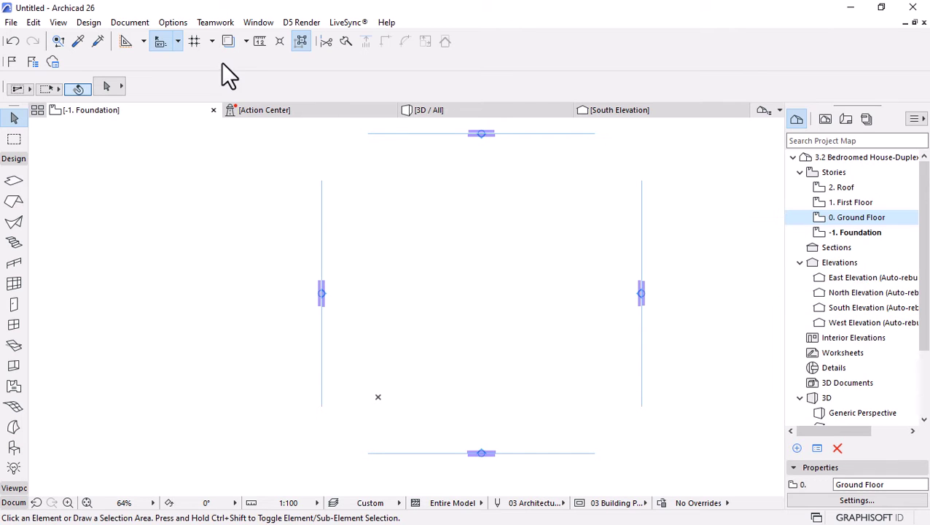
{"action": "left_click", "coordinate": [226, 42]}
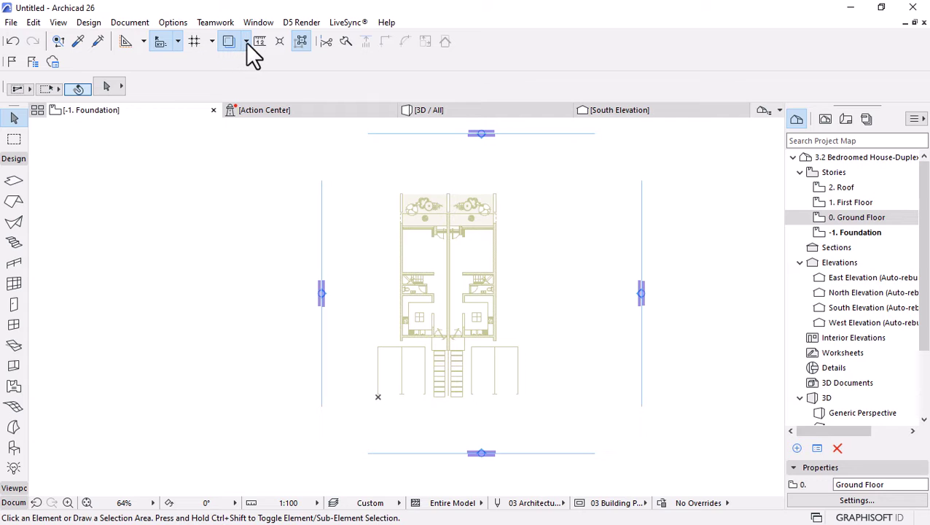
{"action": "left_click", "coordinate": [246, 42]}
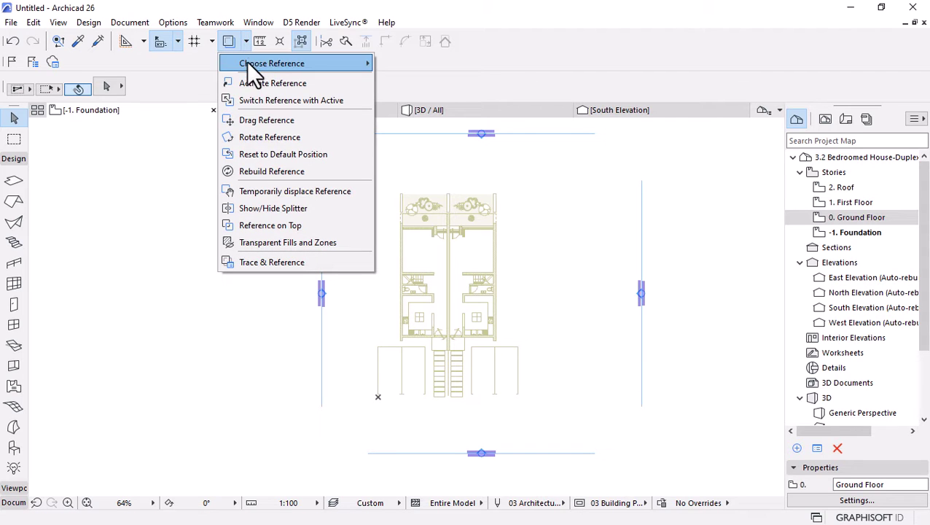
{"action": "mouse_move", "coordinate": [319, 66]}
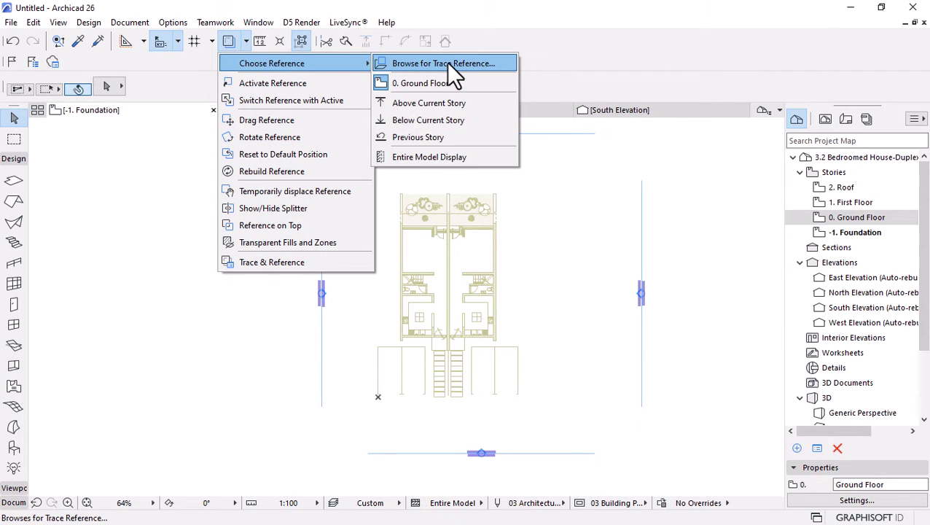
{"action": "left_click", "coordinate": [436, 82]}
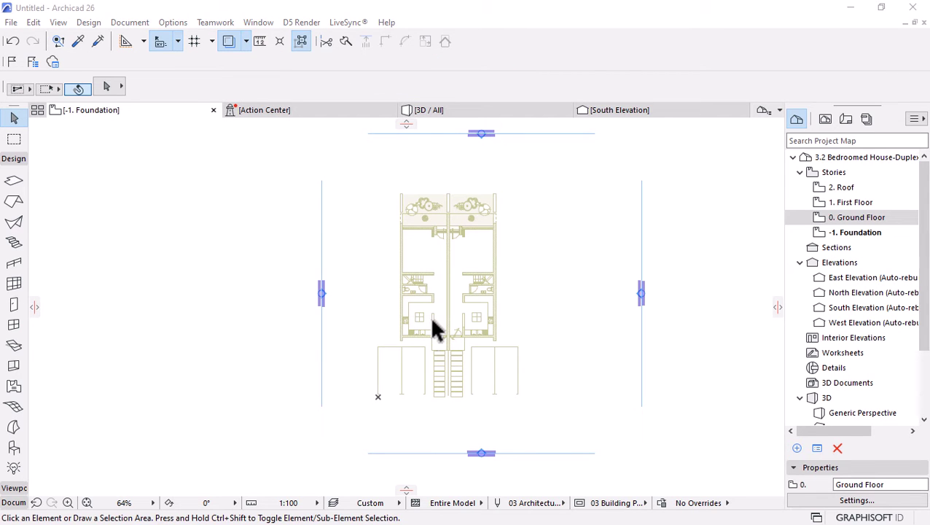
Start the Beam tool on the Foundation story over the traced ground-floor walls
{"action": "scroll", "coordinate": [446, 280], "scroll_direction": "up", "scroll_amount": 4}
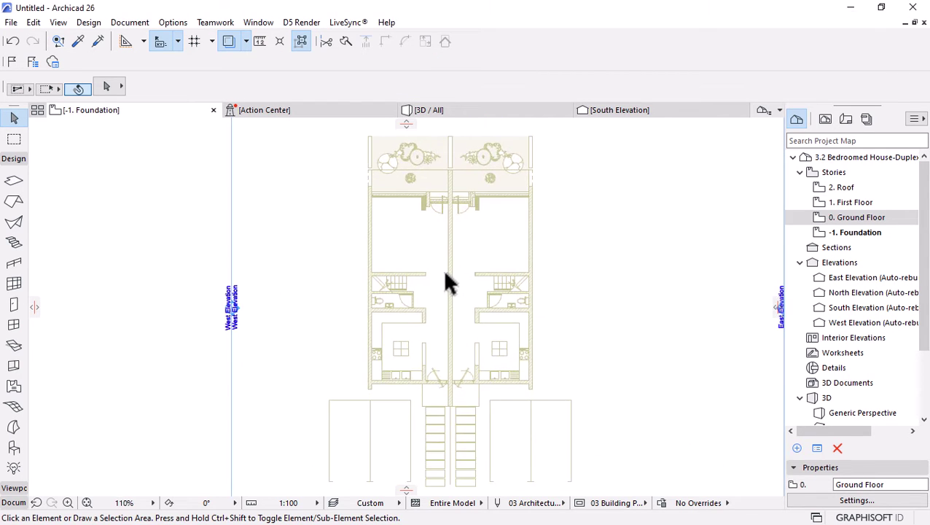
{"action": "scroll", "coordinate": [461, 370], "scroll_direction": "up", "scroll_amount": 4}
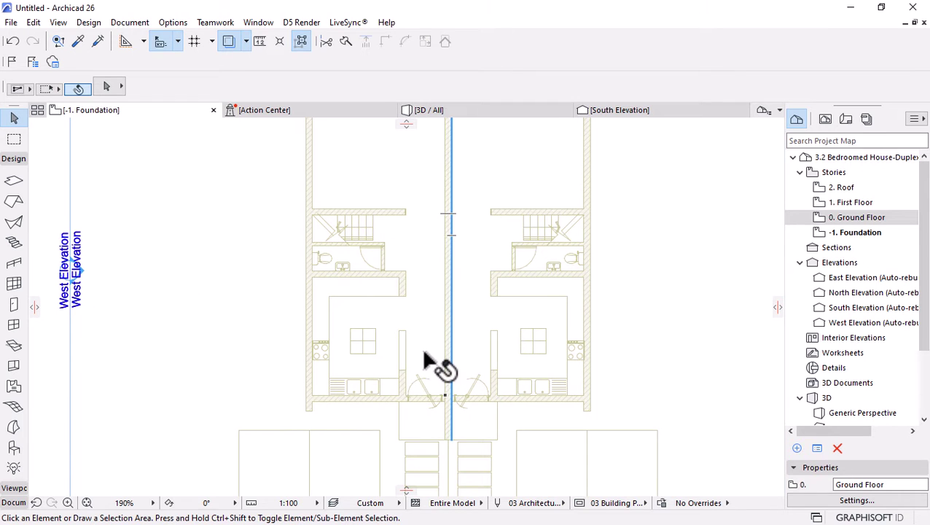
{"action": "scroll", "coordinate": [424, 356], "scroll_direction": "down", "scroll_amount": 4}
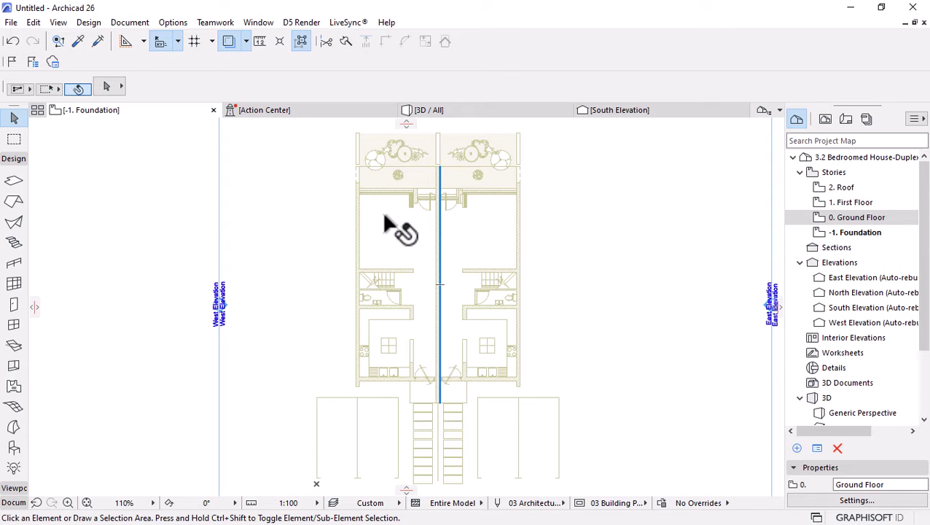
{"action": "scroll", "coordinate": [382, 216], "scroll_direction": "up", "scroll_amount": 2}
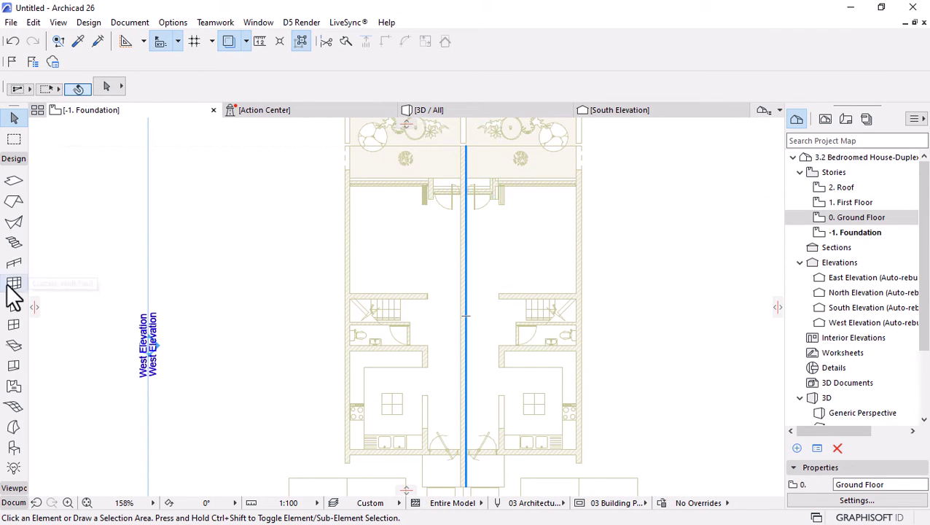
{"action": "scroll", "coordinate": [13, 295], "scroll_direction": "up", "scroll_amount": 3}
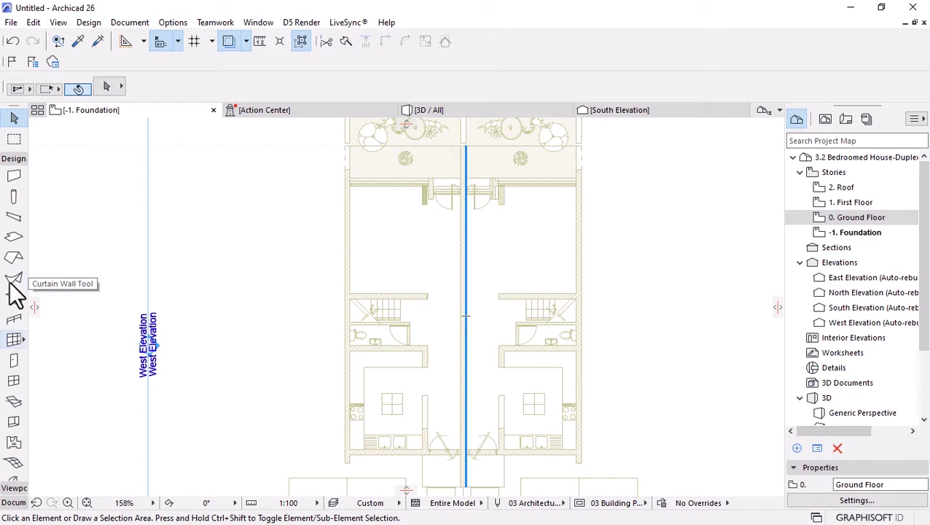
{"action": "left_click", "coordinate": [15, 219]}
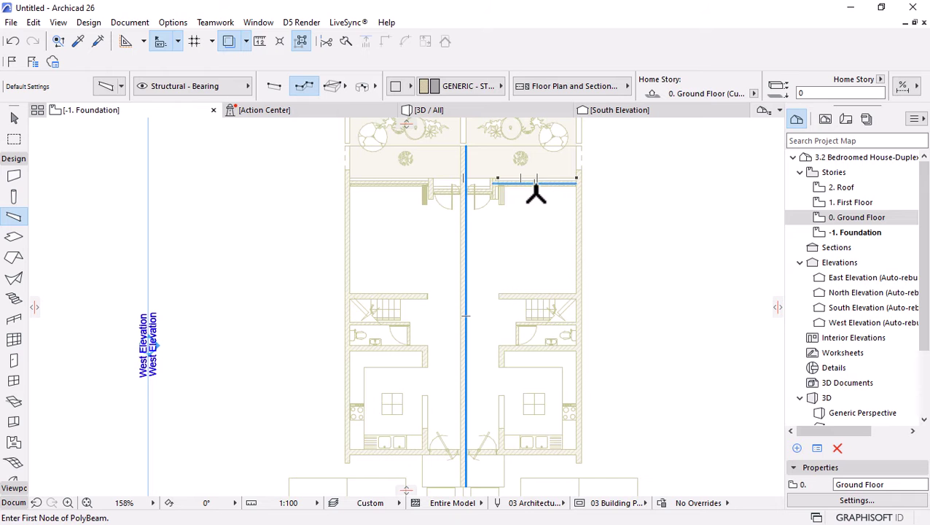
{"action": "scroll", "coordinate": [440, 202], "scroll_direction": "down", "scroll_amount": 3}
{"action": "scroll", "coordinate": [373, 367], "scroll_direction": "up", "scroll_amount": 5}
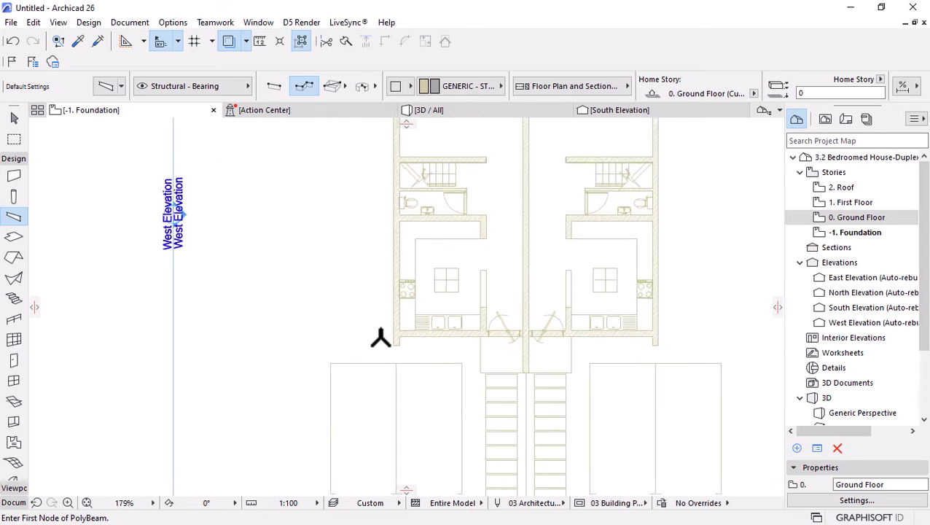
{"action": "scroll", "coordinate": [405, 350], "scroll_direction": "up", "scroll_amount": 5}
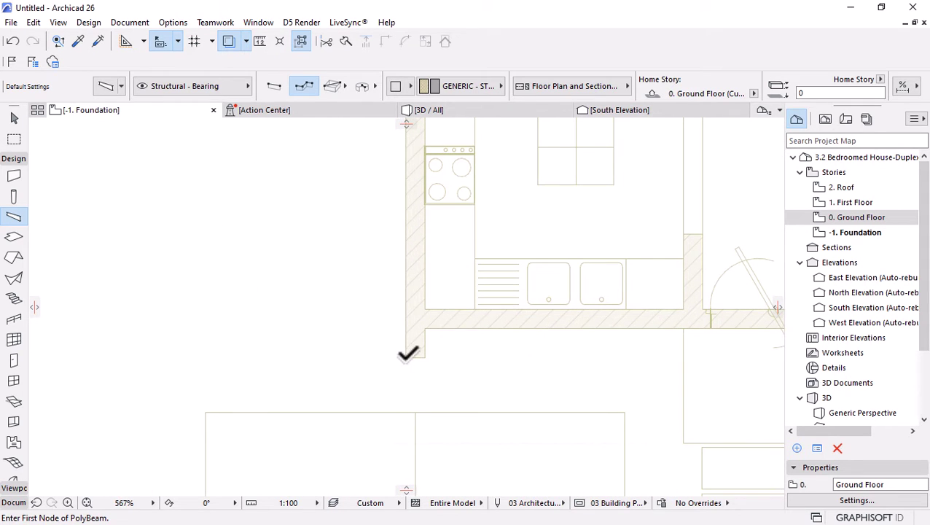
{"action": "left_click", "coordinate": [406, 357]}
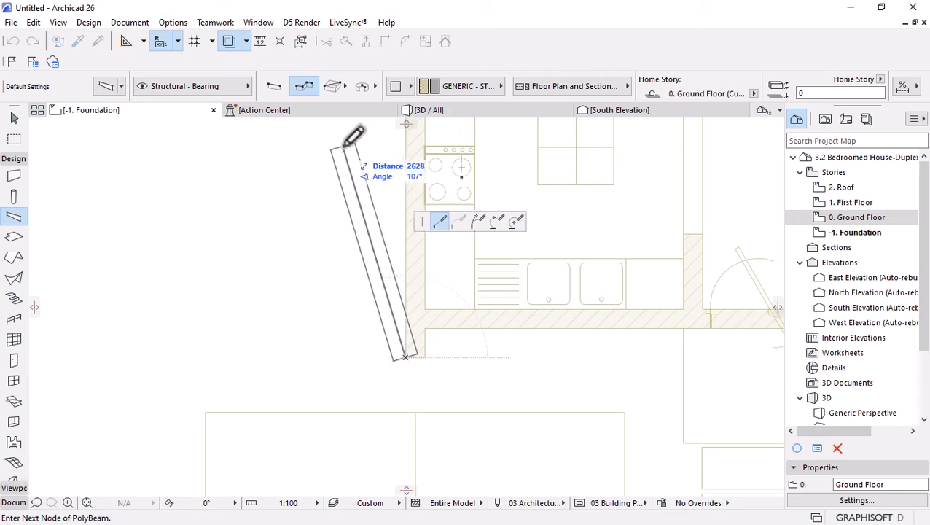
{"action": "key", "text": "Escape"}
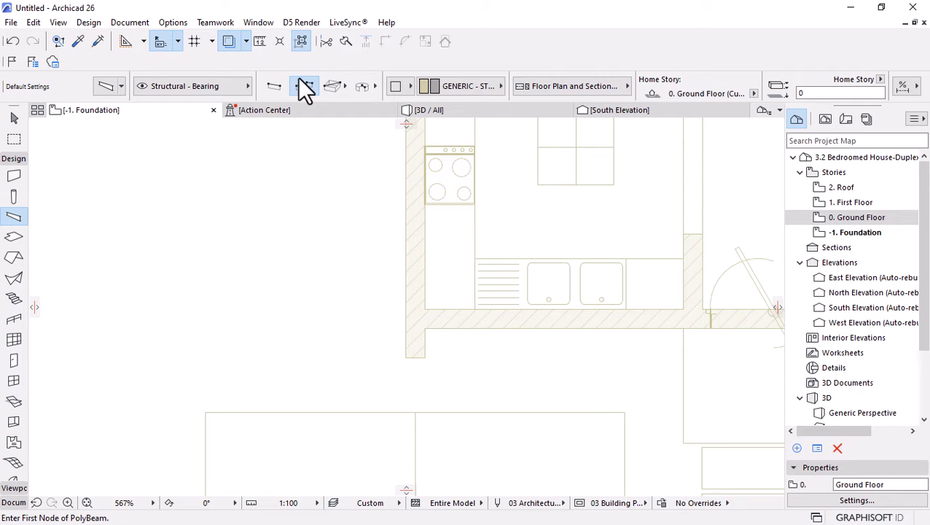
Set the default beam's building material to Concrete - Structural
{"action": "scroll", "coordinate": [464, 79], "scroll_direction": "down", "scroll_amount": 3}
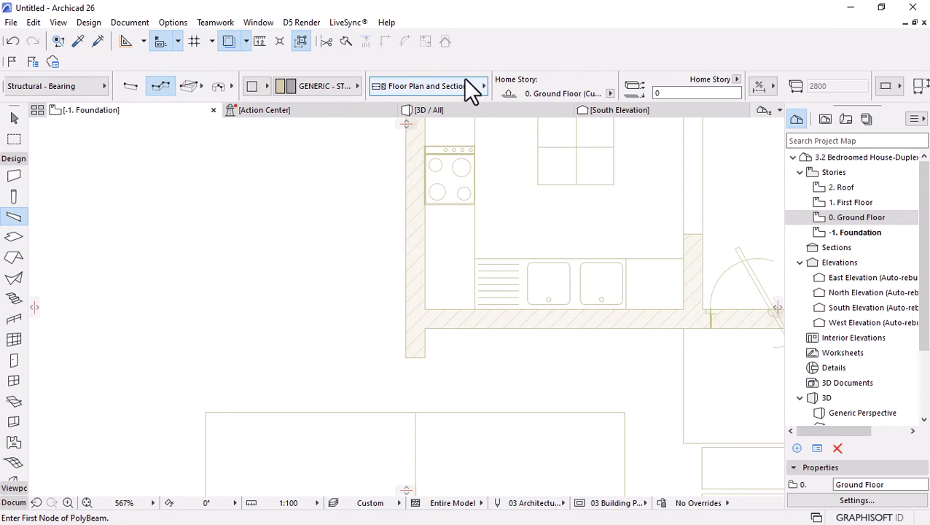
{"action": "left_click", "coordinate": [254, 85]}
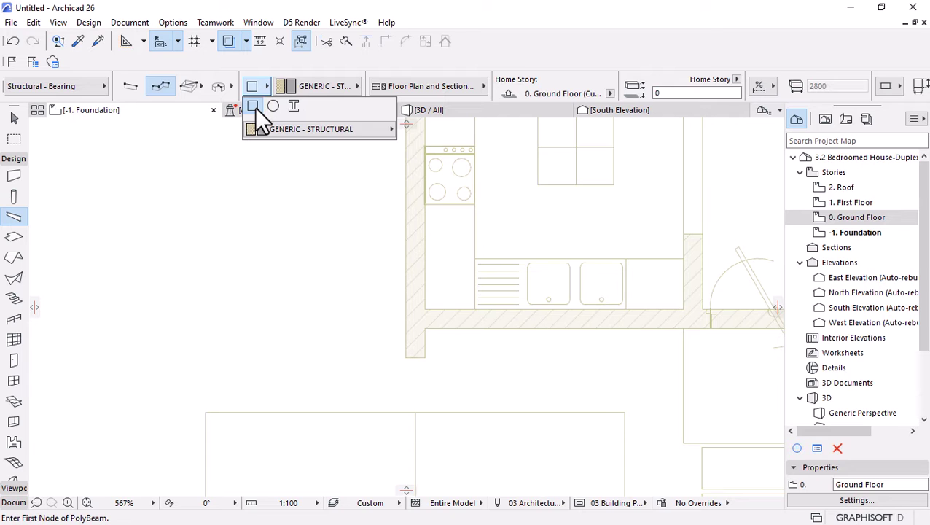
{"action": "left_click", "coordinate": [323, 85]}
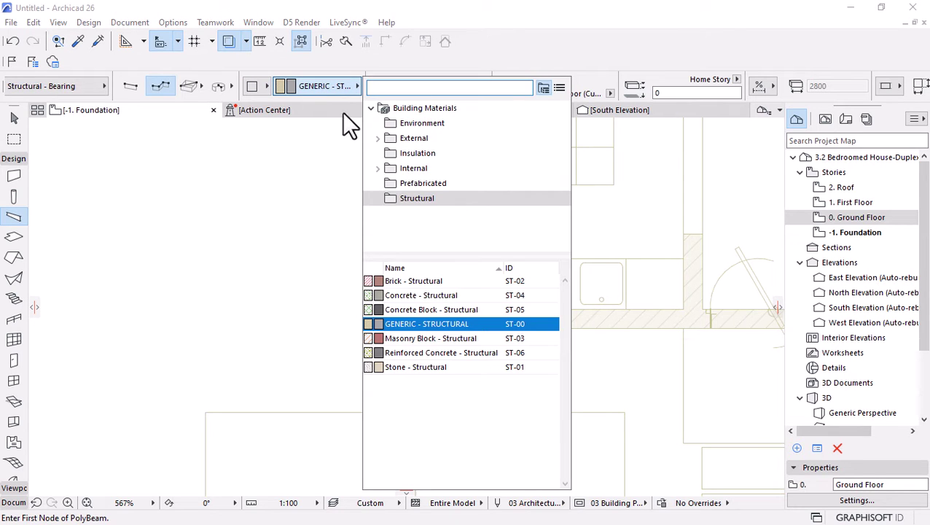
{"action": "left_click", "coordinate": [441, 296]}
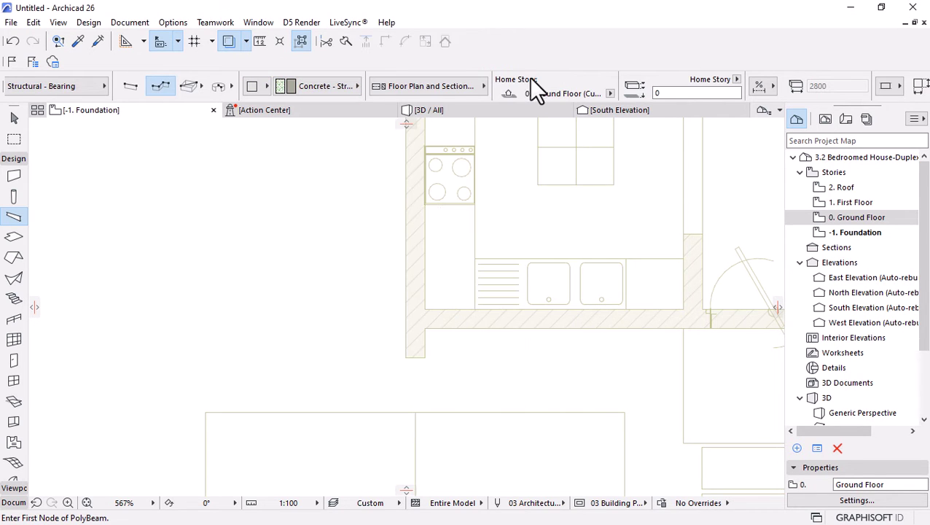
Set the default beam's cross-section to 250 high and 690 wide
{"action": "scroll", "coordinate": [531, 79], "scroll_direction": "down", "scroll_amount": 3}
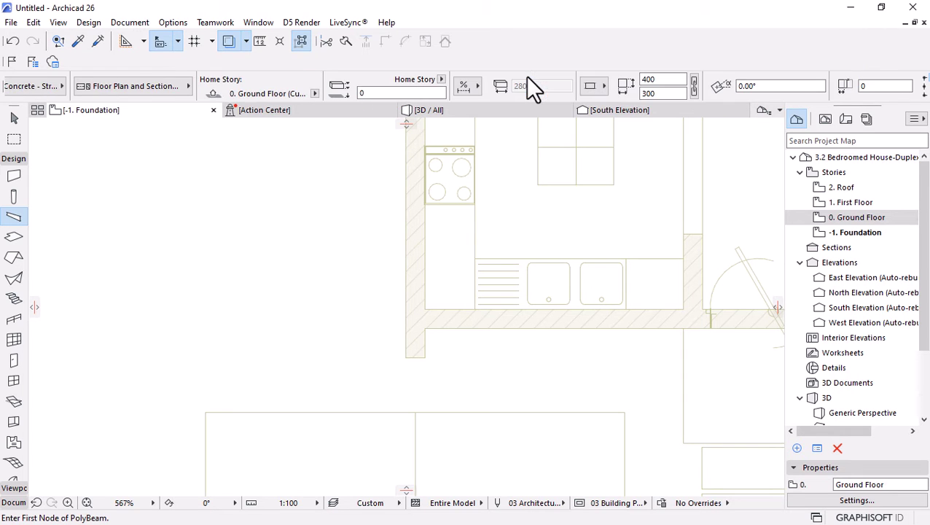
{"action": "left_click", "coordinate": [675, 81]}
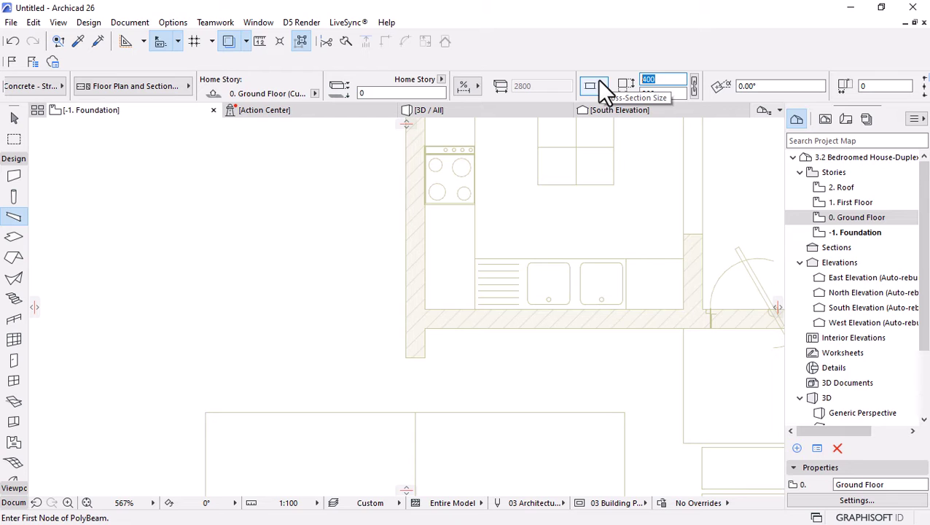
{"action": "type", "text": "250"}
{"action": "left_click", "coordinate": [681, 93]}
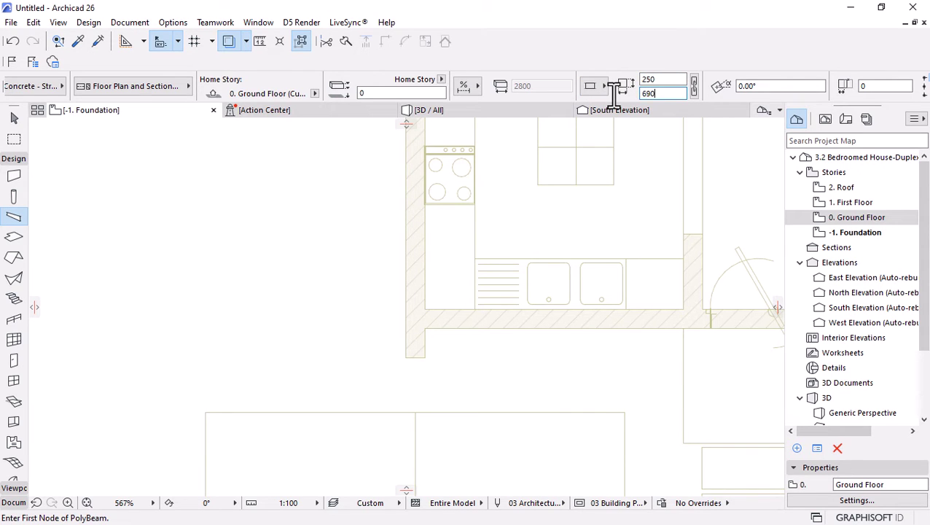
{"action": "type", "text": "690"}
{"action": "mouse_move", "coordinate": [673, 109]}
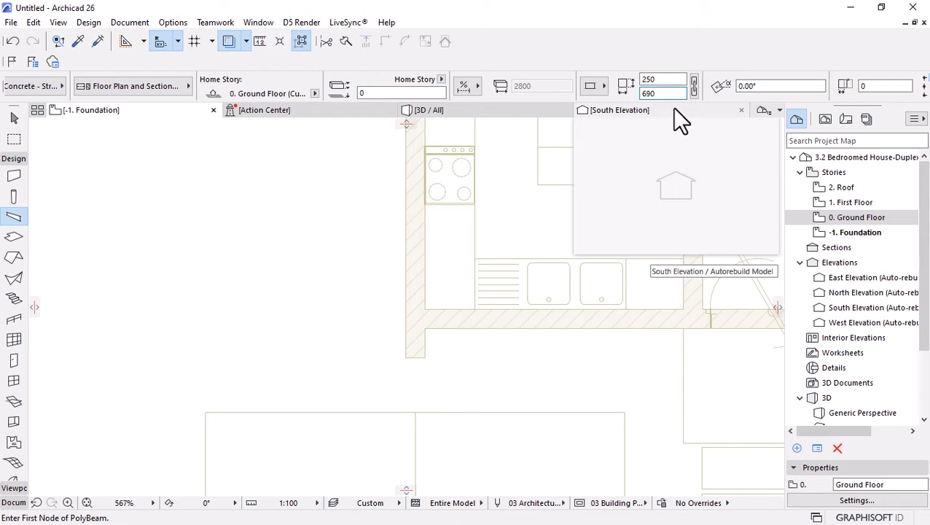
{"action": "left_click", "coordinate": [660, 79]}
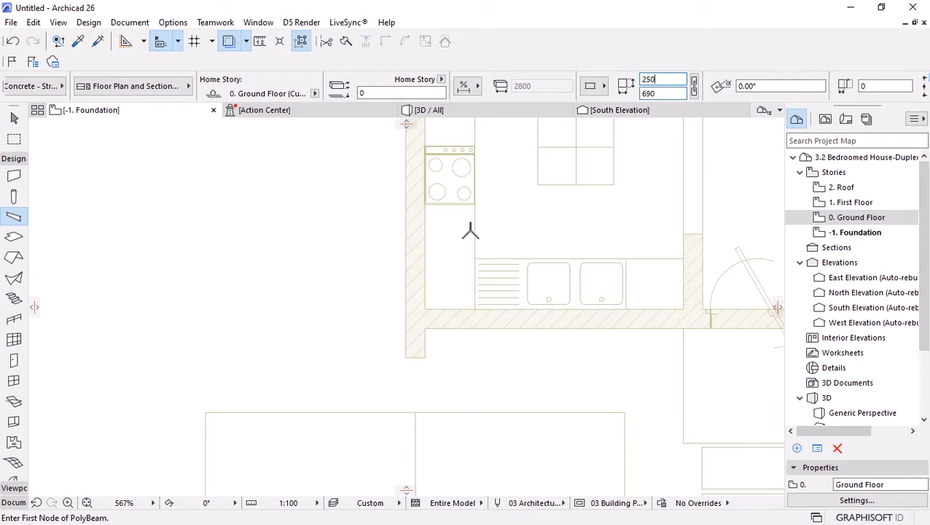
Draw a beam about 12515 mm long along the west wall's outer face, from its entrance-side end to its garden-side end
{"action": "scroll", "coordinate": [411, 351], "scroll_direction": "down", "scroll_amount": 2}
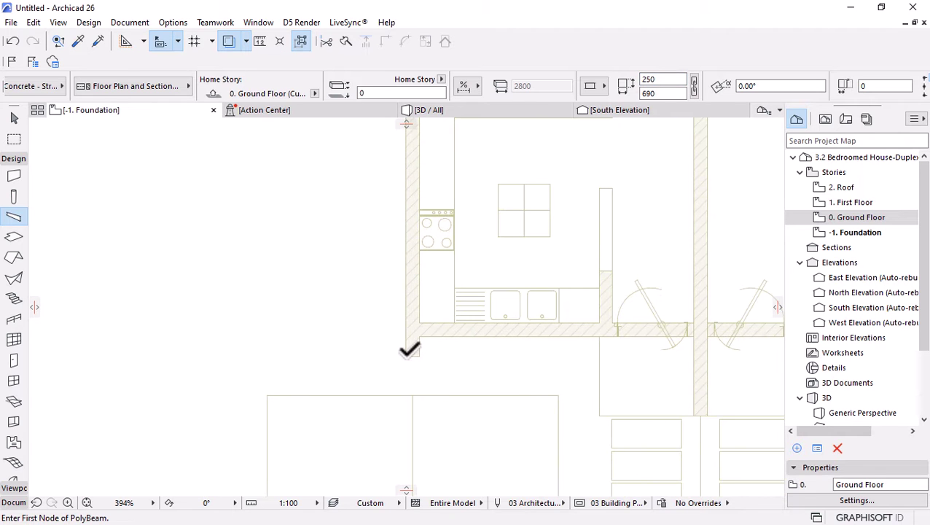
{"action": "left_click", "coordinate": [407, 355]}
{"action": "scroll", "coordinate": [416, 350], "scroll_direction": "down", "scroll_amount": 3}
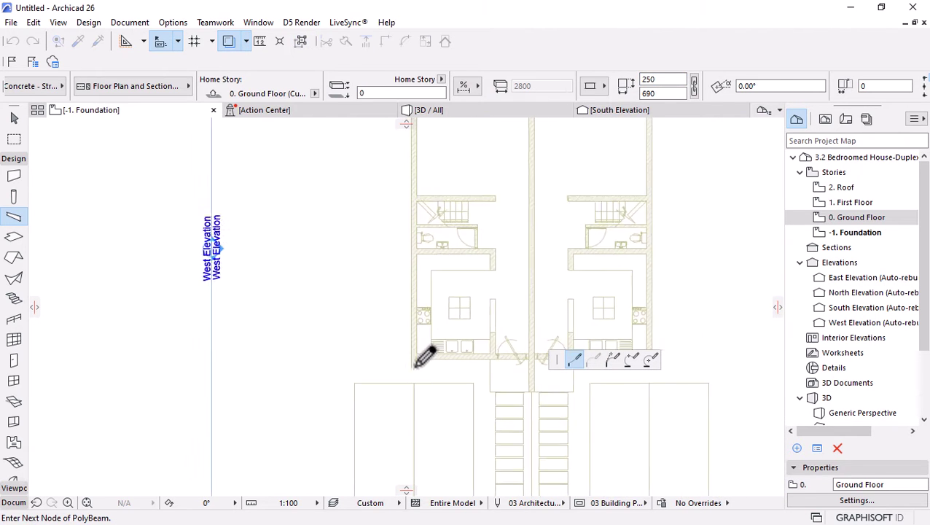
{"action": "scroll", "coordinate": [419, 201], "scroll_direction": "up", "scroll_amount": 5}
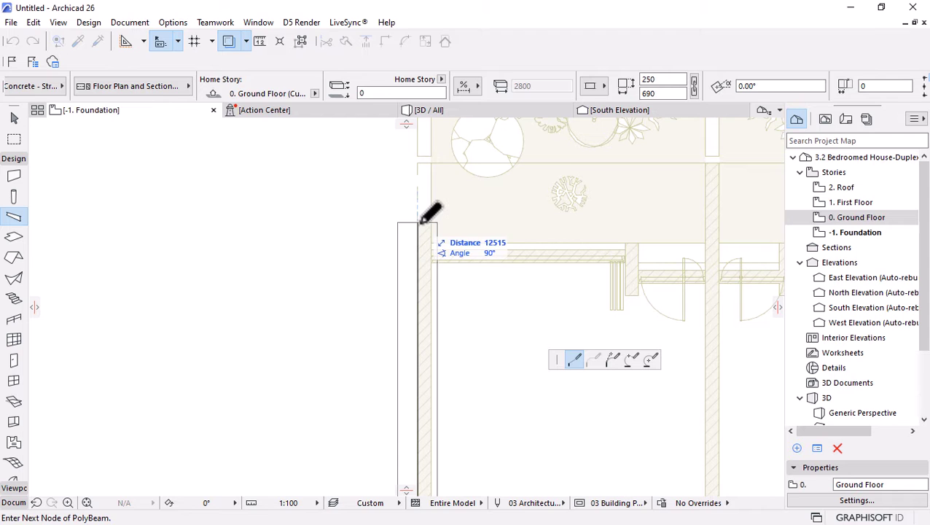
{"action": "double_click", "coordinate": [418, 222]}
{"action": "scroll", "coordinate": [423, 219], "scroll_direction": "up", "scroll_amount": 4}
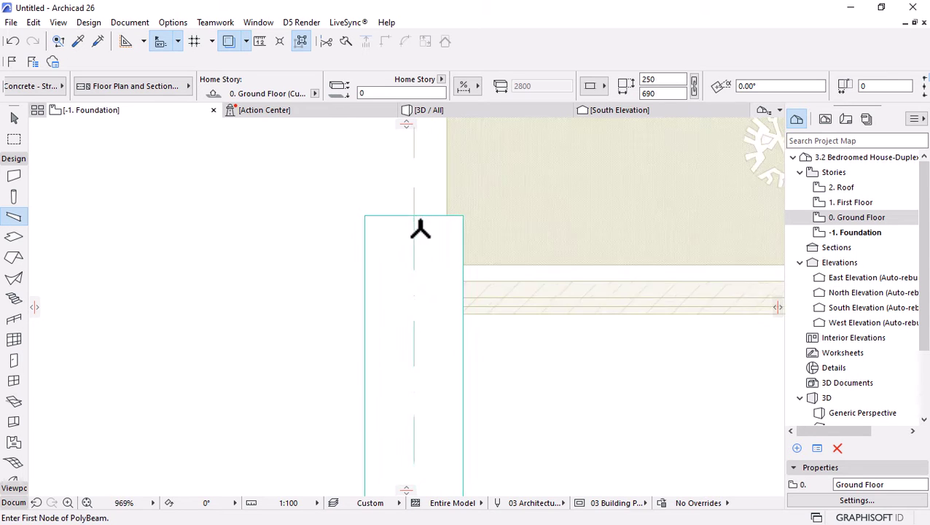
{"action": "key", "text": "Escape"}
Move the west-wall foundation beam horizontally toward the house so its axis shifts from the wall's outer face to its inner face
{"action": "mouse_move", "coordinate": [413, 223]}
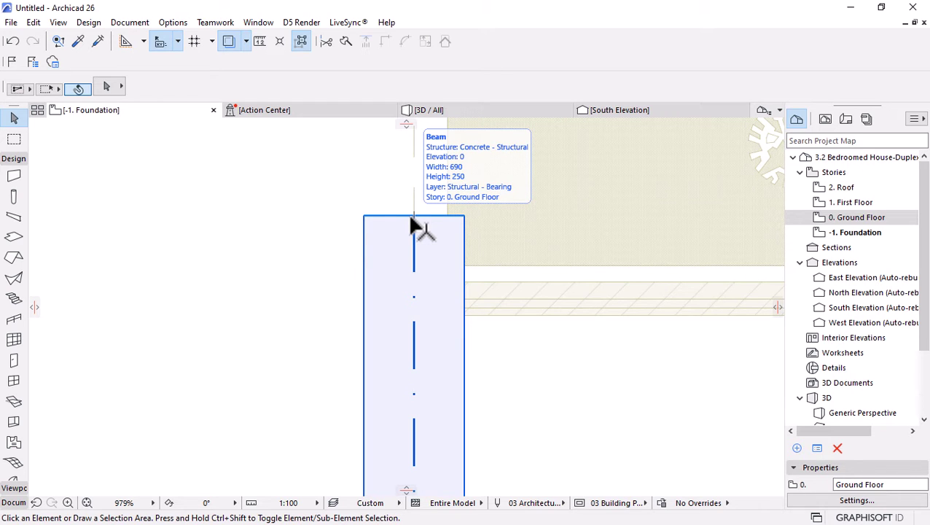
{"action": "scroll", "coordinate": [408, 218], "scroll_direction": "up", "scroll_amount": 2}
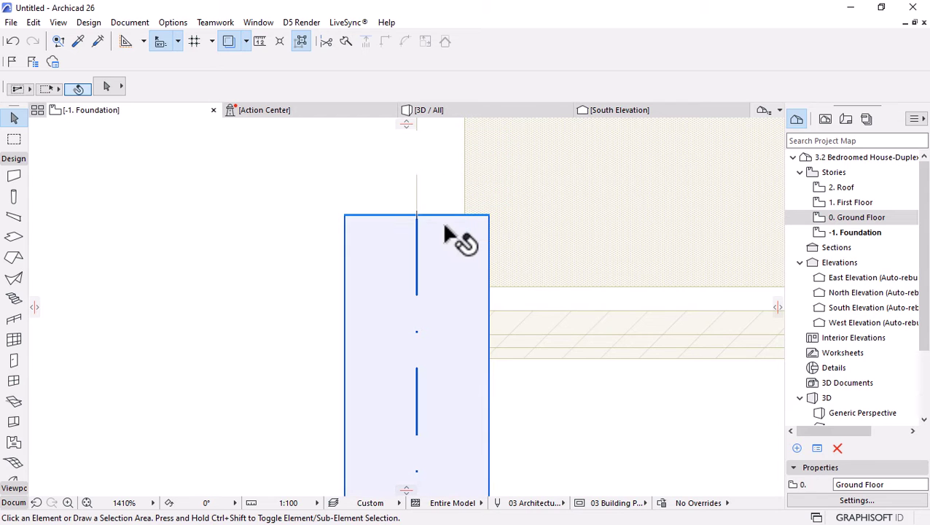
{"action": "scroll", "coordinate": [434, 227], "scroll_direction": "down", "scroll_amount": 6}
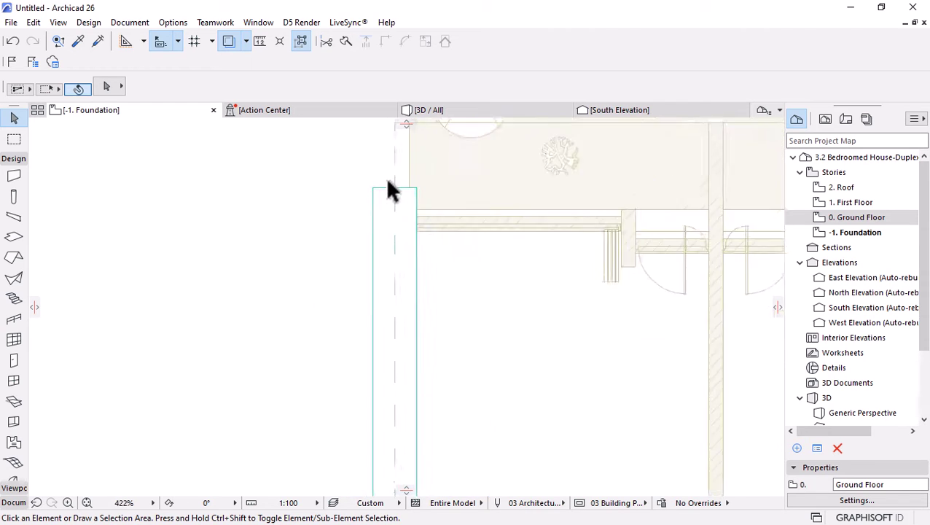
{"action": "left_click", "coordinate": [401, 241]}
{"action": "scroll", "coordinate": [357, 191], "scroll_direction": "up", "scroll_amount": 2}
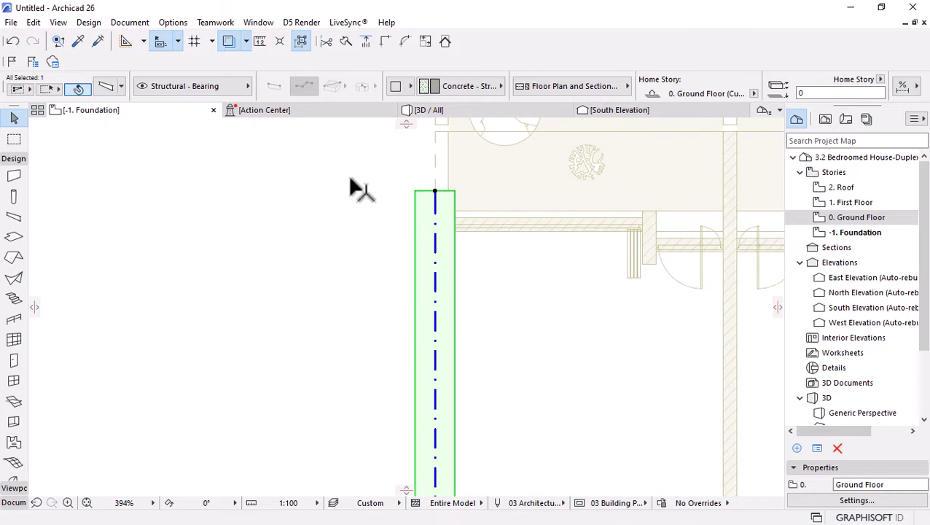
{"action": "key", "text": "ctrl+d"}
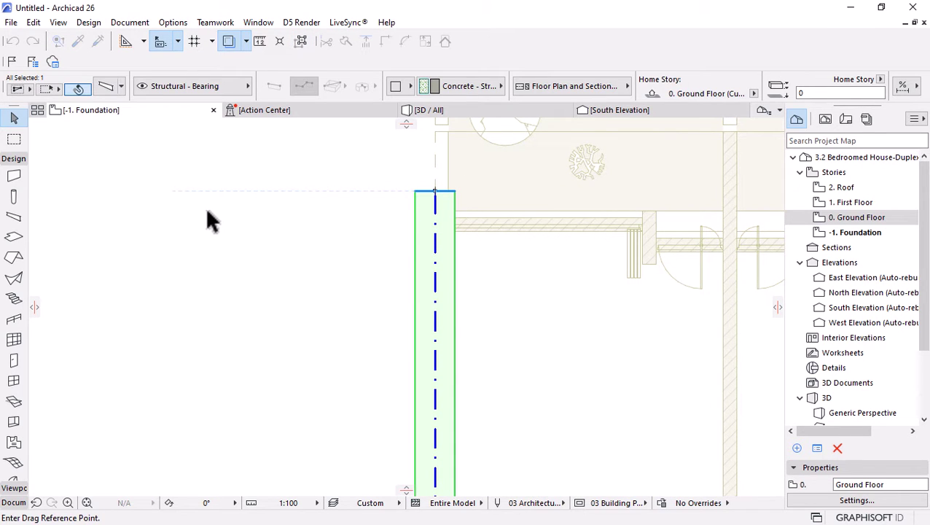
{"action": "left_click", "coordinate": [207, 212]}
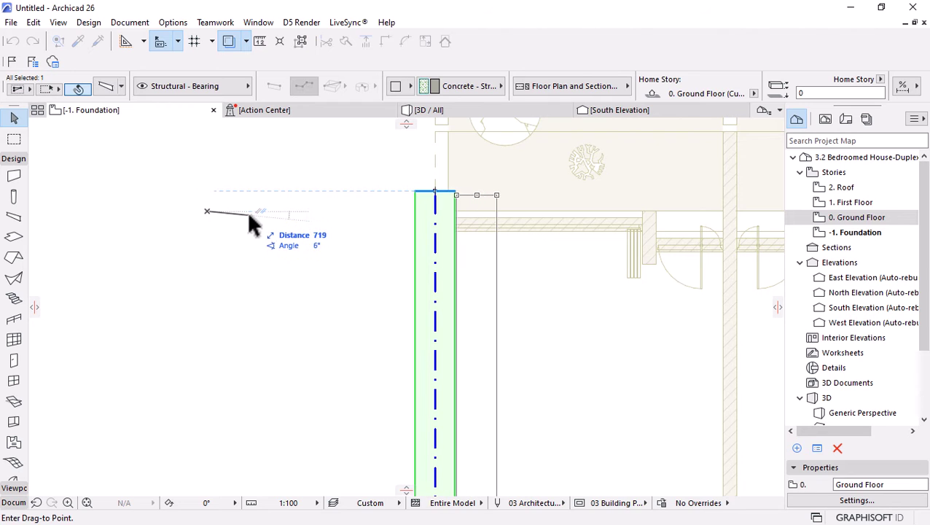
{"action": "type", "text": "250"}
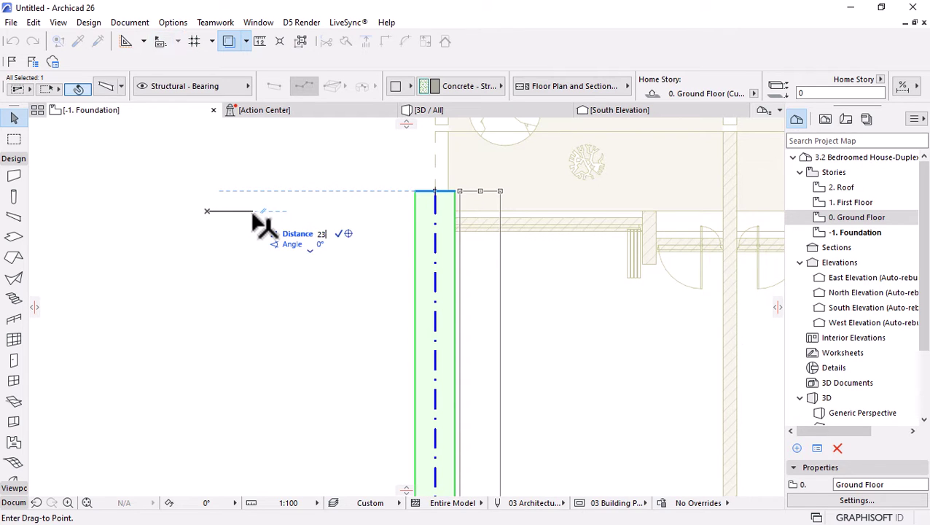
{"action": "key", "text": "Return"}
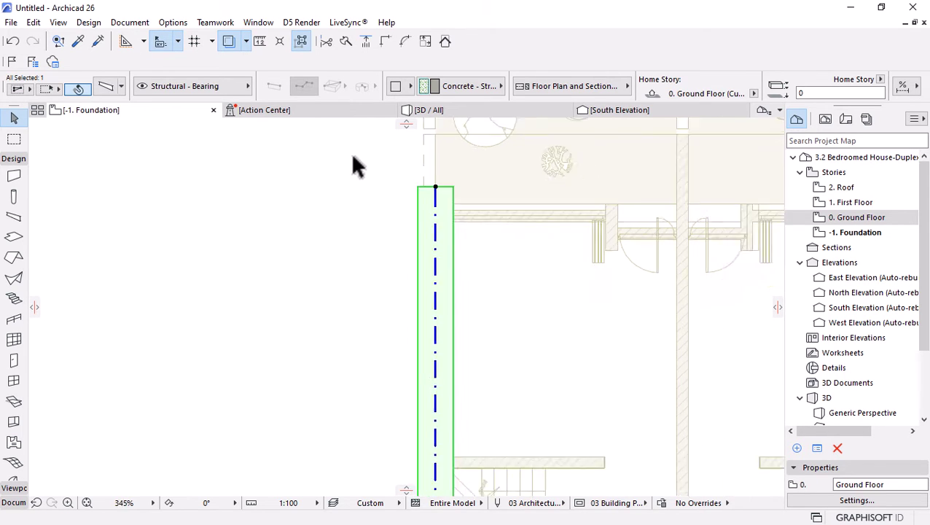
{"action": "scroll", "coordinate": [380, 175], "scroll_direction": "down", "scroll_amount": 8}
{"action": "scroll", "coordinate": [416, 320], "scroll_direction": "up", "scroll_amount": 4}
{"action": "scroll", "coordinate": [424, 353], "scroll_direction": "up", "scroll_amount": 5}
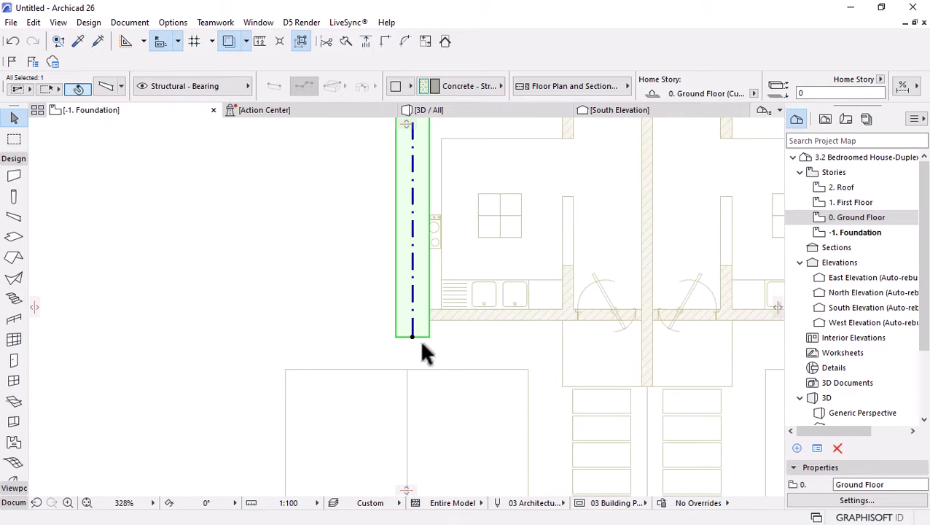
{"action": "key", "text": "Escape"}
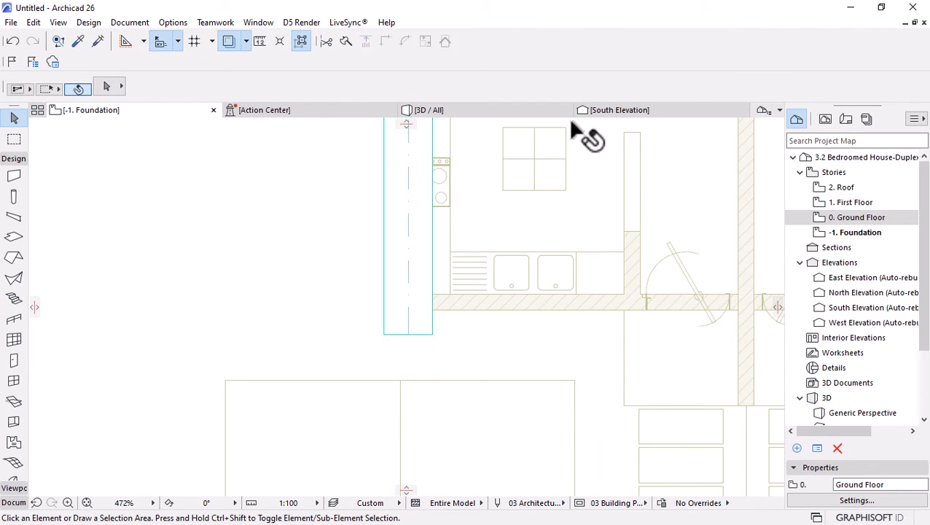
In the 3D model, move the west-wall foundation beam 115 mm outward so its axis runs through the middle of the wall
{"action": "left_click", "coordinate": [502, 113]}
{"action": "middle_click_drag", "start_coordinate": [451, 367], "coordinate": [239, 338], "text": "shift"}
{"action": "scroll", "coordinate": [367, 333], "scroll_direction": "up", "scroll_amount": 3}
{"action": "scroll", "coordinate": [367, 357], "scroll_direction": "up", "scroll_amount": 5}
{"action": "scroll", "coordinate": [342, 347], "scroll_direction": "up", "scroll_amount": 2}
{"action": "scroll", "coordinate": [342, 348], "scroll_direction": "up", "scroll_amount": 2}
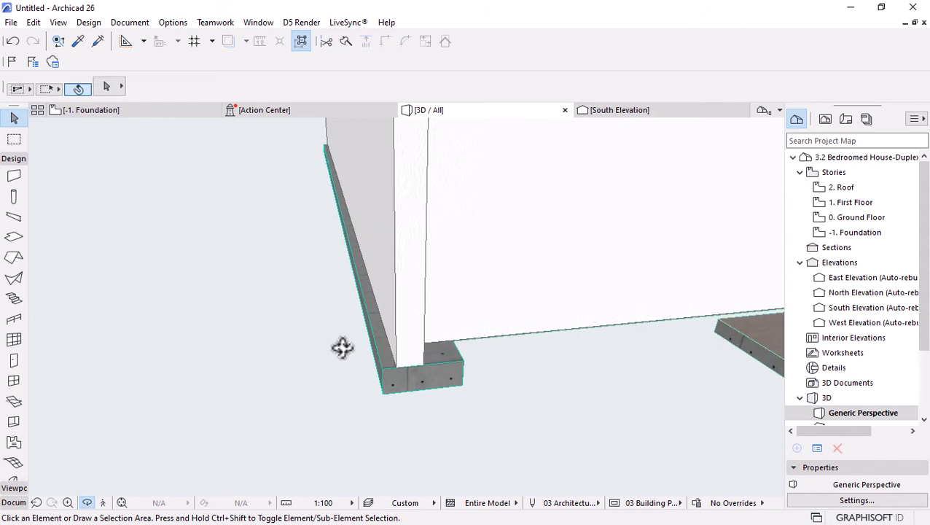
{"action": "scroll", "coordinate": [415, 382], "scroll_direction": "up", "scroll_amount": 3}
{"action": "middle_click_drag", "start_coordinate": [414, 384], "coordinate": [407, 375], "text": "shift"}
{"action": "left_click", "coordinate": [454, 360]}
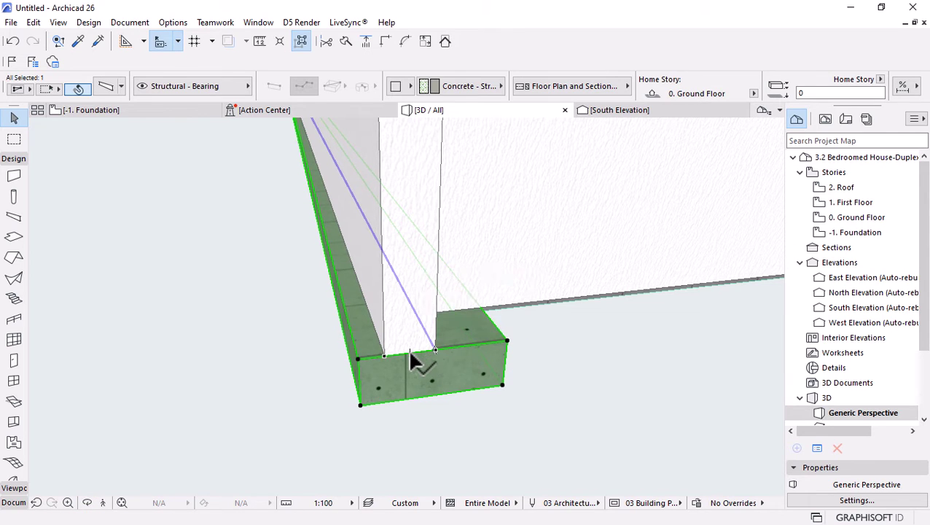
{"action": "scroll", "coordinate": [417, 360], "scroll_direction": "up", "scroll_amount": 1}
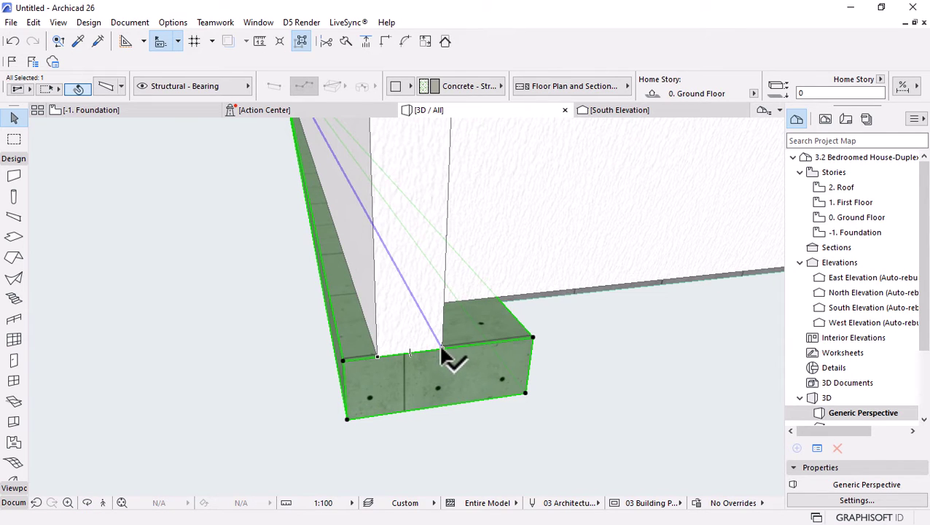
{"action": "left_click", "coordinate": [446, 357]}
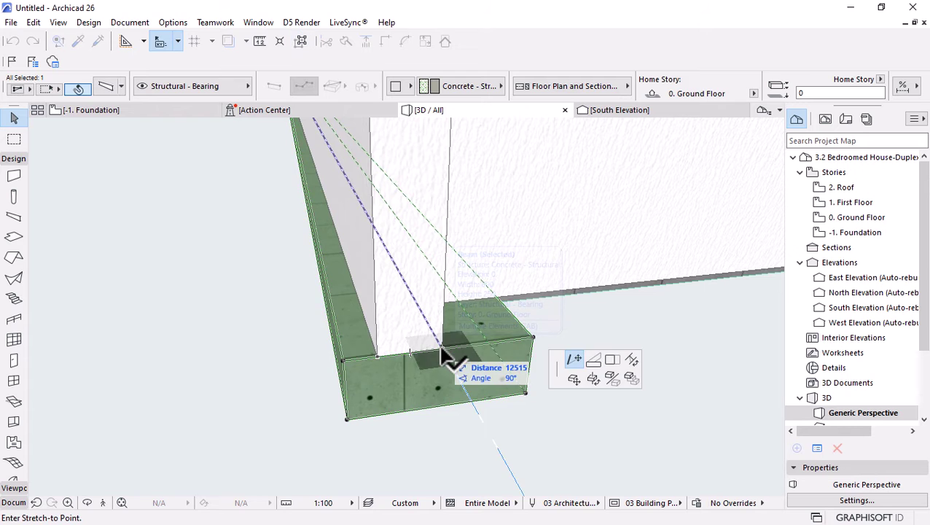
{"action": "left_click", "coordinate": [573, 379]}
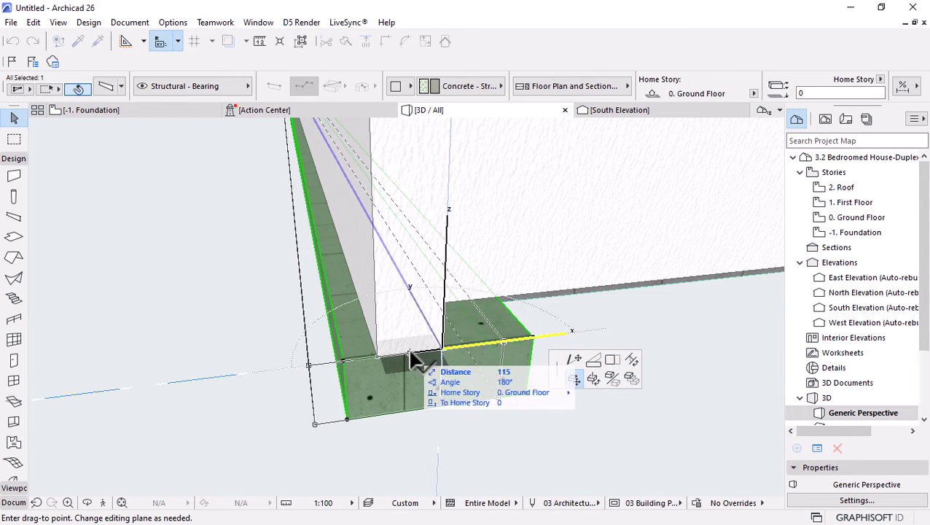
{"action": "left_click", "coordinate": [417, 360]}
{"action": "left_click", "coordinate": [577, 413]}
{"action": "scroll", "coordinate": [313, 398], "scroll_direction": "down", "scroll_amount": 2}
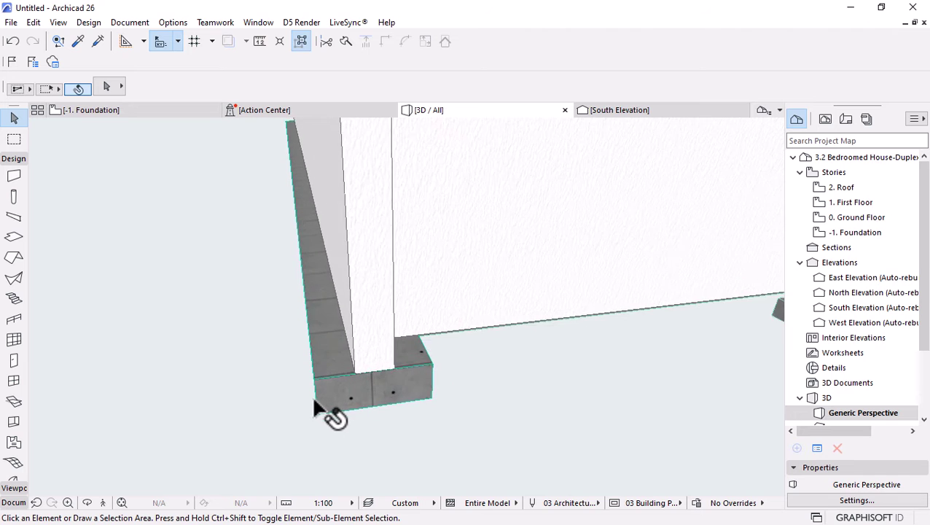
{"action": "scroll", "coordinate": [313, 408], "scroll_direction": "down", "scroll_amount": 2}
{"action": "middle_click_drag", "start_coordinate": [430, 339], "coordinate": [410, 379], "text": "shift"}
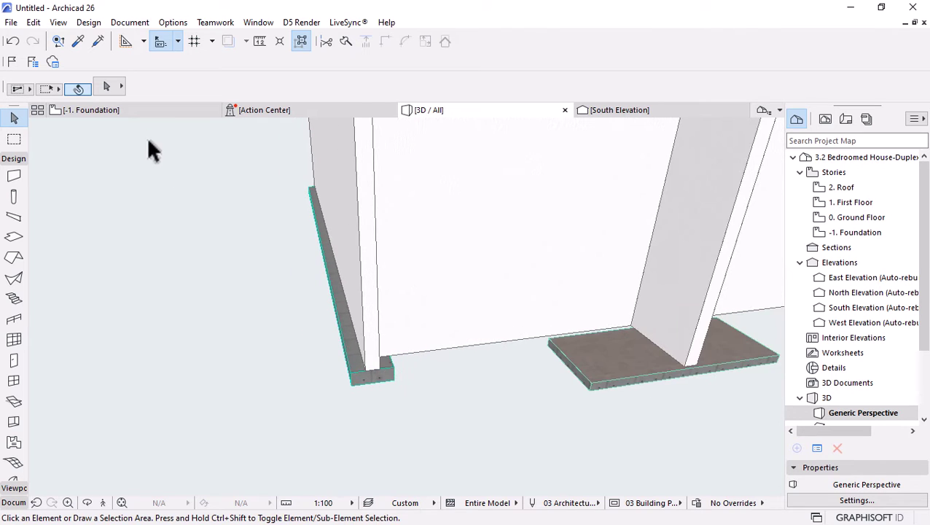
On the Foundation plan, begin copying the west-wall beam to multiple locations and place one copy centred under the central party wall
{"action": "left_click", "coordinate": [152, 110]}
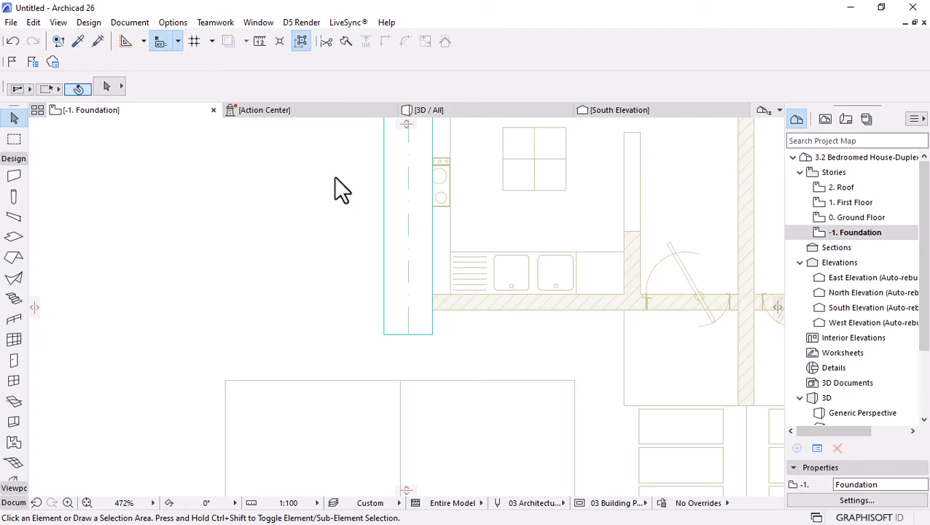
{"action": "scroll", "coordinate": [365, 328], "scroll_direction": "down", "scroll_amount": 5}
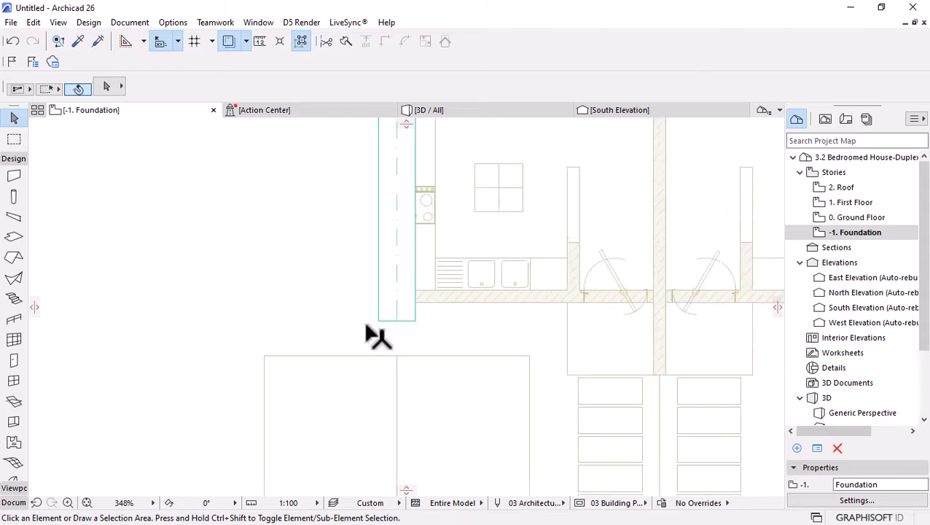
{"action": "left_click", "coordinate": [387, 290]}
{"action": "scroll", "coordinate": [422, 334], "scroll_direction": "down", "scroll_amount": 4}
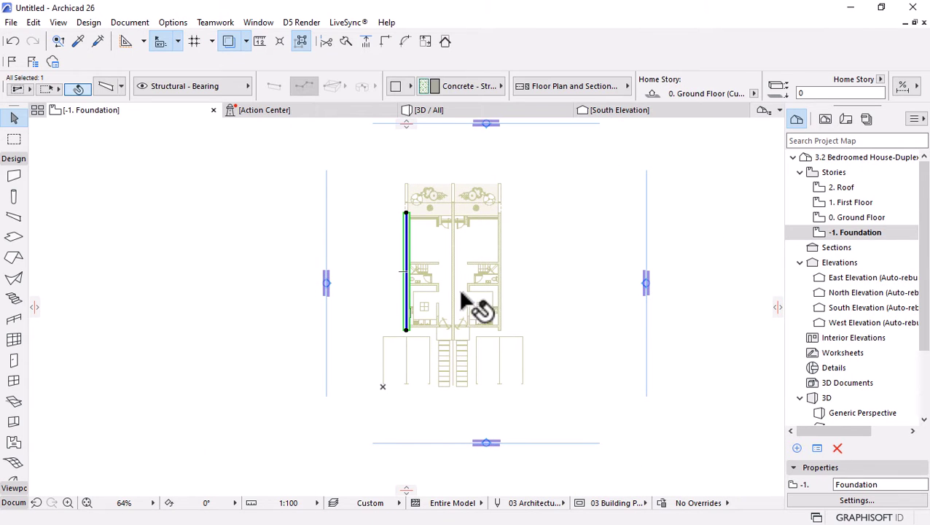
{"action": "scroll", "coordinate": [460, 292], "scroll_direction": "up", "scroll_amount": 2}
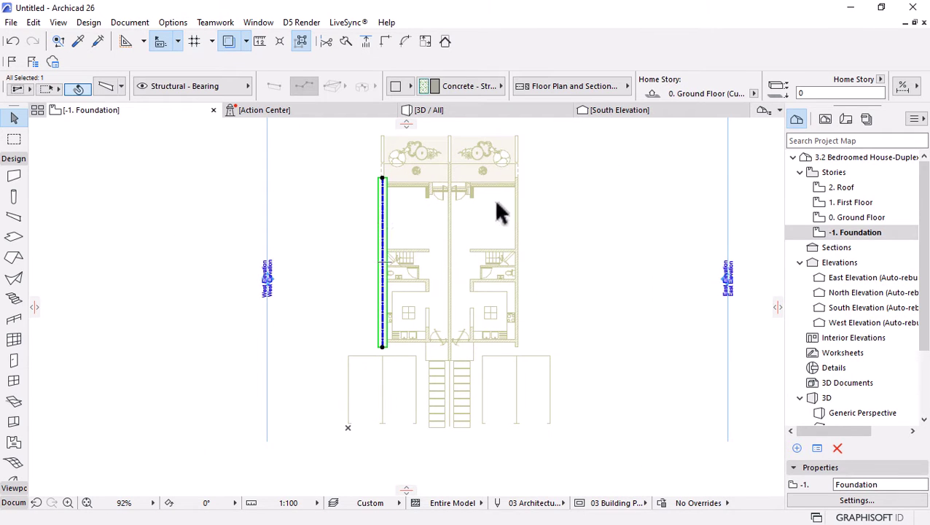
{"action": "scroll", "coordinate": [409, 186], "scroll_direction": "up", "scroll_amount": 3}
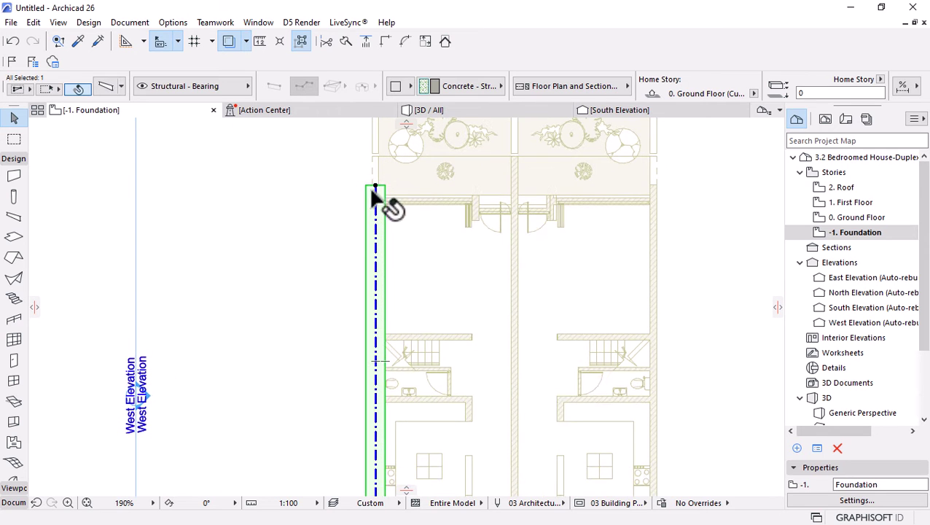
{"action": "right_click", "coordinate": [288, 197]}
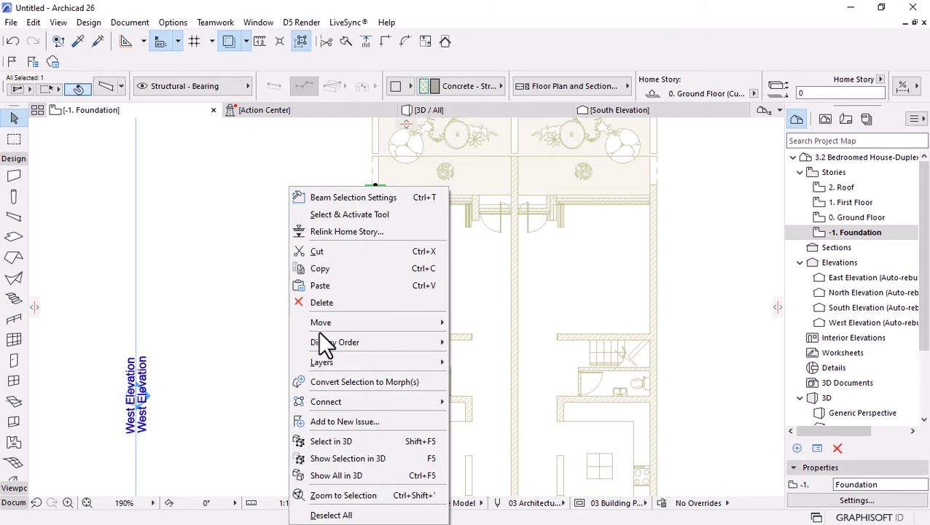
{"action": "mouse_move", "coordinate": [318, 325]}
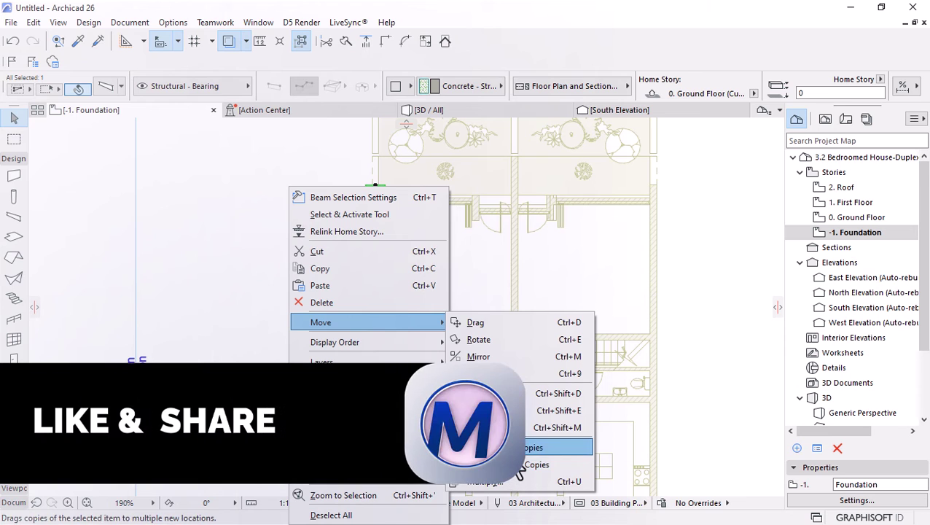
{"action": "left_click", "coordinate": [536, 448]}
{"action": "scroll", "coordinate": [376, 179], "scroll_direction": "up", "scroll_amount": 5}
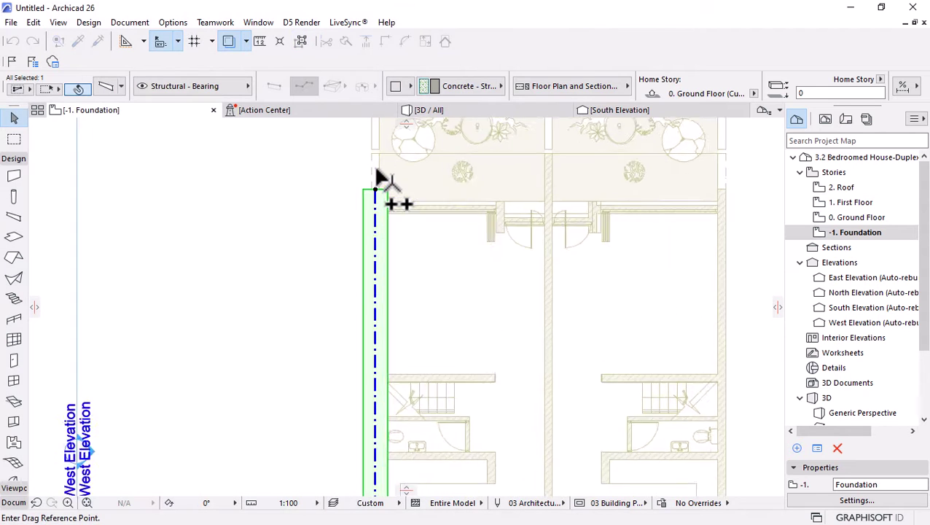
{"action": "scroll", "coordinate": [376, 178], "scroll_direction": "down", "scroll_amount": 3}
{"action": "scroll", "coordinate": [380, 184], "scroll_direction": "down", "scroll_amount": 4}
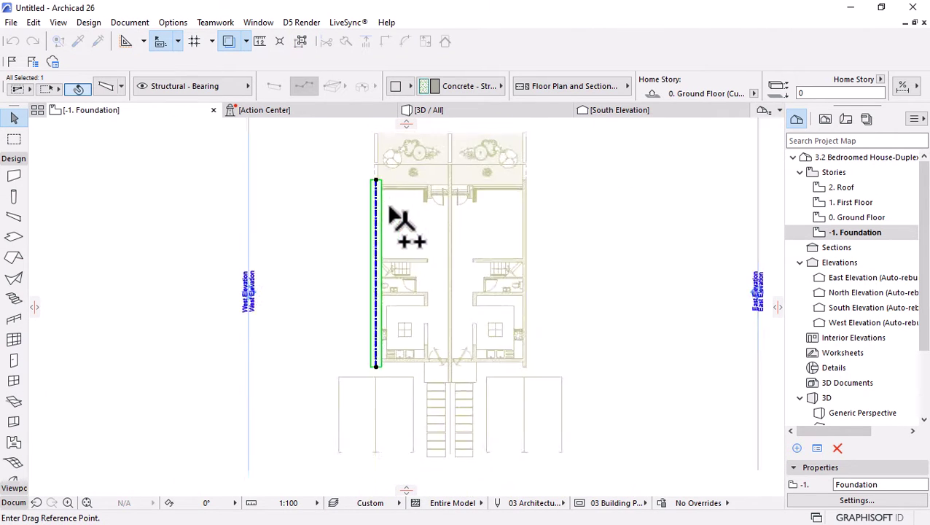
{"action": "scroll", "coordinate": [374, 337], "scroll_direction": "up", "scroll_amount": 8}
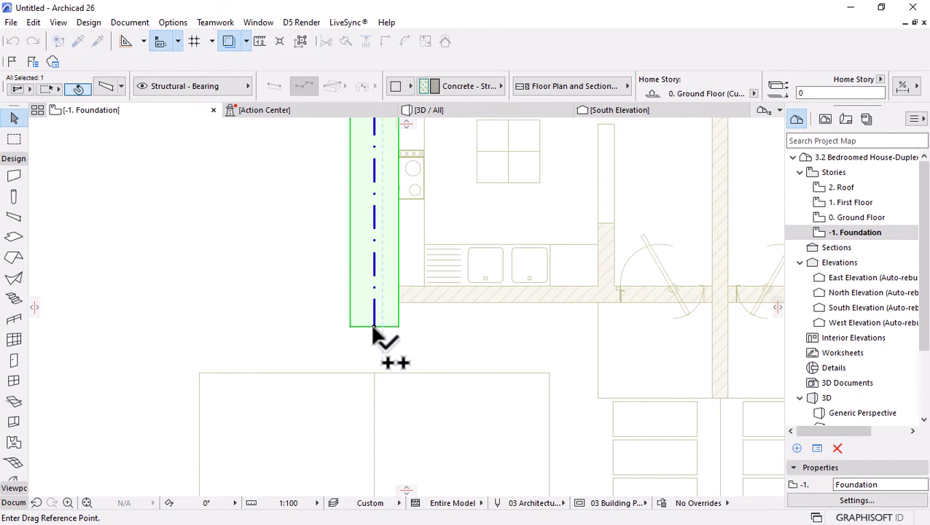
{"action": "left_click", "coordinate": [374, 328]}
{"action": "scroll", "coordinate": [343, 324], "scroll_direction": "down", "scroll_amount": 2}
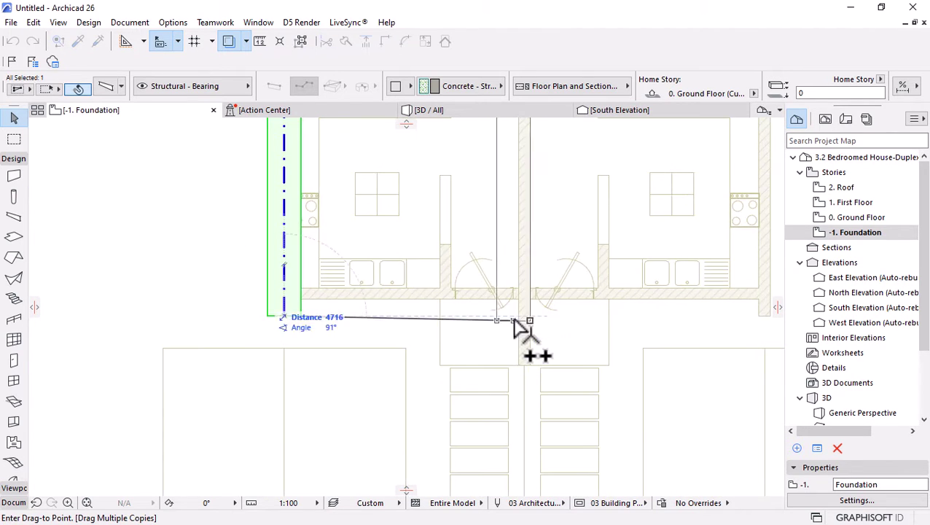
{"action": "left_click", "coordinate": [529, 368]}
Place another copy of the beam centred under the east wall and finish the multiple-copy operation
{"action": "scroll", "coordinate": [252, 331], "scroll_direction": "down", "scroll_amount": 1}
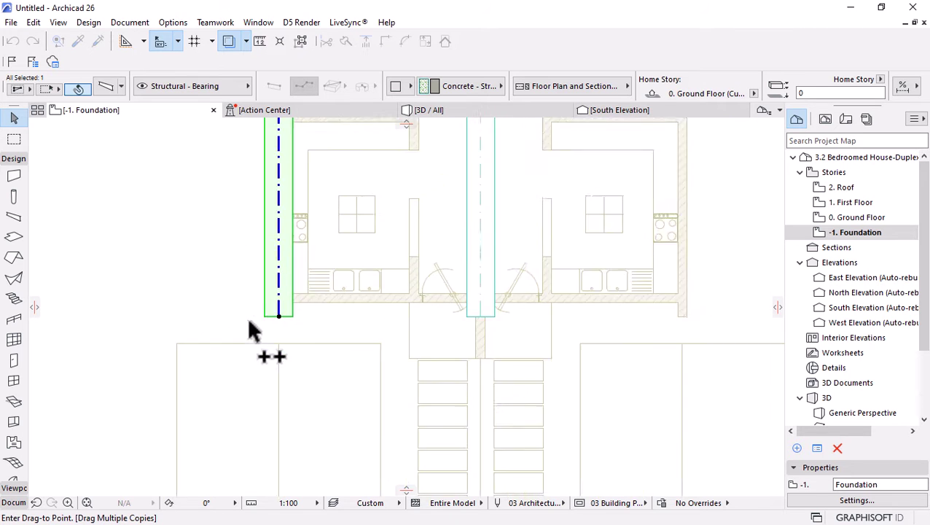
{"action": "scroll", "coordinate": [551, 324], "scroll_direction": "up", "scroll_amount": 2}
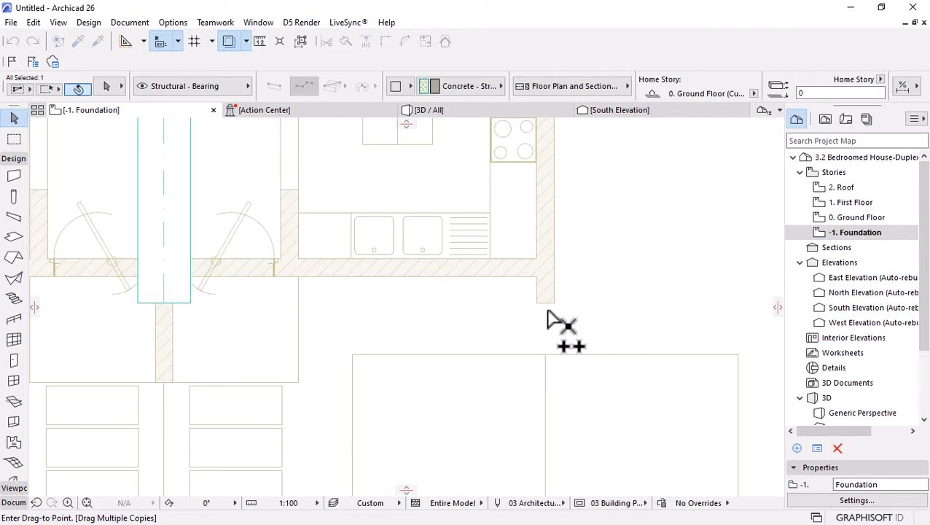
{"action": "left_click", "coordinate": [547, 310]}
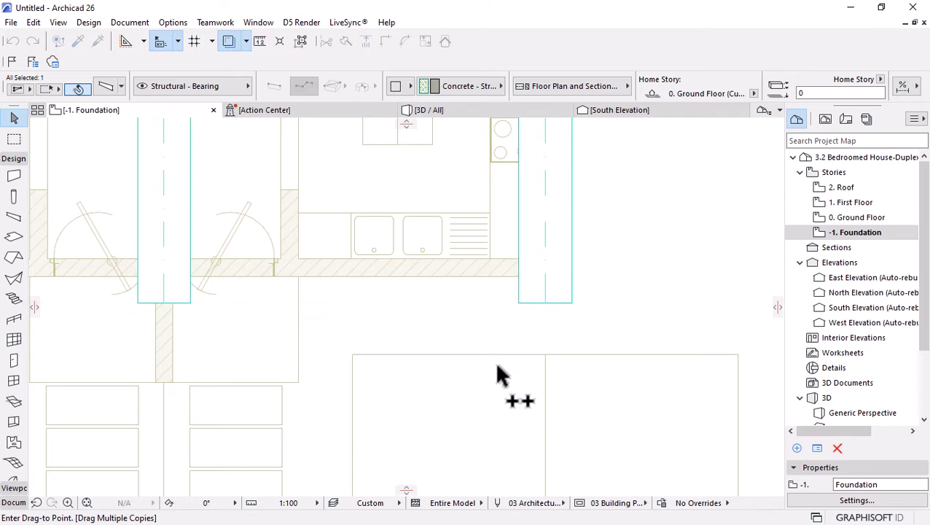
{"action": "scroll", "coordinate": [503, 376], "scroll_direction": "down", "scroll_amount": 2}
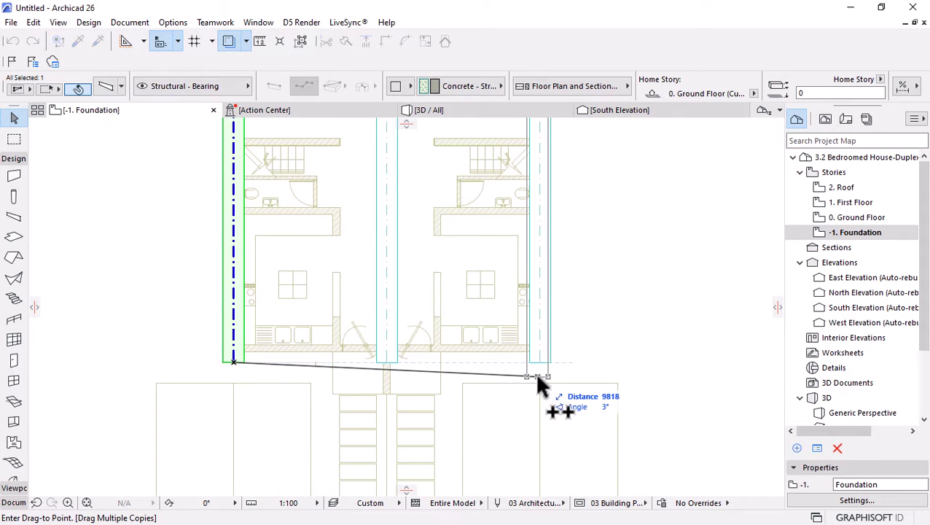
{"action": "double_click", "coordinate": [538, 380]}
{"action": "scroll", "coordinate": [530, 388], "scroll_direction": "down", "scroll_amount": 2}
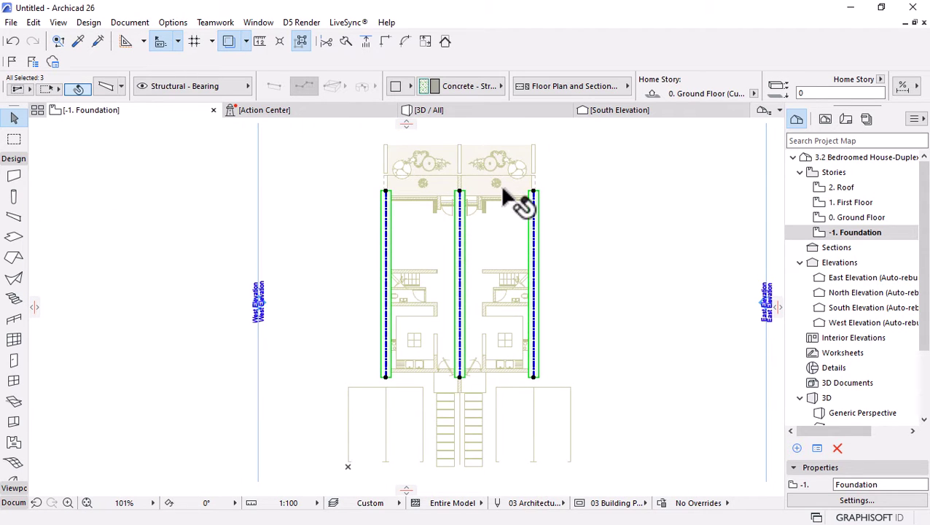
{"action": "scroll", "coordinate": [503, 192], "scroll_direction": "up", "scroll_amount": 2}
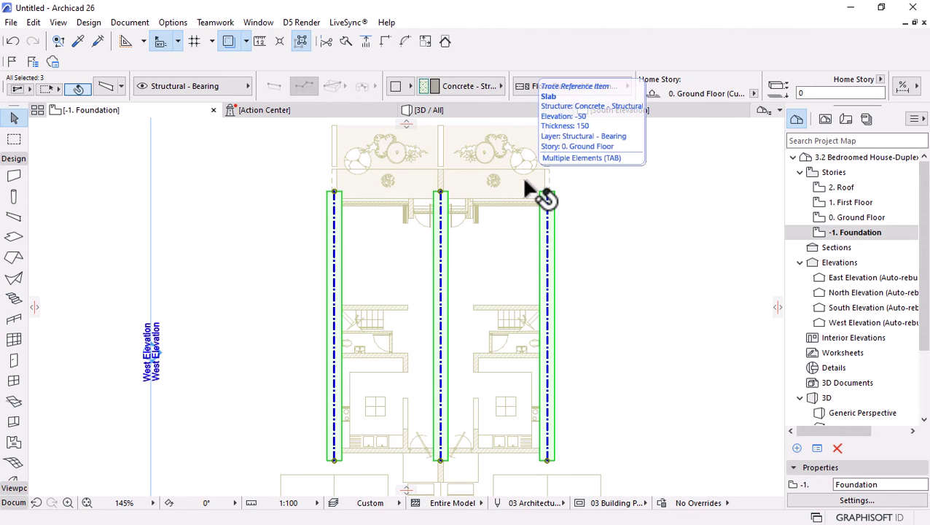
{"action": "left_click", "coordinate": [34, 21]}
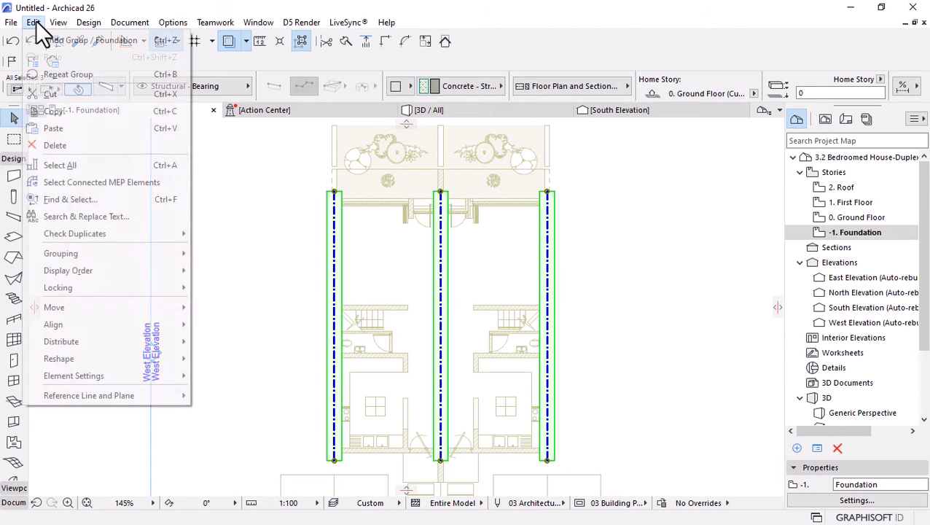
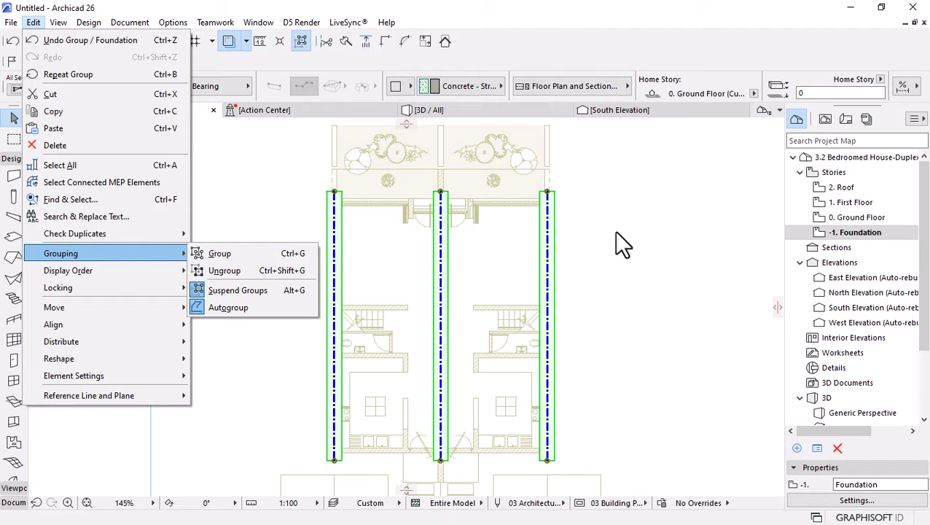
{"action": "left_click", "coordinate": [539, 223]}
Stretch the garden-side end of the central beam outward to the end of the hatched party wall
{"action": "scroll", "coordinate": [447, 150], "scroll_direction": "up", "scroll_amount": 3}
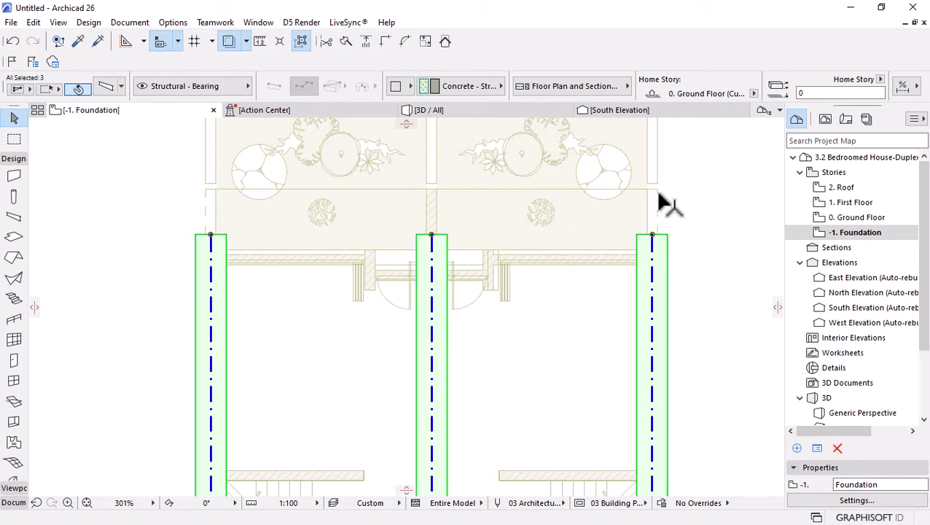
{"action": "key", "text": "Escape"}
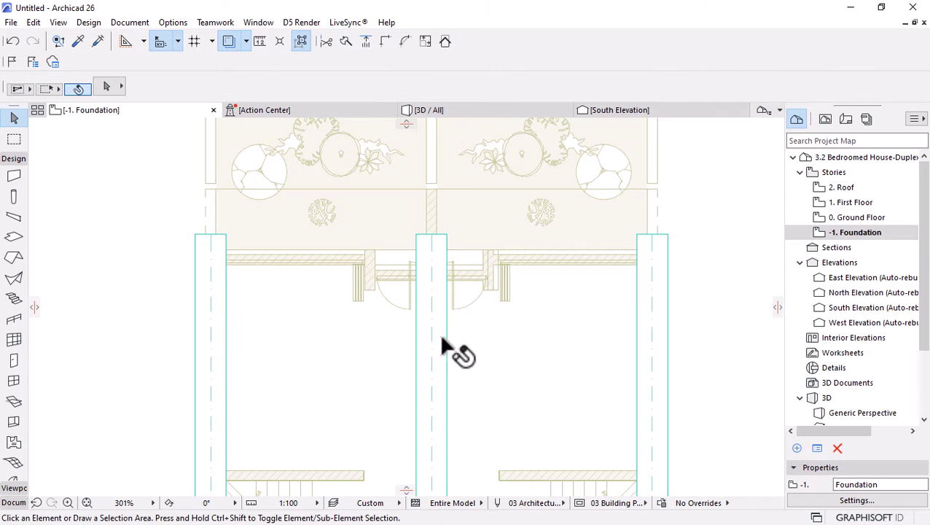
{"action": "left_click_drag", "start_coordinate": [439, 333], "coordinate": [441, 240]}
{"action": "left_click", "coordinate": [432, 239]}
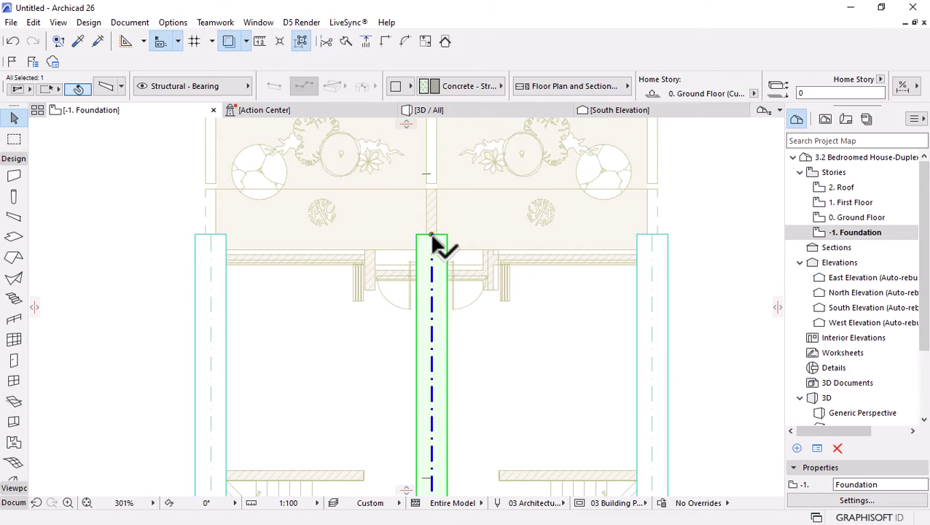
{"action": "left_click", "coordinate": [433, 237]}
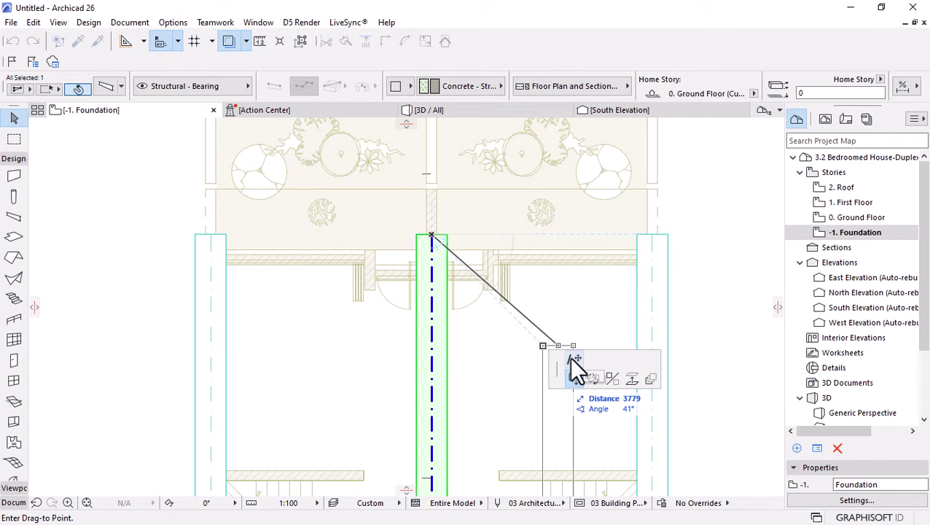
{"action": "left_click", "coordinate": [571, 358]}
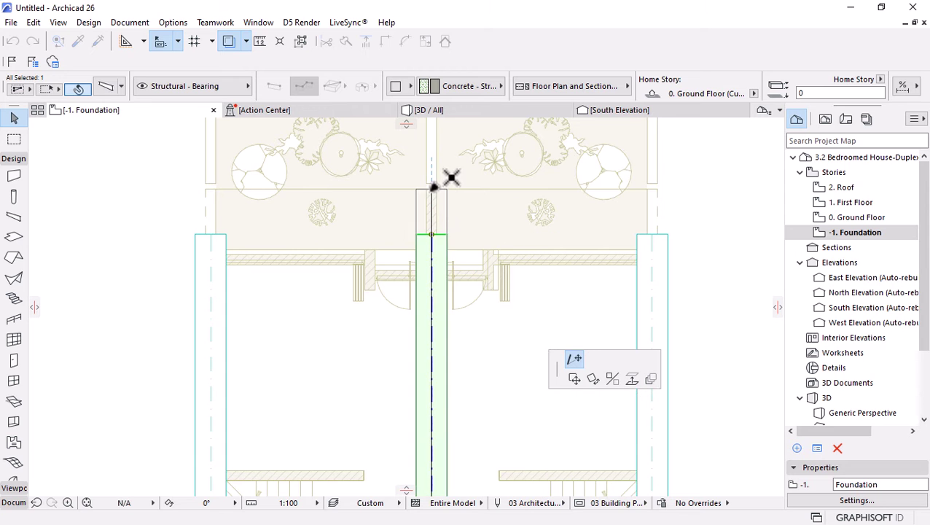
{"action": "left_click", "coordinate": [434, 182]}
{"action": "scroll", "coordinate": [434, 170], "scroll_direction": "down", "scroll_amount": 5}
{"action": "left_click", "coordinate": [614, 347]}
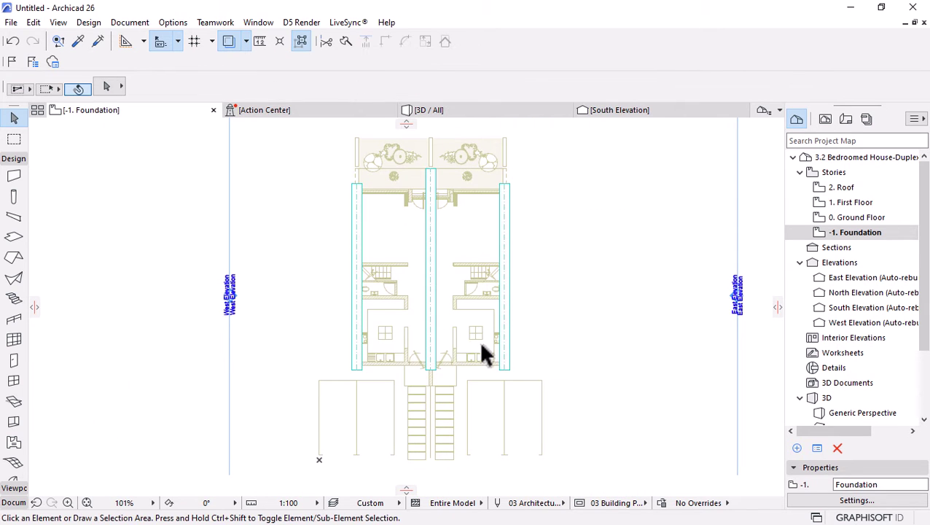
Pick up the west-wall beam's settings and draw a matching foundation beam beneath the garden-side wall, from the west beam to the east beam
{"action": "scroll", "coordinate": [408, 219], "scroll_direction": "up", "scroll_amount": 3}
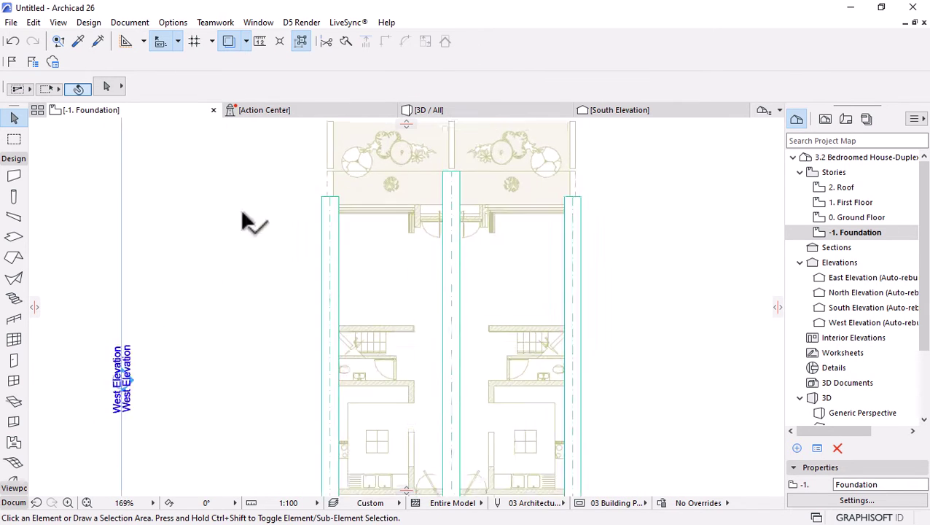
{"action": "left_click", "coordinate": [330, 204], "text": "alt"}
{"action": "scroll", "coordinate": [327, 216], "scroll_direction": "up", "scroll_amount": 4}
{"action": "scroll", "coordinate": [329, 218], "scroll_direction": "down", "scroll_amount": 1}
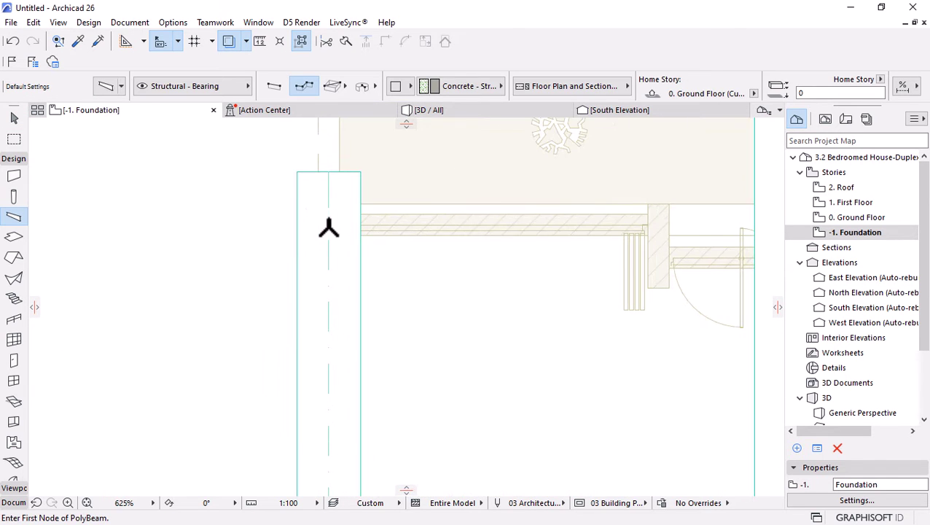
{"action": "left_click", "coordinate": [328, 221]}
{"action": "scroll", "coordinate": [437, 211], "scroll_direction": "down", "scroll_amount": 2}
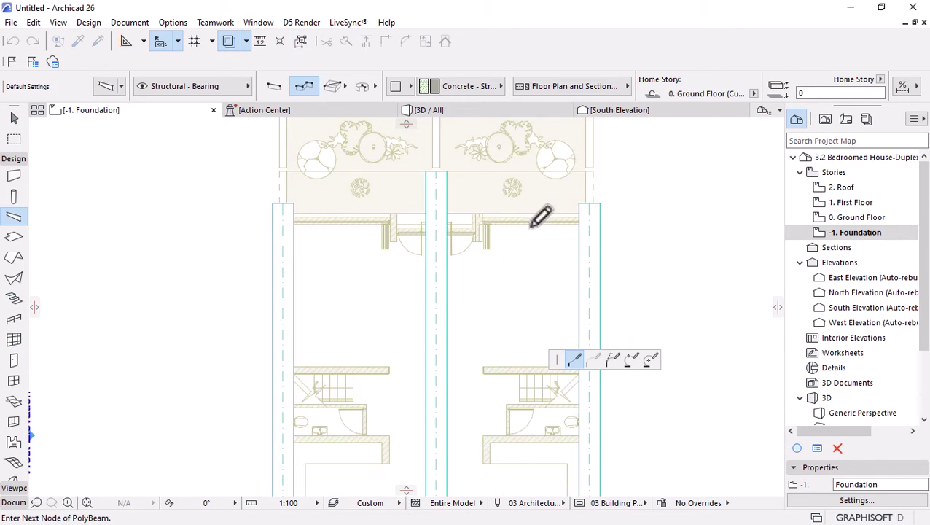
{"action": "left_click", "coordinate": [596, 204]}
{"action": "right_click", "coordinate": [588, 209]}
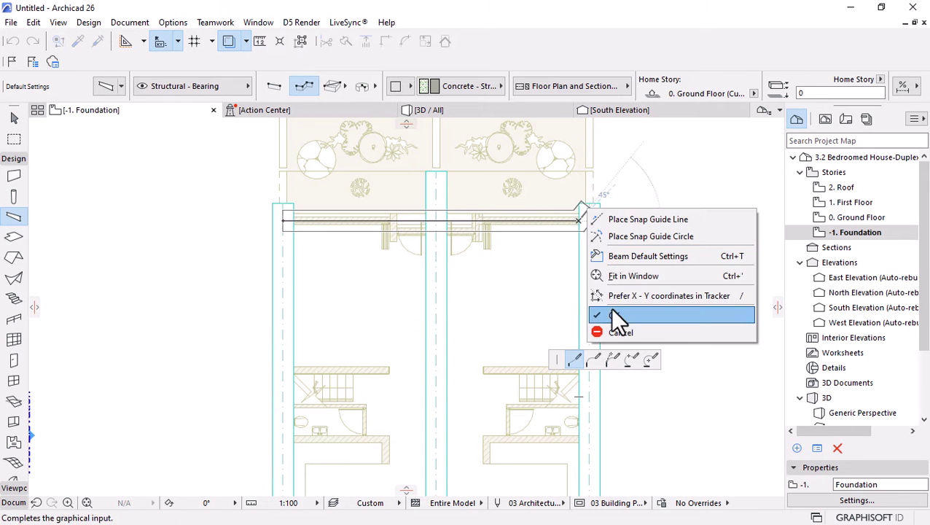
{"action": "left_click", "coordinate": [613, 312]}
{"action": "scroll", "coordinate": [519, 173], "scroll_direction": "down", "scroll_amount": 2}
{"action": "scroll", "coordinate": [467, 301], "scroll_direction": "up", "scroll_amount": 1}
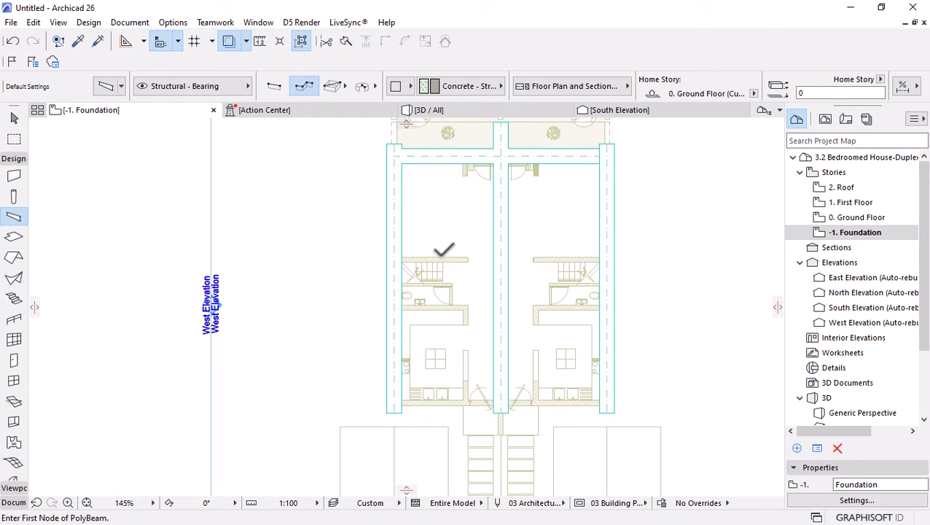
In the 3D model, examine how the garden-side and central foundation beams sit beneath the party wall and outer walls
{"action": "left_click", "coordinate": [485, 110]}
{"action": "middle_click_drag", "start_coordinate": [362, 277], "coordinate": [403, 315], "text": "shift"}
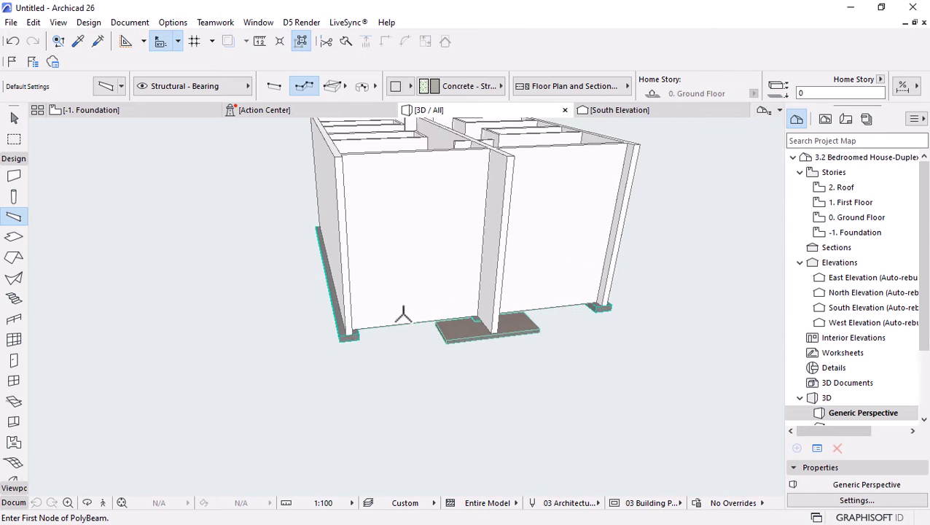
{"action": "middle_click_drag", "start_coordinate": [600, 323], "coordinate": [431, 320], "text": "shift"}
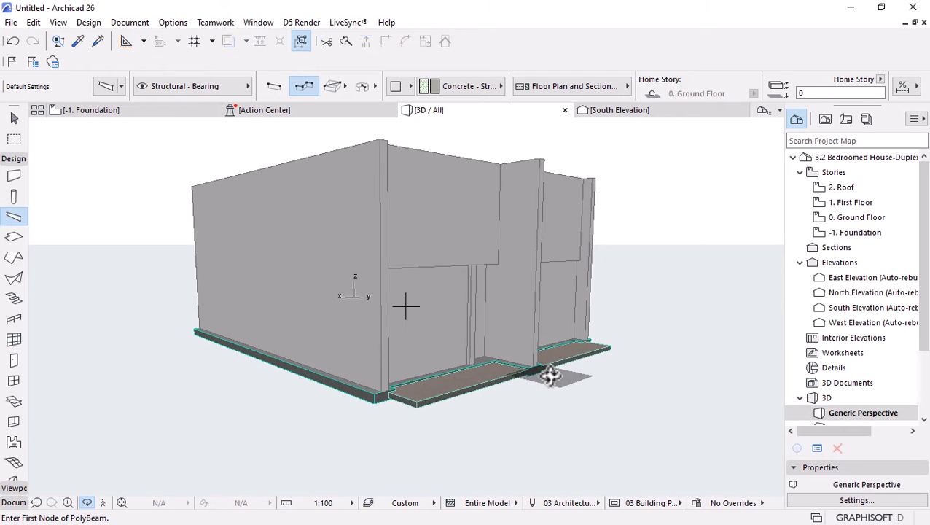
{"action": "scroll", "coordinate": [551, 375], "scroll_direction": "up", "scroll_amount": 8}
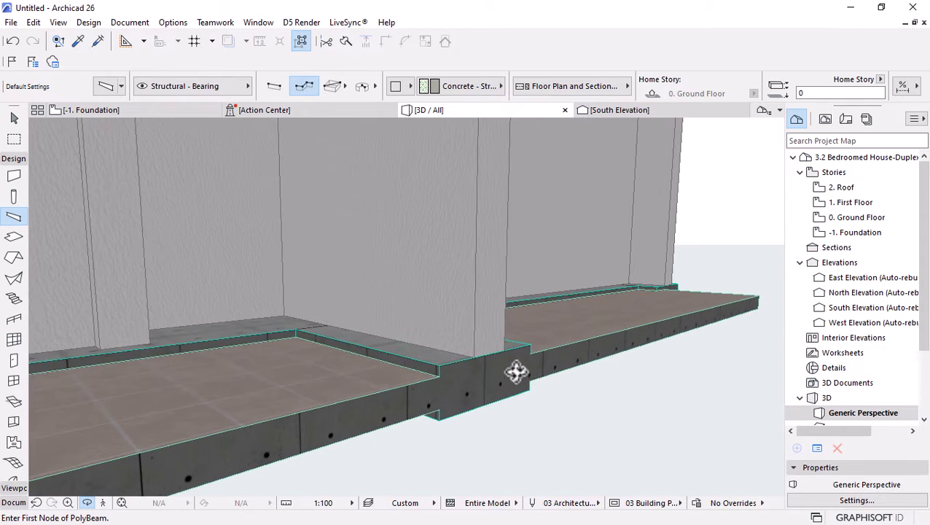
{"action": "middle_click_drag", "start_coordinate": [516, 372], "coordinate": [416, 380], "text": "shift"}
{"action": "key", "text": "Escape"}
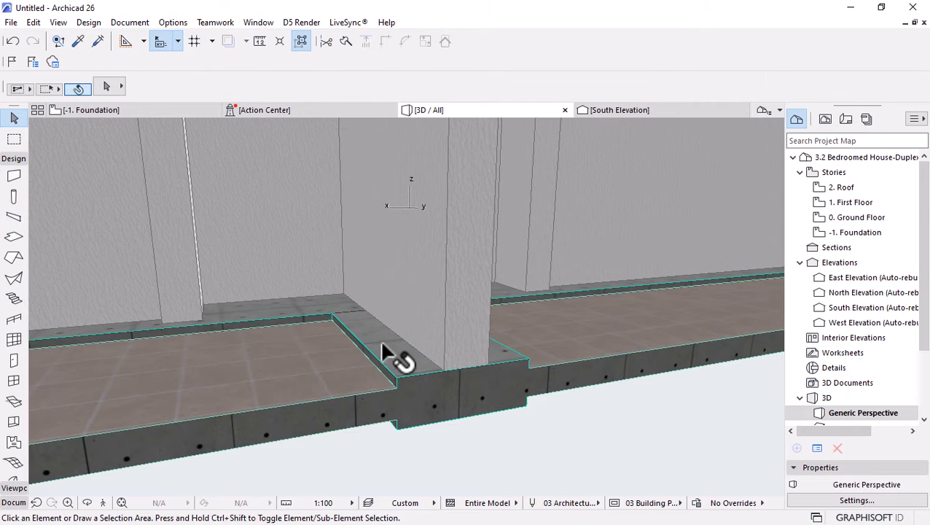
{"action": "left_click", "coordinate": [382, 344]}
{"action": "scroll", "coordinate": [490, 367], "scroll_direction": "up", "scroll_amount": 2}
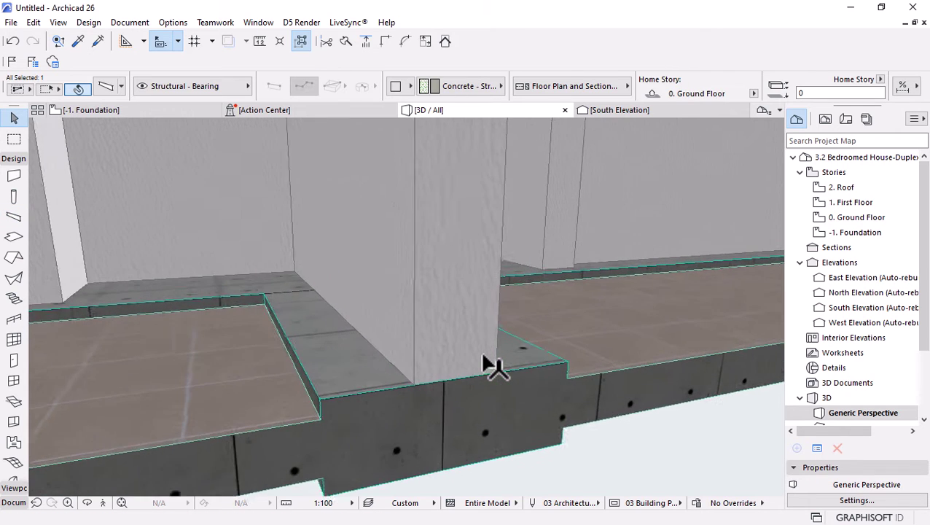
{"action": "left_click", "coordinate": [490, 363]}
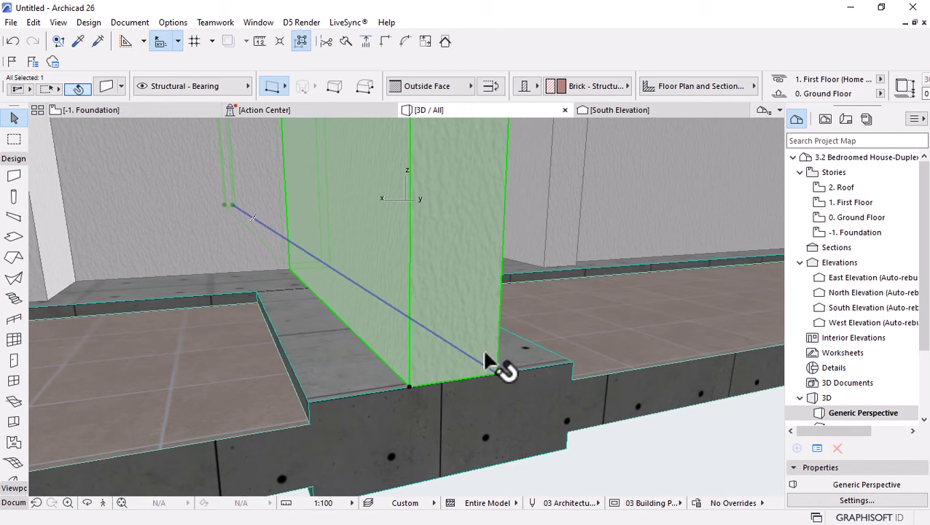
{"action": "left_click", "coordinate": [452, 398]}
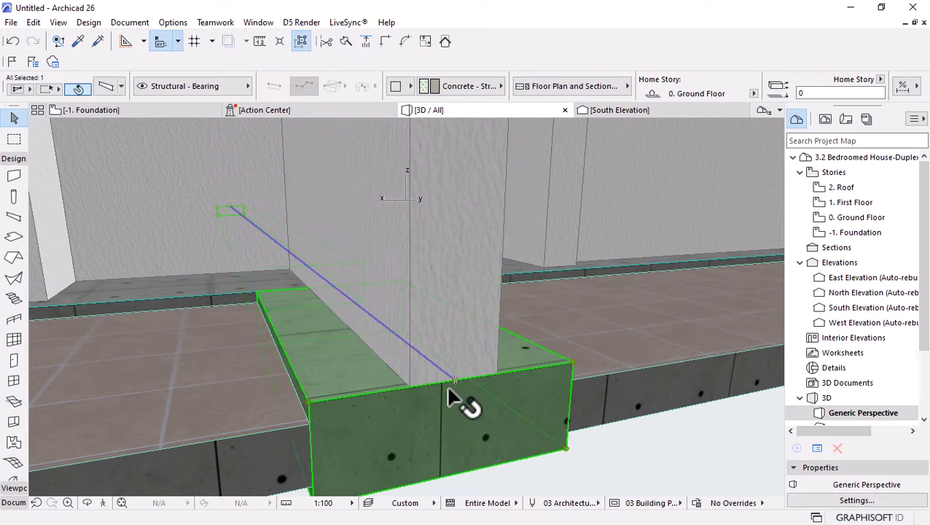
{"action": "scroll", "coordinate": [554, 398], "scroll_direction": "down", "scroll_amount": 10}
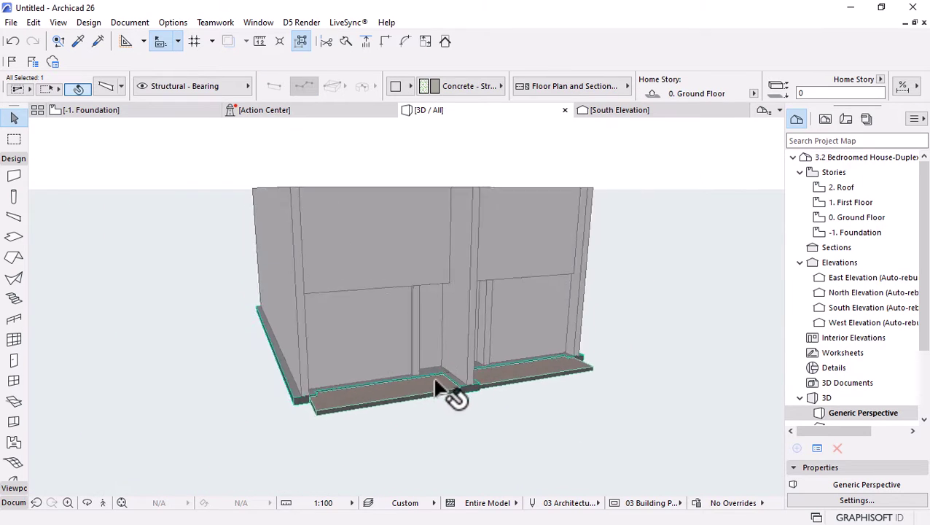
{"action": "middle_click_drag", "start_coordinate": [621, 361], "coordinate": [353, 386], "text": "shift"}
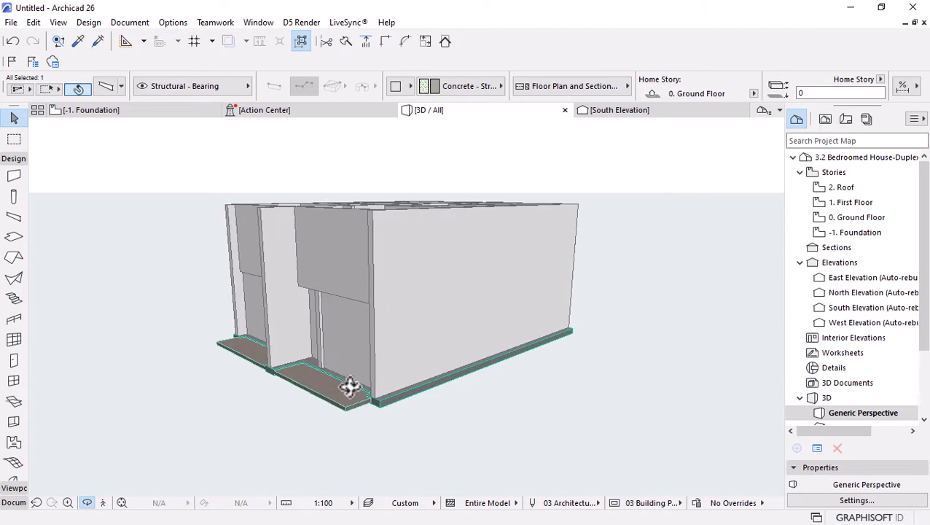
{"action": "scroll", "coordinate": [219, 270], "scroll_direction": "up", "scroll_amount": 5}
{"action": "left_click_drag", "start_coordinate": [245, 172], "coordinate": [245, 172]}
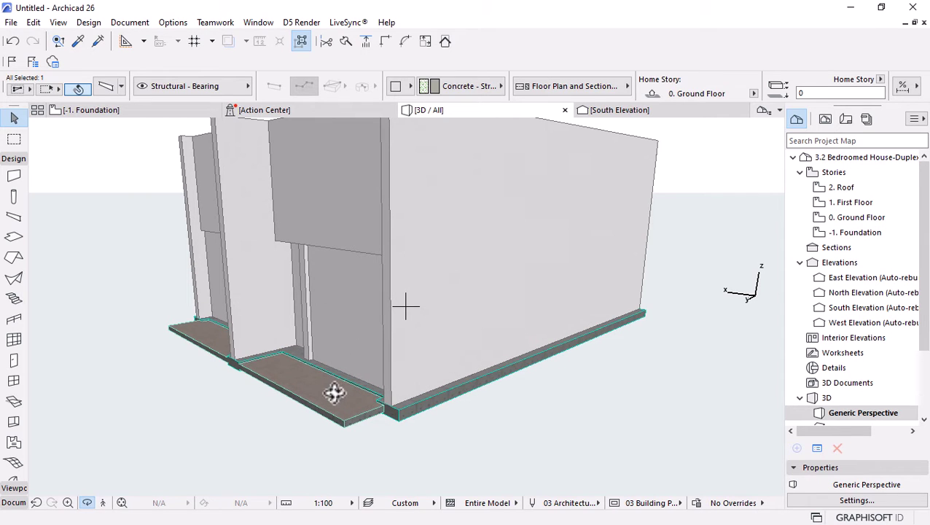
{"action": "scroll", "coordinate": [335, 393], "scroll_direction": "up", "scroll_amount": 2}
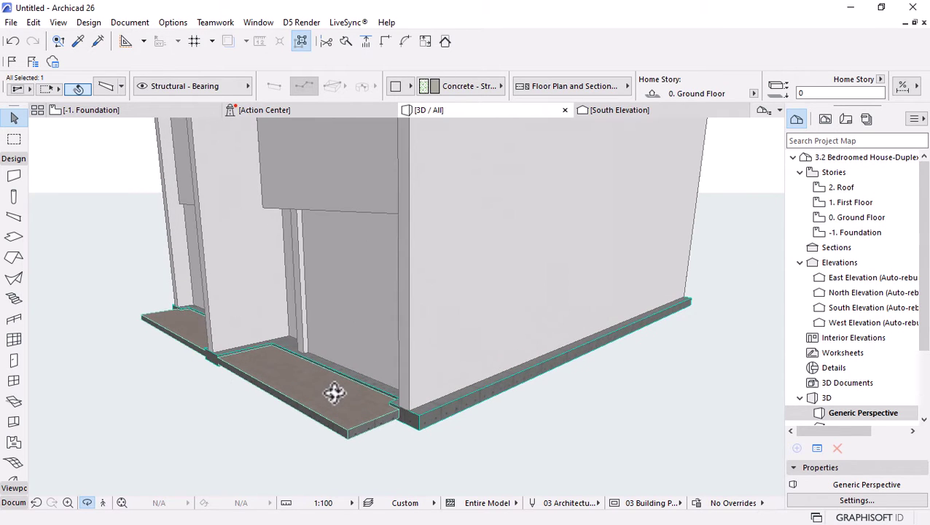
On the Foundation plan, select the cross beam beneath the garden-side wall and delete it
{"action": "left_click", "coordinate": [118, 110]}
{"action": "scroll", "coordinate": [434, 183], "scroll_direction": "down", "scroll_amount": 5}
{"action": "scroll", "coordinate": [433, 182], "scroll_direction": "up", "scroll_amount": 4}
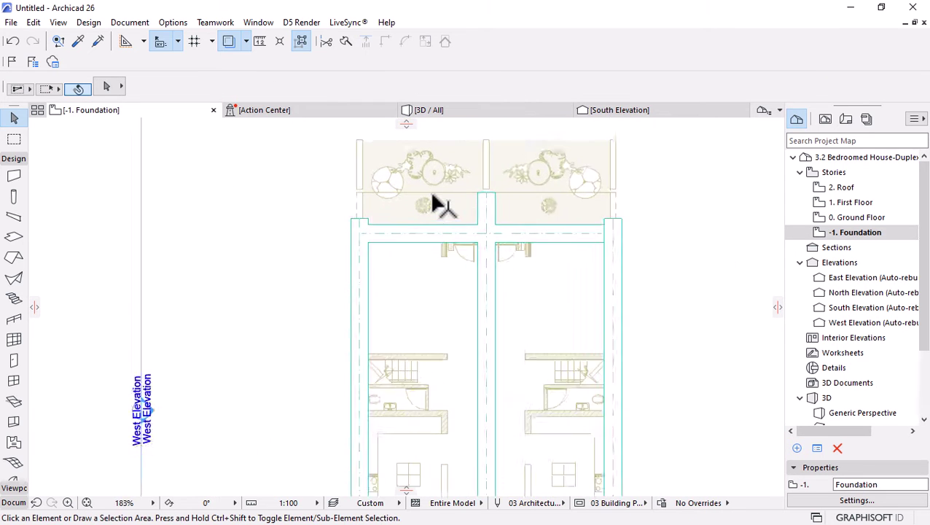
{"action": "scroll", "coordinate": [571, 228], "scroll_direction": "up", "scroll_amount": 1}
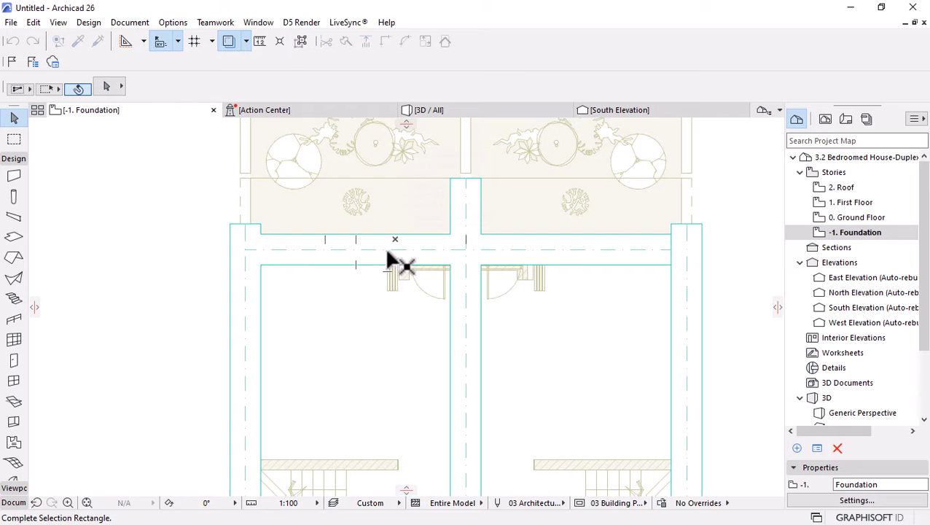
{"action": "left_click", "coordinate": [369, 262]}
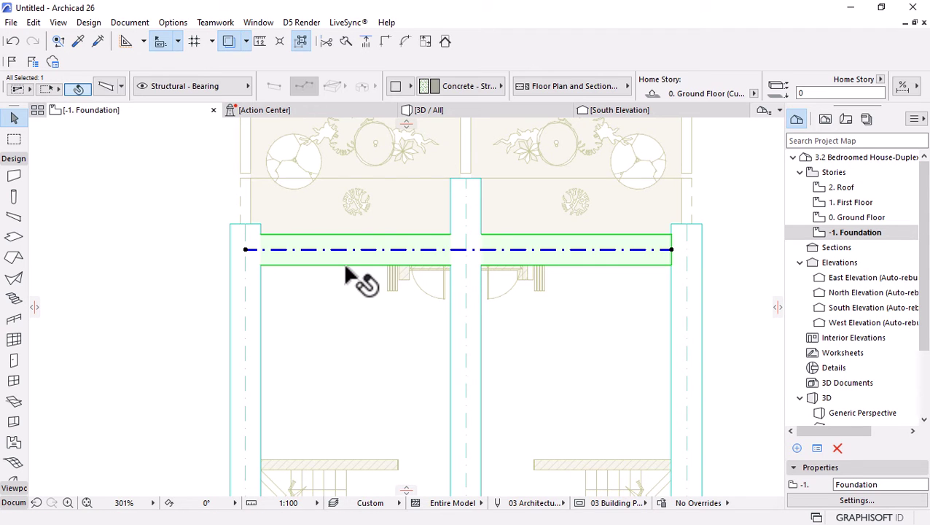
{"action": "key", "text": "Escape"}
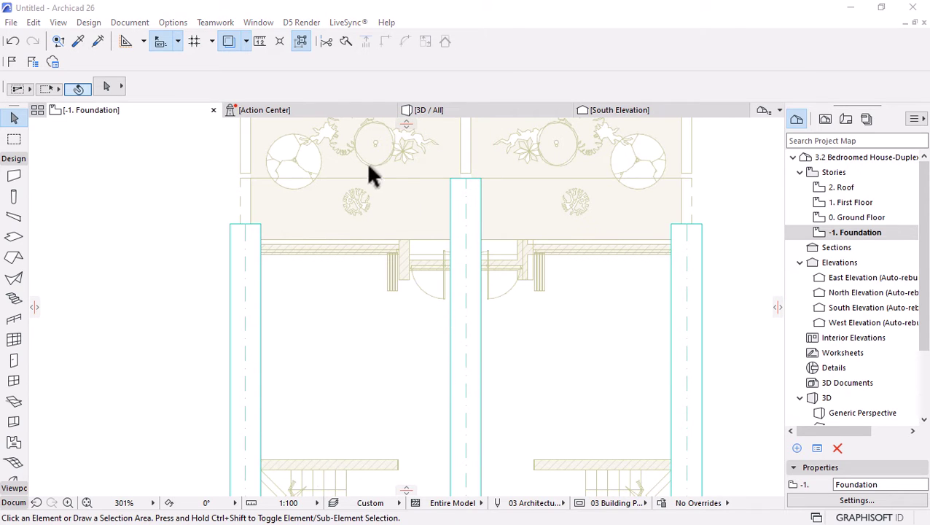
Capture the cross-section of the central foundation beam as a custom complex profile for editing
{"action": "left_click", "coordinate": [480, 208]}
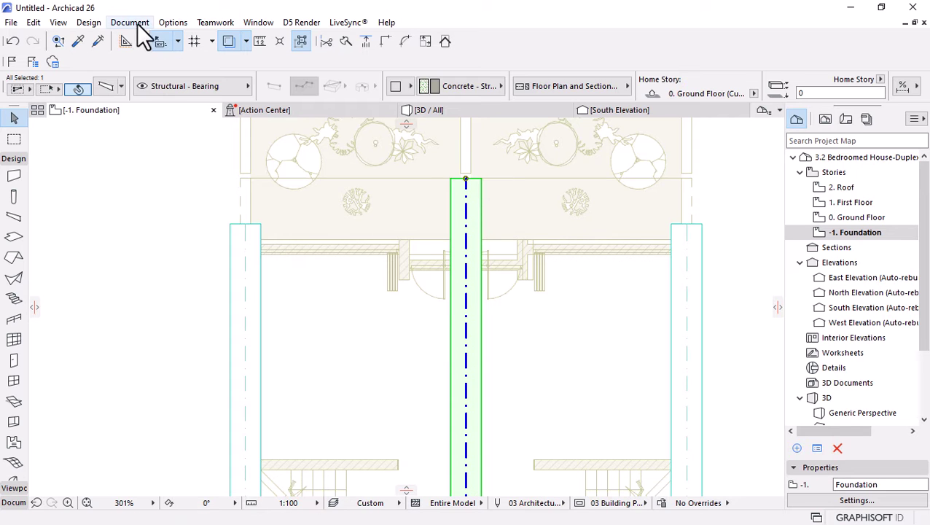
{"action": "left_click", "coordinate": [166, 23]}
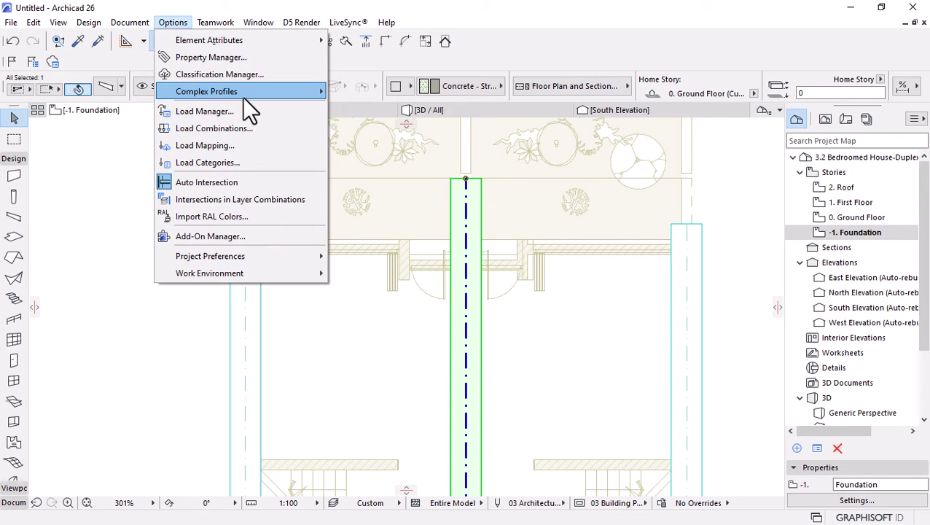
{"action": "mouse_move", "coordinate": [242, 95]}
{"action": "left_click", "coordinate": [389, 109]}
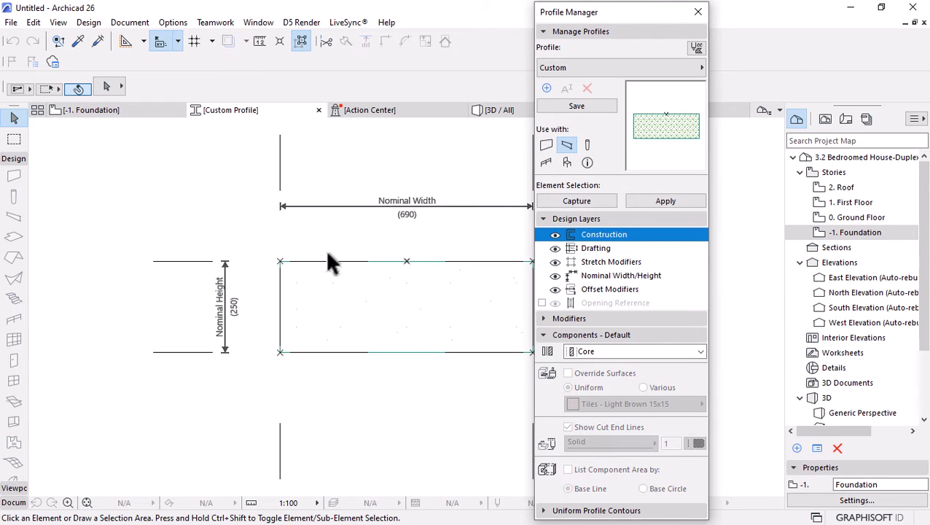
{"action": "mouse_move", "coordinate": [363, 298]}
{"action": "middle_mouse_down"}
{"action": "mouse_move", "coordinate": [364, 312]}
{"action": "mouse_move", "coordinate": [332, 298]}
{"action": "middle_mouse_up"}
{"action": "scroll", "coordinate": [332, 299], "scroll_direction": "up", "scroll_amount": 1}
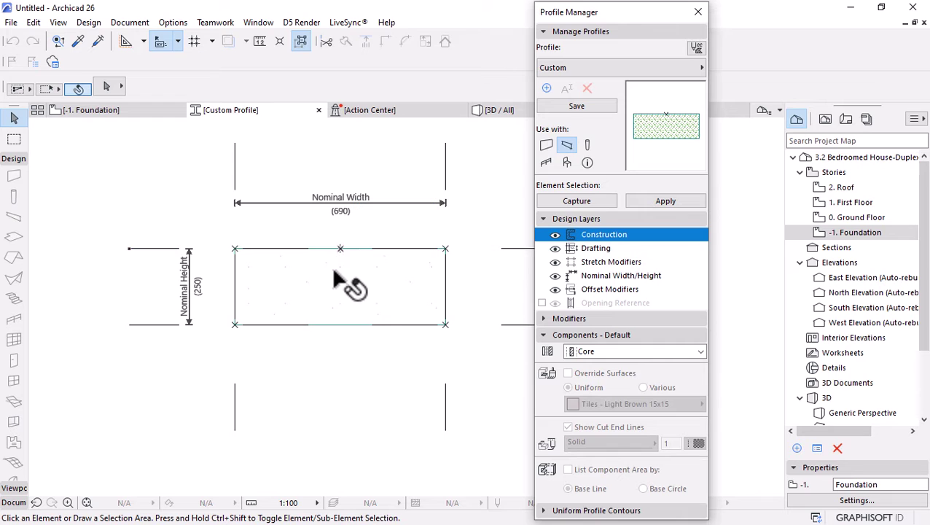
Shift the rectangular concrete section sideways so the profile origin lies on its upper edge between the left corner and the midpoint
{"action": "left_click", "coordinate": [278, 299]}
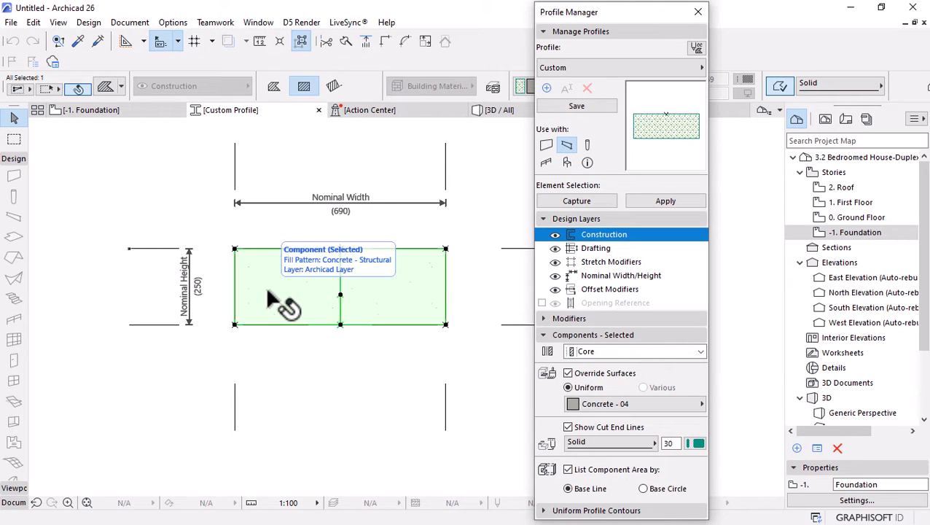
{"action": "key", "text": "ctrl+d"}
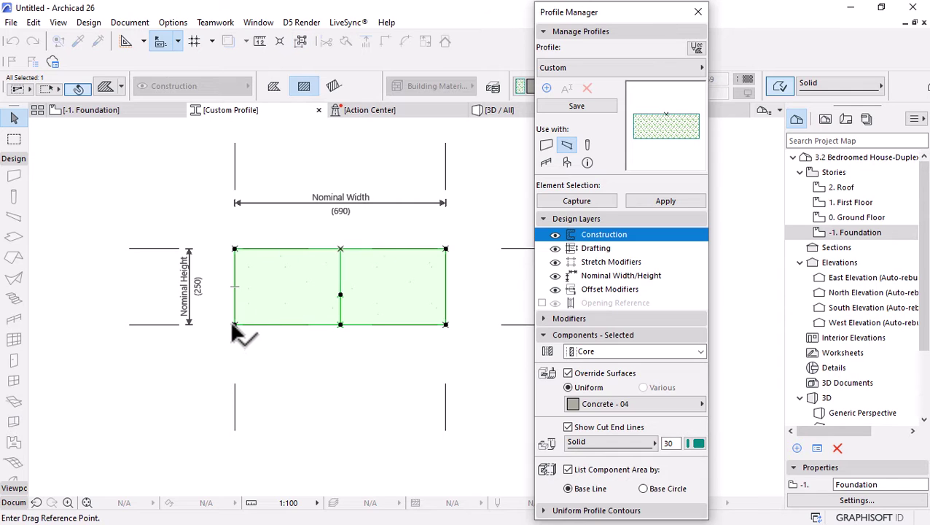
{"action": "left_click", "coordinate": [235, 324]}
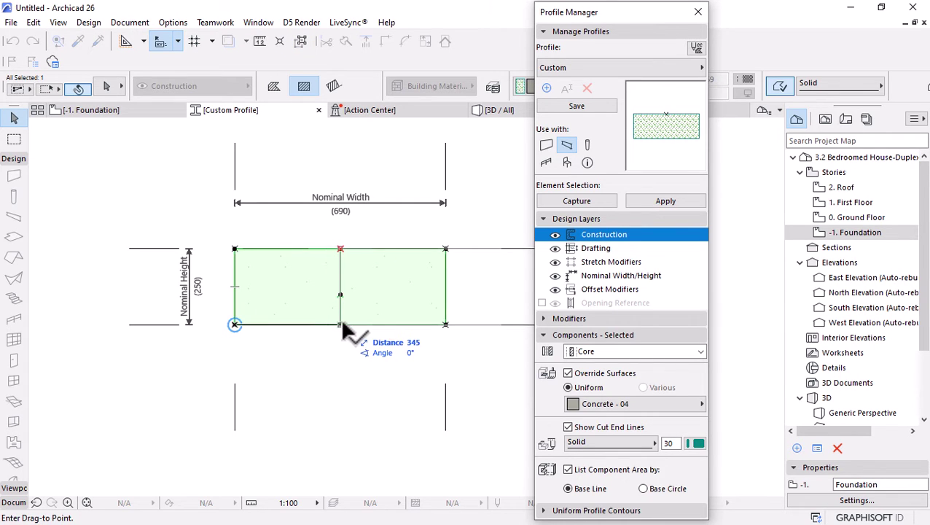
{"action": "left_click", "coordinate": [342, 251]}
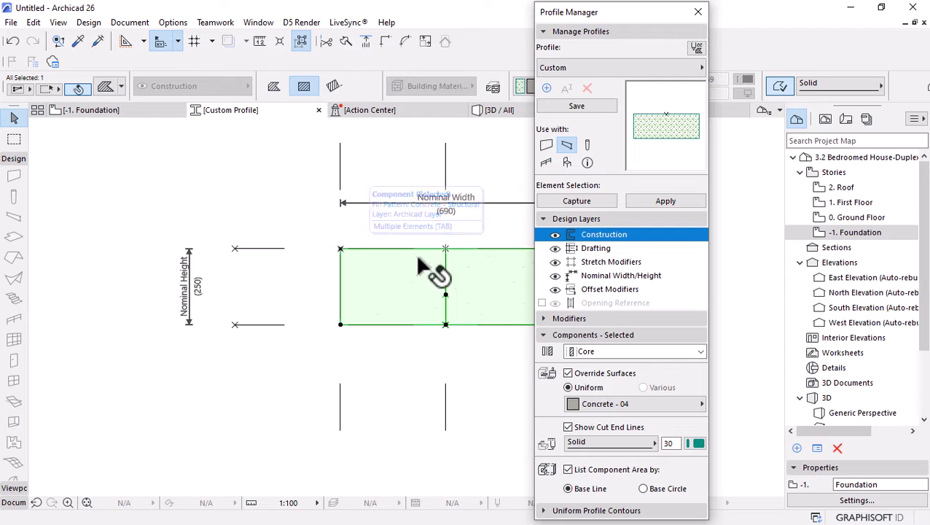
{"action": "scroll", "coordinate": [422, 269], "scroll_direction": "right", "scroll_amount": 2}
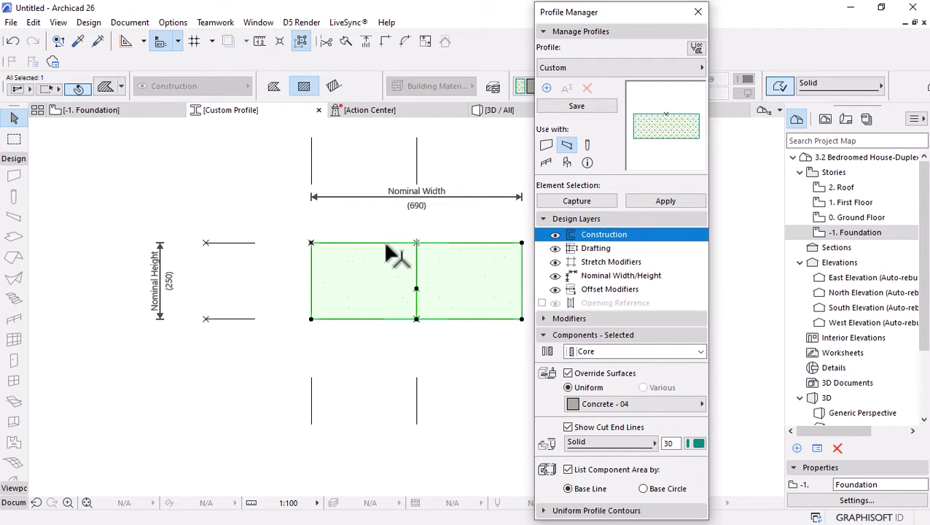
{"action": "left_click_drag", "start_coordinate": [424, 238], "coordinate": [354, 238]}
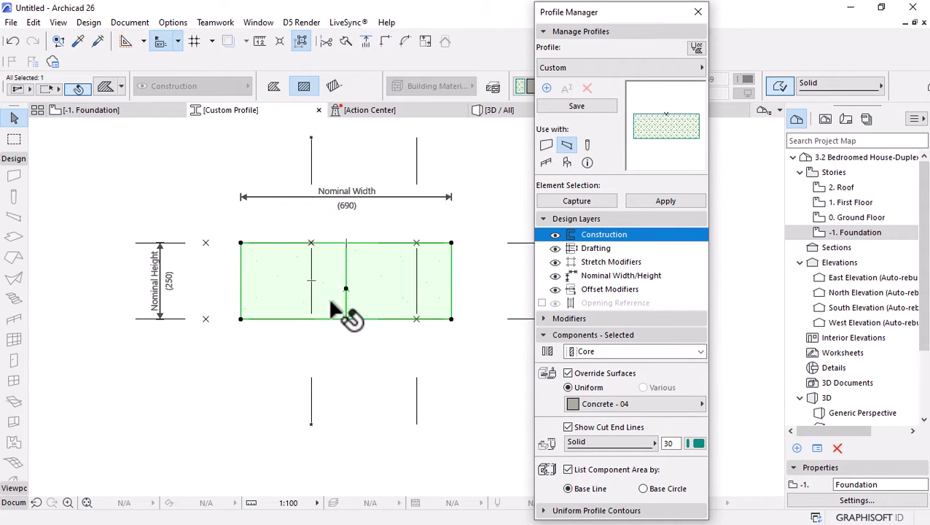
{"action": "left_click", "coordinate": [345, 318]}
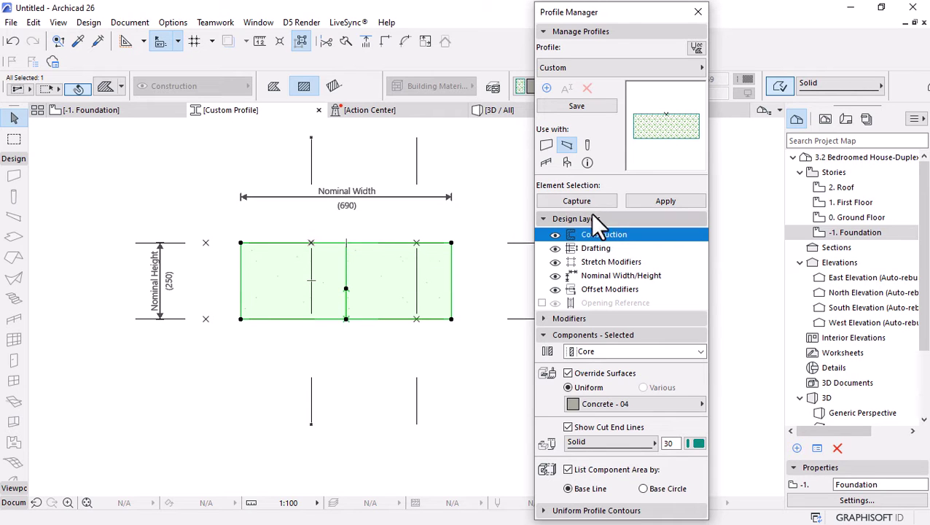
Save the edited section as a new profile named Footing and close the profile editor
{"action": "left_click", "coordinate": [578, 107]}
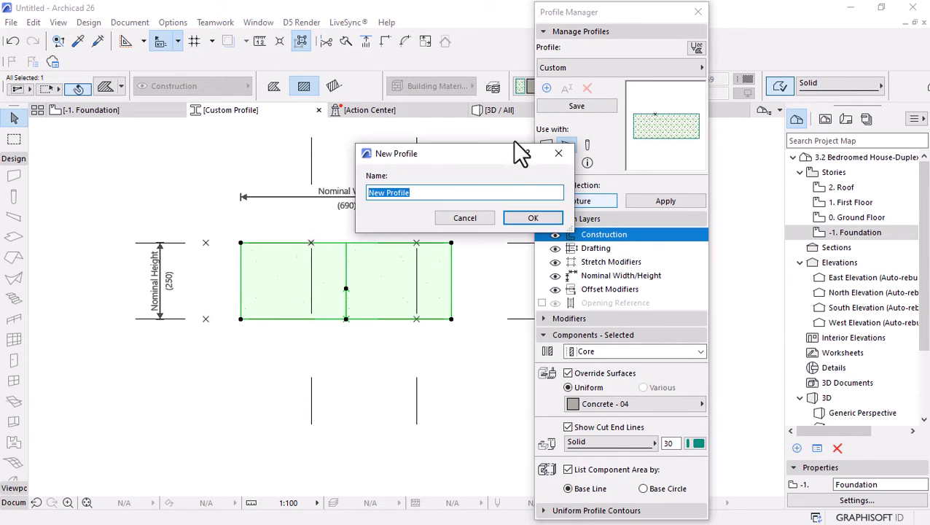
{"action": "left_click_drag", "start_coordinate": [529, 153], "coordinate": [537, 194]}
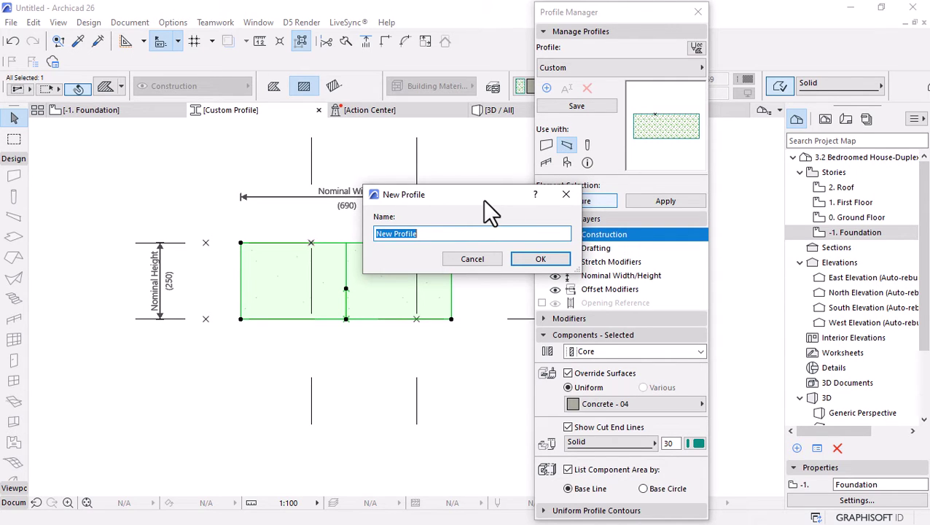
{"action": "type", "text": "Footing"}
{"action": "left_click", "coordinate": [530, 260]}
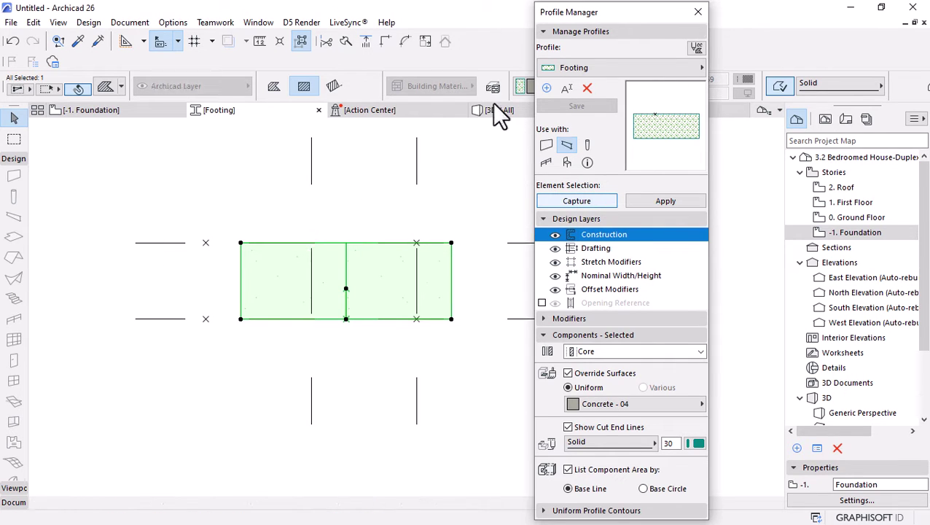
{"action": "left_click", "coordinate": [318, 109]}
{"action": "scroll", "coordinate": [425, 191], "scroll_direction": "down", "scroll_amount": 5}
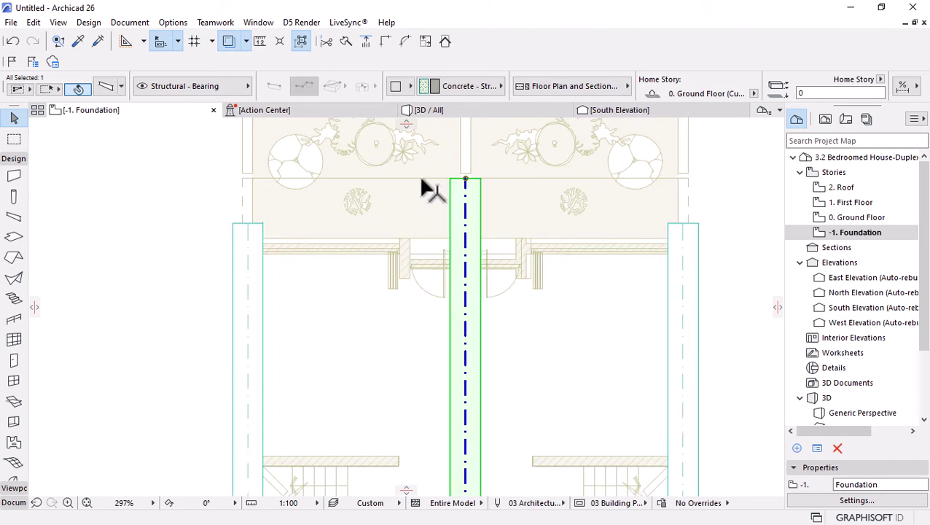
Set up the Beam tool to draw with the Footing complex profile
{"action": "scroll", "coordinate": [404, 187], "scroll_direction": "up", "scroll_amount": 5}
{"action": "key", "text": "Escape"}
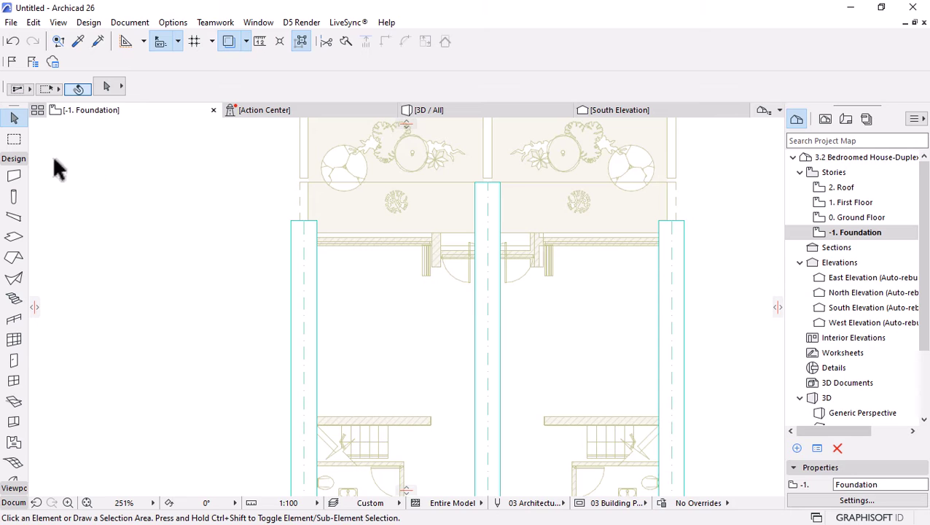
{"action": "left_click", "coordinate": [14, 216]}
{"action": "left_click", "coordinate": [397, 88]}
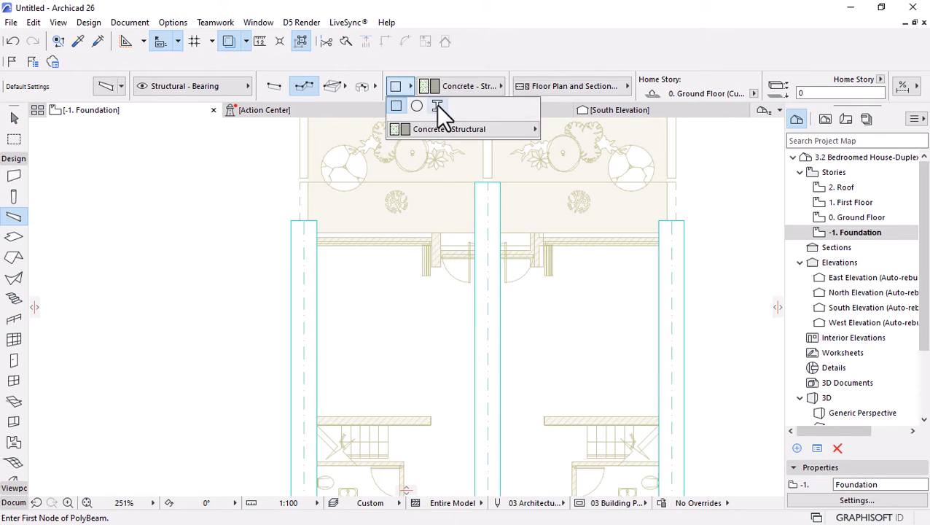
{"action": "left_click", "coordinate": [474, 88]}
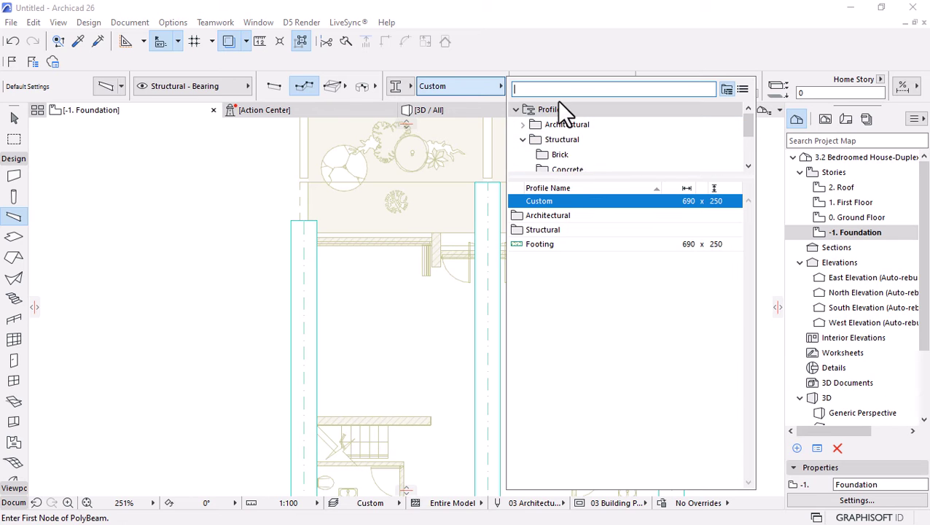
{"action": "type", "text": "foot"}
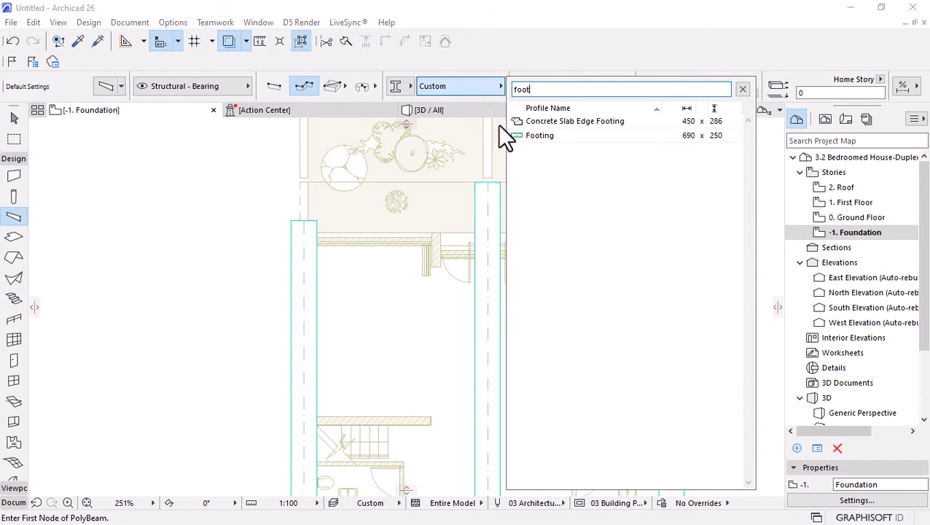
{"action": "left_click", "coordinate": [540, 135]}
Draw one continuous Footing beam between the outer foundation beams, following the garden-side wall's outer face and its recess at the doors
{"action": "scroll", "coordinate": [315, 241], "scroll_direction": "up", "scroll_amount": 10}
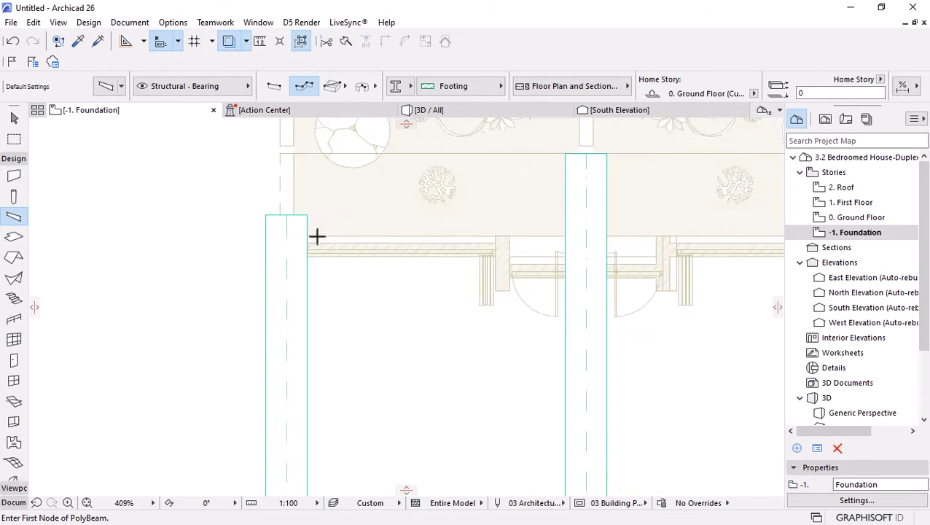
{"action": "left_click", "coordinate": [308, 250]}
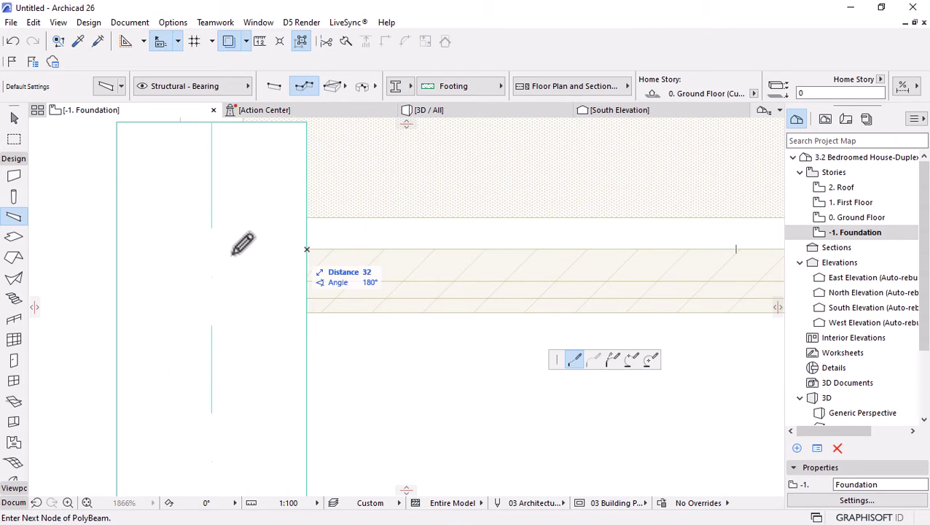
{"action": "scroll", "coordinate": [149, 220], "scroll_direction": "down", "scroll_amount": 4}
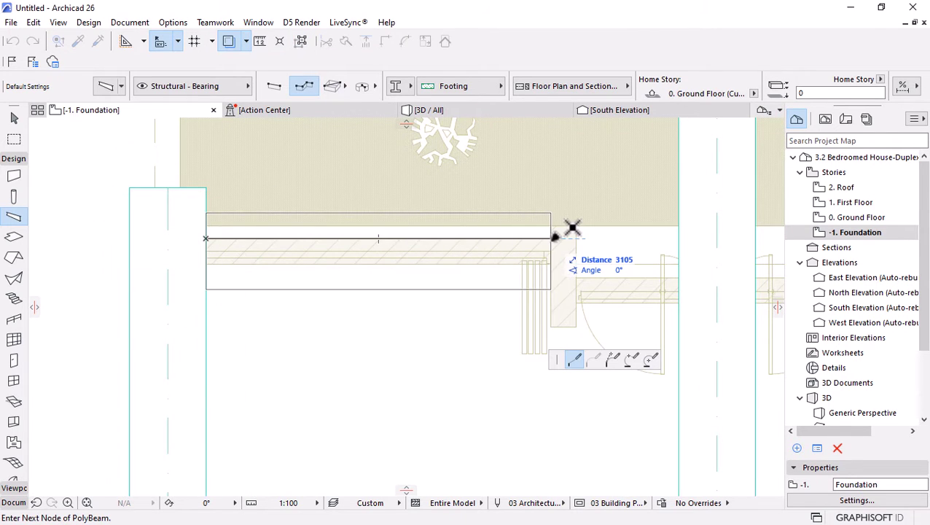
{"action": "scroll", "coordinate": [219, 244], "scroll_direction": "down", "scroll_amount": 4}
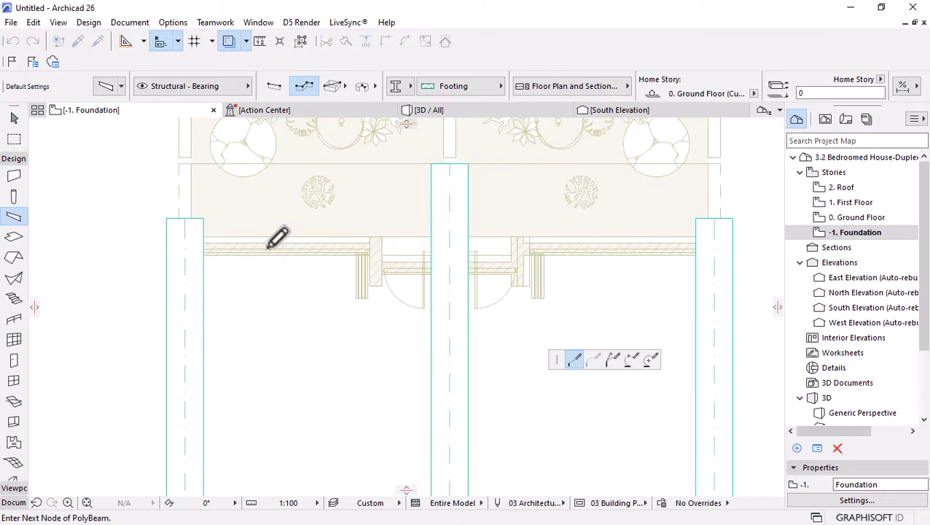
{"action": "scroll", "coordinate": [385, 253], "scroll_direction": "up", "scroll_amount": 2}
{"action": "scroll", "coordinate": [373, 256], "scroll_direction": "up", "scroll_amount": 2}
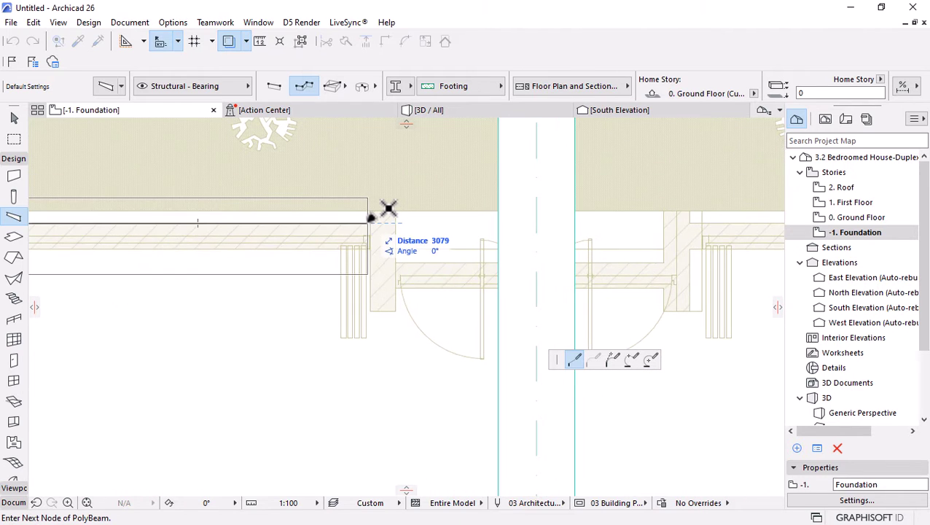
{"action": "left_click", "coordinate": [370, 223]}
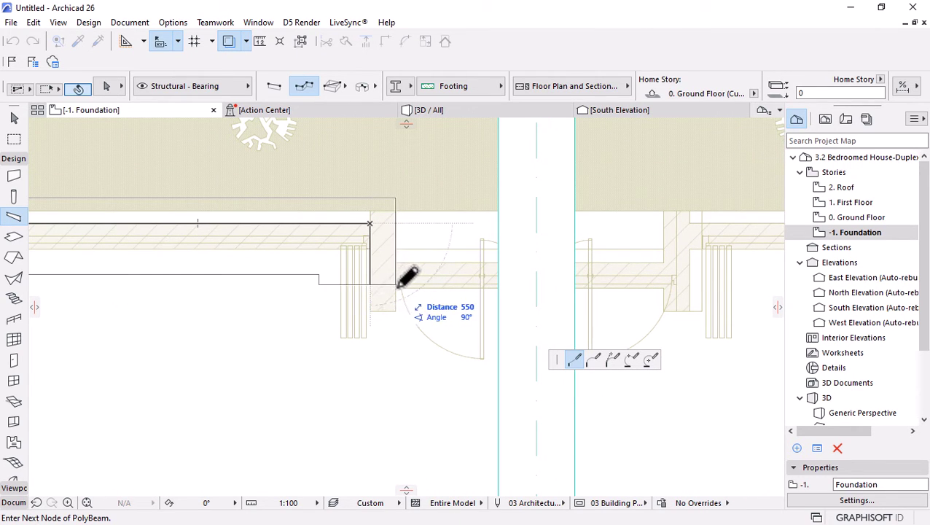
{"action": "left_click", "coordinate": [398, 261]}
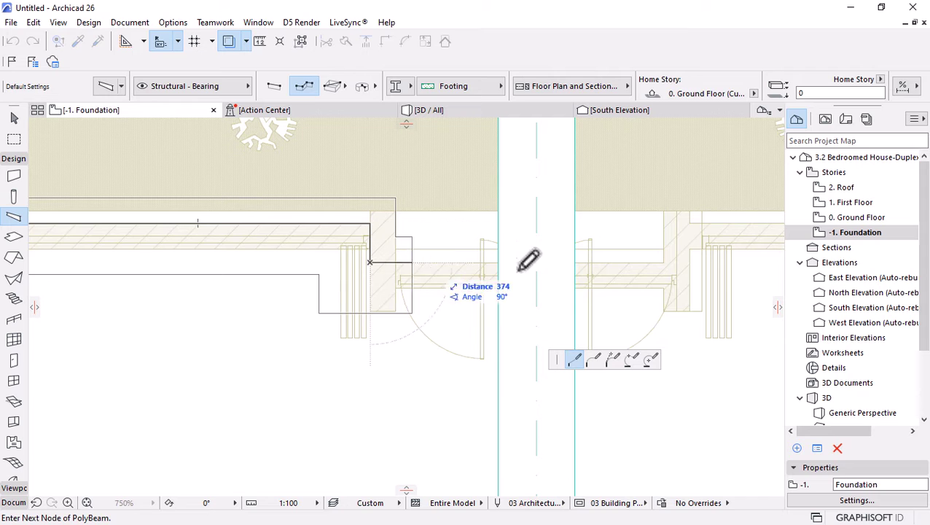
{"action": "left_click", "coordinate": [664, 260]}
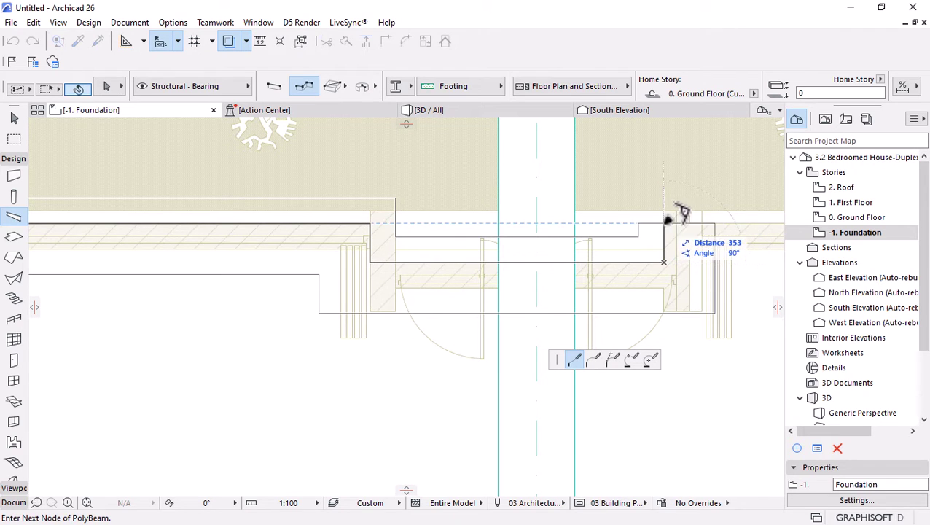
{"action": "scroll", "coordinate": [262, 232], "scroll_direction": "down", "scroll_amount": 3}
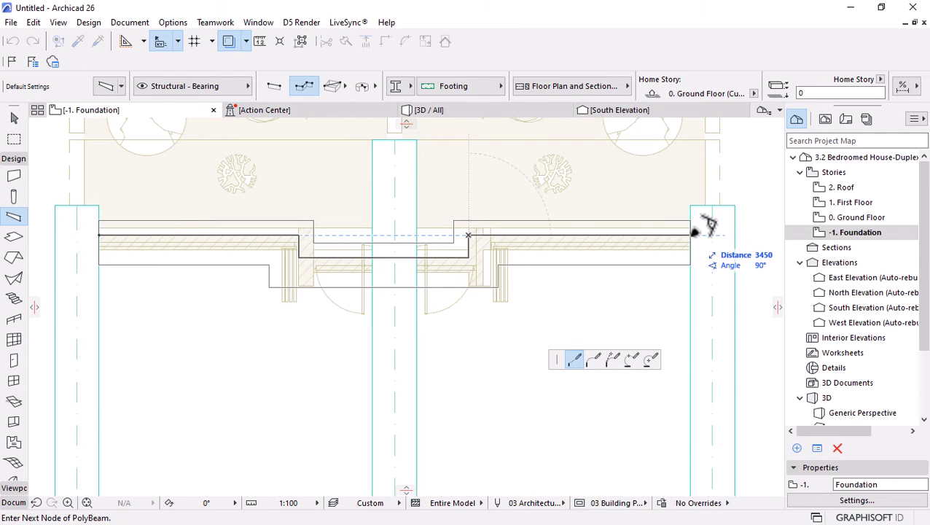
{"action": "left_click", "coordinate": [698, 231]}
{"action": "scroll", "coordinate": [468, 187], "scroll_direction": "down", "scroll_amount": 5}
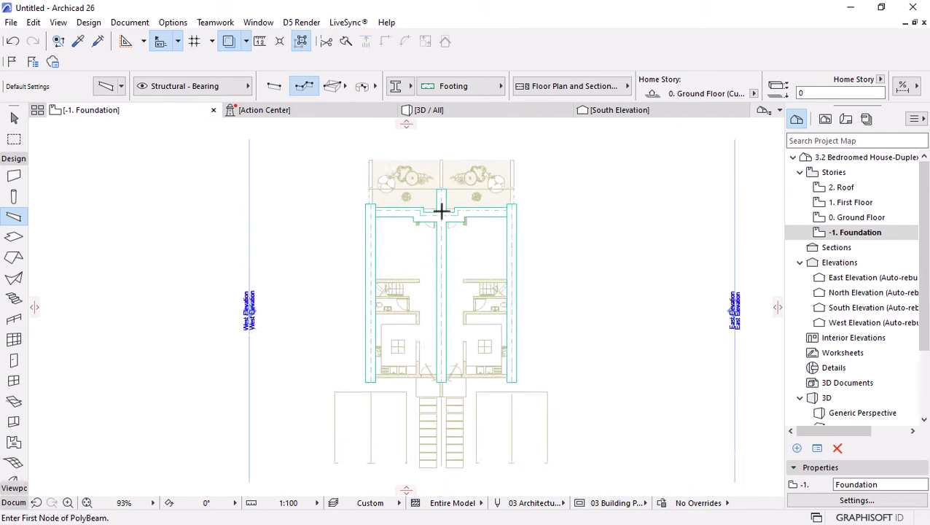
Draw a straight Footing beam between the outer foundation beams along the inner face of the entrance-side kitchen wall
{"action": "scroll", "coordinate": [414, 348], "scroll_direction": "up", "scroll_amount": 10}
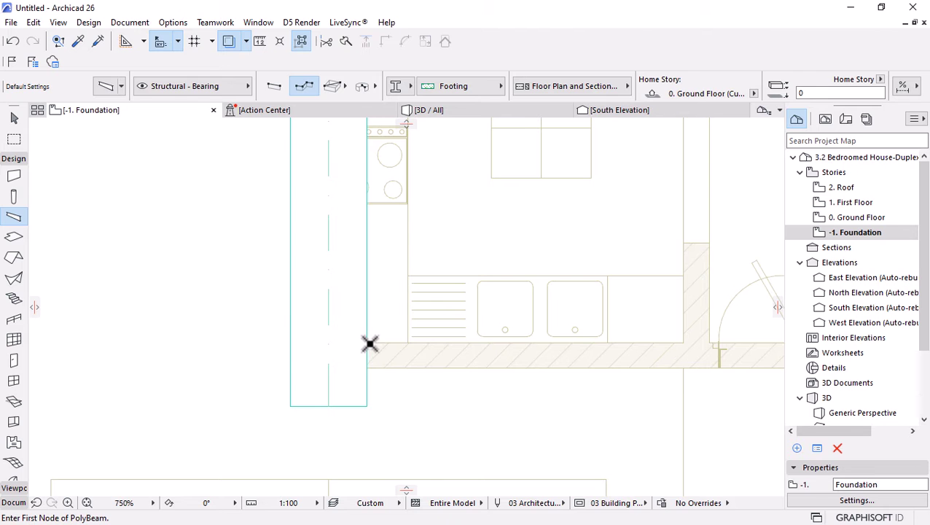
{"action": "left_click", "coordinate": [369, 343]}
{"action": "scroll", "coordinate": [193, 326], "scroll_direction": "down", "scroll_amount": 3}
{"action": "scroll", "coordinate": [598, 326], "scroll_direction": "up", "scroll_amount": 2}
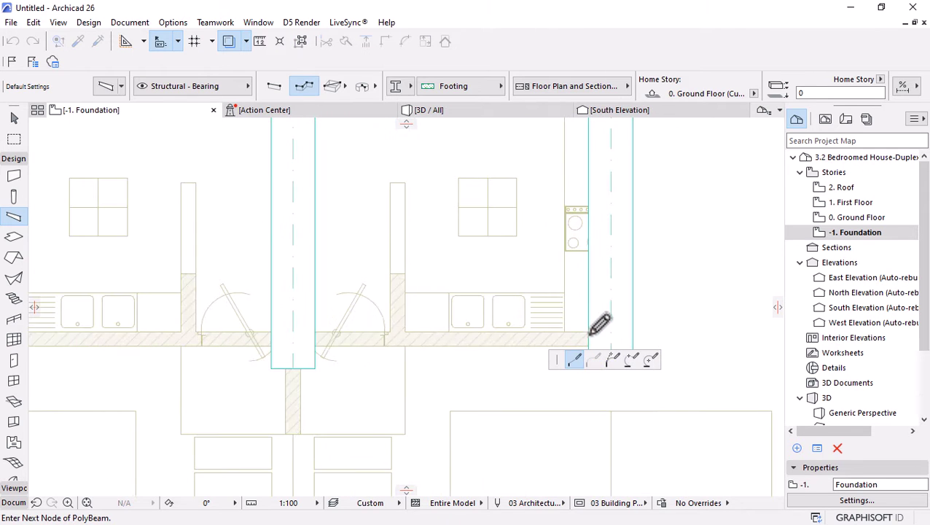
{"action": "double_click", "coordinate": [602, 321]}
{"action": "scroll", "coordinate": [475, 260], "scroll_direction": "down", "scroll_amount": 4}
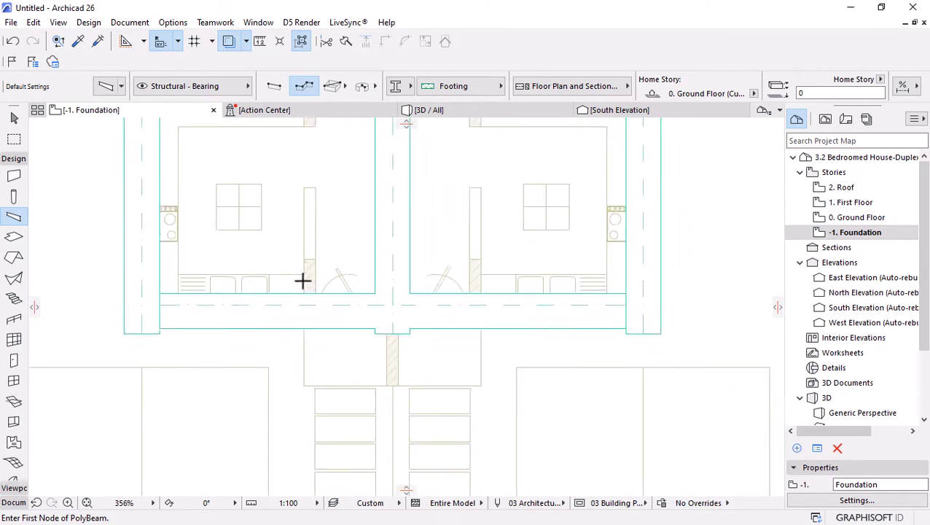
Draw a short Footing beam beneath the wall stub beside the entrance door in each unit
{"action": "scroll", "coordinate": [303, 281], "scroll_direction": "up", "scroll_amount": 2}
{"action": "left_click", "coordinate": [303, 297]}
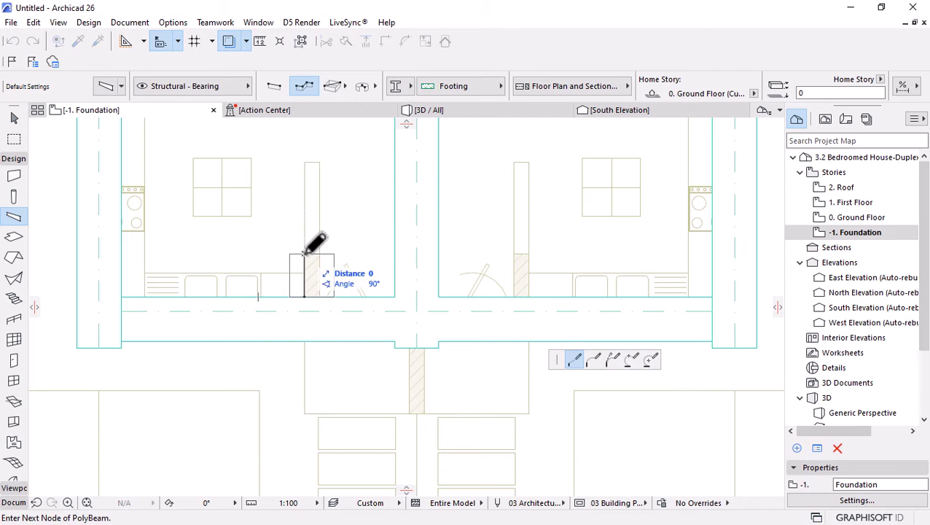
{"action": "double_click", "coordinate": [305, 254]}
{"action": "left_click", "coordinate": [516, 299]}
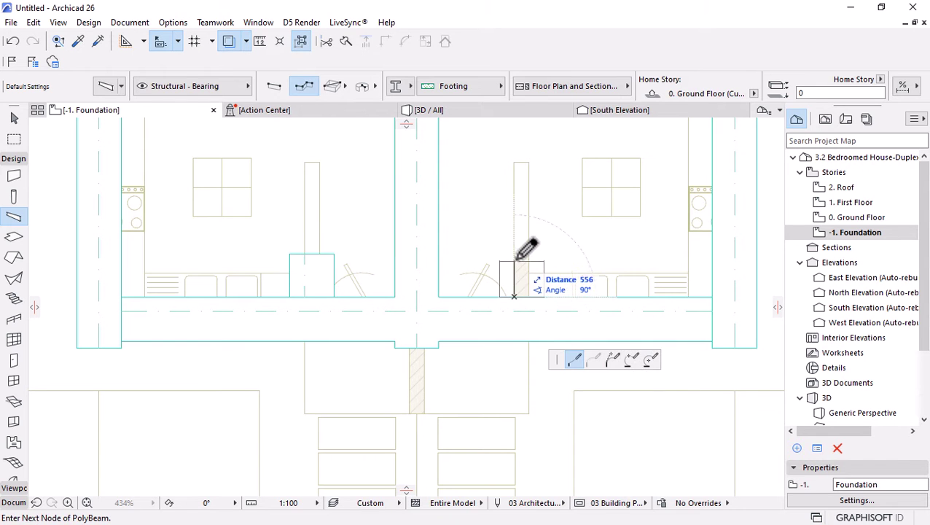
{"action": "double_click", "coordinate": [520, 253]}
{"action": "scroll", "coordinate": [440, 320], "scroll_direction": "down", "scroll_amount": 3}
{"action": "scroll", "coordinate": [437, 299], "scroll_direction": "down", "scroll_amount": 2}
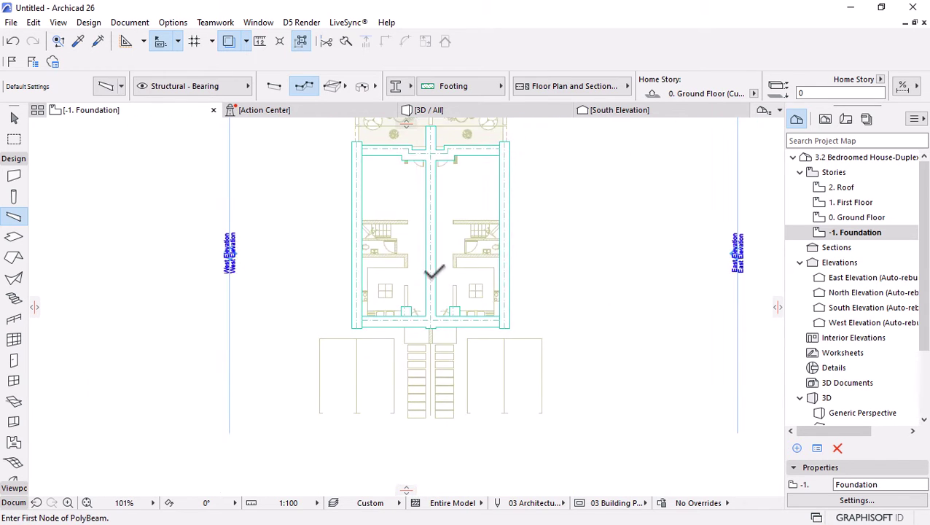
In the west unit, draw a straight Footing beam beneath the stair wall and an L-shaped one beneath the toilet-kitchen wall
{"action": "scroll", "coordinate": [337, 234], "scroll_direction": "up", "scroll_amount": 4}
{"action": "left_click", "coordinate": [336, 213]}
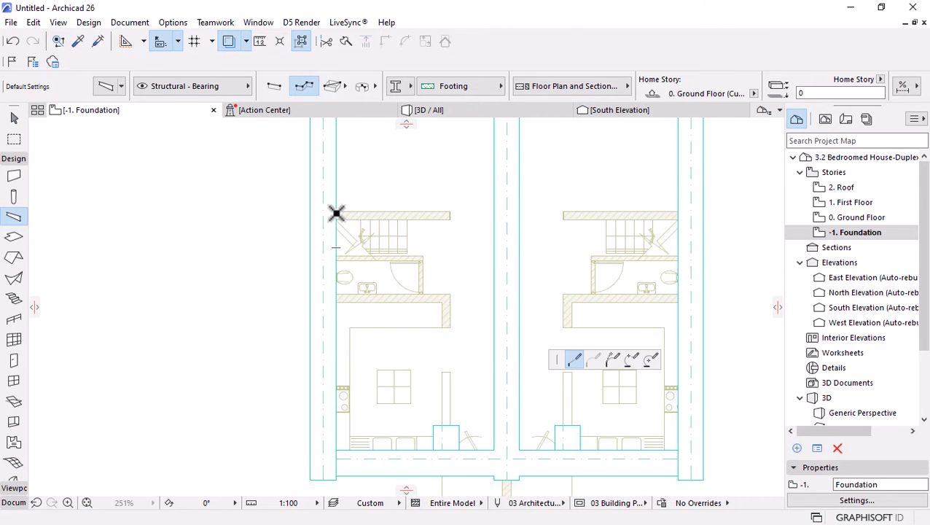
{"action": "double_click", "coordinate": [452, 211]}
{"action": "scroll", "coordinate": [306, 276], "scroll_direction": "up", "scroll_amount": 3}
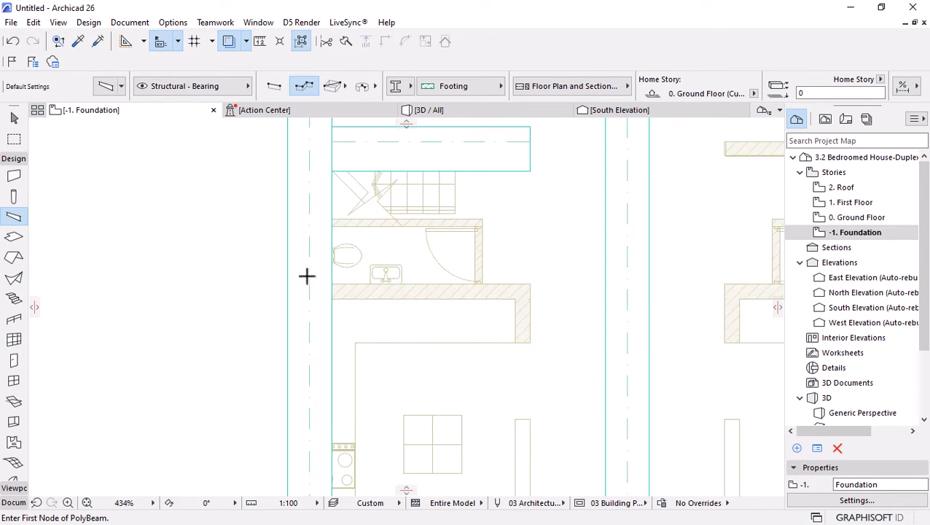
{"action": "left_click", "coordinate": [331, 285]}
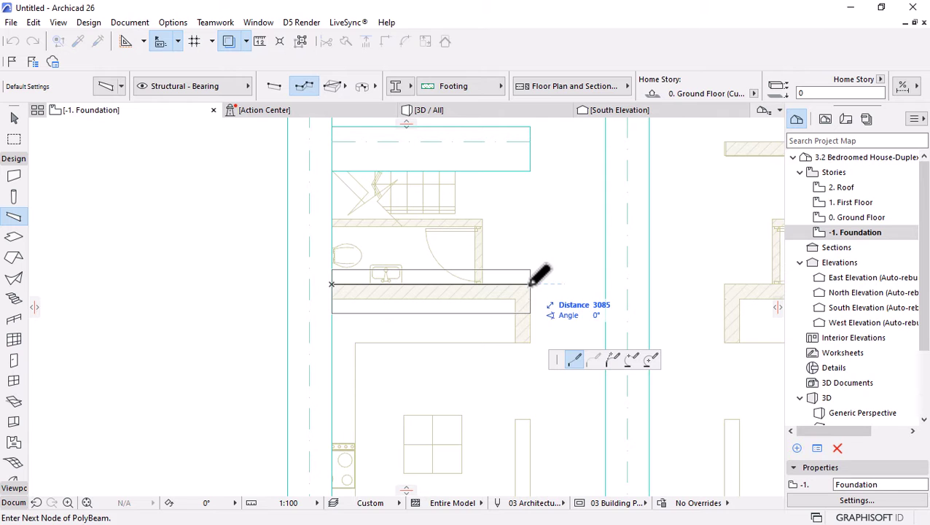
{"action": "left_click", "coordinate": [531, 284]}
{"action": "double_click", "coordinate": [530, 340]}
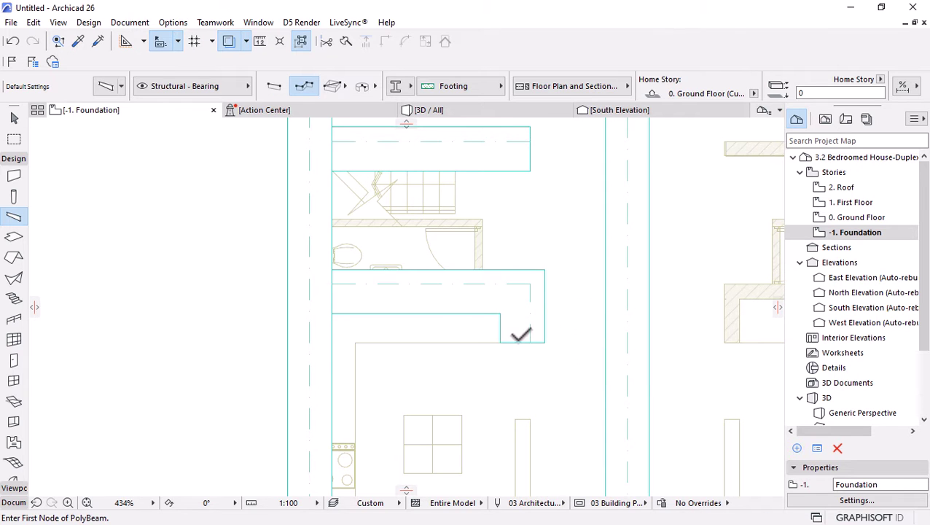
Draw an L-shaped Footing beam beneath the east unit's toilet-kitchen wall, with its long leg about 3085 mm to the outer beam
{"action": "scroll", "coordinate": [521, 334], "scroll_direction": "down", "scroll_amount": 3}
{"action": "scroll", "coordinate": [525, 297], "scroll_direction": "up", "scroll_amount": 2}
{"action": "middle_click_drag", "start_coordinate": [492, 304], "coordinate": [433, 323]}
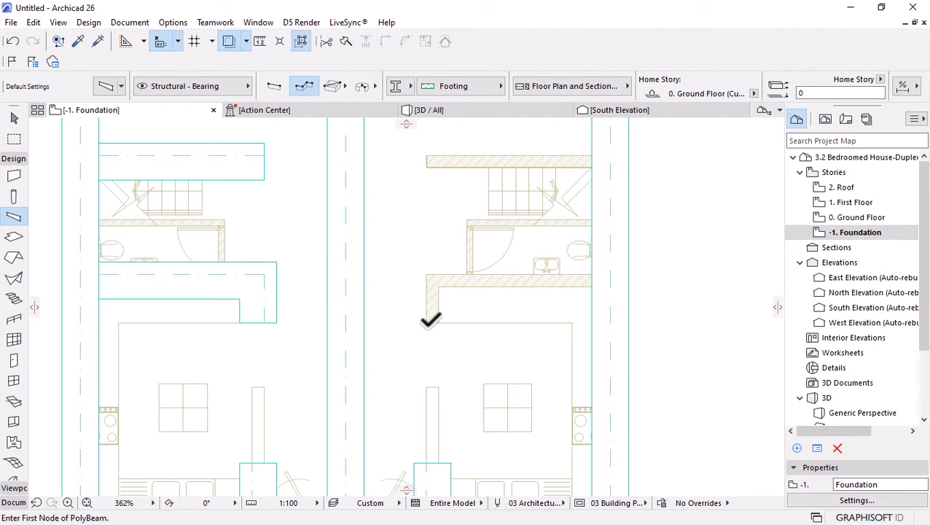
{"action": "left_click", "coordinate": [428, 322]}
{"action": "left_click", "coordinate": [427, 275]}
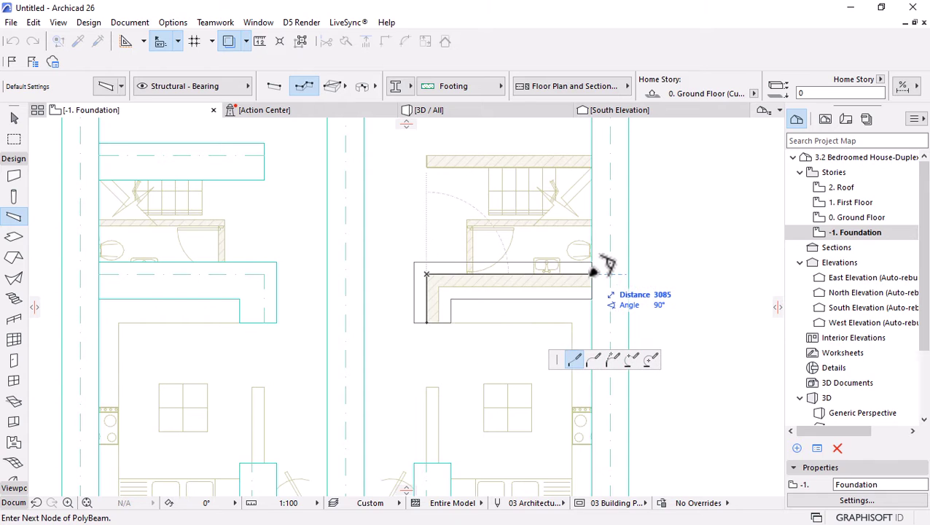
{"action": "double_click", "coordinate": [592, 274]}
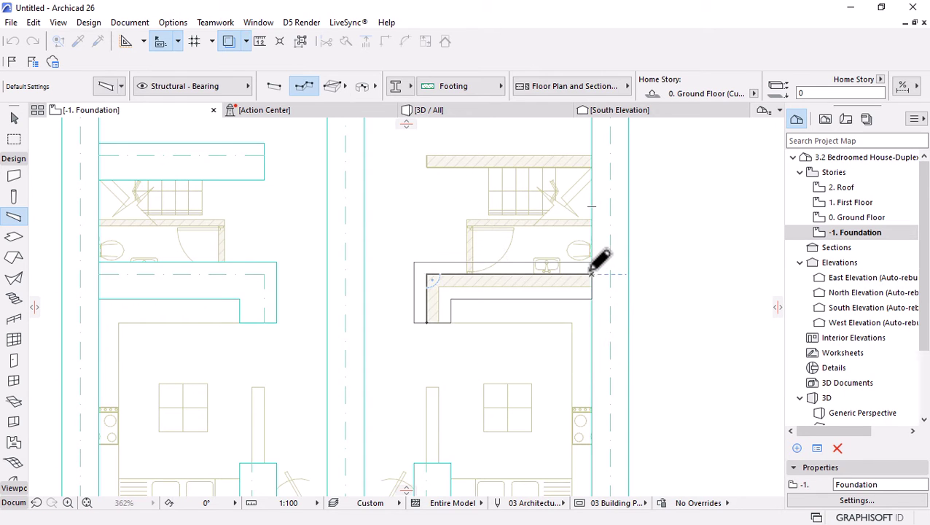
Draw a straight Footing beam beneath the east unit's stair wall, from its free end to the outer foundation beam
{"action": "left_click", "coordinate": [430, 162]}
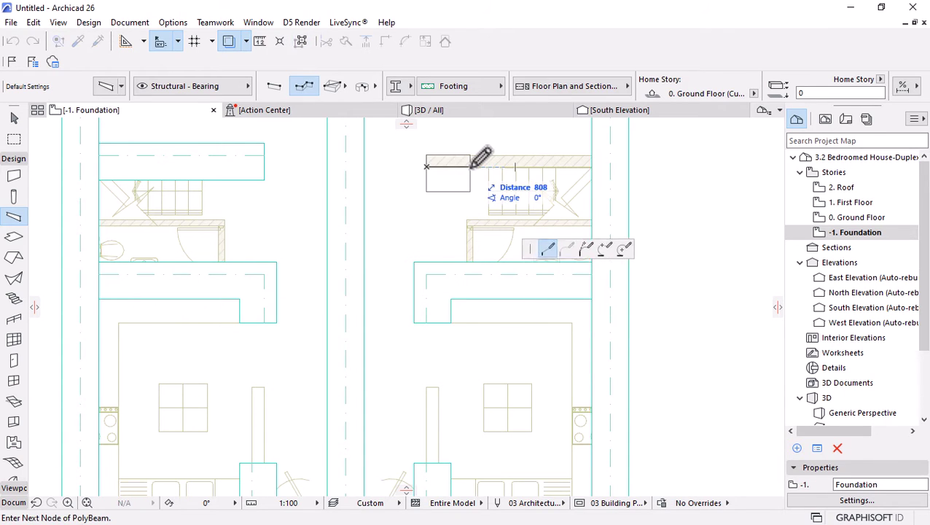
{"action": "key", "text": "Escape"}
{"action": "left_click", "coordinate": [428, 155]}
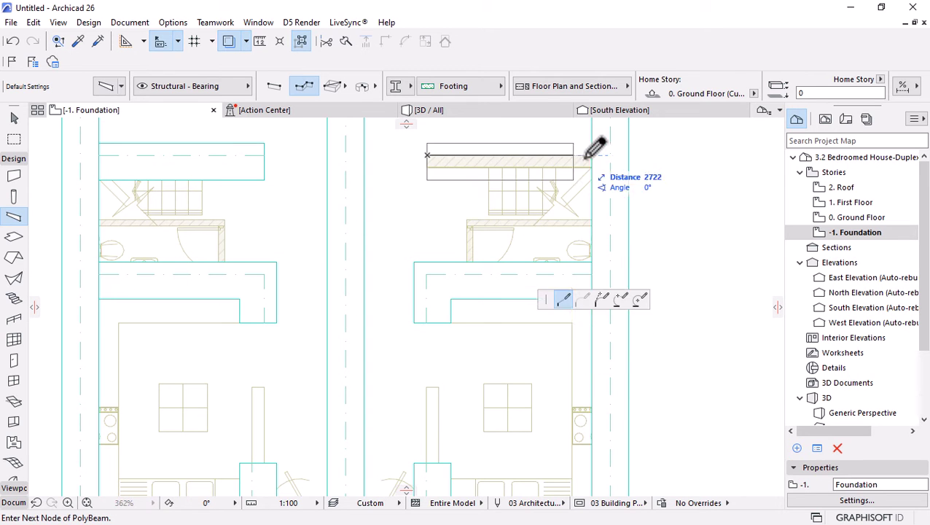
{"action": "double_click", "coordinate": [611, 148]}
{"action": "scroll", "coordinate": [494, 235], "scroll_direction": "down", "scroll_amount": 10}
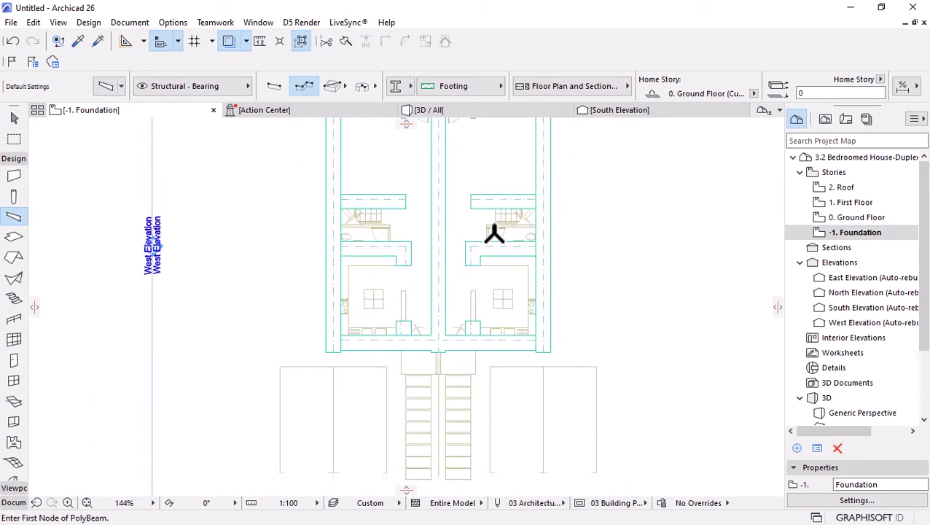
Stretch the central foundation beam past the entrance-side beam to the end of the dividing wall at the entrance steps
{"action": "scroll", "coordinate": [437, 336], "scroll_direction": "up", "scroll_amount": 5}
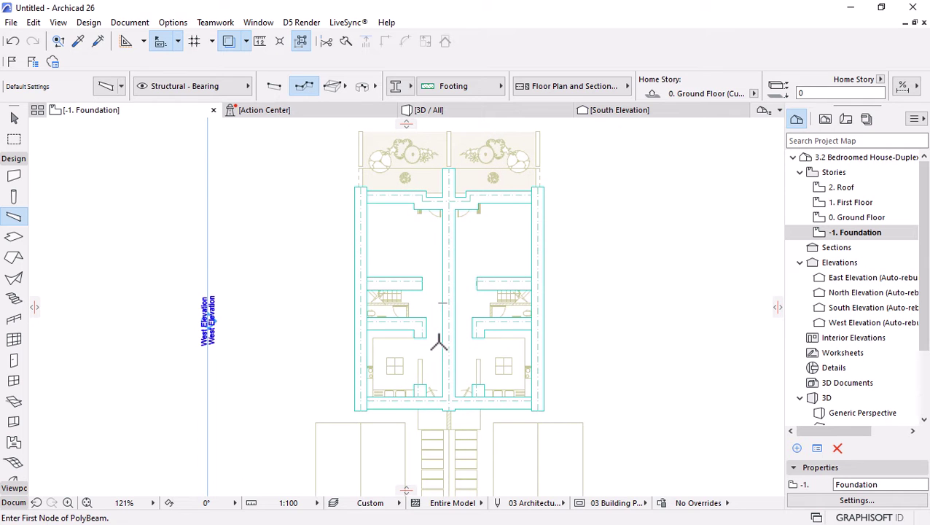
{"action": "scroll", "coordinate": [438, 342], "scroll_direction": "up", "scroll_amount": 8}
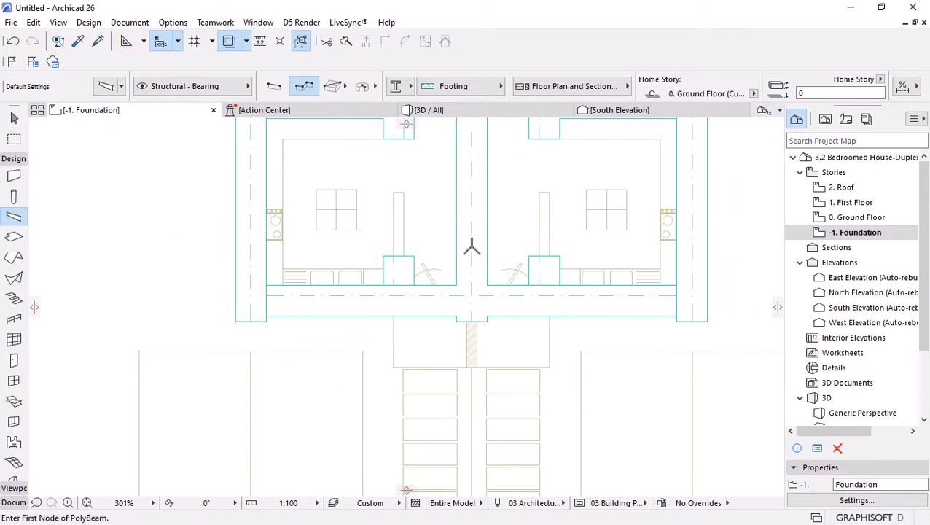
{"action": "left_click", "coordinate": [482, 214], "text": "shift"}
{"action": "left_click", "coordinate": [472, 320]}
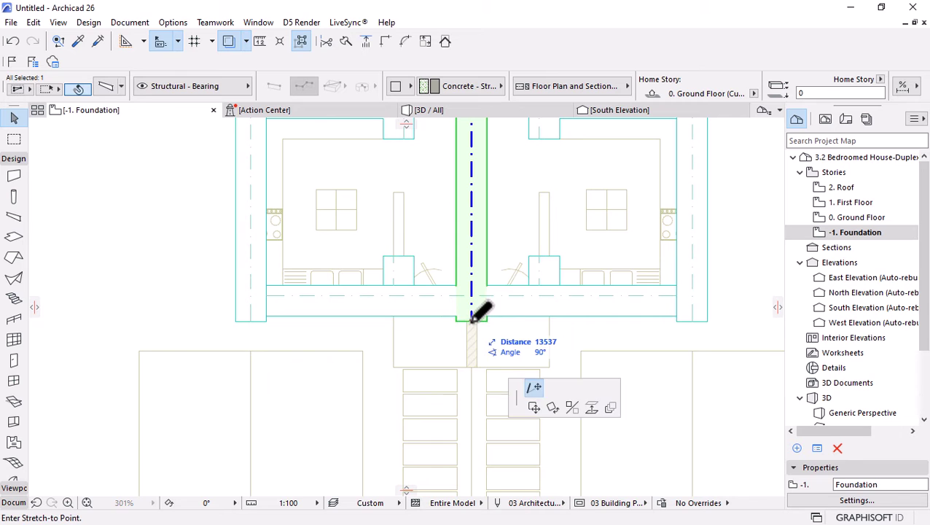
{"action": "left_click", "coordinate": [472, 357]}
{"action": "scroll", "coordinate": [436, 356], "scroll_direction": "down", "scroll_amount": 3}
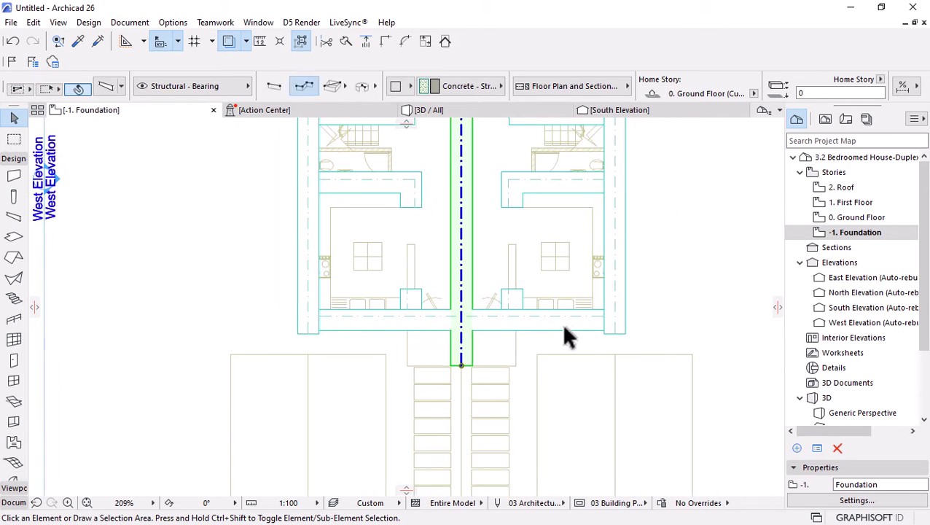
{"action": "key", "text": "Escape"}
{"action": "scroll", "coordinate": [473, 310], "scroll_direction": "down", "scroll_amount": 4}
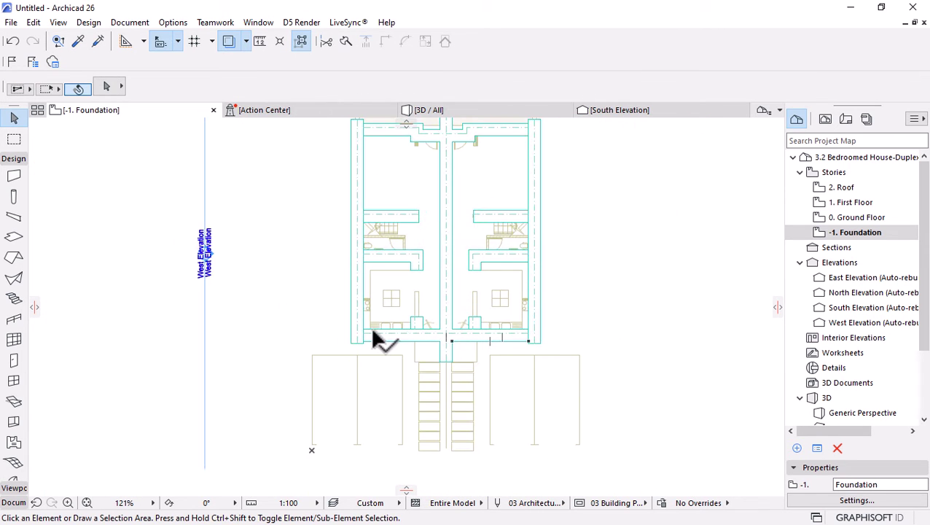
Stretch the east end of the garden-side stepped Footing beam to the reference line of the east outer beam
{"action": "scroll", "coordinate": [511, 325], "scroll_direction": "down", "scroll_amount": 4}
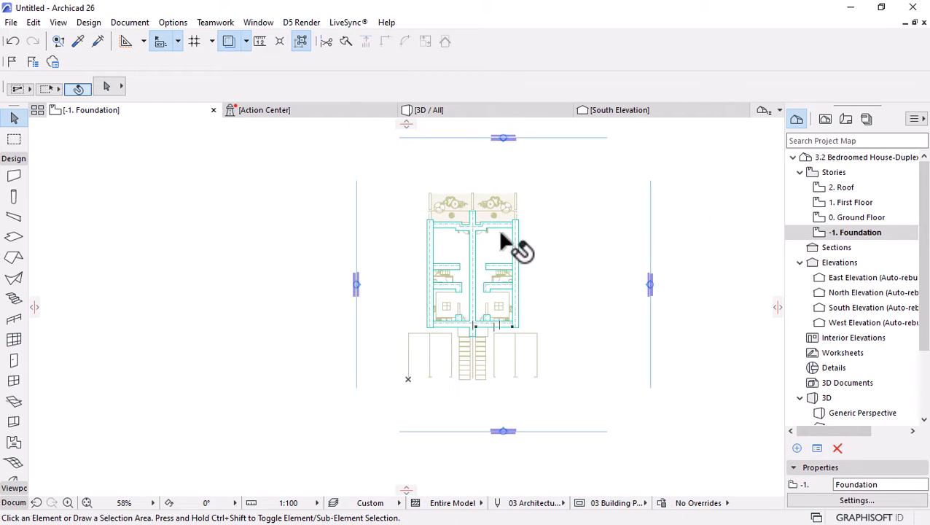
{"action": "scroll", "coordinate": [510, 244], "scroll_direction": "up", "scroll_amount": 11}
{"action": "left_click", "coordinate": [519, 245]}
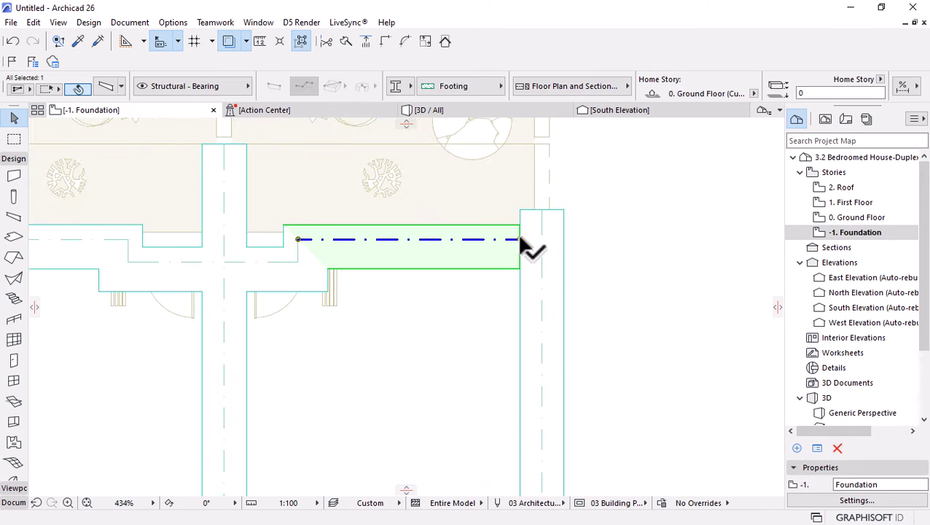
{"action": "left_click", "coordinate": [519, 241]}
{"action": "left_click", "coordinate": [543, 239]}
{"action": "key", "text": "Escape"}
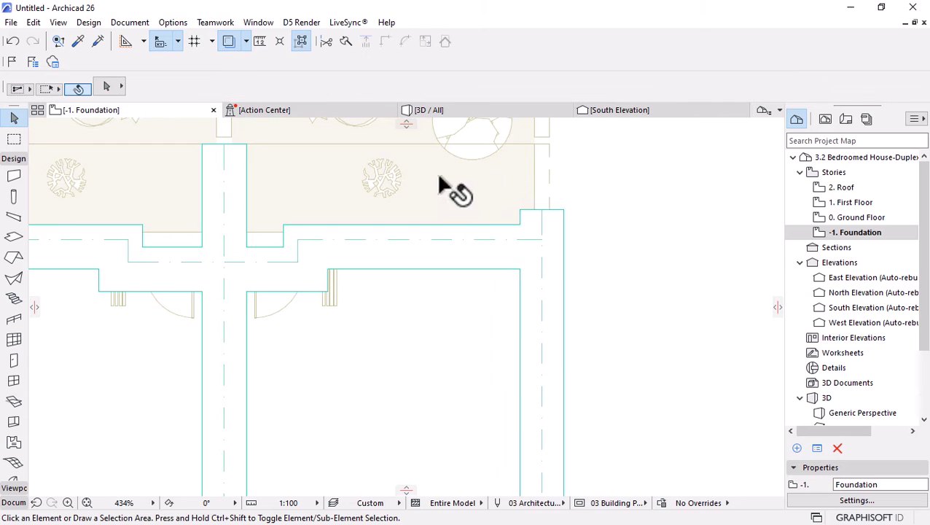
Stretch the west end of the garden-side stepped Footing beam to the reference line of the west outer beam
{"action": "scroll", "coordinate": [442, 277], "scroll_direction": "down", "scroll_amount": 7}
{"action": "scroll", "coordinate": [318, 199], "scroll_direction": "up", "scroll_amount": 8}
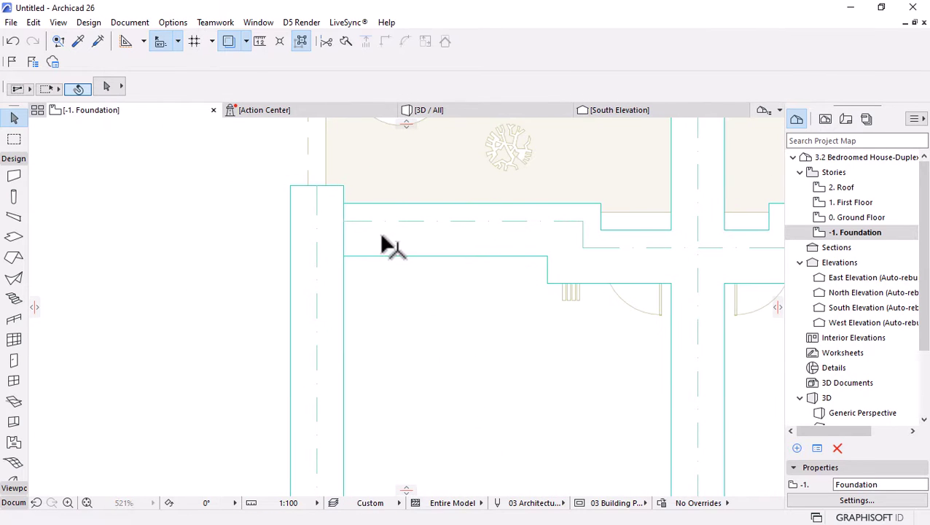
{"action": "left_click", "coordinate": [375, 245]}
{"action": "scroll", "coordinate": [343, 223], "scroll_direction": "up", "scroll_amount": 3}
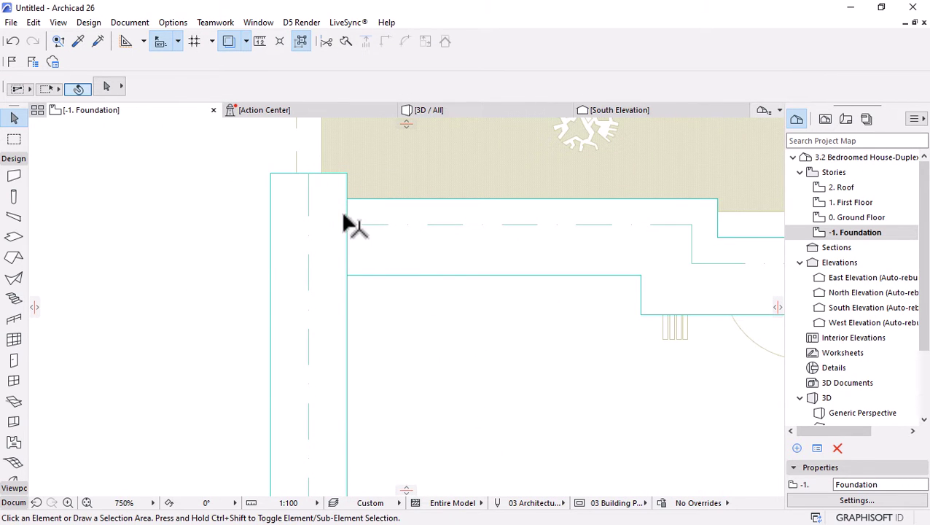
{"action": "scroll", "coordinate": [347, 225], "scroll_direction": "up", "scroll_amount": 2}
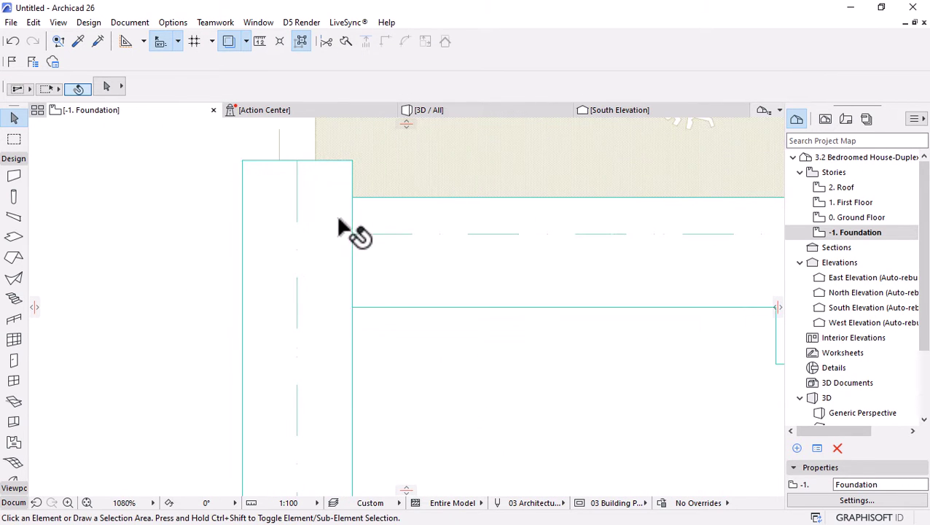
{"action": "left_click", "coordinate": [370, 243]}
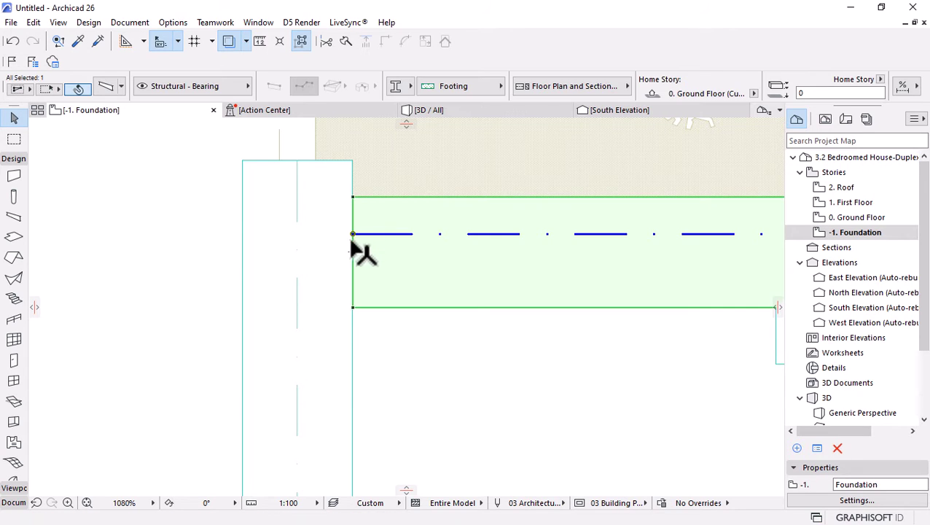
{"action": "left_click", "coordinate": [353, 234]}
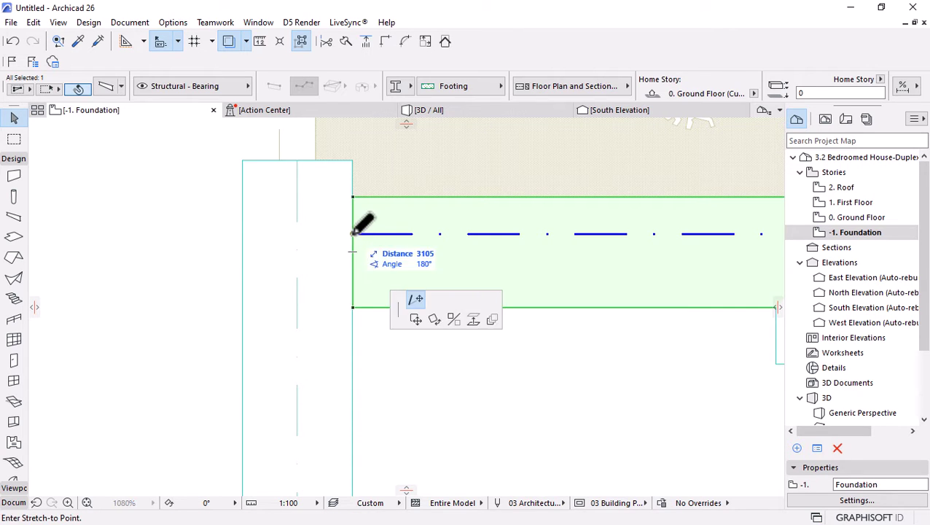
{"action": "left_click", "coordinate": [300, 233]}
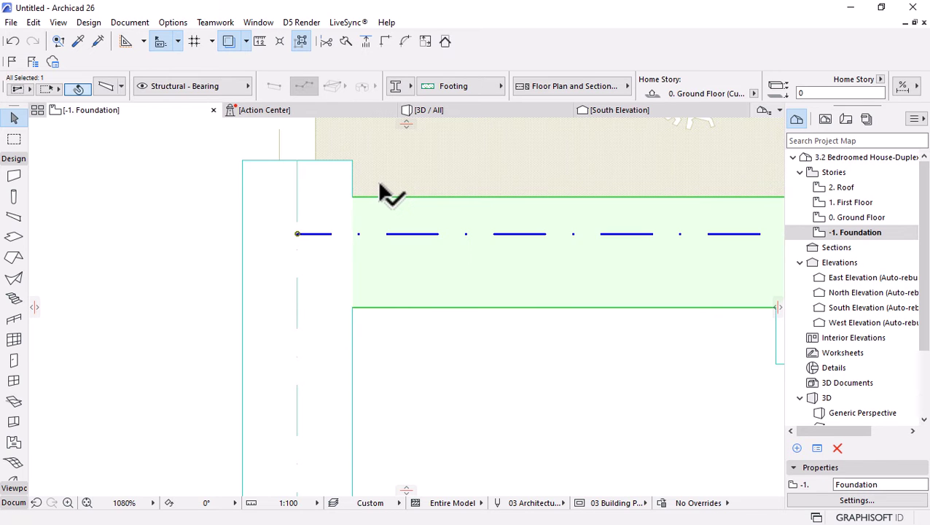
{"action": "key", "text": "Escape"}
Adjust the west unit's stair and toilet-kitchen beams and the entrance-side beam together to the west outer beam's reference line
{"action": "scroll", "coordinate": [380, 188], "scroll_direction": "down", "scroll_amount": 10}
{"action": "scroll", "coordinate": [395, 268], "scroll_direction": "up", "scroll_amount": 6}
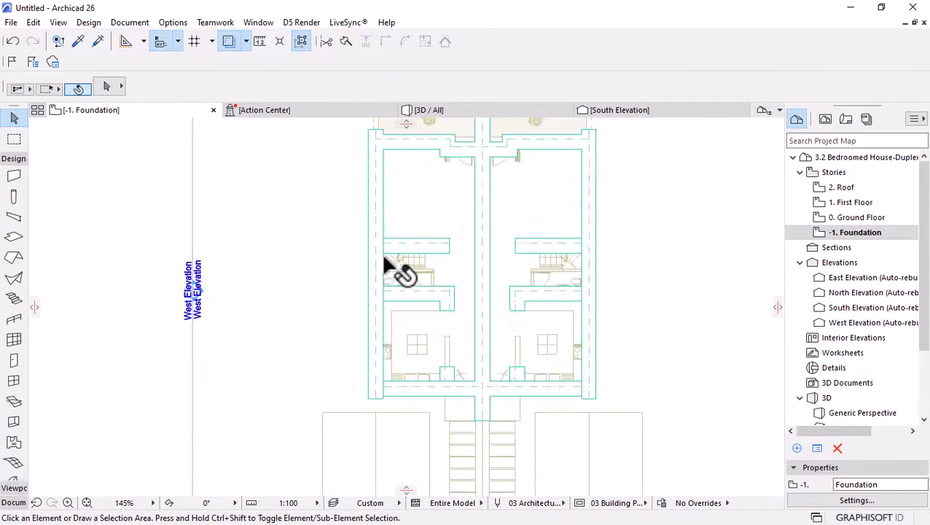
{"action": "left_click", "coordinate": [449, 237]}
{"action": "scroll", "coordinate": [461, 299], "scroll_direction": "down", "scroll_amount": 5}
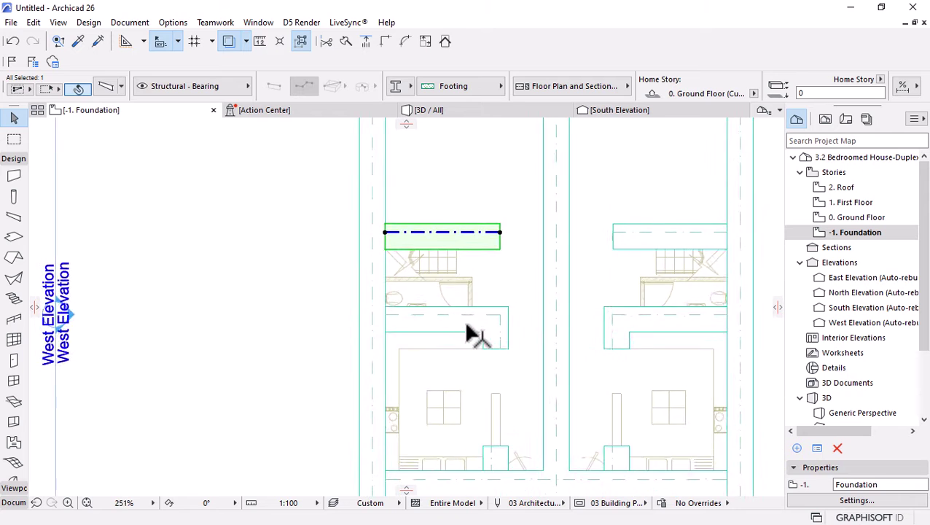
{"action": "scroll", "coordinate": [435, 293], "scroll_direction": "up", "scroll_amount": 3}
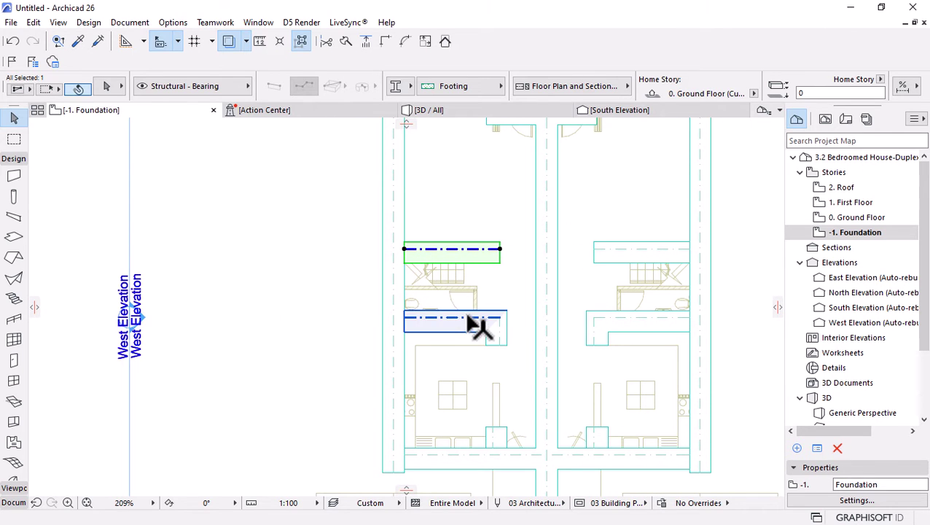
{"action": "left_click", "coordinate": [481, 326], "text": "shift"}
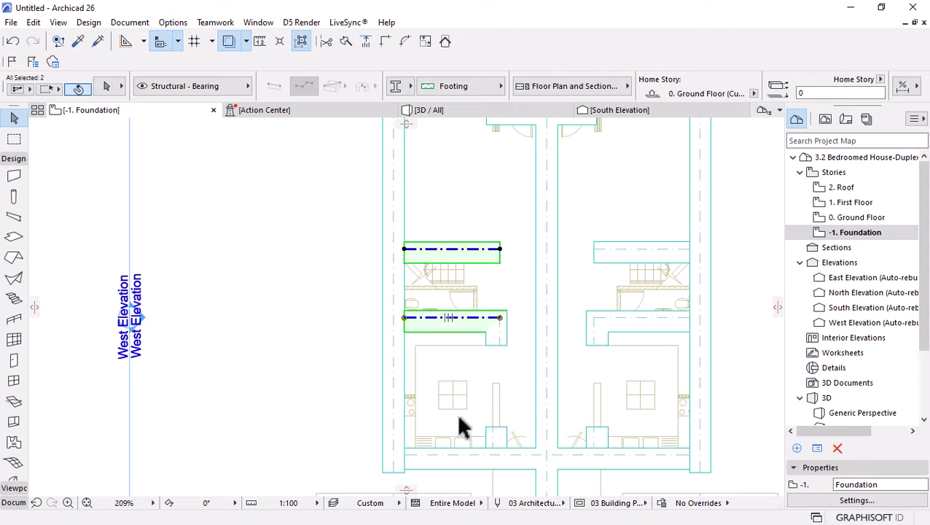
{"action": "left_click", "coordinate": [461, 458], "text": "shift"}
{"action": "scroll", "coordinate": [381, 249], "scroll_direction": "down", "scroll_amount": 2}
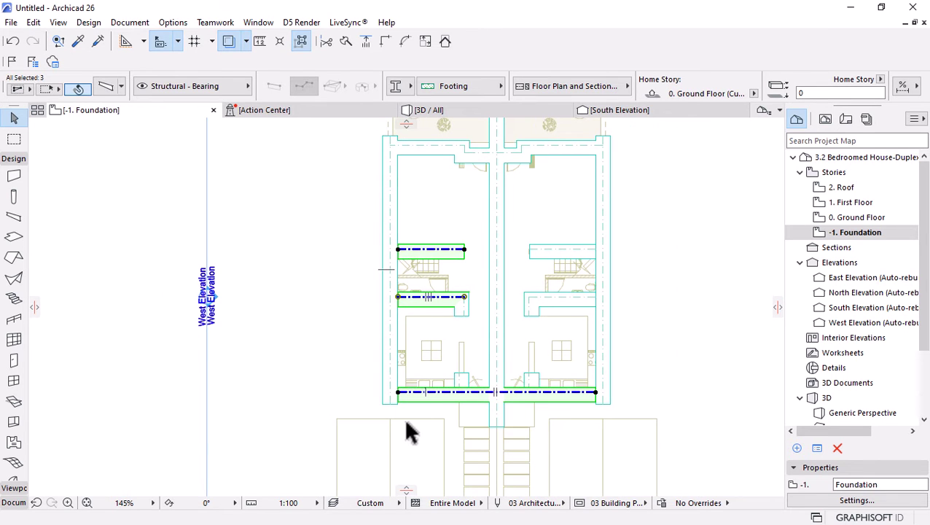
{"action": "scroll", "coordinate": [399, 391], "scroll_direction": "up", "scroll_amount": 2}
{"action": "scroll", "coordinate": [401, 321], "scroll_direction": "up", "scroll_amount": 1}
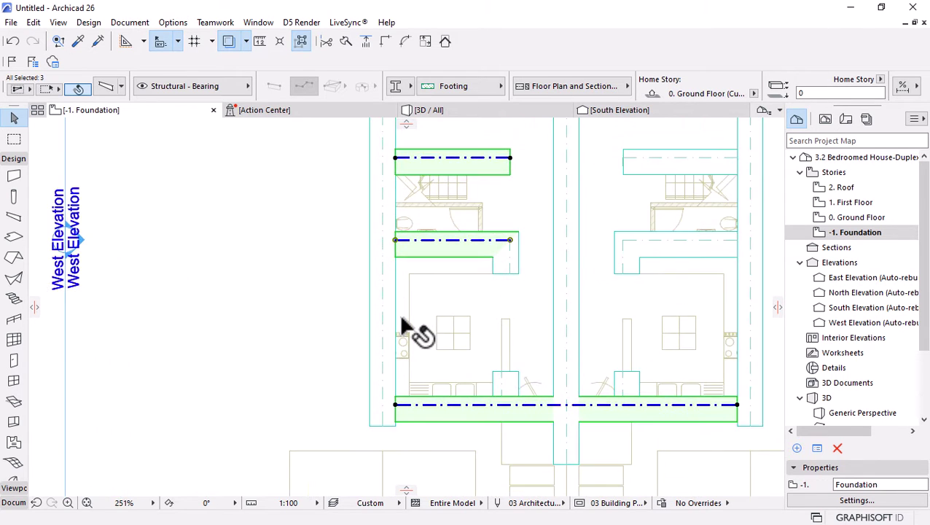
{"action": "left_click", "coordinate": [364, 43]}
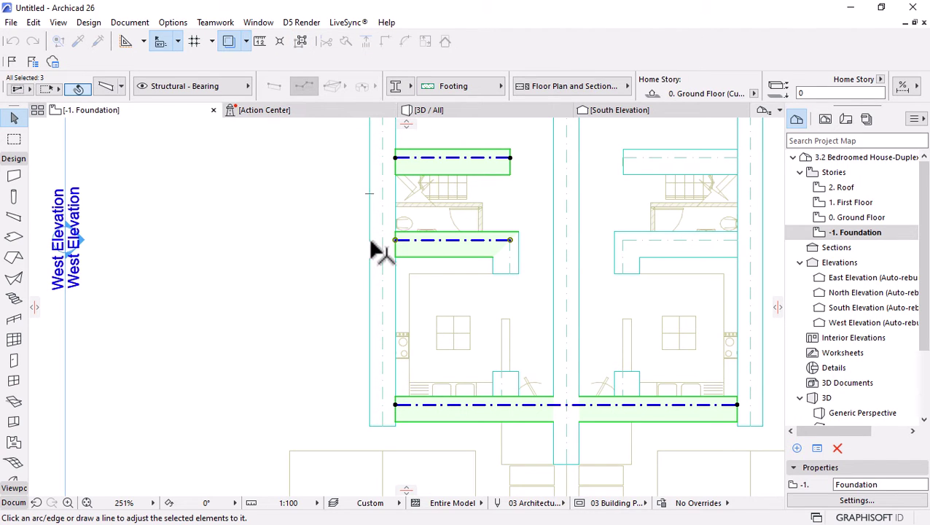
{"action": "left_click", "coordinate": [381, 196]}
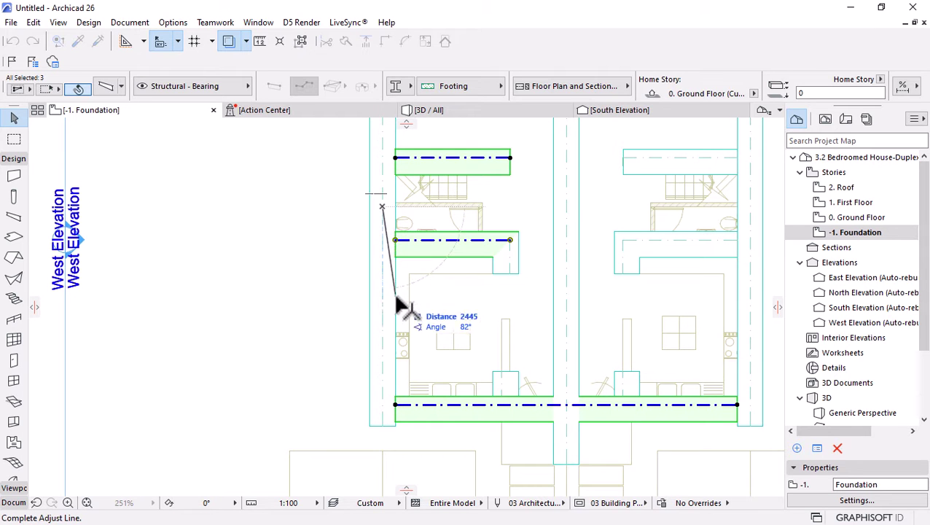
{"action": "left_click", "coordinate": [384, 442]}
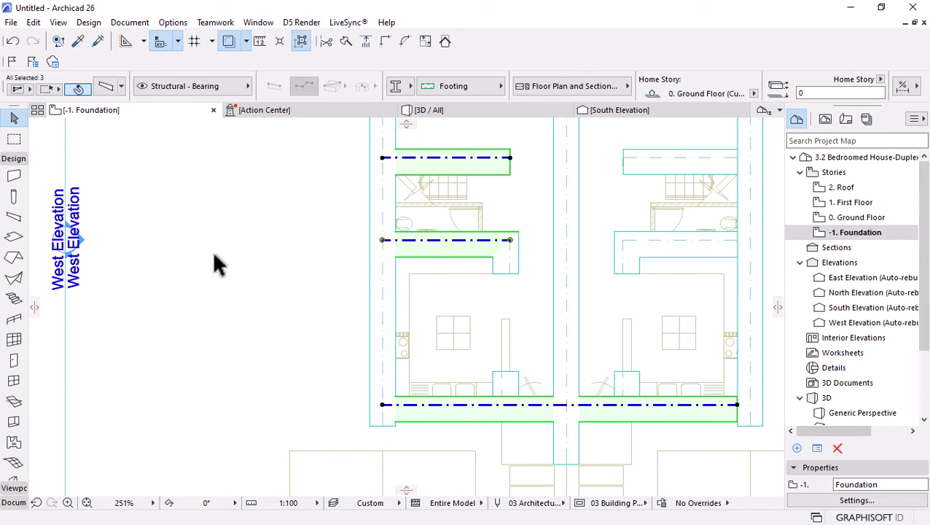
Adjust the entrance-side beam and the east unit's toilet-kitchen and stair beams together to the east outer beam's reference line
{"action": "scroll", "coordinate": [212, 250], "scroll_direction": "down", "scroll_amount": 2}
{"action": "scroll", "coordinate": [456, 218], "scroll_direction": "down", "scroll_amount": 1}
{"action": "scroll", "coordinate": [461, 264], "scroll_direction": "up", "scroll_amount": 2}
{"action": "left_click", "coordinate": [452, 369]}
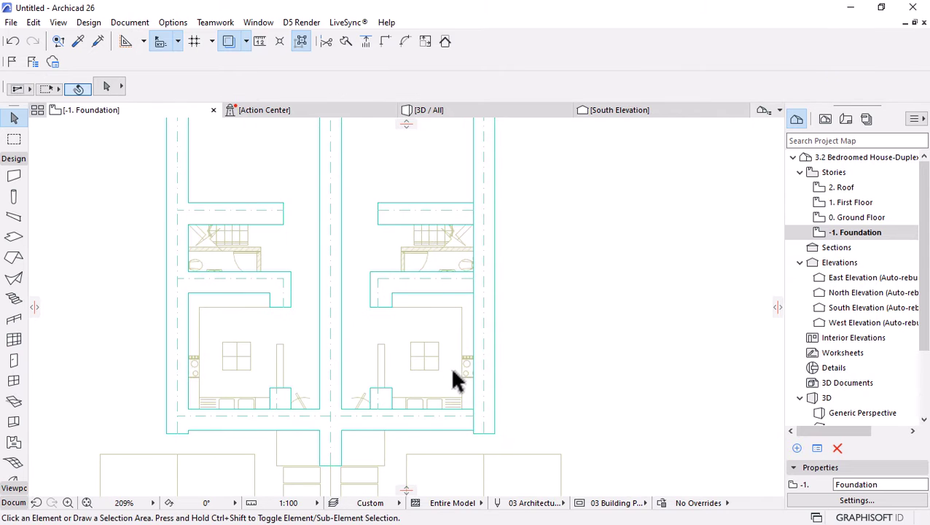
{"action": "left_click", "coordinate": [468, 413]}
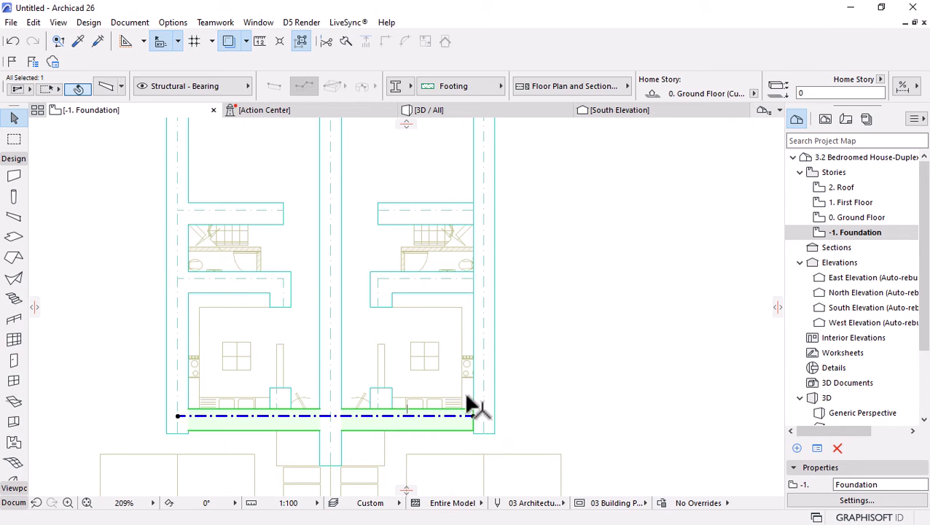
{"action": "left_click", "coordinate": [455, 295], "text": "shift"}
{"action": "left_click", "coordinate": [460, 211], "text": "shift"}
{"action": "scroll", "coordinate": [453, 291], "scroll_direction": "down", "scroll_amount": 2}
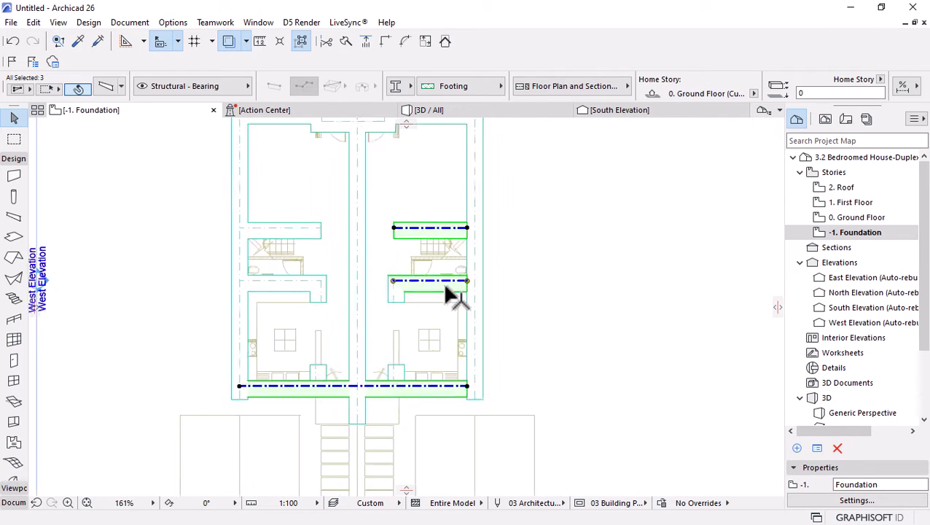
{"action": "left_click", "coordinate": [368, 40]}
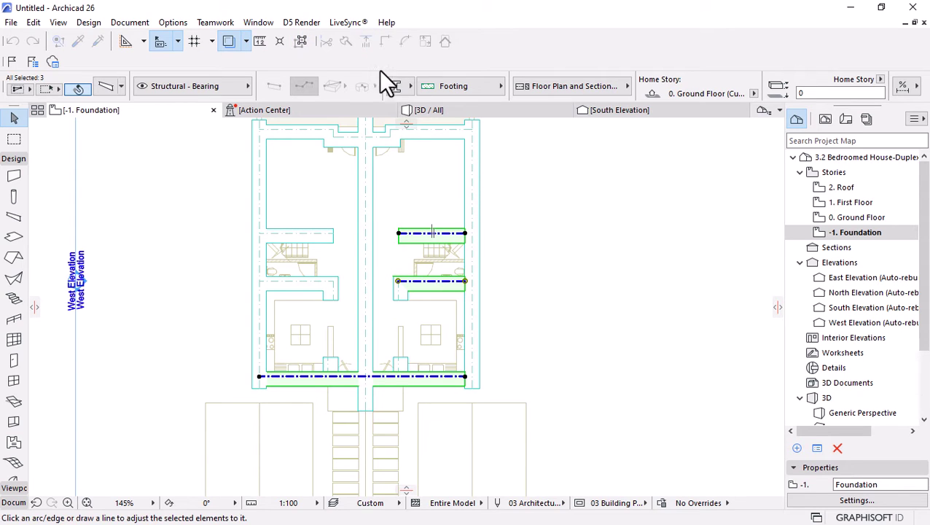
{"action": "left_click", "coordinate": [473, 154]}
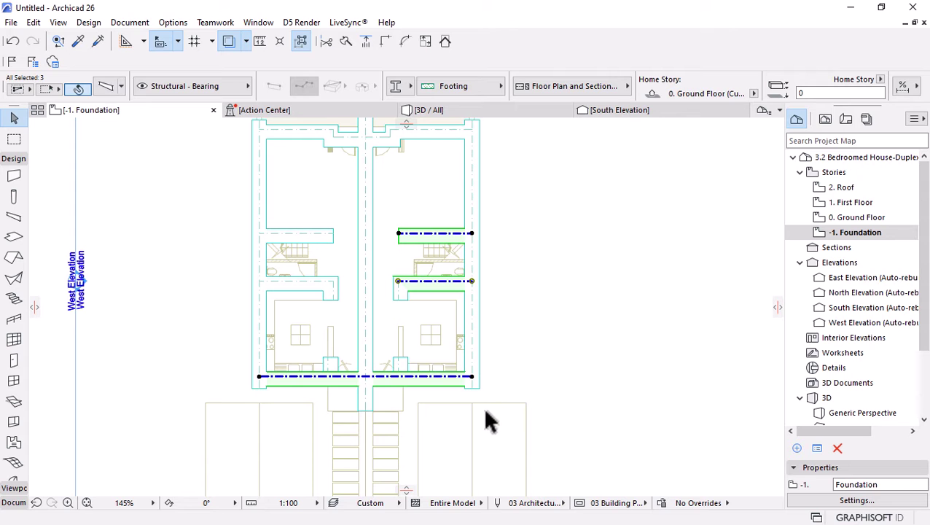
{"action": "key", "text": "Escape"}
{"action": "scroll", "coordinate": [487, 373], "scroll_direction": "down", "scroll_amount": 2}
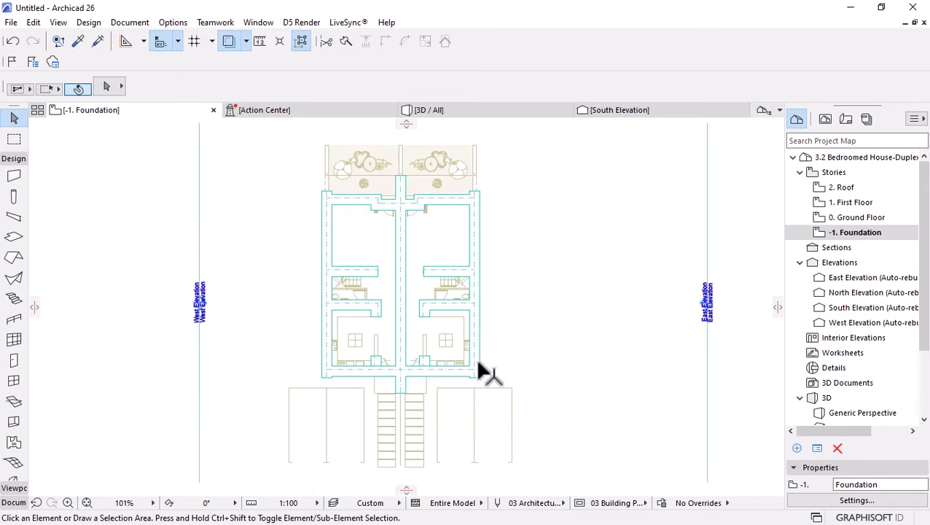
{"action": "scroll", "coordinate": [460, 386], "scroll_direction": "up", "scroll_amount": 2}
{"action": "scroll", "coordinate": [460, 386], "scroll_direction": "down", "scroll_amount": 3}
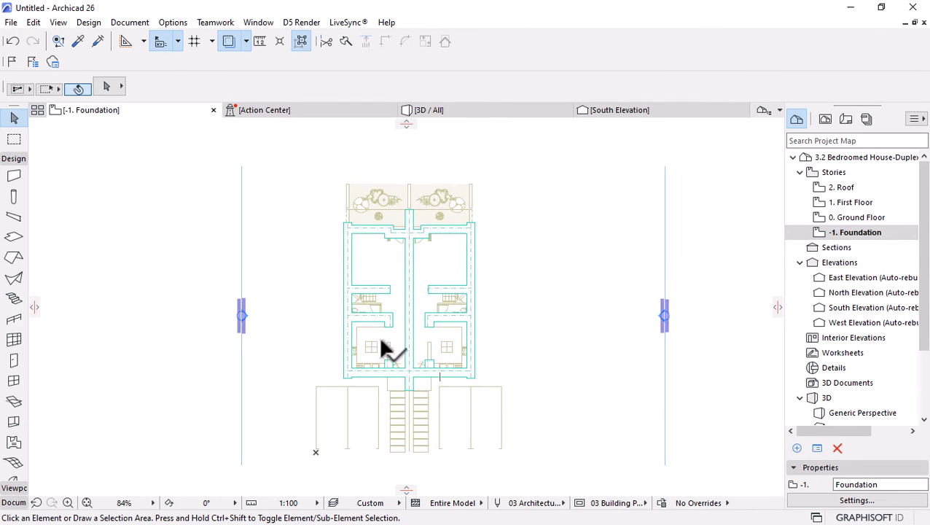
{"action": "scroll", "coordinate": [406, 369], "scroll_direction": "up", "scroll_amount": 2}
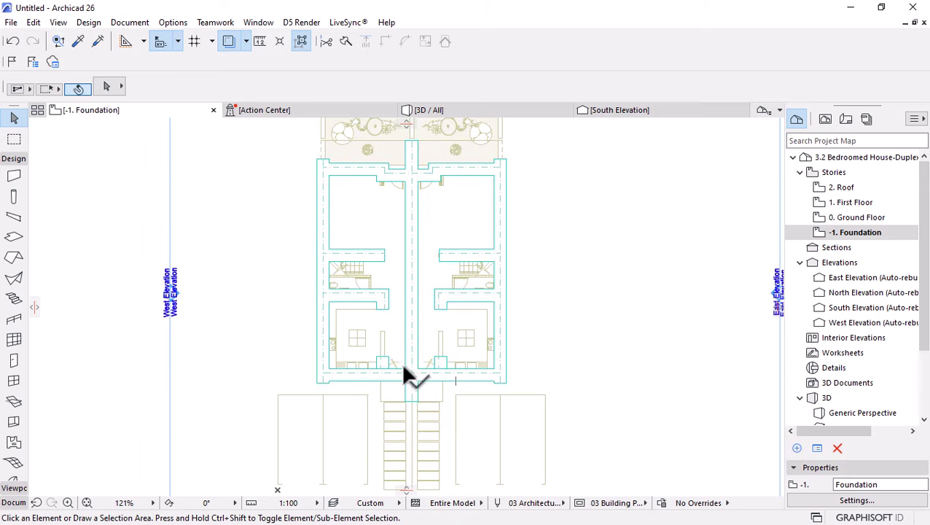
{"action": "left_click", "coordinate": [461, 255]}
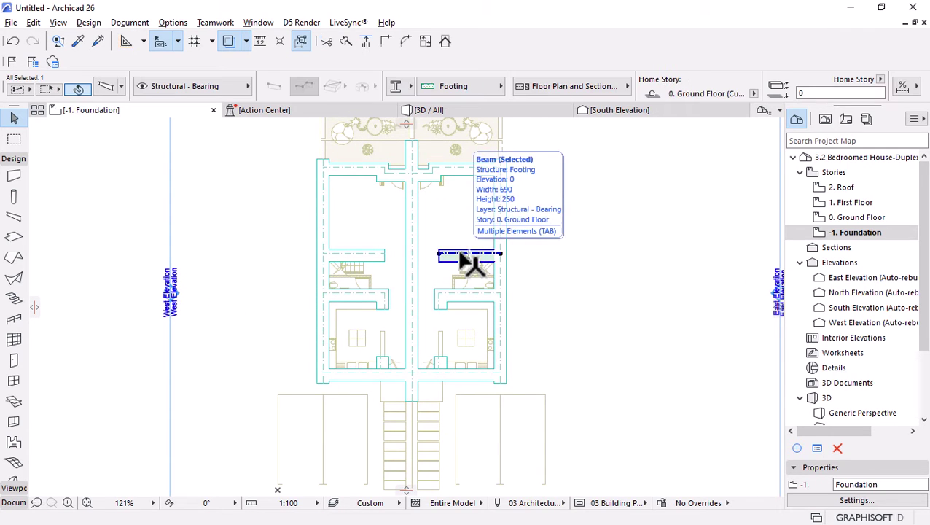
{"action": "key", "text": "ctrl+a"}
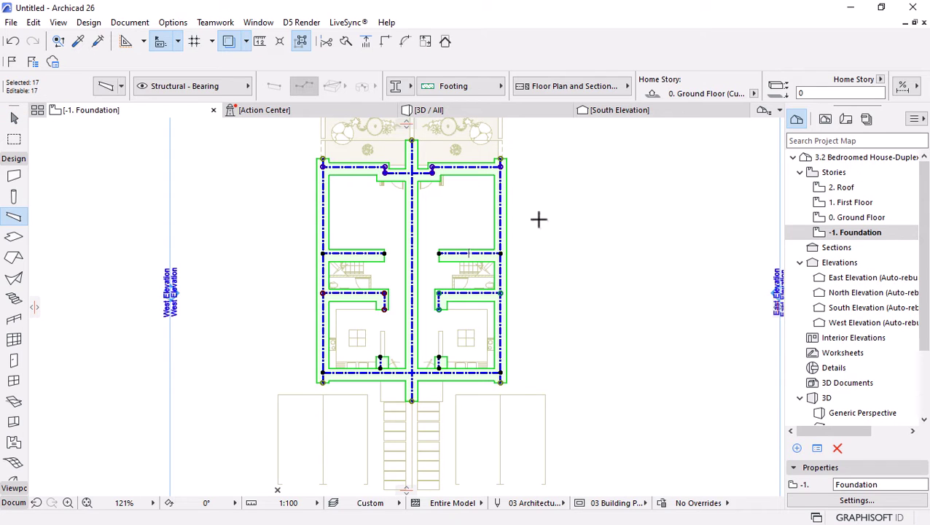
{"action": "key", "text": "Escape"}
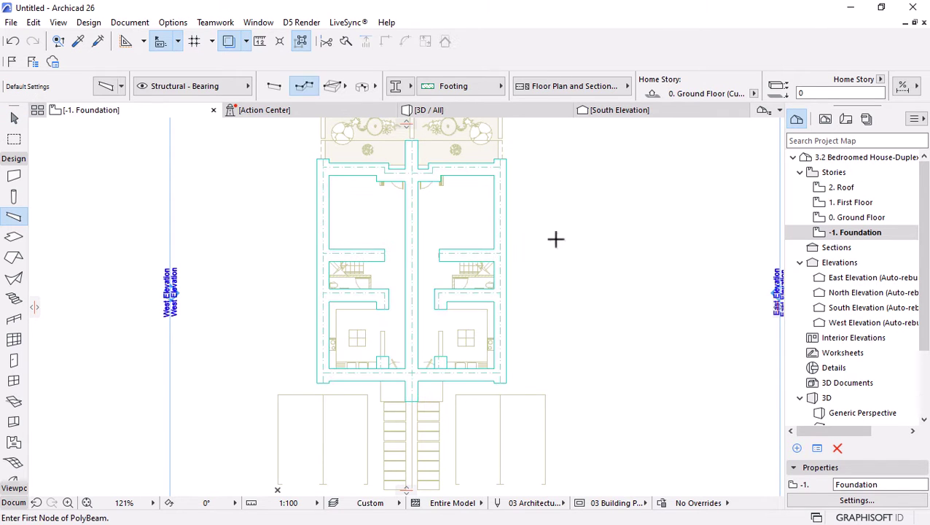
{"action": "key", "text": "Escape"}
Adjust the two short Footing beams beside the kitchen counters to the entrance-side beam's reference line
{"action": "scroll", "coordinate": [426, 407], "scroll_direction": "up", "scroll_amount": 6}
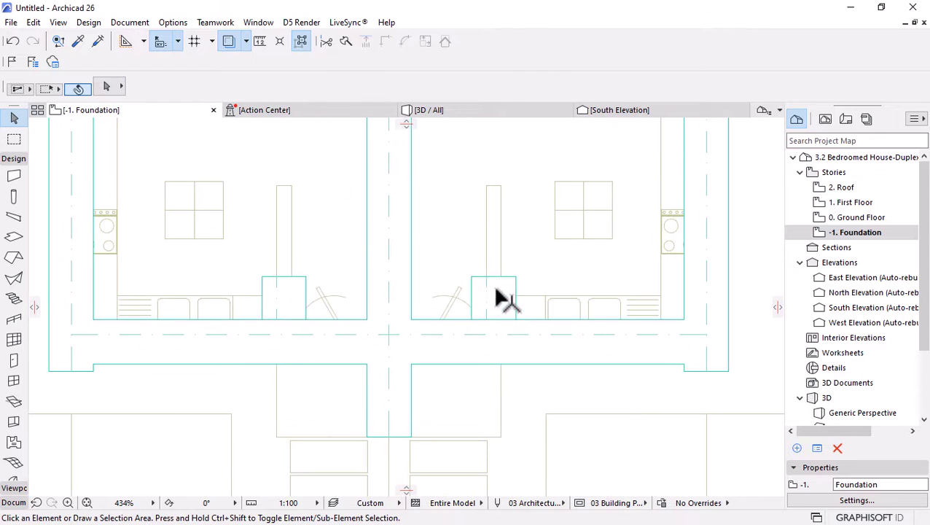
{"action": "left_click", "coordinate": [473, 288]}
{"action": "left_click", "coordinate": [306, 292], "text": "shift"}
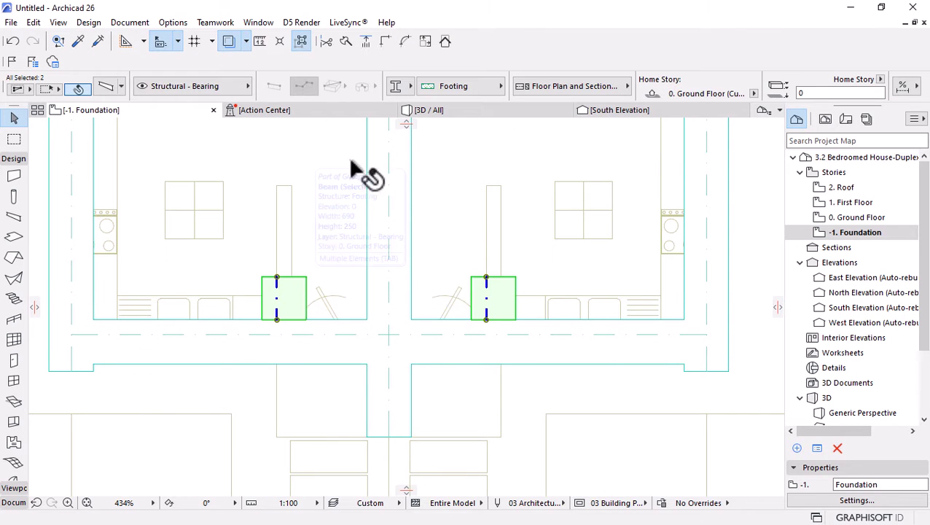
{"action": "left_click", "coordinate": [366, 41]}
{"action": "left_click", "coordinate": [384, 334]}
{"action": "left_click", "coordinate": [601, 334]}
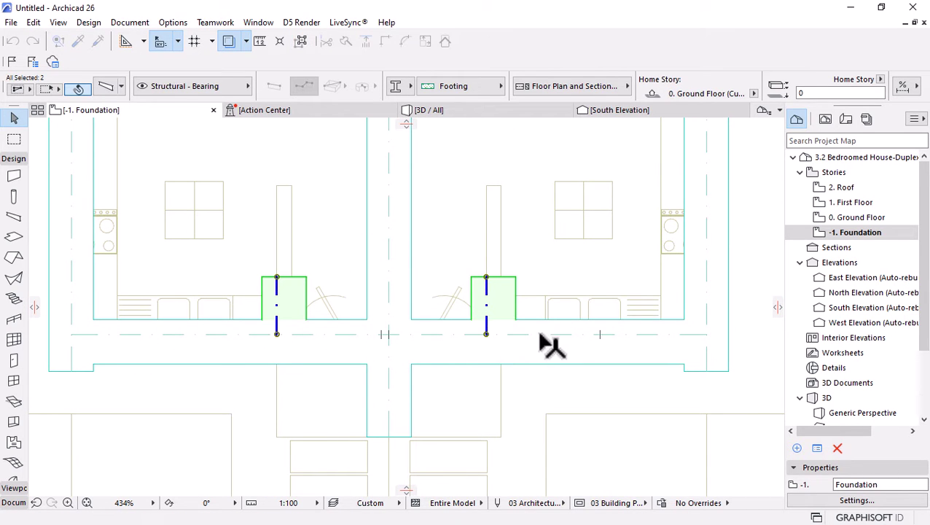
{"action": "scroll", "coordinate": [409, 359], "scroll_direction": "down", "scroll_amount": 6}
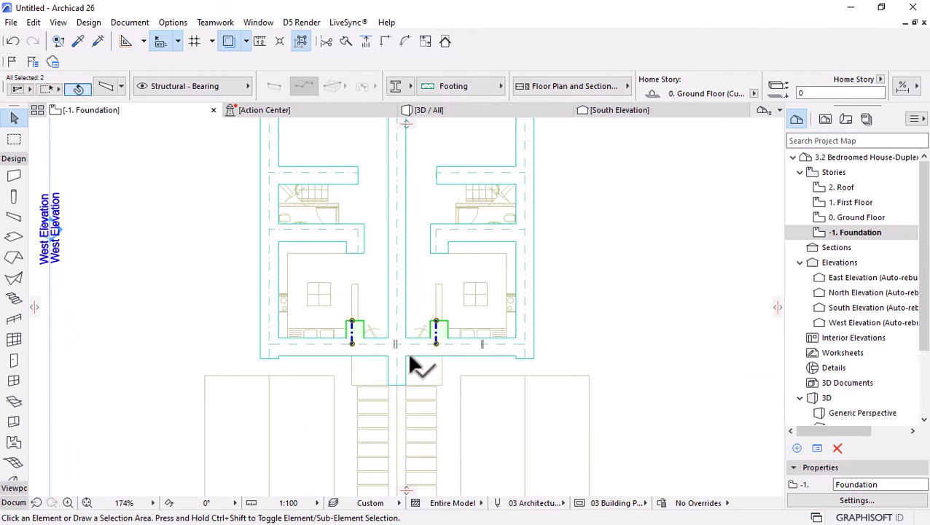
{"action": "key", "text": "Escape"}
Show the model in 3D and examine the foundation beams at the base of the garden-side and outer walls
{"action": "scroll", "coordinate": [430, 361], "scroll_direction": "down", "scroll_amount": 3}
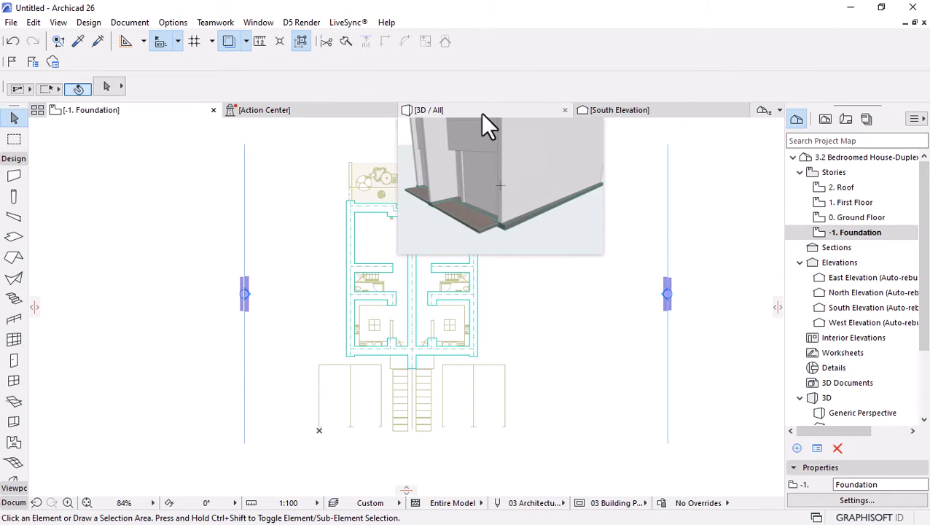
{"action": "left_click", "coordinate": [481, 113]}
{"action": "scroll", "coordinate": [480, 270], "scroll_direction": "down", "scroll_amount": 2}
{"action": "middle_click_drag", "start_coordinate": [480, 270], "coordinate": [412, 349], "text": "shift"}
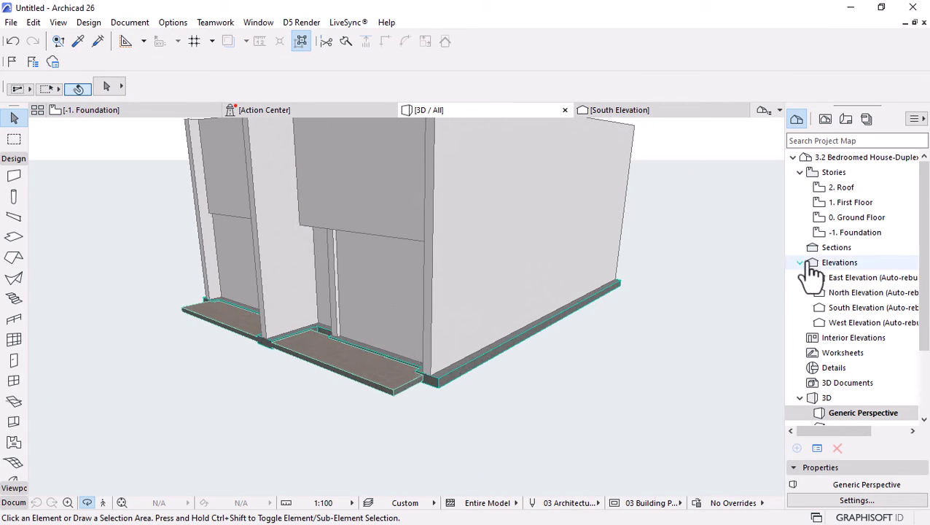
Check the linked home and top stories of the east outer wall on the Ground Floor plan
{"action": "double_click", "coordinate": [839, 217]}
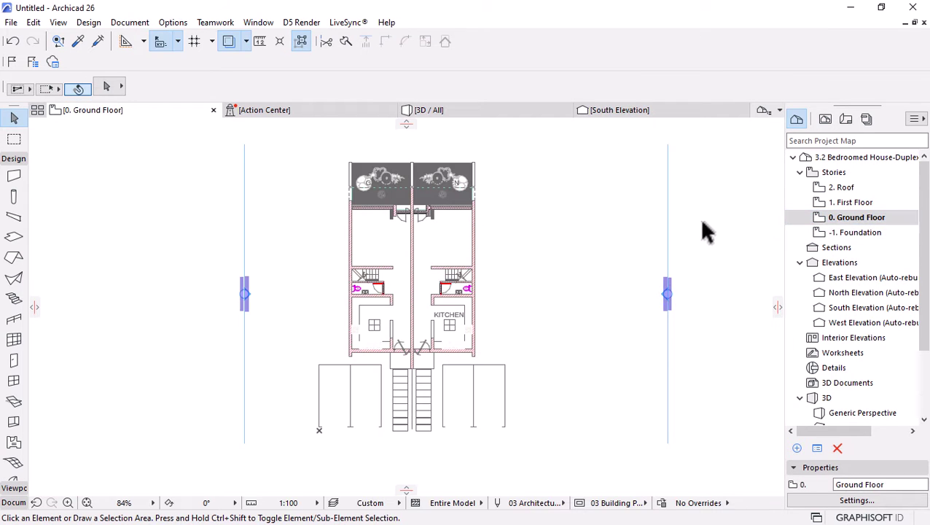
{"action": "double_click", "coordinate": [846, 203]}
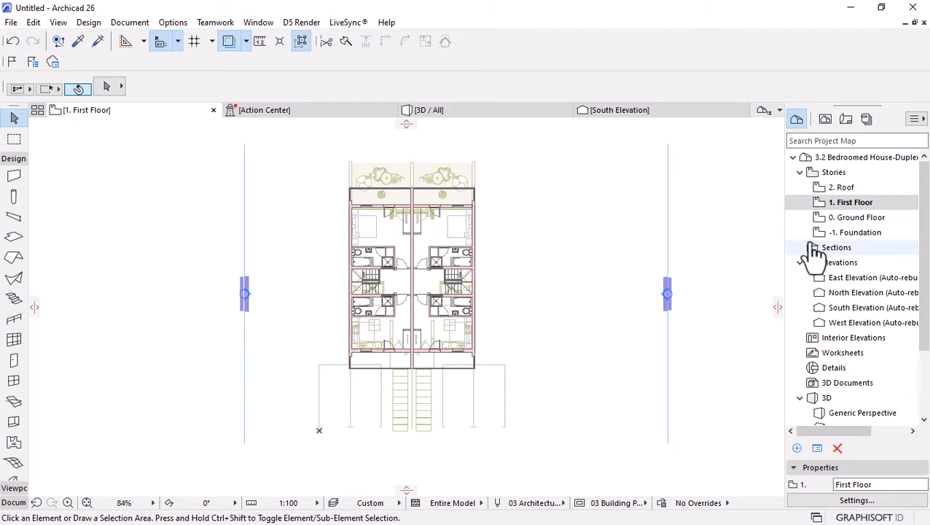
{"action": "double_click", "coordinate": [849, 218]}
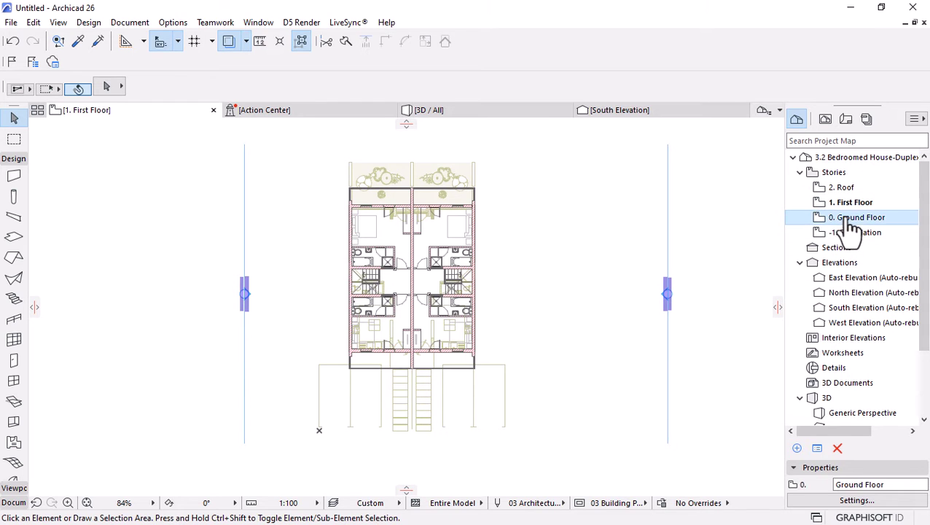
{"action": "left_click", "coordinate": [474, 235]}
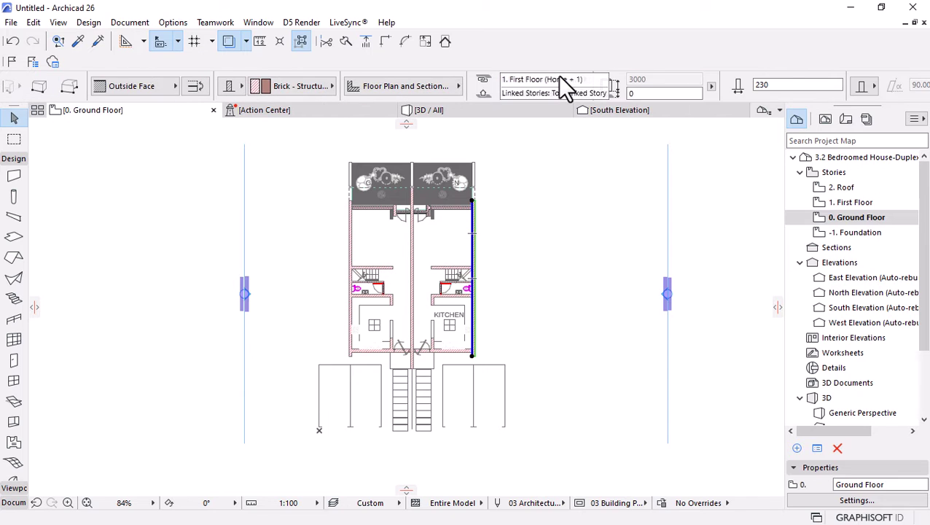
Select the whole group of Footing beams on the Foundation plan and set its home story to -1. Foundation
{"action": "left_click", "coordinate": [864, 233]}
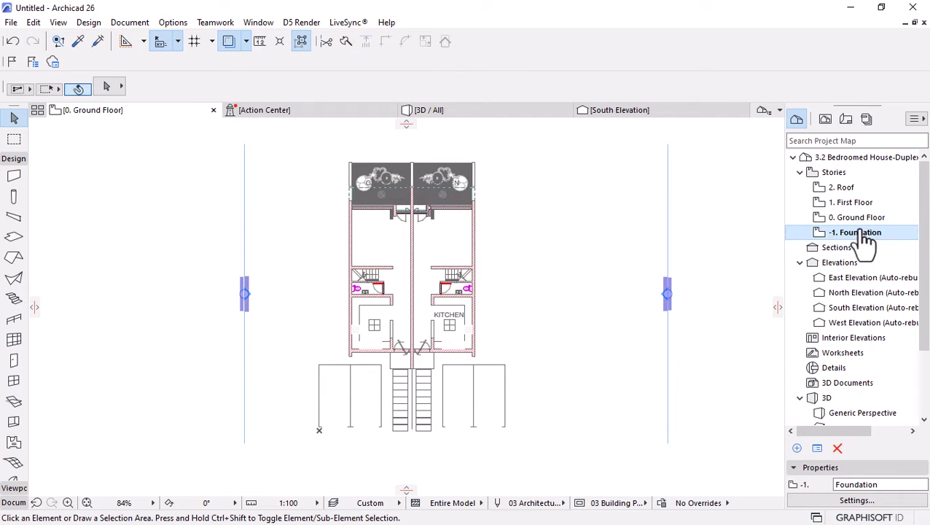
{"action": "double_click", "coordinate": [863, 233]}
{"action": "scroll", "coordinate": [449, 237], "scroll_direction": "up", "scroll_amount": 3}
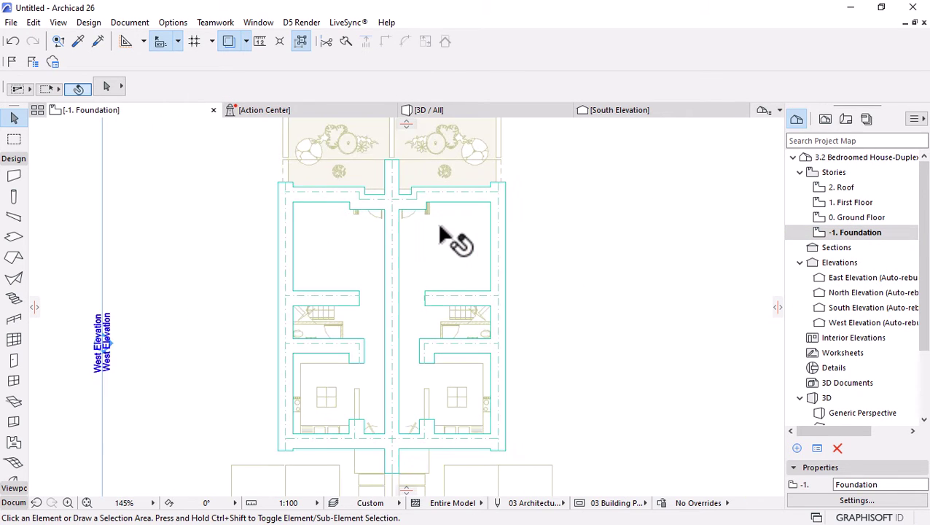
{"action": "left_click", "coordinate": [494, 204]}
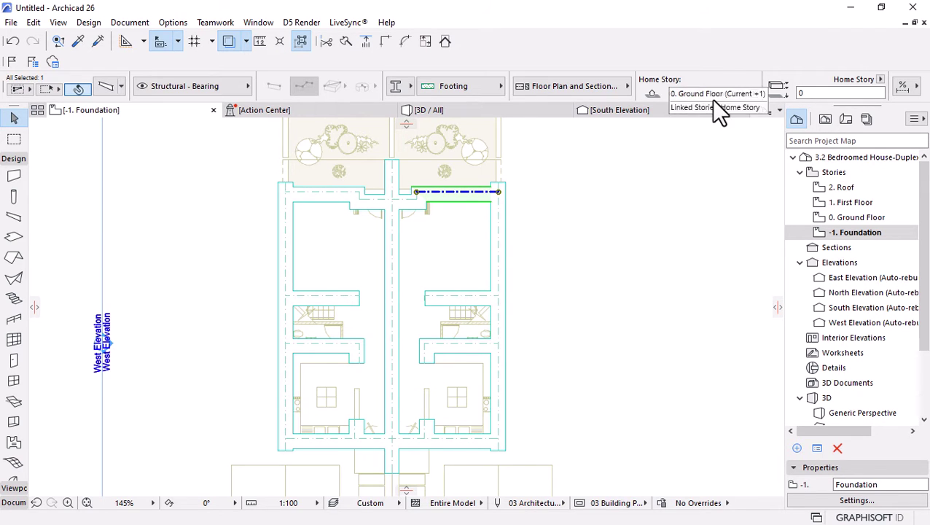
{"action": "left_click", "coordinate": [299, 41]}
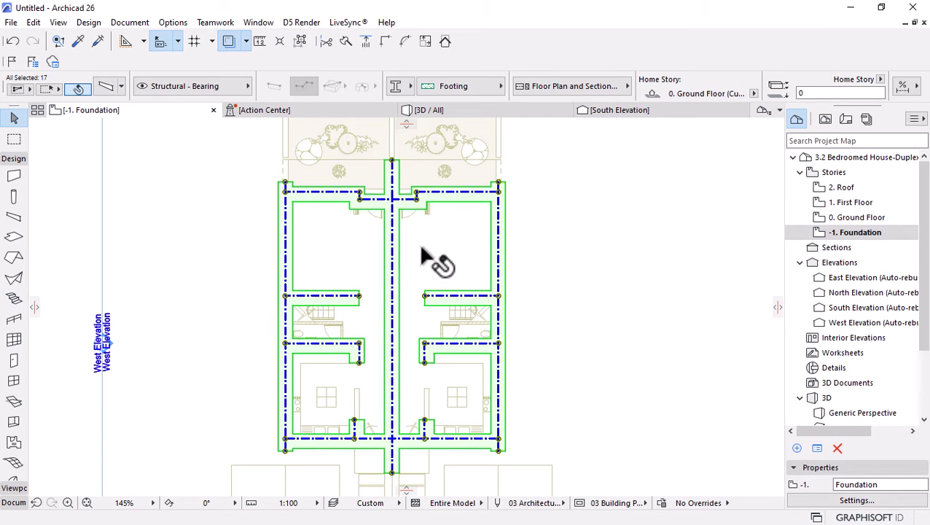
{"action": "scroll", "coordinate": [423, 251], "scroll_direction": "down", "scroll_amount": 3}
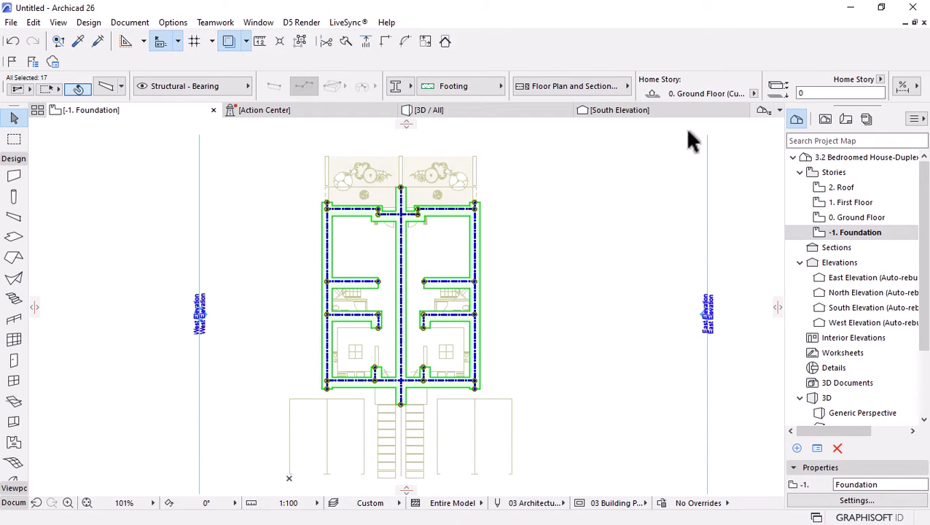
{"action": "left_click", "coordinate": [754, 93]}
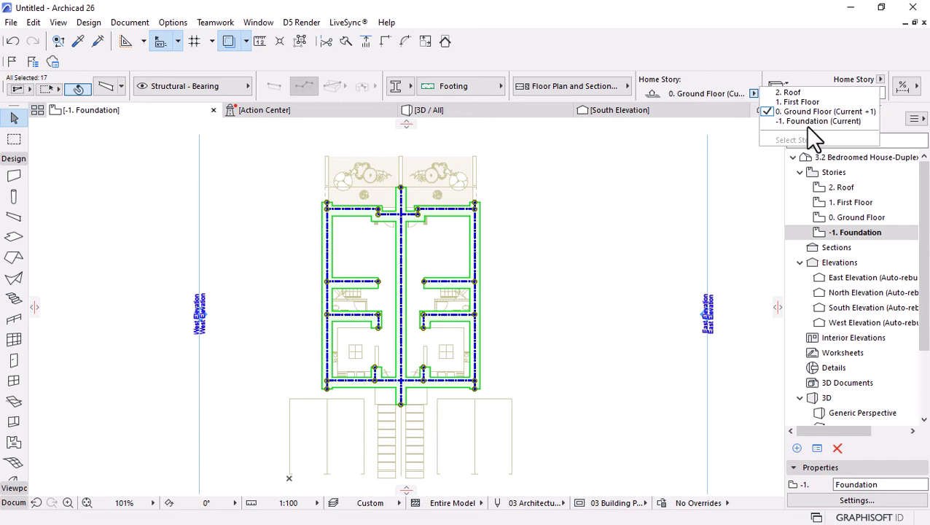
{"action": "left_click", "coordinate": [805, 122]}
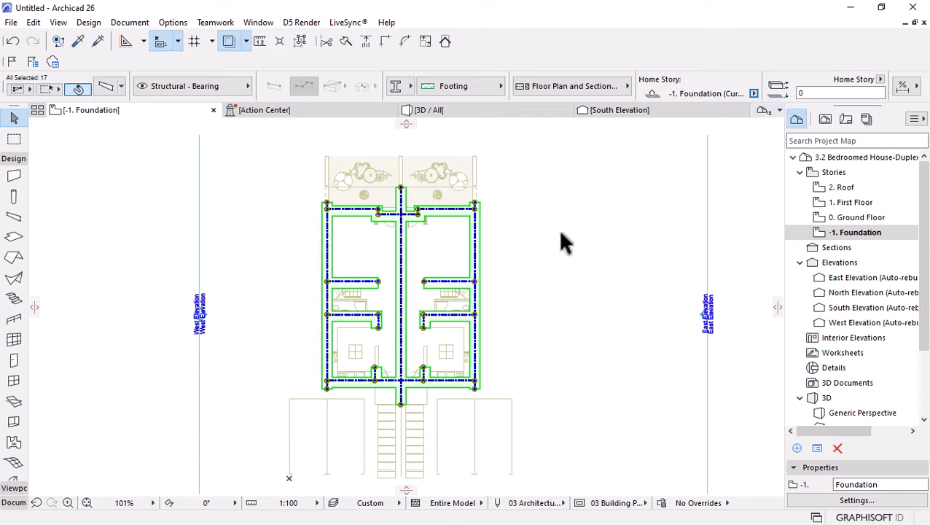
Show the model in 3D and examine how the Footing beams sit in height relative to the ground-floor walls
{"action": "left_click", "coordinate": [437, 110]}
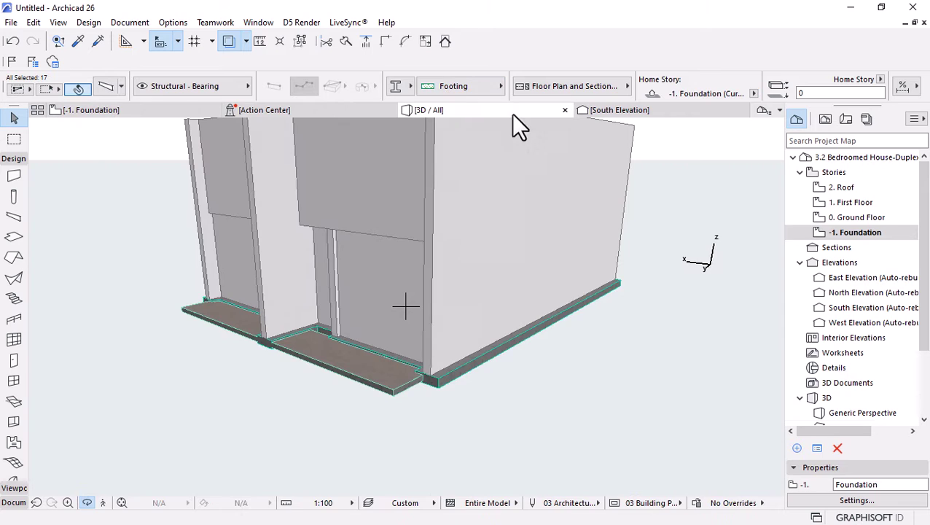
{"action": "middle_click_drag", "start_coordinate": [478, 379], "coordinate": [475, 352], "text": "shift"}
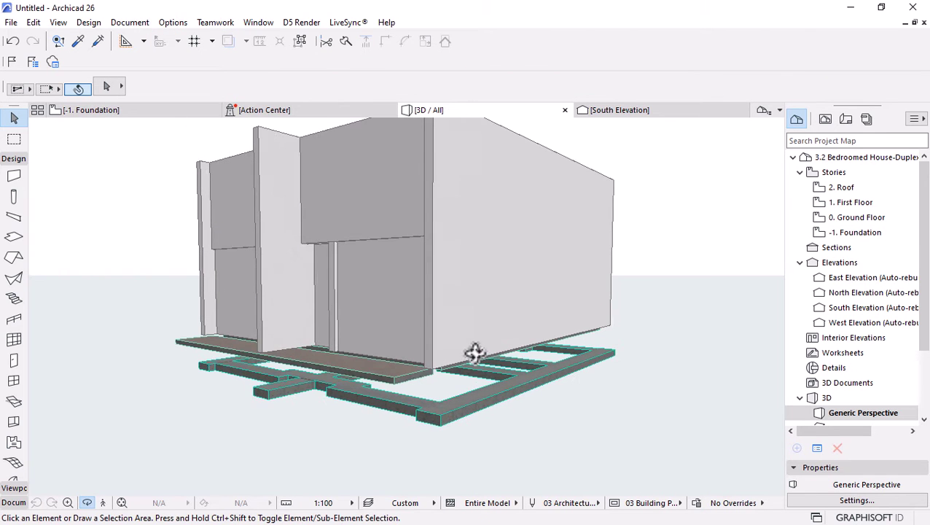
{"action": "middle_click_drag", "start_coordinate": [435, 389], "coordinate": [457, 430], "text": "shift"}
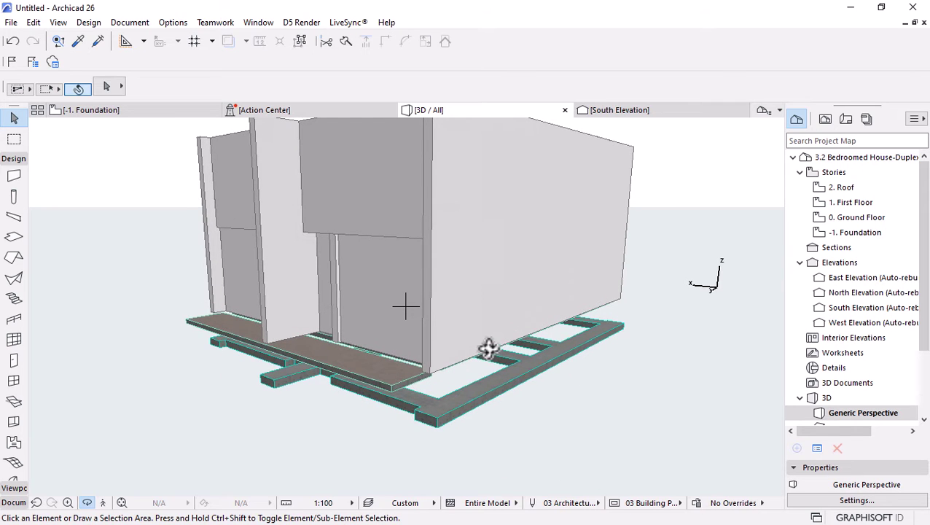
On the Ground Floor plan, select the party wall, the east outer wall and the east unit's stair wall
{"action": "double_click", "coordinate": [831, 217]}
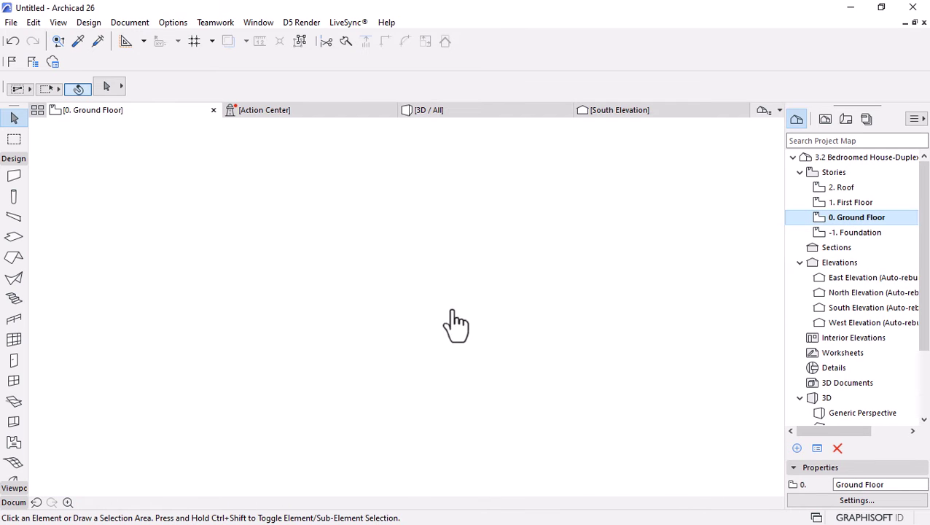
{"action": "scroll", "coordinate": [381, 259], "scroll_direction": "up", "scroll_amount": 2}
{"action": "left_click", "coordinate": [408, 248]}
{"action": "left_click", "coordinate": [514, 238], "text": "shift"}
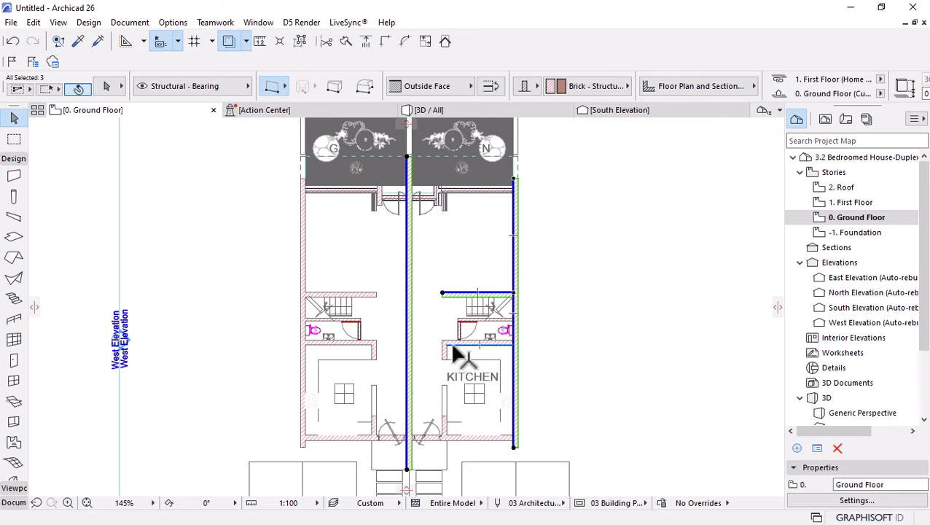
{"action": "key", "text": "ctrl+a"}
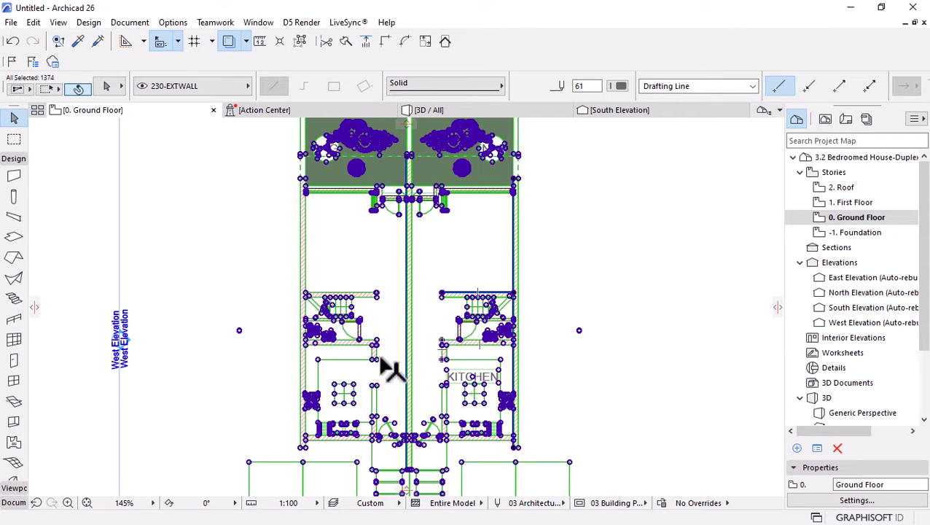
{"action": "key", "text": "ctrl+z"}
{"action": "scroll", "coordinate": [389, 322], "scroll_direction": "down", "scroll_amount": 3}
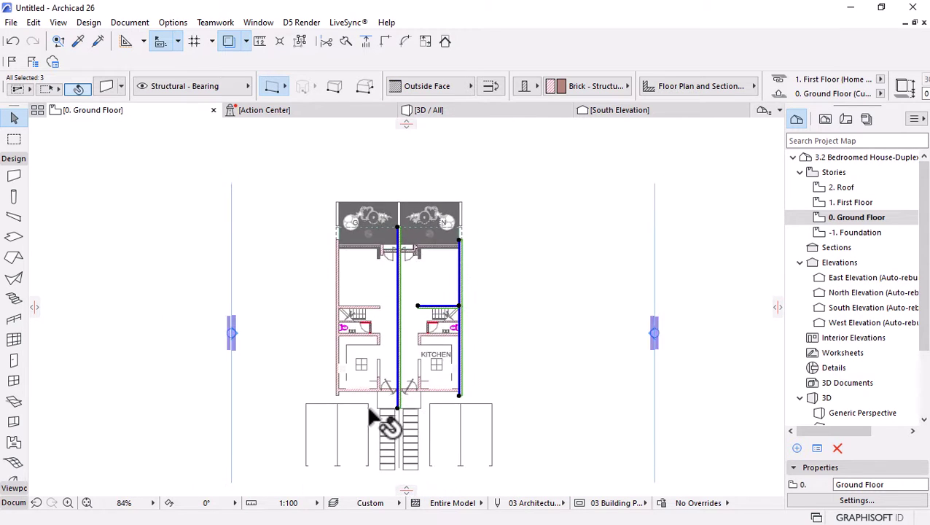
Add both units' toilet-kitchen walls, the west outer wall, the entrance-side wall and the short walls beside the kitchen counters to the selection
{"action": "scroll", "coordinate": [380, 422], "scroll_direction": "up", "scroll_amount": 5}
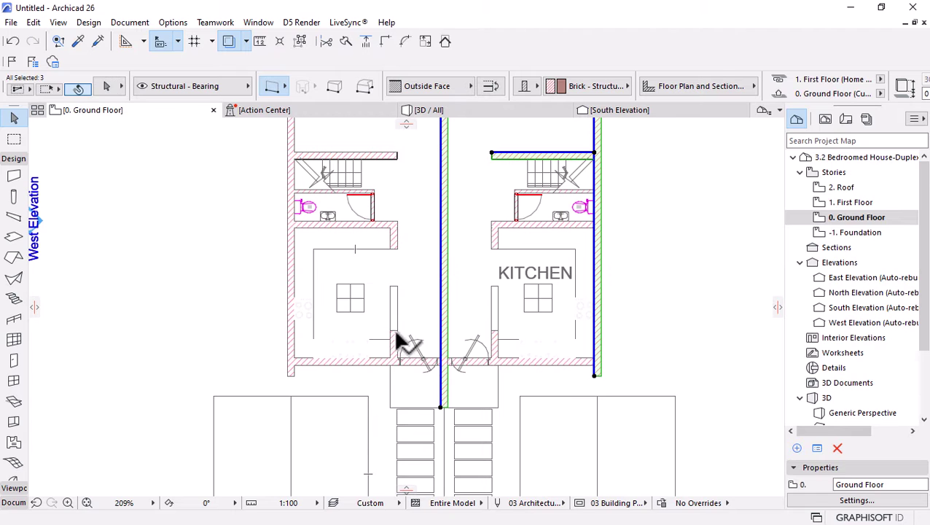
{"action": "left_click", "coordinate": [389, 226], "text": "shift"}
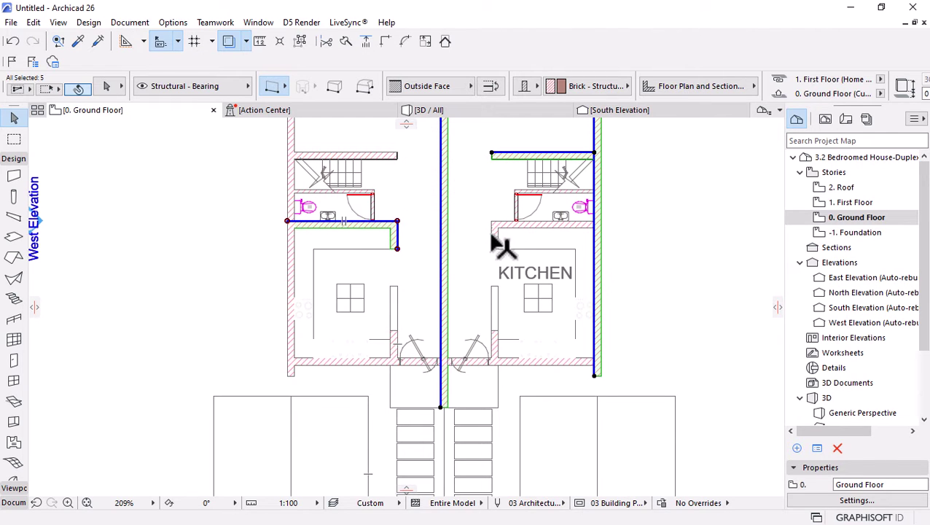
{"action": "left_click", "coordinate": [497, 231], "text": "shift"}
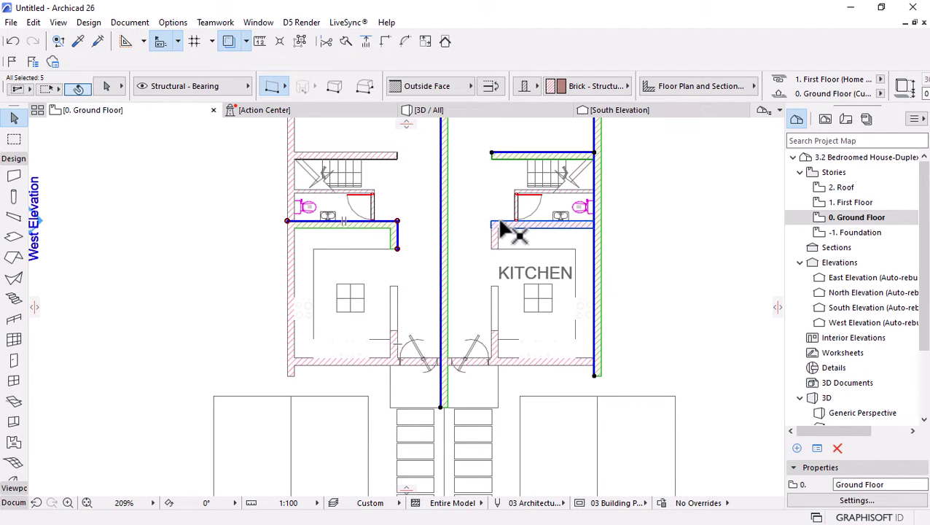
{"action": "left_click", "coordinate": [288, 339], "text": "shift"}
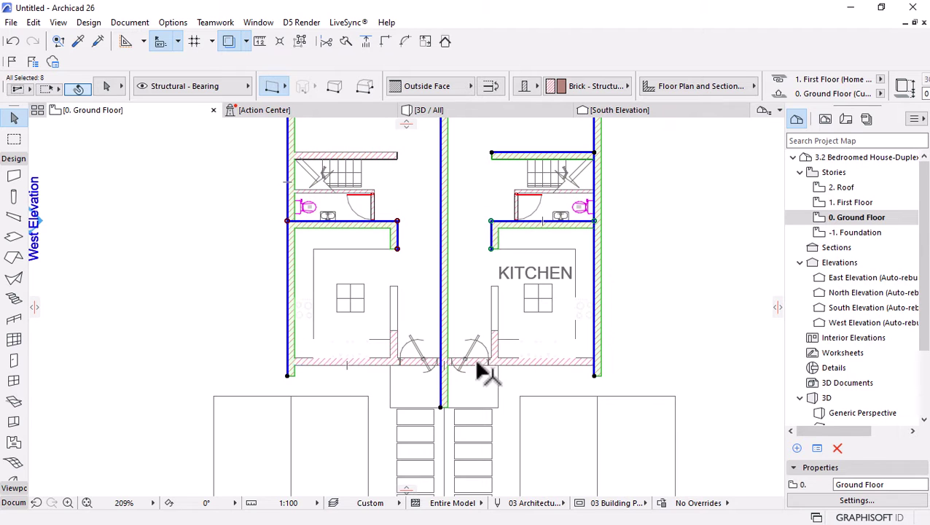
{"action": "left_click", "coordinate": [512, 361], "text": "shift"}
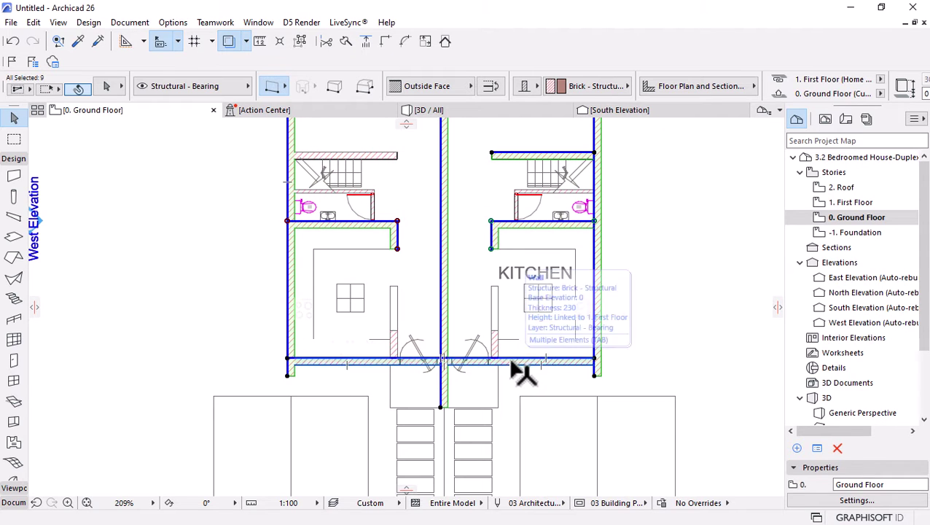
{"action": "left_click", "coordinate": [393, 337], "text": "shift"}
Add the garden-side walls of both units, including the short return walls and the door walls beside the party wall, to the selection
{"action": "scroll", "coordinate": [415, 395], "scroll_direction": "down", "scroll_amount": 2}
{"action": "scroll", "coordinate": [422, 260], "scroll_direction": "up", "scroll_amount": 5}
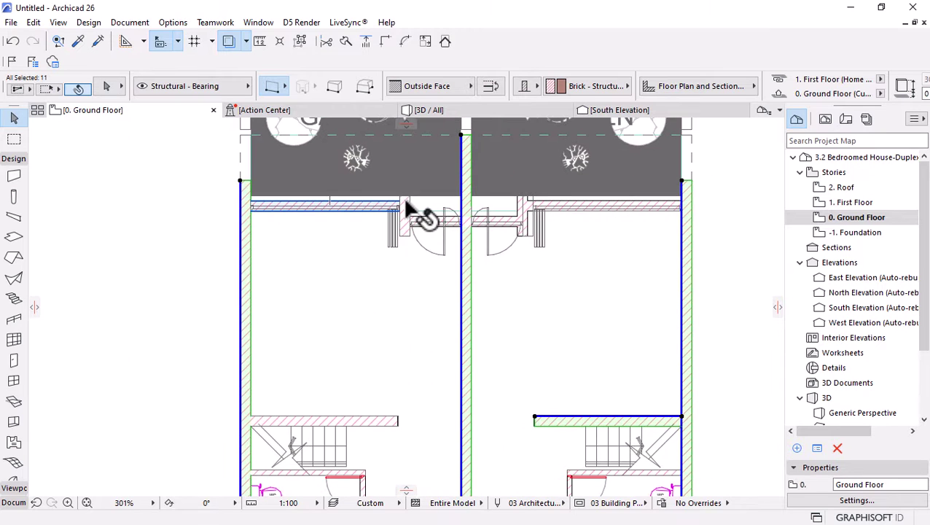
{"action": "key", "text": "ctrl+a"}
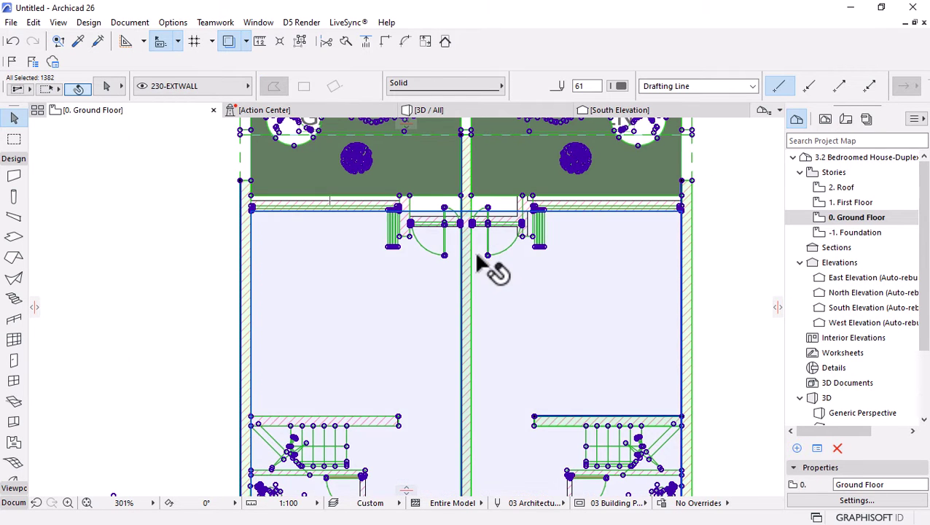
{"action": "key", "text": "ctrl+z"}
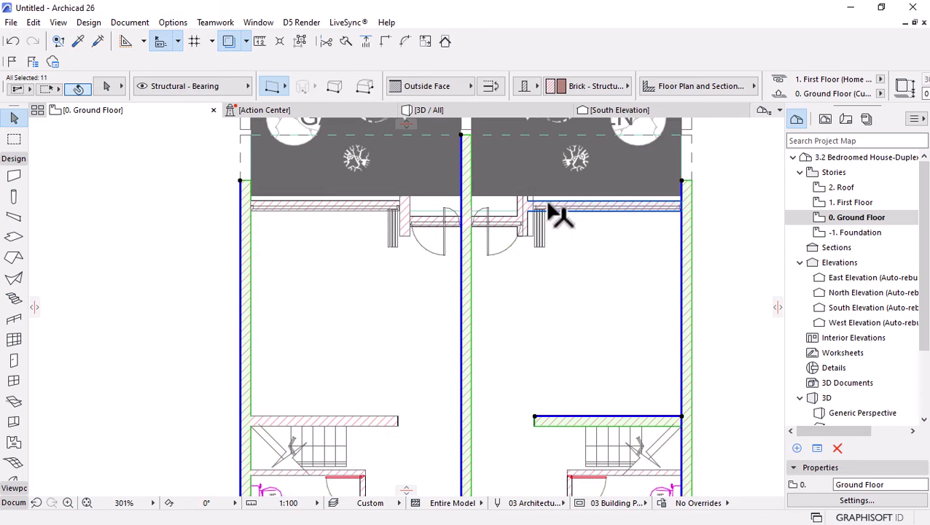
{"action": "left_click", "coordinate": [522, 207], "text": "shift"}
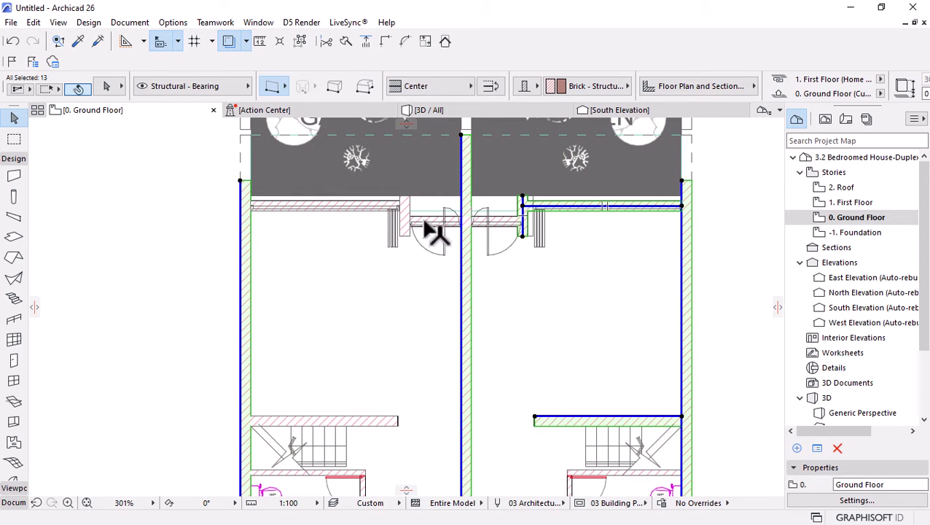
{"action": "key", "text": "ctrl+a"}
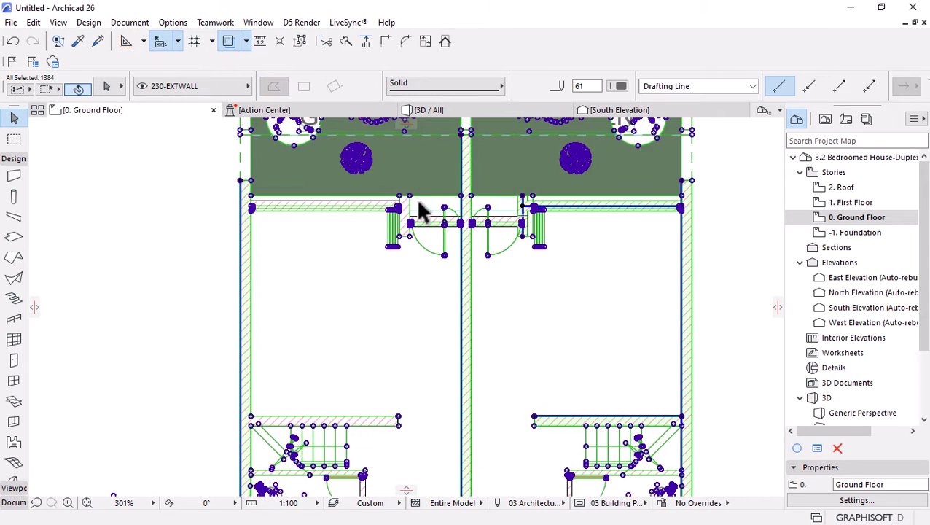
{"action": "key", "text": "ctrl+z"}
{"action": "left_click", "coordinate": [404, 219], "text": "shift"}
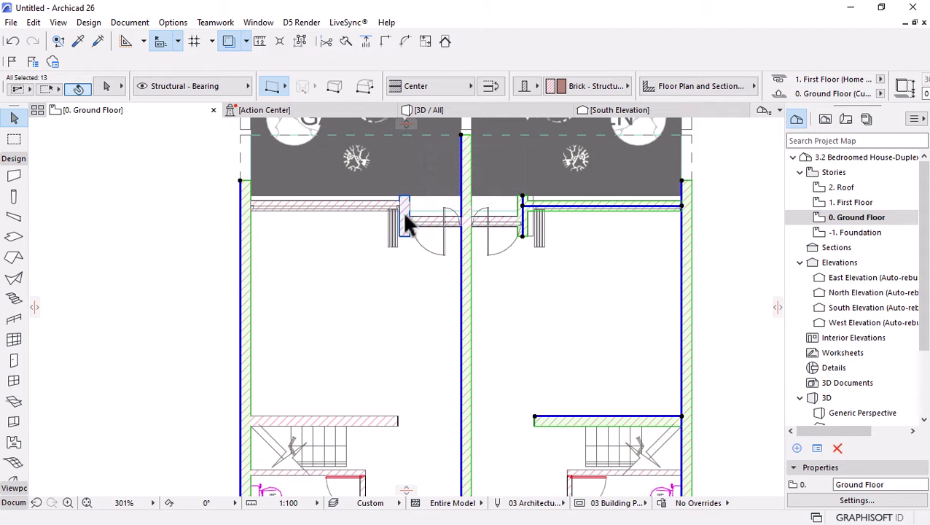
{"action": "scroll", "coordinate": [332, 218], "scroll_direction": "up", "scroll_amount": 3}
{"action": "left_click", "coordinate": [426, 210], "text": "shift"}
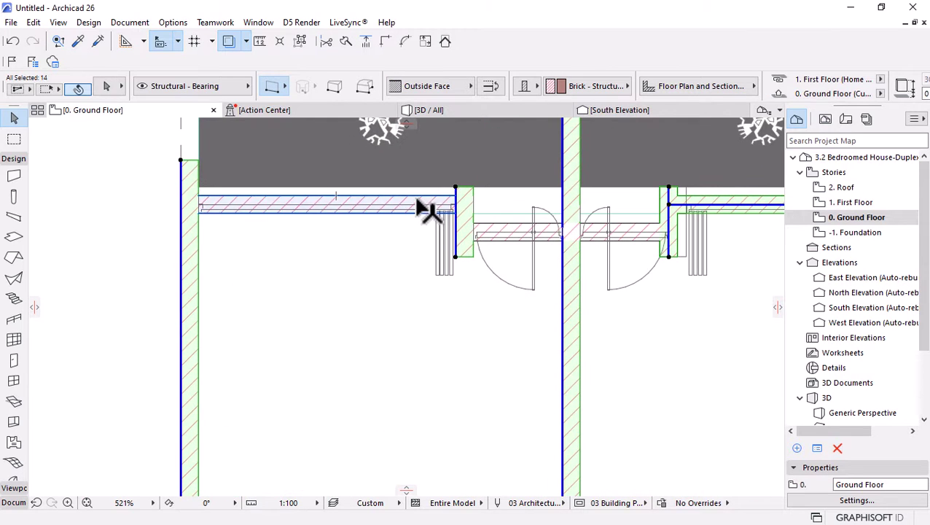
{"action": "left_click", "coordinate": [503, 235], "text": "shift"}
Copy the selected Ground Floor walls and paste them in place on the Foundation story
{"action": "scroll", "coordinate": [364, 243], "scroll_direction": "down", "scroll_amount": 7}
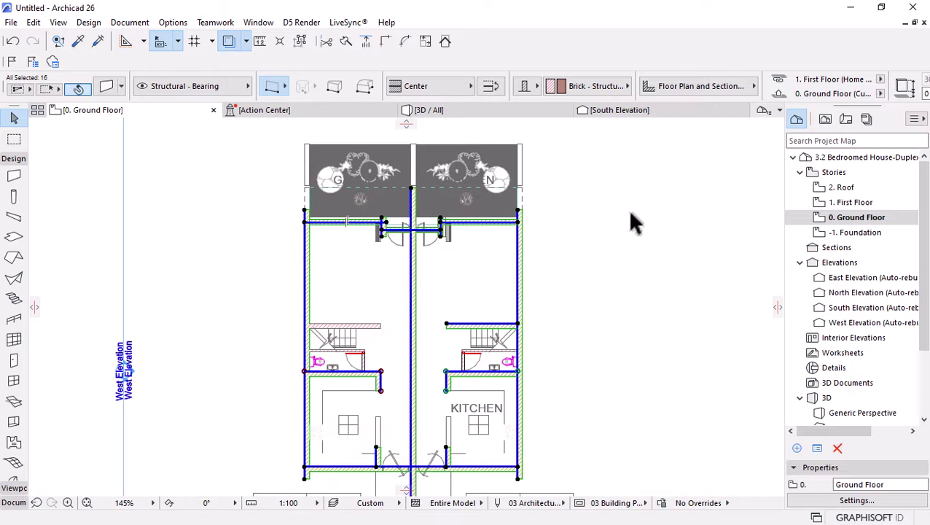
{"action": "right_click", "coordinate": [615, 193]}
{"action": "left_click", "coordinate": [649, 271]}
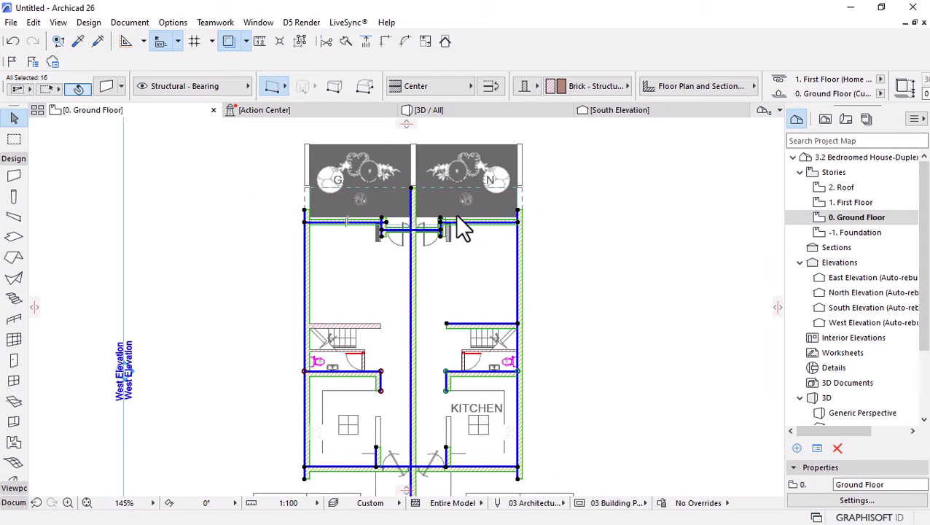
{"action": "scroll", "coordinate": [441, 229], "scroll_direction": "up", "scroll_amount": 9}
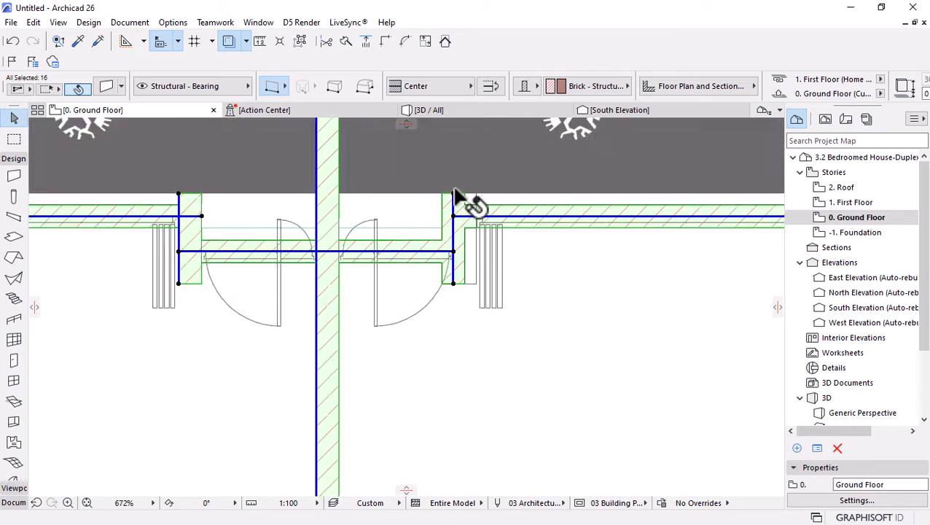
{"action": "scroll", "coordinate": [481, 219], "scroll_direction": "down", "scroll_amount": 6}
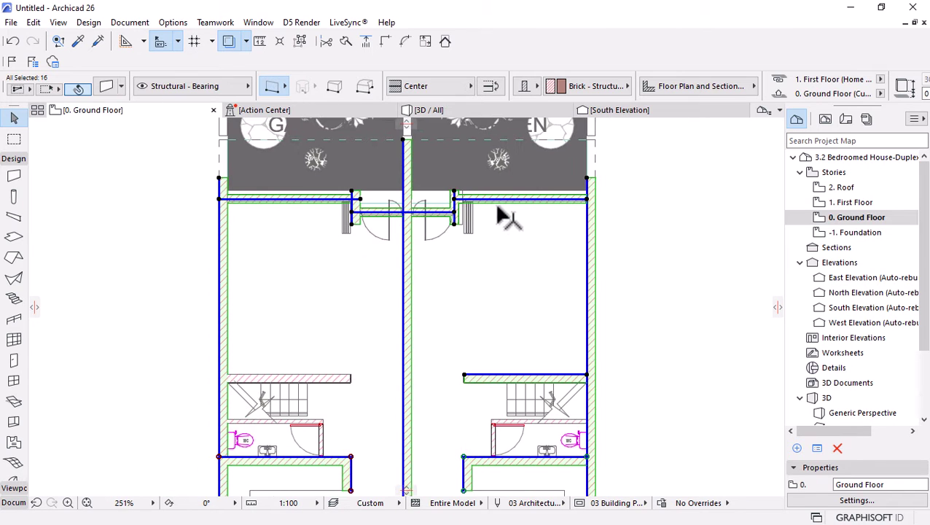
{"action": "double_click", "coordinate": [859, 233]}
{"action": "scroll", "coordinate": [477, 237], "scroll_direction": "down", "scroll_amount": 5}
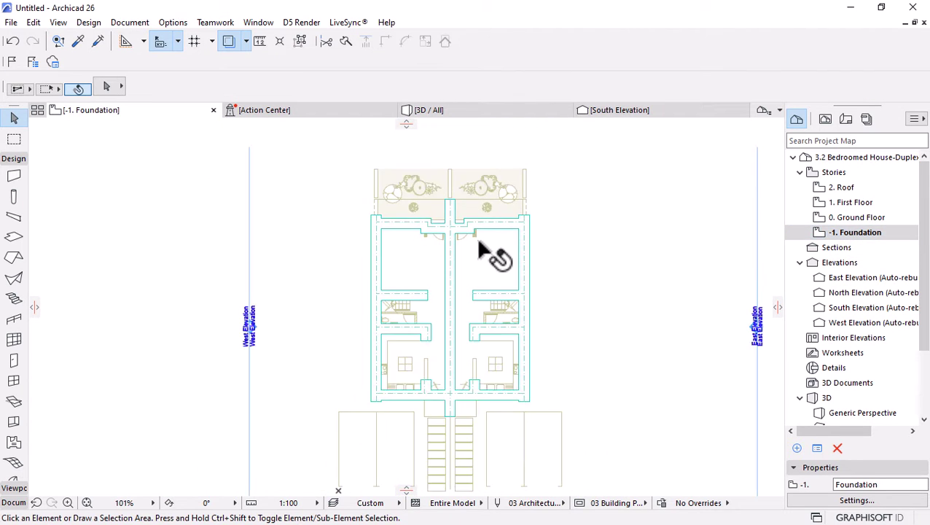
{"action": "key", "text": "ctrl+v"}
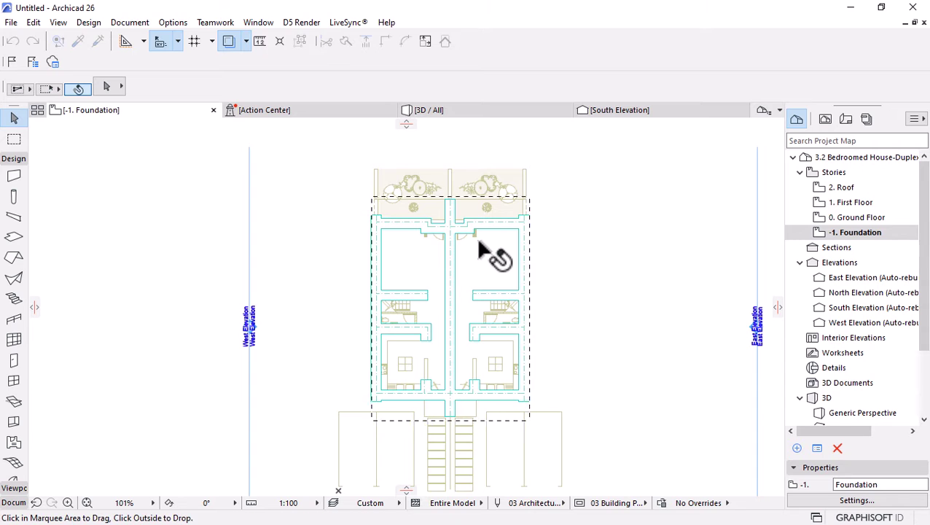
{"action": "left_click", "coordinate": [597, 227]}
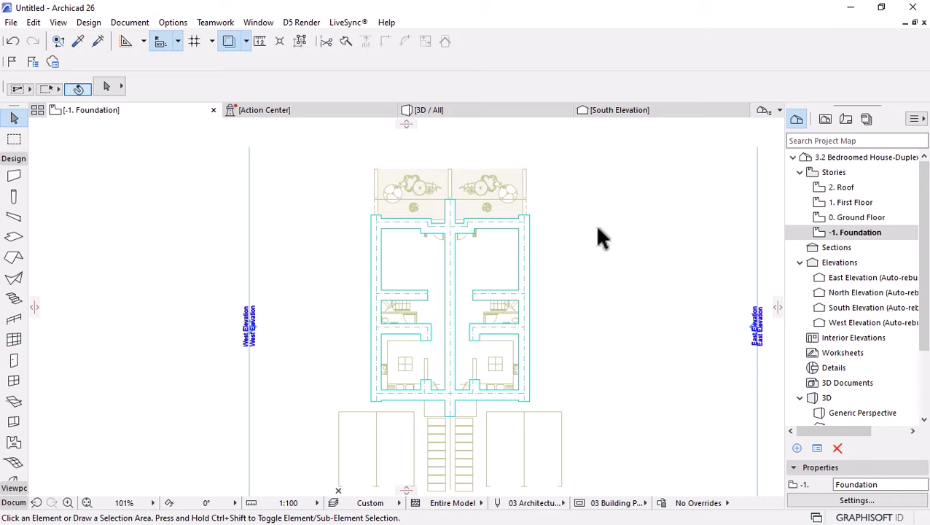
Show the model in 3D and examine the pasted foundation walls between the footings and the ground-floor walls on both outer sides
{"action": "left_click", "coordinate": [513, 111]}
{"action": "scroll", "coordinate": [500, 253], "scroll_direction": "down", "scroll_amount": 3}
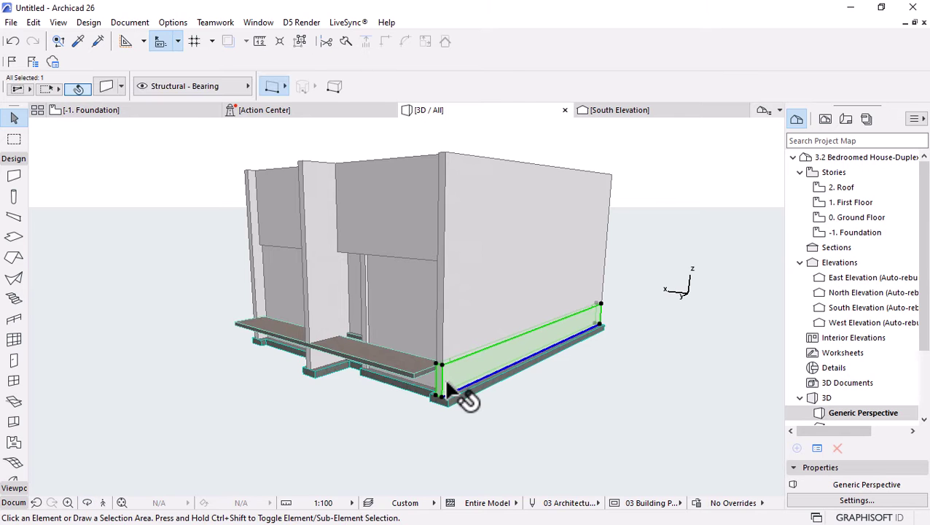
{"action": "scroll", "coordinate": [446, 386], "scroll_direction": "up", "scroll_amount": 3}
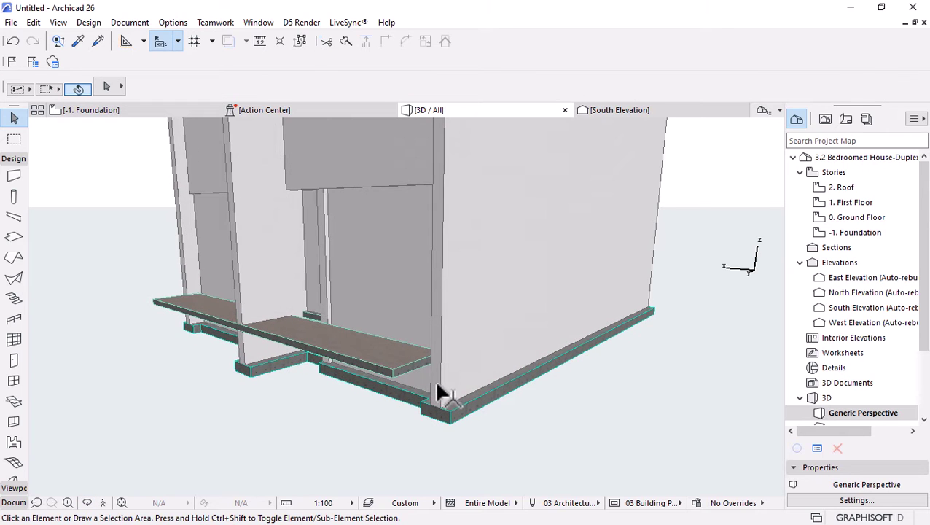
{"action": "left_click", "coordinate": [442, 388]}
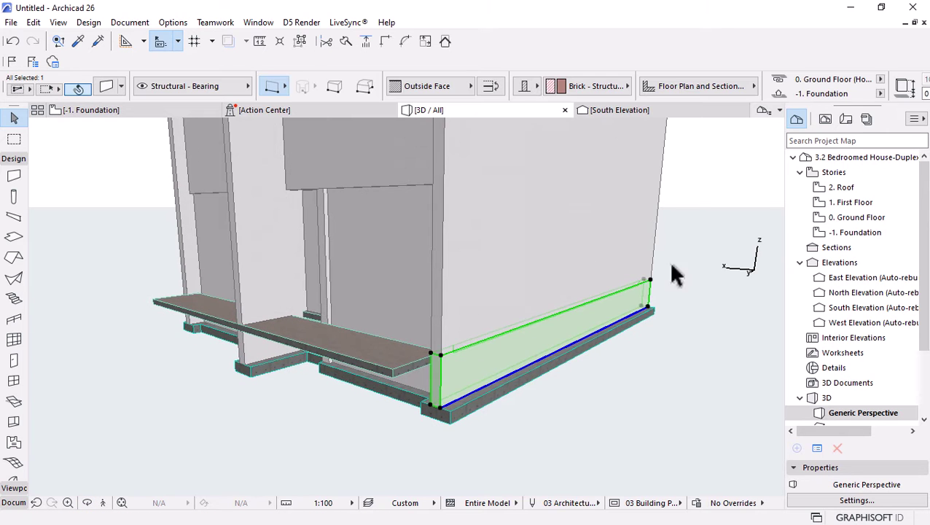
{"action": "left_click", "coordinate": [419, 378]}
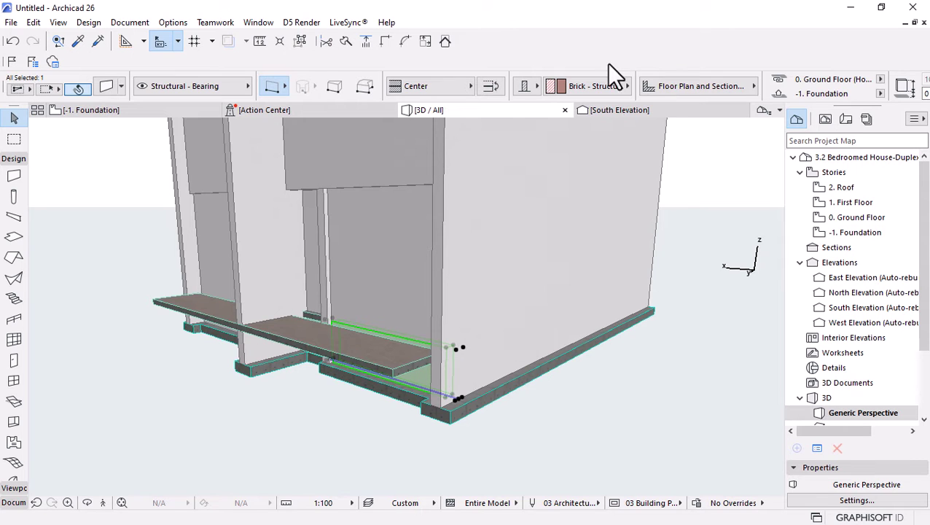
{"action": "scroll", "coordinate": [561, 81], "scroll_direction": "down", "scroll_amount": 5}
{"action": "scroll", "coordinate": [290, 86], "scroll_direction": "up", "scroll_amount": 2}
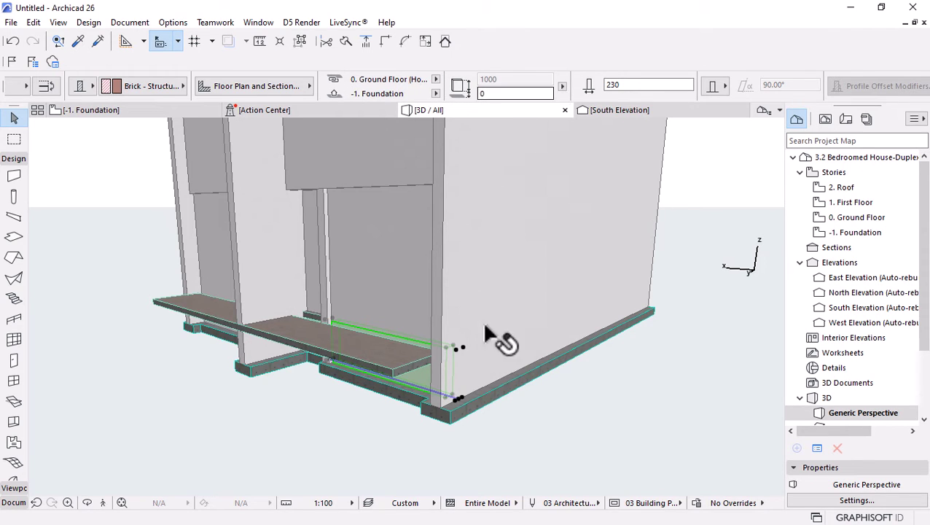
{"action": "left_click", "coordinate": [498, 377]}
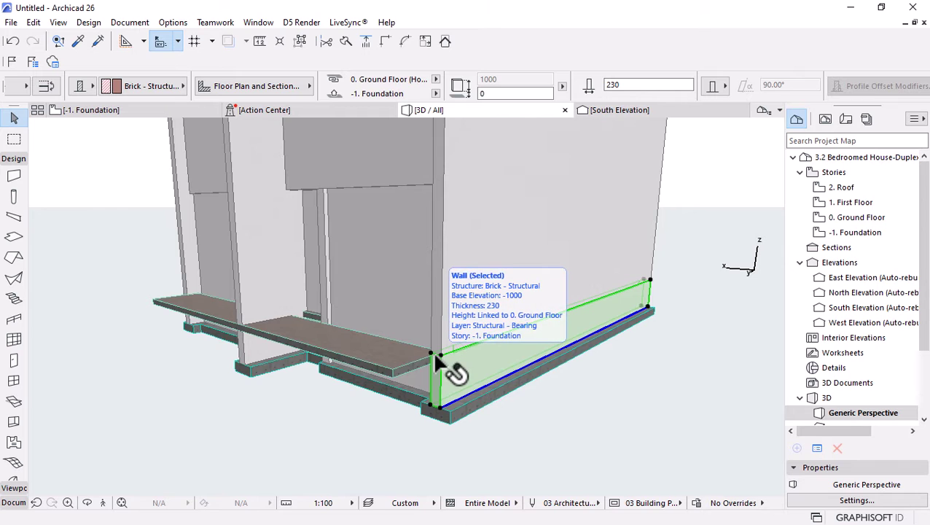
{"action": "scroll", "coordinate": [536, 426], "scroll_direction": "down", "scroll_amount": 3}
{"action": "middle_click_drag", "start_coordinate": [536, 422], "coordinate": [312, 357], "text": "shift"}
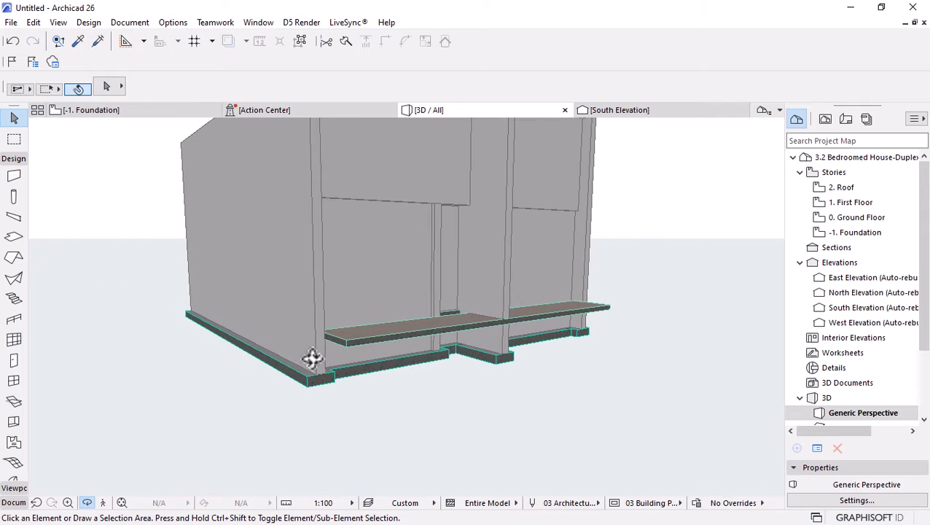
{"action": "left_click", "coordinate": [311, 352]}
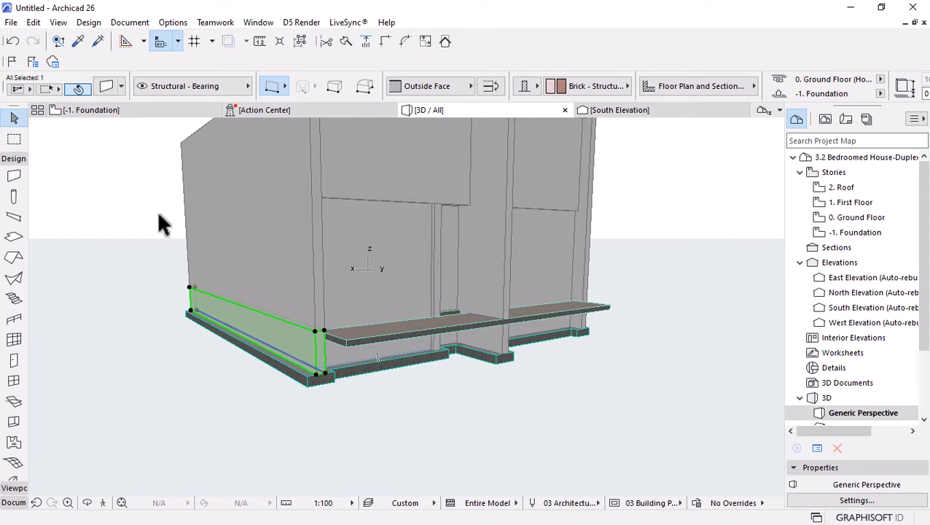
Select all walls on the Foundation plan and turn off their three Stucco - White Rough surface overrides
{"action": "left_click", "coordinate": [154, 112]}
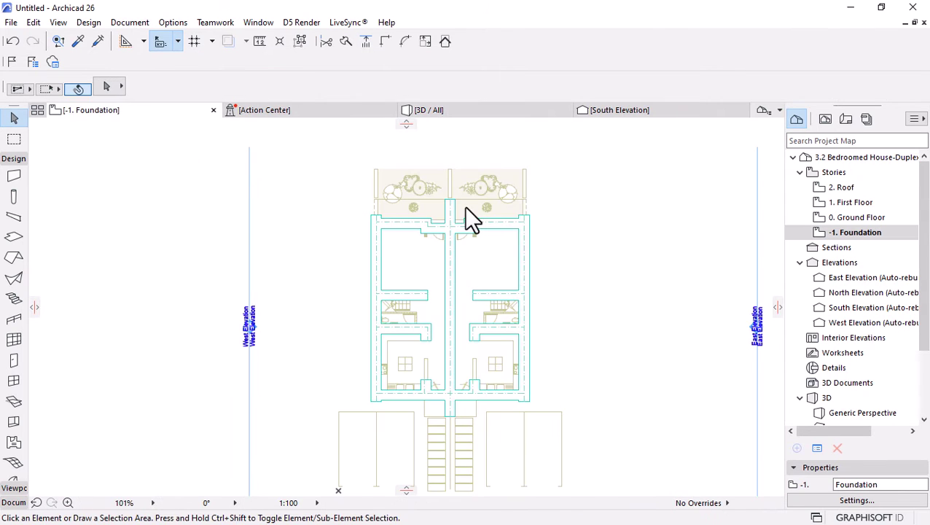
{"action": "left_click", "coordinate": [15, 177]}
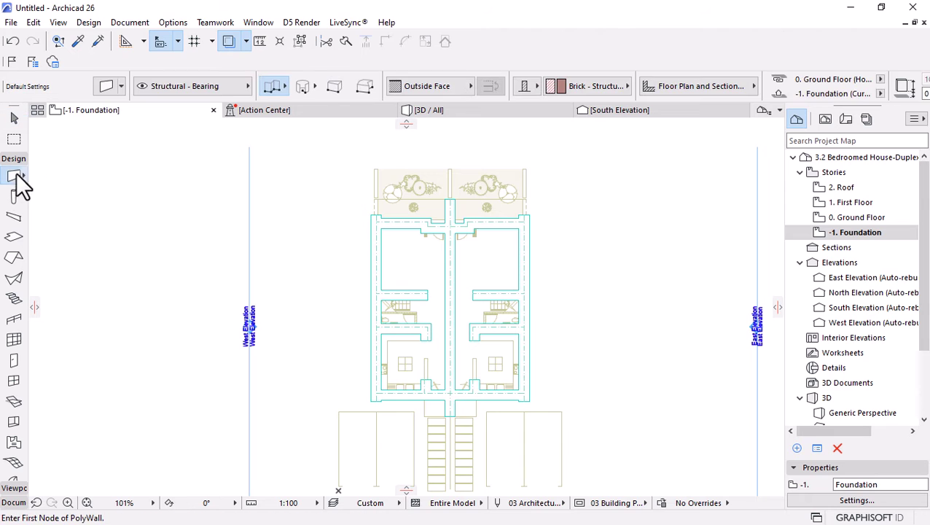
{"action": "key", "text": "ctrl+a"}
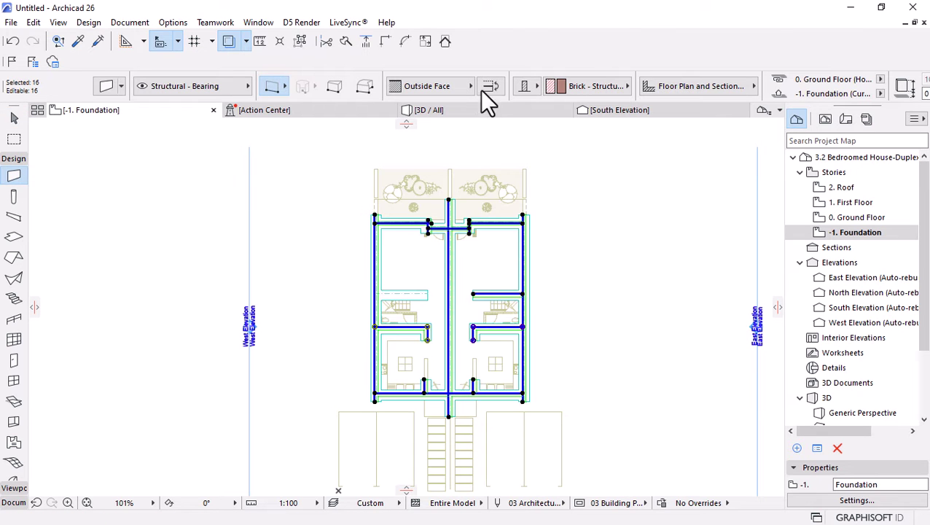
{"action": "left_click", "coordinate": [108, 87]}
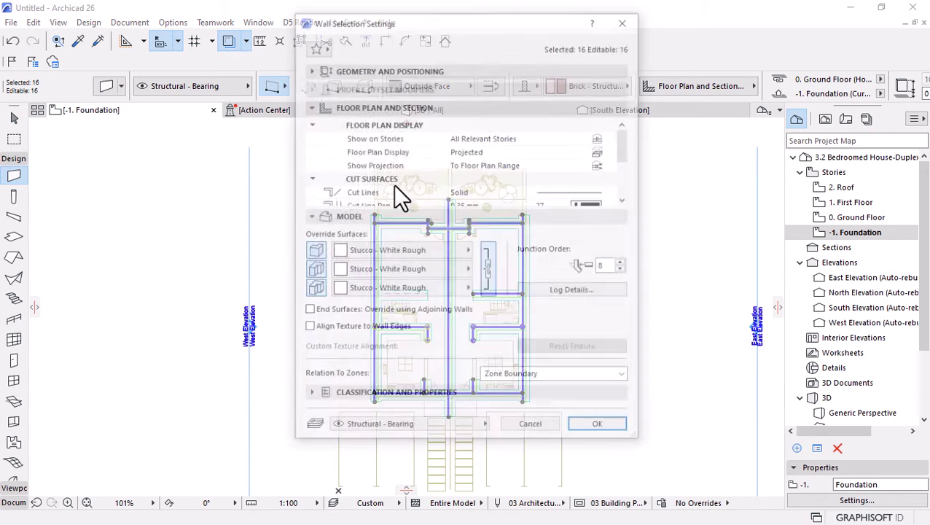
{"action": "left_click", "coordinate": [313, 251]}
{"action": "left_click", "coordinate": [314, 270]}
{"action": "left_click", "coordinate": [315, 290]}
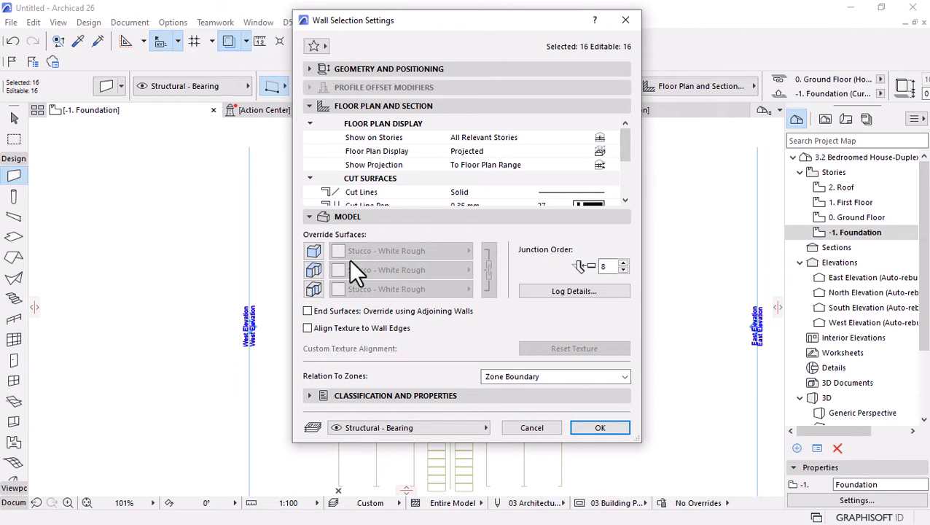
{"action": "left_click", "coordinate": [600, 427]}
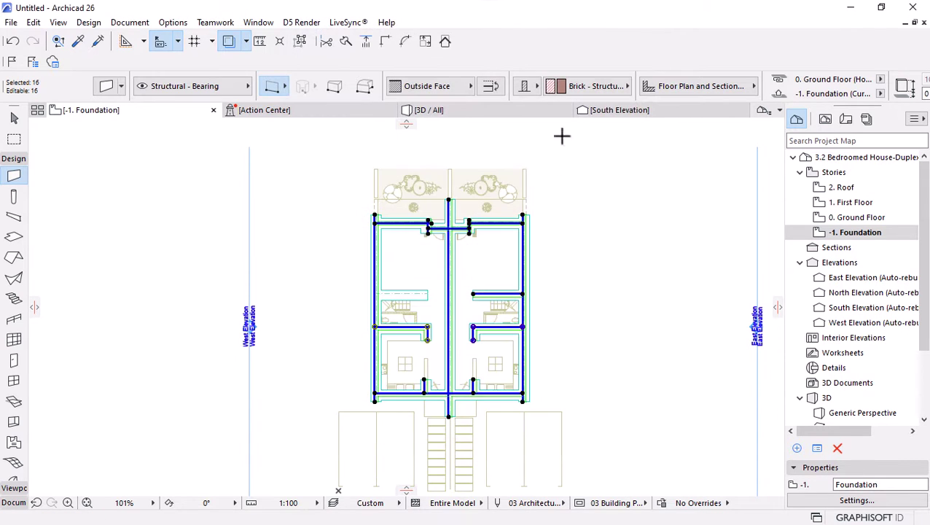
Show the model in 3D, clear the selection and examine the surface finish of the foundation walls from above
{"action": "left_click", "coordinate": [490, 110]}
{"action": "scroll", "coordinate": [558, 259], "scroll_direction": "down", "scroll_amount": 3}
{"action": "middle_click_drag", "start_coordinate": [421, 389], "coordinate": [444, 315], "text": "shift"}
{"action": "key", "text": "Escape"}
{"action": "scroll", "coordinate": [472, 286], "scroll_direction": "down", "scroll_amount": 2}
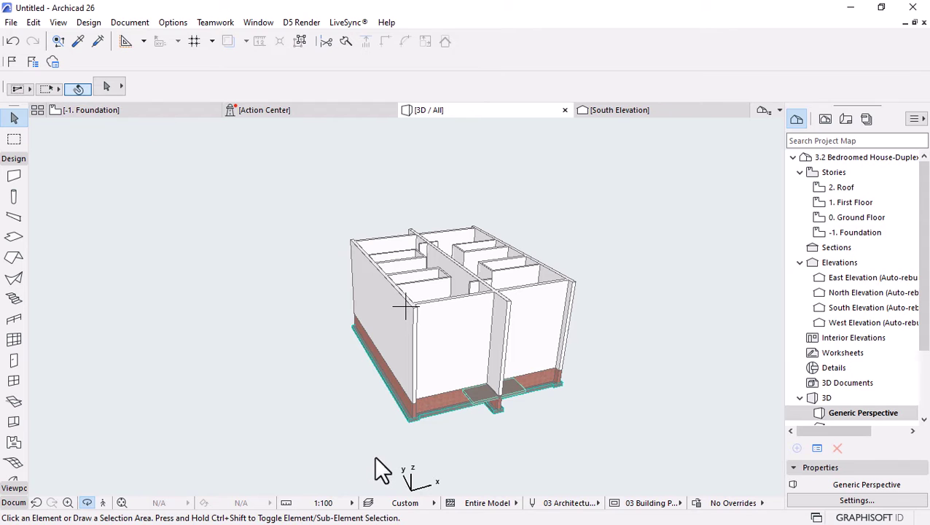
{"action": "scroll", "coordinate": [458, 411], "scroll_direction": "up", "scroll_amount": 1}
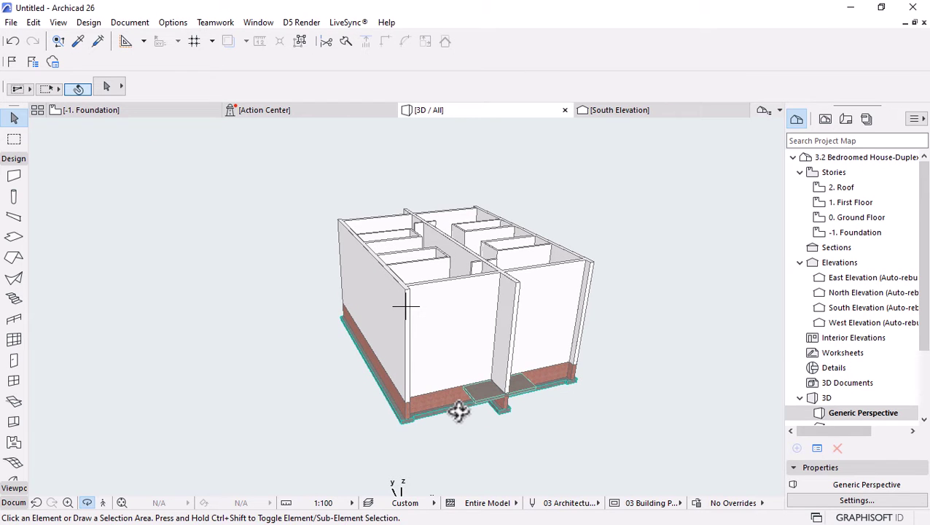
On the Ground Floor plan, draw a 1000 mm horizontal line outward from the west wall's outer face beside the west unit's stair
{"action": "double_click", "coordinate": [861, 232]}
{"action": "double_click", "coordinate": [857, 218]}
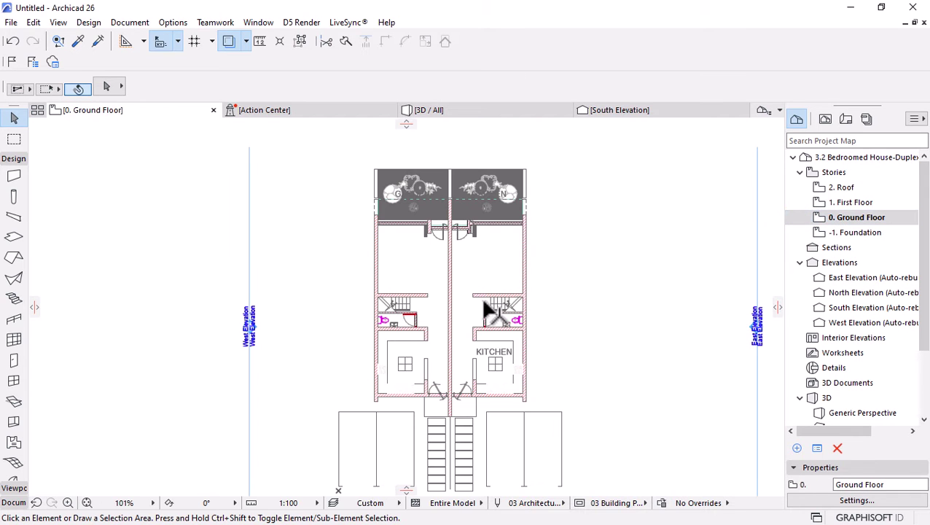
{"action": "scroll", "coordinate": [483, 300], "scroll_direction": "up", "scroll_amount": 6}
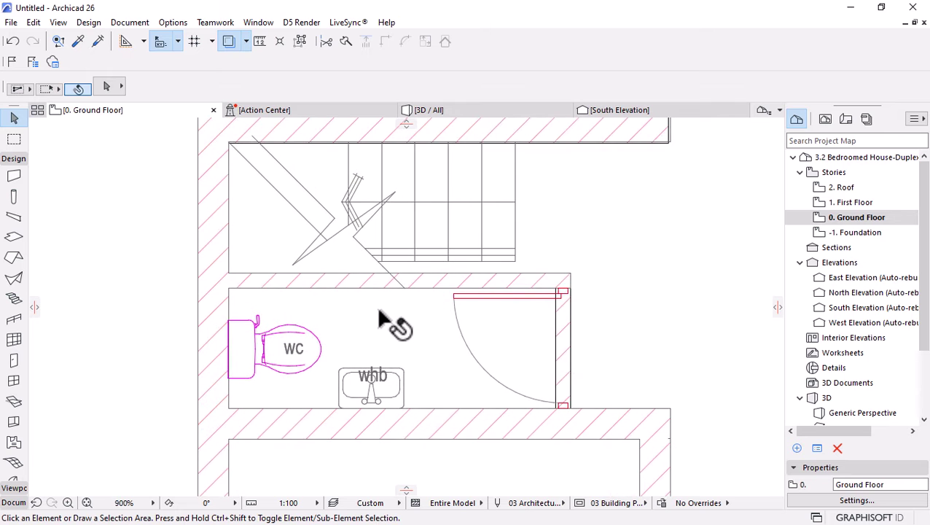
{"action": "scroll", "coordinate": [378, 318], "scroll_direction": "down", "scroll_amount": 1}
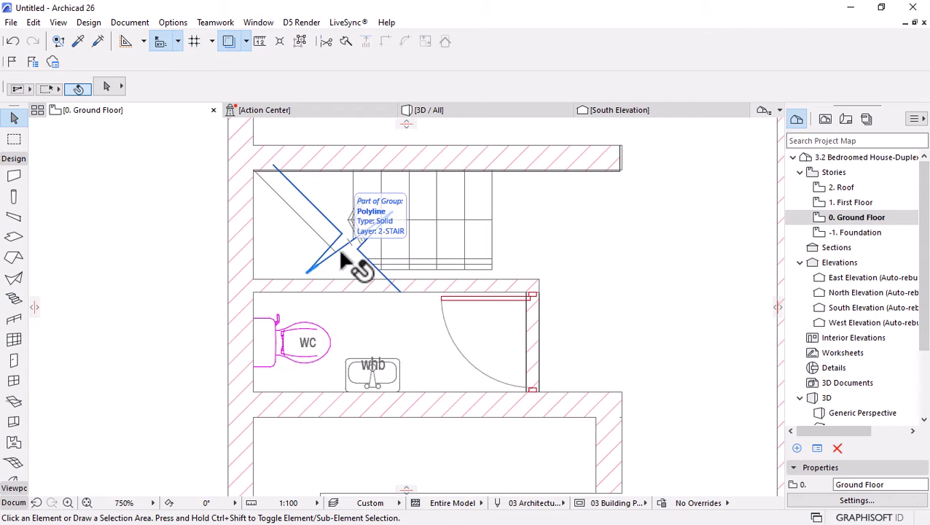
{"action": "left_click", "coordinate": [342, 261]}
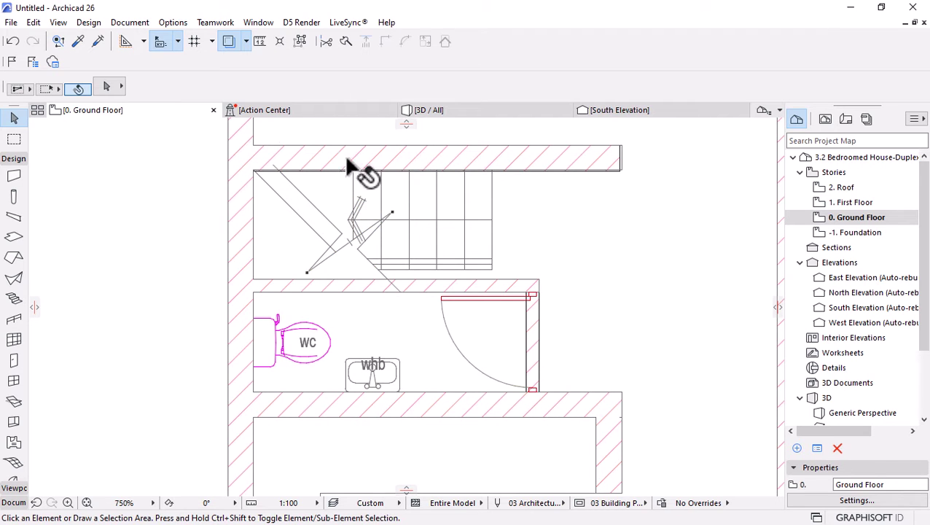
{"action": "scroll", "coordinate": [546, 233], "scroll_direction": "down", "scroll_amount": 2}
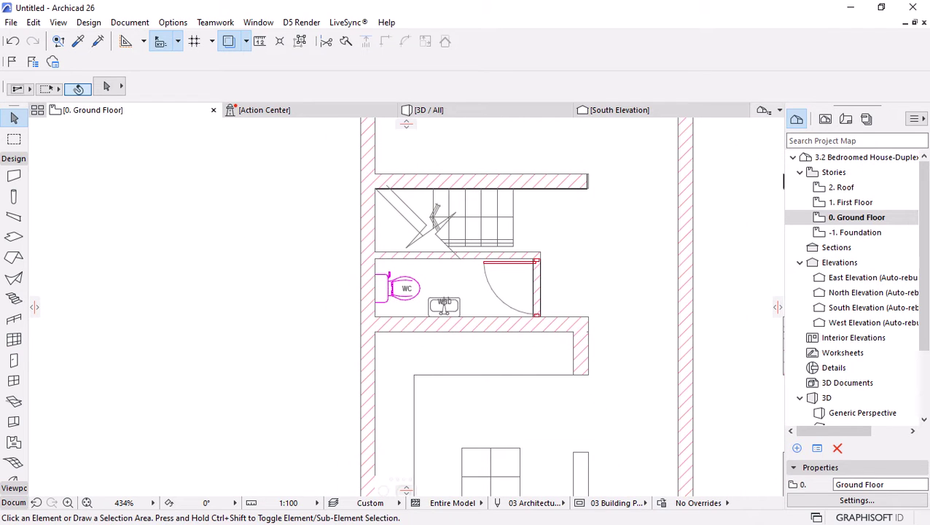
{"action": "left_click", "coordinate": [11, 158]}
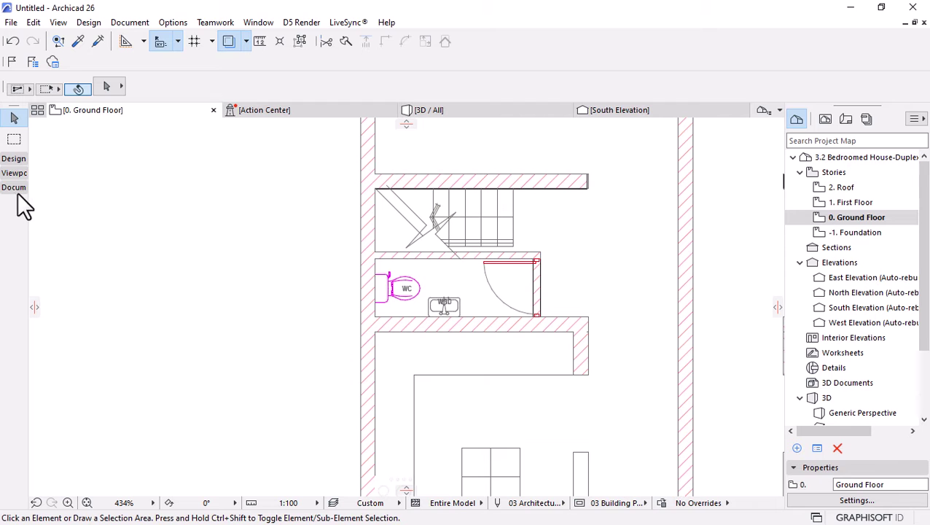
{"action": "left_click", "coordinate": [10, 189]}
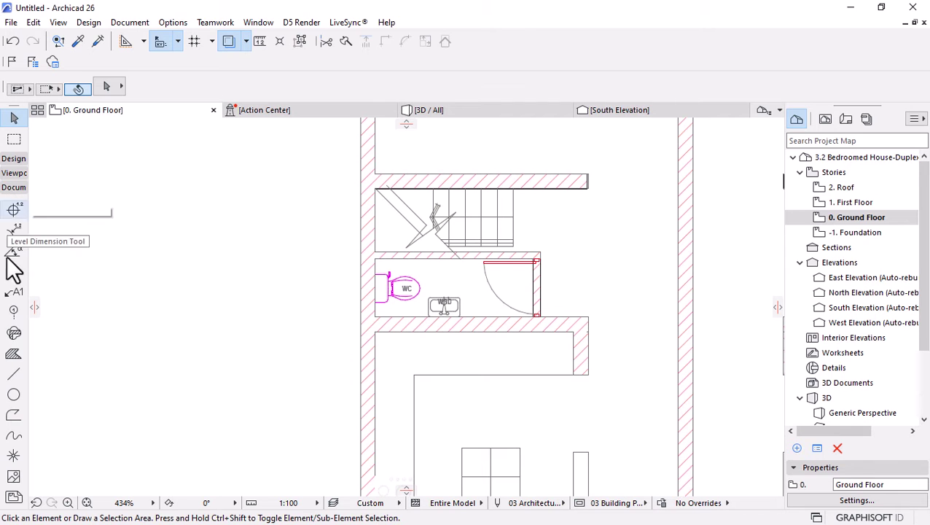
{"action": "left_click", "coordinate": [12, 375]}
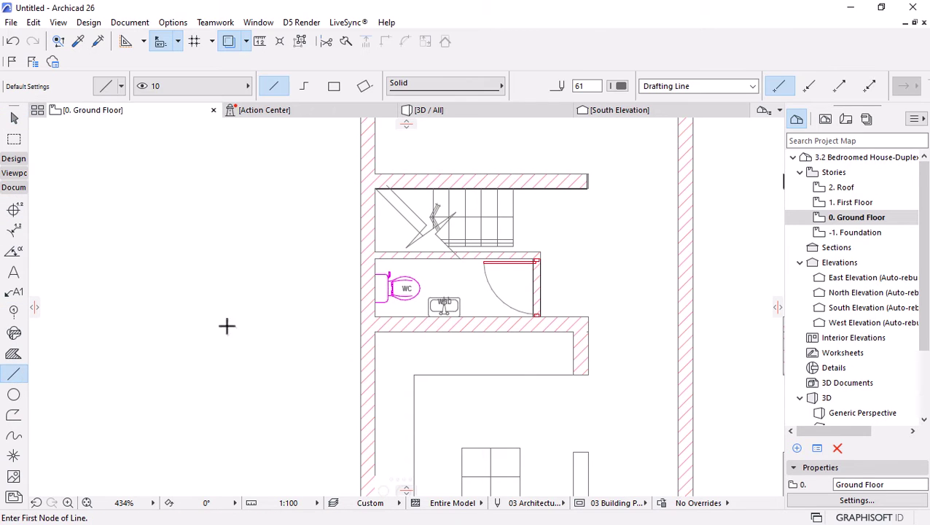
{"action": "left_click", "coordinate": [359, 247]}
{"action": "type", "text": "1000"}
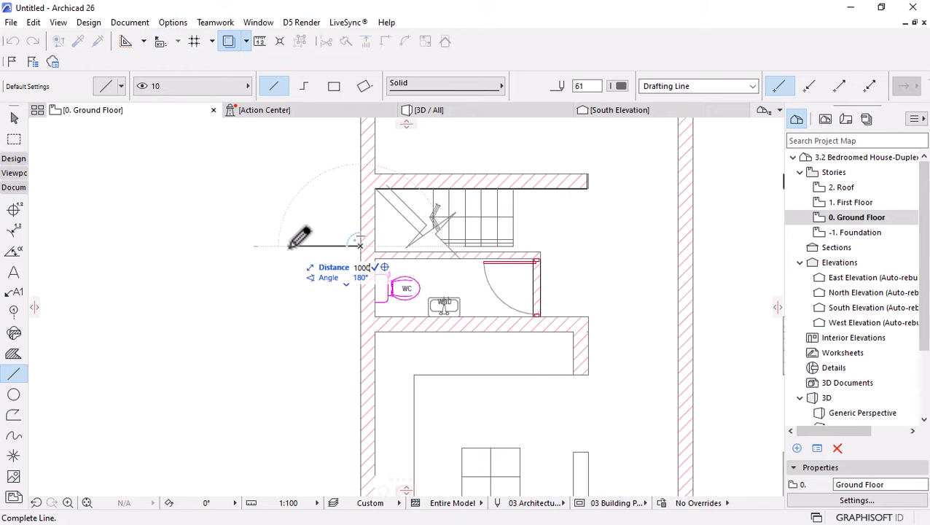
{"action": "key", "text": "Return"}
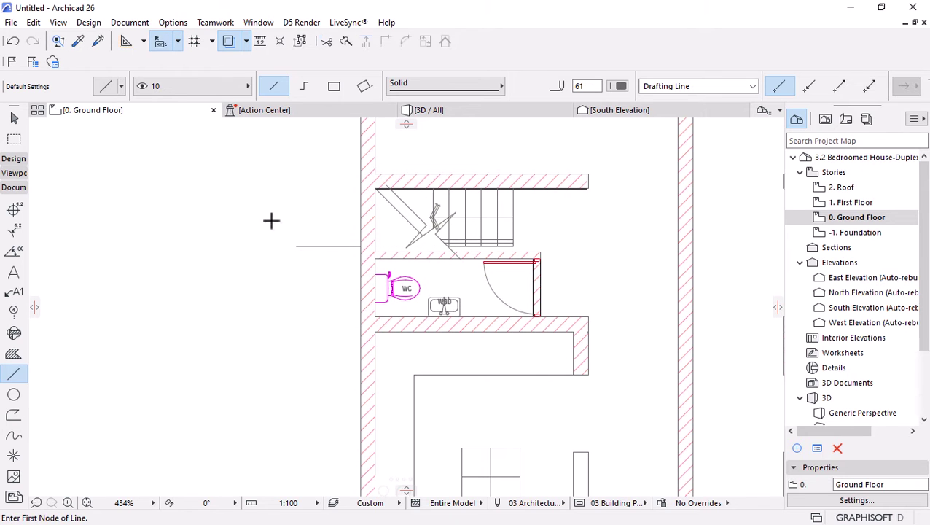
{"action": "scroll", "coordinate": [304, 247], "scroll_direction": "up", "scroll_amount": 2}
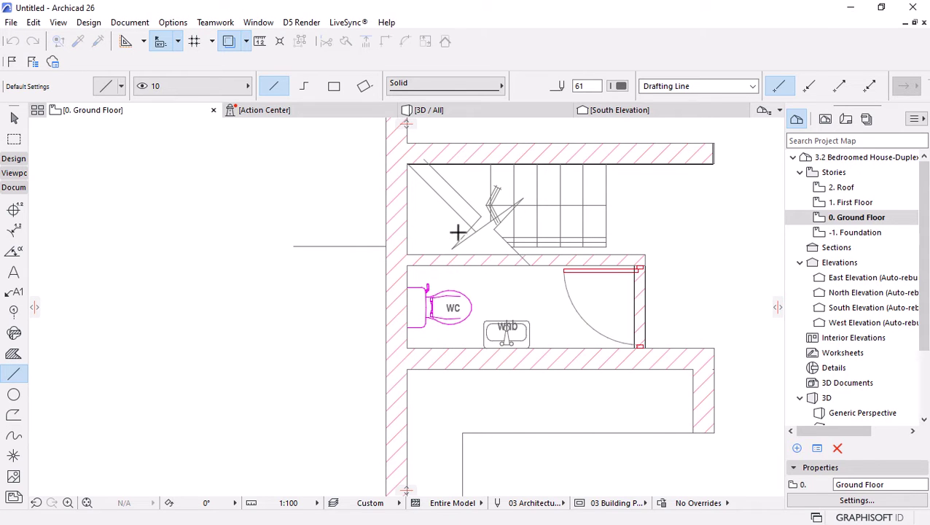
{"action": "scroll", "coordinate": [457, 232], "scroll_direction": "down", "scroll_amount": 3}
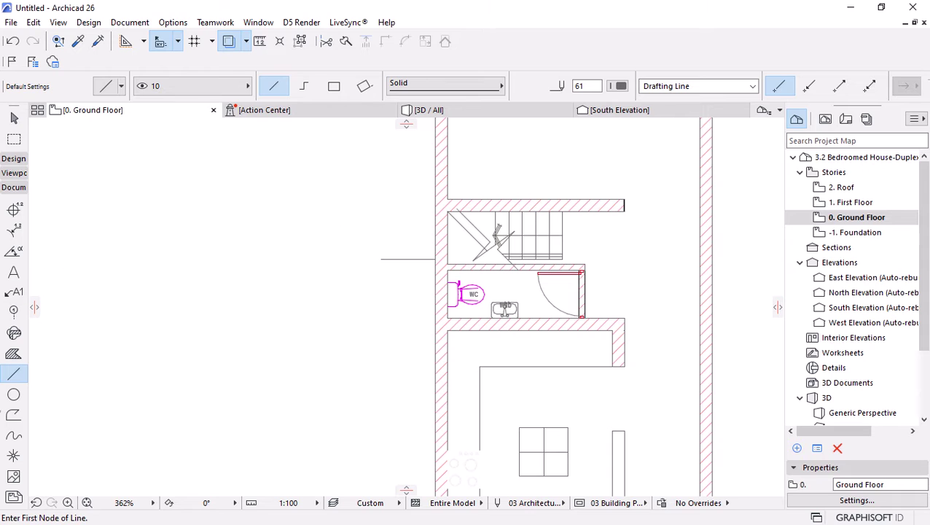
Draw a 1000 by 2200 mm rectangular polyline outward from the west wall's inner face, starting level with the stair's north wall
{"action": "left_click", "coordinate": [11, 418]}
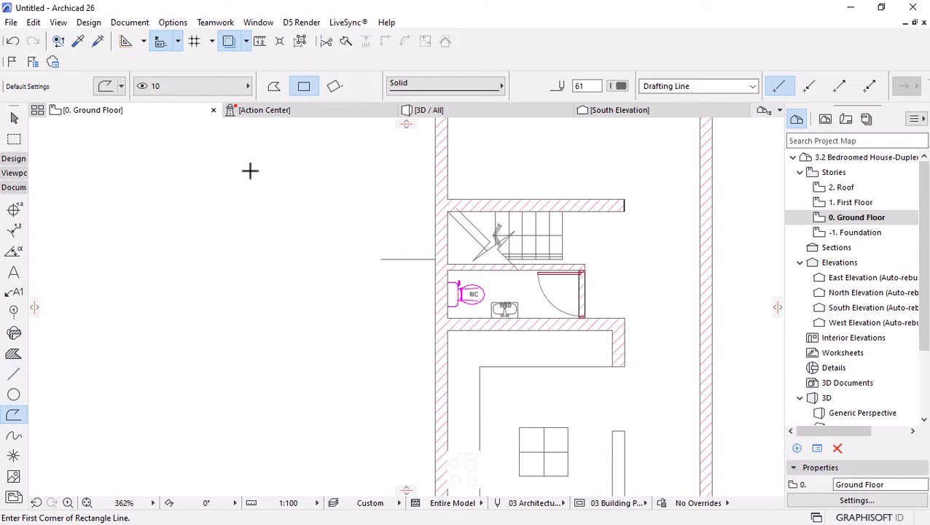
{"action": "left_click", "coordinate": [446, 199]}
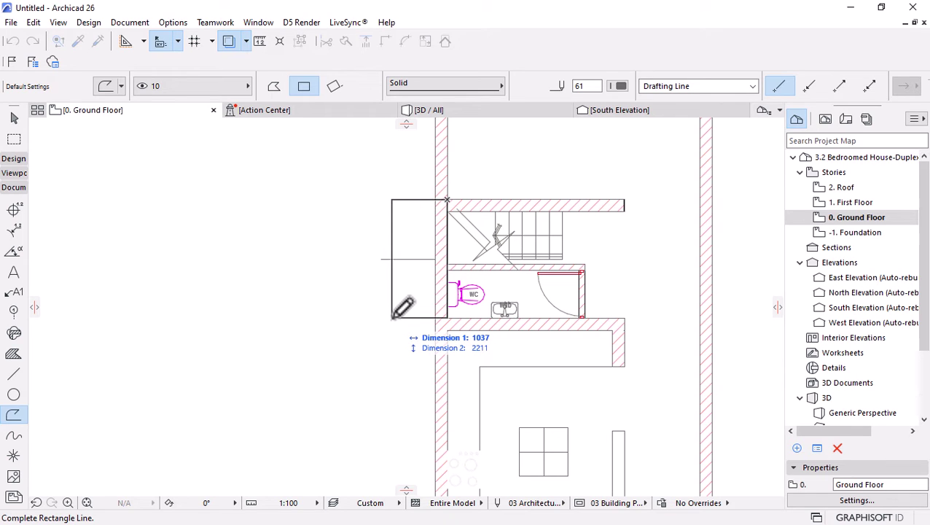
{"action": "type", "text": "10"}
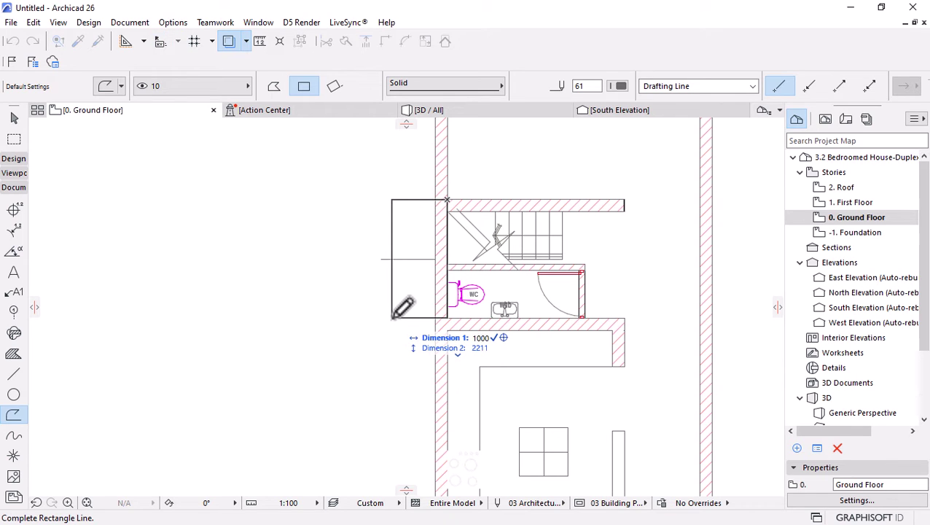
{"action": "key", "text": "Tab"}
{"action": "type", "text": "220"}
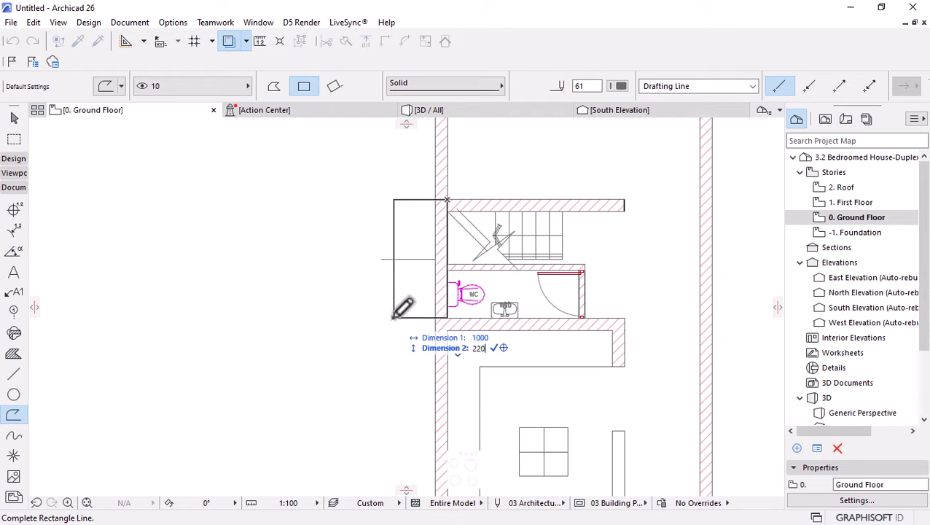
{"action": "type", "text": "0"}
{"action": "key", "text": "Return"}
{"action": "scroll", "coordinate": [394, 316], "scroll_direction": "up", "scroll_amount": 4}
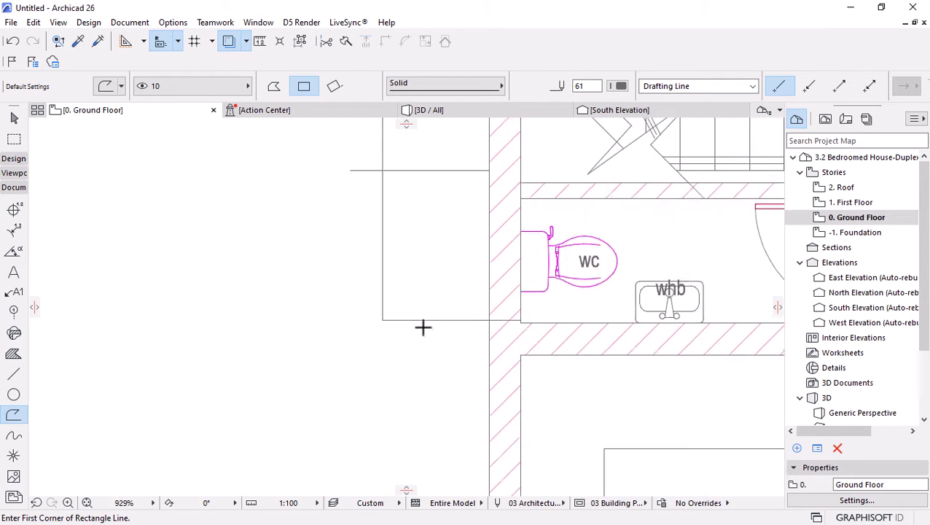
Offset the rectangle's south edge to align with the north face of the wall south of the WC
{"action": "scroll", "coordinate": [423, 327], "scroll_direction": "up", "scroll_amount": 1}
{"action": "left_click", "coordinate": [14, 117]}
{"action": "left_click", "coordinate": [458, 319]}
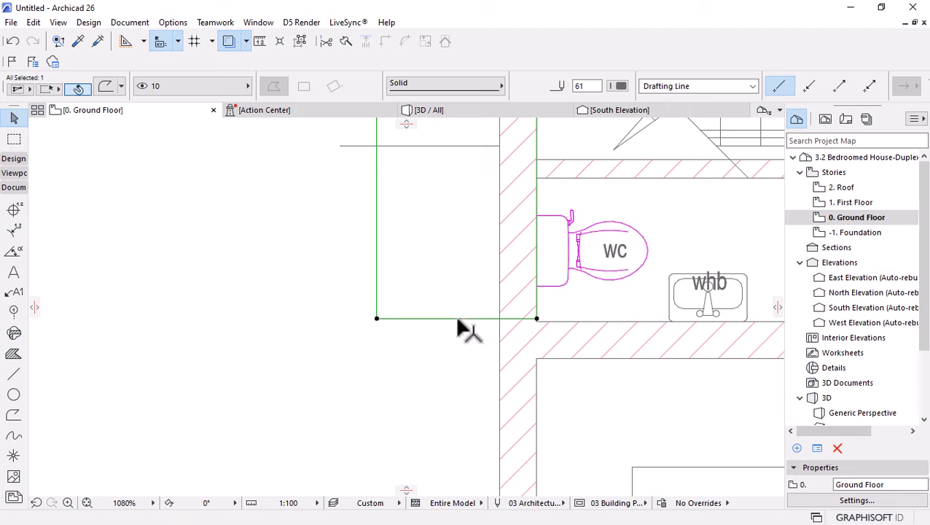
{"action": "scroll", "coordinate": [540, 326], "scroll_direction": "up", "scroll_amount": 8}
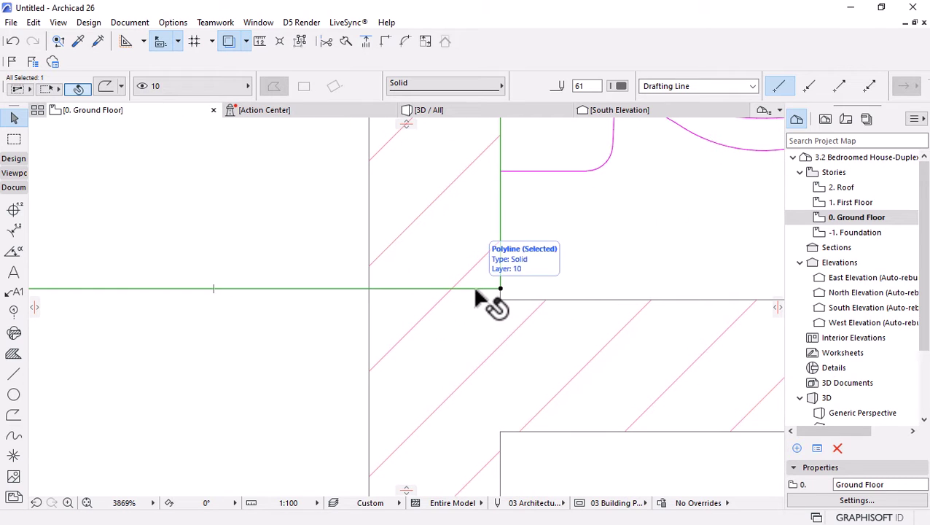
{"action": "left_click", "coordinate": [475, 289]}
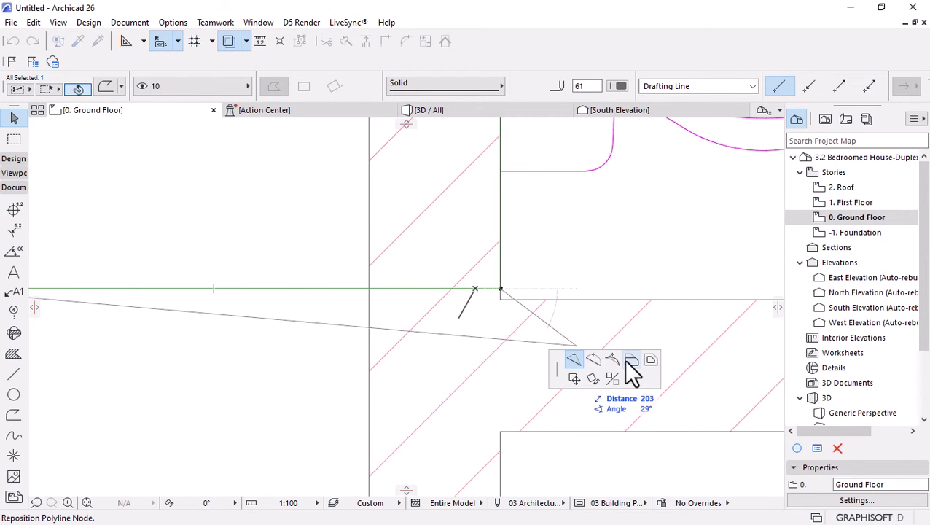
{"action": "left_click", "coordinate": [628, 360]}
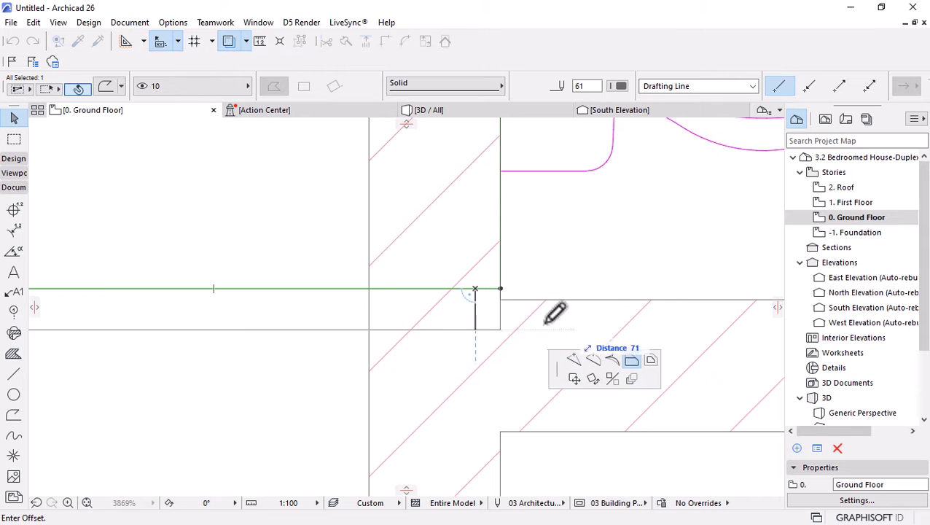
{"action": "left_click", "coordinate": [511, 299]}
{"action": "scroll", "coordinate": [442, 388], "scroll_direction": "down", "scroll_amount": 4}
{"action": "scroll", "coordinate": [442, 388], "scroll_direction": "down", "scroll_amount": 9}
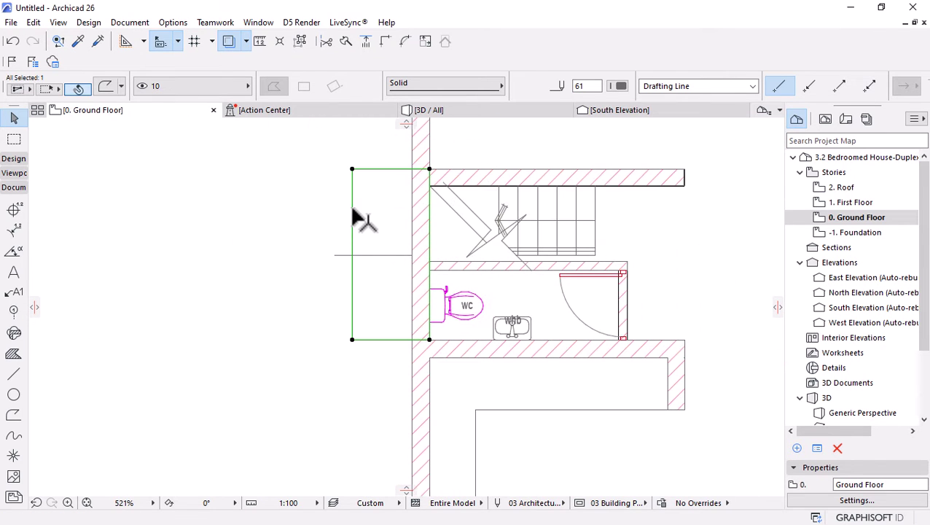
Move the rectangle outward onto the west wall's outer face and delete the 1000 mm horizontal line crossing it
{"action": "left_click", "coordinate": [430, 172]}
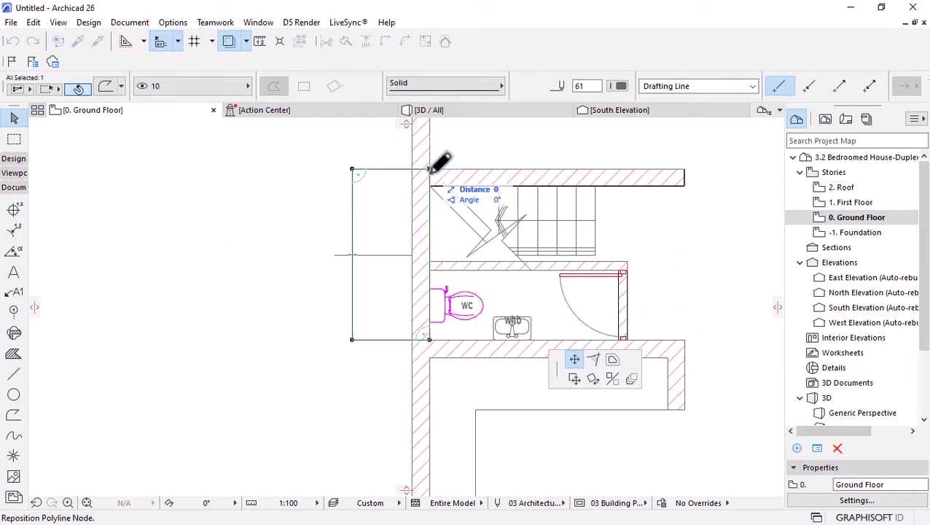
{"action": "left_click", "coordinate": [575, 379]}
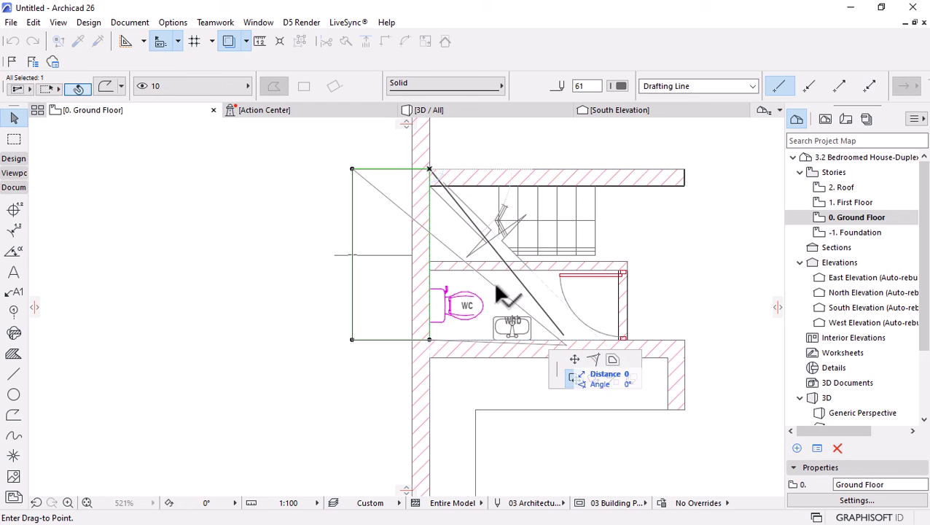
{"action": "left_click", "coordinate": [412, 170]}
{"action": "left_click", "coordinate": [362, 249]}
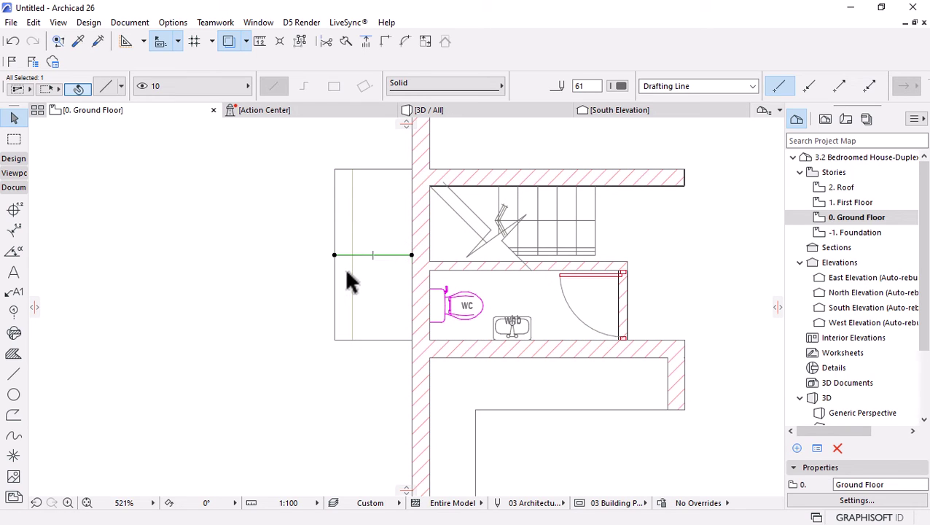
{"action": "scroll", "coordinate": [311, 255], "scroll_direction": "down", "scroll_amount": 5}
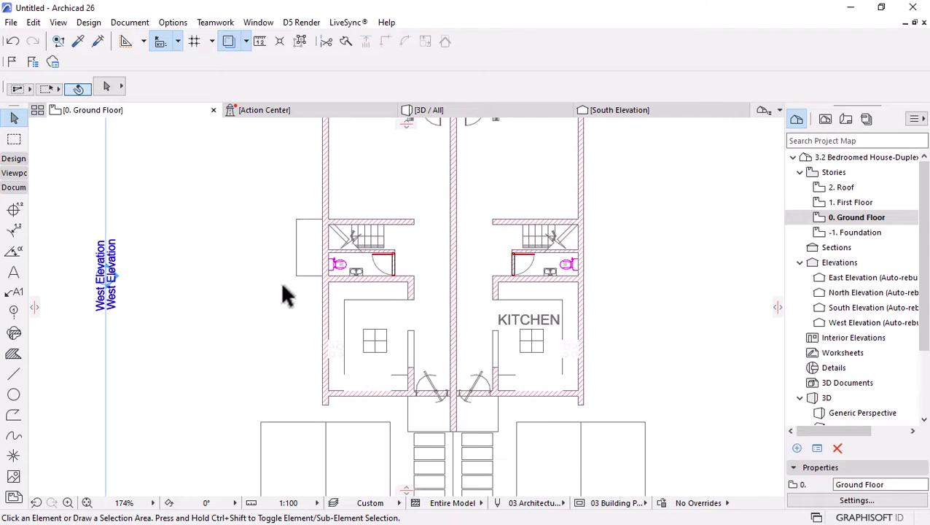
Suspend groups and use Adjust to extend the walls north of the stair and south of the WC to the rectangle's outer edge
{"action": "scroll", "coordinate": [460, 228], "scroll_direction": "up", "scroll_amount": 3}
{"action": "left_click", "coordinate": [456, 220]}
{"action": "left_click", "coordinate": [441, 314], "text": "shift"}
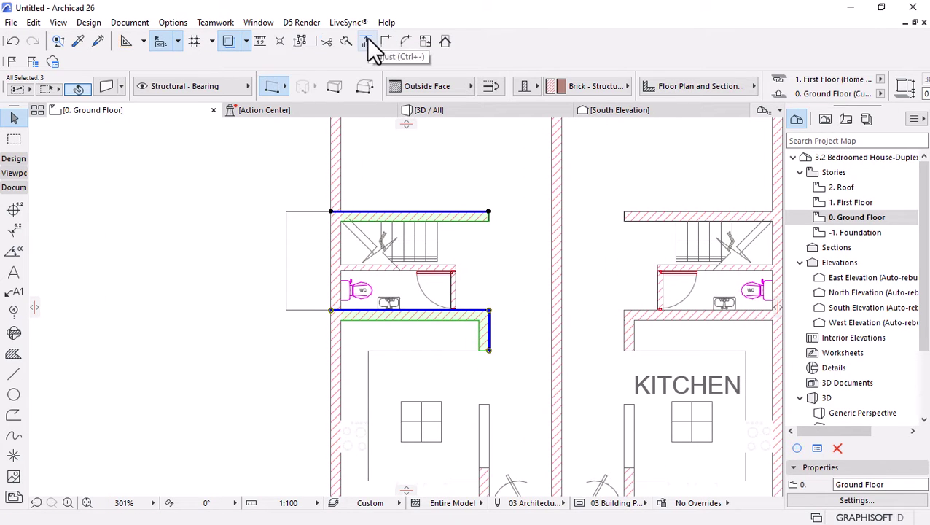
{"action": "left_click", "coordinate": [301, 40]}
{"action": "left_click", "coordinate": [443, 260]}
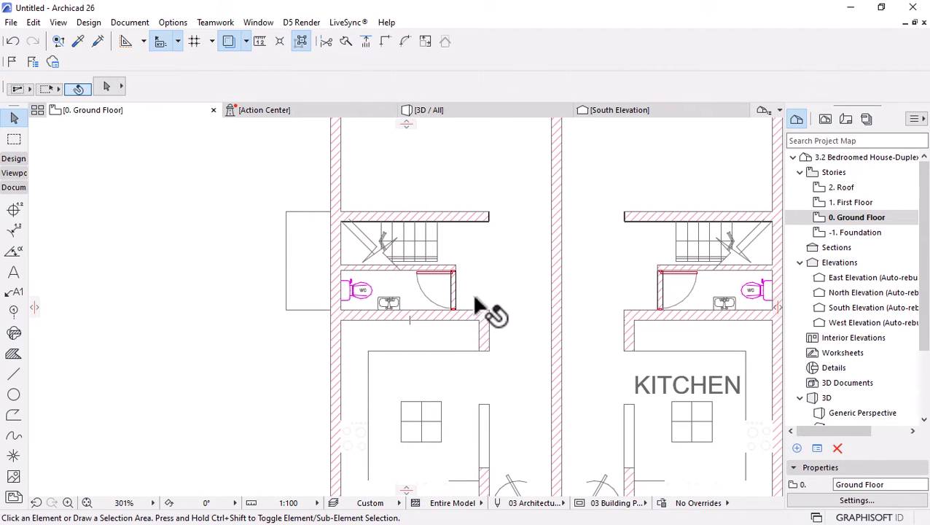
{"action": "left_click", "coordinate": [475, 312]}
{"action": "left_click", "coordinate": [470, 218], "text": "shift"}
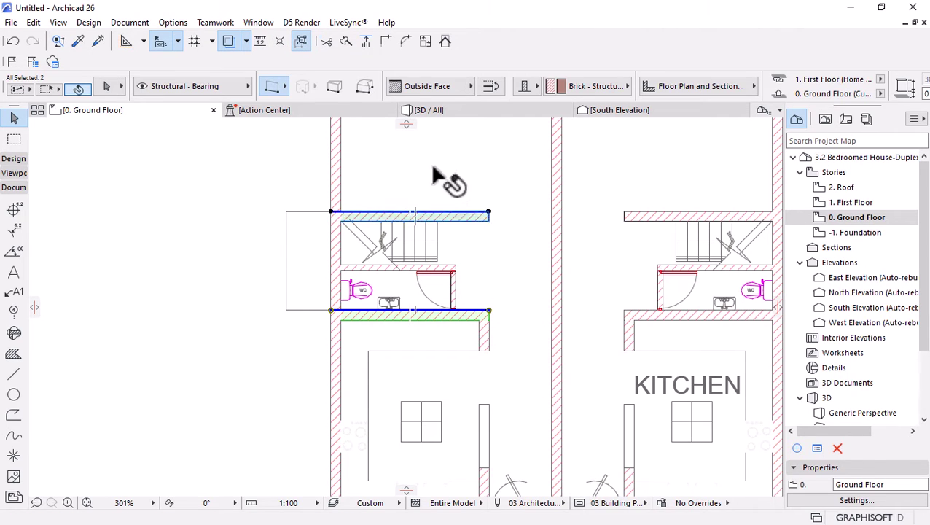
{"action": "left_click", "coordinate": [365, 41]}
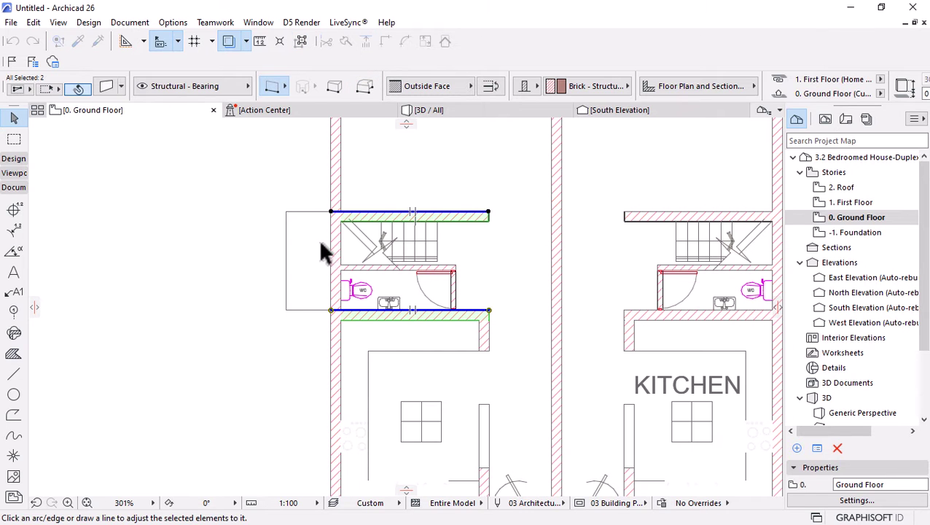
{"action": "left_click", "coordinate": [284, 231]}
{"action": "scroll", "coordinate": [247, 235], "scroll_direction": "up", "scroll_amount": 3}
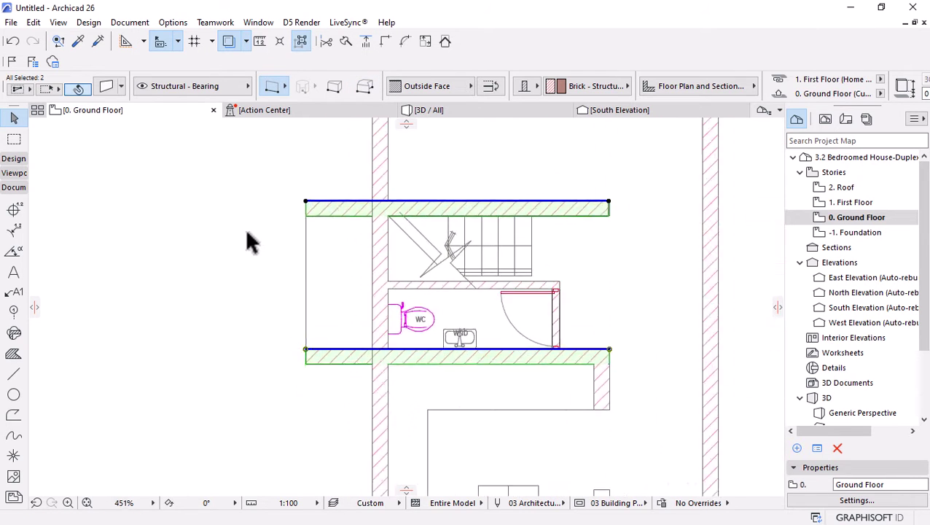
{"action": "key", "text": "Escape"}
Draw a wall with the extended wall's settings along the rectangle's outer edge, flipped to its outer side, closing the projection
{"action": "left_click", "coordinate": [353, 208], "text": "alt"}
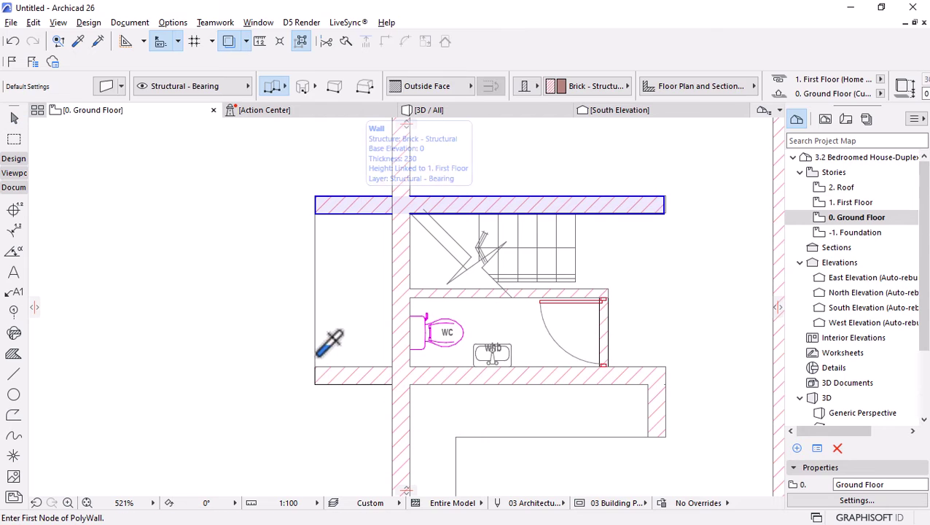
{"action": "left_click", "coordinate": [315, 385]}
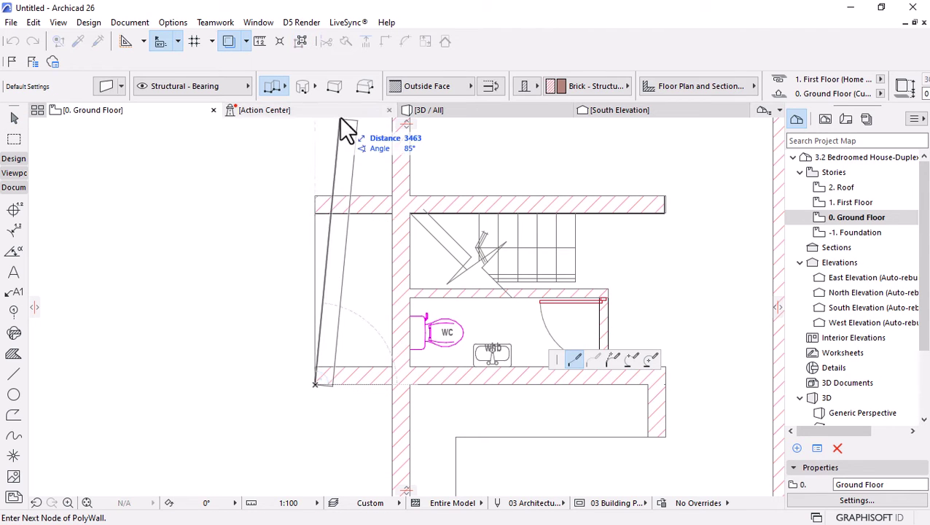
{"action": "left_click", "coordinate": [488, 86]}
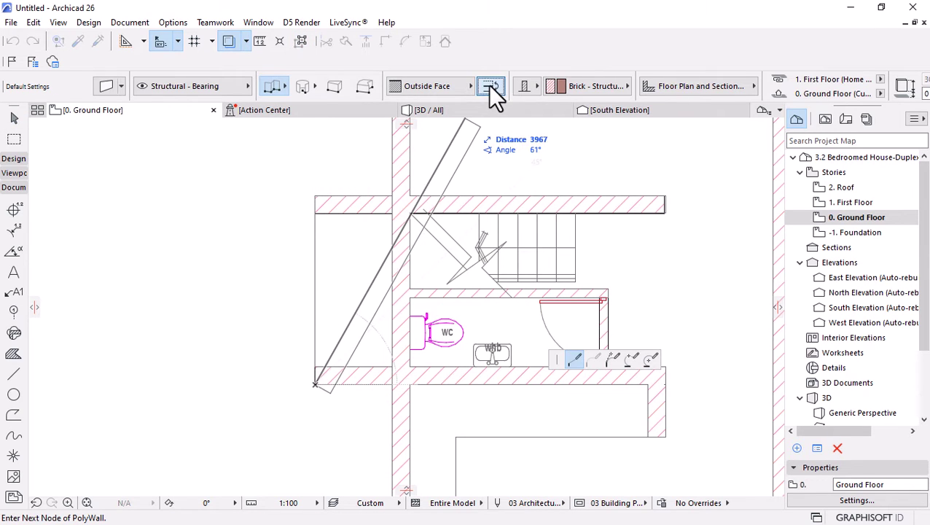
{"action": "left_click", "coordinate": [315, 197]}
{"action": "right_click", "coordinate": [356, 270]}
{"action": "left_click", "coordinate": [385, 380]}
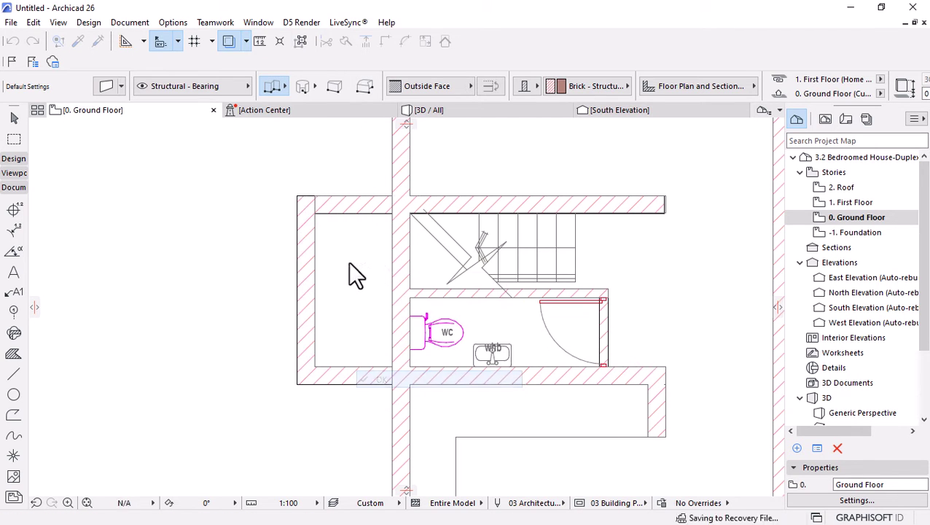
{"action": "key", "text": "Escape"}
Examine how the closing wall meets the two extended walls at the projection's corners, selecting each wall in turn
{"action": "left_click", "coordinate": [337, 210]}
{"action": "left_click", "coordinate": [313, 233], "text": "shift"}
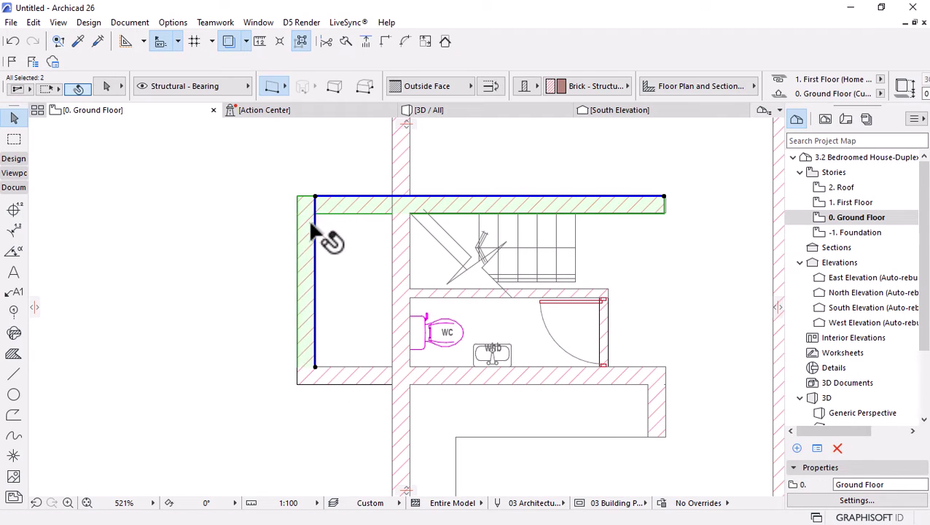
{"action": "left_click", "coordinate": [339, 179]}
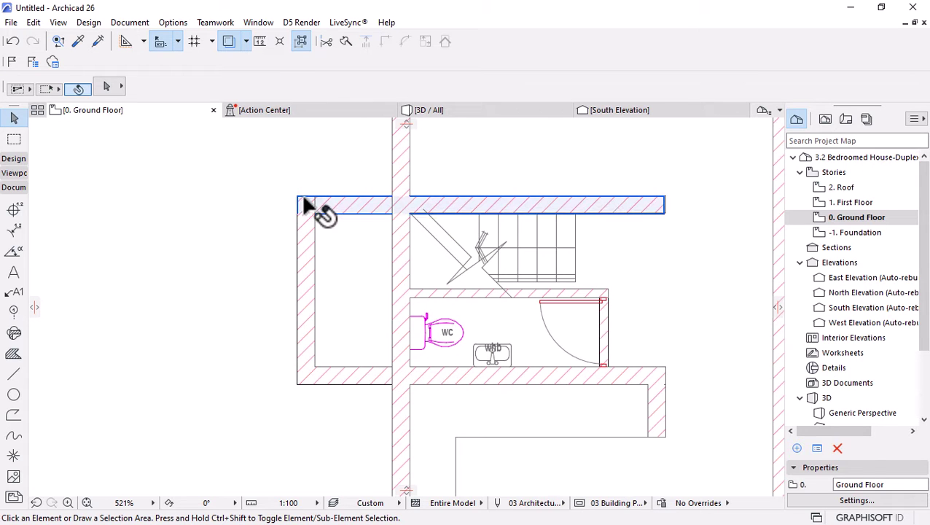
{"action": "left_click", "coordinate": [315, 211]}
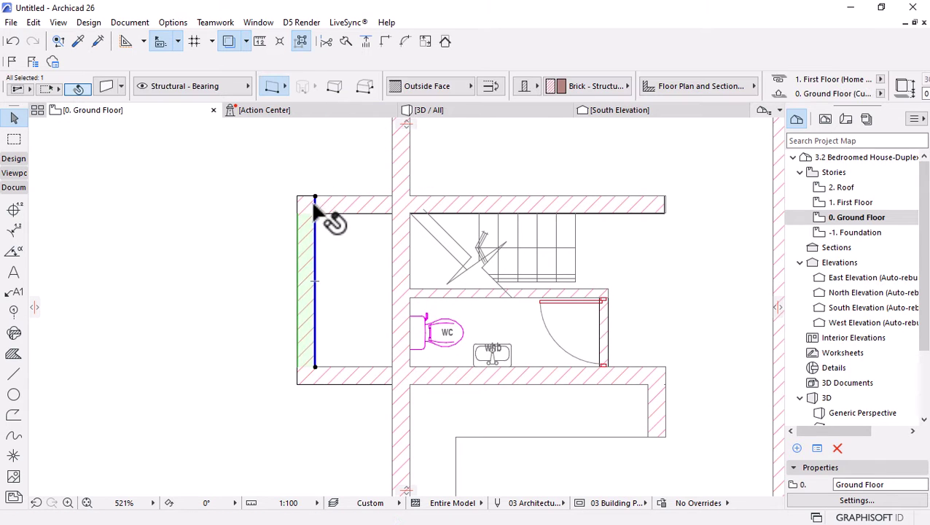
{"action": "left_click", "coordinate": [342, 207]}
{"action": "left_click", "coordinate": [317, 235]}
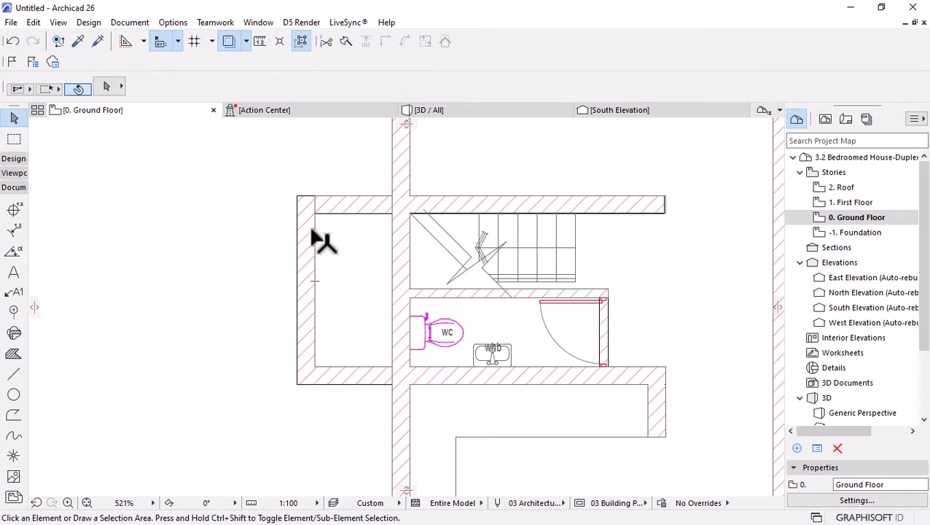
{"action": "scroll", "coordinate": [284, 273], "scroll_direction": "up", "scroll_amount": 2}
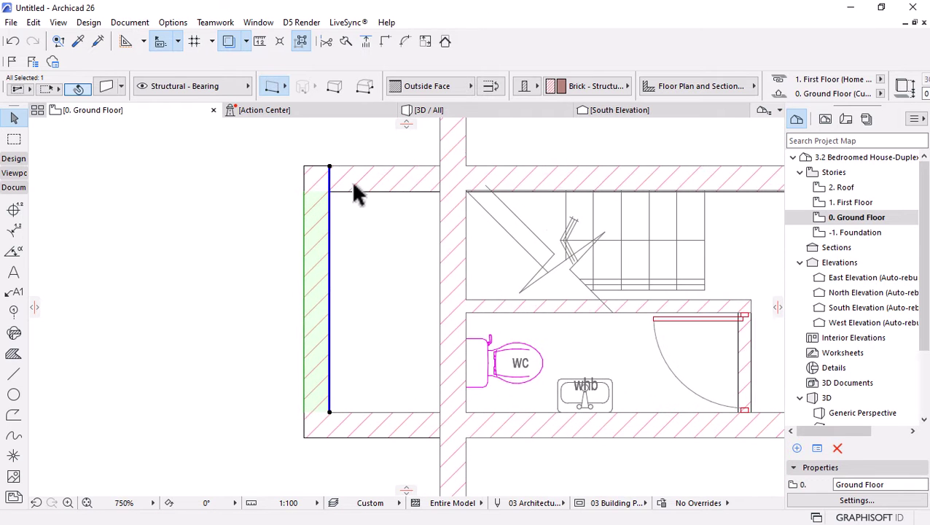
{"action": "left_click", "coordinate": [354, 181]}
{"action": "scroll", "coordinate": [350, 212], "scroll_direction": "down", "scroll_amount": 3}
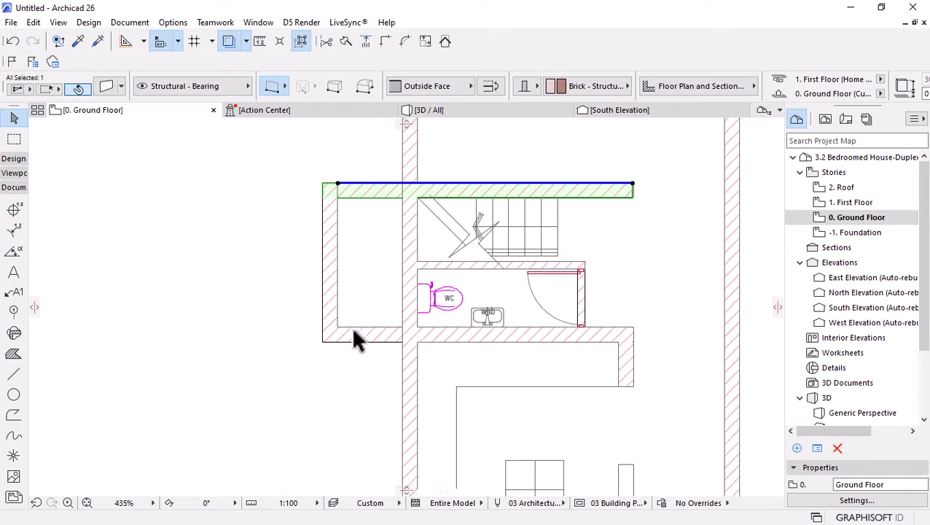
{"action": "scroll", "coordinate": [349, 299], "scroll_direction": "up", "scroll_amount": 2}
{"action": "left_click", "coordinate": [373, 341]}
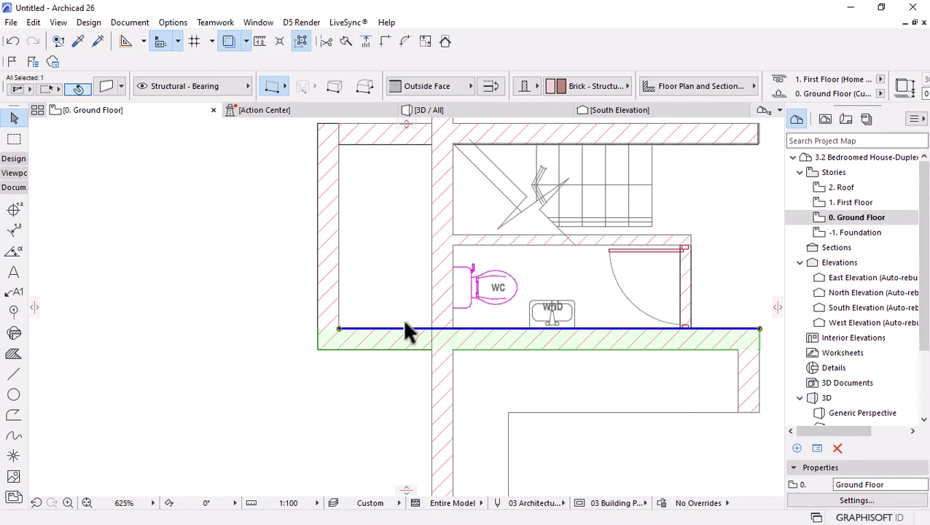
{"action": "scroll", "coordinate": [409, 333], "scroll_direction": "down", "scroll_amount": 1}
{"action": "left_click", "coordinate": [370, 174]}
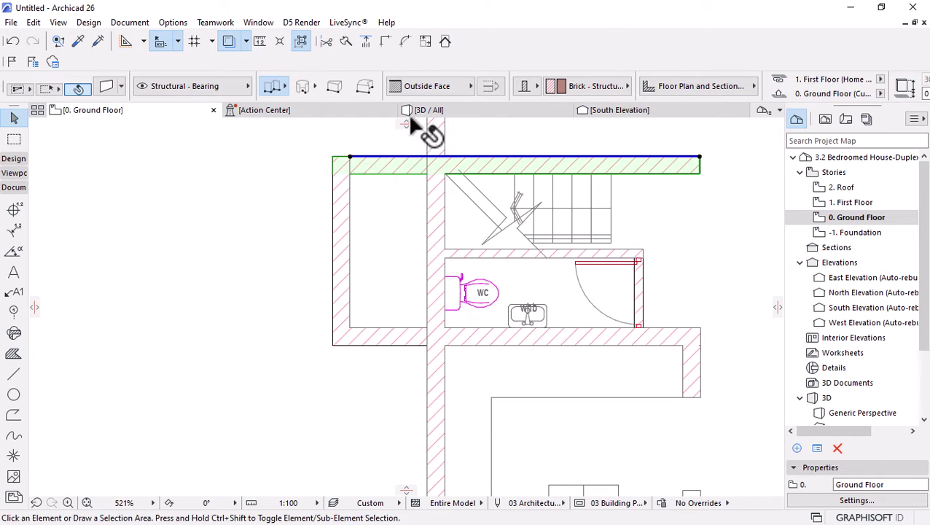
Show the model in 3D and examine the projecting walls beside the west unit's stair
{"action": "left_click", "coordinate": [467, 112]}
{"action": "middle_click_drag", "start_coordinate": [443, 266], "coordinate": [332, 297], "text": "shift"}
{"action": "scroll", "coordinate": [387, 331], "scroll_direction": "up", "scroll_amount": 3}
Return to the Ground Floor plan and inspect the projection's north corner by selecting its outer wall and north wall
{"action": "left_click", "coordinate": [134, 111]}
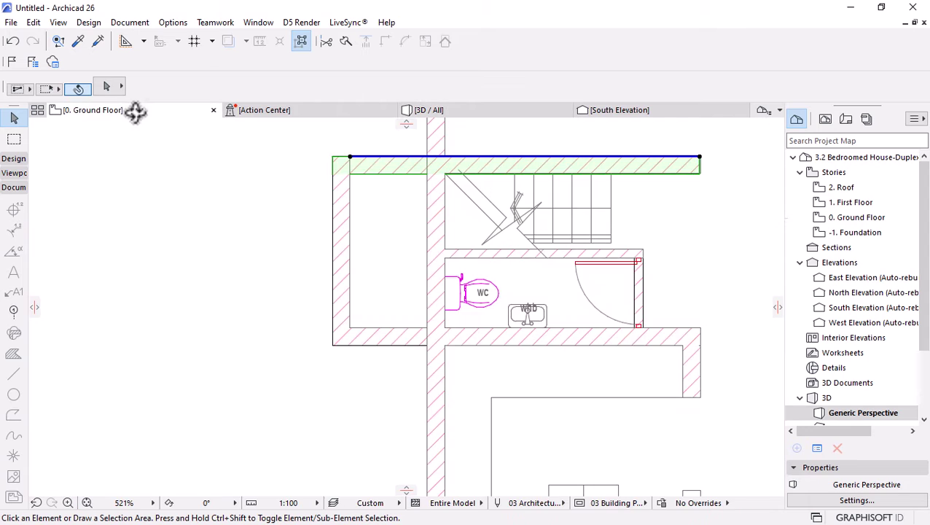
{"action": "scroll", "coordinate": [333, 159], "scroll_direction": "up", "scroll_amount": 4}
{"action": "left_click", "coordinate": [374, 224]}
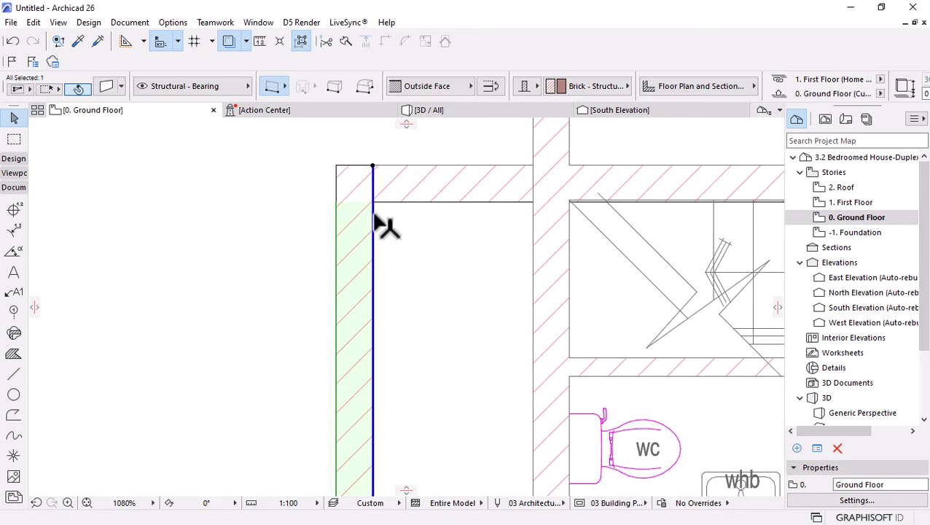
{"action": "scroll", "coordinate": [400, 172], "scroll_direction": "down", "scroll_amount": 3}
{"action": "left_click", "coordinate": [430, 192]}
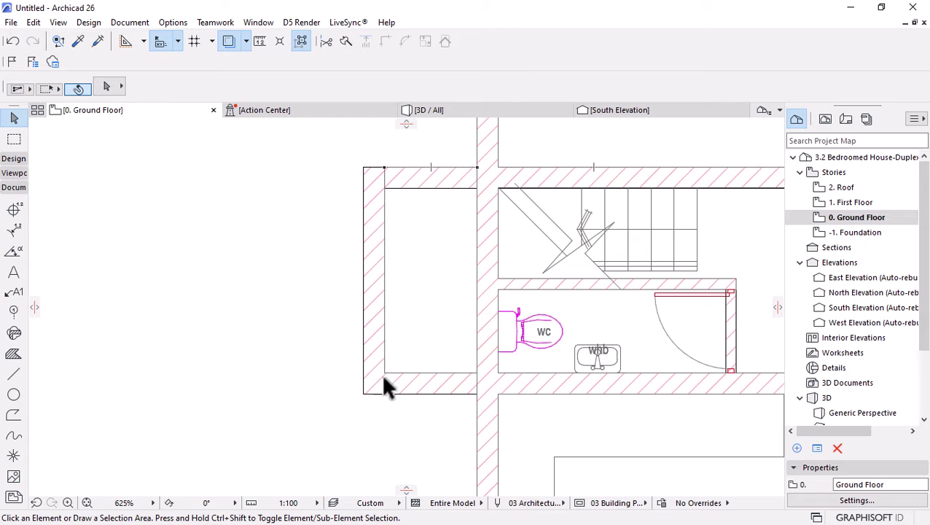
{"action": "left_click", "coordinate": [461, 179]}
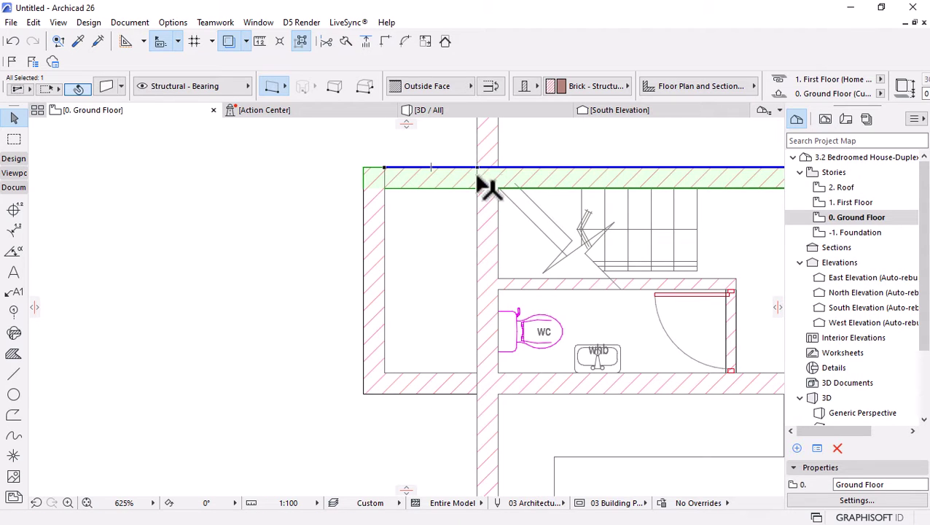
Split the projection's south wall just outside the house's west wall, separating the short outer piece
{"action": "left_click", "coordinate": [479, 381]}
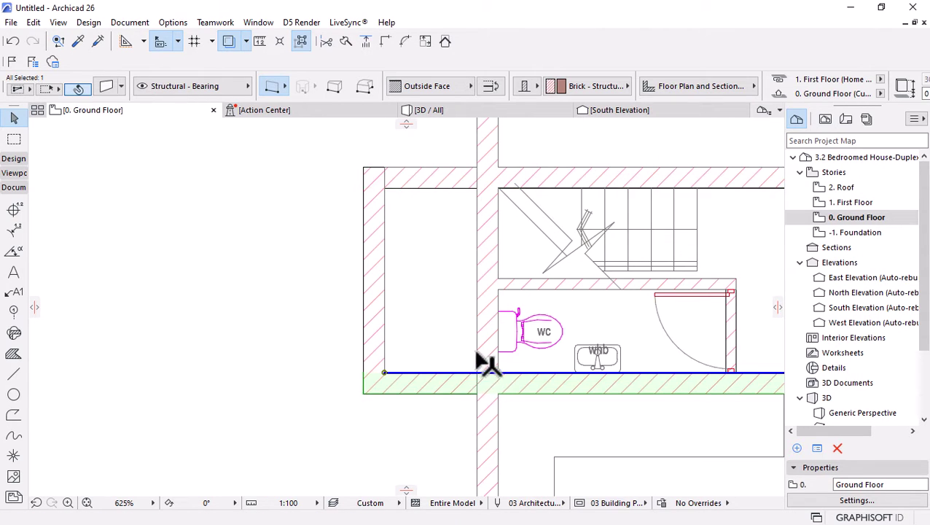
{"action": "key", "text": "Escape"}
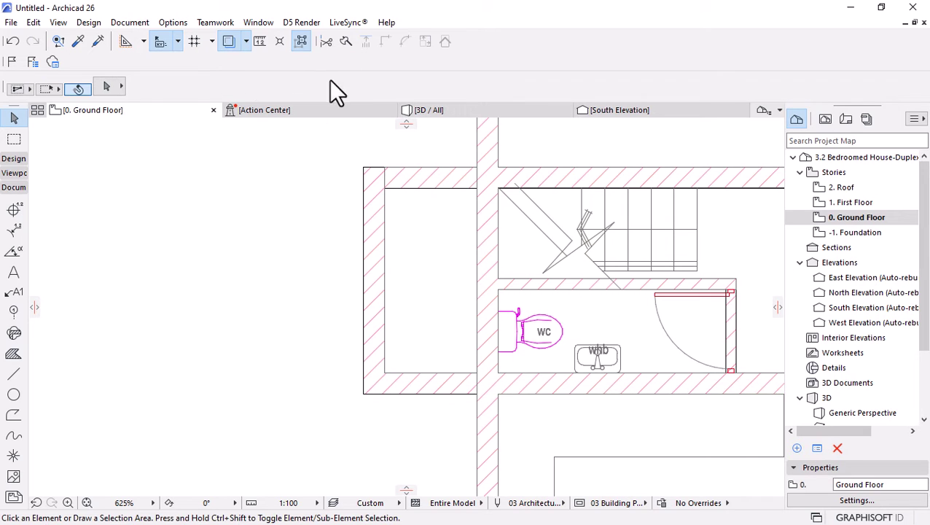
{"action": "left_click", "coordinate": [347, 40]}
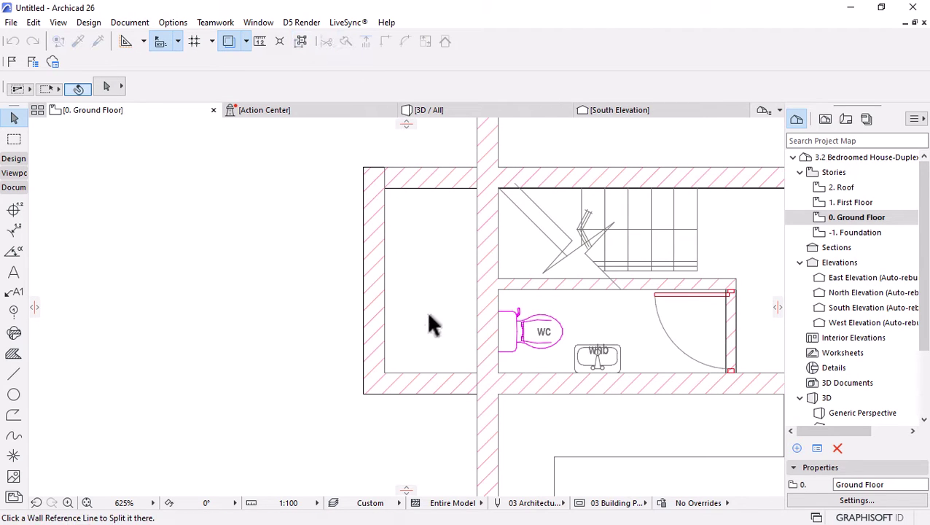
{"action": "left_click", "coordinate": [473, 374]}
{"action": "left_click", "coordinate": [468, 378]}
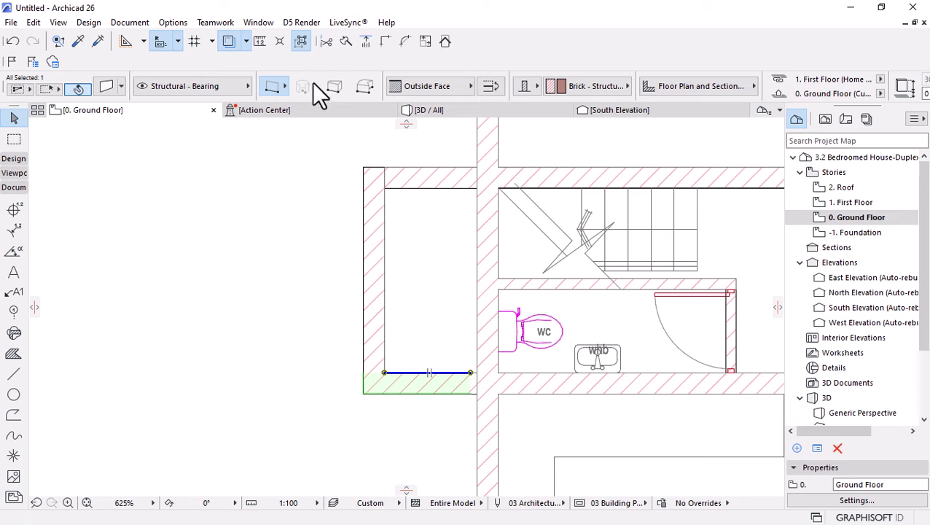
Split the projection's north wall just outside the house's west wall and select the short outer piece
{"action": "key", "text": "Escape"}
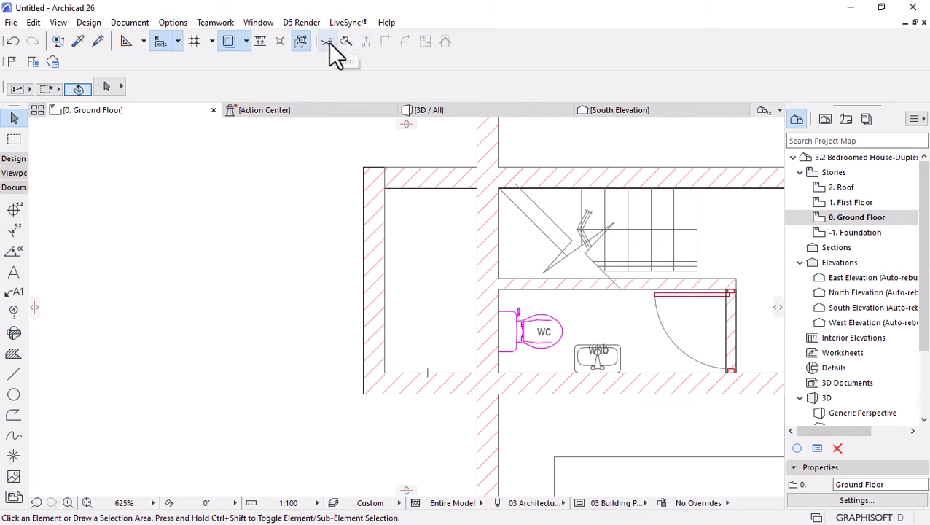
{"action": "left_click", "coordinate": [338, 40]}
{"action": "left_click", "coordinate": [476, 180]}
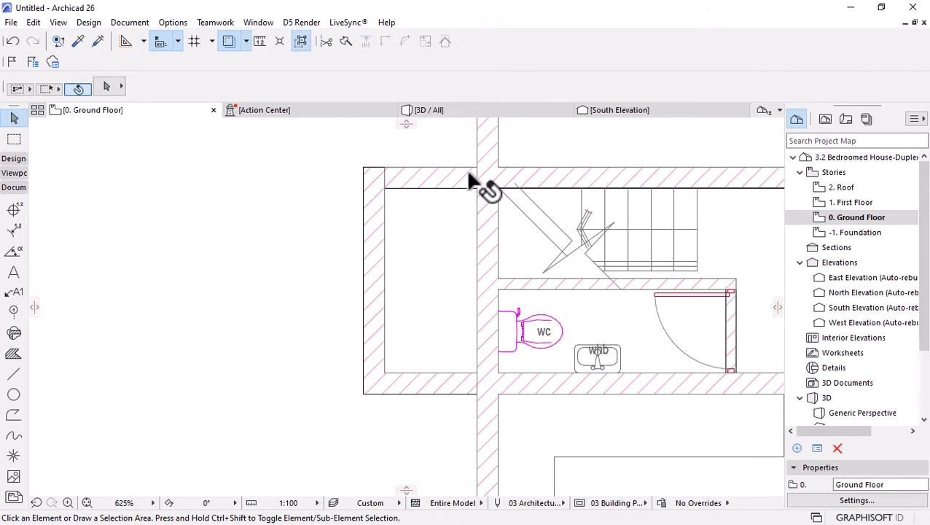
{"action": "left_click", "coordinate": [453, 178]}
Flip the projection's short south wall across its reference line and move its end corner onto the west wall's outer face
{"action": "left_click", "coordinate": [419, 387]}
{"action": "scroll", "coordinate": [457, 401], "scroll_direction": "up", "scroll_amount": 2}
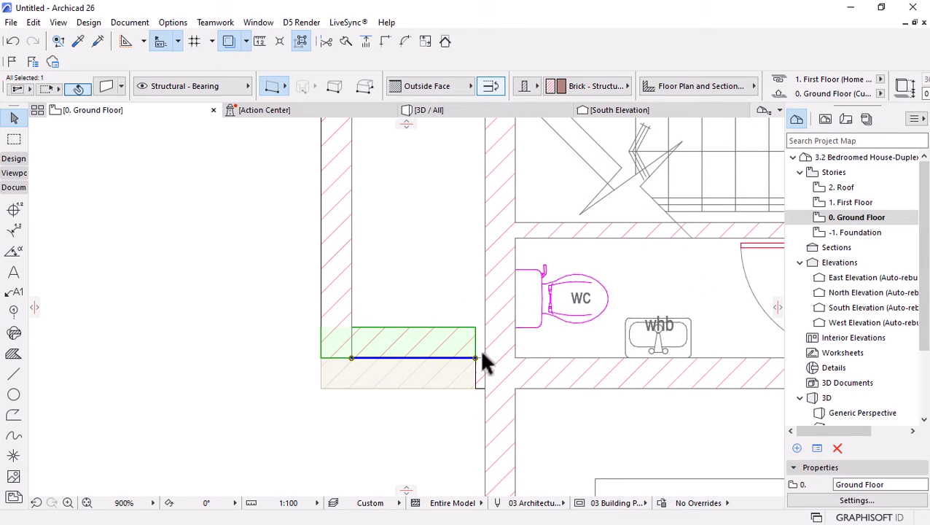
{"action": "scroll", "coordinate": [499, 416], "scroll_direction": "up", "scroll_amount": 2}
{"action": "key", "text": "ctrl+d"}
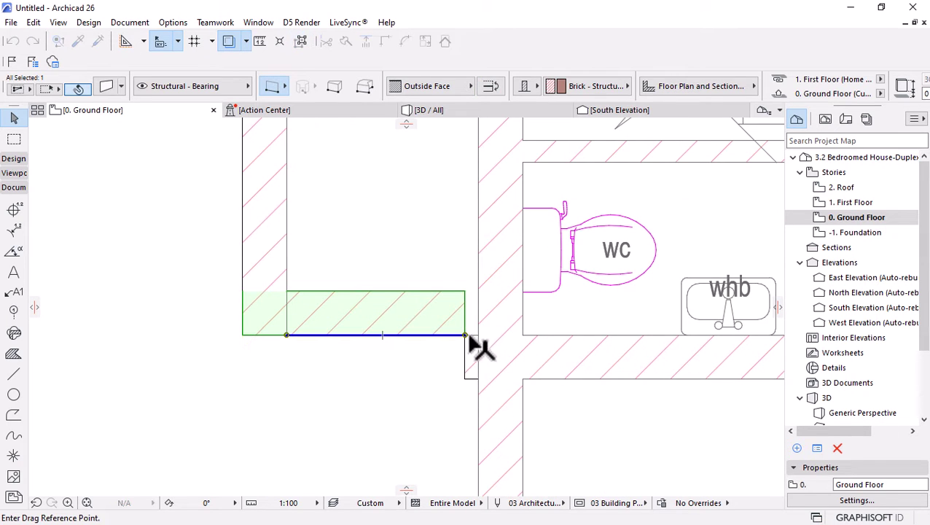
{"action": "left_click", "coordinate": [464, 335]}
{"action": "left_click", "coordinate": [478, 380]}
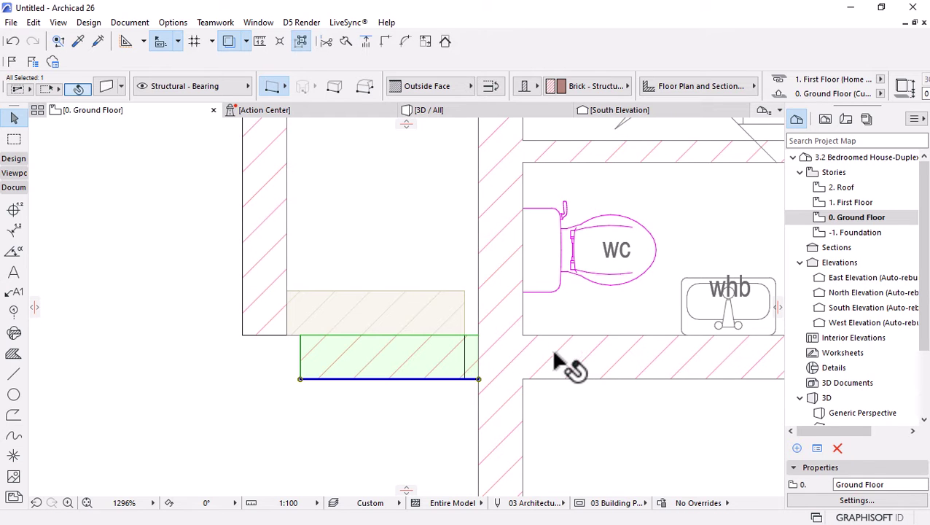
Intersect the moved south wall with the projection's outer wall to close their corner
{"action": "left_click", "coordinate": [288, 307], "text": "shift"}
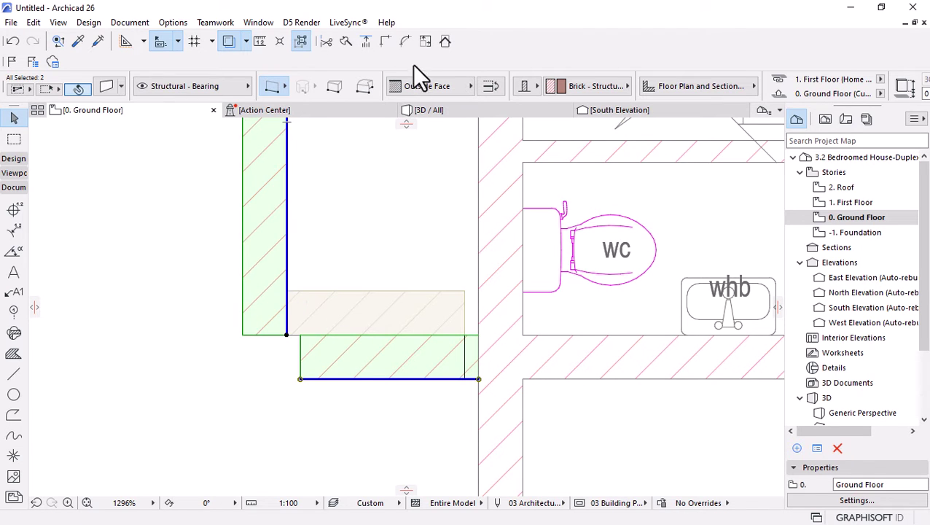
{"action": "left_click", "coordinate": [385, 41]}
{"action": "scroll", "coordinate": [412, 373], "scroll_direction": "down", "scroll_amount": 3}
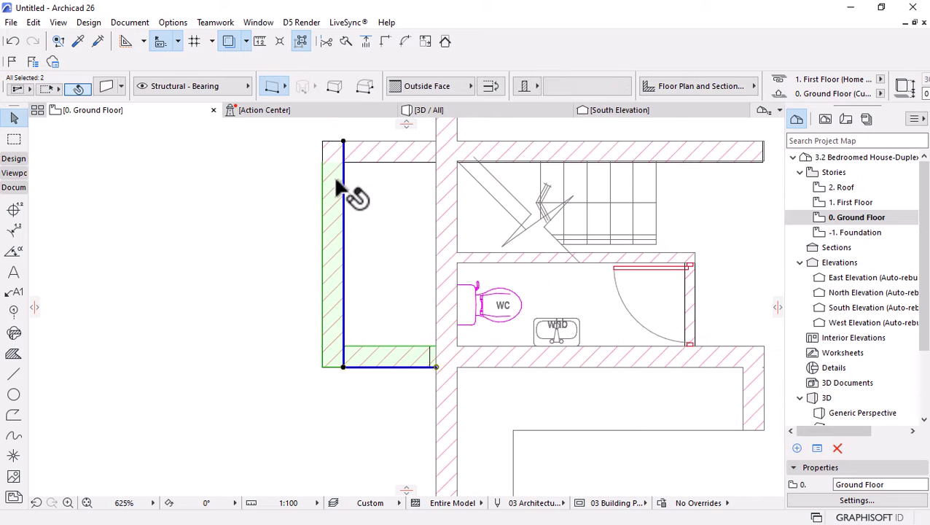
Flip the projection's outer wall across its reference line and move it outward so it occupies its original footprint
{"action": "left_click", "coordinate": [336, 183]}
{"action": "left_click", "coordinate": [493, 86]}
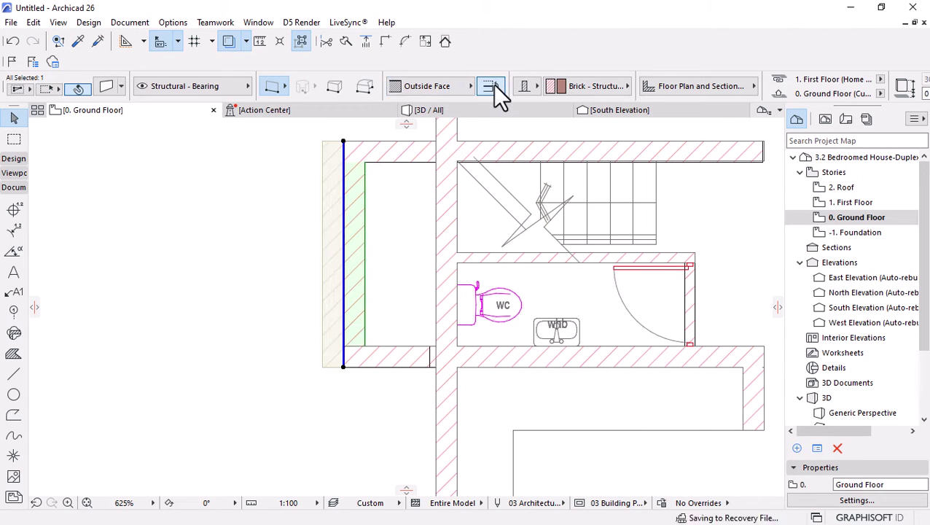
{"action": "key", "text": "ctrl+d"}
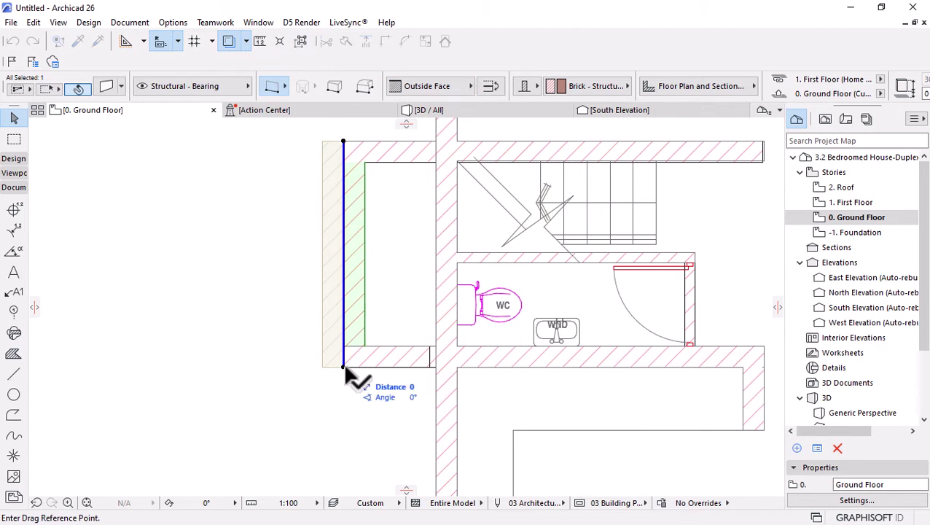
{"action": "left_click", "coordinate": [344, 367]}
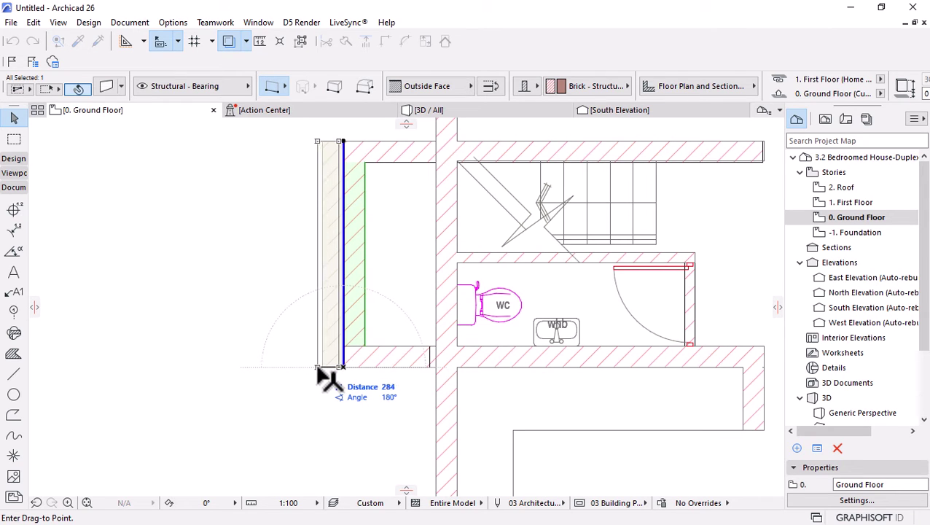
{"action": "left_click", "coordinate": [321, 368]}
Intersect the projection's short north wall with the outer wall so they join at the north-west corner
{"action": "left_click", "coordinate": [353, 355], "text": "shift"}
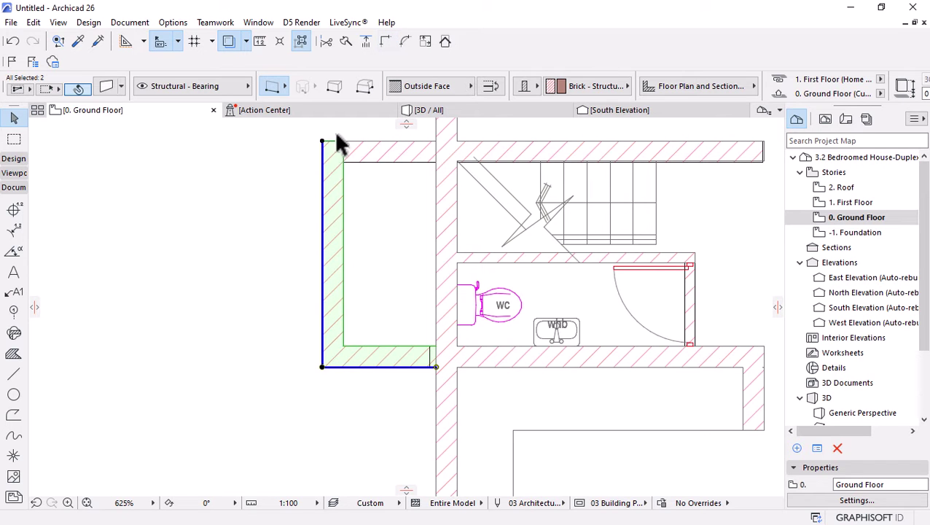
{"action": "scroll", "coordinate": [338, 141], "scroll_direction": "up", "scroll_amount": 3}
{"action": "left_click", "coordinate": [369, 155]}
{"action": "left_click", "coordinate": [329, 166], "text": "shift"}
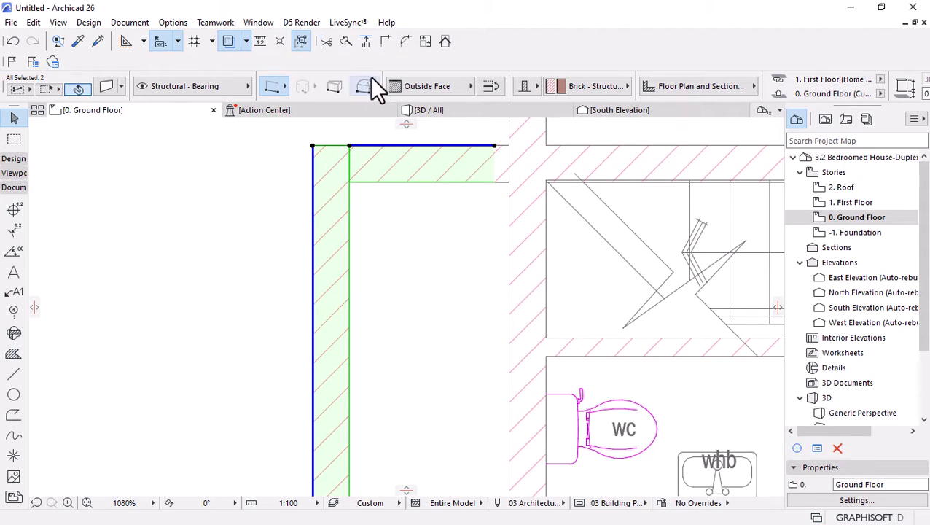
{"action": "left_click", "coordinate": [386, 211]}
{"action": "left_click", "coordinate": [355, 169]}
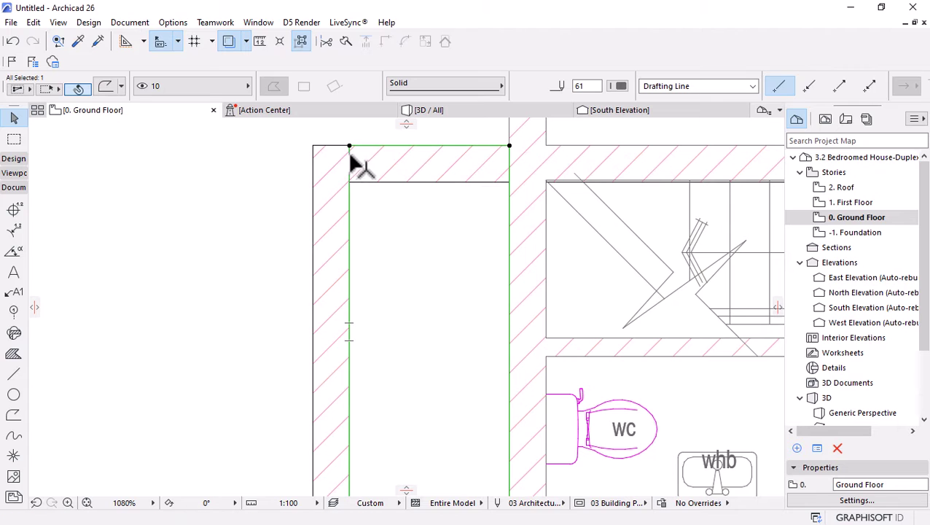
{"action": "scroll", "coordinate": [385, 187], "scroll_direction": "down", "scroll_amount": 5}
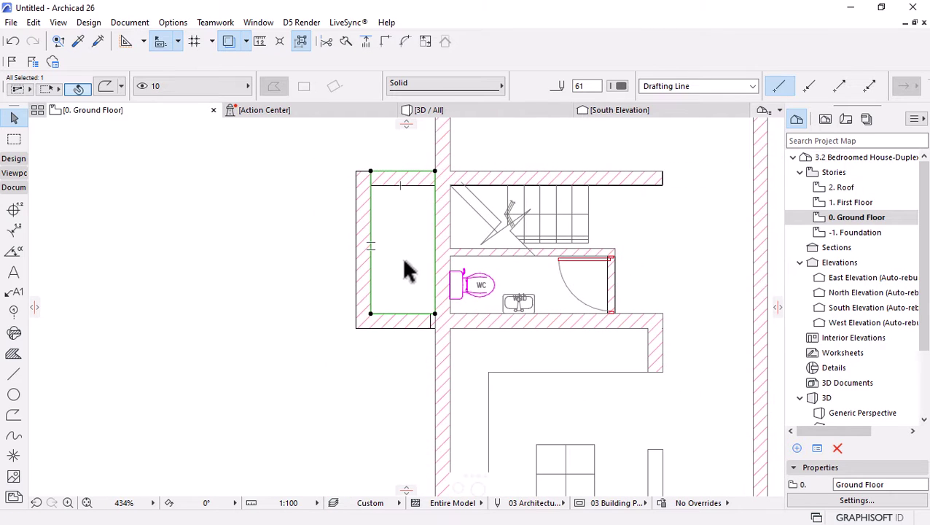
{"action": "key", "text": "Escape"}
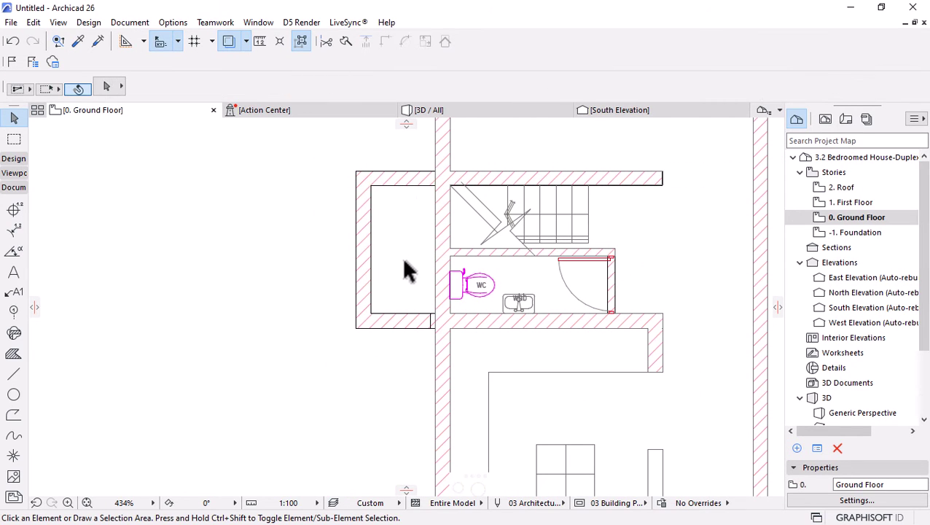
Shorten the wall south of the WC by stretching its west end back to the house's west wall
{"action": "scroll", "coordinate": [433, 322], "scroll_direction": "up", "scroll_amount": 4}
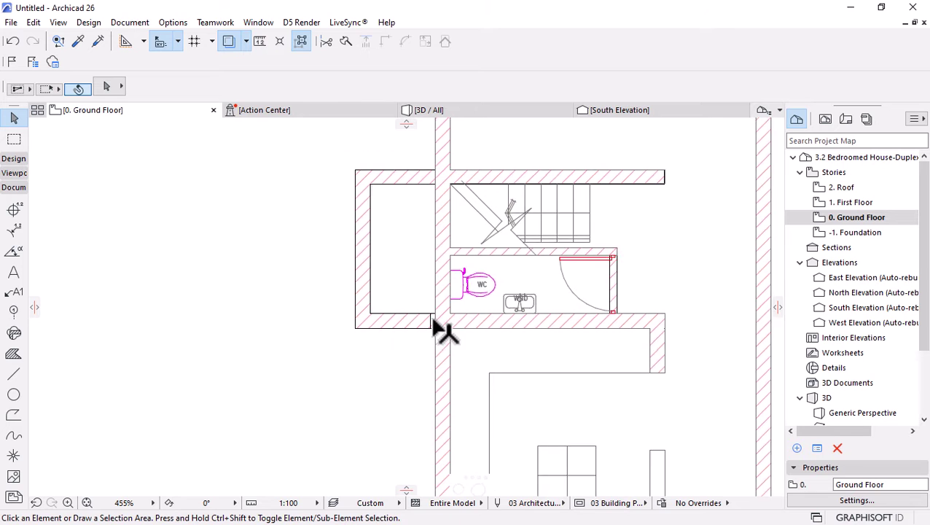
{"action": "left_click", "coordinate": [530, 326]}
{"action": "left_click", "coordinate": [427, 307]}
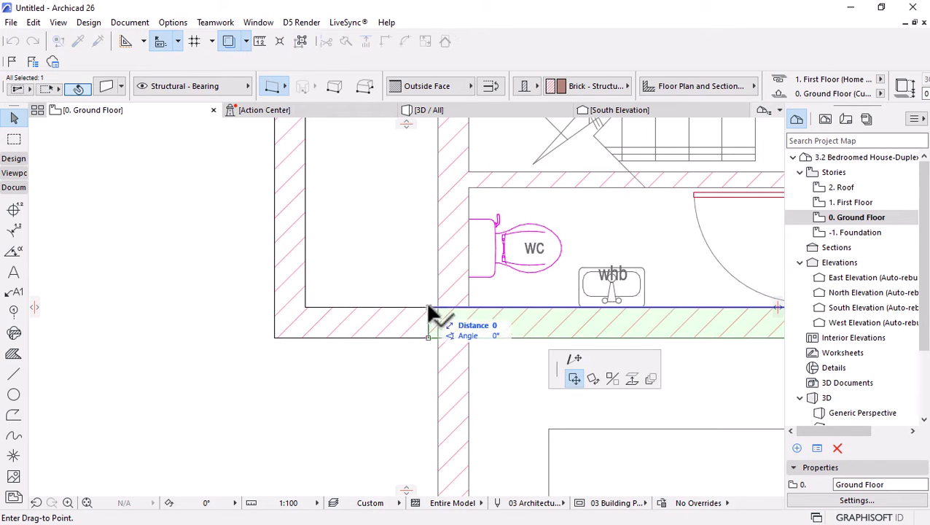
{"action": "left_click", "coordinate": [574, 359]}
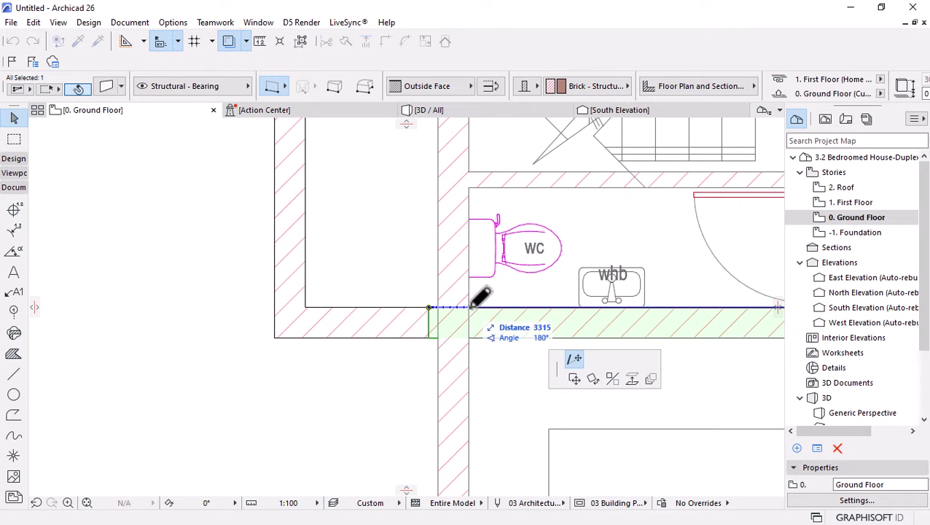
{"action": "left_click", "coordinate": [426, 306]}
Group the projection's north, outer and south walls
{"action": "scroll", "coordinate": [386, 336], "scroll_direction": "down", "scroll_amount": 3}
{"action": "scroll", "coordinate": [401, 291], "scroll_direction": "down", "scroll_amount": 2}
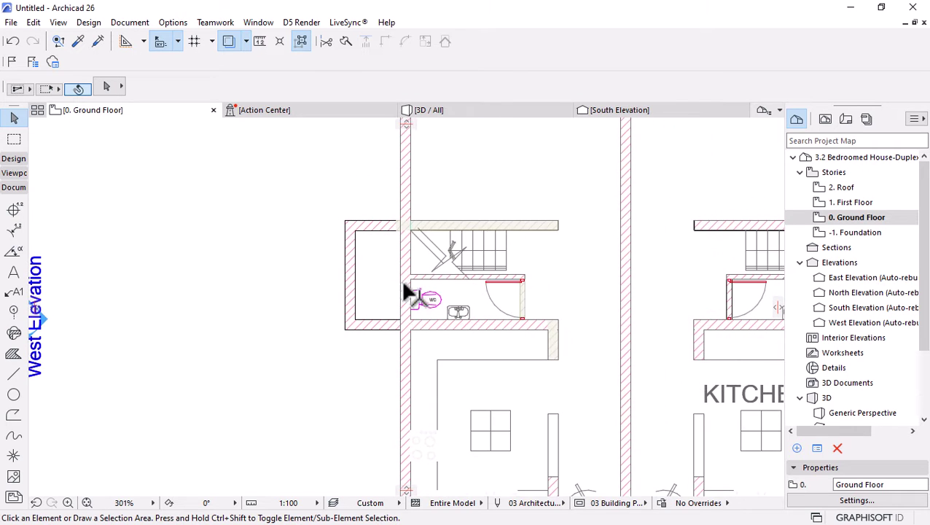
{"action": "scroll", "coordinate": [350, 235], "scroll_direction": "down", "scroll_amount": 2}
{"action": "scroll", "coordinate": [358, 243], "scroll_direction": "up", "scroll_amount": 3}
{"action": "left_click", "coordinate": [357, 240]}
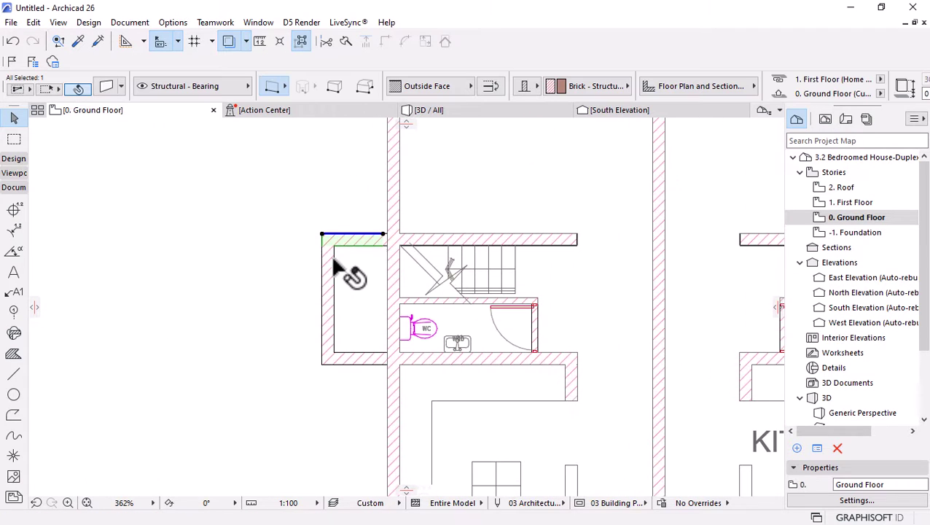
{"action": "left_click", "coordinate": [327, 274], "text": "shift"}
{"action": "left_click", "coordinate": [355, 357], "text": "shift"}
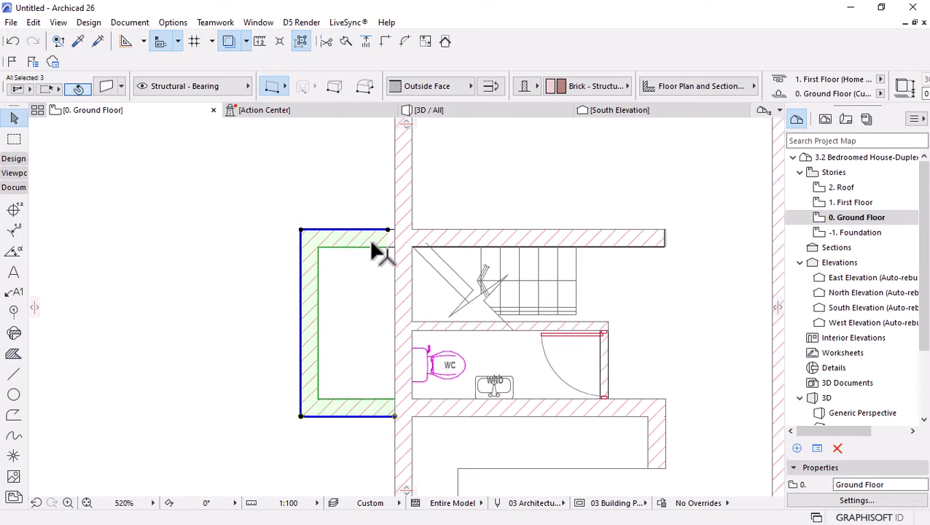
{"action": "scroll", "coordinate": [373, 248], "scroll_direction": "up", "scroll_amount": 2}
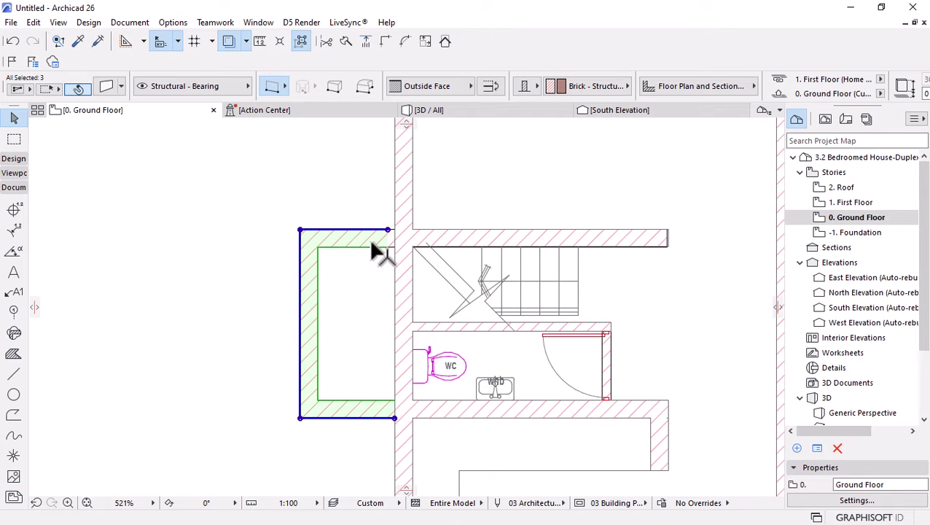
Stretch the facing ends of the wall north of the stair and the projection's north wall to meet at the west wall
{"action": "left_click", "coordinate": [442, 238]}
{"action": "left_click", "coordinate": [390, 237]}
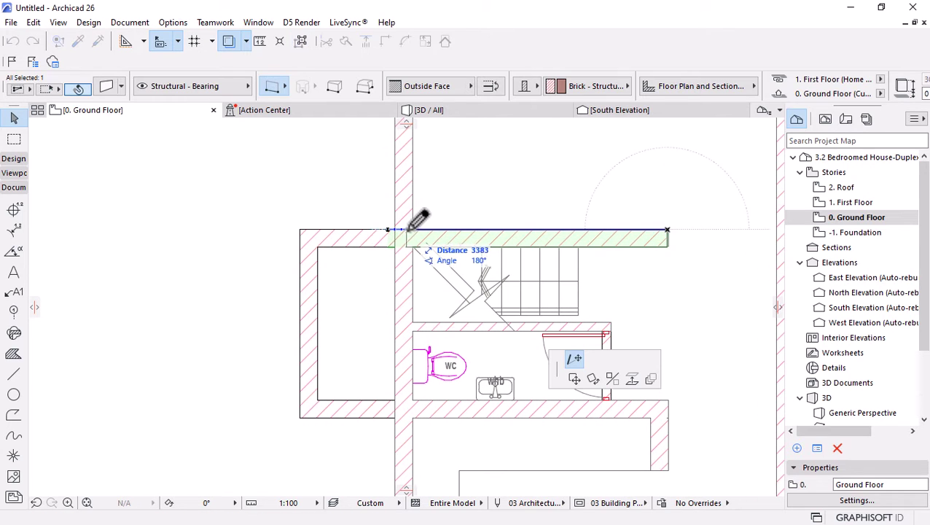
{"action": "left_click", "coordinate": [384, 244]}
{"action": "left_click", "coordinate": [384, 243]}
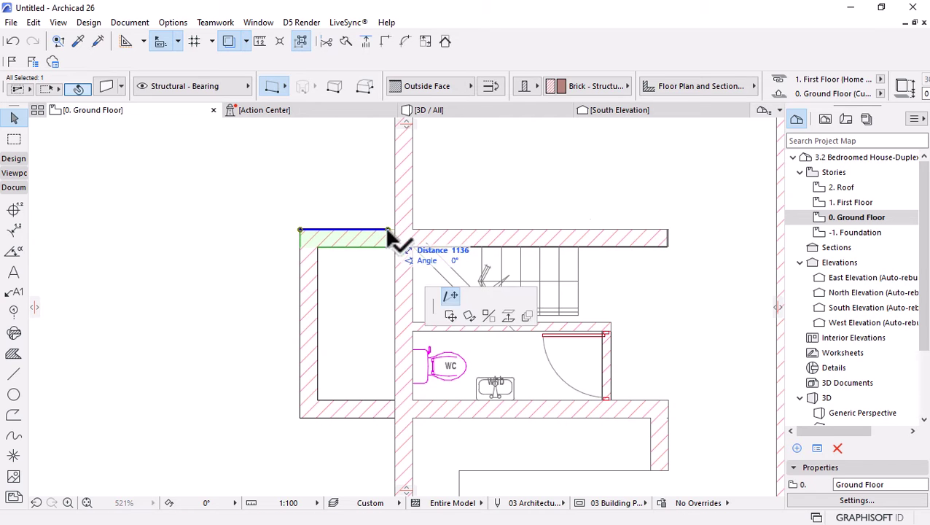
{"action": "key", "text": "Escape"}
{"action": "key", "text": "Escape"}
{"action": "scroll", "coordinate": [343, 217], "scroll_direction": "down", "scroll_amount": 1}
{"action": "scroll", "coordinate": [363, 302], "scroll_direction": "down", "scroll_amount": 2}
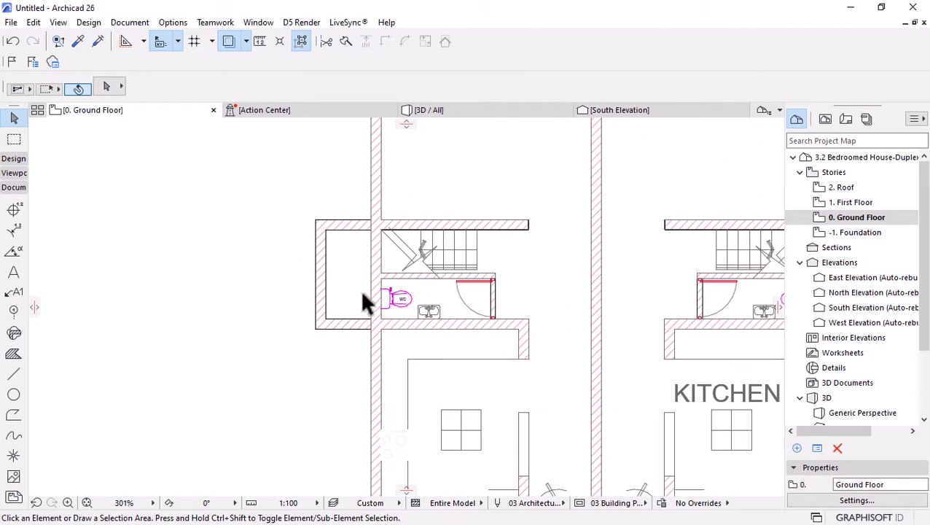
{"action": "scroll", "coordinate": [365, 301], "scroll_direction": "up", "scroll_amount": 2}
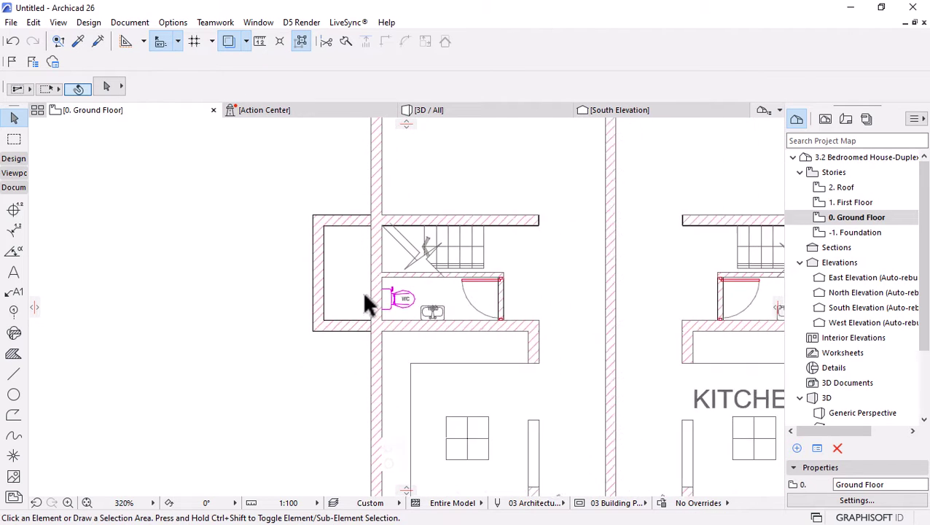
Show the projection in 3D and select its three grouped walls together by turning group suspension off
{"action": "left_click", "coordinate": [472, 111]}
{"action": "left_click_drag", "start_coordinate": [536, 301], "coordinate": [357, 320]}
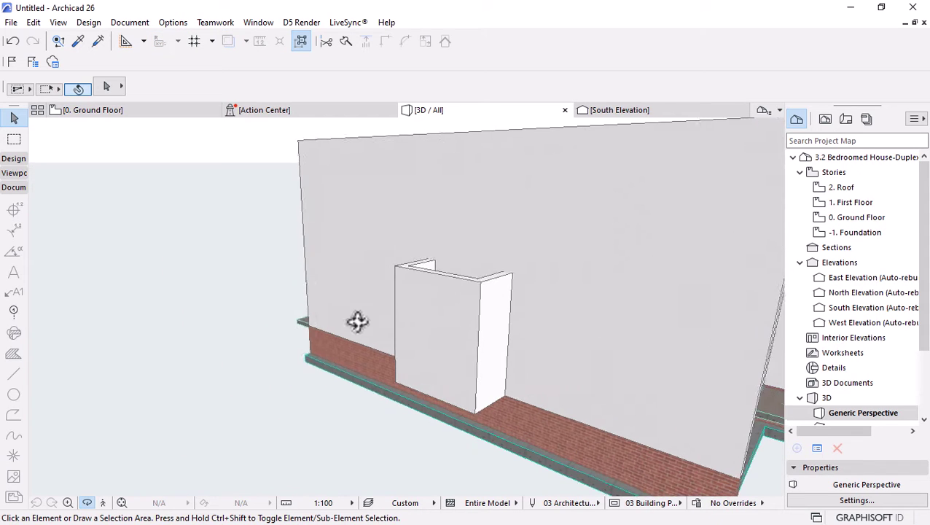
{"action": "left_click", "coordinate": [461, 311]}
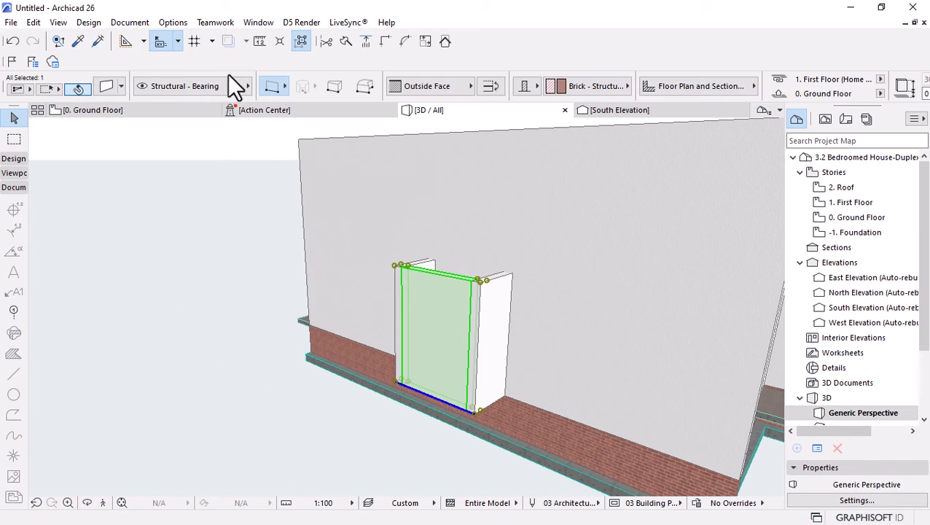
{"action": "left_click", "coordinate": [300, 42]}
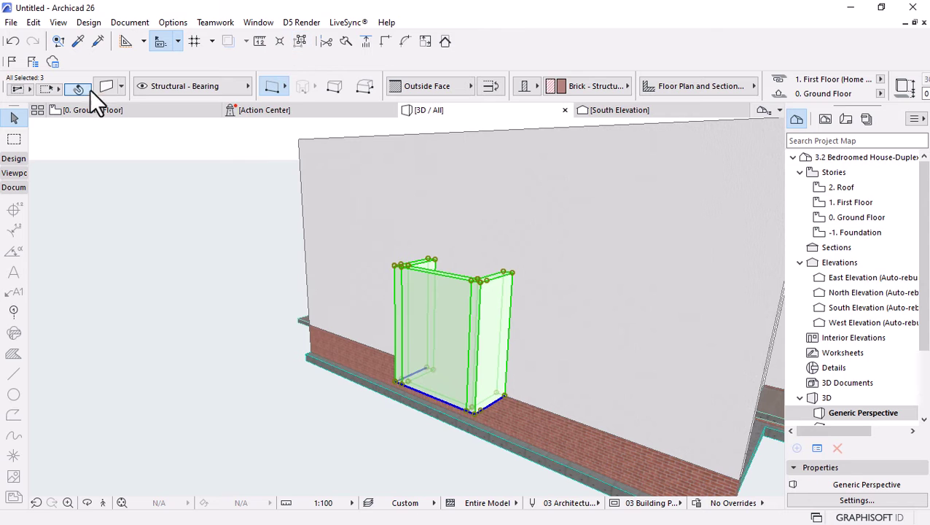
Override all surfaces of the projection's three walls with Paint - Dark Gray
{"action": "key", "text": "ctrl+t"}
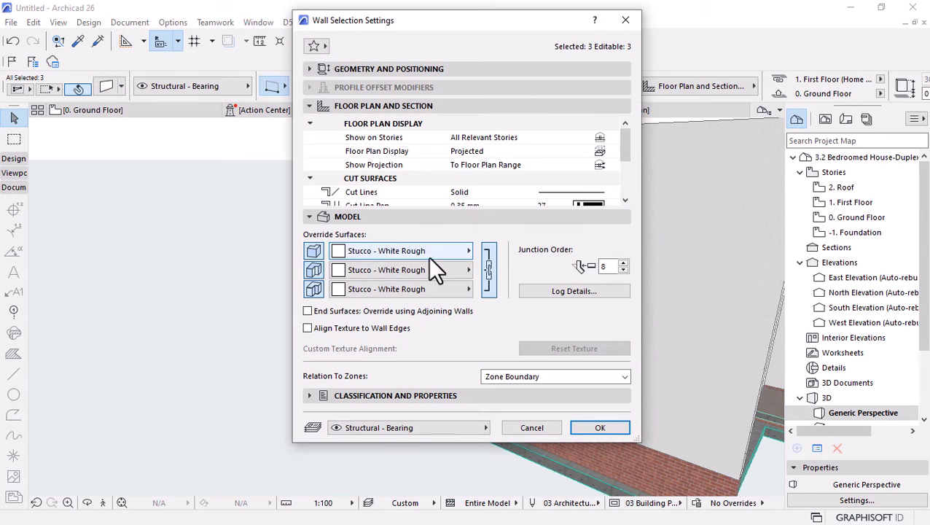
{"action": "left_click", "coordinate": [387, 251]}
{"action": "type", "text": "paint"}
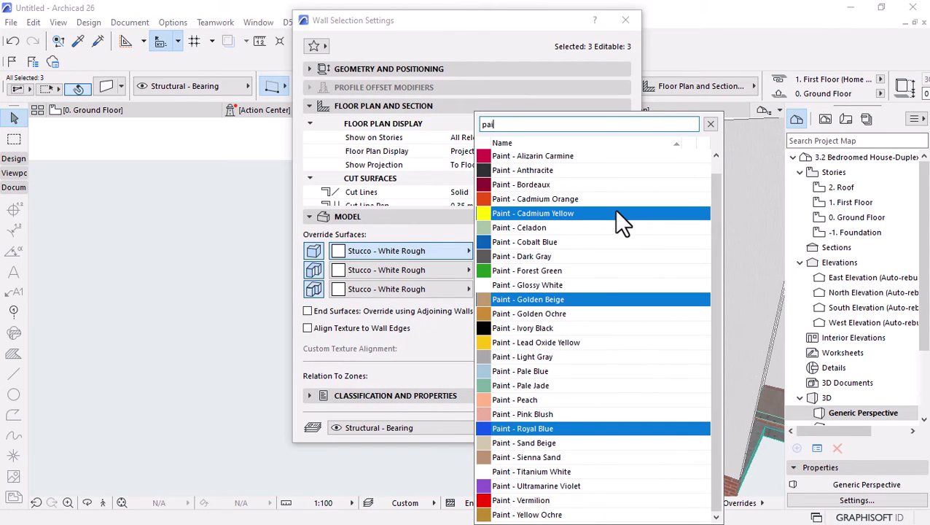
{"action": "left_click", "coordinate": [534, 256]}
{"action": "left_click", "coordinate": [600, 428]}
{"action": "left_click", "coordinate": [278, 356]}
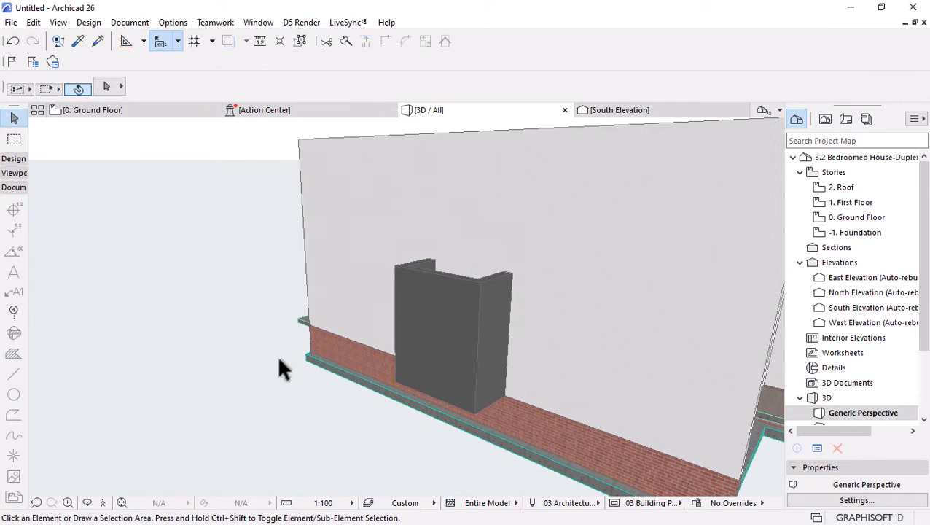
Open the ground floor plan and suspend groups for the partition walls around the left unit's WC
{"action": "middle_click_drag", "start_coordinate": [277, 354], "coordinate": [442, 289], "text": "shift"}
{"action": "left_click", "coordinate": [146, 111]}
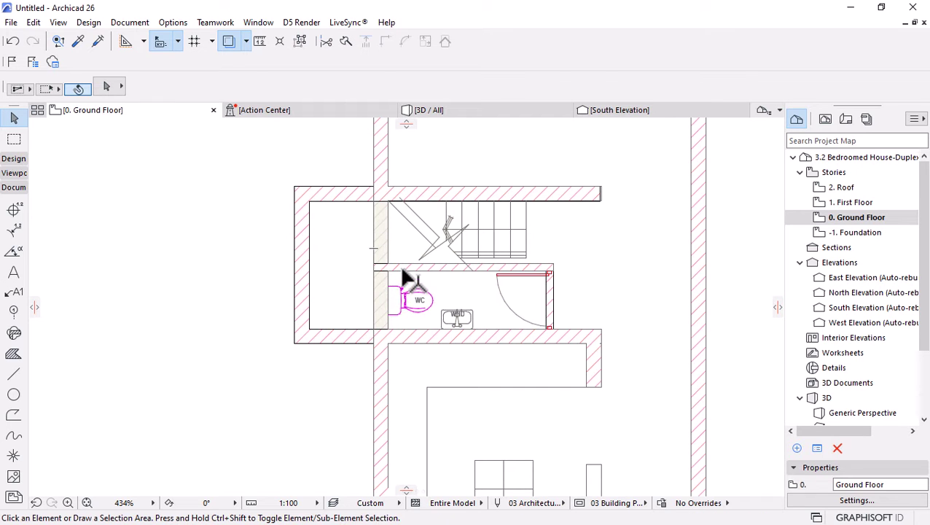
{"action": "key", "text": "ctrl+a"}
{"action": "scroll", "coordinate": [376, 268], "scroll_direction": "up", "scroll_amount": 3}
{"action": "left_click", "coordinate": [377, 268]}
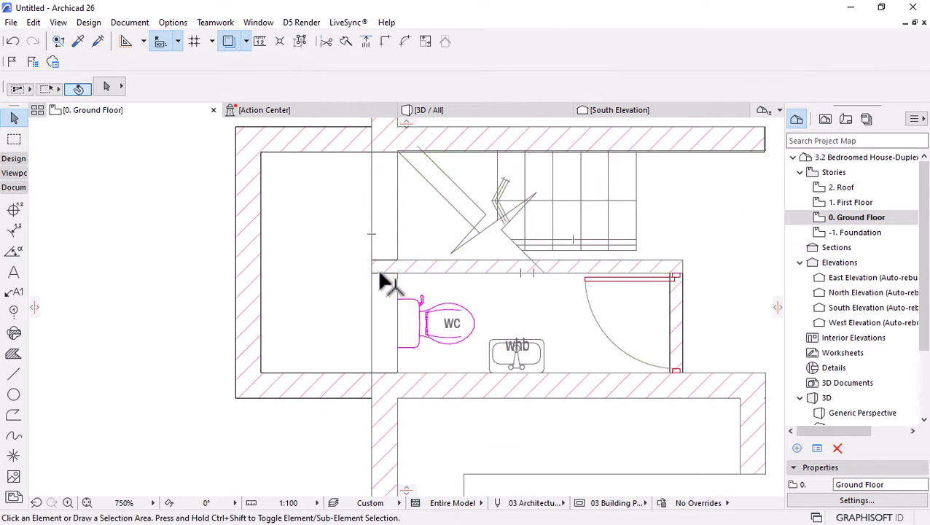
{"action": "left_click", "coordinate": [296, 41]}
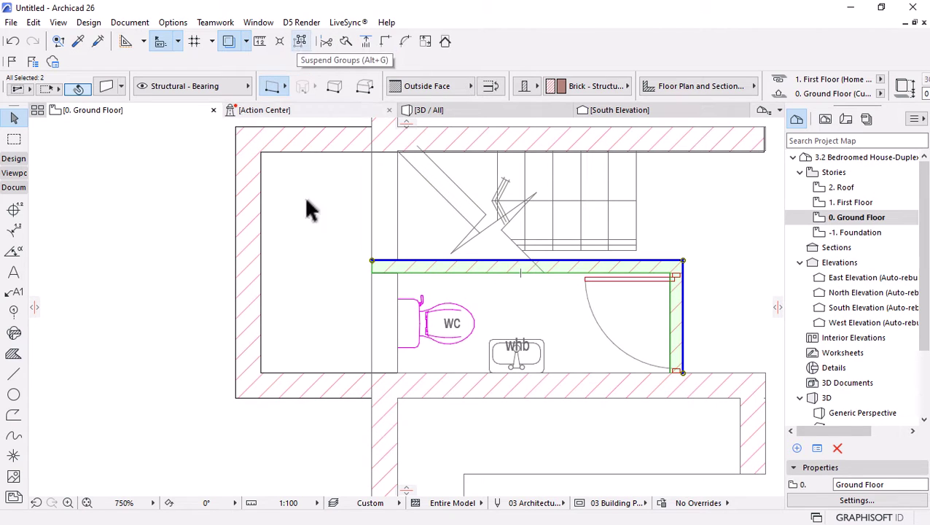
Stretch the partition wall between the left unit's stair and WC 1000 mm outward to the bay's inner face
{"action": "left_click", "coordinate": [373, 262]}
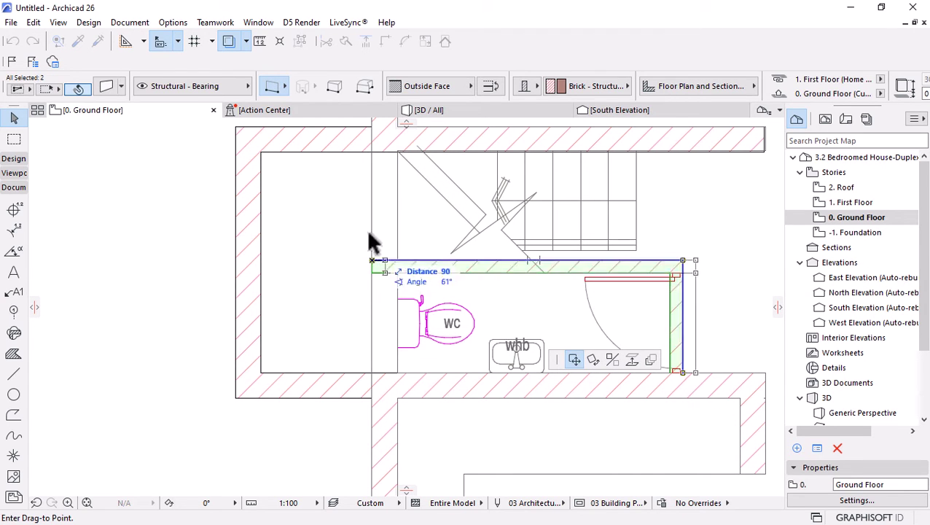
{"action": "key", "text": "Escape"}
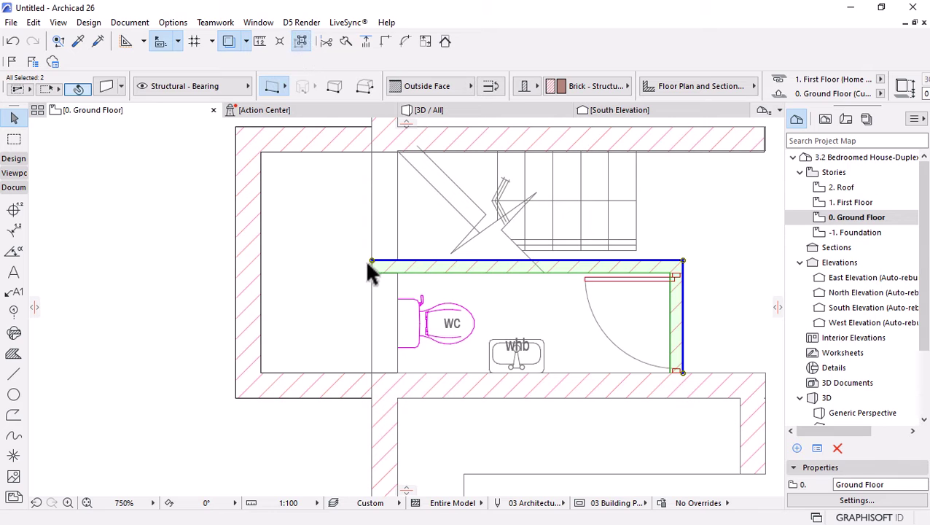
{"action": "left_click", "coordinate": [372, 261]}
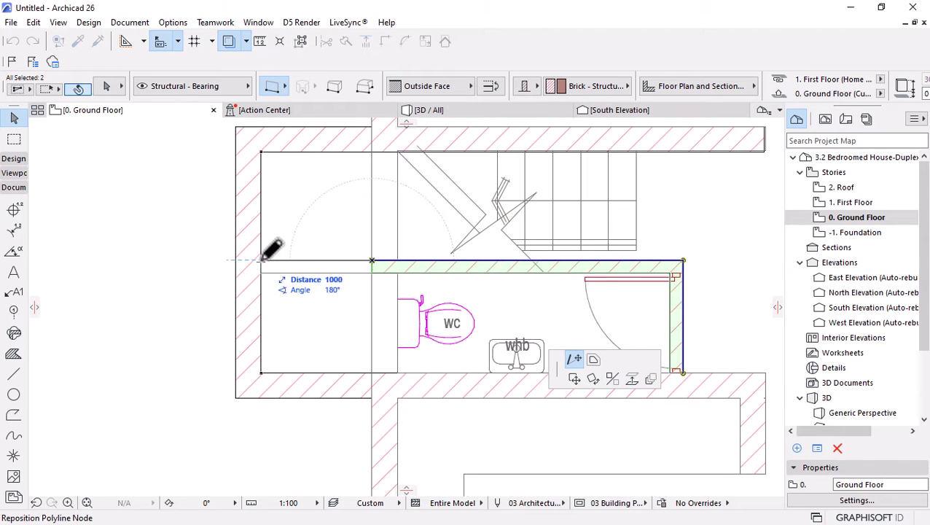
{"action": "left_click", "coordinate": [262, 261]}
{"action": "left_click", "coordinate": [333, 209]}
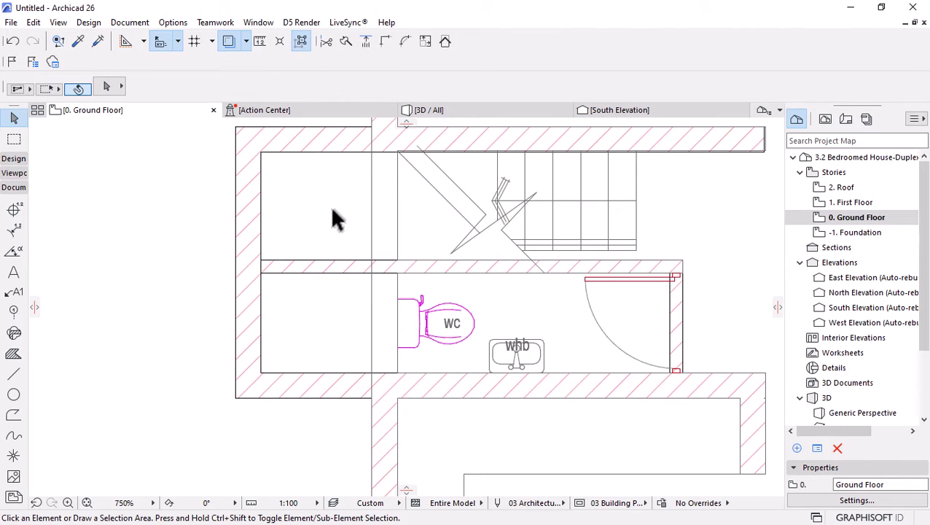
Extend the same partition wall another 230 mm so it joins through to the bay wall's outer face
{"action": "left_click", "coordinate": [278, 262]}
{"action": "left_click", "coordinate": [261, 261]}
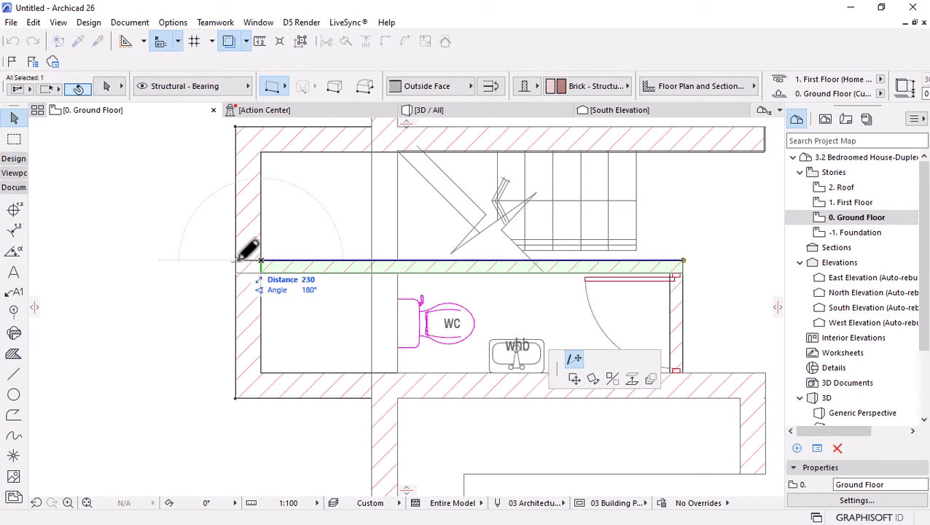
{"action": "left_click", "coordinate": [261, 261]}
{"action": "left_click", "coordinate": [329, 490]}
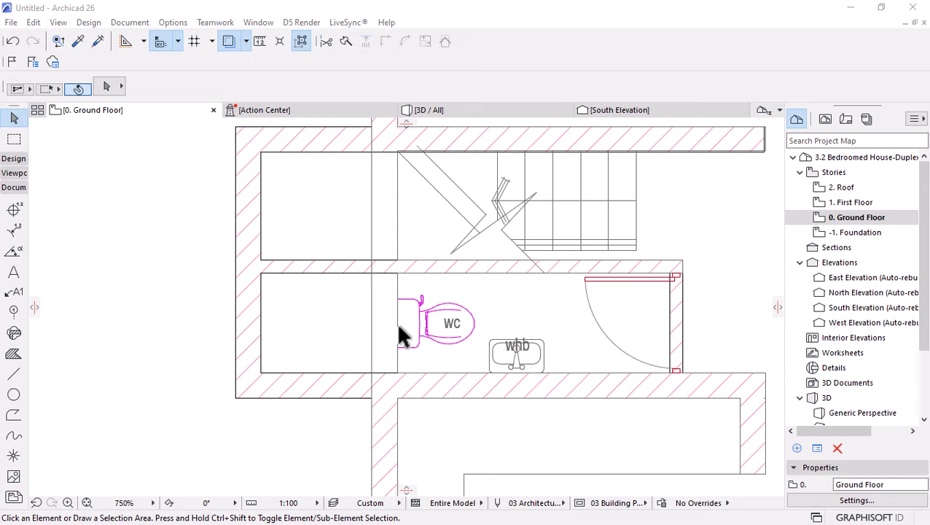
Mirror a copy of the left unit's three bay walls onto the right unit about the vertical centreline between the units
{"action": "scroll", "coordinate": [381, 320], "scroll_direction": "down", "scroll_amount": 5}
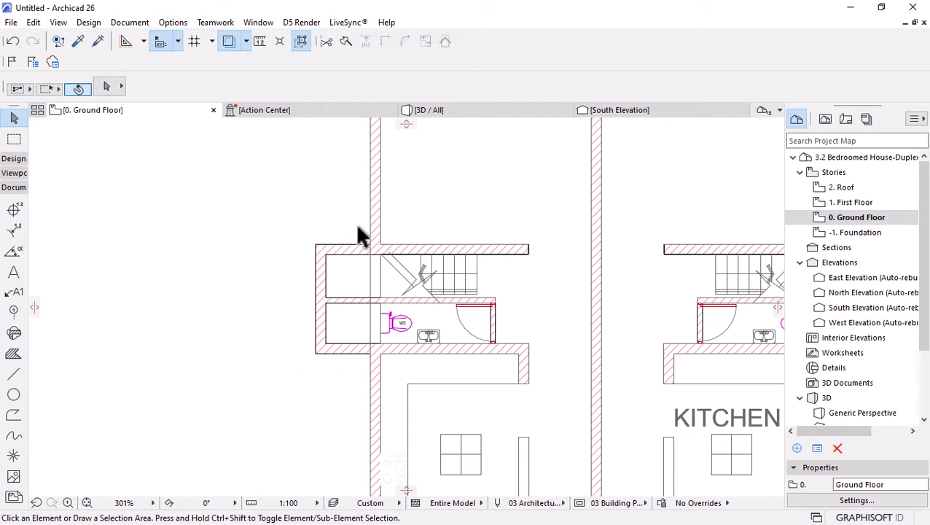
{"action": "left_click_drag", "start_coordinate": [359, 221], "coordinate": [258, 405]}
{"action": "left_click", "coordinate": [363, 348], "text": "shift"}
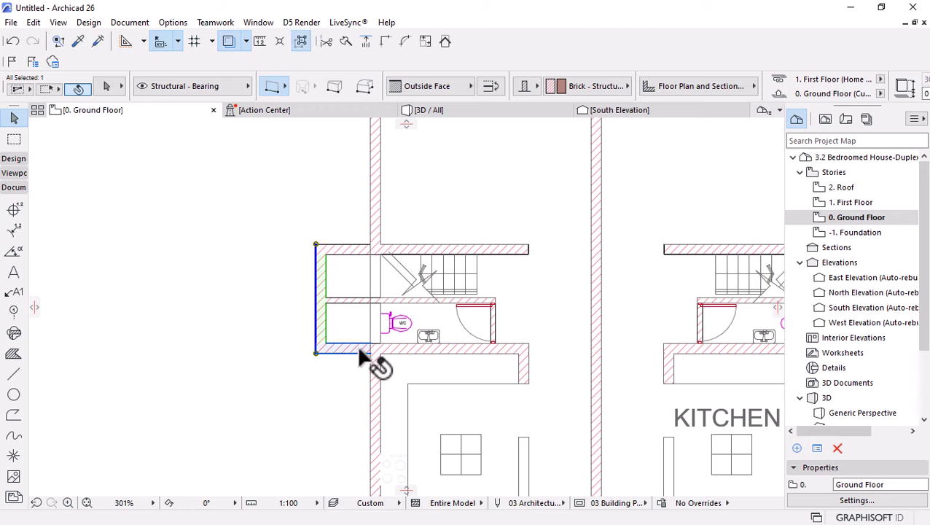
{"action": "left_click", "coordinate": [348, 248], "text": "shift"}
{"action": "scroll", "coordinate": [319, 230], "scroll_direction": "down", "scroll_amount": 6}
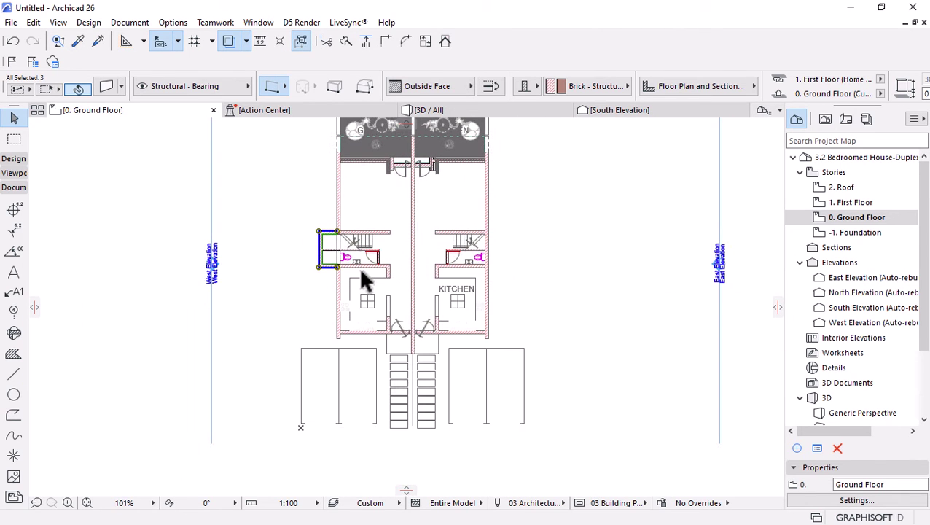
{"action": "key", "text": "ctrl+shift+m"}
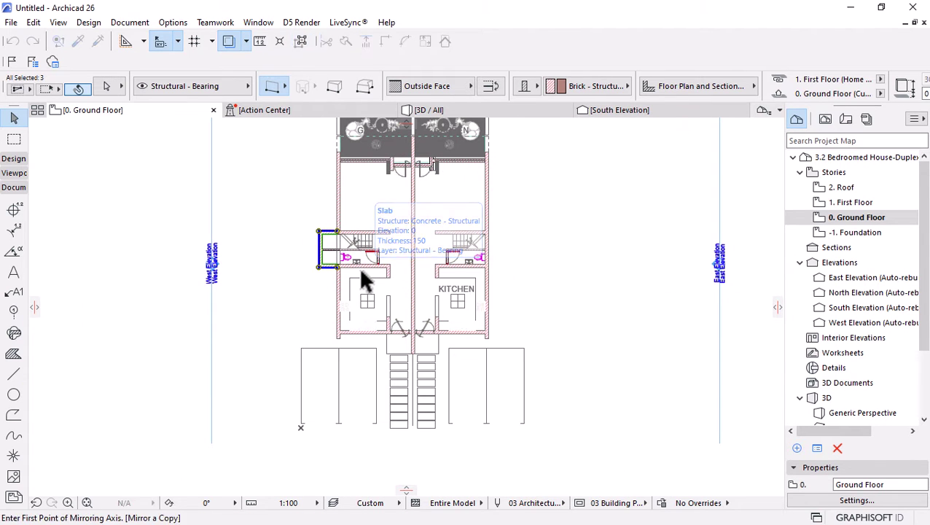
{"action": "scroll", "coordinate": [431, 458], "scroll_direction": "up", "scroll_amount": 4}
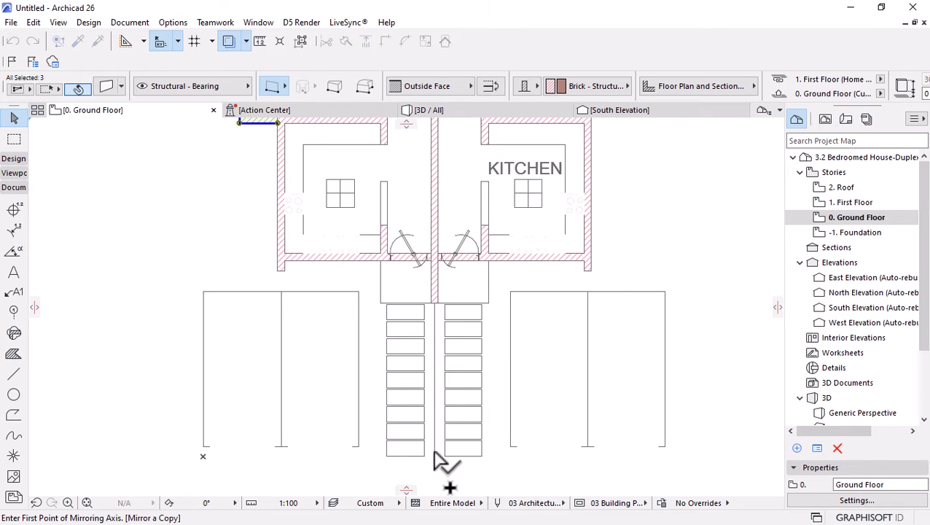
{"action": "left_click", "coordinate": [438, 461]}
{"action": "scroll", "coordinate": [440, 241], "scroll_direction": "down", "scroll_amount": 6}
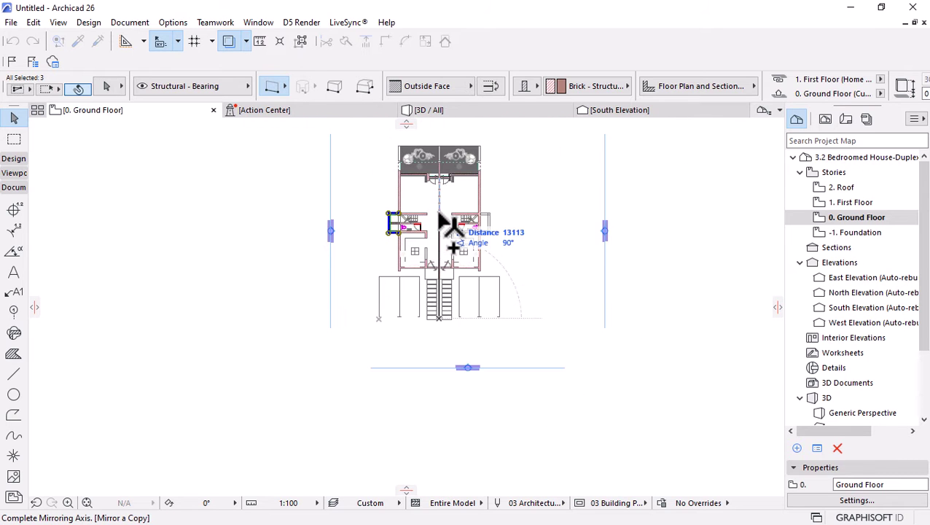
{"action": "left_click", "coordinate": [441, 226]}
{"action": "scroll", "coordinate": [440, 226], "scroll_direction": "up", "scroll_amount": 5}
{"action": "scroll", "coordinate": [617, 241], "scroll_direction": "up", "scroll_amount": 5}
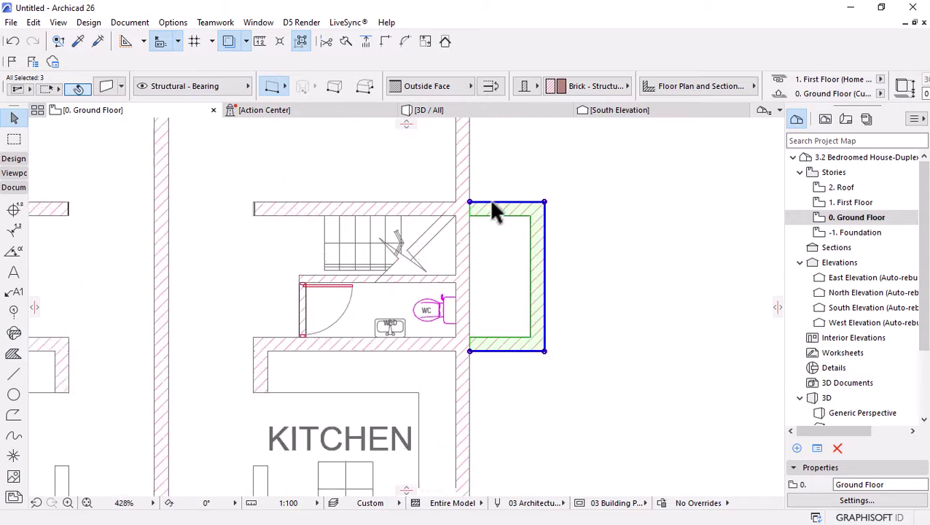
{"action": "left_click", "coordinate": [560, 255]}
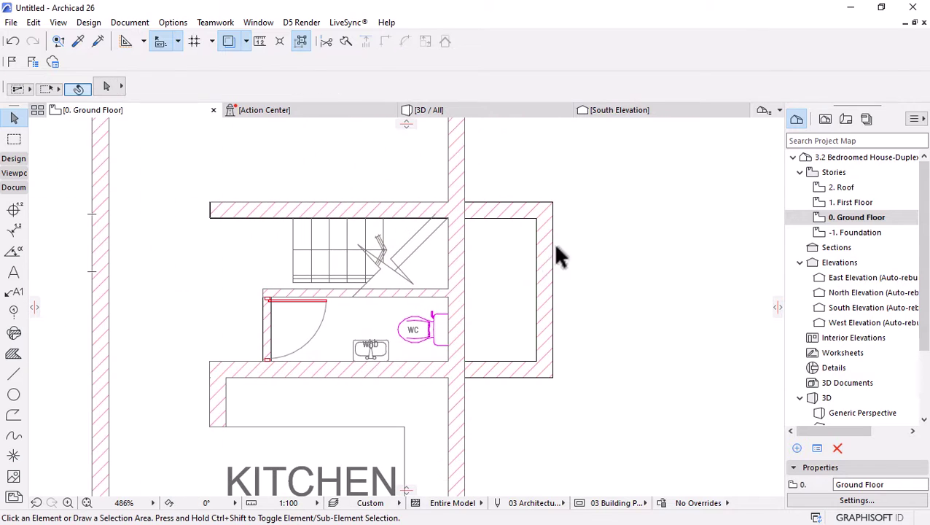
Remove the right unit's side wall segments that separate the new bay from the stair and WC
{"action": "left_click", "coordinate": [456, 252], "text": "ctrl"}
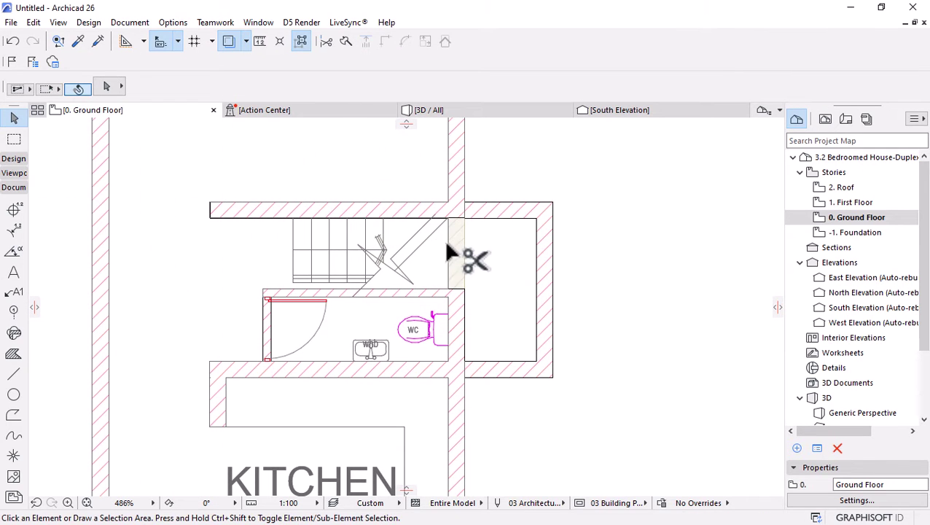
{"action": "left_click", "coordinate": [454, 324], "text": "ctrl"}
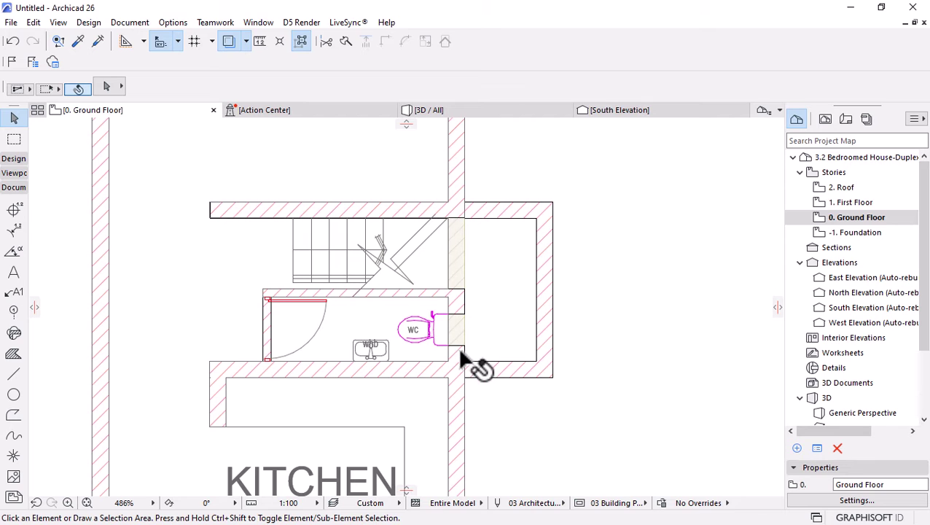
{"action": "left_click", "coordinate": [460, 301]}
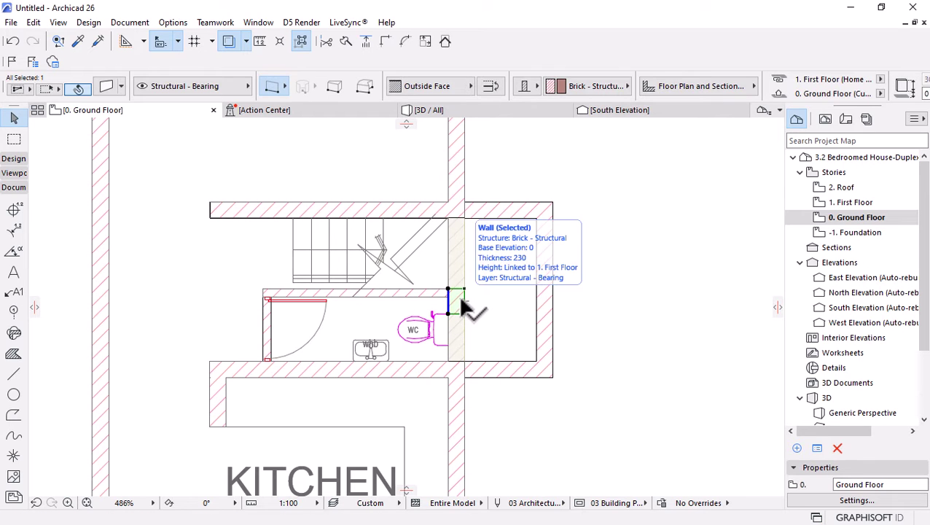
{"action": "left_click", "coordinate": [434, 302]}
Stretch the right unit's partition wall between stair and WC outward to meet the bay's outer wall
{"action": "left_click", "coordinate": [440, 291]}
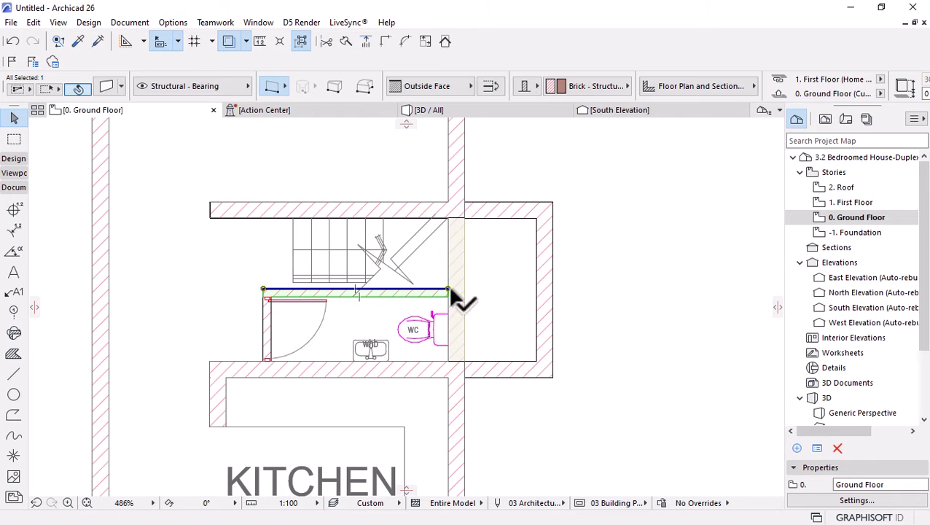
{"action": "left_click", "coordinate": [448, 291]}
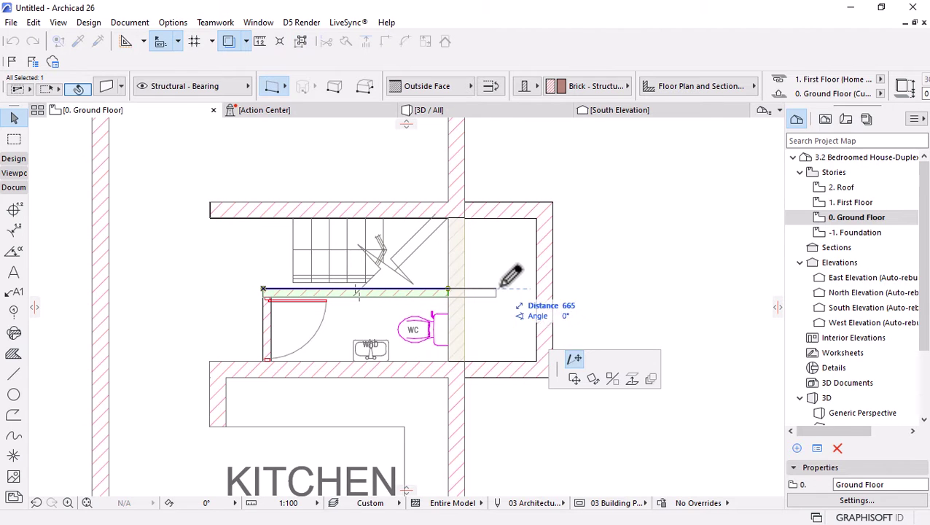
{"action": "left_click", "coordinate": [555, 208]}
{"action": "key", "text": "Escape"}
{"action": "scroll", "coordinate": [587, 271], "scroll_direction": "down", "scroll_amount": 5}
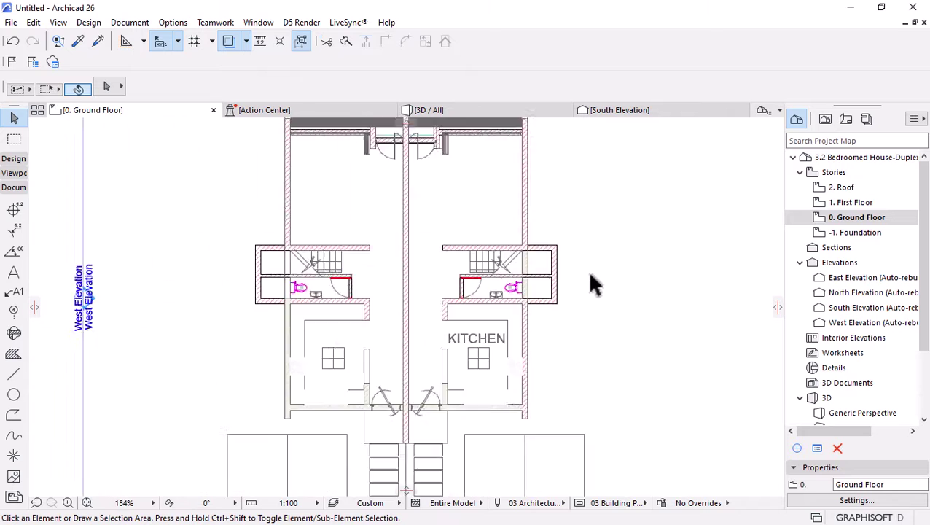
Start the Stair tool and set its defaults to width 975, risers slanted by angle at 75° and a fixed going depth of 250
{"action": "scroll", "coordinate": [315, 270], "scroll_direction": "up", "scroll_amount": 4}
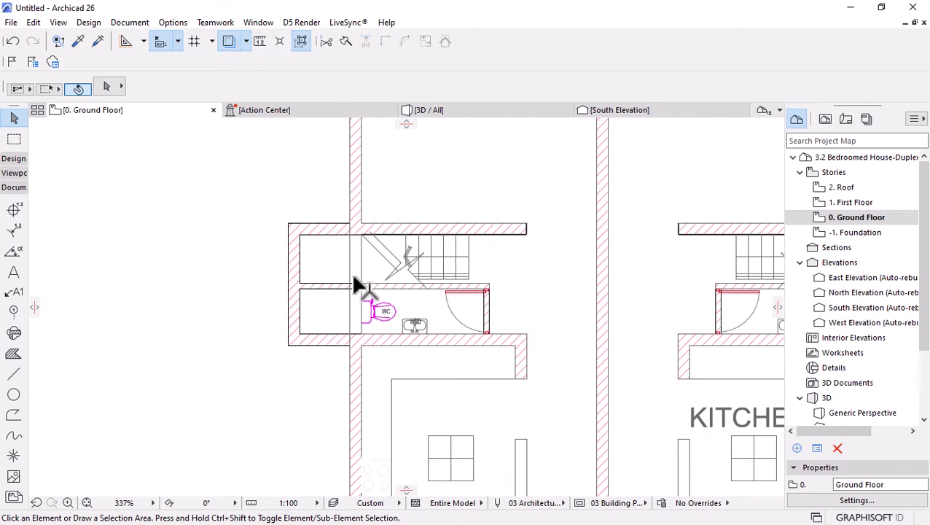
{"action": "scroll", "coordinate": [335, 279], "scroll_direction": "up", "scroll_amount": 3}
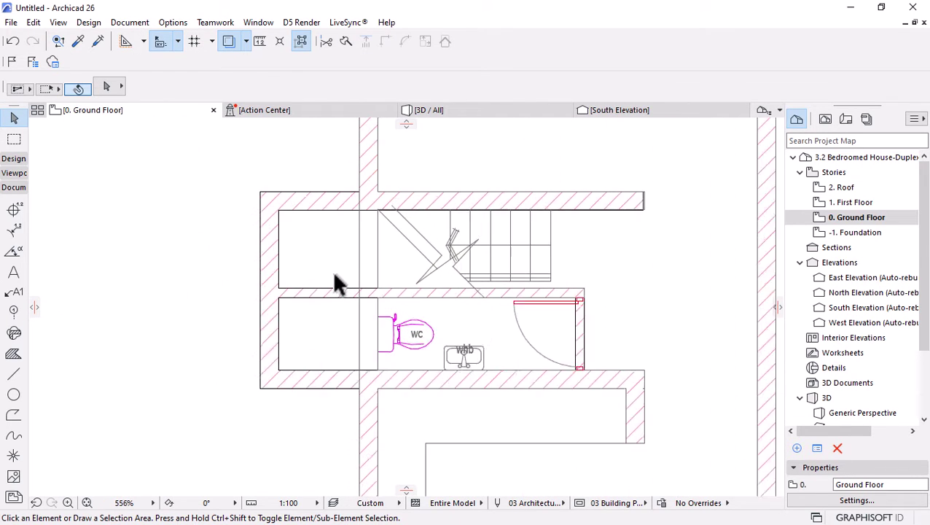
{"action": "left_click", "coordinate": [13, 159]}
{"action": "left_click", "coordinate": [13, 299]}
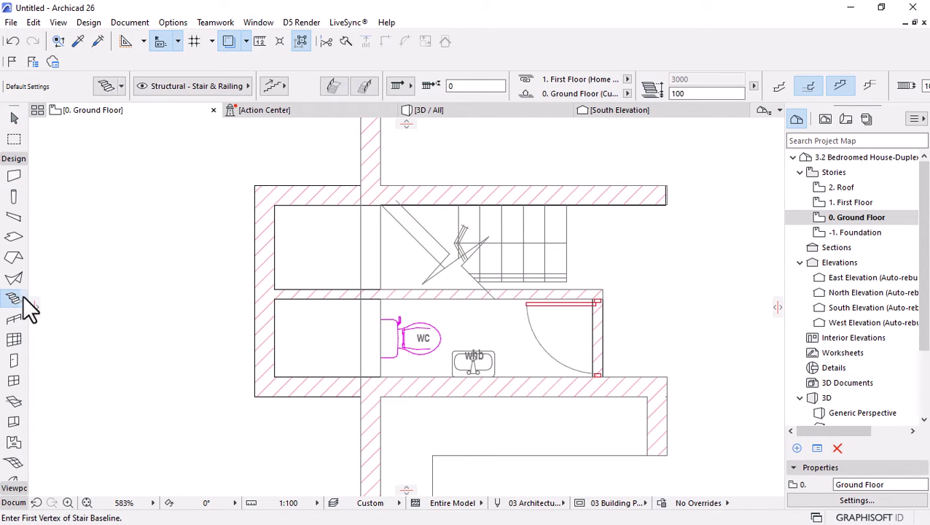
{"action": "left_click", "coordinate": [104, 85]}
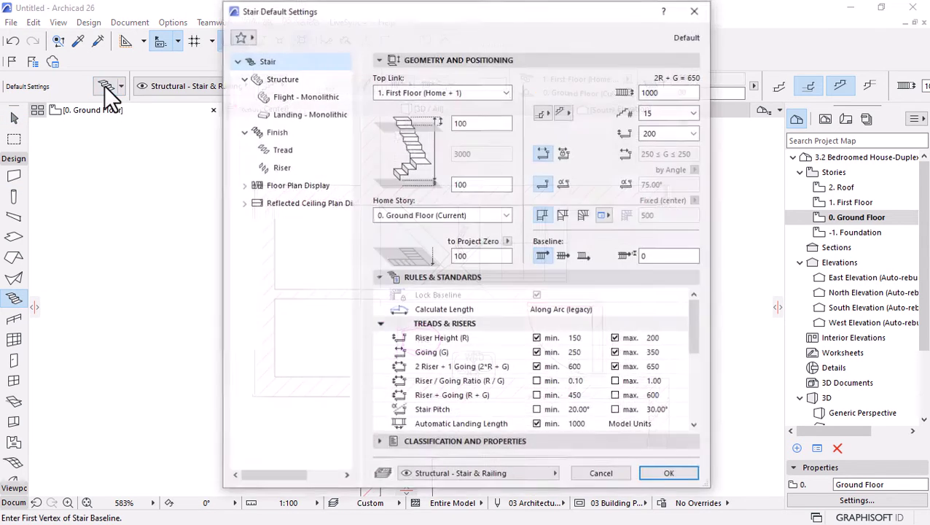
{"action": "left_click", "coordinate": [669, 92]}
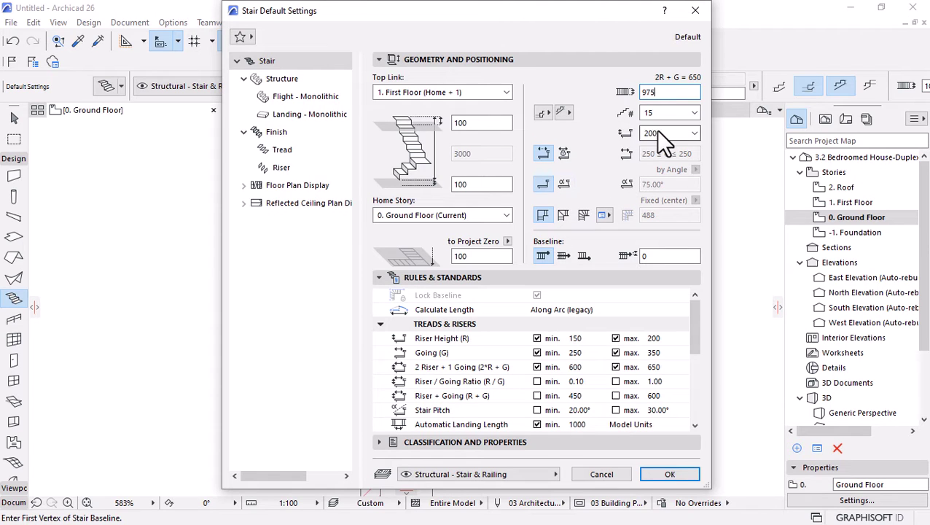
{"action": "left_click", "coordinate": [565, 185]}
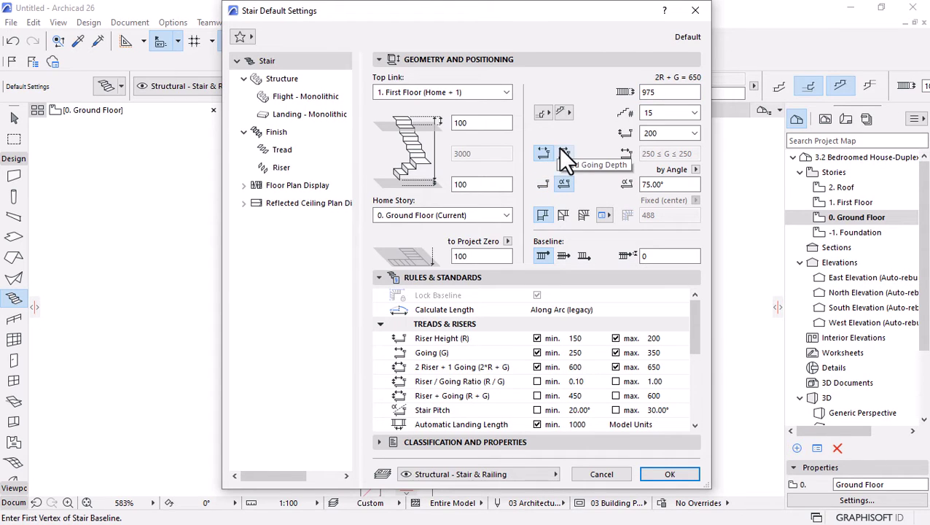
{"action": "left_click", "coordinate": [560, 151]}
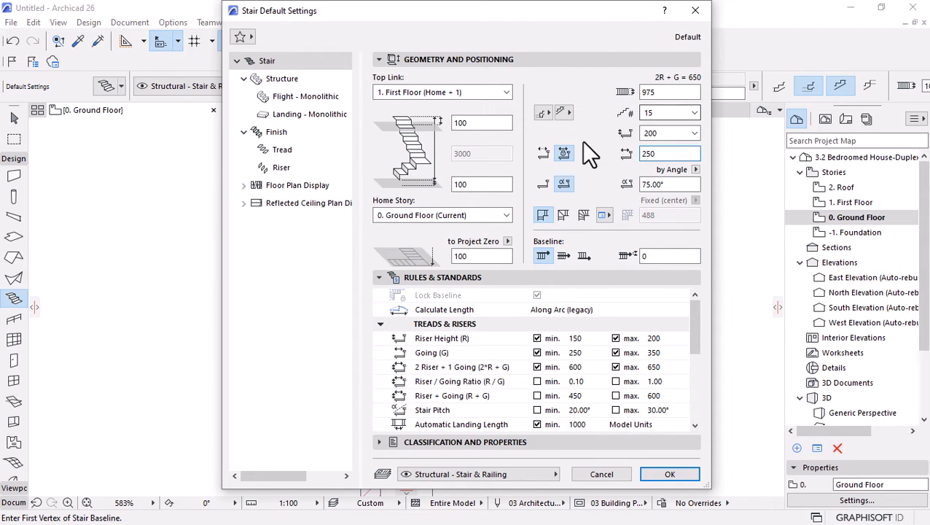
Try 17 risers for the default stair and re-enter the going depth as 250
{"action": "left_click", "coordinate": [665, 114]}
{"action": "left_click", "coordinate": [652, 150]}
{"action": "left_click", "coordinate": [651, 153]}
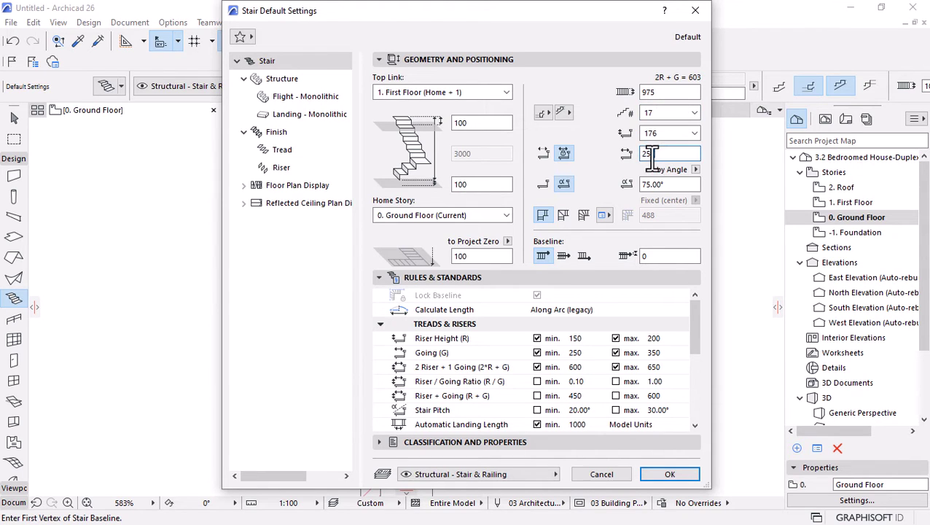
{"action": "key", "text": "BackSpace"}
{"action": "key", "text": "BackSpace"}
{"action": "type", "text": "50"}
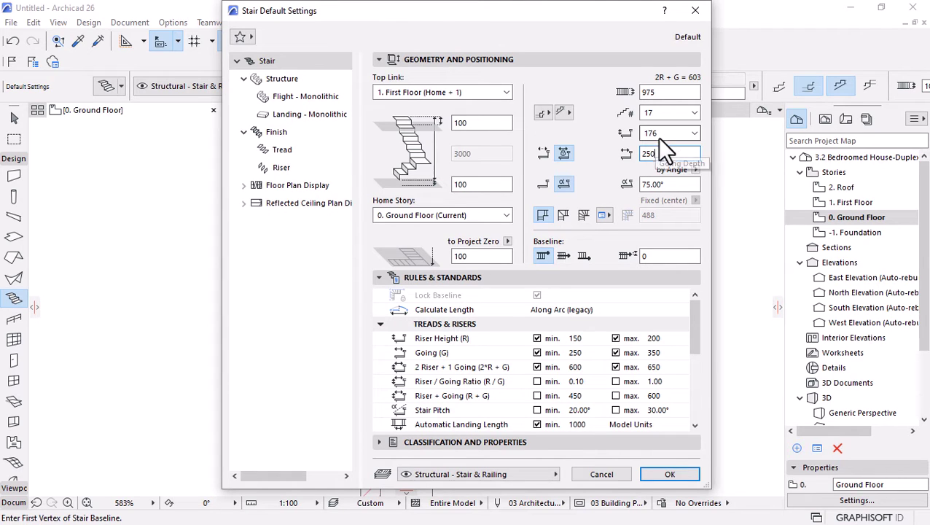
Set the default stair's number of risers to 16, then check its going depth and riser height
{"action": "left_click", "coordinate": [662, 114]}
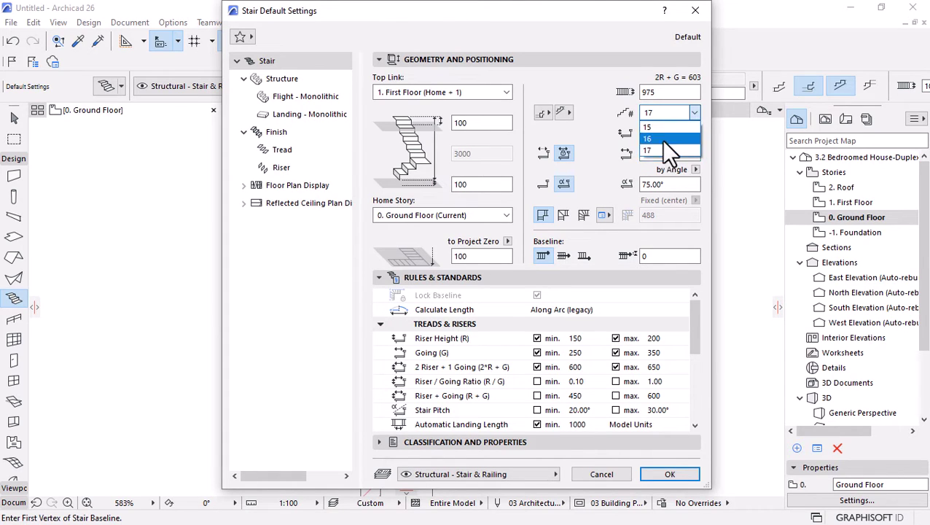
{"action": "left_click", "coordinate": [661, 139]}
{"action": "double_click", "coordinate": [653, 154]}
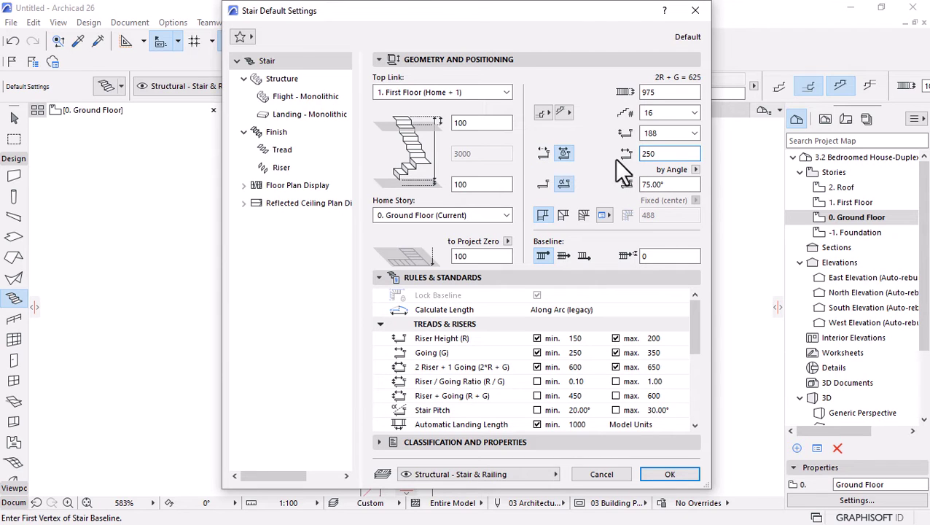
{"action": "left_click", "coordinate": [656, 132]}
{"action": "left_click", "coordinate": [656, 133]}
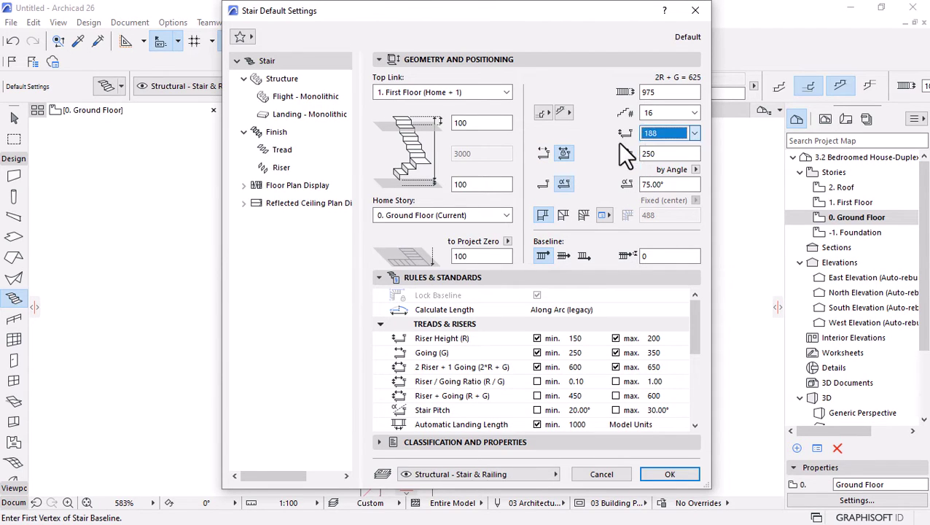
Try 15 risers for the default stair and re-enter the going depth as 250
{"action": "left_click", "coordinate": [652, 115]}
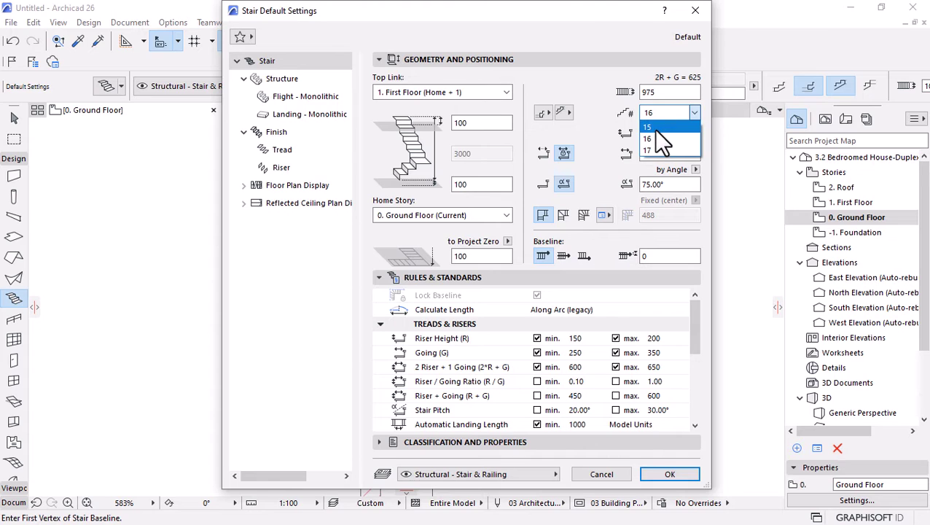
{"action": "left_click", "coordinate": [653, 128]}
{"action": "left_click", "coordinate": [655, 152]}
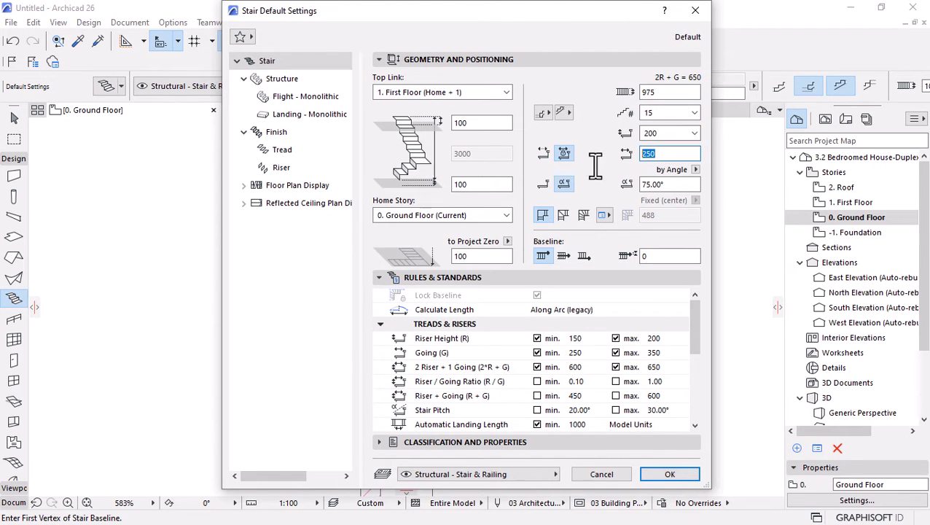
{"action": "type", "text": "230"}
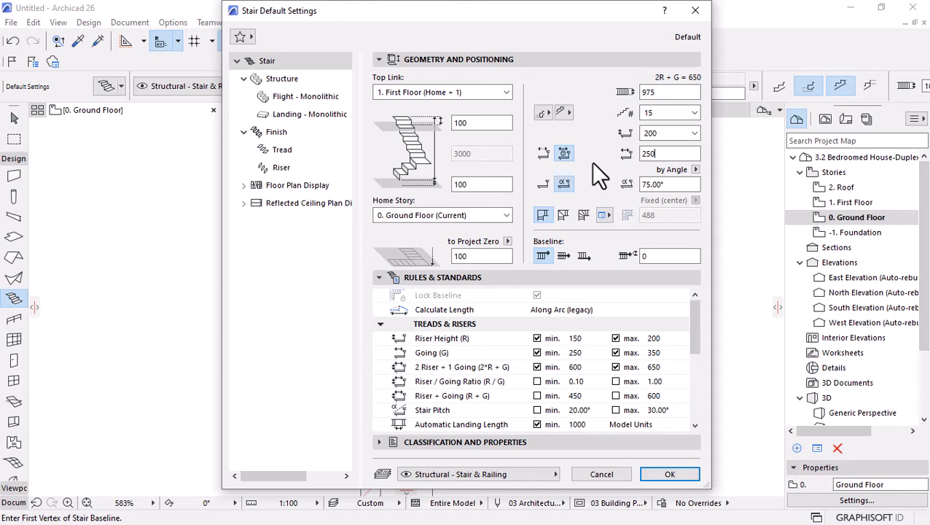
Set the default stair to 17 risers, unlock its fixed going depth to use the allowed range, and apply the settings
{"action": "left_click", "coordinate": [669, 113]}
{"action": "left_click", "coordinate": [653, 150]}
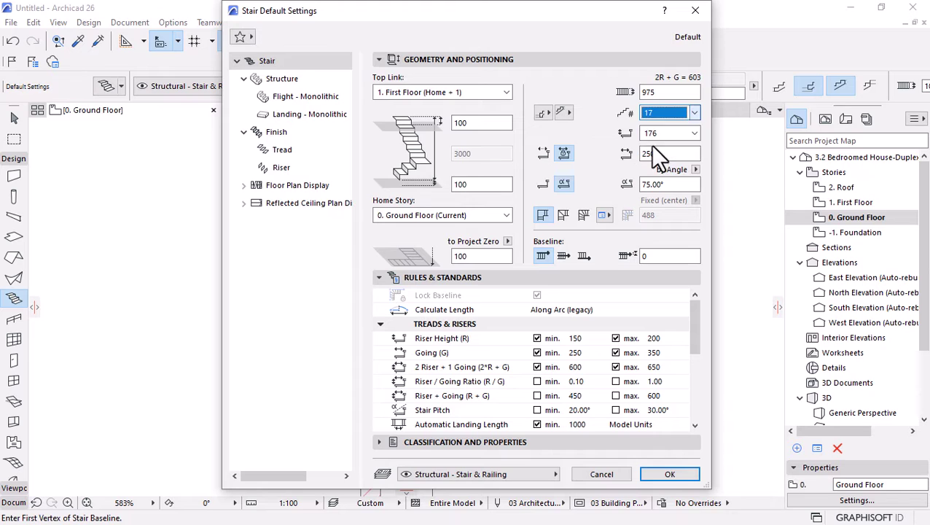
{"action": "left_click", "coordinate": [543, 154]}
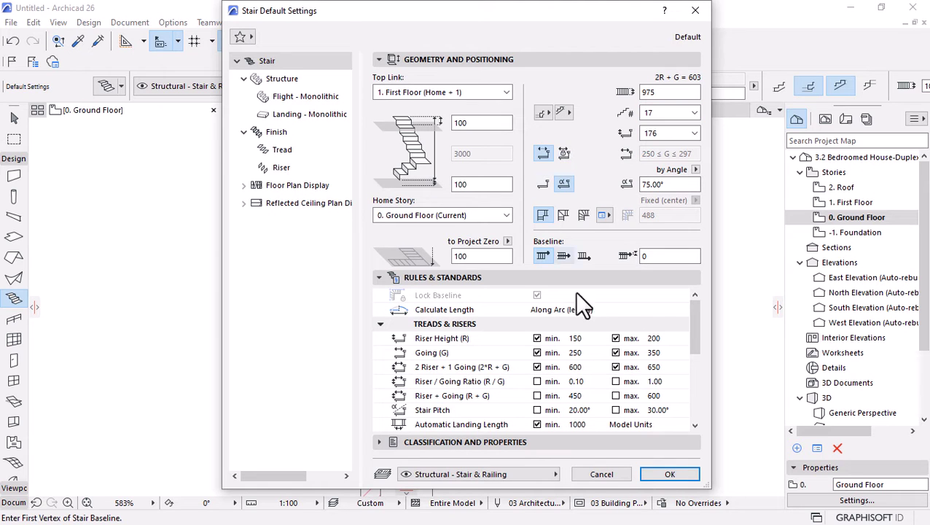
{"action": "left_click", "coordinate": [669, 474]}
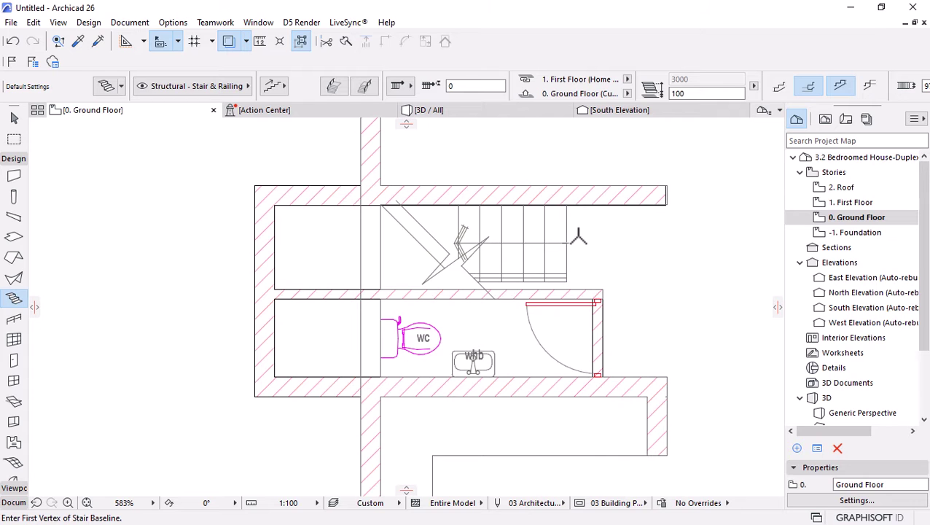
Draw the left unit's first stair flight along the stair/WC partition from its inner end toward the bay, about 2450 mm long
{"action": "scroll", "coordinate": [600, 279], "scroll_direction": "up", "scroll_amount": 2}
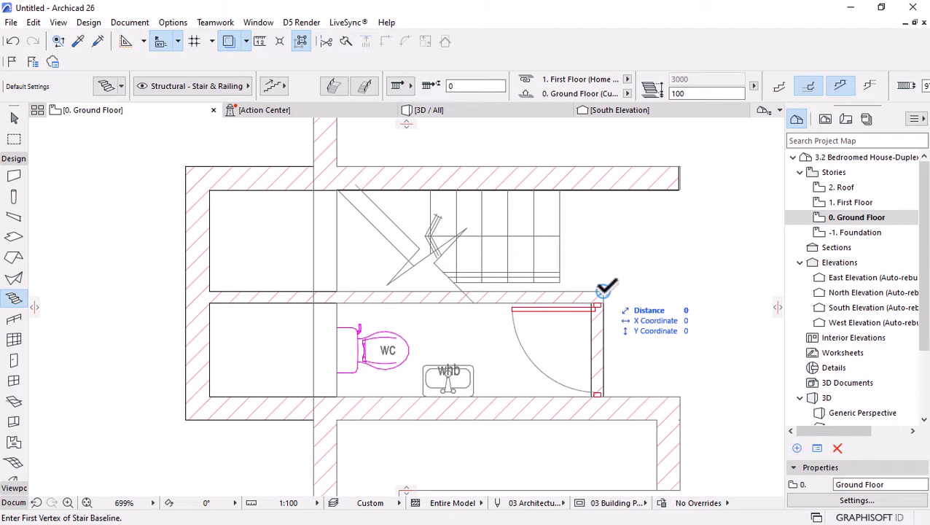
{"action": "left_click", "coordinate": [603, 291]}
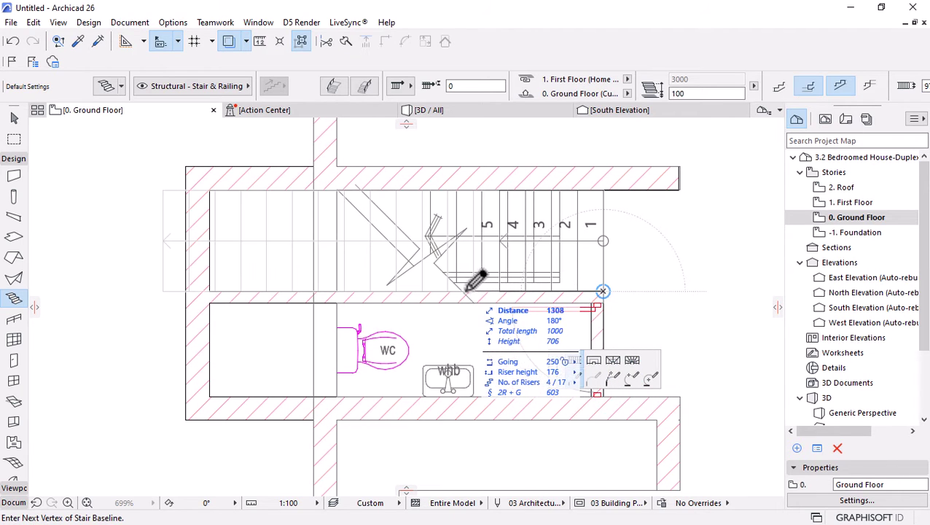
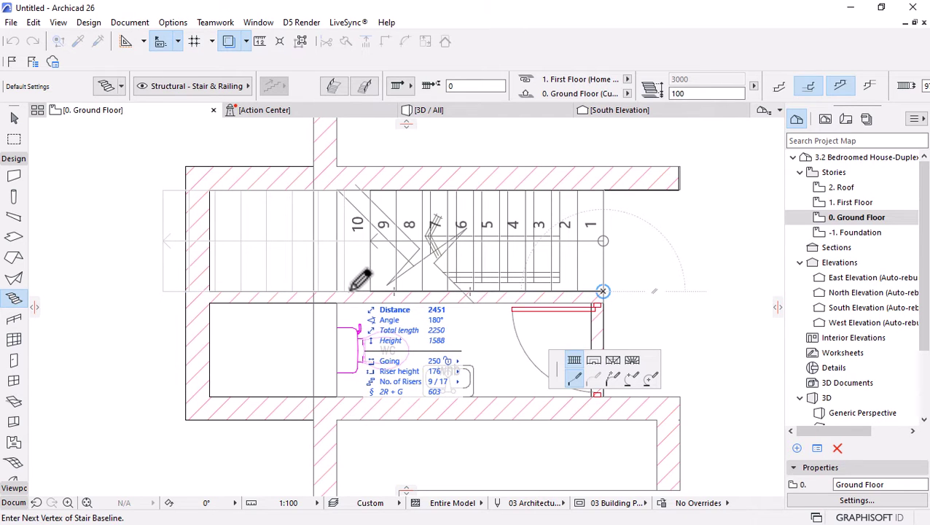
{"action": "left_click", "coordinate": [350, 291]}
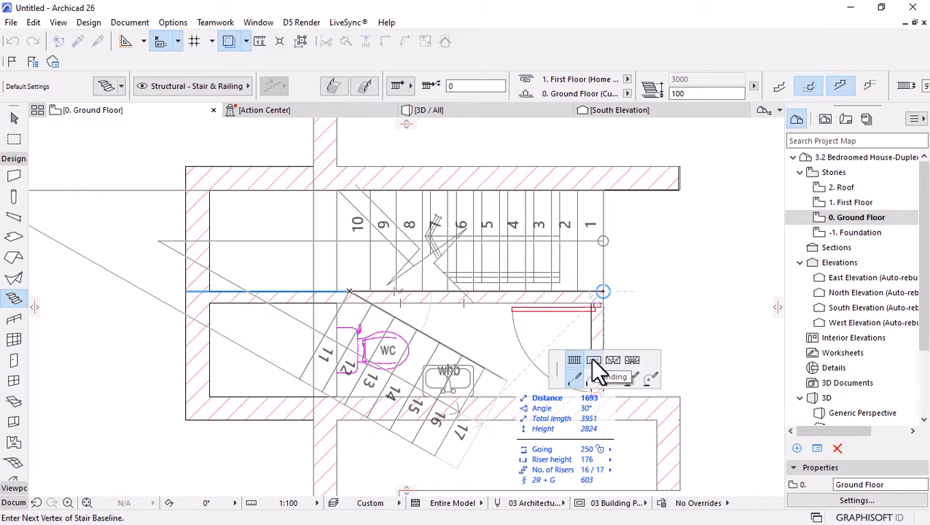
Switch to a landing segment and draw the turn straight across the thickness of the stair/WC partition
{"action": "left_click", "coordinate": [593, 360]}
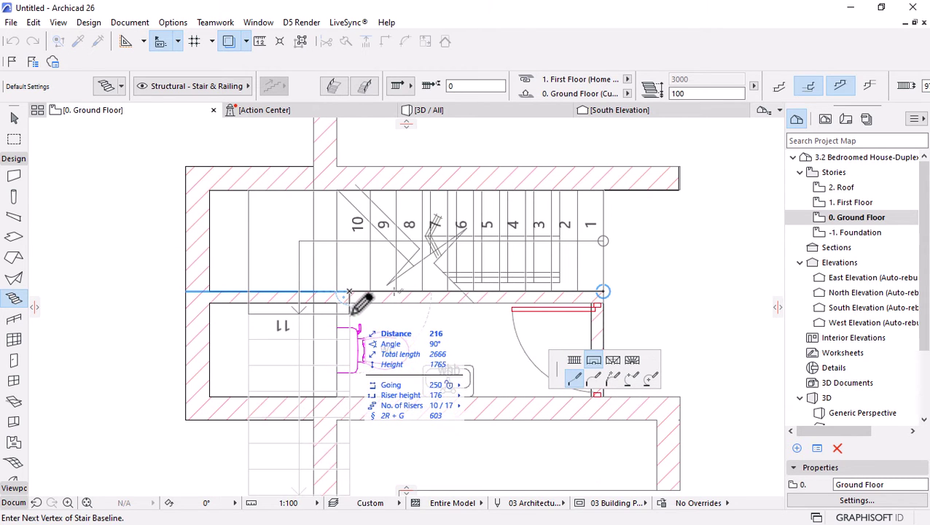
{"action": "scroll", "coordinate": [349, 292], "scroll_direction": "up", "scroll_amount": 3}
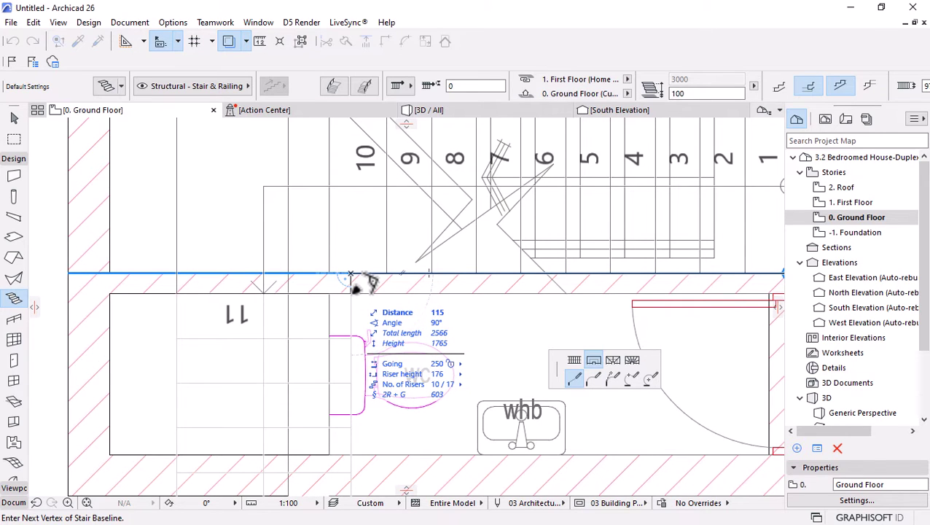
{"action": "left_click", "coordinate": [352, 291]}
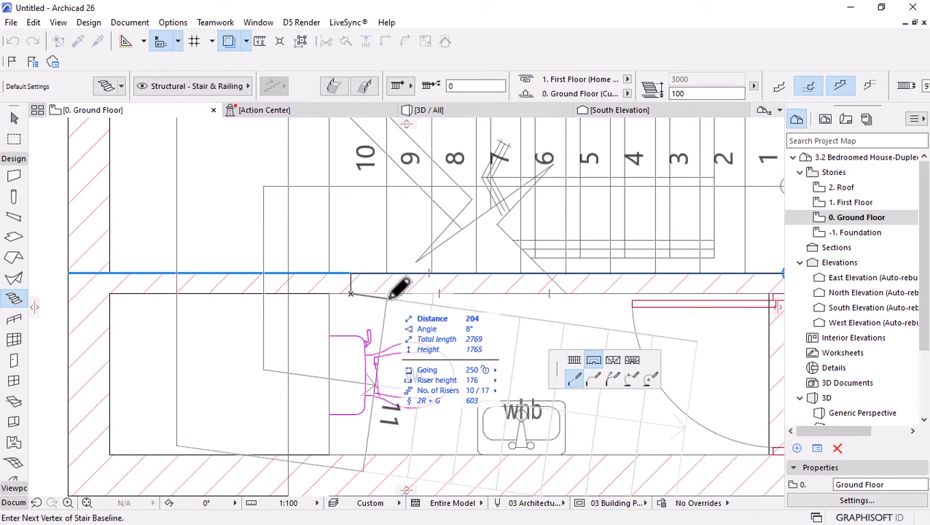
Switch back to flight segments and draw the return flight along the partition's WC side, completing the 17-riser stair
{"action": "left_click", "coordinate": [570, 358]}
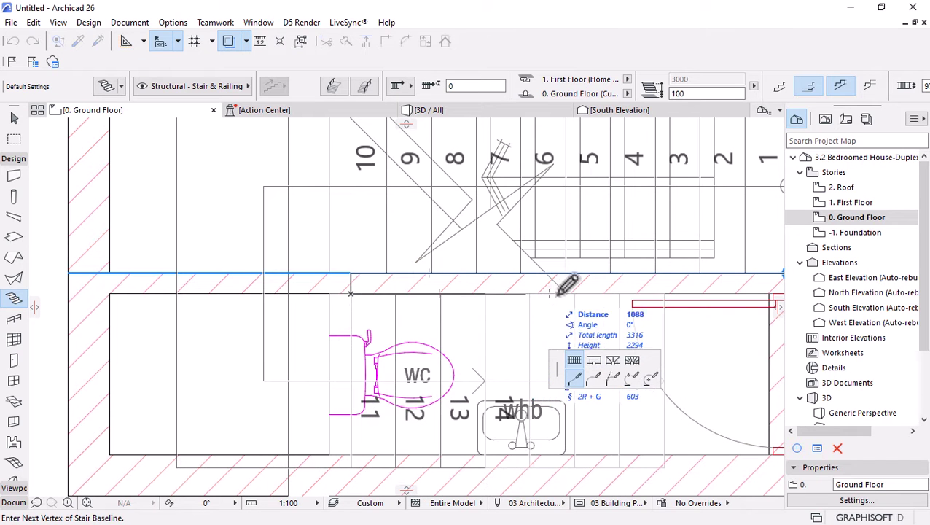
{"action": "scroll", "coordinate": [567, 286], "scroll_direction": "down", "scroll_amount": 3}
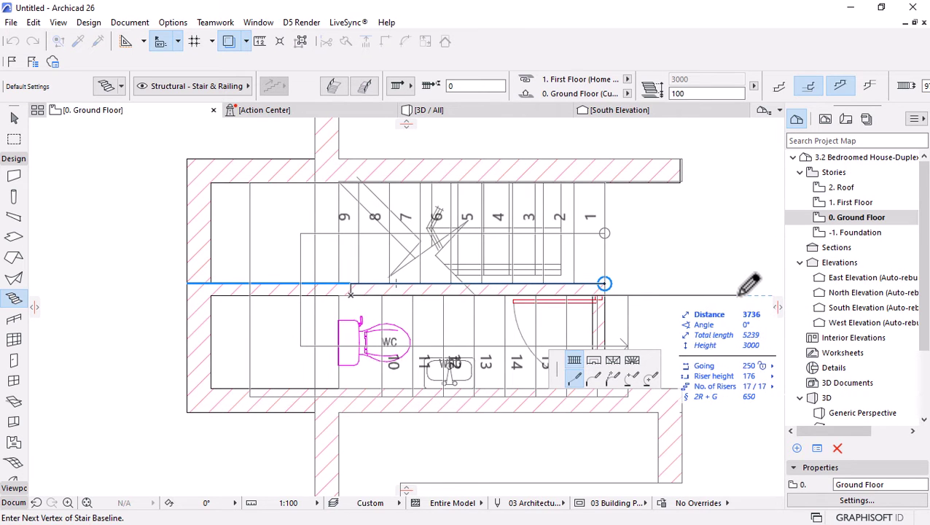
{"action": "scroll", "coordinate": [749, 284], "scroll_direction": "up", "scroll_amount": 2}
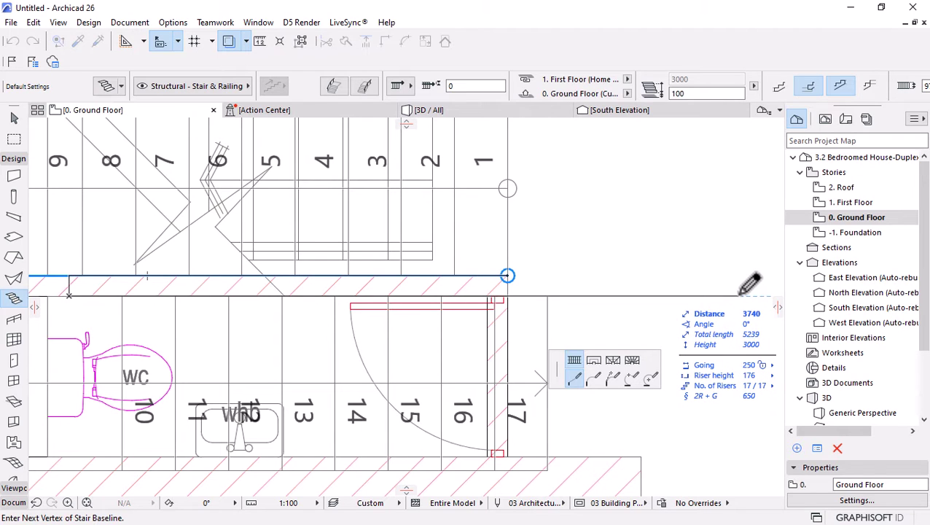
{"action": "left_click", "coordinate": [749, 285]}
{"action": "scroll", "coordinate": [749, 284], "scroll_direction": "down", "scroll_amount": 2}
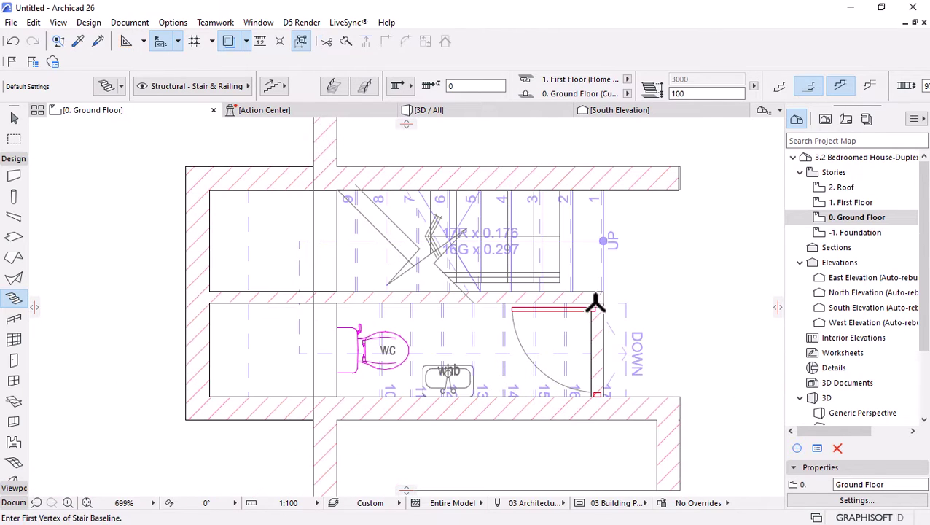
{"action": "key", "text": "Escape"}
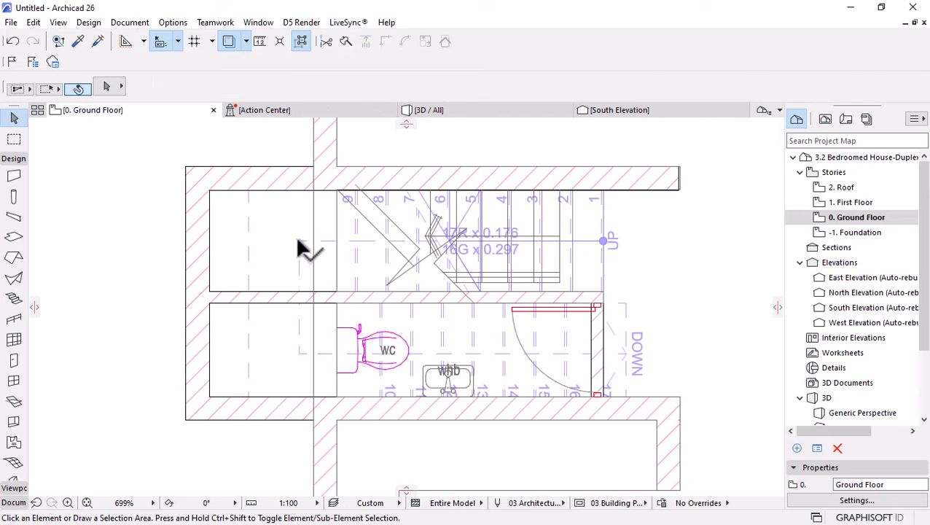
Select the newly placed U-shaped stair in the left unit
{"action": "left_click", "coordinate": [297, 241]}
{"action": "scroll", "coordinate": [302, 347], "scroll_direction": "left", "scroll_amount": 3}
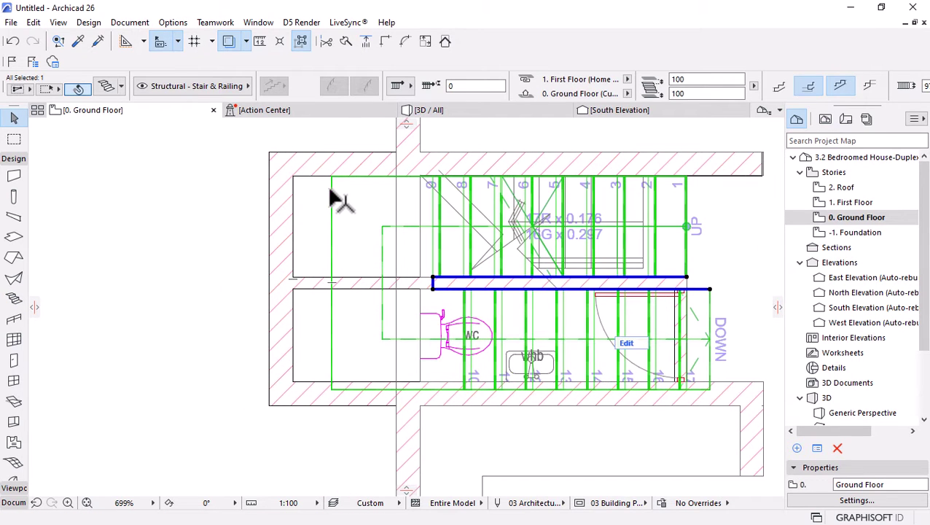
{"action": "left_click", "coordinate": [331, 188]}
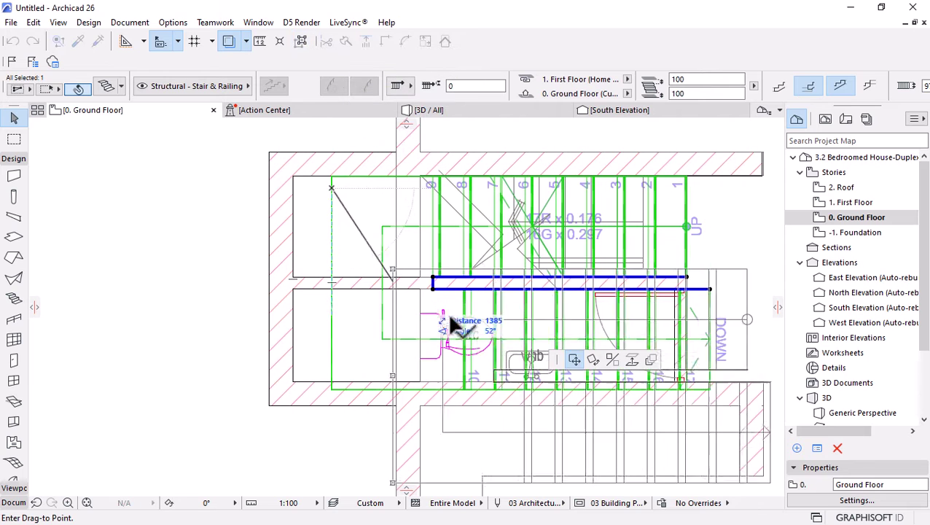
{"action": "key", "text": "Escape"}
{"action": "left_click", "coordinate": [338, 326]}
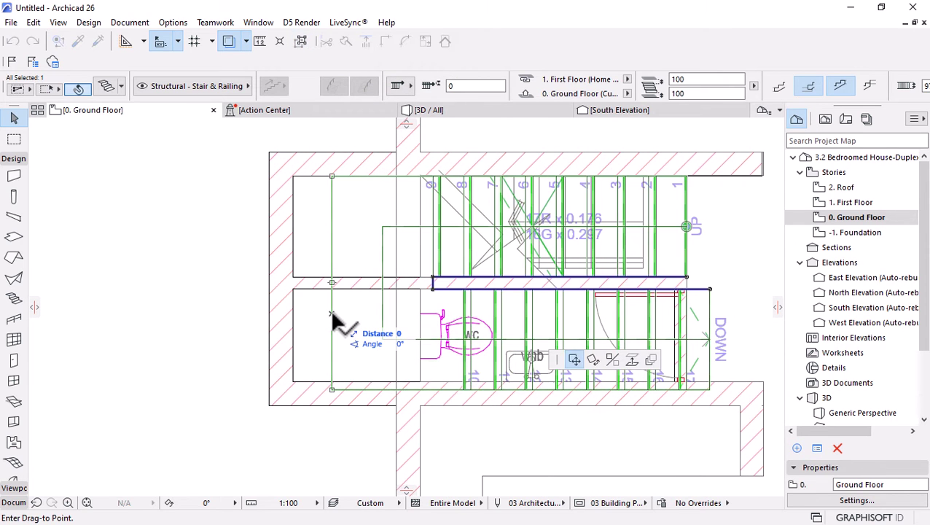
Offset the short turning edge of the stair's baseline outward until the landing meets the bay's outer wall
{"action": "scroll", "coordinate": [434, 291], "scroll_direction": "up", "scroll_amount": 5}
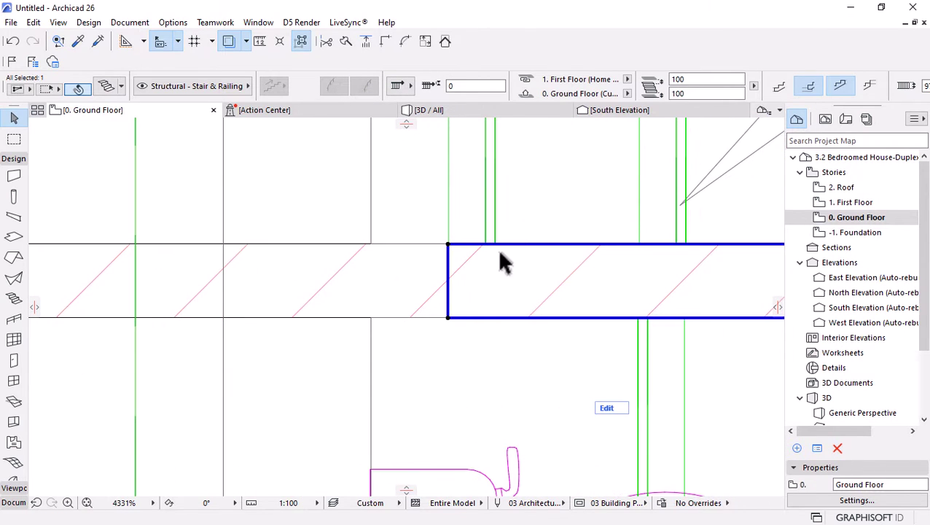
{"action": "scroll", "coordinate": [578, 255], "scroll_direction": "down", "scroll_amount": 5}
{"action": "left_click", "coordinate": [537, 254]}
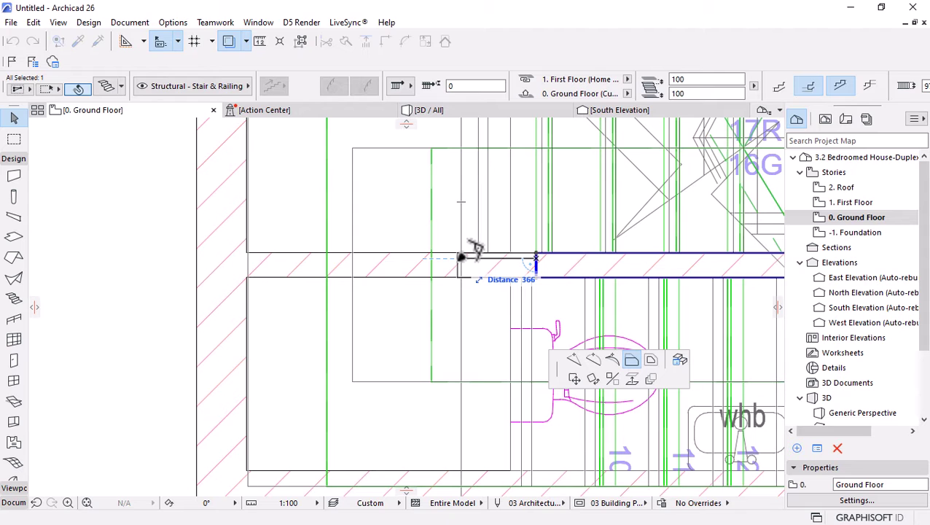
{"action": "left_click", "coordinate": [462, 258]}
{"action": "scroll", "coordinate": [461, 261], "scroll_direction": "down", "scroll_amount": 5}
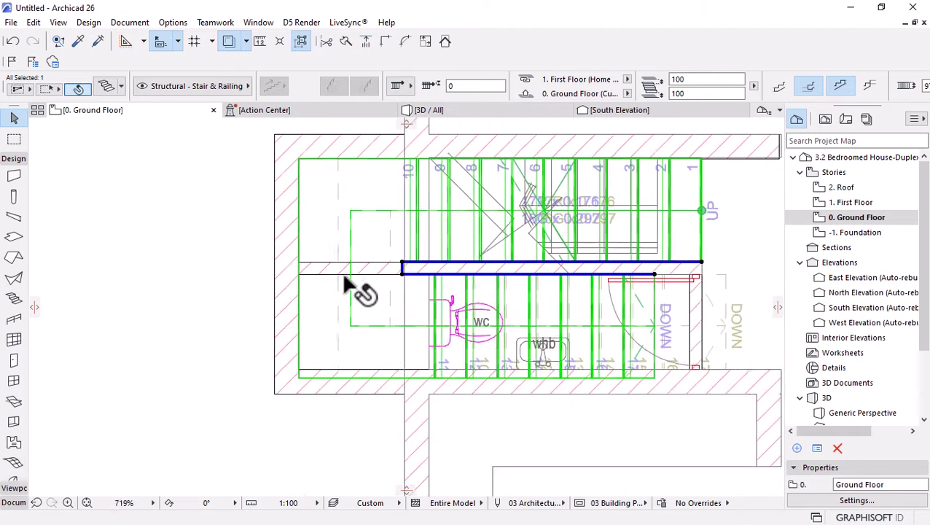
{"action": "key", "text": "Escape"}
Examine the left unit's stair and WC bay from above in the 3D view
{"action": "scroll", "coordinate": [561, 281], "scroll_direction": "down", "scroll_amount": 2}
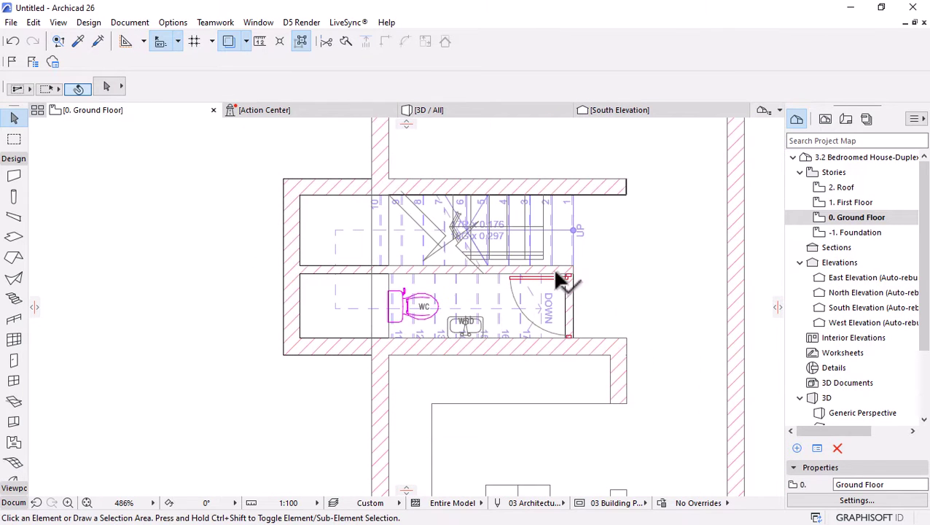
{"action": "scroll", "coordinate": [558, 277], "scroll_direction": "down", "scroll_amount": 2}
{"action": "scroll", "coordinate": [387, 277], "scroll_direction": "down", "scroll_amount": 1}
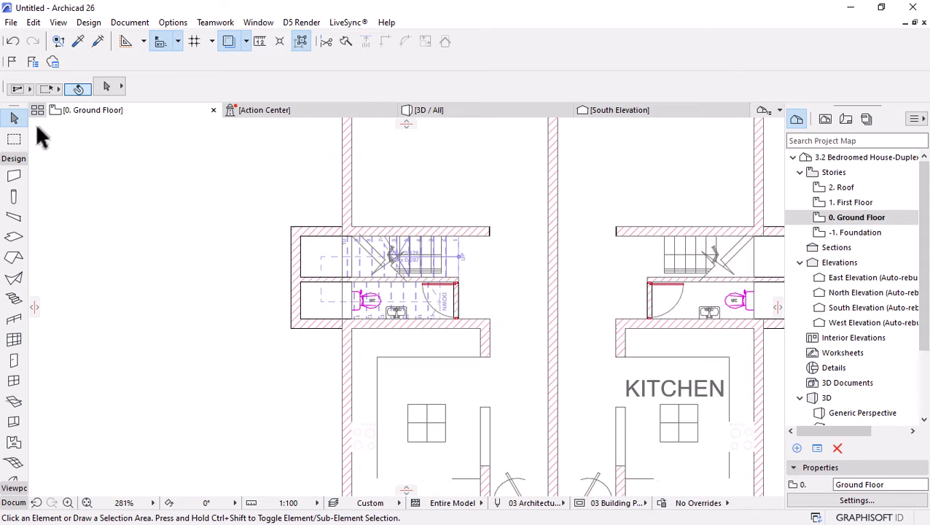
{"action": "scroll", "coordinate": [348, 282], "scroll_direction": "up", "scroll_amount": 3}
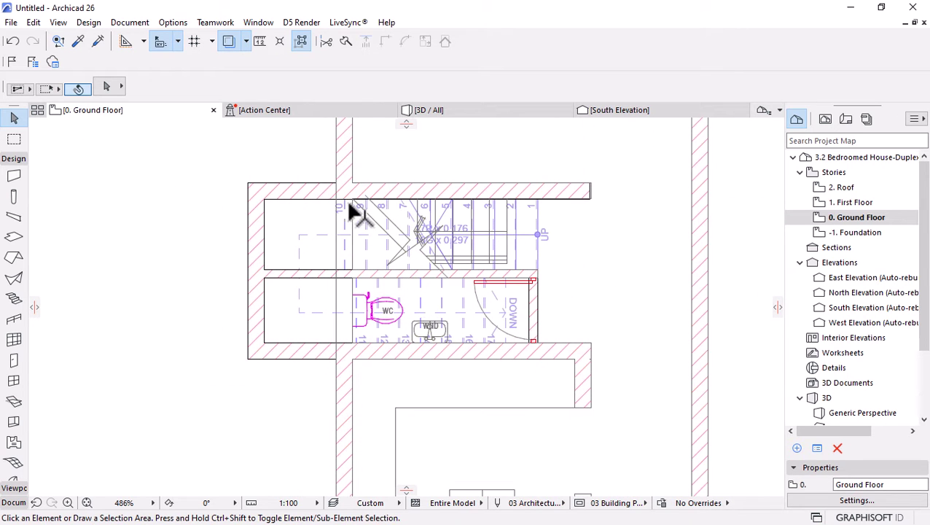
{"action": "left_click", "coordinate": [14, 139]}
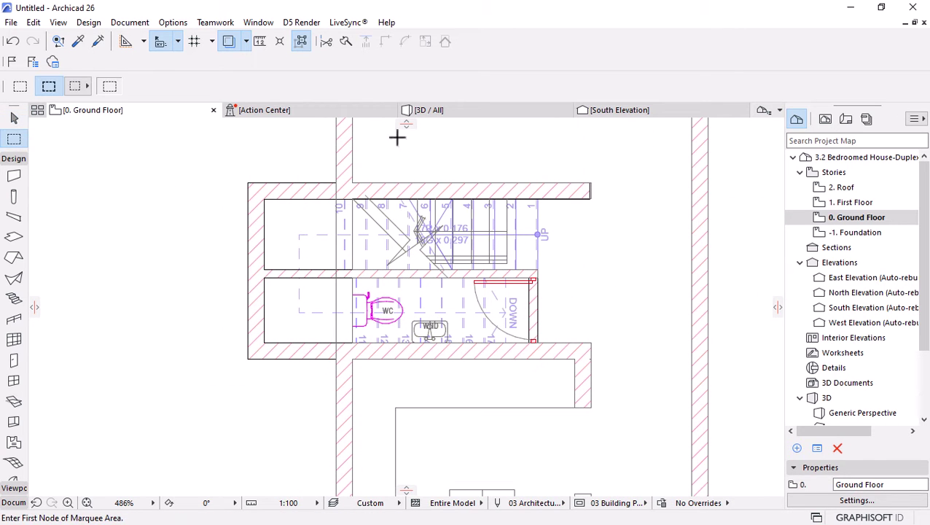
{"action": "left_click", "coordinate": [467, 109]}
{"action": "middle_click_drag", "start_coordinate": [469, 224], "coordinate": [411, 222], "text": "shift"}
{"action": "scroll", "coordinate": [493, 365], "scroll_direction": "up", "scroll_amount": 5}
{"action": "key", "text": "Escape"}
{"action": "left_click", "coordinate": [384, 198]}
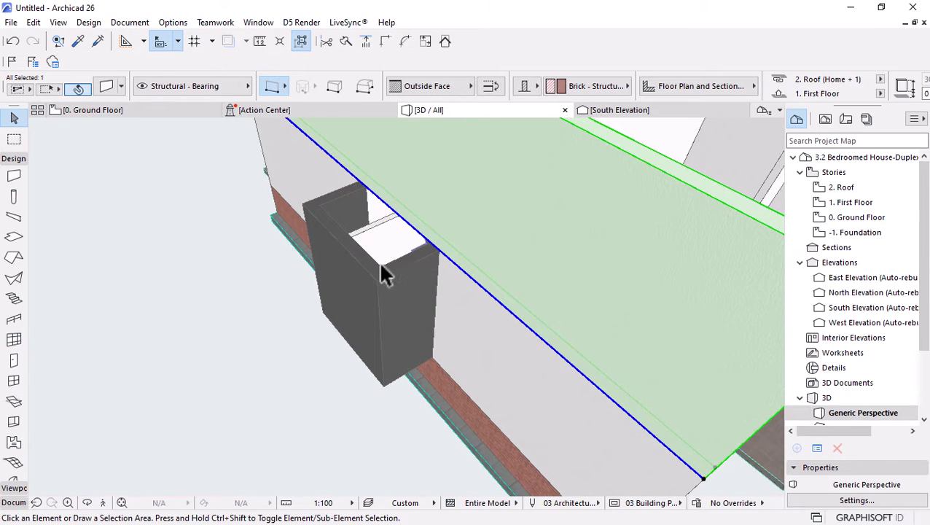
{"action": "key", "text": "Escape"}
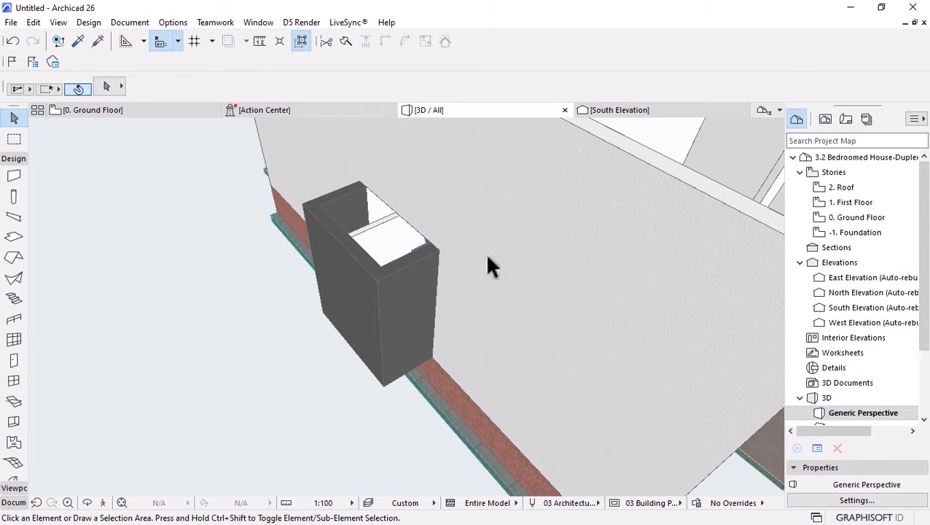
Return to the ground floor plan and, with grouping active, copy both units' outer bay walls to the First Floor story
{"action": "double_click", "coordinate": [860, 218]}
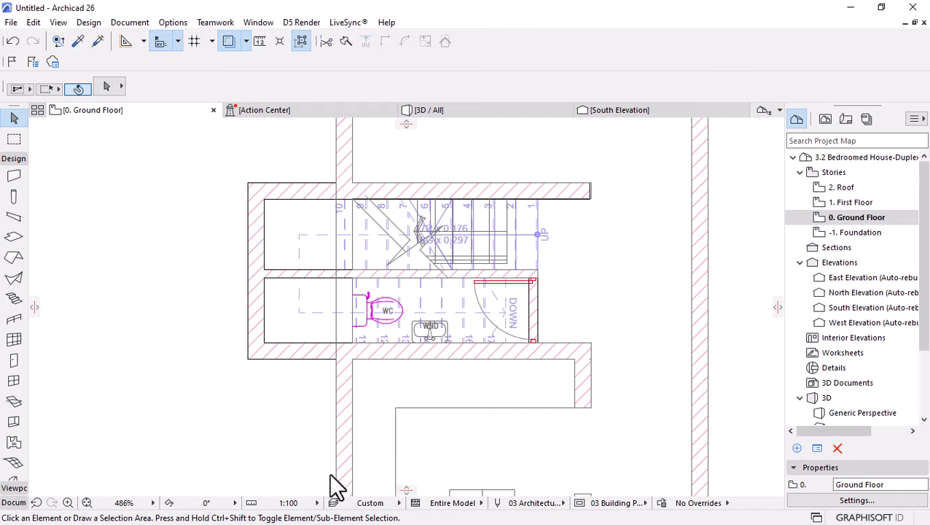
{"action": "left_click", "coordinate": [264, 292]}
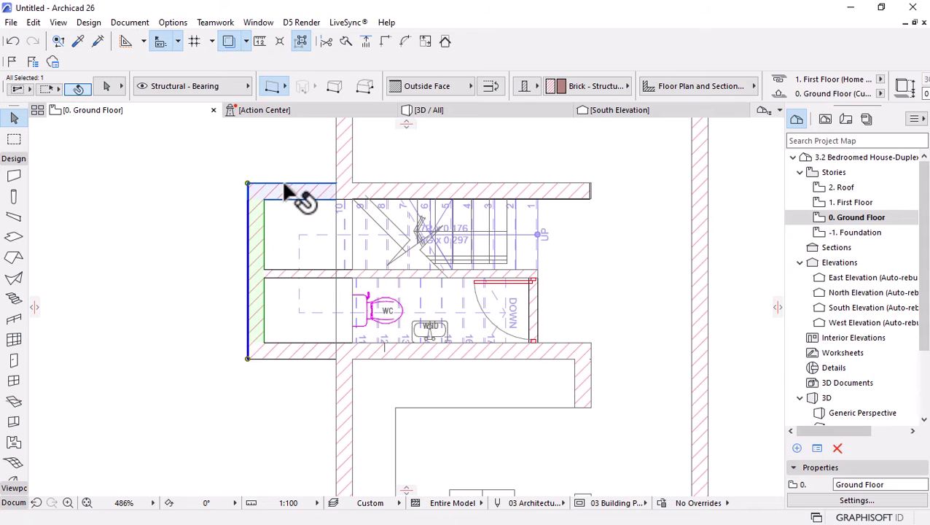
{"action": "left_click", "coordinate": [301, 41]}
{"action": "scroll", "coordinate": [316, 219], "scroll_direction": "down", "scroll_amount": 5}
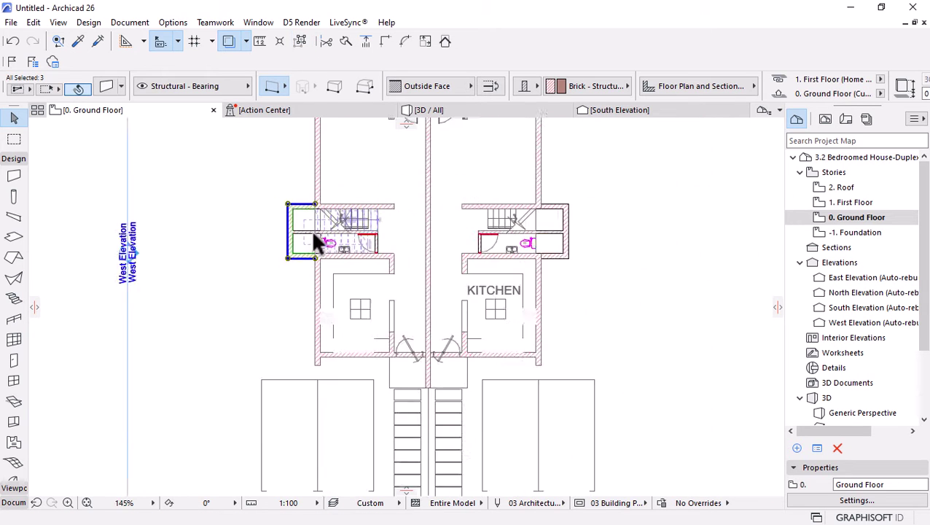
{"action": "left_click", "coordinate": [542, 217], "text": "shift"}
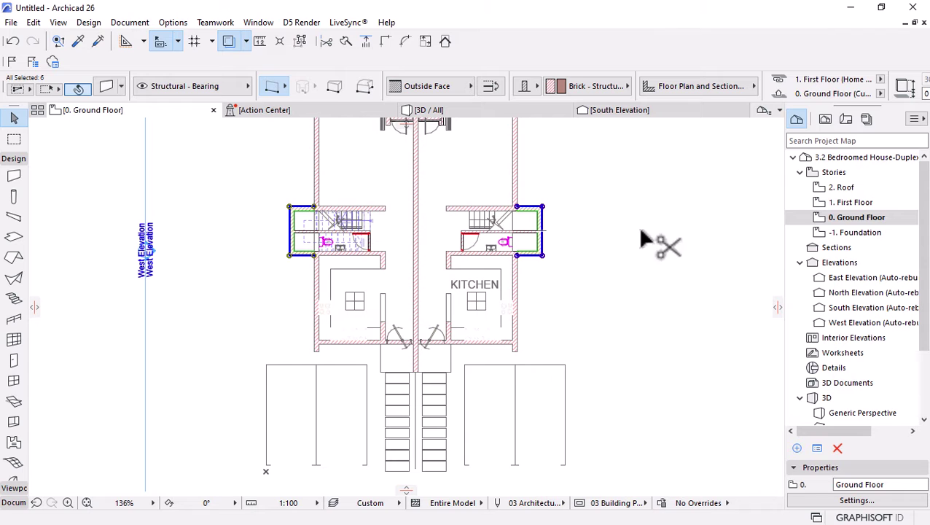
{"action": "double_click", "coordinate": [850, 203]}
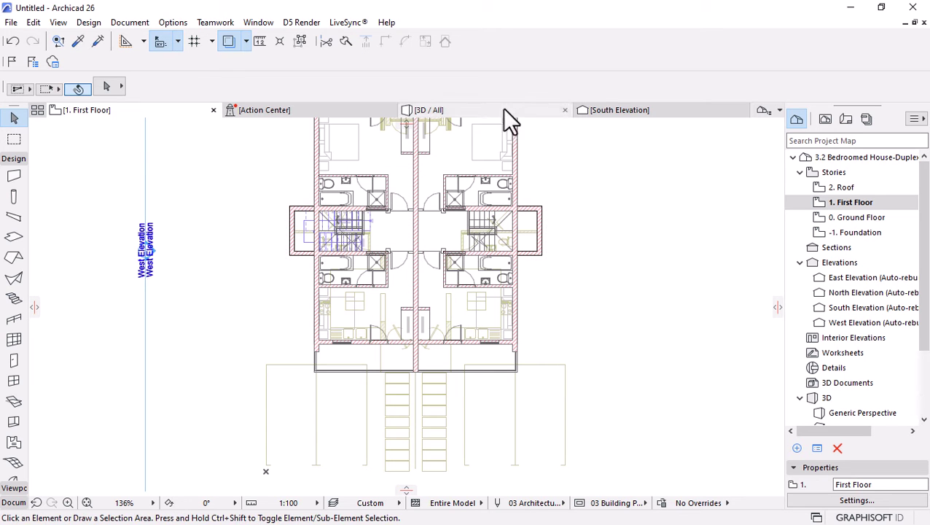
Check the copied bay walls in the 3D view, and reopen the First Floor plan
{"action": "left_click", "coordinate": [440, 109]}
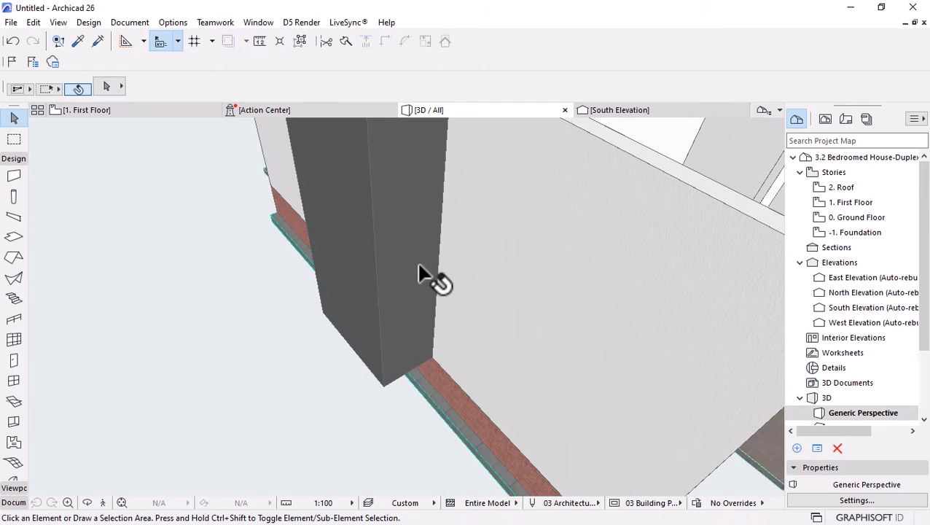
{"action": "scroll", "coordinate": [419, 273], "scroll_direction": "down", "scroll_amount": 10}
{"action": "middle_click_drag", "start_coordinate": [498, 357], "coordinate": [553, 318], "text": "shift"}
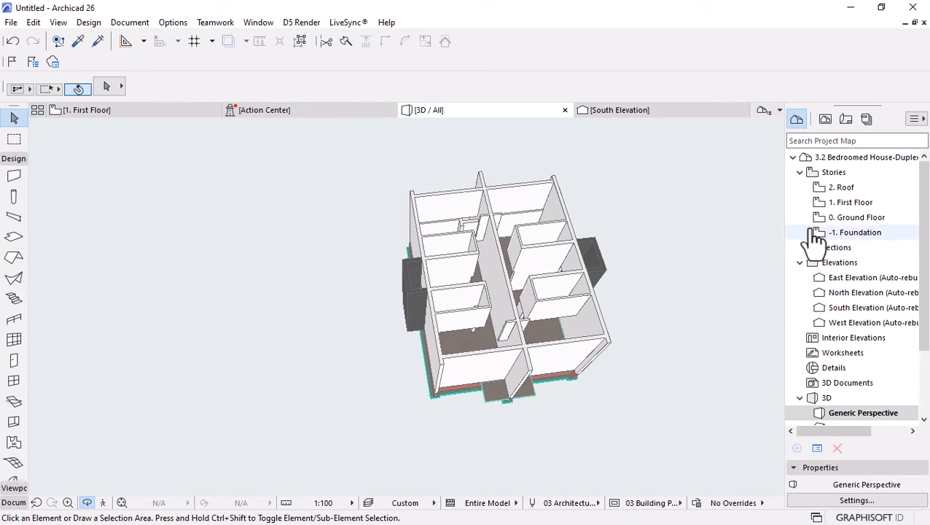
{"action": "left_click", "coordinate": [851, 203]}
{"action": "double_click", "coordinate": [847, 202]}
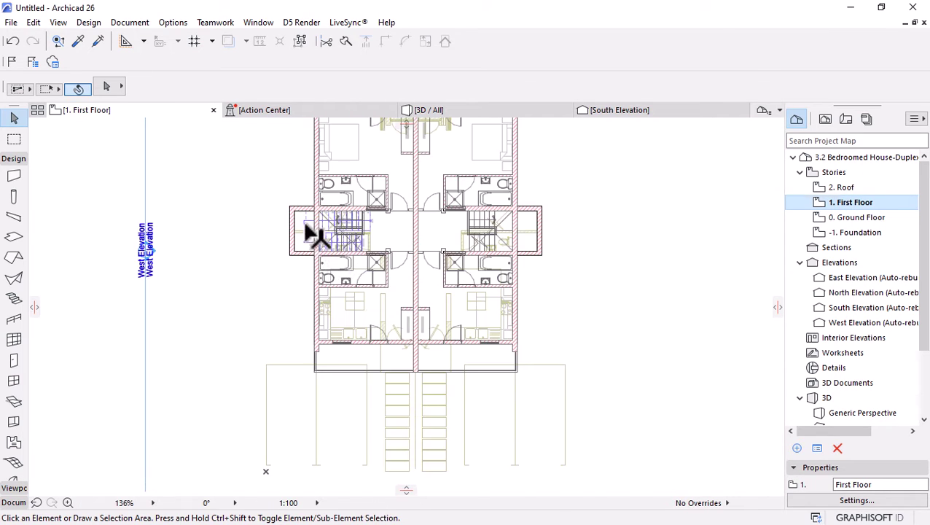
Trim away the left unit's outer wall segments crossing the stair bay on the first floor
{"action": "scroll", "coordinate": [345, 228], "scroll_direction": "up", "scroll_amount": 5}
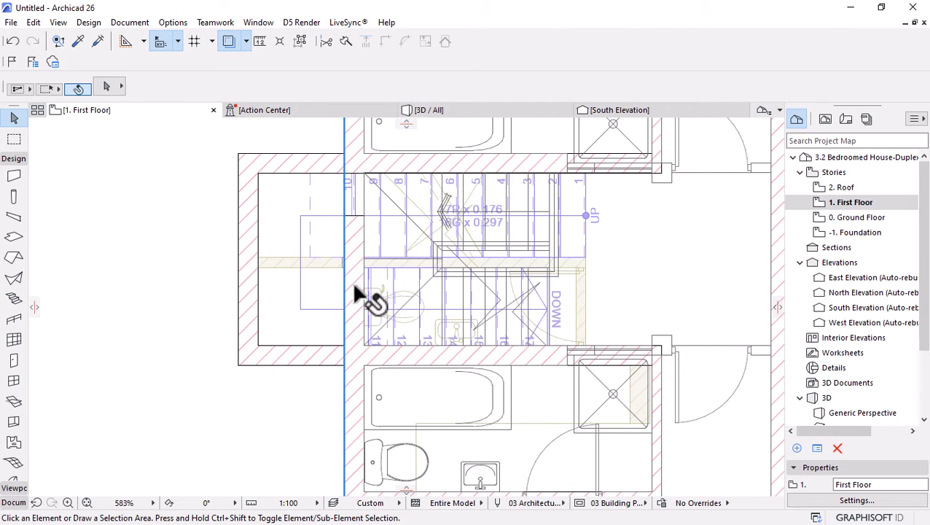
{"action": "left_click", "coordinate": [359, 243]}
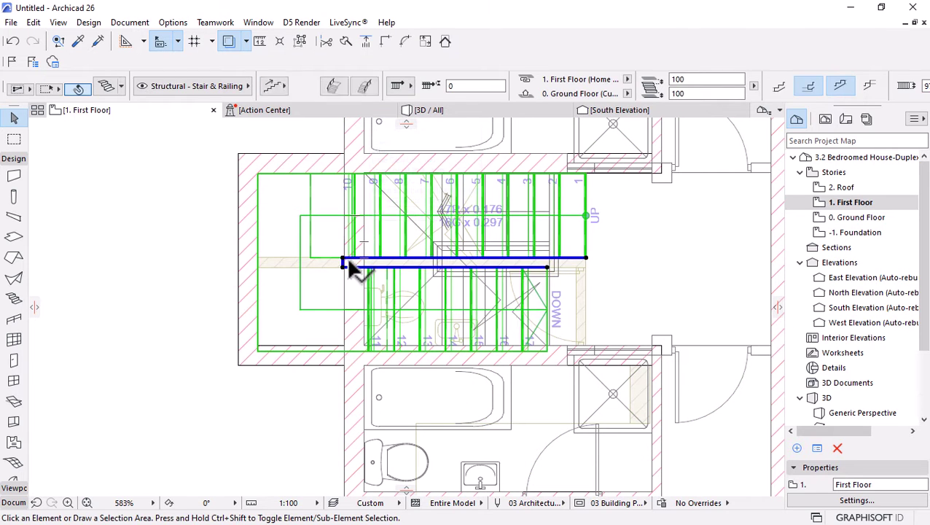
{"action": "left_click", "coordinate": [347, 261]}
{"action": "key", "text": "Escape"}
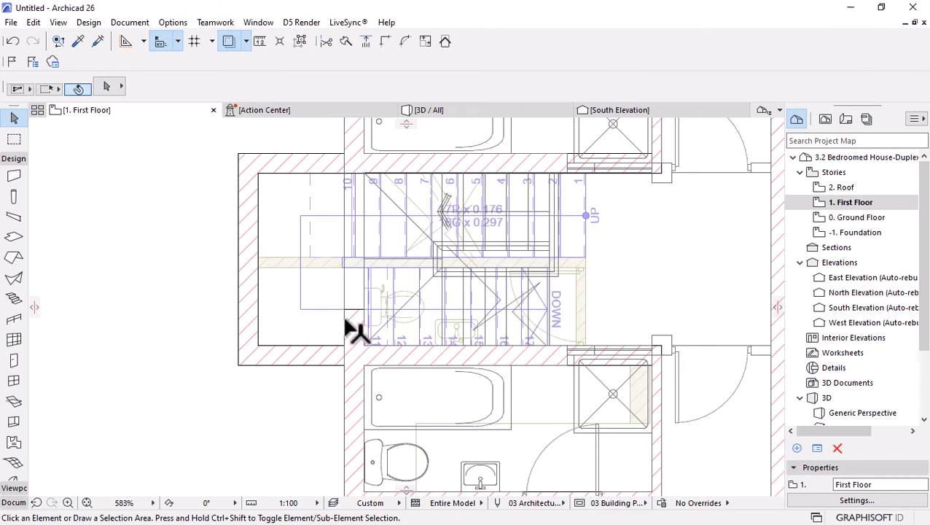
{"action": "scroll", "coordinate": [352, 328], "scroll_direction": "up", "scroll_amount": 3}
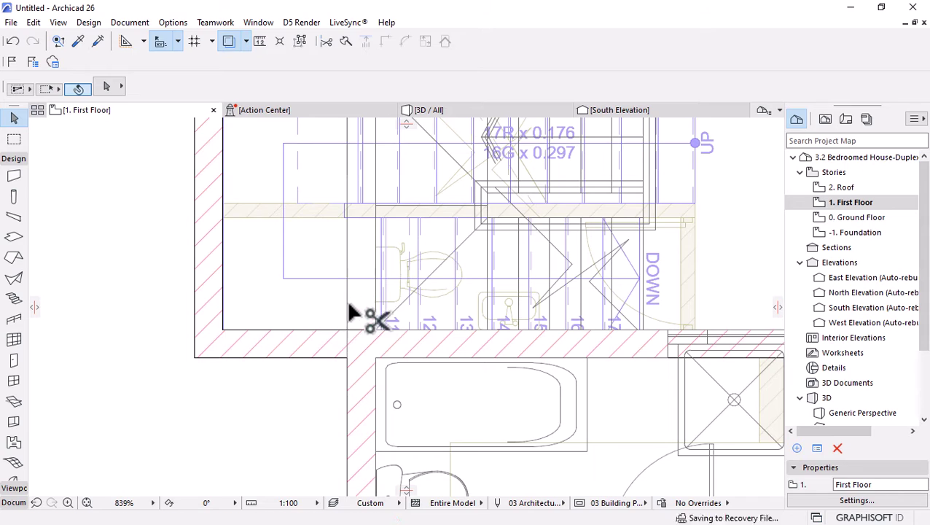
Trim away the right unit's outer wall segments between the stair area and its projecting bay on the first floor
{"action": "scroll", "coordinate": [492, 316], "scroll_direction": "down", "scroll_amount": 12}
{"action": "scroll", "coordinate": [458, 270], "scroll_direction": "up", "scroll_amount": 3}
{"action": "scroll", "coordinate": [458, 270], "scroll_direction": "up", "scroll_amount": 4}
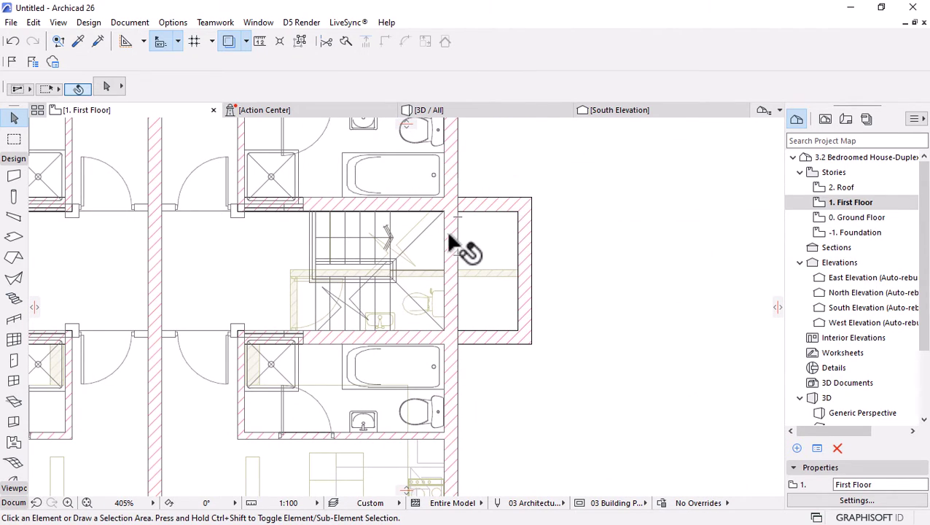
{"action": "left_click", "coordinate": [451, 289]}
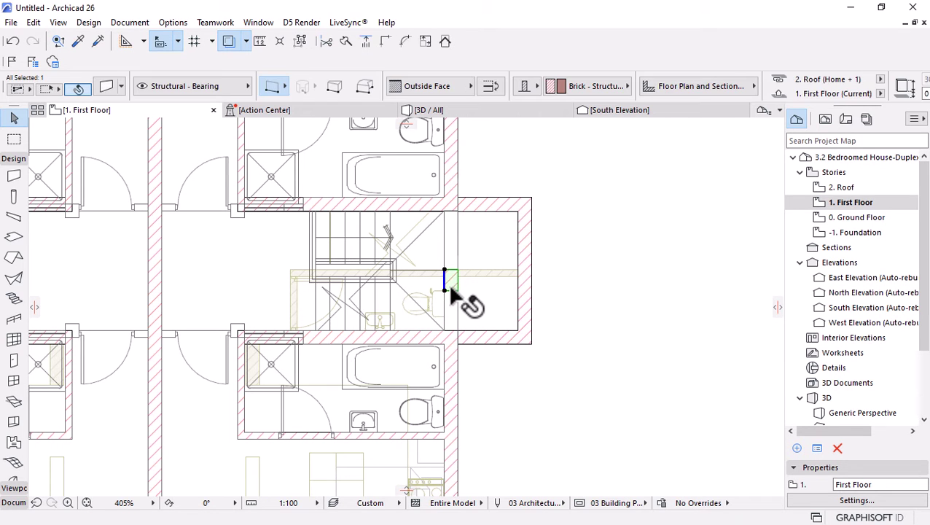
{"action": "key", "text": "Escape"}
{"action": "scroll", "coordinate": [555, 266], "scroll_direction": "down", "scroll_amount": 8}
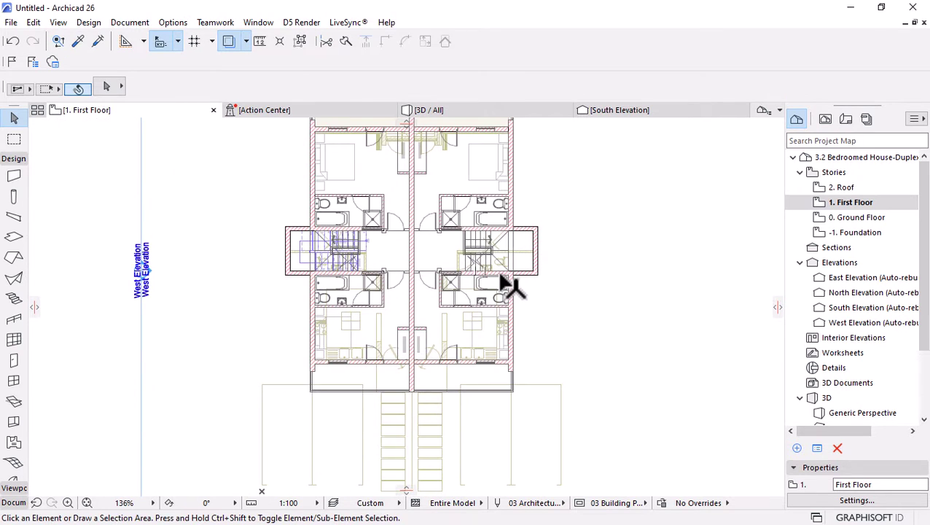
On the Ground Floor plan, mirror a copy of the left unit's stair into the right unit about the party wall's centre line
{"action": "double_click", "coordinate": [857, 219]}
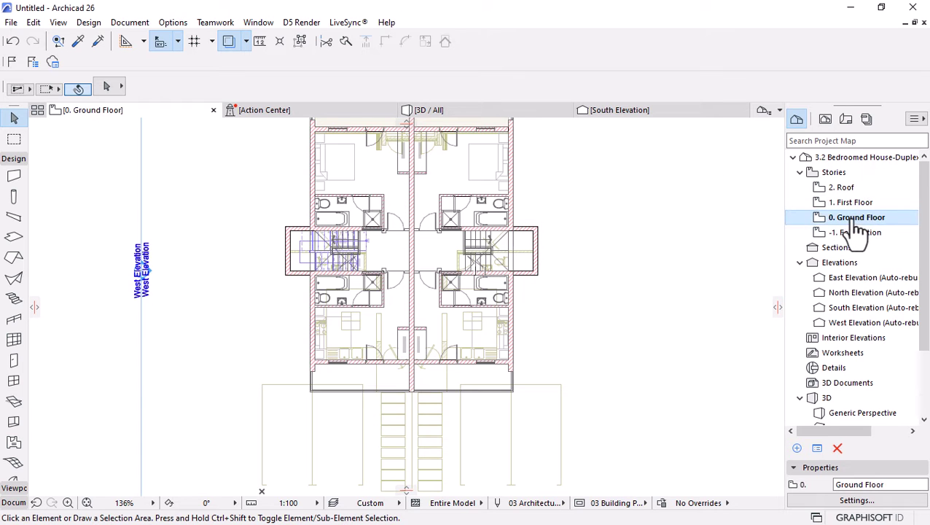
{"action": "scroll", "coordinate": [503, 266], "scroll_direction": "up", "scroll_amount": 8}
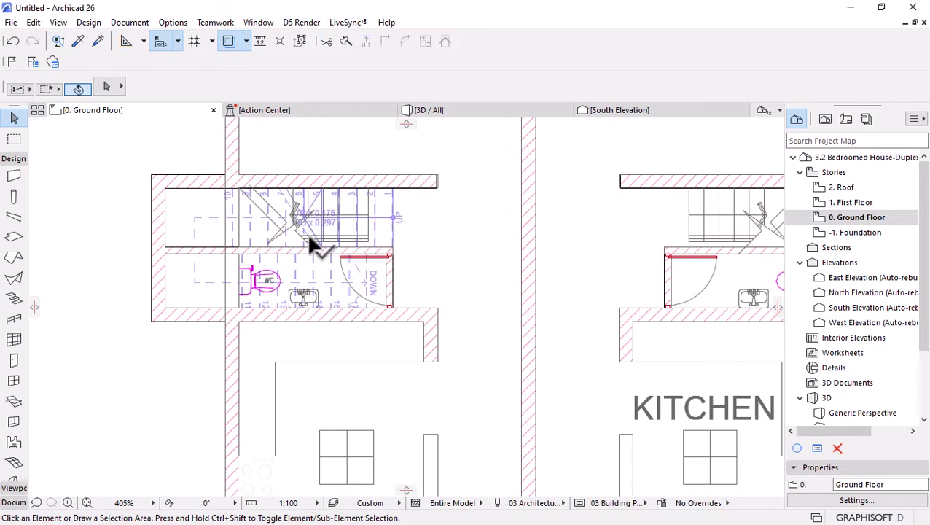
{"action": "left_click", "coordinate": [379, 217]}
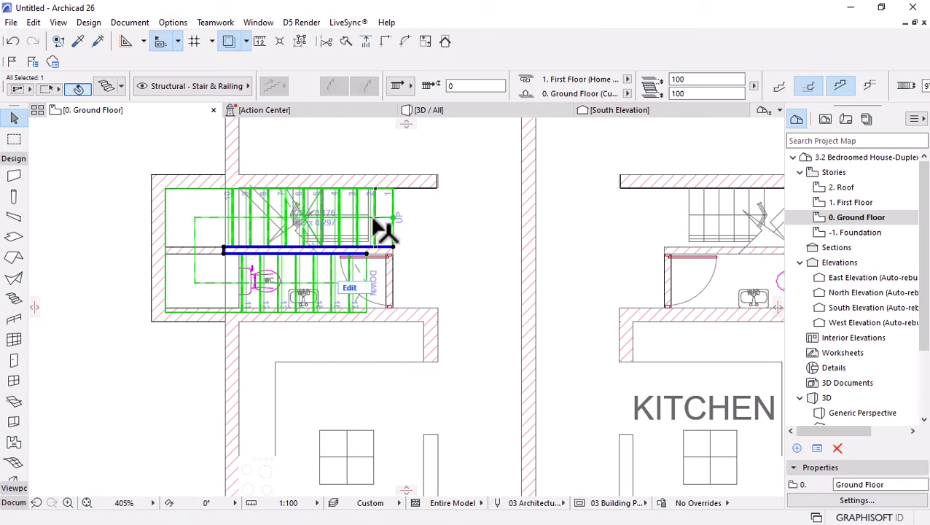
{"action": "scroll", "coordinate": [375, 221], "scroll_direction": "down", "scroll_amount": 8}
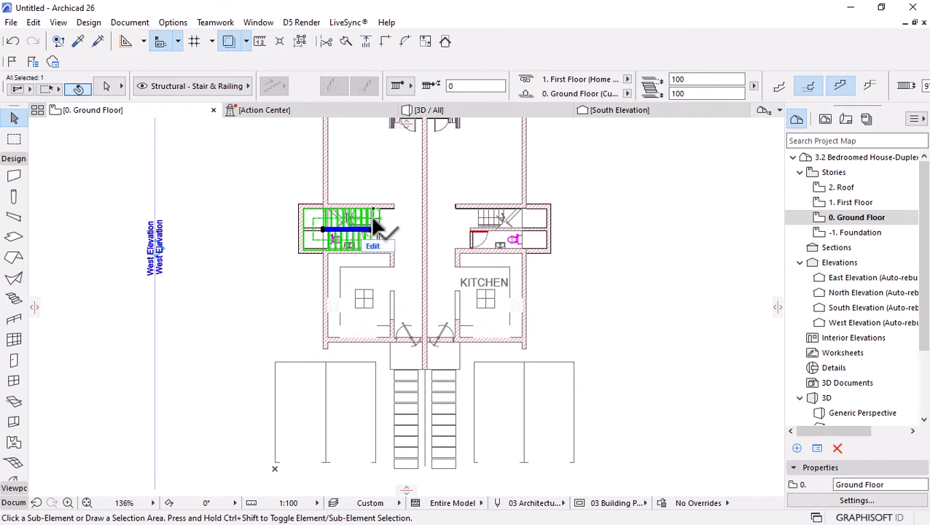
{"action": "key", "text": "ctrl+shift+m"}
{"action": "scroll", "coordinate": [416, 291], "scroll_direction": "down", "scroll_amount": 3}
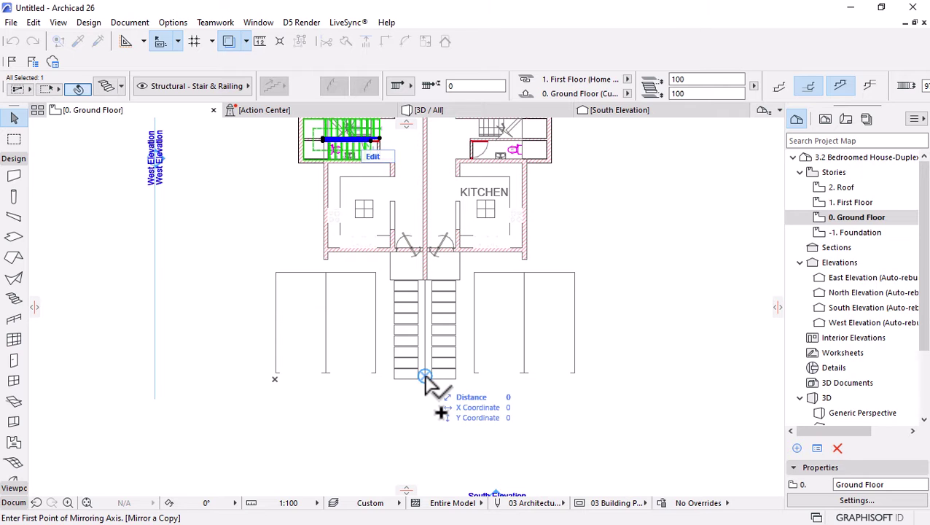
{"action": "left_click", "coordinate": [425, 376]}
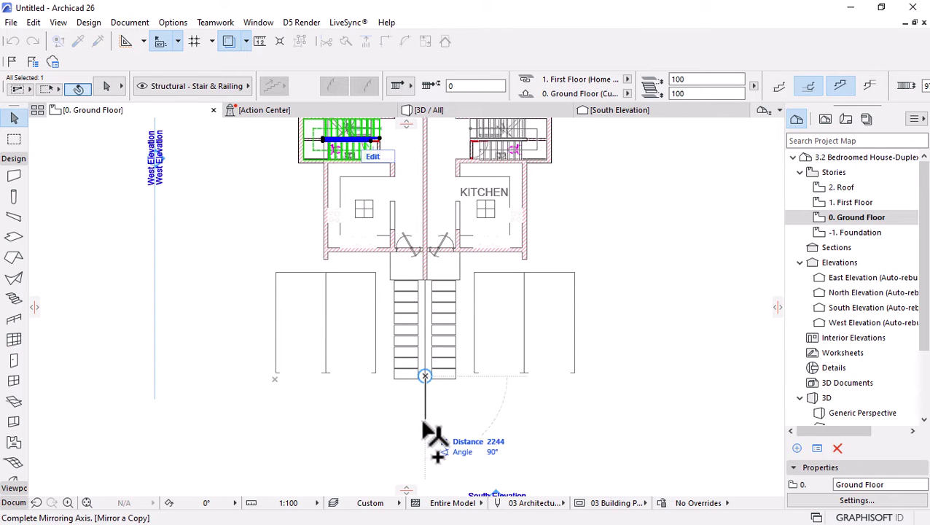
{"action": "left_click", "coordinate": [423, 436]}
{"action": "scroll", "coordinate": [422, 424], "scroll_direction": "down", "scroll_amount": 2}
{"action": "scroll", "coordinate": [487, 315], "scroll_direction": "up", "scroll_amount": 1}
{"action": "scroll", "coordinate": [485, 306], "scroll_direction": "up", "scroll_amount": 1}
{"action": "left_click", "coordinate": [496, 264]}
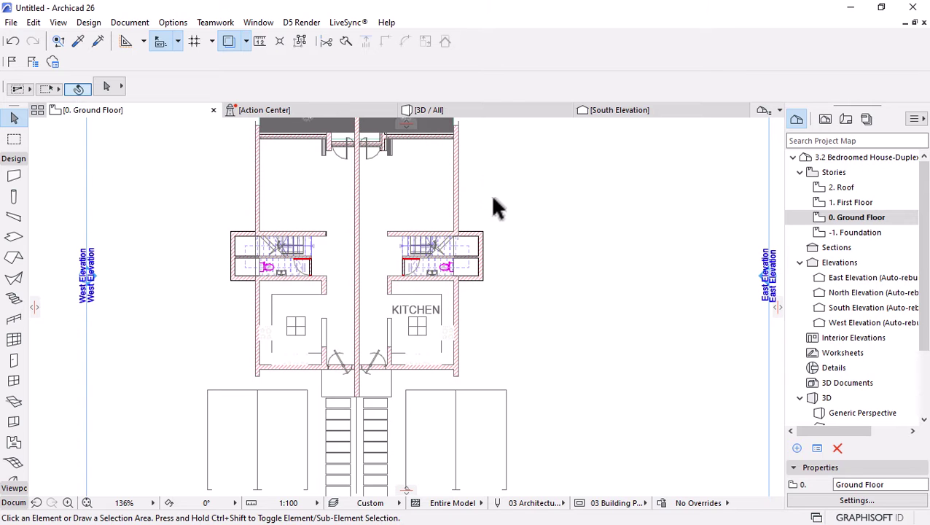
Examine both units' stairs and bays from above in the 3D view
{"action": "left_click", "coordinate": [501, 110]}
{"action": "scroll", "coordinate": [478, 253], "scroll_direction": "up", "scroll_amount": 5}
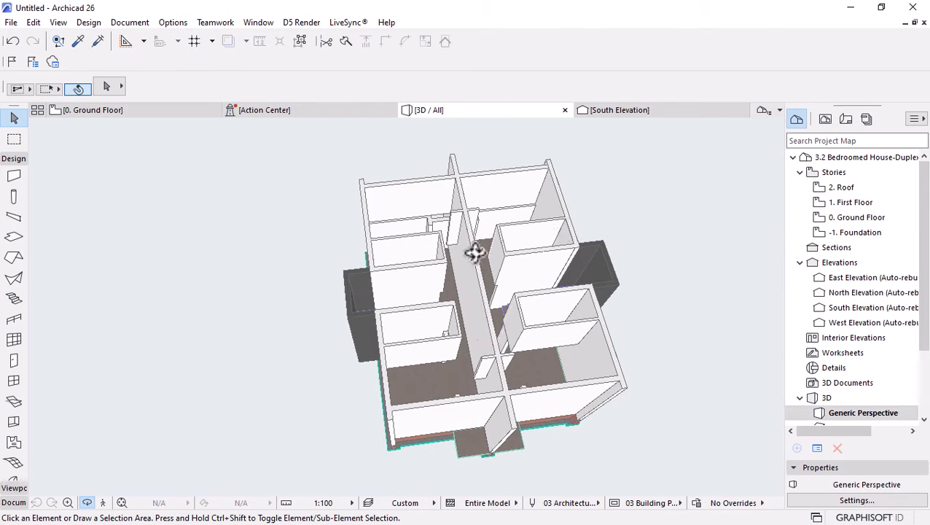
{"action": "left_click_drag", "start_coordinate": [493, 388], "coordinate": [326, 350]}
{"action": "scroll", "coordinate": [326, 350], "scroll_direction": "up", "scroll_amount": 2}
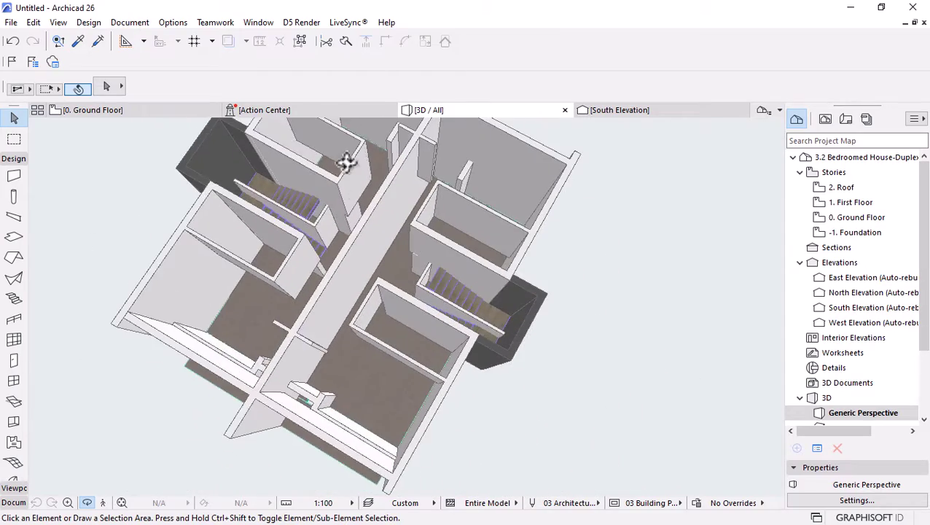
{"action": "scroll", "coordinate": [306, 235], "scroll_direction": "up", "scroll_amount": 2}
{"action": "scroll", "coordinate": [321, 248], "scroll_direction": "up", "scroll_amount": 2}
{"action": "scroll", "coordinate": [357, 306], "scroll_direction": "up", "scroll_amount": 2}
{"action": "scroll", "coordinate": [368, 325], "scroll_direction": "up", "scroll_amount": 3}
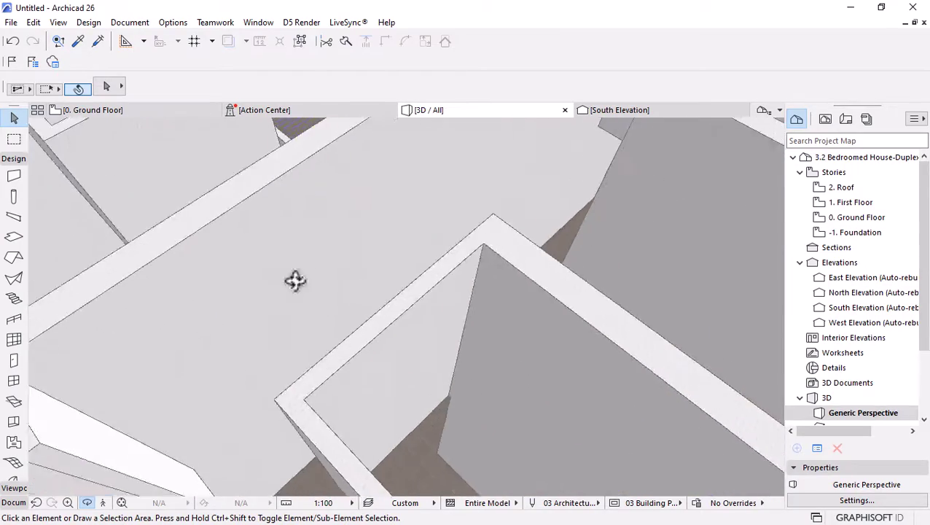
{"action": "scroll", "coordinate": [294, 280], "scroll_direction": "down", "scroll_amount": 3}
{"action": "left_click_drag", "start_coordinate": [542, 312], "coordinate": [570, 296]}
{"action": "scroll", "coordinate": [485, 347], "scroll_direction": "down", "scroll_amount": 6}
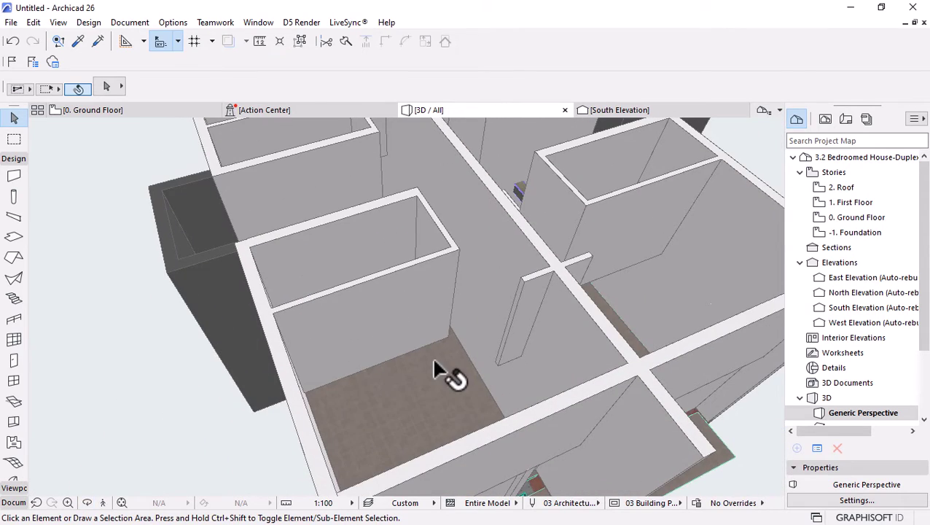
Copy the ground floor slab vertically from its front corner up to the base of the first floor walls
{"action": "left_click", "coordinate": [440, 374]}
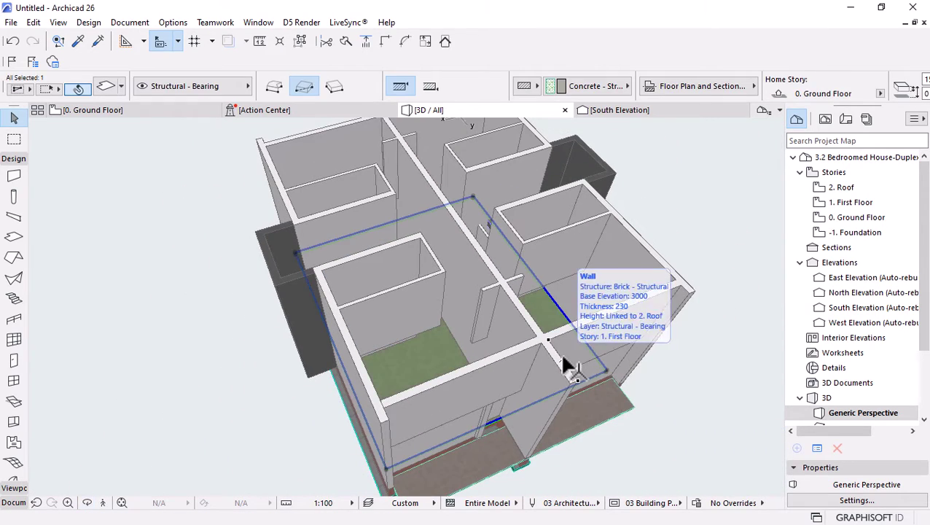
{"action": "key", "text": "ctrl+d"}
{"action": "left_click", "coordinate": [609, 371]}
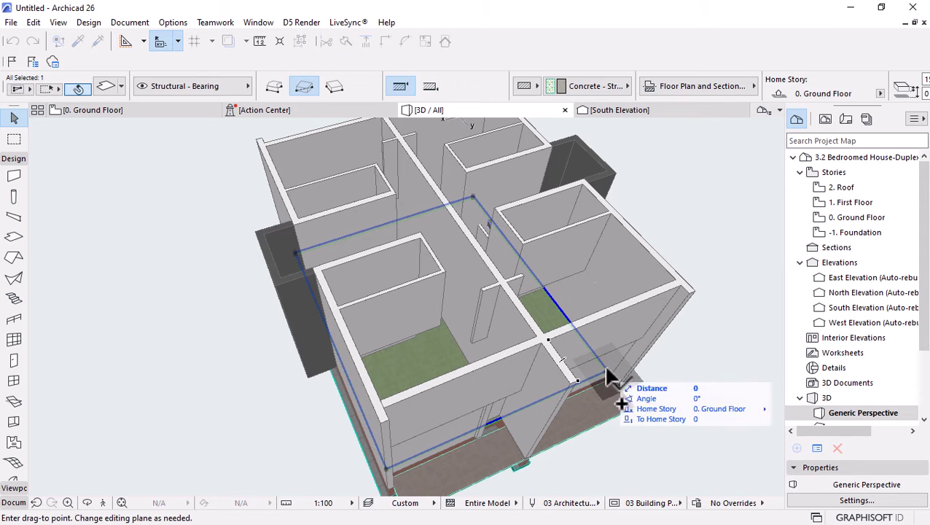
{"action": "scroll", "coordinate": [653, 361], "scroll_direction": "up", "scroll_amount": 5}
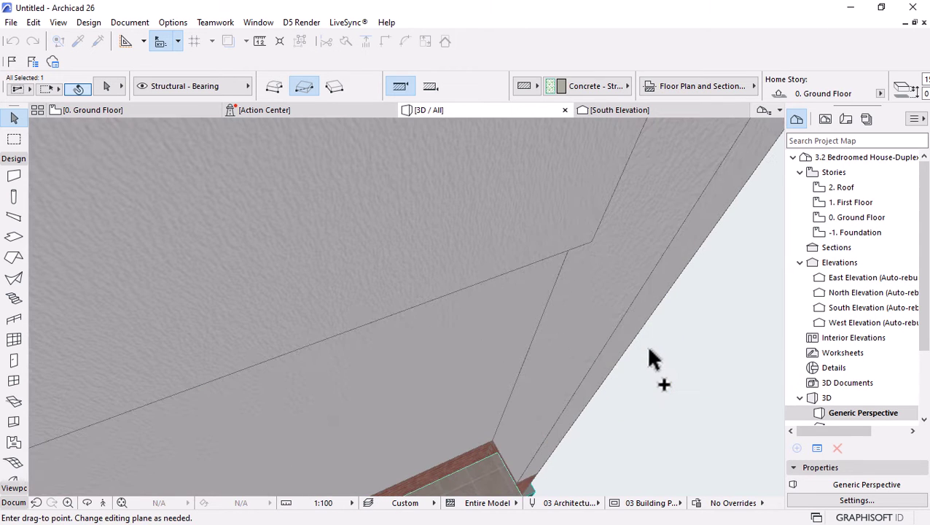
{"action": "left_click", "coordinate": [550, 209]}
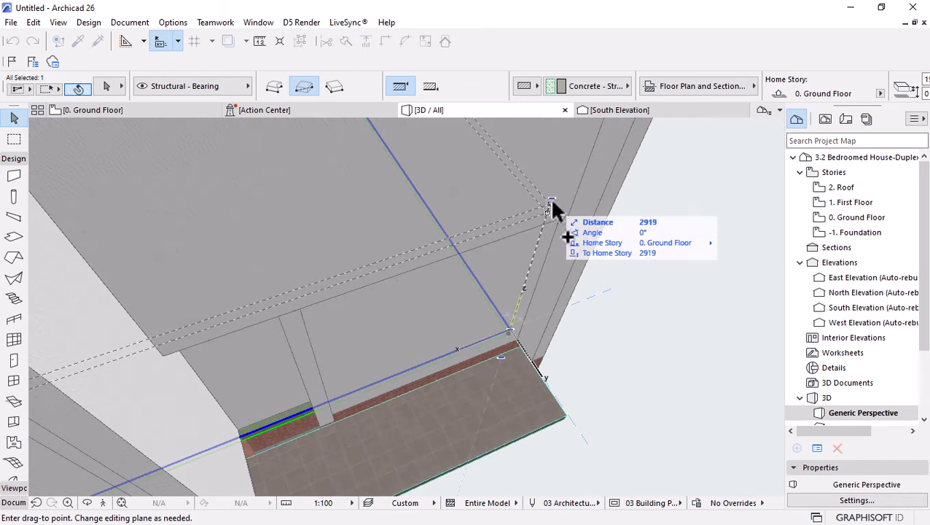
{"action": "left_click", "coordinate": [551, 200]}
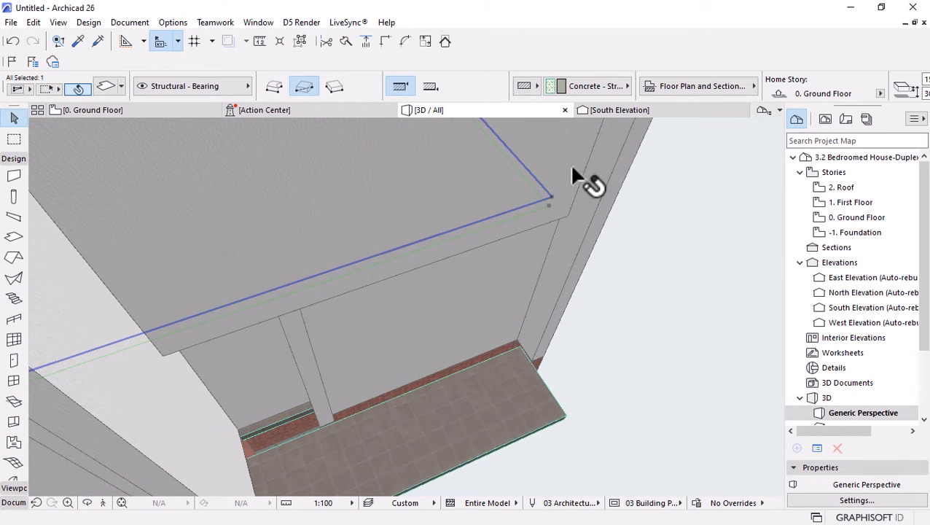
Set the copied slab's home story to 1. First Floor and its offset to the home story to 0
{"action": "scroll", "coordinate": [570, 85], "scroll_direction": "right", "scroll_amount": 2}
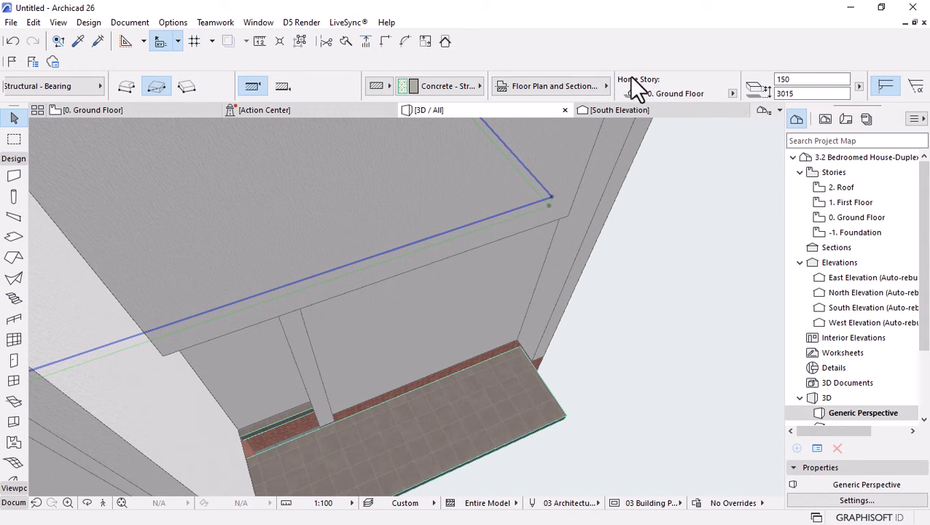
{"action": "left_click", "coordinate": [731, 93]}
{"action": "left_click", "coordinate": [779, 102]}
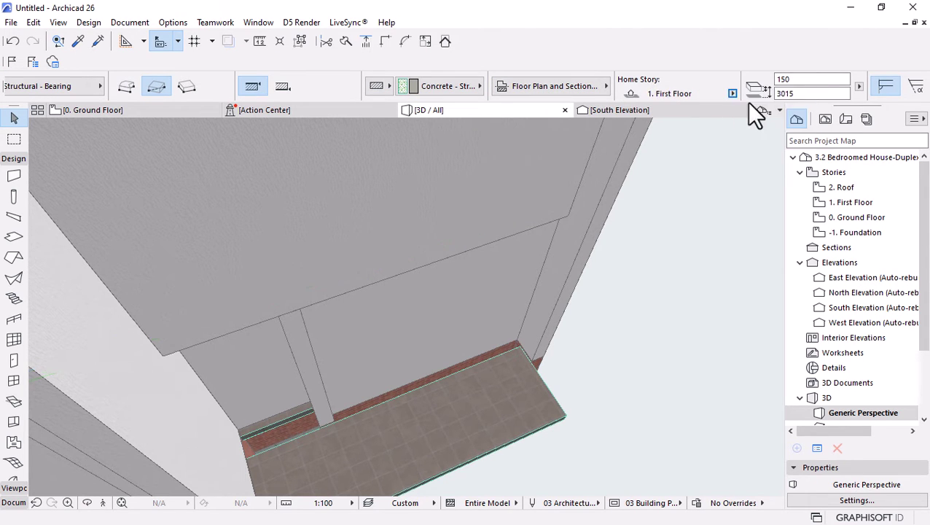
{"action": "left_click", "coordinate": [804, 93]}
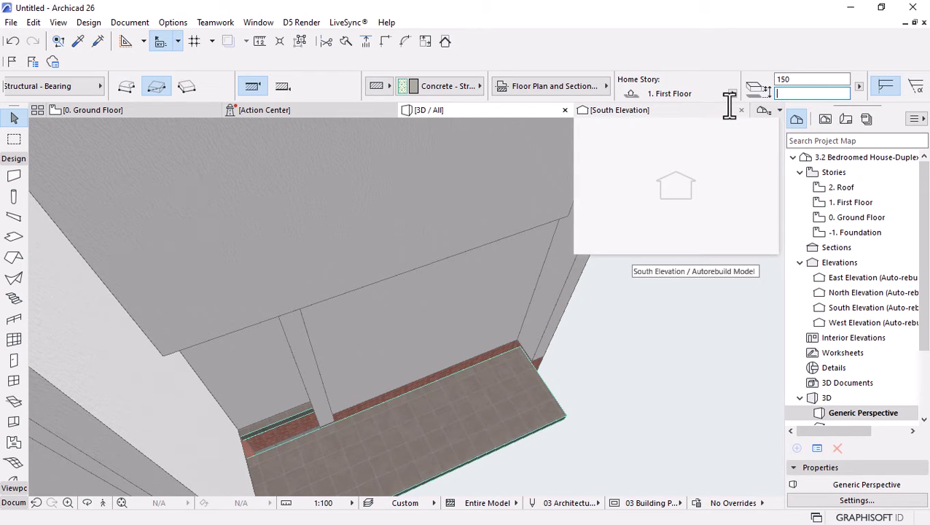
{"action": "key", "text": "Return"}
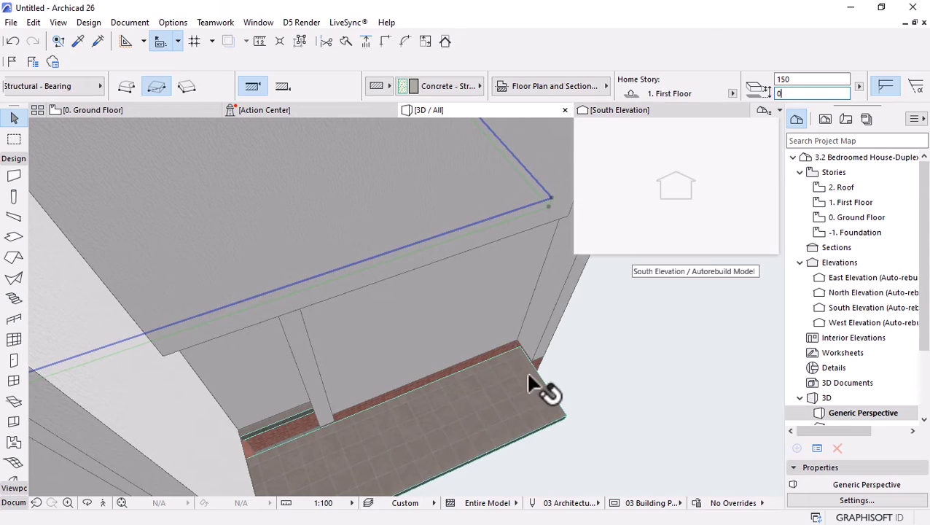
{"action": "key", "text": "Escape"}
Inspect the first floor slab where it covers the stairs and meets the bays in the 3D view
{"action": "middle_click_drag", "start_coordinate": [638, 348], "coordinate": [612, 351], "text": "shift"}
{"action": "scroll", "coordinate": [606, 365], "scroll_direction": "down", "scroll_amount": 5}
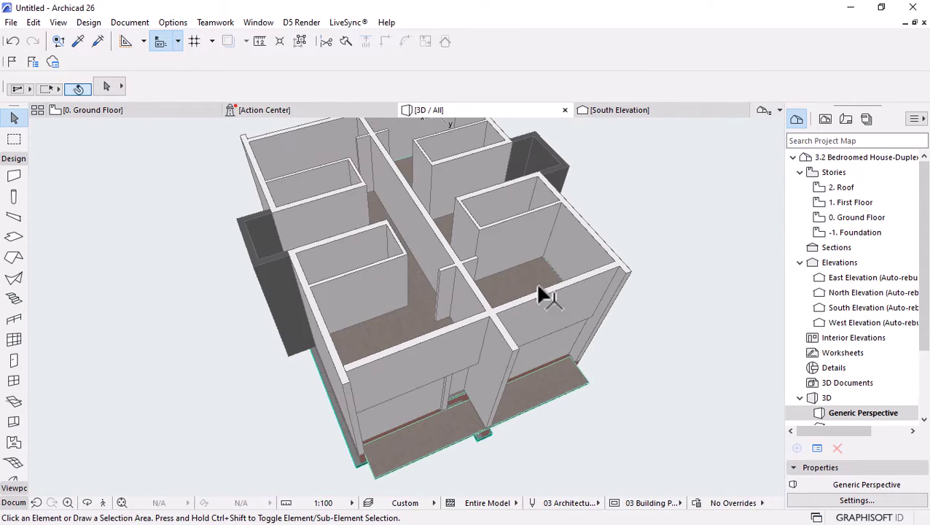
{"action": "middle_click_drag", "start_coordinate": [544, 295], "coordinate": [398, 245], "text": "shift"}
{"action": "scroll", "coordinate": [413, 162], "scroll_direction": "up", "scroll_amount": 5}
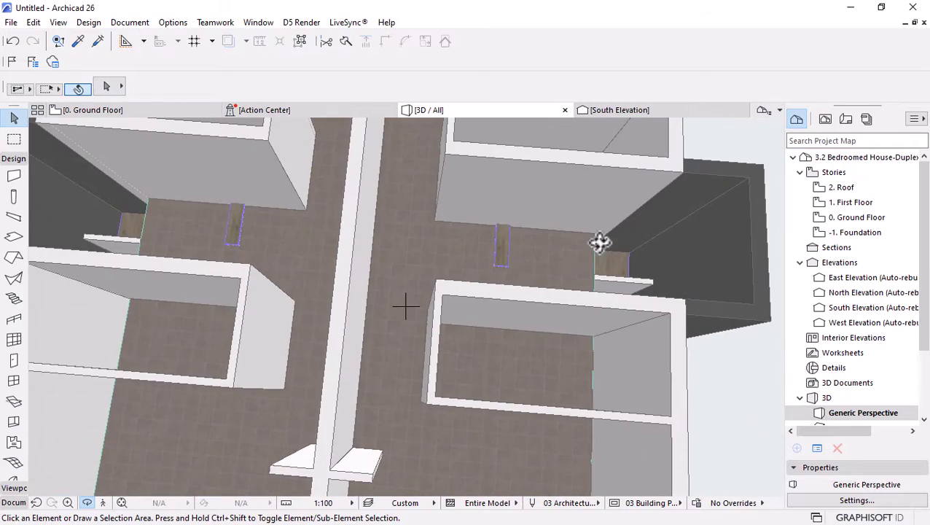
{"action": "middle_click_drag", "start_coordinate": [507, 291], "coordinate": [584, 425], "text": "shift"}
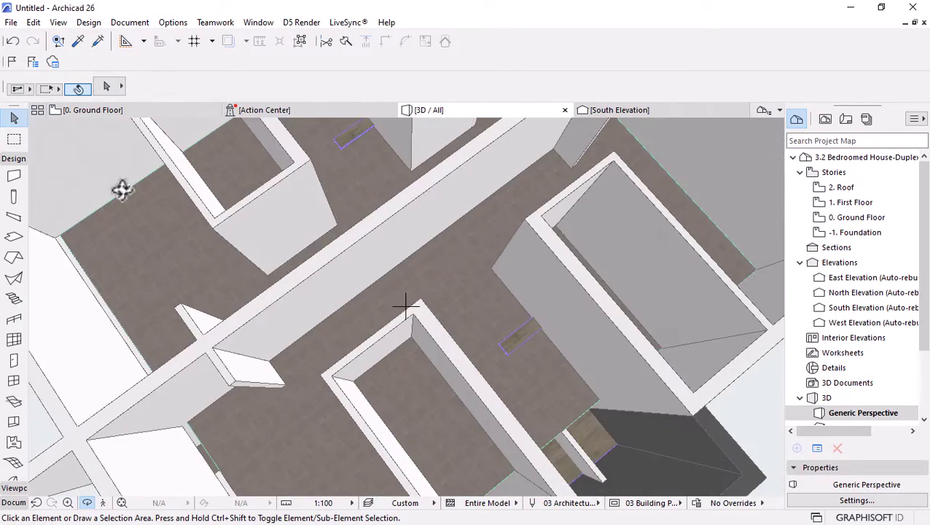
Open the 1. First Floor plan and select the first floor slab
{"action": "double_click", "coordinate": [850, 202]}
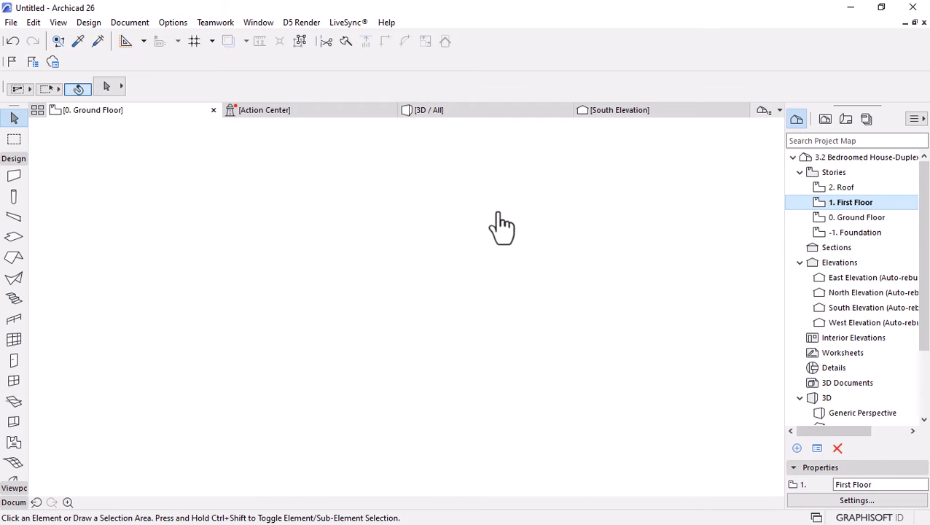
{"action": "scroll", "coordinate": [422, 232], "scroll_direction": "up", "scroll_amount": 5}
{"action": "left_click", "coordinate": [417, 231]}
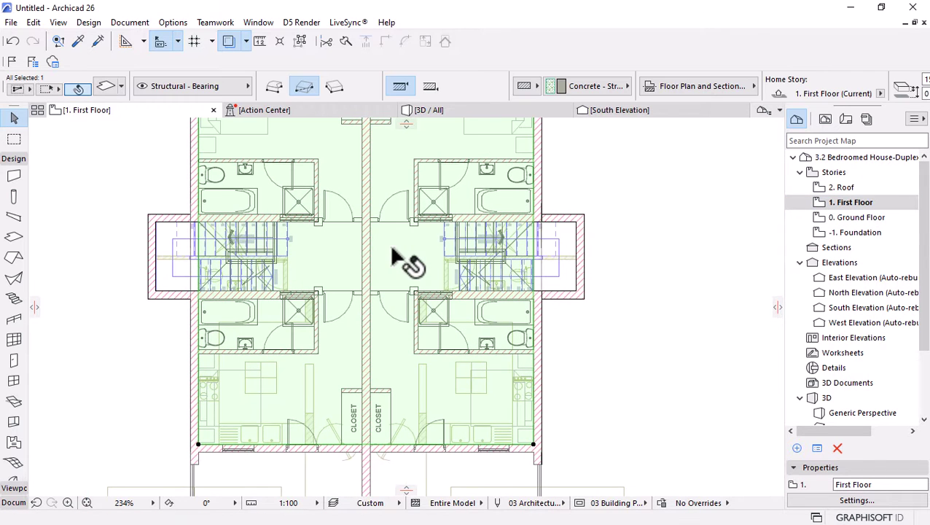
{"action": "left_click", "coordinate": [533, 444]}
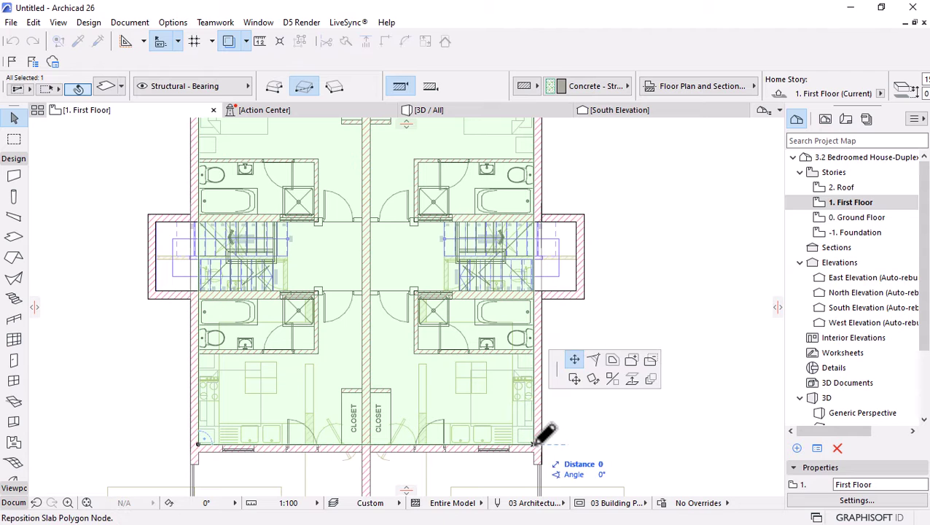
{"action": "left_click", "coordinate": [649, 361]}
{"action": "scroll", "coordinate": [539, 226], "scroll_direction": "up", "scroll_amount": 2}
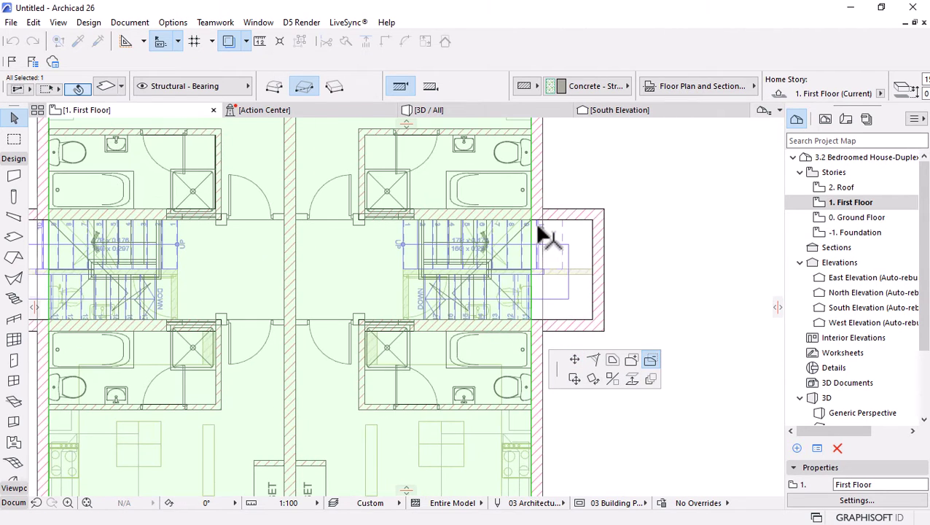
{"action": "key", "text": "Escape"}
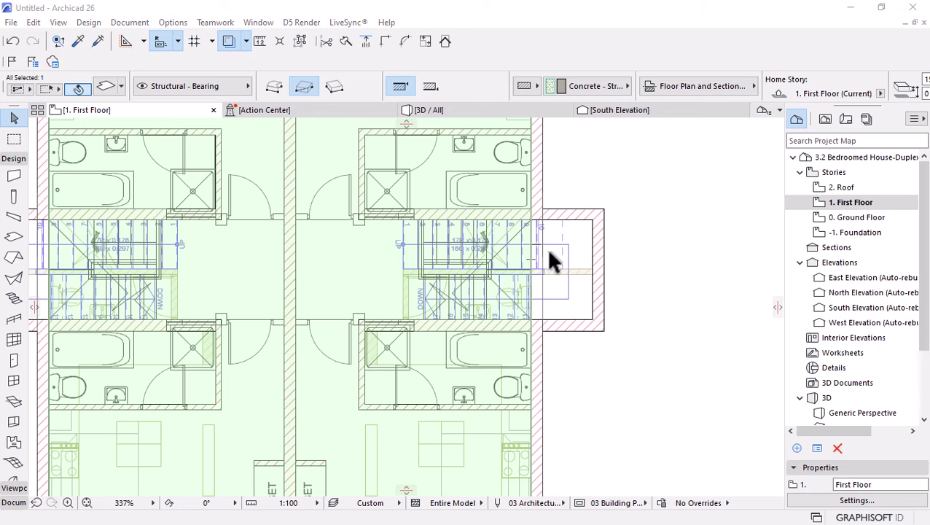
{"action": "scroll", "coordinate": [549, 253], "scroll_direction": "down", "scroll_amount": 2}
Subtract a rectangular opening from the first floor slab over the right unit's stair, from the outer wall line to the first riser
{"action": "left_click", "coordinate": [541, 391]}
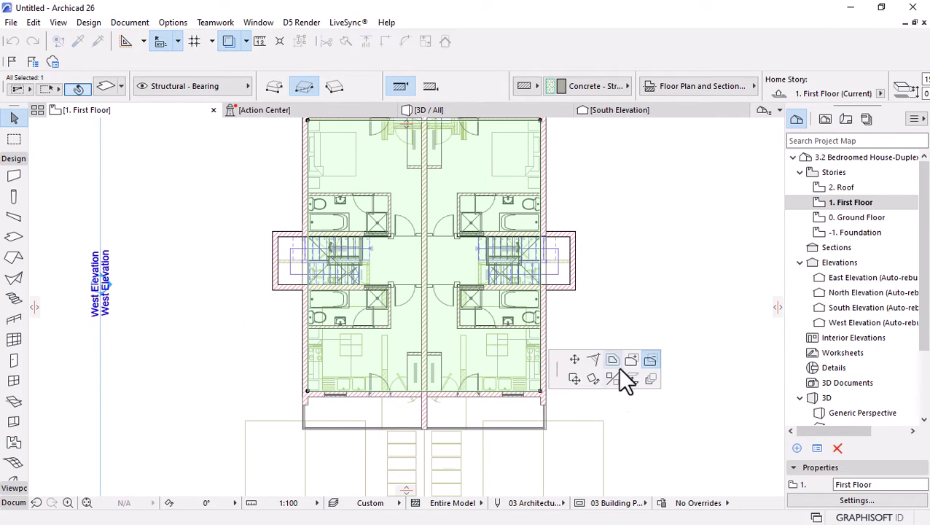
{"action": "scroll", "coordinate": [546, 280], "scroll_direction": "up", "scroll_amount": 5}
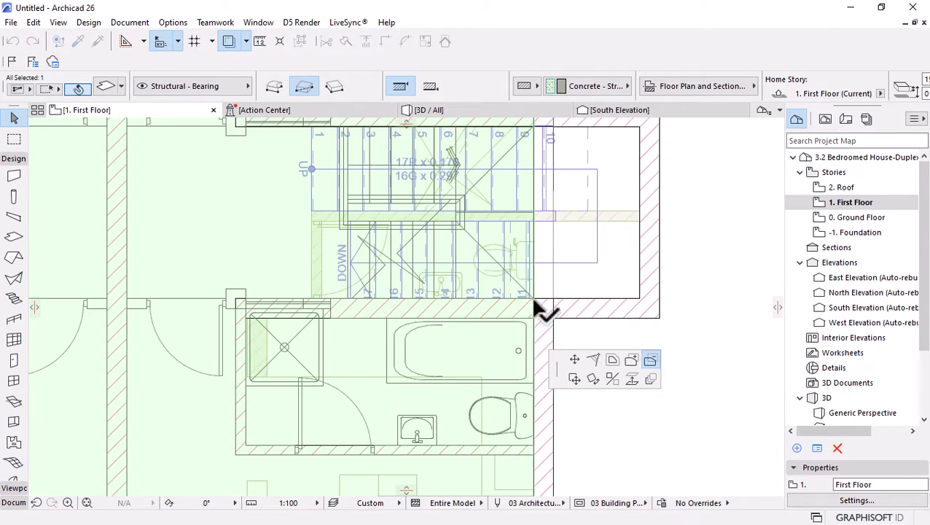
{"action": "left_click", "coordinate": [533, 297]}
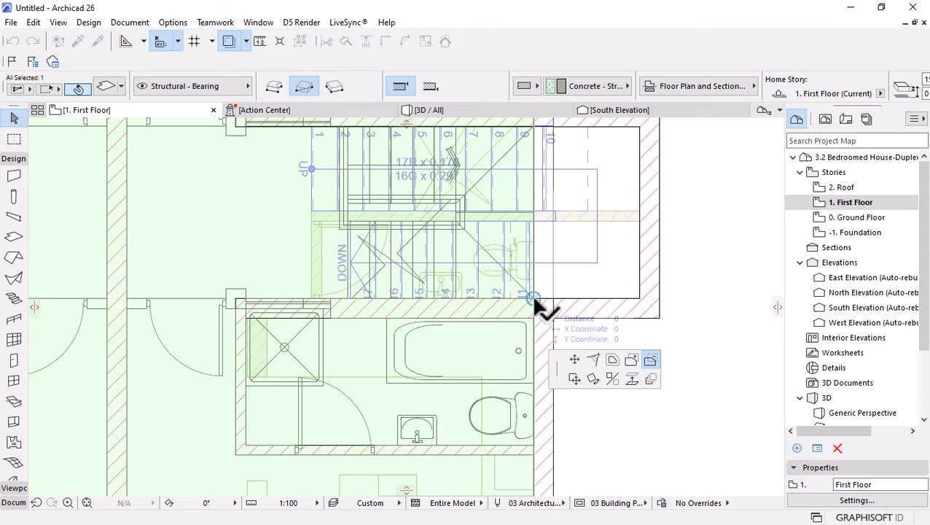
{"action": "scroll", "coordinate": [465, 322], "scroll_direction": "down", "scroll_amount": 1}
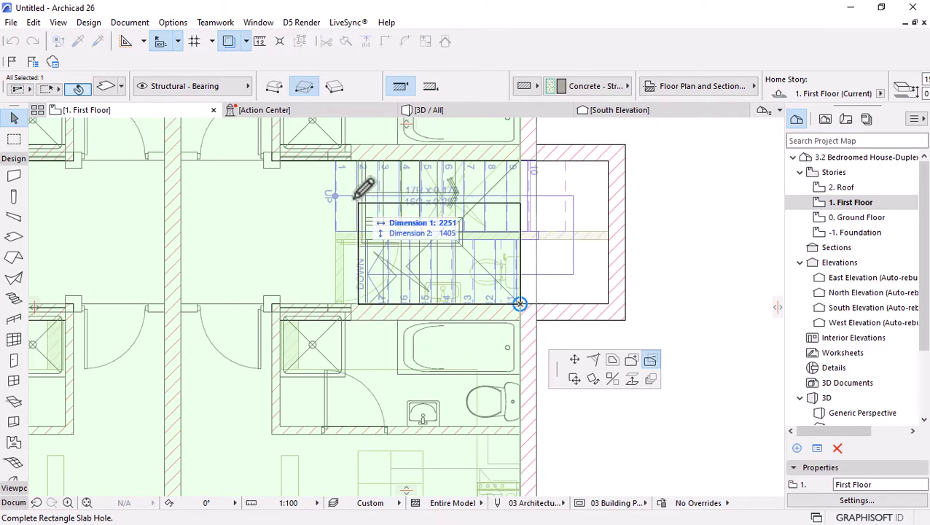
{"action": "left_click", "coordinate": [336, 160]}
Subtract a rectangular opening about 2570 by 1990 mm from the slab over the left unit's stair, starting at the outer wall line
{"action": "scroll", "coordinate": [633, 267], "scroll_direction": "down", "scroll_amount": 4}
{"action": "scroll", "coordinate": [519, 239], "scroll_direction": "up", "scroll_amount": 5}
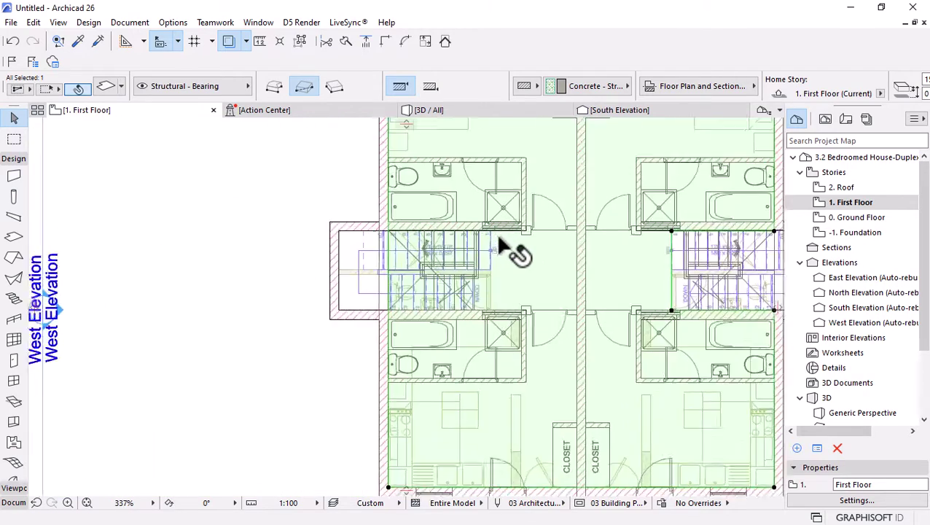
{"action": "scroll", "coordinate": [401, 246], "scroll_direction": "down", "scroll_amount": 3}
{"action": "left_click", "coordinate": [382, 395]}
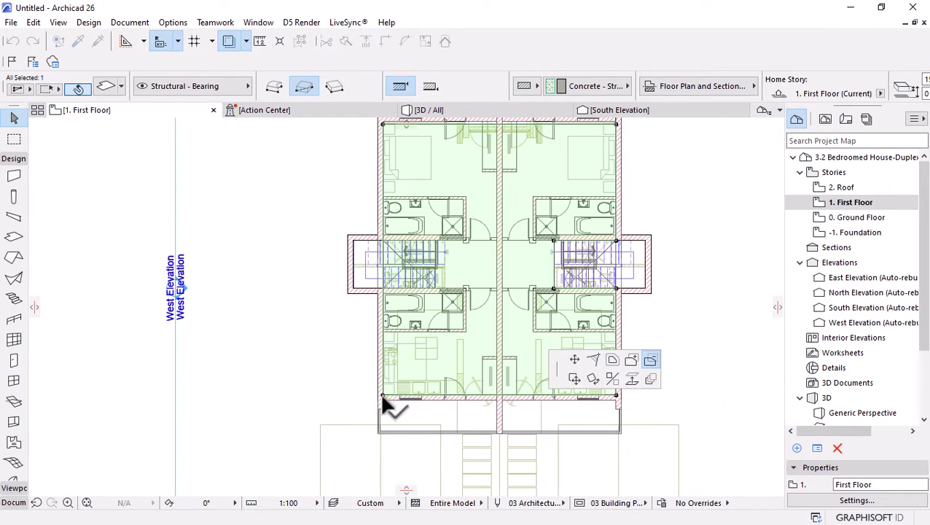
{"action": "scroll", "coordinate": [378, 309], "scroll_direction": "up", "scroll_amount": 6}
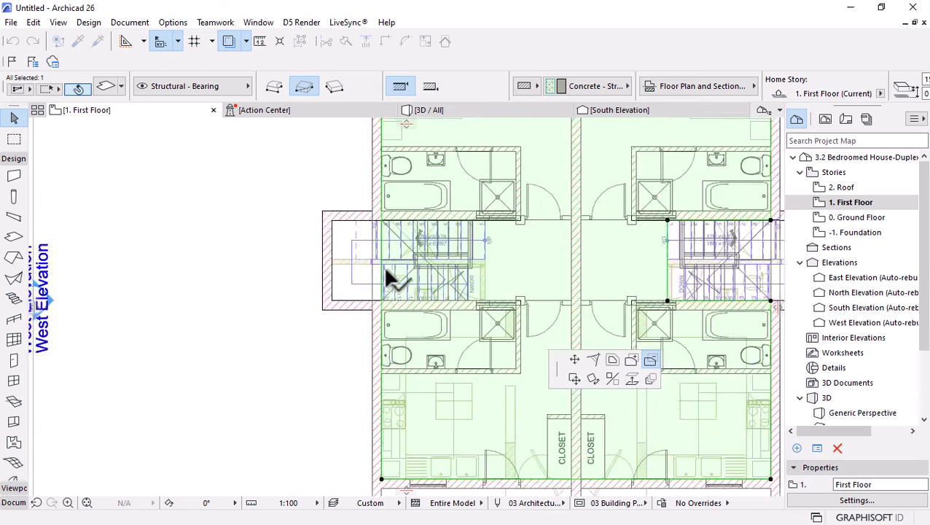
{"action": "left_click", "coordinate": [377, 316]}
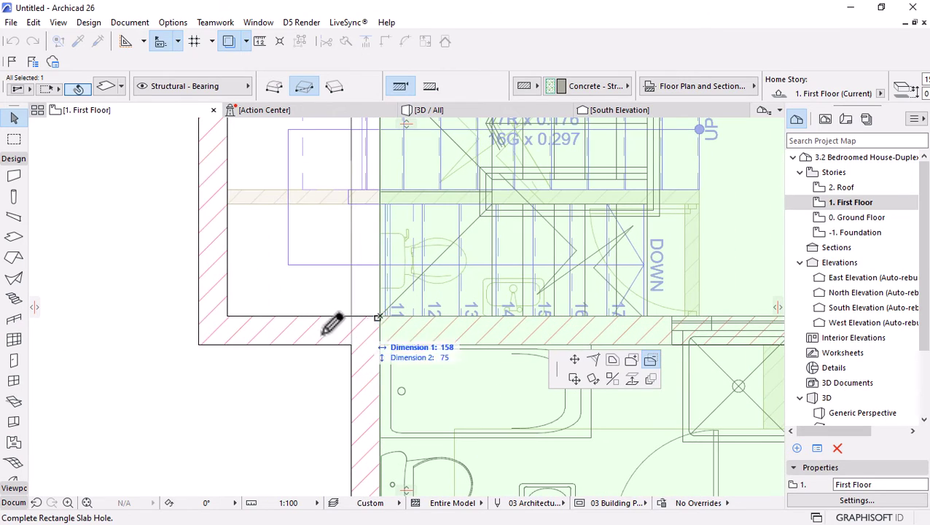
{"action": "scroll", "coordinate": [348, 303], "scroll_direction": "down", "scroll_amount": 3}
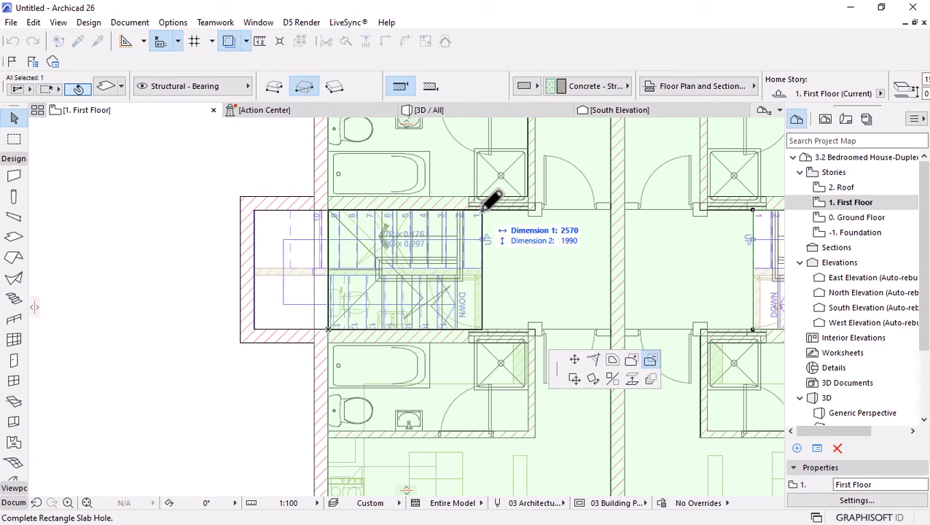
{"action": "left_click", "coordinate": [481, 212]}
Examine closely how the left stair opening's lower outer corner lines up with the slab's outer edge
{"action": "scroll", "coordinate": [326, 263], "scroll_direction": "up", "scroll_amount": 3}
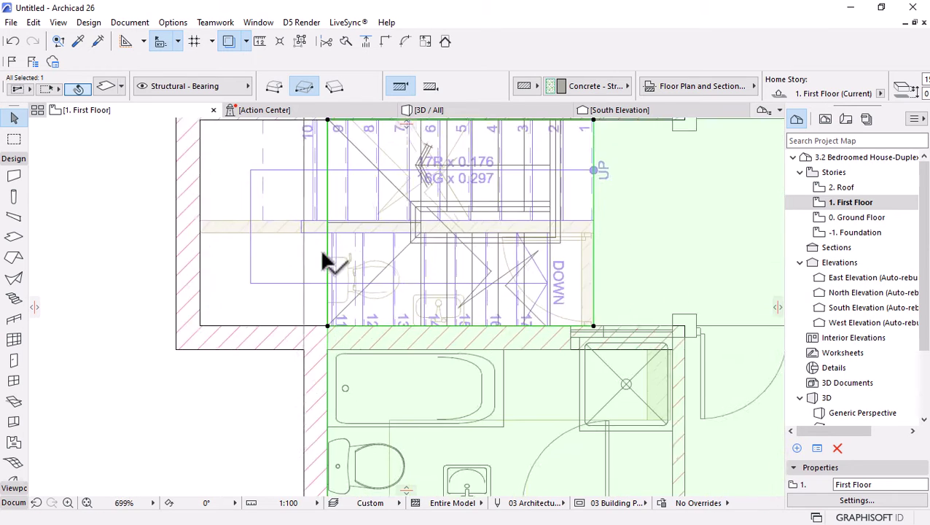
{"action": "scroll", "coordinate": [326, 263], "scroll_direction": "up", "scroll_amount": 6}
{"action": "key", "text": "Escape"}
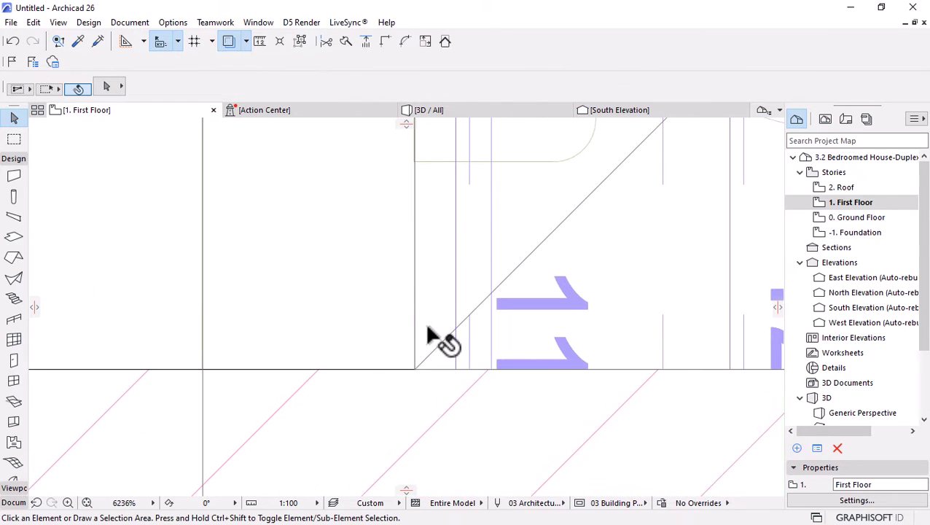
{"action": "key", "text": "ctrl+a"}
{"action": "scroll", "coordinate": [415, 311], "scroll_direction": "down", "scroll_amount": 6}
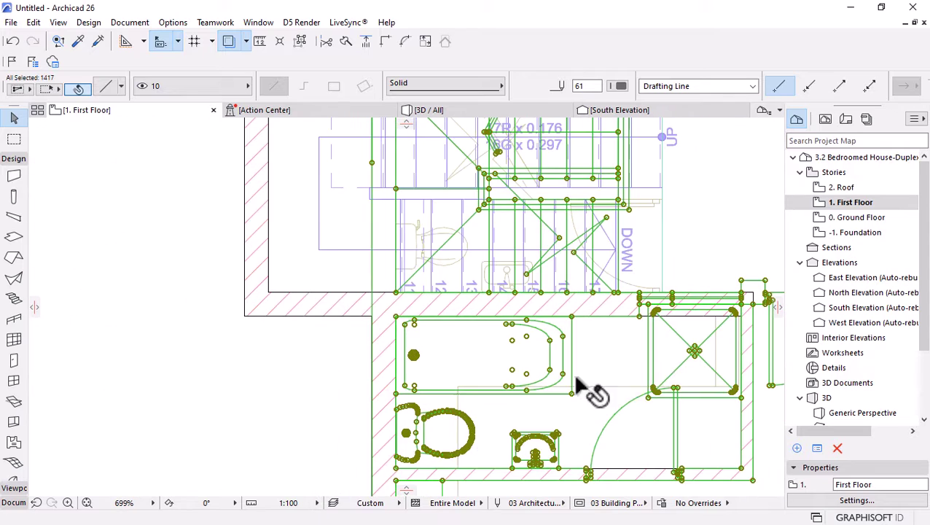
{"action": "left_click", "coordinate": [705, 210]}
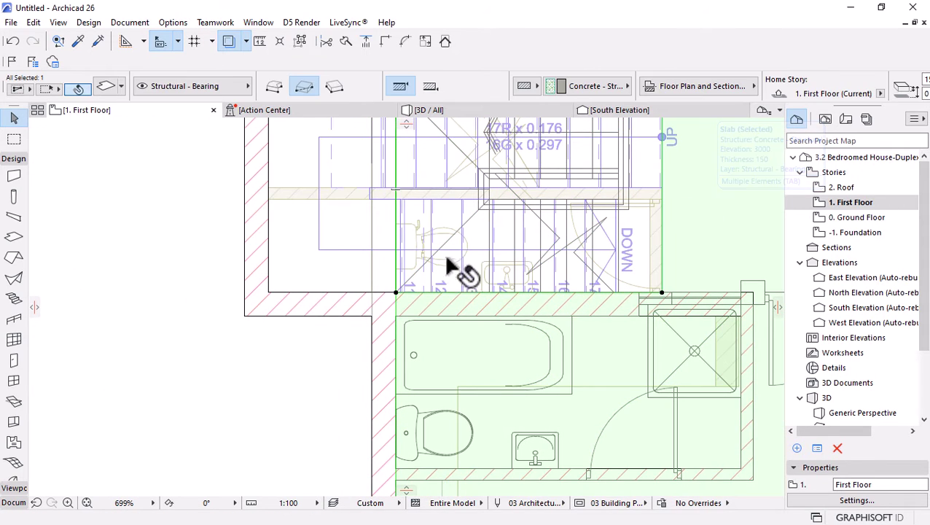
{"action": "scroll", "coordinate": [394, 296], "scroll_direction": "up", "scroll_amount": 2}
{"action": "scroll", "coordinate": [395, 295], "scroll_direction": "up", "scroll_amount": 15}
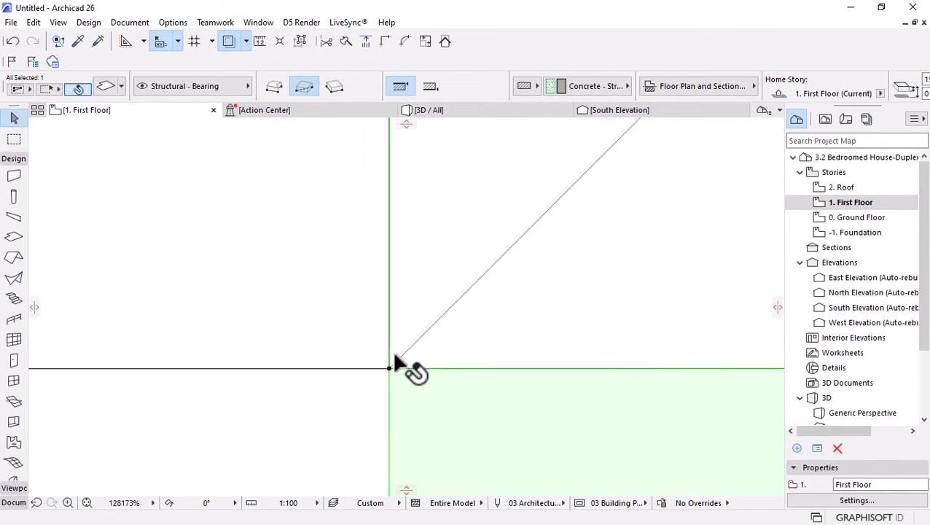
{"action": "scroll", "coordinate": [378, 388], "scroll_direction": "up", "scroll_amount": 3}
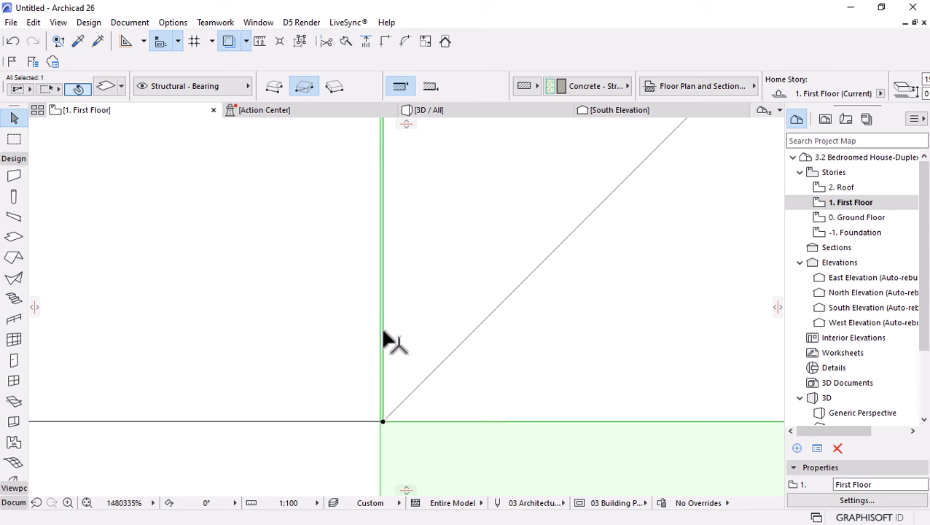
{"action": "left_click", "coordinate": [383, 333]}
{"action": "key", "text": "Escape"}
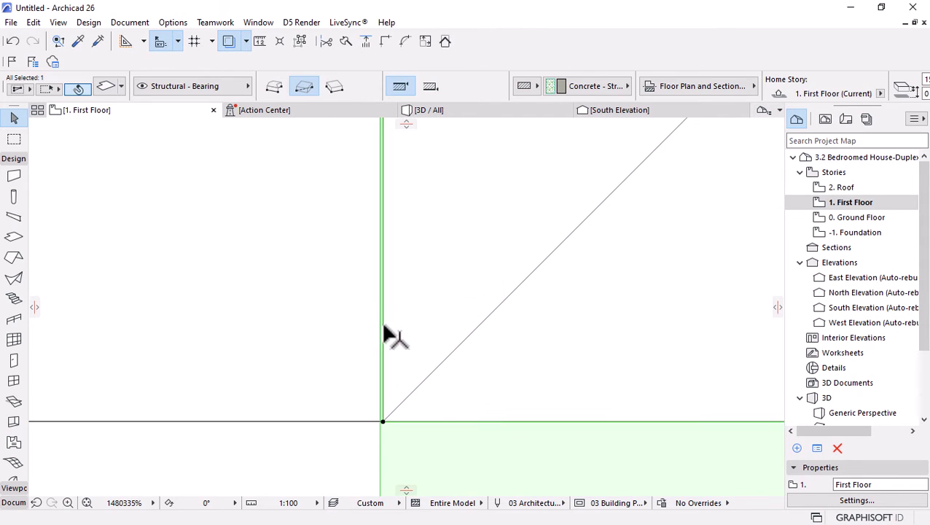
{"action": "left_click", "coordinate": [386, 321]}
{"action": "key", "text": "Escape"}
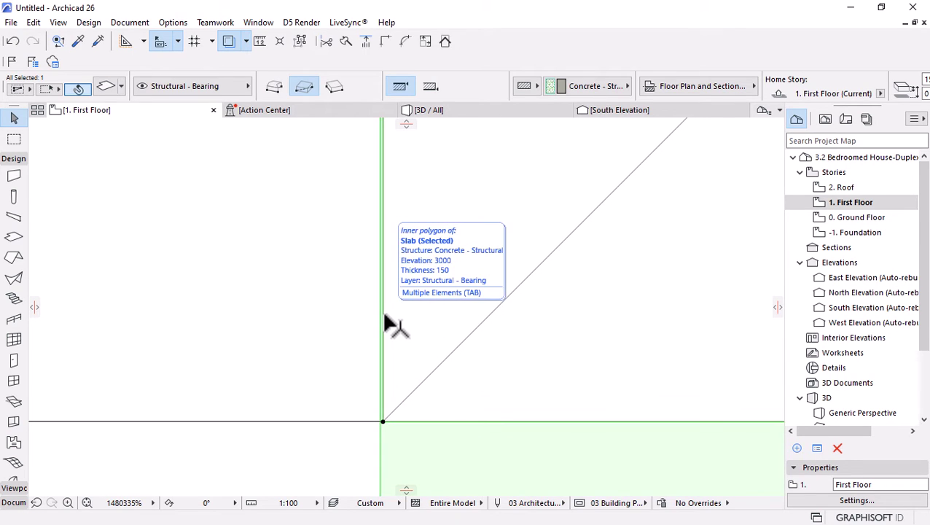
{"action": "left_click", "coordinate": [382, 315]}
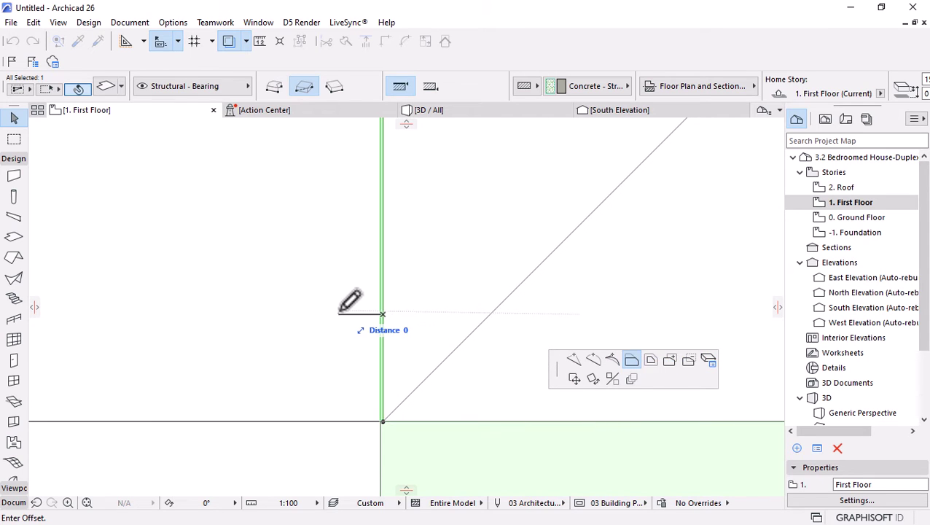
{"action": "key", "text": "Escape"}
{"action": "scroll", "coordinate": [302, 315], "scroll_direction": "up", "scroll_amount": 5}
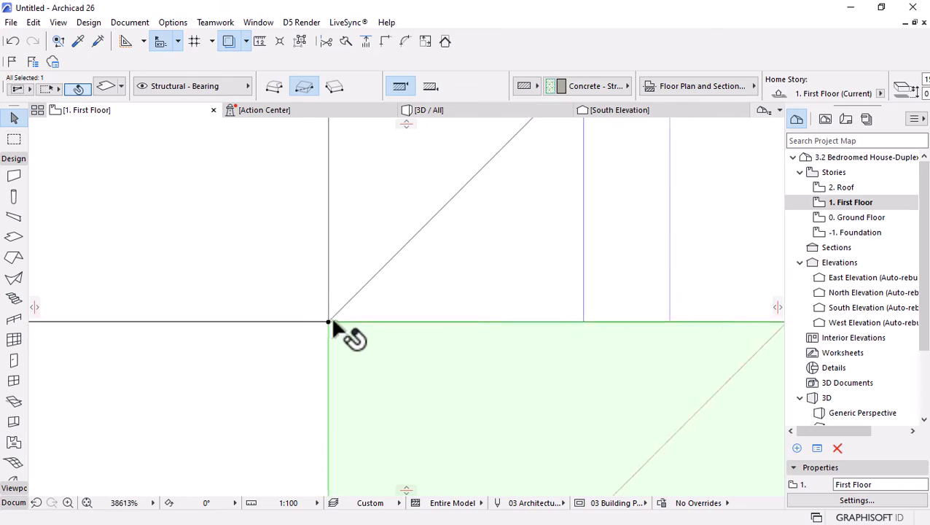
{"action": "scroll", "coordinate": [415, 320], "scroll_direction": "down", "scroll_amount": 8}
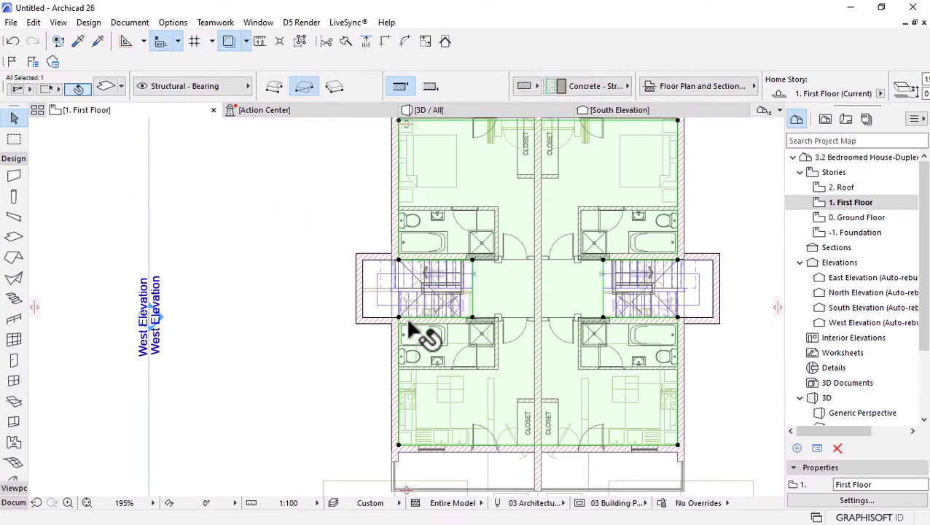
{"action": "scroll", "coordinate": [466, 307], "scroll_direction": "down", "scroll_amount": 2}
{"action": "scroll", "coordinate": [503, 248], "scroll_direction": "up", "scroll_amount": 2}
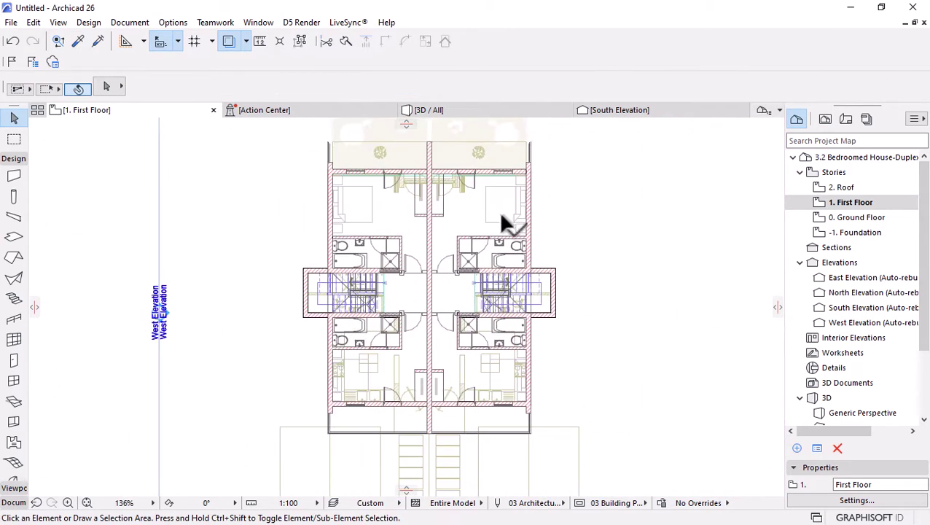
Inspect the slab opening around the stair flights and the WC walls below in the 3D view
{"action": "left_click", "coordinate": [490, 111]}
{"action": "middle_click_drag", "start_coordinate": [445, 244], "coordinate": [250, 307], "text": "shift"}
{"action": "scroll", "coordinate": [294, 276], "scroll_direction": "up", "scroll_amount": 6}
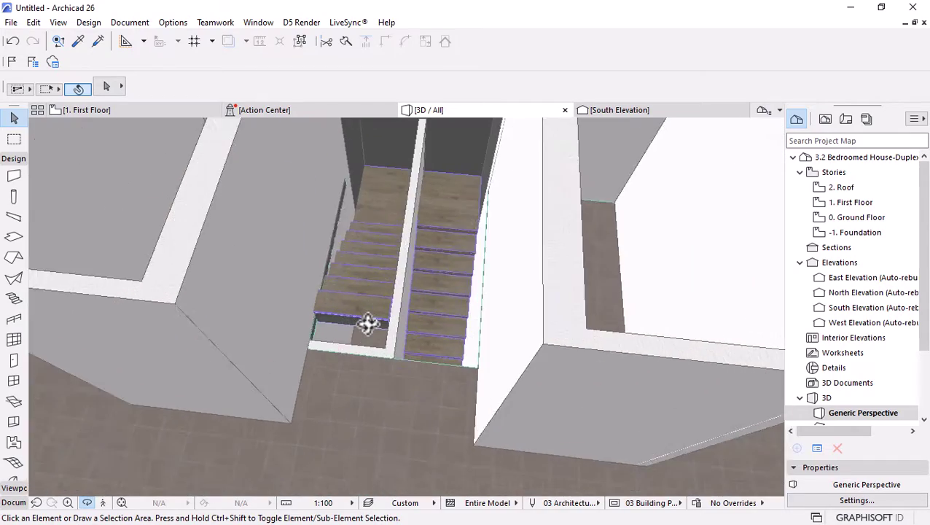
{"action": "middle_click_drag", "start_coordinate": [370, 352], "coordinate": [406, 308], "text": "shift"}
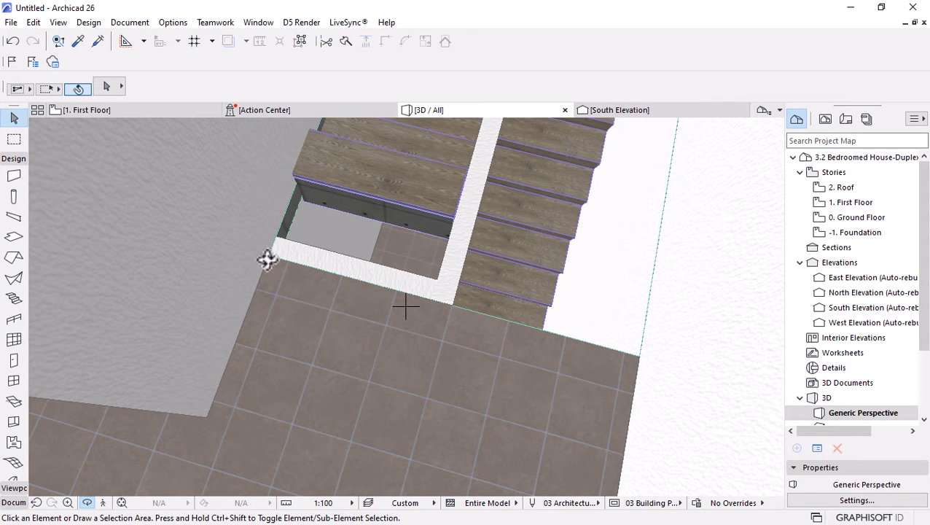
{"action": "middle_click_drag", "start_coordinate": [372, 278], "coordinate": [541, 287], "text": "shift"}
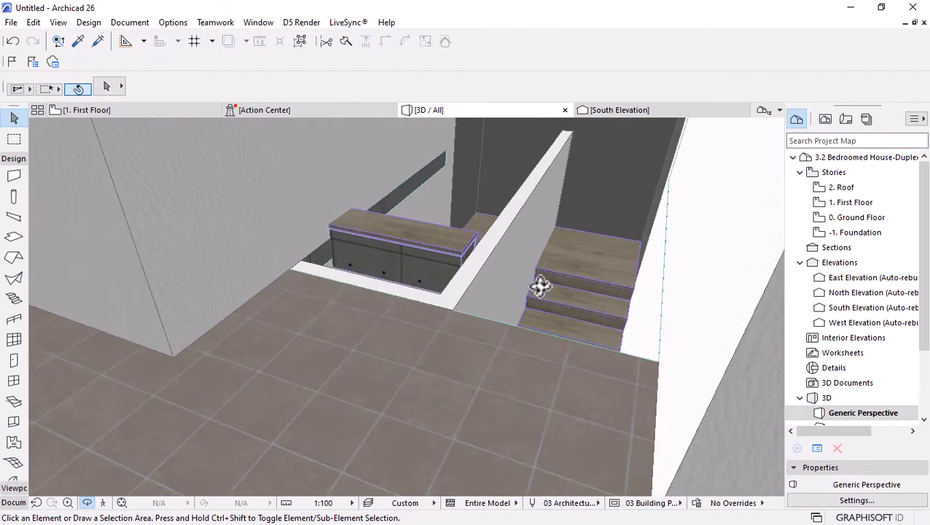
Place a horizontal section line about 15800 mm long on the First Floor plan, cutting through the upper flights of both stairs and looking north
{"action": "left_click", "coordinate": [156, 110]}
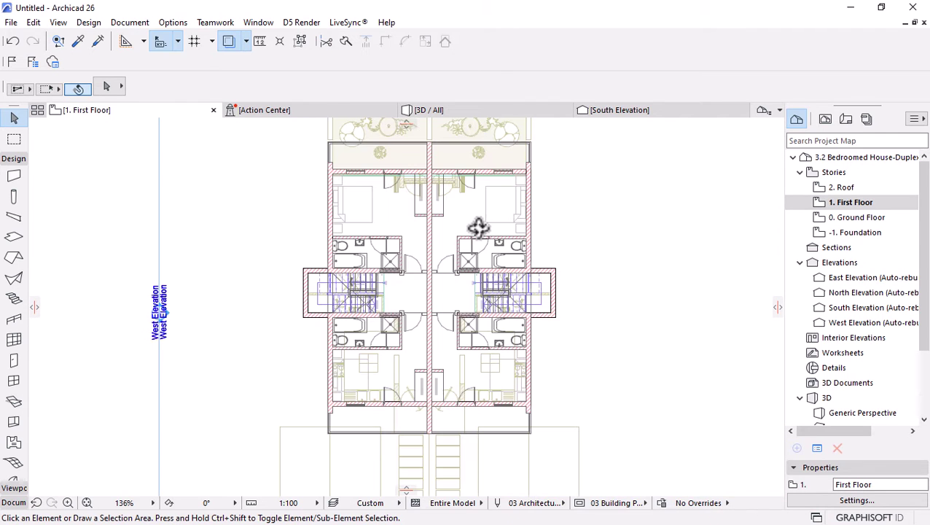
{"action": "scroll", "coordinate": [488, 277], "scroll_direction": "down", "scroll_amount": 5}
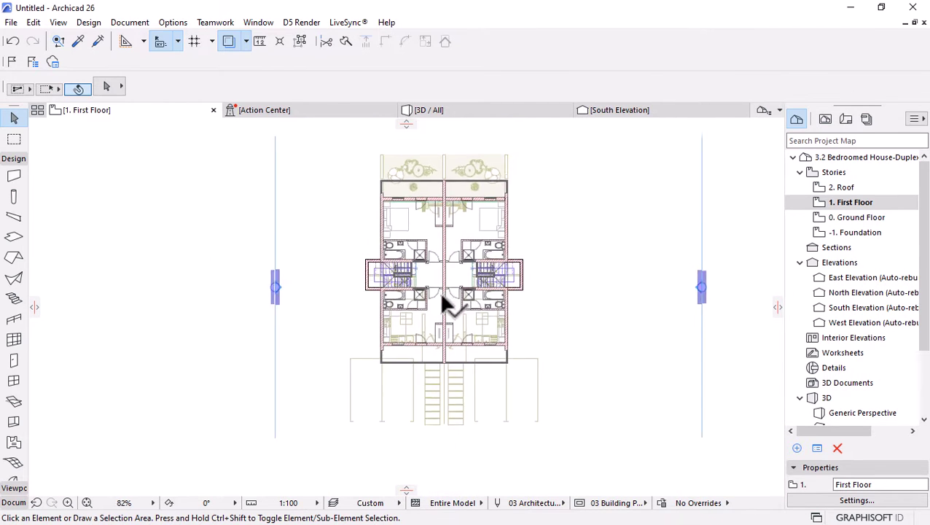
{"action": "left_click", "coordinate": [18, 159]}
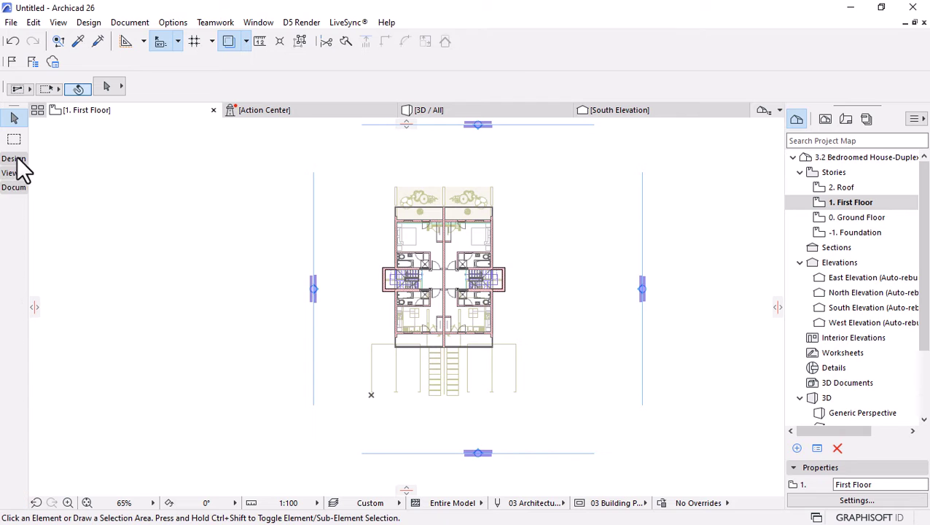
{"action": "left_click", "coordinate": [11, 175]}
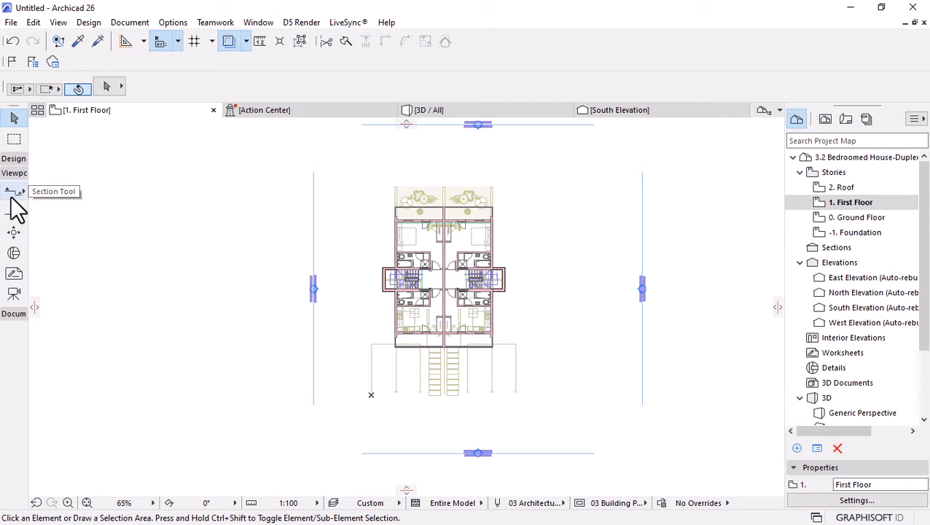
{"action": "left_click", "coordinate": [13, 192]}
{"action": "scroll", "coordinate": [452, 280], "scroll_direction": "up", "scroll_amount": 5}
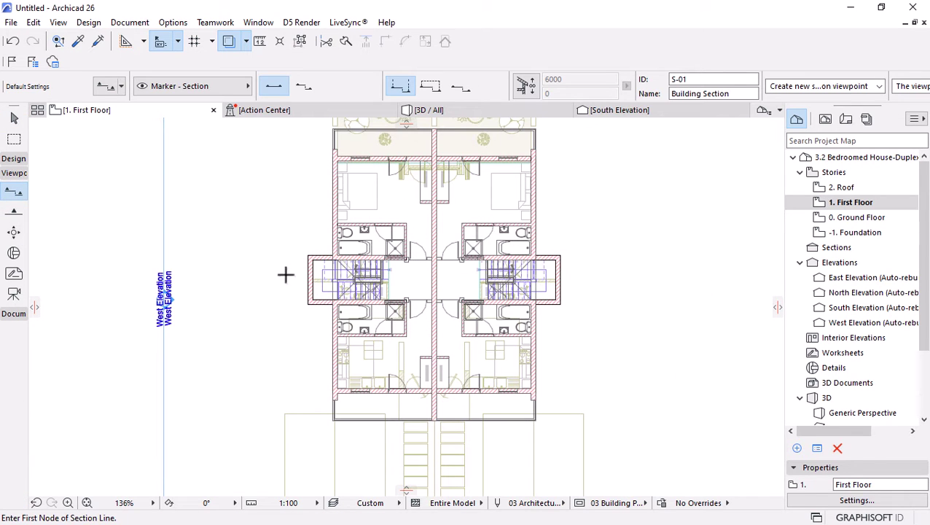
{"action": "left_click", "coordinate": [267, 273]}
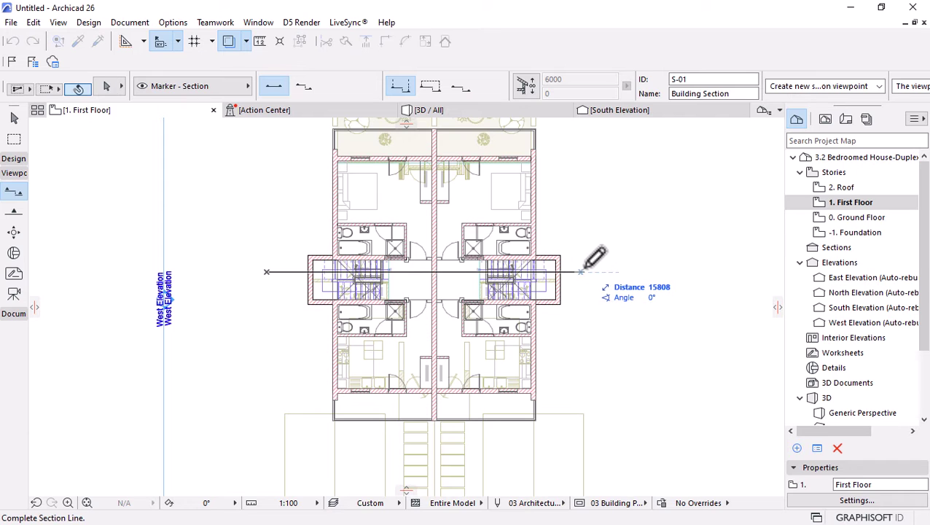
{"action": "left_click", "coordinate": [581, 271]}
{"action": "left_click", "coordinate": [587, 212]}
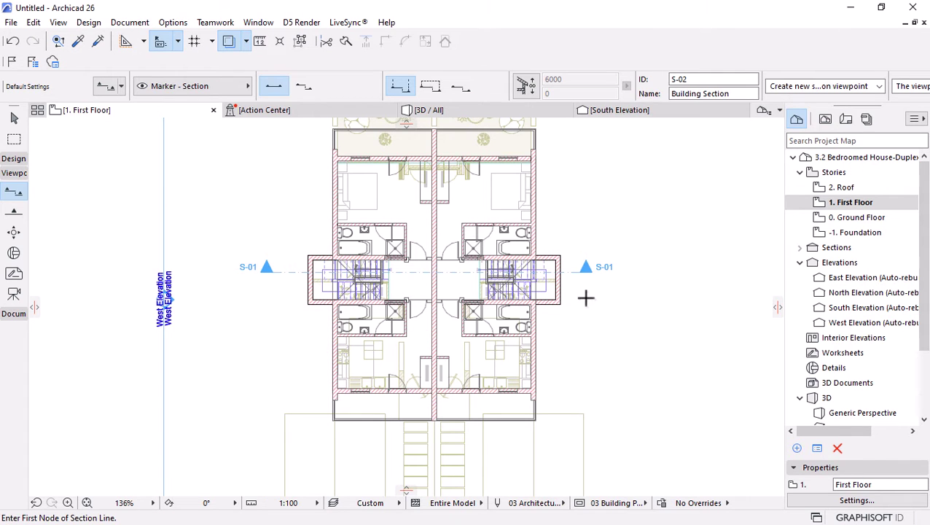
{"action": "key", "text": "Escape"}
Set the S-01 section marker's size to 10 mm and its marker style to Circle 3
{"action": "left_click", "coordinate": [587, 270]}
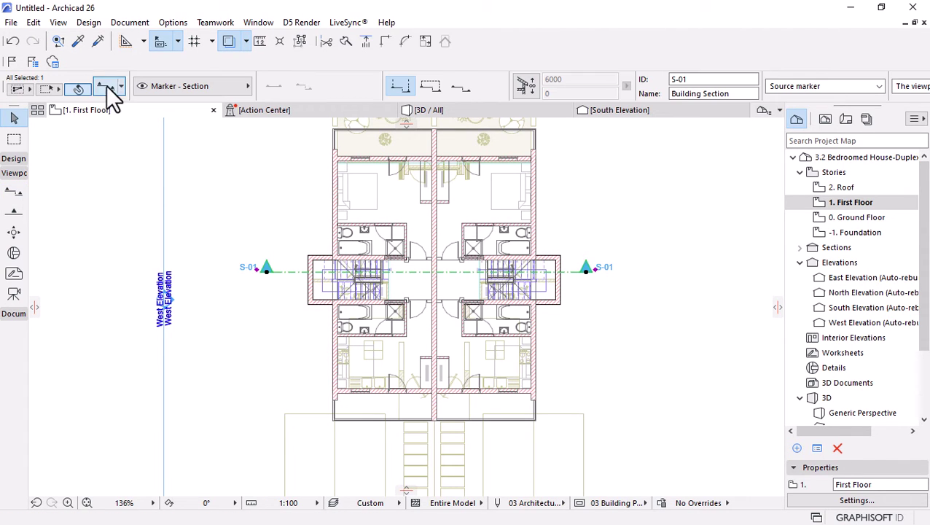
{"action": "key", "text": "ctrl+t"}
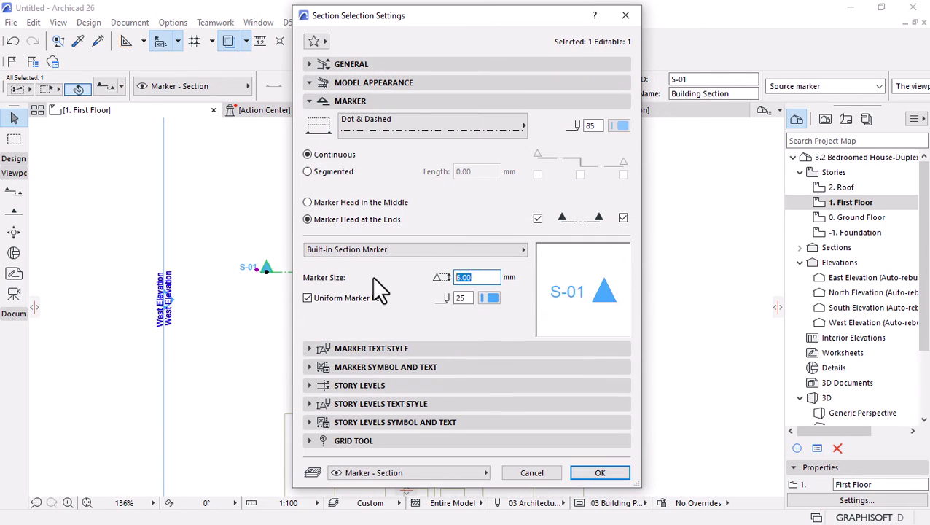
{"action": "type", "text": "10"}
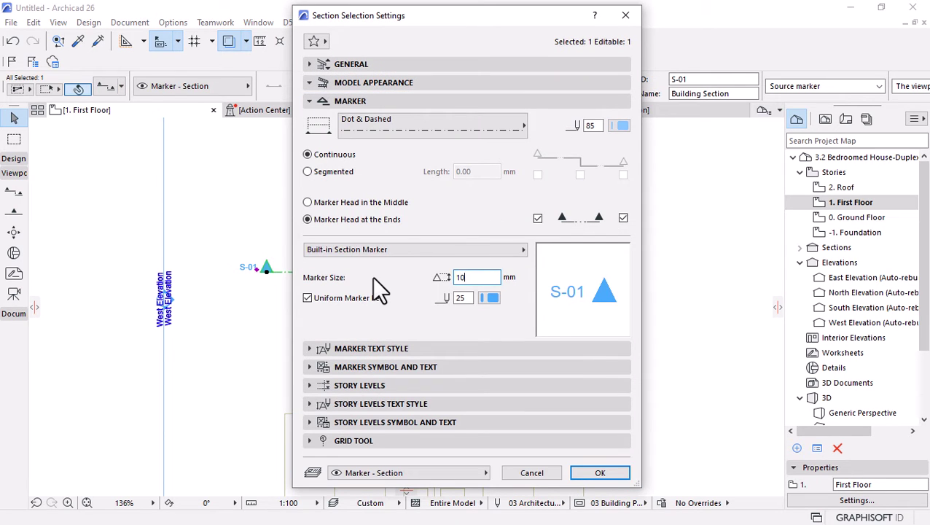
{"action": "left_click", "coordinate": [305, 360]}
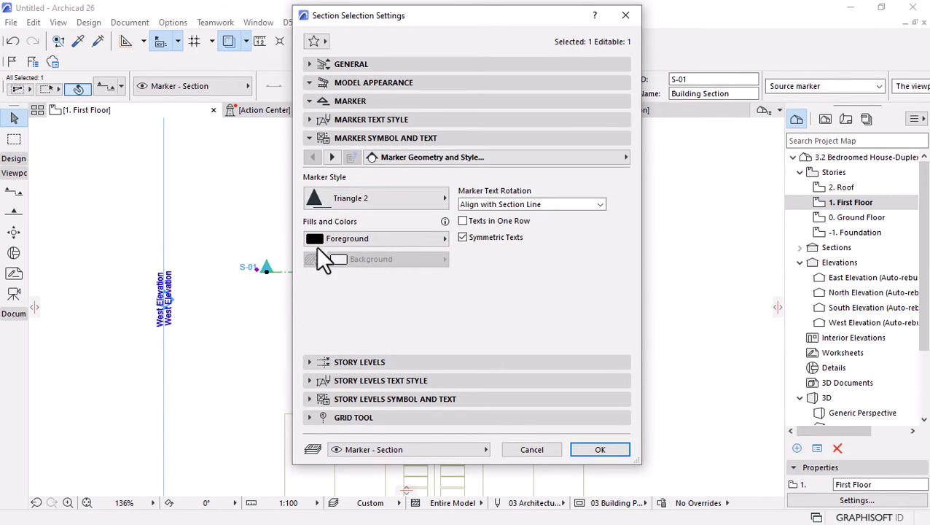
{"action": "left_click", "coordinate": [379, 196]}
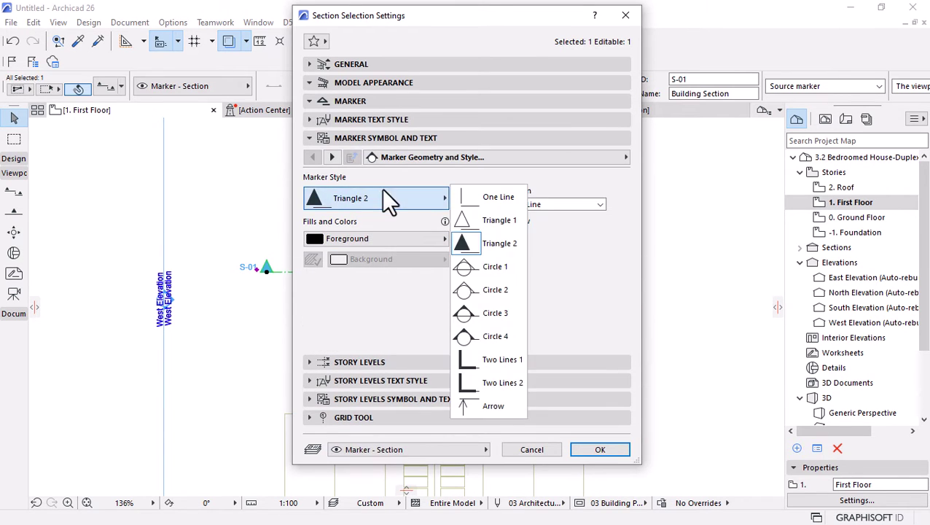
{"action": "left_click", "coordinate": [490, 315]}
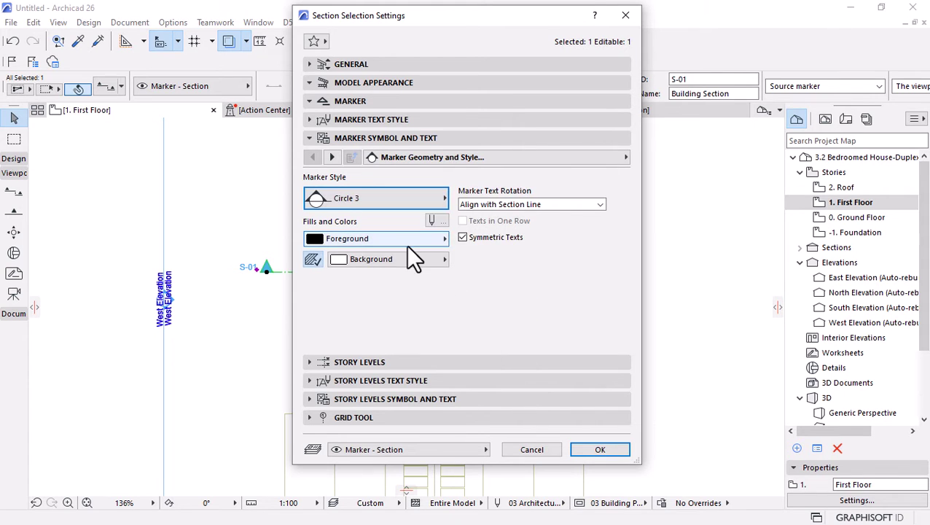
{"action": "left_click", "coordinate": [592, 448]}
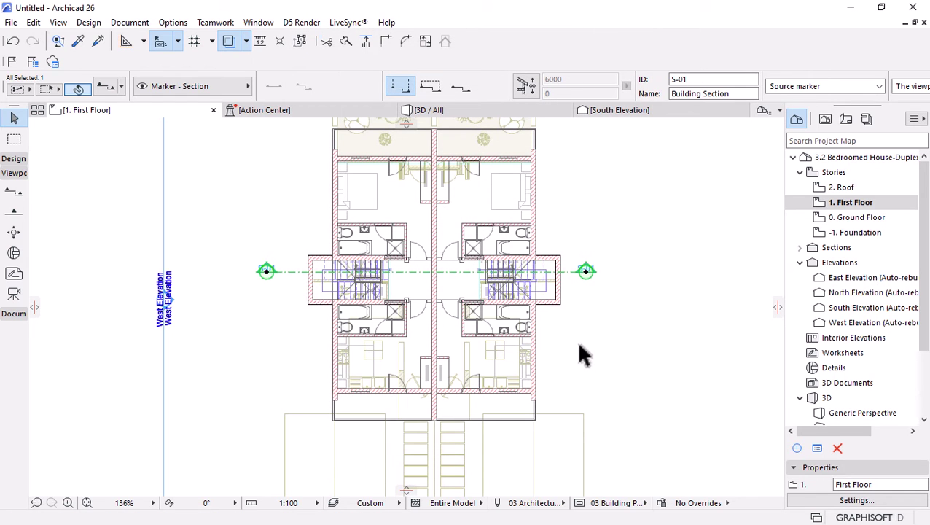
Open the S-01 Building Section and examine the cut stair flights and landings against the floor slabs and outer walls
{"action": "scroll", "coordinate": [534, 257], "scroll_direction": "up", "scroll_amount": 1}
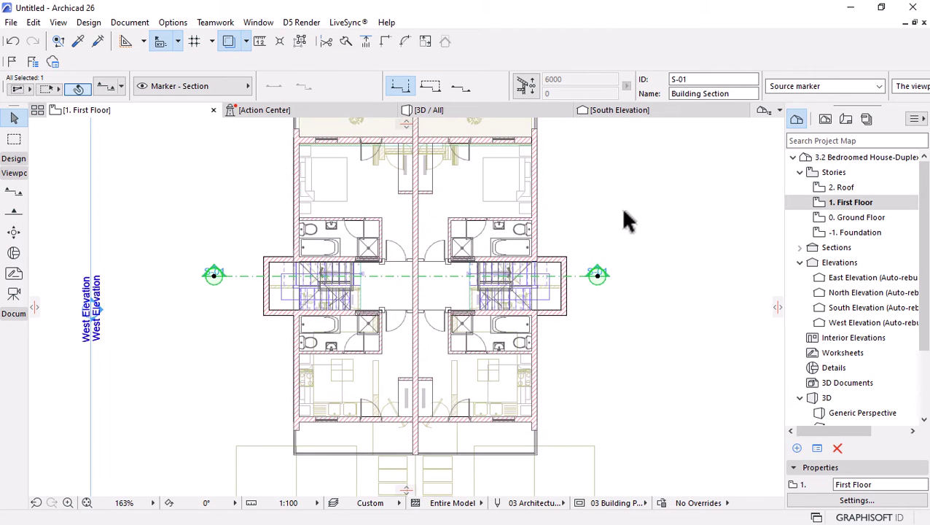
{"action": "right_click", "coordinate": [631, 228]}
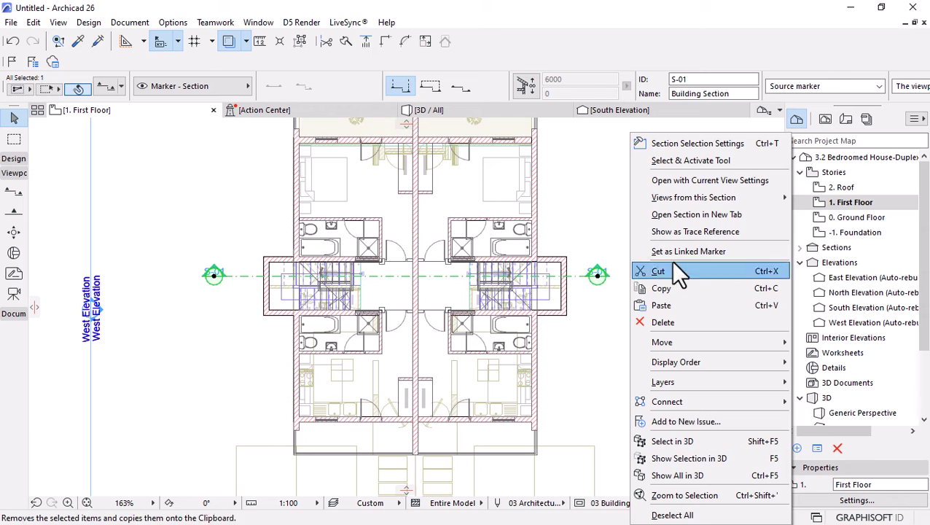
{"action": "left_click", "coordinate": [920, 191]}
{"action": "scroll", "coordinate": [860, 234], "scroll_direction": "down", "scroll_amount": 1}
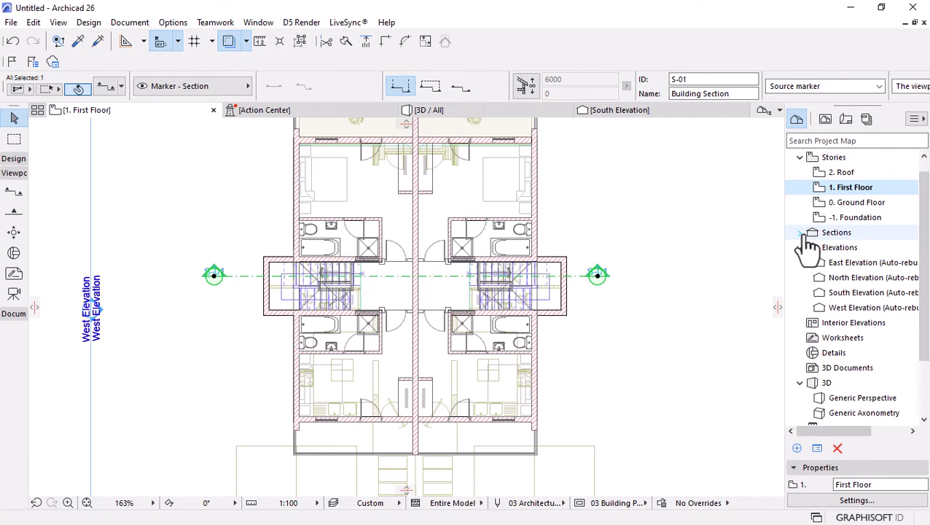
{"action": "left_click", "coordinate": [801, 233]}
{"action": "double_click", "coordinate": [827, 252]}
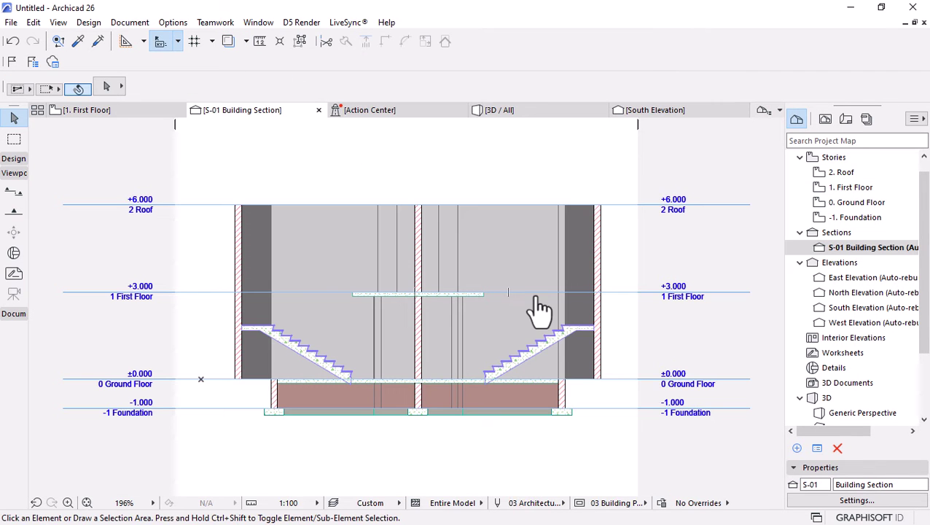
{"action": "scroll", "coordinate": [562, 424], "scroll_direction": "up", "scroll_amount": 3}
{"action": "scroll", "coordinate": [602, 292], "scroll_direction": "up", "scroll_amount": 1}
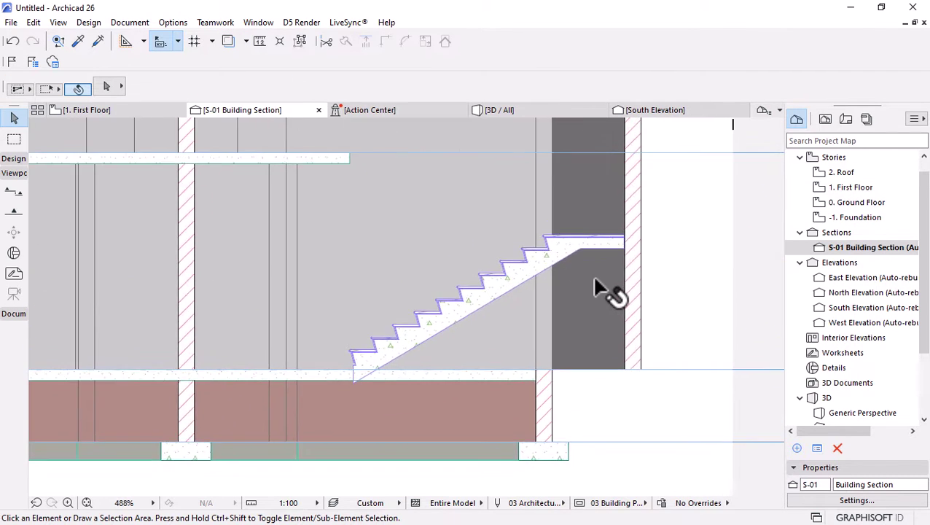
{"action": "scroll", "coordinate": [602, 292], "scroll_direction": "down", "scroll_amount": 2}
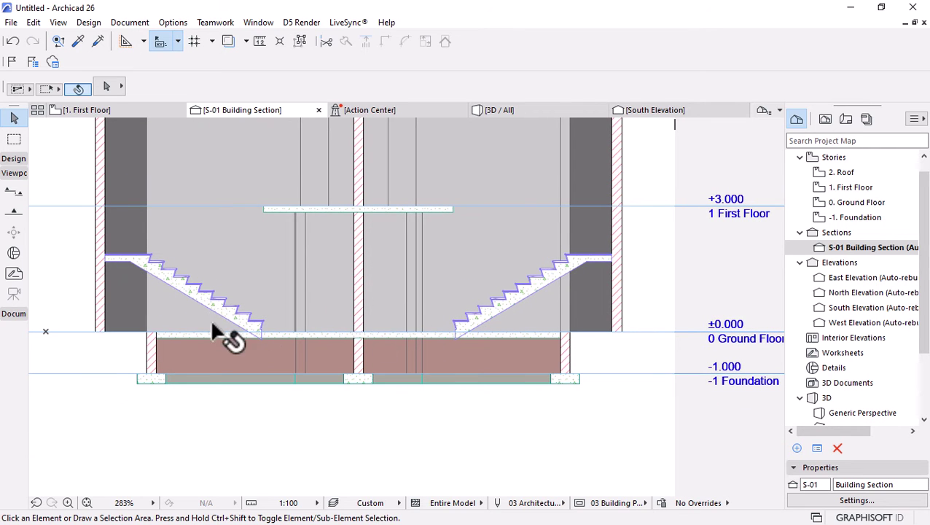
{"action": "scroll", "coordinate": [128, 293], "scroll_direction": "up", "scroll_amount": 3}
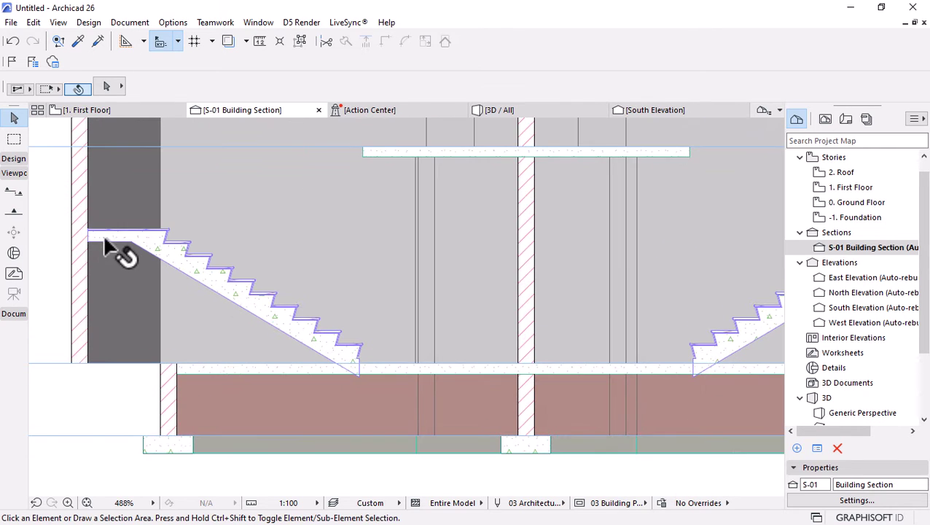
Mirror the S-01 section line about its own axis on the First Floor plan so it looks the opposite way
{"action": "left_click", "coordinate": [125, 114]}
{"action": "left_click", "coordinate": [358, 270]}
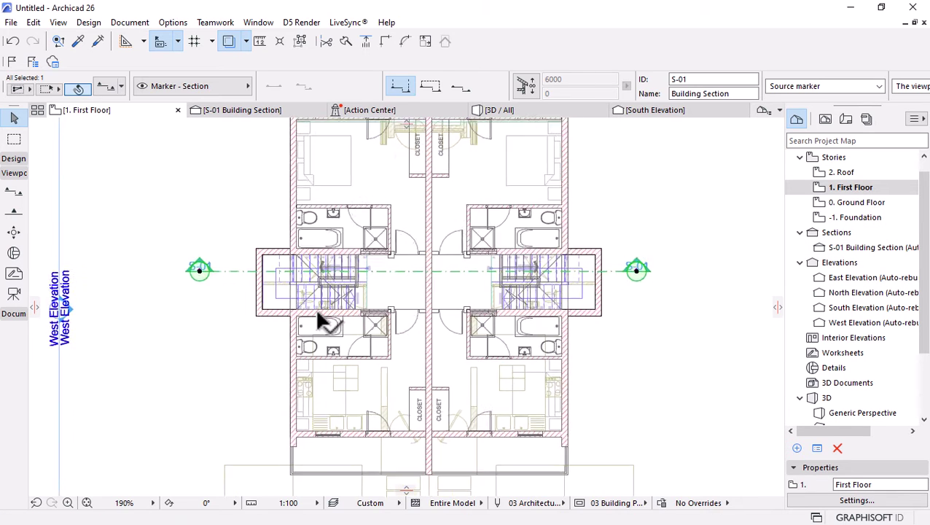
{"action": "scroll", "coordinate": [319, 315], "scroll_direction": "up", "scroll_amount": 1}
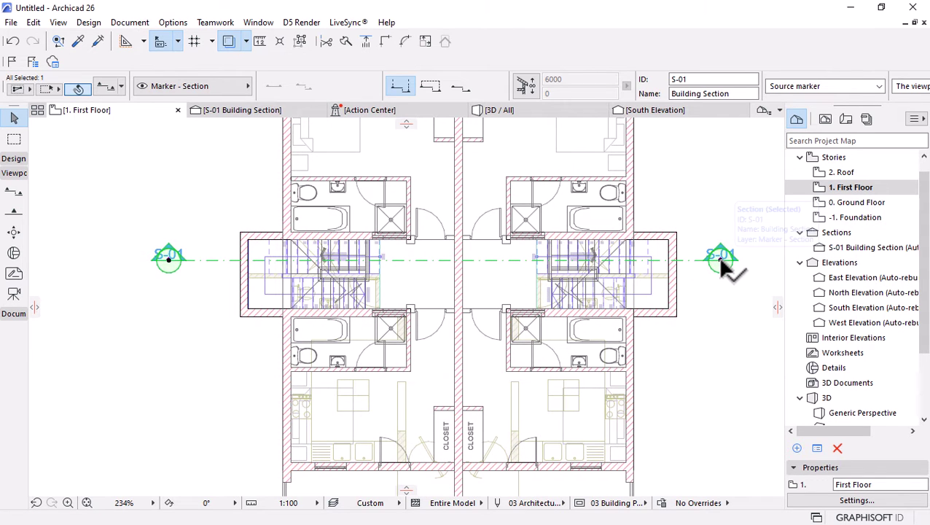
{"action": "left_click", "coordinate": [720, 259]}
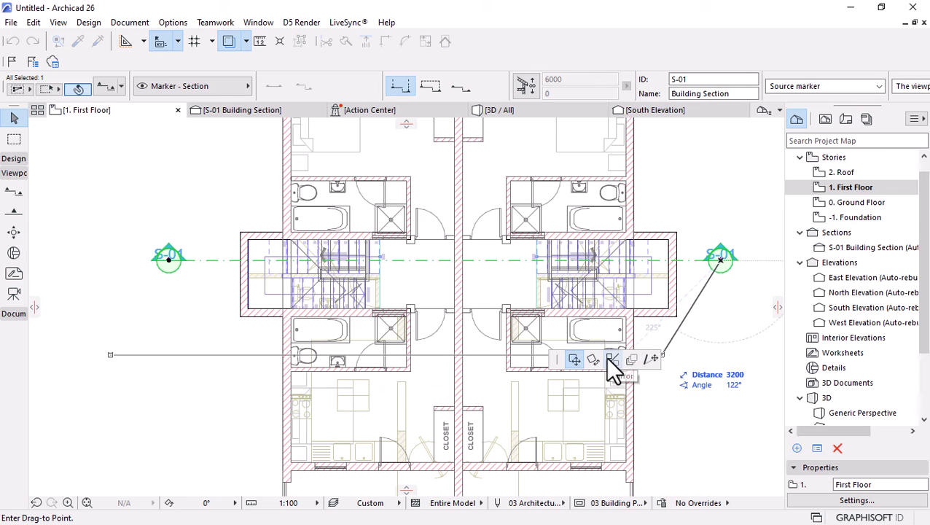
{"action": "left_click", "coordinate": [608, 357]}
{"action": "left_click", "coordinate": [720, 259]}
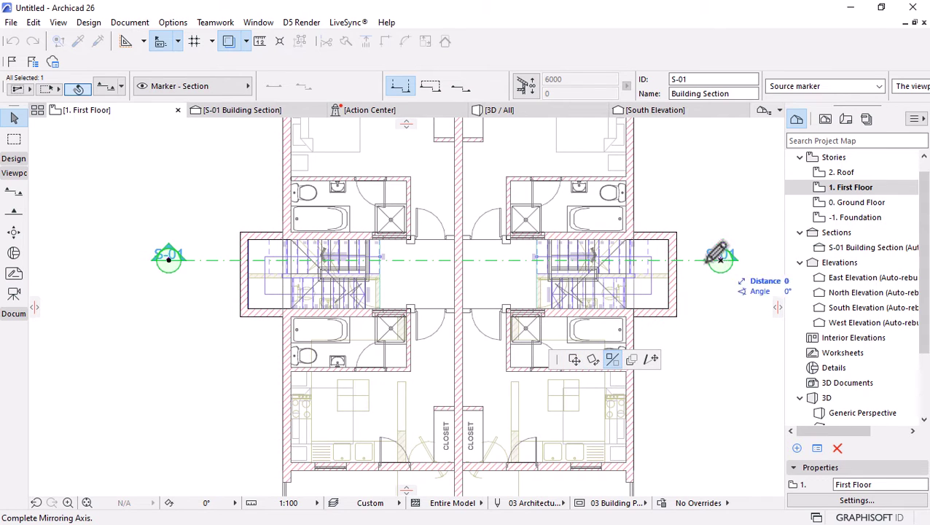
{"action": "left_click", "coordinate": [110, 261]}
In the S-01 section, move the left stair down 100 mm so its lowest riser starts at the ground floor level
{"action": "left_click", "coordinate": [286, 110]}
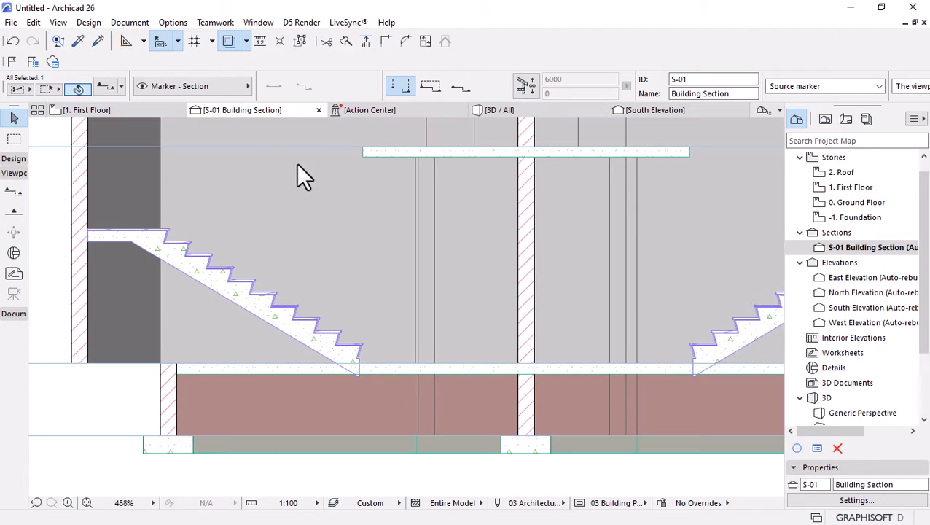
{"action": "scroll", "coordinate": [473, 286], "scroll_direction": "down", "scroll_amount": 8}
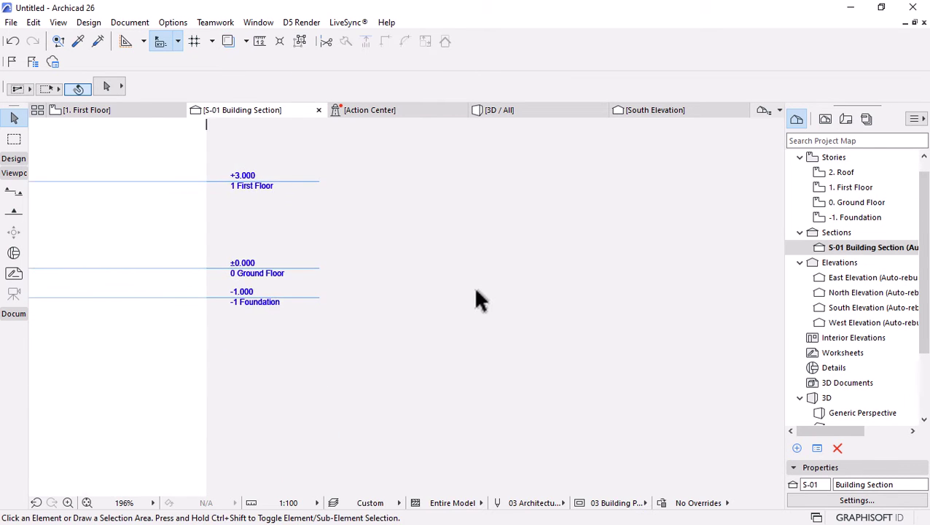
{"action": "scroll", "coordinate": [368, 286], "scroll_direction": "up", "scroll_amount": 3}
{"action": "scroll", "coordinate": [241, 276], "scroll_direction": "up", "scroll_amount": 3}
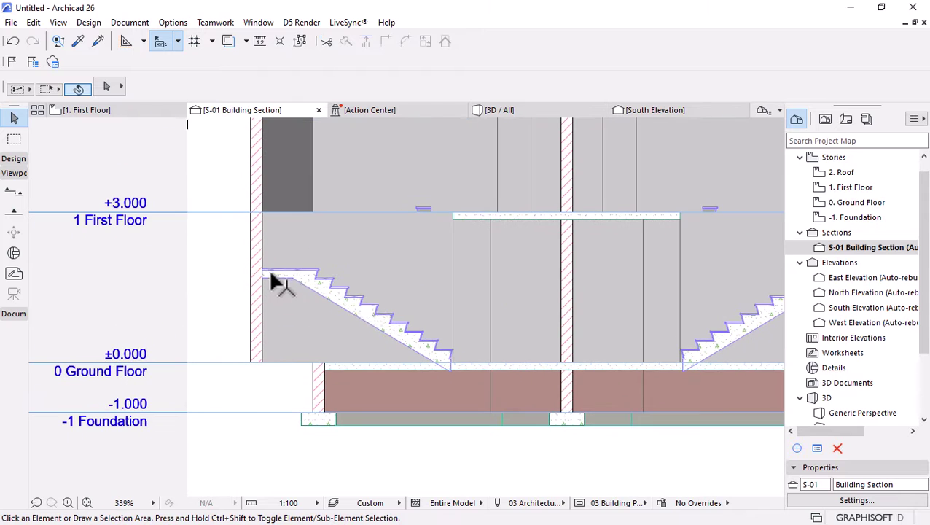
{"action": "left_click", "coordinate": [353, 309]}
{"action": "scroll", "coordinate": [436, 194], "scroll_direction": "up", "scroll_amount": 4}
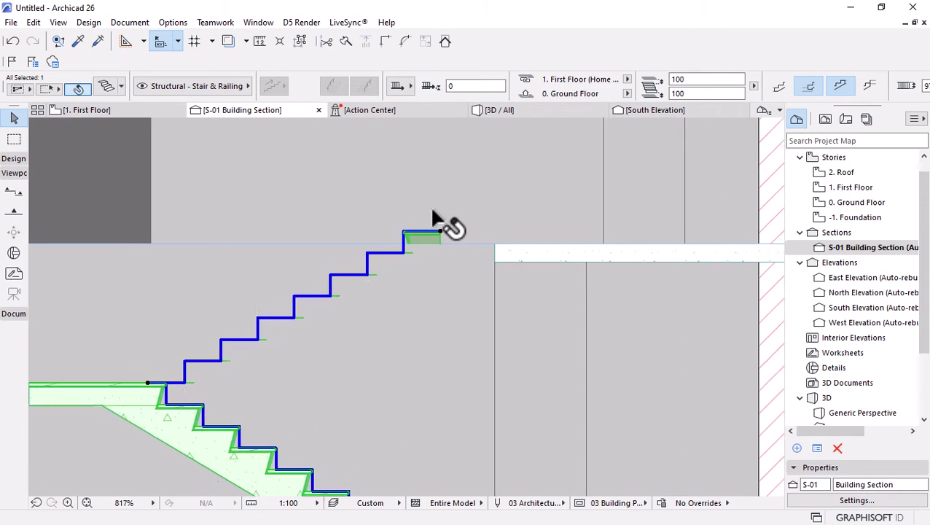
{"action": "scroll", "coordinate": [432, 218], "scroll_direction": "down", "scroll_amount": 3}
{"action": "scroll", "coordinate": [452, 357], "scroll_direction": "up", "scroll_amount": 5}
{"action": "scroll", "coordinate": [438, 287], "scroll_direction": "up", "scroll_amount": 2}
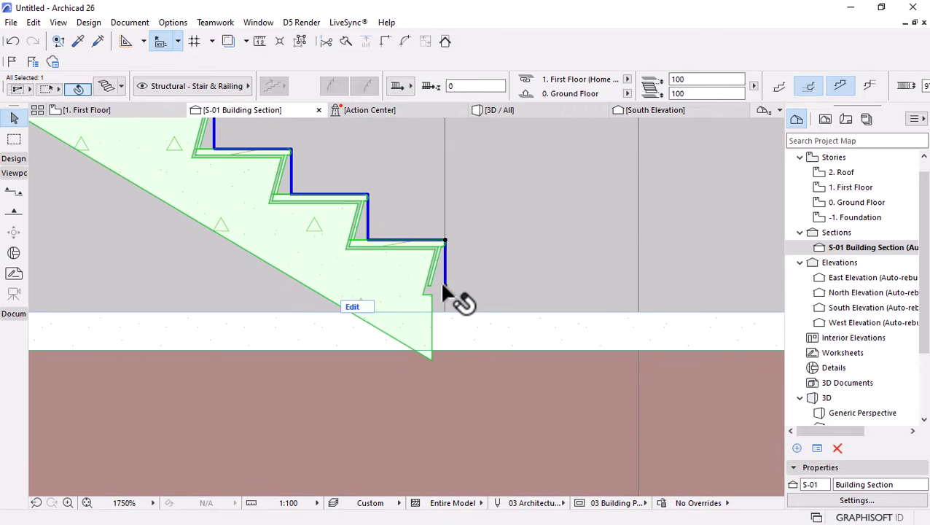
{"action": "left_click", "coordinate": [445, 286]}
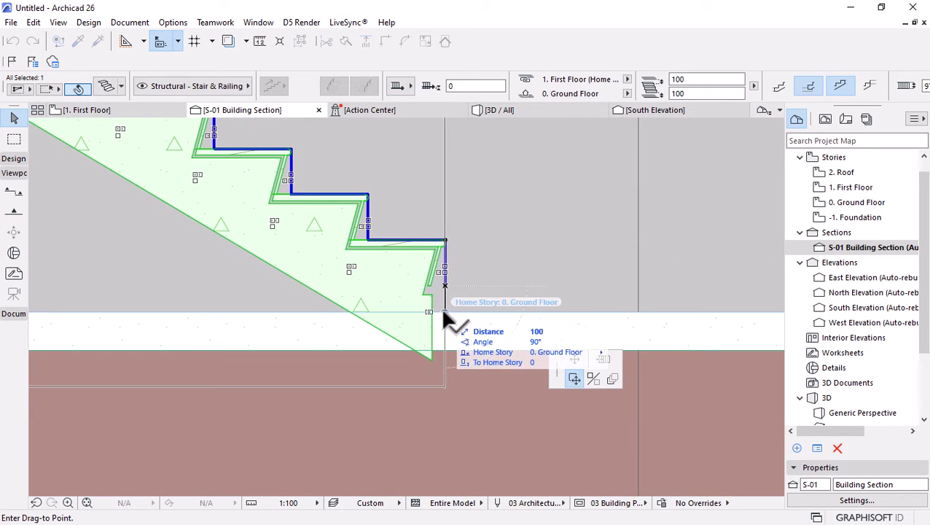
{"action": "left_click", "coordinate": [441, 309]}
{"action": "scroll", "coordinate": [416, 381], "scroll_direction": "down", "scroll_amount": 5}
{"action": "scroll", "coordinate": [417, 385], "scroll_direction": "down", "scroll_amount": 3}
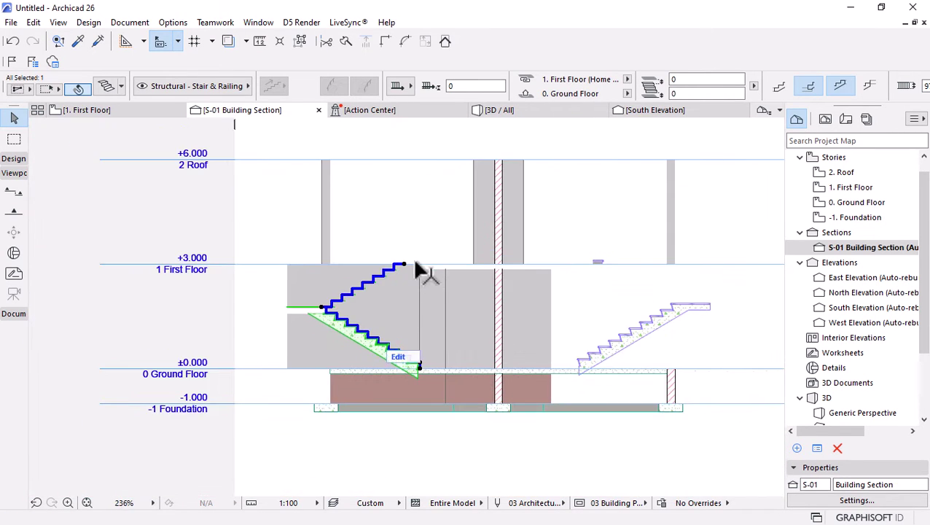
In the S-01 section, move the right stair down 100 mm so its top tread is level with the first floor
{"action": "scroll", "coordinate": [369, 276], "scroll_direction": "up", "scroll_amount": 4}
{"action": "scroll", "coordinate": [295, 252], "scroll_direction": "down", "scroll_amount": 4}
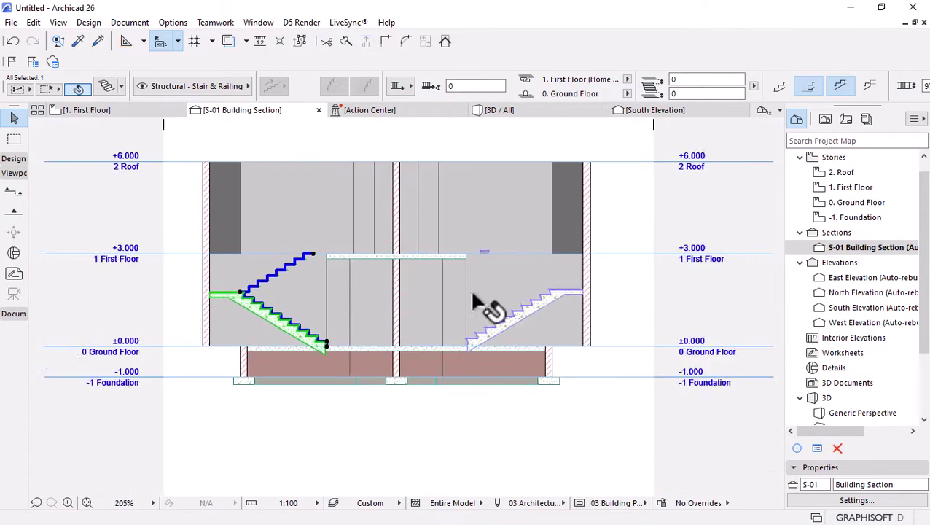
{"action": "scroll", "coordinate": [510, 300], "scroll_direction": "up", "scroll_amount": 3}
{"action": "left_click", "coordinate": [431, 214]}
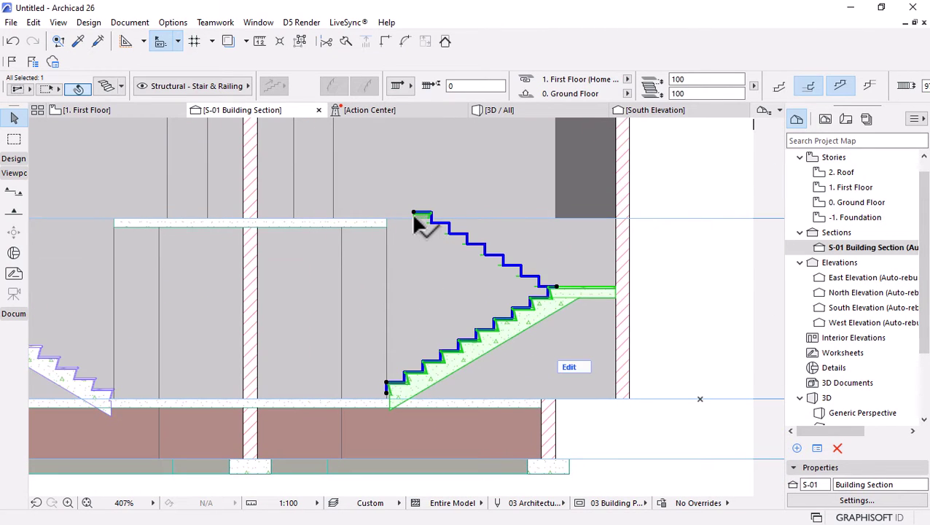
{"action": "scroll", "coordinate": [412, 214], "scroll_direction": "up", "scroll_amount": 4}
{"action": "left_click", "coordinate": [413, 205]}
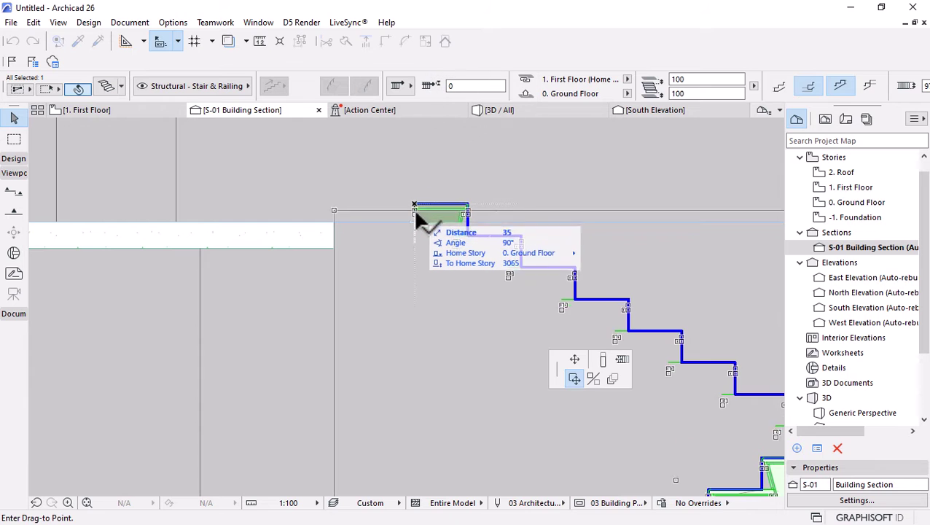
{"action": "left_click", "coordinate": [414, 214]}
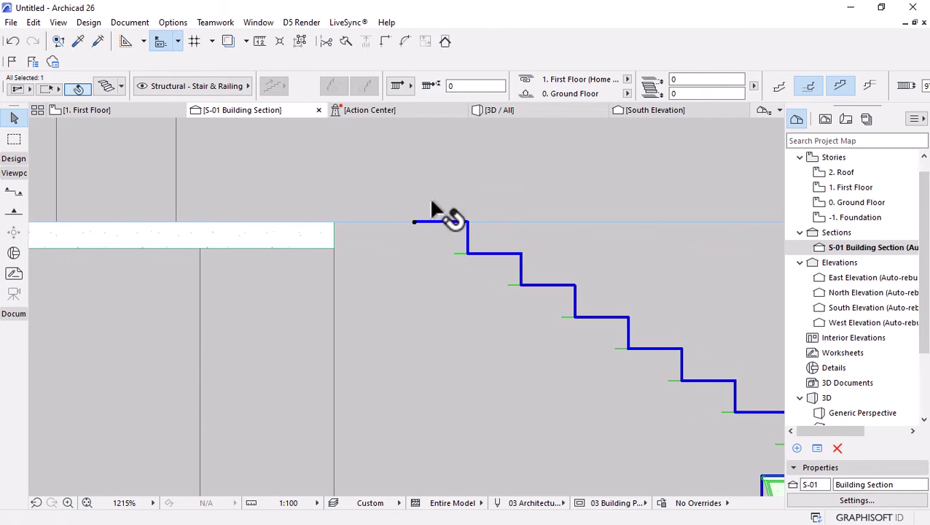
{"action": "scroll", "coordinate": [433, 211], "scroll_direction": "down", "scroll_amount": 5}
On the First Floor plan, add a rectangle to the slab at the left stair opening, filling the gap up to the returning flight's last riser
{"action": "left_click", "coordinate": [503, 110]}
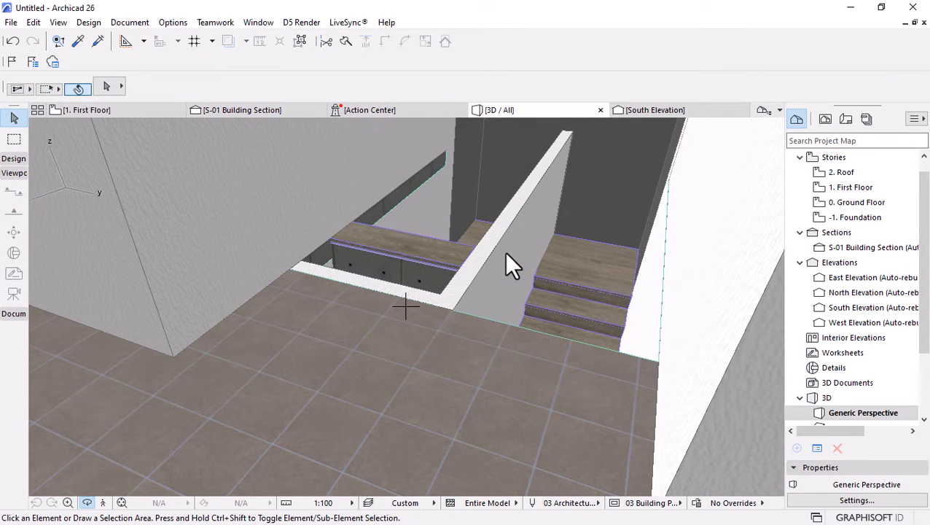
{"action": "middle_click_drag", "start_coordinate": [507, 255], "coordinate": [451, 277], "text": "shift"}
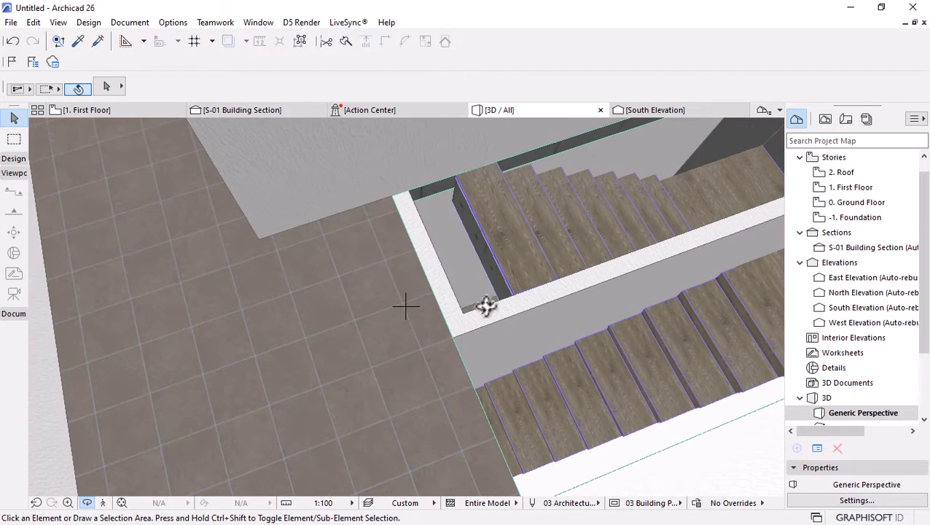
{"action": "middle_click_drag", "start_coordinate": [486, 307], "coordinate": [505, 248], "text": "shift"}
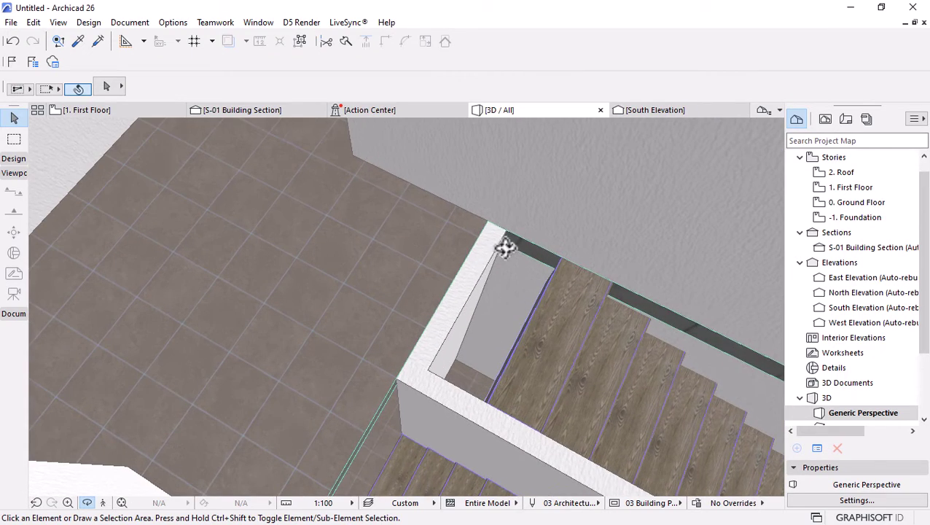
{"action": "left_click", "coordinate": [151, 110]}
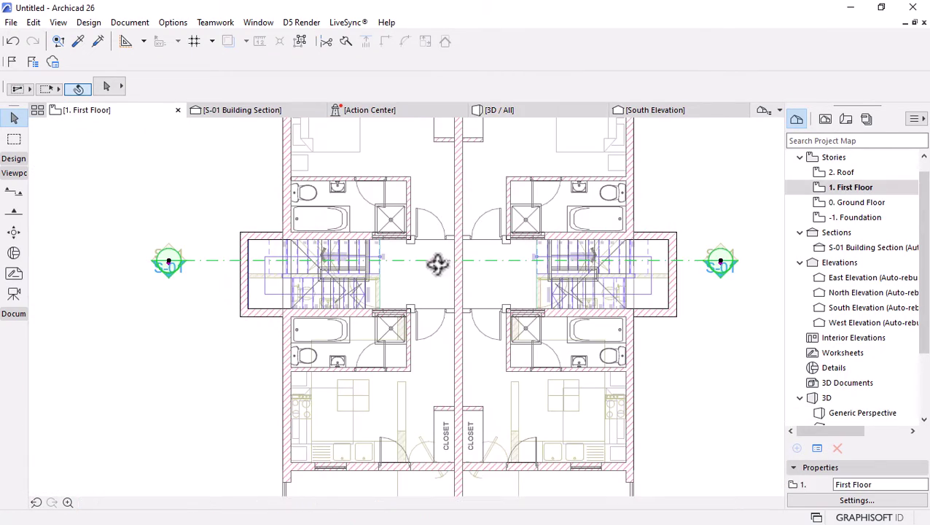
{"action": "left_click", "coordinate": [248, 280]}
{"action": "scroll", "coordinate": [336, 291], "scroll_direction": "up", "scroll_amount": 3}
{"action": "left_click", "coordinate": [602, 295]}
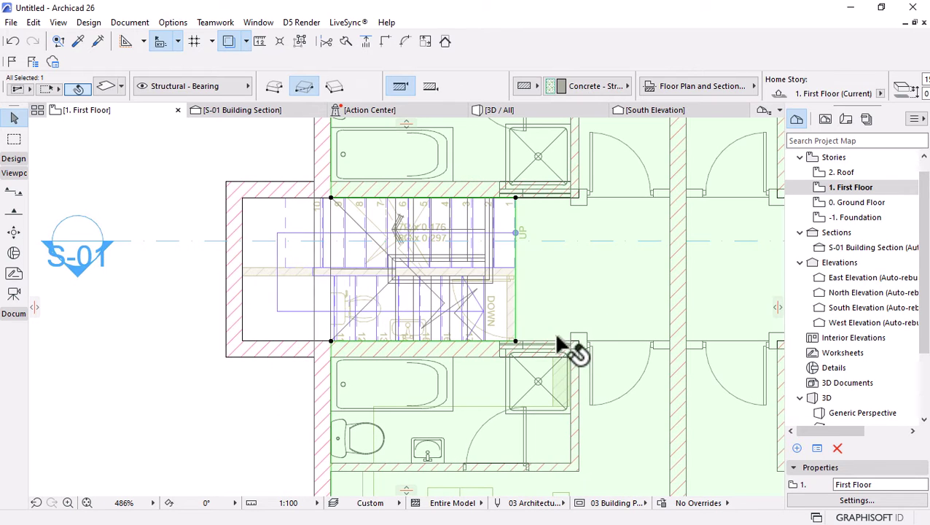
{"action": "scroll", "coordinate": [510, 348], "scroll_direction": "up", "scroll_amount": 2}
{"action": "left_click", "coordinate": [509, 347]}
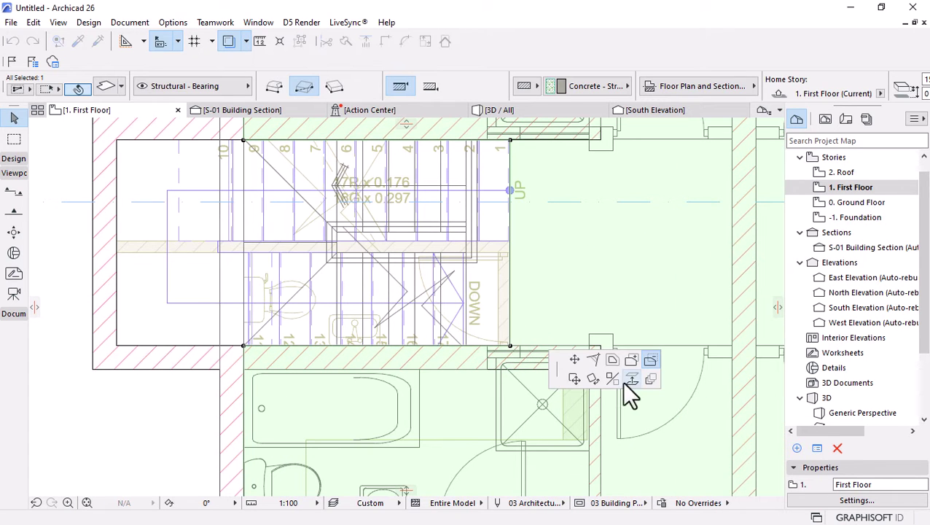
{"action": "left_click", "coordinate": [630, 358]}
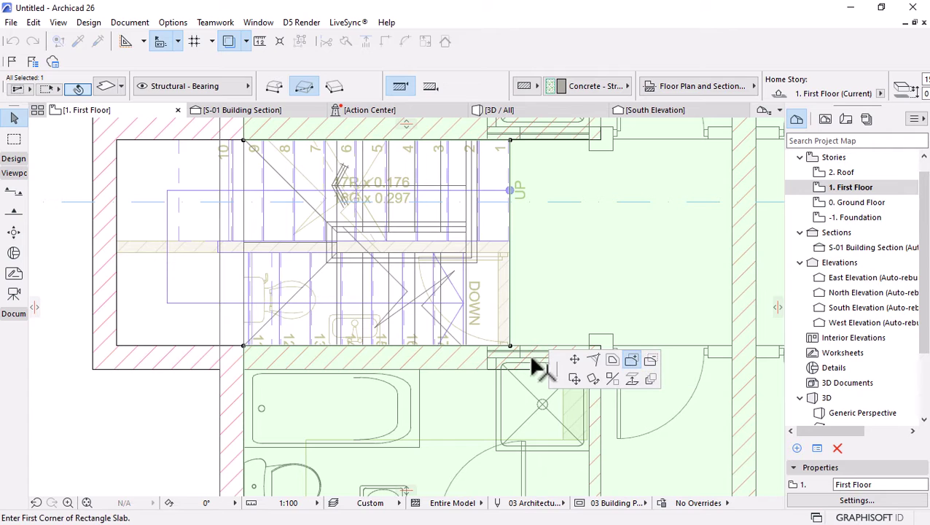
{"action": "left_click", "coordinate": [510, 345]}
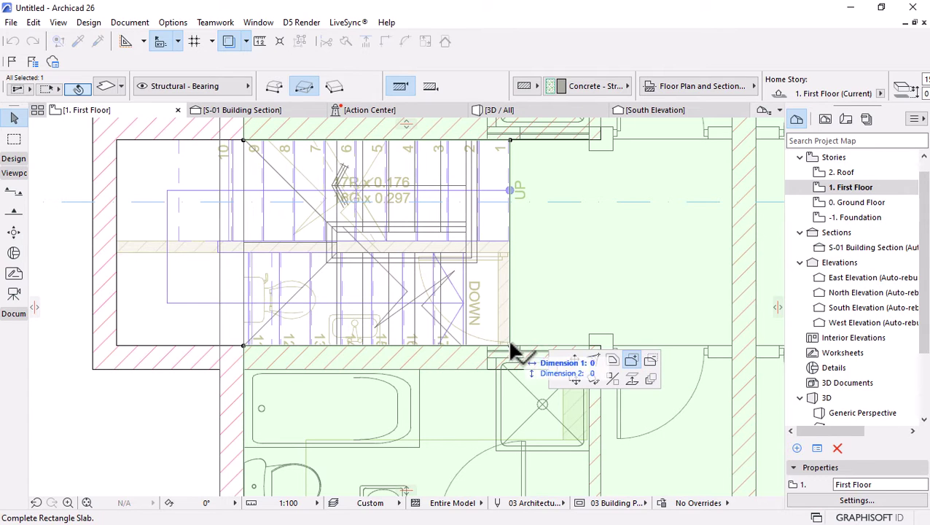
{"action": "left_click", "coordinate": [468, 253]}
{"action": "scroll", "coordinate": [519, 332], "scroll_direction": "down", "scroll_amount": 8}
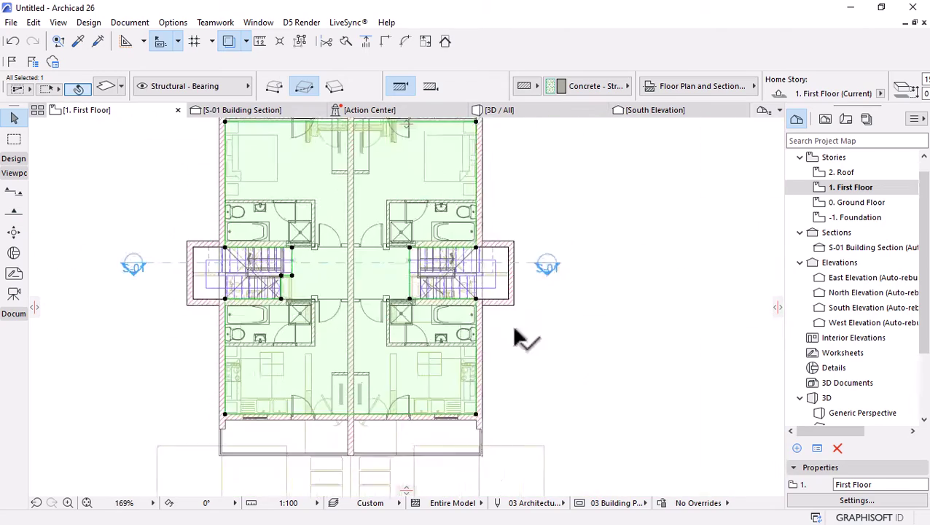
Add a matching rectangle to the first floor slab at the right stair opening, from the opening's lower corner to the last riser
{"action": "scroll", "coordinate": [430, 297], "scroll_direction": "up", "scroll_amount": 10}
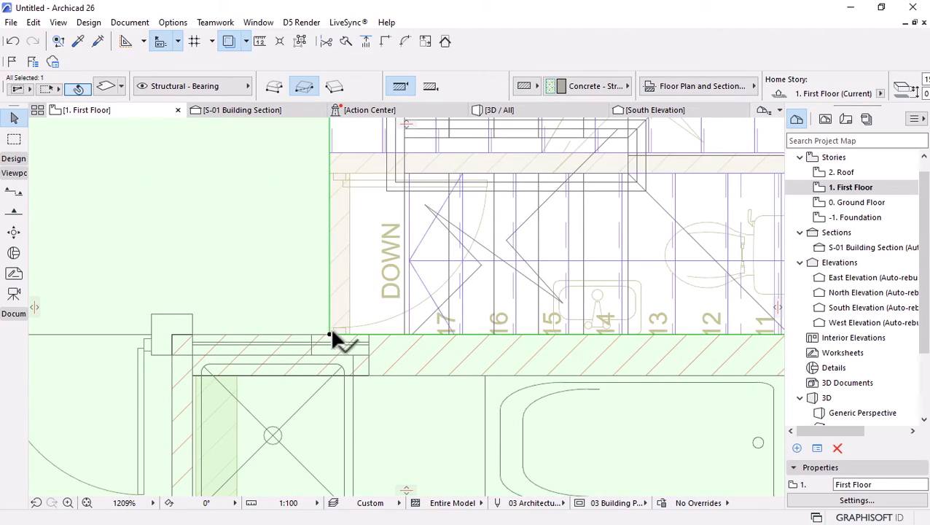
{"action": "left_click", "coordinate": [329, 333]}
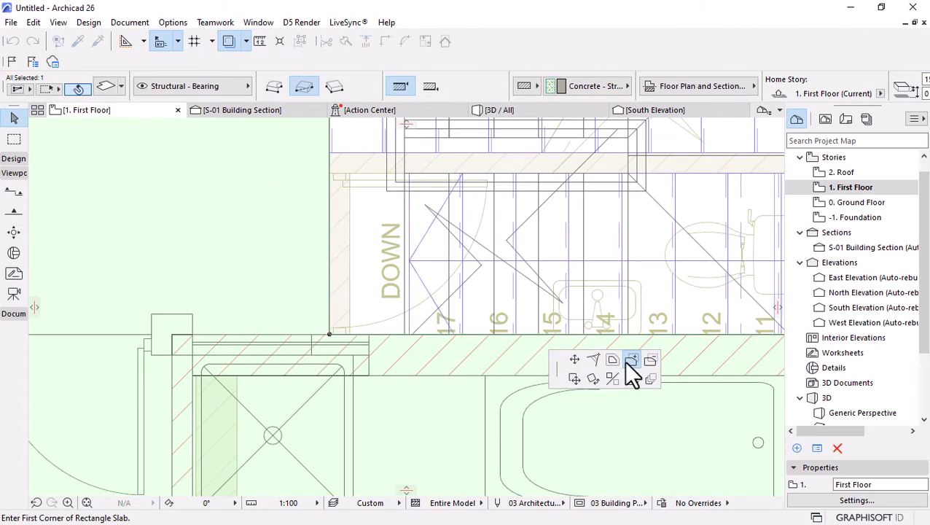
{"action": "left_click", "coordinate": [330, 334]}
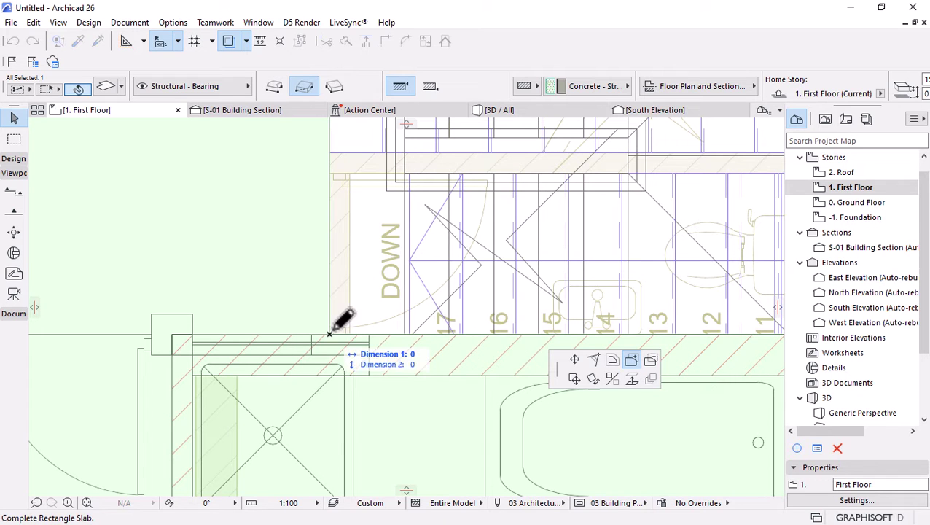
{"action": "left_click", "coordinate": [409, 173]}
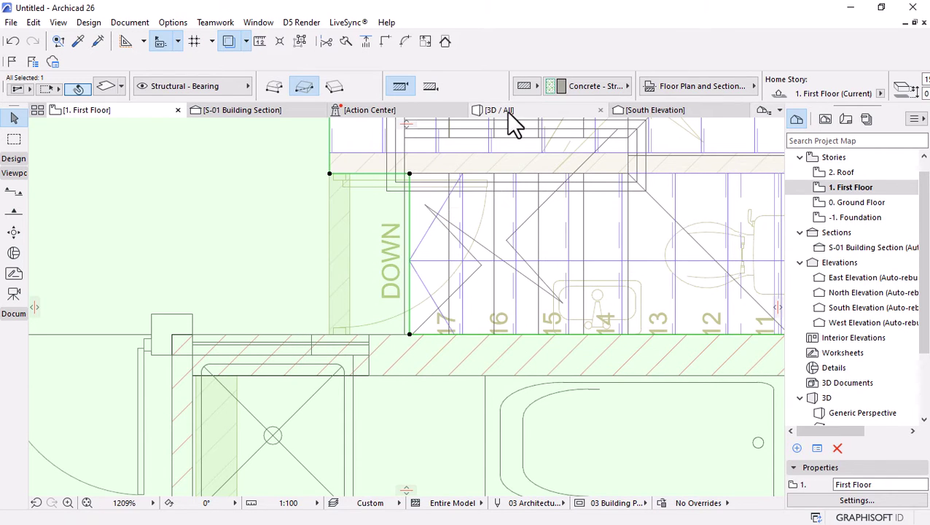
{"action": "left_click", "coordinate": [509, 113]}
{"action": "middle_click_drag", "start_coordinate": [529, 264], "coordinate": [553, 245], "text": "shift"}
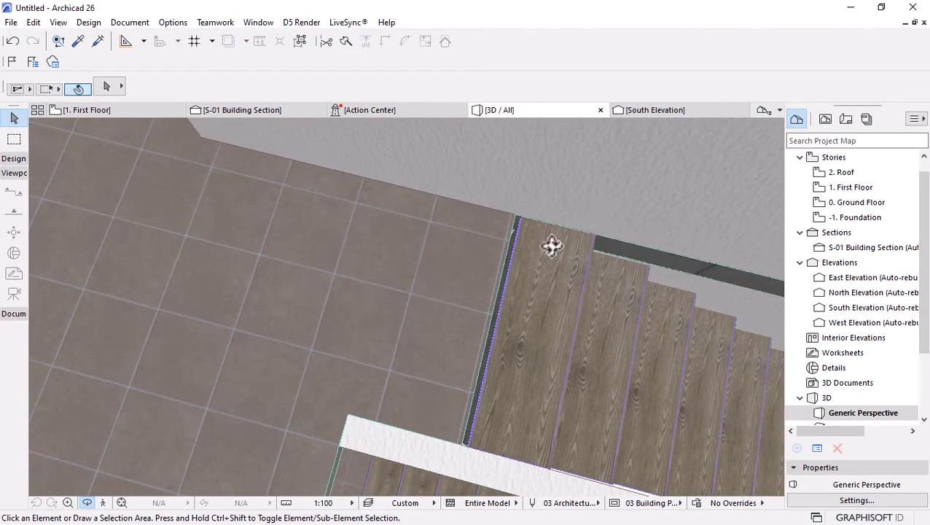
{"action": "scroll", "coordinate": [532, 247], "scroll_direction": "up", "scroll_amount": 6}
{"action": "middle_click_drag", "start_coordinate": [488, 270], "coordinate": [361, 210], "text": "shift"}
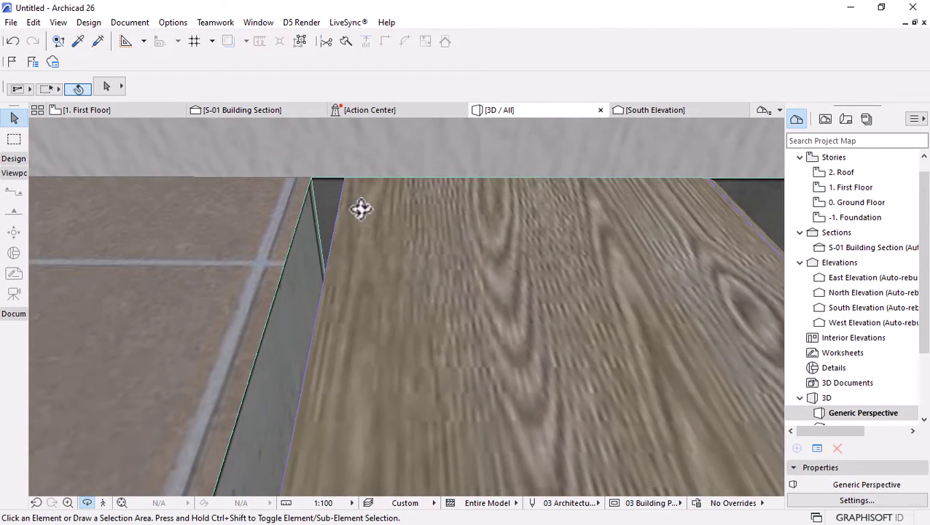
{"action": "left_click", "coordinate": [294, 213]}
{"action": "left_click", "coordinate": [303, 209]}
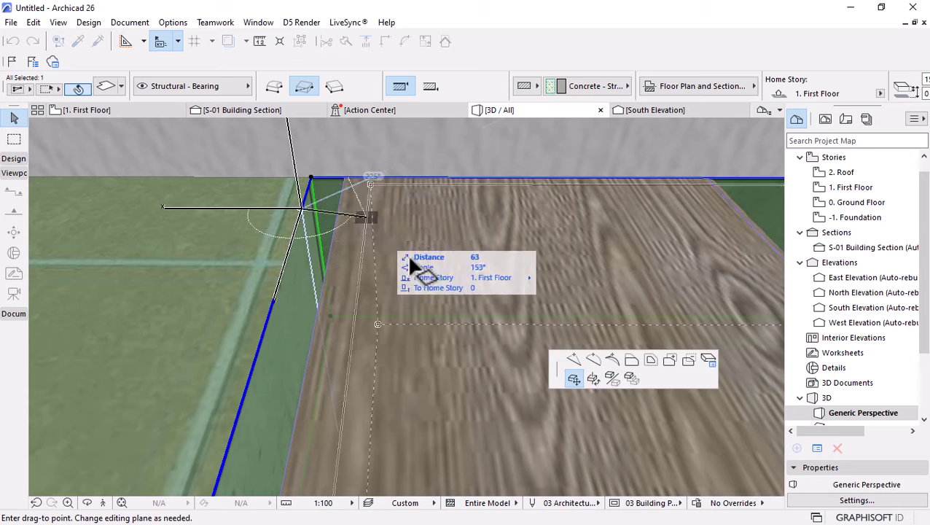
{"action": "left_click", "coordinate": [632, 358]}
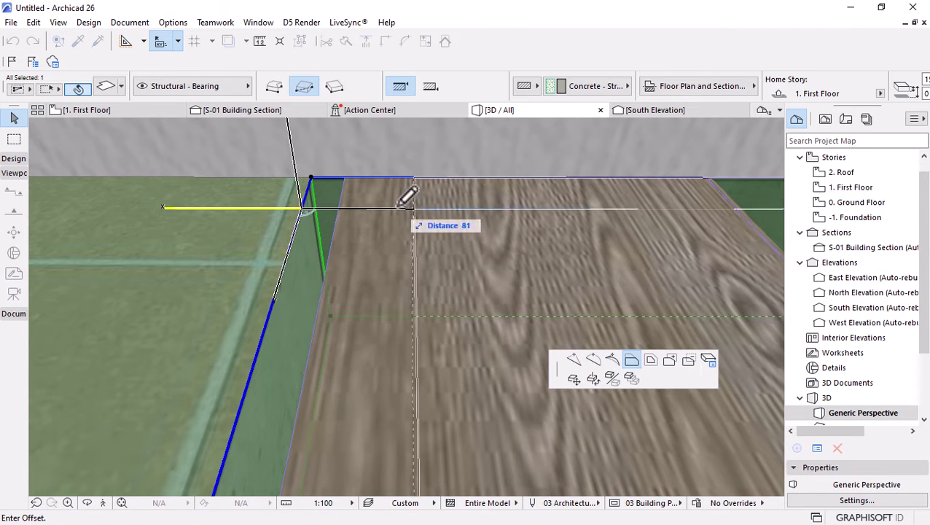
{"action": "key", "text": "Escape"}
Examine the whole duplex in 3D from above and below, including the foundation beneath the projecting stair enclosures
{"action": "middle_click_drag", "start_coordinate": [559, 260], "coordinate": [532, 267], "text": "shift"}
{"action": "scroll", "coordinate": [536, 266], "scroll_direction": "down", "scroll_amount": 3}
{"action": "middle_click_drag", "start_coordinate": [473, 284], "coordinate": [265, 240], "text": "shift"}
{"action": "scroll", "coordinate": [282, 258], "scroll_direction": "up", "scroll_amount": 5}
{"action": "scroll", "coordinate": [265, 240], "scroll_direction": "down", "scroll_amount": 6}
{"action": "middle_click_drag", "start_coordinate": [352, 299], "coordinate": [650, 261], "text": "shift"}
{"action": "middle_click_drag", "start_coordinate": [259, 328], "coordinate": [490, 208], "text": "shift"}
{"action": "middle_click_drag", "start_coordinate": [295, 415], "coordinate": [224, 366], "text": "shift"}
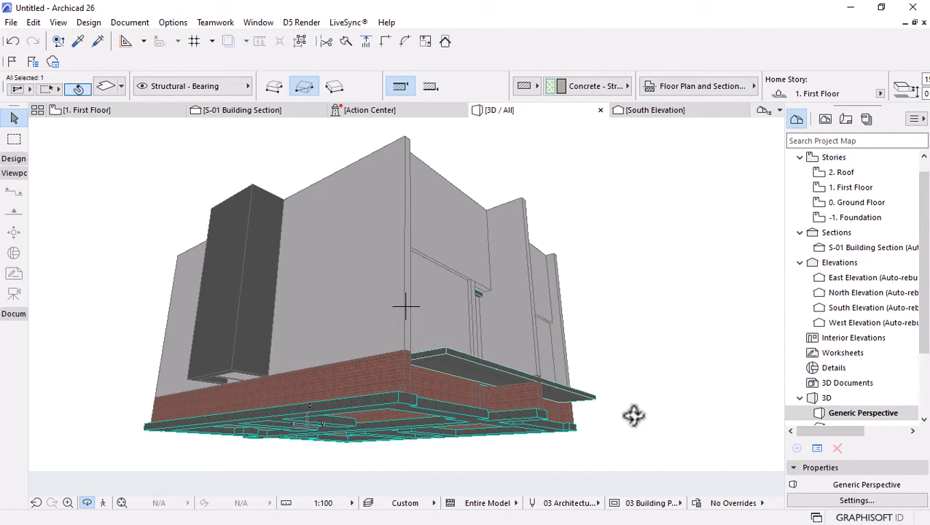
{"action": "middle_click_drag", "start_coordinate": [634, 415], "coordinate": [200, 170], "text": "shift"}
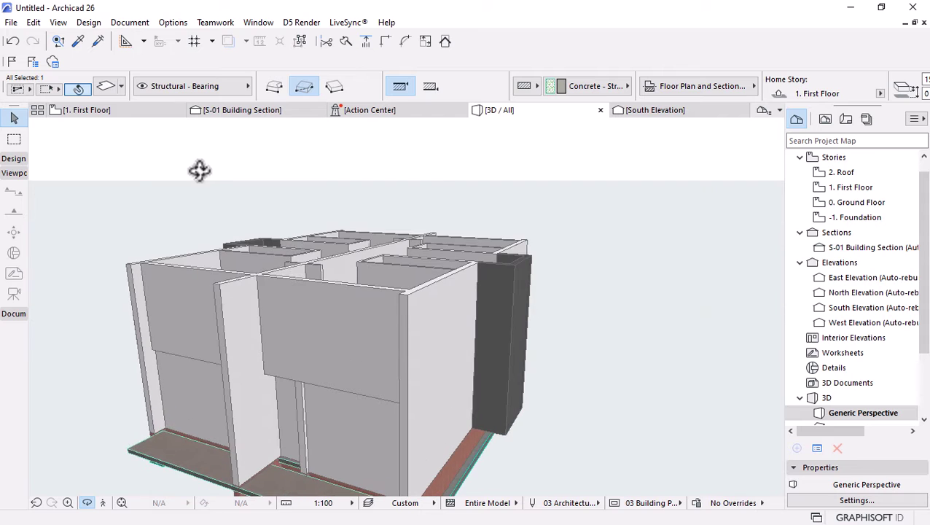
Copy the six outer walls of both projecting stair enclosures from the Ground Floor and paste them onto the Foundation story
{"action": "double_click", "coordinate": [850, 217]}
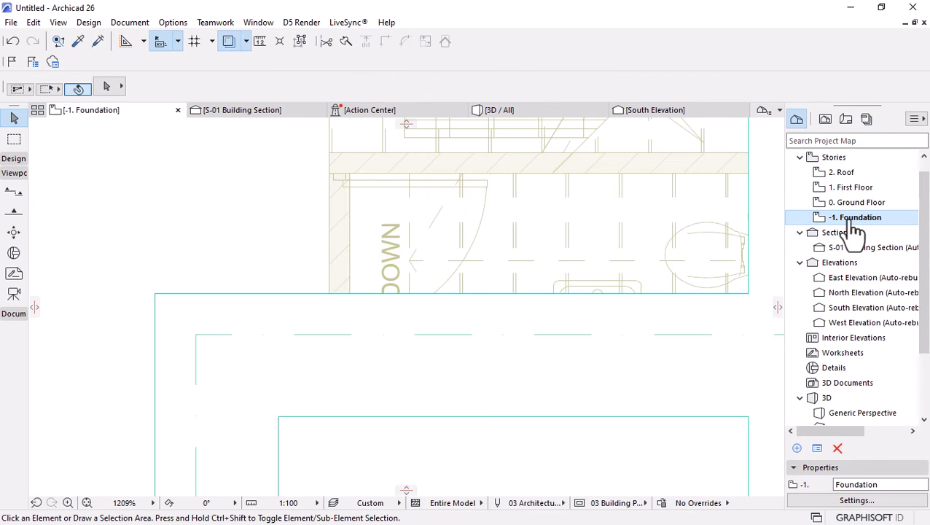
{"action": "double_click", "coordinate": [859, 203]}
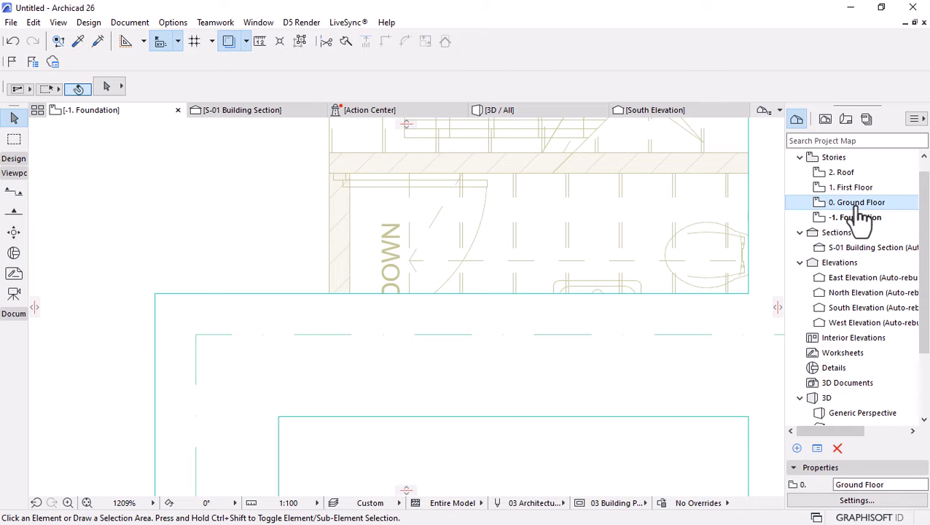
{"action": "scroll", "coordinate": [316, 327], "scroll_direction": "down", "scroll_amount": 5}
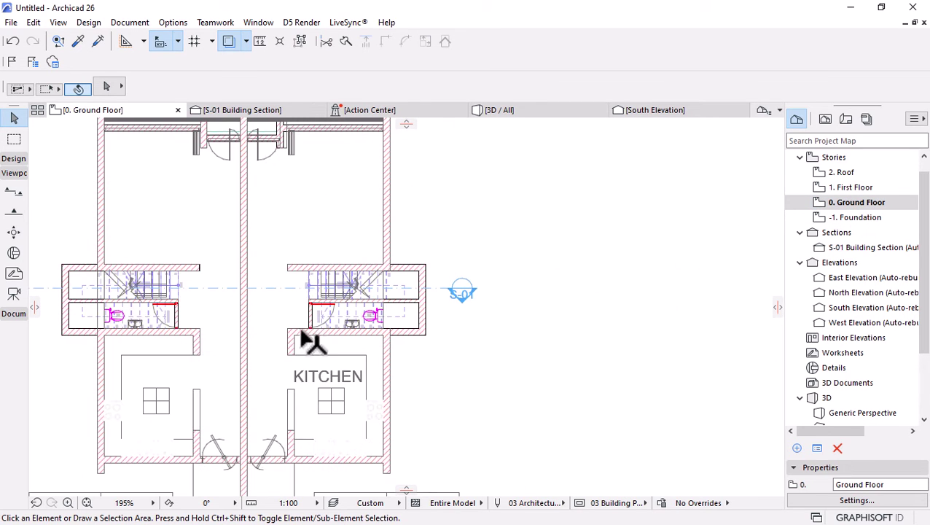
{"action": "left_click", "coordinate": [422, 275]}
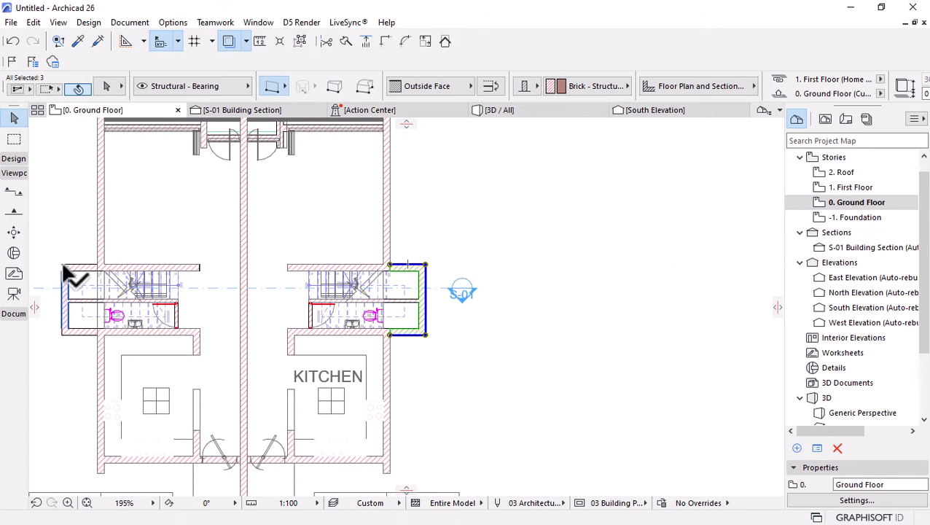
{"action": "right_click", "coordinate": [523, 222]}
{"action": "left_click", "coordinate": [578, 266]}
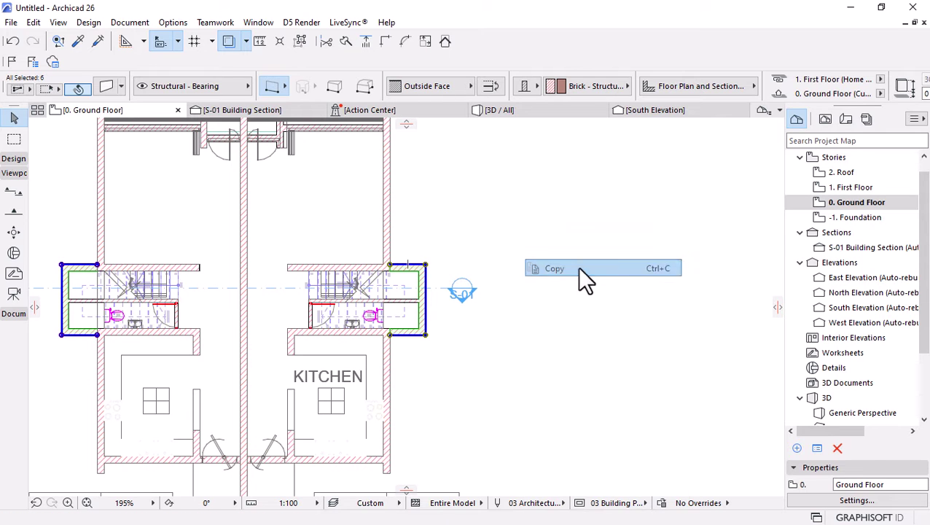
{"action": "double_click", "coordinate": [851, 217]}
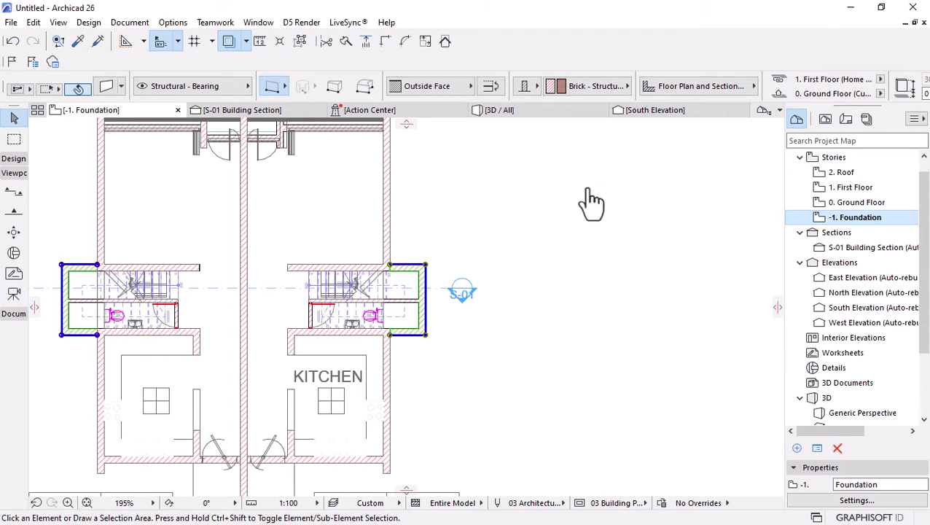
{"action": "right_click", "coordinate": [559, 173]}
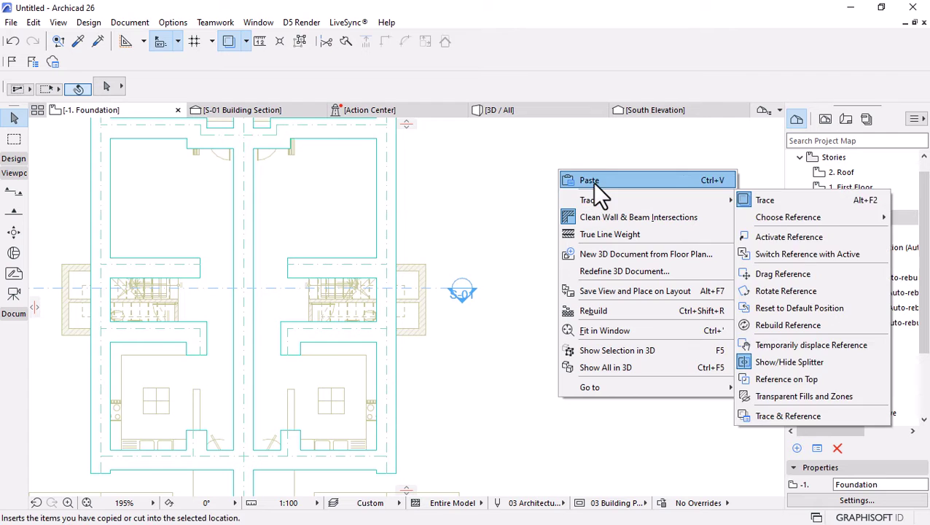
{"action": "left_click", "coordinate": [592, 182]}
{"action": "scroll", "coordinate": [570, 235], "scroll_direction": "down", "scroll_amount": 3}
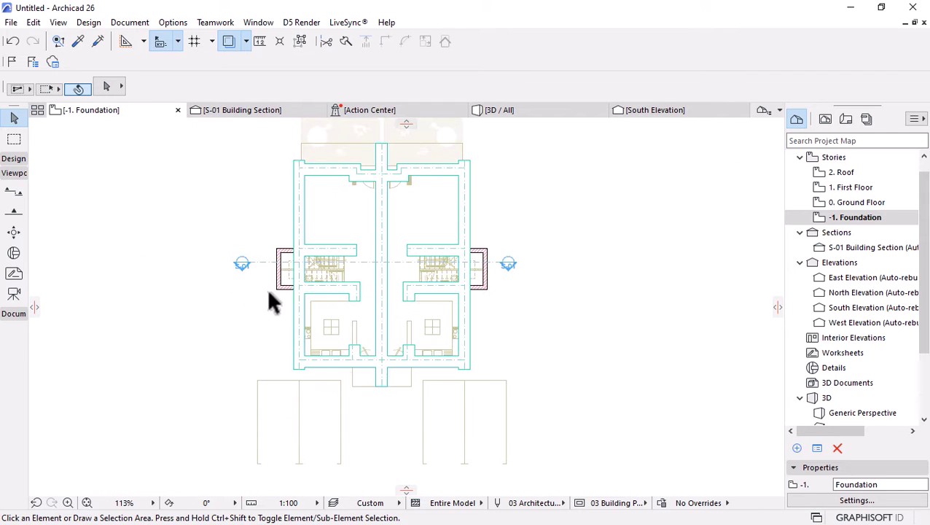
Adopt the settings of the existing strip footing on the Foundation plan for drawing a new footing beam
{"action": "scroll", "coordinate": [326, 249], "scroll_direction": "up", "scroll_amount": 6}
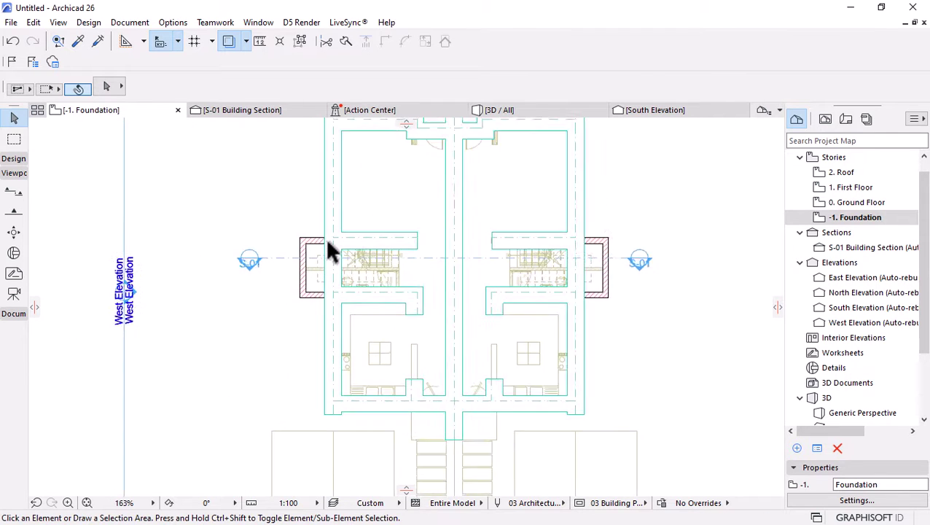
{"action": "left_click", "coordinate": [327, 190], "text": "alt"}
{"action": "scroll", "coordinate": [285, 228], "scroll_direction": "up", "scroll_amount": 2}
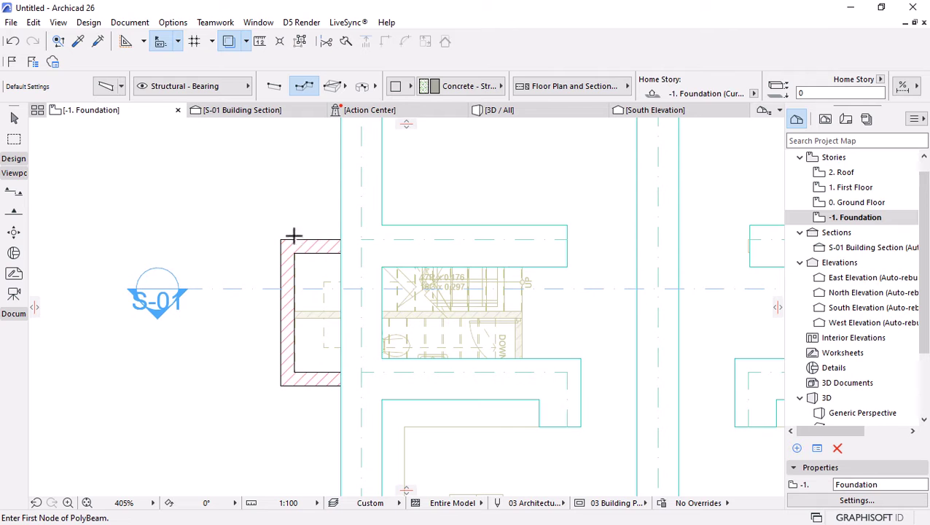
{"action": "left_click", "coordinate": [473, 233], "text": "alt"}
{"action": "left_click", "coordinate": [340, 241]}
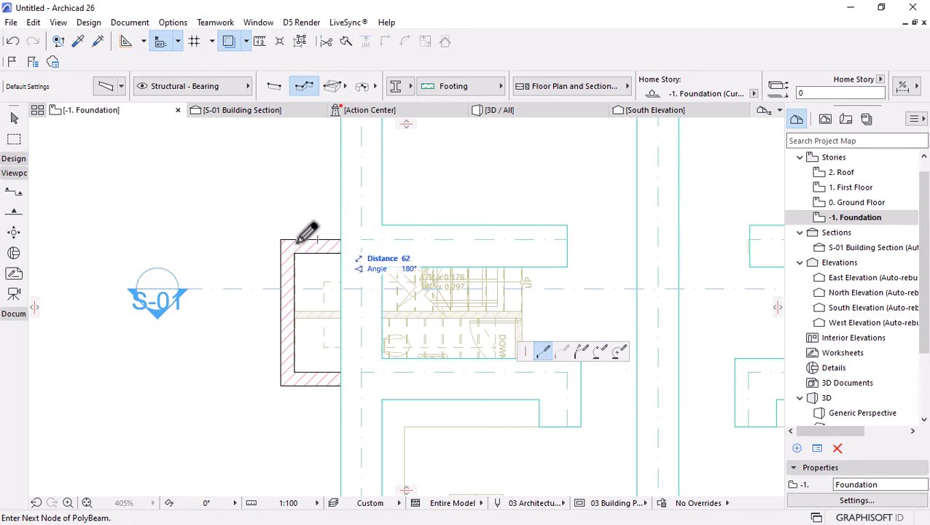
{"action": "key", "text": "Escape"}
{"action": "scroll", "coordinate": [501, 341], "scroll_direction": "down", "scroll_amount": 3}
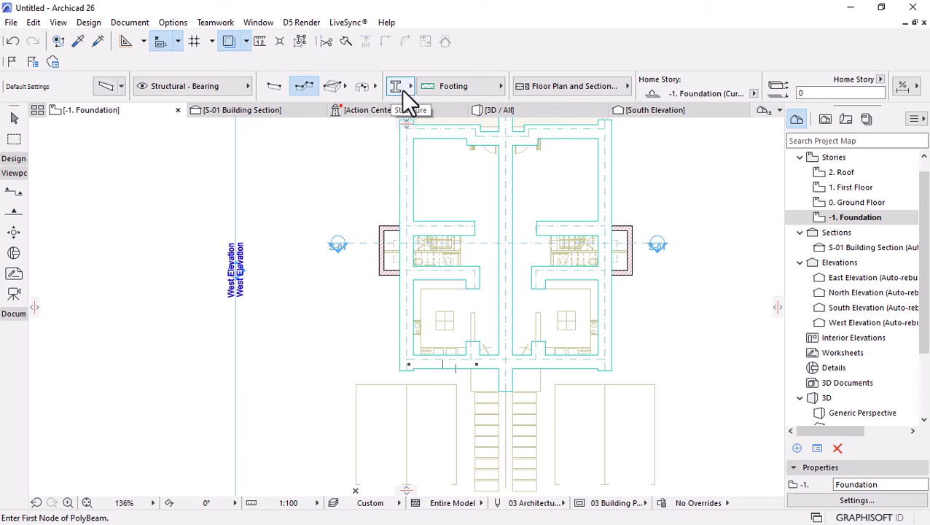
{"action": "scroll", "coordinate": [394, 226], "scroll_direction": "up", "scroll_amount": 6}
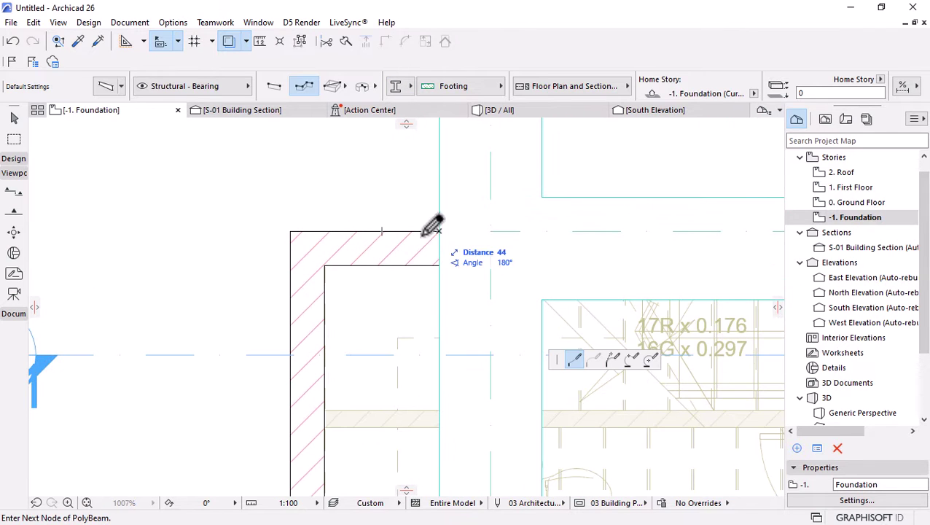
{"action": "left_click", "coordinate": [438, 232]}
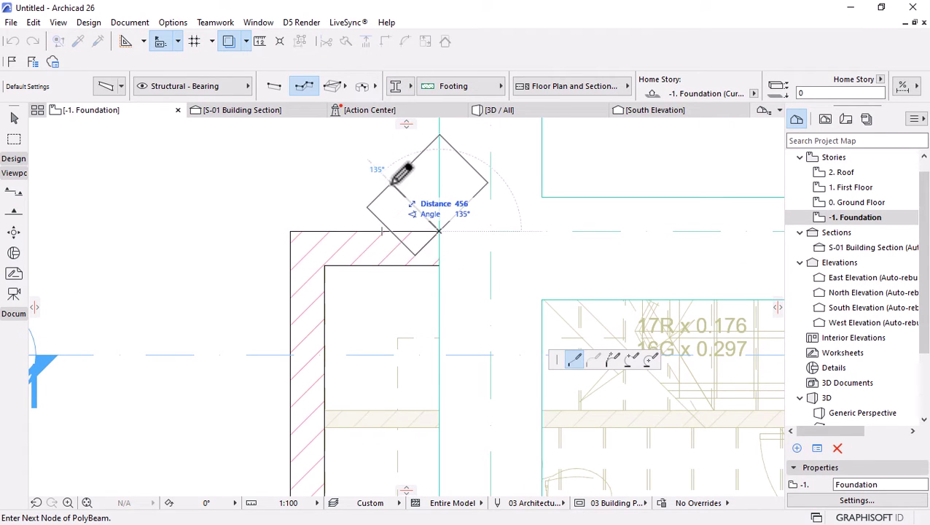
{"action": "scroll", "coordinate": [409, 182], "scroll_direction": "down", "scroll_amount": 2}
{"action": "double_click", "coordinate": [420, 403]}
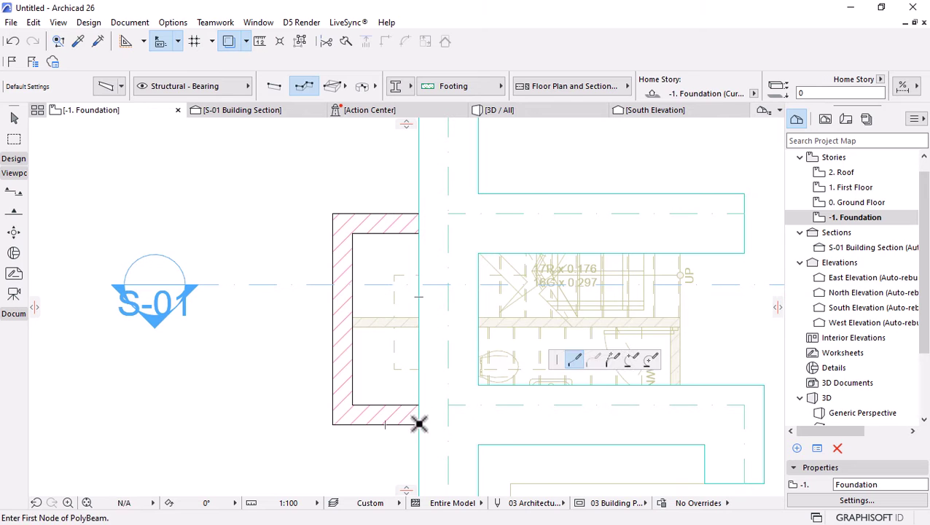
Draw a chained footing beam along the outer faces of the left stair enclosure's three walls, ending on the side footing's centreline
{"action": "left_click", "coordinate": [418, 423]}
{"action": "left_click", "coordinate": [333, 424]}
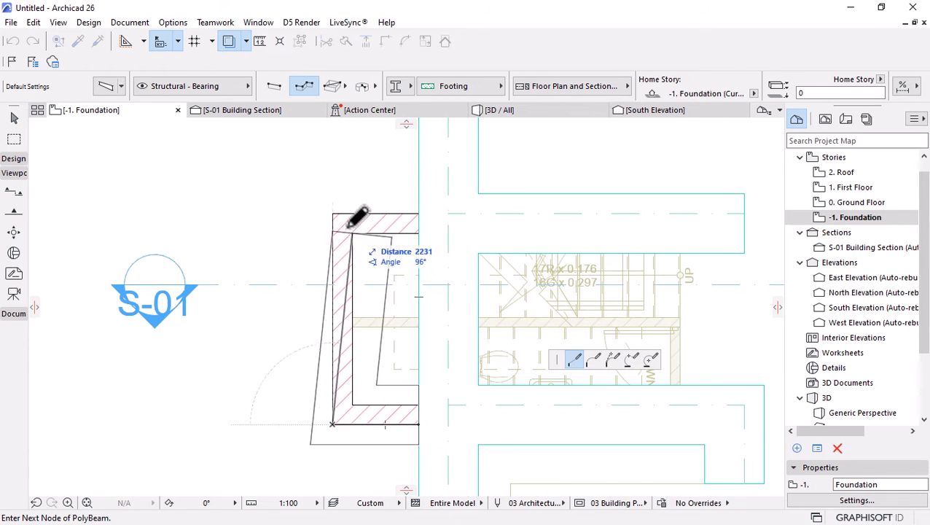
{"action": "left_click", "coordinate": [332, 214]}
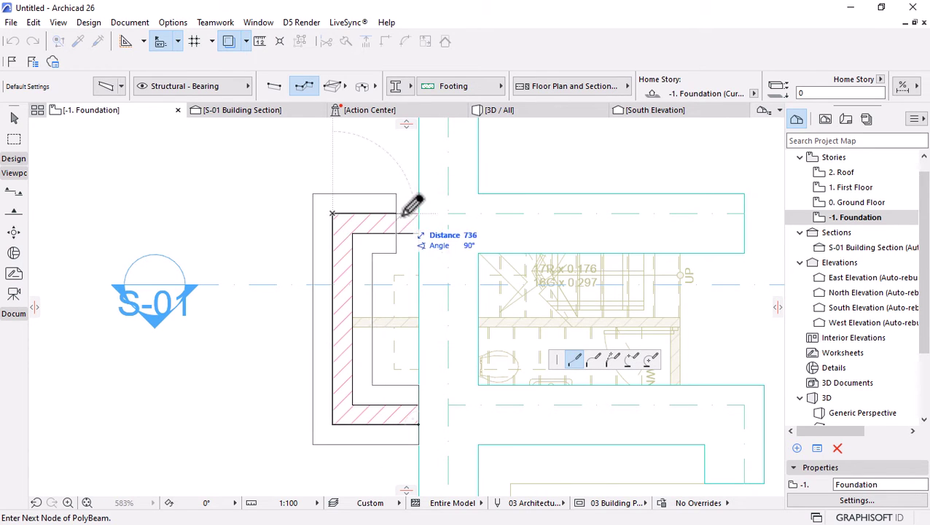
{"action": "double_click", "coordinate": [449, 213]}
{"action": "scroll", "coordinate": [436, 191], "scroll_direction": "up", "scroll_amount": 4}
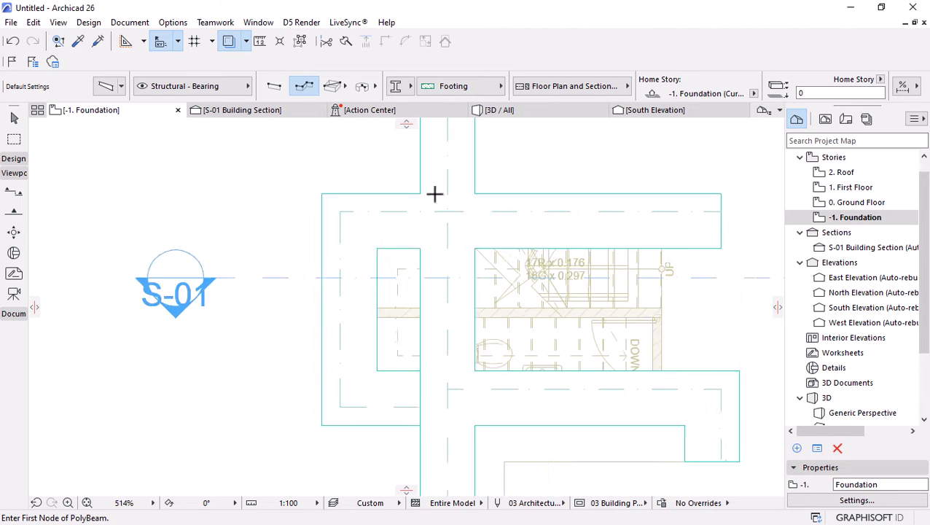
Stretch the lower end of the left stair enclosure's footing to the centreline of the side wall footing
{"action": "left_click", "coordinate": [429, 355]}
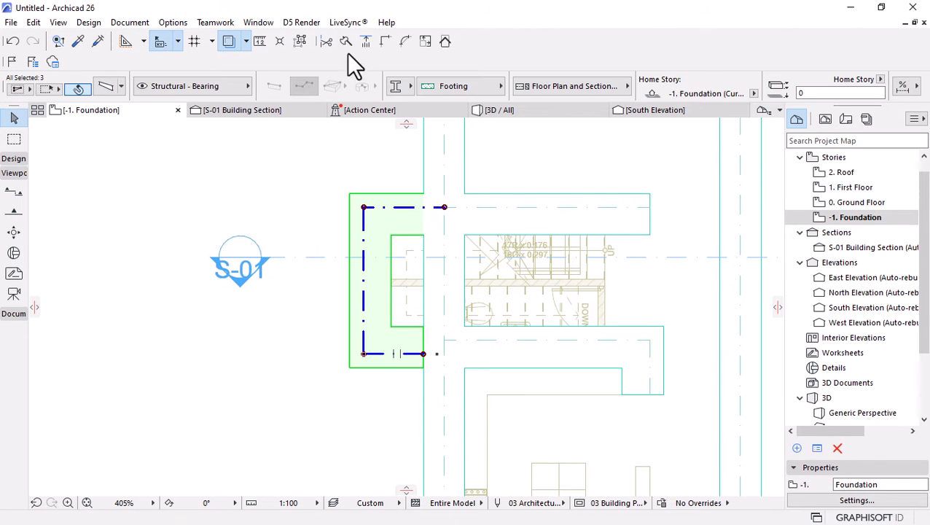
{"action": "left_click", "coordinate": [423, 354]}
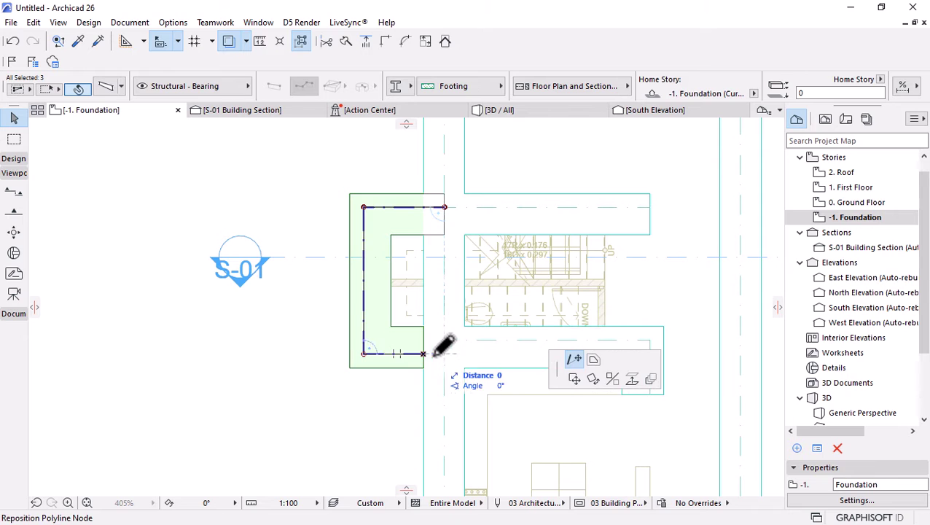
{"action": "left_click", "coordinate": [446, 353]}
Mirror a copy of the left enclosure footing about the duplex's central axis to the right stair enclosure
{"action": "scroll", "coordinate": [297, 243], "scroll_direction": "down", "scroll_amount": 5}
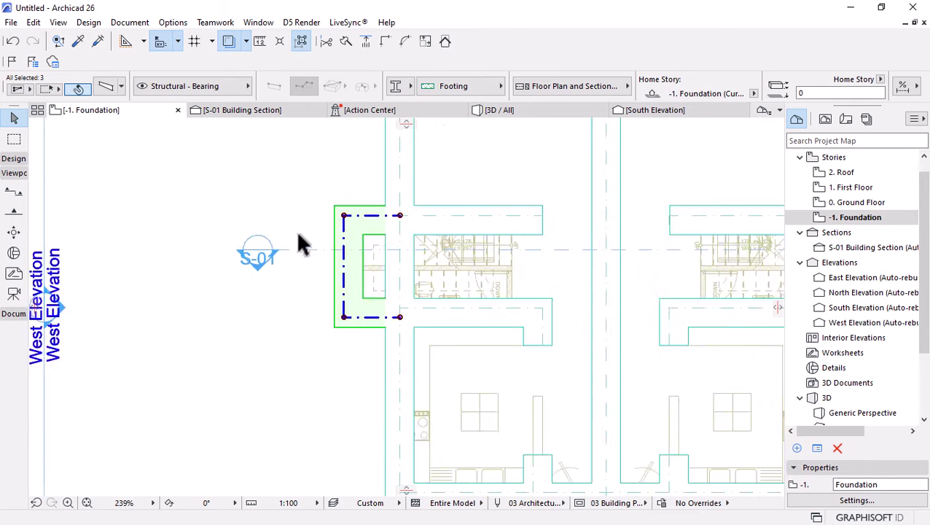
{"action": "right_click", "coordinate": [284, 304]}
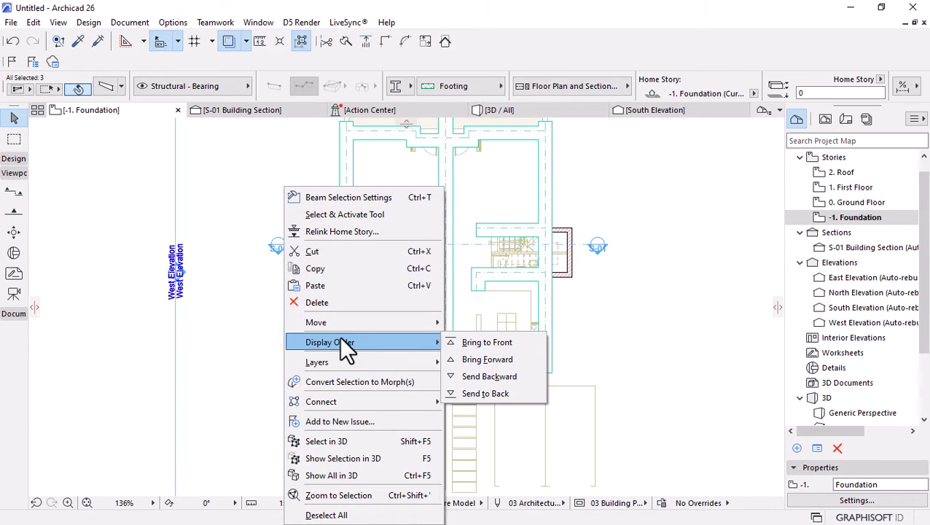
{"action": "mouse_move", "coordinate": [347, 325]}
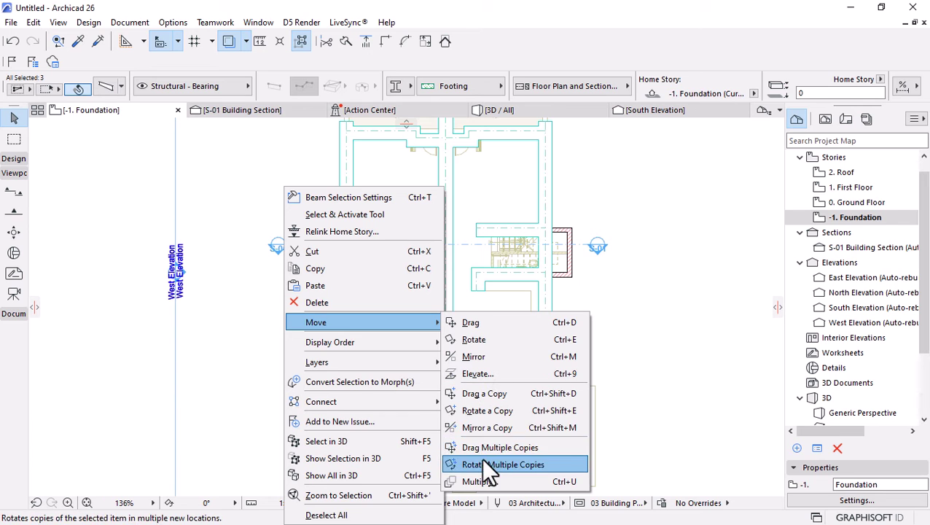
{"action": "left_click", "coordinate": [481, 428]}
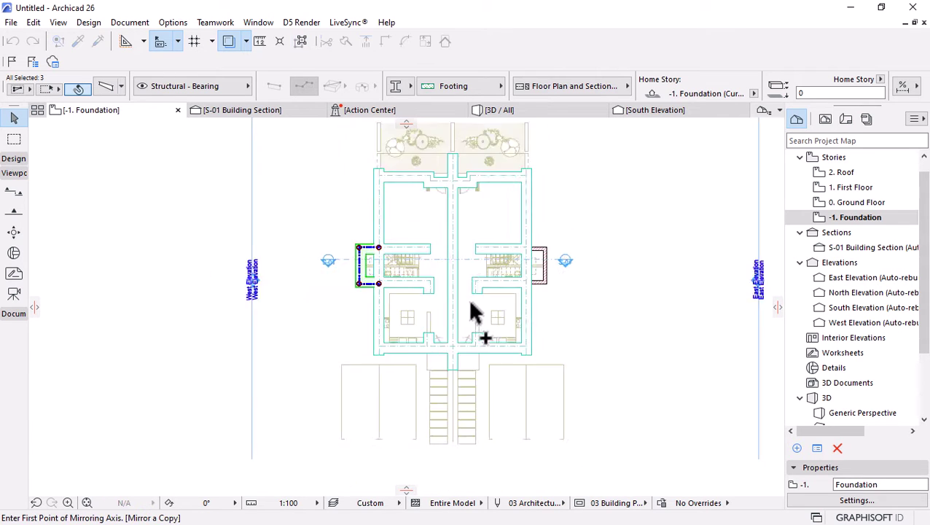
{"action": "scroll", "coordinate": [474, 312], "scroll_direction": "down", "scroll_amount": 2}
{"action": "scroll", "coordinate": [457, 312], "scroll_direction": "up", "scroll_amount": 5}
{"action": "left_click", "coordinate": [461, 277]}
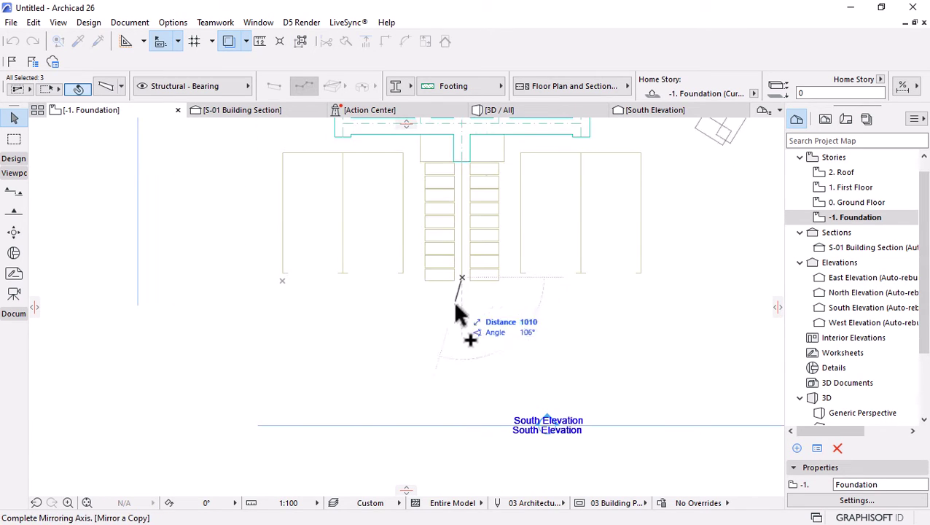
{"action": "scroll", "coordinate": [453, 430], "scroll_direction": "down", "scroll_amount": 2}
{"action": "left_click", "coordinate": [457, 446]}
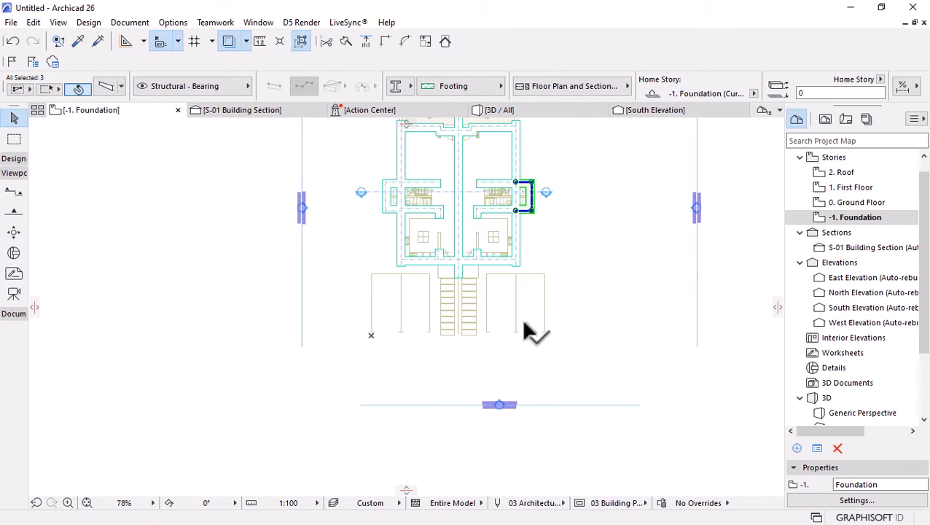
{"action": "scroll", "coordinate": [529, 218], "scroll_direction": "up", "scroll_amount": 4}
{"action": "left_click", "coordinate": [587, 318]}
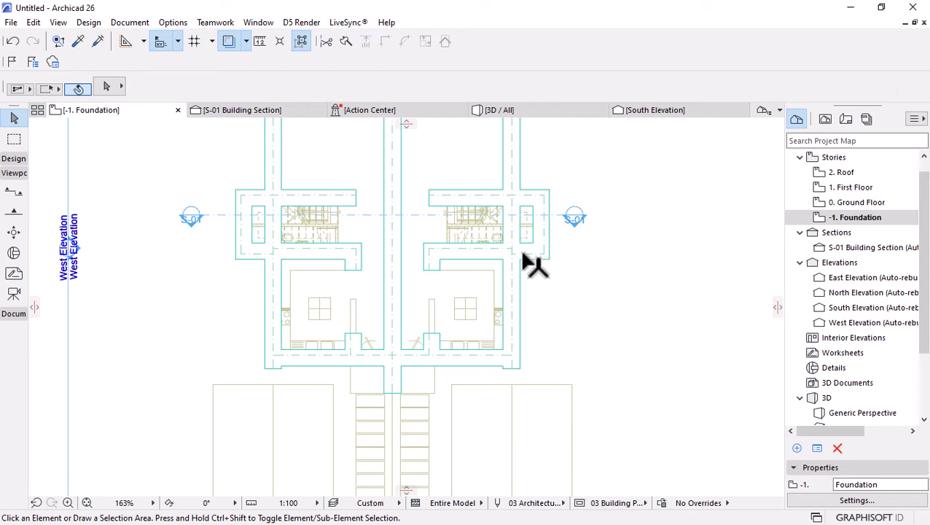
In 3D, transfer the Brick - Structural foundation wall settings to the pasted foundation walls beneath one projecting stair enclosure
{"action": "left_click", "coordinate": [503, 110]}
{"action": "left_click", "coordinate": [481, 246]}
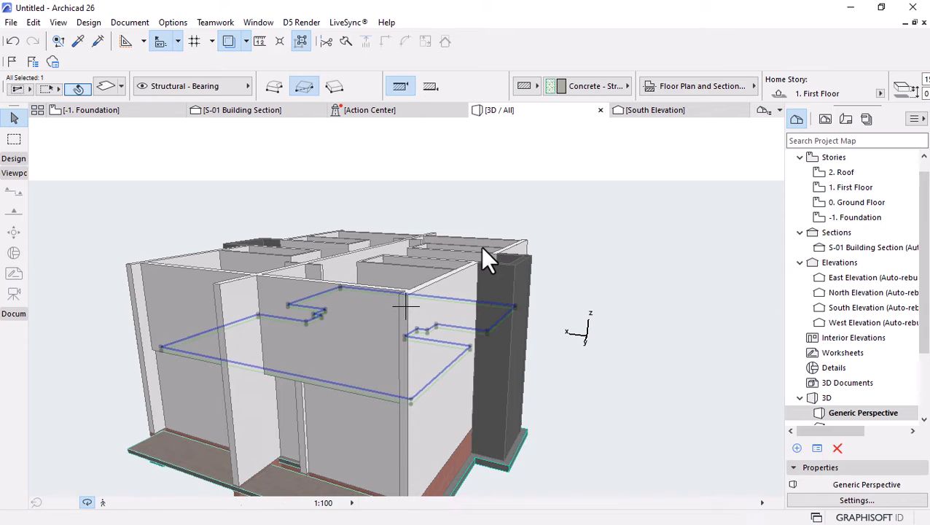
{"action": "middle_click_drag", "start_coordinate": [481, 247], "coordinate": [168, 390], "text": "shift"}
{"action": "scroll", "coordinate": [245, 431], "scroll_direction": "up", "scroll_amount": 6}
{"action": "key", "text": "Escape"}
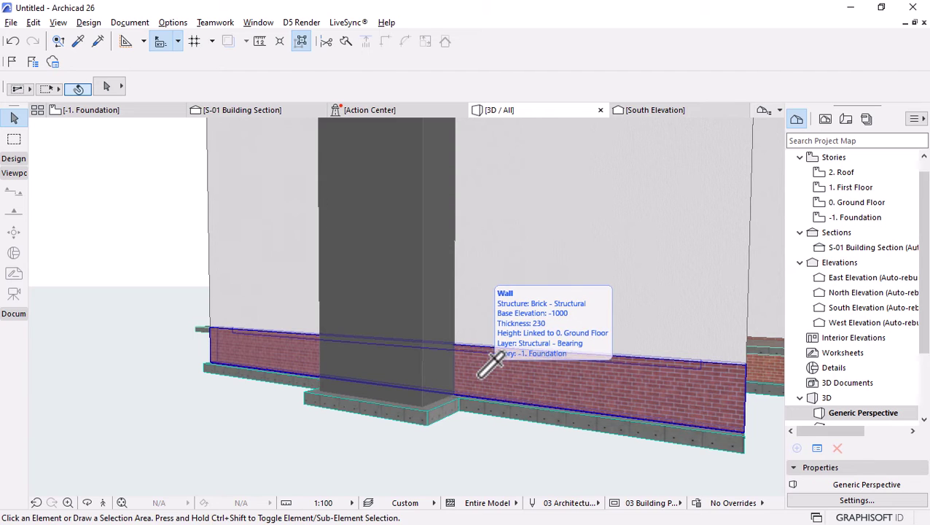
{"action": "left_click", "coordinate": [479, 376], "text": "alt"}
{"action": "mouse_move", "coordinate": [445, 376]}
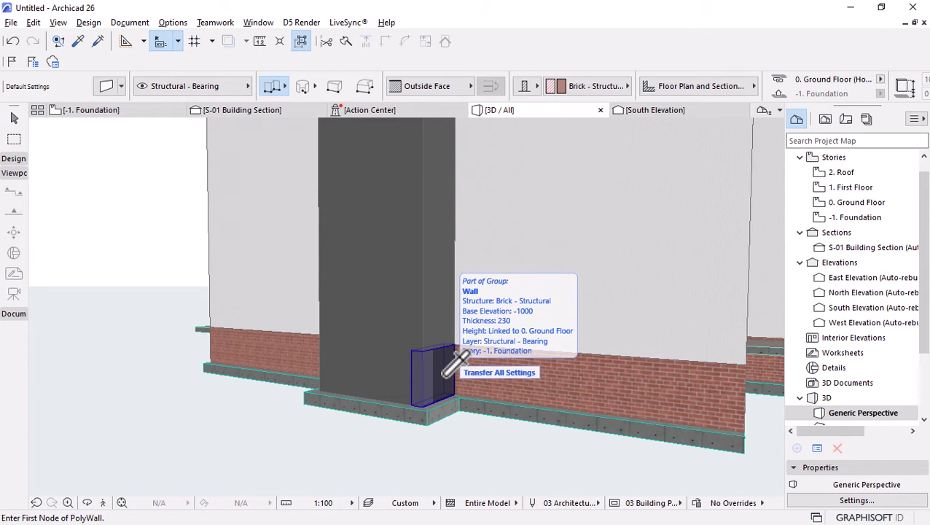
{"action": "left_click", "coordinate": [385, 370], "text": "ctrl+alt"}
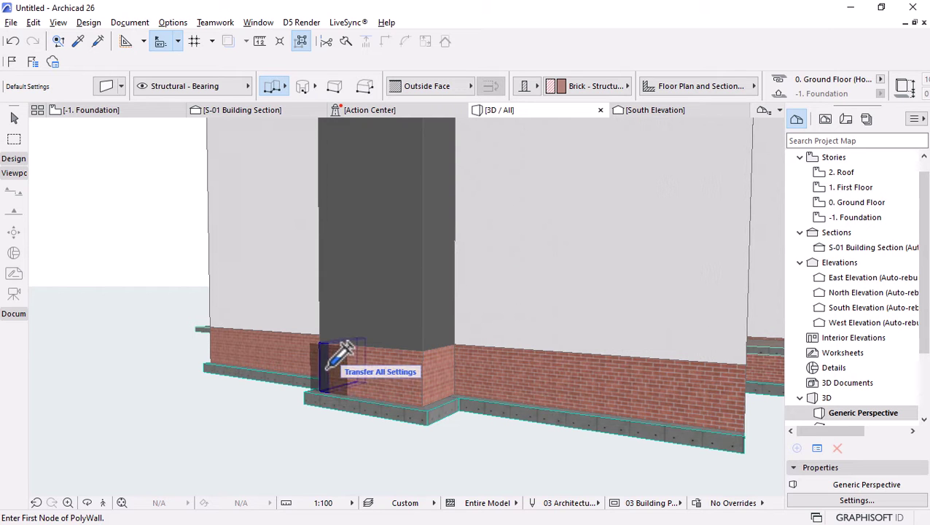
Transfer the same brick foundation wall settings to the pasted walls beneath the opposite stair enclosure
{"action": "scroll", "coordinate": [270, 375], "scroll_direction": "down", "scroll_amount": 5}
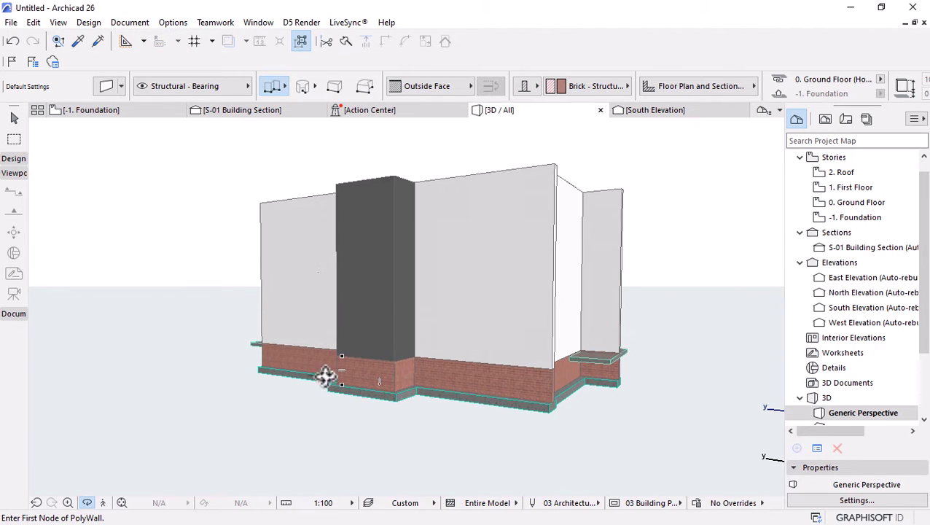
{"action": "middle_click_drag", "start_coordinate": [325, 375], "coordinate": [476, 388], "text": "shift"}
{"action": "scroll", "coordinate": [510, 387], "scroll_direction": "up", "scroll_amount": 3}
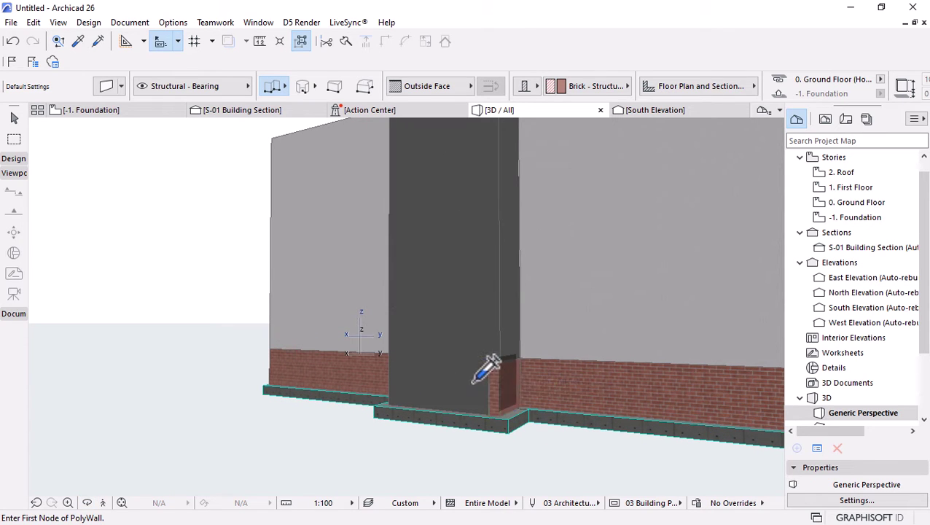
{"action": "left_click", "coordinate": [400, 381], "text": "ctrl+alt"}
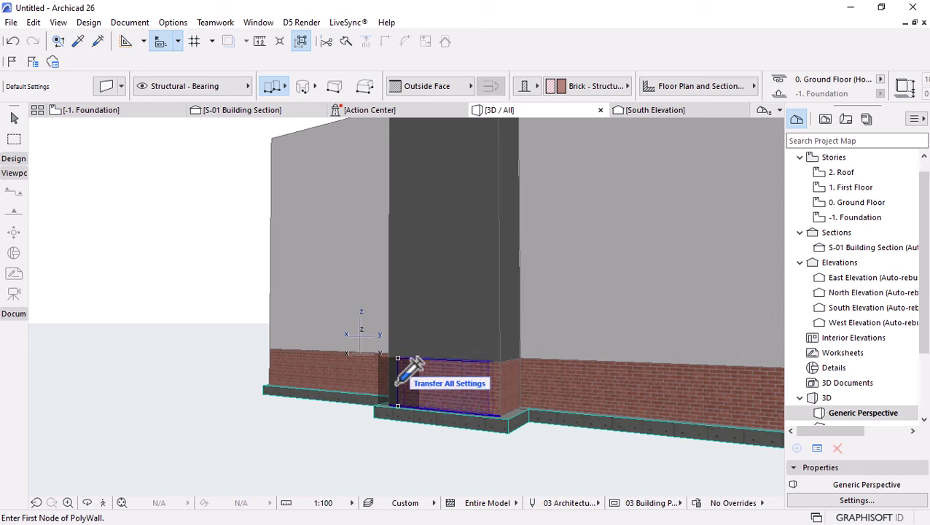
{"action": "scroll", "coordinate": [326, 381], "scroll_direction": "down", "scroll_amount": 5}
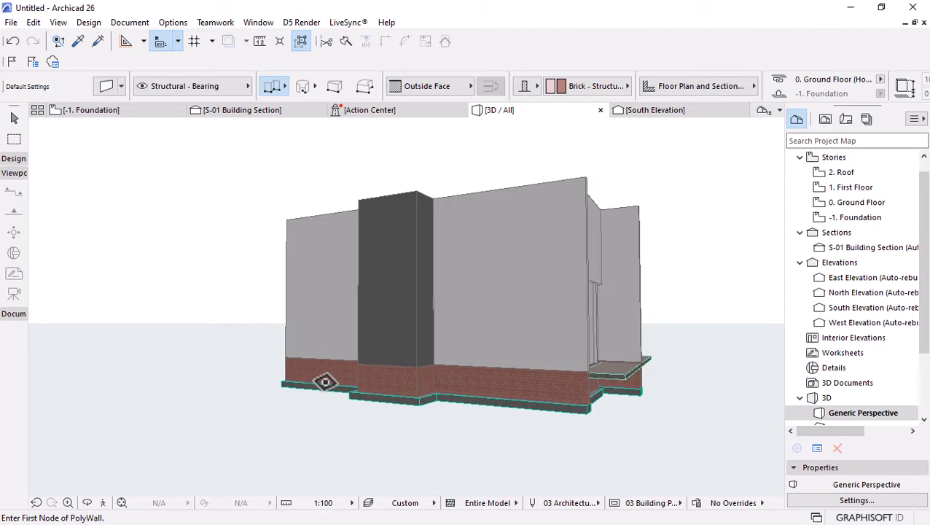
{"action": "scroll", "coordinate": [405, 355], "scroll_direction": "down", "scroll_amount": 2}
{"action": "middle_click_drag", "start_coordinate": [405, 355], "coordinate": [315, 422], "text": "shift"}
{"action": "scroll", "coordinate": [386, 328], "scroll_direction": "down", "scroll_amount": 3}
{"action": "scroll", "coordinate": [426, 365], "scroll_direction": "up", "scroll_amount": 3}
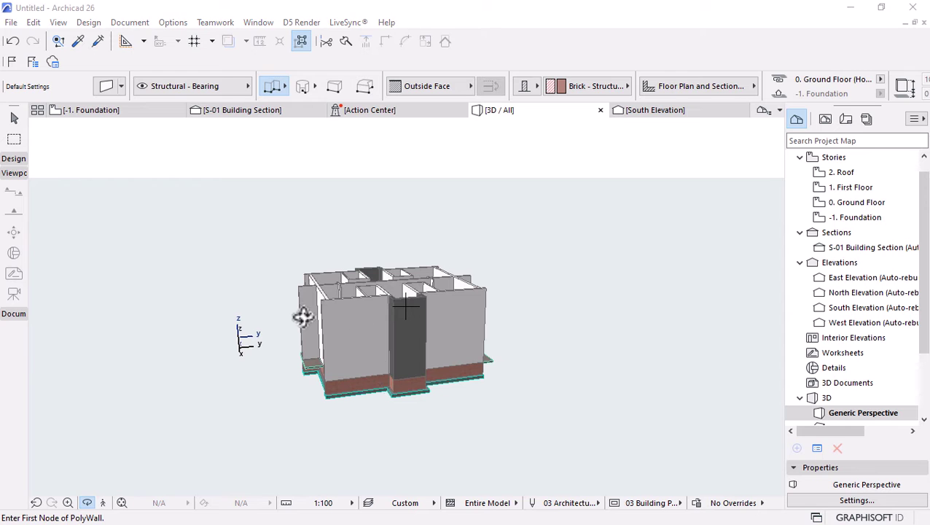
Open the Roof story and set its trace reference to the story below
{"action": "double_click", "coordinate": [842, 174]}
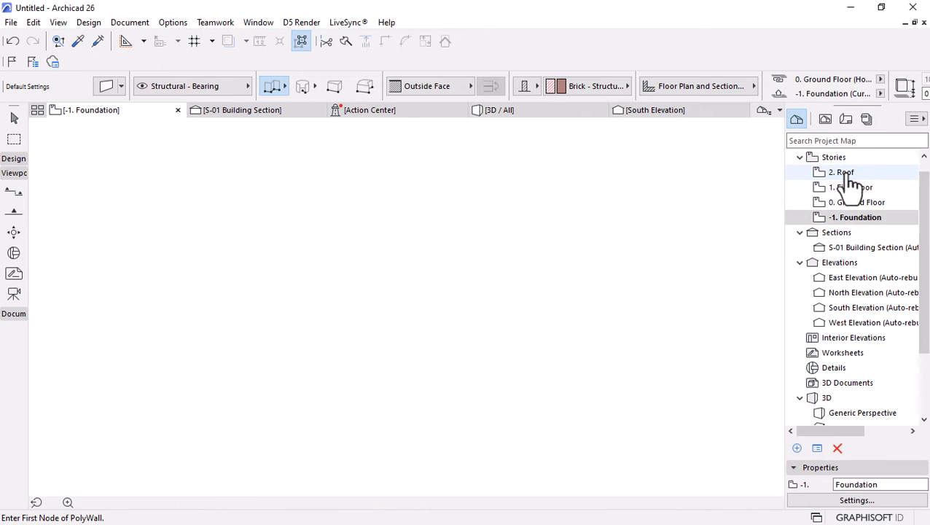
{"action": "scroll", "coordinate": [593, 245], "scroll_direction": "down", "scroll_amount": 3}
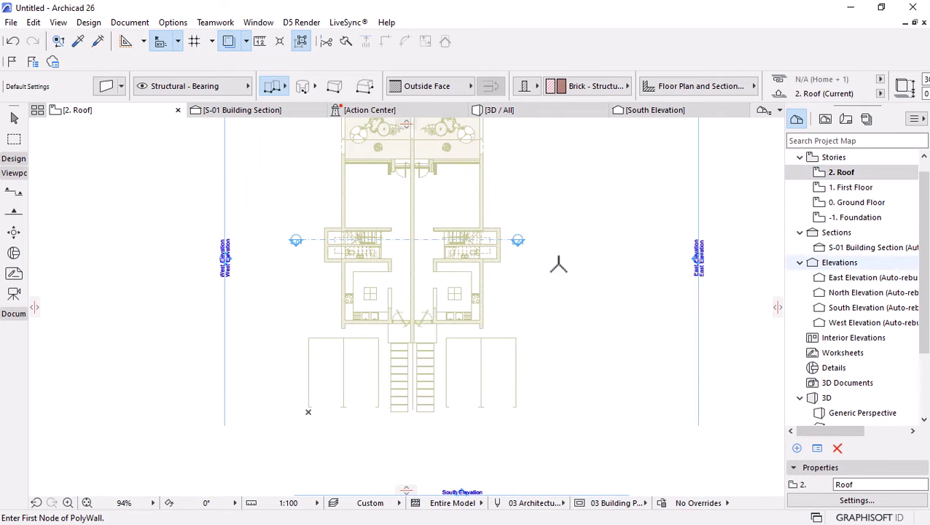
{"action": "scroll", "coordinate": [435, 347], "scroll_direction": "up", "scroll_amount": 2}
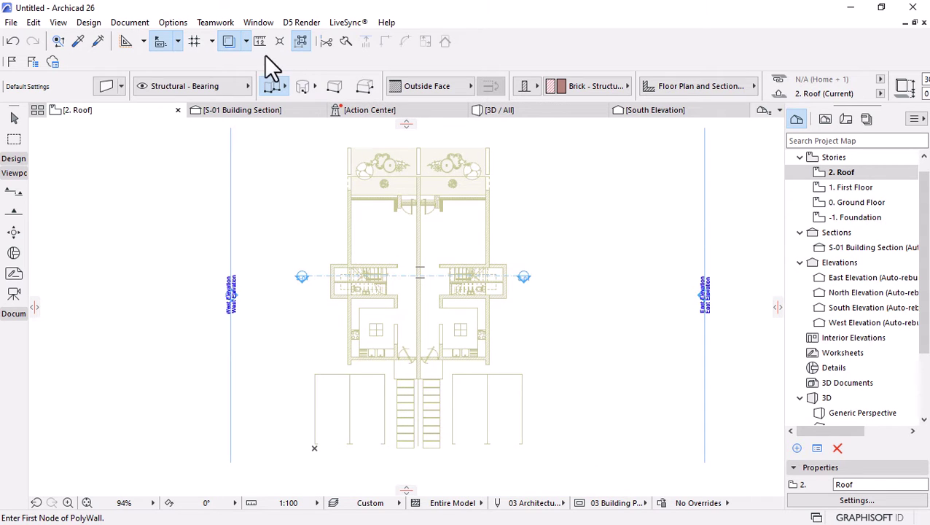
{"action": "left_click", "coordinate": [248, 41]}
{"action": "mouse_move", "coordinate": [308, 64]}
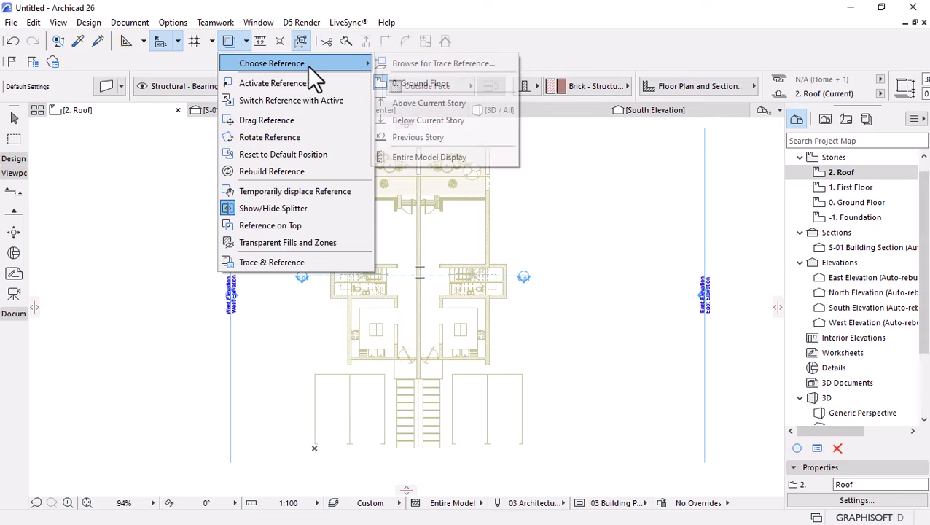
{"action": "left_click", "coordinate": [441, 121]}
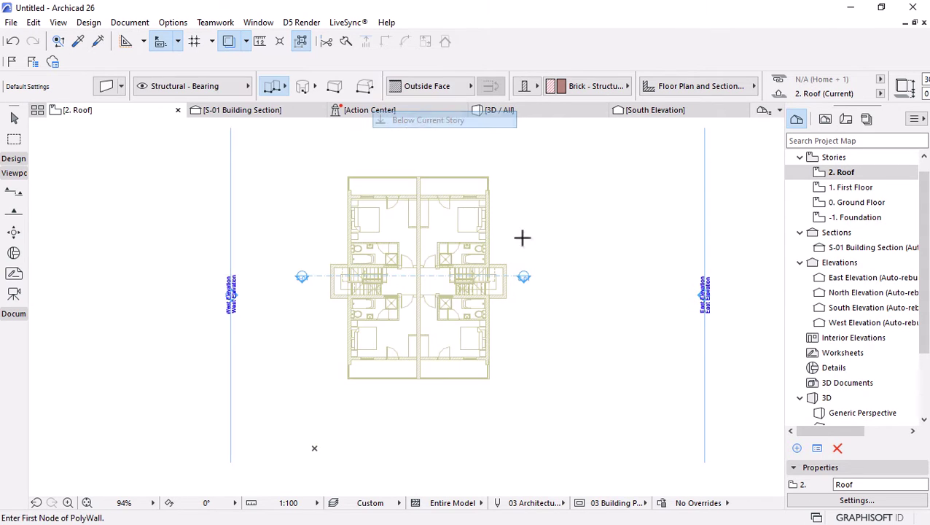
{"action": "scroll", "coordinate": [470, 315], "scroll_direction": "up", "scroll_amount": 2}
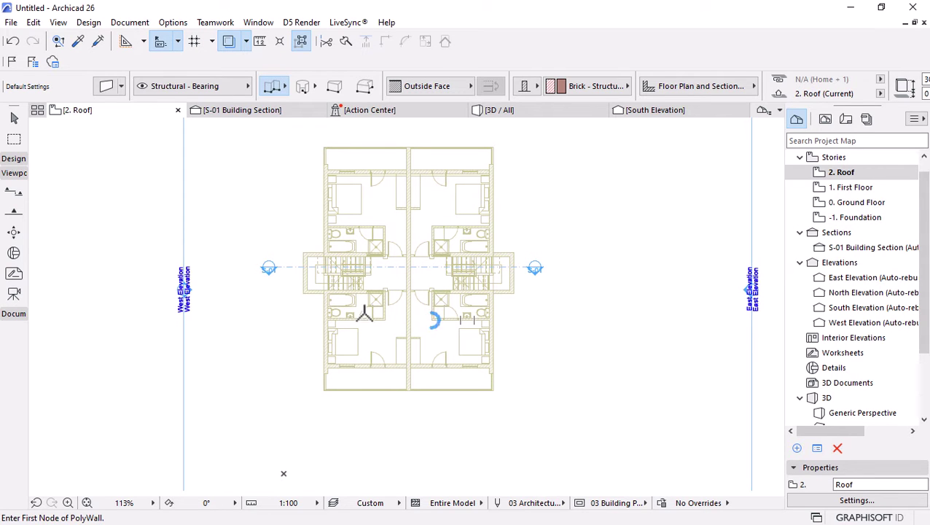
{"action": "scroll", "coordinate": [408, 270], "scroll_direction": "down", "scroll_amount": 4}
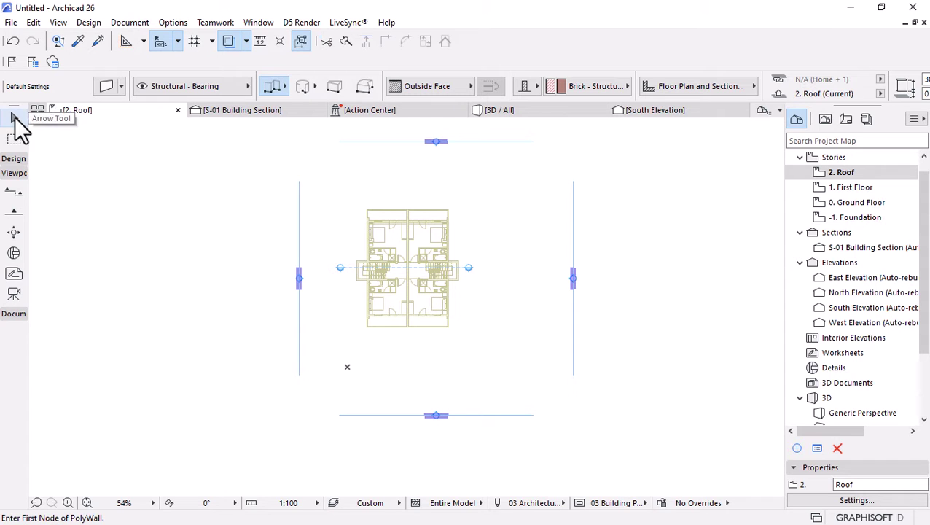
Open the South Elevation from its marker on the Roof story plan, using the current view settings
{"action": "left_click", "coordinate": [15, 118]}
{"action": "scroll", "coordinate": [466, 418], "scroll_direction": "up", "scroll_amount": 2}
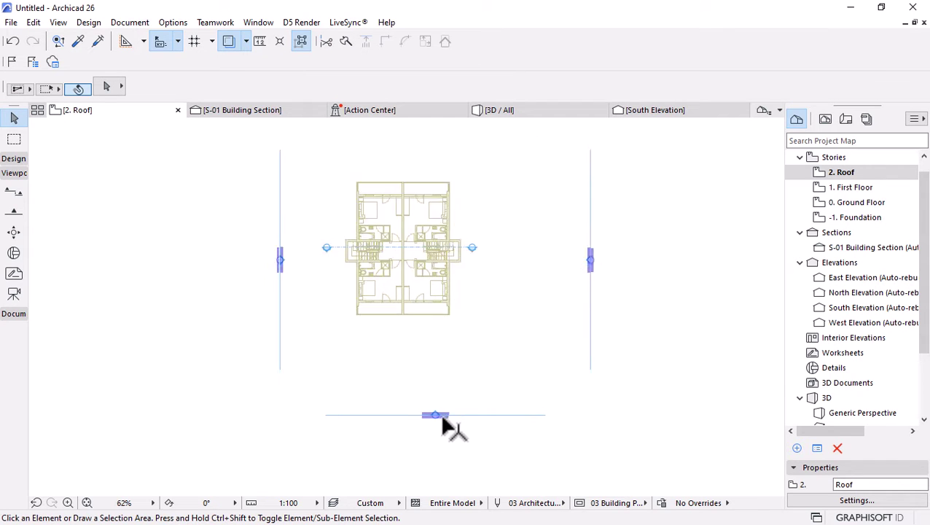
{"action": "left_click", "coordinate": [466, 415]}
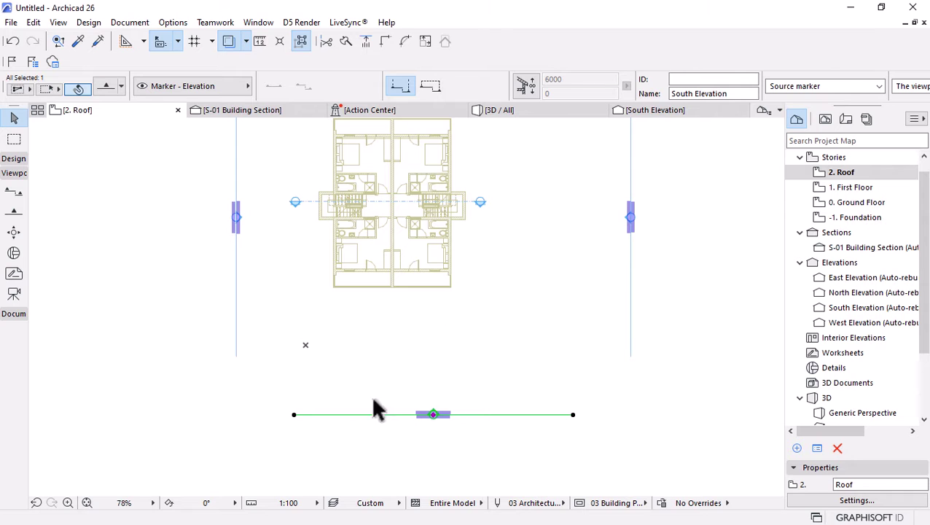
{"action": "right_click", "coordinate": [421, 330]}
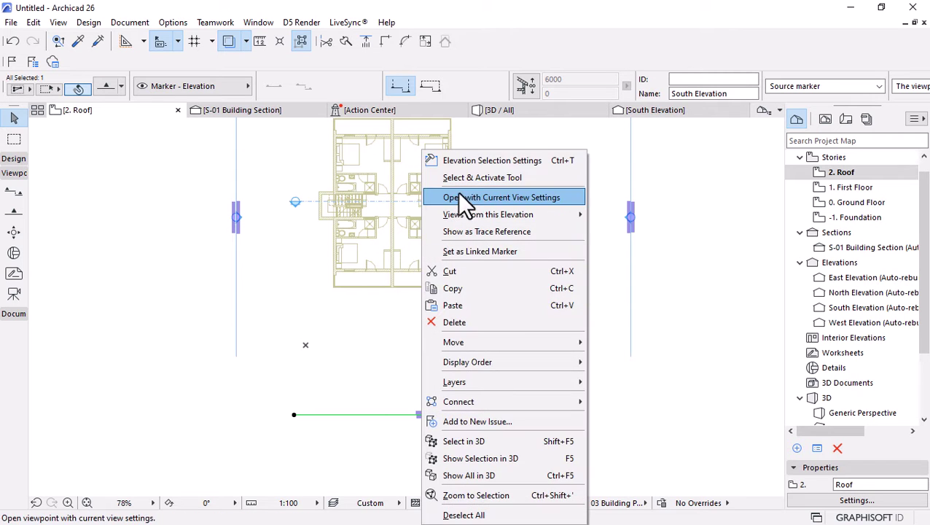
{"action": "left_click", "coordinate": [456, 197]}
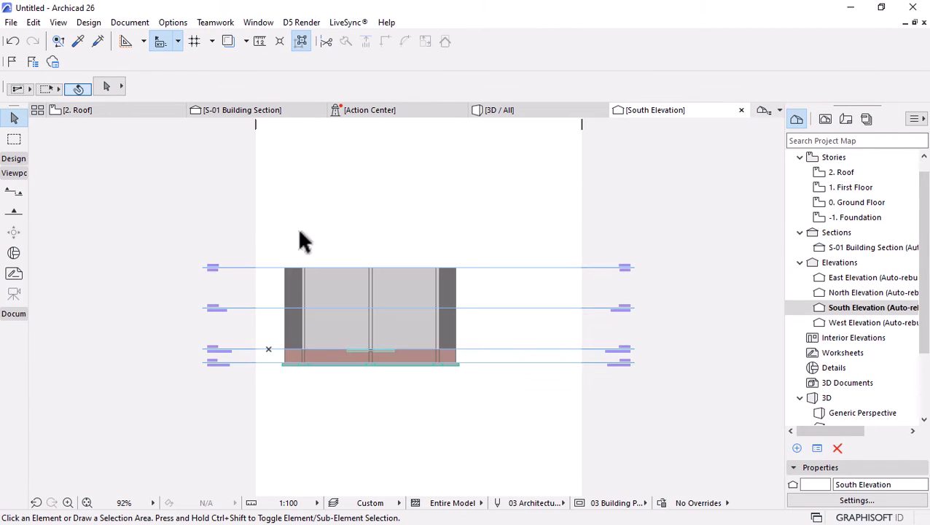
{"action": "scroll", "coordinate": [365, 264], "scroll_direction": "up", "scroll_amount": 5}
{"action": "scroll", "coordinate": [404, 266], "scroll_direction": "down", "scroll_amount": 2}
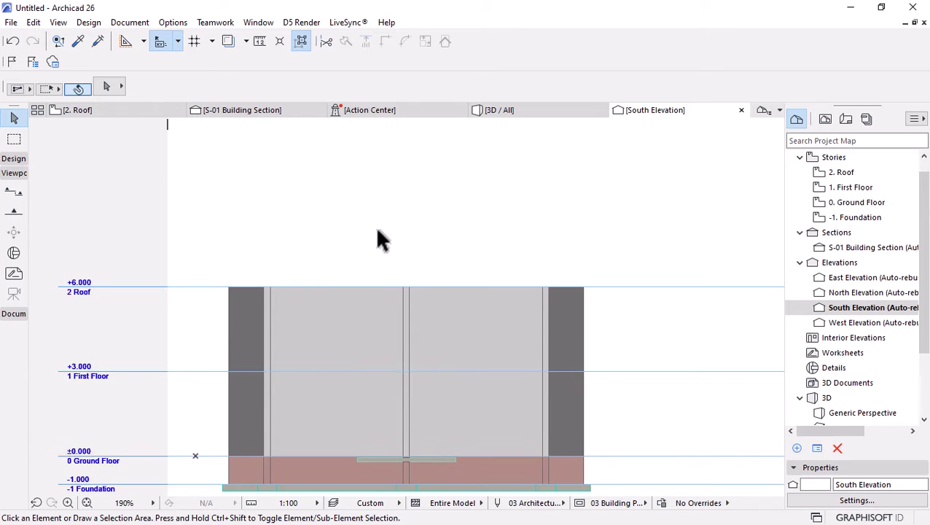
Sketch a polyline rectangle above the Roof level, spanning from the party wall's right face to the right unit's outer wall
{"action": "left_click", "coordinate": [15, 318]}
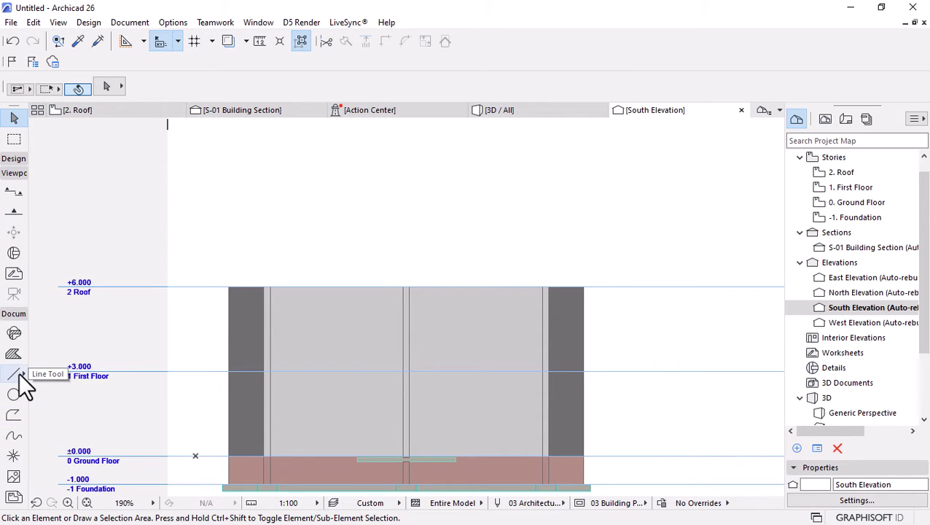
{"action": "left_click", "coordinate": [13, 414]}
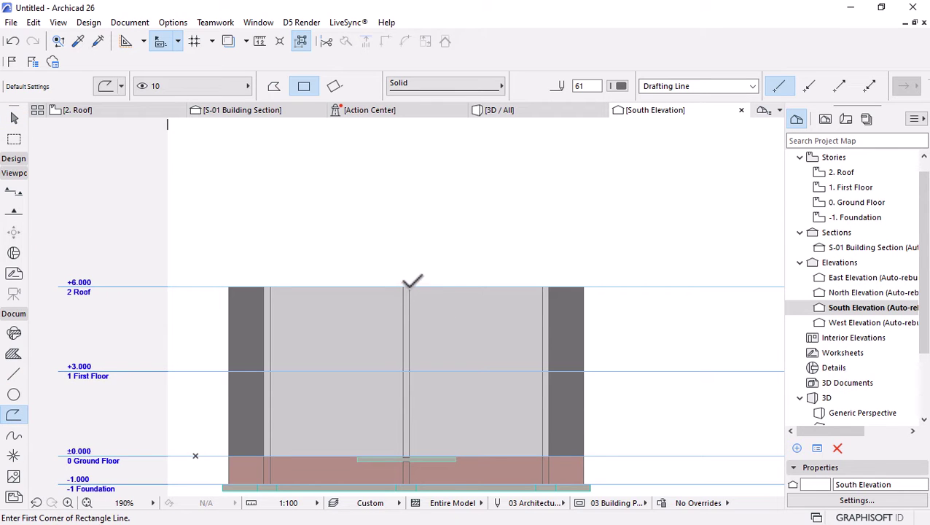
{"action": "left_click", "coordinate": [409, 286]}
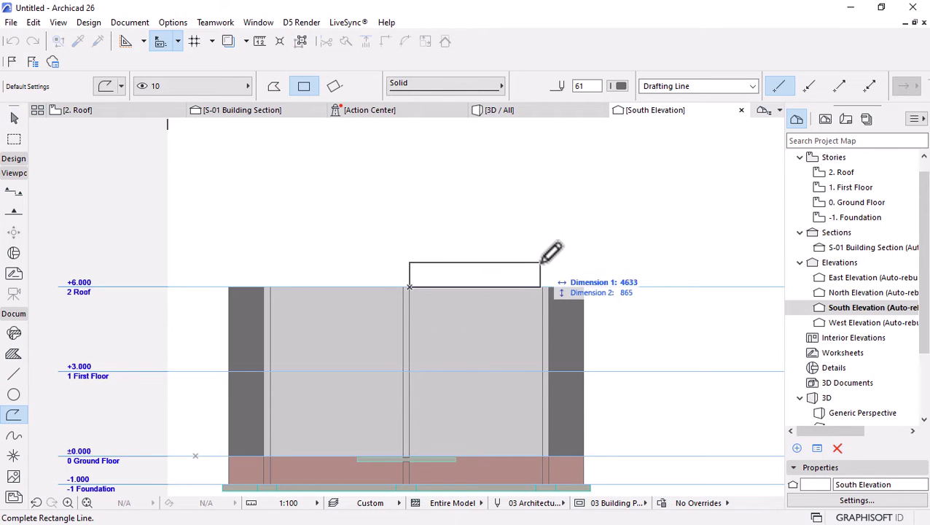
{"action": "left_click", "coordinate": [548, 210]}
{"action": "key", "text": "Escape"}
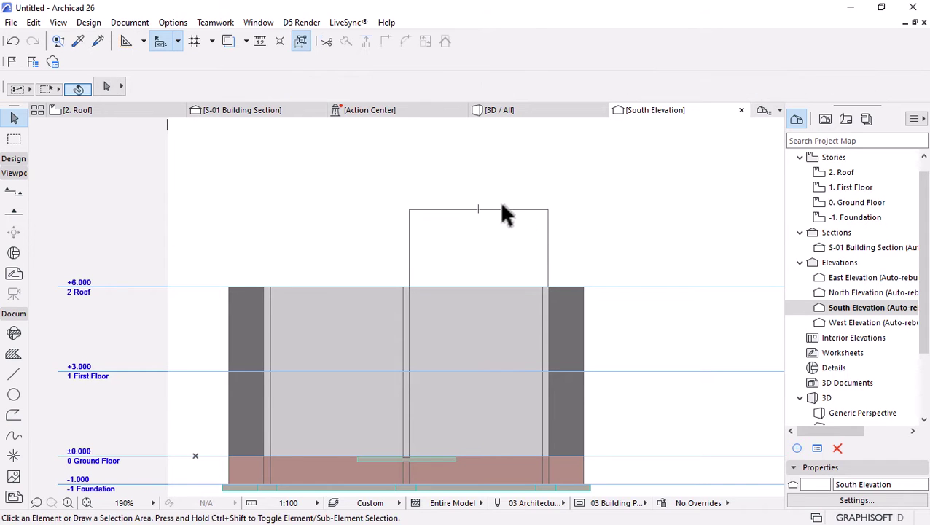
Reshape the rectangle into a gable triangle by moving its upper corners to the top edge's midpoint and the lower right corner
{"action": "left_click", "coordinate": [481, 210]}
{"action": "left_click", "coordinate": [409, 209]}
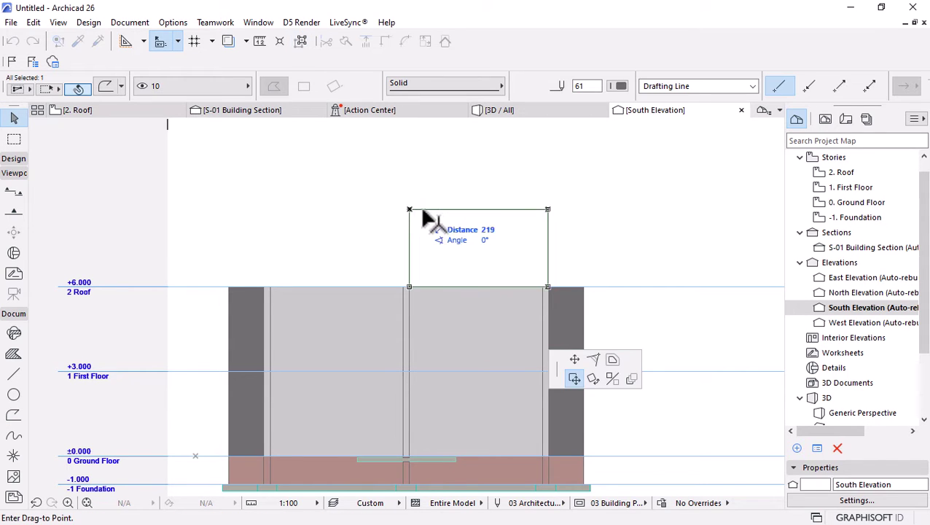
{"action": "left_click", "coordinate": [574, 363]}
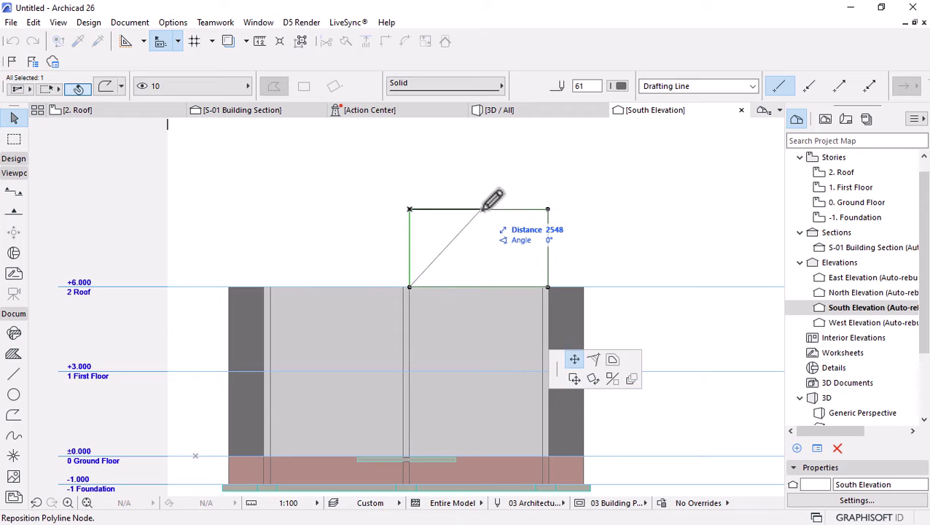
{"action": "left_click", "coordinate": [478, 209]}
{"action": "left_click", "coordinate": [547, 209]}
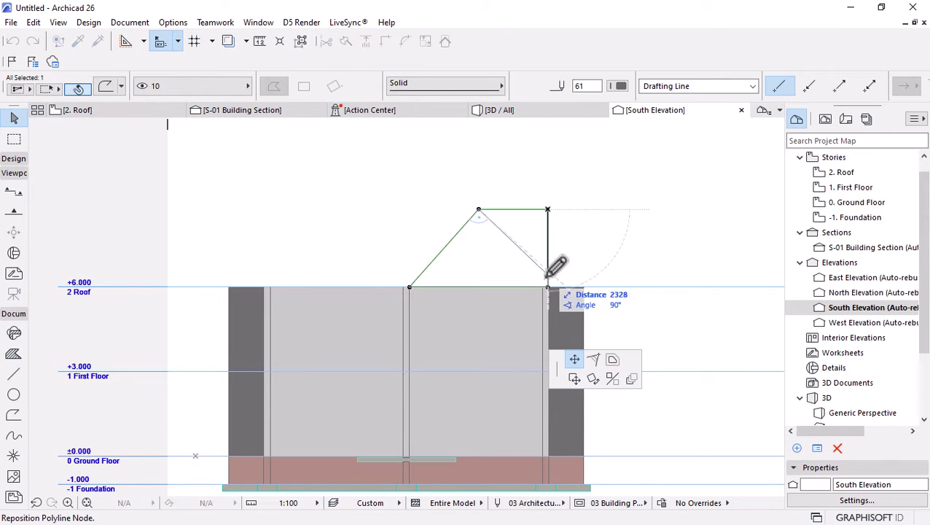
{"action": "left_click", "coordinate": [548, 287]}
Mirror a copy of the gable triangle about the party wall's vertical centreline onto the left unit
{"action": "key", "text": "ctrl+alt+m"}
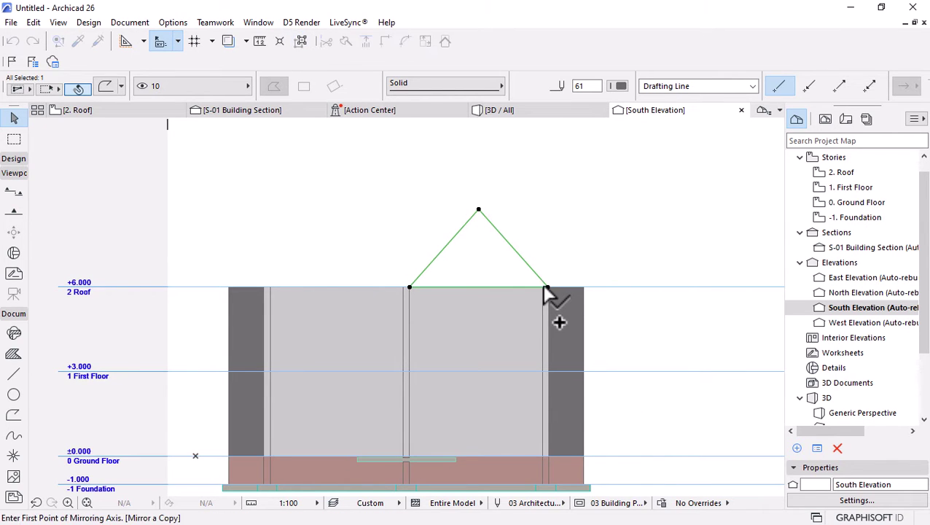
{"action": "scroll", "coordinate": [405, 289], "scroll_direction": "up", "scroll_amount": 4}
{"action": "left_click", "coordinate": [428, 280]}
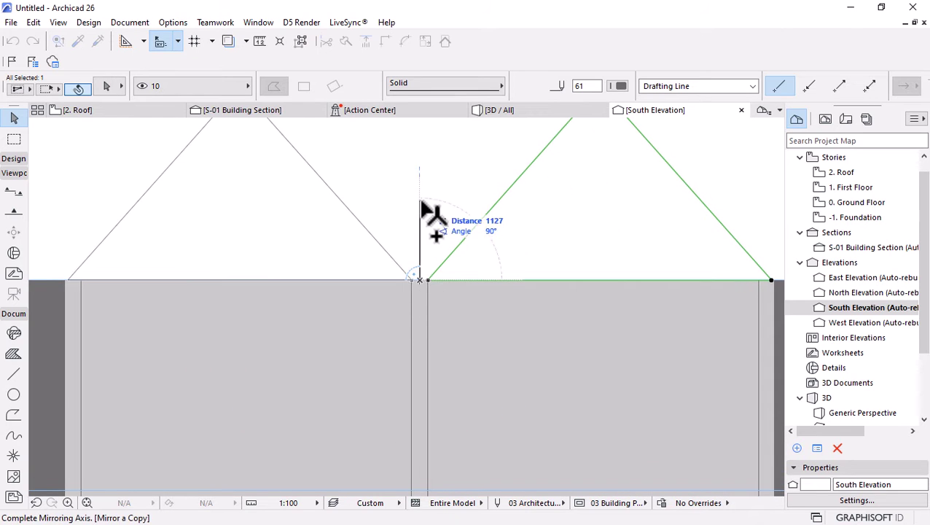
{"action": "left_click", "coordinate": [426, 207]}
{"action": "scroll", "coordinate": [426, 208], "scroll_direction": "down", "scroll_amount": 5}
{"action": "key", "text": "Escape"}
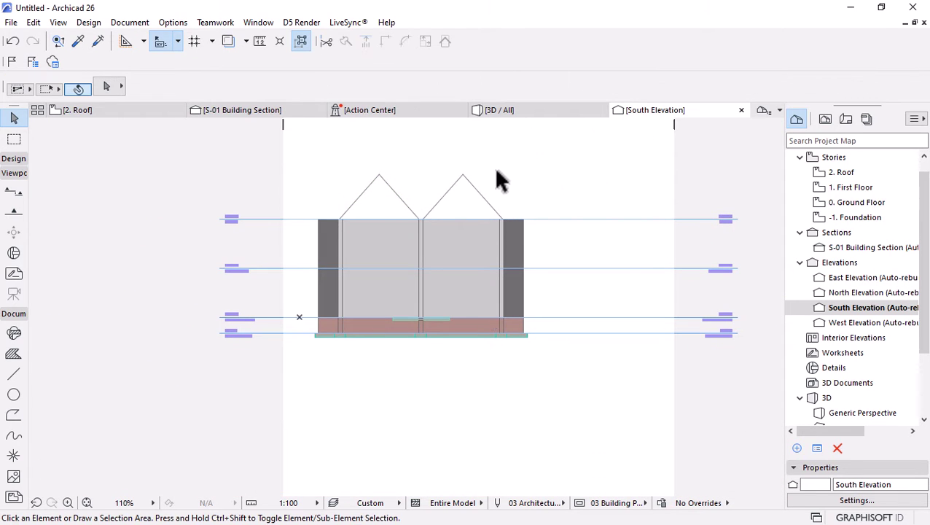
Sketch a small rectangle straddling the top of the party wall, just below the Roof level between the two gables
{"action": "scroll", "coordinate": [397, 224], "scroll_direction": "up", "scroll_amount": 4}
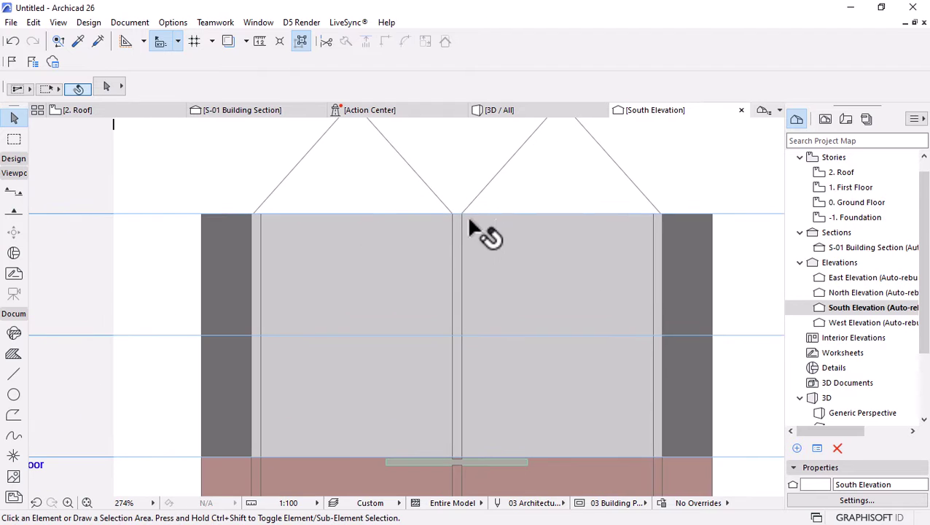
{"action": "scroll", "coordinate": [467, 226], "scroll_direction": "up", "scroll_amount": 3}
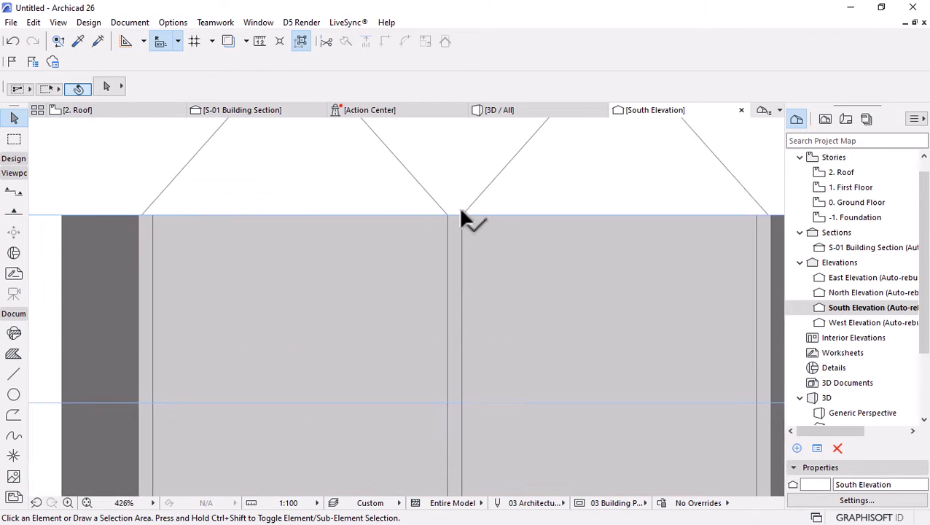
{"action": "key", "text": "p"}
{"action": "left_click", "coordinate": [420, 217]}
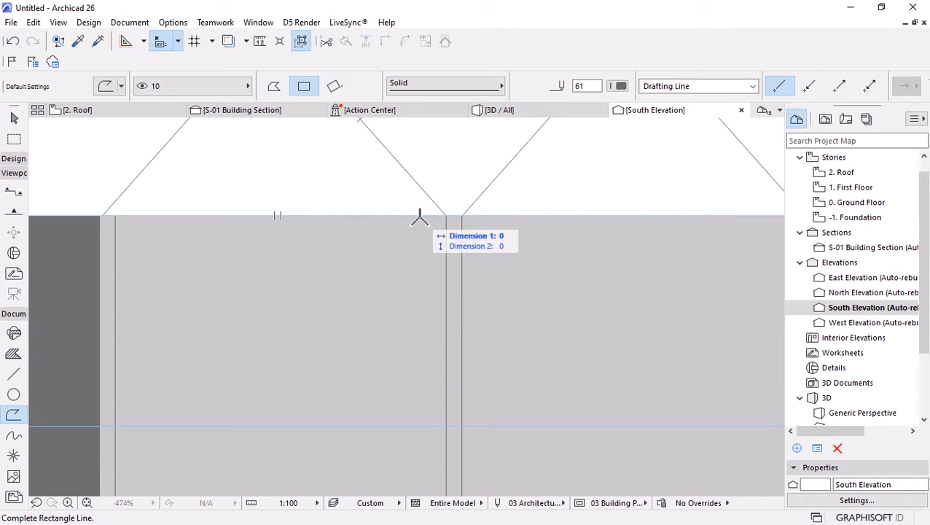
{"action": "left_click", "coordinate": [493, 248]}
{"action": "scroll", "coordinate": [409, 269], "scroll_direction": "down", "scroll_amount": 4}
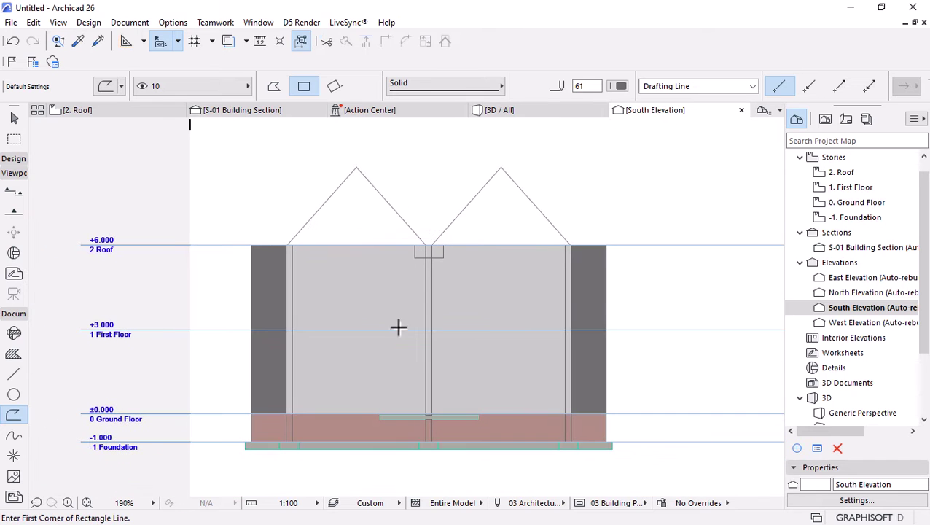
{"action": "scroll", "coordinate": [449, 321], "scroll_direction": "down", "scroll_amount": 1}
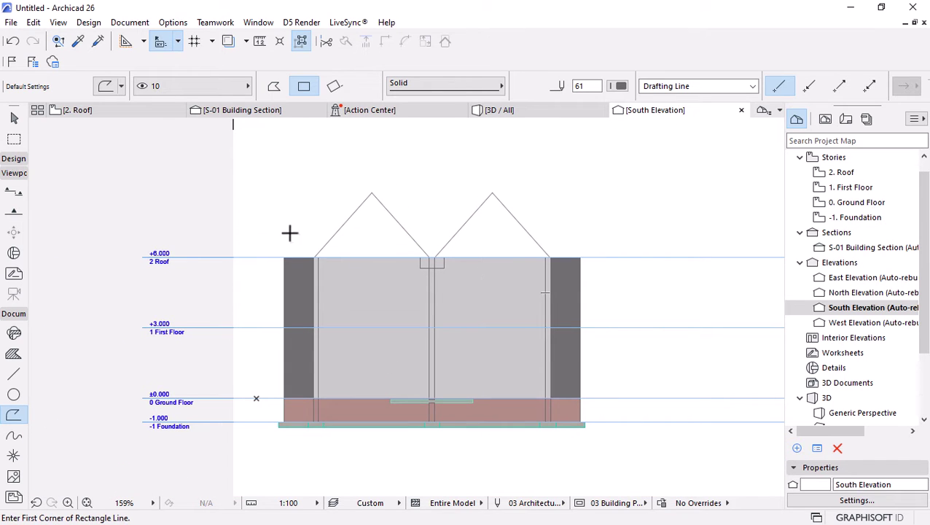
{"action": "scroll", "coordinate": [482, 193], "scroll_direction": "up", "scroll_amount": 2}
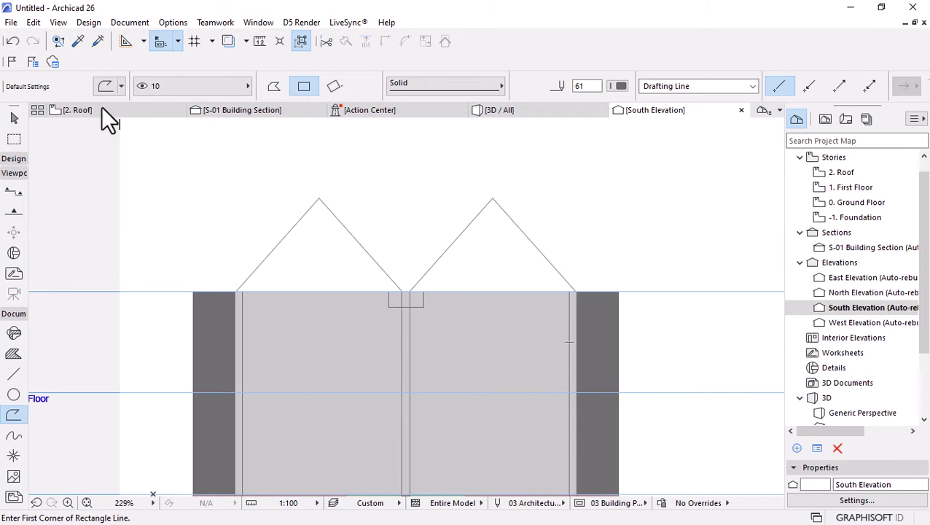
Delete both gable triangles and the small rectangle from the South Elevation
{"action": "key", "text": "Escape"}
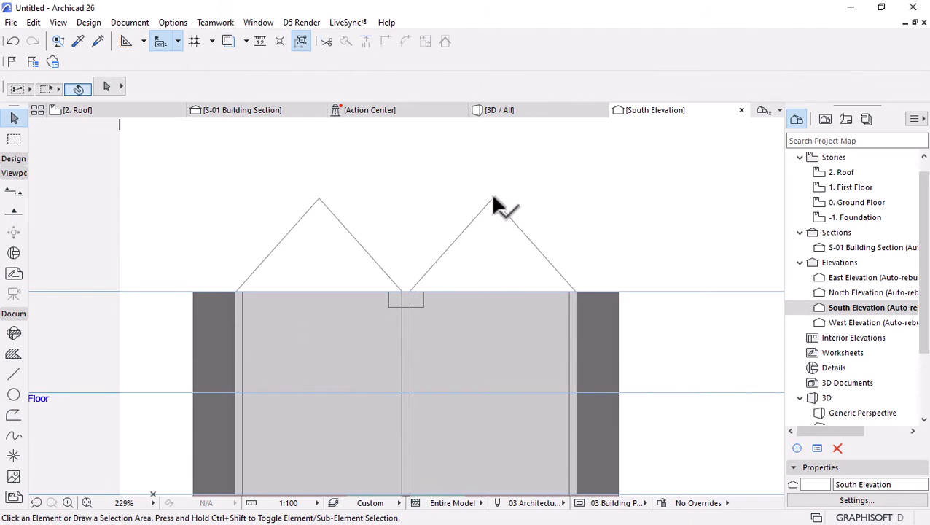
{"action": "left_click", "coordinate": [493, 205]}
{"action": "left_click", "coordinate": [410, 306], "text": "shift"}
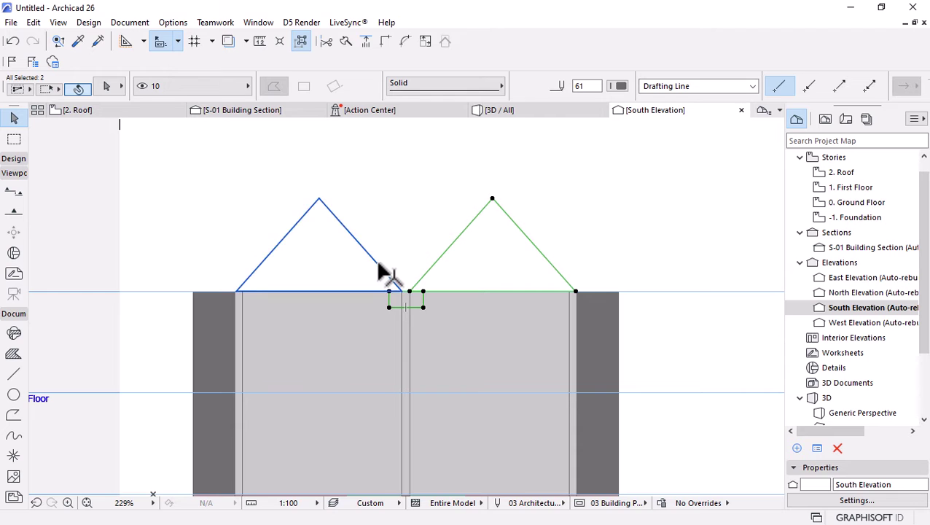
{"action": "left_click", "coordinate": [382, 270], "text": "shift"}
{"action": "key", "text": "Delete"}
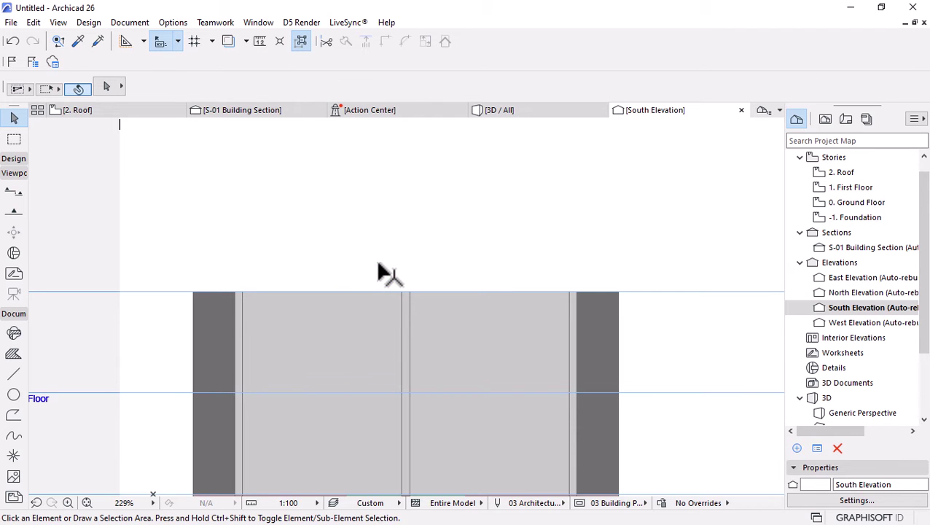
Return to the Roof story plan and activate the Roof tool with the elevation marker deselected
{"action": "left_click", "coordinate": [118, 111]}
{"action": "scroll", "coordinate": [392, 175], "scroll_direction": "down", "scroll_amount": 2}
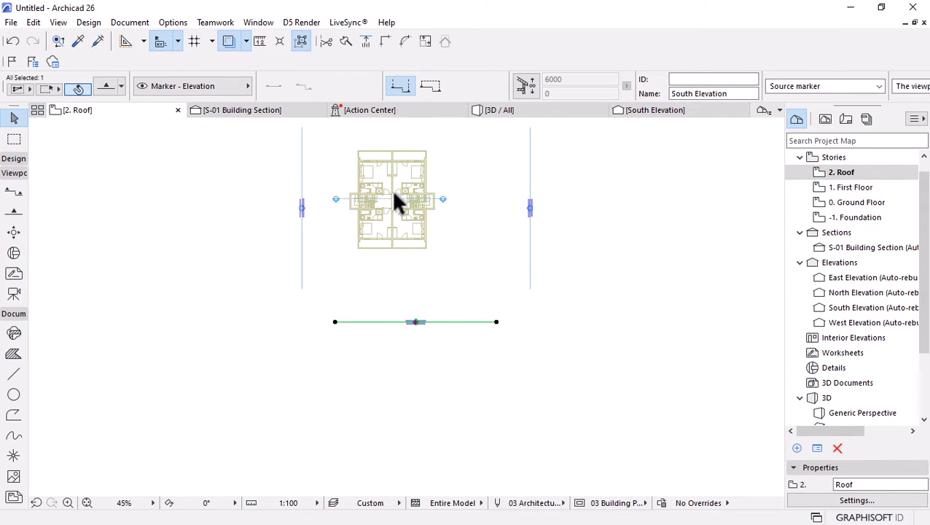
{"action": "scroll", "coordinate": [361, 151], "scroll_direction": "up", "scroll_amount": 2}
{"action": "scroll", "coordinate": [287, 153], "scroll_direction": "up", "scroll_amount": 1}
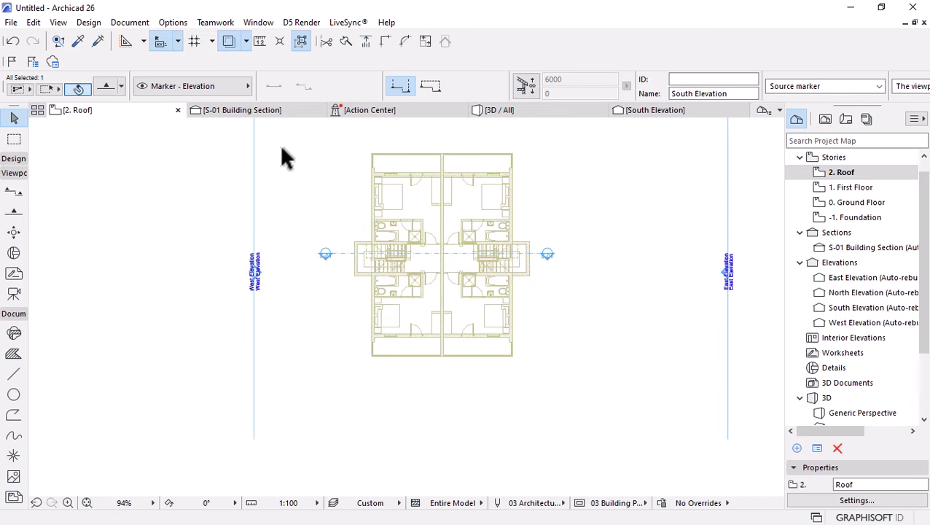
{"action": "left_click", "coordinate": [15, 158]}
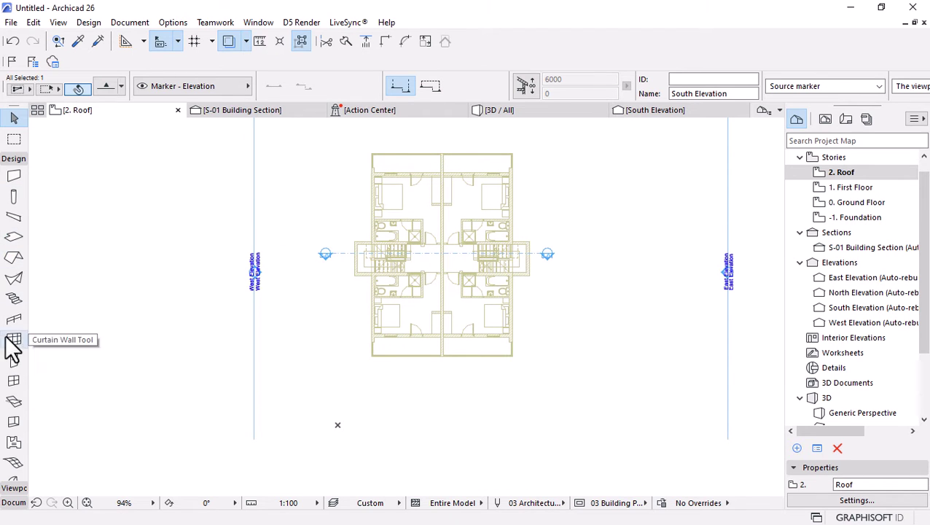
{"action": "left_click", "coordinate": [16, 264]}
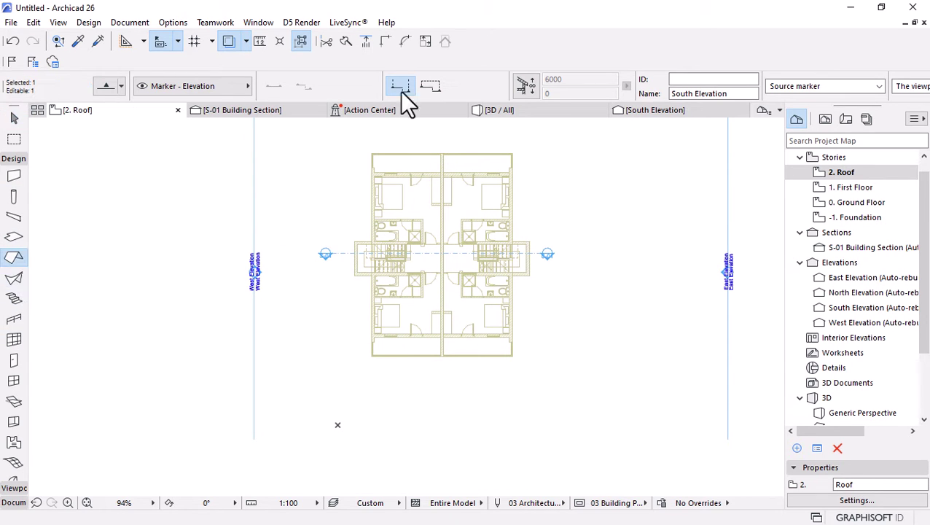
{"action": "key", "text": "Escape"}
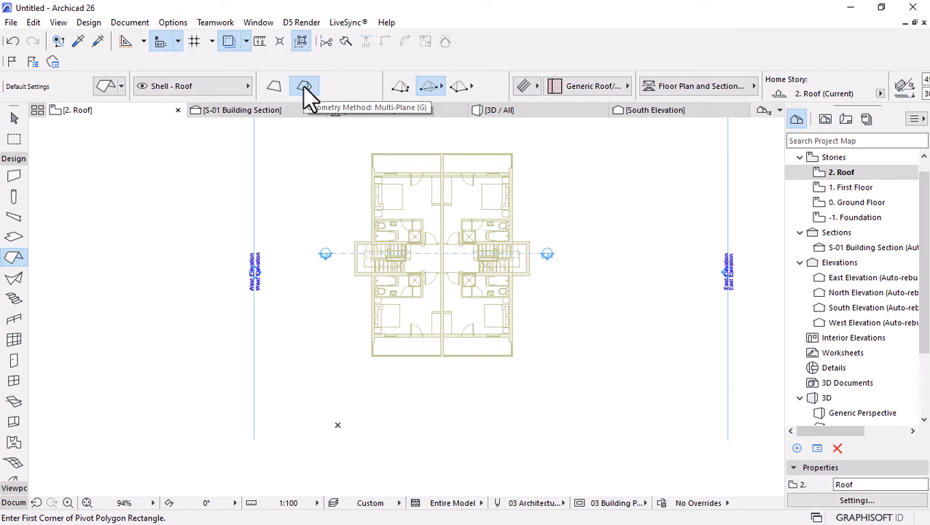
Set the roof defaults to single-plane geometry and a basic structure of Timber - Roof
{"action": "left_click", "coordinate": [277, 86]}
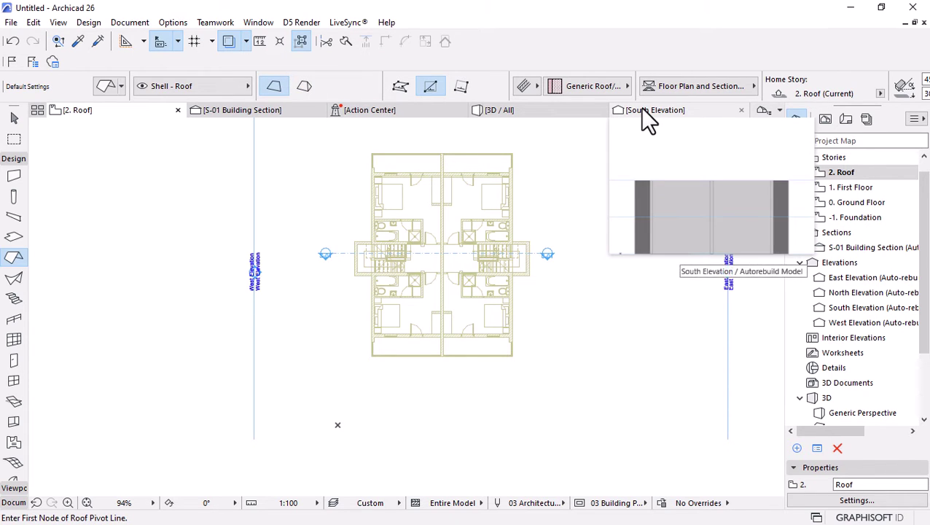
{"action": "left_click", "coordinate": [302, 83]}
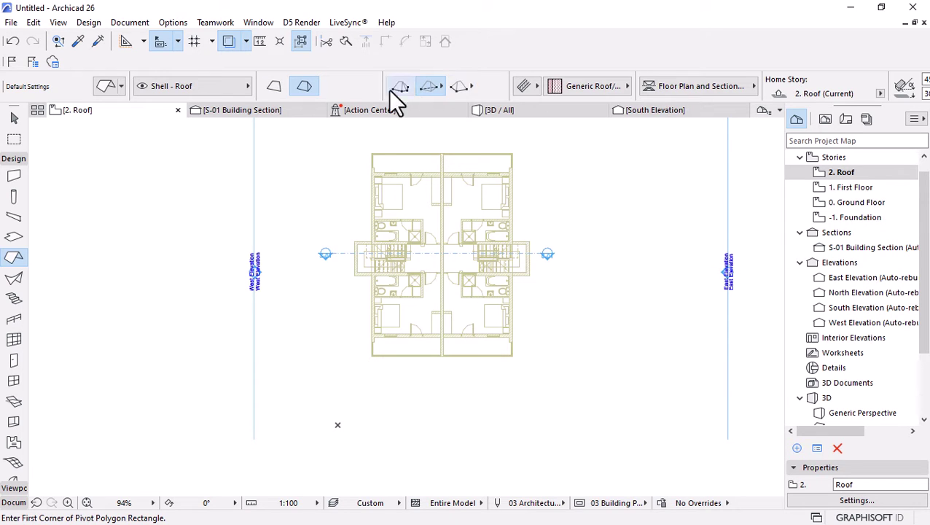
{"action": "left_click", "coordinate": [527, 86]}
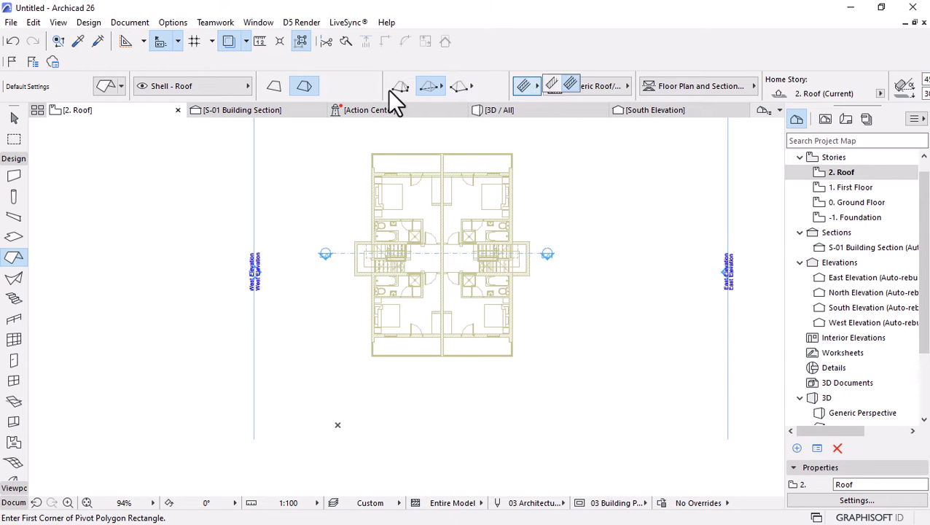
{"action": "left_click", "coordinate": [276, 89]}
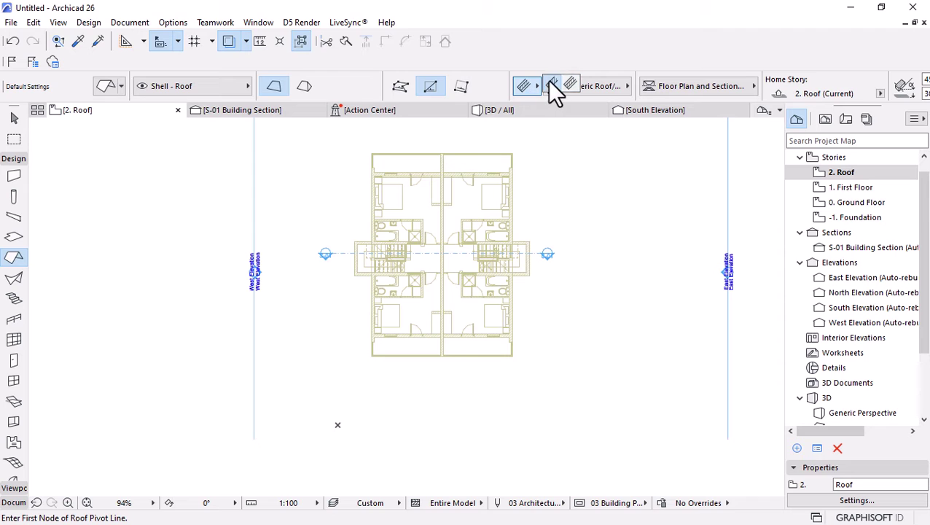
{"action": "left_click", "coordinate": [552, 83]}
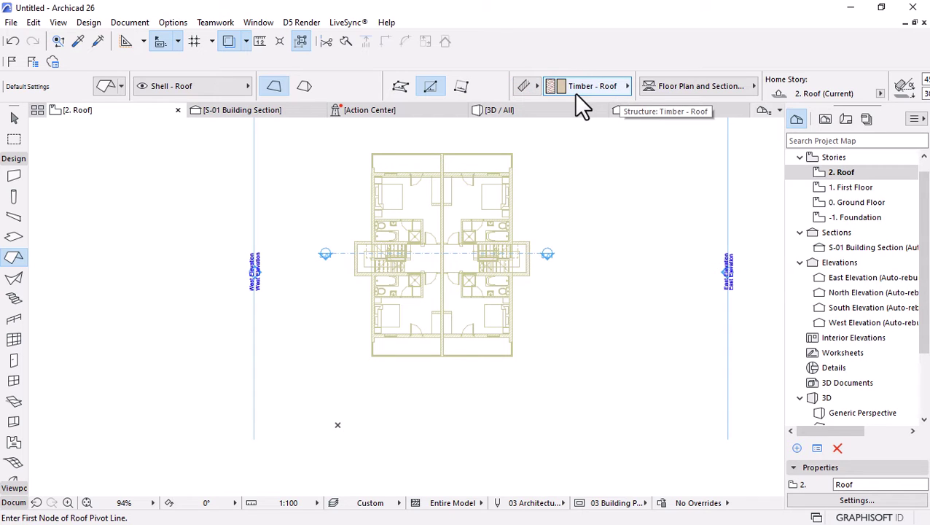
{"action": "scroll", "coordinate": [645, 88], "scroll_direction": "right", "scroll_amount": 3}
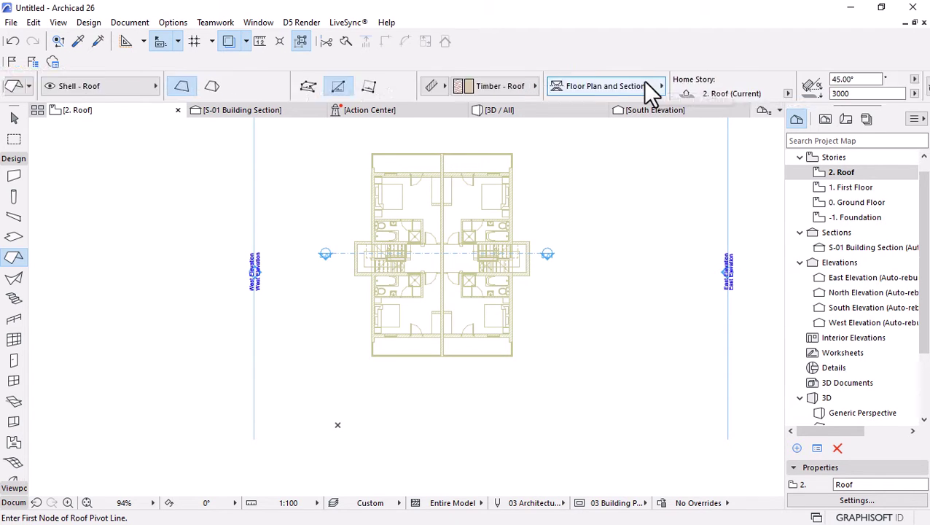
Set the roof defaults to a 35° pitch, a base height of 0 and a thickness of 250
{"action": "scroll", "coordinate": [640, 79], "scroll_direction": "right", "scroll_amount": 2}
{"action": "left_click", "coordinate": [633, 80]}
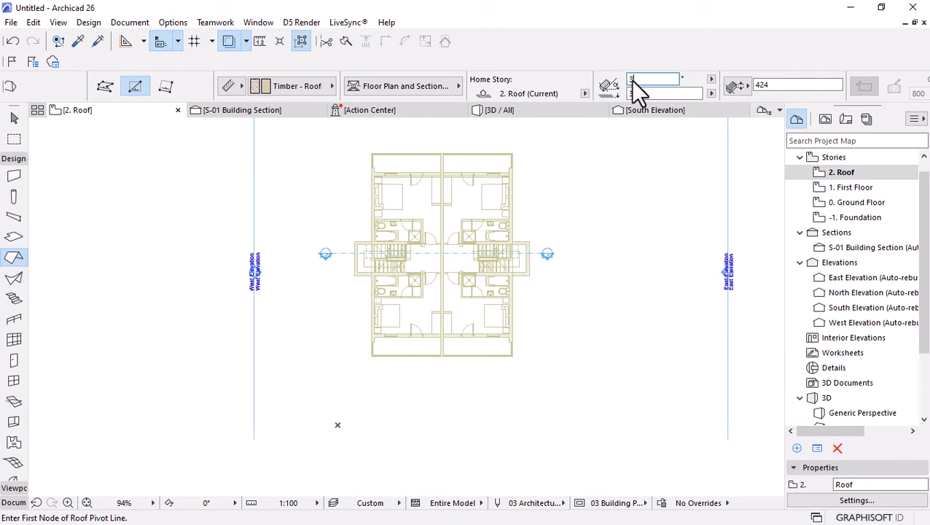
{"action": "left_click", "coordinate": [678, 93]}
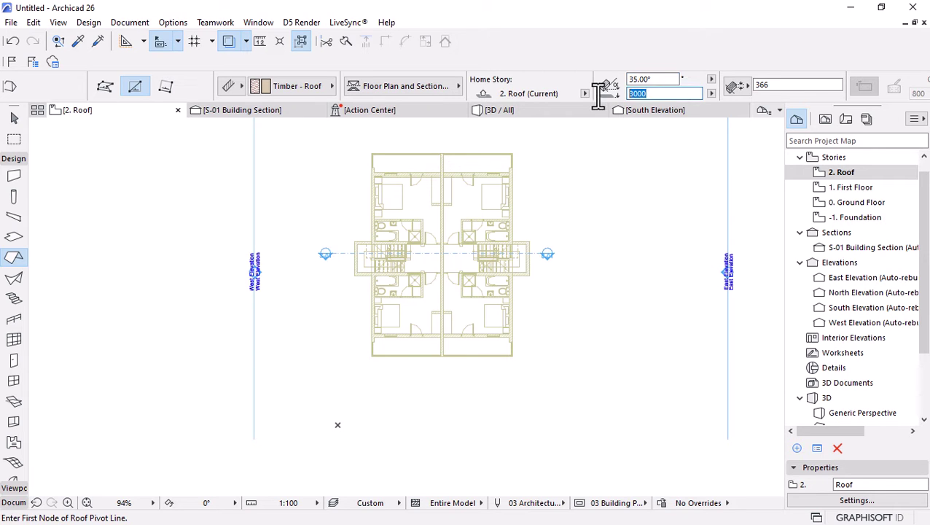
{"action": "left_click", "coordinate": [792, 86]}
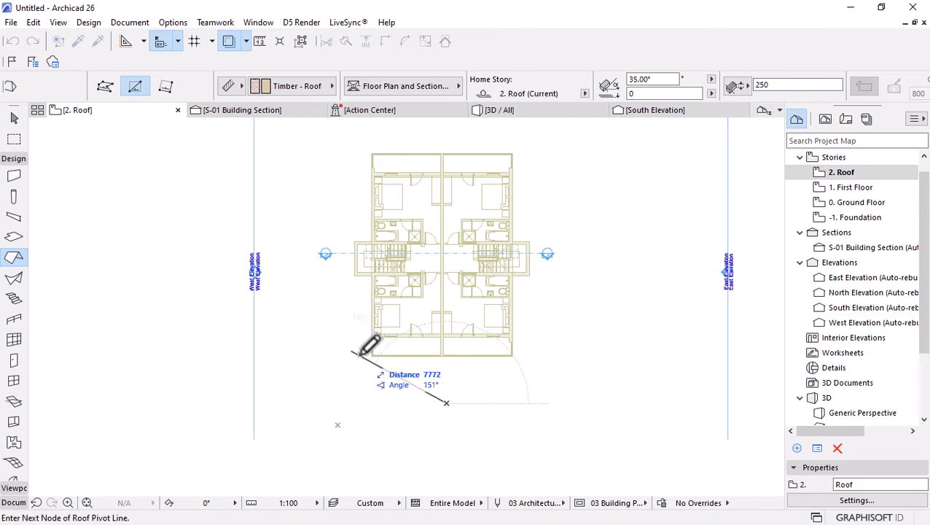
{"action": "scroll", "coordinate": [501, 158], "scroll_direction": "up", "scroll_amount": 2}
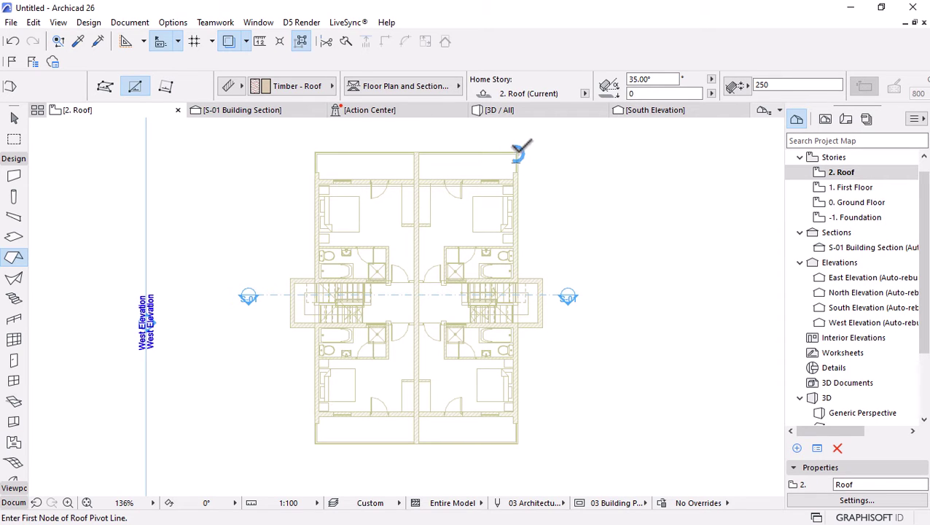
{"action": "left_click", "coordinate": [516, 153]}
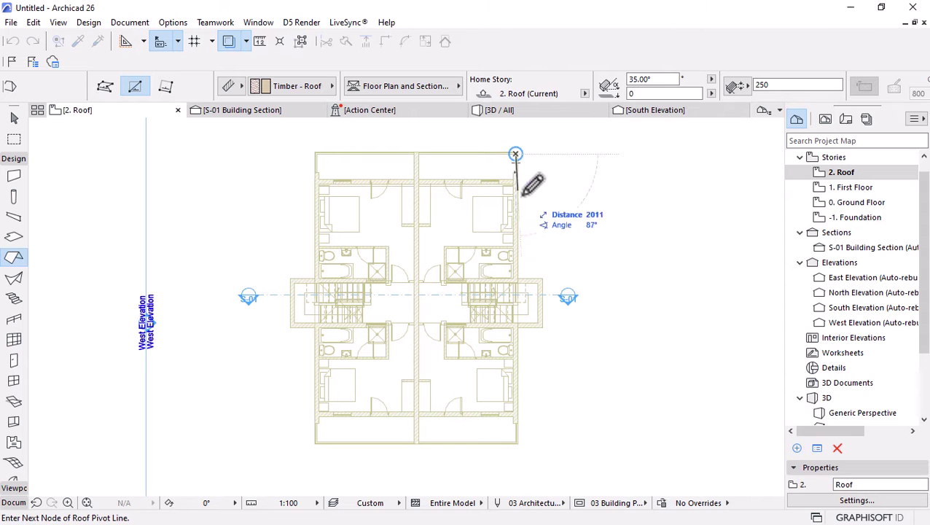
{"action": "scroll", "coordinate": [529, 432], "scroll_direction": "up", "scroll_amount": 4}
{"action": "left_click", "coordinate": [516, 438]}
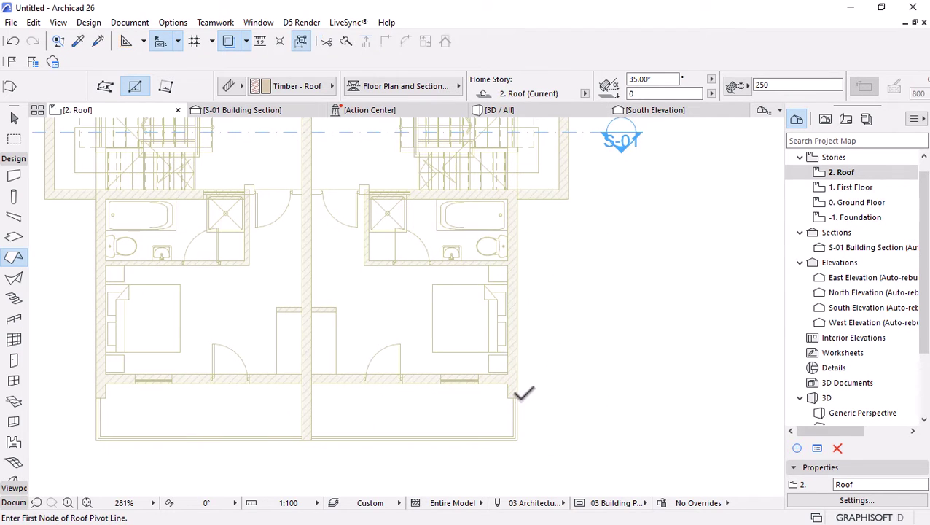
Draw the roof pivot line along the east exterior wall's outer face between its south and north ends, pitching upward toward the party wall
{"action": "scroll", "coordinate": [522, 393], "scroll_direction": "up", "scroll_amount": 5}
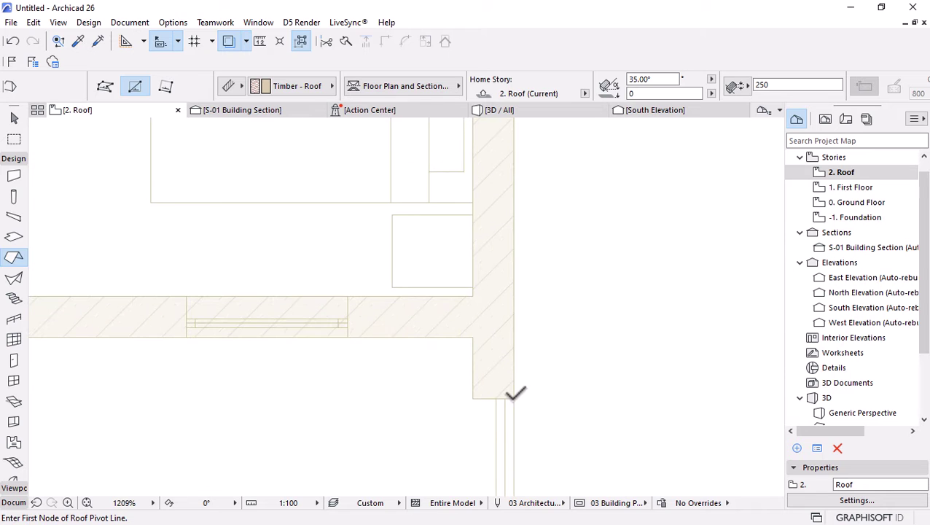
{"action": "left_click", "coordinate": [514, 398]}
{"action": "scroll", "coordinate": [489, 419], "scroll_direction": "down", "scroll_amount": 6}
{"action": "scroll", "coordinate": [486, 243], "scroll_direction": "up", "scroll_amount": 3}
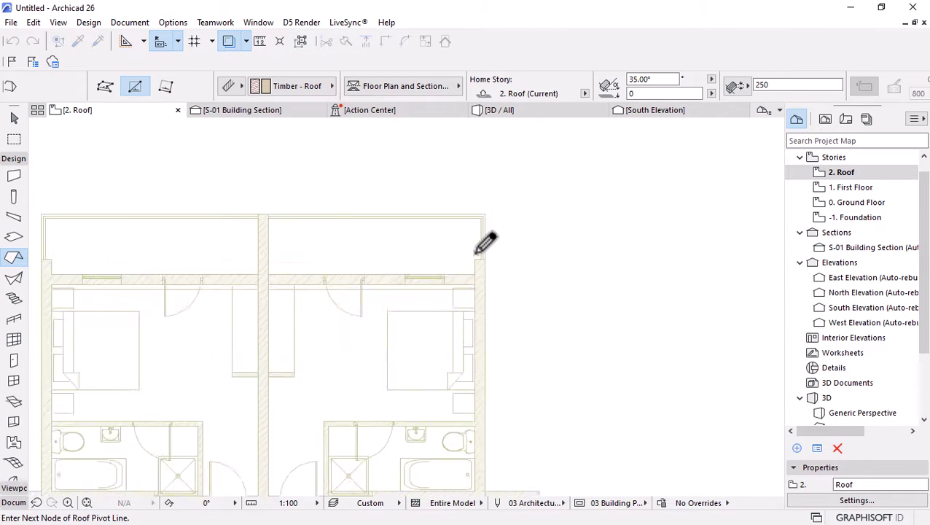
{"action": "scroll", "coordinate": [489, 244], "scroll_direction": "up", "scroll_amount": 2}
{"action": "left_click", "coordinate": [498, 253]}
{"action": "scroll", "coordinate": [514, 244], "scroll_direction": "down", "scroll_amount": 5}
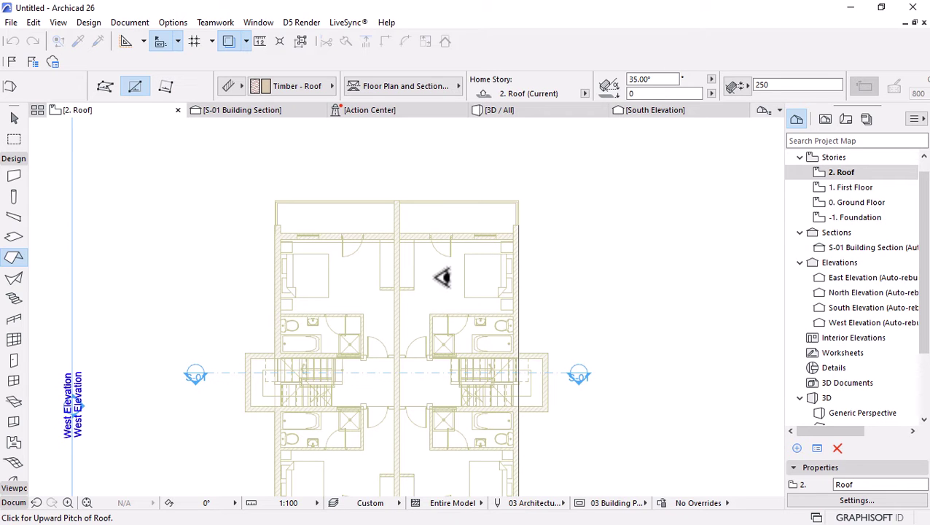
{"action": "scroll", "coordinate": [474, 285], "scroll_direction": "down", "scroll_amount": 3}
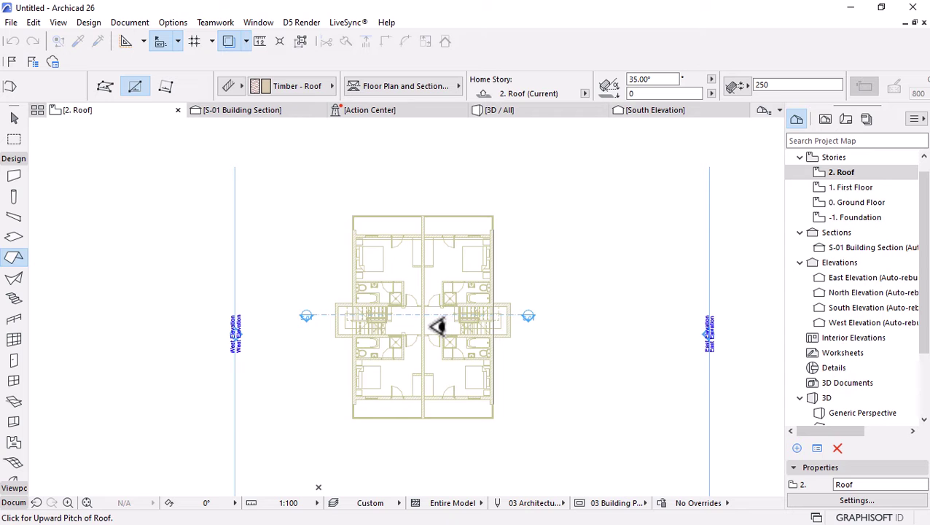
{"action": "left_click", "coordinate": [437, 327]}
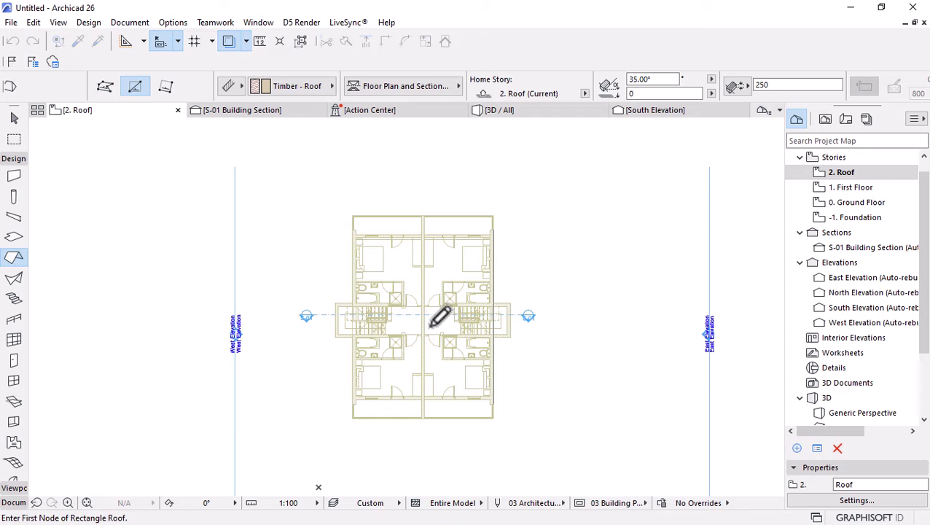
Outline the rectangular roof plane from the east wall's north end to the midpoint of the east unit's south balcony edge
{"action": "left_click", "coordinate": [493, 218]}
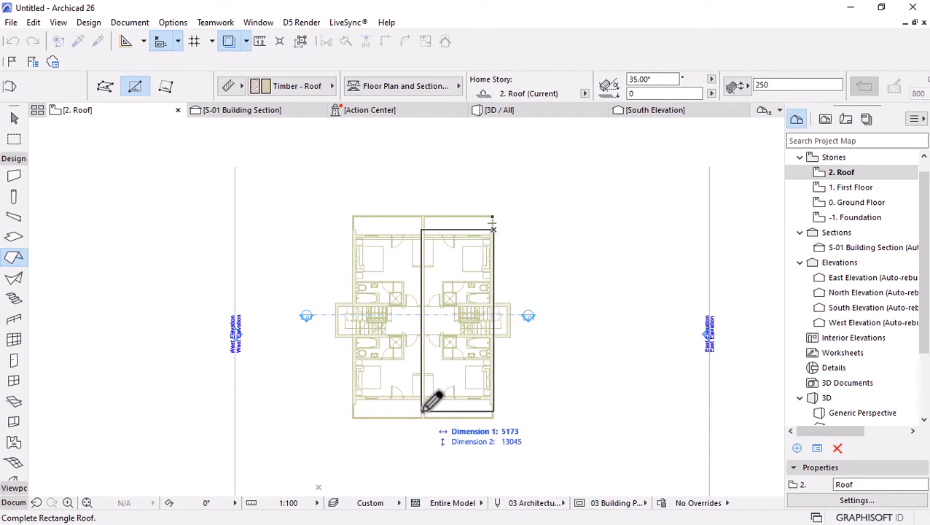
{"action": "scroll", "coordinate": [426, 397], "scroll_direction": "up", "scroll_amount": 2}
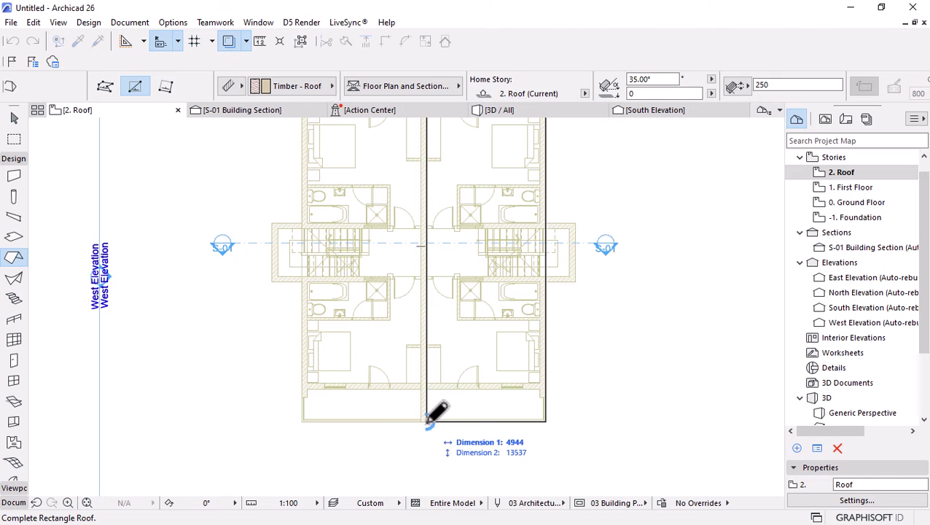
{"action": "left_click", "coordinate": [486, 420]}
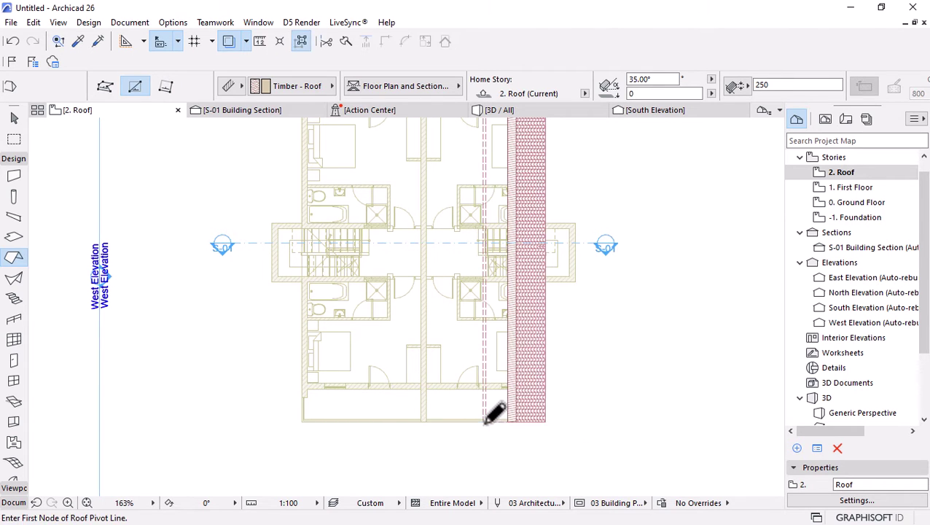
{"action": "scroll", "coordinate": [486, 421], "scroll_direction": "down", "scroll_amount": 2}
{"action": "key", "text": "Escape"}
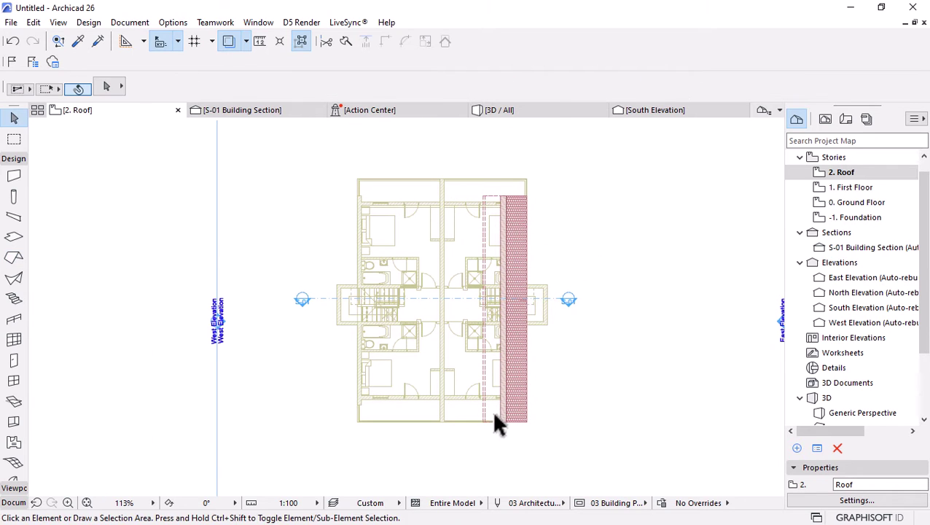
Mirror a copy of the roof plane about the east unit's vertical ridge line to form a gable
{"action": "left_click", "coordinate": [507, 412]}
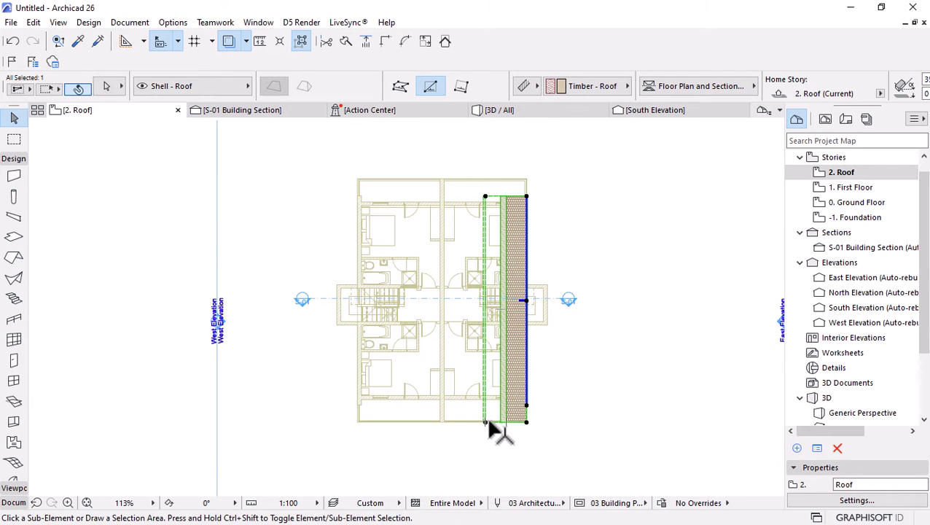
{"action": "key", "text": "ctrl+shift+m"}
{"action": "scroll", "coordinate": [485, 426], "scroll_direction": "up", "scroll_amount": 2}
{"action": "left_click", "coordinate": [484, 423]}
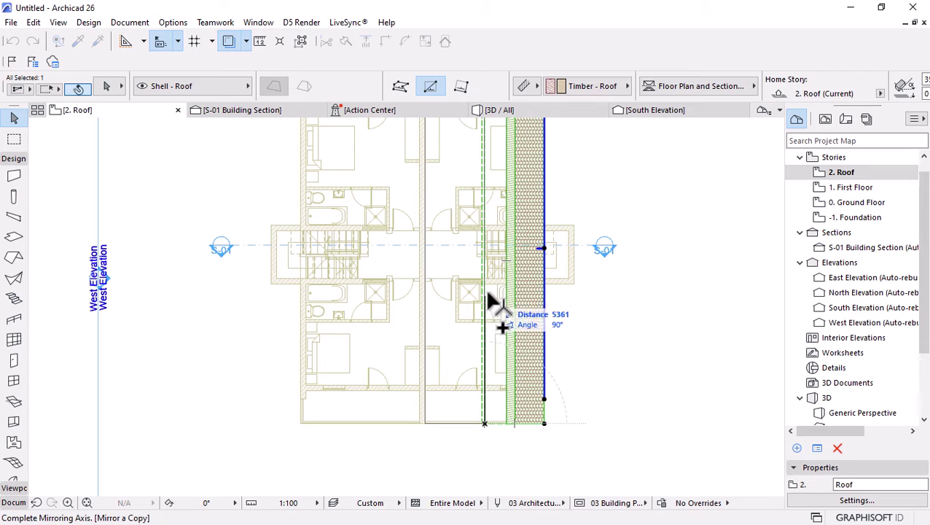
{"action": "left_click", "coordinate": [485, 288]}
{"action": "scroll", "coordinate": [578, 356], "scroll_direction": "down", "scroll_amount": 2}
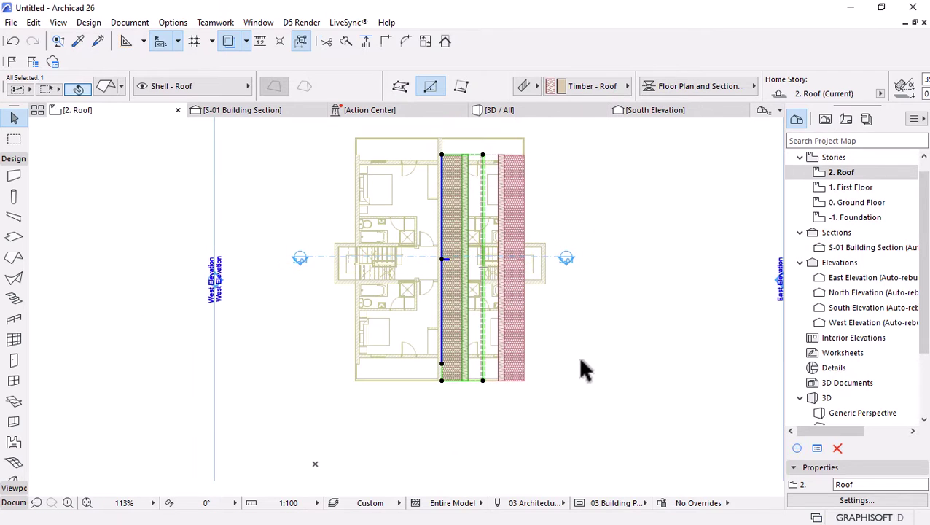
Extend the north edges of both roof planes to the outer edge of the north balcony
{"action": "scroll", "coordinate": [494, 139], "scroll_direction": "up", "scroll_amount": 5}
{"action": "scroll", "coordinate": [493, 138], "scroll_direction": "up", "scroll_amount": 4}
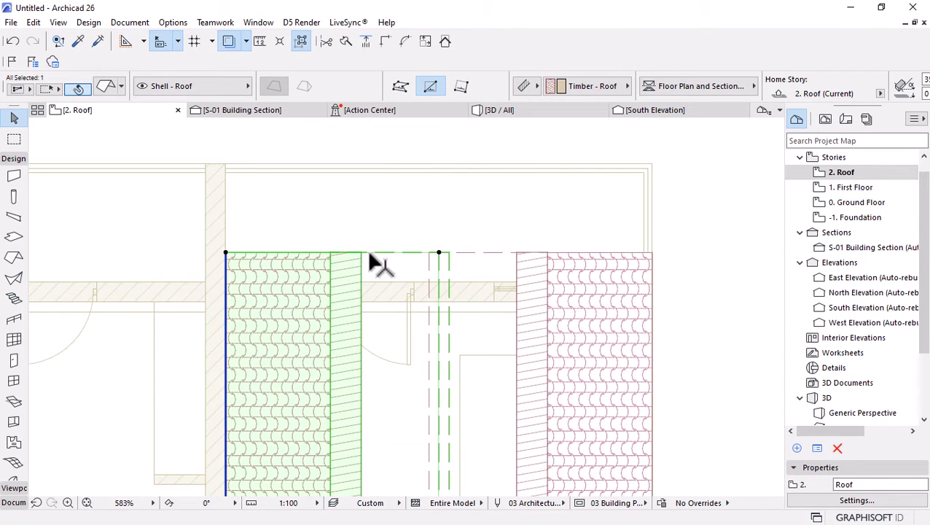
{"action": "left_click", "coordinate": [369, 254]}
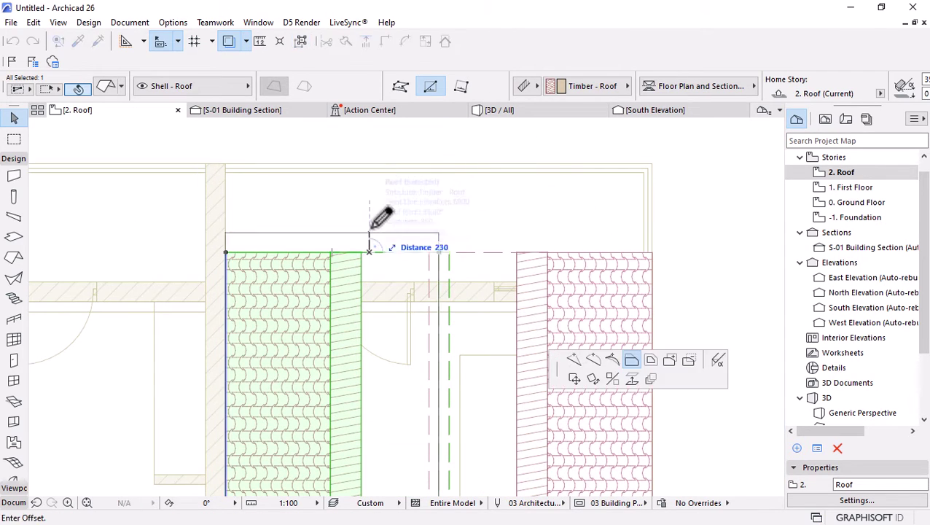
{"action": "left_click", "coordinate": [652, 163]}
{"action": "left_click", "coordinate": [599, 251]}
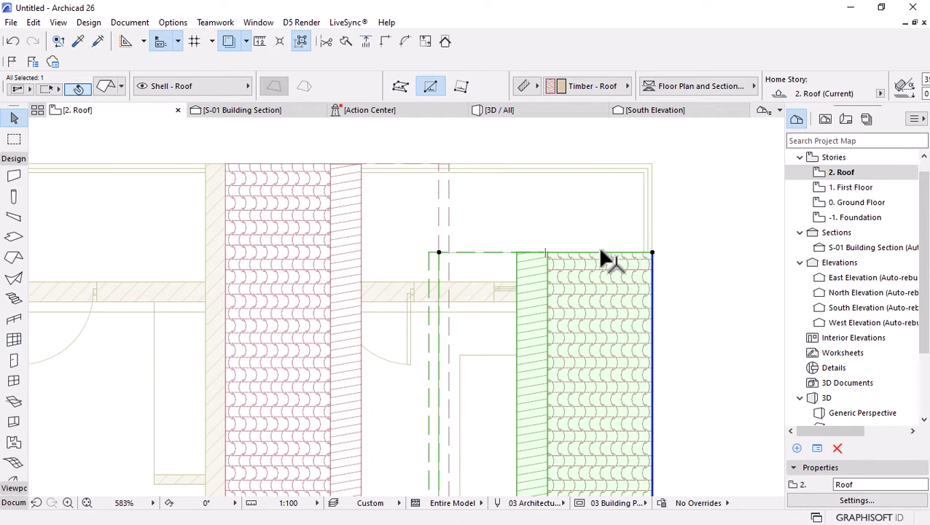
{"action": "left_click", "coordinate": [601, 253]}
{"action": "left_click", "coordinate": [652, 163]}
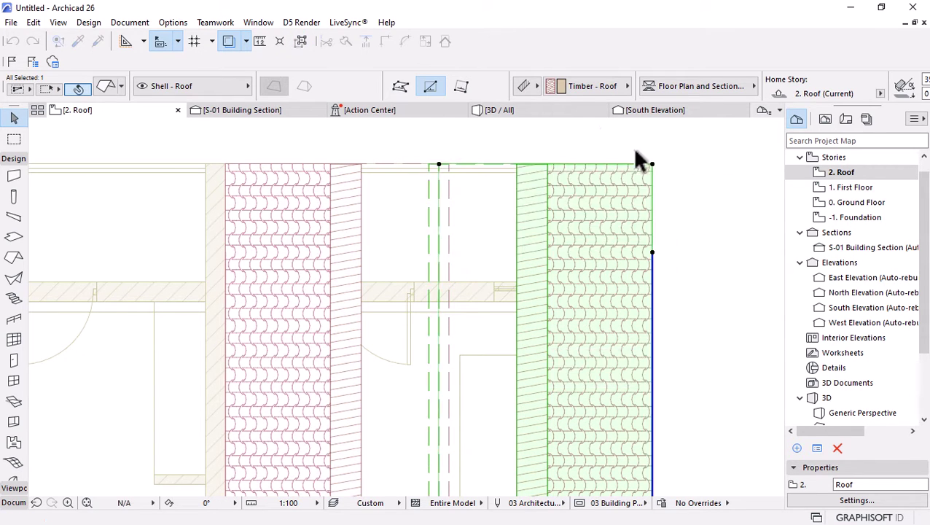
Inspect the east unit's gable roof from several angles in the 3D view
{"action": "left_click", "coordinate": [502, 112]}
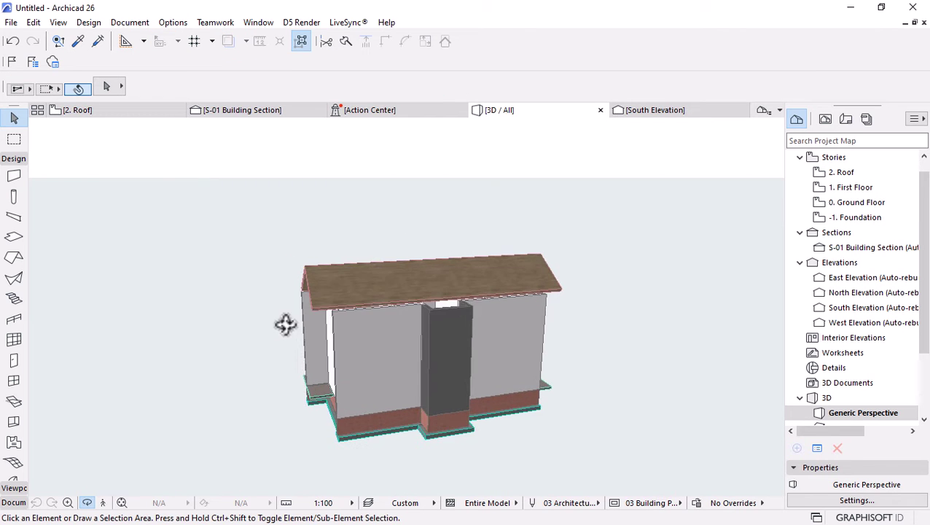
{"action": "left_click_drag", "start_coordinate": [285, 325], "coordinate": [426, 392]}
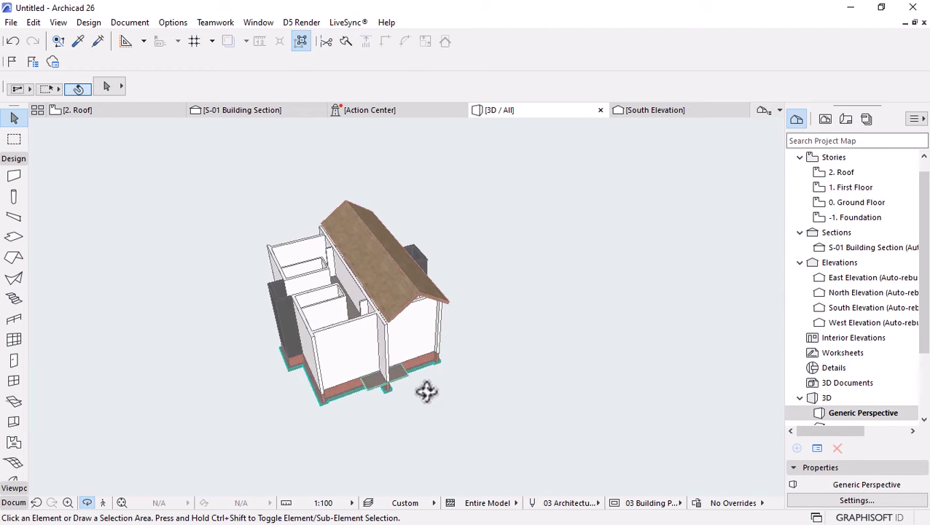
{"action": "scroll", "coordinate": [326, 277], "scroll_direction": "up", "scroll_amount": 6}
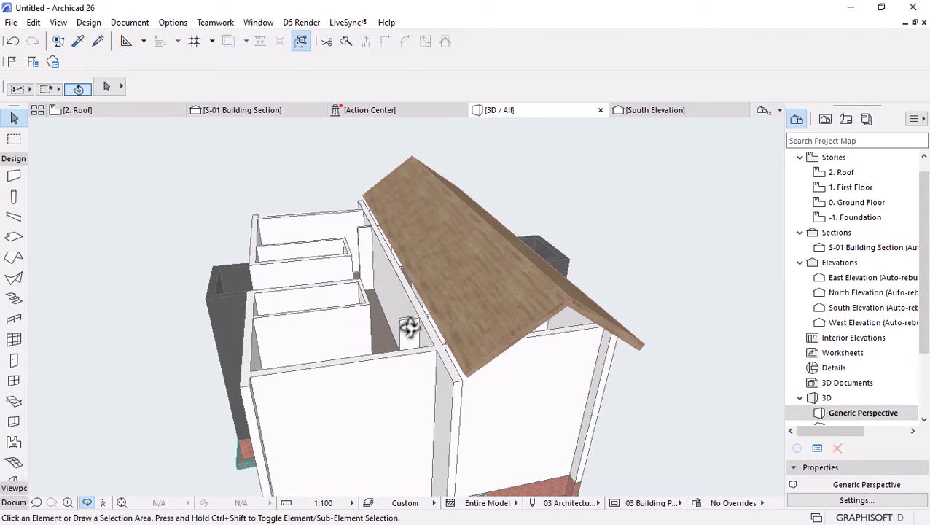
{"action": "left_click_drag", "start_coordinate": [380, 325], "coordinate": [419, 334]}
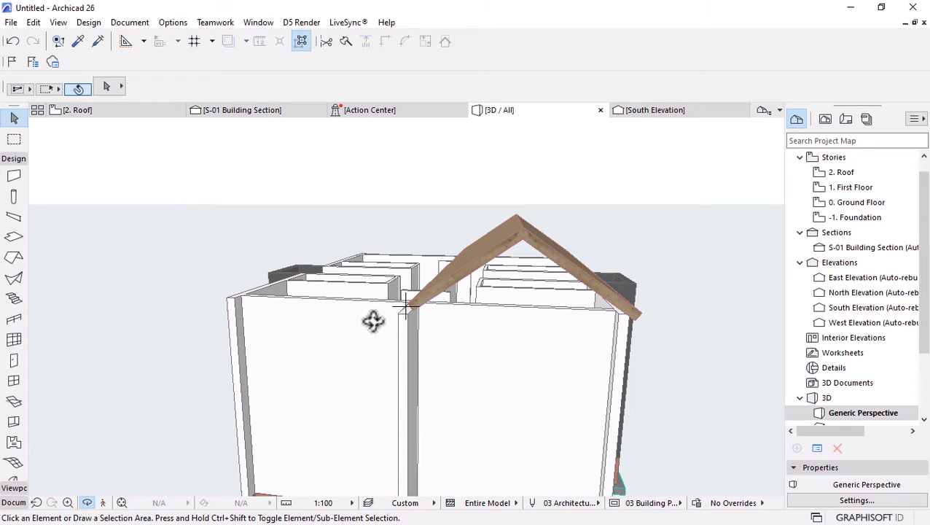
{"action": "left_click_drag", "start_coordinate": [323, 326], "coordinate": [308, 266]}
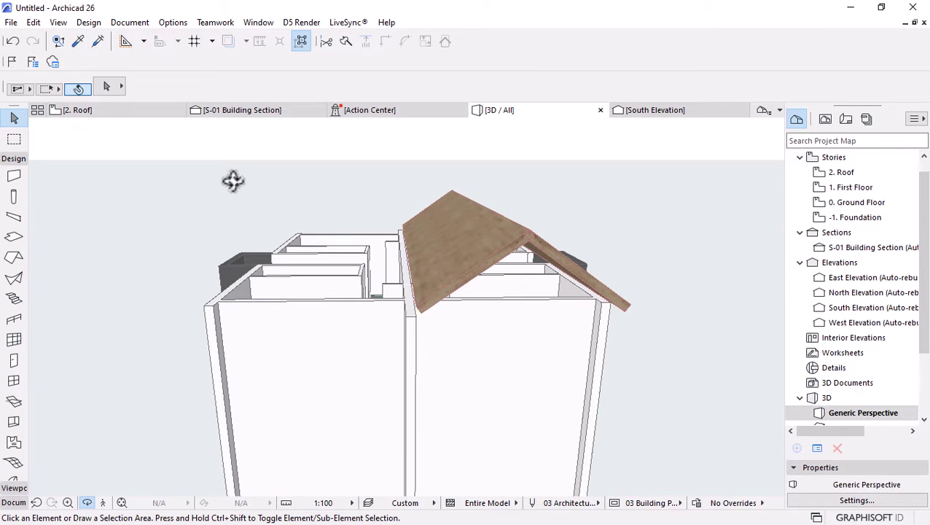
On the Roof story plan, mirror a copy of both roof planes about the party wall's centreline onto the west unit
{"action": "key", "text": "F2"}
{"action": "left_click", "coordinate": [523, 198]}
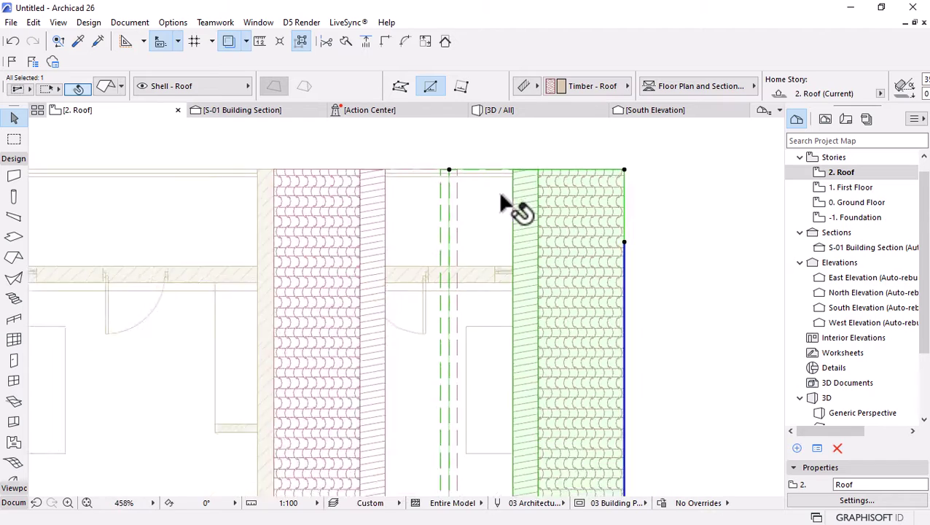
{"action": "scroll", "coordinate": [499, 203], "scroll_direction": "down", "scroll_amount": 2}
{"action": "scroll", "coordinate": [499, 201], "scroll_direction": "down", "scroll_amount": 3}
{"action": "left_click", "coordinate": [452, 255], "text": "shift"}
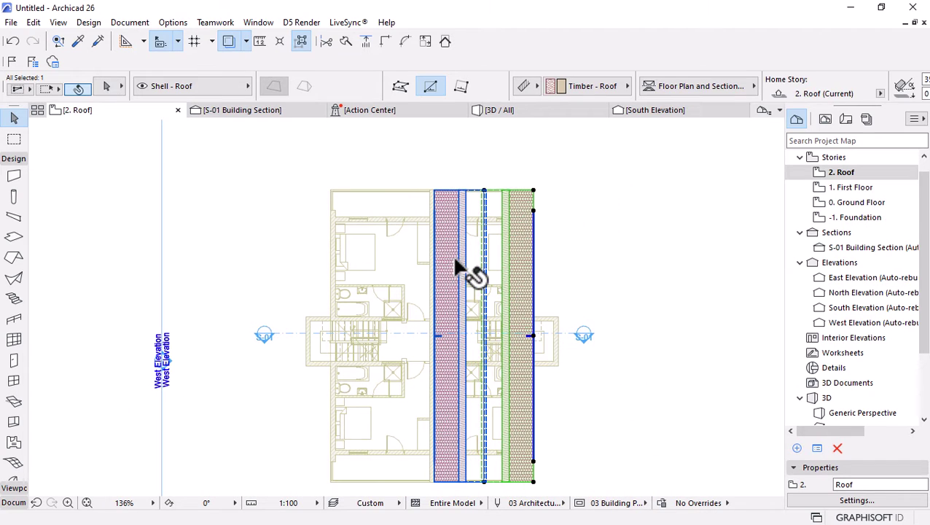
{"action": "key", "text": "ctrl+alt+m"}
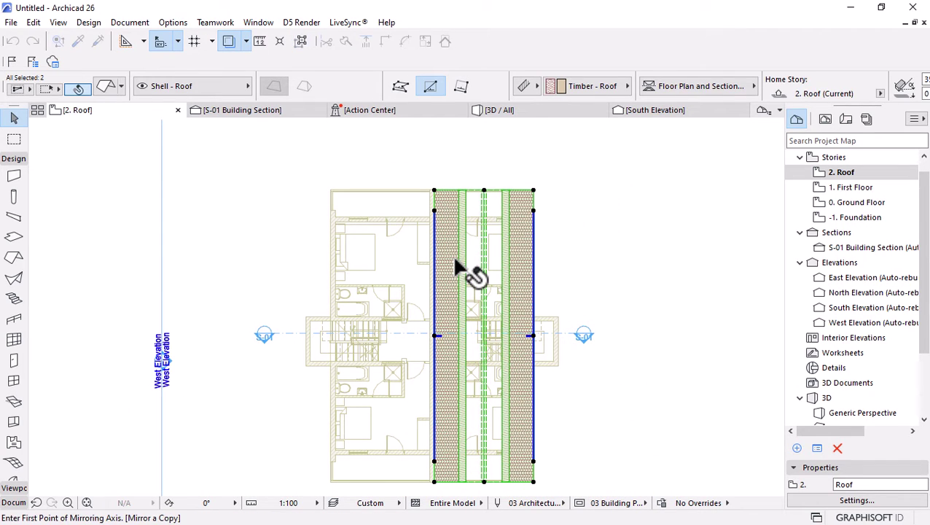
{"action": "scroll", "coordinate": [481, 291], "scroll_direction": "down", "scroll_amount": 2}
{"action": "scroll", "coordinate": [470, 324], "scroll_direction": "up", "scroll_amount": 8}
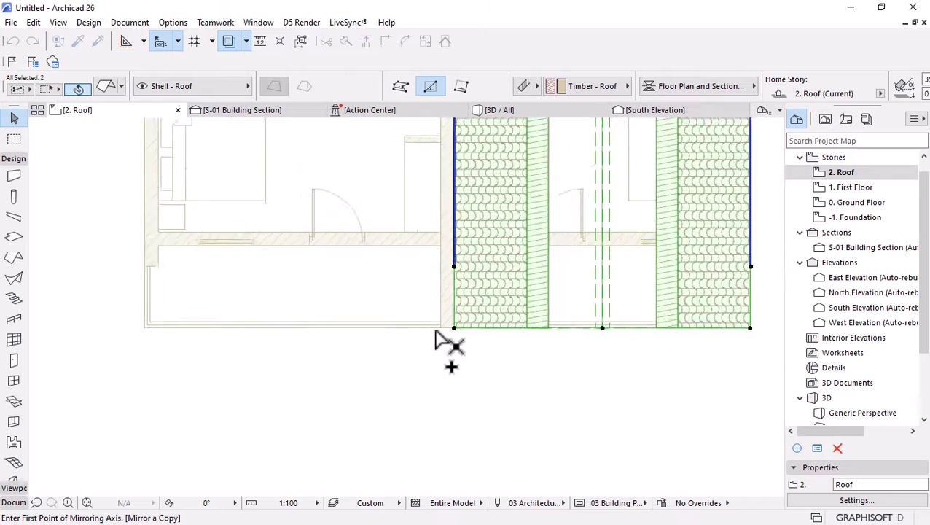
{"action": "left_click", "coordinate": [449, 326]}
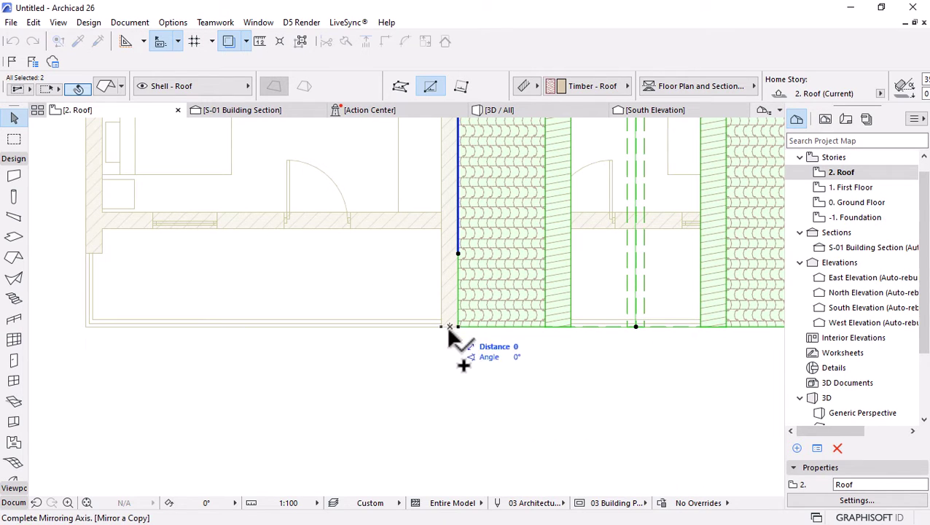
{"action": "left_click", "coordinate": [443, 397]}
Check the mirrored gable roofs in the 3D view, and return to the Roof story plan
{"action": "left_click", "coordinate": [501, 111]}
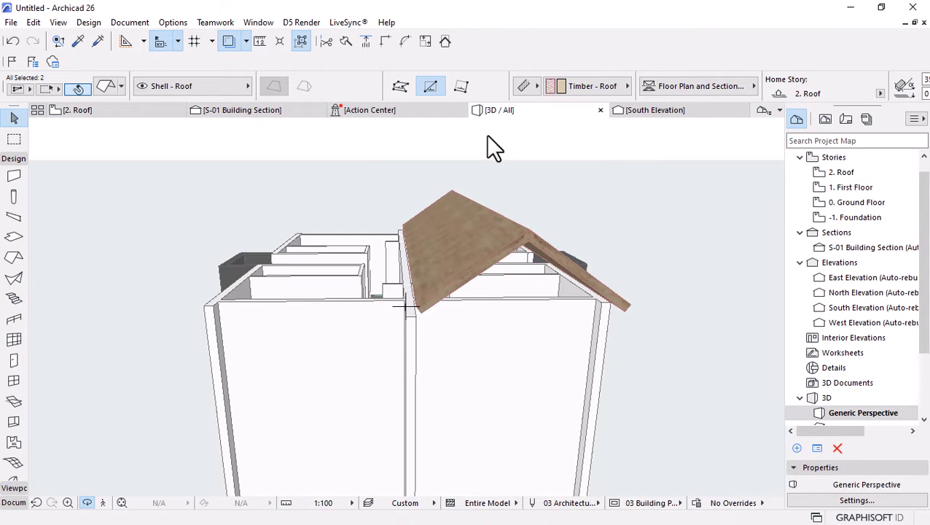
{"action": "middle_click_drag", "start_coordinate": [486, 136], "coordinate": [404, 345], "text": "shift"}
{"action": "left_click", "coordinate": [108, 112]}
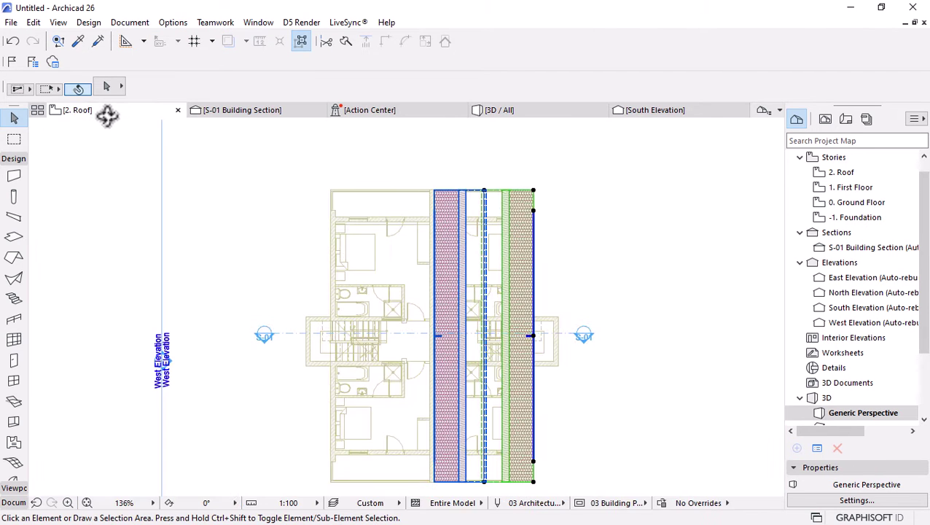
Draw a rectangular Concrete - Structural slab over the party wall, running between the two roofs from their south edge to their north edge
{"action": "left_click", "coordinate": [13, 238]}
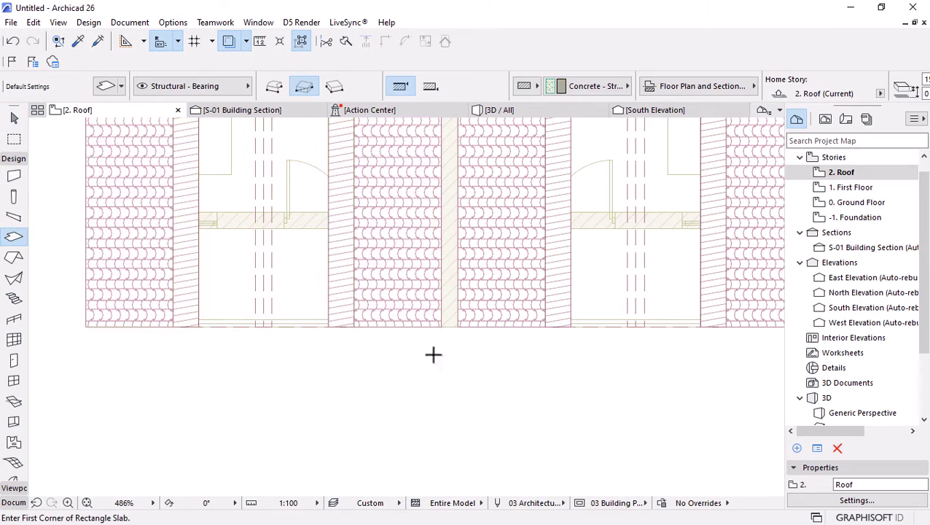
{"action": "scroll", "coordinate": [407, 356], "scroll_direction": "down", "scroll_amount": 5}
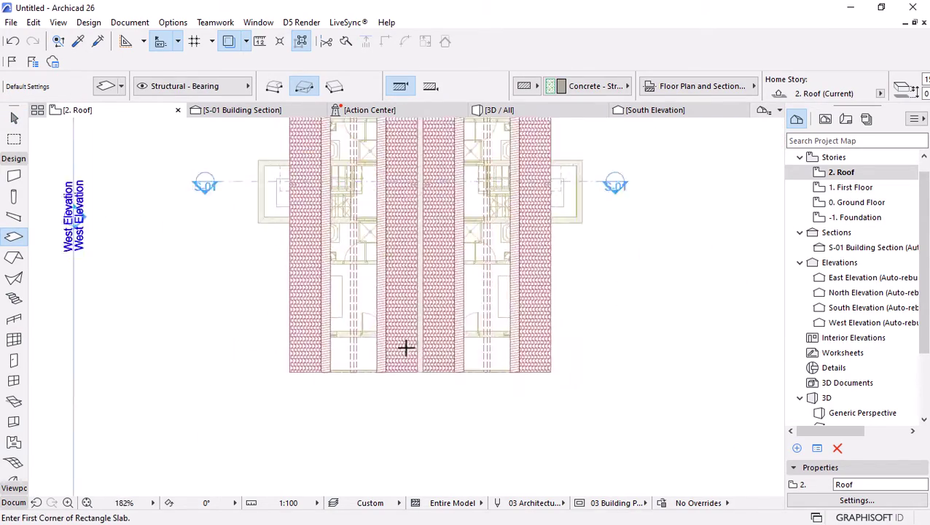
{"action": "scroll", "coordinate": [406, 349], "scroll_direction": "up", "scroll_amount": 4}
{"action": "left_click", "coordinate": [442, 367]}
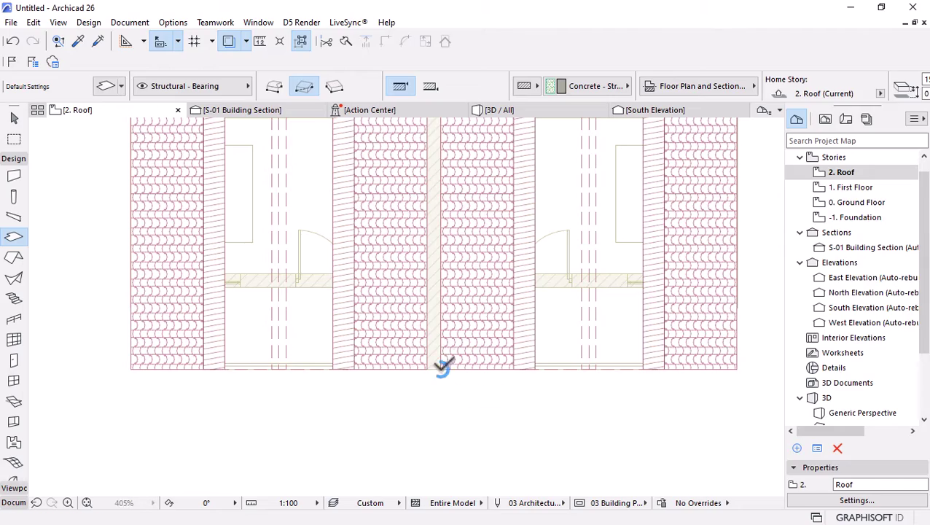
{"action": "scroll", "coordinate": [440, 190], "scroll_direction": "down", "scroll_amount": 5}
{"action": "scroll", "coordinate": [441, 223], "scroll_direction": "up", "scroll_amount": 6}
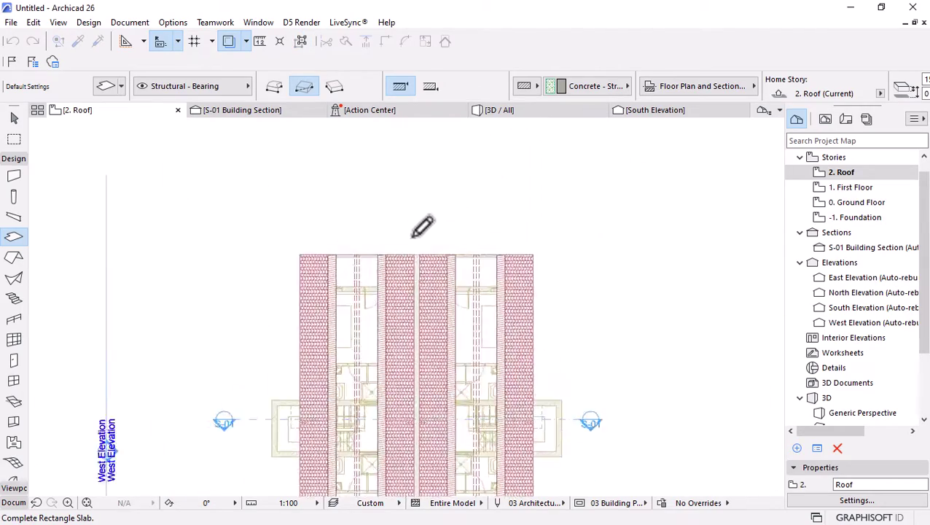
{"action": "left_click", "coordinate": [423, 255]}
{"action": "scroll", "coordinate": [418, 200], "scroll_direction": "up", "scroll_amount": 4}
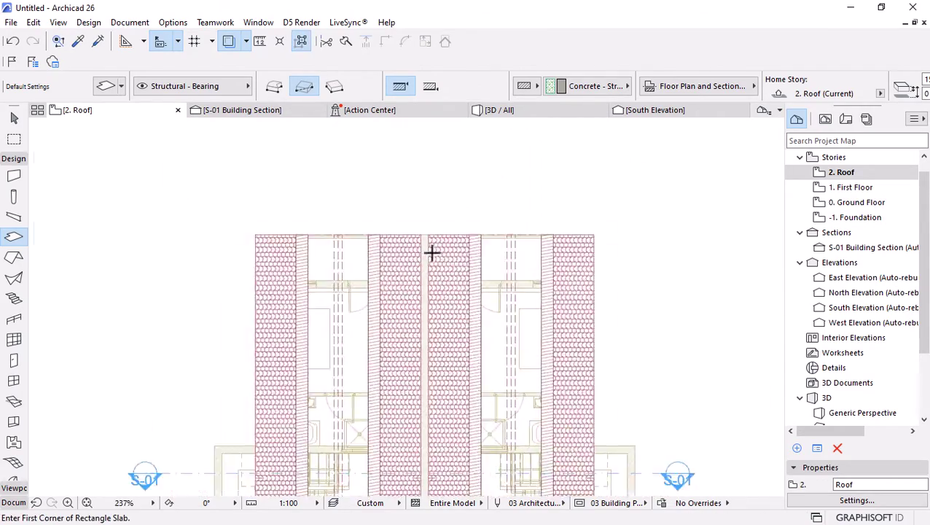
Offset the party wall slab's east and west edges outward under the roofs, to a total width of about 331 mm
{"action": "left_click", "coordinate": [426, 219], "text": "shift"}
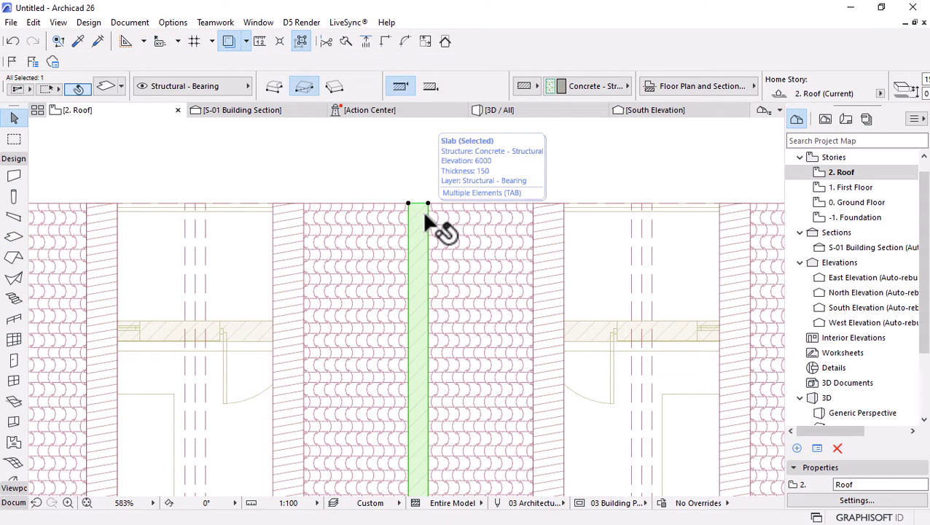
{"action": "left_click", "coordinate": [429, 213]}
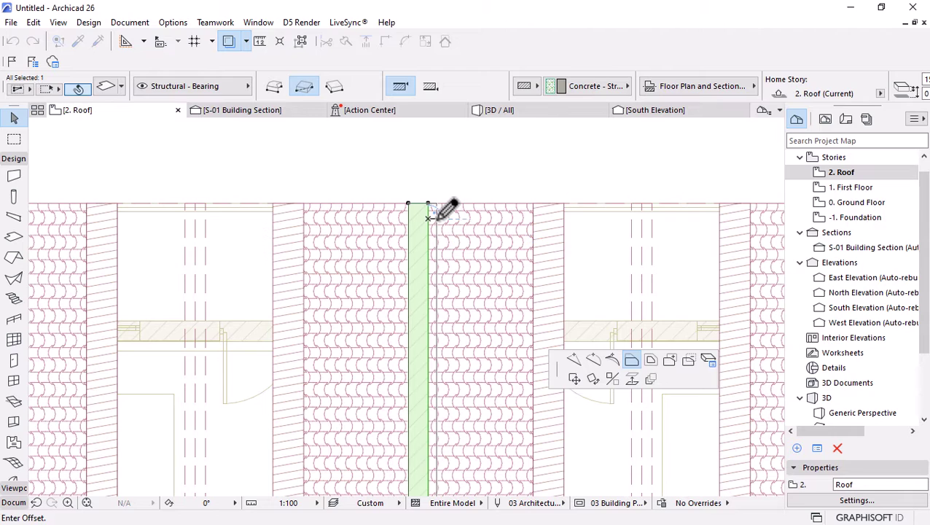
{"action": "left_click", "coordinate": [433, 216]}
{"action": "left_click", "coordinate": [407, 239]}
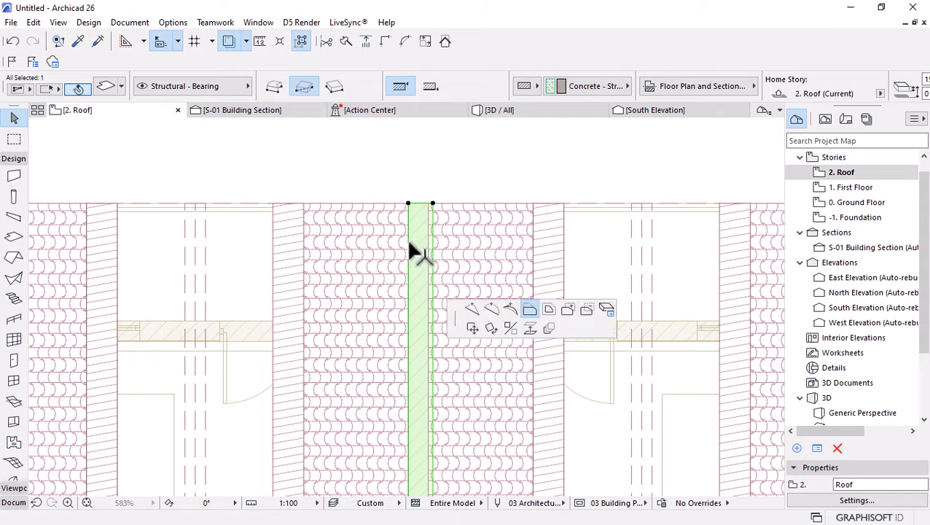
{"action": "left_click", "coordinate": [401, 238]}
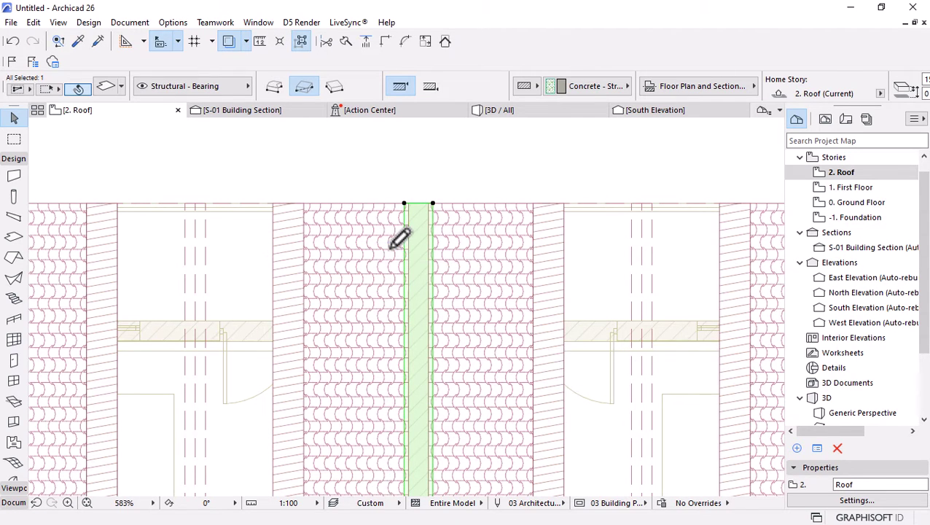
Measure the width of the slab between the roofs at its near end in the 3D view
{"action": "left_click", "coordinate": [484, 109]}
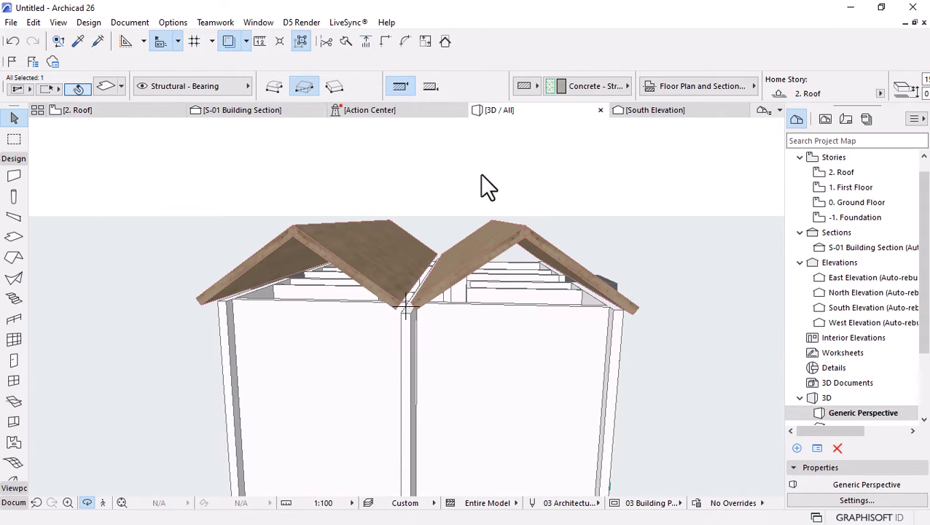
{"action": "scroll", "coordinate": [412, 327], "scroll_direction": "up", "scroll_amount": 2}
{"action": "middle_click_drag", "start_coordinate": [412, 328], "coordinate": [434, 314], "text": "shift"}
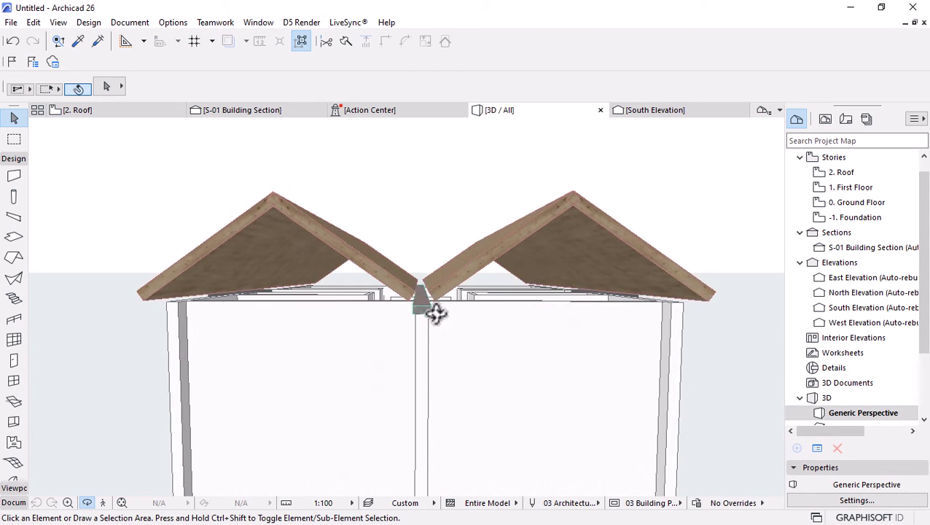
{"action": "scroll", "coordinate": [424, 291], "scroll_direction": "up", "scroll_amount": 3}
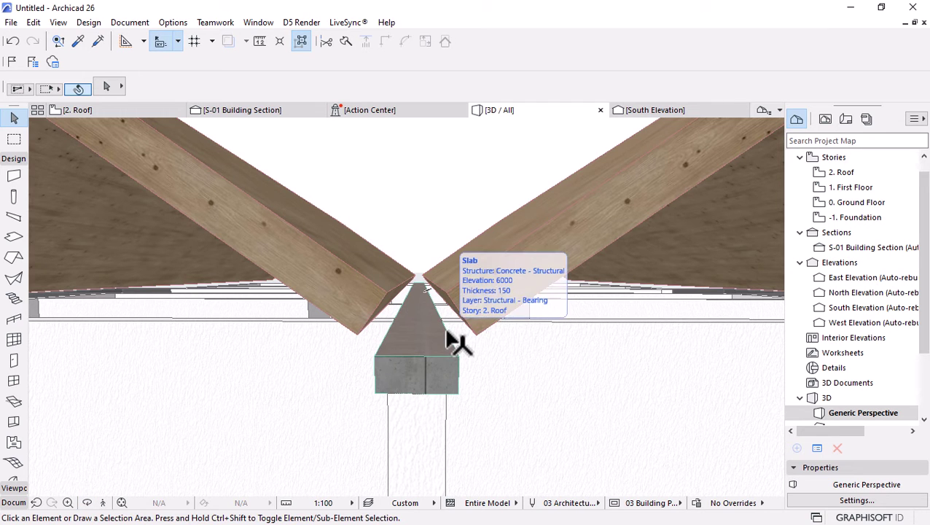
{"action": "key", "text": "m"}
{"action": "left_click", "coordinate": [460, 355]}
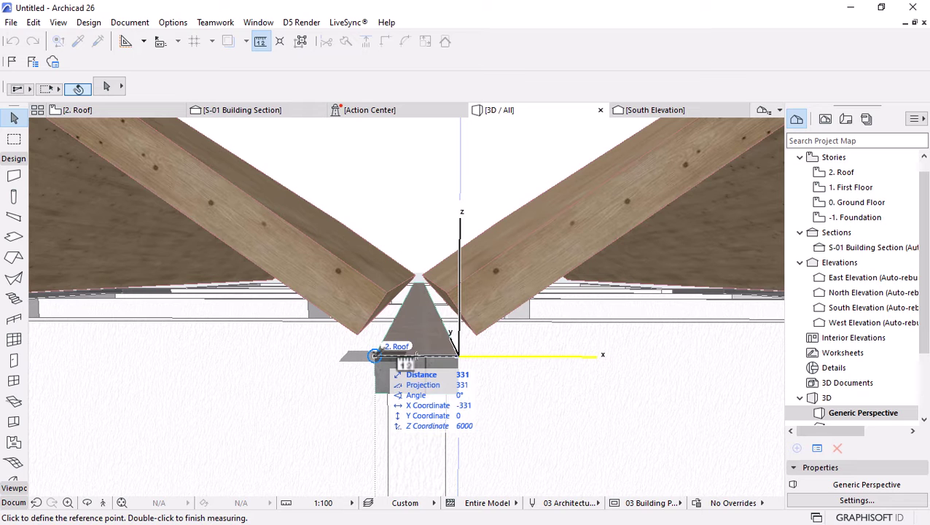
{"action": "key", "text": "Escape"}
Offset both long edges of the slab outward to the roofs' lower eave corners, about 466 mm wide in total
{"action": "left_click", "coordinate": [453, 340]}
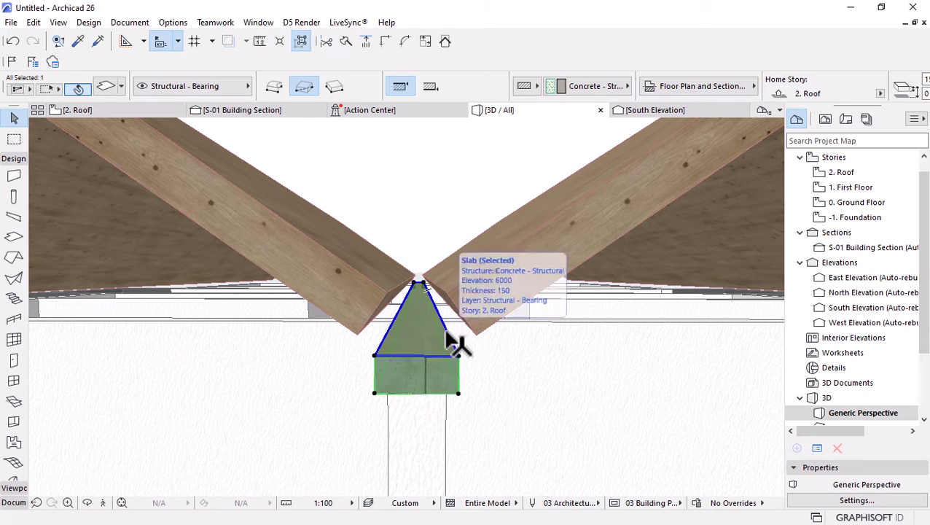
{"action": "left_click", "coordinate": [453, 342]}
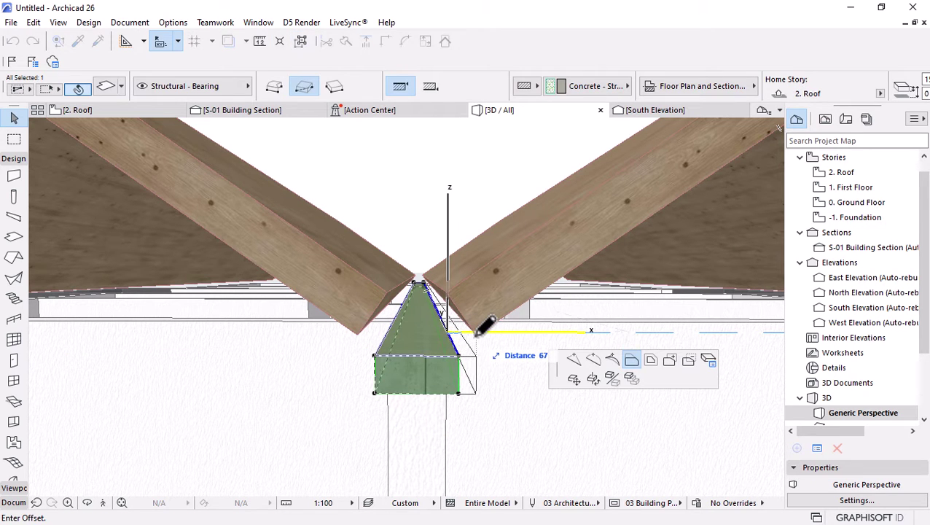
{"action": "left_click", "coordinate": [476, 337]}
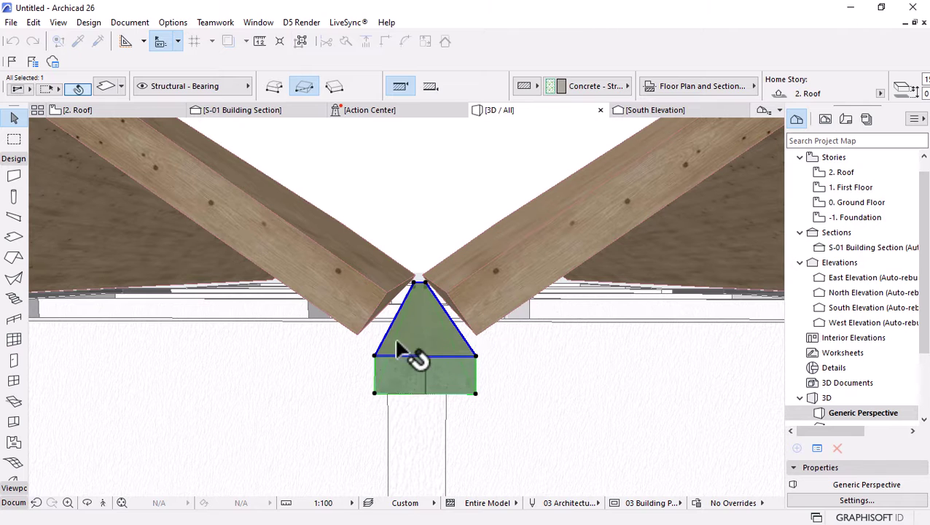
{"action": "left_click", "coordinate": [382, 341]}
{"action": "left_click", "coordinate": [358, 334]}
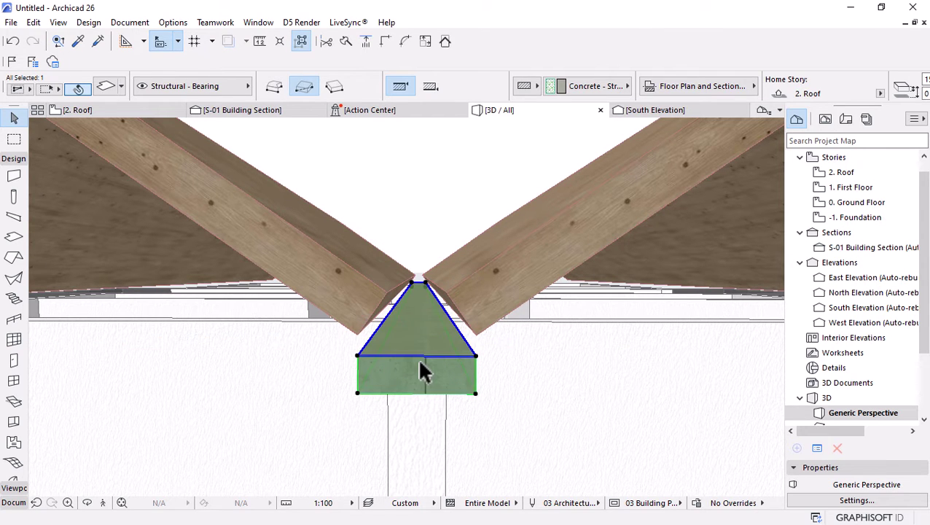
Measure the widened slab across its near end
{"action": "key", "text": "Escape"}
{"action": "key", "text": "m"}
{"action": "left_click", "coordinate": [476, 355]}
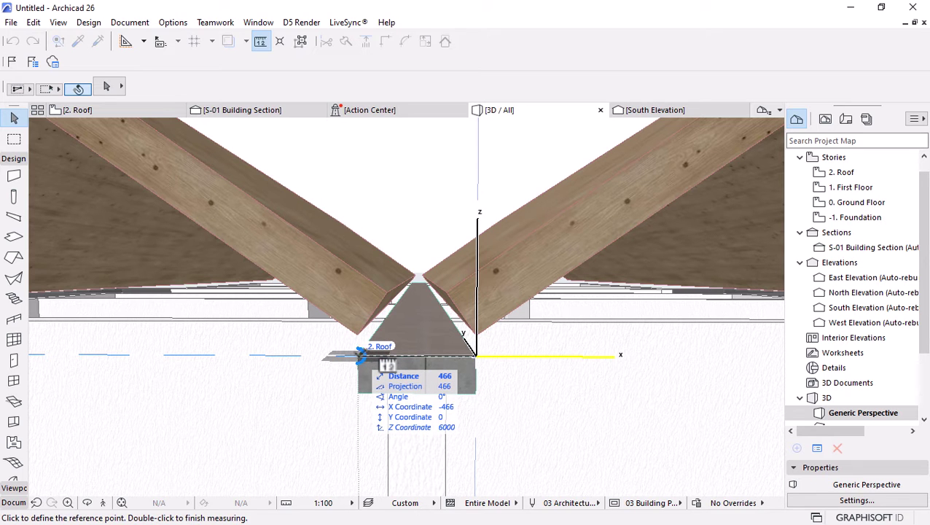
{"action": "key", "text": "Escape"}
Offset both long edges of the party wall slab outward by a further 230 mm each
{"action": "middle_click_drag", "start_coordinate": [348, 349], "coordinate": [431, 378], "text": "shift"}
{"action": "left_click", "coordinate": [433, 378]}
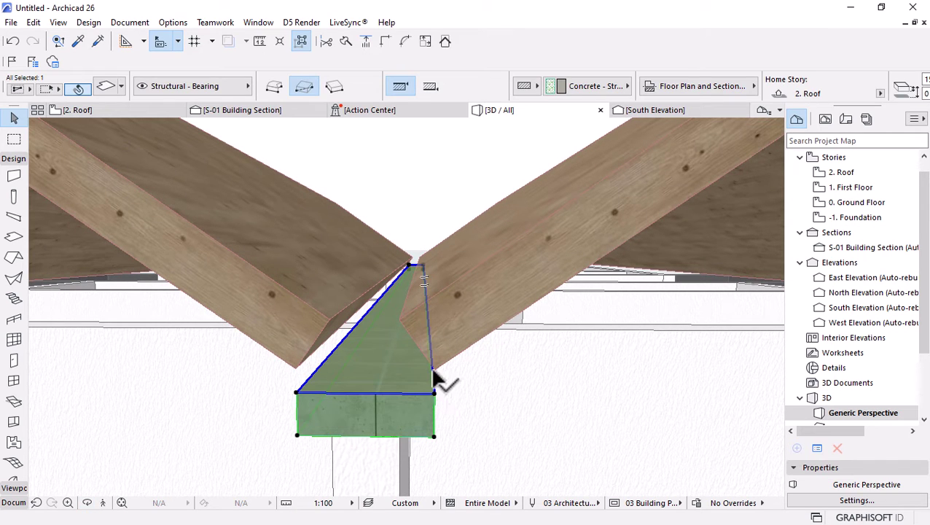
{"action": "left_click", "coordinate": [435, 394]}
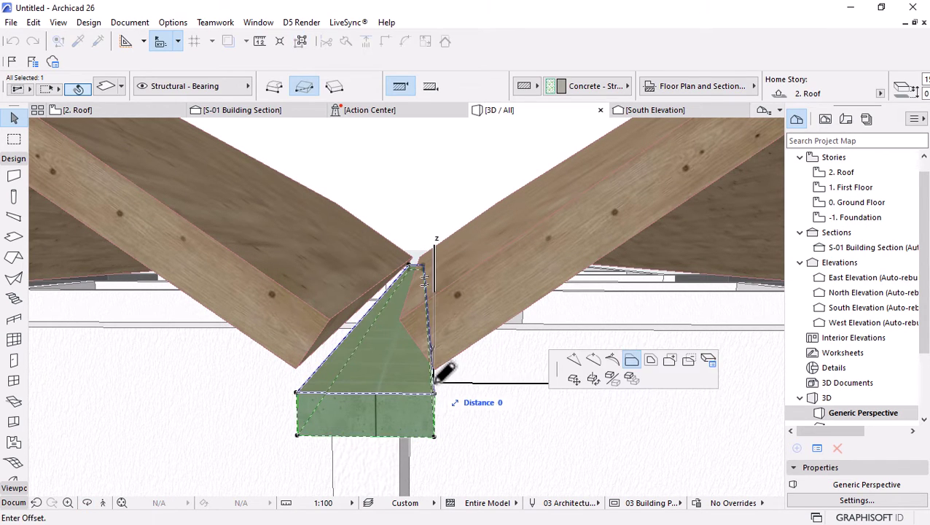
{"action": "type", "text": "23"}
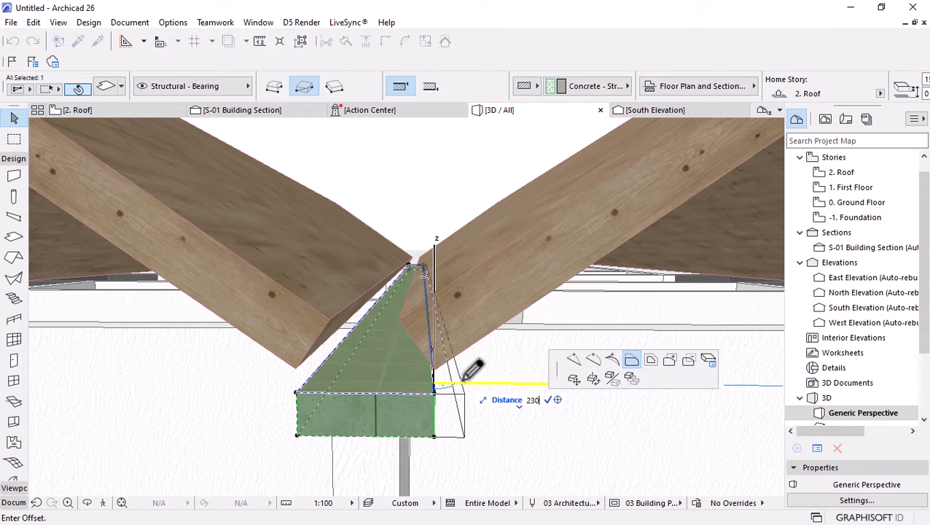
{"action": "key", "text": "Return"}
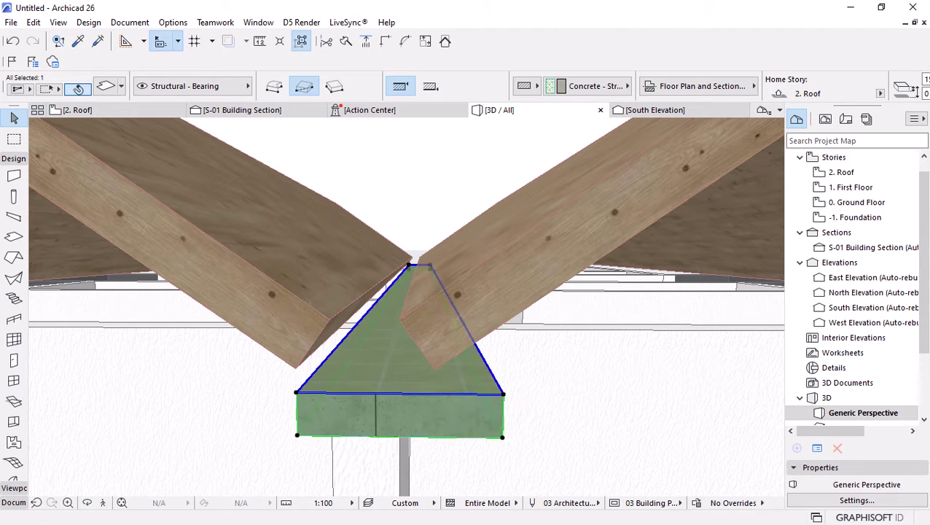
{"action": "left_click", "coordinate": [329, 358]}
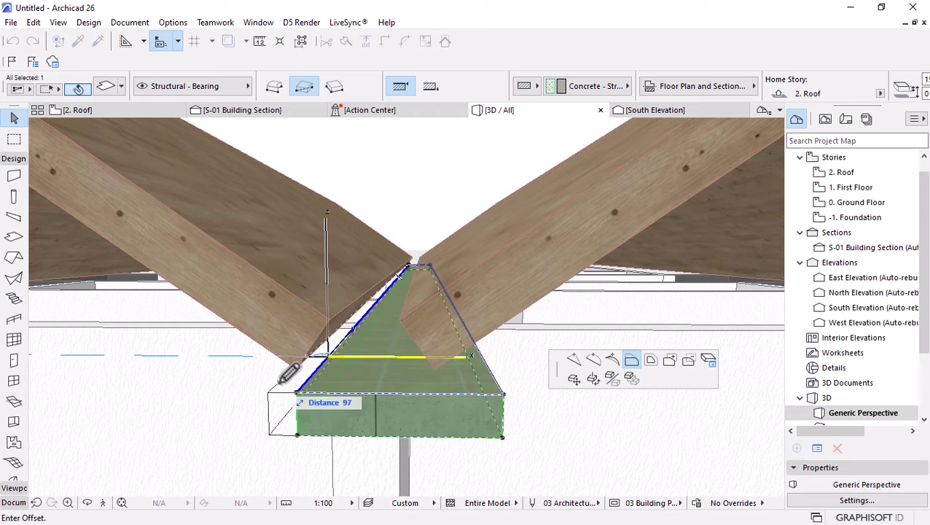
{"action": "type", "text": "230"}
{"action": "key", "text": "Return"}
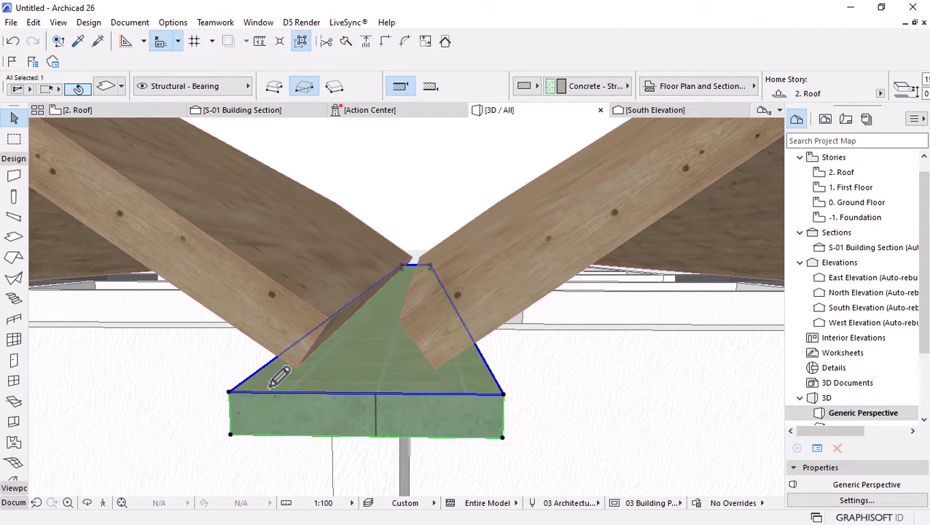
{"action": "key", "text": "Escape"}
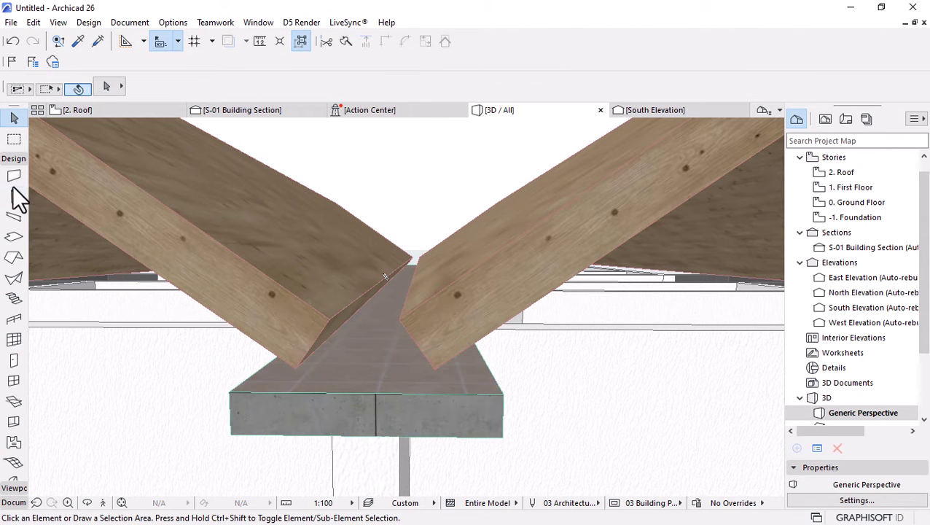
Set up the Wall tool with the Concrete - Structural building material and its top linked to the 2. Roof story
{"action": "left_click", "coordinate": [13, 177]}
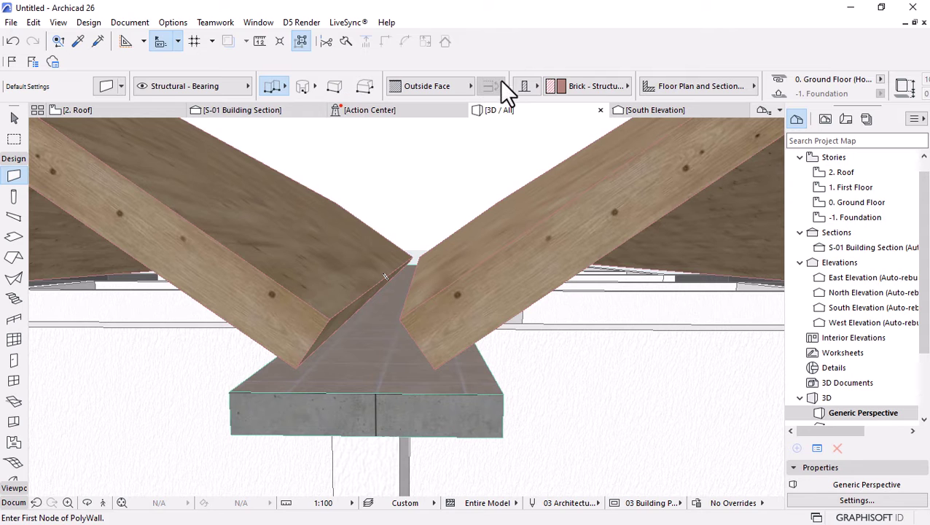
{"action": "left_click", "coordinate": [589, 86]}
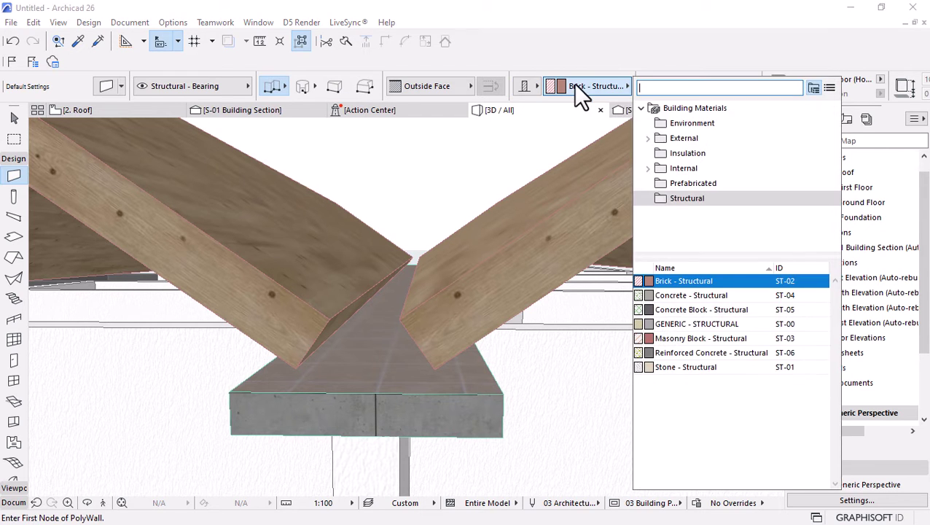
{"action": "left_click", "coordinate": [698, 296]}
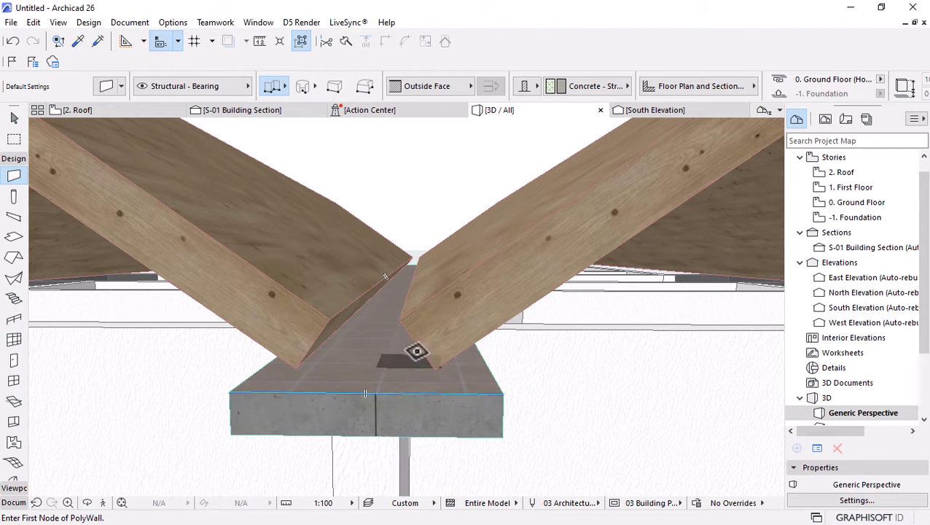
{"action": "scroll", "coordinate": [419, 332], "scroll_direction": "down", "scroll_amount": 3}
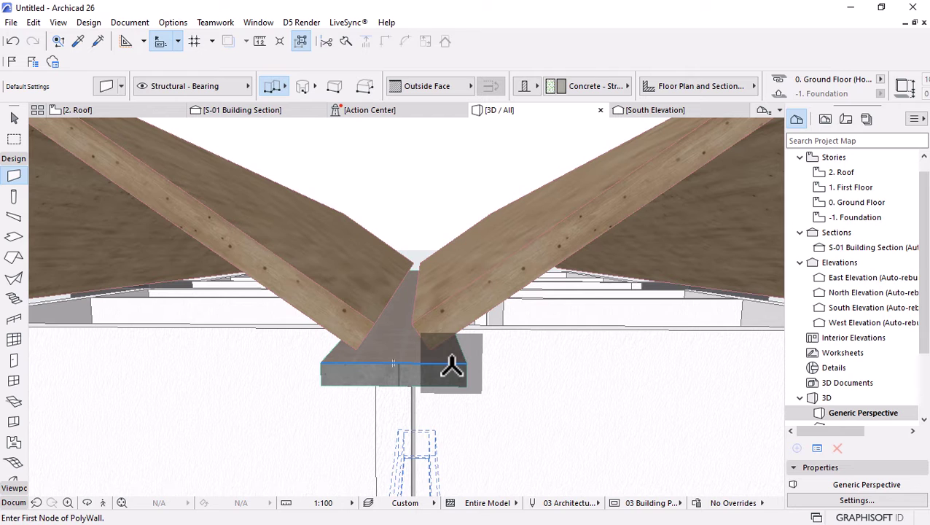
{"action": "scroll", "coordinate": [448, 368], "scroll_direction": "down", "scroll_amount": 2}
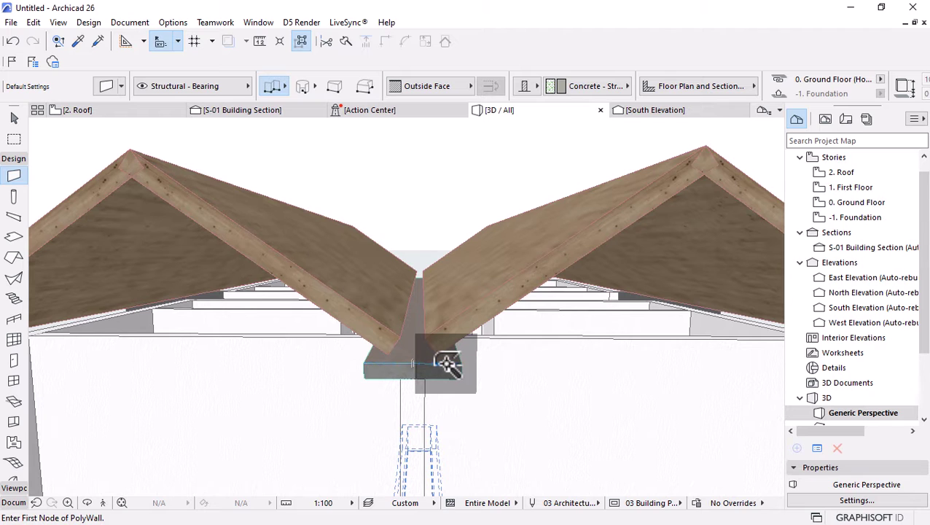
{"action": "scroll", "coordinate": [447, 364], "scroll_direction": "down", "scroll_amount": 3}
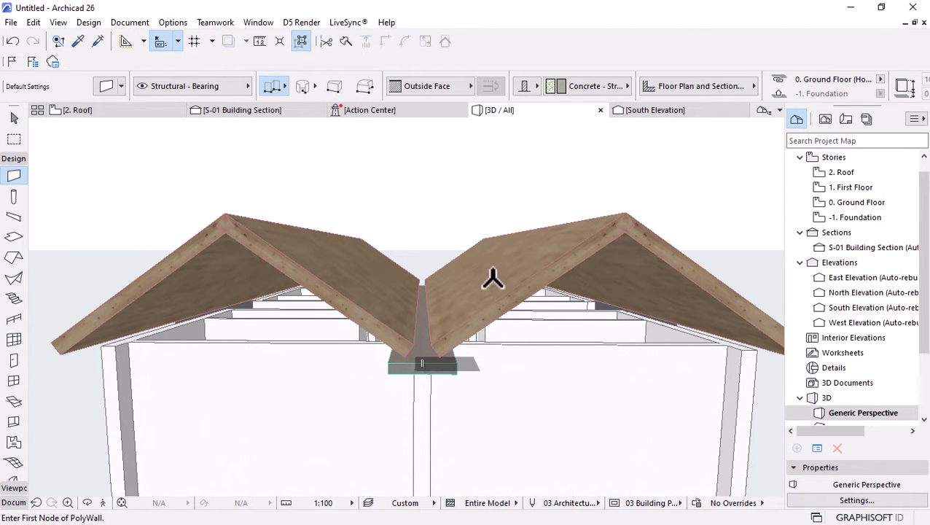
{"action": "scroll", "coordinate": [598, 91], "scroll_direction": "down", "scroll_amount": 4}
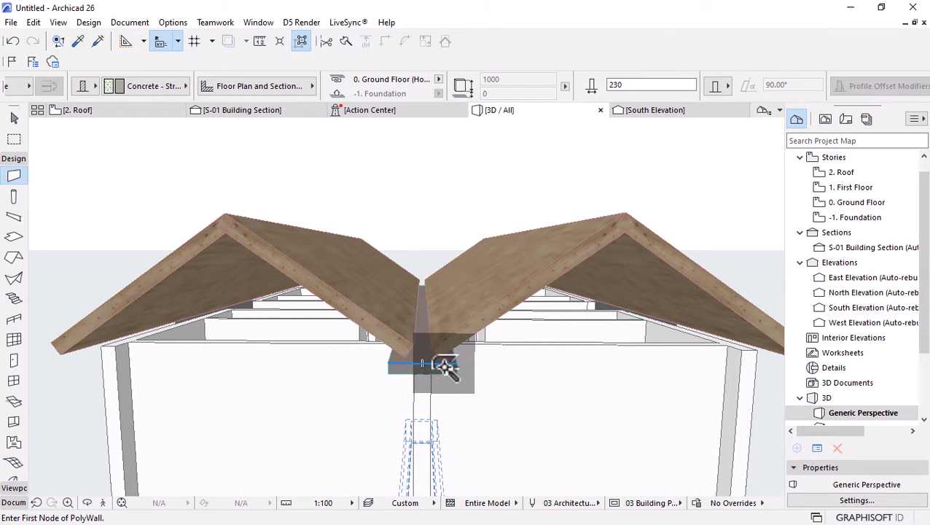
{"action": "left_click", "coordinate": [436, 77]}
{"action": "left_click", "coordinate": [496, 74]}
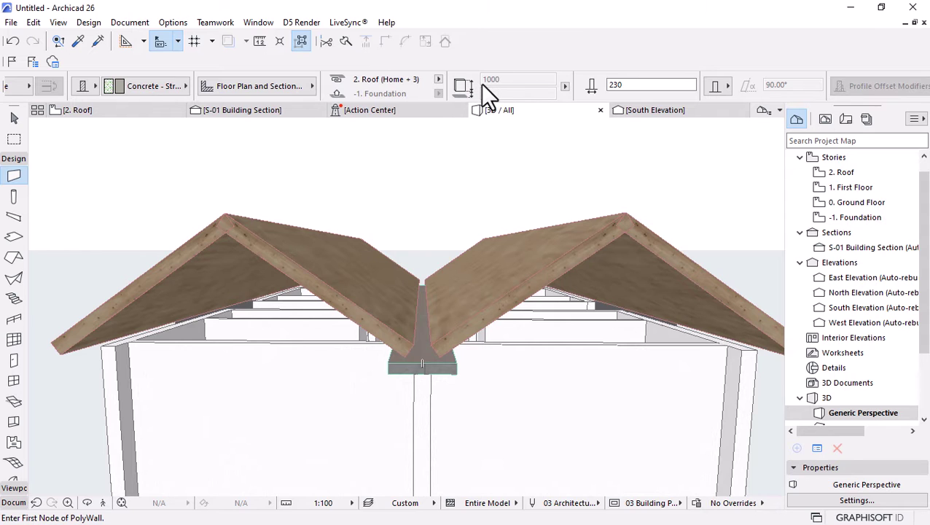
{"action": "left_click", "coordinate": [438, 78]}
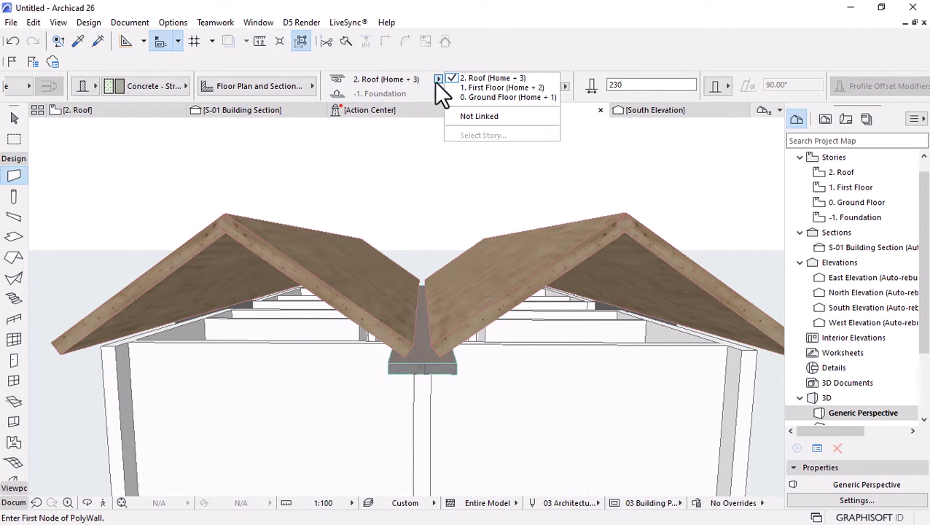
{"action": "left_click", "coordinate": [466, 56]}
{"action": "scroll", "coordinate": [131, 88], "scroll_direction": "up", "scroll_amount": 5}
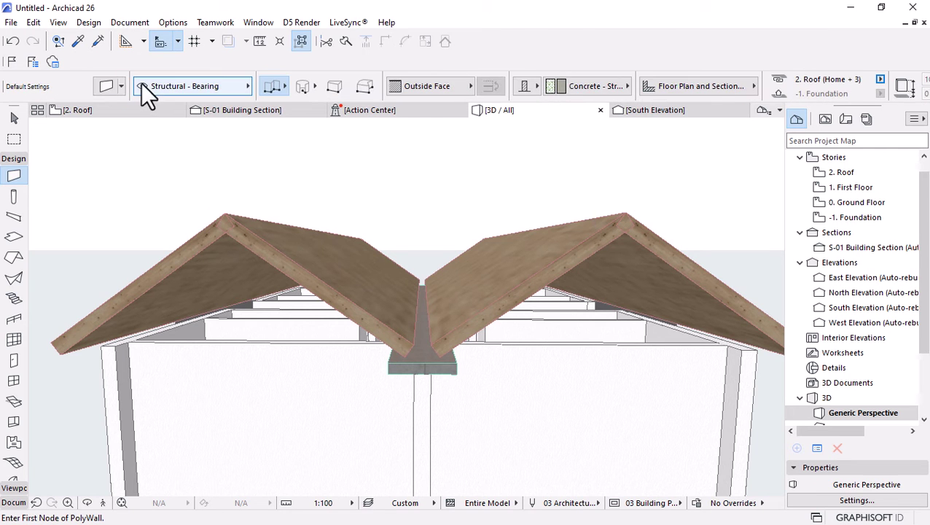
{"action": "left_click", "coordinate": [106, 87]}
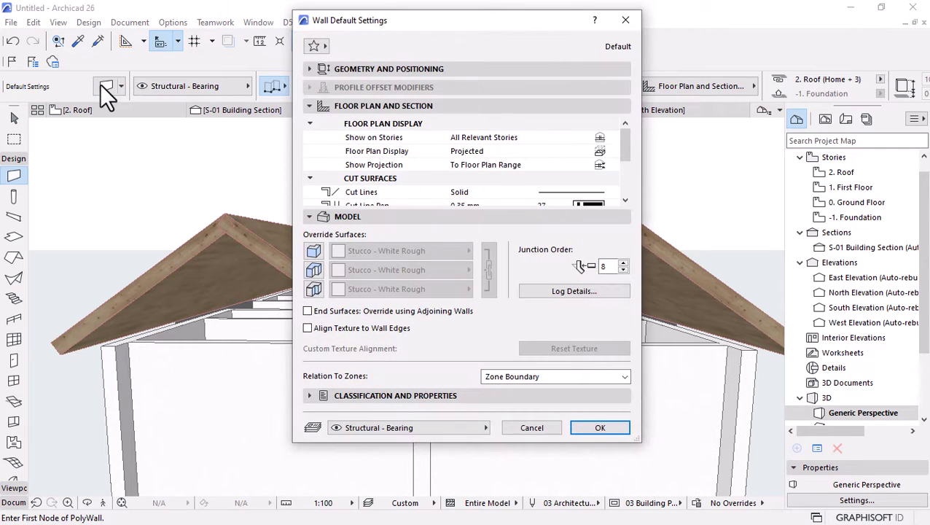
{"action": "left_click", "coordinate": [412, 72]}
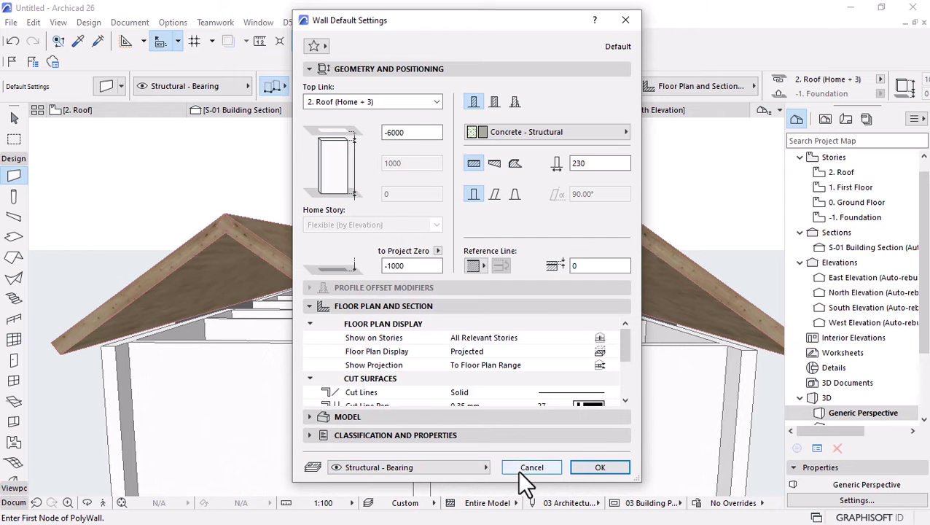
{"action": "left_click", "coordinate": [611, 21]}
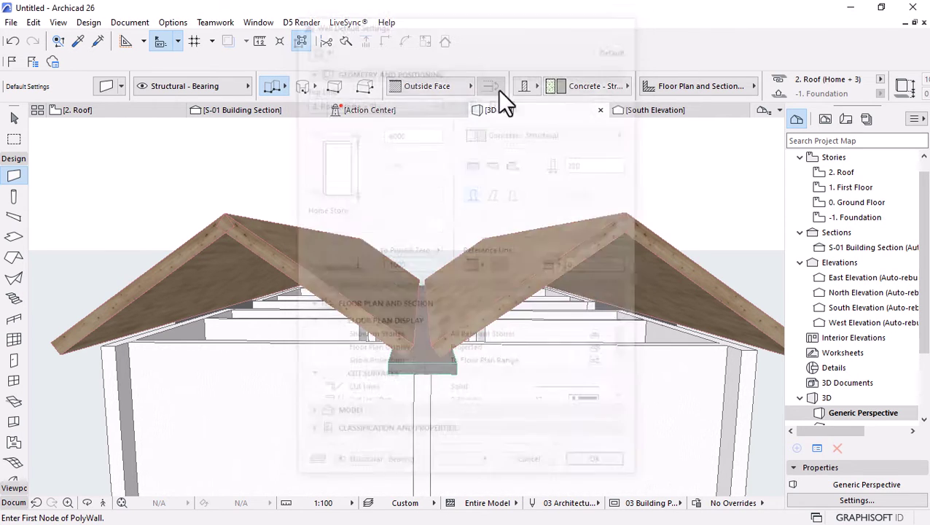
Trace 230 mm thick, 3000 mm high concrete walls around the outline of the slab between the two roofs
{"action": "scroll", "coordinate": [414, 266], "scroll_direction": "down", "scroll_amount": 5}
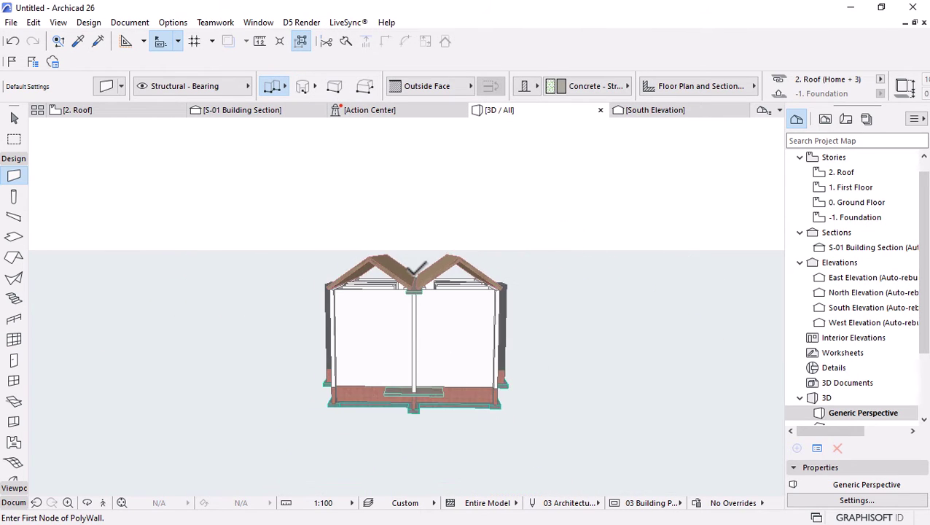
{"action": "scroll", "coordinate": [413, 276], "scroll_direction": "up", "scroll_amount": 5}
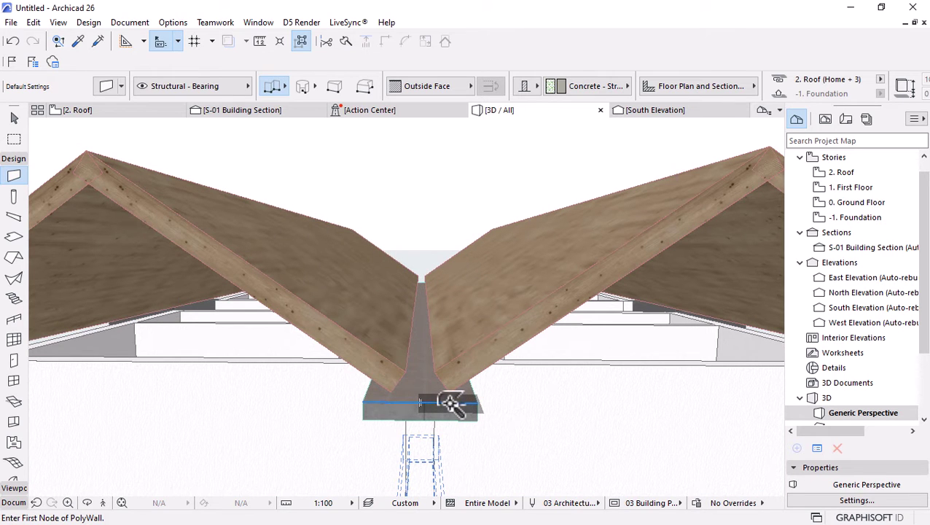
{"action": "key", "text": "ctrl+alt+r"}
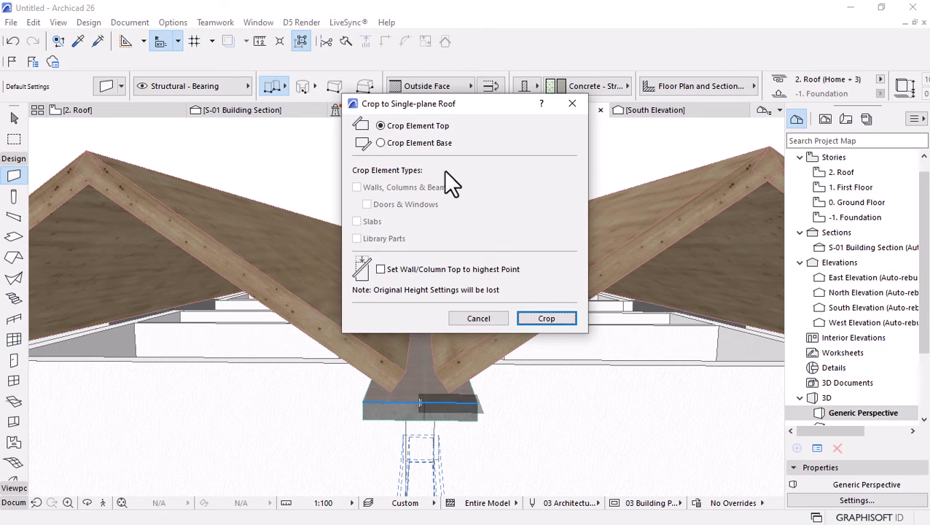
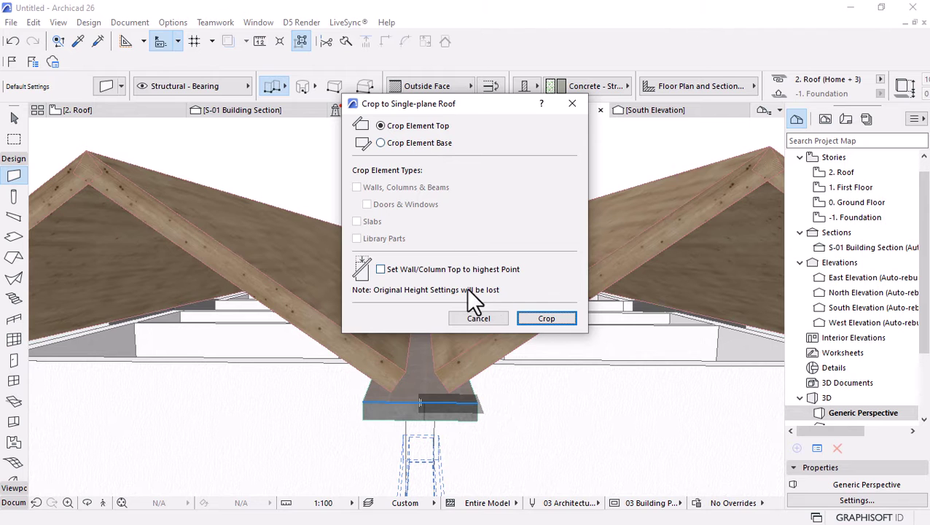
{"action": "left_click", "coordinate": [572, 103]}
{"action": "scroll", "coordinate": [441, 245], "scroll_direction": "down", "scroll_amount": 5}
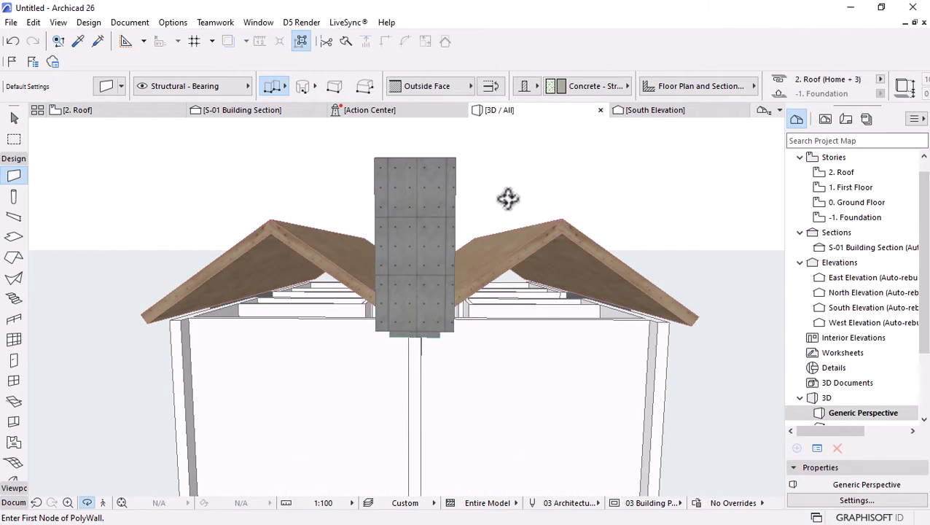
Select the four new walls as a group and flip them about their reference line, inward to the slab's edges
{"action": "middle_click_drag", "start_coordinate": [507, 197], "coordinate": [414, 263], "text": "shift"}
{"action": "scroll", "coordinate": [380, 329], "scroll_direction": "up", "scroll_amount": 8}
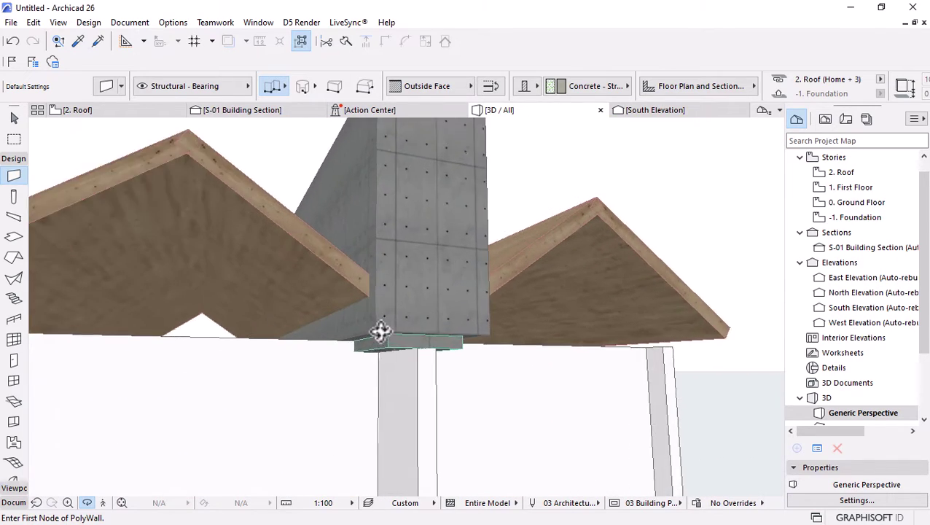
{"action": "key", "text": "Escape"}
{"action": "left_click", "coordinate": [392, 270]}
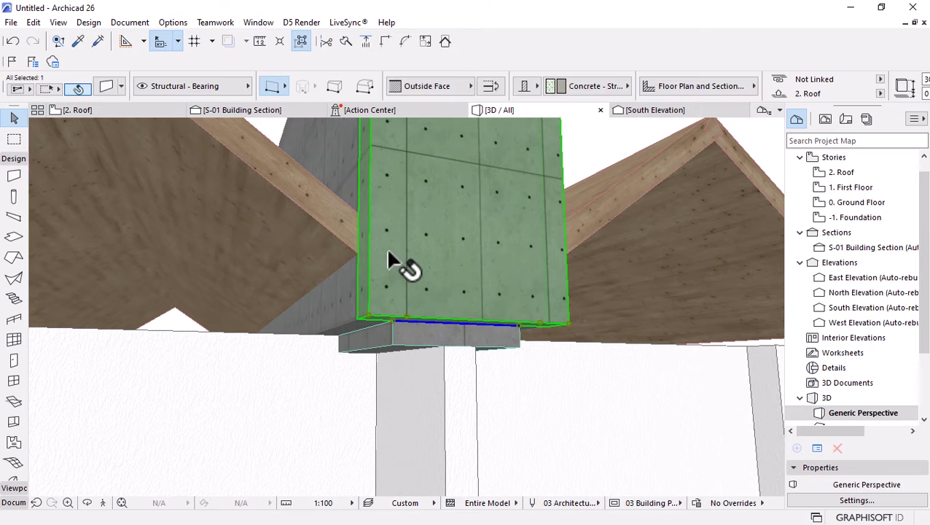
{"action": "left_click", "coordinate": [294, 42]}
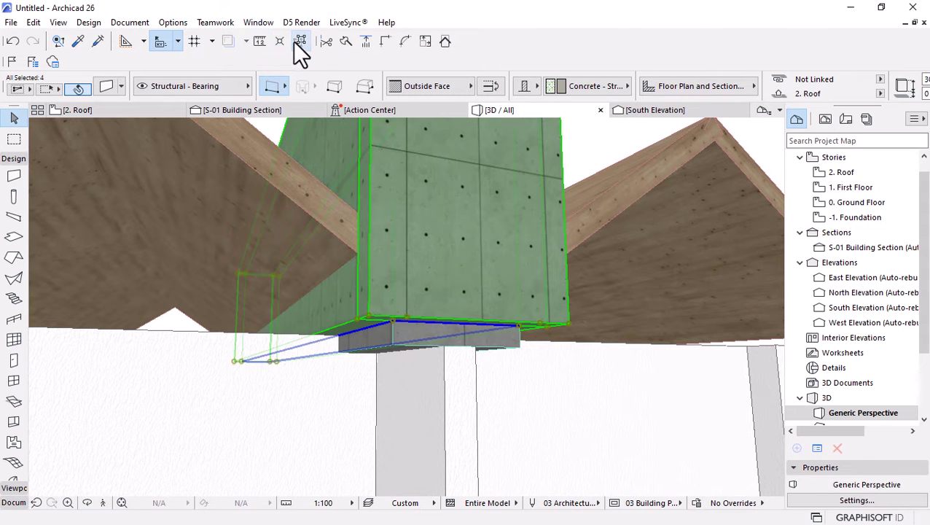
{"action": "left_click", "coordinate": [491, 87]}
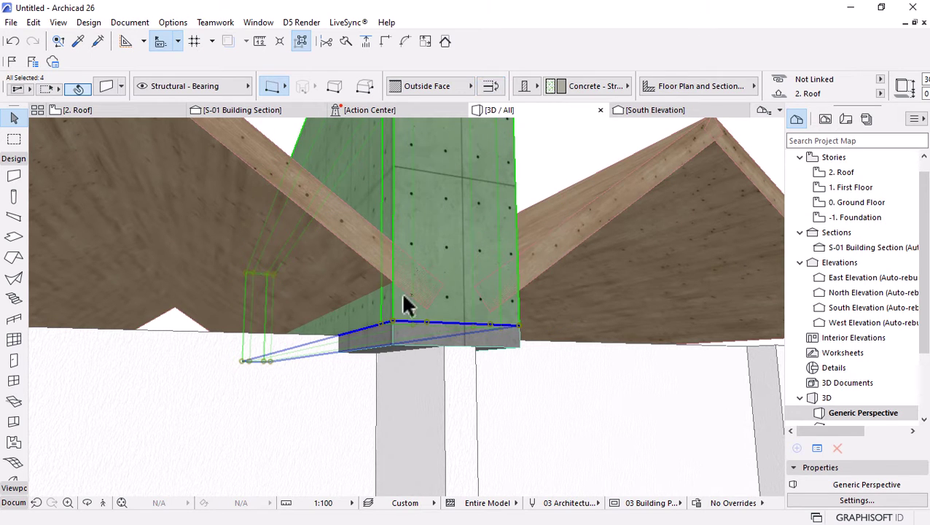
Override all surfaces of the four selected walls with Stucco - White Rough
{"action": "left_click", "coordinate": [107, 86]}
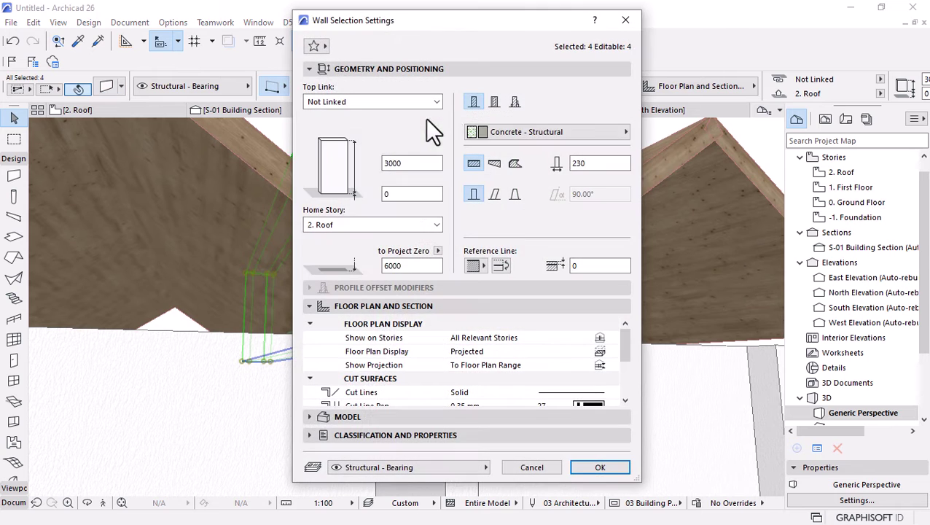
{"action": "left_click", "coordinate": [306, 420]}
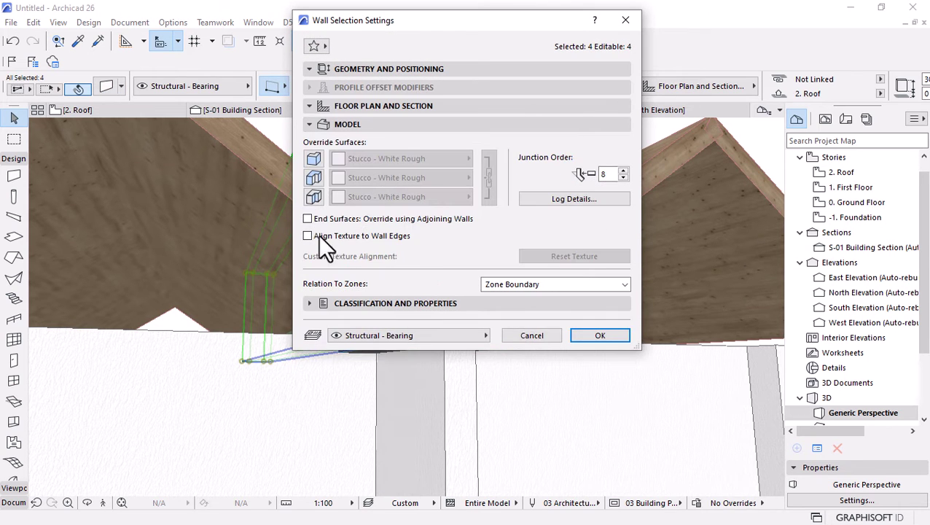
{"action": "left_click", "coordinate": [314, 159]}
{"action": "left_click", "coordinate": [314, 178]}
{"action": "left_click", "coordinate": [313, 197]}
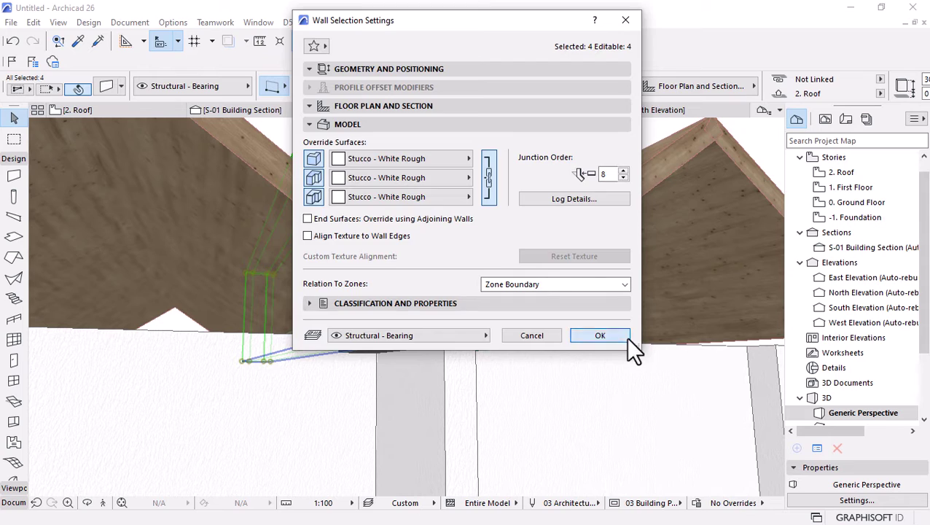
{"action": "left_click", "coordinate": [624, 336]}
Select the four walls on the slab and add them as targets of a Solid Element Operation
{"action": "middle_click_drag", "start_coordinate": [492, 237], "coordinate": [426, 385], "text": "shift"}
{"action": "scroll", "coordinate": [374, 387], "scroll_direction": "up", "scroll_amount": 3}
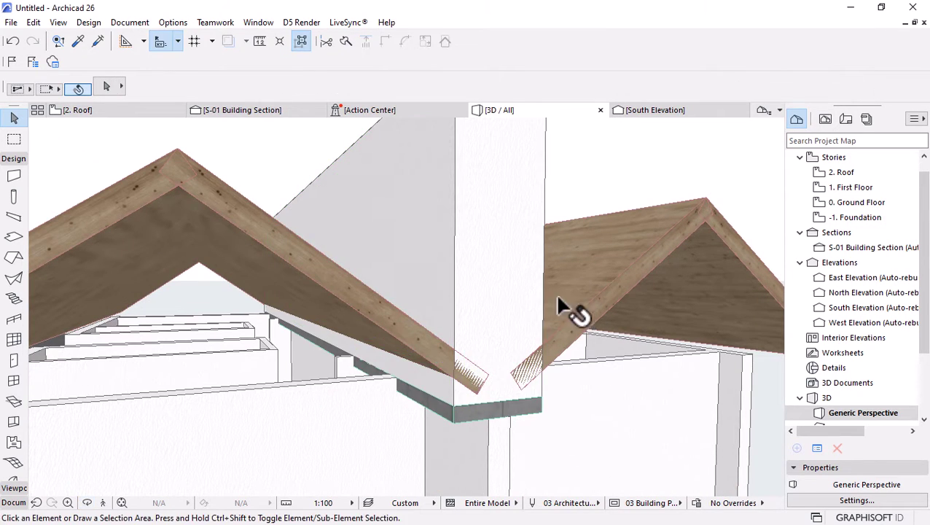
{"action": "left_click", "coordinate": [543, 248]}
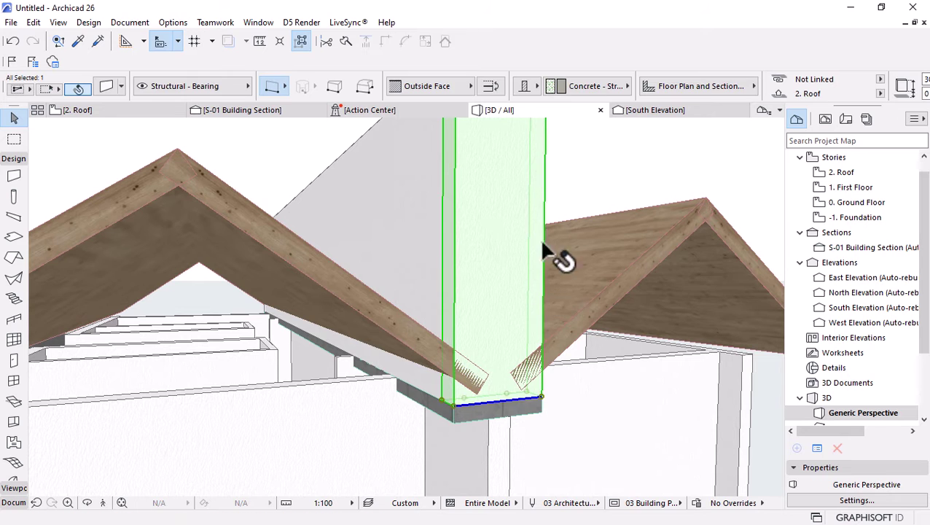
{"action": "left_click", "coordinate": [301, 41]}
{"action": "right_click", "coordinate": [604, 169]}
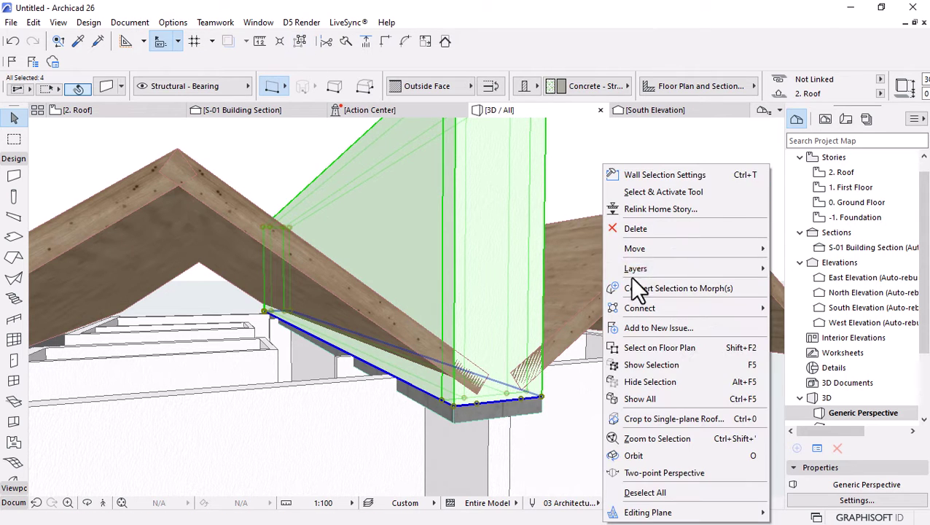
{"action": "mouse_move", "coordinate": [628, 306]}
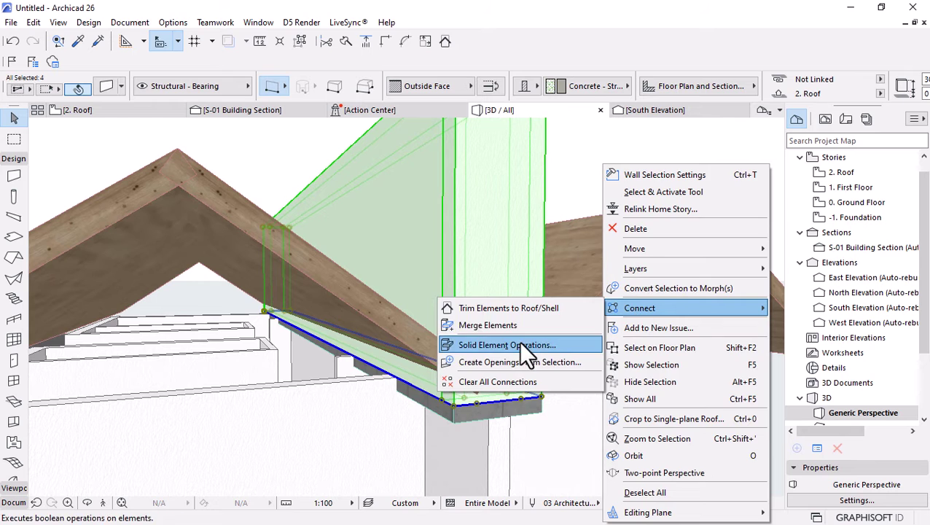
{"action": "left_click", "coordinate": [474, 349]}
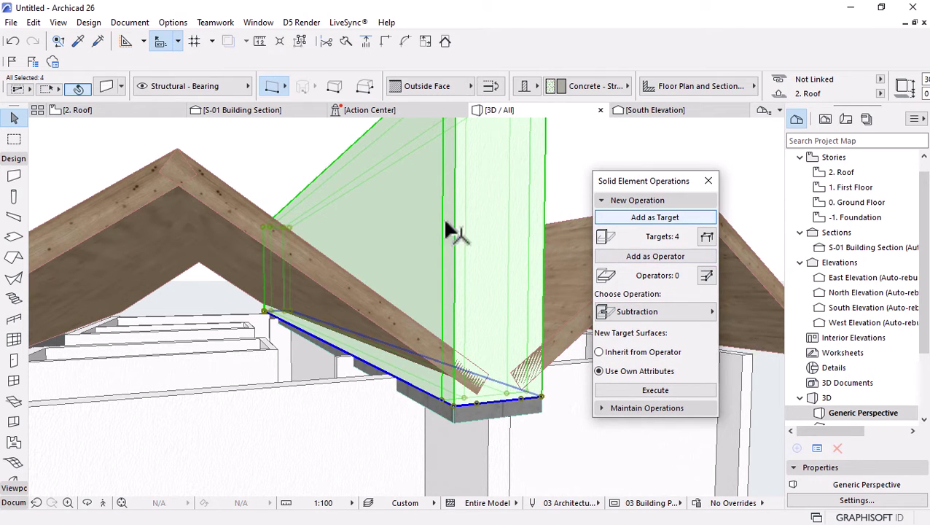
Add the two inner roof planes as operators and cut the walls using Subtraction with upward extrusion
{"action": "left_click", "coordinate": [561, 276]}
{"action": "left_click", "coordinate": [299, 266], "text": "shift"}
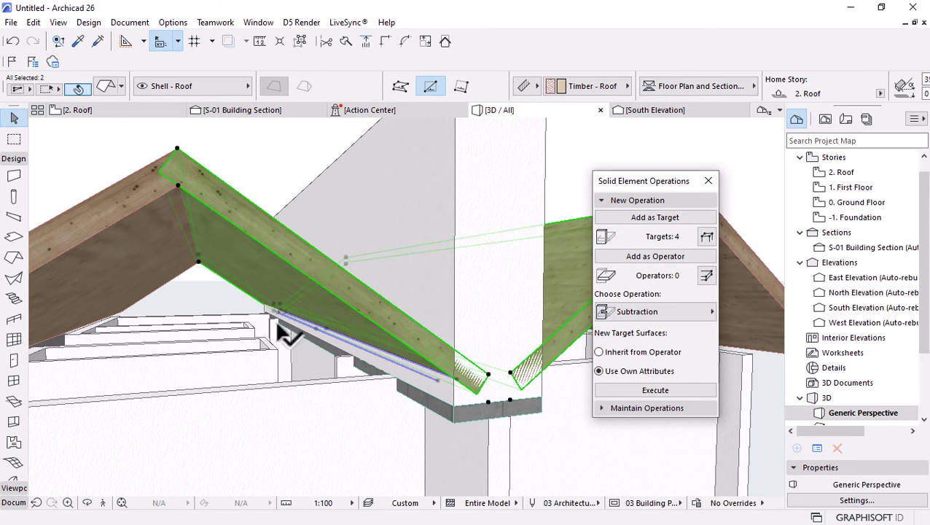
{"action": "left_click", "coordinate": [660, 257]}
{"action": "left_click", "coordinate": [664, 312]}
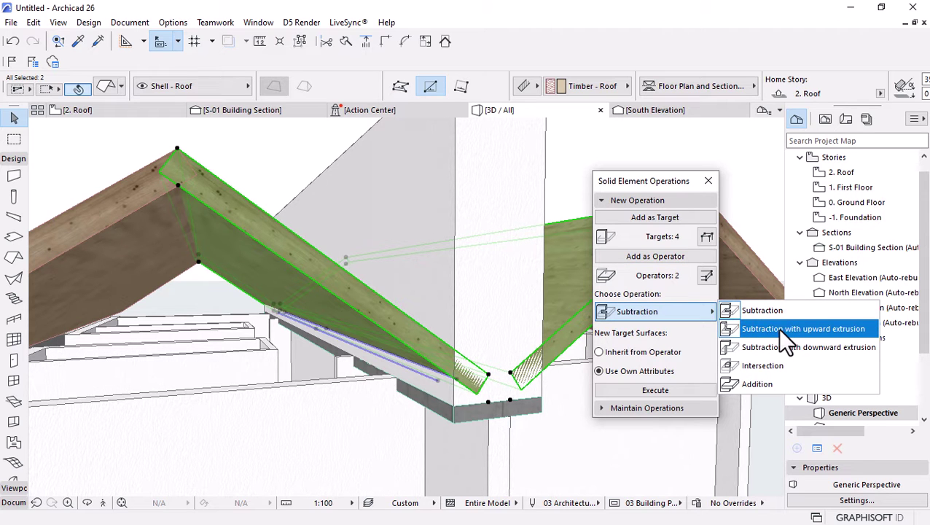
{"action": "left_click", "coordinate": [777, 328]}
{"action": "left_click", "coordinate": [644, 391]}
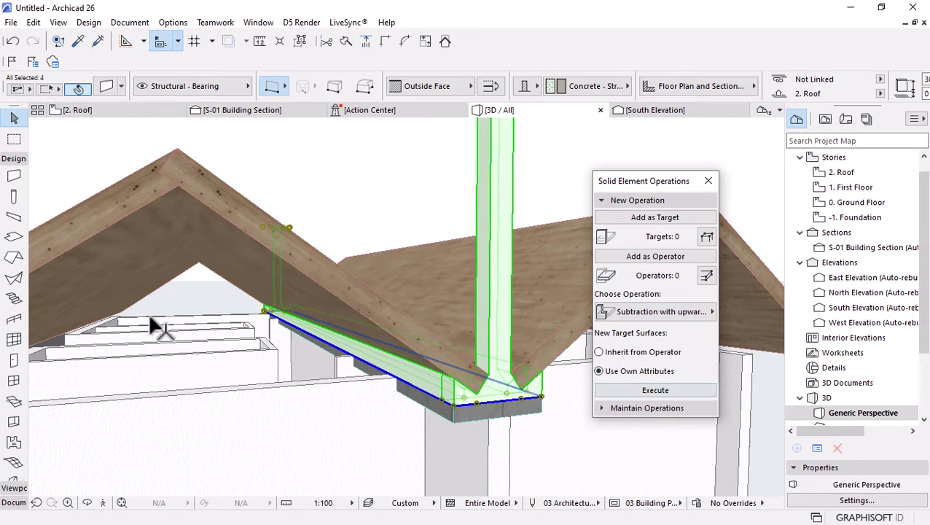
{"action": "scroll", "coordinate": [219, 321], "scroll_direction": "down", "scroll_amount": 5}
{"action": "middle_click_drag", "start_coordinate": [333, 328], "coordinate": [321, 478], "text": "shift"}
{"action": "scroll", "coordinate": [277, 331], "scroll_direction": "up", "scroll_amount": 3}
{"action": "scroll", "coordinate": [281, 332], "scroll_direction": "up", "scroll_amount": 2}
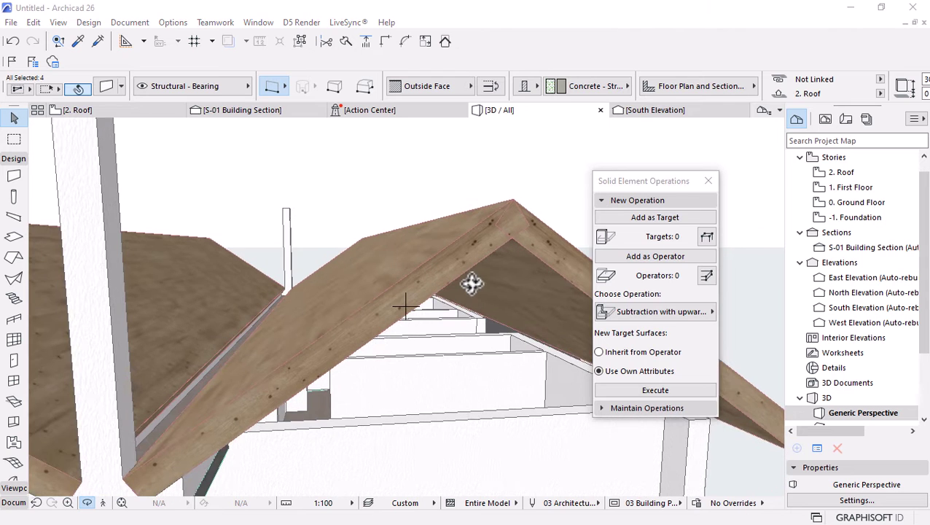
{"action": "middle_click_drag", "start_coordinate": [473, 283], "coordinate": [404, 332], "text": "shift"}
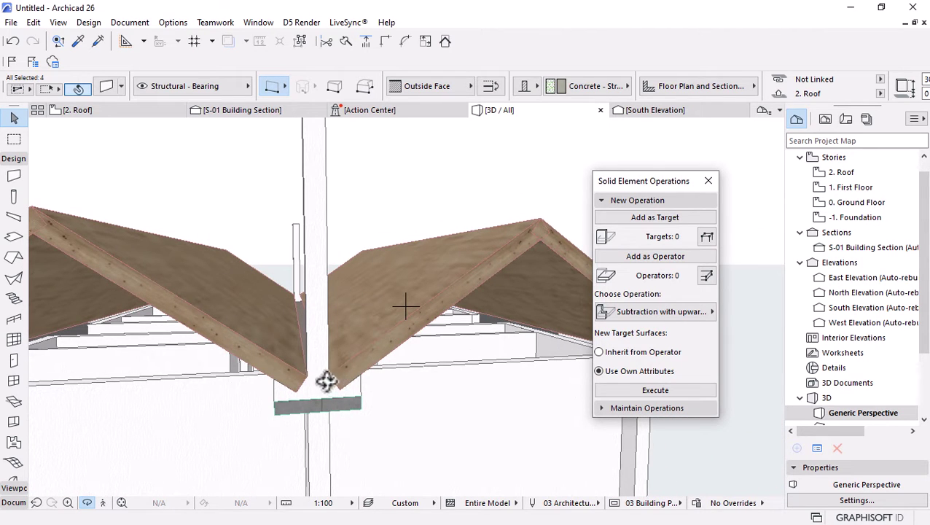
{"action": "middle_click_drag", "start_coordinate": [373, 392], "coordinate": [353, 326], "text": "shift"}
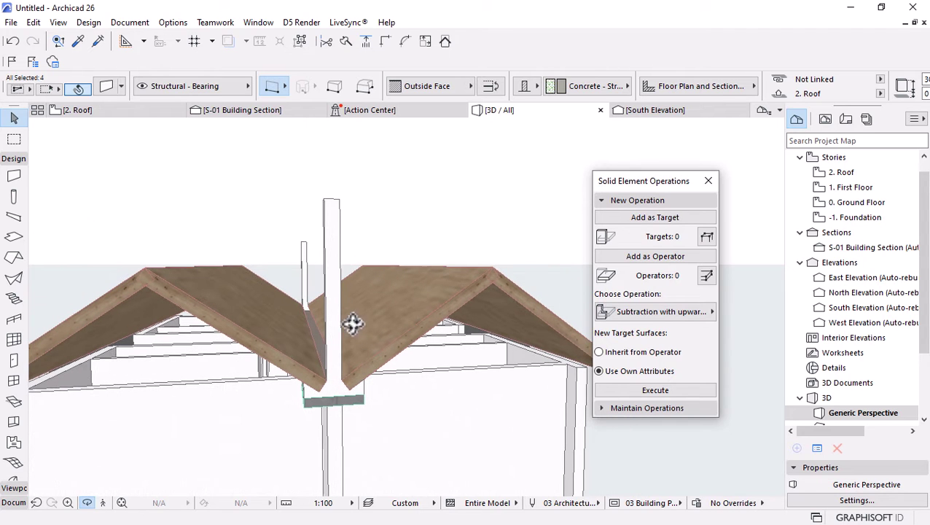
{"action": "left_click", "coordinate": [340, 280]}
{"action": "left_click", "coordinate": [346, 200]}
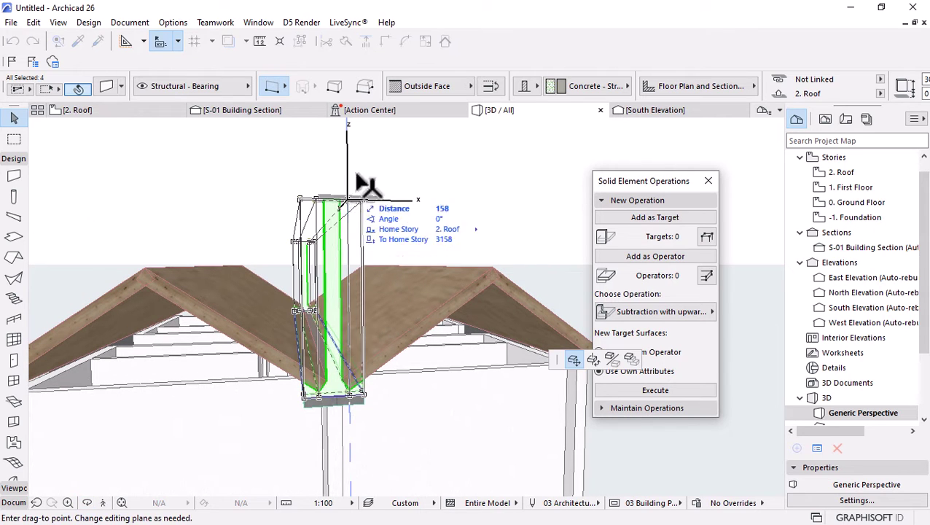
{"action": "key", "text": "Escape"}
Suspend grouping and set the height of the four selected walls on the slab to 400
{"action": "left_click", "coordinate": [302, 40]}
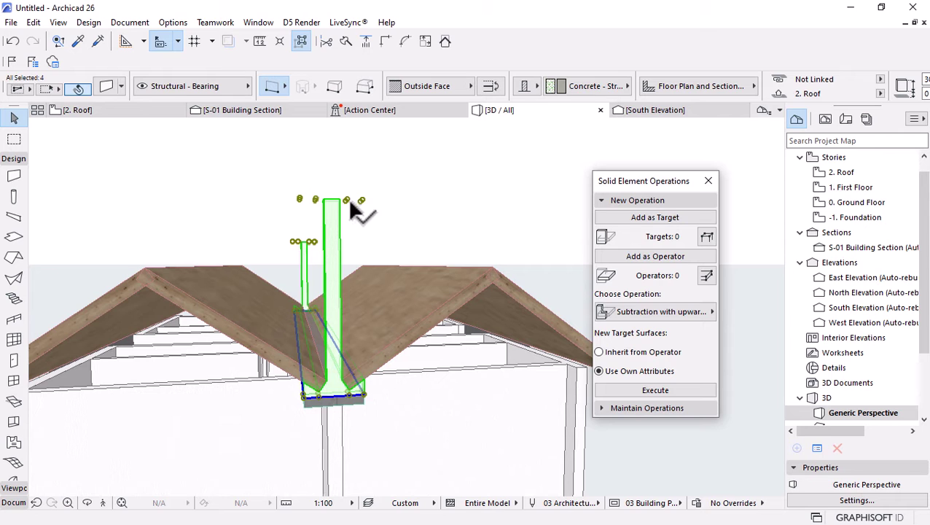
{"action": "scroll", "coordinate": [567, 78], "scroll_direction": "right", "scroll_amount": 5}
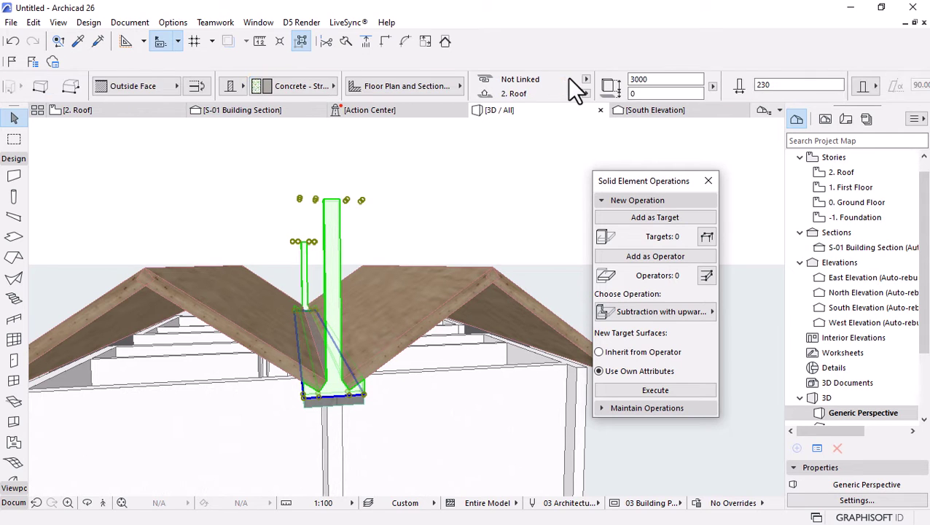
{"action": "left_click", "coordinate": [667, 79]}
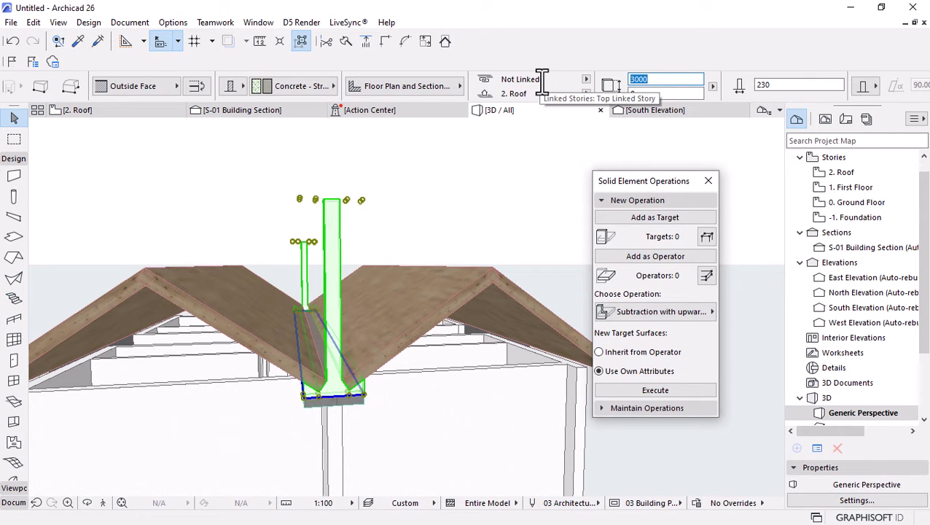
{"action": "key", "text": "m"}
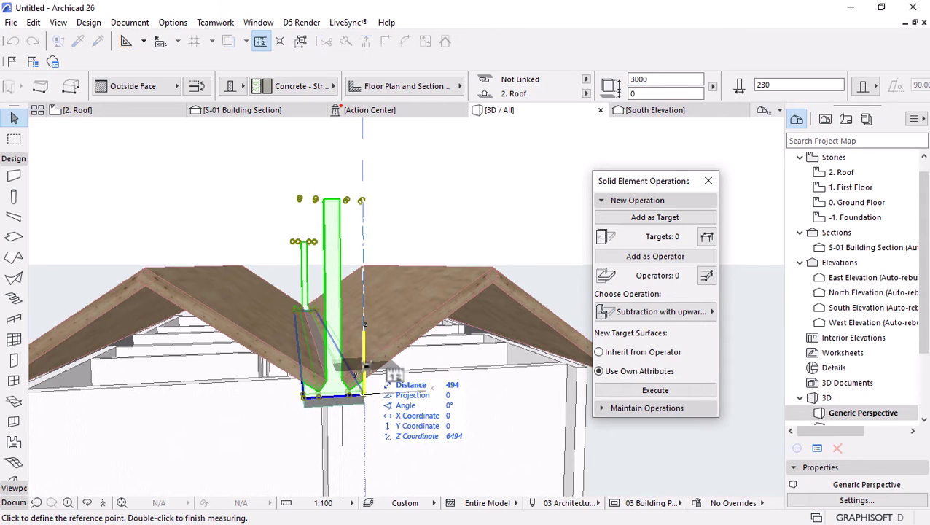
{"action": "key", "text": "Escape"}
{"action": "type", "text": "40"}
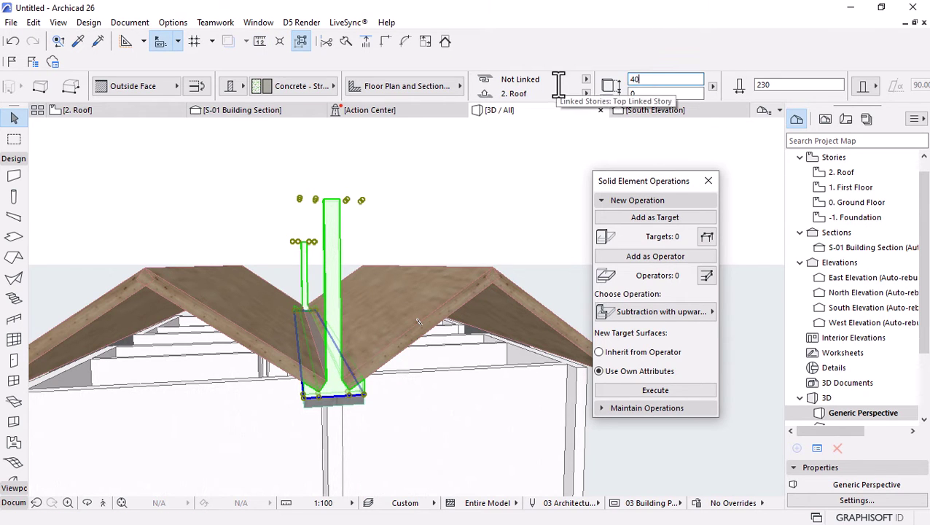
{"action": "type", "text": "0"}
{"action": "key", "text": "Return"}
{"action": "key", "text": "Escape"}
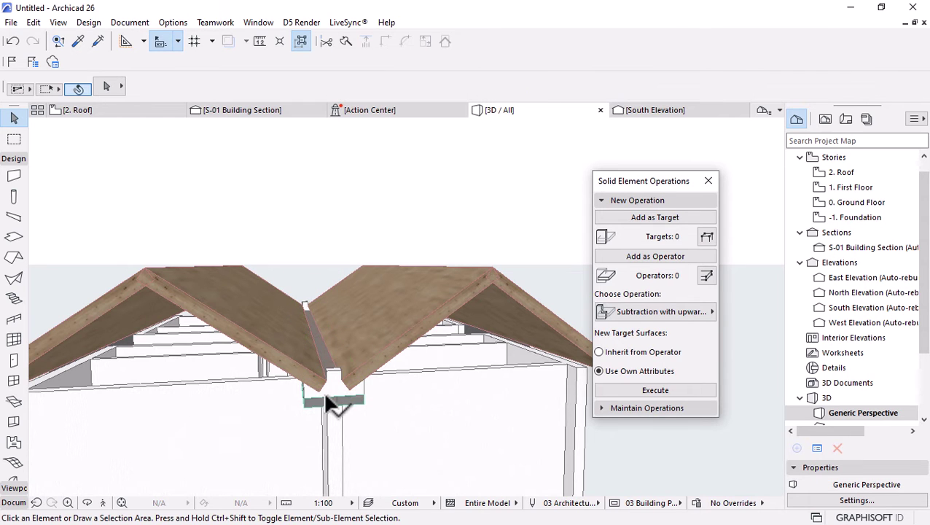
Select all four roof planes, raise their pivot line offset to the home story to 400, and close the Solid Element Operations palette
{"action": "middle_click_drag", "start_coordinate": [357, 419], "coordinate": [335, 392], "text": "shift"}
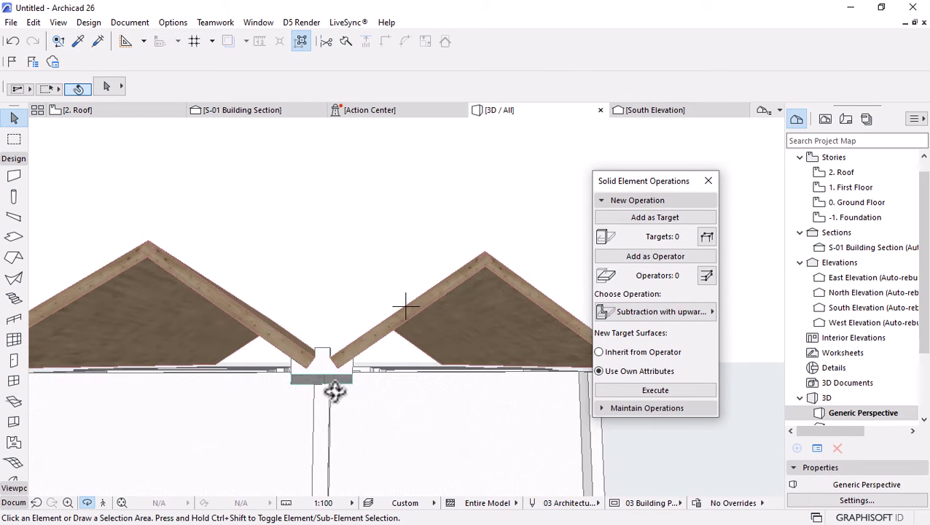
{"action": "scroll", "coordinate": [335, 392], "scroll_direction": "up", "scroll_amount": 5}
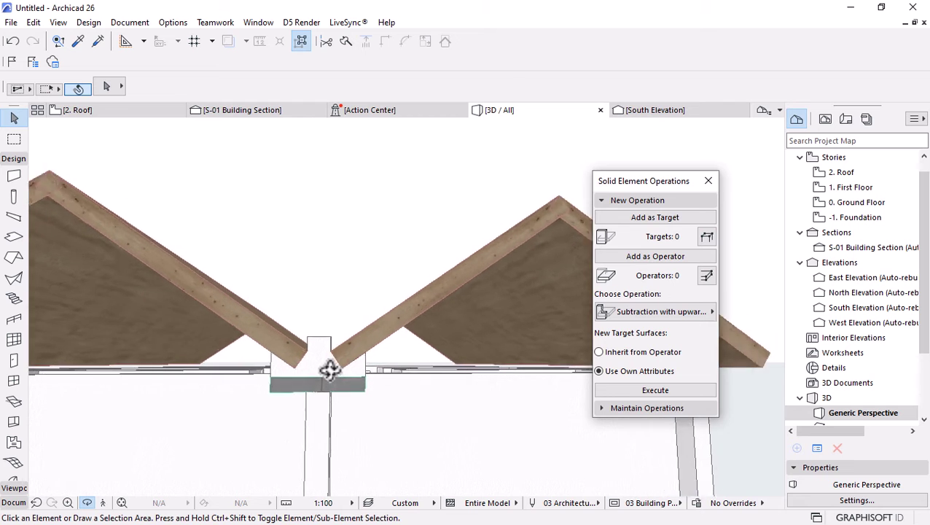
{"action": "mouse_move", "coordinate": [326, 394]}
{"action": "middle_mouse_down", "text": "shift"}
{"action": "mouse_move", "coordinate": [328, 444]}
{"action": "mouse_move", "coordinate": [340, 381]}
{"action": "middle_mouse_up", "text": "shift"}
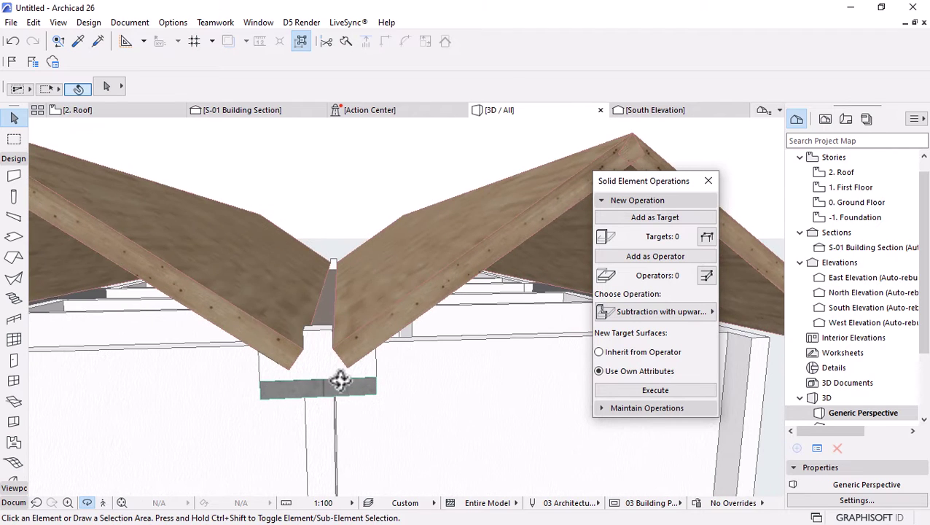
{"action": "left_click", "coordinate": [357, 330]}
{"action": "left_click", "coordinate": [235, 311], "text": "shift"}
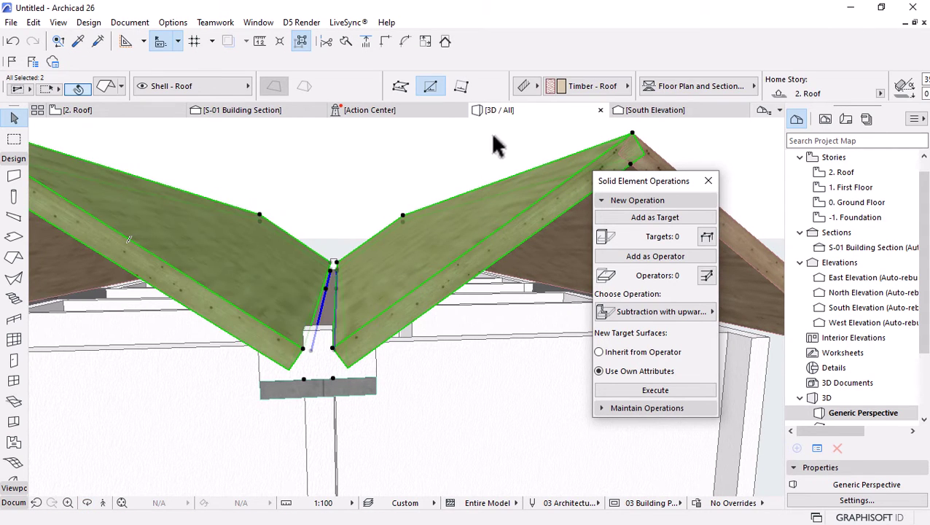
{"action": "scroll", "coordinate": [691, 188], "scroll_direction": "down", "scroll_amount": 3}
{"action": "middle_click_drag", "start_coordinate": [638, 145], "coordinate": [253, 243], "text": "shift"}
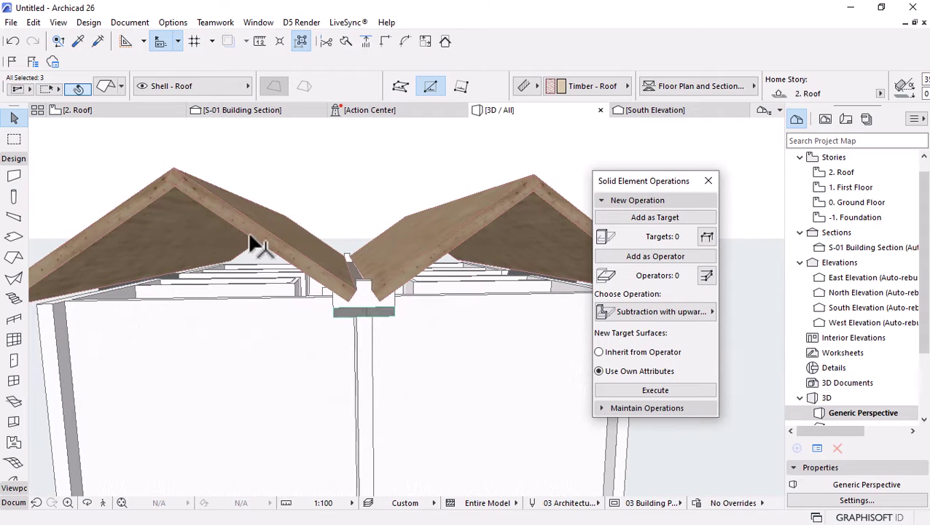
{"action": "left_click", "coordinate": [184, 235], "text": "shift"}
{"action": "left_click", "coordinate": [511, 211], "text": "shift"}
{"action": "scroll", "coordinate": [501, 91], "scroll_direction": "down", "scroll_amount": 3}
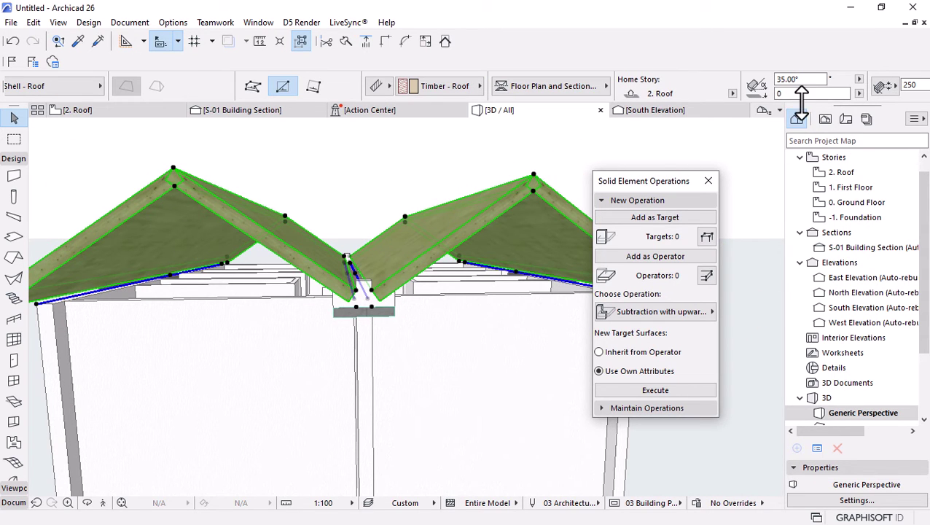
{"action": "key", "text": "Return"}
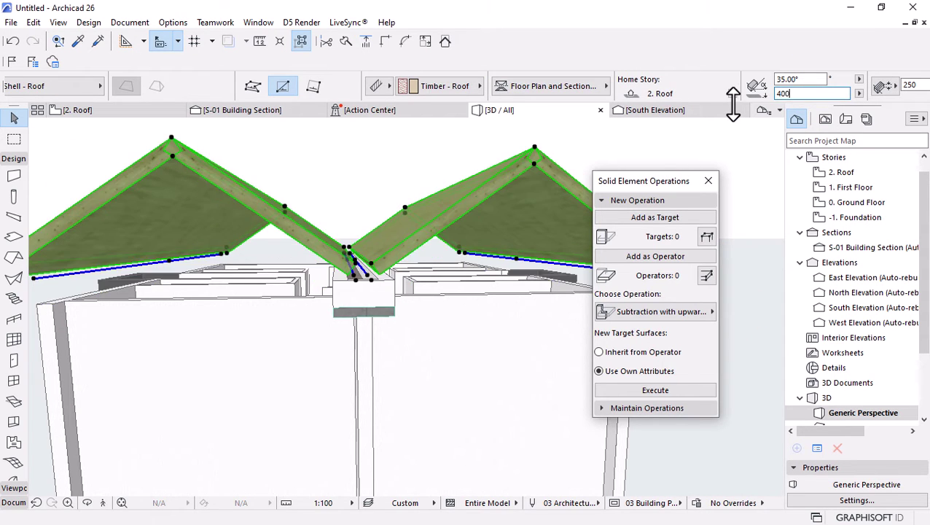
{"action": "left_click", "coordinate": [708, 181]}
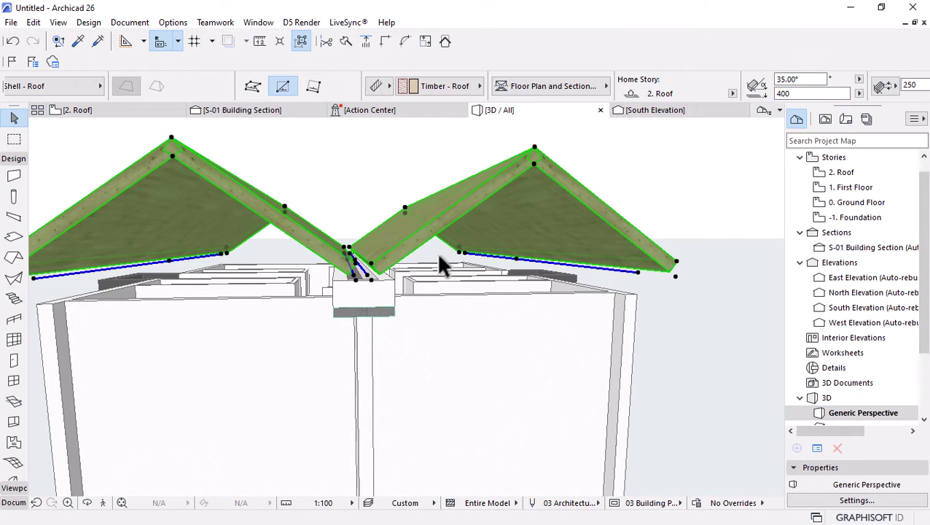
Override the edge surface of the concrete slab between the two units with Stucco - White Rough
{"action": "middle_click_drag", "start_coordinate": [440, 266], "coordinate": [368, 269], "text": "shift"}
{"action": "scroll", "coordinate": [397, 270], "scroll_direction": "down", "scroll_amount": 8}
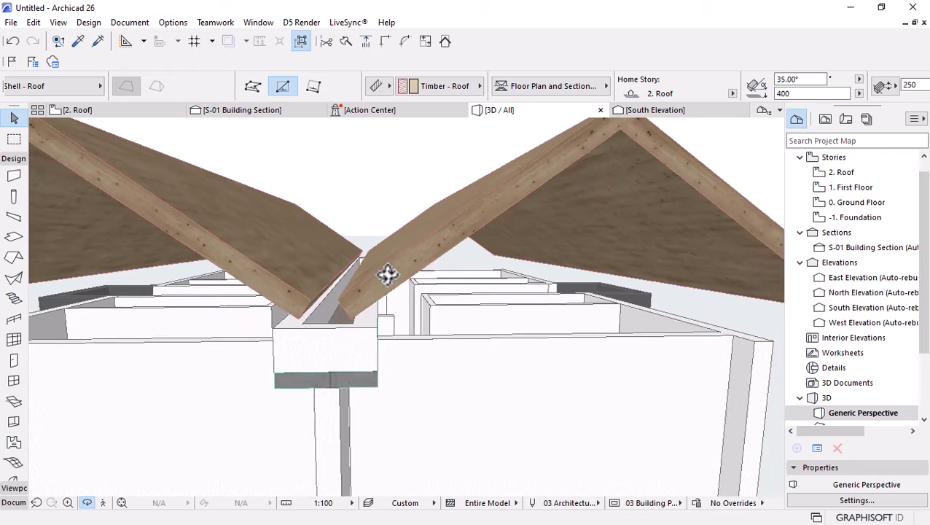
{"action": "middle_click_drag", "start_coordinate": [415, 323], "coordinate": [147, 293], "text": "shift"}
{"action": "scroll", "coordinate": [347, 347], "scroll_direction": "up", "scroll_amount": 2}
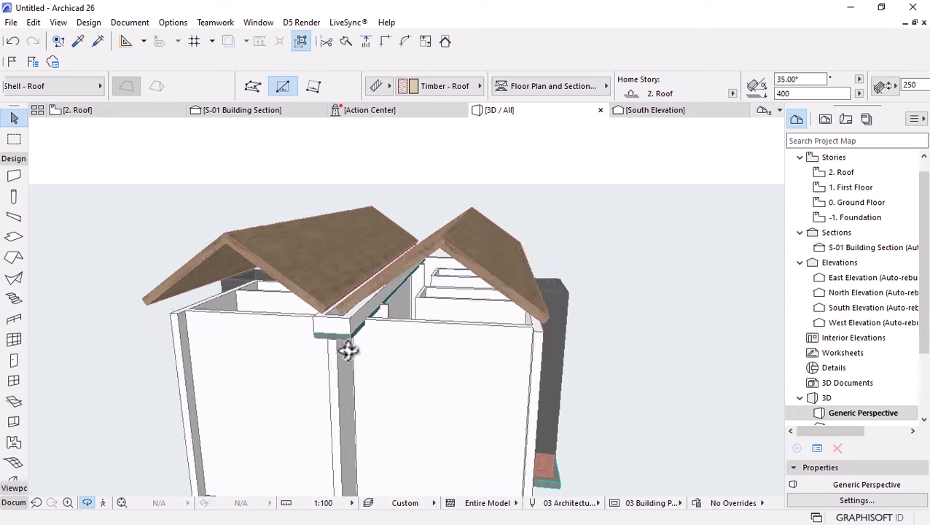
{"action": "scroll", "coordinate": [307, 305], "scroll_direction": "up", "scroll_amount": 6}
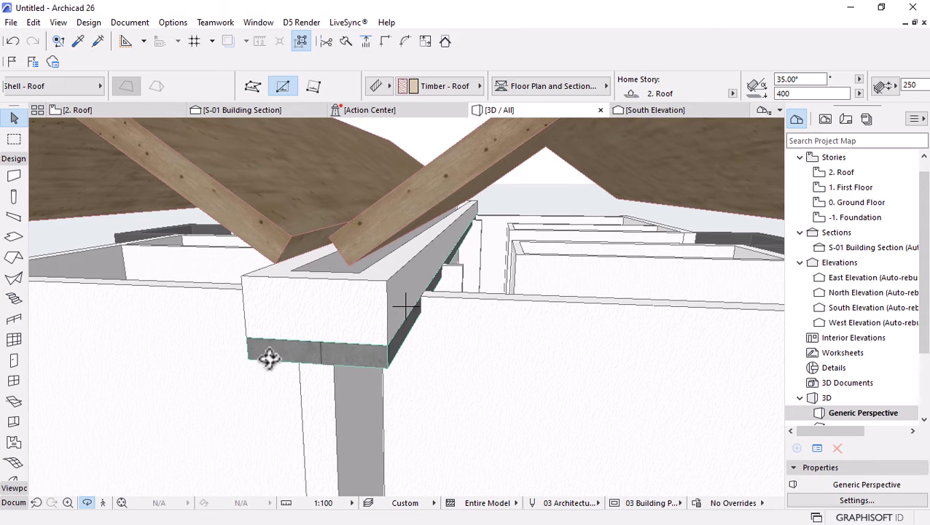
{"action": "scroll", "coordinate": [303, 353], "scroll_direction": "up", "scroll_amount": 3}
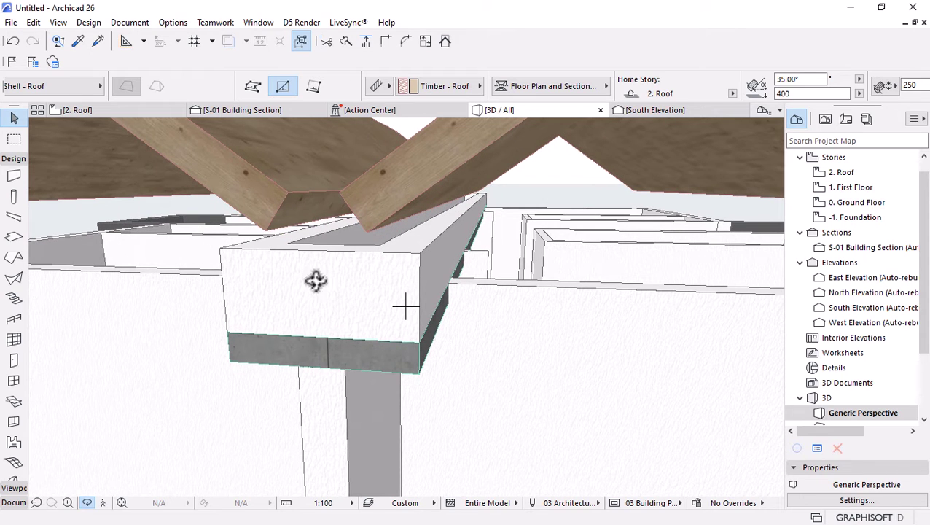
{"action": "left_click", "coordinate": [288, 356]}
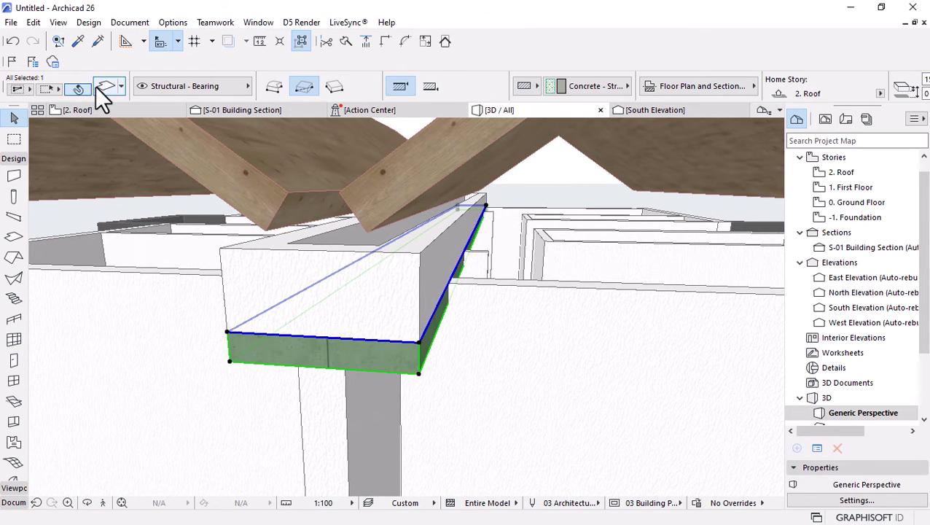
{"action": "left_click", "coordinate": [98, 87]}
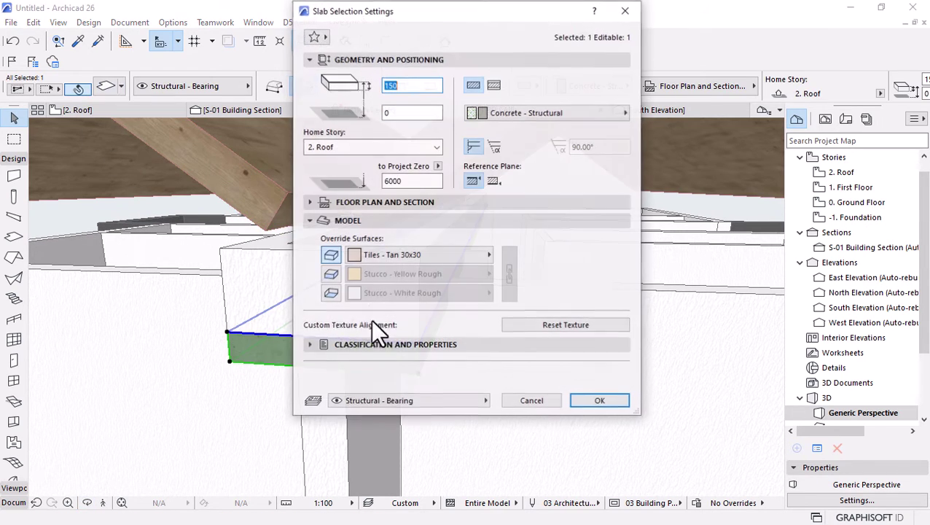
{"action": "left_click", "coordinate": [331, 274]}
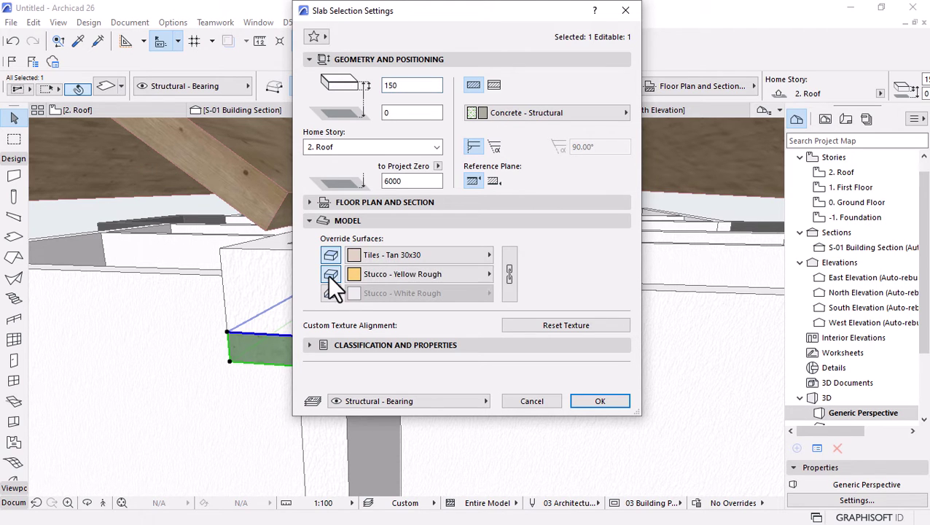
{"action": "left_click", "coordinate": [416, 274]}
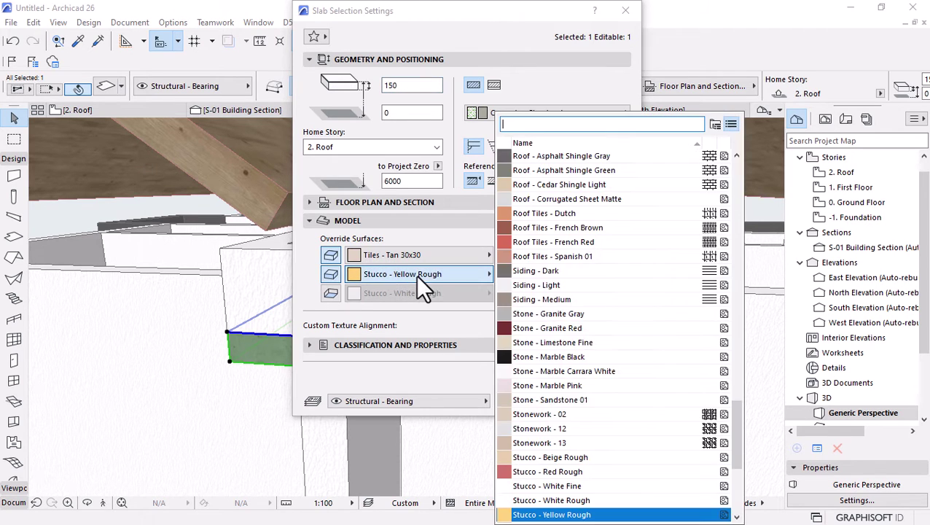
{"action": "left_click", "coordinate": [580, 500]}
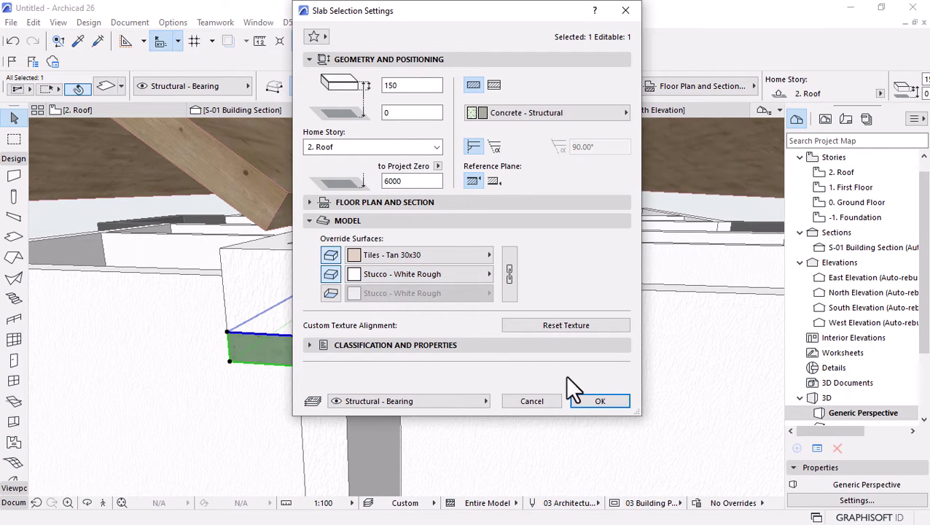
{"action": "left_click", "coordinate": [583, 397]}
{"action": "middle_click_drag", "start_coordinate": [437, 292], "coordinate": [350, 340], "text": "shift"}
{"action": "key", "text": "Escape"}
Select the first-floor end wall, the two side walls adjoining it and one cross wall, and open the First Floor plan
{"action": "scroll", "coordinate": [386, 235], "scroll_direction": "up", "scroll_amount": 6}
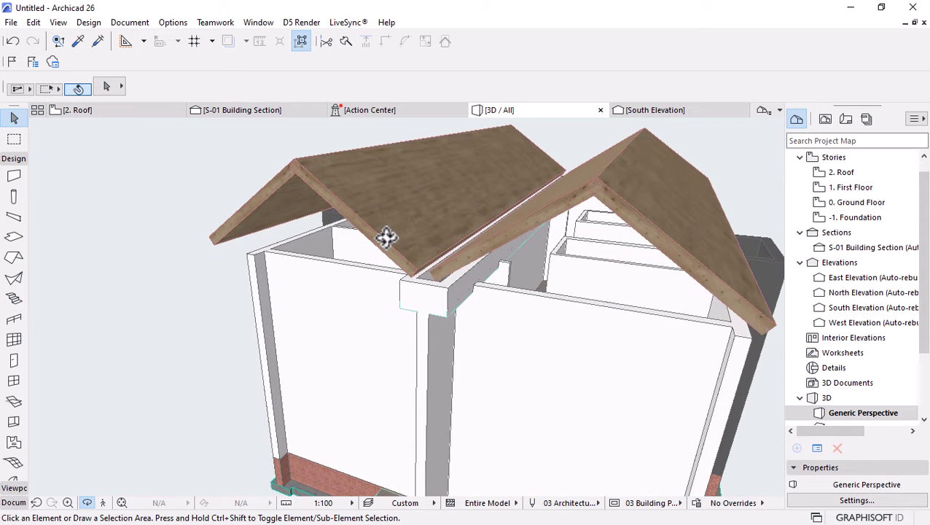
{"action": "scroll", "coordinate": [386, 234], "scroll_direction": "down", "scroll_amount": 3}
{"action": "middle_click_drag", "start_coordinate": [387, 239], "coordinate": [351, 359], "text": "shift"}
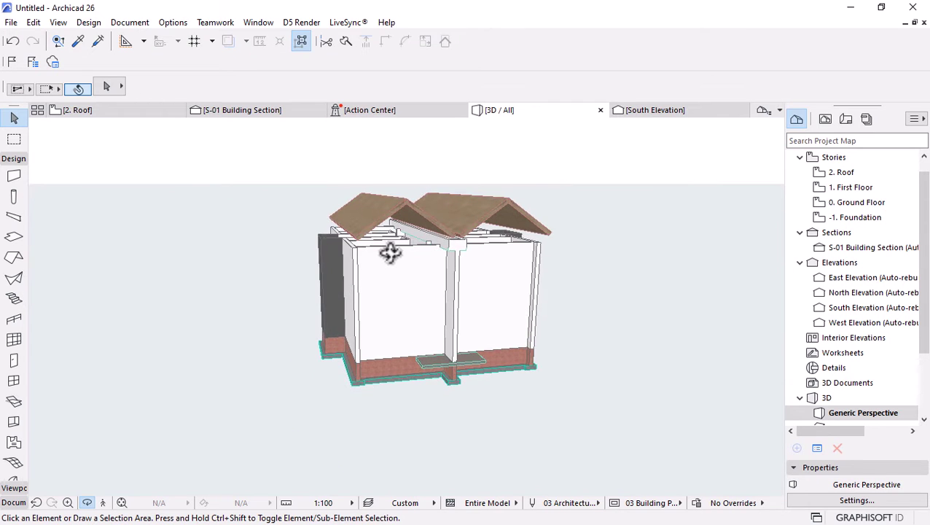
{"action": "scroll", "coordinate": [405, 284], "scroll_direction": "up", "scroll_amount": 6}
{"action": "mouse_move", "coordinate": [390, 251]}
{"action": "middle_mouse_down", "text": "shift"}
{"action": "mouse_move", "coordinate": [405, 284]}
{"action": "mouse_move", "coordinate": [473, 253]}
{"action": "mouse_move", "coordinate": [562, 235]}
{"action": "mouse_move", "coordinate": [459, 258]}
{"action": "mouse_move", "coordinate": [398, 236]}
{"action": "middle_mouse_up", "text": "shift"}
{"action": "left_click", "coordinate": [527, 287]}
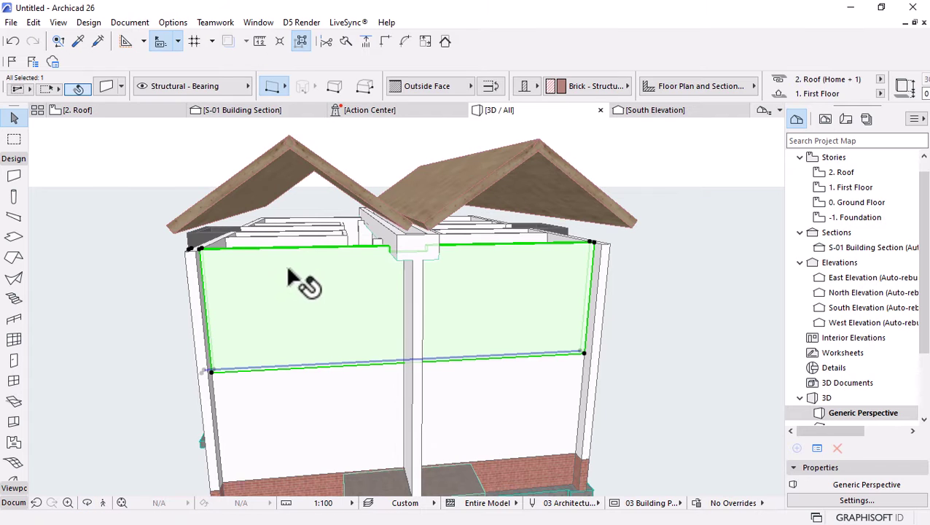
{"action": "left_click", "coordinate": [598, 248], "text": "shift"}
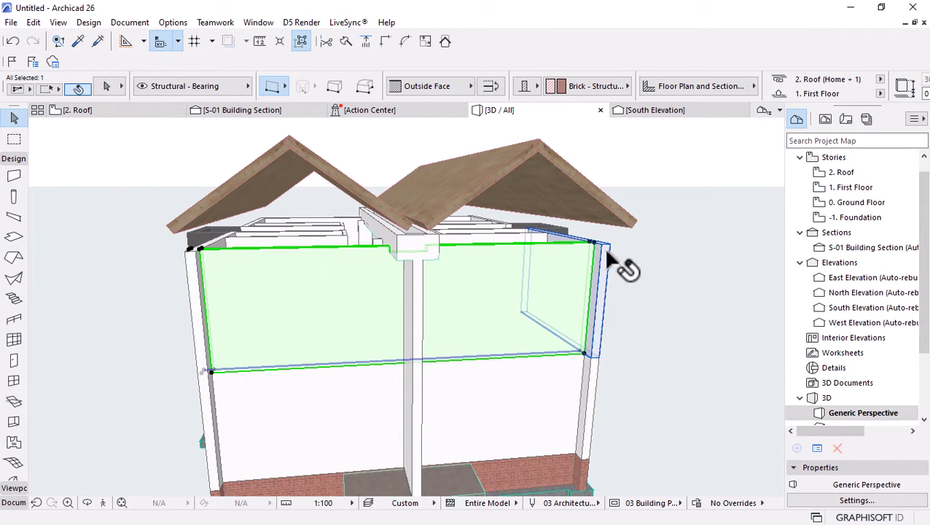
{"action": "left_click", "coordinate": [213, 243], "text": "shift"}
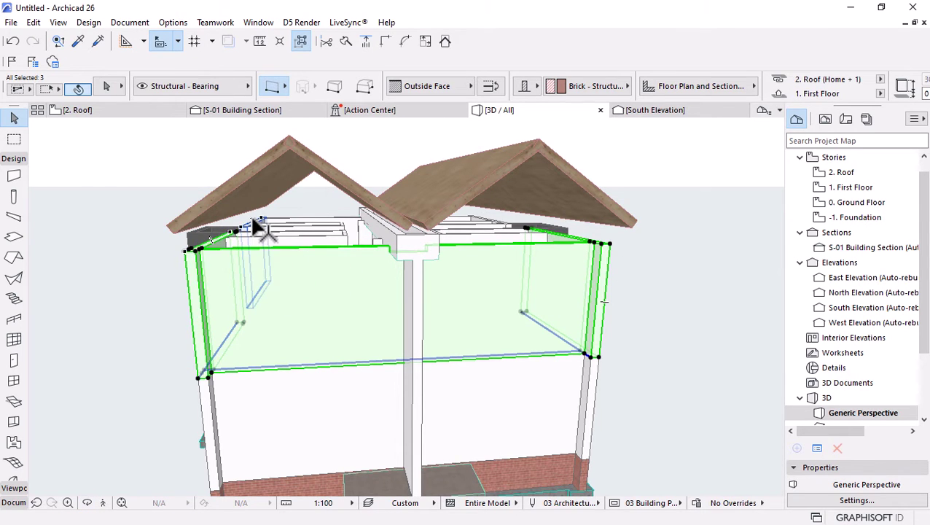
{"action": "scroll", "coordinate": [251, 219], "scroll_direction": "up", "scroll_amount": 6}
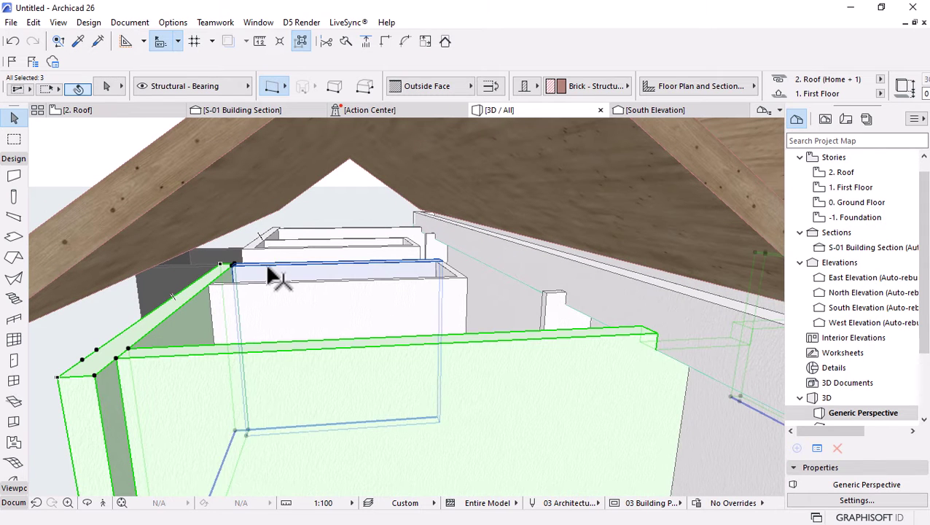
{"action": "left_click", "coordinate": [276, 277], "text": "shift"}
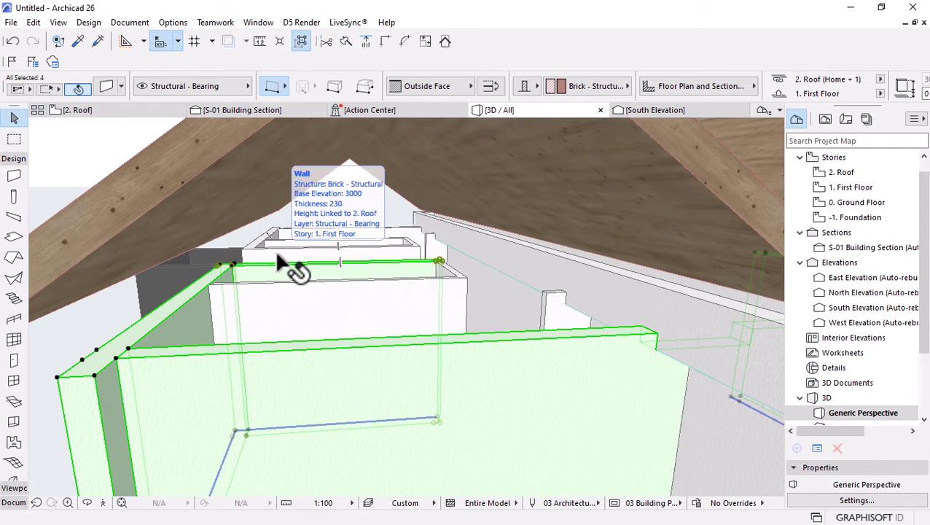
{"action": "scroll", "coordinate": [301, 291], "scroll_direction": "down", "scroll_amount": 5}
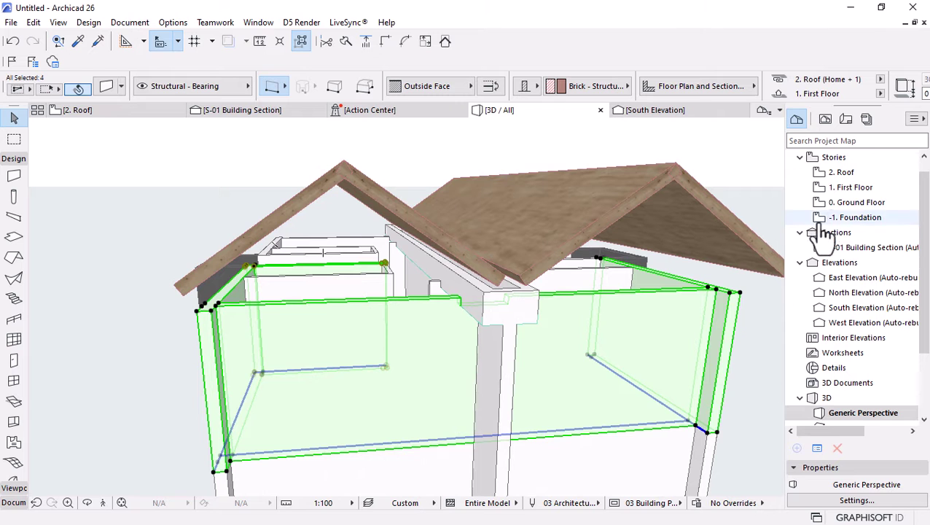
{"action": "double_click", "coordinate": [805, 189]}
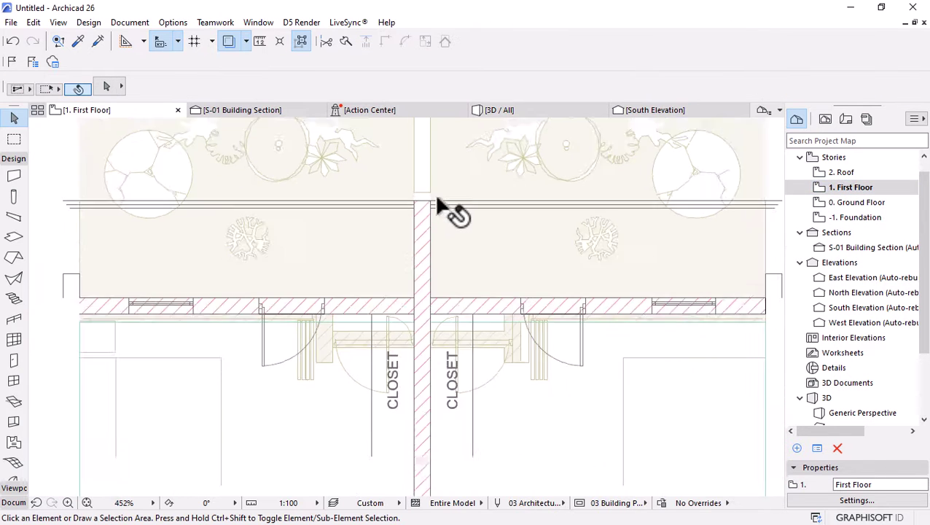
{"action": "scroll", "coordinate": [436, 204], "scroll_direction": "down", "scroll_amount": 8}
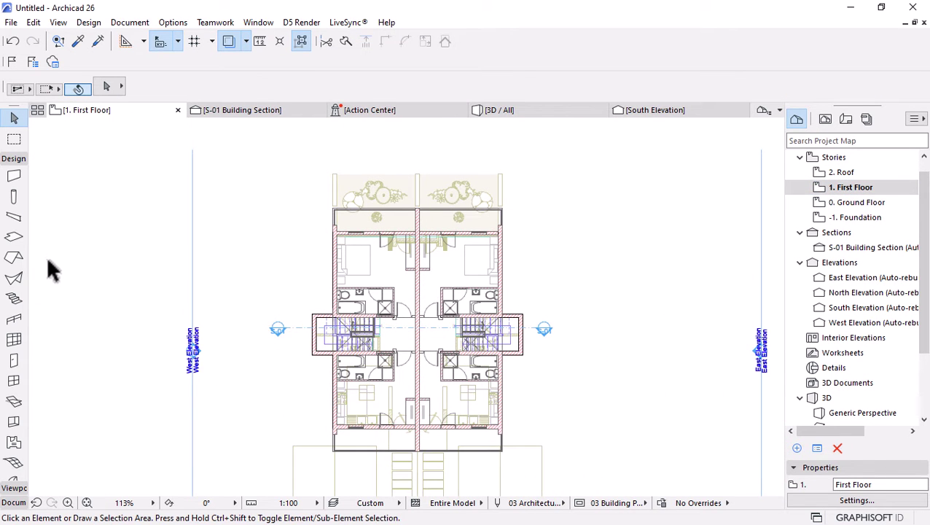
{"action": "left_click", "coordinate": [14, 178]}
{"action": "key", "text": "ctrl+a"}
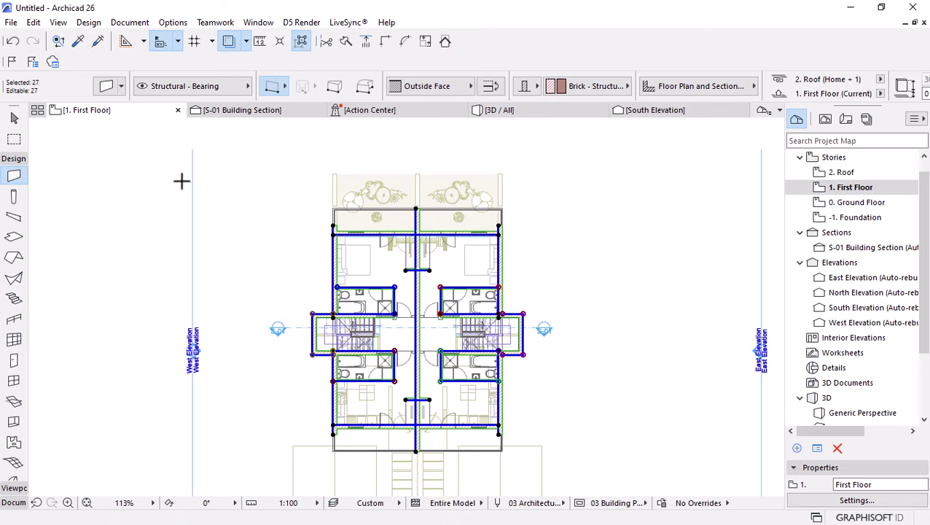
{"action": "scroll", "coordinate": [411, 270], "scroll_direction": "down", "scroll_amount": 3}
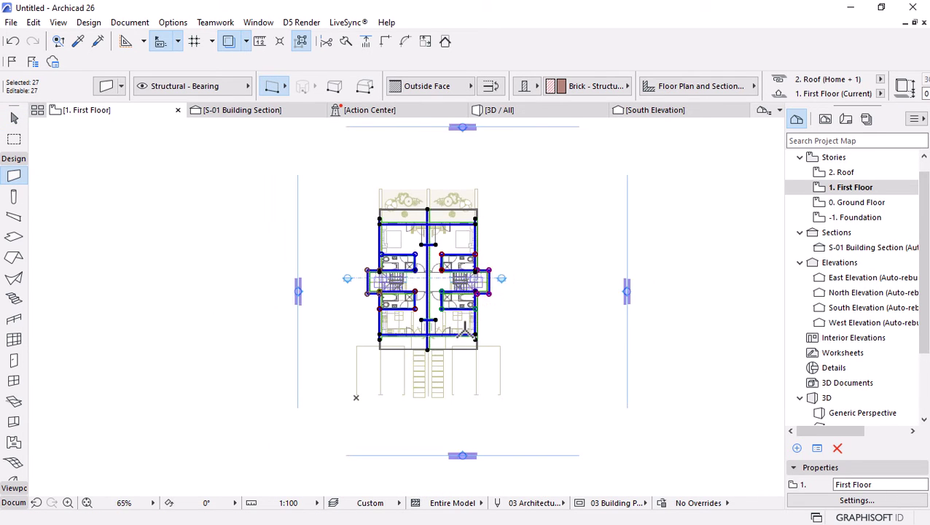
{"action": "scroll", "coordinate": [466, 325], "scroll_direction": "up", "scroll_amount": 2}
Show the model in 3D and select the six first-floor perimeter walls around the building, including both gable-end walls
{"action": "left_click", "coordinate": [500, 110]}
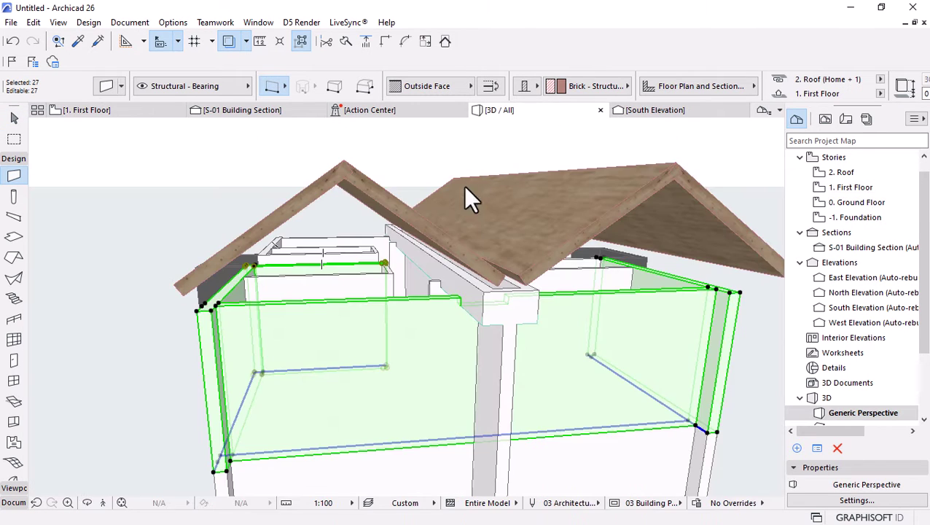
{"action": "scroll", "coordinate": [277, 252], "scroll_direction": "up", "scroll_amount": 3}
{"action": "key", "text": "Escape"}
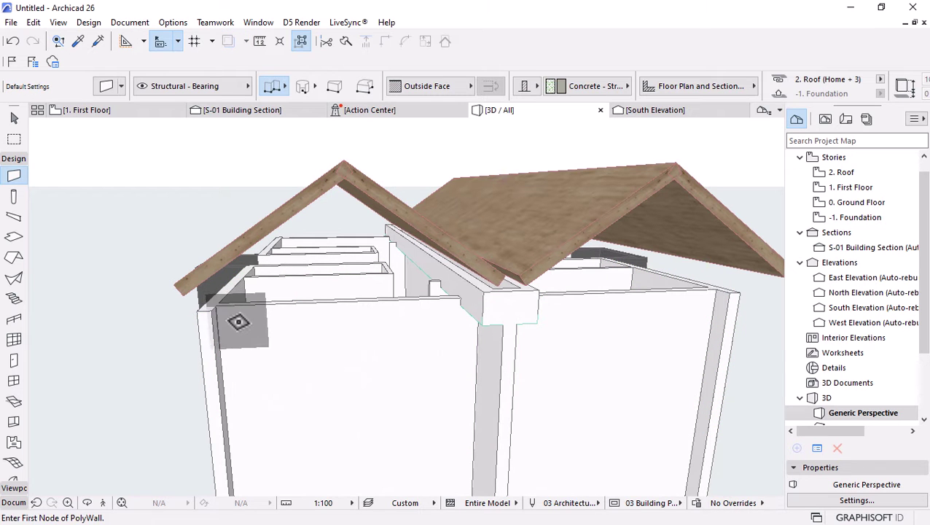
{"action": "left_click", "coordinate": [237, 324], "text": "shift"}
{"action": "left_click", "coordinate": [223, 281], "text": "shift"}
{"action": "left_click", "coordinate": [269, 250], "text": "shift"}
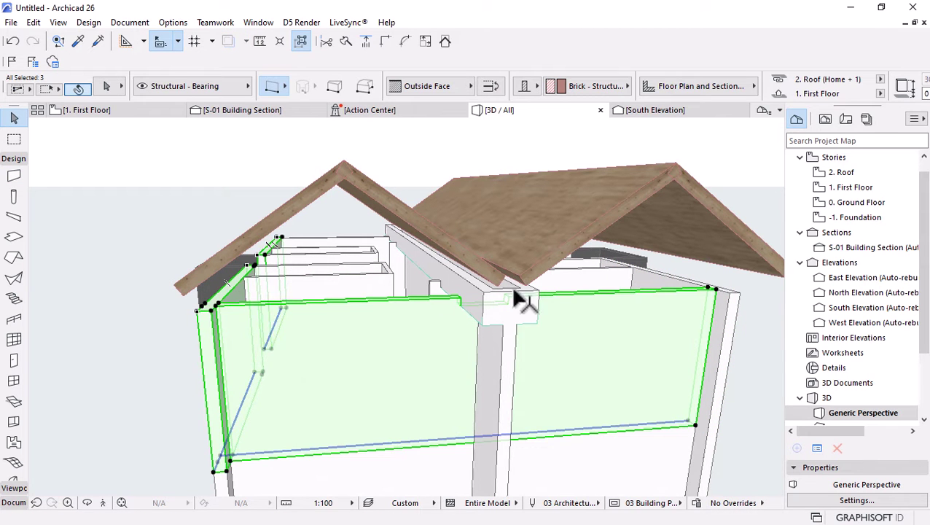
{"action": "left_click", "coordinate": [682, 292], "text": "shift"}
{"action": "scroll", "coordinate": [685, 264], "scroll_direction": "up", "scroll_amount": 3}
{"action": "scroll", "coordinate": [686, 264], "scroll_direction": "up", "scroll_amount": 5}
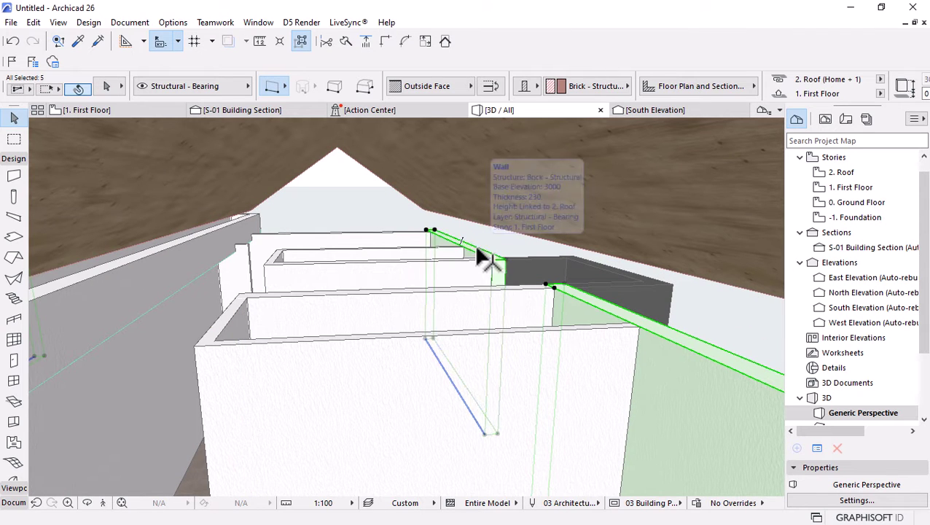
{"action": "left_click", "coordinate": [425, 249], "text": "shift"}
{"action": "left_click", "coordinate": [409, 250], "text": "shift"}
{"action": "scroll", "coordinate": [591, 265], "scroll_direction": "up", "scroll_amount": 3}
{"action": "scroll", "coordinate": [597, 274], "scroll_direction": "down", "scroll_amount": 4}
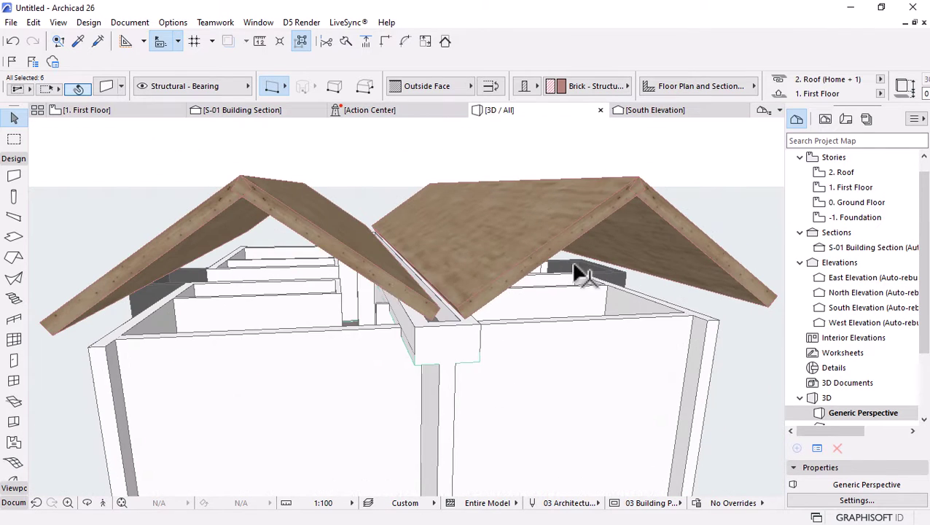
{"action": "scroll", "coordinate": [436, 284], "scroll_direction": "down", "scroll_amount": 1}
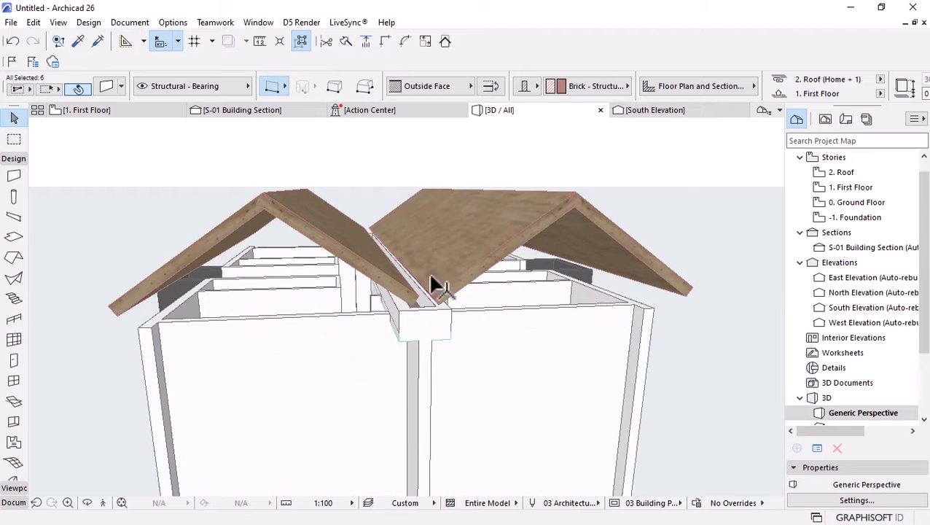
Stretch the tops of the selected first-floor walls up to the roof ridge level
{"action": "left_click", "coordinate": [638, 310]}
{"action": "left_click", "coordinate": [622, 360]}
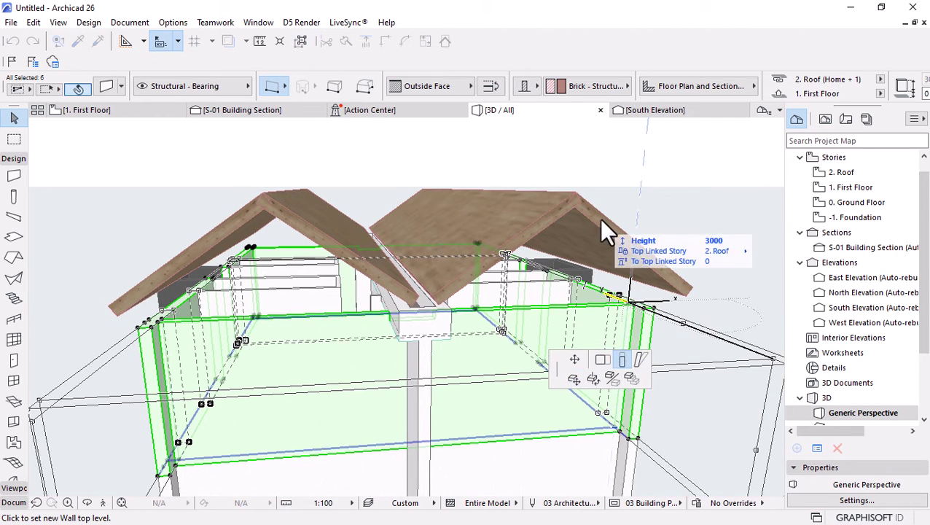
{"action": "left_click", "coordinate": [580, 188]}
Start a Solid Element Operation with the six raised walls as targets, keeping the palette clear of the roof
{"action": "right_click", "coordinate": [686, 175]}
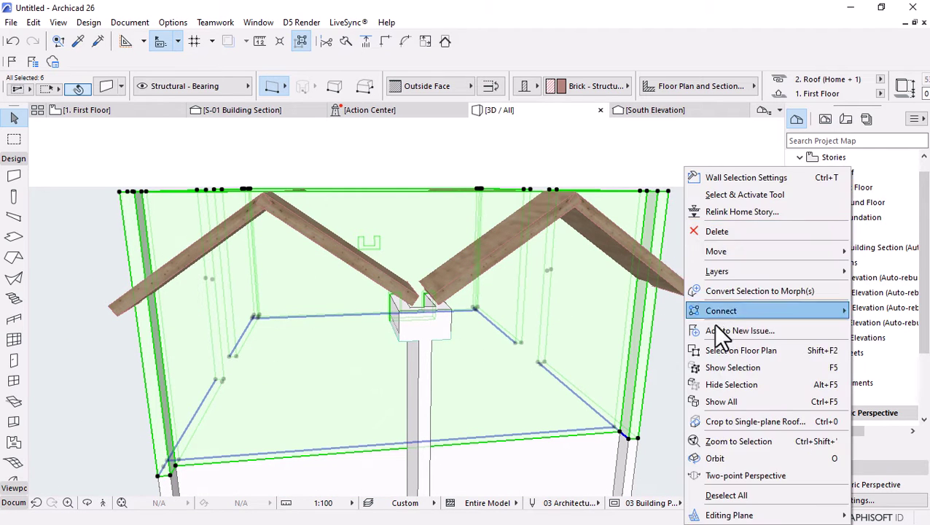
{"action": "mouse_move", "coordinate": [715, 310]}
{"action": "left_click", "coordinate": [562, 345]}
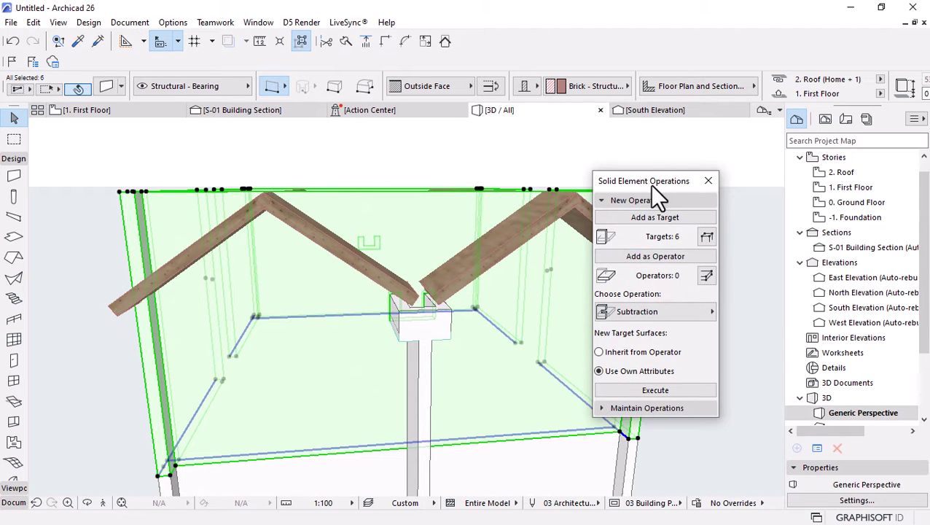
{"action": "left_click_drag", "start_coordinate": [653, 185], "coordinate": [698, 158]}
Assign the four roof slopes as operators and execute Subtraction with upward extrusion on the walls
{"action": "left_click", "coordinate": [607, 224]}
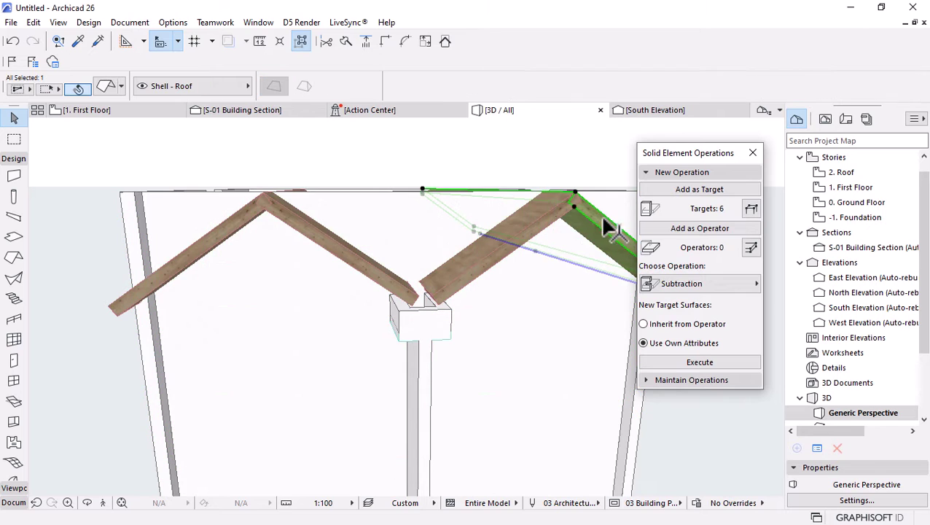
{"action": "left_click", "coordinate": [320, 245], "text": "shift"}
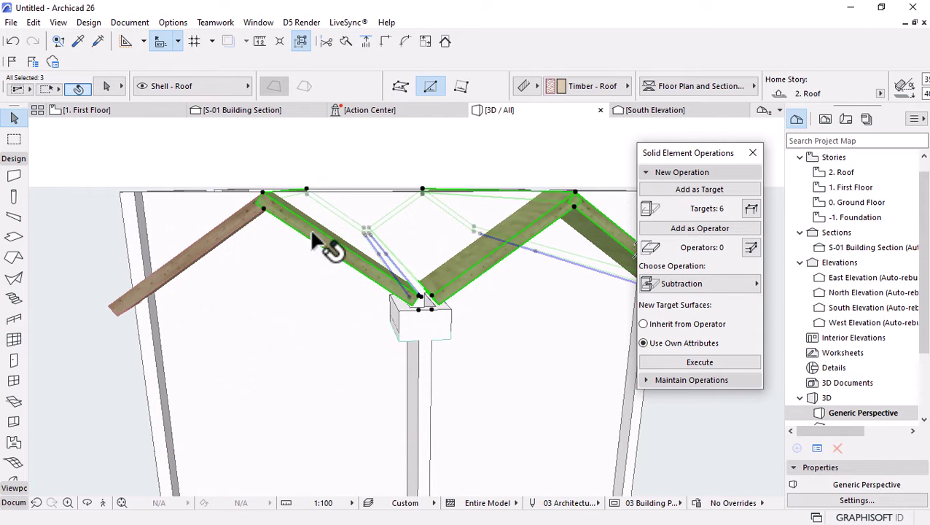
{"action": "left_click", "coordinate": [237, 240], "text": "shift"}
{"action": "left_click", "coordinate": [691, 283]}
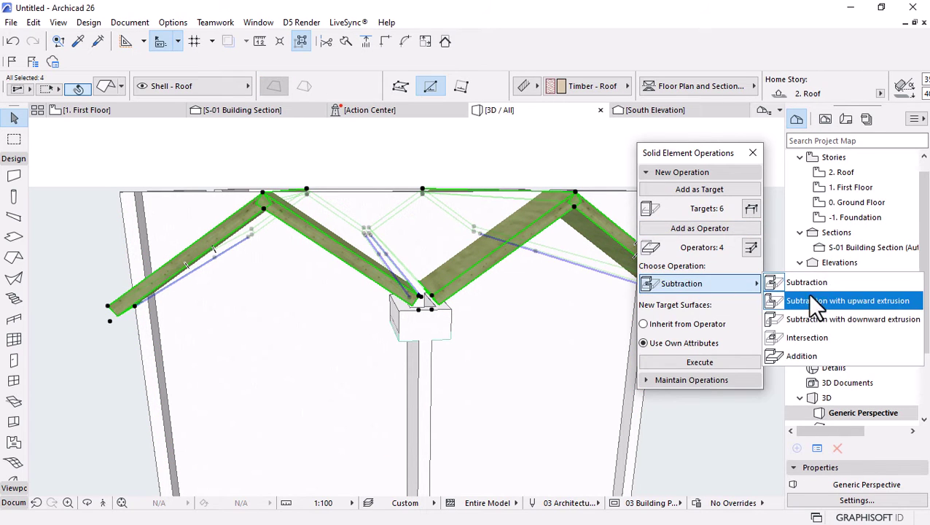
{"action": "left_click", "coordinate": [807, 299]}
{"action": "left_click", "coordinate": [692, 362]}
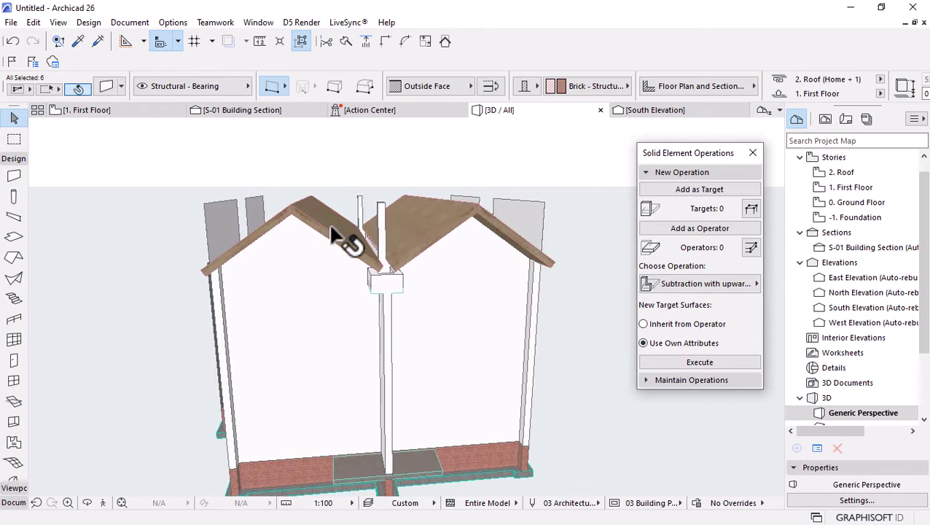
Trim the gable-wall strips projecting between the roofs by subtracting the central gutter slab with upward extrusion
{"action": "key", "text": "Escape"}
{"action": "left_click_drag", "start_coordinate": [387, 283], "coordinate": [394, 187]}
{"action": "scroll", "coordinate": [414, 161], "scroll_direction": "up", "scroll_amount": 3}
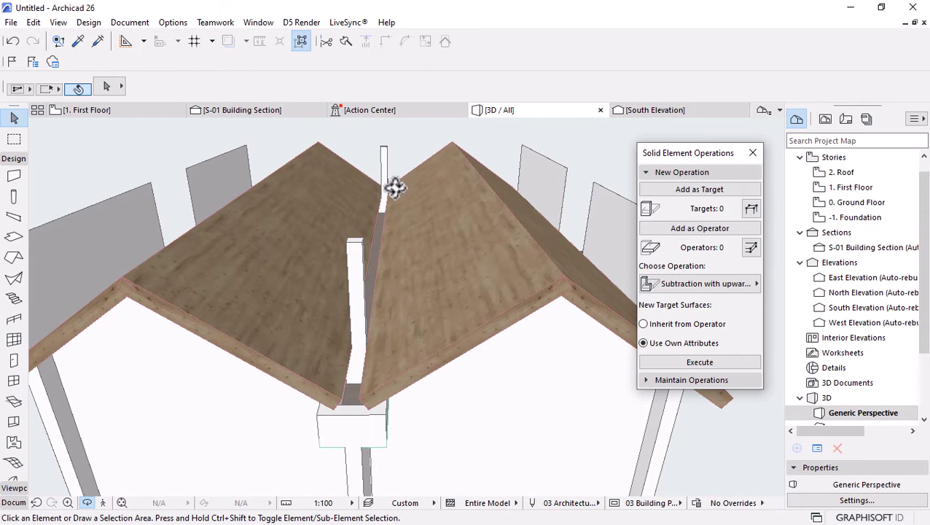
{"action": "left_click", "coordinate": [361, 276]}
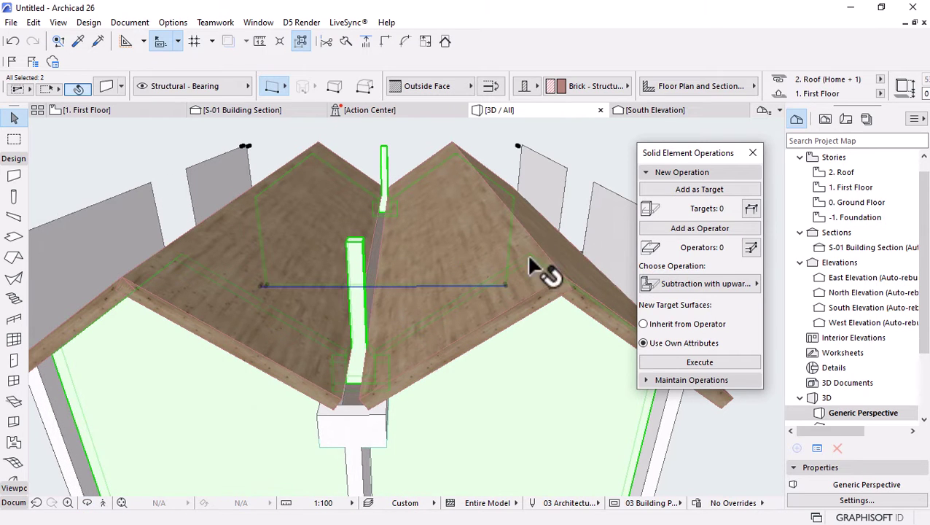
{"action": "left_click", "coordinate": [374, 261]}
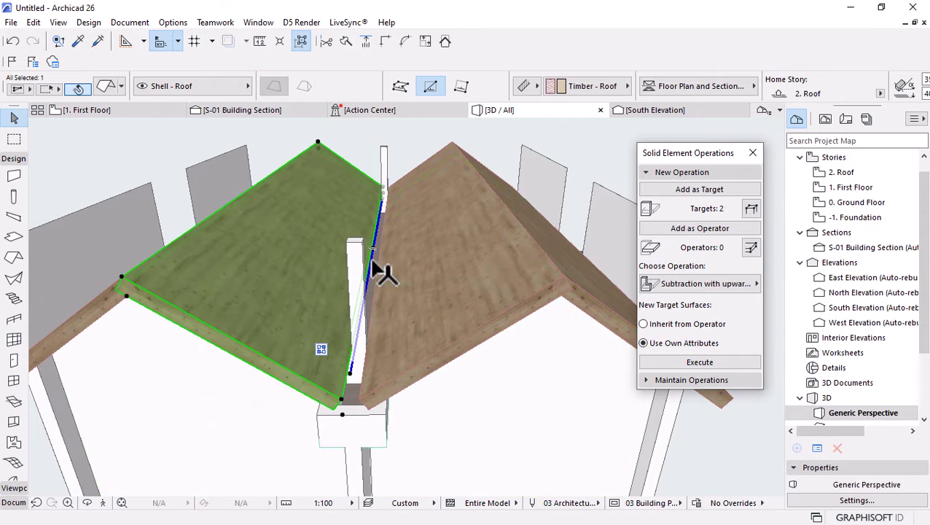
{"action": "left_click", "coordinate": [374, 263]}
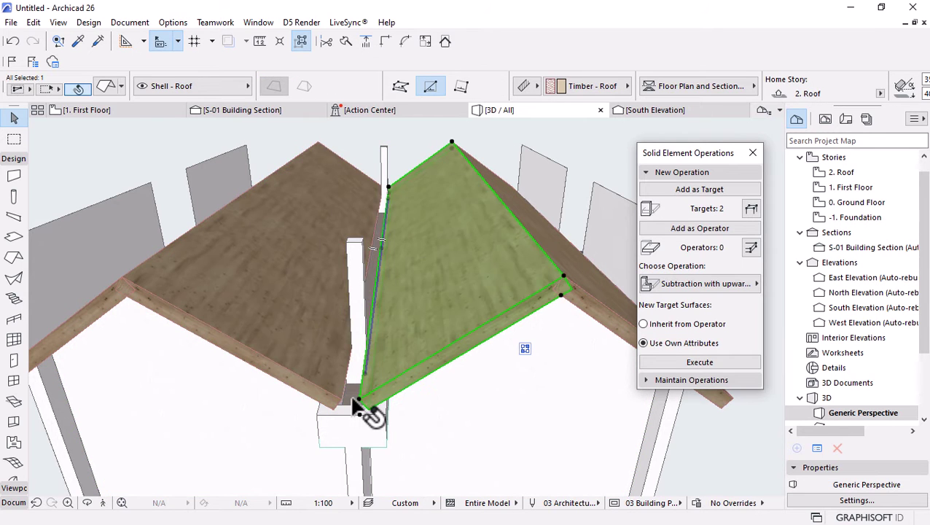
{"action": "left_click", "coordinate": [358, 403]}
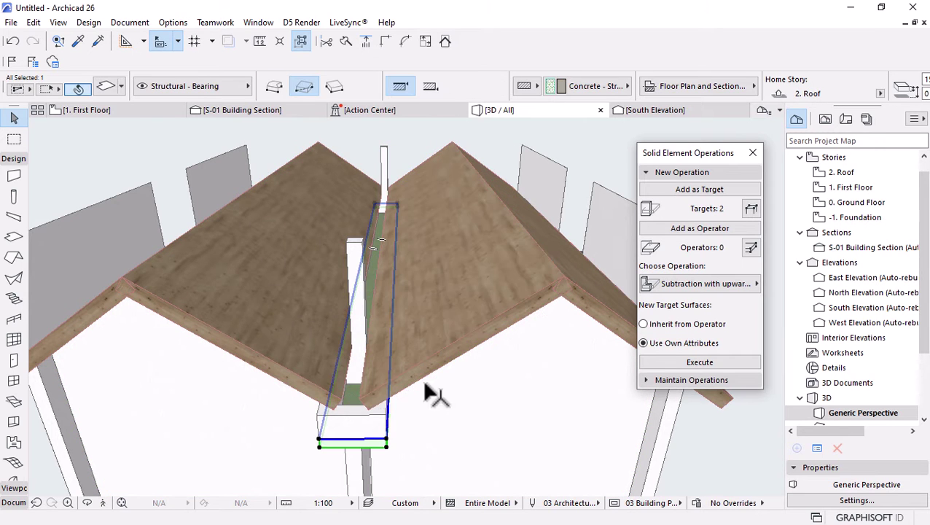
{"action": "left_click", "coordinate": [666, 362]}
Open the Roof story floor plan and close the Solid Element Operations palette
{"action": "scroll", "coordinate": [365, 248], "scroll_direction": "down", "scroll_amount": 5}
{"action": "key", "text": "o"}
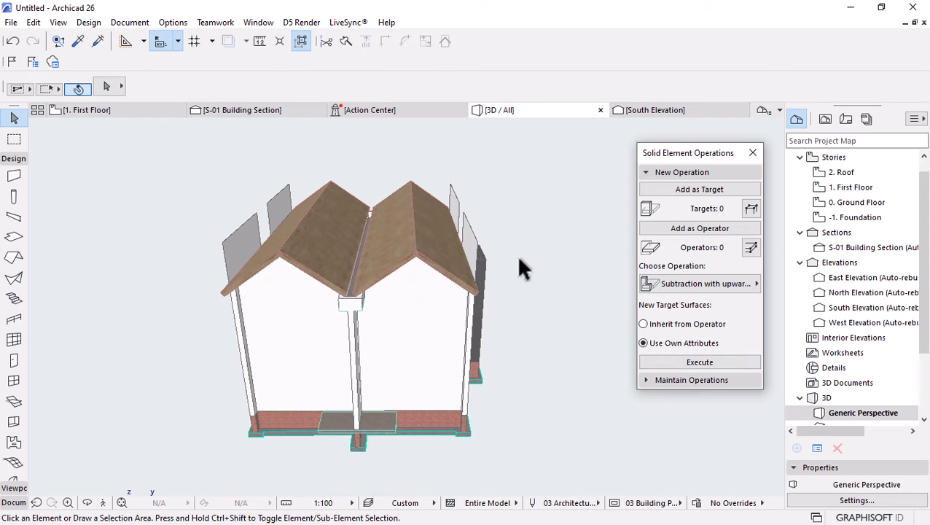
{"action": "scroll", "coordinate": [517, 268], "scroll_direction": "up", "scroll_amount": 3}
{"action": "left_click_drag", "start_coordinate": [441, 265], "coordinate": [203, 207]}
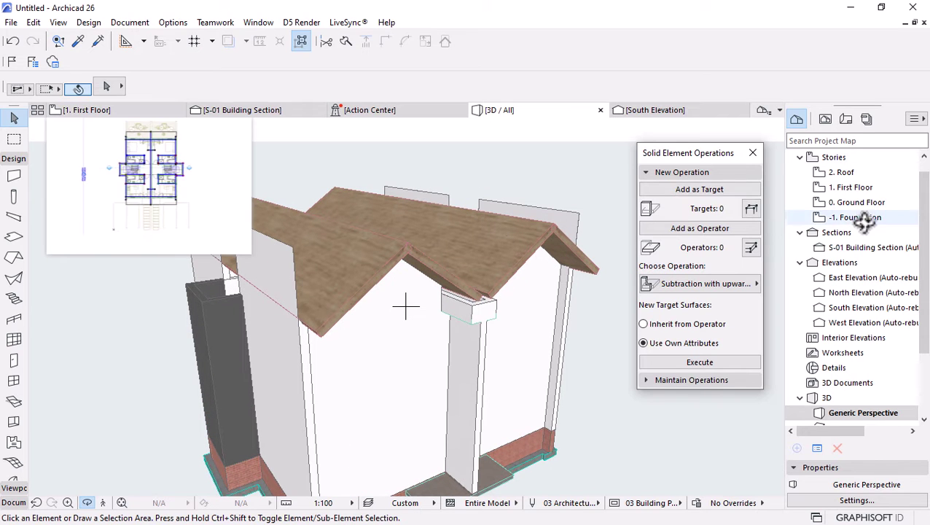
{"action": "left_click", "coordinate": [842, 172]}
{"action": "double_click", "coordinate": [851, 188]}
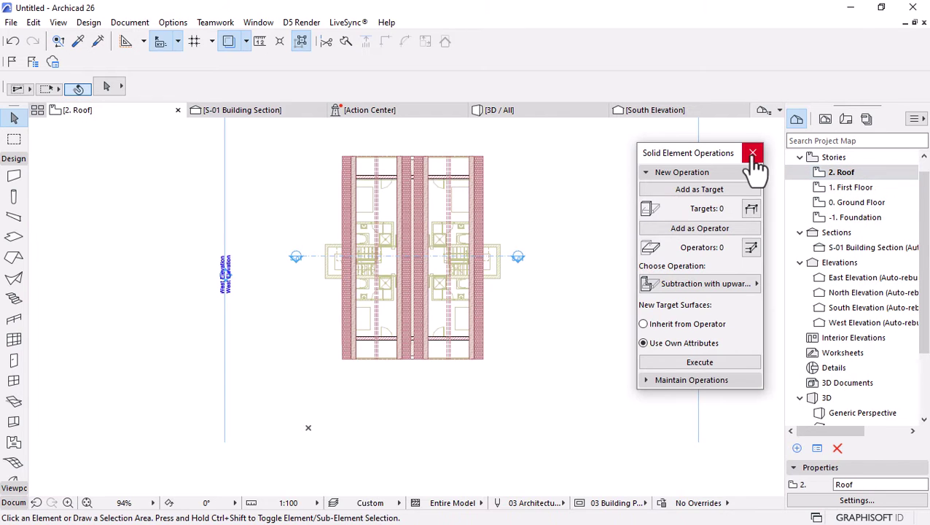
{"action": "left_click", "coordinate": [753, 153]}
Offset the outer eave edge of the west roof slope outward by 100
{"action": "scroll", "coordinate": [319, 256], "scroll_direction": "up", "scroll_amount": 3}
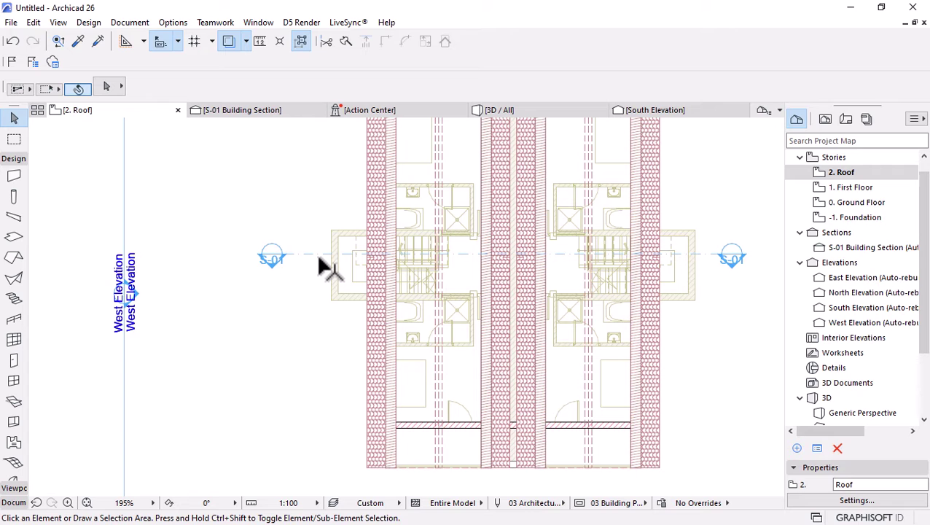
{"action": "scroll", "coordinate": [354, 201], "scroll_direction": "up", "scroll_amount": 5}
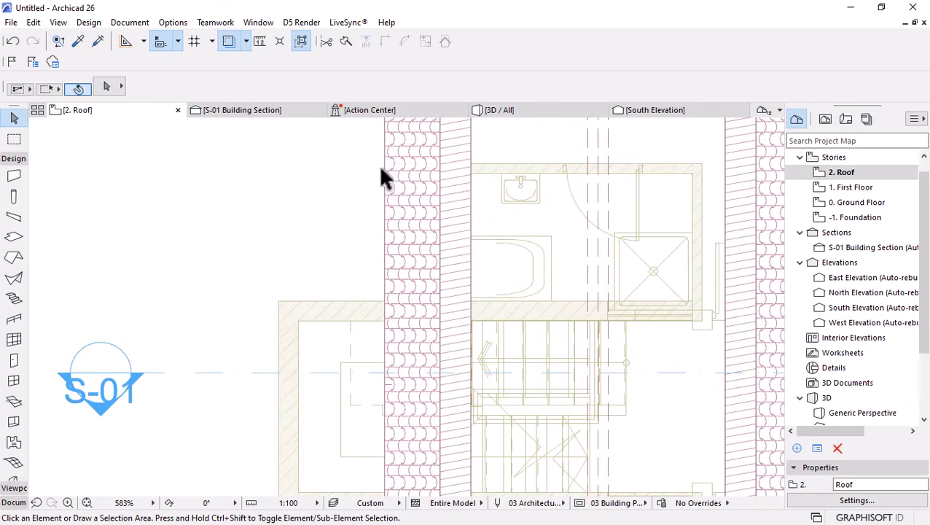
{"action": "left_click", "coordinate": [388, 178]}
{"action": "left_click", "coordinate": [387, 182]}
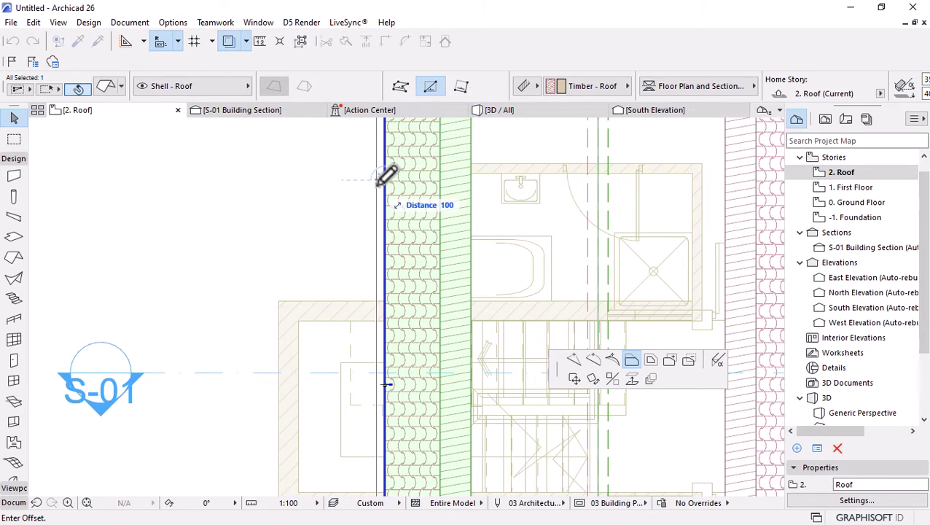
{"action": "key", "text": "Escape"}
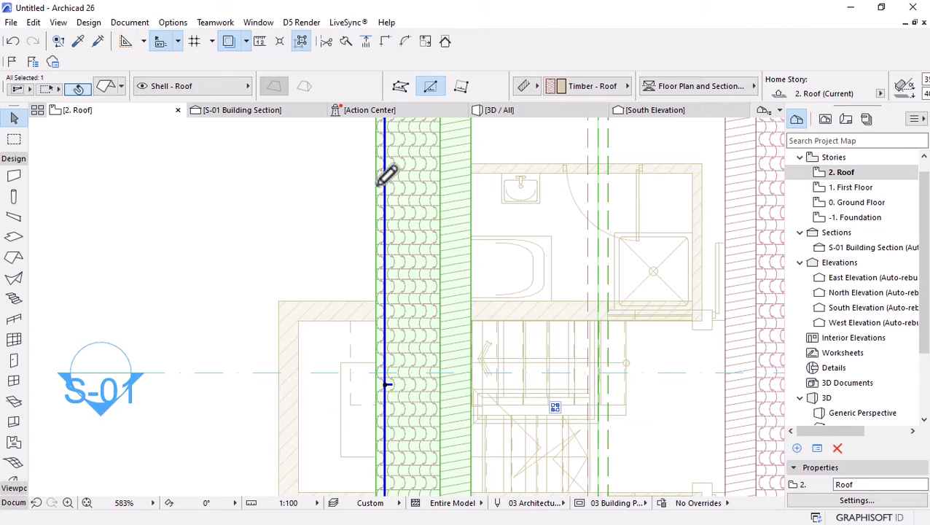
Offset the outer eave edge of the east roof slope outward by 100
{"action": "scroll", "coordinate": [346, 220], "scroll_direction": "down", "scroll_amount": 5}
{"action": "scroll", "coordinate": [528, 185], "scroll_direction": "up", "scroll_amount": 3}
{"action": "left_click", "coordinate": [569, 179]}
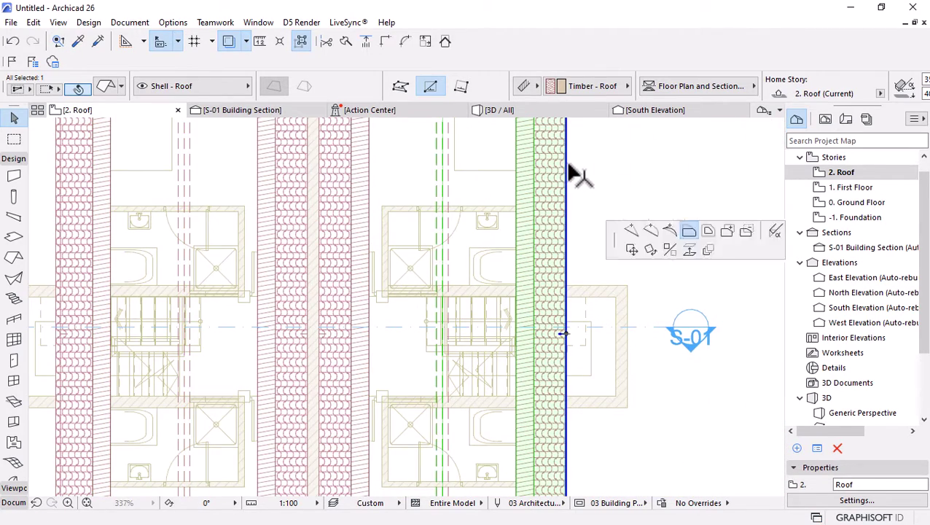
{"action": "left_click", "coordinate": [567, 166]}
{"action": "type", "text": "100"}
{"action": "key", "text": "Return"}
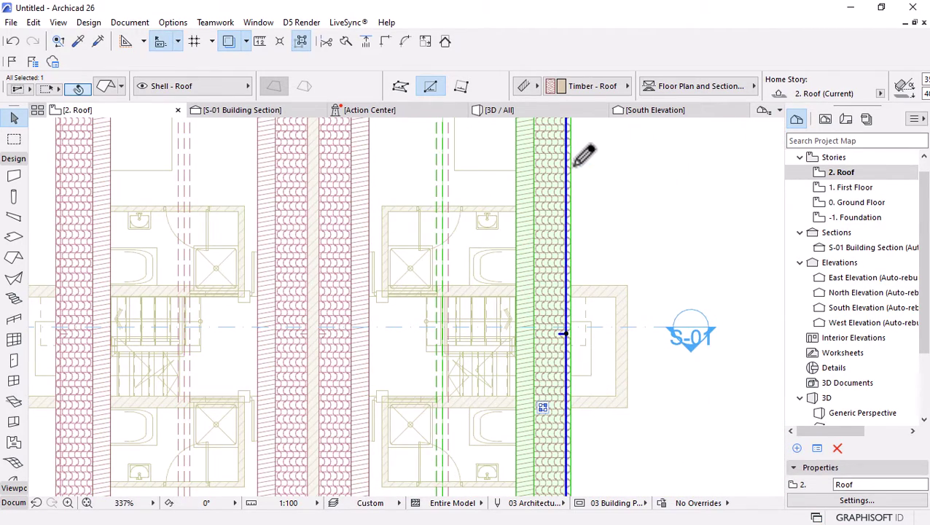
In the 3D view, select the three first-floor walls of the east stair enclosure and stretch their height to 5500
{"action": "left_click", "coordinate": [500, 114]}
{"action": "key", "text": "o"}
{"action": "left_click_drag", "start_coordinate": [258, 245], "coordinate": [521, 275]}
{"action": "scroll", "coordinate": [521, 275], "scroll_direction": "up", "scroll_amount": 6}
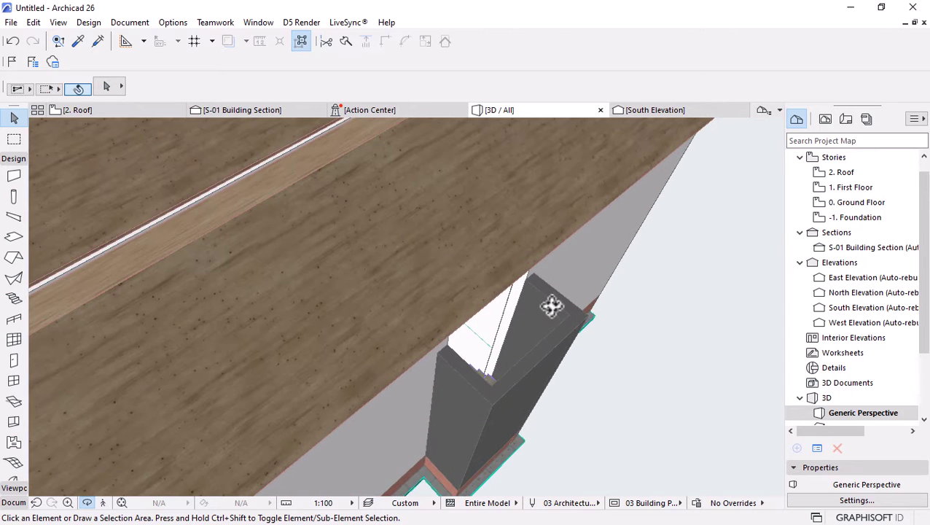
{"action": "left_click", "coordinate": [550, 312]}
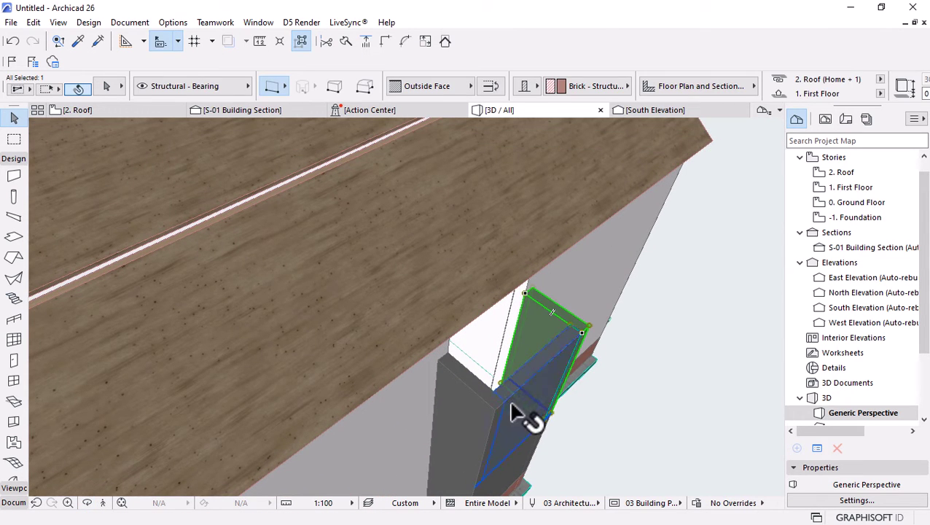
{"action": "left_click", "coordinate": [515, 413], "text": "shift"}
{"action": "left_click", "coordinate": [587, 330]}
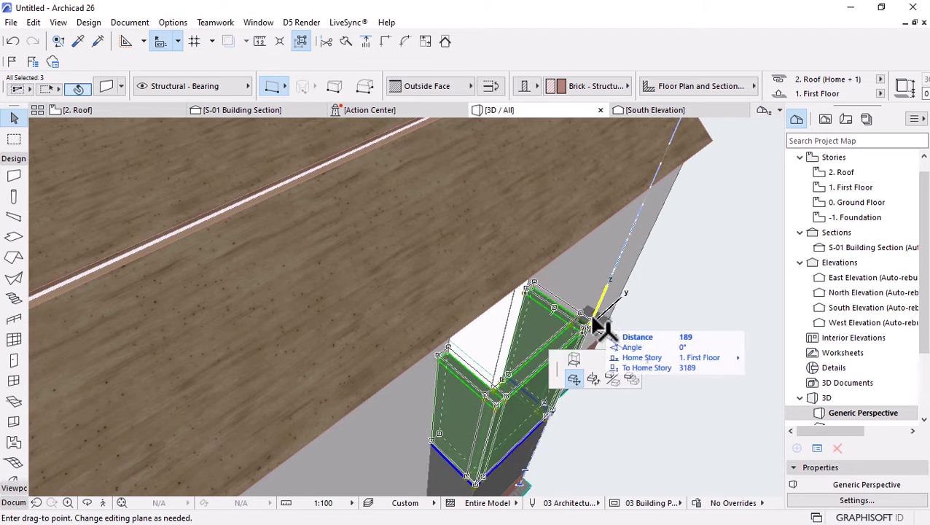
{"action": "left_click", "coordinate": [574, 358]}
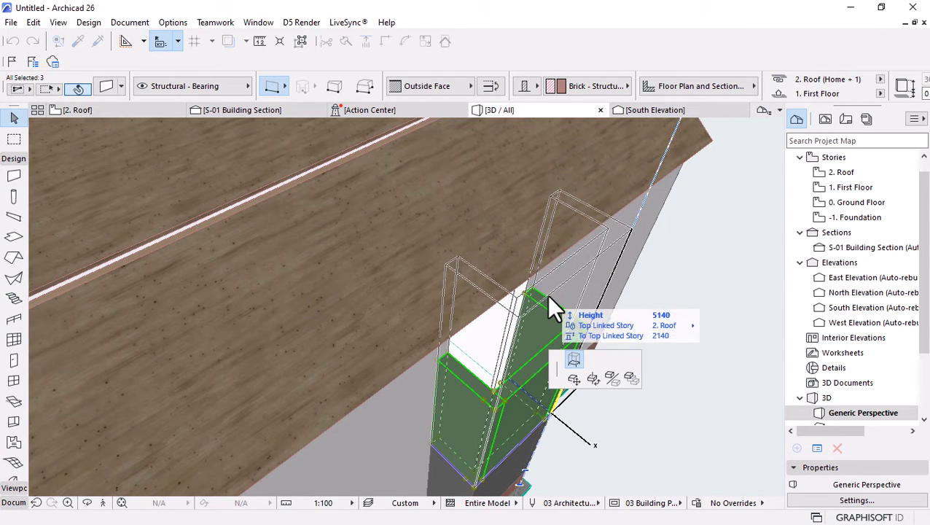
{"action": "type", "text": "5500"}
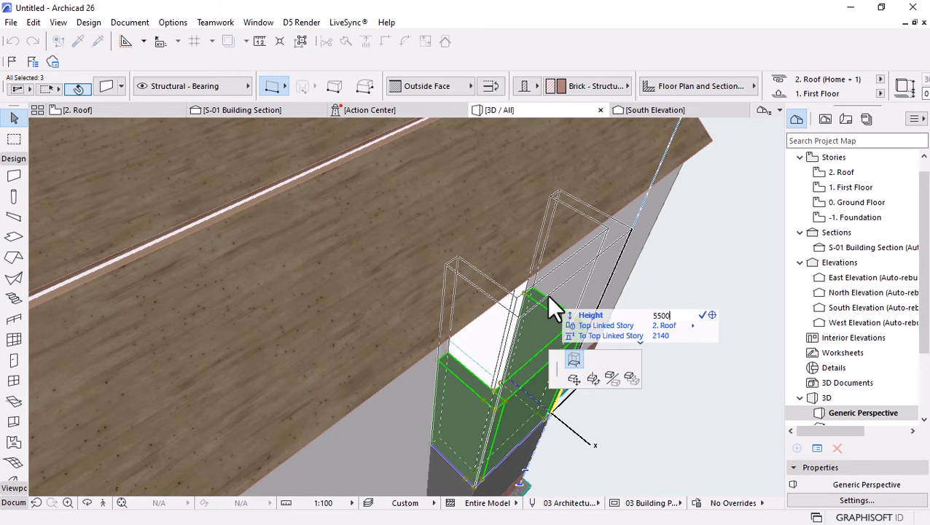
{"action": "key", "text": "Return"}
Unlink the tops of the selected east stair walls from the Roof story and set their height to 5000
{"action": "middle_click_drag", "start_coordinate": [547, 295], "coordinate": [627, 166], "text": "shift"}
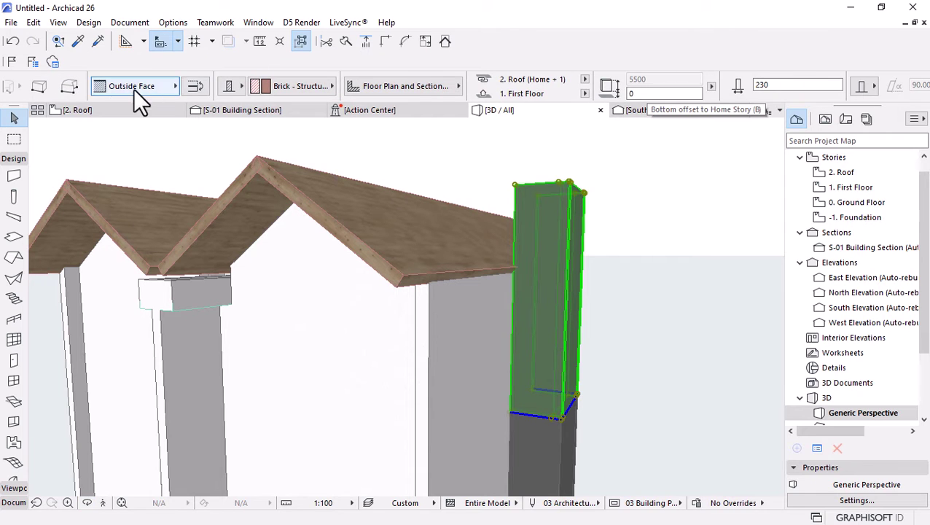
{"action": "left_click", "coordinate": [585, 80]}
{"action": "left_click", "coordinate": [620, 98]}
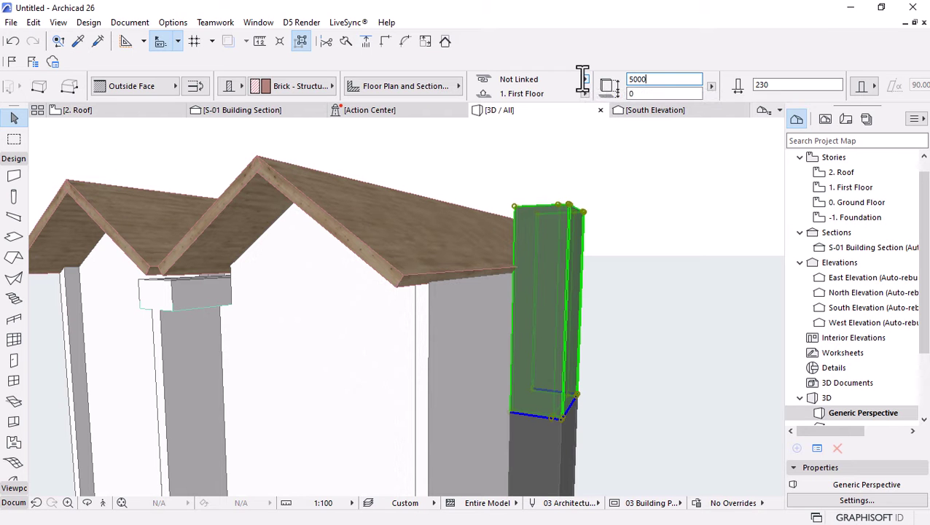
{"action": "left_click_drag", "start_coordinate": [531, 251], "coordinate": [216, 245]}
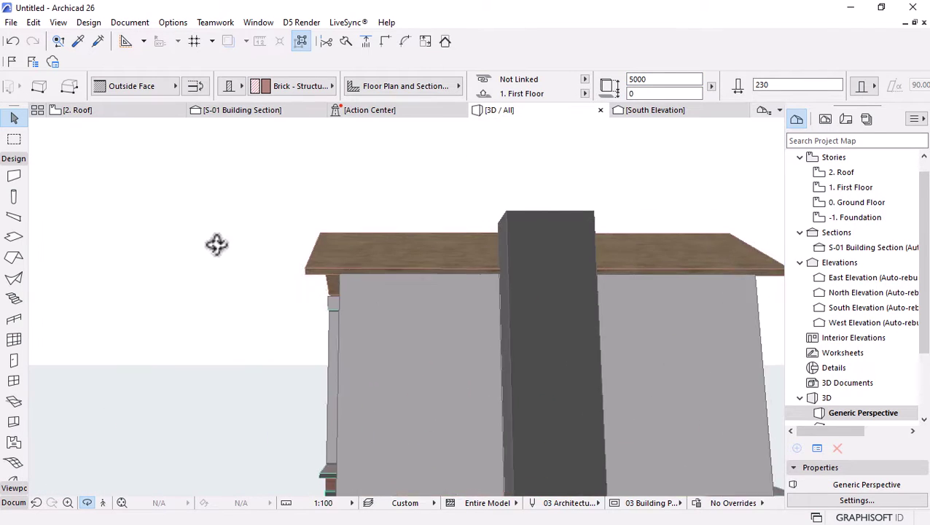
Set the height of the selected east stair walls to 4800
{"action": "left_click", "coordinate": [570, 199]}
{"action": "left_click", "coordinate": [653, 79]}
{"action": "type", "text": "48"}
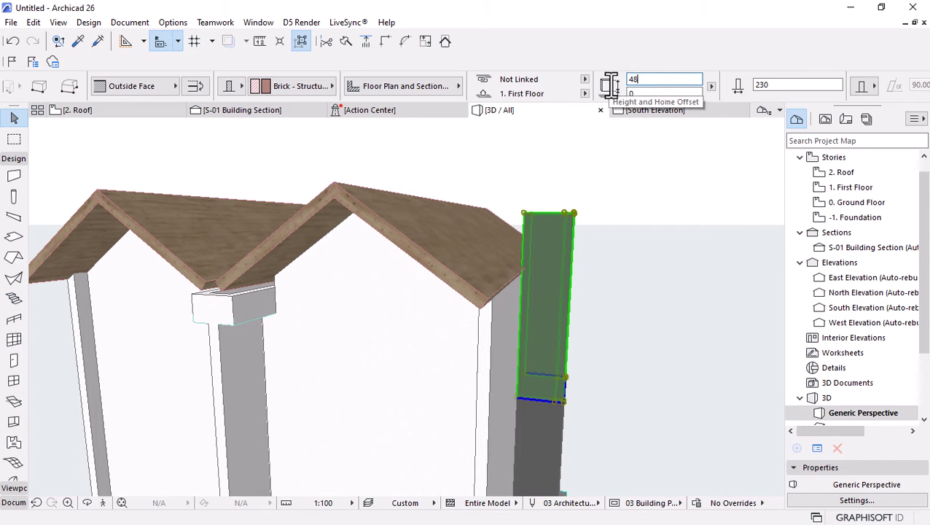
{"action": "type", "text": "00"}
{"action": "key", "text": "Return"}
{"action": "scroll", "coordinate": [583, 280], "scroll_direction": "down", "scroll_amount": 3}
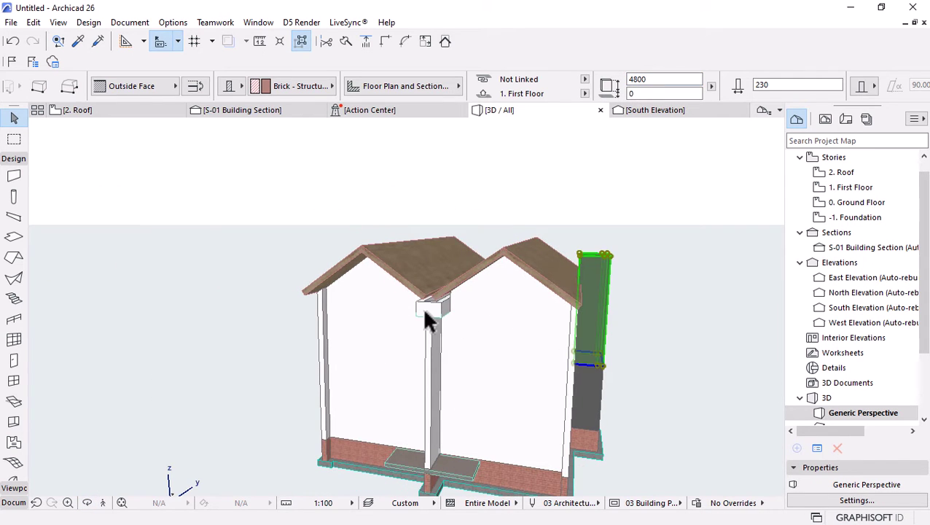
Unlink the tops of the first-floor walls of the west stair enclosure and set their height to 4800
{"action": "middle_click_drag", "start_coordinate": [390, 337], "coordinate": [351, 367], "text": "shift"}
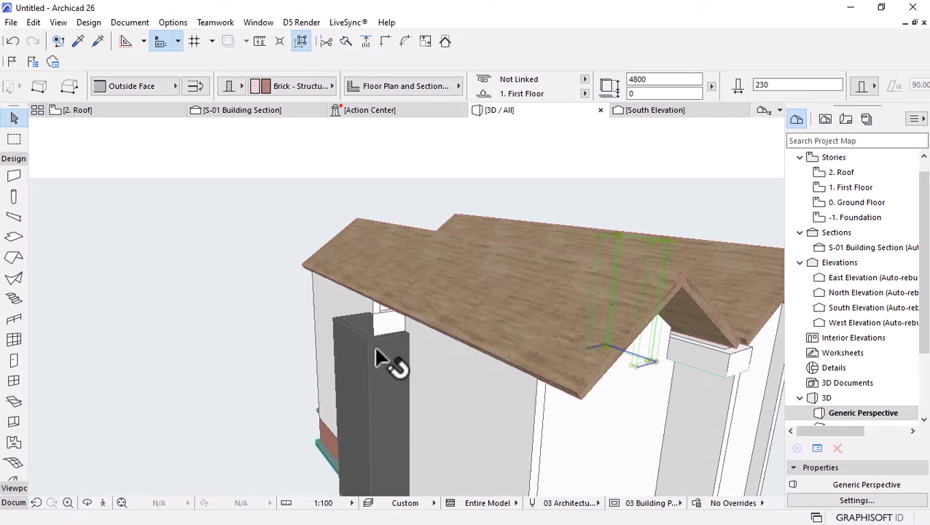
{"action": "left_click", "coordinate": [357, 346]}
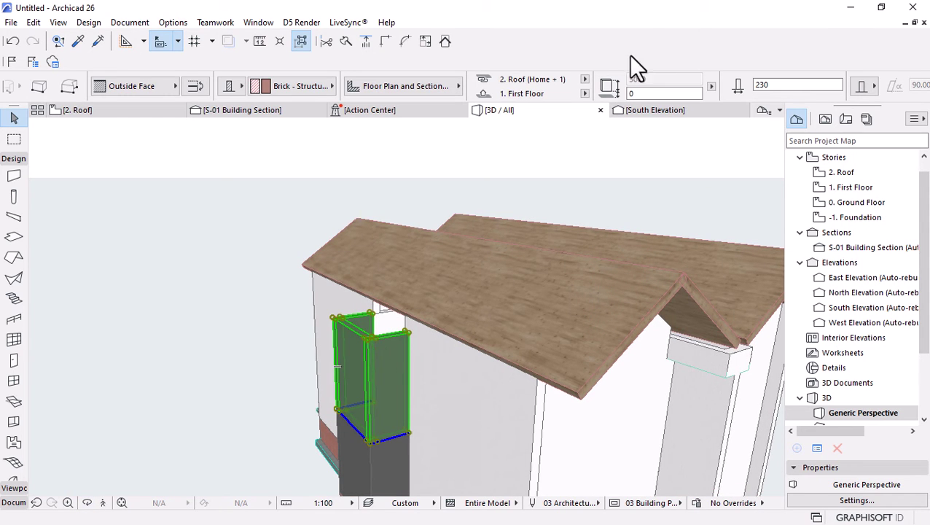
{"action": "left_click", "coordinate": [585, 78]}
{"action": "left_click", "coordinate": [599, 97]}
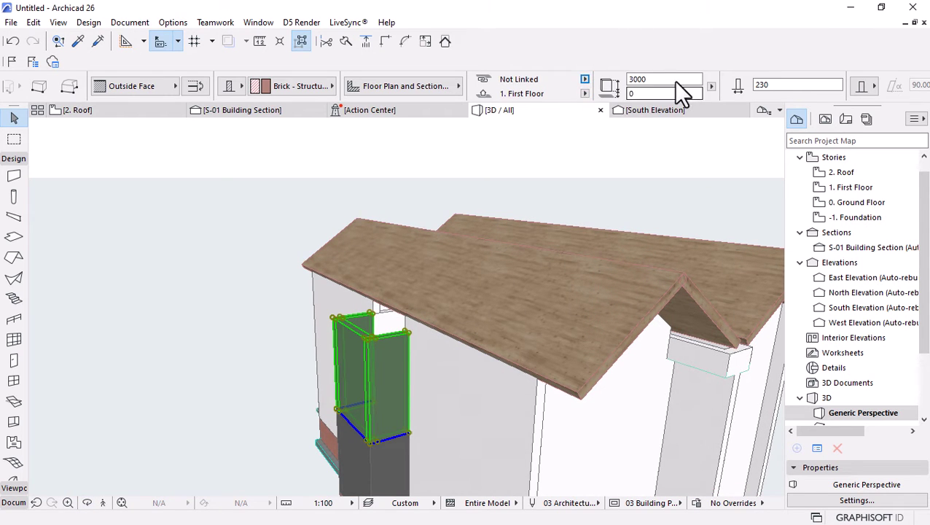
{"action": "left_click", "coordinate": [679, 80]}
{"action": "double_click", "coordinate": [647, 81]}
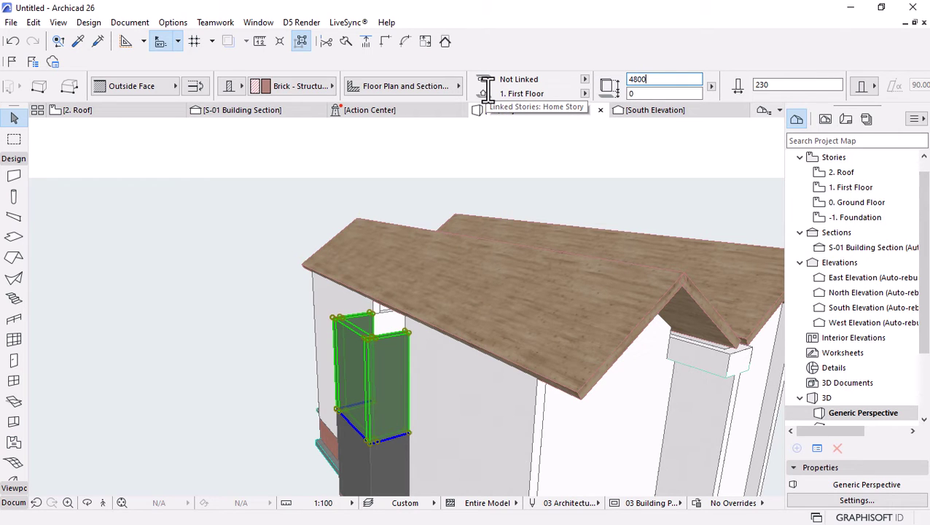
{"action": "key", "text": "Return"}
Examine the whole duplex in 3D from all sides, checking the raised stair walls against the roofs
{"action": "scroll", "coordinate": [335, 235], "scroll_direction": "down", "scroll_amount": 5}
{"action": "middle_click_drag", "start_coordinate": [334, 224], "coordinate": [314, 310], "text": "shift"}
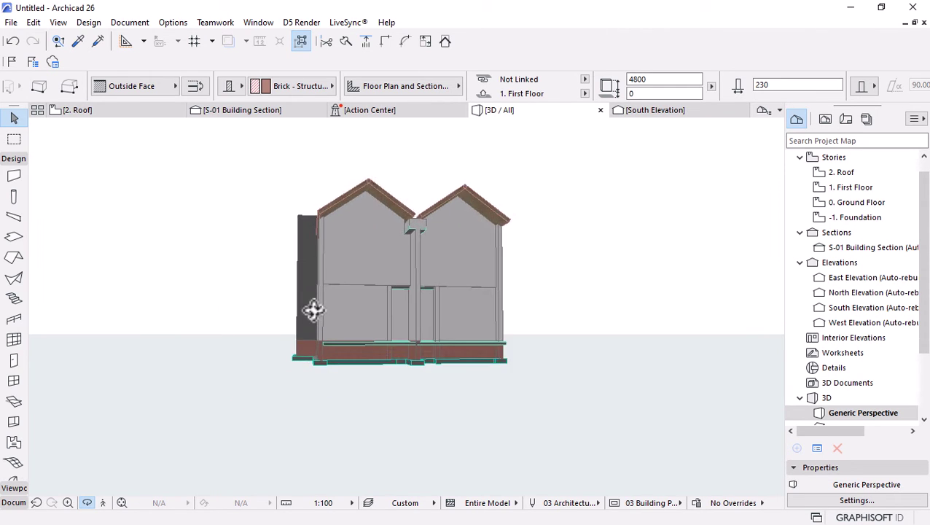
{"action": "scroll", "coordinate": [342, 326], "scroll_direction": "up", "scroll_amount": 3}
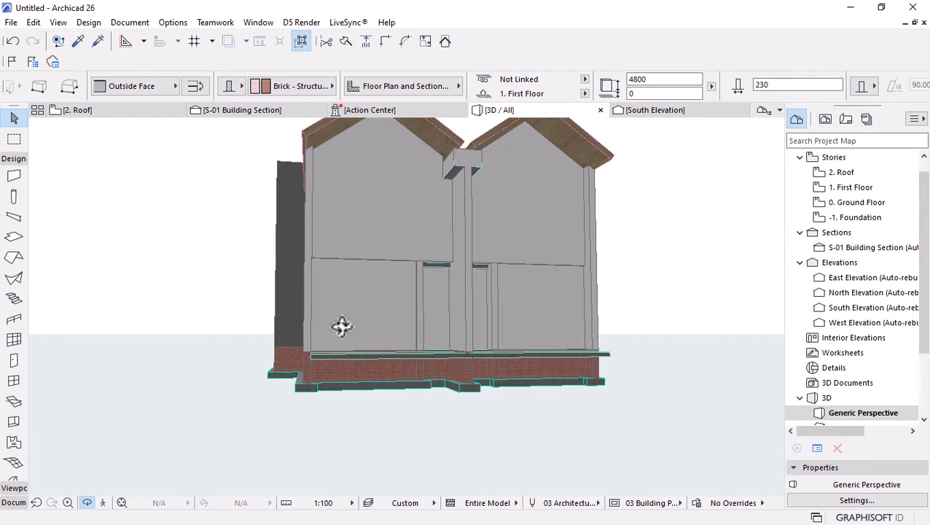
{"action": "middle_click_drag", "start_coordinate": [403, 330], "coordinate": [680, 349], "text": "shift"}
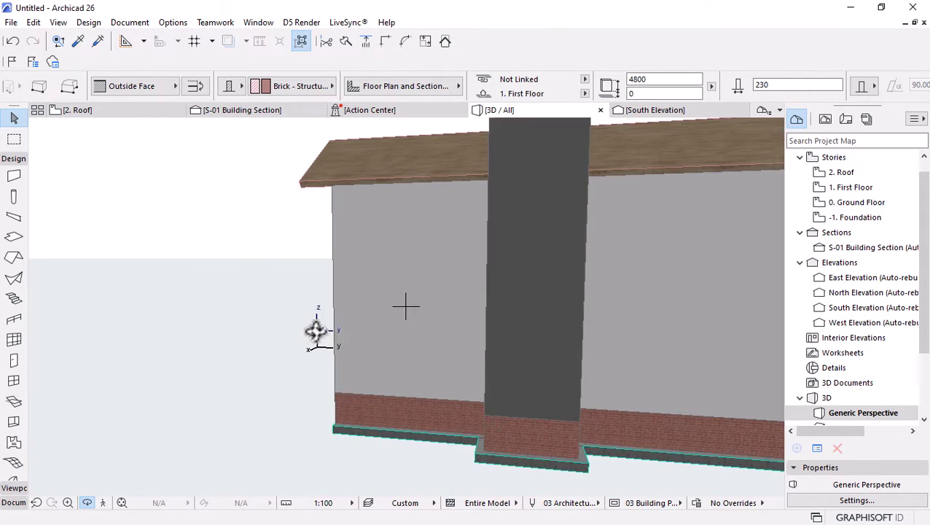
{"action": "scroll", "coordinate": [407, 306], "scroll_direction": "down", "scroll_amount": 5}
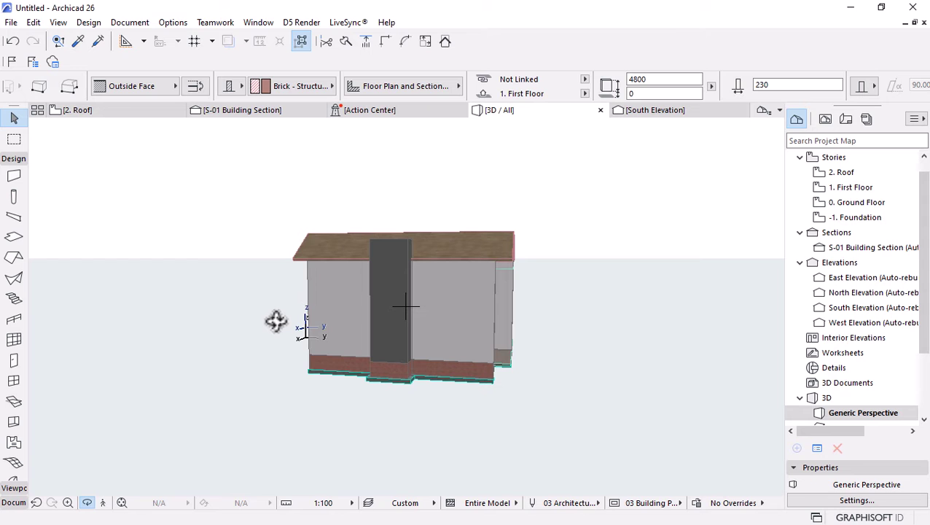
{"action": "middle_click_drag", "start_coordinate": [282, 318], "coordinate": [534, 327], "text": "shift"}
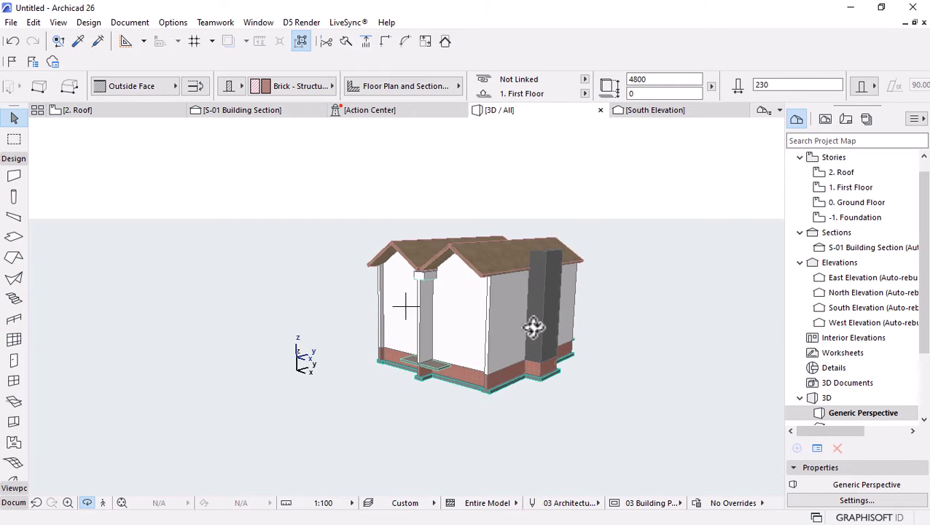
{"action": "scroll", "coordinate": [533, 327], "scroll_direction": "up", "scroll_amount": 2}
{"action": "scroll", "coordinate": [528, 328], "scroll_direction": "up", "scroll_amount": 3}
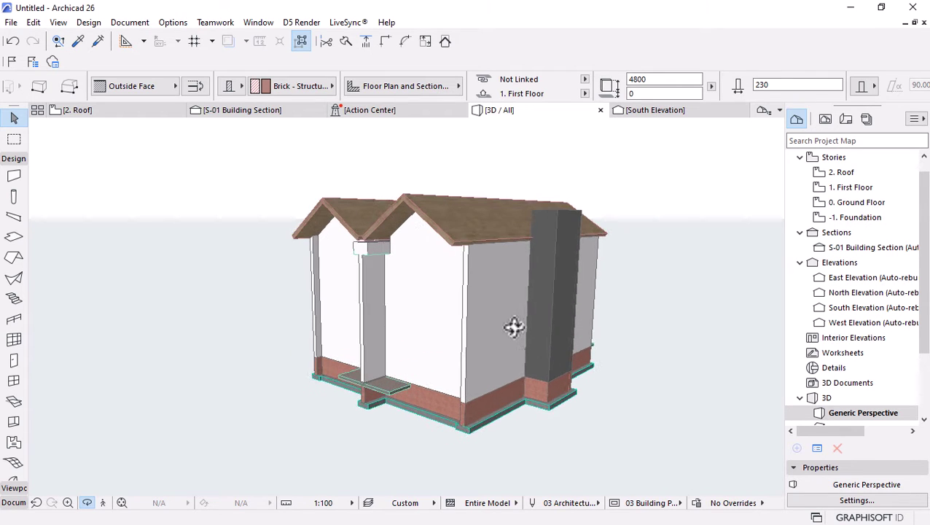
{"action": "middle_click_drag", "start_coordinate": [497, 201], "coordinate": [635, 313], "text": "shift"}
{"action": "middle_click_drag", "start_coordinate": [387, 320], "coordinate": [318, 287], "text": "shift"}
{"action": "middle_click_drag", "start_coordinate": [385, 269], "coordinate": [455, 347], "text": "shift"}
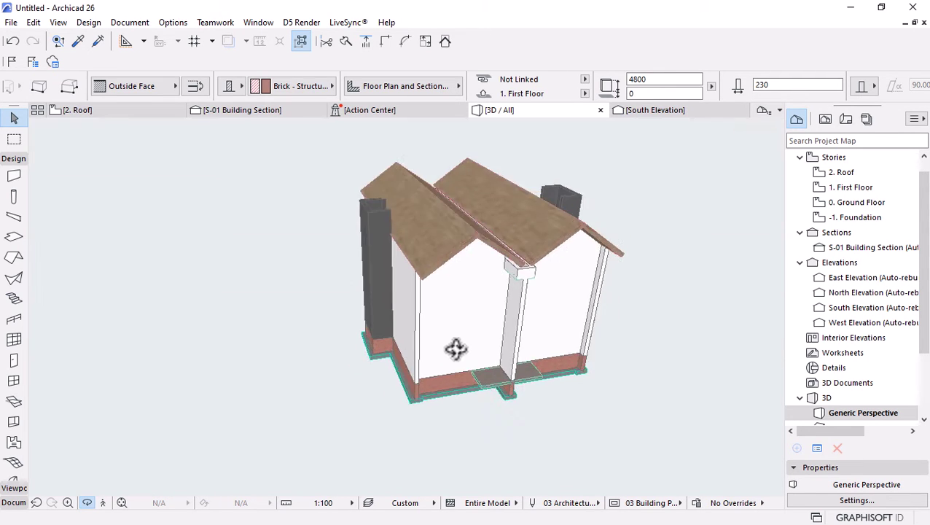
{"action": "middle_click_drag", "start_coordinate": [452, 401], "coordinate": [490, 380], "text": "shift"}
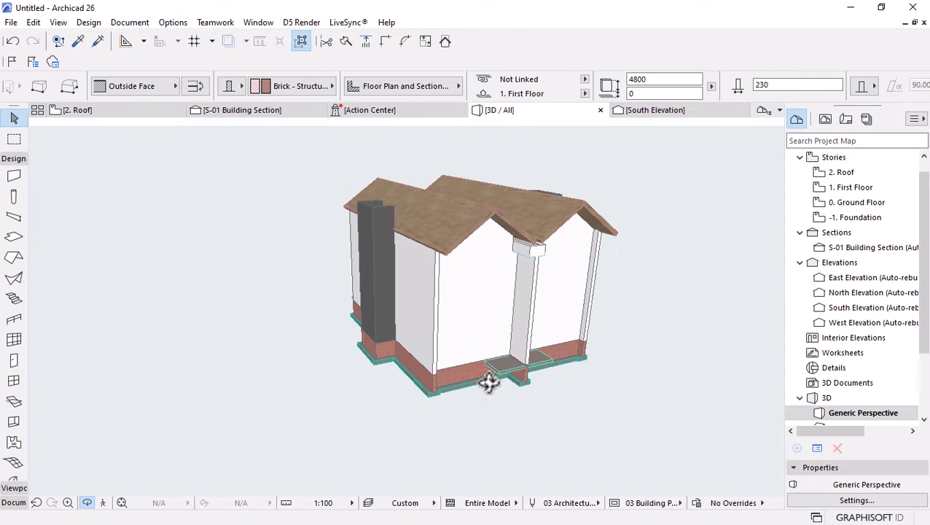
Open the Ground Floor plan and bring the whole duplex layout into view
{"action": "double_click", "coordinate": [853, 202]}
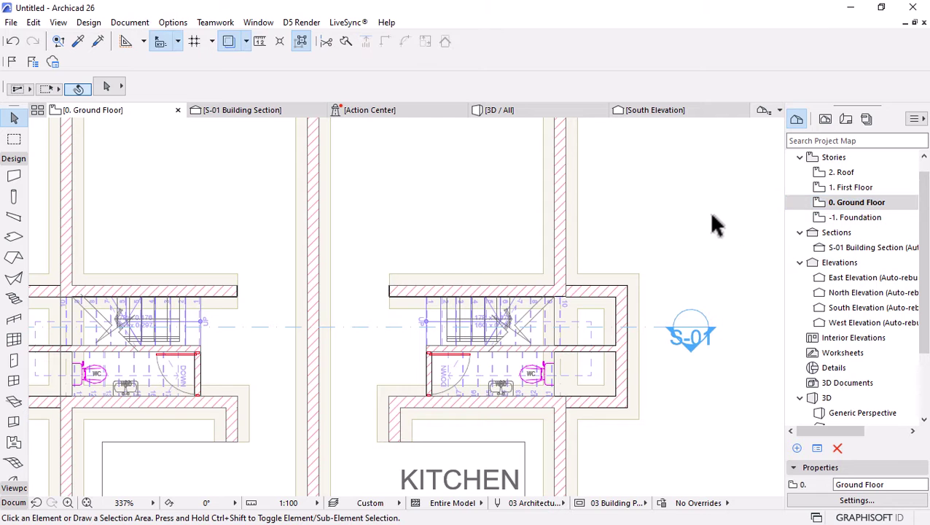
{"action": "scroll", "coordinate": [500, 261], "scroll_direction": "down", "scroll_amount": 6}
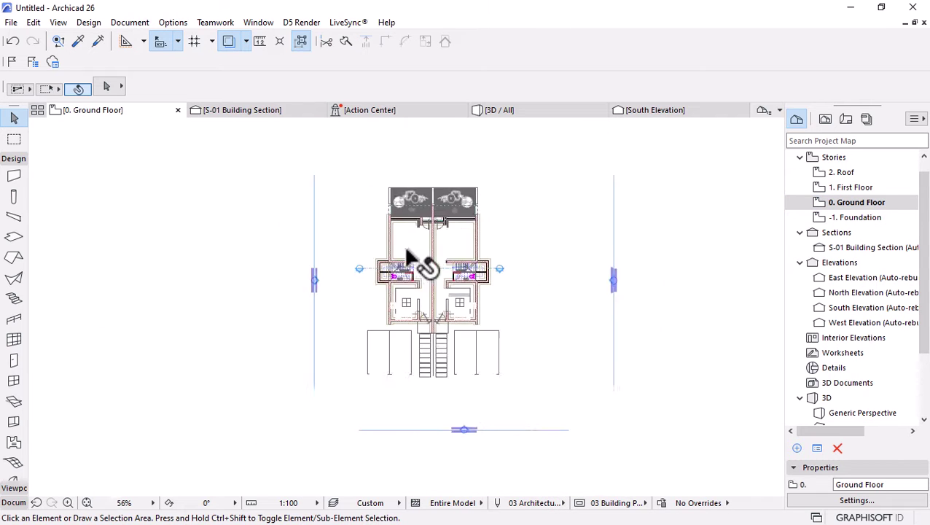
{"action": "scroll", "coordinate": [407, 255], "scroll_direction": "down", "scroll_amount": 1}
{"action": "scroll", "coordinate": [410, 284], "scroll_direction": "up", "scroll_amount": 2}
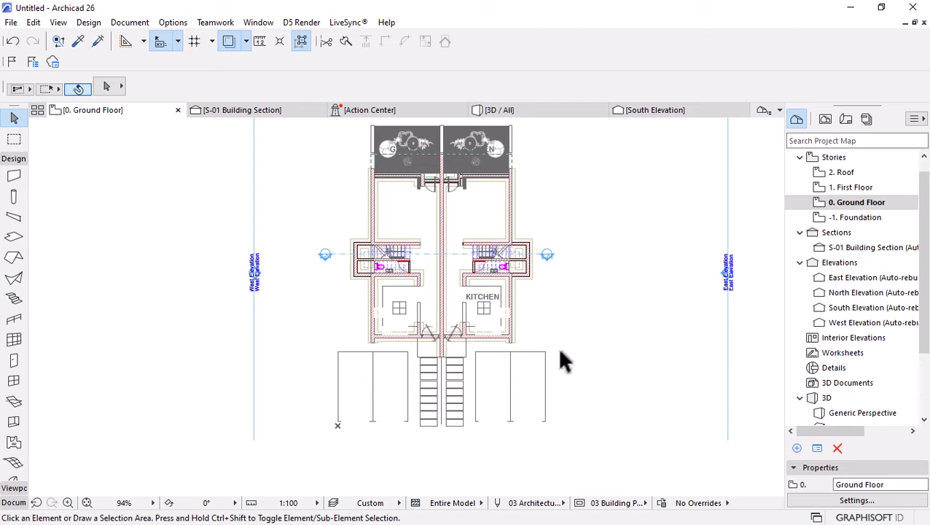
{"action": "scroll", "coordinate": [375, 355], "scroll_direction": "up", "scroll_amount": 3}
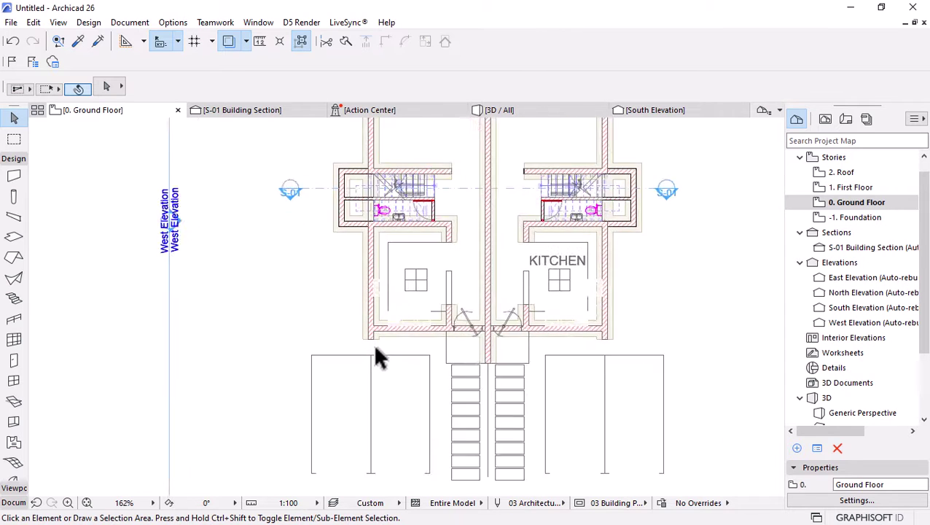
{"action": "scroll", "coordinate": [376, 357], "scroll_direction": "down", "scroll_amount": 3}
Add a rectangle to the ground-floor slab that fills the west stair and WC projection up to its inner wall faces
{"action": "left_click", "coordinate": [401, 205]}
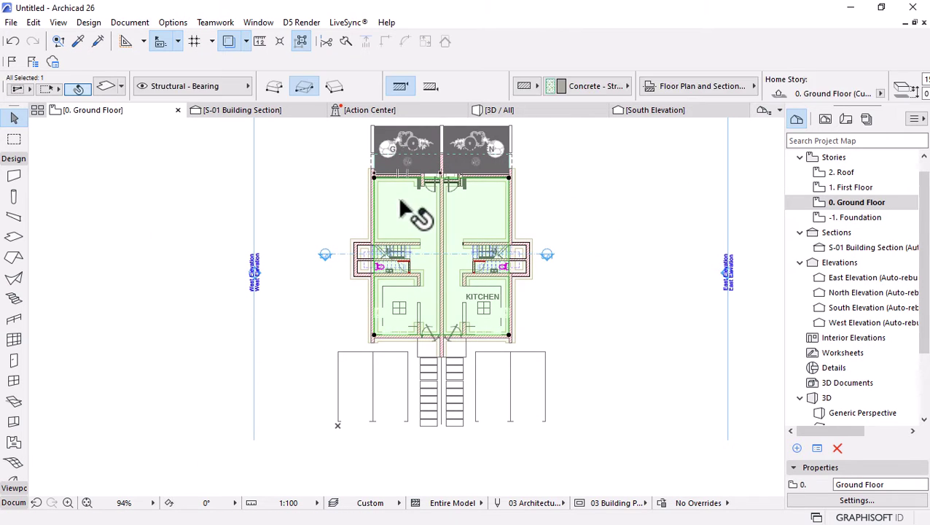
{"action": "scroll", "coordinate": [358, 235], "scroll_direction": "up", "scroll_amount": 2}
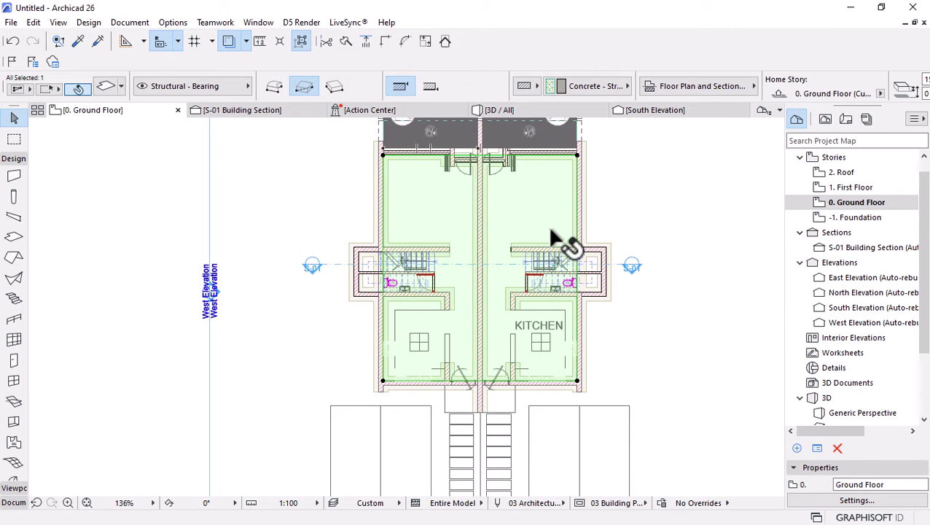
{"action": "scroll", "coordinate": [363, 244], "scroll_direction": "up", "scroll_amount": 5}
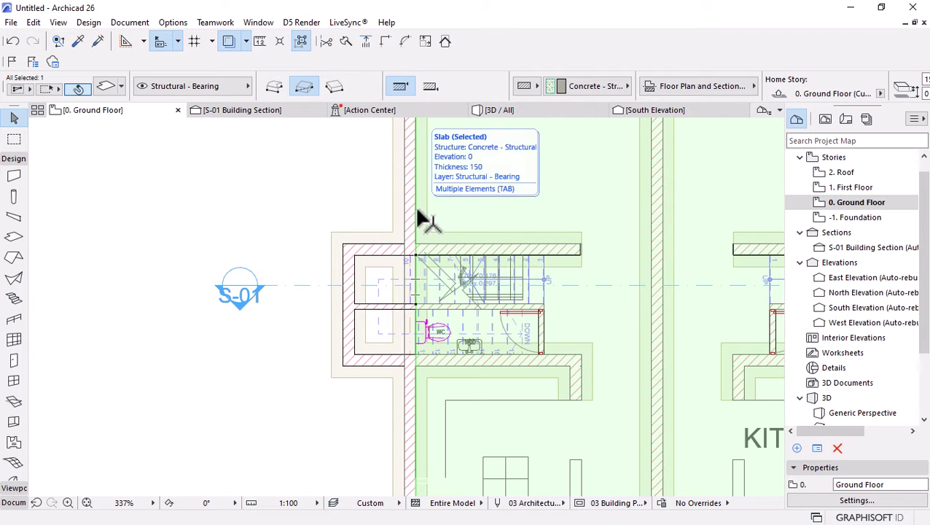
{"action": "left_click", "coordinate": [415, 233]}
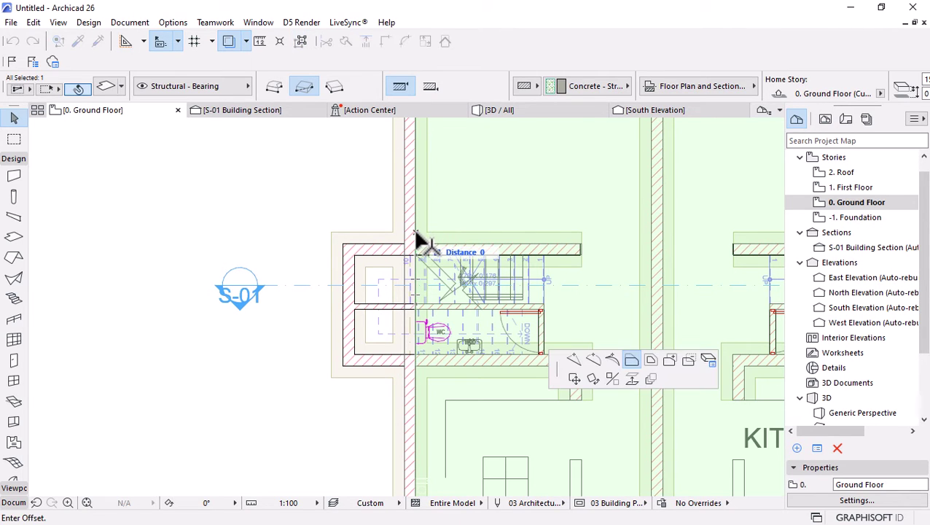
{"action": "left_click", "coordinate": [670, 359]}
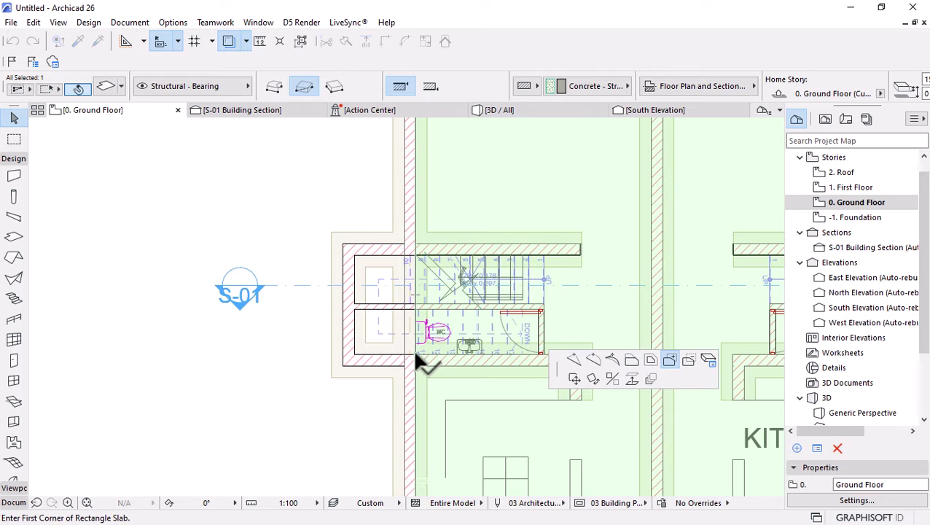
{"action": "left_click", "coordinate": [416, 355]}
{"action": "left_click", "coordinate": [354, 255]}
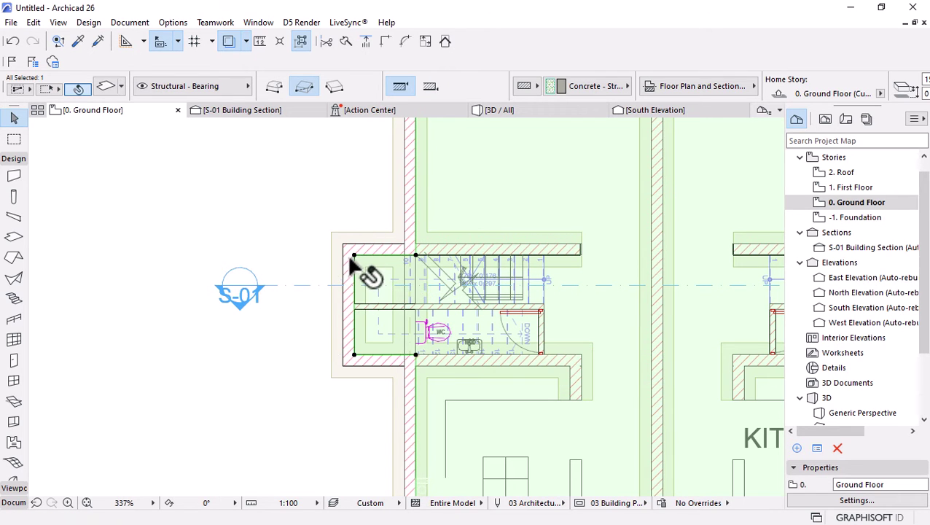
Add a rectangle to the ground-floor slab that fills the east stair and WC projection up to its inner wall faces
{"action": "scroll", "coordinate": [339, 284], "scroll_direction": "down", "scroll_amount": 4}
{"action": "scroll", "coordinate": [431, 252], "scroll_direction": "up", "scroll_amount": 5}
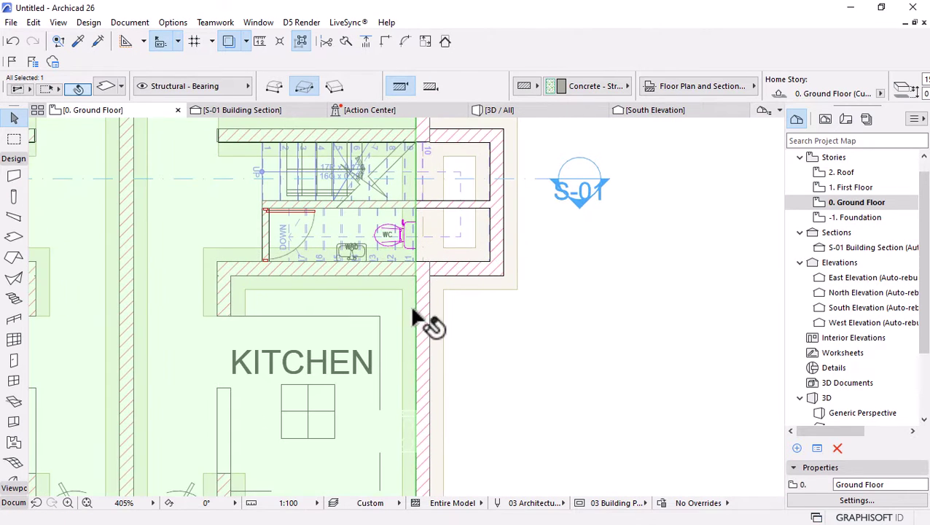
{"action": "left_click", "coordinate": [414, 318]}
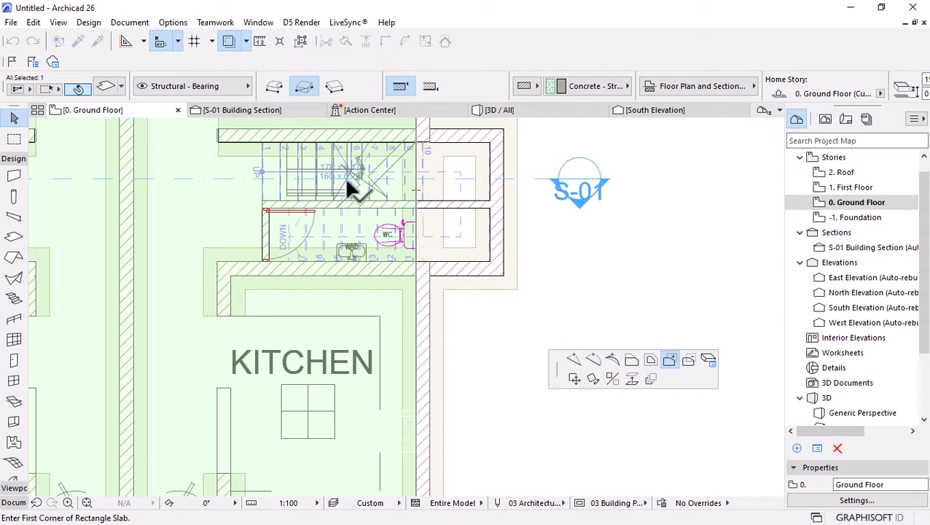
{"action": "left_click", "coordinate": [412, 138]}
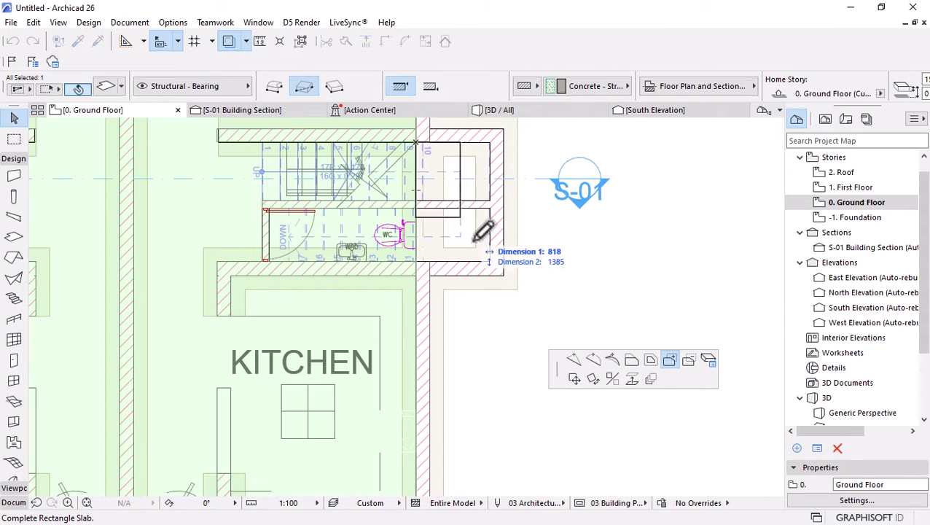
{"action": "left_click", "coordinate": [510, 266]}
{"action": "scroll", "coordinate": [461, 233], "scroll_direction": "down", "scroll_amount": 3}
{"action": "scroll", "coordinate": [474, 292], "scroll_direction": "up", "scroll_amount": 2}
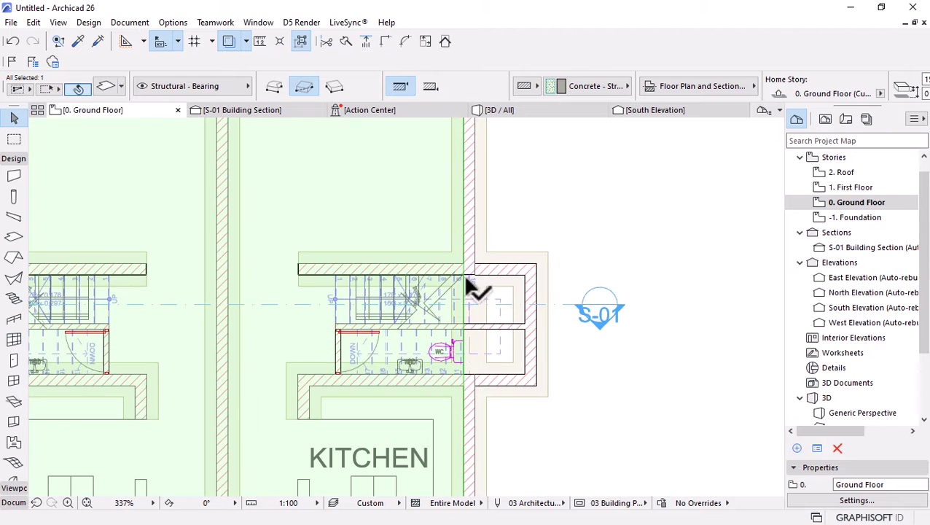
{"action": "left_click", "coordinate": [545, 377]}
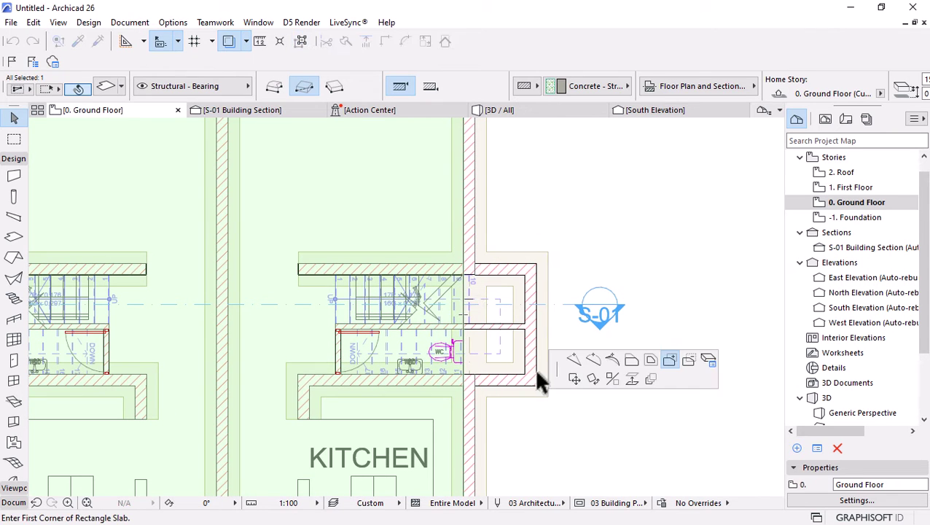
{"action": "left_click", "coordinate": [525, 374]}
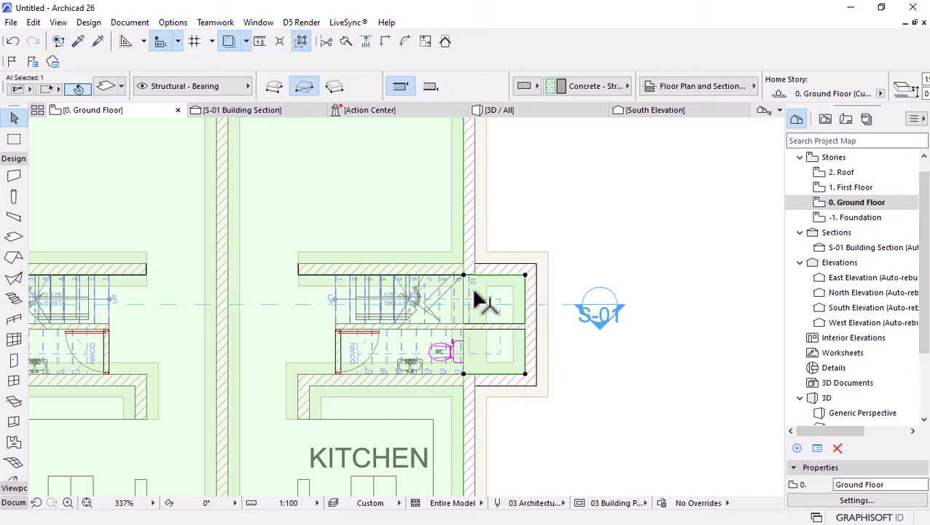
Offset the outer edge of the slab's east projection slightly inward to the stair boundary line at the southeast corner
{"action": "scroll", "coordinate": [482, 285], "scroll_direction": "up", "scroll_amount": 6}
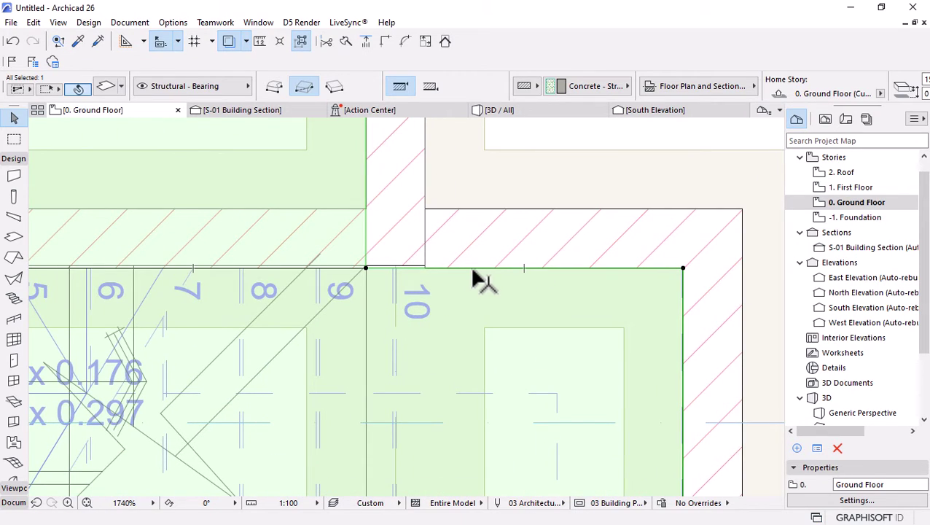
{"action": "scroll", "coordinate": [483, 292], "scroll_direction": "down", "scroll_amount": 4}
{"action": "scroll", "coordinate": [485, 336], "scroll_direction": "up", "scroll_amount": 7}
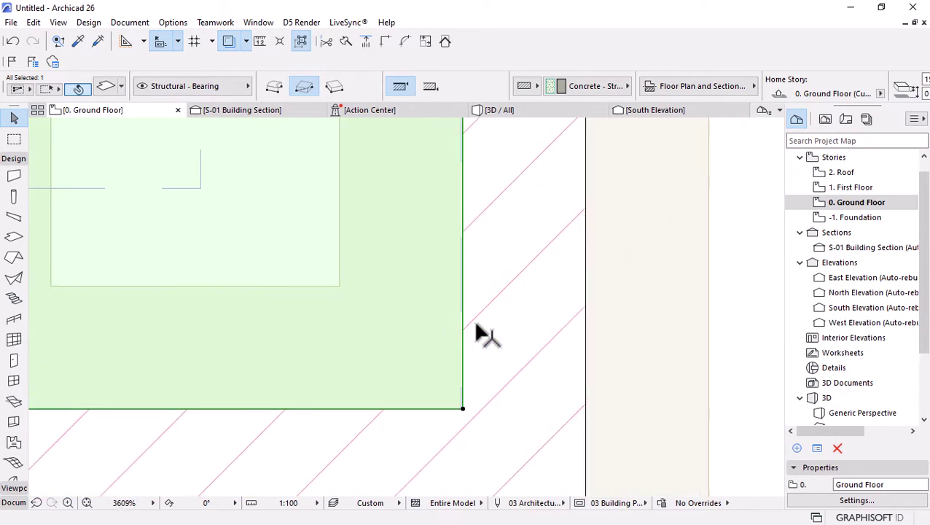
{"action": "scroll", "coordinate": [467, 393], "scroll_direction": "up", "scroll_amount": 4}
{"action": "left_click", "coordinate": [456, 439]}
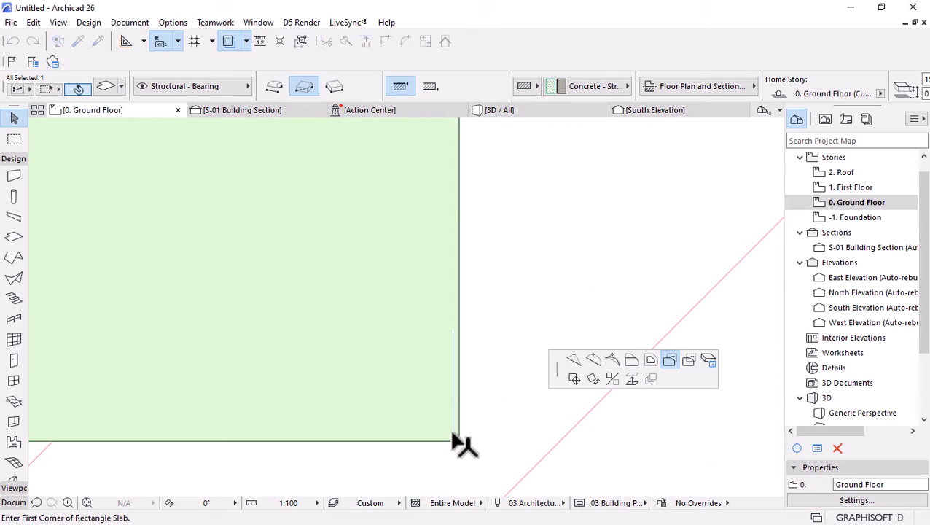
{"action": "left_click", "coordinate": [629, 360]}
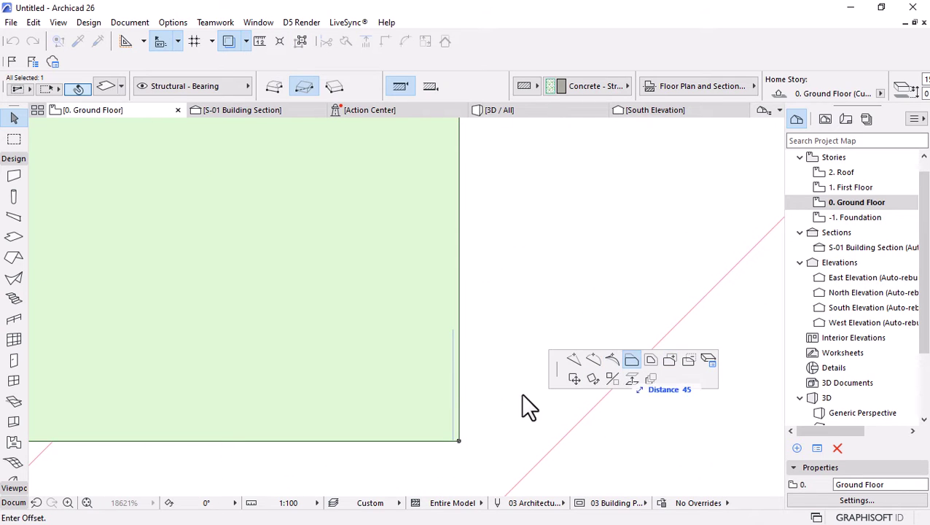
{"action": "left_click", "coordinate": [455, 436]}
{"action": "scroll", "coordinate": [501, 398], "scroll_direction": "down", "scroll_amount": 1}
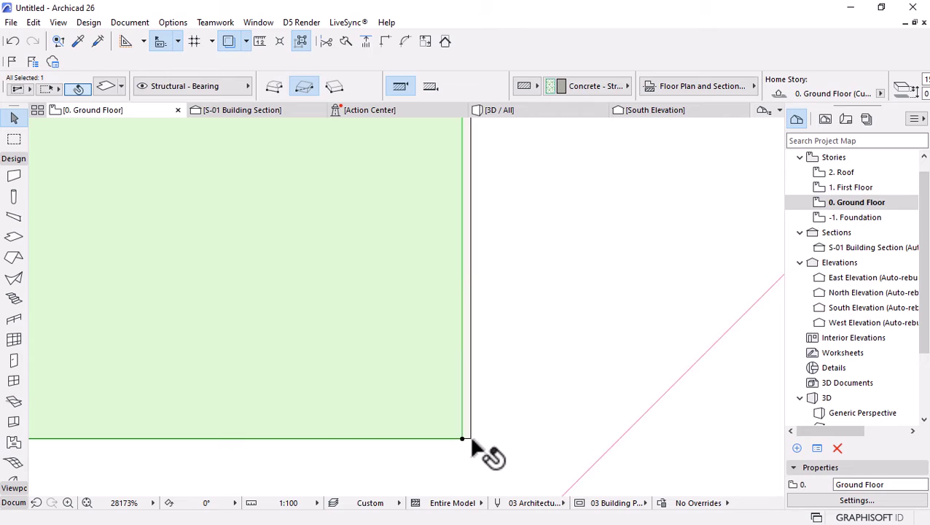
{"action": "left_click", "coordinate": [460, 398]}
{"action": "scroll", "coordinate": [565, 394], "scroll_direction": "down", "scroll_amount": 8}
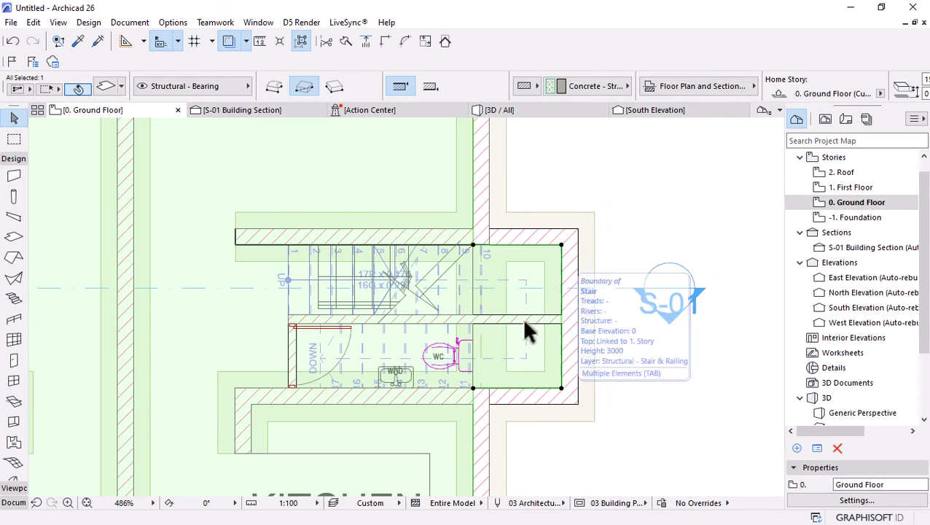
Create an enlarged copy of the ground-floor slab by offsetting all of its edges outward by 1500
{"action": "scroll", "coordinate": [576, 264], "scroll_direction": "down", "scroll_amount": 8}
{"action": "scroll", "coordinate": [376, 275], "scroll_direction": "up", "scroll_amount": 4}
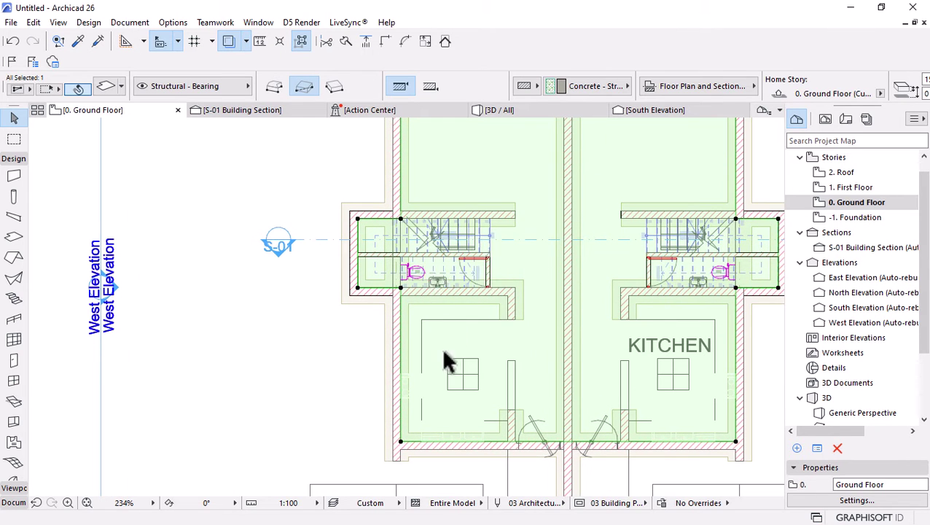
{"action": "scroll", "coordinate": [445, 369], "scroll_direction": "down", "scroll_amount": 4}
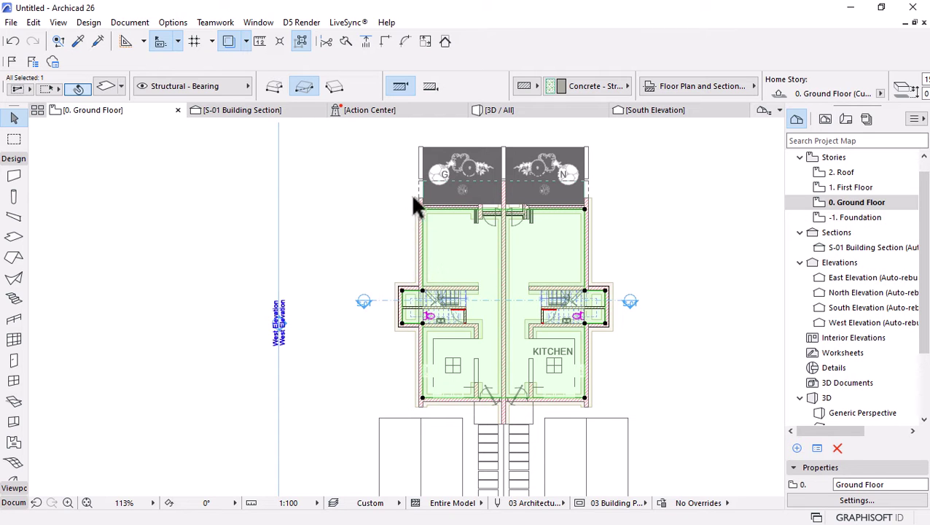
{"action": "scroll", "coordinate": [408, 368], "scroll_direction": "up", "scroll_amount": 4}
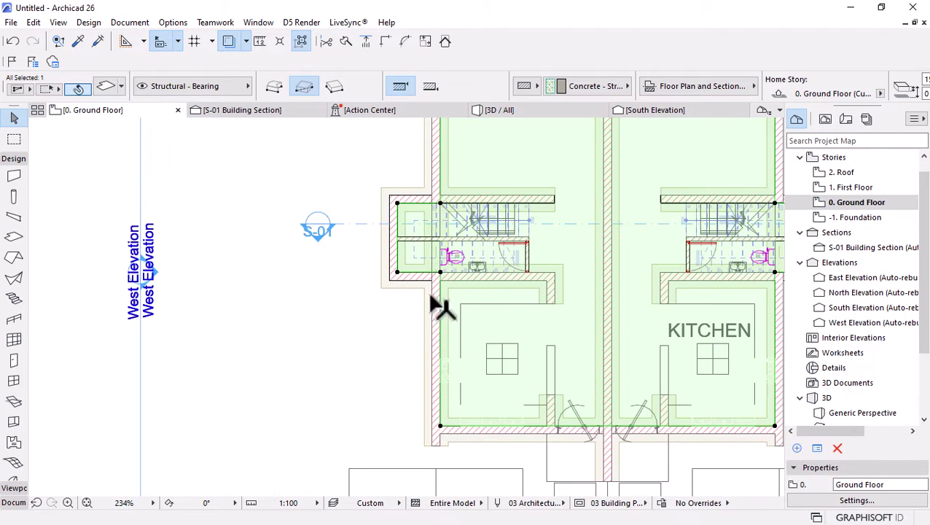
{"action": "left_click", "coordinate": [440, 272]}
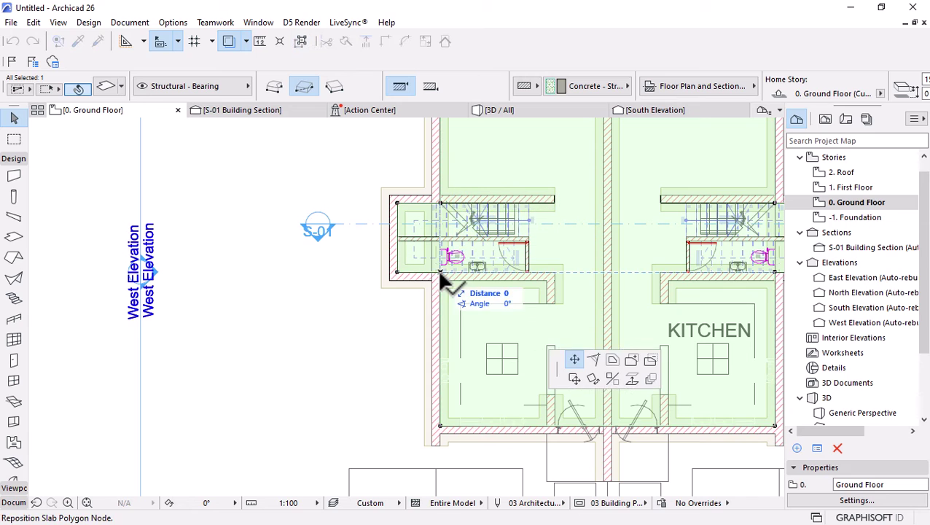
{"action": "left_click", "coordinate": [609, 361]}
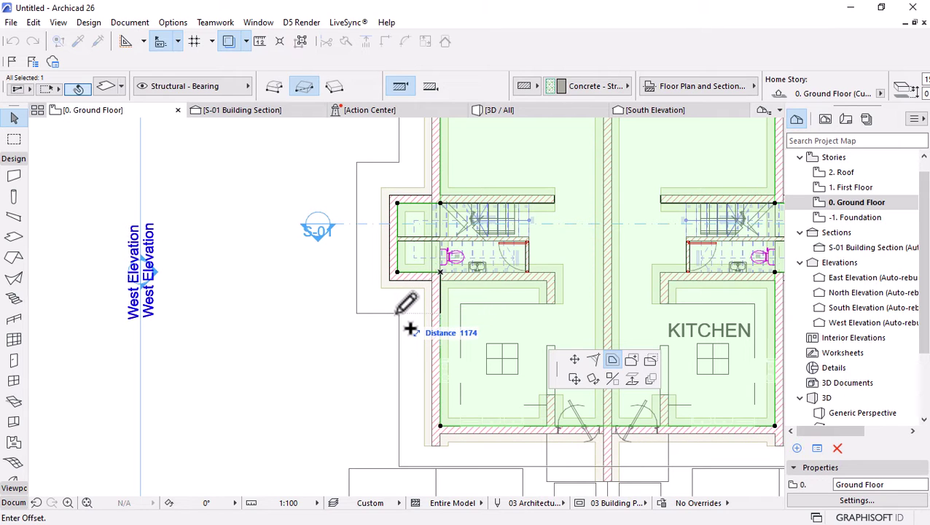
{"action": "type", "text": "1500"}
{"action": "key", "text": "Return"}
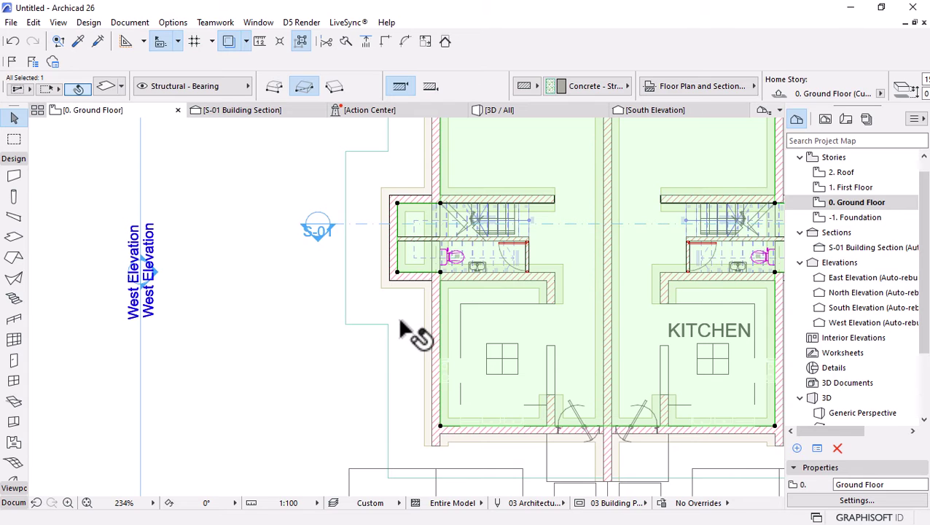
{"action": "scroll", "coordinate": [401, 320], "scroll_direction": "down", "scroll_amount": 1}
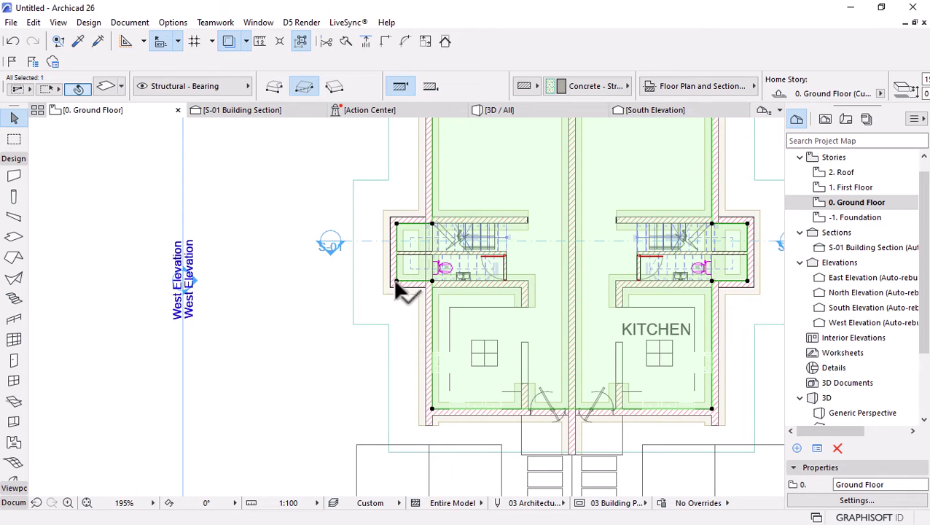
{"action": "left_click", "coordinate": [357, 325]}
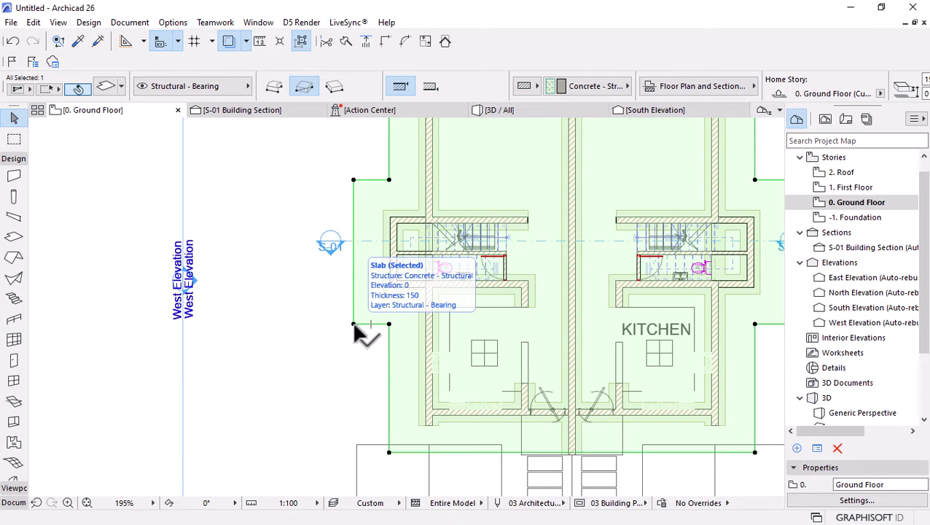
{"action": "left_click", "coordinate": [352, 323]}
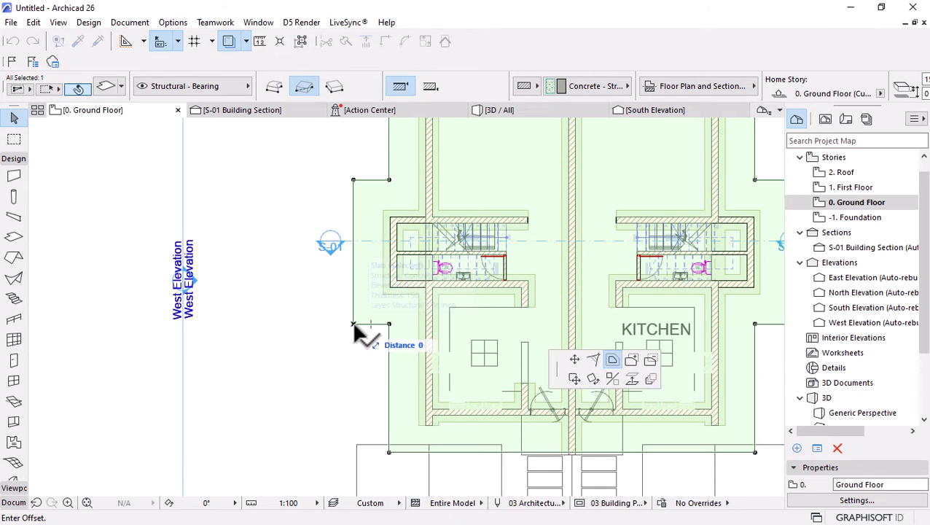
{"action": "left_click", "coordinate": [649, 359]}
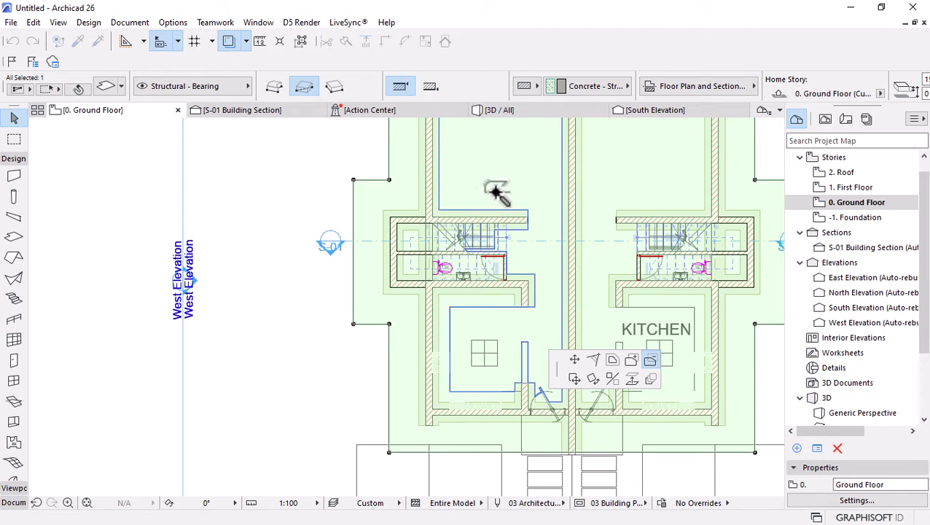
{"action": "left_click", "coordinate": [412, 322]}
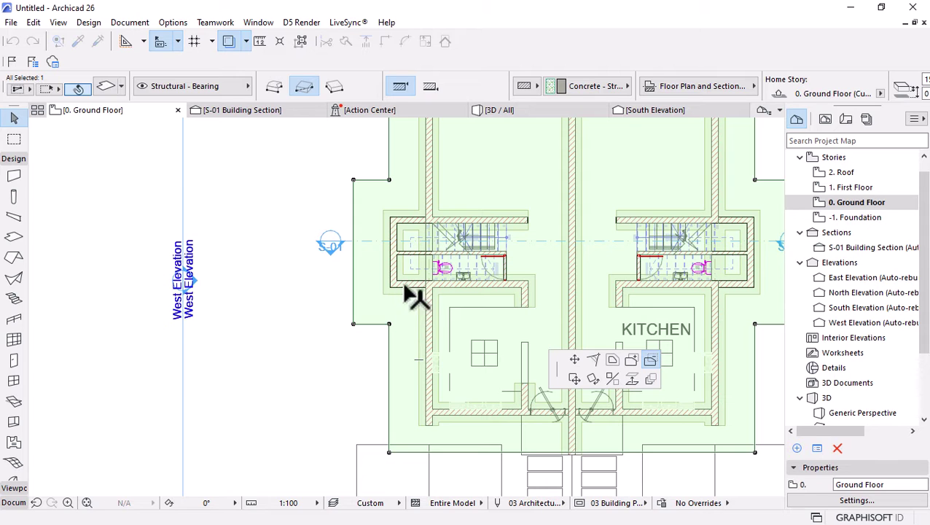
{"action": "key", "text": "Escape"}
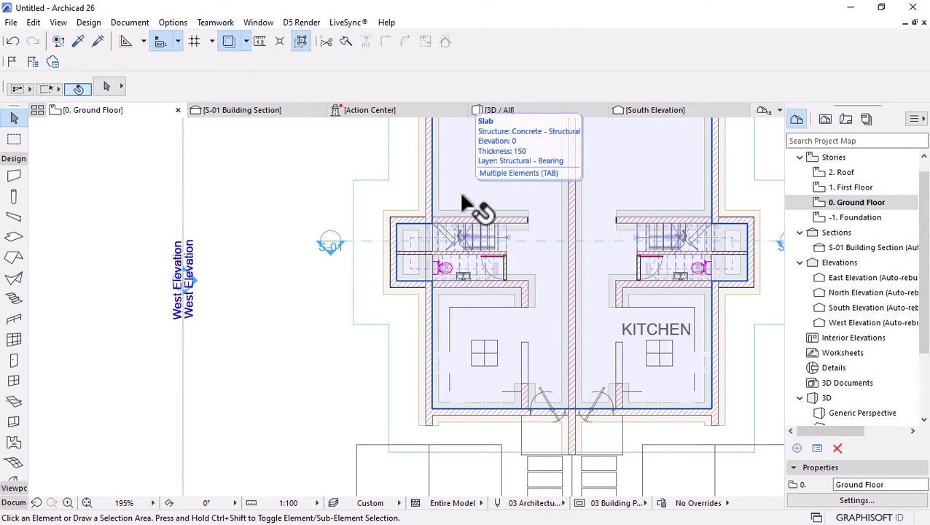
Select the original and enlarged slabs together and subtract the original slab's outline from the enlarged one
{"action": "key", "text": "Tab"}
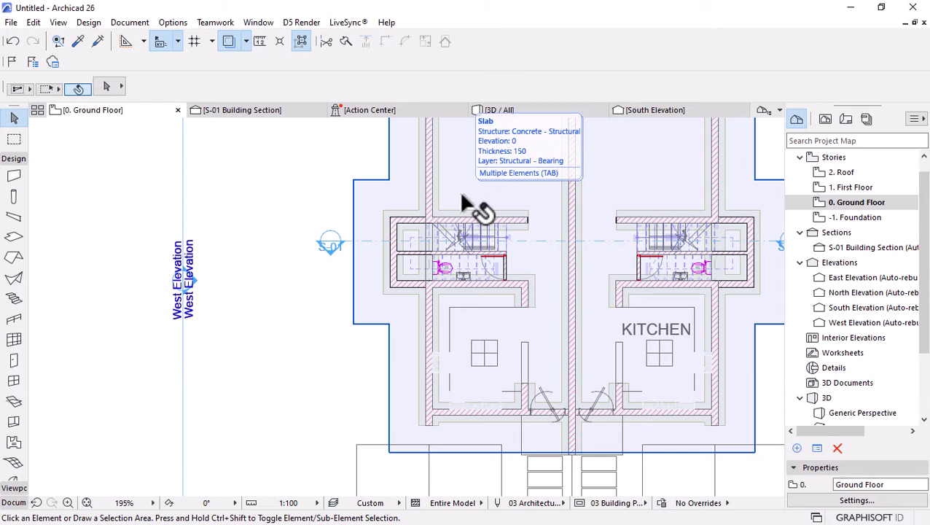
{"action": "key", "text": "Tab"}
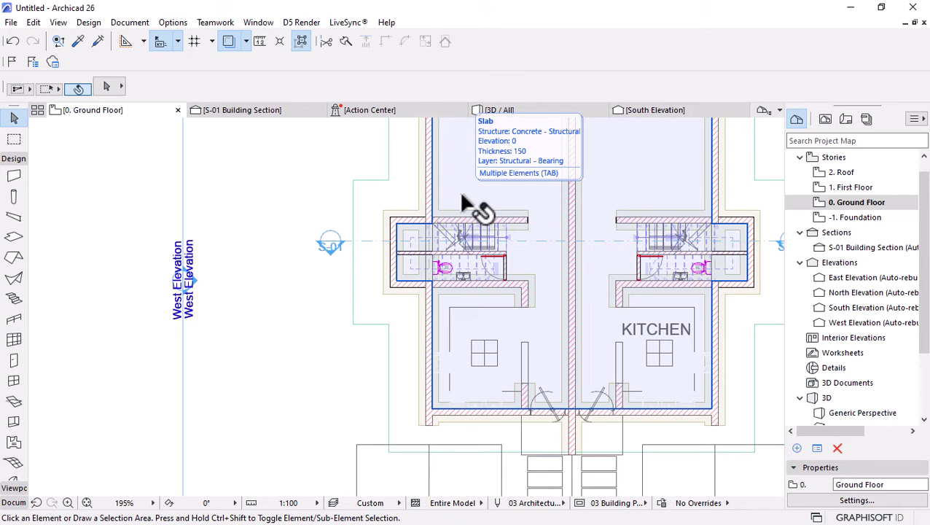
{"action": "left_click", "coordinate": [461, 197]}
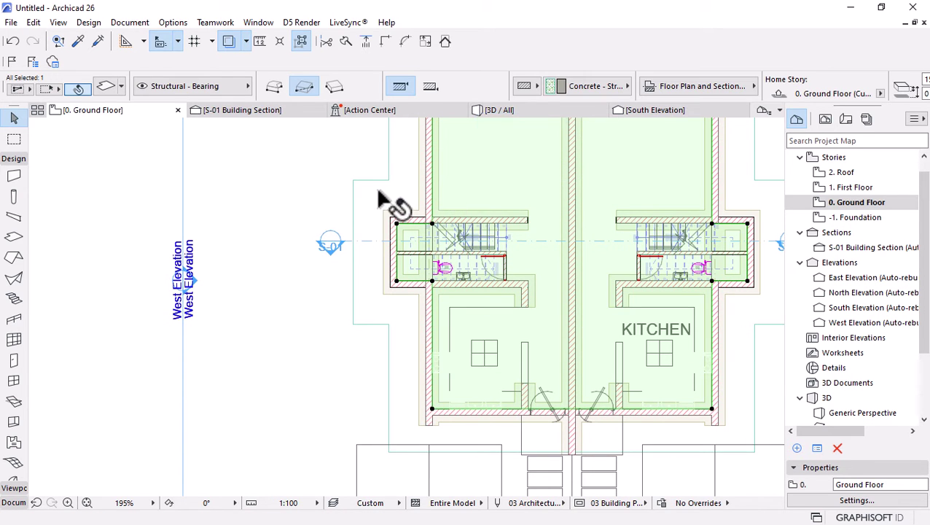
{"action": "left_click", "coordinate": [379, 194], "text": "shift"}
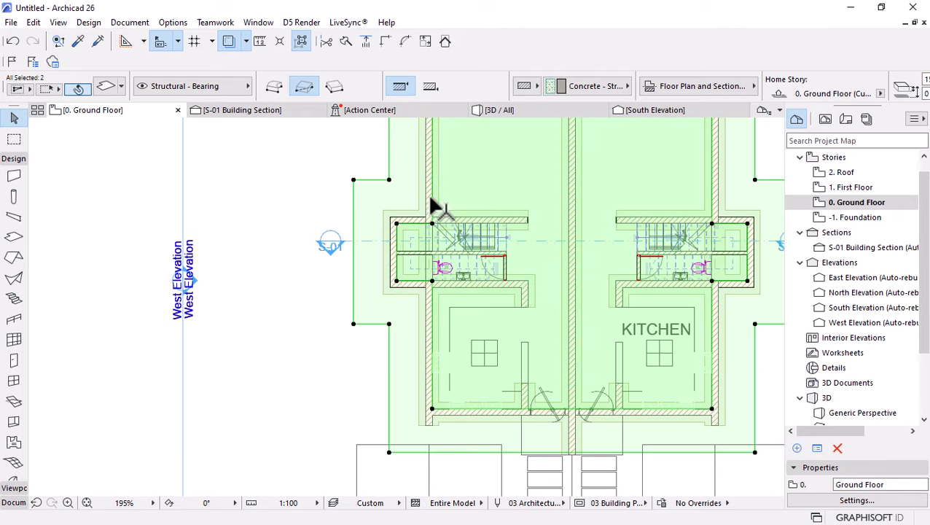
{"action": "left_click", "coordinate": [353, 325]}
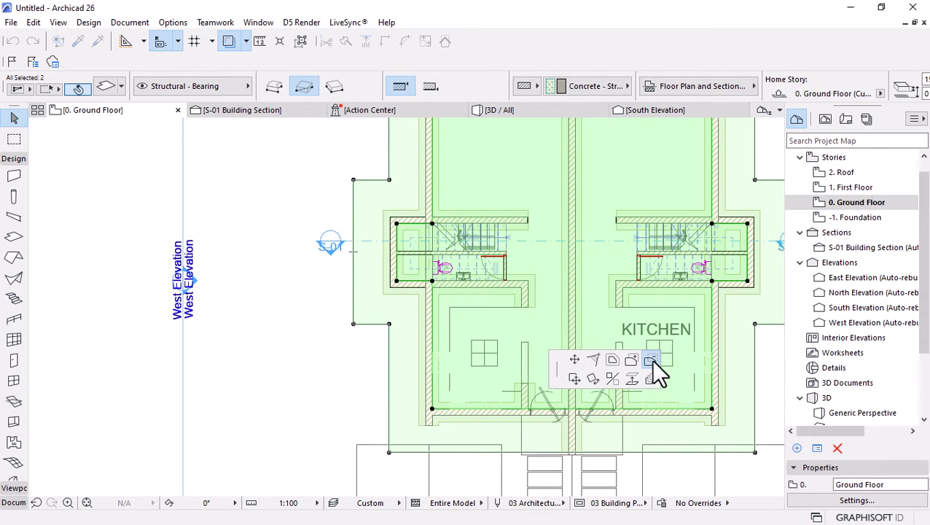
{"action": "left_click", "coordinate": [651, 361]}
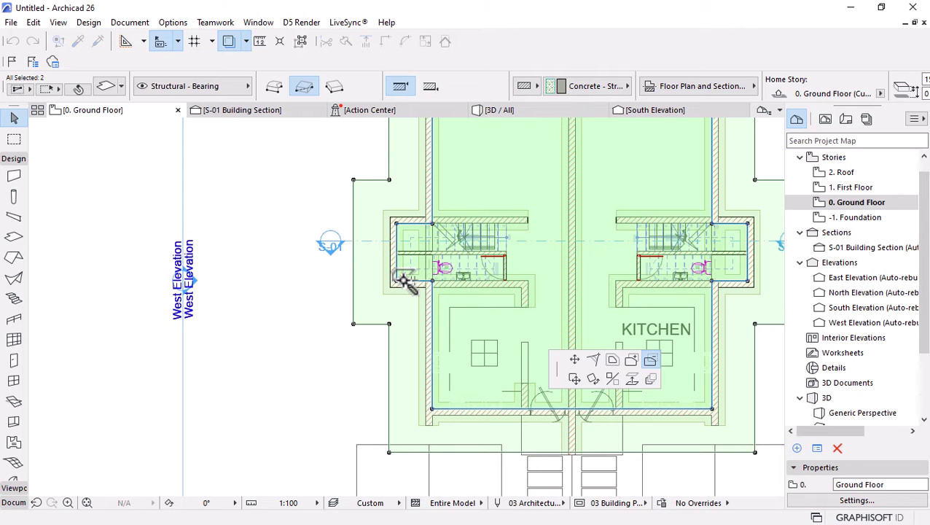
{"action": "left_click", "coordinate": [401, 276]}
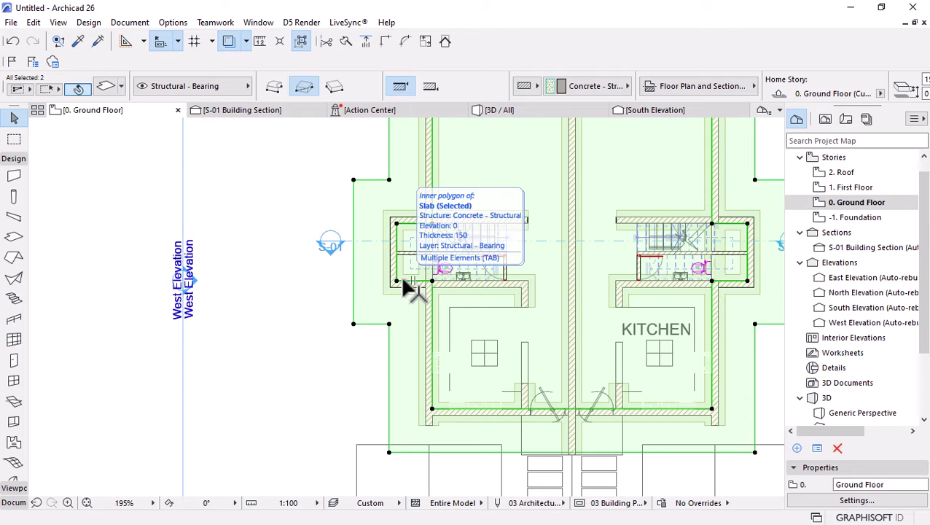
Offset all inner edges of the perimeter slab's opening outward by 230 to the outer wall faces
{"action": "scroll", "coordinate": [421, 286], "scroll_direction": "down", "scroll_amount": 4}
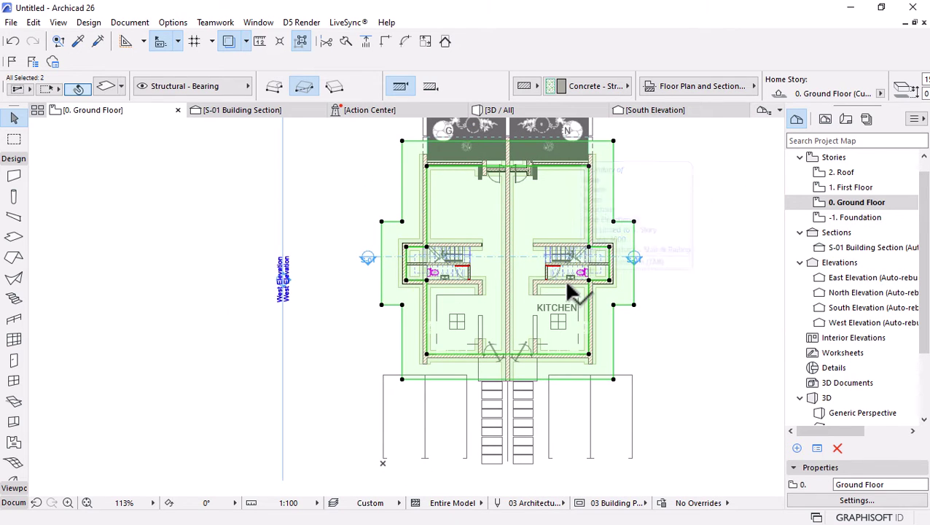
{"action": "scroll", "coordinate": [515, 262], "scroll_direction": "up", "scroll_amount": 2}
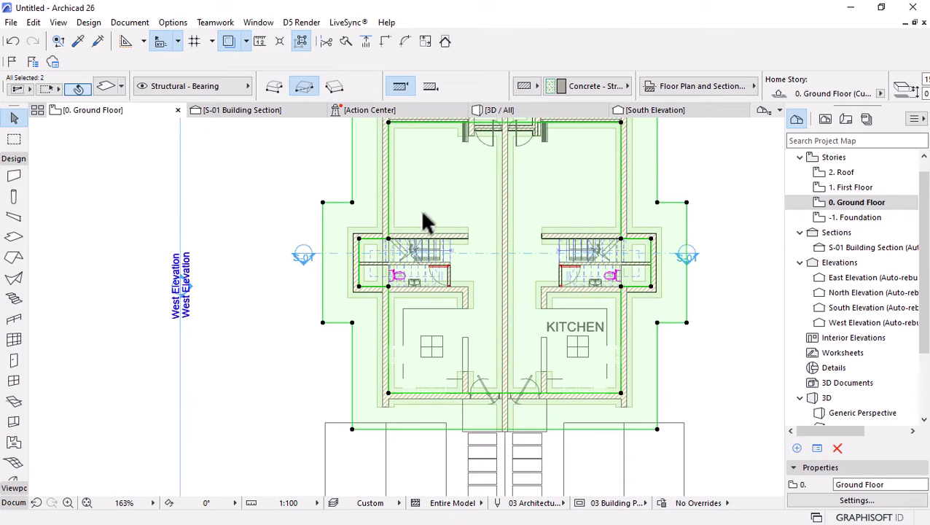
{"action": "scroll", "coordinate": [420, 226], "scroll_direction": "up", "scroll_amount": 3}
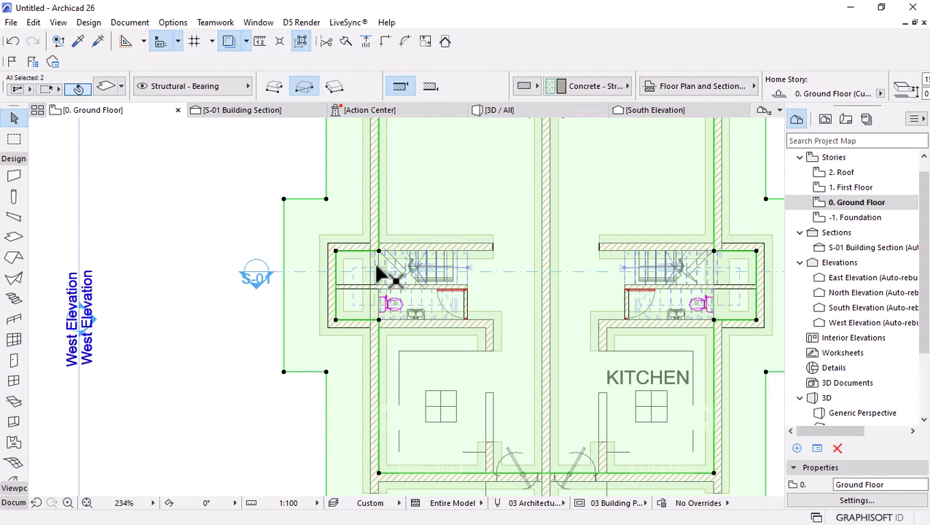
{"action": "left_click", "coordinate": [377, 314]}
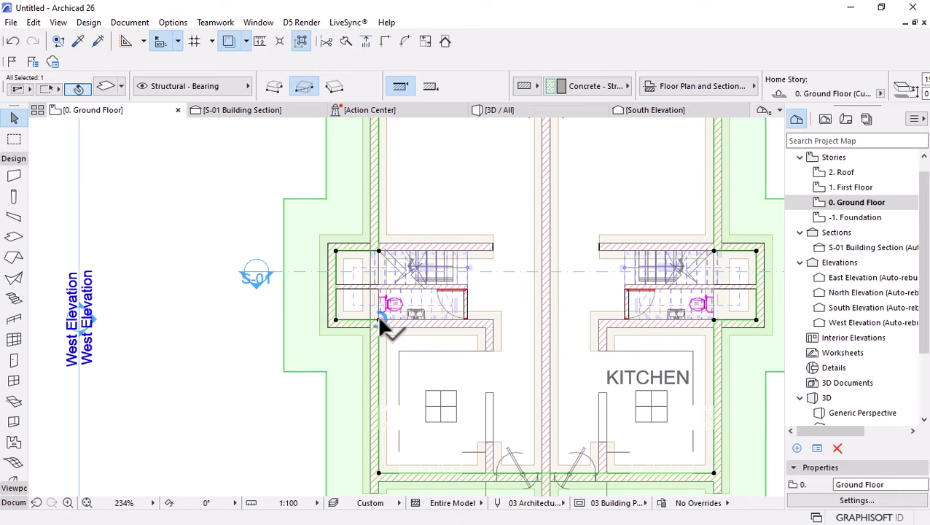
{"action": "left_click", "coordinate": [377, 315]}
{"action": "left_click", "coordinate": [611, 360]}
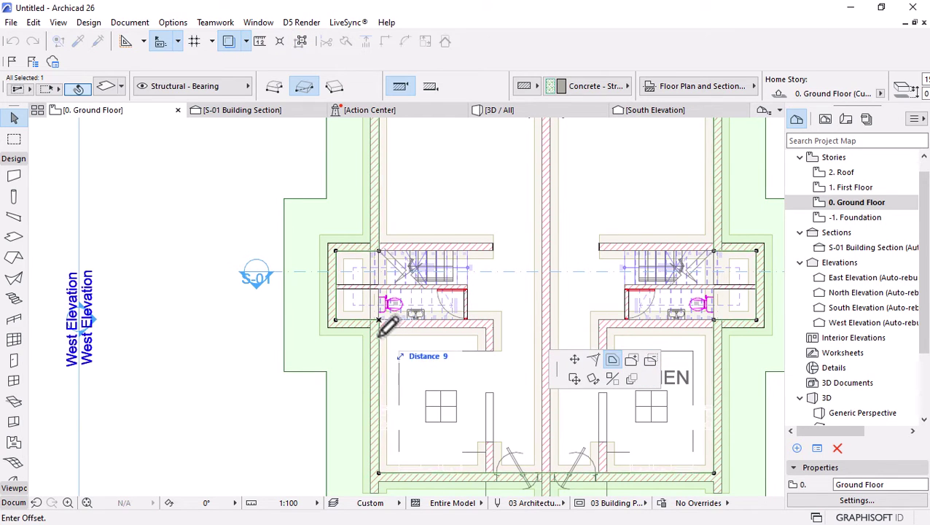
{"action": "scroll", "coordinate": [334, 334], "scroll_direction": "up", "scroll_amount": 2}
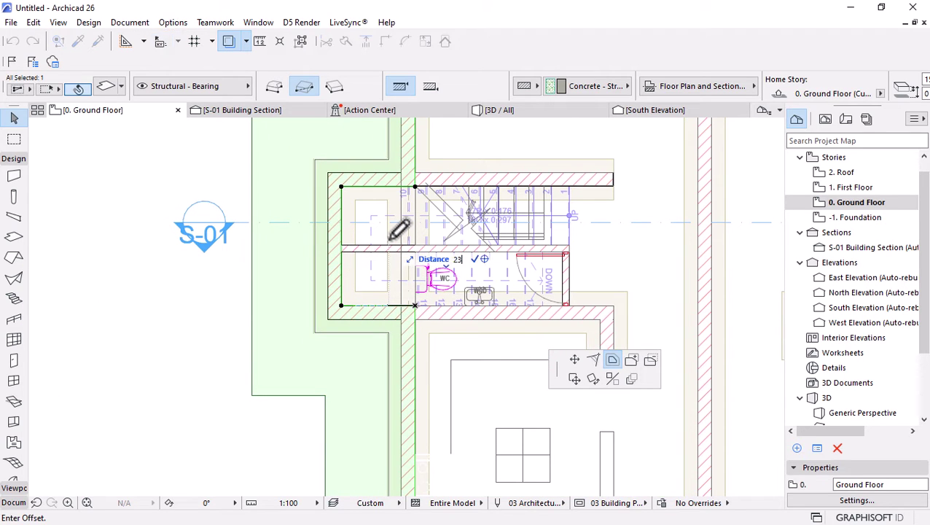
{"action": "left_click", "coordinate": [391, 239]}
{"action": "scroll", "coordinate": [353, 243], "scroll_direction": "down", "scroll_amount": 5}
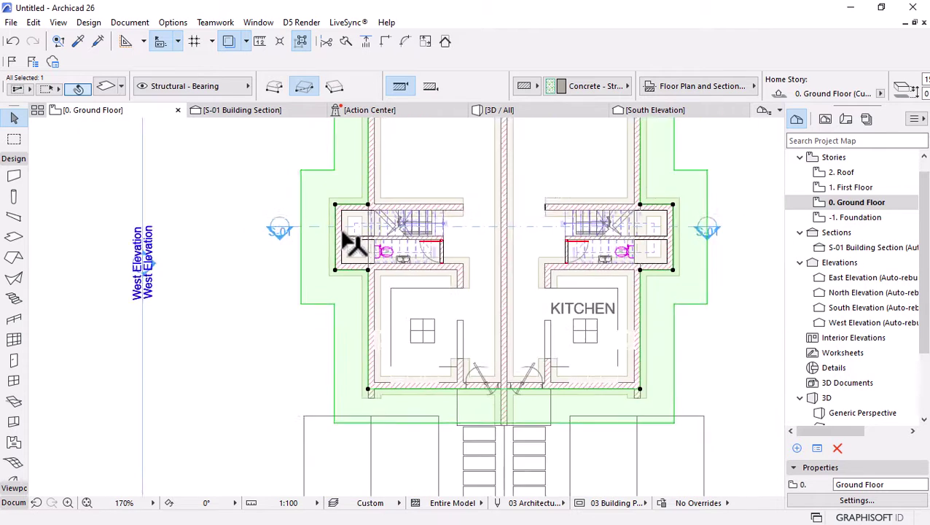
{"action": "scroll", "coordinate": [466, 395], "scroll_direction": "up", "scroll_amount": 4}
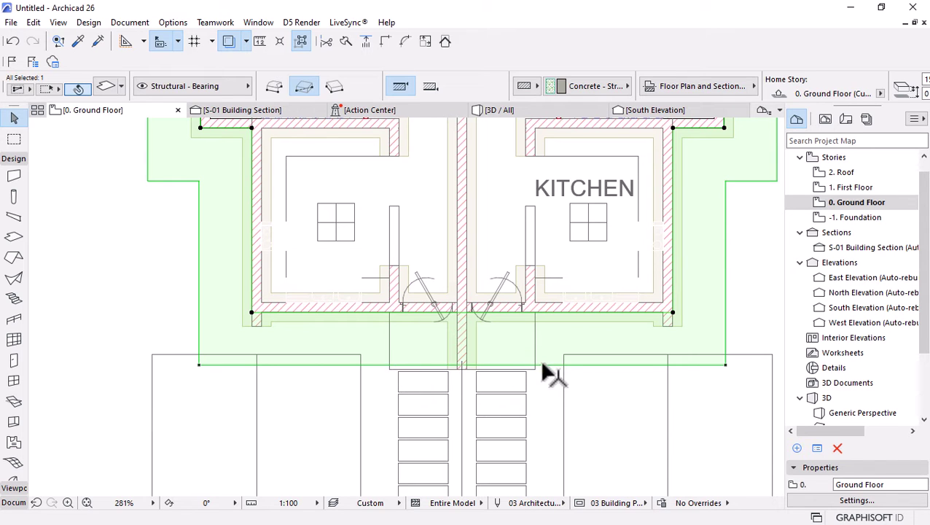
{"action": "left_click", "coordinate": [725, 366]}
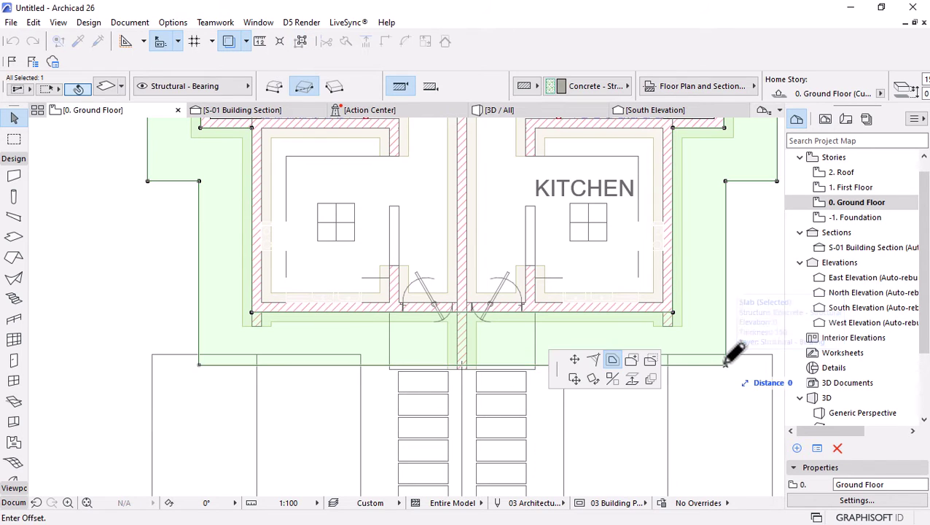
{"action": "left_click", "coordinate": [649, 360]}
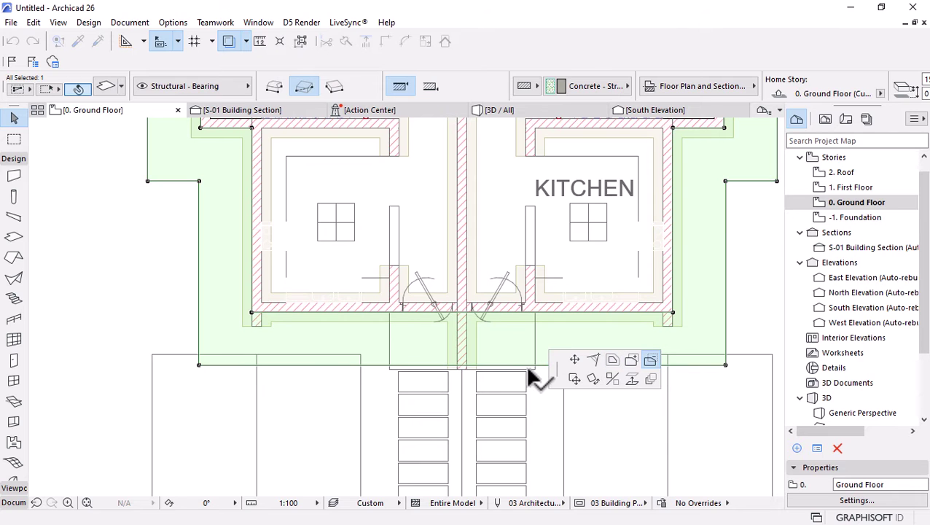
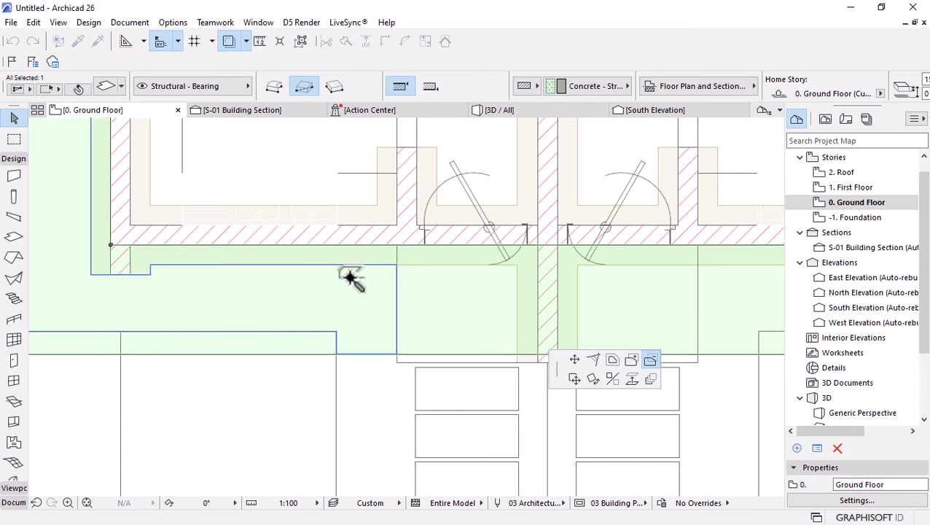
{"action": "scroll", "coordinate": [349, 277], "scroll_direction": "down", "scroll_amount": 5}
{"action": "left_click", "coordinate": [554, 355]}
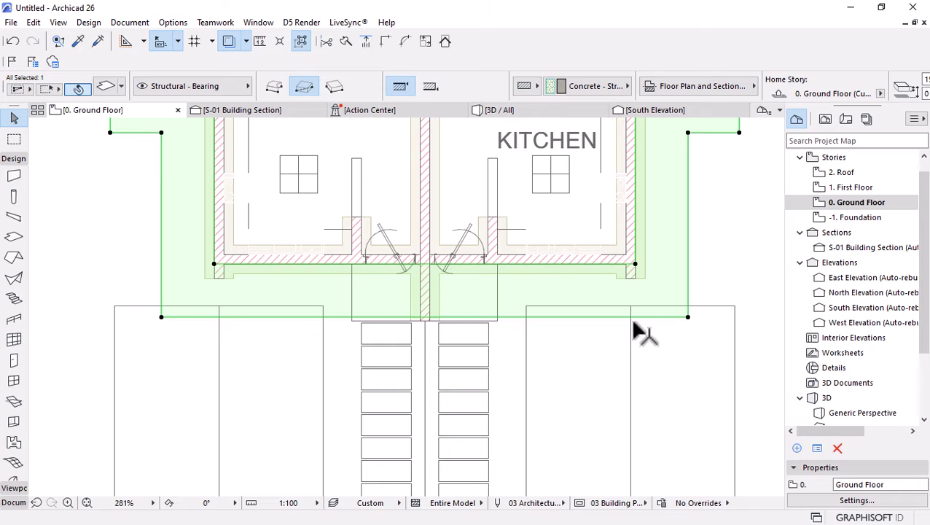
Subtract a rectangle from the perimeter slab over the two entrance porches, from the porch's southeast corner to the front wall
{"action": "left_click", "coordinate": [688, 317]}
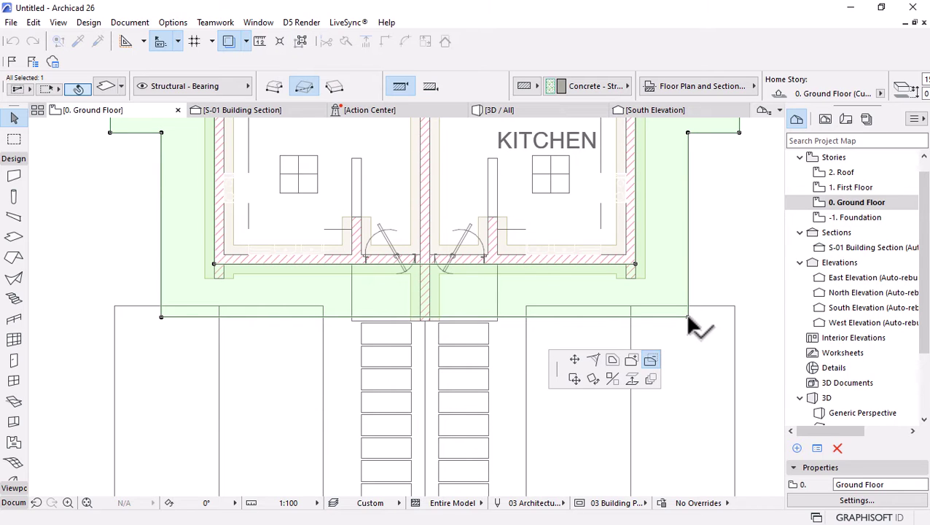
{"action": "left_click", "coordinate": [497, 318]}
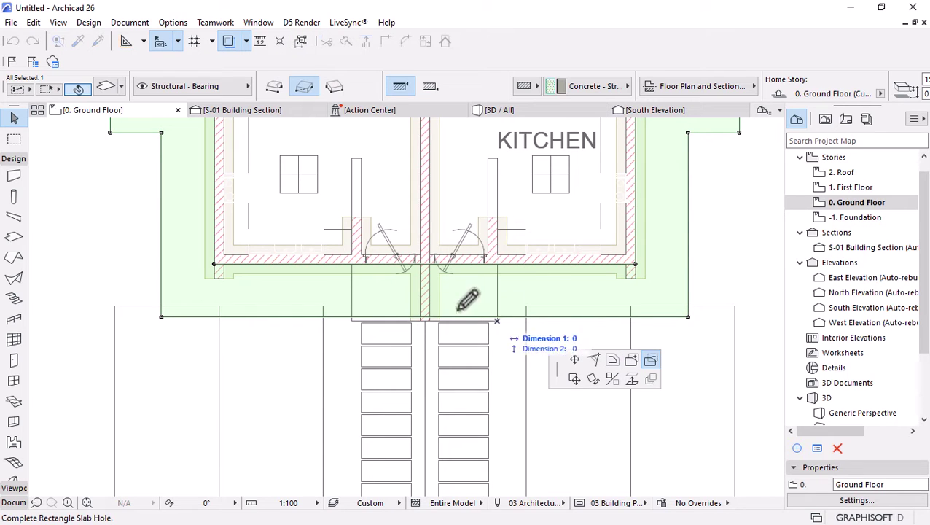
{"action": "left_click", "coordinate": [353, 251]}
{"action": "scroll", "coordinate": [470, 334], "scroll_direction": "down", "scroll_amount": 4}
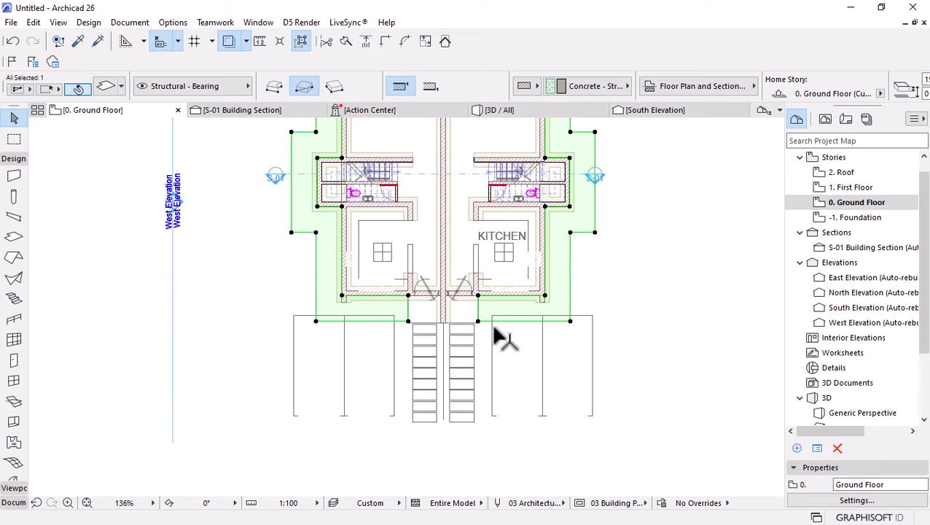
Offset the south edges of the perimeter slab on both sides of the entrances inward to the line of the parking bays
{"action": "scroll", "coordinate": [328, 379], "scroll_direction": "up", "scroll_amount": 4}
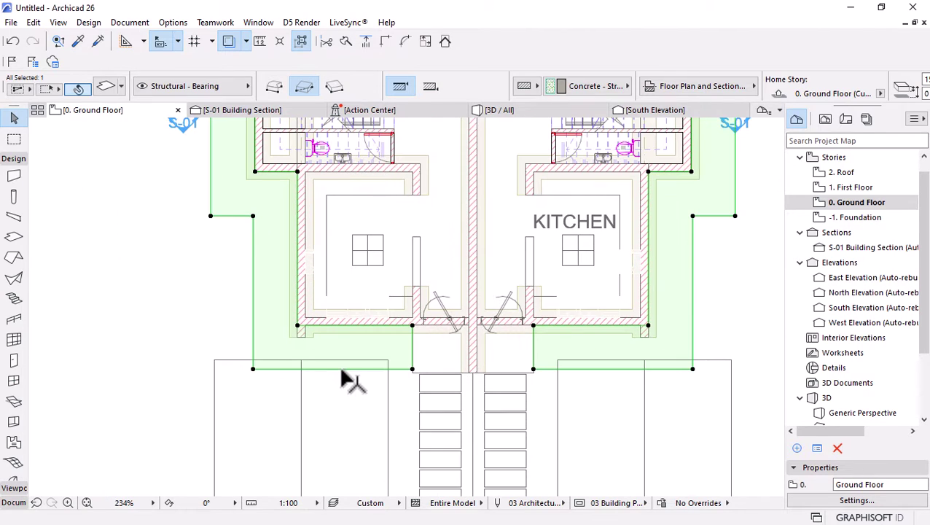
{"action": "left_click", "coordinate": [342, 369]}
{"action": "left_click", "coordinate": [398, 360]}
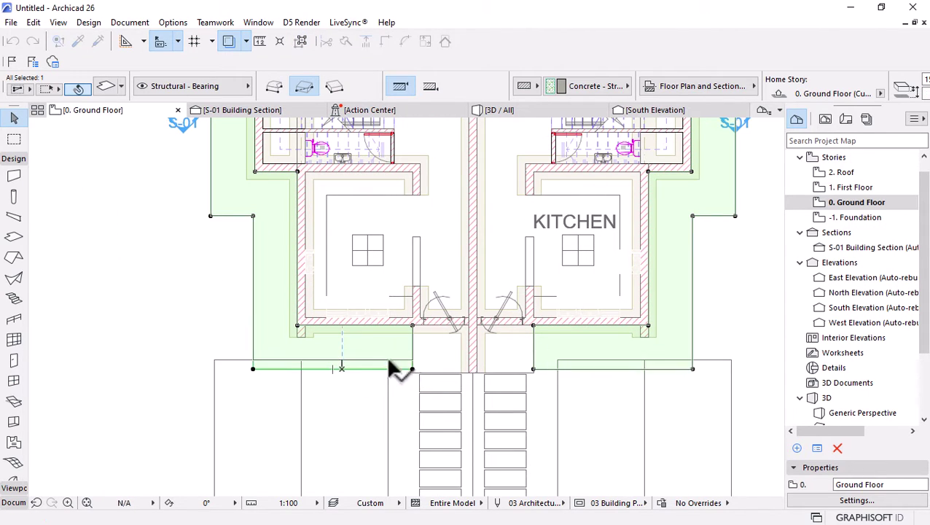
{"action": "left_click", "coordinate": [591, 368]}
{"action": "left_click", "coordinate": [631, 359]}
{"action": "scroll", "coordinate": [704, 419], "scroll_direction": "up", "scroll_amount": 3}
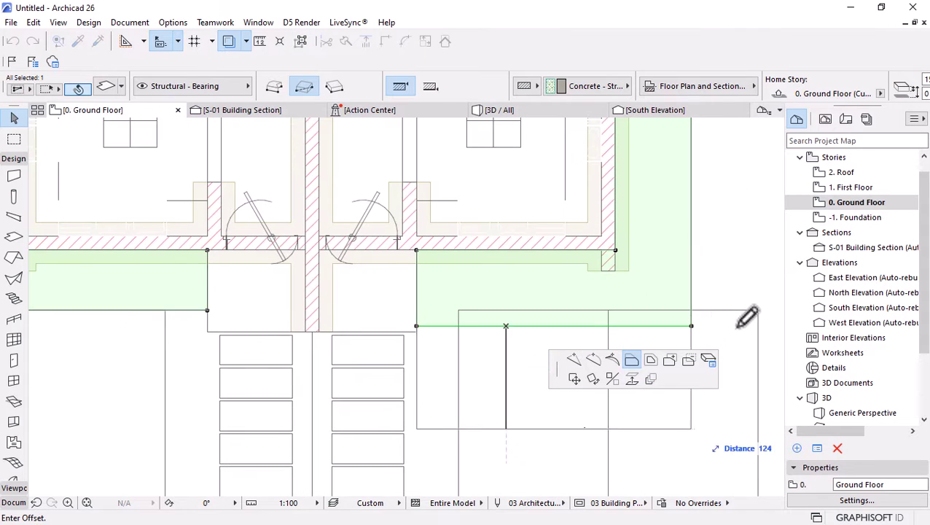
{"action": "left_click", "coordinate": [725, 325]}
{"action": "scroll", "coordinate": [478, 326], "scroll_direction": "down", "scroll_amount": 3}
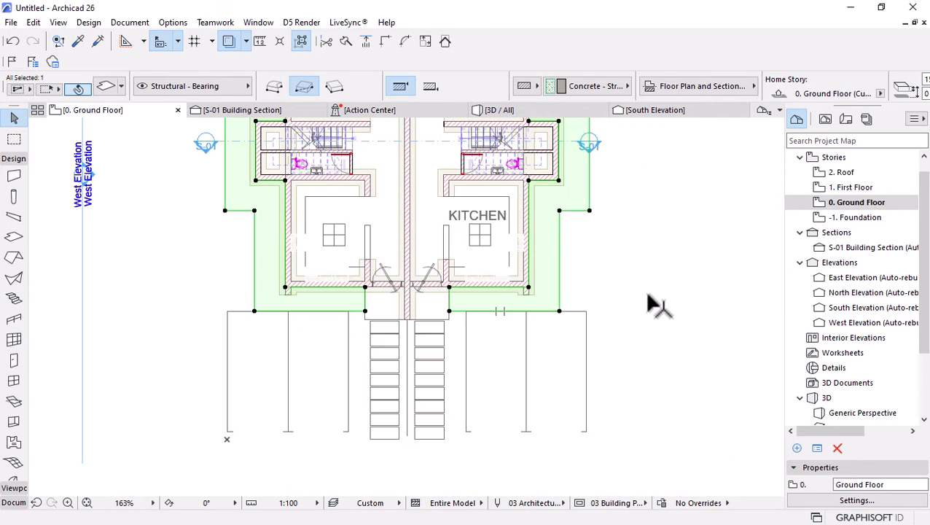
{"action": "key", "text": "Escape"}
Draw an L-shaped wall with the west wall's settings, from its south end east and then 575 north into the front wall
{"action": "scroll", "coordinate": [292, 314], "scroll_direction": "up", "scroll_amount": 6}
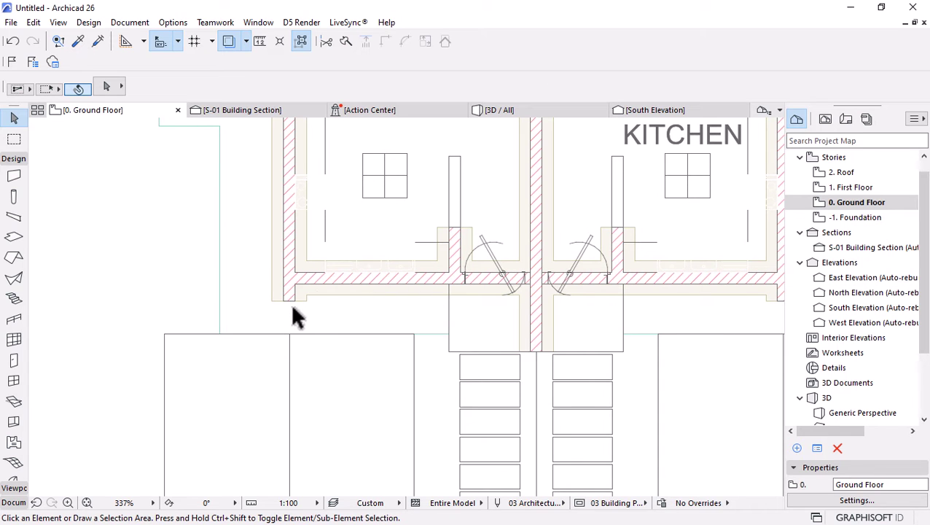
{"action": "scroll", "coordinate": [293, 316], "scroll_direction": "up", "scroll_amount": 3}
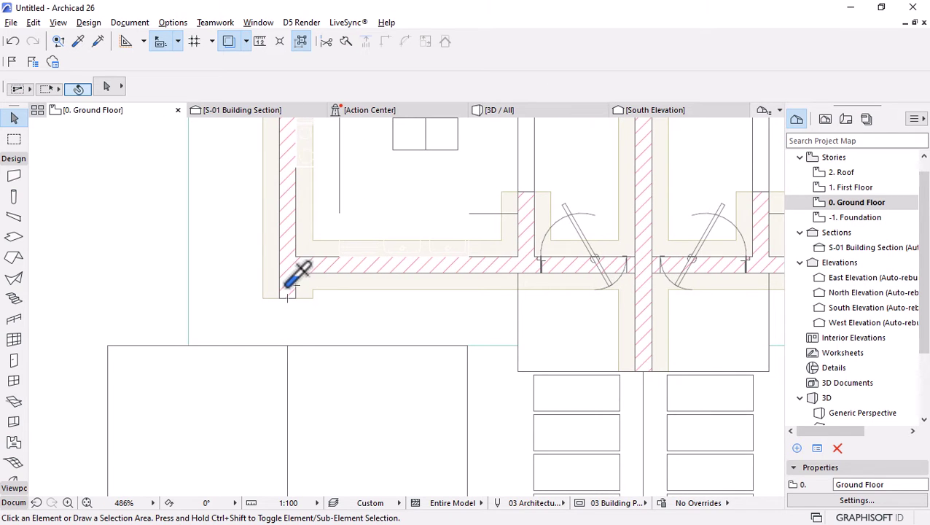
{"action": "left_click", "coordinate": [286, 285], "text": "alt"}
{"action": "left_click", "coordinate": [280, 298]}
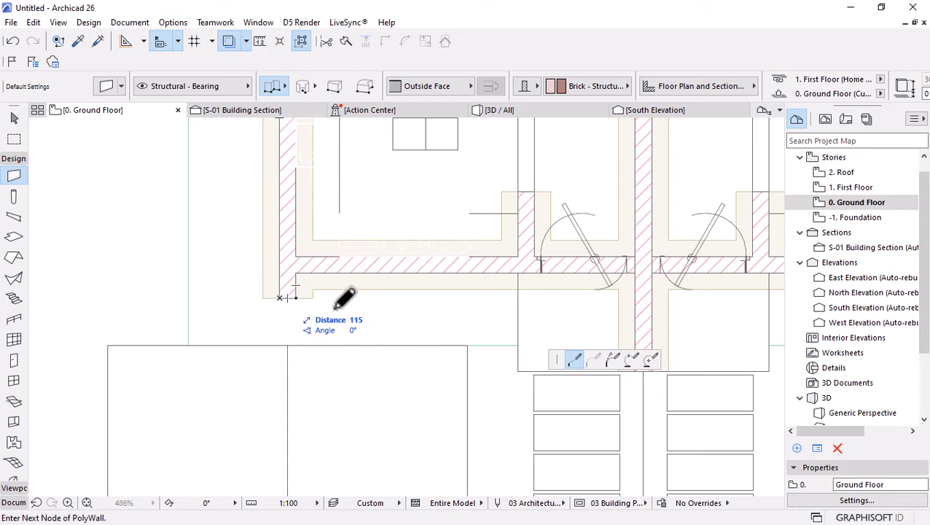
{"action": "left_click", "coordinate": [490, 86]}
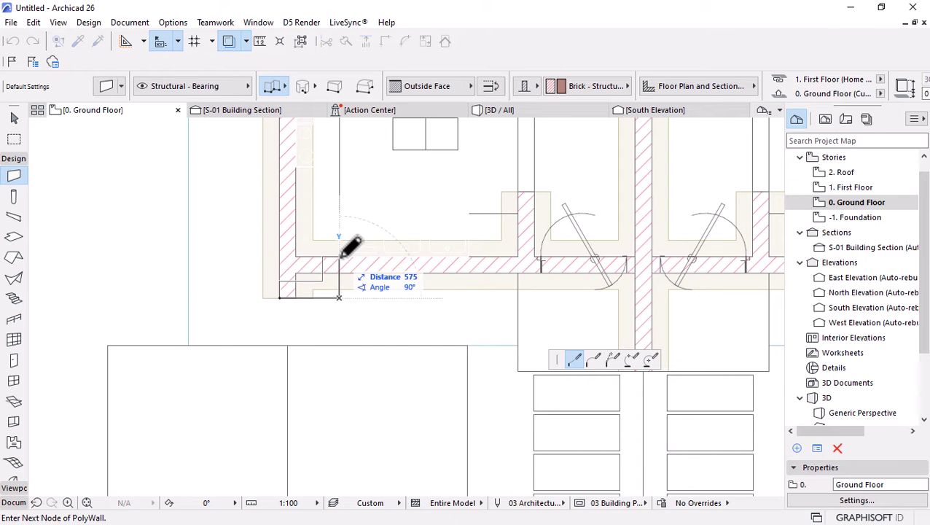
{"action": "left_click", "coordinate": [340, 256]}
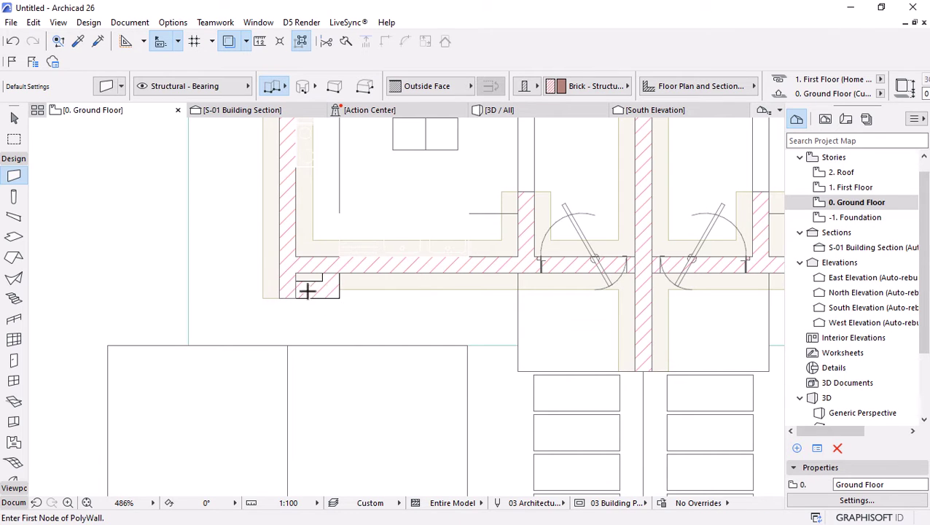
Inspect the new wall's junction with the west wall and measure the small recess in front of the kitchen wall
{"action": "scroll", "coordinate": [307, 290], "scroll_direction": "up", "scroll_amount": 5}
{"action": "left_click", "coordinate": [283, 282], "text": "shift"}
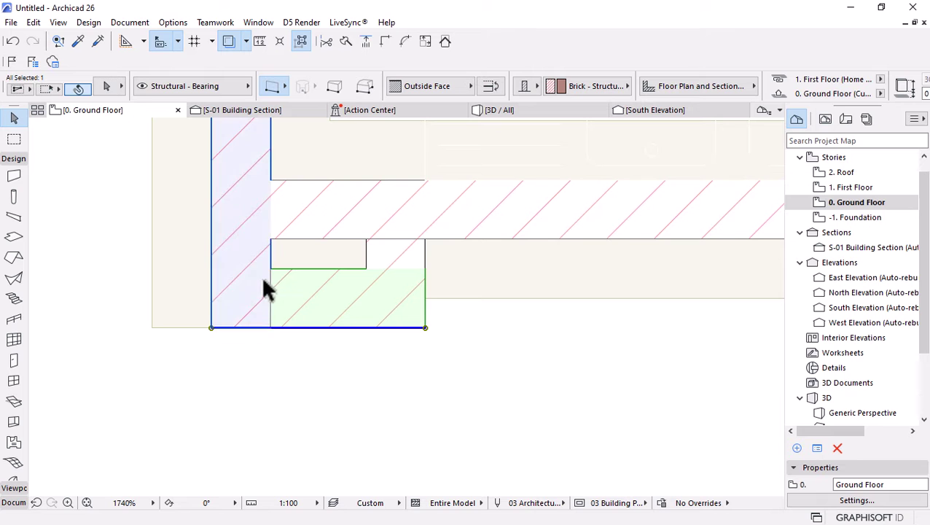
{"action": "key", "text": "Escape"}
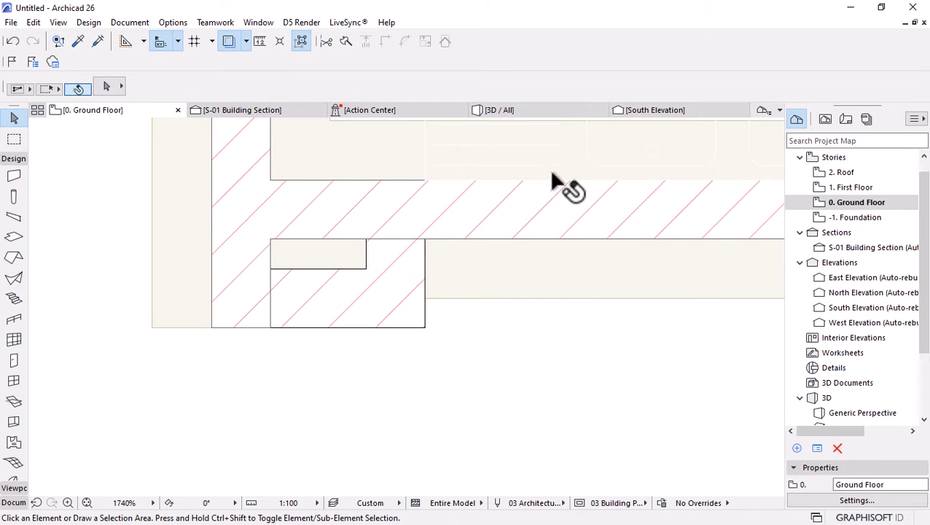
{"action": "scroll", "coordinate": [367, 236], "scroll_direction": "down", "scroll_amount": 3}
{"action": "key", "text": "m"}
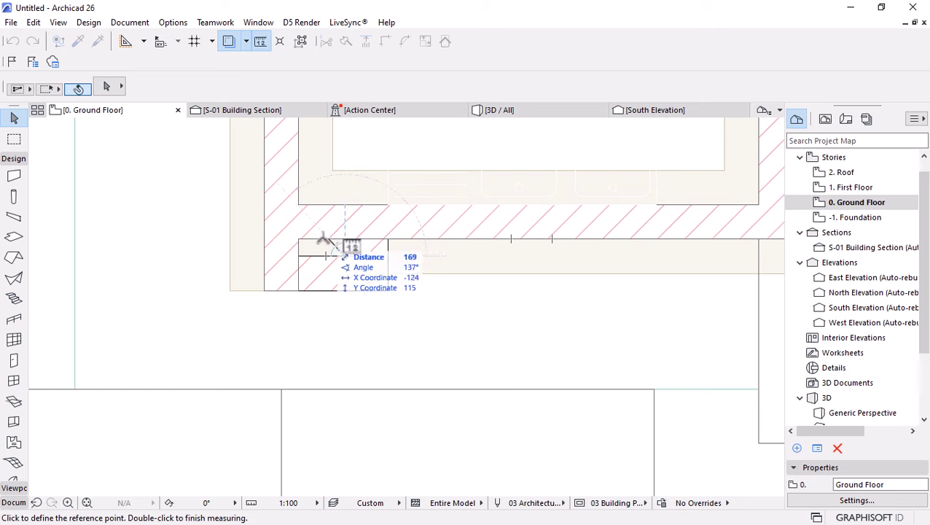
{"action": "key", "text": "Escape"}
{"action": "scroll", "coordinate": [337, 274], "scroll_direction": "down", "scroll_amount": 3}
{"action": "scroll", "coordinate": [379, 292], "scroll_direction": "down", "scroll_amount": 4}
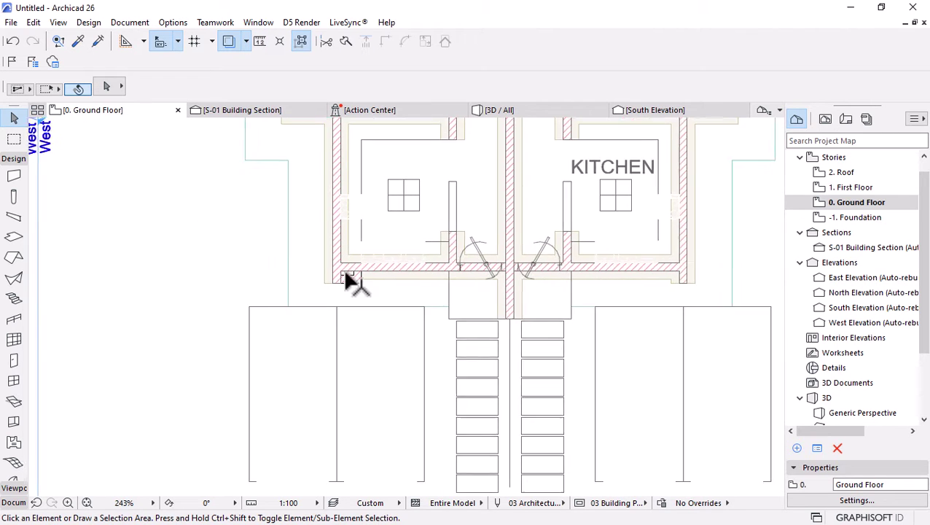
Move the short horizontal wall at the southwest corner 115 south to deepen the recess
{"action": "scroll", "coordinate": [343, 274], "scroll_direction": "up", "scroll_amount": 6}
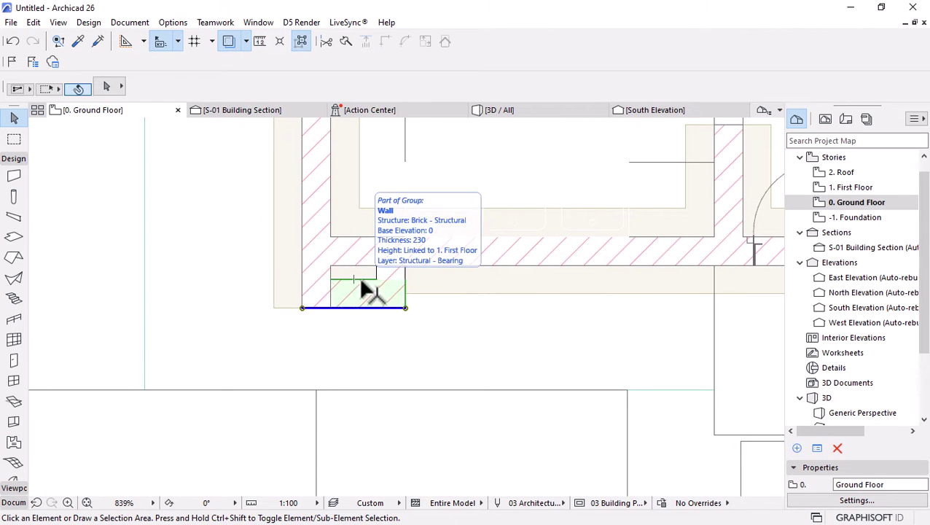
{"action": "left_click", "coordinate": [359, 278]}
{"action": "key", "text": "ctrl+d"}
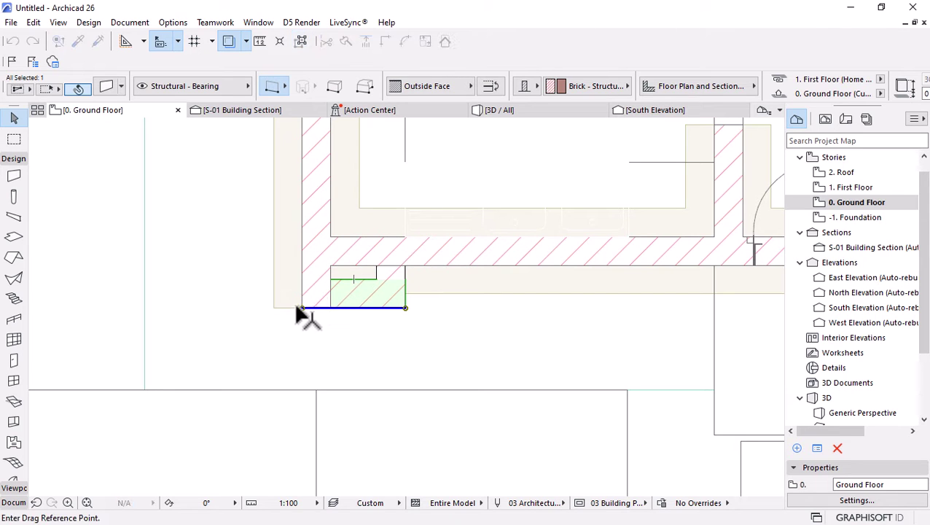
{"action": "left_click", "coordinate": [363, 262]}
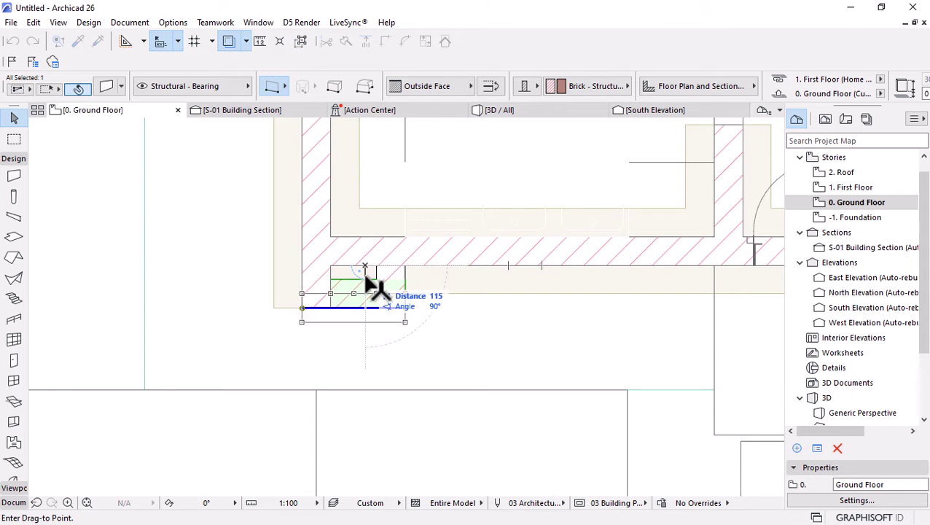
{"action": "type", "text": "115"}
{"action": "key", "text": "Return"}
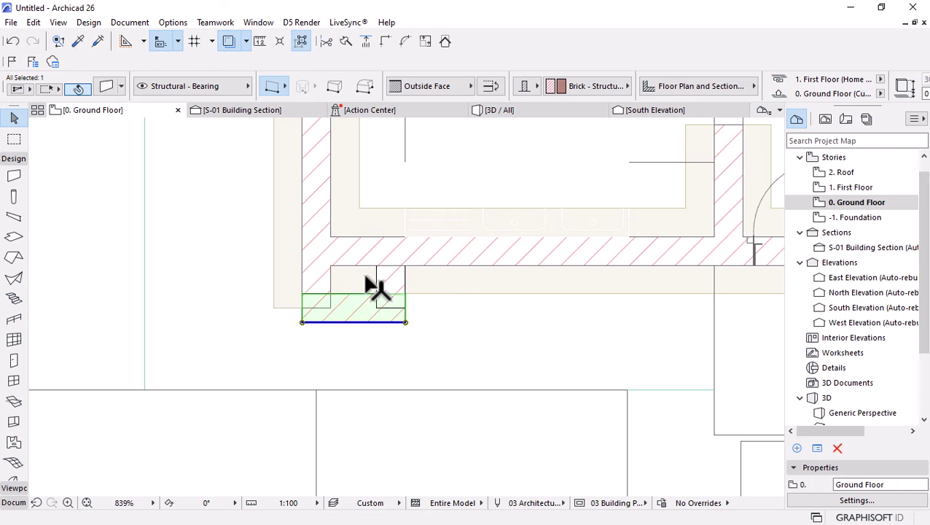
Intersect the moved wall with the west wall and the short vertical wall to close both corners
{"action": "left_click", "coordinate": [393, 279], "text": "shift"}
{"action": "left_click", "coordinate": [321, 279], "text": "shift"}
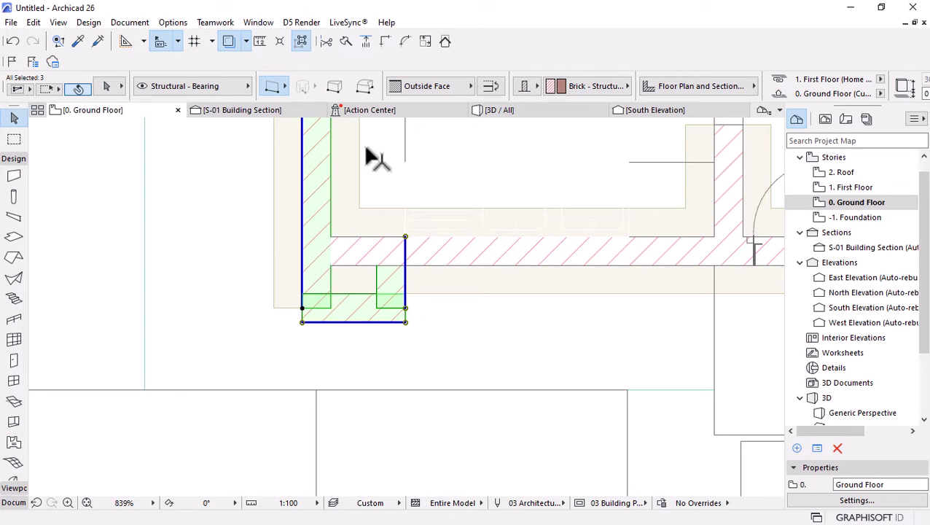
{"action": "left_click", "coordinate": [386, 41]}
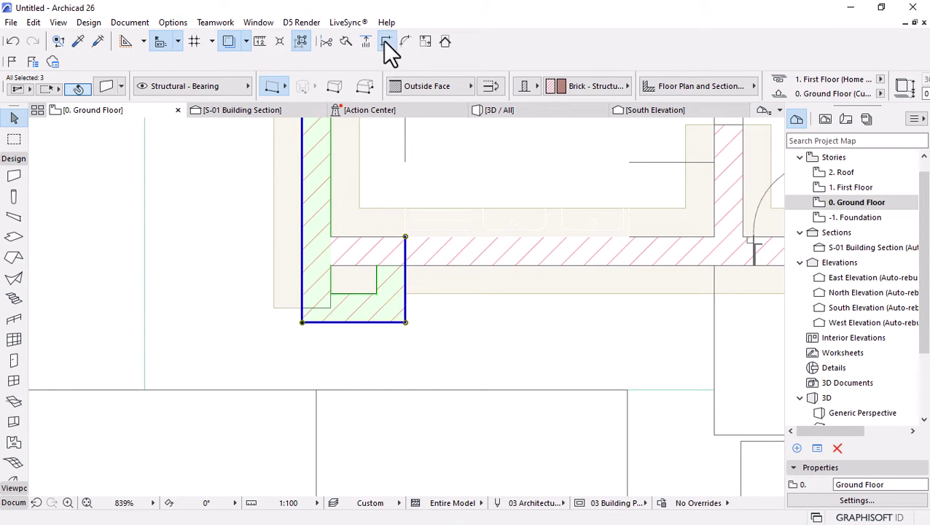
Inspect the closed southwest corner walls in the ground floor plan and around the front of the 3D model
{"action": "left_click", "coordinate": [353, 280]}
{"action": "left_click", "coordinate": [315, 309]}
{"action": "scroll", "coordinate": [315, 318], "scroll_direction": "down", "scroll_amount": 5}
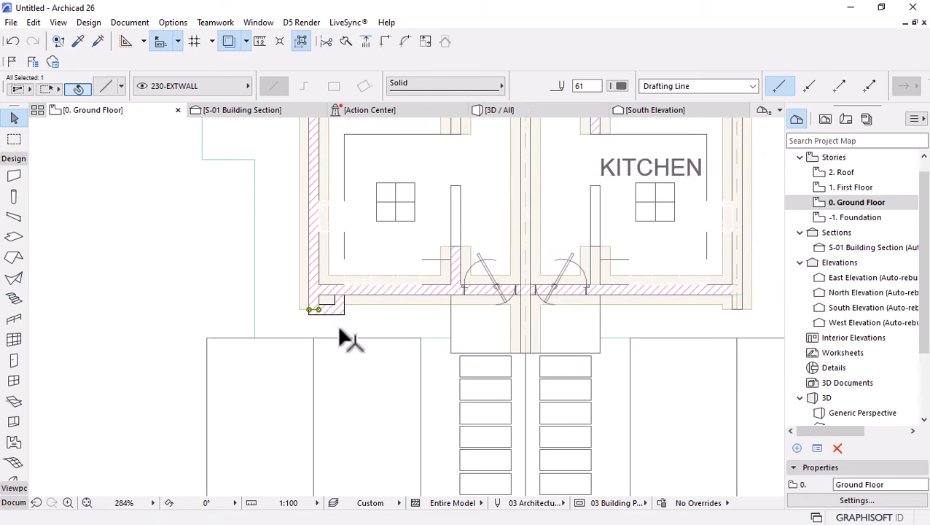
{"action": "key", "text": "Escape"}
{"action": "scroll", "coordinate": [361, 315], "scroll_direction": "up", "scroll_amount": 2}
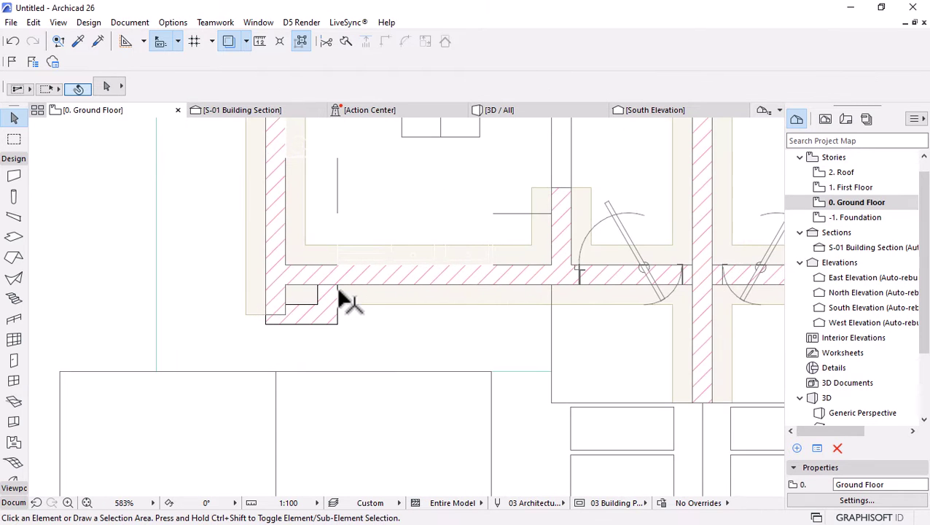
{"action": "left_click", "coordinate": [529, 112]}
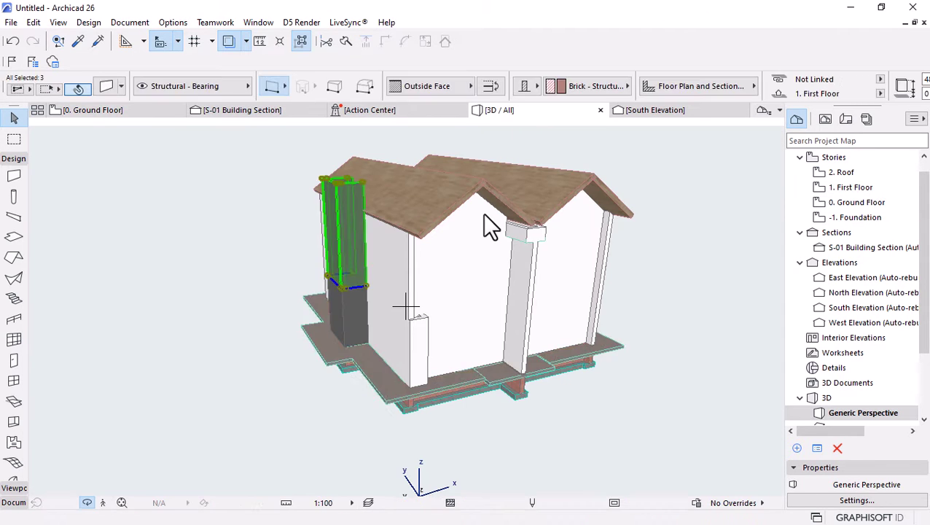
{"action": "middle_click_drag", "start_coordinate": [493, 225], "coordinate": [435, 365], "text": "shift"}
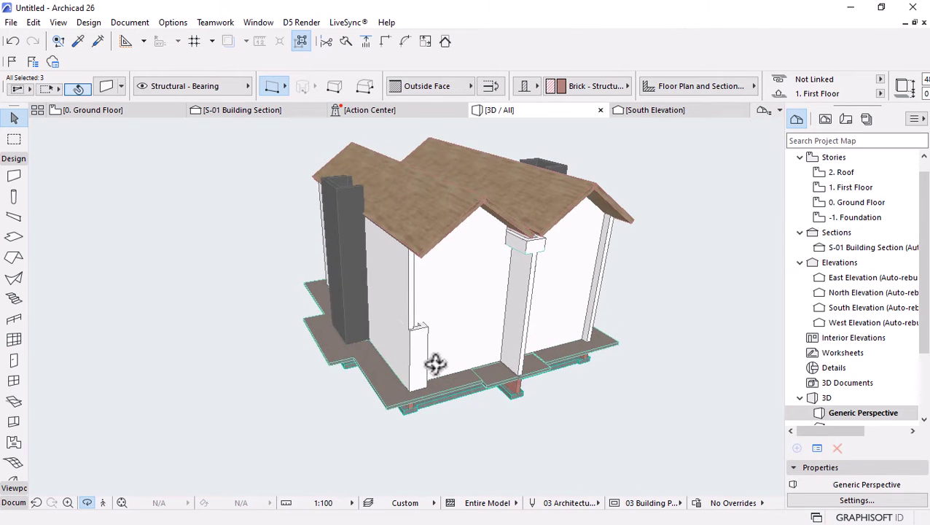
{"action": "scroll", "coordinate": [498, 384], "scroll_direction": "up", "scroll_amount": 3}
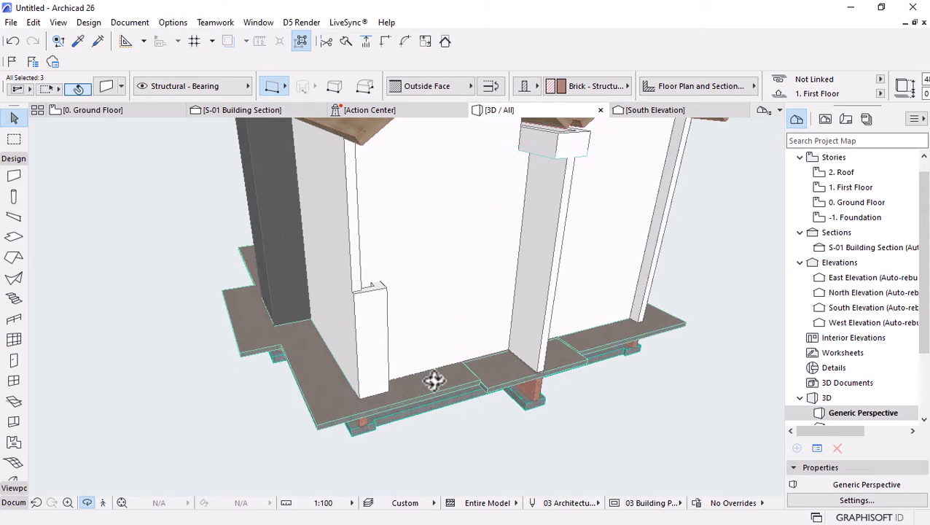
{"action": "scroll", "coordinate": [406, 306], "scroll_direction": "up", "scroll_amount": 5}
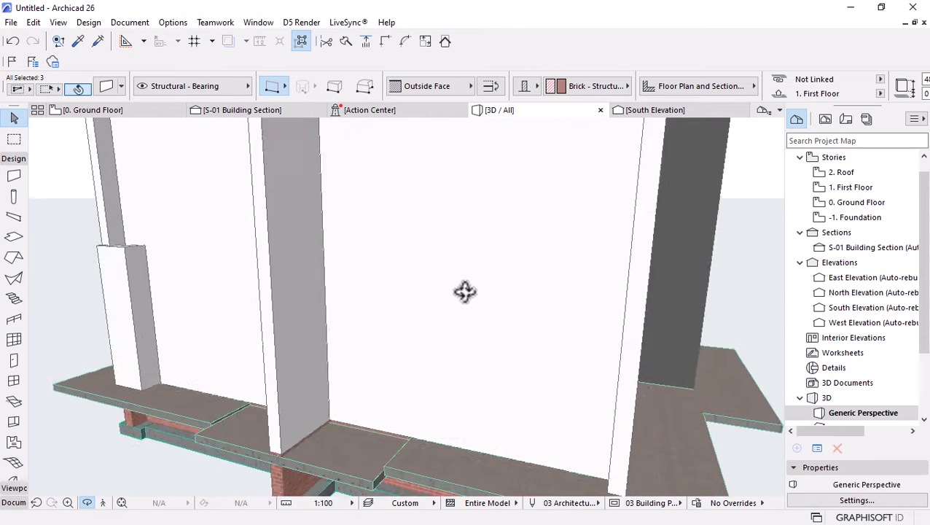
Override the perimeter slab's top surface with Pavement - Brick Moss
{"action": "left_click", "coordinate": [664, 418]}
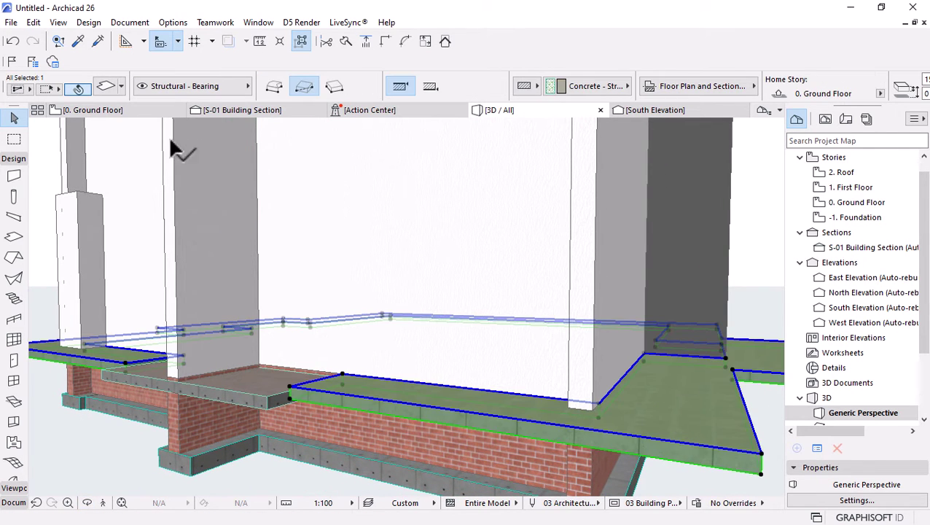
{"action": "left_click", "coordinate": [112, 94]}
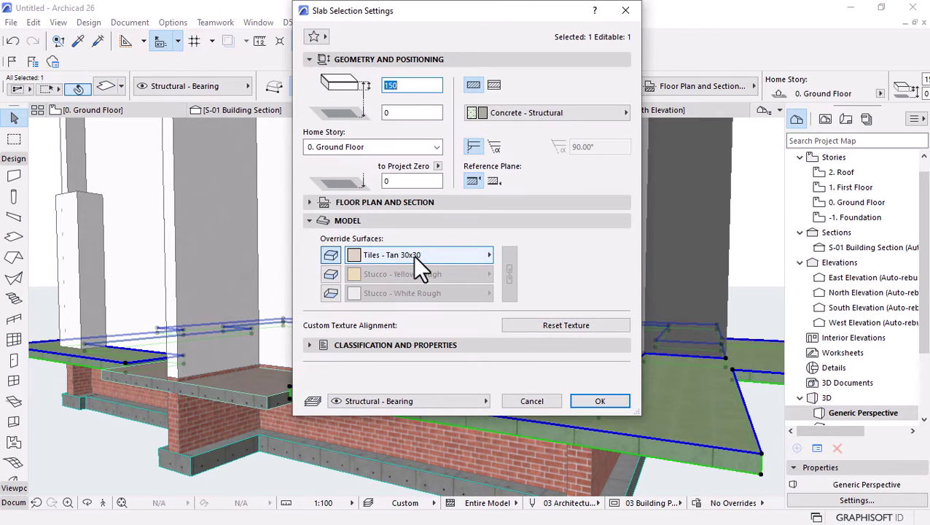
{"action": "left_click", "coordinate": [412, 255]}
{"action": "type", "text": "pa"}
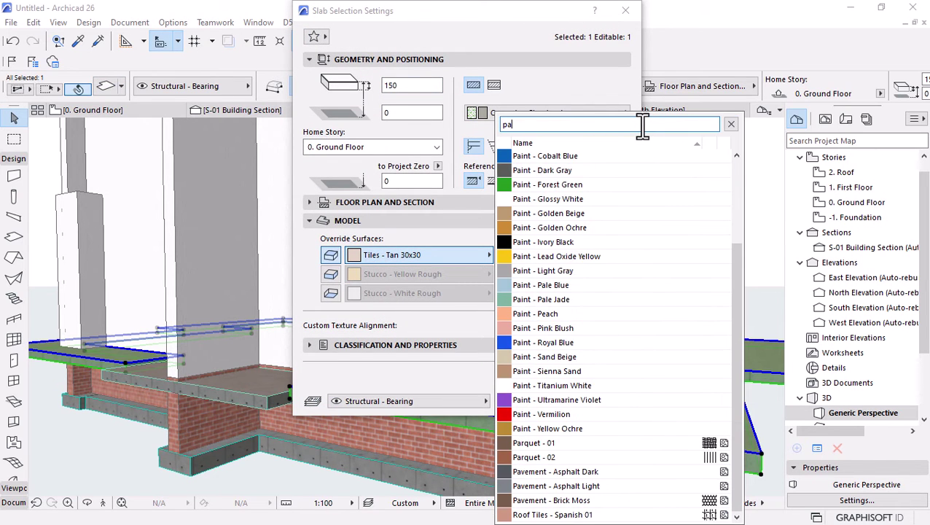
{"action": "type", "text": "vi"}
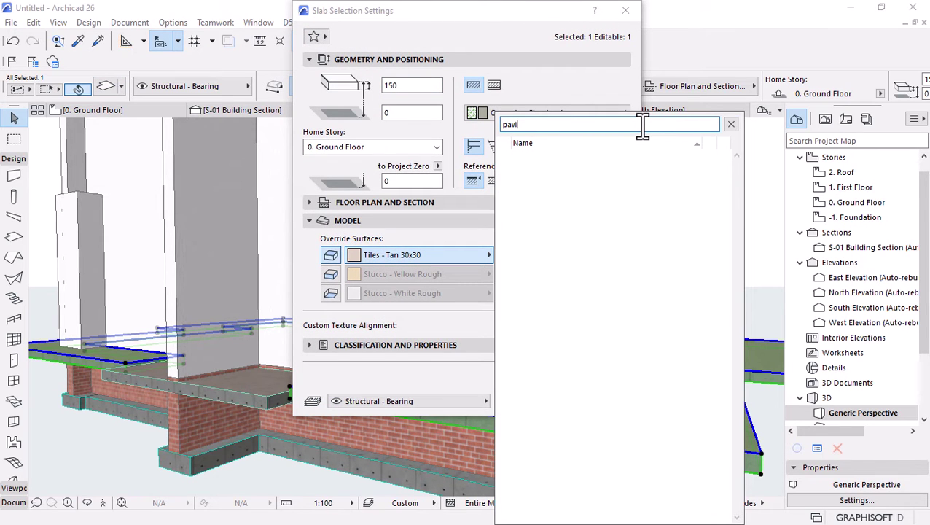
{"action": "key", "text": "BackSpace"}
{"action": "left_click", "coordinate": [570, 199]}
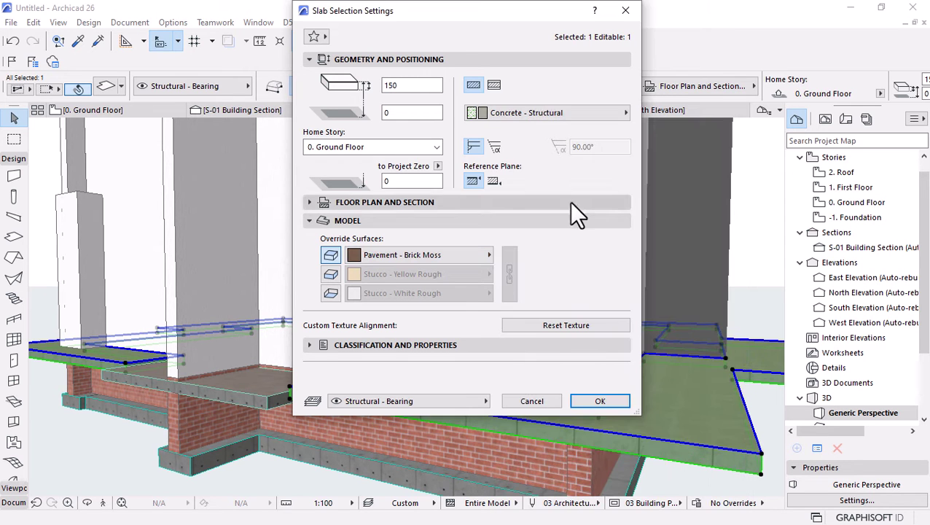
{"action": "left_click", "coordinate": [600, 402]}
{"action": "key", "text": "Escape"}
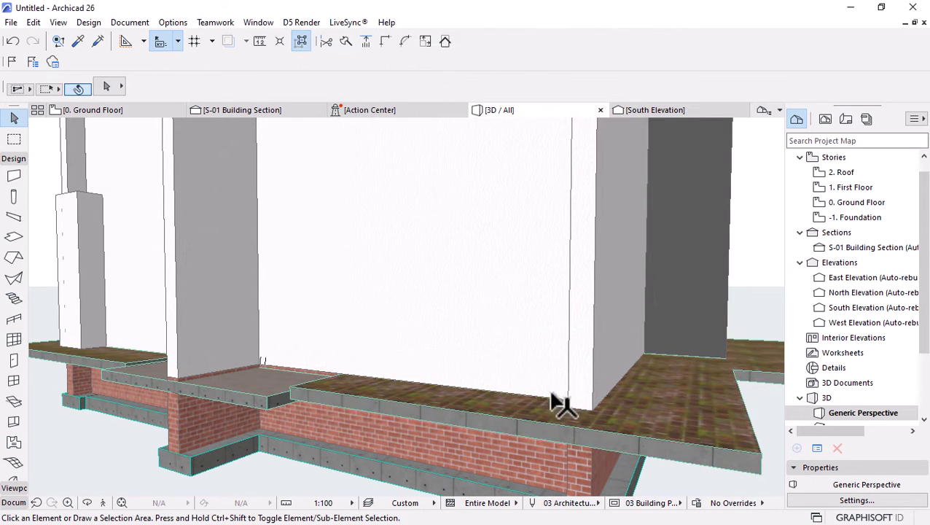
On the ground floor plan, copy the short horizontal southwest wall east by its own length, starting at the original's east end
{"action": "scroll", "coordinate": [535, 376], "scroll_direction": "up", "scroll_amount": 2}
{"action": "scroll", "coordinate": [535, 375], "scroll_direction": "down", "scroll_amount": 6}
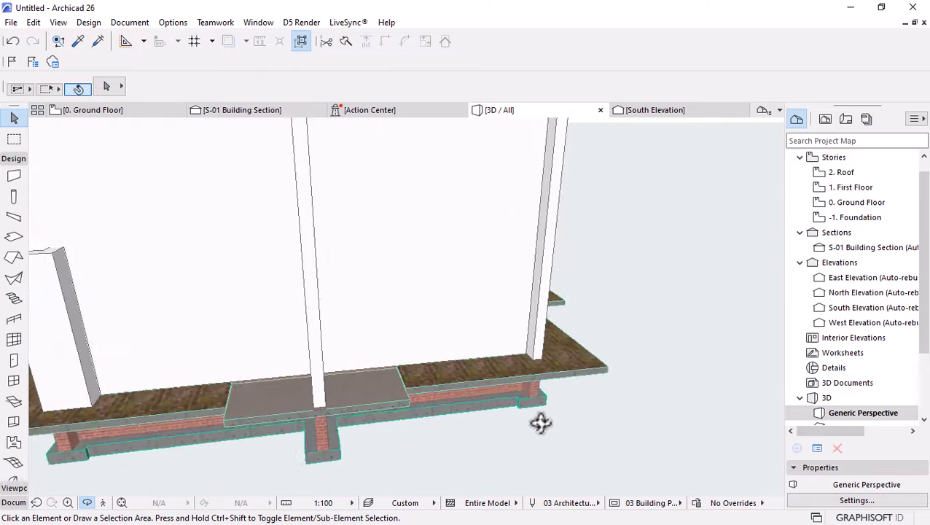
{"action": "middle_click_drag", "start_coordinate": [549, 396], "coordinate": [474, 399], "text": "shift"}
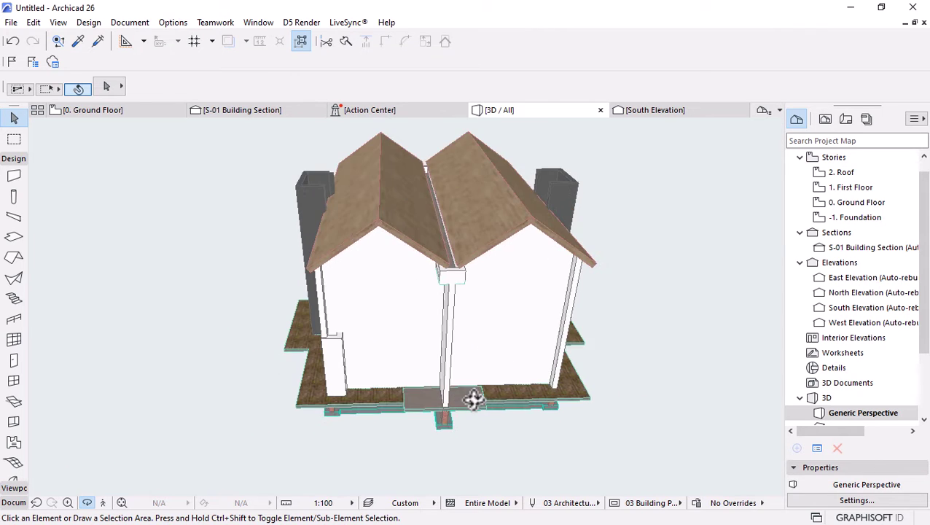
{"action": "scroll", "coordinate": [433, 430], "scroll_direction": "up", "scroll_amount": 5}
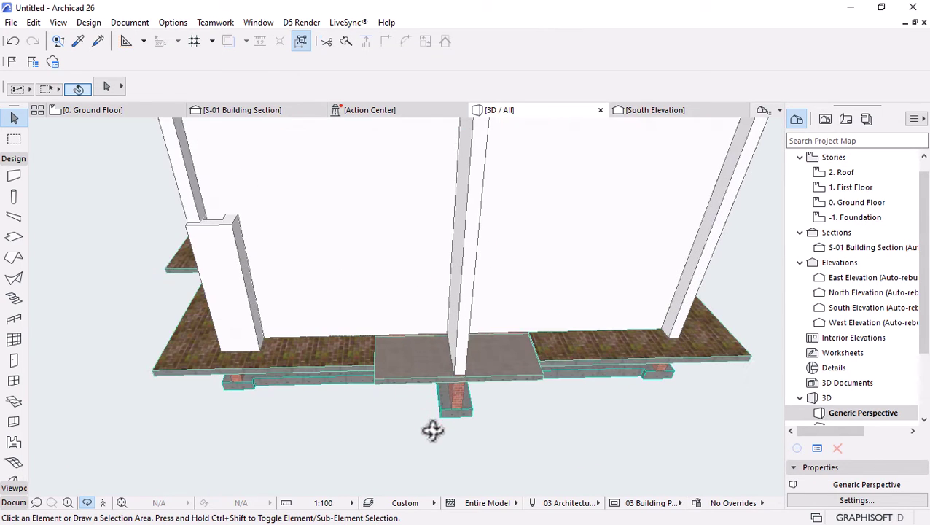
{"action": "left_click", "coordinate": [130, 114]}
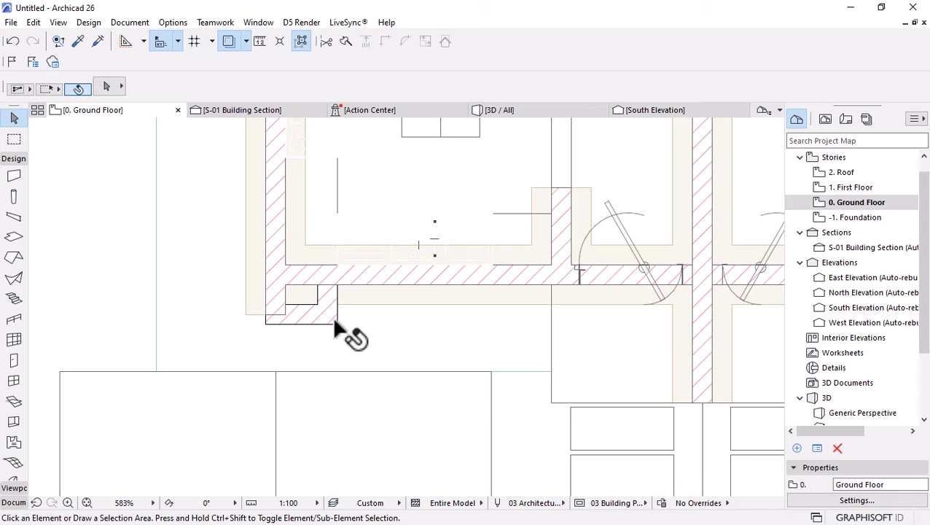
{"action": "left_click", "coordinate": [300, 323]}
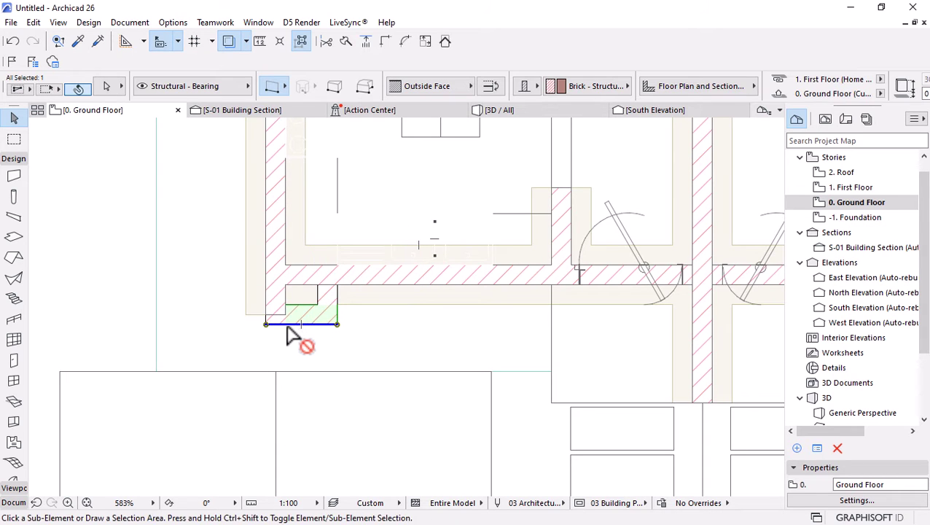
{"action": "key", "text": "ctrl+d"}
{"action": "left_click", "coordinate": [265, 324]}
{"action": "left_click", "coordinate": [337, 324]}
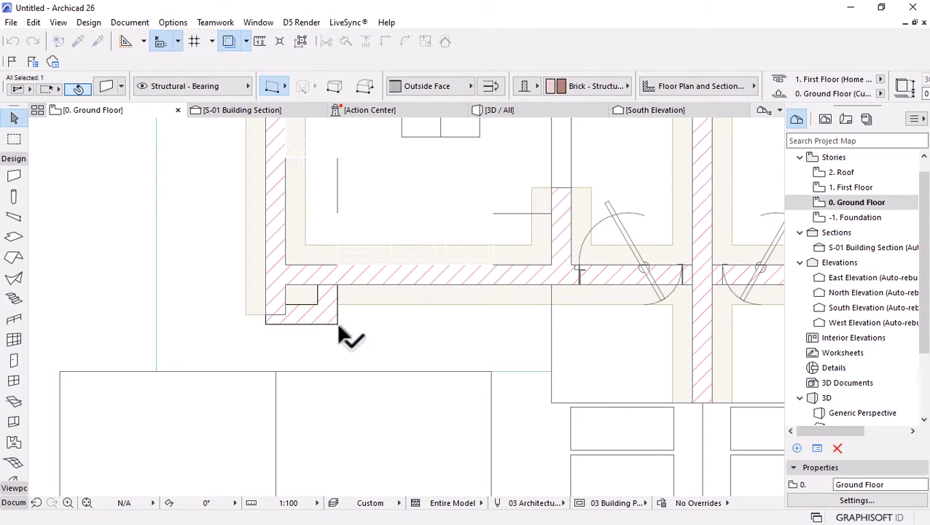
Stretch the copied wall's east end to the west edge of the entrance porch slab
{"action": "left_click", "coordinate": [410, 324]}
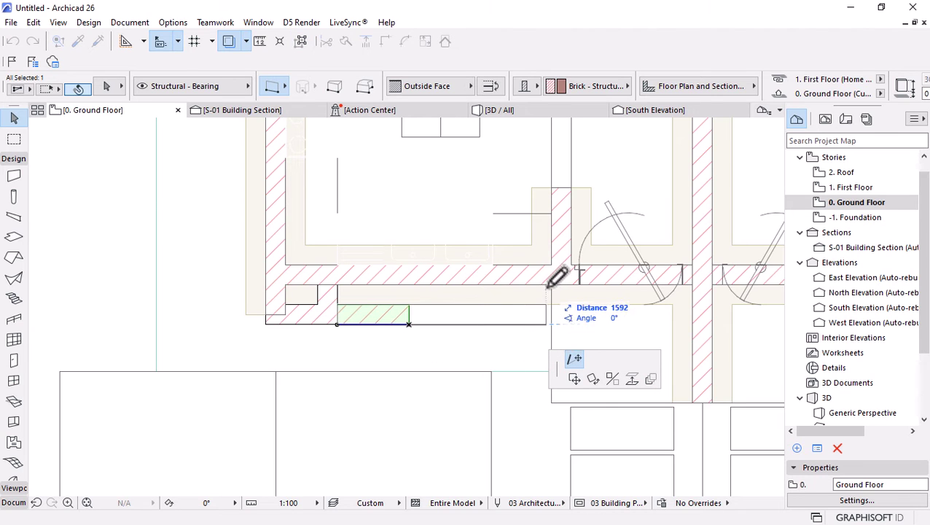
{"action": "left_click", "coordinate": [547, 295]}
{"action": "left_click", "coordinate": [547, 333]}
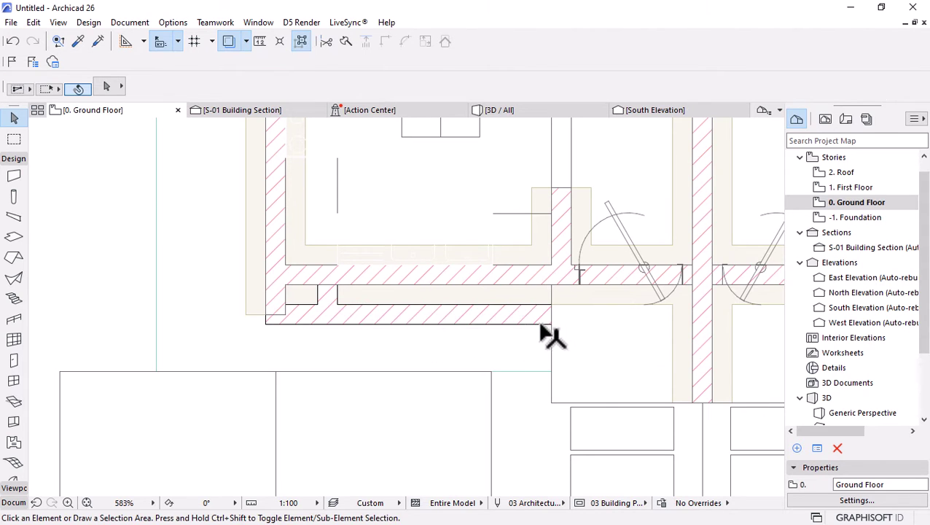
Draw a short wall with the same settings from the stretched wall's east end north to the front wall
{"action": "left_click", "coordinate": [541, 326], "text": "alt"}
{"action": "left_click", "coordinate": [552, 324]}
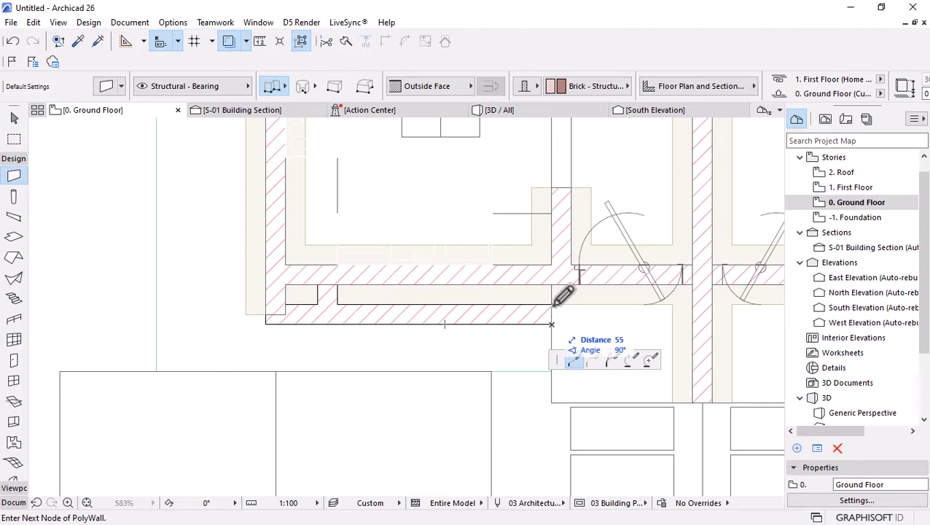
{"action": "key", "text": "Escape"}
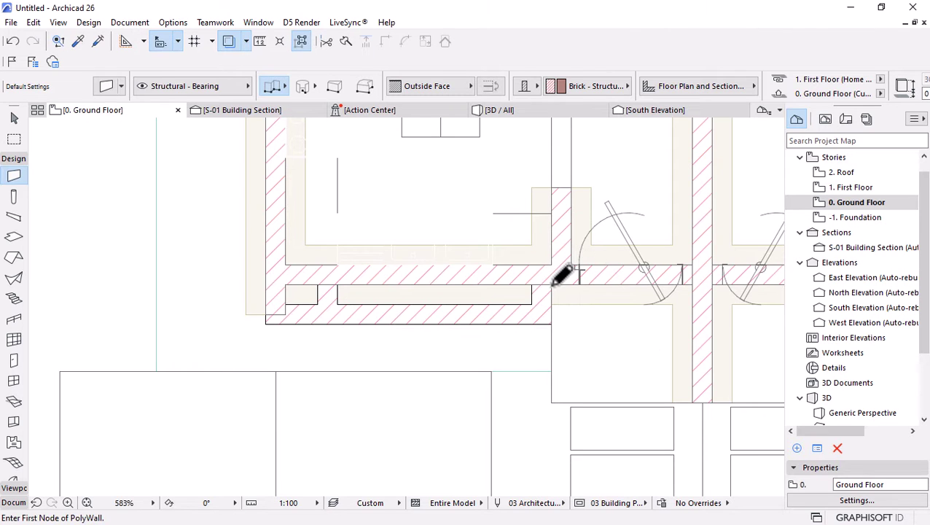
{"action": "key", "text": "Escape"}
Select the stretched front wall and its short east return, and set their top link to Not Linked
{"action": "left_click", "coordinate": [411, 321]}
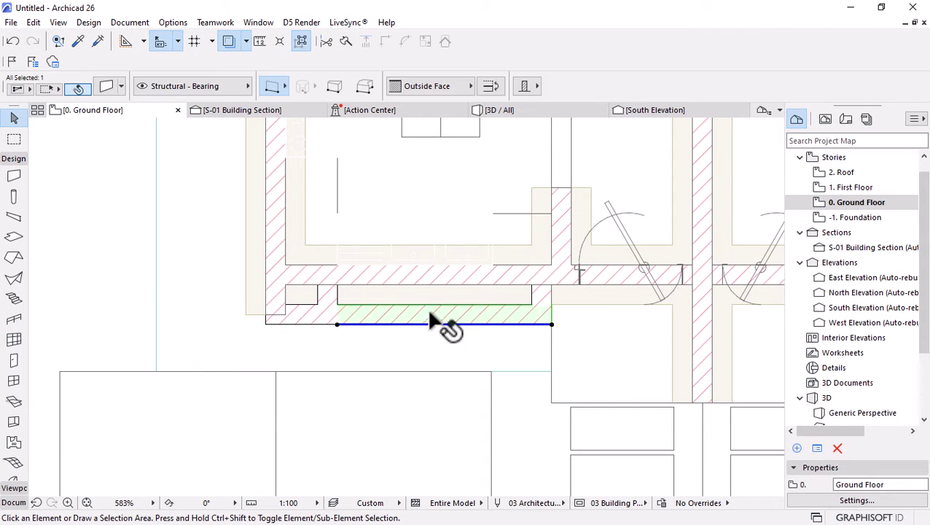
{"action": "left_click", "coordinate": [510, 112]}
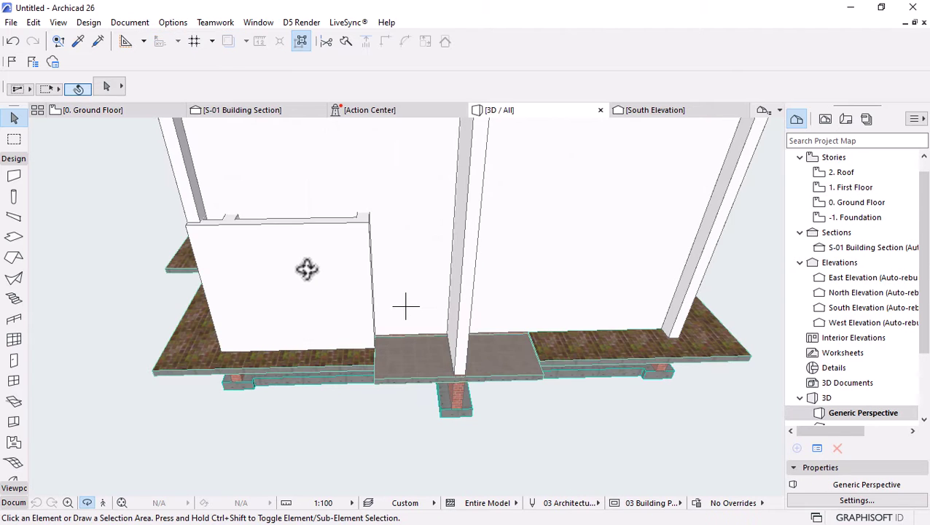
{"action": "left_click", "coordinate": [309, 271]}
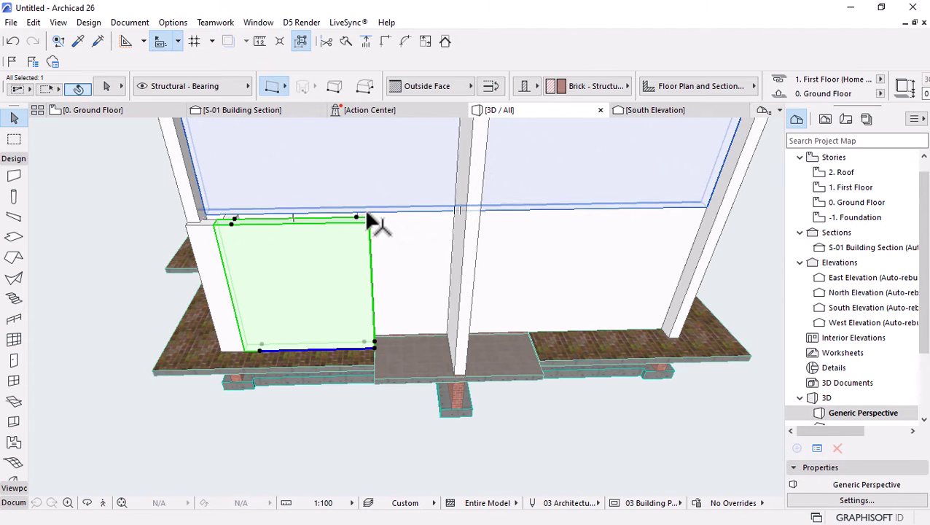
{"action": "scroll", "coordinate": [671, 91], "scroll_direction": "down", "scroll_amount": 5}
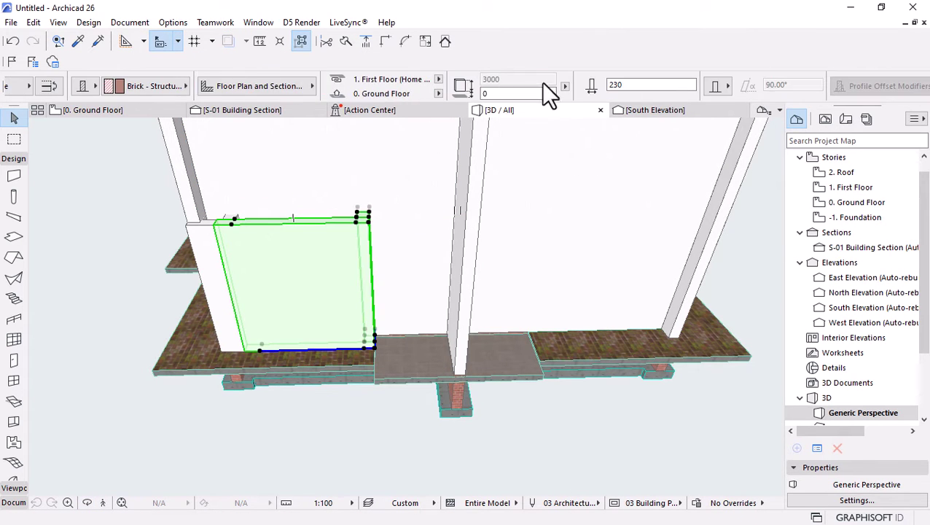
{"action": "left_click", "coordinate": [442, 77]}
{"action": "left_click", "coordinate": [478, 105]}
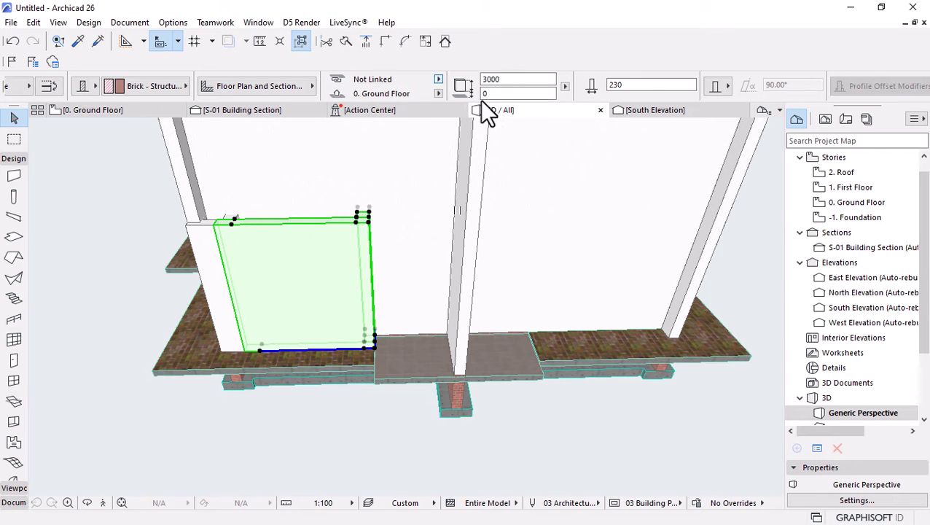
Set the height of the two unlinked front walls to 500
{"action": "left_click_drag", "start_coordinate": [511, 78], "coordinate": [442, 86]}
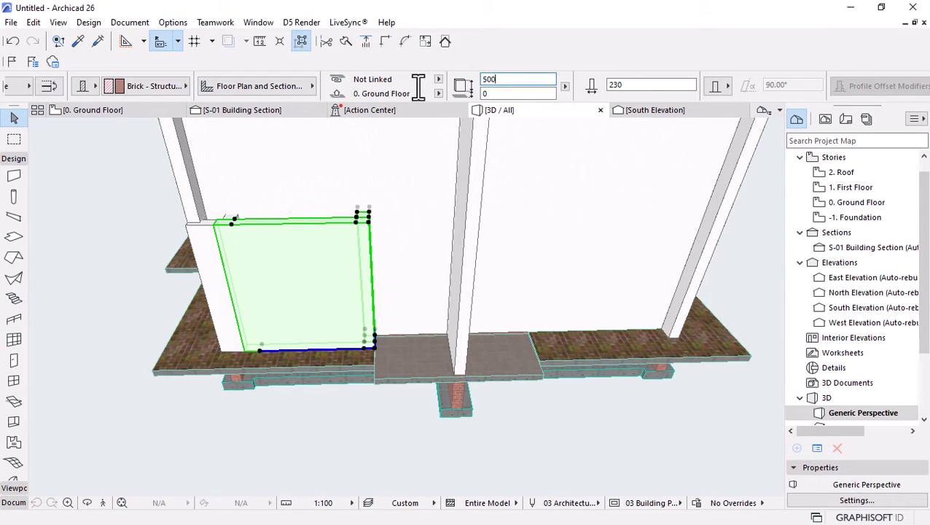
{"action": "key", "text": "Return"}
{"action": "key", "text": "o"}
Set the height of the two low front walls to 600
{"action": "left_click_drag", "start_coordinate": [363, 228], "coordinate": [326, 311]}
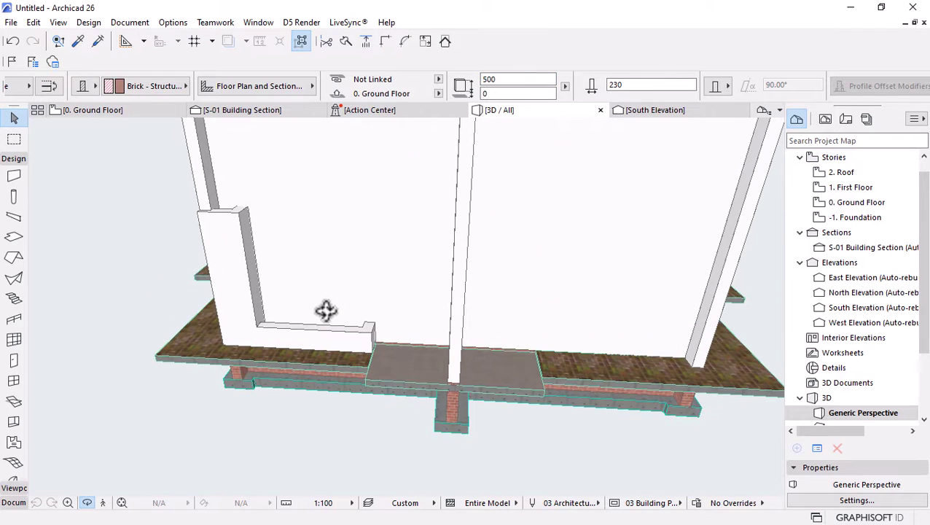
{"action": "left_click", "coordinate": [510, 79]}
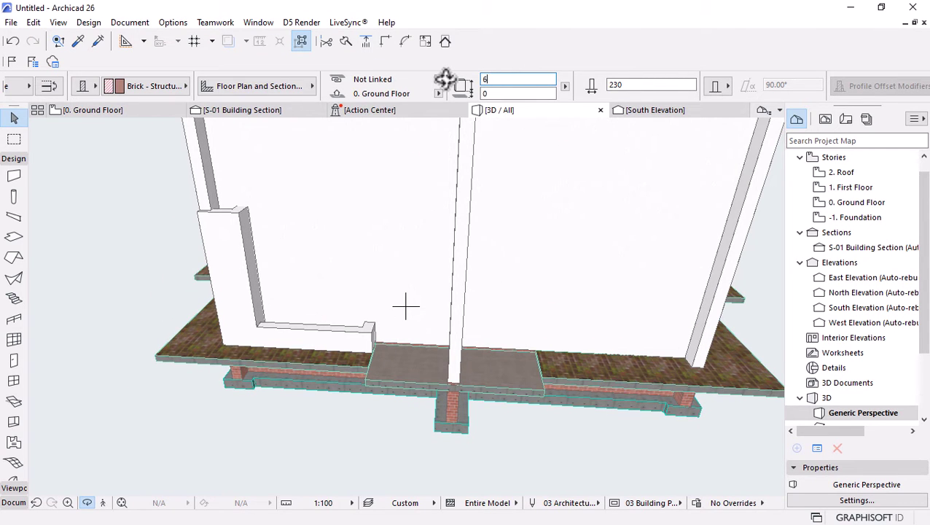
{"action": "key", "text": "Return"}
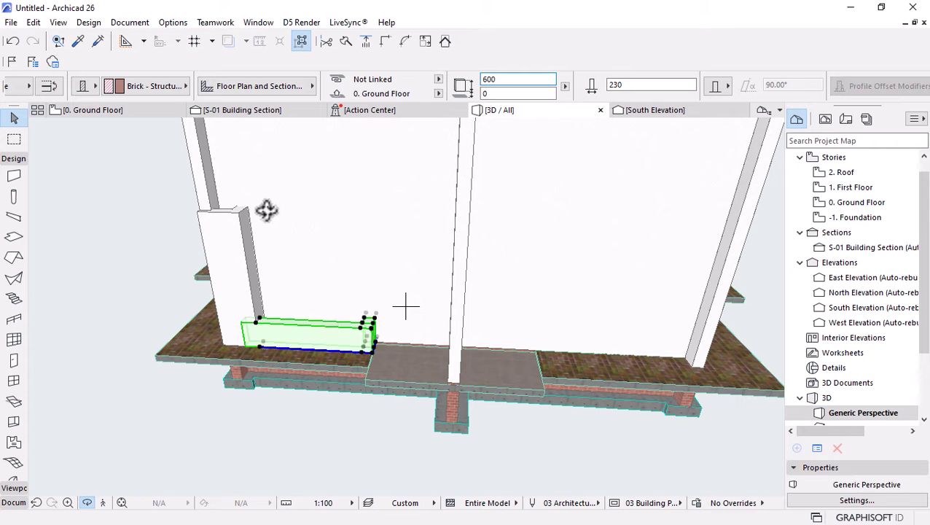
{"action": "left_click_drag", "start_coordinate": [266, 210], "coordinate": [326, 346]}
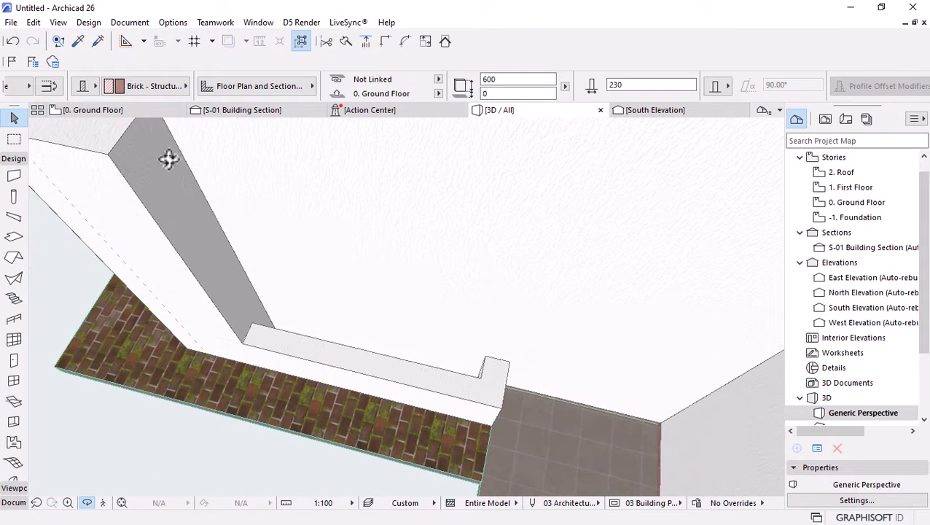
Examine the low wall enclosure in front of the kitchen on the ground floor plan
{"action": "left_click", "coordinate": [106, 111]}
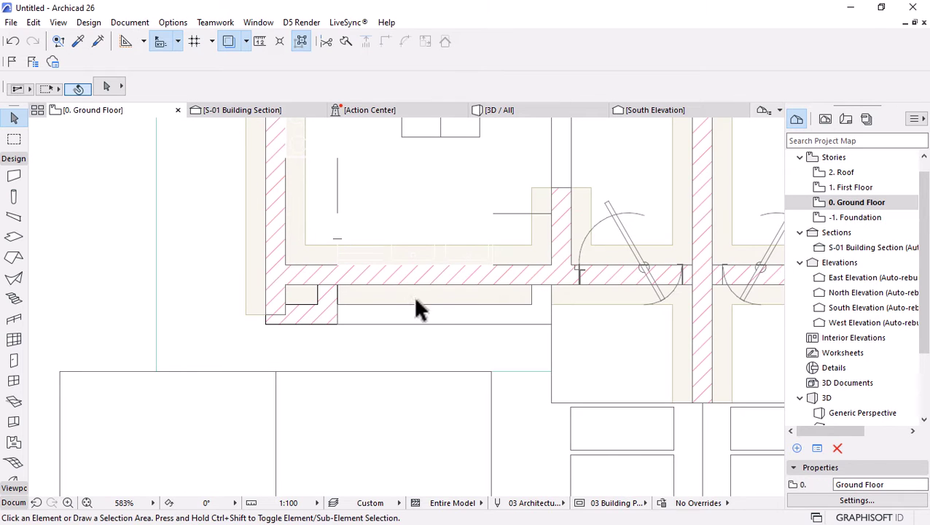
{"action": "scroll", "coordinate": [373, 296], "scroll_direction": "up", "scroll_amount": 3}
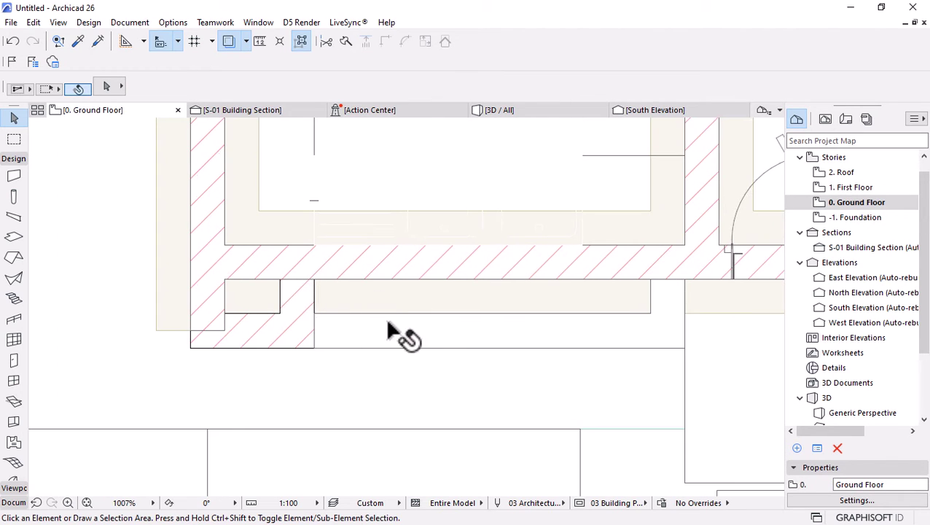
{"action": "scroll", "coordinate": [29, 365], "scroll_direction": "down", "scroll_amount": 2}
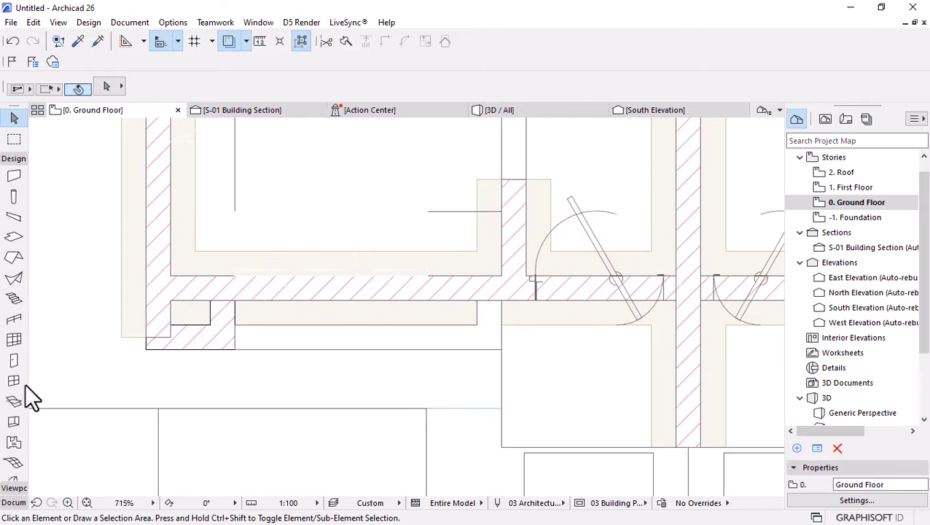
Draw a rectangular mesh filling the strip between the kitchen's front wall and the low front wall
{"action": "left_click", "coordinate": [13, 464]}
{"action": "scroll", "coordinate": [207, 380], "scroll_direction": "up", "scroll_amount": 3}
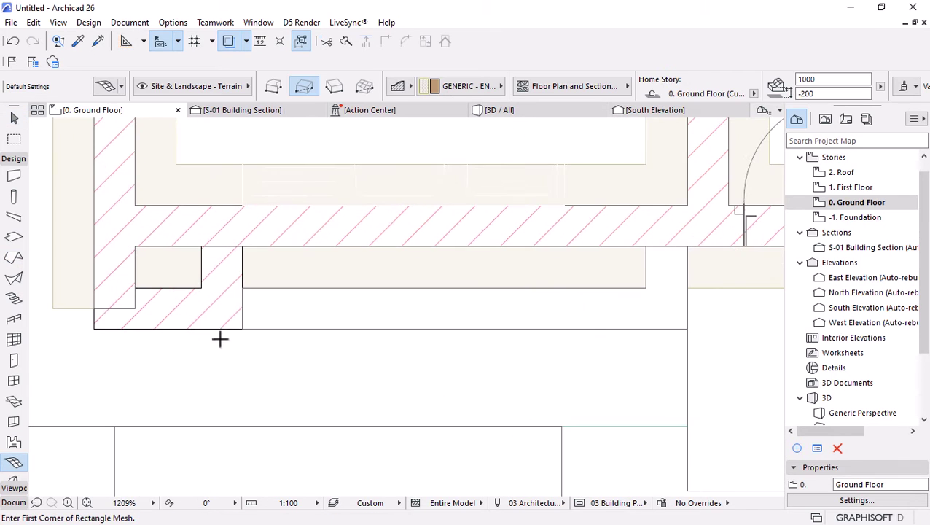
{"action": "left_click", "coordinate": [242, 288]}
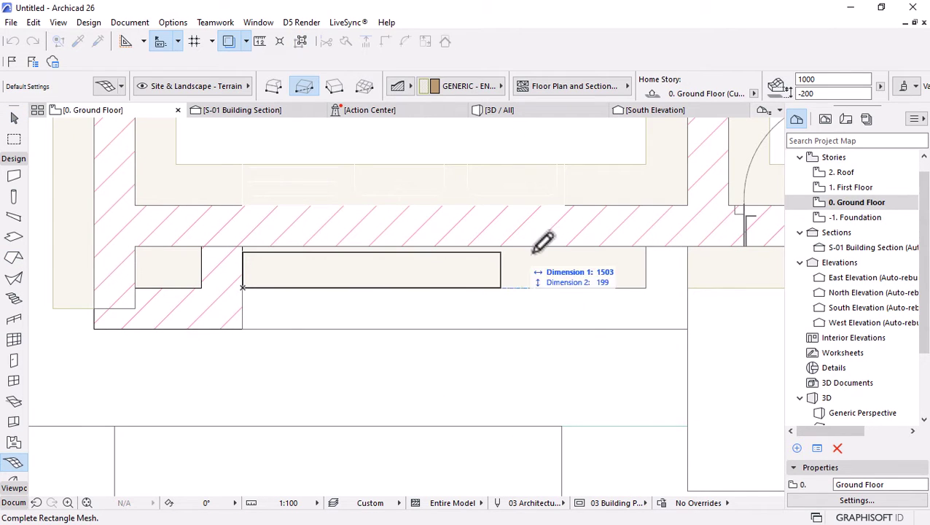
{"action": "left_click", "coordinate": [646, 247]}
{"action": "key", "text": "Escape"}
{"action": "scroll", "coordinate": [326, 301], "scroll_direction": "down", "scroll_amount": 6}
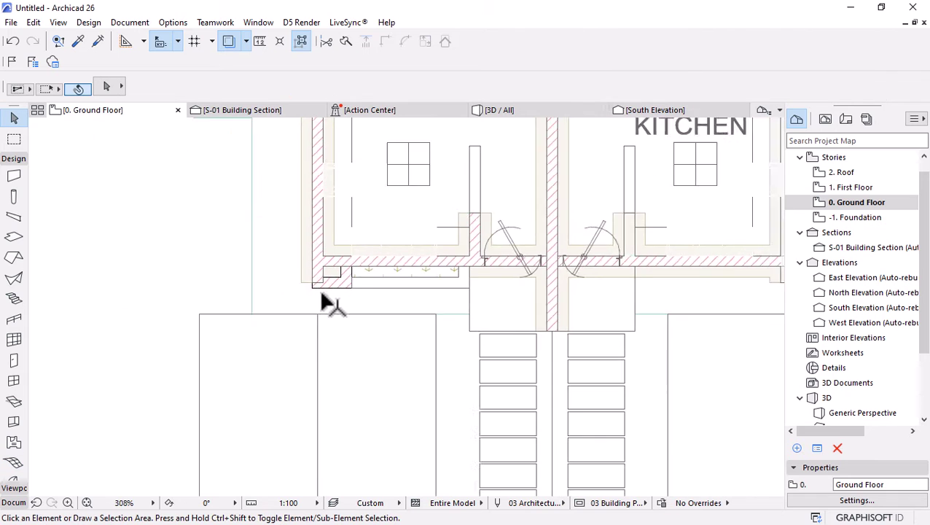
Measure the depth of the planting strip, and move the low front wall together with the adjoining corner wall slightly outward
{"action": "scroll", "coordinate": [359, 288], "scroll_direction": "up", "scroll_amount": 4}
{"action": "key", "text": "m"}
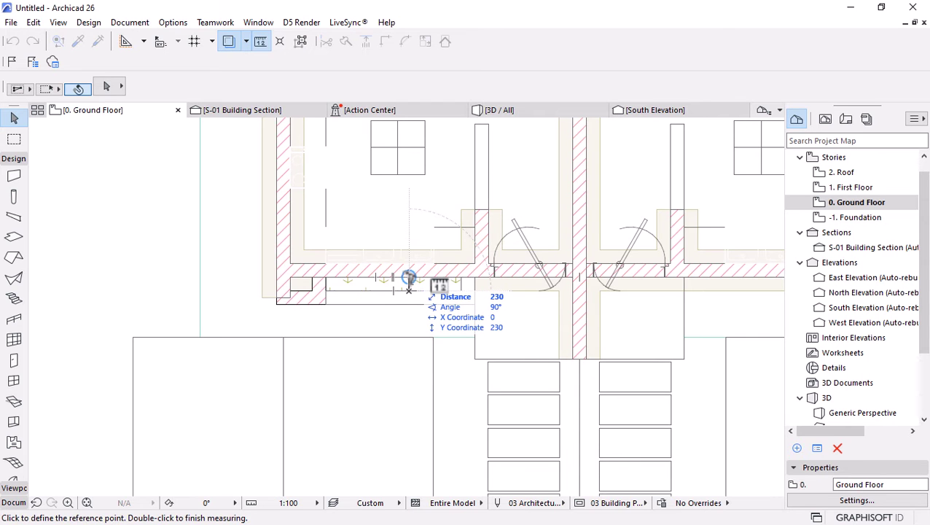
{"action": "scroll", "coordinate": [394, 291], "scroll_direction": "up", "scroll_amount": 3}
{"action": "key", "text": "Escape"}
{"action": "left_click", "coordinate": [498, 306]}
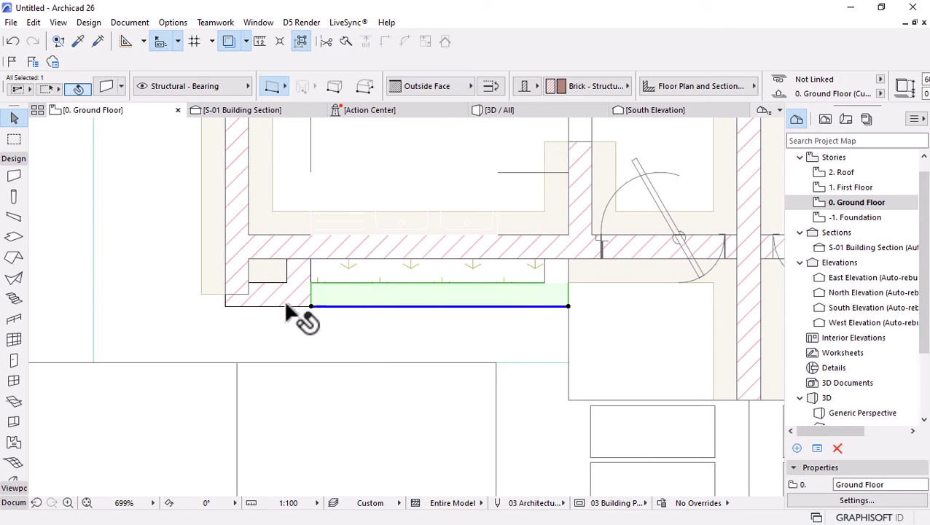
{"action": "left_click", "coordinate": [277, 289], "text": "shift"}
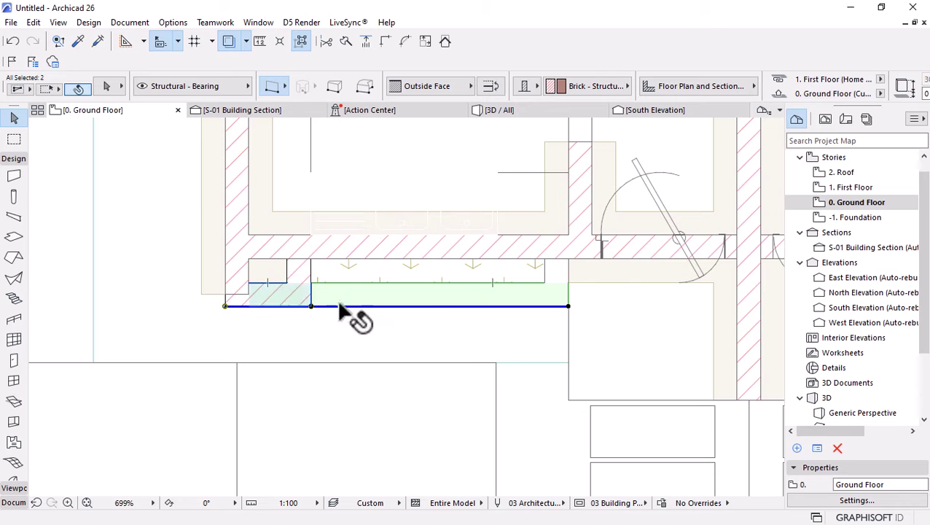
{"action": "key", "text": "ctrl+d"}
{"action": "left_click", "coordinate": [427, 283]}
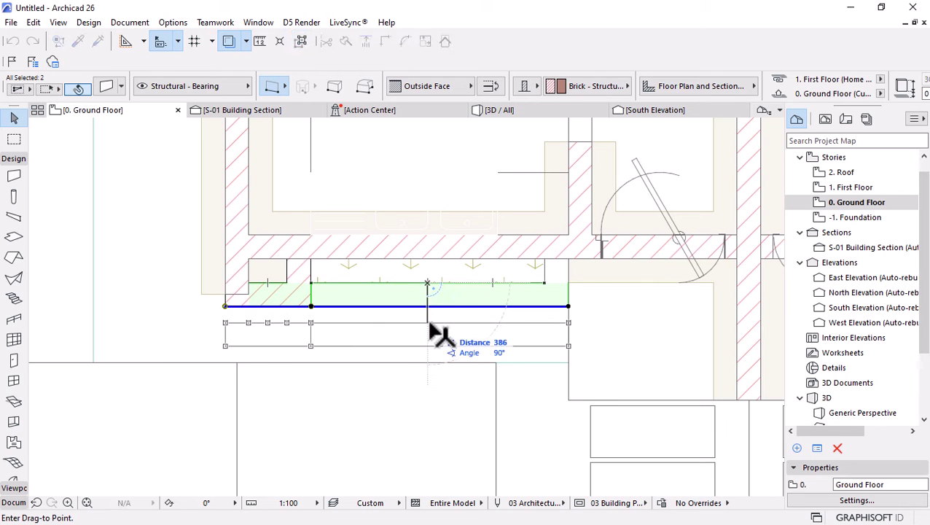
{"action": "type", "text": "7"}
{"action": "key", "text": "Return"}
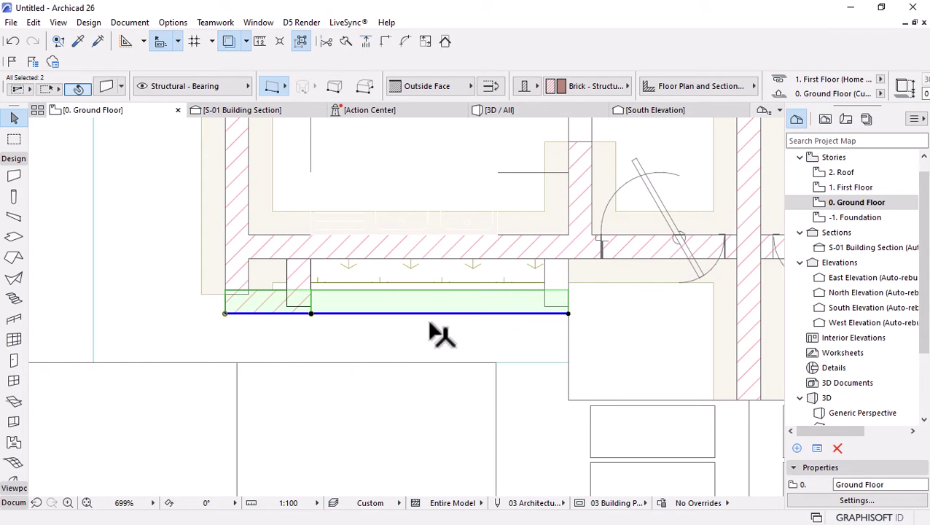
Stretch the planting mesh's front edge out to the inner face of the moved low wall
{"action": "left_click", "coordinate": [444, 286]}
{"action": "left_click", "coordinate": [471, 284]}
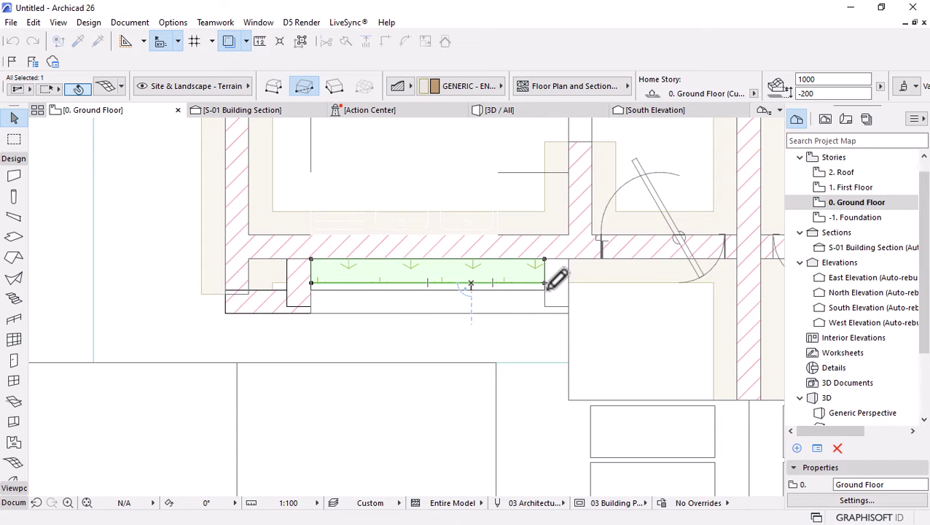
Intersect the low front wall with its short return, and the outer side wall with the moved corner wall, to close both corners
{"action": "left_click", "coordinate": [551, 313]}
{"action": "left_click", "coordinate": [568, 288], "text": "shift"}
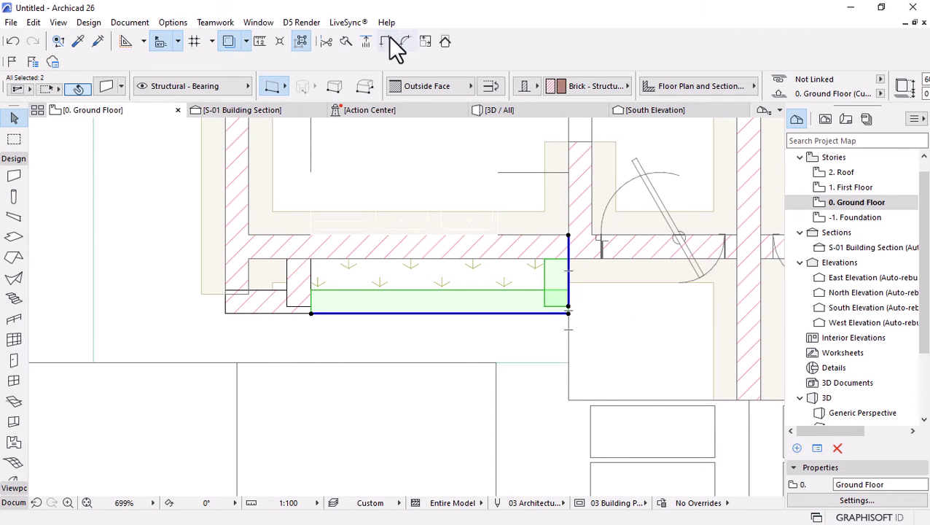
{"action": "scroll", "coordinate": [318, 237], "scroll_direction": "up", "scroll_amount": 3}
{"action": "left_click", "coordinate": [236, 359]}
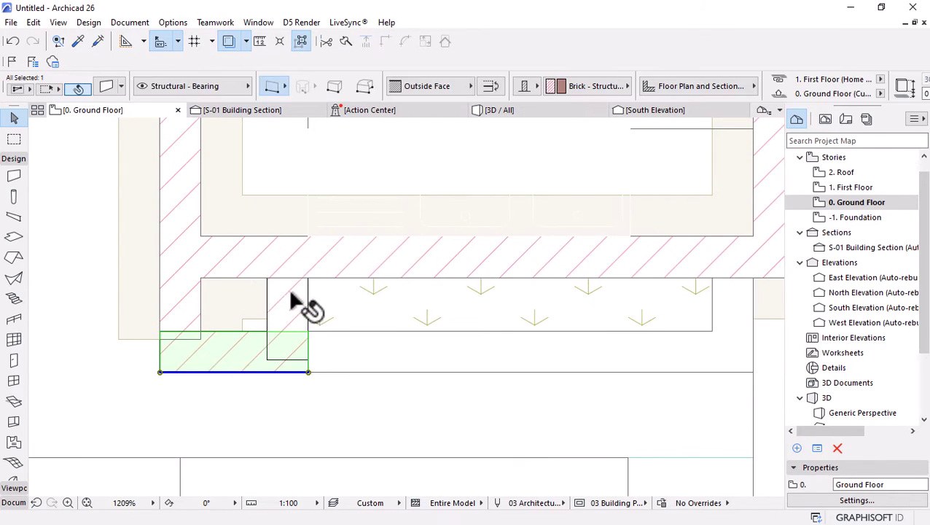
{"action": "key", "text": "Escape"}
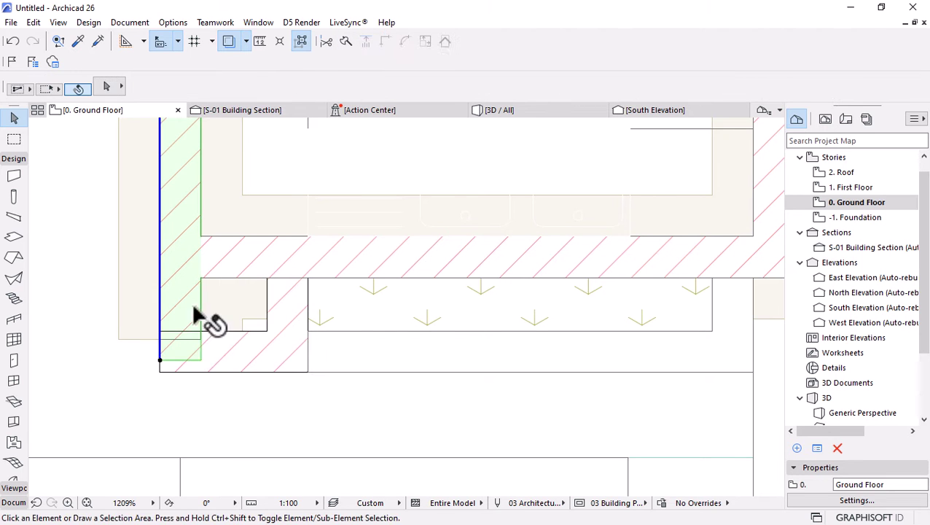
{"action": "left_click", "coordinate": [195, 313]}
{"action": "left_click", "coordinate": [232, 371]}
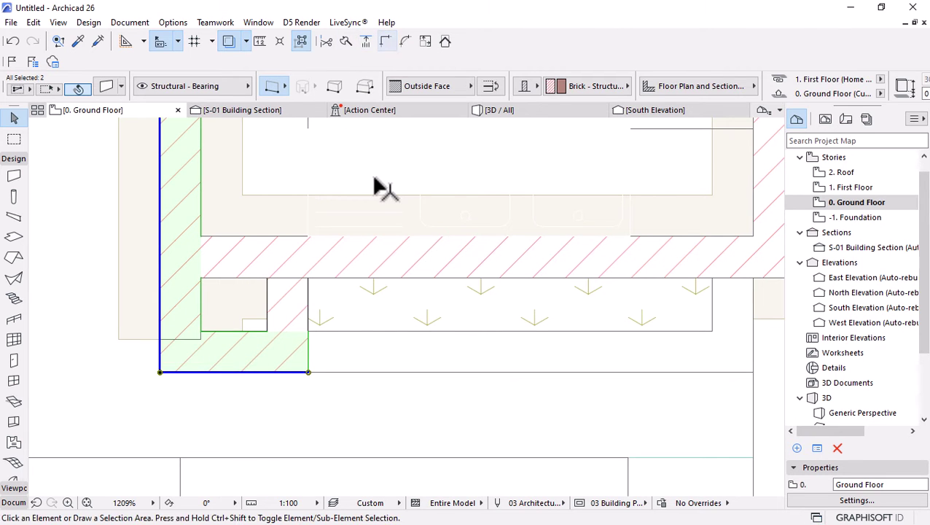
{"action": "key", "text": "Escape"}
In the 3D view, raise the planting mesh to just below the top of the low wall and set its height to 600
{"action": "scroll", "coordinate": [470, 300], "scroll_direction": "down", "scroll_amount": 3}
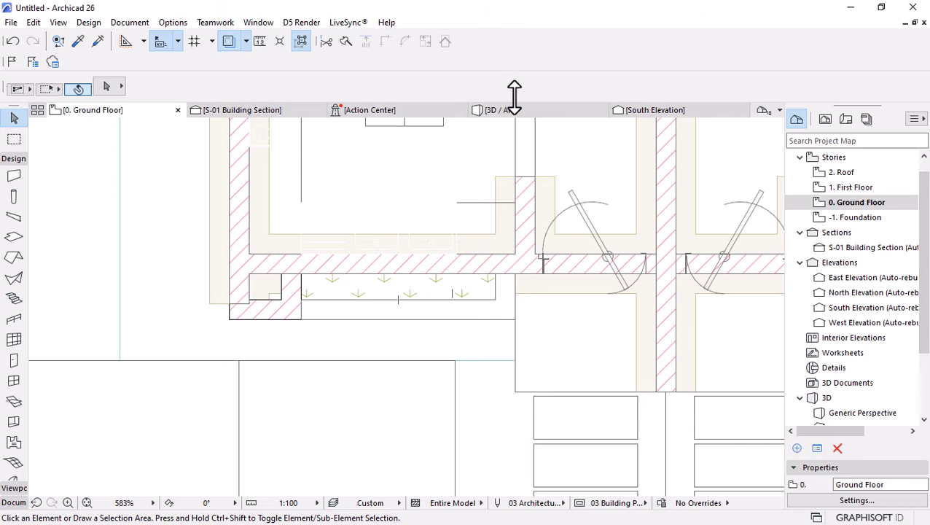
{"action": "left_click", "coordinate": [509, 111]}
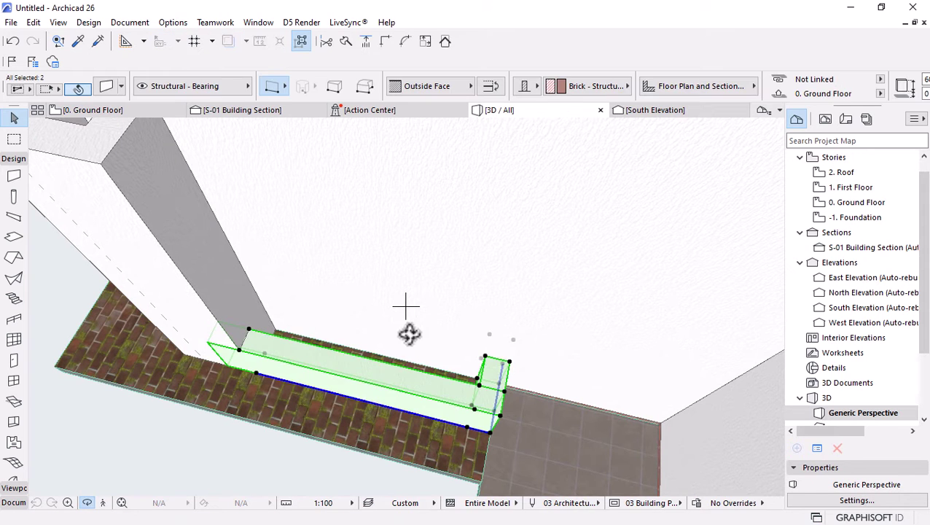
{"action": "left_click_drag", "start_coordinate": [410, 333], "coordinate": [412, 203]}
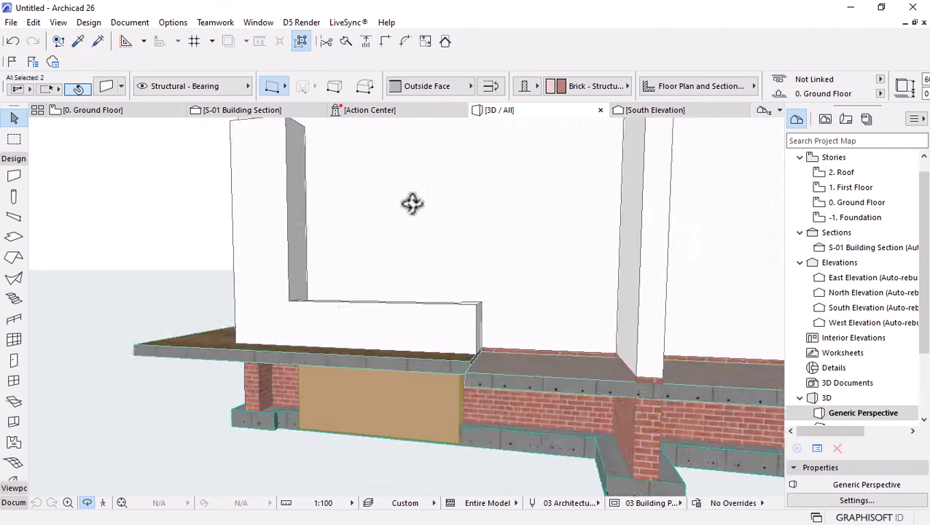
{"action": "left_click", "coordinate": [375, 380]}
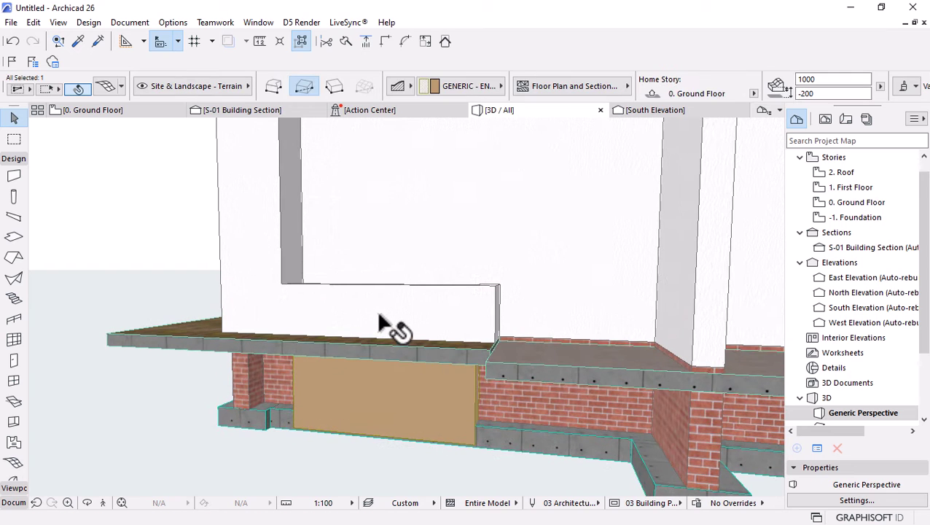
{"action": "key", "text": "ctrl+d"}
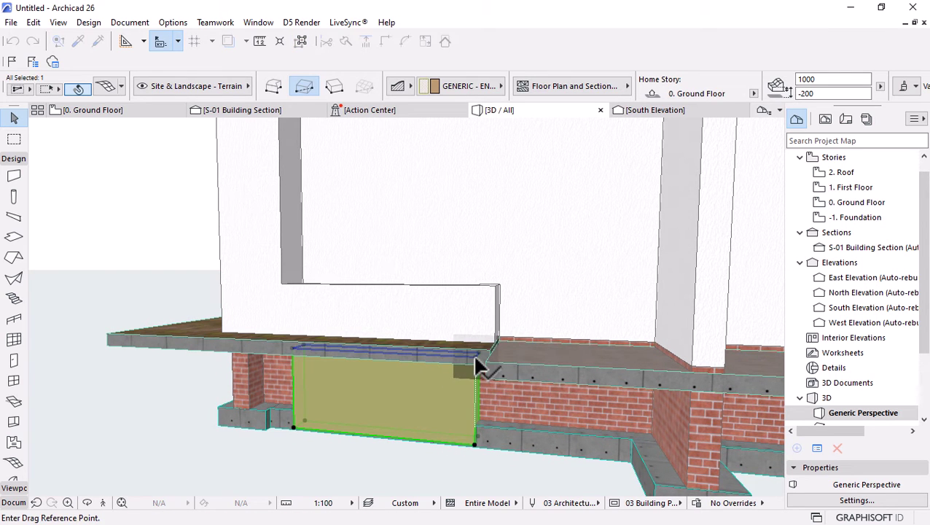
{"action": "left_click", "coordinate": [475, 359]}
{"action": "left_click", "coordinate": [492, 299]}
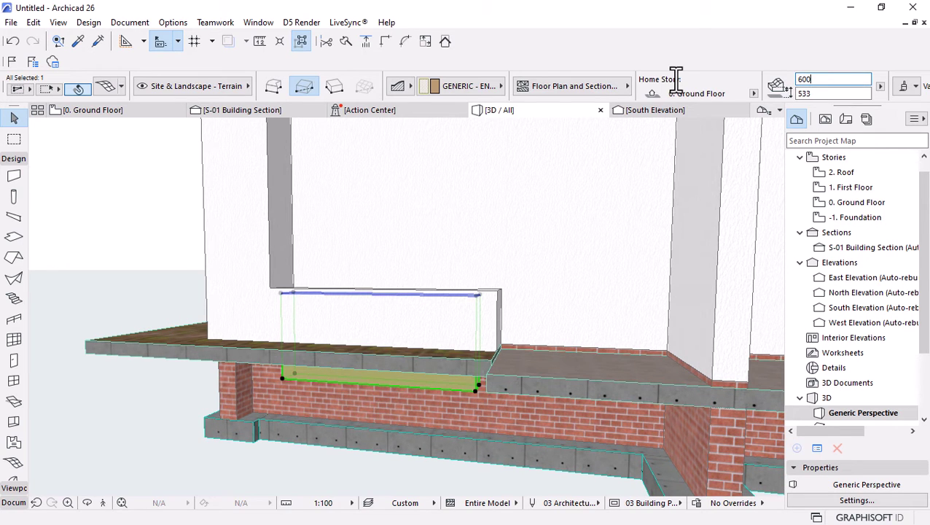
{"action": "middle_click_drag", "start_coordinate": [461, 274], "coordinate": [470, 245], "text": "shift"}
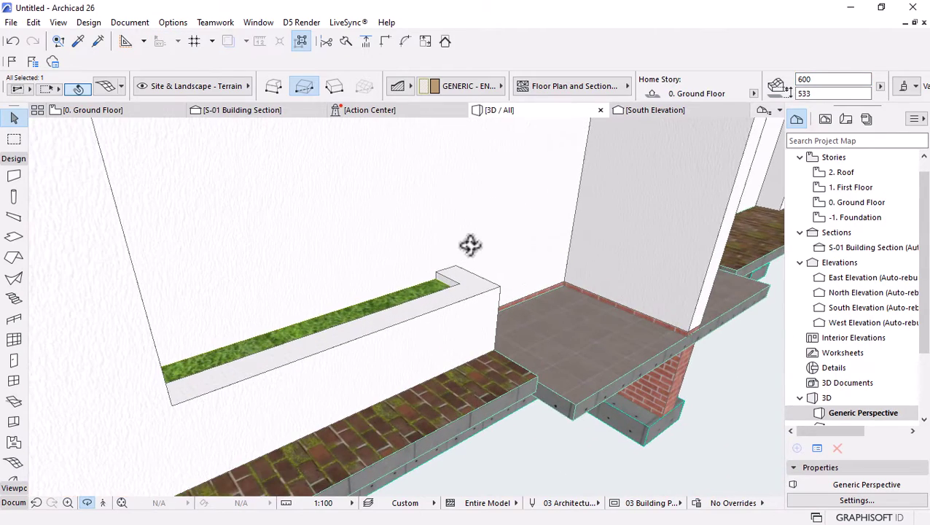
Try Foliage - Wild grapes as the planting mesh's top surface override
{"action": "key", "text": "ctrl+t"}
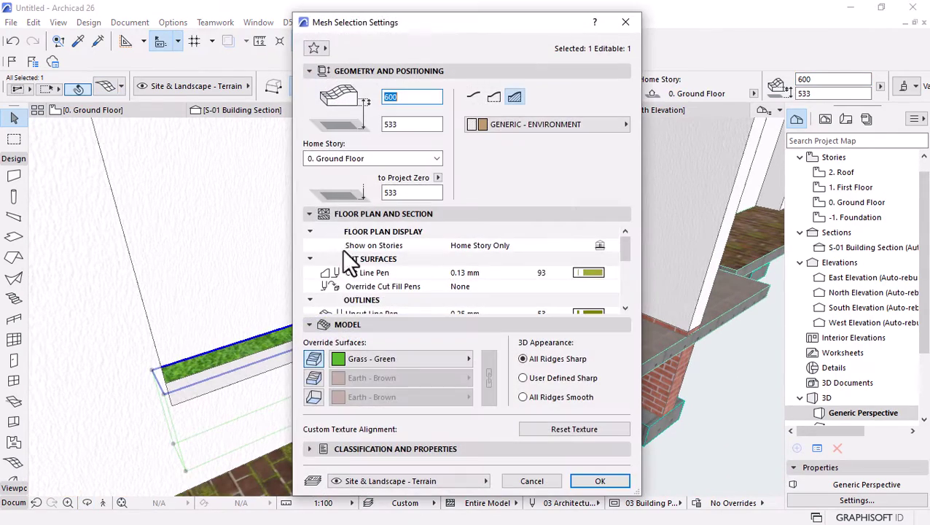
{"action": "left_click", "coordinate": [376, 363]}
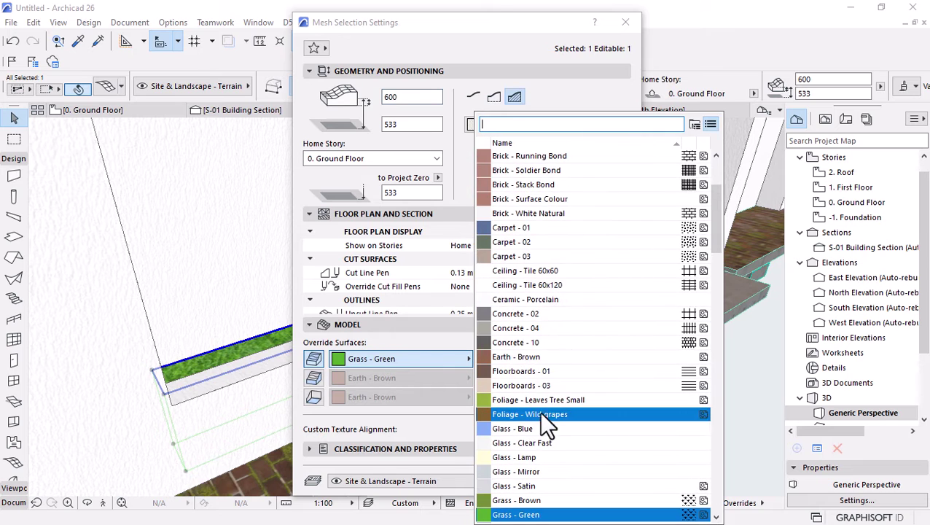
{"action": "left_click", "coordinate": [548, 414]}
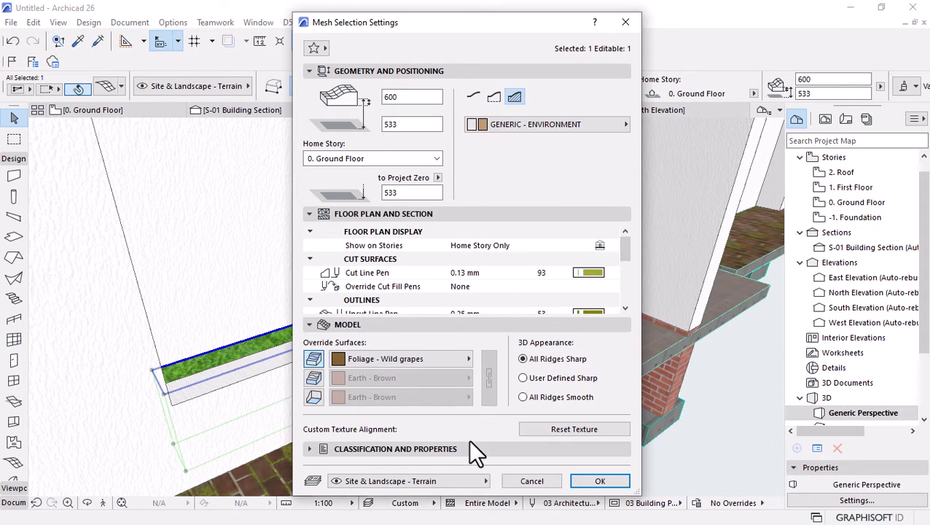
{"action": "left_click", "coordinate": [588, 486]}
{"action": "key", "text": "Escape"}
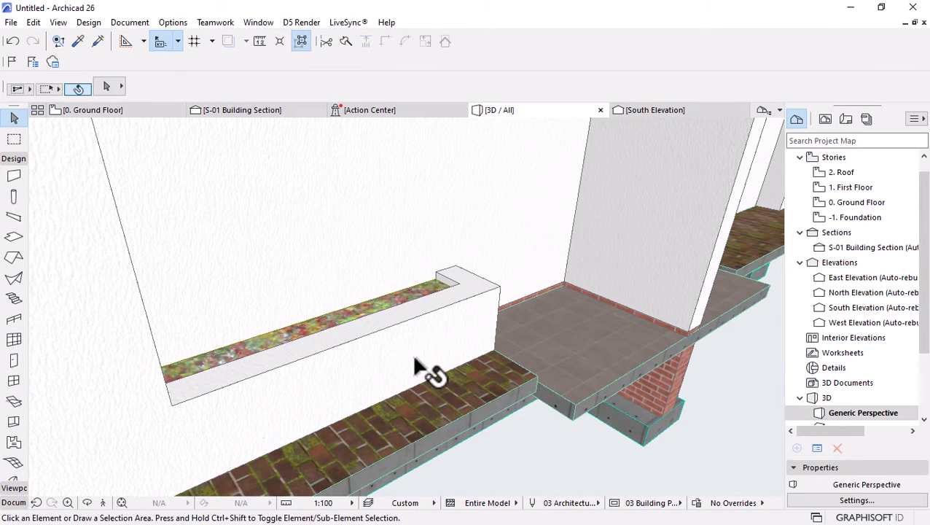
Change the planting mesh's top surface override to Grass - Brown
{"action": "middle_click_drag", "start_coordinate": [424, 375], "coordinate": [424, 343], "text": "shift"}
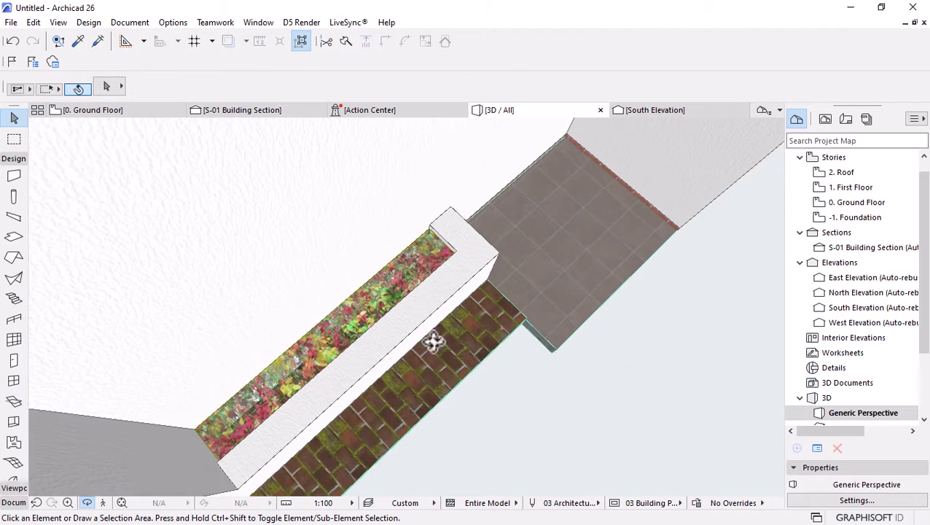
{"action": "left_click", "coordinate": [422, 283]}
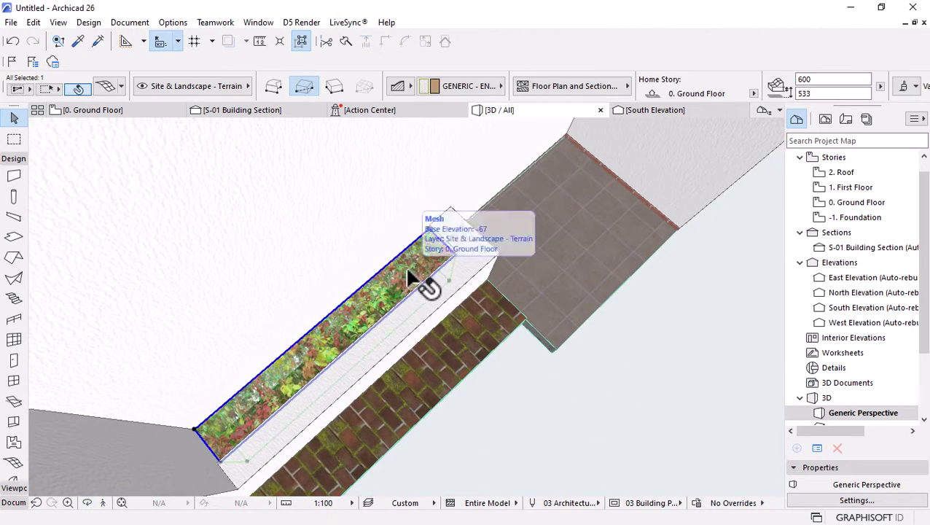
{"action": "left_click", "coordinate": [106, 88]}
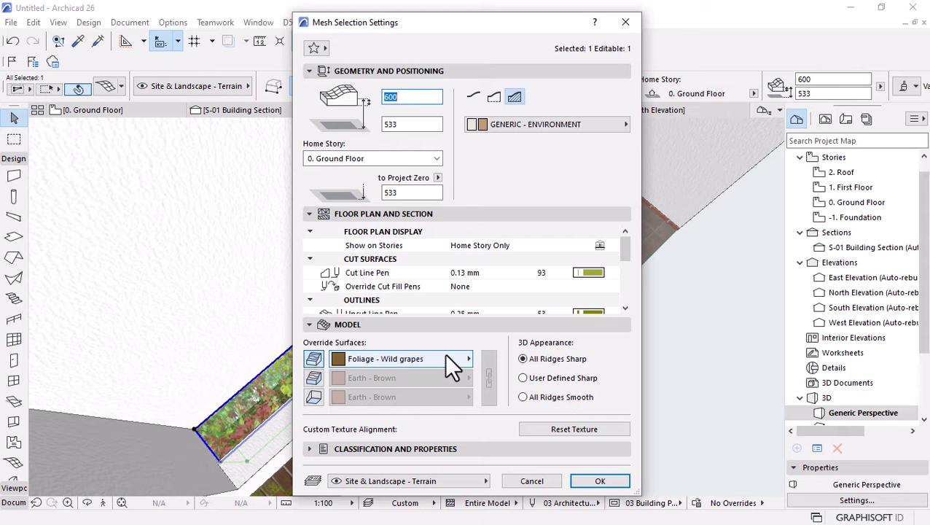
{"action": "left_click", "coordinate": [446, 357]}
{"action": "scroll", "coordinate": [525, 399], "scroll_direction": "down", "scroll_amount": 1}
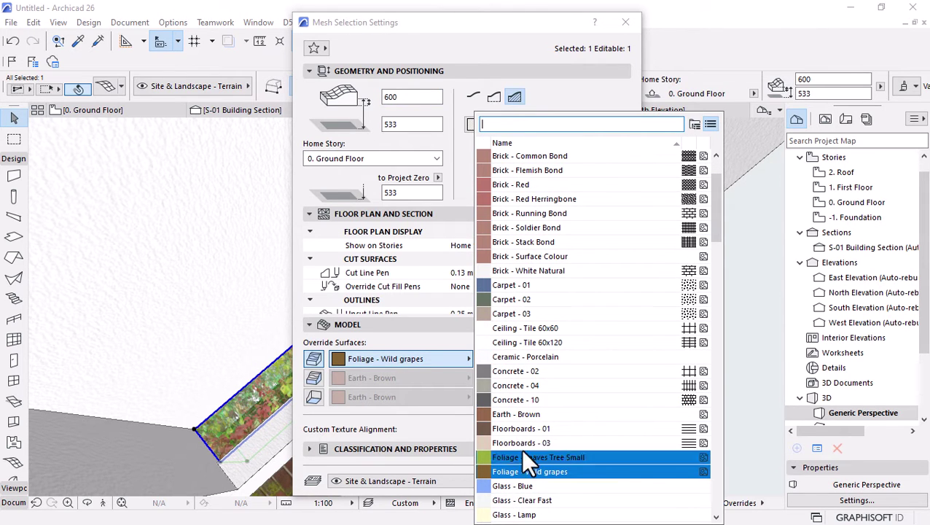
{"action": "scroll", "coordinate": [524, 431], "scroll_direction": "down", "scroll_amount": 2}
{"action": "scroll", "coordinate": [525, 428], "scroll_direction": "down", "scroll_amount": 1}
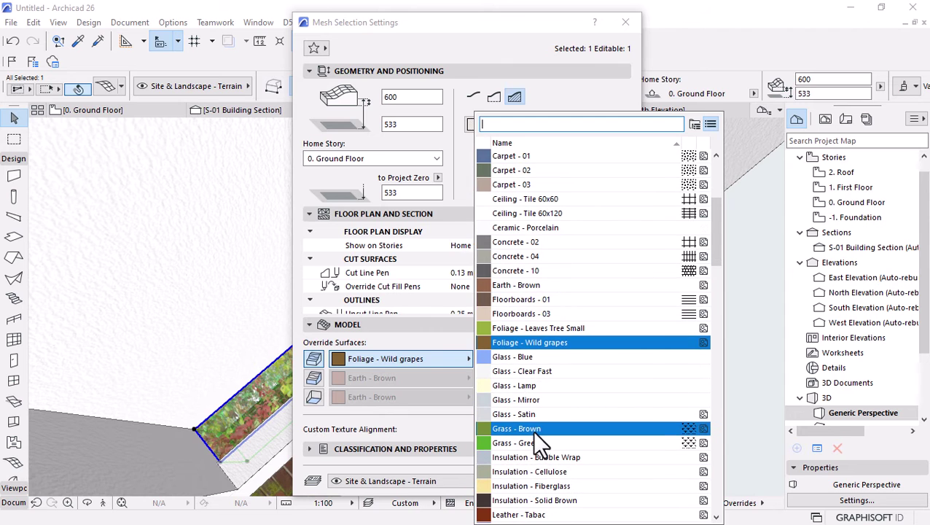
{"action": "left_click", "coordinate": [533, 429]}
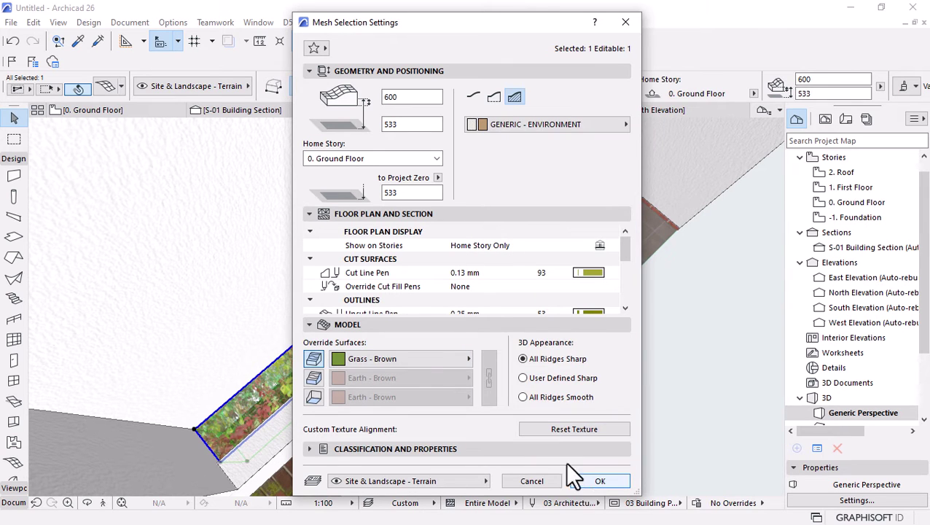
{"action": "left_click", "coordinate": [441, 357]}
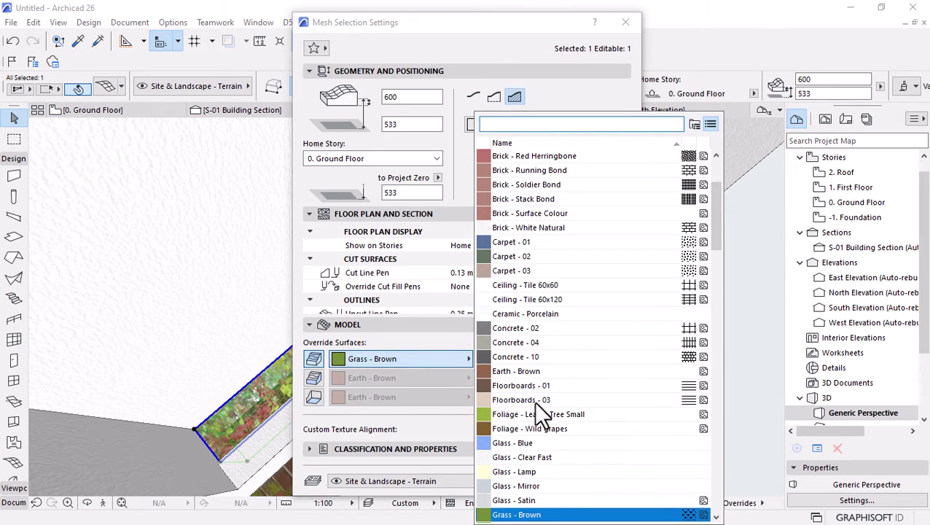
{"action": "left_click", "coordinate": [535, 372]}
{"action": "left_click", "coordinate": [600, 481]}
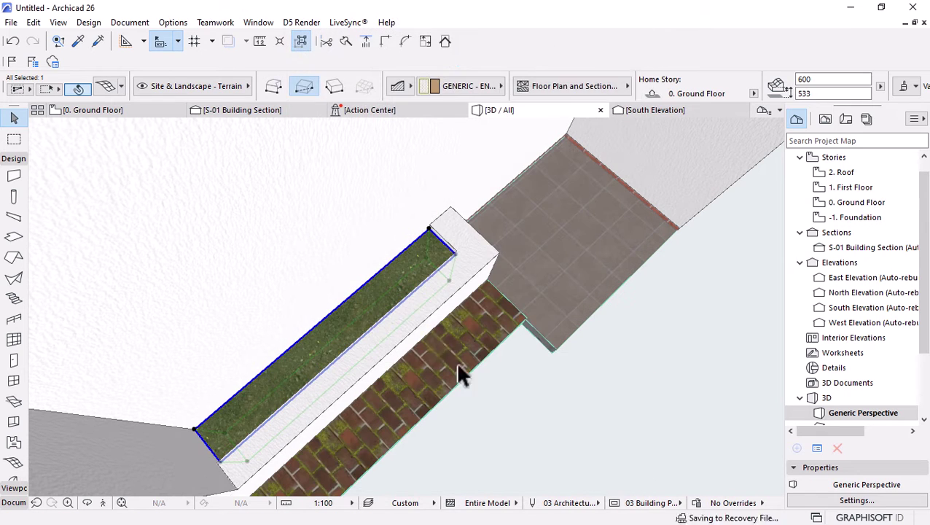
{"action": "key", "text": "Escape"}
On the ground floor plan, mirror a copy of the planting mesh and its two low walls about the duplex's vertical centre line
{"action": "scroll", "coordinate": [246, 234], "scroll_direction": "up", "scroll_amount": 2}
{"action": "left_click_drag", "start_coordinate": [246, 234], "coordinate": [655, 316]}
{"action": "left_click", "coordinate": [141, 108]}
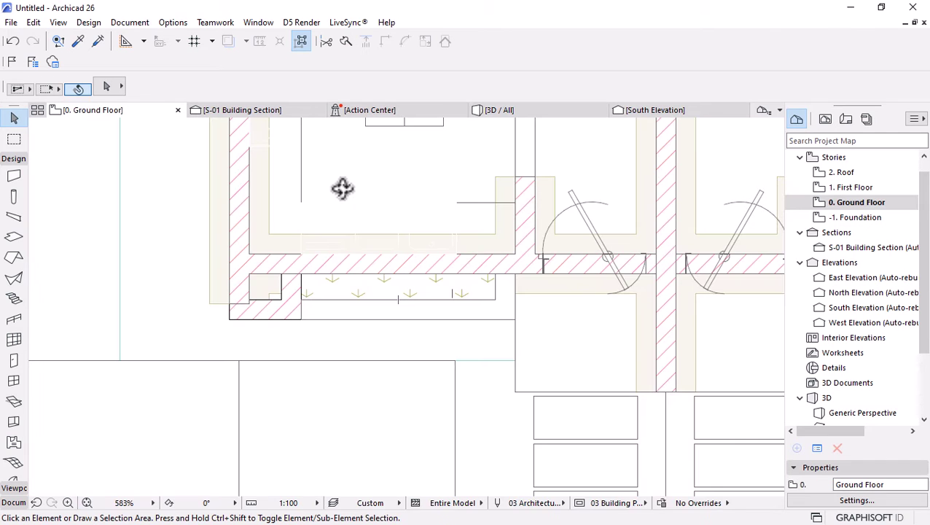
{"action": "left_click", "coordinate": [478, 295]}
{"action": "left_click", "coordinate": [496, 291]}
{"action": "left_click", "coordinate": [496, 291]}
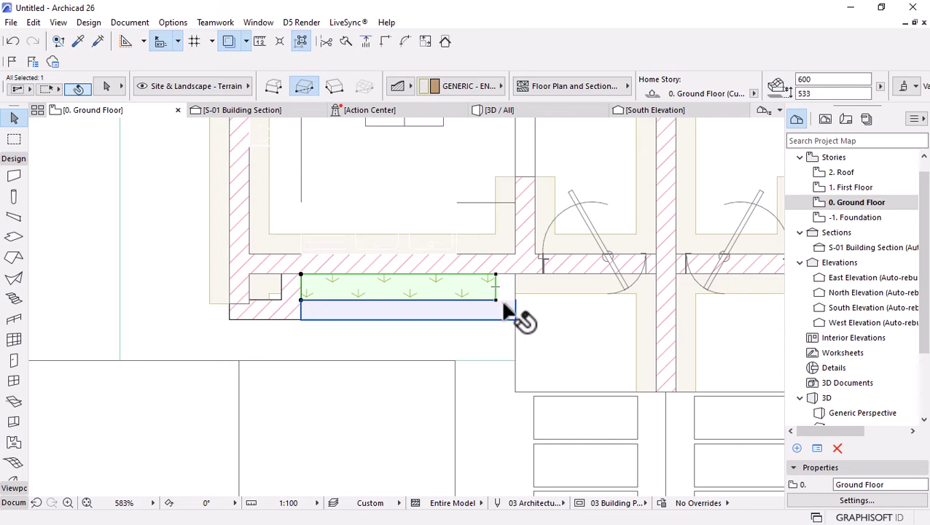
{"action": "left_click", "coordinate": [515, 316], "text": "shift"}
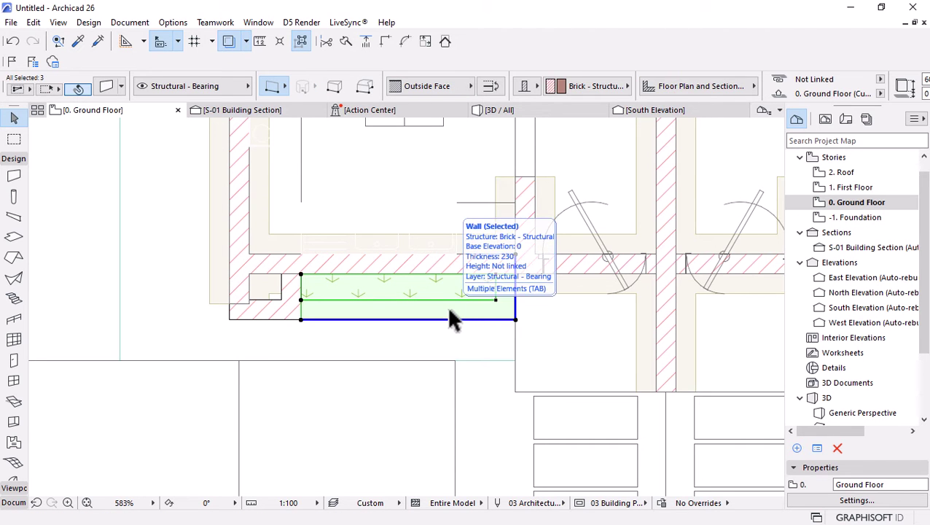
{"action": "scroll", "coordinate": [262, 350], "scroll_direction": "down", "scroll_amount": 5}
{"action": "scroll", "coordinate": [257, 355], "scroll_direction": "down", "scroll_amount": 1}
{"action": "key", "text": "ctrl+alt+m"}
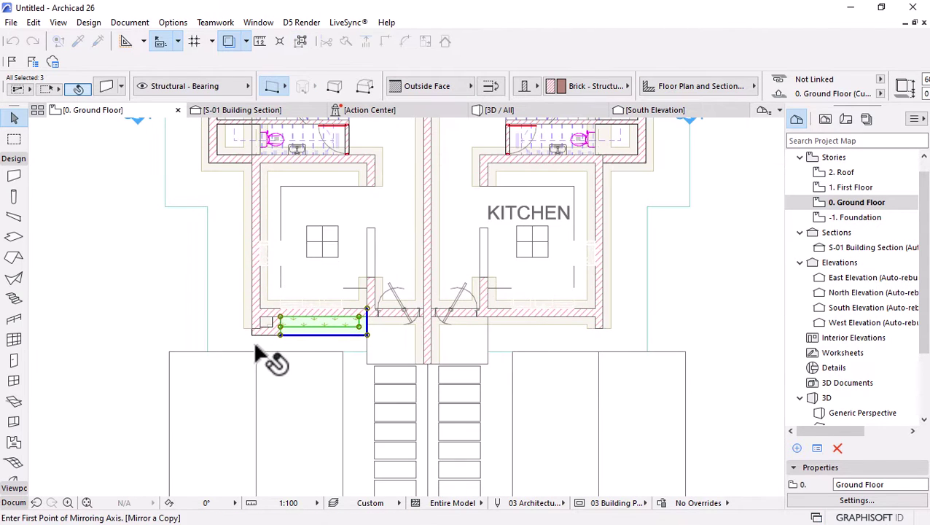
{"action": "left_click", "coordinate": [427, 371]}
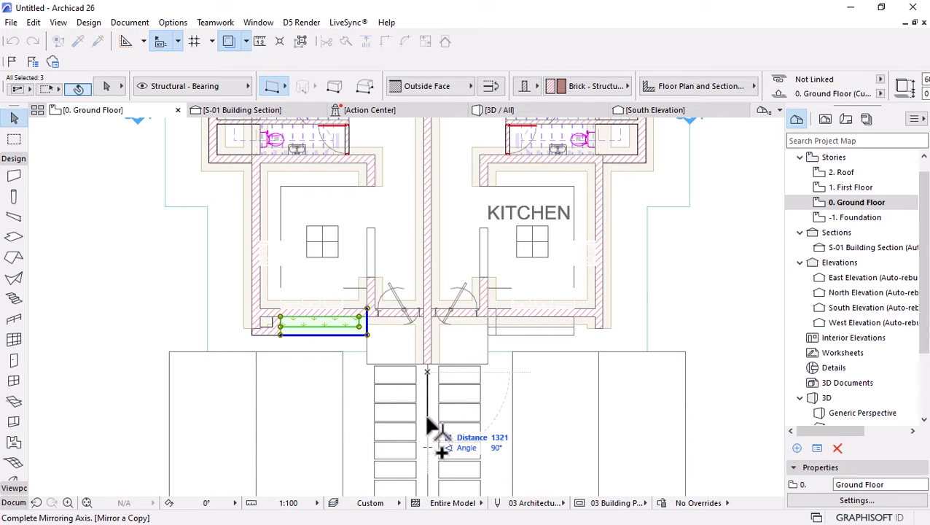
{"action": "left_click", "coordinate": [428, 426]}
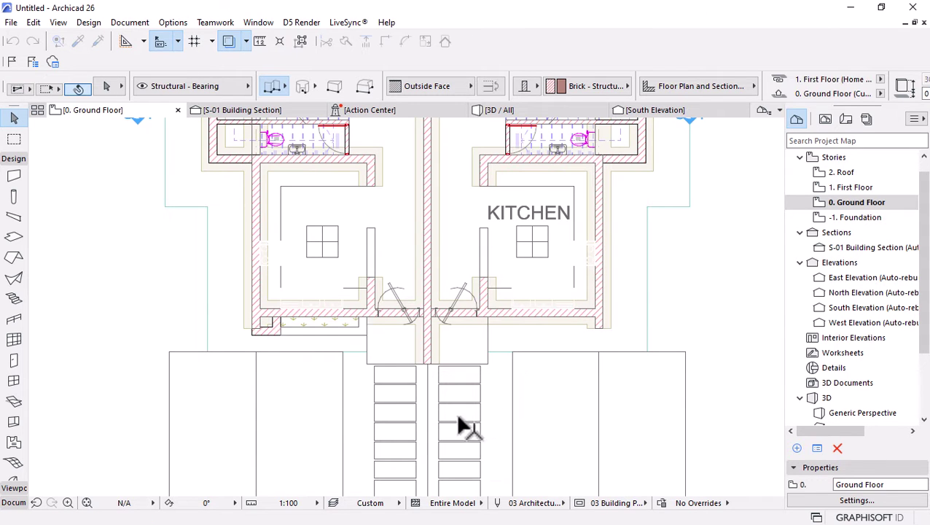
Stretch the mirrored low front wall by 600 to meet the inner face of the outer side wall
{"action": "scroll", "coordinate": [616, 317], "scroll_direction": "up", "scroll_amount": 5}
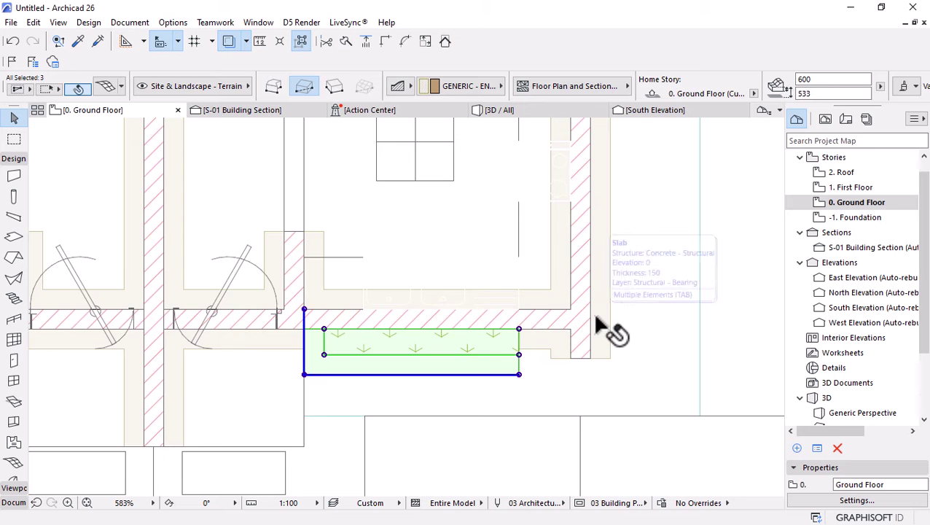
{"action": "scroll", "coordinate": [596, 319], "scroll_direction": "down", "scroll_amount": 4}
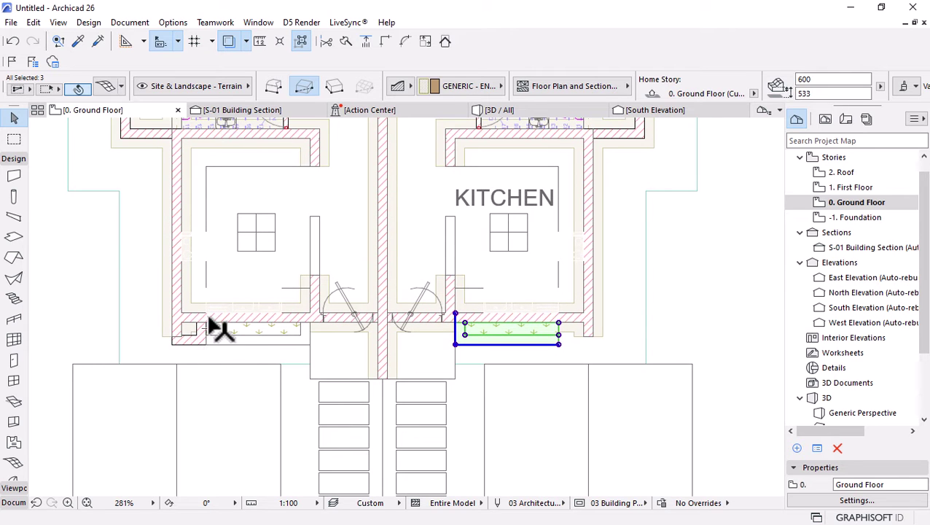
{"action": "scroll", "coordinate": [179, 323], "scroll_direction": "up", "scroll_amount": 3}
{"action": "scroll", "coordinate": [183, 326], "scroll_direction": "down", "scroll_amount": 3}
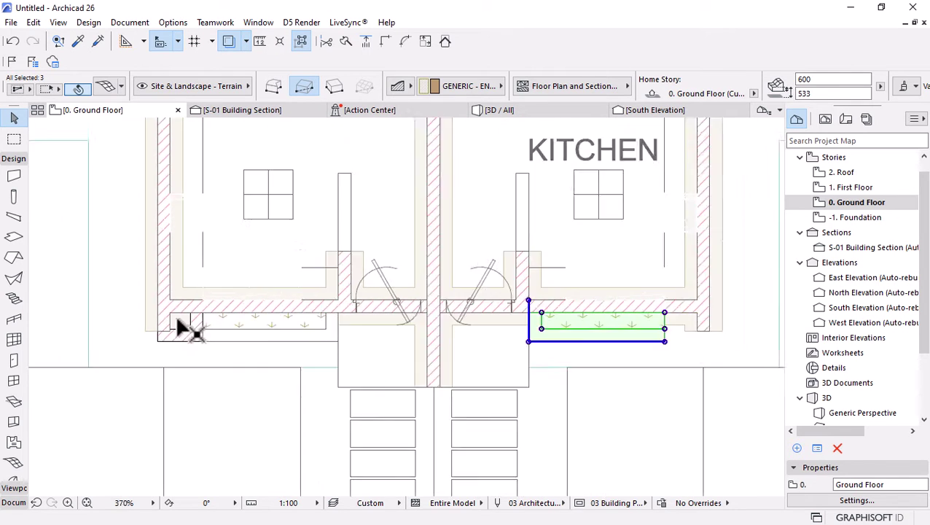
{"action": "scroll", "coordinate": [526, 318], "scroll_direction": "down", "scroll_amount": 1}
{"action": "scroll", "coordinate": [493, 328], "scroll_direction": "up", "scroll_amount": 4}
{"action": "left_click", "coordinate": [474, 337]}
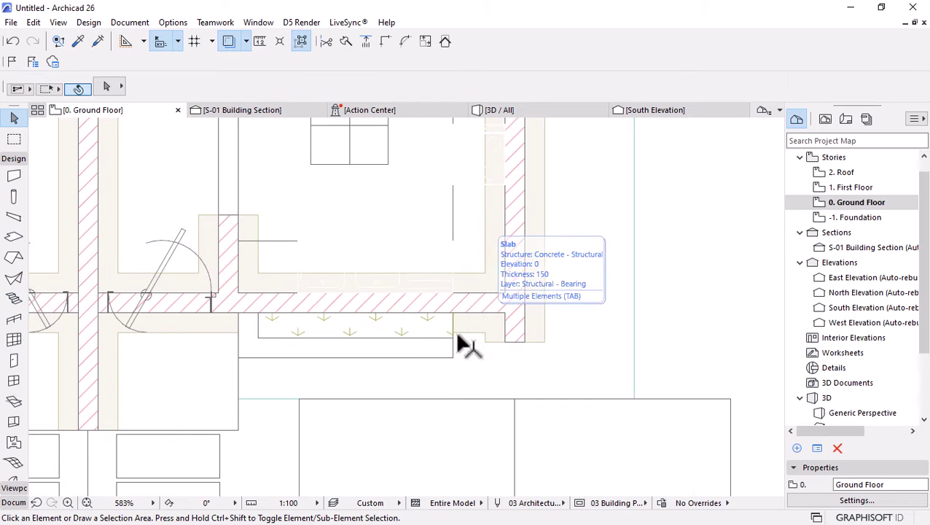
{"action": "left_click", "coordinate": [452, 358]}
{"action": "left_click", "coordinate": [455, 359]}
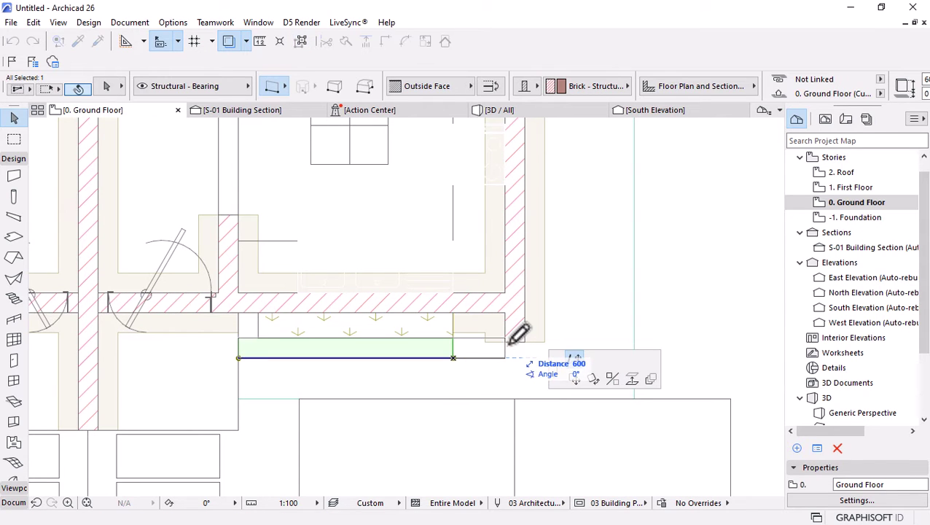
{"action": "key", "text": "Escape"}
Offset the short outer edge of the mirrored planting mesh to the inner face of the outer side wall
{"action": "left_click", "coordinate": [454, 321]}
{"action": "left_click", "coordinate": [453, 321]}
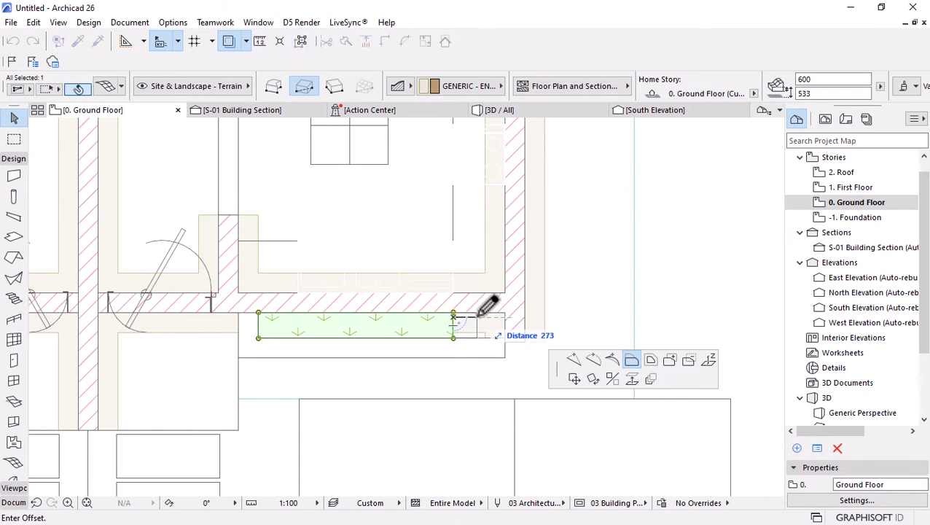
{"action": "left_click", "coordinate": [516, 303]}
{"action": "left_click", "coordinate": [477, 316]}
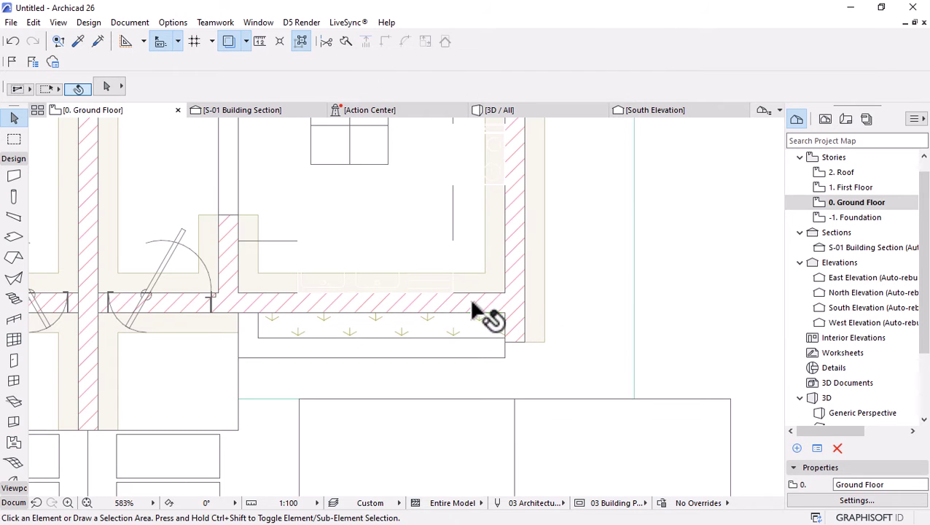
{"action": "scroll", "coordinate": [521, 302], "scroll_direction": "down", "scroll_amount": 4}
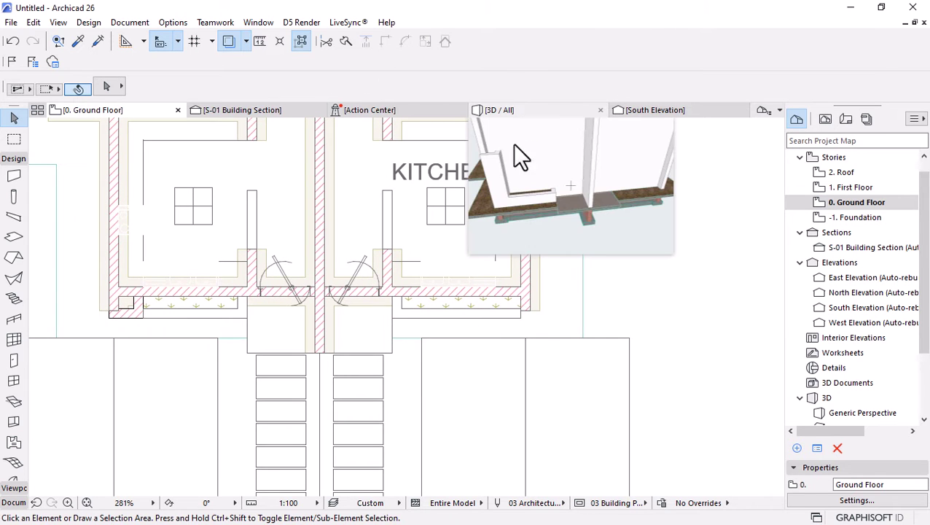
{"action": "scroll", "coordinate": [418, 317], "scroll_direction": "down", "scroll_amount": 5}
{"action": "scroll", "coordinate": [401, 372], "scroll_direction": "up", "scroll_amount": 1}
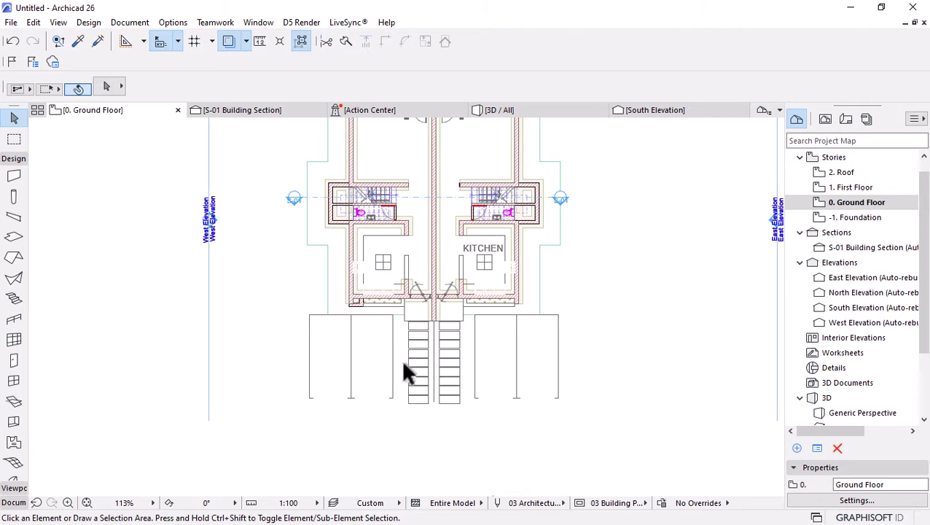
{"action": "scroll", "coordinate": [377, 396], "scroll_direction": "up", "scroll_amount": 2}
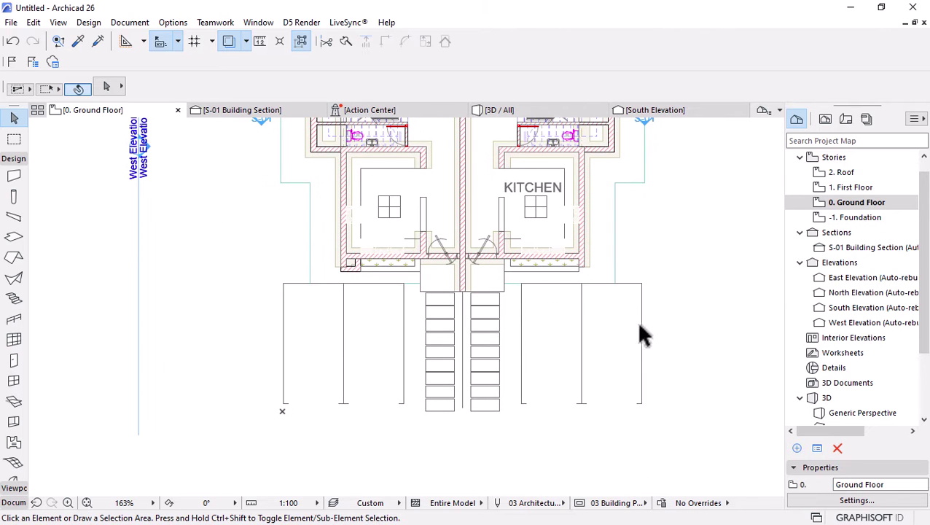
{"action": "scroll", "coordinate": [467, 365], "scroll_direction": "up", "scroll_amount": 3}
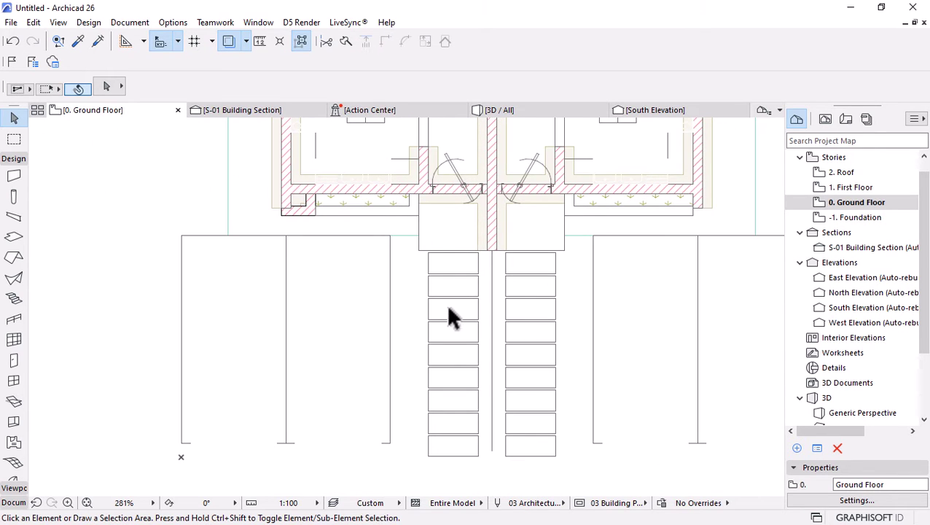
{"action": "scroll", "coordinate": [448, 310], "scroll_direction": "down", "scroll_amount": 1}
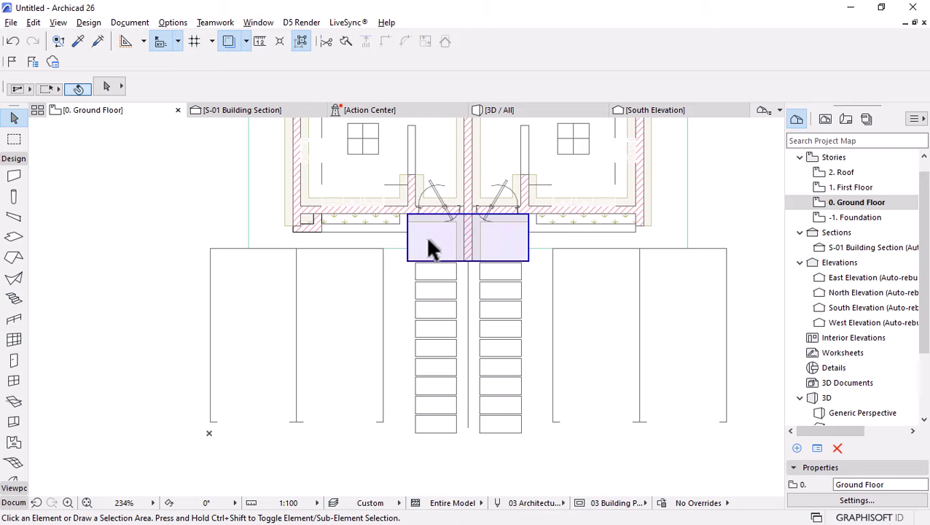
{"action": "left_click", "coordinate": [428, 241], "text": "alt"}
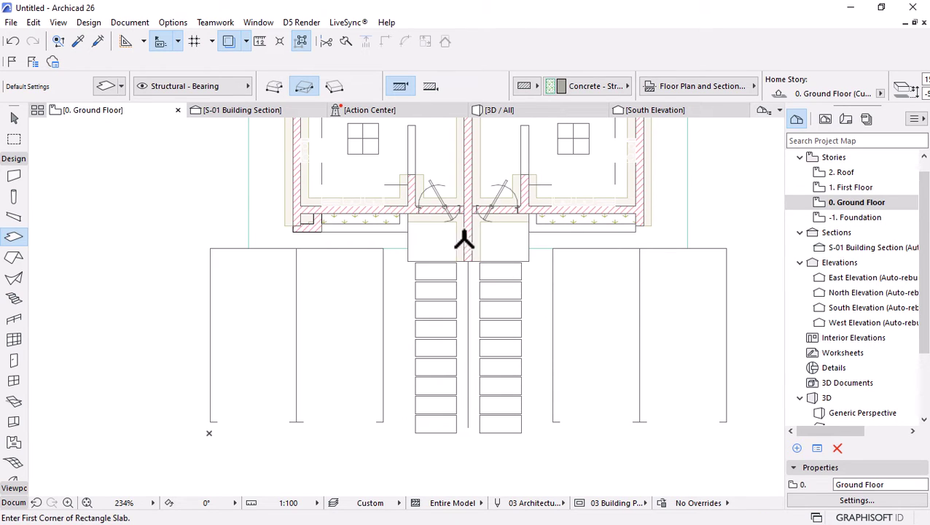
In the 3D view, select all eighteen paving slabs of the two walkways leading to the entrances
{"action": "left_click", "coordinate": [518, 109]}
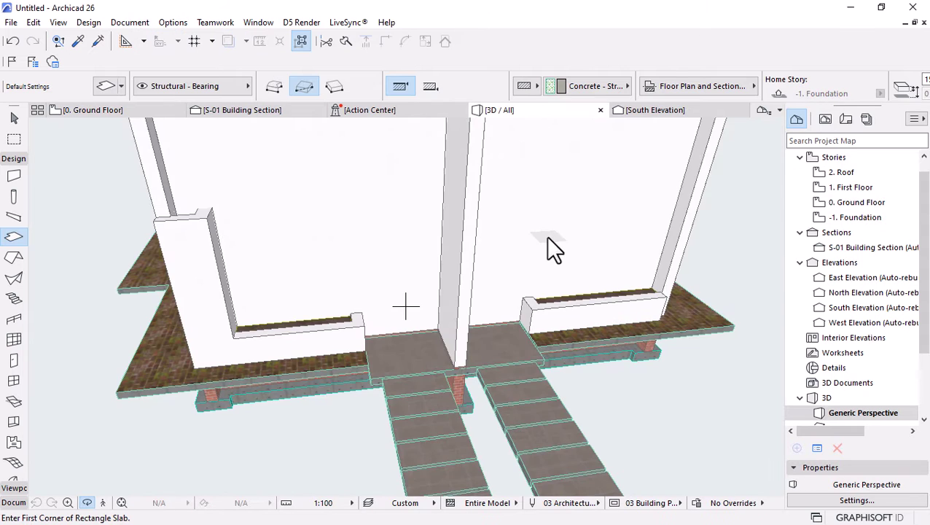
{"action": "middle_click_drag", "start_coordinate": [548, 250], "coordinate": [568, 400], "text": "shift"}
{"action": "key", "text": "Escape"}
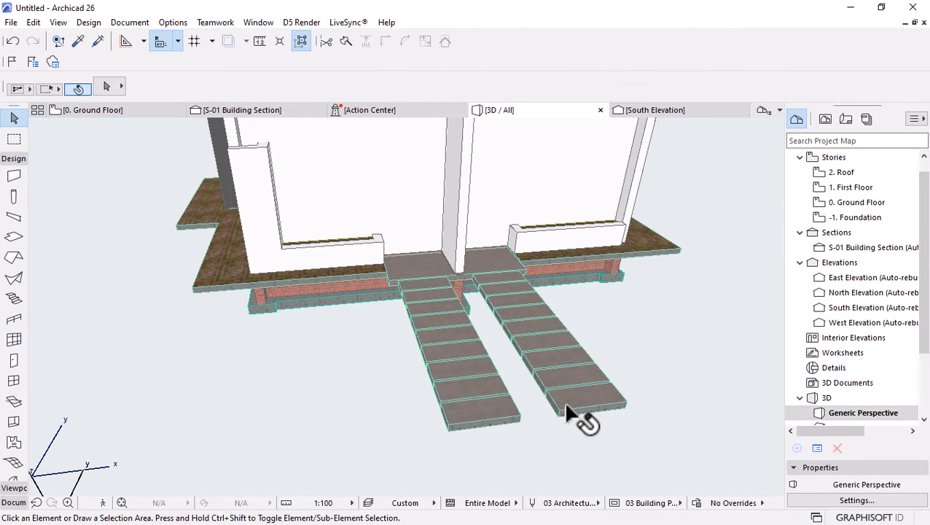
{"action": "left_click", "coordinate": [576, 387]}
{"action": "left_click", "coordinate": [567, 375], "text": "shift"}
{"action": "left_click", "coordinate": [558, 361], "text": "shift"}
{"action": "left_click", "coordinate": [551, 349], "text": "shift"}
{"action": "left_click", "coordinate": [543, 332], "text": "shift"}
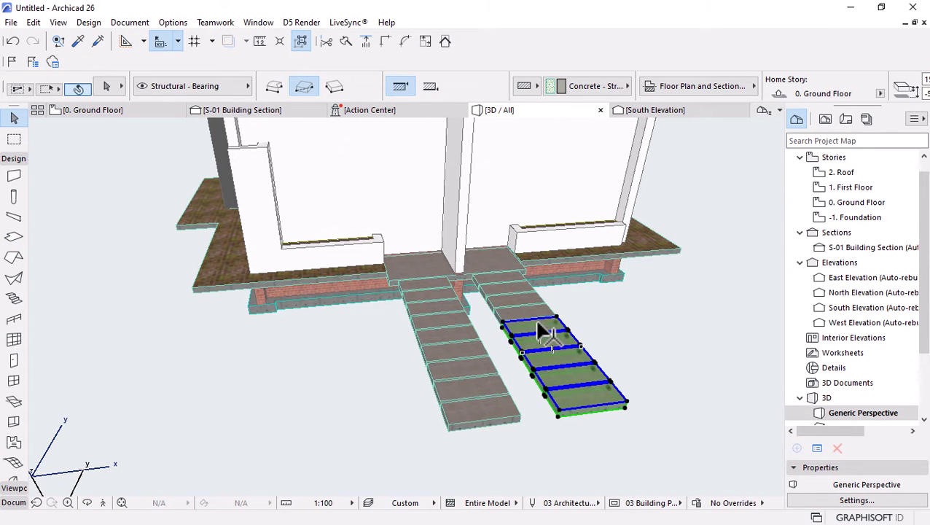
{"action": "left_click", "coordinate": [525, 307], "text": "shift"}
{"action": "left_click", "coordinate": [519, 292], "text": "shift"}
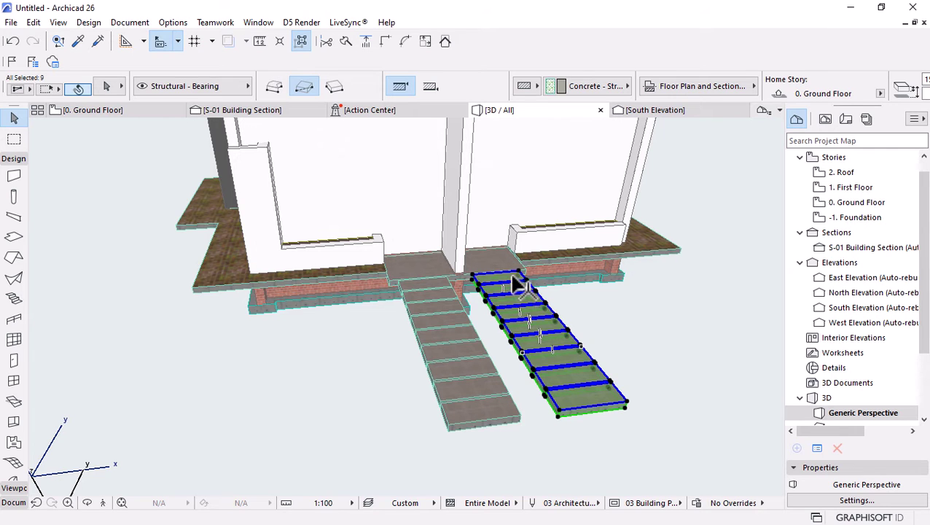
{"action": "left_click", "coordinate": [472, 419], "text": "shift"}
{"action": "left_click", "coordinate": [472, 397], "text": "shift"}
{"action": "left_click", "coordinate": [463, 375], "text": "shift"}
{"action": "left_click", "coordinate": [458, 359], "text": "shift"}
{"action": "left_click", "coordinate": [458, 344], "text": "shift"}
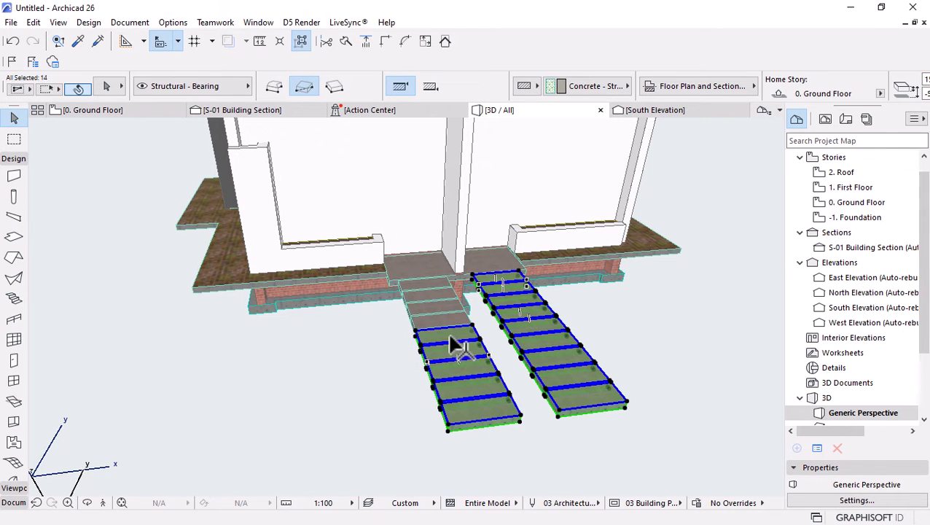
{"action": "left_click", "coordinate": [442, 306], "text": "shift"}
{"action": "left_click", "coordinate": [440, 296], "text": "shift"}
{"action": "left_click", "coordinate": [439, 289], "text": "shift"}
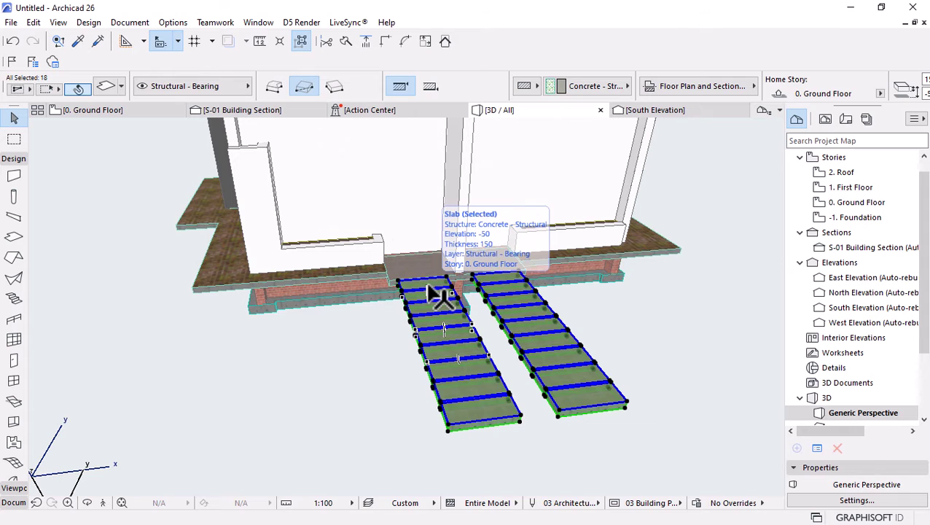
Try to move the selected paving slabs vertically by -50 from the top corner nearest the entrance slab
{"action": "middle_click_drag", "start_coordinate": [390, 349], "coordinate": [359, 348], "text": "shift"}
{"action": "scroll", "coordinate": [353, 355], "scroll_direction": "up", "scroll_amount": 6}
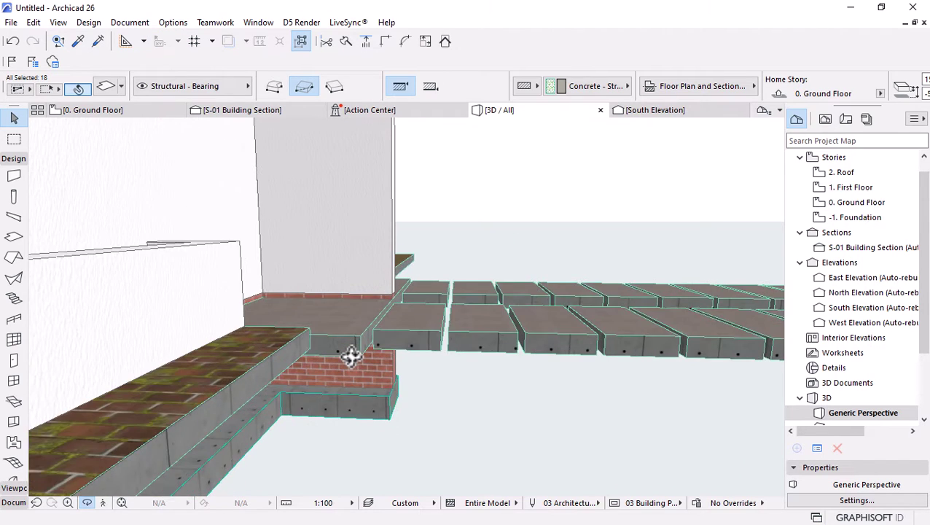
{"action": "key", "text": "Escape"}
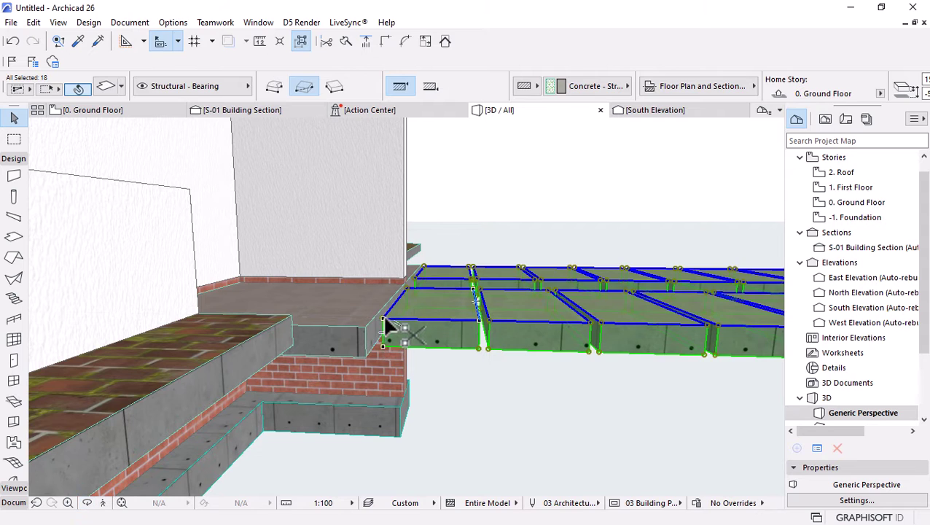
{"action": "key", "text": "ctrl+d"}
{"action": "left_click", "coordinate": [382, 322]}
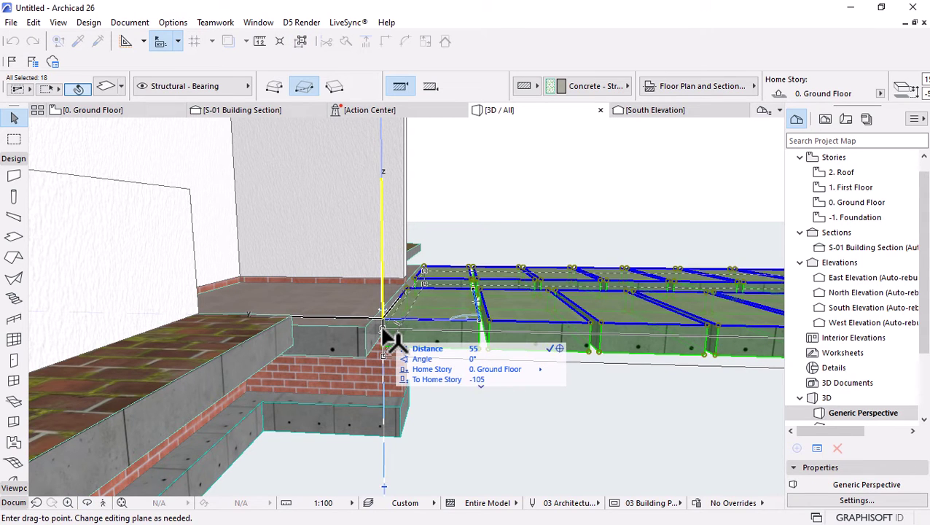
{"action": "type", "text": "-5"}
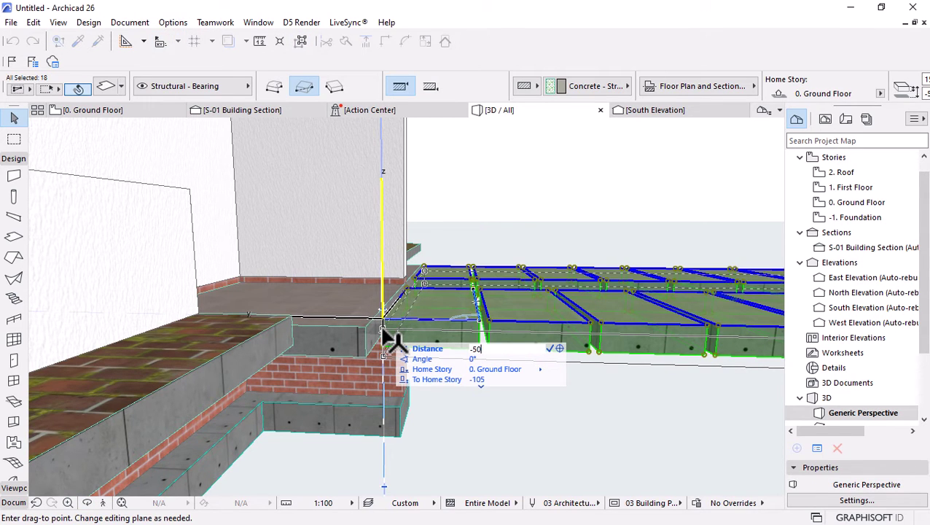
{"action": "type", "text": "0"}
{"action": "key", "text": "Return"}
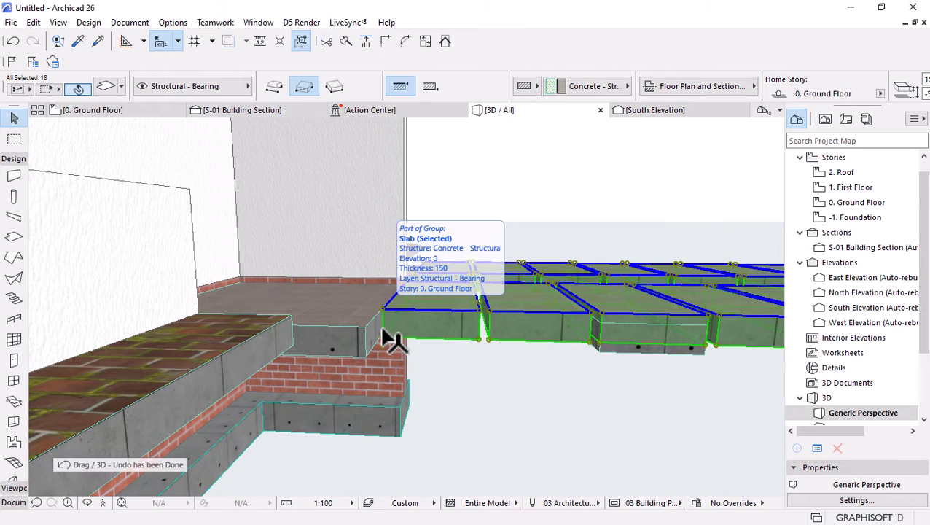
Drag the selected paving slabs vertically downward from the corner nearest the entrance slab, then clear the selection
{"action": "key", "text": "ctrl+d"}
{"action": "left_click", "coordinate": [382, 329]}
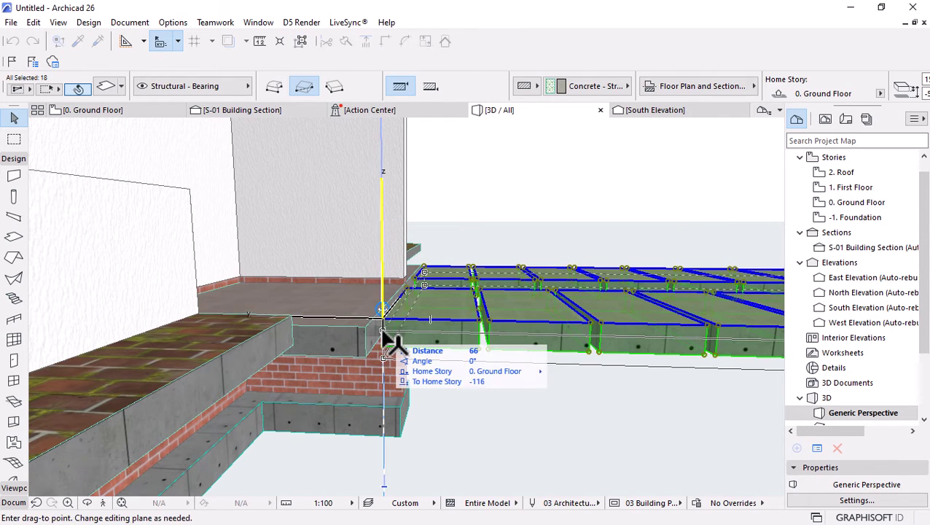
{"action": "key", "text": "Escape"}
{"action": "left_click", "coordinate": [431, 384]}
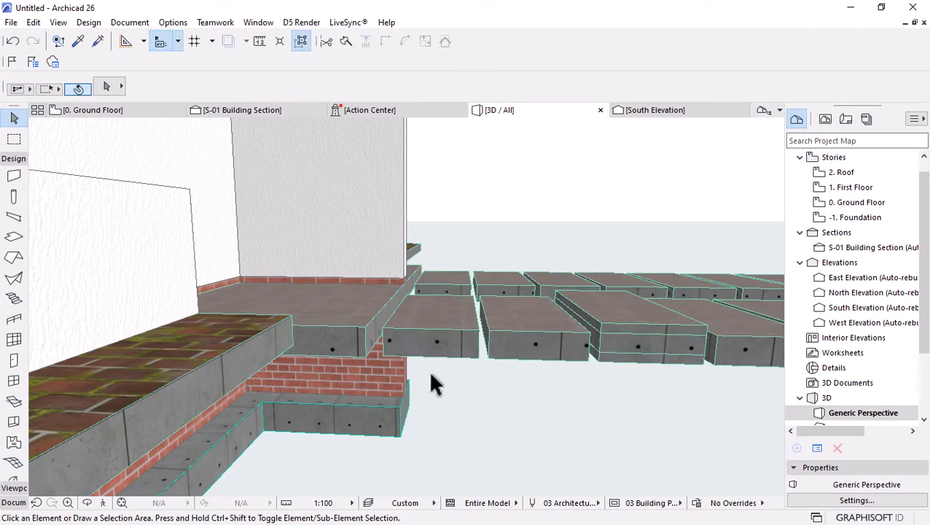
Select all eighteen paving slabs of the two entrance walkways and override their top surface with Concrete - 02
{"action": "middle_click_drag", "start_coordinate": [431, 386], "coordinate": [353, 347], "text": "shift"}
{"action": "left_click", "coordinate": [307, 383]}
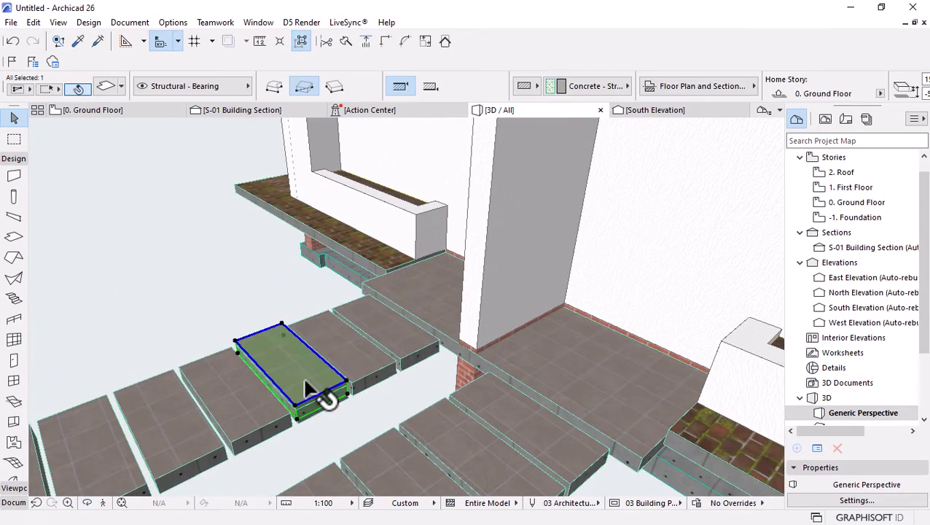
{"action": "left_click", "coordinate": [459, 436], "text": "shift"}
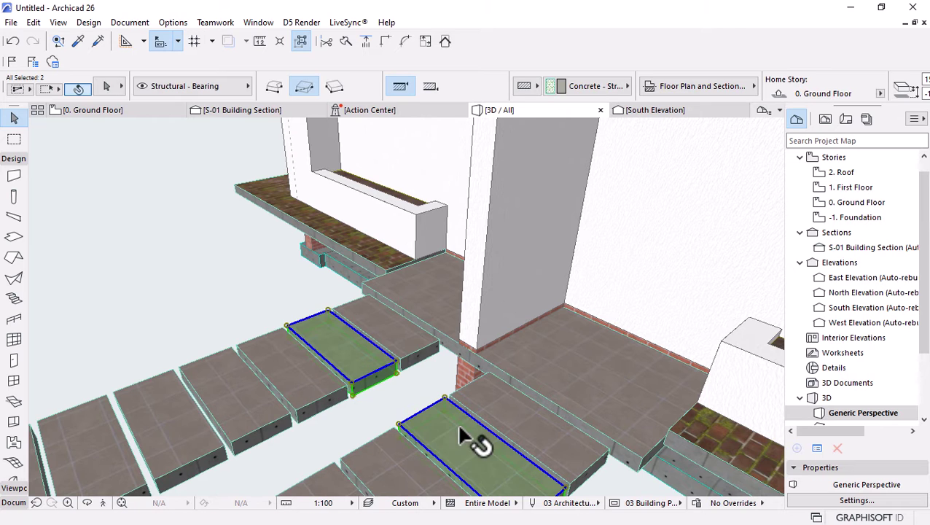
{"action": "left_click", "coordinate": [294, 40]}
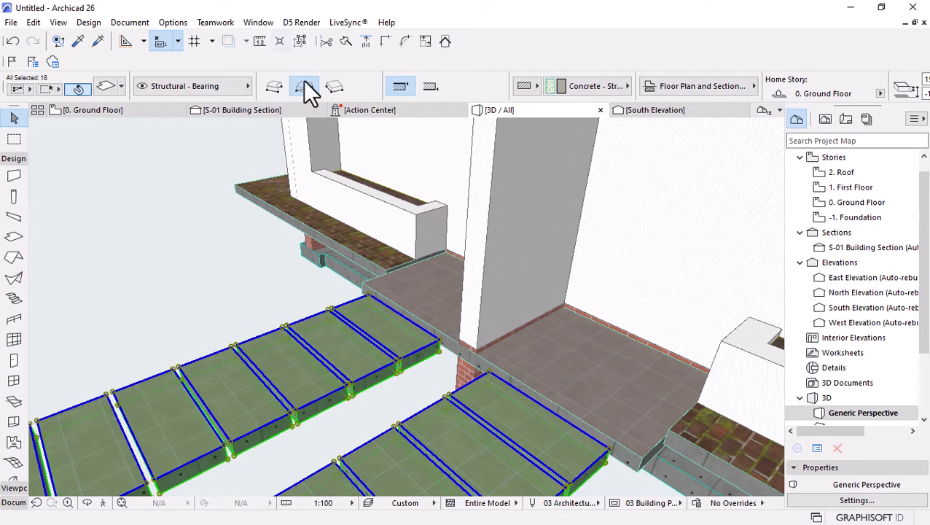
{"action": "left_click", "coordinate": [103, 86]}
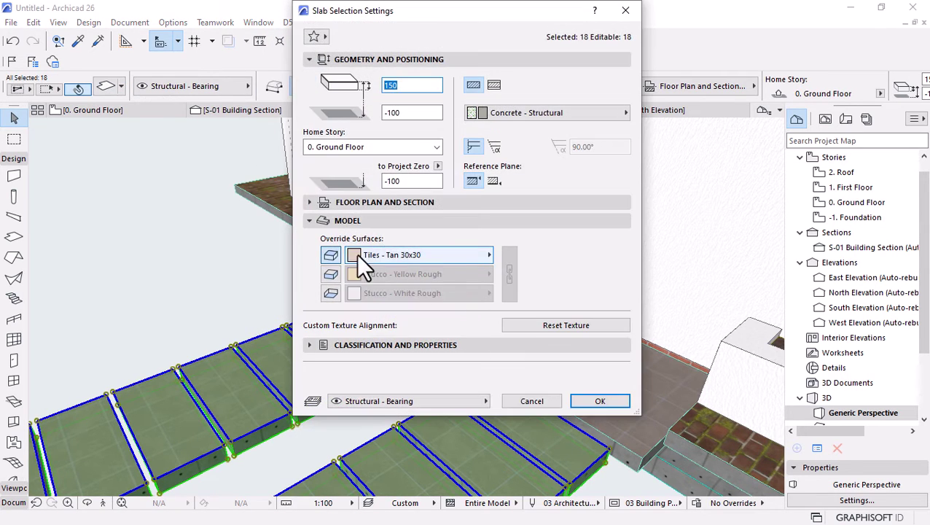
{"action": "left_click", "coordinate": [455, 255]}
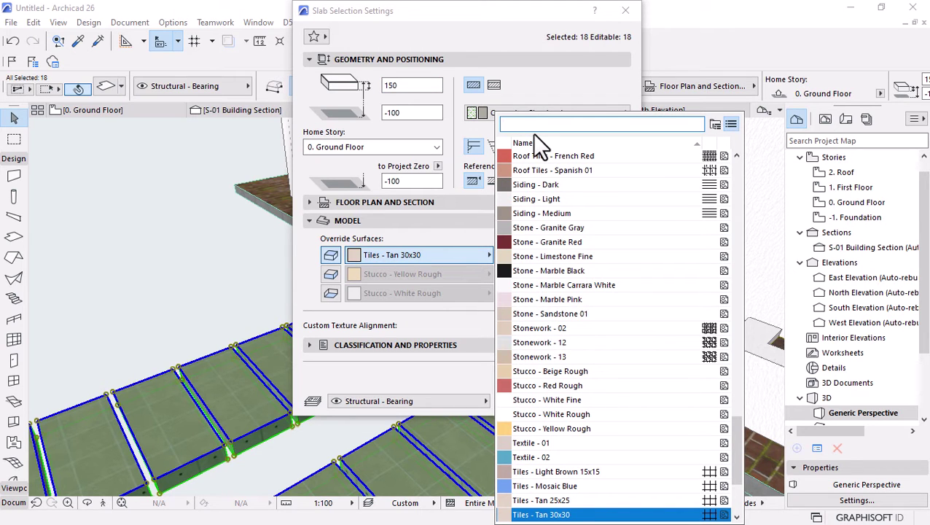
{"action": "type", "text": "con"}
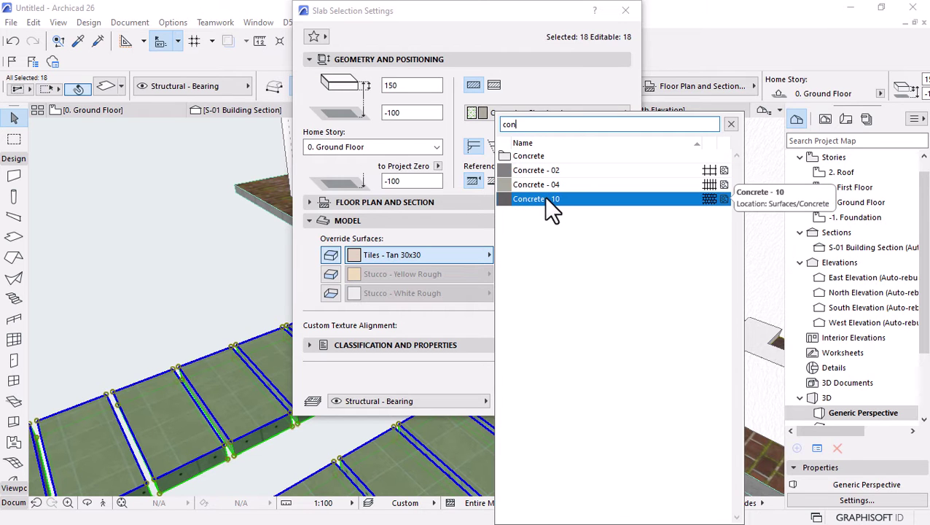
{"action": "left_click", "coordinate": [544, 170]}
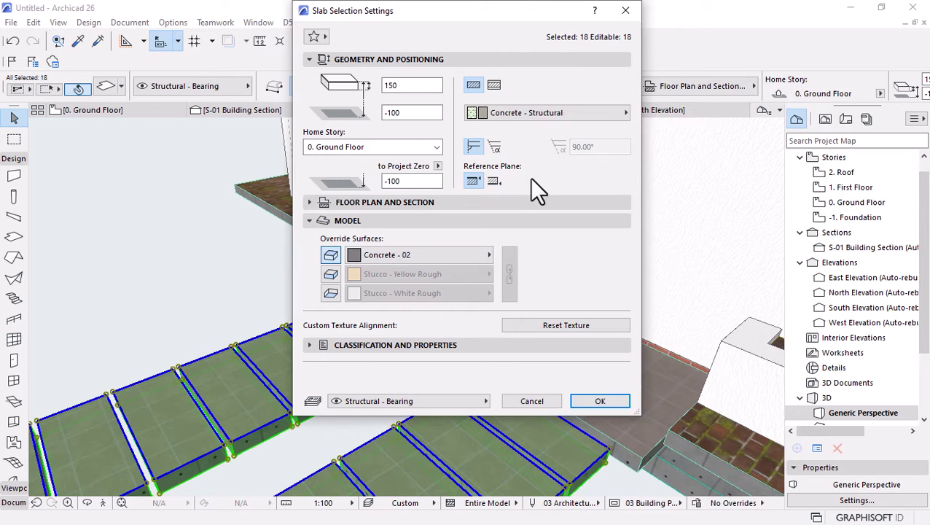
{"action": "left_click", "coordinate": [582, 401]}
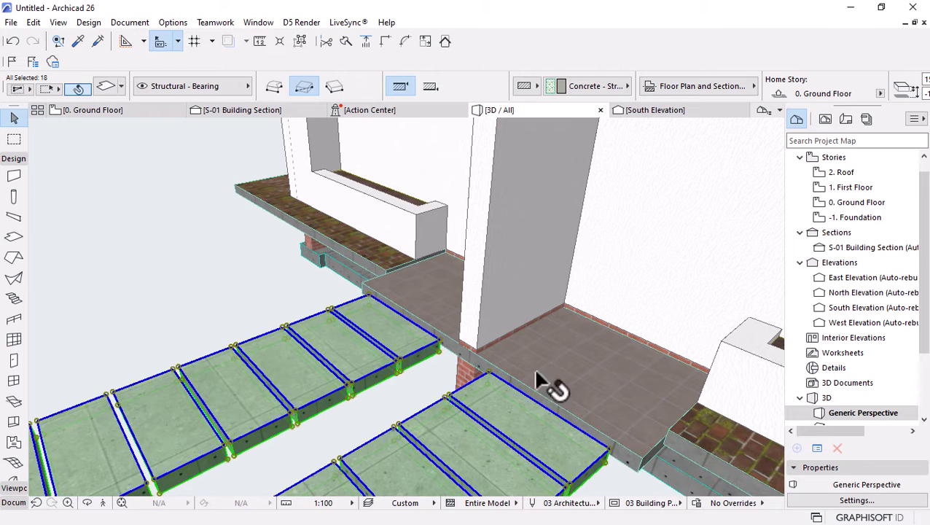
Override the side and bottom surfaces of the selected paving slabs too, linking them to the top surface's Concrete - 02
{"action": "left_click", "coordinate": [106, 86]}
{"action": "left_click", "coordinate": [330, 273]}
{"action": "left_click", "coordinate": [330, 293]}
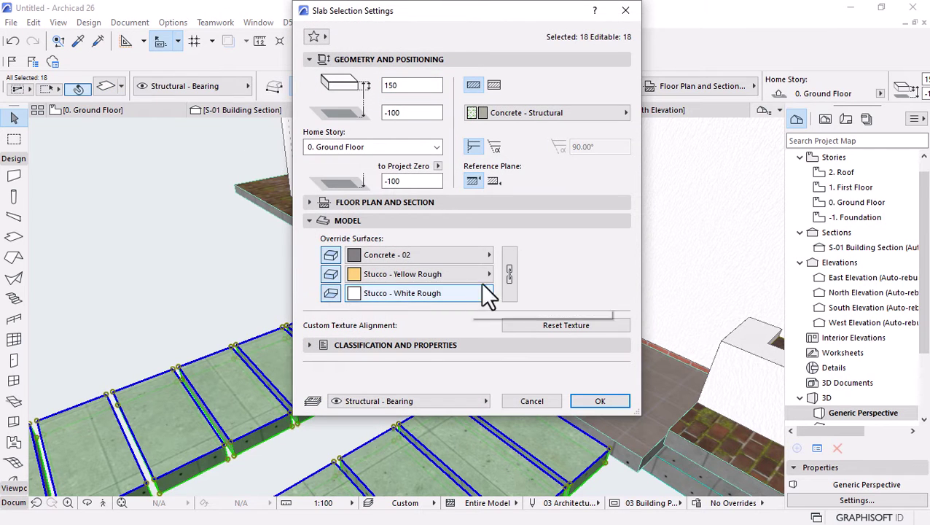
{"action": "left_click", "coordinate": [509, 274]}
{"action": "left_click", "coordinate": [602, 401]}
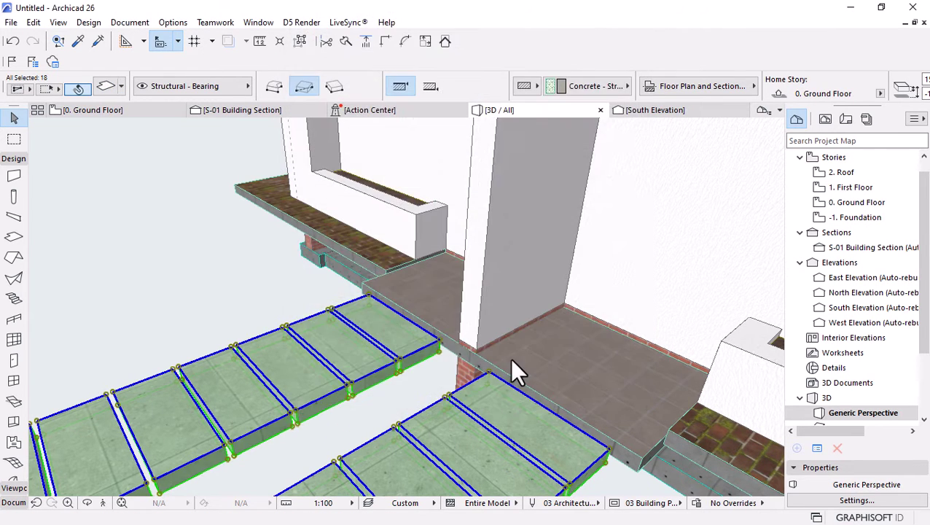
{"action": "middle_click_drag", "start_coordinate": [512, 361], "coordinate": [595, 331], "text": "shift"}
{"action": "scroll", "coordinate": [596, 333], "scroll_direction": "up", "scroll_amount": 3}
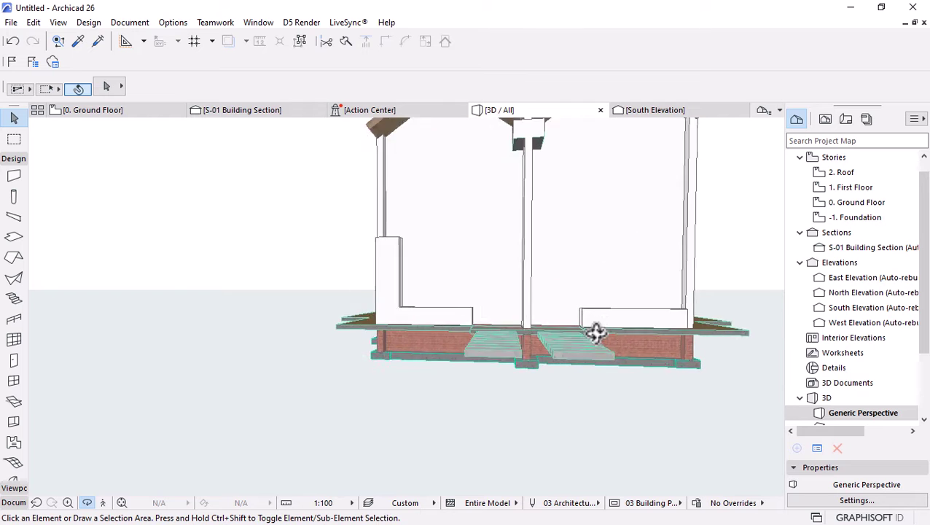
{"action": "scroll", "coordinate": [596, 333], "scroll_direction": "up", "scroll_amount": 5}
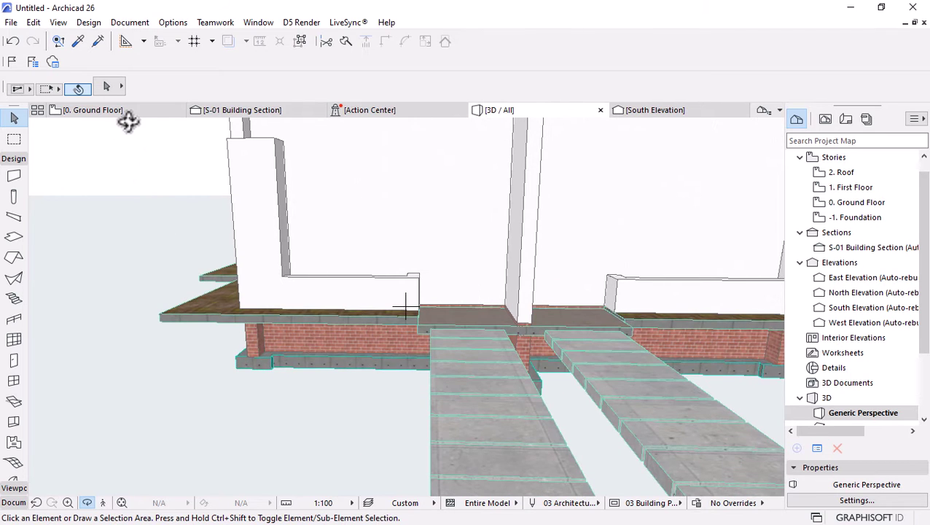
On the Ground Floor plan, draw a rectangular terrain mesh 20000 wide by 40000 long around the duplex
{"action": "left_click", "coordinate": [126, 113]}
{"action": "scroll", "coordinate": [440, 255], "scroll_direction": "down", "scroll_amount": 3}
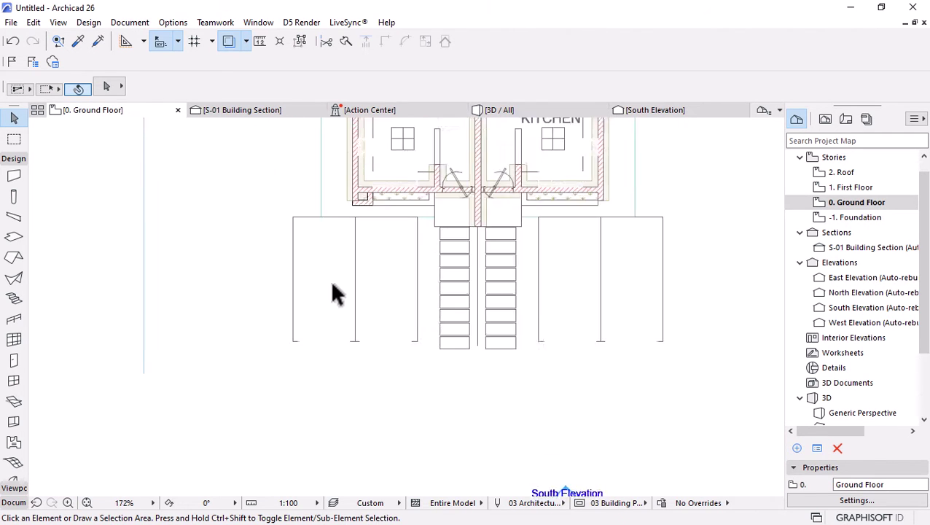
{"action": "scroll", "coordinate": [334, 294], "scroll_direction": "down", "scroll_amount": 5}
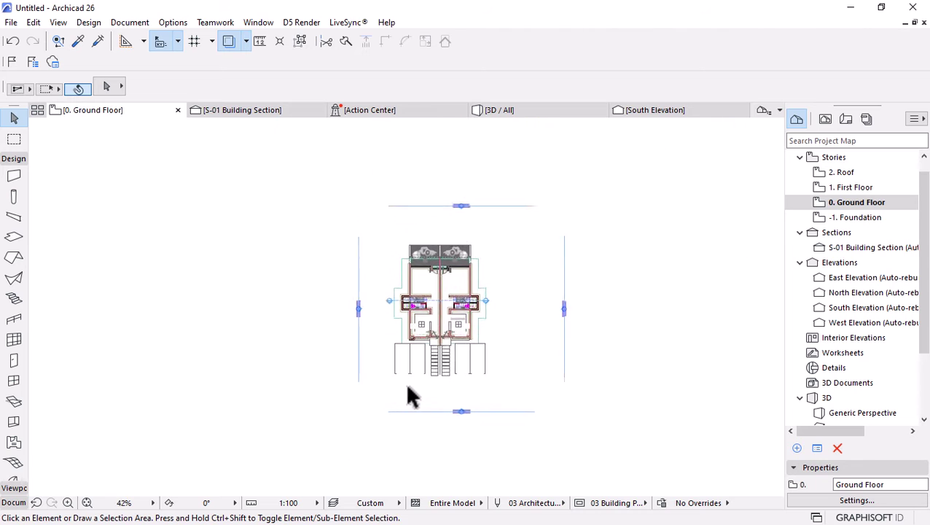
{"action": "scroll", "coordinate": [410, 397], "scroll_direction": "up", "scroll_amount": 1}
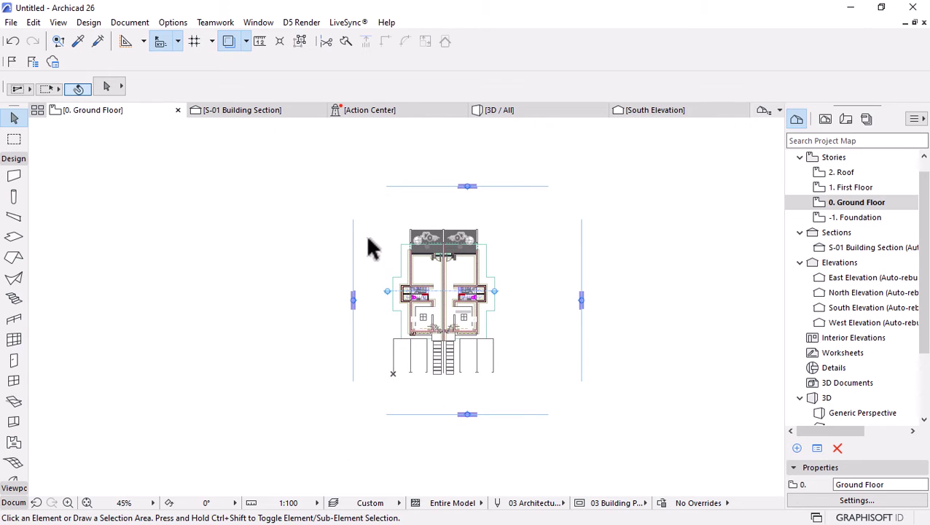
{"action": "left_click", "coordinate": [13, 463]}
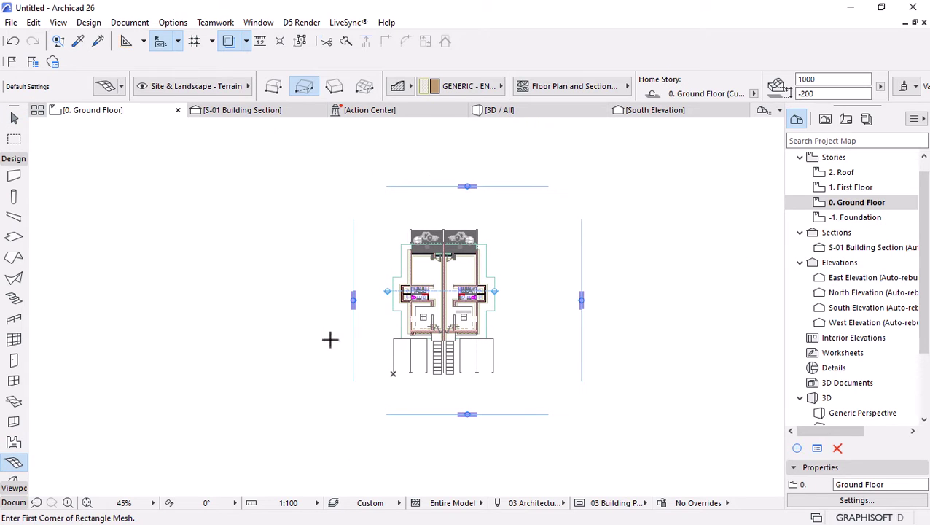
{"action": "scroll", "coordinate": [439, 377], "scroll_direction": "up", "scroll_amount": 2}
{"action": "left_click", "coordinate": [358, 155]}
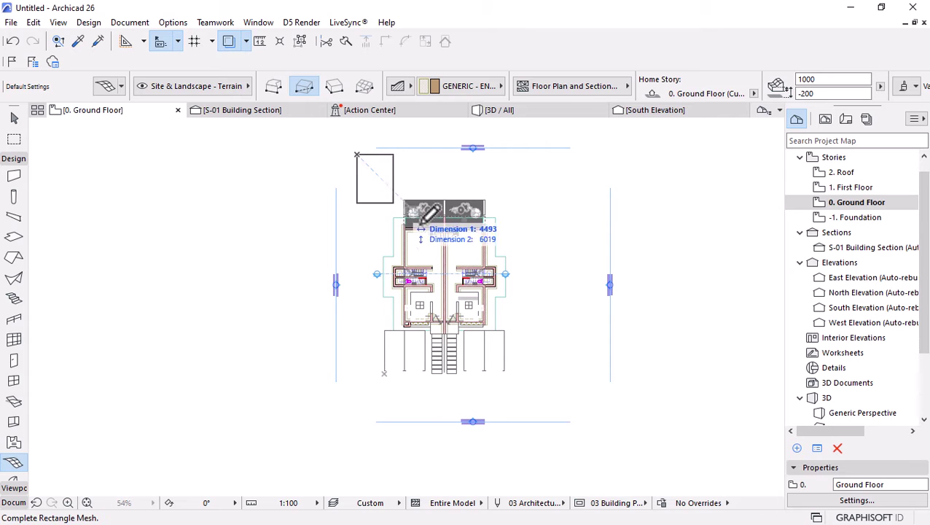
{"action": "scroll", "coordinate": [441, 205], "scroll_direction": "down", "scroll_amount": 2}
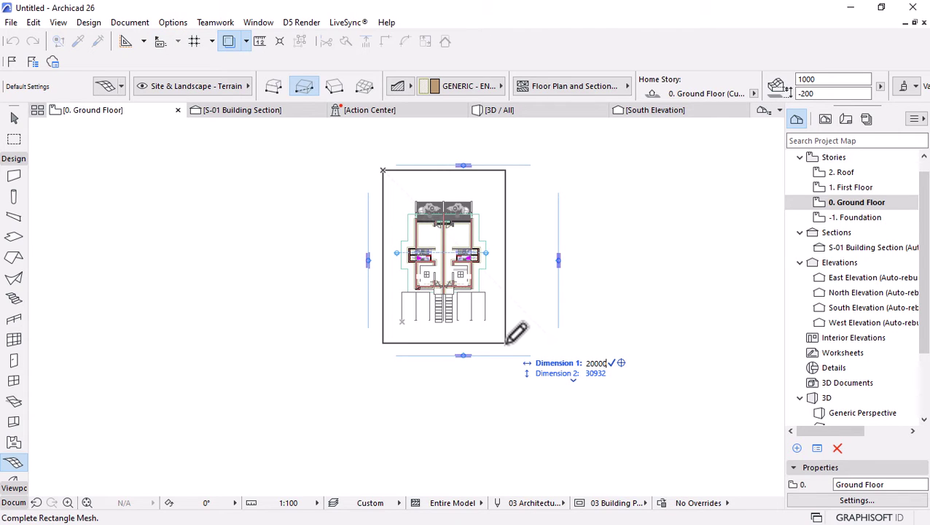
{"action": "key", "text": "Tab"}
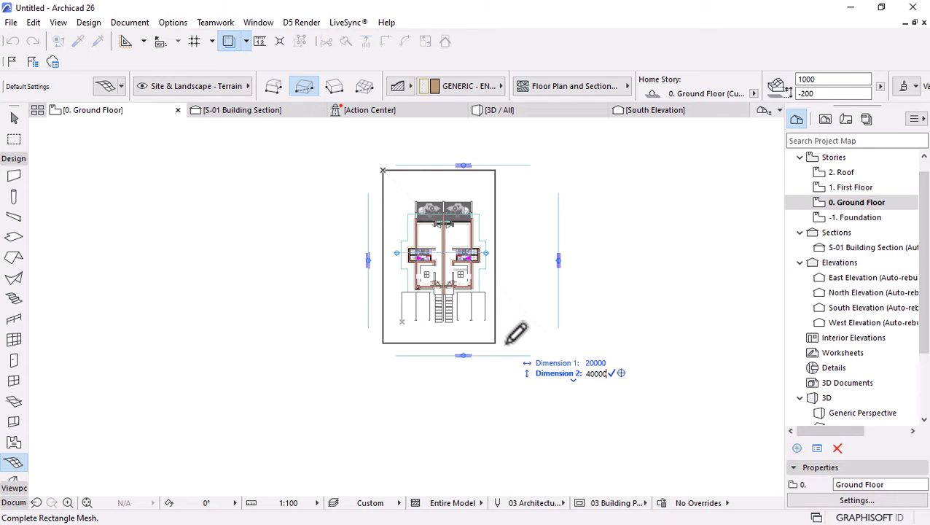
{"action": "key", "text": "Return"}
{"action": "scroll", "coordinate": [437, 277], "scroll_direction": "up", "scroll_amount": 2}
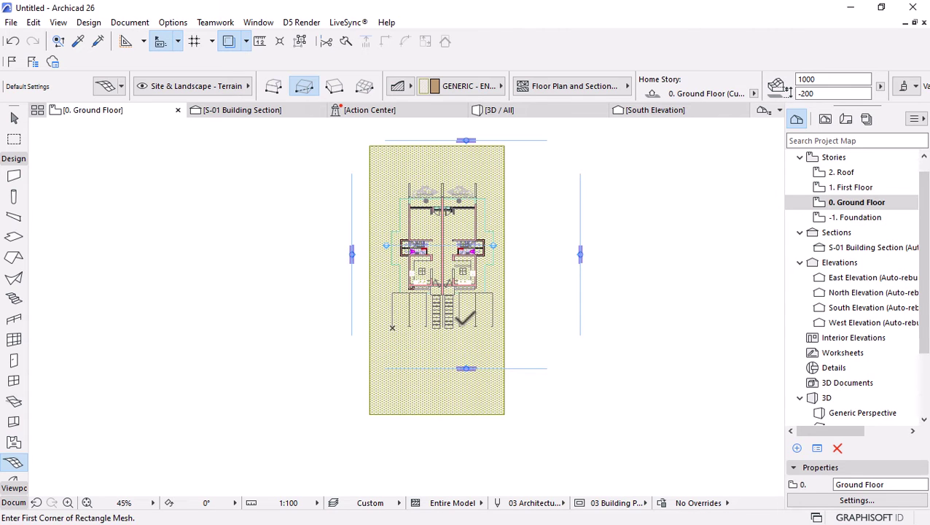
Offset the terrain mesh's edge on the entrance side inward by 10000
{"action": "left_click", "coordinate": [450, 345], "text": "shift"}
{"action": "left_click", "coordinate": [447, 414]}
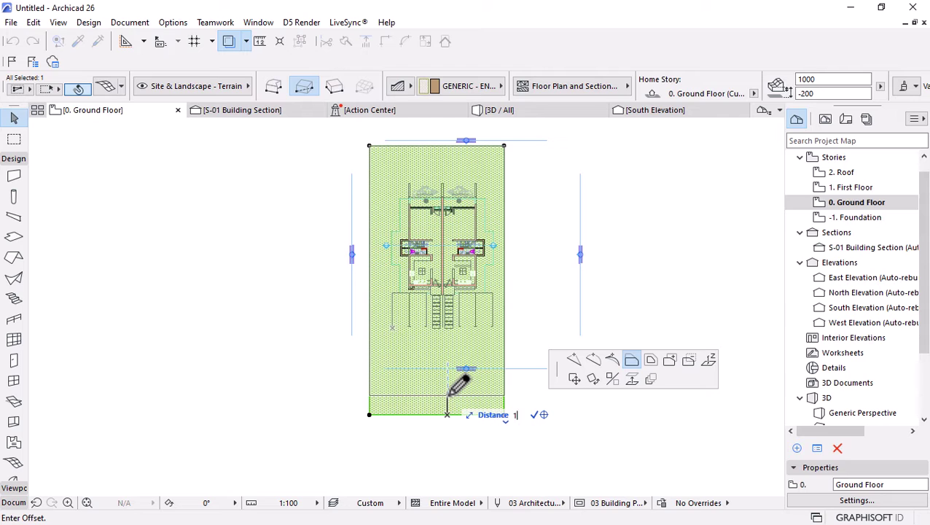
{"action": "type", "text": "10000"}
{"action": "key", "text": "Return"}
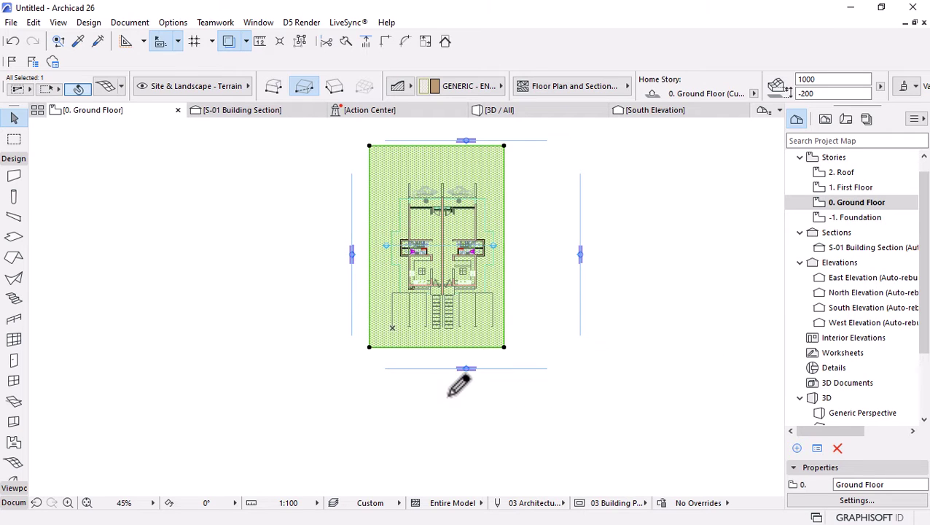
Move the terrain mesh toward the entrance side and center its front edge on the line between the two walkways
{"action": "key", "text": "ctrl+d"}
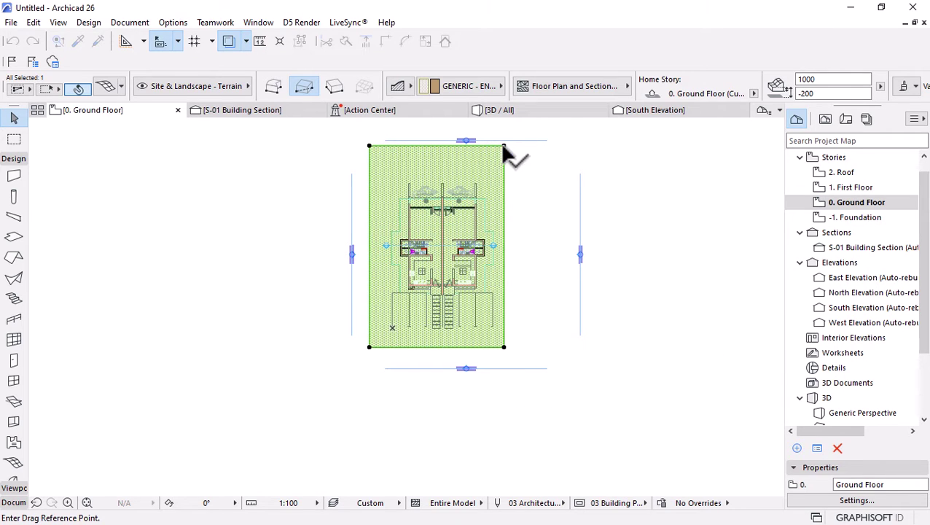
{"action": "left_click", "coordinate": [503, 146]}
{"action": "left_click", "coordinate": [503, 168]}
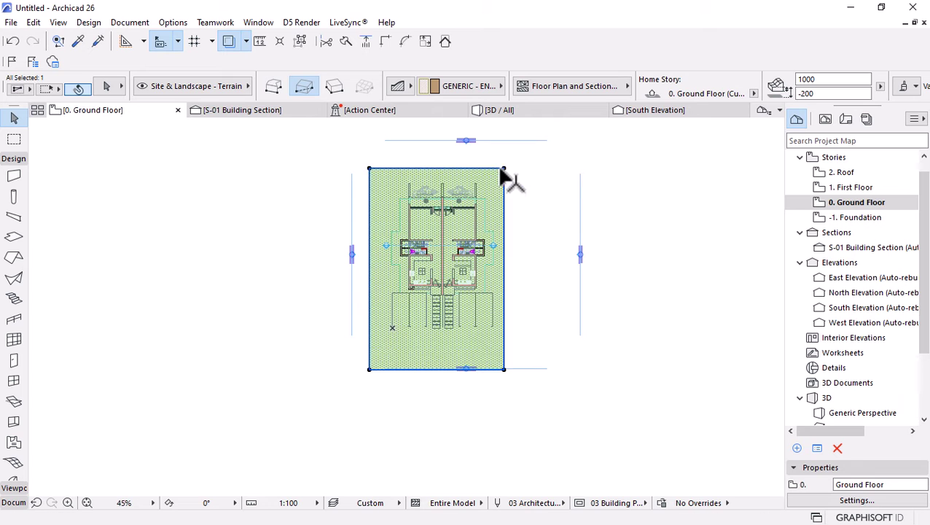
{"action": "scroll", "coordinate": [414, 328], "scroll_direction": "up", "scroll_amount": 2}
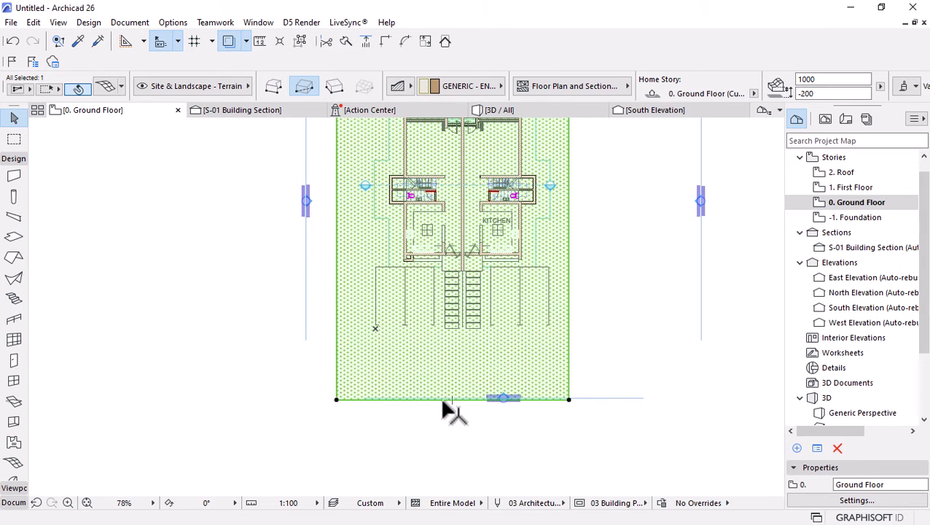
{"action": "scroll", "coordinate": [443, 402], "scroll_direction": "up", "scroll_amount": 1}
{"action": "key", "text": "ctrl+d"}
{"action": "left_click", "coordinate": [452, 395]}
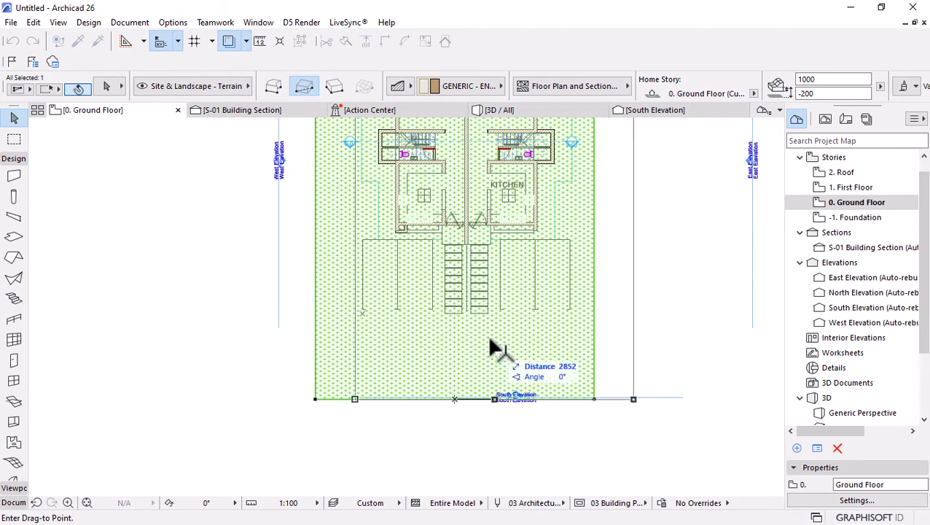
{"action": "left_click", "coordinate": [467, 312]}
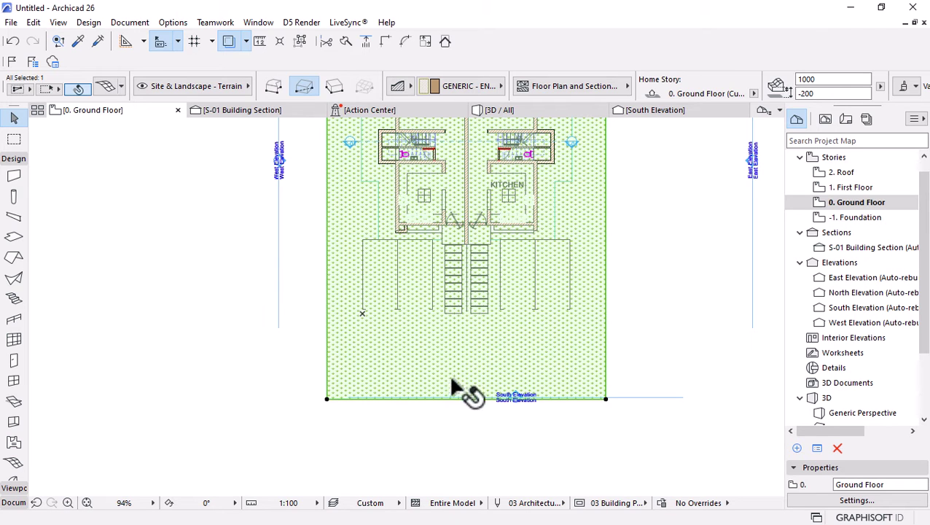
Move the South Elevation marker off the mesh's front edge, closer to the walkways
{"action": "scroll", "coordinate": [452, 381], "scroll_direction": "down", "scroll_amount": 2}
{"action": "left_click", "coordinate": [583, 392]}
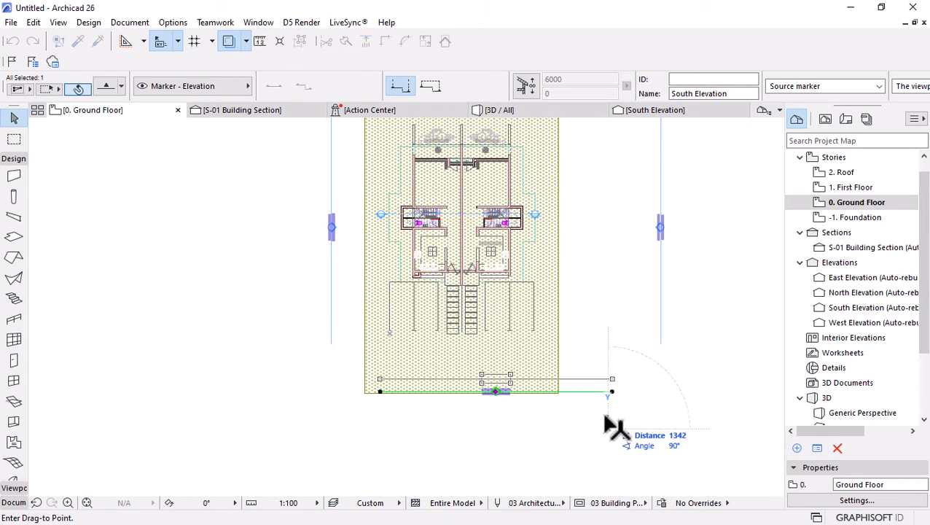
{"action": "left_click", "coordinate": [594, 394]}
{"action": "left_click", "coordinate": [581, 311]}
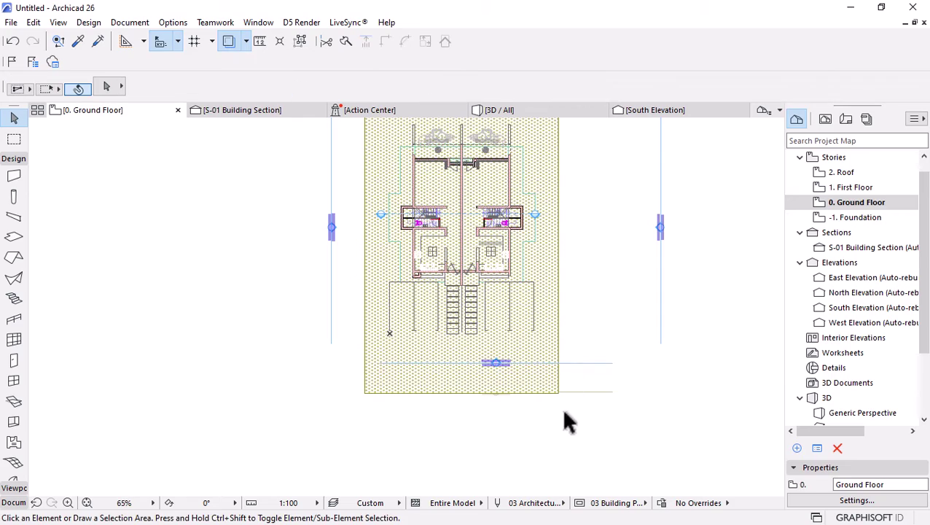
{"action": "scroll", "coordinate": [561, 407], "scroll_direction": "down", "scroll_amount": 2}
{"action": "scroll", "coordinate": [513, 452], "scroll_direction": "up", "scroll_amount": 1}
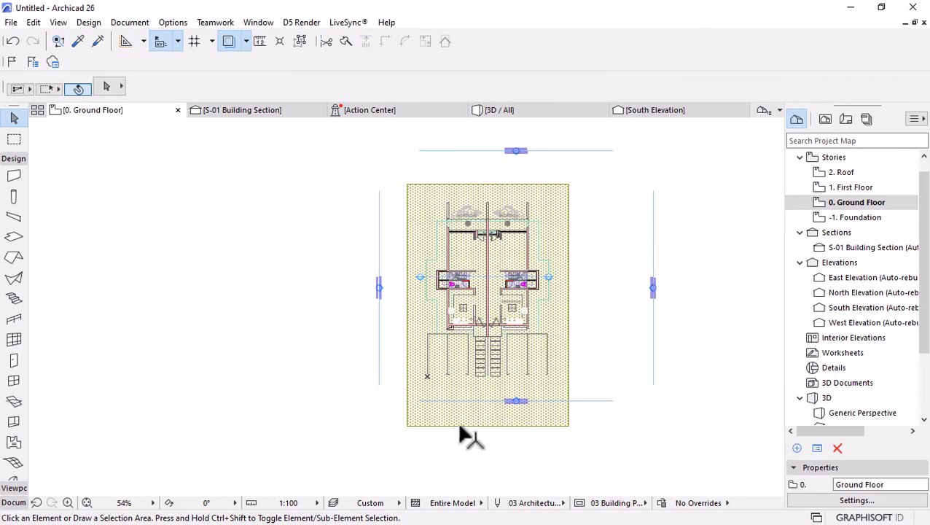
Turn off the terrain mesh's cover fill for the floor plan and return to the 3D view
{"action": "scroll", "coordinate": [481, 426], "scroll_direction": "up", "scroll_amount": 3}
{"action": "left_click", "coordinate": [512, 421]}
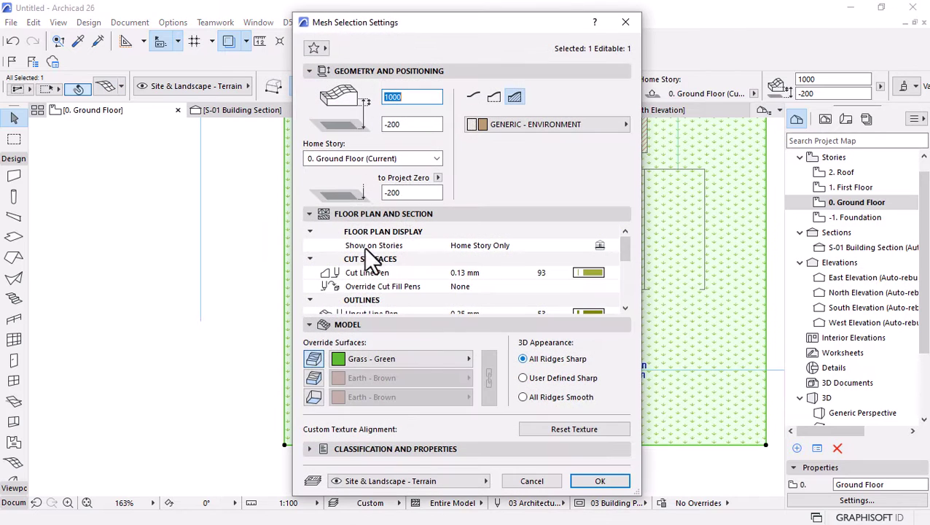
{"action": "scroll", "coordinate": [423, 258], "scroll_direction": "down", "scroll_amount": 4}
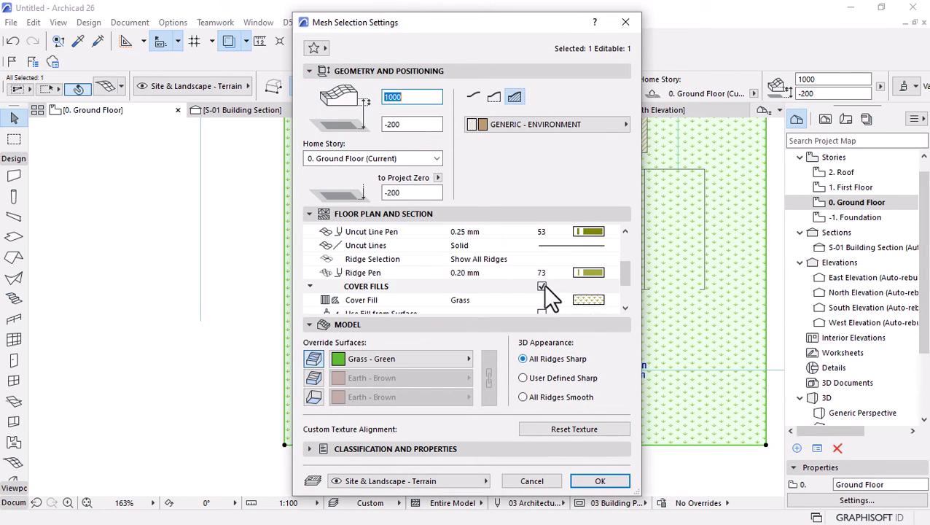
{"action": "left_click", "coordinate": [541, 287]}
{"action": "left_click", "coordinate": [622, 484]}
{"action": "scroll", "coordinate": [534, 443], "scroll_direction": "down", "scroll_amount": 5}
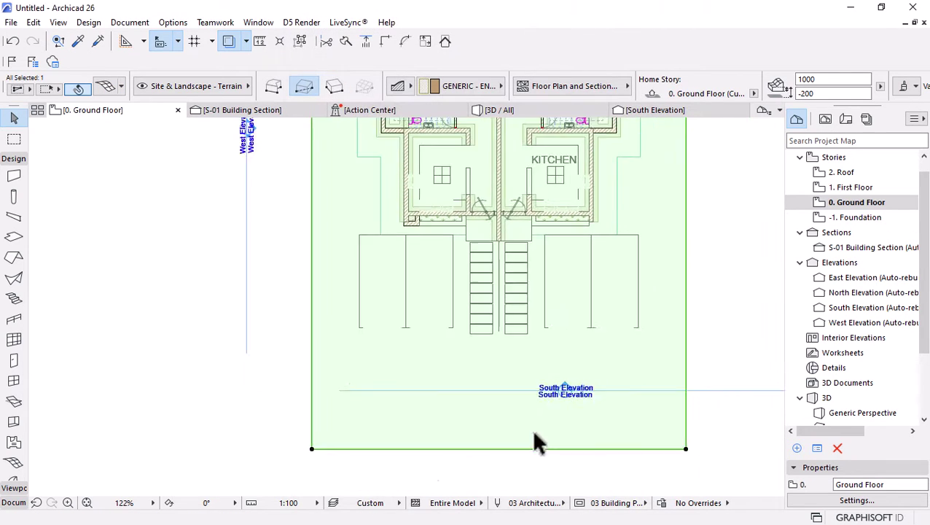
{"action": "scroll", "coordinate": [490, 291], "scroll_direction": "up", "scroll_amount": 4}
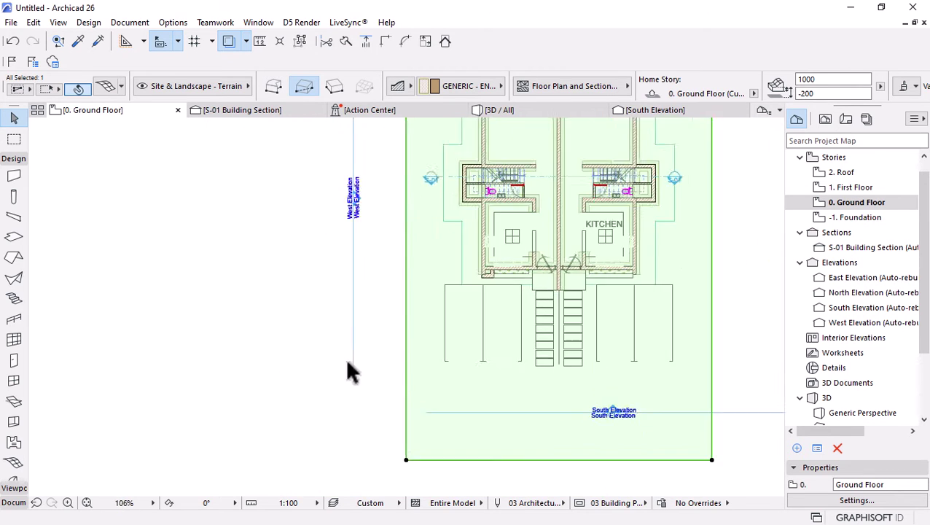
{"action": "left_click", "coordinate": [531, 111]}
{"action": "scroll", "coordinate": [459, 289], "scroll_direction": "down", "scroll_amount": 3}
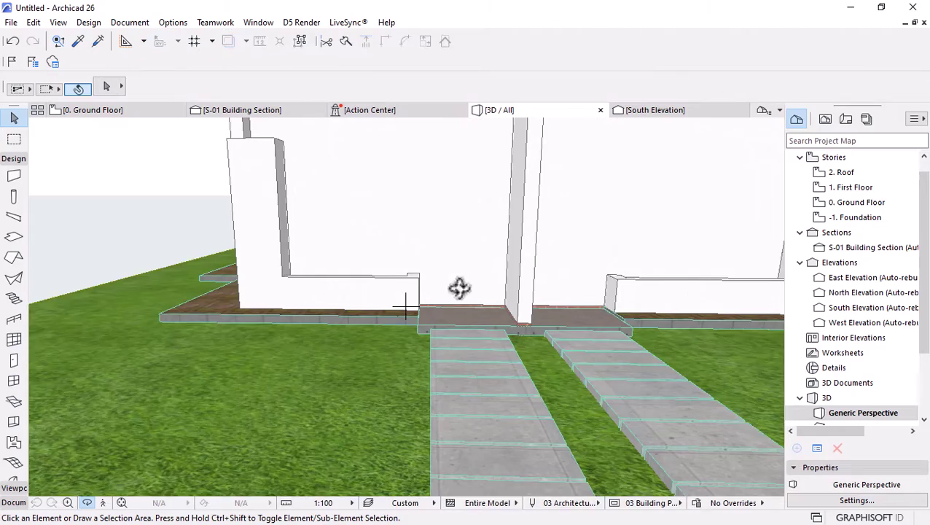
On the ground floor plan, draw a rectangular slab spanning both parking areas, using the settings picked up from an existing slab
{"action": "middle_click_drag", "start_coordinate": [460, 288], "coordinate": [294, 278], "text": "shift"}
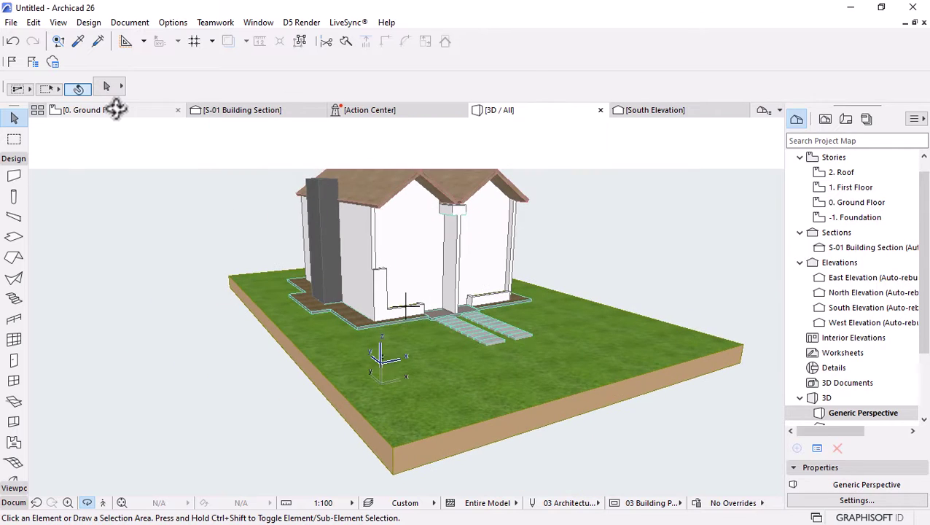
{"action": "left_click", "coordinate": [118, 109]}
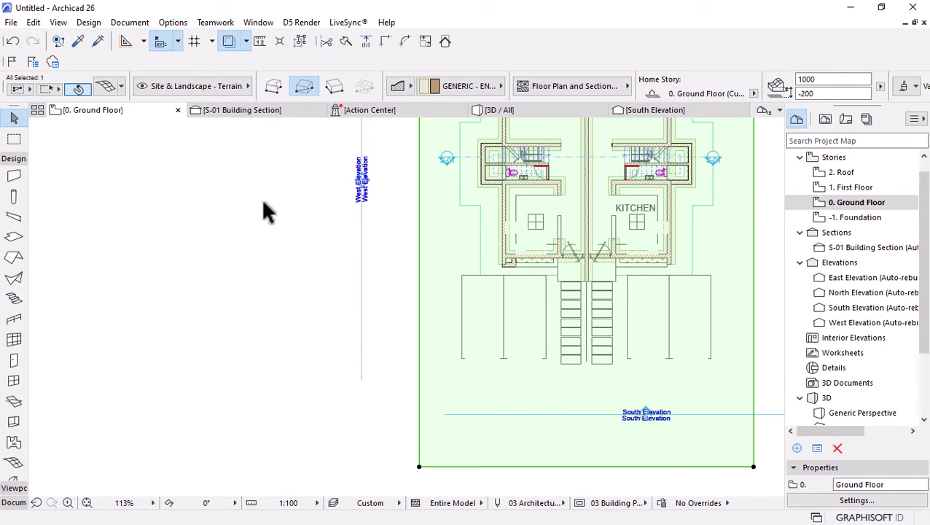
{"action": "middle_click_drag", "start_coordinate": [266, 212], "coordinate": [372, 263]}
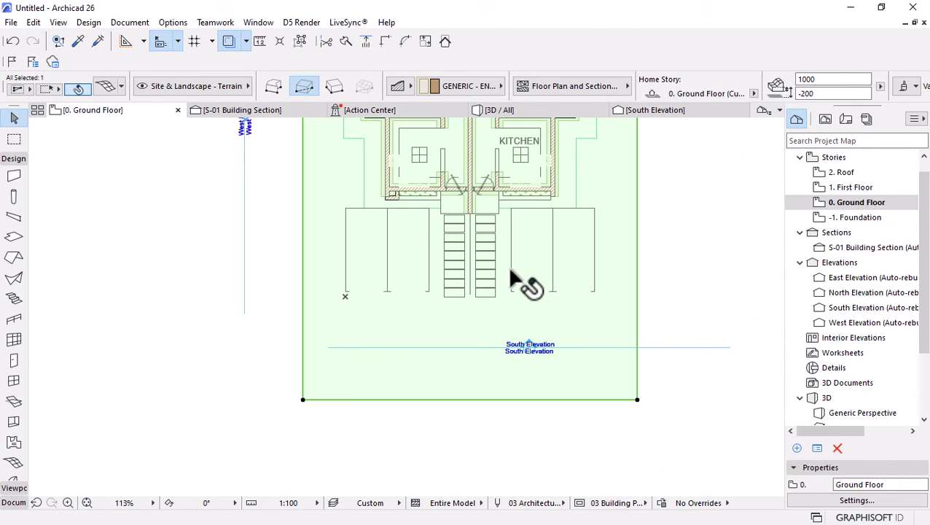
{"action": "key", "text": "Escape"}
{"action": "scroll", "coordinate": [470, 223], "scroll_direction": "up", "scroll_amount": 4}
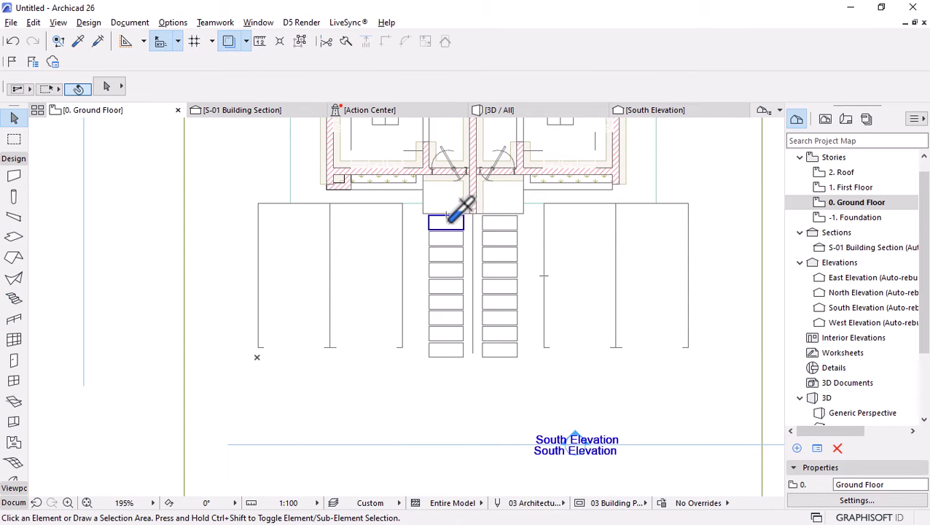
{"action": "left_click", "coordinate": [628, 175], "text": "alt"}
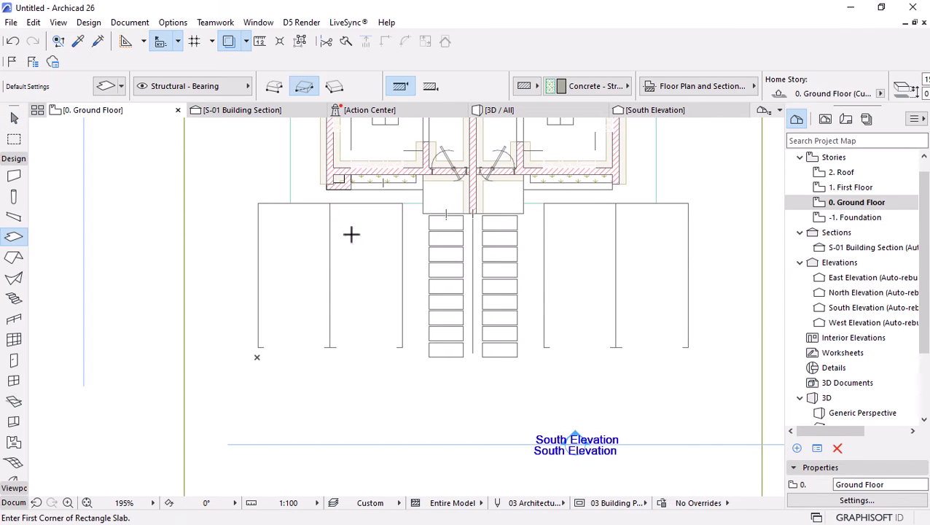
{"action": "left_click", "coordinate": [257, 203]}
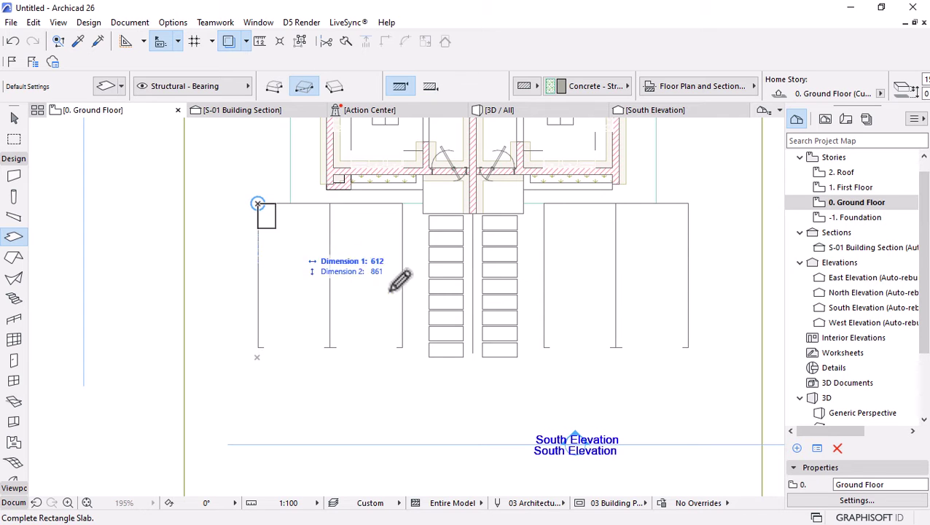
{"action": "left_click", "coordinate": [688, 347]}
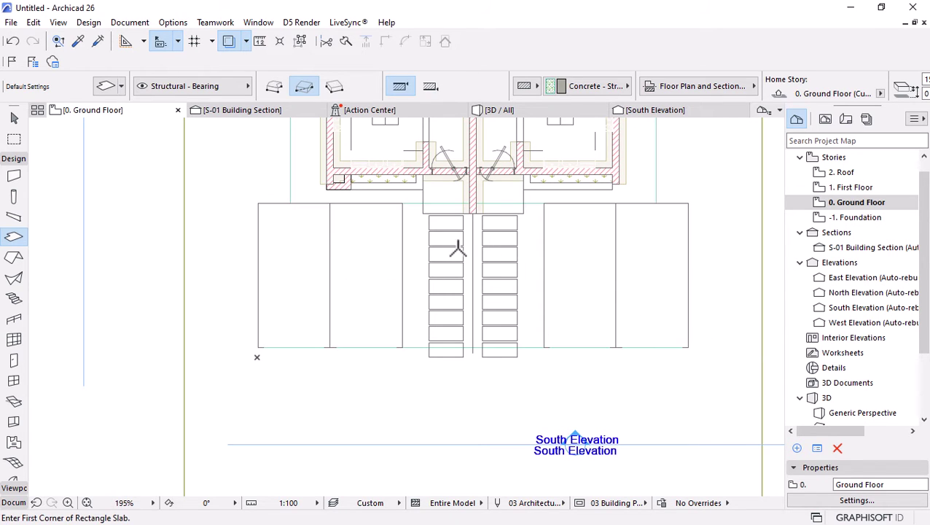
Offset the parking slab's outer edge to the front edge of the terrain mesh
{"action": "scroll", "coordinate": [443, 247], "scroll_direction": "down", "scroll_amount": 2}
{"action": "key", "text": "Escape"}
{"action": "left_click", "coordinate": [557, 248]}
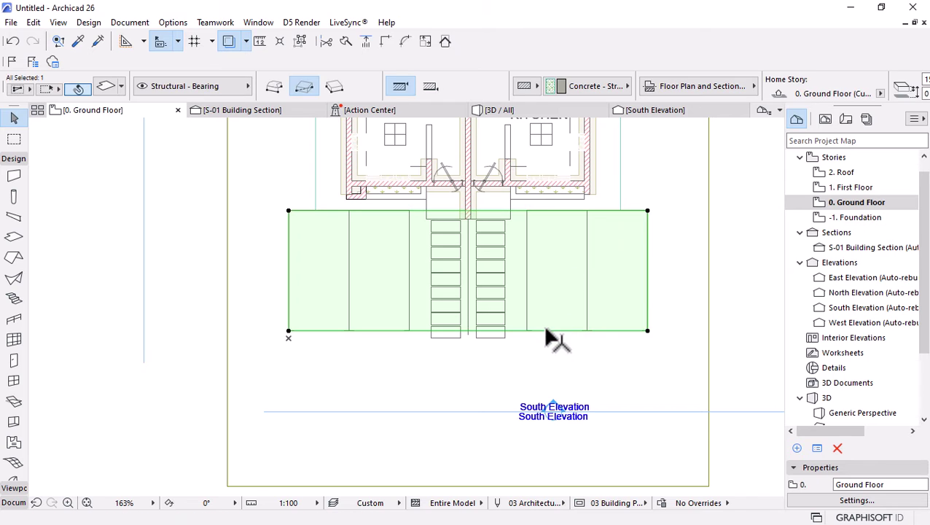
{"action": "left_click", "coordinate": [546, 330]}
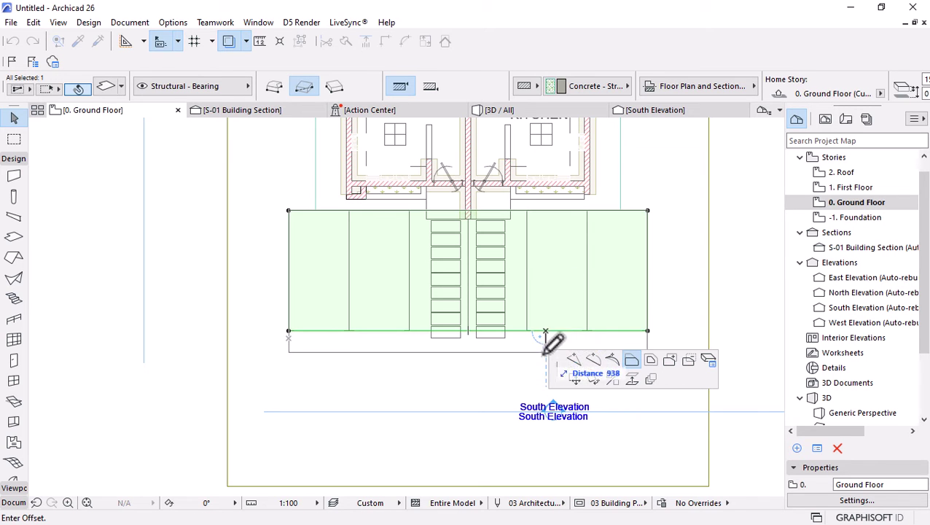
{"action": "left_click", "coordinate": [710, 484]}
{"action": "scroll", "coordinate": [488, 332], "scroll_direction": "down", "scroll_amount": 3}
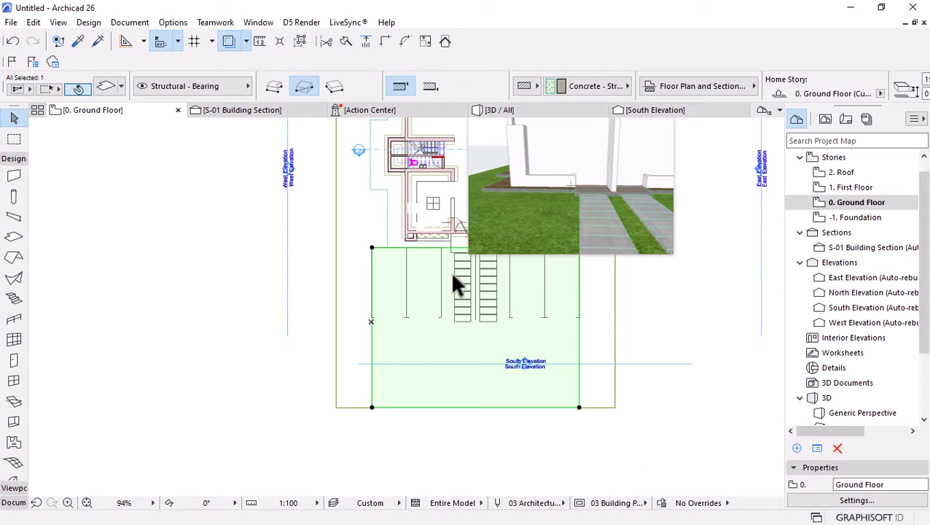
In the 3D view, move the parking slab vertically down by 200
{"action": "left_click", "coordinate": [519, 112]}
{"action": "scroll", "coordinate": [452, 305], "scroll_direction": "down", "scroll_amount": 5}
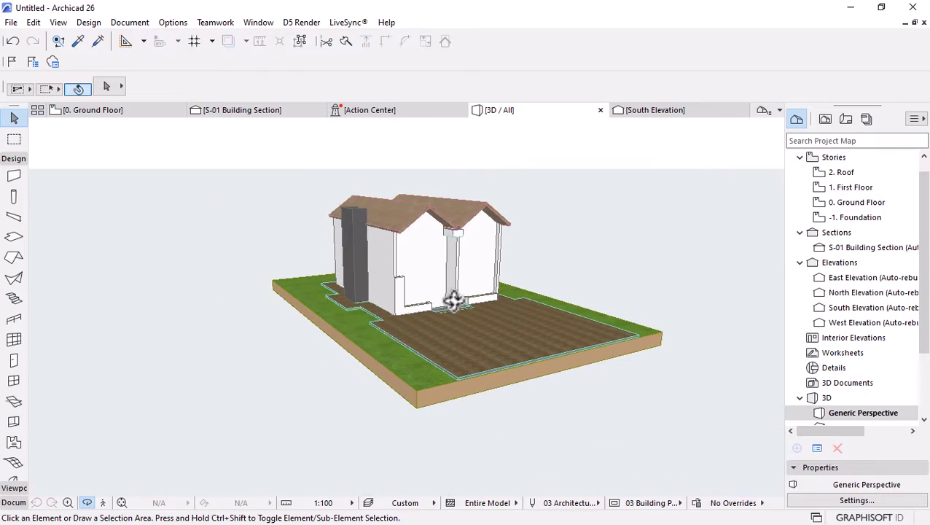
{"action": "middle_click_drag", "start_coordinate": [451, 301], "coordinate": [468, 366], "text": "shift"}
{"action": "scroll", "coordinate": [446, 297], "scroll_direction": "up", "scroll_amount": 5}
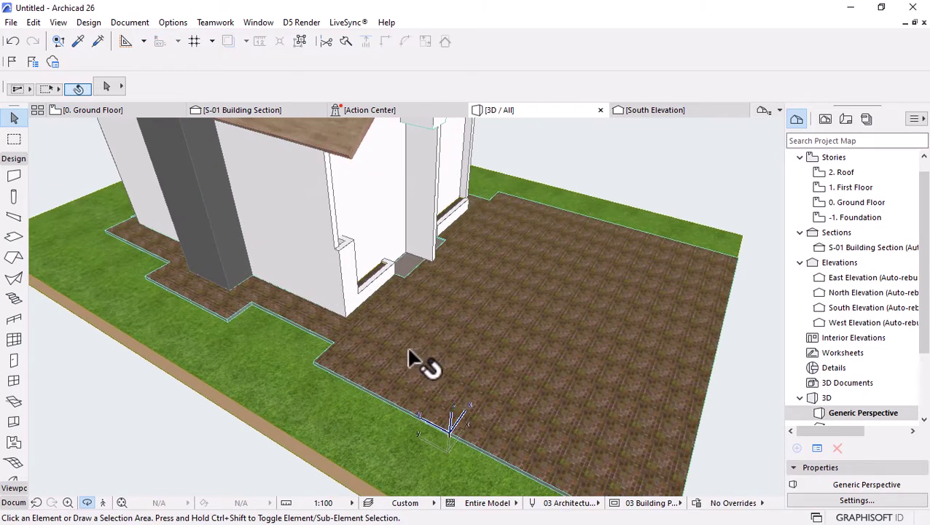
{"action": "left_click", "coordinate": [408, 358]}
{"action": "middle_click_drag", "start_coordinate": [311, 374], "coordinate": [347, 253], "text": "shift"}
{"action": "scroll", "coordinate": [437, 365], "scroll_direction": "down", "scroll_amount": 3}
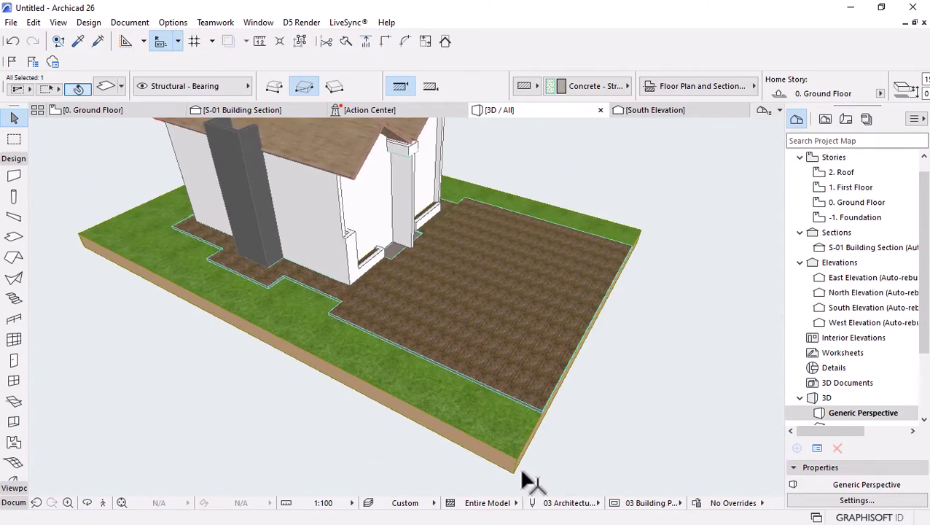
{"action": "scroll", "coordinate": [525, 480], "scroll_direction": "up", "scroll_amount": 5}
{"action": "key", "text": "ctrl+d"}
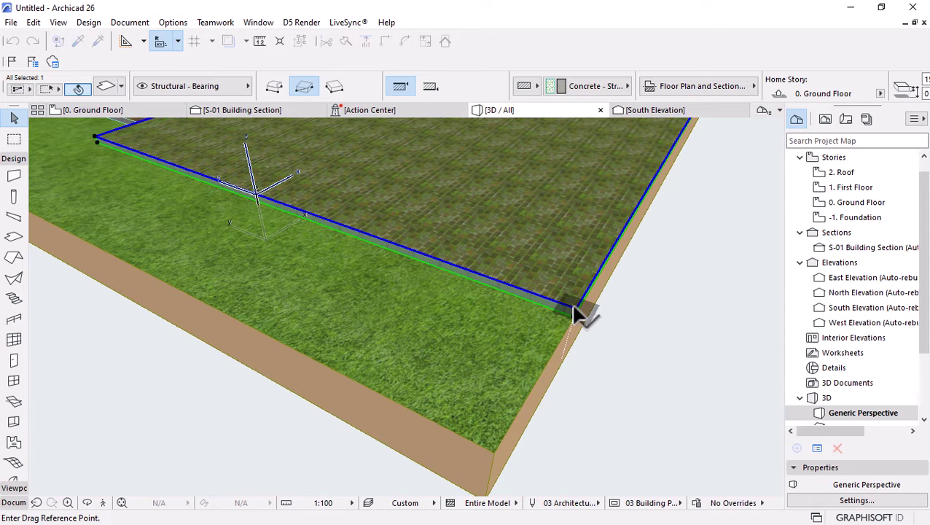
{"action": "left_click", "coordinate": [576, 313]}
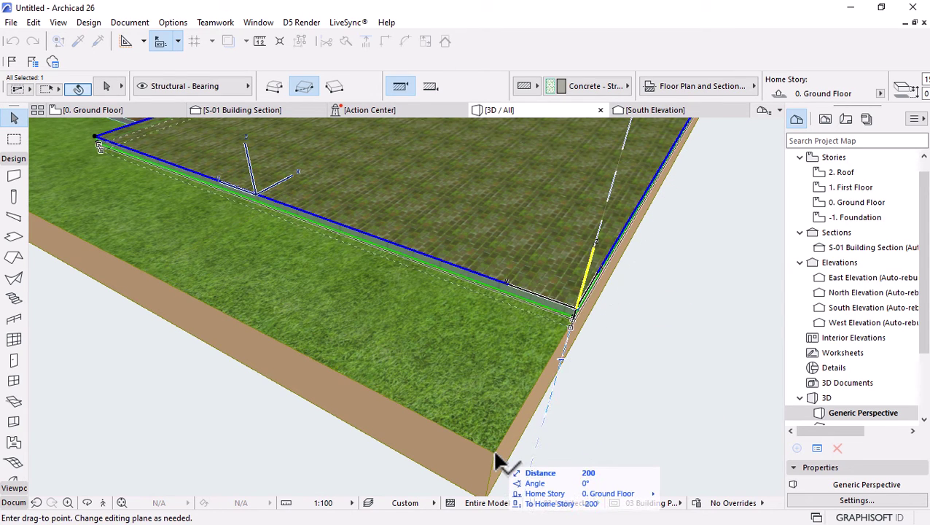
{"action": "left_click", "coordinate": [573, 369]}
Override the parking slab's top surface with Concrete - 02
{"action": "mouse_move", "coordinate": [615, 380]}
{"action": "middle_mouse_down", "text": "shift"}
{"action": "mouse_move", "coordinate": [443, 380]}
{"action": "mouse_move", "coordinate": [311, 177]}
{"action": "mouse_move", "coordinate": [291, 162]}
{"action": "middle_mouse_up", "text": "shift"}
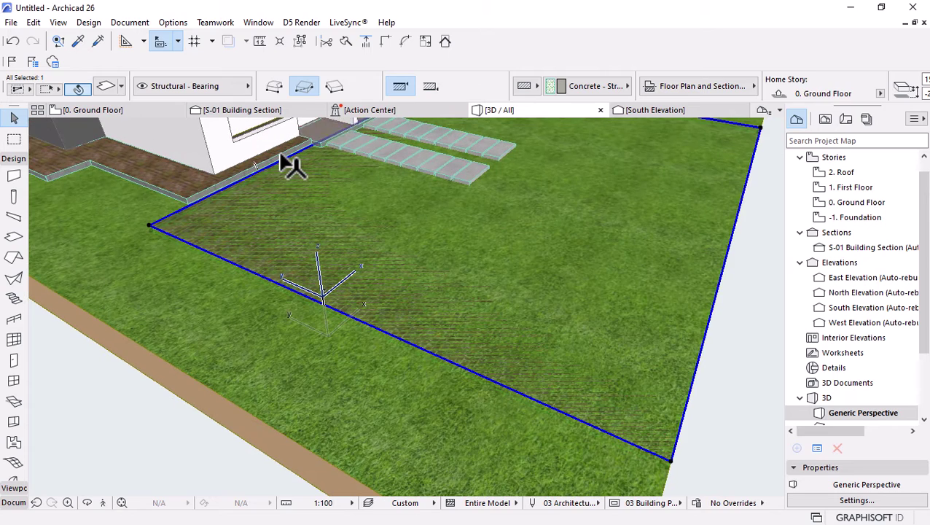
{"action": "left_click", "coordinate": [104, 85]}
{"action": "left_click", "coordinate": [402, 255]}
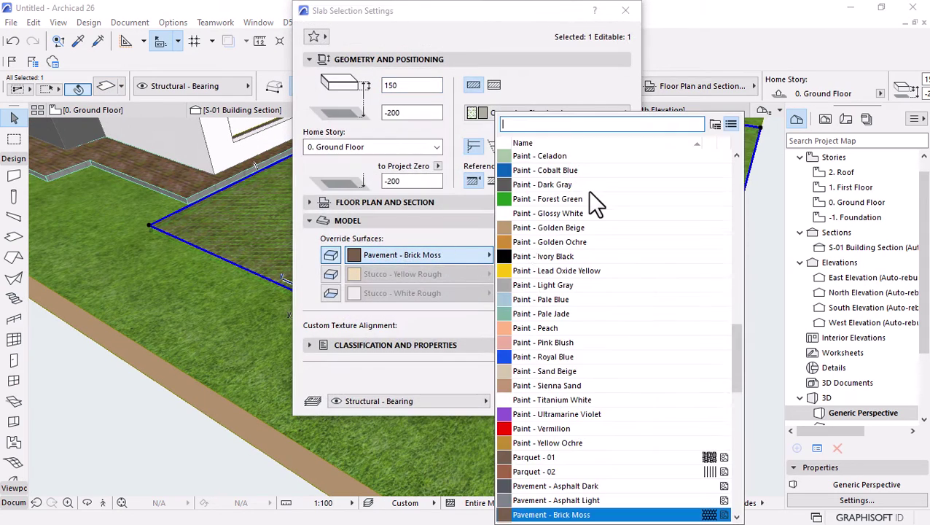
{"action": "type", "text": "conc"}
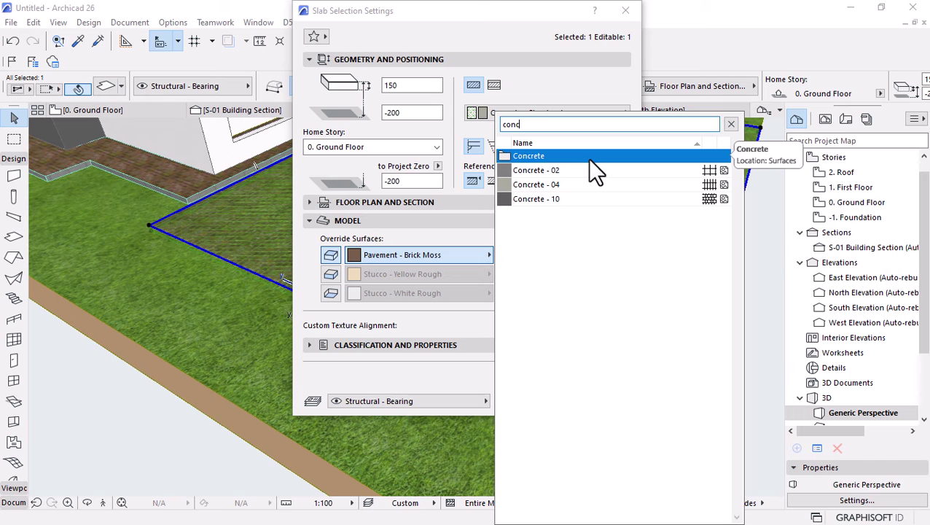
{"action": "left_click", "coordinate": [546, 172]}
{"action": "left_click", "coordinate": [598, 401]}
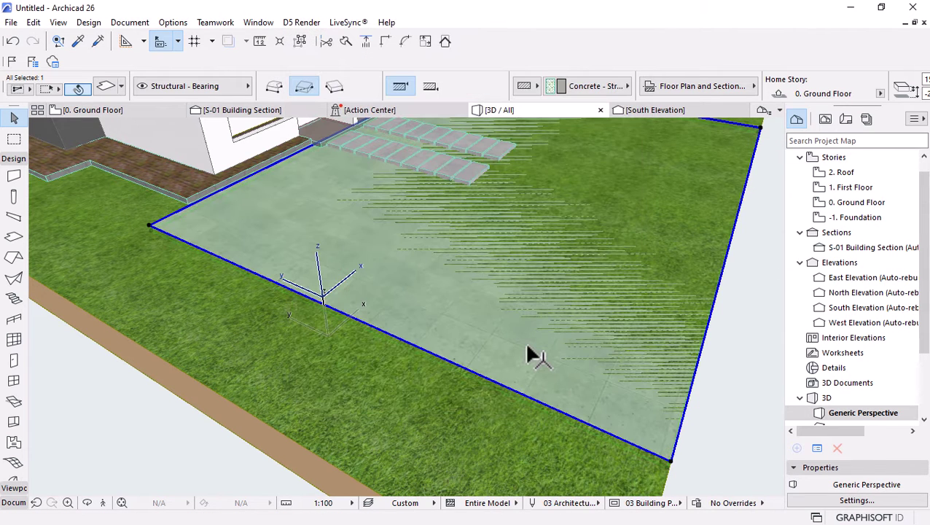
Subtract the parking slab from the terrain mesh with upward extrusion, using Solid Element Operations with own attributes for the new surfaces
{"action": "scroll", "coordinate": [478, 243], "scroll_direction": "down", "scroll_amount": 3}
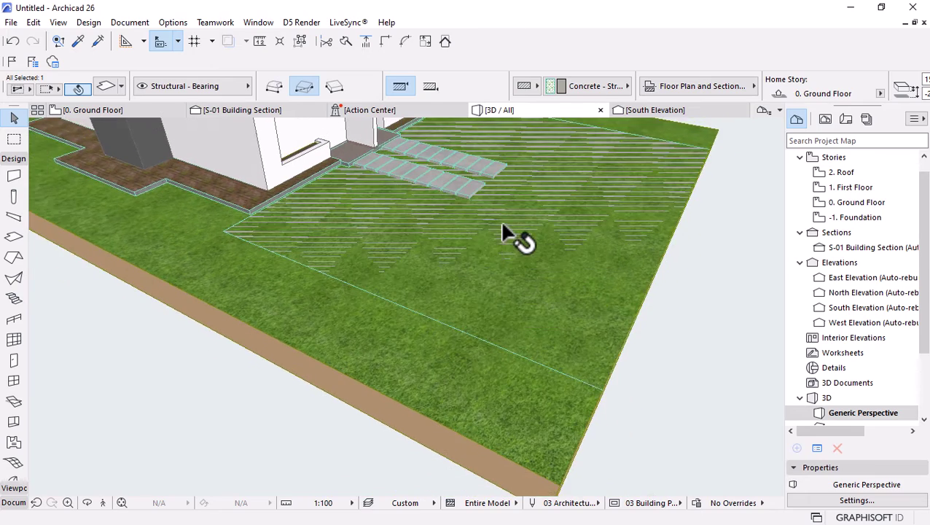
{"action": "right_click", "coordinate": [711, 305]}
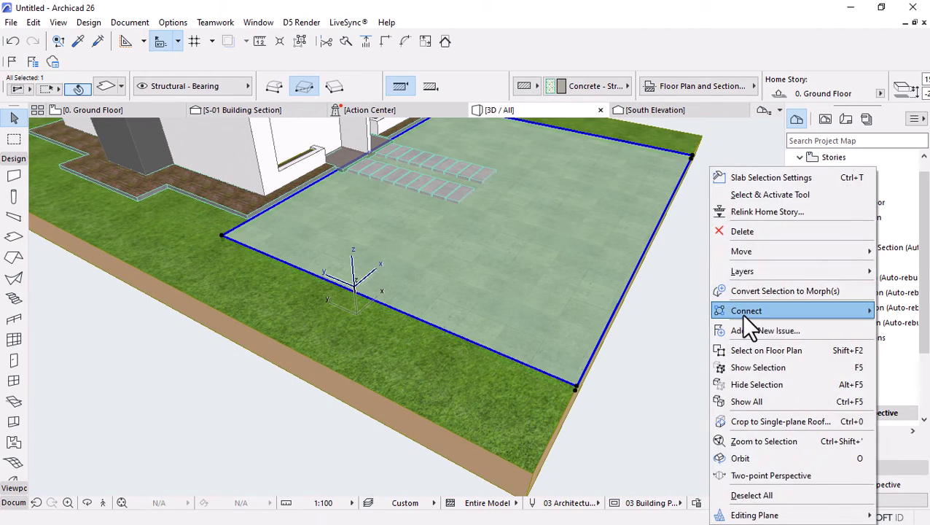
{"action": "mouse_move", "coordinate": [745, 314]}
{"action": "left_click", "coordinate": [627, 348]}
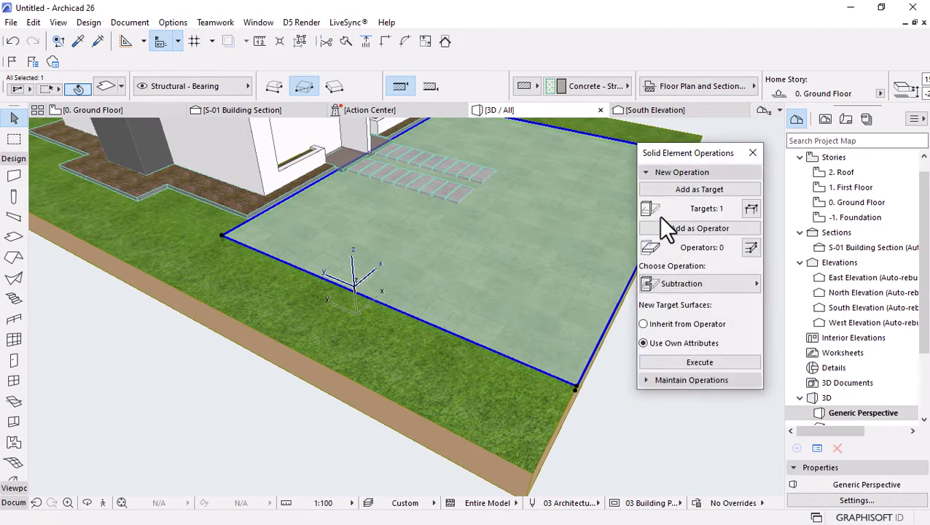
{"action": "left_click", "coordinate": [706, 230]}
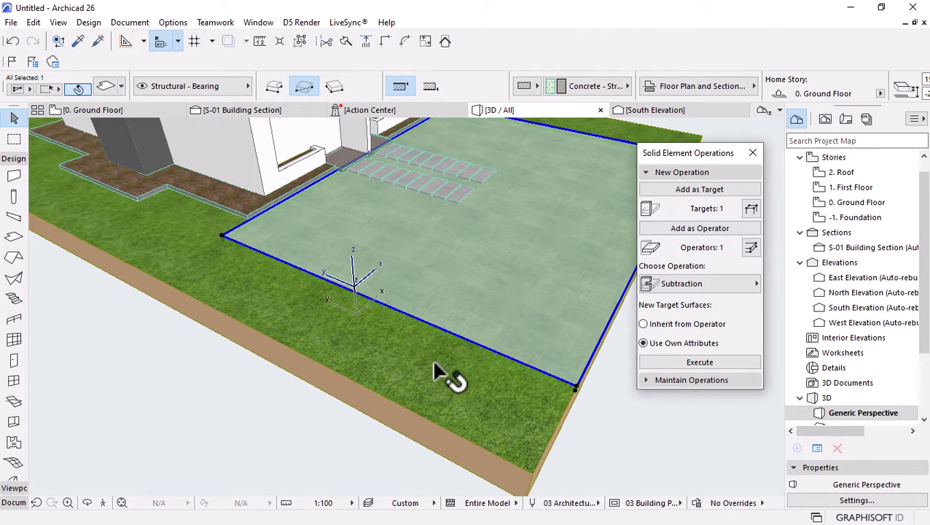
{"action": "left_click", "coordinate": [462, 330]}
{"action": "left_click", "coordinate": [679, 190]}
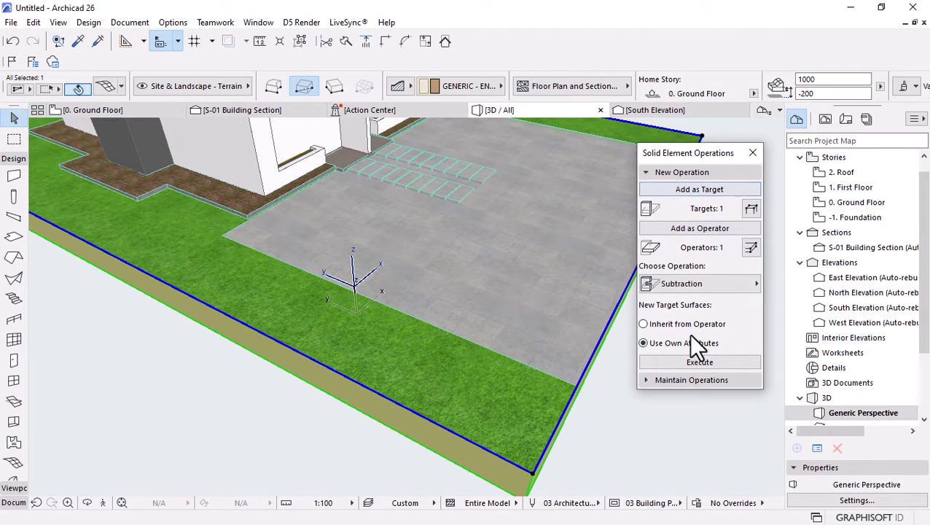
{"action": "left_click", "coordinate": [718, 286]}
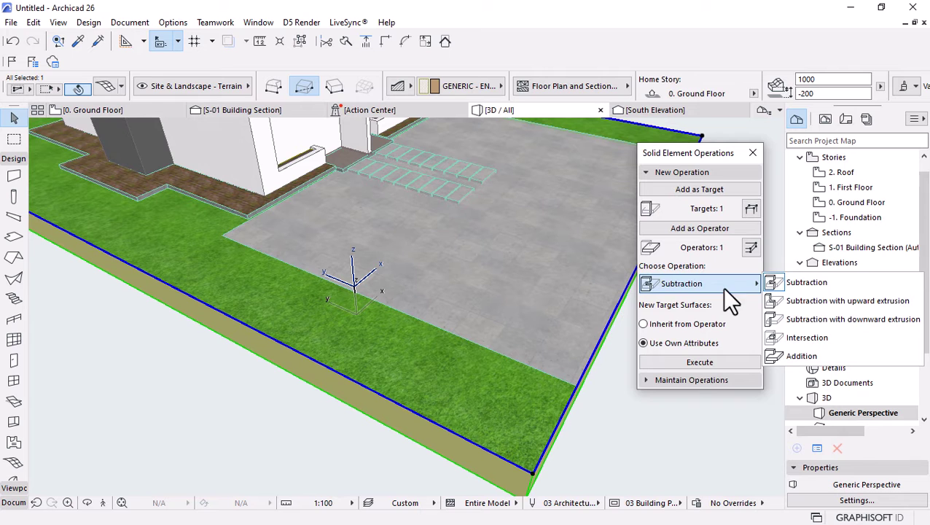
{"action": "left_click", "coordinate": [825, 304]}
{"action": "left_click", "coordinate": [696, 362]}
{"action": "left_click", "coordinate": [619, 417]}
{"action": "middle_click_drag", "start_coordinate": [393, 387], "coordinate": [321, 314], "text": "shift"}
{"action": "scroll", "coordinate": [420, 238], "scroll_direction": "up", "scroll_amount": 8}
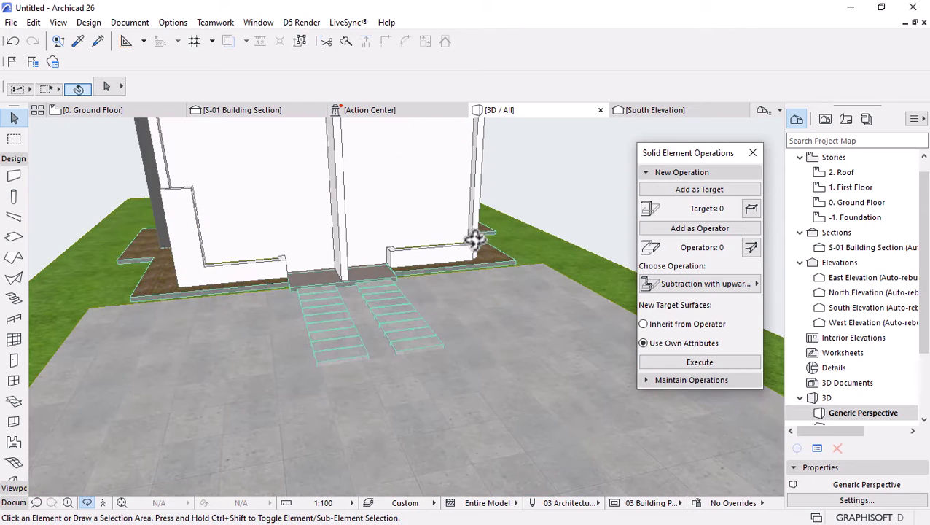
{"action": "scroll", "coordinate": [474, 235], "scroll_direction": "down", "scroll_amount": 1}
On the ground floor plan, draw an 80 by 5000 slab strip along the dividing line of the west parking bays, using the parking slab's settings
{"action": "left_click", "coordinate": [148, 113]}
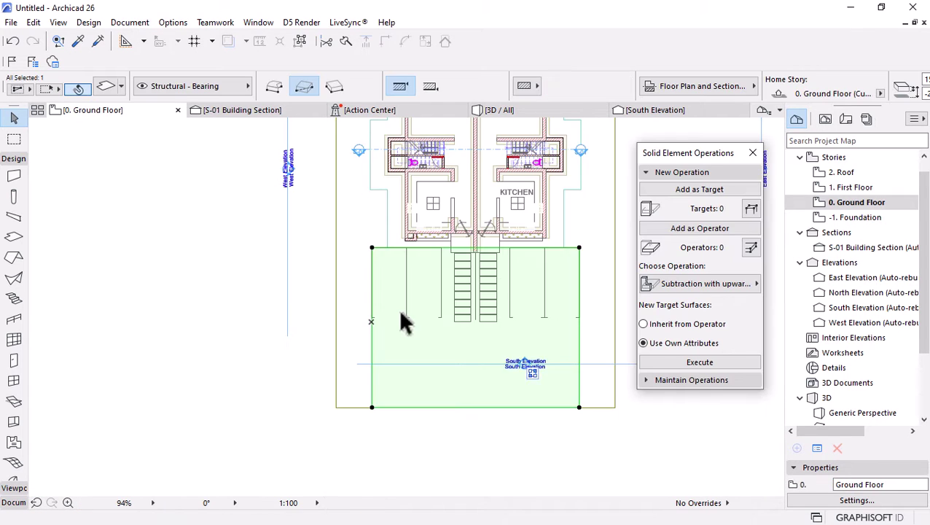
{"action": "scroll", "coordinate": [398, 308], "scroll_direction": "up", "scroll_amount": 3}
{"action": "left_click", "coordinate": [751, 153]}
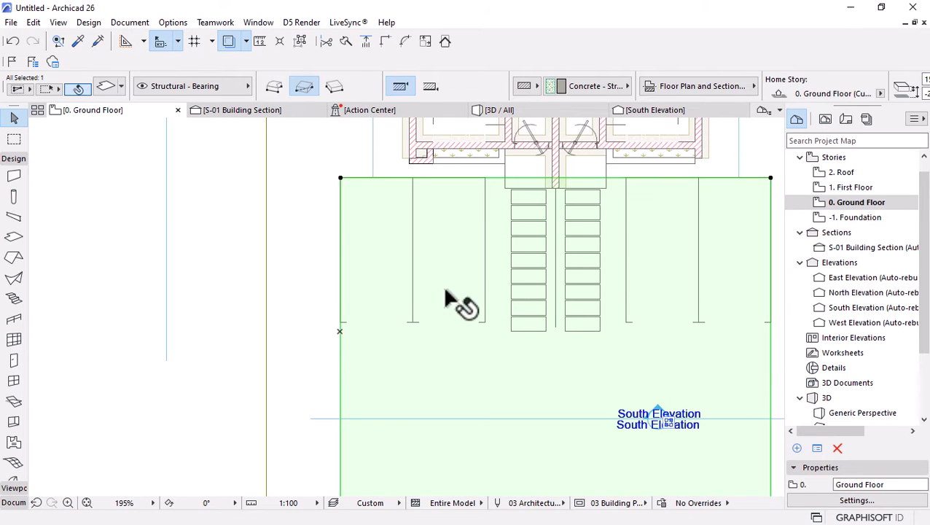
{"action": "scroll", "coordinate": [442, 211], "scroll_direction": "up", "scroll_amount": 4}
{"action": "left_click", "coordinate": [46, 406]}
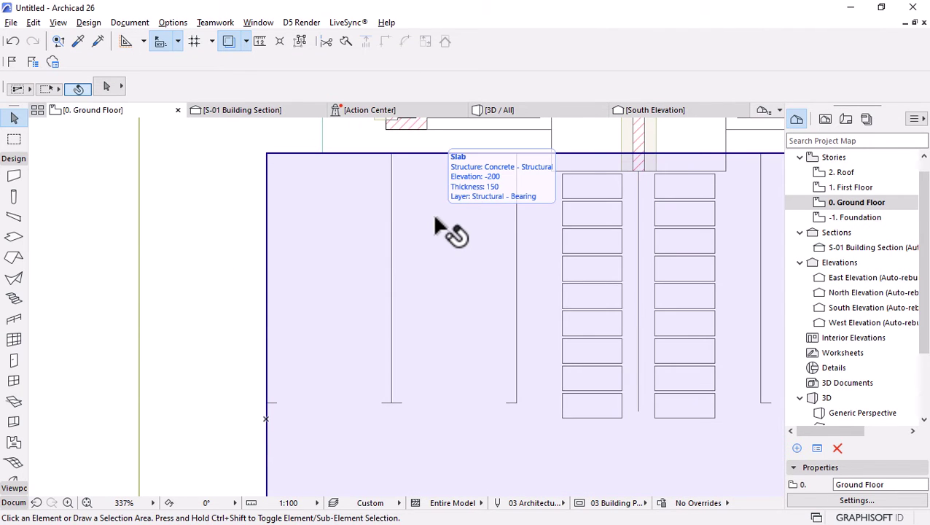
{"action": "left_click", "coordinate": [437, 226], "text": "alt"}
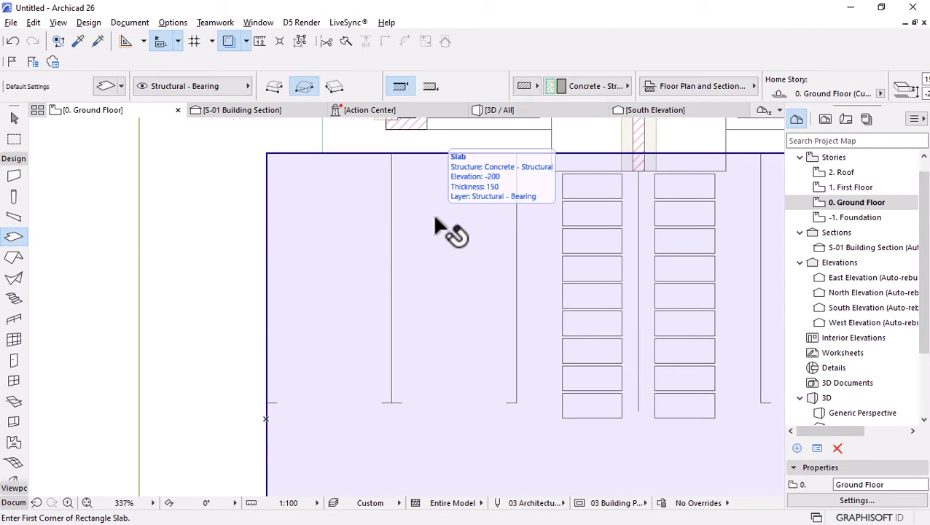
{"action": "left_click", "coordinate": [392, 152]}
{"action": "scroll", "coordinate": [403, 398], "scroll_direction": "up", "scroll_amount": 3}
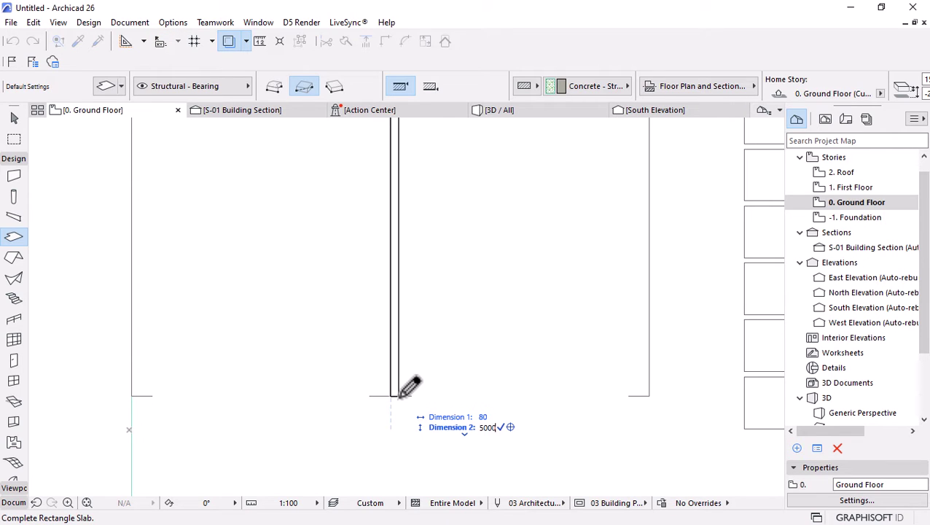
{"action": "left_click", "coordinate": [400, 396]}
Move the new slab strip sideways by 40 to center it on the parking divider line
{"action": "scroll", "coordinate": [403, 387], "scroll_direction": "up", "scroll_amount": 2}
{"action": "key", "text": "Escape"}
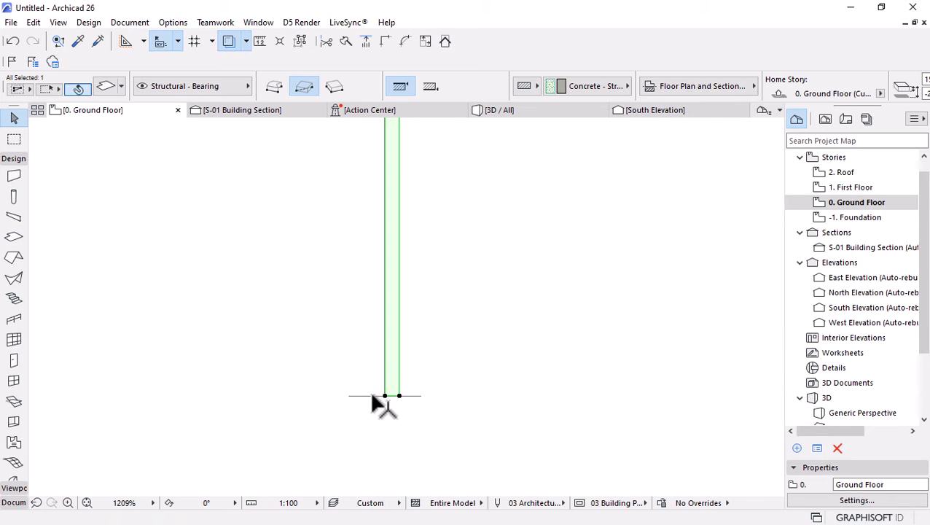
{"action": "scroll", "coordinate": [372, 396], "scroll_direction": "up", "scroll_amount": 3}
{"action": "left_click", "coordinate": [414, 397]}
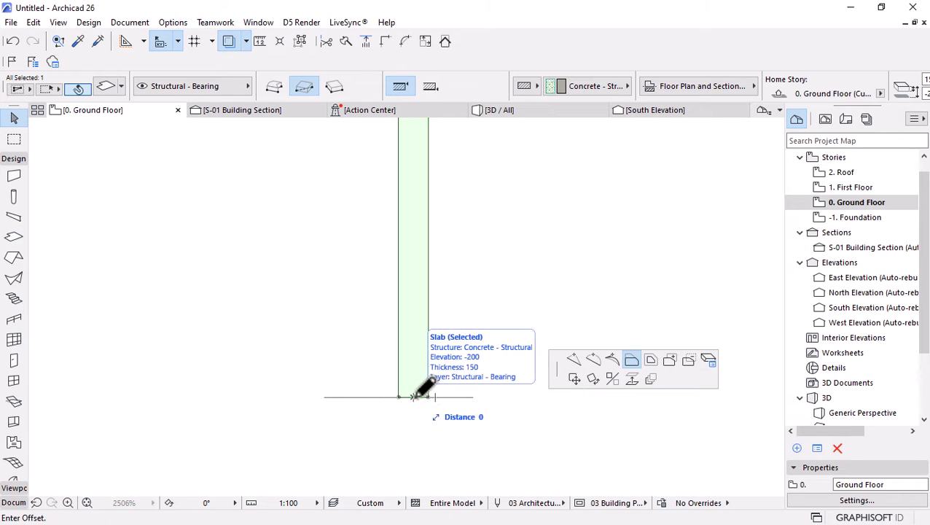
{"action": "left_click", "coordinate": [566, 379]}
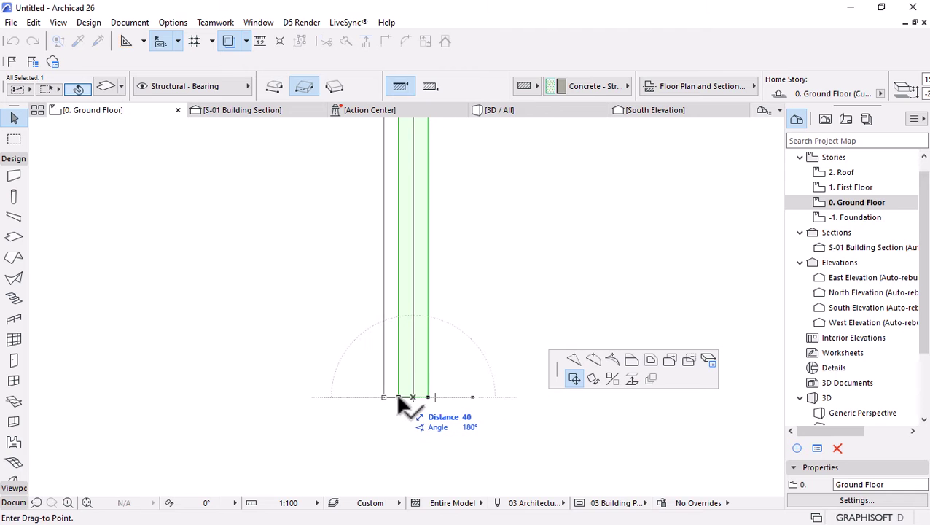
{"action": "left_click", "coordinate": [401, 398]}
{"action": "scroll", "coordinate": [408, 423], "scroll_direction": "down", "scroll_amount": 2}
{"action": "scroll", "coordinate": [410, 429], "scroll_direction": "down", "scroll_amount": 9}
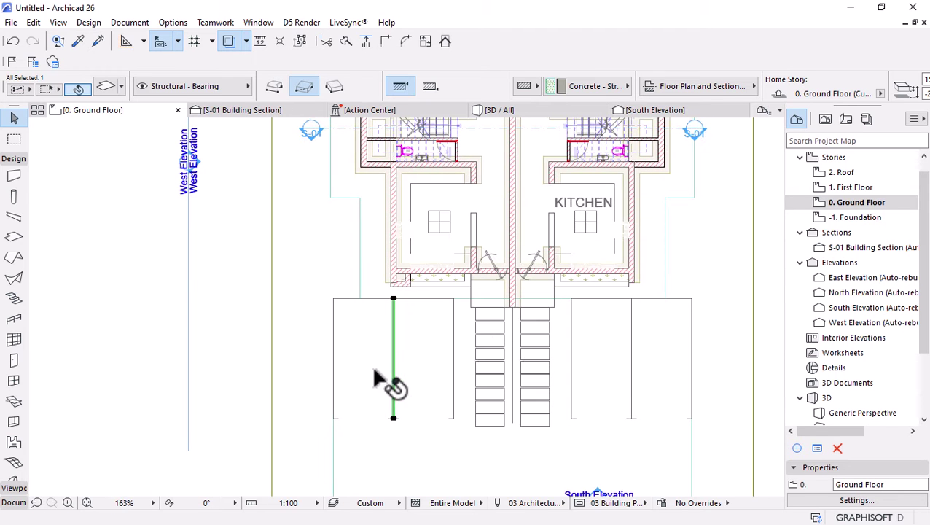
In the 3D view, override all surfaces of the parking divider strip with Paint - Titanium White, linking the three surfaces
{"action": "left_click", "coordinate": [511, 111]}
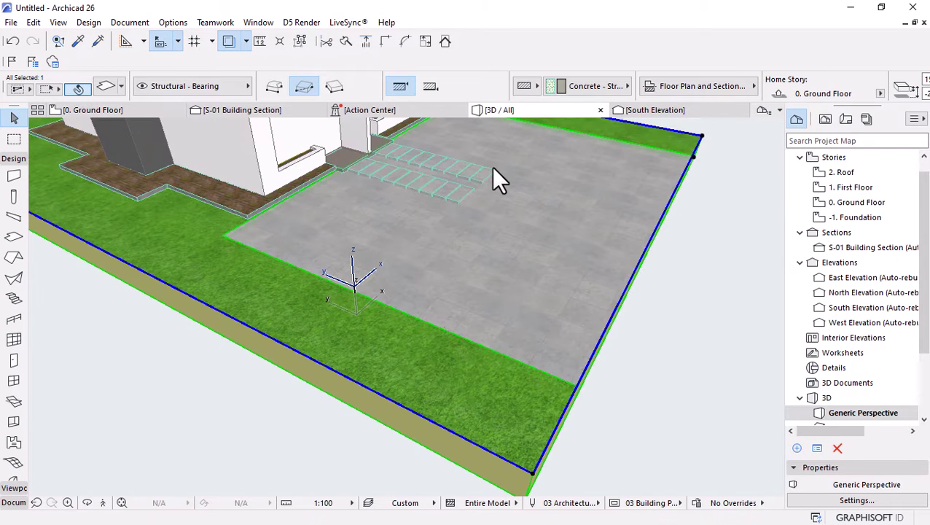
{"action": "middle_click_drag", "start_coordinate": [498, 181], "coordinate": [303, 395], "text": "shift"}
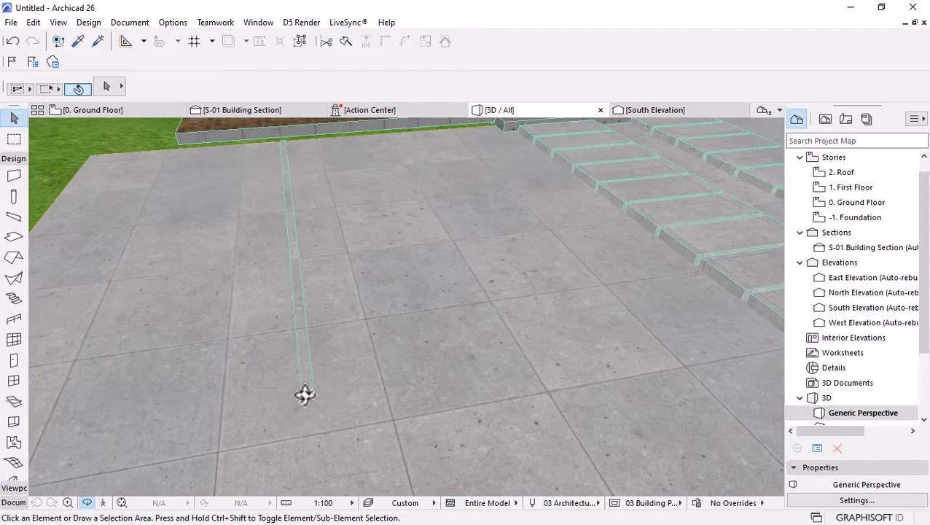
{"action": "left_click", "coordinate": [313, 394]}
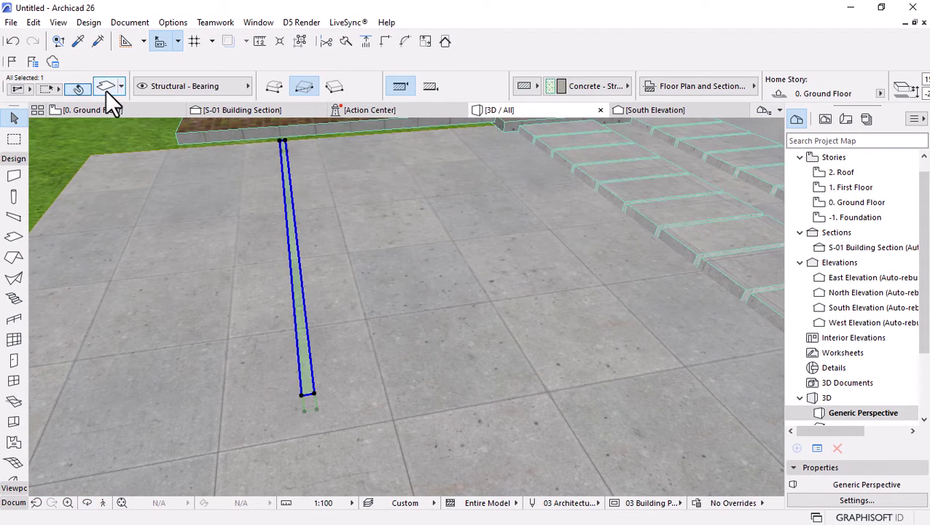
{"action": "left_click", "coordinate": [105, 87]}
{"action": "left_click", "coordinate": [331, 274]}
{"action": "left_click", "coordinate": [332, 293]}
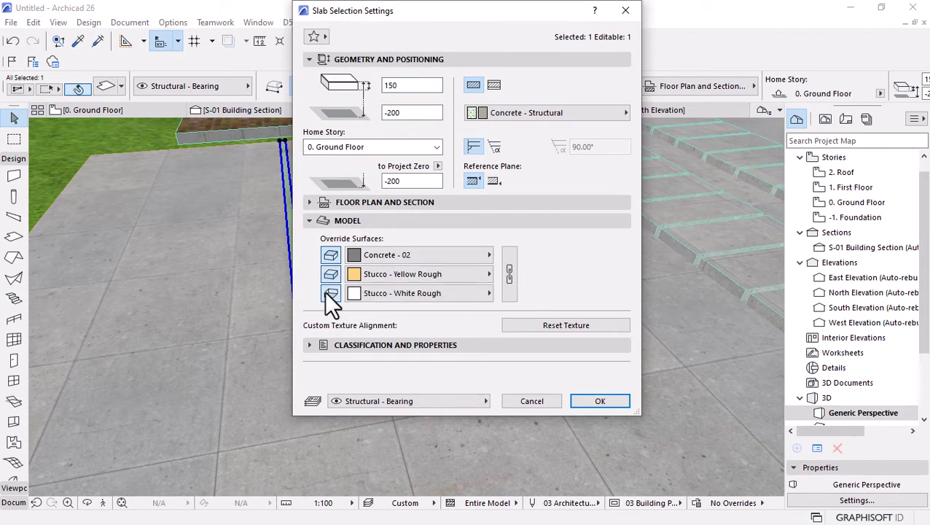
{"action": "left_click", "coordinate": [399, 252]}
{"action": "type", "text": "paint"}
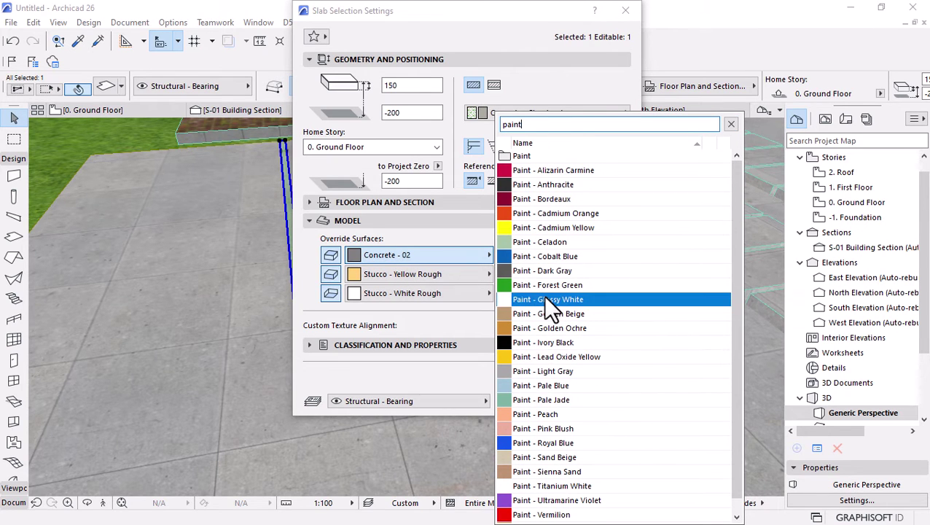
{"action": "left_click", "coordinate": [580, 487]}
{"action": "left_click", "coordinate": [509, 288]}
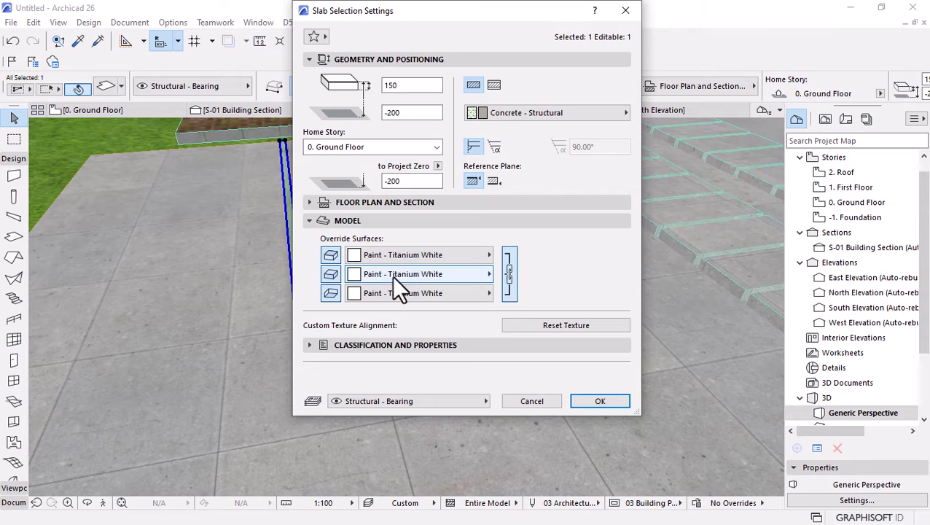
{"action": "left_click", "coordinate": [600, 402]}
{"action": "middle_click_drag", "start_coordinate": [416, 285], "coordinate": [183, 161], "text": "shift"}
On the ground floor plan, rotate a copy of the divider strip by 90° about the midpoint of its south end
{"action": "left_click", "coordinate": [141, 114]}
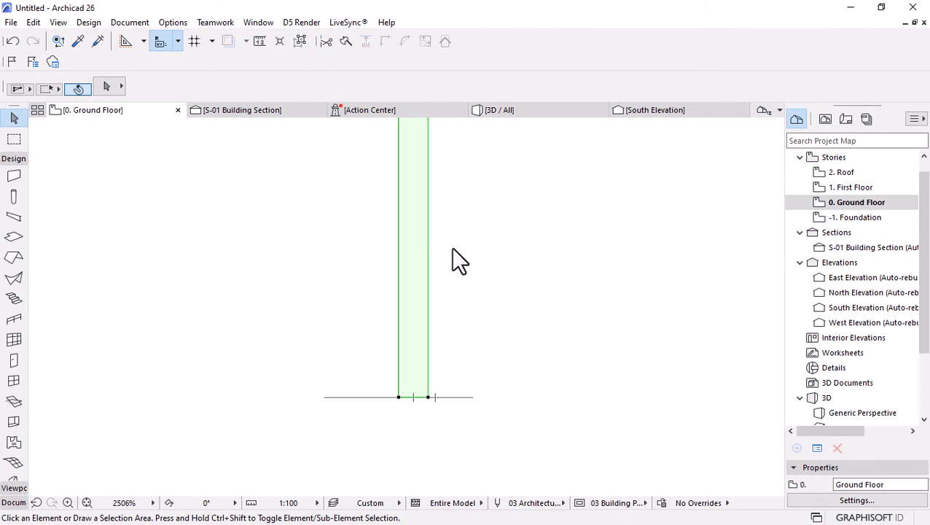
{"action": "scroll", "coordinate": [455, 260], "scroll_direction": "down", "scroll_amount": 5}
{"action": "scroll", "coordinate": [394, 372], "scroll_direction": "up", "scroll_amount": 4}
{"action": "scroll", "coordinate": [383, 366], "scroll_direction": "up", "scroll_amount": 4}
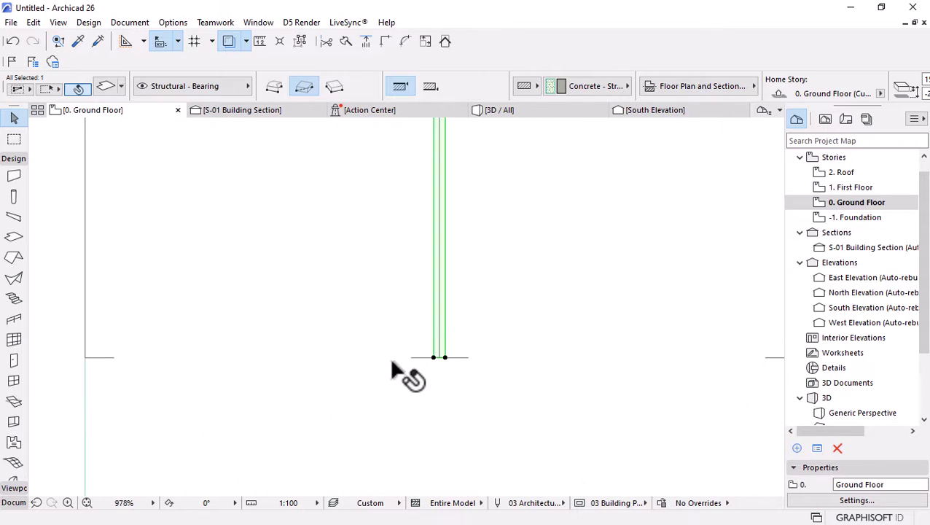
{"action": "scroll", "coordinate": [416, 370], "scroll_direction": "down", "scroll_amount": 2}
{"action": "scroll", "coordinate": [412, 372], "scroll_direction": "up", "scroll_amount": 1}
{"action": "scroll", "coordinate": [415, 364], "scroll_direction": "up", "scroll_amount": 3}
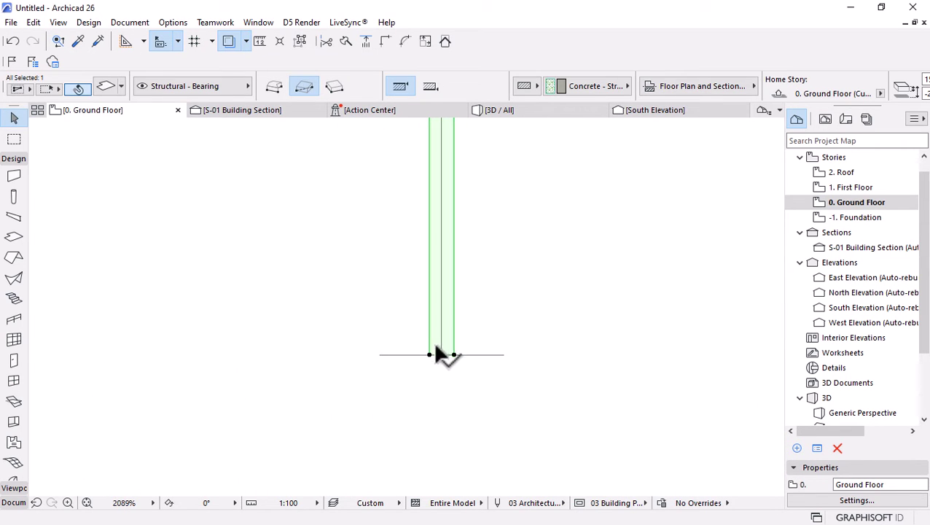
{"action": "key", "text": "ctrl+e"}
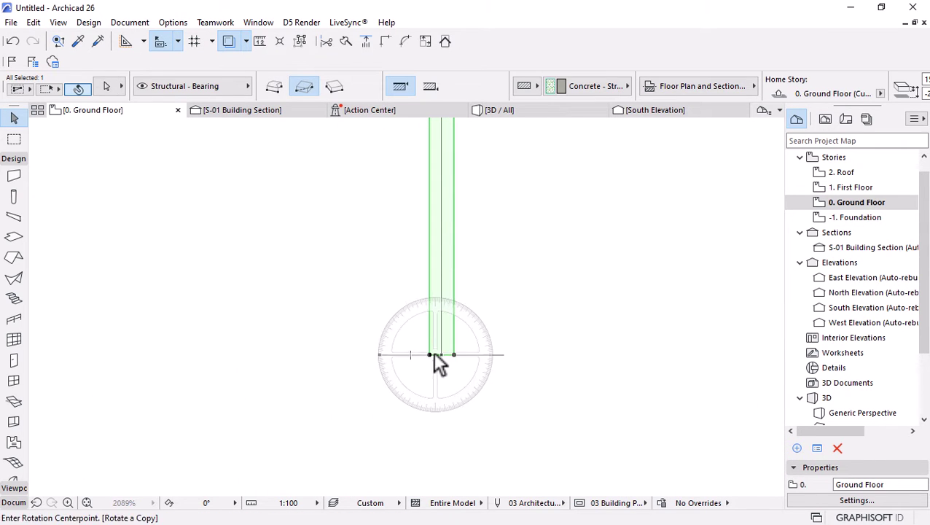
{"action": "left_click", "coordinate": [441, 355]}
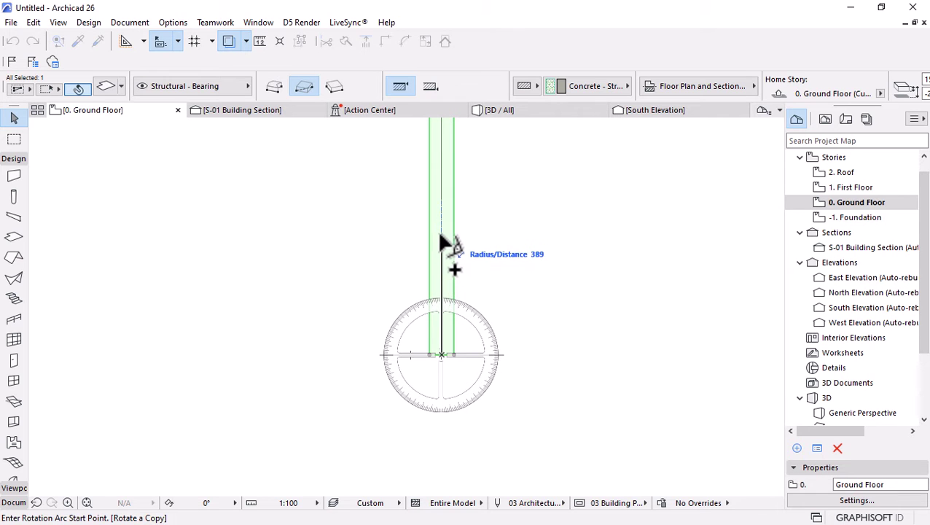
{"action": "left_click", "coordinate": [442, 234]}
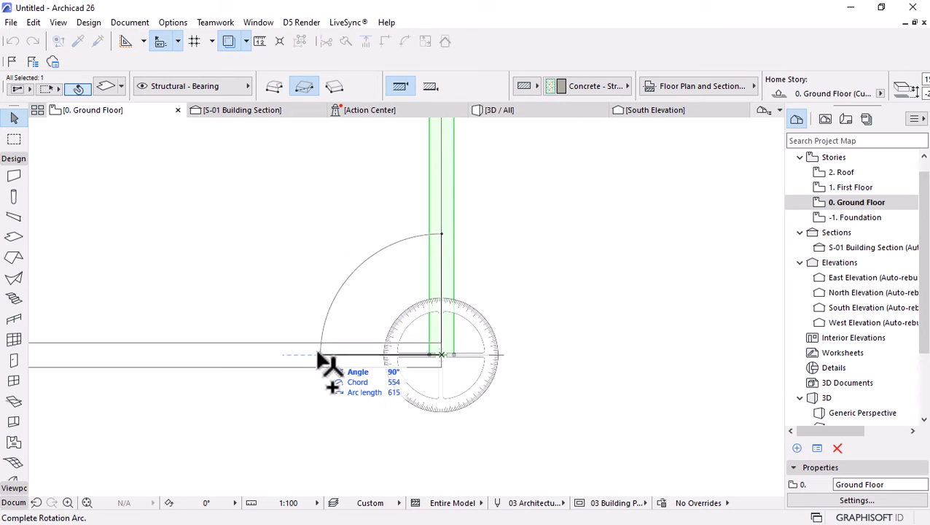
{"action": "left_click", "coordinate": [318, 355]}
Move the rotated strip along the short end line so its east end meets the end of that line
{"action": "scroll", "coordinate": [440, 364], "scroll_direction": "up", "scroll_amount": 2}
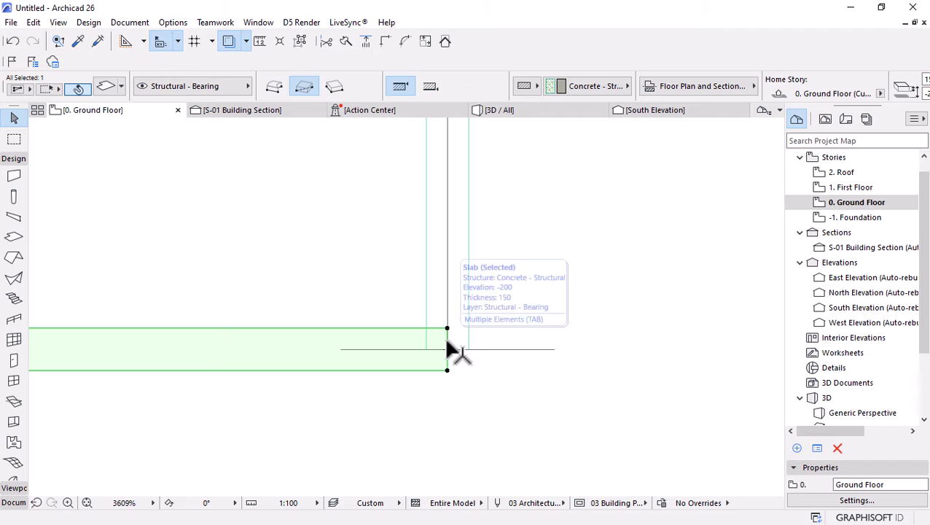
{"action": "left_click", "coordinate": [448, 349]}
{"action": "scroll", "coordinate": [395, 326], "scroll_direction": "down", "scroll_amount": 1}
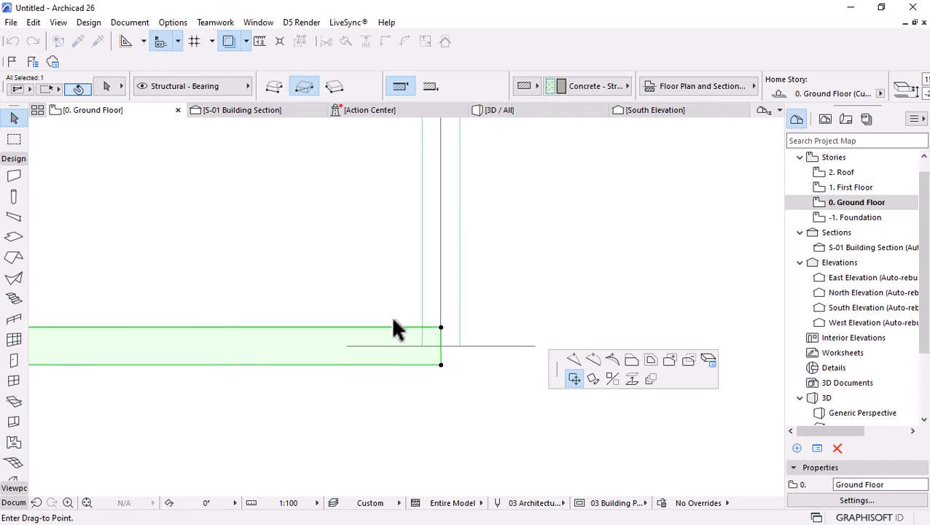
{"action": "left_click", "coordinate": [511, 350]}
{"action": "scroll", "coordinate": [592, 379], "scroll_direction": "down", "scroll_amount": 3}
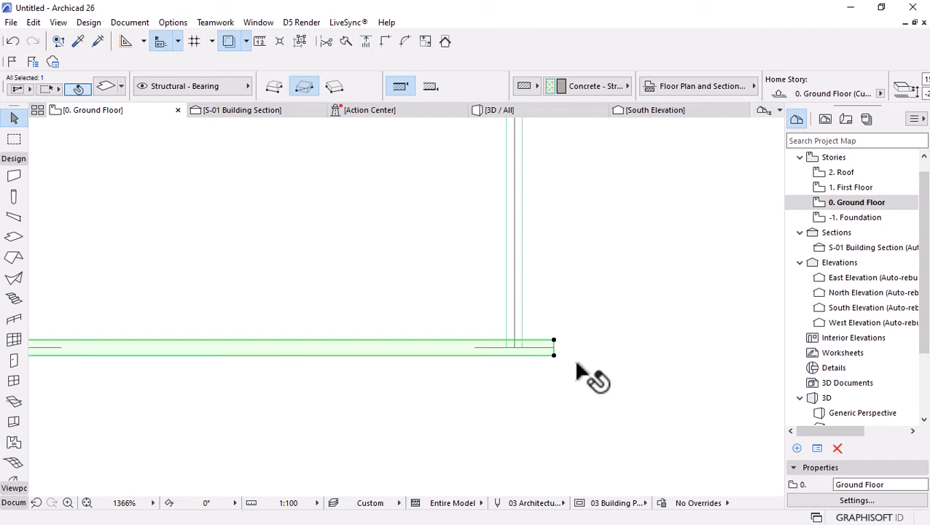
Offset the west edge of the rotated strip inward to shorten it to the length of the divider's short end line
{"action": "scroll", "coordinate": [314, 374], "scroll_direction": "up", "scroll_amount": 4}
{"action": "scroll", "coordinate": [312, 365], "scroll_direction": "up", "scroll_amount": 2}
{"action": "left_click", "coordinate": [312, 350]}
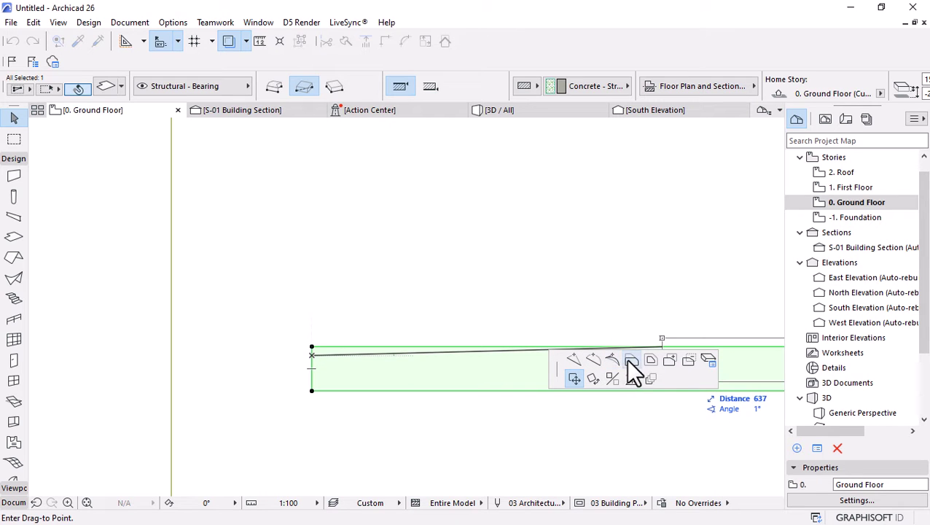
{"action": "left_click", "coordinate": [631, 361]}
{"action": "scroll", "coordinate": [206, 268], "scroll_direction": "down", "scroll_amount": 3}
{"action": "scroll", "coordinate": [503, 273], "scroll_direction": "up", "scroll_amount": 2}
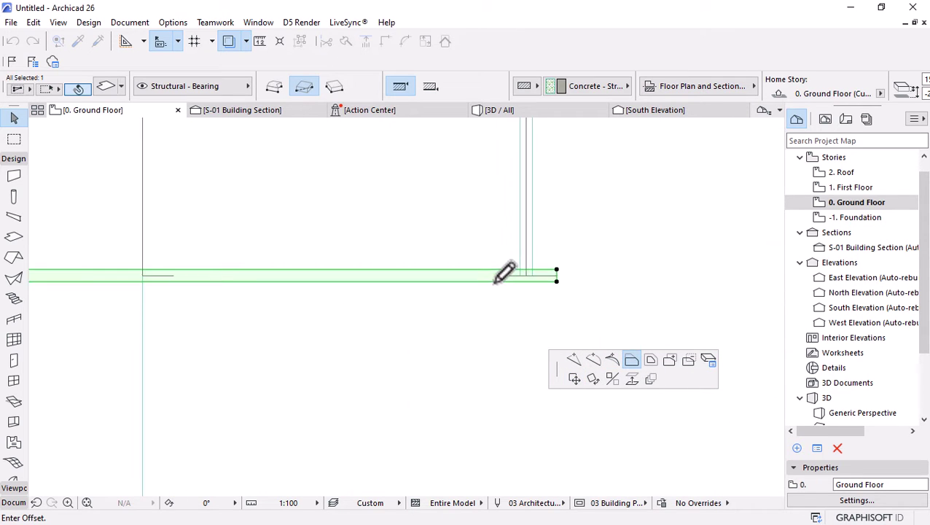
{"action": "left_click", "coordinate": [524, 286]}
{"action": "scroll", "coordinate": [571, 249], "scroll_direction": "up", "scroll_amount": 3}
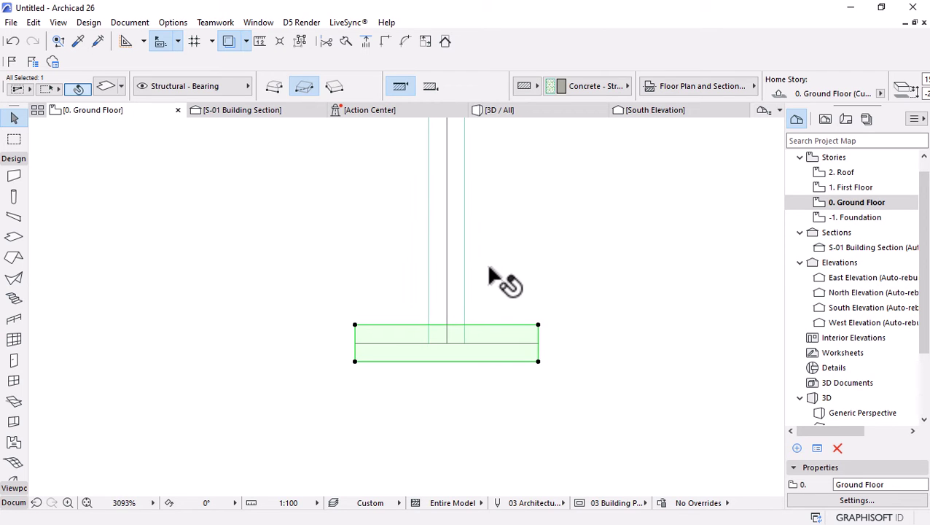
Copy the divider strip and its cross strip together onto the east boundary line of the west parking bays
{"action": "scroll", "coordinate": [428, 378], "scroll_direction": "down", "scroll_amount": 4}
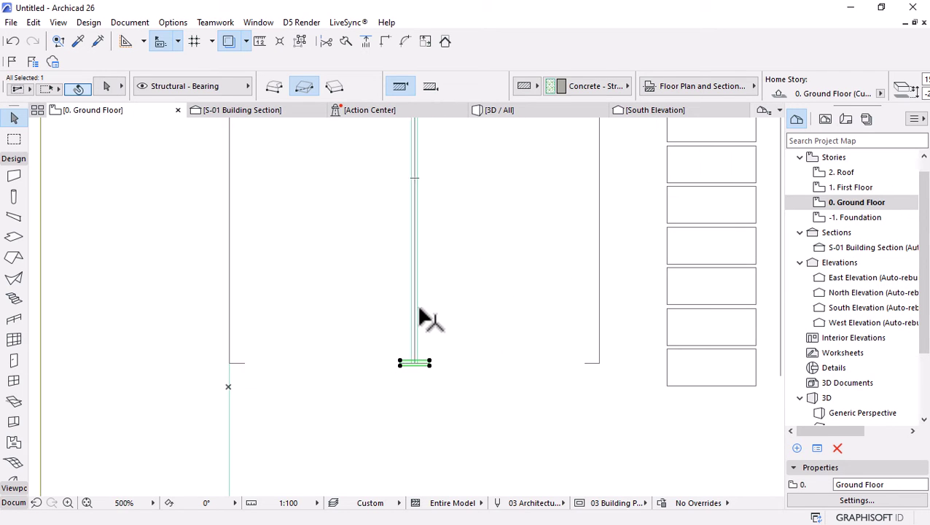
{"action": "left_click", "coordinate": [420, 310], "text": "shift"}
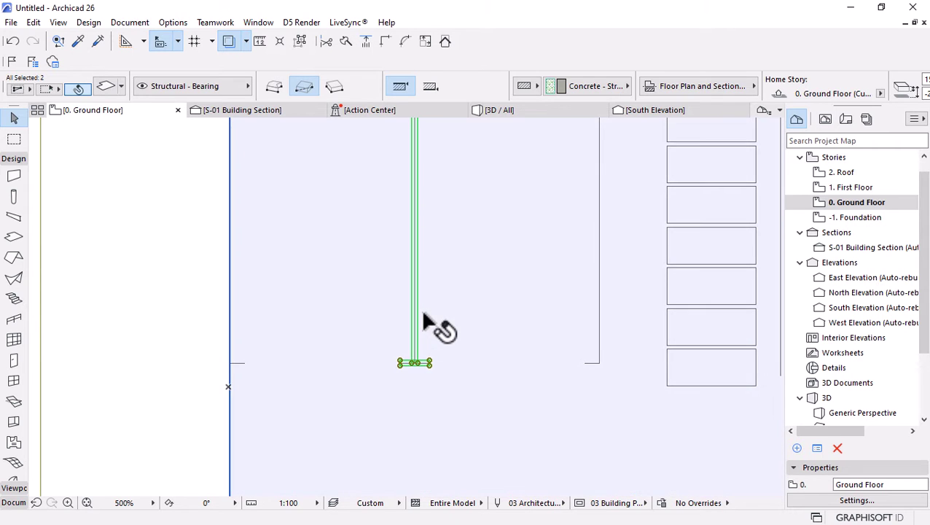
{"action": "key", "text": "ctrl+shift+d"}
{"action": "scroll", "coordinate": [416, 364], "scroll_direction": "up", "scroll_amount": 3}
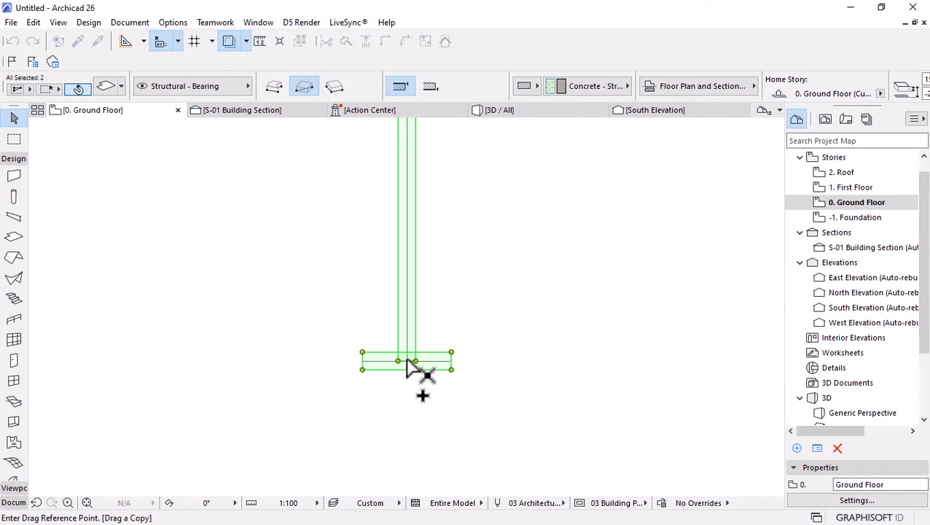
{"action": "left_click", "coordinate": [407, 360]}
{"action": "scroll", "coordinate": [404, 367], "scroll_direction": "down", "scroll_amount": 4}
{"action": "scroll", "coordinate": [426, 356], "scroll_direction": "up", "scroll_amount": 3}
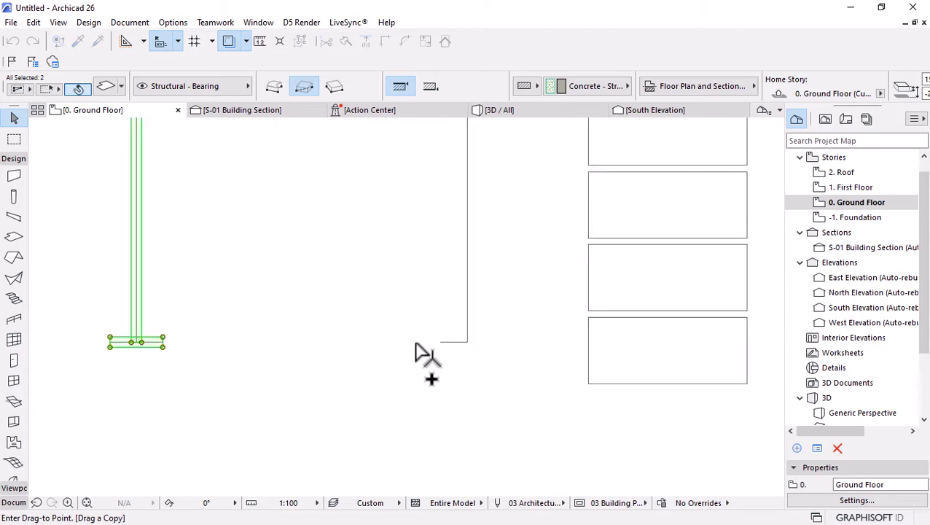
{"action": "left_click", "coordinate": [475, 343]}
{"action": "scroll", "coordinate": [496, 350], "scroll_direction": "up", "scroll_amount": 5}
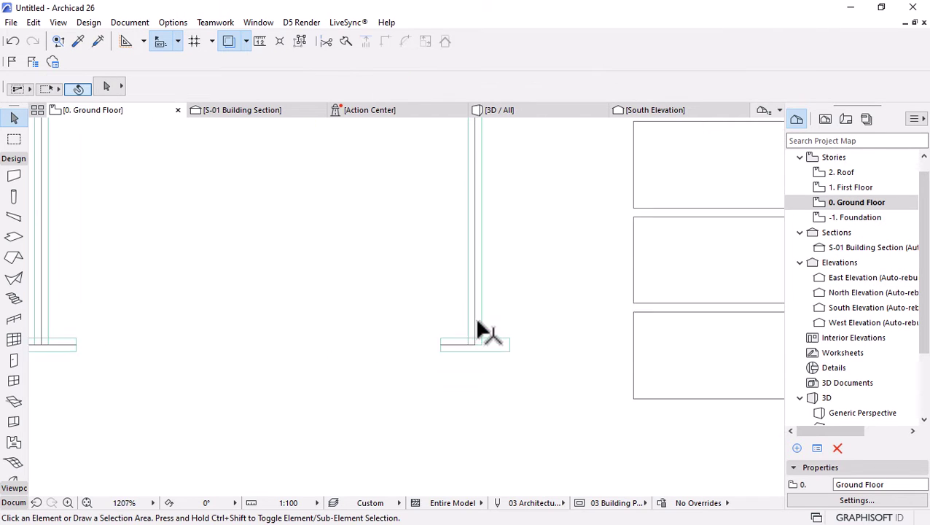
Suspend groups and offset the copied cross strip's east edge flush with the outer edge of its divider strip
{"action": "left_click", "coordinate": [301, 40]}
{"action": "left_click", "coordinate": [538, 372]}
{"action": "left_click", "coordinate": [538, 370]}
{"action": "left_click", "coordinate": [536, 357]}
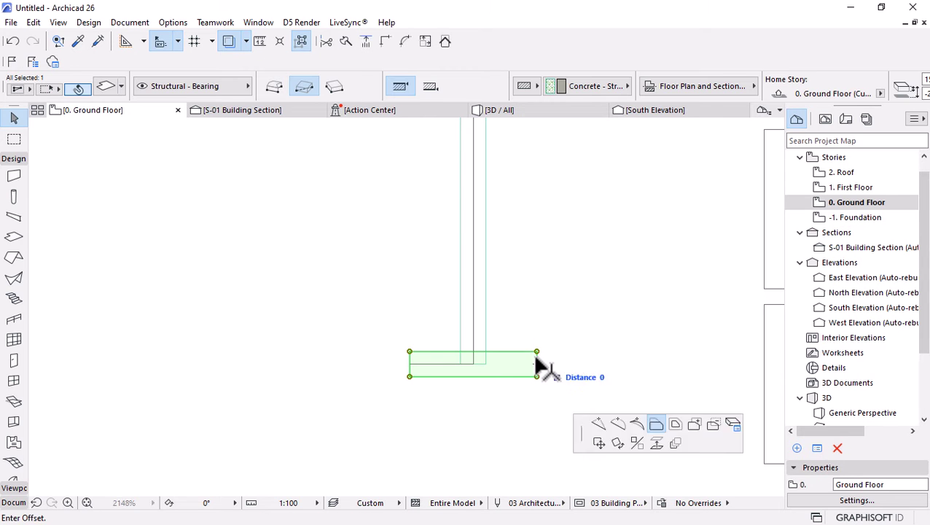
{"action": "left_click", "coordinate": [487, 357]}
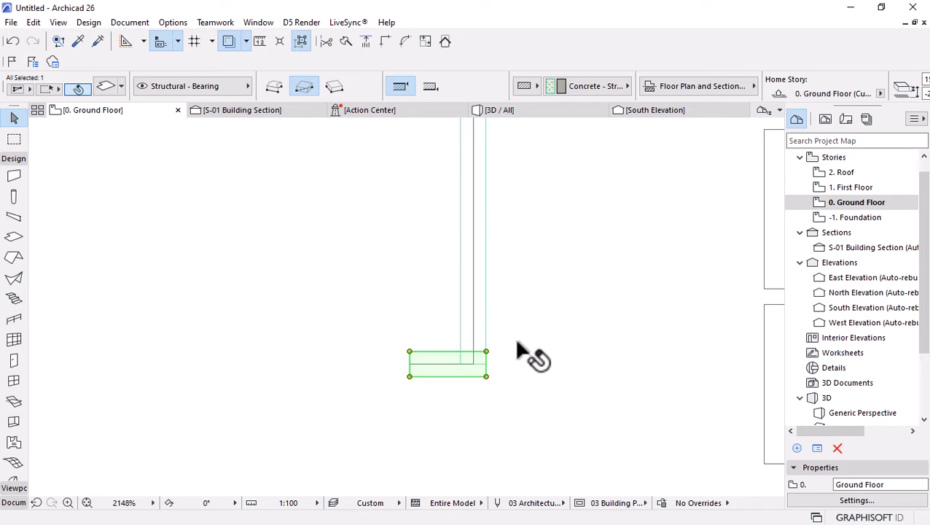
Restore grouping and mirror a copy of all four west parking strips about the centerline between the two walkways
{"action": "scroll", "coordinate": [412, 350], "scroll_direction": "down", "scroll_amount": 6}
{"action": "scroll", "coordinate": [430, 321], "scroll_direction": "up", "scroll_amount": 2}
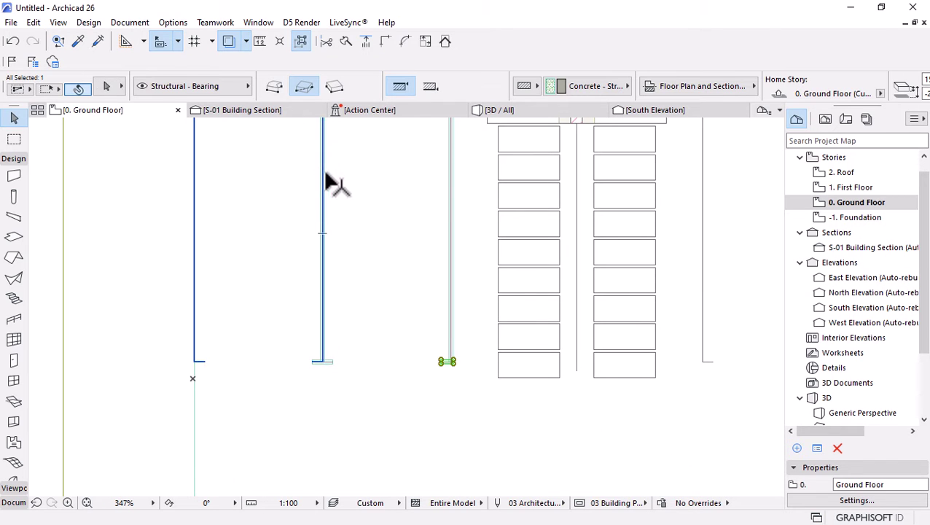
{"action": "left_click", "coordinate": [299, 41]}
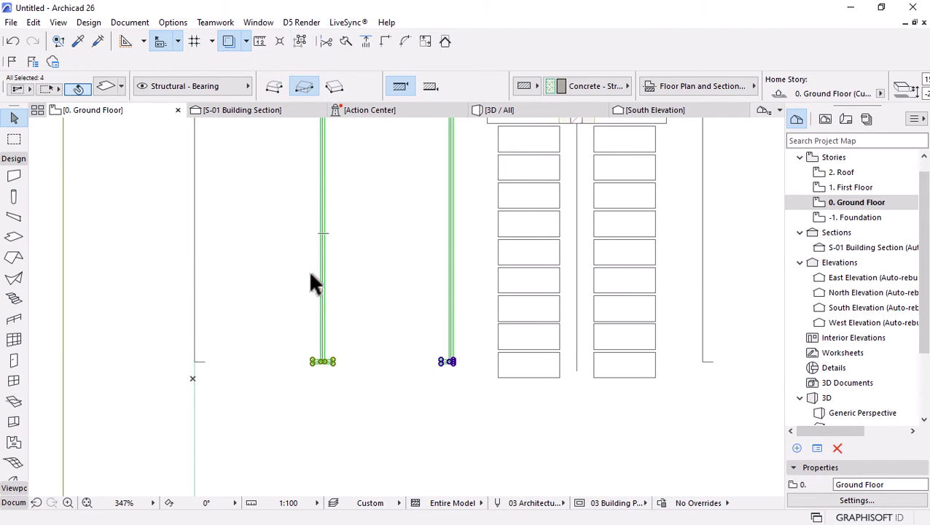
{"action": "scroll", "coordinate": [354, 342], "scroll_direction": "down", "scroll_amount": 2}
{"action": "key", "text": "ctrl+shift+m"}
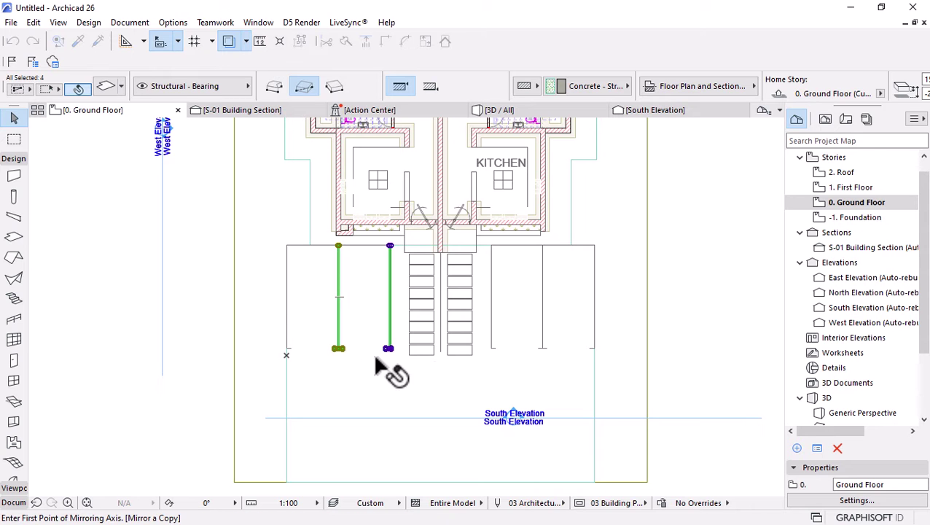
{"action": "left_click", "coordinate": [439, 354]}
{"action": "left_click", "coordinate": [440, 393]}
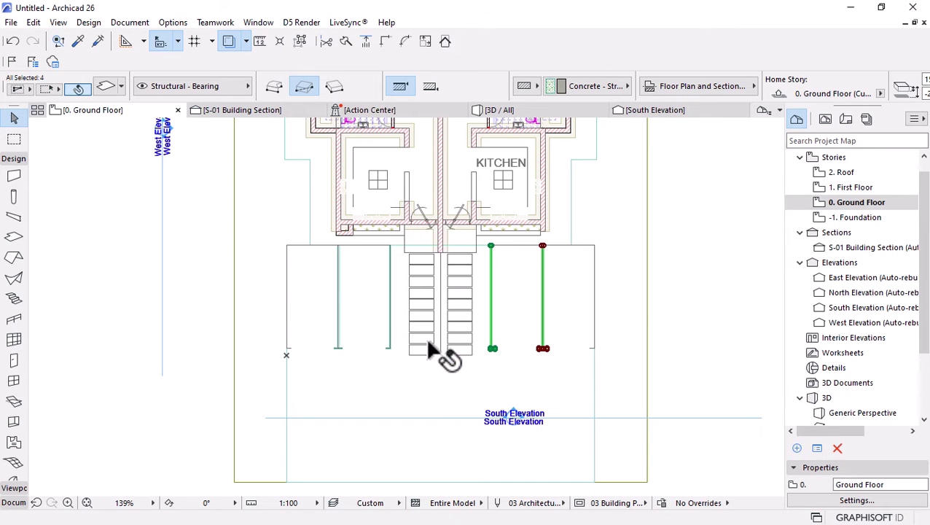
In the 3D view, set the concrete parking slab as the target of a new solid element operation
{"action": "left_click", "coordinate": [503, 110]}
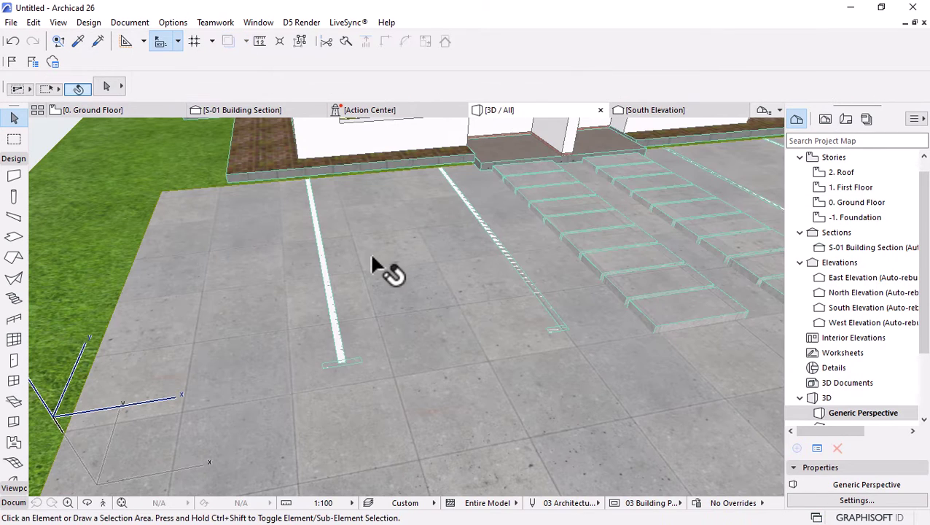
{"action": "middle_click_drag", "start_coordinate": [299, 313], "coordinate": [510, 288], "text": "shift"}
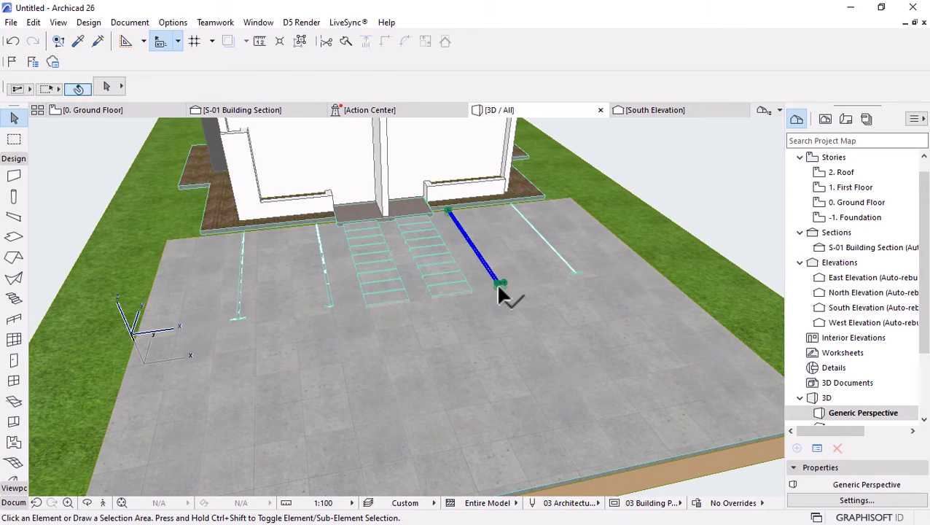
{"action": "left_click", "coordinate": [500, 284]}
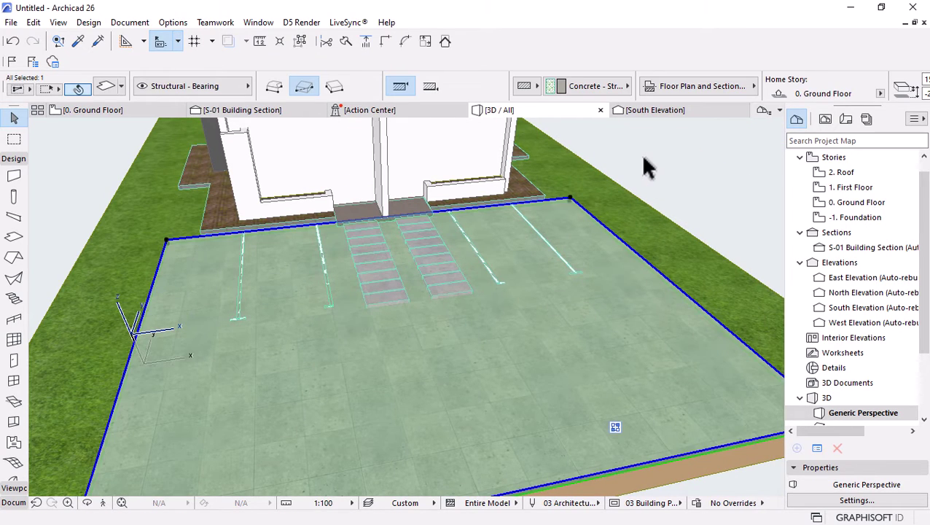
{"action": "right_click", "coordinate": [644, 159]}
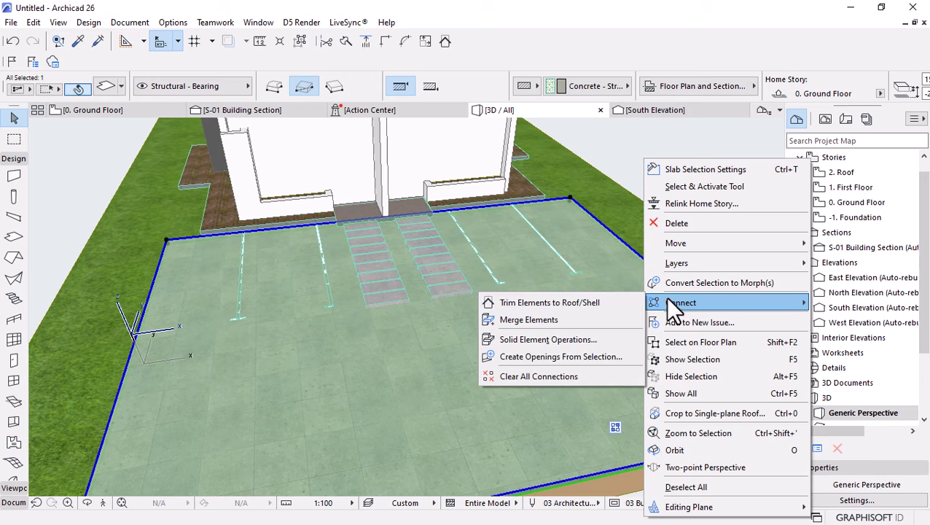
{"action": "left_click", "coordinate": [548, 339]}
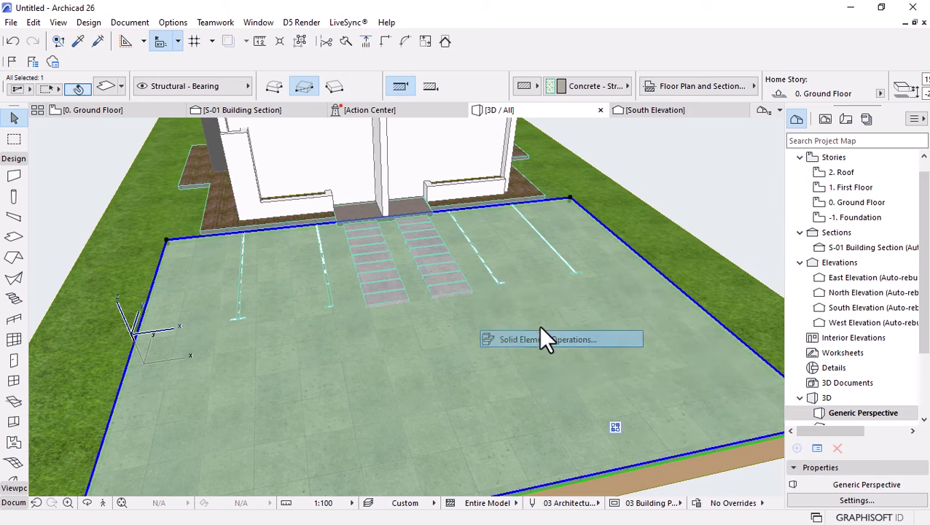
Add all eight divider and cross strips as operators and subtract them from the parking slab using Subtraction with upward extrusion
{"action": "left_click", "coordinate": [332, 315]}
{"action": "left_click", "coordinate": [243, 322], "text": "shift"}
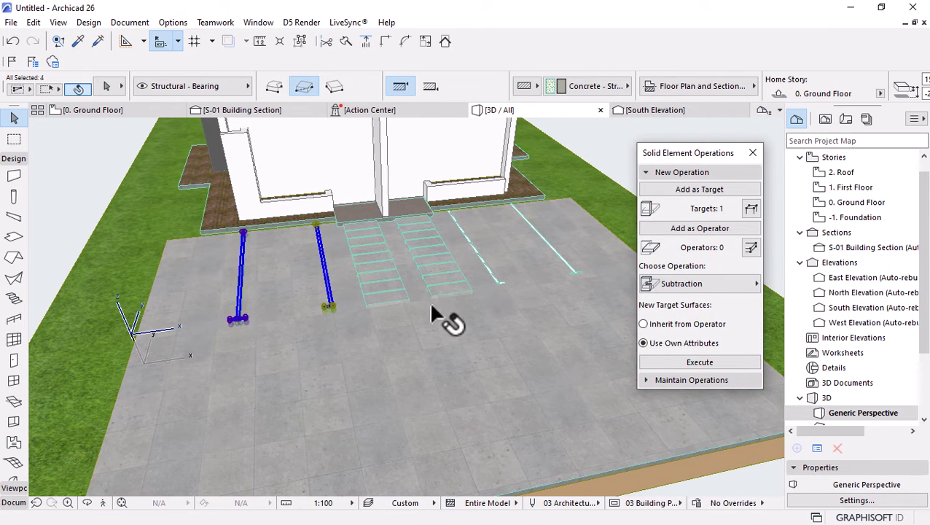
{"action": "left_click", "coordinate": [501, 286], "text": "shift"}
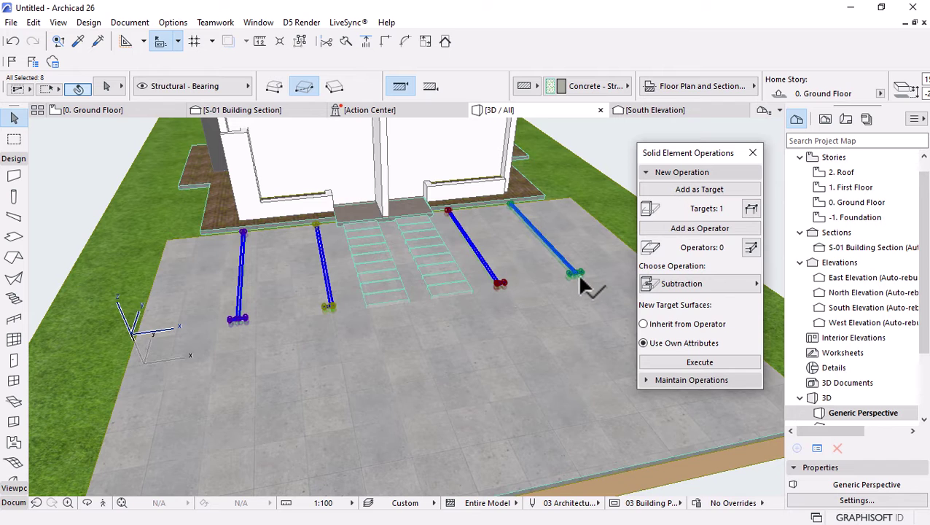
{"action": "left_click", "coordinate": [699, 228]}
{"action": "left_click", "coordinate": [700, 283]}
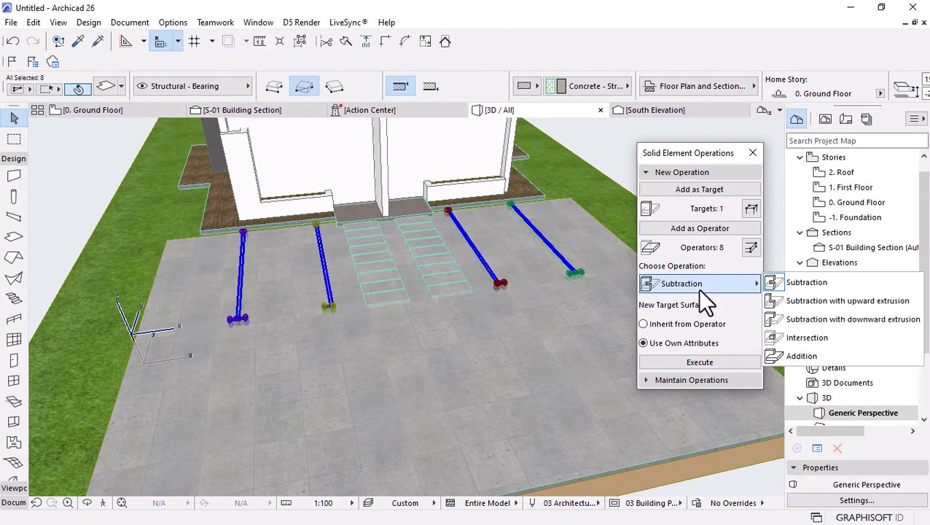
{"action": "left_click", "coordinate": [811, 302]}
{"action": "left_click", "coordinate": [686, 358]}
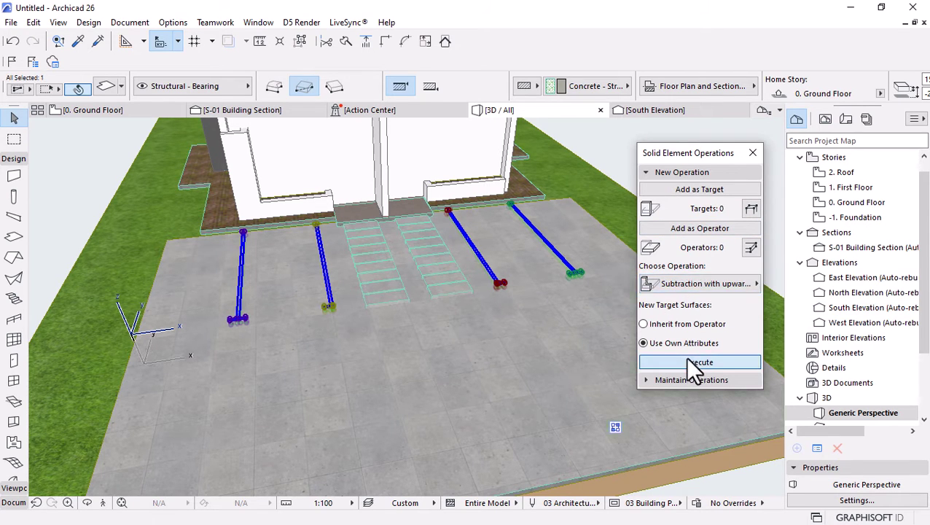
{"action": "left_click", "coordinate": [752, 153]}
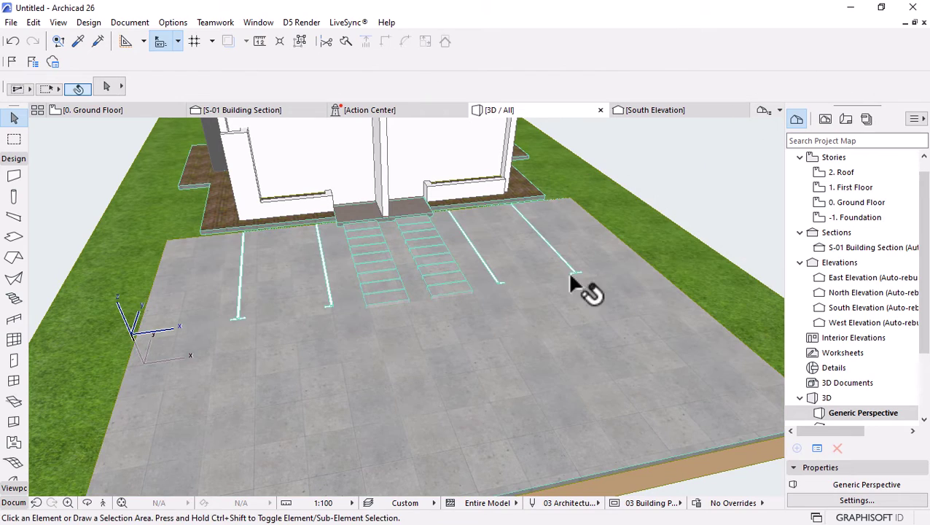
Suspend groups and offset the inner west divider strip's end edge back to its cross strip's near edge
{"action": "middle_click_drag", "start_coordinate": [430, 332], "coordinate": [420, 392], "text": "shift"}
{"action": "scroll", "coordinate": [203, 311], "scroll_direction": "up", "scroll_amount": 10}
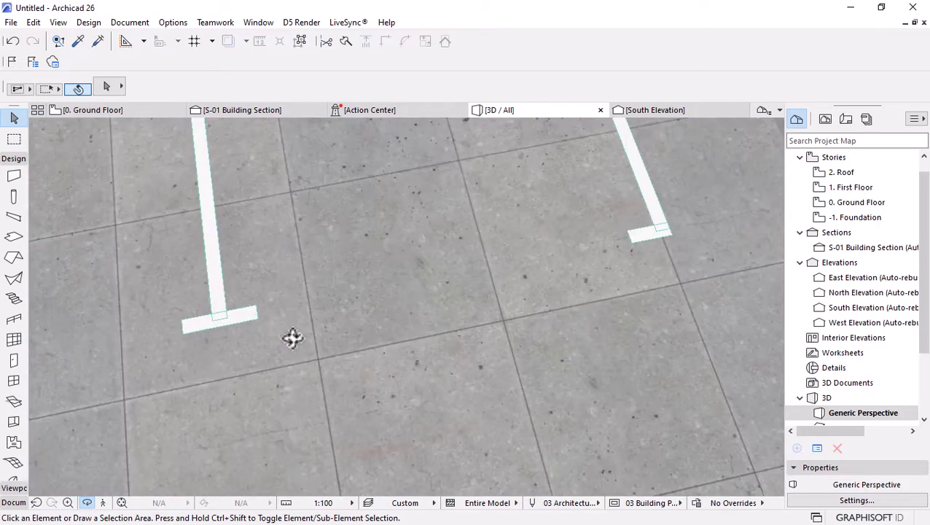
{"action": "left_click", "coordinate": [207, 328]}
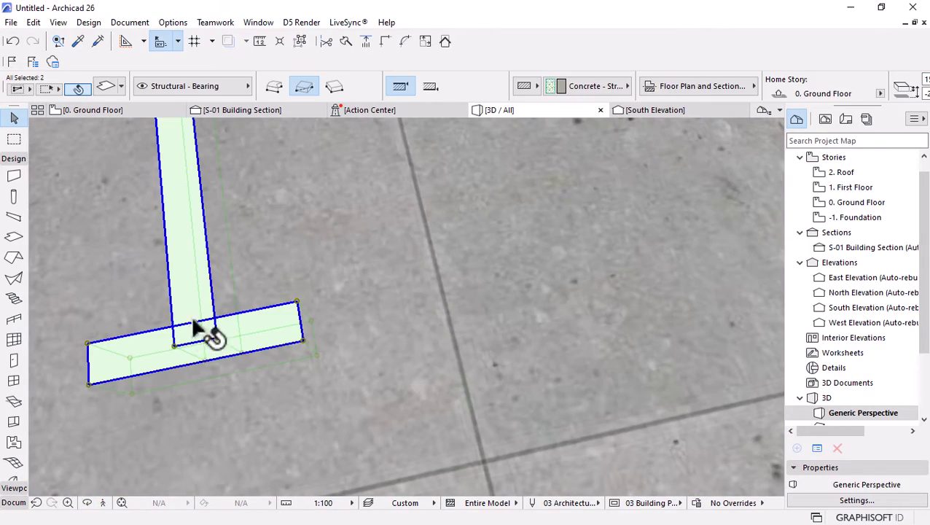
{"action": "middle_click_drag", "start_coordinate": [150, 263], "coordinate": [261, 264], "text": "shift"}
{"action": "key", "text": "Escape"}
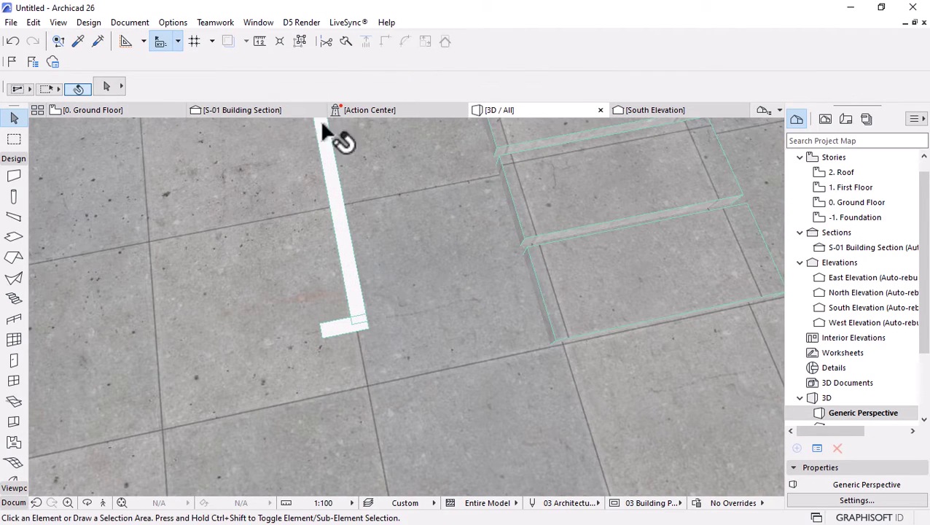
{"action": "left_click", "coordinate": [356, 299]}
{"action": "scroll", "coordinate": [343, 314], "scroll_direction": "up", "scroll_amount": 5}
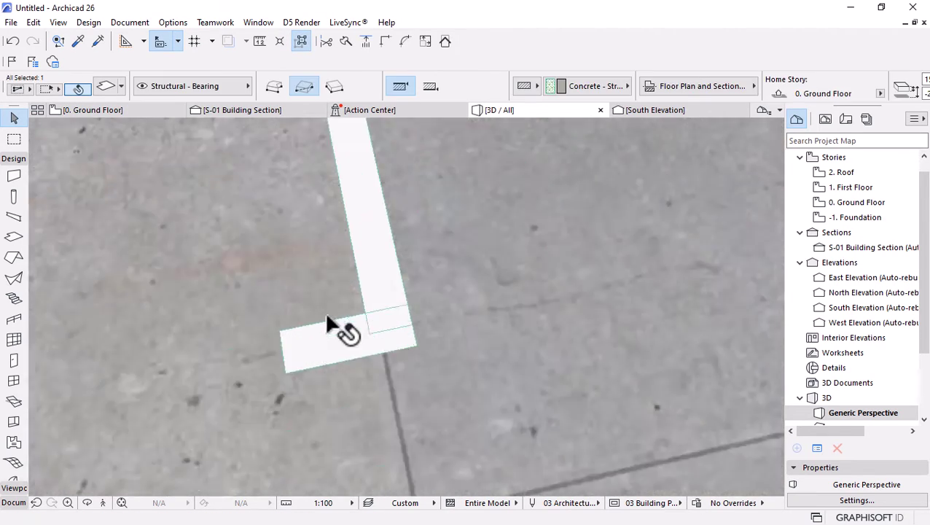
{"action": "left_click", "coordinate": [490, 361]}
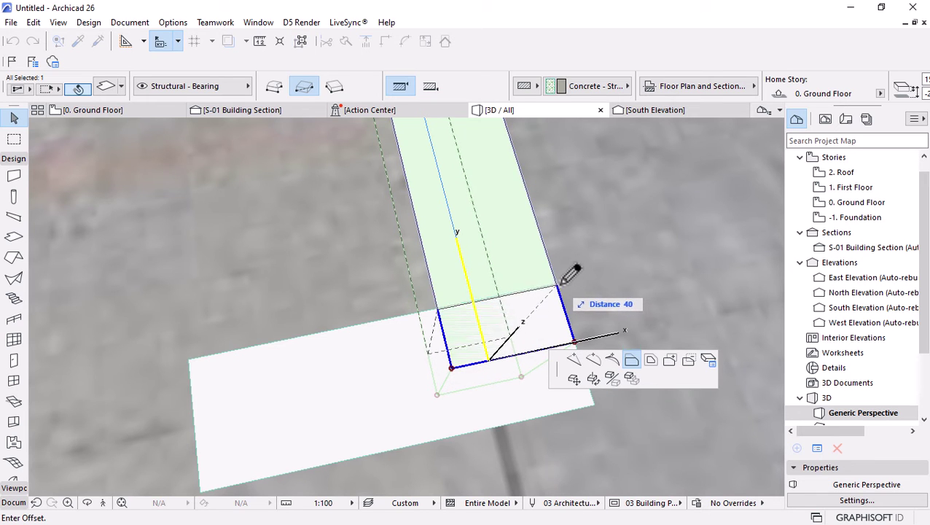
{"action": "left_click", "coordinate": [654, 269]}
{"action": "scroll", "coordinate": [654, 273], "scroll_direction": "down", "scroll_amount": 5}
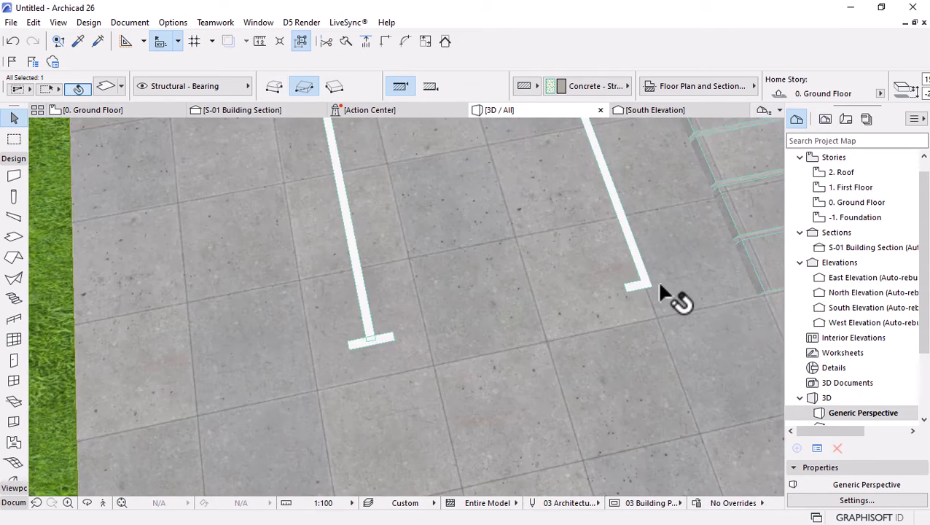
Offset the outer west divider strip's end edge back to the near edge of its cross strip
{"action": "middle_click_drag", "start_coordinate": [657, 280], "coordinate": [452, 326]}
{"action": "scroll", "coordinate": [449, 328], "scroll_direction": "up", "scroll_amount": 10}
{"action": "scroll", "coordinate": [438, 339], "scroll_direction": "down", "scroll_amount": 5}
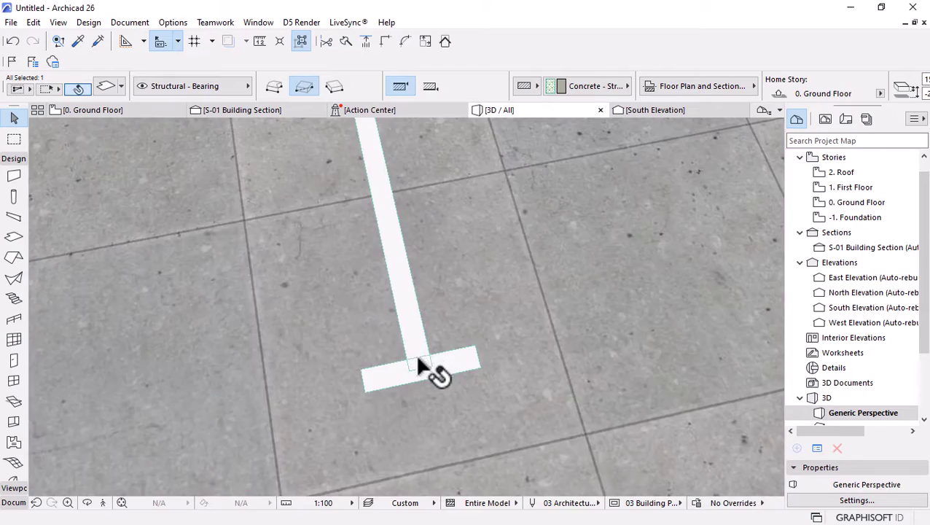
{"action": "scroll", "coordinate": [420, 369], "scroll_direction": "up", "scroll_amount": 1}
{"action": "key", "text": "Escape"}
{"action": "left_click", "coordinate": [426, 376]}
{"action": "left_click", "coordinate": [427, 373]}
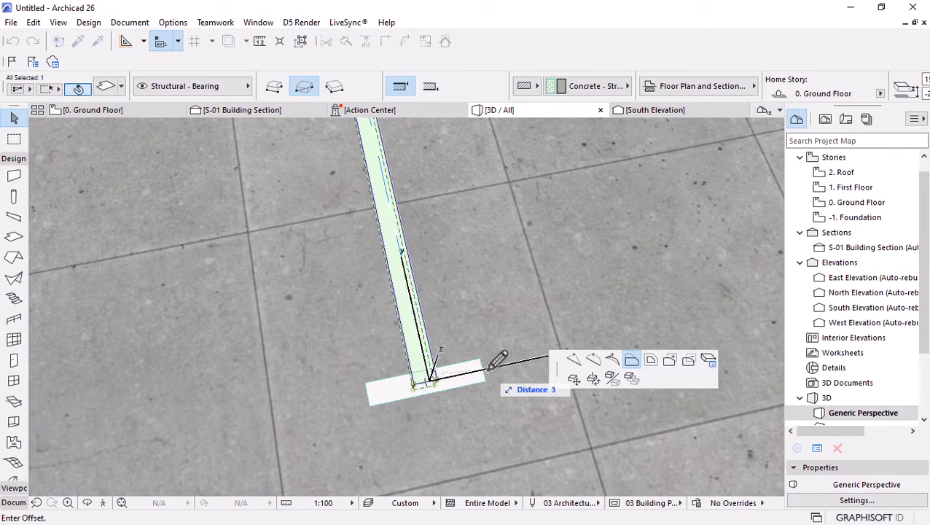
{"action": "key", "text": "Escape"}
{"action": "scroll", "coordinate": [184, 359], "scroll_direction": "down", "scroll_amount": 6}
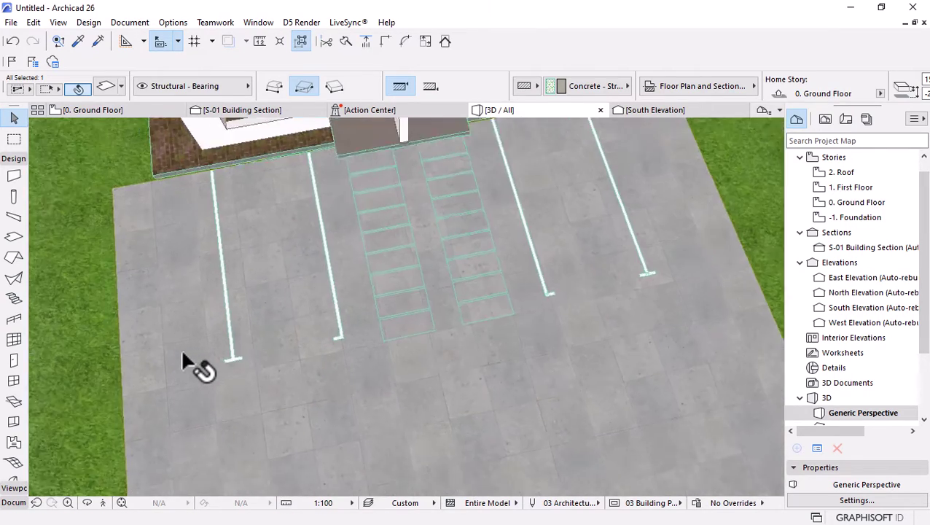
Offset the outer east divider strip's end edge back to where its cross strip begins
{"action": "middle_click_drag", "start_coordinate": [184, 359], "coordinate": [573, 291]}
{"action": "scroll", "coordinate": [584, 299], "scroll_direction": "up", "scroll_amount": 5}
{"action": "scroll", "coordinate": [589, 301], "scroll_direction": "up", "scroll_amount": 3}
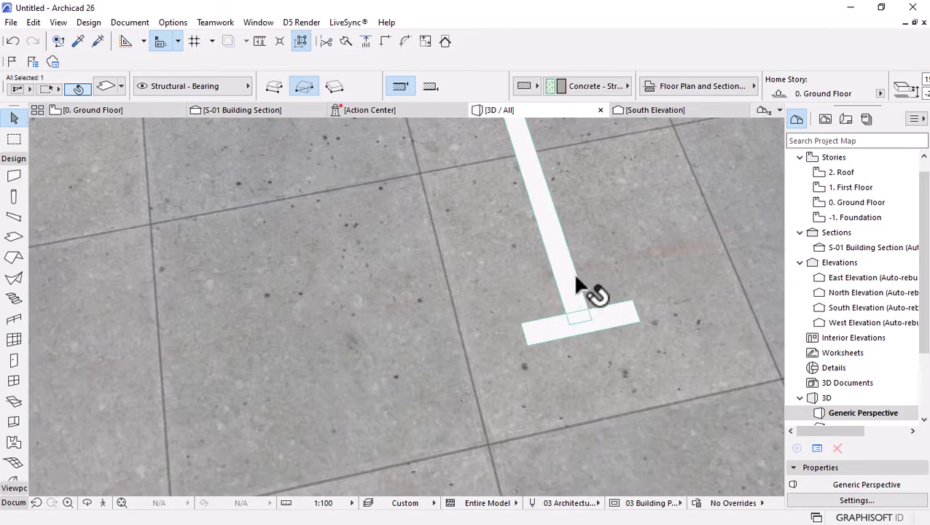
{"action": "left_click", "coordinate": [577, 316]}
{"action": "left_click", "coordinate": [583, 314]}
{"action": "left_click", "coordinate": [645, 285]}
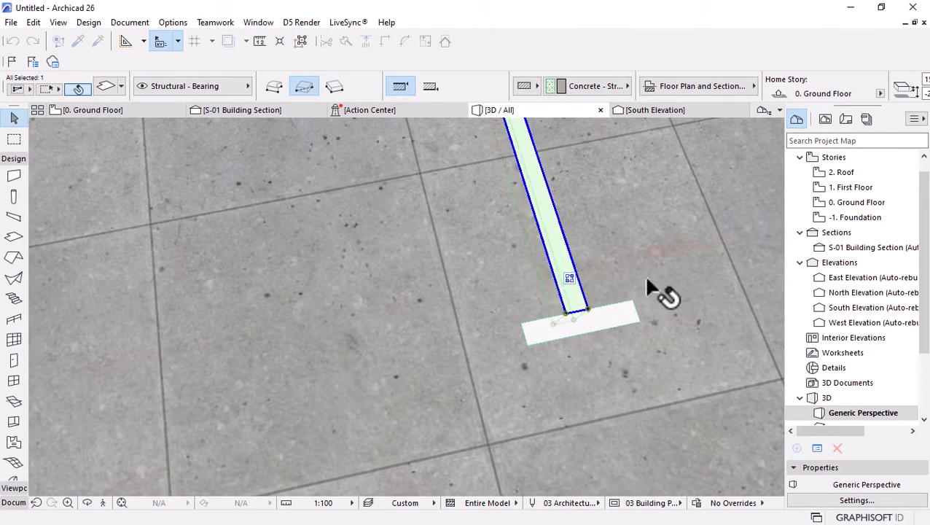
Offset the inner east divider strip's end edge back to its cross strip, removing the overlap at the corner
{"action": "scroll", "coordinate": [645, 286], "scroll_direction": "down", "scroll_amount": 5}
{"action": "middle_click_drag", "start_coordinate": [306, 353], "coordinate": [363, 328]}
{"action": "scroll", "coordinate": [328, 368], "scroll_direction": "up", "scroll_amount": 6}
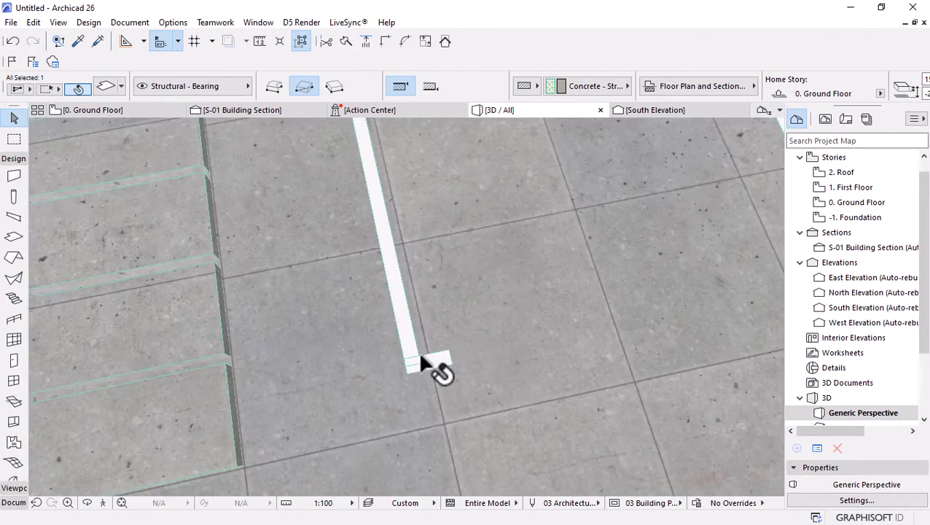
{"action": "scroll", "coordinate": [421, 362], "scroll_direction": "up", "scroll_amount": 6}
{"action": "scroll", "coordinate": [431, 357], "scroll_direction": "down", "scroll_amount": 1}
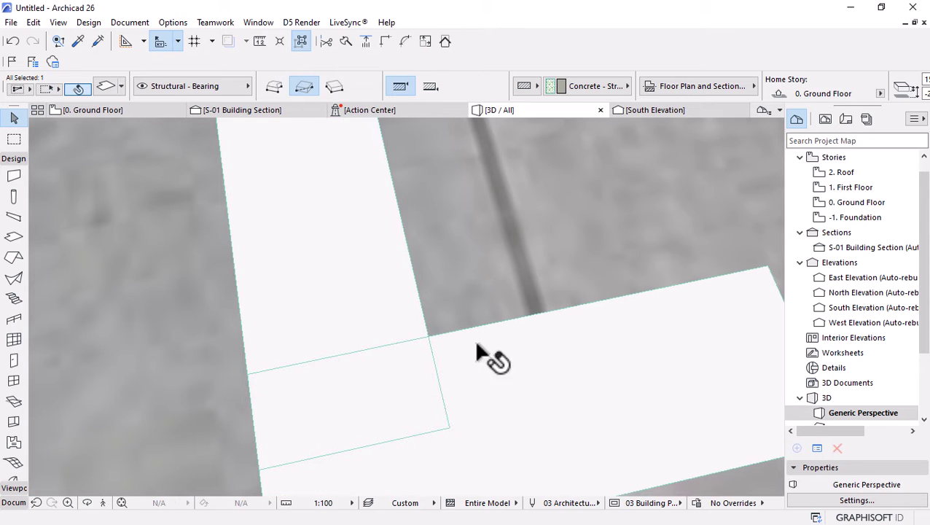
{"action": "left_click", "coordinate": [419, 432]}
{"action": "left_click", "coordinate": [431, 326]}
{"action": "scroll", "coordinate": [432, 309], "scroll_direction": "down", "scroll_amount": 2}
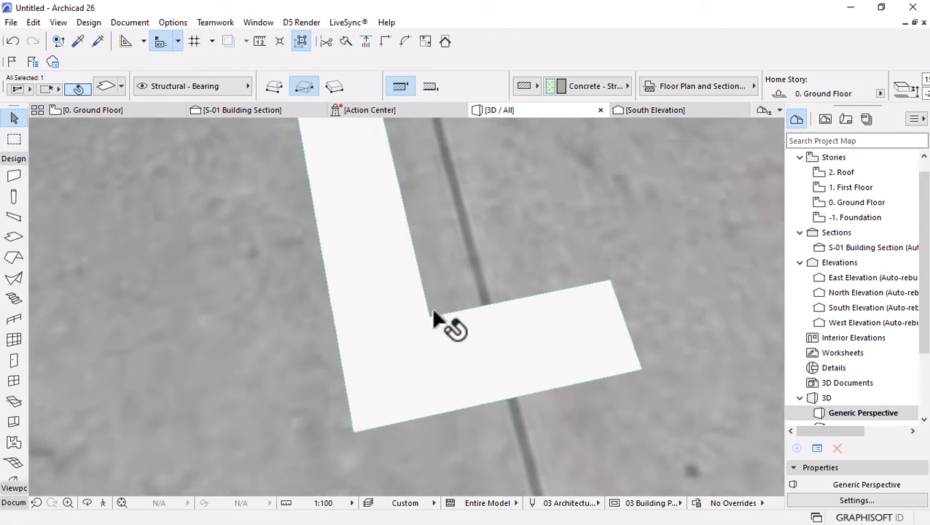
{"action": "scroll", "coordinate": [434, 319], "scroll_direction": "down", "scroll_amount": 4}
{"action": "scroll", "coordinate": [510, 328], "scroll_direction": "up", "scroll_amount": 1}
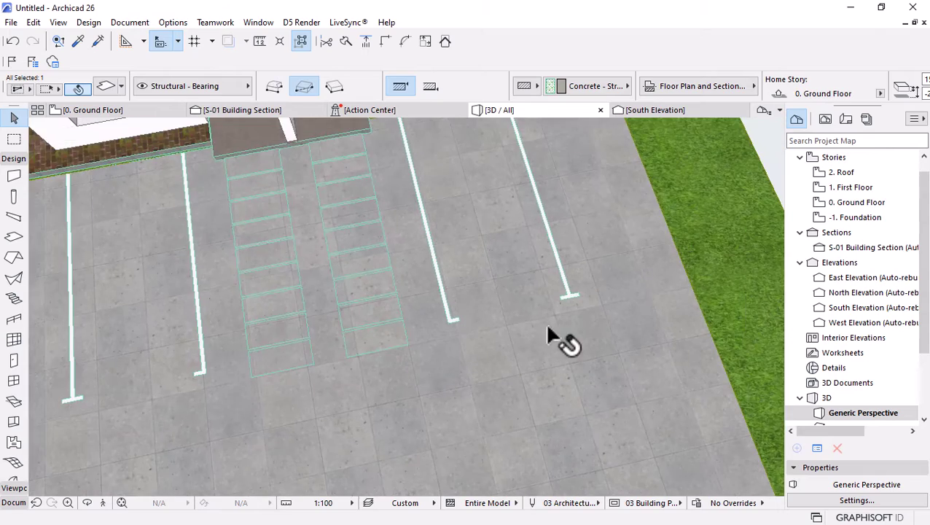
{"action": "scroll", "coordinate": [548, 327], "scroll_direction": "down", "scroll_amount": 4}
{"action": "scroll", "coordinate": [543, 304], "scroll_direction": "down", "scroll_amount": 2}
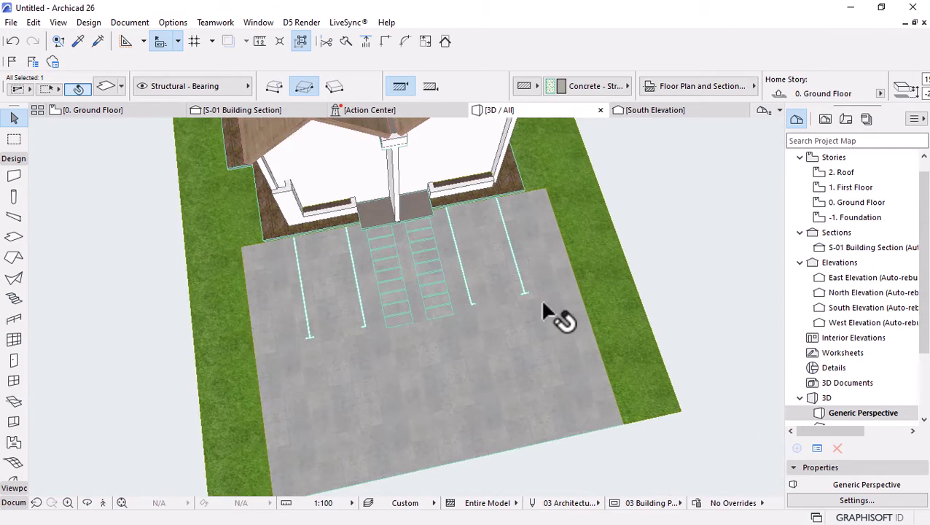
{"action": "middle_click_drag", "start_coordinate": [600, 370], "coordinate": [183, 415], "text": "shift"}
{"action": "scroll", "coordinate": [512, 321], "scroll_direction": "down", "scroll_amount": 3}
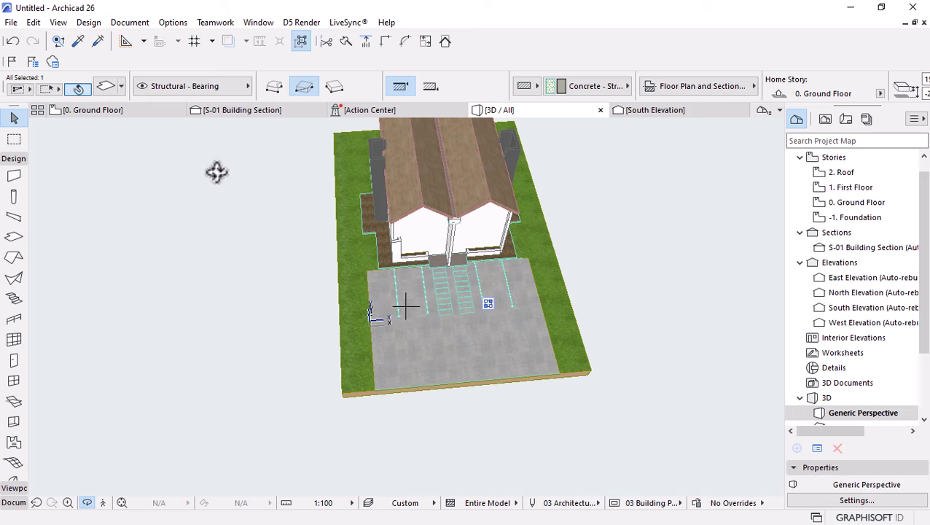
On the ground floor plan, pick up the grass terrain's mesh settings and place a 100000 by 9000 rectangular mesh south of the plot
{"action": "left_click", "coordinate": [121, 110]}
{"action": "scroll", "coordinate": [405, 181], "scroll_direction": "down", "scroll_amount": 3}
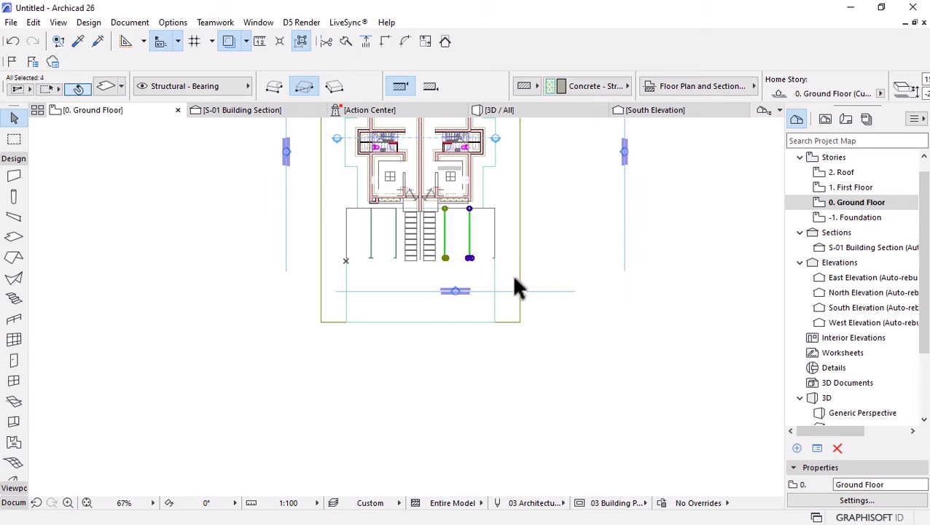
{"action": "scroll", "coordinate": [429, 315], "scroll_direction": "down", "scroll_amount": 3}
{"action": "left_click", "coordinate": [347, 264]}
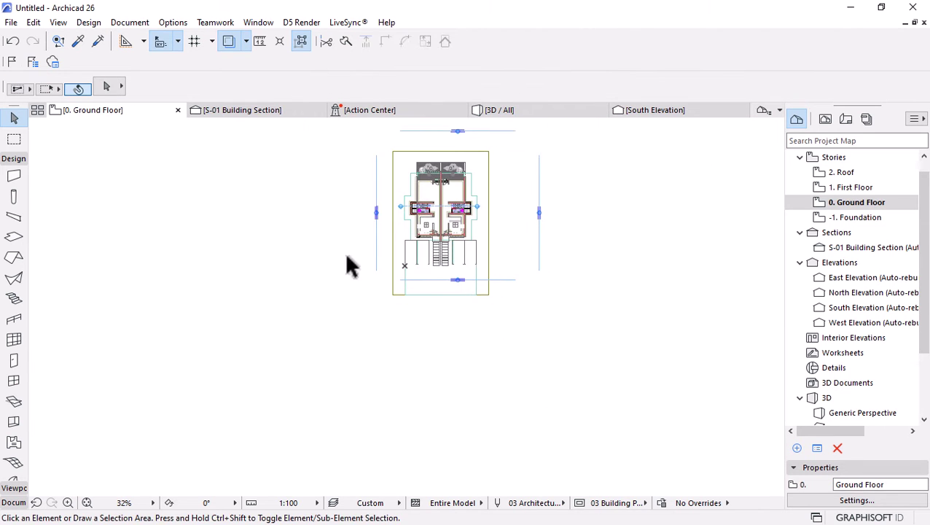
{"action": "left_click", "coordinate": [490, 224], "text": "alt"}
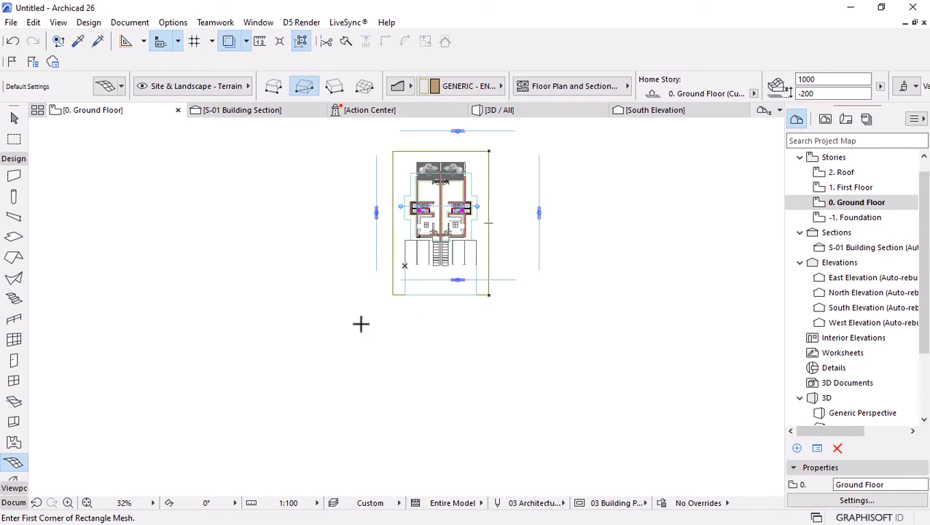
{"action": "left_click", "coordinate": [179, 305]}
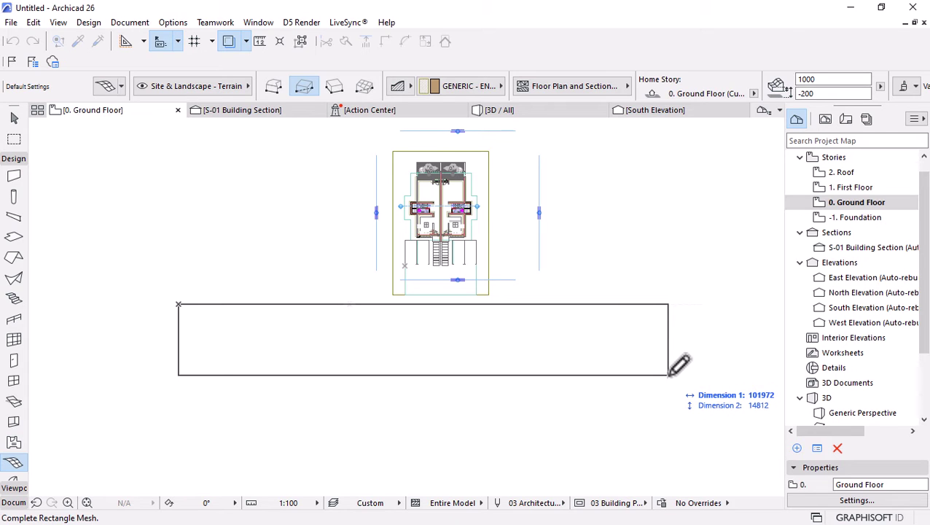
{"action": "key", "text": "Tab"}
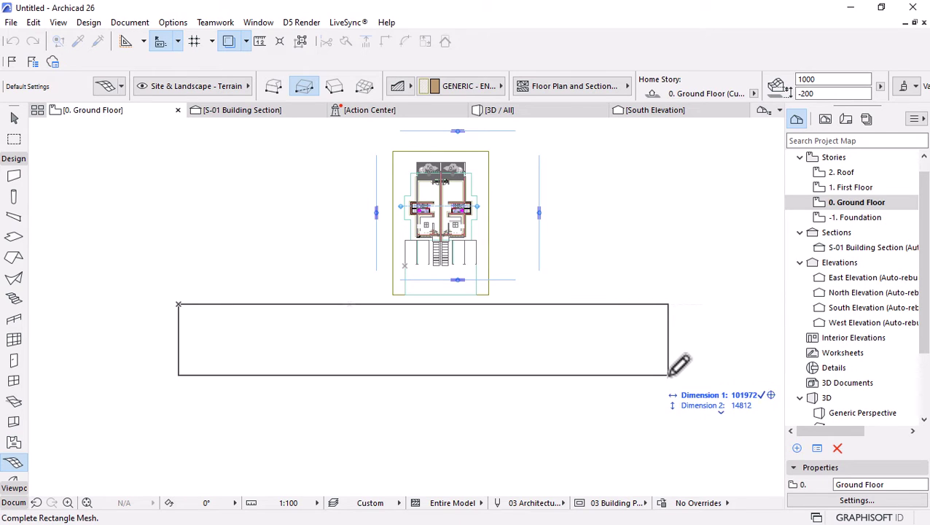
{"action": "type", "text": "100000"}
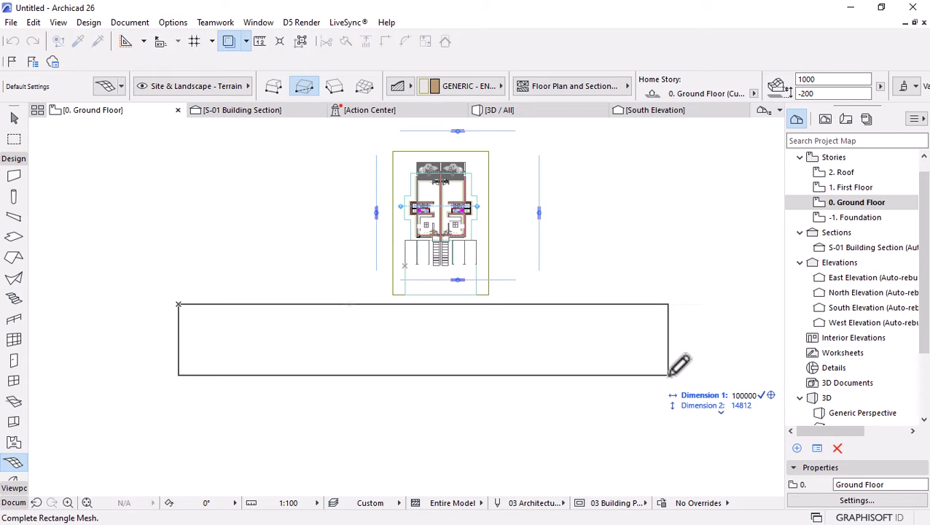
{"action": "key", "text": "Tab"}
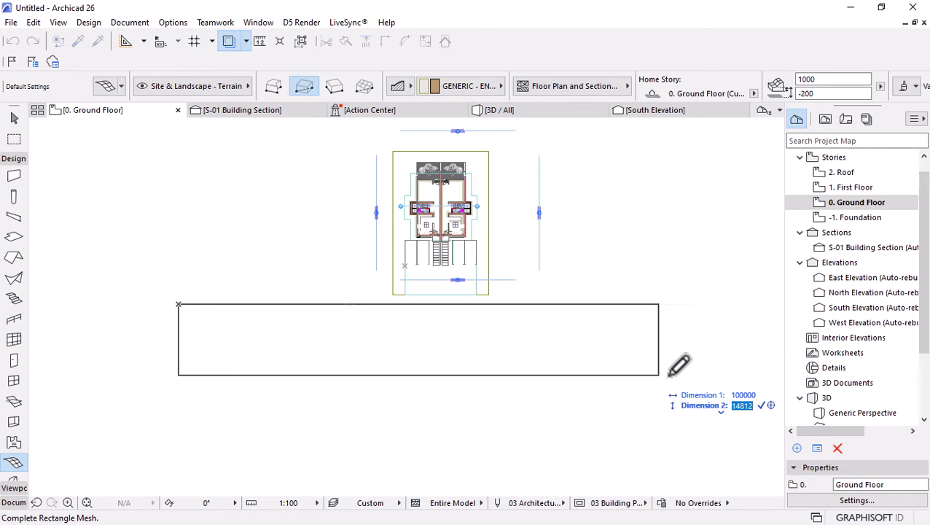
{"action": "type", "text": "9000"}
{"action": "key", "text": "Return"}
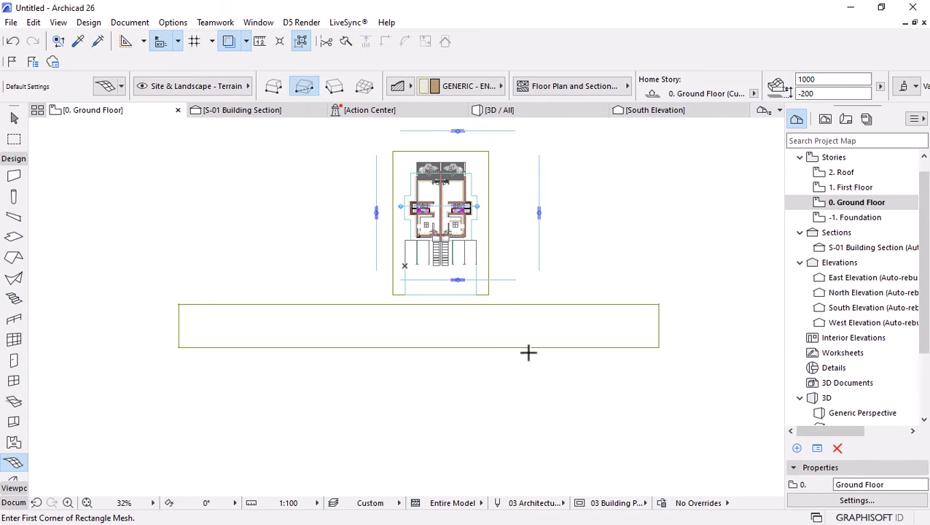
Move the long mesh strip north so its upper edge meets the south edge of the plot
{"action": "scroll", "coordinate": [437, 255], "scroll_direction": "up", "scroll_amount": 3}
{"action": "left_click", "coordinate": [14, 117]}
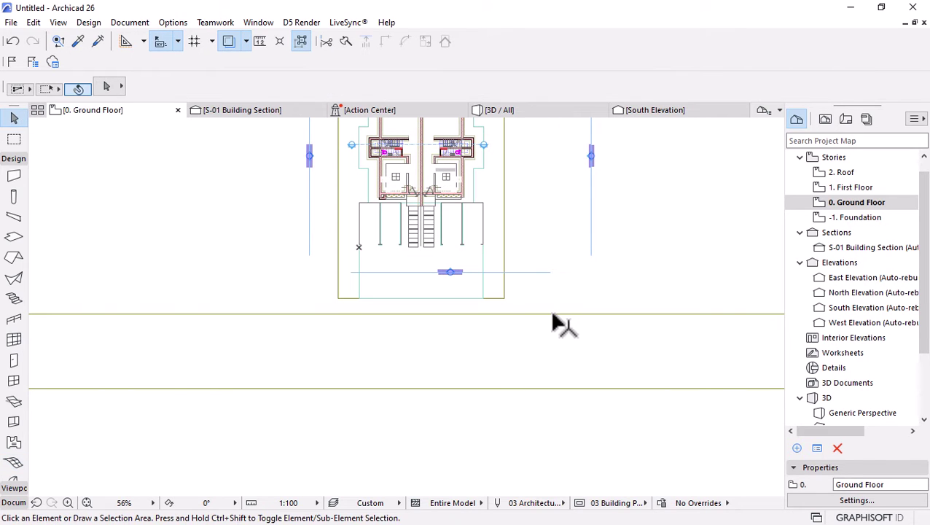
{"action": "left_click", "coordinate": [503, 315]}
{"action": "key", "text": "ctrl+d"}
{"action": "scroll", "coordinate": [467, 318], "scroll_direction": "up", "scroll_amount": 3}
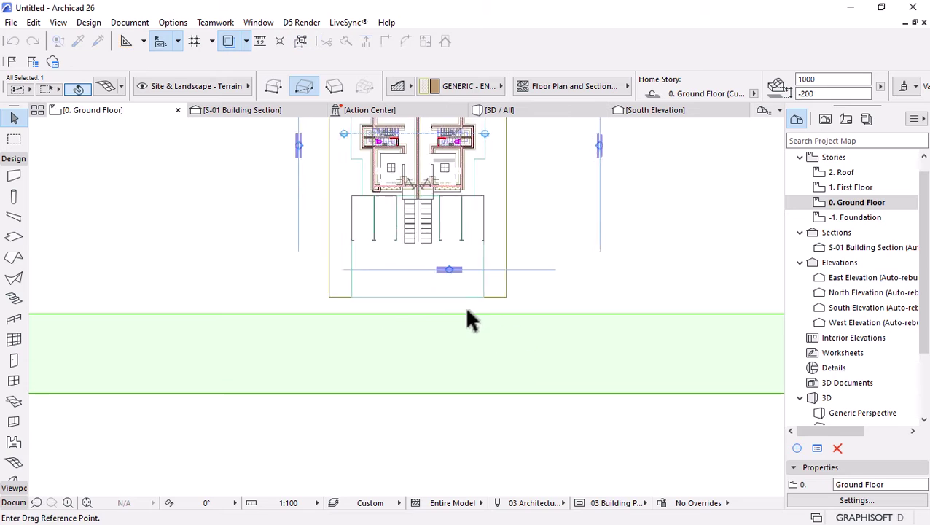
{"action": "left_click", "coordinate": [465, 316]}
{"action": "left_click", "coordinate": [467, 289]}
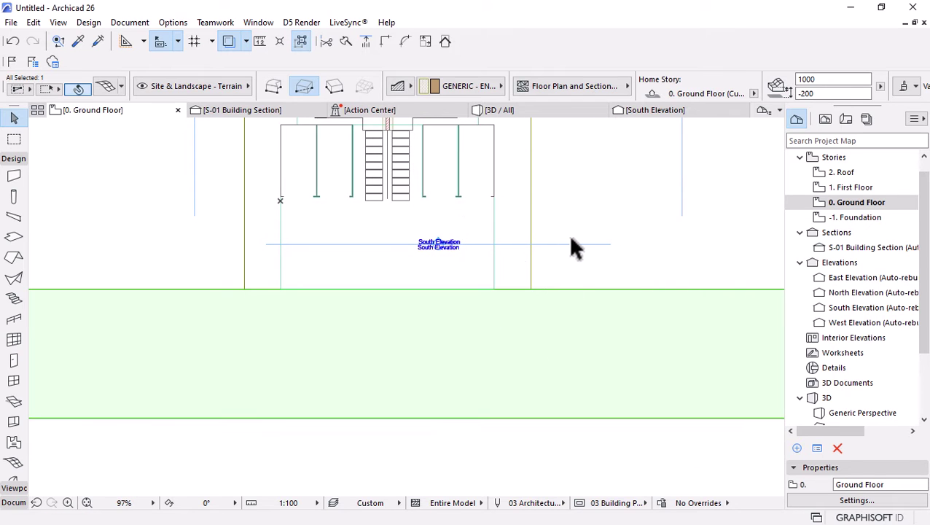
Move the long mesh strip 1500 straight south, away from the plot's south edge
{"action": "key", "text": "ctrl+d"}
{"action": "left_click", "coordinate": [583, 158]}
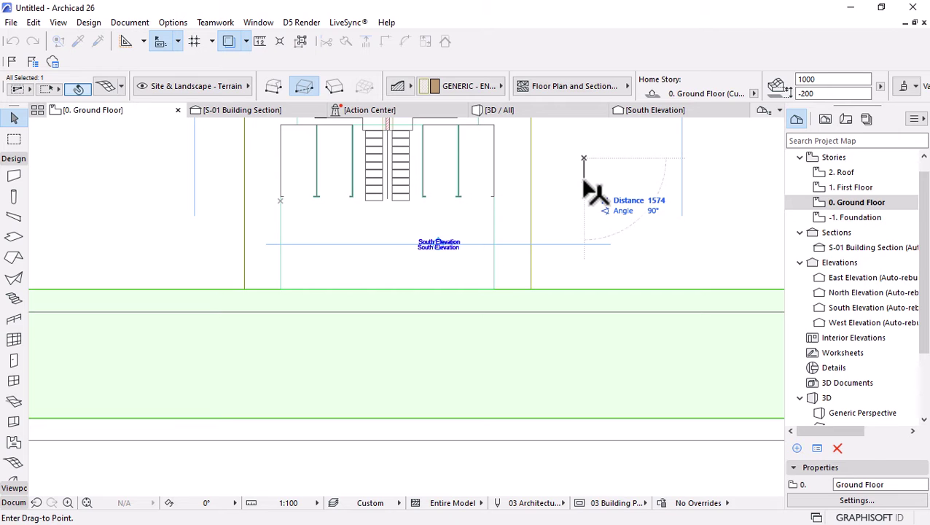
{"action": "type", "text": "1"}
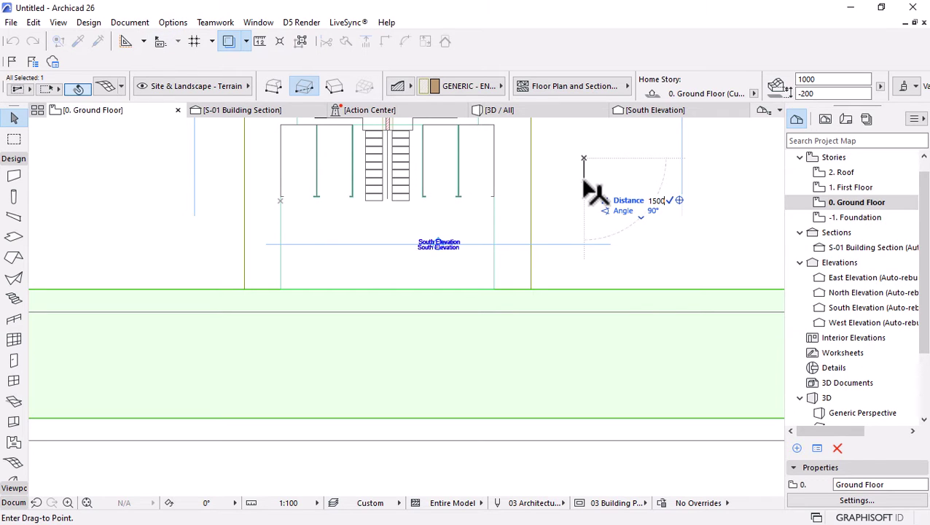
{"action": "type", "text": "500"}
{"action": "key", "text": "Return"}
{"action": "scroll", "coordinate": [467, 276], "scroll_direction": "down", "scroll_amount": 2}
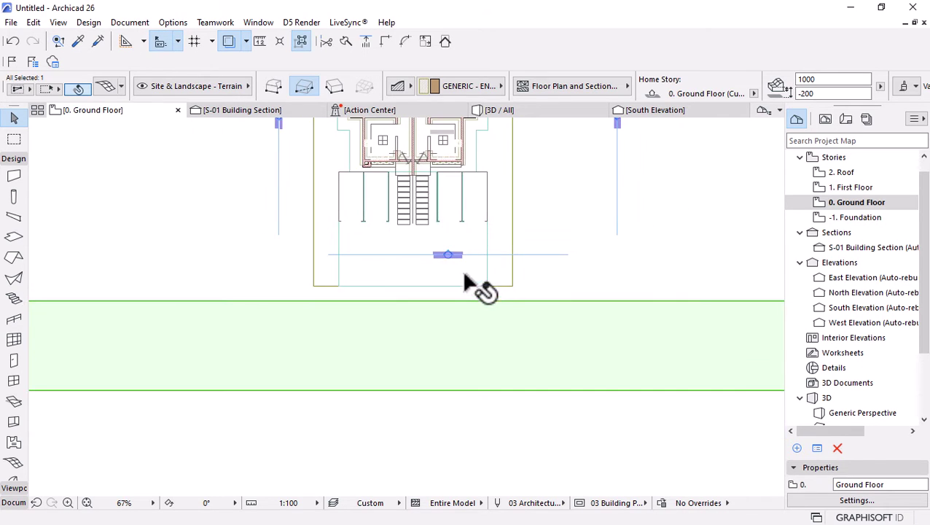
{"action": "key", "text": "Escape"}
{"action": "scroll", "coordinate": [451, 211], "scroll_direction": "down", "scroll_amount": 1}
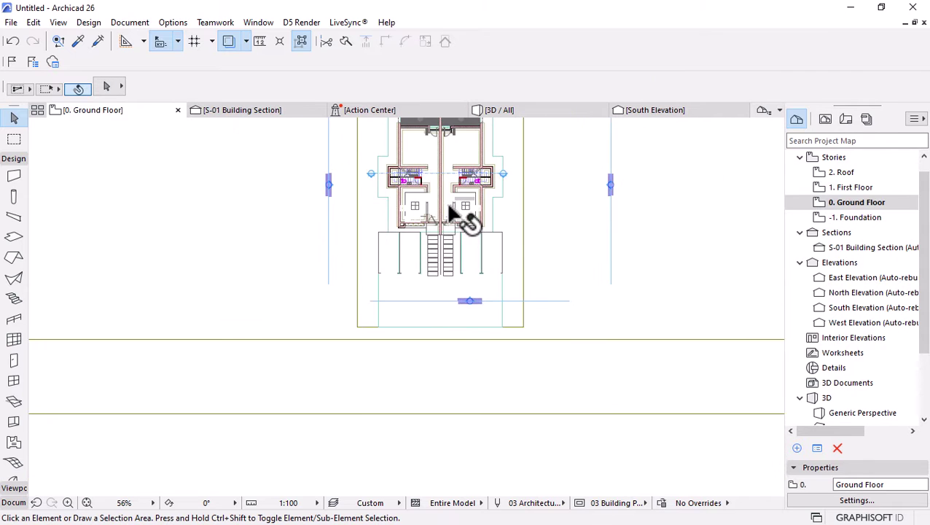
Draw a vertical centre polyline from the midpoint of the parking slab's south edge to the grass terrain's north edge
{"action": "scroll", "coordinate": [450, 201], "scroll_direction": "up", "scroll_amount": 5}
{"action": "scroll", "coordinate": [421, 339], "scroll_direction": "down", "scroll_amount": 4}
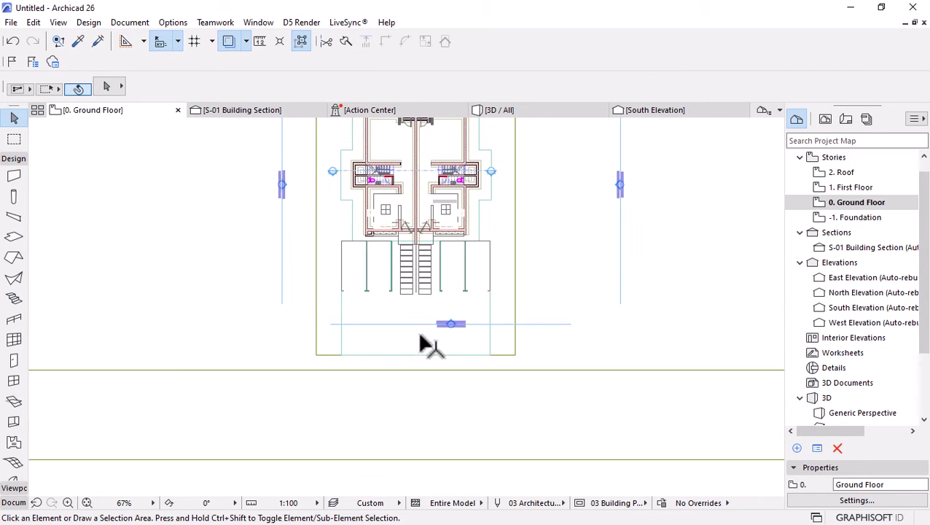
{"action": "scroll", "coordinate": [415, 350], "scroll_direction": "up", "scroll_amount": 4}
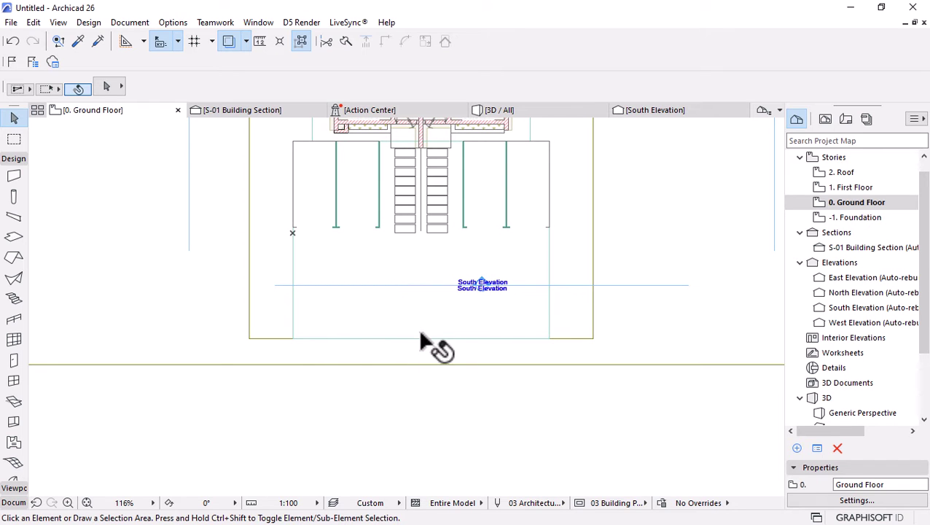
{"action": "scroll", "coordinate": [426, 235], "scroll_direction": "down", "scroll_amount": 2}
{"action": "left_click", "coordinate": [13, 504]}
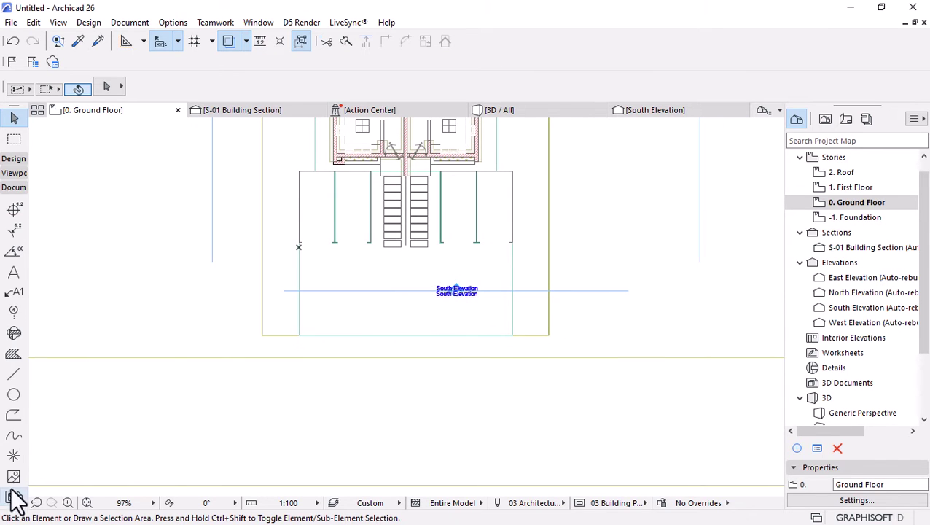
{"action": "left_click", "coordinate": [13, 415]}
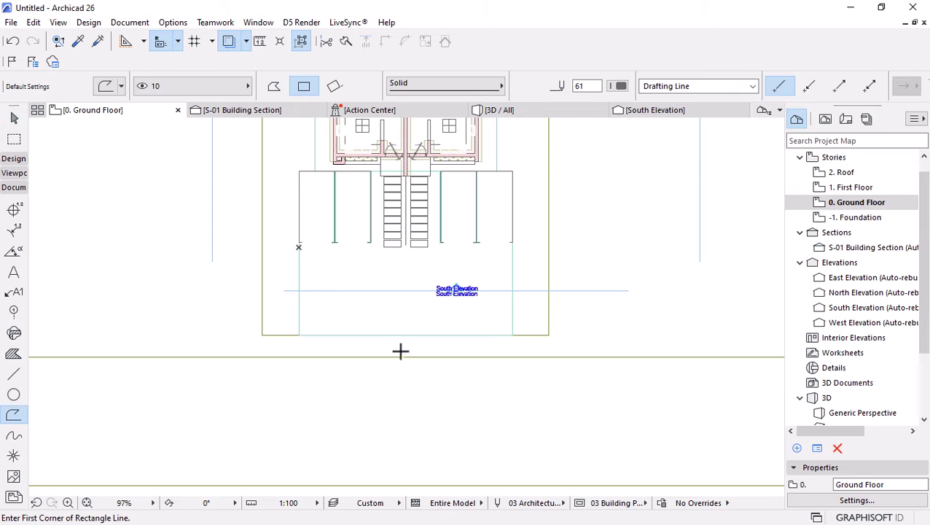
{"action": "left_click", "coordinate": [406, 245]}
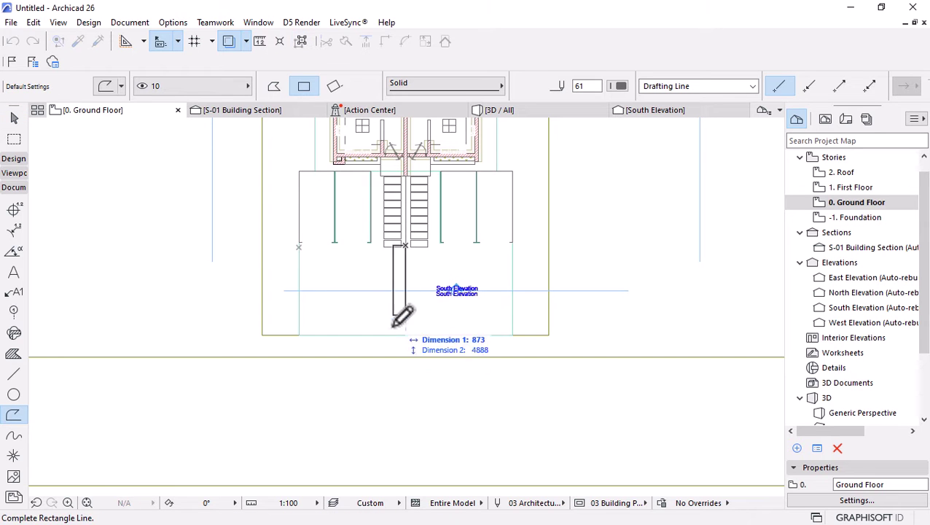
{"action": "left_click", "coordinate": [274, 86]}
{"action": "left_click", "coordinate": [406, 347]}
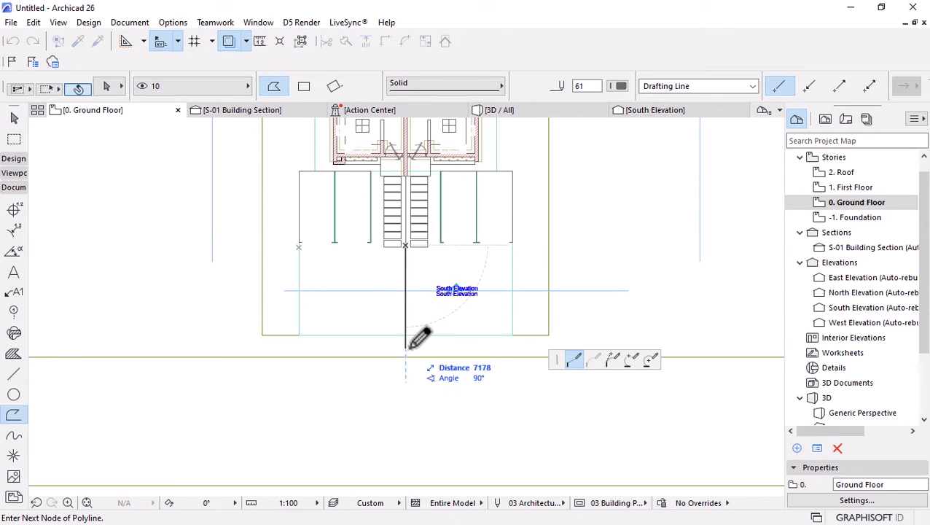
{"action": "key", "text": "Escape"}
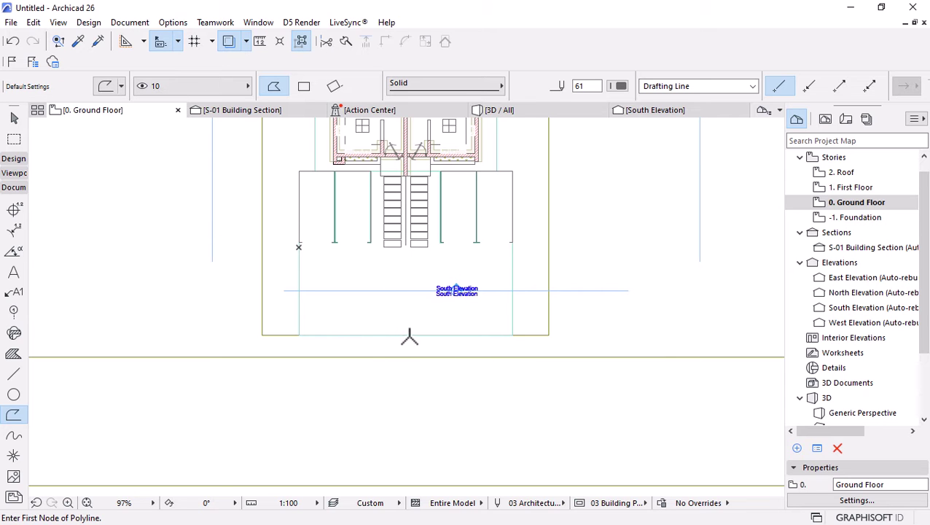
{"action": "left_click", "coordinate": [408, 335]}
{"action": "scroll", "coordinate": [426, 432], "scroll_direction": "down", "scroll_amount": 4}
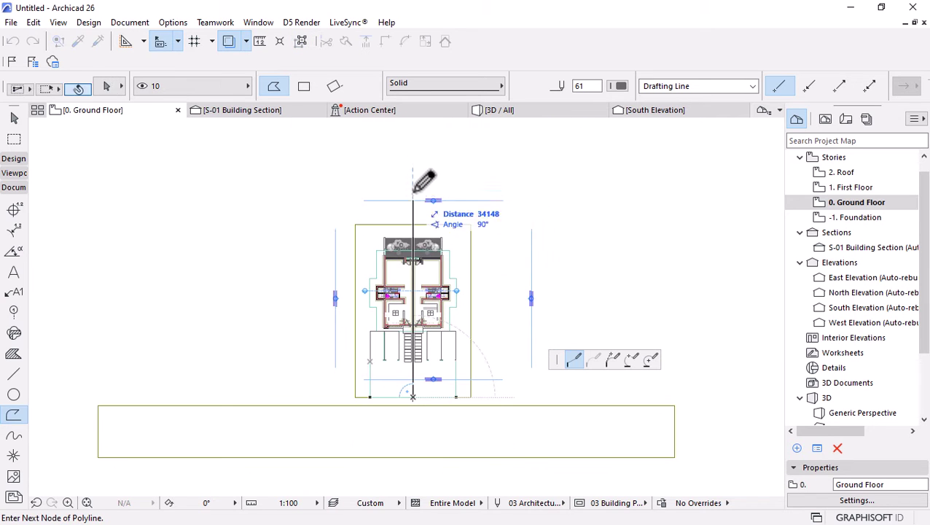
{"action": "right_click", "coordinate": [419, 221]}
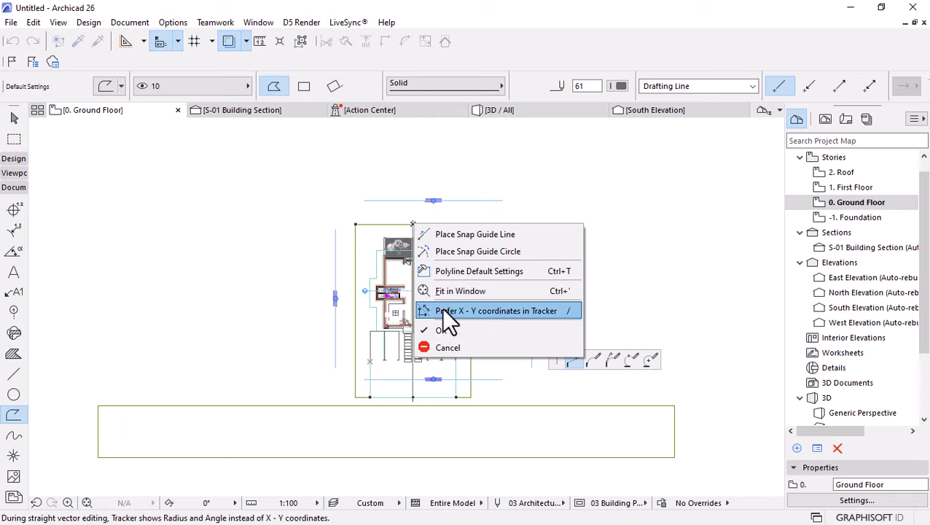
{"action": "left_click", "coordinate": [444, 328]}
{"action": "scroll", "coordinate": [398, 390], "scroll_direction": "up", "scroll_amount": 5}
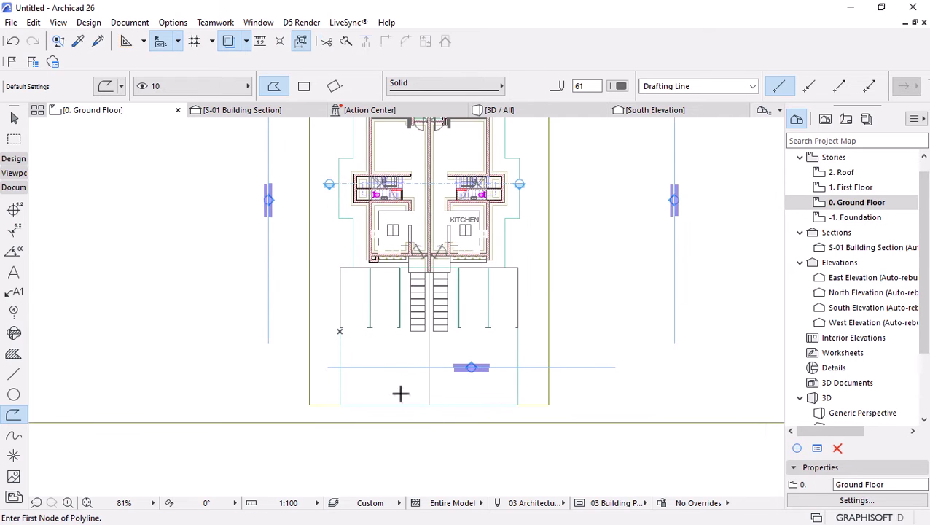
{"action": "scroll", "coordinate": [408, 306], "scroll_direction": "up", "scroll_amount": 1}
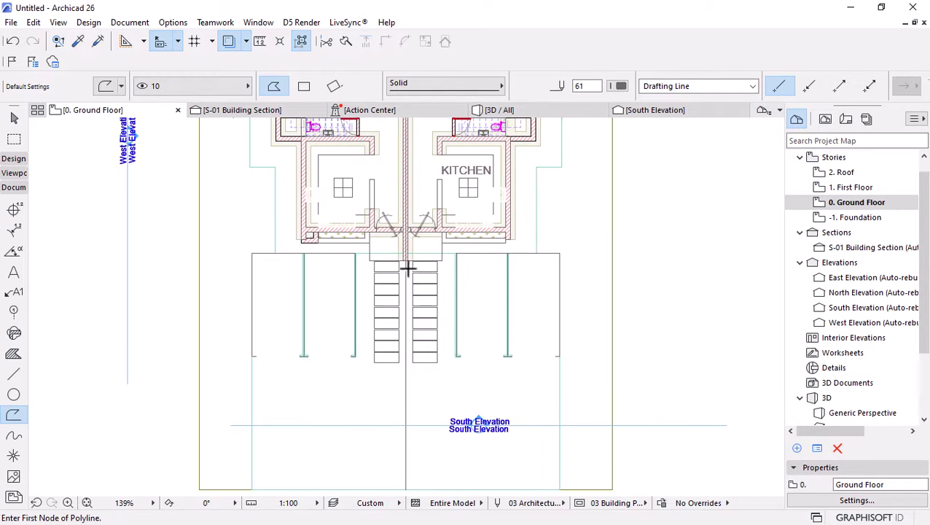
{"action": "scroll", "coordinate": [361, 363], "scroll_direction": "down", "scroll_amount": 2}
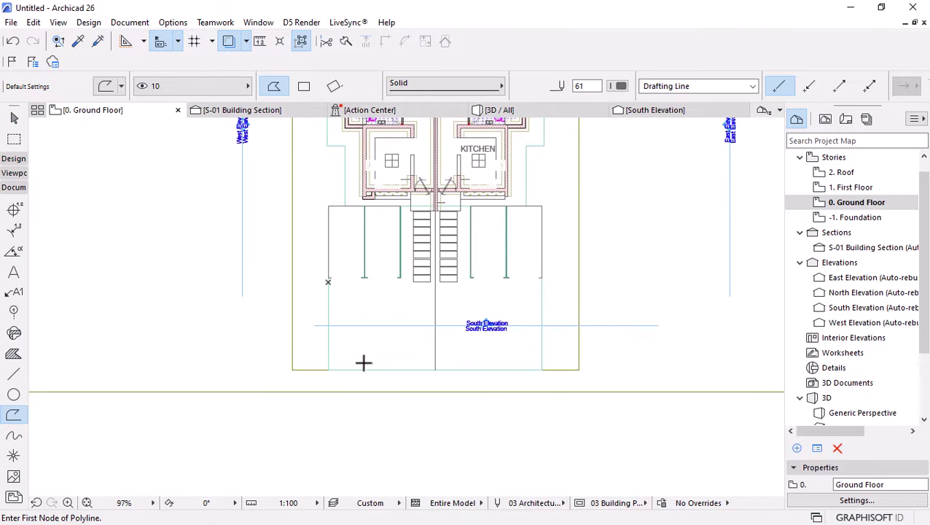
{"action": "scroll", "coordinate": [336, 376], "scroll_direction": "up", "scroll_amount": 2}
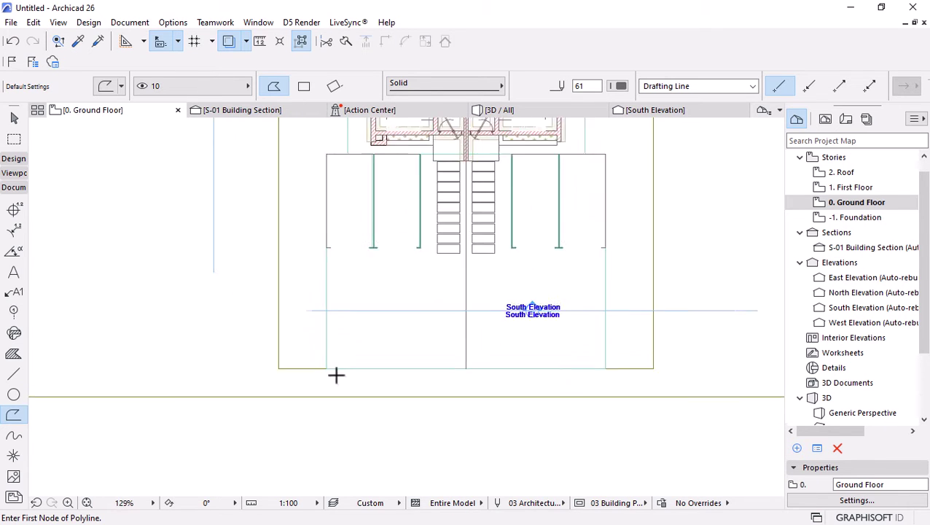
{"action": "scroll", "coordinate": [350, 372], "scroll_direction": "up", "scroll_amount": 1}
{"action": "key", "text": "Escape"}
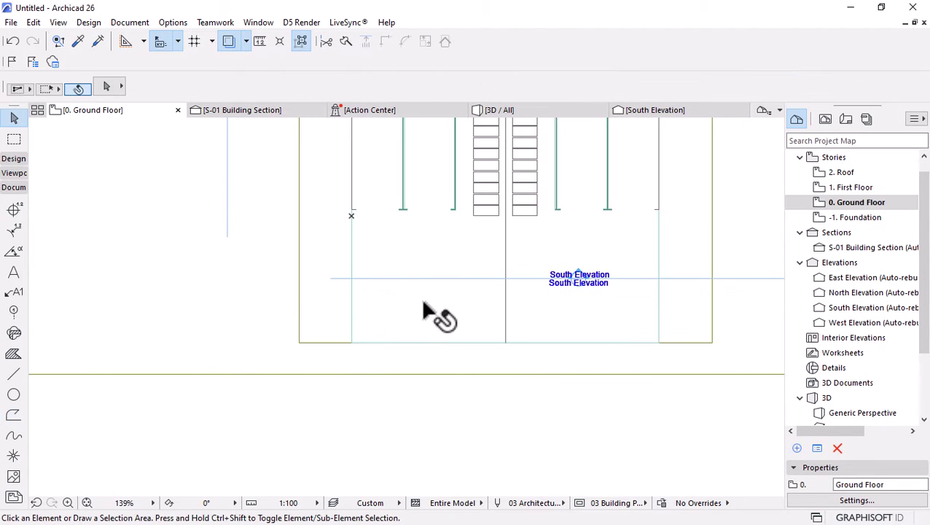
{"action": "left_click", "coordinate": [342, 273]}
{"action": "left_click", "coordinate": [410, 343]}
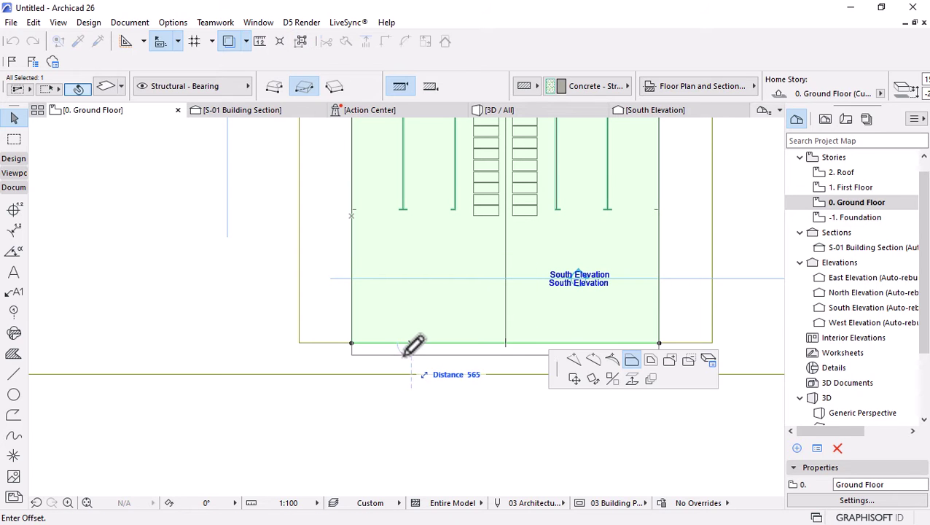
{"action": "left_click", "coordinate": [671, 361]}
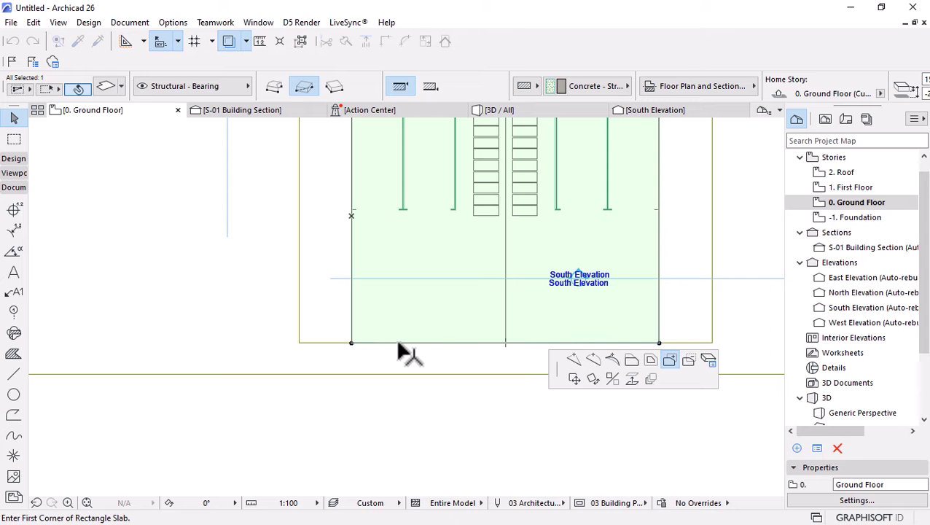
{"action": "left_click", "coordinate": [400, 344]}
{"action": "left_click", "coordinate": [374, 326]}
{"action": "left_click", "coordinate": [73, 410]}
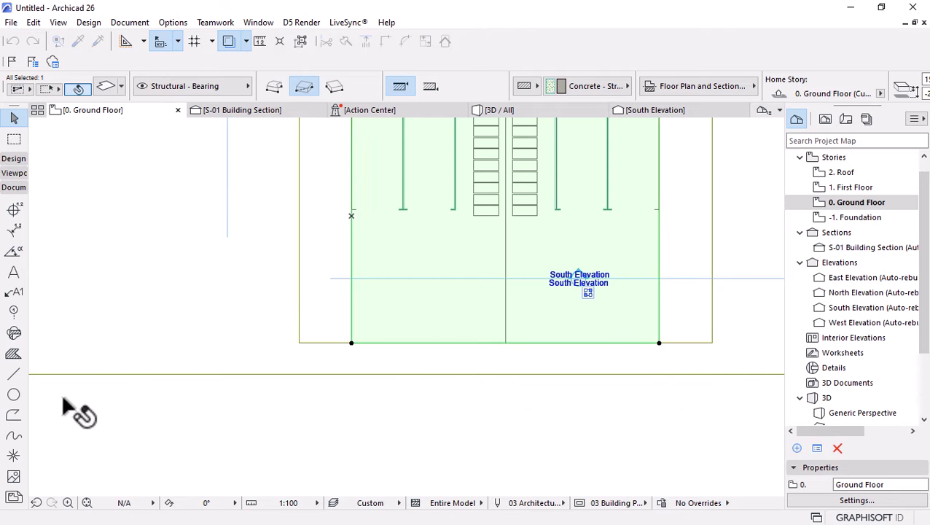
Draw a short vertical line from the terrain's southwest corner past the strip's near edge and move it to the parking slab's southwest corner
{"action": "left_click", "coordinate": [13, 373]}
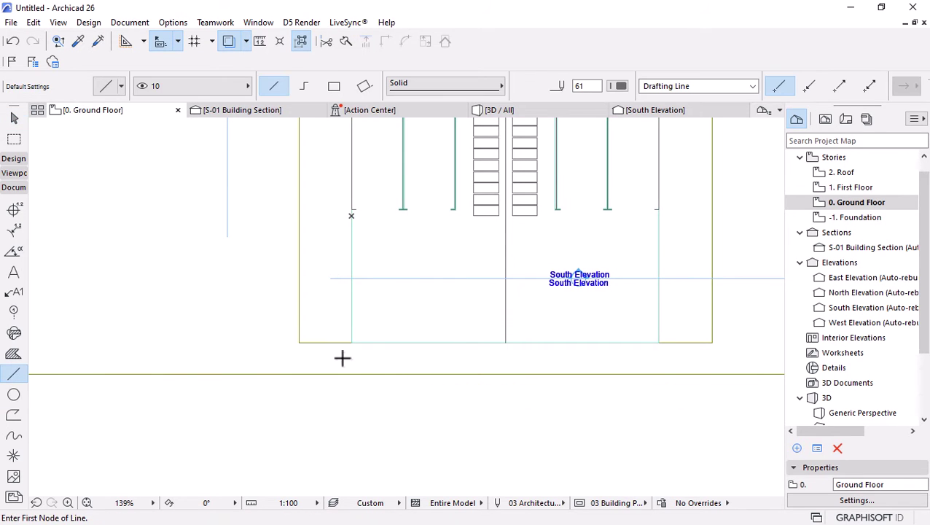
{"action": "scroll", "coordinate": [392, 379], "scroll_direction": "up", "scroll_amount": 3}
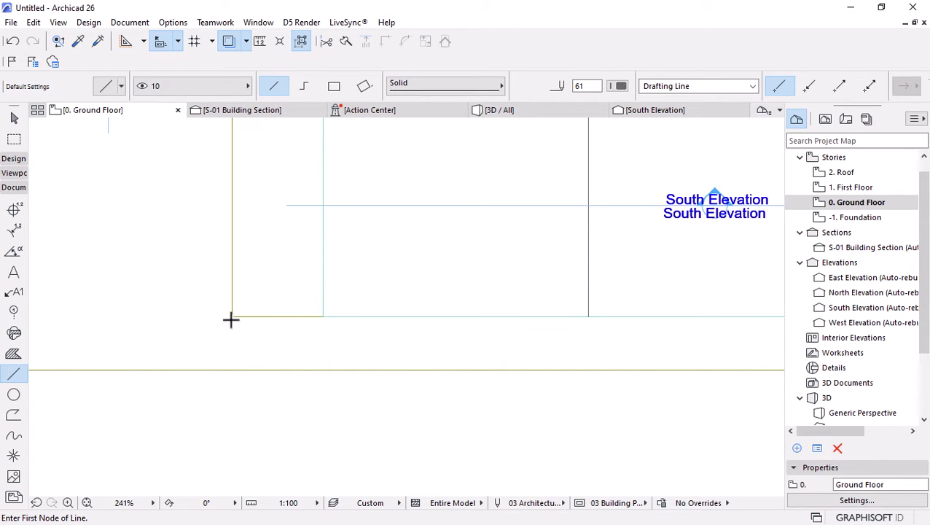
{"action": "left_click", "coordinate": [232, 316]}
{"action": "left_click", "coordinate": [232, 383]}
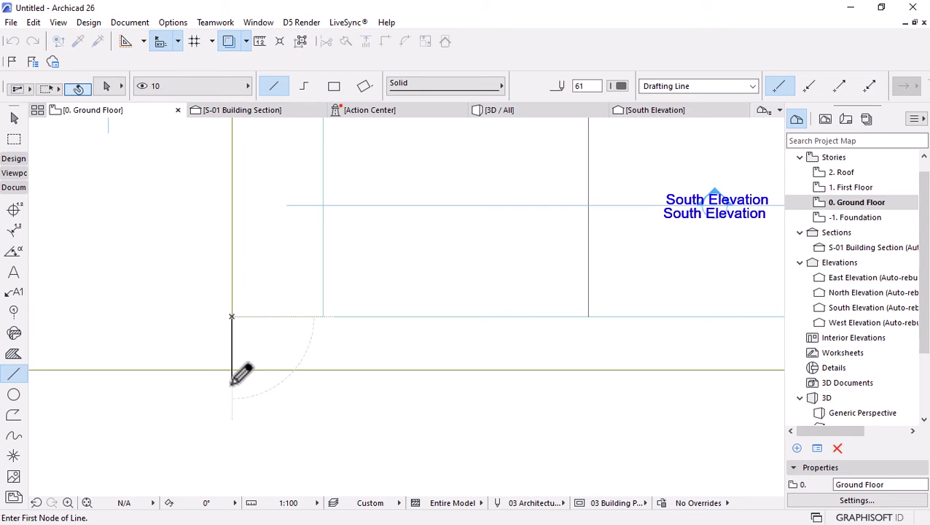
{"action": "key", "text": "w"}
{"action": "left_click", "coordinate": [232, 344]}
{"action": "left_click_drag", "start_coordinate": [232, 344], "coordinate": [323, 319]}
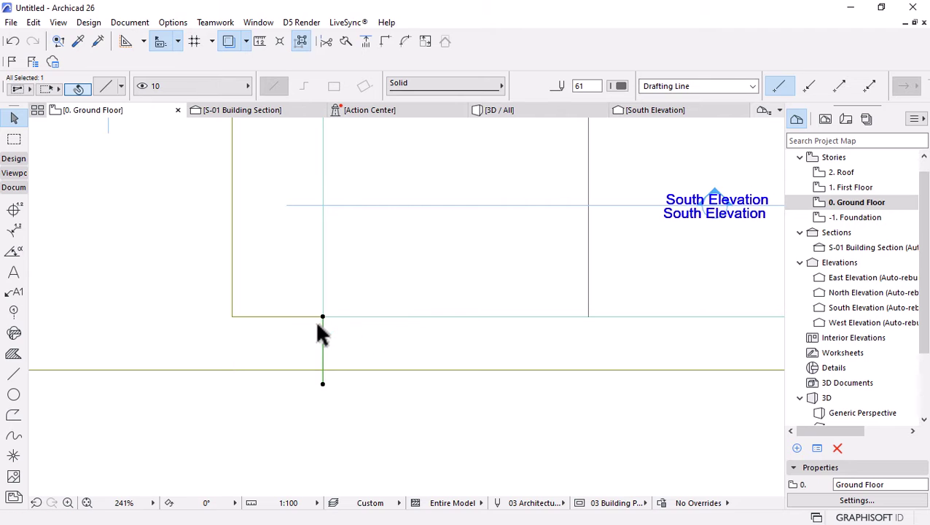
Copy the short vertical line 3000 to the east to mark the other side of the driveway entrance
{"action": "left_click", "coordinate": [322, 323]}
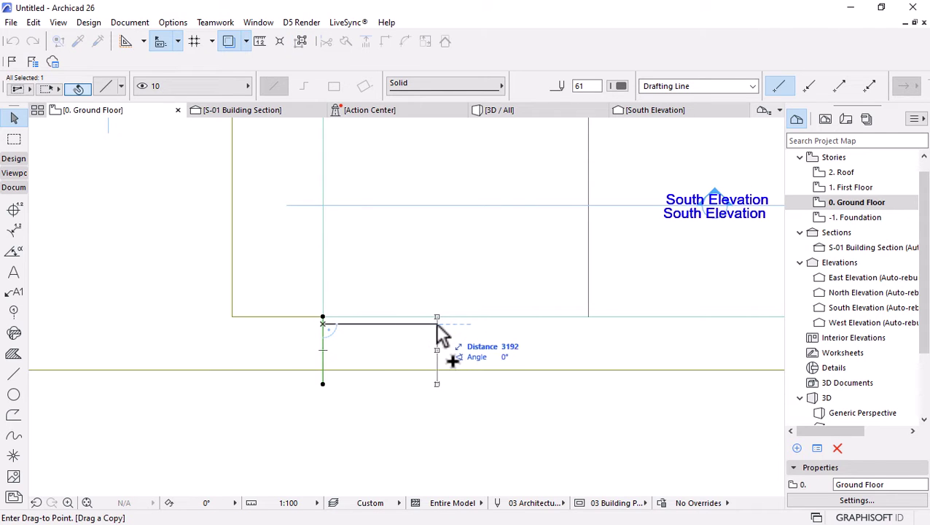
{"action": "type", "text": "3000"}
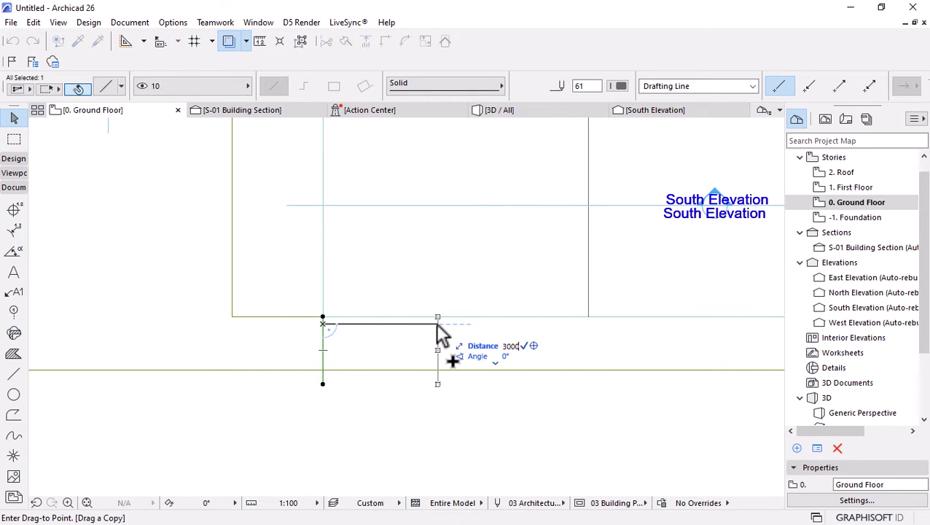
{"action": "key", "text": "Return"}
Mirror a copy of both short entrance lines about the plot's vertical centre line to the east side
{"action": "scroll", "coordinate": [353, 326], "scroll_direction": "down", "scroll_amount": 3}
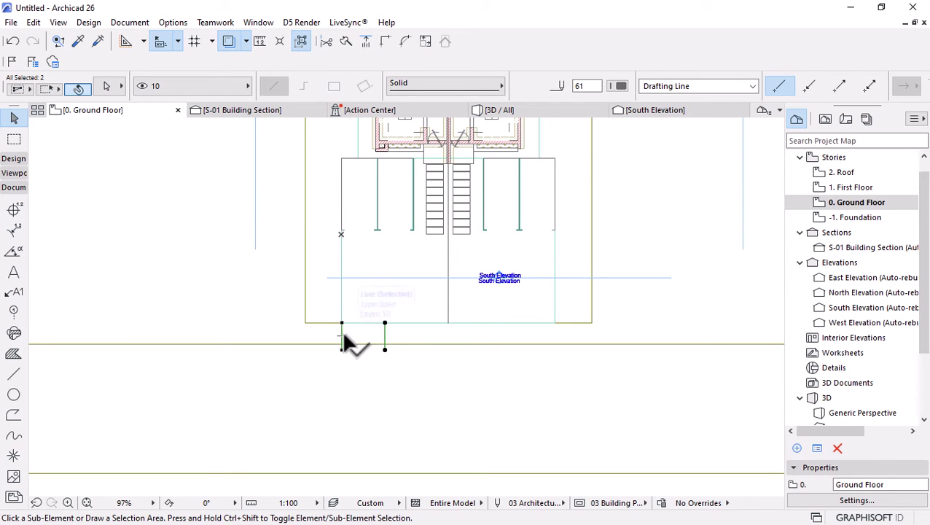
{"action": "key", "text": "ctrl+alt+m"}
{"action": "left_click", "coordinate": [449, 322]}
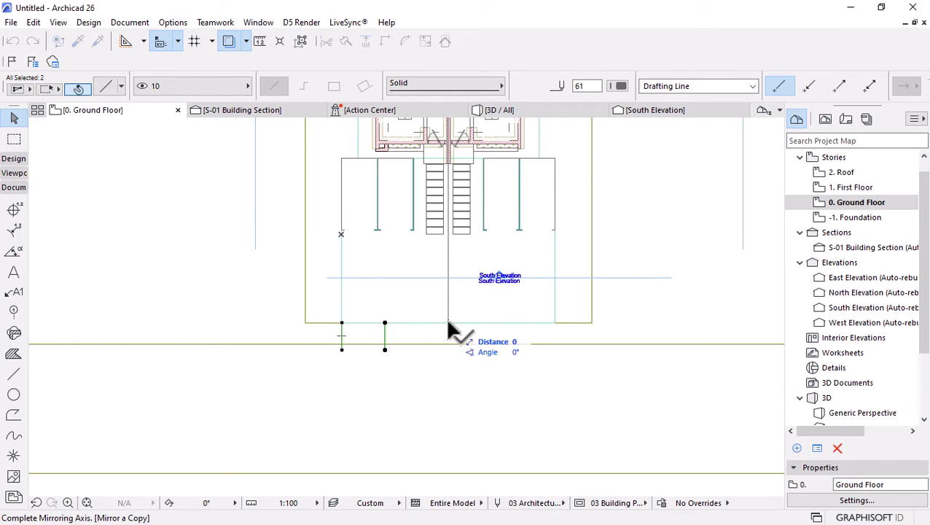
{"action": "left_click", "coordinate": [447, 394]}
{"action": "scroll", "coordinate": [445, 342], "scroll_direction": "up", "scroll_amount": 3}
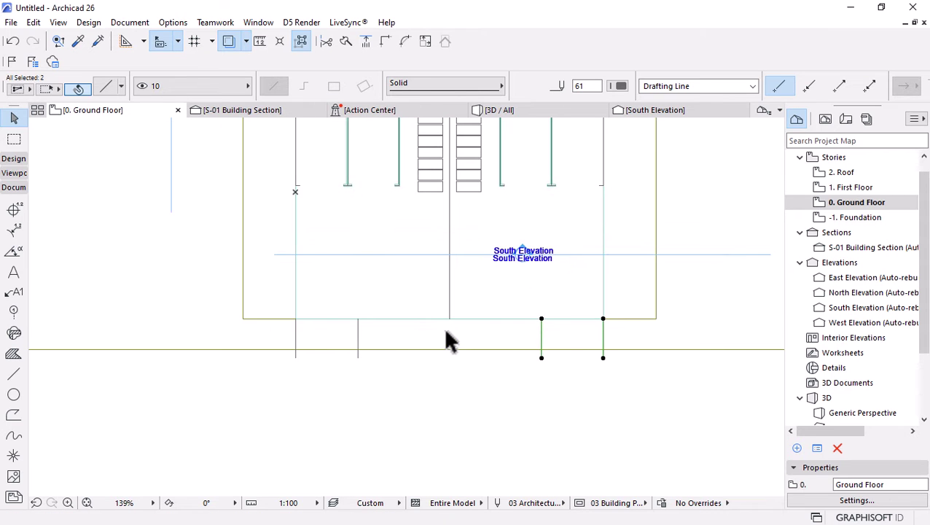
Move the inner boundary line of the right driveway 1000 toward the centre of the plot
{"action": "key", "text": "Escape"}
{"action": "left_click", "coordinate": [540, 331]}
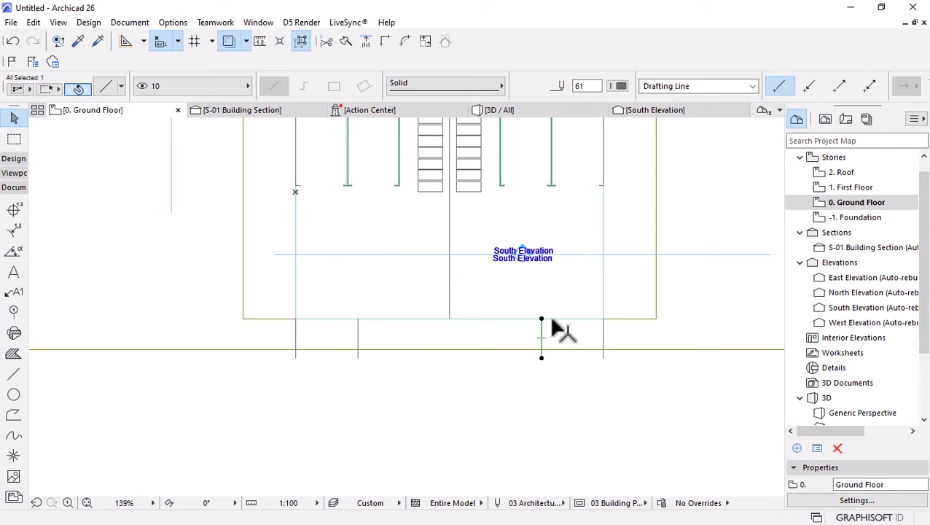
{"action": "scroll", "coordinate": [554, 321], "scroll_direction": "up", "scroll_amount": 3}
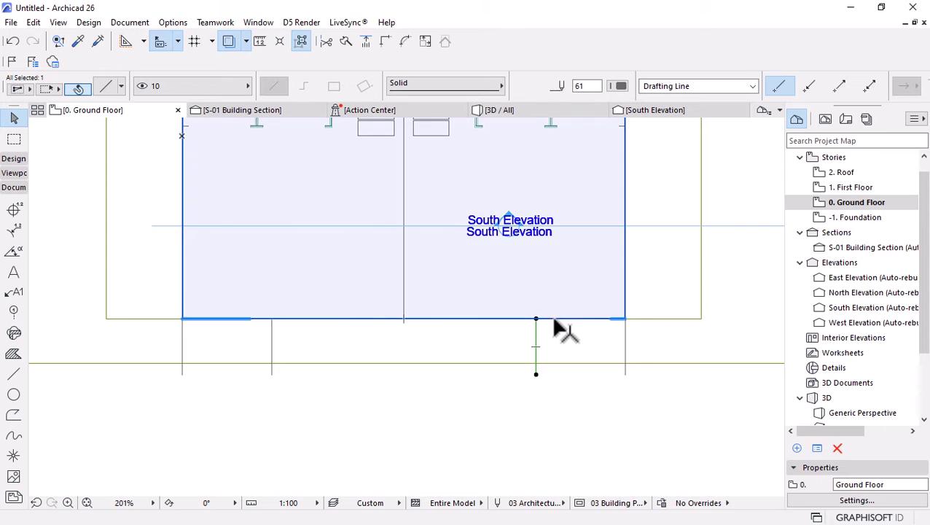
{"action": "key", "text": "ctrl+d"}
{"action": "left_click", "coordinate": [575, 286]}
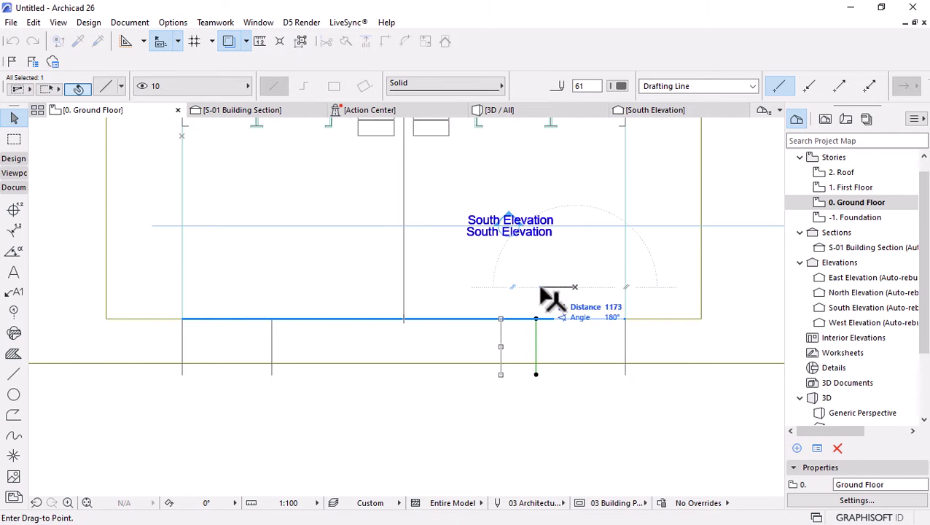
{"action": "type", "text": "1000"}
{"action": "key", "text": "Return"}
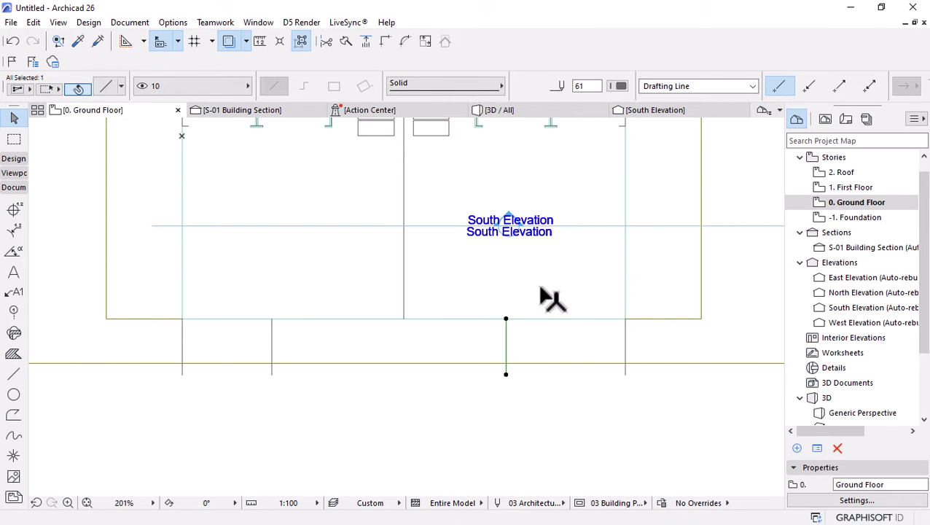
Move the inner boundary line of the left driveway 1000 toward the centre of the plot
{"action": "left_click", "coordinate": [272, 350]}
{"action": "key", "text": "ctrl+d"}
{"action": "left_click", "coordinate": [277, 282]}
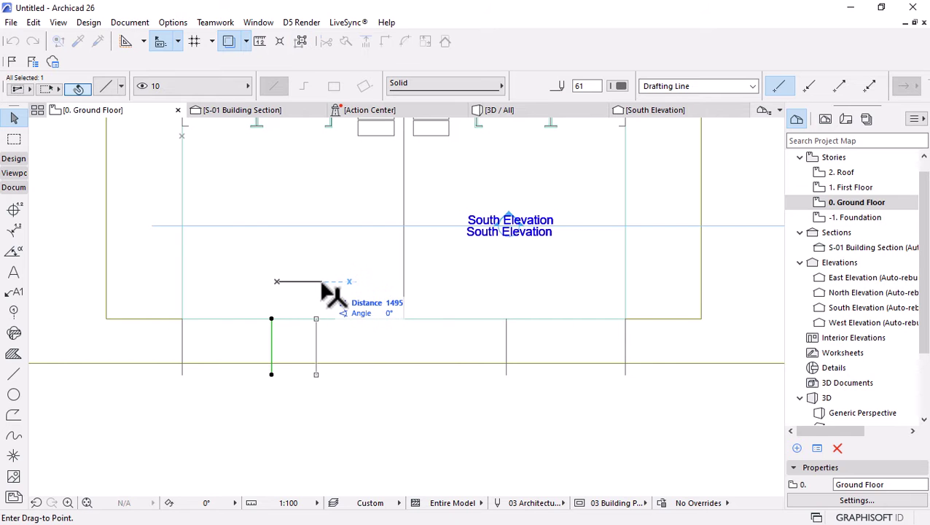
{"action": "type", "text": "1000"}
{"action": "key", "text": "Return"}
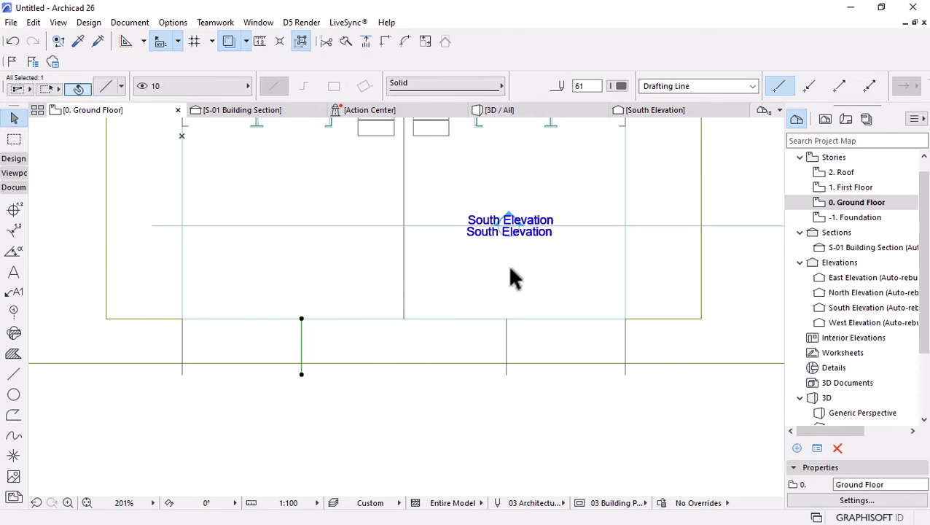
{"action": "scroll", "coordinate": [481, 292], "scroll_direction": "down", "scroll_amount": 8}
{"action": "key", "text": "Escape"}
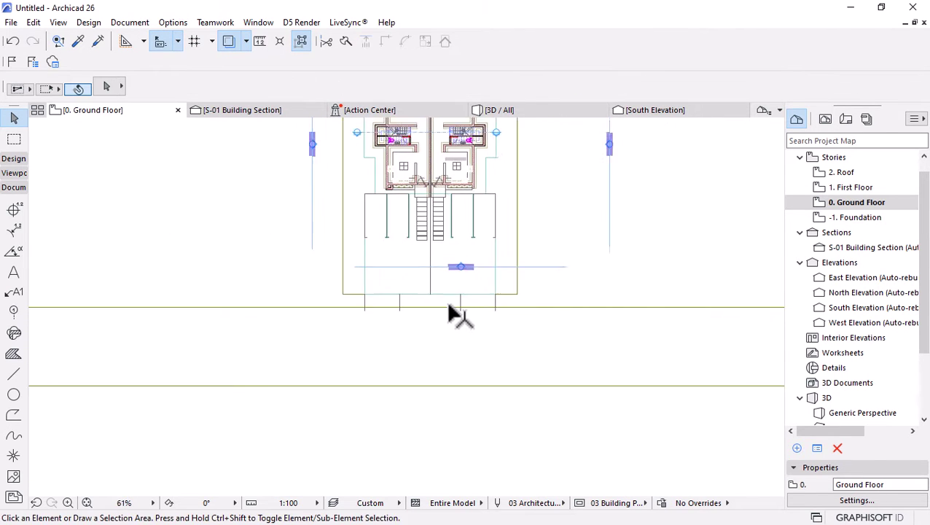
Extend the parking slab with an added rectangle over the left driveway strip up to the road edge
{"action": "scroll", "coordinate": [450, 307], "scroll_direction": "up", "scroll_amount": 1}
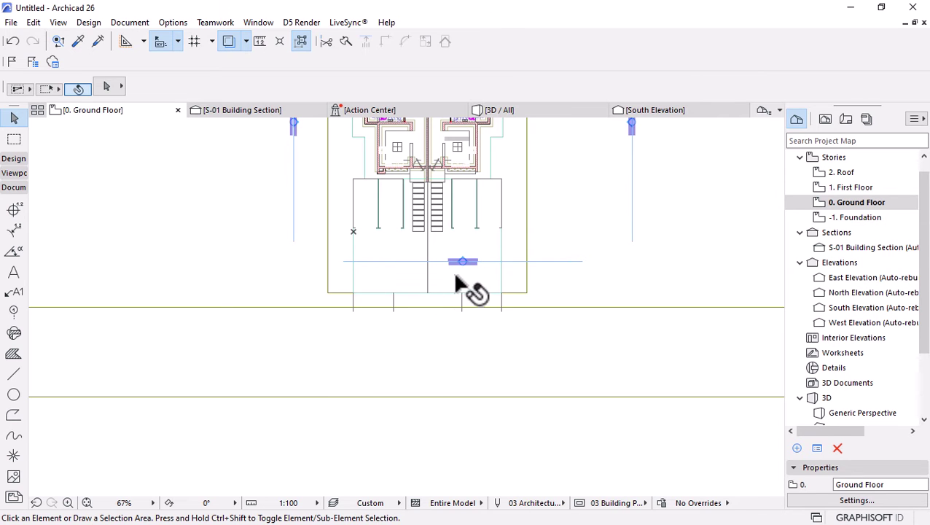
{"action": "scroll", "coordinate": [456, 281], "scroll_direction": "up", "scroll_amount": 4}
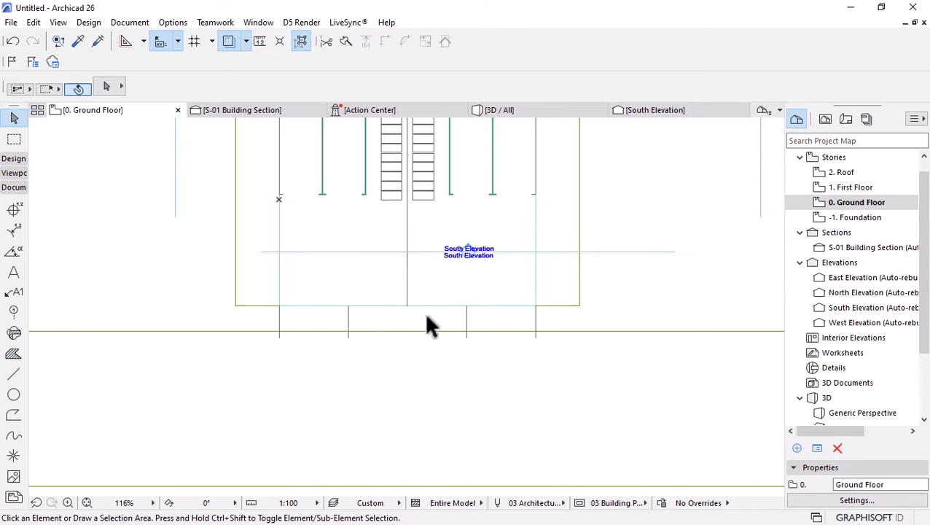
{"action": "scroll", "coordinate": [426, 321], "scroll_direction": "down", "scroll_amount": 3}
{"action": "left_click", "coordinate": [389, 306]}
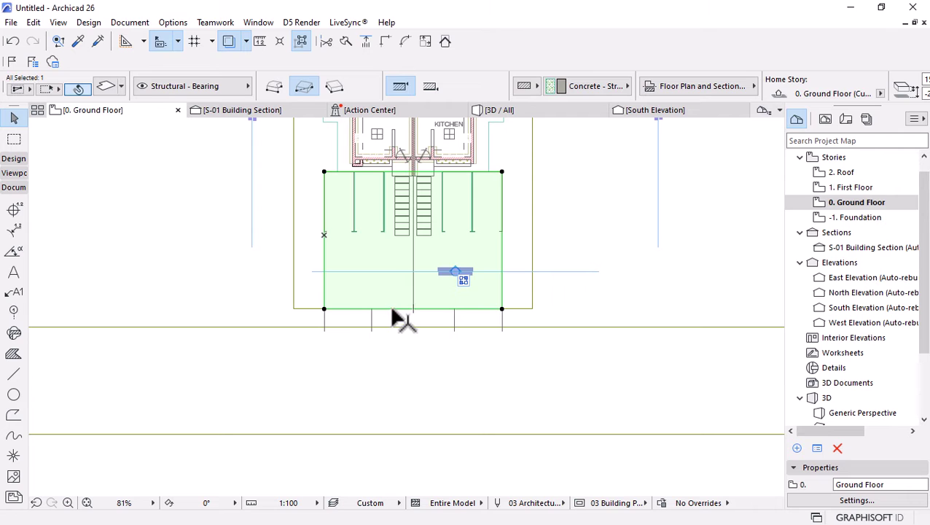
{"action": "left_click", "coordinate": [393, 309]}
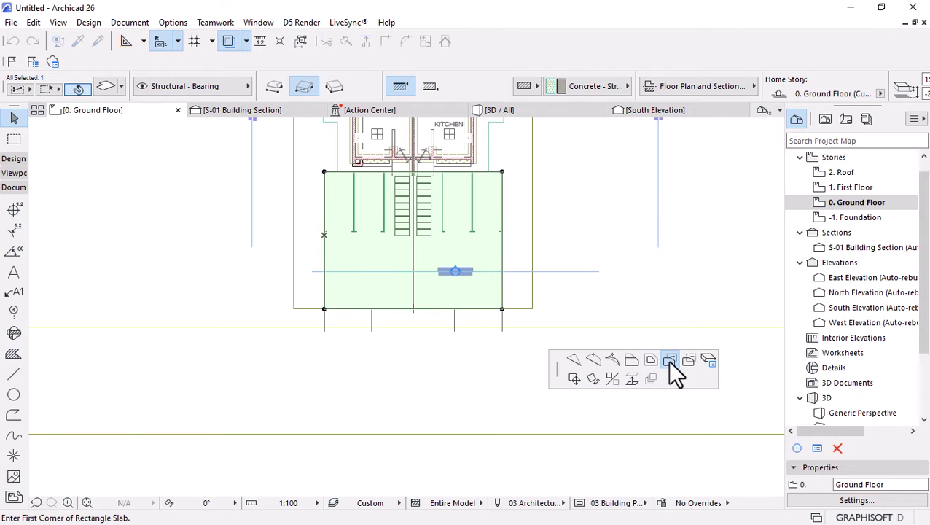
{"action": "scroll", "coordinate": [357, 316], "scroll_direction": "up", "scroll_amount": 5}
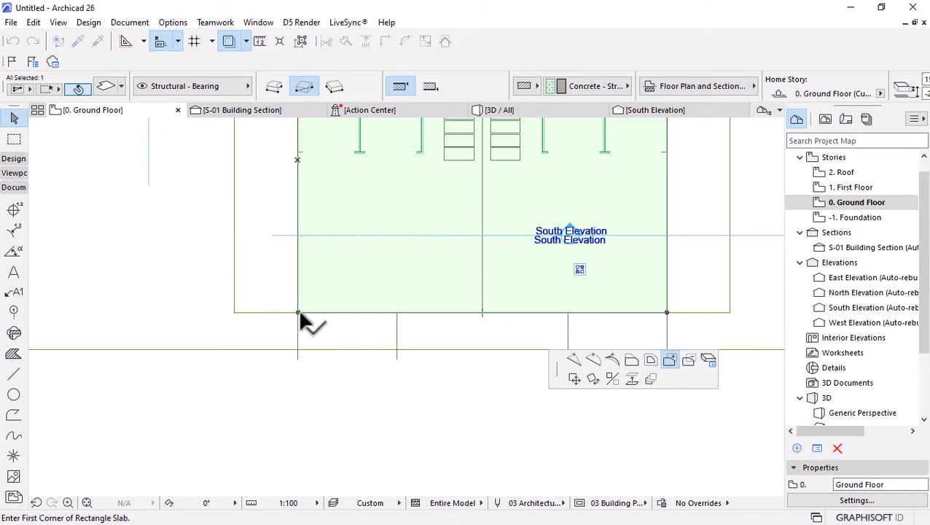
{"action": "left_click", "coordinate": [298, 313]}
{"action": "left_click", "coordinate": [397, 350]}
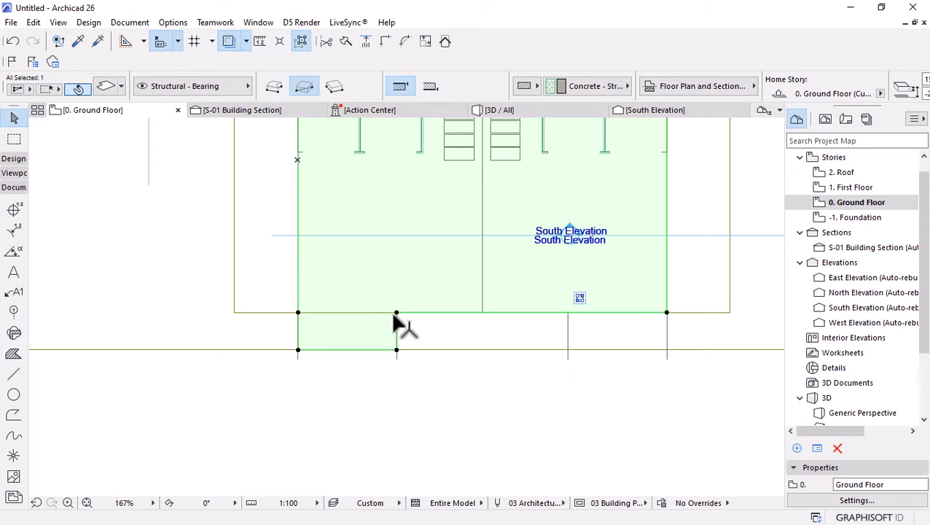
Add a second rectangle to the parking slab over the right driveway strip, ending at the road edge
{"action": "left_click", "coordinate": [561, 313]}
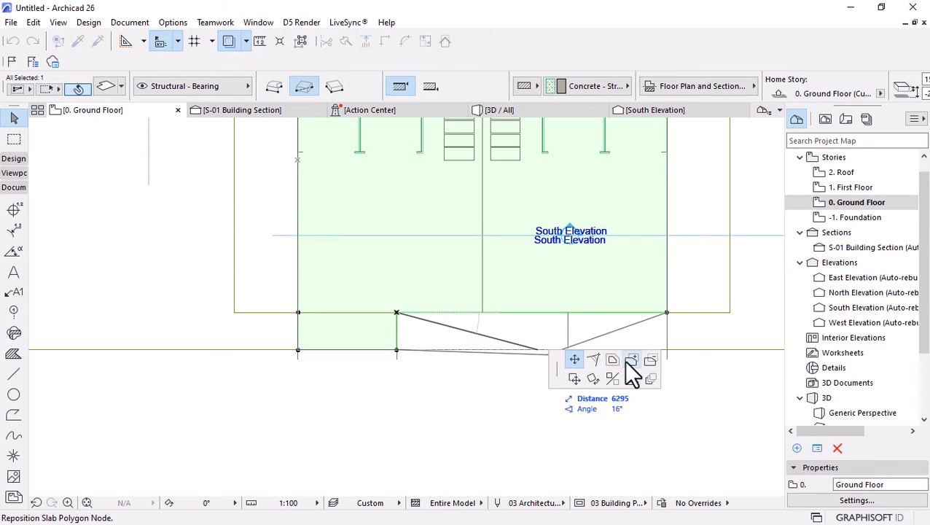
{"action": "left_click", "coordinate": [568, 313]}
{"action": "scroll", "coordinate": [580, 311], "scroll_direction": "down", "scroll_amount": 2}
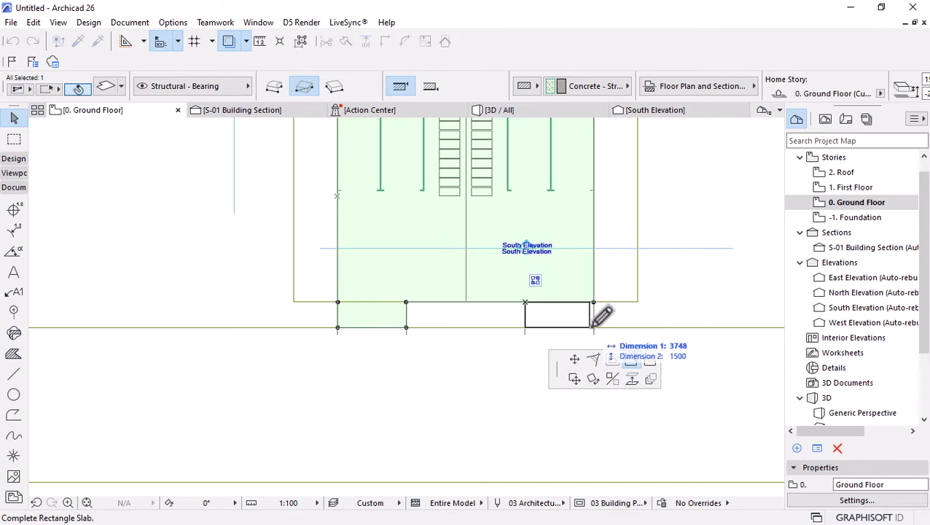
{"action": "left_click", "coordinate": [594, 327]}
{"action": "scroll", "coordinate": [434, 293], "scroll_direction": "up", "scroll_amount": 2}
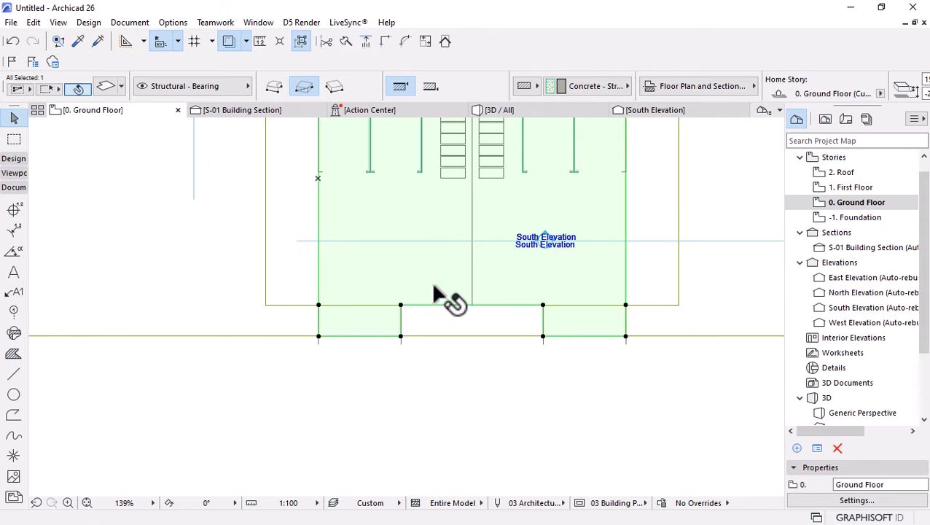
{"action": "scroll", "coordinate": [434, 287], "scroll_direction": "down", "scroll_amount": 2}
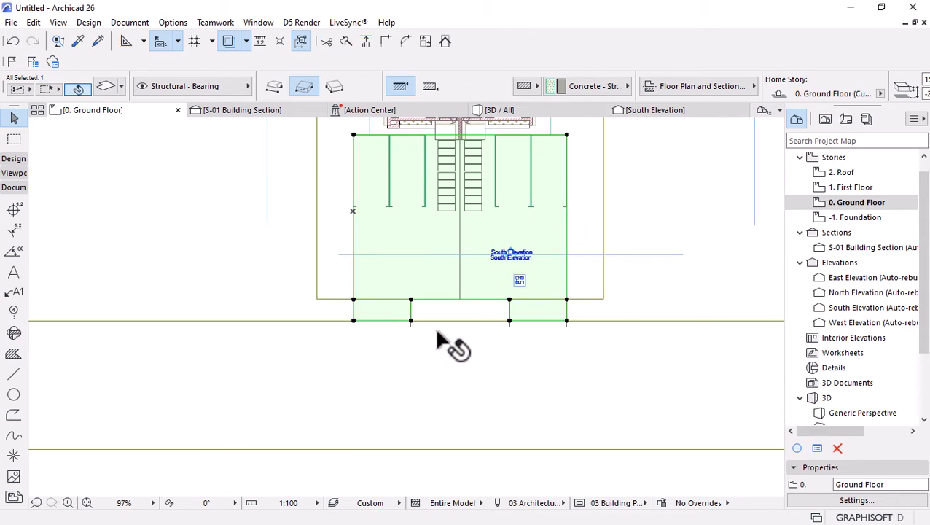
Undo the driveway extensions added to the parking slab
{"action": "left_click", "coordinate": [465, 356]}
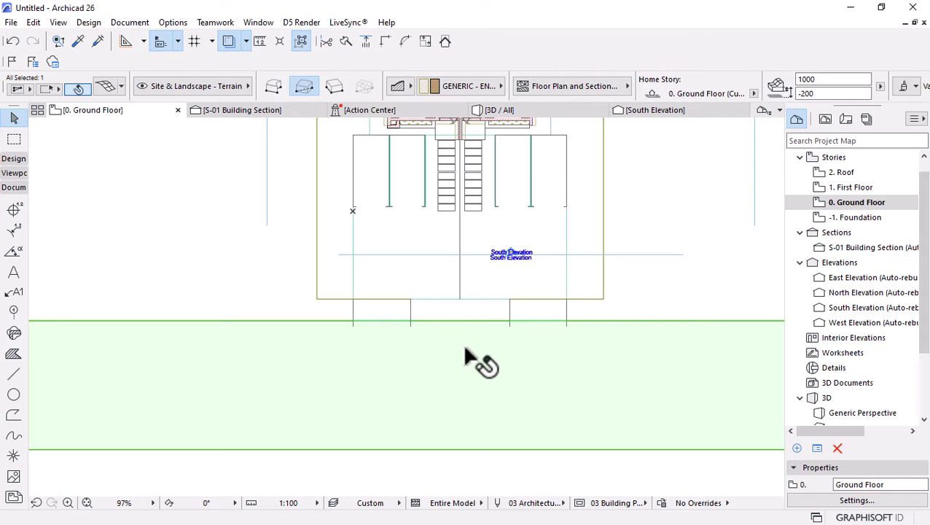
{"action": "key", "text": "ctrl+z"}
With the parking slab and road mesh selected together, add rectangles over the left and right driveway strips to join them
{"action": "left_click", "coordinate": [463, 343]}
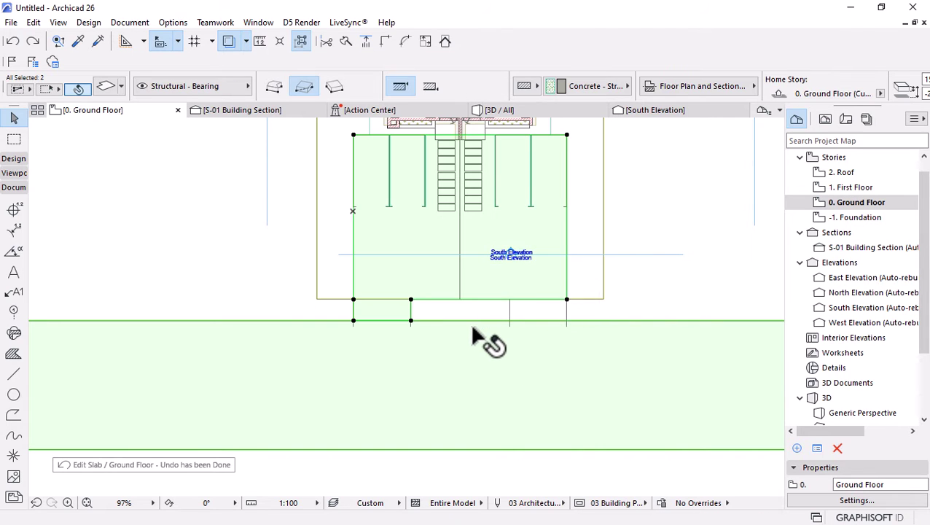
{"action": "left_click", "coordinate": [447, 326]}
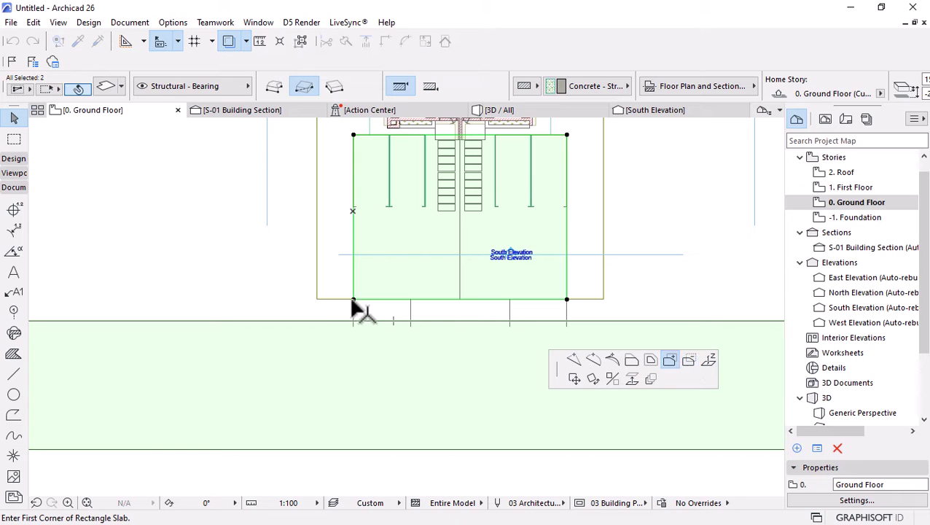
{"action": "left_click", "coordinate": [353, 299]}
{"action": "left_click", "coordinate": [410, 321]}
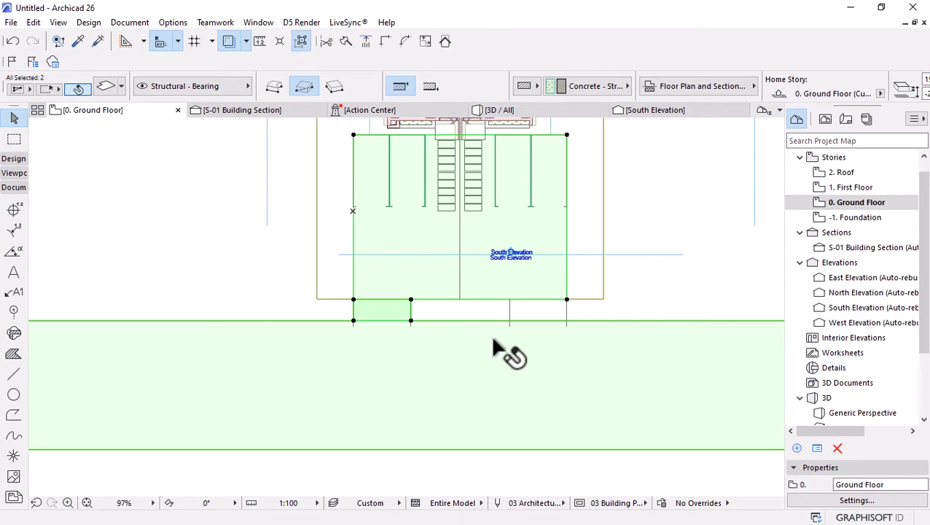
{"action": "left_click", "coordinate": [551, 357]}
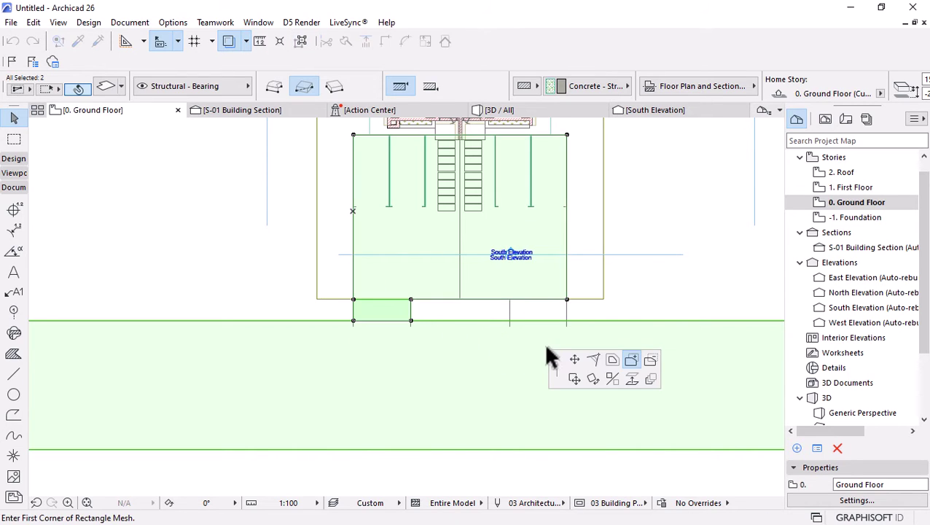
{"action": "left_click", "coordinate": [509, 320]}
{"action": "left_click", "coordinate": [568, 299]}
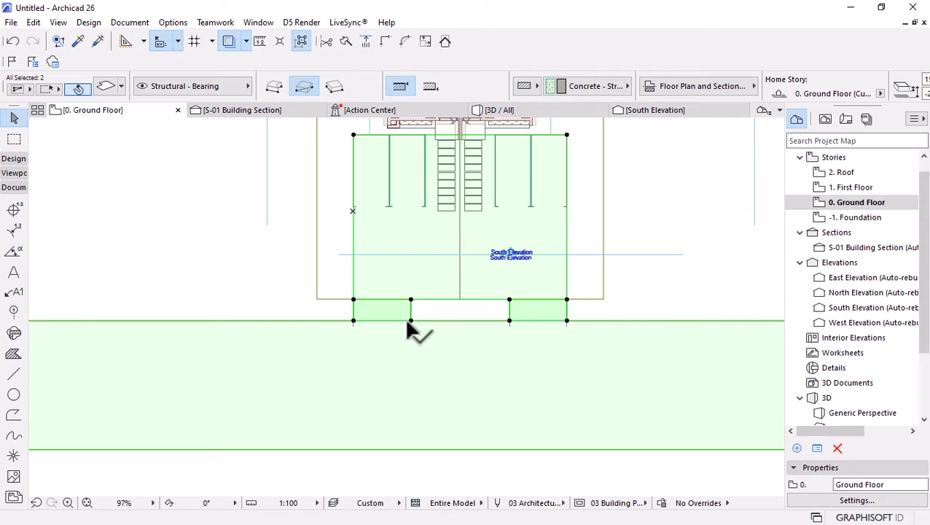
In the 3D view, override the road mesh's top surface with Pavement - Asphalt Light
{"action": "left_click", "coordinate": [514, 110]}
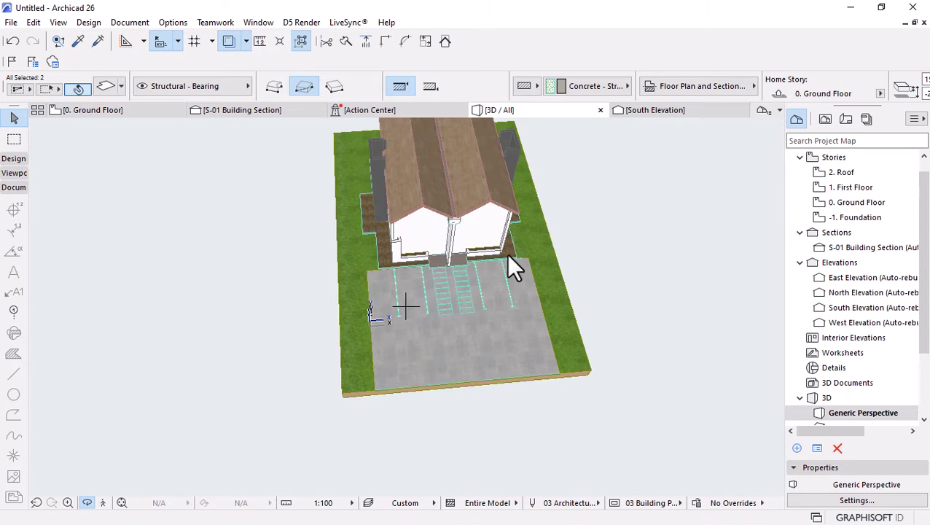
{"action": "middle_click_drag", "start_coordinate": [508, 257], "coordinate": [598, 326], "text": "shift"}
{"action": "scroll", "coordinate": [598, 326], "scroll_direction": "up", "scroll_amount": 5}
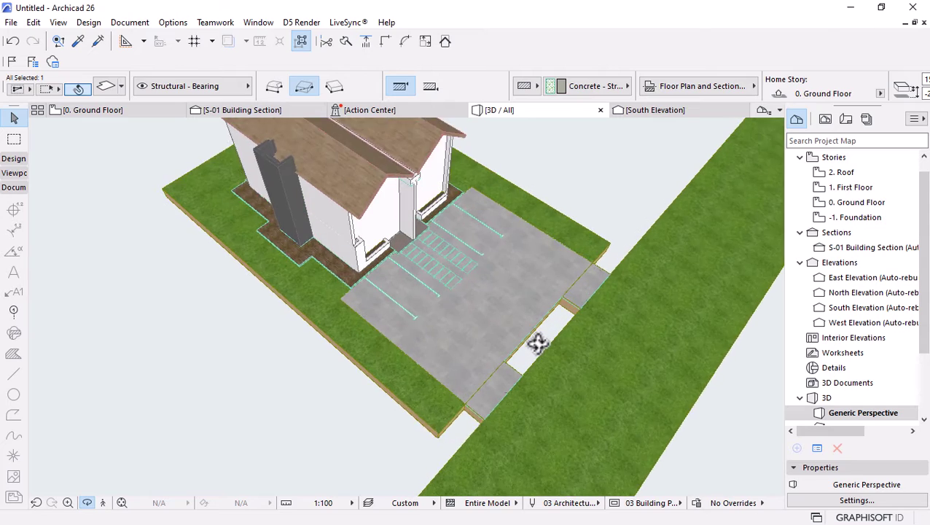
{"action": "left_click", "coordinate": [603, 336]}
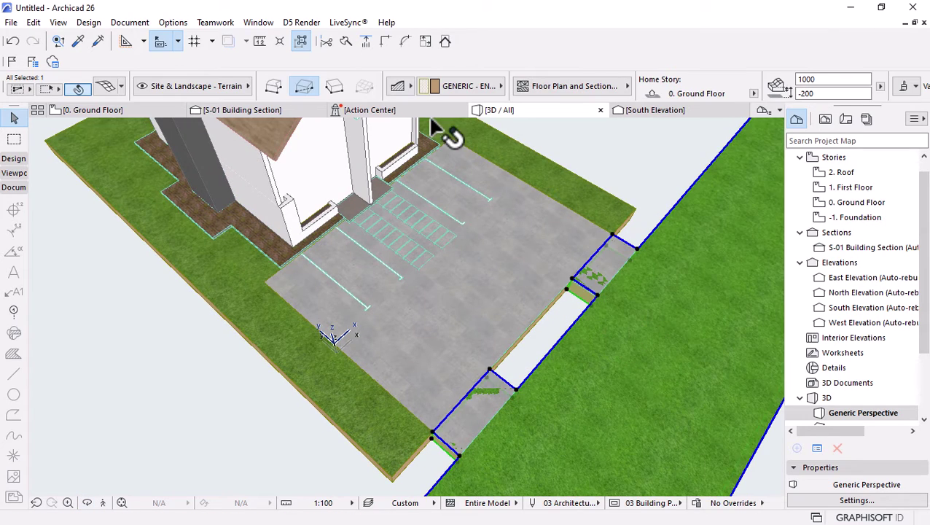
{"action": "key", "text": "ctrl+t"}
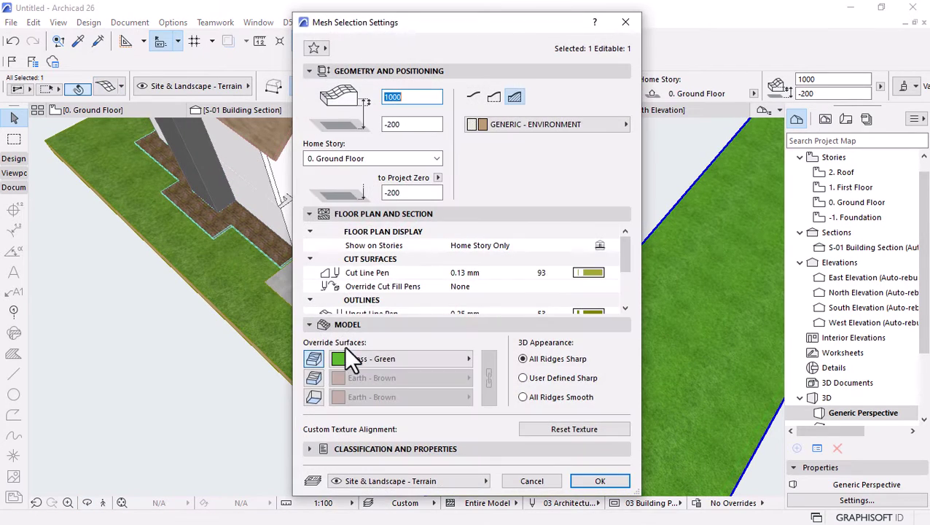
{"action": "left_click", "coordinate": [356, 359]}
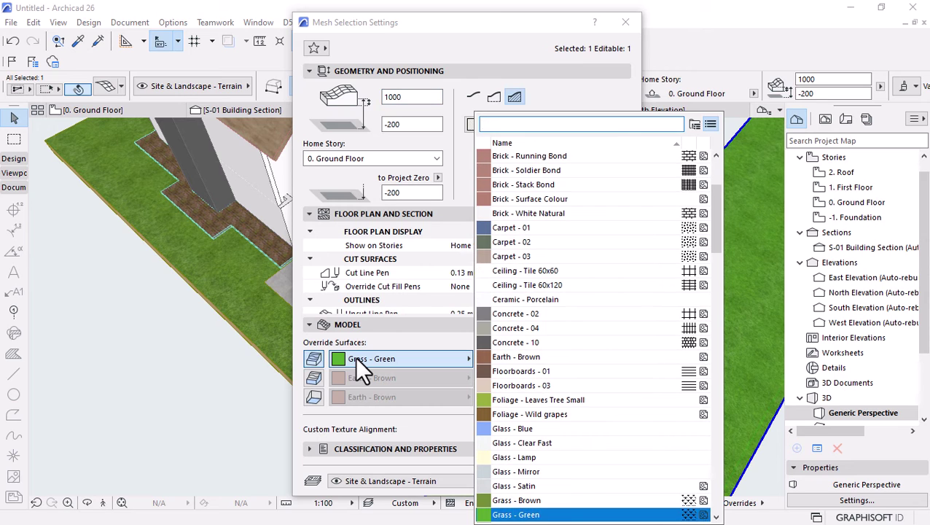
{"action": "type", "text": "asp"}
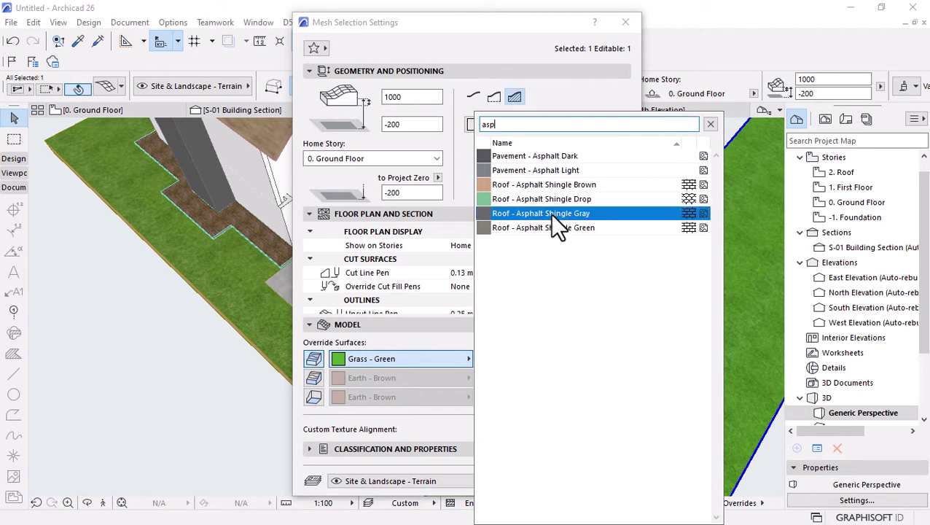
{"action": "left_click", "coordinate": [564, 169]}
{"action": "left_click", "coordinate": [600, 481]}
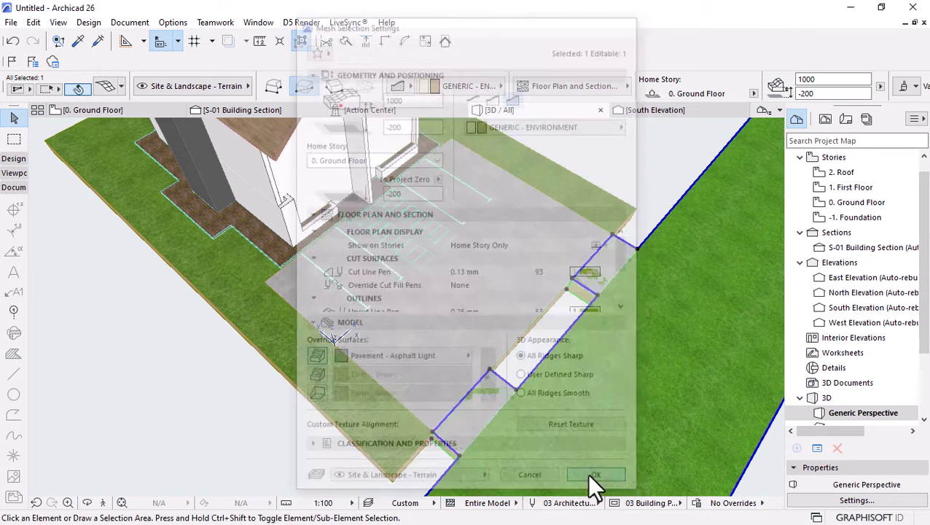
Remove the parking slab's overlap with the road mesh at both driveway strips and check the whole site in 3D
{"action": "middle_click_drag", "start_coordinate": [592, 389], "coordinate": [629, 254], "text": "shift"}
{"action": "left_click", "coordinate": [540, 273]}
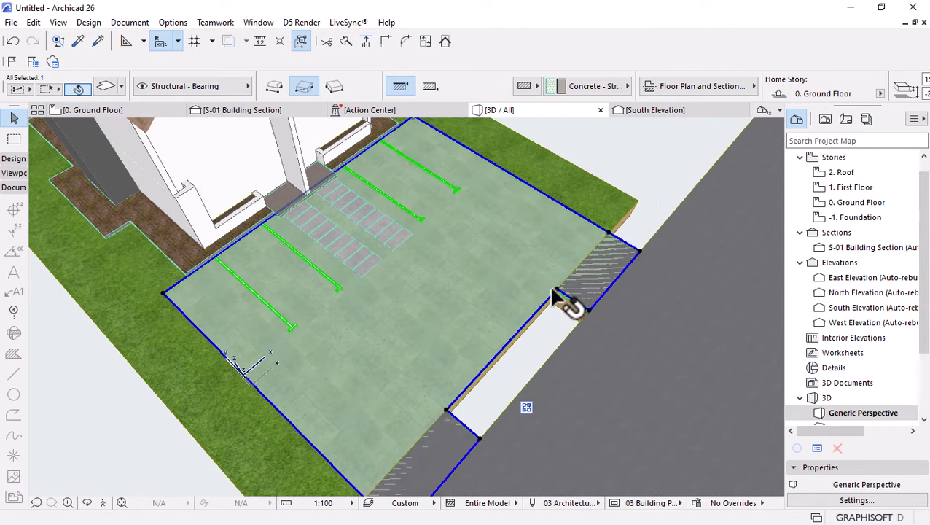
{"action": "left_click", "coordinate": [624, 271]}
{"action": "key", "text": "Escape"}
{"action": "middle_click_drag", "start_coordinate": [619, 222], "coordinate": [460, 451], "text": "shift"}
{"action": "left_click", "coordinate": [461, 447]}
{"action": "key", "text": "Escape"}
{"action": "scroll", "coordinate": [436, 298], "scroll_direction": "down", "scroll_amount": 5}
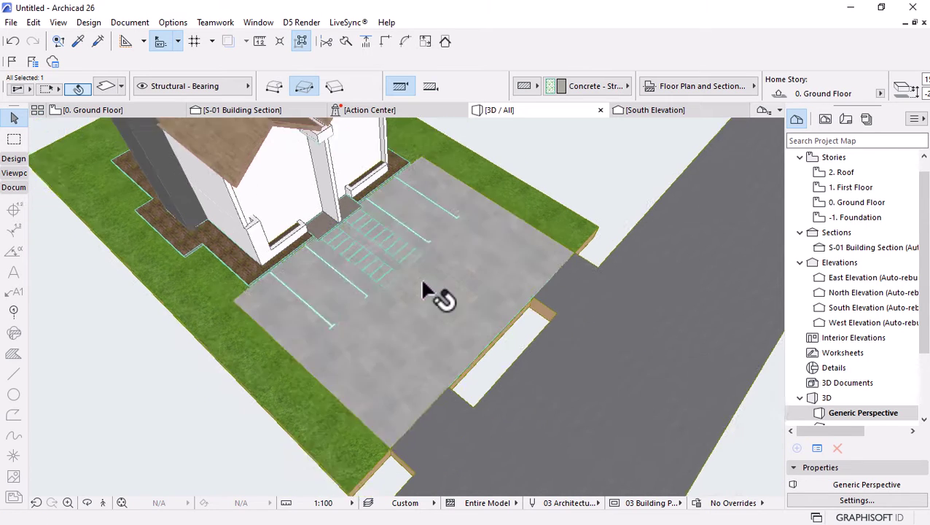
{"action": "middle_click_drag", "start_coordinate": [436, 298], "coordinate": [543, 312], "text": "shift"}
{"action": "key", "text": "Escape"}
{"action": "middle_click_drag", "start_coordinate": [405, 368], "coordinate": [135, 172], "text": "shift"}
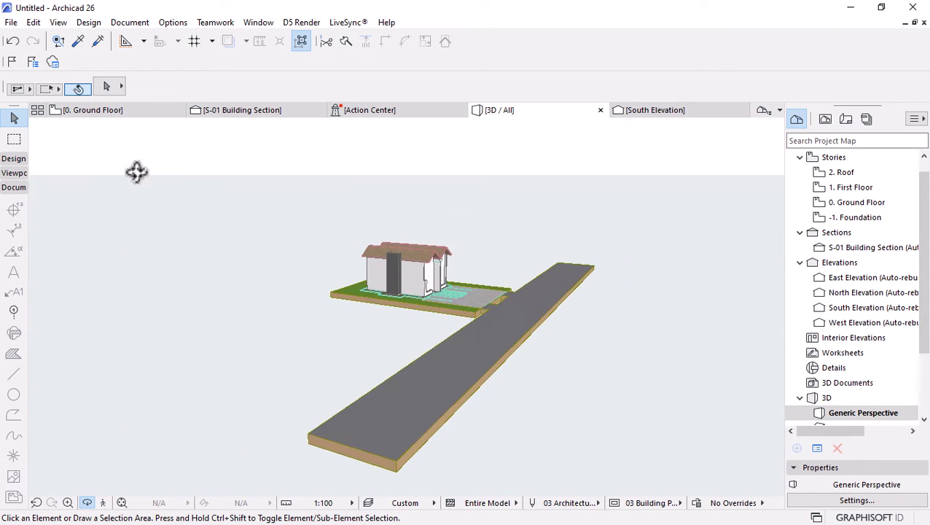
On the Ground Floor plan, draw a straight line along the middle of the road mesh, from one short end to the other
{"action": "left_click", "coordinate": [118, 113]}
{"action": "scroll", "coordinate": [496, 277], "scroll_direction": "down", "scroll_amount": 6}
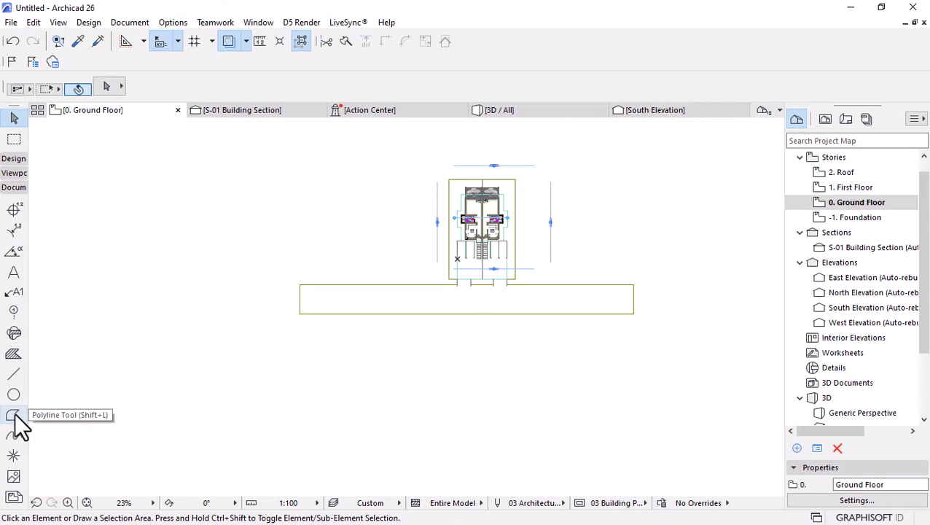
{"action": "left_click", "coordinate": [12, 371]}
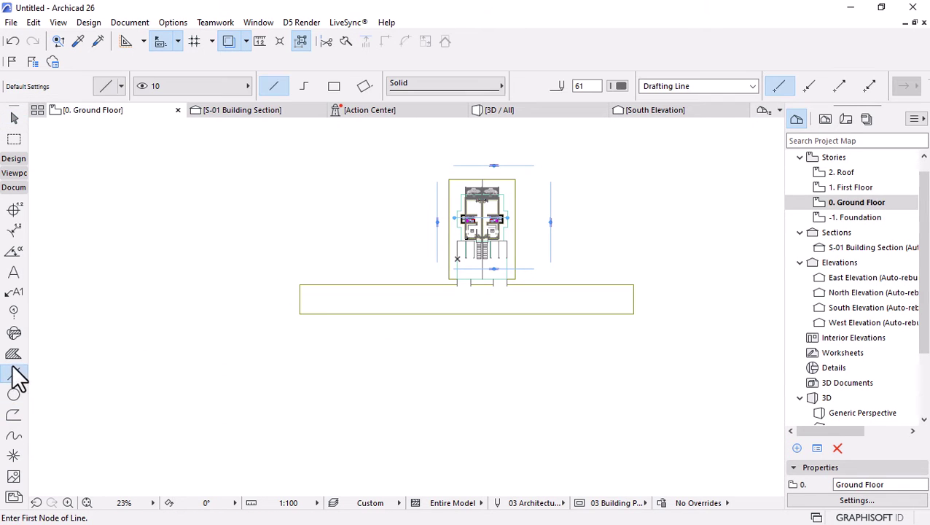
{"action": "left_click", "coordinate": [300, 299]}
{"action": "left_click", "coordinate": [635, 299]}
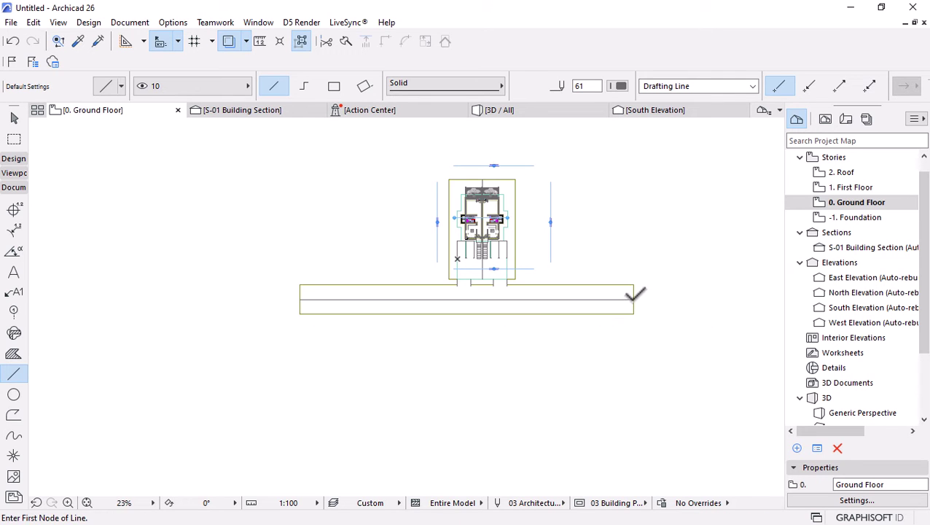
{"action": "scroll", "coordinate": [581, 307], "scroll_direction": "up", "scroll_amount": 3}
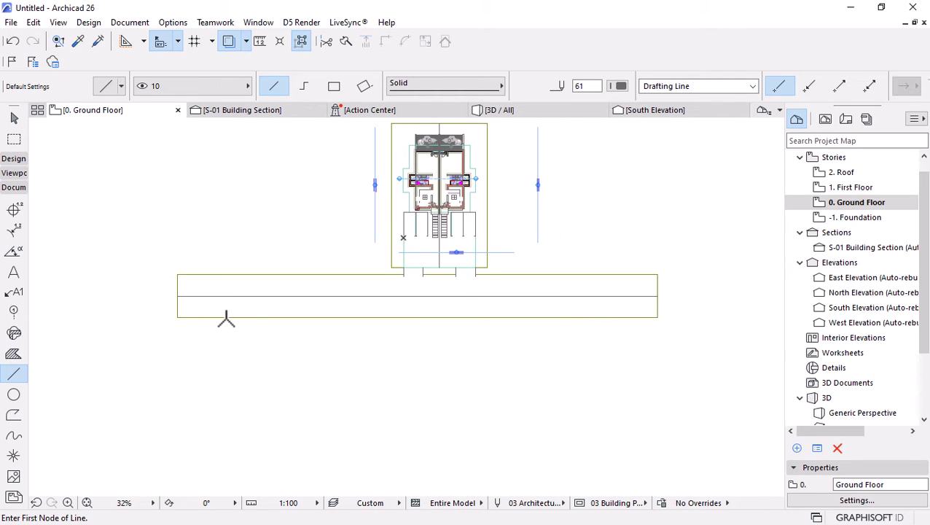
{"action": "scroll", "coordinate": [226, 318], "scroll_direction": "up", "scroll_amount": 2}
{"action": "key", "text": "Escape"}
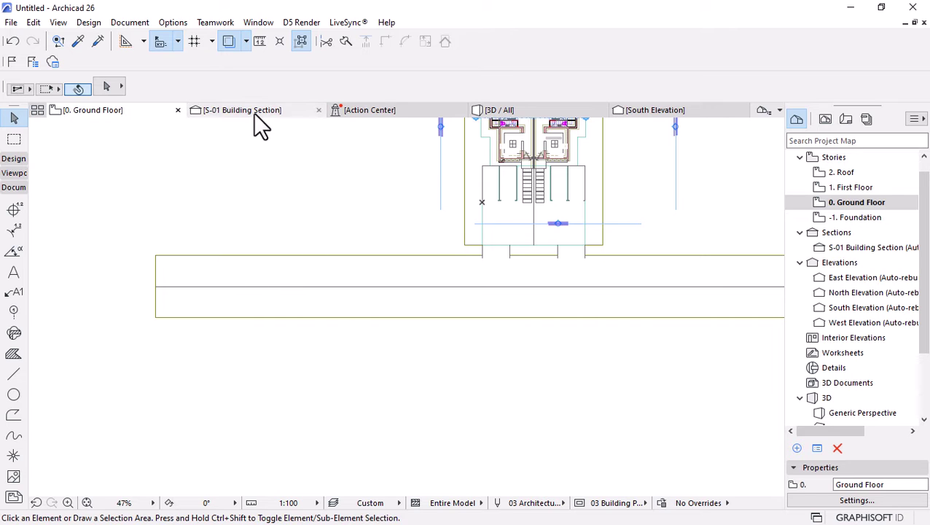
{"action": "left_click", "coordinate": [493, 111]}
{"action": "middle_click_drag", "start_coordinate": [470, 297], "coordinate": [402, 394], "text": "shift"}
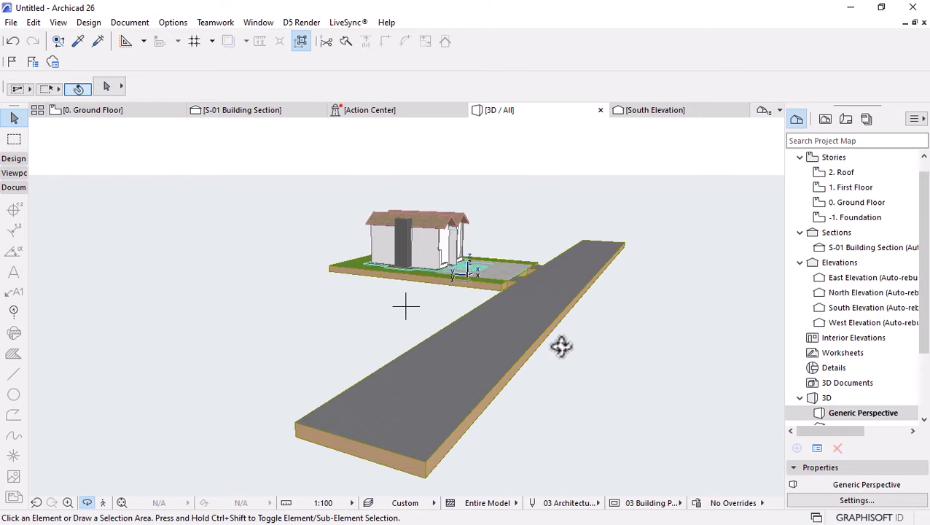
Add new points to the road mesh along the centre line on the Ground Floor plan, using Fit to All Ridges
{"action": "left_click", "coordinate": [134, 113]}
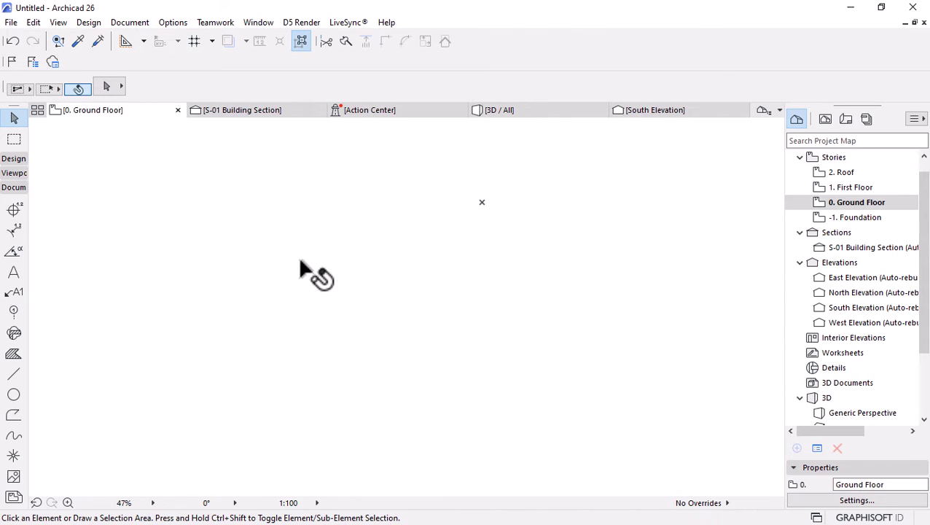
{"action": "left_click", "coordinate": [267, 277]}
{"action": "left_click", "coordinate": [16, 158]}
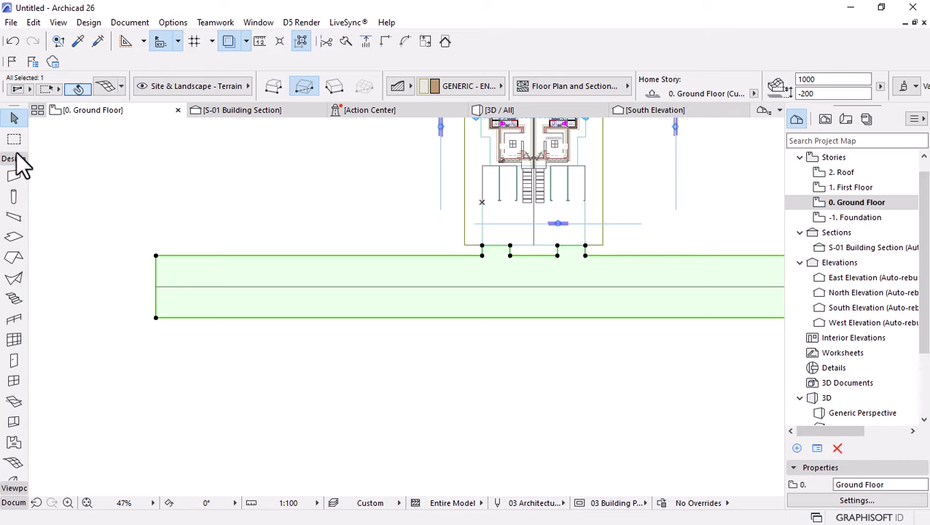
{"action": "left_click", "coordinate": [13, 462]}
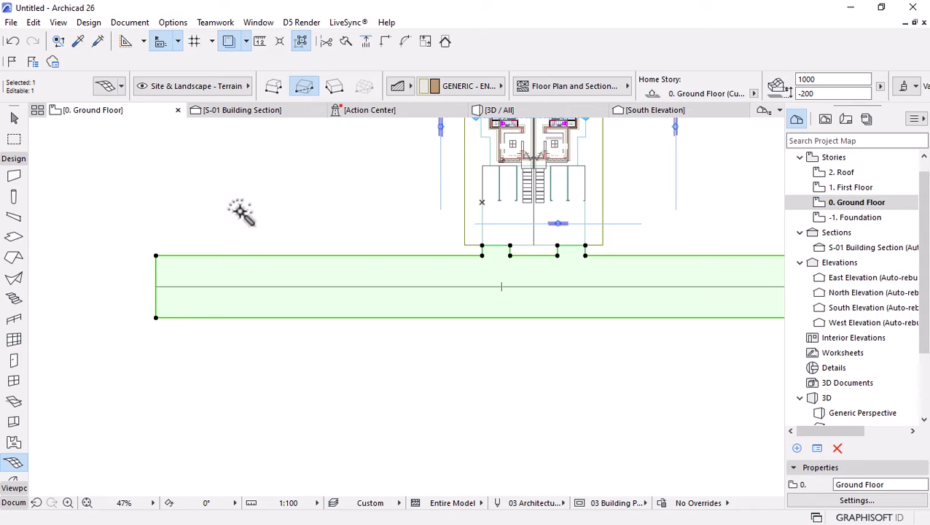
{"action": "left_click", "coordinate": [280, 286]}
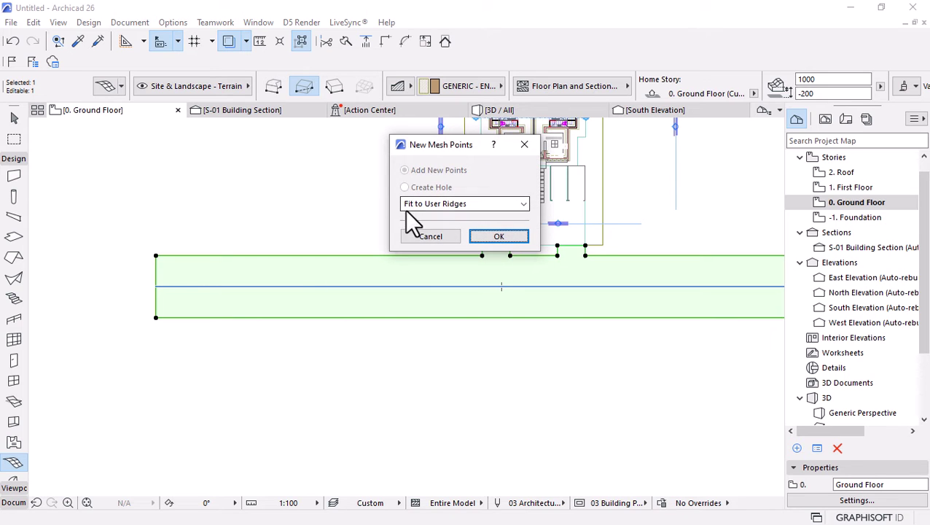
{"action": "left_click", "coordinate": [433, 206]}
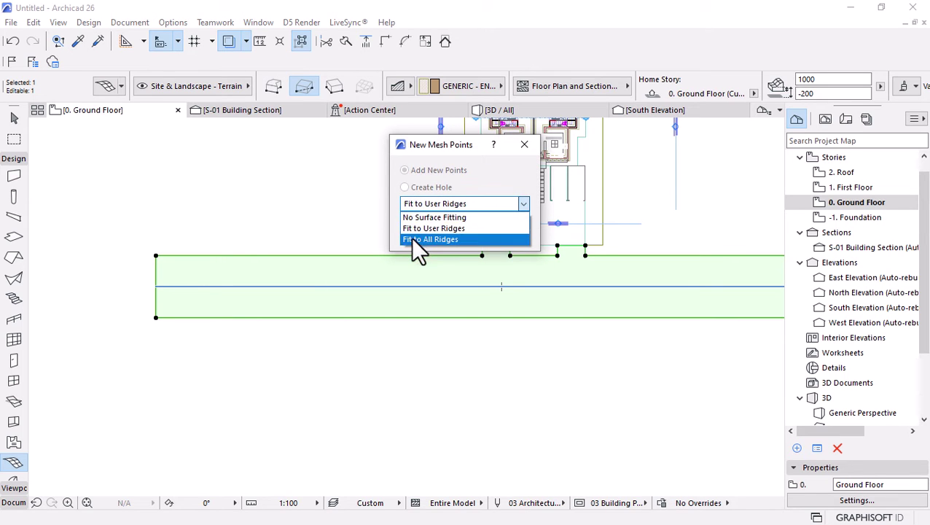
{"action": "left_click", "coordinate": [423, 239]}
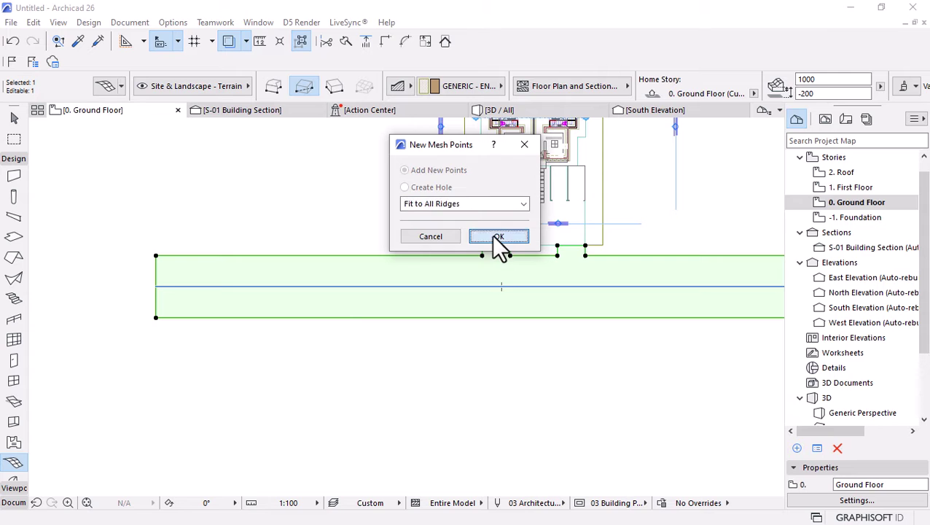
{"action": "left_click", "coordinate": [497, 238]}
{"action": "scroll", "coordinate": [339, 324], "scroll_direction": "down", "scroll_amount": 3}
{"action": "key", "text": "Escape"}
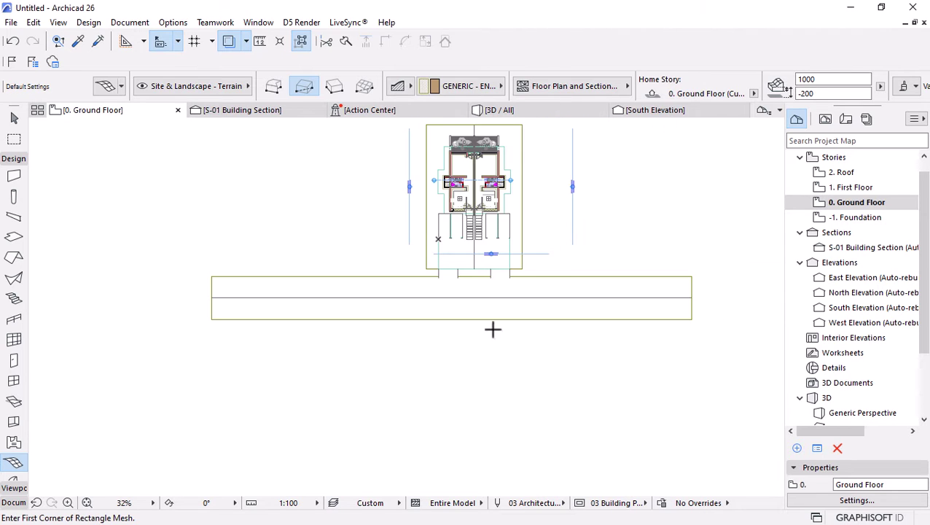
Merge the intermediate nodes on the road mesh's centre ridge, keeping only the nodes at its two ends
{"action": "key", "text": "Escape"}
{"action": "left_click", "coordinate": [310, 304]}
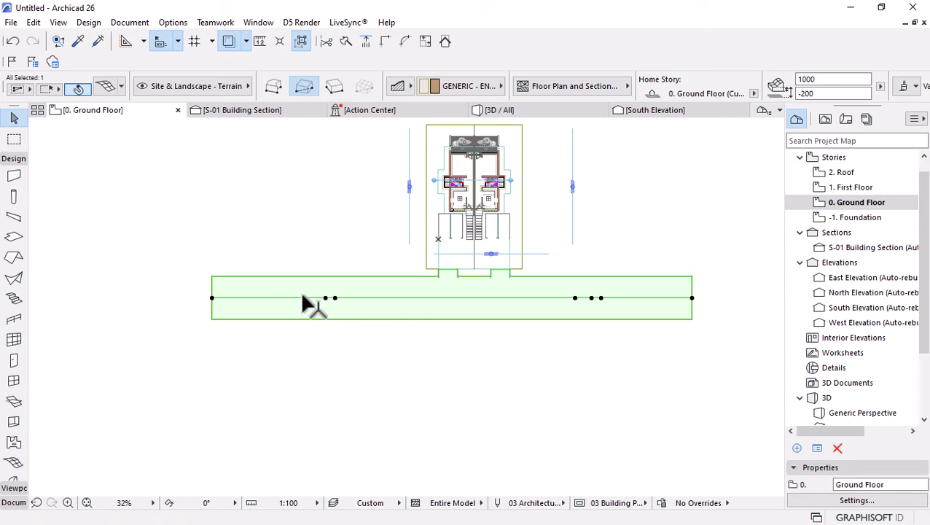
{"action": "left_click", "coordinate": [332, 297]}
{"action": "left_click", "coordinate": [332, 297]}
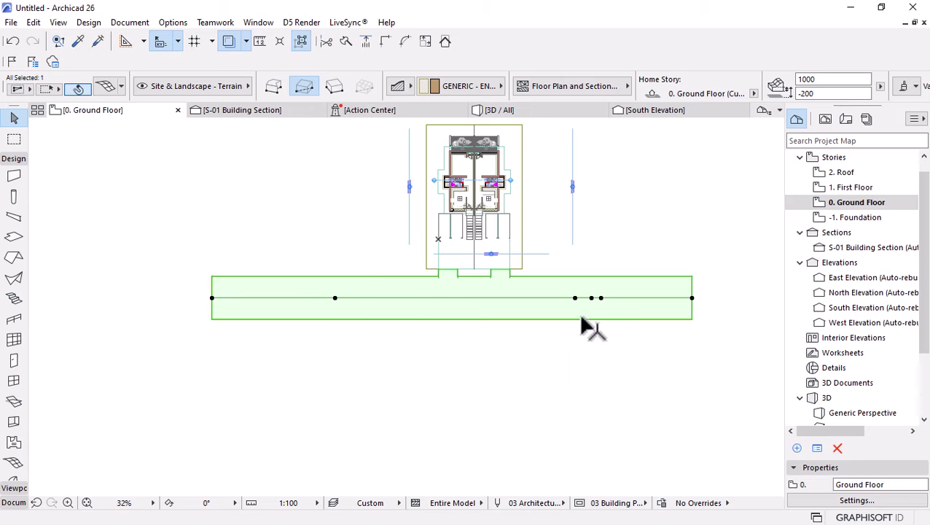
{"action": "left_click", "coordinate": [575, 297]}
{"action": "left_click", "coordinate": [598, 299]}
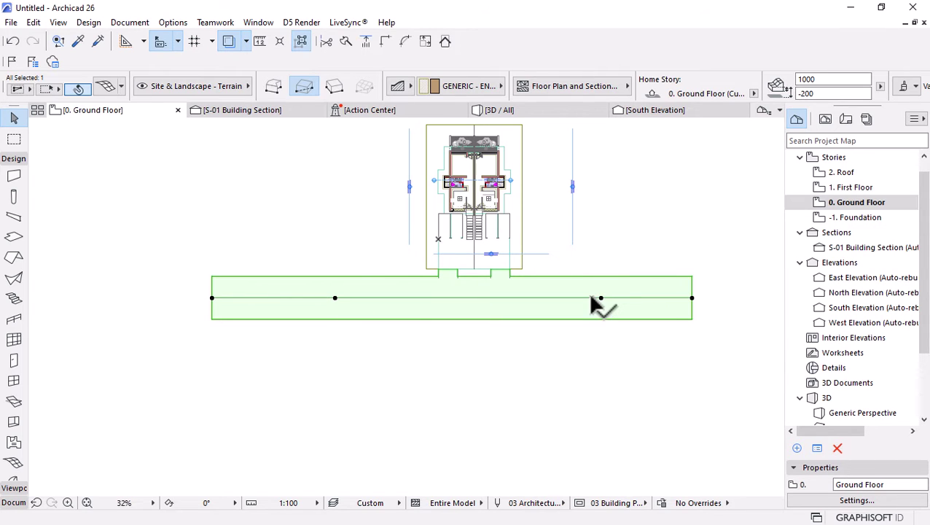
{"action": "left_click", "coordinate": [591, 297]}
{"action": "left_click", "coordinate": [692, 298]}
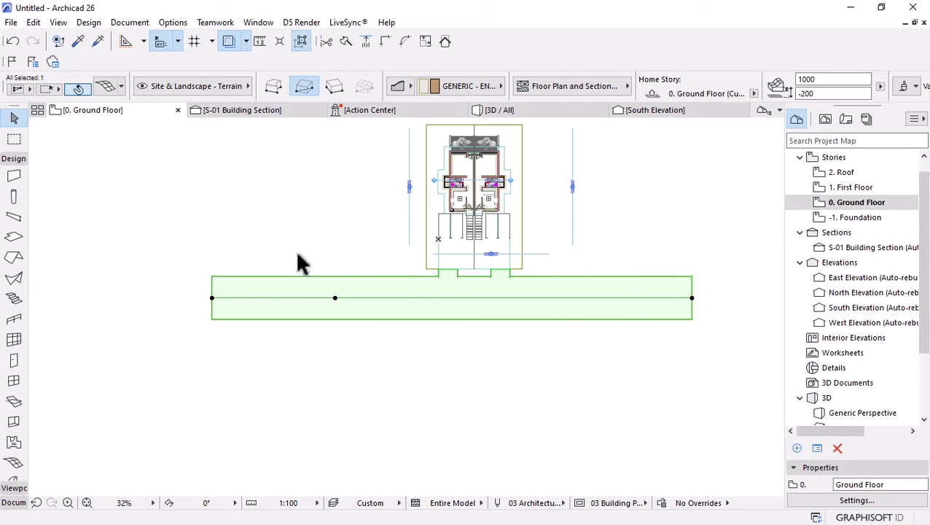
{"action": "left_click", "coordinate": [333, 298]}
{"action": "left_click", "coordinate": [214, 298]}
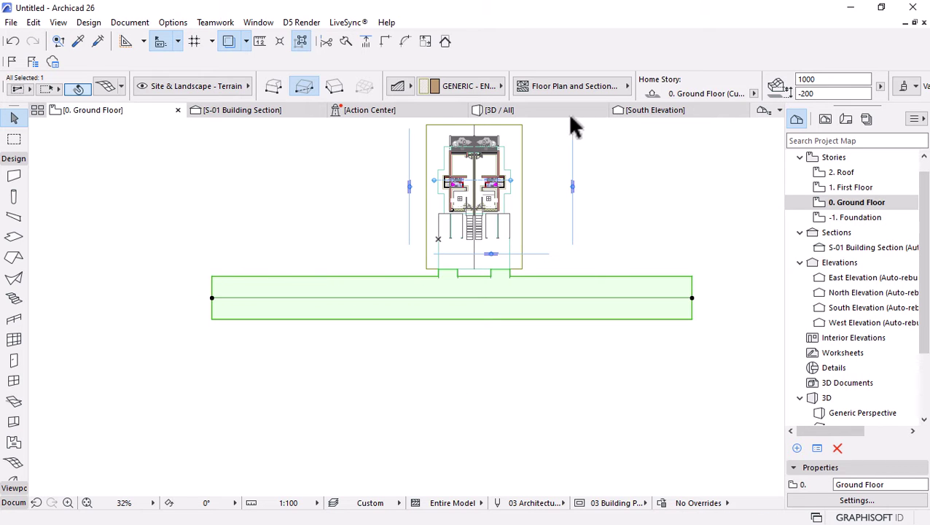
In the 3D view, lower the elevation of the road mesh's two corners on the long side away from the house
{"action": "left_click", "coordinate": [569, 111]}
{"action": "left_click", "coordinate": [549, 248]}
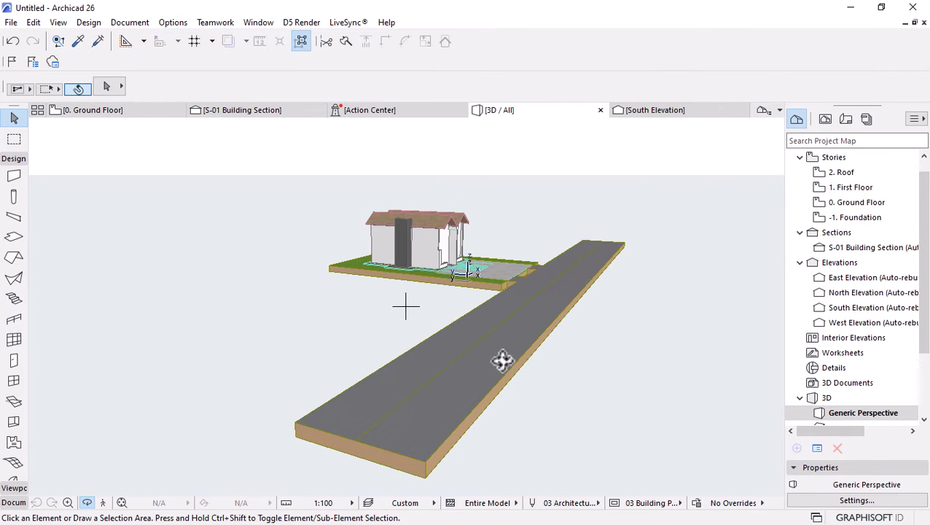
{"action": "middle_click_drag", "start_coordinate": [618, 243], "coordinate": [499, 415], "text": "shift"}
{"action": "left_click", "coordinate": [490, 425]}
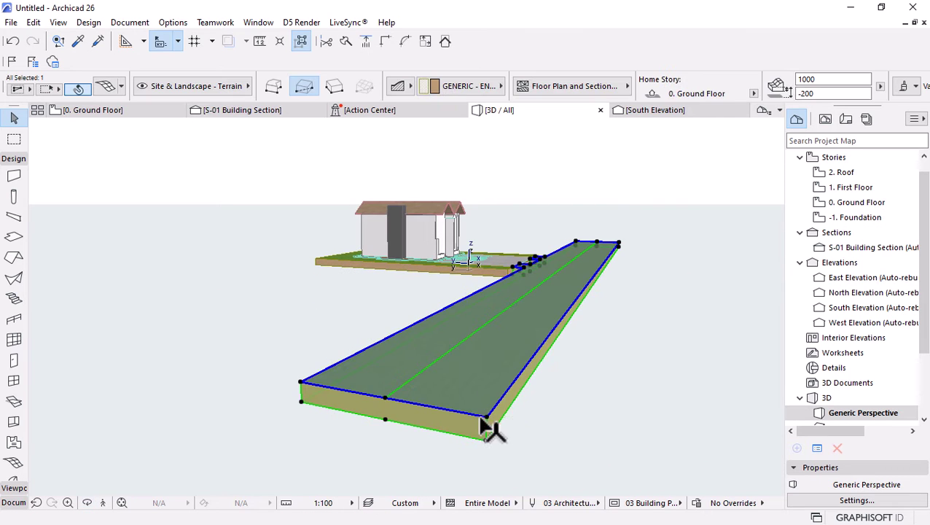
{"action": "left_click", "coordinate": [488, 414]}
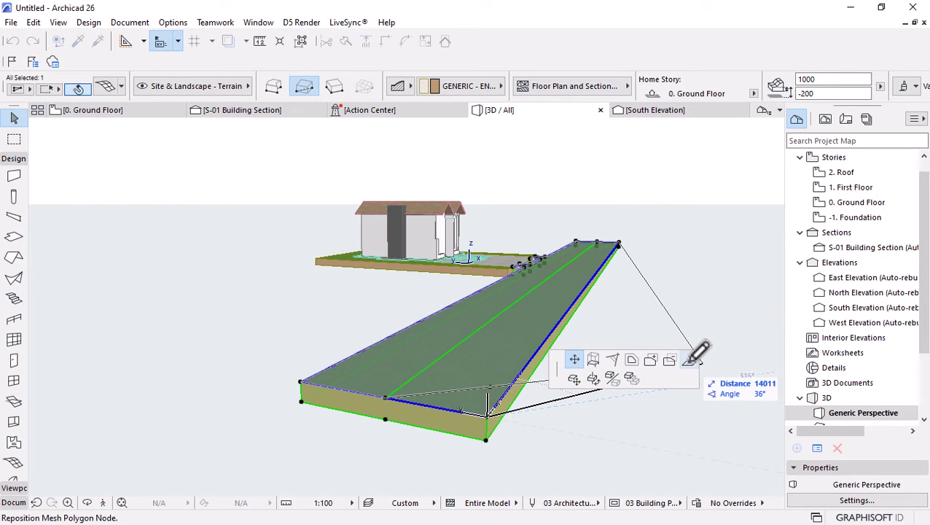
{"action": "left_click", "coordinate": [689, 359]}
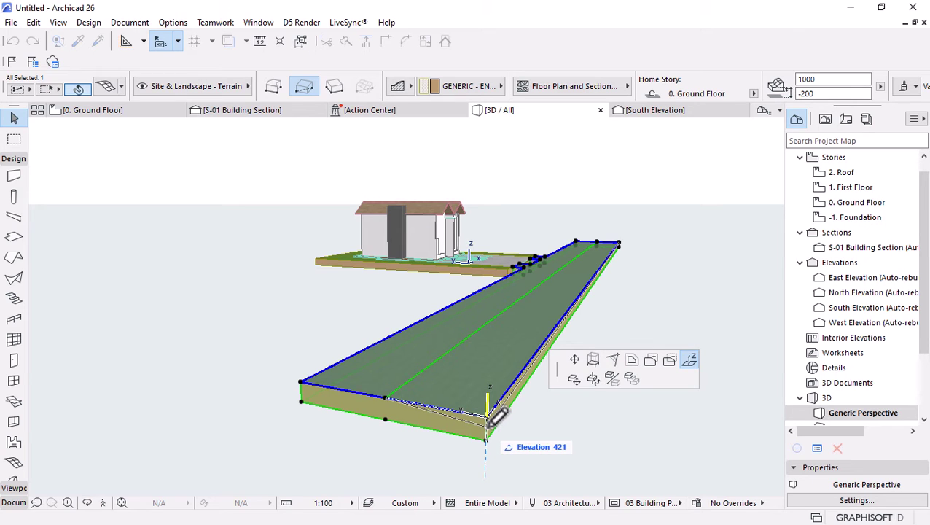
{"action": "left_click", "coordinate": [488, 418]}
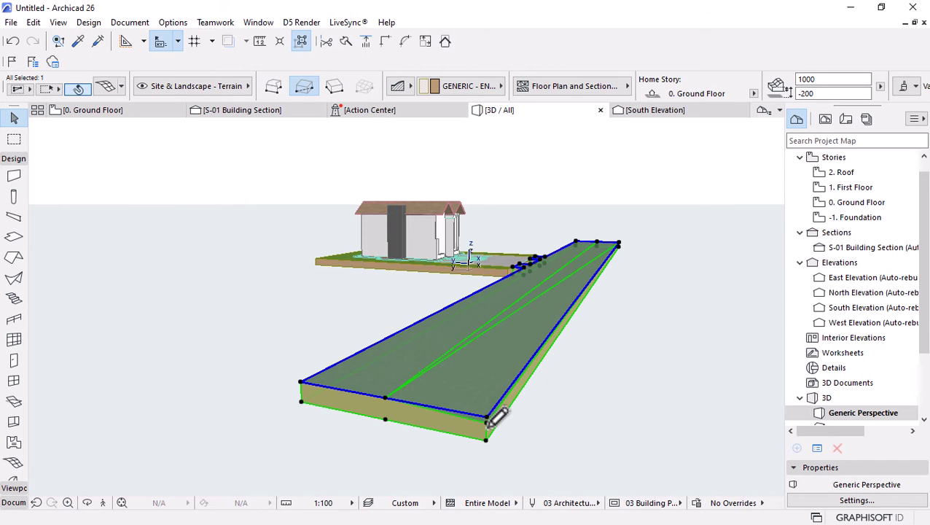
{"action": "left_click", "coordinate": [620, 248]}
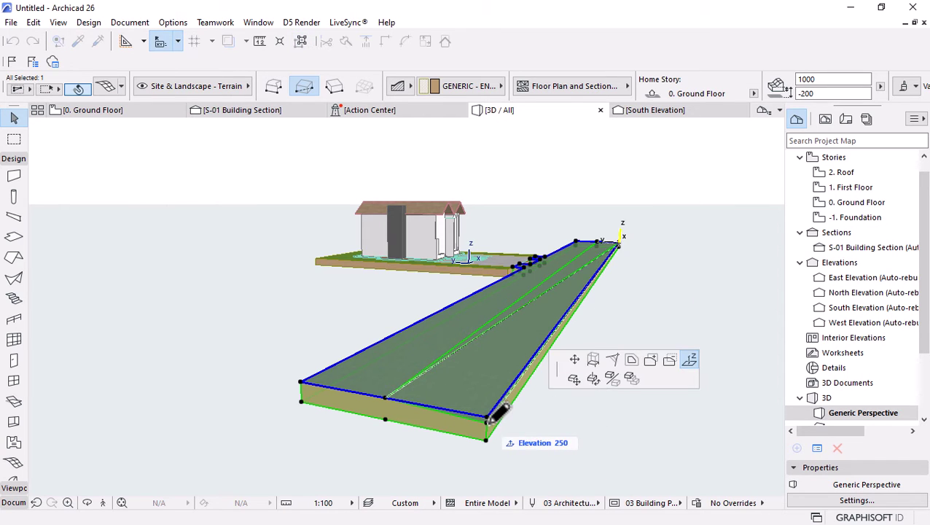
{"action": "left_click", "coordinate": [492, 415]}
{"action": "left_click", "coordinate": [638, 350]}
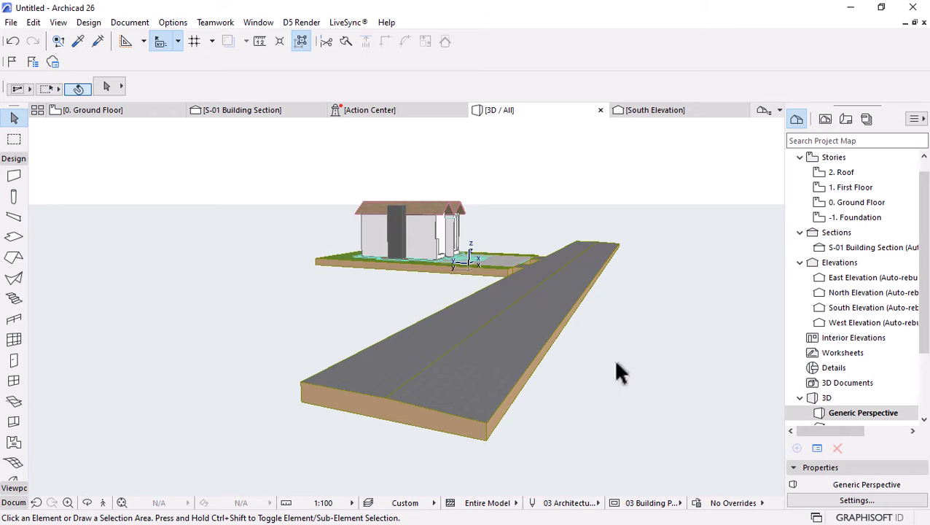
Try to lower the end nodes of the road mesh's centre ridge, using an elevation of about 123 for the near one
{"action": "mouse_move", "coordinate": [613, 357]}
{"action": "middle_mouse_down", "text": "shift"}
{"action": "mouse_move", "coordinate": [650, 349]}
{"action": "mouse_move", "coordinate": [643, 343]}
{"action": "mouse_move", "coordinate": [620, 360]}
{"action": "middle_mouse_up", "text": "shift"}
{"action": "middle_click_drag", "start_coordinate": [534, 380], "coordinate": [592, 390], "text": "shift"}
{"action": "left_click", "coordinate": [593, 384]}
{"action": "left_click", "coordinate": [592, 386]}
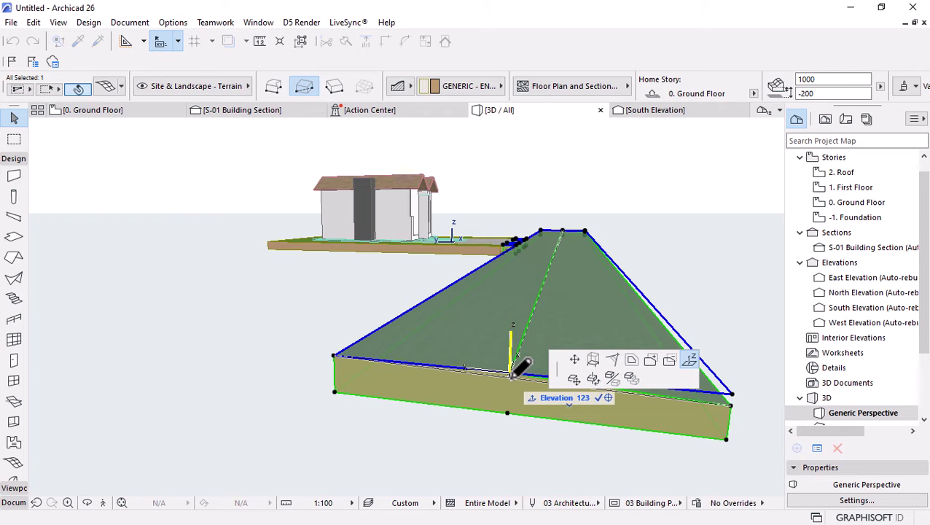
{"action": "left_click", "coordinate": [511, 374]}
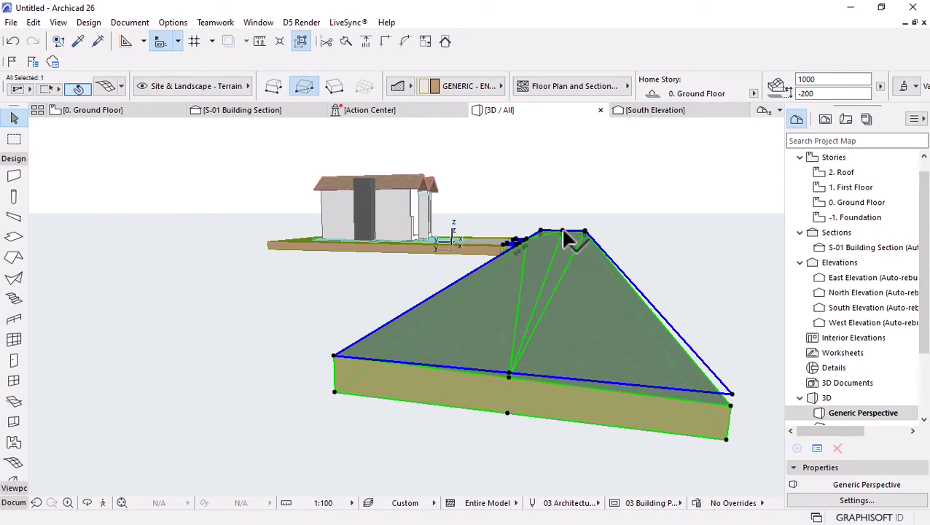
{"action": "left_click", "coordinate": [506, 358]}
{"action": "key", "text": "Escape"}
{"action": "left_click", "coordinate": [645, 244]}
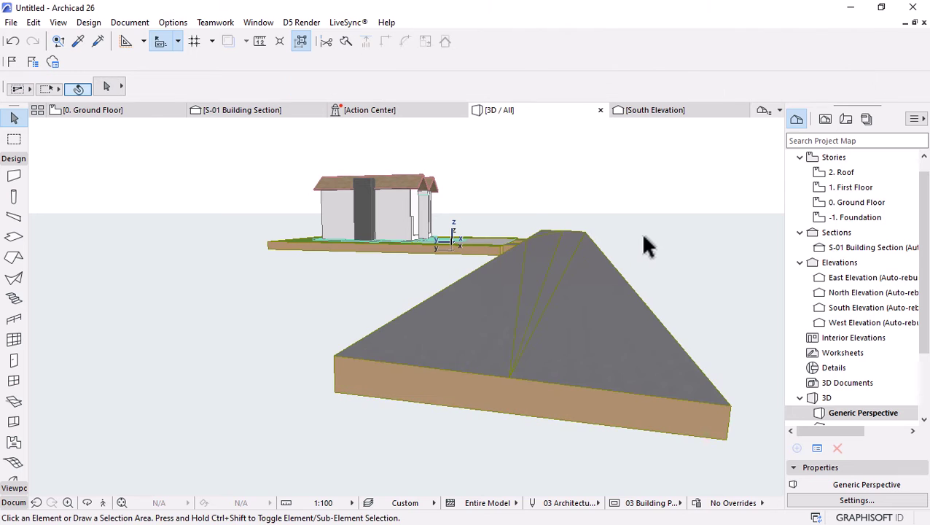
Undo the elevation changes made to the centre ridge's end nodes
{"action": "key", "text": "ctrl+z"}
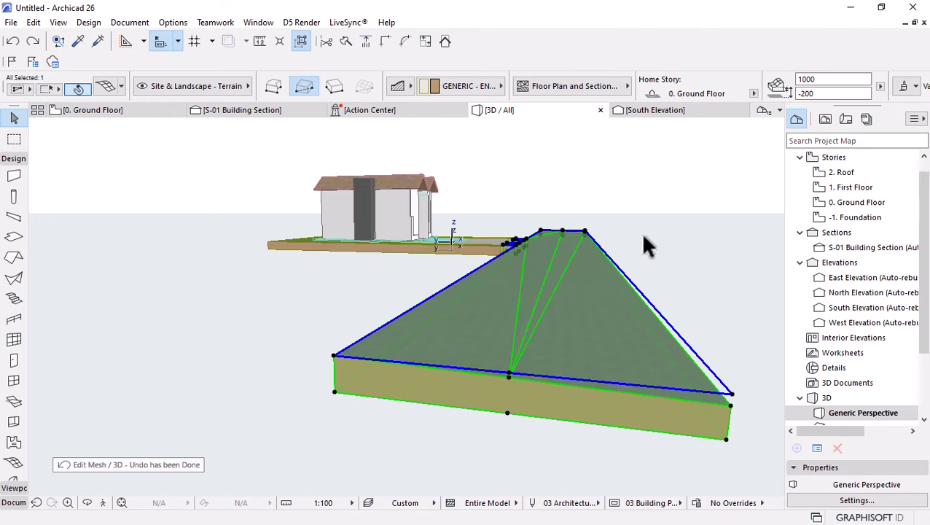
{"action": "key", "text": "ctrl+z"}
{"action": "key", "text": "ctrl+z"}
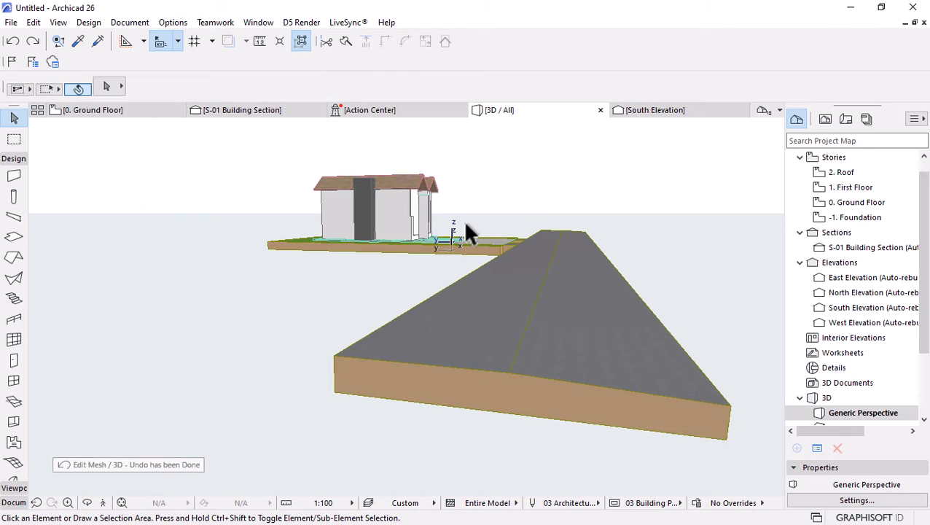
Fillet the road mesh's inner corners on both sides of the first driveway connection with a 1500 radius
{"action": "middle_click_drag", "start_coordinate": [463, 219], "coordinate": [422, 374], "text": "shift"}
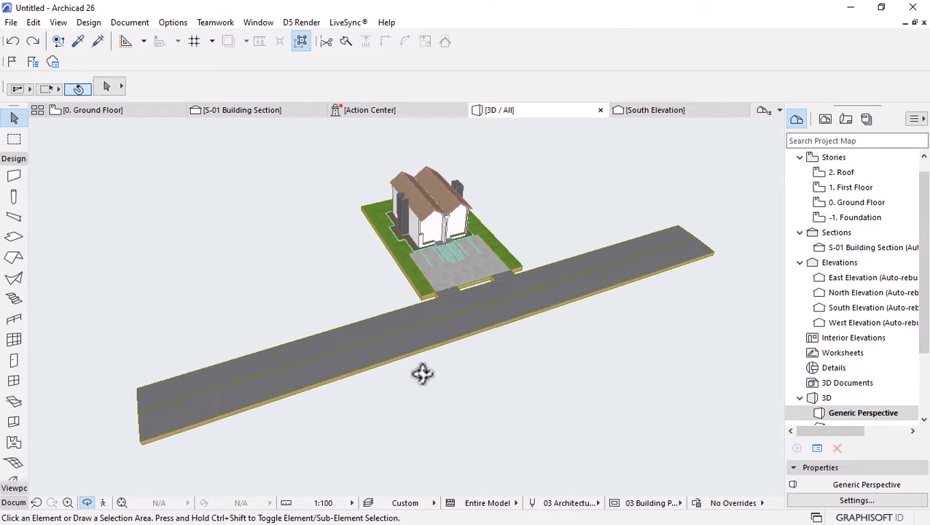
{"action": "scroll", "coordinate": [480, 232], "scroll_direction": "up", "scroll_amount": 5}
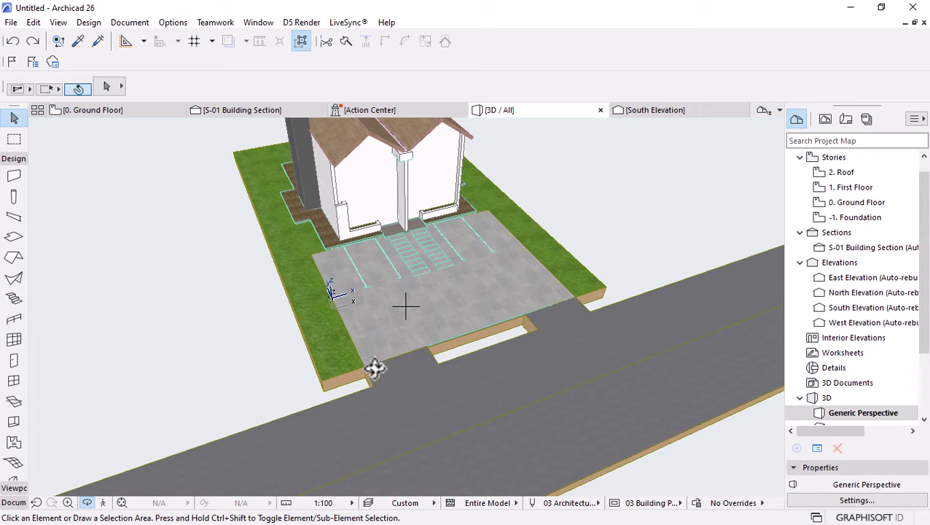
{"action": "scroll", "coordinate": [468, 280], "scroll_direction": "up", "scroll_amount": 8}
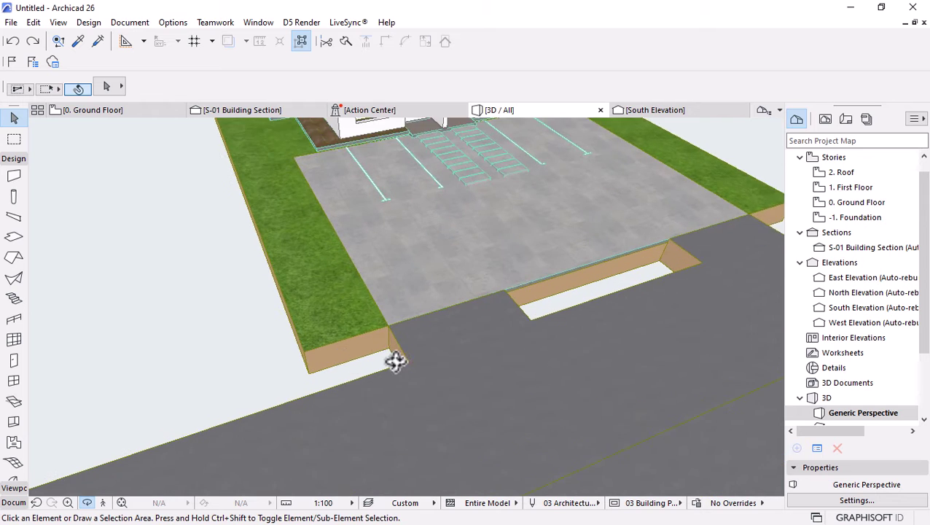
{"action": "left_click", "coordinate": [413, 363]}
{"action": "left_click", "coordinate": [412, 362]}
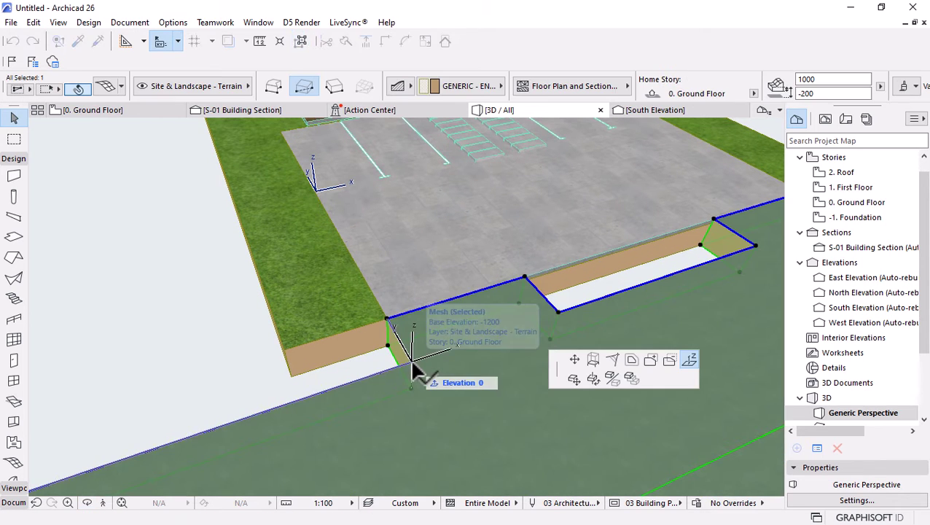
{"action": "left_click", "coordinate": [615, 360]}
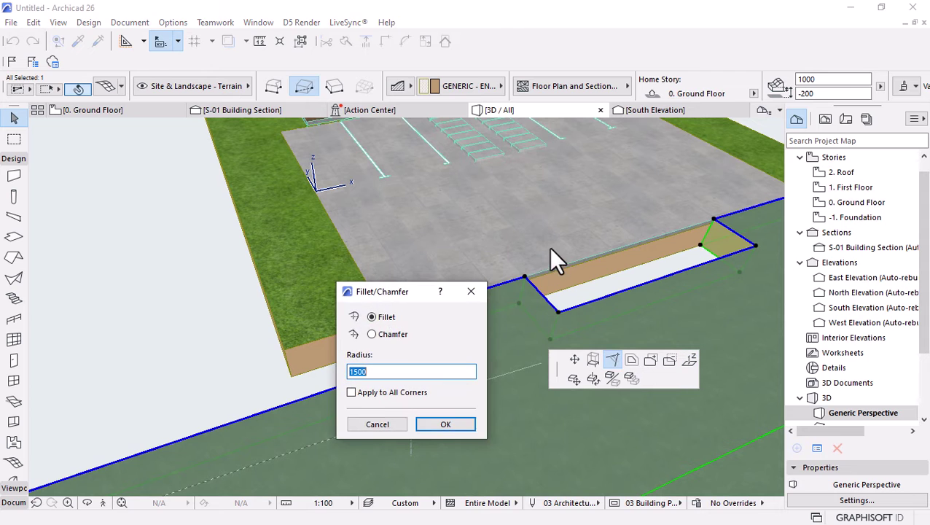
{"action": "left_click", "coordinate": [439, 423]}
{"action": "left_click", "coordinate": [558, 313]}
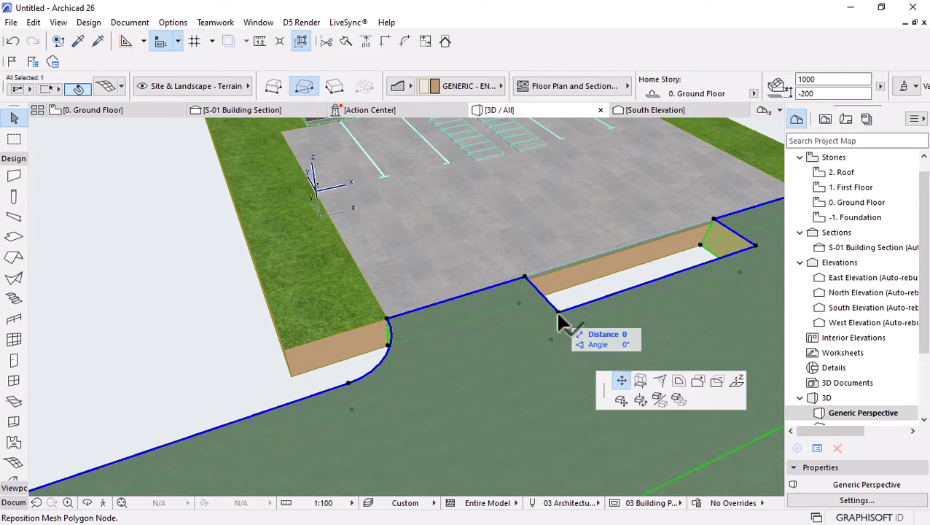
{"action": "left_click", "coordinate": [615, 358]}
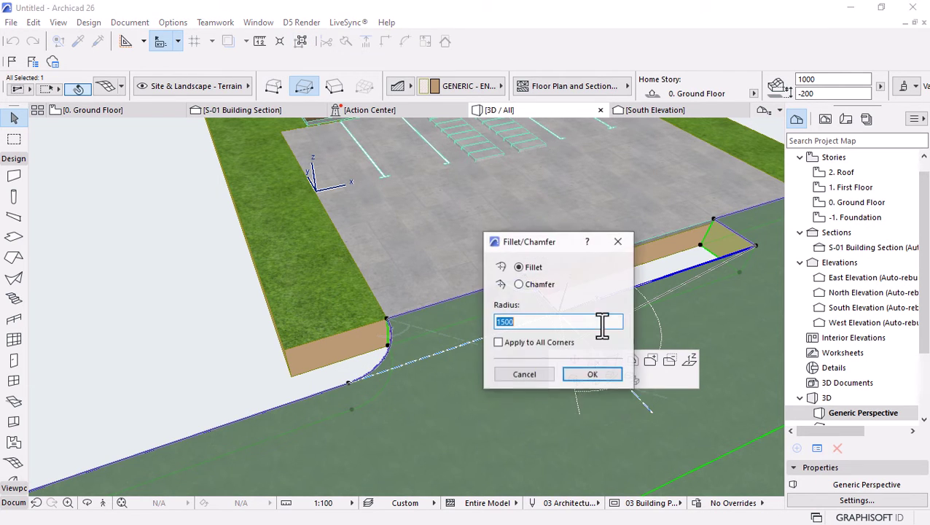
{"action": "left_click", "coordinate": [590, 372]}
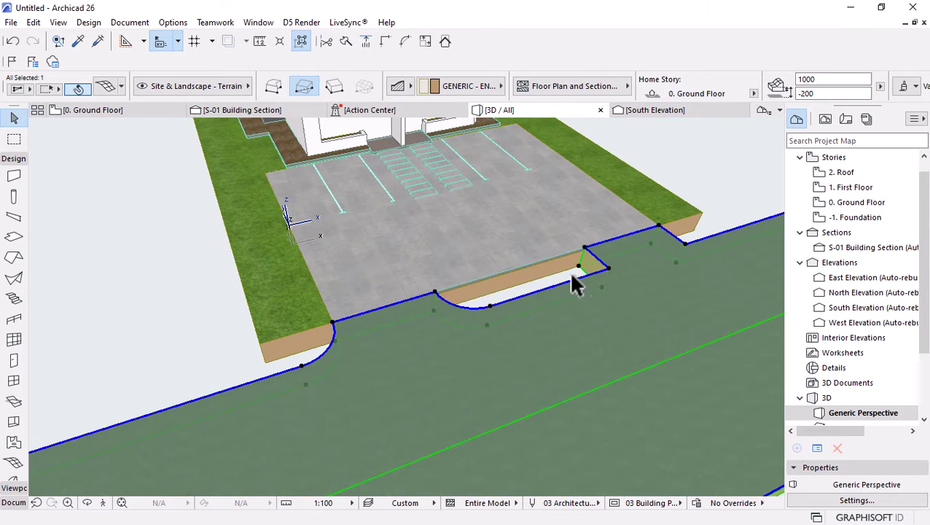
Fillet the road mesh's inner corners on both sides of the second driveway connection with the same 1500 radius
{"action": "left_click", "coordinate": [611, 269]}
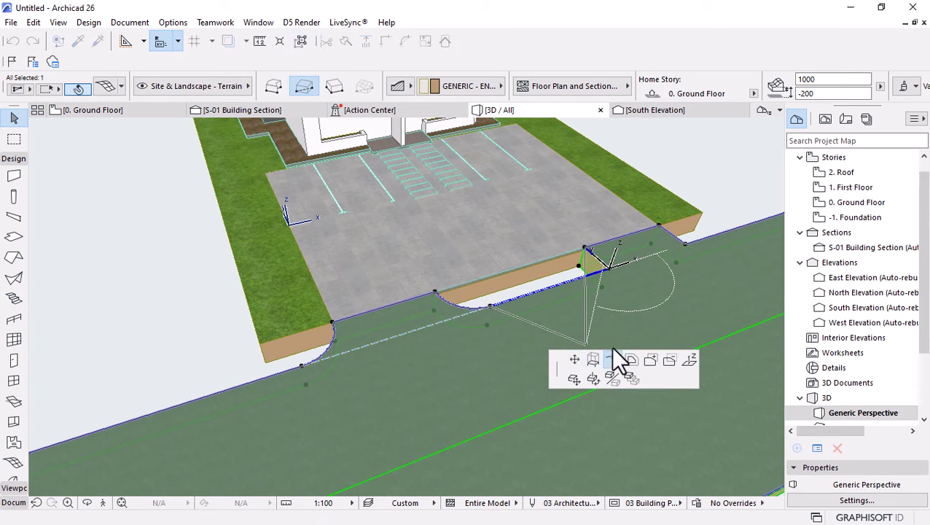
{"action": "left_click", "coordinate": [611, 358]}
{"action": "left_click", "coordinate": [642, 331]}
{"action": "left_click", "coordinate": [679, 243]}
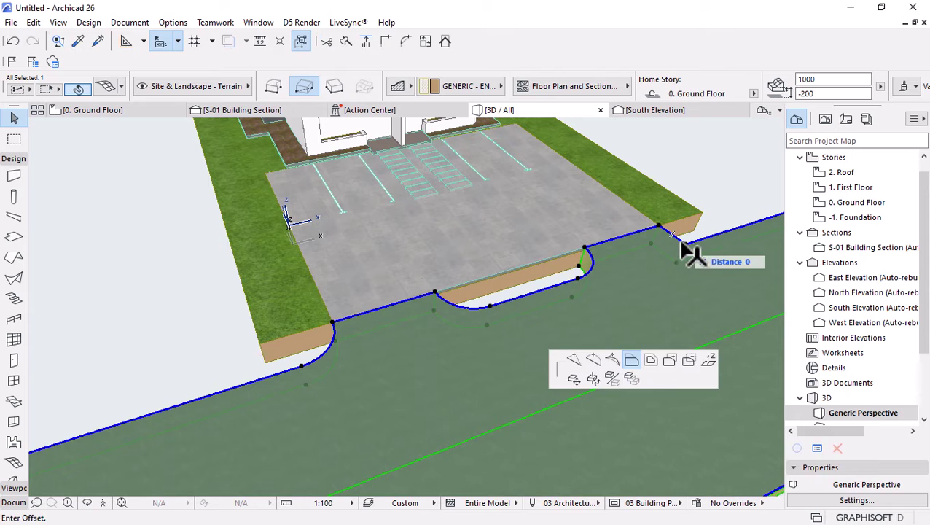
{"action": "key", "text": "Escape"}
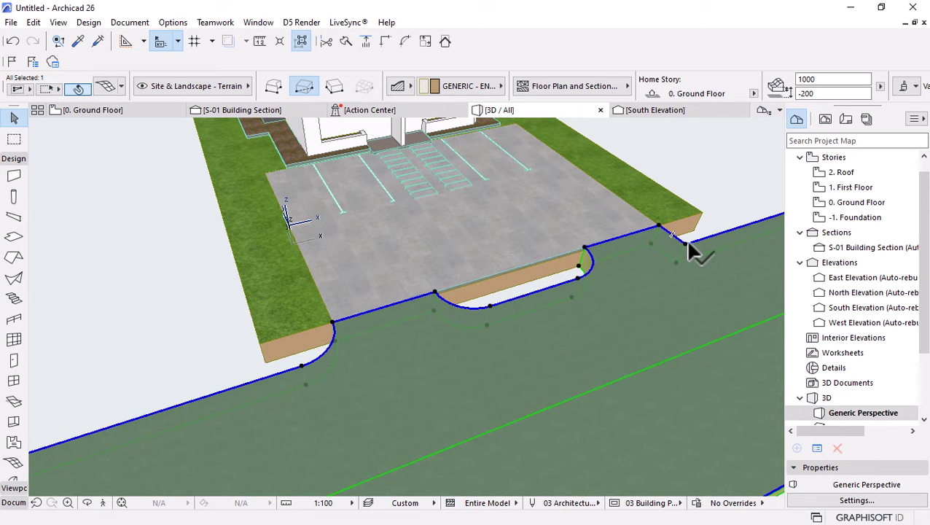
{"action": "left_click", "coordinate": [685, 239]}
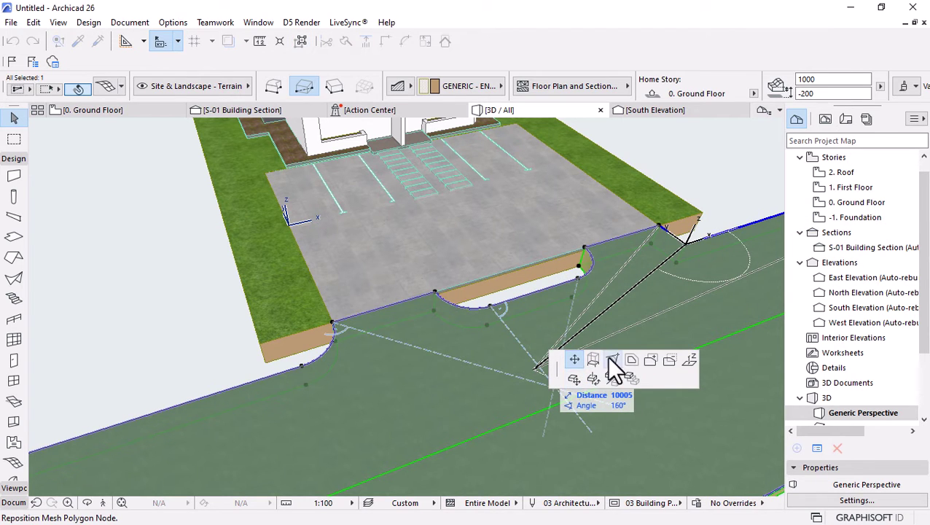
{"action": "left_click", "coordinate": [612, 359]}
{"action": "left_click", "coordinate": [716, 304]}
{"action": "key", "text": "Escape"}
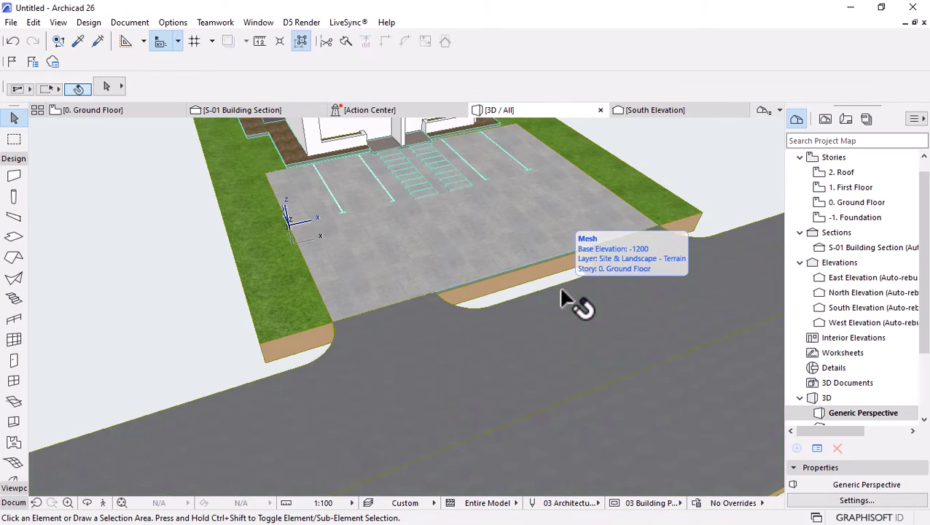
Select both rows of walkway slabs leading to the entrances and override all their surfaces with Concrete - 04
{"action": "middle_click_drag", "start_coordinate": [563, 295], "coordinate": [355, 164], "text": "shift"}
{"action": "scroll", "coordinate": [355, 164], "scroll_direction": "up", "scroll_amount": 10}
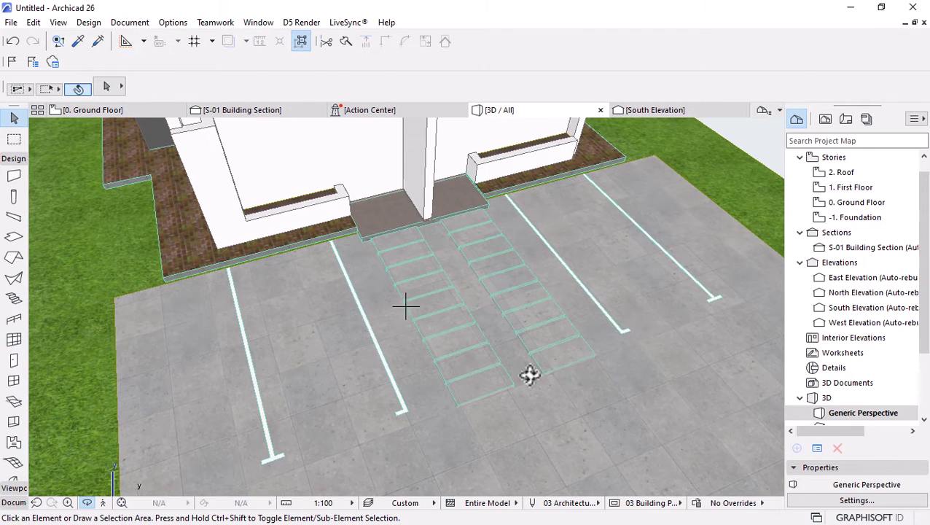
{"action": "left_click", "coordinate": [547, 344]}
{"action": "left_click", "coordinate": [474, 384], "text": "shift"}
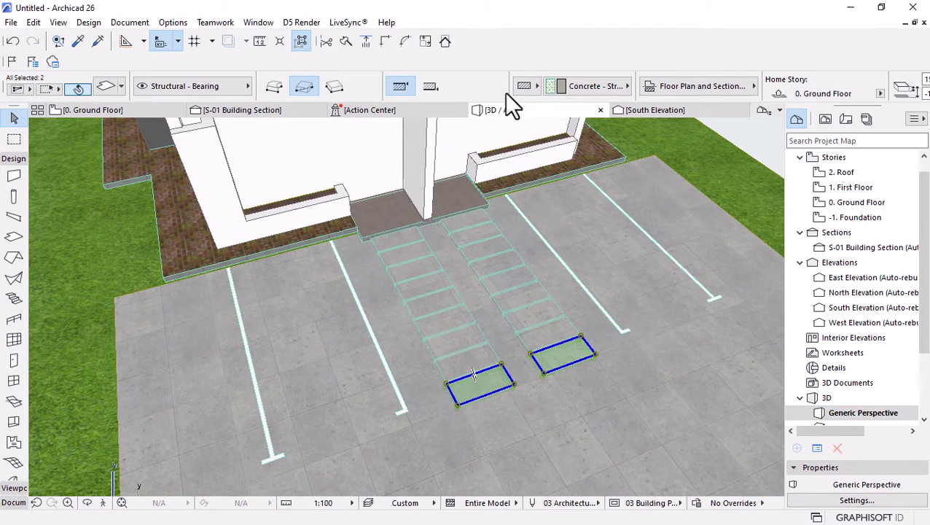
{"action": "left_click", "coordinate": [299, 41]}
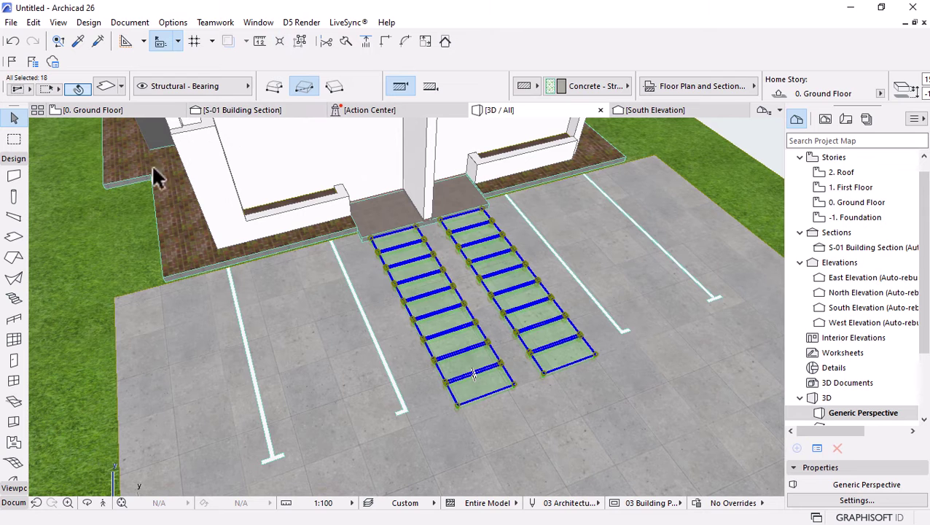
{"action": "left_click", "coordinate": [106, 86]}
{"action": "left_click", "coordinate": [441, 258]}
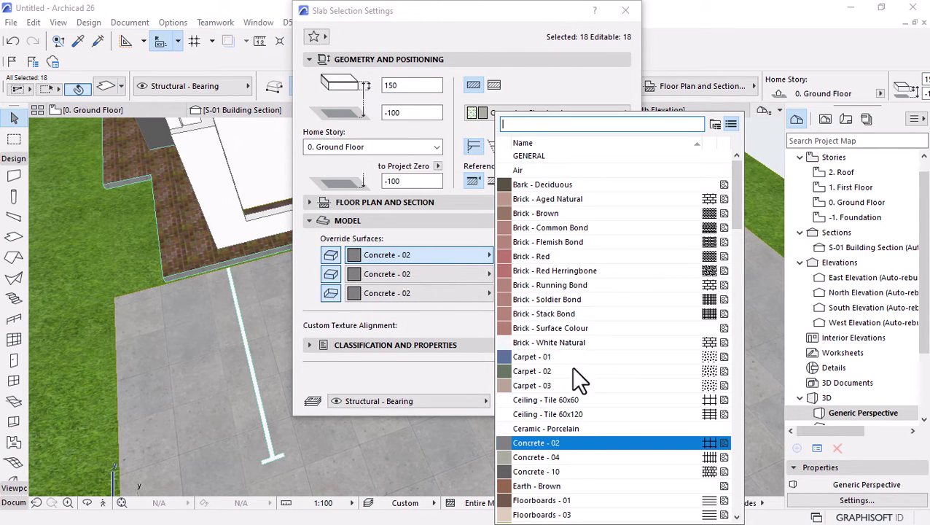
{"action": "left_click", "coordinate": [567, 458]}
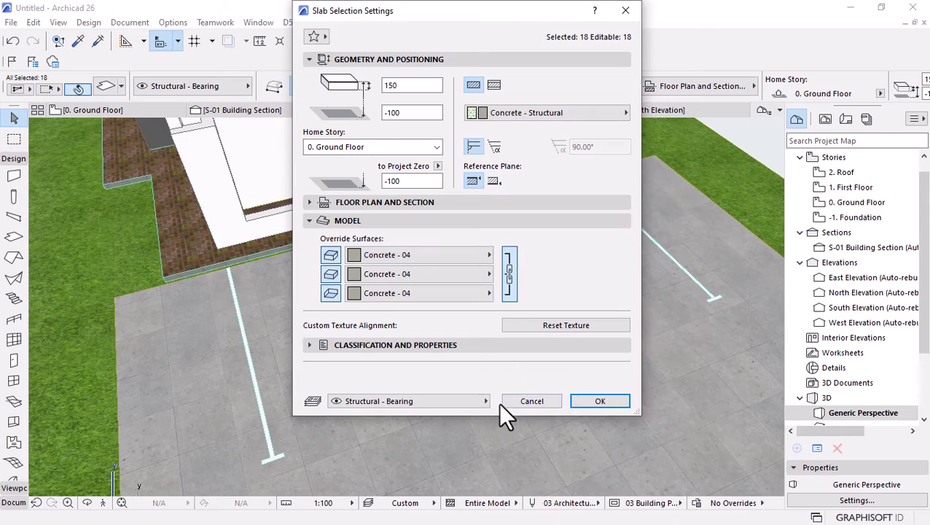
{"action": "left_click", "coordinate": [596, 402]}
Examine the parking area, the roofs and the projecting stair towers from several angles in 3D
{"action": "middle_click_drag", "start_coordinate": [640, 240], "coordinate": [494, 251], "text": "shift"}
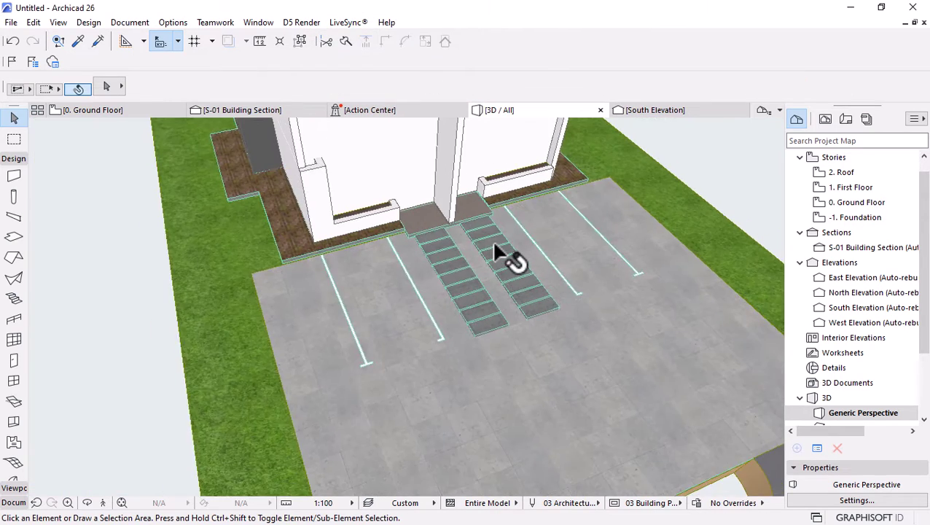
{"action": "scroll", "coordinate": [495, 251], "scroll_direction": "down", "scroll_amount": 3}
{"action": "key", "text": "o"}
{"action": "left_click_drag", "start_coordinate": [536, 282], "coordinate": [326, 297]}
{"action": "scroll", "coordinate": [334, 264], "scroll_direction": "up", "scroll_amount": 5}
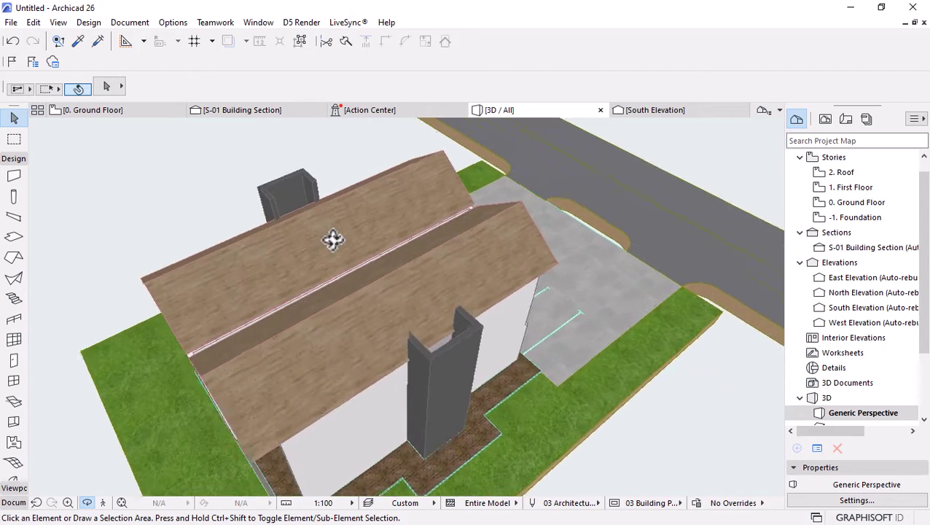
{"action": "left_click_drag", "start_coordinate": [332, 240], "coordinate": [314, 363]}
{"action": "scroll", "coordinate": [430, 357], "scroll_direction": "up", "scroll_amount": 5}
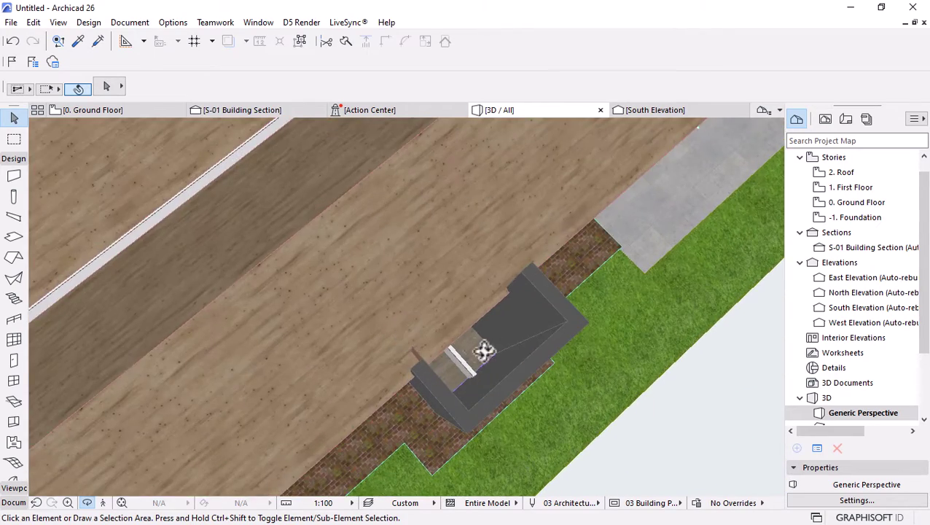
{"action": "left_click_drag", "start_coordinate": [484, 351], "coordinate": [525, 317]}
{"action": "scroll", "coordinate": [408, 364], "scroll_direction": "down", "scroll_amount": 5}
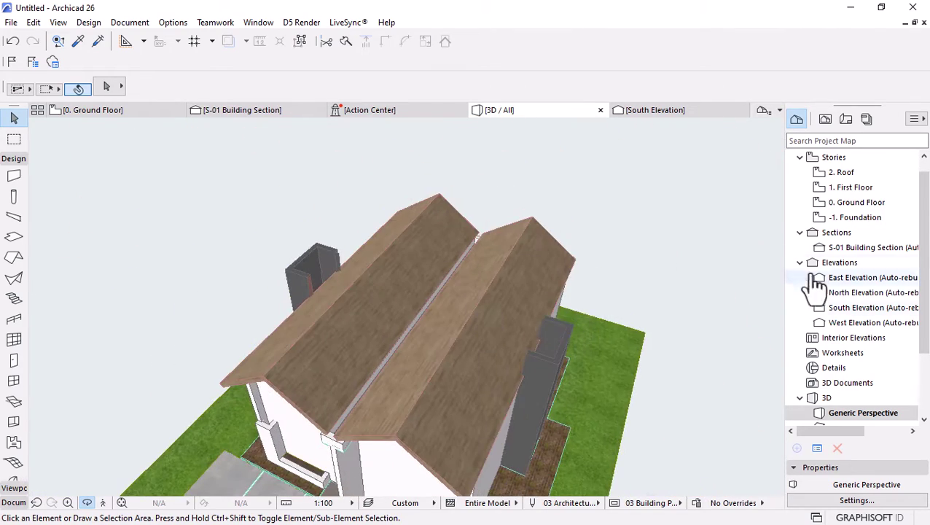
{"action": "double_click", "coordinate": [842, 173]}
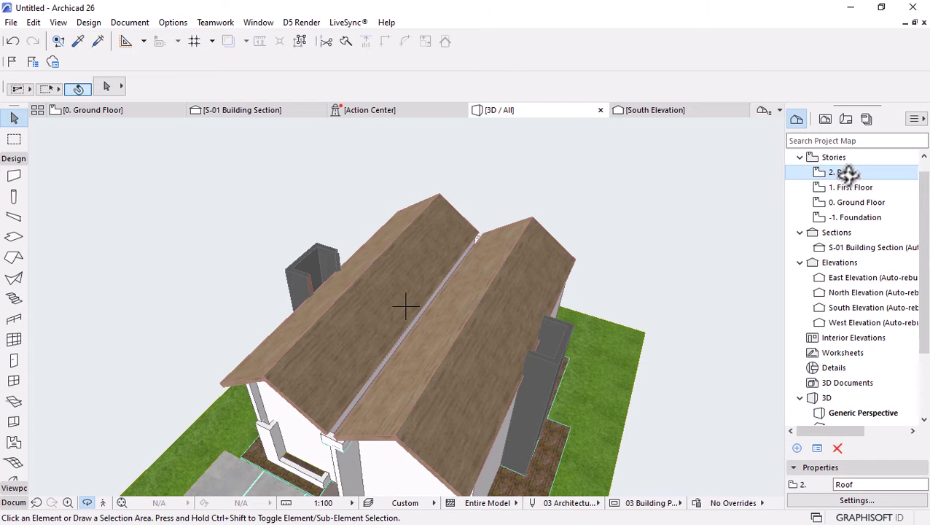
{"action": "scroll", "coordinate": [490, 175], "scroll_direction": "up", "scroll_amount": 10}
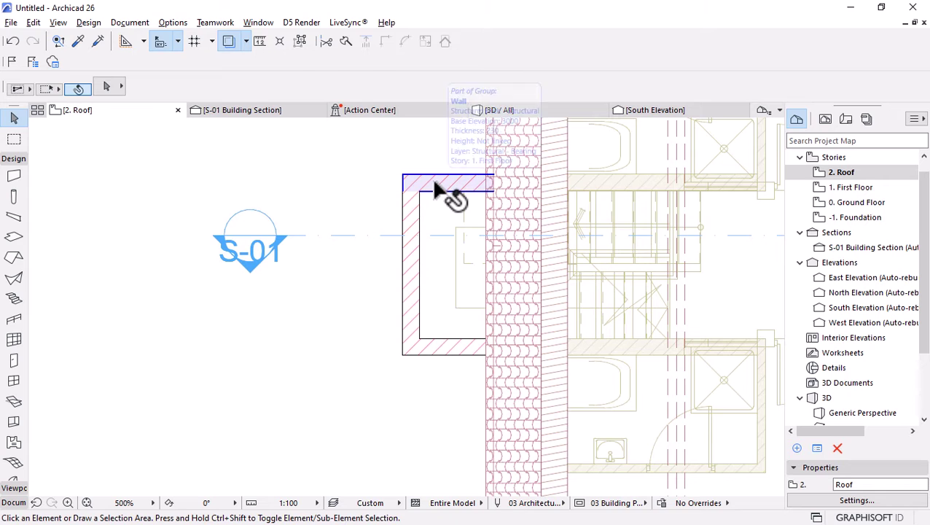
{"action": "key", "text": "w"}
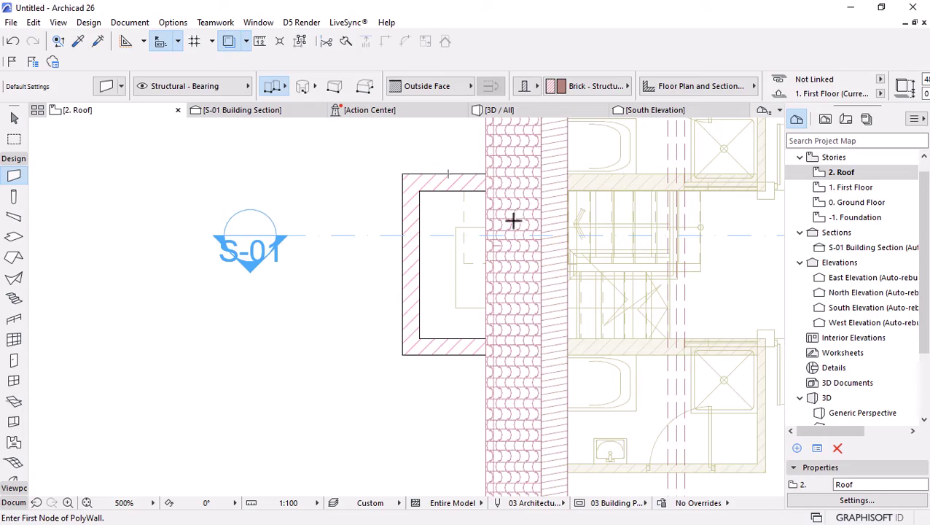
{"action": "scroll", "coordinate": [588, 245], "scroll_direction": "down", "scroll_amount": 4}
{"action": "scroll", "coordinate": [426, 216], "scroll_direction": "up", "scroll_amount": 6}
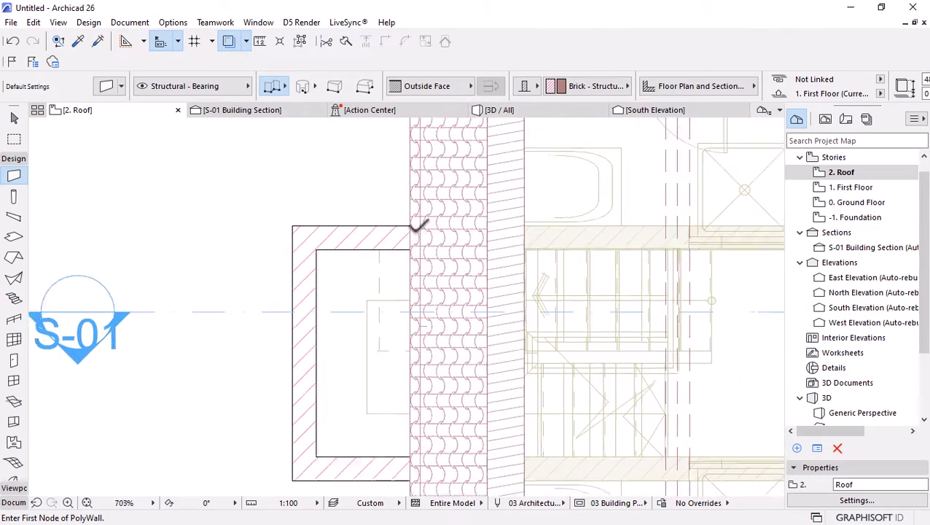
{"action": "scroll", "coordinate": [420, 226], "scroll_direction": "up", "scroll_amount": 1}
{"action": "scroll", "coordinate": [401, 268], "scroll_direction": "down", "scroll_amount": 8}
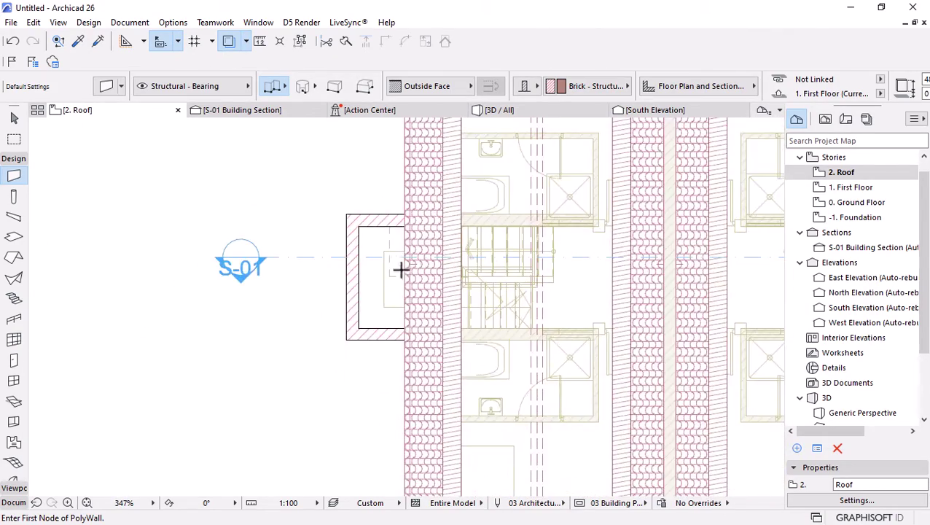
{"action": "key", "text": "Escape"}
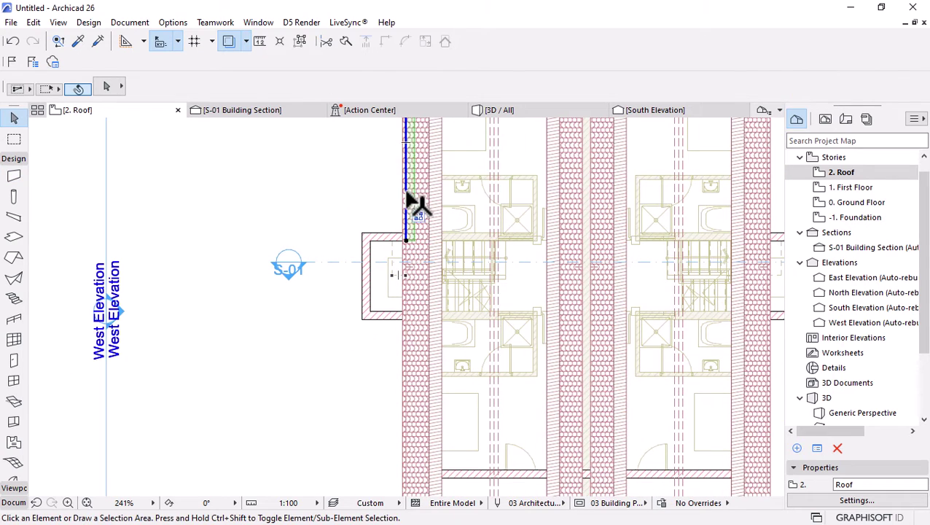
Inspect the outer side walls on either side of the west stair tower on the Roof story
{"action": "left_click", "coordinate": [412, 203]}
{"action": "key", "text": "Escape"}
{"action": "left_click_drag", "start_coordinate": [420, 352], "coordinate": [412, 381]}
{"action": "scroll", "coordinate": [322, 261], "scroll_direction": "down", "scroll_amount": 4}
{"action": "scroll", "coordinate": [322, 265], "scroll_direction": "up", "scroll_amount": 1}
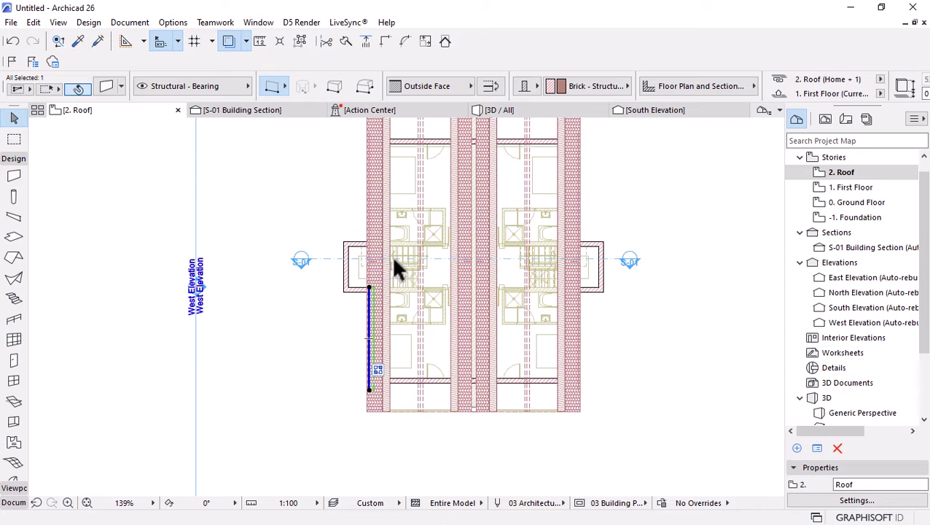
On the First Floor plan, draw a vertical drafting line about 22480 mm long from the front balcony's west outer corner past the rear balcony
{"action": "double_click", "coordinate": [843, 191]}
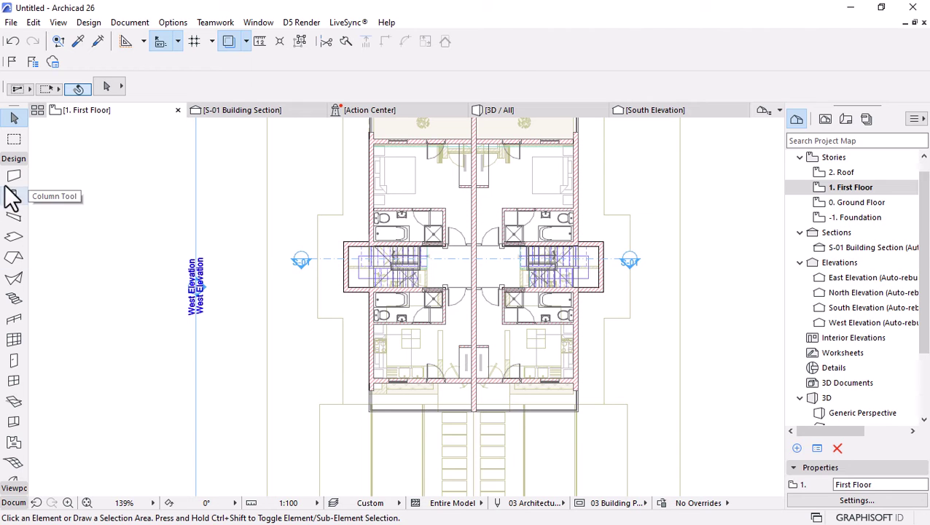
{"action": "left_click", "coordinate": [16, 158]}
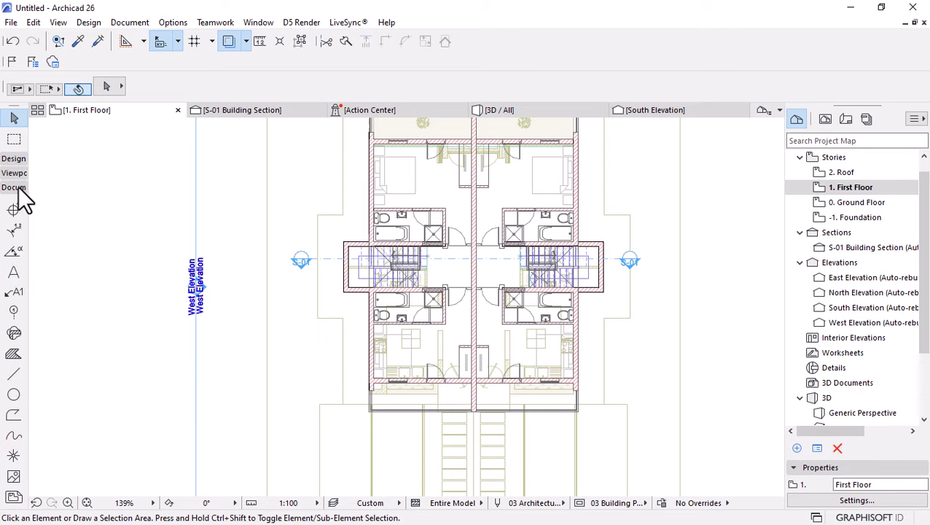
{"action": "left_click", "coordinate": [14, 373]}
{"action": "scroll", "coordinate": [365, 409], "scroll_direction": "up", "scroll_amount": 3}
{"action": "scroll", "coordinate": [370, 408], "scroll_direction": "up", "scroll_amount": 6}
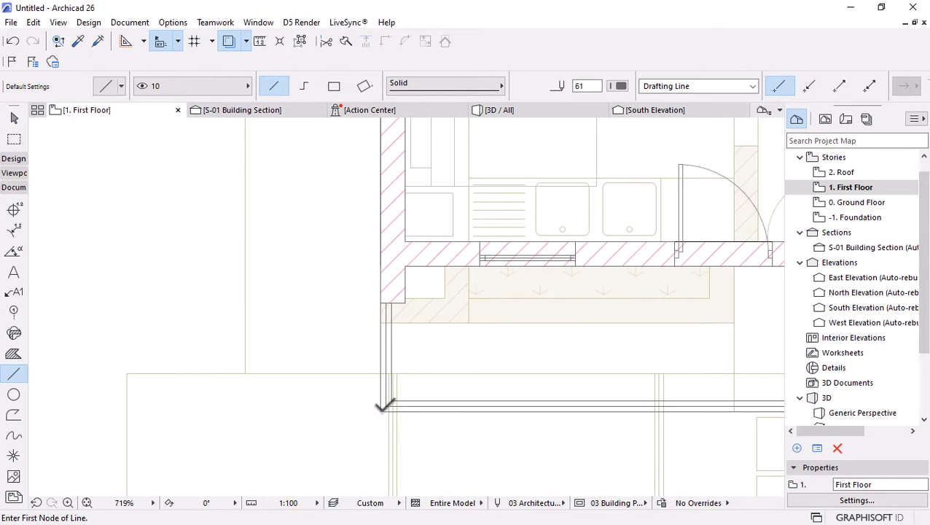
{"action": "left_click", "coordinate": [380, 407]}
{"action": "scroll", "coordinate": [414, 405], "scroll_direction": "down", "scroll_amount": 10}
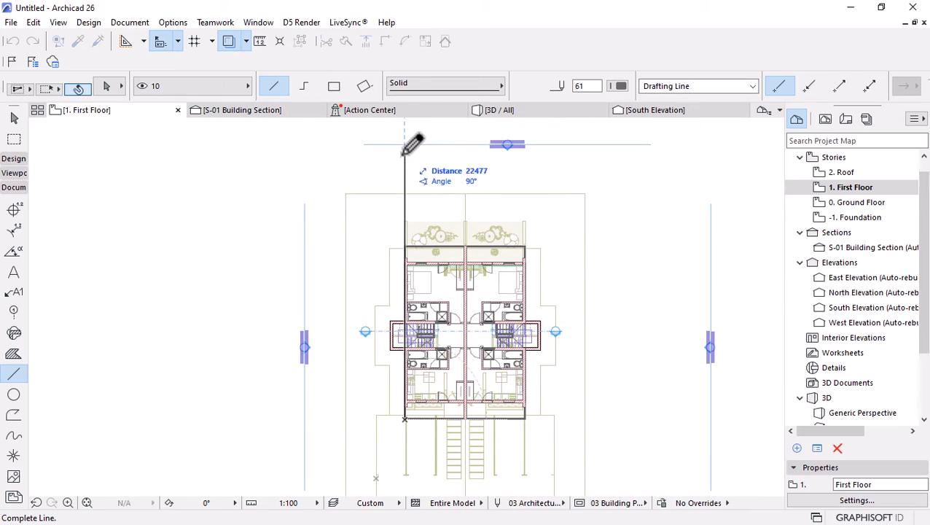
{"action": "left_click", "coordinate": [404, 152]}
Draw a second vertical drafting line from the front balcony's east outer corner past the rear balcony
{"action": "scroll", "coordinate": [526, 349], "scroll_direction": "up", "scroll_amount": 8}
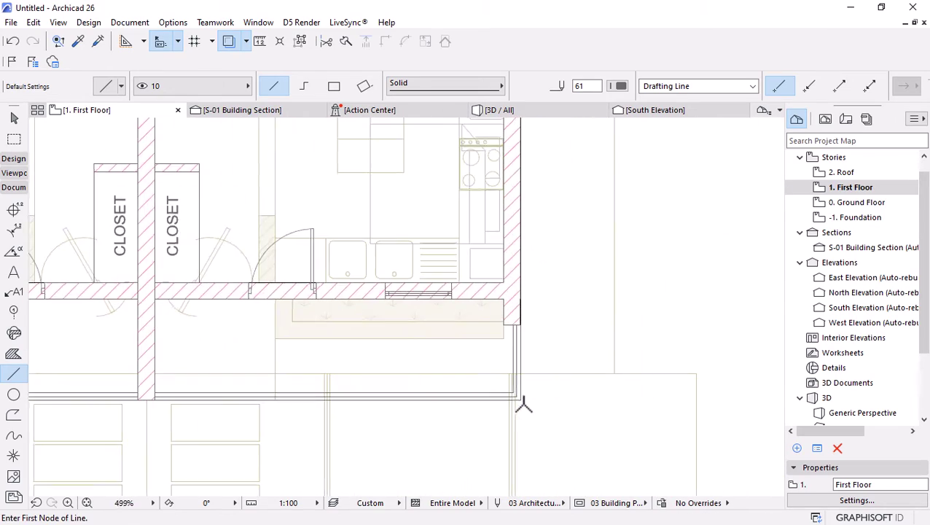
{"action": "left_click", "coordinate": [525, 394]}
{"action": "scroll", "coordinate": [530, 426], "scroll_direction": "down", "scroll_amount": 5}
{"action": "scroll", "coordinate": [530, 427], "scroll_direction": "down", "scroll_amount": 5}
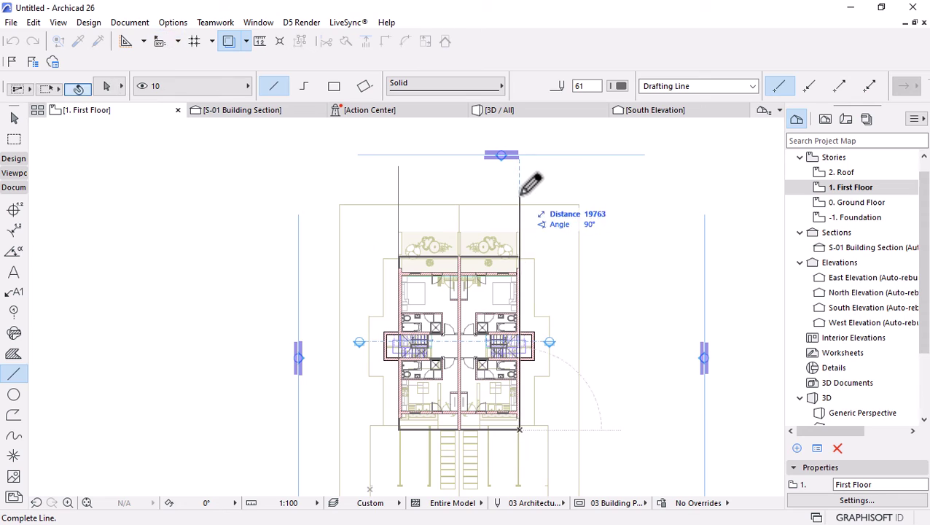
{"action": "left_click", "coordinate": [521, 168]}
Copy both vertical drafting lines from the First Floor plan to the same position on the Roof story
{"action": "double_click", "coordinate": [844, 172]}
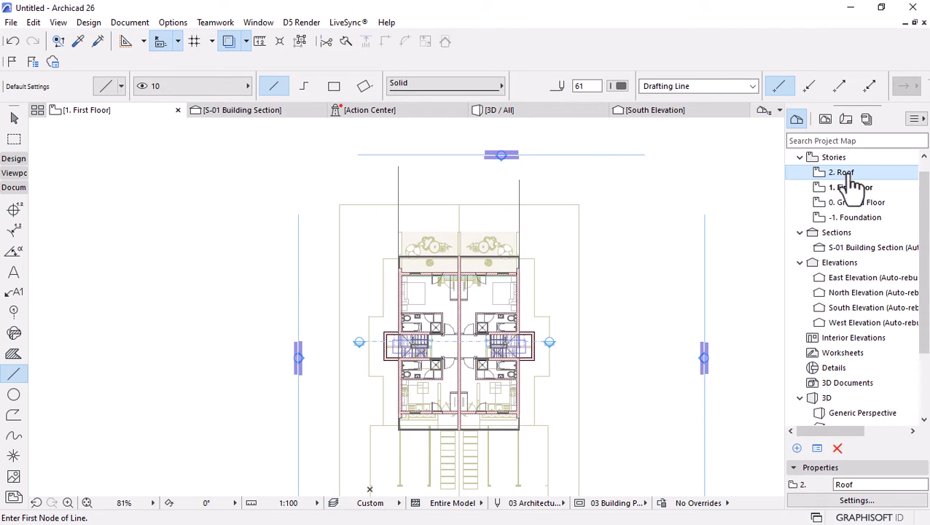
{"action": "scroll", "coordinate": [511, 328], "scroll_direction": "up", "scroll_amount": 7}
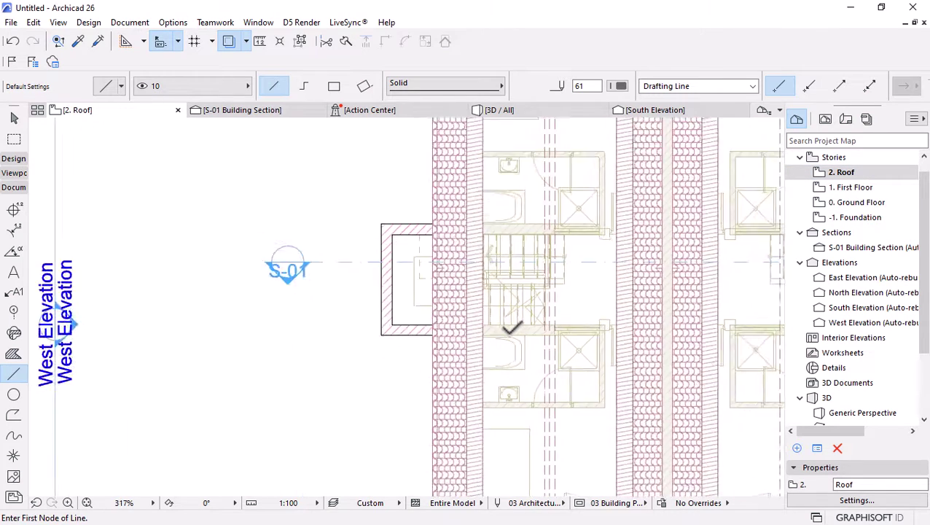
{"action": "scroll", "coordinate": [426, 288], "scroll_direction": "down", "scroll_amount": 9}
{"action": "scroll", "coordinate": [430, 281], "scroll_direction": "up", "scroll_amount": 11}
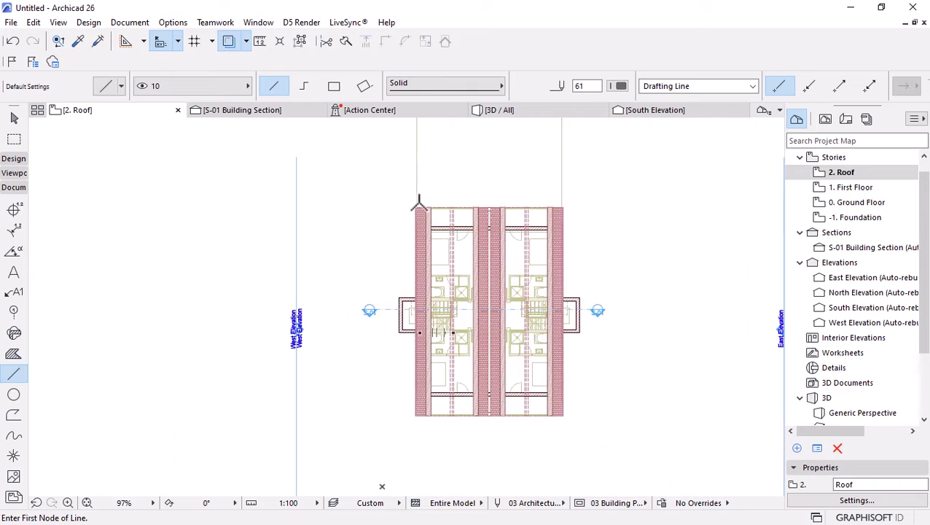
{"action": "key", "text": "Escape"}
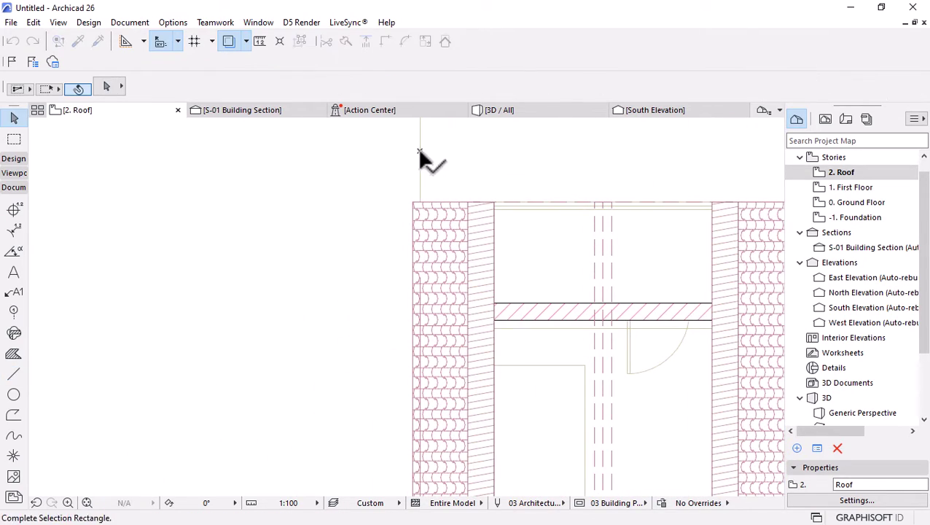
{"action": "left_click", "coordinate": [846, 189]}
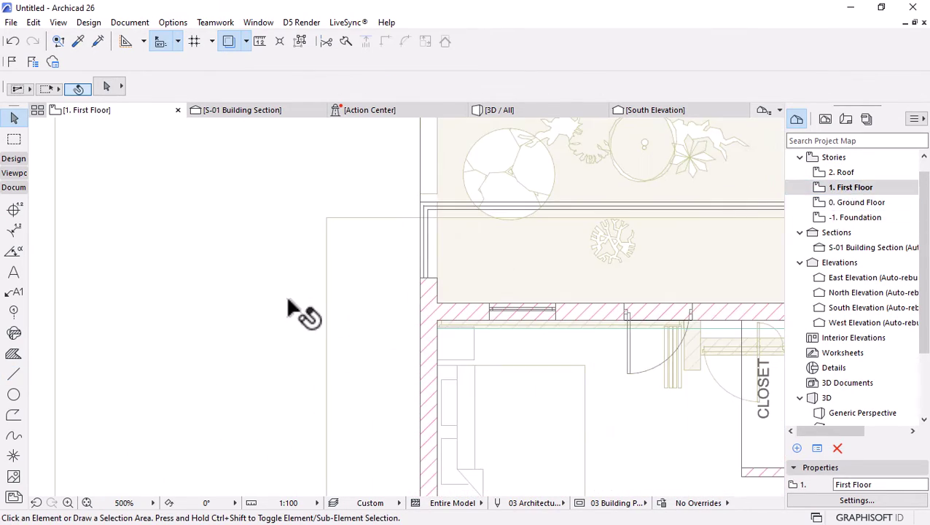
{"action": "scroll", "coordinate": [598, 213], "scroll_direction": "down", "scroll_amount": 8}
{"action": "left_click", "coordinate": [613, 158]}
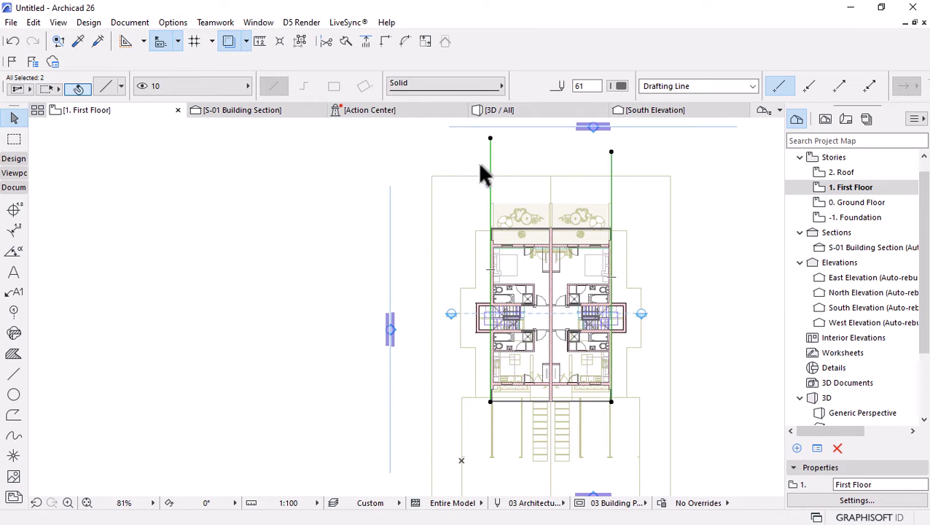
{"action": "left_click", "coordinate": [853, 172]}
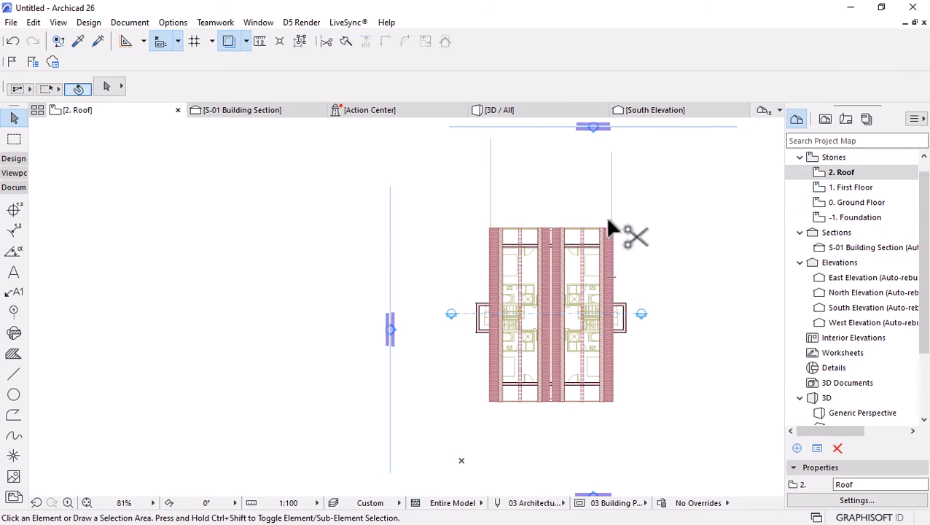
Using the west stair tower wall's settings, draw a wall about 2360 mm long closing its inner side, flipped toward the house
{"action": "scroll", "coordinate": [502, 294], "scroll_direction": "up", "scroll_amount": 8}
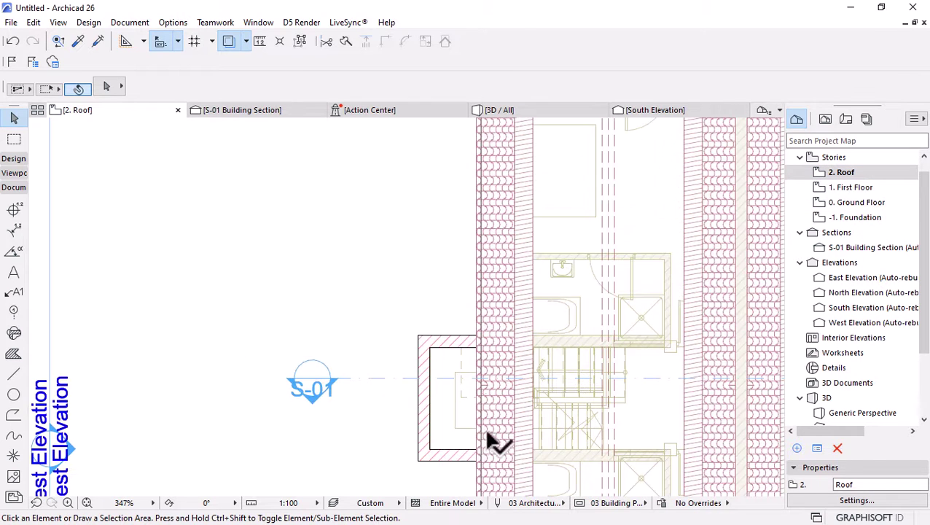
{"action": "scroll", "coordinate": [452, 307], "scroll_direction": "down", "scroll_amount": 2}
{"action": "scroll", "coordinate": [438, 292], "scroll_direction": "up", "scroll_amount": 3}
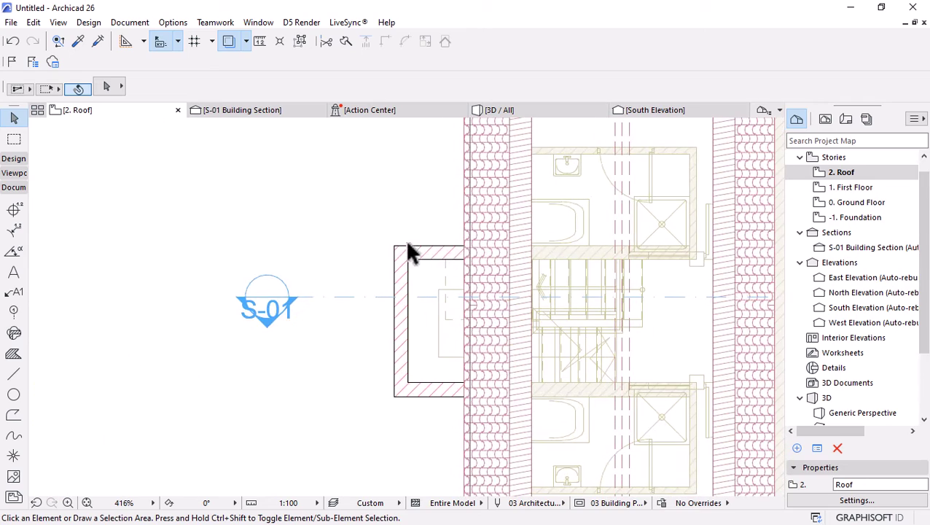
{"action": "left_click", "coordinate": [403, 254], "text": "alt"}
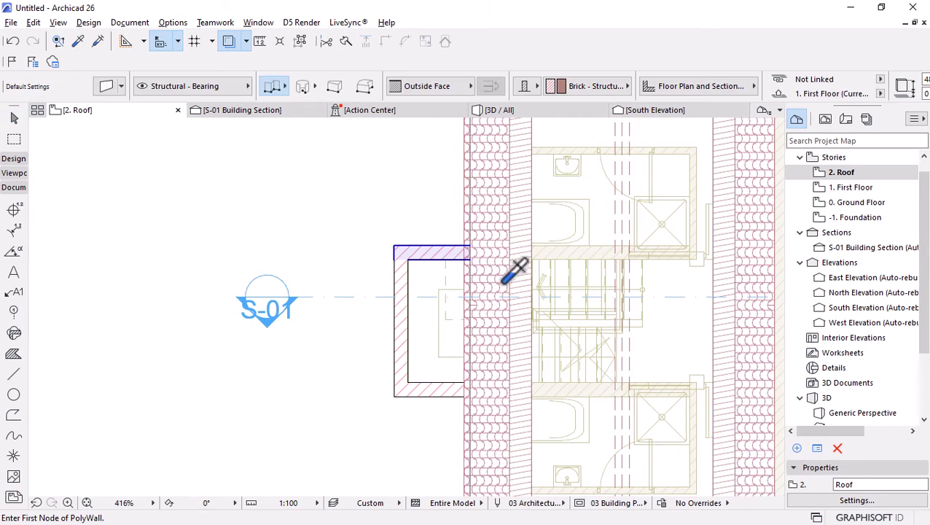
{"action": "left_click", "coordinate": [470, 247]}
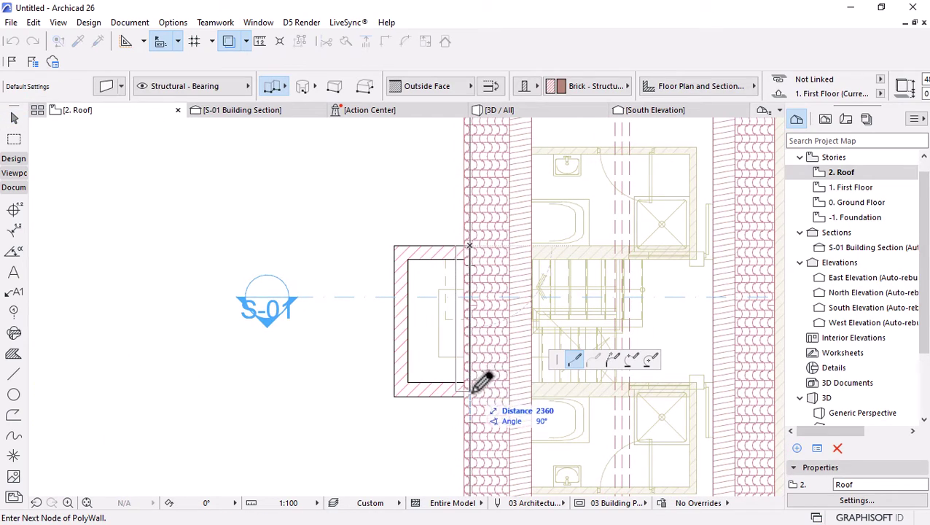
{"action": "left_click", "coordinate": [492, 92]}
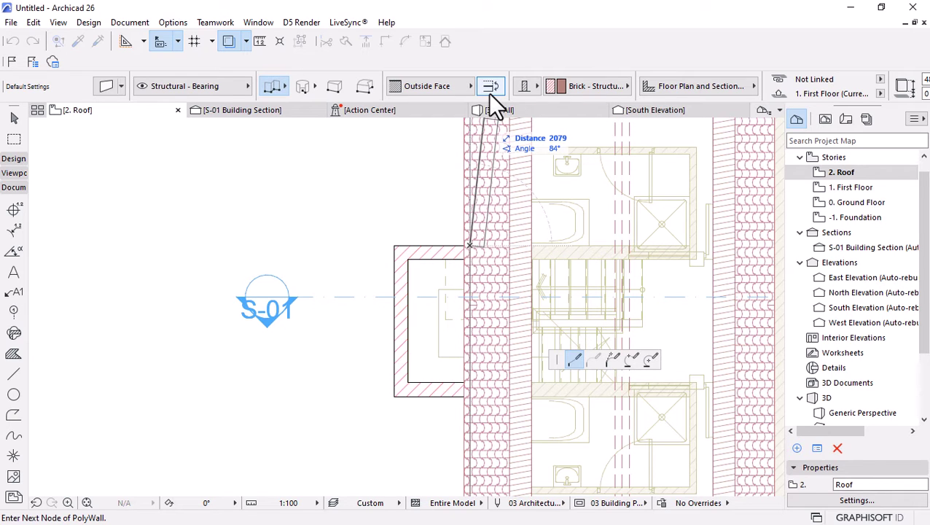
{"action": "right_click", "coordinate": [470, 394]}
{"action": "left_click", "coordinate": [498, 496]}
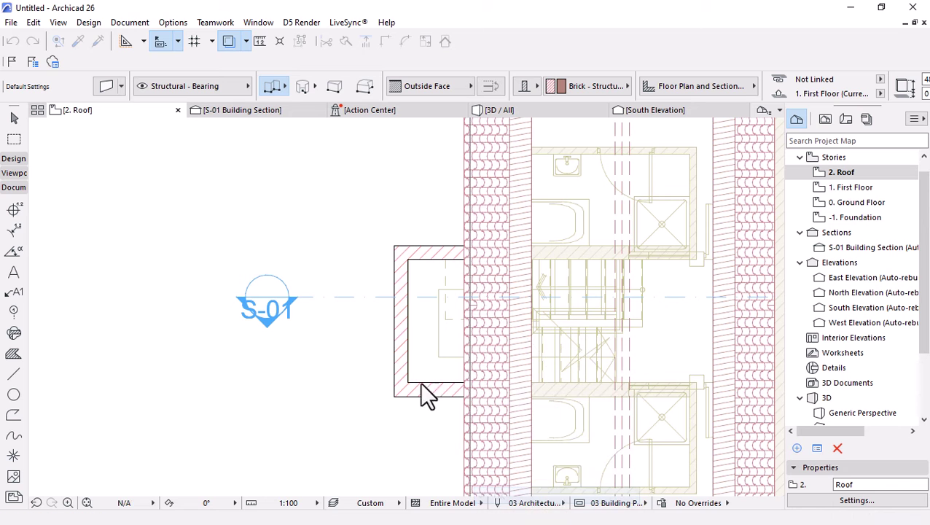
In 3D, select the wall closing the west stair tower and set its home story to 2. Roof
{"action": "left_click", "coordinate": [549, 113]}
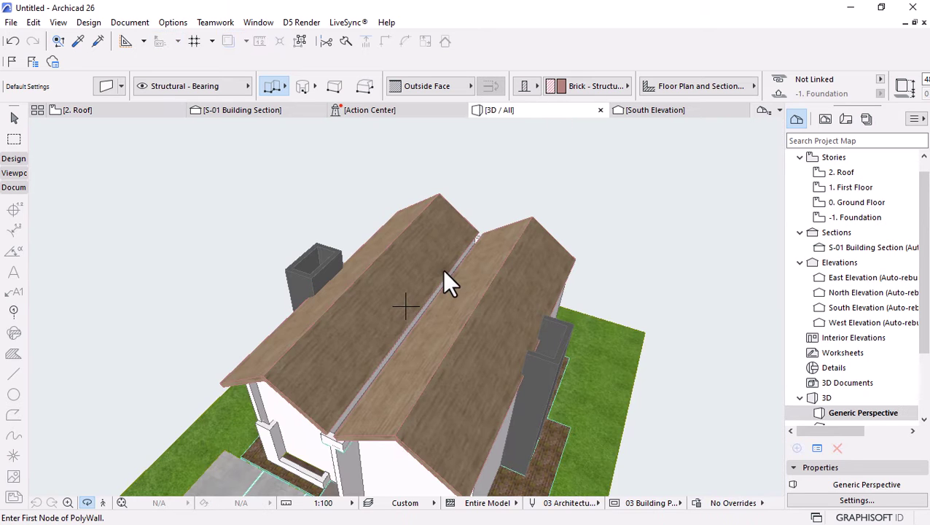
{"action": "middle_click_drag", "start_coordinate": [442, 269], "coordinate": [264, 276], "text": "shift"}
{"action": "scroll", "coordinate": [248, 256], "scroll_direction": "up", "scroll_amount": 5}
{"action": "scroll", "coordinate": [242, 262], "scroll_direction": "up", "scroll_amount": 3}
{"action": "scroll", "coordinate": [456, 311], "scroll_direction": "up", "scroll_amount": 3}
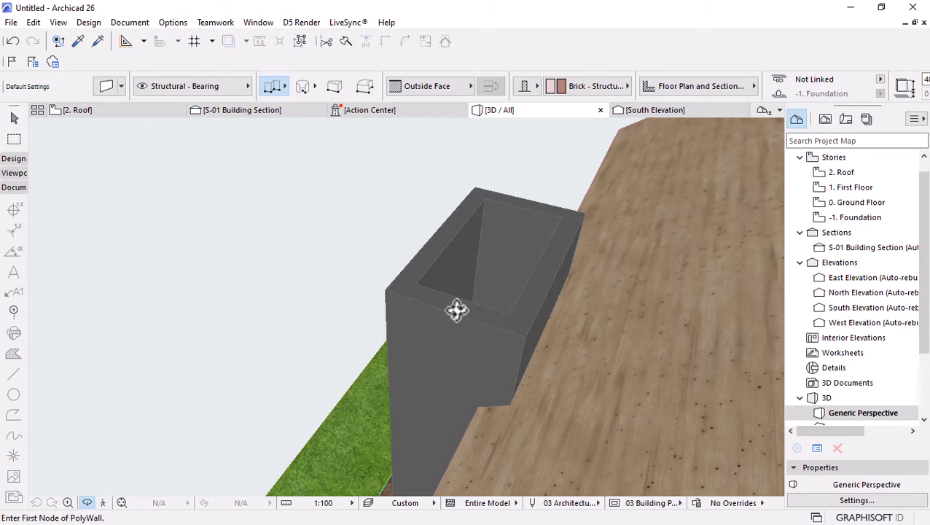
{"action": "middle_click_drag", "start_coordinate": [365, 329], "coordinate": [444, 342], "text": "shift"}
{"action": "scroll", "coordinate": [445, 343], "scroll_direction": "up", "scroll_amount": 3}
{"action": "left_click", "coordinate": [468, 212]}
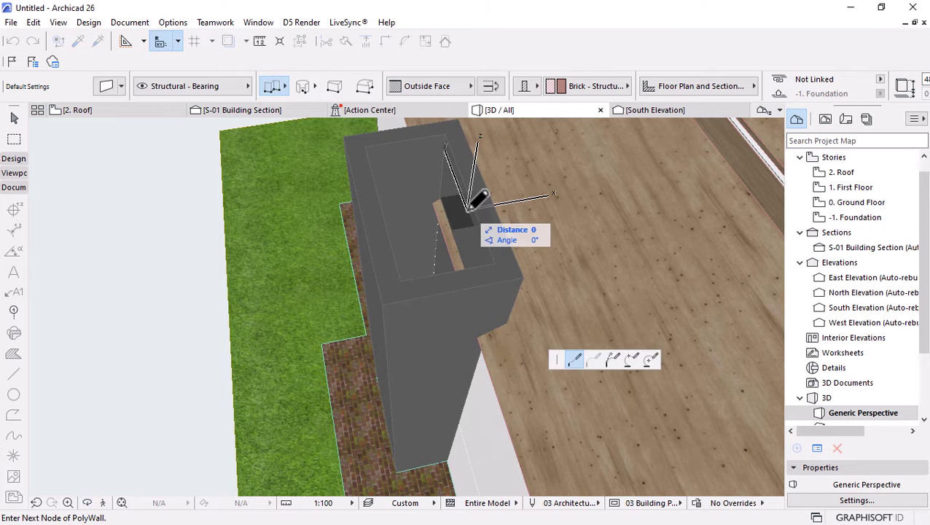
{"action": "double_click", "coordinate": [474, 208]}
{"action": "left_click", "coordinate": [487, 204]}
{"action": "scroll", "coordinate": [629, 78], "scroll_direction": "down", "scroll_amount": 3}
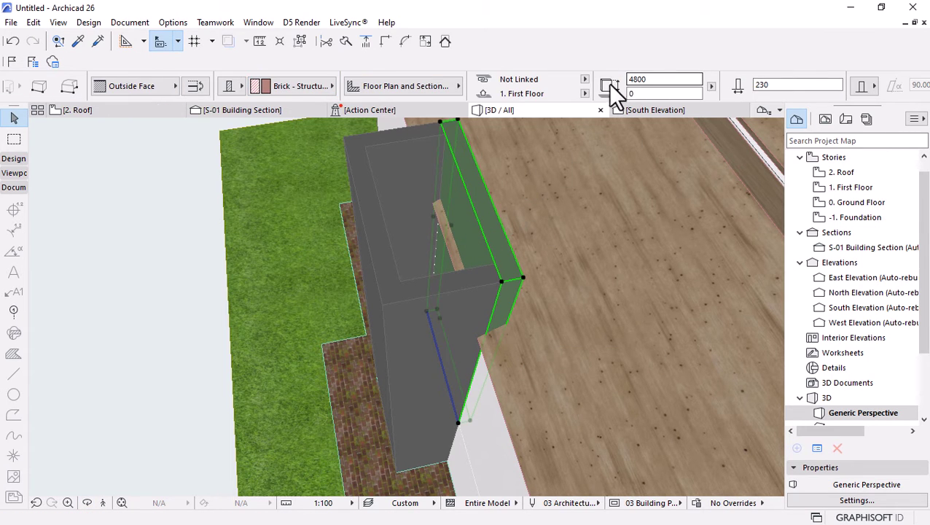
{"action": "left_click", "coordinate": [584, 94]}
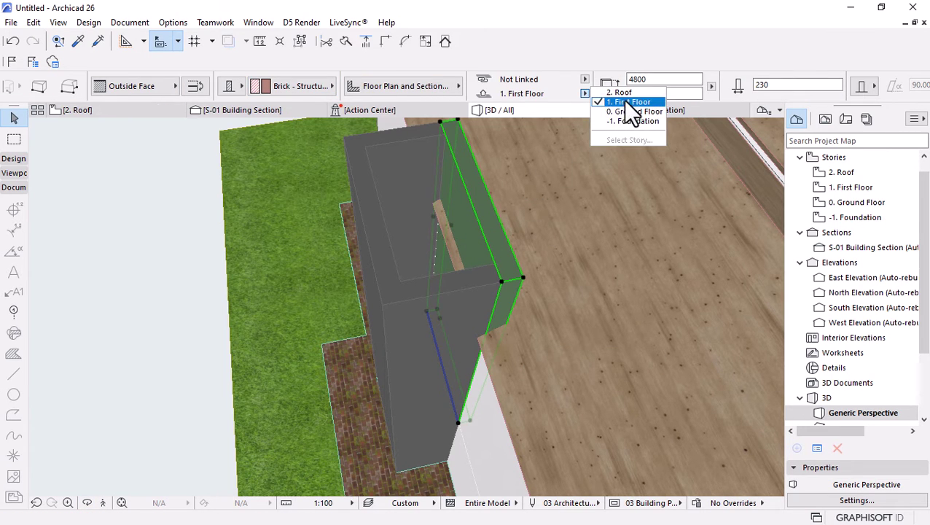
{"action": "left_click", "coordinate": [622, 93]}
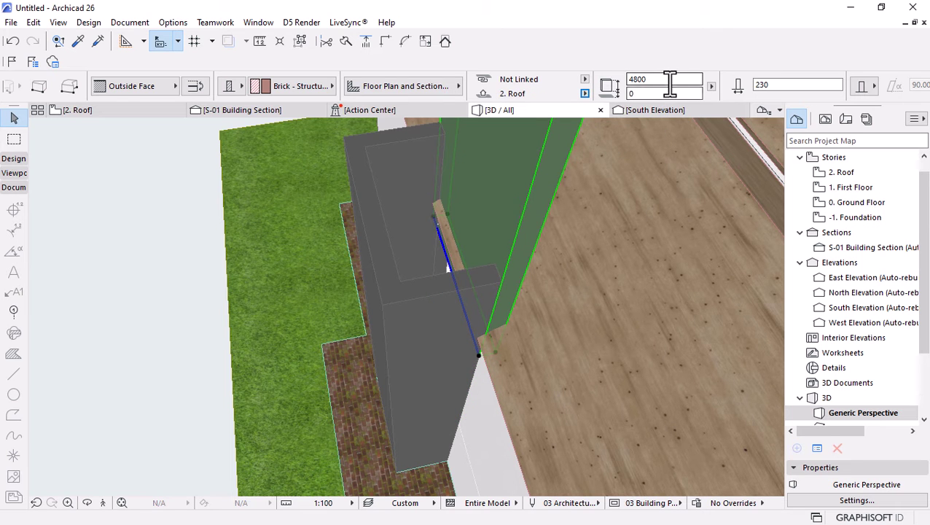
Lower the top of the closing wall to the stair tower's upper edge, making it 1800 mm high
{"action": "middle_click_drag", "start_coordinate": [554, 306], "coordinate": [490, 264], "text": "shift"}
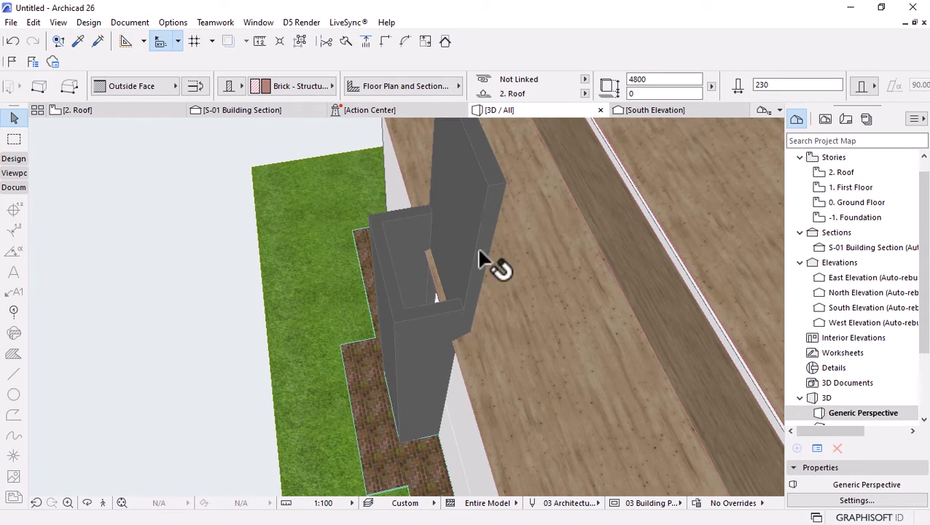
{"action": "left_click", "coordinate": [488, 185]}
{"action": "left_click", "coordinate": [593, 359]}
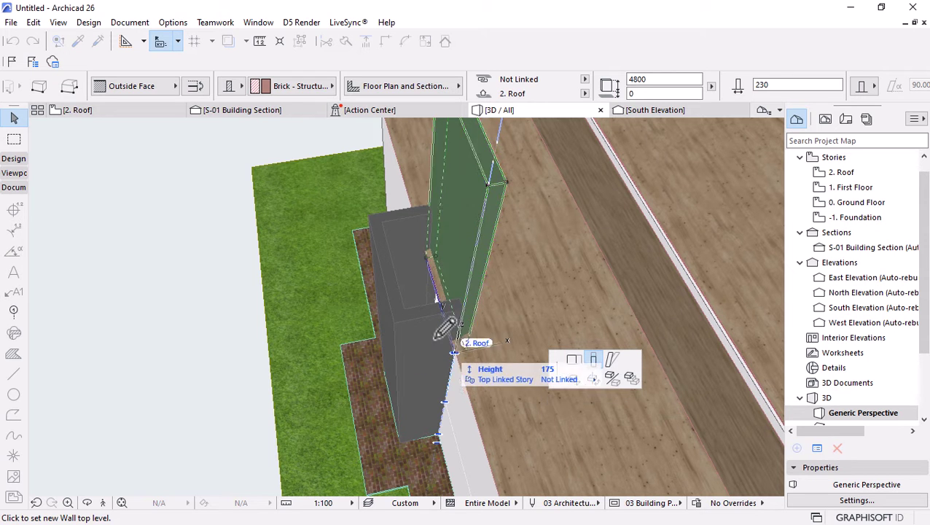
{"action": "left_click", "coordinate": [384, 310]}
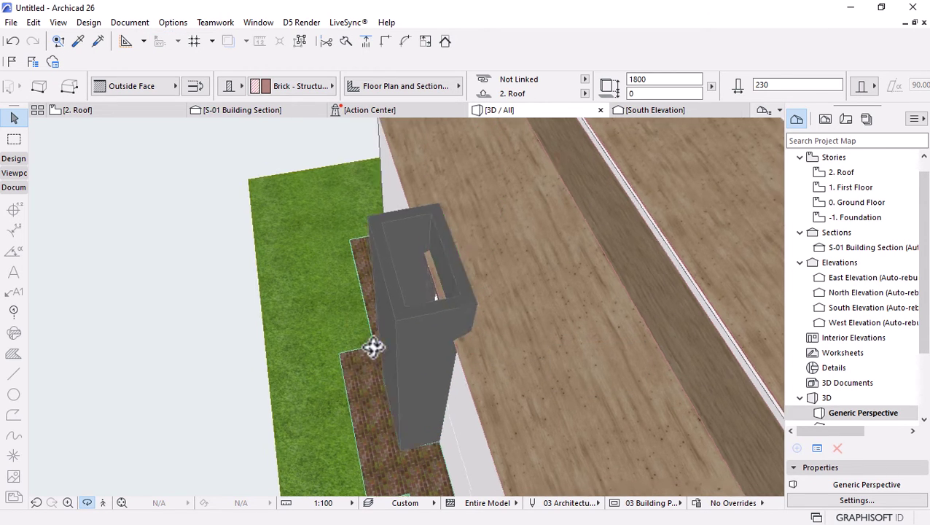
{"action": "middle_click_drag", "start_coordinate": [373, 348], "coordinate": [144, 128], "text": "shift"}
On the Roof plan, mirror a copy of the closing wall about the party wall's centreline to the east stair tower
{"action": "left_click", "coordinate": [133, 111]}
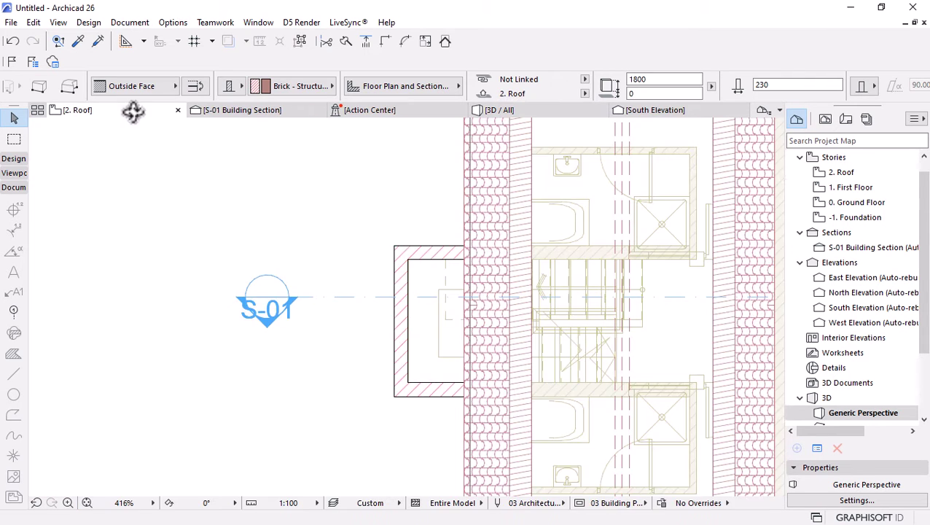
{"action": "left_click", "coordinate": [474, 283]}
{"action": "scroll", "coordinate": [324, 288], "scroll_direction": "down", "scroll_amount": 3}
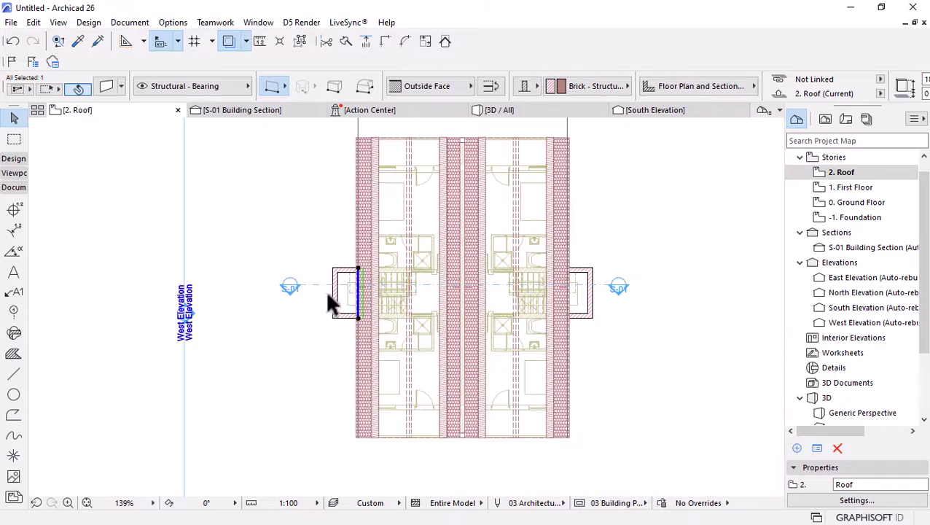
{"action": "scroll", "coordinate": [349, 288], "scroll_direction": "up", "scroll_amount": 5}
{"action": "scroll", "coordinate": [352, 253], "scroll_direction": "down", "scroll_amount": 4}
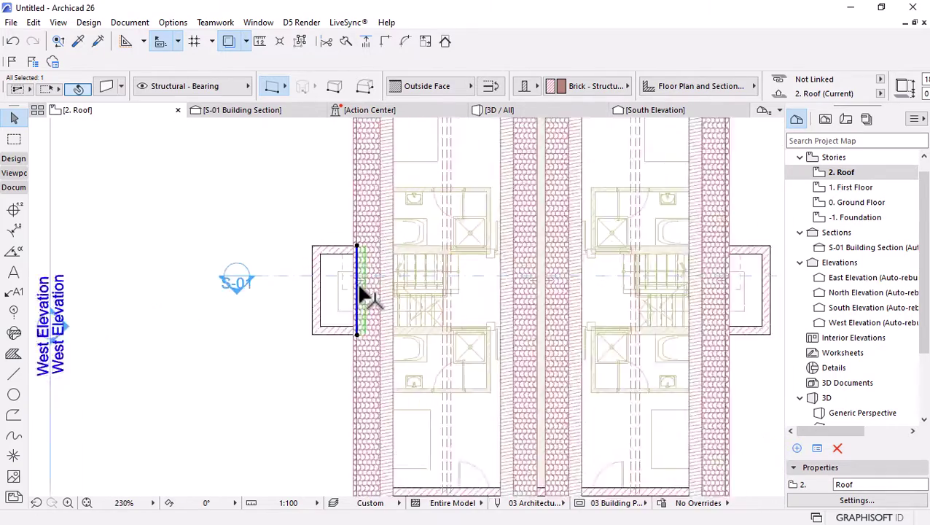
{"action": "key", "text": "ctrl+alt+m"}
{"action": "scroll", "coordinate": [376, 281], "scroll_direction": "down", "scroll_amount": 5}
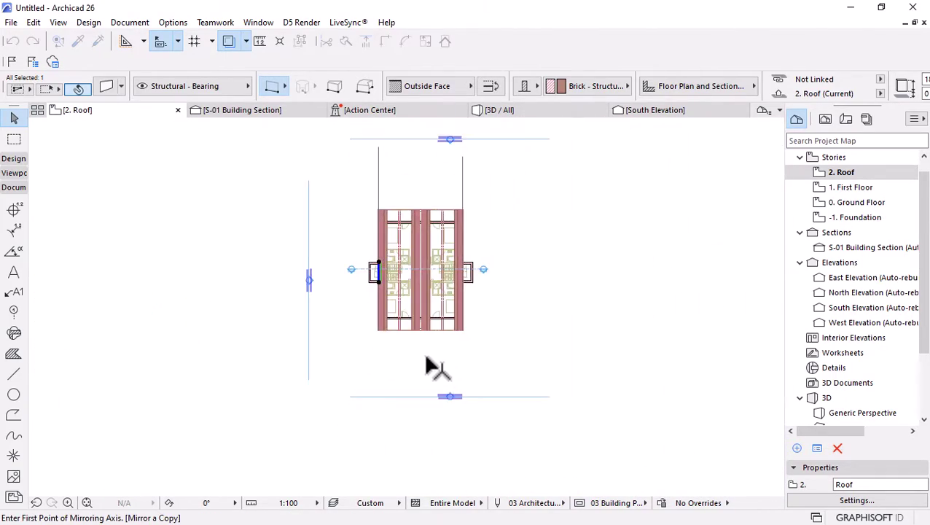
{"action": "scroll", "coordinate": [427, 357], "scroll_direction": "up", "scroll_amount": 3}
{"action": "scroll", "coordinate": [420, 306], "scroll_direction": "up", "scroll_amount": 5}
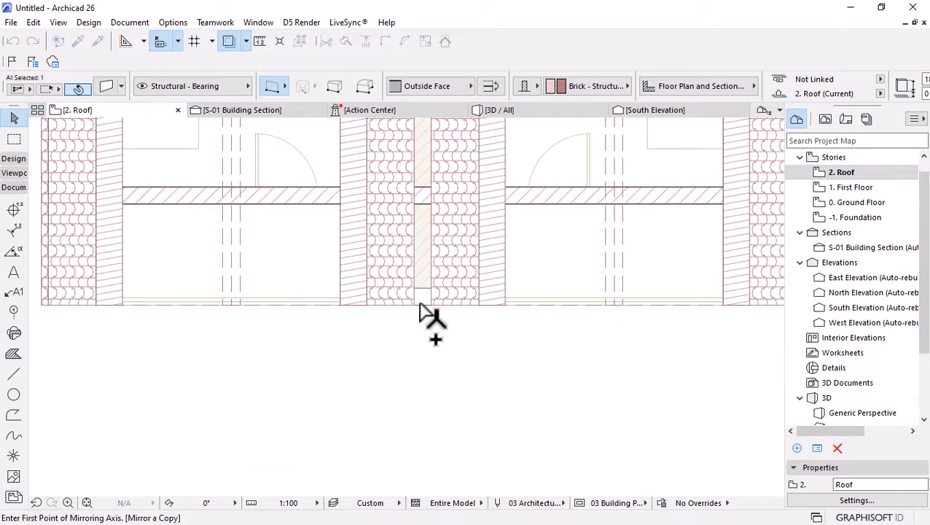
{"action": "left_click", "coordinate": [422, 305]}
{"action": "left_click", "coordinate": [421, 407]}
{"action": "scroll", "coordinate": [397, 414], "scroll_direction": "down", "scroll_amount": 4}
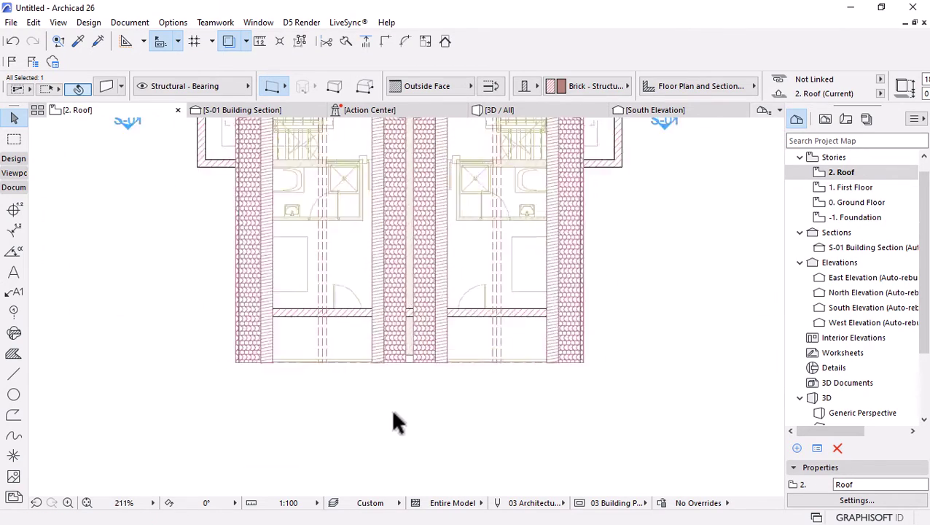
Examine the east stair tower in 3D, selecting its side walls and inner wall to check how they meet
{"action": "left_click", "coordinate": [502, 110]}
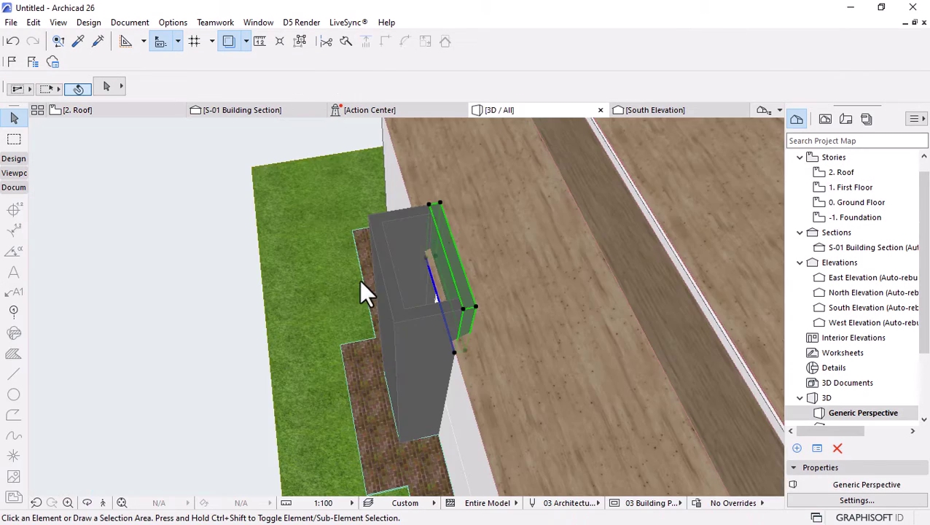
{"action": "middle_click_drag", "start_coordinate": [363, 290], "coordinate": [450, 393], "text": "shift"}
{"action": "scroll", "coordinate": [451, 398], "scroll_direction": "up", "scroll_amount": 3}
{"action": "left_click", "coordinate": [457, 390]}
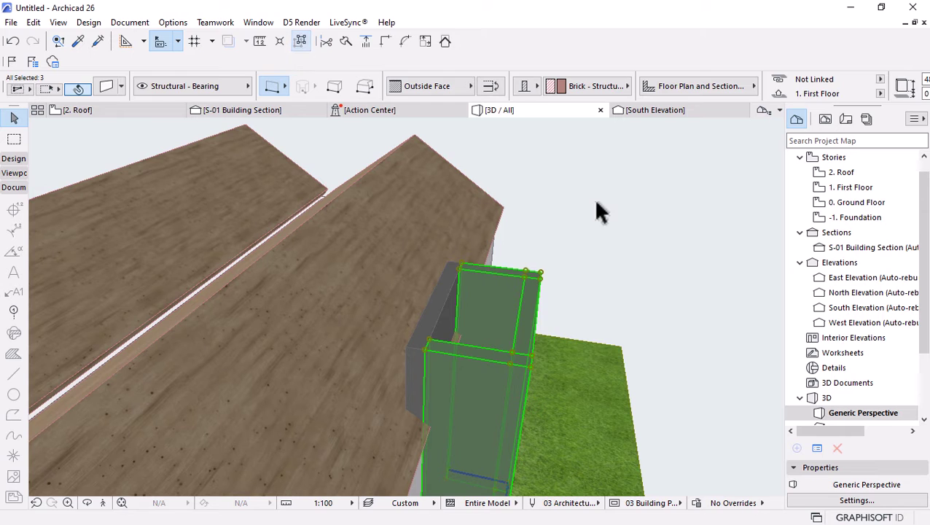
{"action": "left_click", "coordinate": [597, 204]}
{"action": "left_click", "coordinate": [478, 365]}
{"action": "left_click", "coordinate": [436, 305], "text": "shift"}
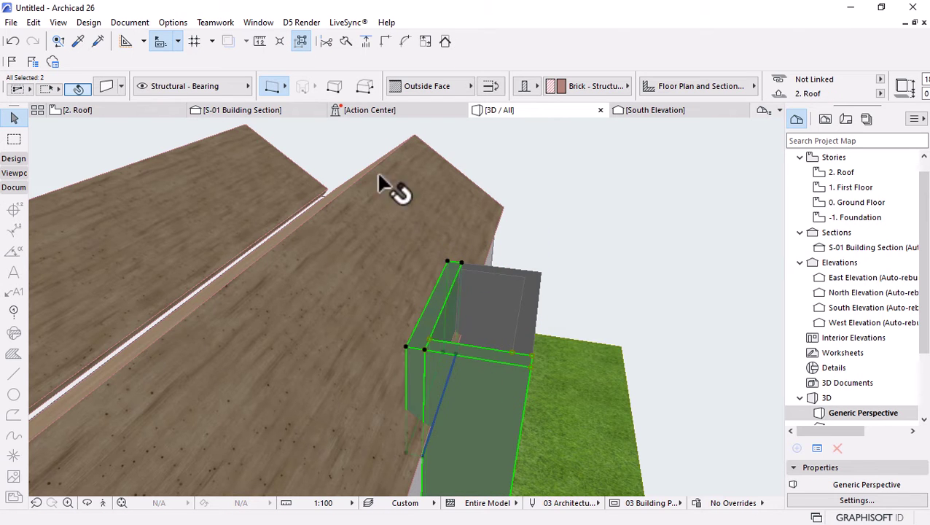
{"action": "left_click", "coordinate": [474, 285]}
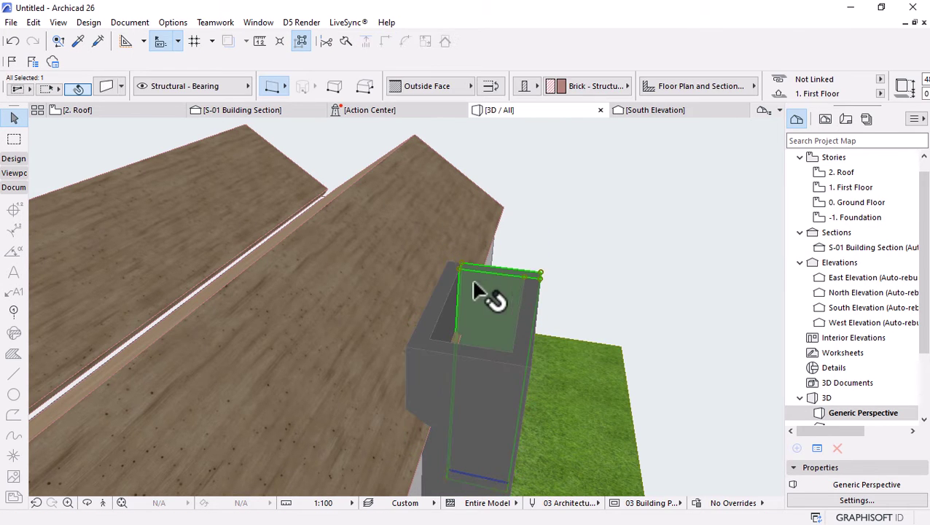
{"action": "left_click", "coordinate": [441, 310], "text": "shift"}
{"action": "left_click", "coordinate": [576, 257]}
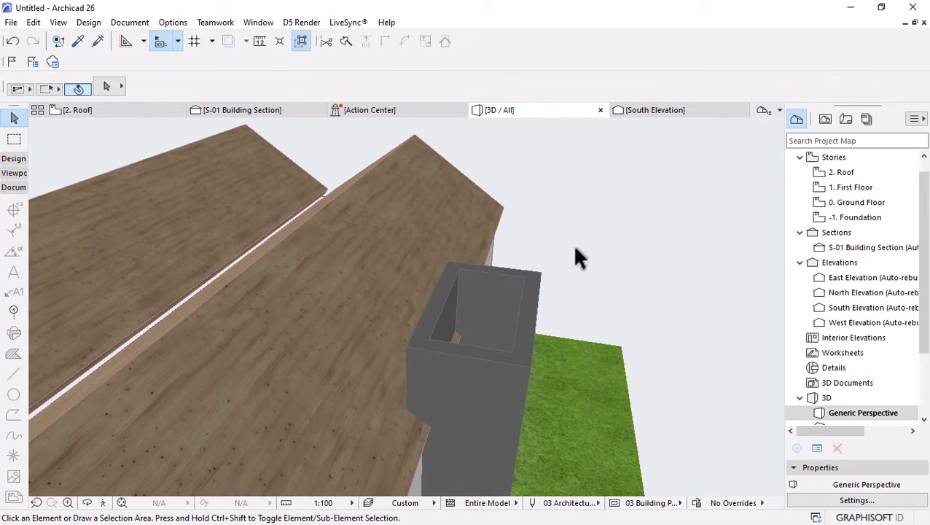
Look down into the open top of the east stair tower in 3D and over the whole house
{"action": "middle_click_drag", "start_coordinate": [575, 254], "coordinate": [594, 334], "text": "shift"}
{"action": "scroll", "coordinate": [485, 223], "scroll_direction": "up", "scroll_amount": 3}
{"action": "scroll", "coordinate": [594, 335], "scroll_direction": "up", "scroll_amount": 6}
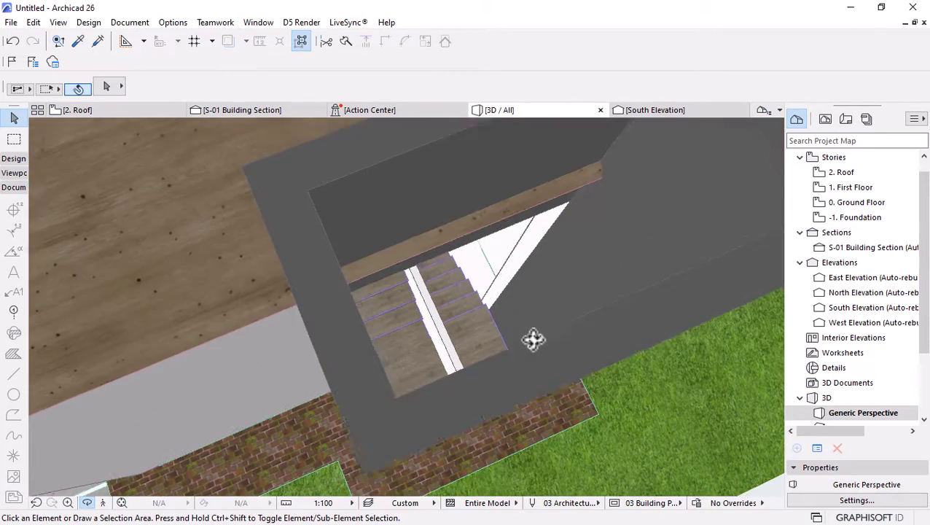
{"action": "middle_click_drag", "start_coordinate": [501, 293], "coordinate": [534, 226], "text": "shift"}
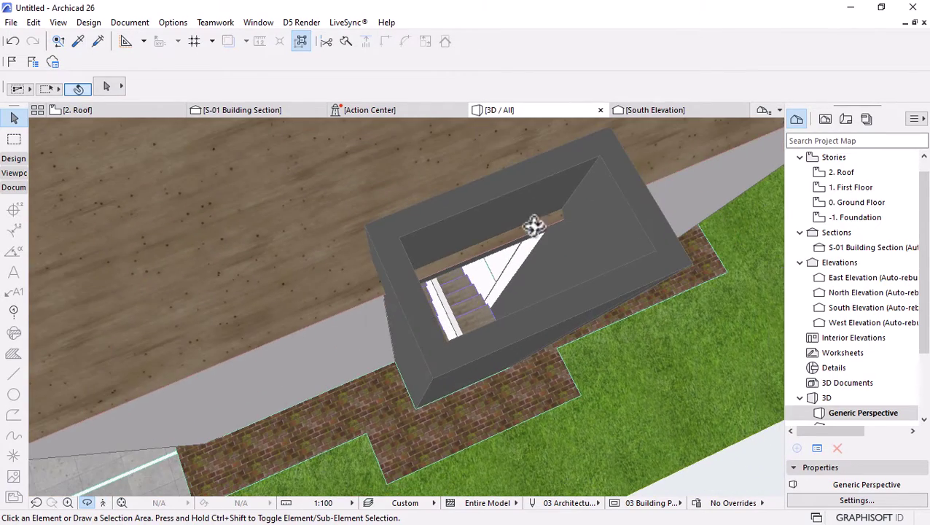
{"action": "scroll", "coordinate": [541, 326], "scroll_direction": "down", "scroll_amount": 10}
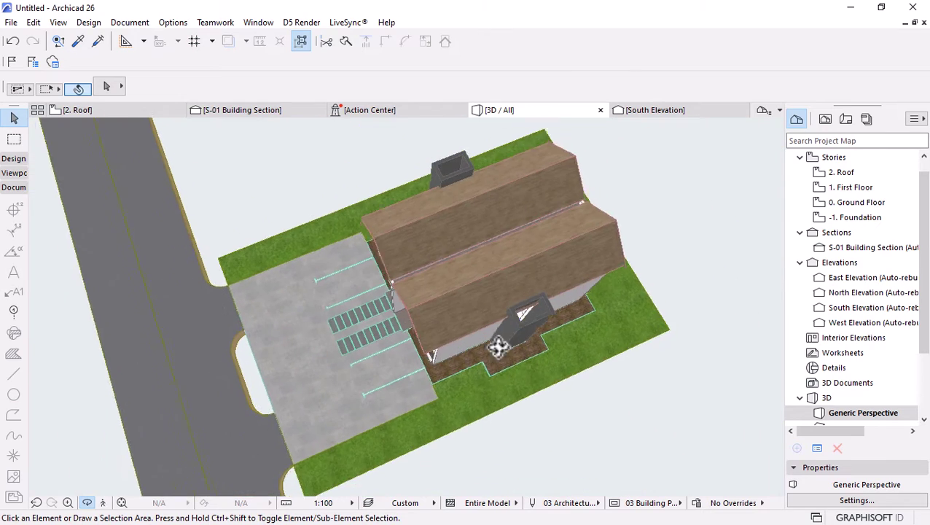
{"action": "middle_click_drag", "start_coordinate": [499, 374], "coordinate": [785, 253], "text": "shift"}
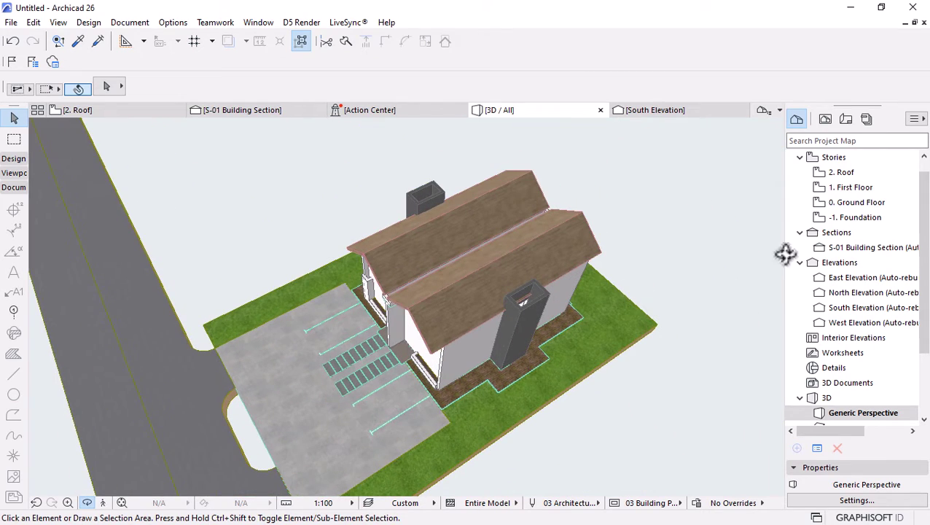
On the Roof plan, draw a rectangular slab about 1000 by 2065 mm inside the west stair tower's walls
{"action": "double_click", "coordinate": [841, 172]}
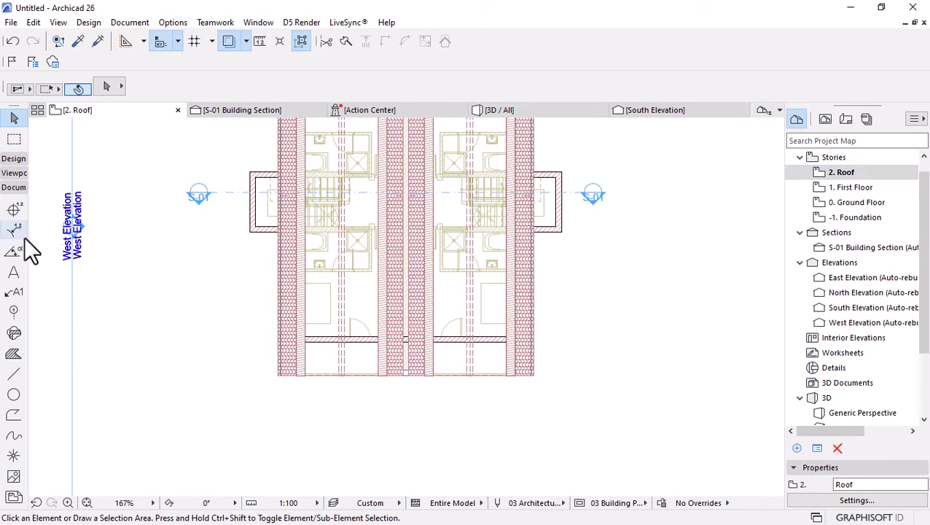
{"action": "left_click", "coordinate": [14, 158]}
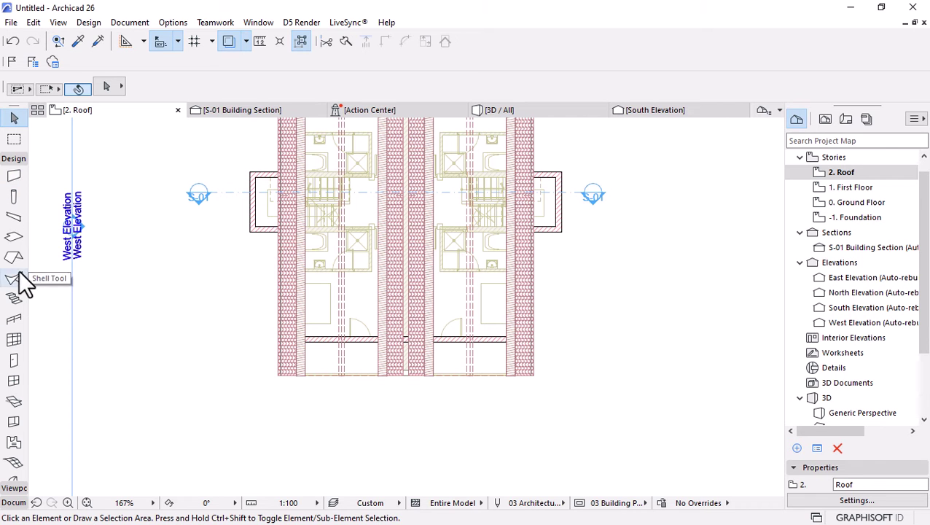
{"action": "left_click", "coordinate": [14, 237]}
{"action": "scroll", "coordinate": [228, 175], "scroll_direction": "up", "scroll_amount": 3}
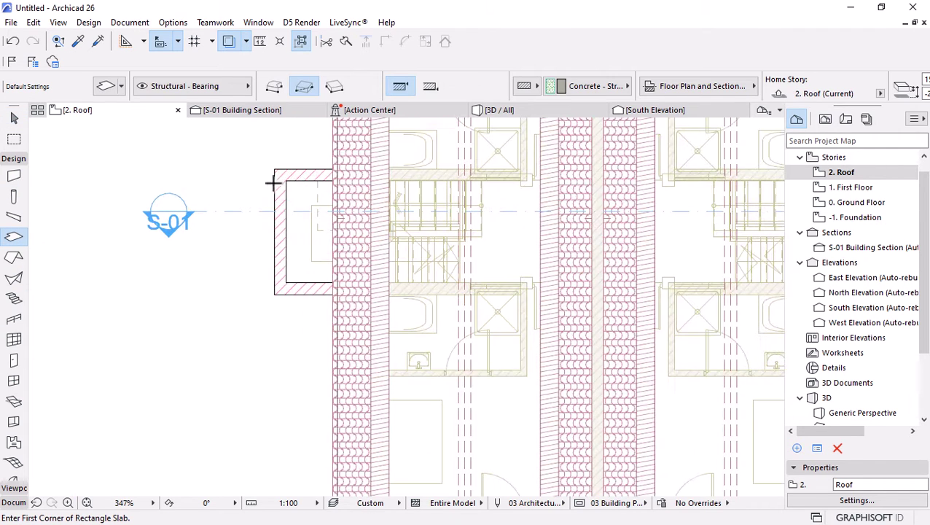
{"action": "left_click", "coordinate": [287, 180]}
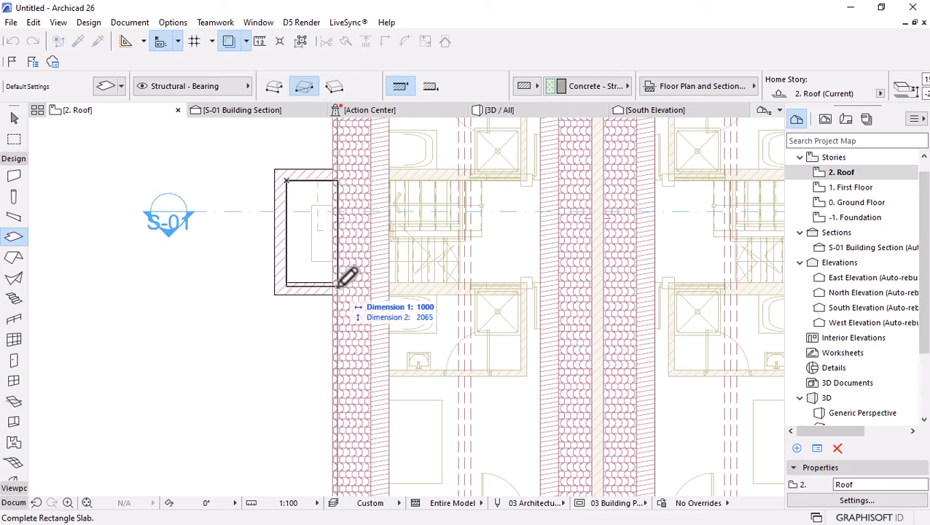
{"action": "left_click", "coordinate": [337, 283]}
{"action": "scroll", "coordinate": [291, 271], "scroll_direction": "down", "scroll_amount": 3}
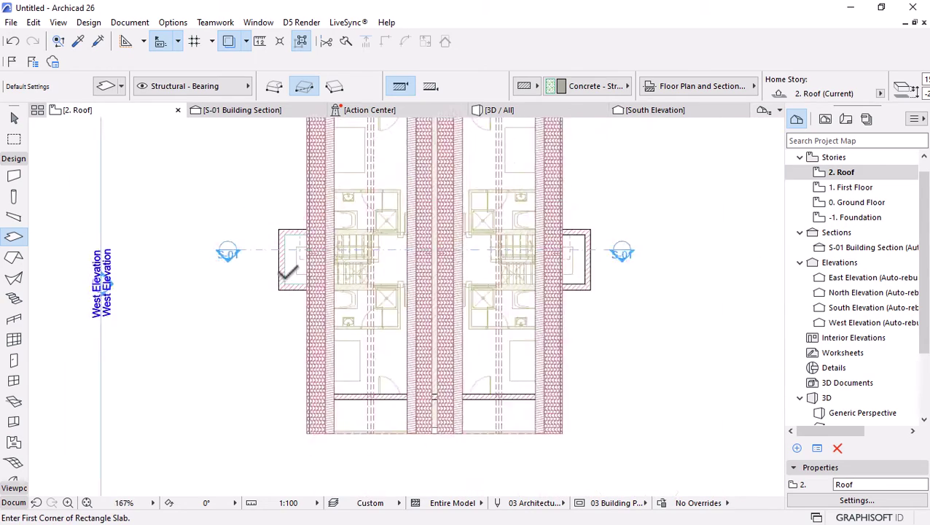
Select the west stair tower's slab and set its offset from the home story to 600 mm
{"action": "scroll", "coordinate": [291, 248], "scroll_direction": "up", "scroll_amount": 2}
{"action": "left_click", "coordinate": [291, 252]}
{"action": "scroll", "coordinate": [622, 81], "scroll_direction": "down", "scroll_amount": 5}
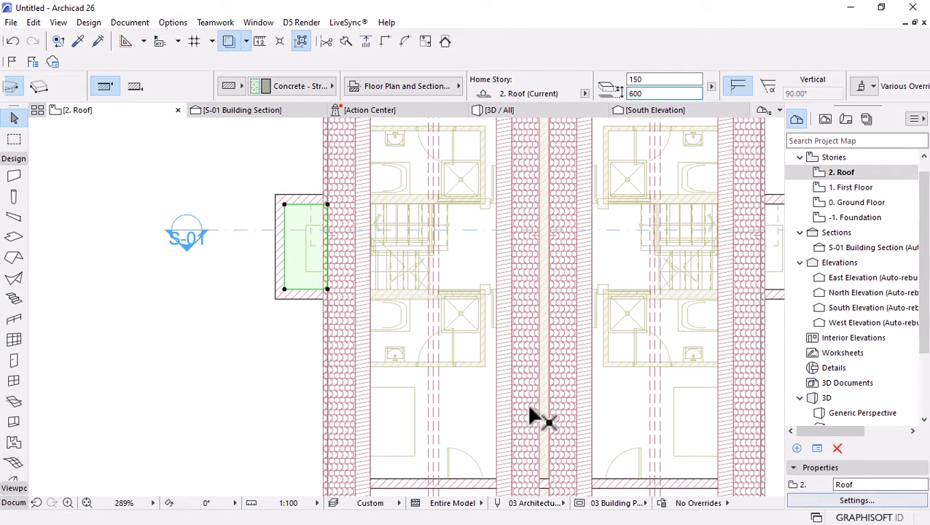
Mirror a copy of the slab about the party wall's centreline to the east stair tower
{"action": "scroll", "coordinate": [336, 211], "scroll_direction": "down", "scroll_amount": 5}
{"action": "key", "text": "ctrl+alt+m"}
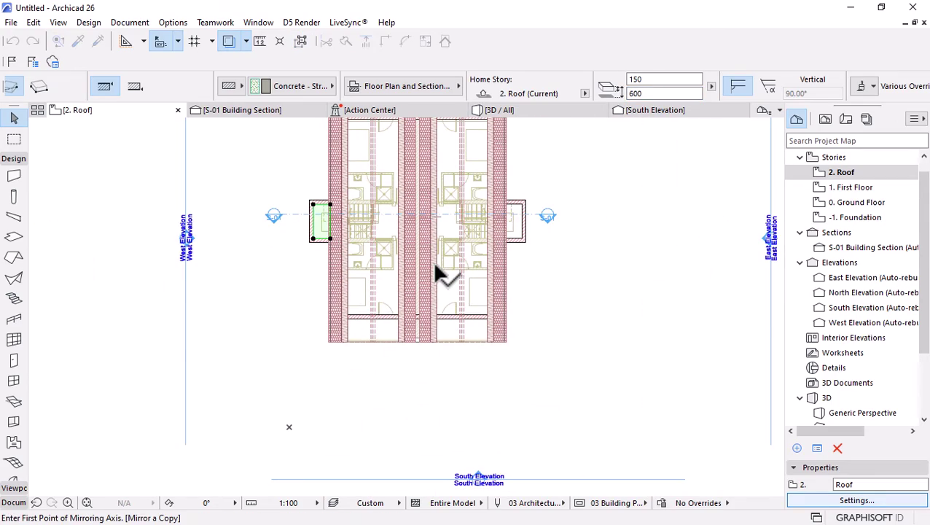
{"action": "scroll", "coordinate": [427, 351], "scroll_direction": "up", "scroll_amount": 5}
{"action": "left_click", "coordinate": [432, 347]}
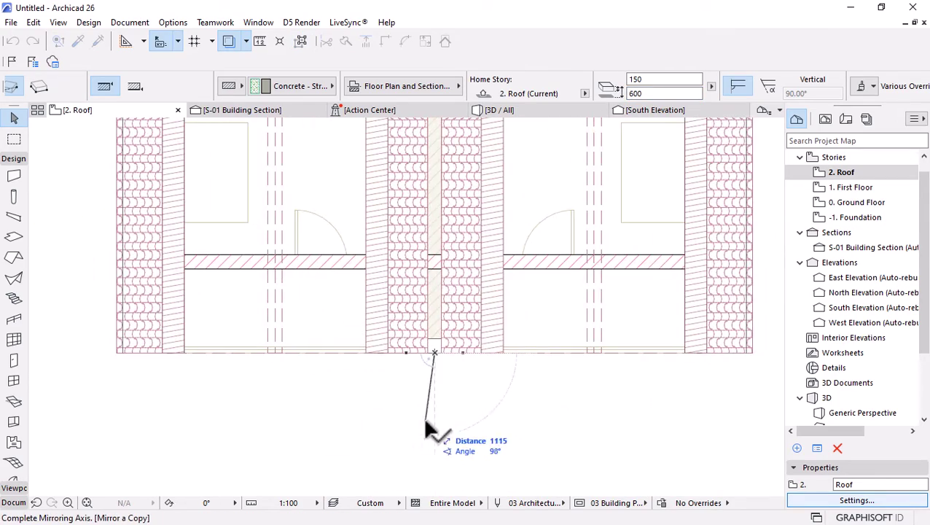
{"action": "scroll", "coordinate": [427, 404], "scroll_direction": "down", "scroll_amount": 5}
{"action": "left_click", "coordinate": [432, 437]}
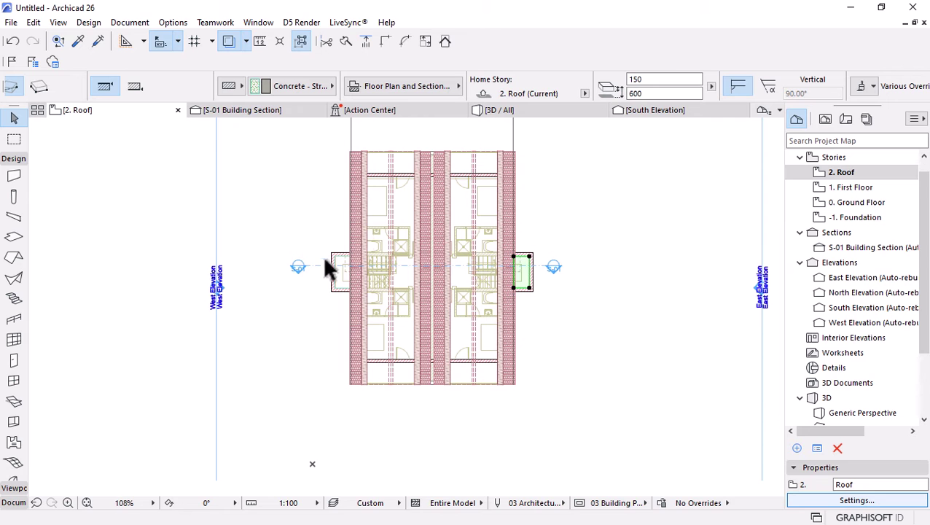
In 3D, select both stair tower slabs and raise their offset from the home story to 1200 mm
{"action": "scroll", "coordinate": [328, 268], "scroll_direction": "up", "scroll_amount": 3}
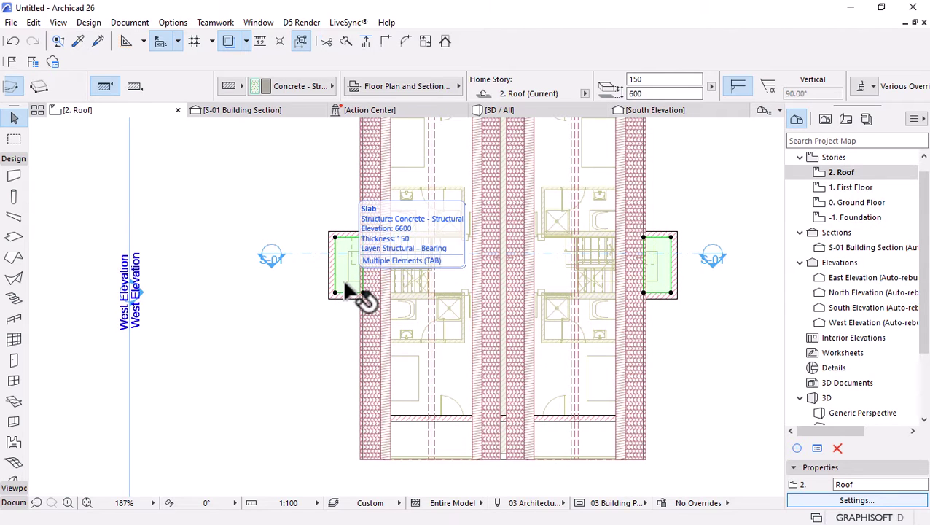
{"action": "left_click", "coordinate": [490, 114]}
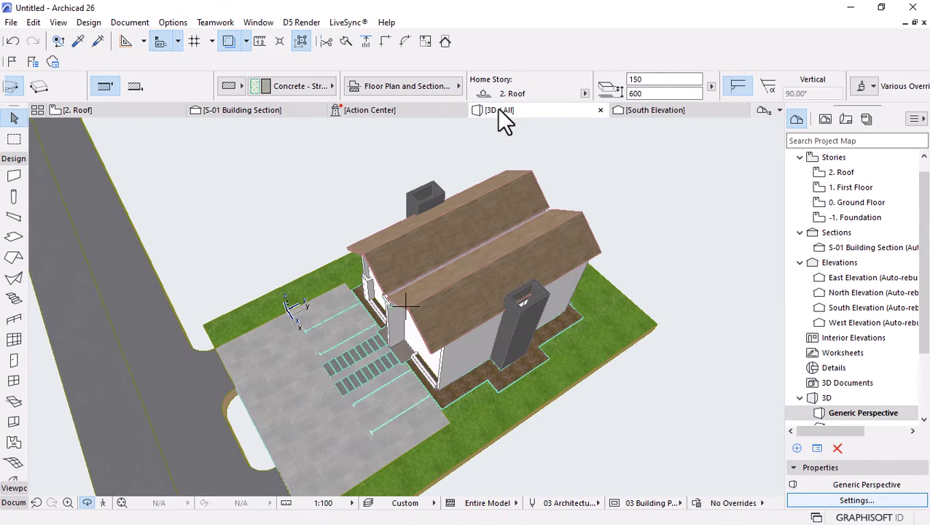
{"action": "middle_click_drag", "start_coordinate": [532, 162], "coordinate": [541, 307], "text": "shift"}
{"action": "scroll", "coordinate": [541, 308], "scroll_direction": "up", "scroll_amount": 5}
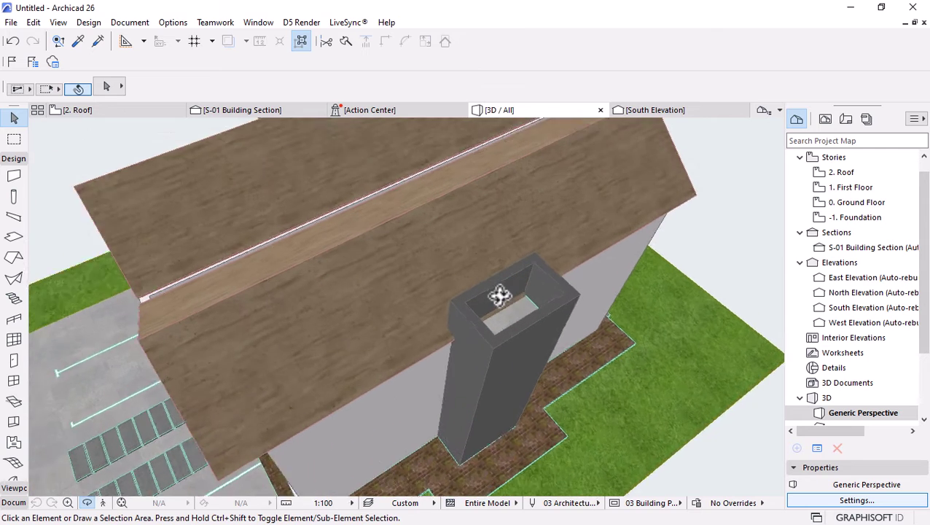
{"action": "left_click", "coordinate": [528, 318]}
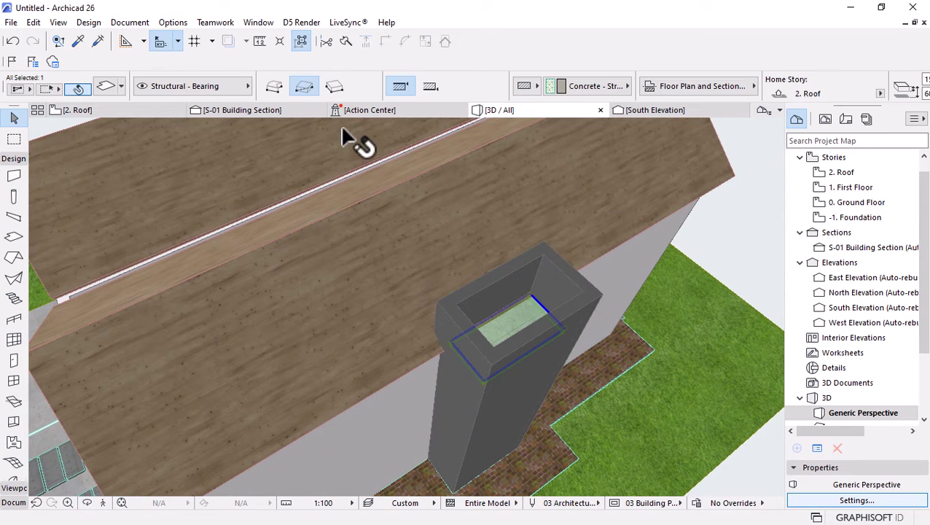
{"action": "left_click", "coordinate": [303, 45]}
{"action": "middle_click_drag", "start_coordinate": [459, 311], "coordinate": [496, 427], "text": "shift"}
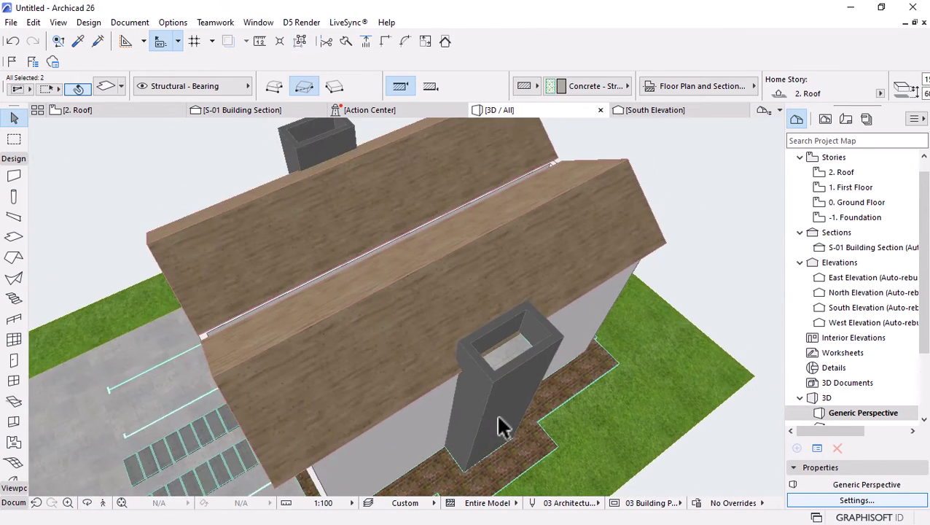
{"action": "scroll", "coordinate": [611, 363], "scroll_direction": "up", "scroll_amount": 3}
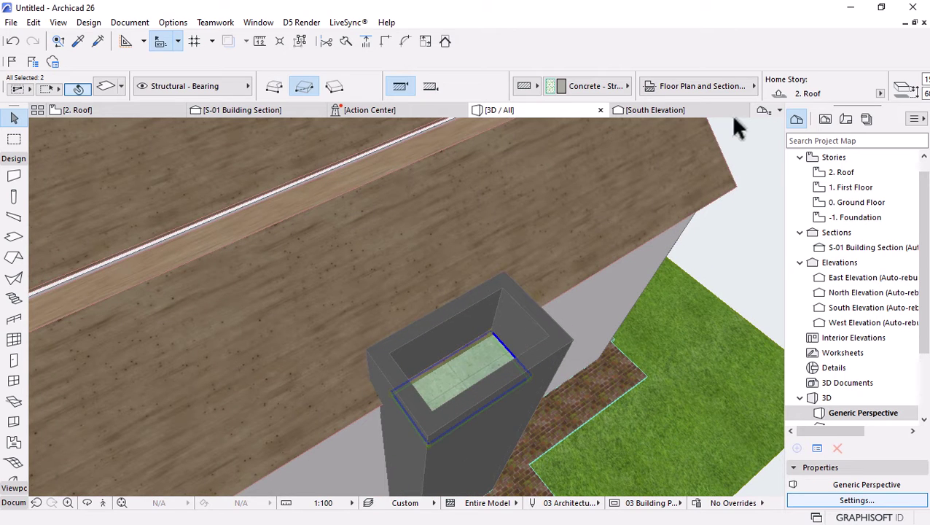
{"action": "scroll", "coordinate": [731, 81], "scroll_direction": "down", "scroll_amount": 3}
{"action": "left_click", "coordinate": [767, 93]}
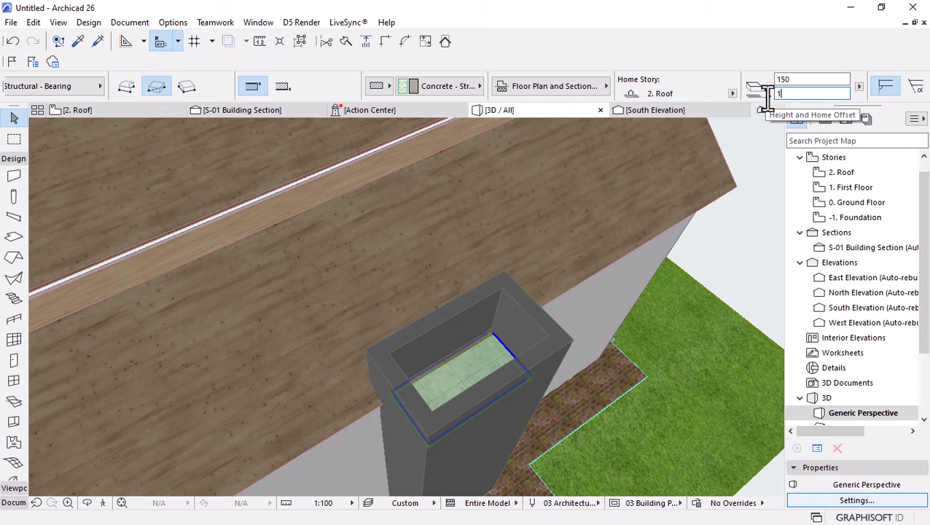
{"action": "type", "text": "1200"}
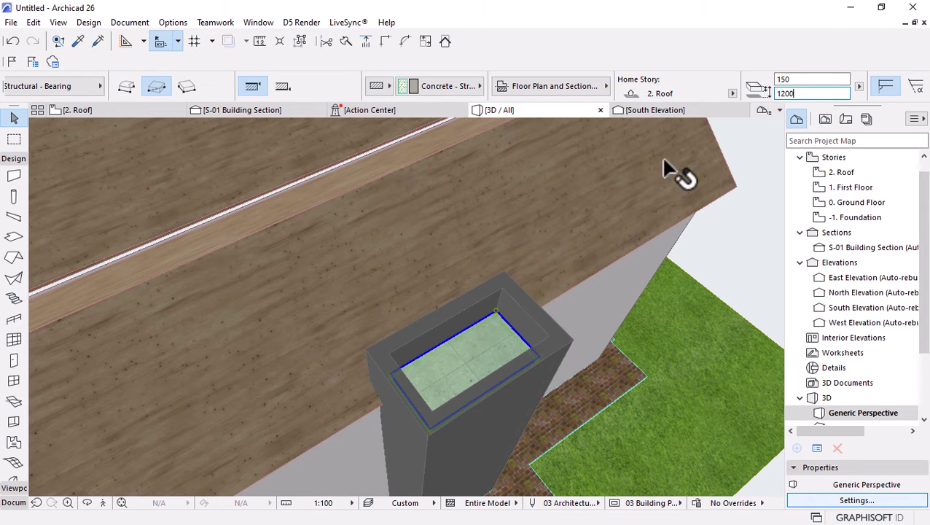
Examine the capped stair towers and the front entrance side of the house in 3D
{"action": "scroll", "coordinate": [519, 332], "scroll_direction": "down", "scroll_amount": 5}
{"action": "middle_click_drag", "start_coordinate": [519, 332], "coordinate": [533, 248], "text": "shift"}
{"action": "scroll", "coordinate": [533, 345], "scroll_direction": "down", "scroll_amount": 5}
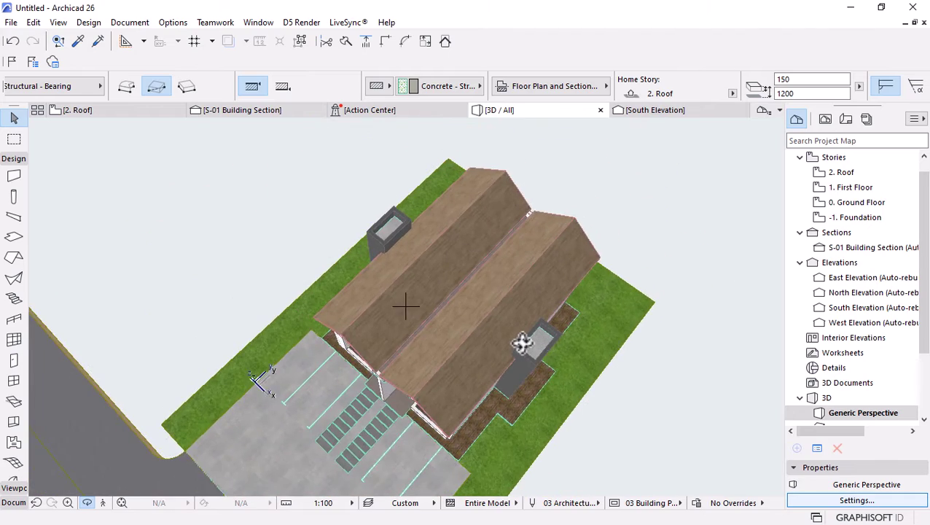
{"action": "scroll", "coordinate": [524, 343], "scroll_direction": "up", "scroll_amount": 2}
{"action": "middle_click_drag", "start_coordinate": [522, 343], "coordinate": [436, 293], "text": "shift"}
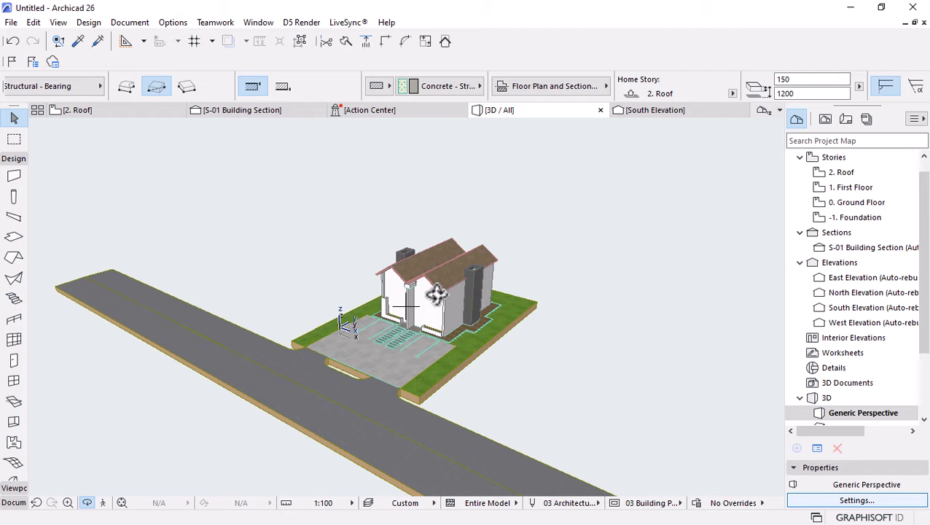
{"action": "scroll", "coordinate": [436, 347], "scroll_direction": "up", "scroll_amount": 5}
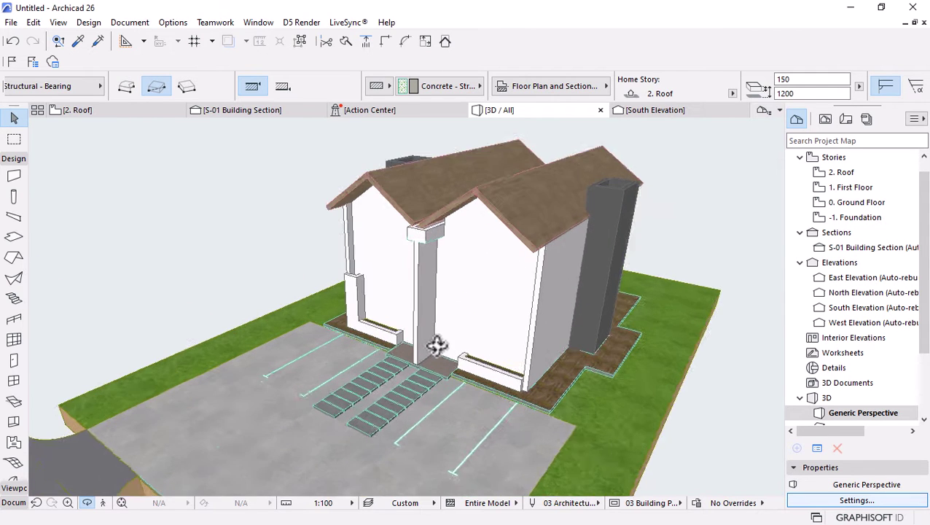
{"action": "scroll", "coordinate": [474, 356], "scroll_direction": "up", "scroll_amount": 3}
{"action": "scroll", "coordinate": [475, 356], "scroll_direction": "up", "scroll_amount": 4}
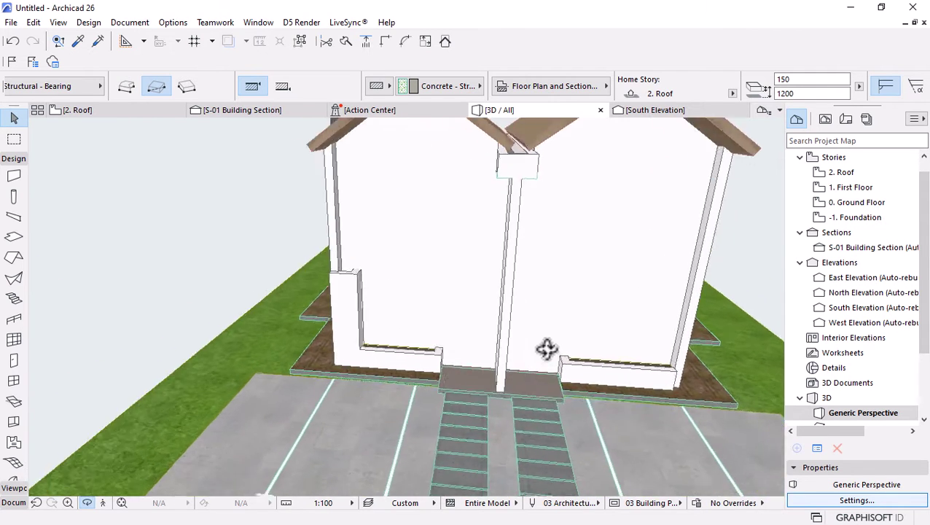
{"action": "scroll", "coordinate": [516, 350], "scroll_direction": "up", "scroll_amount": 3}
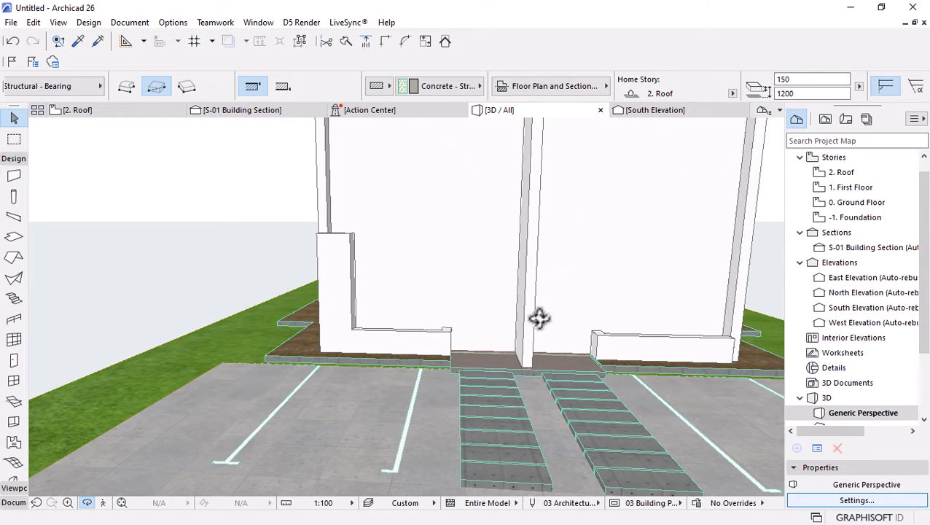
Open the Ground Floor plan and frame the kitchens and front entrances of both houses
{"action": "double_click", "coordinate": [854, 203]}
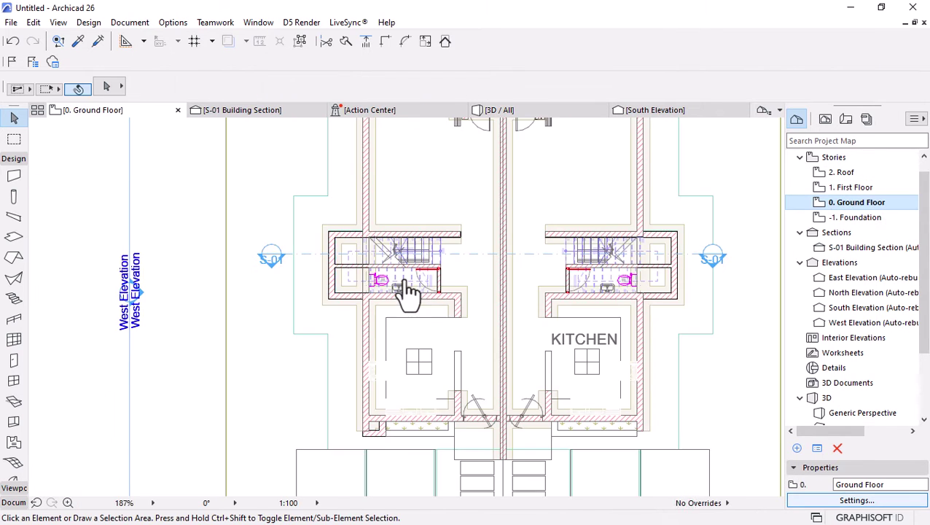
{"action": "scroll", "coordinate": [408, 290], "scroll_direction": "down", "scroll_amount": 4}
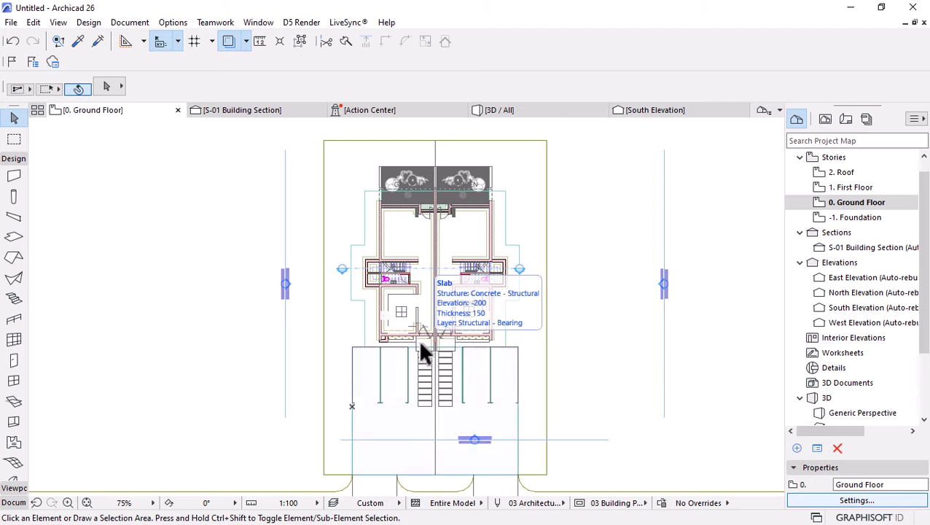
{"action": "scroll", "coordinate": [393, 326], "scroll_direction": "up", "scroll_amount": 3}
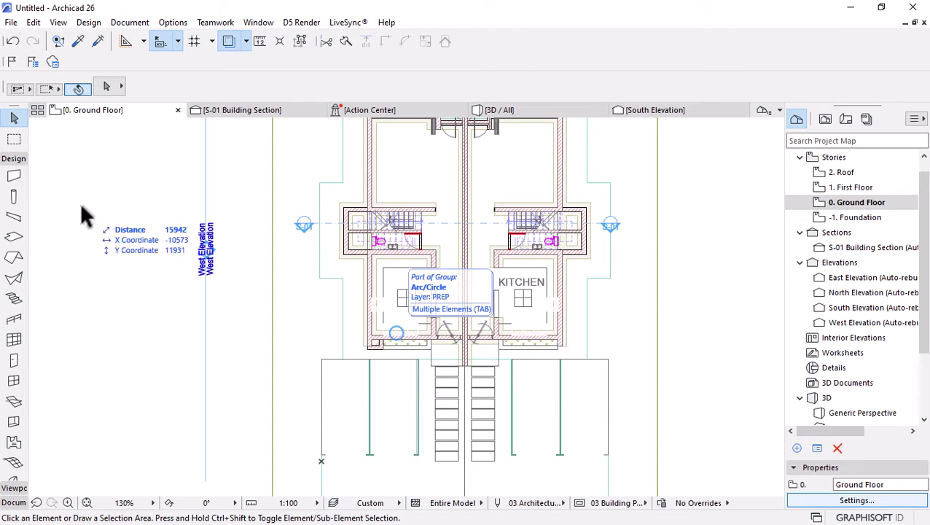
Open the Favorites palette over the Ground Floor plan
{"action": "left_click", "coordinate": [166, 25]}
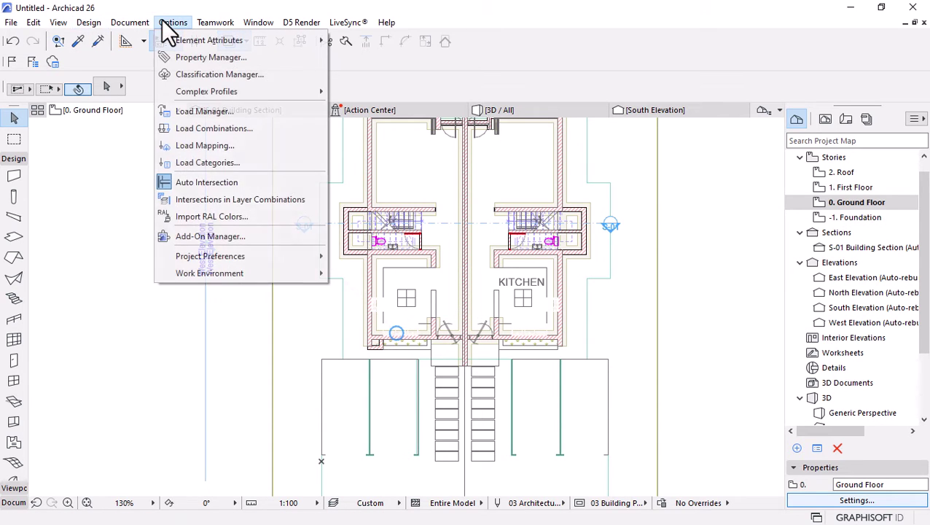
{"action": "mouse_move", "coordinate": [170, 24]}
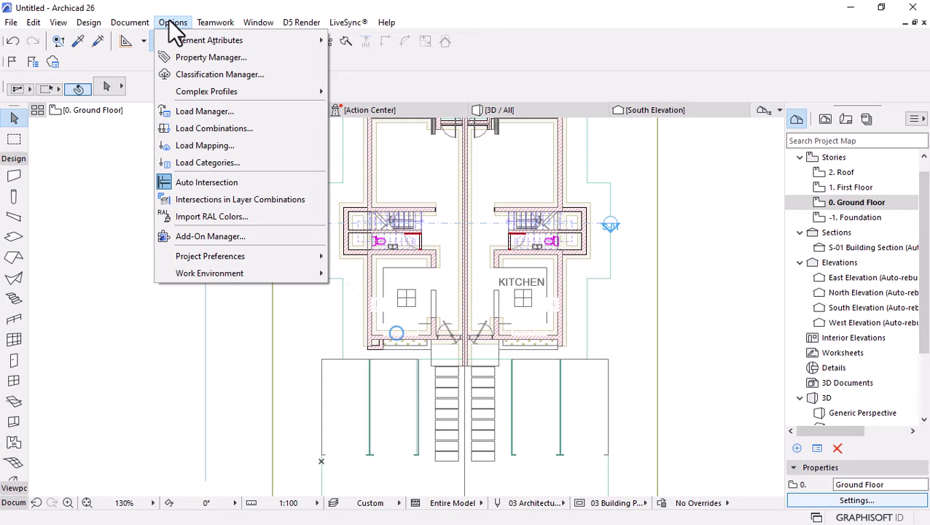
{"action": "mouse_move", "coordinate": [256, 26]}
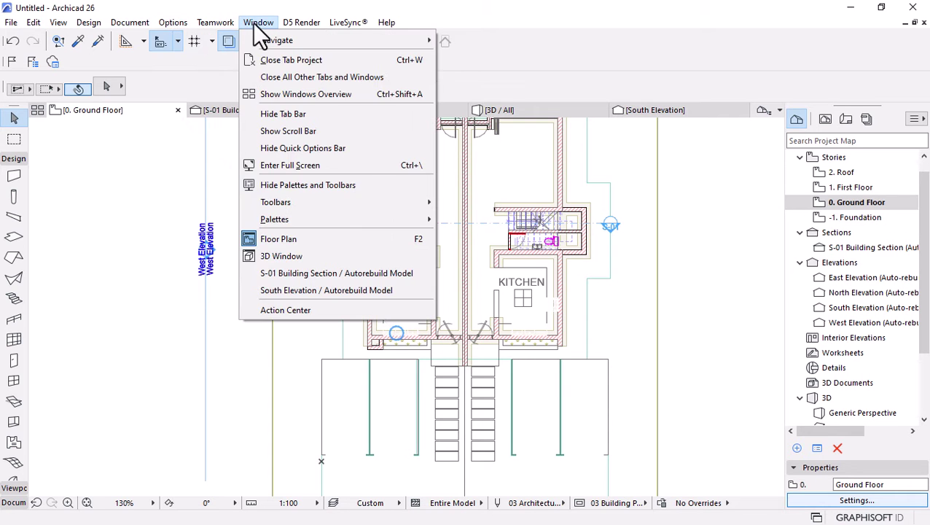
{"action": "mouse_move", "coordinate": [302, 219]}
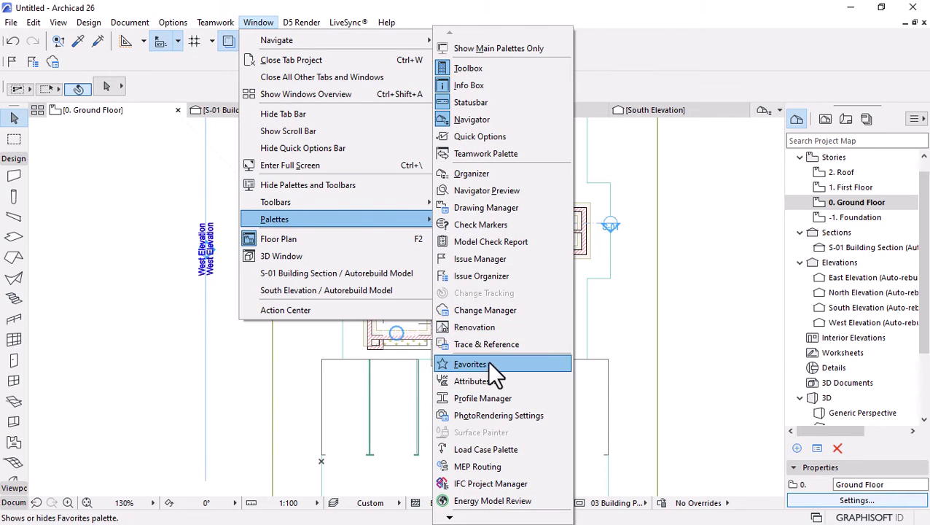
{"action": "left_click", "coordinate": [488, 365]}
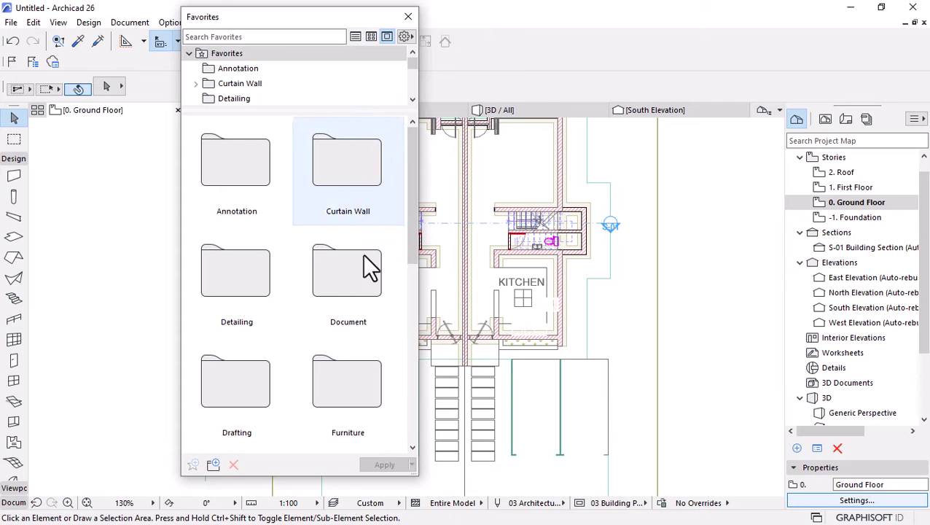
Try to import the door favorites from the file MSBIM 100 Door Favorites version 24.prf, and close the Favorites palette
{"action": "left_click", "coordinate": [405, 36]}
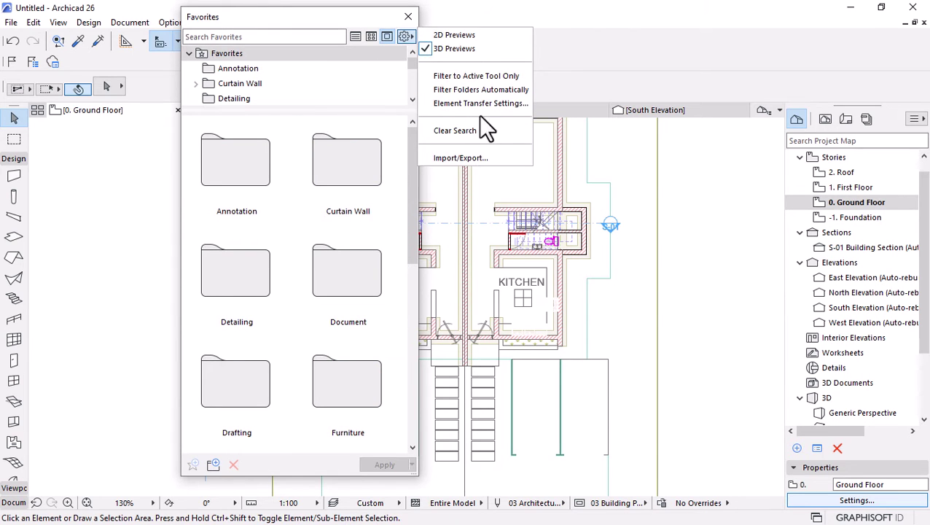
{"action": "left_click", "coordinate": [462, 158]}
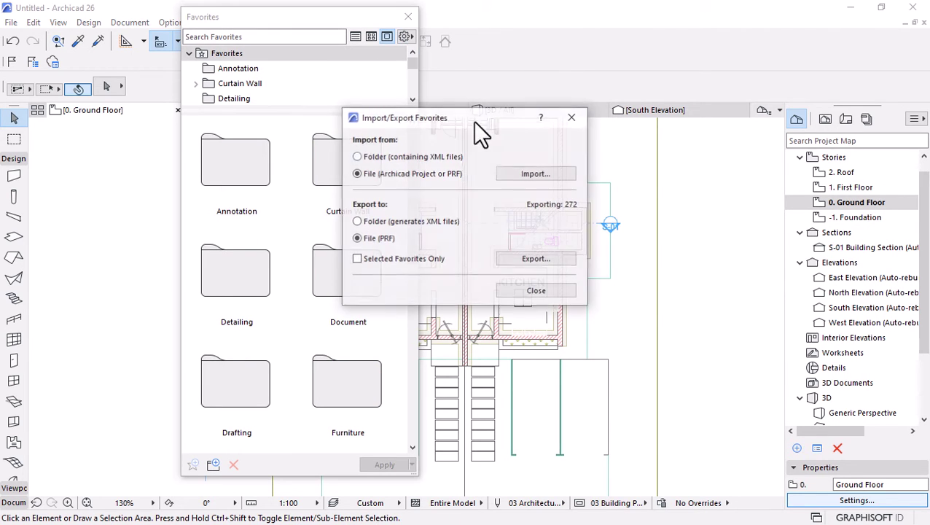
{"action": "left_click", "coordinate": [523, 173]}
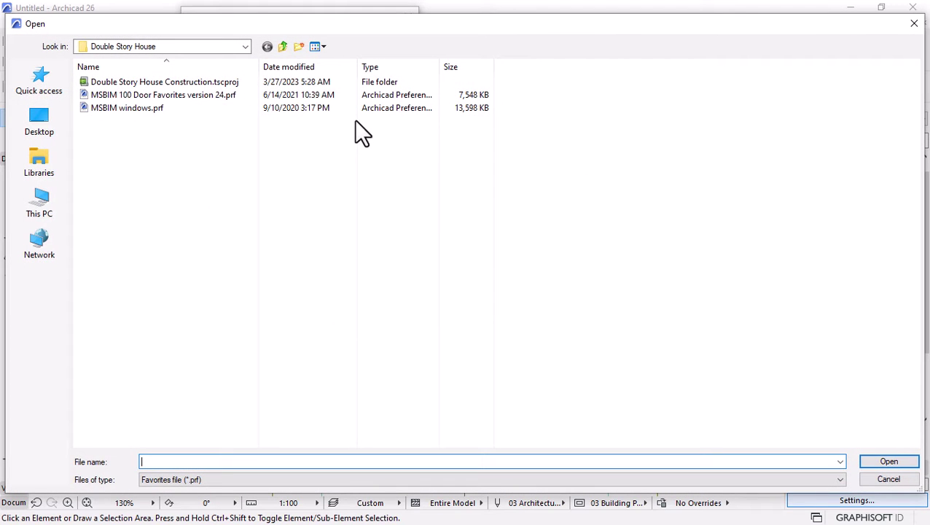
{"action": "left_click", "coordinate": [121, 95]}
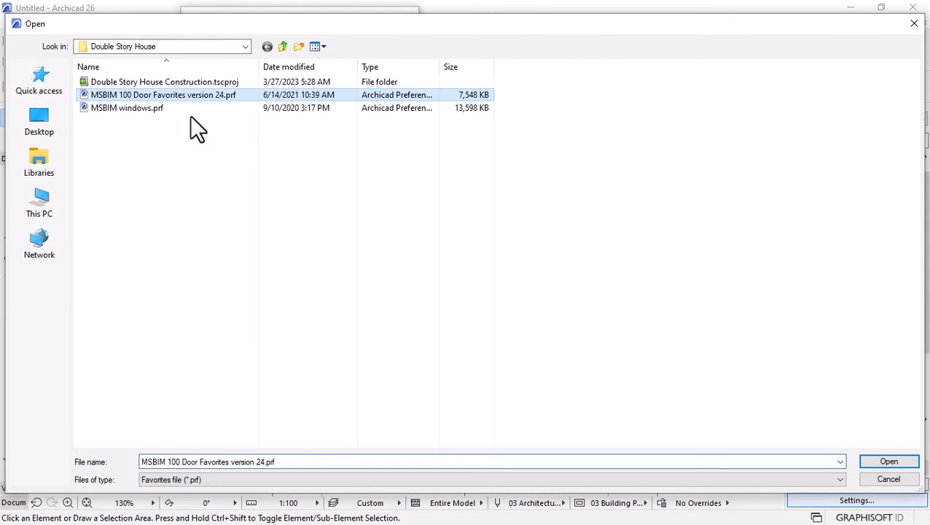
{"action": "left_click", "coordinate": [877, 461]}
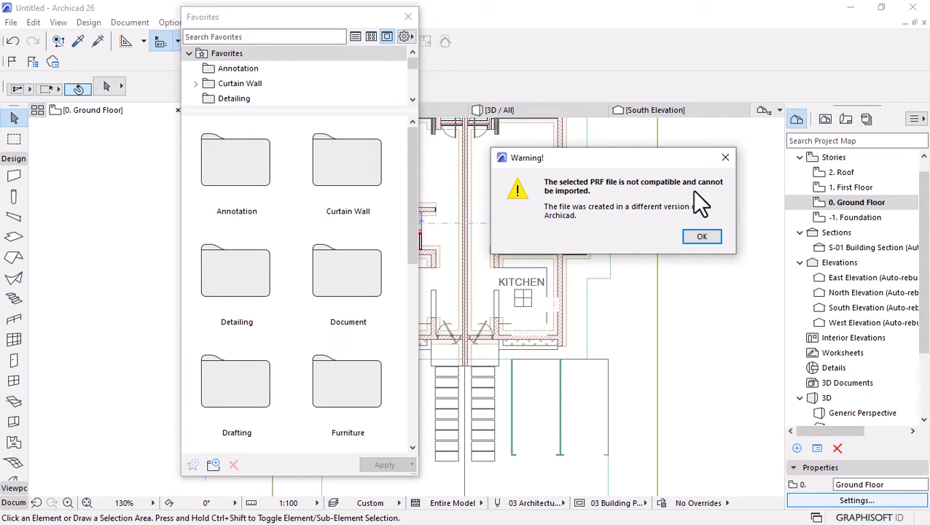
{"action": "left_click", "coordinate": [701, 237]}
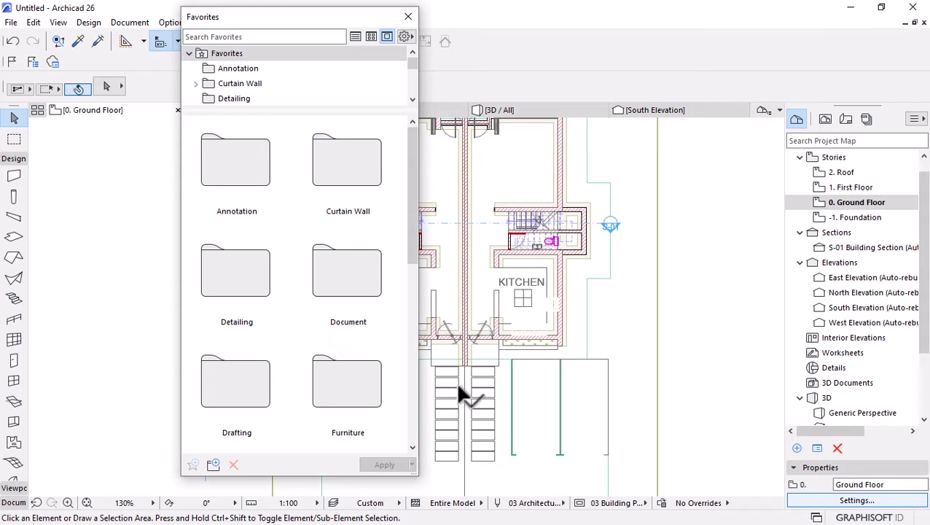
{"action": "left_click_drag", "start_coordinate": [275, 19], "coordinate": [440, 28]}
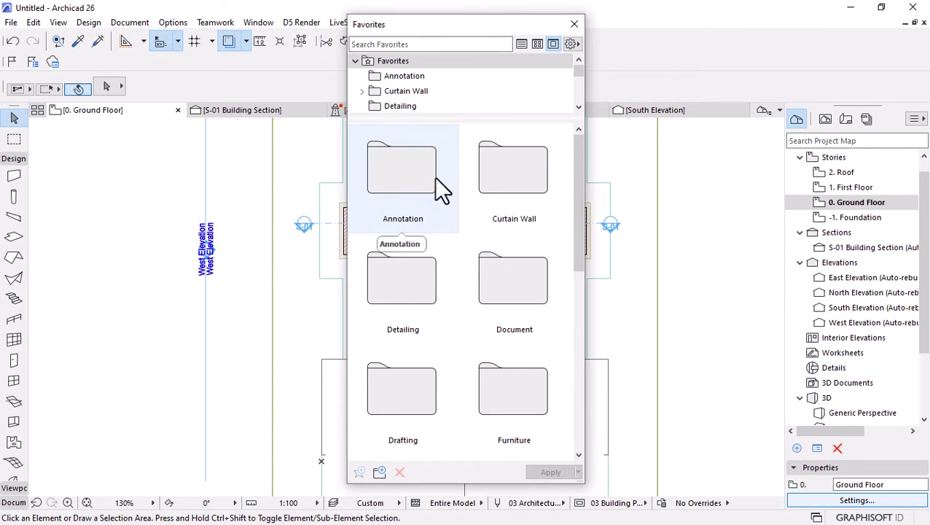
{"action": "left_click", "coordinate": [574, 24]}
Switch to the MSBIM 100 Door Pack version 24 project and examine its door models in 3D
{"action": "key", "text": "super"}
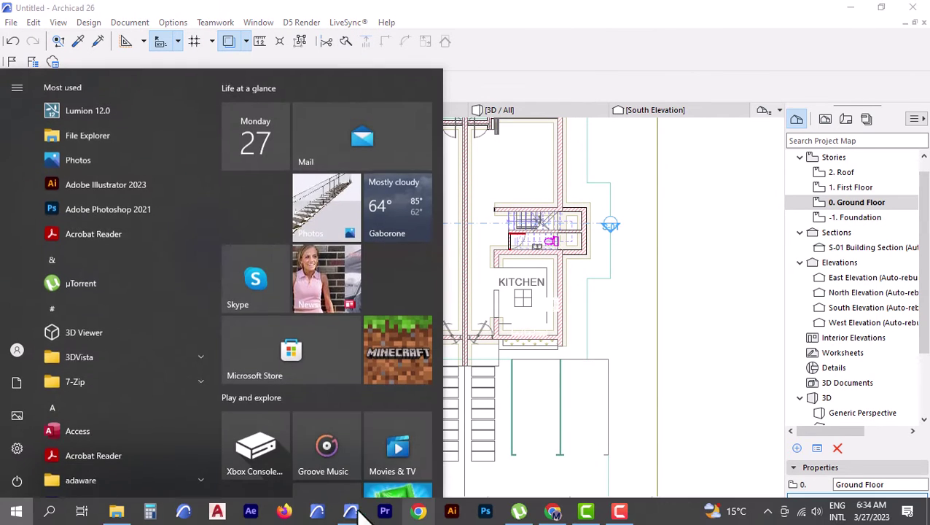
{"action": "mouse_move", "coordinate": [352, 516]}
{"action": "left_click", "coordinate": [430, 452]}
{"action": "left_click_drag", "start_coordinate": [353, 311], "coordinate": [522, 338]}
{"action": "left_click_drag", "start_coordinate": [328, 171], "coordinate": [353, 208]}
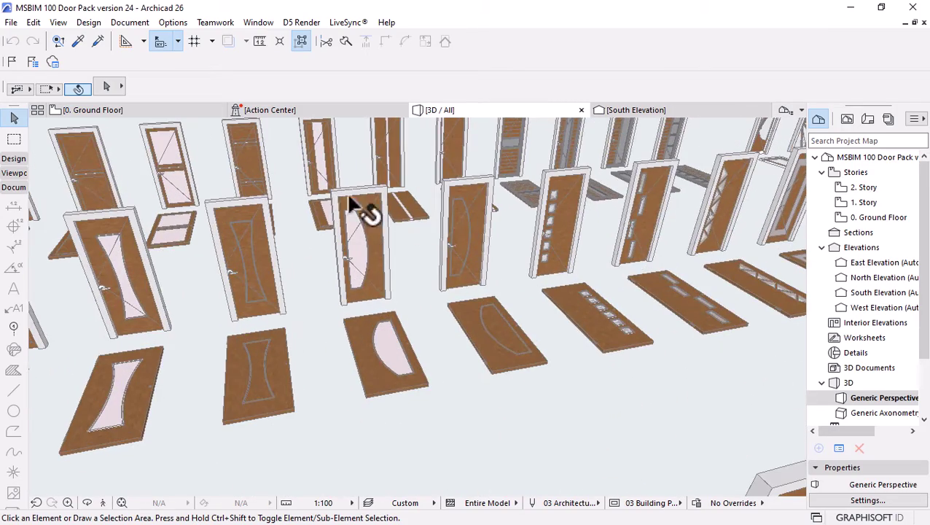
{"action": "left_click_drag", "start_coordinate": [661, 326], "coordinate": [270, 394]}
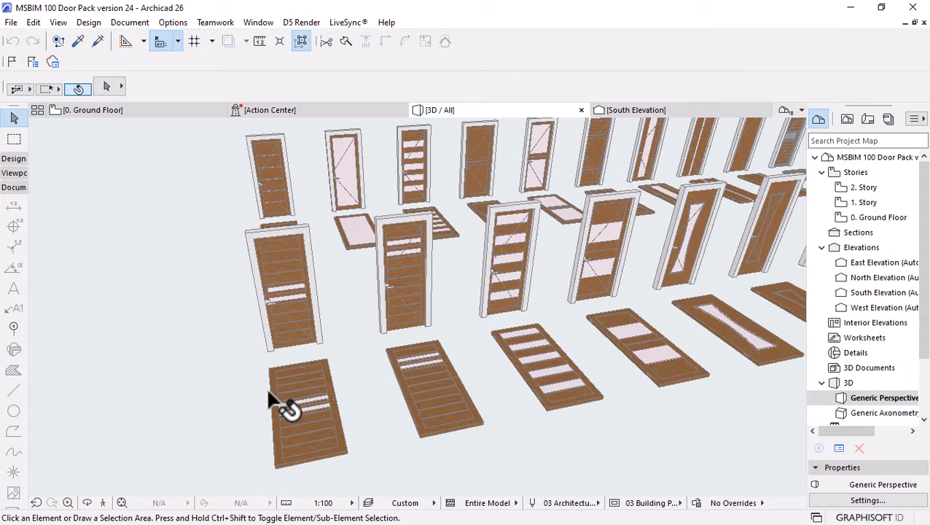
On the door pack's Ground Floor plan, copy all elements of the first door's pattern drawing in the top row
{"action": "left_click", "coordinate": [133, 111]}
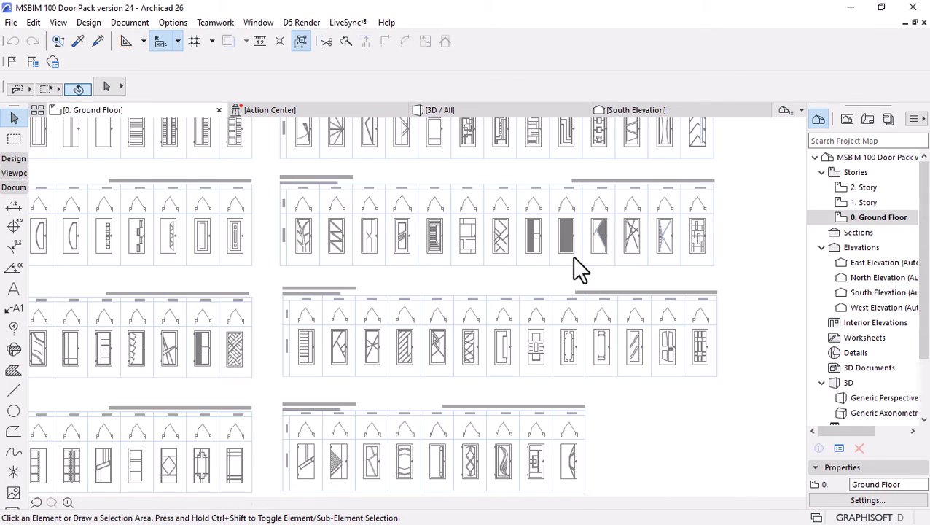
{"action": "scroll", "coordinate": [605, 315], "scroll_direction": "down", "scroll_amount": 4}
{"action": "scroll", "coordinate": [216, 216], "scroll_direction": "up", "scroll_amount": 4}
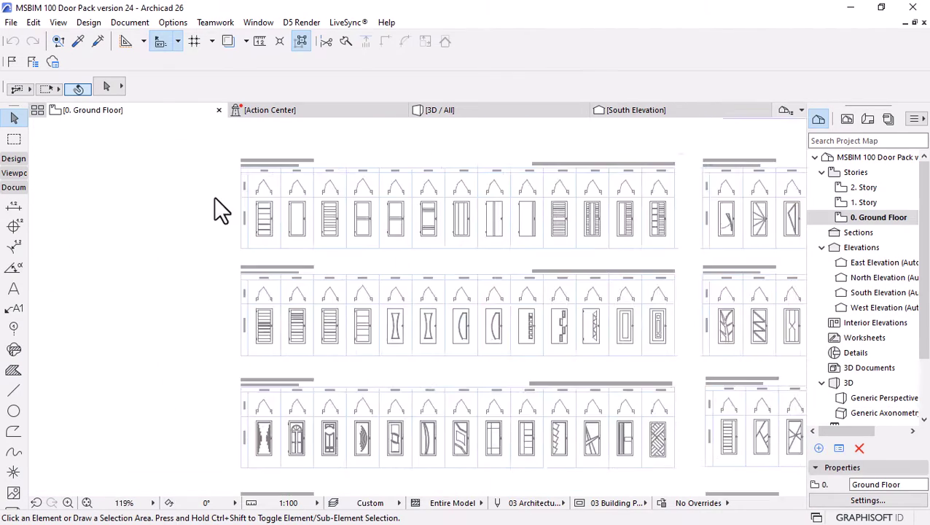
{"action": "left_click", "coordinate": [295, 191]}
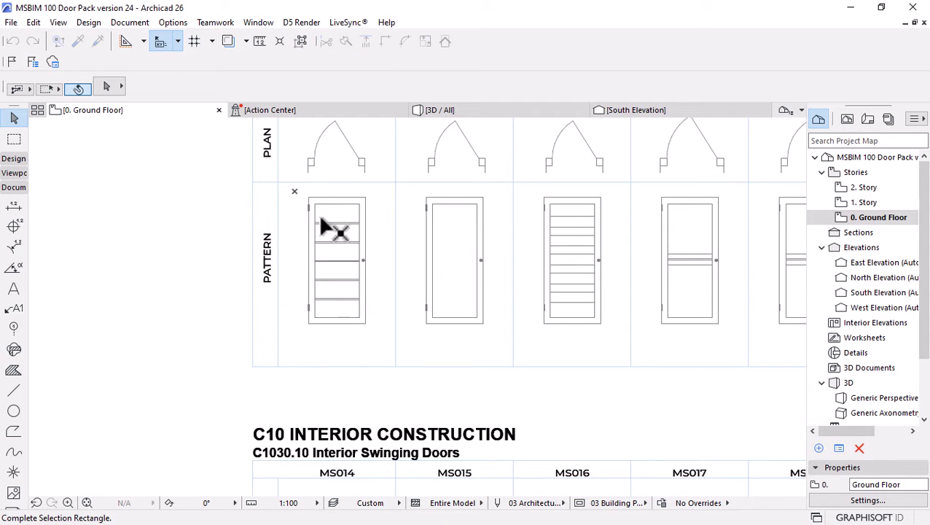
{"action": "left_click", "coordinate": [385, 340]}
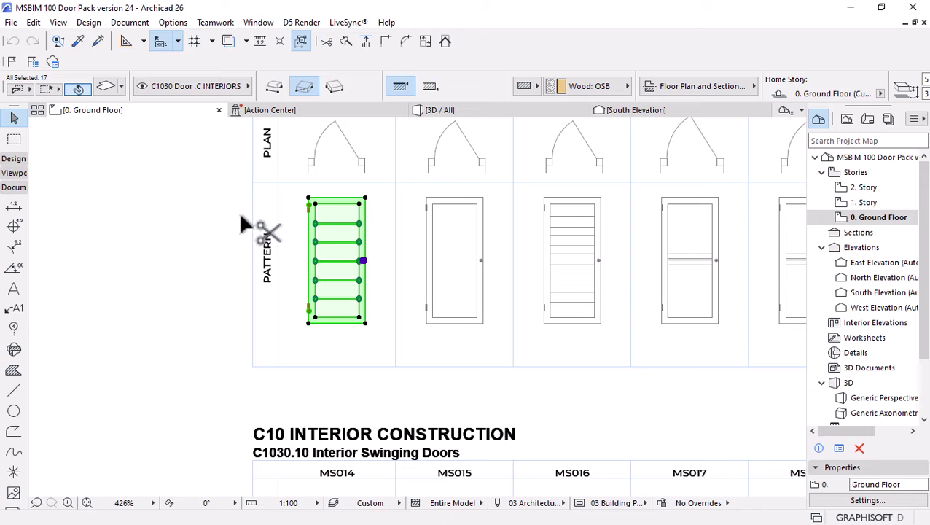
{"action": "key", "text": "ctrl+c"}
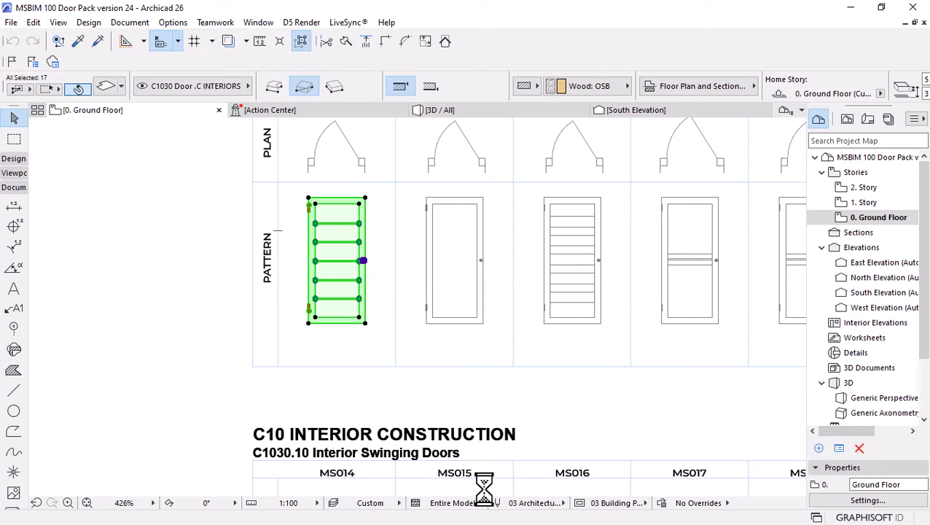
Switch back to the untitled house project and paste the copied door leaf at its original location, zooming to the pasted elements
{"action": "key", "text": "super"}
{"action": "mouse_move", "coordinate": [351, 510]}
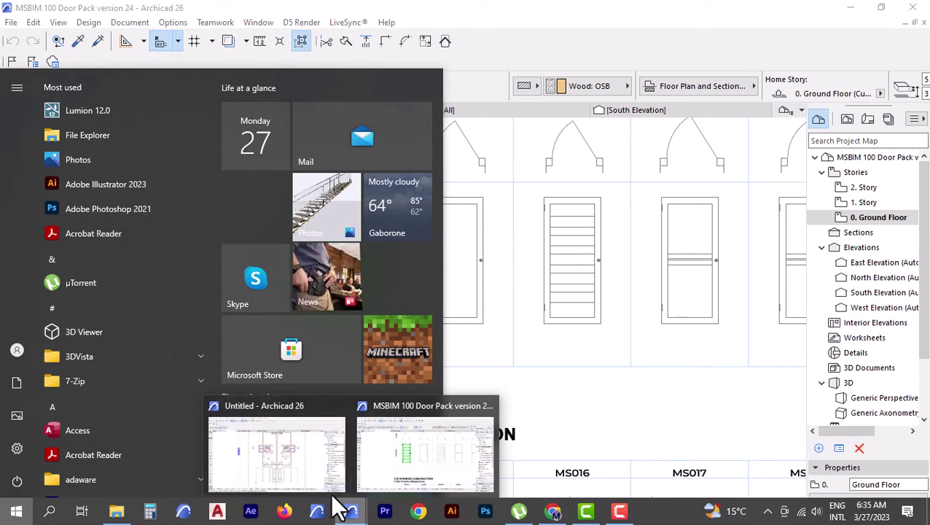
{"action": "left_click", "coordinate": [340, 446]}
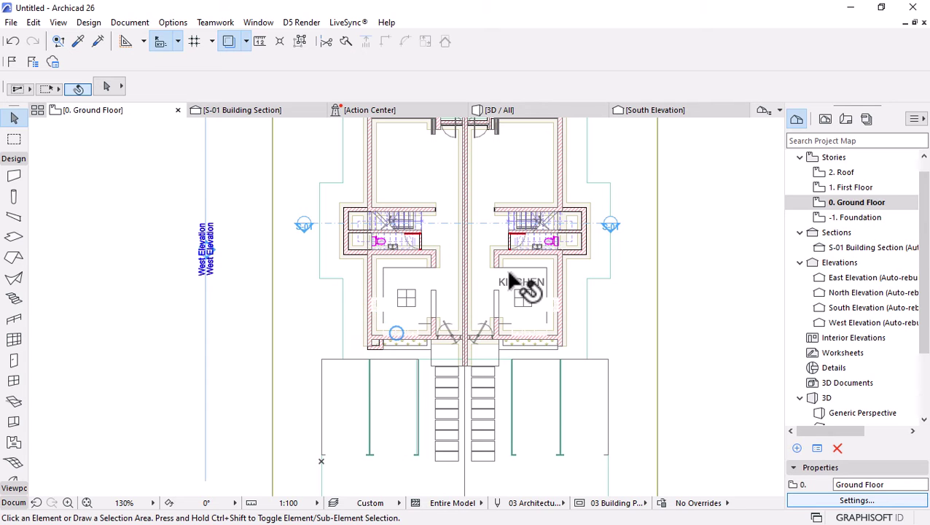
{"action": "key", "text": "ctrl+v"}
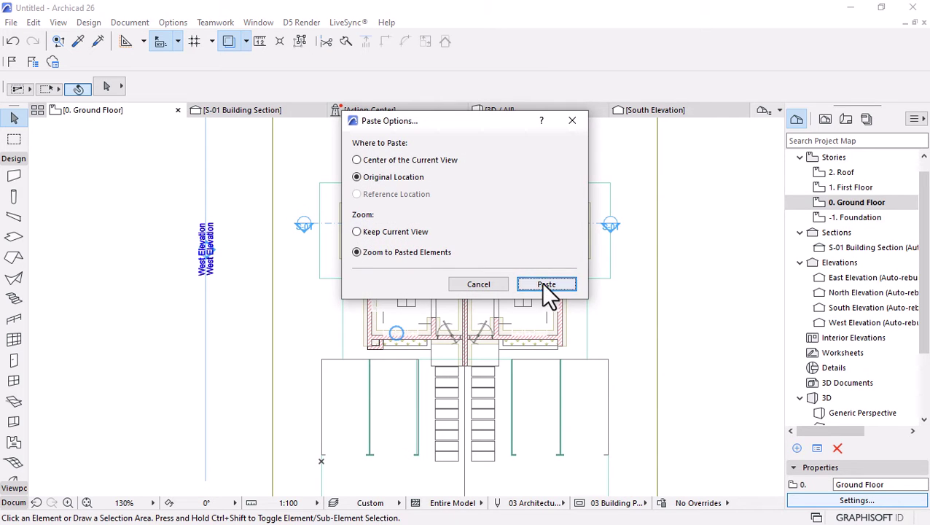
{"action": "left_click", "coordinate": [547, 283]}
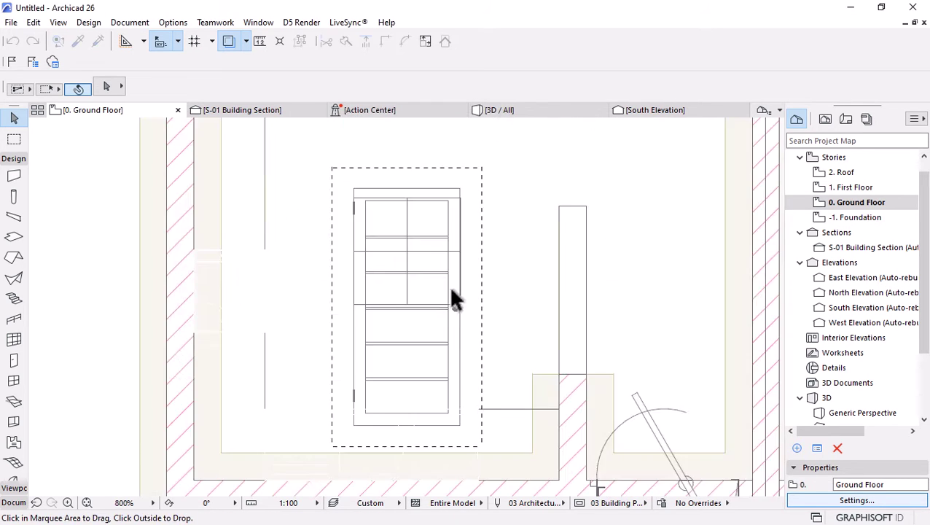
Move the pasted door leaf out of the west kitchen to the empty ground west of the house and drop it there
{"action": "left_click", "coordinate": [416, 307]}
{"action": "scroll", "coordinate": [615, 225], "scroll_direction": "down", "scroll_amount": 3}
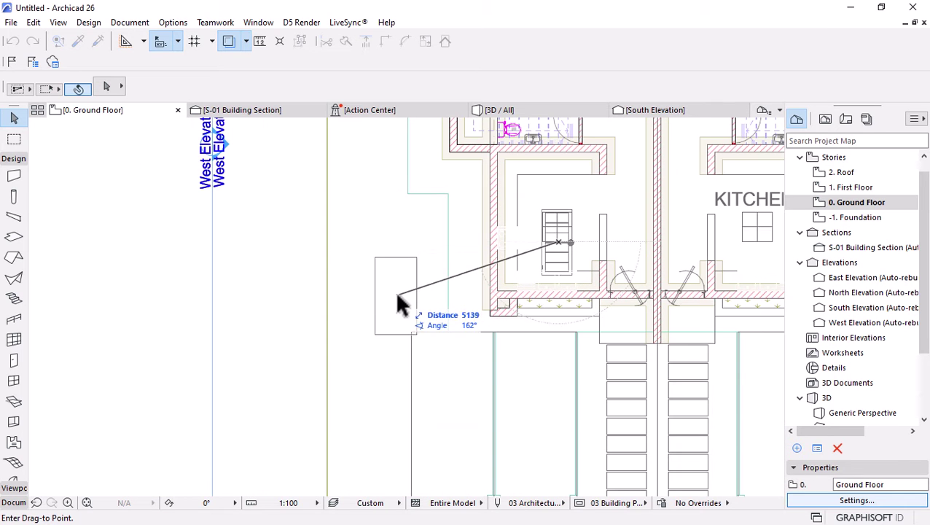
{"action": "left_click", "coordinate": [393, 264]}
{"action": "scroll", "coordinate": [369, 250], "scroll_direction": "up", "scroll_amount": 3}
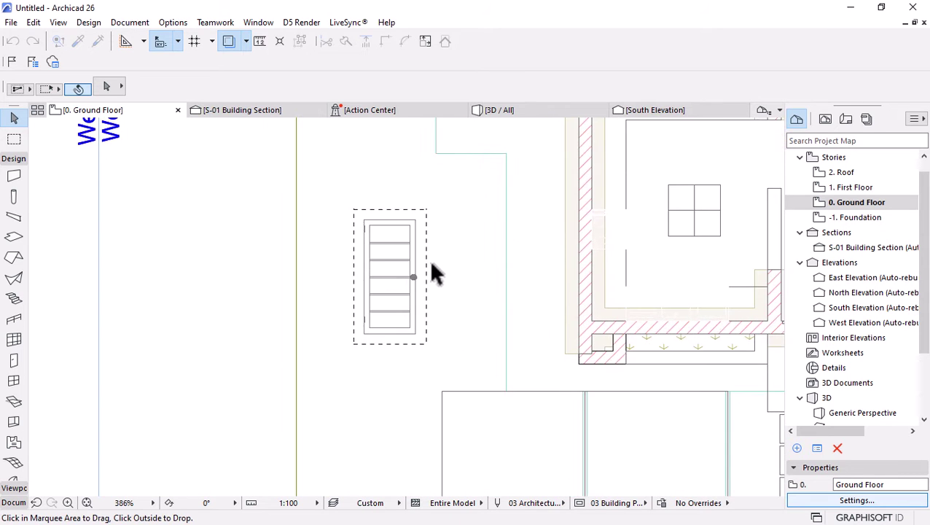
{"action": "scroll", "coordinate": [438, 259], "scroll_direction": "up", "scroll_amount": 2}
{"action": "left_click", "coordinate": [459, 248]}
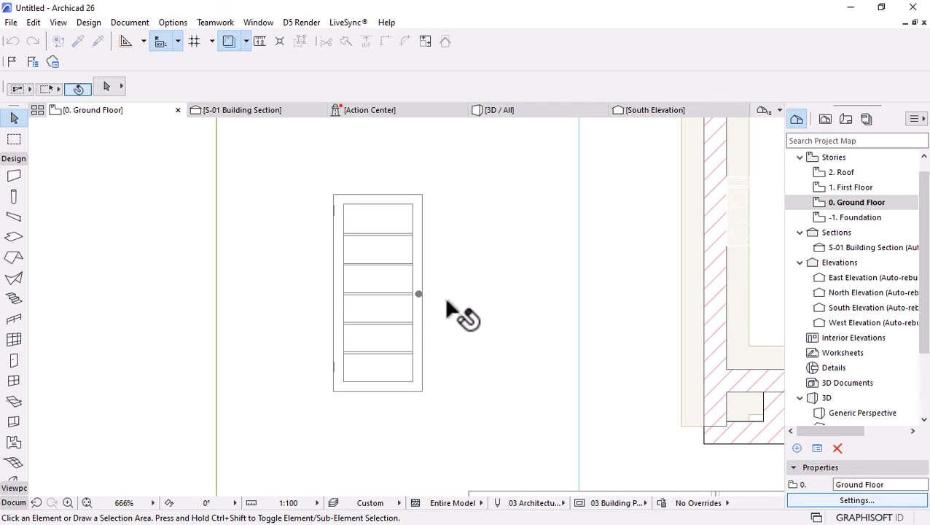
Delete the knob and the two hinges from the pasted door leaf, keeping only its frame and panels
{"action": "scroll", "coordinate": [430, 307], "scroll_direction": "up", "scroll_amount": 2}
{"action": "scroll", "coordinate": [420, 299], "scroll_direction": "up", "scroll_amount": 1}
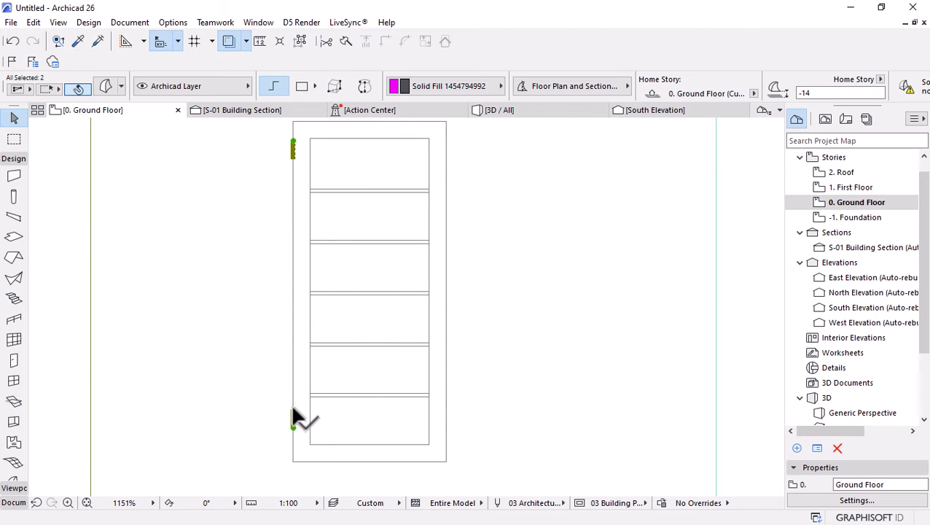
{"action": "scroll", "coordinate": [314, 320], "scroll_direction": "down", "scroll_amount": 4}
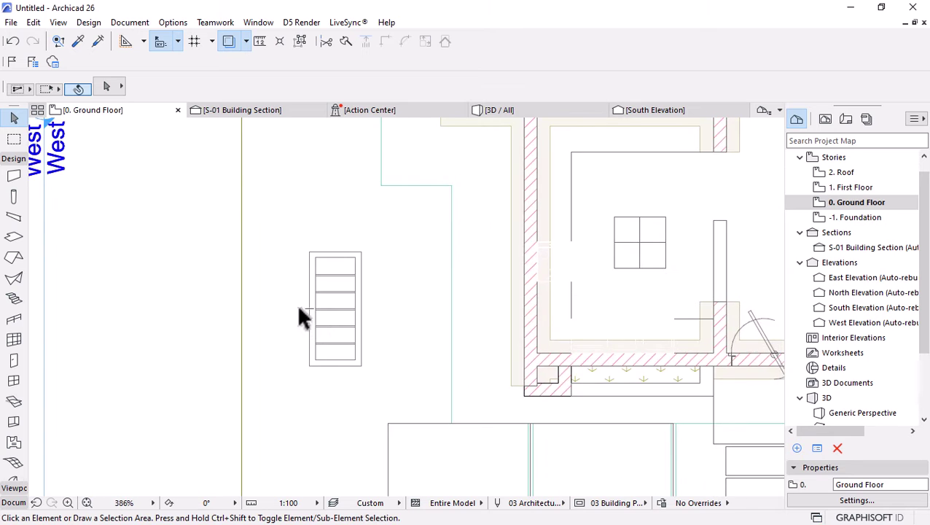
{"action": "scroll", "coordinate": [299, 310], "scroll_direction": "down", "scroll_amount": 1}
{"action": "scroll", "coordinate": [332, 314], "scroll_direction": "up", "scroll_amount": 2}
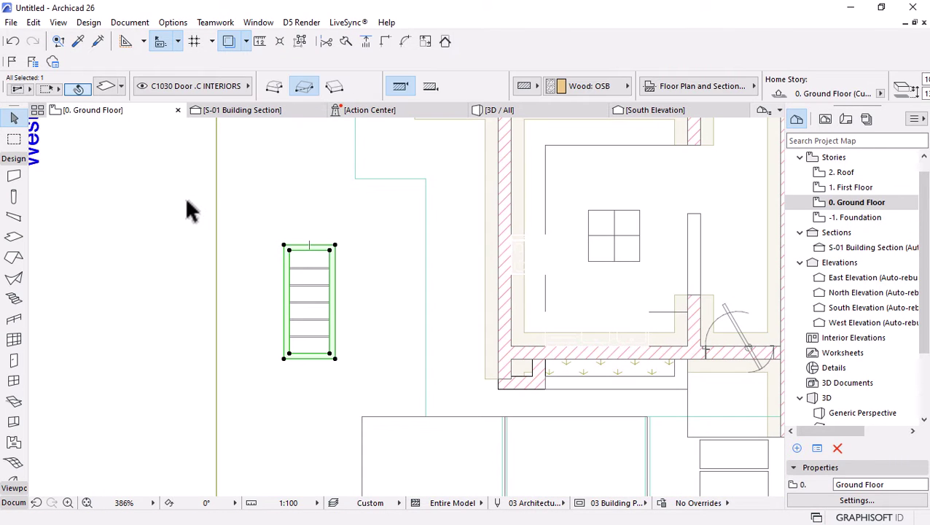
Select all remaining door leaf elements and save them as a custom door leaf in the Embedded Library under the suggested name
{"action": "left_click", "coordinate": [154, 213]}
{"action": "left_click", "coordinate": [355, 378]}
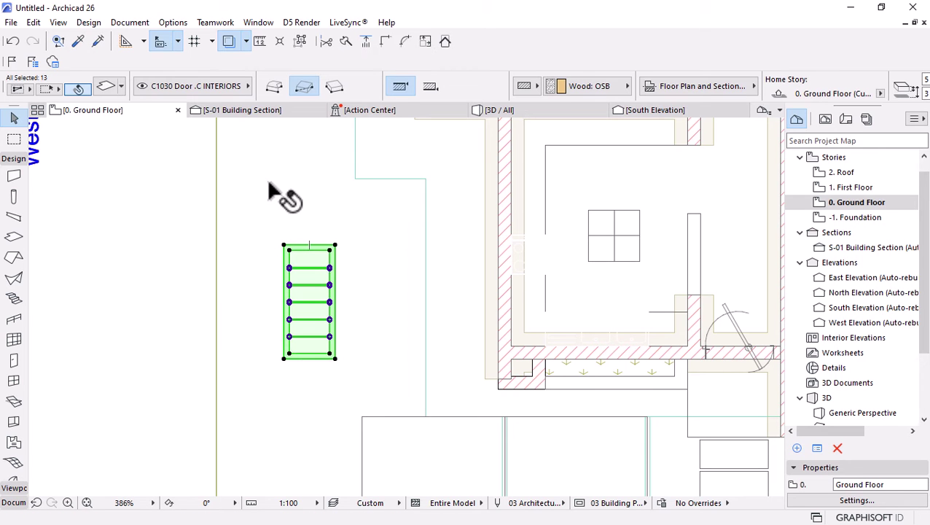
{"action": "left_click", "coordinate": [10, 23]}
{"action": "mouse_move", "coordinate": [85, 247]}
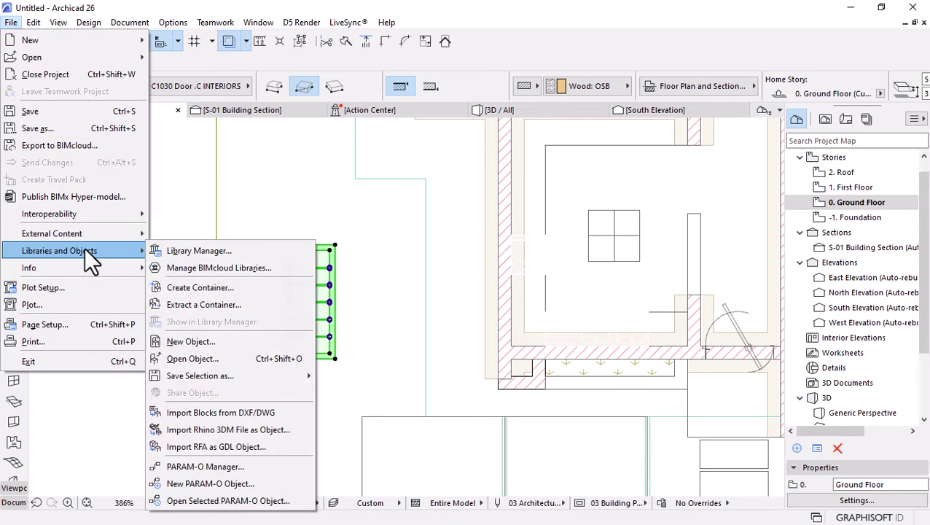
{"action": "mouse_move", "coordinate": [272, 372]}
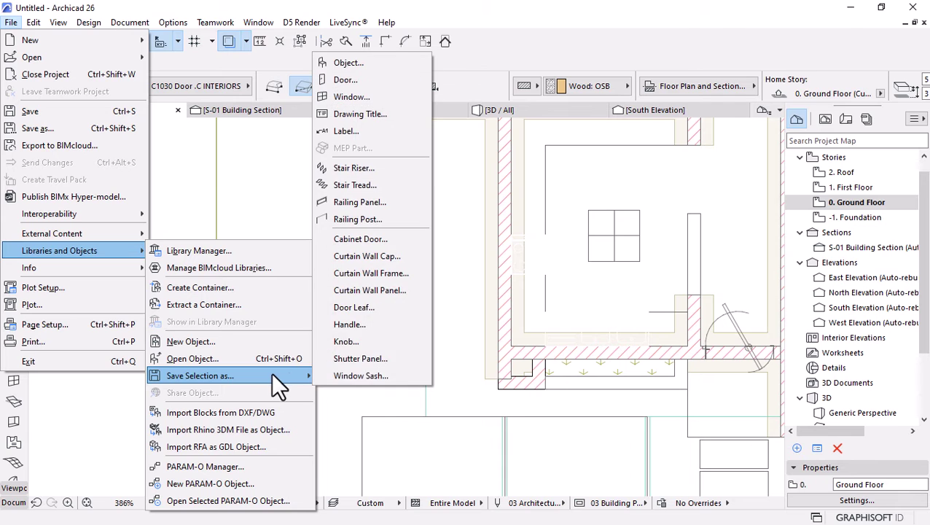
{"action": "left_click", "coordinate": [359, 311]}
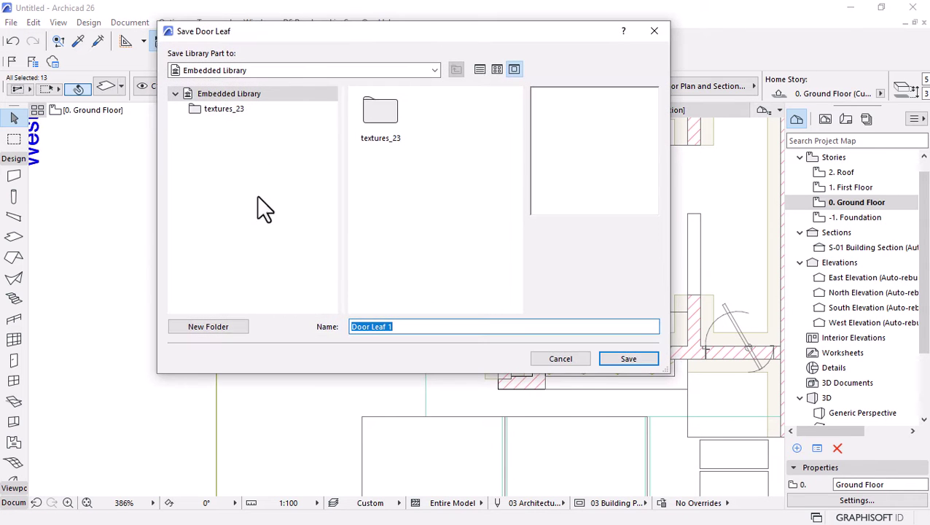
{"action": "left_click", "coordinate": [619, 361]}
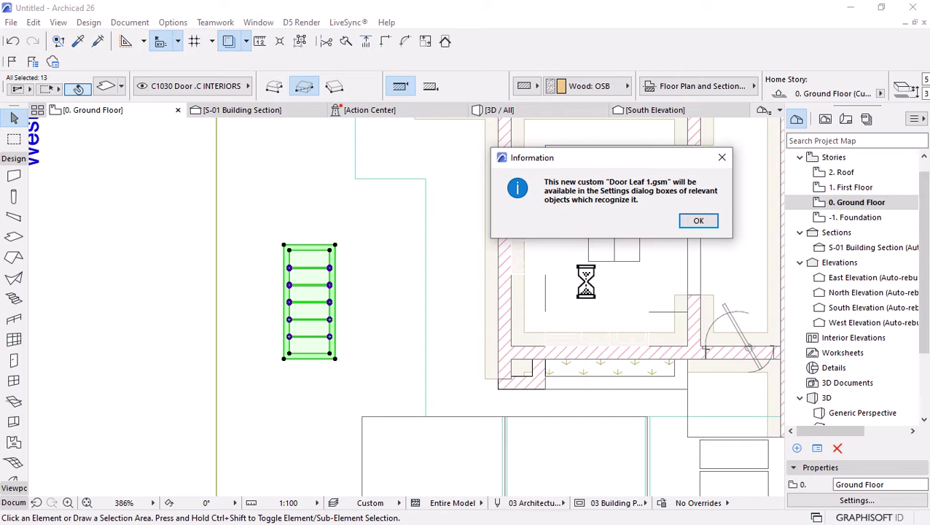
Turn off the Trace reference on the ground floor plan and deselect the saved door leaf elements
{"action": "left_click", "coordinate": [698, 223]}
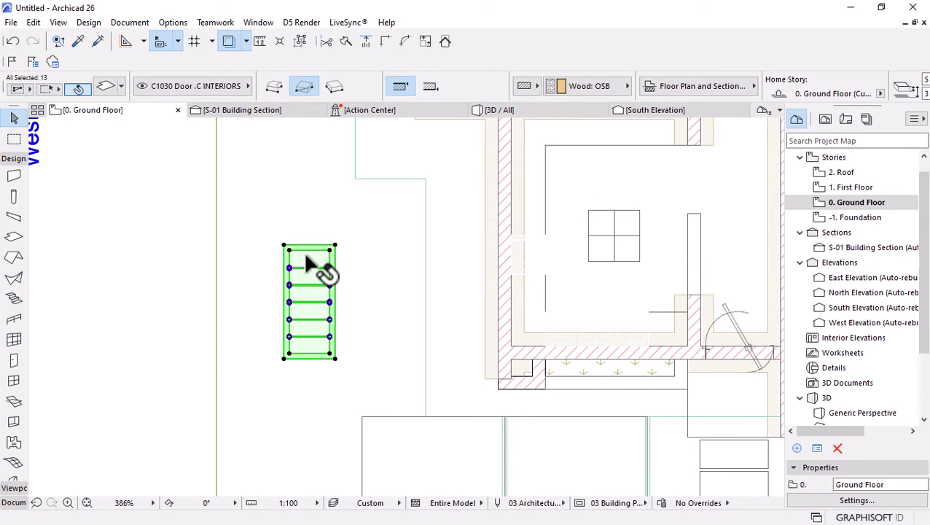
{"action": "scroll", "coordinate": [312, 260], "scroll_direction": "down", "scroll_amount": 3}
{"action": "scroll", "coordinate": [395, 297], "scroll_direction": "up", "scroll_amount": 2}
{"action": "scroll", "coordinate": [300, 269], "scroll_direction": "up", "scroll_amount": 2}
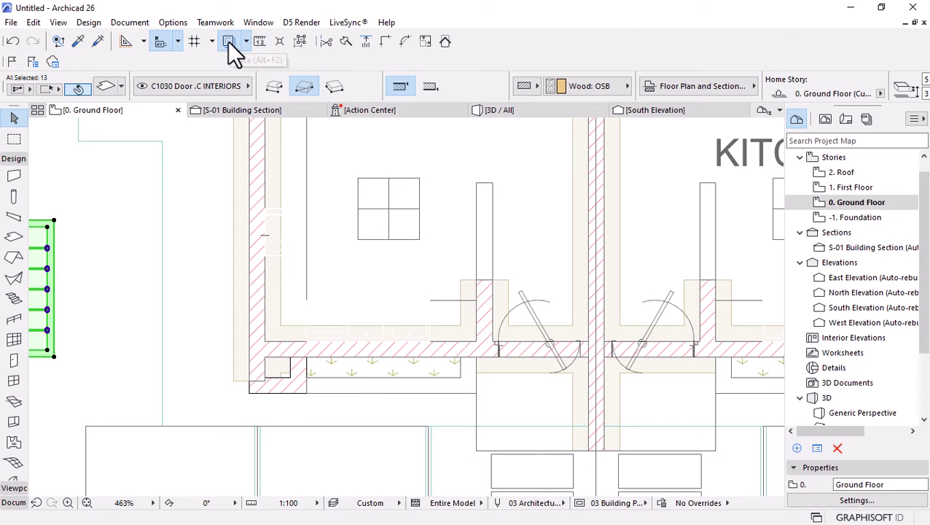
{"action": "scroll", "coordinate": [401, 296], "scroll_direction": "down", "scroll_amount": 3}
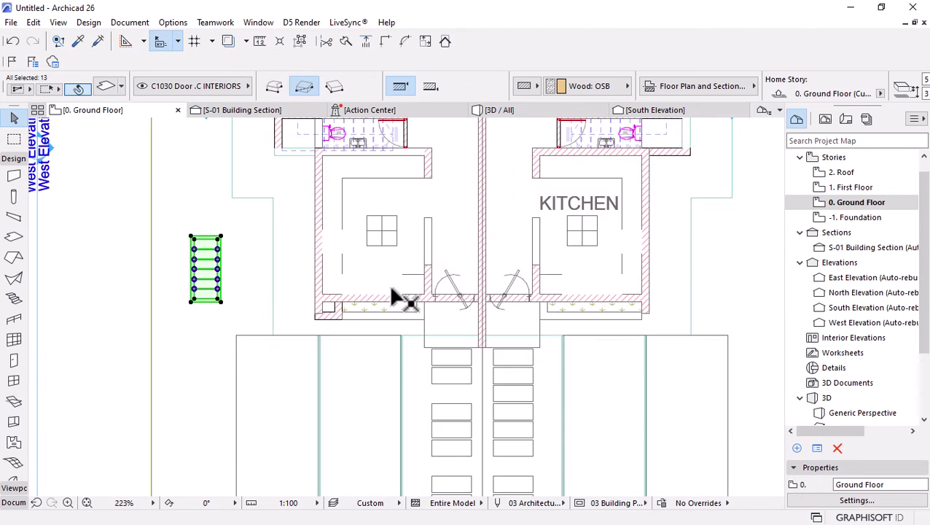
{"action": "scroll", "coordinate": [460, 253], "scroll_direction": "down", "scroll_amount": 2}
{"action": "middle_click_drag", "start_coordinate": [470, 259], "coordinate": [426, 311]}
{"action": "scroll", "coordinate": [551, 276], "scroll_direction": "down", "scroll_amount": 2}
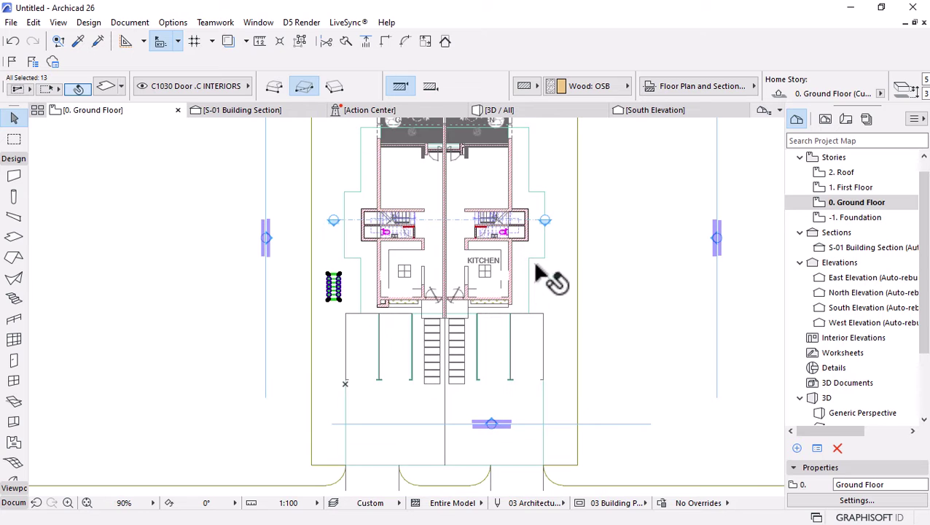
{"action": "scroll", "coordinate": [373, 321], "scroll_direction": "down", "scroll_amount": 2}
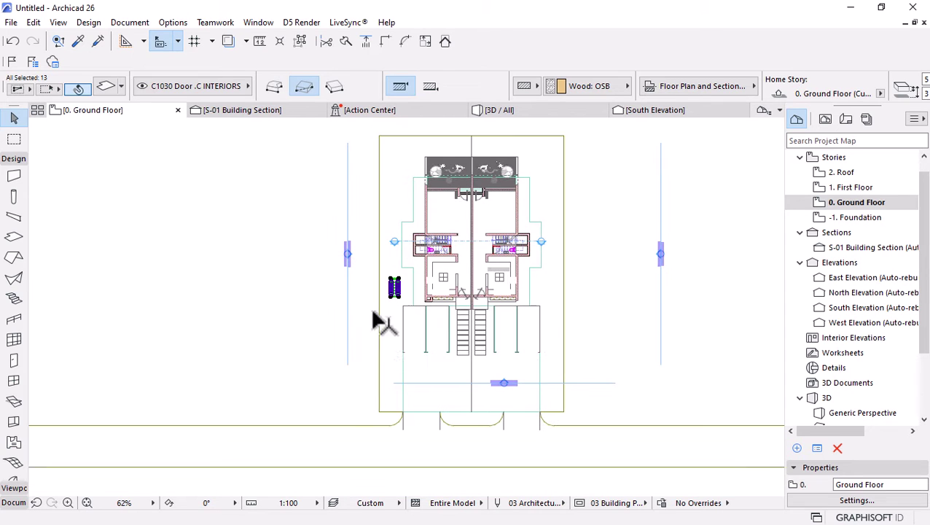
{"action": "left_click", "coordinate": [240, 307]}
Select all 2D drafting elements of the imported plan and move them off the model to the empty area west of the site
{"action": "scroll", "coordinate": [476, 312], "scroll_direction": "up", "scroll_amount": 4}
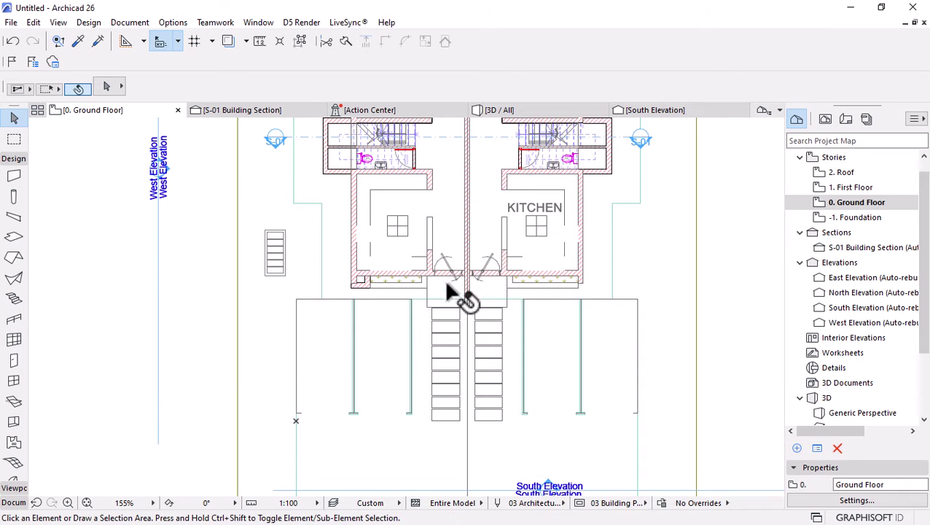
{"action": "scroll", "coordinate": [365, 202], "scroll_direction": "up", "scroll_amount": 4}
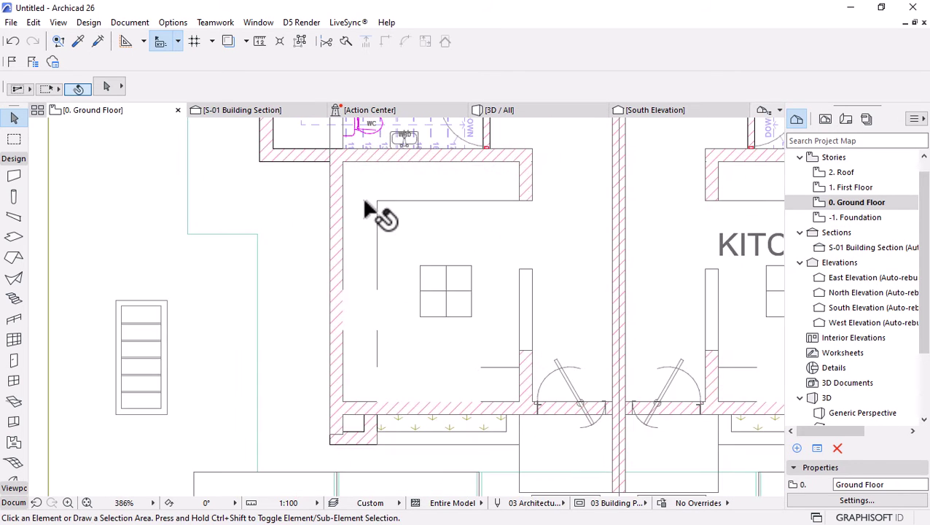
{"action": "key", "text": "ctrl+a"}
{"action": "scroll", "coordinate": [581, 233], "scroll_direction": "down", "scroll_amount": 7}
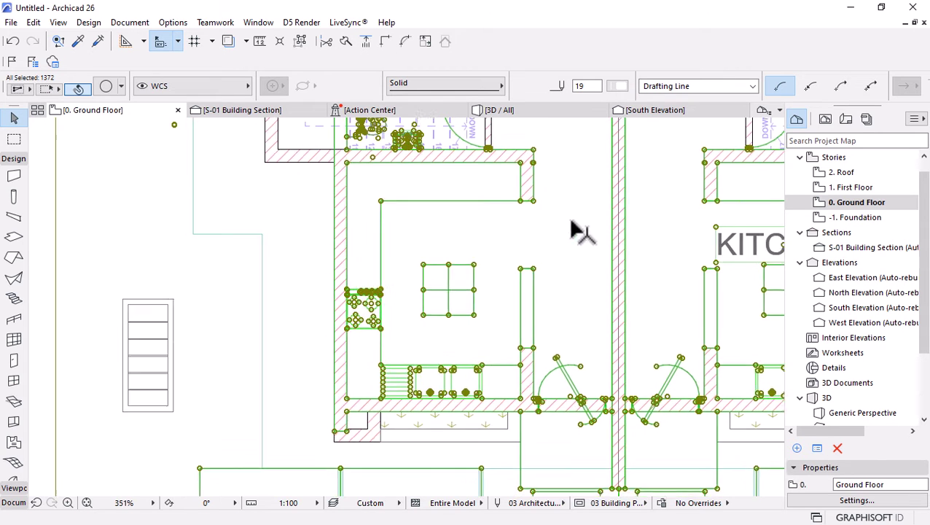
{"action": "scroll", "coordinate": [504, 311], "scroll_direction": "down", "scroll_amount": 2}
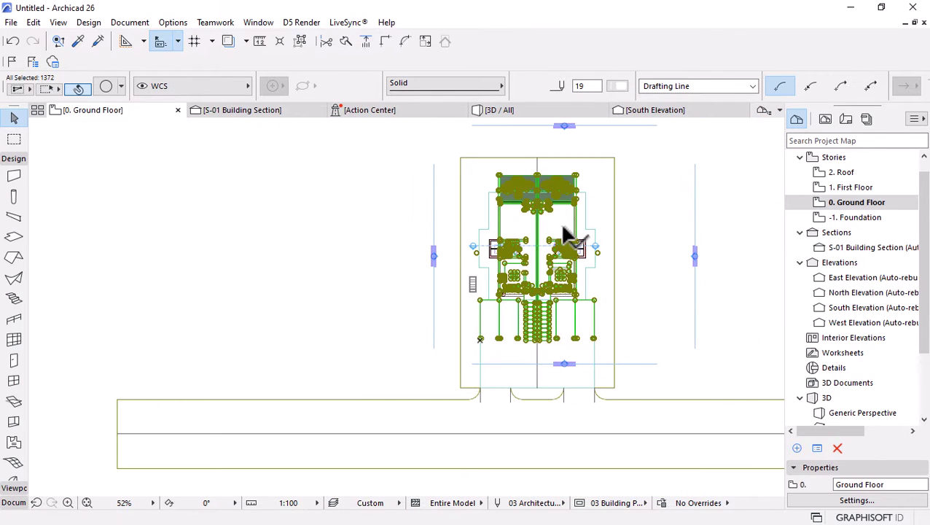
{"action": "key", "text": "ctrl+d"}
{"action": "left_click", "coordinate": [542, 245]}
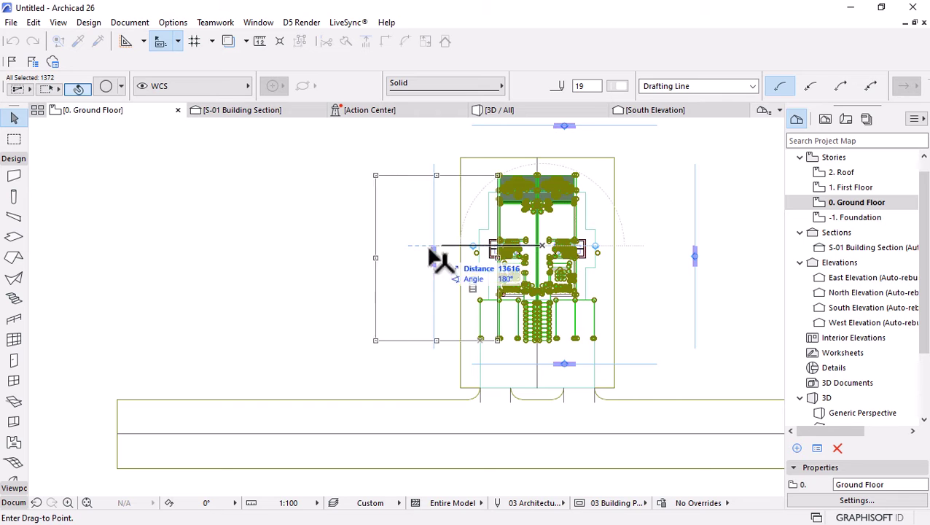
{"action": "left_click", "coordinate": [348, 251]}
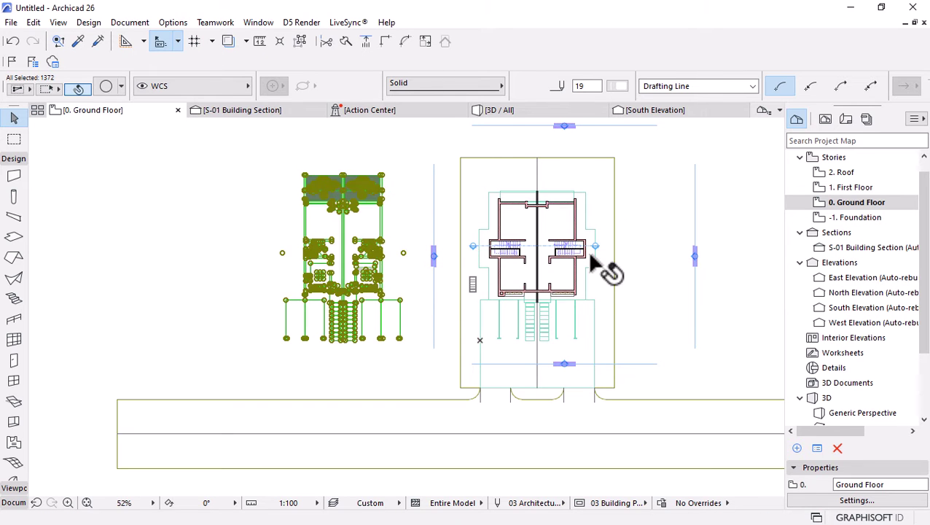
{"action": "scroll", "coordinate": [591, 254], "scroll_direction": "up", "scroll_amount": 3}
{"action": "left_click", "coordinate": [301, 291]}
{"action": "scroll", "coordinate": [572, 229], "scroll_direction": "up", "scroll_amount": 1}
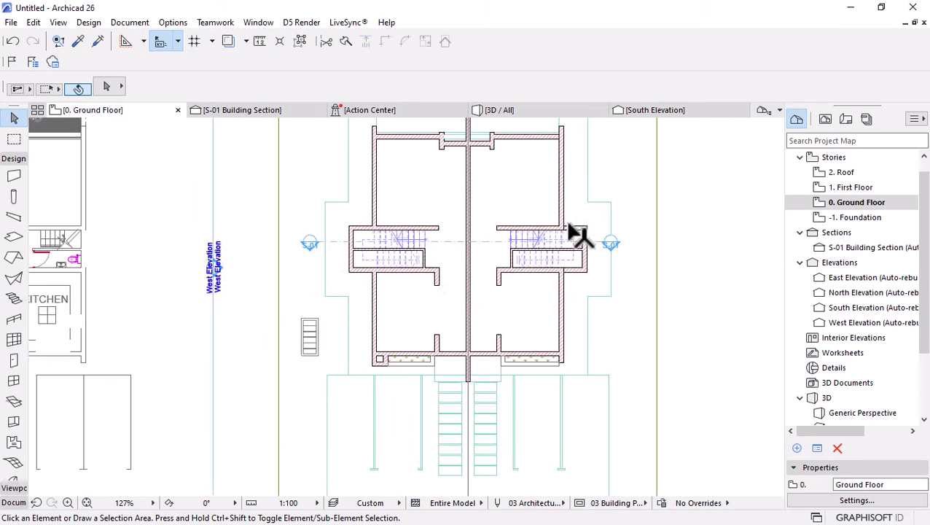
Extend the rear terrace slab with a rectangular addition filling the wall recess on both sides of the party wall
{"action": "scroll", "coordinate": [572, 226], "scroll_direction": "up", "scroll_amount": 2}
{"action": "scroll", "coordinate": [584, 292], "scroll_direction": "down", "scroll_amount": 3}
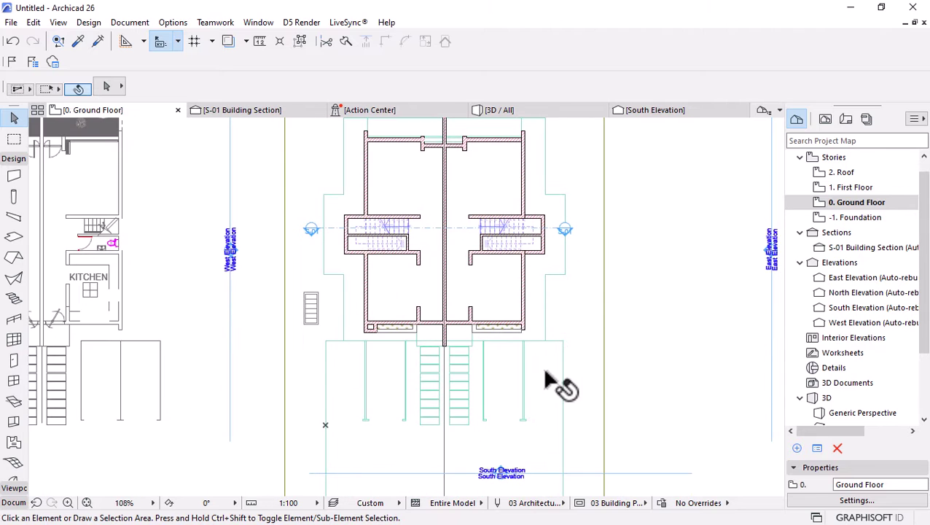
{"action": "scroll", "coordinate": [547, 379], "scroll_direction": "up", "scroll_amount": 2}
{"action": "scroll", "coordinate": [453, 386], "scroll_direction": "down", "scroll_amount": 2}
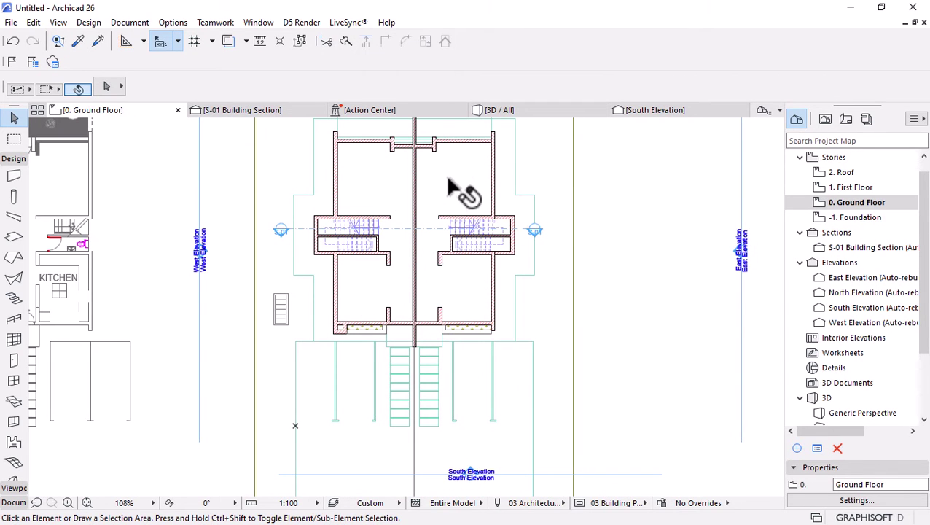
{"action": "scroll", "coordinate": [438, 190], "scroll_direction": "up", "scroll_amount": 5}
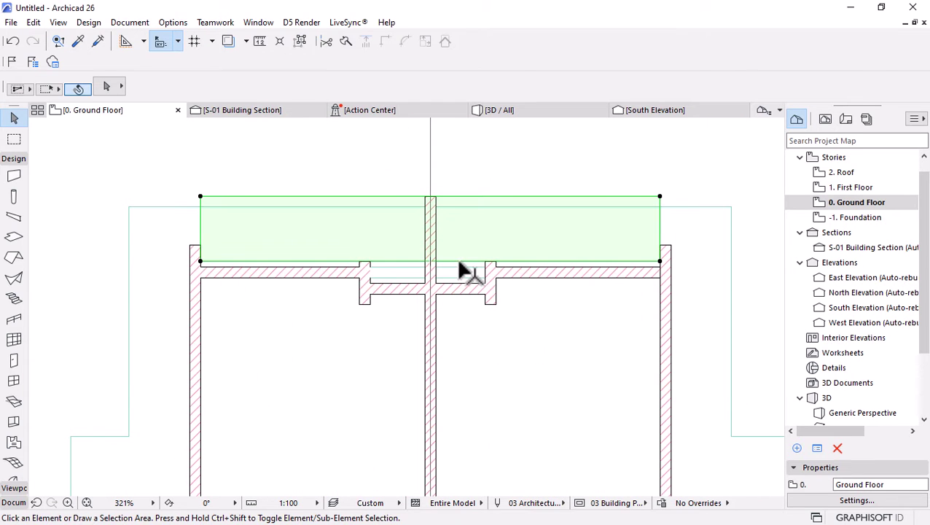
{"action": "left_click", "coordinate": [459, 270]}
{"action": "left_click", "coordinate": [554, 264]}
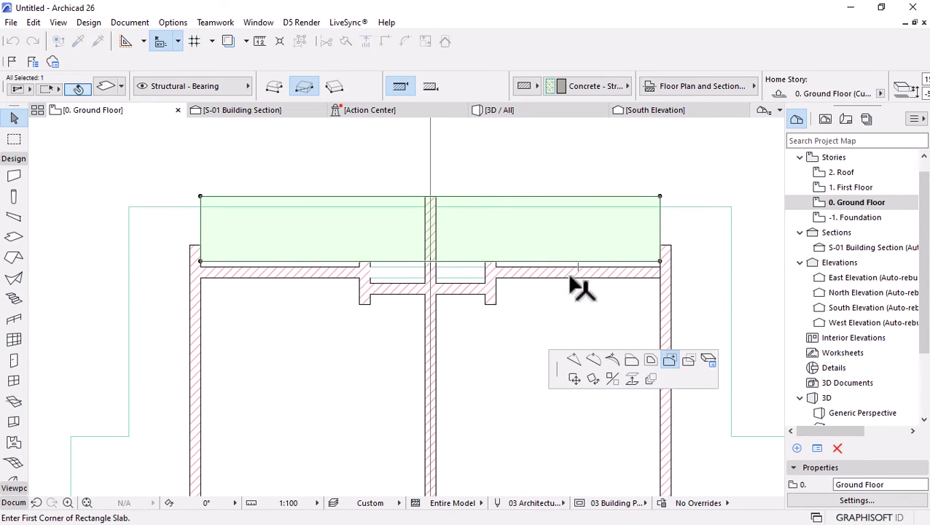
{"action": "left_click", "coordinate": [631, 360]}
{"action": "left_click", "coordinate": [669, 260]}
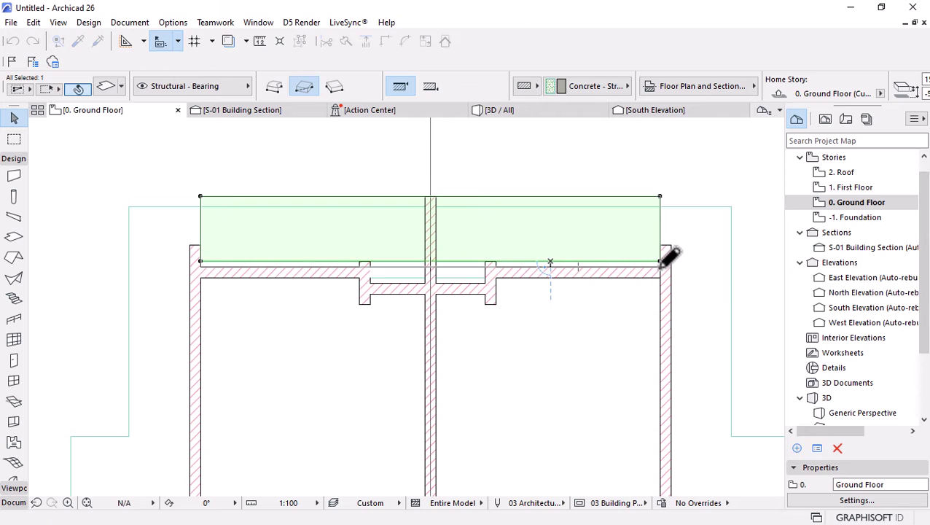
{"action": "scroll", "coordinate": [458, 275], "scroll_direction": "up", "scroll_amount": 1}
{"action": "scroll", "coordinate": [458, 276], "scroll_direction": "up", "scroll_amount": 1}
{"action": "left_click", "coordinate": [467, 263]}
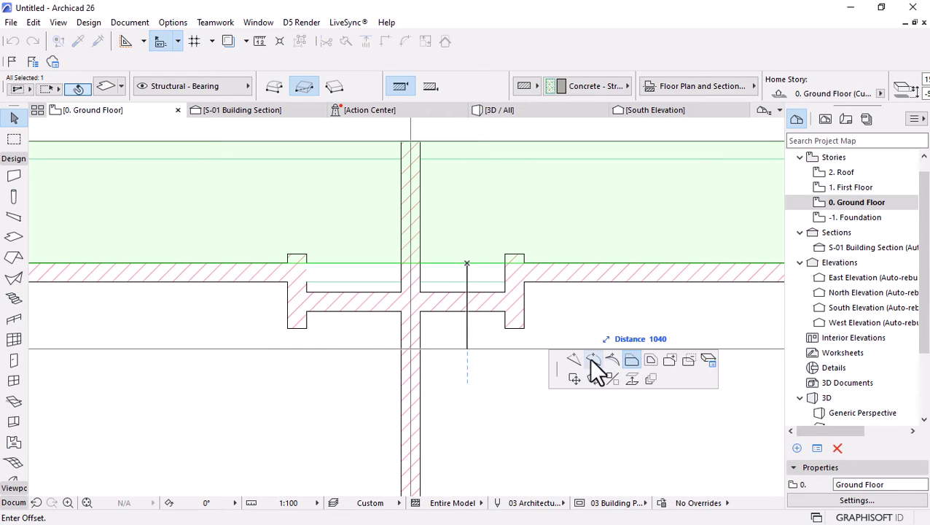
{"action": "left_click", "coordinate": [671, 360]}
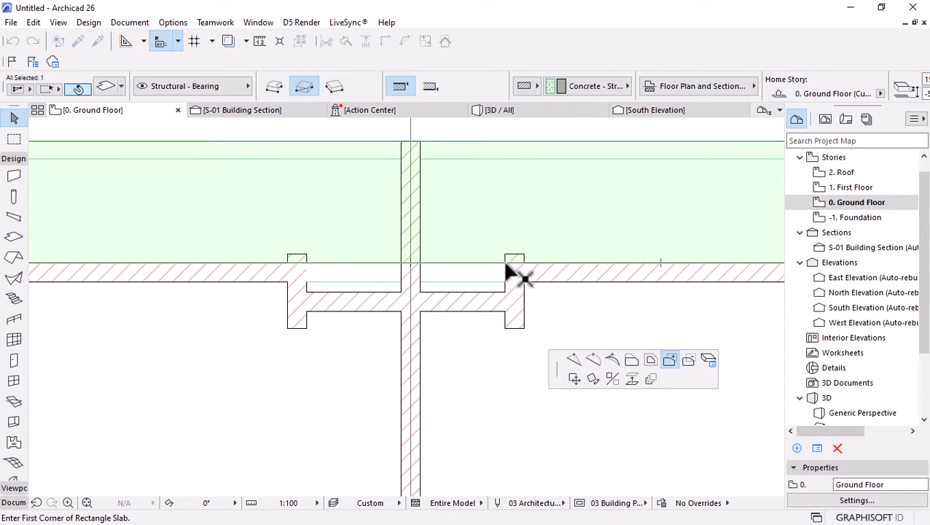
{"action": "left_click", "coordinate": [504, 262]}
{"action": "left_click", "coordinate": [307, 291]}
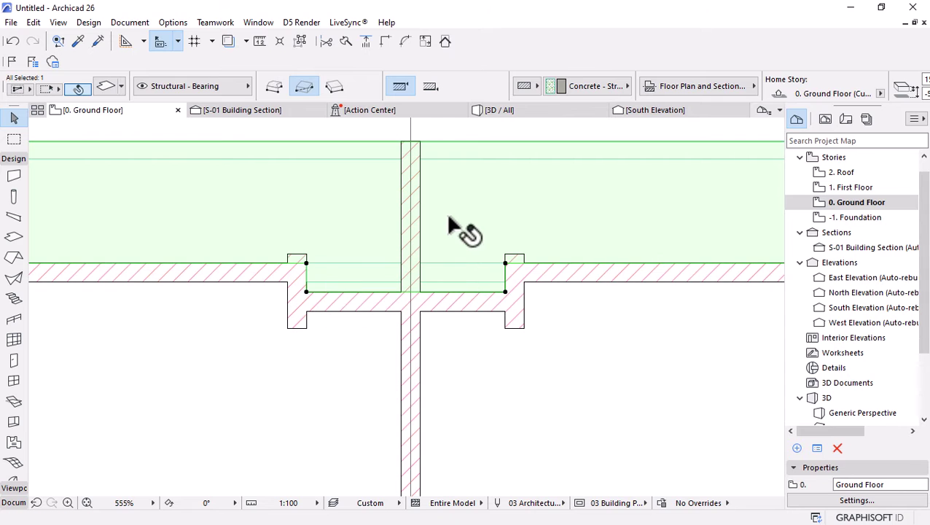
Subtract a rectangle from the interior floor slab so its rear edge follows the inner face of the recessed wall
{"action": "left_click", "coordinate": [464, 280]}
{"action": "left_click", "coordinate": [465, 282]}
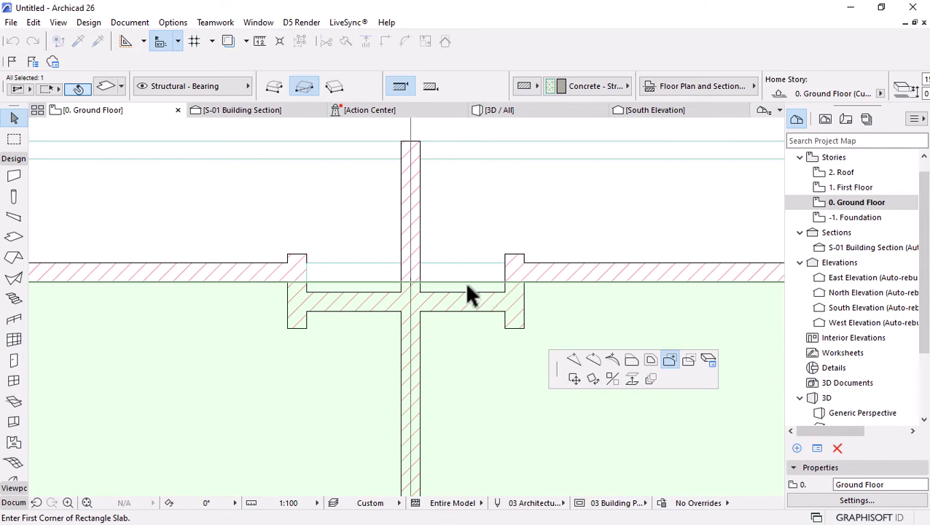
{"action": "left_click", "coordinate": [690, 360]}
{"action": "left_click", "coordinate": [524, 282]}
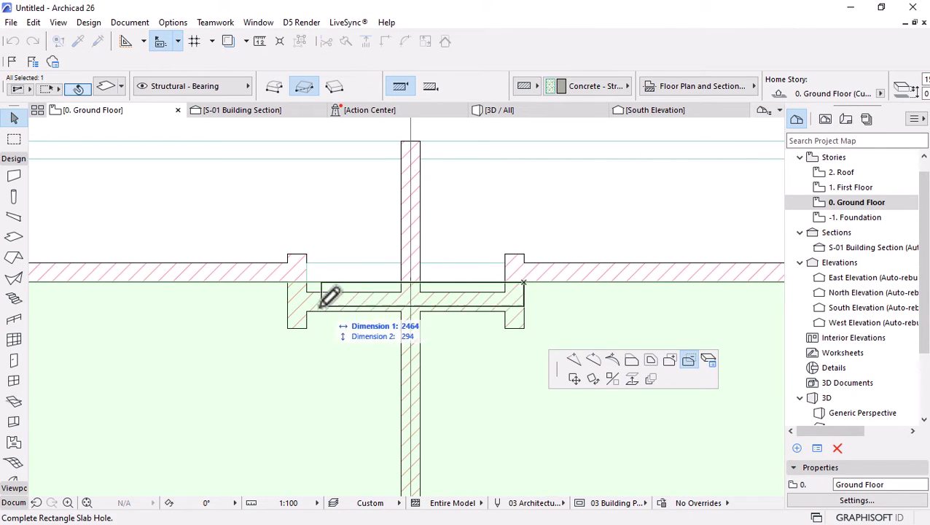
{"action": "left_click", "coordinate": [290, 311]}
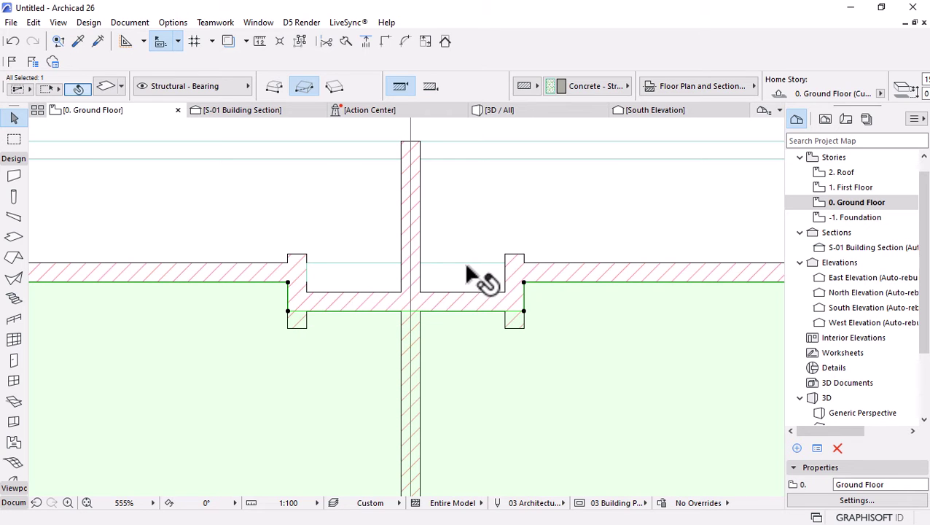
Offset the inner rear edge of the slab surrounding the house about 1400 mm north, clearing it from the terrace area
{"action": "scroll", "coordinate": [463, 263], "scroll_direction": "down", "scroll_amount": 2}
{"action": "scroll", "coordinate": [461, 279], "scroll_direction": "down", "scroll_amount": 4}
{"action": "scroll", "coordinate": [462, 277], "scroll_direction": "up", "scroll_amount": 4}
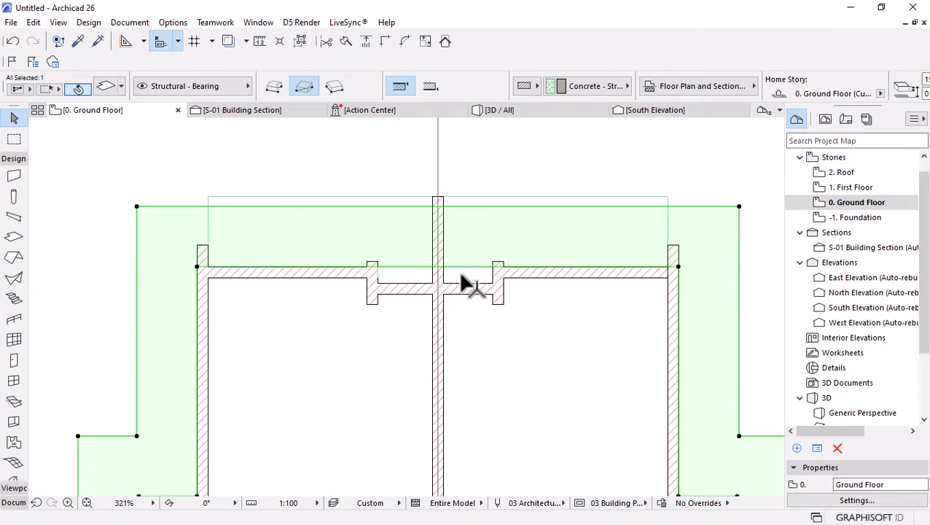
{"action": "left_click", "coordinate": [466, 266]}
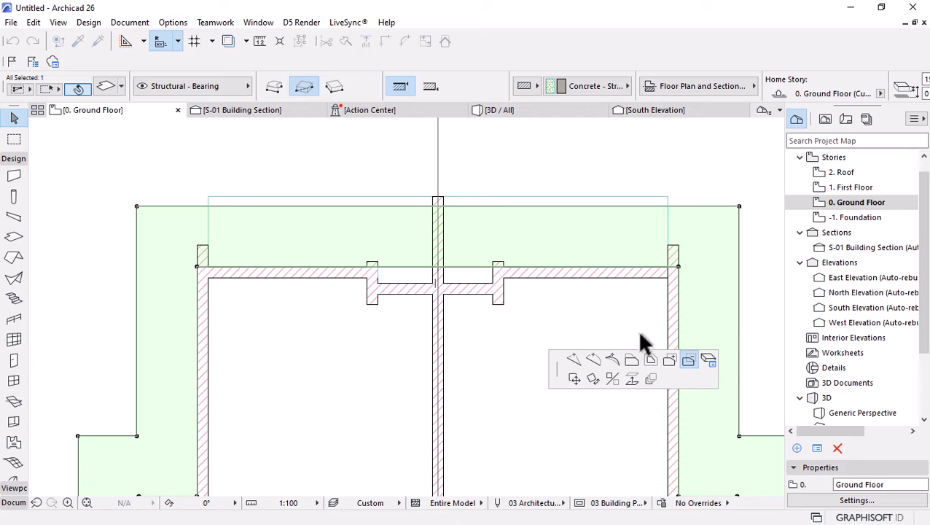
{"action": "left_click", "coordinate": [627, 358]}
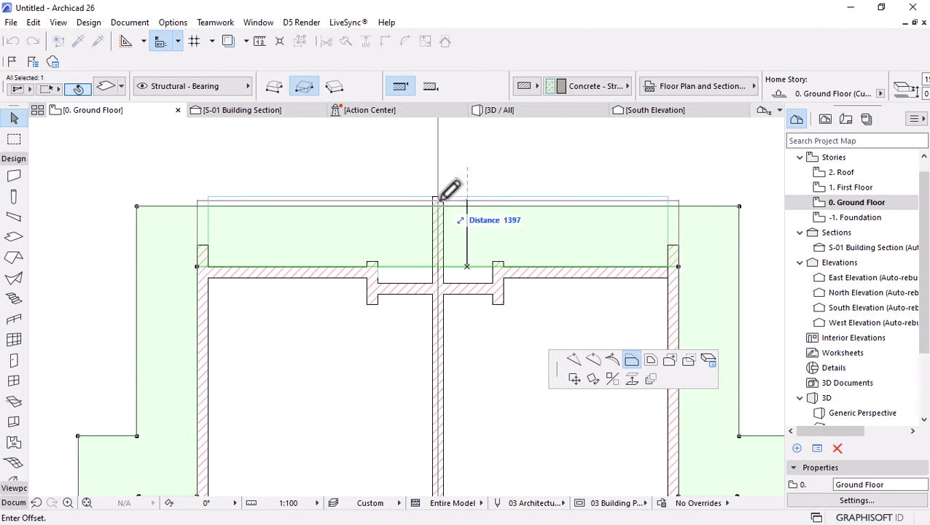
{"action": "left_click", "coordinate": [435, 188]}
{"action": "left_click", "coordinate": [616, 213]}
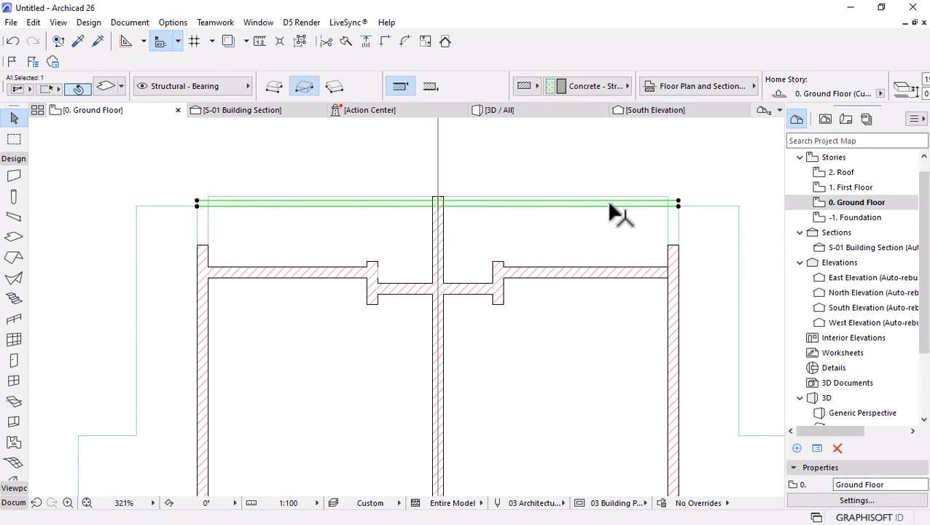
Set the default handle of the hinged Door 26 to Handle 3, ready for the front entrance
{"action": "scroll", "coordinate": [437, 175], "scroll_direction": "down", "scroll_amount": 6}
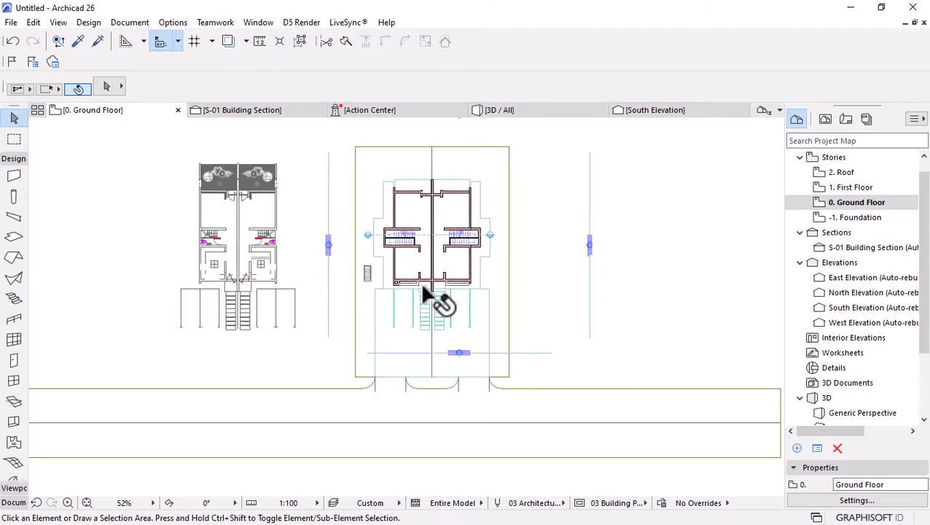
{"action": "scroll", "coordinate": [416, 277], "scroll_direction": "up", "scroll_amount": 3}
{"action": "scroll", "coordinate": [410, 270], "scroll_direction": "up", "scroll_amount": 5}
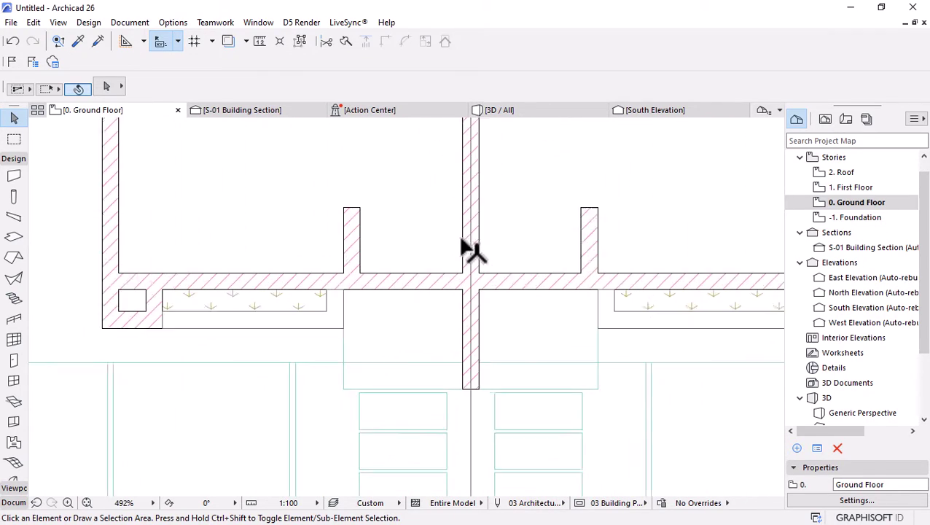
{"action": "scroll", "coordinate": [14, 379], "scroll_direction": "down", "scroll_amount": 3}
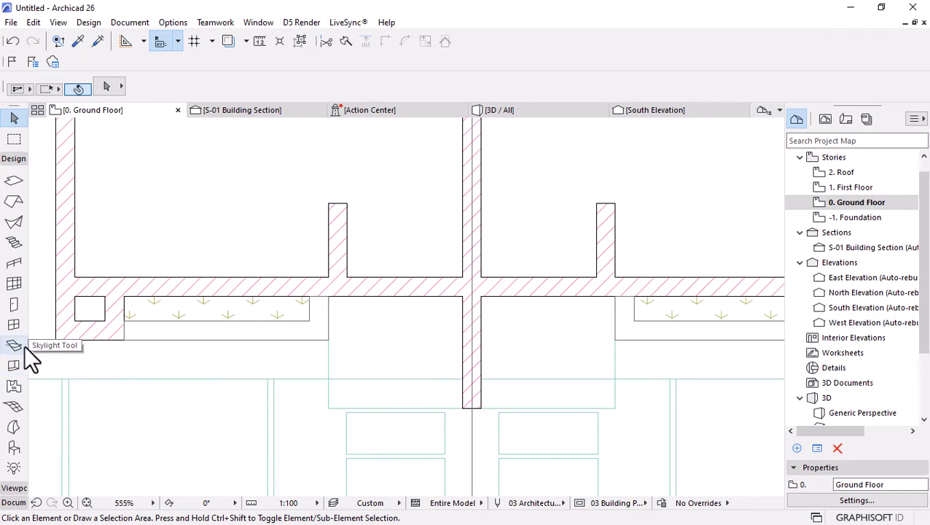
{"action": "left_click", "coordinate": [16, 305]}
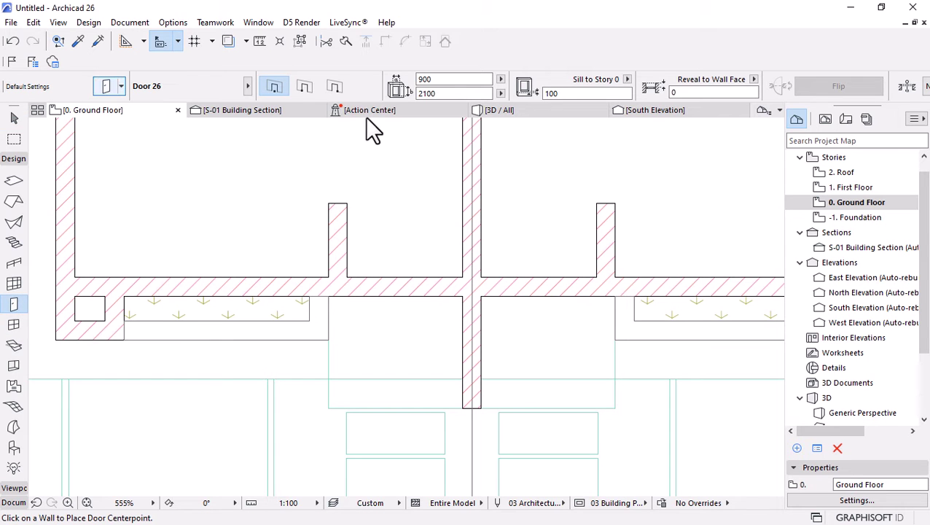
{"action": "key", "text": "ctrl+t"}
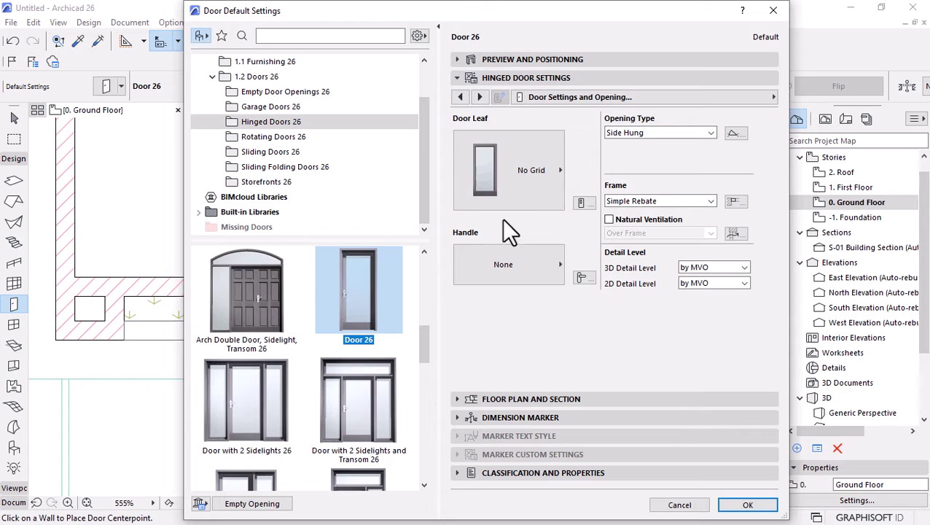
{"action": "left_click", "coordinate": [516, 260]}
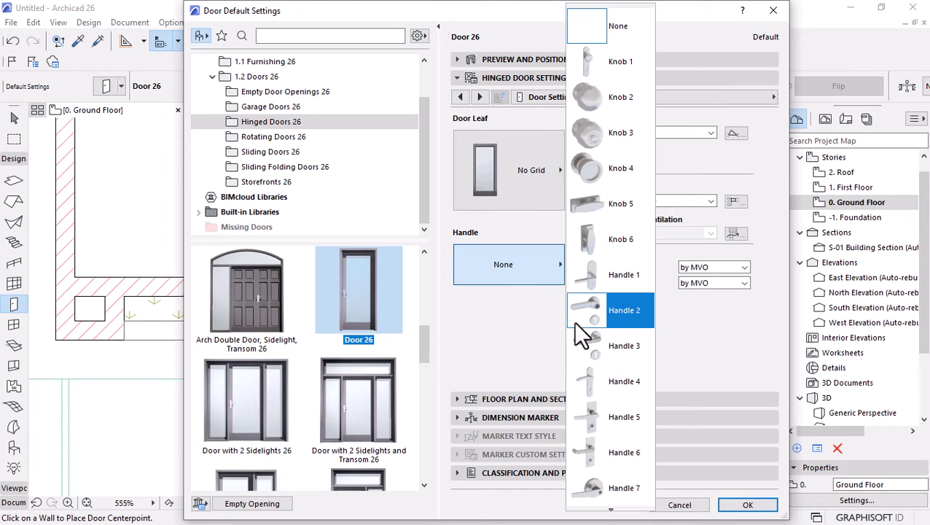
{"action": "left_click", "coordinate": [605, 344]}
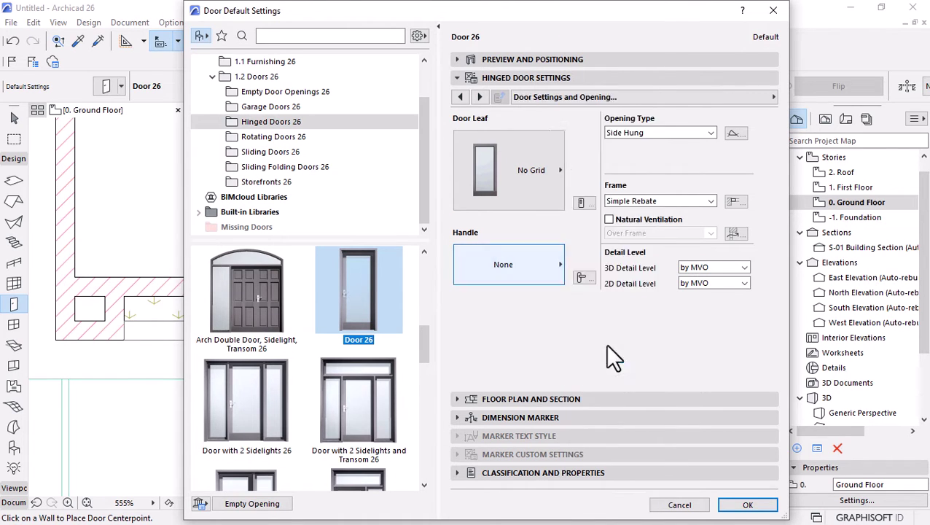
Set the default door's leaf type to Custom Door Leaf
{"action": "left_click", "coordinate": [522, 188]}
{"action": "scroll", "coordinate": [614, 209], "scroll_direction": "down", "scroll_amount": 7}
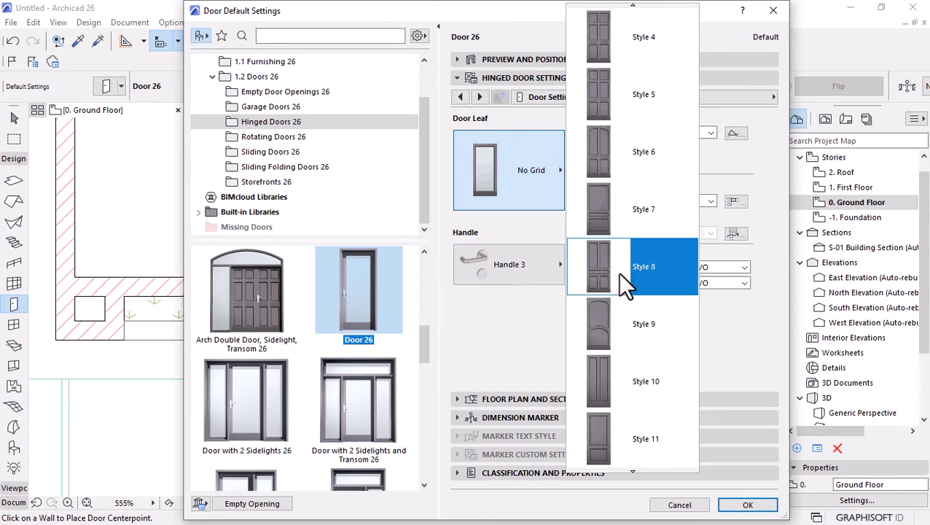
{"action": "scroll", "coordinate": [642, 386], "scroll_direction": "down", "scroll_amount": 13}
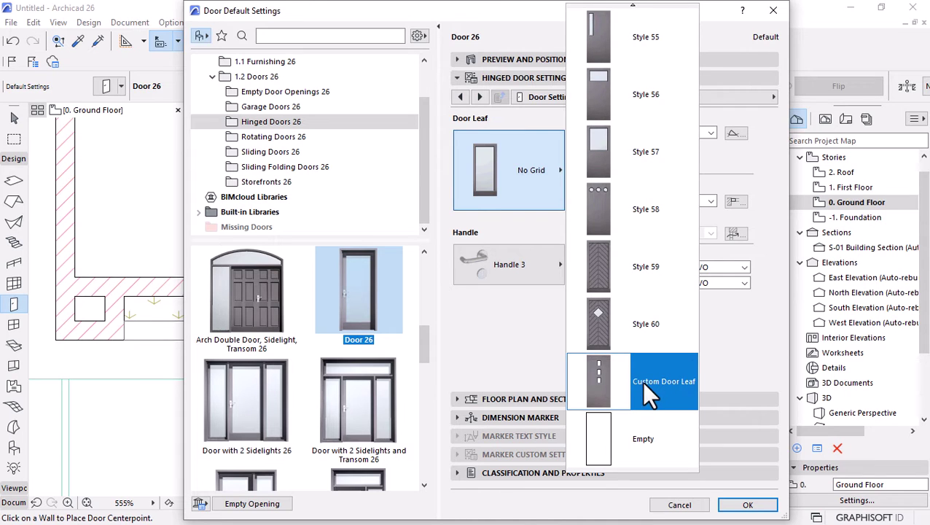
{"action": "left_click", "coordinate": [478, 343]}
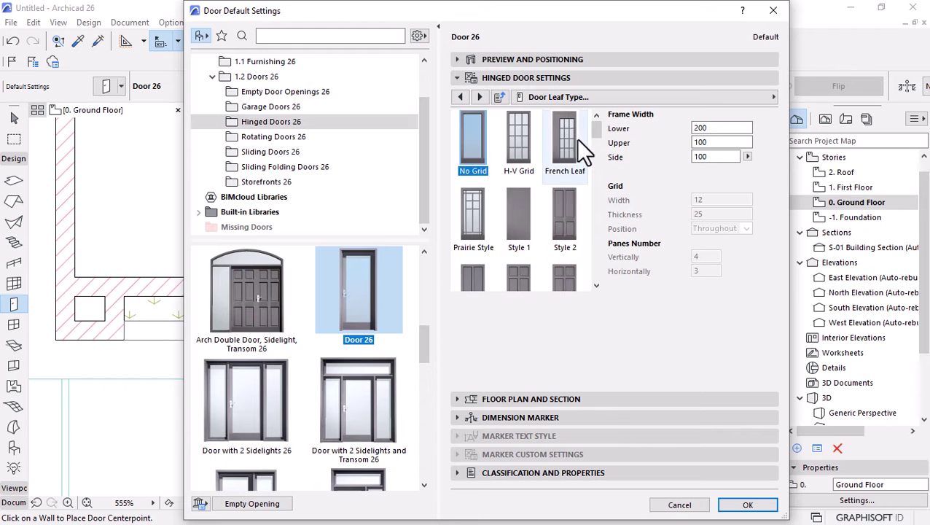
{"action": "left_click_drag", "start_coordinate": [594, 123], "coordinate": [602, 291]}
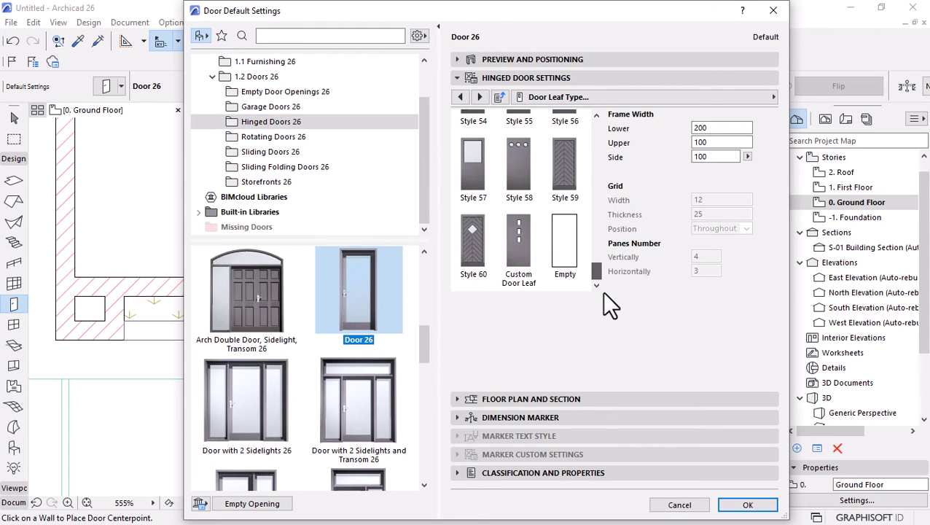
{"action": "left_click", "coordinate": [518, 228]}
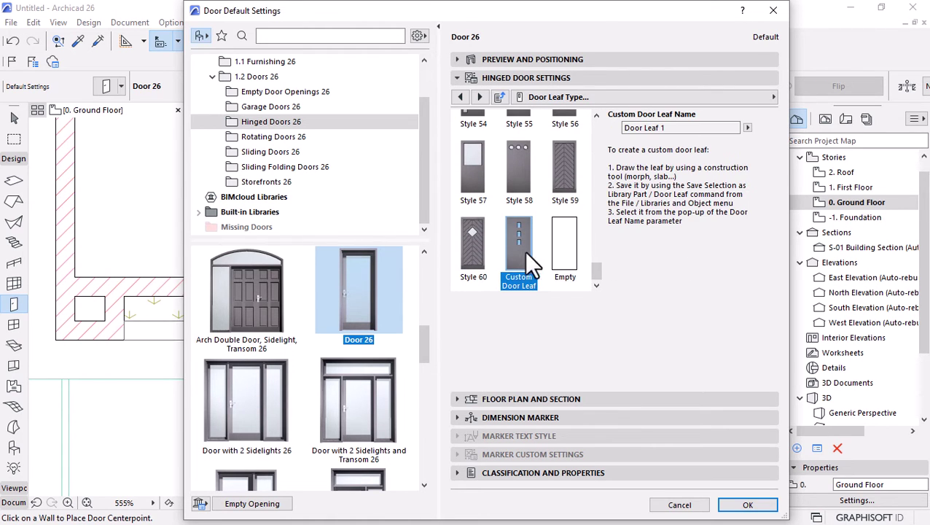
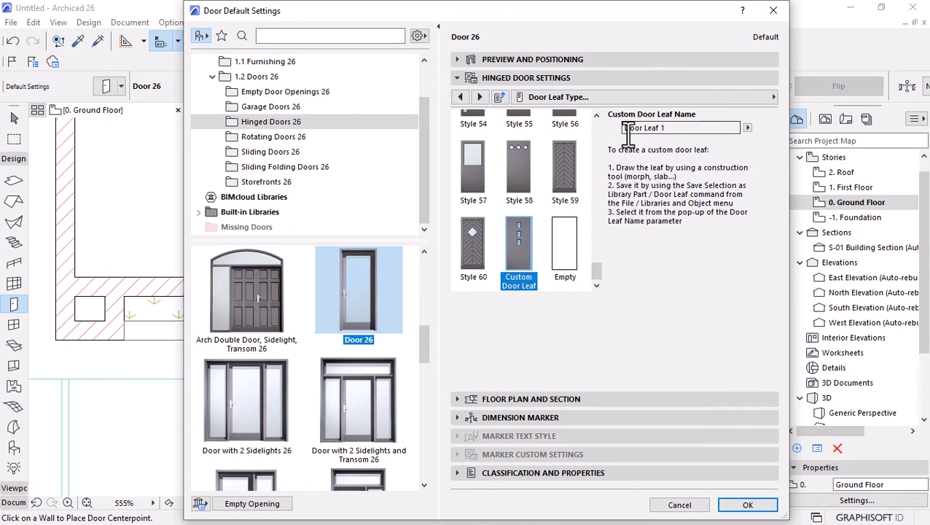
{"action": "left_click_drag", "start_coordinate": [665, 128], "coordinate": [642, 128]}
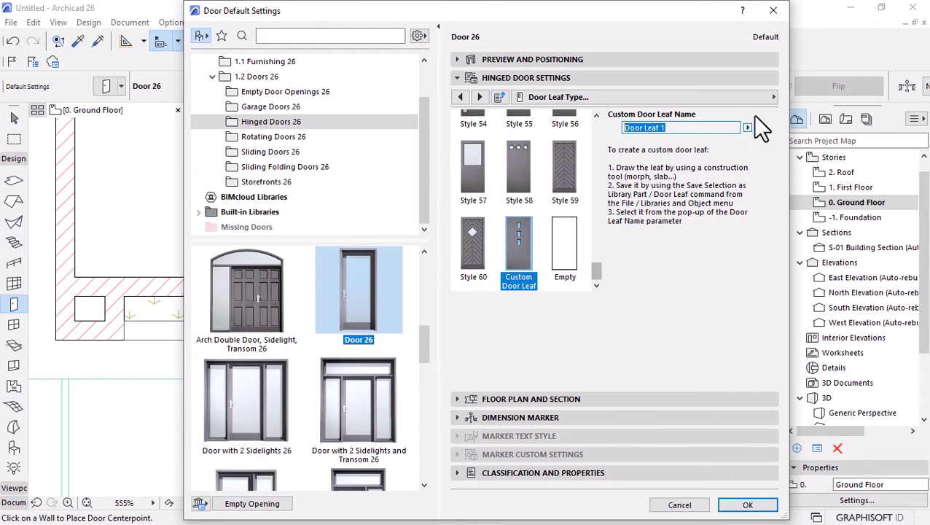
{"action": "scroll", "coordinate": [536, 247], "scroll_direction": "up", "scroll_amount": 1}
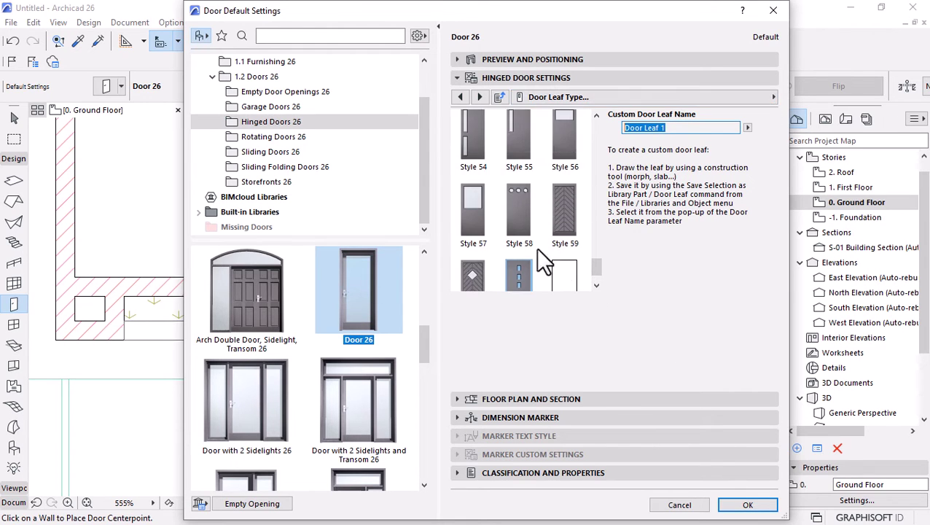
Set the door's 3D detail level to Full in its model attributes
{"action": "left_click", "coordinate": [756, 96]}
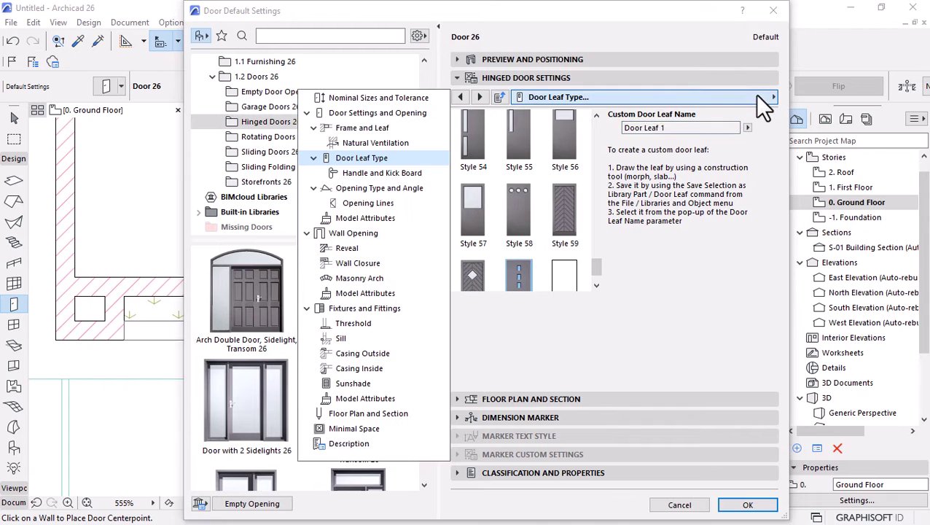
{"action": "left_click", "coordinate": [367, 219]}
{"action": "left_click", "coordinate": [551, 145]}
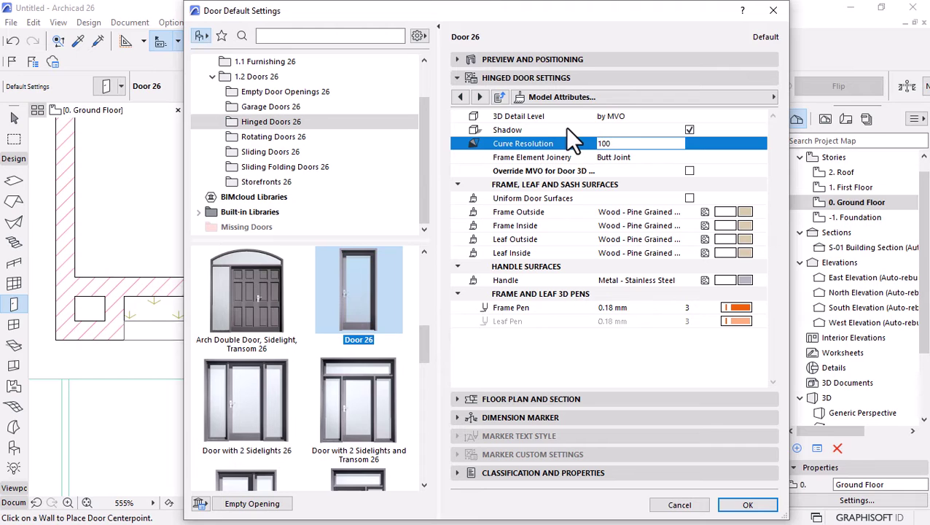
{"action": "left_click", "coordinate": [596, 116]}
{"action": "left_click", "coordinate": [760, 116]}
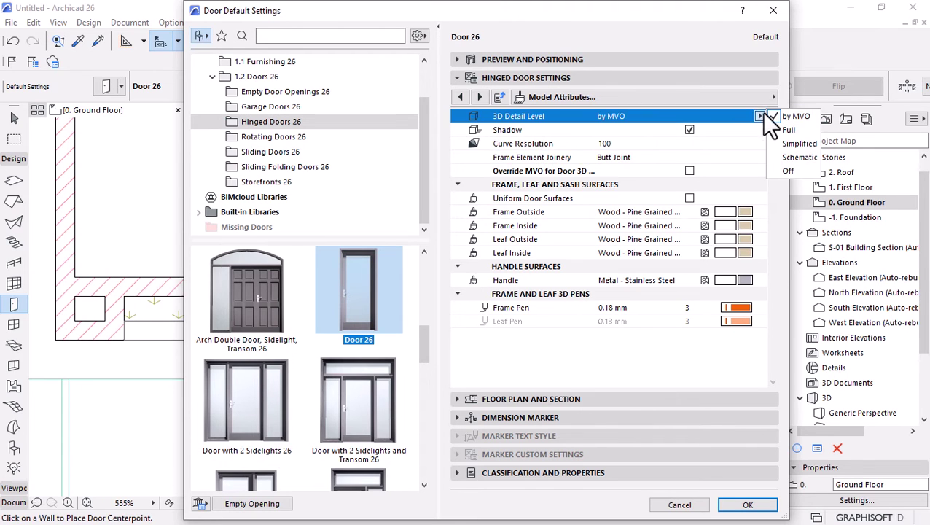
{"action": "left_click", "coordinate": [791, 132]}
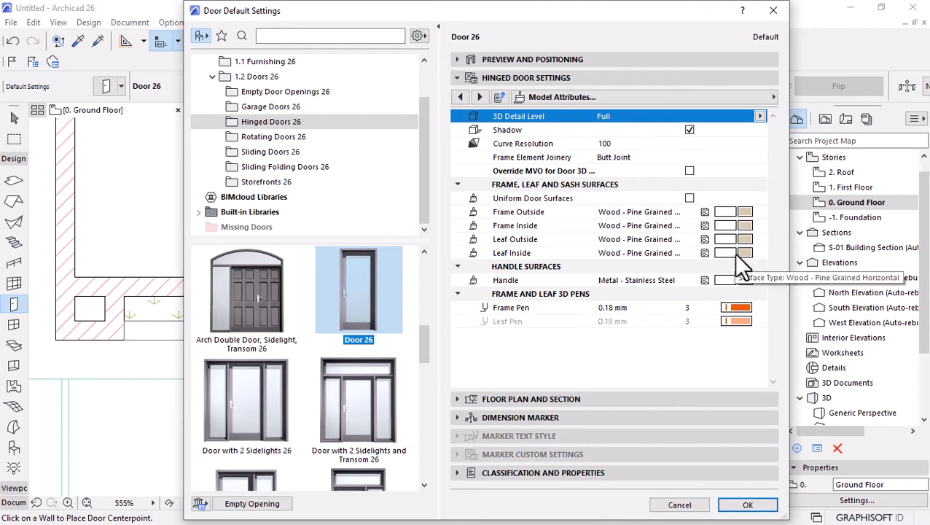
Set the door's 2D detail level to 1:50 in its floor plan and section settings
{"action": "left_click", "coordinate": [757, 97]}
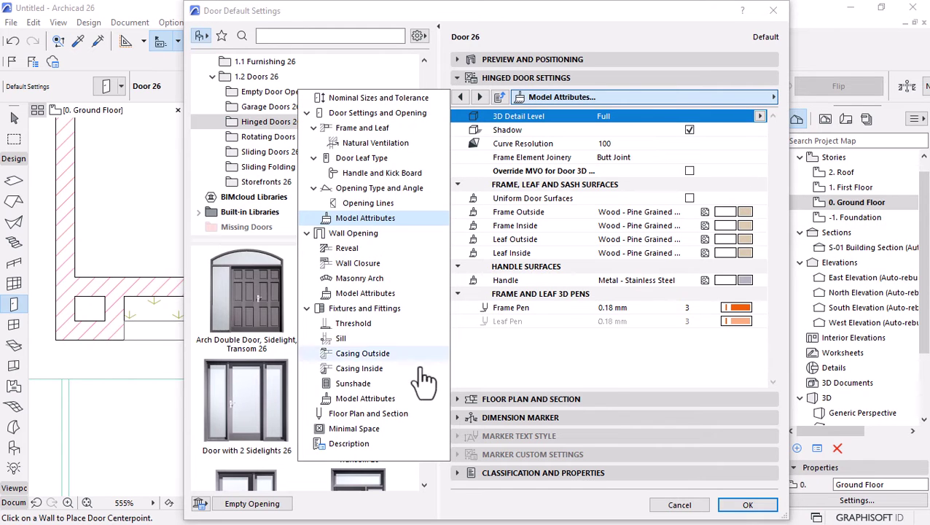
{"action": "left_click", "coordinate": [357, 413]}
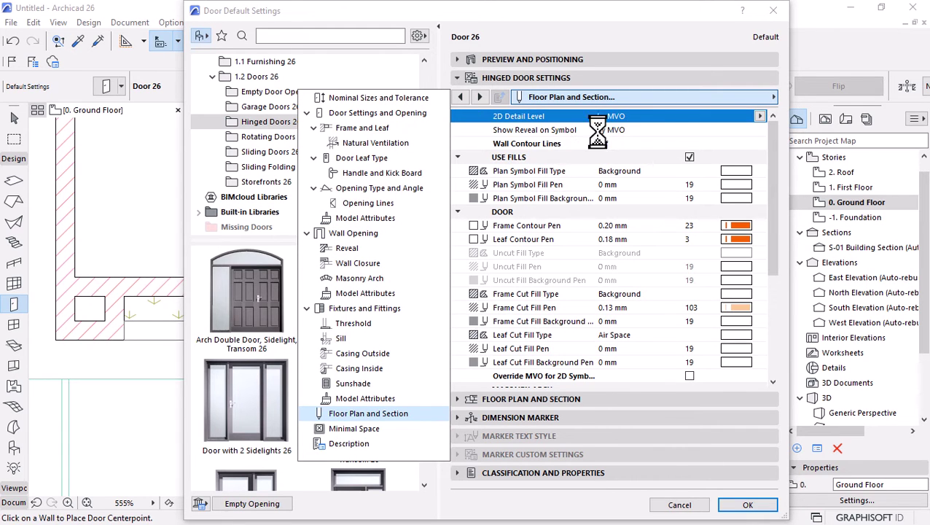
{"action": "left_click", "coordinate": [760, 116]}
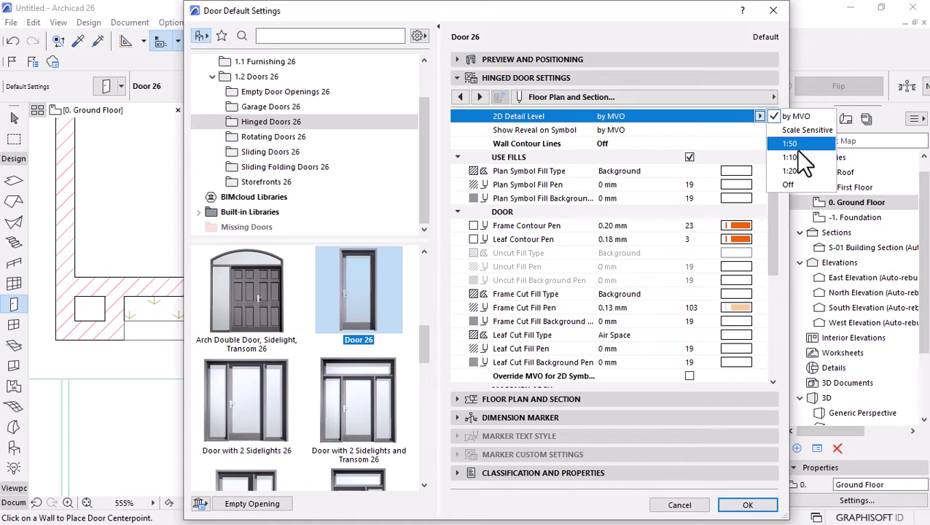
{"action": "left_click", "coordinate": [805, 130]}
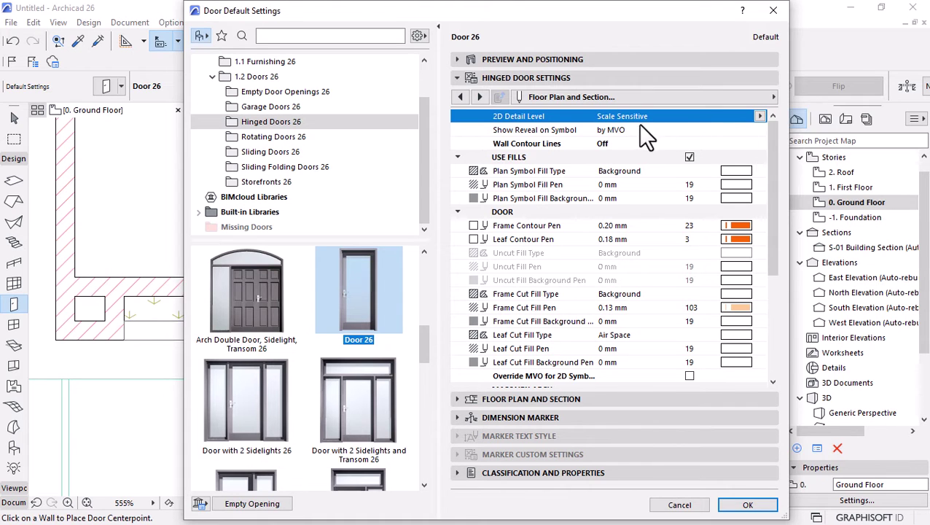
{"action": "left_click", "coordinate": [759, 115]}
{"action": "left_click", "coordinate": [791, 142]}
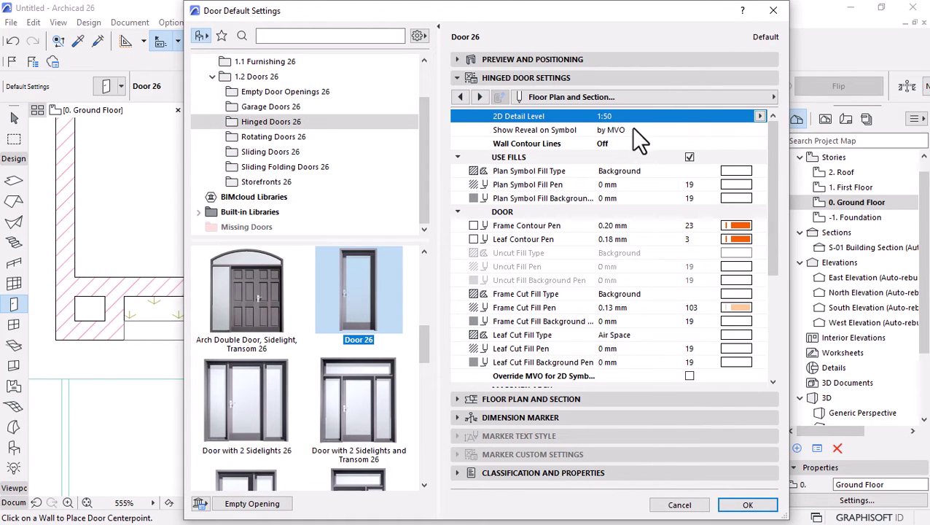
Set the door symbol to always show the reveal, disable its fills, and apply the door defaults
{"action": "left_click", "coordinate": [519, 131]}
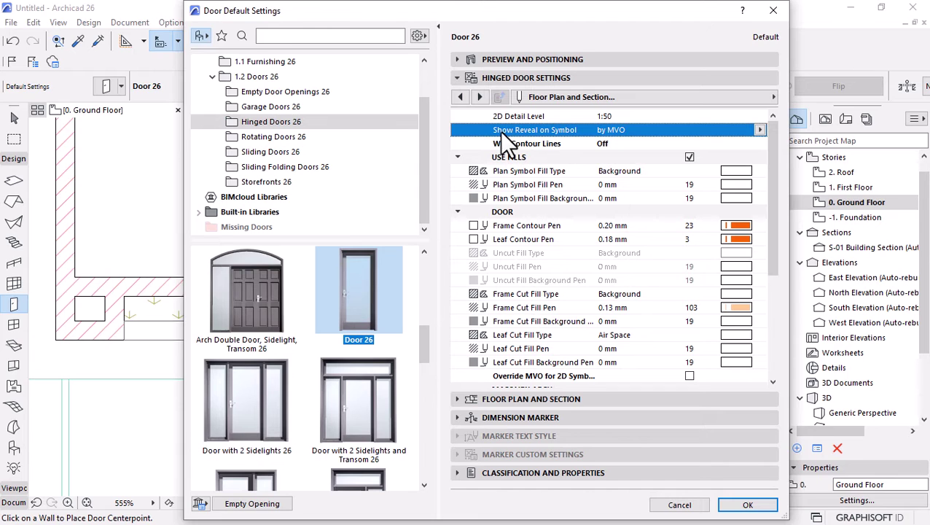
{"action": "left_click", "coordinate": [759, 130]}
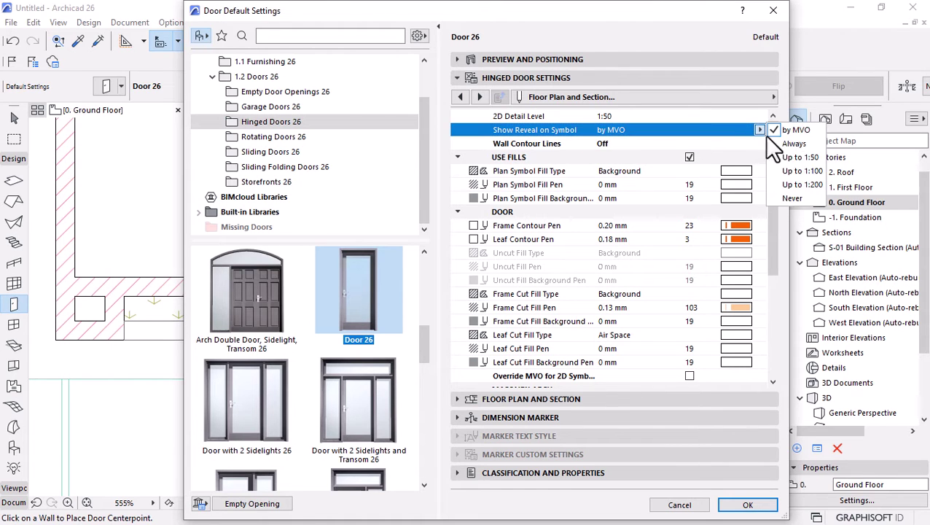
{"action": "left_click", "coordinate": [797, 144]}
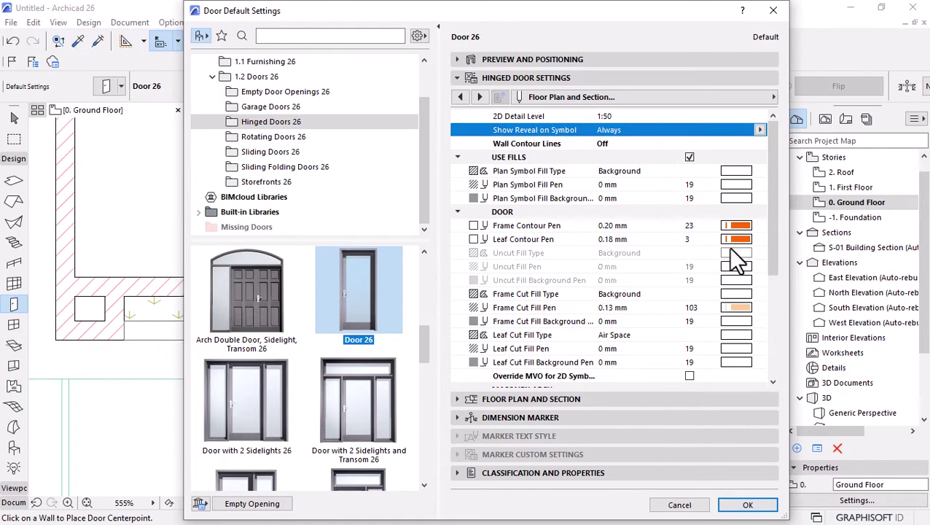
{"action": "left_click", "coordinate": [691, 157]}
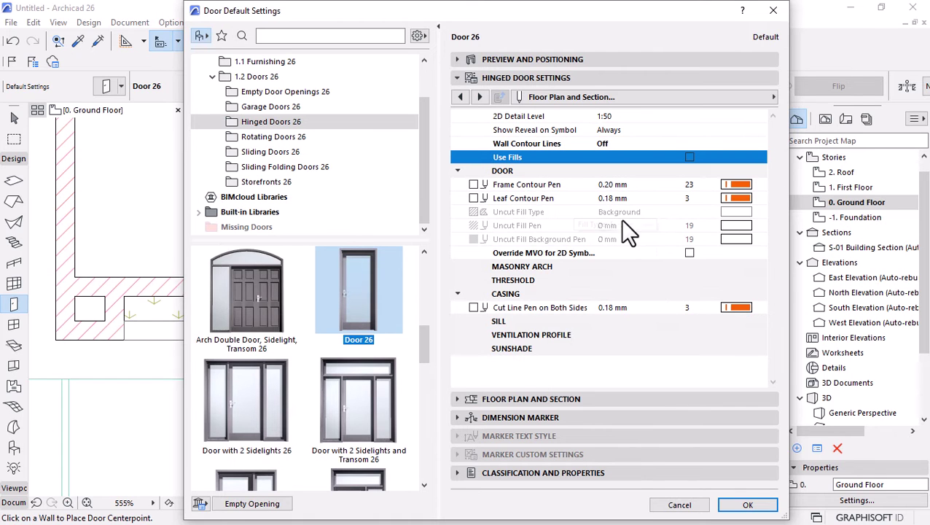
{"action": "left_click", "coordinate": [739, 507]}
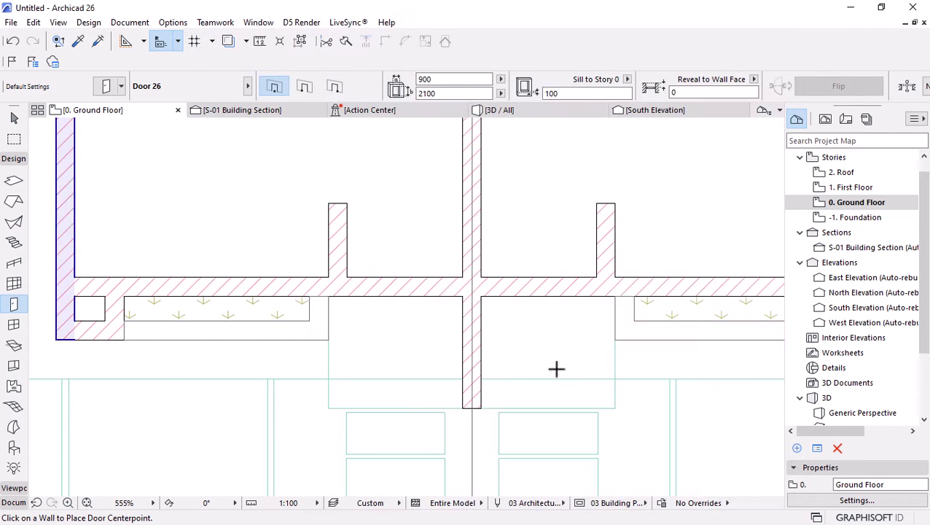
Try placing an inward-opening door in the front wall of the western unit between the short wall and party wall
{"action": "left_click", "coordinate": [403, 277]}
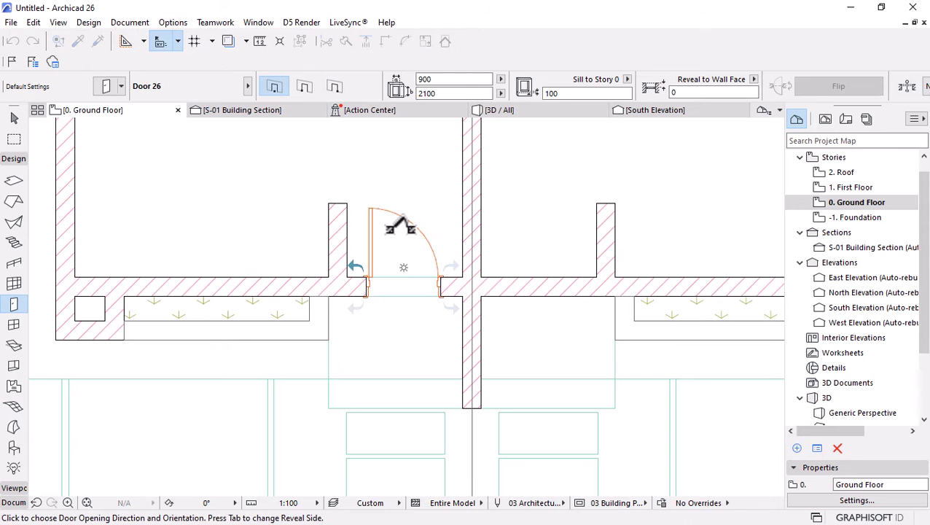
{"action": "scroll", "coordinate": [370, 209], "scroll_direction": "up", "scroll_amount": 3}
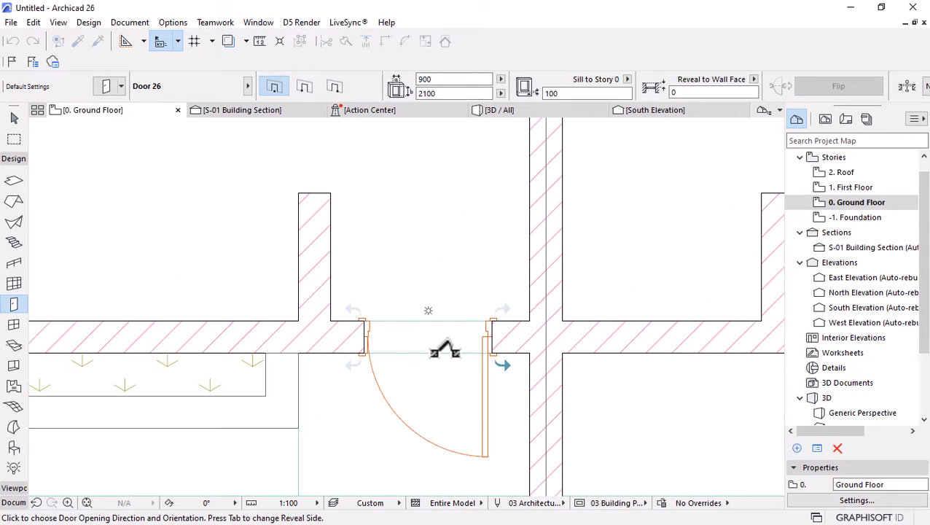
{"action": "left_click", "coordinate": [385, 164]}
{"action": "scroll", "coordinate": [394, 167], "scroll_direction": "down", "scroll_amount": 2}
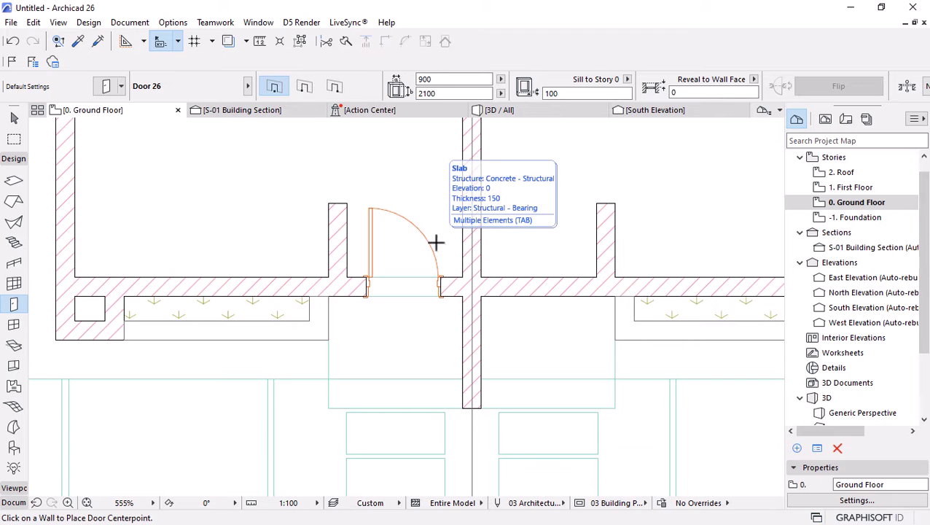
{"action": "key", "text": "ctrl+z"}
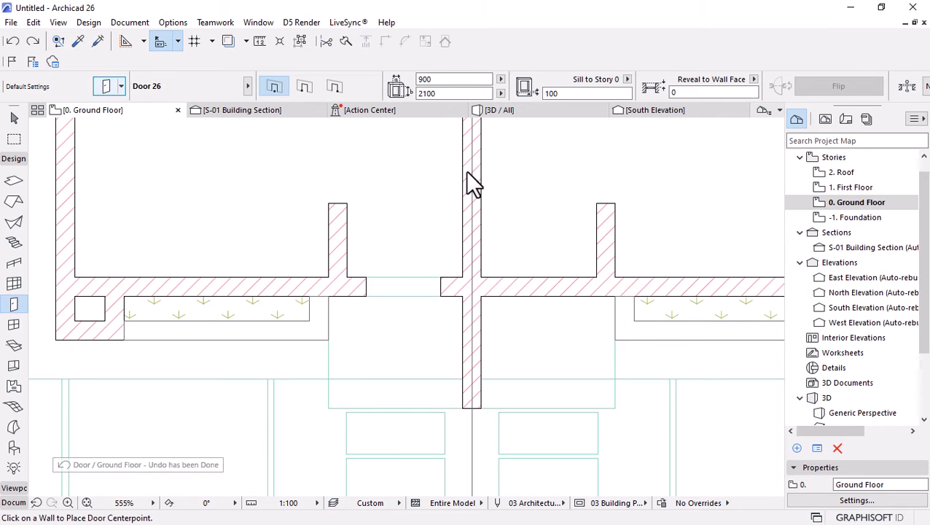
Switch the default door type to Pivot Door 26 and give it the custom door leaf Door Leaf 1
{"action": "key", "text": "ctrl+t"}
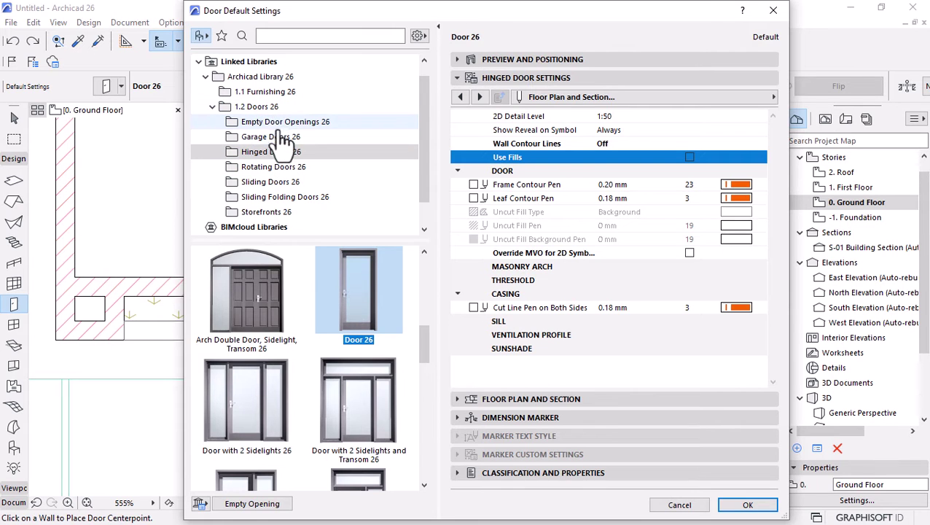
{"action": "left_click", "coordinate": [266, 170]}
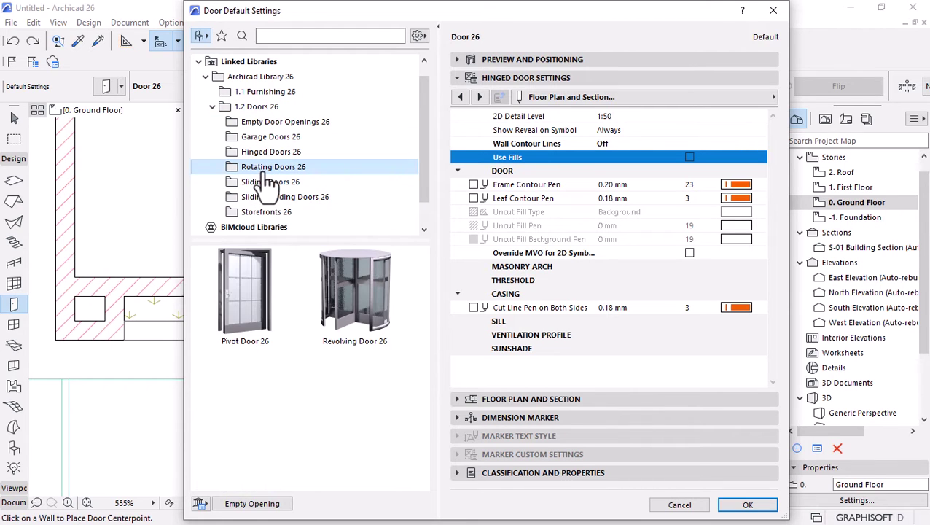
{"action": "left_click", "coordinate": [248, 300]}
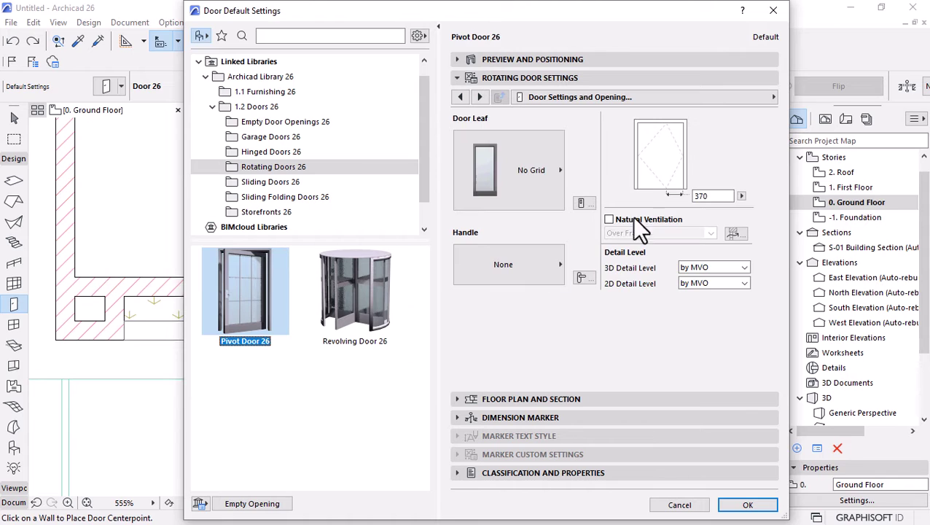
{"action": "left_click", "coordinate": [581, 204]}
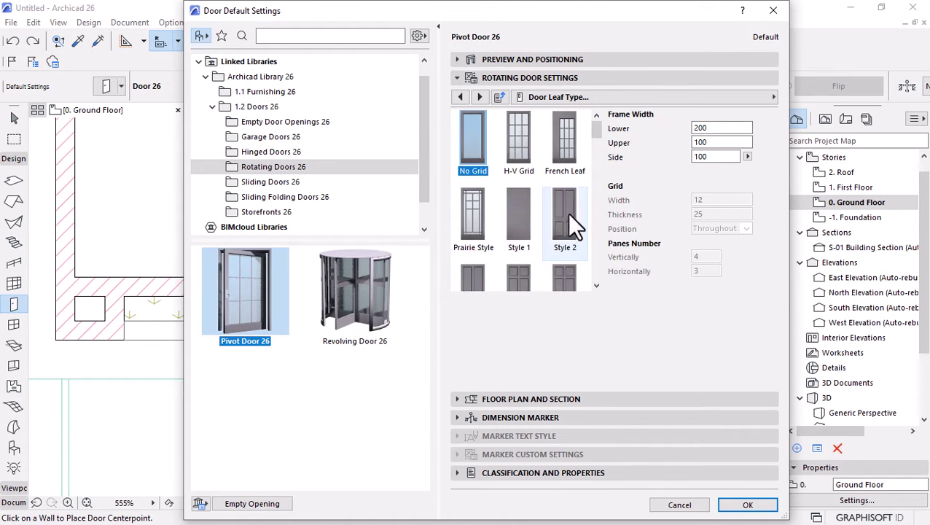
{"action": "scroll", "coordinate": [562, 257], "scroll_direction": "down", "scroll_amount": 5}
{"action": "scroll", "coordinate": [517, 273], "scroll_direction": "down", "scroll_amount": 7}
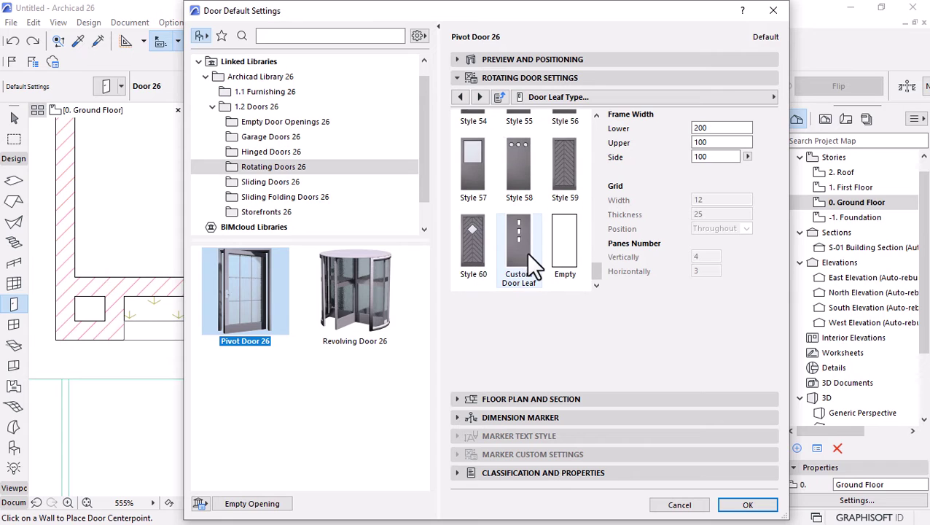
{"action": "left_click", "coordinate": [519, 248]}
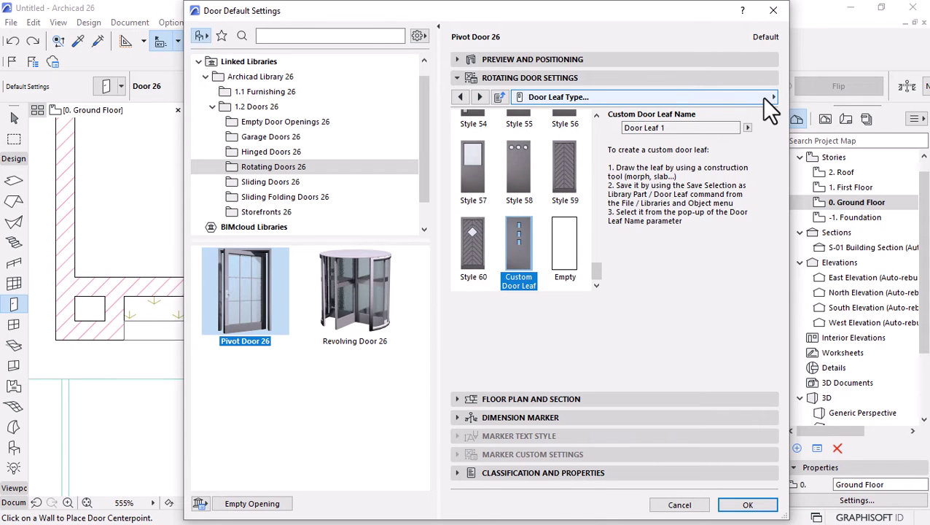
Assign Handle 9 to the pivot door in its door settings and opening options
{"action": "left_click", "coordinate": [708, 97]}
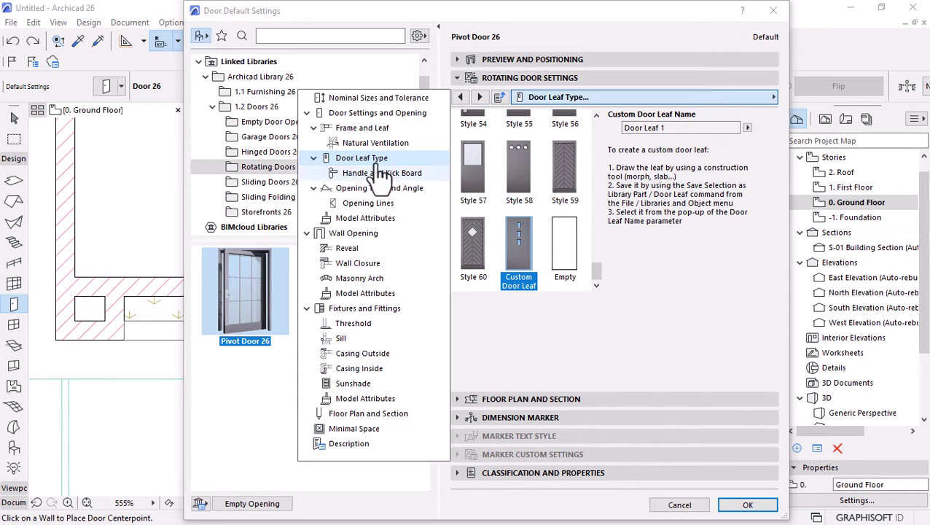
{"action": "left_click", "coordinate": [419, 115]}
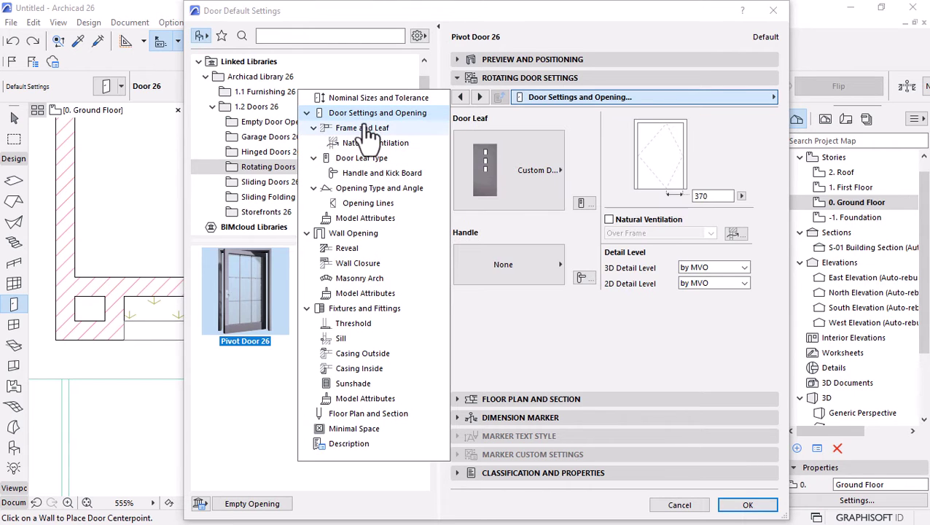
{"action": "left_click", "coordinate": [514, 256]}
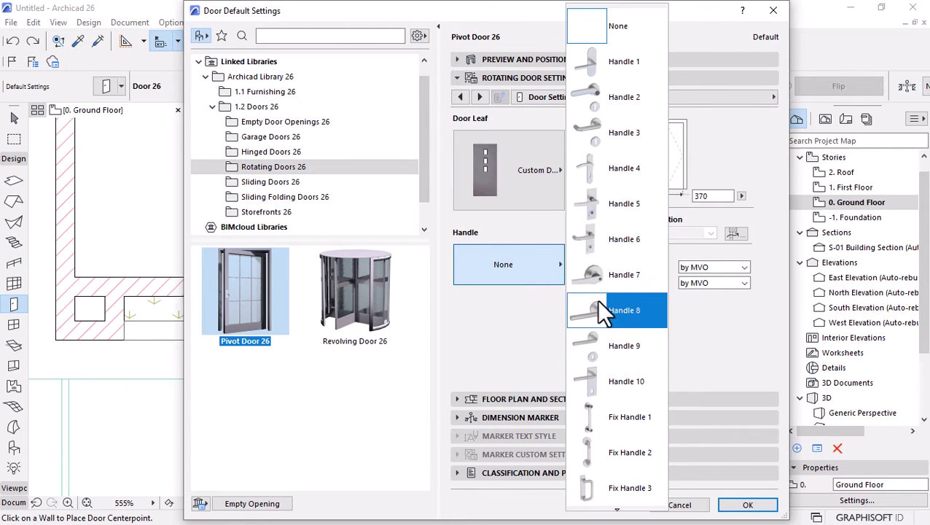
{"action": "left_click", "coordinate": [598, 347]}
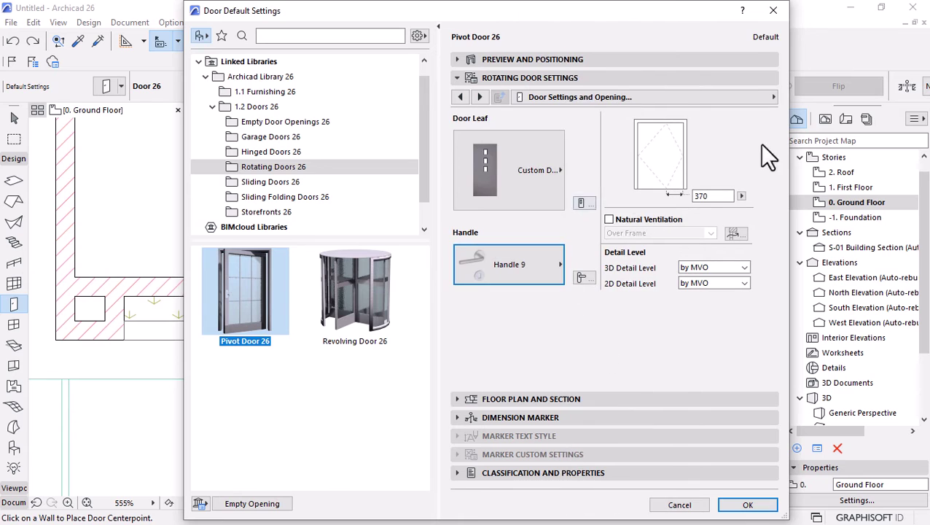
Set the pivot door's 3D detail level to Full and its curve resolution to 100 in the model attributes
{"action": "left_click", "coordinate": [765, 96]}
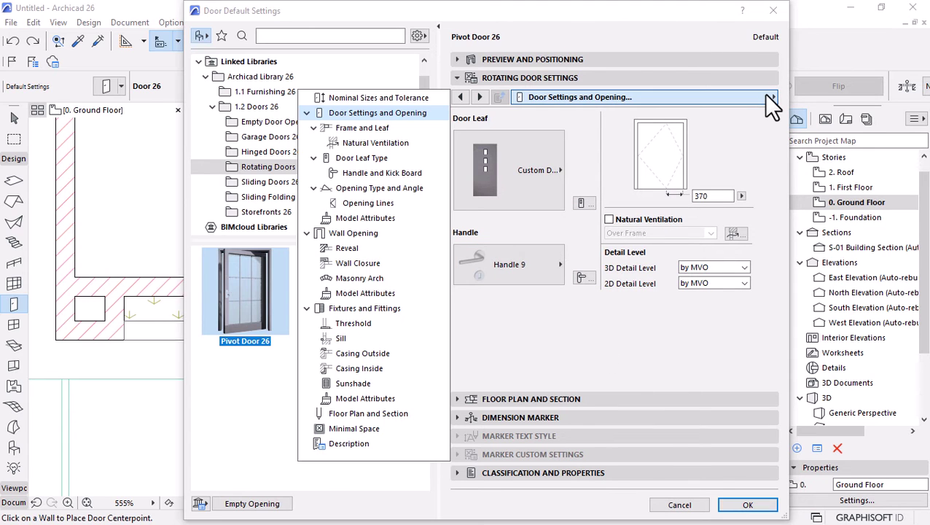
{"action": "left_click", "coordinate": [358, 219]}
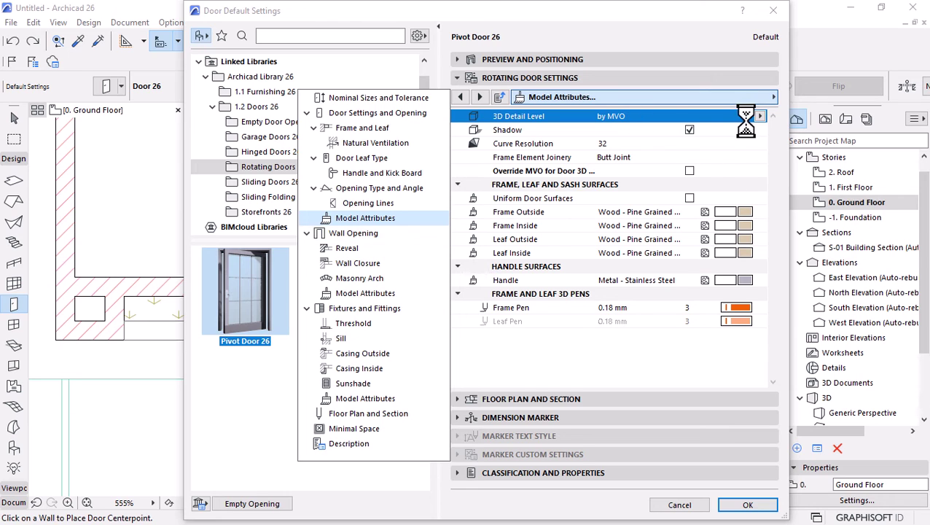
{"action": "left_click", "coordinate": [760, 116]}
{"action": "left_click", "coordinate": [761, 117]}
{"action": "left_click", "coordinate": [761, 117]}
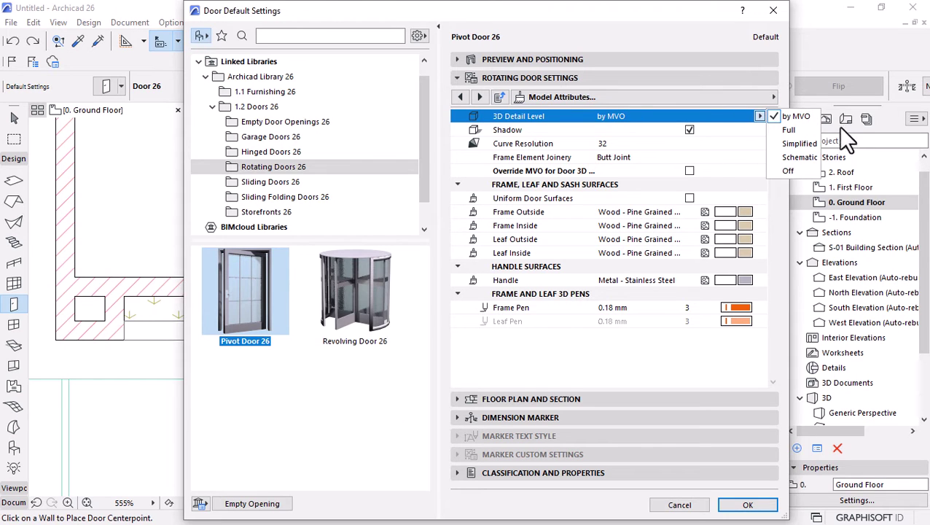
{"action": "left_click", "coordinate": [795, 131]}
{"action": "left_click", "coordinate": [676, 144]}
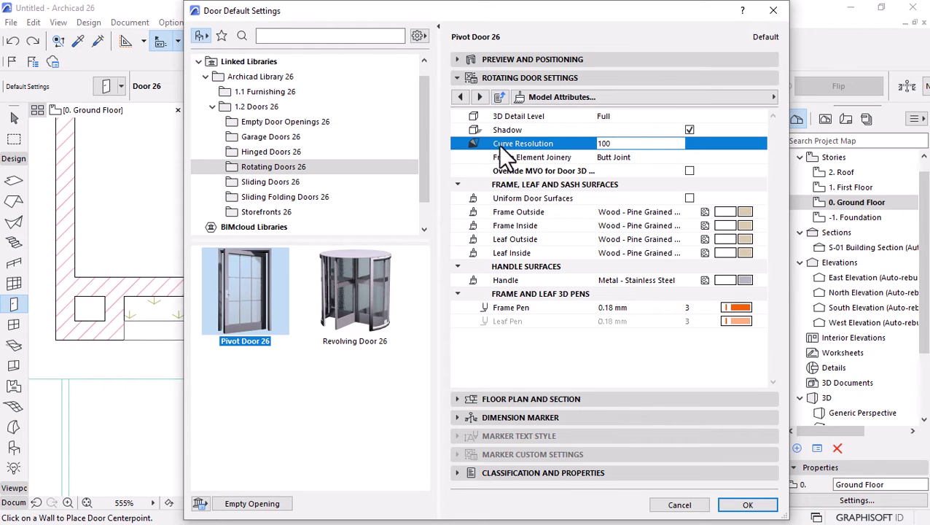
Set the pivot door's 2D detail level to 1:50 in its floor plan and section settings
{"action": "left_click", "coordinate": [766, 102]}
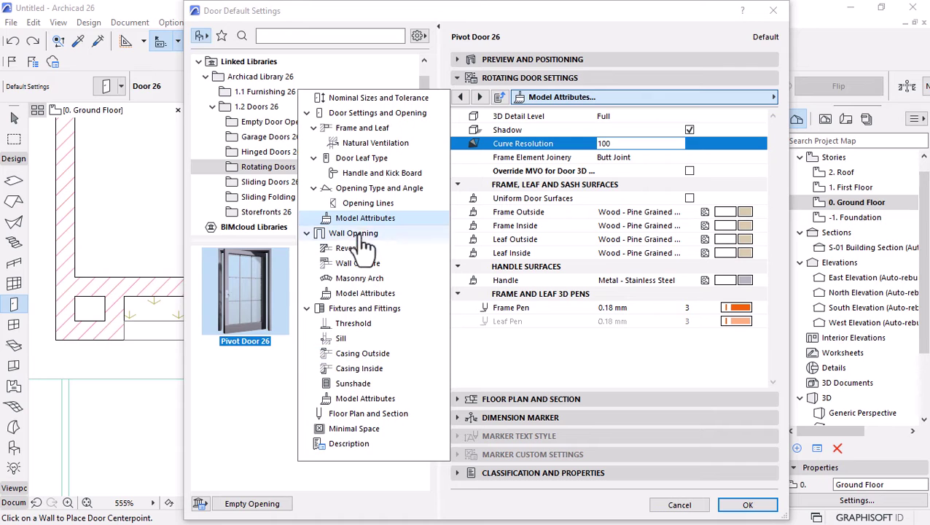
{"action": "left_click", "coordinate": [343, 414]}
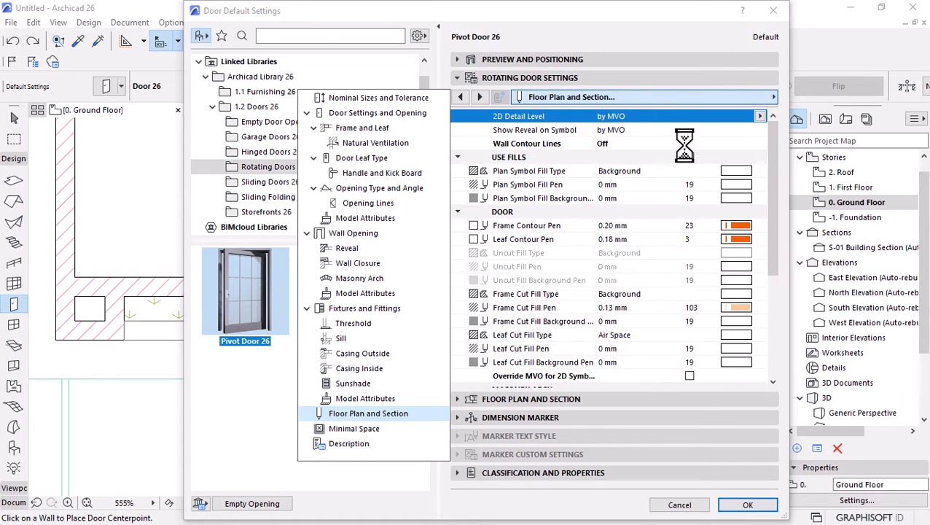
{"action": "left_click", "coordinate": [759, 117]}
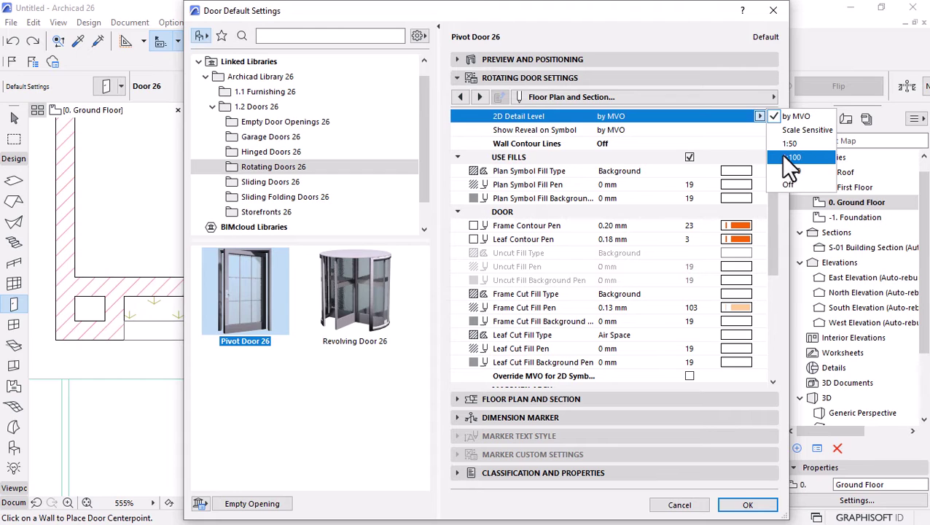
{"action": "left_click", "coordinate": [761, 155]}
Make the pivot door symbol always show the reveal, disable its fills, and apply the defaults
{"action": "left_click", "coordinate": [721, 130]}
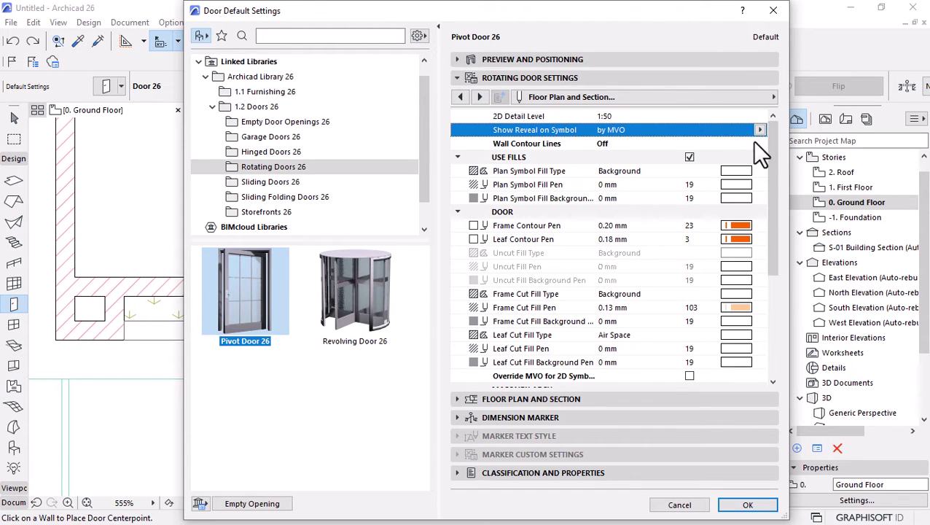
{"action": "left_click", "coordinate": [759, 129]}
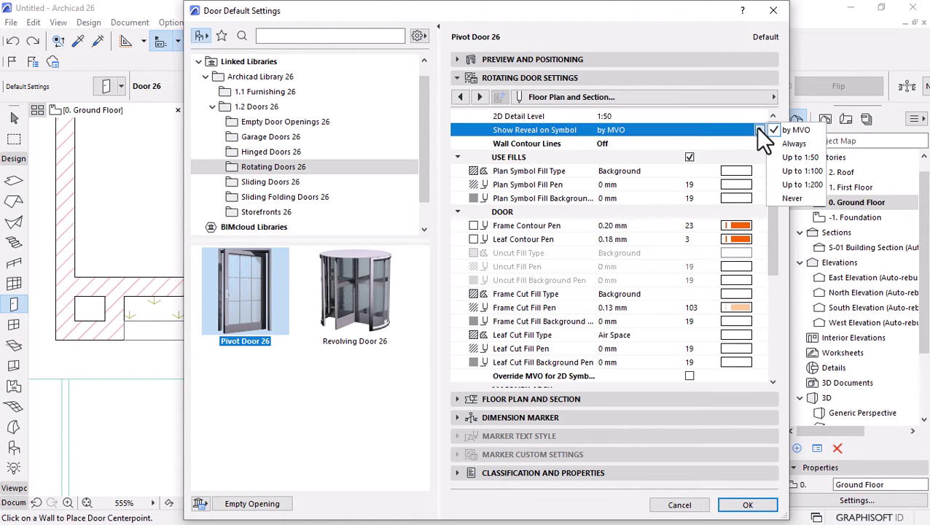
{"action": "left_click", "coordinate": [793, 143]}
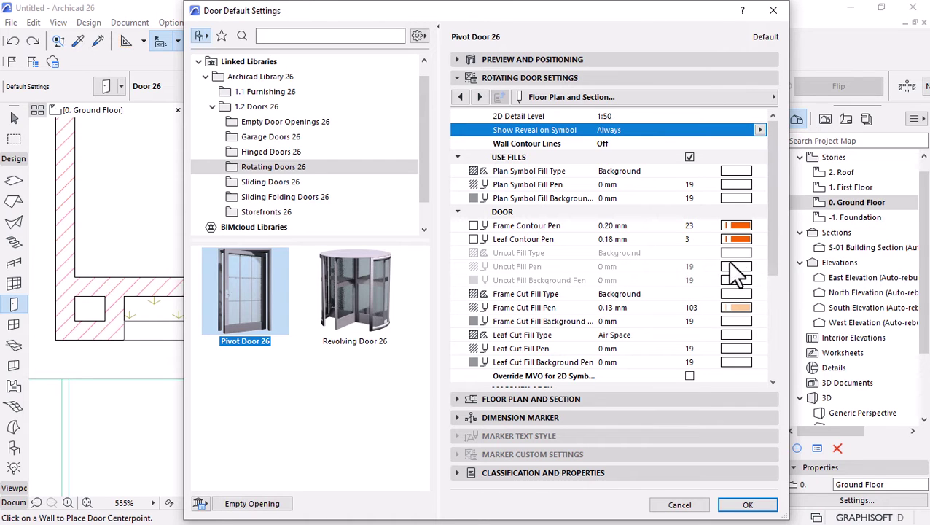
{"action": "left_click", "coordinate": [689, 158]}
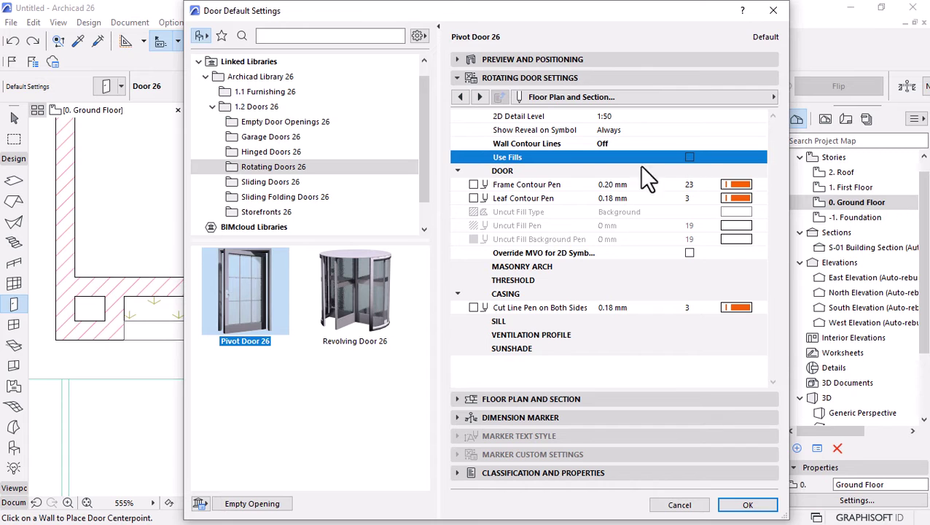
{"action": "left_click", "coordinate": [757, 503]}
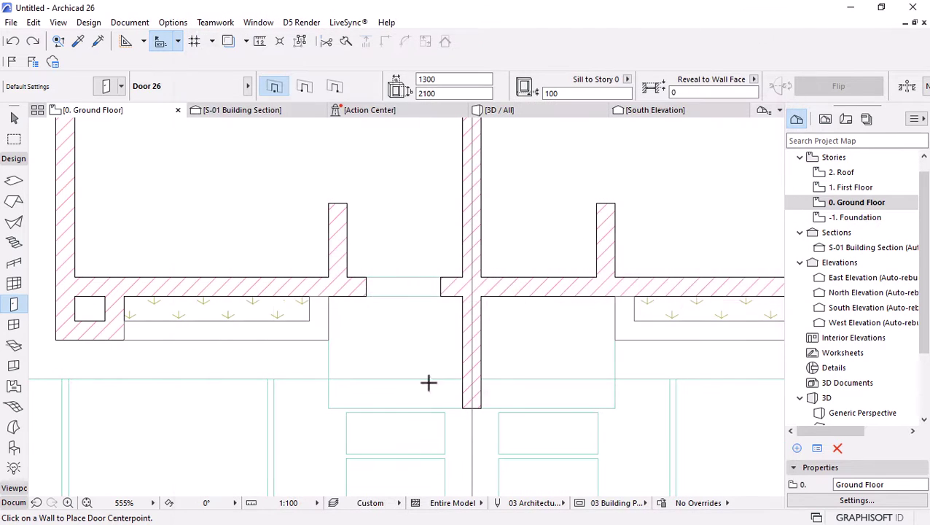
Place the pivot door in the western unit's front wall opening, swinging inward with its pivot towards the party wall
{"action": "left_click", "coordinate": [403, 277]}
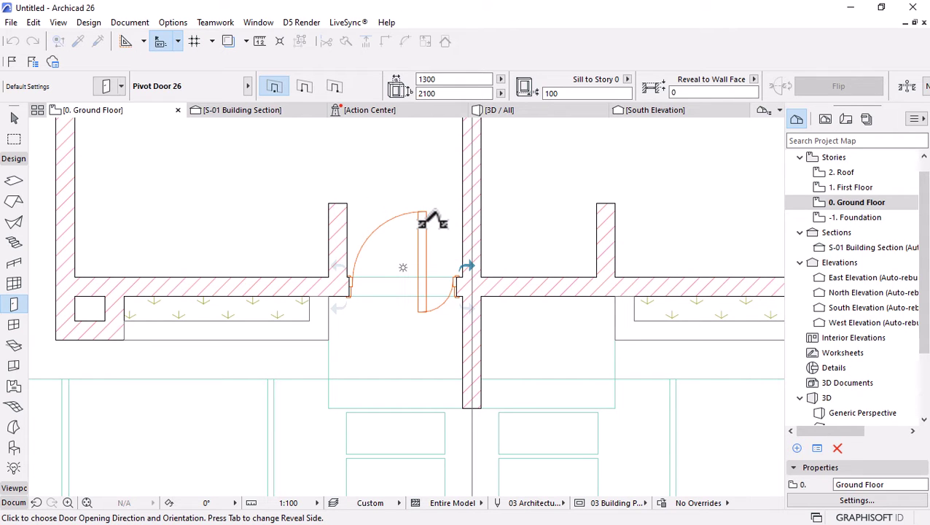
{"action": "left_click", "coordinate": [430, 223]}
Reduce the placed pivot door's 2D opening angle so its leaf is drawn partly closed in the plan
{"action": "scroll", "coordinate": [506, 331], "scroll_direction": "down", "scroll_amount": 5}
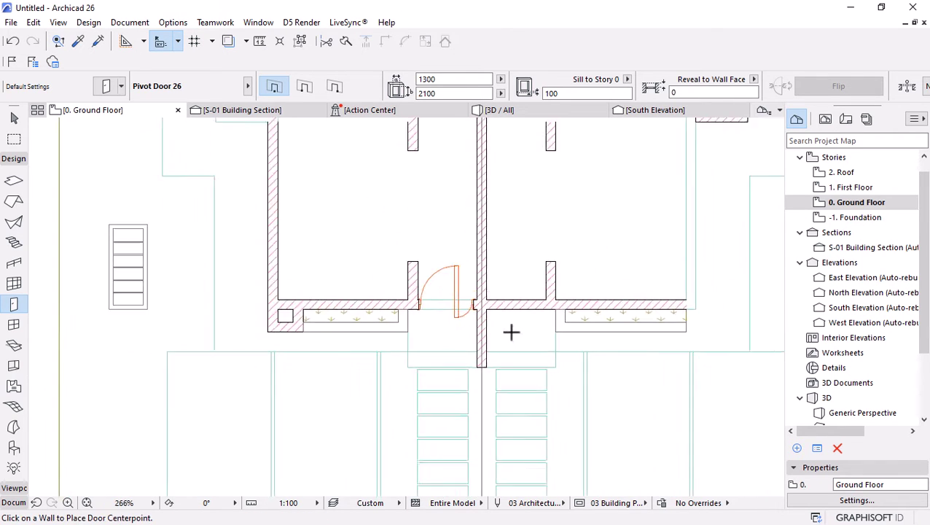
{"action": "scroll", "coordinate": [456, 301], "scroll_direction": "down", "scroll_amount": 8}
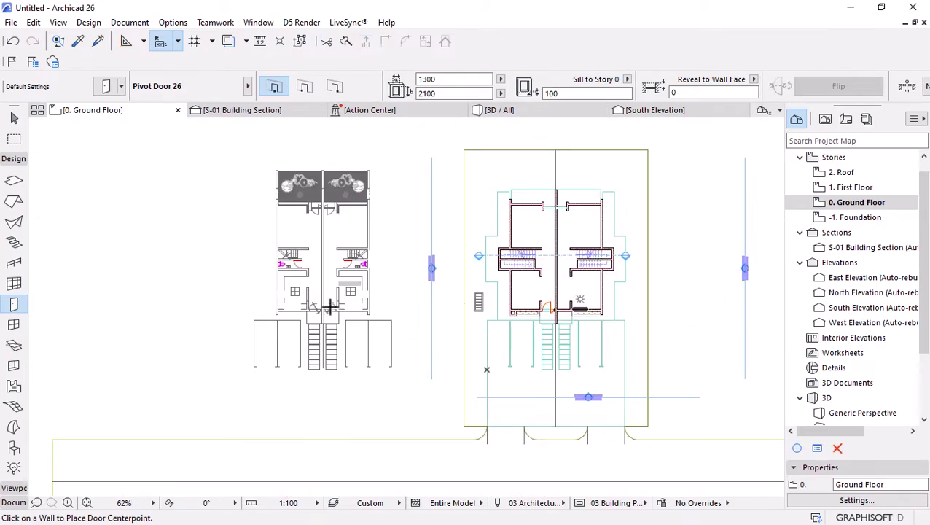
{"action": "scroll", "coordinate": [320, 317], "scroll_direction": "up", "scroll_amount": 10}
{"action": "scroll", "coordinate": [321, 319], "scroll_direction": "up", "scroll_amount": 3}
{"action": "scroll", "coordinate": [584, 310], "scroll_direction": "down", "scroll_amount": 6}
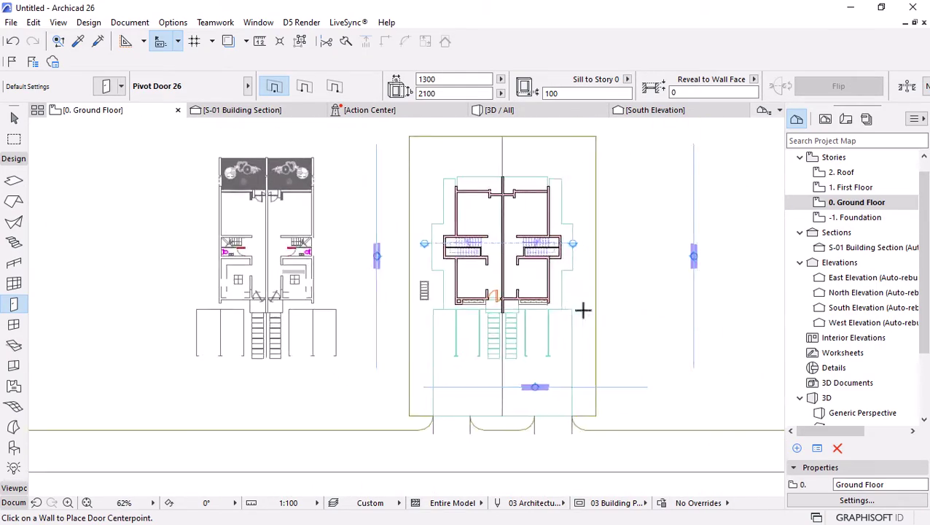
{"action": "scroll", "coordinate": [380, 291], "scroll_direction": "up", "scroll_amount": 12}
{"action": "key", "text": "shift"}
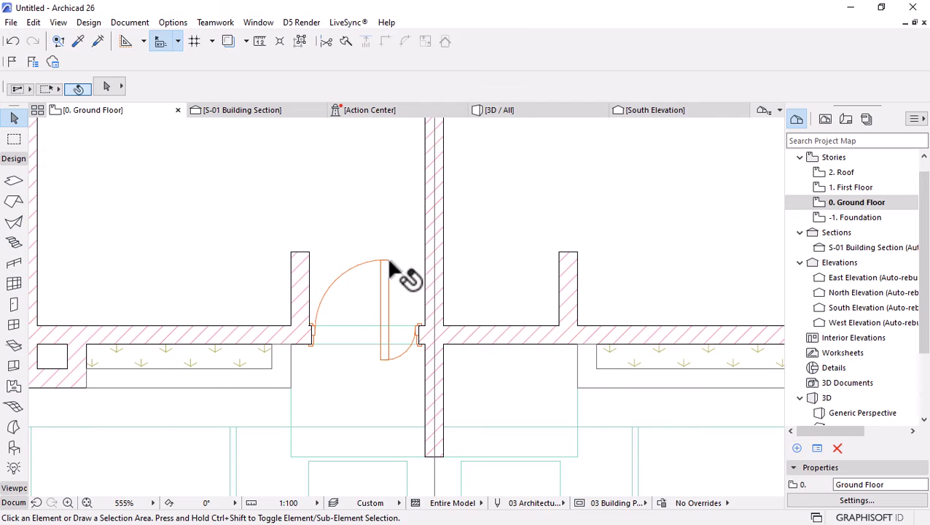
{"action": "left_click", "coordinate": [387, 261]}
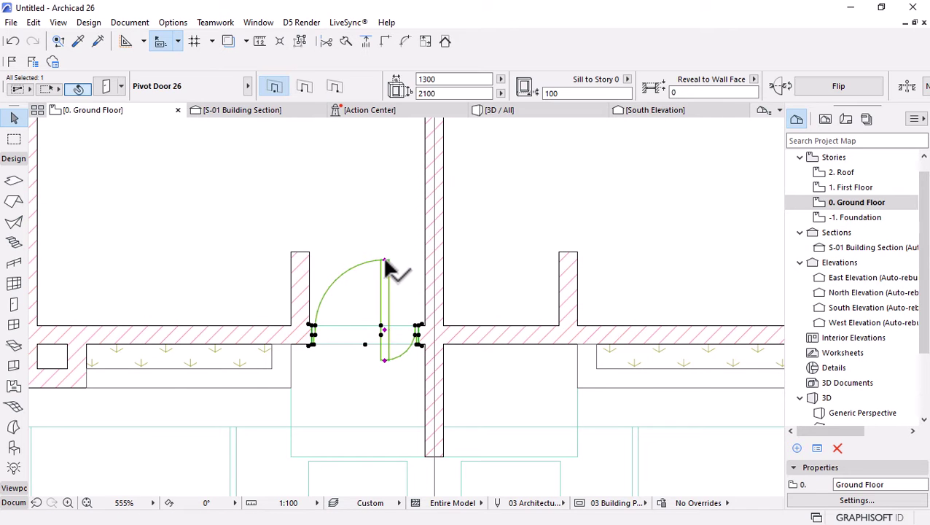
{"action": "left_click", "coordinate": [387, 261]}
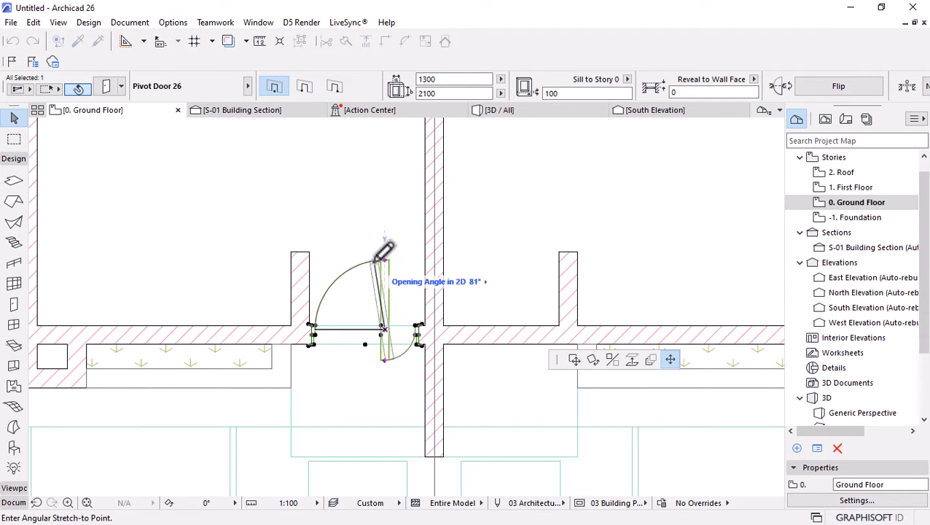
{"action": "left_click", "coordinate": [362, 261]}
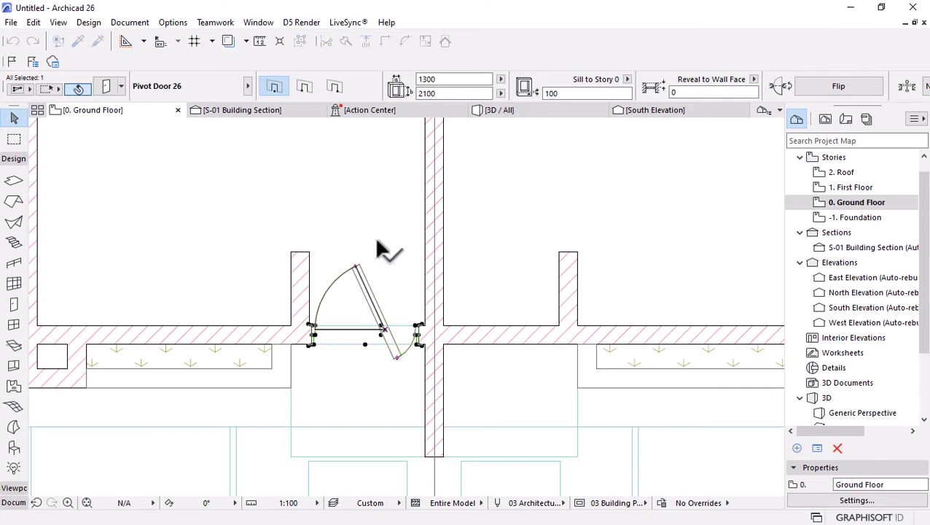
{"action": "scroll", "coordinate": [332, 304], "scroll_direction": "up", "scroll_amount": 3}
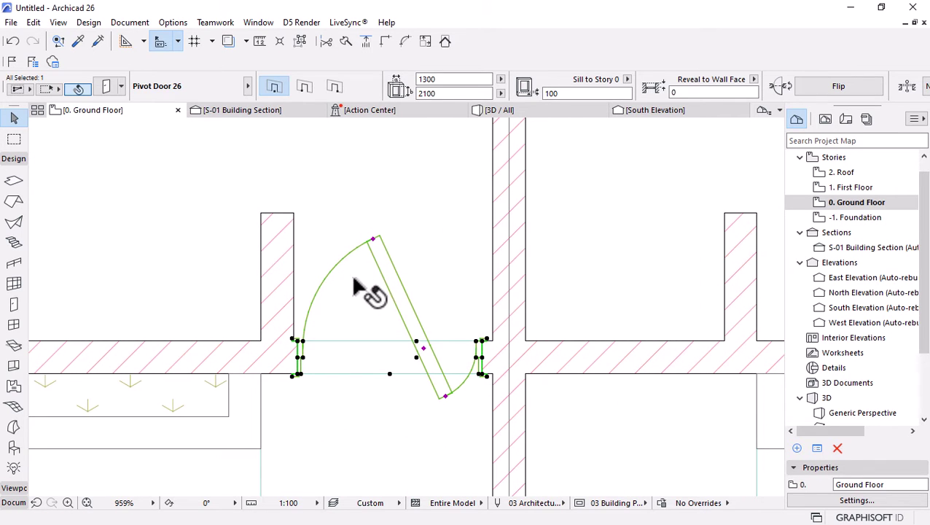
{"action": "key", "text": "Escape"}
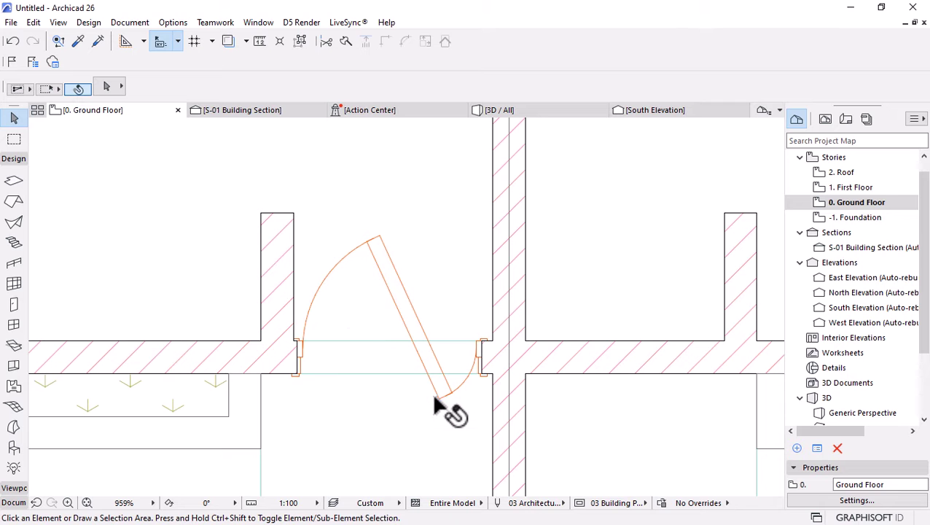
Override the western pivot door's 2D symbolic display so its curved opening line uses the Dashed line type
{"action": "left_click", "coordinate": [481, 348]}
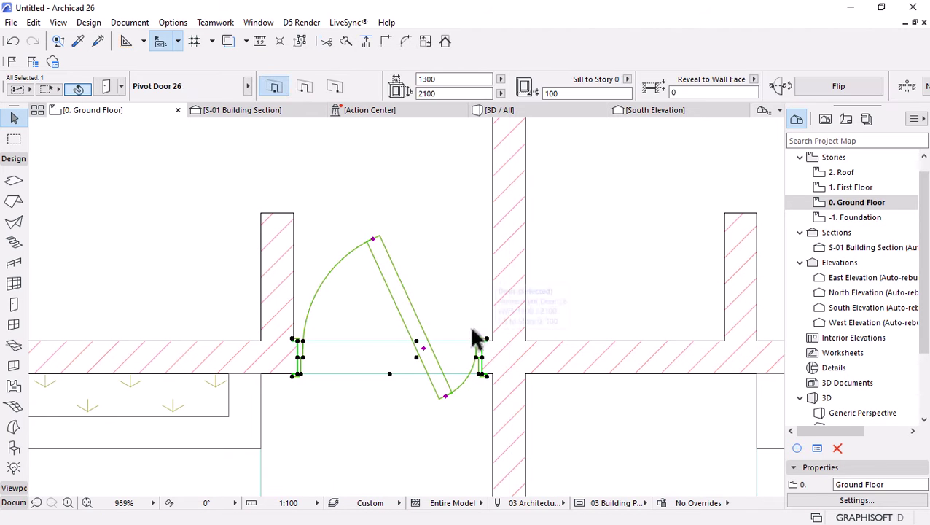
{"action": "left_click", "coordinate": [111, 85]}
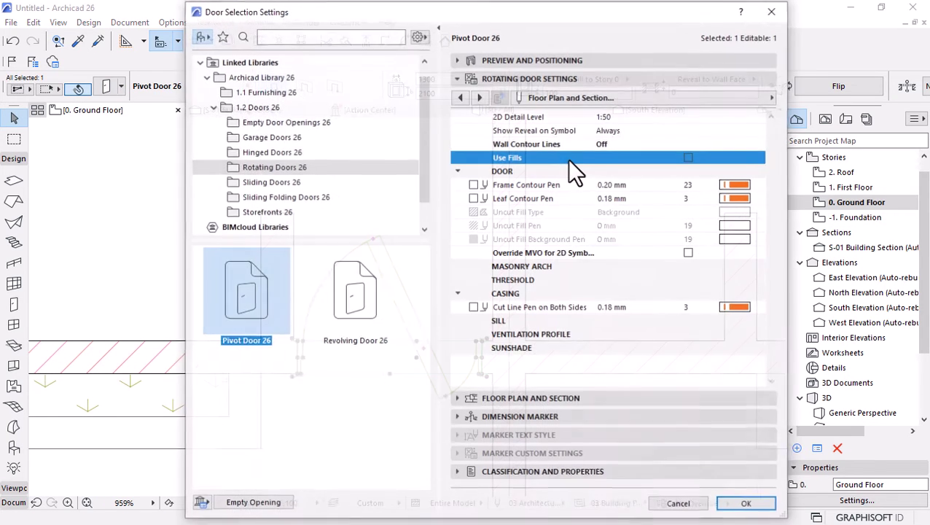
{"action": "left_click", "coordinate": [763, 98]}
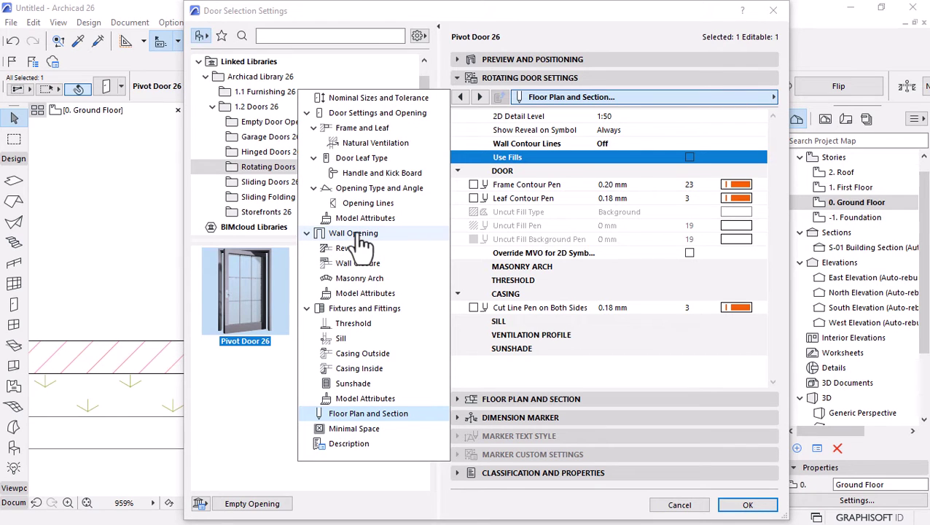
{"action": "left_click", "coordinate": [367, 203]}
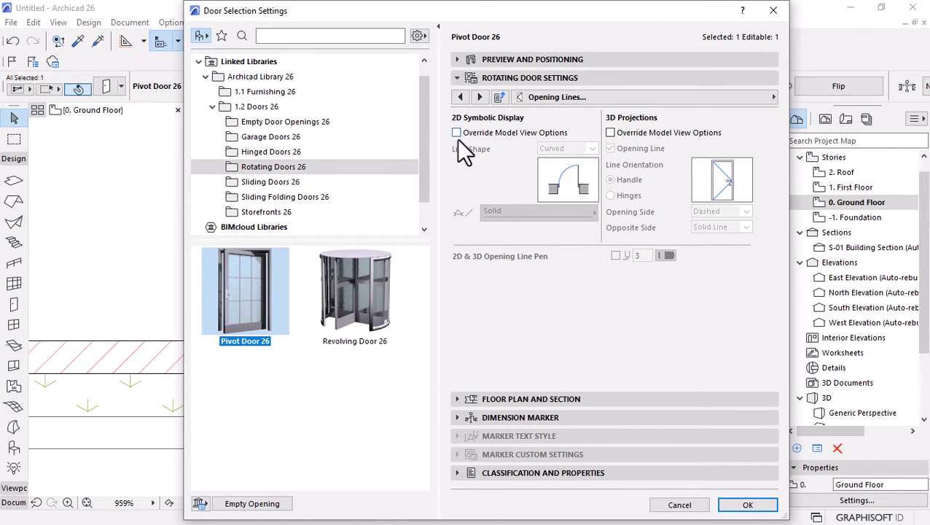
{"action": "left_click", "coordinate": [477, 132]}
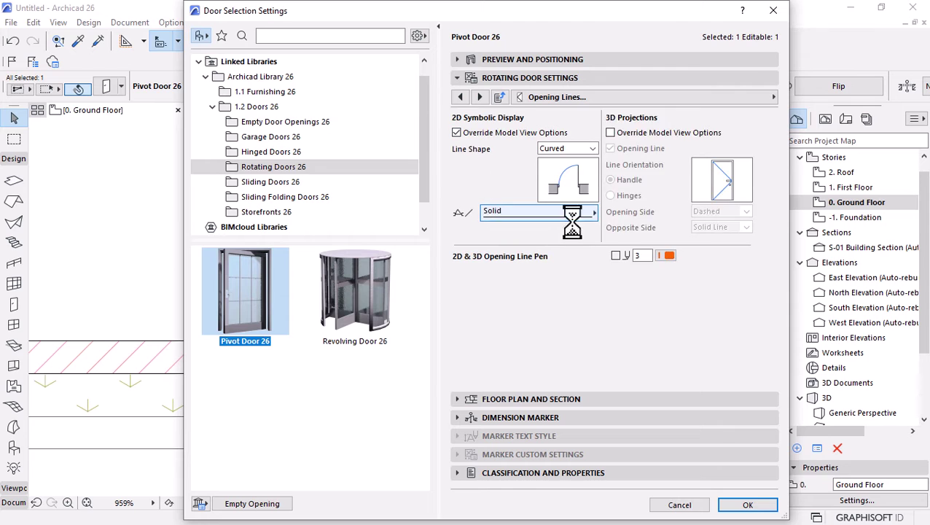
{"action": "left_click", "coordinate": [572, 213]}
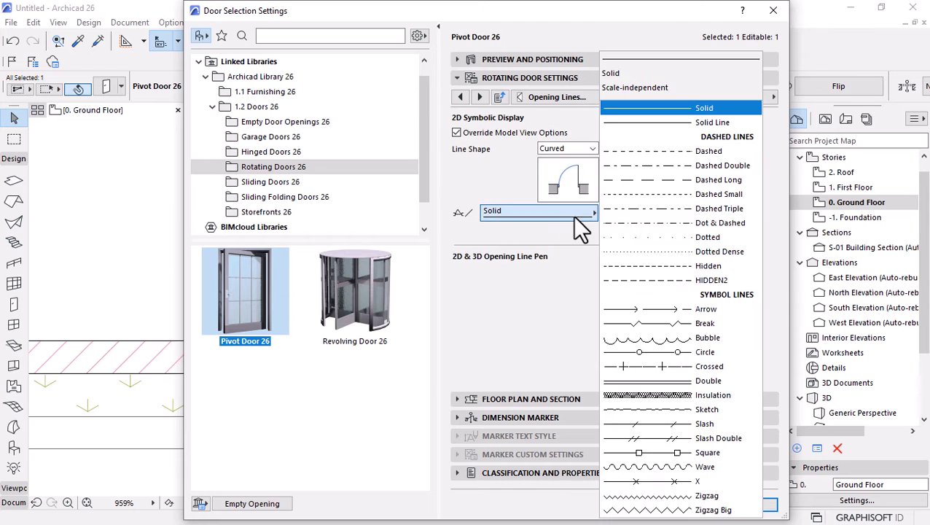
{"action": "left_click", "coordinate": [684, 152]}
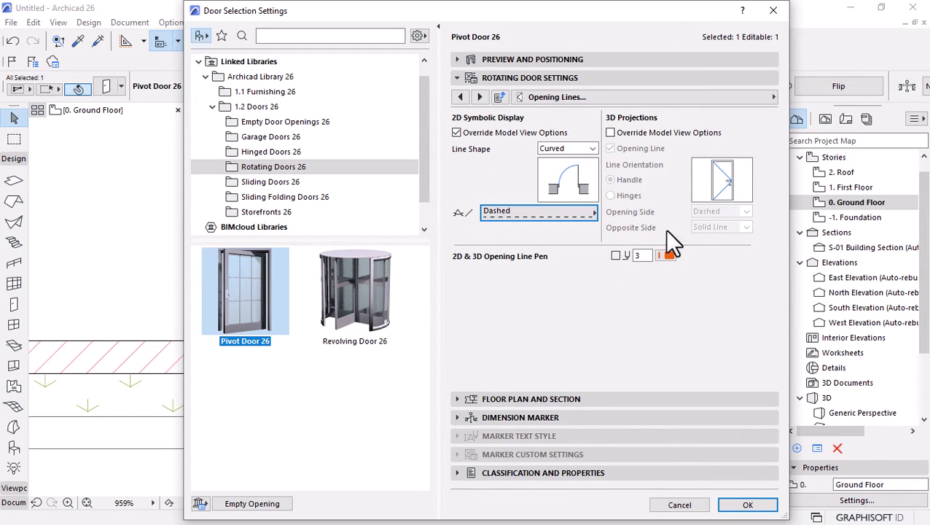
Override the door's 3D projection opening lines, set the opposite side to Dashed, and apply the settings
{"action": "left_click", "coordinate": [632, 132]}
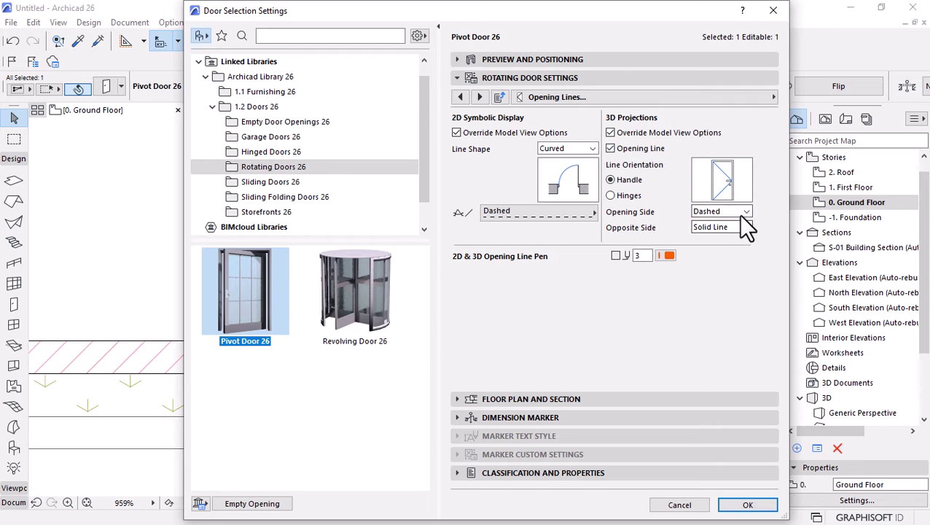
{"action": "left_click", "coordinate": [746, 227]}
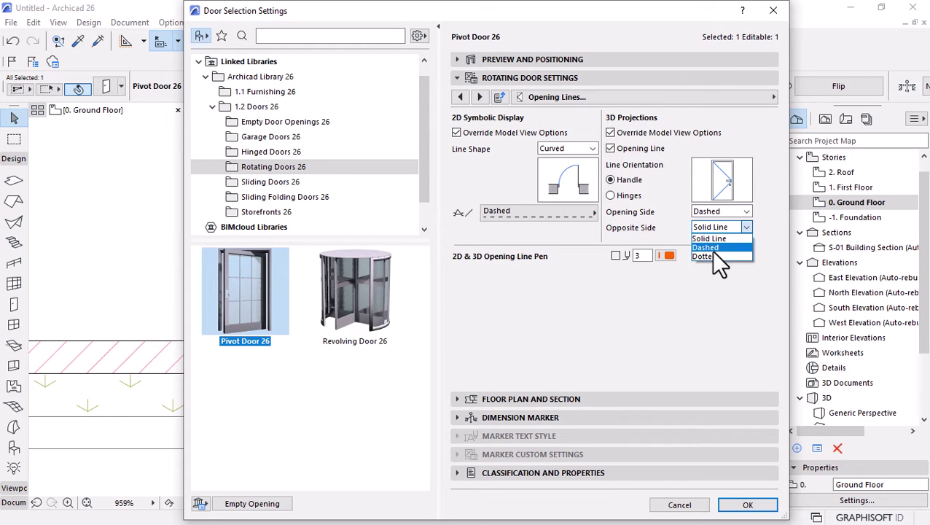
{"action": "left_click", "coordinate": [712, 248]}
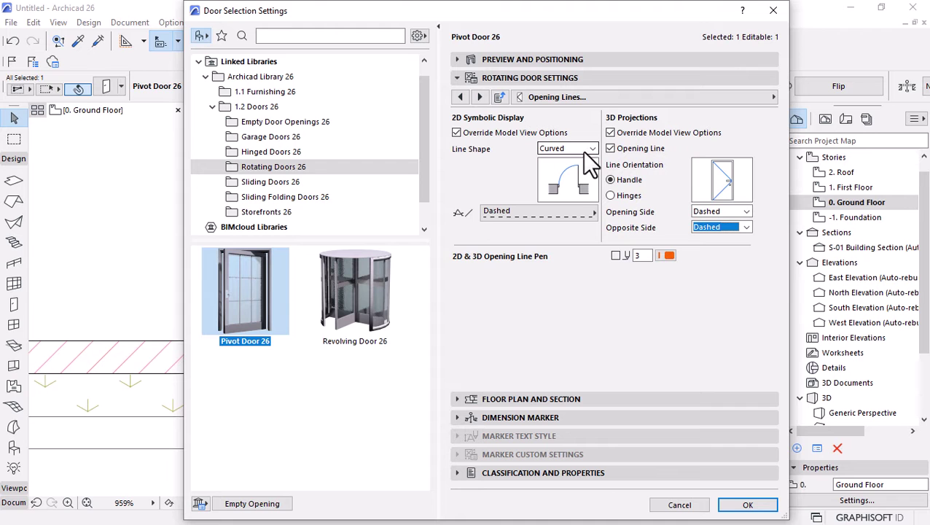
{"action": "left_click", "coordinate": [732, 503]}
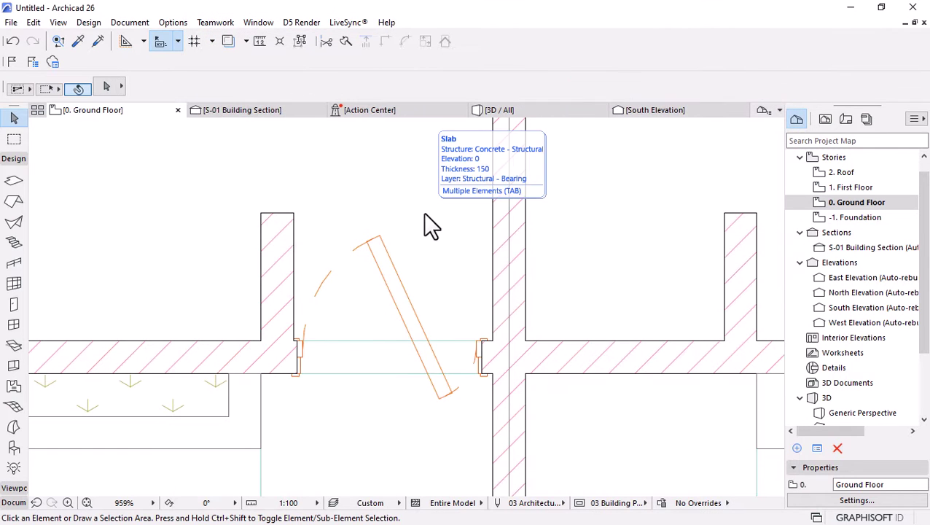
Mirror a copy of the pivot door across the party wall's centreline into the eastern unit's front wall
{"action": "scroll", "coordinate": [505, 357], "scroll_direction": "down", "scroll_amount": 3}
{"action": "scroll", "coordinate": [368, 224], "scroll_direction": "down", "scroll_amount": 2}
{"action": "scroll", "coordinate": [426, 313], "scroll_direction": "down", "scroll_amount": 3}
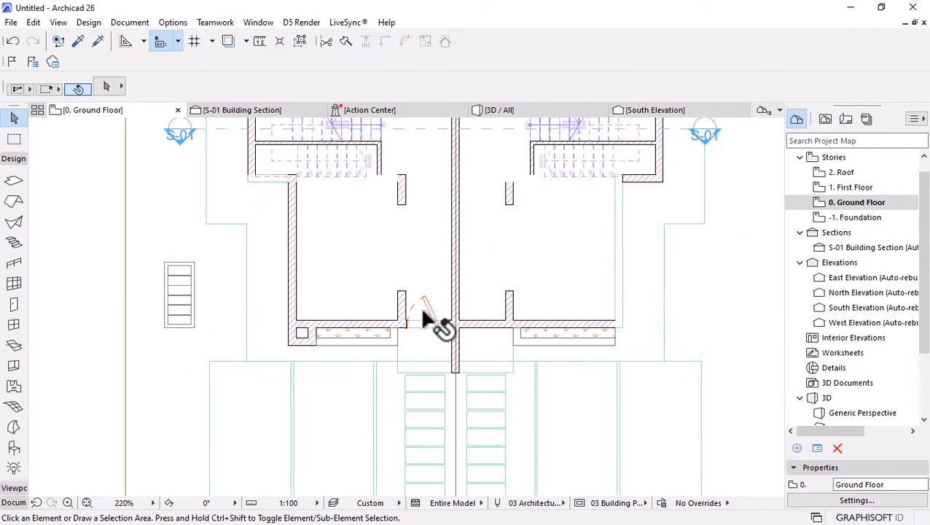
{"action": "scroll", "coordinate": [441, 303], "scroll_direction": "down", "scroll_amount": 1}
{"action": "scroll", "coordinate": [441, 302], "scroll_direction": "up", "scroll_amount": 3}
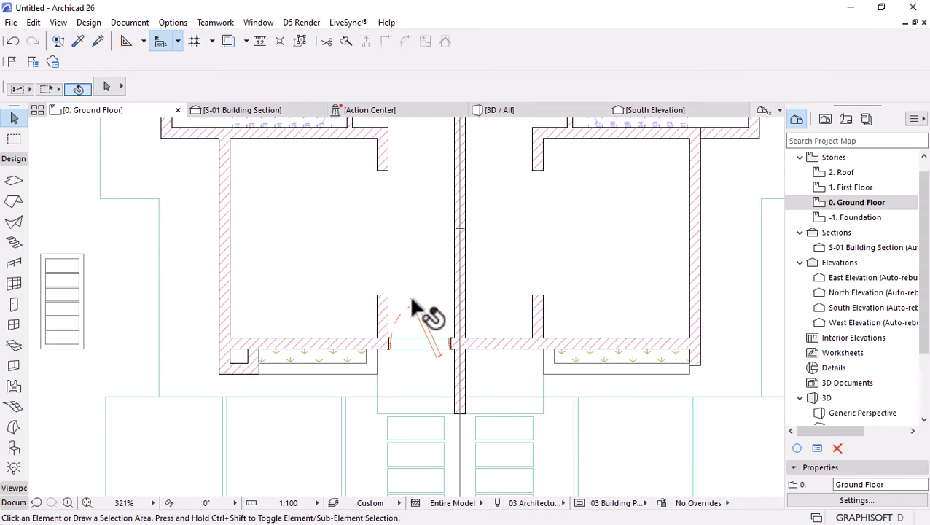
{"action": "left_click", "coordinate": [416, 310]}
{"action": "key", "text": "ctrl+alt+m"}
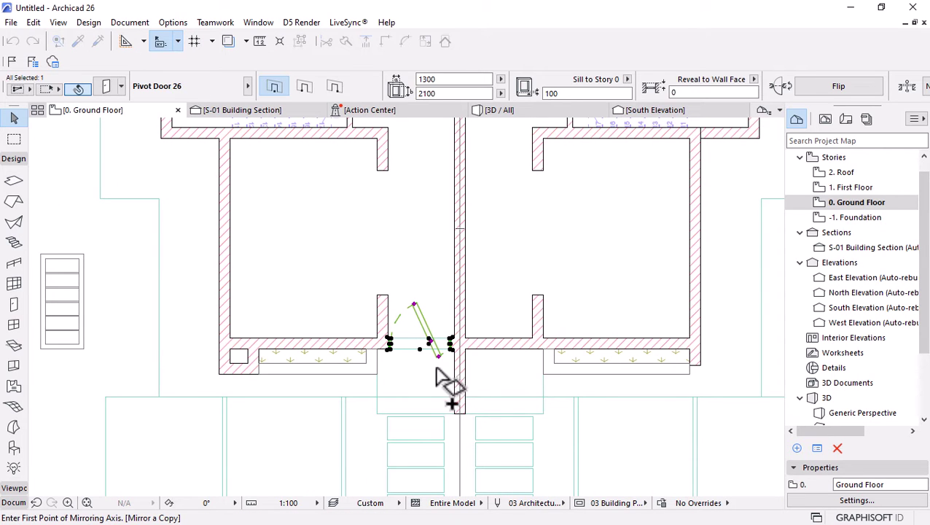
{"action": "left_click", "coordinate": [460, 438]}
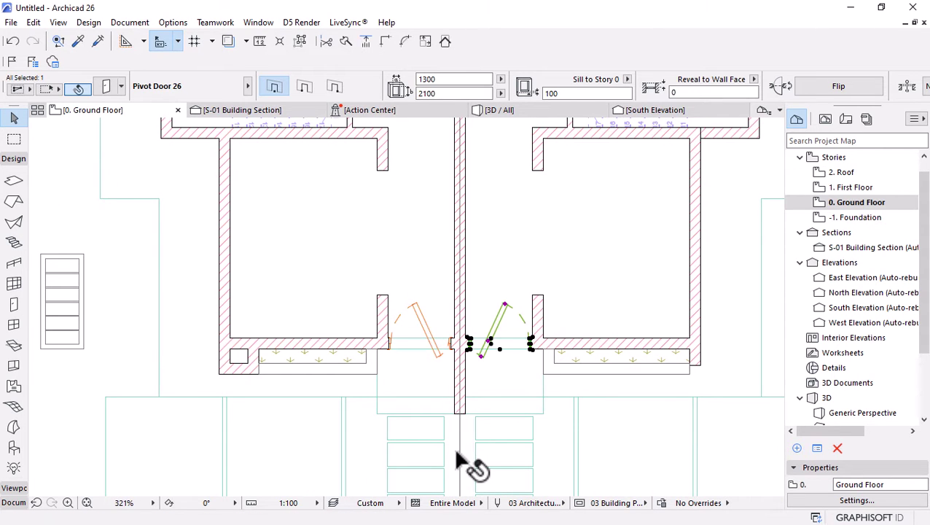
{"action": "left_click", "coordinate": [462, 292]}
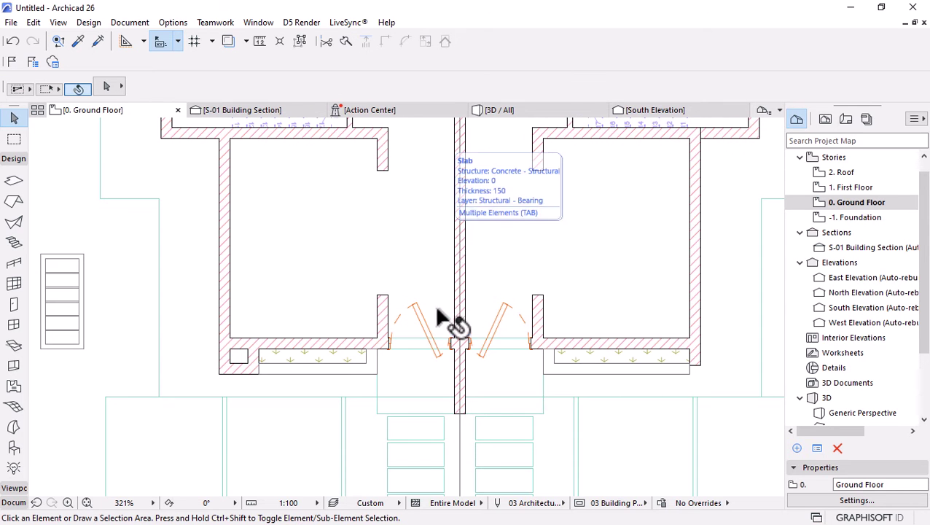
Shift the eastern pivot door towards the party wall, aligning its outer casing corner with the adjoining stub wall's inner face
{"action": "scroll", "coordinate": [453, 326], "scroll_direction": "down", "scroll_amount": 3}
{"action": "scroll", "coordinate": [453, 332], "scroll_direction": "up", "scroll_amount": 6}
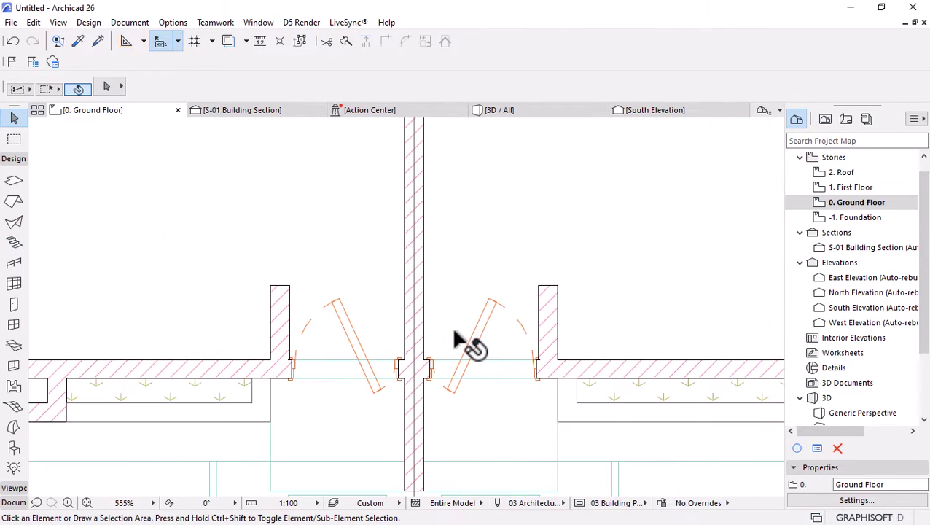
{"action": "scroll", "coordinate": [536, 401], "scroll_direction": "up", "scroll_amount": 3}
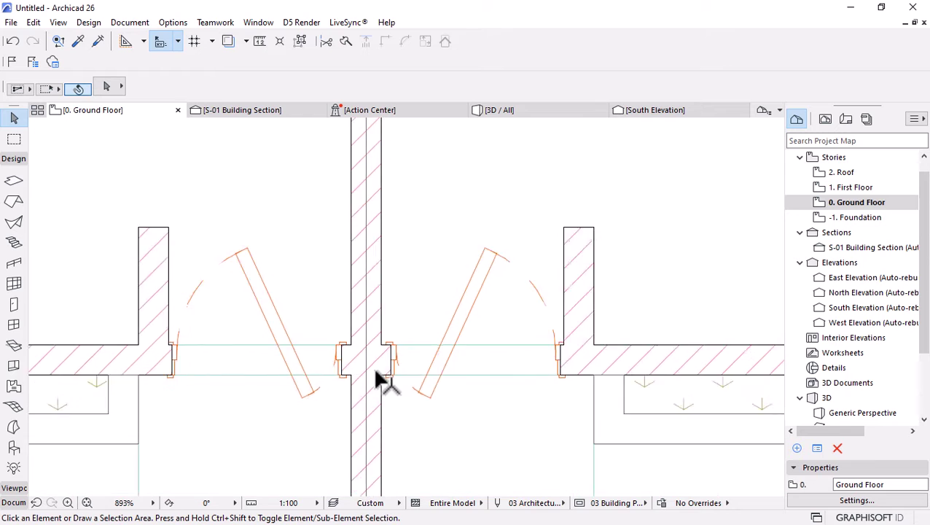
{"action": "scroll", "coordinate": [380, 380], "scroll_direction": "up", "scroll_amount": 2}
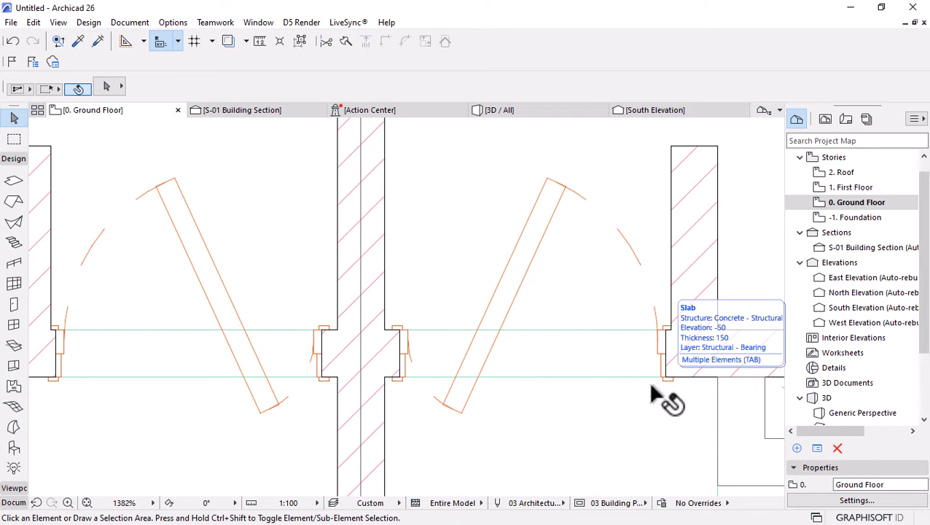
{"action": "left_click", "coordinate": [400, 381]}
{"action": "scroll", "coordinate": [685, 328], "scroll_direction": "up", "scroll_amount": 6}
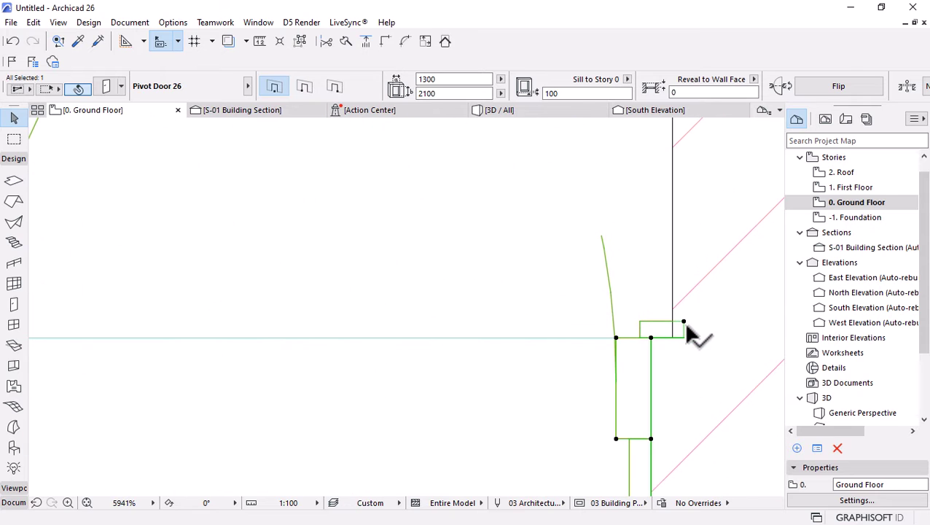
{"action": "key", "text": "ctrl+d"}
{"action": "left_click", "coordinate": [683, 322]}
{"action": "scroll", "coordinate": [634, 306], "scroll_direction": "down", "scroll_amount": 5}
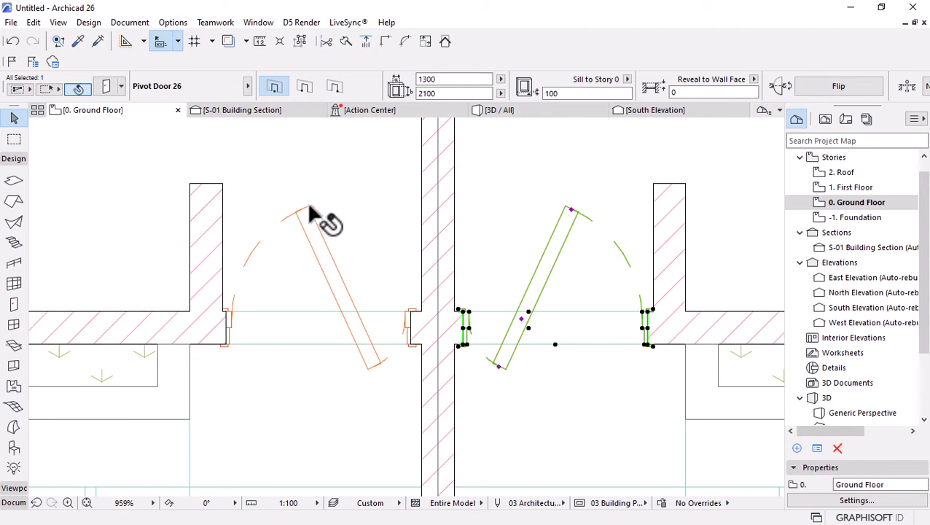
Shift the western pivot door about 13 mm towards the party wall, aligning its outer casing corner with the stub wall's inner face
{"action": "left_click", "coordinate": [218, 347]}
{"action": "scroll", "coordinate": [222, 316], "scroll_direction": "up", "scroll_amount": 6}
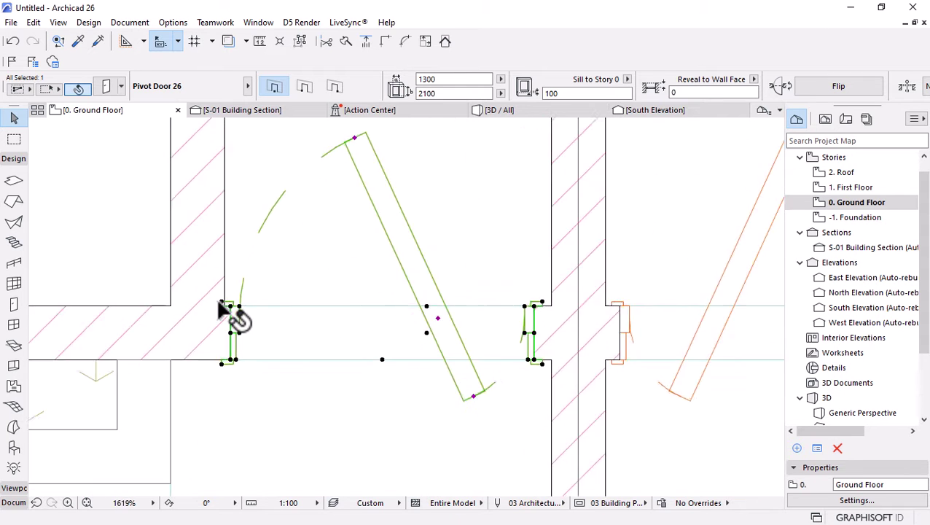
{"action": "key", "text": "ctrl+d"}
{"action": "left_click", "coordinate": [226, 301]}
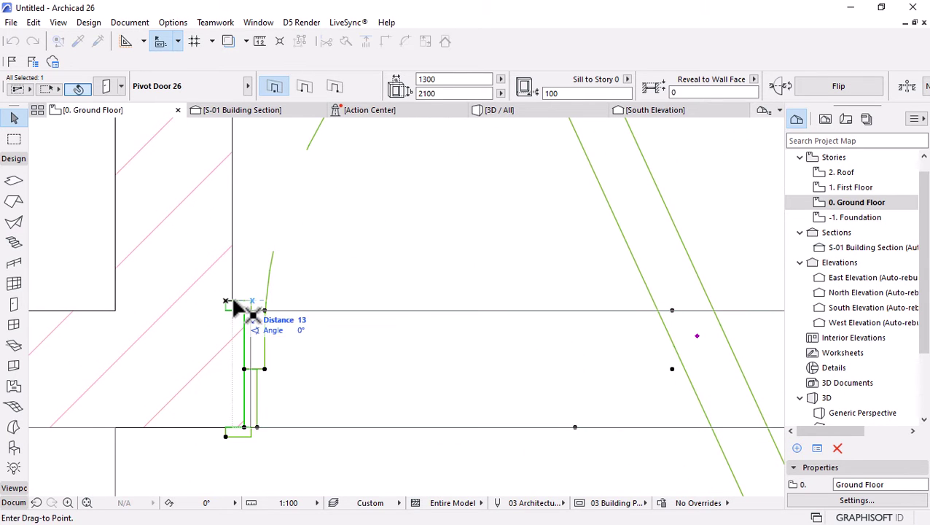
{"action": "scroll", "coordinate": [446, 305], "scroll_direction": "down", "scroll_amount": 9}
{"action": "scroll", "coordinate": [580, 350], "scroll_direction": "down", "scroll_amount": 8}
{"action": "left_click", "coordinate": [398, 343]}
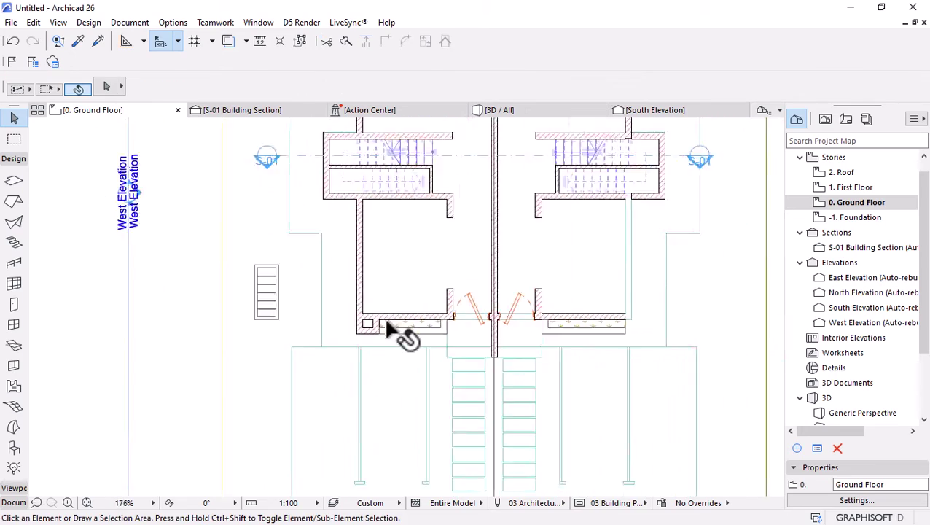
Examine the placement of both entrance pivot doors in the ground floor plan and the 3D view
{"action": "scroll", "coordinate": [426, 198], "scroll_direction": "up", "scroll_amount": 4}
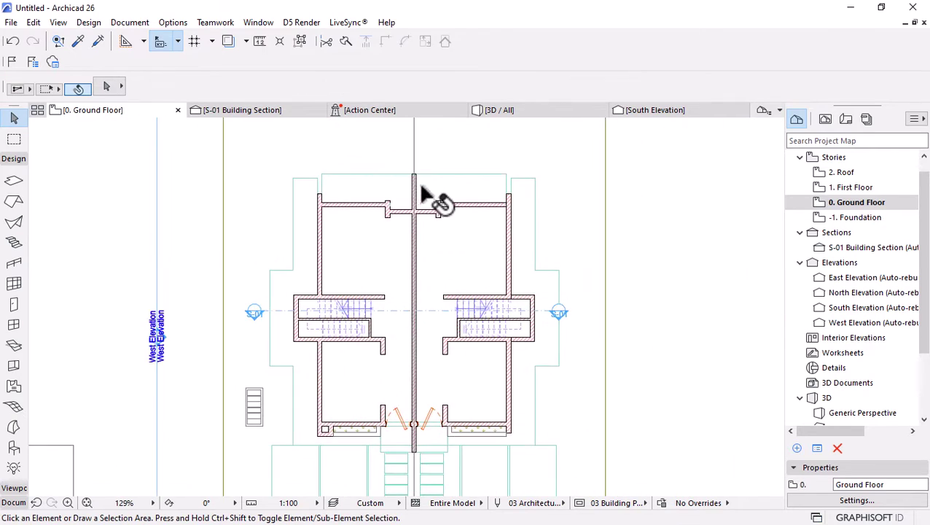
{"action": "scroll", "coordinate": [430, 211], "scroll_direction": "down", "scroll_amount": 4}
{"action": "scroll", "coordinate": [444, 384], "scroll_direction": "up", "scroll_amount": 1}
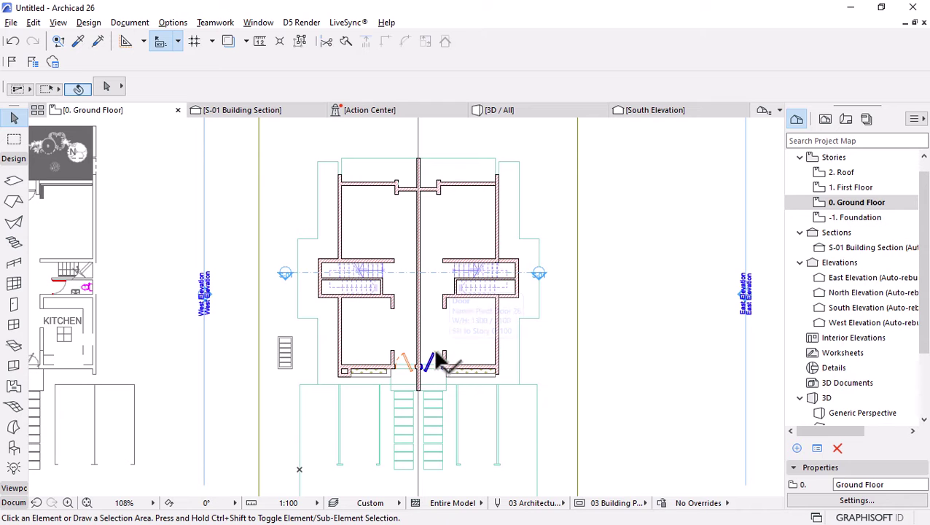
{"action": "left_click", "coordinate": [525, 113]}
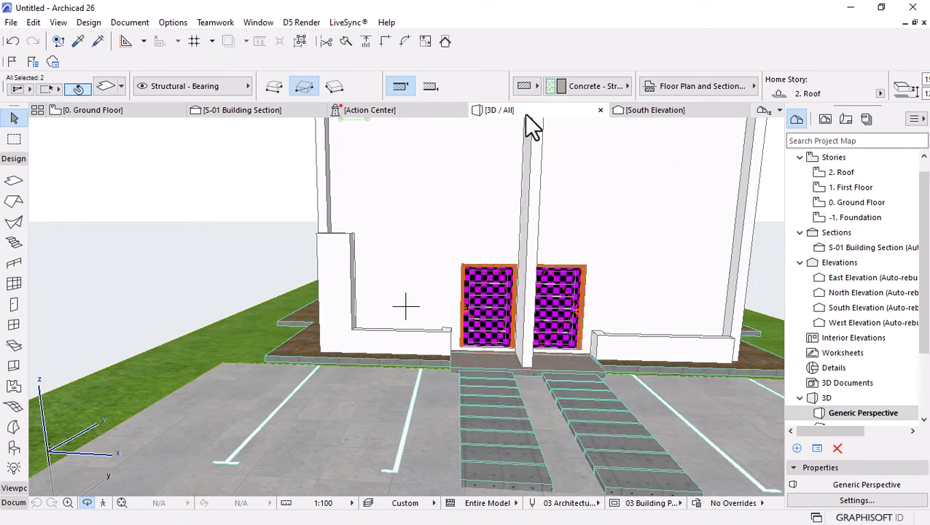
{"action": "scroll", "coordinate": [572, 306], "scroll_direction": "up", "scroll_amount": 5}
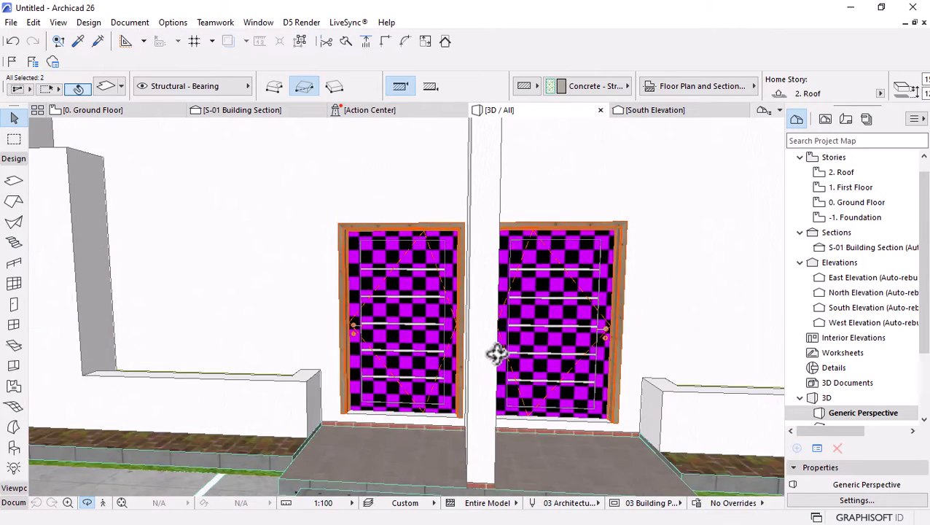
{"action": "scroll", "coordinate": [417, 293], "scroll_direction": "up", "scroll_amount": 2}
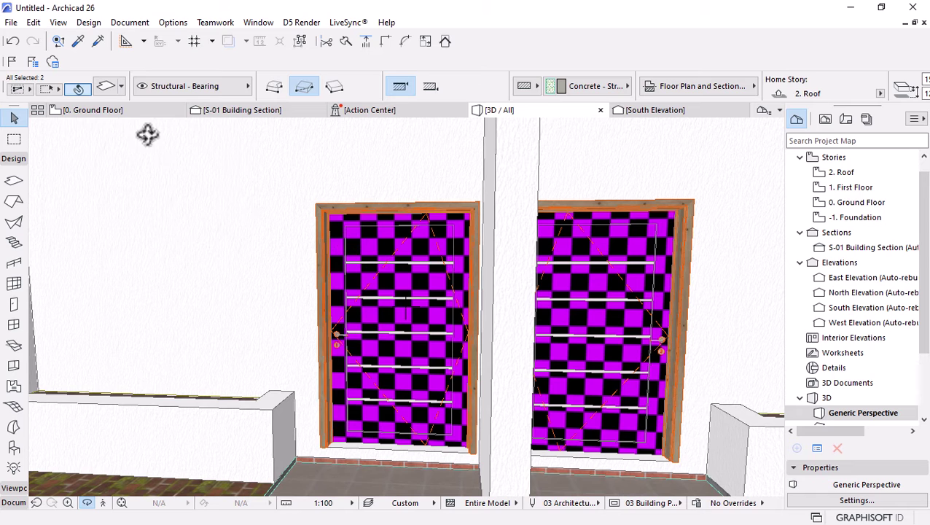
{"action": "left_click", "coordinate": [106, 109]}
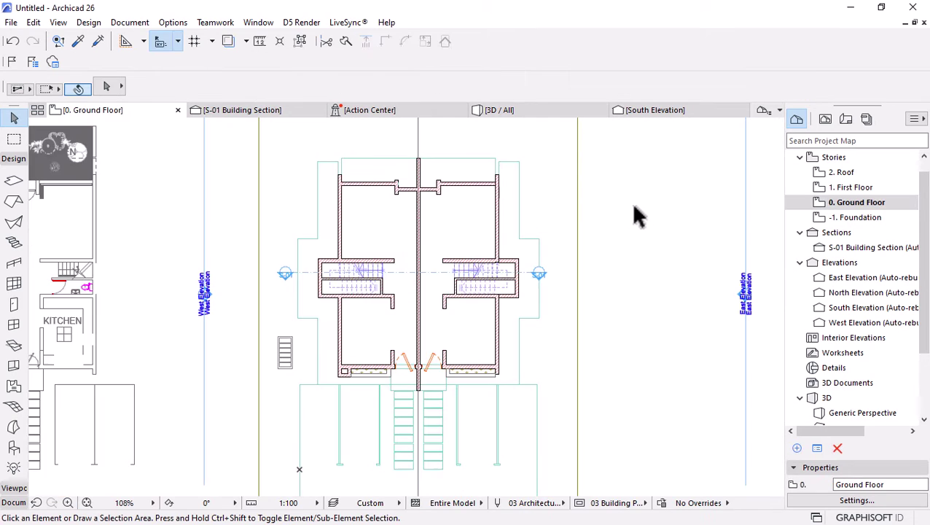
{"action": "scroll", "coordinate": [398, 307], "scroll_direction": "up", "scroll_amount": 6}
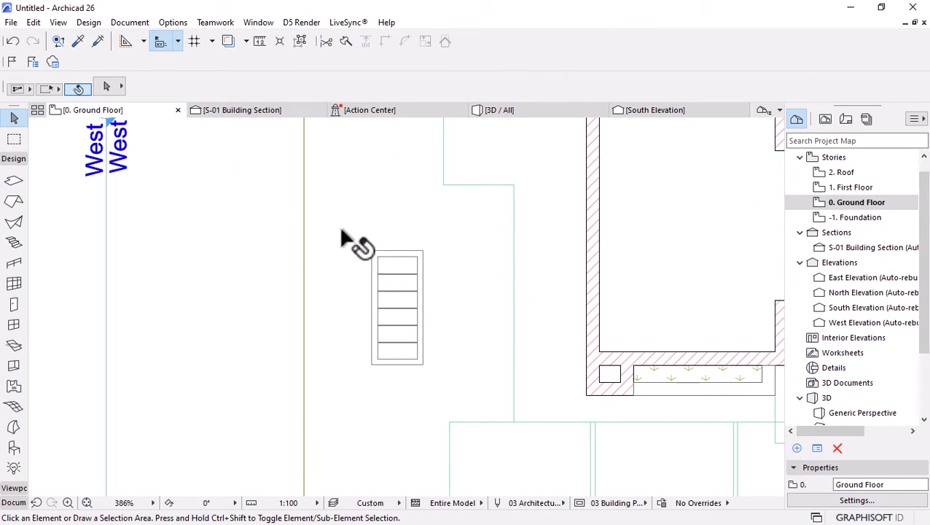
{"action": "left_click", "coordinate": [474, 111]}
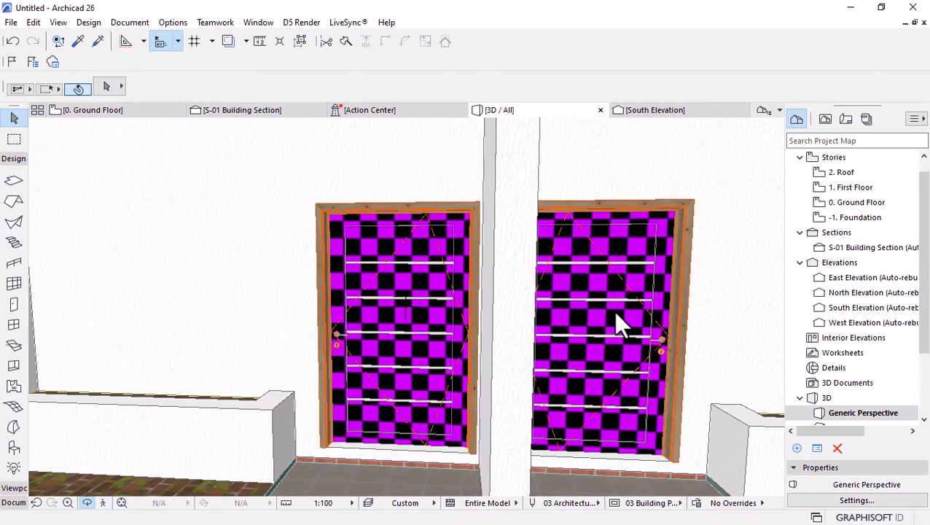
Show all elements in the 3D view, inspect the whole house from the side, and return to the ground floor plan
{"action": "scroll", "coordinate": [624, 287], "scroll_direction": "down", "scroll_amount": 3}
{"action": "scroll", "coordinate": [623, 287], "scroll_direction": "down", "scroll_amount": 5}
{"action": "right_click", "coordinate": [328, 253]}
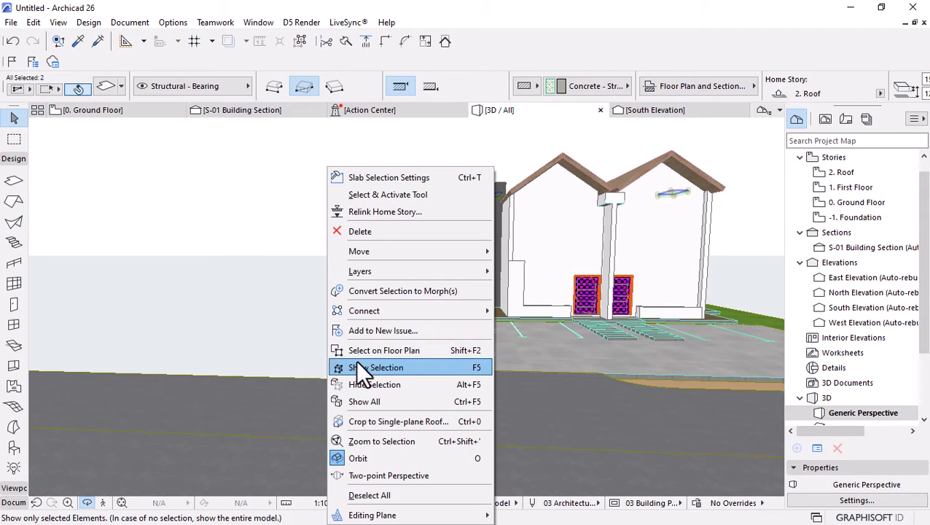
{"action": "left_click", "coordinate": [373, 401]}
{"action": "left_click_drag", "start_coordinate": [394, 291], "coordinate": [554, 363]}
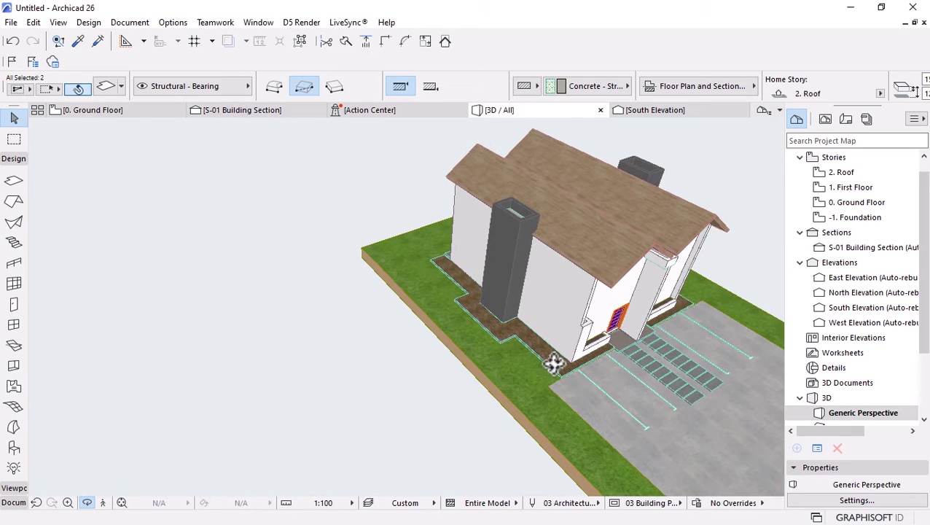
{"action": "left_click", "coordinate": [83, 110]}
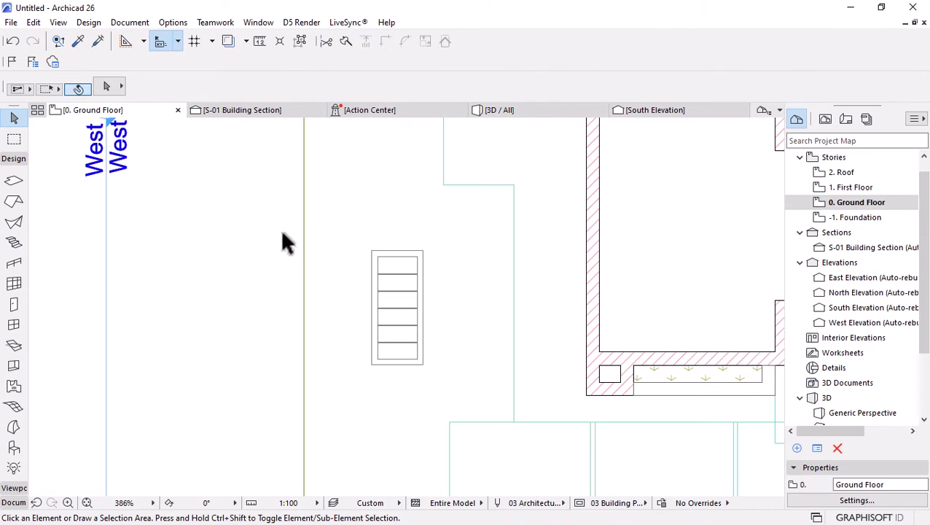
Move the loose door leaf slabs west, out of the site boundary, beside the West Elevation marker
{"action": "left_click_drag", "start_coordinate": [262, 223], "coordinate": [482, 373]}
{"action": "left_click", "coordinate": [459, 379]}
{"action": "scroll", "coordinate": [525, 299], "scroll_direction": "down", "scroll_amount": 5}
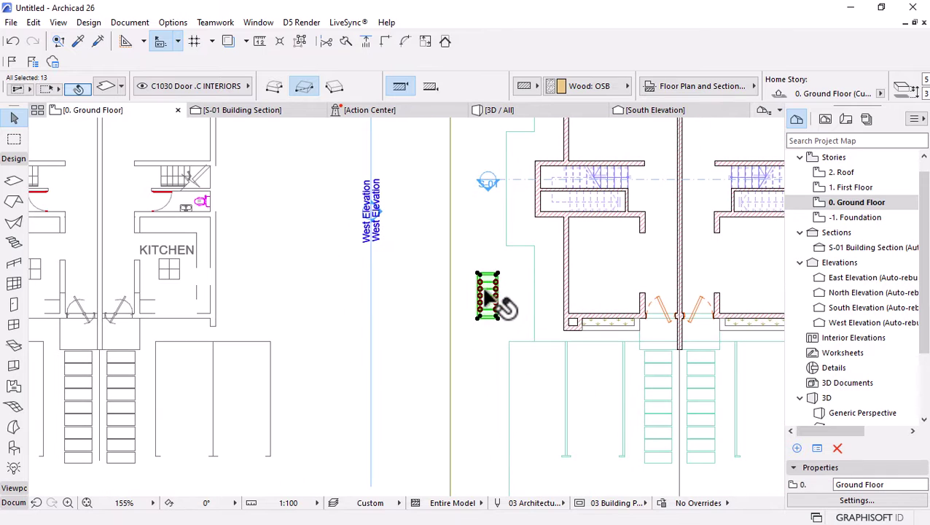
{"action": "key", "text": "ctrl+d"}
{"action": "left_click", "coordinate": [488, 284]}
{"action": "left_click", "coordinate": [423, 284]}
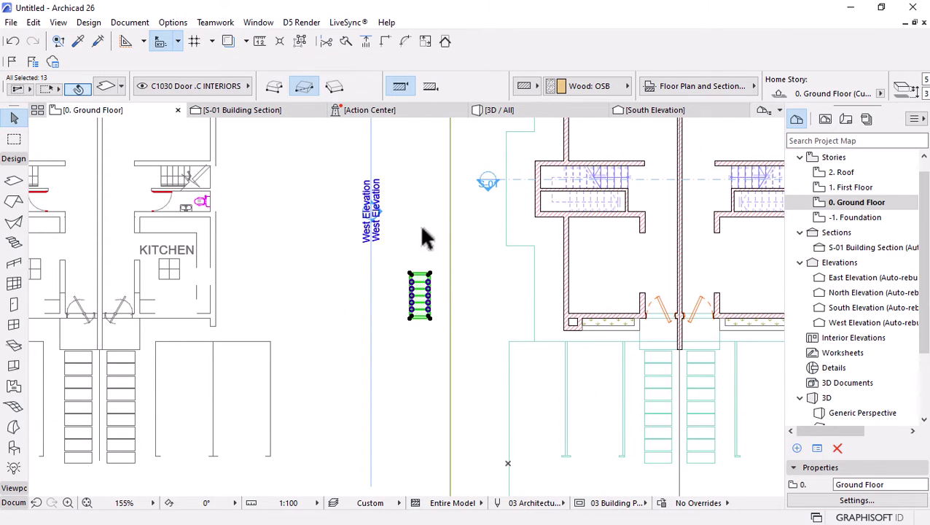
View the whole site from above in 3D and show all elements
{"action": "left_click", "coordinate": [531, 110]}
{"action": "scroll", "coordinate": [517, 261], "scroll_direction": "down", "scroll_amount": 3}
{"action": "middle_click_drag", "start_coordinate": [517, 262], "coordinate": [547, 294], "text": "shift"}
{"action": "scroll", "coordinate": [547, 295], "scroll_direction": "up", "scroll_amount": 2}
{"action": "right_click", "coordinate": [583, 172]}
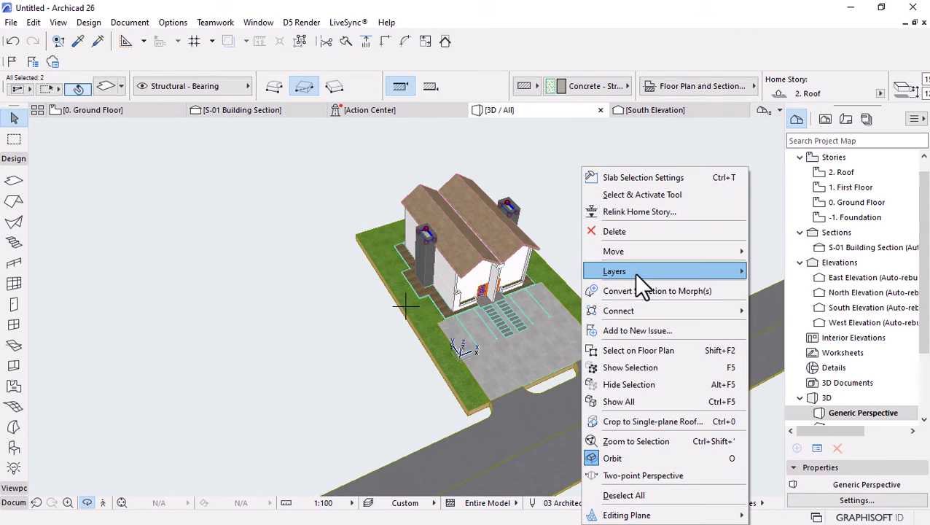
{"action": "left_click", "coordinate": [620, 403]}
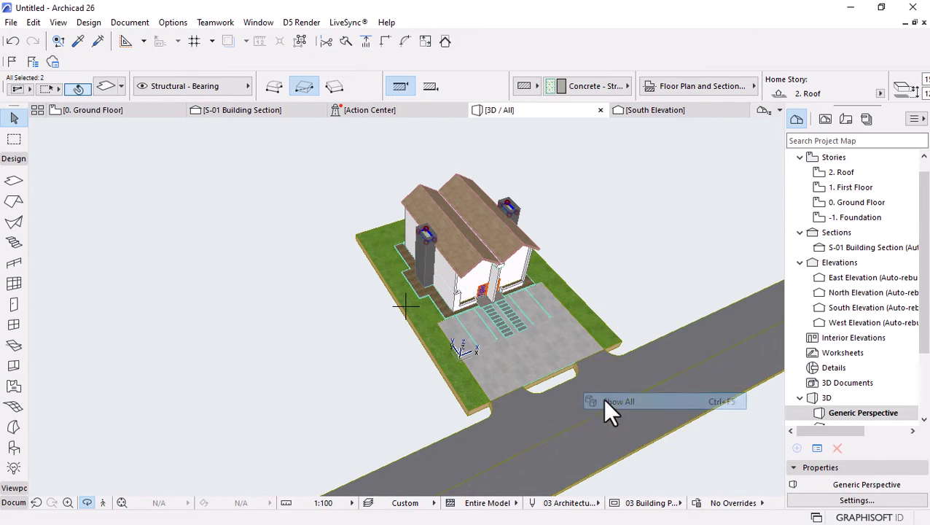
Return to the ground floor plan and check the override surfaces of all the door leaf slabs
{"action": "left_click", "coordinate": [132, 111]}
{"action": "left_click", "coordinate": [426, 301]}
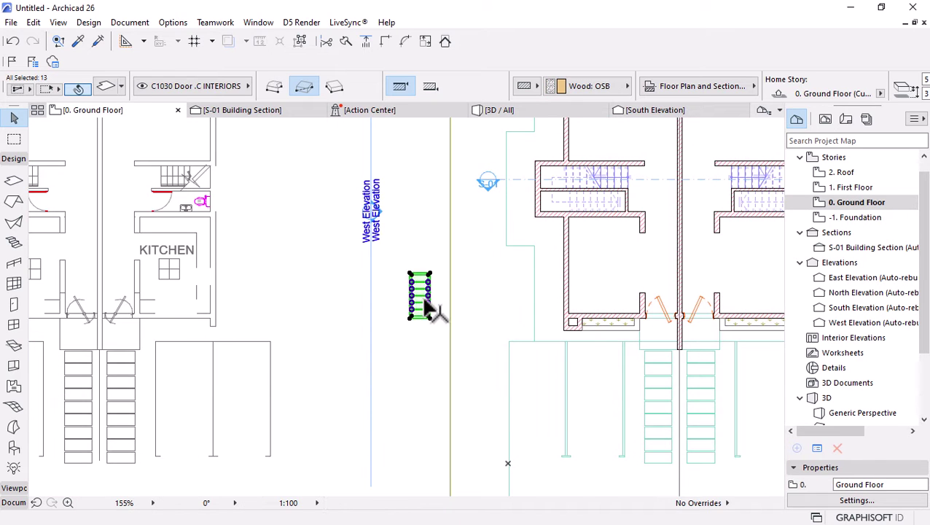
{"action": "scroll", "coordinate": [420, 296], "scroll_direction": "up", "scroll_amount": 5}
{"action": "scroll", "coordinate": [420, 295], "scroll_direction": "up", "scroll_amount": 2}
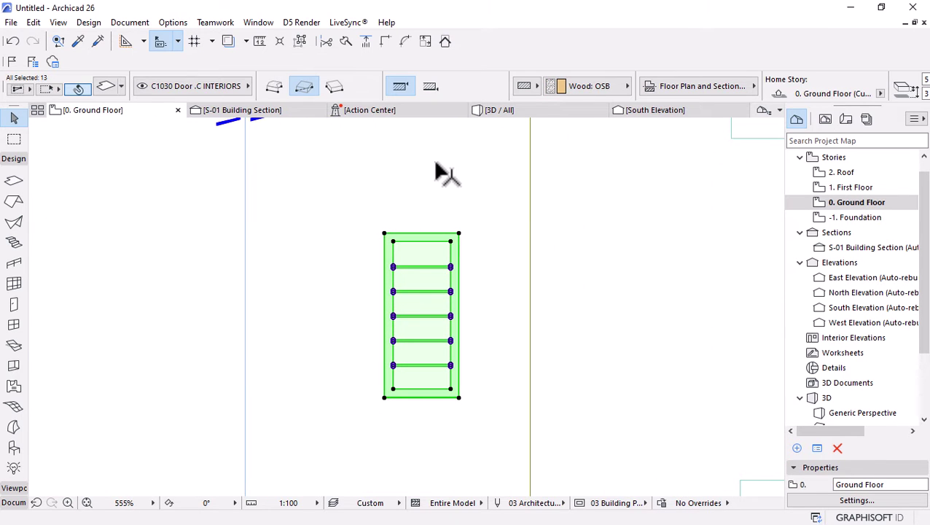
{"action": "left_click", "coordinate": [110, 89]}
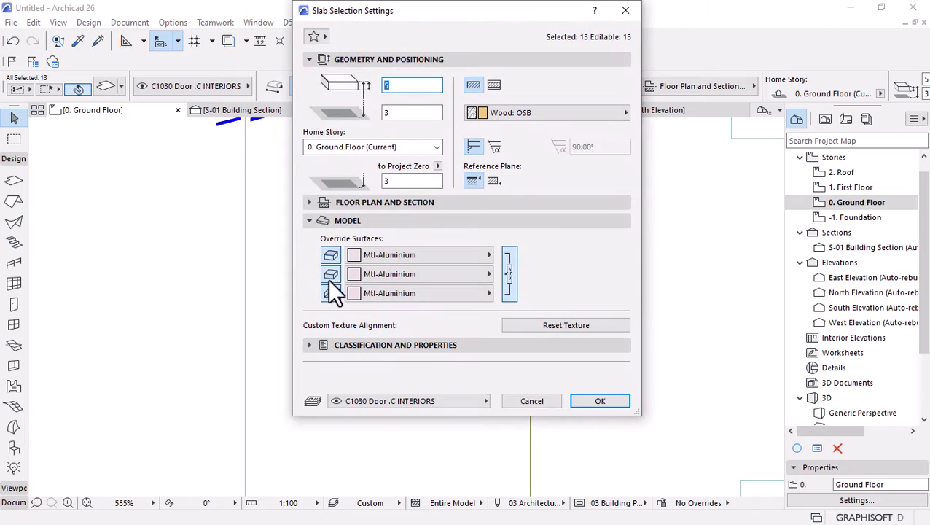
{"action": "key", "text": "Escape"}
Set the override surfaces of the door leaf's five thin horizontal strips to Metal - Aluminium
{"action": "scroll", "coordinate": [470, 358], "scroll_direction": "up", "scroll_amount": 4}
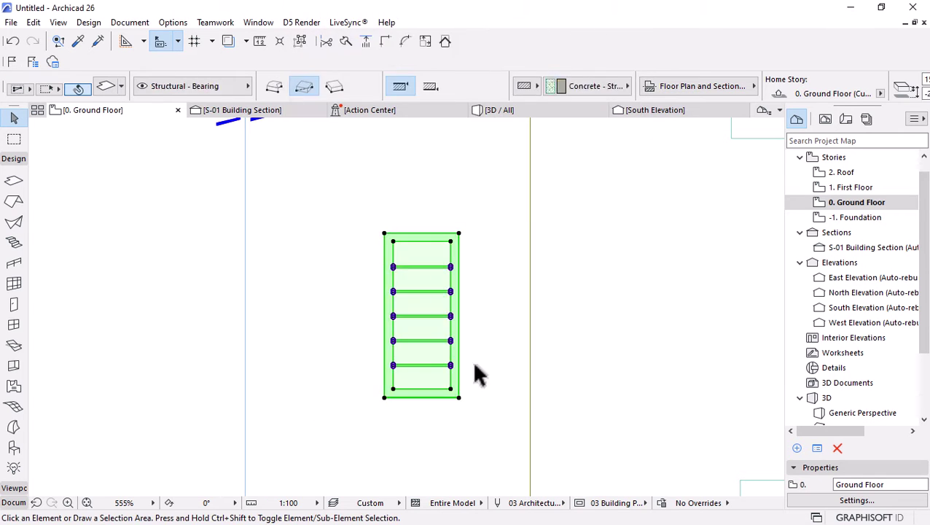
{"action": "key", "text": "Escape"}
{"action": "left_click", "coordinate": [409, 390]}
{"action": "left_click", "coordinate": [417, 394], "text": "shift"}
{"action": "left_click", "coordinate": [415, 405]}
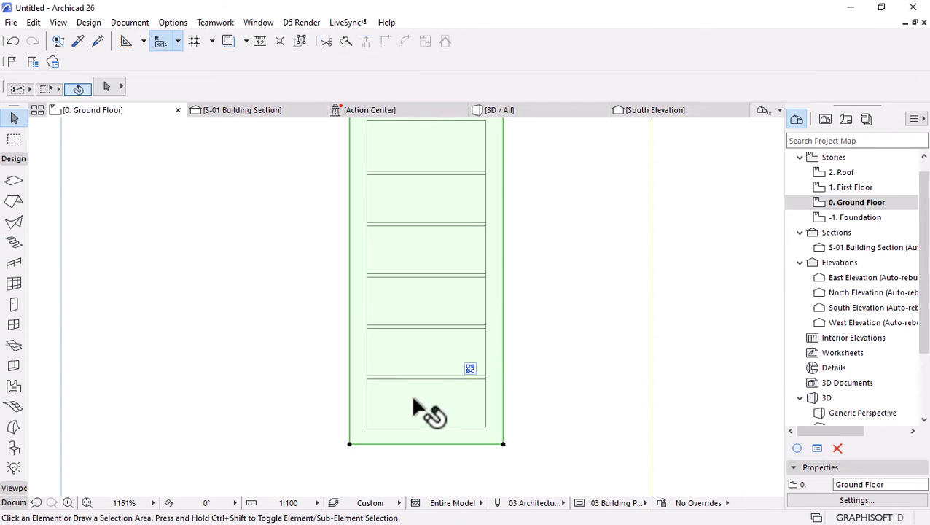
{"action": "left_click", "coordinate": [416, 378]}
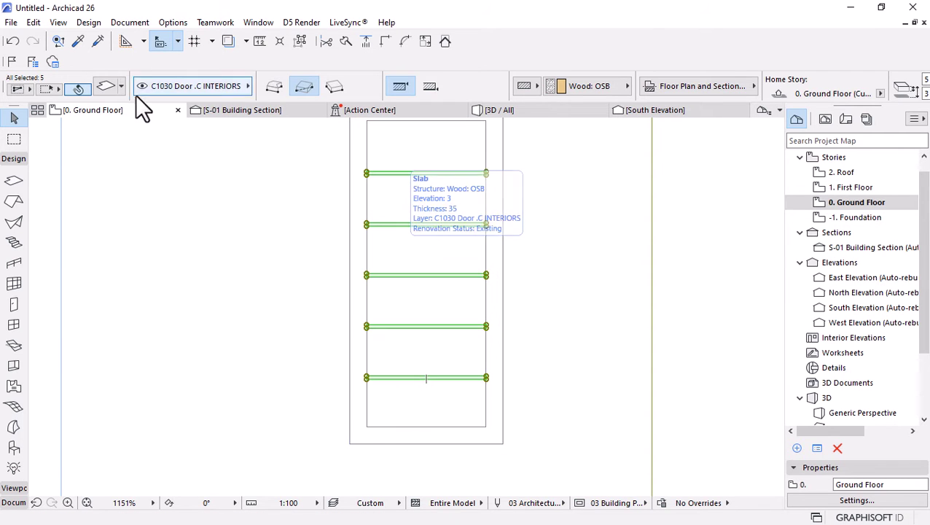
{"action": "key", "text": "ctrl+t"}
{"action": "left_click", "coordinate": [441, 274]}
{"action": "scroll", "coordinate": [495, 366], "scroll_direction": "down", "scroll_amount": 10}
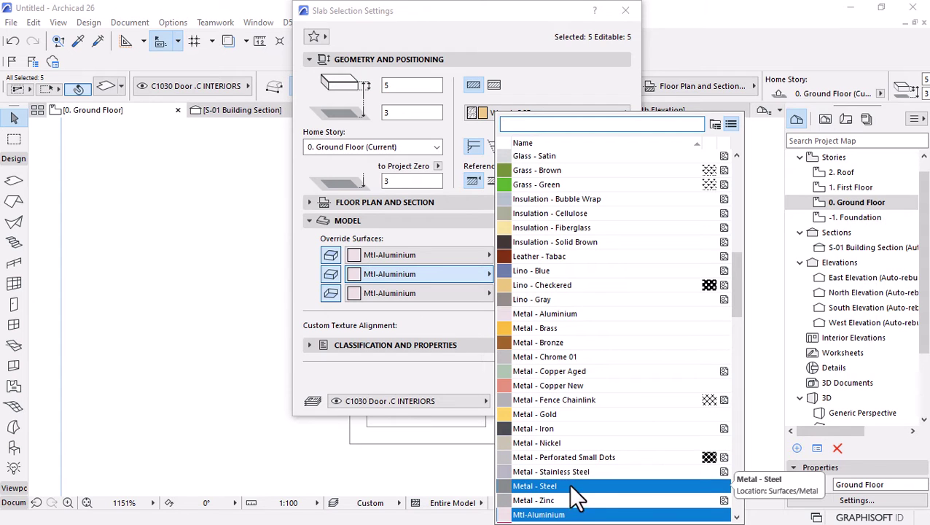
{"action": "left_click", "coordinate": [547, 315]}
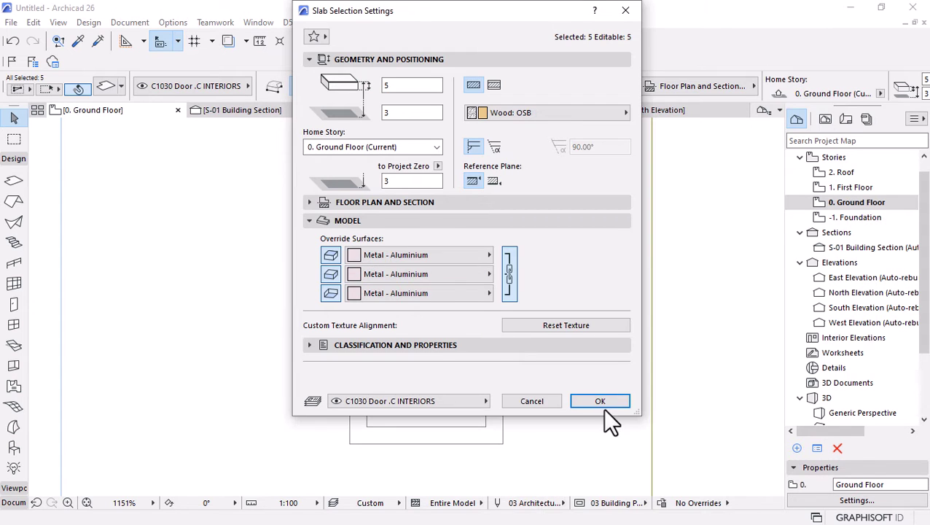
{"action": "left_click", "coordinate": [602, 405]}
Set the override surfaces of the door leaf's 35 mm core slab to Wood - Oak Light
{"action": "left_click", "coordinate": [449, 394]}
{"action": "left_click", "coordinate": [492, 398]}
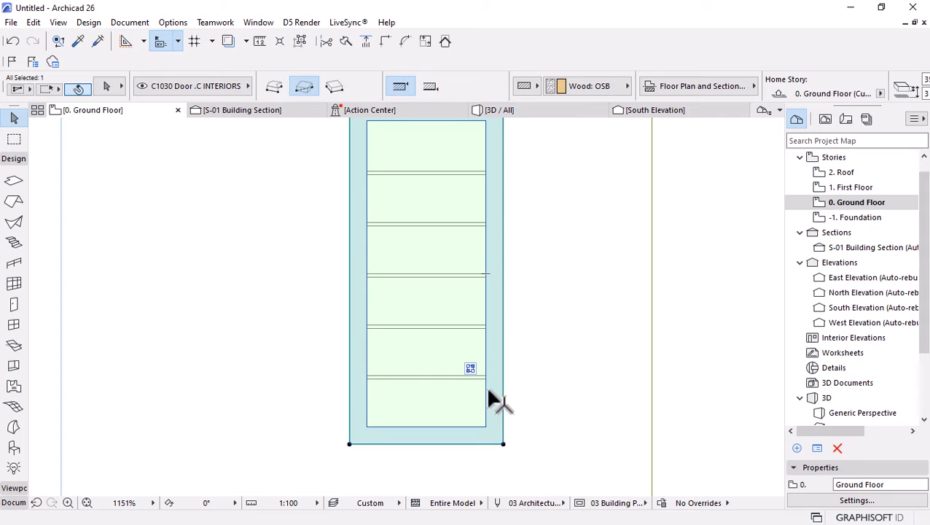
{"action": "key", "text": "Escape"}
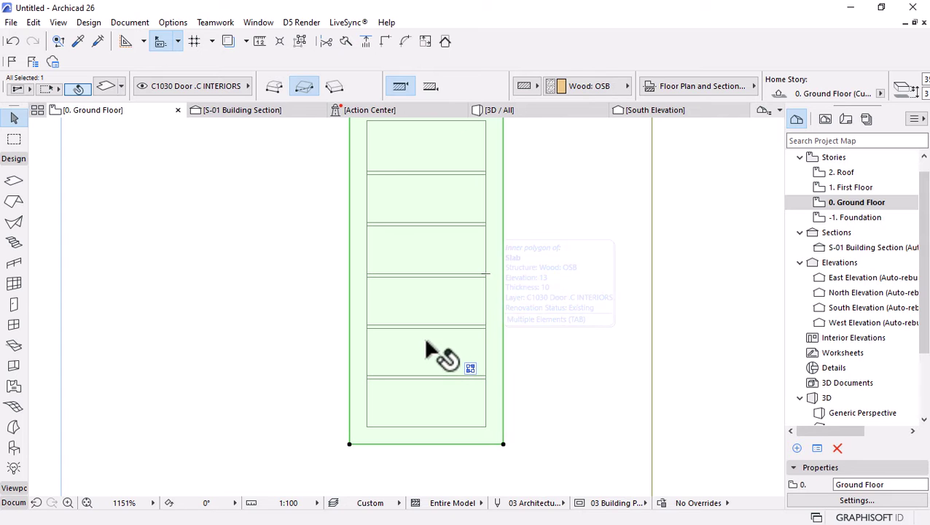
{"action": "left_click", "coordinate": [107, 88]}
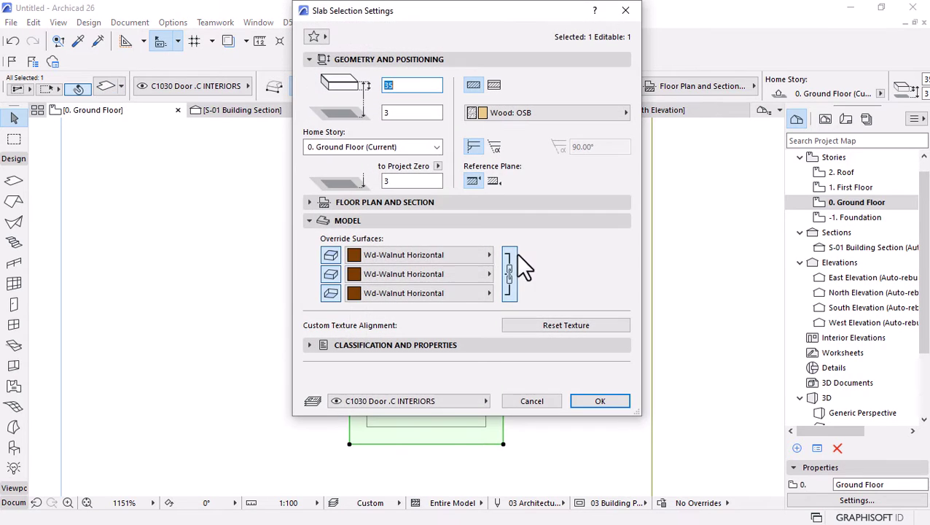
{"action": "left_click", "coordinate": [431, 255]}
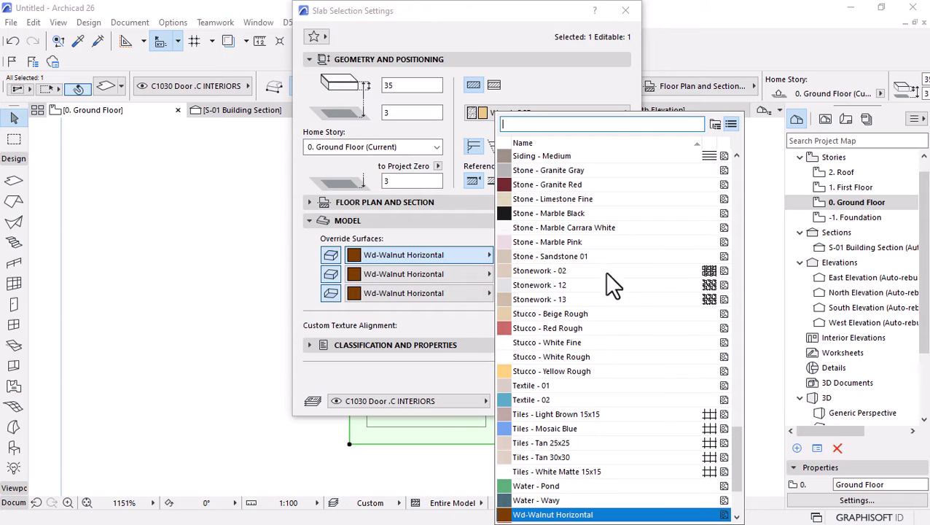
{"action": "type", "text": "wood"}
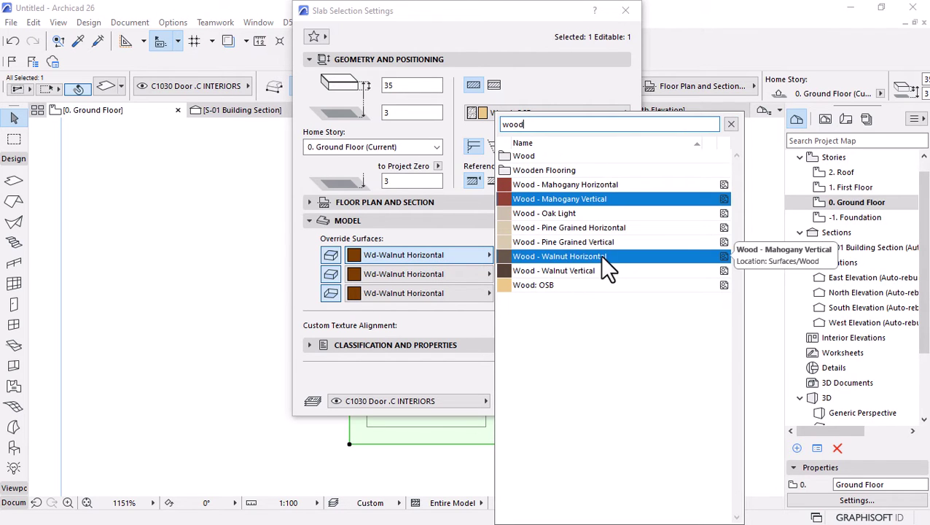
{"action": "left_click", "coordinate": [577, 216]}
{"action": "left_click", "coordinate": [599, 401]}
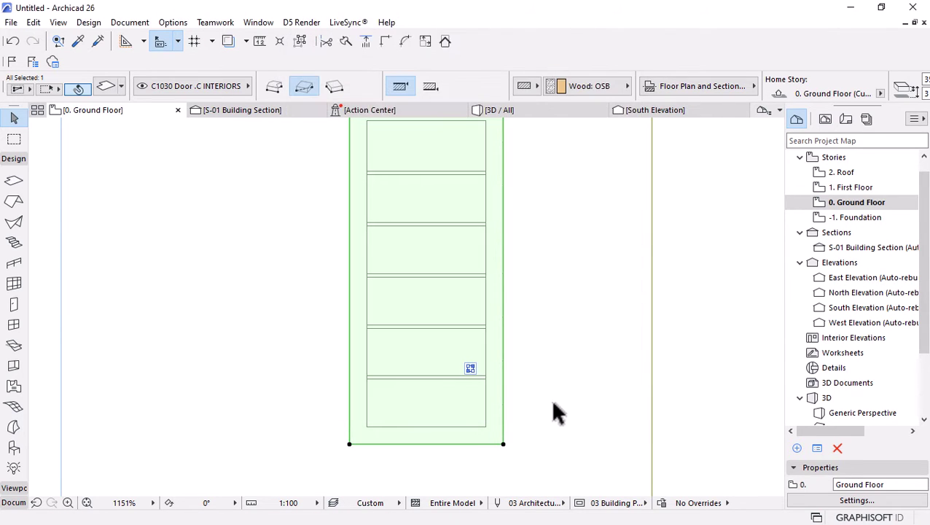
Save all the door leaf slabs as a custom door leaf in the Embedded Library, replacing Door Leaf 1.gsm
{"action": "left_click", "coordinate": [468, 136]}
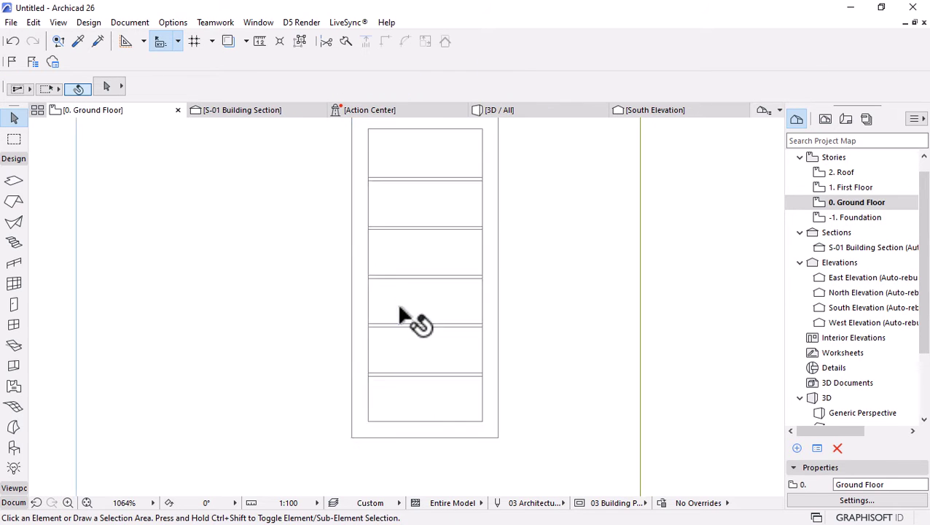
{"action": "scroll", "coordinate": [399, 307], "scroll_direction": "down", "scroll_amount": 3}
{"action": "left_click_drag", "start_coordinate": [307, 178], "coordinate": [482, 392]}
{"action": "left_click", "coordinate": [12, 22]}
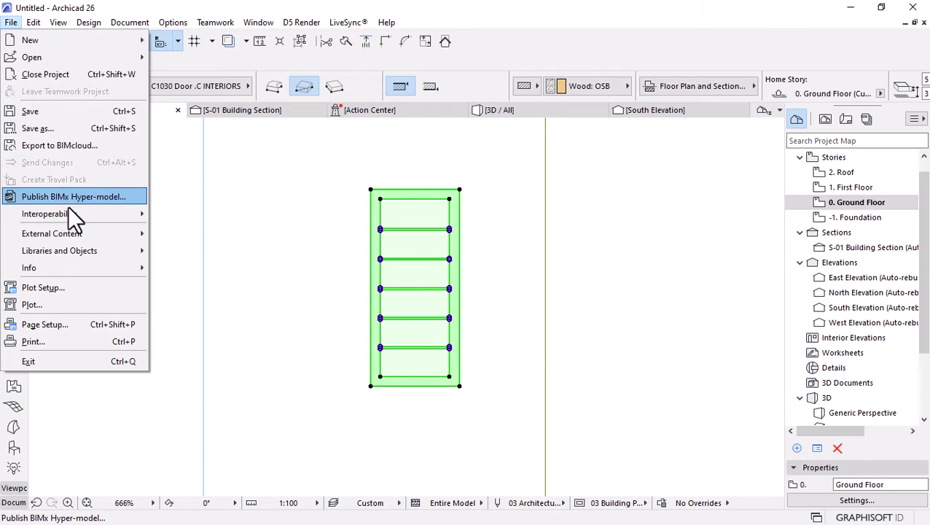
{"action": "mouse_move", "coordinate": [58, 250]}
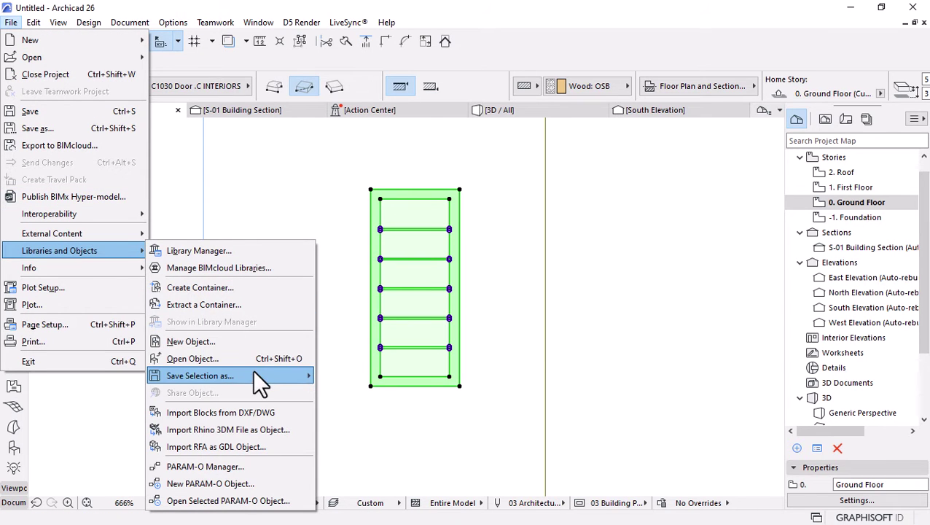
{"action": "mouse_move", "coordinate": [252, 372]}
{"action": "left_click", "coordinate": [402, 307]}
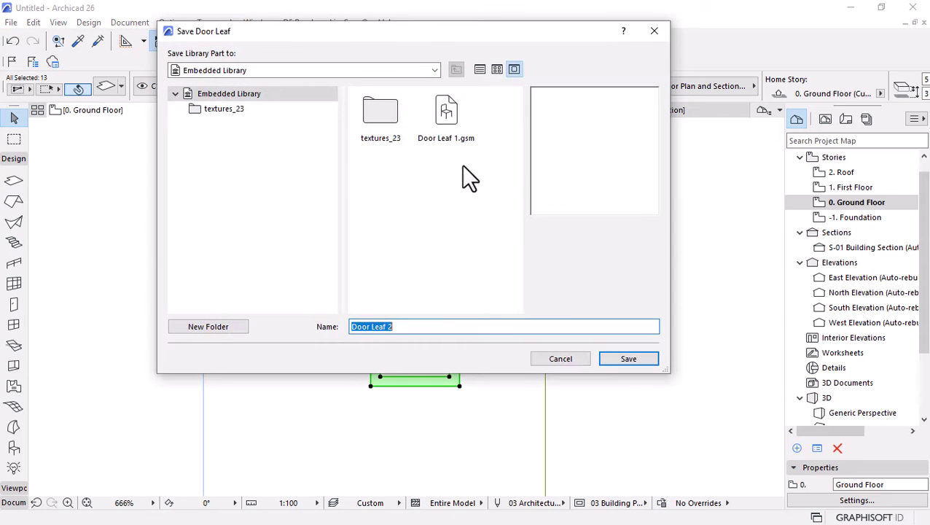
{"action": "left_click", "coordinate": [447, 116]}
{"action": "left_click", "coordinate": [619, 359]}
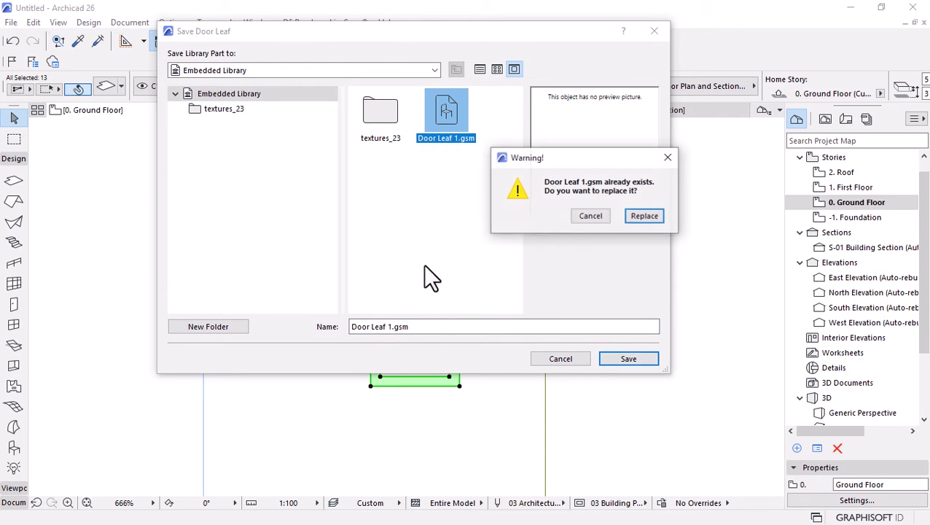
{"action": "left_click", "coordinate": [641, 216]}
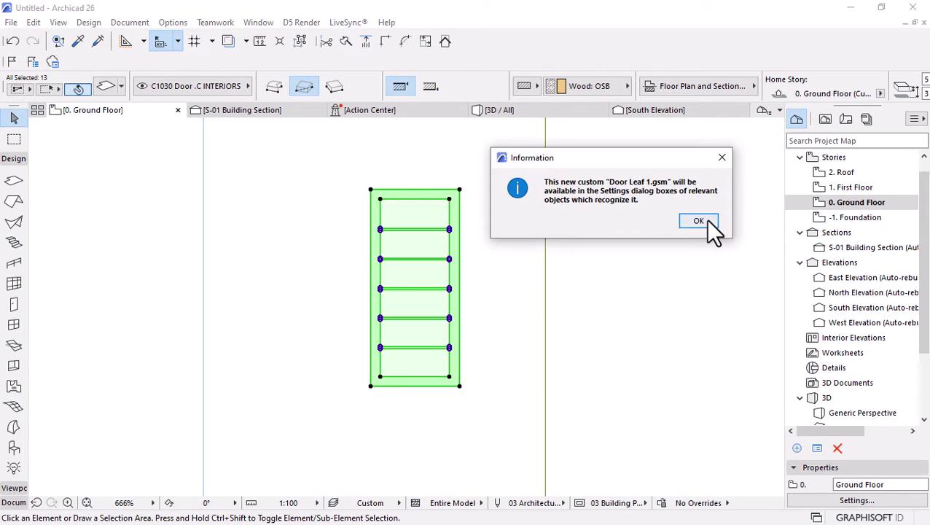
{"action": "left_click", "coordinate": [699, 221]}
Inspect the updated surfaces of both entrance doors up close in the 3D view
{"action": "left_click", "coordinate": [494, 111]}
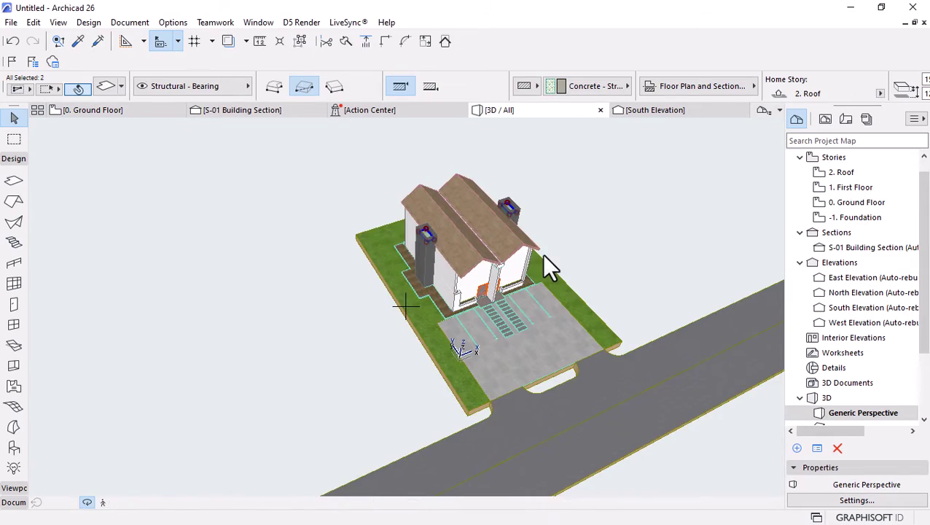
{"action": "scroll", "coordinate": [503, 293], "scroll_direction": "up", "scroll_amount": 10}
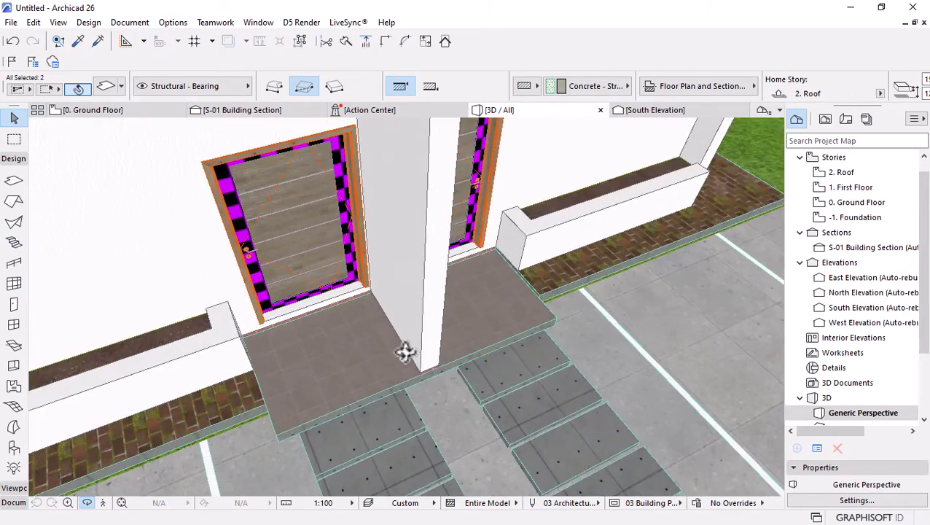
{"action": "scroll", "coordinate": [405, 352], "scroll_direction": "up", "scroll_amount": 5}
{"action": "middle_click_drag", "start_coordinate": [607, 375], "coordinate": [353, 197], "text": "shift"}
{"action": "scroll", "coordinate": [354, 197], "scroll_direction": "up", "scroll_amount": 4}
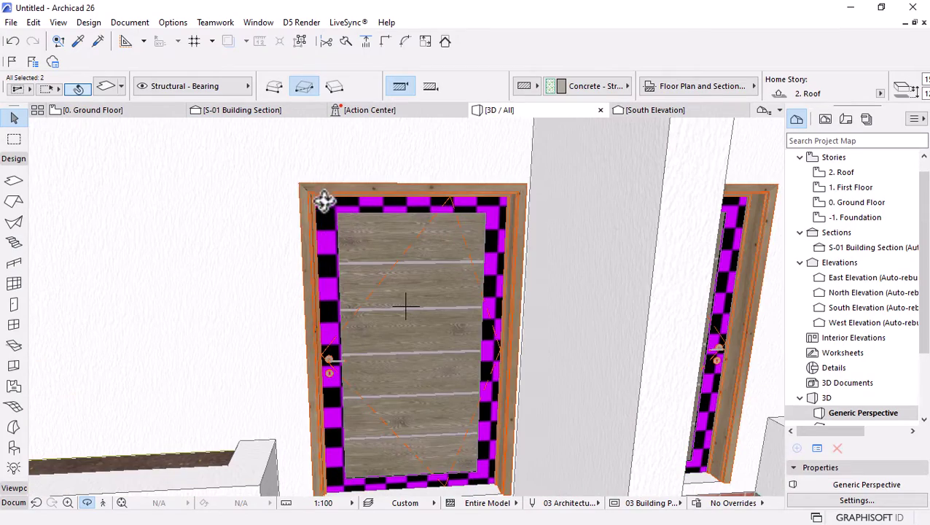
{"action": "scroll", "coordinate": [664, 336], "scroll_direction": "down", "scroll_amount": 10}
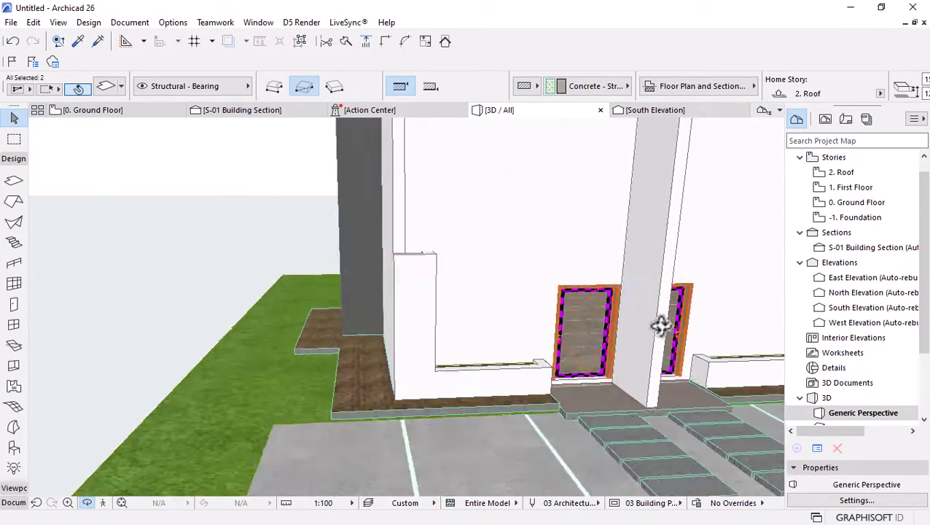
Show only the loose door leaf slabs in the 3D view and inspect the frame surfaces
{"action": "left_click", "coordinate": [148, 110]}
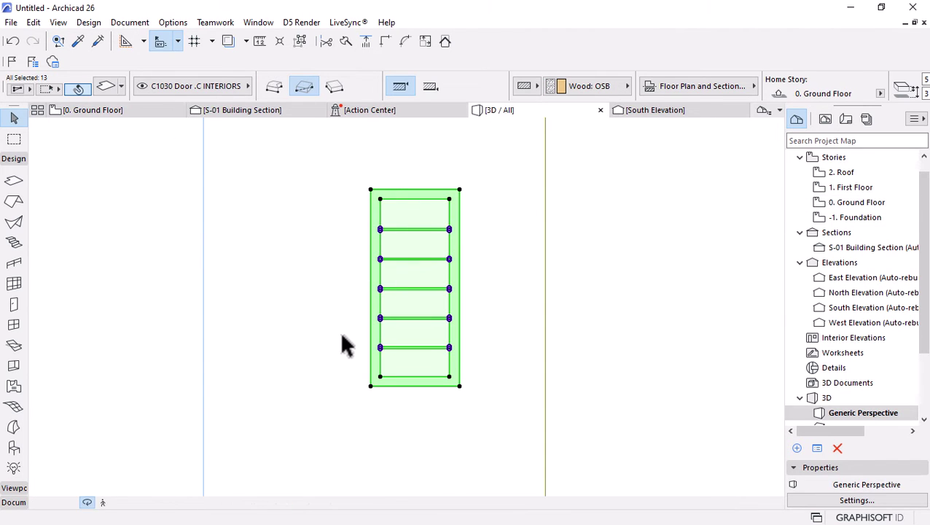
{"action": "key", "text": "F5"}
{"action": "middle_click_drag", "start_coordinate": [404, 307], "coordinate": [401, 362], "text": "shift"}
{"action": "scroll", "coordinate": [394, 357], "scroll_direction": "up", "scroll_amount": 4}
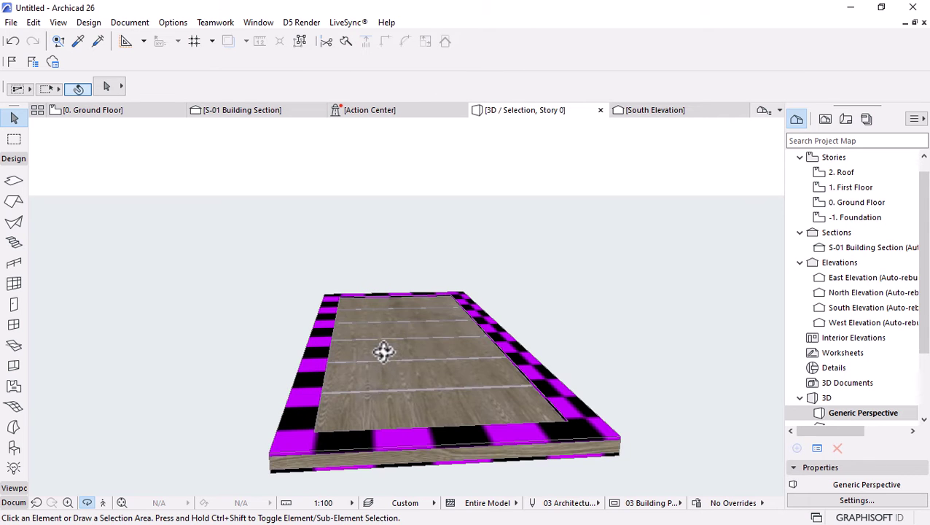
{"action": "middle_click_drag", "start_coordinate": [471, 349], "coordinate": [584, 372], "text": "shift"}
Set the override surfaces of the door leaf's two 10 mm frame slabs to Wood - Mahogany Horizontal
{"action": "left_click", "coordinate": [319, 314]}
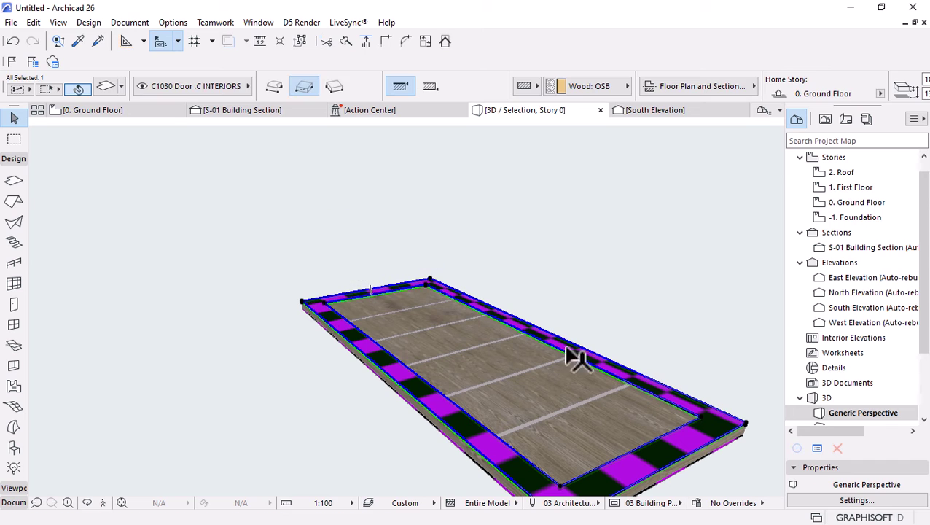
{"action": "scroll", "coordinate": [534, 463], "scroll_direction": "up", "scroll_amount": 5}
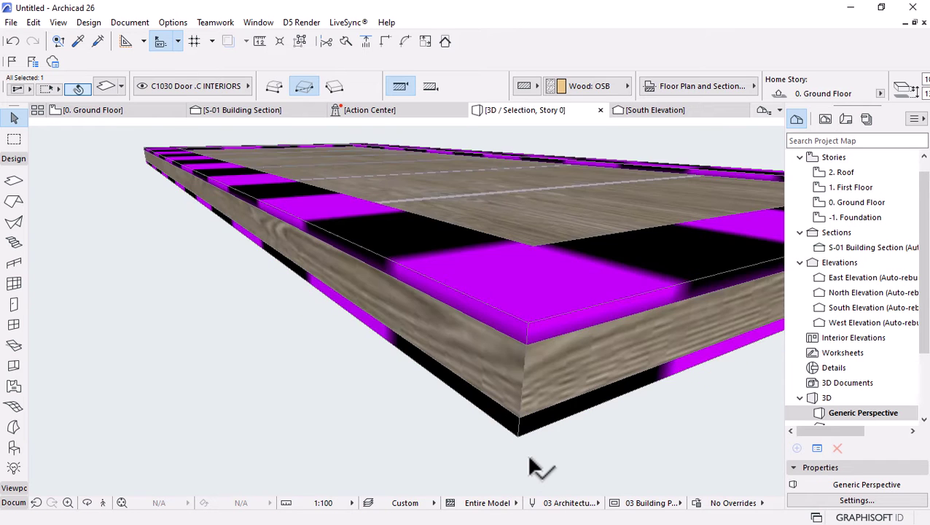
{"action": "scroll", "coordinate": [455, 428], "scroll_direction": "down", "scroll_amount": 6}
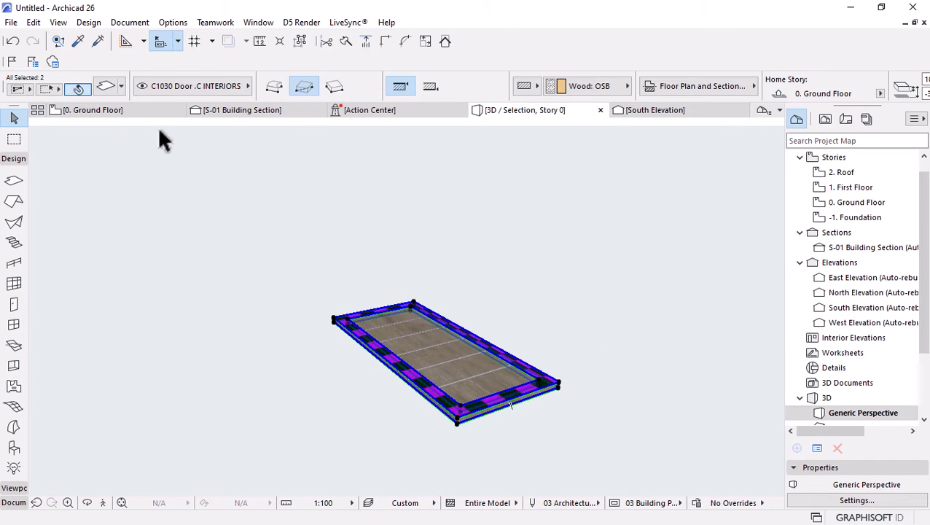
{"action": "left_click", "coordinate": [110, 84]}
{"action": "left_click", "coordinate": [438, 255]}
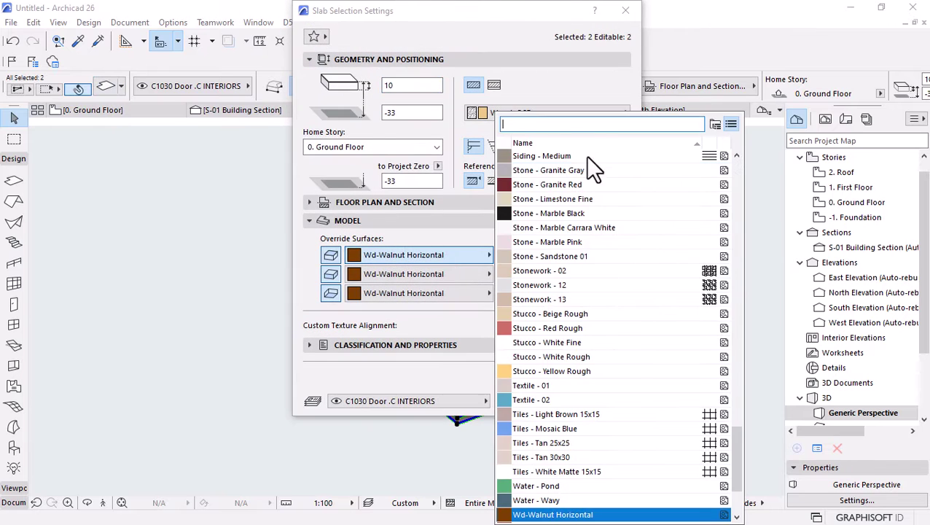
{"action": "type", "text": "wood"}
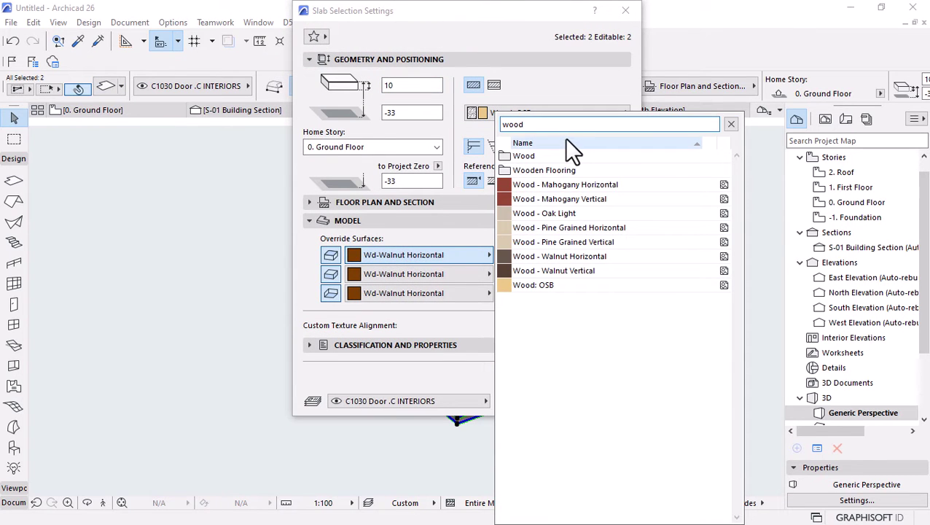
{"action": "left_click", "coordinate": [572, 213]}
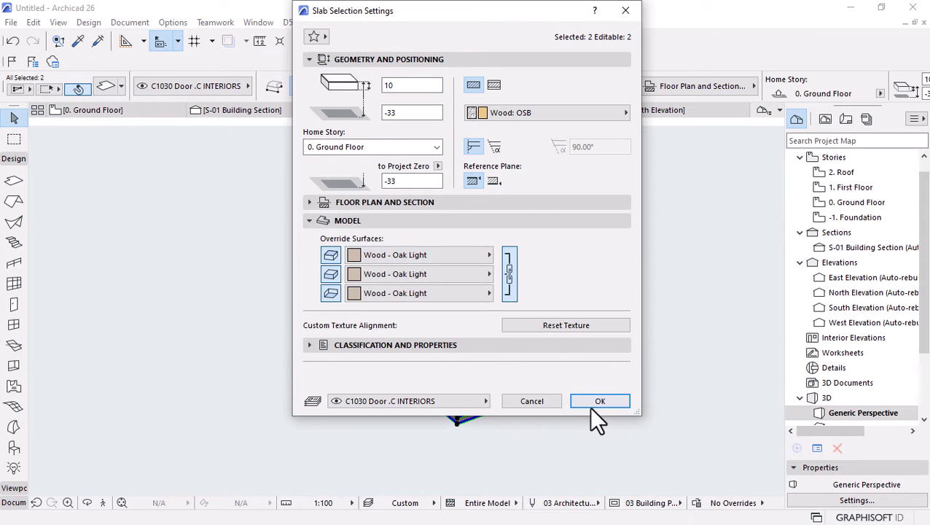
{"action": "left_click", "coordinate": [438, 254]}
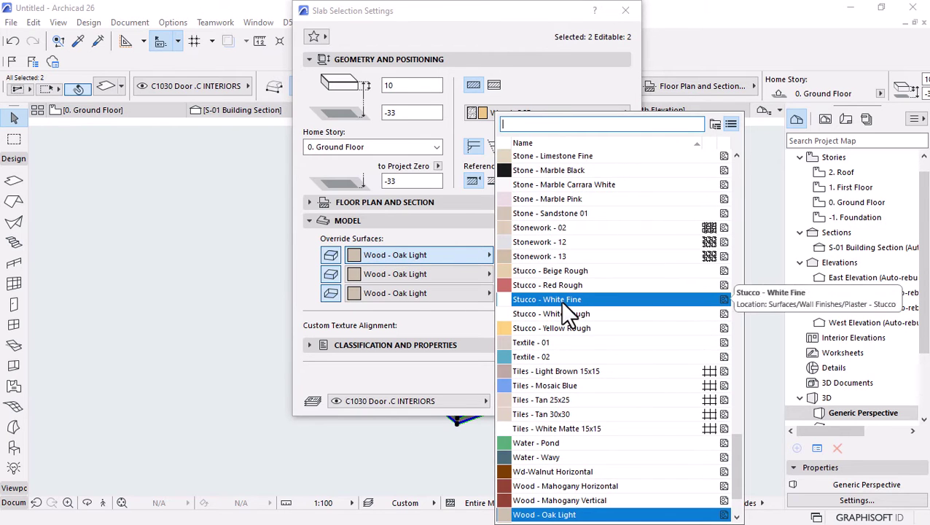
{"action": "type", "text": "woo"}
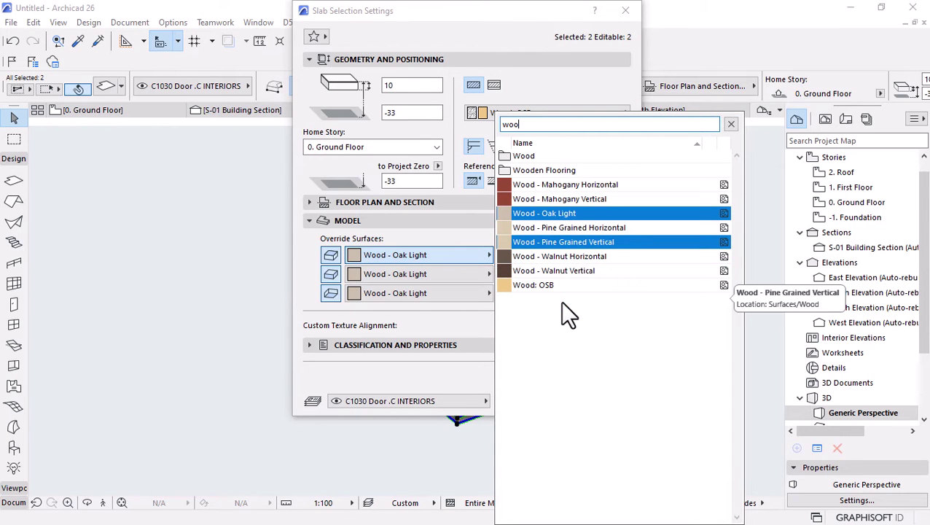
{"action": "left_click", "coordinate": [583, 184]}
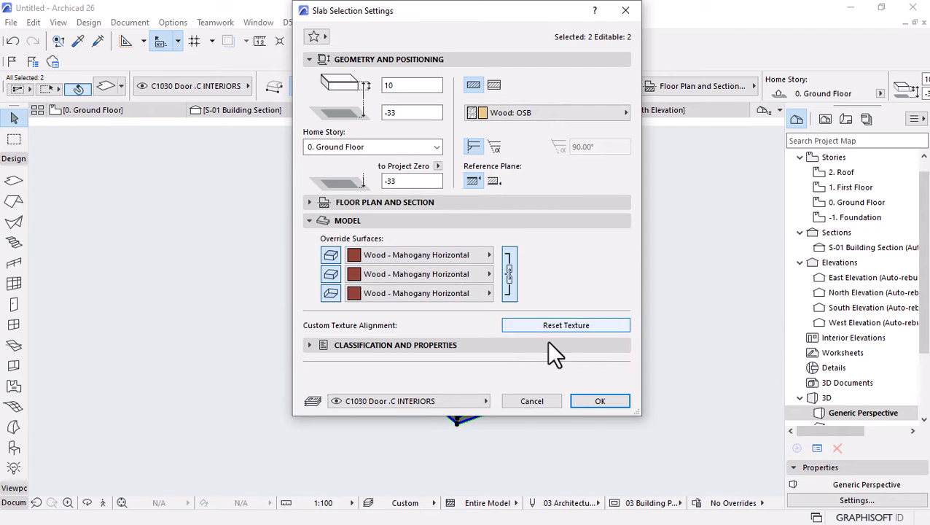
{"action": "left_click", "coordinate": [587, 403]}
Set the override surfaces of the door leaf's 35 mm core slab to Wood - Mahogany Horizontal
{"action": "left_click", "coordinate": [450, 374]}
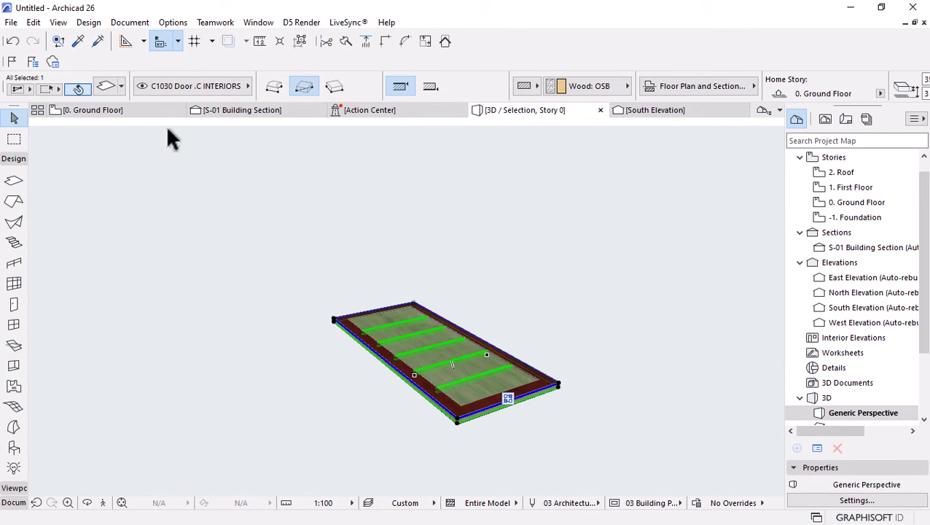
{"action": "left_click", "coordinate": [106, 87]}
{"action": "left_click", "coordinate": [437, 254]}
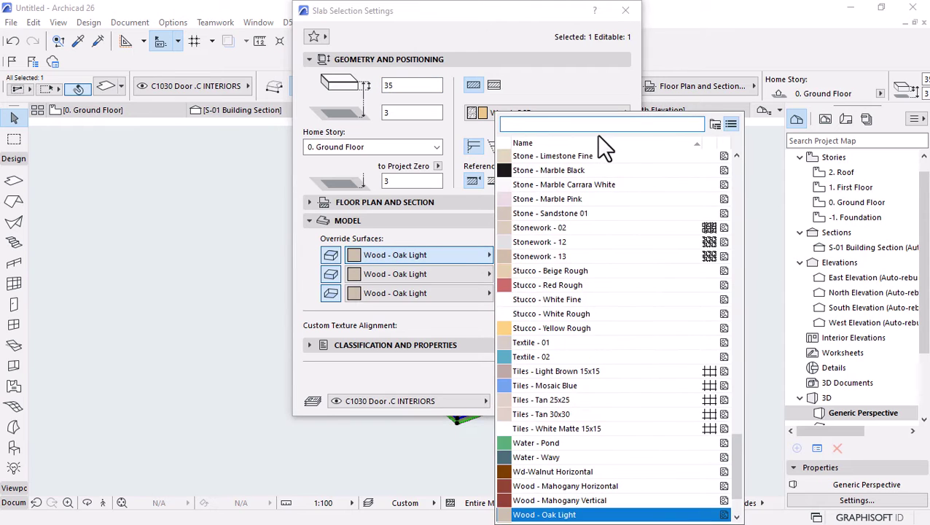
{"action": "type", "text": "wood"}
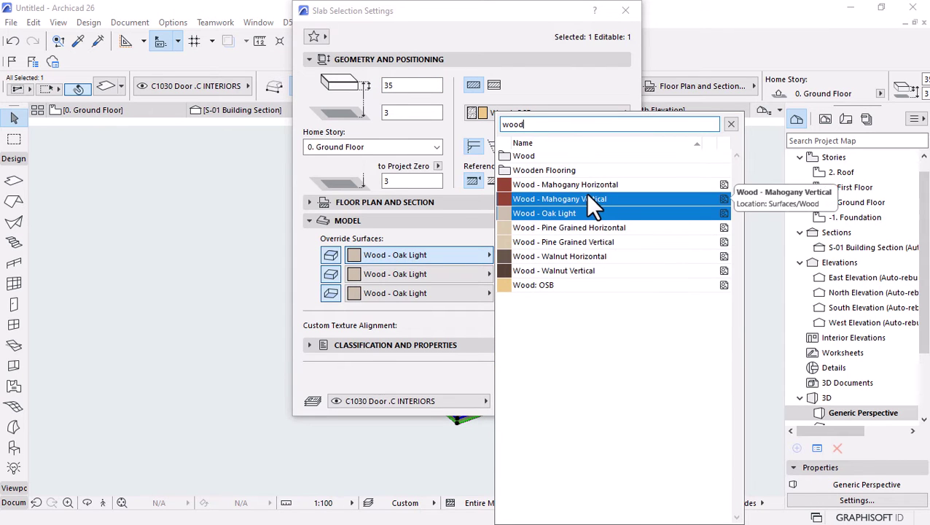
{"action": "left_click", "coordinate": [587, 190]}
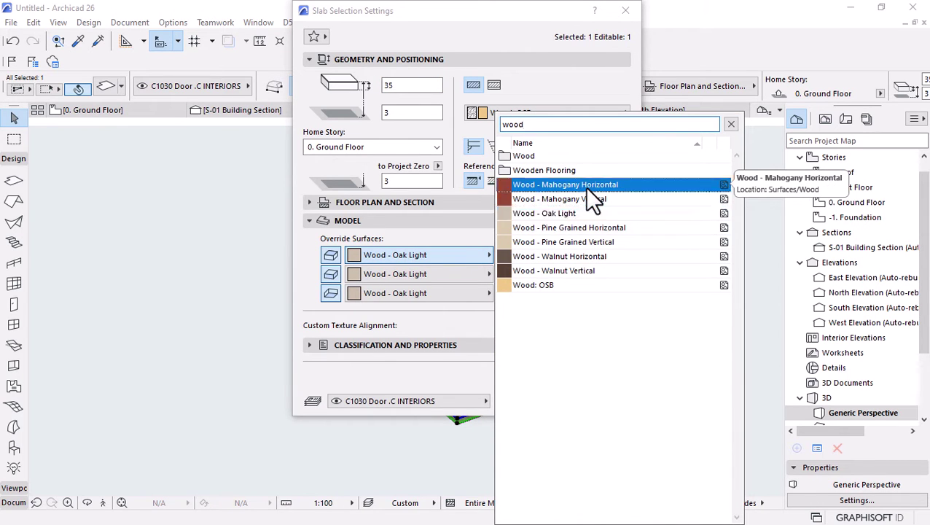
{"action": "left_click", "coordinate": [602, 400]}
{"action": "left_click", "coordinate": [616, 300]}
{"action": "scroll", "coordinate": [498, 356], "scroll_direction": "up", "scroll_amount": 5}
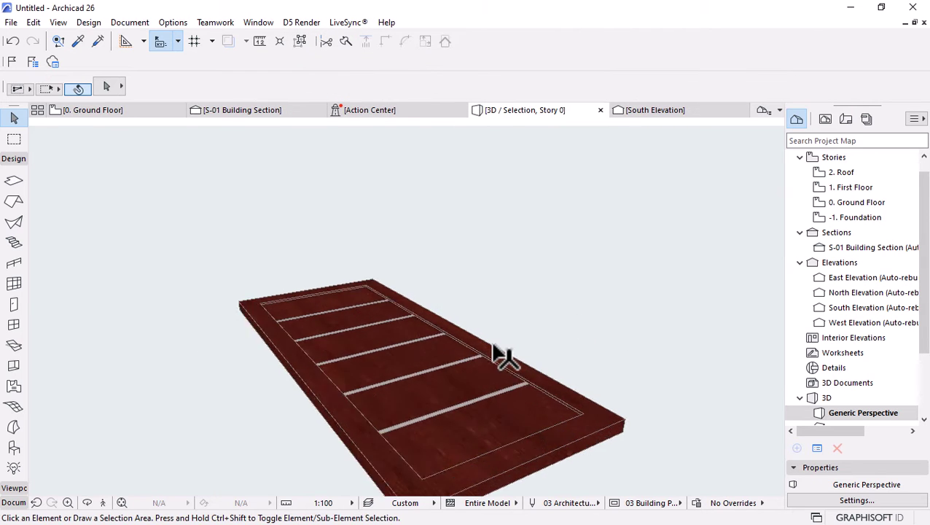
{"action": "scroll", "coordinate": [327, 208], "scroll_direction": "down", "scroll_amount": 6}
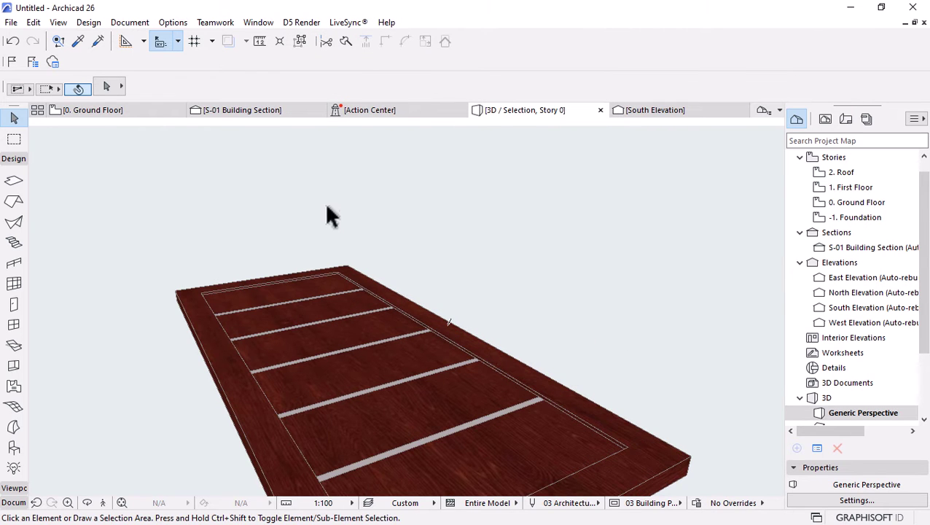
Save all the door leaf slabs as a horizontal-plane custom door leaf in the Embedded Library, overwriting Door Leaf 1.gsm
{"action": "left_click", "coordinate": [136, 208]}
{"action": "left_click", "coordinate": [608, 407]}
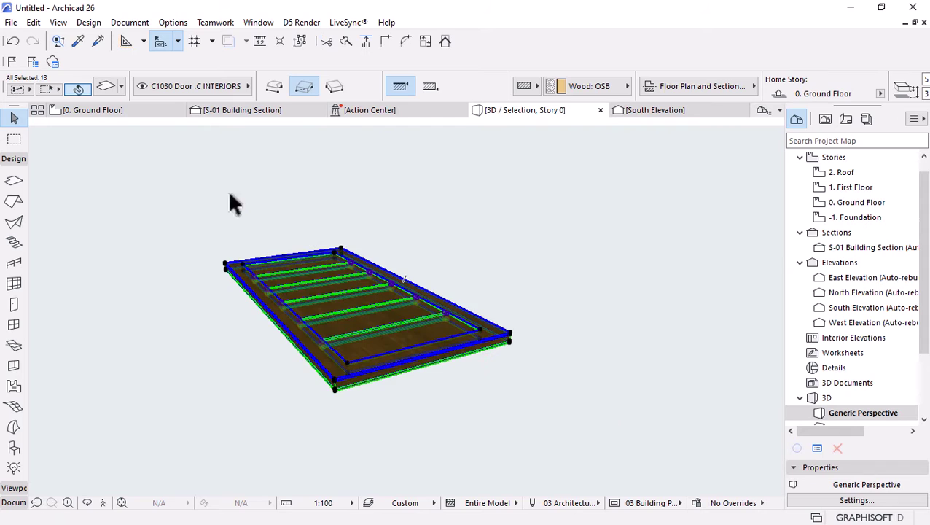
{"action": "left_click", "coordinate": [11, 22]}
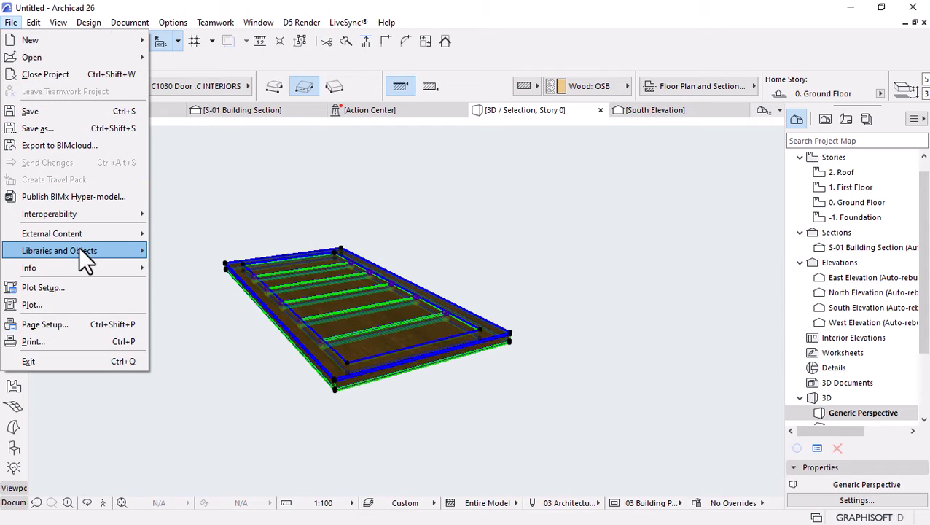
{"action": "mouse_move", "coordinate": [80, 250]}
{"action": "mouse_move", "coordinate": [292, 372]}
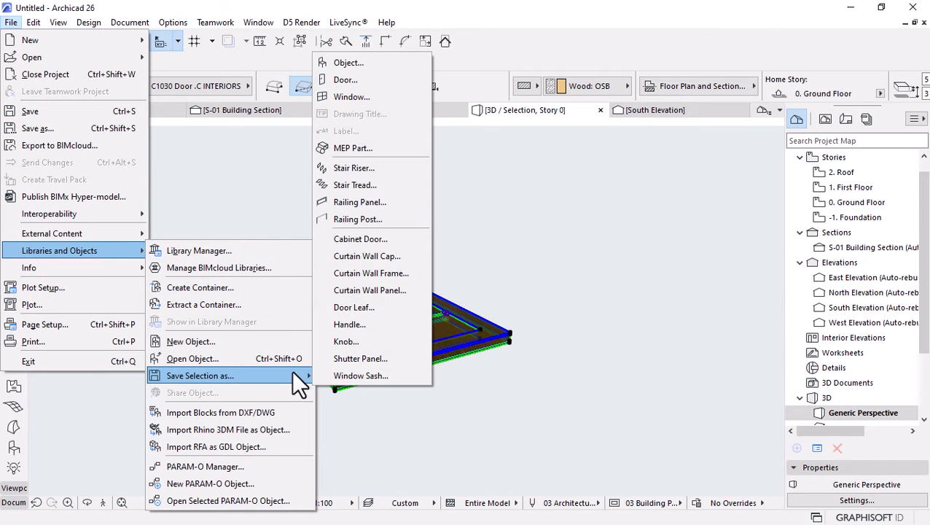
{"action": "left_click", "coordinate": [368, 307]}
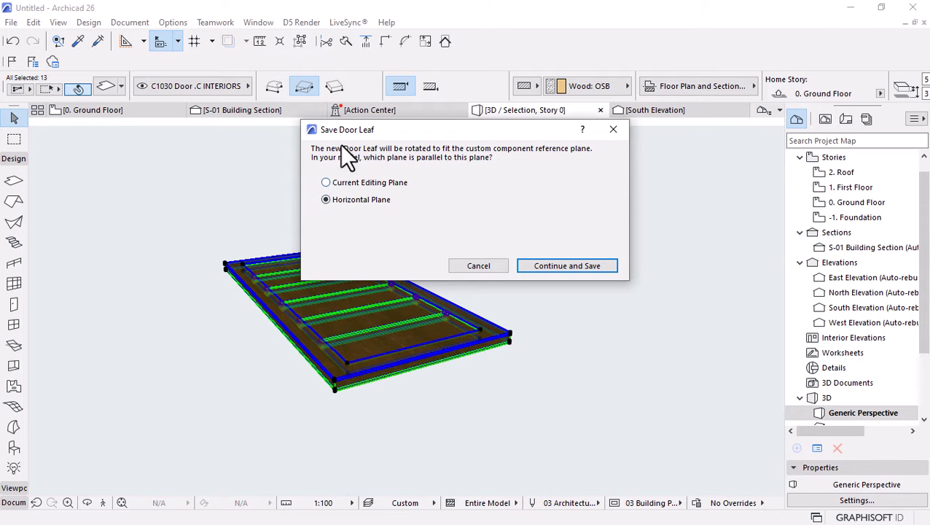
{"action": "left_click", "coordinate": [568, 266]}
{"action": "left_click", "coordinate": [444, 115]}
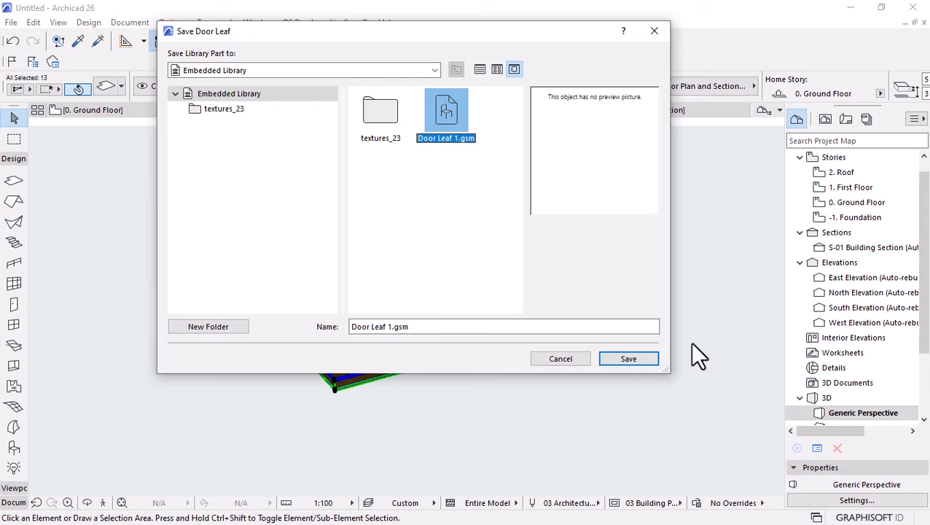
{"action": "left_click", "coordinate": [645, 357]}
{"action": "left_click", "coordinate": [649, 216]}
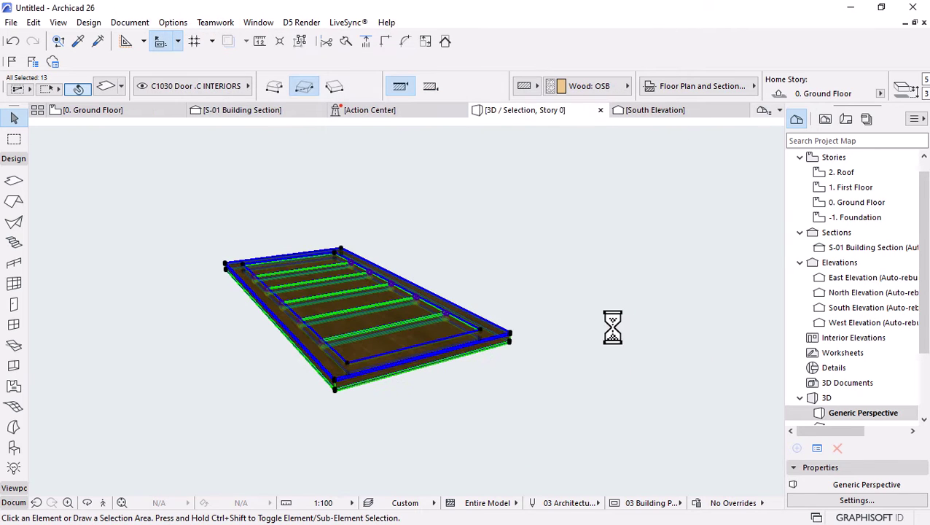
{"action": "left_click", "coordinate": [693, 222]}
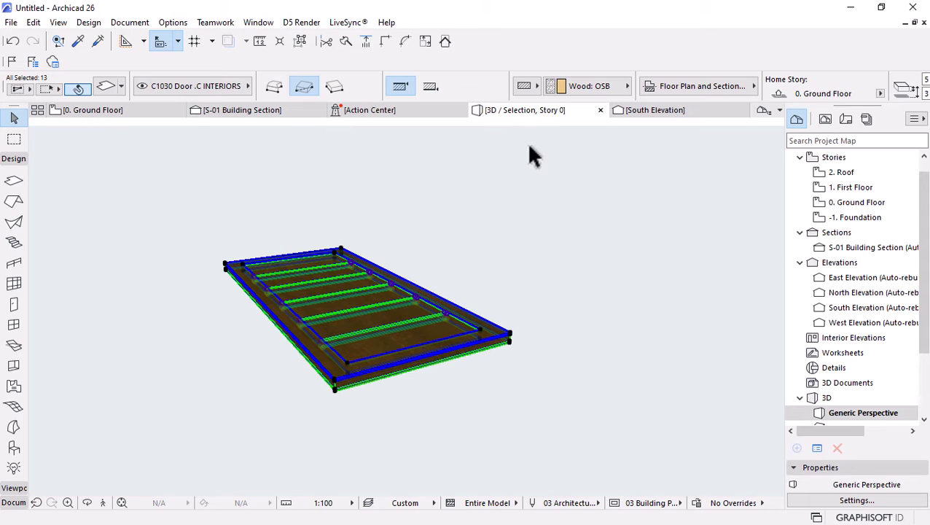
Show the whole model in 3D again and examine the entrance doors' leaf and frame surfaces up close
{"action": "right_click", "coordinate": [505, 340]}
{"action": "left_click", "coordinate": [555, 398]}
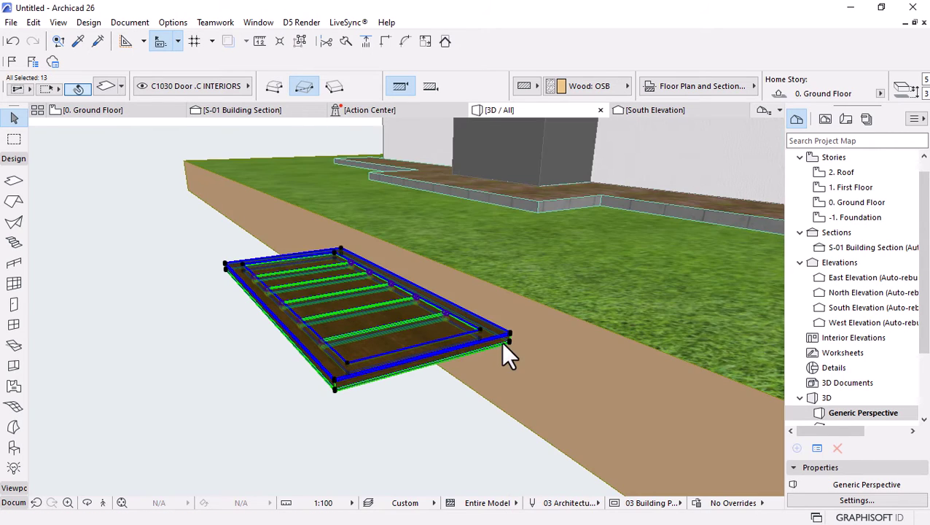
{"action": "scroll", "coordinate": [509, 357], "scroll_direction": "down", "scroll_amount": 5}
{"action": "scroll", "coordinate": [446, 326], "scroll_direction": "up", "scroll_amount": 10}
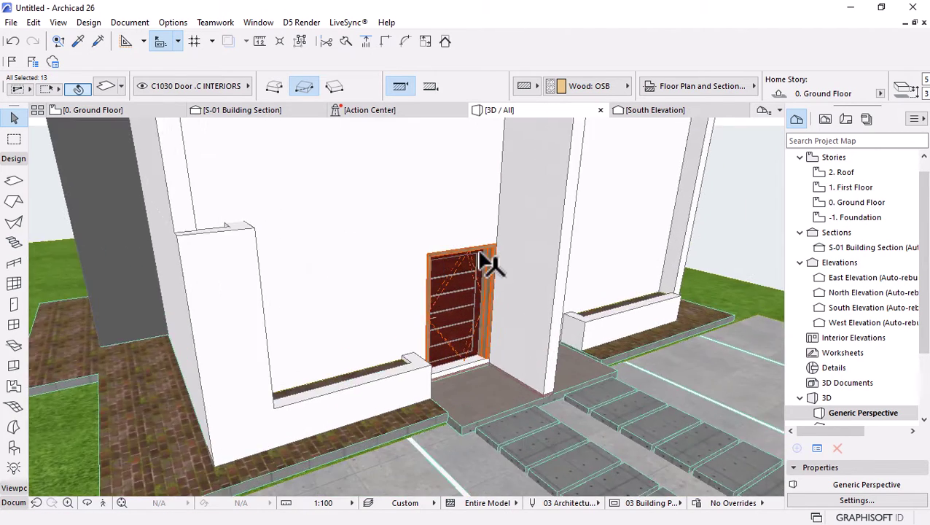
{"action": "scroll", "coordinate": [487, 265], "scroll_direction": "up", "scroll_amount": 3}
{"action": "scroll", "coordinate": [504, 299], "scroll_direction": "down", "scroll_amount": 5}
{"action": "middle_click_drag", "start_coordinate": [515, 324], "coordinate": [455, 342], "text": "shift"}
{"action": "scroll", "coordinate": [338, 307], "scroll_direction": "up", "scroll_amount": 4}
{"action": "scroll", "coordinate": [355, 305], "scroll_direction": "down", "scroll_amount": 5}
{"action": "scroll", "coordinate": [395, 285], "scroll_direction": "up", "scroll_amount": 5}
{"action": "scroll", "coordinate": [395, 285], "scroll_direction": "up", "scroll_amount": 1}
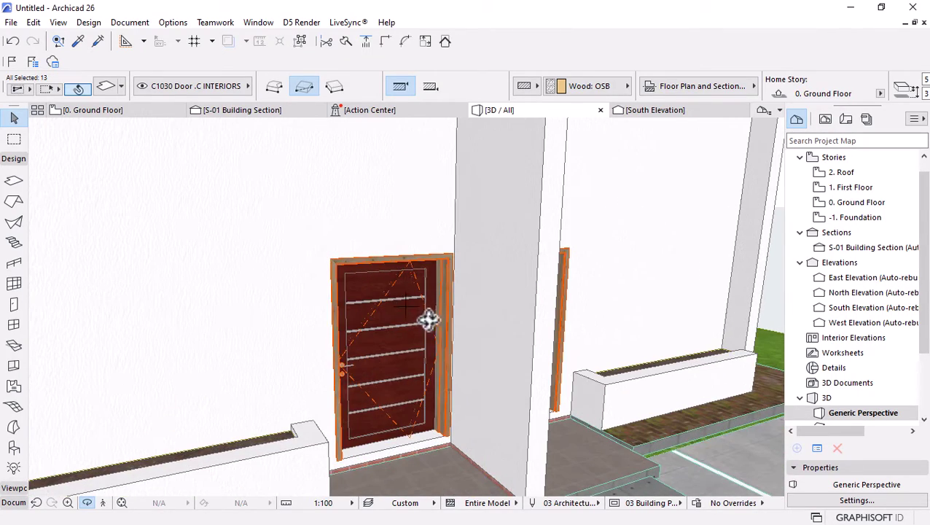
Set both entrance pivot doors' Frame Outside surface to Wood - Mahogany Horizontal and Frame Inside to Wd-Walnut Horizontal
{"action": "left_click", "coordinate": [426, 319]}
{"action": "left_click", "coordinate": [568, 314], "text": "shift"}
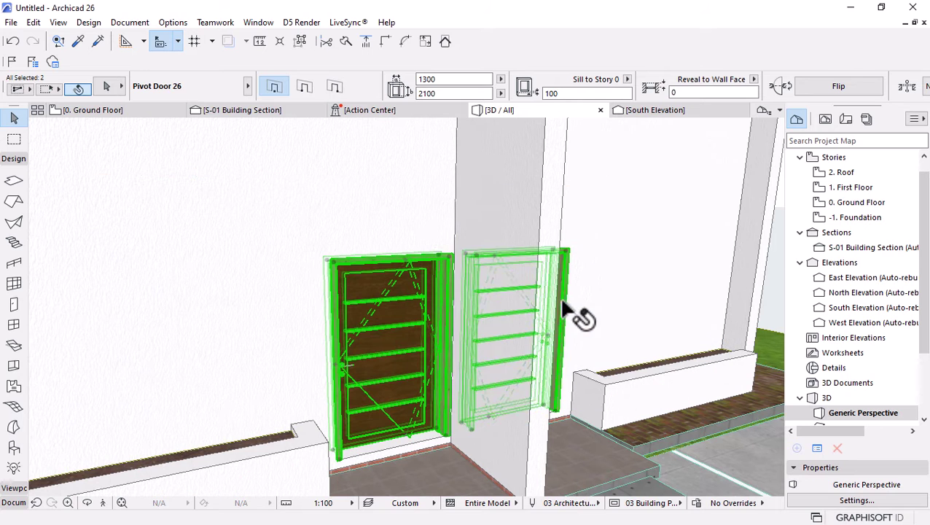
{"action": "key", "text": "ctrl+t"}
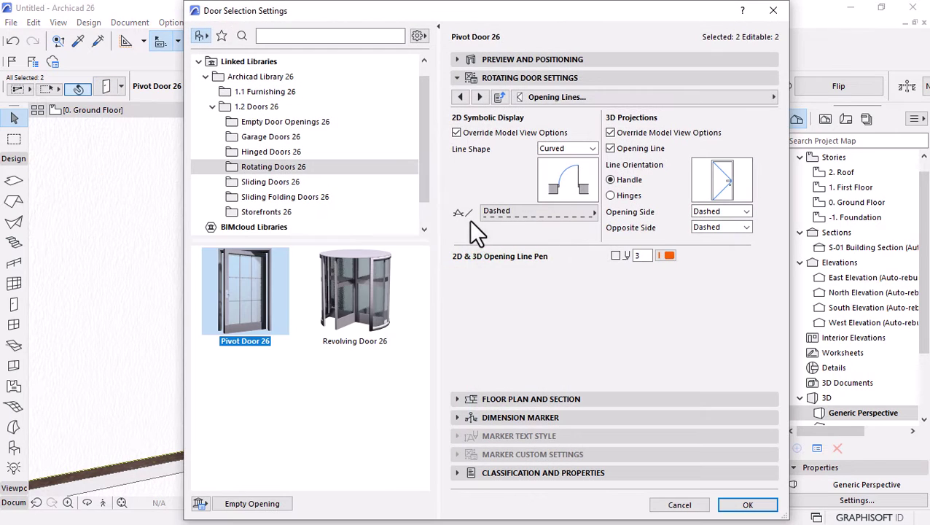
{"action": "left_click", "coordinate": [755, 97]}
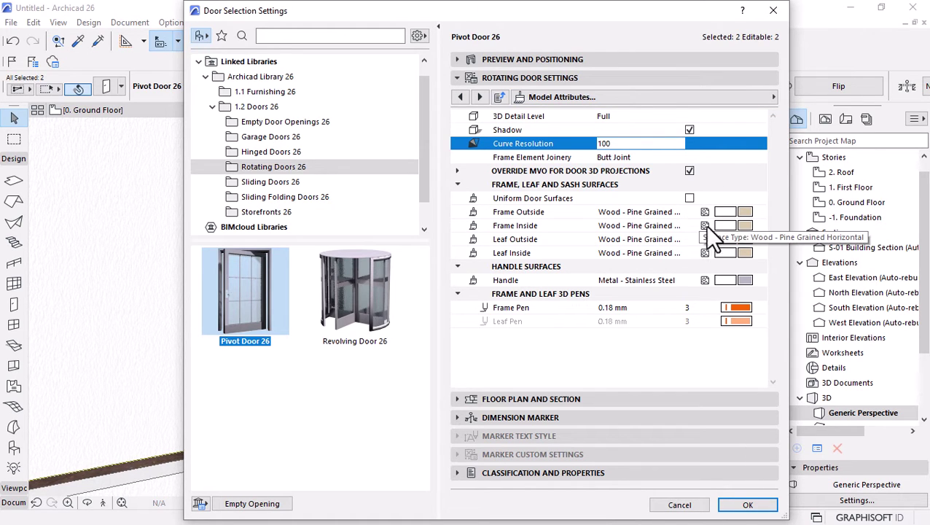
{"action": "left_click", "coordinate": [745, 213]}
{"action": "left_click", "coordinate": [745, 212]}
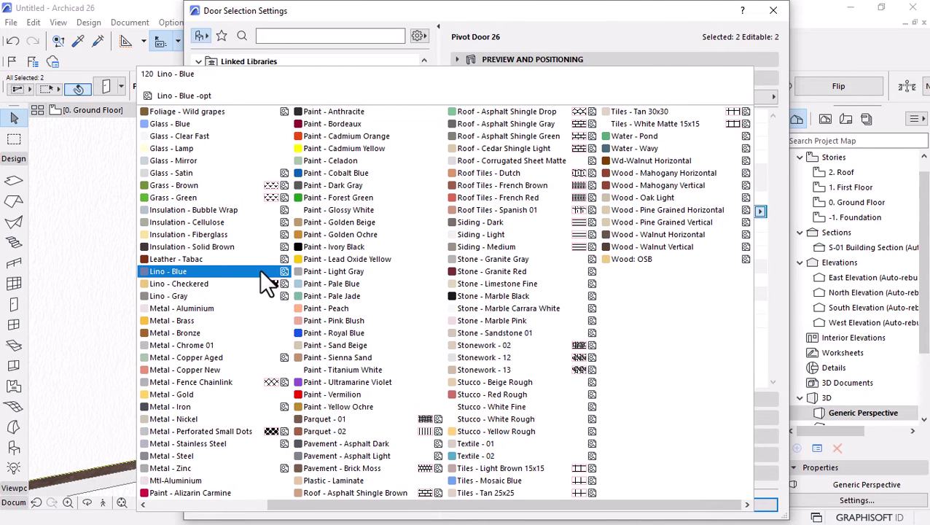
{"action": "left_click", "coordinate": [686, 175]}
{"action": "left_click", "coordinate": [746, 224]}
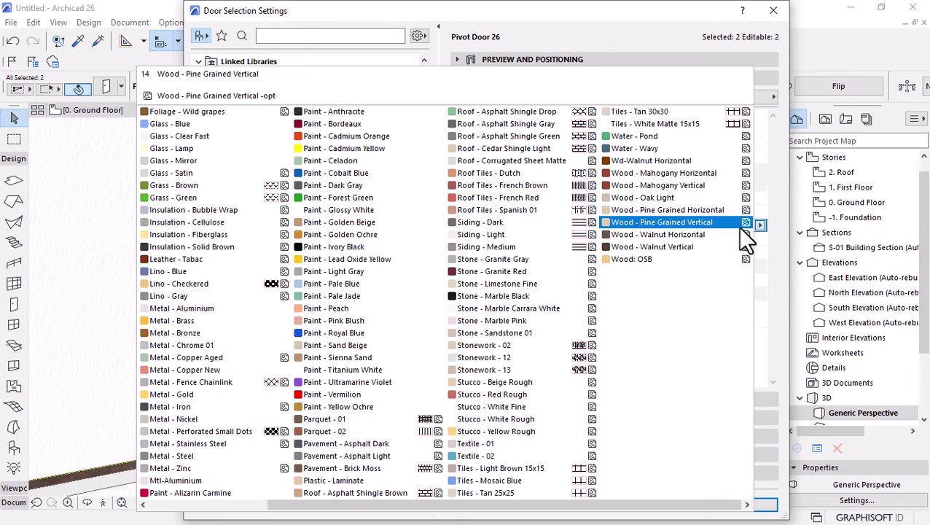
{"action": "left_click", "coordinate": [656, 160]}
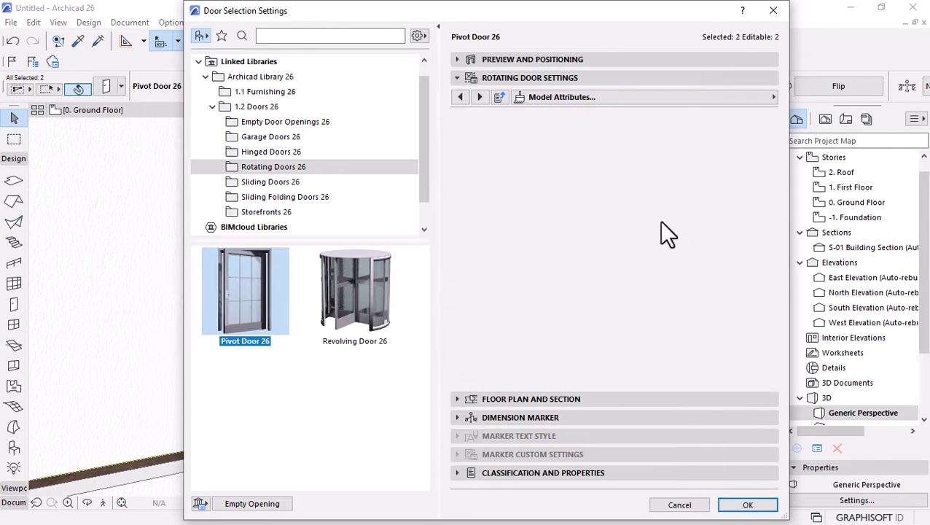
{"action": "left_click", "coordinate": [736, 504]}
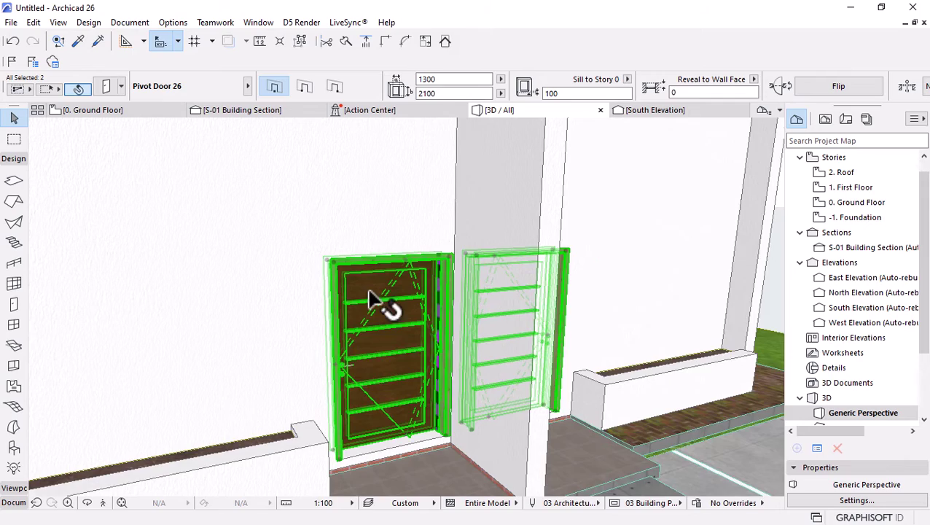
Turn on Uniform Door Surfaces for both entrance pivot doors, giving frames and leaves the Wd-Walnut Horizontal surface inside and outside
{"action": "scroll", "coordinate": [369, 292], "scroll_direction": "up", "scroll_amount": 5}
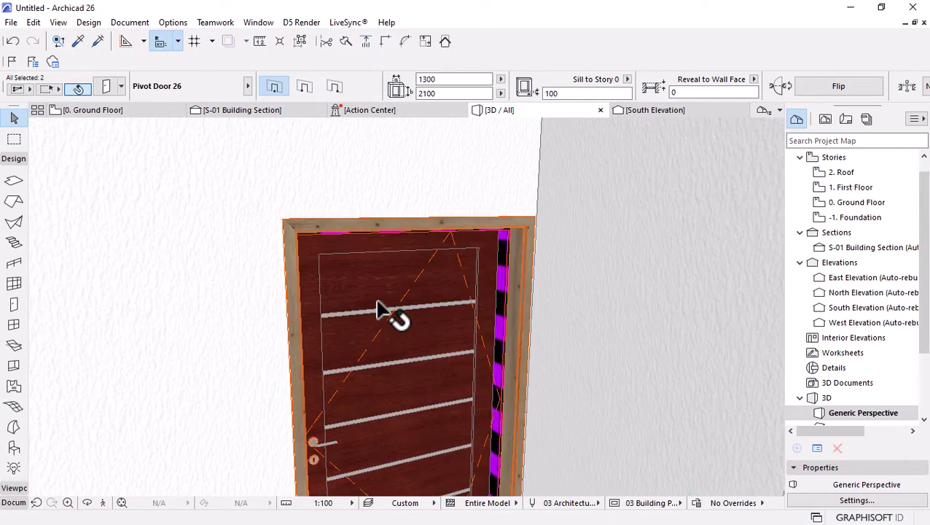
{"action": "scroll", "coordinate": [377, 310], "scroll_direction": "up", "scroll_amount": 5}
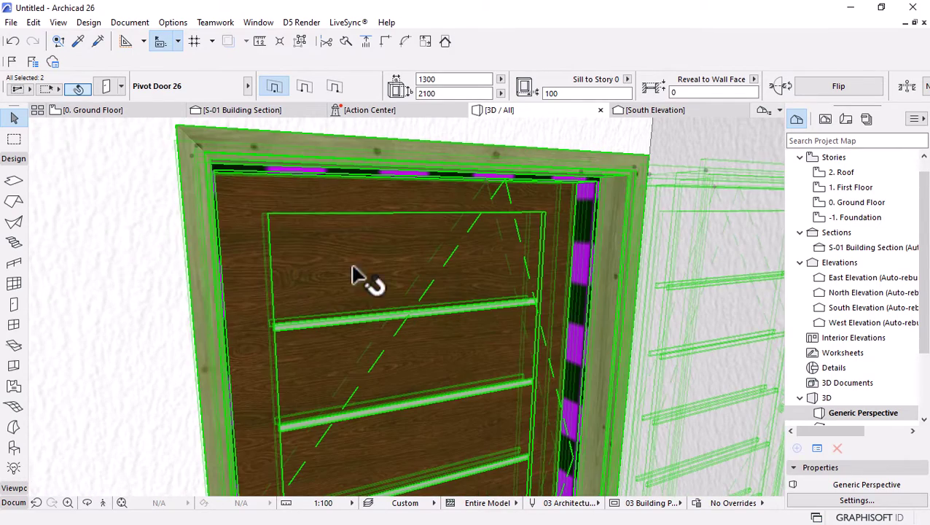
{"action": "double_click", "coordinate": [594, 212]}
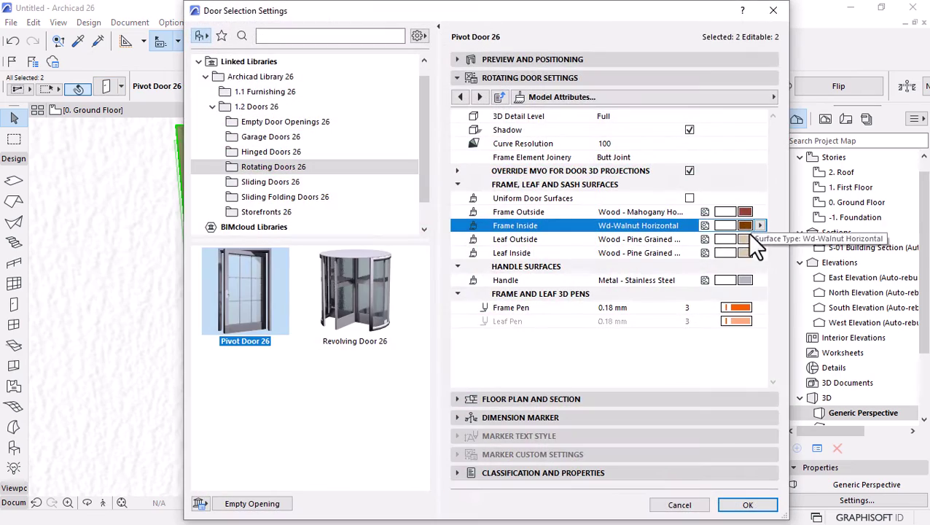
{"action": "left_click", "coordinate": [690, 198]}
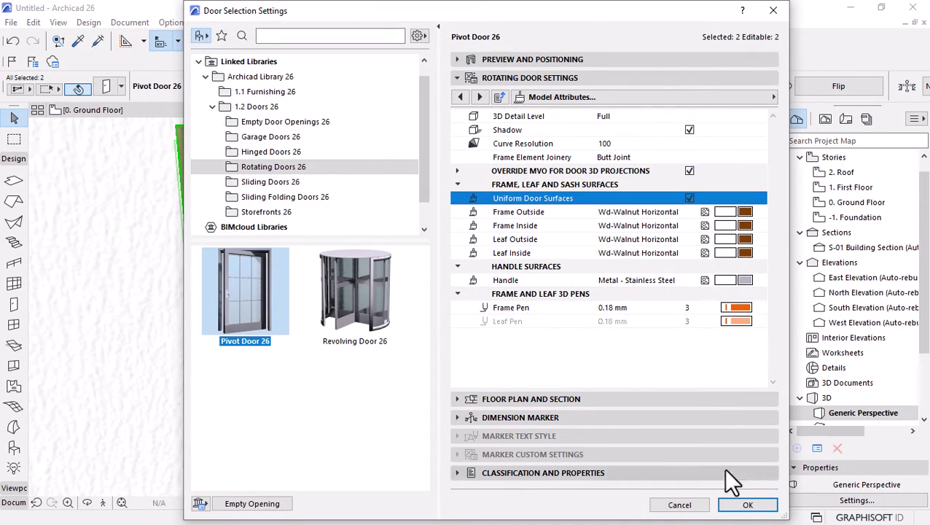
{"action": "left_click", "coordinate": [748, 505]}
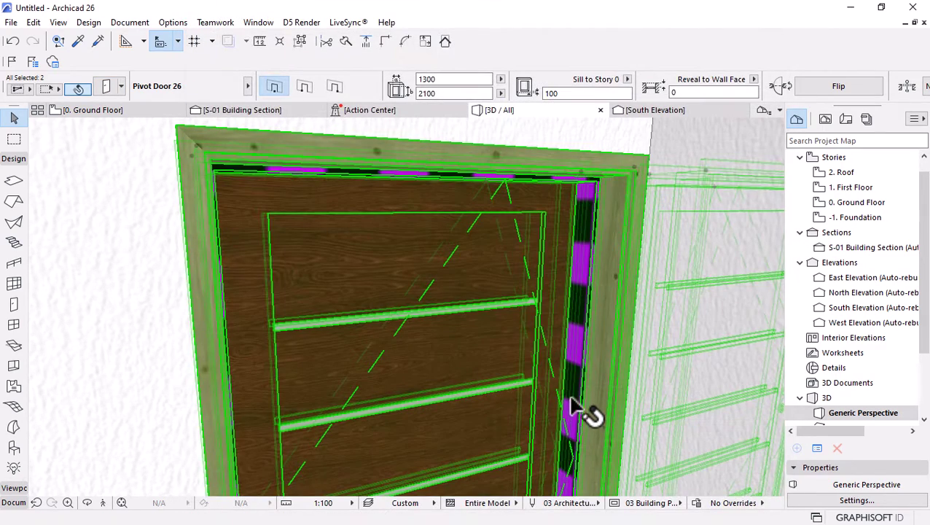
Select only one of the entrance pivot doors and start adjusting its leaf's Opening Angle in 3D
{"action": "middle_click_drag", "start_coordinate": [576, 412], "coordinate": [446, 260], "text": "shift"}
{"action": "key", "text": "o"}
{"action": "left_click_drag", "start_coordinate": [455, 263], "coordinate": [324, 246]}
{"action": "left_click_drag", "start_coordinate": [467, 273], "coordinate": [441, 287]}
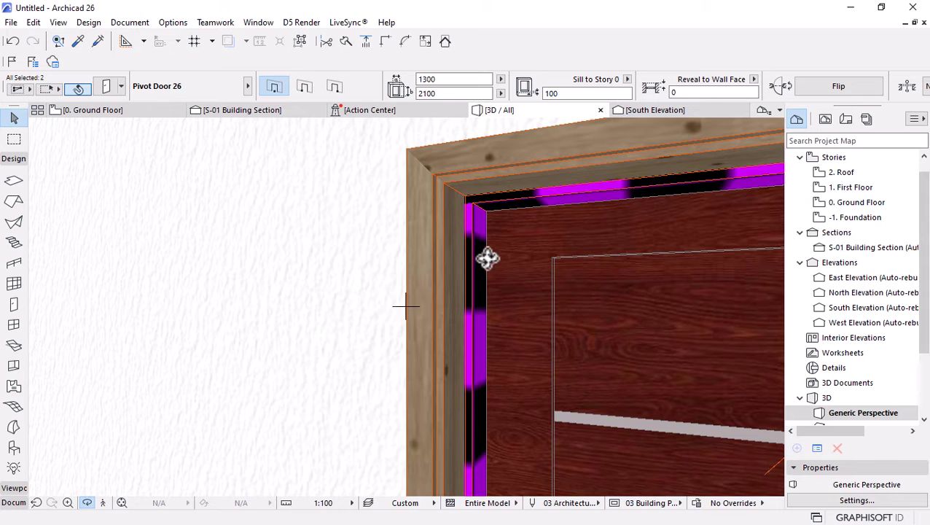
{"action": "key", "text": "Escape"}
{"action": "key", "text": "Escape"}
{"action": "left_click", "coordinate": [442, 204]}
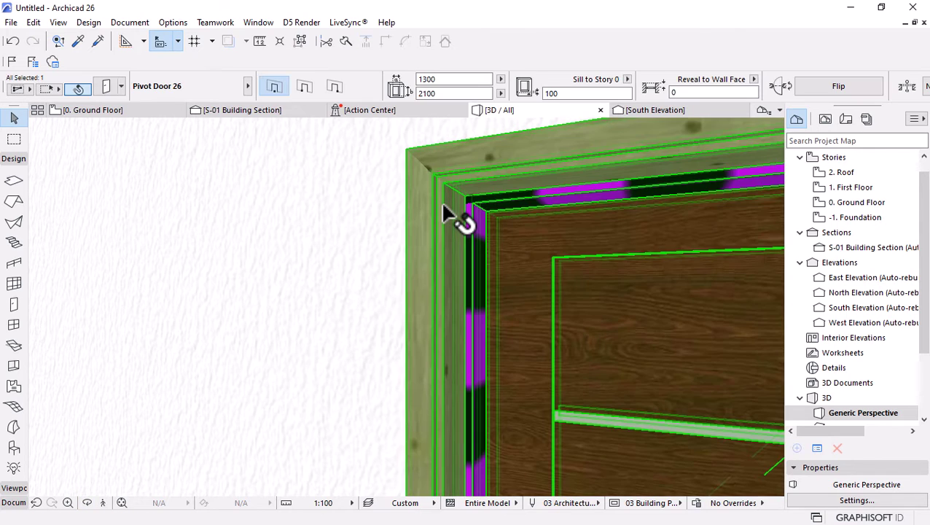
{"action": "scroll", "coordinate": [431, 210], "scroll_direction": "down", "scroll_amount": 5}
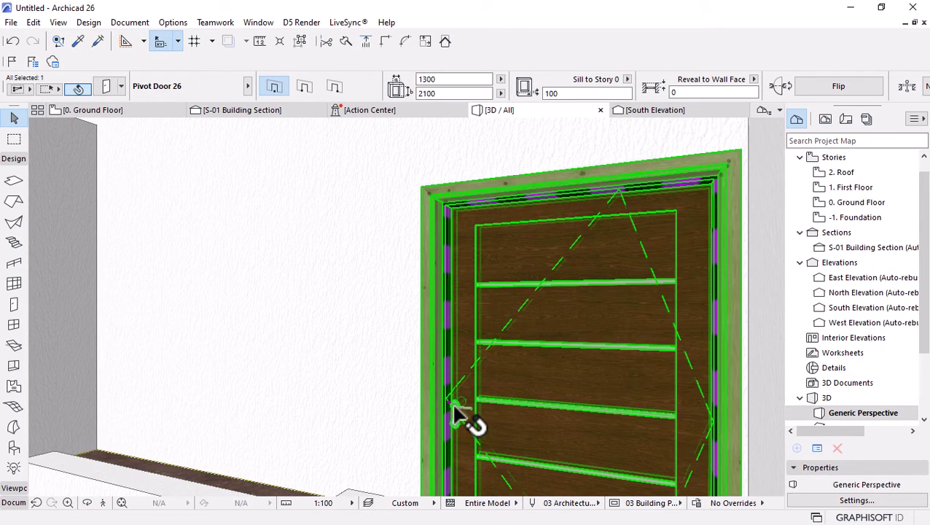
{"action": "left_click", "coordinate": [452, 408]}
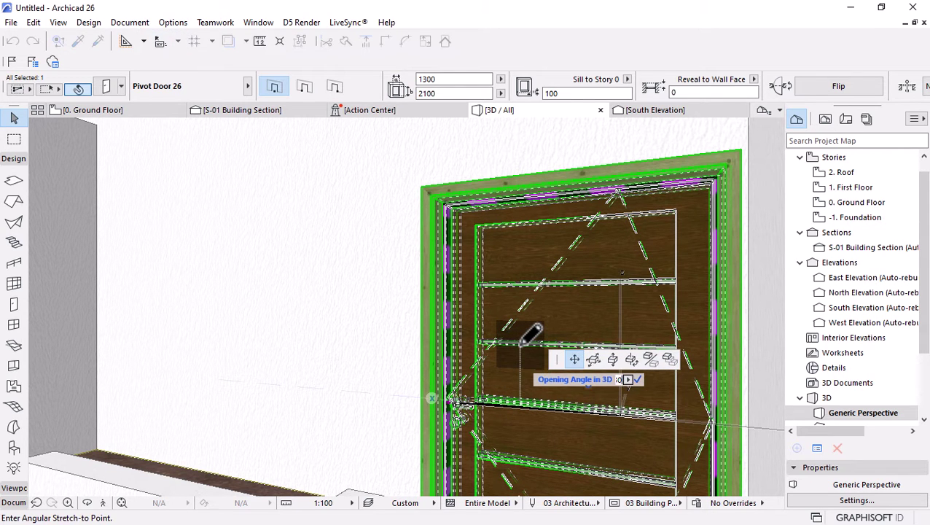
Swing the pivot door leaf open by changing its opening angle in 3D
{"action": "left_click", "coordinate": [494, 374]}
{"action": "scroll", "coordinate": [467, 191], "scroll_direction": "up", "scroll_amount": 5}
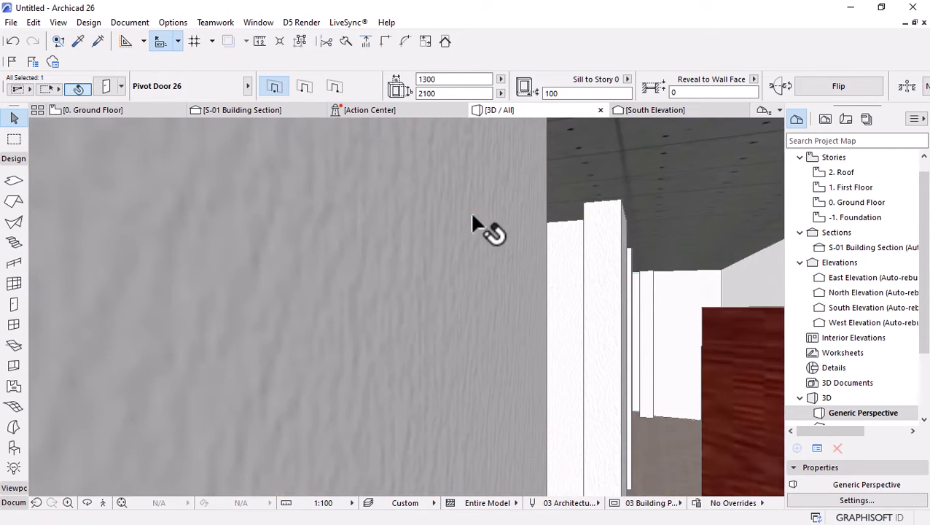
{"action": "scroll", "coordinate": [474, 226], "scroll_direction": "down", "scroll_amount": 3}
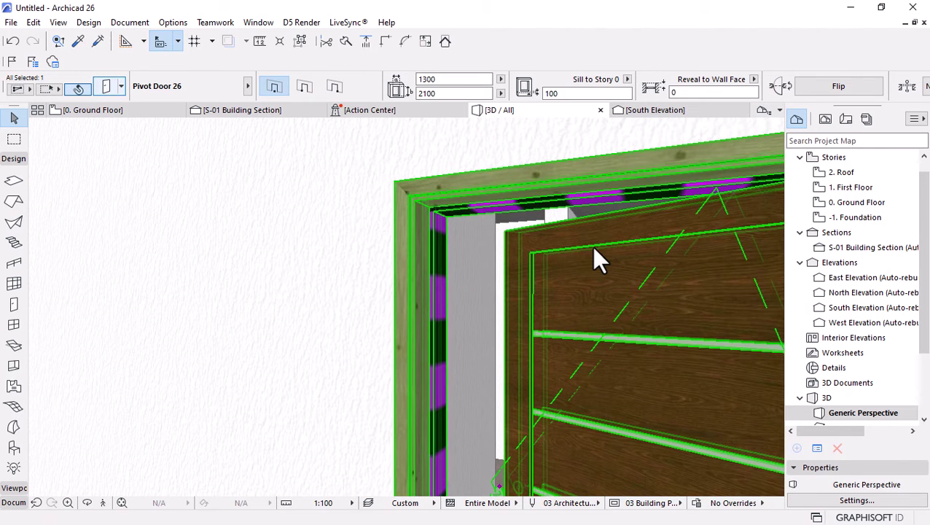
Turn off the outside casing in the pivot door's rotating door settings
{"action": "double_click", "coordinate": [594, 249]}
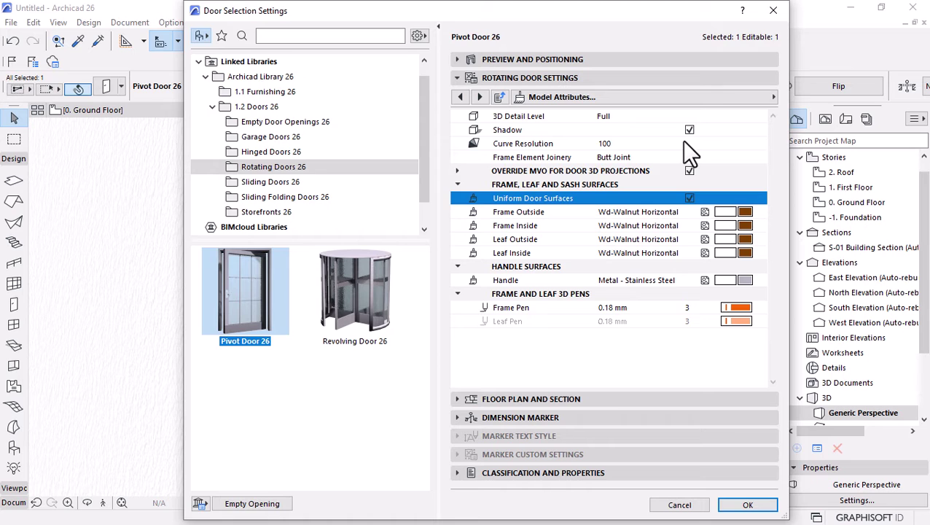
{"action": "left_click", "coordinate": [480, 98]}
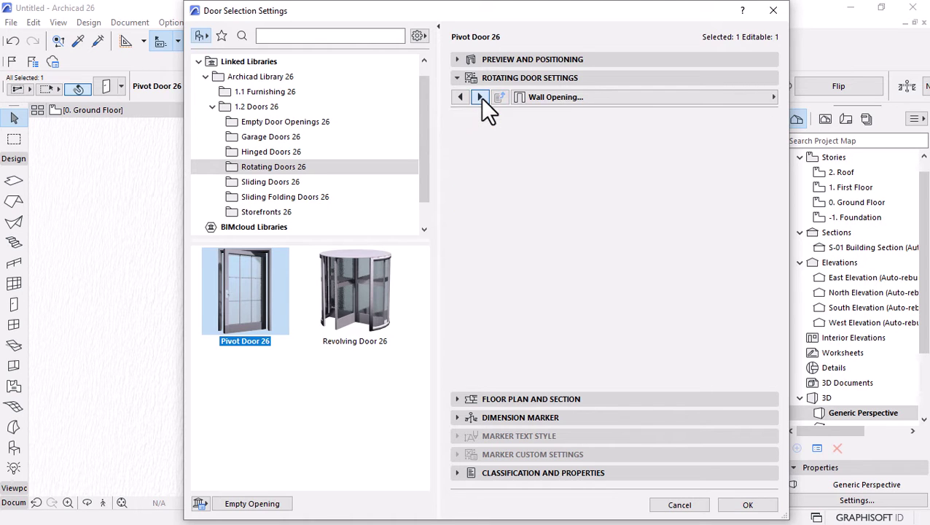
{"action": "left_click", "coordinate": [480, 97]}
{"action": "left_click", "coordinate": [481, 98]}
{"action": "left_click", "coordinate": [480, 98]}
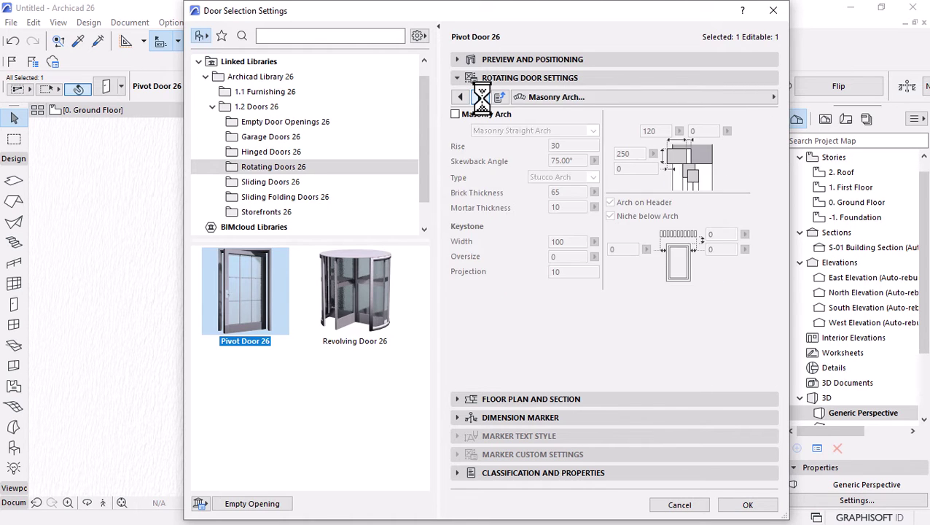
{"action": "left_click", "coordinate": [480, 98]}
{"action": "left_click", "coordinate": [478, 98]}
{"action": "left_click", "coordinate": [476, 97]}
{"action": "left_click", "coordinate": [480, 98]}
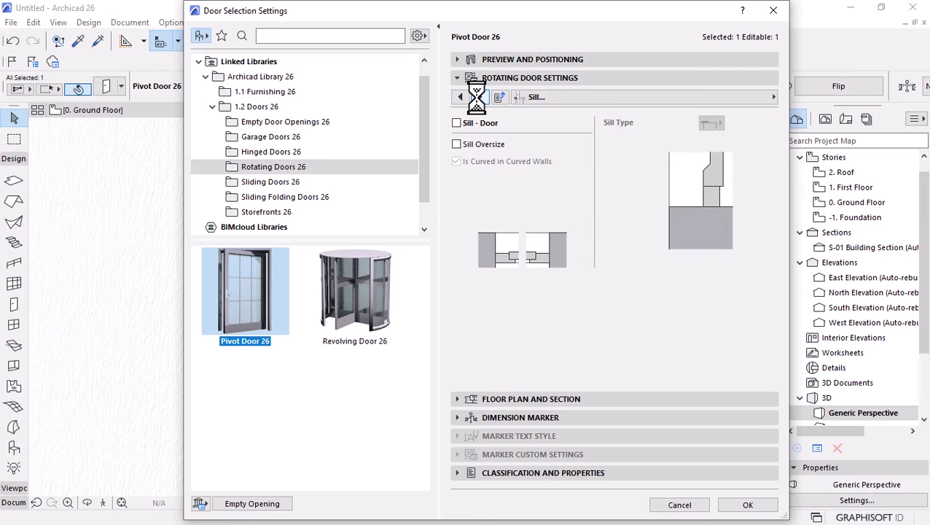
{"action": "left_click", "coordinate": [480, 97]}
{"action": "left_click", "coordinate": [479, 97]}
{"action": "left_click", "coordinate": [480, 97]}
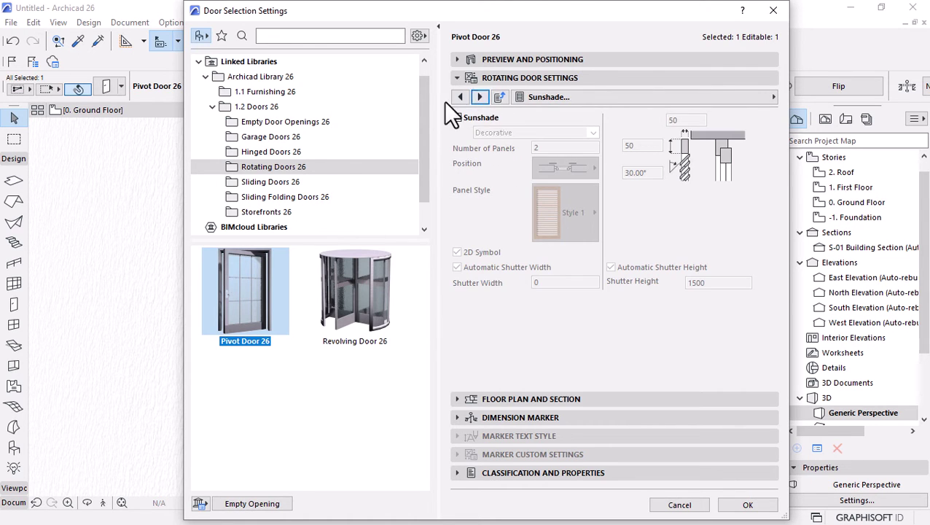
{"action": "left_click", "coordinate": [460, 98]}
{"action": "left_click", "coordinate": [460, 98]}
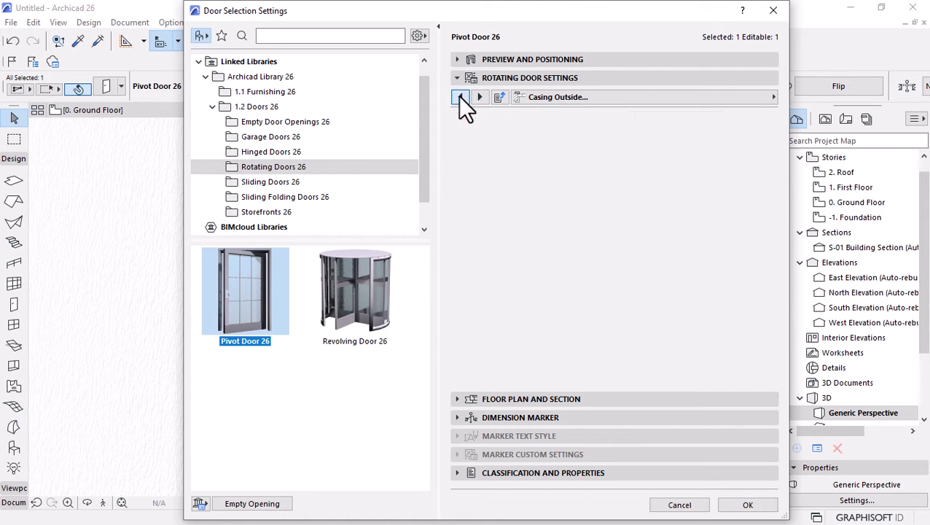
{"action": "left_click", "coordinate": [455, 117]}
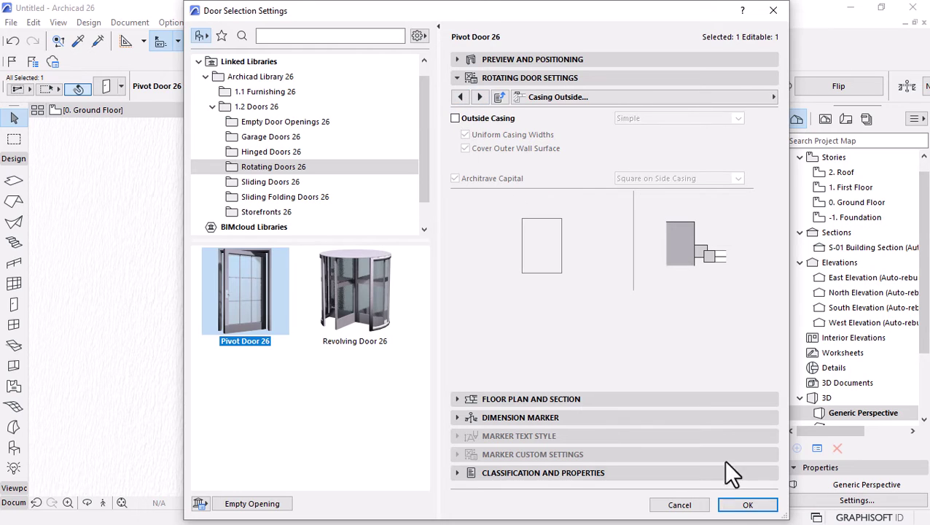
{"action": "left_click", "coordinate": [747, 505]}
Undo the pivot door's casing removal and its opening angle change
{"action": "scroll", "coordinate": [644, 401], "scroll_direction": "down", "scroll_amount": 5}
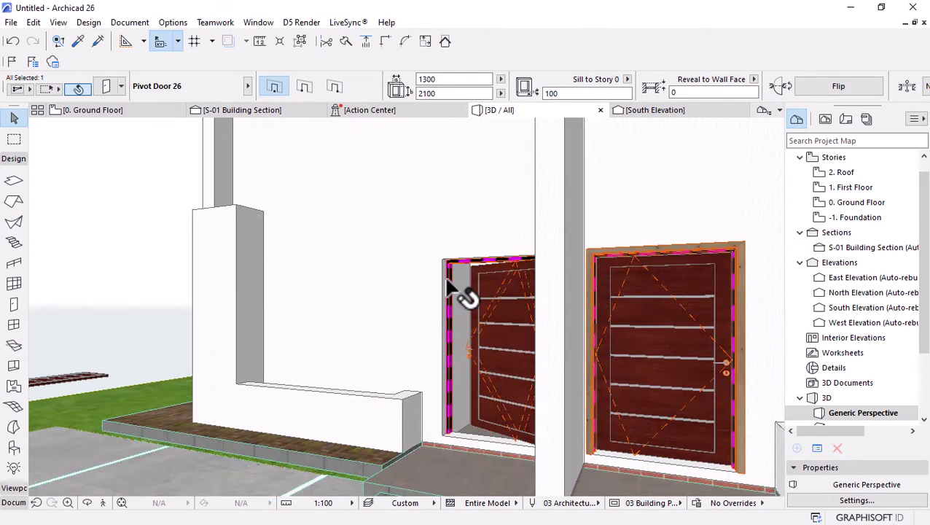
{"action": "middle_click_drag", "start_coordinate": [443, 309], "coordinate": [458, 347], "text": "shift"}
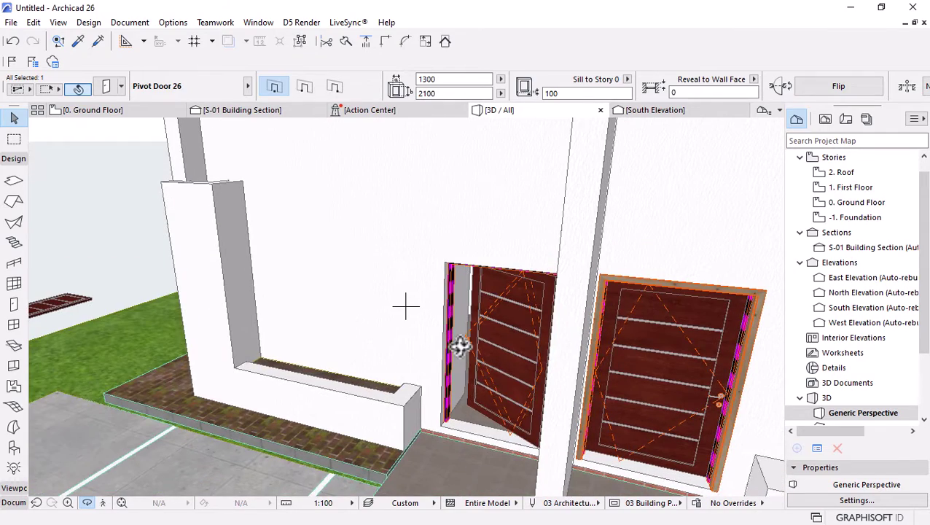
{"action": "key", "text": "ctrl+z"}
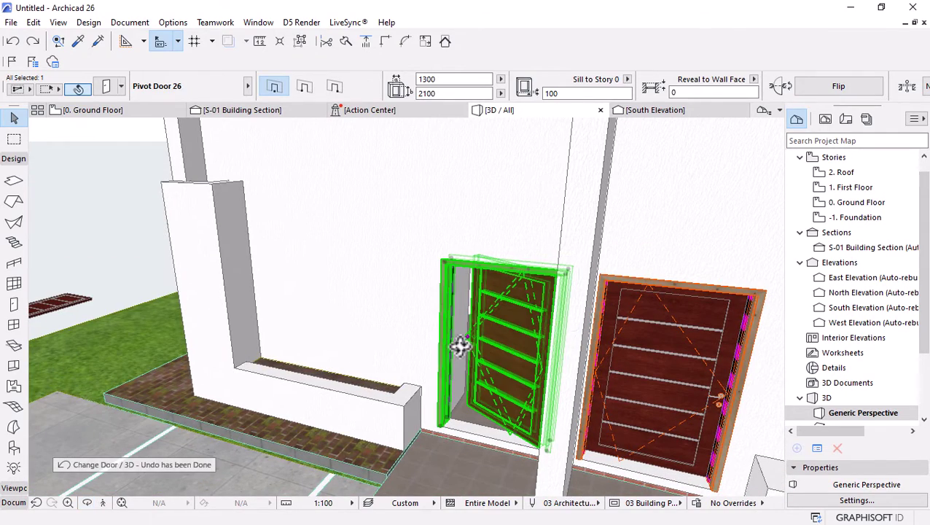
{"action": "scroll", "coordinate": [461, 349], "scroll_direction": "up", "scroll_amount": 5}
{"action": "left_click", "coordinate": [461, 354], "text": "shift"}
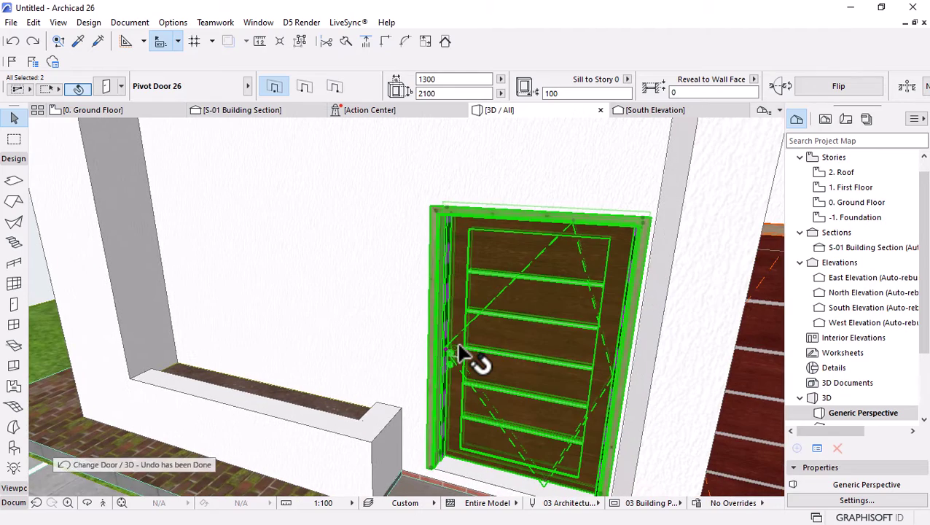
Select and delete the loose door panel elements lying outside the lawn beside the building
{"action": "scroll", "coordinate": [471, 332], "scroll_direction": "up", "scroll_amount": 2}
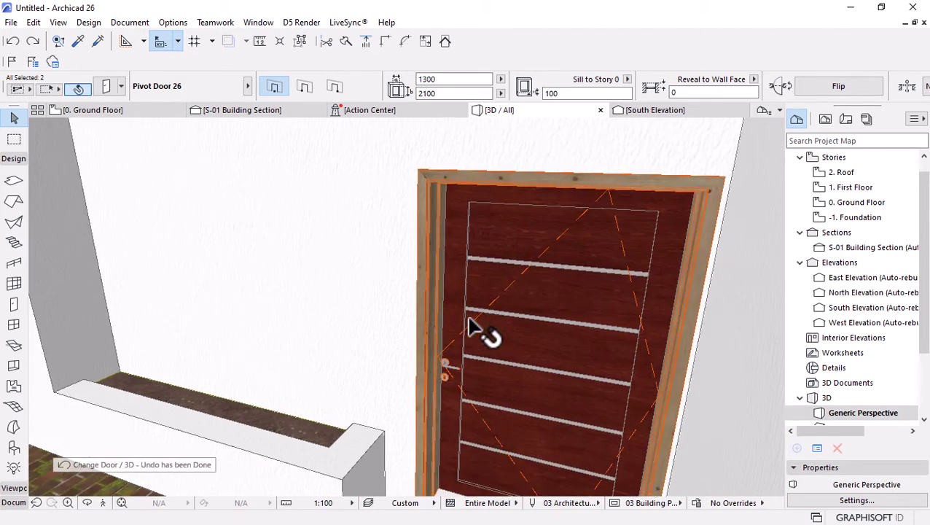
{"action": "scroll", "coordinate": [469, 321], "scroll_direction": "up", "scroll_amount": 2}
{"action": "scroll", "coordinate": [462, 342], "scroll_direction": "down", "scroll_amount": 6}
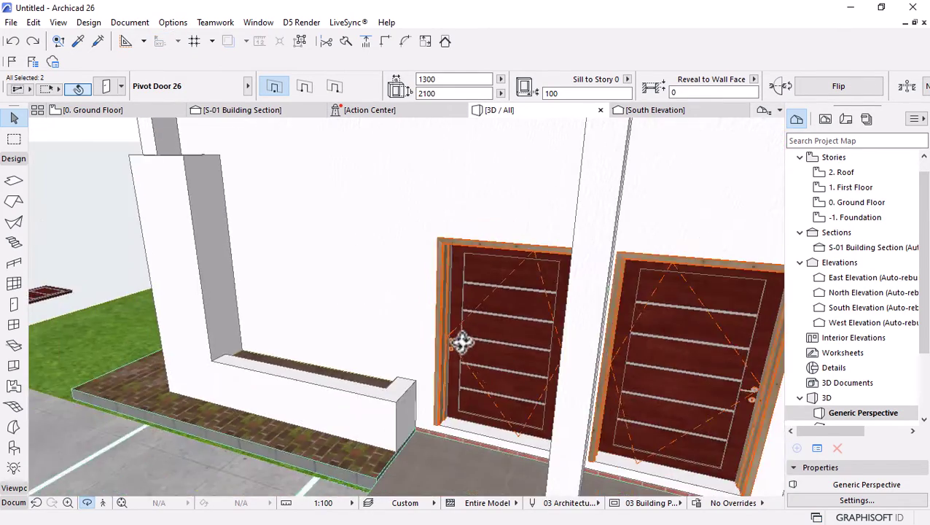
{"action": "left_click_drag", "start_coordinate": [462, 342], "coordinate": [499, 321]}
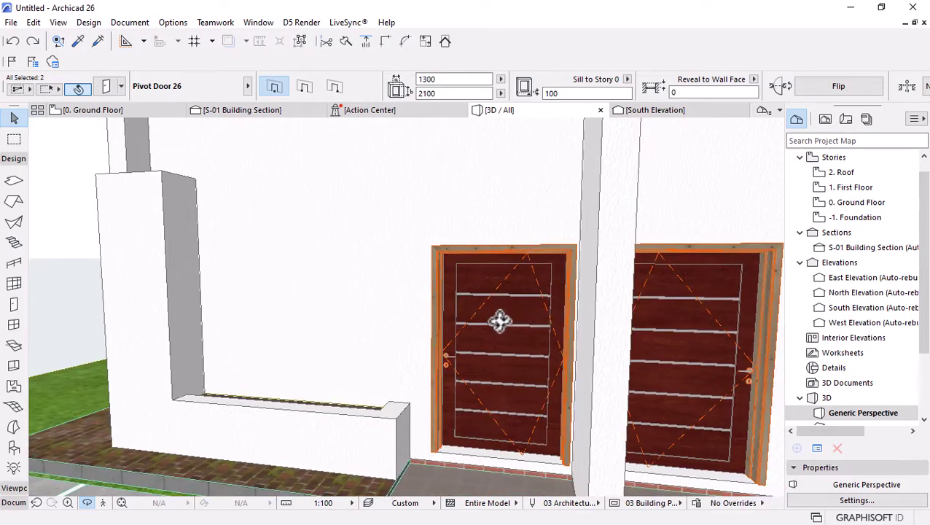
{"action": "scroll", "coordinate": [431, 318], "scroll_direction": "down", "scroll_amount": 4}
{"action": "left_click_drag", "start_coordinate": [534, 377], "coordinate": [558, 343]}
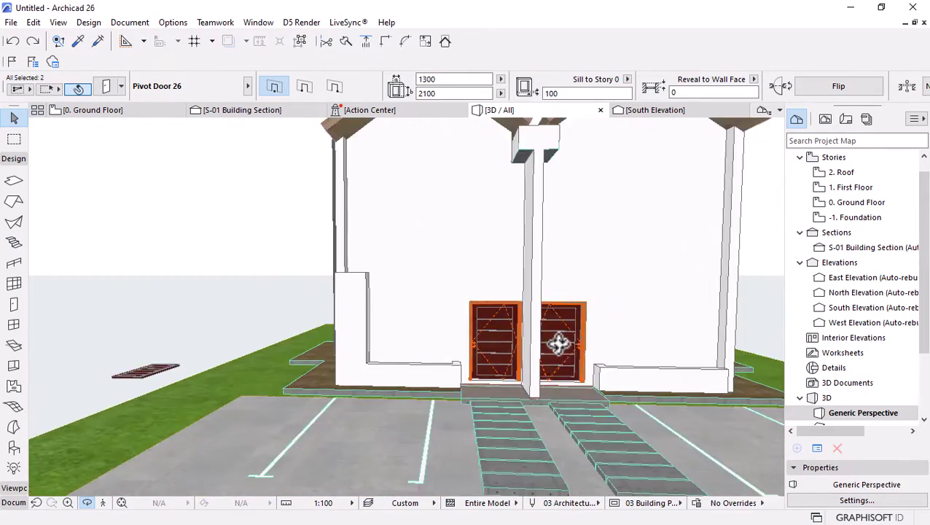
{"action": "scroll", "coordinate": [559, 342], "scroll_direction": "down", "scroll_amount": 4}
{"action": "left_click_drag", "start_coordinate": [320, 324], "coordinate": [158, 312]}
{"action": "scroll", "coordinate": [356, 294], "scroll_direction": "up", "scroll_amount": 4}
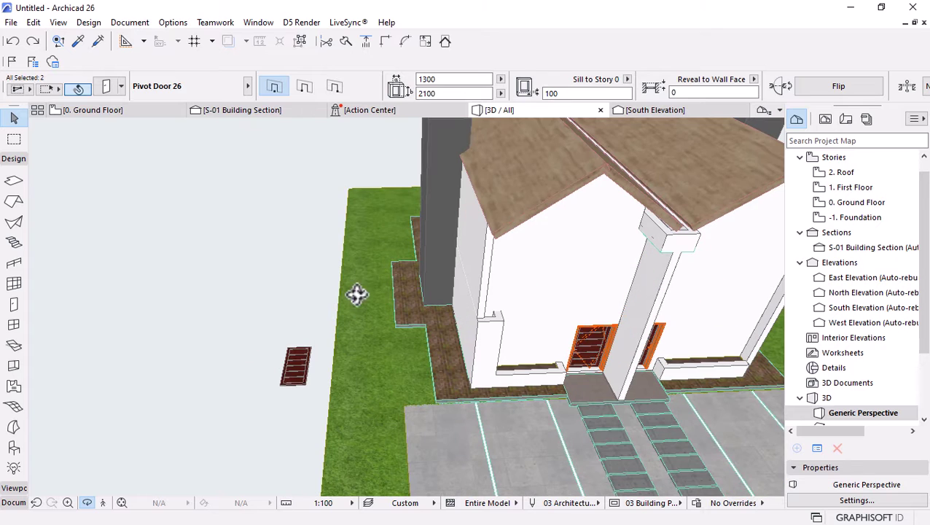
{"action": "left_click_drag", "start_coordinate": [320, 310], "coordinate": [235, 396]}
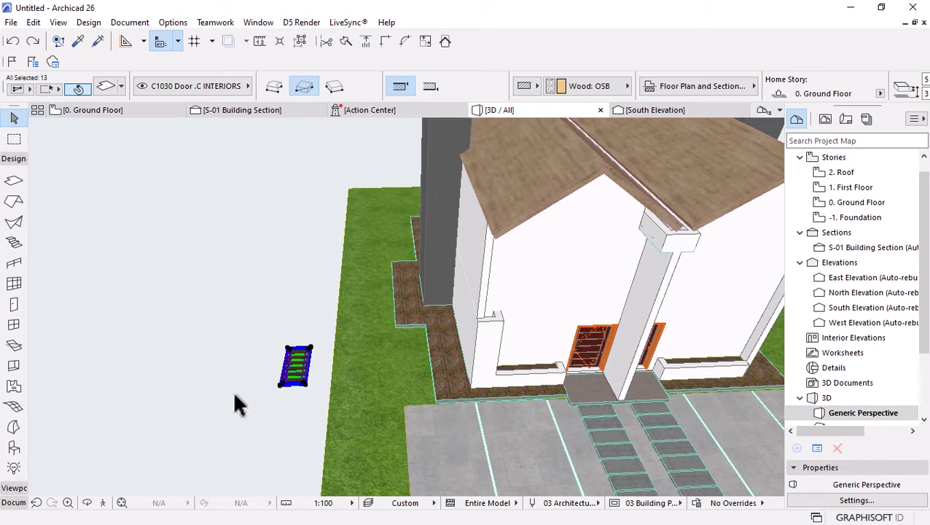
{"action": "key", "text": "Delete"}
Open the 0. Ground Floor plan of the building
{"action": "key", "text": "o"}
{"action": "scroll", "coordinate": [251, 364], "scroll_direction": "down", "scroll_amount": 4}
{"action": "left_click_drag", "start_coordinate": [272, 338], "coordinate": [547, 294]}
{"action": "scroll", "coordinate": [497, 370], "scroll_direction": "up", "scroll_amount": 3}
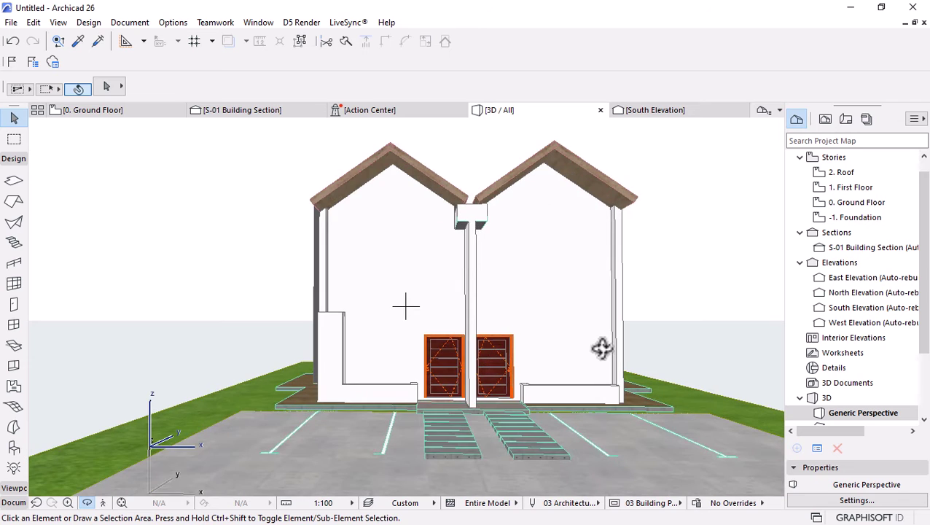
{"action": "left_click_drag", "start_coordinate": [603, 347], "coordinate": [527, 429]}
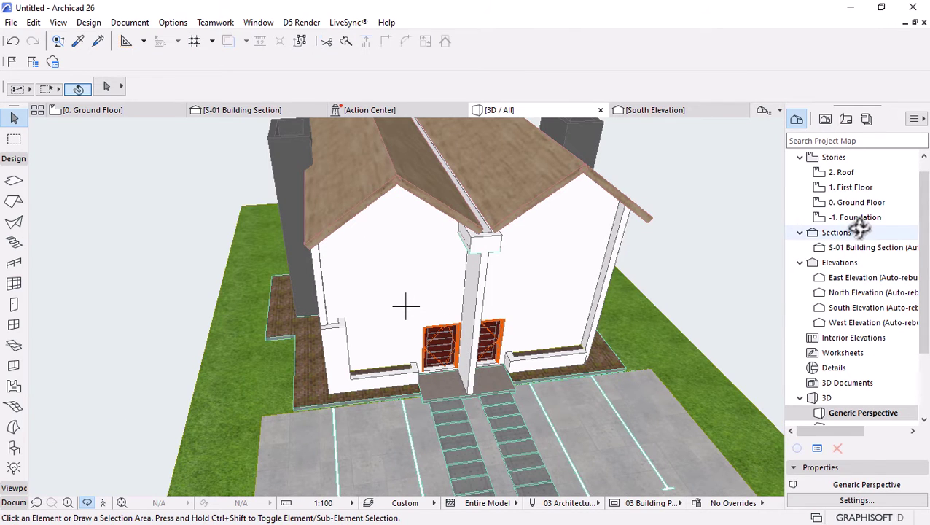
{"action": "double_click", "coordinate": [839, 201]}
{"action": "scroll", "coordinate": [357, 332], "scroll_direction": "down", "scroll_amount": 10}
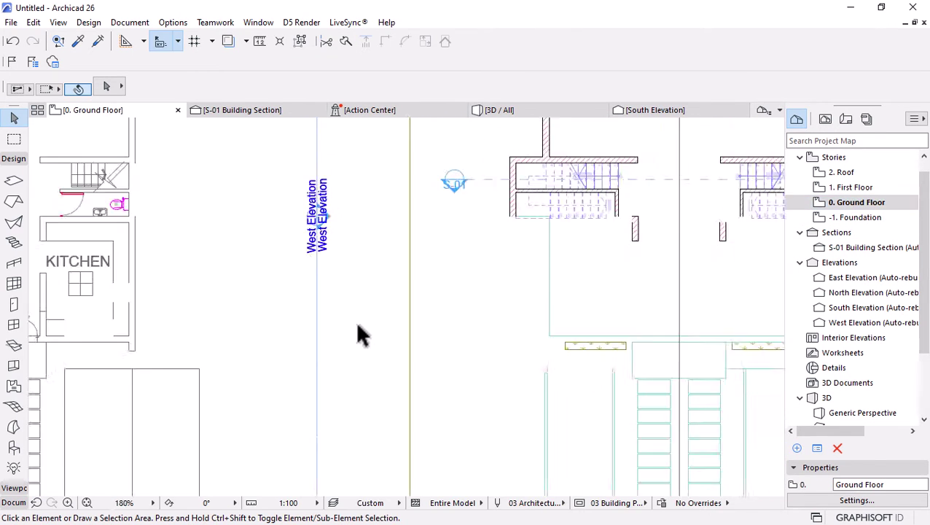
{"action": "scroll", "coordinate": [425, 280], "scroll_direction": "up", "scroll_amount": 4}
{"action": "scroll", "coordinate": [403, 412], "scroll_direction": "up", "scroll_amount": 4}
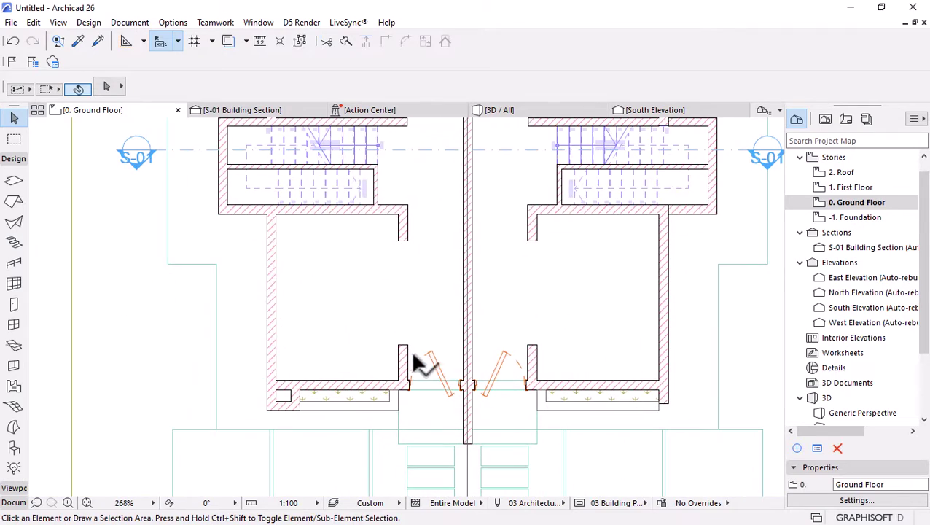
Place a 1300 × 2100 Pivot Door 26 in the short rear wall just left of the party wall
{"action": "key", "text": "d"}
{"action": "scroll", "coordinate": [451, 412], "scroll_direction": "down", "scroll_amount": 5}
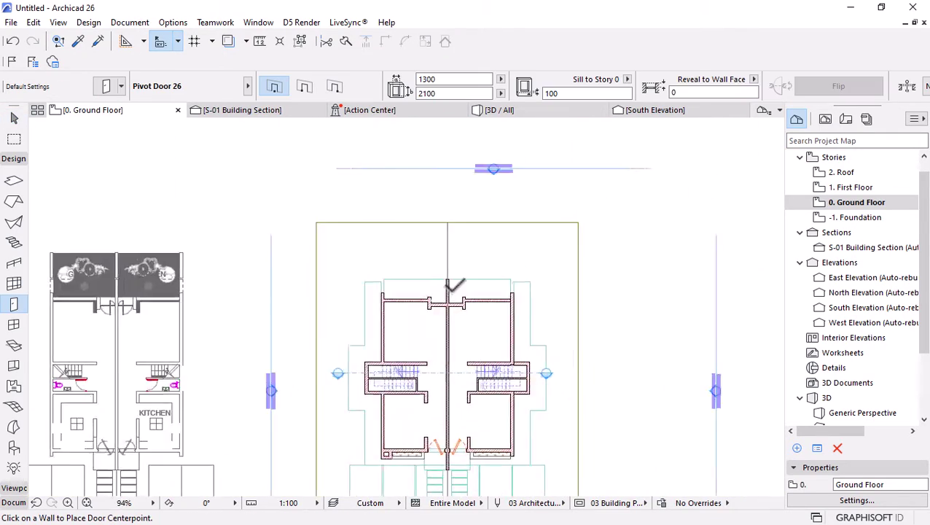
{"action": "scroll", "coordinate": [410, 301], "scroll_direction": "up", "scroll_amount": 5}
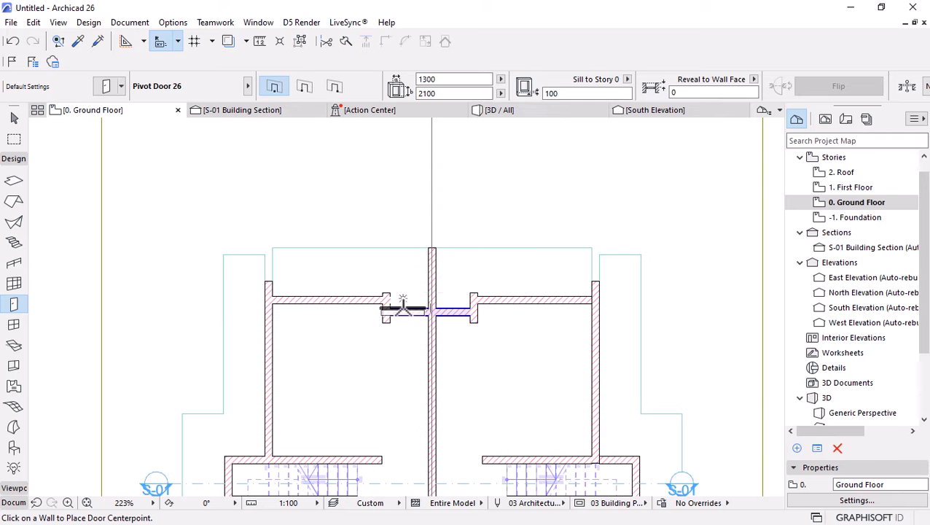
{"action": "left_click", "coordinate": [405, 300]}
{"action": "left_click", "coordinate": [426, 277]}
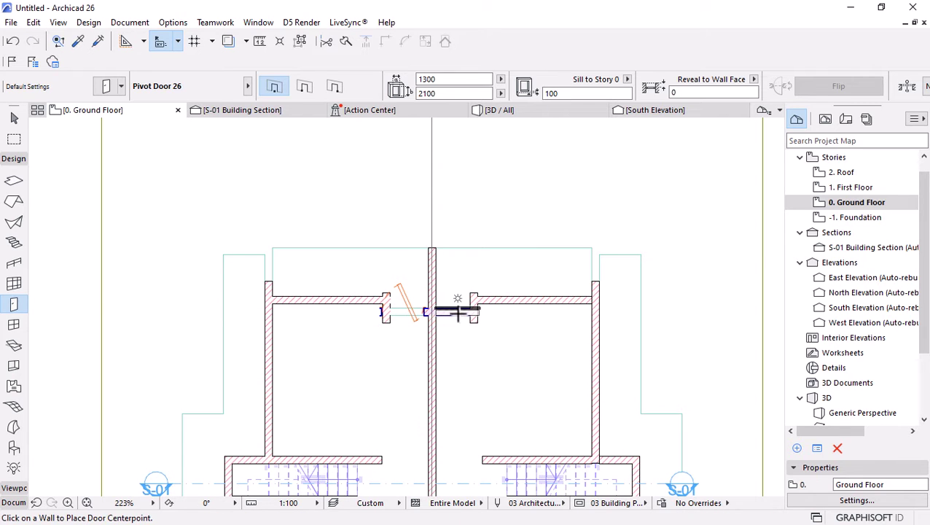
{"action": "scroll", "coordinate": [387, 306], "scroll_direction": "up", "scroll_amount": 5}
{"action": "key", "text": "Escape"}
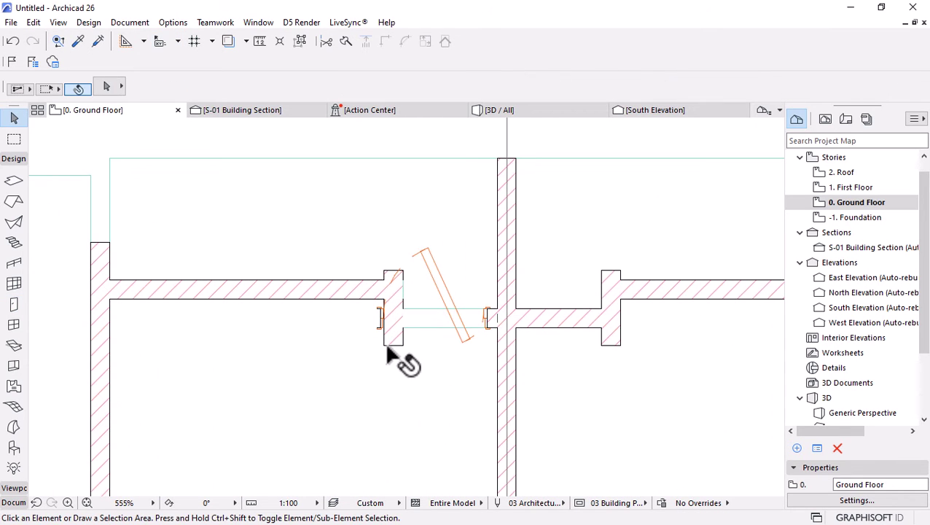
Move the short vertical wall beside the new rear door left until it clears the door frame
{"action": "left_click", "coordinate": [394, 347]}
{"action": "key", "text": "ctrl+d"}
{"action": "left_click", "coordinate": [384, 346]}
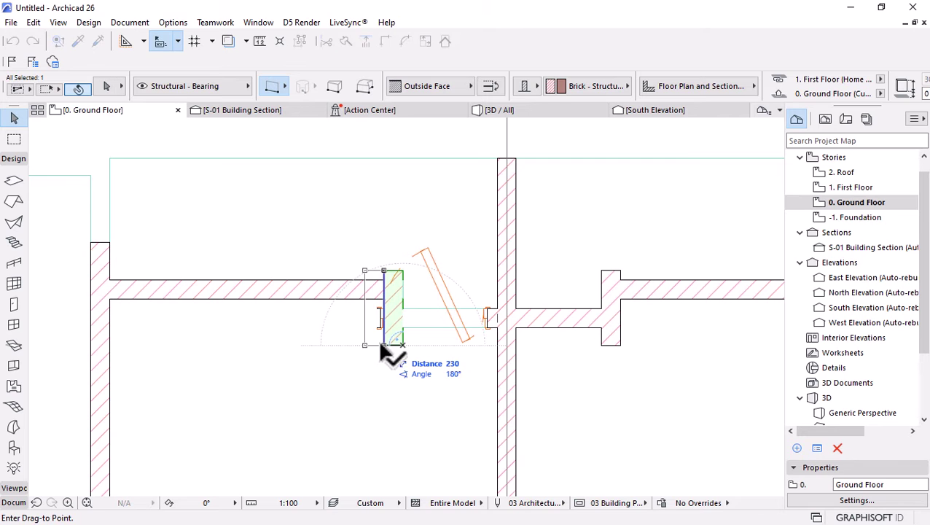
{"action": "left_click", "coordinate": [372, 324]}
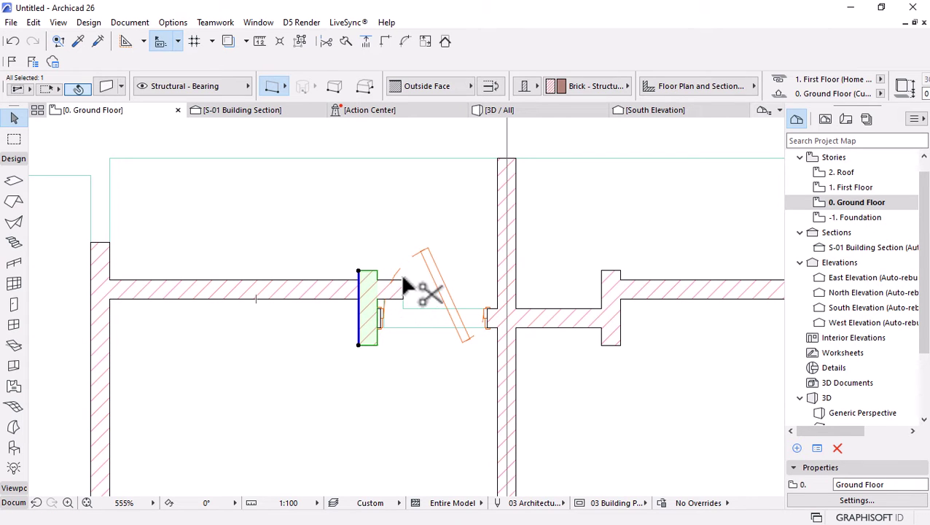
{"action": "key", "text": "Escape"}
Delete the matching short vertical wall on the right side of the party wall
{"action": "scroll", "coordinate": [350, 318], "scroll_direction": "down", "scroll_amount": 4}
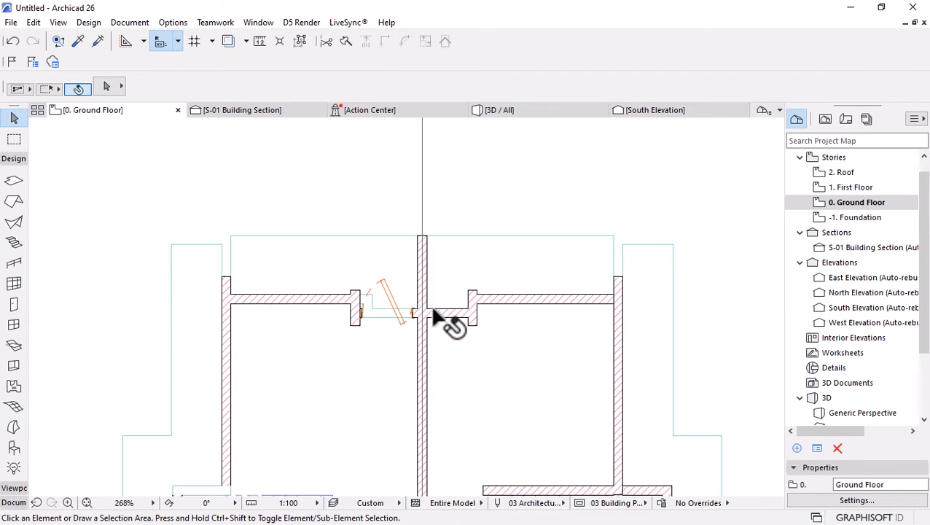
{"action": "left_click", "coordinate": [473, 303]}
{"action": "key", "text": "Delete"}
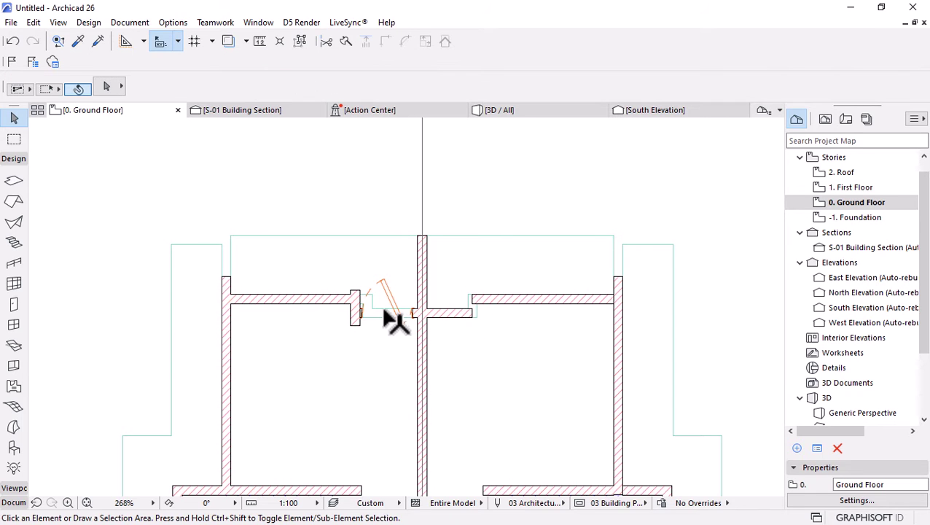
Mirror a copy of the rear pivot door about the party wall's centre line into the right unit
{"action": "left_click", "coordinate": [400, 320]}
{"action": "key", "text": "ctrl+m"}
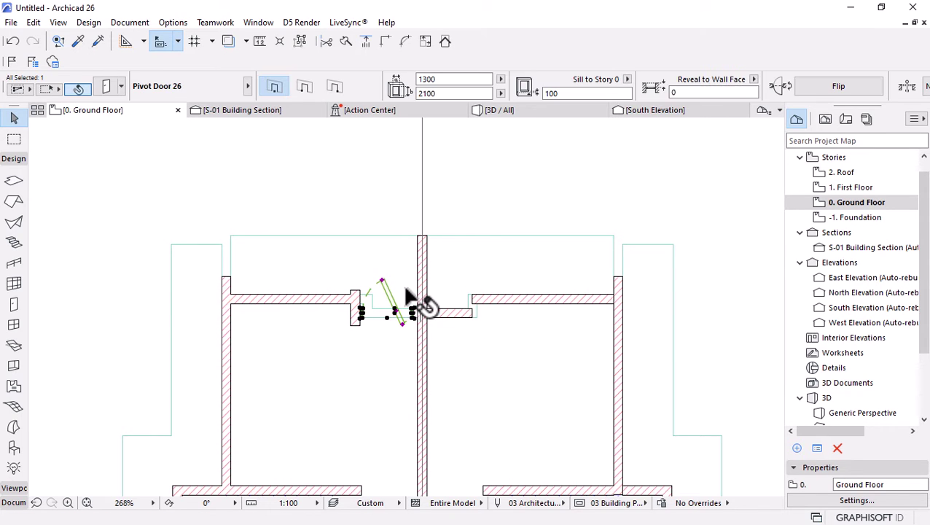
{"action": "left_click", "coordinate": [407, 289]}
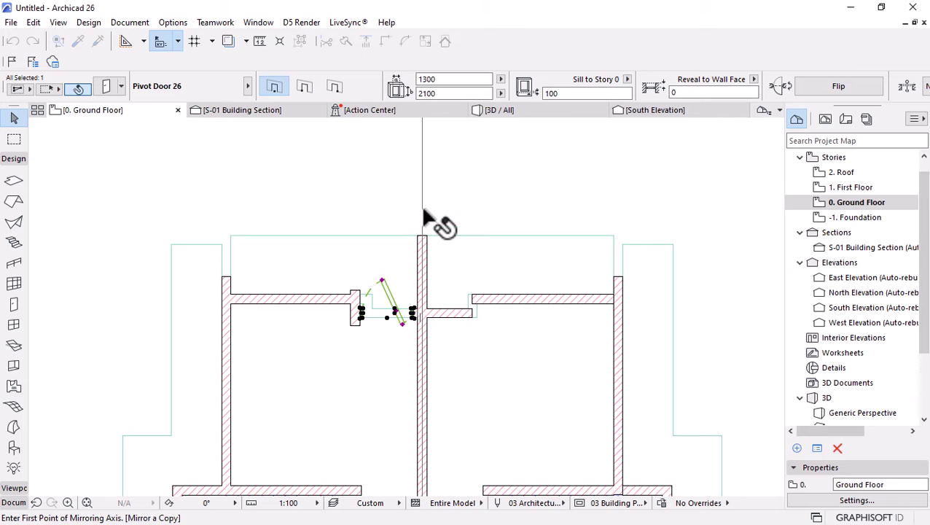
{"action": "left_click", "coordinate": [424, 211]}
{"action": "scroll", "coordinate": [511, 320], "scroll_direction": "up", "scroll_amount": 2}
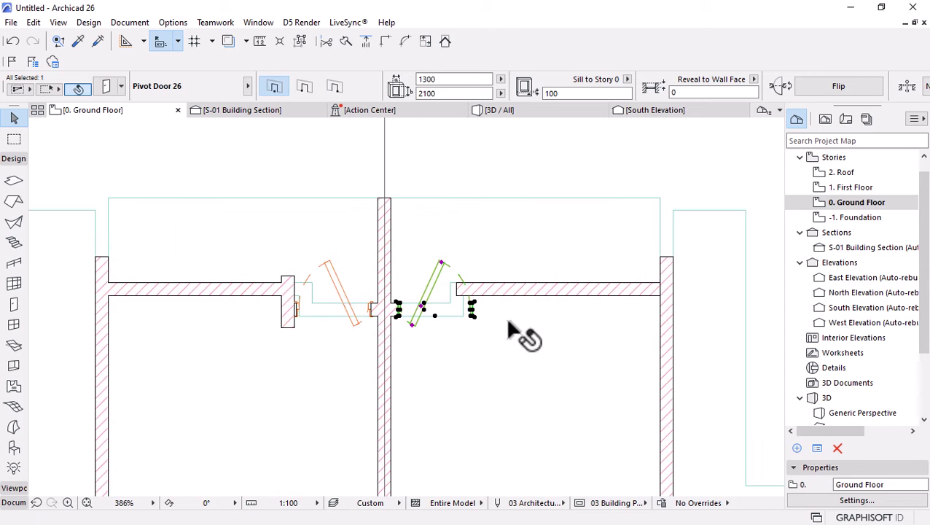
{"action": "key", "text": "Escape"}
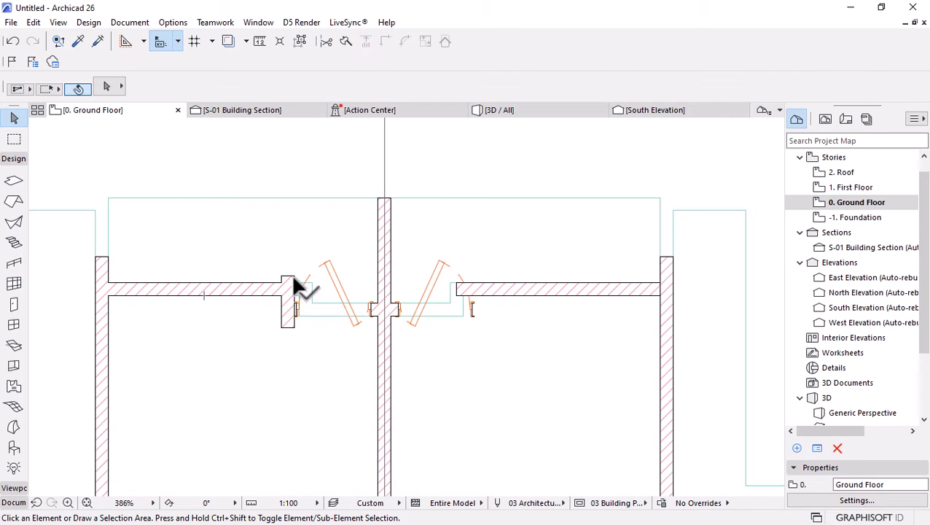
Mirror a copy of the short vertical wall beside the left rear door about the party wall's centre line
{"action": "left_click", "coordinate": [291, 285]}
{"action": "key", "text": "ctrl+shift+m"}
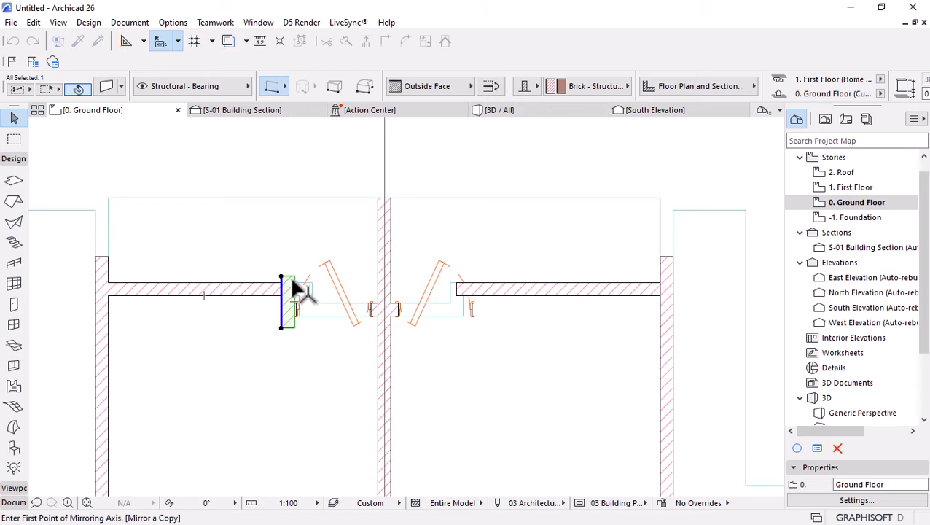
{"action": "left_click", "coordinate": [385, 156]}
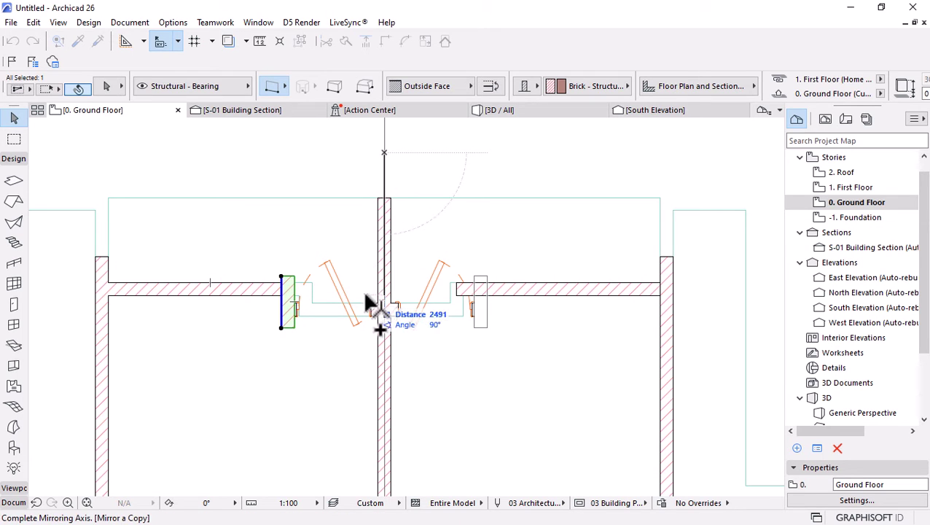
{"action": "left_click", "coordinate": [384, 307]}
{"action": "left_click", "coordinate": [337, 321]}
Stretch the short rear wall holding both pivot doors to the outer face of the mirrored vertical wall
{"action": "left_click", "coordinate": [406, 316]}
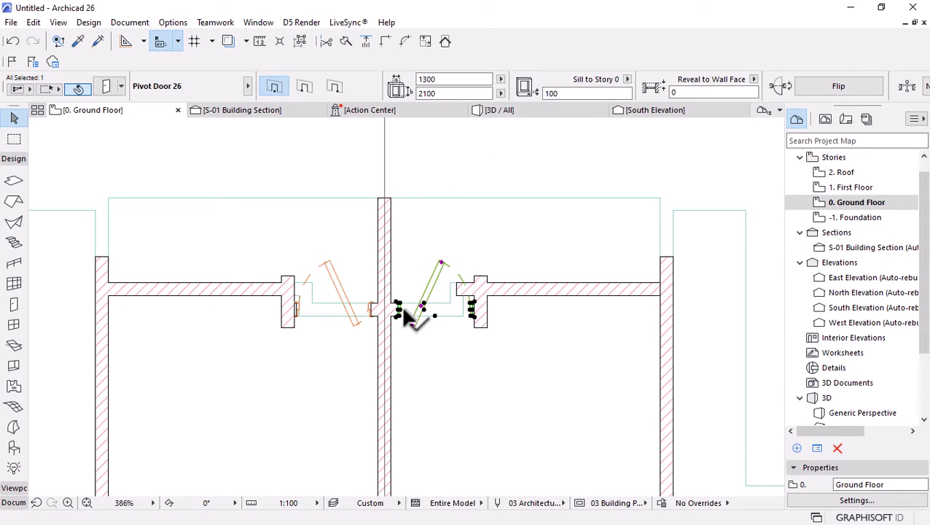
{"action": "key", "text": "Escape"}
{"action": "left_click", "coordinate": [407, 316]}
{"action": "left_click_drag", "start_coordinate": [407, 315], "coordinate": [470, 321]}
{"action": "left_click", "coordinate": [457, 310]}
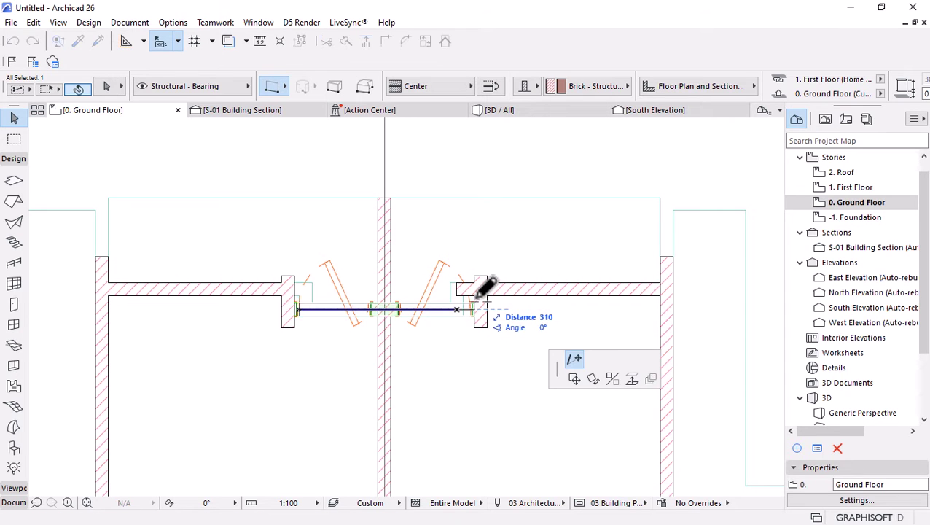
{"action": "left_click", "coordinate": [487, 310]}
Offset the interior floor slab's edges beside both rear doors to the outer faces of the short vertical walls
{"action": "scroll", "coordinate": [306, 315], "scroll_direction": "up", "scroll_amount": 4}
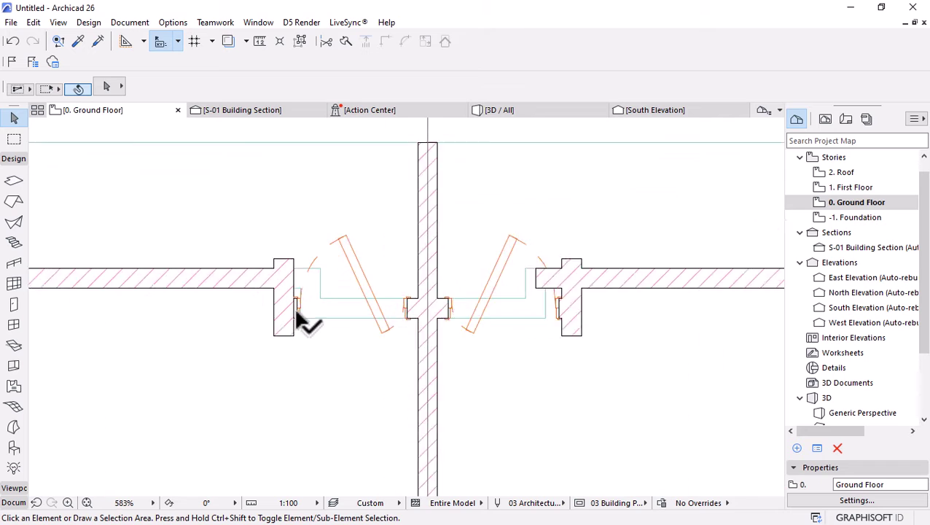
{"action": "left_click", "coordinate": [333, 324]}
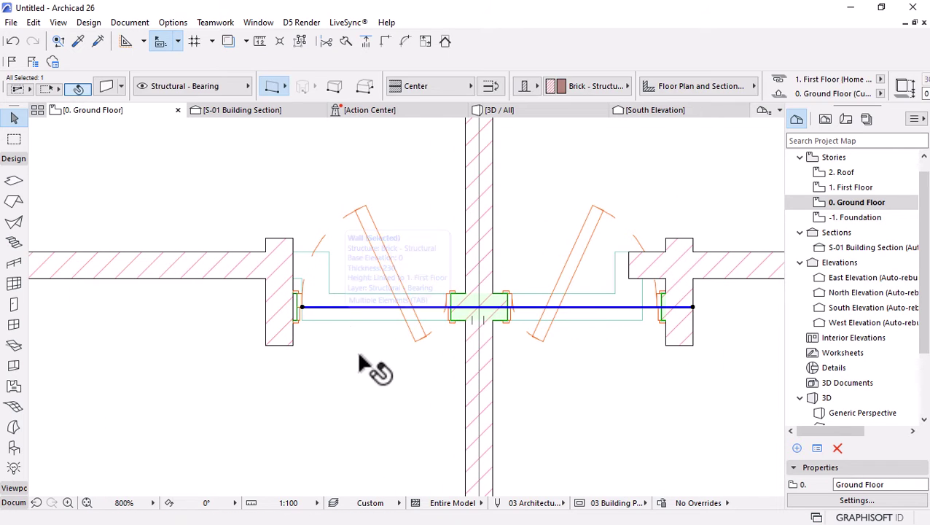
{"action": "left_click", "coordinate": [313, 325]}
{"action": "left_click", "coordinate": [301, 291]}
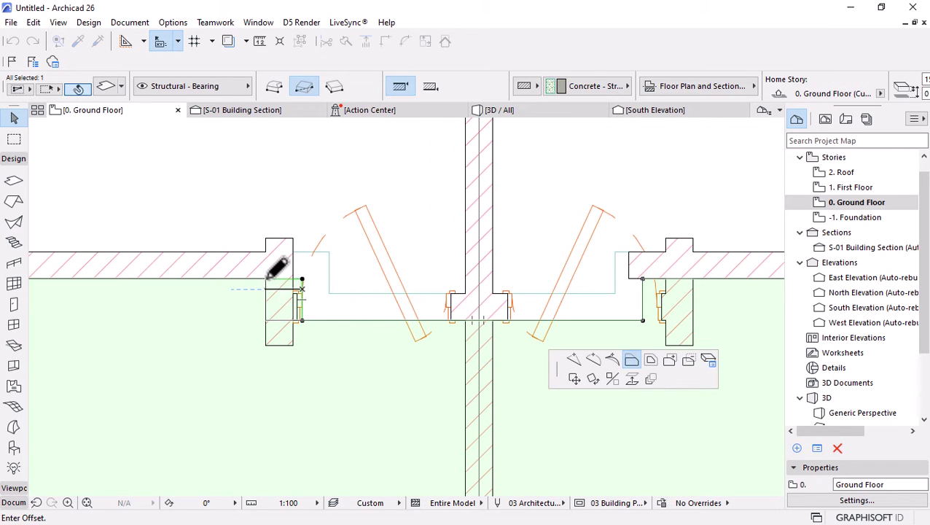
{"action": "left_click", "coordinate": [266, 280]}
{"action": "left_click", "coordinate": [642, 299]}
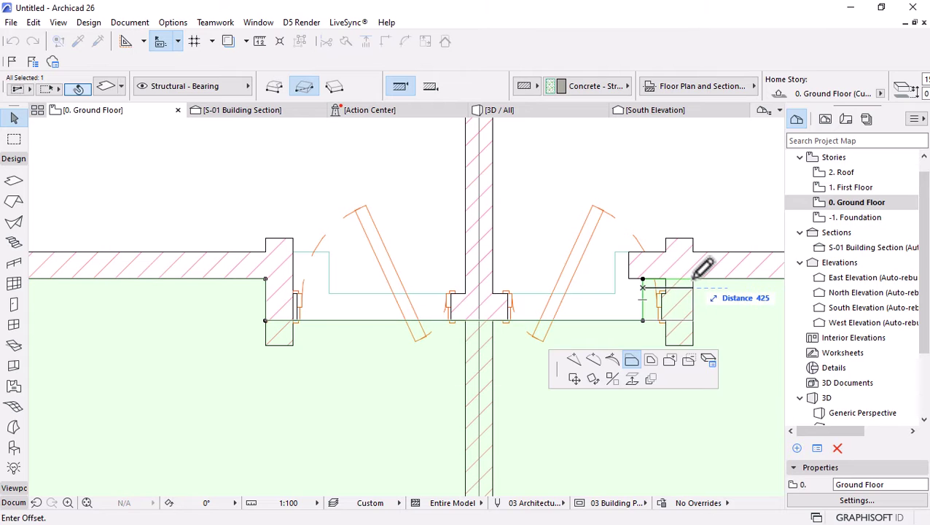
{"action": "left_click", "coordinate": [704, 268]}
Offset the rear slab's recess edges to the short vertical walls' door-side faces and trim the right rear wall's overhanging end
{"action": "left_click", "coordinate": [437, 303]}
{"action": "left_click", "coordinate": [353, 243]}
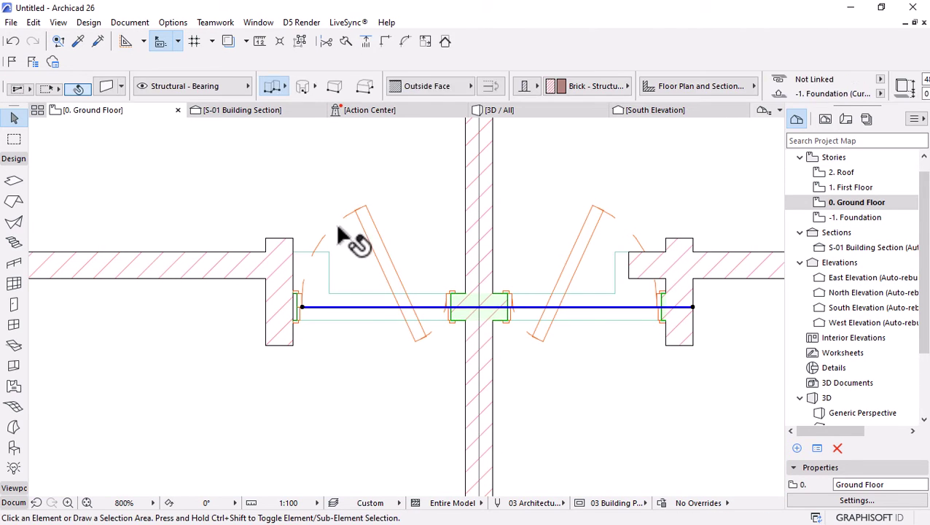
{"action": "left_click", "coordinate": [329, 271]}
{"action": "left_click", "coordinate": [293, 245]}
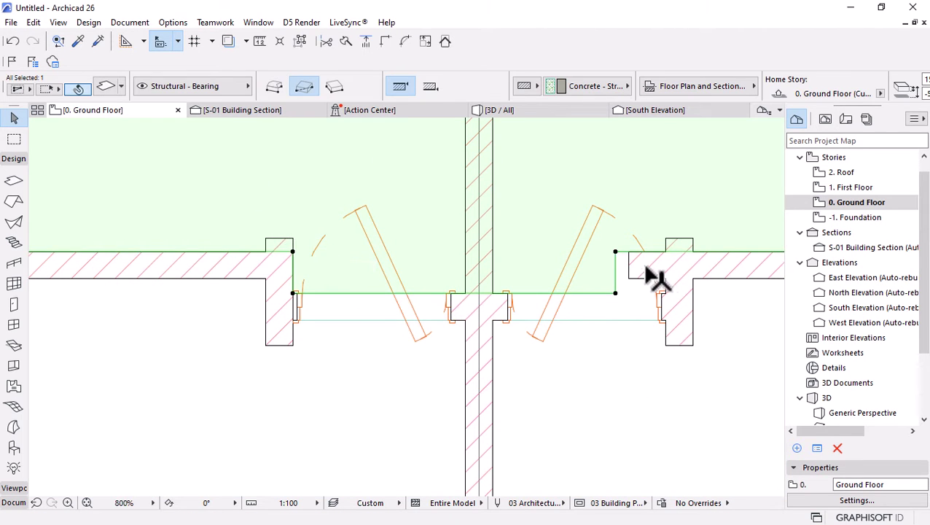
{"action": "left_click", "coordinate": [616, 267]}
{"action": "left_click", "coordinate": [664, 264]}
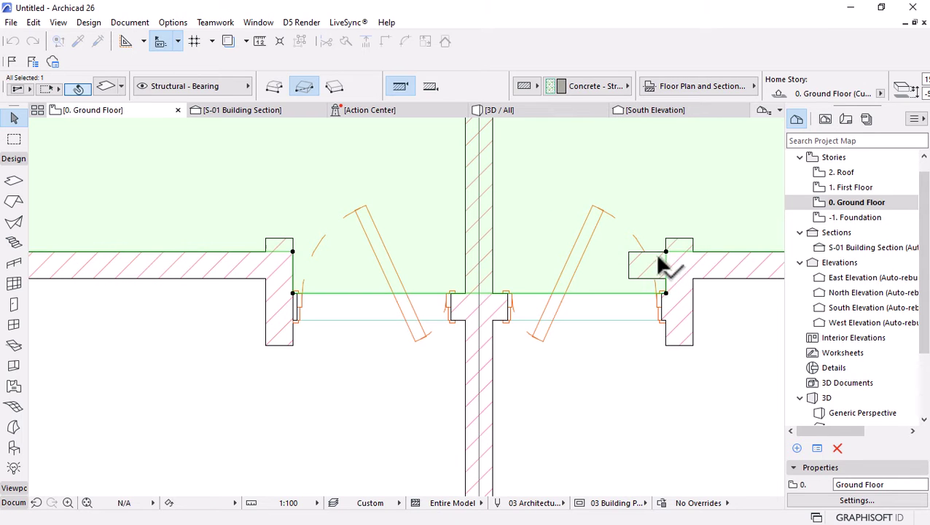
{"action": "left_click", "coordinate": [645, 286]}
Choose Sliding Folding Multipanel Door 26 from the Sliding Folding Doors 26 library as the default door
{"action": "scroll", "coordinate": [460, 291], "scroll_direction": "down", "scroll_amount": 3}
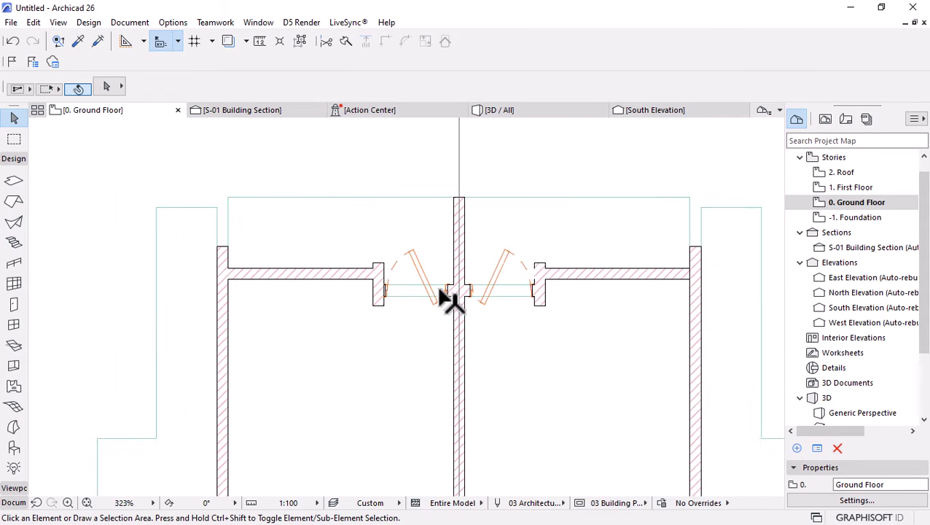
{"action": "scroll", "coordinate": [423, 299], "scroll_direction": "down", "scroll_amount": 3}
{"action": "scroll", "coordinate": [459, 311], "scroll_direction": "down", "scroll_amount": 3}
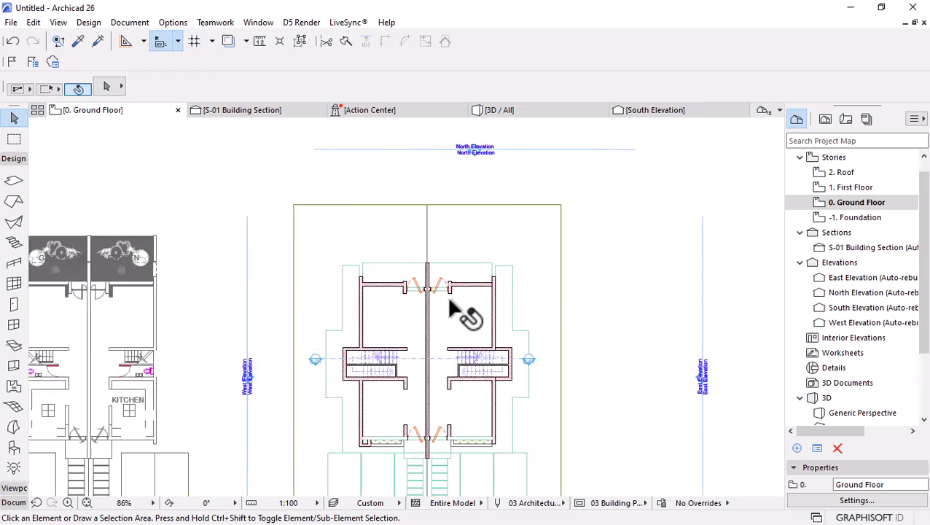
{"action": "scroll", "coordinate": [455, 333], "scroll_direction": "up", "scroll_amount": 1}
{"action": "scroll", "coordinate": [405, 214], "scroll_direction": "up", "scroll_amount": 3}
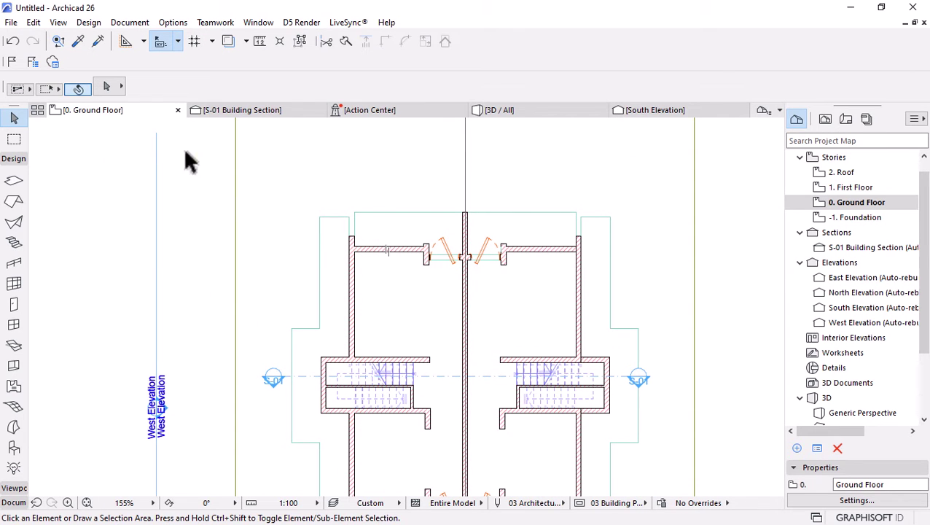
{"action": "left_click", "coordinate": [14, 304]}
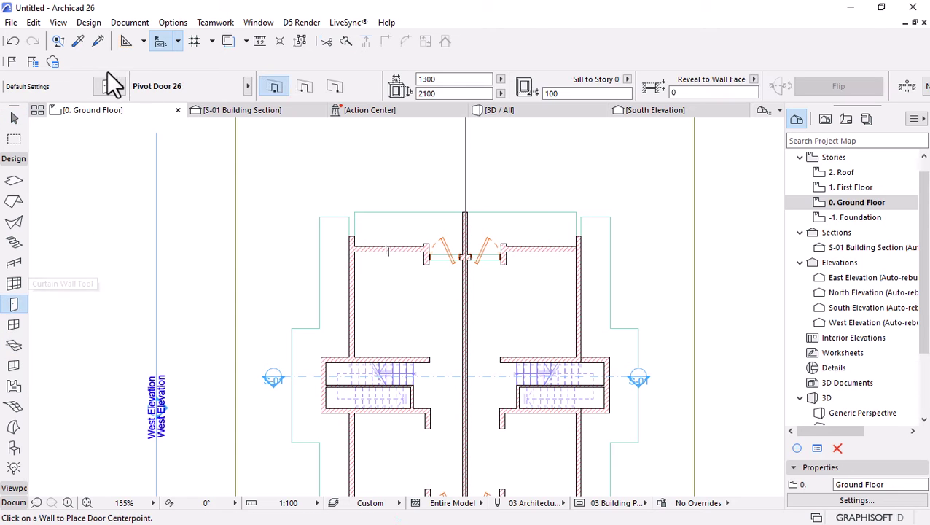
{"action": "key", "text": "ctrl+t"}
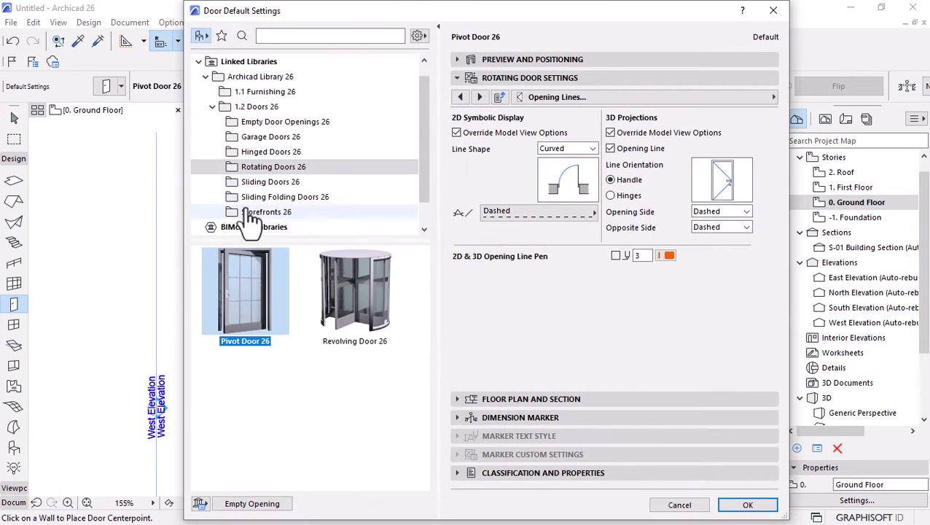
{"action": "left_click", "coordinate": [263, 197]}
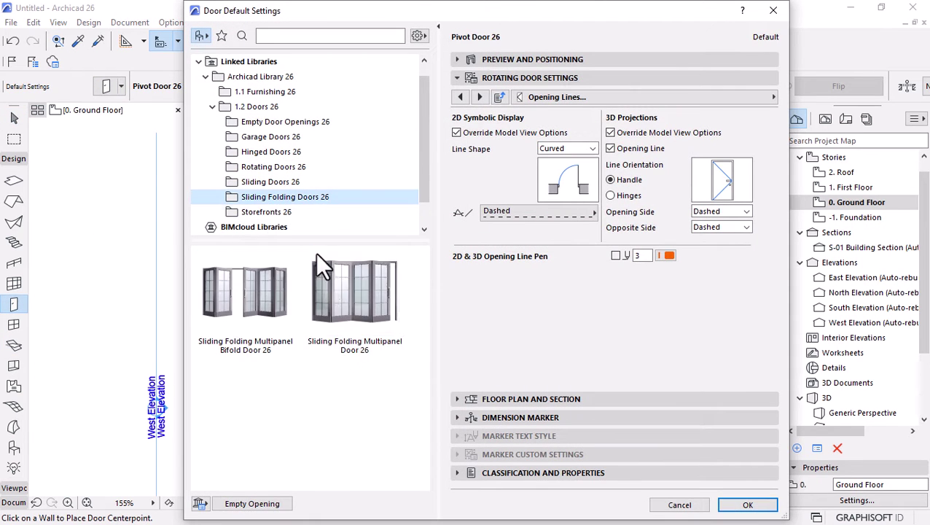
{"action": "left_click", "coordinate": [347, 307]}
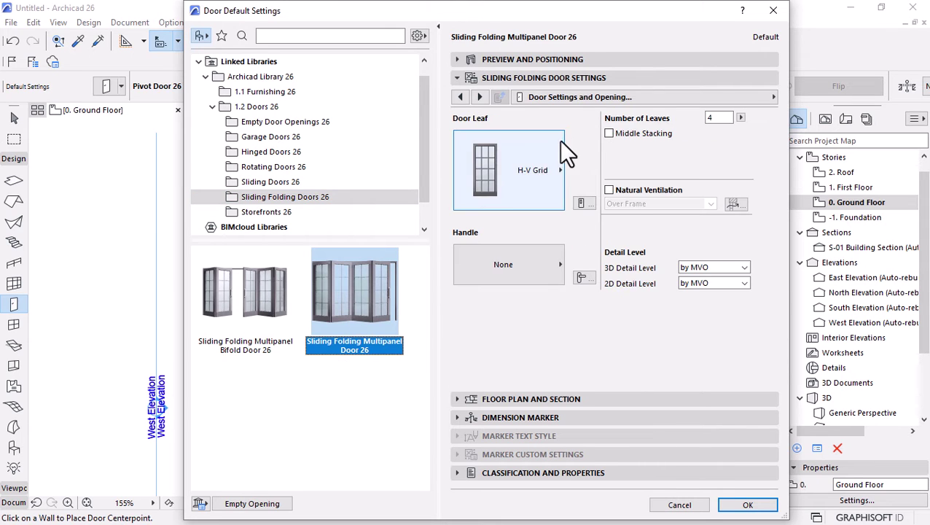
Set the folding door's handle to Fix Handle 1
{"action": "left_click", "coordinate": [482, 169]}
{"action": "left_click", "coordinate": [513, 285]}
{"action": "left_click", "coordinate": [507, 278]}
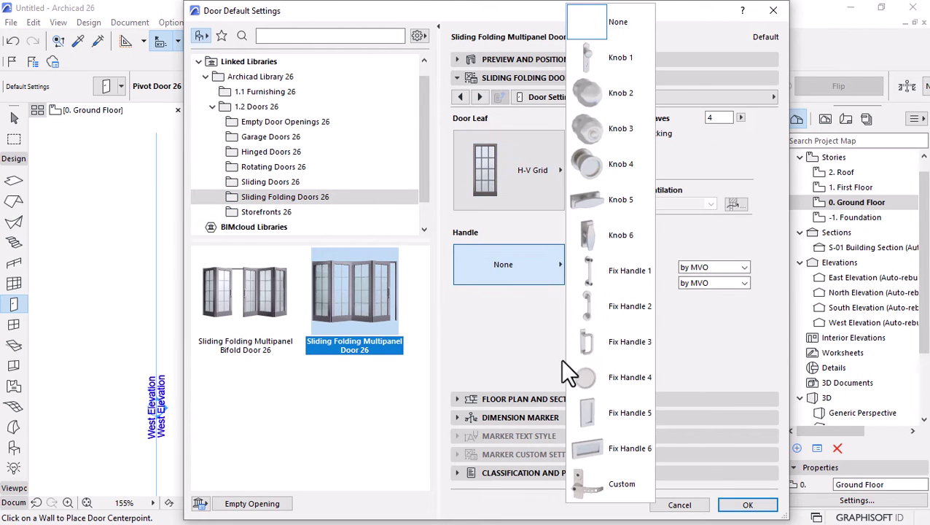
{"action": "left_click", "coordinate": [609, 287]}
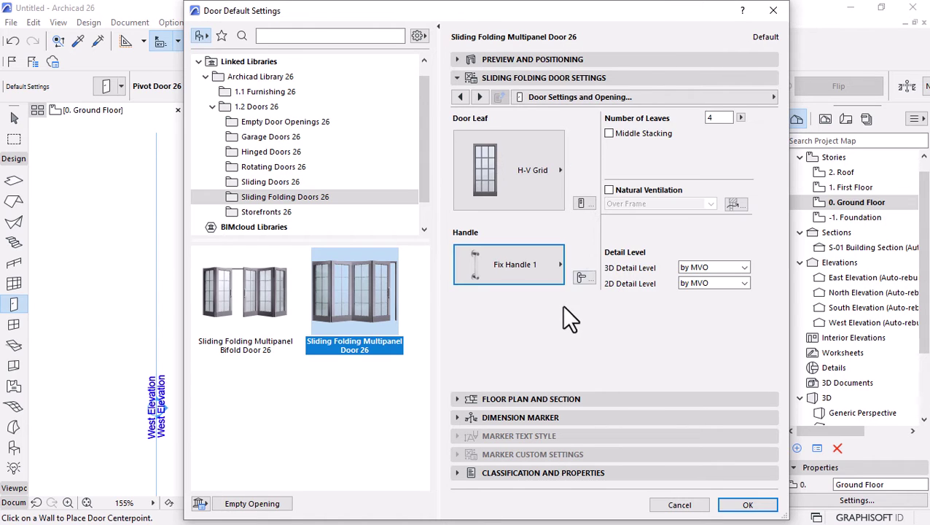
Try leaf Styles 4, 5 and 3 for the folding door and restore the H-V Grid leaf
{"action": "left_click", "coordinate": [582, 203]}
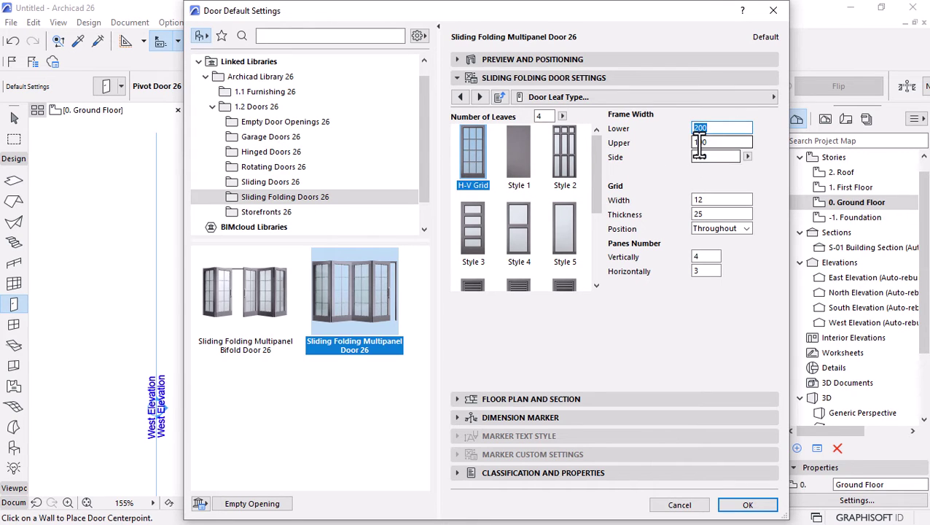
{"action": "left_click", "coordinate": [521, 223]}
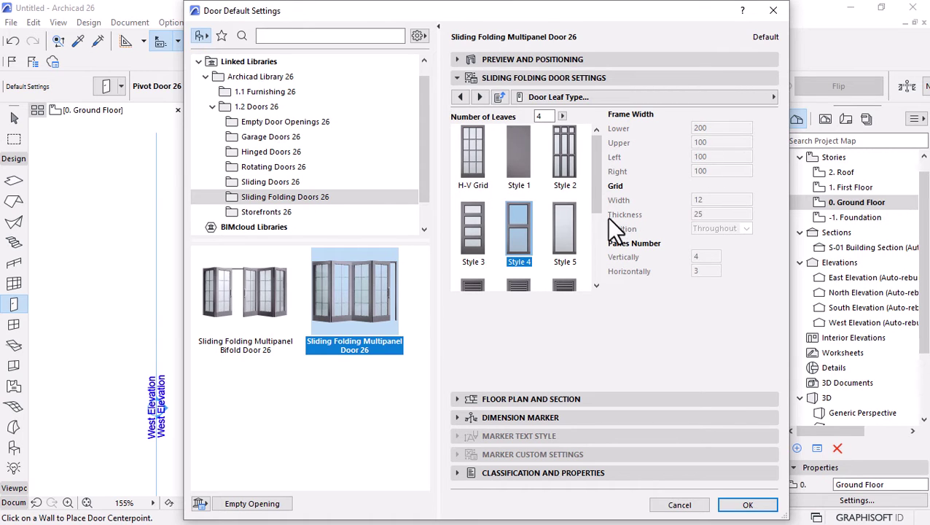
{"action": "left_click", "coordinate": [564, 233]}
{"action": "left_click", "coordinate": [472, 233]}
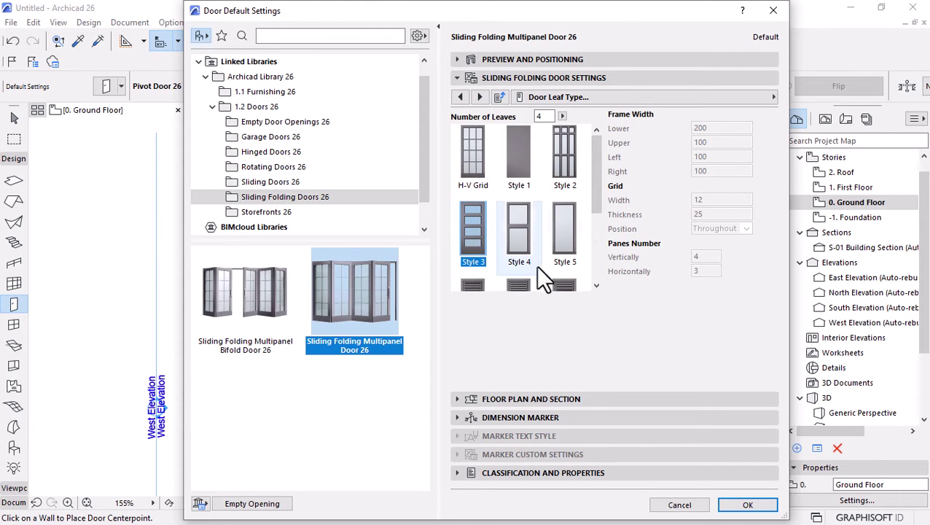
{"action": "left_click", "coordinate": [484, 162]}
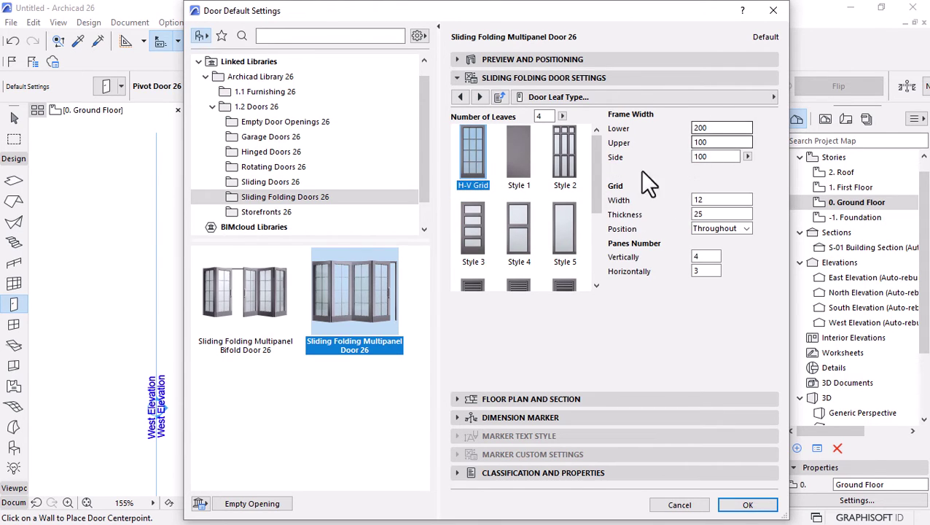
Set the lower, upper and side frame widths of the H-V Grid leaf to 80
{"action": "left_click", "coordinate": [711, 129]}
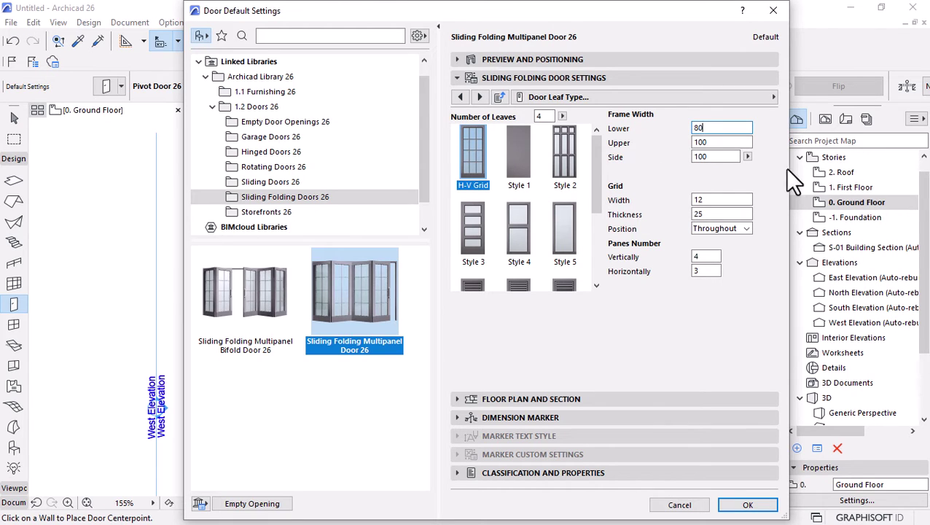
{"action": "key", "text": "Tab"}
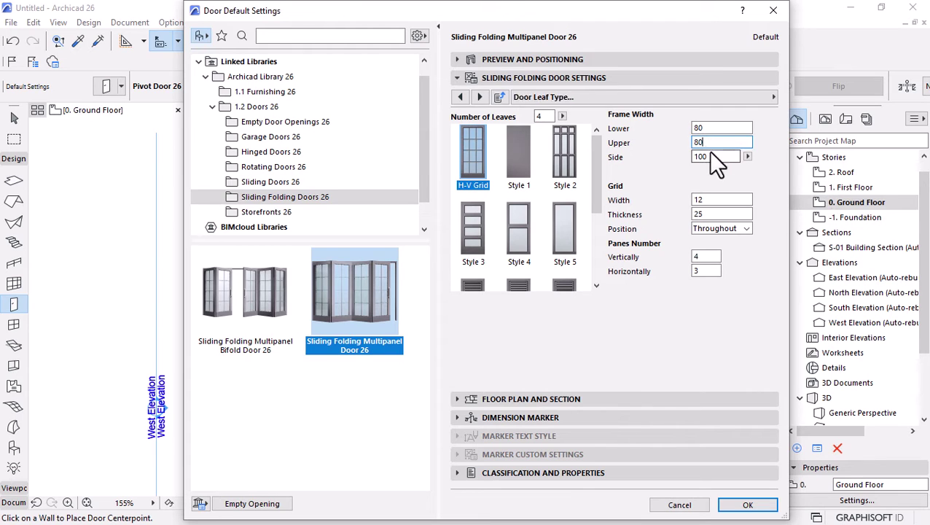
{"action": "key", "text": "Tab"}
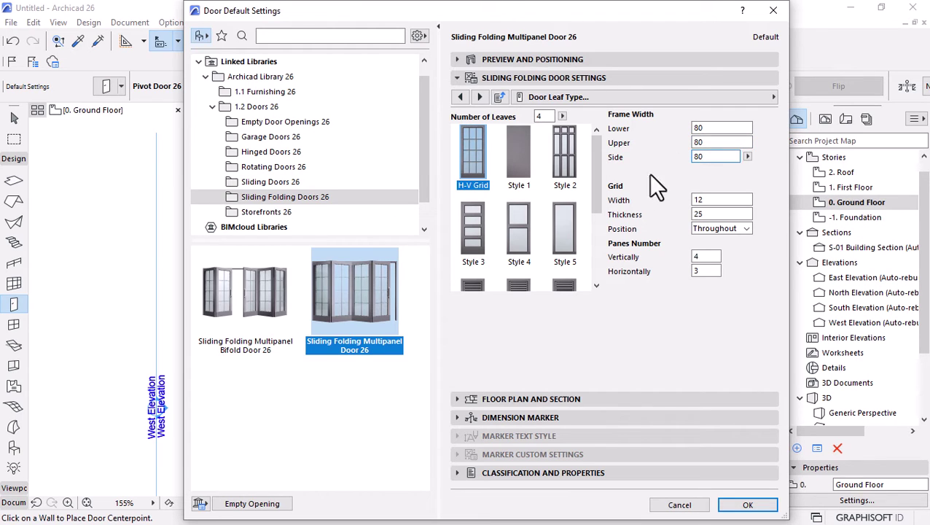
Choose Style 5 as the folding door's leaf type and look through the remaining leaf styles
{"action": "left_click", "coordinate": [554, 232]}
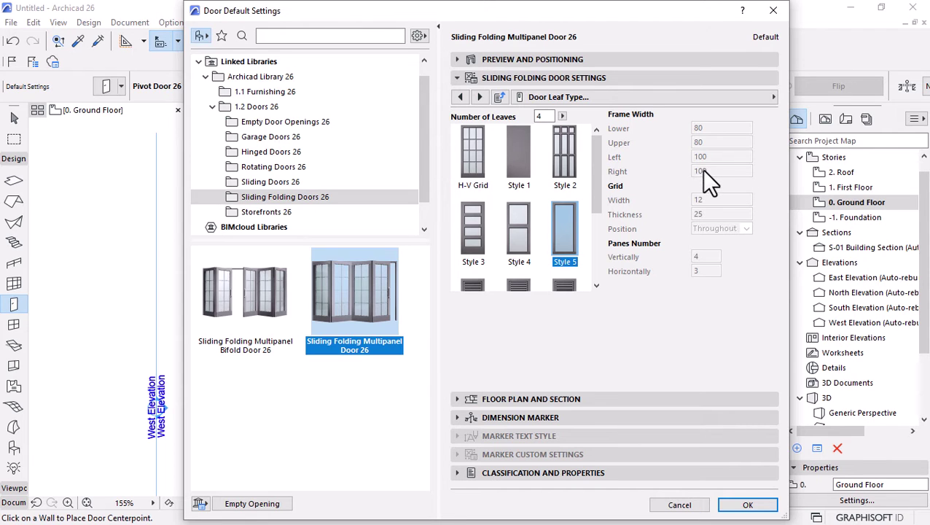
{"action": "scroll", "coordinate": [508, 210], "scroll_direction": "down", "scroll_amount": 1}
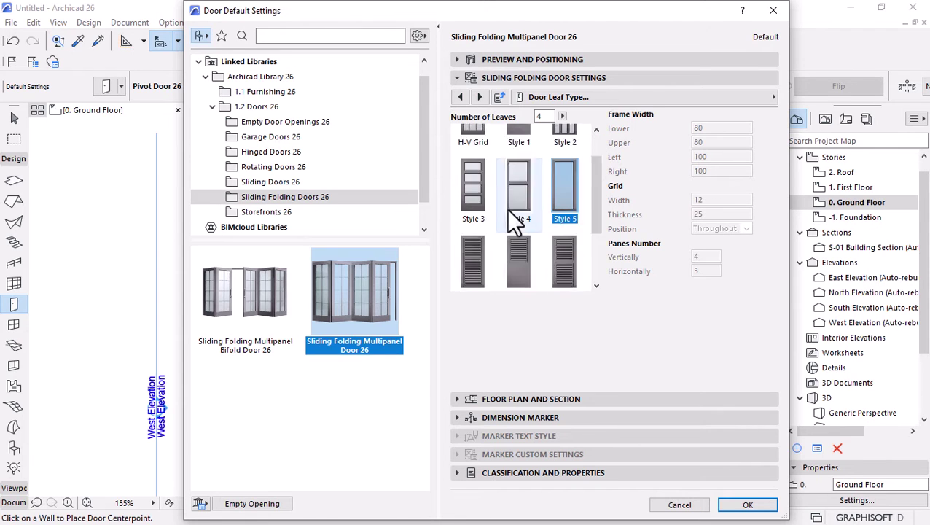
{"action": "scroll", "coordinate": [509, 210], "scroll_direction": "down", "scroll_amount": 2}
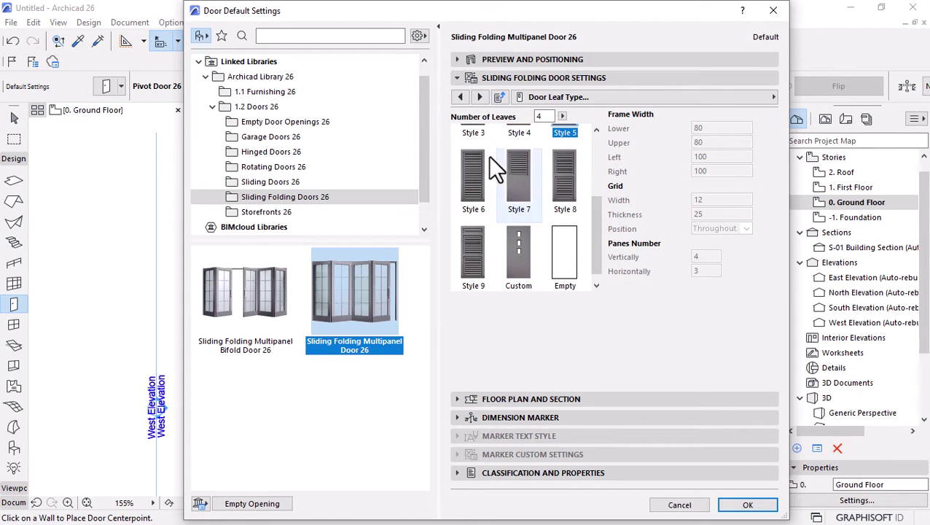
Look through the folding door's opening type, opening lines, leaf type, and frame and leaf settings
{"action": "left_click", "coordinate": [479, 98]}
{"action": "left_click", "coordinate": [480, 98]}
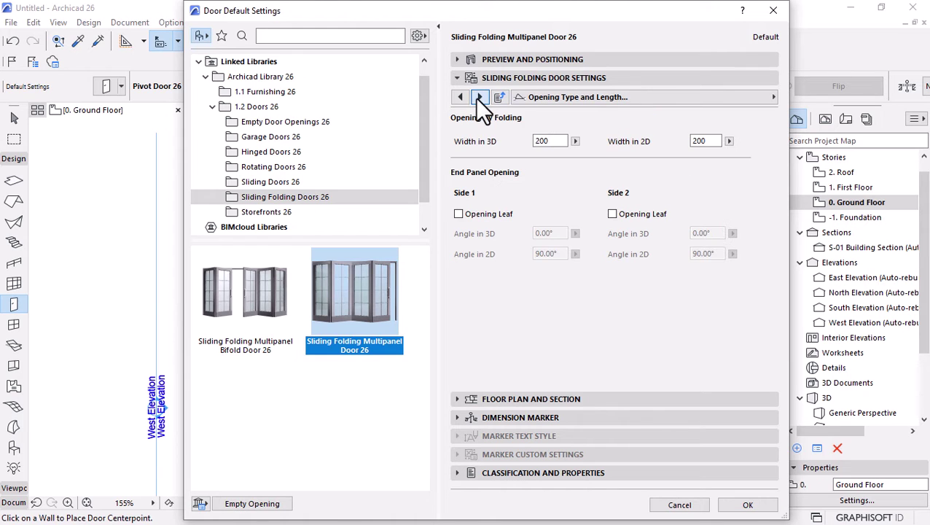
{"action": "left_click", "coordinate": [767, 97]}
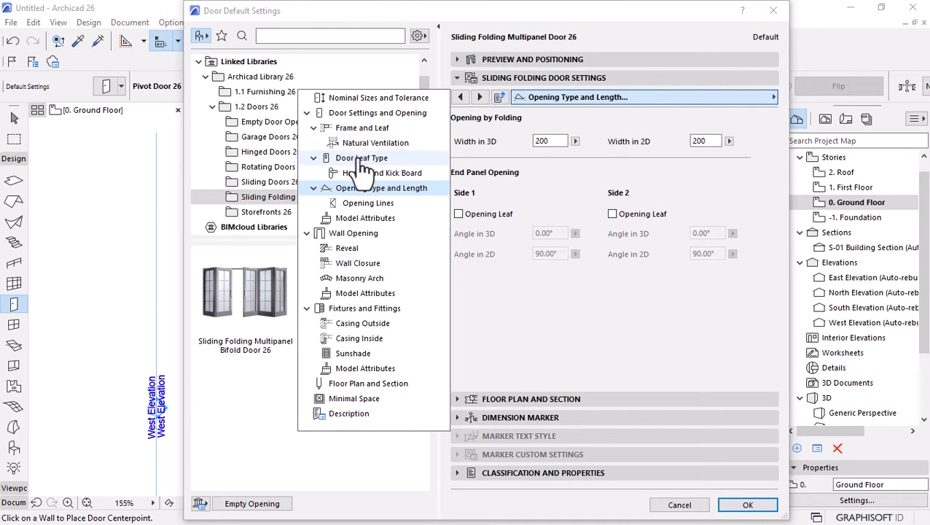
{"action": "left_click", "coordinate": [364, 113]}
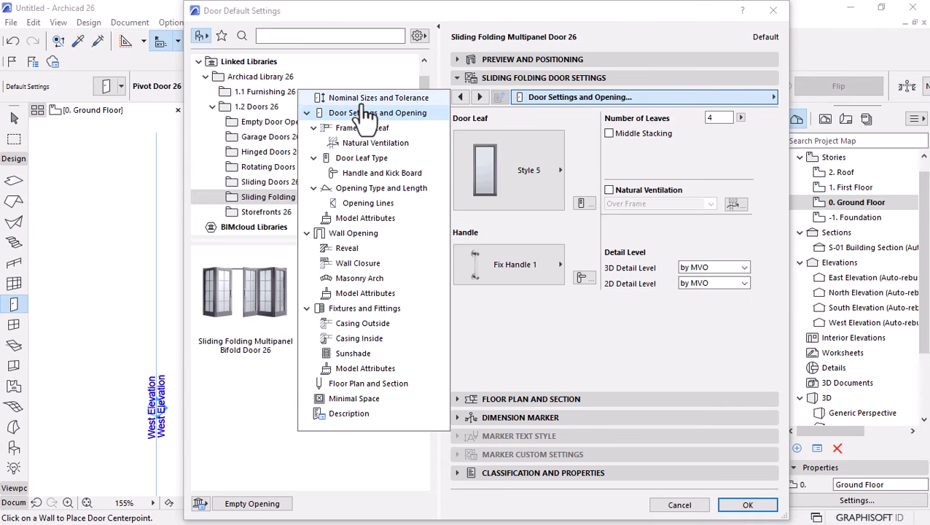
{"action": "left_click", "coordinate": [369, 99]}
{"action": "left_click", "coordinate": [359, 159]}
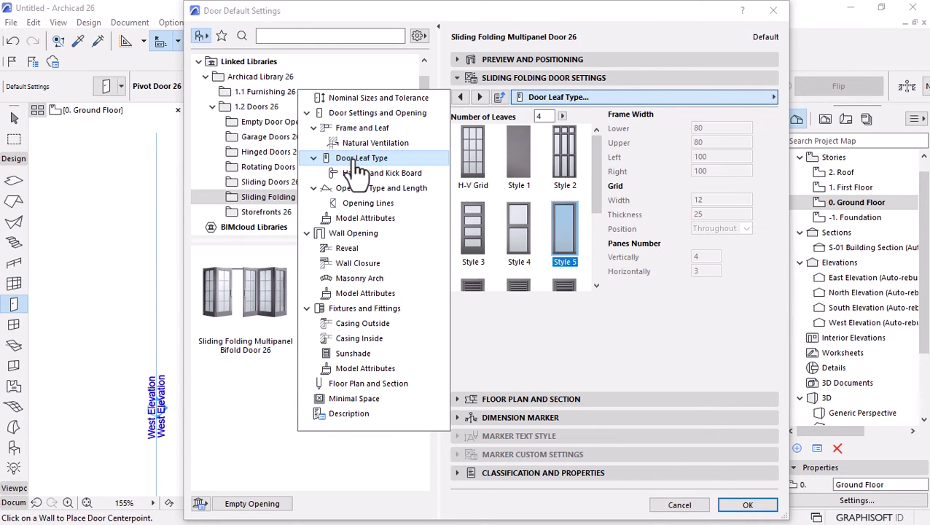
{"action": "left_click", "coordinate": [357, 191]}
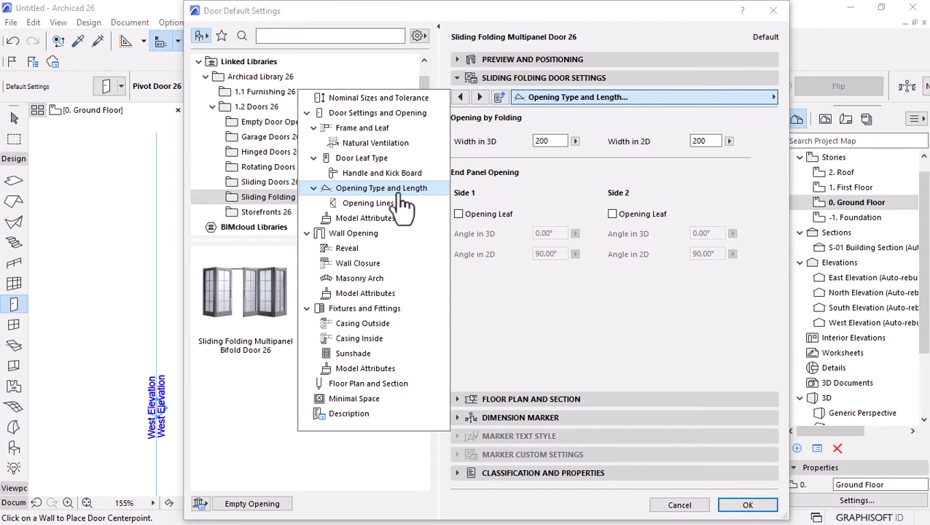
{"action": "left_click", "coordinate": [362, 204]}
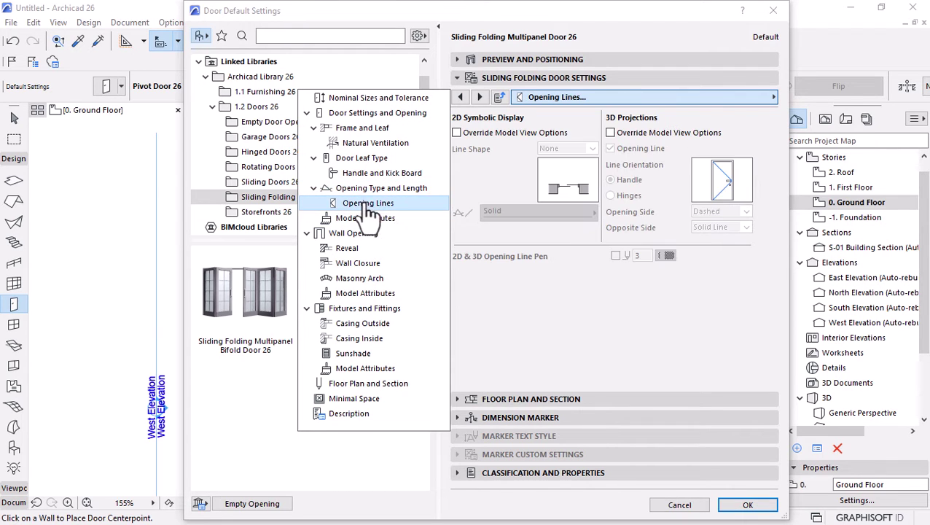
{"action": "left_click", "coordinate": [362, 176]}
{"action": "left_click", "coordinate": [363, 188]}
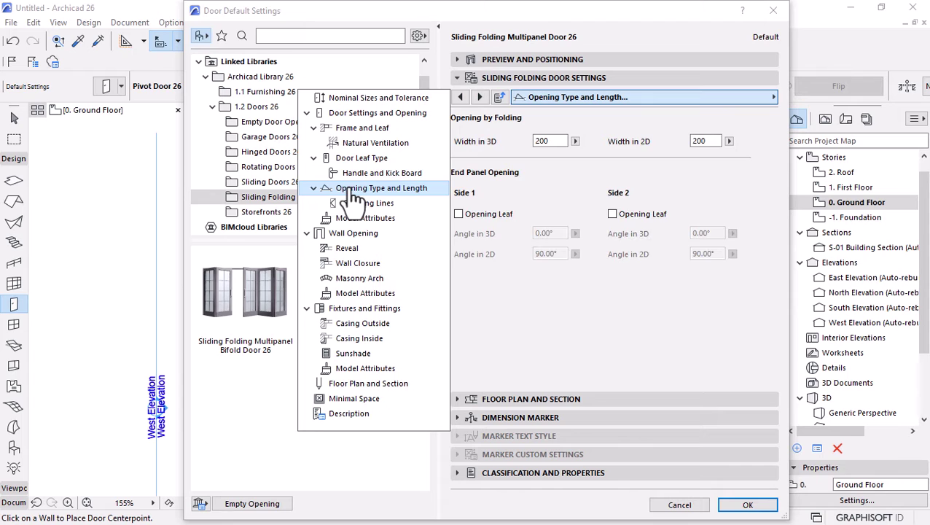
{"action": "left_click", "coordinate": [356, 131]}
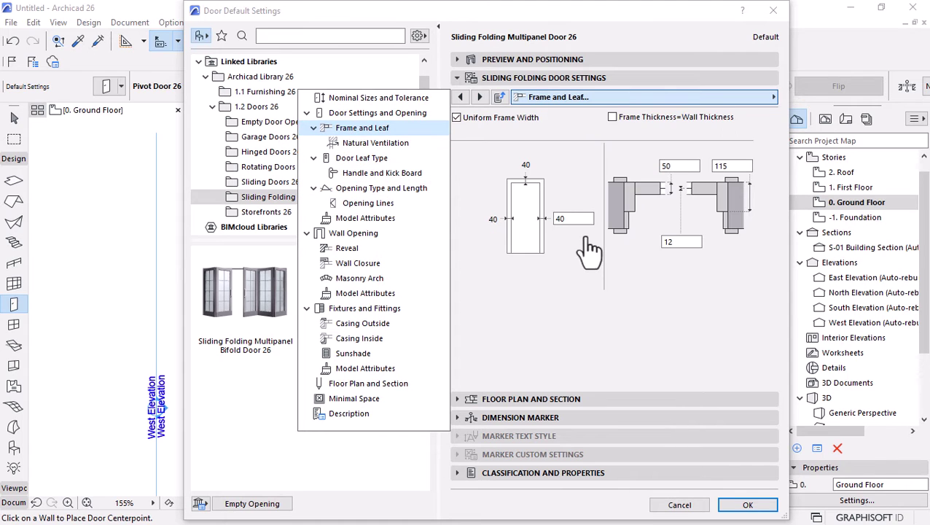
{"action": "left_click", "coordinate": [554, 212]}
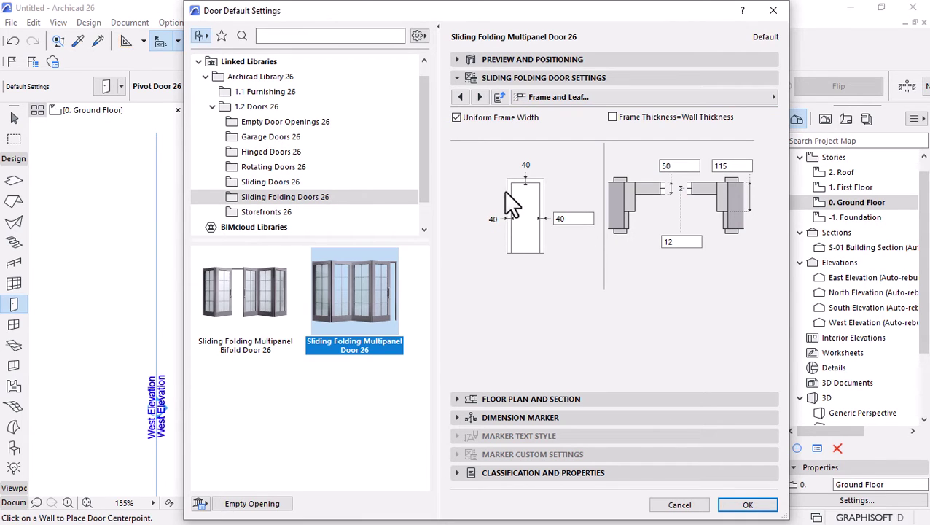
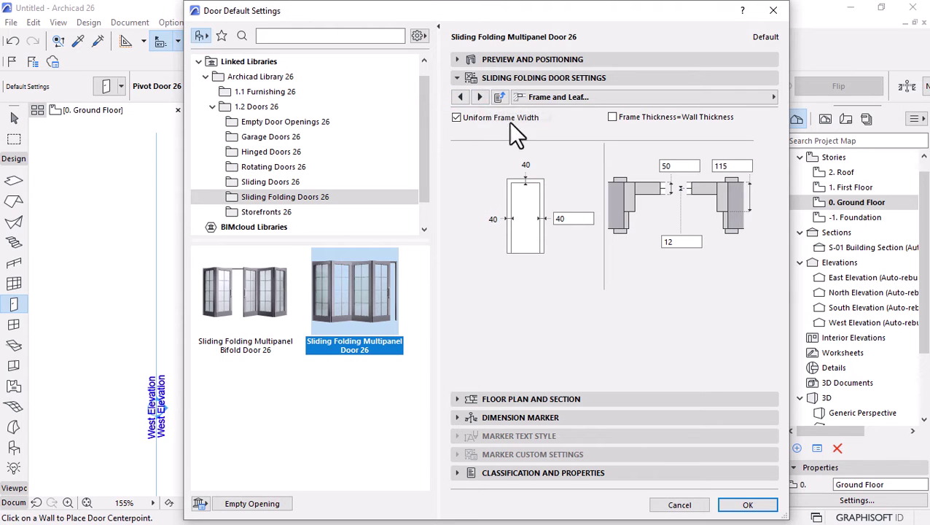
Change the folding door's leaf type to H-V Grid and set its lower, upper and side frame widths to 40
{"action": "left_click", "coordinate": [478, 98]}
{"action": "left_click", "coordinate": [461, 98]}
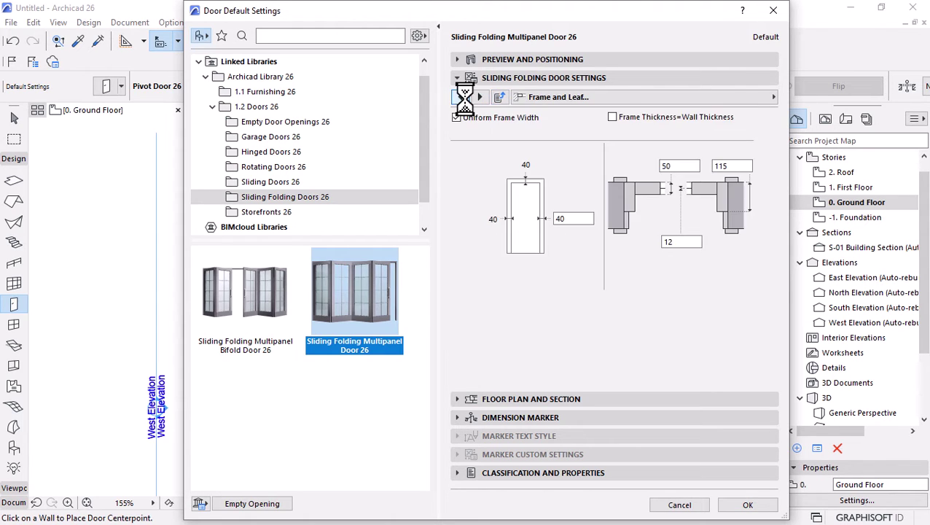
{"action": "left_click", "coordinate": [461, 99]}
{"action": "left_click", "coordinate": [462, 98]}
{"action": "left_click", "coordinate": [479, 97]}
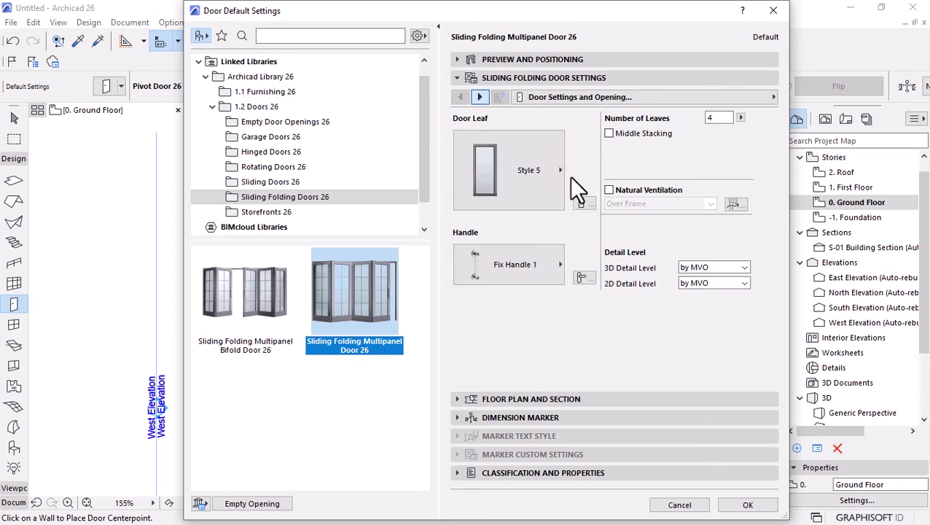
{"action": "left_click", "coordinate": [583, 205]}
{"action": "left_click", "coordinate": [474, 149]}
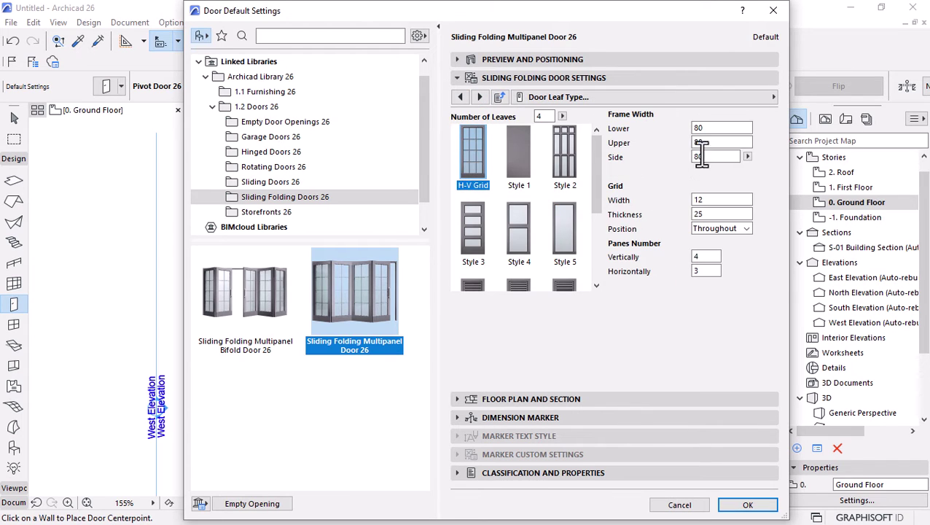
{"action": "type", "text": "40"}
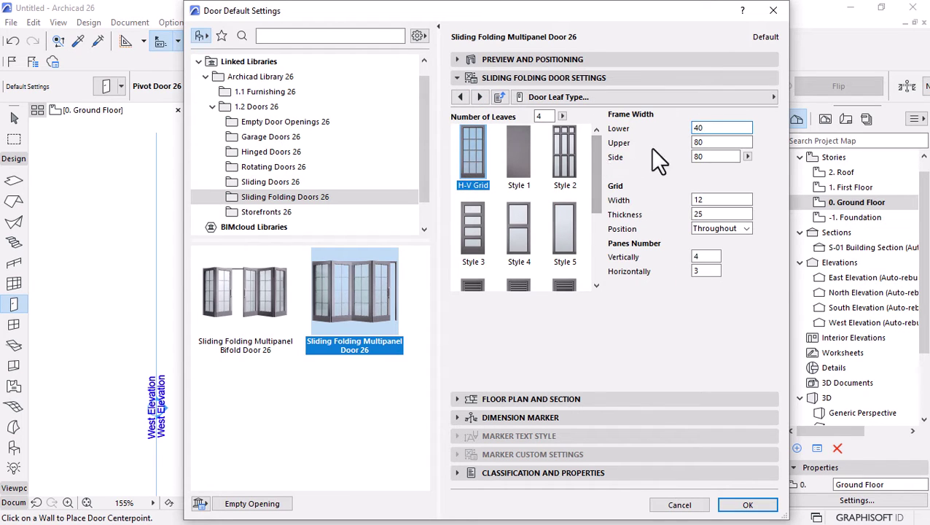
{"action": "key", "text": "Tab"}
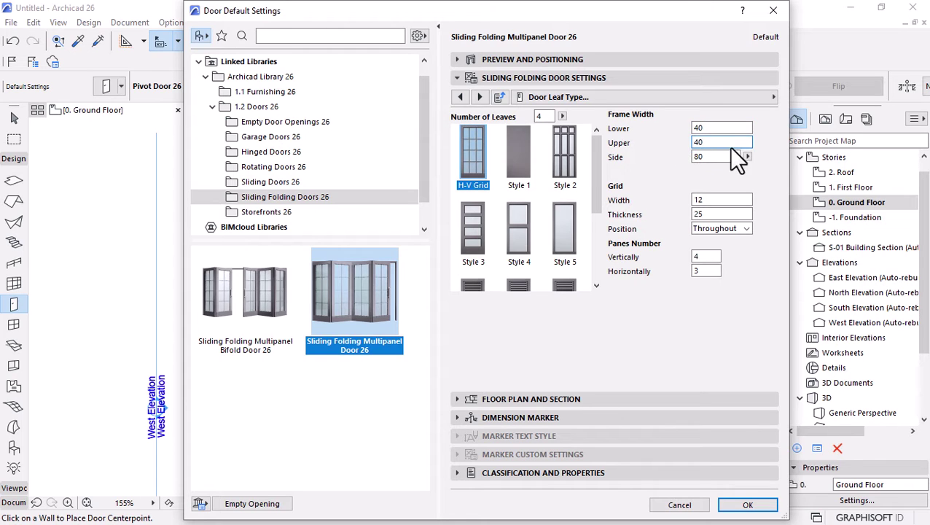
{"action": "key", "text": "Tab"}
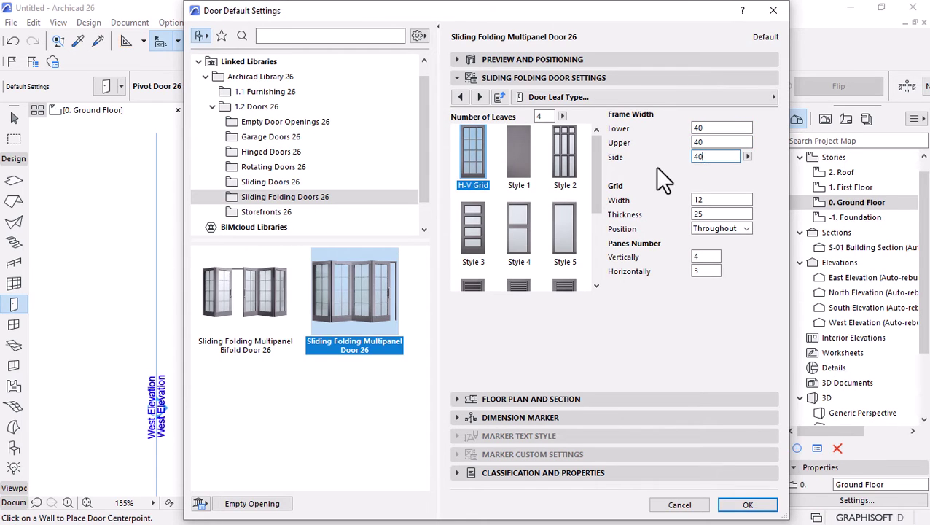
Enable uniform door surfaces, assign Paint - Ivory Black to the frame, leaf and grid, and accept the door defaults
{"action": "left_click", "coordinate": [773, 97]}
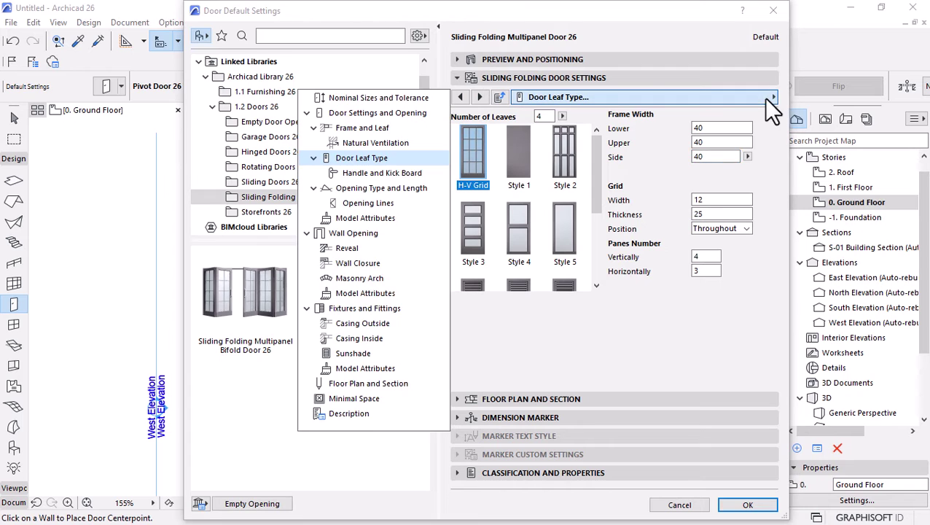
{"action": "left_click", "coordinate": [357, 220]}
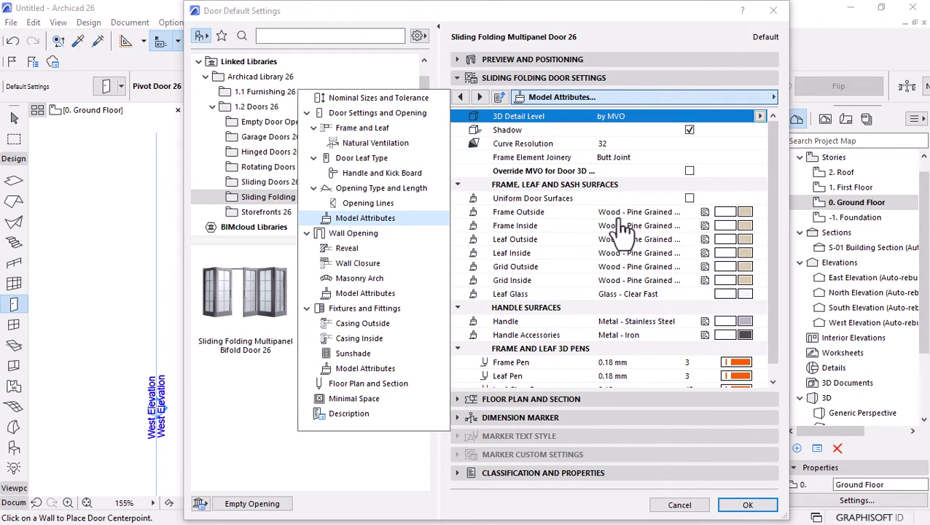
{"action": "left_click", "coordinate": [688, 199]}
{"action": "left_click", "coordinate": [741, 211]}
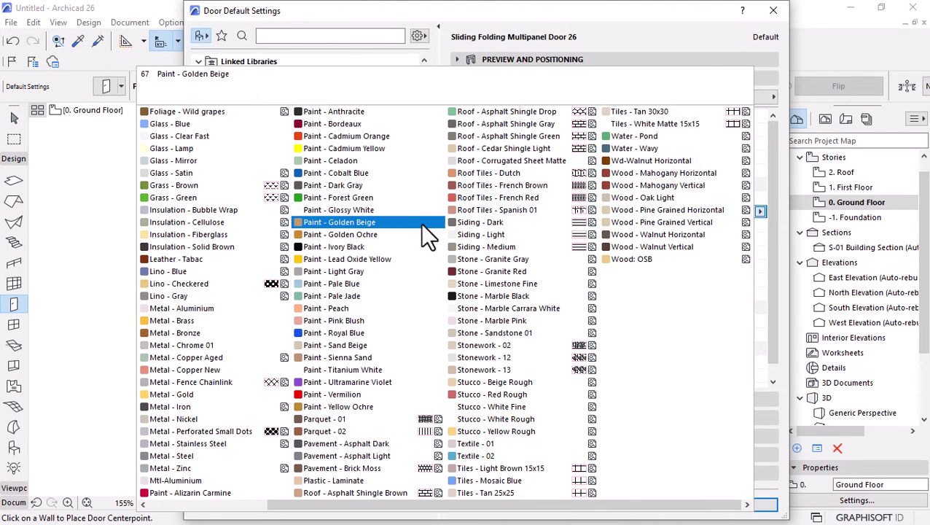
{"action": "left_click", "coordinate": [344, 245]}
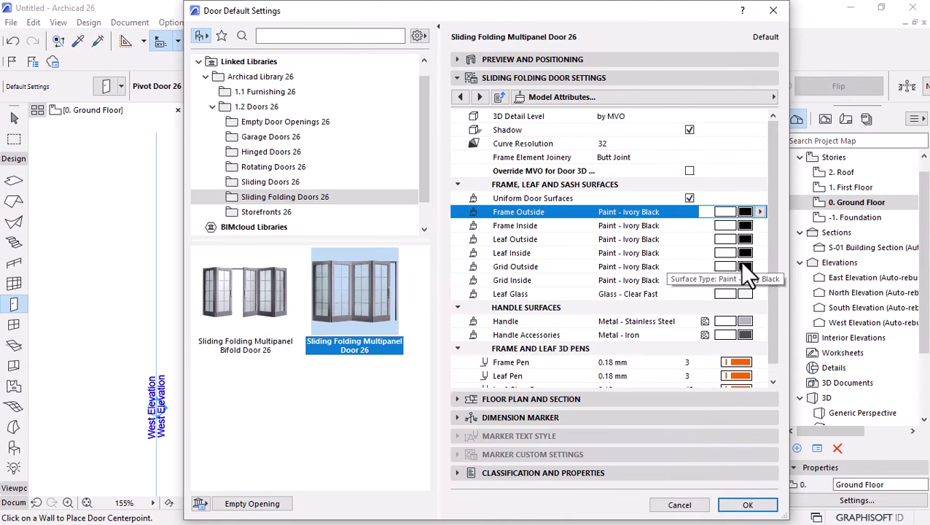
{"action": "scroll", "coordinate": [774, 161], "scroll_direction": "down", "scroll_amount": 1}
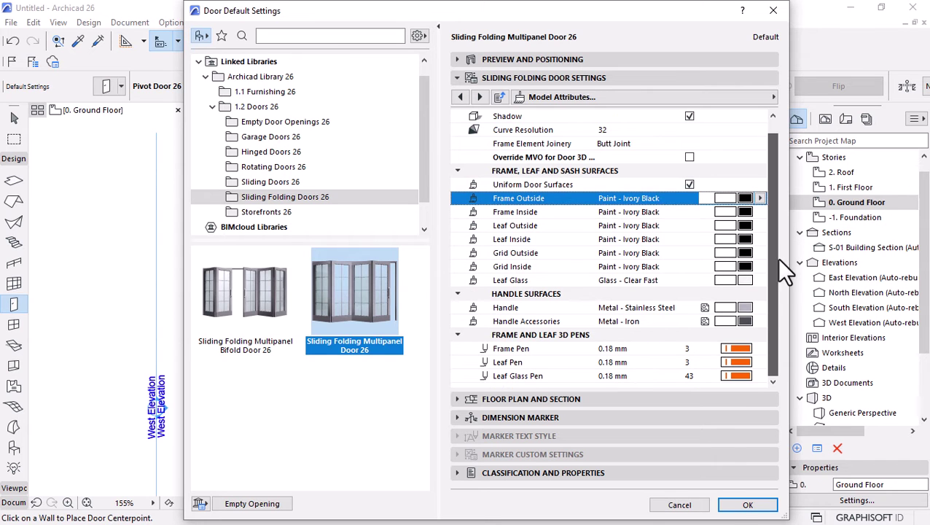
{"action": "left_click", "coordinate": [733, 508]}
Place the folding door at the middle of the left unit's short rear wall, folding into the room
{"action": "scroll", "coordinate": [377, 245], "scroll_direction": "up", "scroll_amount": 5}
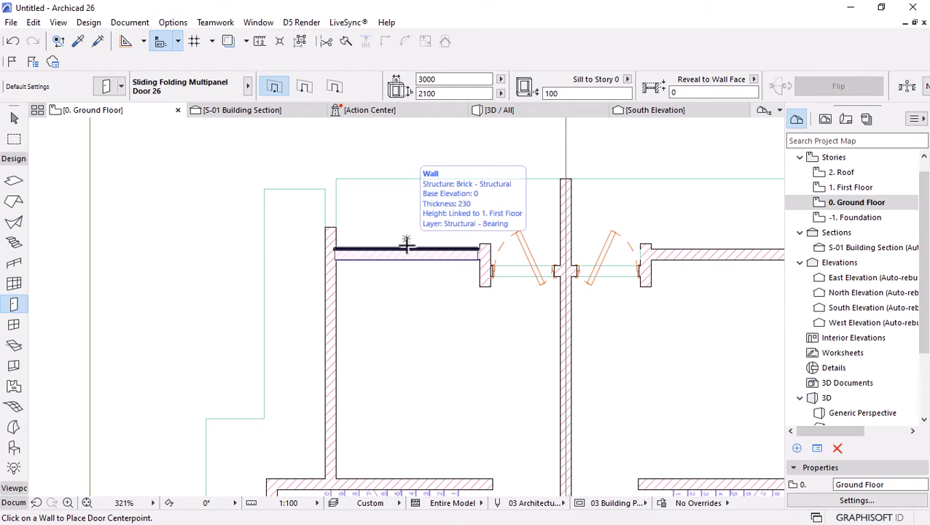
{"action": "left_click", "coordinate": [406, 248]}
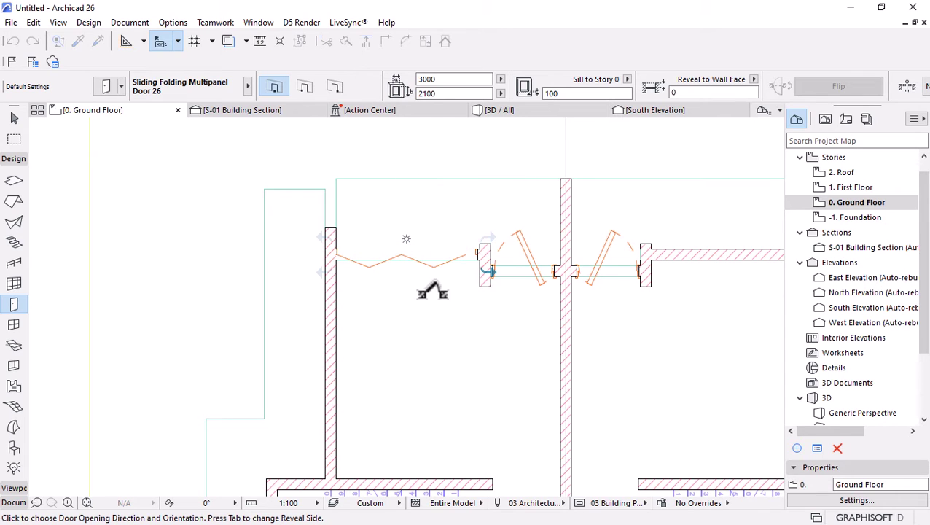
{"action": "left_click", "coordinate": [354, 301]}
Adjust both ends of the folding door to meet the adjoining wall faces, making it 3025 wide
{"action": "scroll", "coordinate": [358, 292], "scroll_direction": "up", "scroll_amount": 4}
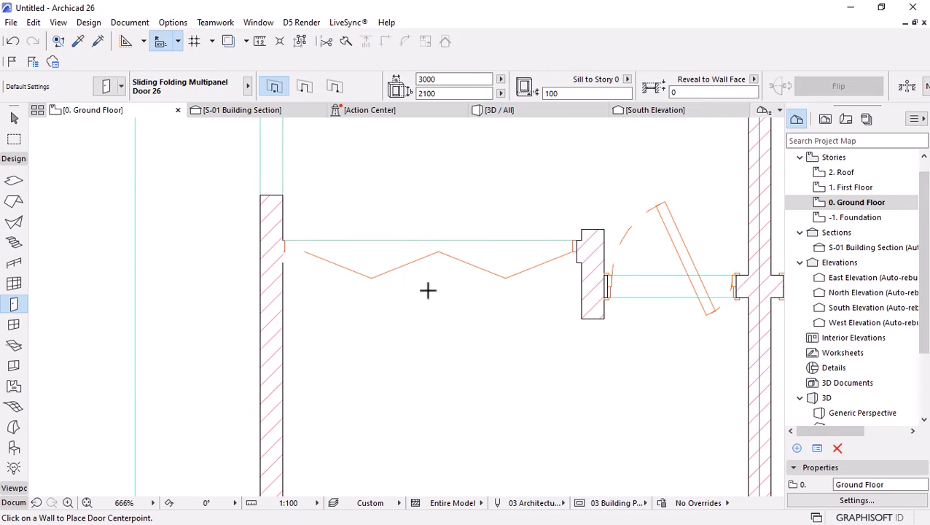
{"action": "key", "text": "Escape"}
{"action": "left_click", "coordinate": [281, 250]}
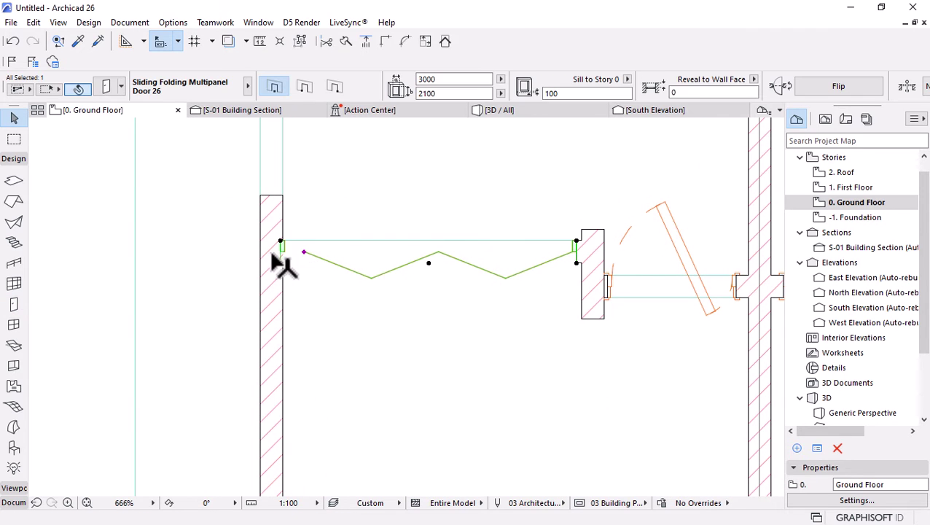
{"action": "scroll", "coordinate": [280, 252], "scroll_direction": "up", "scroll_amount": 4}
{"action": "left_click", "coordinate": [296, 226]}
{"action": "left_click", "coordinate": [316, 209]}
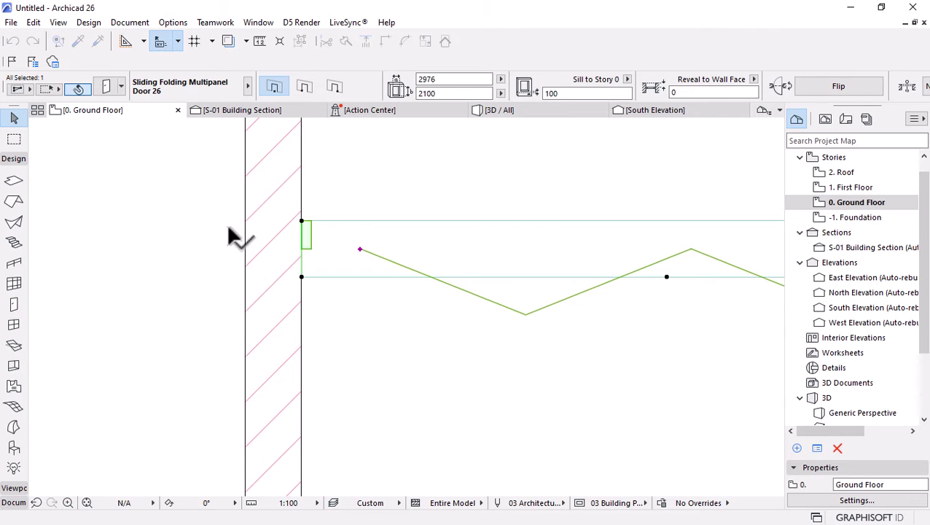
{"action": "scroll", "coordinate": [241, 241], "scroll_direction": "down", "scroll_amount": 3}
{"action": "scroll", "coordinate": [642, 262], "scroll_direction": "up", "scroll_amount": 2}
{"action": "scroll", "coordinate": [576, 248], "scroll_direction": "up", "scroll_amount": 1}
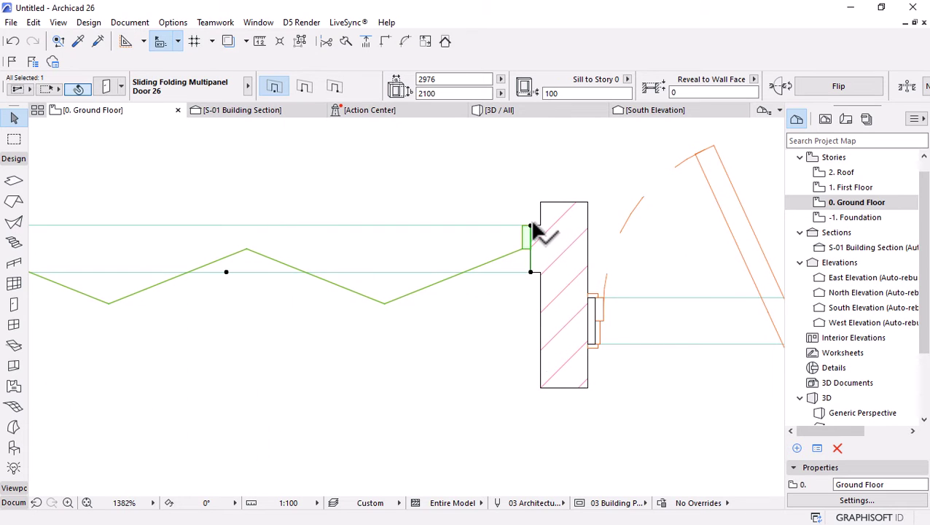
{"action": "left_click", "coordinate": [531, 227]}
{"action": "left_click", "coordinate": [542, 223]}
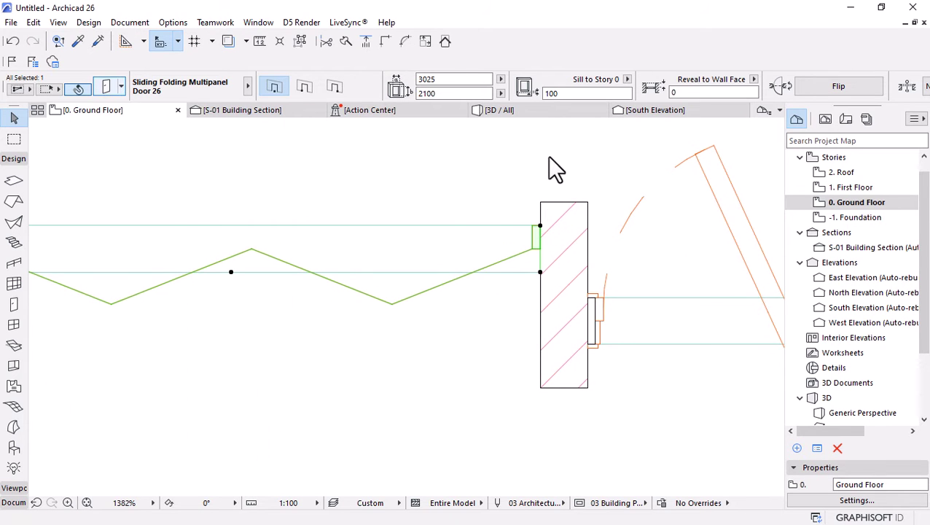
Set the placed folding door's curve resolution to 100 and its 3D detail level to Full
{"action": "key", "text": "ctrl+t"}
{"action": "left_click", "coordinate": [756, 97]}
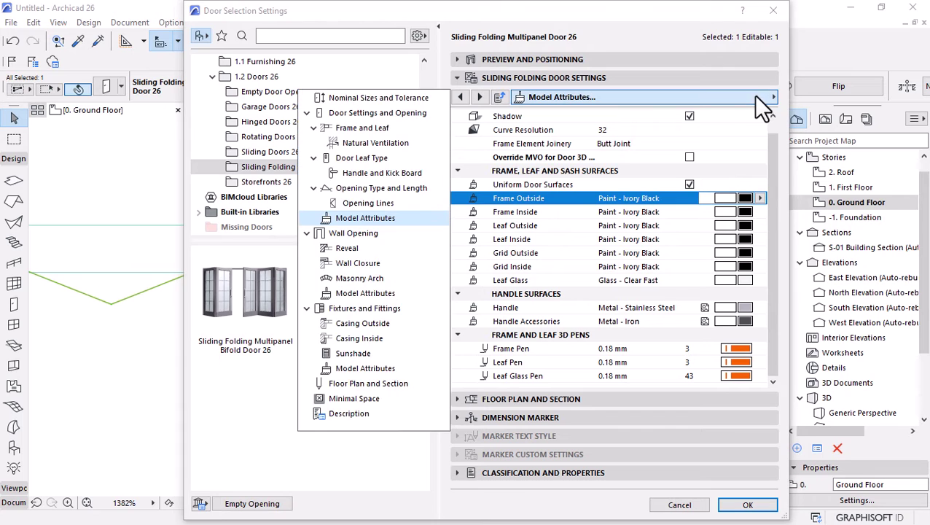
{"action": "left_click", "coordinate": [612, 125]}
{"action": "left_click", "coordinate": [617, 130]}
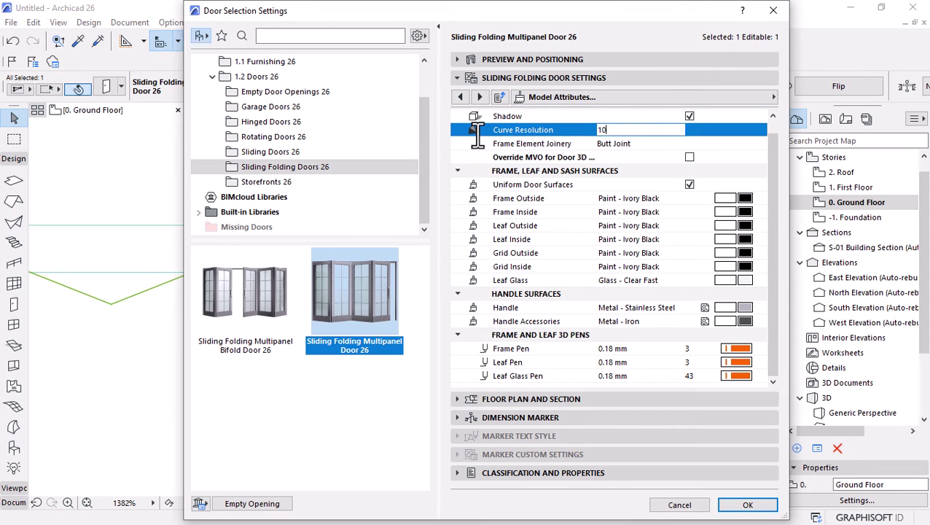
{"action": "scroll", "coordinate": [481, 135], "scroll_direction": "up", "scroll_amount": 1}
{"action": "left_click", "coordinate": [616, 116]}
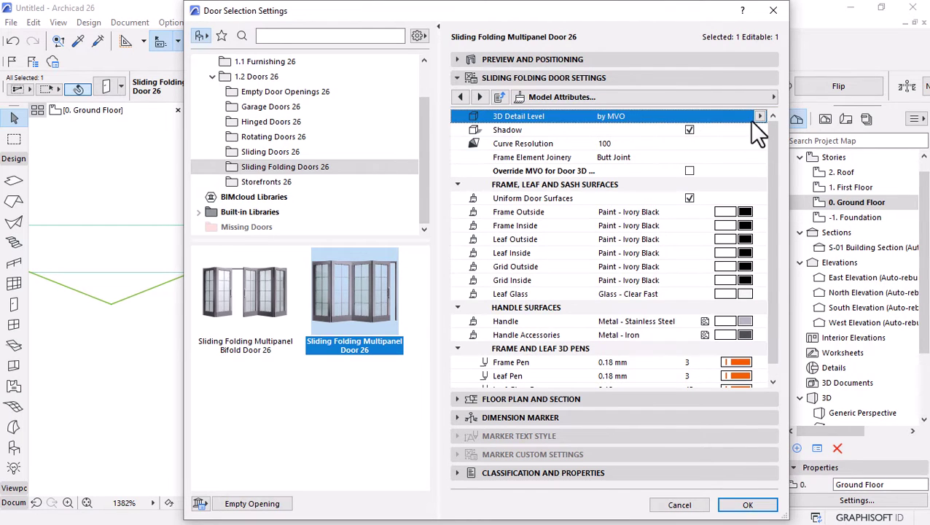
{"action": "left_click", "coordinate": [759, 115]}
{"action": "left_click", "coordinate": [790, 131]}
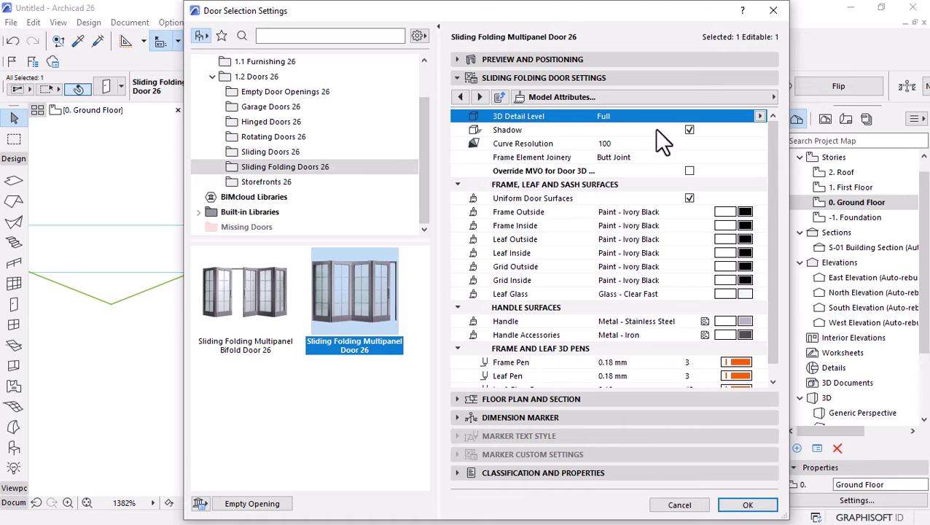
{"action": "left_click", "coordinate": [759, 116]}
Set the folding door's floor plan 2D detail level to 1:50 and its reveal on symbol to Always
{"action": "left_click", "coordinate": [773, 97]}
{"action": "left_click", "coordinate": [773, 97]}
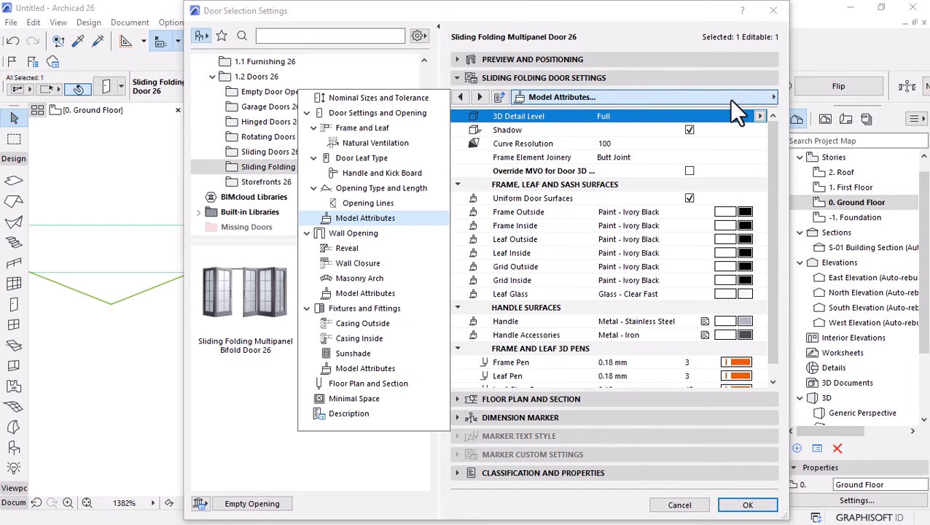
{"action": "left_click", "coordinate": [438, 384]}
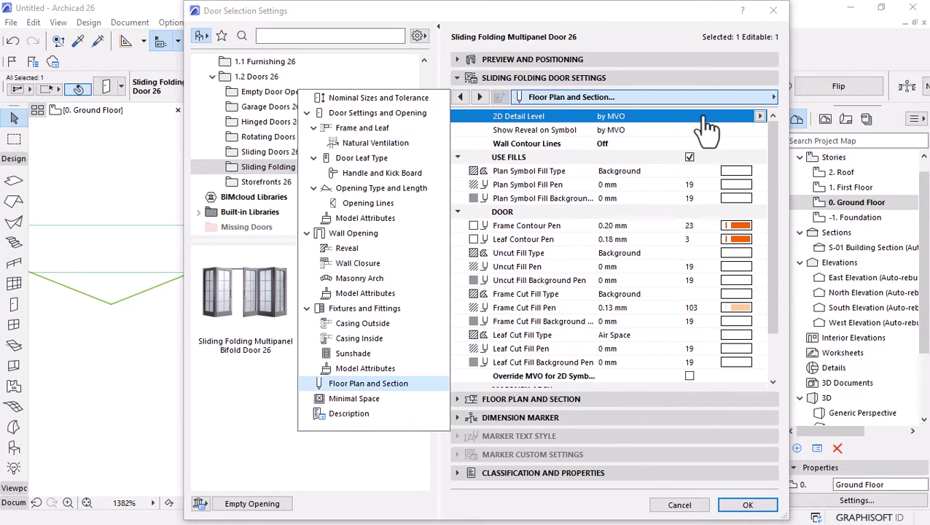
{"action": "left_click", "coordinate": [704, 130]}
{"action": "left_click", "coordinate": [760, 116]}
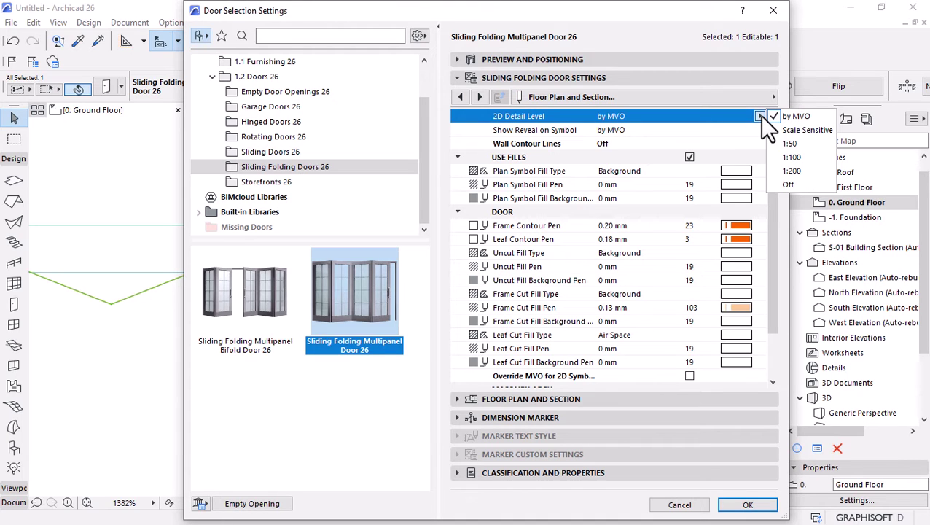
{"action": "left_click", "coordinate": [804, 144]}
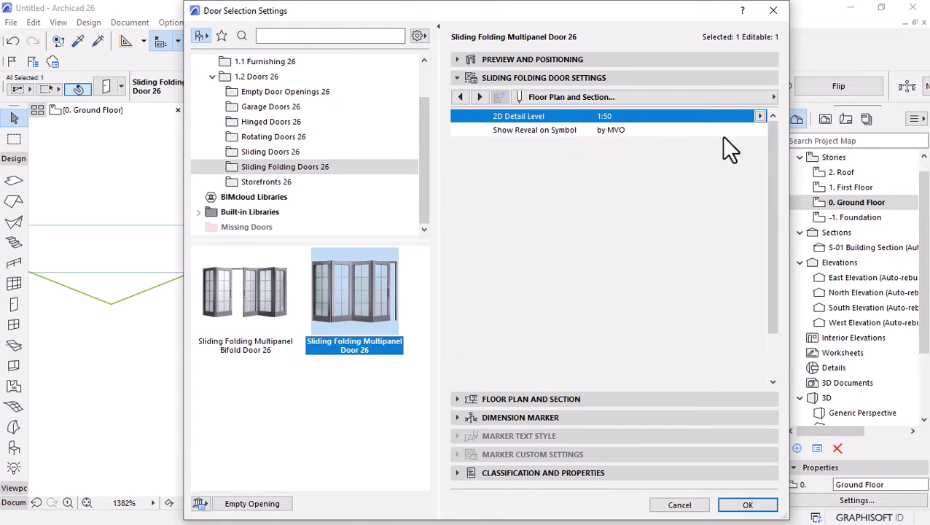
{"action": "left_click", "coordinate": [664, 130]}
{"action": "left_click", "coordinate": [760, 130]}
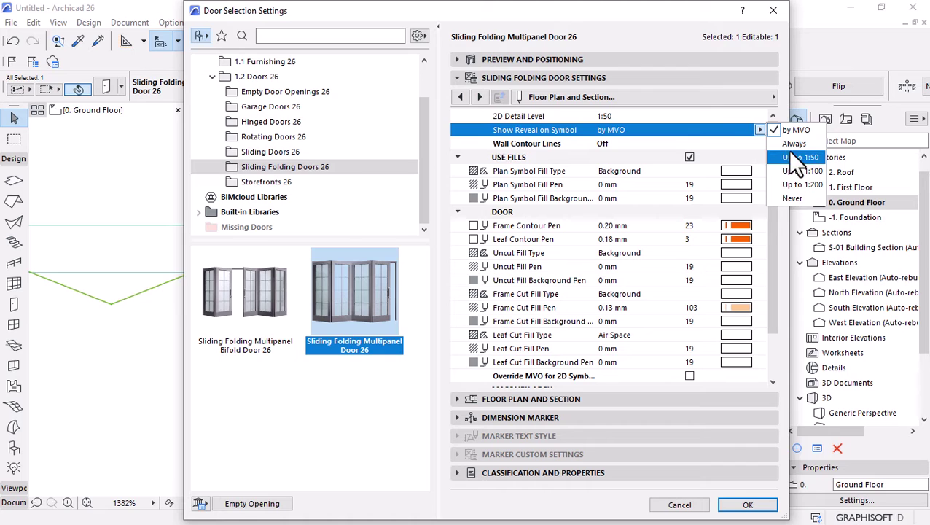
{"action": "left_click", "coordinate": [790, 153]}
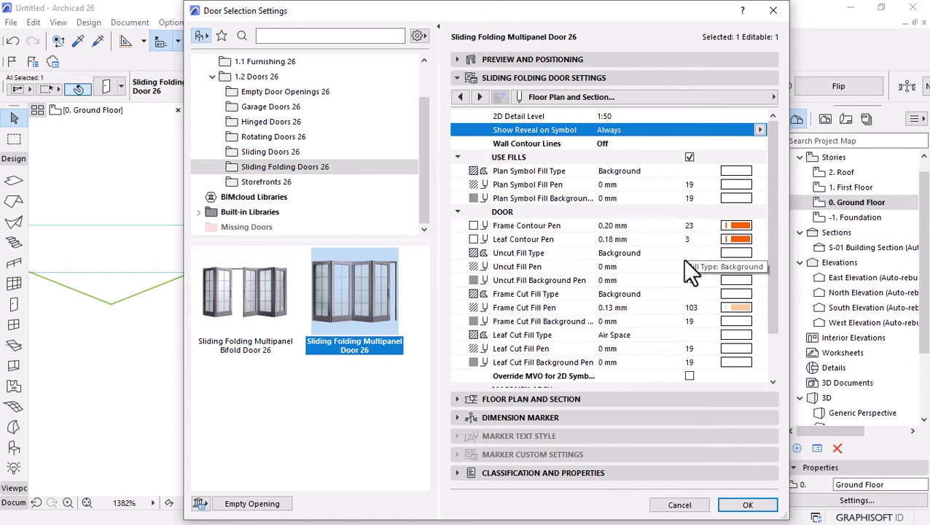
Turn off the folding door's plan symbol fills and accept the door settings
{"action": "scroll", "coordinate": [689, 270], "scroll_direction": "down", "scroll_amount": 1}
{"action": "left_click", "coordinate": [689, 116]}
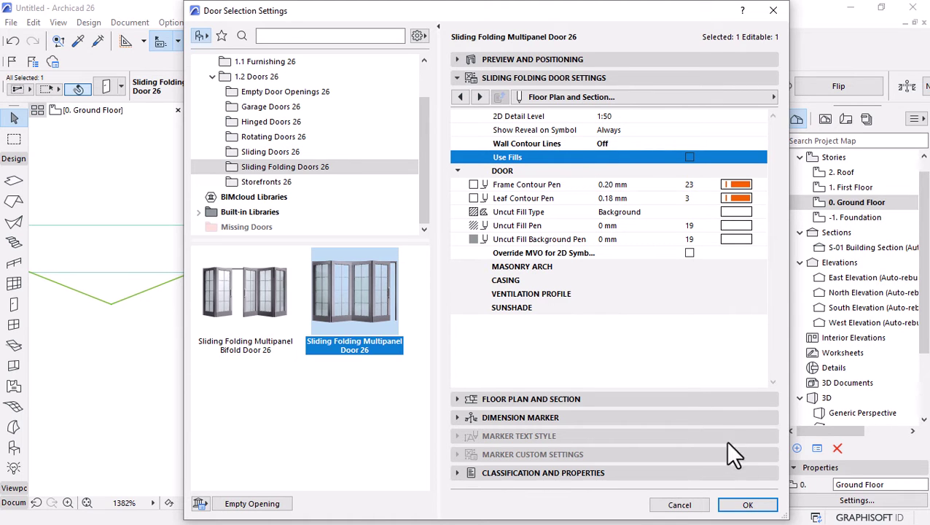
{"action": "left_click", "coordinate": [748, 504]}
Stretch the folding door's 2D opening width so its leaves fold up against the short pier beside the entrance door
{"action": "scroll", "coordinate": [642, 281], "scroll_direction": "down", "scroll_amount": 3}
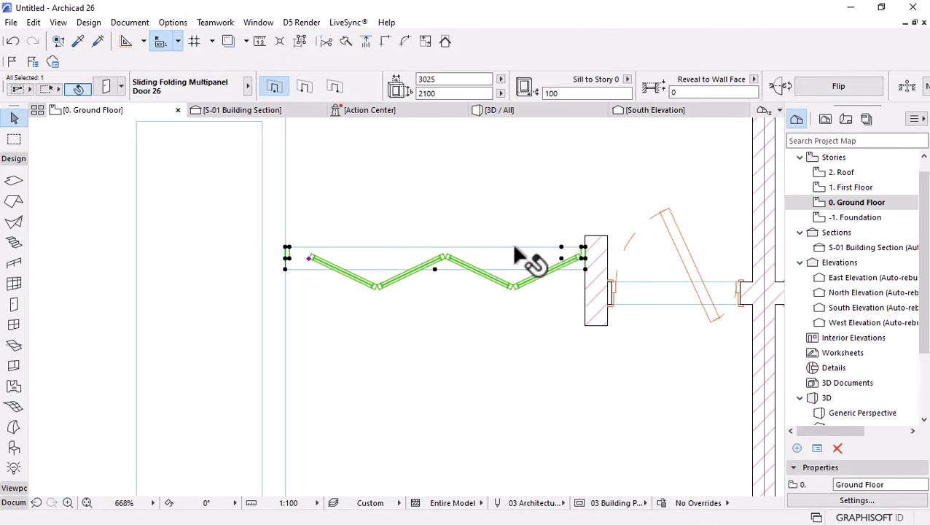
{"action": "left_click", "coordinate": [312, 259]}
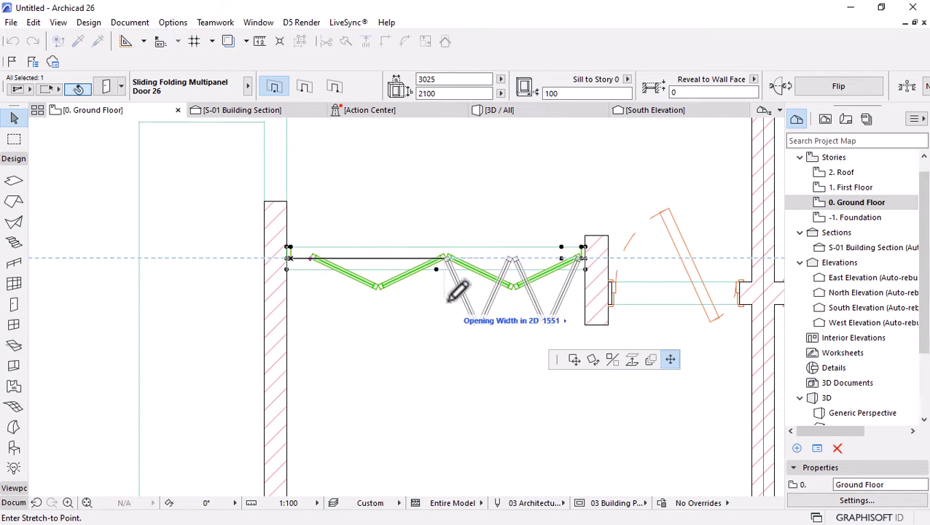
{"action": "left_click", "coordinate": [510, 315]}
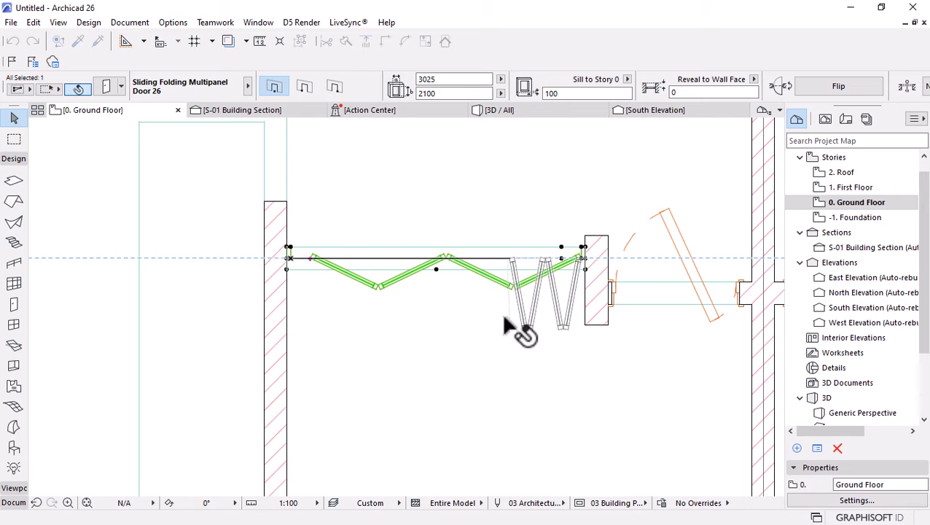
{"action": "left_click", "coordinate": [324, 248]}
{"action": "scroll", "coordinate": [324, 248], "scroll_direction": "down", "scroll_amount": 4}
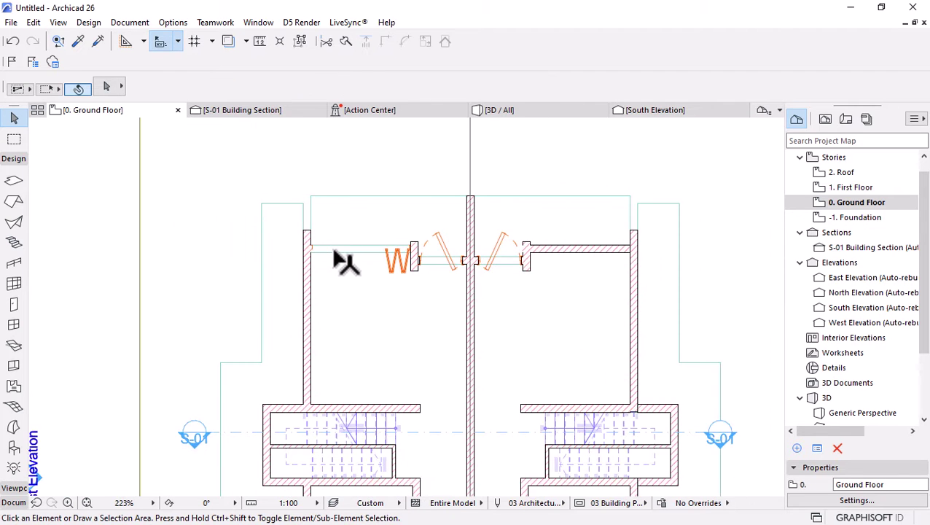
Compare the folding door's plan symbol with the matching door in the reference ground floor drawing
{"action": "scroll", "coordinate": [335, 261], "scroll_direction": "up", "scroll_amount": 3}
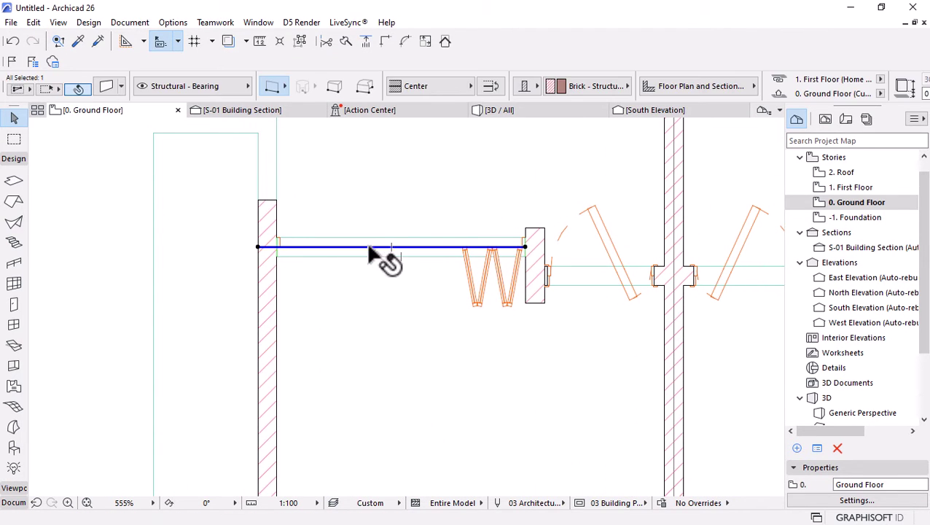
{"action": "left_click", "coordinate": [379, 194]}
{"action": "key", "text": "Escape"}
{"action": "scroll", "coordinate": [511, 259], "scroll_direction": "down", "scroll_amount": 7}
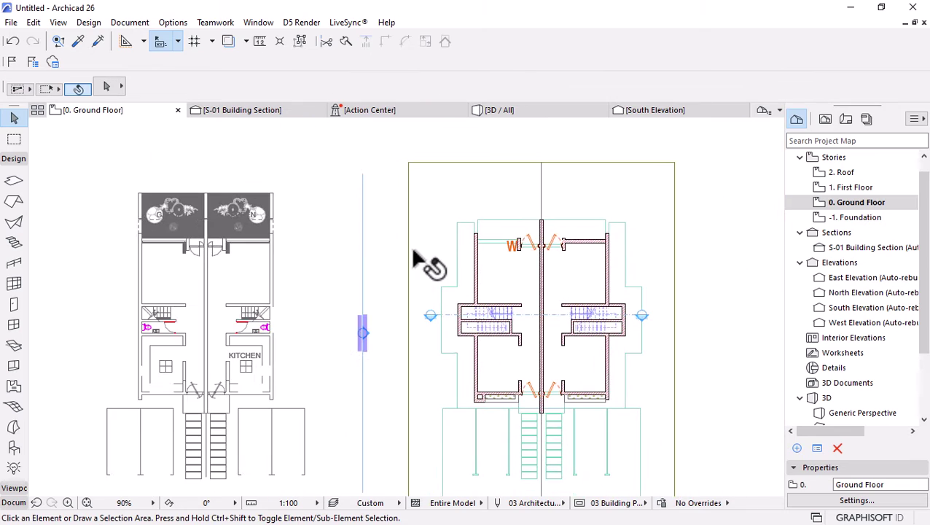
{"action": "scroll", "coordinate": [259, 248], "scroll_direction": "up", "scroll_amount": 9}
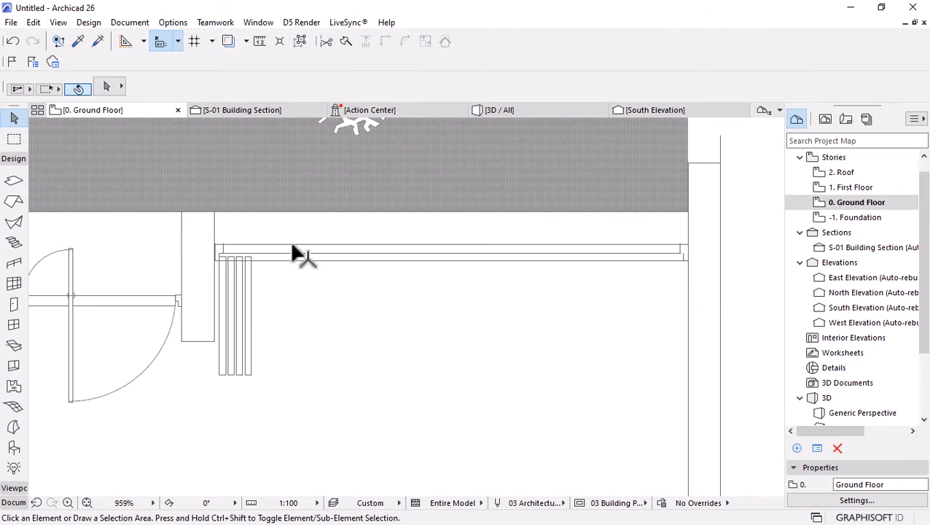
{"action": "scroll", "coordinate": [291, 257], "scroll_direction": "down", "scroll_amount": 6}
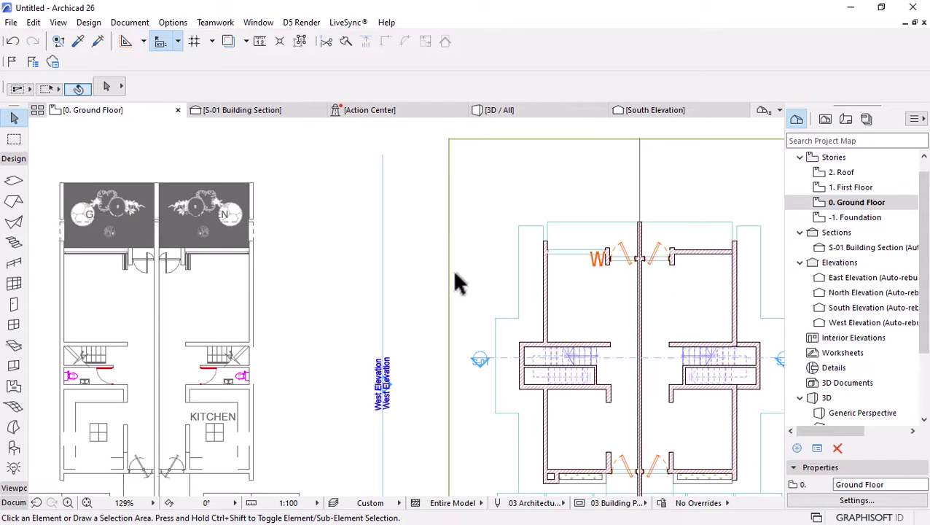
Enable the Rail in the left folding door's fixtures and fittings and accept the settings
{"action": "scroll", "coordinate": [640, 252], "scroll_direction": "up", "scroll_amount": 3}
{"action": "scroll", "coordinate": [637, 247], "scroll_direction": "up", "scroll_amount": 3}
{"action": "left_click", "coordinate": [558, 247]}
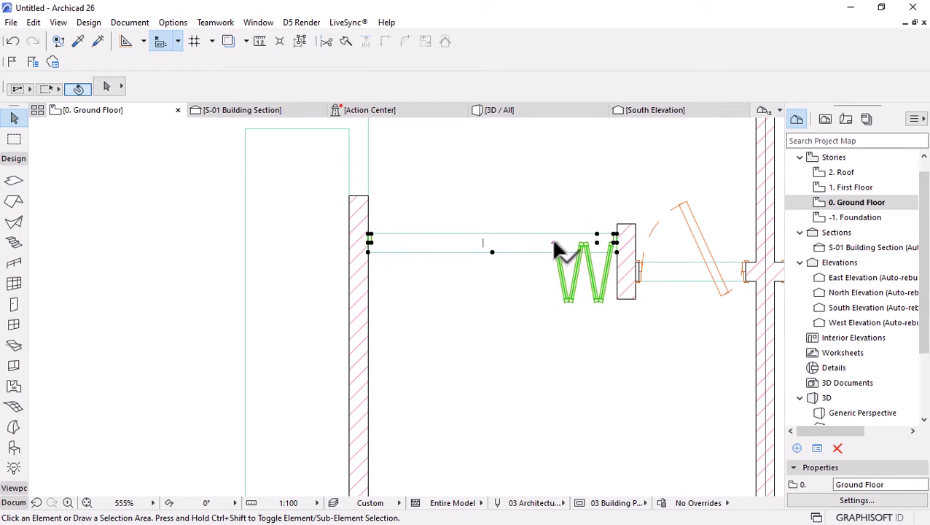
{"action": "key", "text": "ctrl+t"}
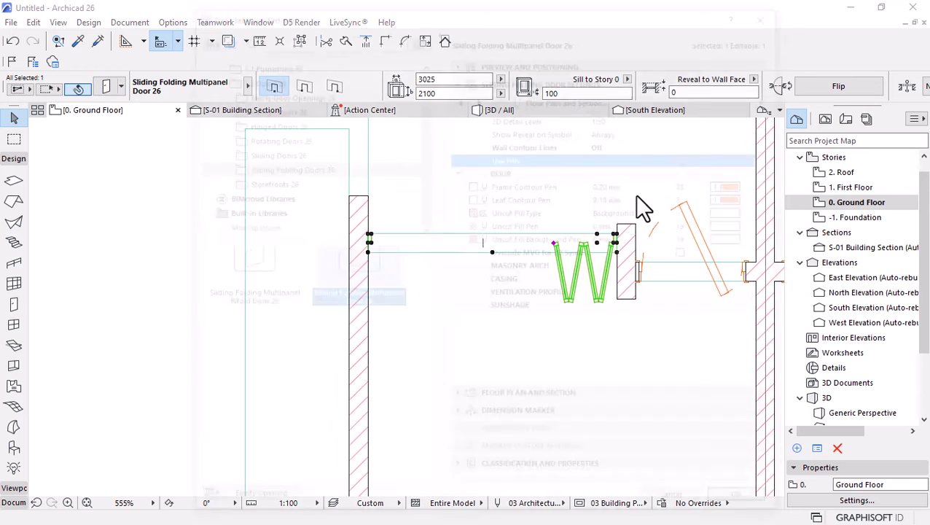
{"action": "left_click", "coordinate": [771, 99]}
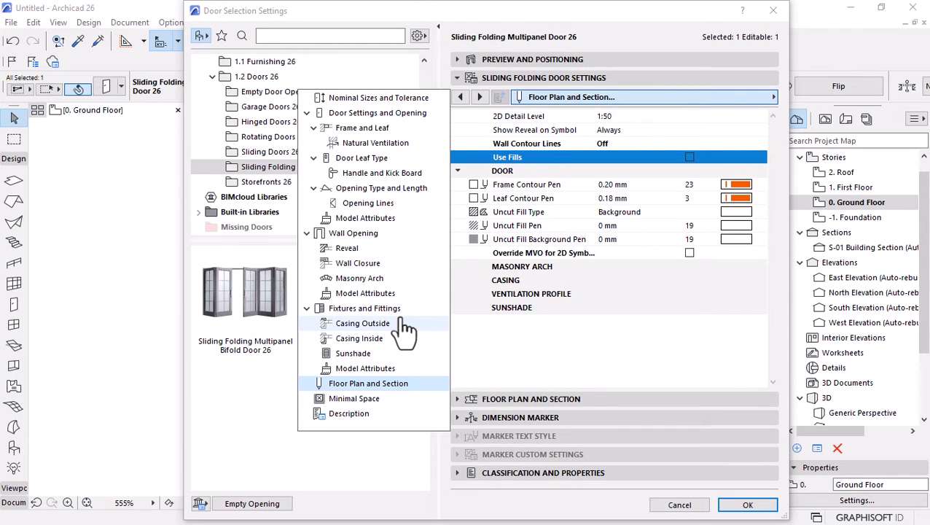
{"action": "left_click", "coordinate": [368, 308]}
{"action": "left_click", "coordinate": [459, 180]}
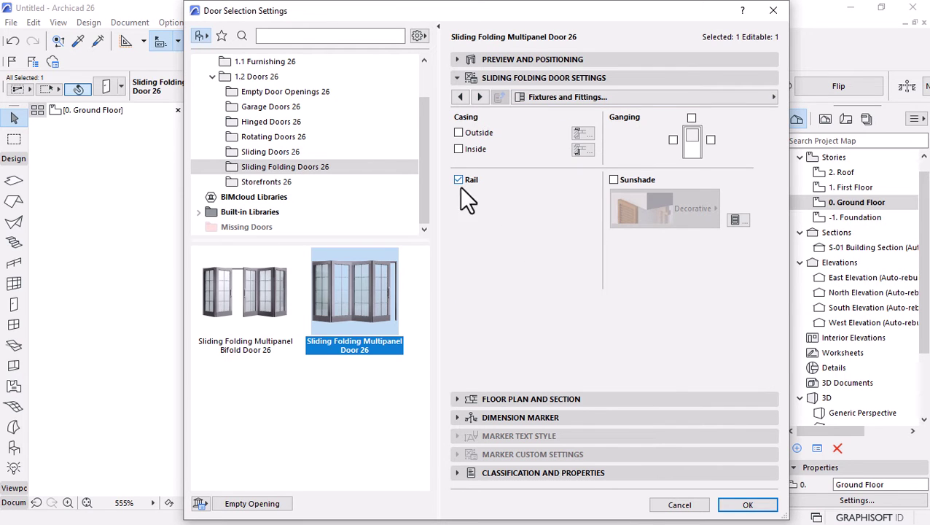
{"action": "left_click", "coordinate": [746, 504]}
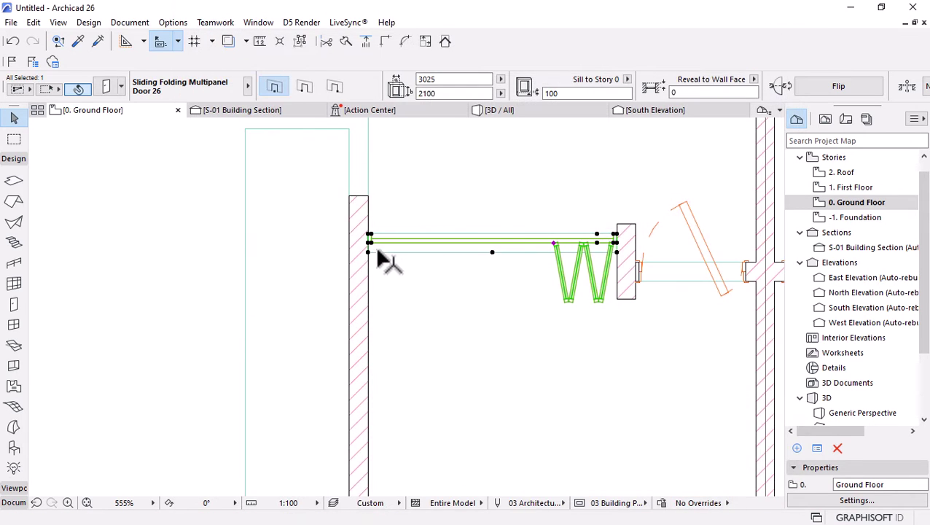
{"action": "scroll", "coordinate": [364, 248], "scroll_direction": "down", "scroll_amount": 5}
{"action": "left_click", "coordinate": [482, 265]}
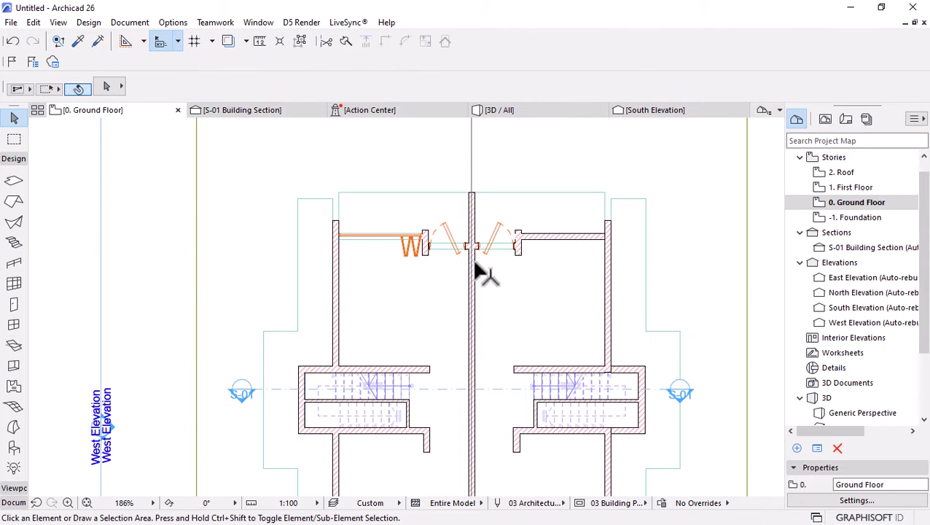
Delete the right unit's solid short rear wall
{"action": "scroll", "coordinate": [411, 216], "scroll_direction": "down", "scroll_amount": 2}
{"action": "scroll", "coordinate": [439, 233], "scroll_direction": "up", "scroll_amount": 3}
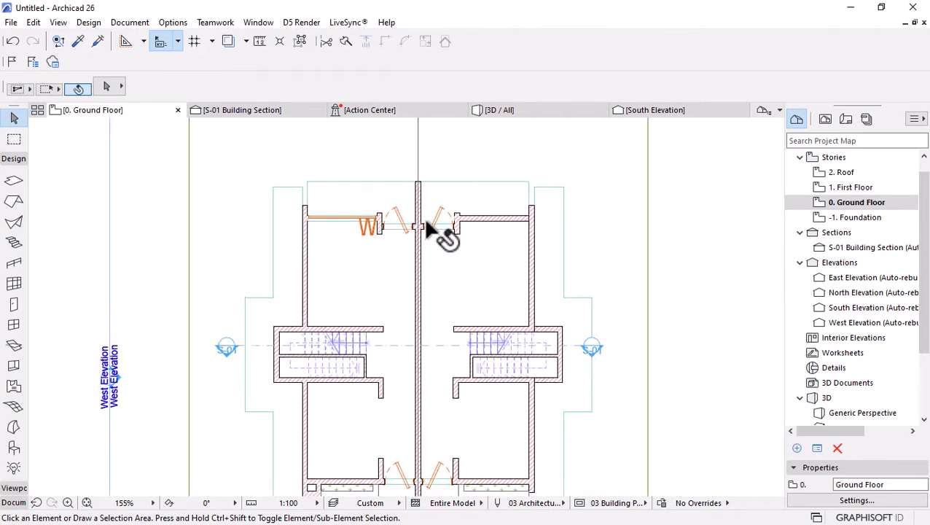
{"action": "left_click", "coordinate": [522, 225]}
Mirror a copy of the left unit's short rear wall with its folding door about the vertical centre line between the units
{"action": "scroll", "coordinate": [368, 226], "scroll_direction": "up", "scroll_amount": 8}
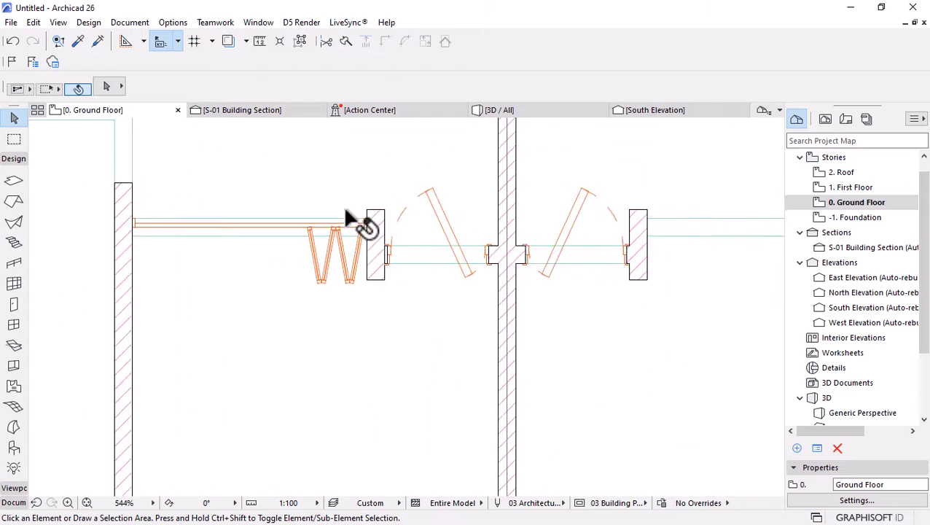
{"action": "left_click", "coordinate": [377, 255]}
{"action": "key", "text": "Escape"}
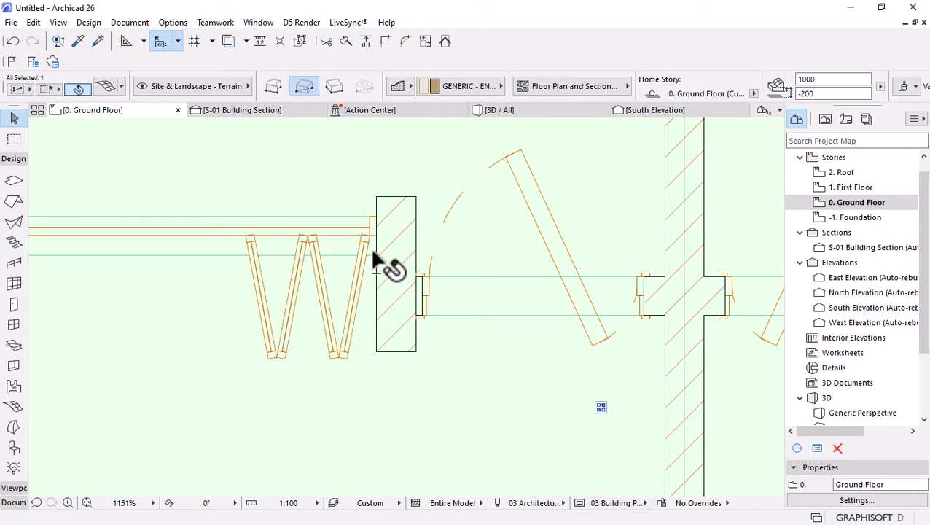
{"action": "left_click", "coordinate": [378, 250]}
{"action": "scroll", "coordinate": [388, 259], "scroll_direction": "down", "scroll_amount": 8}
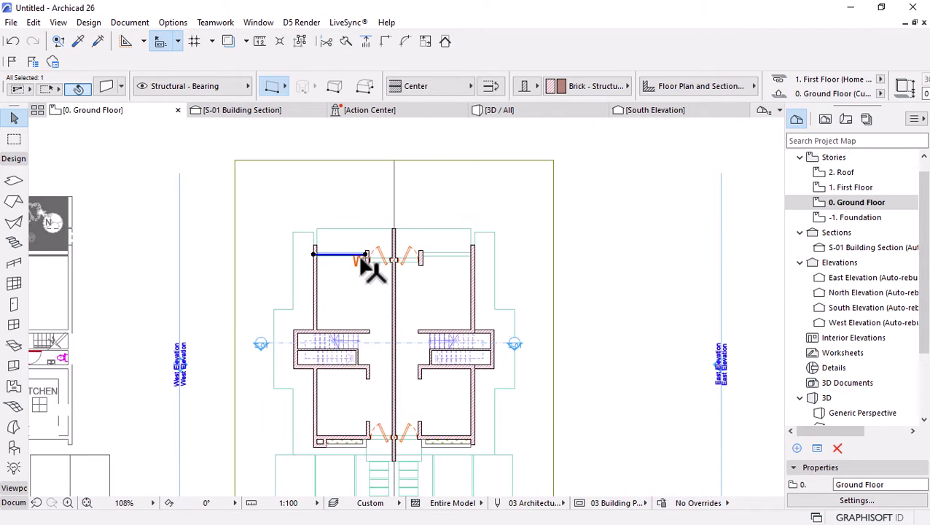
{"action": "key", "text": "ctrl+alt+m"}
{"action": "left_click", "coordinate": [394, 217]}
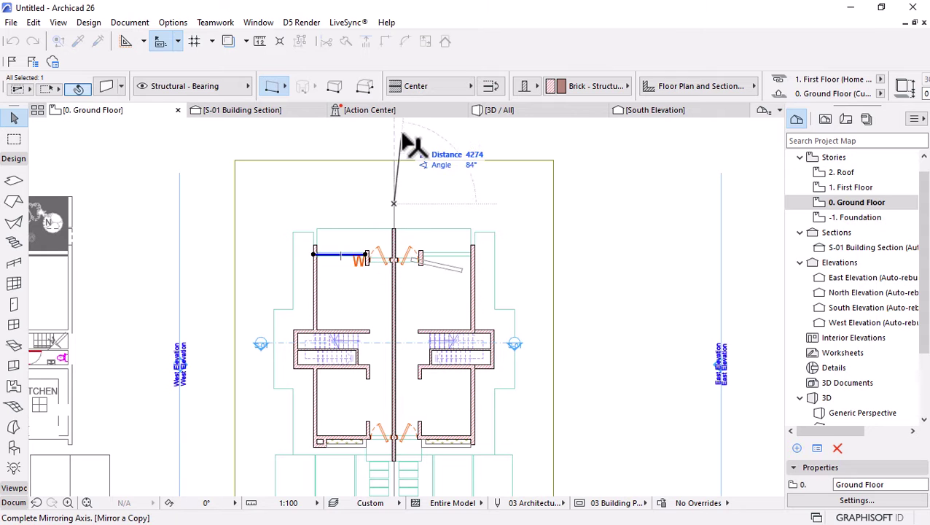
{"action": "left_click", "coordinate": [400, 152]}
Pull back the mirrored rear wall's outer end to the inner face of the right unit's side wall
{"action": "scroll", "coordinate": [545, 267], "scroll_direction": "up", "scroll_amount": 8}
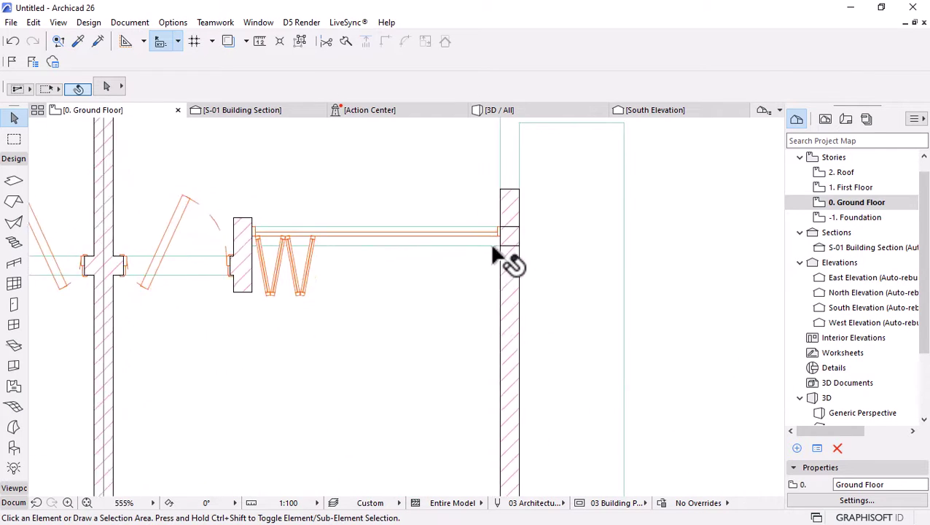
{"action": "left_click", "coordinate": [546, 227]}
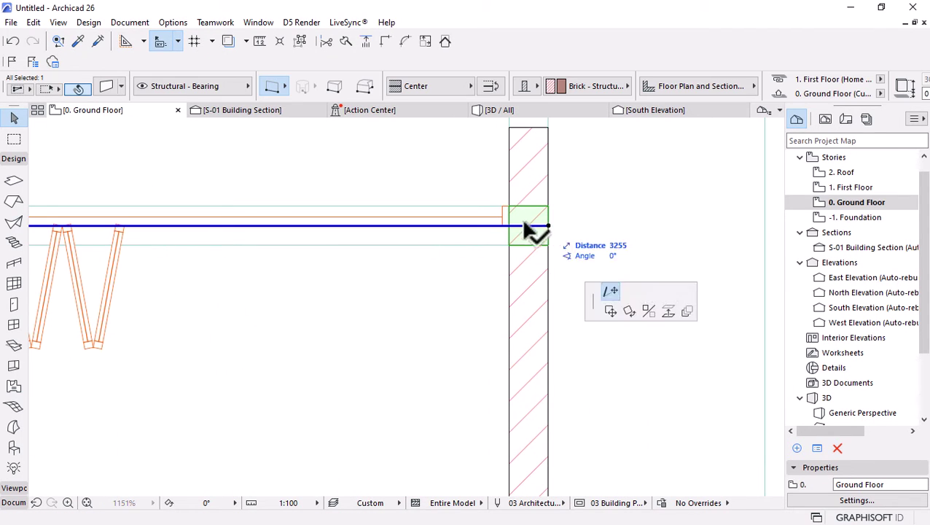
{"action": "left_click", "coordinate": [511, 206]}
{"action": "left_click", "coordinate": [510, 206]}
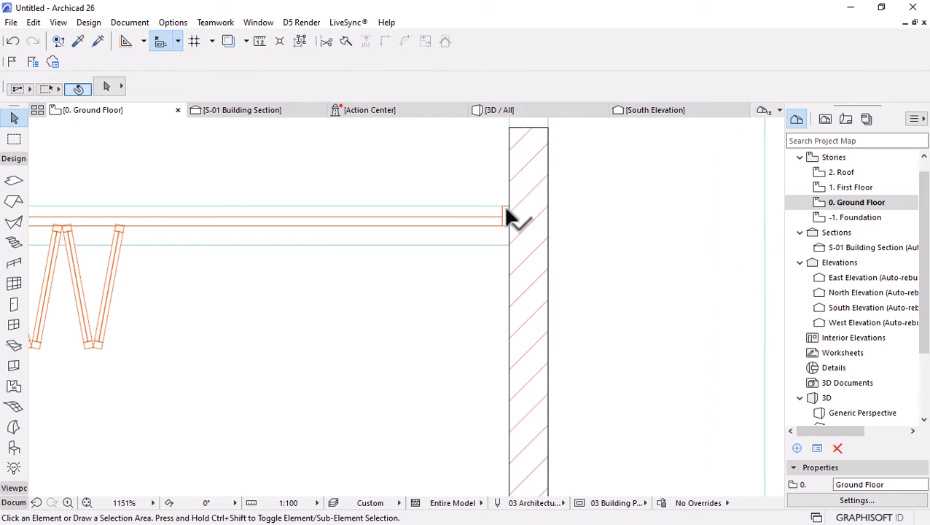
Examine both rear folding doors up close in the 3D view, then select the left one in view
{"action": "scroll", "coordinate": [543, 186], "scroll_direction": "down", "scroll_amount": 8}
{"action": "scroll", "coordinate": [543, 191], "scroll_direction": "down", "scroll_amount": 3}
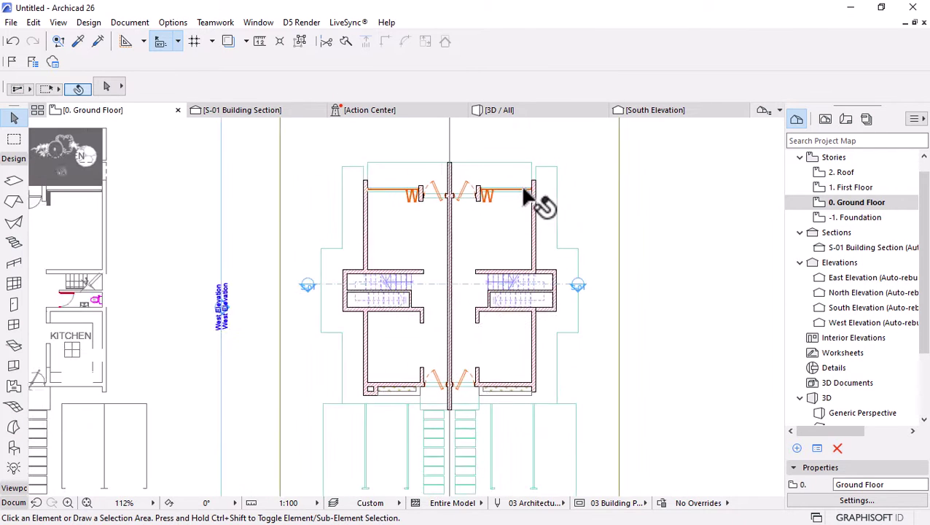
{"action": "left_click", "coordinate": [538, 109]}
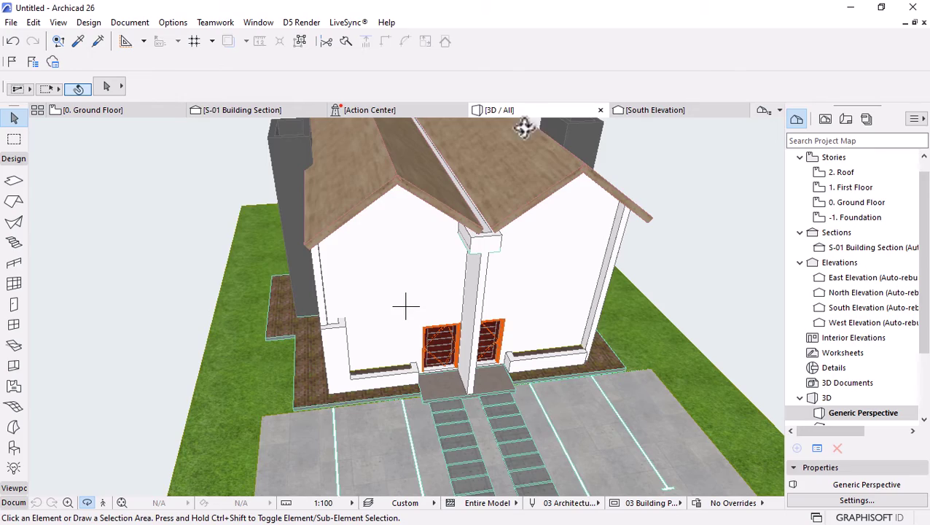
{"action": "left_click_drag", "start_coordinate": [525, 125], "coordinate": [259, 353]}
{"action": "scroll", "coordinate": [274, 368], "scroll_direction": "up", "scroll_amount": 3}
{"action": "scroll", "coordinate": [273, 368], "scroll_direction": "up", "scroll_amount": 2}
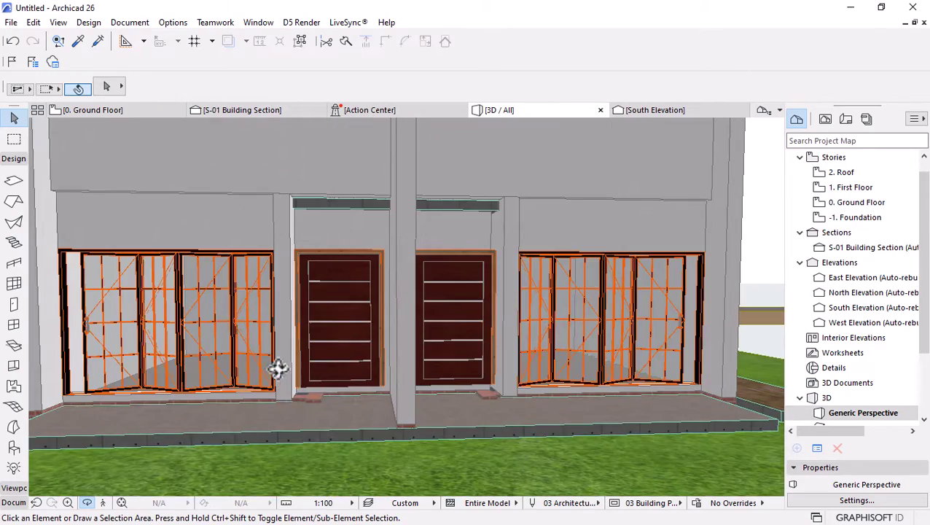
{"action": "scroll", "coordinate": [86, 345], "scroll_direction": "up", "scroll_amount": 4}
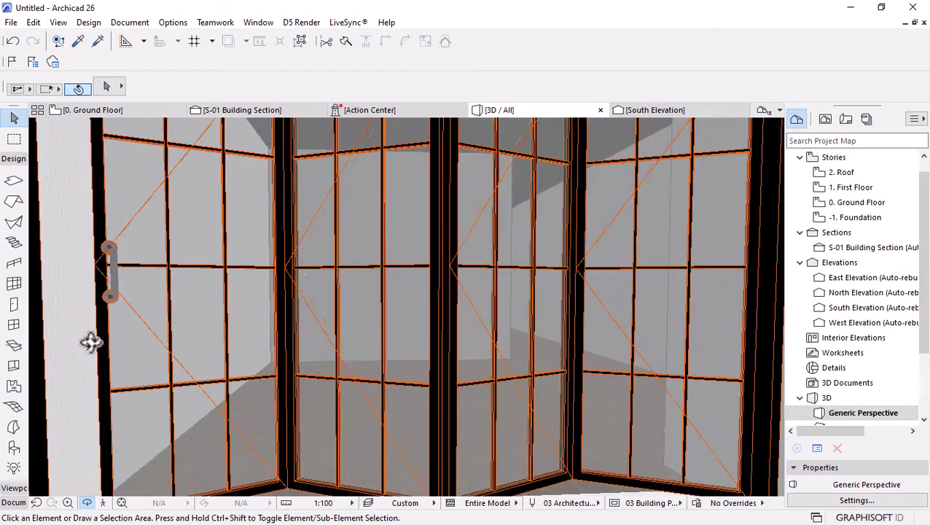
{"action": "scroll", "coordinate": [360, 261], "scroll_direction": "down", "scroll_amount": 4}
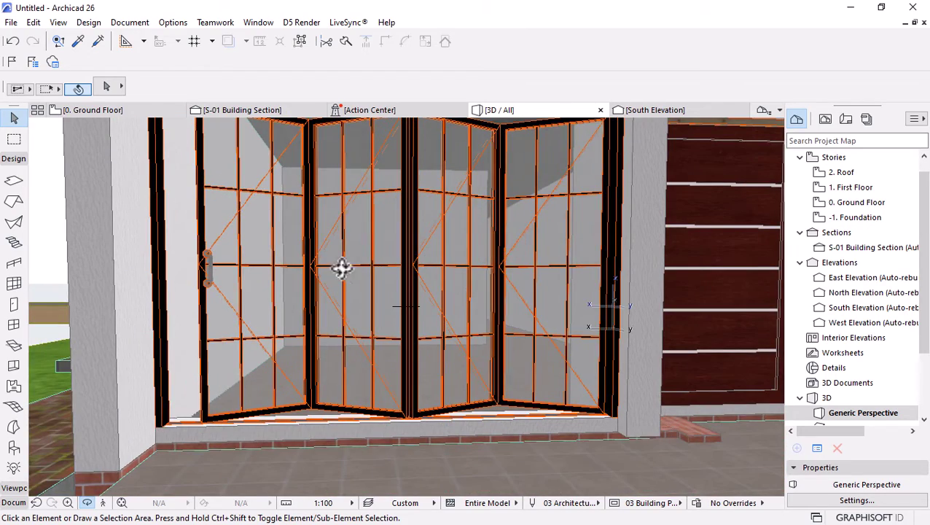
{"action": "left_click", "coordinate": [342, 254]}
{"action": "scroll", "coordinate": [269, 307], "scroll_direction": "down", "scroll_amount": 5}
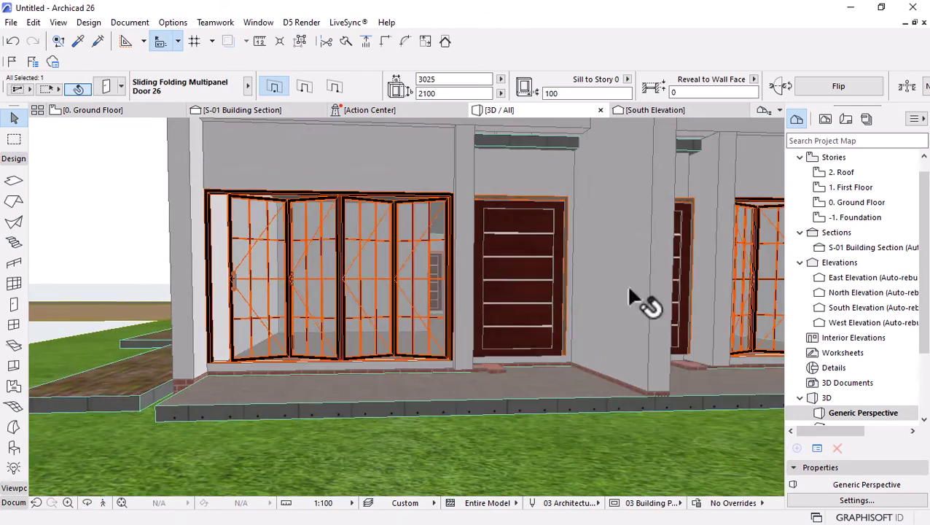
Change the door leaf of both rear sliding folding doors to Style 5
{"action": "left_click", "coordinate": [754, 283], "text": "shift"}
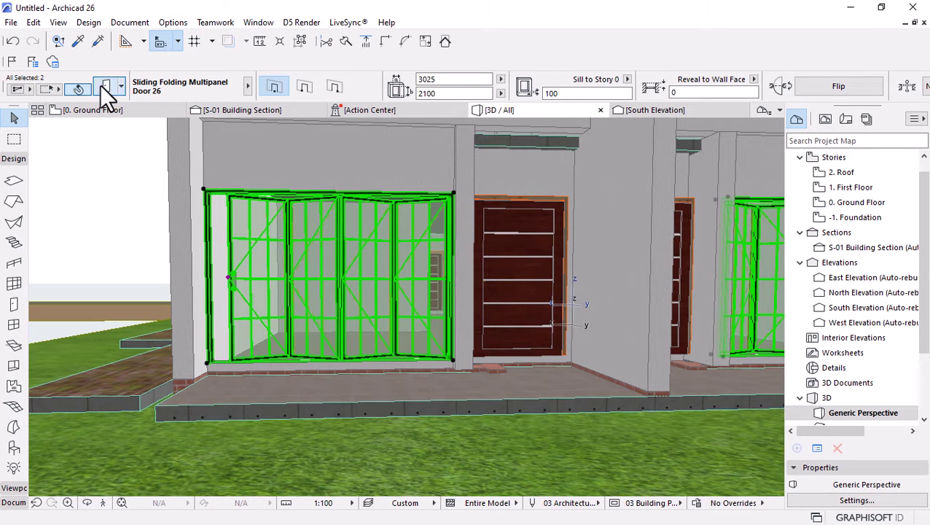
{"action": "key", "text": "ctrl+t"}
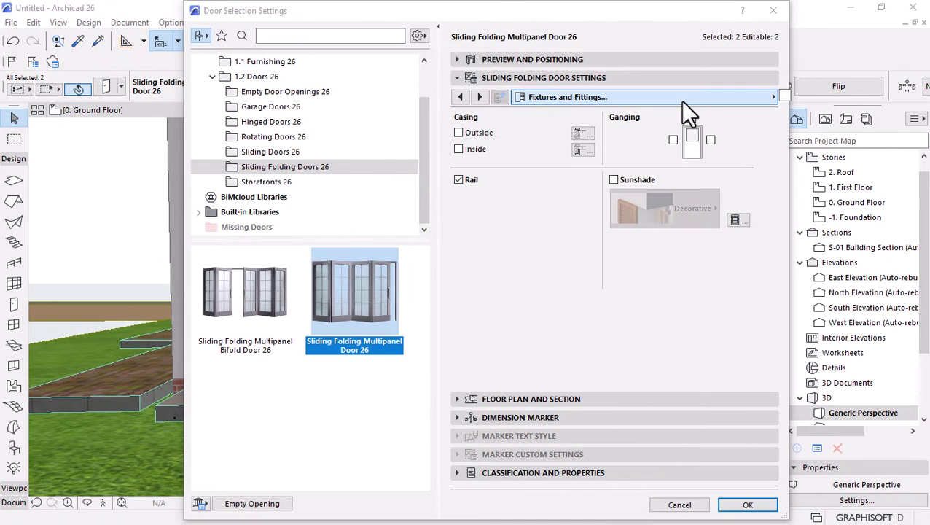
{"action": "left_click", "coordinate": [671, 100]}
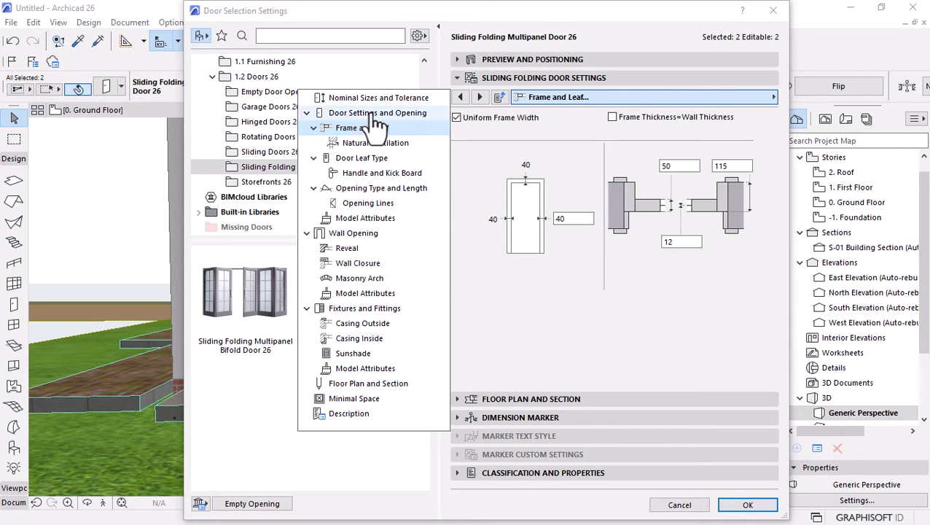
{"action": "left_click", "coordinate": [516, 156]}
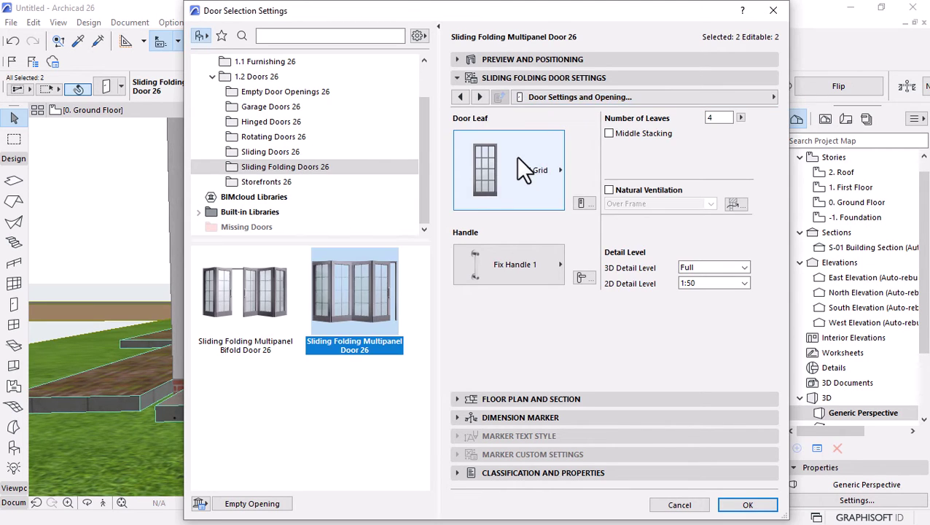
{"action": "left_click", "coordinate": [516, 156]}
{"action": "left_click", "coordinate": [597, 320]}
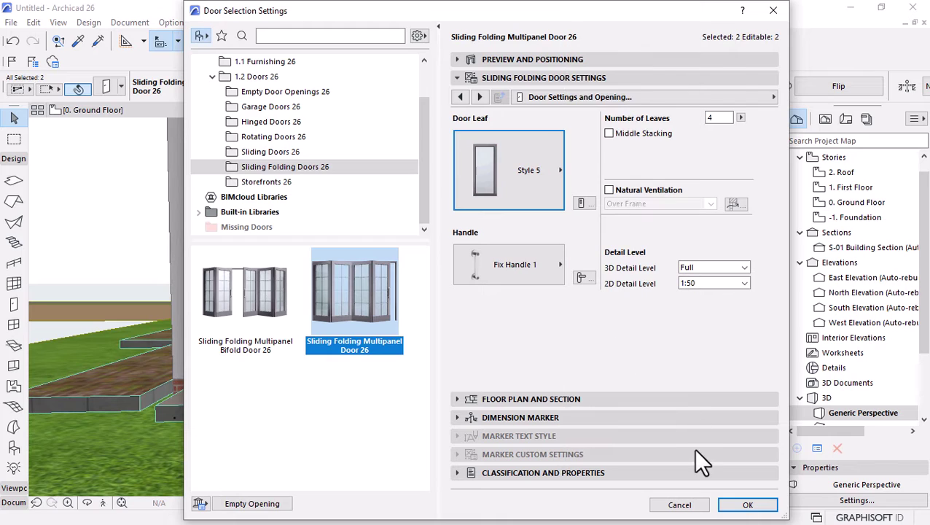
{"action": "left_click", "coordinate": [749, 505]}
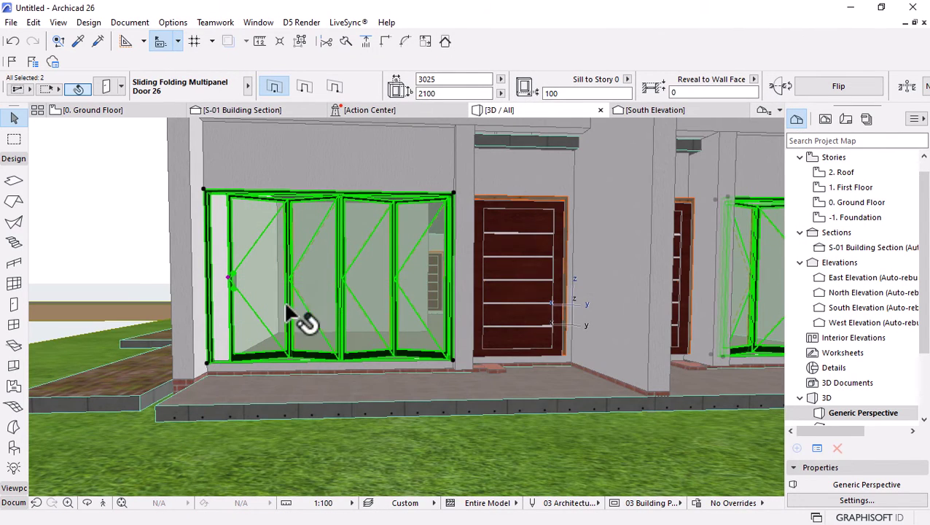
Open the Foundation story's plan and show the Ground Floor as its trace reference
{"action": "scroll", "coordinate": [260, 343], "scroll_direction": "down", "scroll_amount": 5}
{"action": "middle_click_drag", "start_coordinate": [515, 323], "coordinate": [554, 370], "text": "shift"}
{"action": "scroll", "coordinate": [250, 309], "scroll_direction": "up", "scroll_amount": 5}
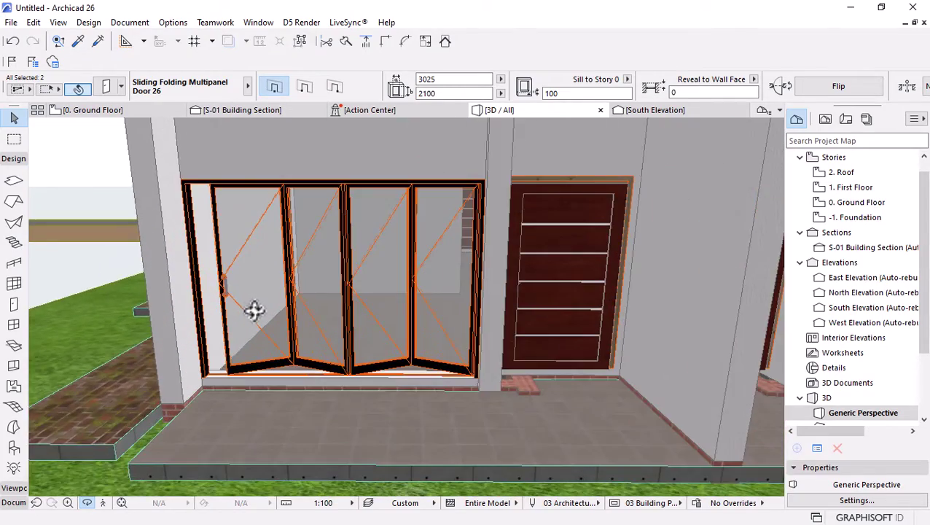
{"action": "middle_click_drag", "start_coordinate": [254, 310], "coordinate": [204, 336], "text": "shift"}
{"action": "scroll", "coordinate": [555, 371], "scroll_direction": "up", "scroll_amount": 4}
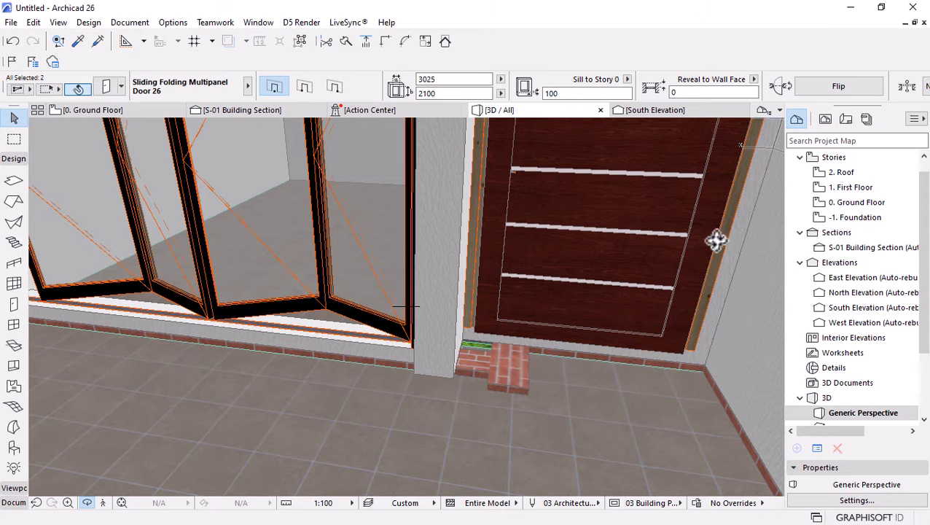
{"action": "double_click", "coordinate": [849, 204]}
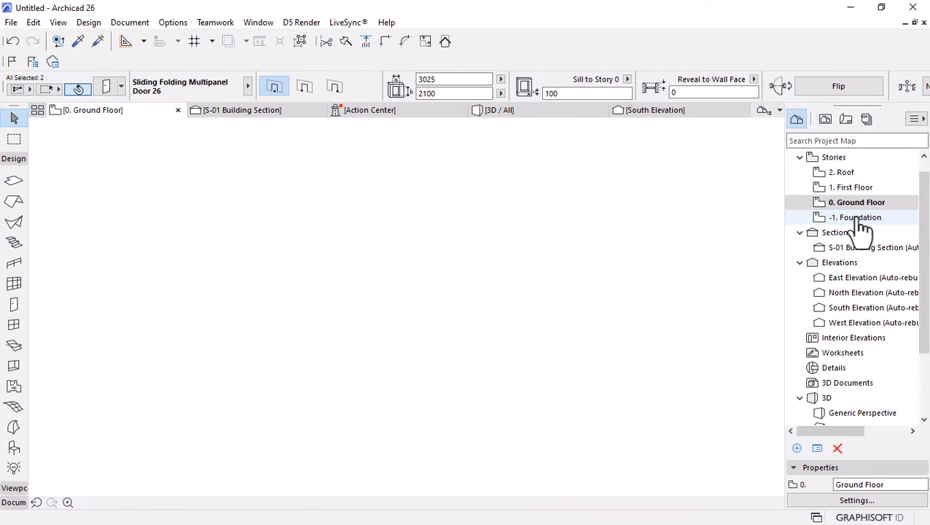
{"action": "double_click", "coordinate": [857, 218]}
{"action": "scroll", "coordinate": [452, 172], "scroll_direction": "up", "scroll_amount": 4}
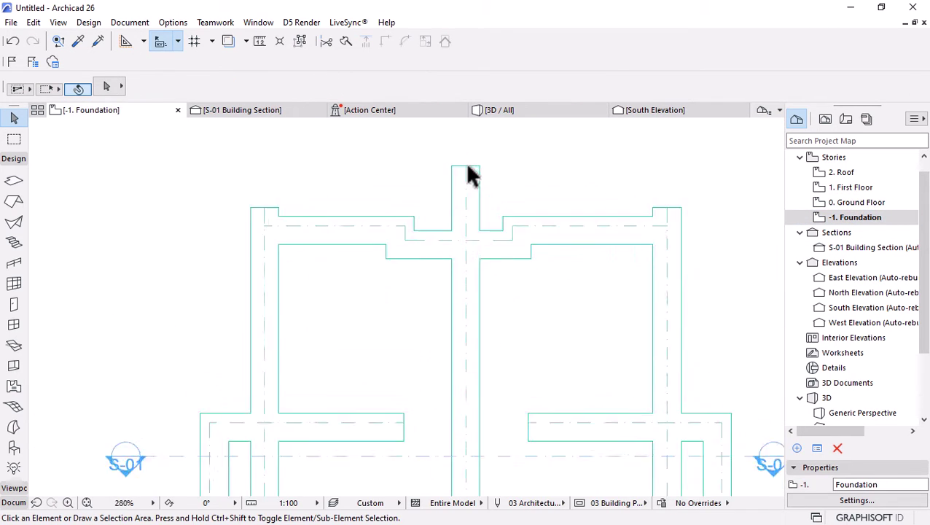
{"action": "right_click", "coordinate": [861, 204]}
{"action": "left_click", "coordinate": [784, 291]}
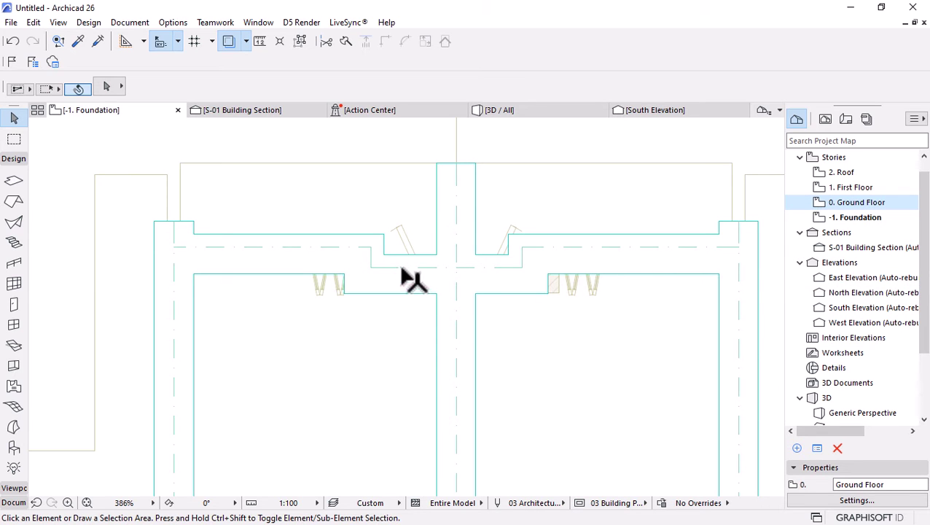
Suspend the footing group and move the right unit's short connecting footing beam outward, snapping it to the footing's inner corner
{"action": "scroll", "coordinate": [543, 252], "scroll_direction": "up", "scroll_amount": 4}
{"action": "left_click", "coordinate": [550, 336]}
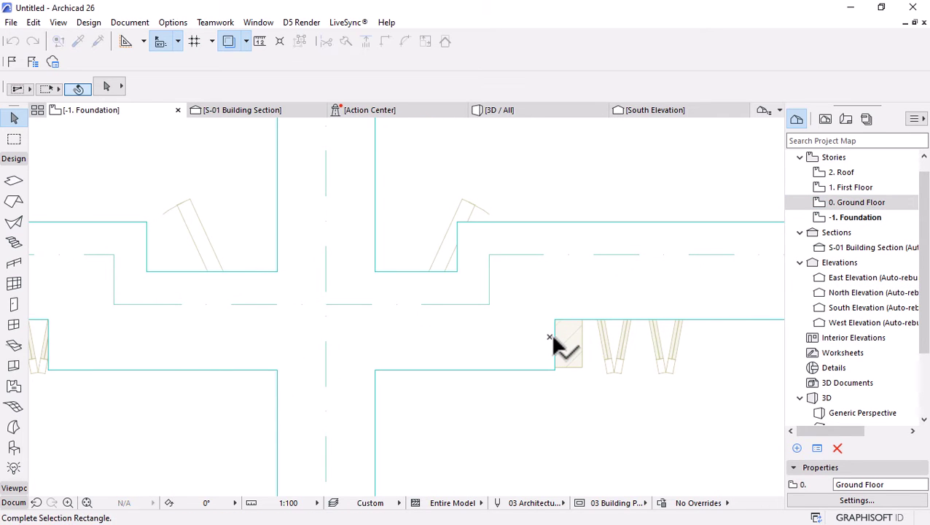
{"action": "left_click", "coordinate": [556, 365]}
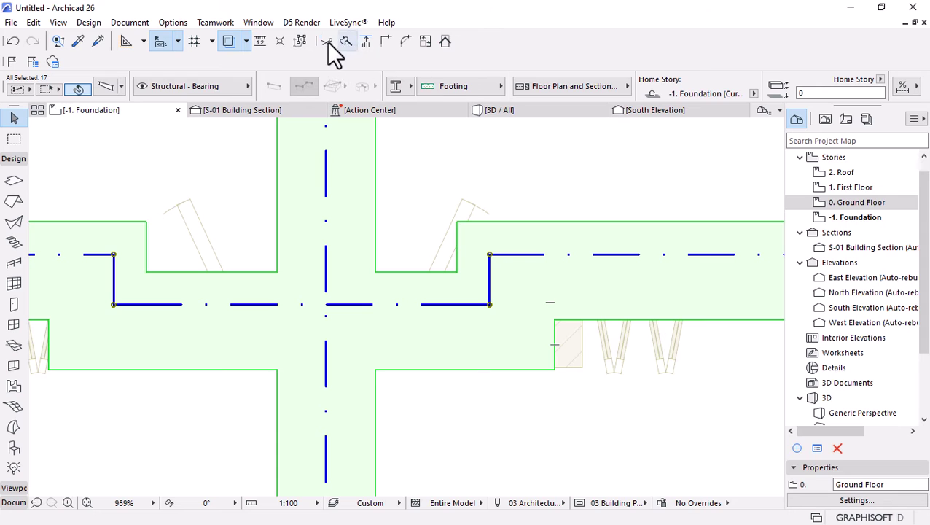
{"action": "left_click", "coordinate": [444, 234]}
{"action": "left_click", "coordinate": [492, 279]}
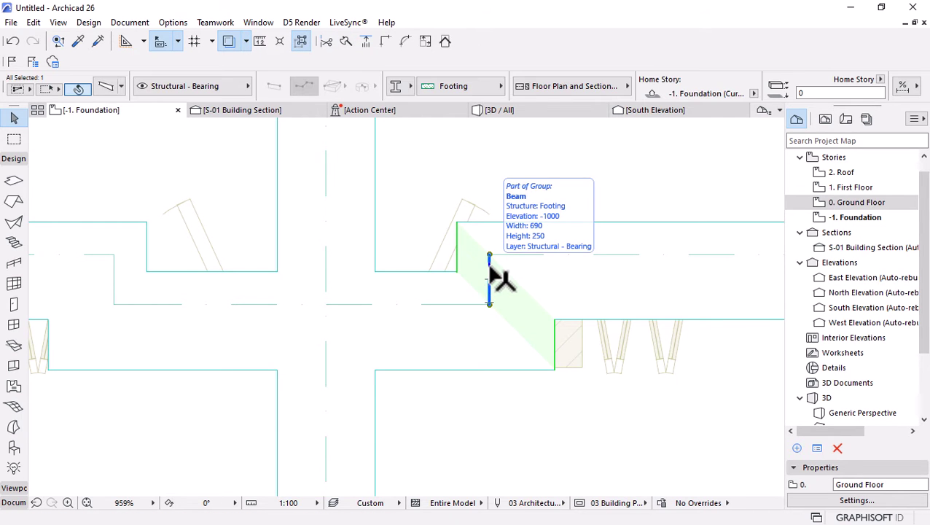
{"action": "key", "text": "ctrl+d"}
{"action": "left_click", "coordinate": [490, 266]}
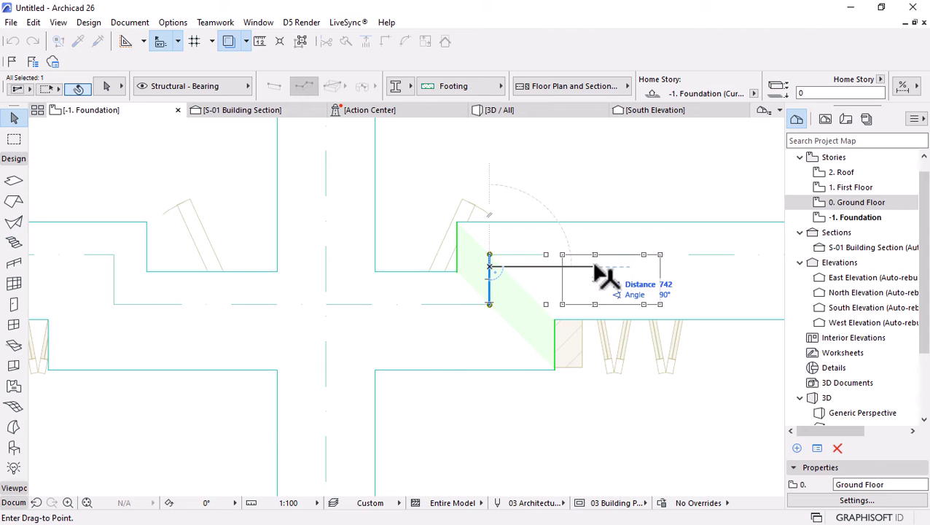
{"action": "left_click", "coordinate": [554, 373]}
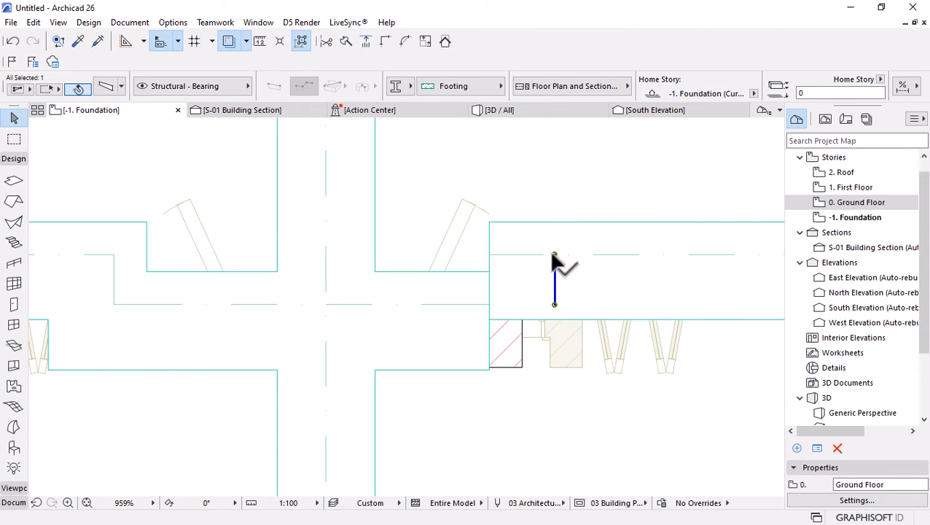
Intersect the moved short footing beam with the horizontal footing beams at both of its ends
{"action": "left_click", "coordinate": [470, 334], "text": "shift"}
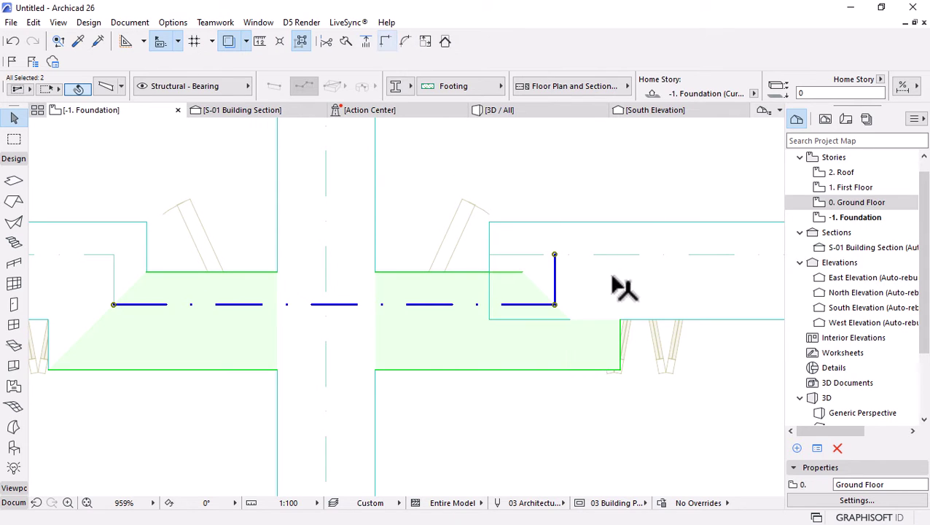
{"action": "key", "text": "Delete"}
{"action": "key", "text": "ctrl+z"}
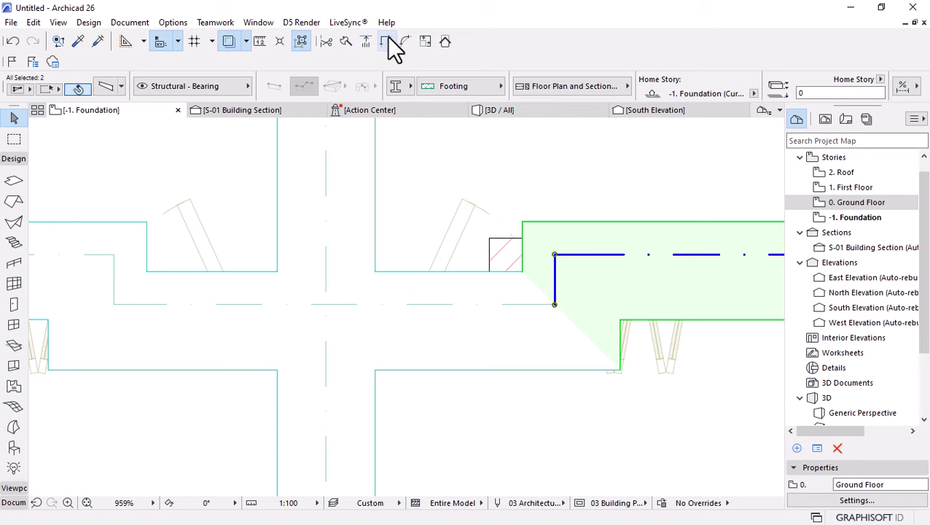
Move the right unit's short brick foundation wall outward to the shifted footing beam's centre line
{"action": "left_click", "coordinate": [513, 253]}
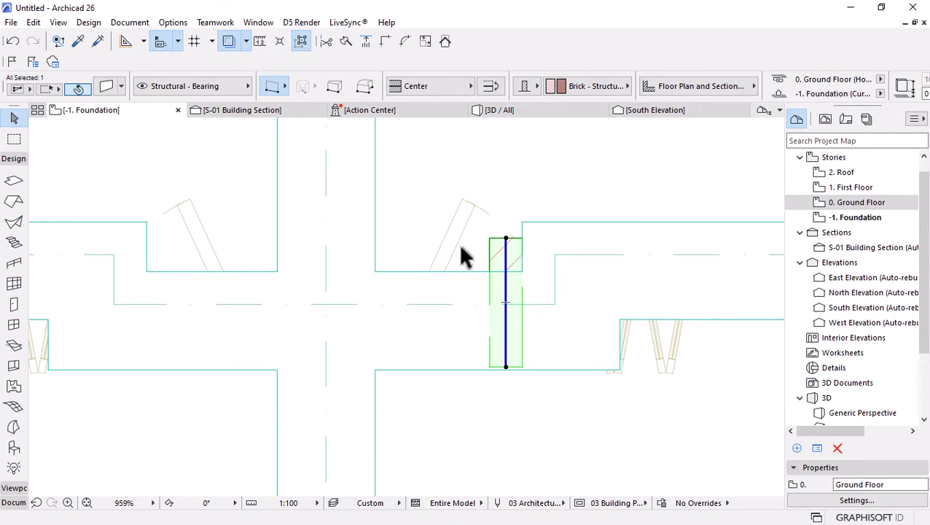
{"action": "scroll", "coordinate": [481, 250], "scroll_direction": "down", "scroll_amount": 3}
{"action": "left_click", "coordinate": [559, 112]}
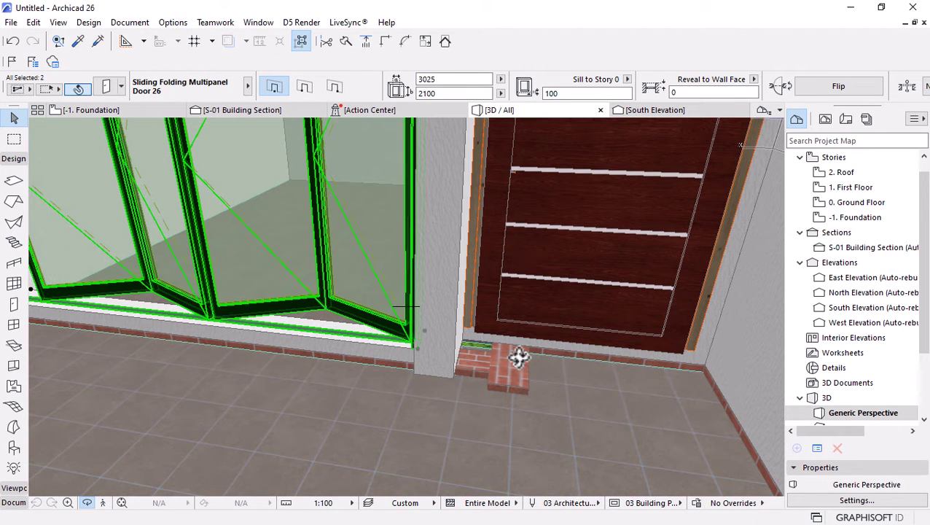
{"action": "left_click", "coordinate": [165, 109]}
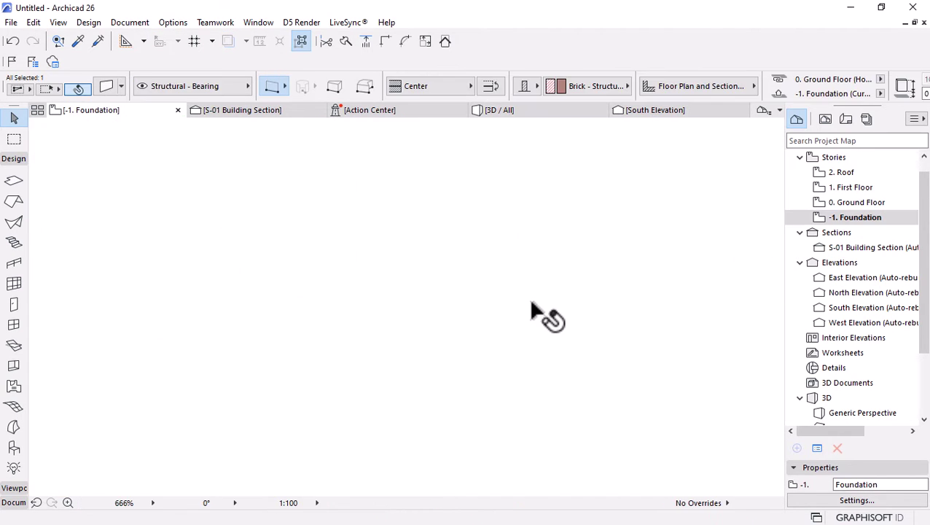
{"action": "key", "text": "ctrl+d"}
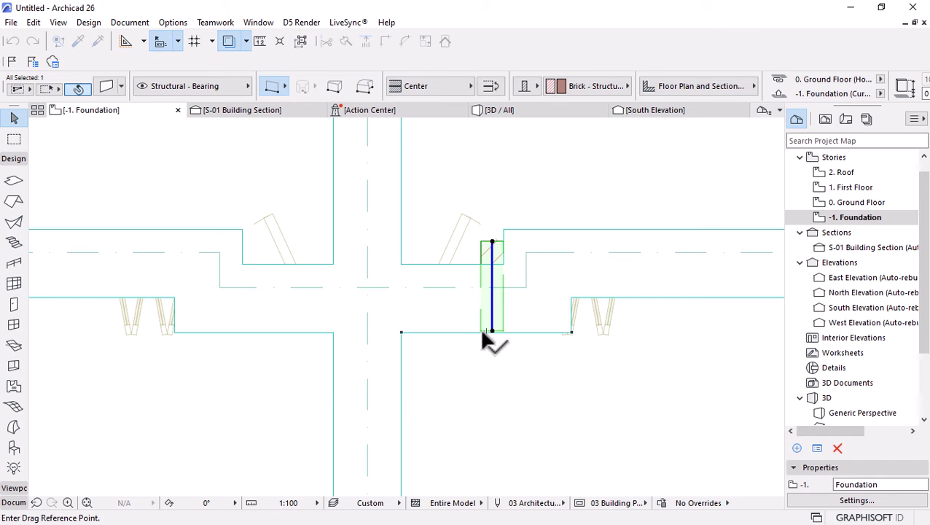
{"action": "left_click", "coordinate": [481, 331]}
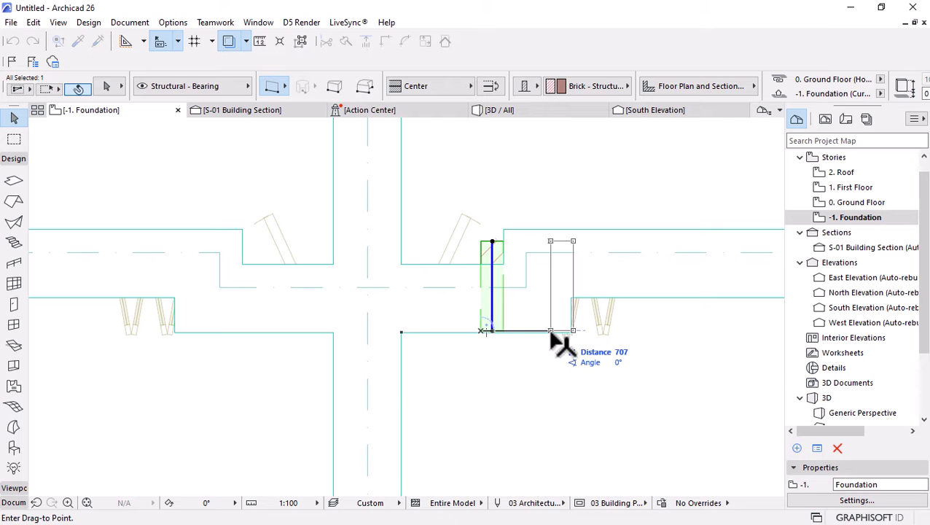
{"action": "left_click", "coordinate": [528, 285]}
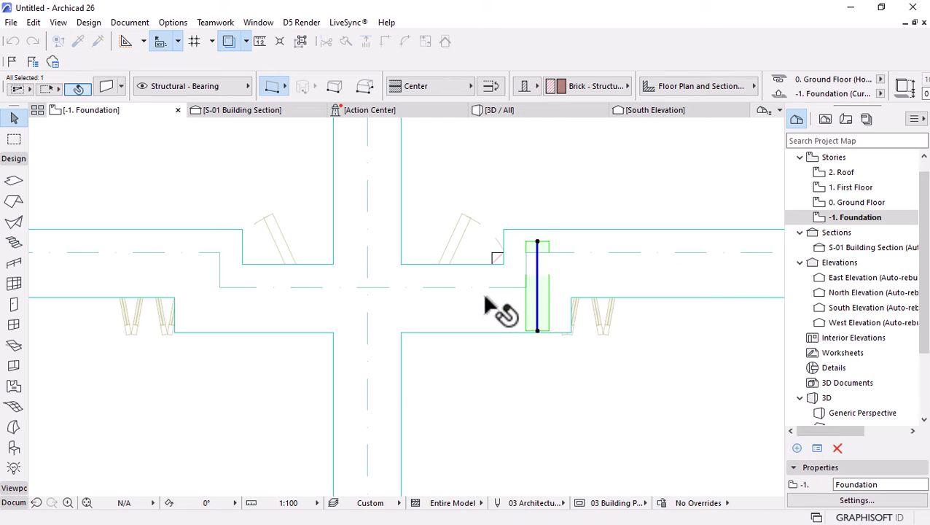
{"action": "scroll", "coordinate": [563, 266], "scroll_direction": "up", "scroll_amount": 3}
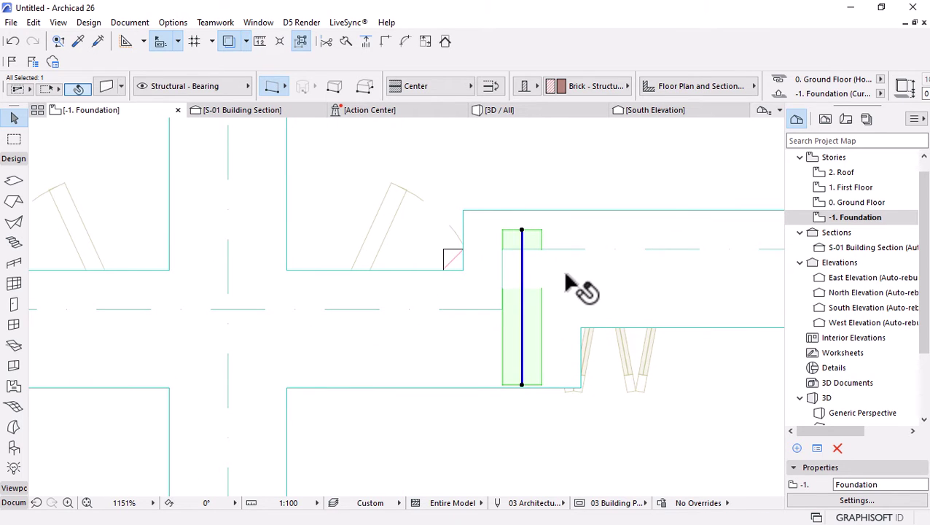
{"action": "left_click", "coordinate": [570, 356]}
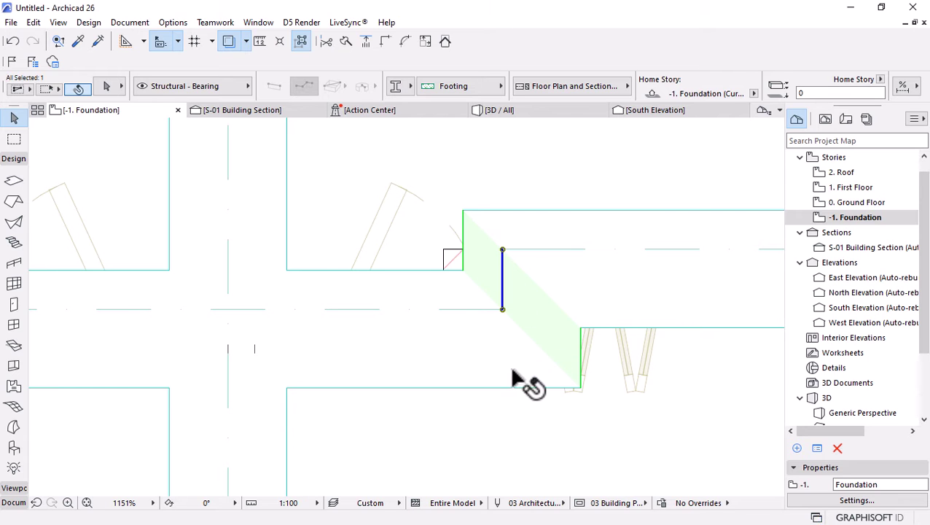
{"action": "scroll", "coordinate": [509, 245], "scroll_direction": "down", "scroll_amount": 5}
{"action": "key", "text": "Escape"}
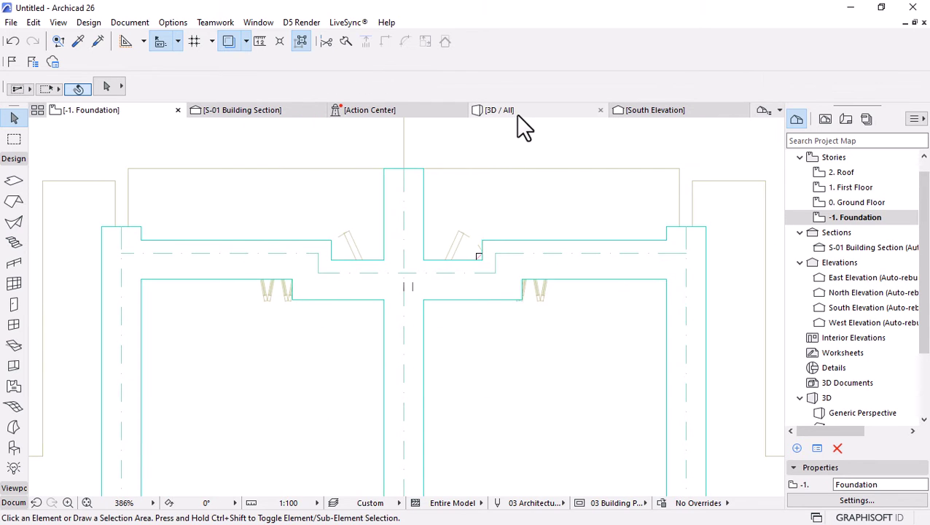
In the 3D view, align the moved short brick foundation wall with the lower corner of the pier beside the folding door
{"action": "left_click", "coordinate": [517, 115]}
{"action": "scroll", "coordinate": [439, 388], "scroll_direction": "up", "scroll_amount": 5}
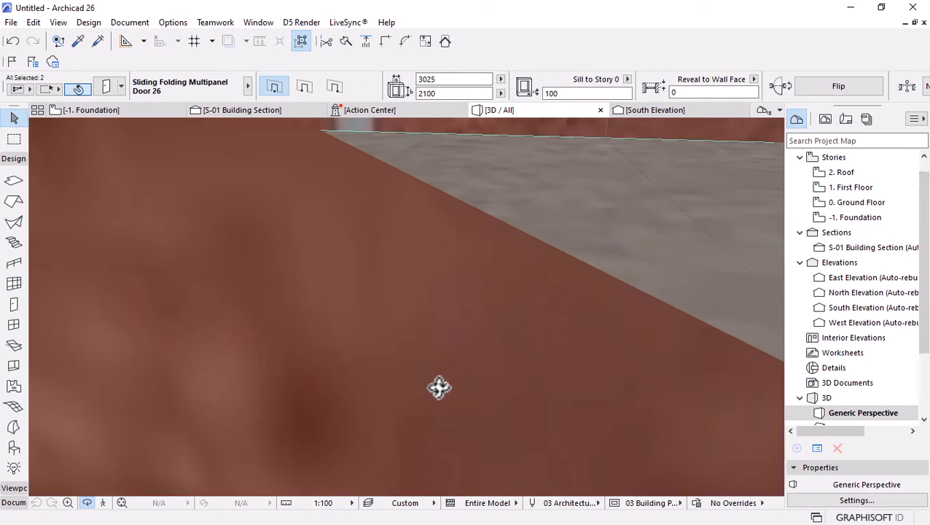
{"action": "scroll", "coordinate": [439, 388], "scroll_direction": "down", "scroll_amount": 5}
{"action": "left_click", "coordinate": [393, 379]}
{"action": "key", "text": "ctrl+d"}
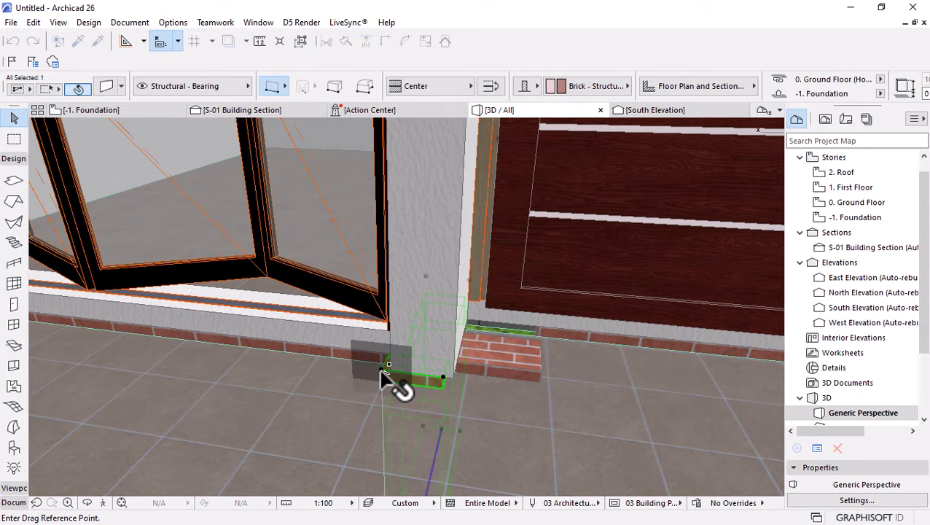
{"action": "left_click", "coordinate": [383, 369]}
{"action": "left_click", "coordinate": [394, 374]}
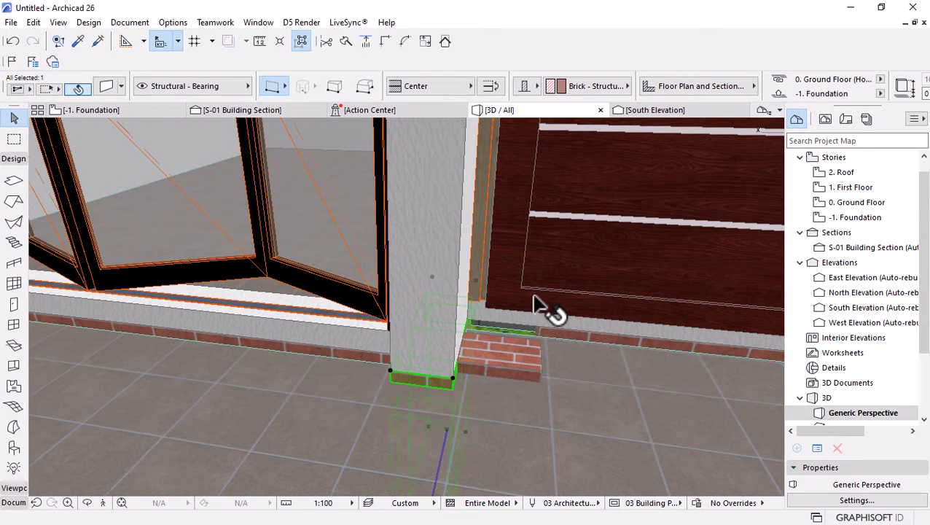
Intersect the aligned short brick wall with the long brick foundation wall under the folding door, trimming the projecting end
{"action": "scroll", "coordinate": [535, 305], "scroll_direction": "down", "scroll_amount": 2}
{"action": "left_click", "coordinate": [393, 337], "text": "shift"}
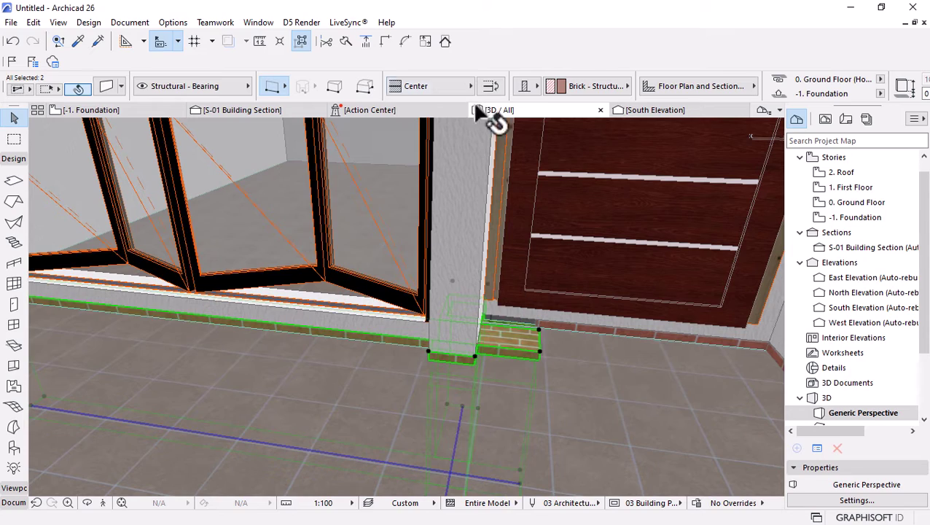
{"action": "middle_click_drag", "start_coordinate": [396, 182], "coordinate": [414, 266], "text": "shift"}
{"action": "key", "text": "Escape"}
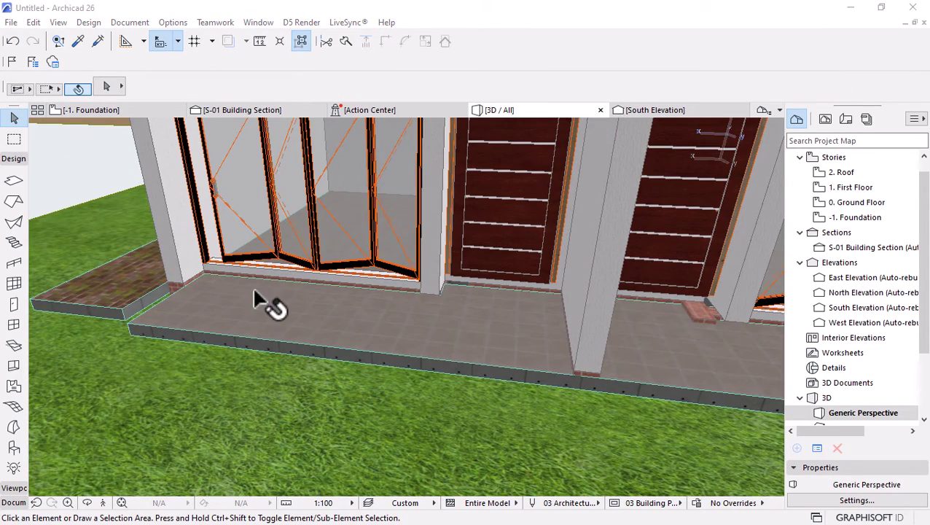
Move the other unit's short brick foundation wall about 310 mm to the lower corner of the pier beside its folding door
{"action": "middle_click_drag", "start_coordinate": [253, 286], "coordinate": [722, 307], "text": "shift"}
{"action": "scroll", "coordinate": [530, 316], "scroll_direction": "up", "scroll_amount": 6}
{"action": "left_click", "coordinate": [473, 352]}
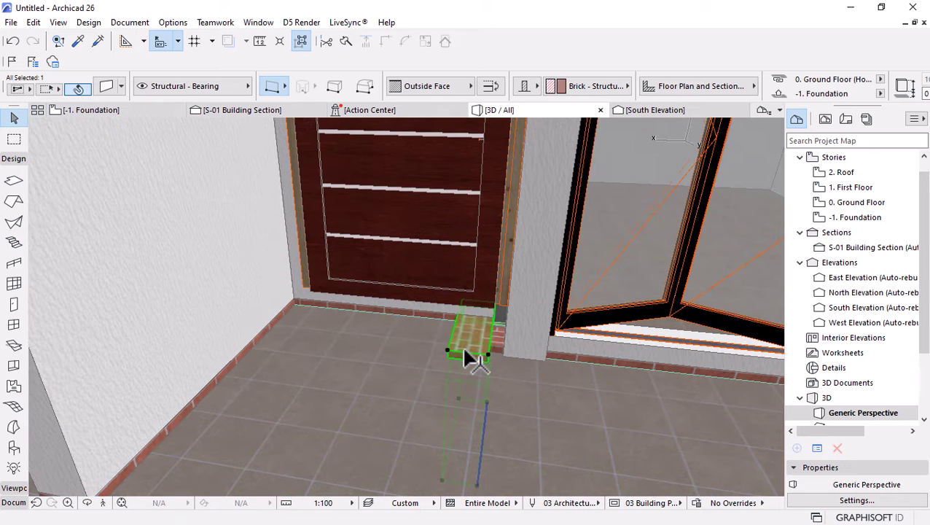
{"action": "key", "text": "ctrl+d"}
{"action": "left_click", "coordinate": [447, 353]}
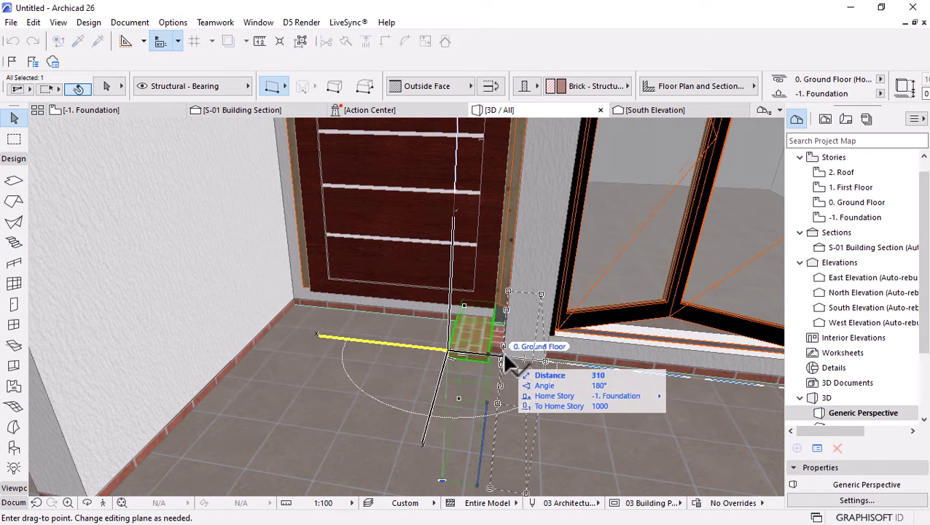
{"action": "left_click", "coordinate": [502, 350]}
{"action": "key", "text": "Escape"}
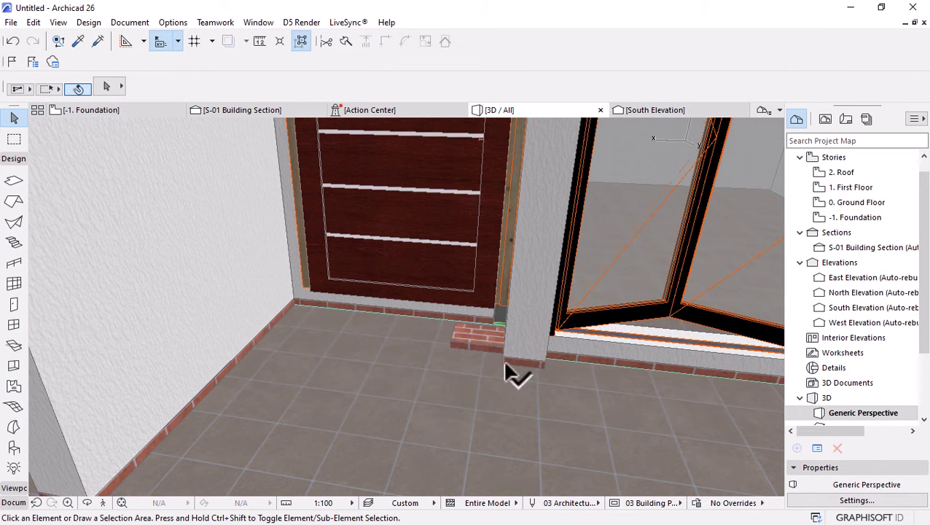
On the Foundation plan, delete the short connecting footing beam at the rear of the left unit
{"action": "left_click", "coordinate": [511, 365]}
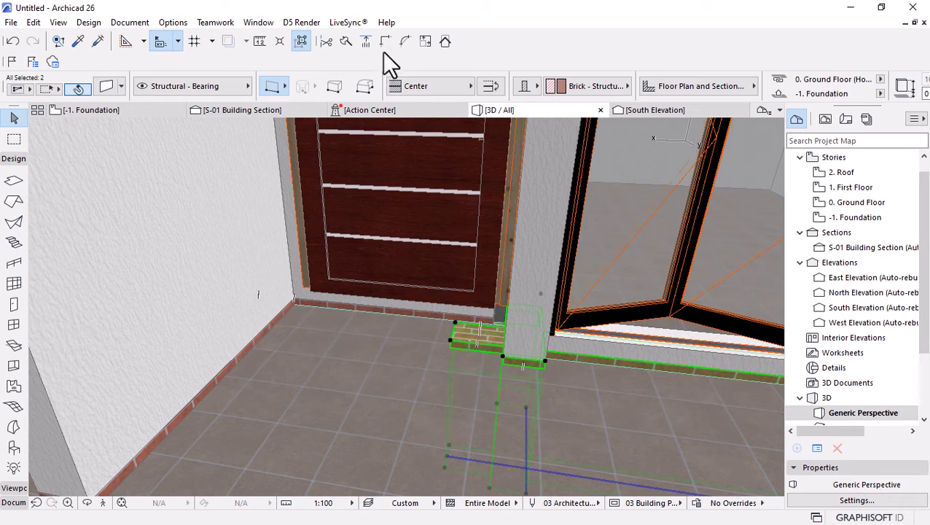
{"action": "key", "text": "Escape"}
{"action": "scroll", "coordinate": [525, 314], "scroll_direction": "down", "scroll_amount": 10}
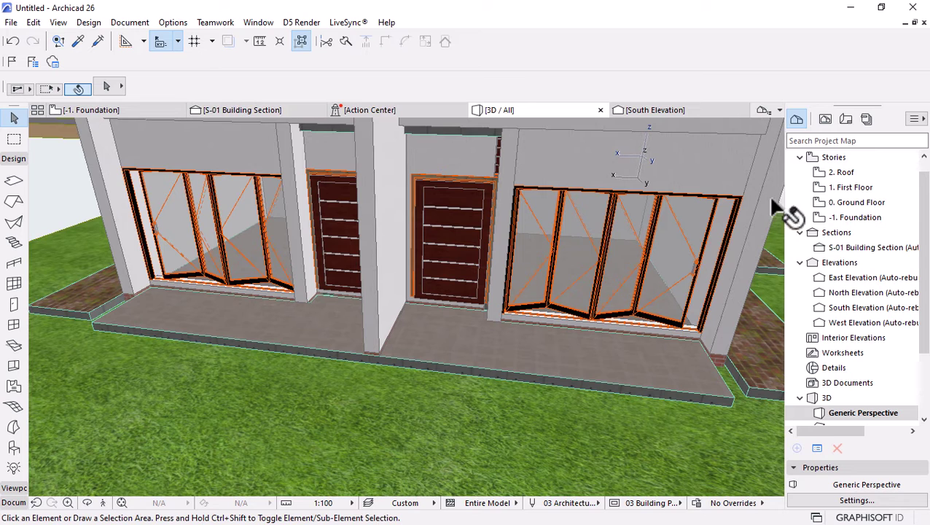
{"action": "double_click", "coordinate": [851, 217]}
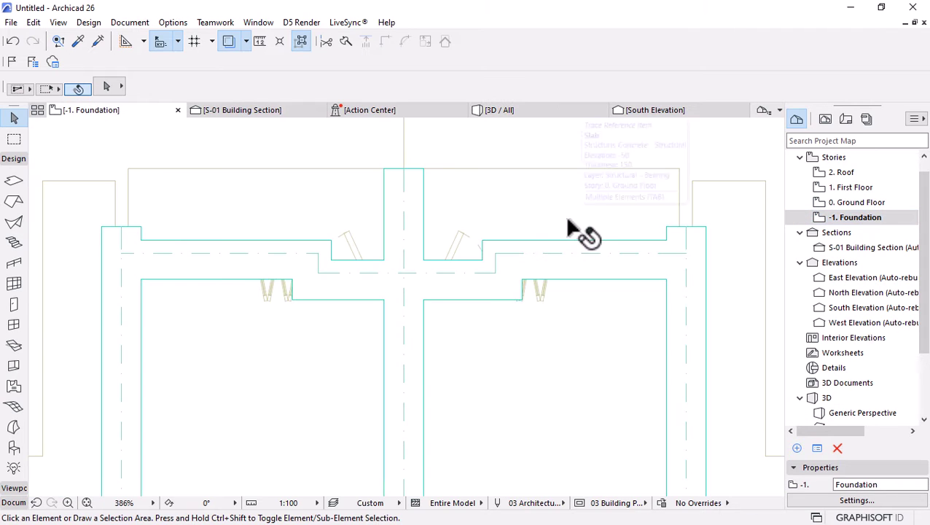
{"action": "scroll", "coordinate": [571, 232], "scroll_direction": "down", "scroll_amount": 2}
{"action": "scroll", "coordinate": [405, 268], "scroll_direction": "up", "scroll_amount": 2}
{"action": "left_click", "coordinate": [394, 261]}
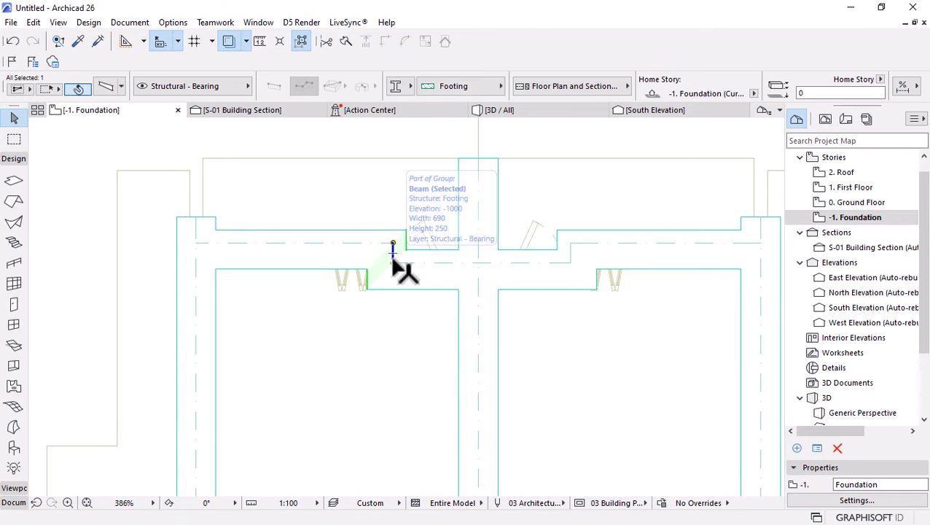
{"action": "key", "text": "Escape"}
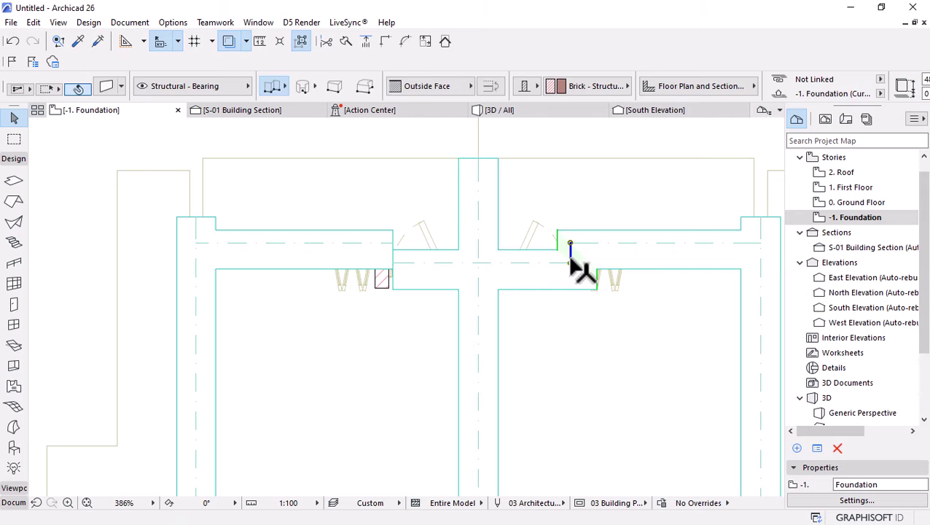
Mirror a copy of the right unit's short connecting footing beam about the party wall centre line
{"action": "left_click", "coordinate": [571, 256]}
{"action": "key", "text": "ctrl+alt+m"}
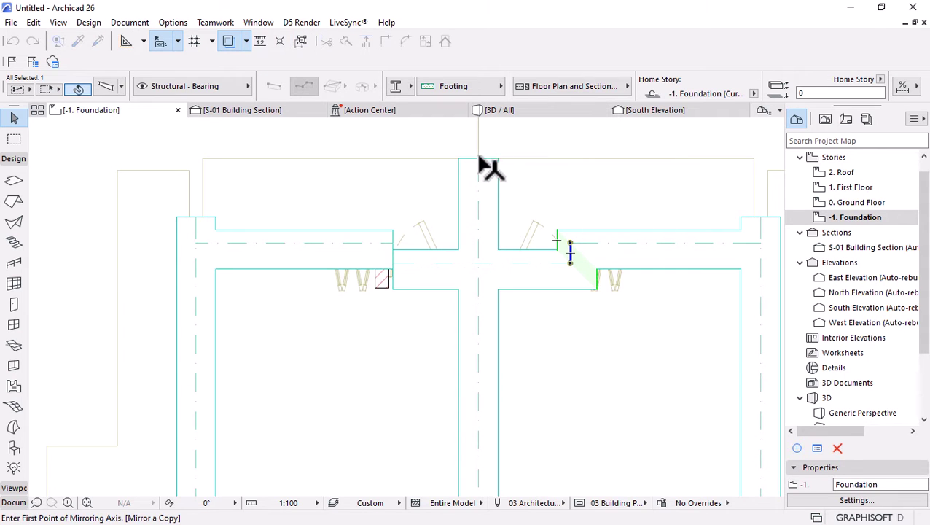
{"action": "left_click", "coordinate": [478, 158]}
Intersect the mirrored short footing beam with the left rear footing beam and with the central footing beam crossing the party wall
{"action": "scroll", "coordinate": [394, 227], "scroll_direction": "up", "scroll_amount": 3}
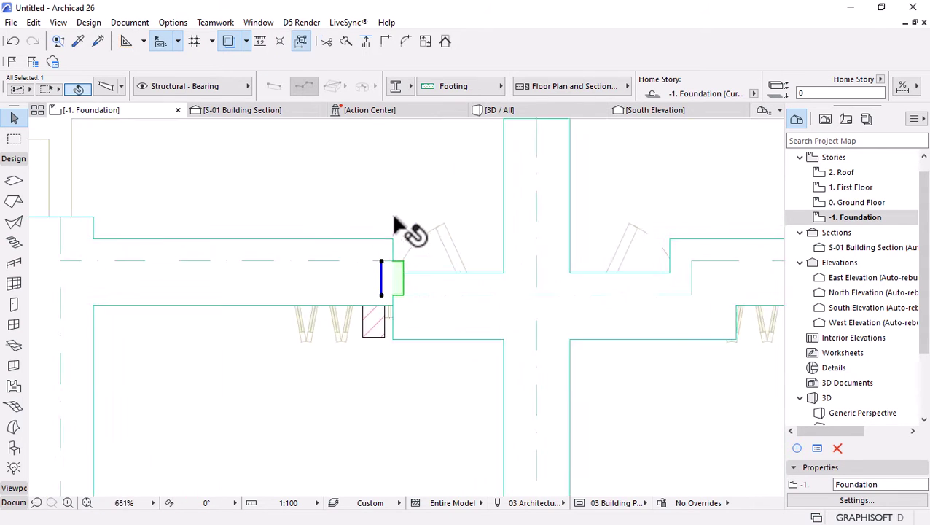
{"action": "left_click", "coordinate": [384, 41]}
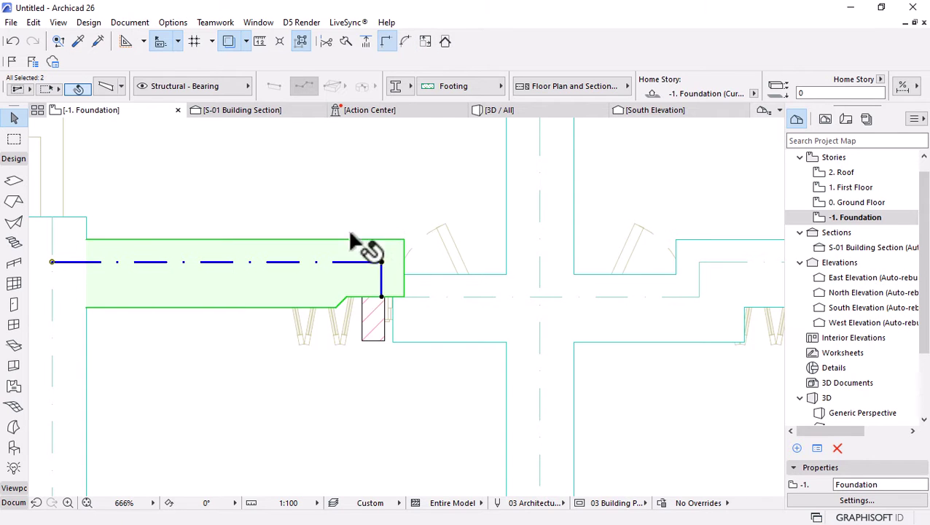
{"action": "left_click", "coordinate": [382, 295]}
{"action": "left_click", "coordinate": [398, 338]}
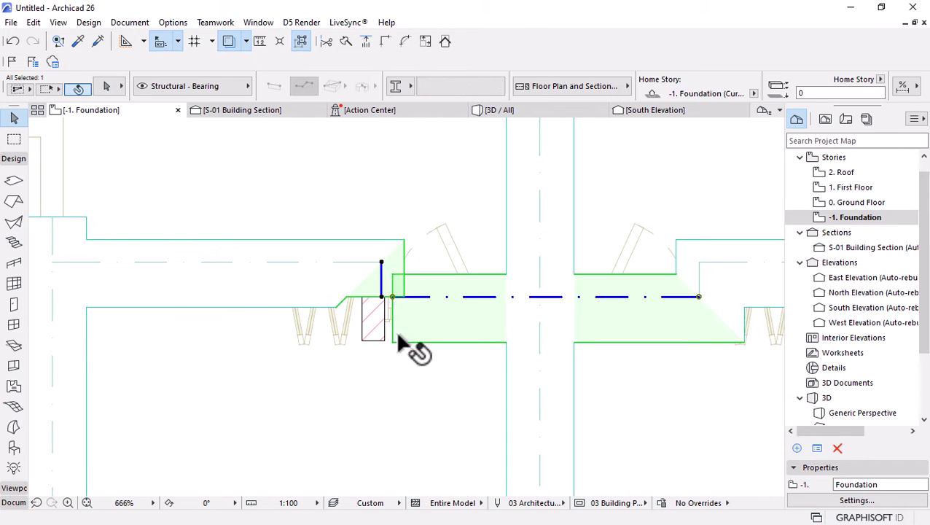
{"action": "left_click", "coordinate": [365, 198]}
{"action": "scroll", "coordinate": [380, 284], "scroll_direction": "down", "scroll_amount": 5}
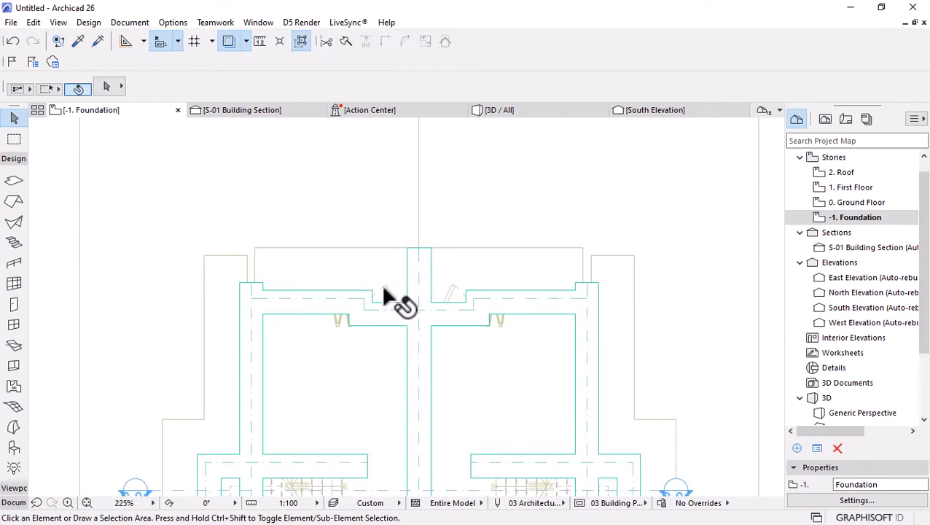
In the 3D view, offset the rear terrace slab's side edge outward 230 mm to the outer face of the end pier
{"action": "left_click", "coordinate": [519, 113]}
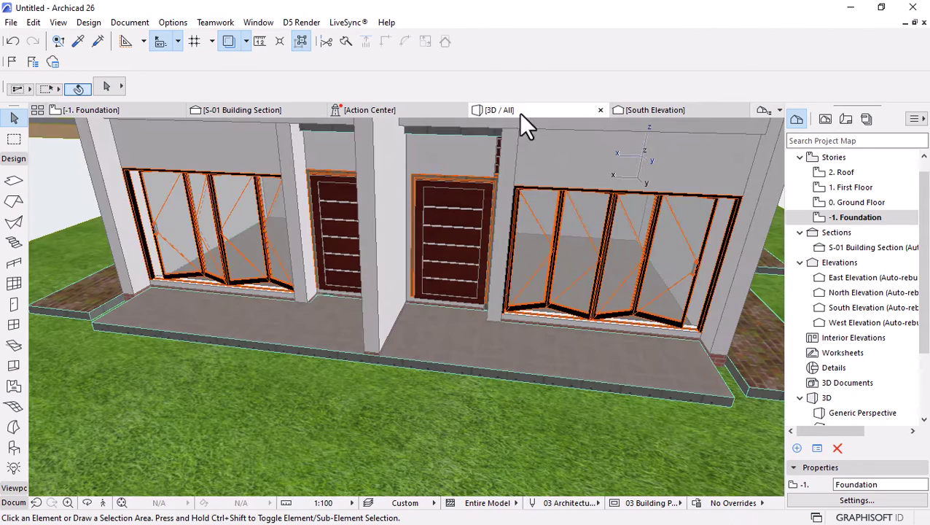
{"action": "middle_click_drag", "start_coordinate": [453, 154], "coordinate": [551, 403], "text": "shift"}
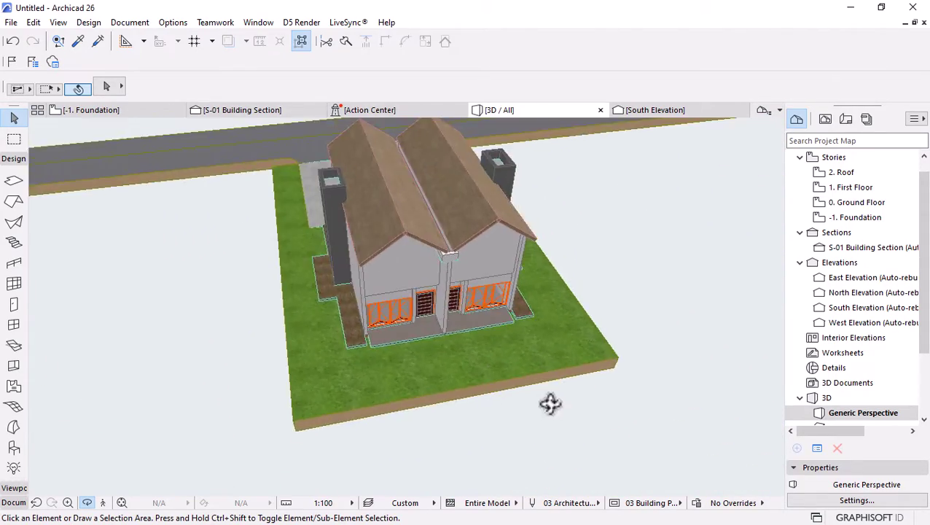
{"action": "scroll", "coordinate": [384, 342], "scroll_direction": "up", "scroll_amount": 10}
{"action": "scroll", "coordinate": [356, 343], "scroll_direction": "up", "scroll_amount": 3}
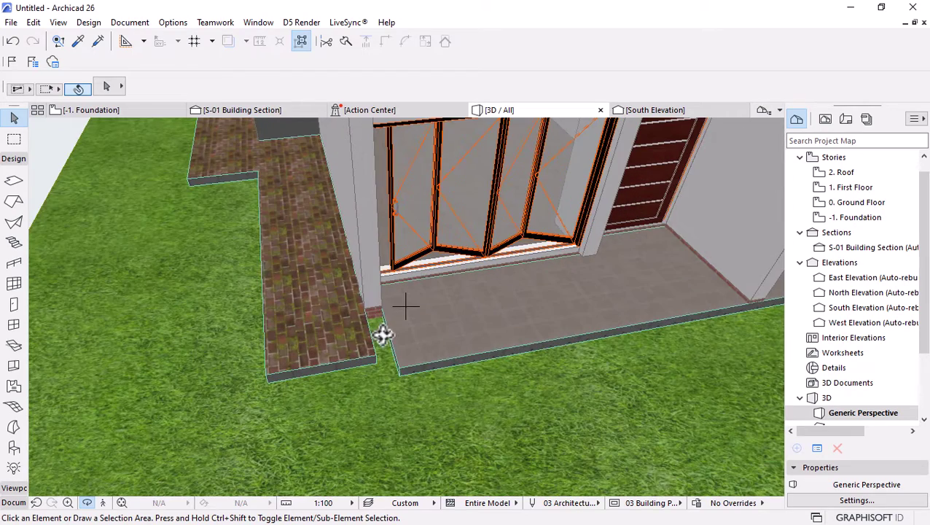
{"action": "left_click", "coordinate": [388, 327]}
{"action": "left_click", "coordinate": [383, 315]}
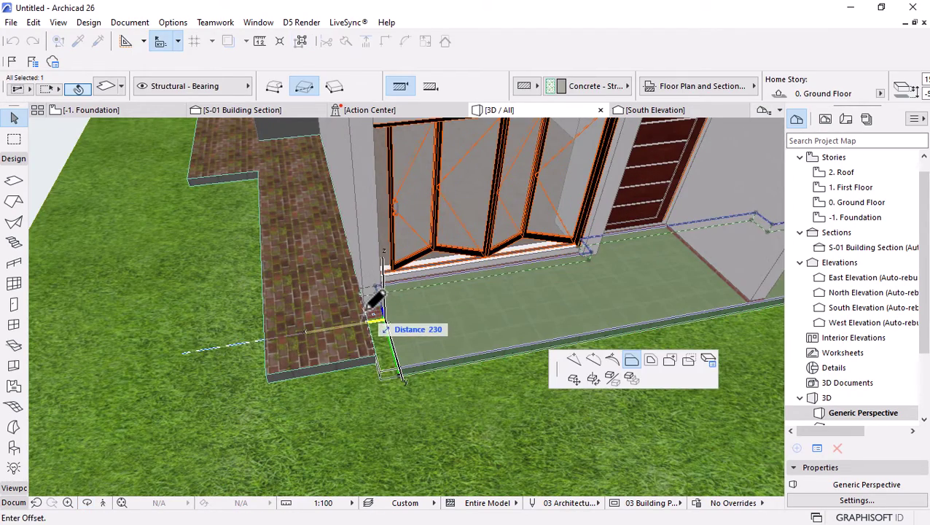
{"action": "left_click", "coordinate": [365, 312]}
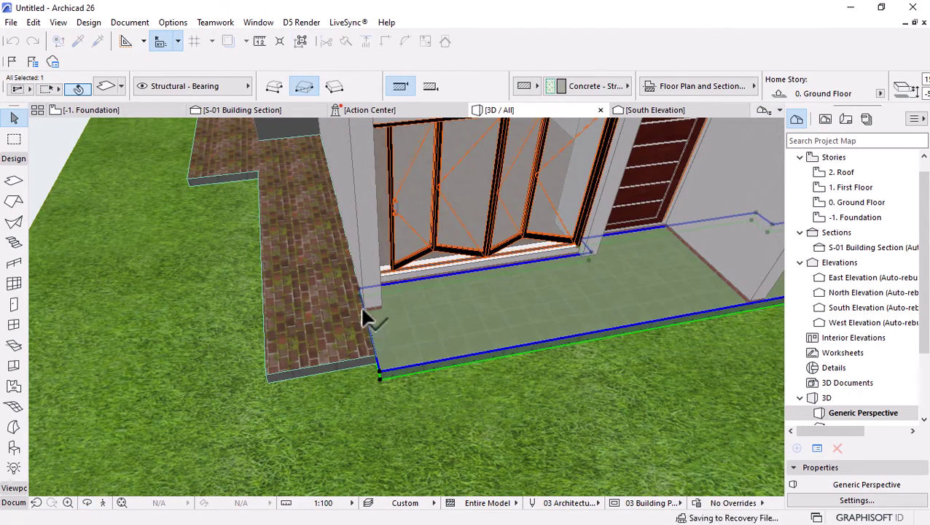
Offset the adjoining brick paving slab's end edge until it is flush with the terrace slab's front edge
{"action": "left_click", "coordinate": [324, 365]}
{"action": "left_click", "coordinate": [350, 373]}
{"action": "left_click", "coordinate": [318, 363]}
At the other end, offset the terrace edge to the pier's outer face and the brick paving's end edge to the terrace's front corner
{"action": "middle_click_drag", "start_coordinate": [318, 364], "coordinate": [492, 315], "text": "shift"}
{"action": "left_click", "coordinate": [495, 328]}
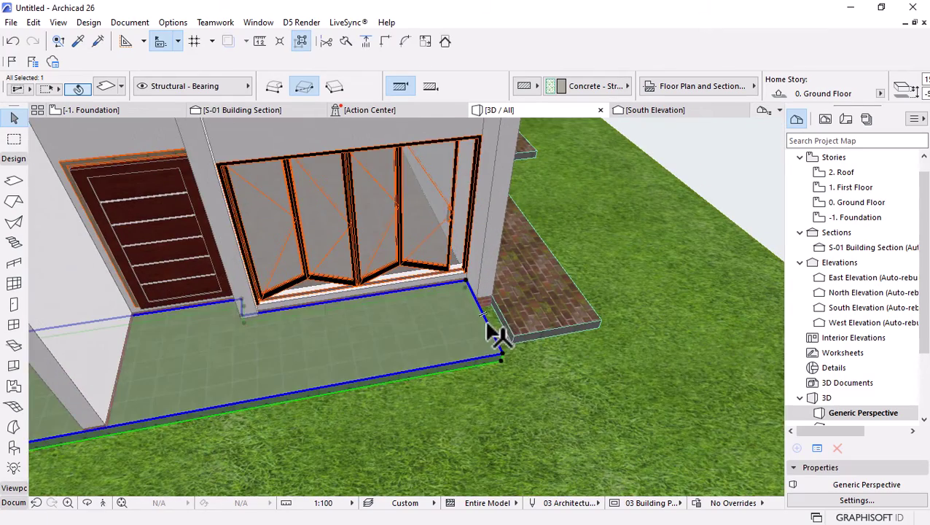
{"action": "left_click", "coordinate": [503, 336]}
{"action": "left_click", "coordinate": [543, 349]}
{"action": "left_click", "coordinate": [575, 338]}
{"action": "left_click", "coordinate": [536, 332]}
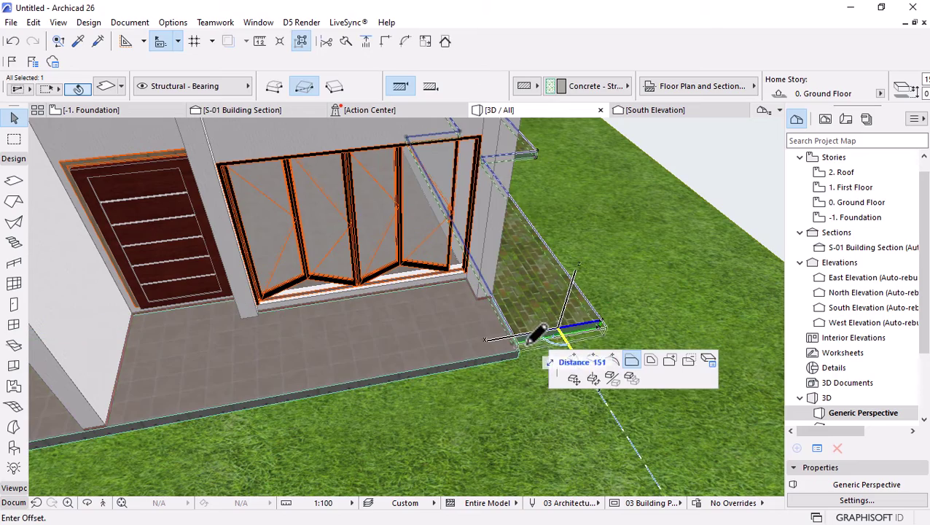
{"action": "left_click", "coordinate": [517, 350]}
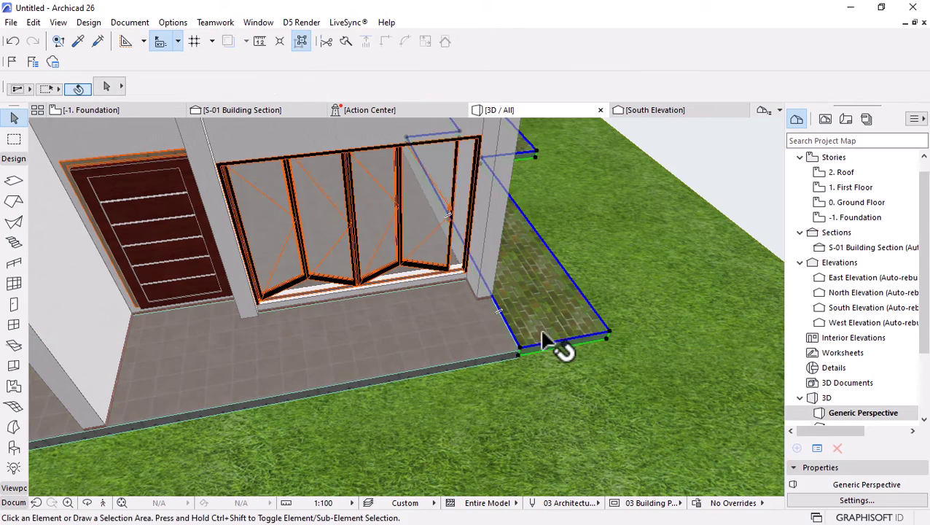
Select the brick paving slabs on both sides of the house and set their elevation to -50
{"action": "scroll", "coordinate": [558, 348], "scroll_direction": "up", "scroll_amount": 4}
{"action": "middle_click_drag", "start_coordinate": [556, 350], "coordinate": [633, 342], "text": "shift"}
{"action": "scroll", "coordinate": [733, 90], "scroll_direction": "down", "scroll_amount": 3}
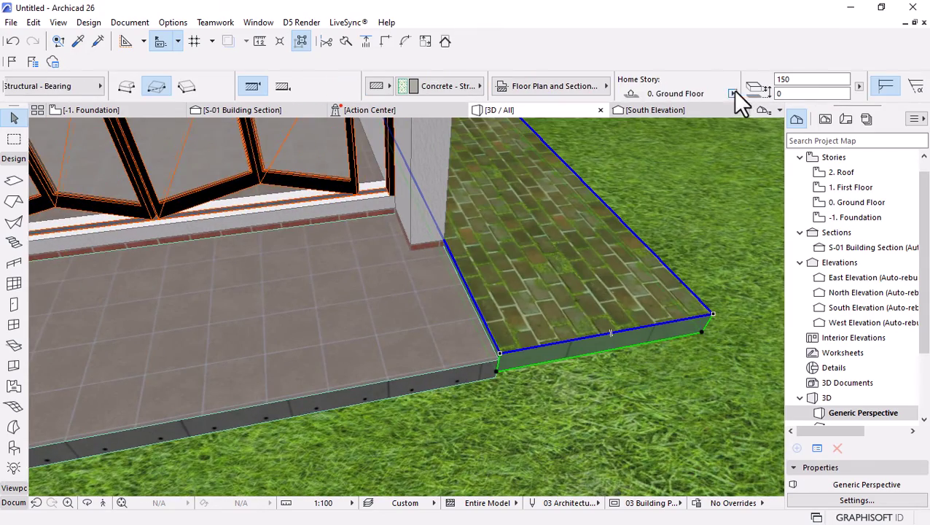
{"action": "middle_click_drag", "start_coordinate": [700, 218], "coordinate": [204, 345], "text": "shift"}
{"action": "scroll", "coordinate": [667, 264], "scroll_direction": "down", "scroll_amount": 5}
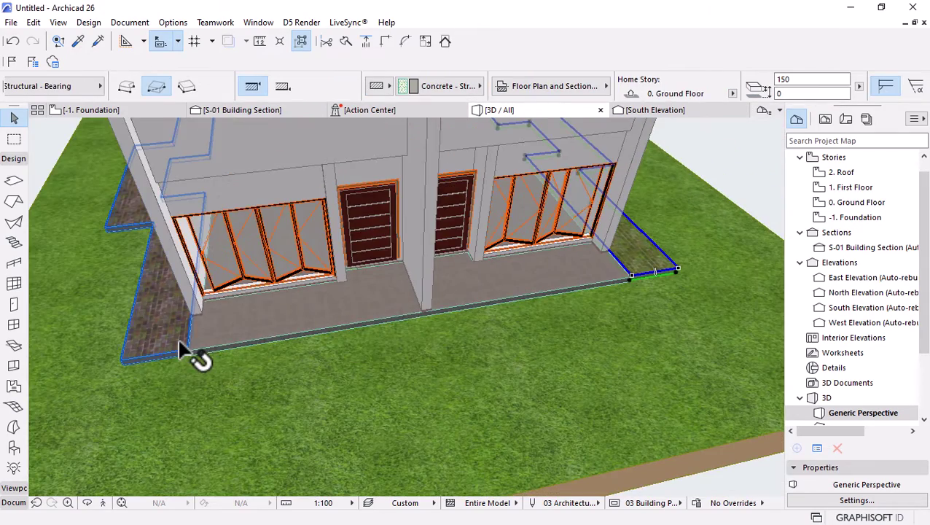
{"action": "left_click", "coordinate": [182, 350]}
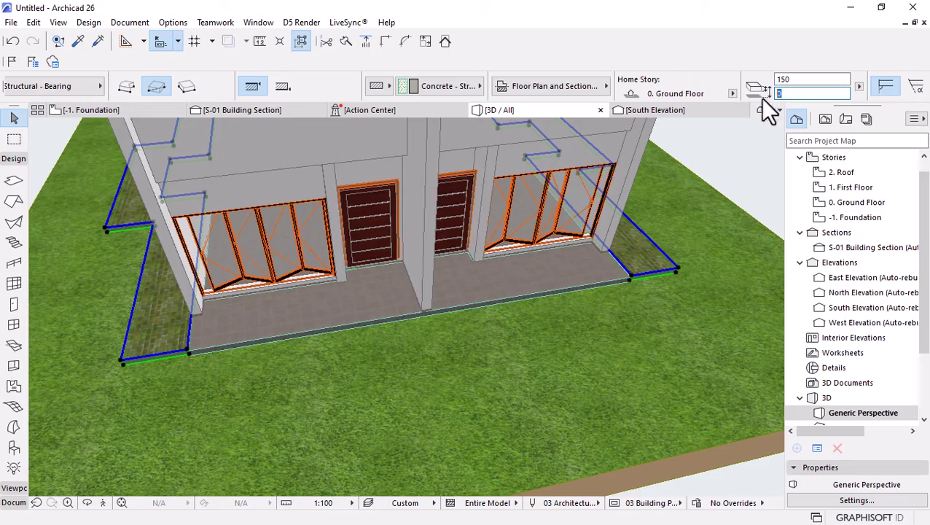
{"action": "middle_click_drag", "start_coordinate": [729, 219], "coordinate": [654, 296], "text": "shift"}
{"action": "scroll", "coordinate": [623, 274], "scroll_direction": "up", "scroll_amount": 3}
{"action": "left_click", "coordinate": [658, 301]}
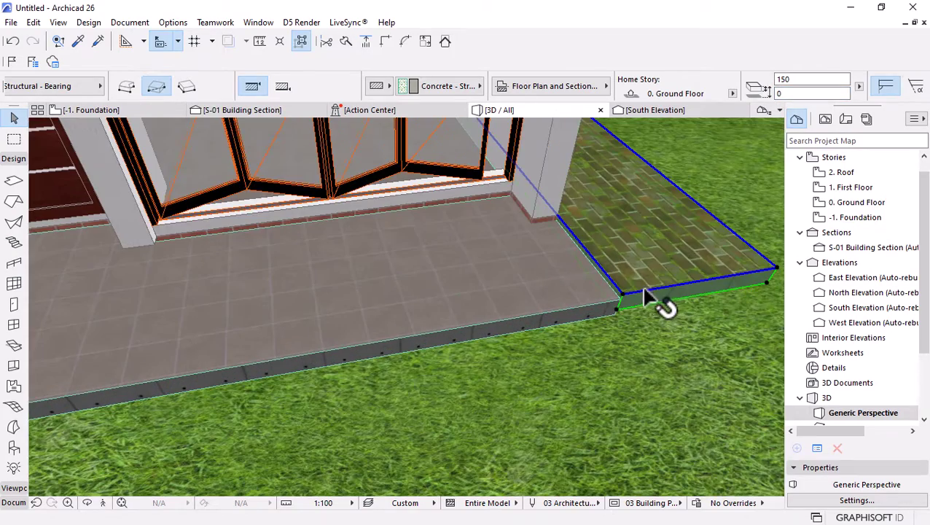
{"action": "key", "text": "ctrl+d"}
{"action": "left_click", "coordinate": [623, 301]}
{"action": "key", "text": "Escape"}
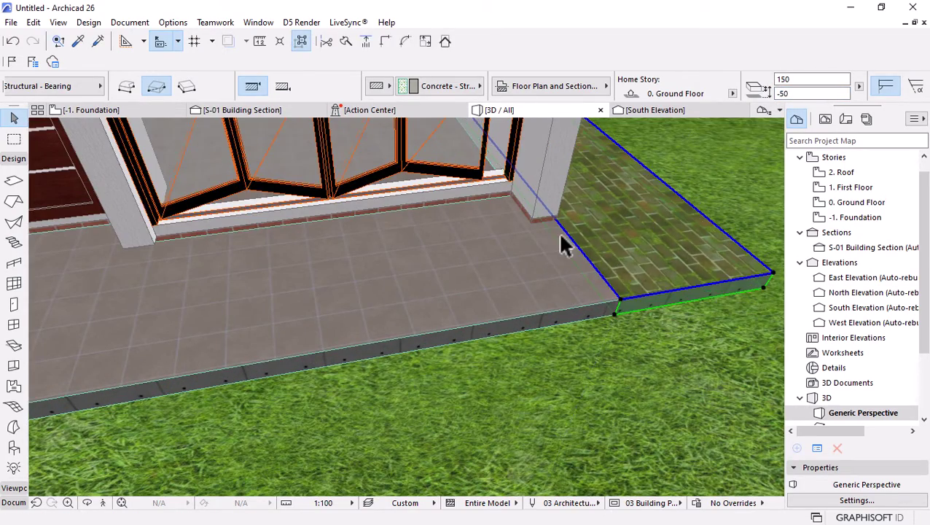
{"action": "key", "text": "Escape"}
Examine the house exterior, paving and parking side in 3D, and the Ground Floor plan
{"action": "scroll", "coordinate": [742, 363], "scroll_direction": "down", "scroll_amount": 5}
{"action": "middle_click_drag", "start_coordinate": [742, 363], "coordinate": [239, 151], "text": "shift"}
{"action": "scroll", "coordinate": [614, 339], "scroll_direction": "down", "scroll_amount": 5}
{"action": "scroll", "coordinate": [370, 292], "scroll_direction": "up", "scroll_amount": 3}
{"action": "scroll", "coordinate": [455, 314], "scroll_direction": "down", "scroll_amount": 3}
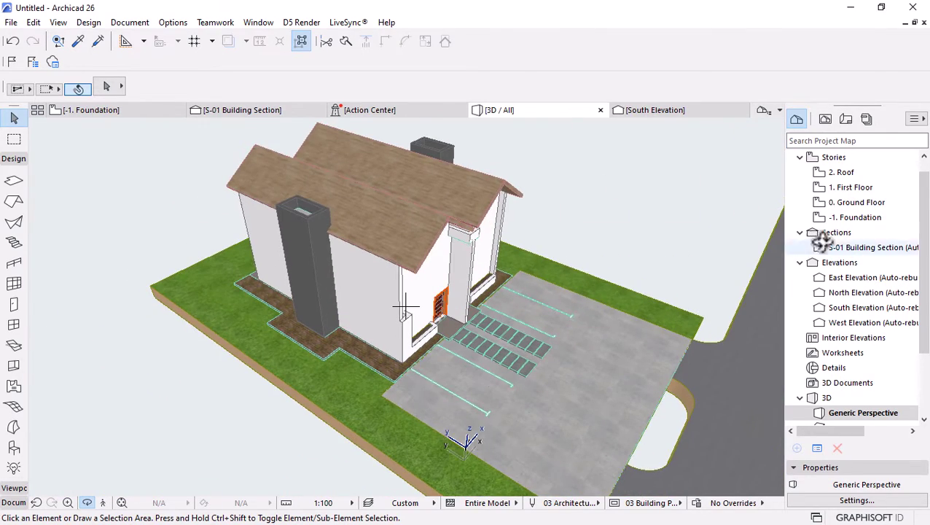
{"action": "middle_click_drag", "start_coordinate": [496, 286], "coordinate": [264, 333], "text": "shift"}
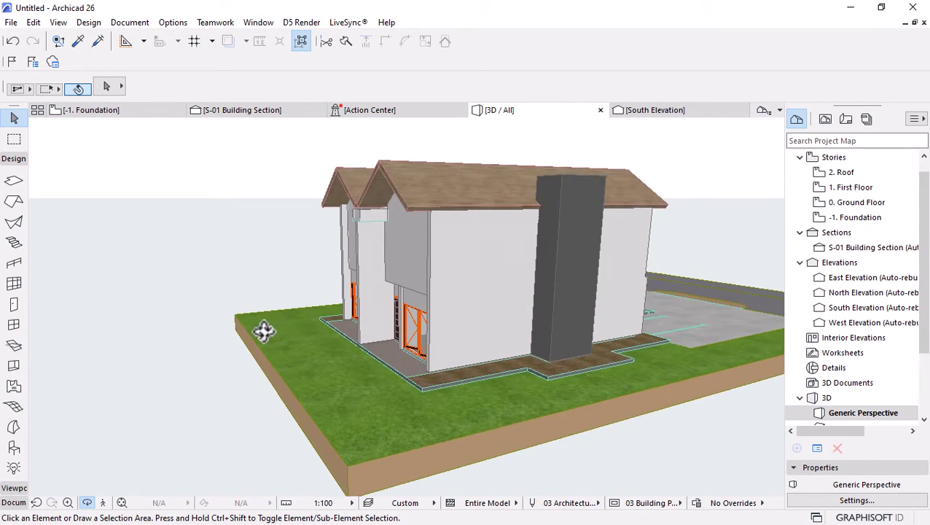
{"action": "double_click", "coordinate": [854, 204]}
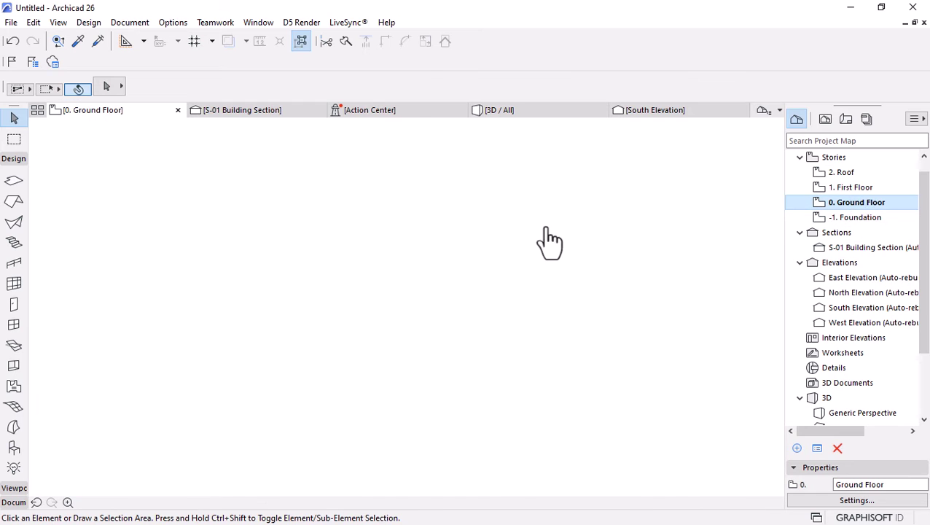
{"action": "scroll", "coordinate": [430, 226], "scroll_direction": "down", "scroll_amount": 5}
{"action": "scroll", "coordinate": [442, 270], "scroll_direction": "up", "scroll_amount": 6}
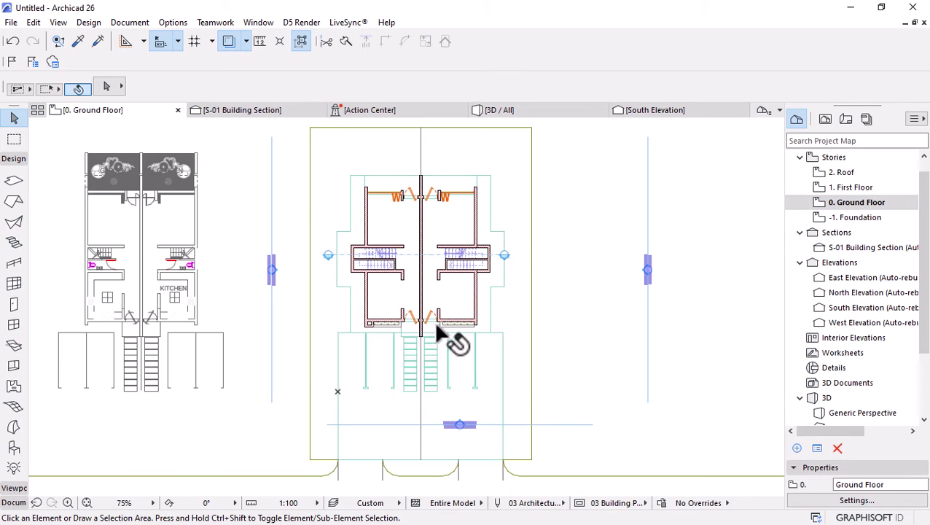
On the First Floor plan, draw a rectangular slab about 9.9 m by 1.6 m over both front balconies, reusing an existing slab's settings
{"action": "double_click", "coordinate": [849, 188]}
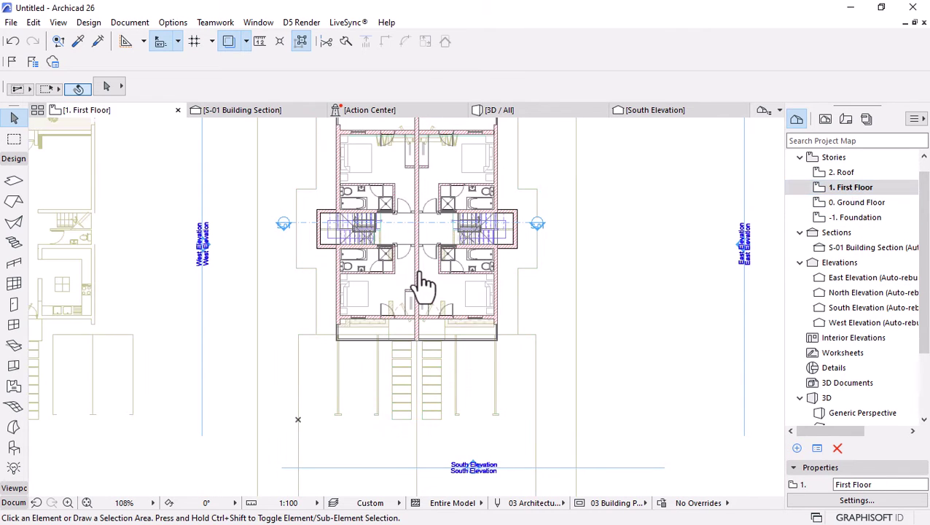
{"action": "scroll", "coordinate": [400, 332], "scroll_direction": "up", "scroll_amount": 4}
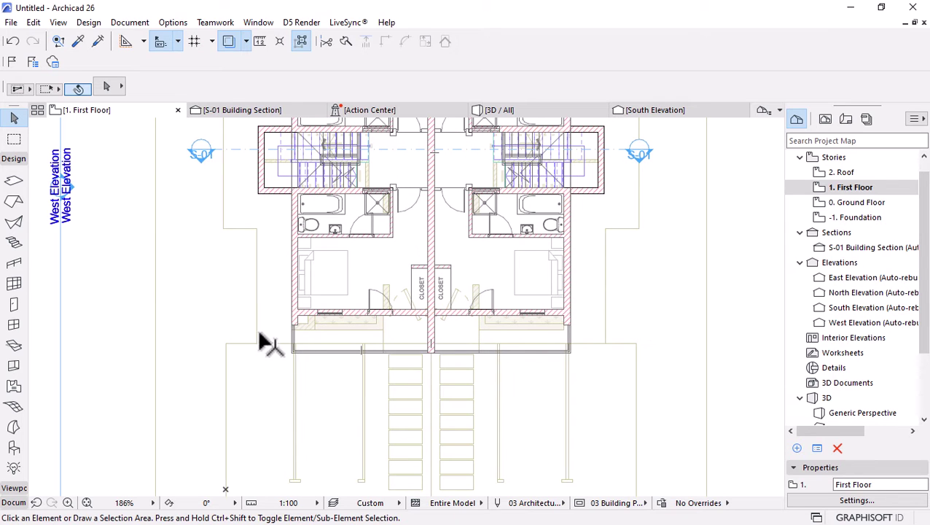
{"action": "left_click", "coordinate": [384, 271], "text": "alt"}
{"action": "scroll", "coordinate": [293, 357], "scroll_direction": "up", "scroll_amount": 8}
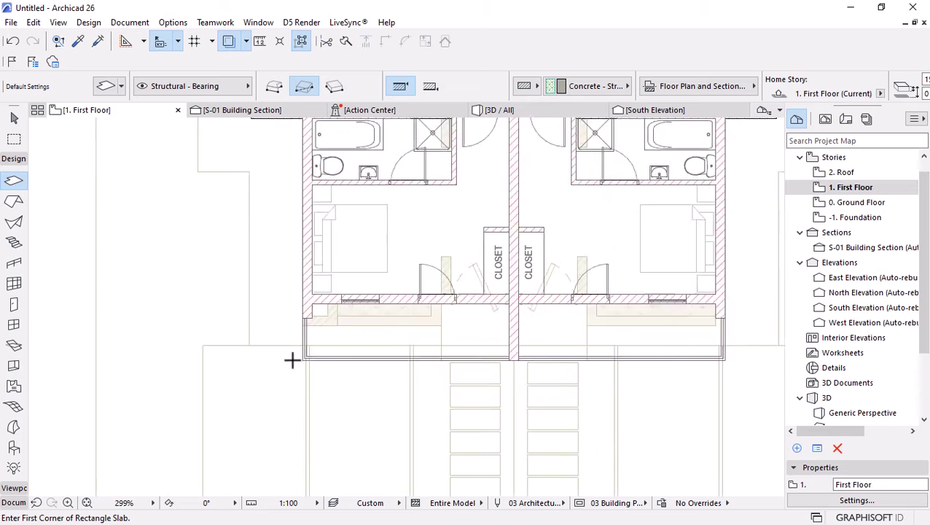
{"action": "scroll", "coordinate": [309, 359], "scroll_direction": "up", "scroll_amount": 4}
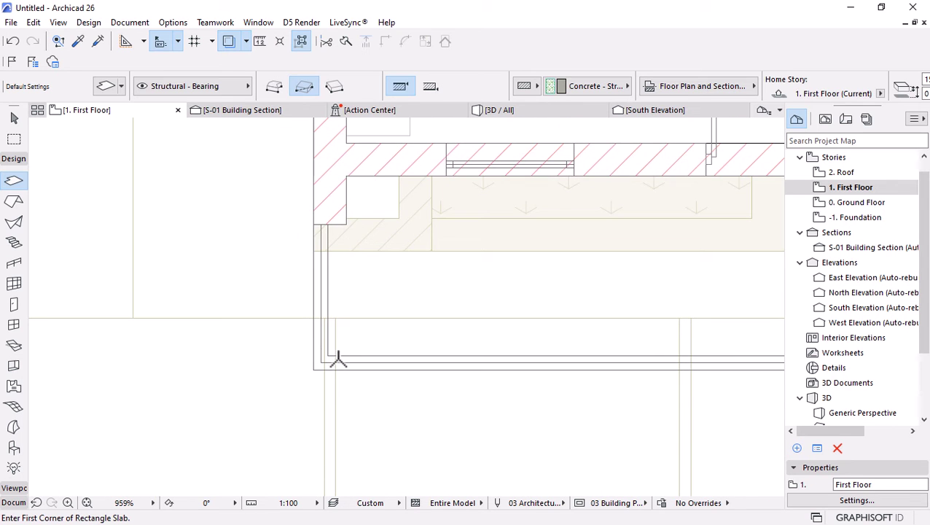
{"action": "left_click", "coordinate": [315, 364]}
{"action": "scroll", "coordinate": [208, 353], "scroll_direction": "down", "scroll_amount": 5}
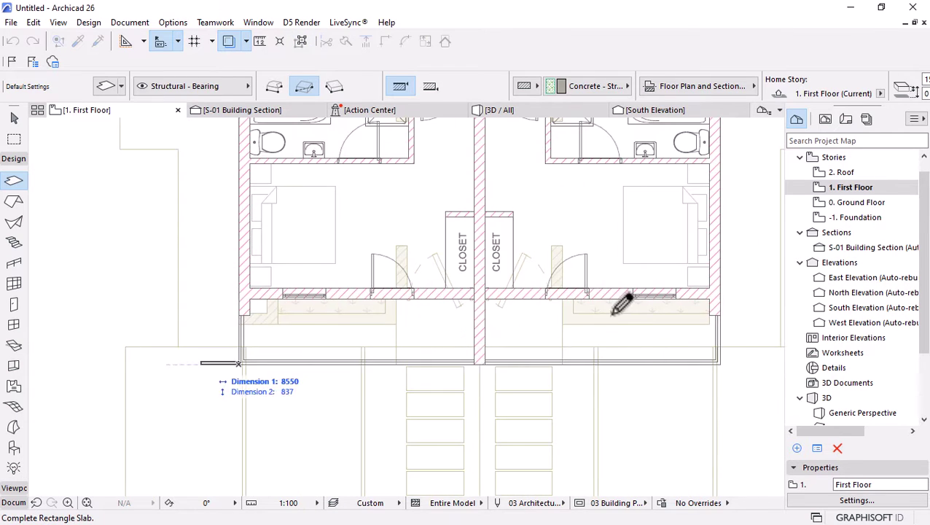
{"action": "scroll", "coordinate": [732, 279], "scroll_direction": "up", "scroll_amount": 2}
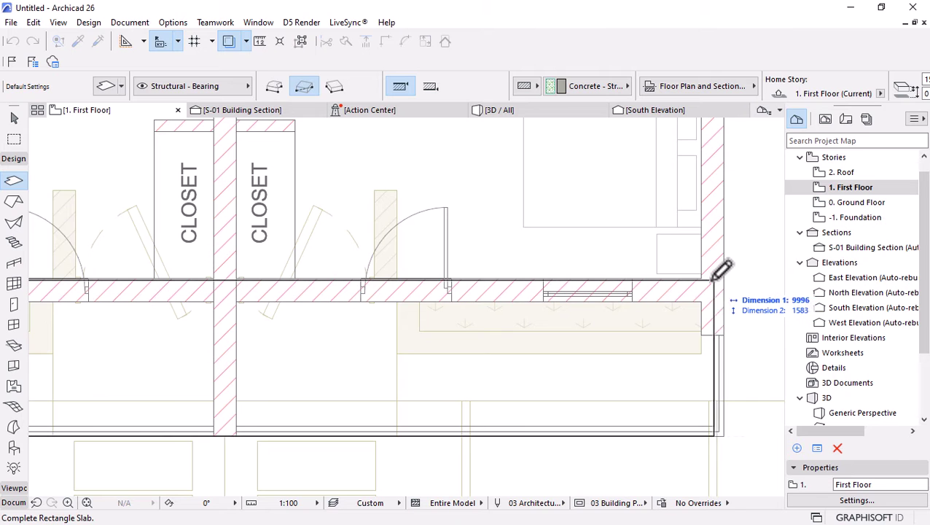
{"action": "left_click", "coordinate": [703, 277]}
{"action": "scroll", "coordinate": [731, 348], "scroll_direction": "up", "scroll_amount": 2}
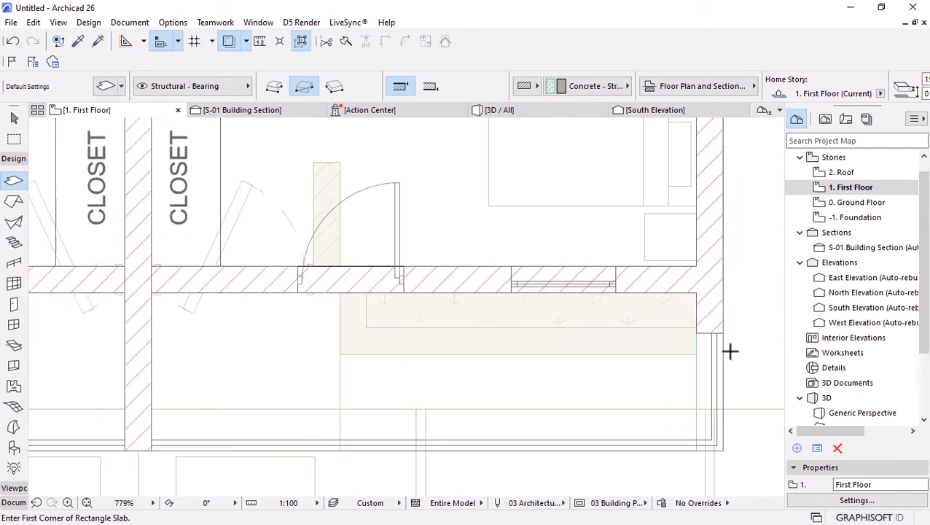
Offset the front balcony slab's end edge to the side wall's outer face and its inner edge to the front wall's outer face
{"action": "key", "text": "Escape"}
{"action": "left_click", "coordinate": [686, 369]}
{"action": "left_click", "coordinate": [686, 365]}
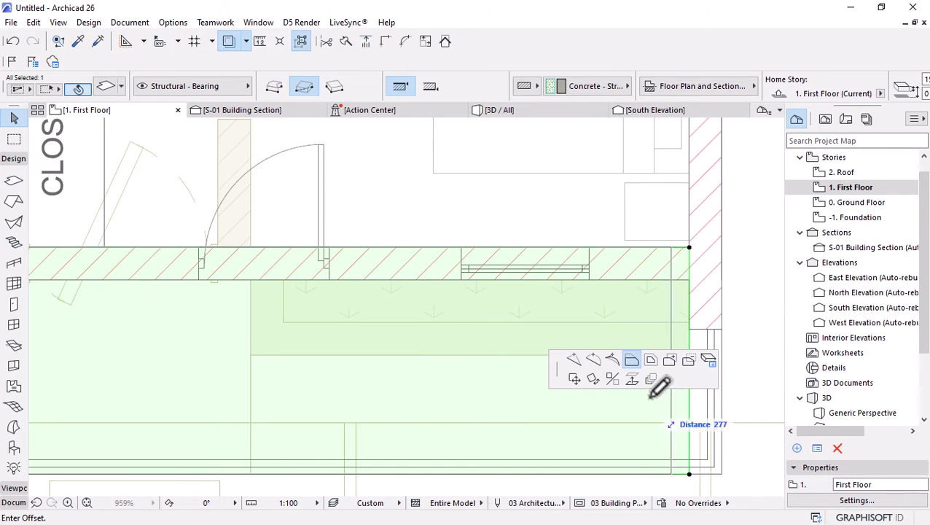
{"action": "left_click", "coordinate": [723, 466]}
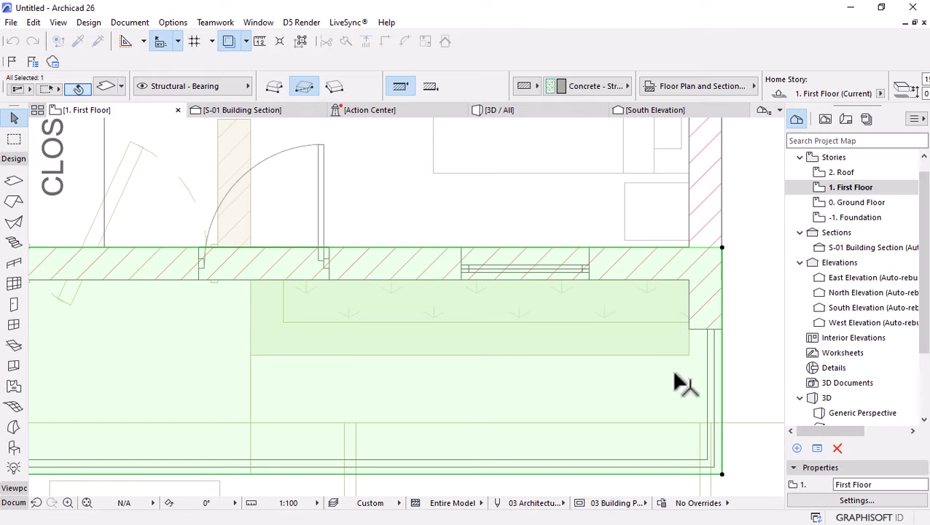
{"action": "left_click", "coordinate": [660, 248]}
{"action": "left_click", "coordinate": [700, 279]}
{"action": "scroll", "coordinate": [633, 244], "scroll_direction": "down", "scroll_amount": 3}
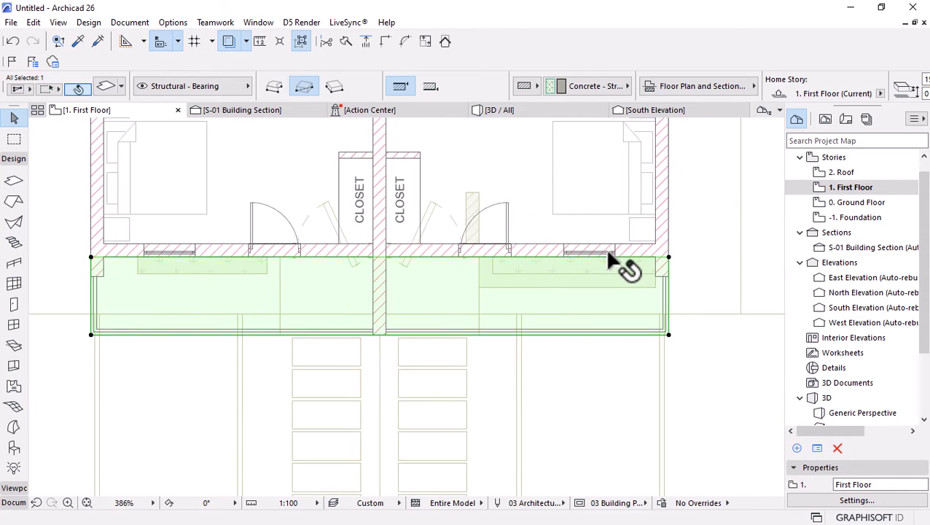
Mirror a copy of the front balcony slab to the rear balconies about the house's horizontal centre line
{"action": "scroll", "coordinate": [527, 339], "scroll_direction": "down", "scroll_amount": 4}
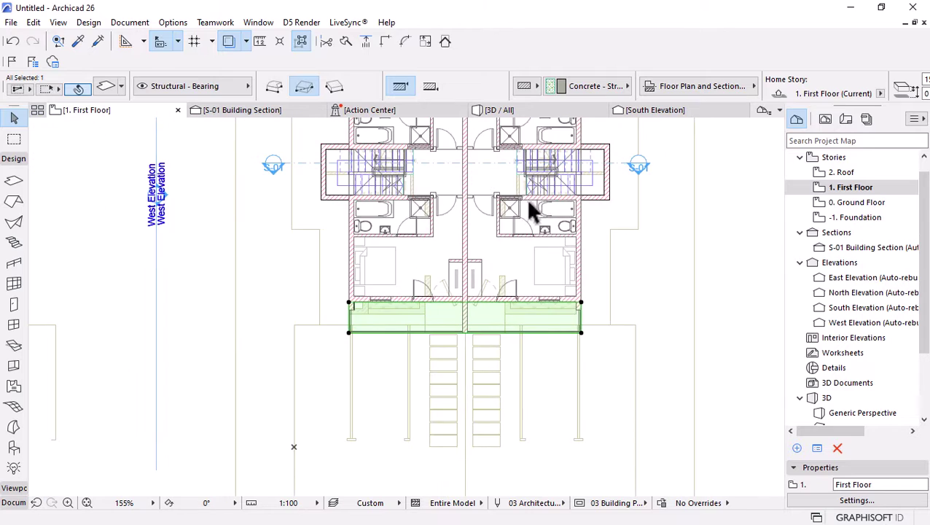
{"action": "scroll", "coordinate": [536, 374], "scroll_direction": "down", "scroll_amount": 3}
{"action": "key", "text": "ctrl+alt+m"}
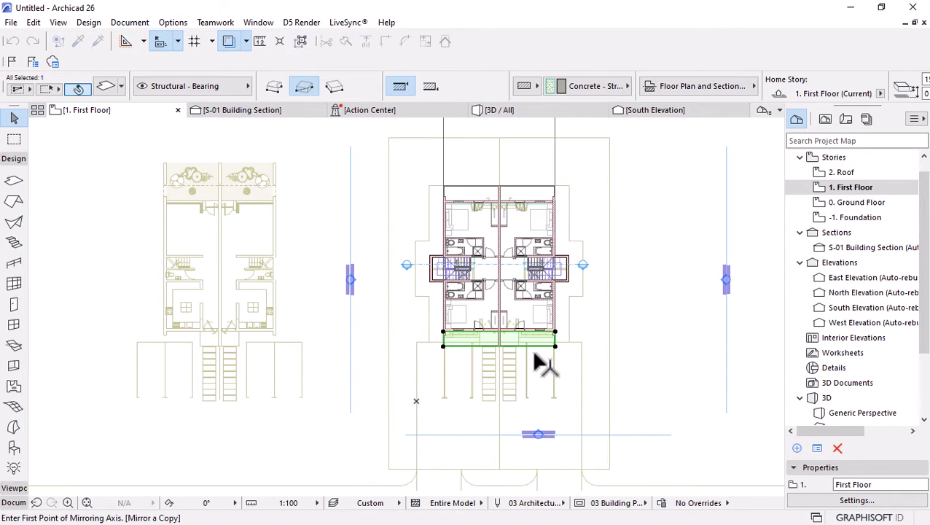
{"action": "scroll", "coordinate": [500, 254], "scroll_direction": "up", "scroll_amount": 3}
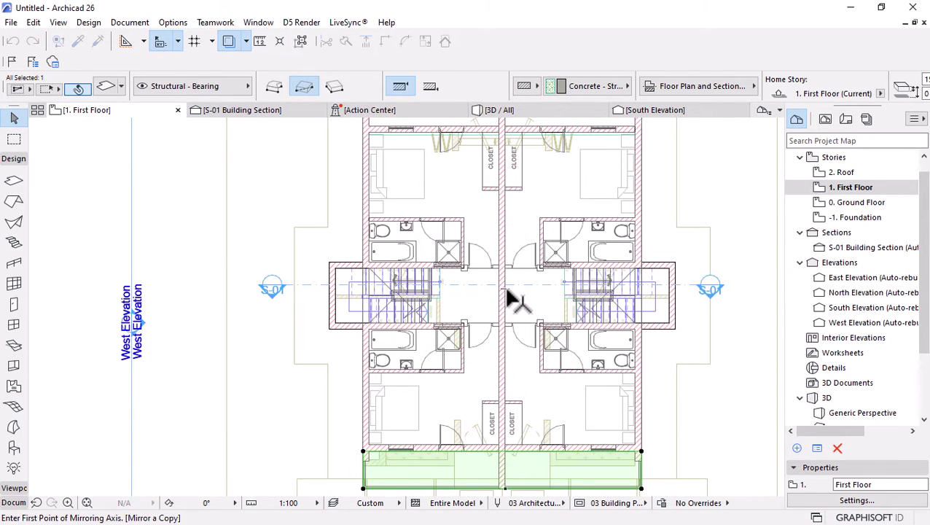
{"action": "left_click", "coordinate": [528, 290]}
{"action": "scroll", "coordinate": [543, 202], "scroll_direction": "down", "scroll_amount": 2}
{"action": "scroll", "coordinate": [599, 274], "scroll_direction": "up", "scroll_amount": 7}
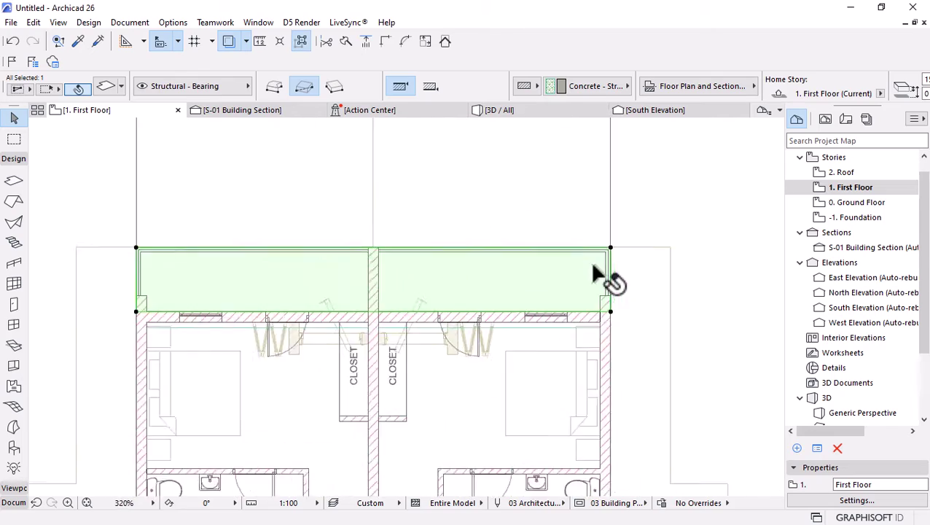
Examine in 3D how the rear balcony slab meets the side walls and piers
{"action": "left_click", "coordinate": [514, 108]}
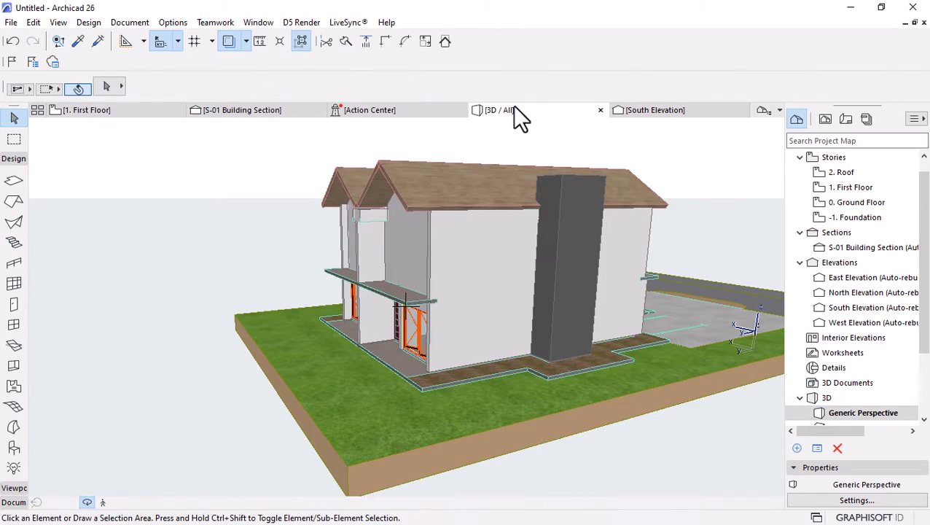
{"action": "middle_click_drag", "start_coordinate": [455, 273], "coordinate": [390, 395], "text": "shift"}
{"action": "scroll", "coordinate": [399, 379], "scroll_direction": "up", "scroll_amount": 10}
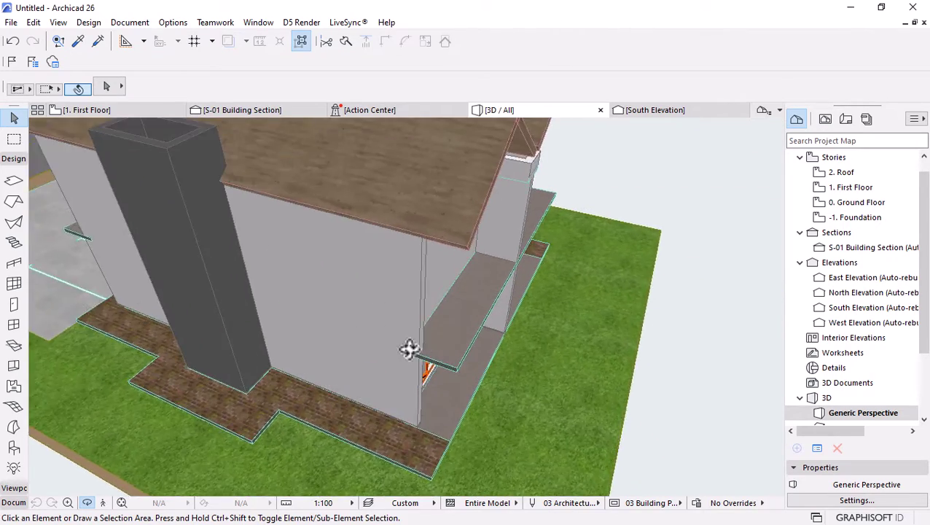
{"action": "middle_click_drag", "start_coordinate": [577, 343], "coordinate": [291, 307], "text": "shift"}
{"action": "scroll", "coordinate": [504, 307], "scroll_direction": "down", "scroll_amount": 8}
{"action": "scroll", "coordinate": [384, 330], "scroll_direction": "up", "scroll_amount": 4}
{"action": "scroll", "coordinate": [385, 330], "scroll_direction": "up", "scroll_amount": 5}
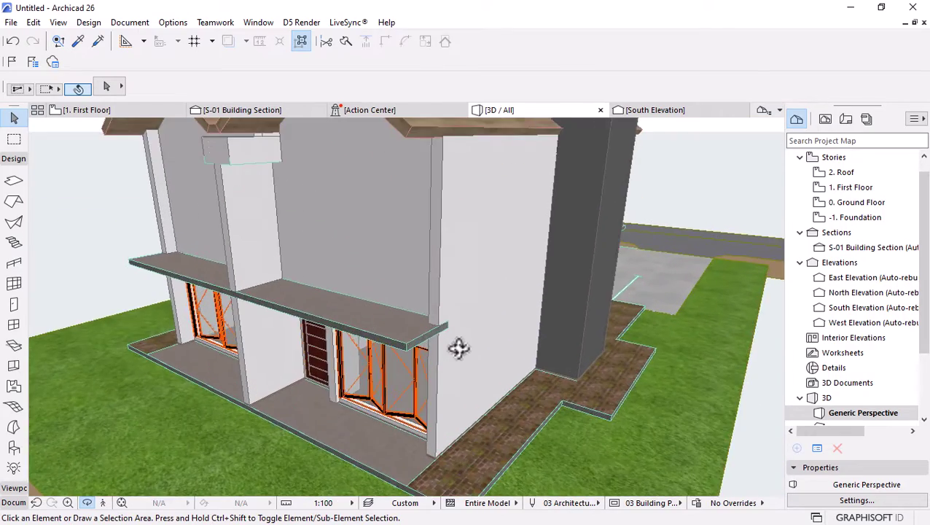
On the First Floor plan, subtract a rectangular notch from the front balcony slab around the wall pier at the east end
{"action": "left_click", "coordinate": [154, 111]}
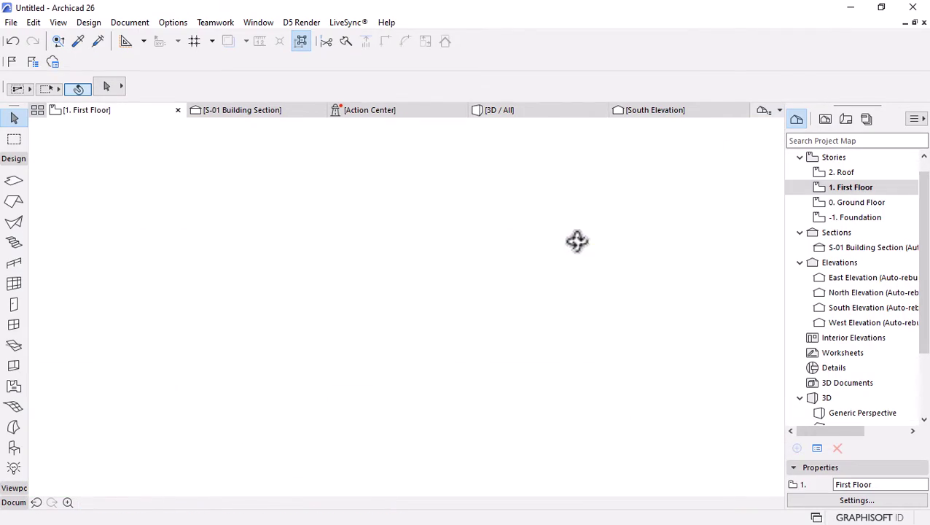
{"action": "scroll", "coordinate": [514, 240], "scroll_direction": "down", "scroll_amount": 4}
{"action": "key", "text": "Escape"}
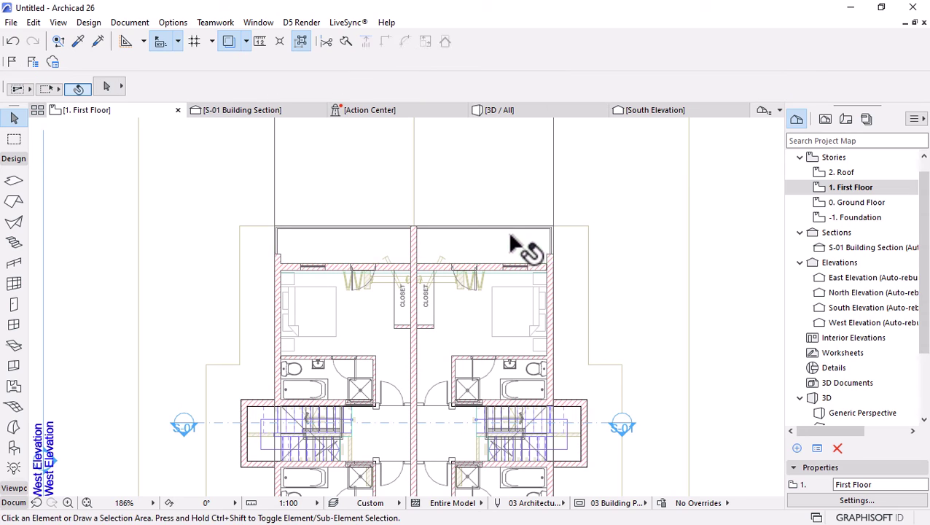
{"action": "scroll", "coordinate": [496, 243], "scroll_direction": "down", "scroll_amount": 4}
{"action": "scroll", "coordinate": [548, 326], "scroll_direction": "up", "scroll_amount": 4}
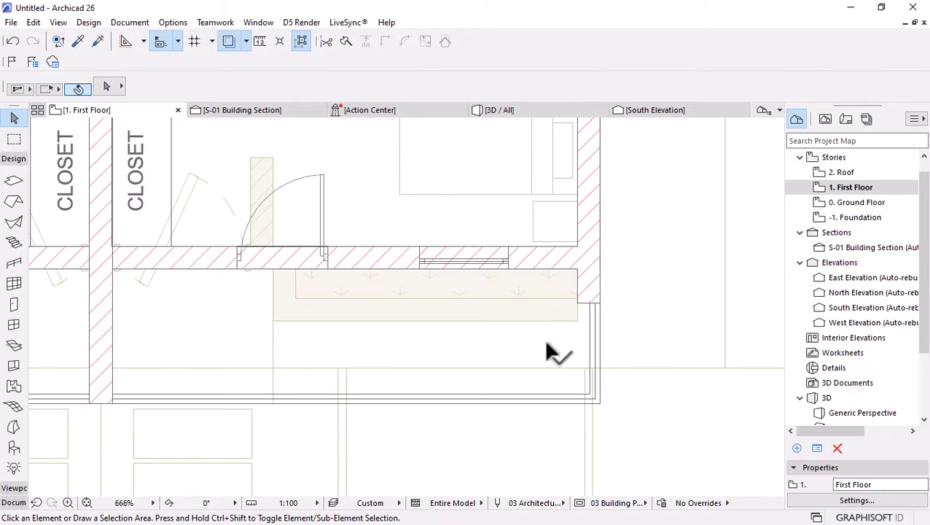
{"action": "left_click", "coordinate": [546, 342]}
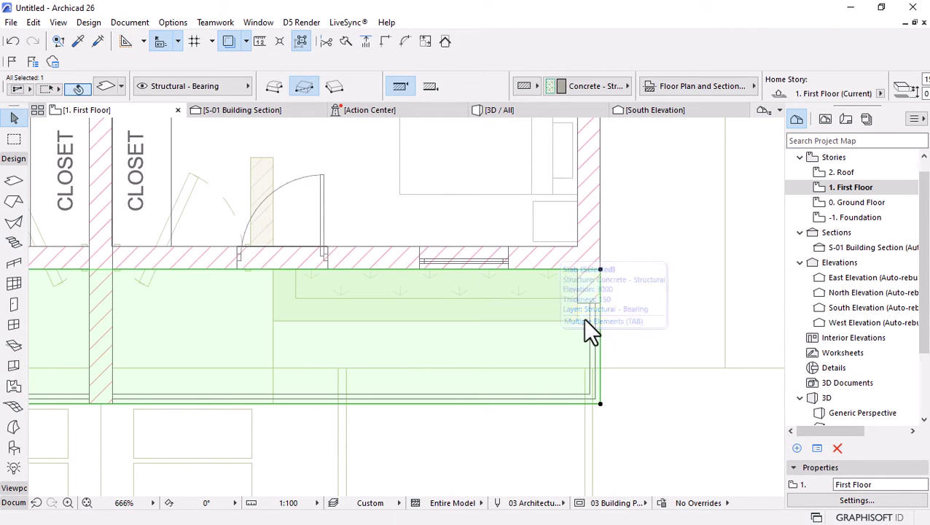
{"action": "scroll", "coordinate": [587, 320], "scroll_direction": "up", "scroll_amount": 1}
{"action": "left_click", "coordinate": [602, 261]}
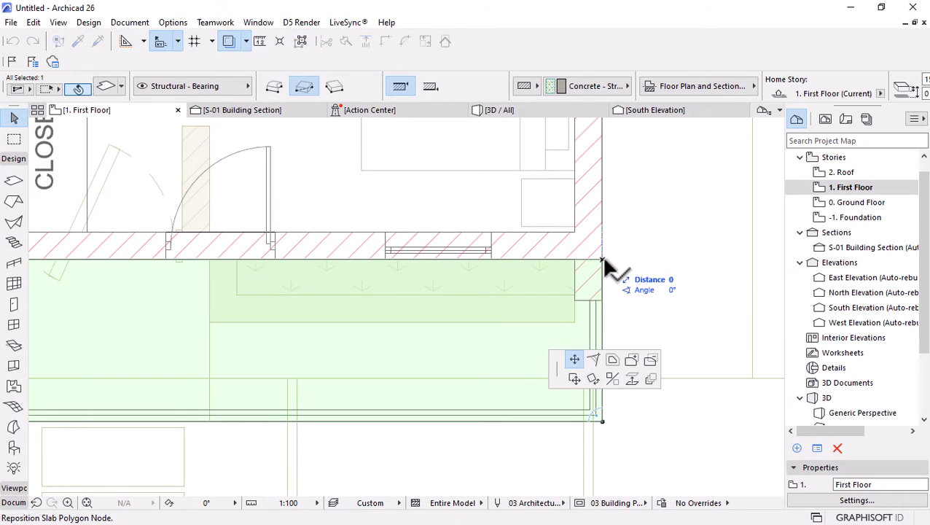
{"action": "left_click", "coordinate": [650, 362]}
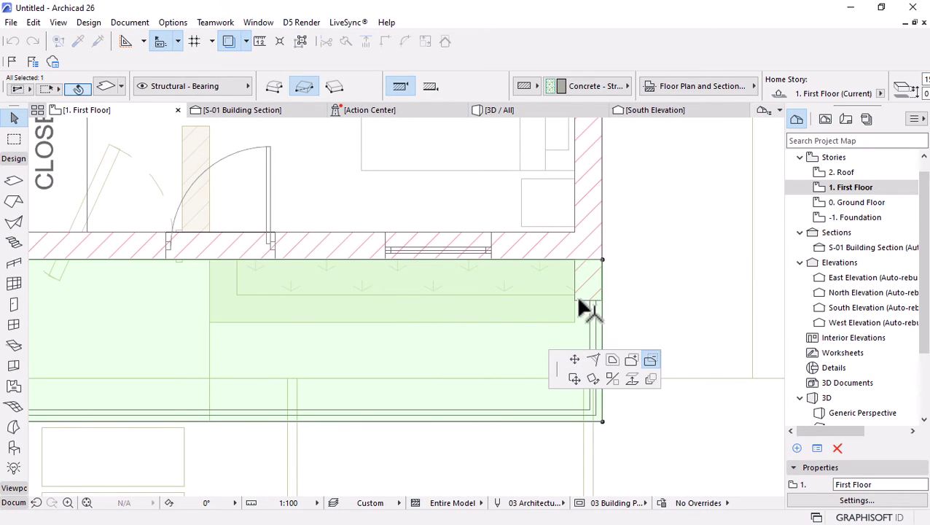
{"action": "left_click", "coordinate": [574, 300]}
{"action": "left_click", "coordinate": [602, 260]}
{"action": "scroll", "coordinate": [565, 307], "scroll_direction": "down", "scroll_amount": 8}
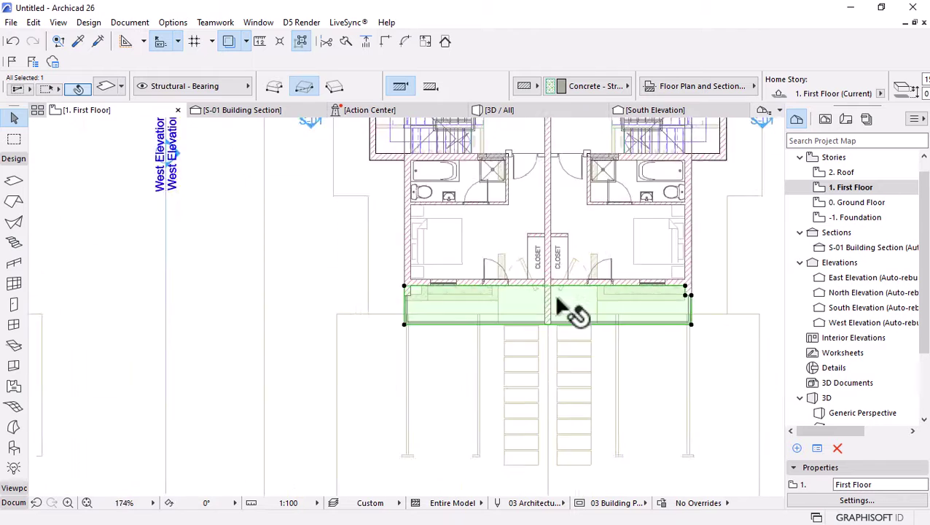
Subtract a notch of about 231 by 345 mm from the front balcony slab around the pier at its other end
{"action": "scroll", "coordinate": [602, 307], "scroll_direction": "up", "scroll_amount": 8}
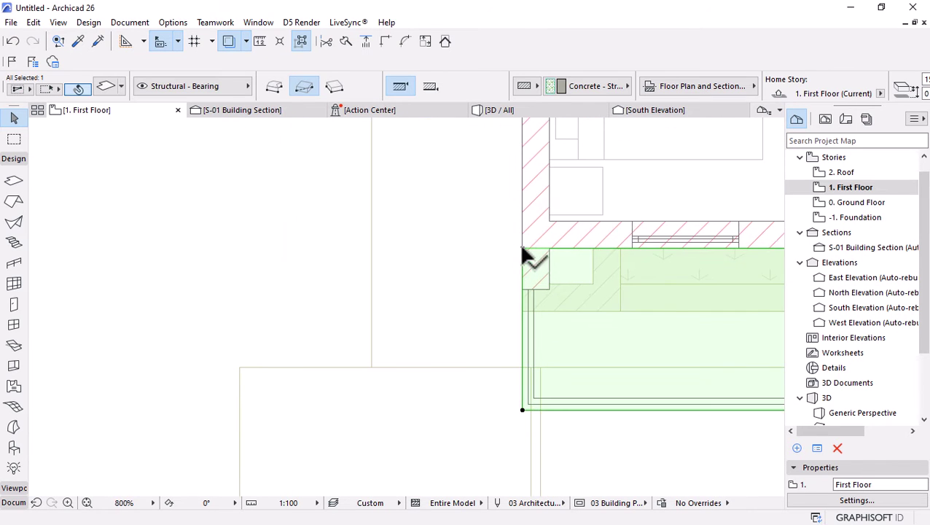
{"action": "left_click", "coordinate": [522, 248]}
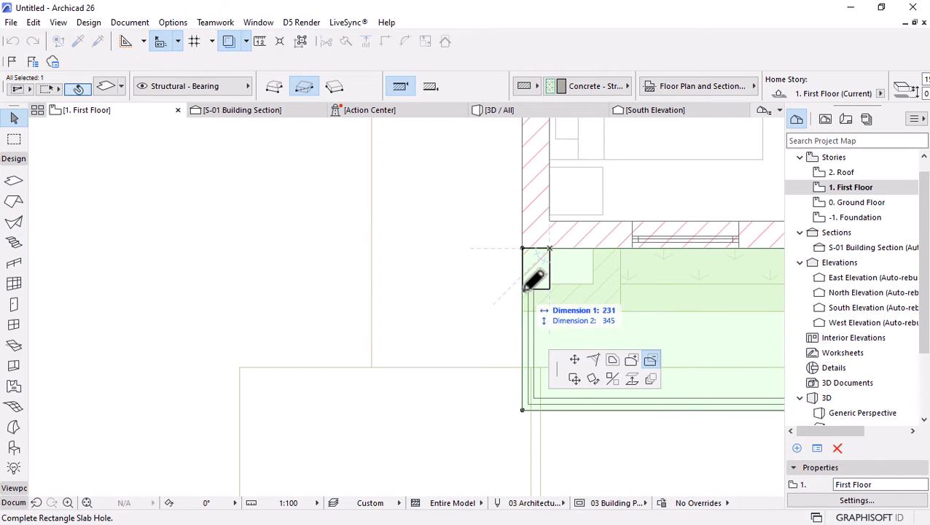
{"action": "left_click", "coordinate": [534, 273]}
Mirror a copy of the notched front balcony slab to the rear balconies about the house's horizontal centre line
{"action": "scroll", "coordinate": [405, 267], "scroll_direction": "down", "scroll_amount": 4}
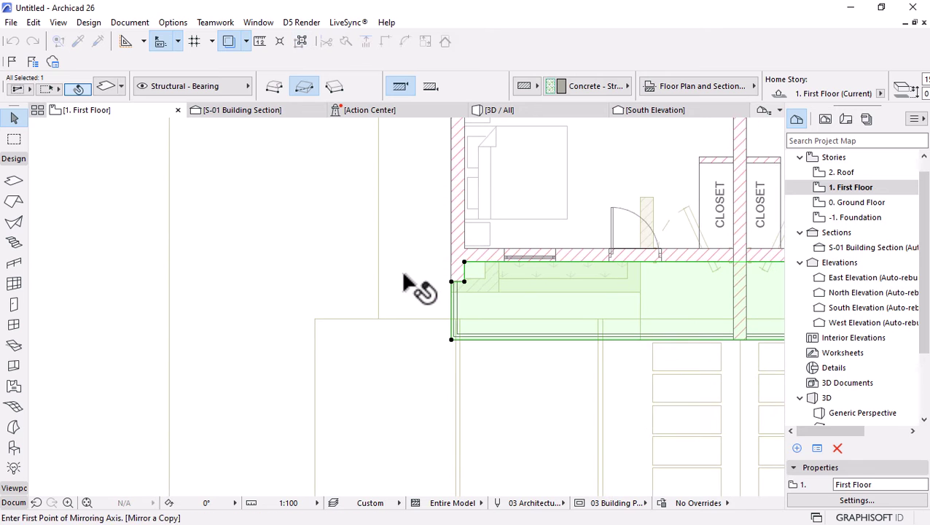
{"action": "scroll", "coordinate": [359, 380], "scroll_direction": "down", "scroll_amount": 4}
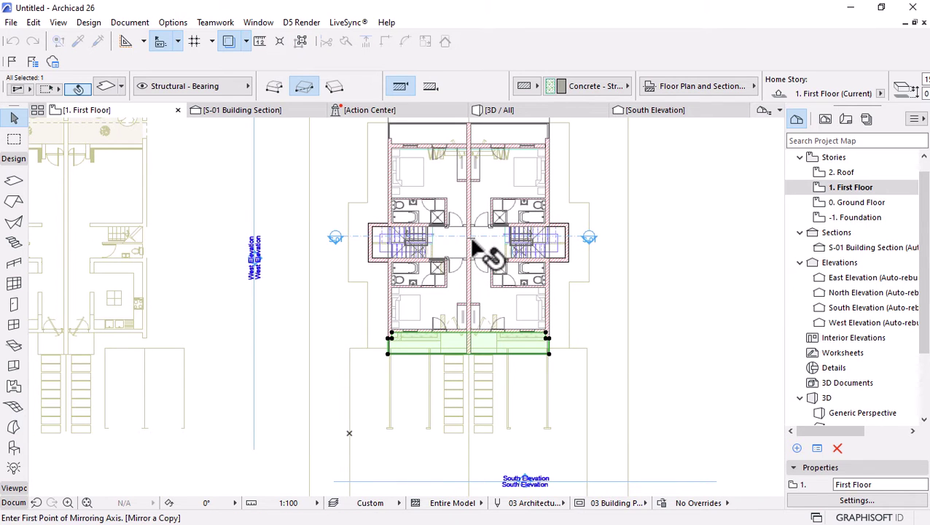
{"action": "left_click", "coordinate": [473, 241]}
{"action": "left_click", "coordinate": [590, 259]}
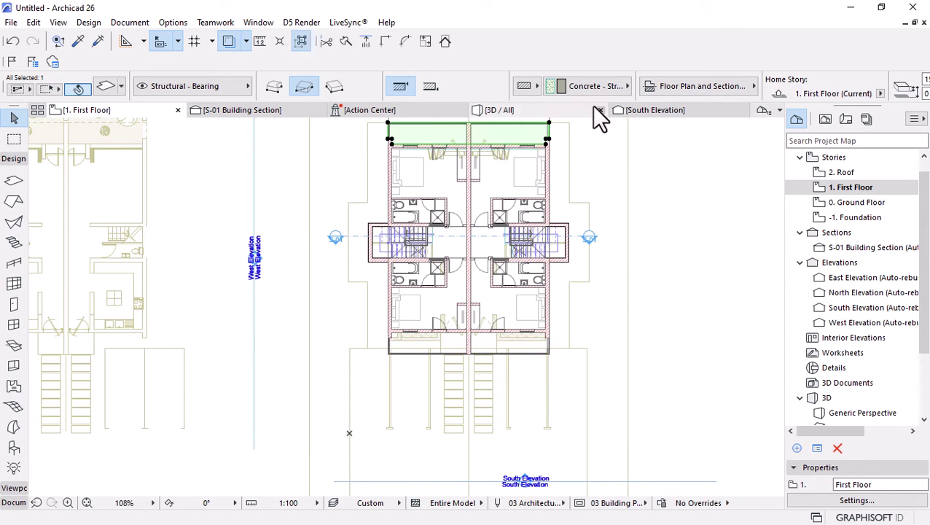
Examine the notched balcony slabs and the parking-side facade in 3D
{"action": "left_click", "coordinate": [568, 110]}
{"action": "key", "text": "Escape"}
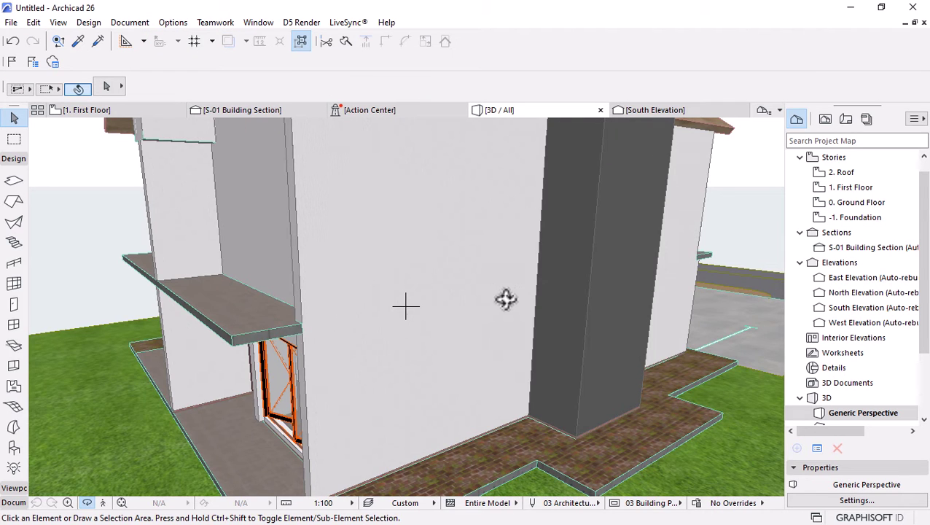
{"action": "scroll", "coordinate": [410, 316], "scroll_direction": "down", "scroll_amount": 5}
{"action": "middle_click_drag", "start_coordinate": [410, 315], "coordinate": [127, 348], "text": "shift"}
{"action": "scroll", "coordinate": [262, 380], "scroll_direction": "up", "scroll_amount": 8}
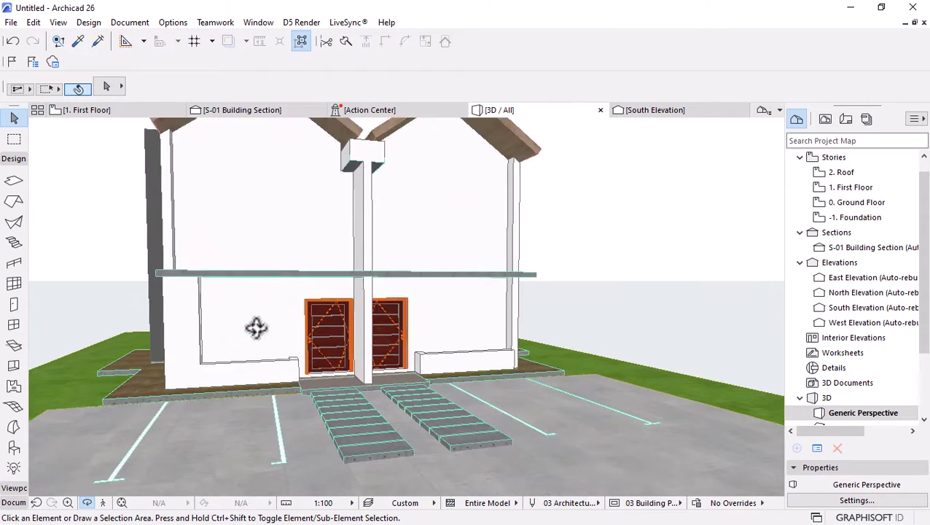
{"action": "middle_click_drag", "start_coordinate": [487, 323], "coordinate": [434, 340], "text": "shift"}
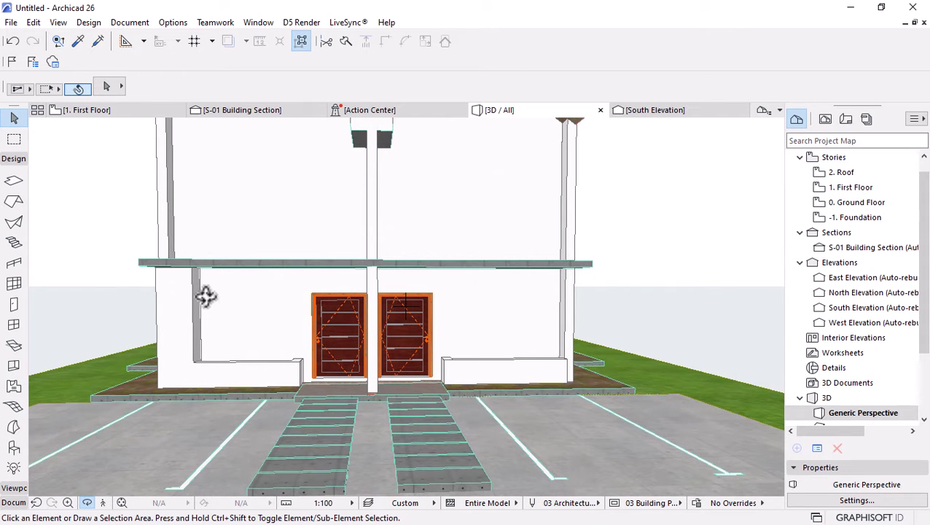
{"action": "middle_click_drag", "start_coordinate": [468, 314], "coordinate": [378, 280], "text": "shift"}
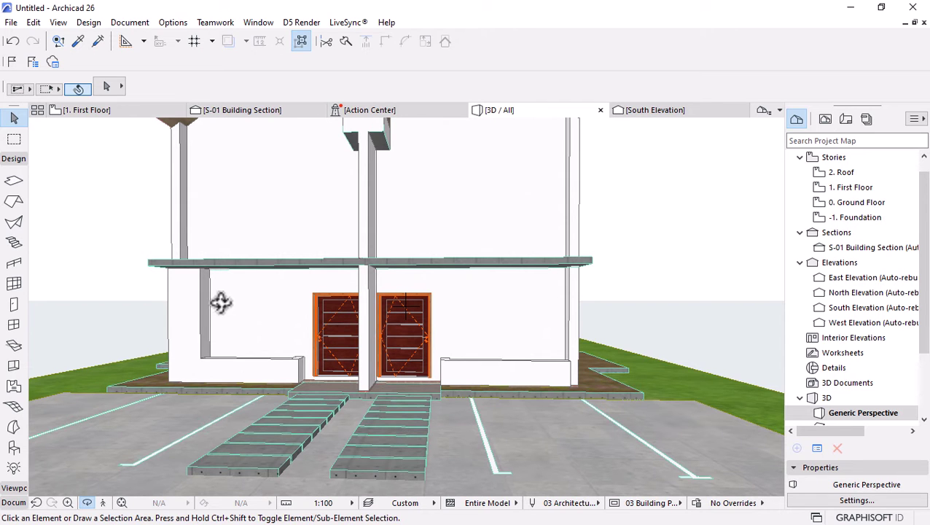
Open the Window tool's default settings for the Ground Floor plan
{"action": "left_click", "coordinate": [855, 202]}
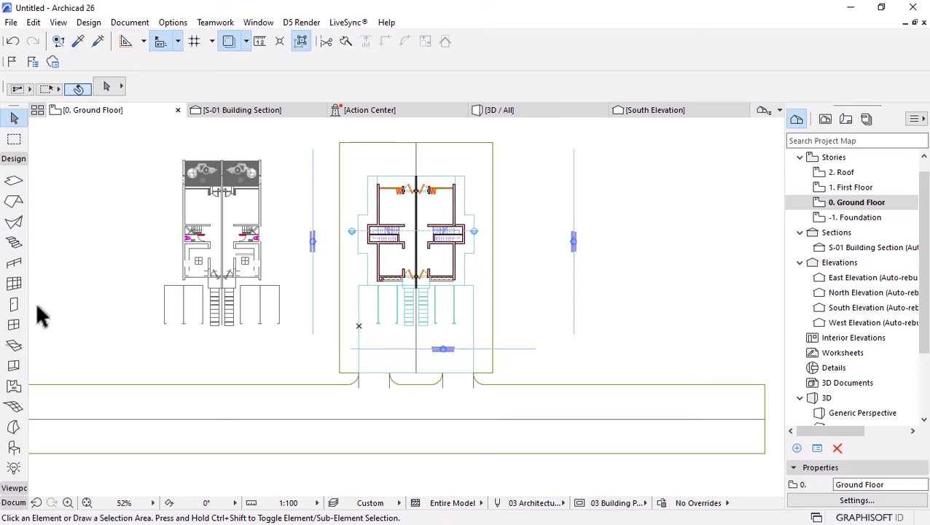
{"action": "left_click", "coordinate": [15, 325]}
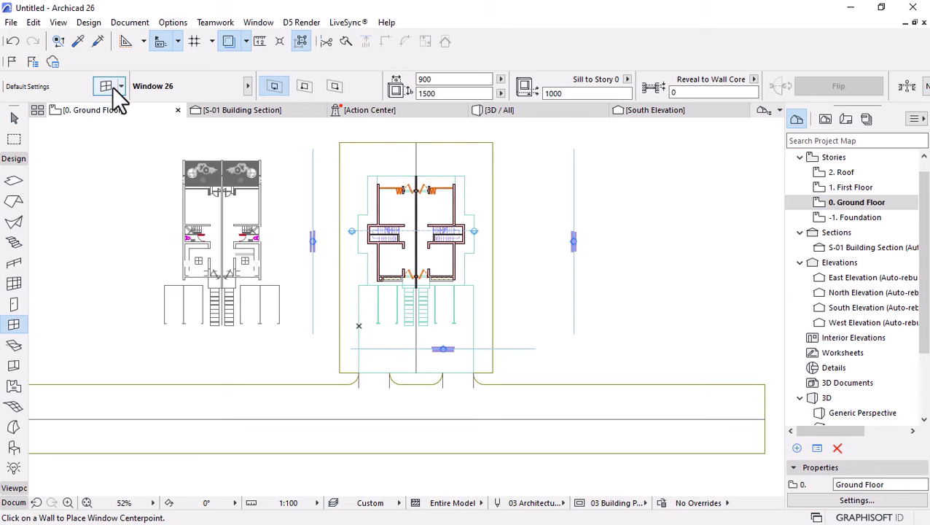
{"action": "key", "text": "ctrl+t"}
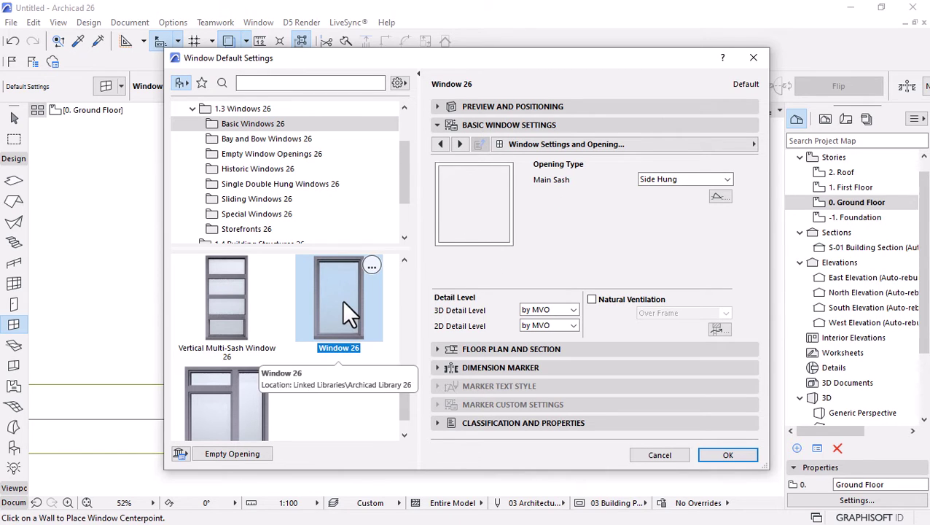
Examine the basic window types and the opening, frame, shape and nominal size settings of Window 26
{"action": "scroll", "coordinate": [294, 318], "scroll_direction": "up", "scroll_amount": 1}
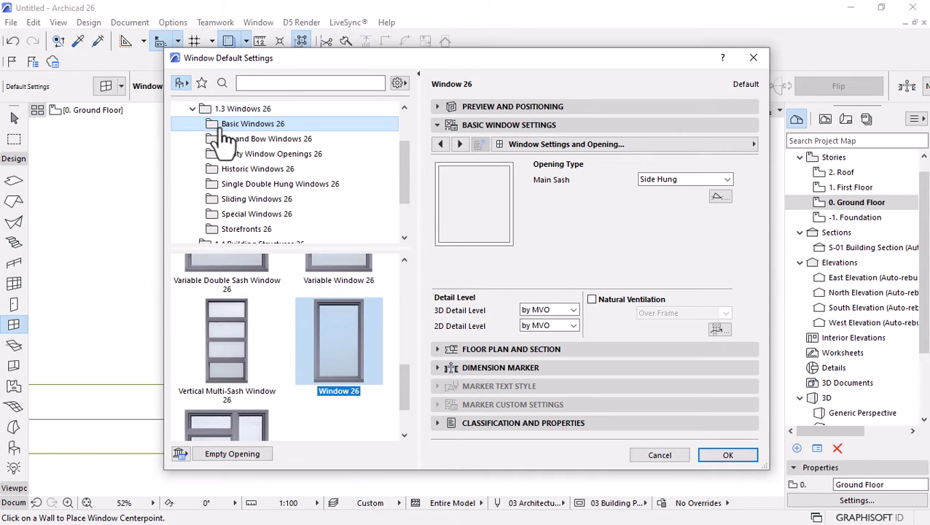
{"action": "scroll", "coordinate": [325, 338], "scroll_direction": "up", "scroll_amount": 2}
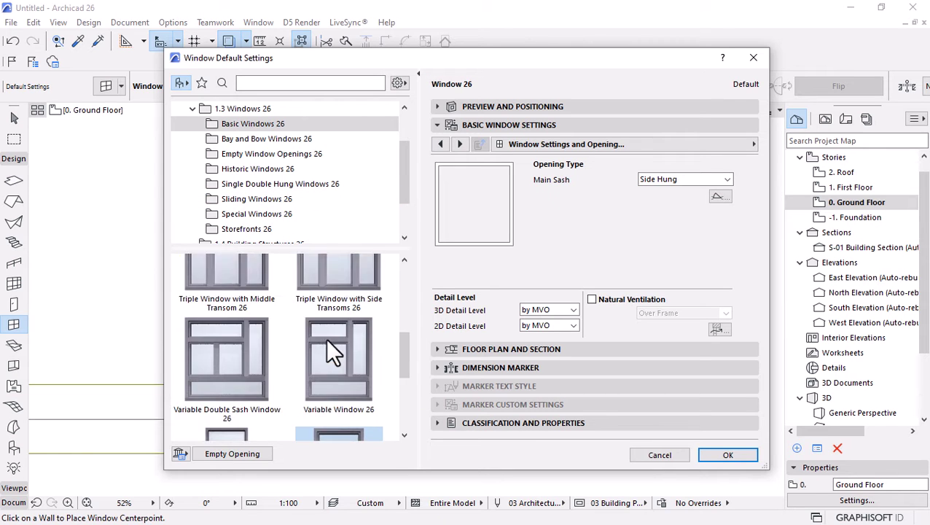
{"action": "scroll", "coordinate": [326, 338], "scroll_direction": "down", "scroll_amount": 2}
{"action": "scroll", "coordinate": [324, 368], "scroll_direction": "down", "scroll_amount": 1}
{"action": "scroll", "coordinate": [328, 369], "scroll_direction": "up", "scroll_amount": 2}
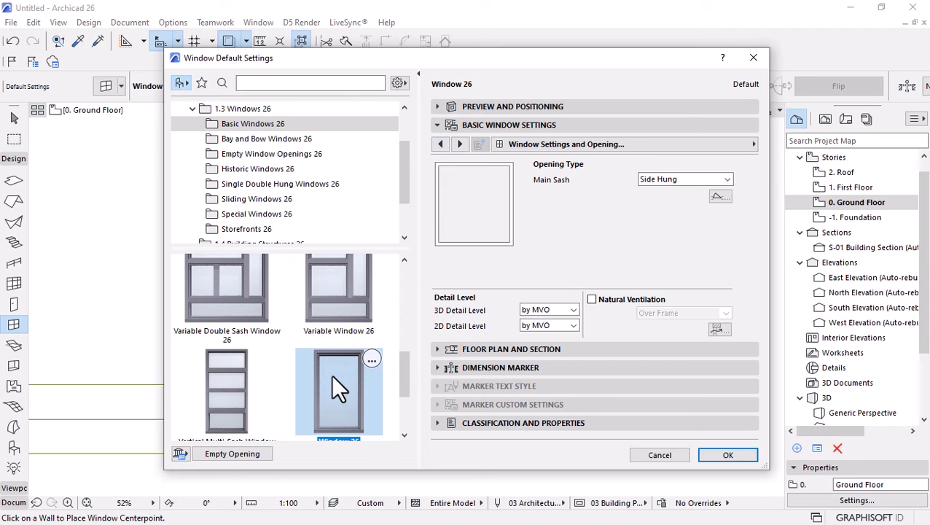
{"action": "scroll", "coordinate": [328, 368], "scroll_direction": "down", "scroll_amount": 1}
{"action": "left_click", "coordinate": [461, 148]}
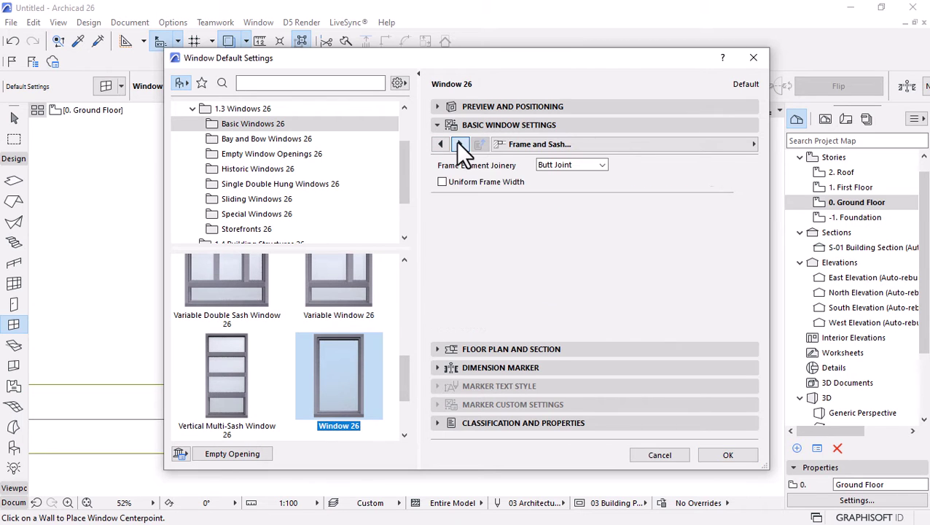
{"action": "left_click", "coordinate": [438, 145]}
{"action": "left_click", "coordinate": [438, 145]}
{"action": "left_click", "coordinate": [439, 144]}
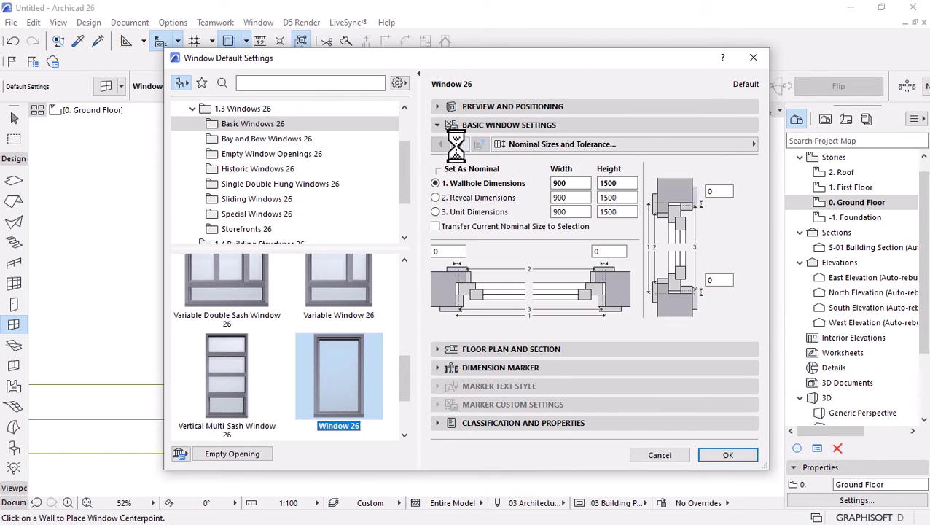
{"action": "left_click", "coordinate": [459, 144]}
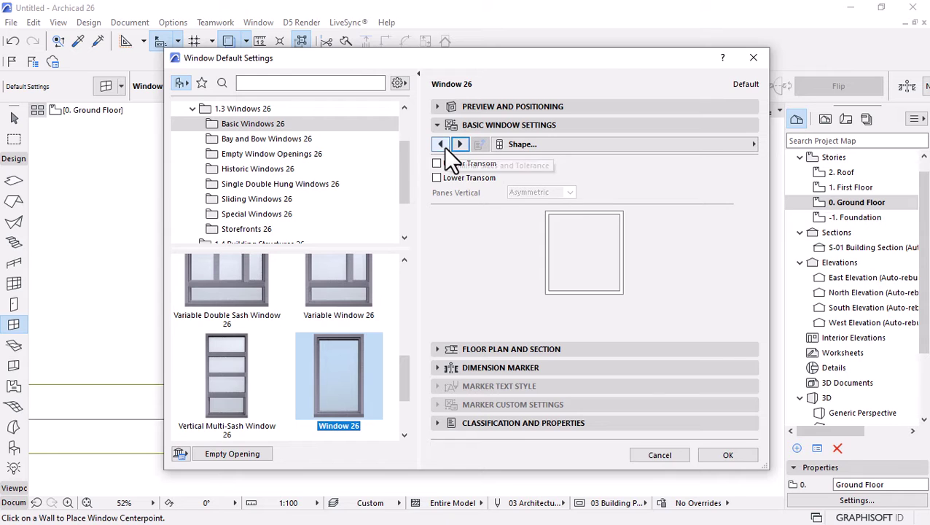
{"action": "left_click", "coordinate": [442, 145]}
Choose Double Window 26 as the default window and set both main sashes to Top Hung
{"action": "scroll", "coordinate": [320, 350], "scroll_direction": "up", "scroll_amount": 6}
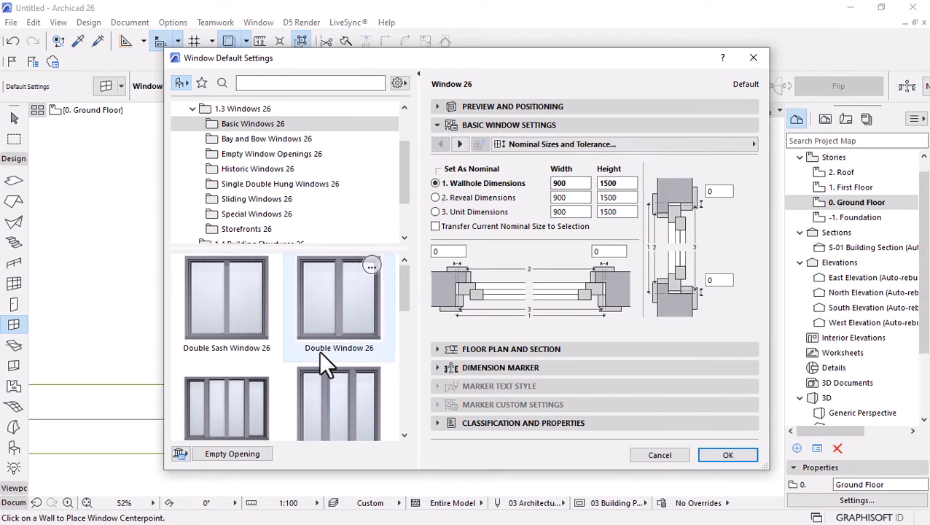
{"action": "left_click", "coordinate": [322, 295]}
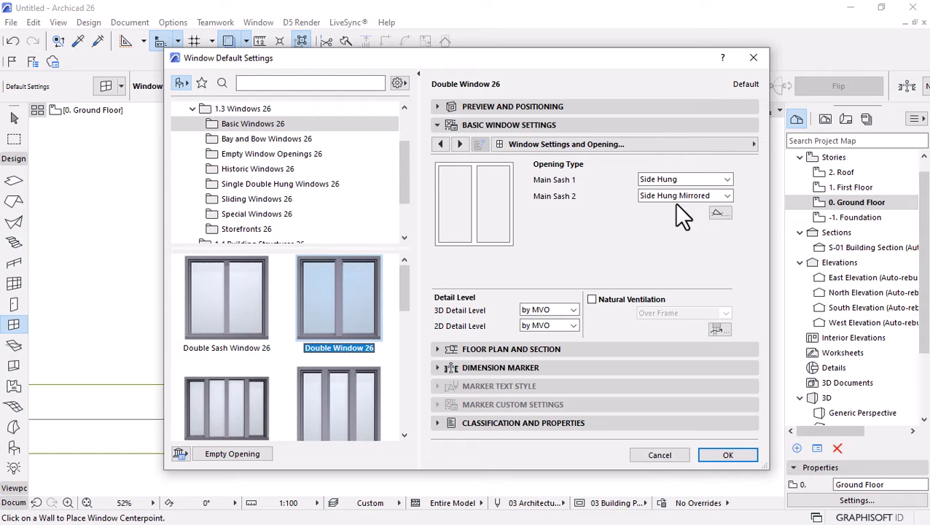
{"action": "left_click", "coordinate": [708, 180]}
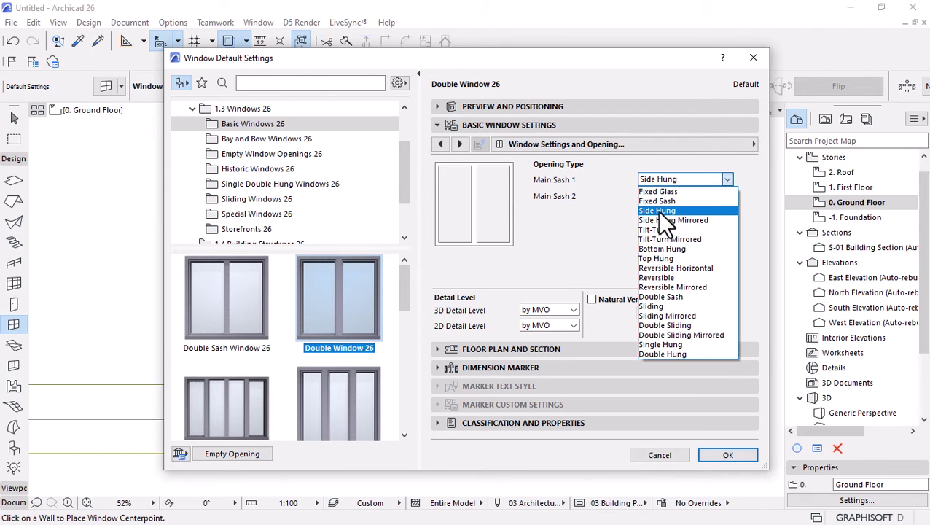
{"action": "left_click", "coordinate": [656, 259]}
{"action": "left_click", "coordinate": [686, 197]}
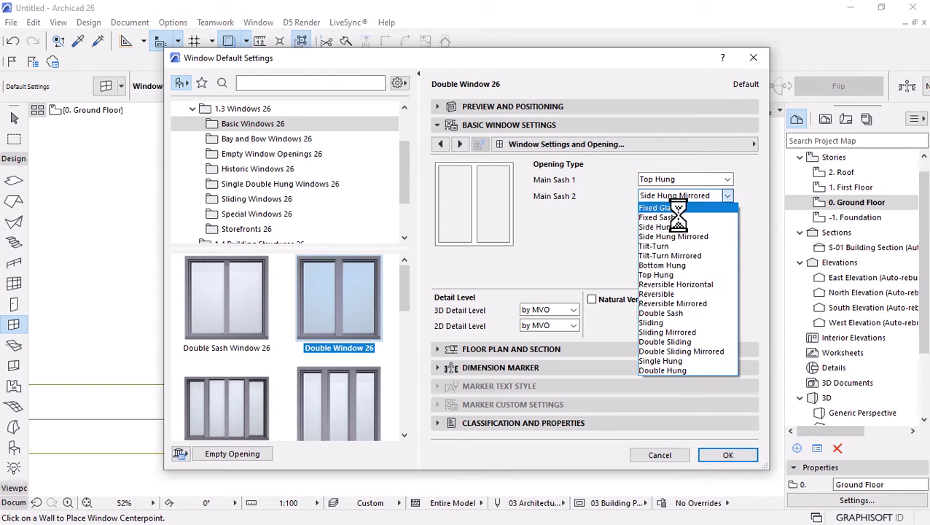
{"action": "left_click", "coordinate": [657, 275]}
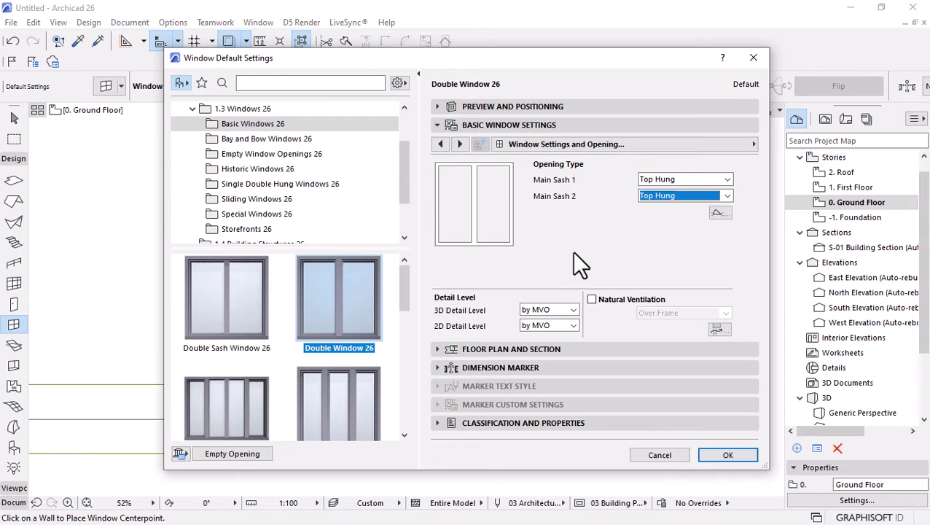
Set the default window's 3D detail level to Full and its 2D detail level to 1:50
{"action": "left_click", "coordinate": [569, 309]}
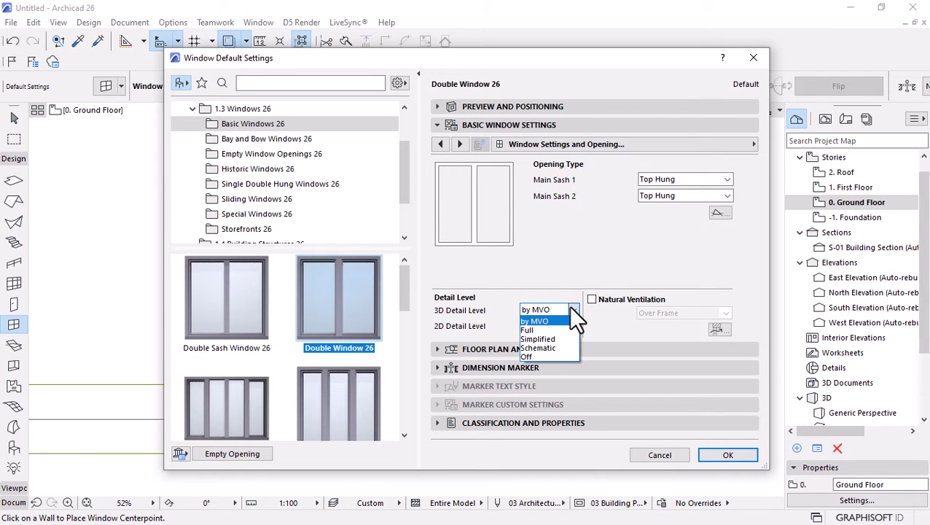
{"action": "left_click", "coordinate": [539, 330]}
{"action": "left_click", "coordinate": [561, 326]}
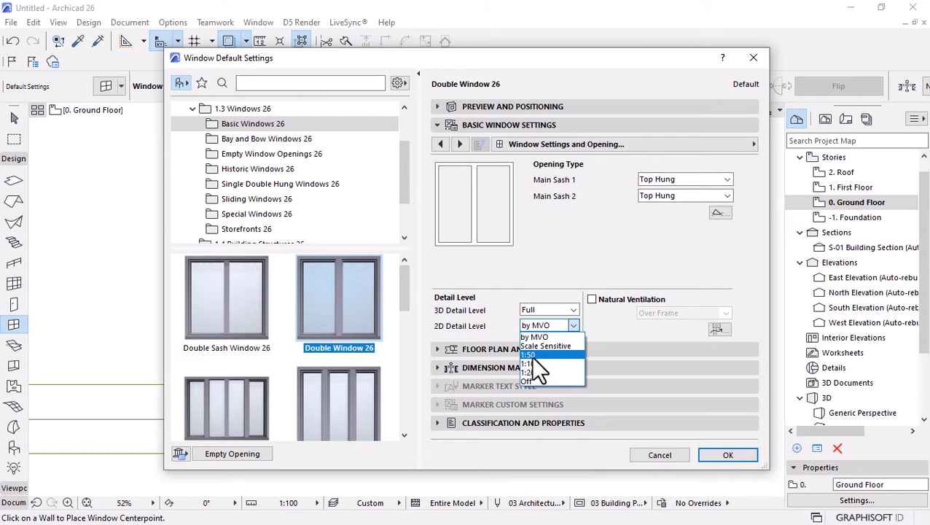
{"action": "left_click", "coordinate": [538, 356]}
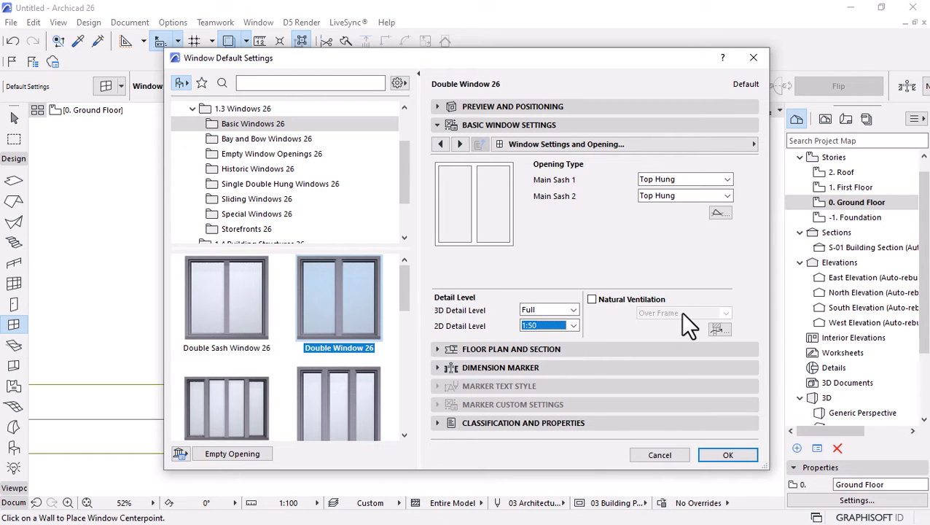
Enable uniform window surfaces, assign Paint - Ivory Black to the frame and sashes, and accept the window defaults
{"action": "left_click", "coordinate": [751, 145]}
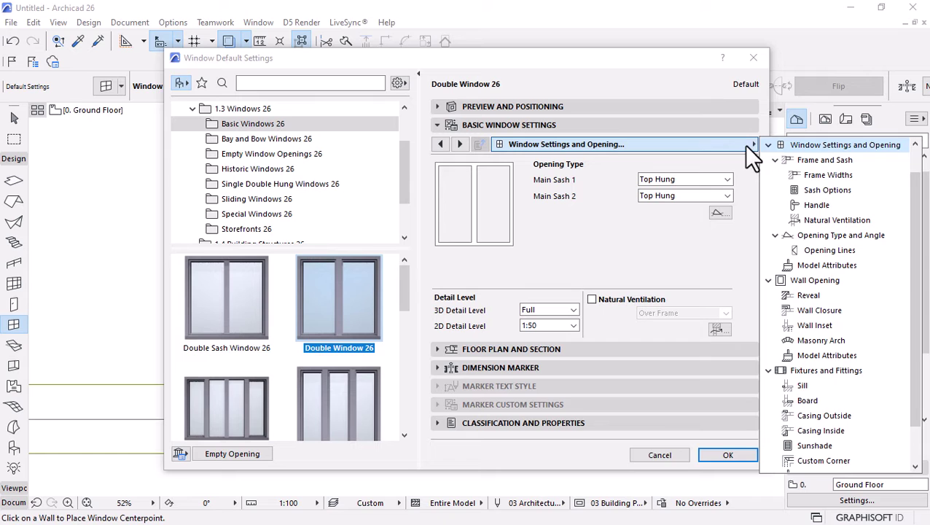
{"action": "left_click", "coordinate": [809, 266]}
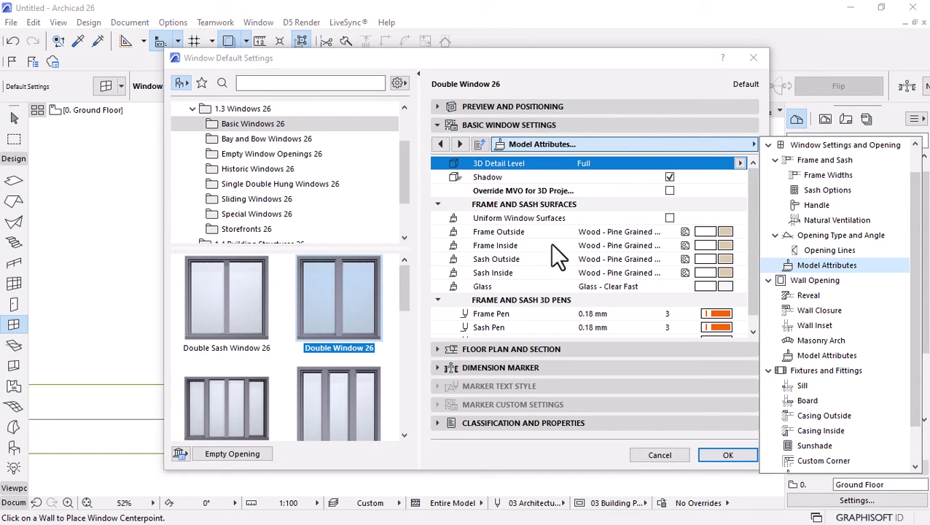
{"action": "left_click", "coordinate": [669, 218]}
{"action": "left_click", "coordinate": [669, 218]}
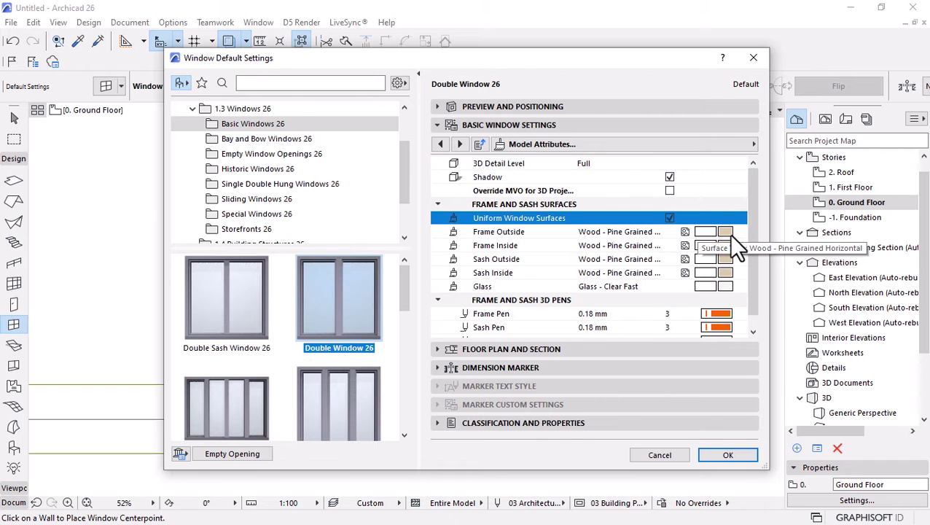
{"action": "left_click", "coordinate": [728, 233]}
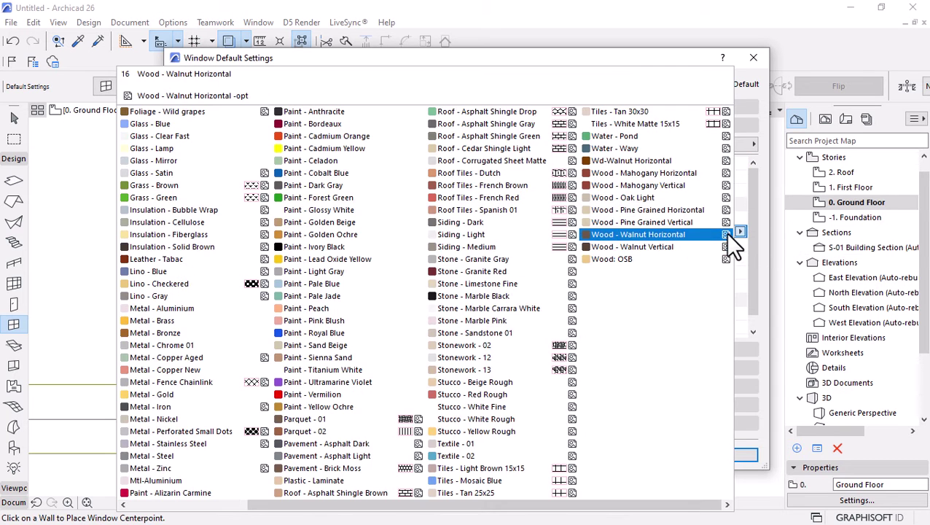
{"action": "left_click", "coordinate": [384, 248]}
{"action": "scroll", "coordinate": [752, 264], "scroll_direction": "down", "scroll_amount": 1}
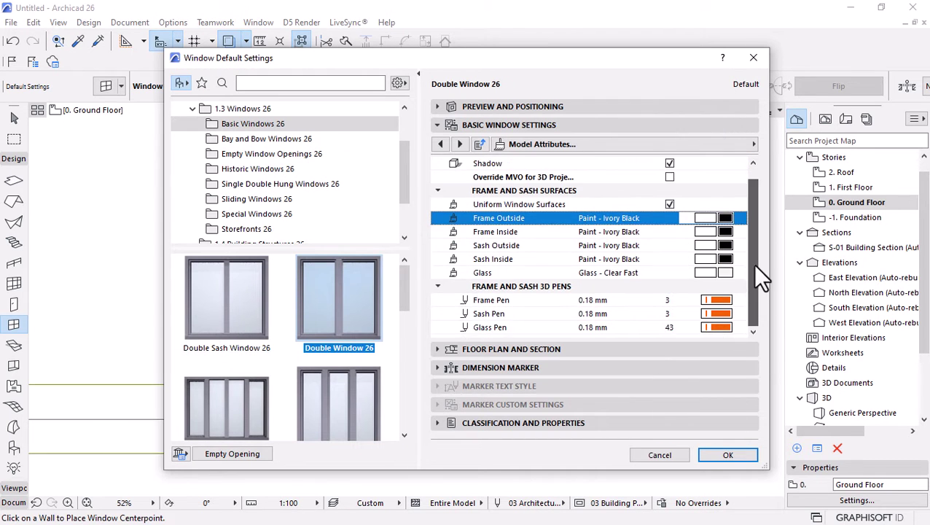
{"action": "left_click", "coordinate": [709, 454]}
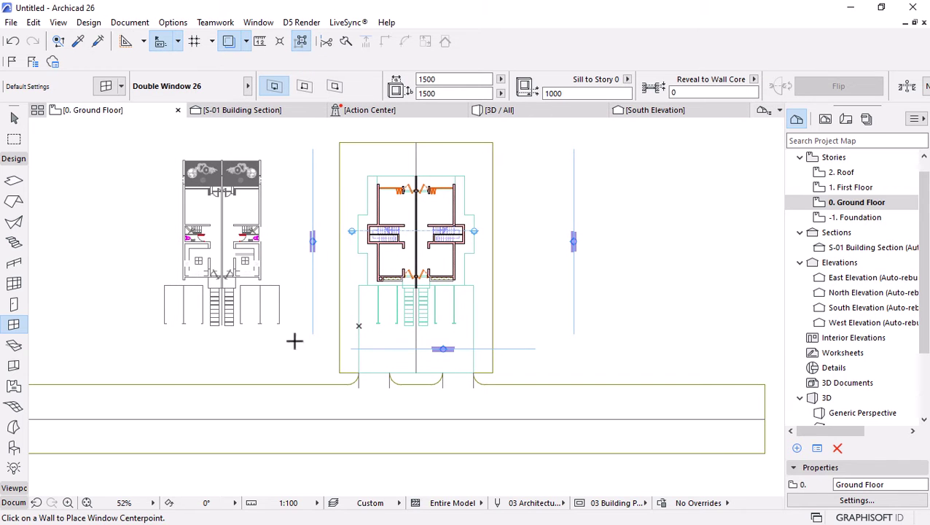
Place the 1500 by 1500 mm double window in the left house's front wall behind the planter, opening toward the outside
{"action": "scroll", "coordinate": [405, 293], "scroll_direction": "up", "scroll_amount": 8}
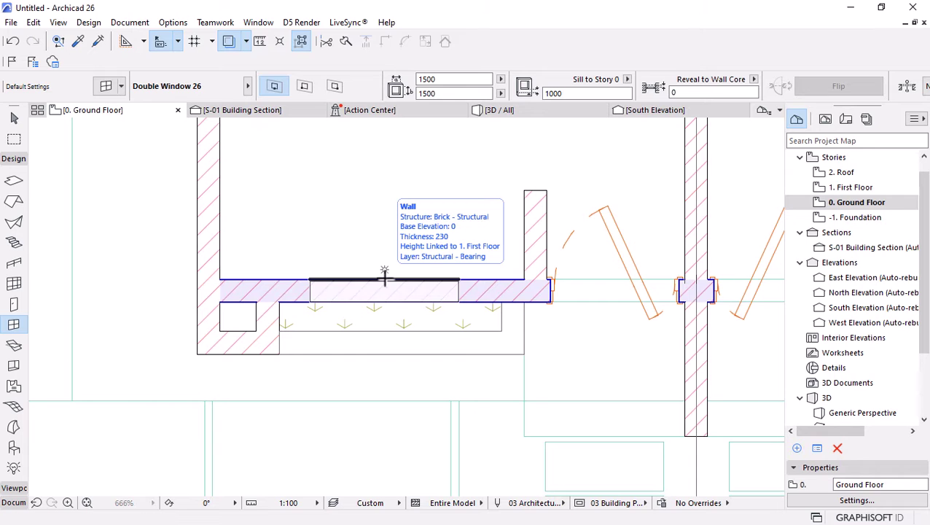
{"action": "left_click", "coordinate": [385, 277]}
{"action": "left_click", "coordinate": [384, 267]}
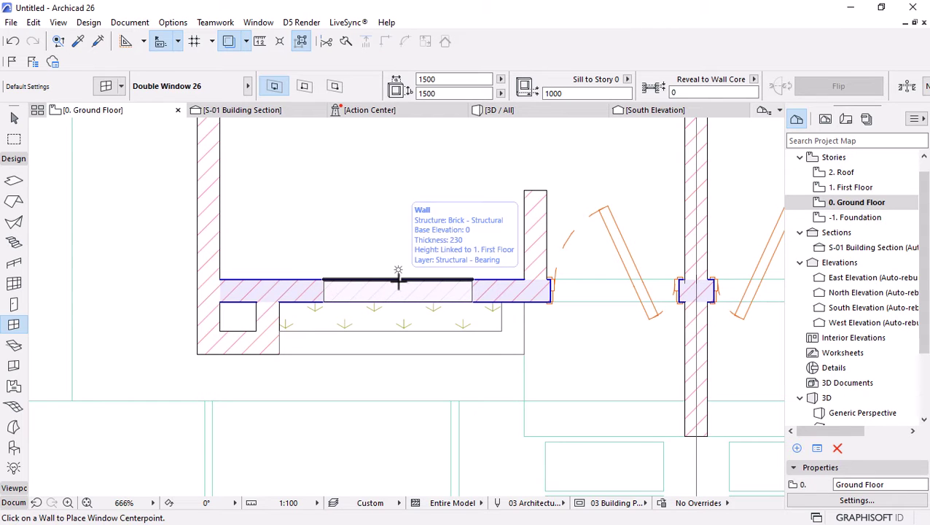
{"action": "left_click", "coordinate": [396, 279]}
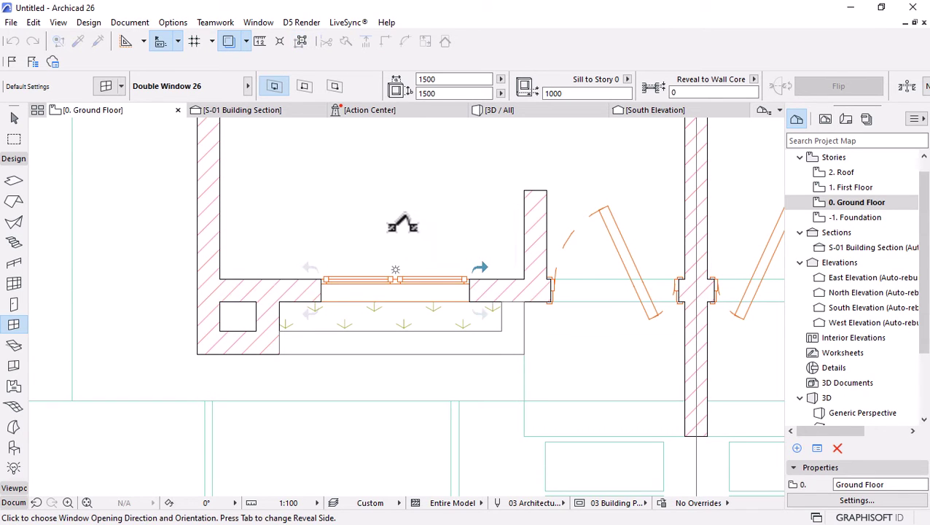
{"action": "left_click", "coordinate": [373, 397]}
{"action": "scroll", "coordinate": [366, 277], "scroll_direction": "down", "scroll_amount": 3}
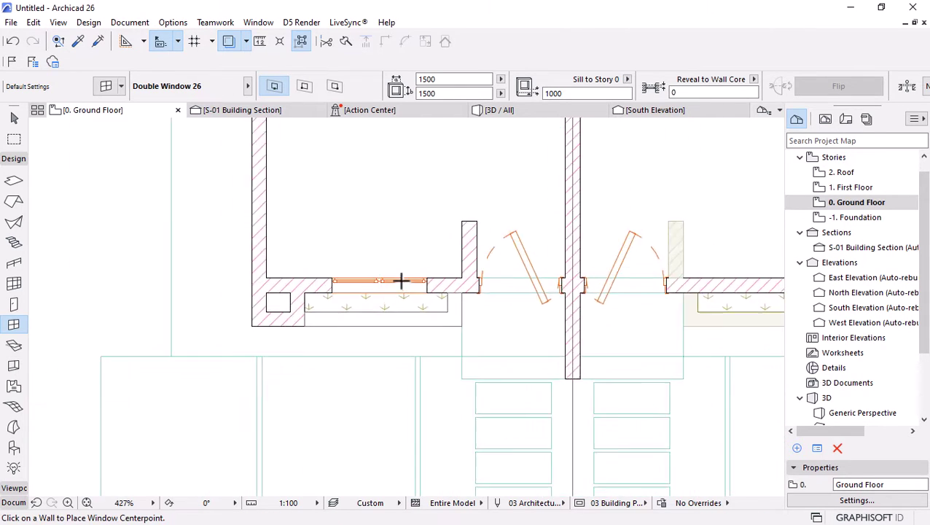
{"action": "scroll", "coordinate": [402, 276], "scroll_direction": "up", "scroll_amount": 3}
{"action": "key", "text": "Escape"}
In the 3D view, resize the new front window to 1800 mm wide and 900 mm high
{"action": "left_click", "coordinate": [503, 111]}
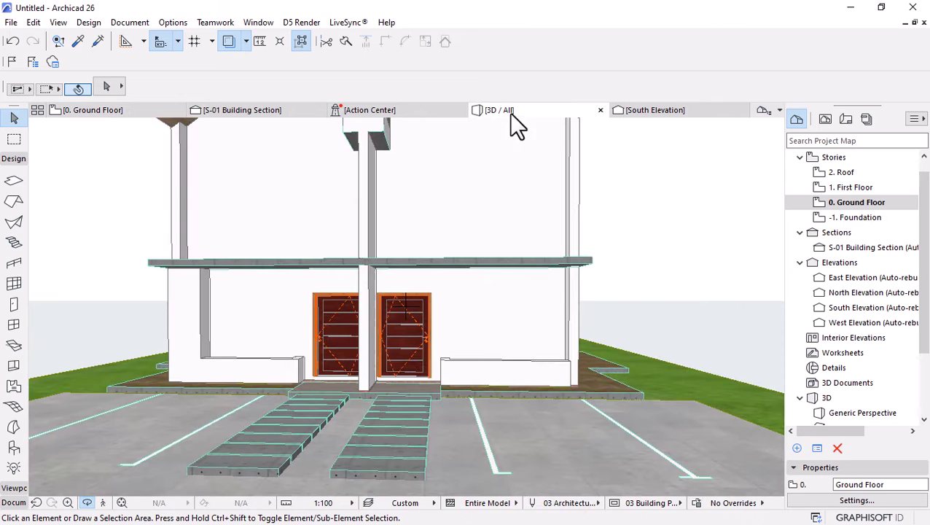
{"action": "middle_click_drag", "start_coordinate": [438, 223], "coordinate": [129, 348], "text": "shift"}
{"action": "scroll", "coordinate": [154, 323], "scroll_direction": "up", "scroll_amount": 3}
{"action": "scroll", "coordinate": [155, 324], "scroll_direction": "up", "scroll_amount": 2}
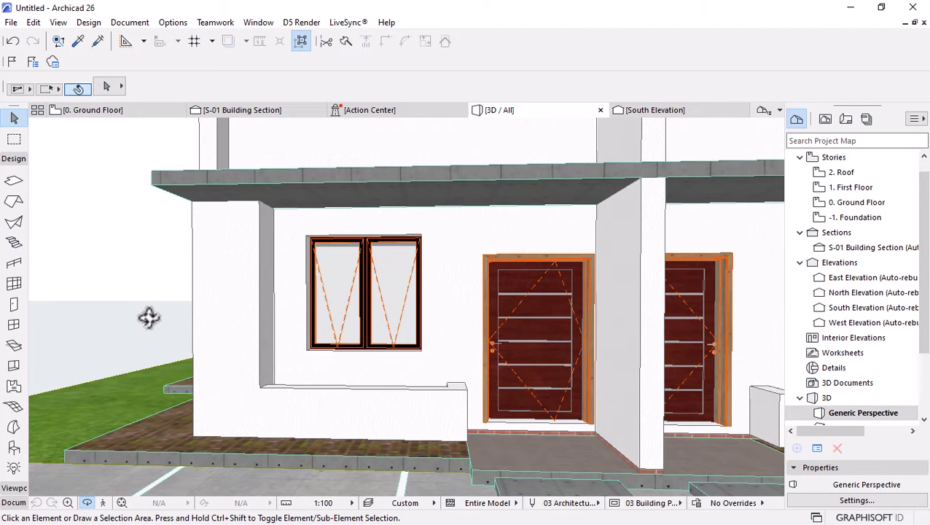
{"action": "left_click", "coordinate": [356, 295]}
{"action": "left_click", "coordinate": [437, 80]}
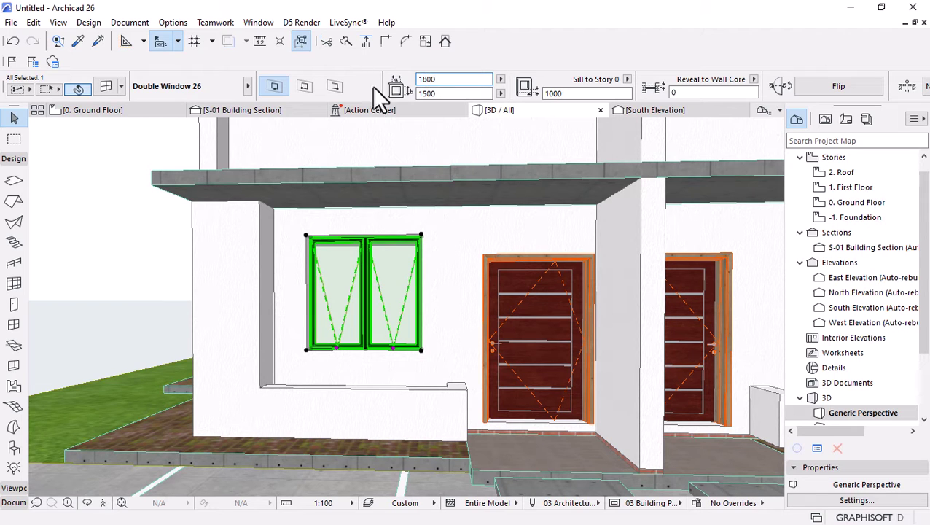
{"action": "type", "text": "1800"}
{"action": "key", "text": "Tab"}
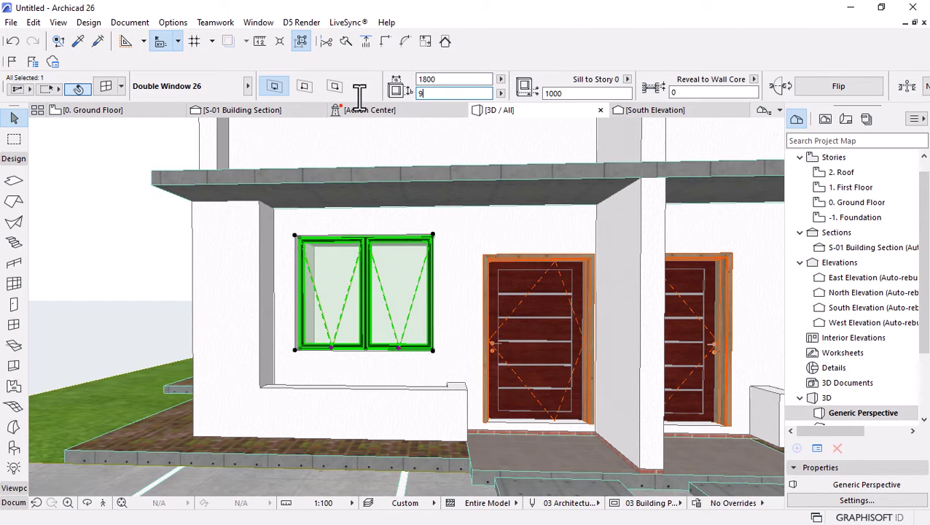
{"action": "key", "text": "Return"}
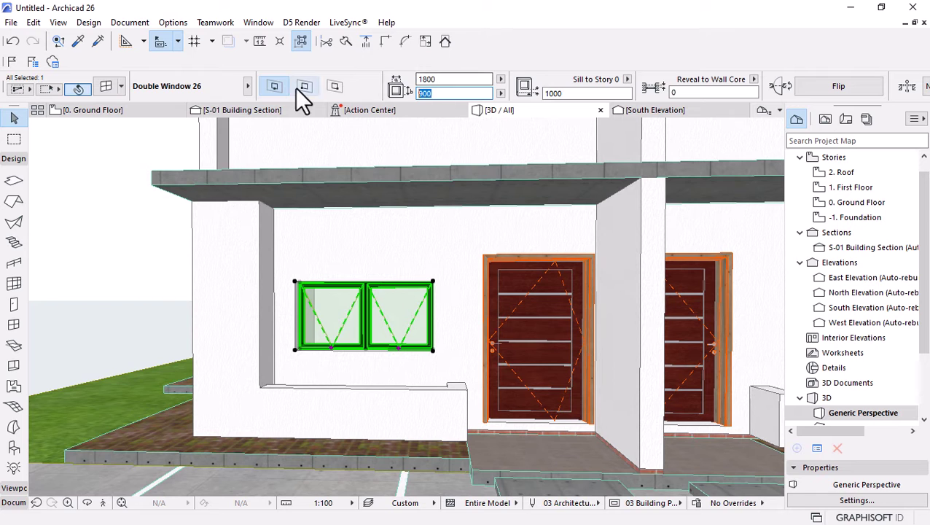
Set the front window's height to 600 mm and check its sill position in 3D
{"action": "type", "text": "600"}
{"action": "key", "text": "Return"}
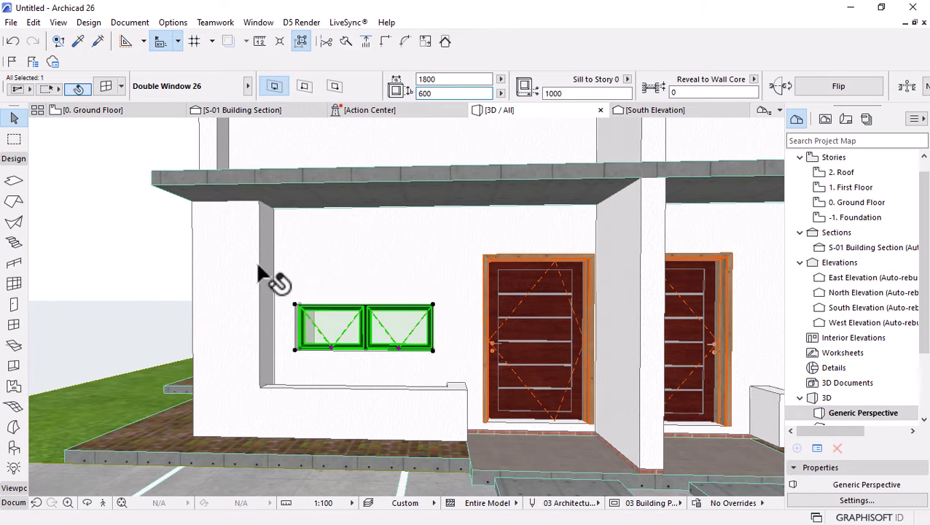
{"action": "scroll", "coordinate": [297, 334], "scroll_direction": "down", "scroll_amount": 2}
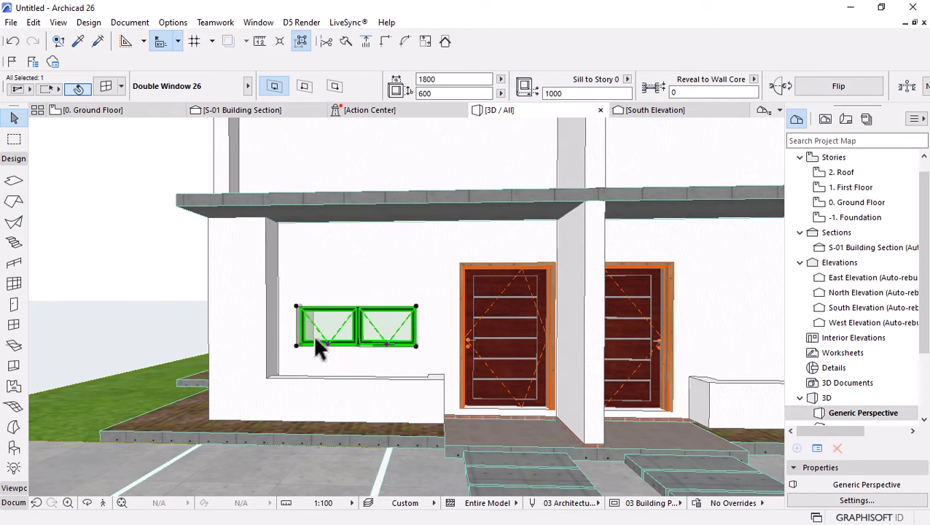
{"action": "left_click", "coordinate": [544, 94]}
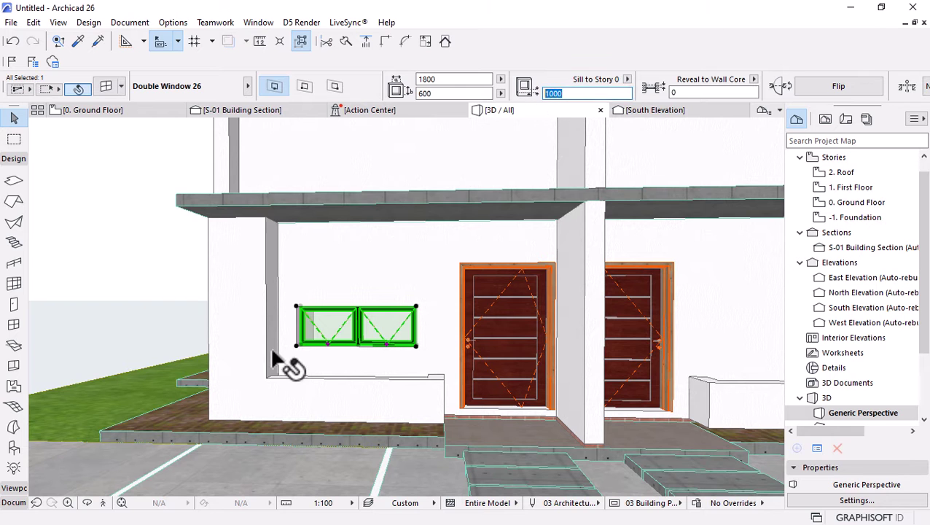
{"action": "middle_click_drag", "start_coordinate": [179, 315], "coordinate": [598, 307], "text": "shift"}
In the ground-floor plan, pick up the left front window's settings and place a matching window in the right house's front wall behind the planter
{"action": "left_click", "coordinate": [112, 114]}
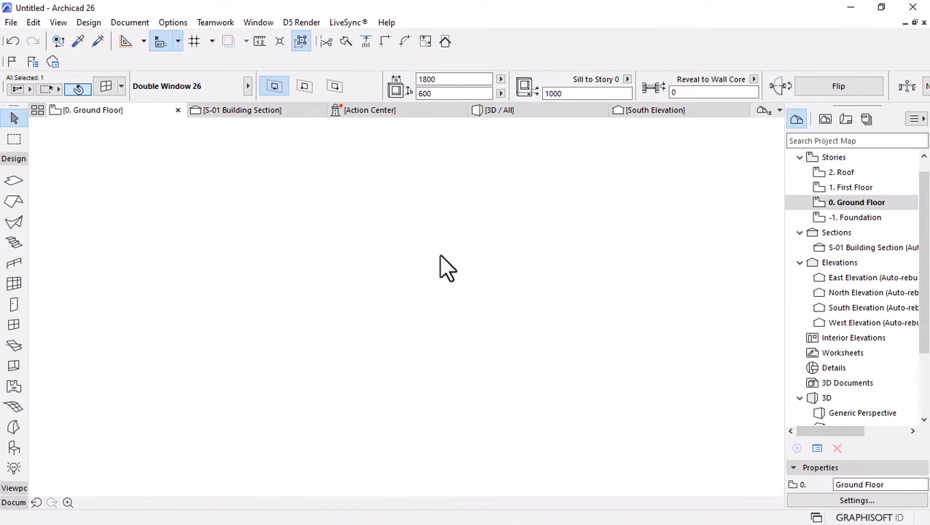
{"action": "scroll", "coordinate": [320, 269], "scroll_direction": "down", "scroll_amount": 5}
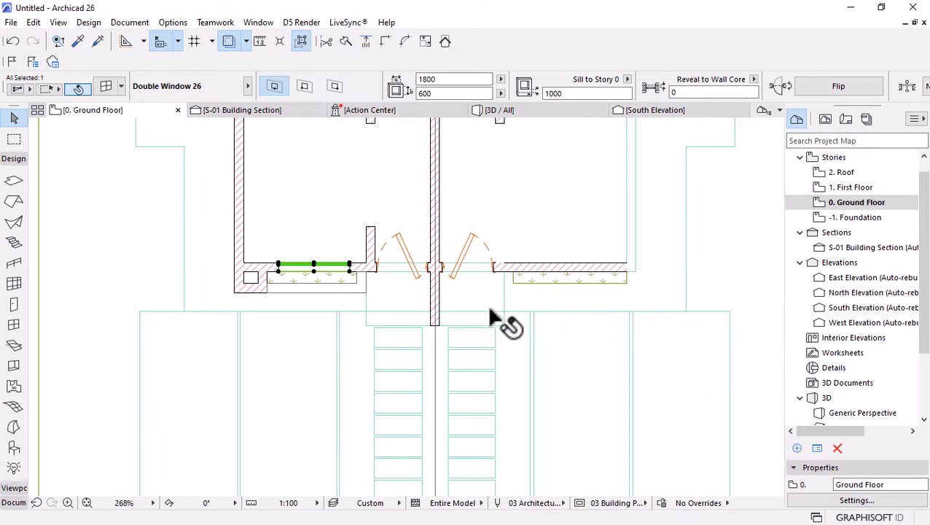
{"action": "left_click", "coordinate": [353, 270], "text": "alt"}
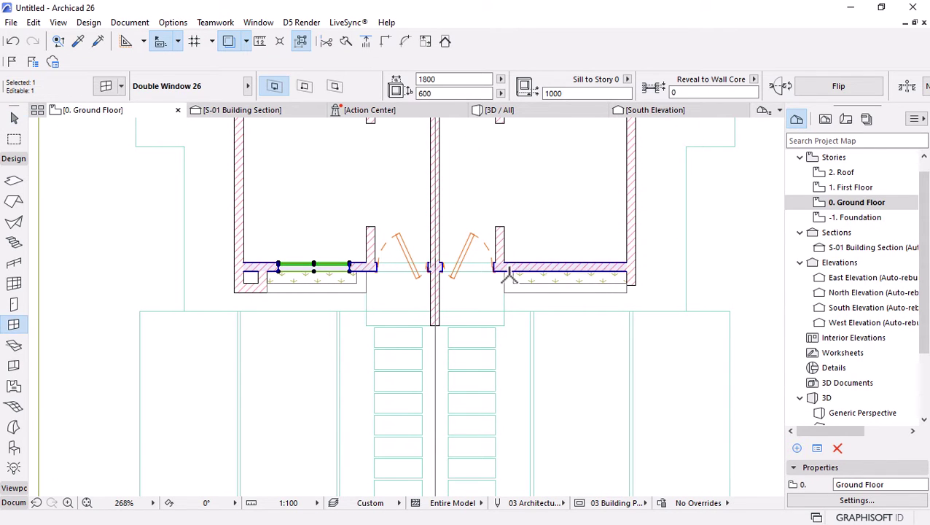
{"action": "left_click", "coordinate": [558, 264]}
{"action": "left_click", "coordinate": [559, 326]}
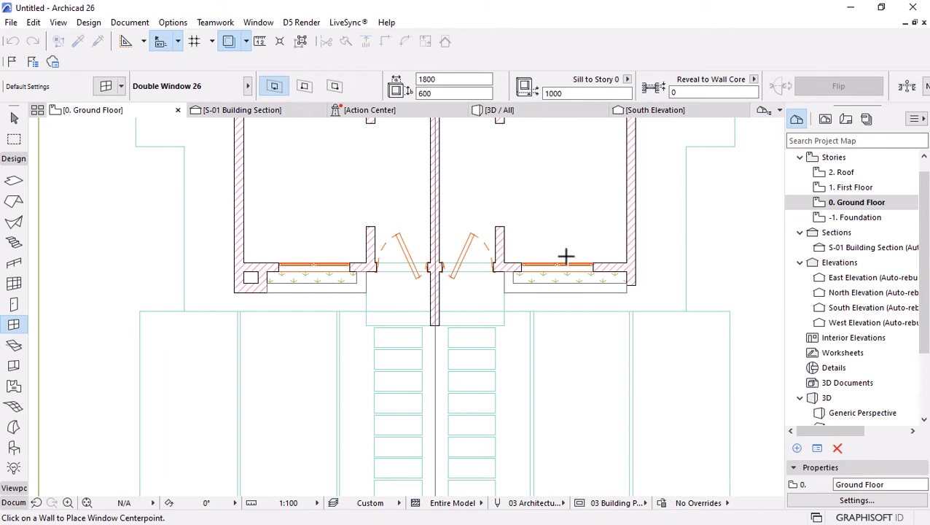
{"action": "scroll", "coordinate": [565, 258], "scroll_direction": "up", "scroll_amount": 2}
{"action": "key", "text": "Escape"}
Move the right house's front window so its inner edge aligns with the planting bed's end nearest the entrance
{"action": "left_click", "coordinate": [612, 284]}
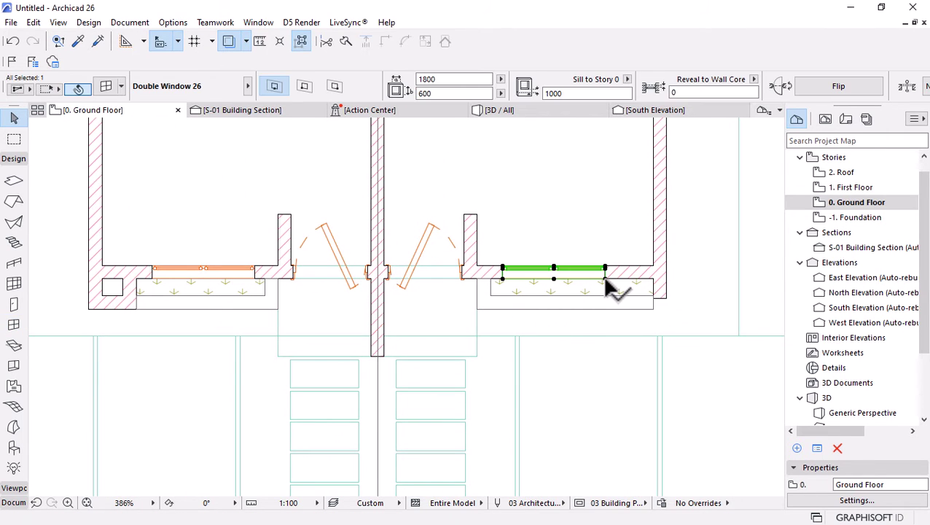
{"action": "left_click", "coordinate": [607, 279]}
{"action": "key", "text": "Escape"}
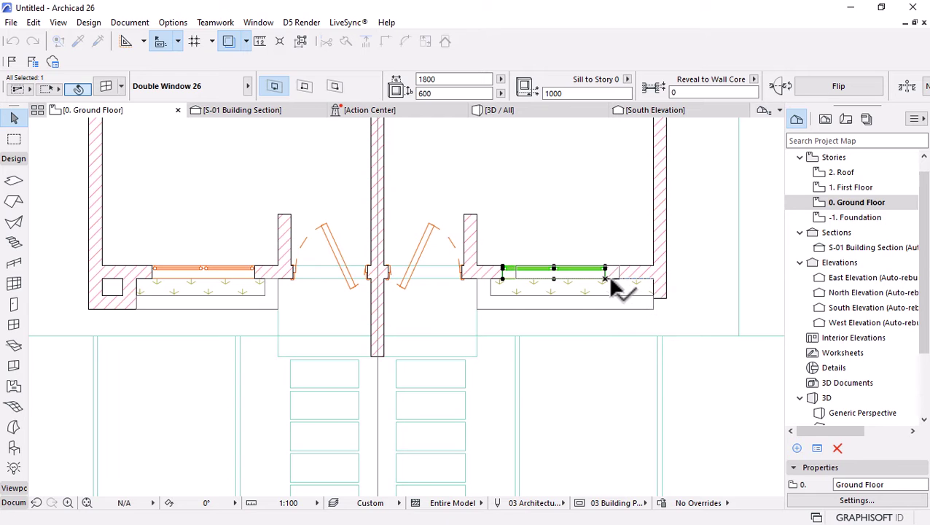
{"action": "scroll", "coordinate": [517, 299], "scroll_direction": "up", "scroll_amount": 2}
{"action": "key", "text": "ctrl+d"}
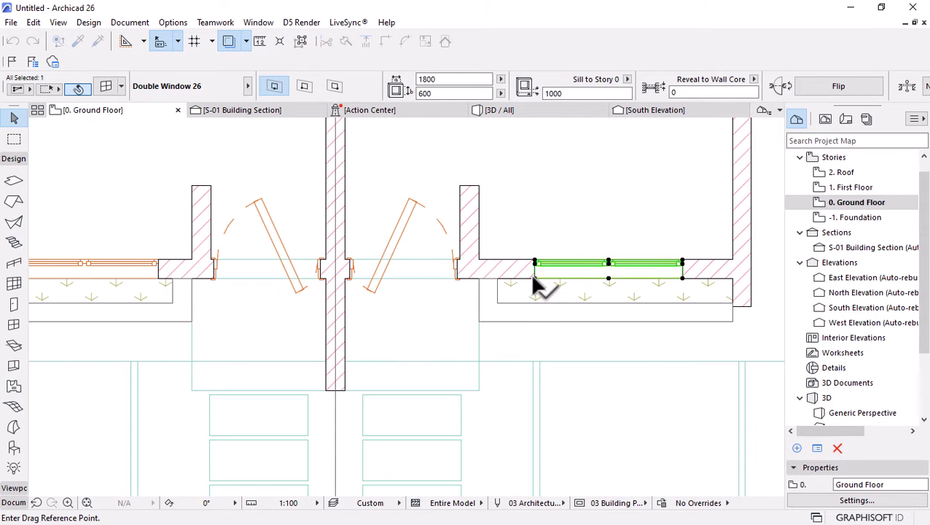
{"action": "left_click", "coordinate": [534, 277]}
{"action": "left_click", "coordinate": [499, 279]}
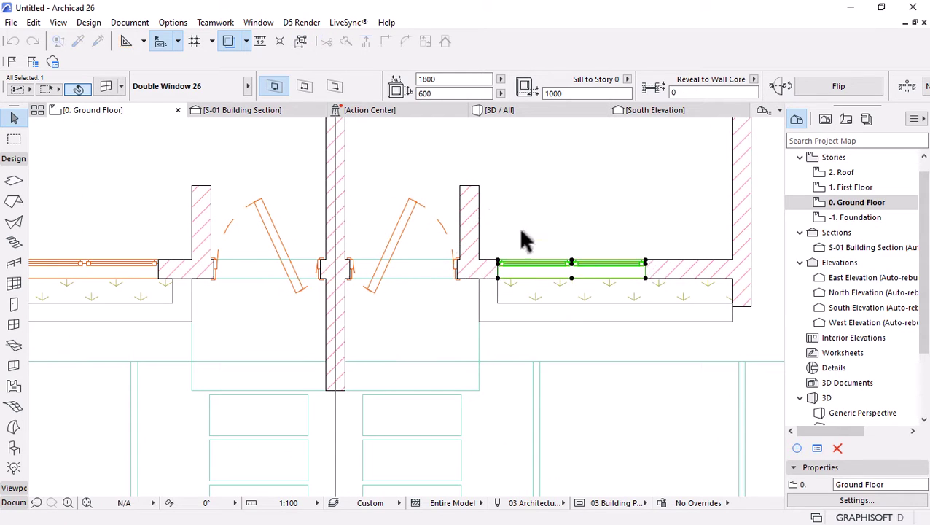
Move the right house's front window 500 mm along the wall, away from the entrance
{"action": "left_click", "coordinate": [513, 212]}
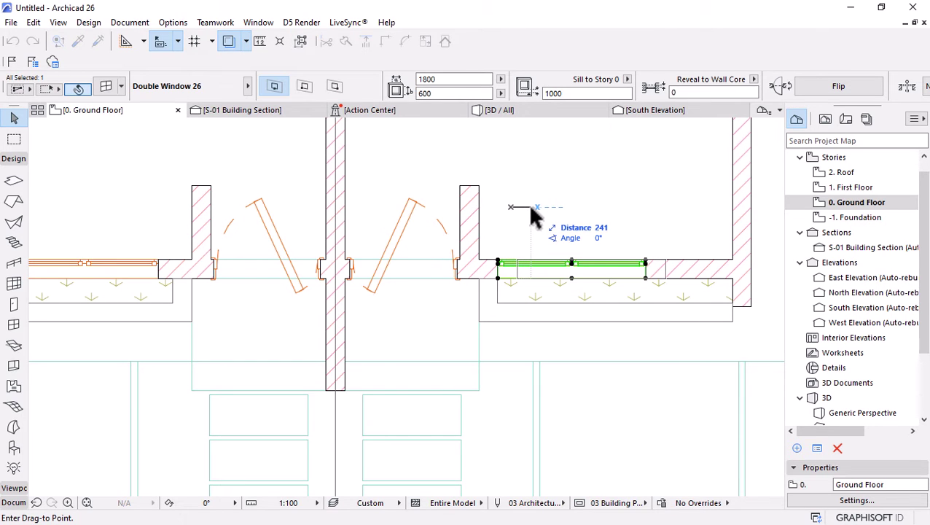
{"action": "type", "text": "600"}
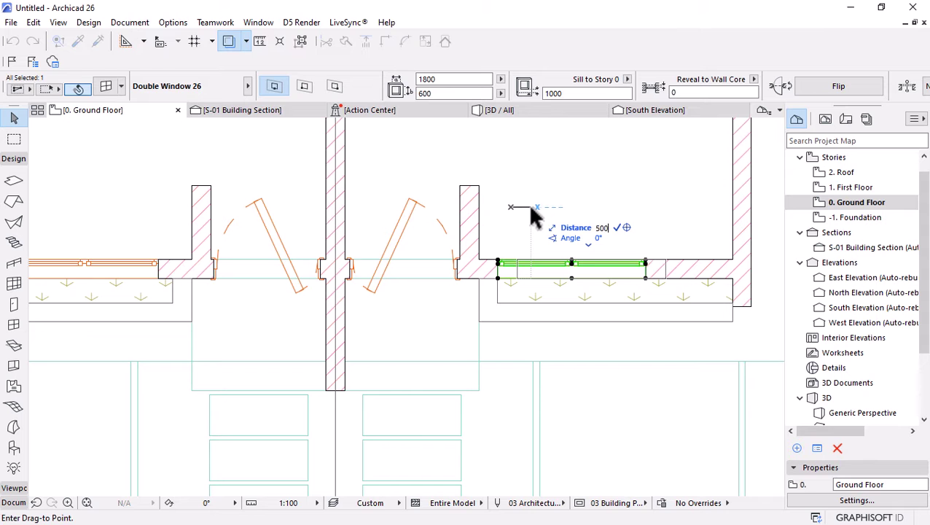
{"action": "key", "text": "Return"}
{"action": "scroll", "coordinate": [592, 276], "scroll_direction": "down", "scroll_amount": 2}
{"action": "middle_click_drag", "start_coordinate": [531, 286], "coordinate": [543, 292]}
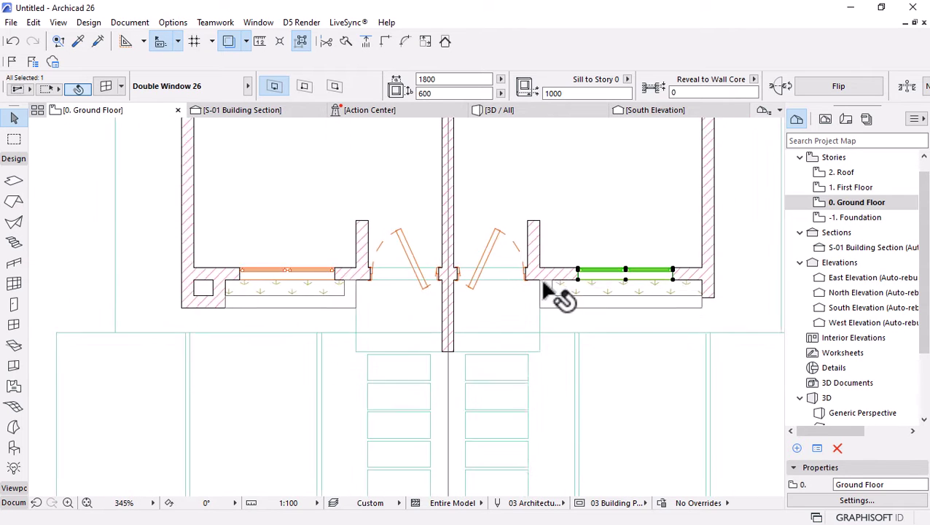
Move the left house's front window so its inner edge aligns with the planting bed's end nearest the entrance
{"action": "scroll", "coordinate": [301, 270], "scroll_direction": "up", "scroll_amount": 3}
{"action": "left_click", "coordinate": [409, 288]}
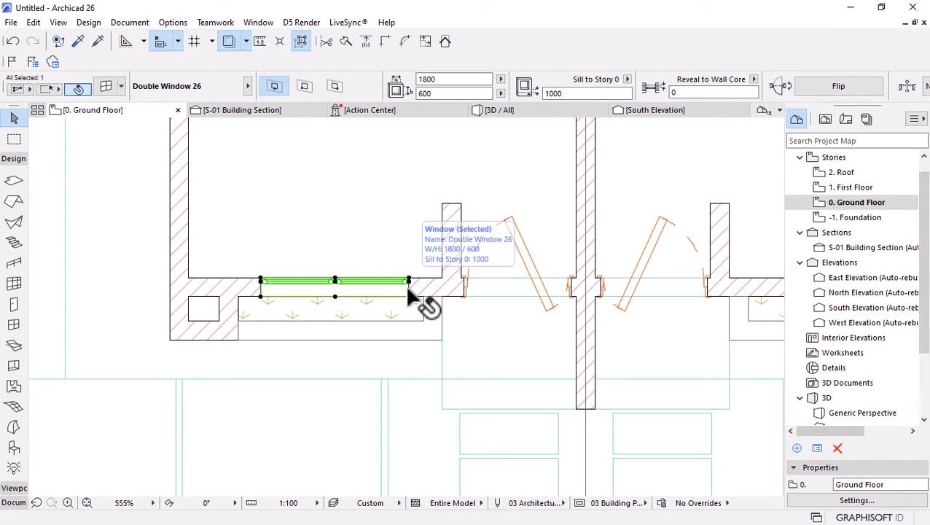
{"action": "key", "text": "ctrl+d"}
{"action": "left_click", "coordinate": [415, 299]}
{"action": "left_click", "coordinate": [431, 312]}
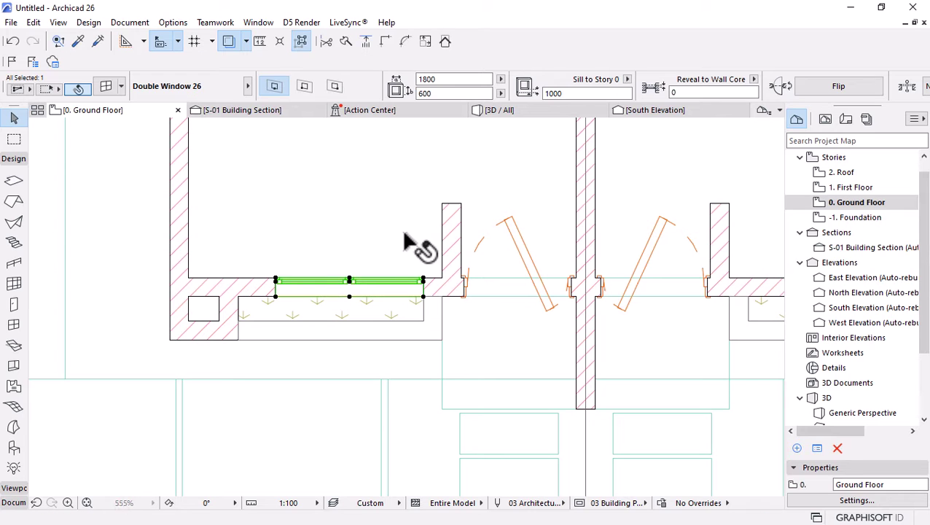
Try moving the left house's front window freehand toward the outer side wall, and undo that move
{"action": "key", "text": "ctrl+d"}
{"action": "left_click", "coordinate": [404, 234]}
{"action": "left_click", "coordinate": [372, 243]}
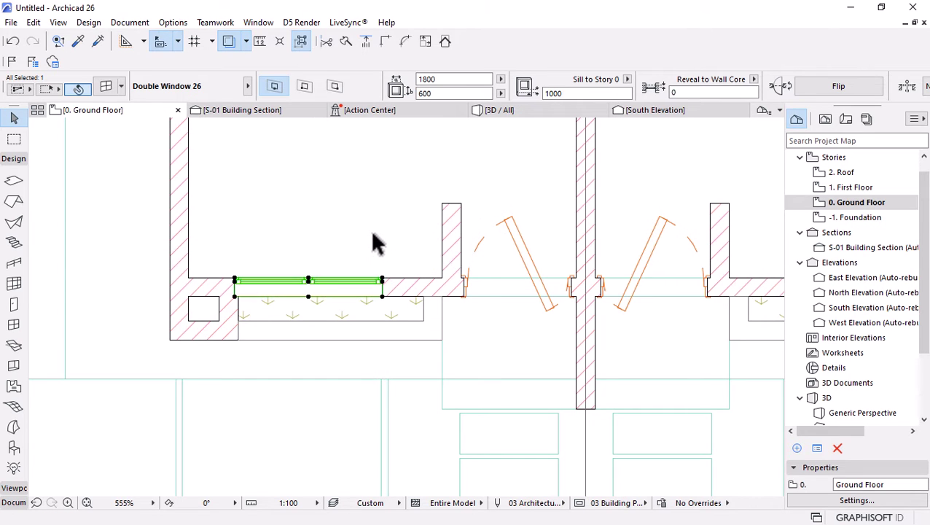
{"action": "key", "text": "ctrl+z"}
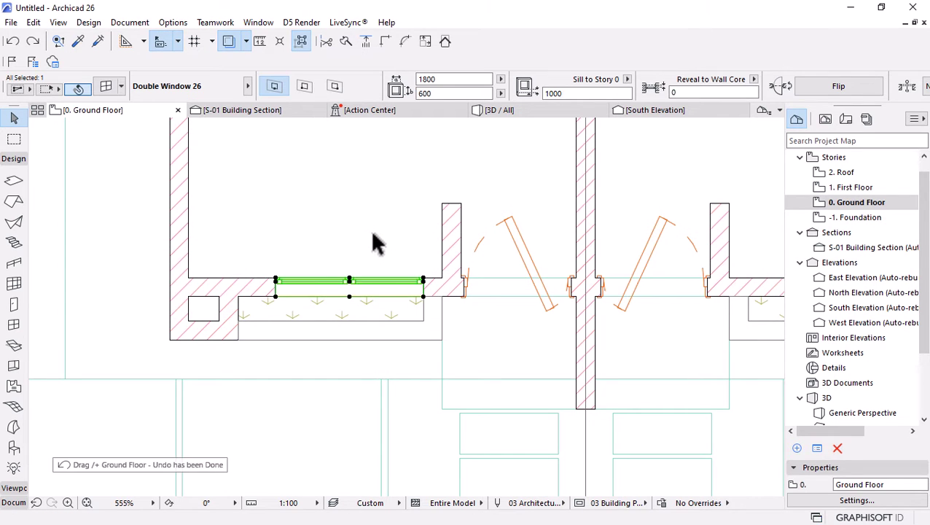
Move the left house's front window 300 mm along the wall, away from the entrance
{"action": "key", "text": "ctrl+d"}
{"action": "left_click", "coordinate": [423, 298]}
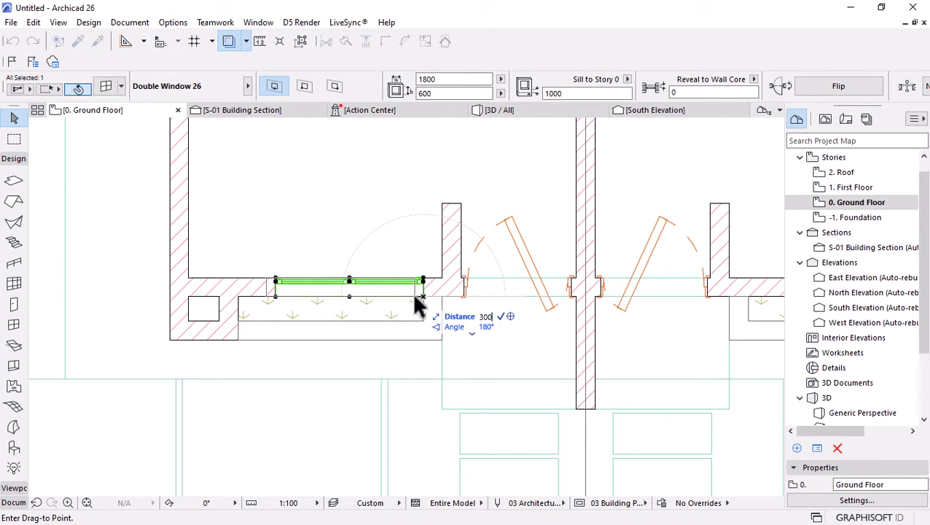
{"action": "left_click", "coordinate": [415, 300]}
{"action": "key", "text": "Escape"}
{"action": "scroll", "coordinate": [337, 288], "scroll_direction": "down", "scroll_amount": 2}
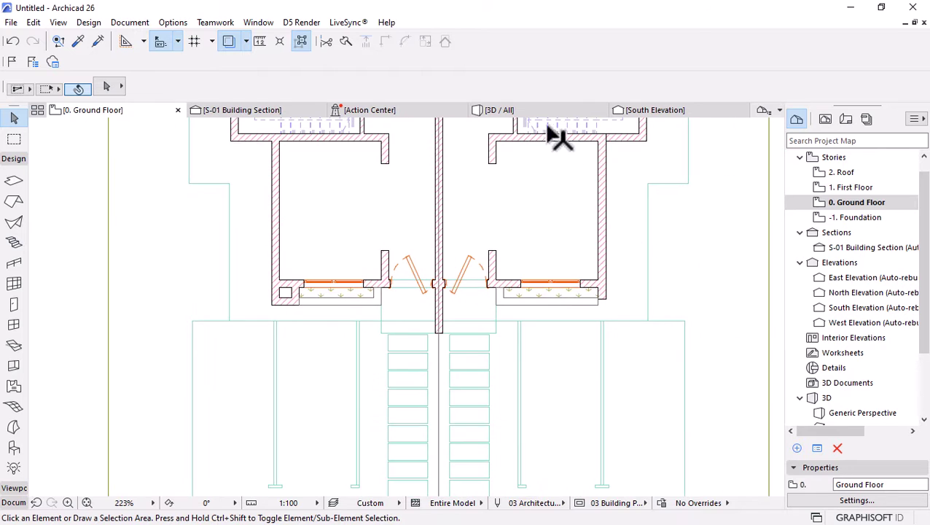
Examine the placement of both ground-floor front windows and the overall front facade in 3D
{"action": "left_click", "coordinate": [498, 110]}
{"action": "scroll", "coordinate": [487, 291], "scroll_direction": "down", "scroll_amount": 3}
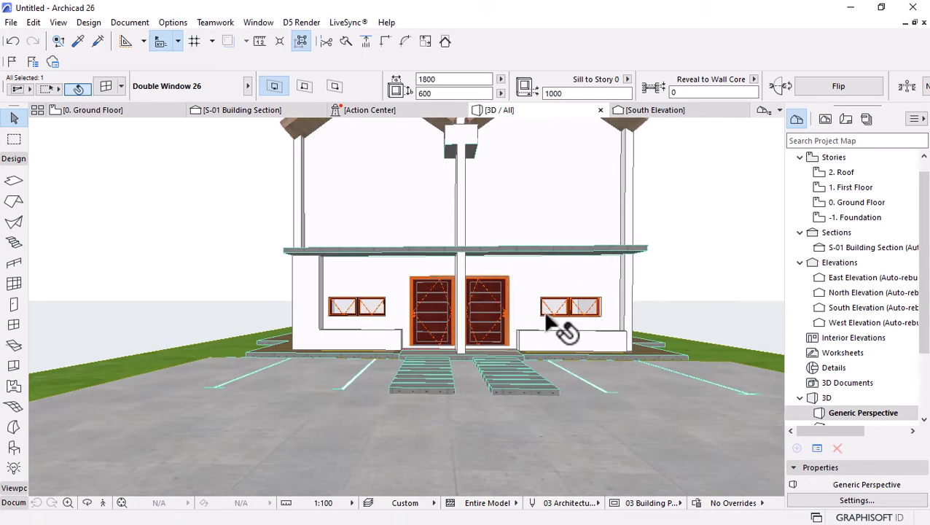
{"action": "scroll", "coordinate": [488, 263], "scroll_direction": "up", "scroll_amount": 1}
{"action": "scroll", "coordinate": [466, 314], "scroll_direction": "up", "scroll_amount": 2}
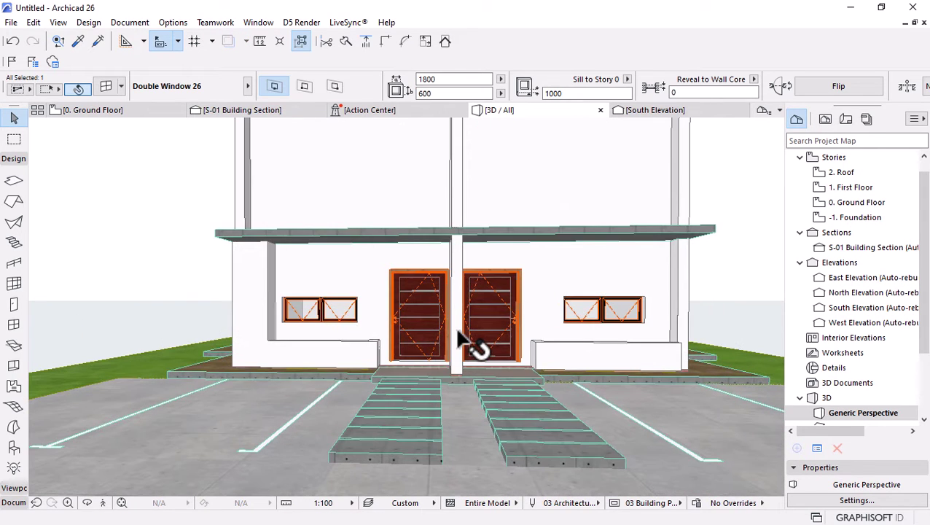
{"action": "middle_click_drag", "start_coordinate": [588, 380], "coordinate": [608, 386], "text": "shift"}
{"action": "scroll", "coordinate": [554, 375], "scroll_direction": "down", "scroll_amount": 4}
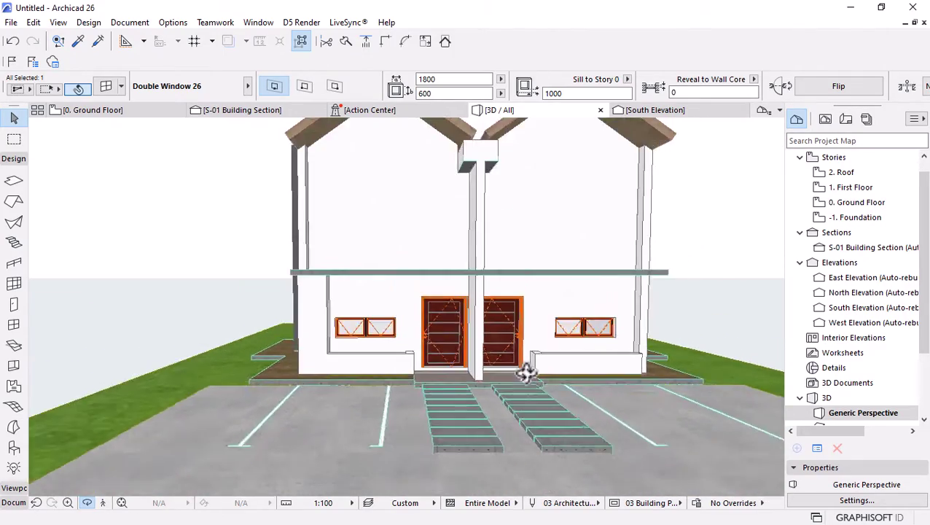
{"action": "middle_click_drag", "start_coordinate": [490, 366], "coordinate": [504, 374], "text": "shift"}
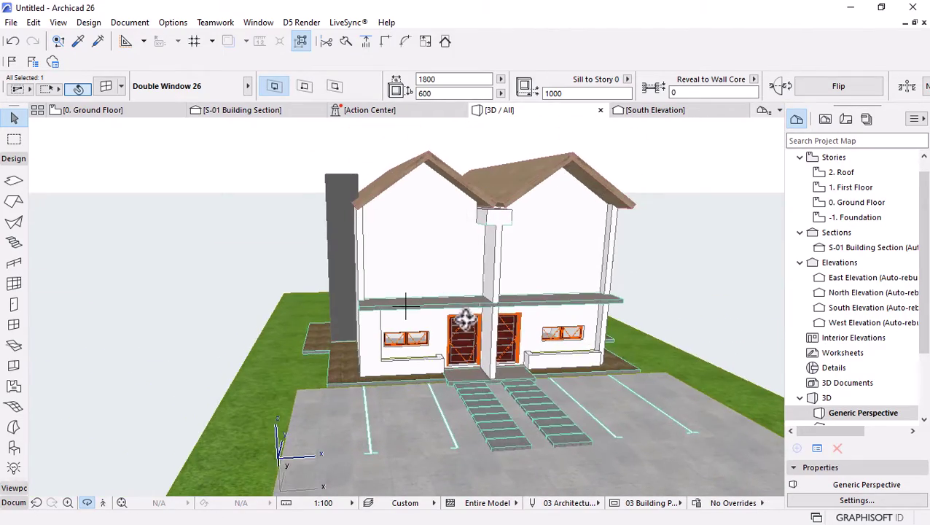
{"action": "middle_click_drag", "start_coordinate": [463, 320], "coordinate": [436, 295], "text": "shift"}
{"action": "scroll", "coordinate": [464, 284], "scroll_direction": "up", "scroll_amount": 1}
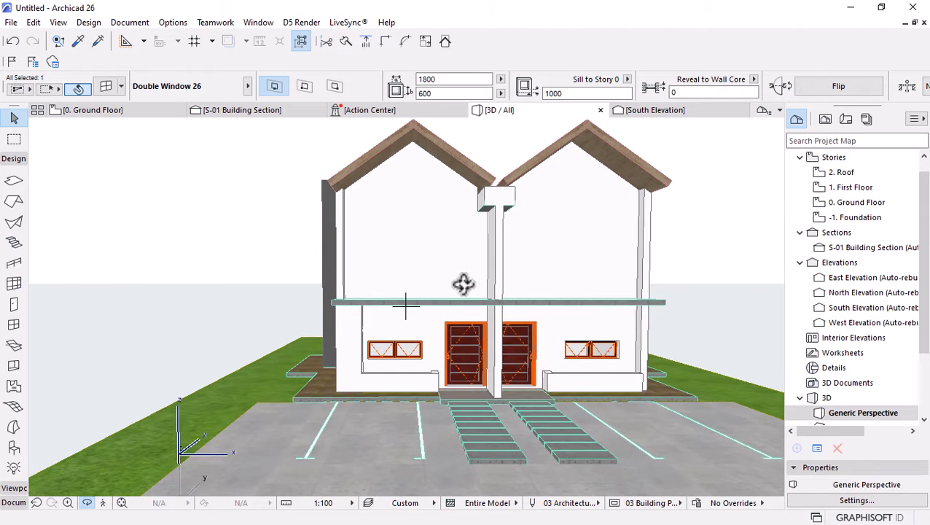
{"action": "scroll", "coordinate": [409, 306], "scroll_direction": "up", "scroll_amount": 1}
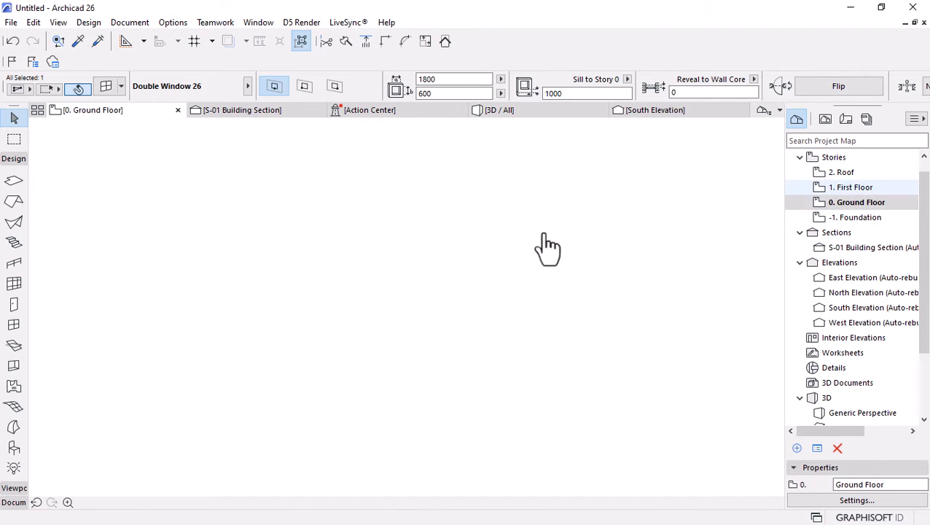
Switch to the First Floor plan, review the front bedroom walls and balconies, and hide the trace reference
{"action": "scroll", "coordinate": [625, 279], "scroll_direction": "down", "scroll_amount": 6}
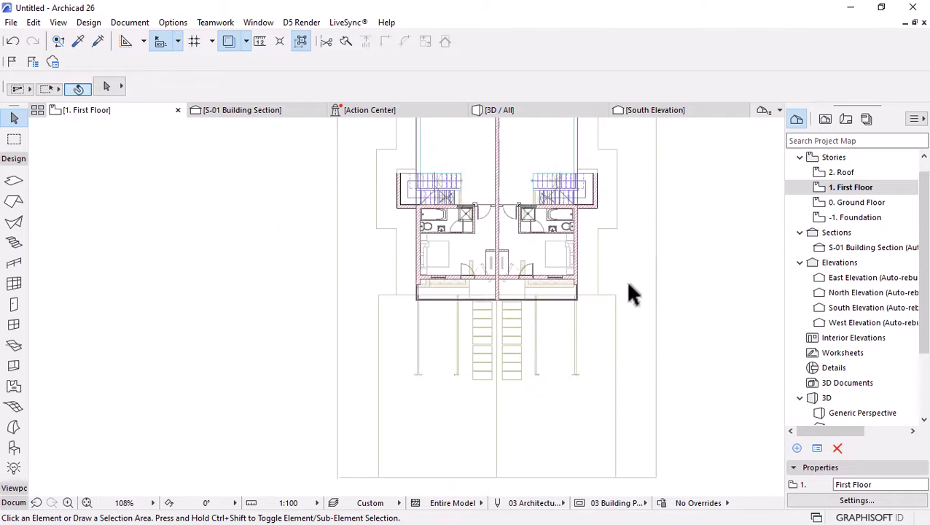
{"action": "scroll", "coordinate": [617, 271], "scroll_direction": "up", "scroll_amount": 6}
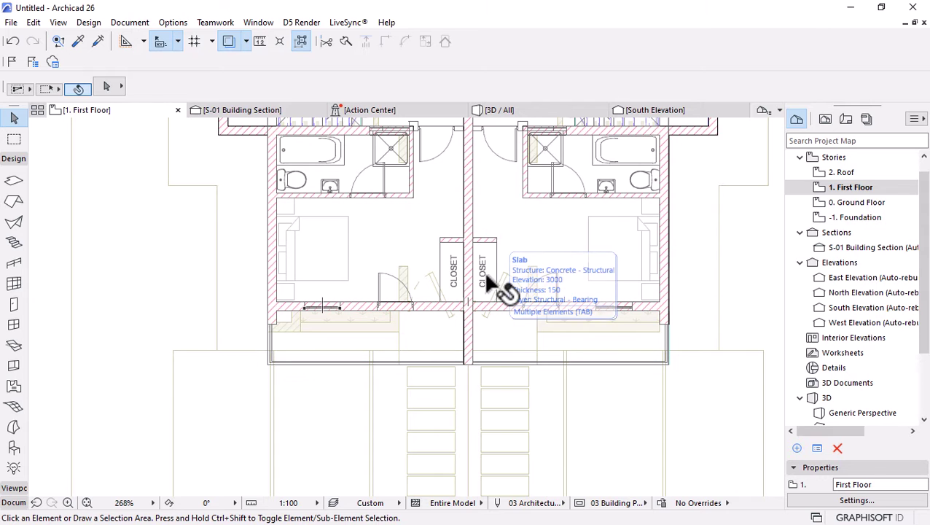
{"action": "scroll", "coordinate": [288, 310], "scroll_direction": "up", "scroll_amount": 3}
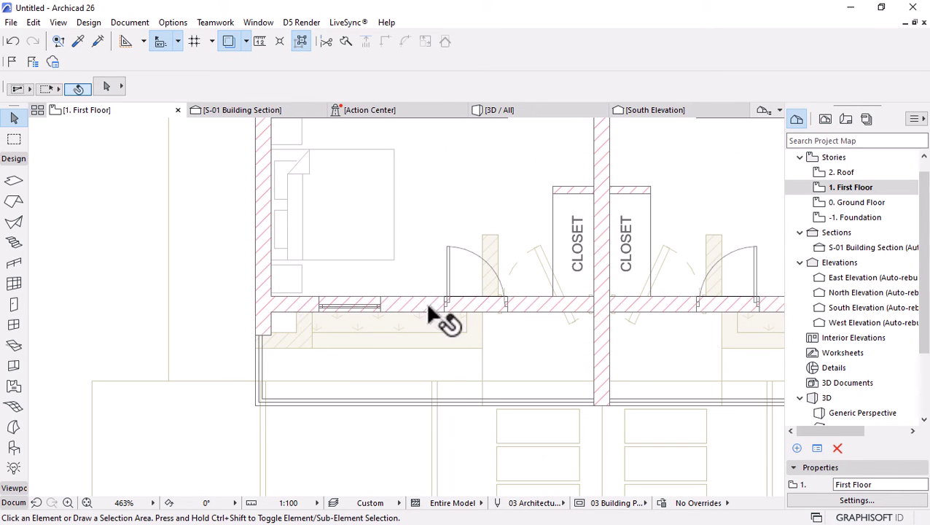
{"action": "scroll", "coordinate": [432, 271], "scroll_direction": "down", "scroll_amount": 3}
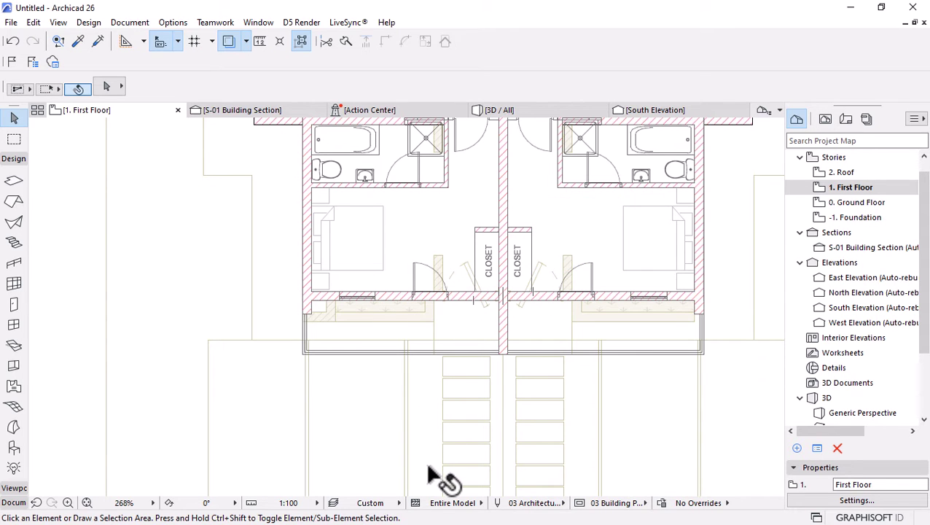
{"action": "scroll", "coordinate": [451, 253], "scroll_direction": "up", "scroll_amount": 1}
{"action": "scroll", "coordinate": [451, 255], "scroll_direction": "up", "scroll_amount": 1}
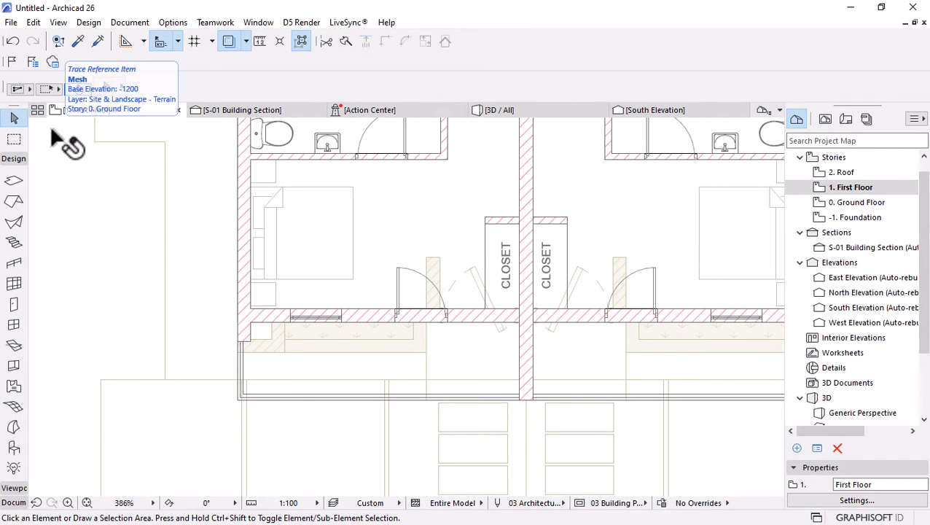
{"action": "middle_click_drag", "start_coordinate": [61, 140], "coordinate": [394, 253]}
{"action": "scroll", "coordinate": [333, 239], "scroll_direction": "down", "scroll_amount": 1}
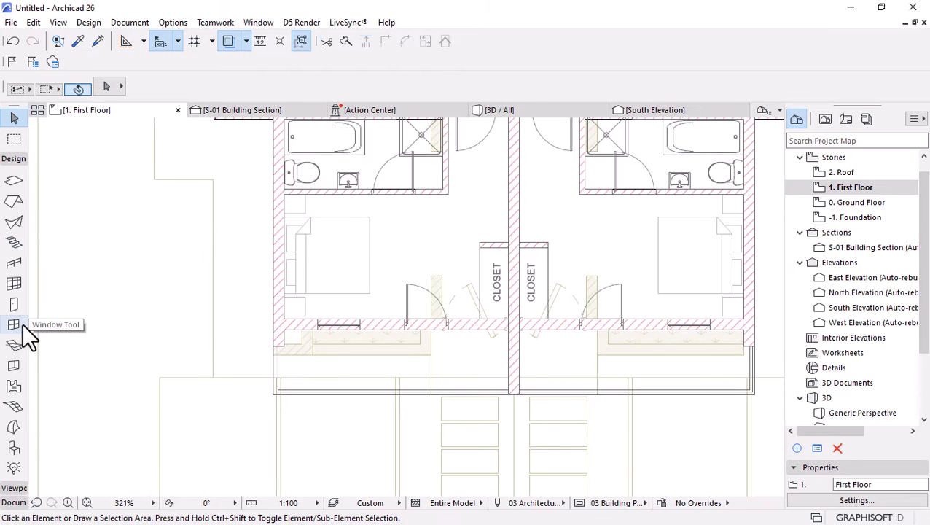
{"action": "scroll", "coordinate": [40, 306], "scroll_direction": "down", "scroll_amount": 1}
{"action": "scroll", "coordinate": [95, 288], "scroll_direction": "down", "scroll_amount": 3}
{"action": "scroll", "coordinate": [145, 317], "scroll_direction": "up", "scroll_amount": 3}
{"action": "scroll", "coordinate": [146, 317], "scroll_direction": "up", "scroll_amount": 1}
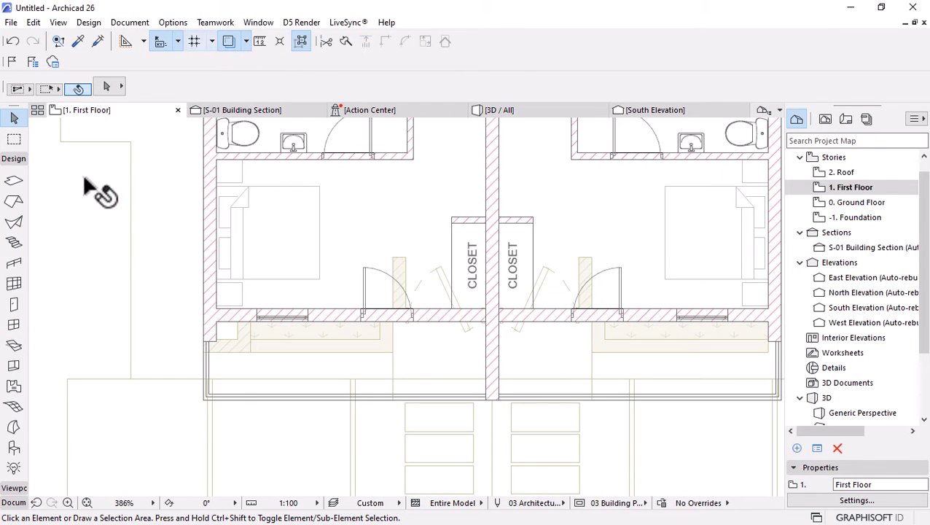
{"action": "left_click", "coordinate": [231, 42]}
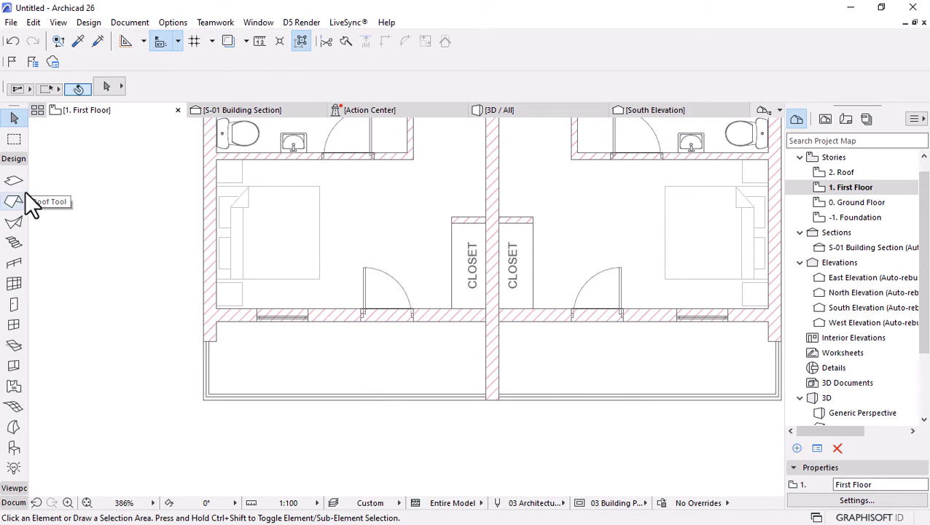
Choose Door with Sidelight on Side 1 and Transom 26 from the hinged doors as the default door type
{"action": "left_click", "coordinate": [13, 304]}
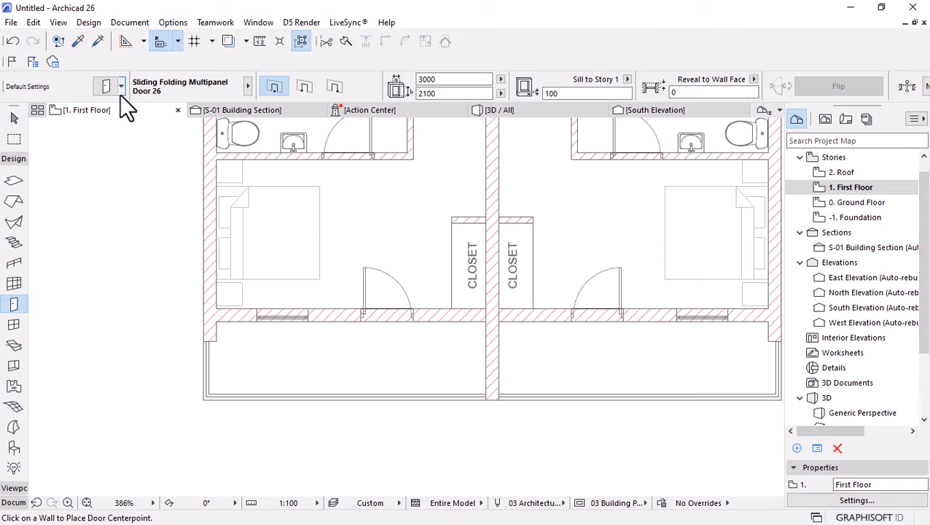
{"action": "left_click", "coordinate": [109, 86]}
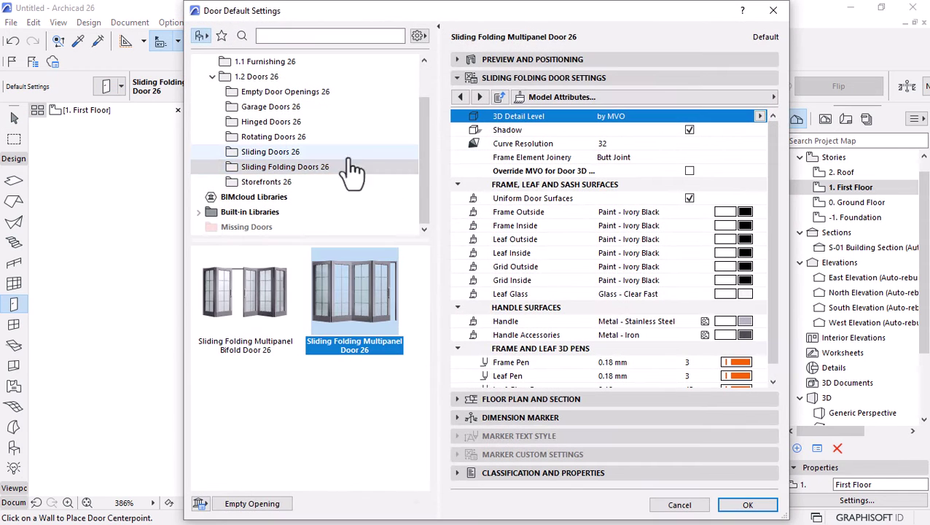
{"action": "left_click", "coordinate": [256, 124]}
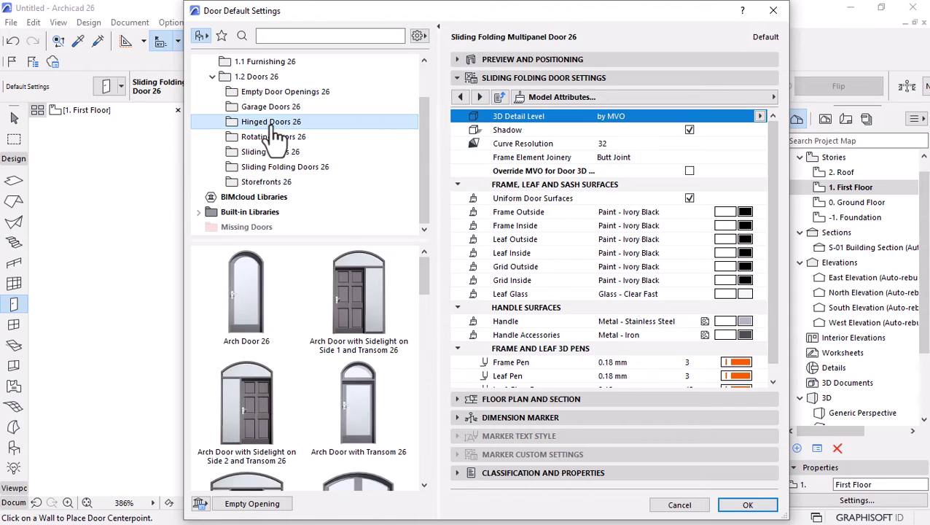
{"action": "scroll", "coordinate": [369, 354], "scroll_direction": "down", "scroll_amount": 8}
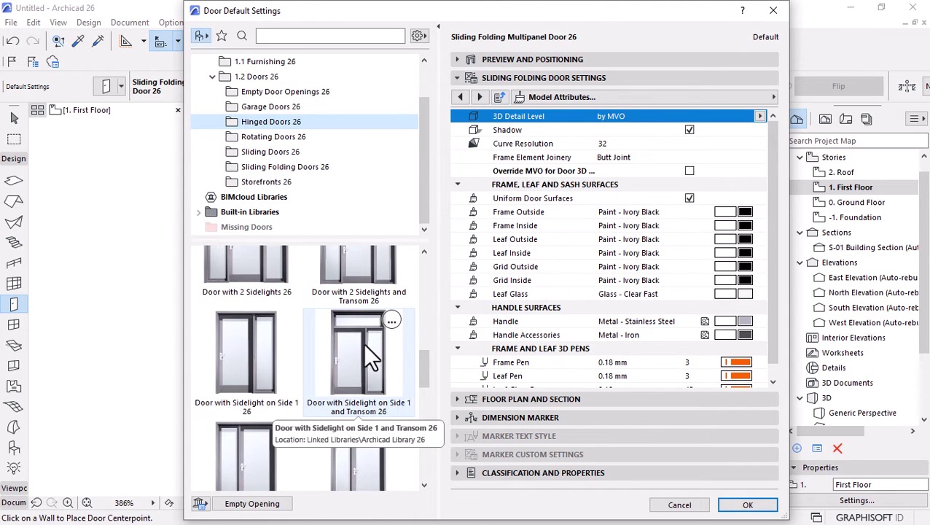
{"action": "left_click", "coordinate": [368, 353]}
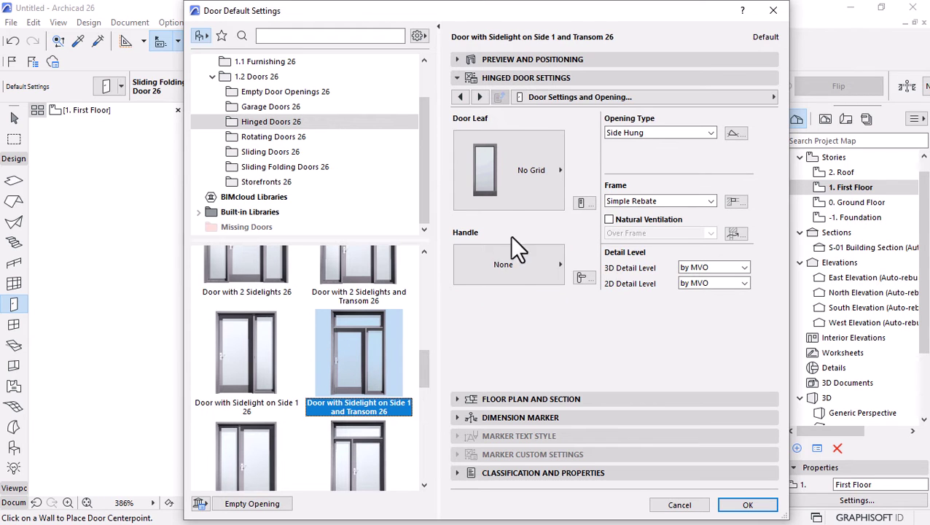
Give the default door an H-V Grid leaf and Handle 3
{"action": "left_click", "coordinate": [510, 201]}
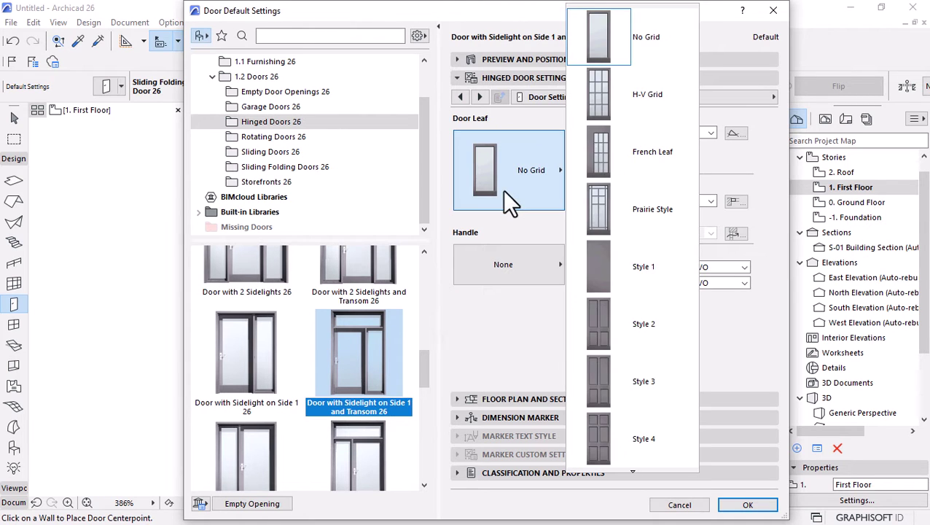
{"action": "left_click", "coordinate": [629, 104]}
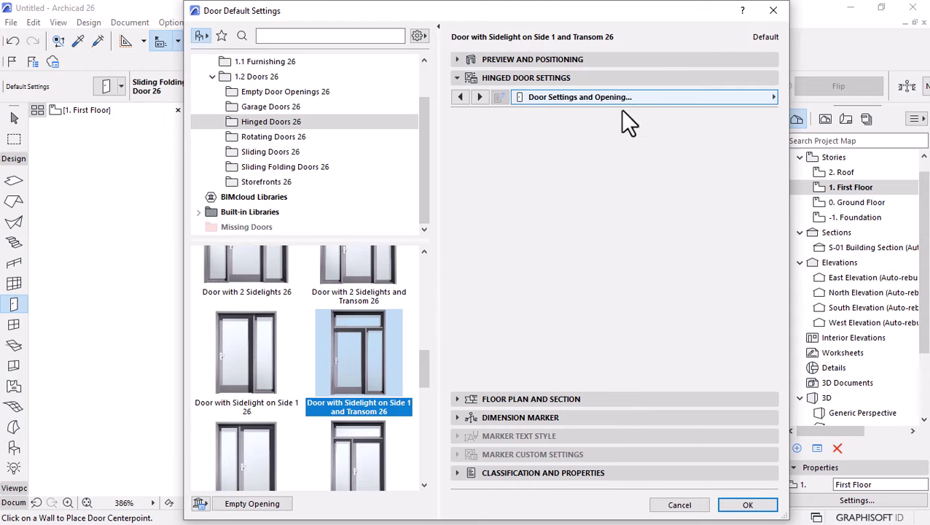
{"action": "left_click", "coordinate": [493, 251]}
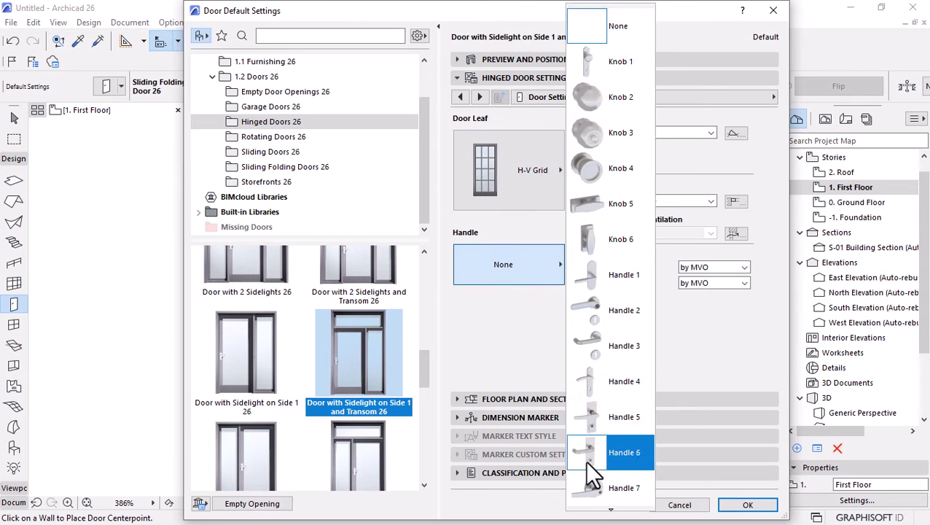
{"action": "left_click", "coordinate": [600, 350]}
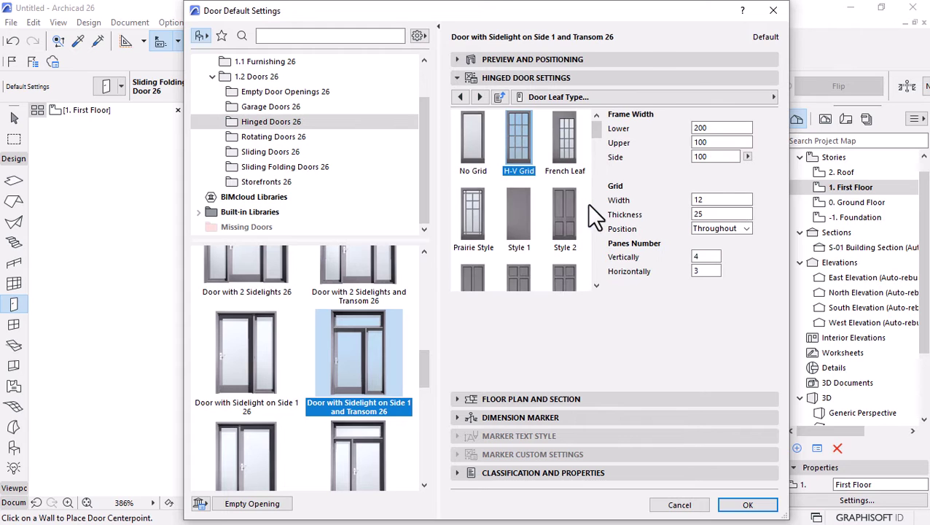
Change the door leaf to No Grid and set its lower, upper and side frame widths to 80 mm
{"action": "left_click", "coordinate": [719, 129]}
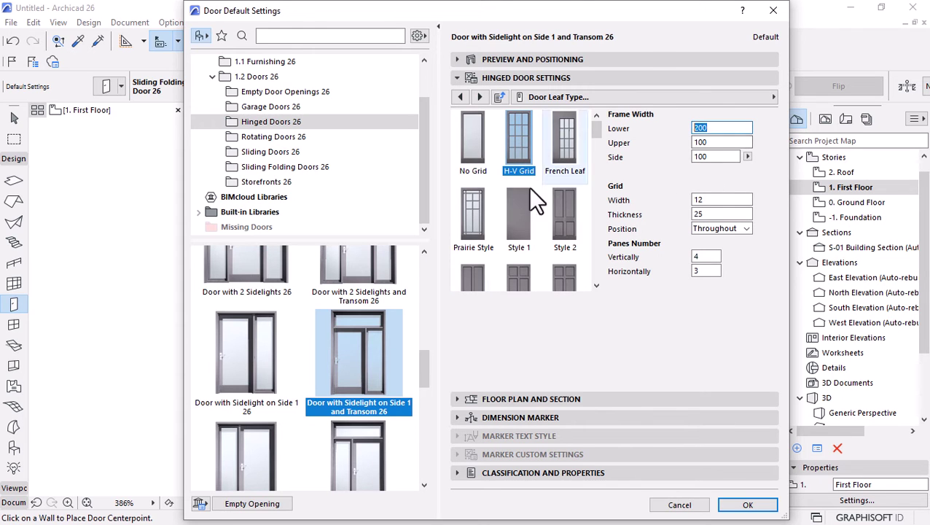
{"action": "left_click", "coordinate": [473, 149]}
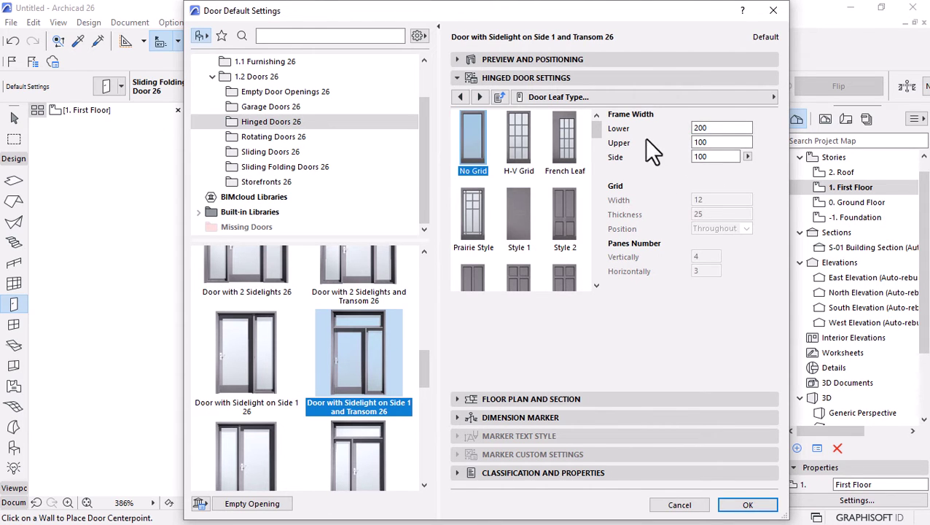
{"action": "key", "text": "Tab"}
{"action": "type", "text": "80"}
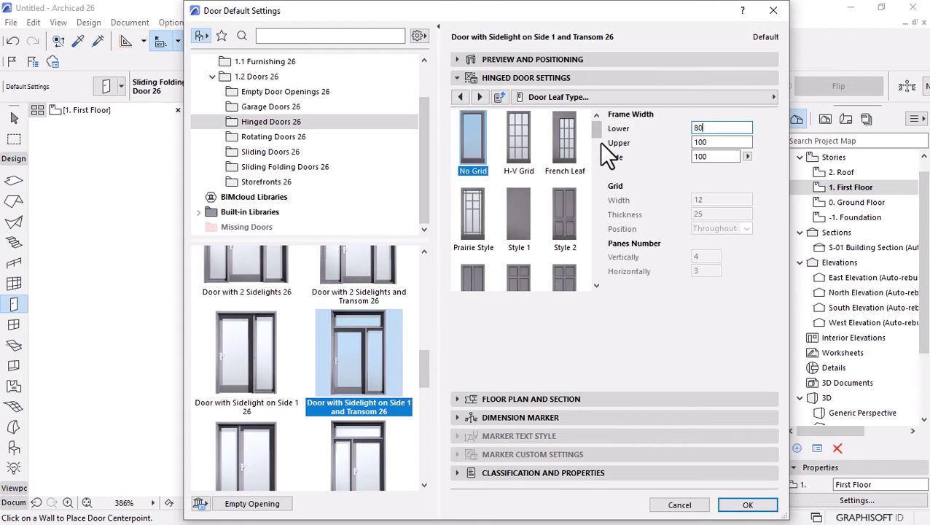
{"action": "key", "text": "Tab"}
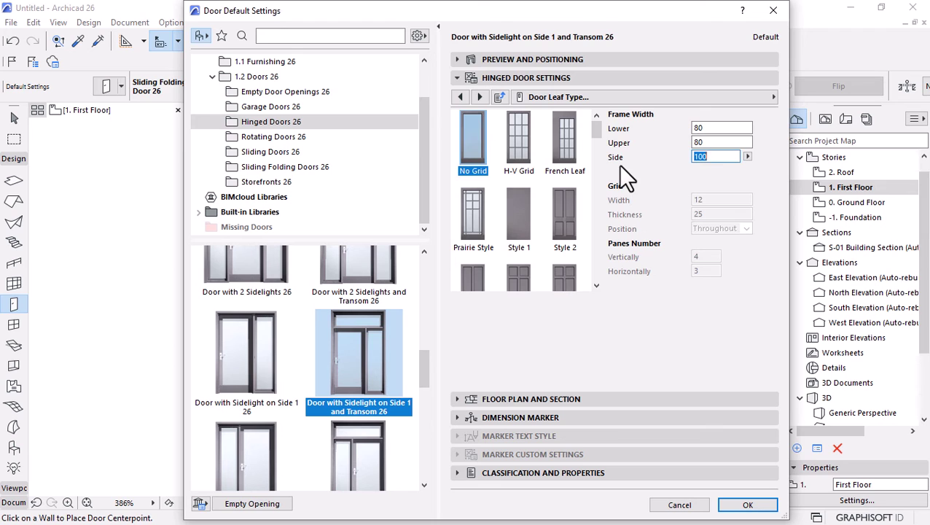
{"action": "type", "text": "80"}
{"action": "left_click", "coordinate": [513, 166]}
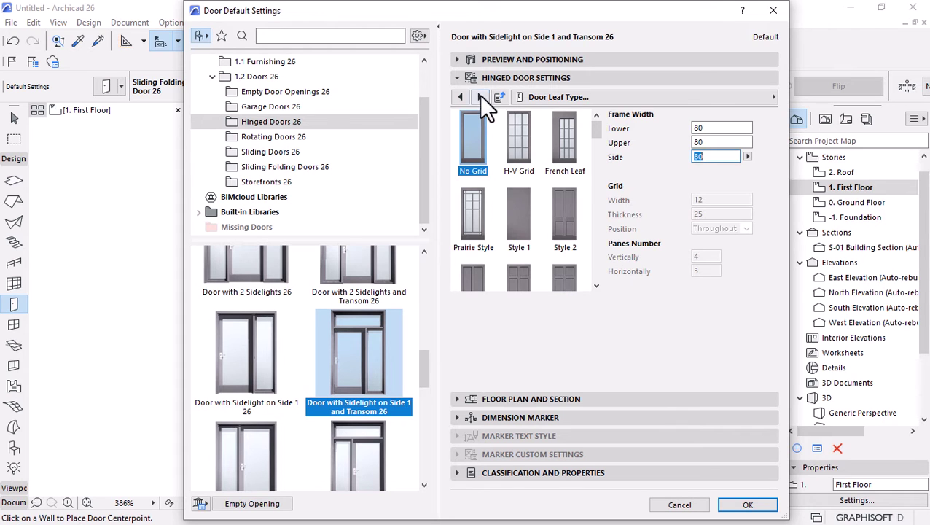
Make the door surfaces uniform and set the frame and leaf finish to Paint - Ivory Black
{"action": "left_click", "coordinate": [740, 96]}
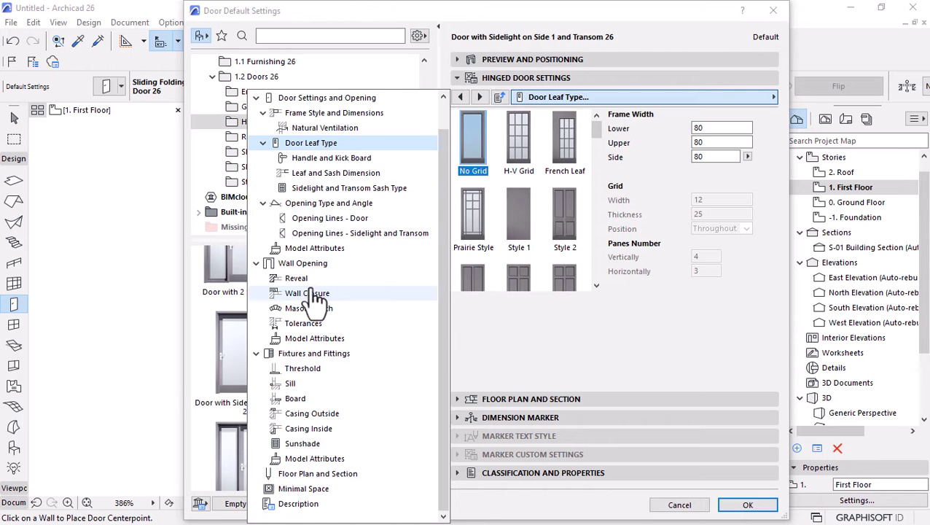
{"action": "scroll", "coordinate": [310, 292], "scroll_direction": "up", "scroll_amount": 1}
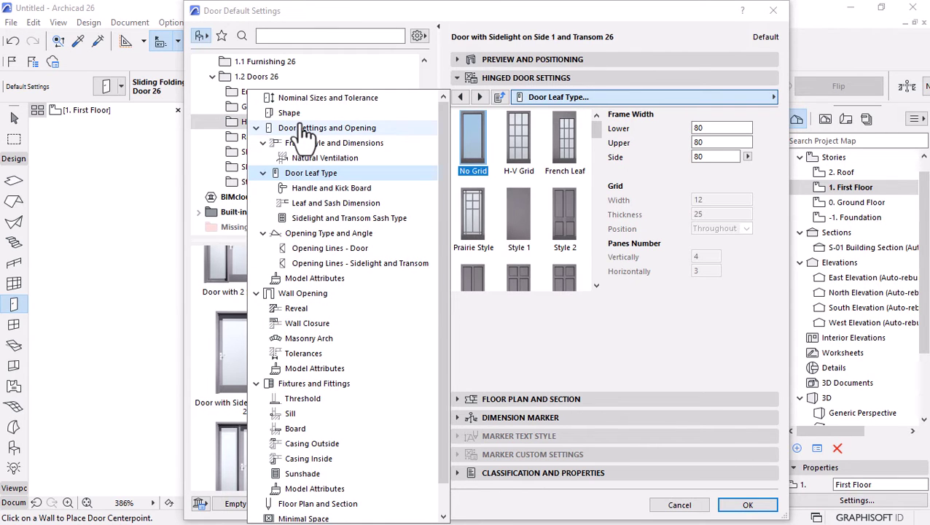
{"action": "left_click", "coordinate": [315, 278]}
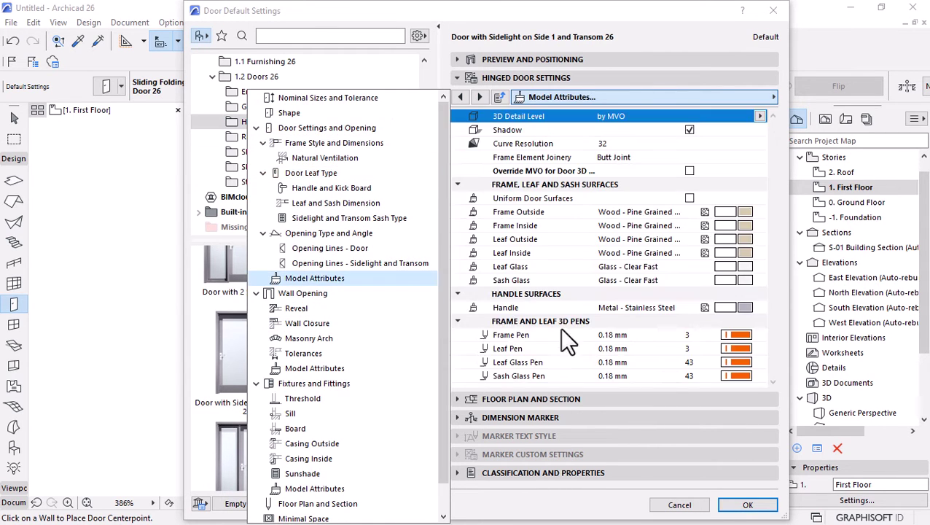
{"action": "left_click", "coordinate": [687, 197]}
{"action": "left_click", "coordinate": [744, 213]}
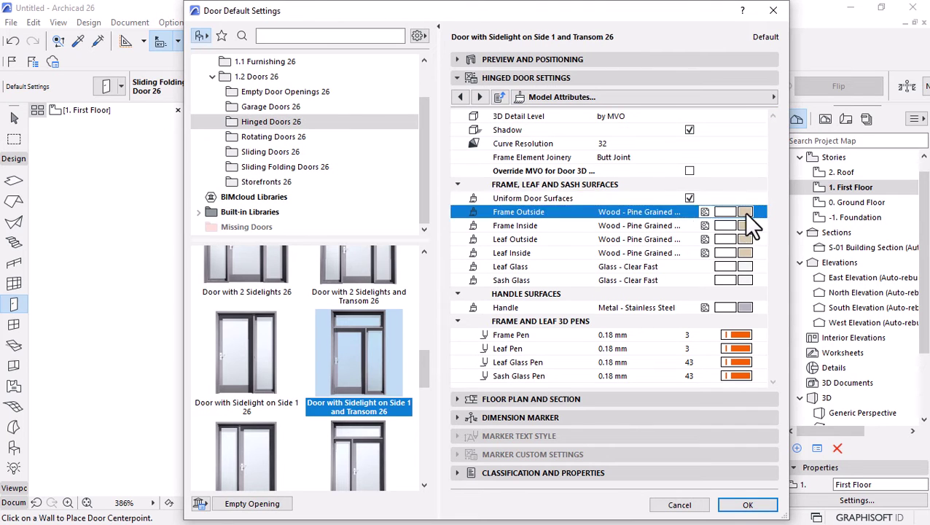
{"action": "left_click", "coordinate": [329, 249]}
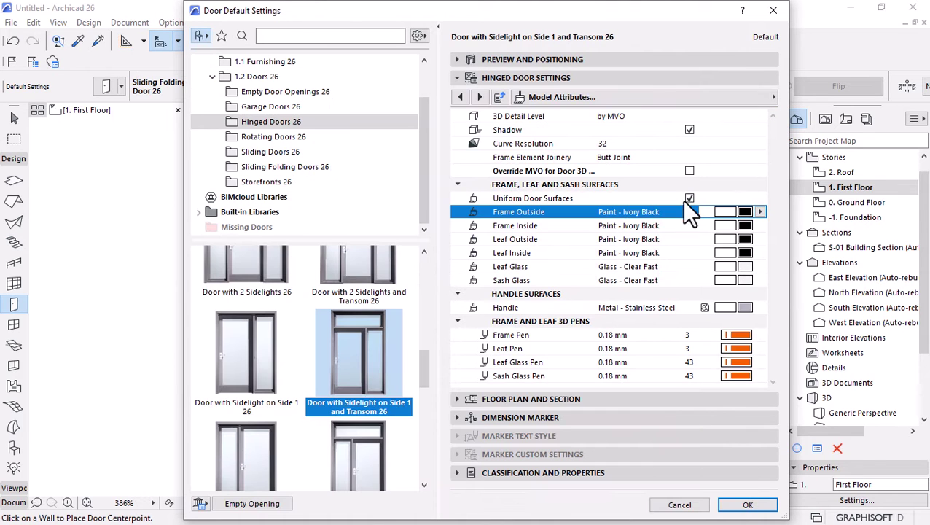
{"action": "left_click", "coordinate": [745, 98]}
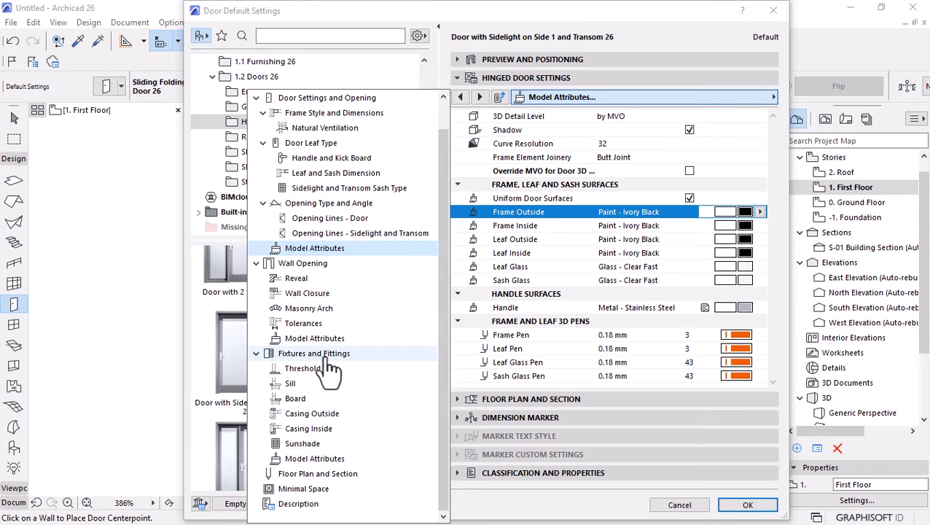
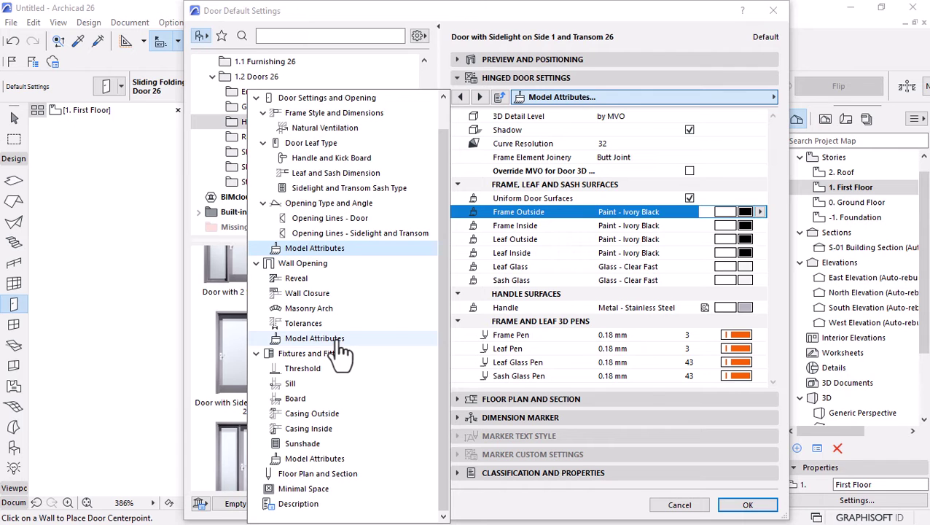
{"action": "left_click", "coordinate": [523, 25]}
{"action": "left_click_drag", "start_coordinate": [519, 13], "coordinate": [650, 11]}
{"action": "left_click", "coordinate": [920, 212]}
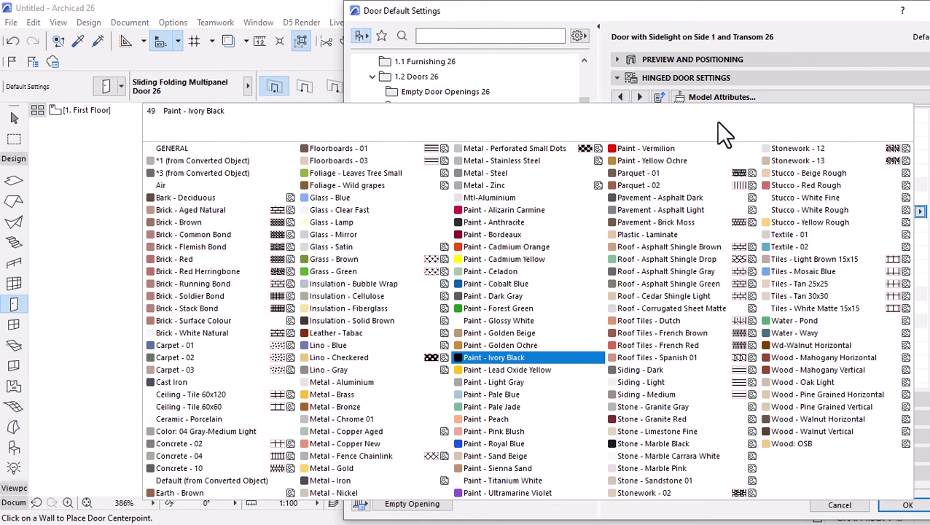
{"action": "left_click", "coordinate": [758, 107]}
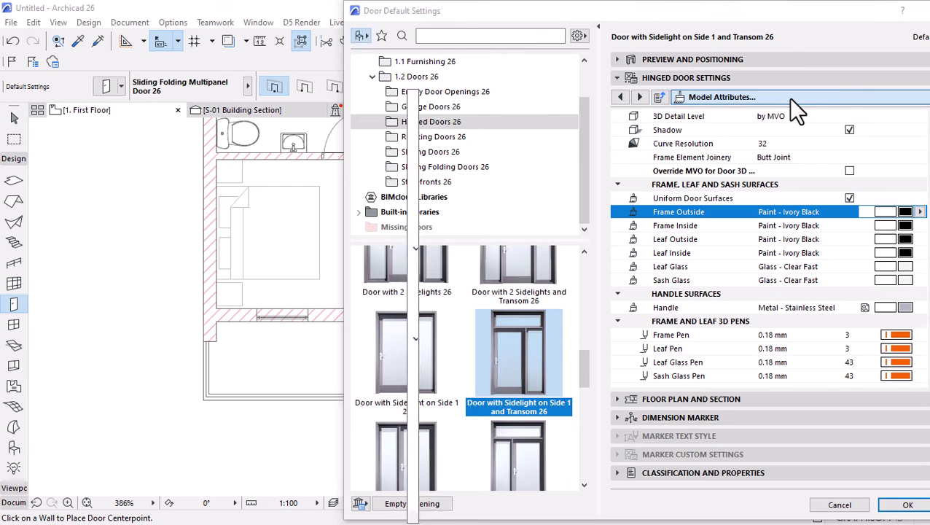
Turn off the door symbol's fills, set its 2D detail level to 1:50 and always show the reveal
{"action": "left_click", "coordinate": [788, 97]}
{"action": "left_click", "coordinate": [478, 473]}
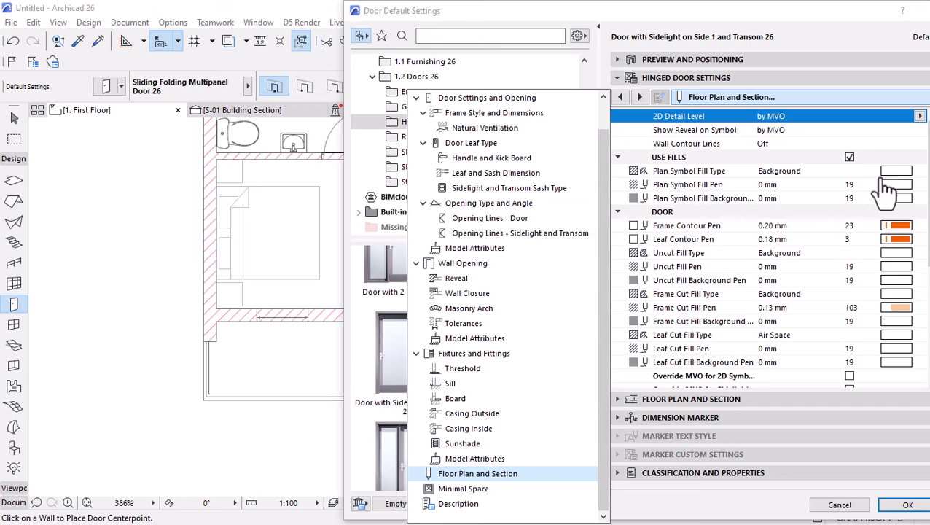
{"action": "left_click", "coordinate": [849, 157]}
{"action": "left_click", "coordinate": [910, 120]}
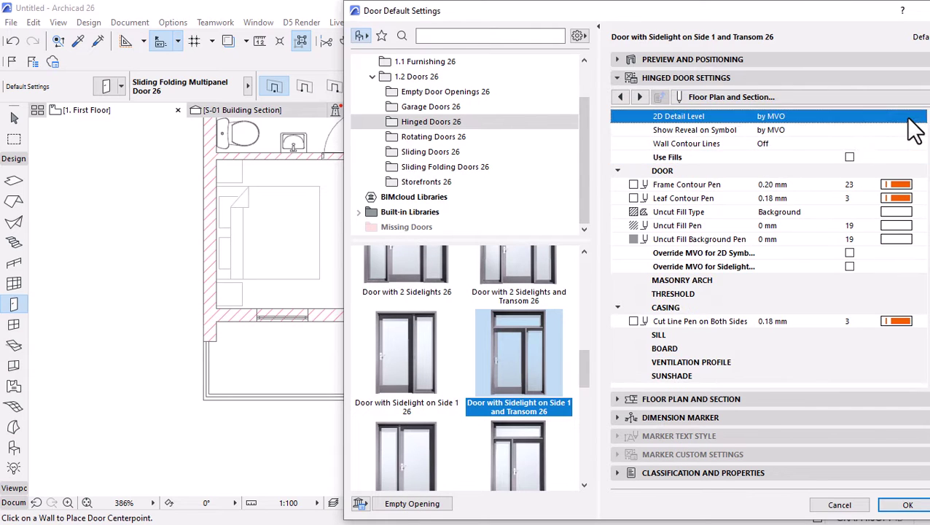
{"action": "left_click", "coordinate": [916, 131]}
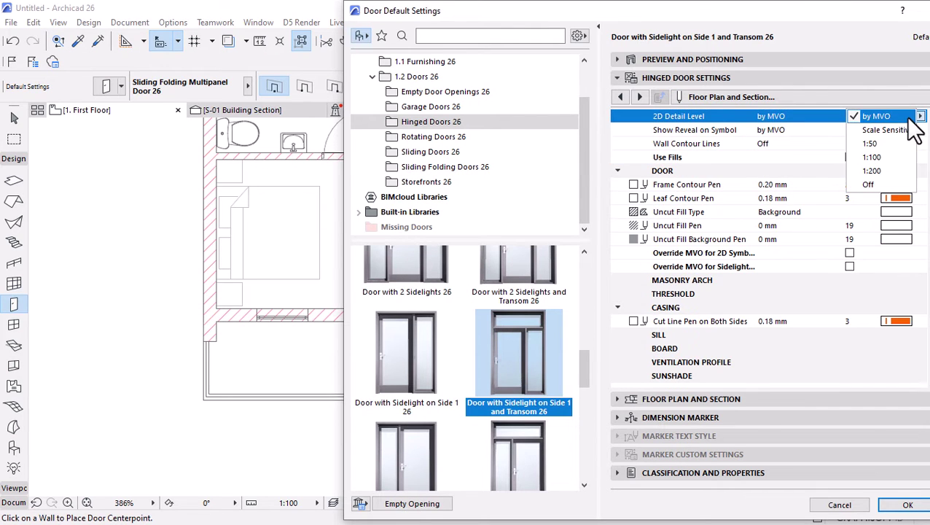
{"action": "left_click", "coordinate": [875, 143]}
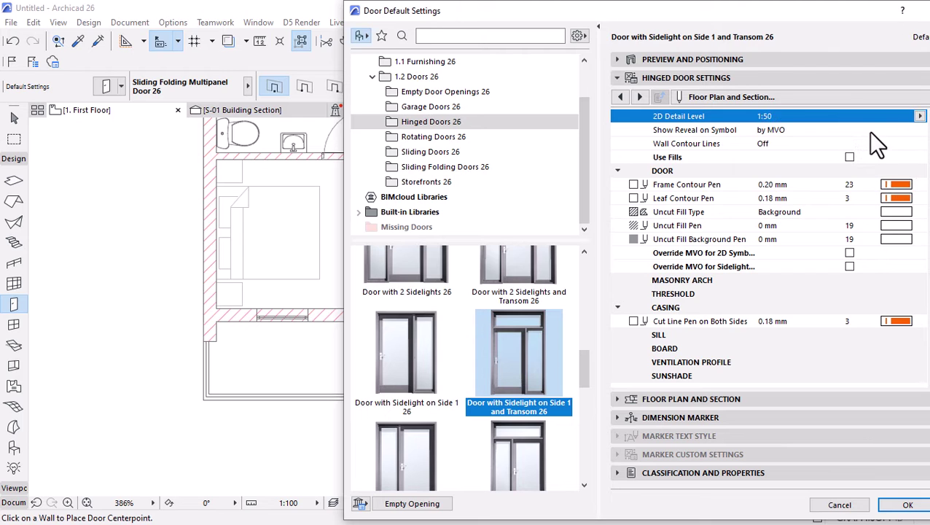
{"action": "left_click", "coordinate": [871, 130]}
{"action": "left_click", "coordinate": [920, 129]}
{"action": "left_click", "coordinate": [882, 142]}
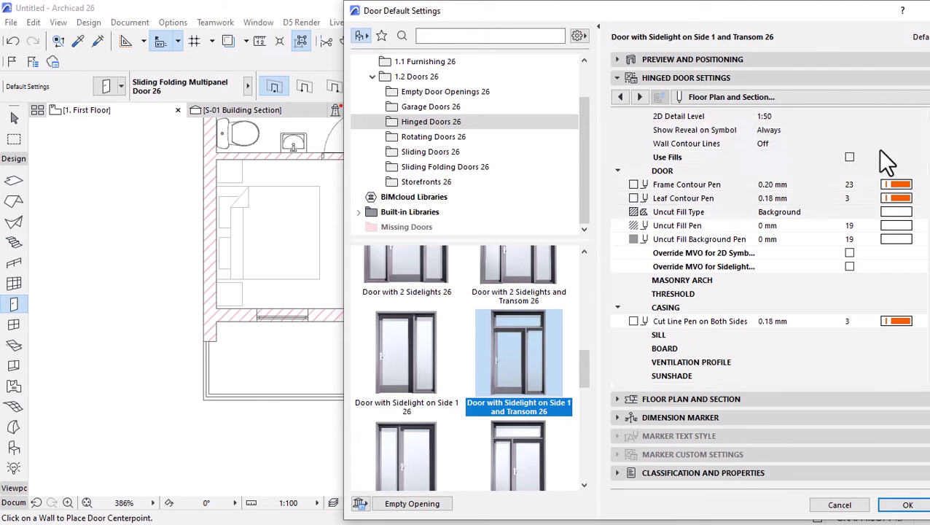
Override the model view options for the door's 2D opening lines and make them Dashed
{"action": "left_click_drag", "start_coordinate": [696, 13], "coordinate": [588, 12]}
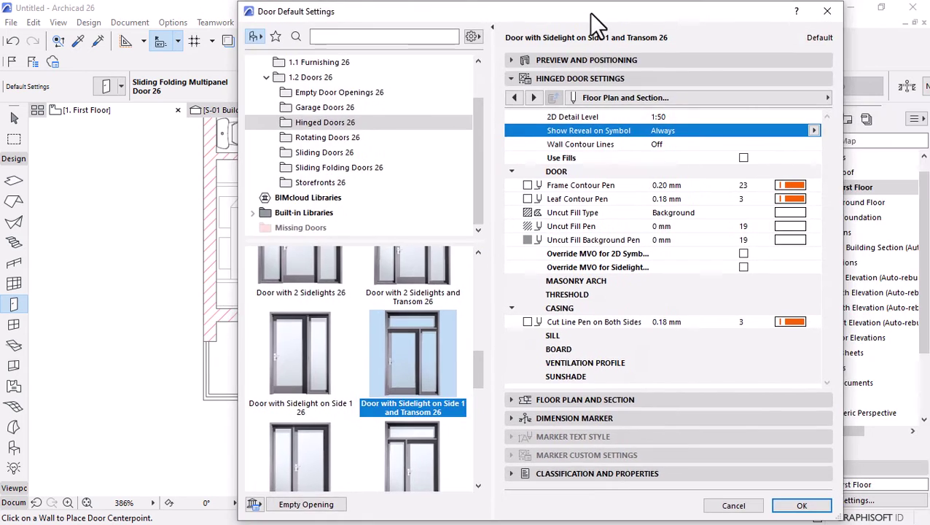
{"action": "left_click", "coordinate": [818, 98]}
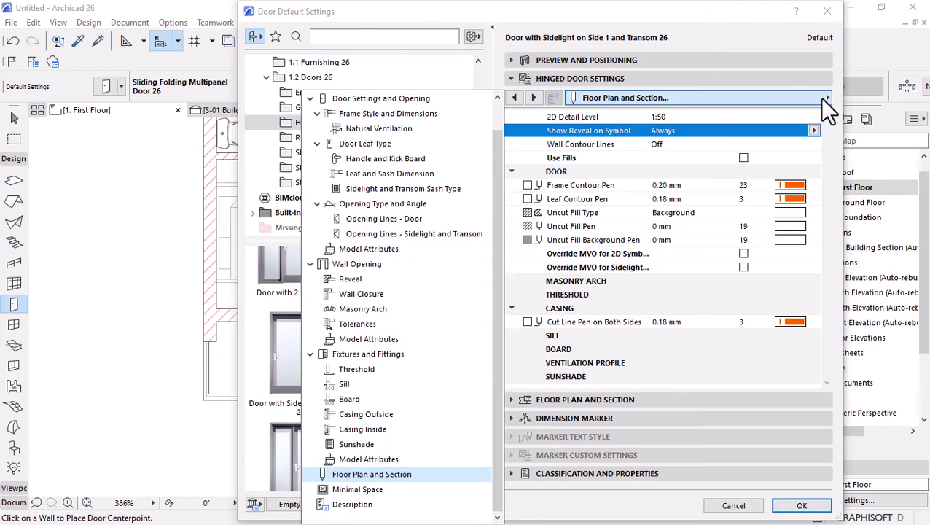
{"action": "left_click", "coordinate": [367, 220]}
{"action": "left_click", "coordinate": [513, 133]}
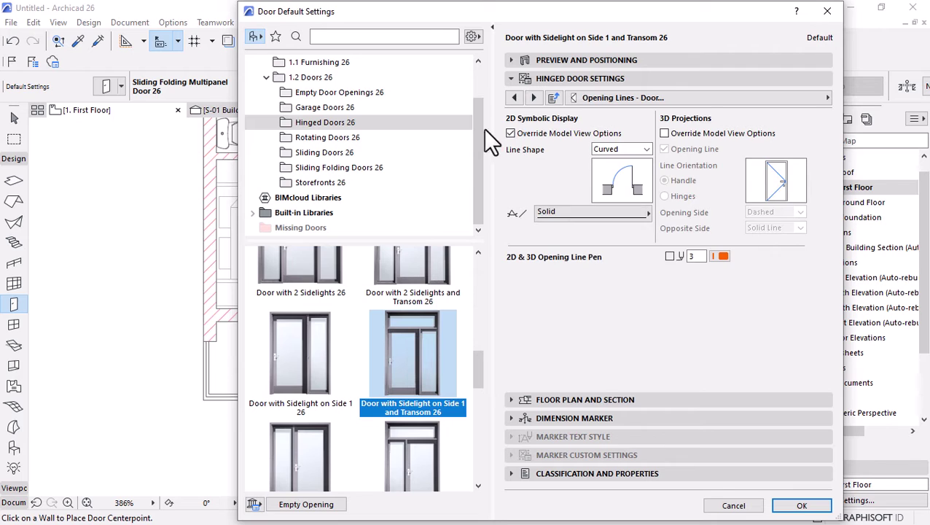
{"action": "left_click", "coordinate": [563, 213]}
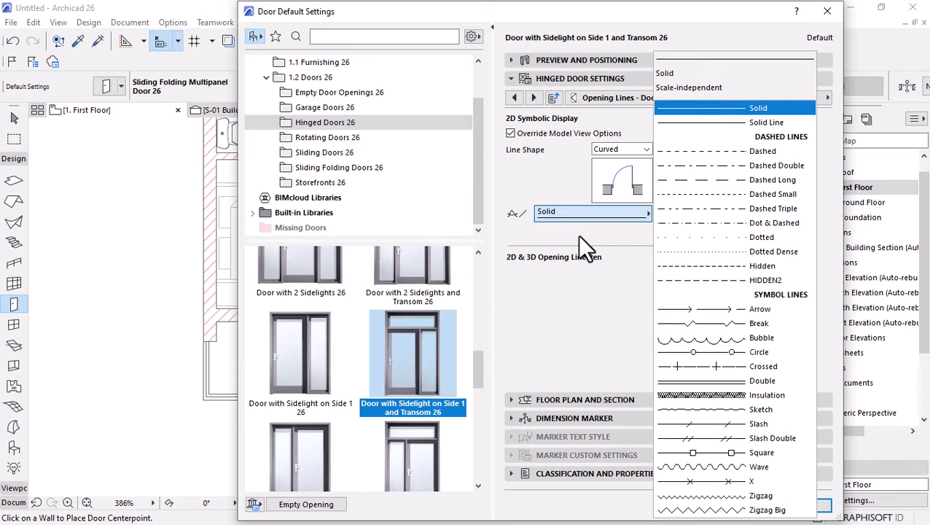
{"action": "left_click", "coordinate": [716, 151]}
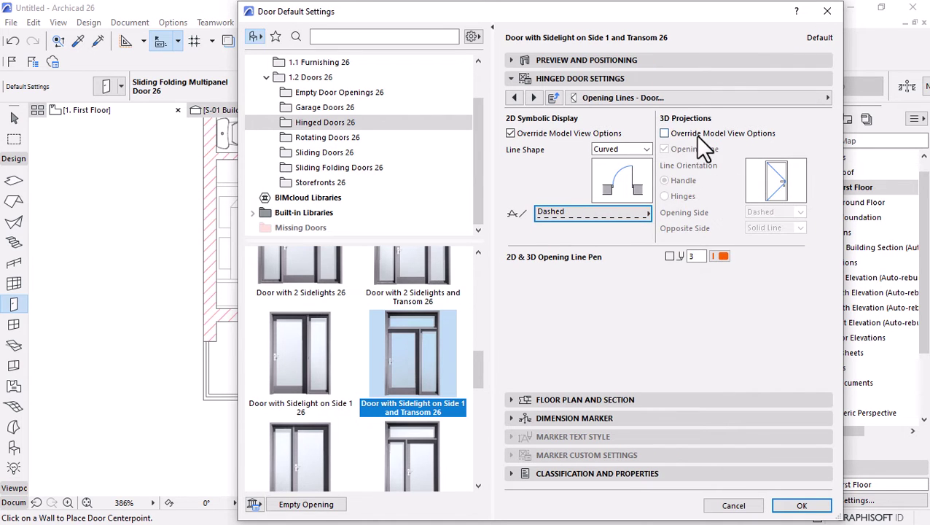
Override the model view options for the door's 3D opening lines and set the opposite side to Dashed
{"action": "left_click", "coordinate": [698, 135]}
{"action": "left_click", "coordinate": [799, 228]}
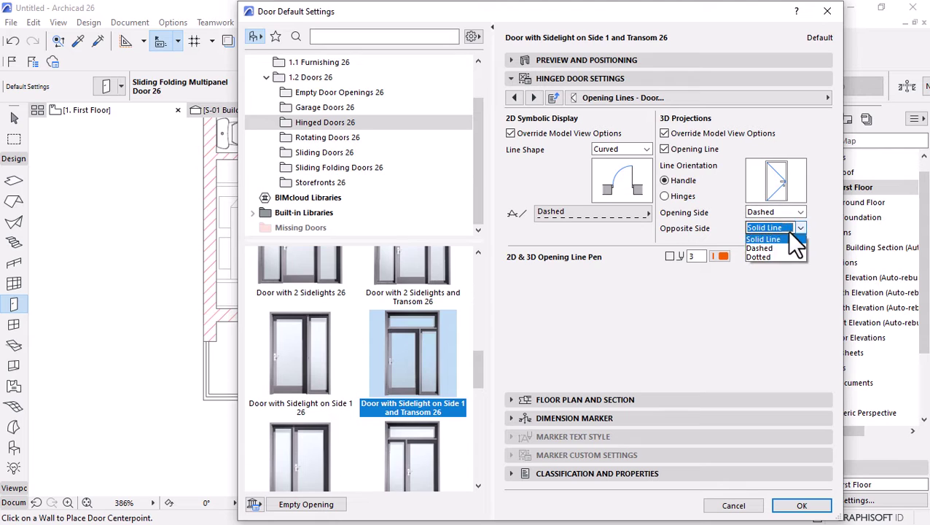
{"action": "left_click", "coordinate": [767, 248]}
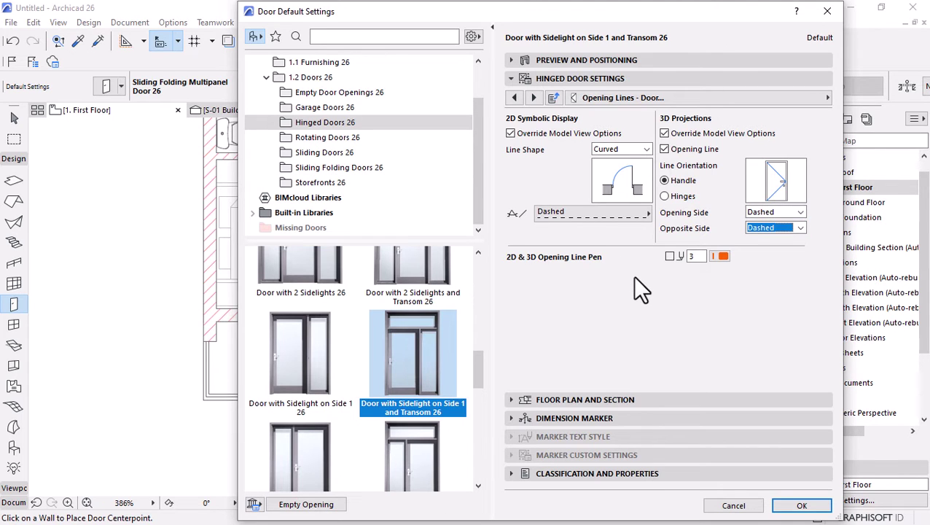
Accept the door settings and place the door in the left unit's first-floor bedroom front wall, opening into the bedroom
{"action": "left_click", "coordinate": [531, 97]}
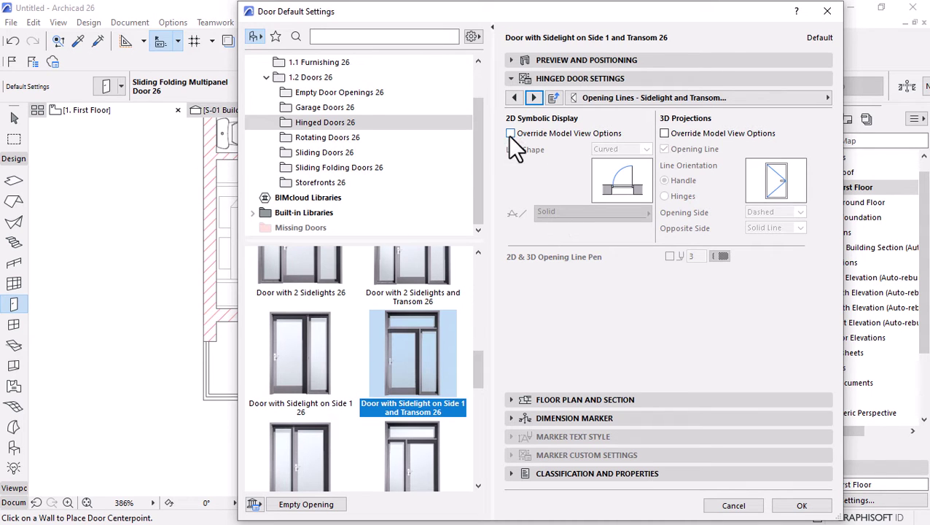
{"action": "left_click", "coordinate": [791, 504]}
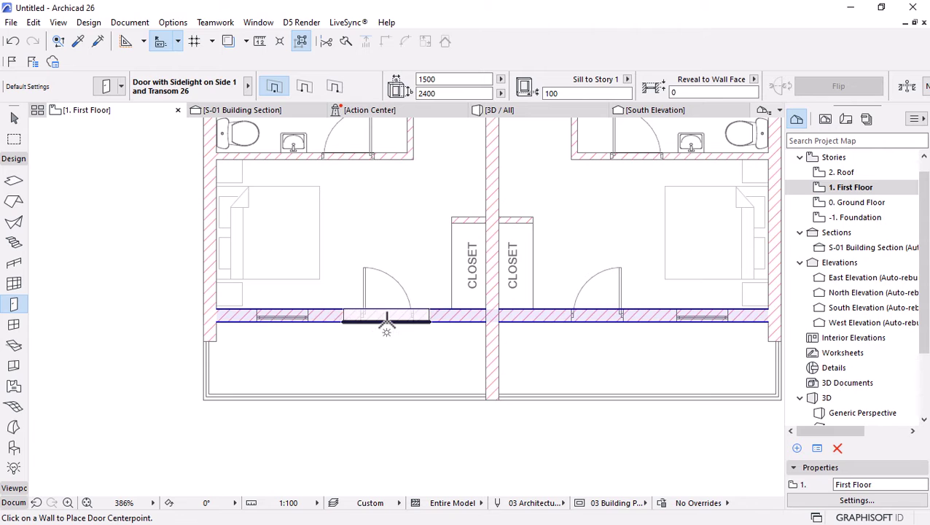
{"action": "left_click", "coordinate": [382, 310]}
{"action": "left_click", "coordinate": [432, 248]}
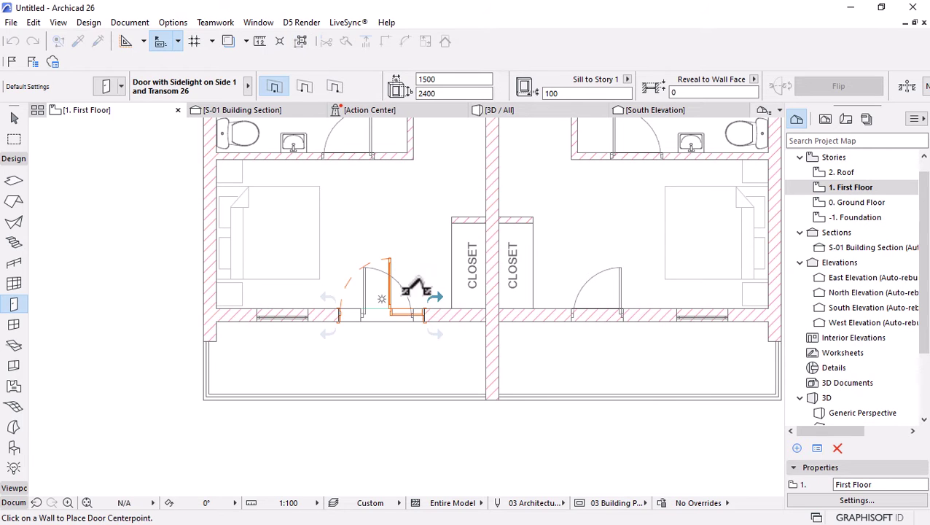
Move the new door along the front wall towards the closet, aligning its outer jamb with the existing door symbol's opening edge
{"action": "scroll", "coordinate": [453, 307], "scroll_direction": "up", "scroll_amount": 2}
{"action": "left_click", "coordinate": [14, 117]}
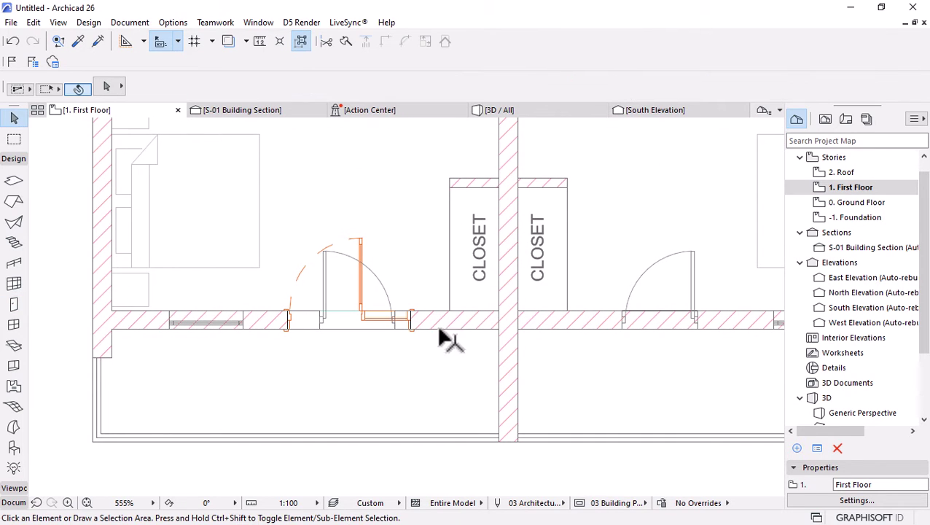
{"action": "left_click", "coordinate": [412, 312]}
{"action": "key", "text": "ctrl+d"}
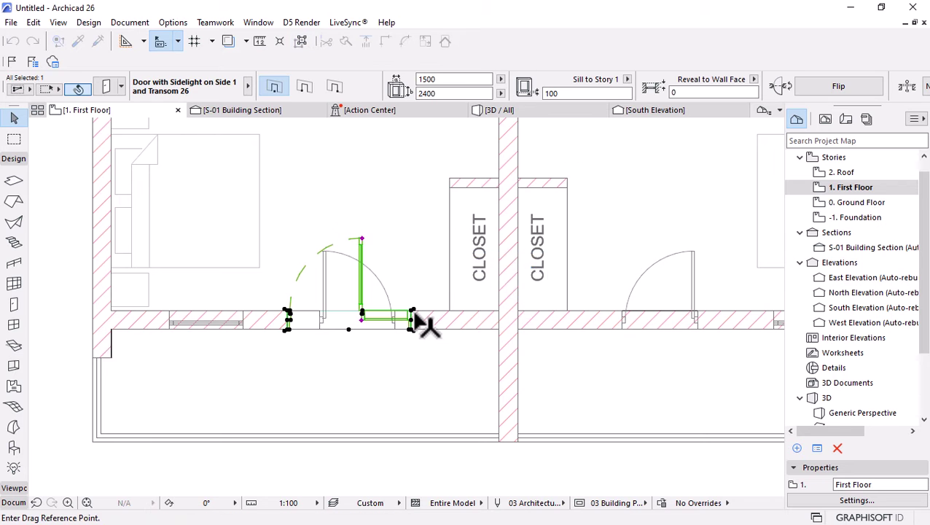
{"action": "scroll", "coordinate": [412, 312], "scroll_direction": "up", "scroll_amount": 2}
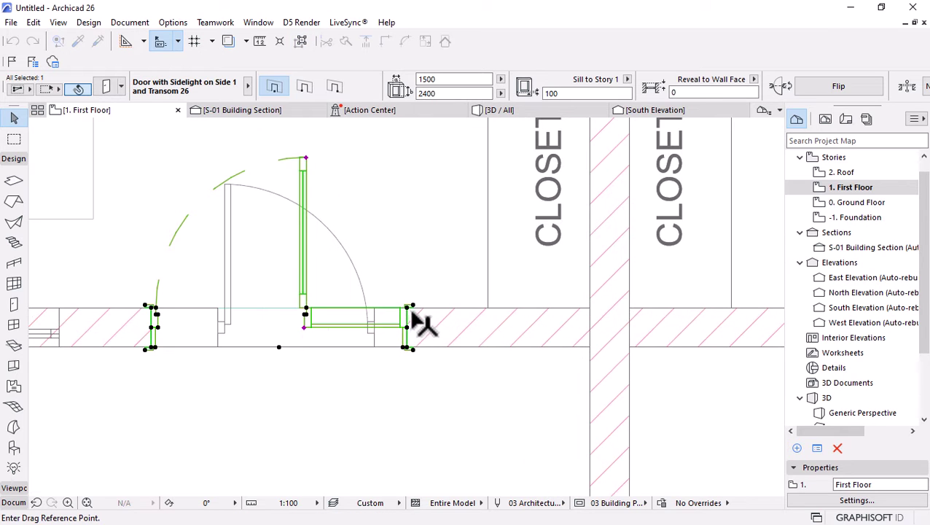
{"action": "left_click", "coordinate": [481, 306]}
{"action": "scroll", "coordinate": [478, 310], "scroll_direction": "down", "scroll_amount": 2}
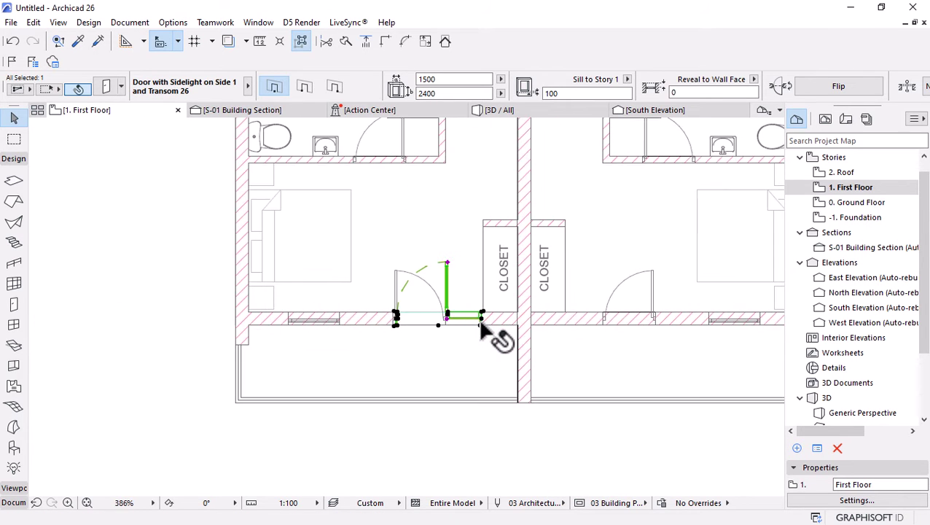
{"action": "scroll", "coordinate": [312, 307], "scroll_direction": "up", "scroll_amount": 2}
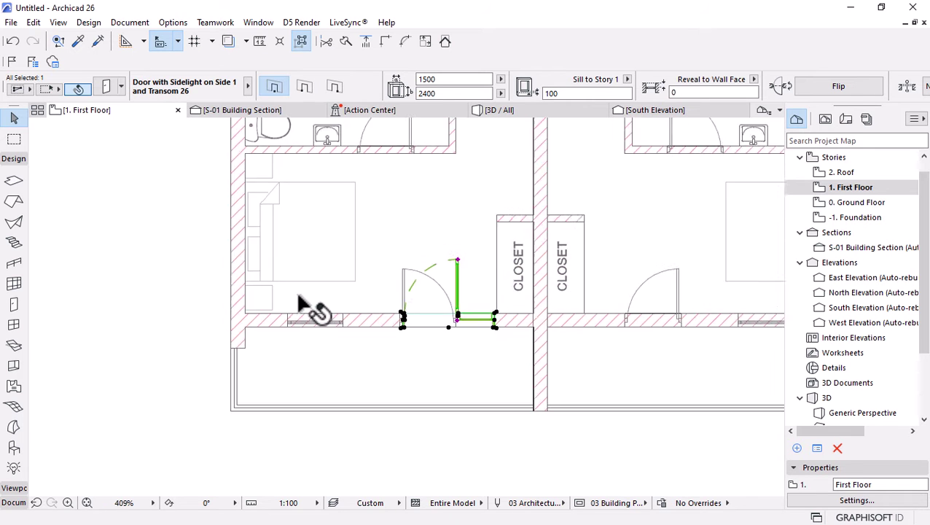
In the 3D view, stretch the left unit's first-floor balcony door to a height of 2500
{"action": "left_click", "coordinate": [508, 117]}
{"action": "left_click", "coordinate": [481, 254]}
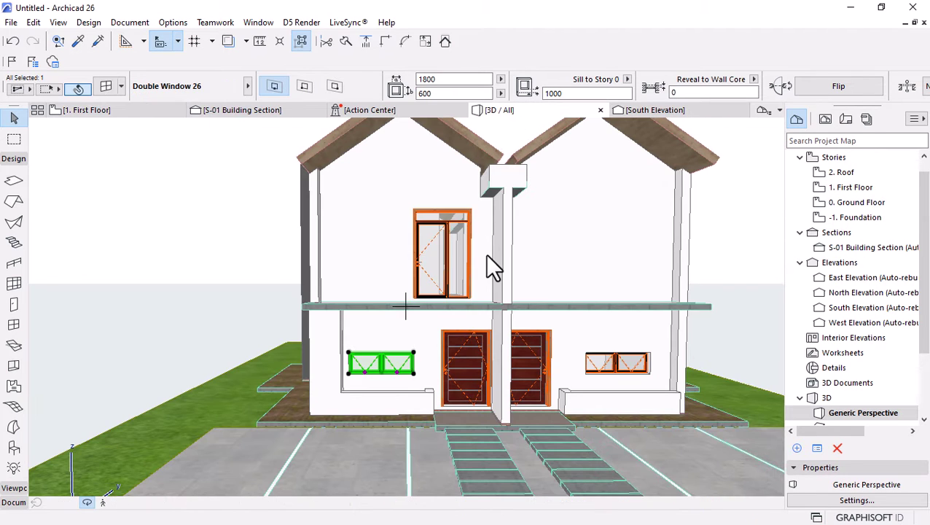
{"action": "scroll", "coordinate": [460, 251], "scroll_direction": "up", "scroll_amount": 4}
{"action": "scroll", "coordinate": [444, 241], "scroll_direction": "down", "scroll_amount": 4}
{"action": "middle_click_drag", "start_coordinate": [441, 254], "coordinate": [445, 271], "text": "shift"}
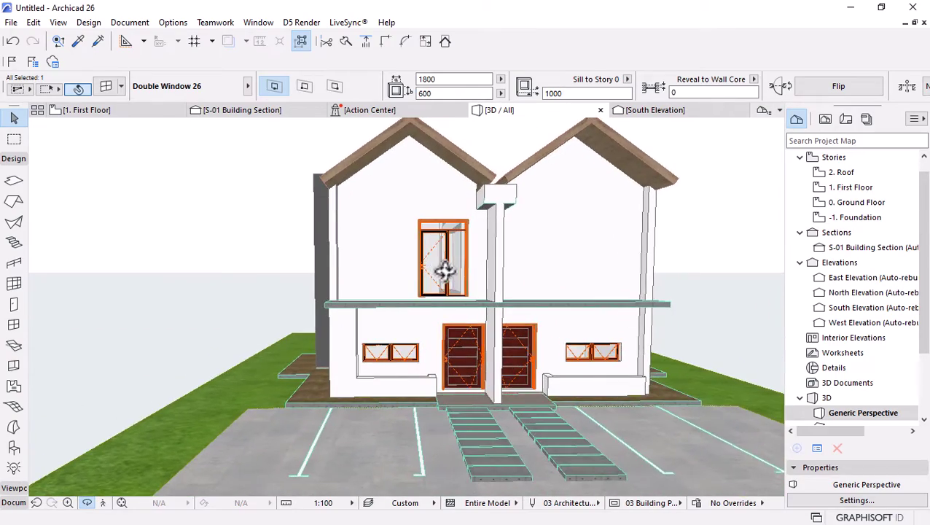
{"action": "scroll", "coordinate": [465, 255], "scroll_direction": "up", "scroll_amount": 4}
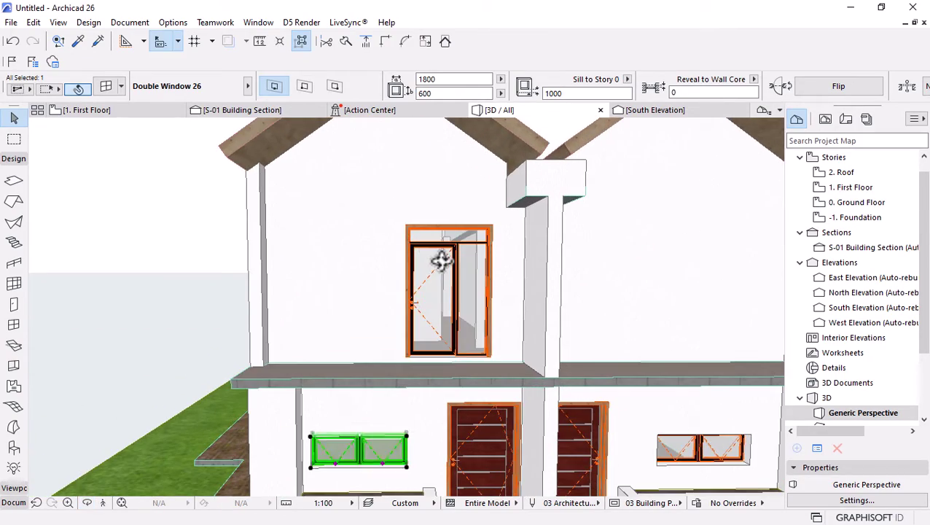
{"action": "key", "text": "Escape"}
{"action": "left_click", "coordinate": [442, 267]}
{"action": "left_click", "coordinate": [498, 242]}
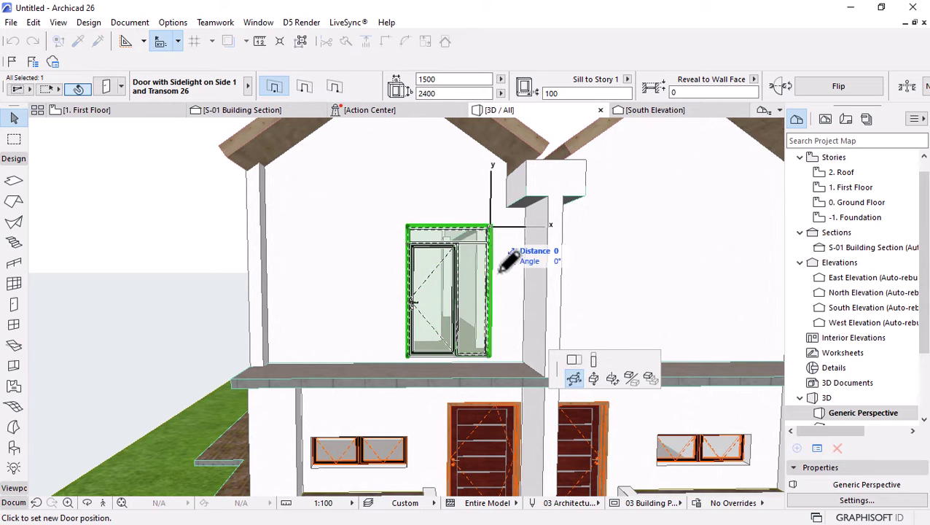
{"action": "left_click", "coordinate": [594, 359]}
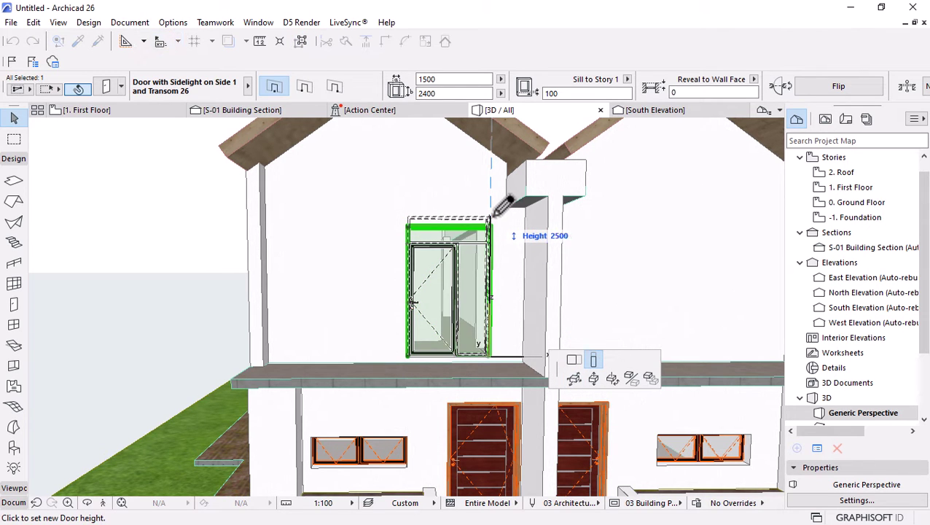
{"action": "left_click", "coordinate": [503, 206]}
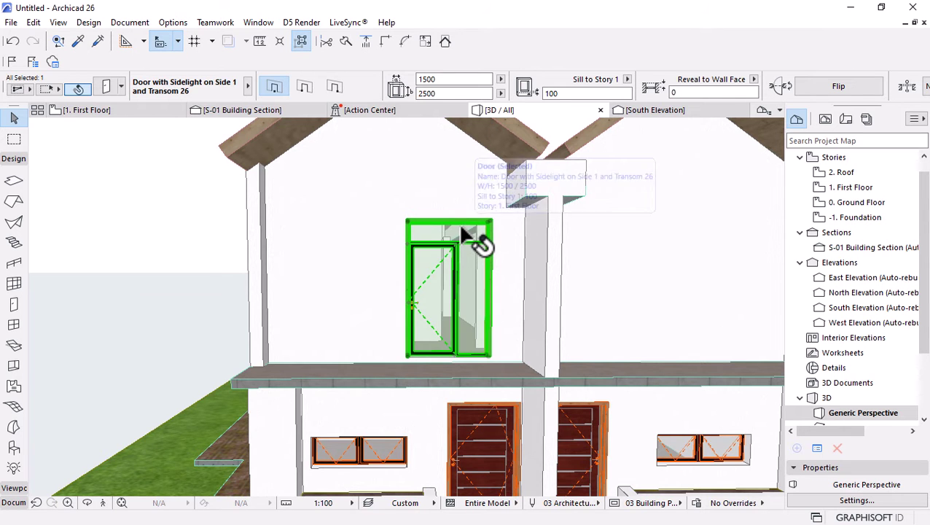
{"action": "scroll", "coordinate": [460, 232], "scroll_direction": "down", "scroll_amount": 4}
{"action": "scroll", "coordinate": [438, 277], "scroll_direction": "up", "scroll_amount": 2}
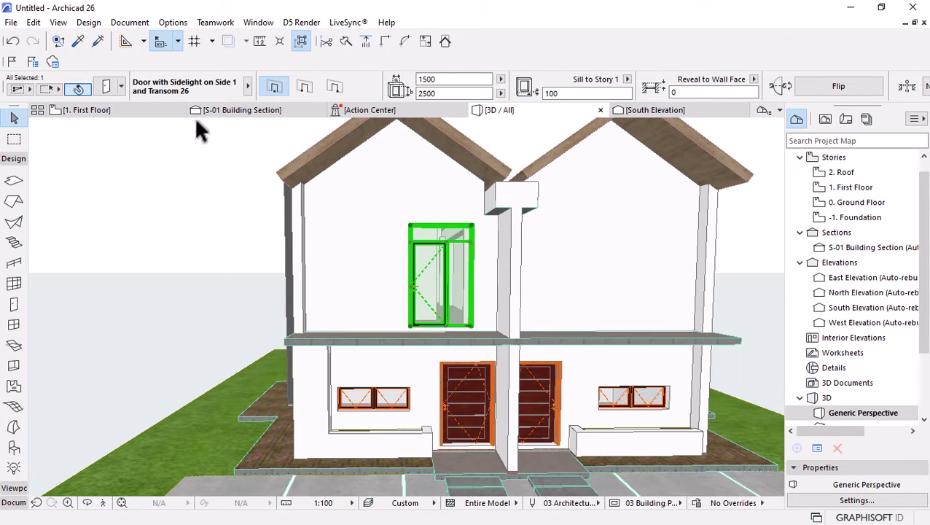
Return to the first-floor plan and choose Vertical Multi-Sash Window 26 from Basic Windows 26 as the default window
{"action": "left_click", "coordinate": [123, 112]}
{"action": "scroll", "coordinate": [480, 280], "scroll_direction": "up", "scroll_amount": 2}
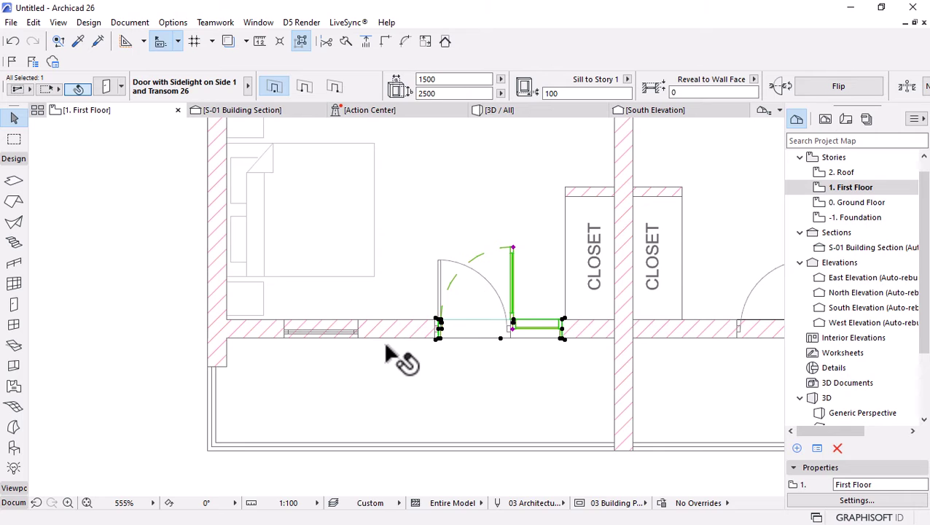
{"action": "scroll", "coordinate": [391, 353], "scroll_direction": "up", "scroll_amount": 2}
{"action": "left_click", "coordinate": [54, 233]}
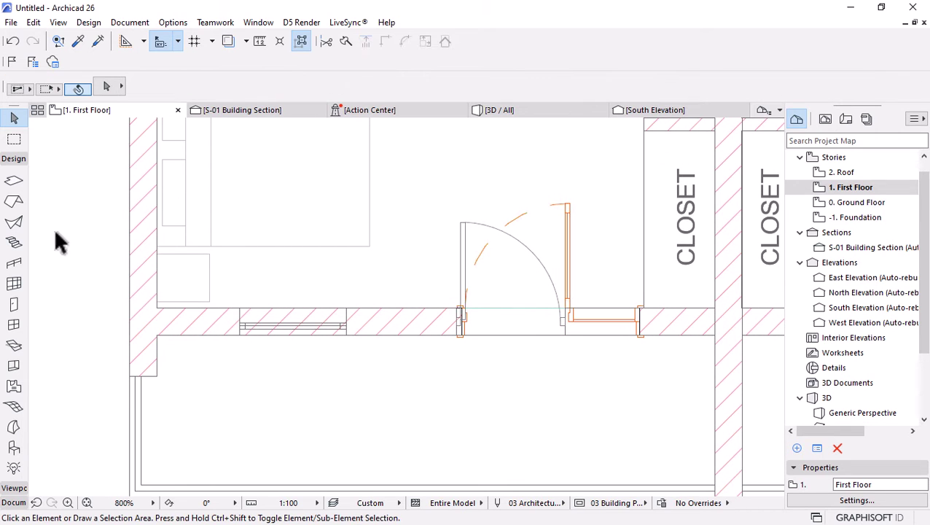
{"action": "left_click", "coordinate": [14, 326]}
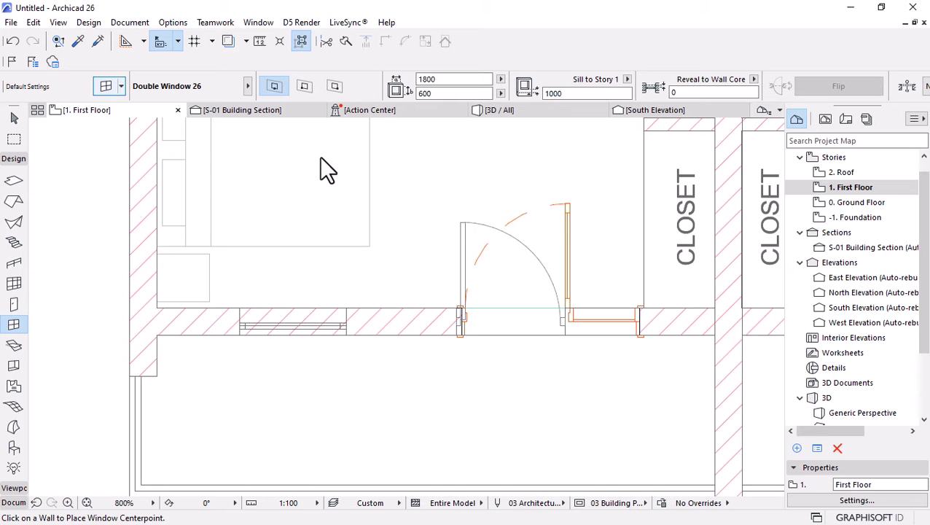
{"action": "key", "text": "ctrl+t"}
{"action": "scroll", "coordinate": [322, 347], "scroll_direction": "down", "scroll_amount": 5}
{"action": "scroll", "coordinate": [277, 211], "scroll_direction": "down", "scroll_amount": 1}
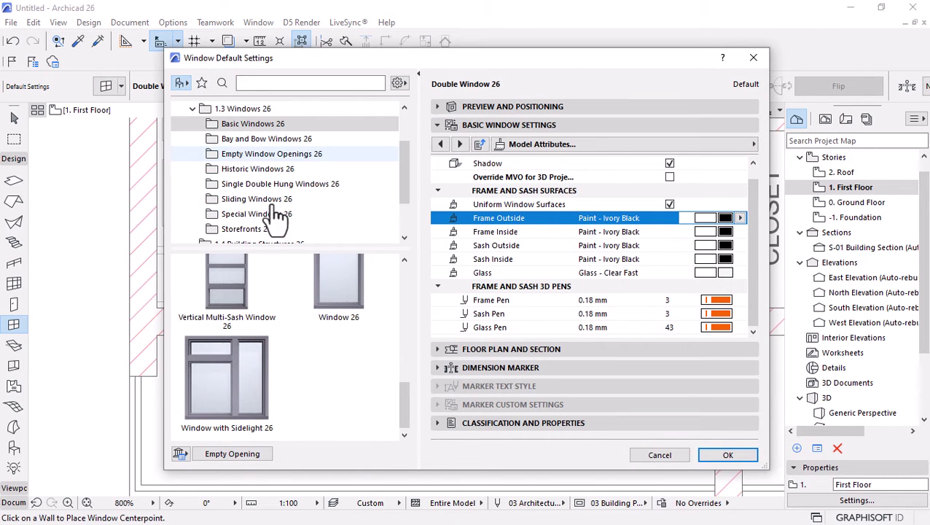
{"action": "scroll", "coordinate": [301, 363], "scroll_direction": "up", "scroll_amount": 2}
{"action": "left_click", "coordinate": [233, 343]}
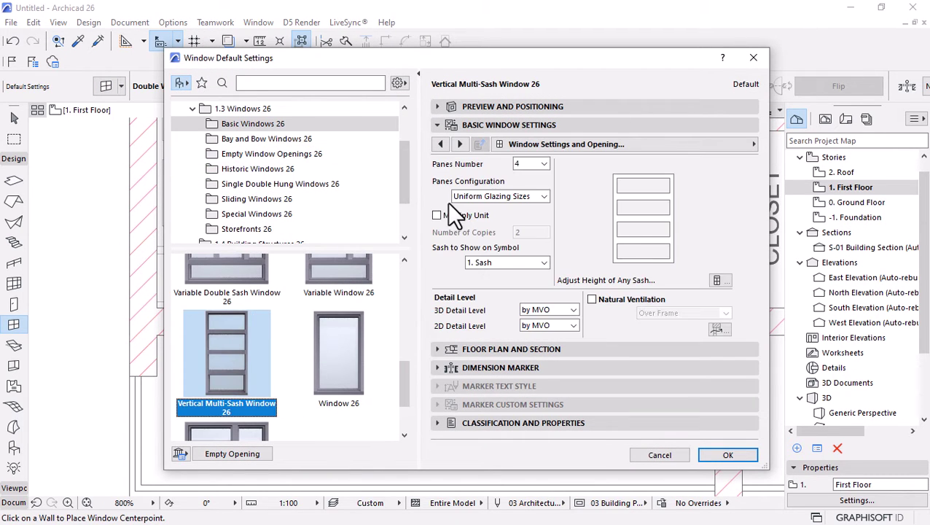
Keep the window surfaces uniform and set the outside and inside frame finish to Paint - Ivory Black
{"action": "left_click", "coordinate": [751, 144]}
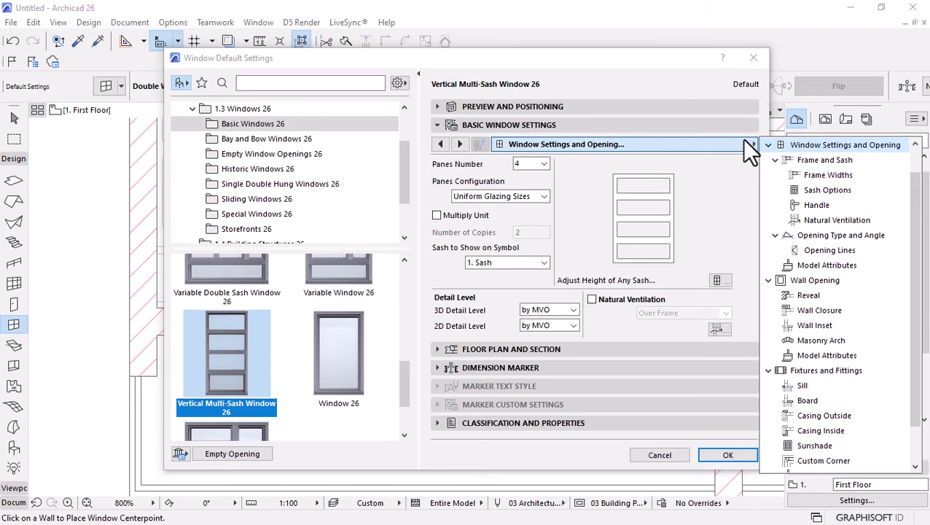
{"action": "left_click", "coordinate": [827, 265]}
{"action": "left_click", "coordinate": [668, 218]}
{"action": "left_click", "coordinate": [669, 218]}
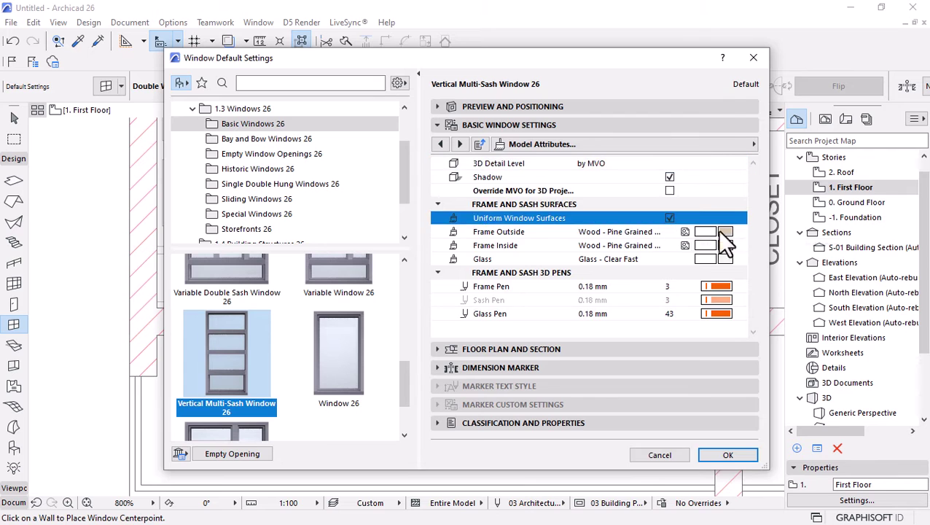
{"action": "left_click", "coordinate": [726, 232]}
{"action": "left_click", "coordinate": [726, 231]}
{"action": "left_click", "coordinate": [339, 248]}
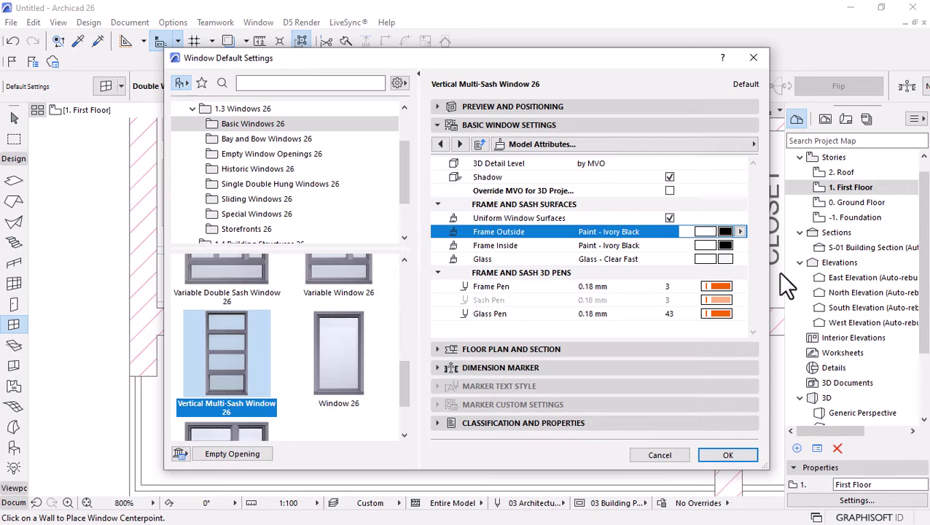
Set the window's 3D detail level to Full
{"action": "left_click", "coordinate": [677, 167]}
{"action": "left_click", "coordinate": [740, 164]}
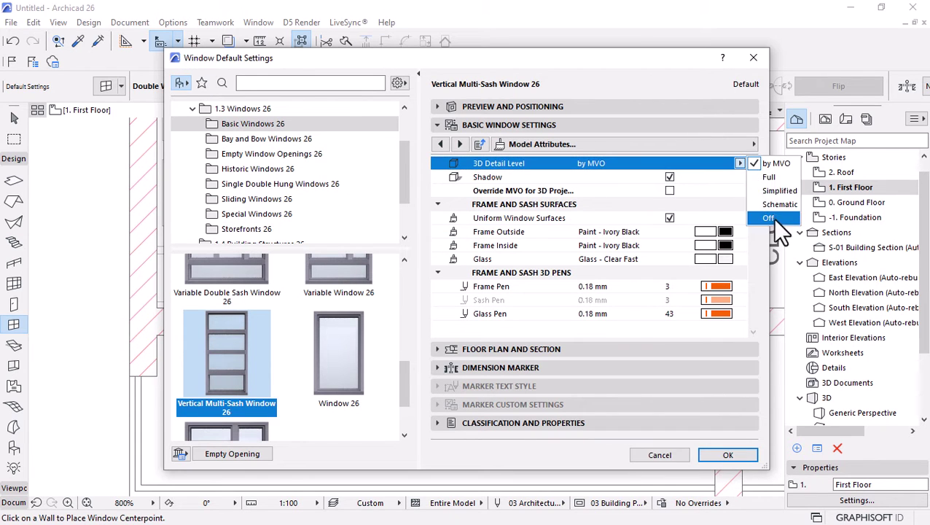
{"action": "left_click", "coordinate": [773, 176]}
Turn off the window symbol's fills, set its 2D detail level to 1:50 and always show the reveal
{"action": "left_click", "coordinate": [751, 143]}
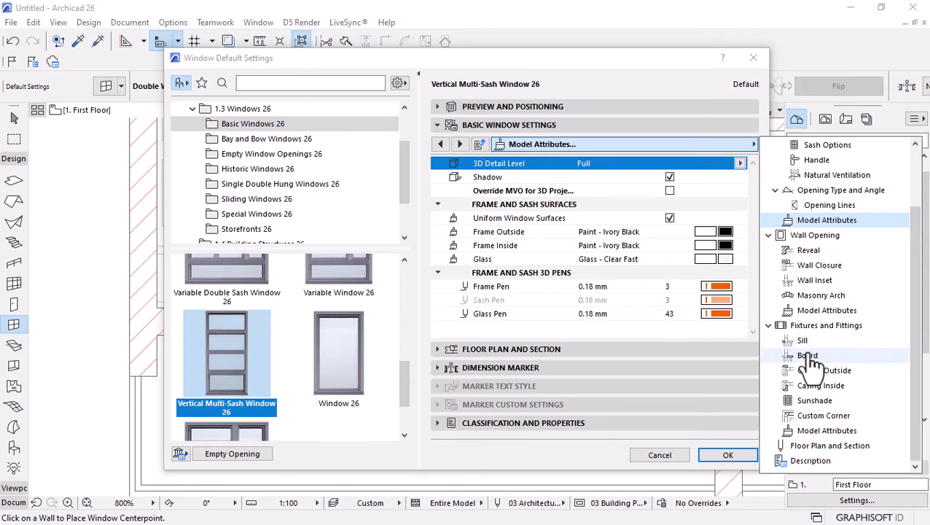
{"action": "left_click", "coordinate": [817, 445]}
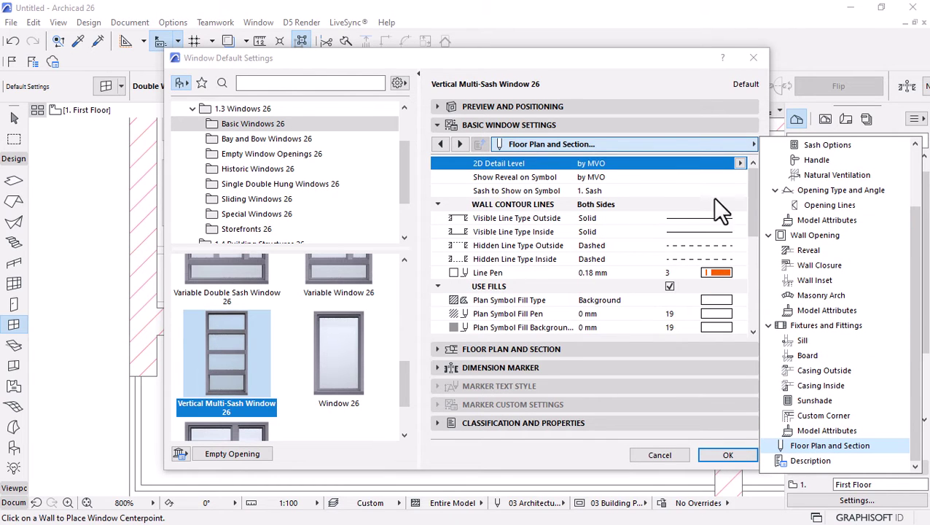
{"action": "left_click", "coordinate": [668, 288]}
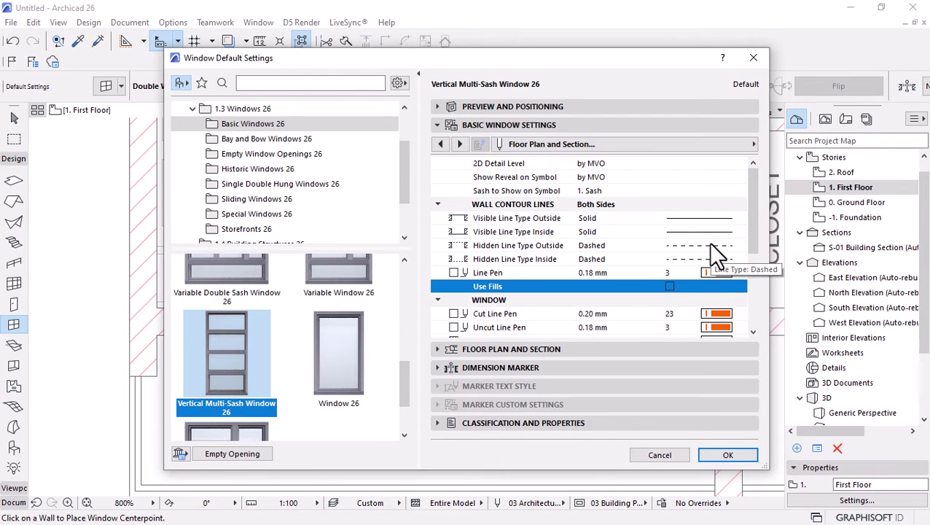
{"action": "left_click", "coordinate": [740, 164]}
{"action": "left_click", "coordinate": [770, 190]}
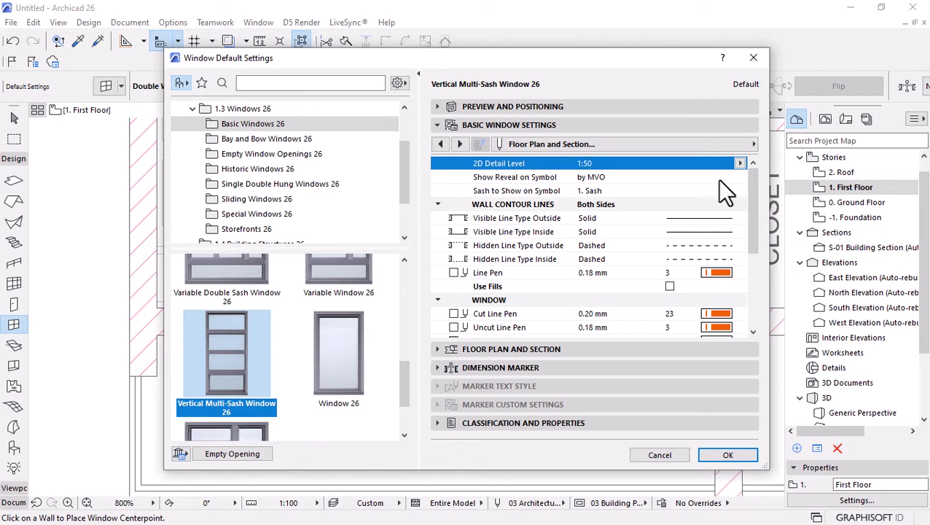
{"action": "left_click", "coordinate": [740, 177]}
{"action": "left_click", "coordinate": [775, 191]}
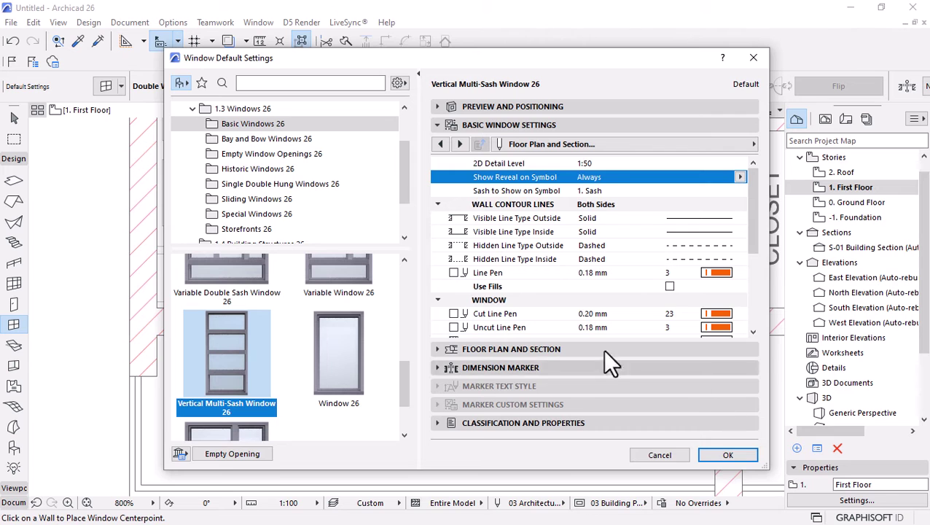
{"action": "scroll", "coordinate": [627, 386], "scroll_direction": "down", "scroll_amount": 1}
{"action": "left_click", "coordinate": [728, 455]}
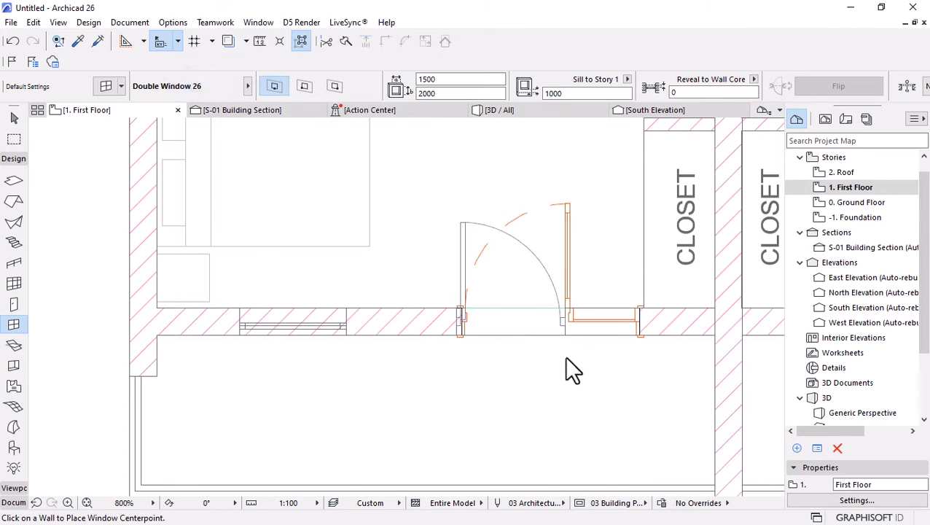
Place the multi-sash window in the left bedroom's front wall and move it along the wall to abut the balcony door's jamb
{"action": "left_click", "coordinate": [320, 307]}
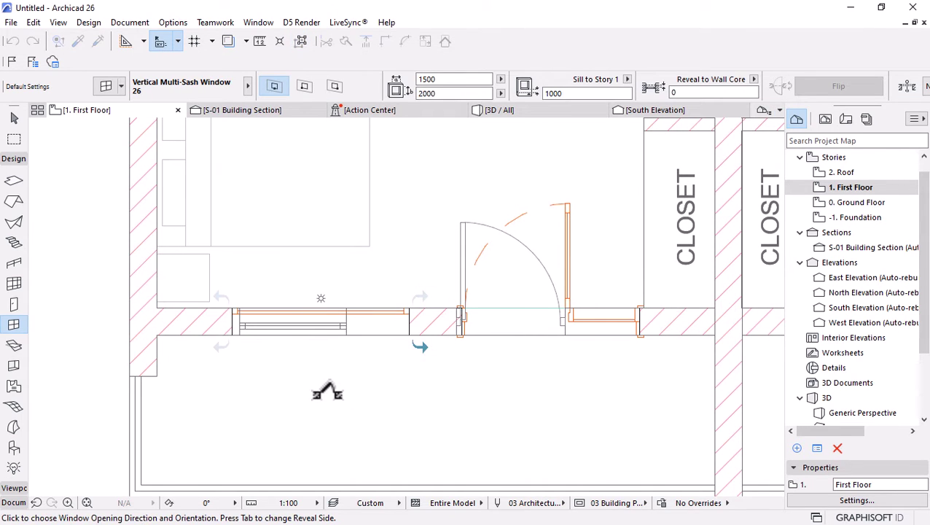
{"action": "left_click", "coordinate": [408, 332]}
{"action": "scroll", "coordinate": [405, 334], "scroll_direction": "up", "scroll_amount": 5}
{"action": "left_click", "coordinate": [405, 337], "text": "shift"}
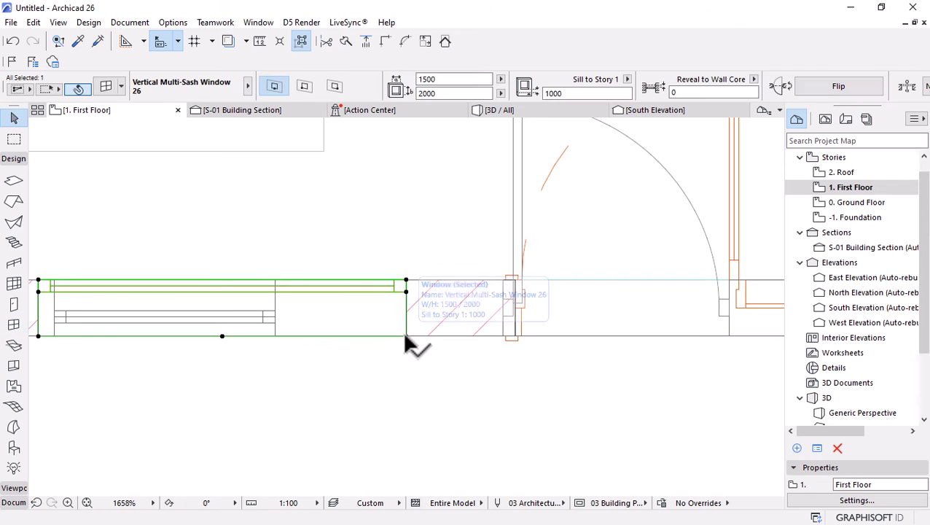
{"action": "left_click", "coordinate": [405, 336]}
{"action": "scroll", "coordinate": [508, 333], "scroll_direction": "up", "scroll_amount": 2}
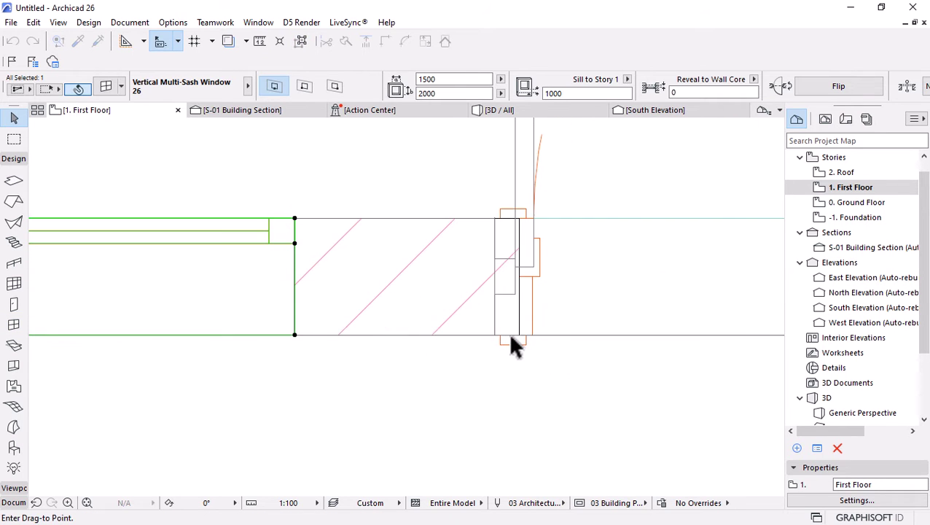
{"action": "left_click", "coordinate": [519, 335]}
{"action": "scroll", "coordinate": [426, 264], "scroll_direction": "down", "scroll_amount": 6}
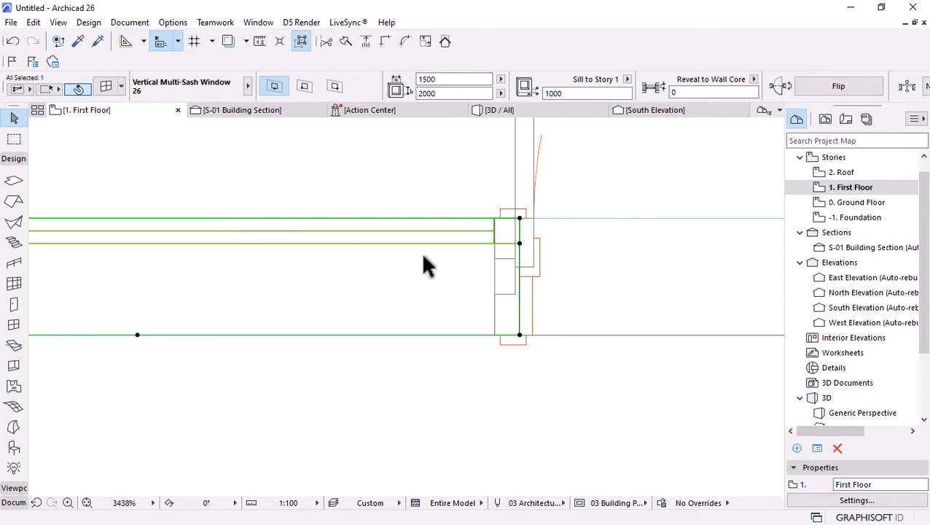
In 3D, stretch the multi-sash window's bottom down to a sill of 100 and lower its top to a height of 2575
{"action": "left_click", "coordinate": [543, 110]}
{"action": "scroll", "coordinate": [368, 250], "scroll_direction": "up", "scroll_amount": 3}
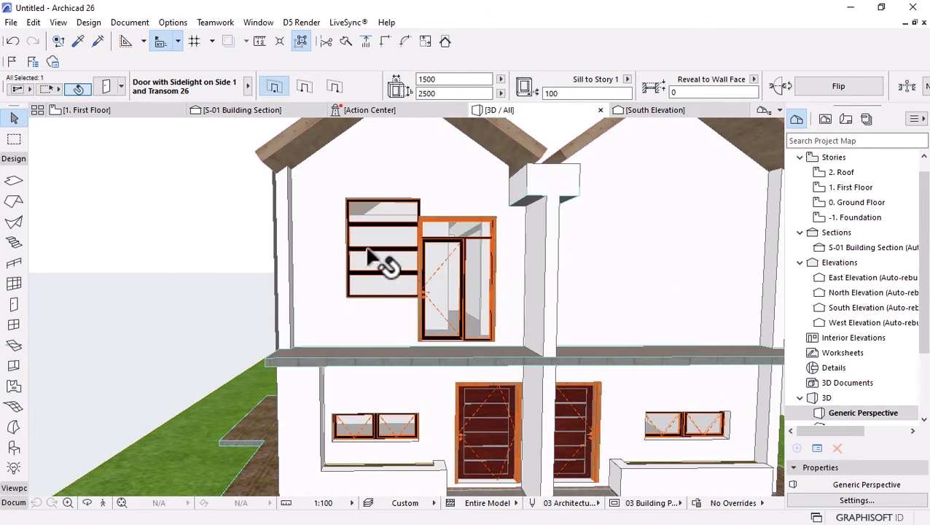
{"action": "left_click", "coordinate": [376, 253]}
{"action": "left_click", "coordinate": [421, 297]}
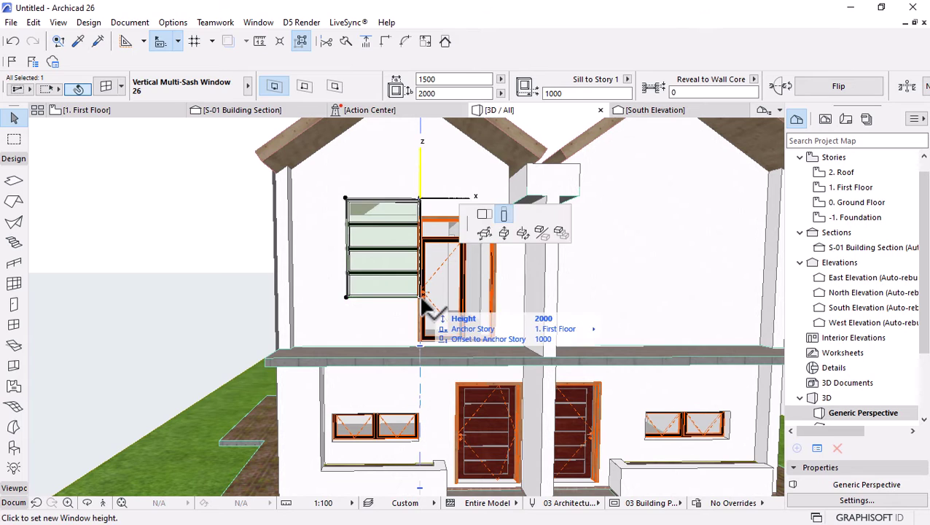
{"action": "left_click", "coordinate": [422, 266]}
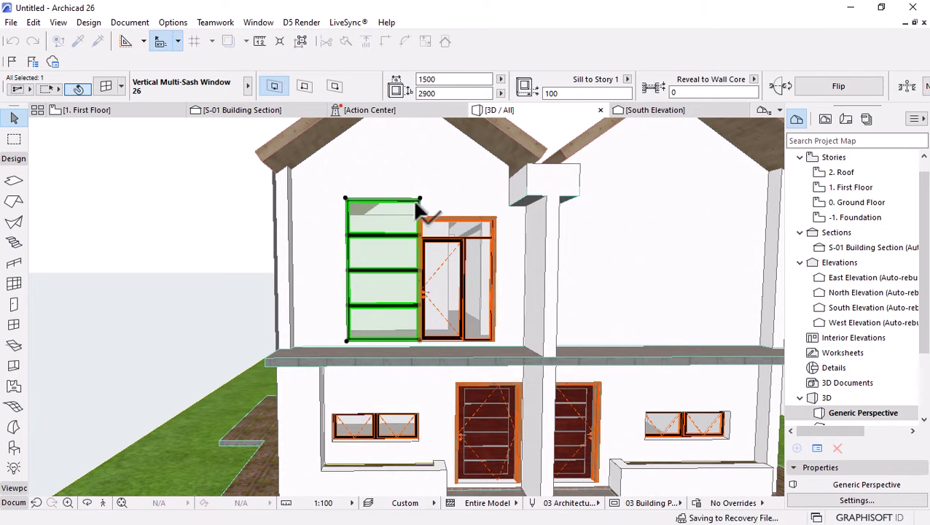
{"action": "left_click", "coordinate": [421, 199]}
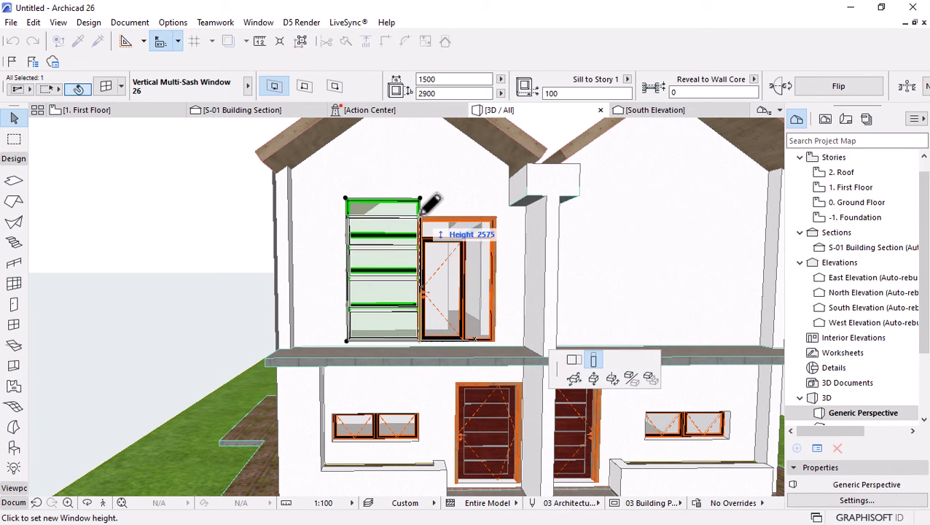
{"action": "key", "text": "Escape"}
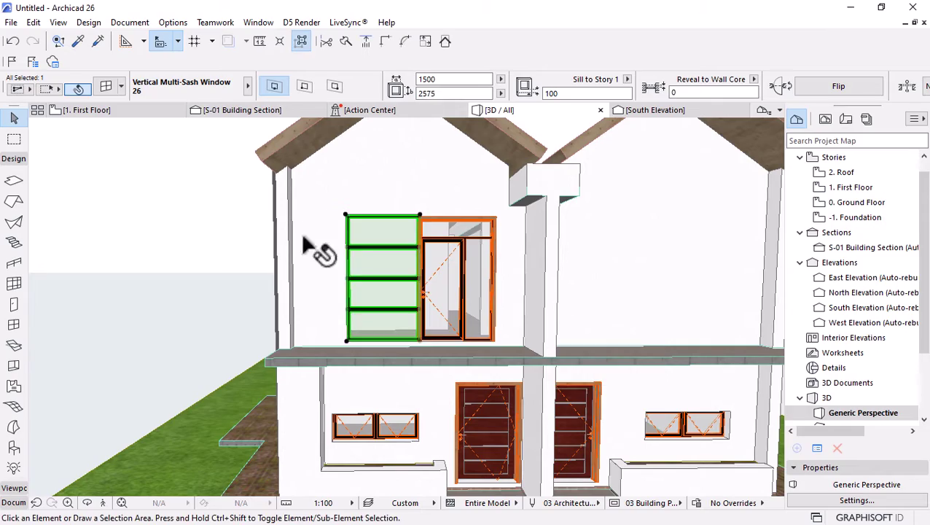
{"action": "key", "text": "Escape"}
Set the multi-sash window's width to 1000 and move it along the wall against the balcony door's casing
{"action": "scroll", "coordinate": [370, 297], "scroll_direction": "down", "scroll_amount": 3}
{"action": "scroll", "coordinate": [430, 295], "scroll_direction": "up", "scroll_amount": 2}
{"action": "left_click_drag", "start_coordinate": [425, 287], "coordinate": [421, 399]}
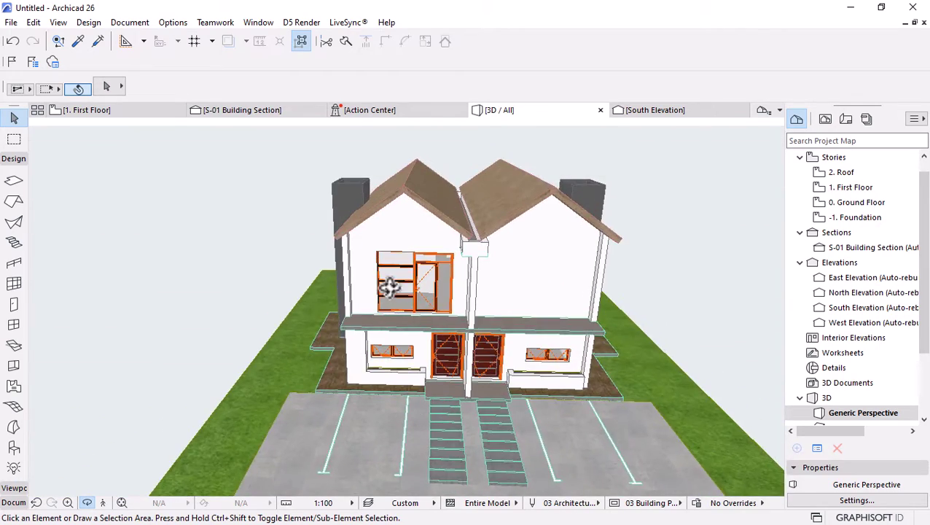
{"action": "scroll", "coordinate": [382, 244], "scroll_direction": "up", "scroll_amount": 4}
{"action": "left_click", "coordinate": [409, 297]}
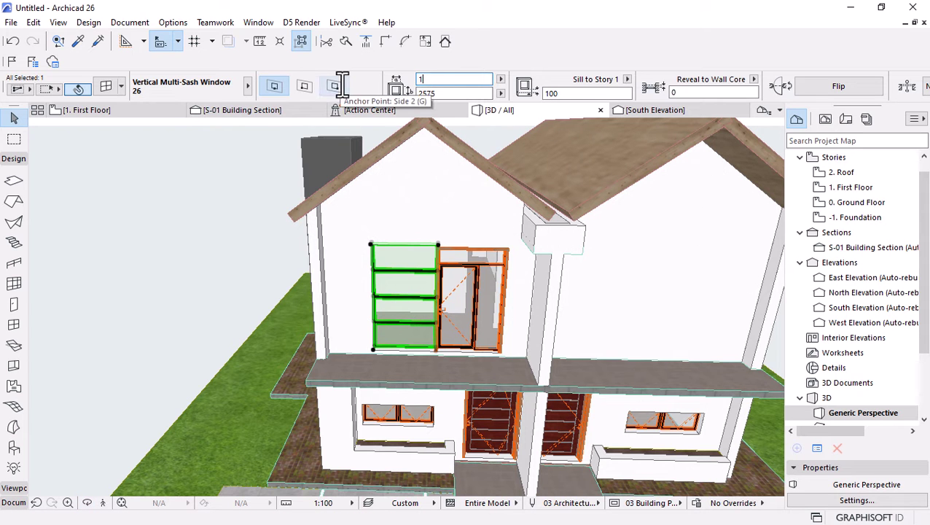
{"action": "key", "text": "Return"}
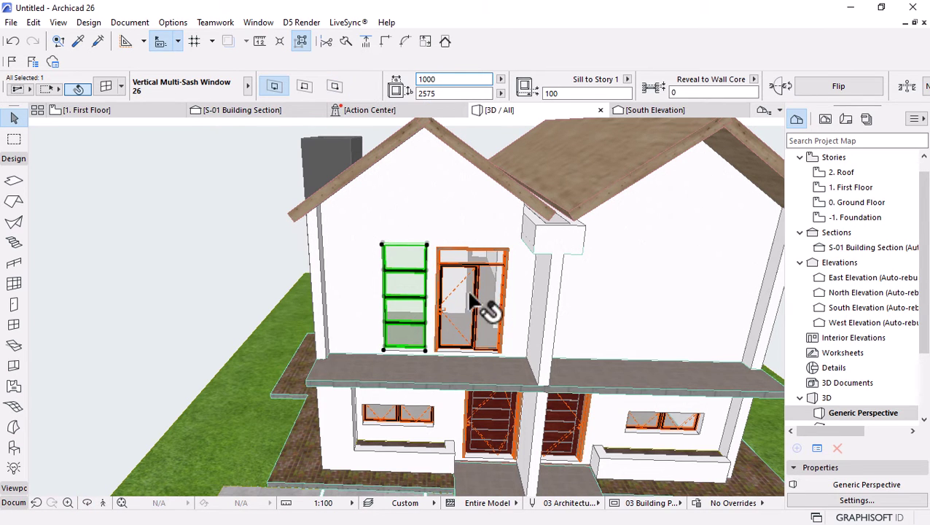
{"action": "scroll", "coordinate": [427, 352], "scroll_direction": "up", "scroll_amount": 5}
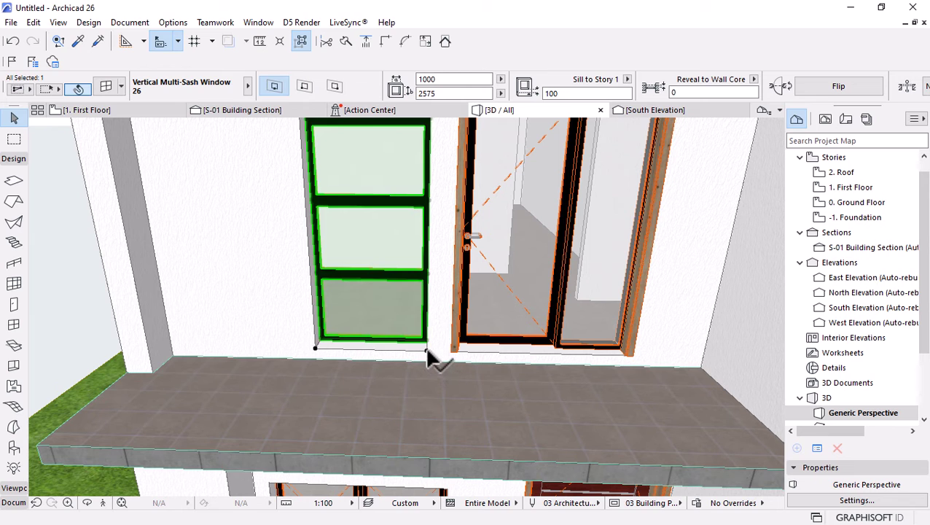
{"action": "left_click", "coordinate": [427, 351]}
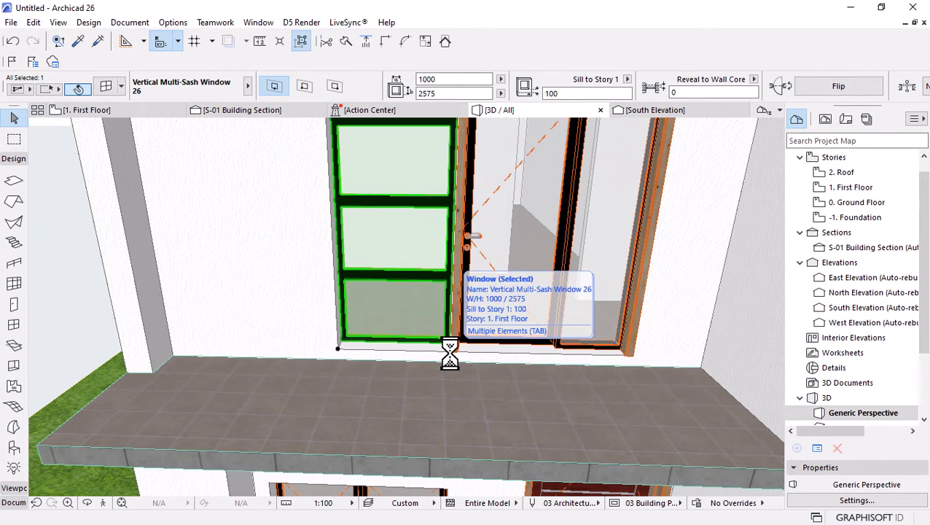
Lower the multi-sash window's top edge to the top of the door casing, for a height of 2524
{"action": "scroll", "coordinate": [409, 368], "scroll_direction": "down", "scroll_amount": 2}
{"action": "scroll", "coordinate": [412, 361], "scroll_direction": "down", "scroll_amount": 2}
{"action": "scroll", "coordinate": [446, 205], "scroll_direction": "up", "scroll_amount": 3}
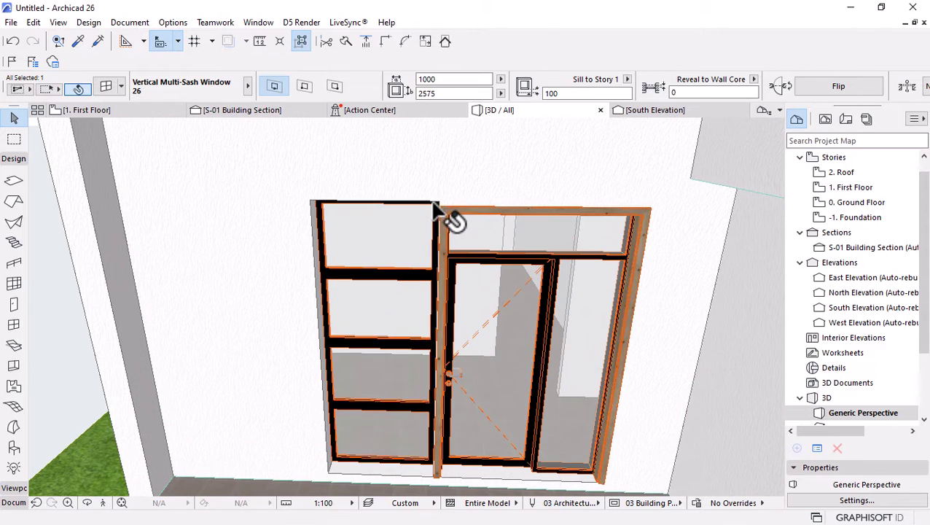
{"action": "left_click", "coordinate": [438, 200]}
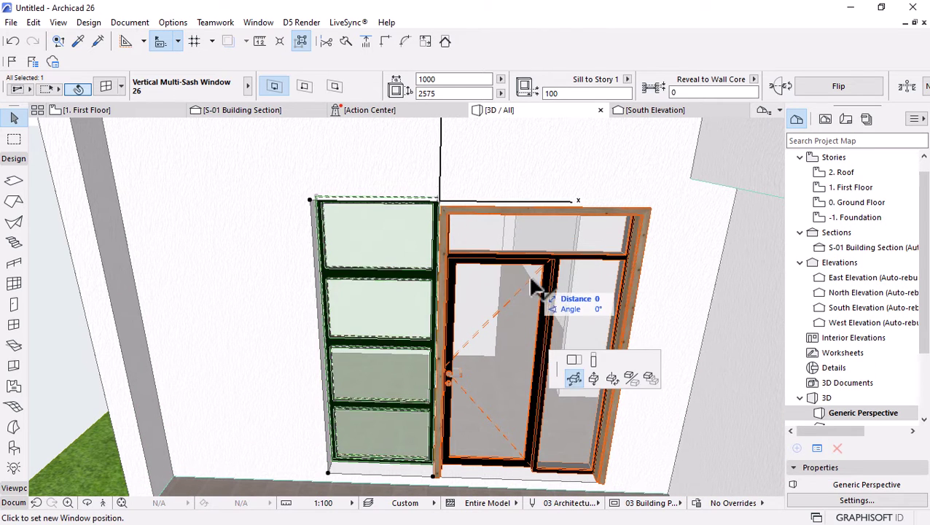
{"action": "left_click", "coordinate": [649, 207]}
{"action": "left_click", "coordinate": [652, 210]}
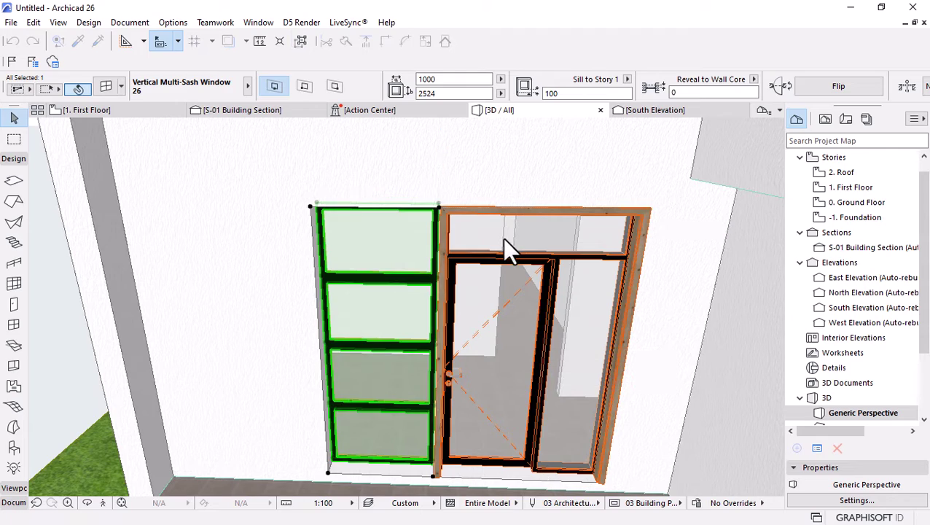
Remove the outside and inside casings from the first-floor balcony door
{"action": "middle_click_drag", "start_coordinate": [504, 249], "coordinate": [422, 247], "text": "shift"}
{"action": "scroll", "coordinate": [465, 311], "scroll_direction": "down", "scroll_amount": 5}
{"action": "middle_click_drag", "start_coordinate": [465, 312], "coordinate": [389, 267], "text": "shift"}
{"action": "scroll", "coordinate": [495, 309], "scroll_direction": "up", "scroll_amount": 3}
{"action": "scroll", "coordinate": [494, 309], "scroll_direction": "down", "scroll_amount": 2}
{"action": "middle_click_drag", "start_coordinate": [439, 293], "coordinate": [438, 304], "text": "shift"}
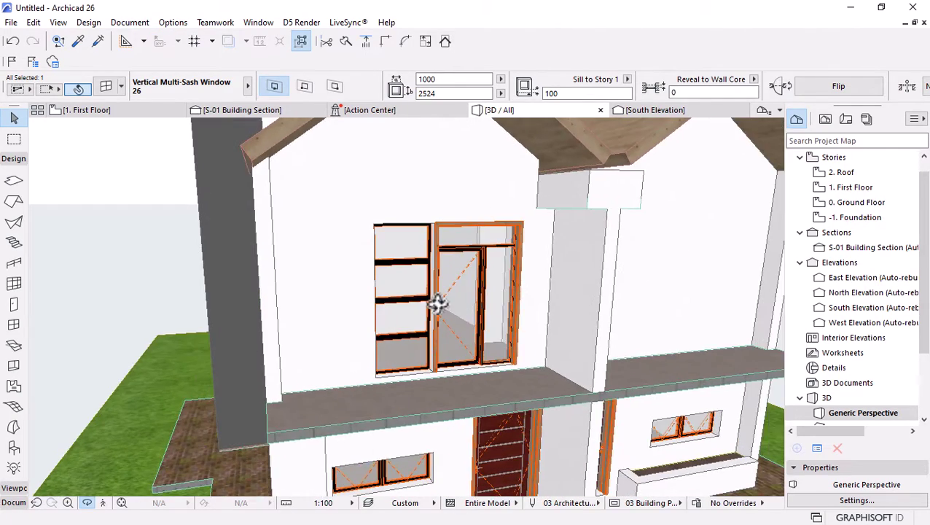
{"action": "scroll", "coordinate": [460, 290], "scroll_direction": "up", "scroll_amount": 4}
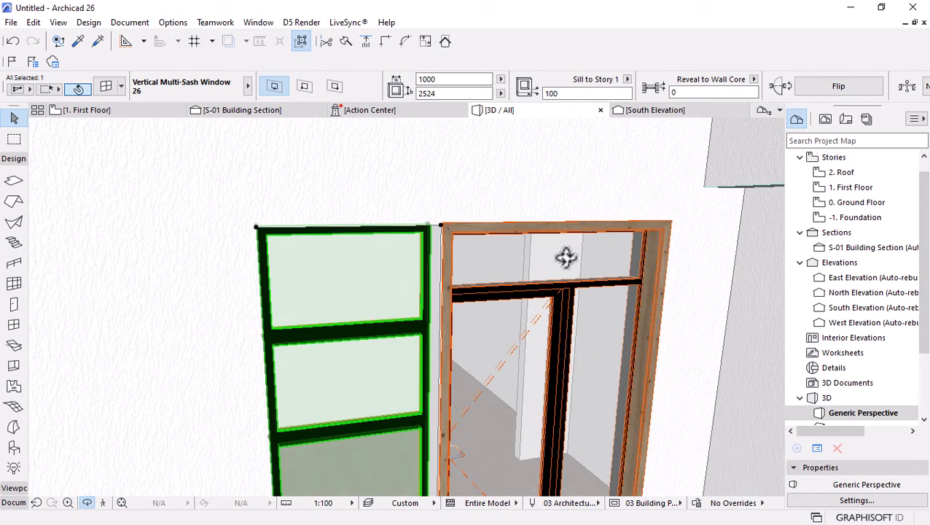
{"action": "left_click", "coordinate": [544, 276]}
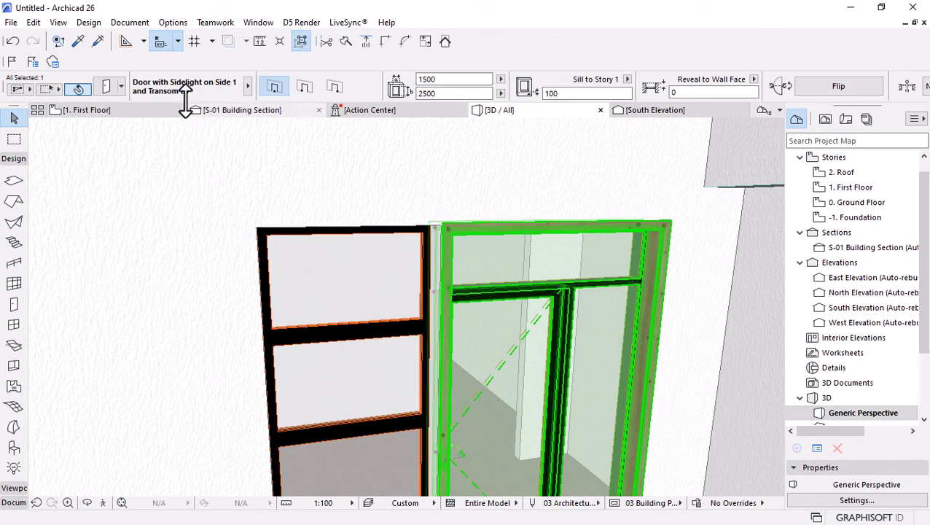
{"action": "double_click", "coordinate": [642, 214]}
{"action": "left_click", "coordinate": [813, 99]}
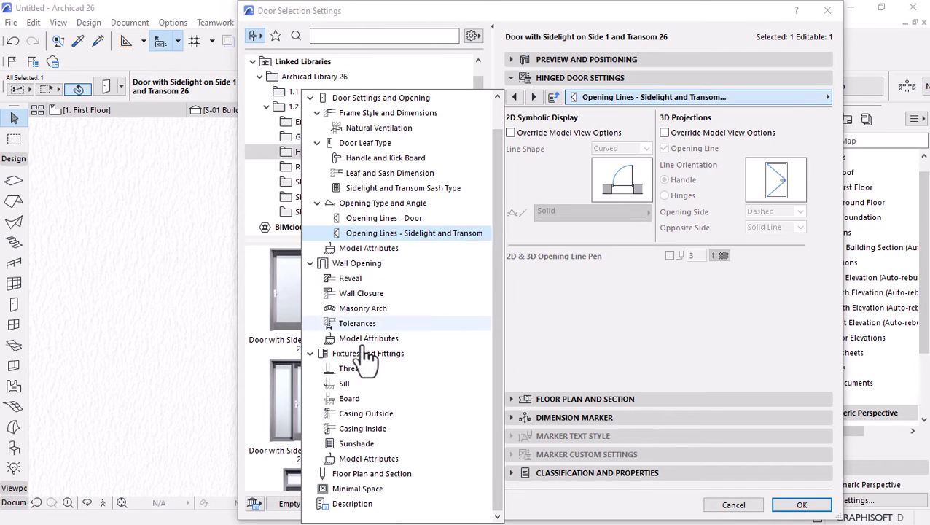
{"action": "left_click", "coordinate": [366, 413]}
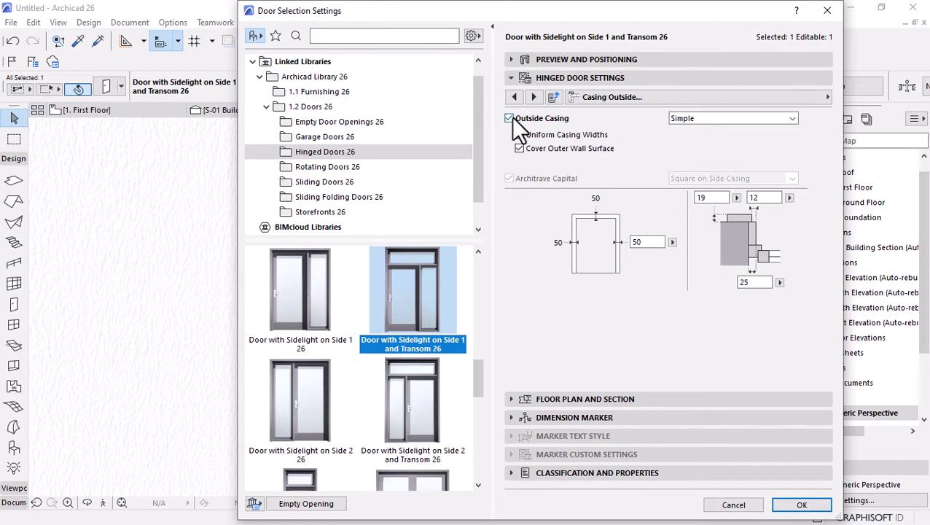
{"action": "left_click", "coordinate": [532, 96]}
{"action": "left_click", "coordinate": [509, 119]}
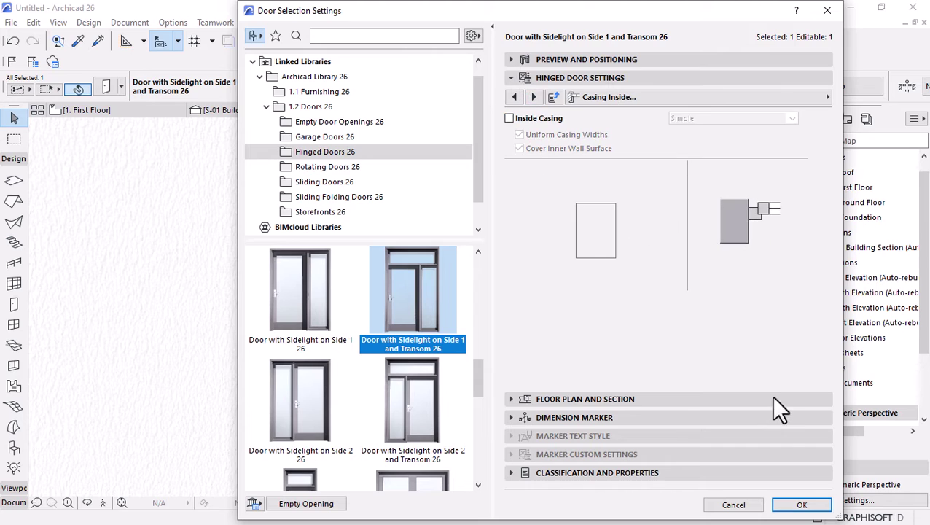
{"action": "left_click", "coordinate": [798, 509]}
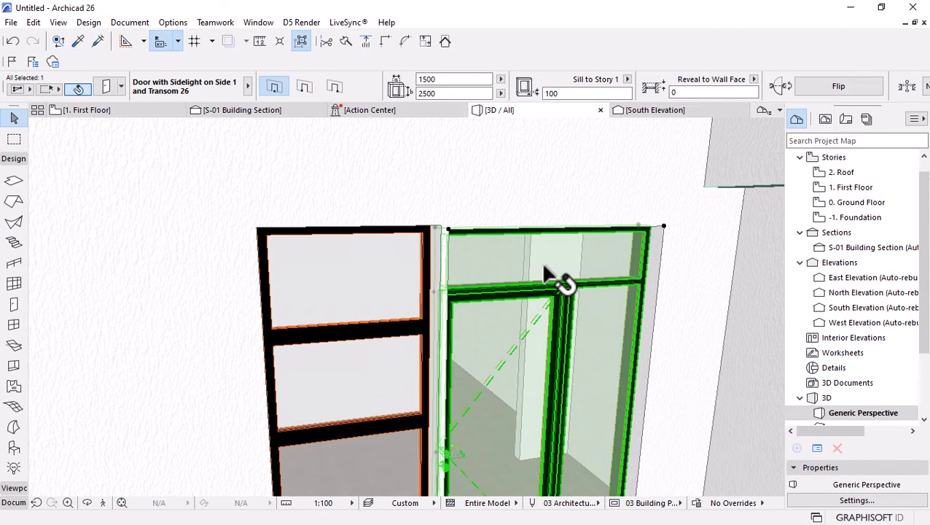
Move the multi-sash window along the wall so its edge meets the balcony door's black frame
{"action": "middle_click_drag", "start_coordinate": [547, 273], "coordinate": [449, 266], "text": "shift"}
{"action": "scroll", "coordinate": [416, 228], "scroll_direction": "up", "scroll_amount": 5}
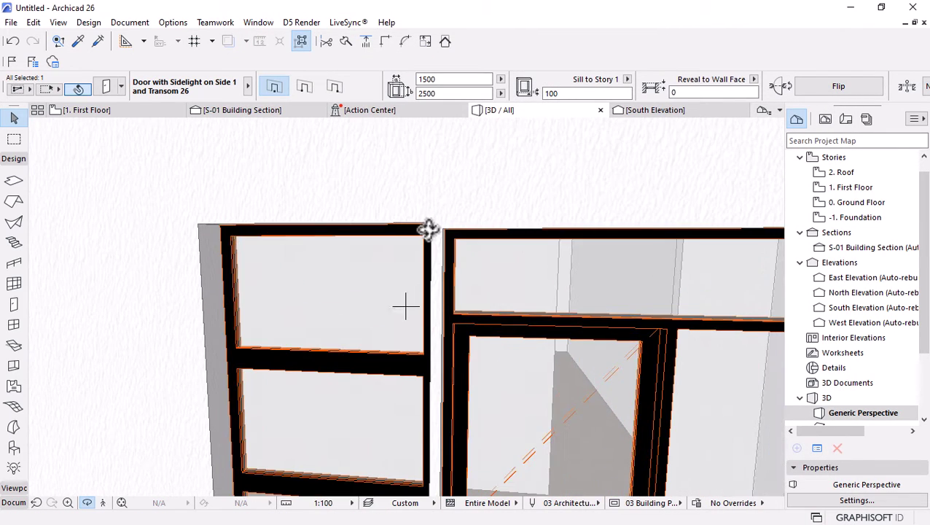
{"action": "left_click", "coordinate": [433, 232]}
{"action": "left_click", "coordinate": [431, 225]}
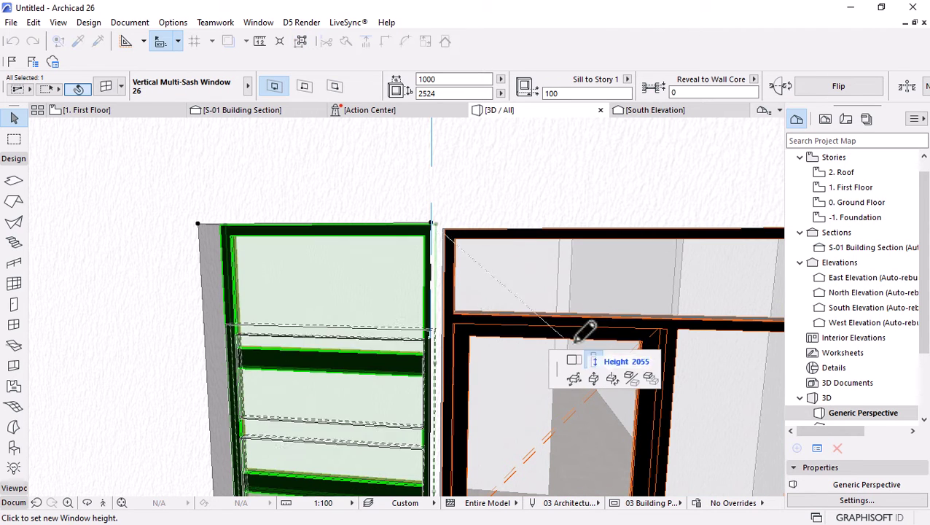
{"action": "left_click", "coordinate": [574, 379]}
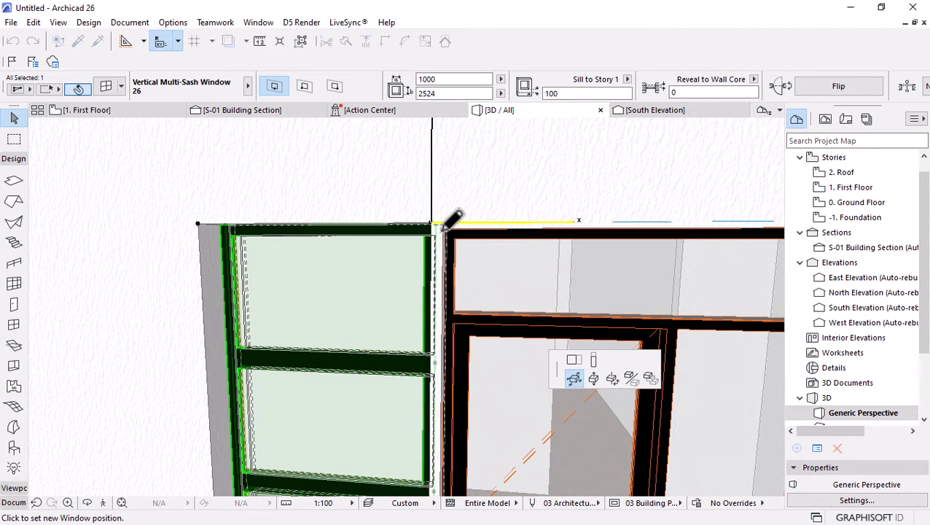
{"action": "left_click", "coordinate": [443, 224]}
{"action": "left_click", "coordinate": [442, 223]}
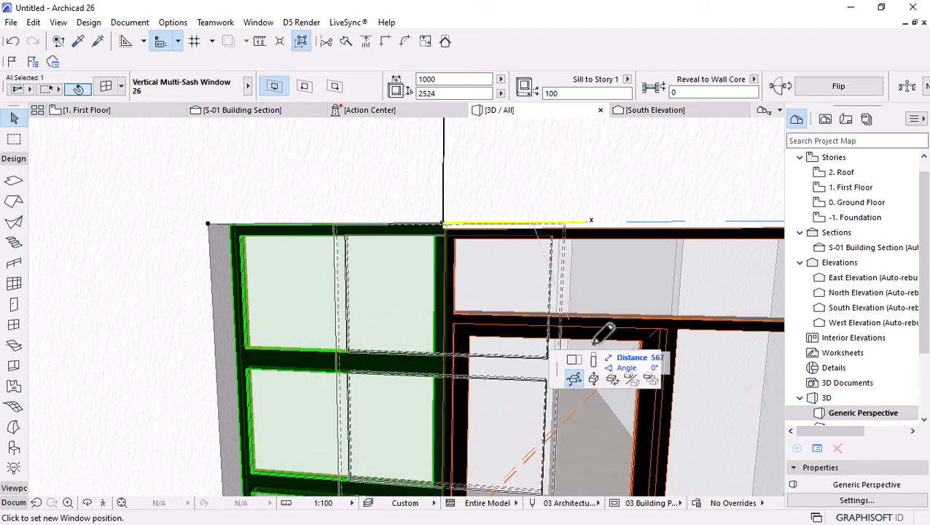
Lower the multi-sash window's top edge to the balcony door's top, for a height of 2500
{"action": "left_click", "coordinate": [594, 359]}
{"action": "left_click", "coordinate": [453, 251]}
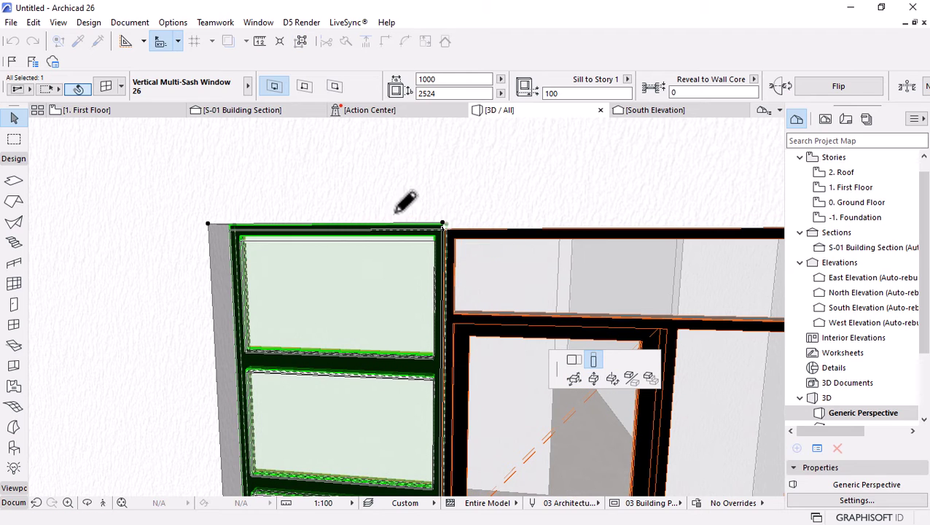
{"action": "scroll", "coordinate": [503, 208], "scroll_direction": "down", "scroll_amount": 3}
{"action": "scroll", "coordinate": [474, 223], "scroll_direction": "down", "scroll_amount": 4}
{"action": "middle_click_drag", "start_coordinate": [482, 232], "coordinate": [509, 291], "text": "shift"}
{"action": "scroll", "coordinate": [540, 286], "scroll_direction": "up", "scroll_amount": 3}
{"action": "scroll", "coordinate": [503, 295], "scroll_direction": "down", "scroll_amount": 3}
{"action": "middle_click_drag", "start_coordinate": [453, 303], "coordinate": [537, 249], "text": "shift"}
{"action": "scroll", "coordinate": [515, 285], "scroll_direction": "up", "scroll_amount": 3}
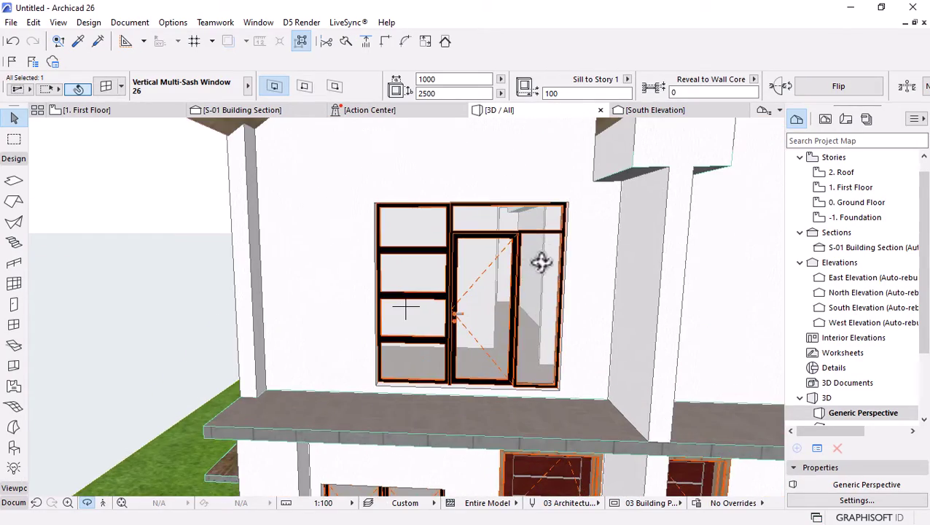
Set the balcony door's sidelight width to 1000 in its shape settings
{"action": "left_click", "coordinate": [554, 341]}
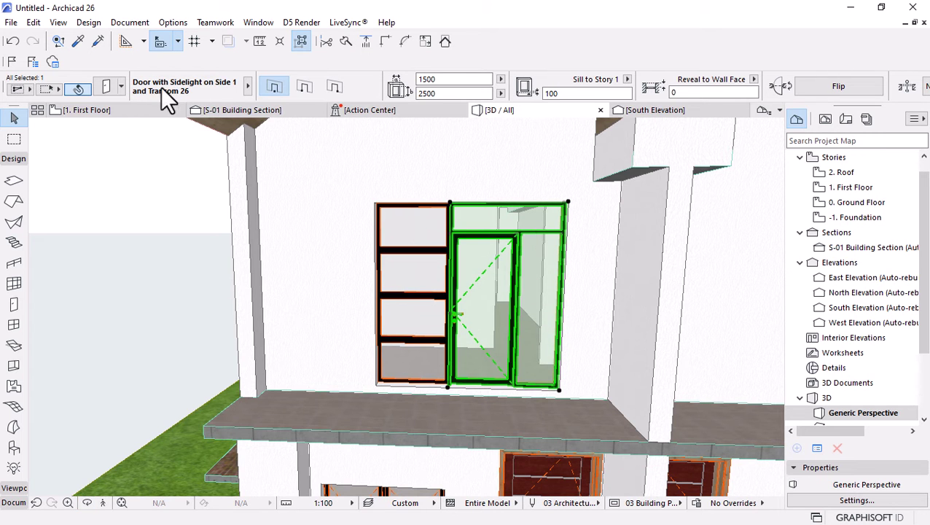
{"action": "key", "text": "ctrl+t"}
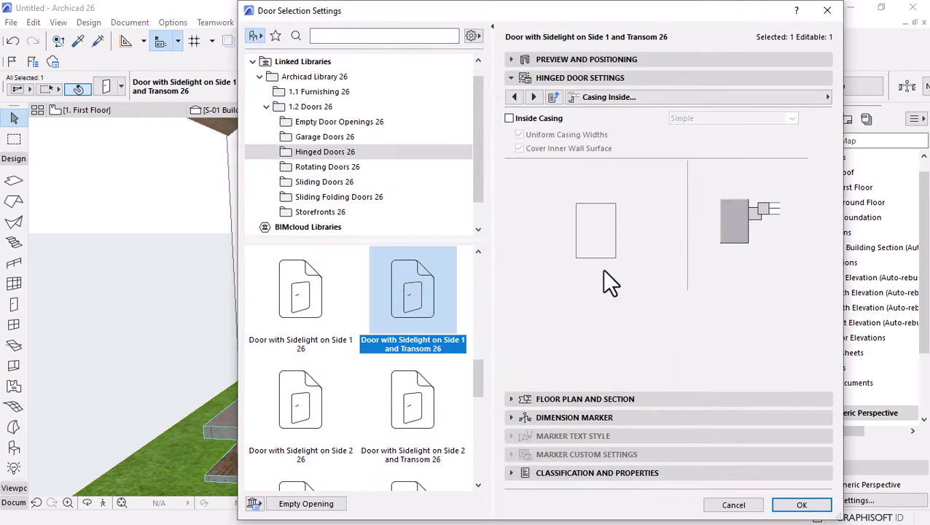
{"action": "left_click", "coordinate": [764, 97]}
{"action": "scroll", "coordinate": [334, 199], "scroll_direction": "up", "scroll_amount": 2}
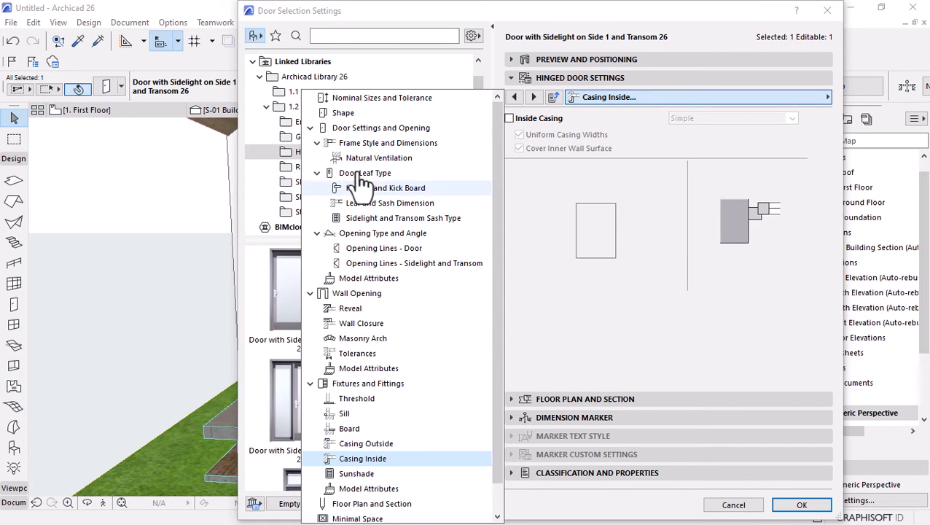
{"action": "left_click", "coordinate": [361, 129]}
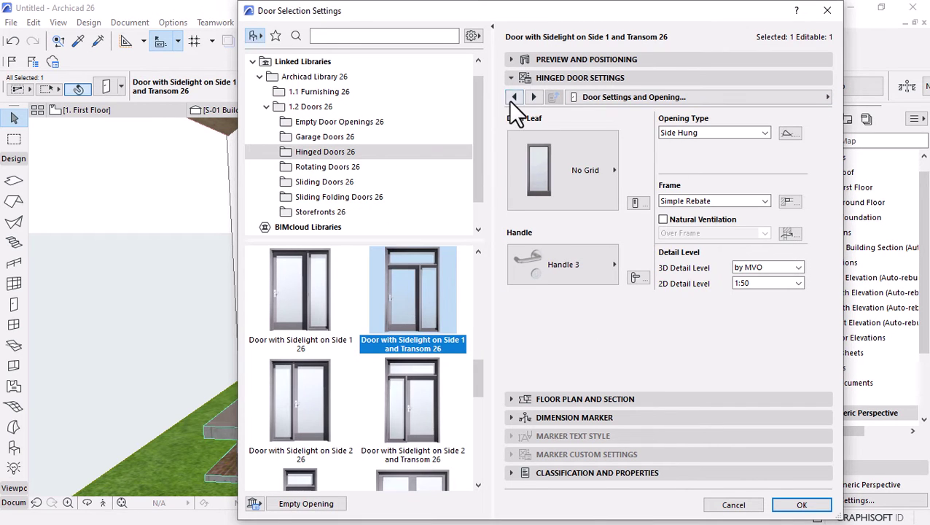
{"action": "left_click", "coordinate": [513, 97]}
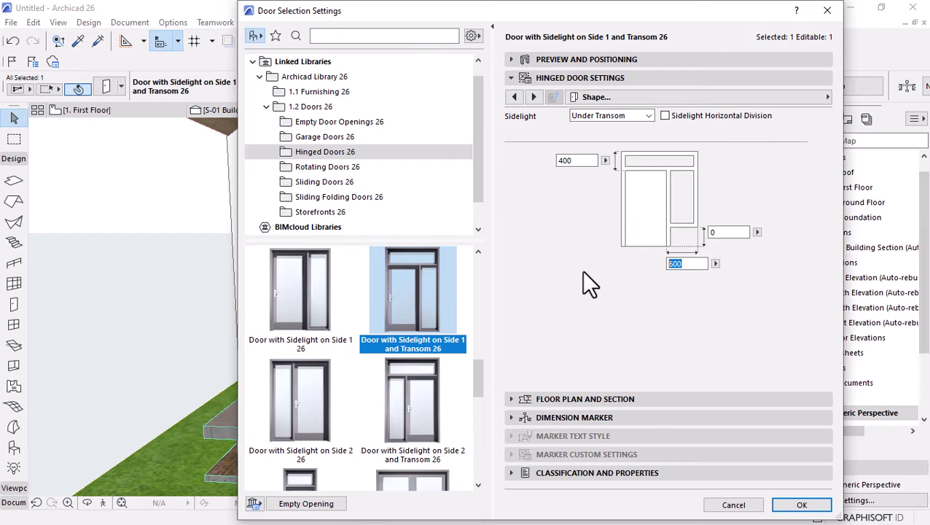
{"action": "type", "text": "1000"}
{"action": "key", "text": "Return"}
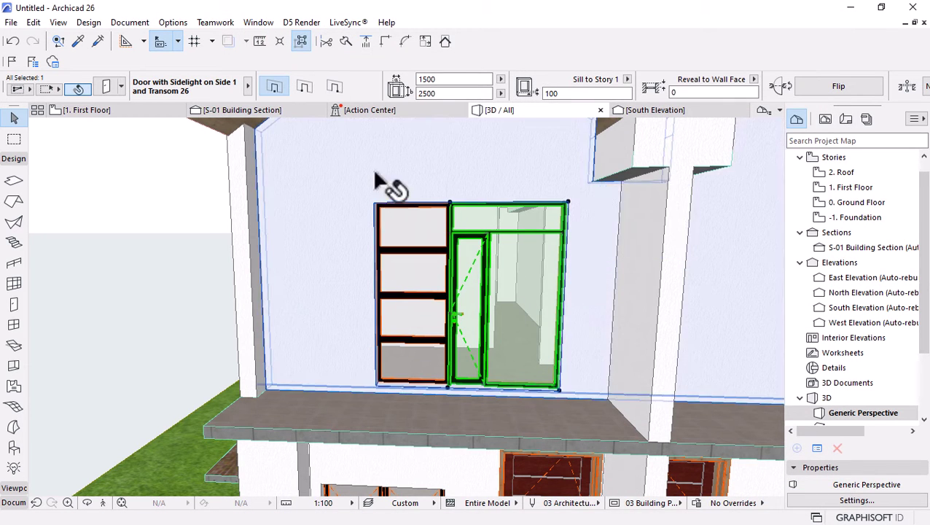
Set the width of the selected door with sidelight and transom to 2000
{"action": "double_click", "coordinate": [418, 194]}
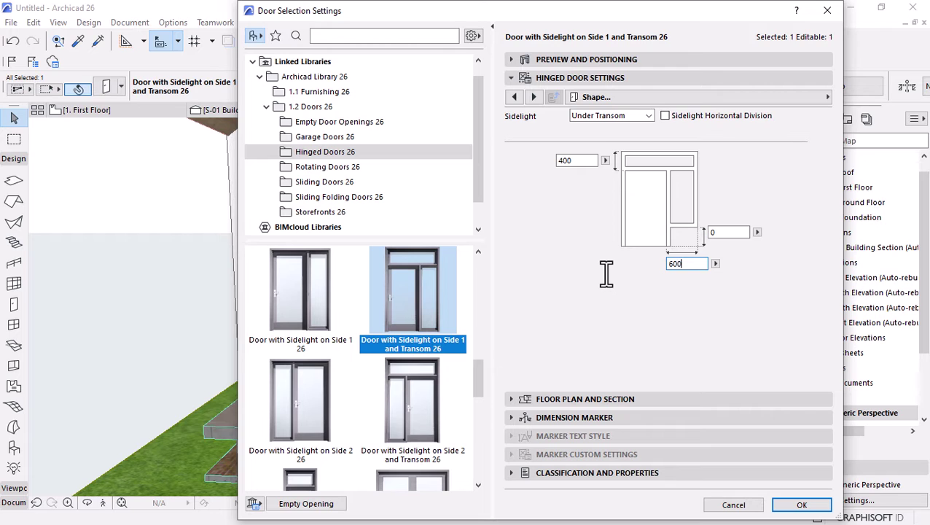
{"action": "left_click", "coordinate": [520, 59]}
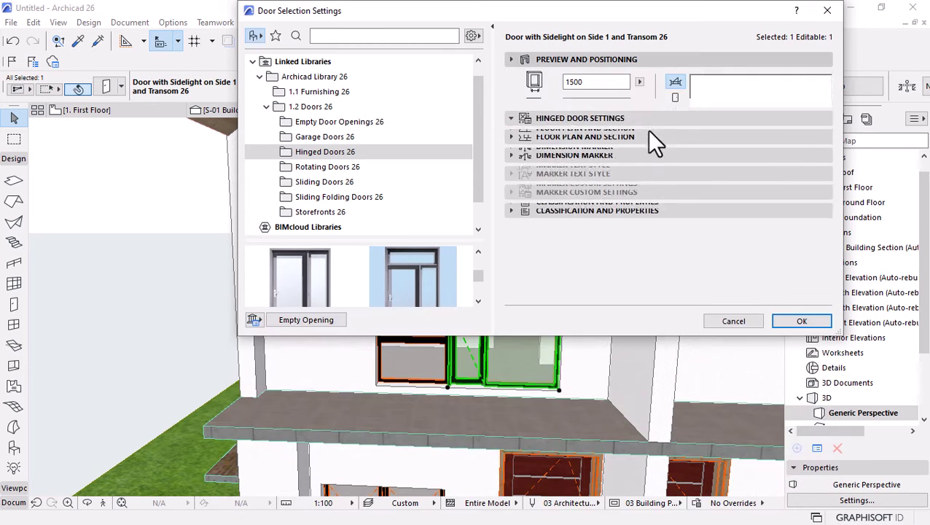
{"action": "left_click", "coordinate": [603, 84]}
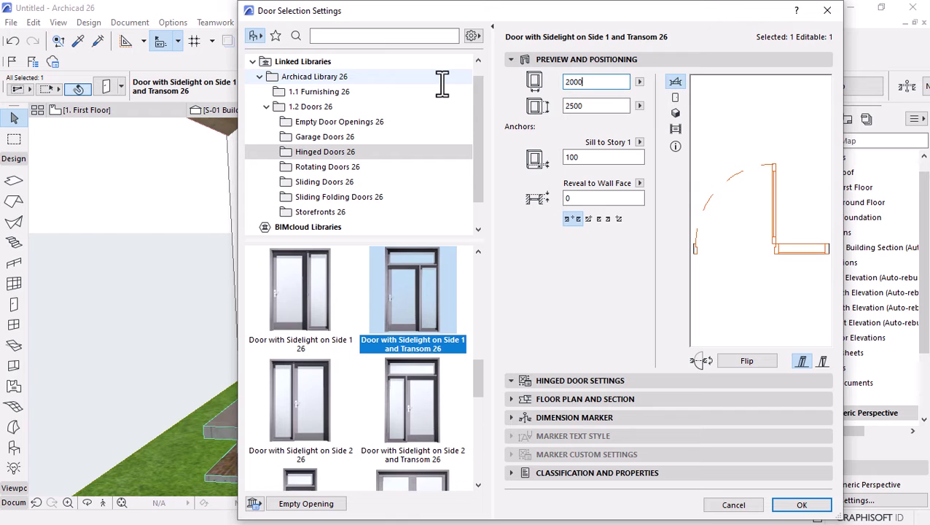
{"action": "type", "text": "2000"}
{"action": "left_click", "coordinate": [584, 380]}
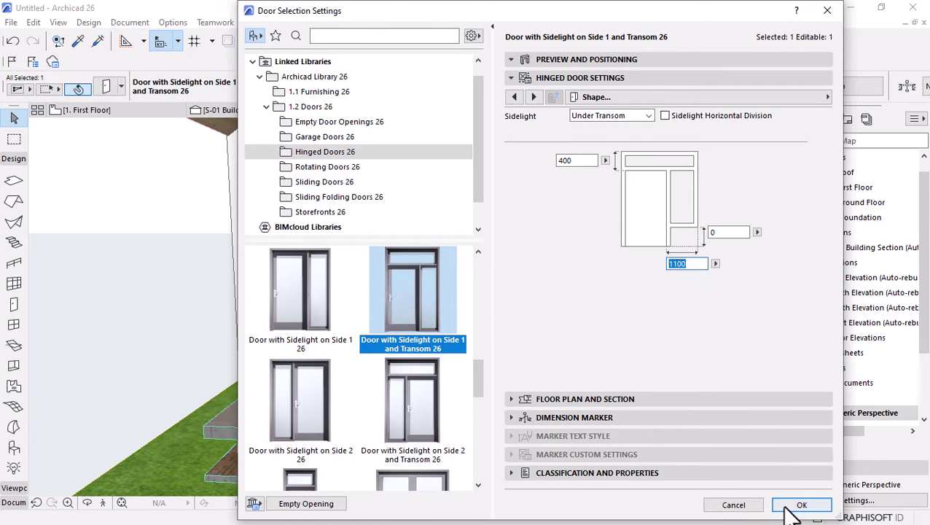
{"action": "left_click", "coordinate": [800, 504]}
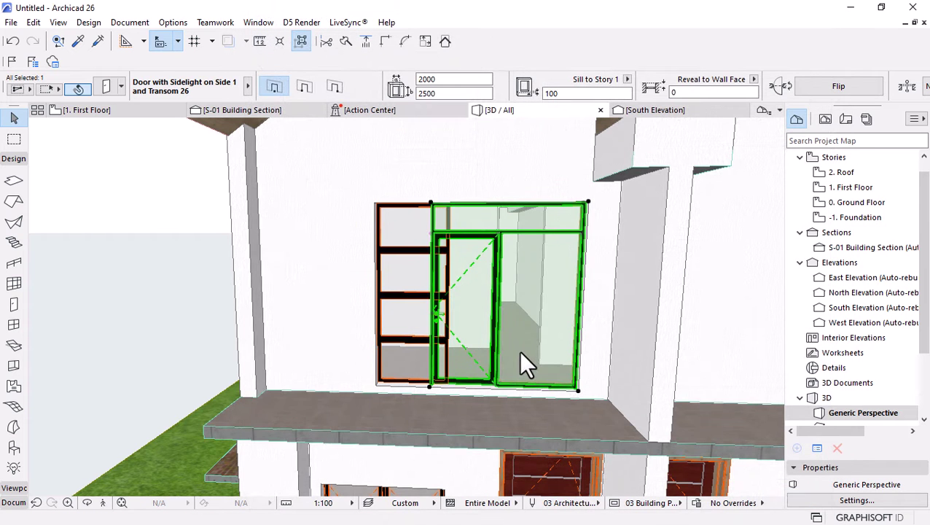
Change the door with sidelight and transom to a width of 1800
{"action": "middle_click_drag", "start_coordinate": [520, 357], "coordinate": [381, 204], "text": "shift"}
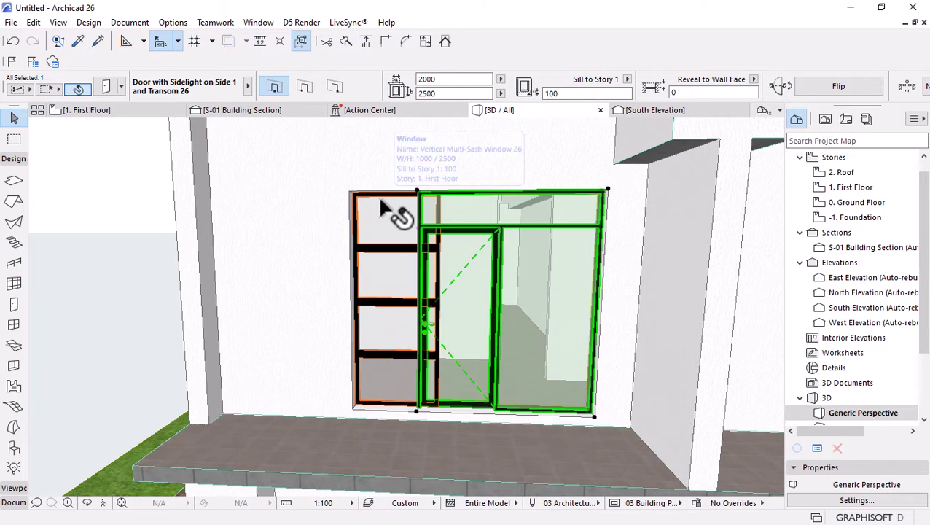
{"action": "scroll", "coordinate": [426, 297], "scroll_direction": "down", "scroll_amount": 6}
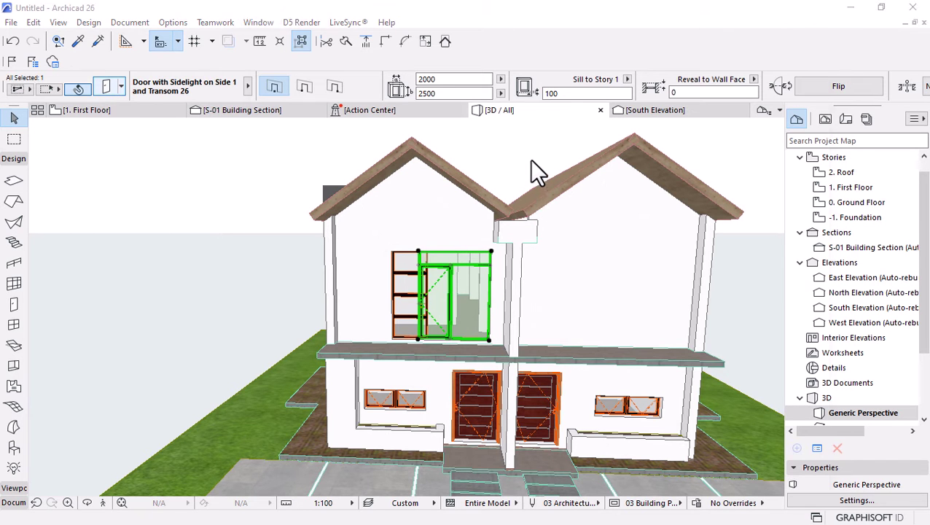
{"action": "key", "text": "ctrl+t"}
{"action": "left_click", "coordinate": [533, 59]}
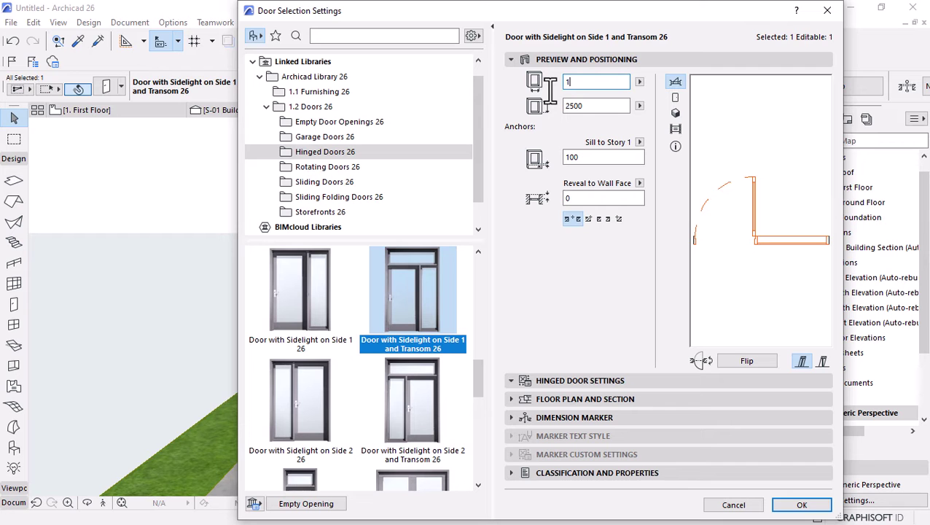
{"action": "key", "text": "Return"}
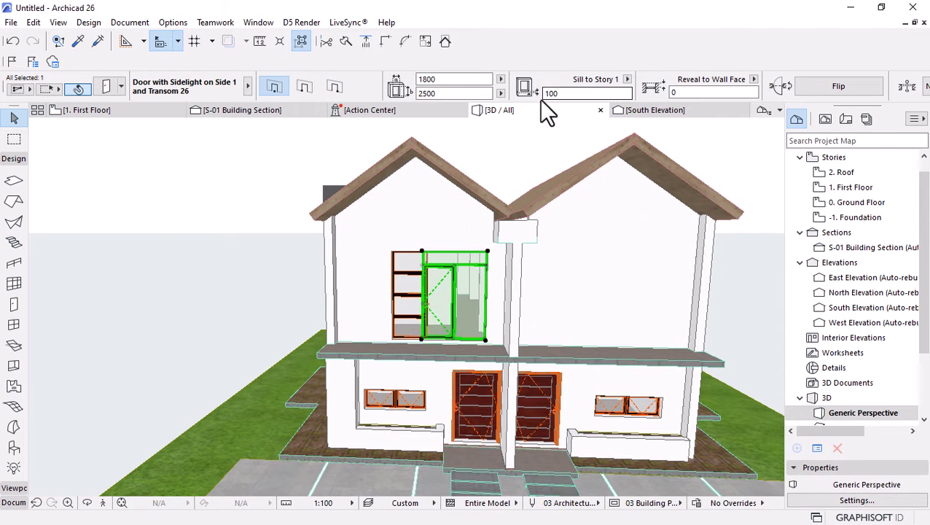
On the first floor plan, move the sidelight door along the wall so its far edge aligns with the closet's edge line
{"action": "scroll", "coordinate": [395, 262], "scroll_direction": "up", "scroll_amount": 5}
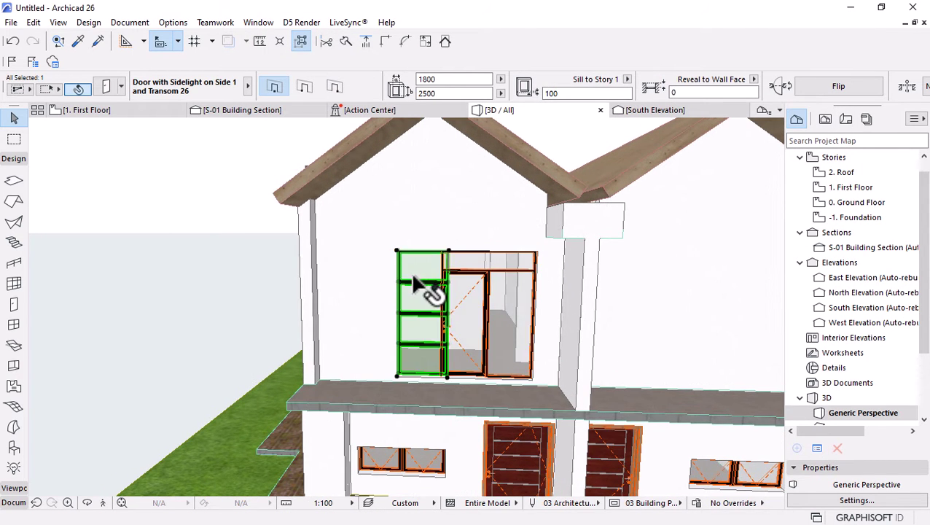
{"action": "left_click", "coordinate": [417, 288]}
{"action": "scroll", "coordinate": [416, 266], "scroll_direction": "up", "scroll_amount": 2}
{"action": "left_click", "coordinate": [126, 114]}
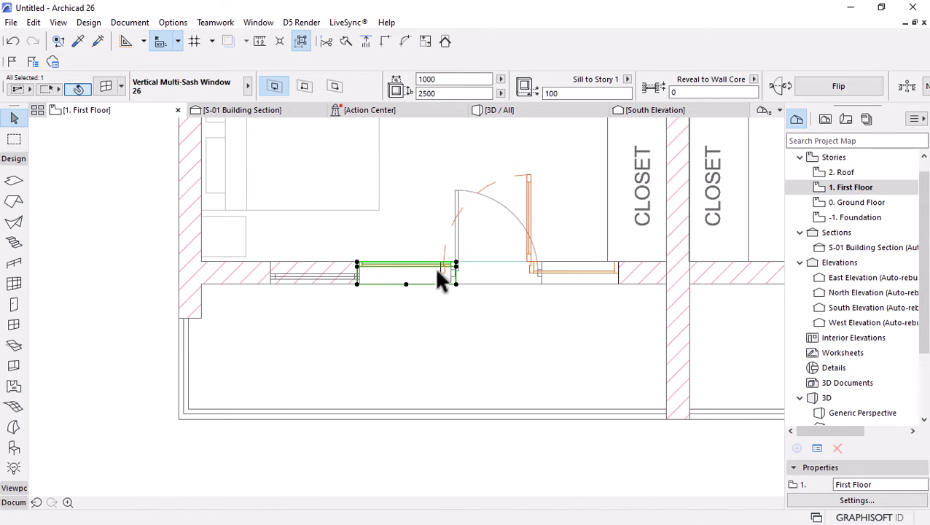
{"action": "scroll", "coordinate": [648, 240], "scroll_direction": "up", "scroll_amount": 6}
{"action": "left_click", "coordinate": [668, 251]}
{"action": "left_click_drag", "start_coordinate": [669, 253], "coordinate": [640, 249]}
{"action": "scroll", "coordinate": [562, 303], "scroll_direction": "down", "scroll_amount": 3}
{"action": "scroll", "coordinate": [561, 302], "scroll_direction": "down", "scroll_amount": 1}
{"action": "key", "text": "Escape"}
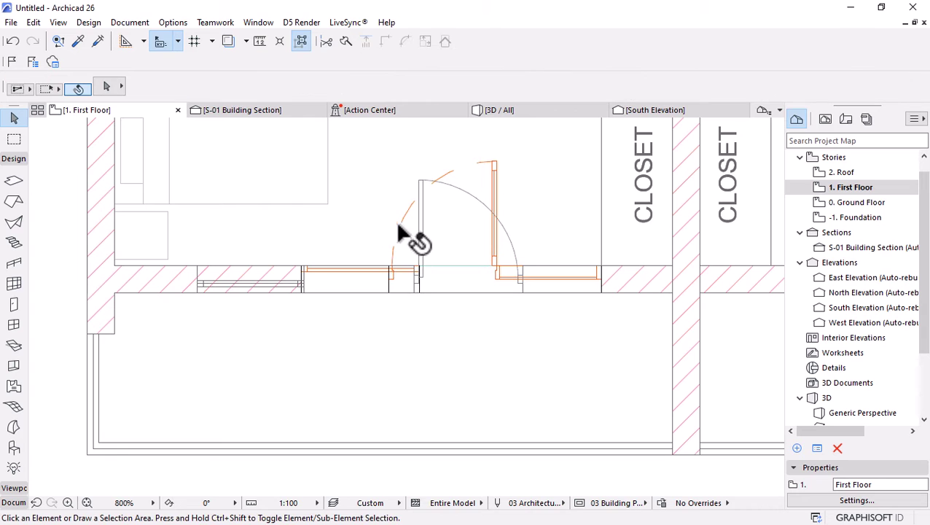
Move the vertical multi-sash window along the wall from its corner point to meet the edge of the sidelight door
{"action": "left_click", "coordinate": [304, 267]}
{"action": "left_click", "coordinate": [413, 276]}
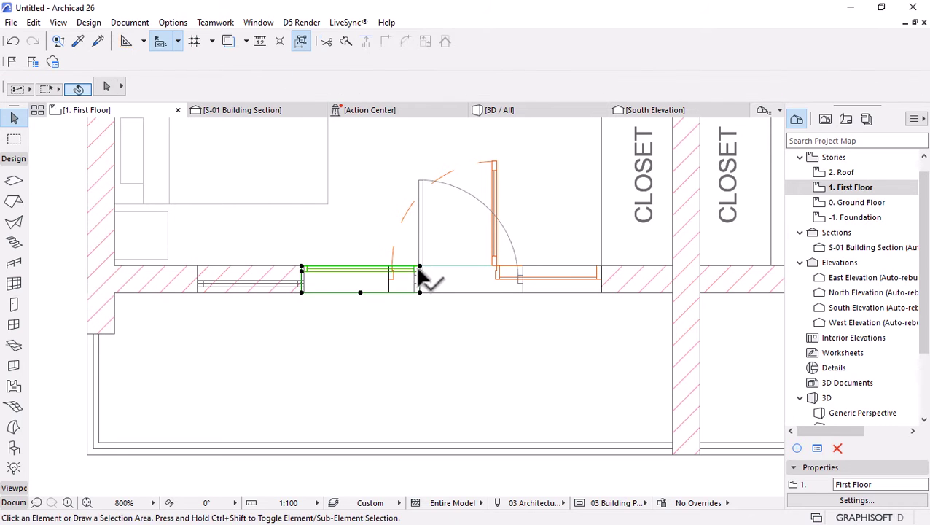
{"action": "scroll", "coordinate": [412, 278], "scroll_direction": "up", "scroll_amount": 3}
{"action": "key", "text": "ctrl+d"}
{"action": "left_click", "coordinate": [432, 312]}
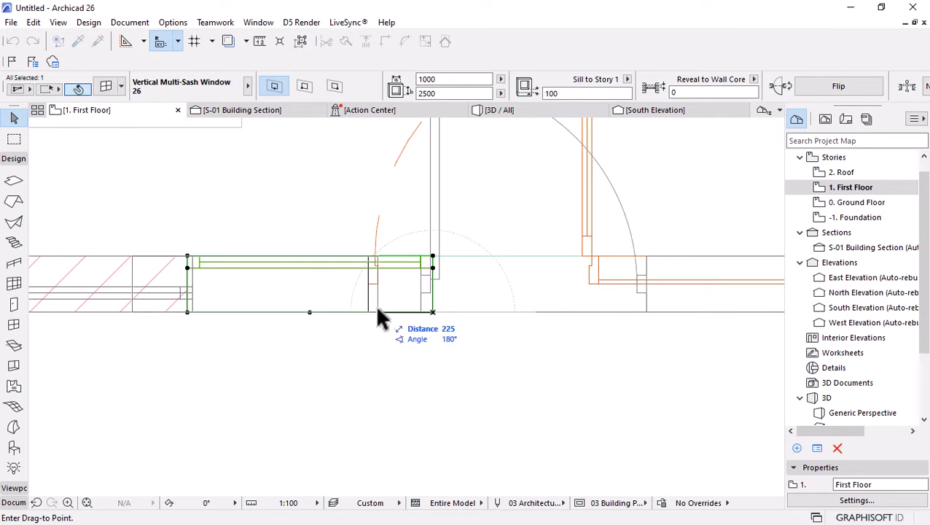
{"action": "left_click", "coordinate": [368, 312]}
{"action": "scroll", "coordinate": [442, 313], "scroll_direction": "down", "scroll_amount": 3}
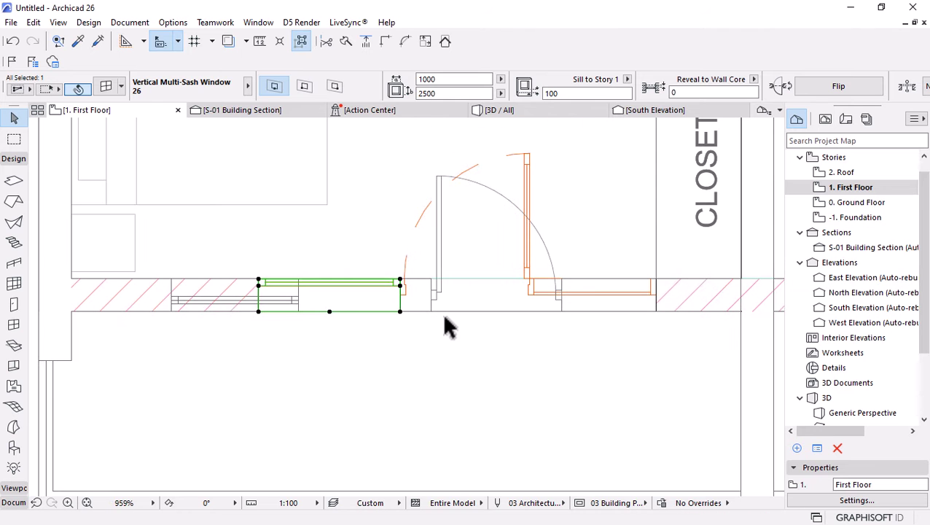
{"action": "left_click", "coordinate": [442, 314]}
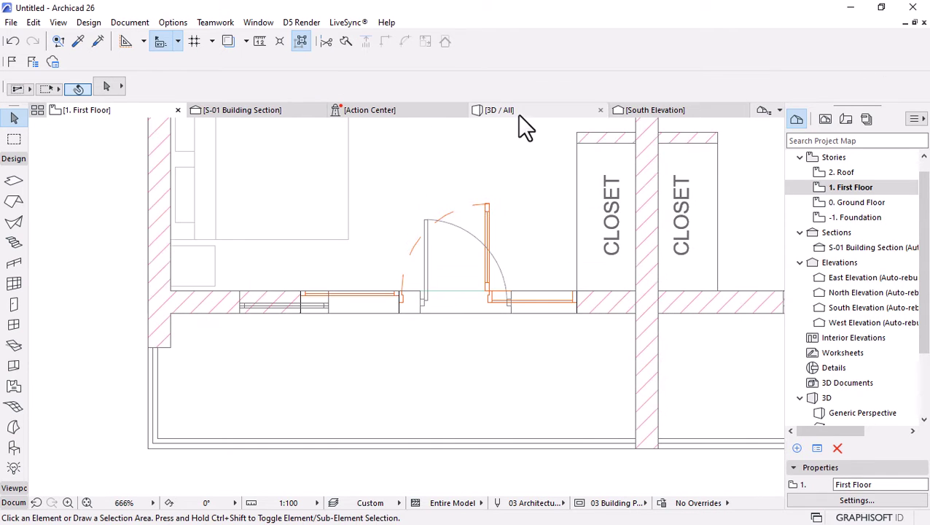
Examine in 3D how the multi-sash window and the sidelight door fit together on the upper front facade
{"action": "left_click", "coordinate": [520, 115]}
{"action": "left_click", "coordinate": [488, 233]}
{"action": "scroll", "coordinate": [488, 233], "scroll_direction": "up", "scroll_amount": 3}
{"action": "scroll", "coordinate": [484, 289], "scroll_direction": "down", "scroll_amount": 4}
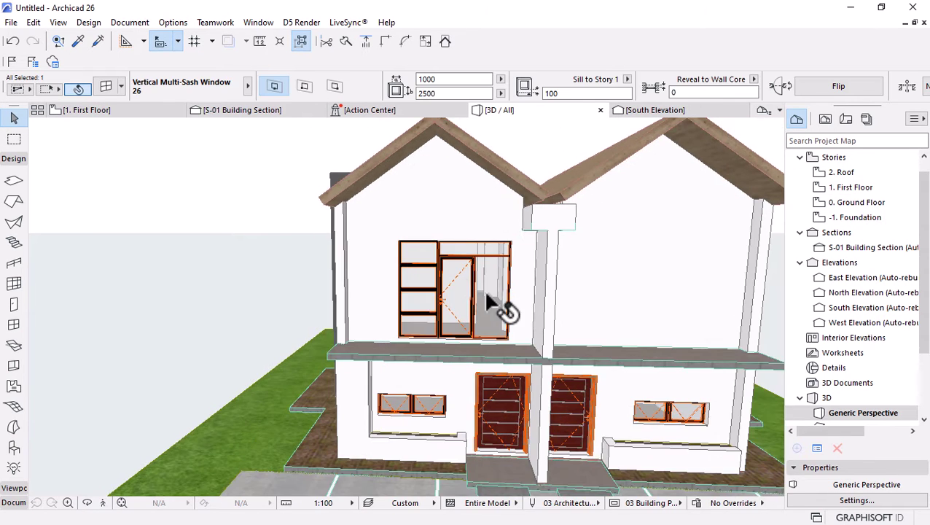
{"action": "key", "text": "Escape"}
{"action": "middle_click_drag", "start_coordinate": [492, 315], "coordinate": [342, 314], "text": "shift"}
{"action": "scroll", "coordinate": [426, 296], "scroll_direction": "up", "scroll_amount": 8}
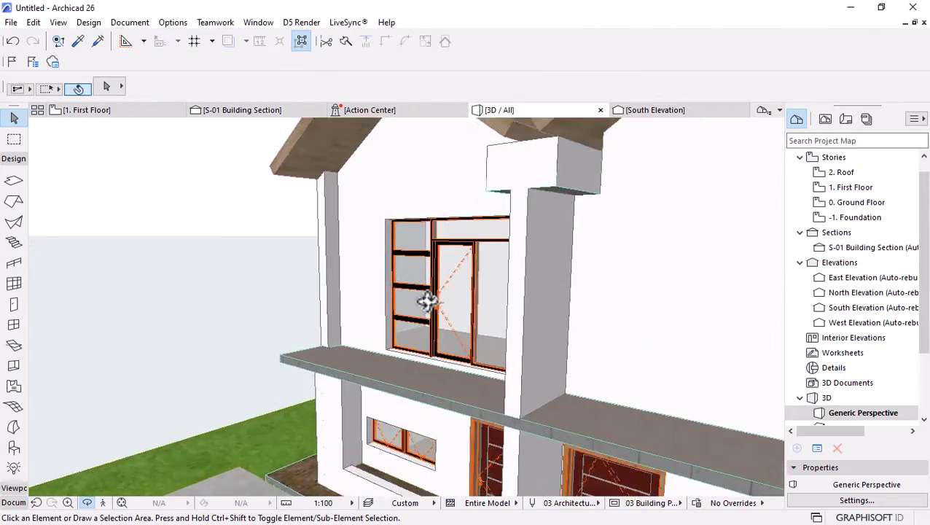
{"action": "middle_click_drag", "start_coordinate": [411, 299], "coordinate": [423, 227], "text": "shift"}
{"action": "scroll", "coordinate": [423, 227], "scroll_direction": "down", "scroll_amount": 8}
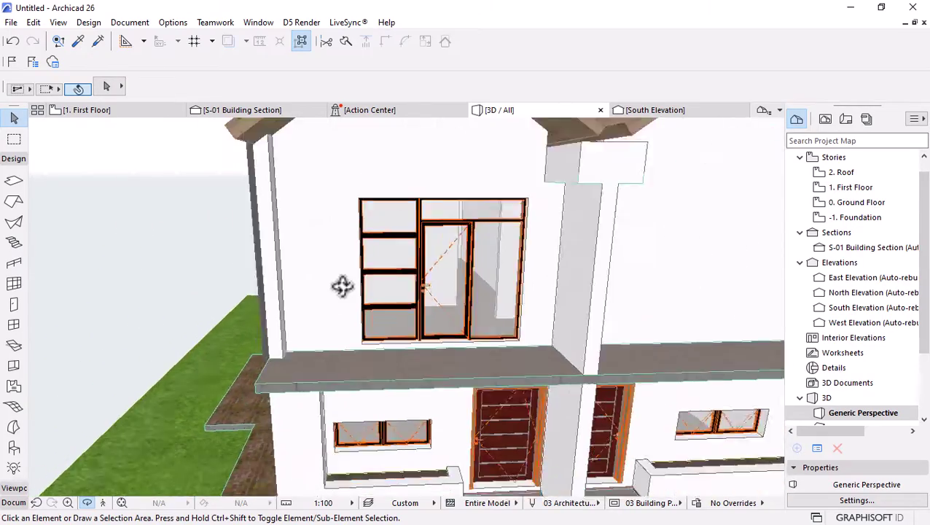
{"action": "middle_click_drag", "start_coordinate": [426, 291], "coordinate": [384, 257], "text": "shift"}
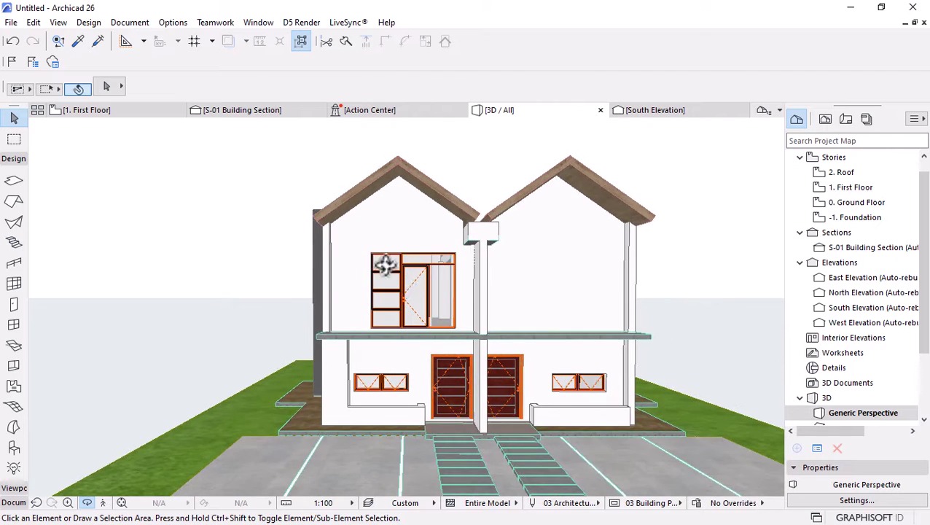
{"action": "scroll", "coordinate": [380, 259], "scroll_direction": "up", "scroll_amount": 8}
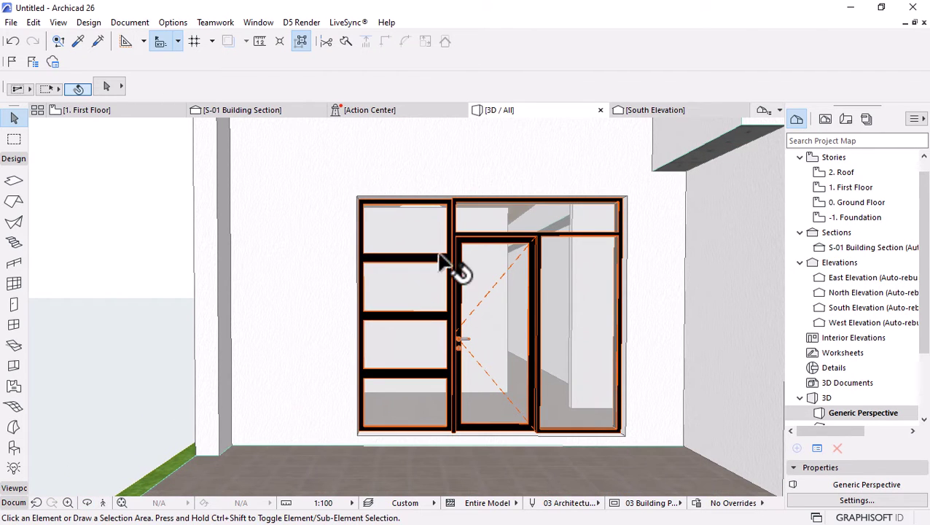
{"action": "left_click", "coordinate": [437, 266]}
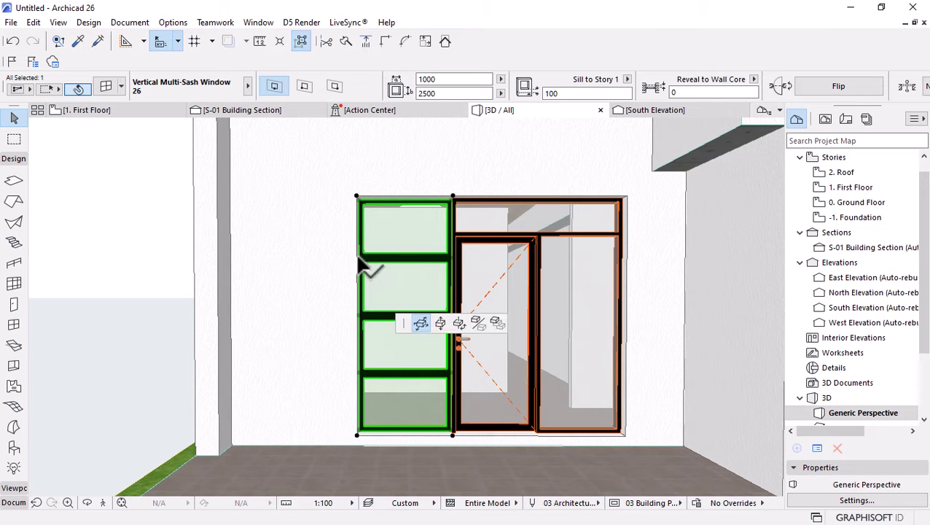
{"action": "key", "text": "Escape"}
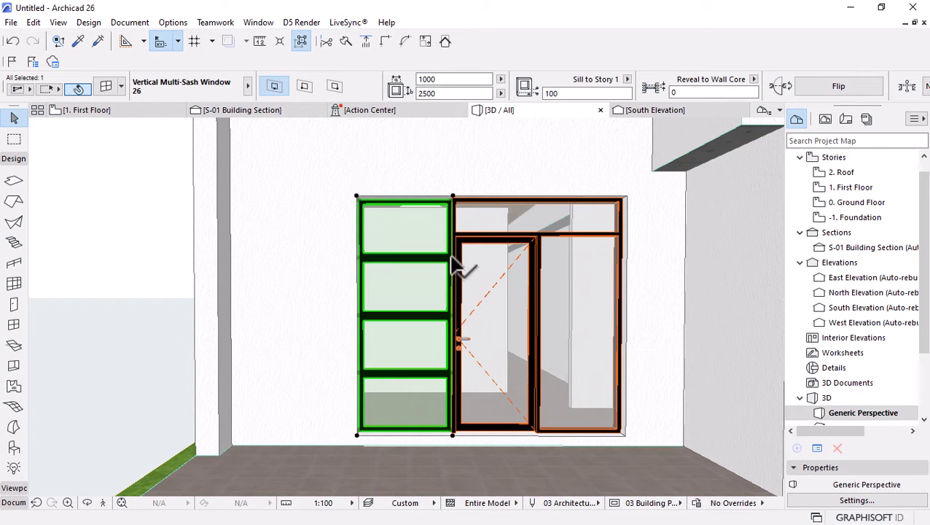
{"action": "left_click", "coordinate": [452, 268]}
{"action": "key", "text": "Escape"}
{"action": "key", "text": "Escape"}
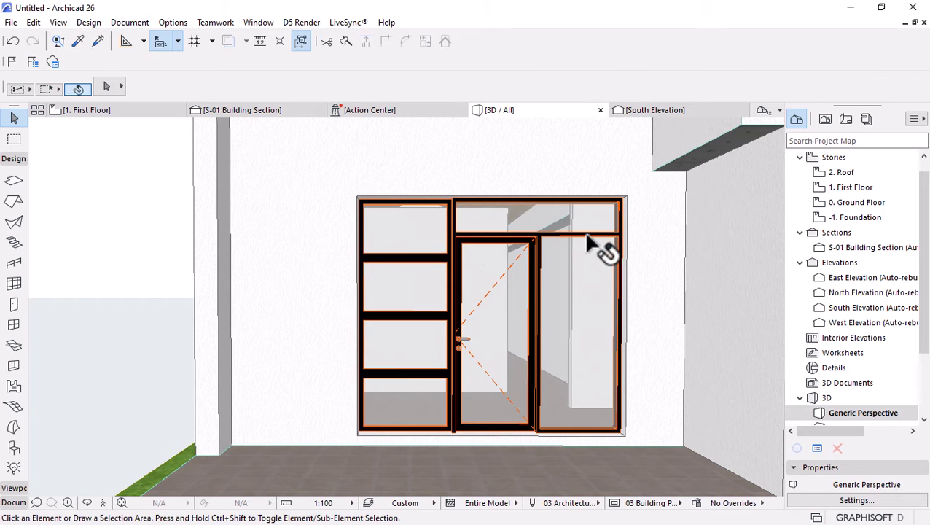
Set the number of panes of the vertical multi-sash window beside the door to 3
{"action": "left_click", "coordinate": [421, 238]}
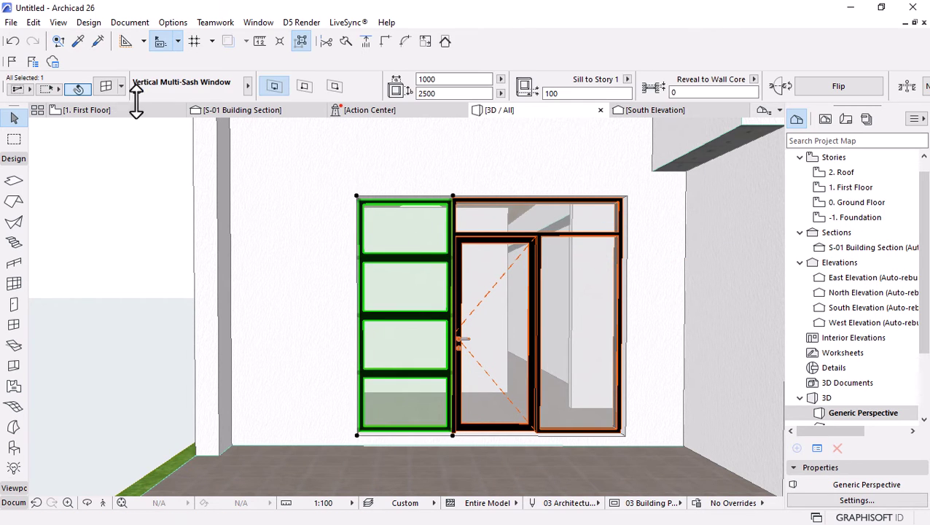
{"action": "double_click", "coordinate": [423, 191]}
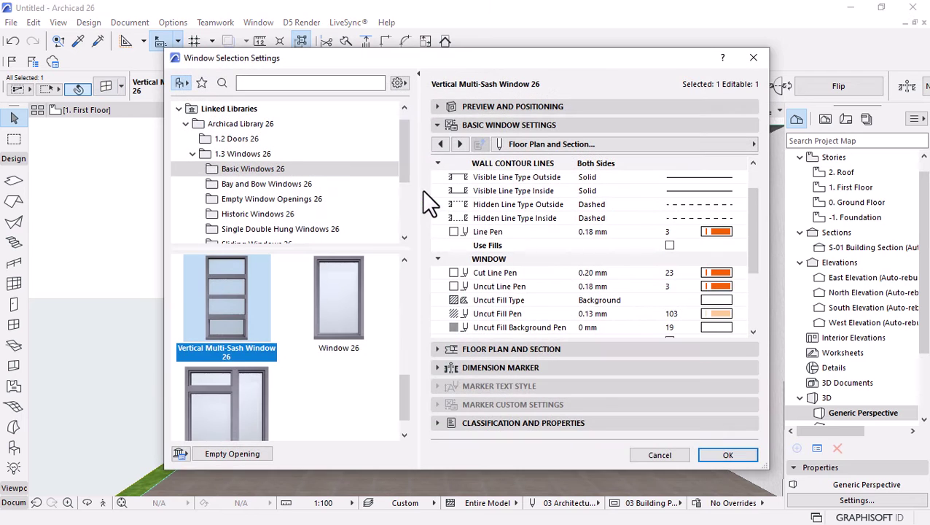
{"action": "left_click", "coordinate": [439, 143]}
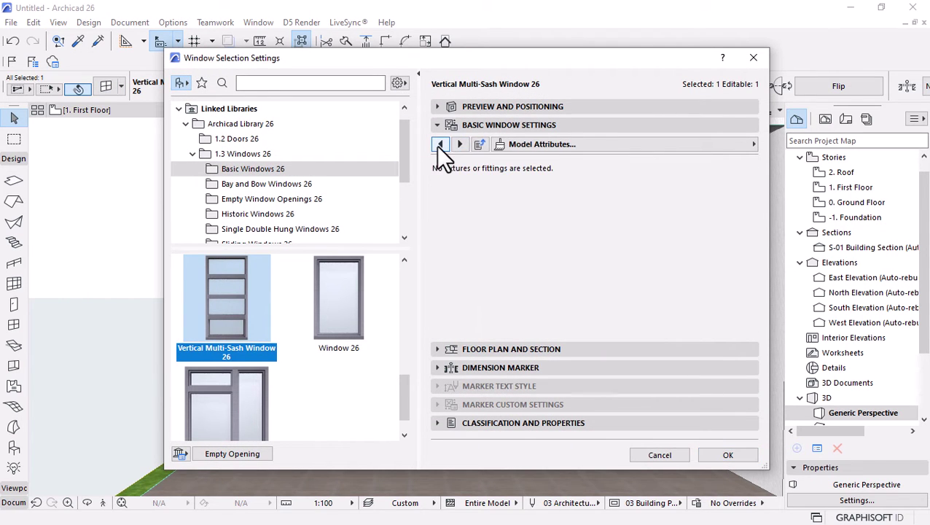
{"action": "left_click", "coordinate": [440, 144]}
{"action": "left_click", "coordinate": [440, 143]}
{"action": "left_click", "coordinate": [440, 143]}
{"action": "left_click", "coordinate": [439, 144]}
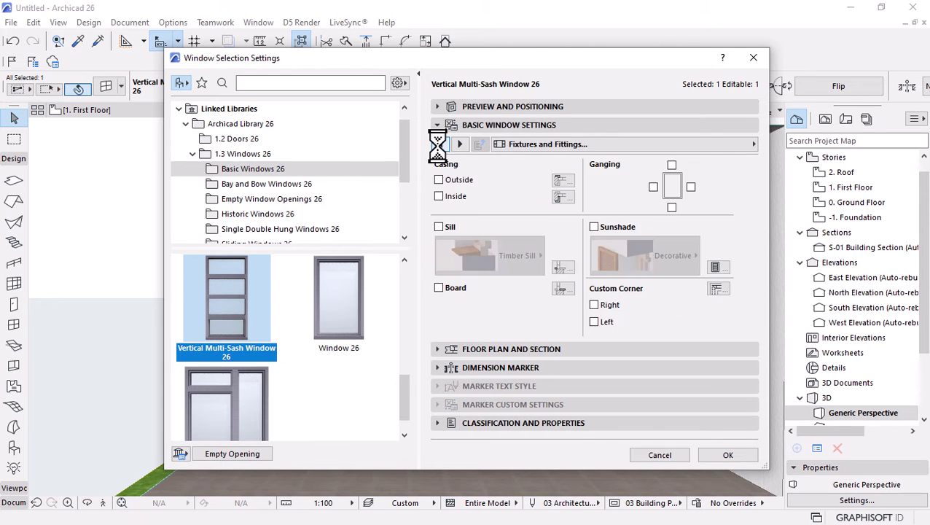
{"action": "left_click", "coordinate": [439, 144]}
{"action": "left_click", "coordinate": [439, 143]}
{"action": "left_click", "coordinate": [440, 143]}
{"action": "left_click", "coordinate": [440, 144]}
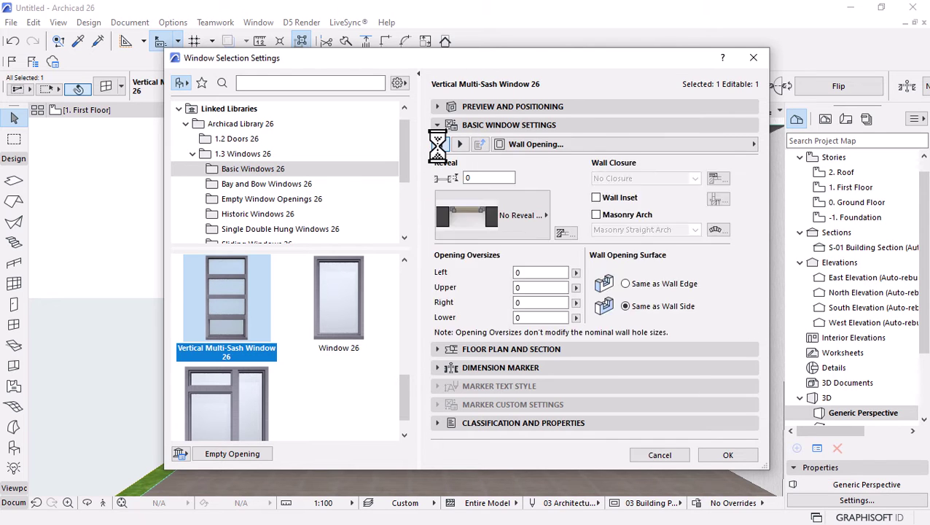
{"action": "left_click", "coordinate": [440, 143]}
{"action": "left_click", "coordinate": [440, 143]}
{"action": "left_click", "coordinate": [440, 144]}
{"action": "left_click", "coordinate": [439, 144]}
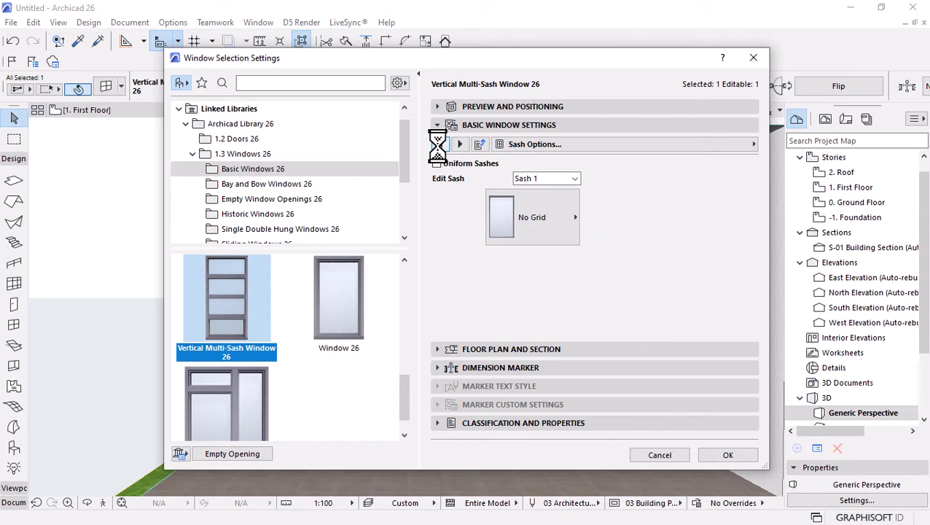
{"action": "left_click", "coordinate": [440, 144]}
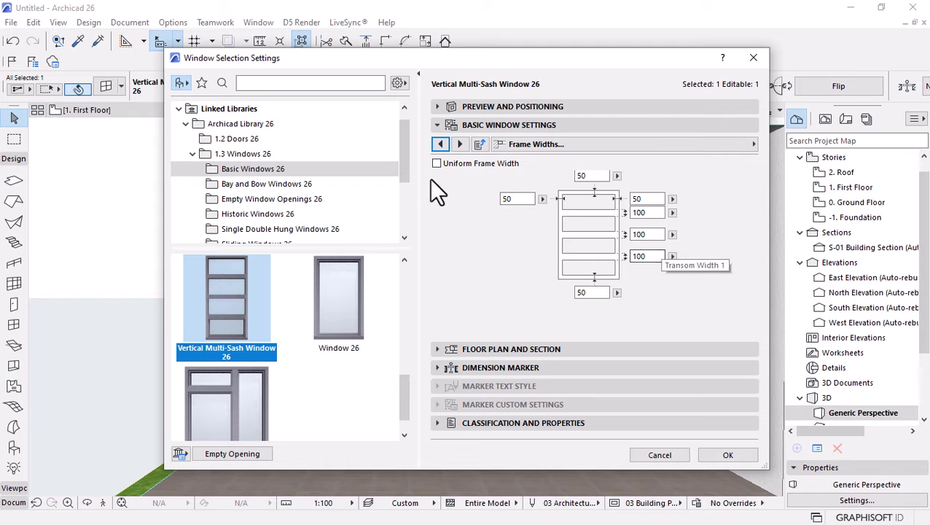
{"action": "left_click", "coordinate": [436, 142]}
{"action": "left_click", "coordinate": [436, 143]}
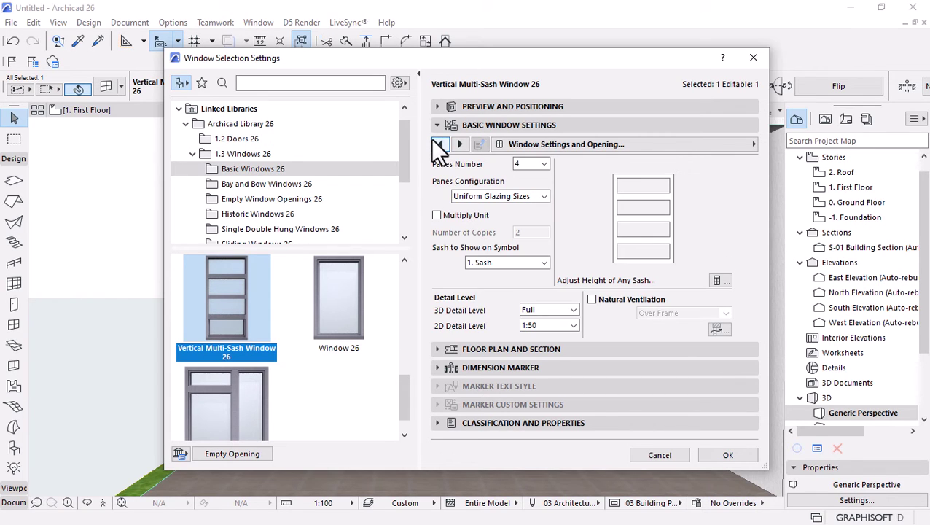
{"action": "left_click", "coordinate": [438, 143]}
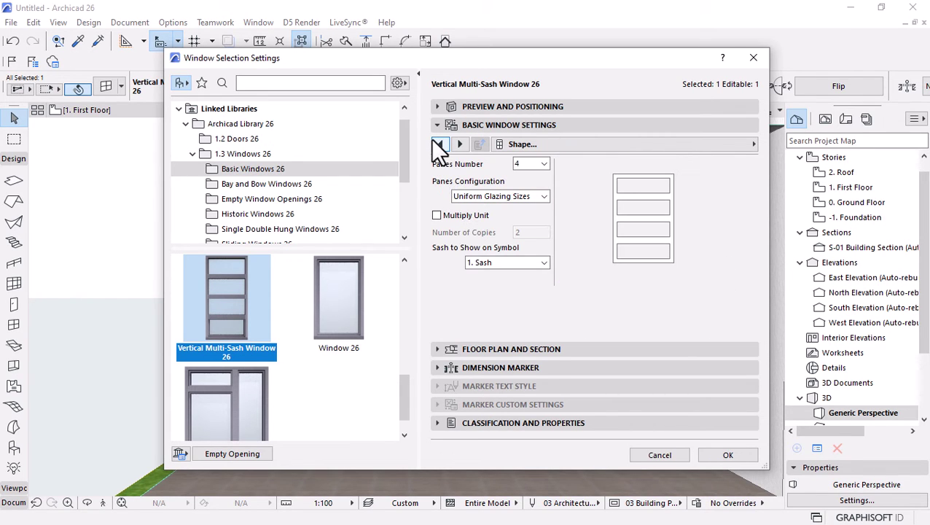
{"action": "left_click", "coordinate": [438, 144]}
{"action": "left_click", "coordinate": [459, 143]}
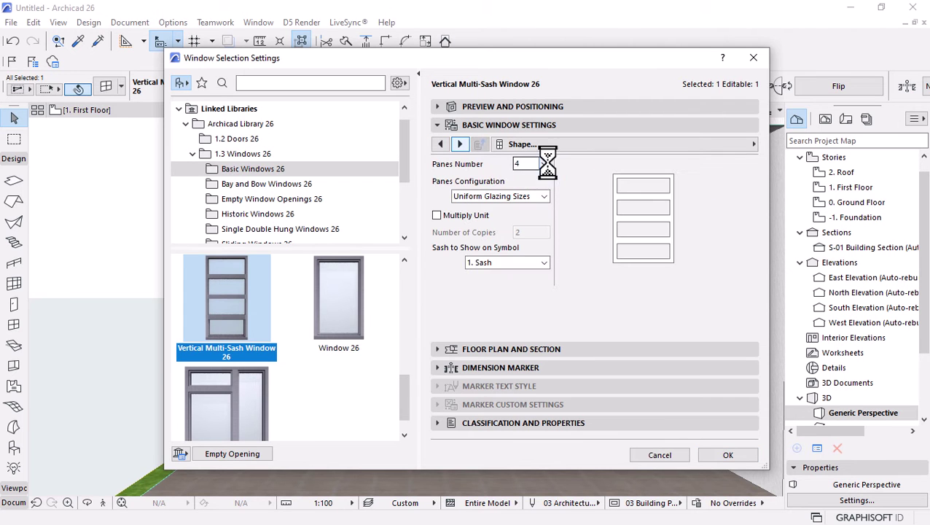
{"action": "left_click", "coordinate": [531, 164]}
{"action": "left_click", "coordinate": [536, 194]}
{"action": "left_click", "coordinate": [729, 455]}
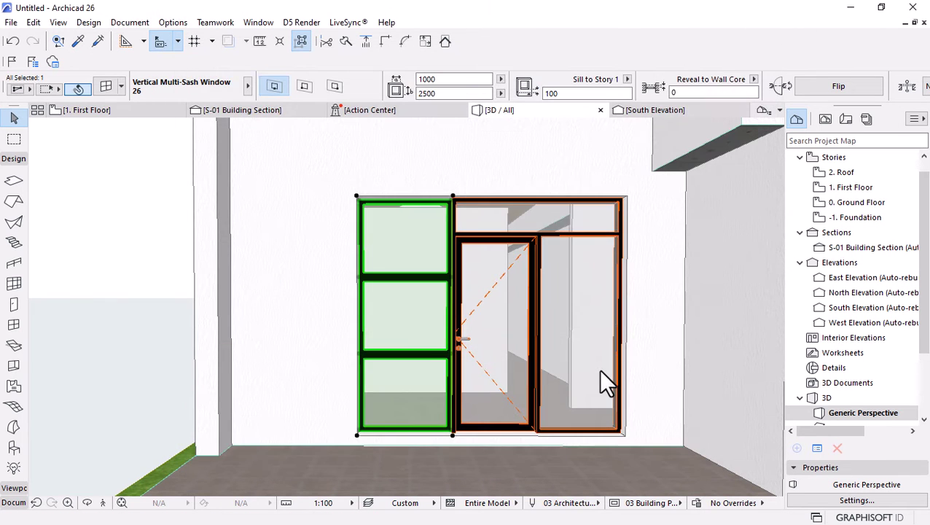
Set both transom widths of the vertical multi-sash window beside the balcony door to 50 in its frame width settings
{"action": "scroll", "coordinate": [364, 270], "scroll_direction": "down", "scroll_amount": 3}
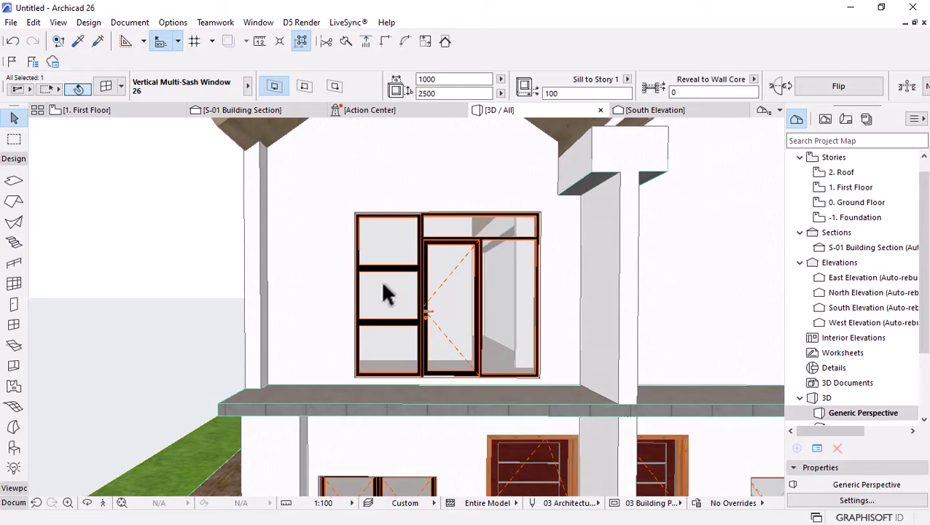
{"action": "mouse_move", "coordinate": [416, 228]}
{"action": "middle_mouse_down", "text": "shift"}
{"action": "mouse_move", "coordinate": [404, 222]}
{"action": "mouse_move", "coordinate": [434, 272]}
{"action": "mouse_move", "coordinate": [380, 326]}
{"action": "mouse_move", "coordinate": [467, 305]}
{"action": "mouse_move", "coordinate": [402, 249]}
{"action": "mouse_move", "coordinate": [407, 241]}
{"action": "middle_mouse_up", "text": "shift"}
{"action": "scroll", "coordinate": [406, 240], "scroll_direction": "up", "scroll_amount": 2}
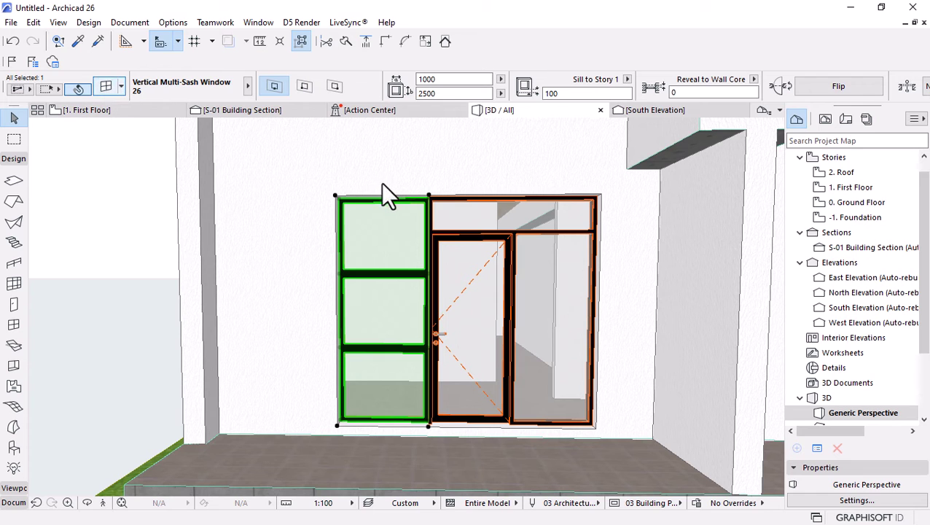
{"action": "double_click", "coordinate": [382, 185]}
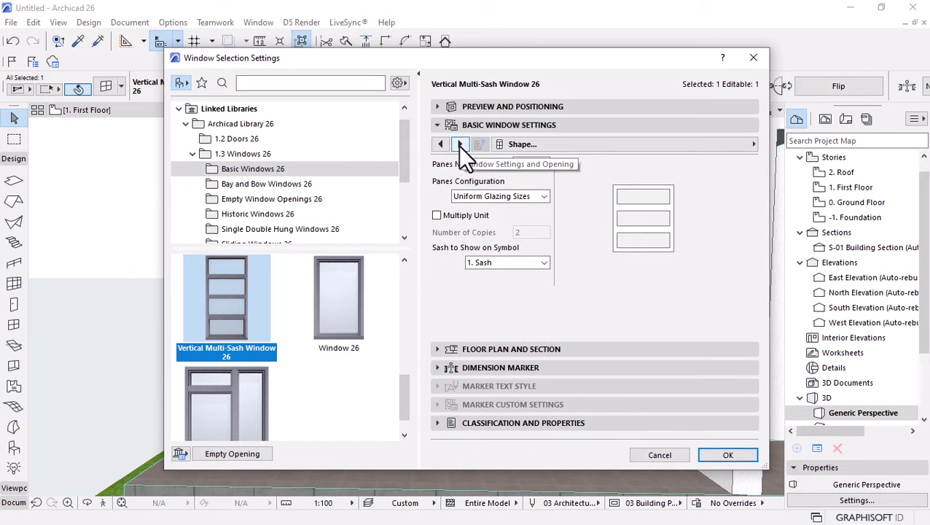
{"action": "left_click", "coordinate": [458, 146]}
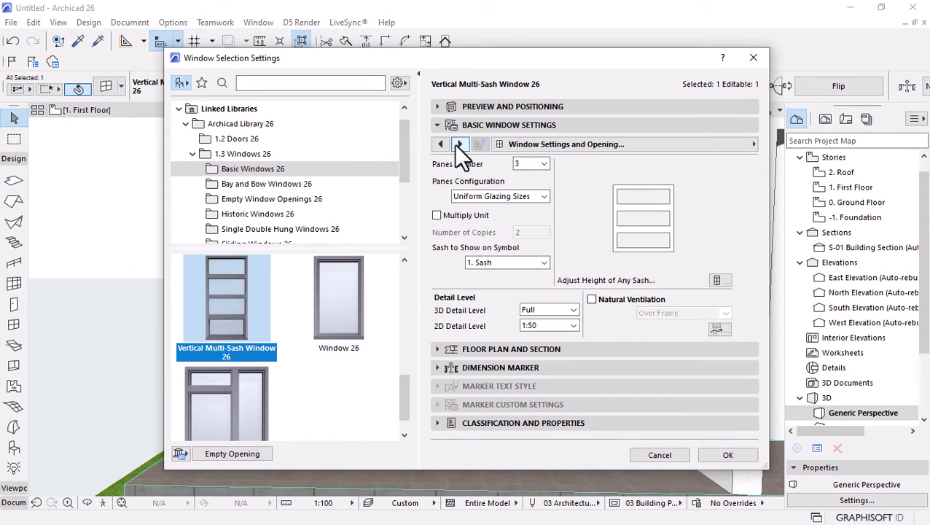
{"action": "left_click", "coordinate": [459, 144]}
{"action": "left_click", "coordinate": [459, 143]}
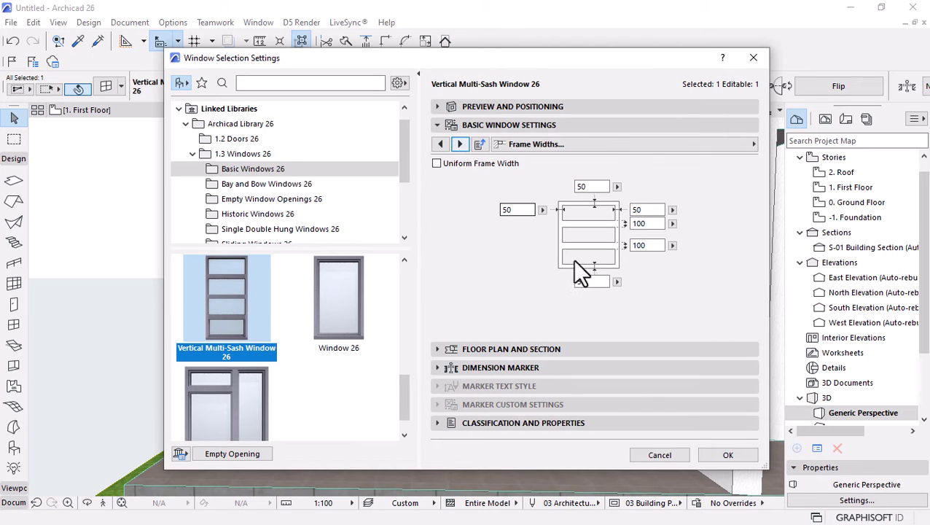
{"action": "type", "text": "80"}
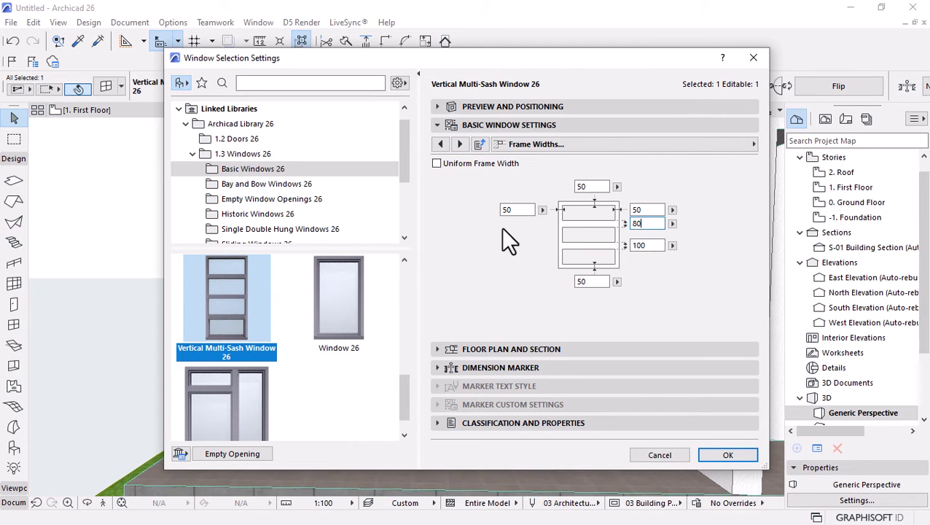
{"action": "left_click", "coordinate": [659, 245]}
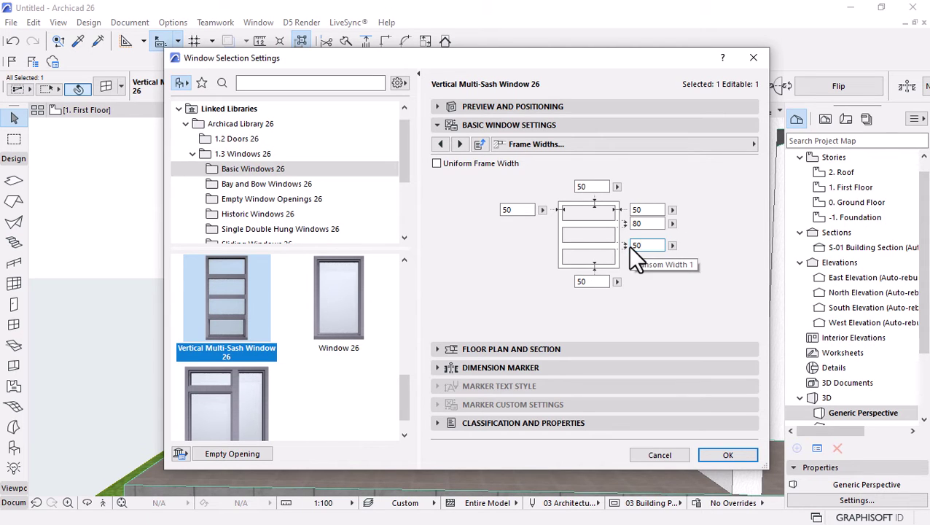
{"action": "type", "text": "50"}
{"action": "left_click", "coordinate": [646, 223]}
{"action": "type", "text": "50"}
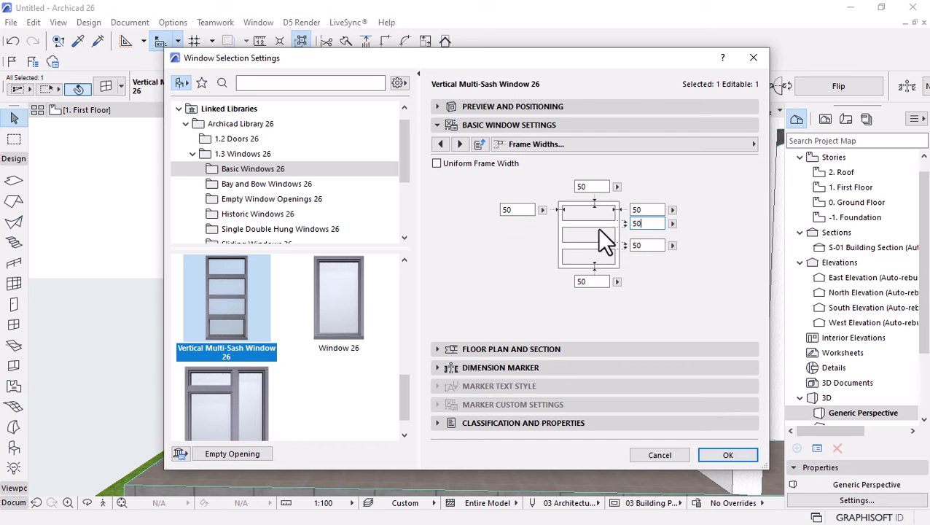
{"action": "key", "text": "Return"}
Stretch the first-floor sidelight door upward in 3D to a height of 2750
{"action": "scroll", "coordinate": [461, 216], "scroll_direction": "down", "scroll_amount": 3}
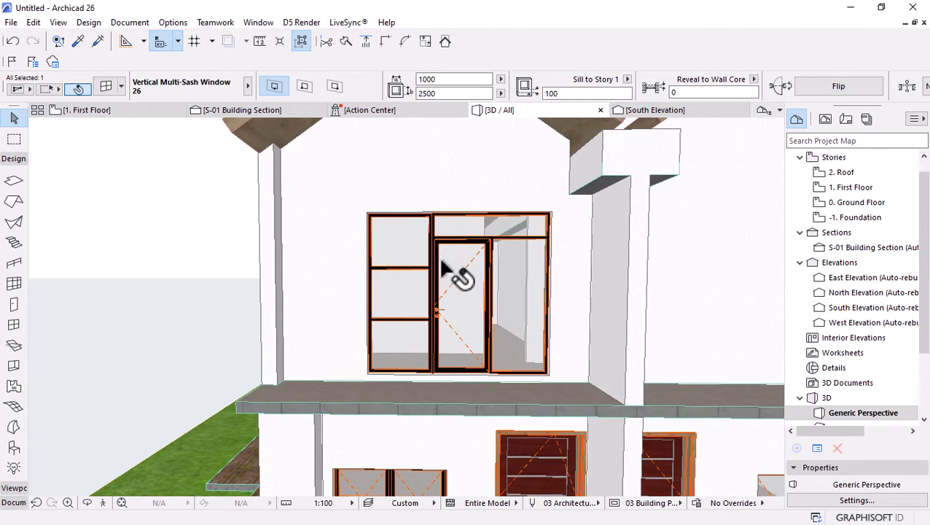
{"action": "scroll", "coordinate": [478, 288], "scroll_direction": "up", "scroll_amount": 2}
{"action": "scroll", "coordinate": [488, 292], "scroll_direction": "down", "scroll_amount": 5}
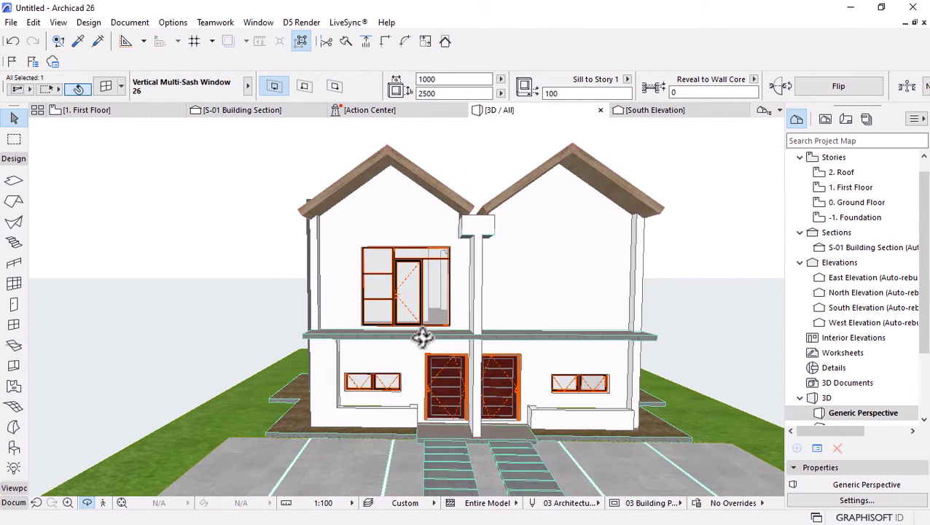
{"action": "mouse_move", "coordinate": [423, 314]}
{"action": "left_mouse_down"}
{"action": "mouse_move", "coordinate": [424, 295]}
{"action": "mouse_move", "coordinate": [438, 373]}
{"action": "mouse_move", "coordinate": [474, 382]}
{"action": "mouse_move", "coordinate": [412, 329]}
{"action": "left_mouse_up"}
{"action": "scroll", "coordinate": [423, 226], "scroll_direction": "up", "scroll_amount": 2}
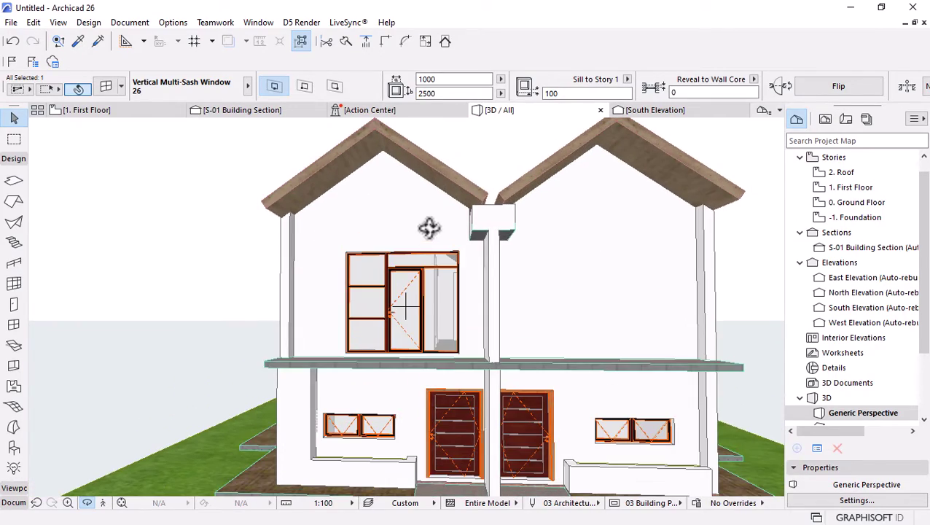
{"action": "left_click_drag", "start_coordinate": [430, 228], "coordinate": [505, 270]}
{"action": "left_click", "coordinate": [473, 278]}
{"action": "left_click", "coordinate": [498, 261]}
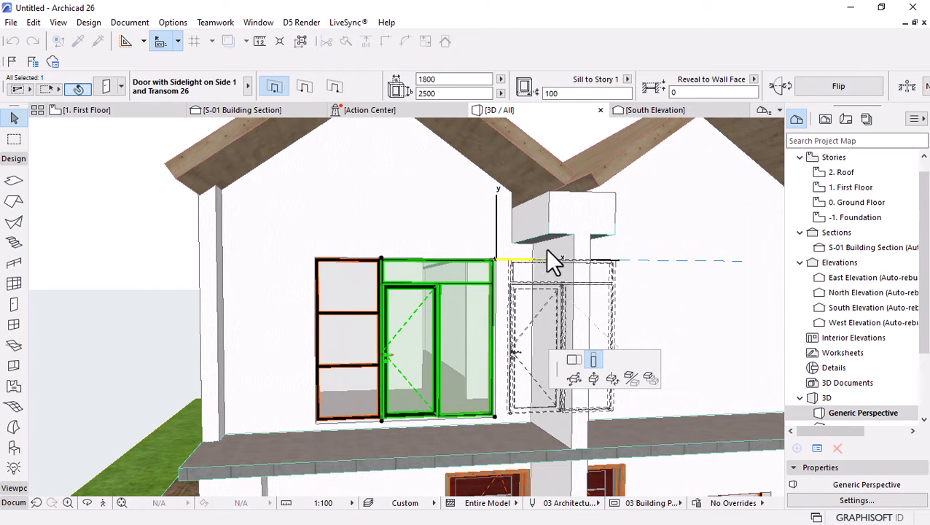
{"action": "left_click", "coordinate": [554, 261]}
{"action": "left_click", "coordinate": [430, 257]}
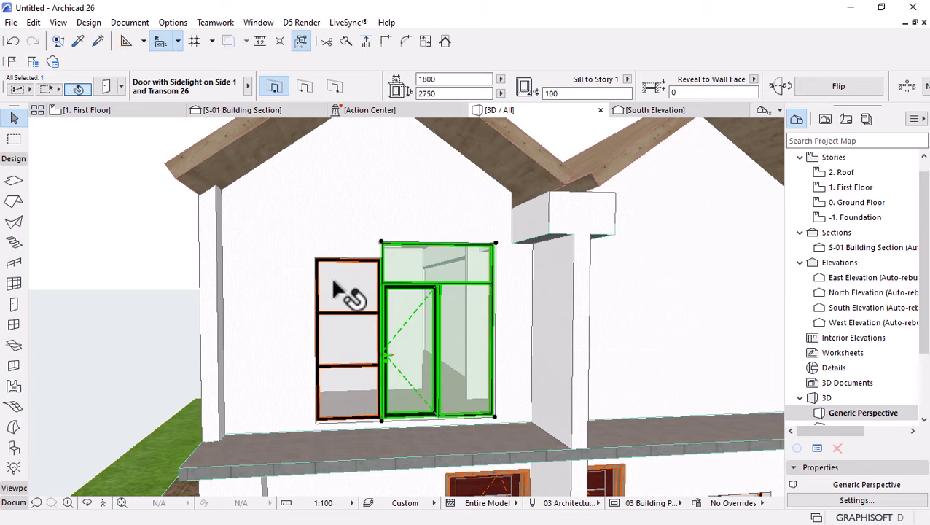
Stretch the adjoining multi-sash window to a height of 2750 so its head aligns with the sidelight door
{"action": "left_click", "coordinate": [334, 283]}
{"action": "left_click", "coordinate": [384, 259]}
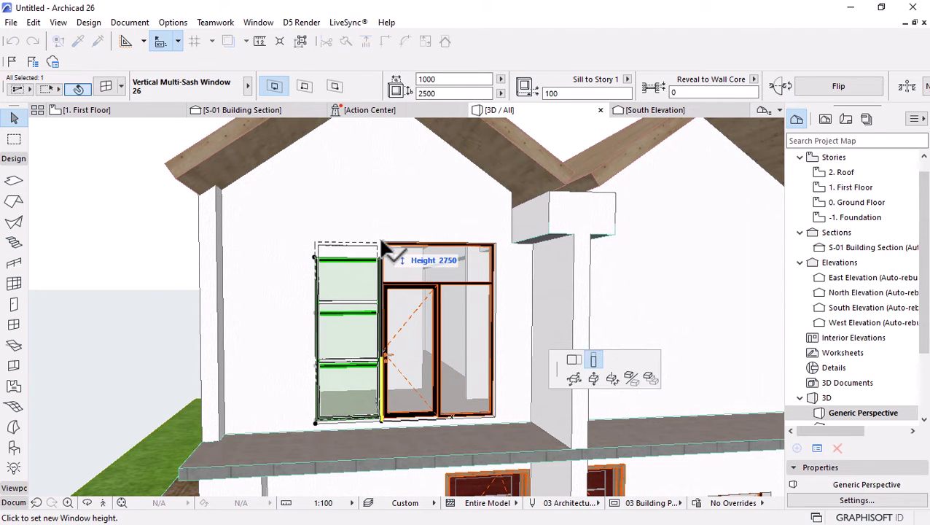
{"action": "left_click", "coordinate": [380, 234]}
{"action": "scroll", "coordinate": [386, 262], "scroll_direction": "down", "scroll_amount": 3}
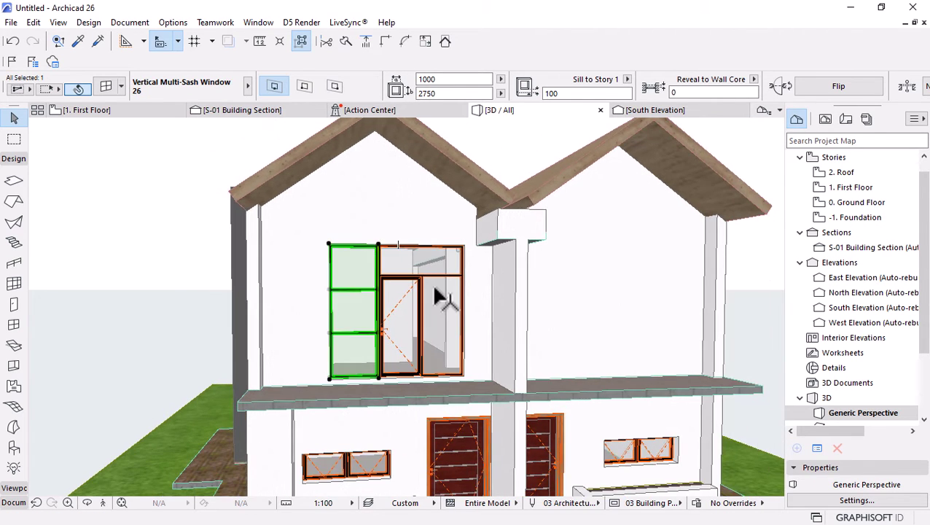
{"action": "middle_click_drag", "start_coordinate": [439, 297], "coordinate": [362, 280], "text": "shift"}
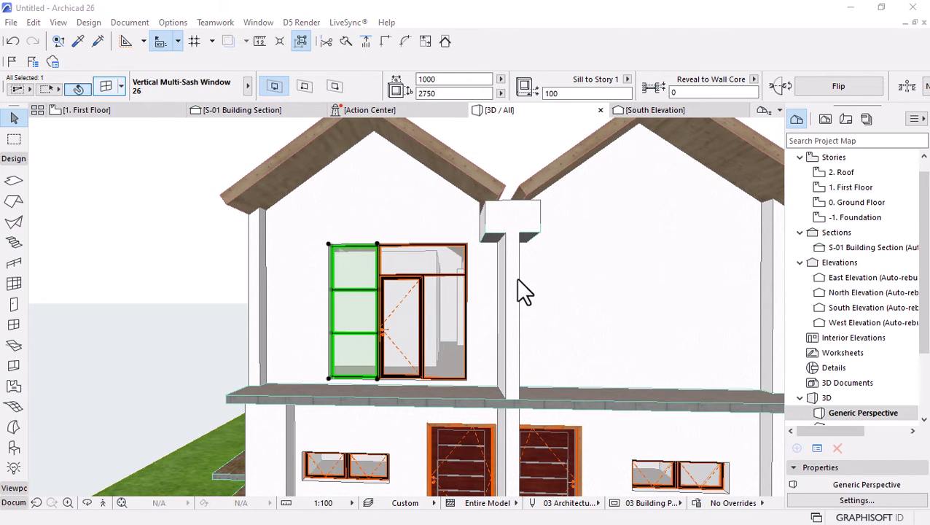
Set the number of panes of the vertical multi-sash window to 4 and check the front facade in 3D
{"action": "key", "text": "ctrl+t"}
{"action": "left_click", "coordinate": [440, 145]}
{"action": "left_click", "coordinate": [440, 144]}
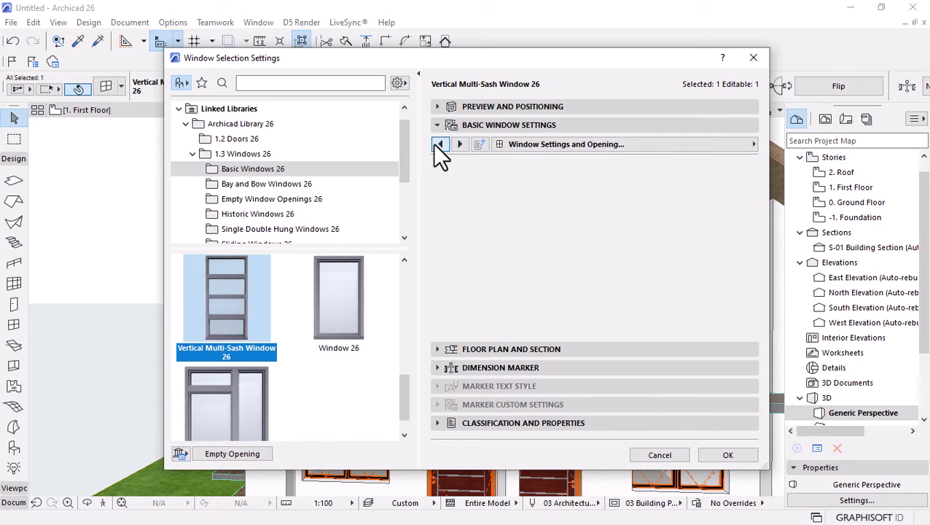
{"action": "left_click", "coordinate": [439, 145]}
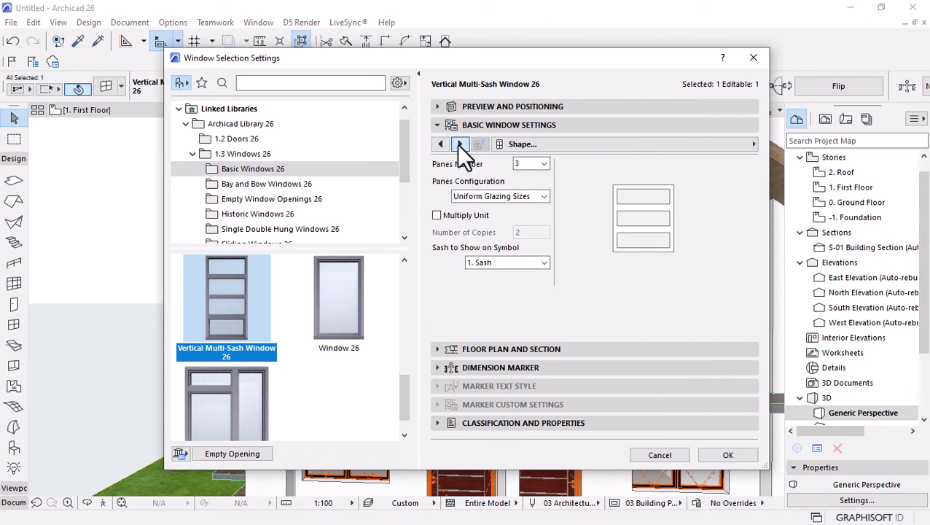
{"action": "left_click", "coordinate": [460, 145]}
{"action": "left_click", "coordinate": [524, 164]}
{"action": "left_click", "coordinate": [519, 204]}
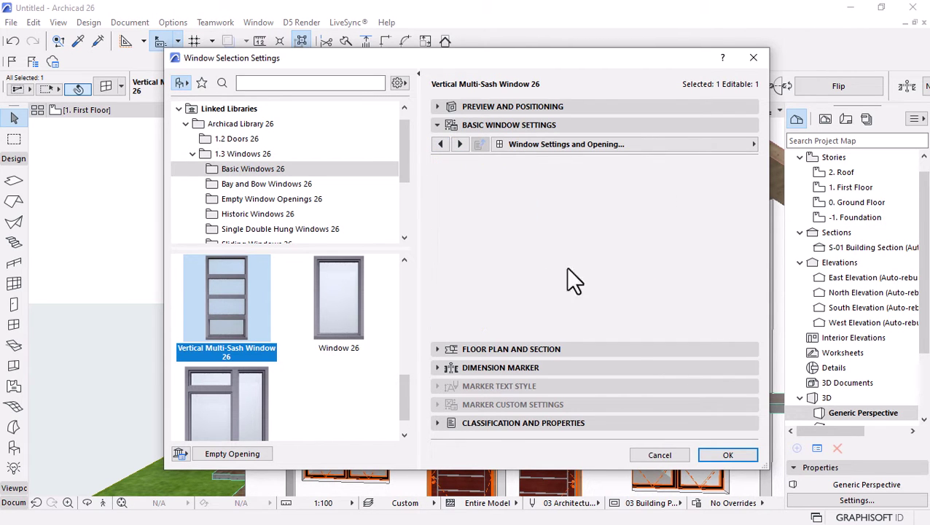
{"action": "left_click", "coordinate": [725, 453]}
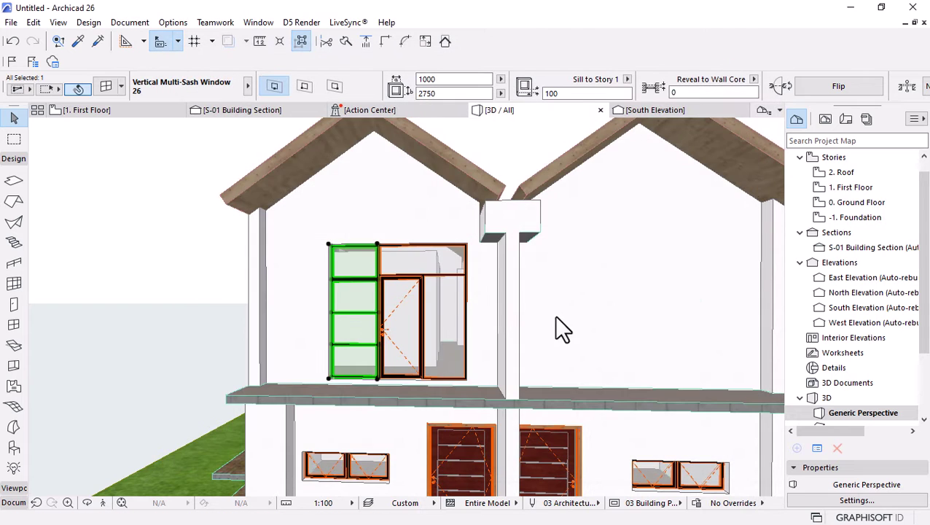
{"action": "scroll", "coordinate": [441, 291], "scroll_direction": "down", "scroll_amount": 3}
{"action": "key", "text": "Escape"}
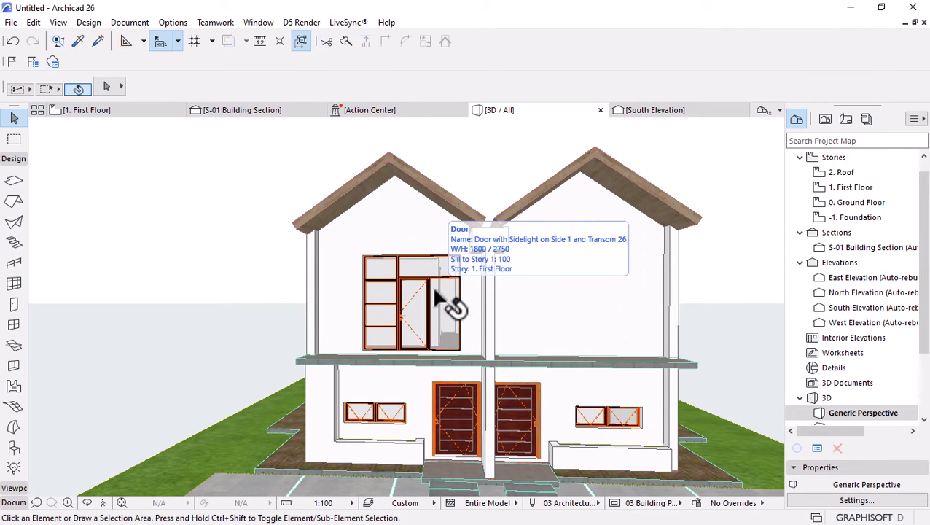
{"action": "scroll", "coordinate": [467, 328], "scroll_direction": "down", "scroll_amount": 2}
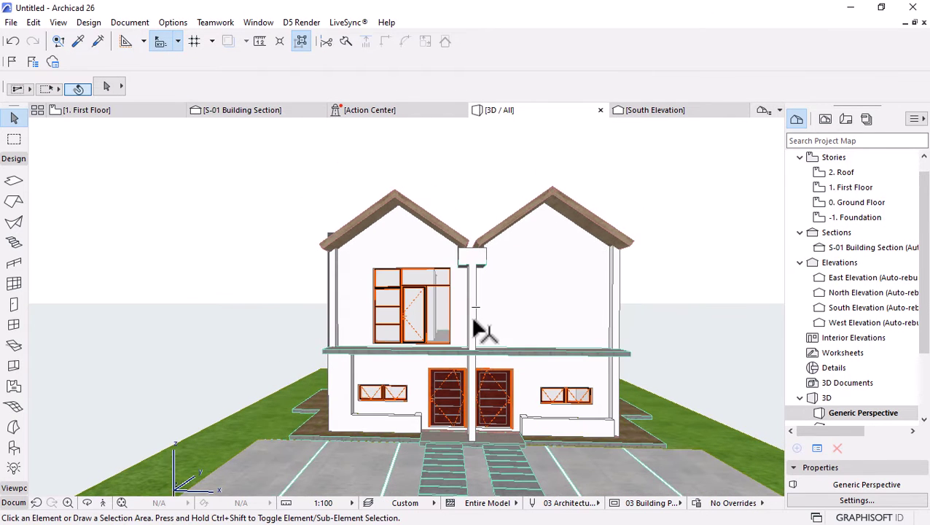
{"action": "middle_click_drag", "start_coordinate": [474, 328], "coordinate": [479, 373], "text": "shift"}
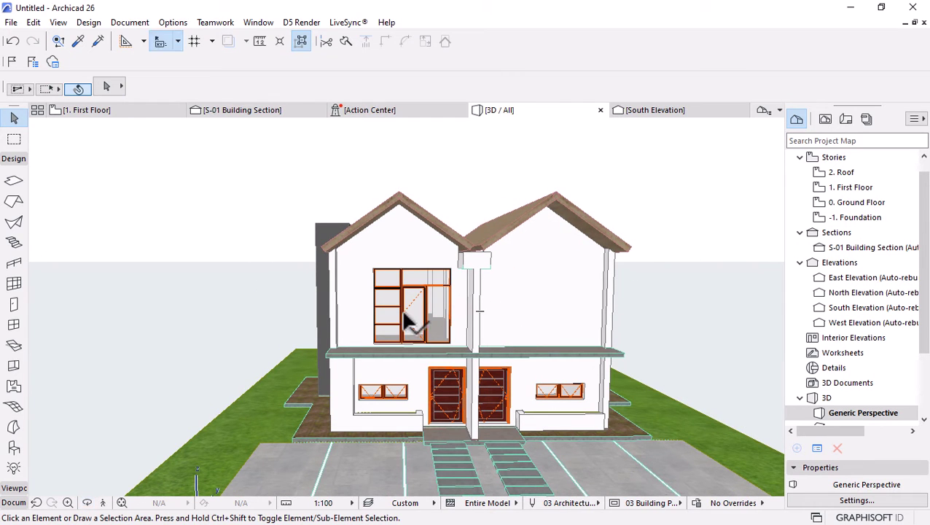
On the first floor plan, mirror a copy of the sidelight door and multi-sash window about the party wall's centre into the other unit
{"action": "left_click", "coordinate": [128, 113]}
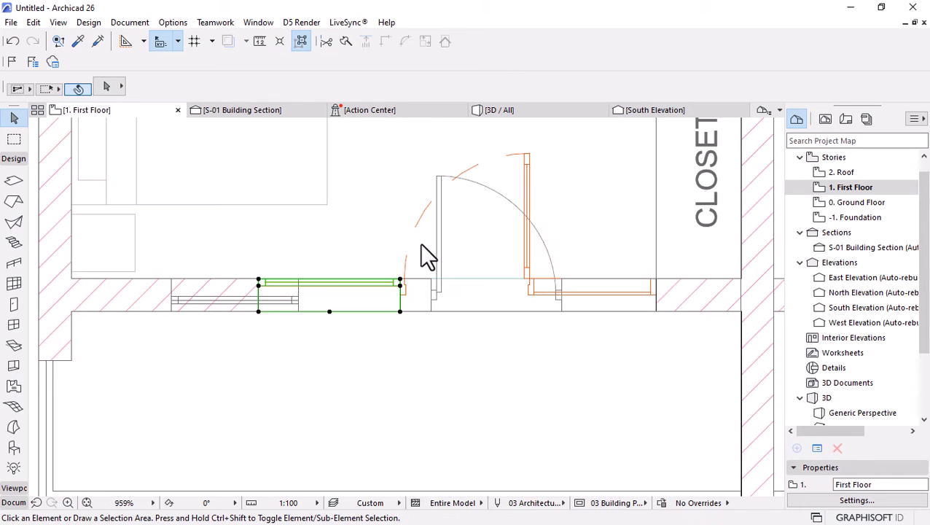
{"action": "scroll", "coordinate": [419, 243], "scroll_direction": "down", "scroll_amount": 3}
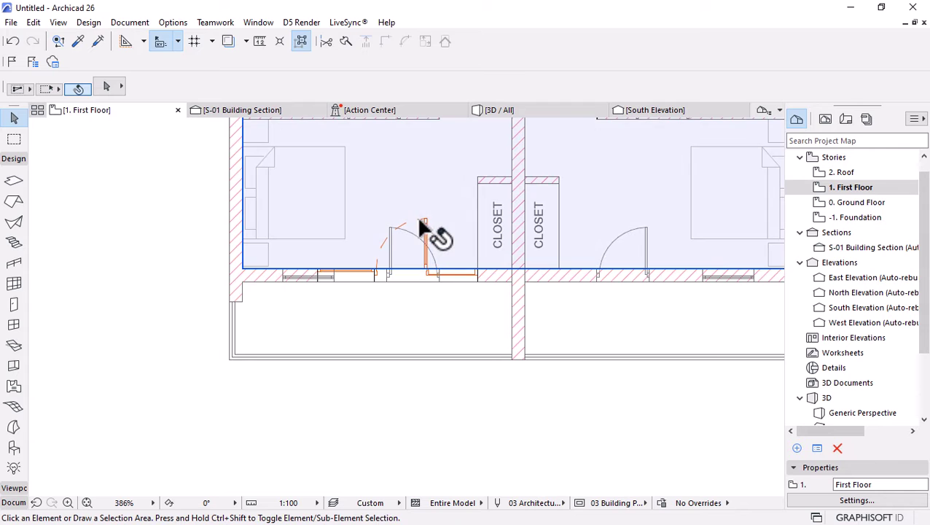
{"action": "left_click", "coordinate": [426, 220]}
{"action": "left_click", "coordinate": [318, 269], "text": "shift"}
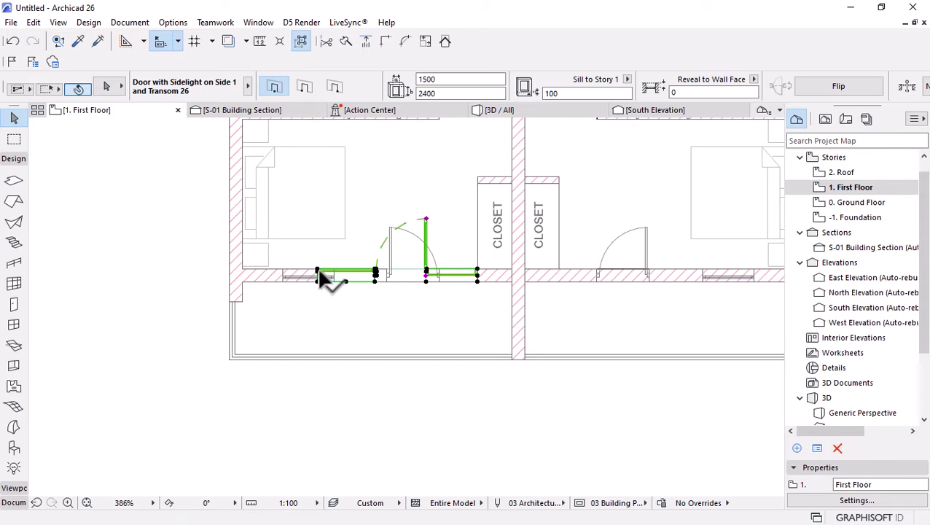
{"action": "key", "text": "ctrl+alt+m"}
{"action": "scroll", "coordinate": [314, 292], "scroll_direction": "down", "scroll_amount": 2}
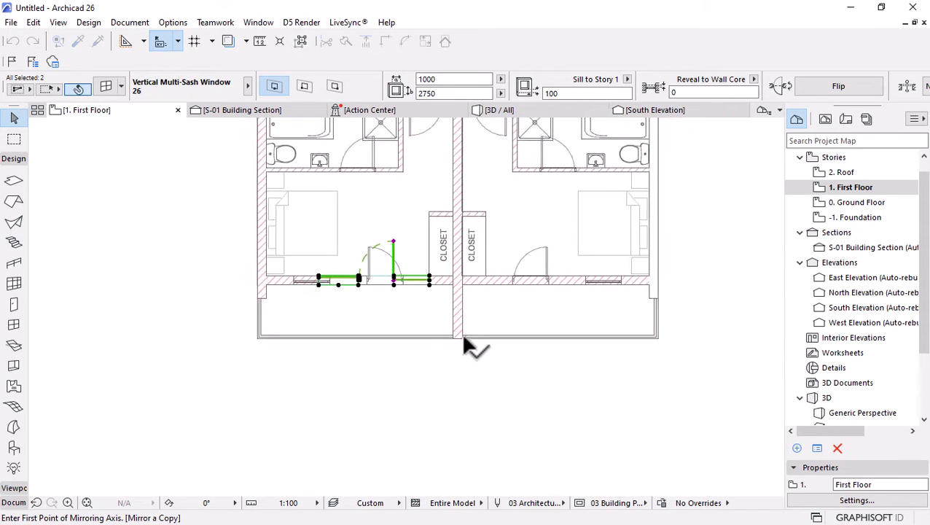
{"action": "scroll", "coordinate": [456, 343], "scroll_direction": "up", "scroll_amount": 2}
{"action": "left_click", "coordinate": [455, 339]}
{"action": "left_click", "coordinate": [453, 401]}
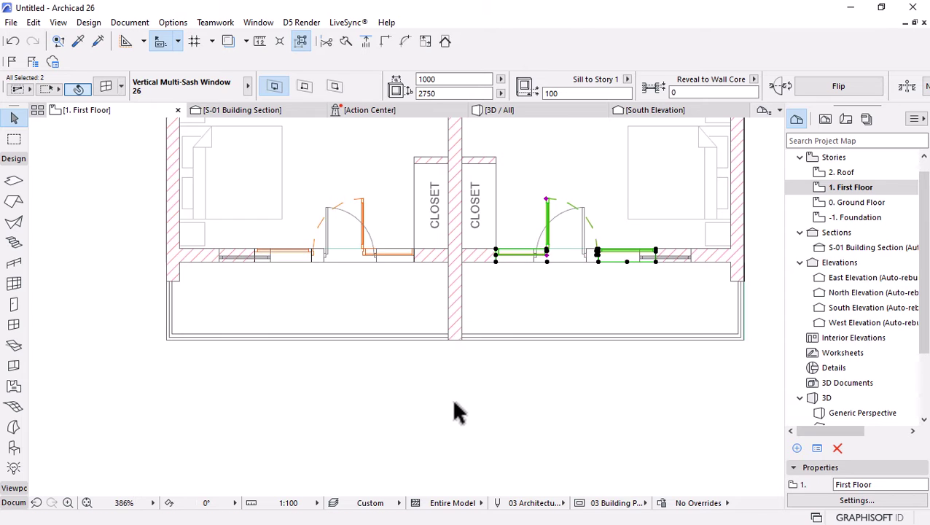
Delete the rear exterior wall behind the two rear bedrooms on the first floor plan
{"action": "scroll", "coordinate": [452, 408], "scroll_direction": "down", "scroll_amount": 4}
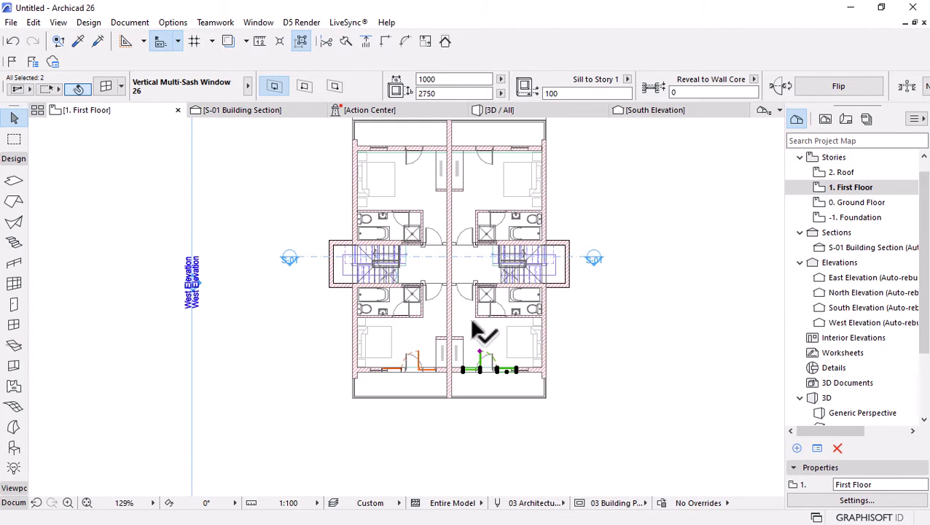
{"action": "scroll", "coordinate": [452, 395], "scroll_direction": "up", "scroll_amount": 5}
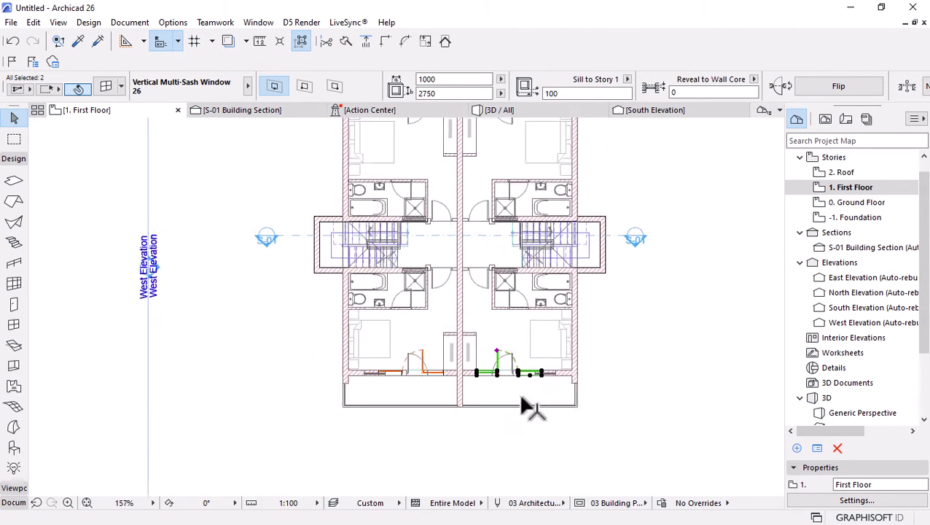
{"action": "scroll", "coordinate": [455, 394], "scroll_direction": "down", "scroll_amount": 3}
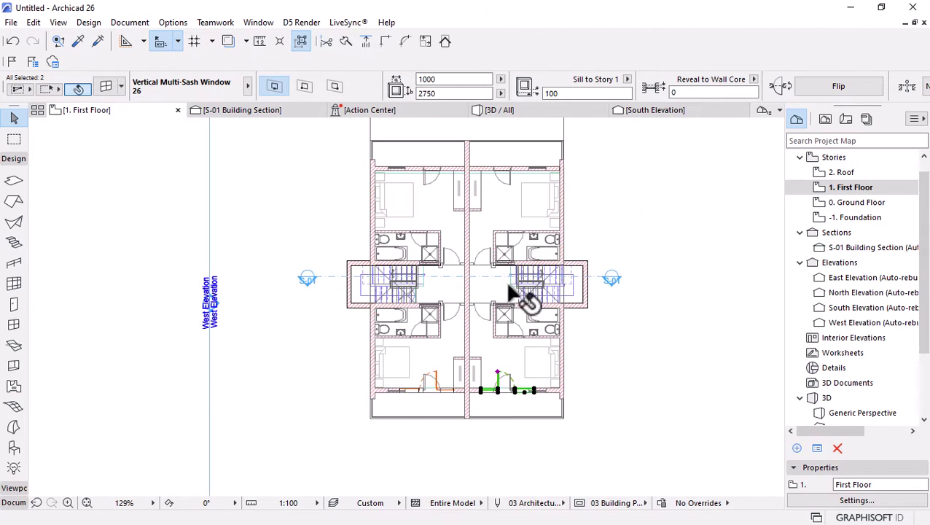
{"action": "left_click", "coordinate": [482, 177]}
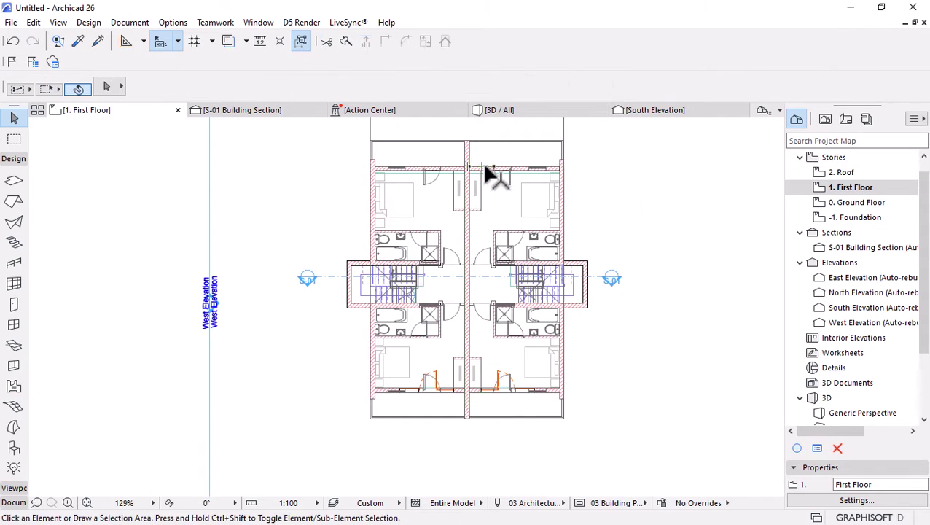
{"action": "scroll", "coordinate": [515, 168], "scroll_direction": "up", "scroll_amount": 6}
{"action": "scroll", "coordinate": [530, 173], "scroll_direction": "up", "scroll_amount": 1}
{"action": "left_click", "coordinate": [524, 181]}
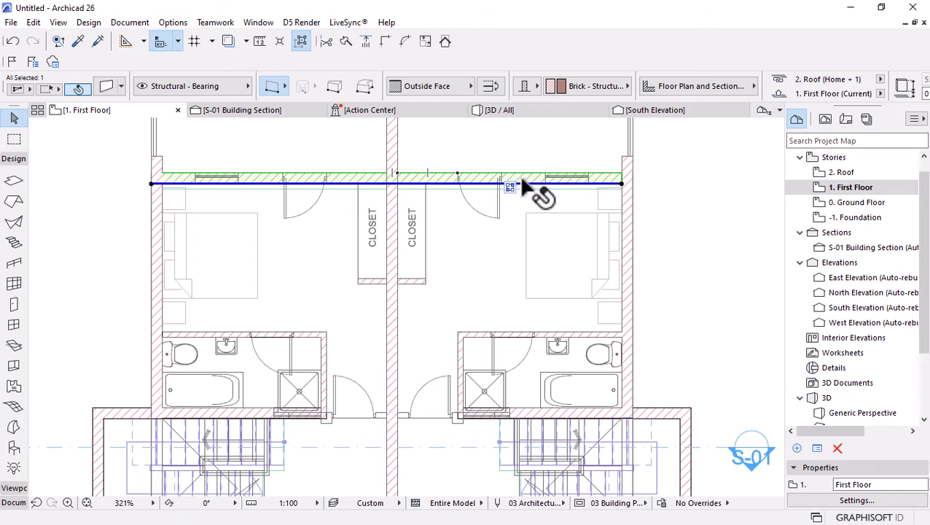
{"action": "scroll", "coordinate": [519, 174], "scroll_direction": "down", "scroll_amount": 5}
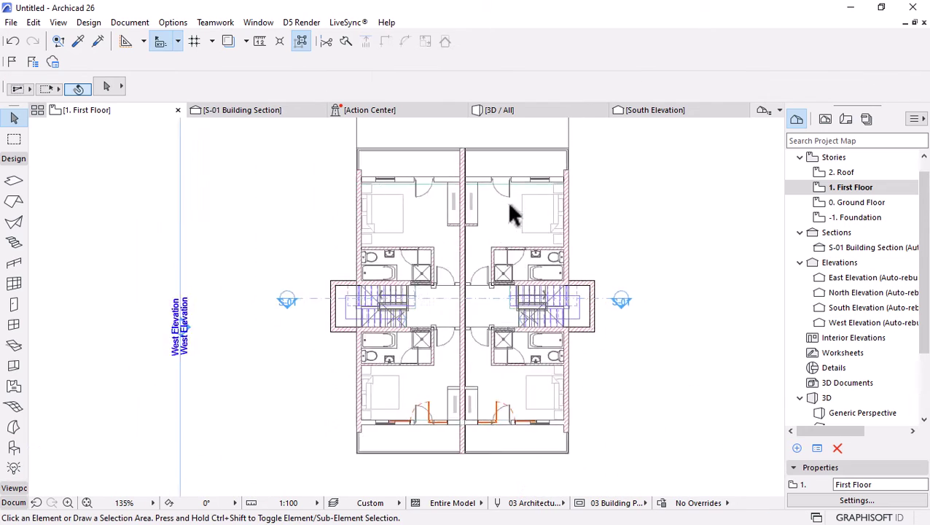
{"action": "scroll", "coordinate": [458, 373], "scroll_direction": "up", "scroll_amount": 5}
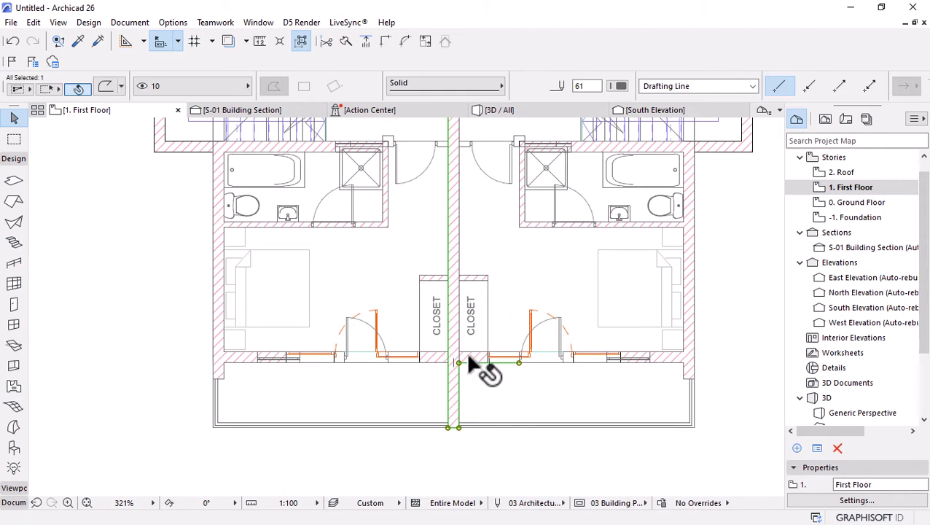
Mirror a copy of the front exterior wall with its doors and windows about the horizontal axis through the stair midpoint to the rear
{"action": "left_click", "coordinate": [470, 358]}
{"action": "key", "text": "ctrl+shift+m"}
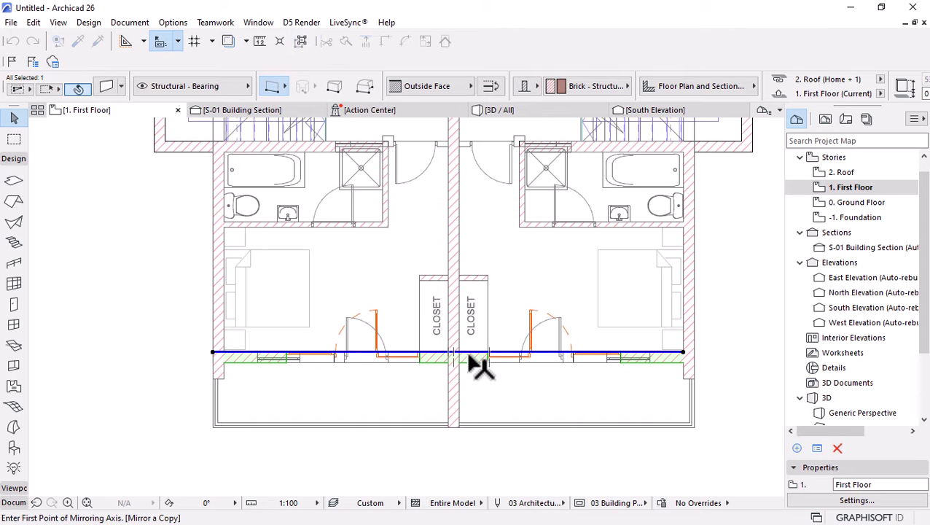
{"action": "scroll", "coordinate": [434, 408], "scroll_direction": "down", "scroll_amount": 4}
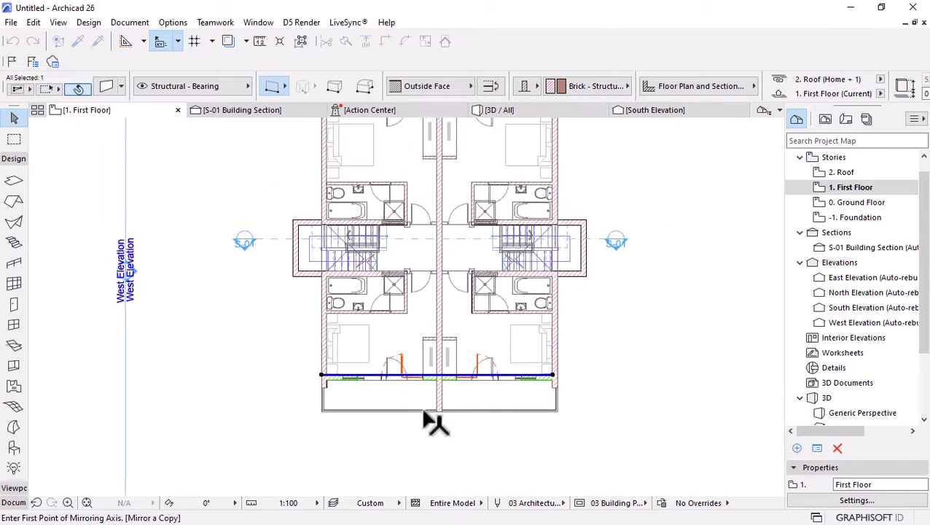
{"action": "left_click", "coordinate": [442, 244]}
{"action": "left_click", "coordinate": [672, 247]}
{"action": "scroll", "coordinate": [500, 224], "scroll_direction": "down", "scroll_amount": 2}
{"action": "scroll", "coordinate": [553, 246], "scroll_direction": "up", "scroll_amount": 10}
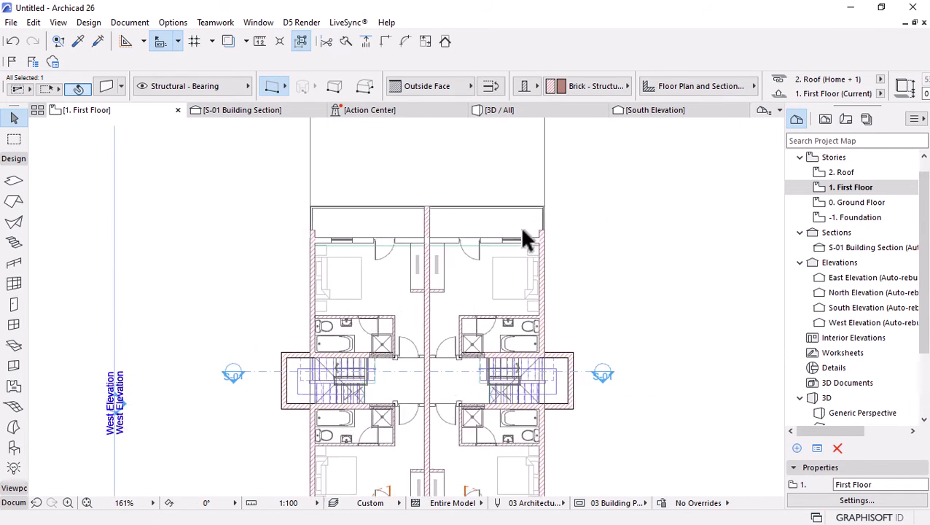
Offset the rear edge of the first-floor slab to meet the newly mirrored rear wall
{"action": "scroll", "coordinate": [576, 255], "scroll_direction": "down", "scroll_amount": 5}
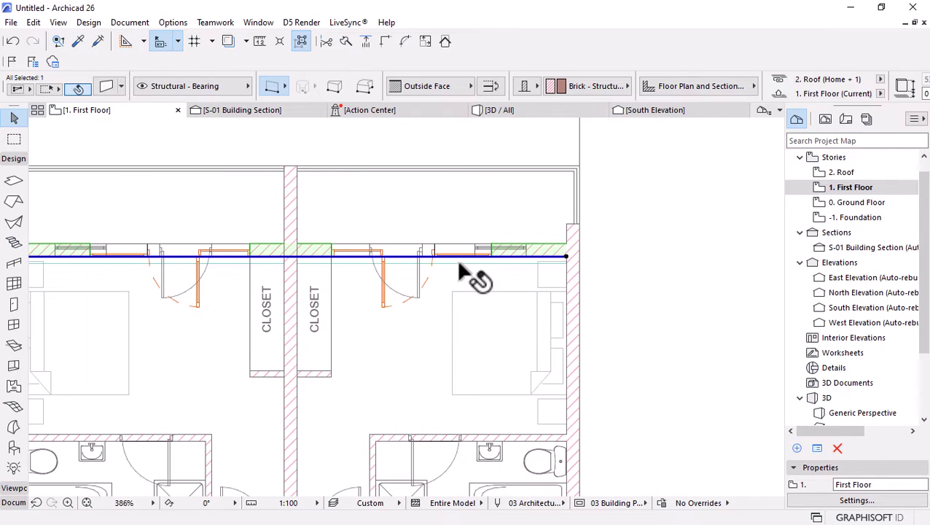
{"action": "left_click", "coordinate": [470, 265]}
{"action": "left_click", "coordinate": [465, 263]}
{"action": "left_click", "coordinate": [631, 359]}
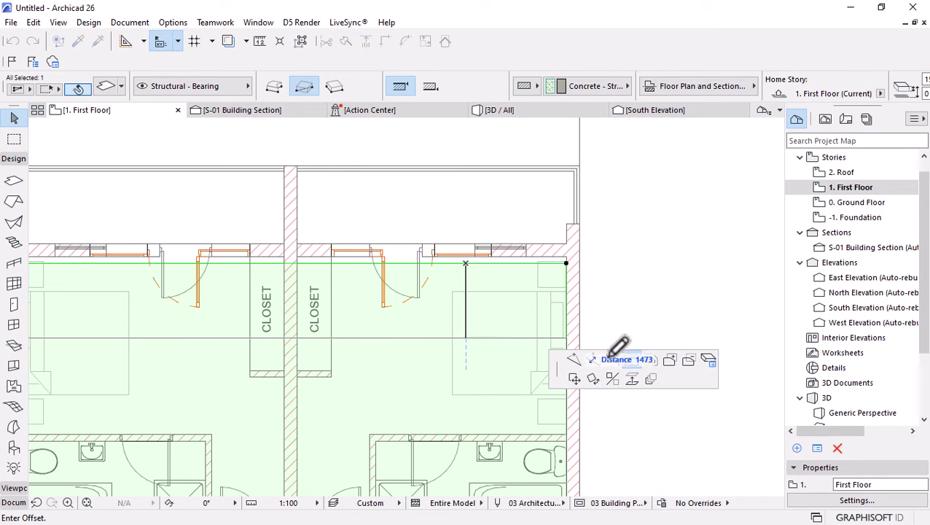
{"action": "left_click", "coordinate": [576, 248]}
{"action": "scroll", "coordinate": [521, 218], "scroll_direction": "down", "scroll_amount": 5}
In 3D, set the mirrored rear wall as the target of a new Solid Element Operation
{"action": "left_click", "coordinate": [528, 110]}
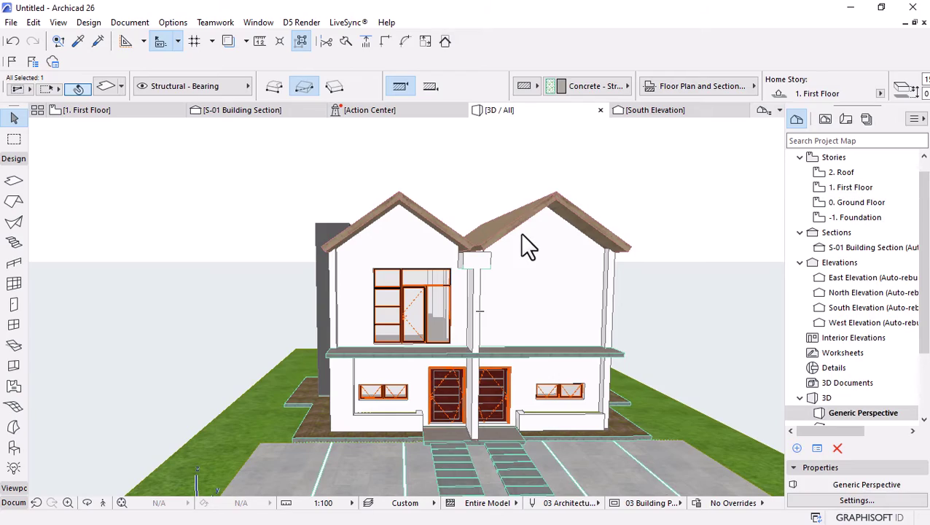
{"action": "scroll", "coordinate": [486, 251], "scroll_direction": "down", "scroll_amount": 3}
{"action": "middle_click_drag", "start_coordinate": [580, 373], "coordinate": [490, 363], "text": "shift"}
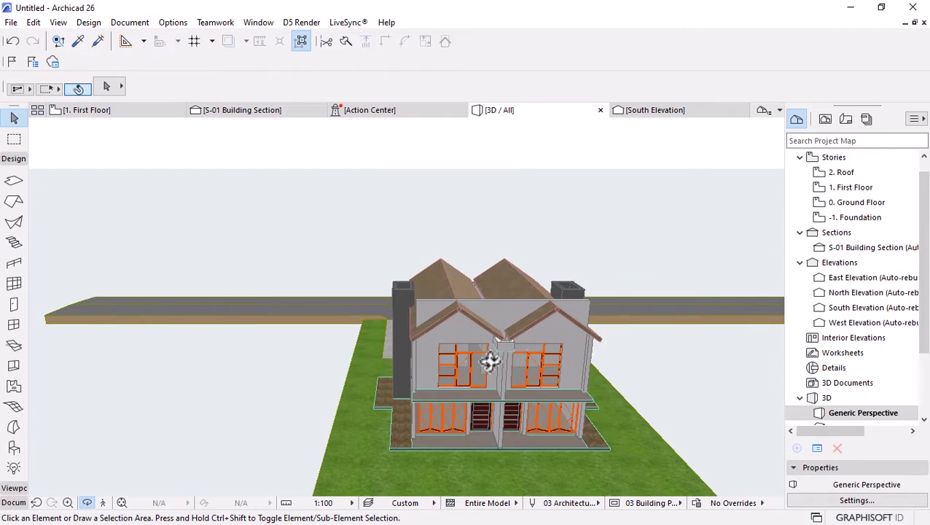
{"action": "scroll", "coordinate": [538, 348], "scroll_direction": "up", "scroll_amount": 5}
{"action": "left_click", "coordinate": [572, 283]}
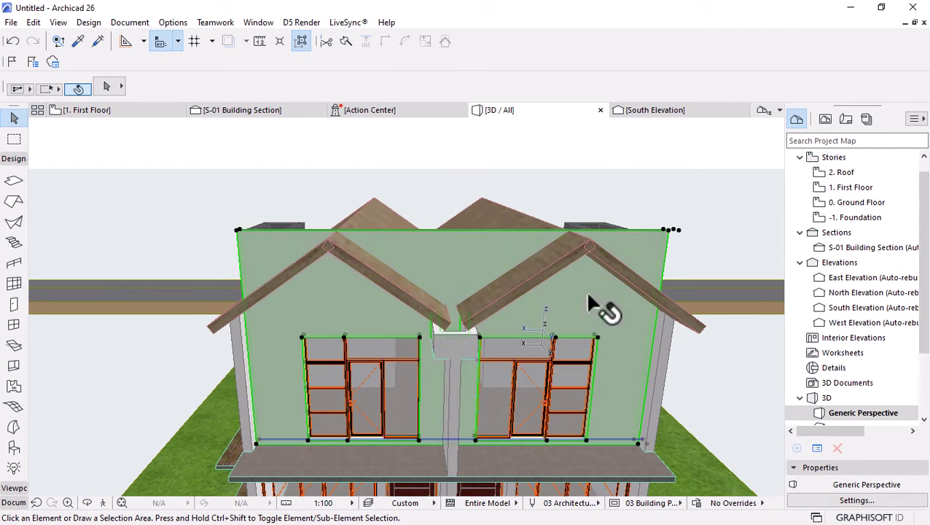
{"action": "right_click", "coordinate": [609, 148]}
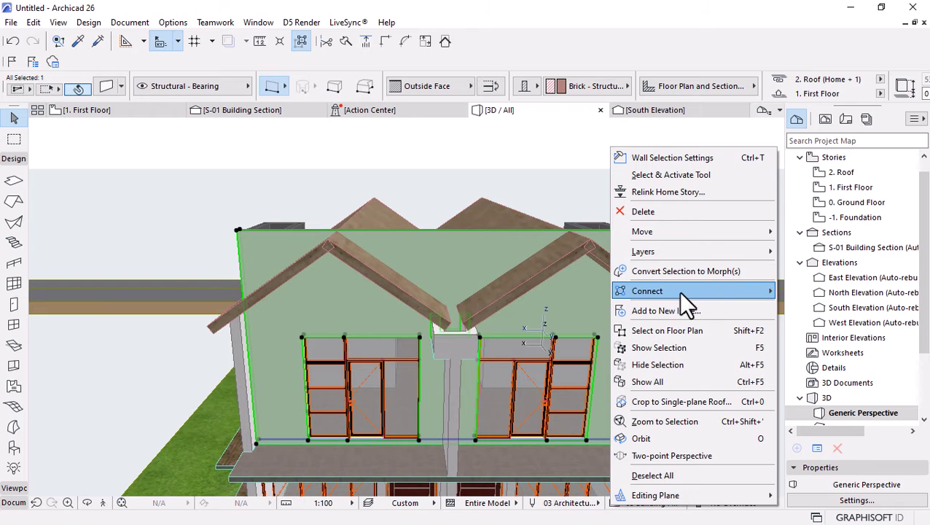
{"action": "mouse_move", "coordinate": [678, 291]}
{"action": "left_click", "coordinate": [531, 331]}
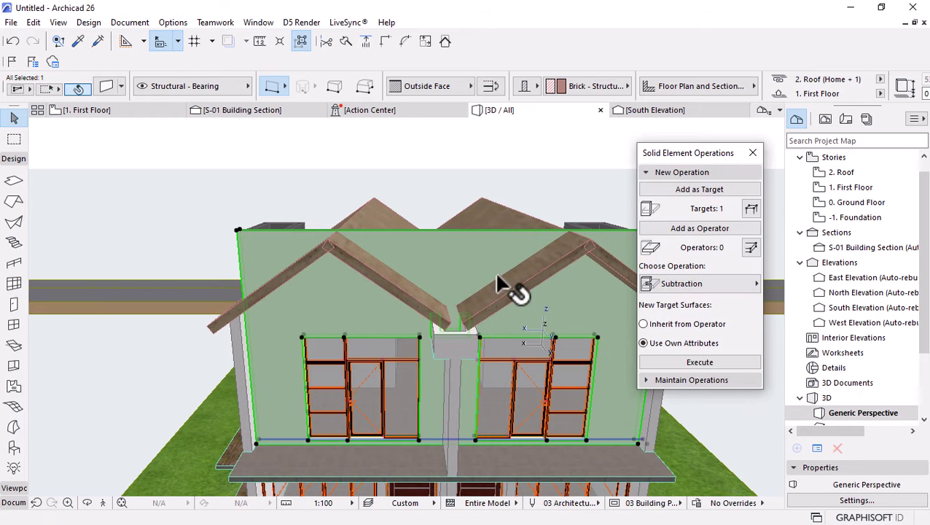
Add the four roof shells as operators and execute Subtraction with upward extrusion on the rear wall
{"action": "left_click", "coordinate": [541, 280]}
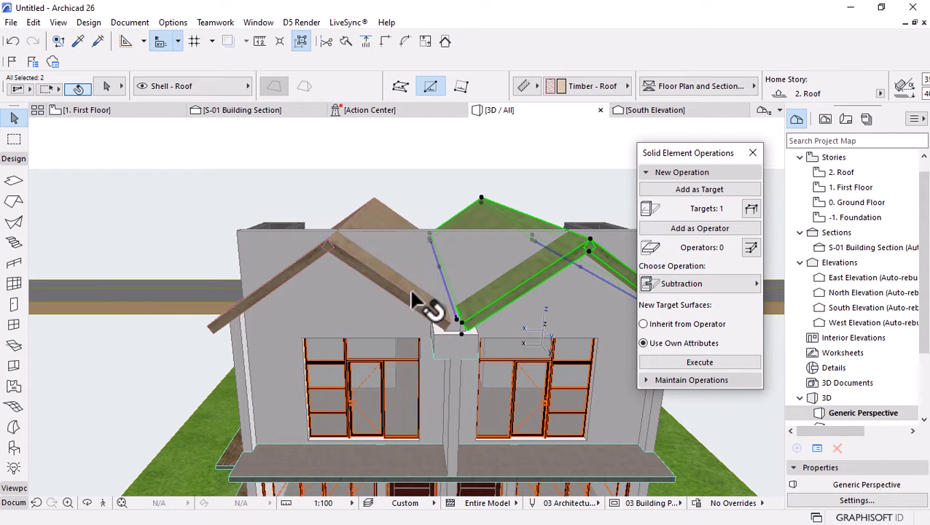
{"action": "left_click", "coordinate": [292, 290], "text": "shift"}
{"action": "left_click", "coordinate": [705, 227]}
{"action": "left_click", "coordinate": [703, 281]}
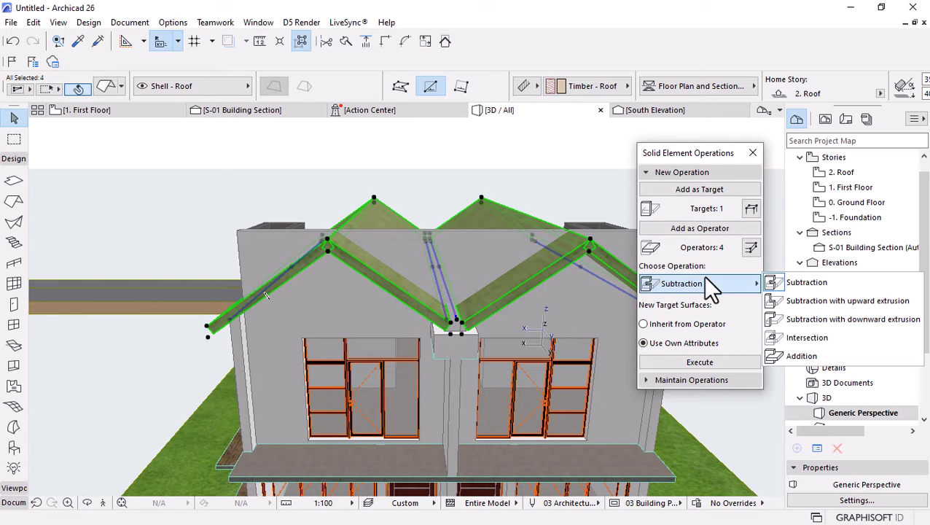
{"action": "left_click", "coordinate": [802, 299]}
{"action": "left_click", "coordinate": [693, 362]}
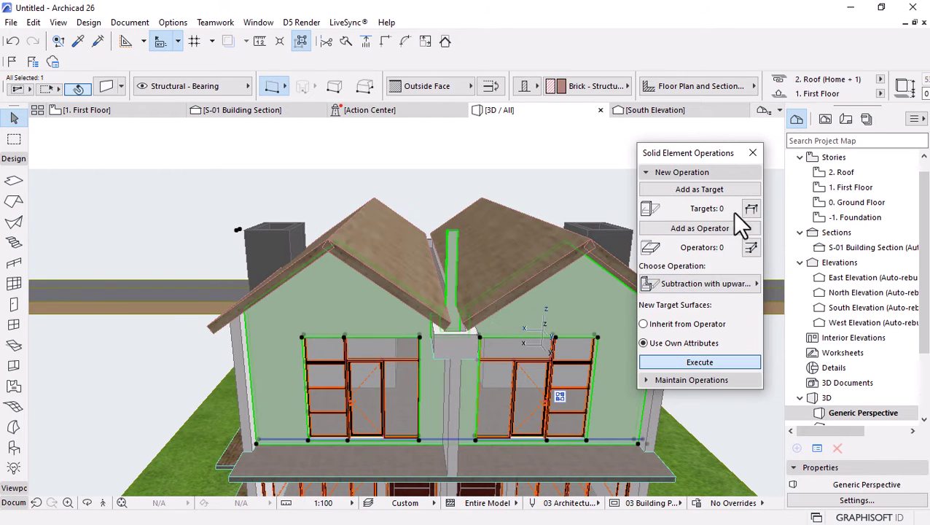
Cut the remaining strip of rear wall between the roofs using the gutter slab as operator, with Subtraction with upward extrusion
{"action": "scroll", "coordinate": [466, 280], "scroll_direction": "up", "scroll_amount": 3}
{"action": "left_click", "coordinate": [442, 251]}
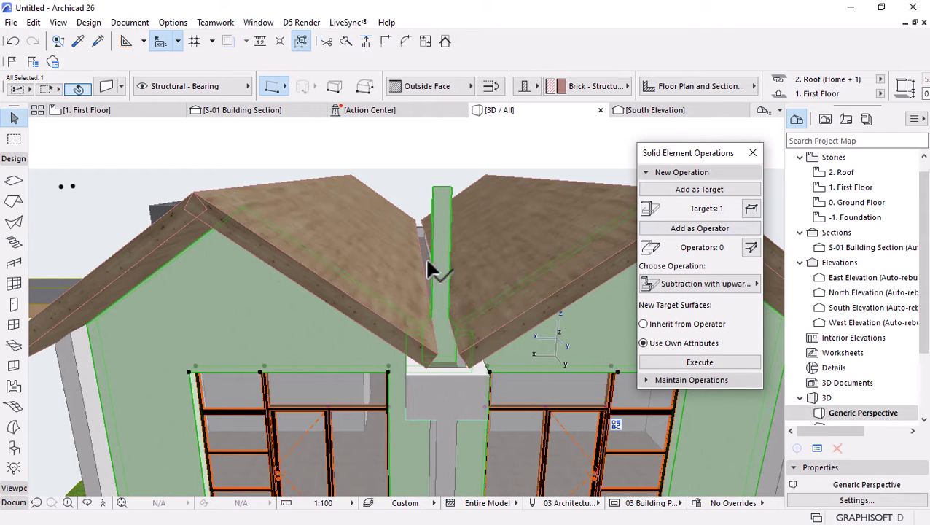
{"action": "left_click", "coordinate": [429, 267]}
{"action": "left_click", "coordinate": [431, 280]}
{"action": "scroll", "coordinate": [431, 283], "scroll_direction": "up", "scroll_amount": 3}
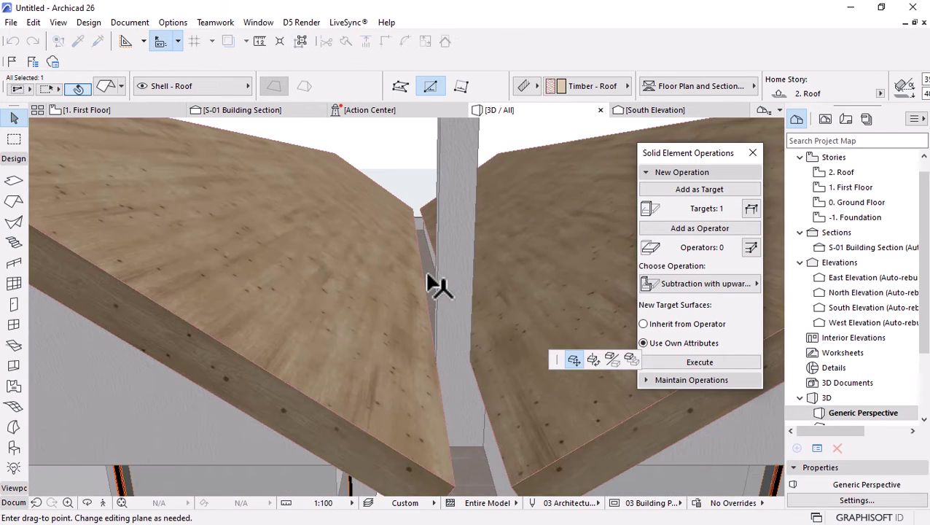
{"action": "left_click", "coordinate": [437, 285]}
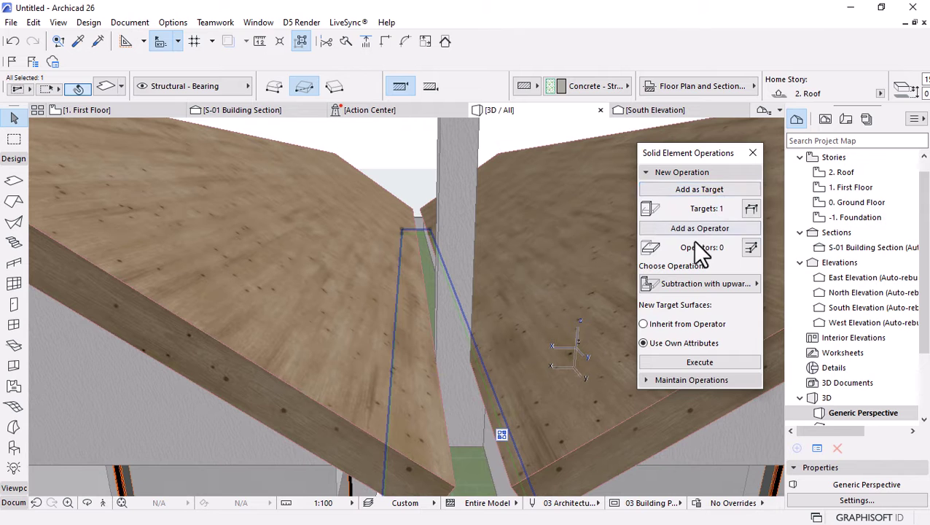
{"action": "scroll", "coordinate": [324, 293], "scroll_direction": "down", "scroll_amount": 10}
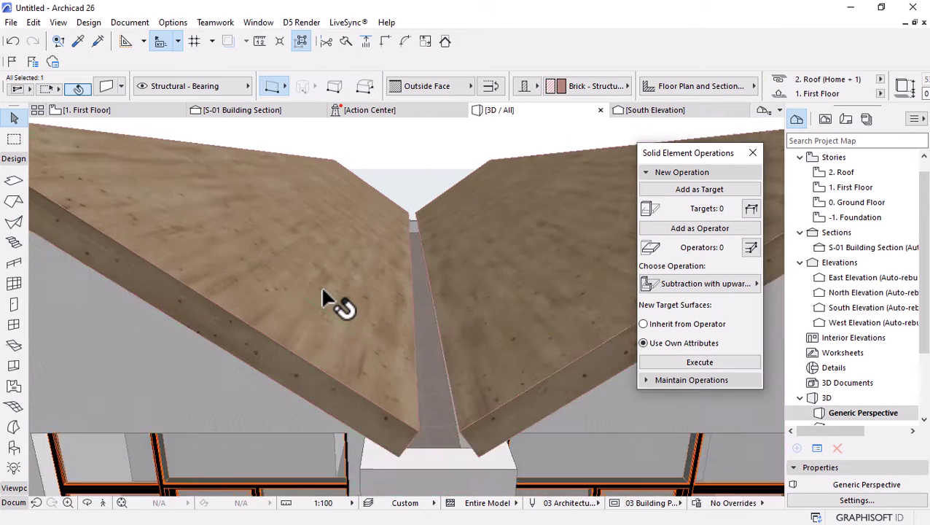
{"action": "key", "text": "Escape"}
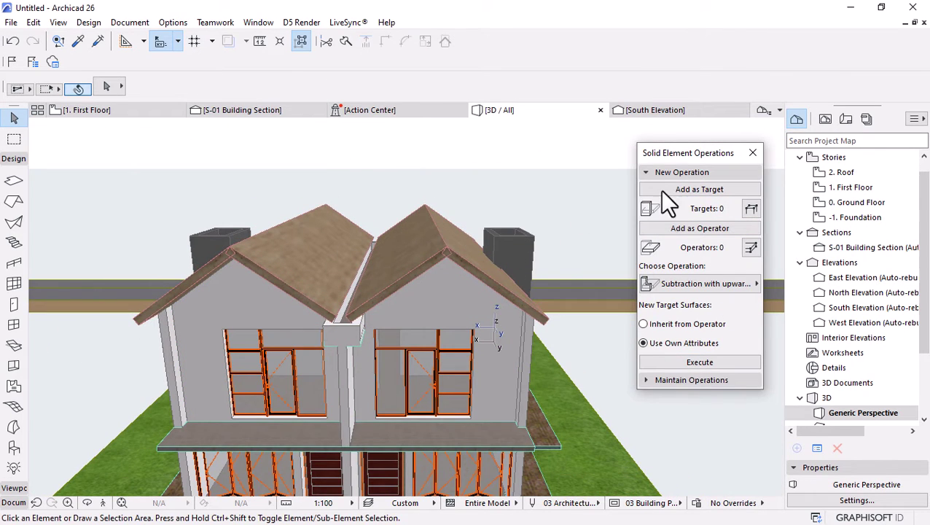
{"action": "left_click", "coordinate": [752, 153]}
Inspect the rear and front facades of the duplex in 3D
{"action": "scroll", "coordinate": [461, 348], "scroll_direction": "down", "scroll_amount": 5}
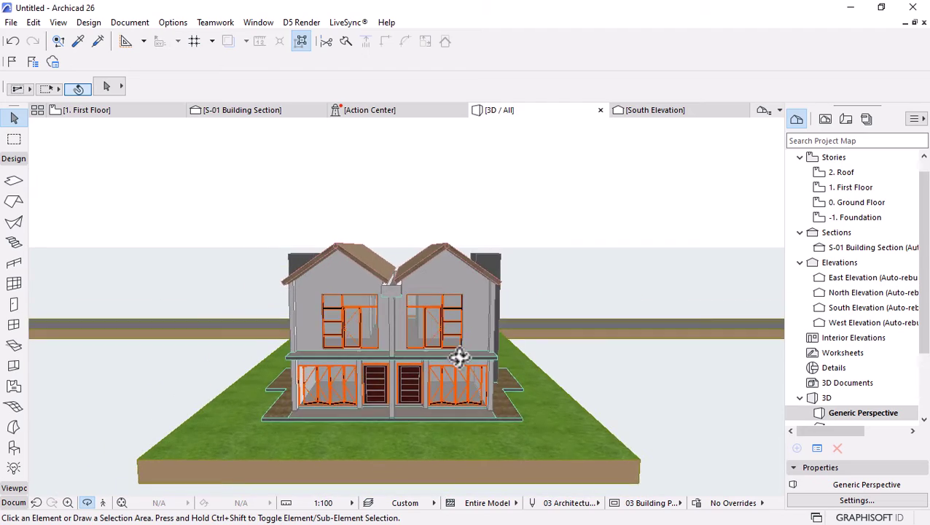
{"action": "middle_click_drag", "start_coordinate": [461, 356], "coordinate": [281, 365], "text": "shift"}
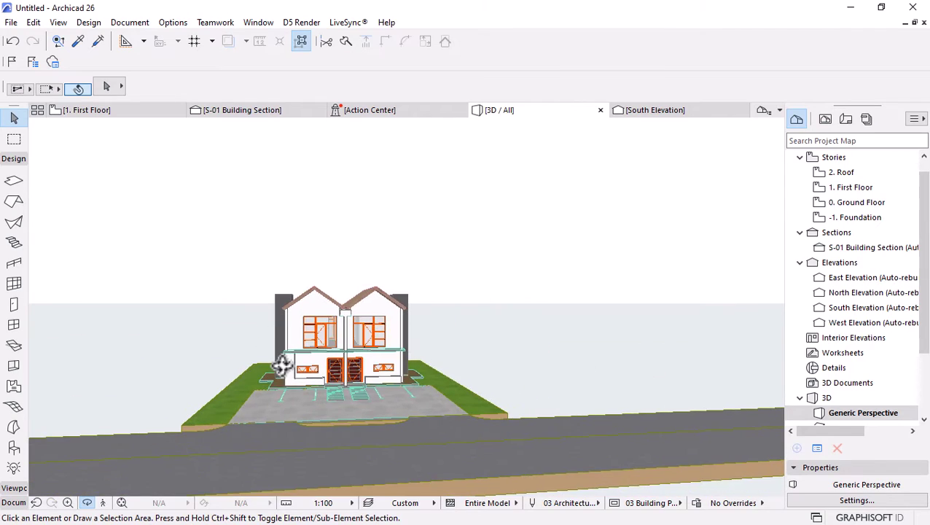
{"action": "scroll", "coordinate": [288, 332], "scroll_direction": "up", "scroll_amount": 5}
{"action": "middle_click_drag", "start_coordinate": [378, 354], "coordinate": [292, 357], "text": "shift"}
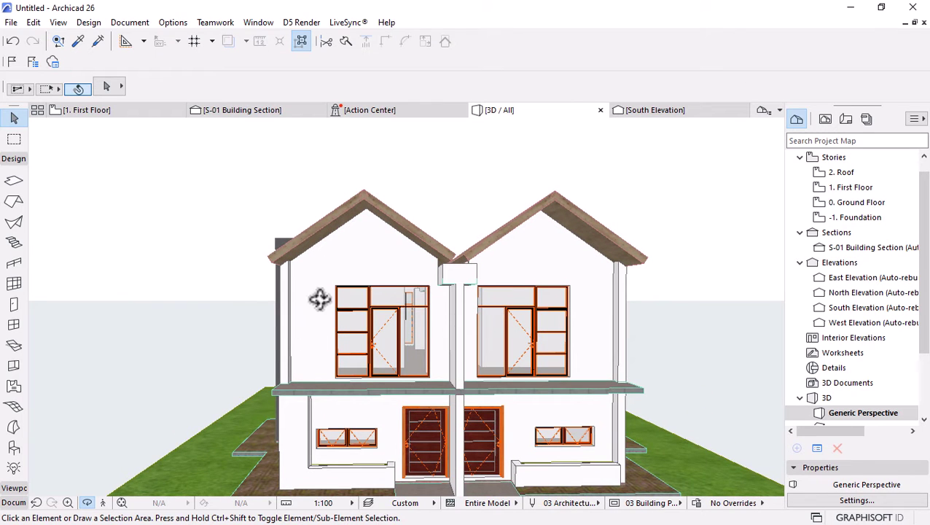
{"action": "middle_click_drag", "start_coordinate": [319, 318], "coordinate": [333, 347], "text": "shift"}
On the first floor plan, pick up the front exterior wall's settings beside the left unit's bedroom window for a new wall
{"action": "left_click", "coordinate": [116, 110]}
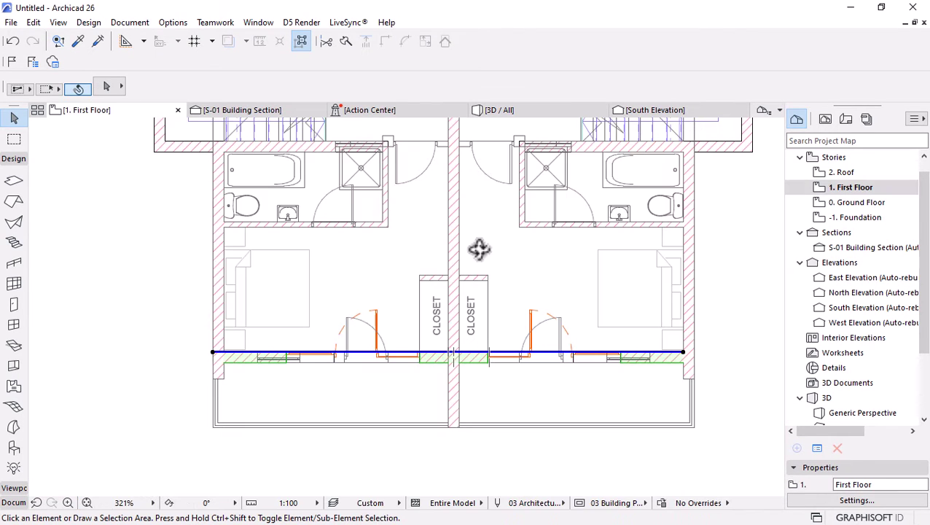
{"action": "scroll", "coordinate": [504, 281], "scroll_direction": "down", "scroll_amount": 5}
{"action": "scroll", "coordinate": [452, 408], "scroll_direction": "up", "scroll_amount": 2}
{"action": "scroll", "coordinate": [387, 409], "scroll_direction": "up", "scroll_amount": 8}
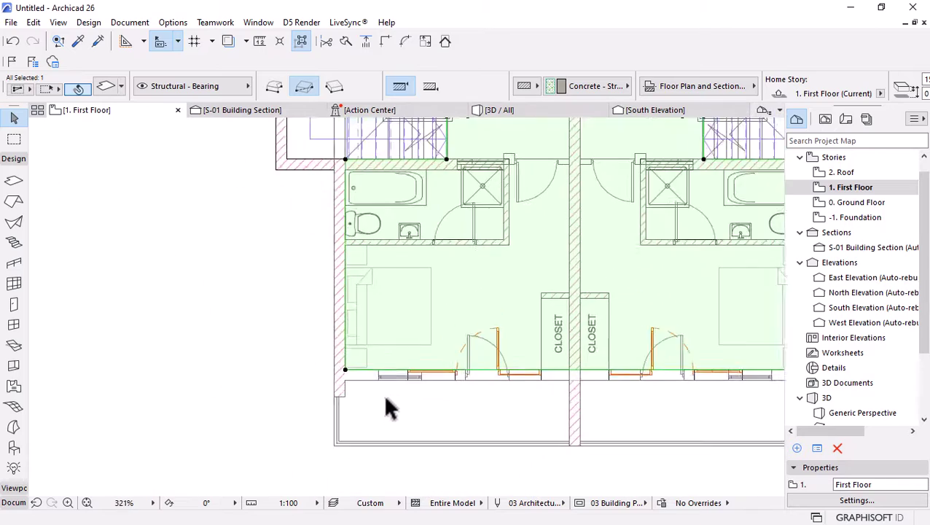
{"action": "key", "text": "Escape"}
{"action": "scroll", "coordinate": [323, 343], "scroll_direction": "down", "scroll_amount": 2}
{"action": "scroll", "coordinate": [350, 321], "scroll_direction": "up", "scroll_amount": 1}
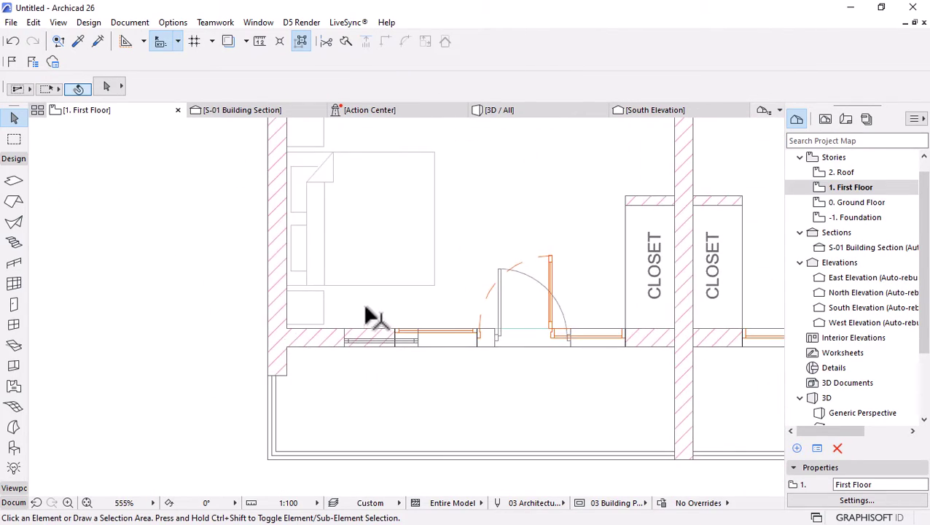
{"action": "scroll", "coordinate": [386, 336], "scroll_direction": "down", "scroll_amount": 2}
{"action": "scroll", "coordinate": [344, 328], "scroll_direction": "up", "scroll_amount": 4}
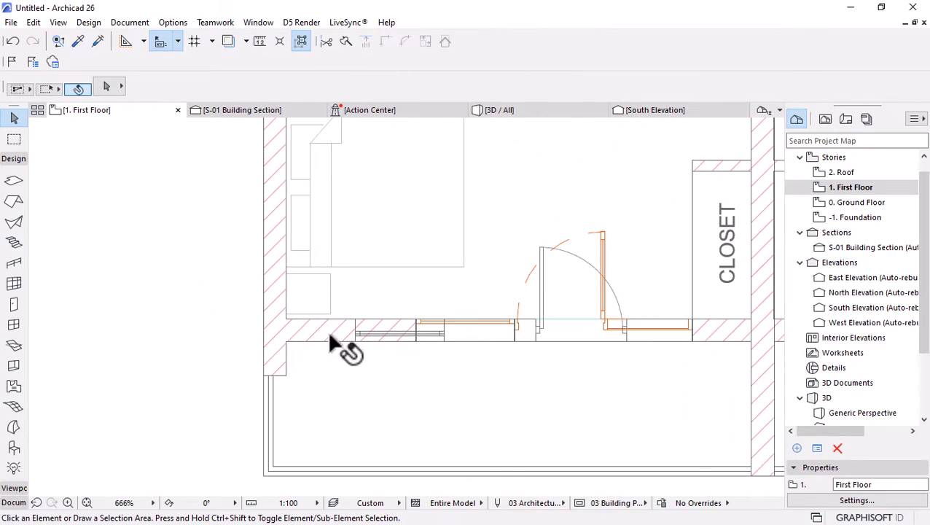
{"action": "left_click", "coordinate": [334, 332], "text": "alt"}
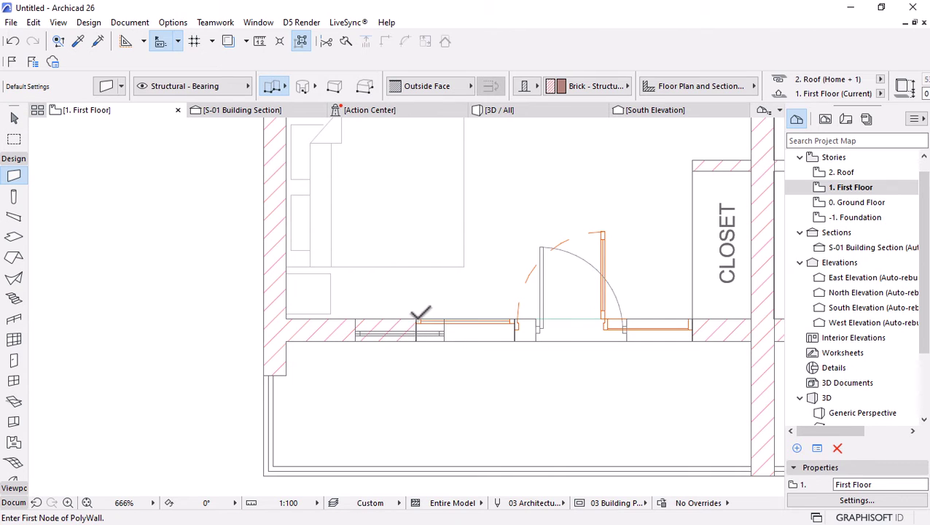
Draw an L-shaped wall from the multi-sash window's outer edge, 300 into the bedroom and across to the side wall's inner face
{"action": "left_click", "coordinate": [417, 319]}
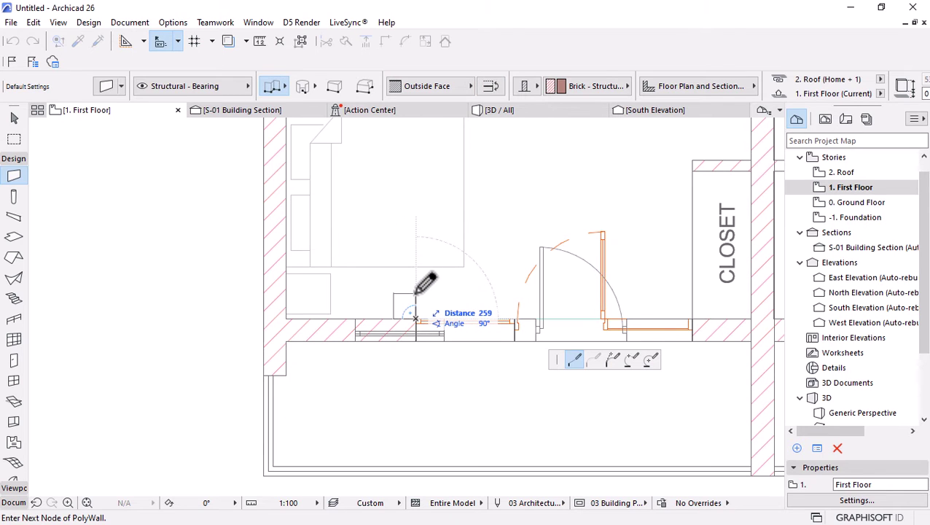
{"action": "type", "text": "300"}
{"action": "key", "text": "Return"}
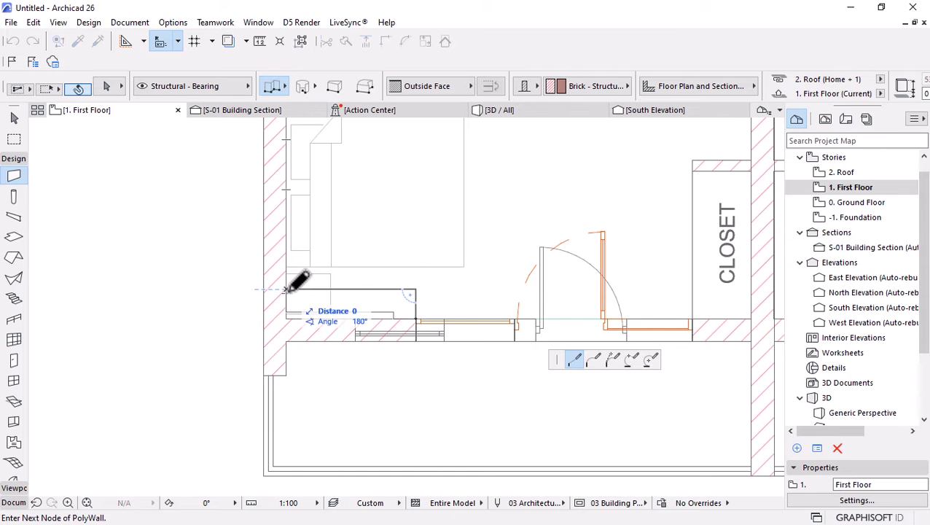
{"action": "right_click", "coordinate": [288, 289]}
{"action": "left_click", "coordinate": [314, 396]}
{"action": "scroll", "coordinate": [314, 353], "scroll_direction": "down", "scroll_amount": 3}
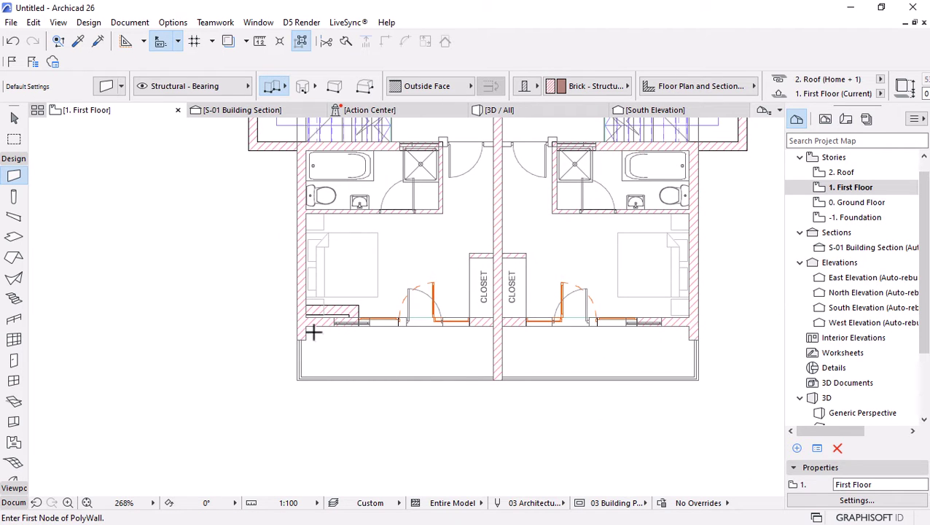
{"action": "scroll", "coordinate": [314, 332], "scroll_direction": "up", "scroll_amount": 5}
{"action": "scroll", "coordinate": [363, 322], "scroll_direction": "down", "scroll_amount": 5}
{"action": "scroll", "coordinate": [367, 316], "scroll_direction": "up", "scroll_amount": 2}
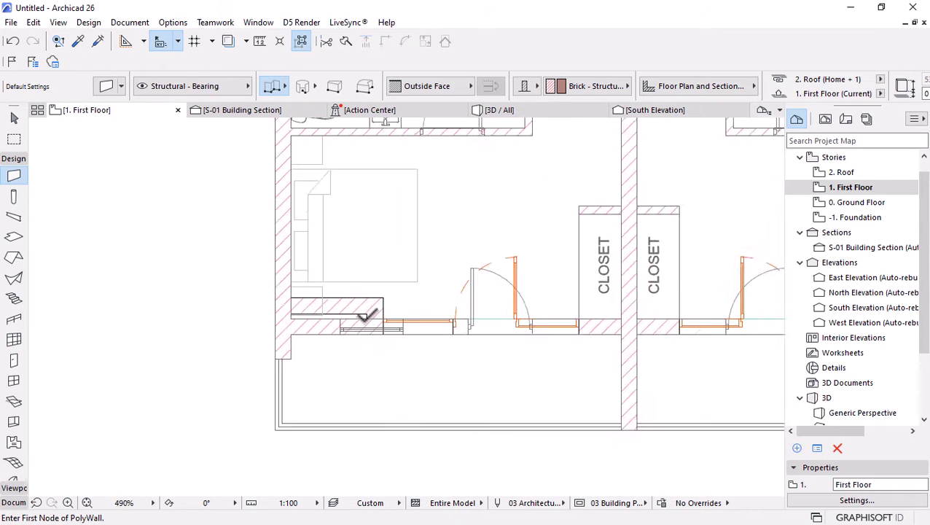
{"action": "scroll", "coordinate": [367, 316], "scroll_direction": "up", "scroll_amount": 2}
{"action": "key", "text": "Escape"}
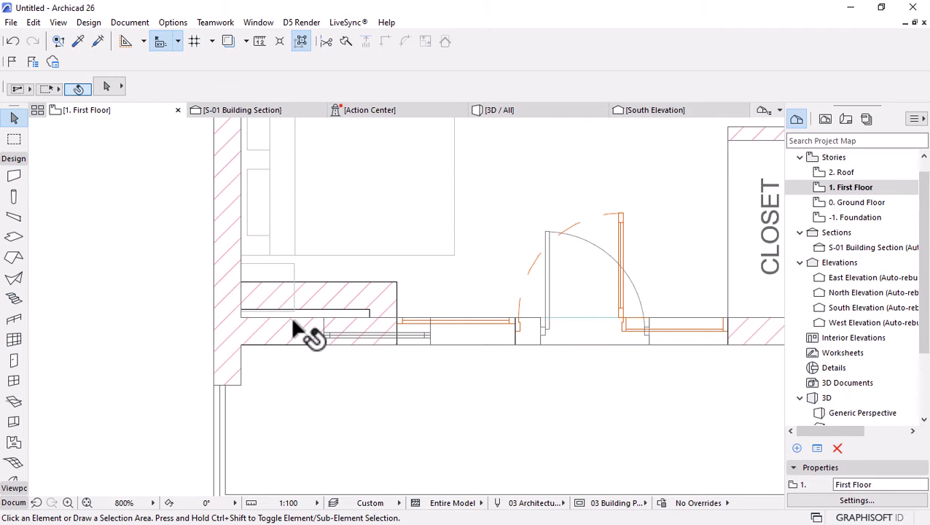
Cut the front wall's outer end back to the new return wall and check the recess in 3D
{"action": "left_click", "coordinate": [394, 328]}
{"action": "scroll", "coordinate": [380, 314], "scroll_direction": "up", "scroll_amount": 3}
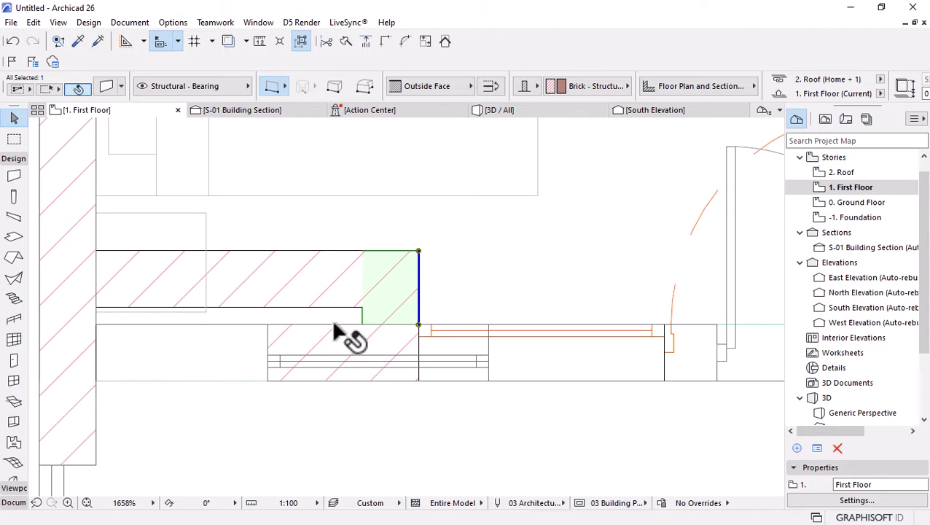
{"action": "key", "text": "Escape"}
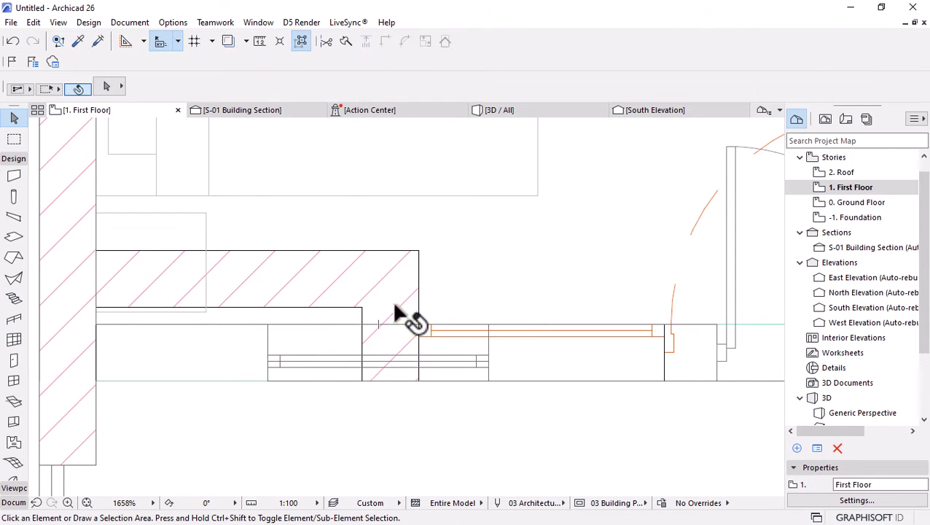
{"action": "left_click", "coordinate": [559, 113]}
{"action": "scroll", "coordinate": [440, 297], "scroll_direction": "down", "scroll_amount": 2}
{"action": "middle_click_drag", "start_coordinate": [440, 296], "coordinate": [551, 279], "text": "shift"}
On the first floor plan, mirror a copy of the left unit's L-shaped recess walls to the right unit about the party wall's centre line
{"action": "left_click", "coordinate": [137, 111]}
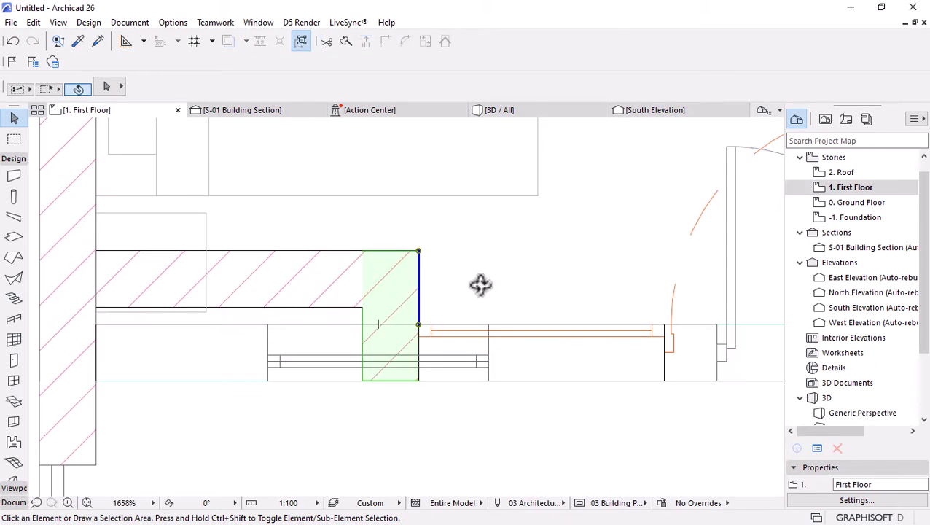
{"action": "scroll", "coordinate": [359, 255], "scroll_direction": "down", "scroll_amount": 2}
{"action": "left_click", "coordinate": [369, 311]}
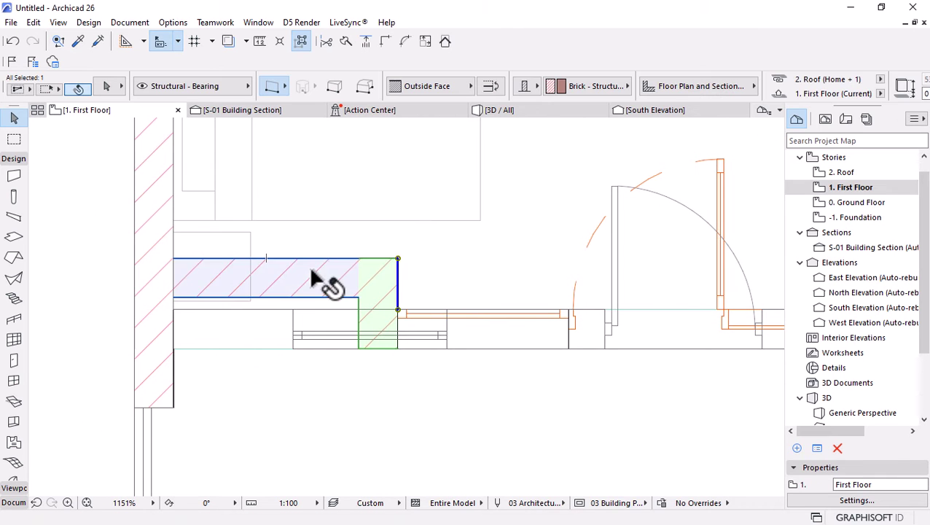
{"action": "left_click", "coordinate": [291, 291], "text": "shift"}
{"action": "key", "text": "ctrl+m"}
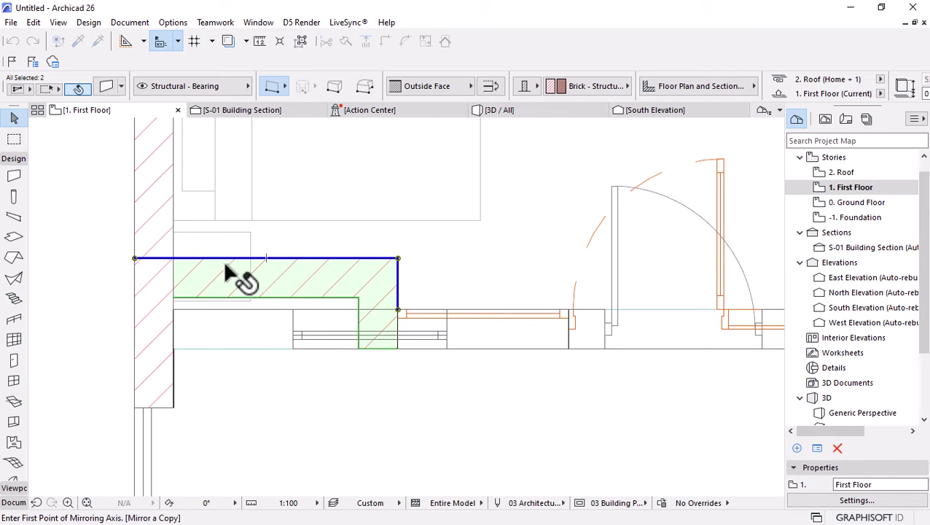
{"action": "scroll", "coordinate": [231, 273], "scroll_direction": "down", "scroll_amount": 3}
{"action": "left_click", "coordinate": [536, 397]}
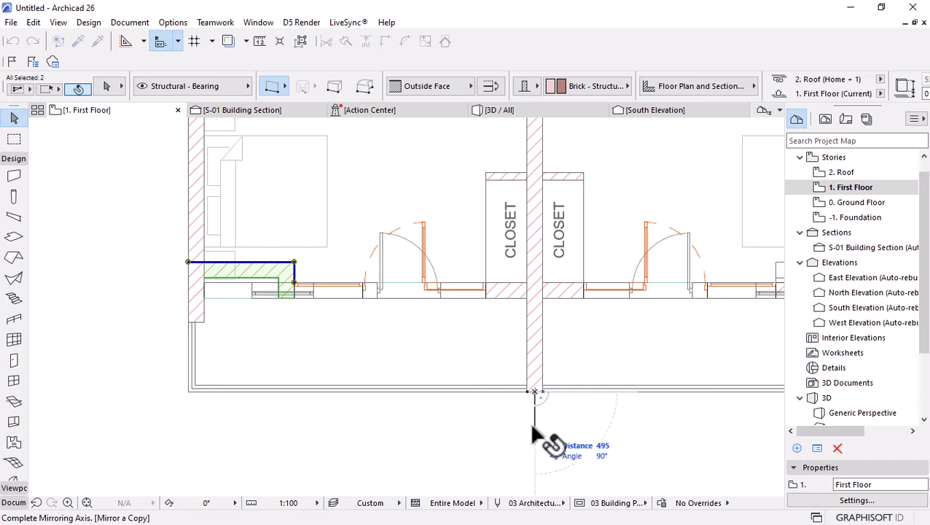
{"action": "scroll", "coordinate": [394, 374], "scroll_direction": "down", "scroll_amount": 4}
{"action": "left_click", "coordinate": [441, 419]}
{"action": "scroll", "coordinate": [513, 357], "scroll_direction": "up", "scroll_amount": 8}
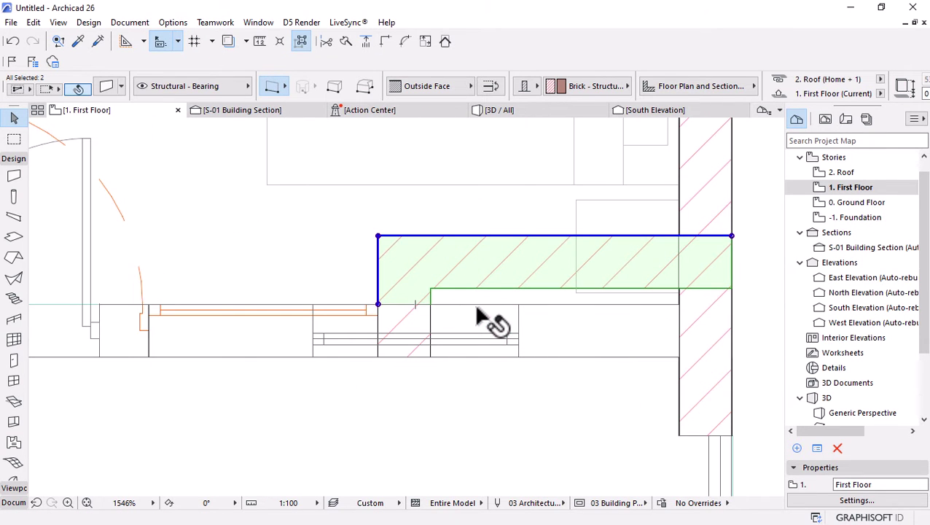
{"action": "key", "text": "Escape"}
{"action": "key", "text": "Escape"}
{"action": "scroll", "coordinate": [589, 311], "scroll_direction": "down", "scroll_amount": 3}
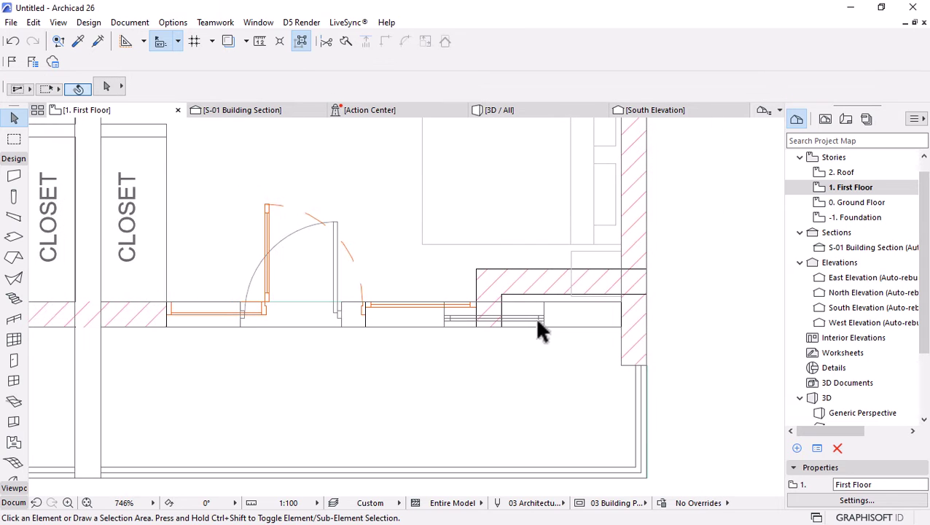
In 3D, select the front wall and both units' recess walls and set these five elements as targets in Solid Element Operations
{"action": "left_click", "coordinate": [510, 110]}
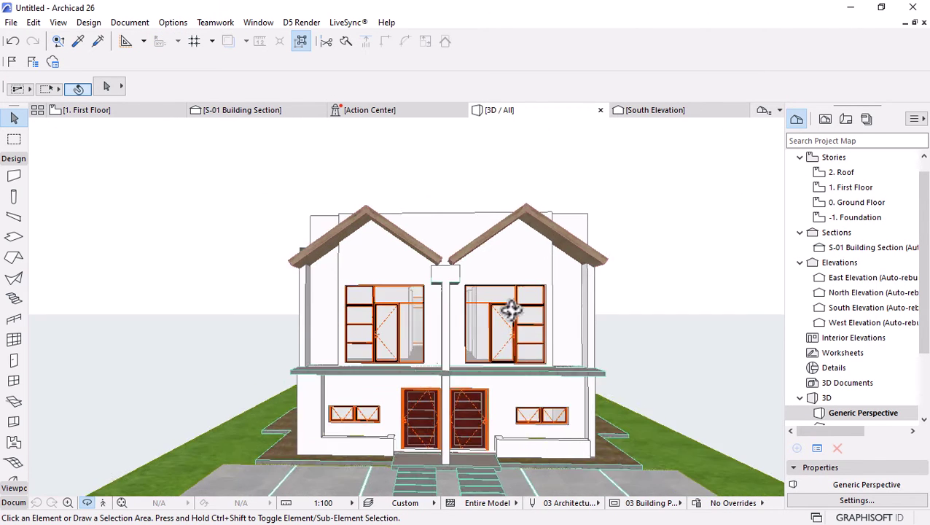
{"action": "middle_click_drag", "start_coordinate": [512, 310], "coordinate": [495, 385], "text": "shift"}
{"action": "left_click", "coordinate": [586, 226]}
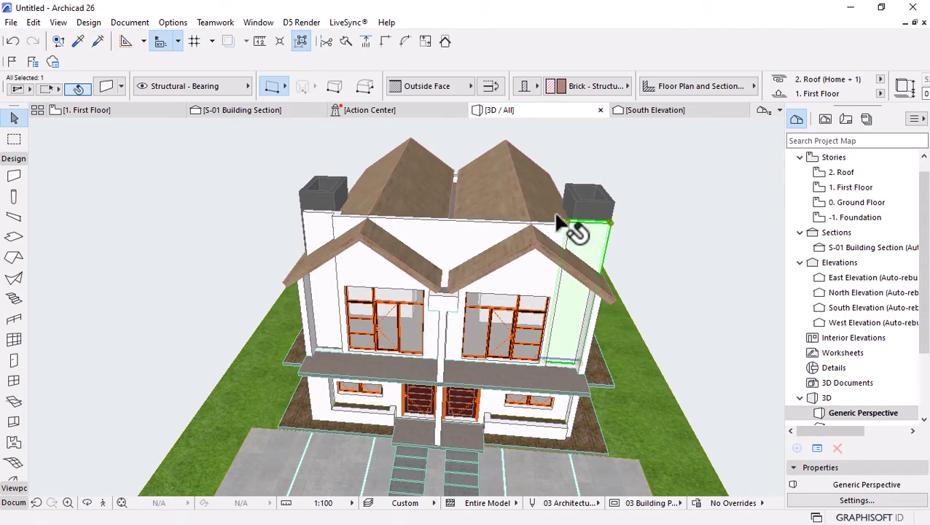
{"action": "scroll", "coordinate": [572, 226], "scroll_direction": "up", "scroll_amount": 6}
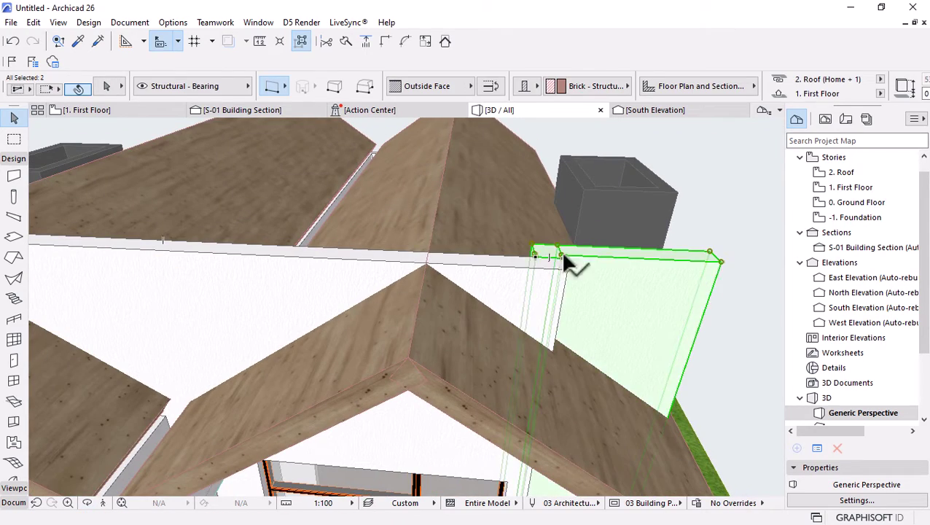
{"action": "scroll", "coordinate": [731, 297], "scroll_direction": "down", "scroll_amount": 5}
{"action": "scroll", "coordinate": [280, 271], "scroll_direction": "up", "scroll_amount": 5}
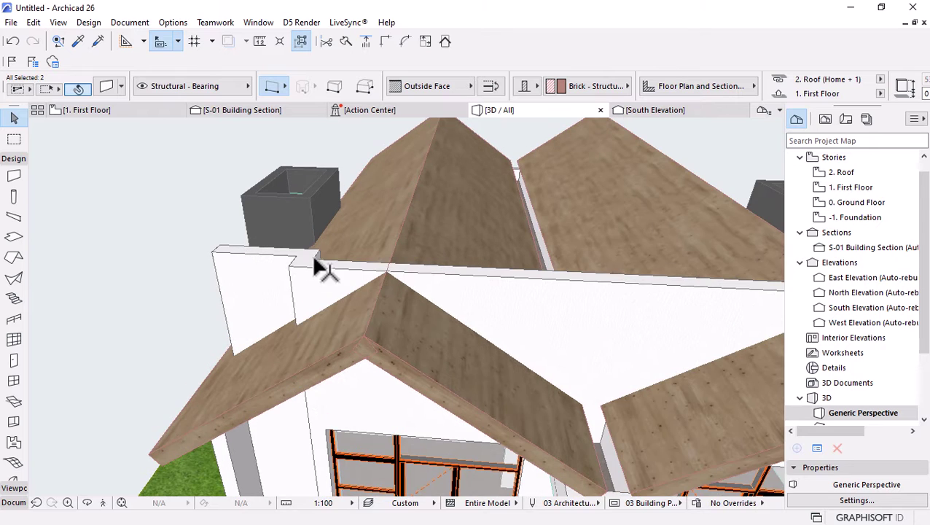
{"action": "left_click", "coordinate": [307, 257], "text": "shift"}
{"action": "left_click", "coordinate": [249, 266], "text": "shift"}
{"action": "left_click", "coordinate": [513, 290], "text": "shift"}
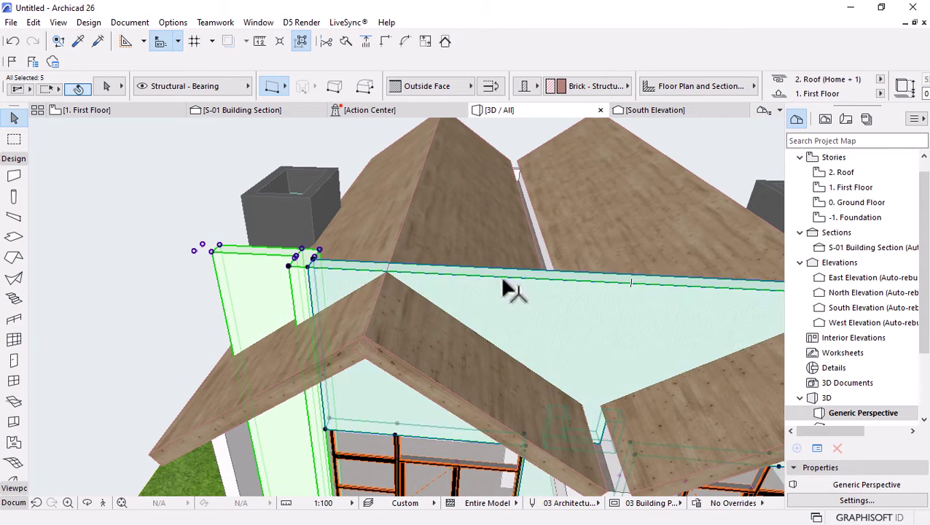
{"action": "right_click", "coordinate": [204, 170]}
{"action": "mouse_move", "coordinate": [338, 311]}
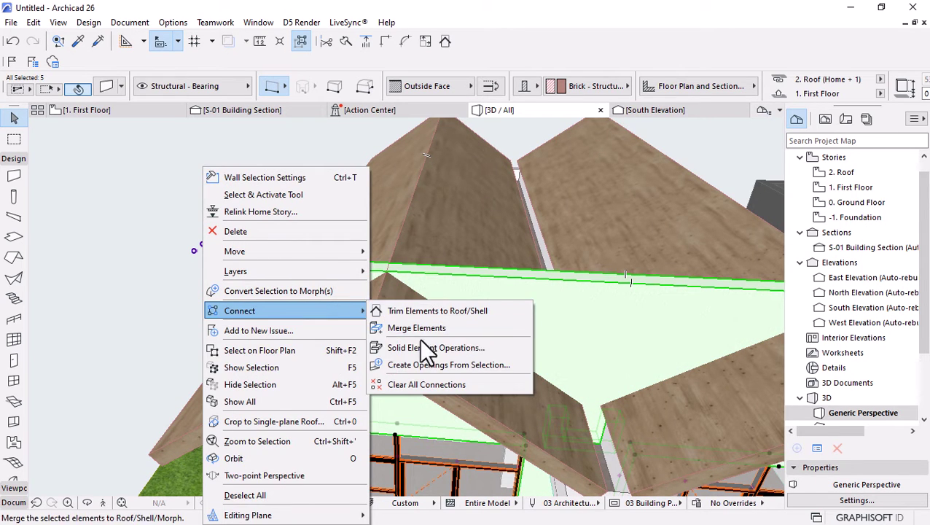
{"action": "left_click", "coordinate": [426, 348]}
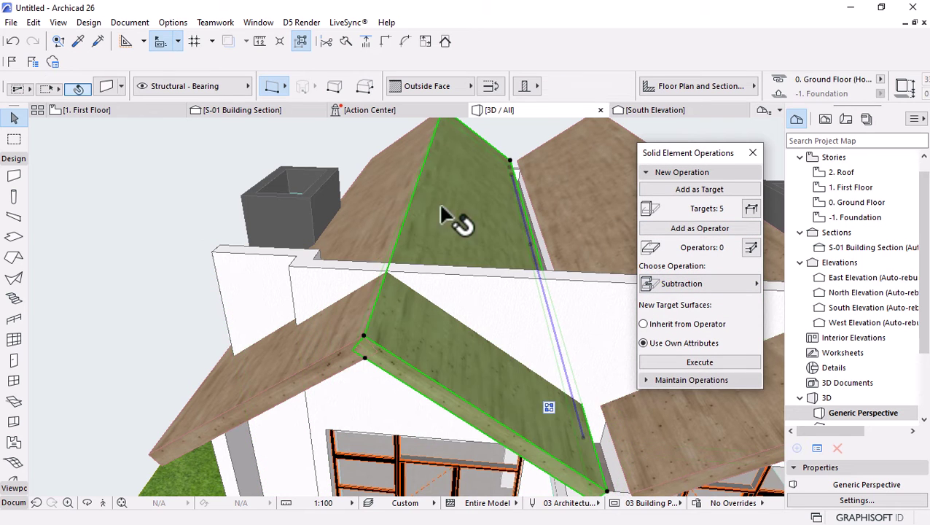
Add the four roof planes and the concrete slab between the two roofs as operators of the solid operation
{"action": "left_click", "coordinate": [453, 219]}
{"action": "left_click", "coordinate": [387, 218], "text": "shift"}
{"action": "left_click", "coordinate": [603, 223], "text": "shift"}
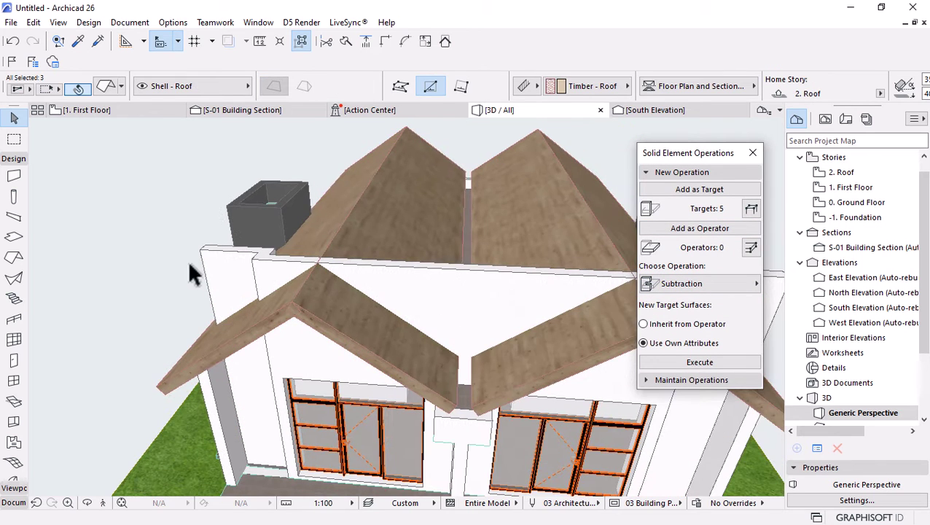
{"action": "scroll", "coordinate": [477, 357], "scroll_direction": "up", "scroll_amount": 3}
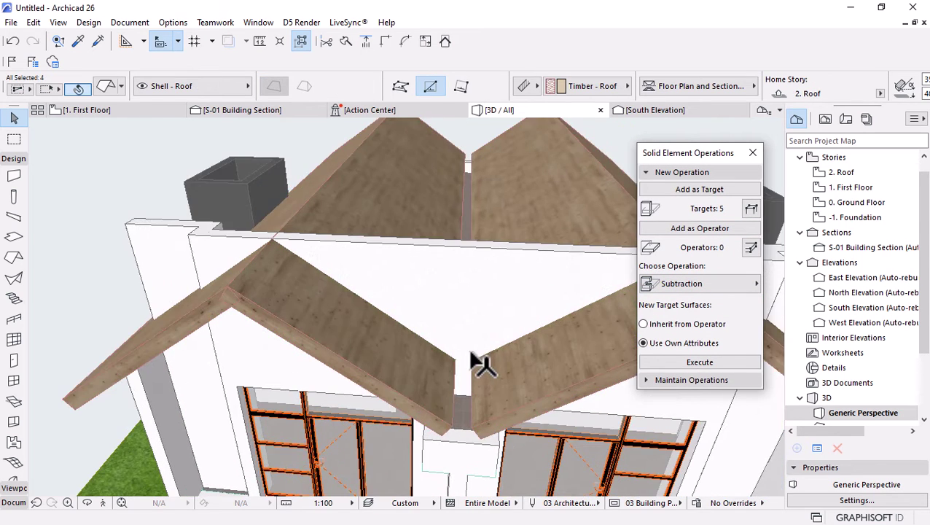
{"action": "left_click", "coordinate": [466, 412], "text": "shift"}
{"action": "left_click", "coordinate": [466, 412], "text": "shift"}
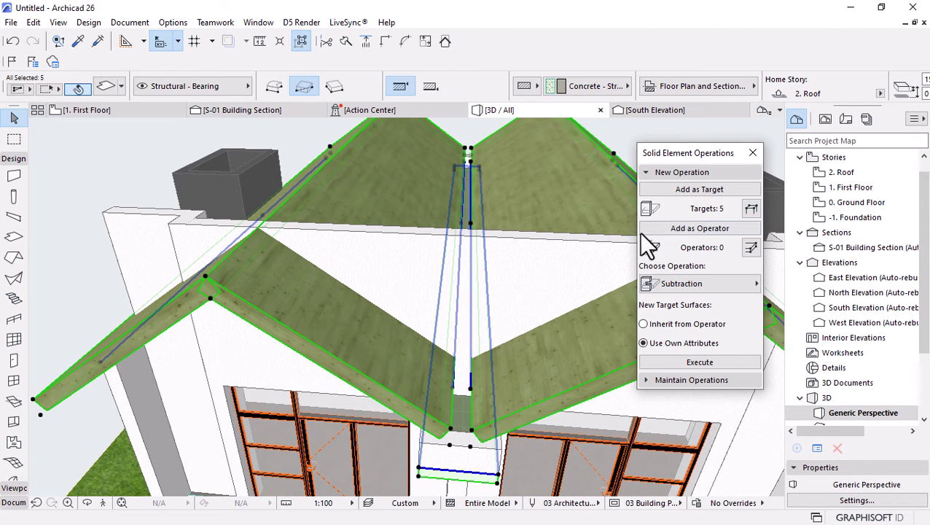
{"action": "left_click", "coordinate": [700, 228]}
Trim the target walls to the roof using Subtraction with upward extrusion and check the front facade in 3D
{"action": "left_click", "coordinate": [685, 285]}
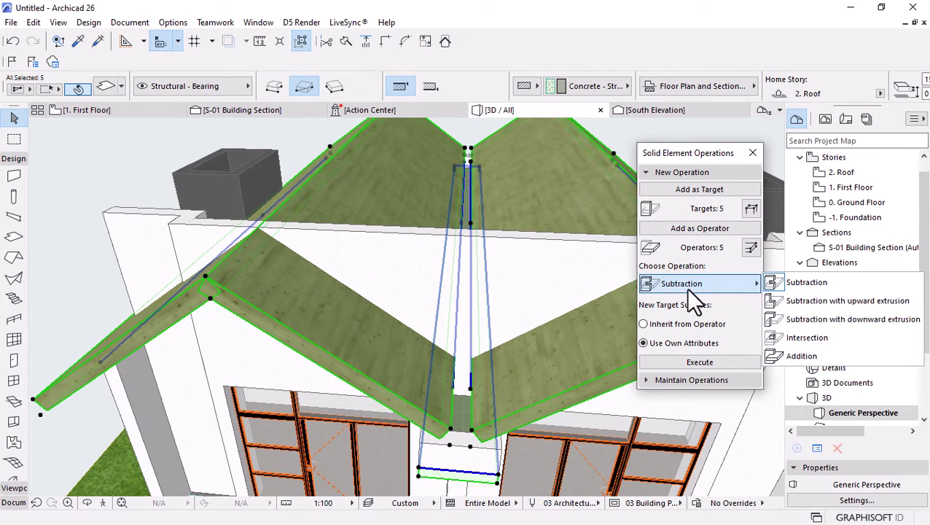
{"action": "left_click", "coordinate": [808, 306]}
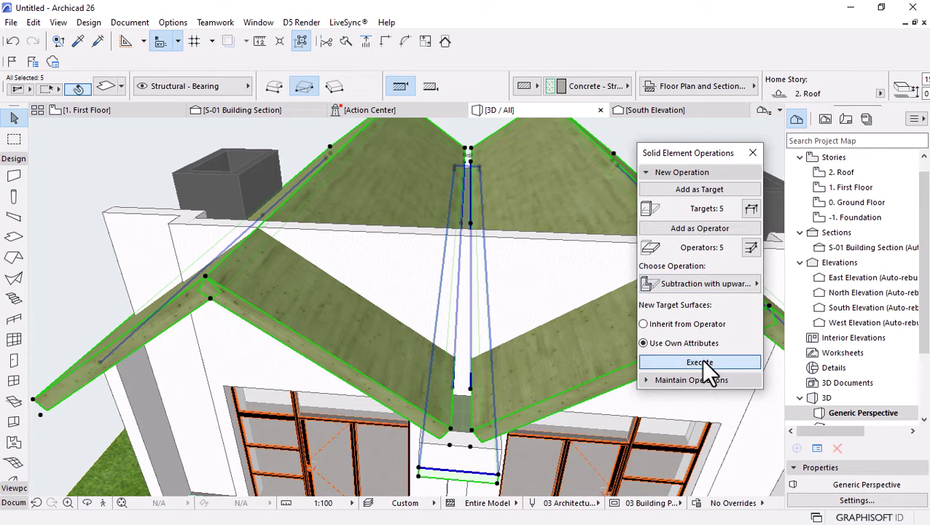
{"action": "left_click", "coordinate": [700, 362]}
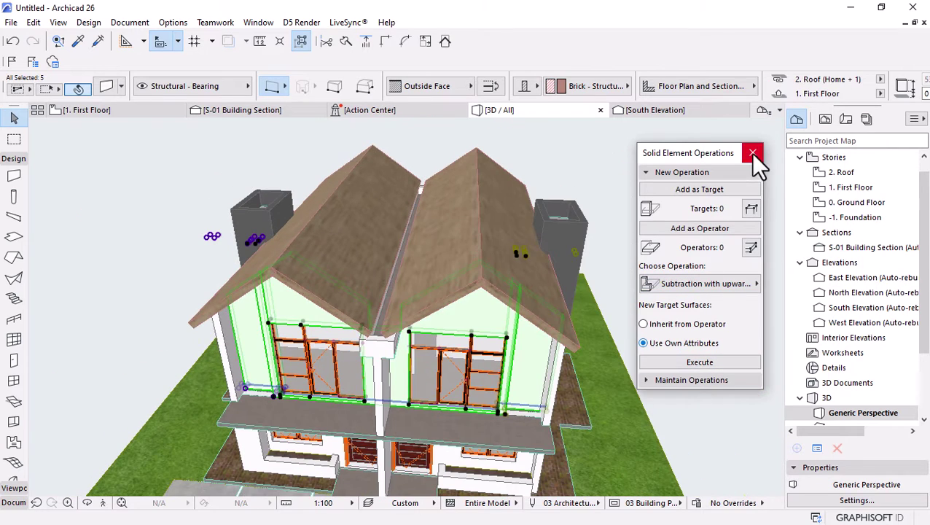
{"action": "left_click", "coordinate": [754, 153]}
{"action": "middle_click_drag", "start_coordinate": [581, 248], "coordinate": [574, 311], "text": "shift"}
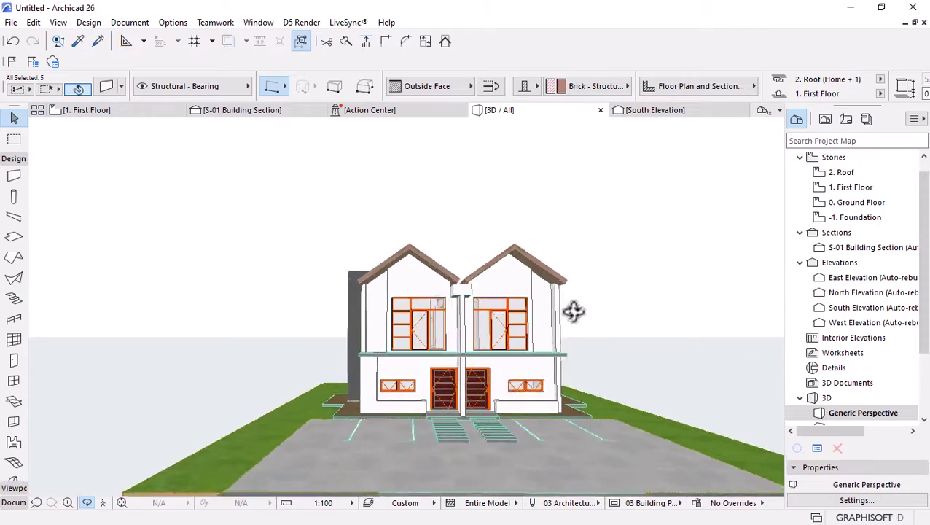
{"action": "scroll", "coordinate": [455, 290], "scroll_direction": "up", "scroll_amount": 5}
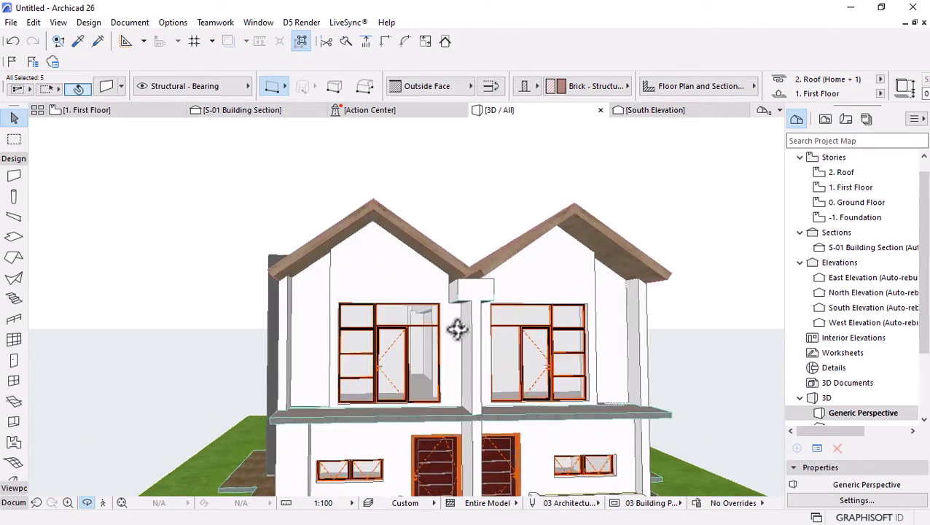
{"action": "middle_click_drag", "start_coordinate": [457, 329], "coordinate": [399, 326], "text": "shift"}
{"action": "scroll", "coordinate": [544, 276], "scroll_direction": "up", "scroll_amount": 3}
Override the surface of the two gabled first-floor front walls with Brick - Stack Bond and review the facade in 3D
{"action": "left_click", "coordinate": [565, 269]}
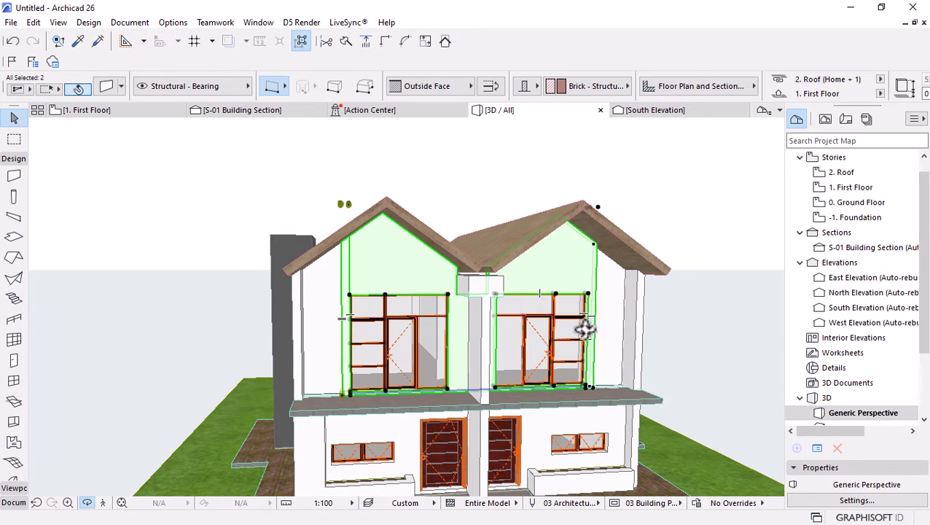
{"action": "middle_click_drag", "start_coordinate": [585, 330], "coordinate": [399, 343], "text": "shift"}
{"action": "scroll", "coordinate": [596, 317], "scroll_direction": "up", "scroll_amount": 5}
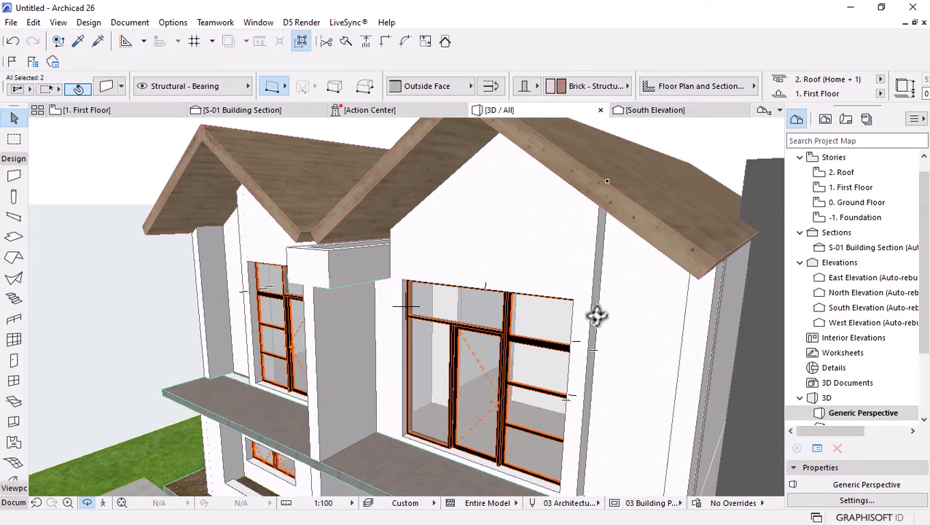
{"action": "left_click", "coordinate": [110, 86]}
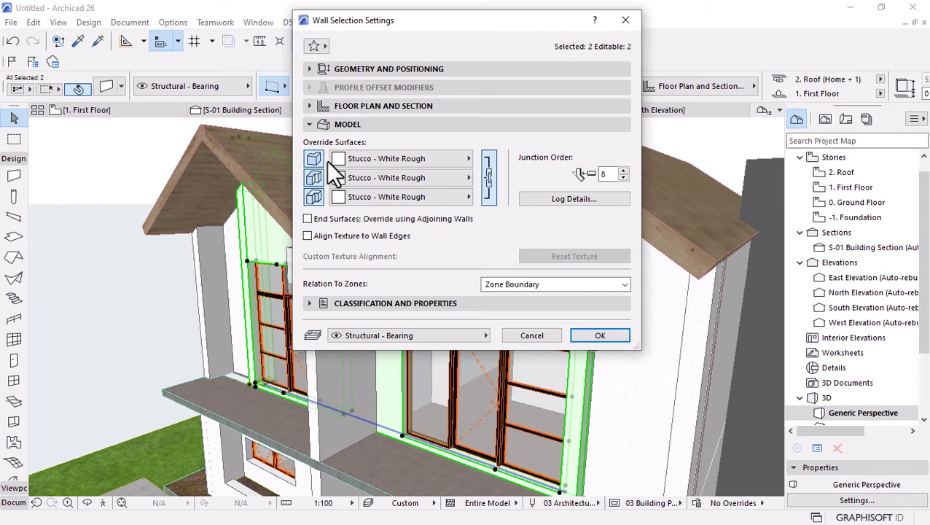
{"action": "left_click", "coordinate": [430, 159]}
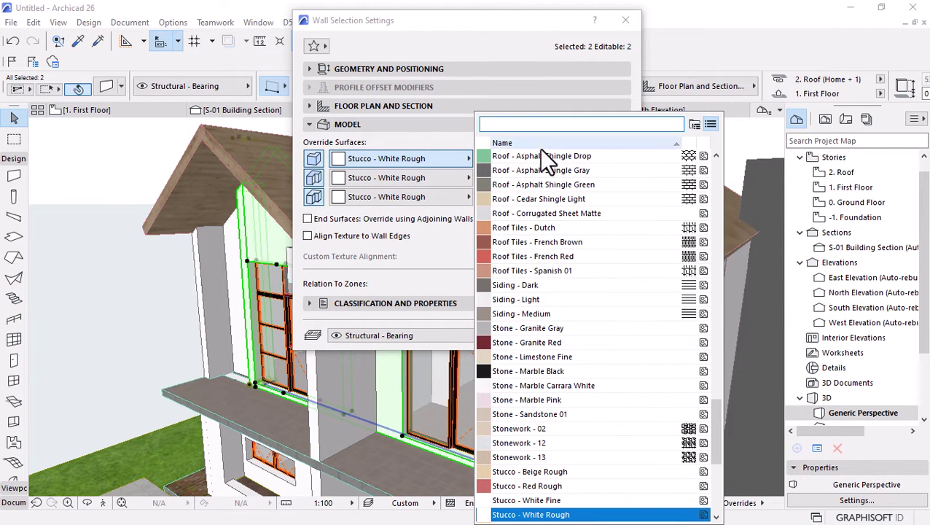
{"action": "type", "text": "brick"}
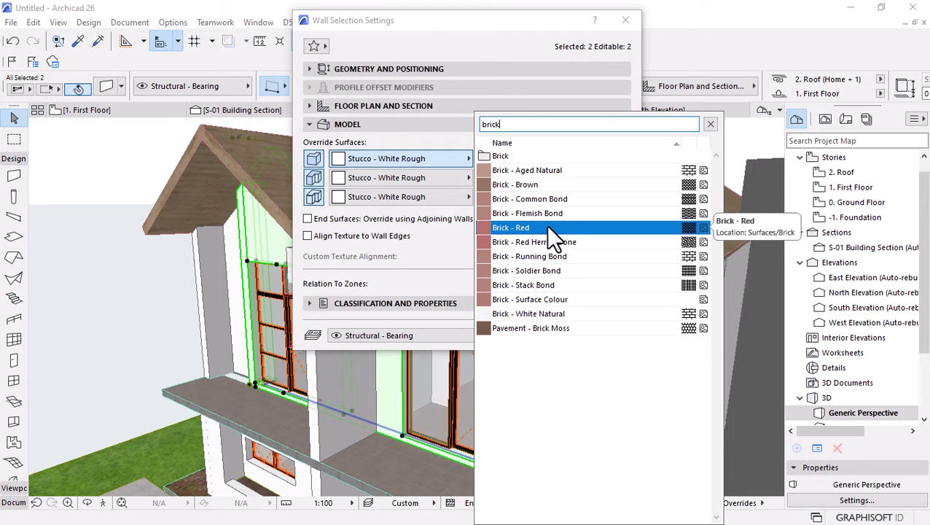
{"action": "left_click", "coordinate": [529, 285]}
{"action": "left_click", "coordinate": [583, 337]}
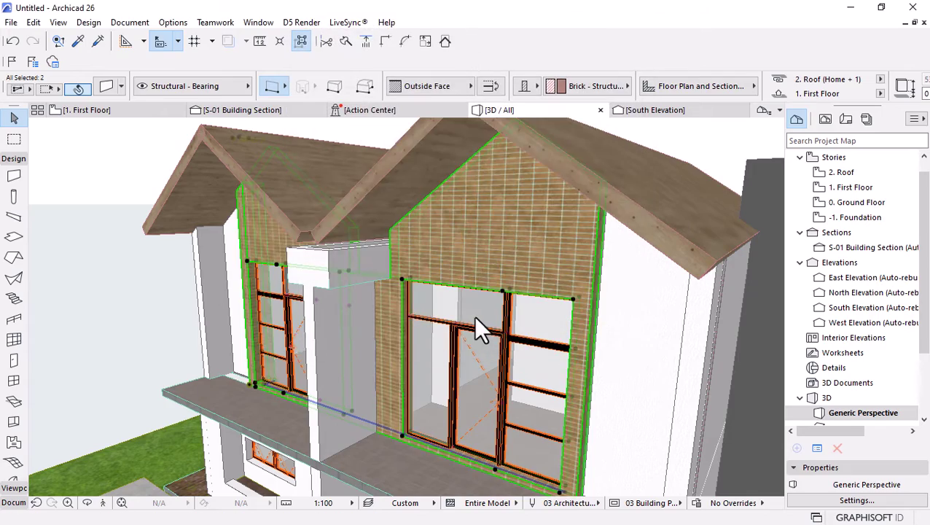
{"action": "middle_click_drag", "start_coordinate": [492, 307], "coordinate": [554, 257], "text": "shift"}
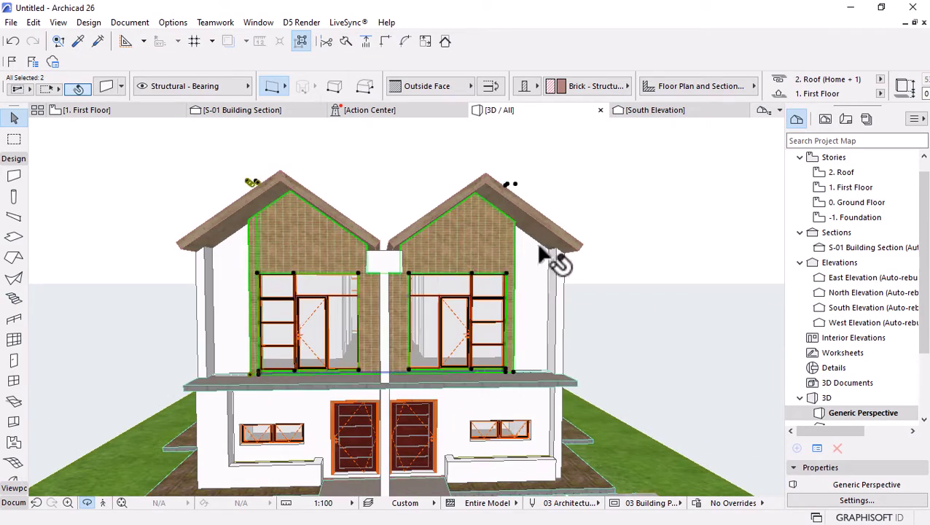
{"action": "scroll", "coordinate": [543, 255], "scroll_direction": "up", "scroll_amount": 2}
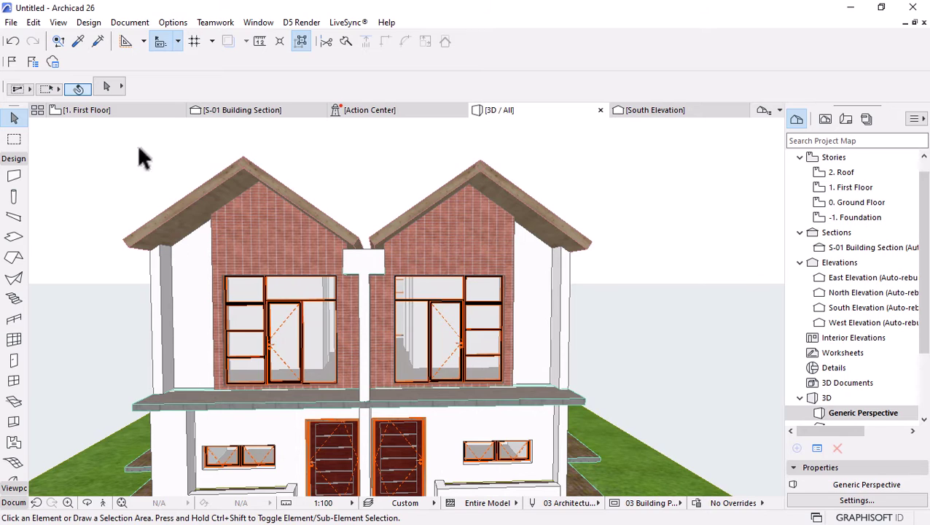
{"action": "scroll", "coordinate": [164, 293], "scroll_direction": "up", "scroll_amount": 4}
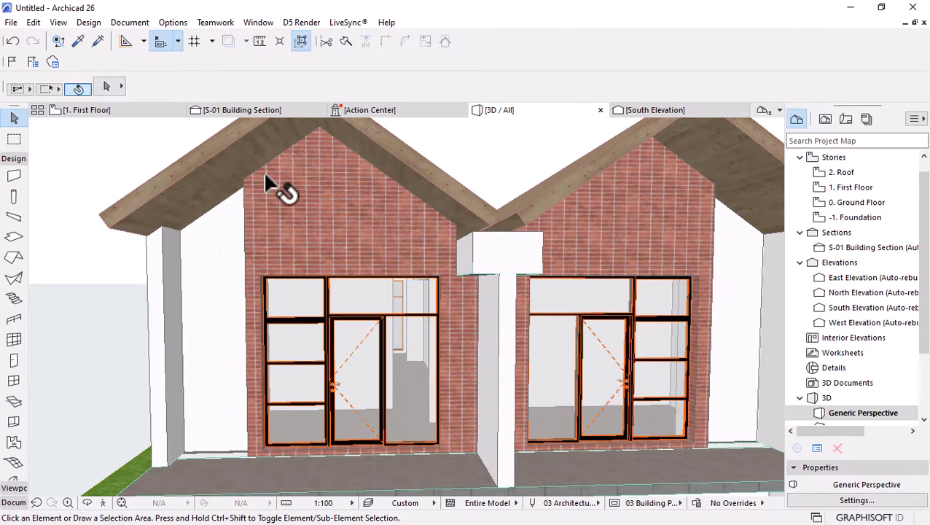
{"action": "scroll", "coordinate": [175, 219], "scroll_direction": "up", "scroll_amount": 4}
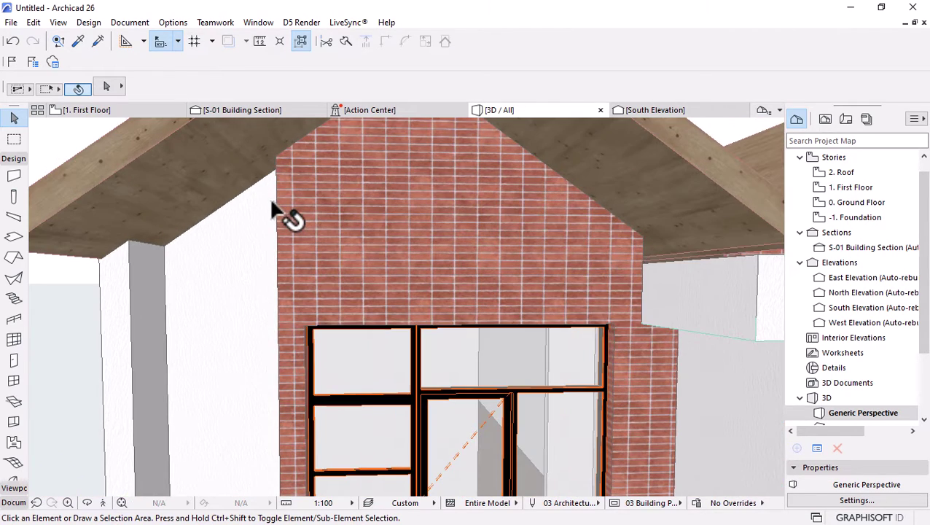
{"action": "scroll", "coordinate": [301, 210], "scroll_direction": "down", "scroll_amount": 5}
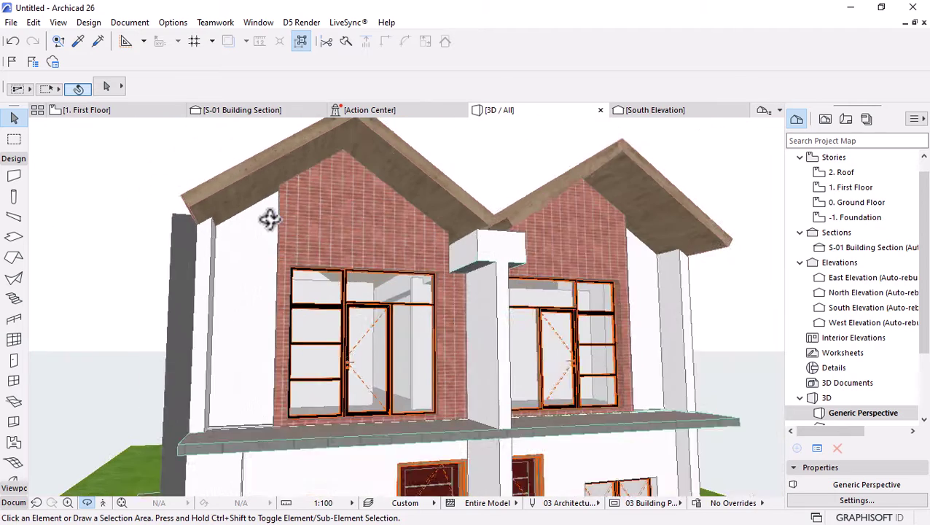
In the first floor plan, start placing a window and choose Trapezoid Window 26 from the Special Windows 26 library
{"action": "left_click", "coordinate": [139, 110]}
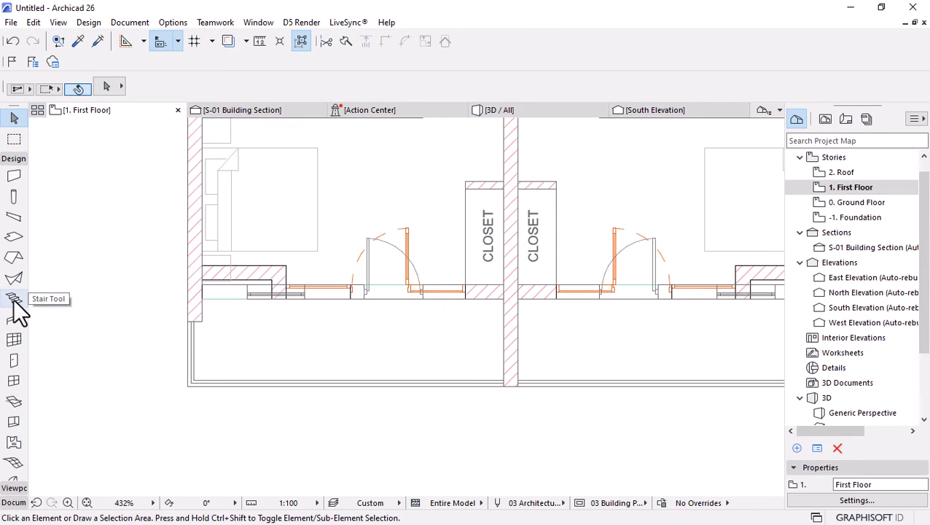
{"action": "scroll", "coordinate": [16, 315], "scroll_direction": "down", "scroll_amount": 3}
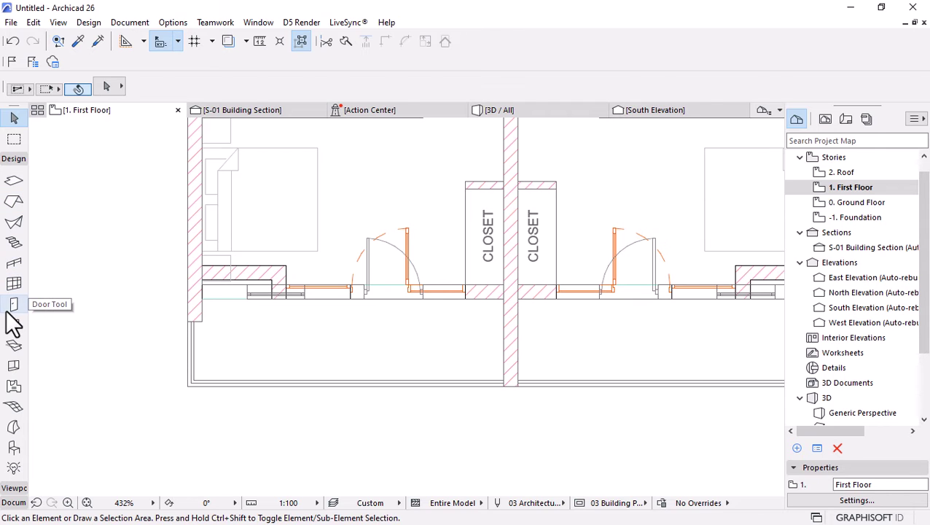
{"action": "left_click", "coordinate": [10, 308]}
{"action": "left_click", "coordinate": [12, 286]}
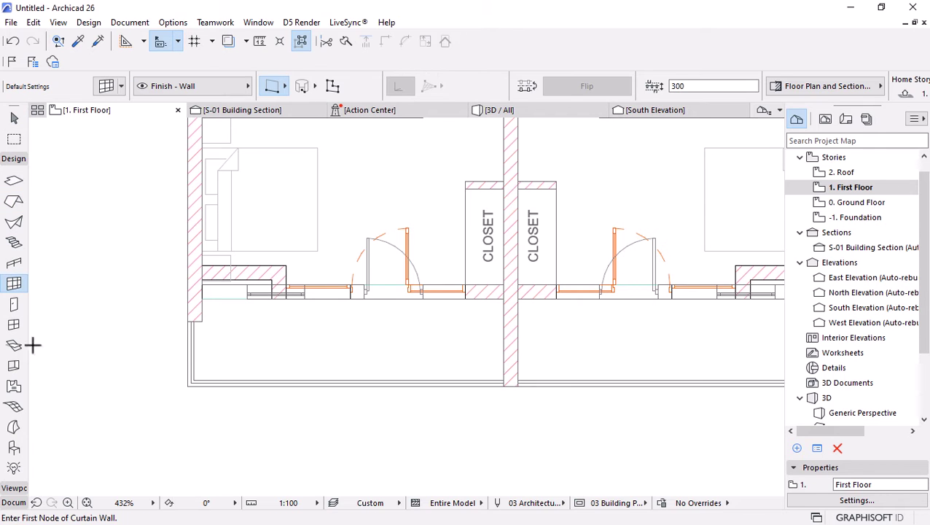
{"action": "left_click", "coordinate": [12, 326]}
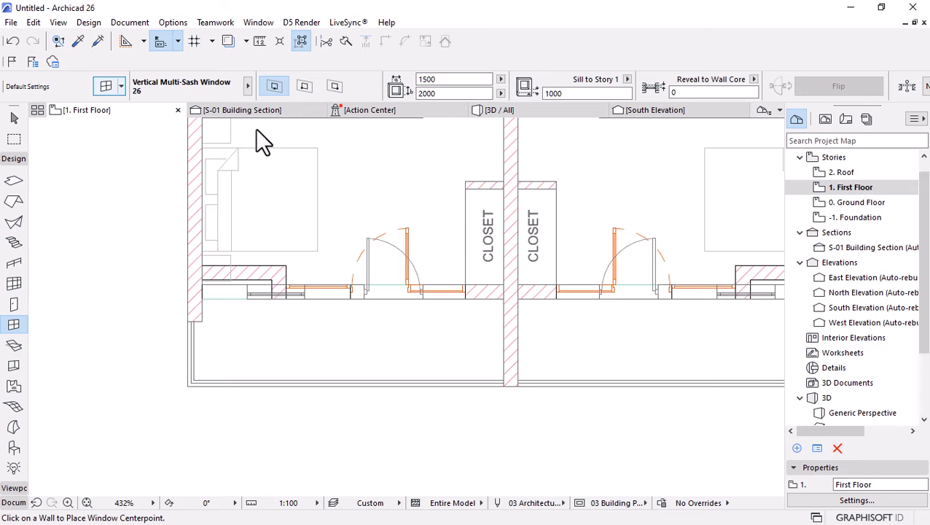
{"action": "key", "text": "ctrl+t"}
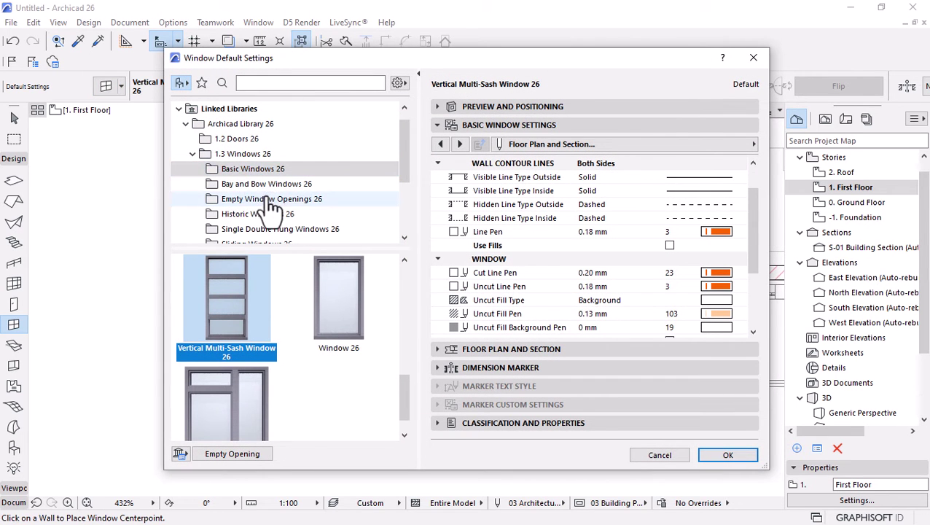
{"action": "scroll", "coordinate": [272, 232], "scroll_direction": "down", "scroll_amount": 1}
{"action": "left_click", "coordinate": [263, 217]}
{"action": "scroll", "coordinate": [341, 368], "scroll_direction": "down", "scroll_amount": 4}
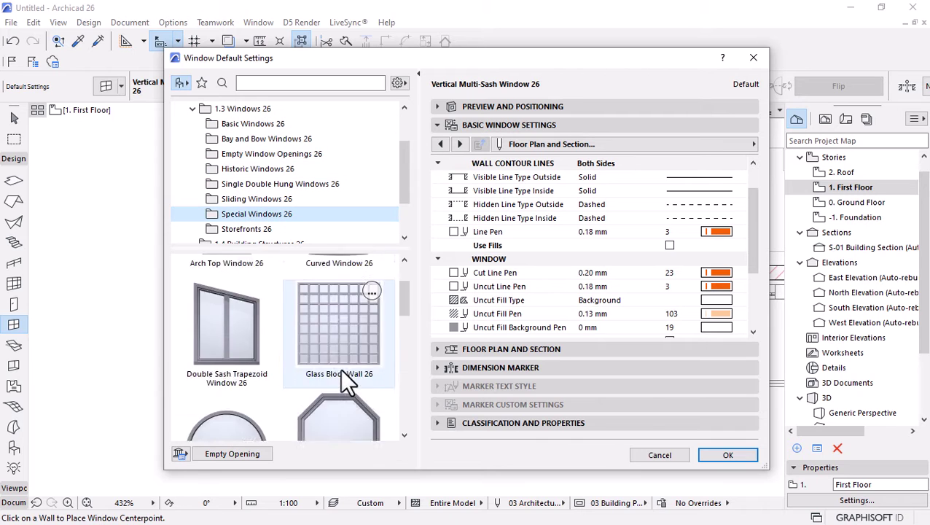
{"action": "scroll", "coordinate": [340, 368], "scroll_direction": "down", "scroll_amount": 3}
{"action": "scroll", "coordinate": [321, 343], "scroll_direction": "down", "scroll_amount": 2}
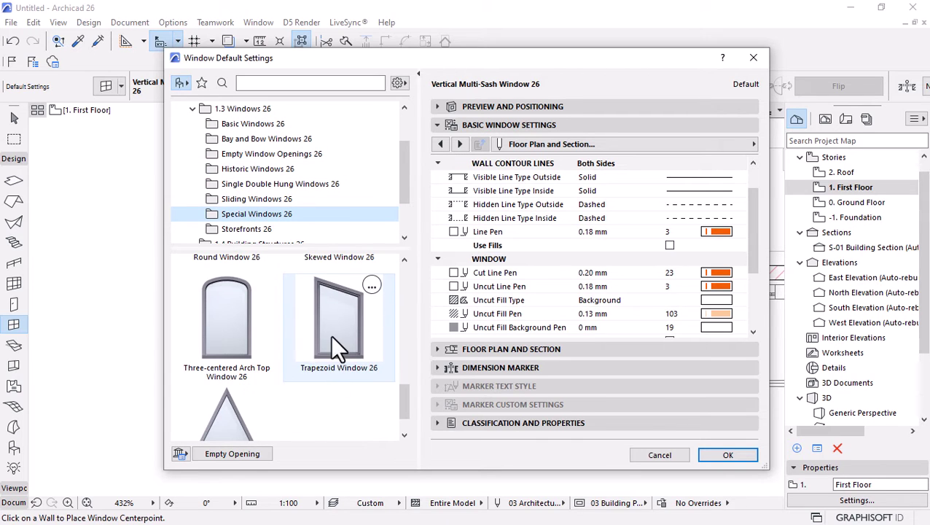
{"action": "left_click", "coordinate": [329, 334]}
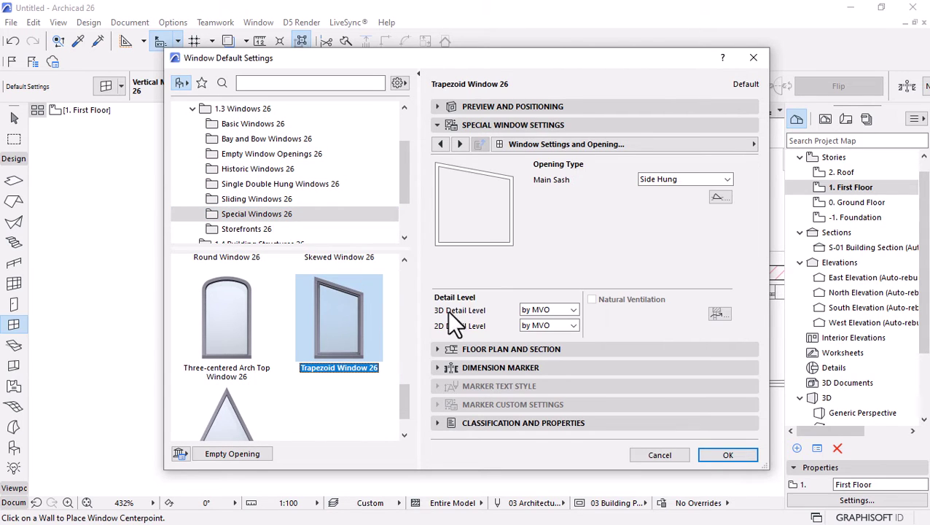
Set the trapezoid window's 3D detail level to Full and its 2D detail level to 1:50
{"action": "left_click", "coordinate": [744, 142]}
{"action": "left_click", "coordinate": [570, 312]}
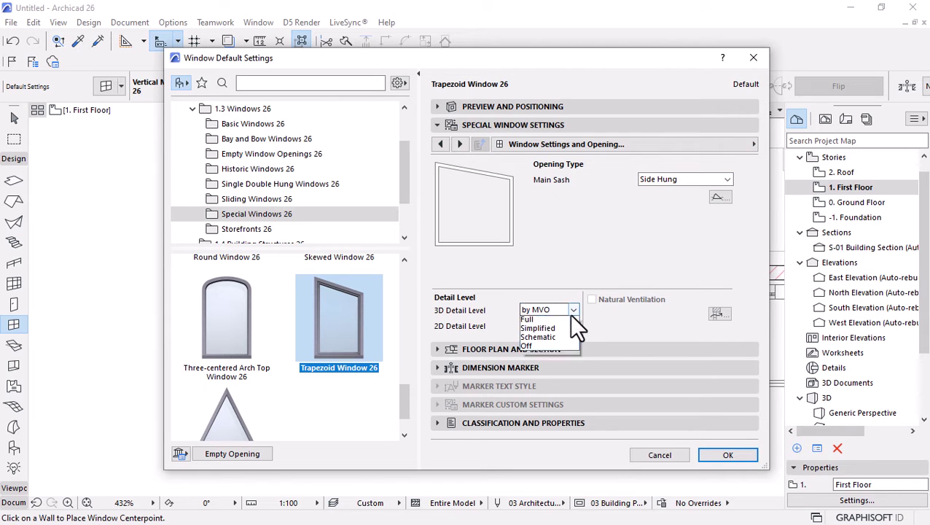
{"action": "left_click", "coordinate": [554, 329]}
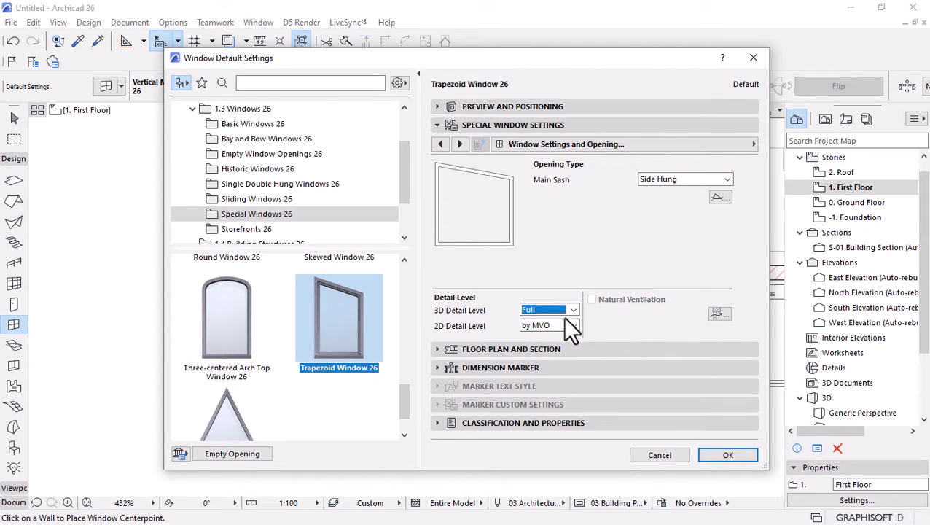
{"action": "left_click", "coordinate": [555, 326]}
{"action": "left_click", "coordinate": [538, 352]}
Enable uniform window surfaces in the model attributes and set the frame and sash surface to Paint - Ivory Black
{"action": "left_click", "coordinate": [737, 145]}
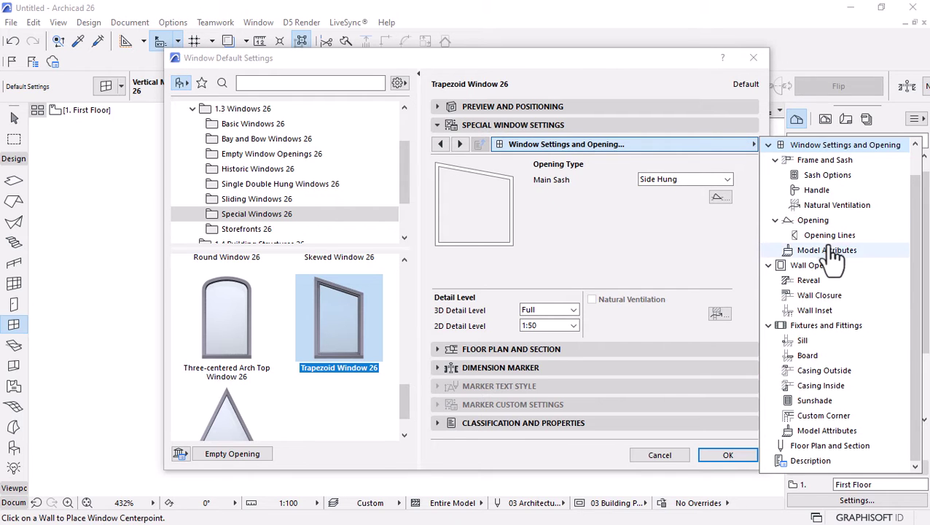
{"action": "left_click", "coordinate": [826, 252]}
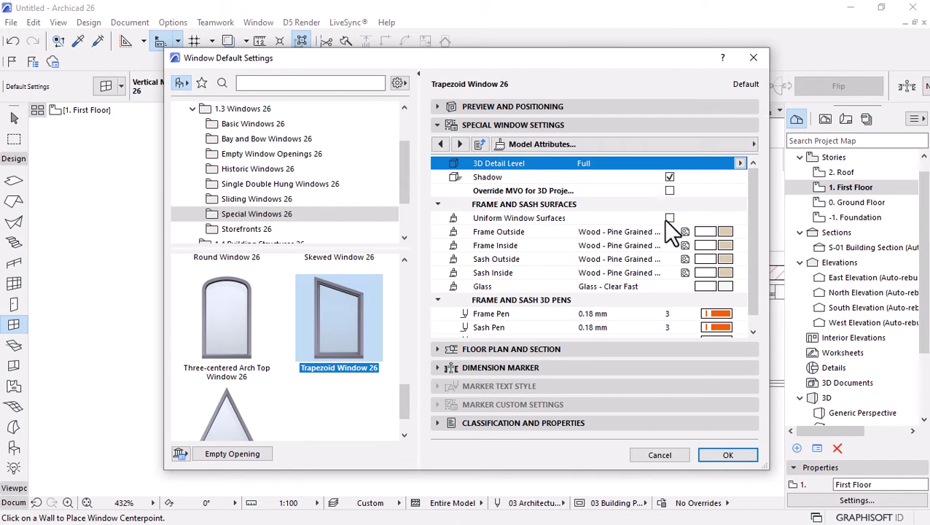
{"action": "left_click", "coordinate": [669, 218]}
{"action": "left_click", "coordinate": [721, 232]}
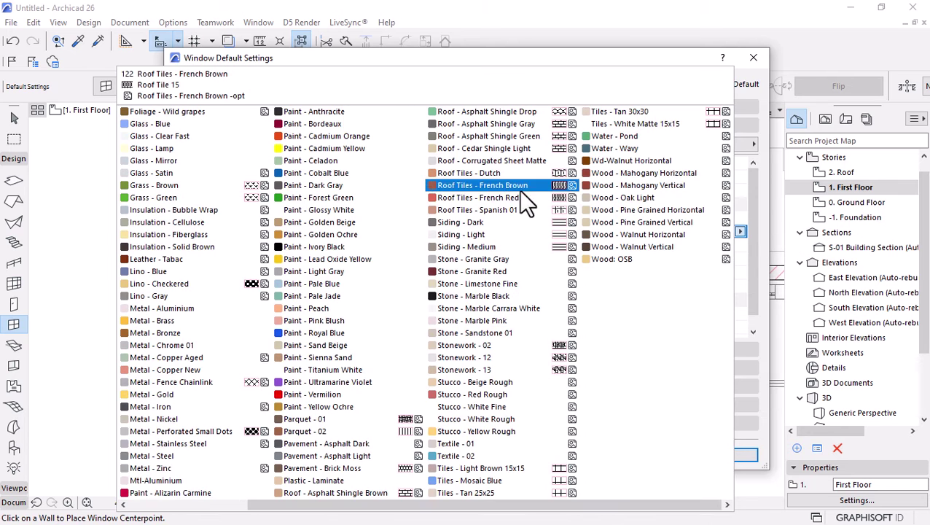
{"action": "left_click", "coordinate": [351, 245]}
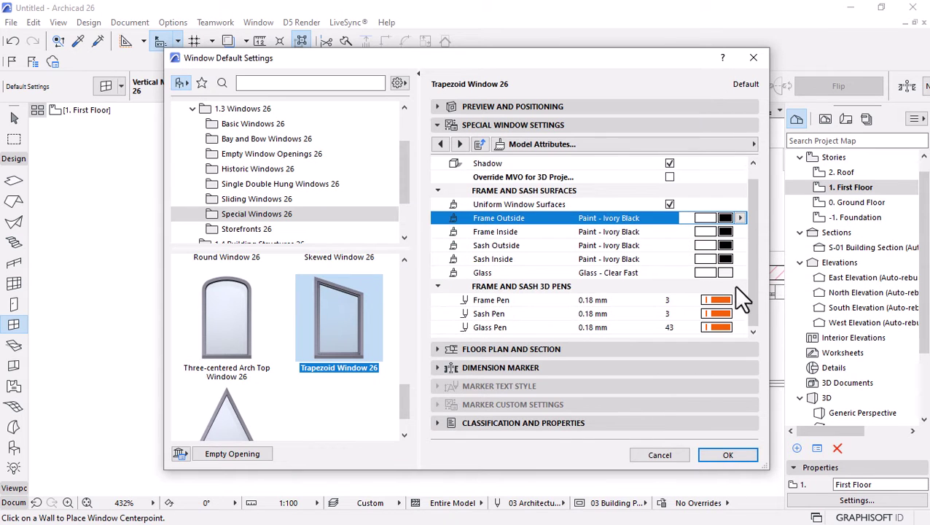
{"action": "scroll", "coordinate": [733, 290], "scroll_direction": "up", "scroll_amount": 1}
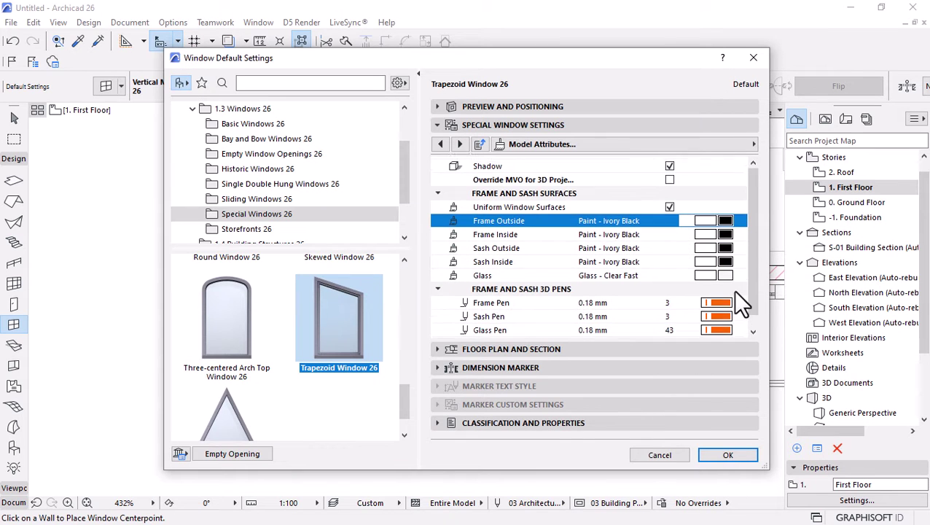
Turn off fills in the window's floor plan settings, set Show Reveal on Symbol to Always, and accept the defaults
{"action": "left_click", "coordinate": [737, 142]}
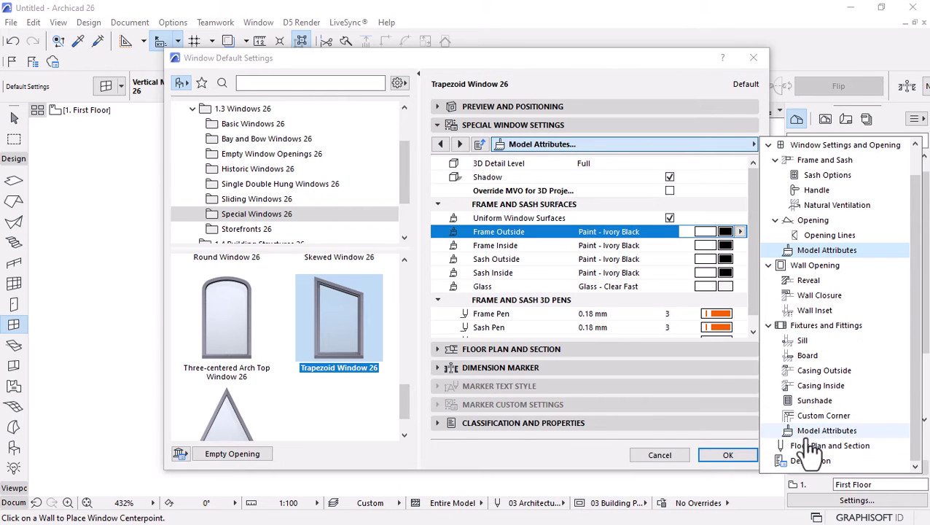
{"action": "left_click", "coordinate": [809, 446]}
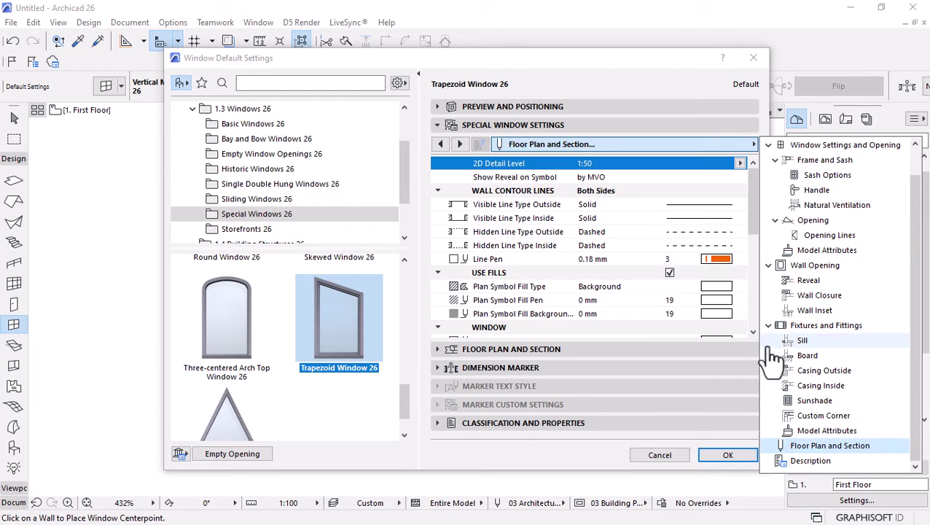
{"action": "left_click", "coordinate": [669, 272]}
{"action": "left_click", "coordinate": [662, 176]}
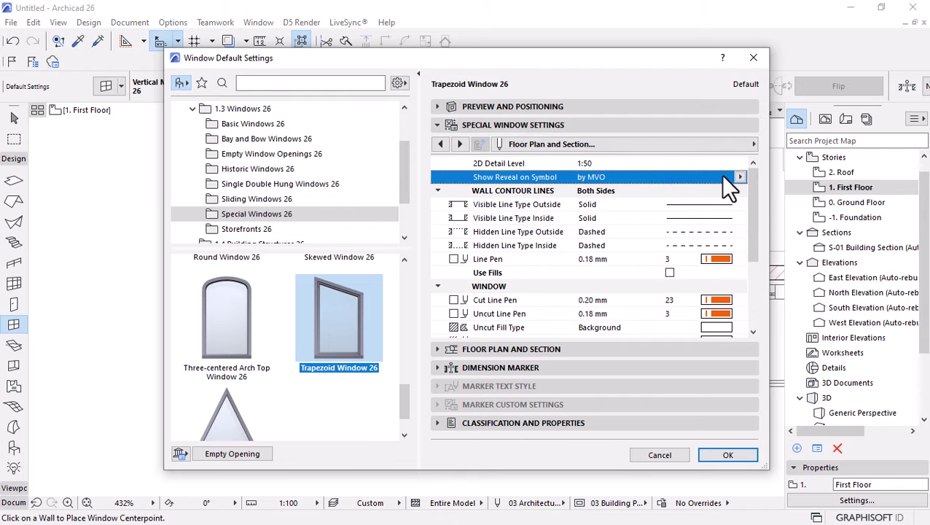
{"action": "left_click", "coordinate": [742, 178]}
{"action": "left_click", "coordinate": [774, 191]}
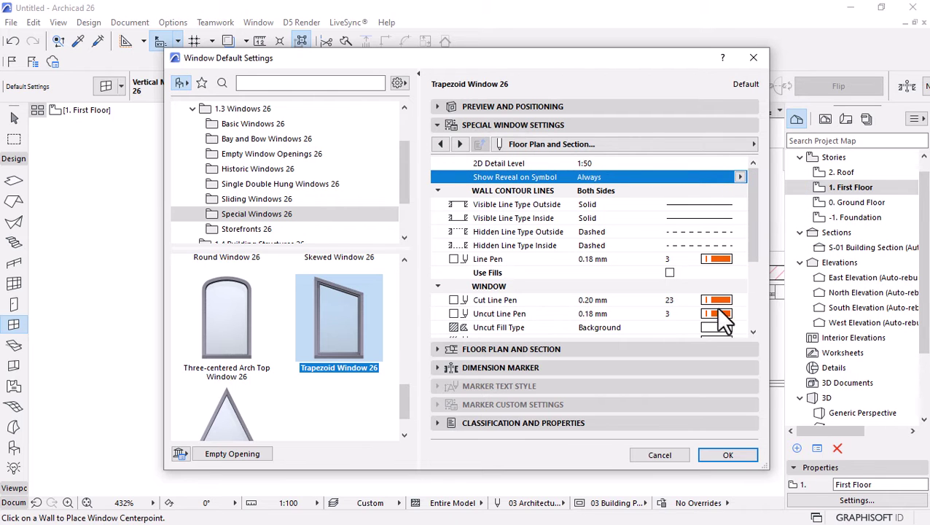
{"action": "left_click", "coordinate": [729, 456]}
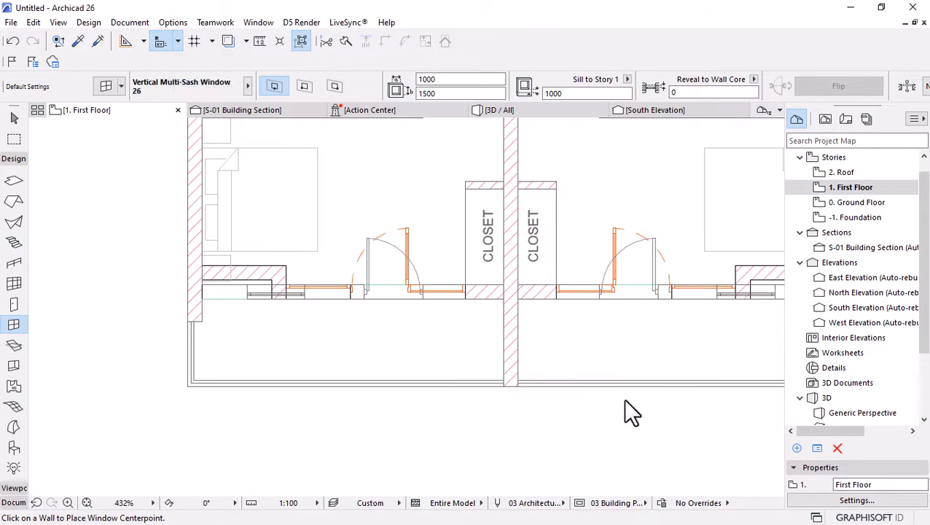
Place the trapezoid window in the left unit's recess wall and stretch both ends to the adjoining walls, 1085 mm wide
{"action": "left_click", "coordinate": [238, 267]}
{"action": "scroll", "coordinate": [193, 249], "scroll_direction": "up", "scroll_amount": 6}
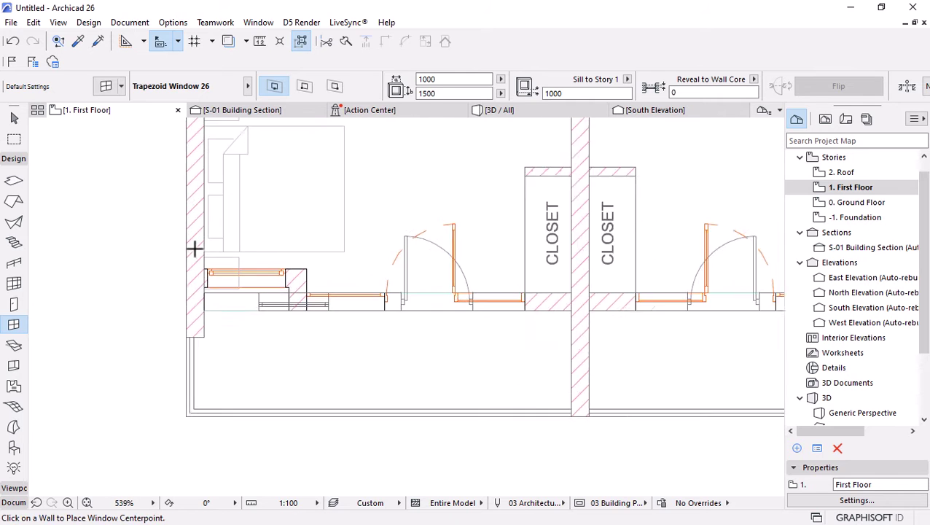
{"action": "scroll", "coordinate": [245, 333], "scroll_direction": "up", "scroll_amount": 3}
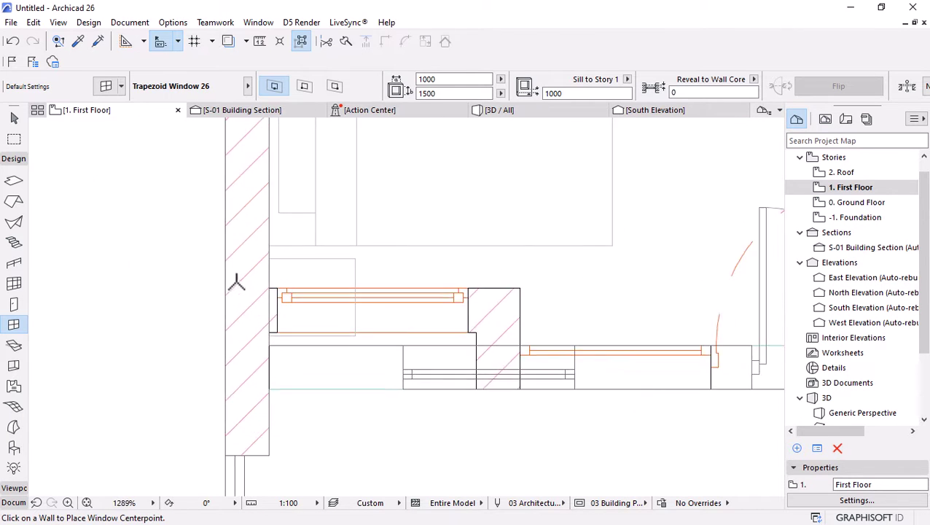
{"action": "left_click", "coordinate": [284, 288]}
{"action": "left_click", "coordinate": [285, 290]}
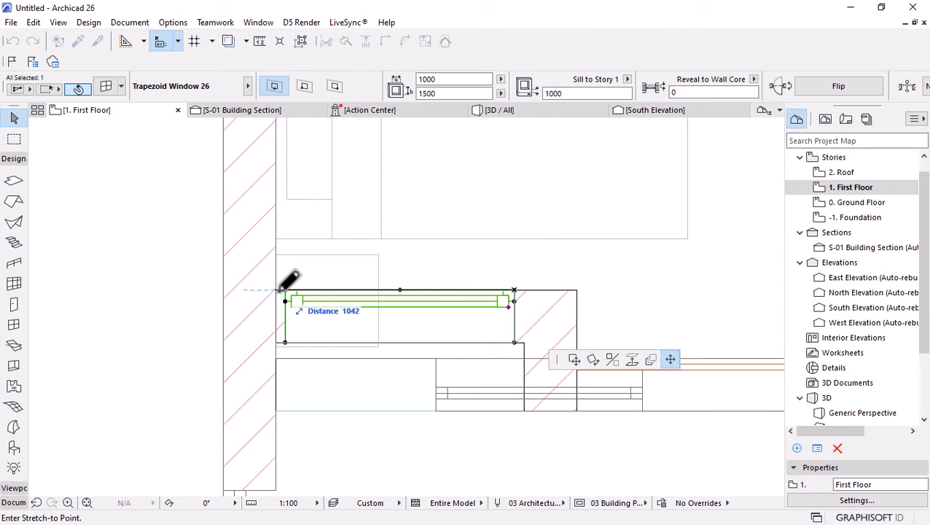
{"action": "left_click", "coordinate": [277, 298]}
{"action": "left_click", "coordinate": [514, 341]}
{"action": "left_click", "coordinate": [527, 341]}
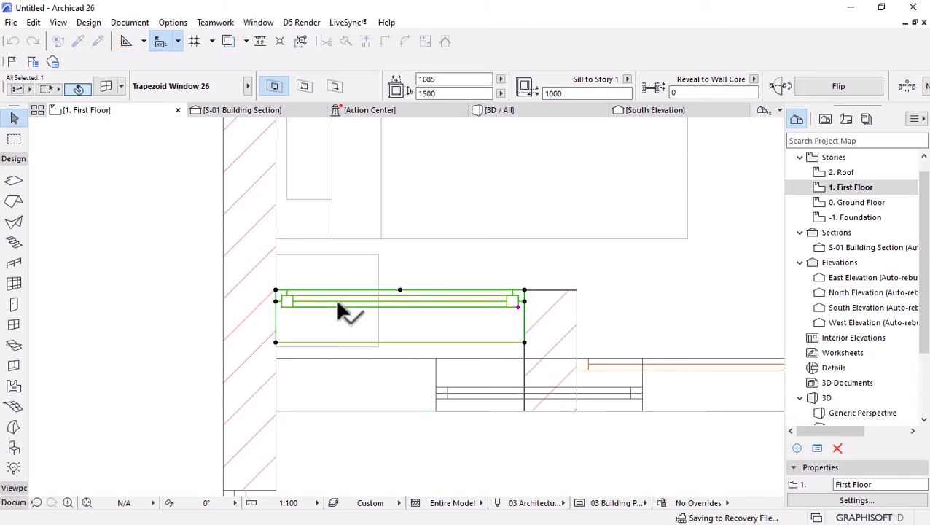
Examine the new trapezoid window in 3D, checking its slope and position against the roof and the recess wall
{"action": "scroll", "coordinate": [342, 312], "scroll_direction": "down", "scroll_amount": 4}
{"action": "left_click", "coordinate": [529, 113]}
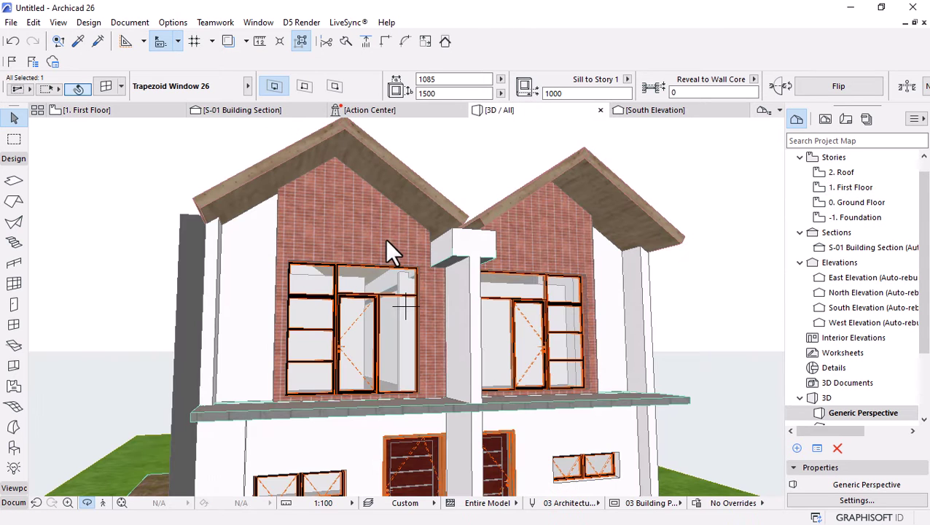
{"action": "scroll", "coordinate": [257, 326], "scroll_direction": "up", "scroll_amount": 3}
{"action": "scroll", "coordinate": [398, 259], "scroll_direction": "down", "scroll_amount": 3}
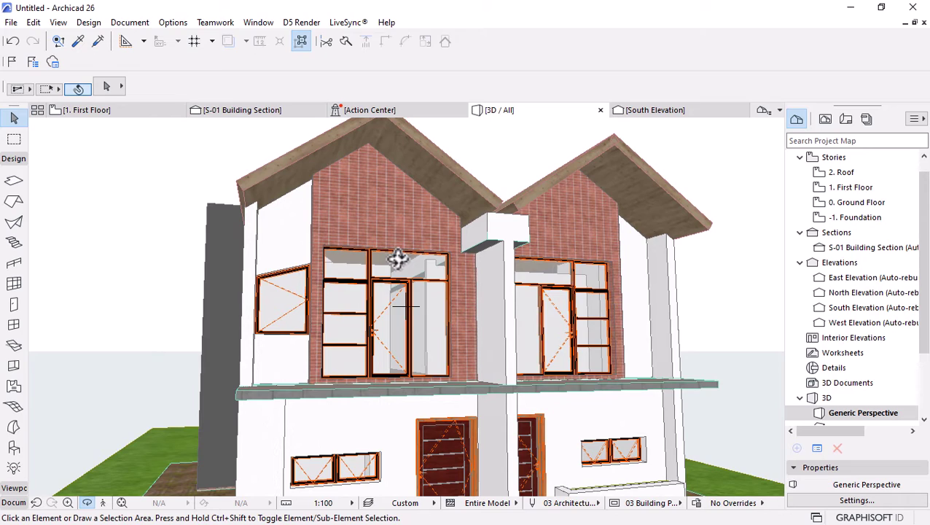
{"action": "middle_click_drag", "start_coordinate": [361, 296], "coordinate": [348, 324], "text": "shift"}
{"action": "scroll", "coordinate": [253, 283], "scroll_direction": "up", "scroll_amount": 3}
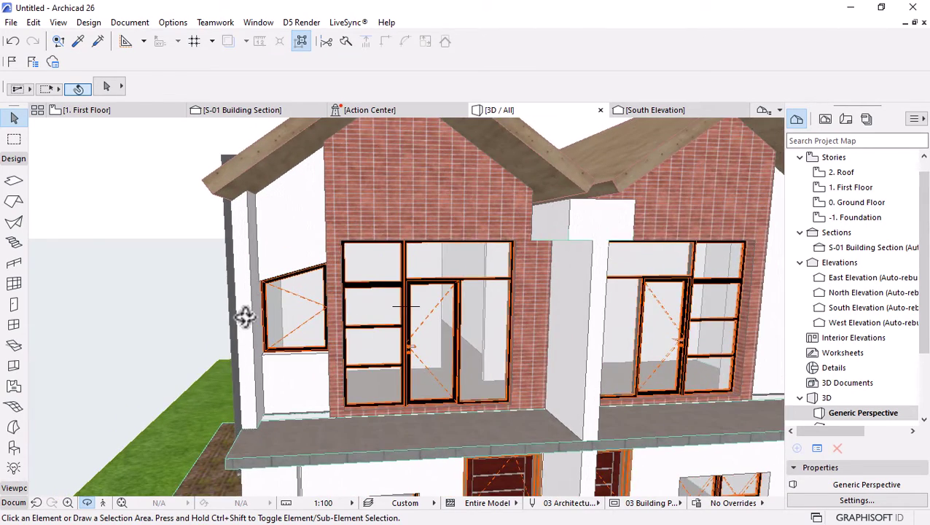
{"action": "scroll", "coordinate": [245, 317], "scroll_direction": "up", "scroll_amount": 2}
{"action": "middle_click_drag", "start_coordinate": [277, 325], "coordinate": [387, 334], "text": "shift"}
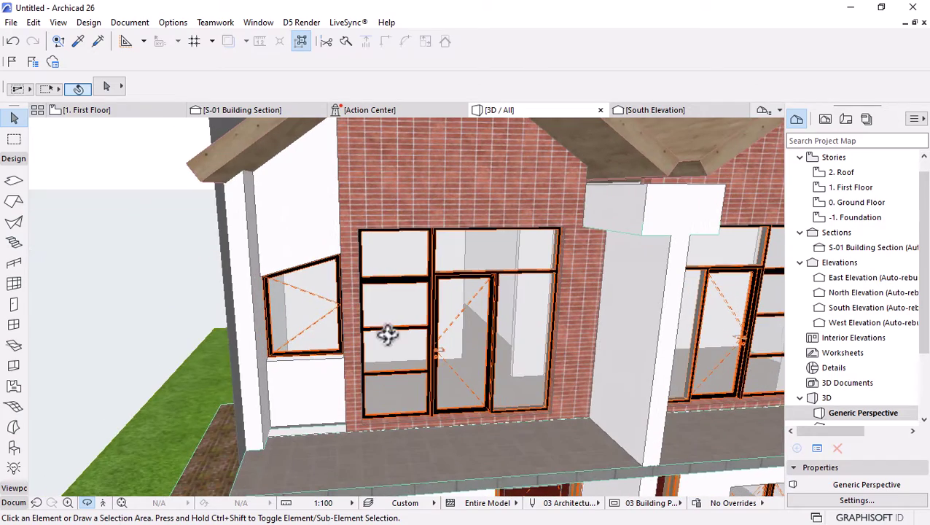
{"action": "left_click", "coordinate": [320, 288]}
{"action": "middle_click_drag", "start_coordinate": [321, 288], "coordinate": [334, 360], "text": "shift"}
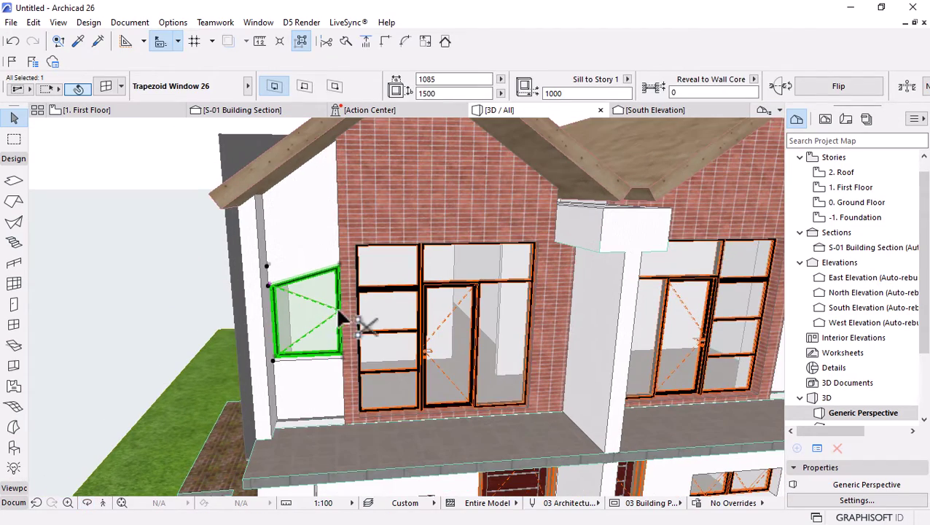
{"action": "key", "text": "ctrl+d"}
{"action": "key", "text": "Escape"}
{"action": "scroll", "coordinate": [343, 281], "scroll_direction": "down", "scroll_amount": 5}
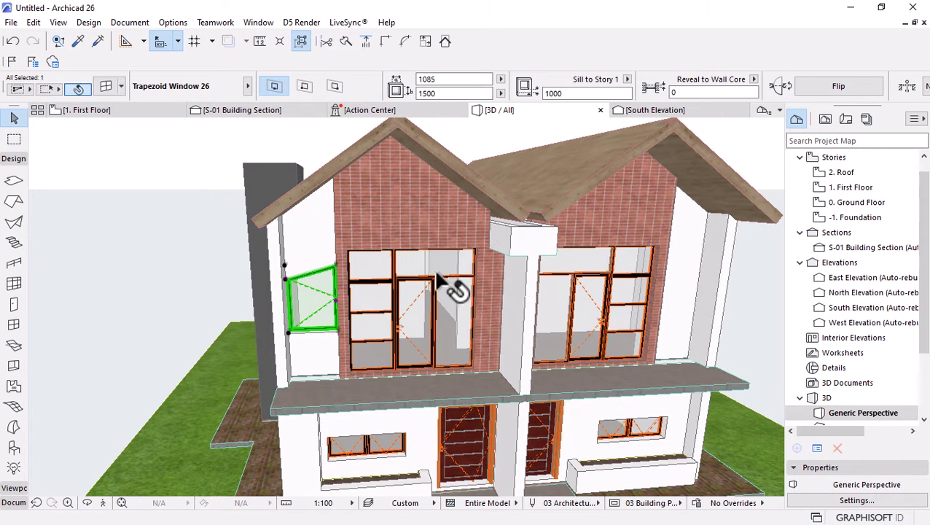
{"action": "scroll", "coordinate": [422, 288], "scroll_direction": "down", "scroll_amount": 5}
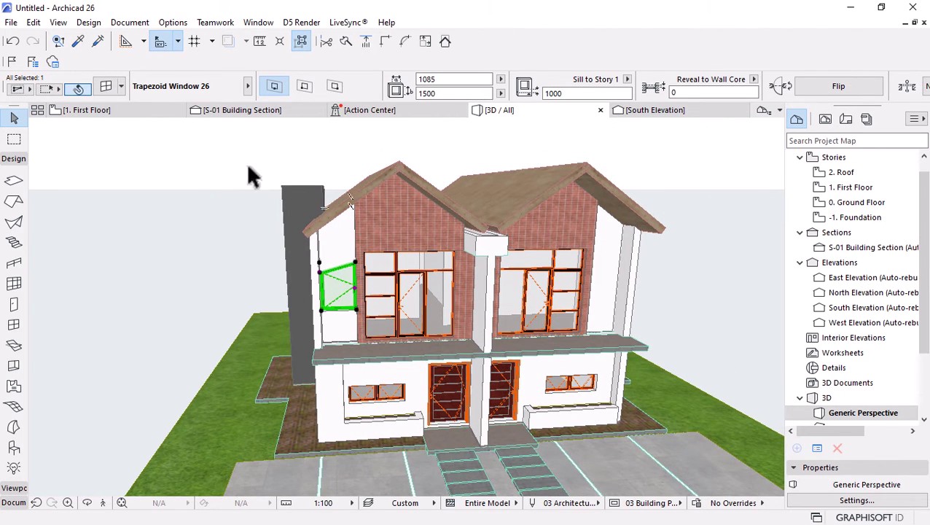
Open the South Elevation with current view settings from its marker in the first floor plan, focusing on the trapezoid window
{"action": "left_click", "coordinate": [133, 111]}
{"action": "scroll", "coordinate": [490, 245], "scroll_direction": "down", "scroll_amount": 10}
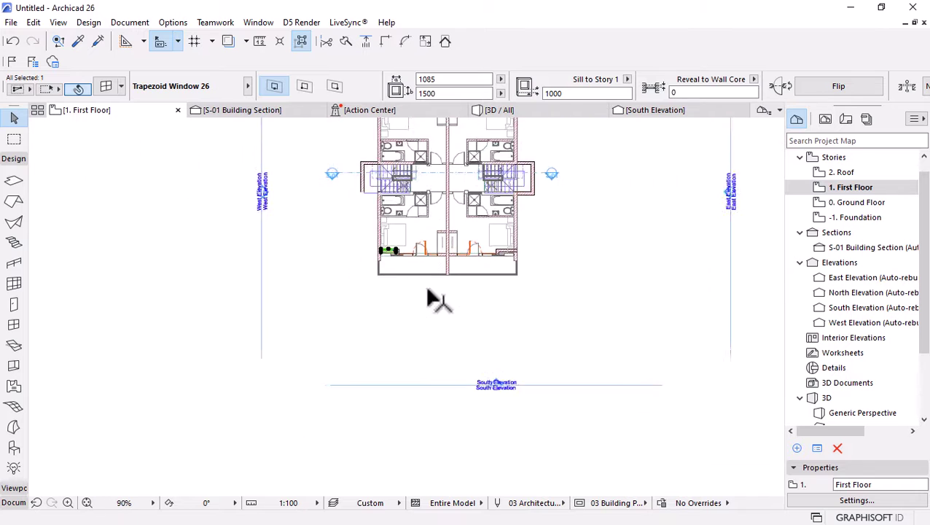
{"action": "right_click", "coordinate": [472, 395]}
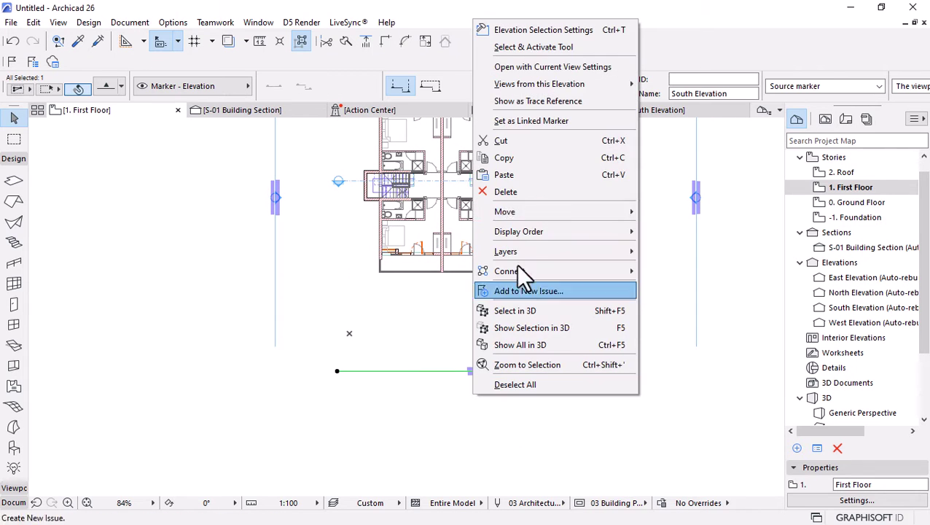
{"action": "left_click", "coordinate": [522, 67]}
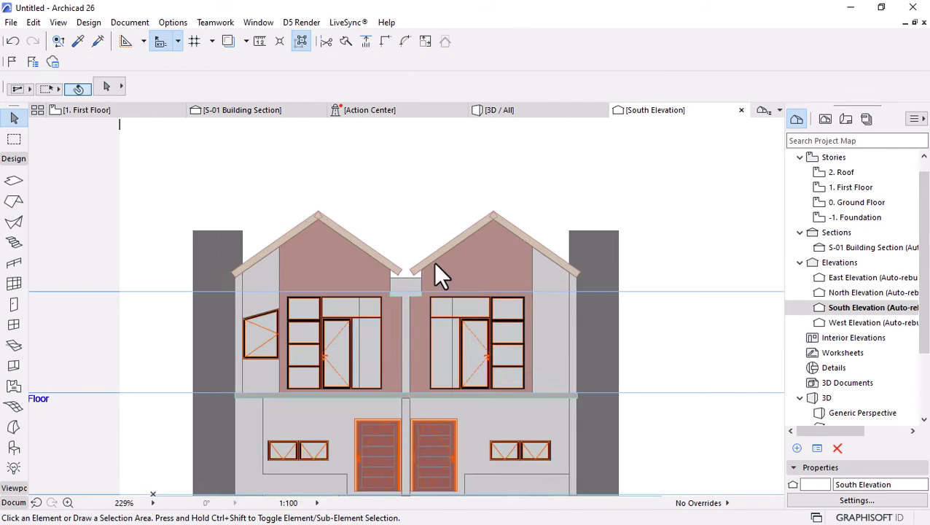
{"action": "scroll", "coordinate": [435, 264], "scroll_direction": "down", "scroll_amount": 3}
{"action": "scroll", "coordinate": [347, 296], "scroll_direction": "up", "scroll_amount": 5}
{"action": "scroll", "coordinate": [343, 264], "scroll_direction": "up", "scroll_amount": 2}
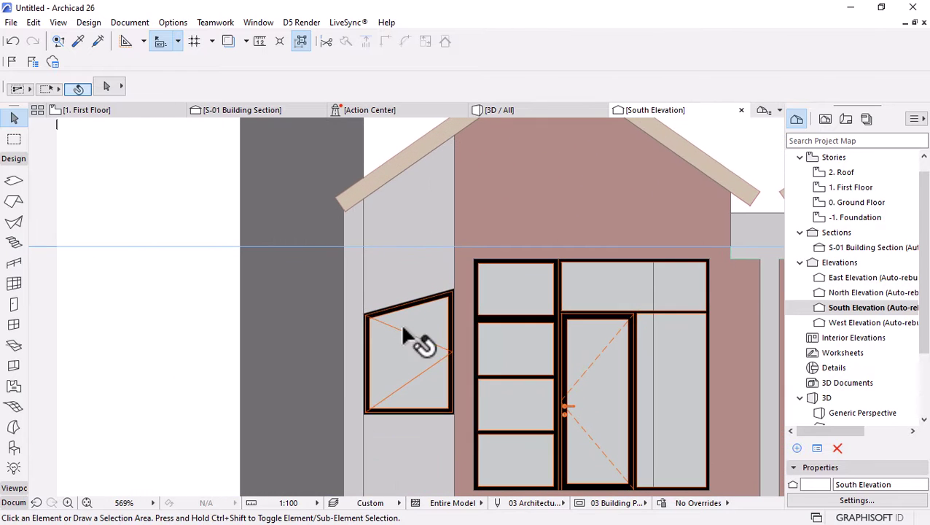
Move the trapezoid window straight up so its tall side's upper corner meets the underside of the roof
{"action": "left_click", "coordinate": [421, 342]}
{"action": "key", "text": "ctrl+d"}
{"action": "left_click", "coordinate": [455, 293]}
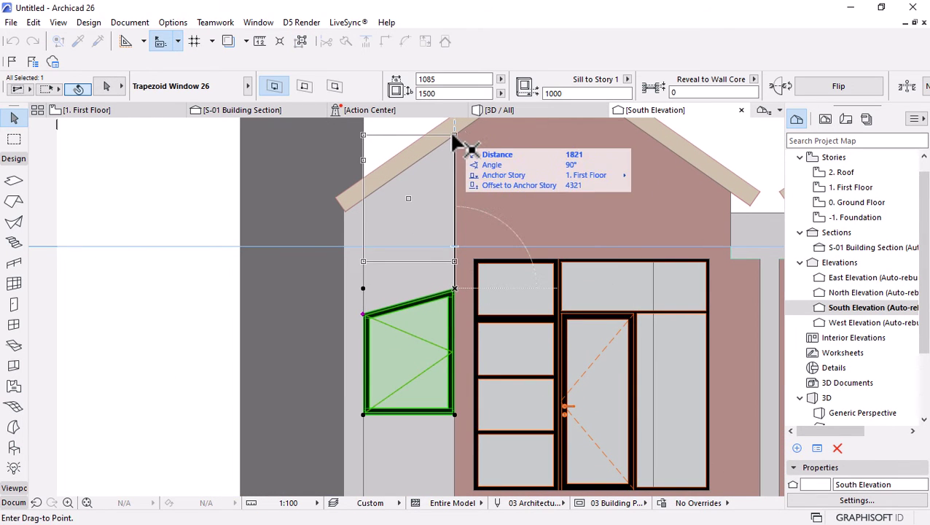
{"action": "left_click", "coordinate": [451, 139]}
{"action": "scroll", "coordinate": [412, 281], "scroll_direction": "down", "scroll_amount": 1}
{"action": "scroll", "coordinate": [404, 218], "scroll_direction": "up", "scroll_amount": 3}
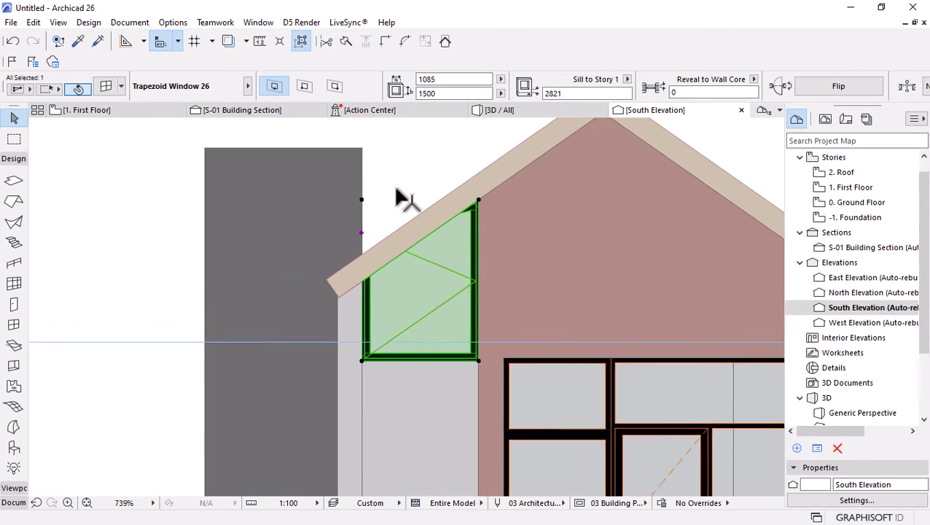
{"action": "left_click", "coordinate": [345, 232]}
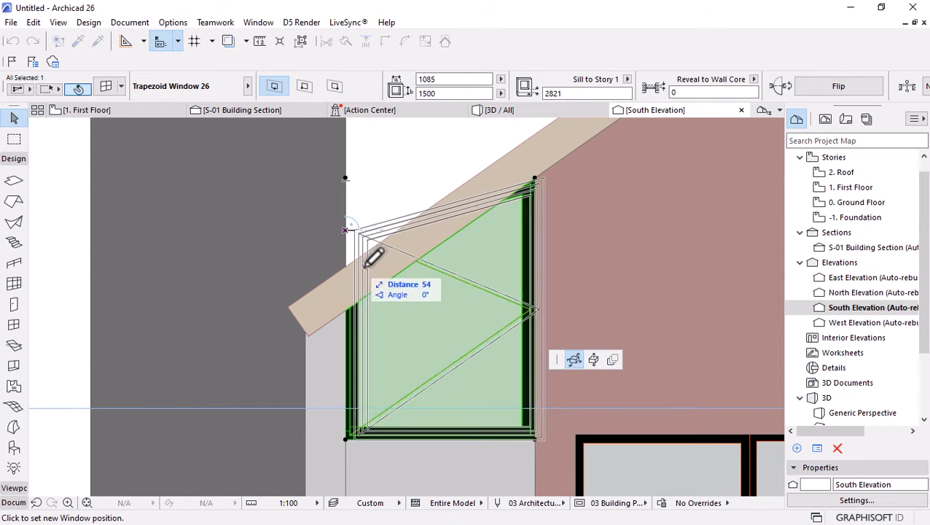
{"action": "key", "text": "Escape"}
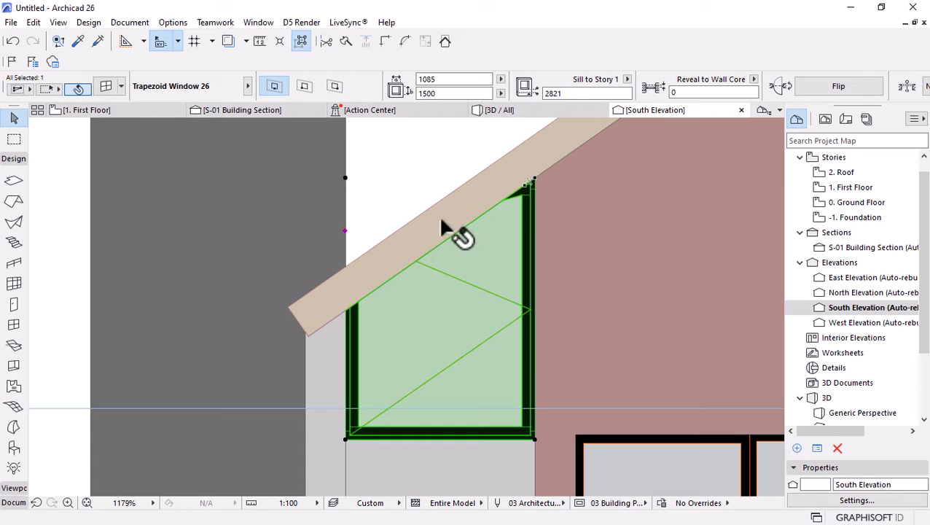
Reposition the trapezoid window vertically so its short side's upper corner meets the roof's underside, with the sill at 2361 mm
{"action": "key", "text": "ctrl+d"}
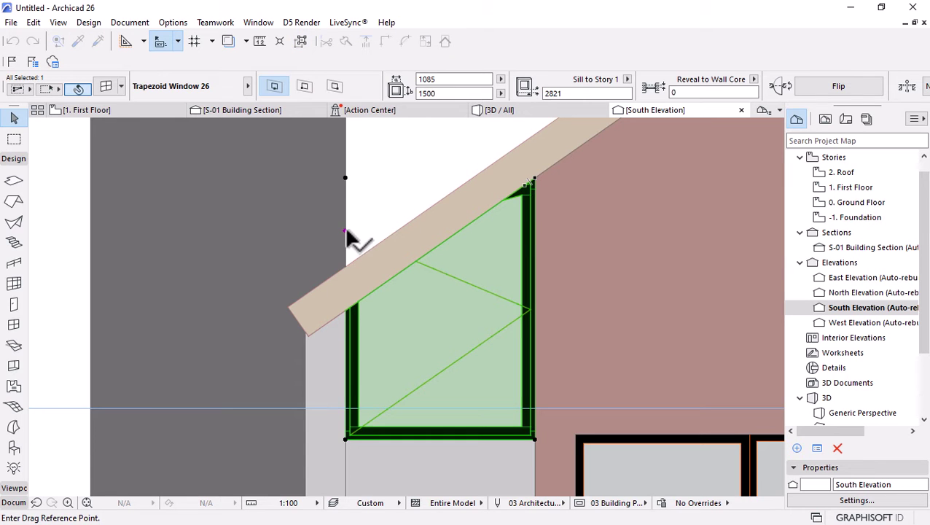
{"action": "left_click", "coordinate": [346, 232]}
{"action": "left_click", "coordinate": [346, 325]}
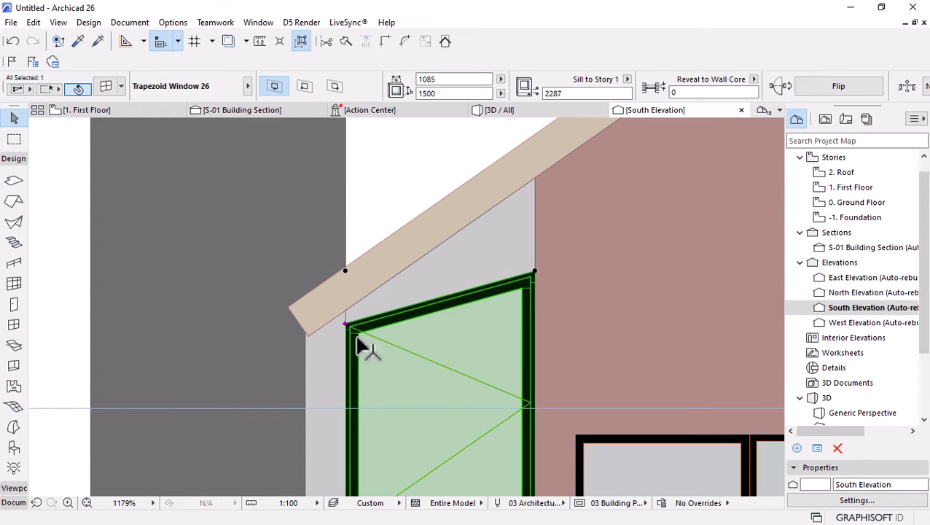
{"action": "key", "text": "ctrl+d"}
{"action": "left_click", "coordinate": [345, 325]}
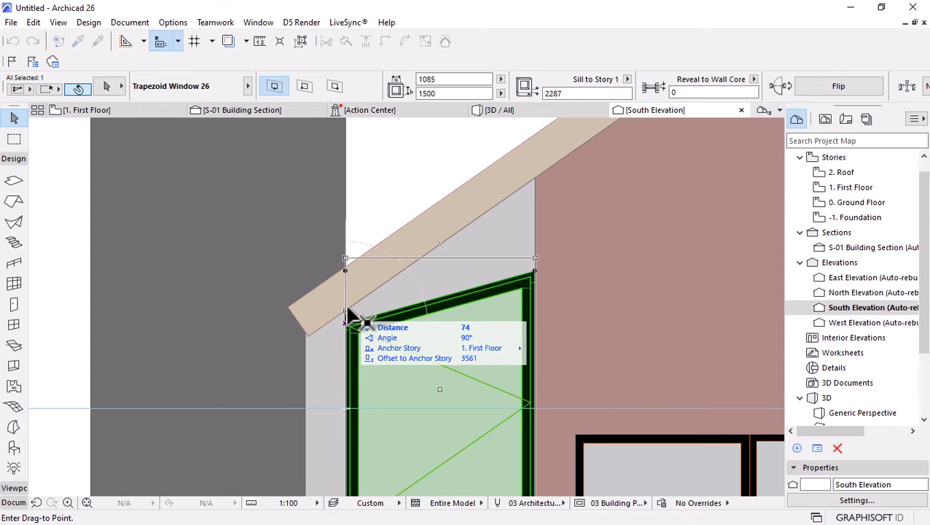
{"action": "left_click", "coordinate": [536, 263]}
Stretch the trapezoid window's tall side up to the roof's underside, making it 1960 mm high with its slope following the roof
{"action": "left_click", "coordinate": [537, 263]}
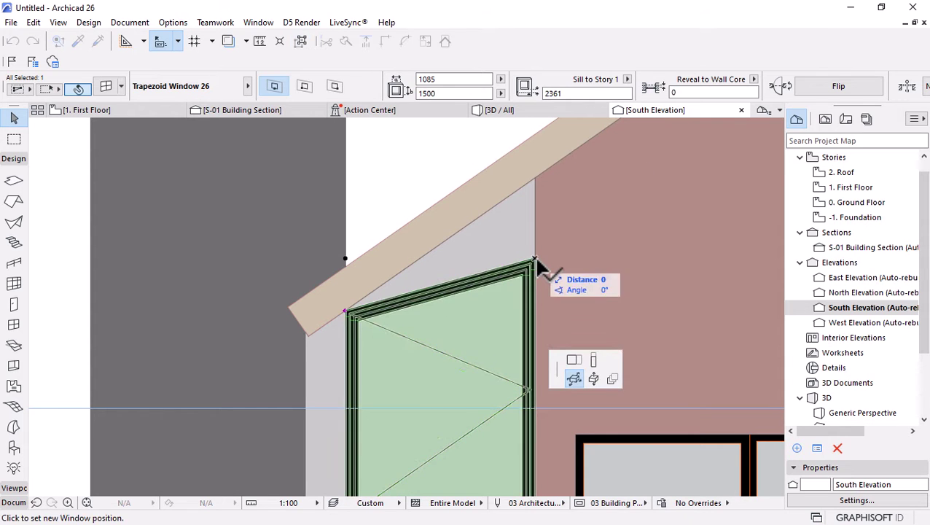
{"action": "left_click", "coordinate": [594, 360]}
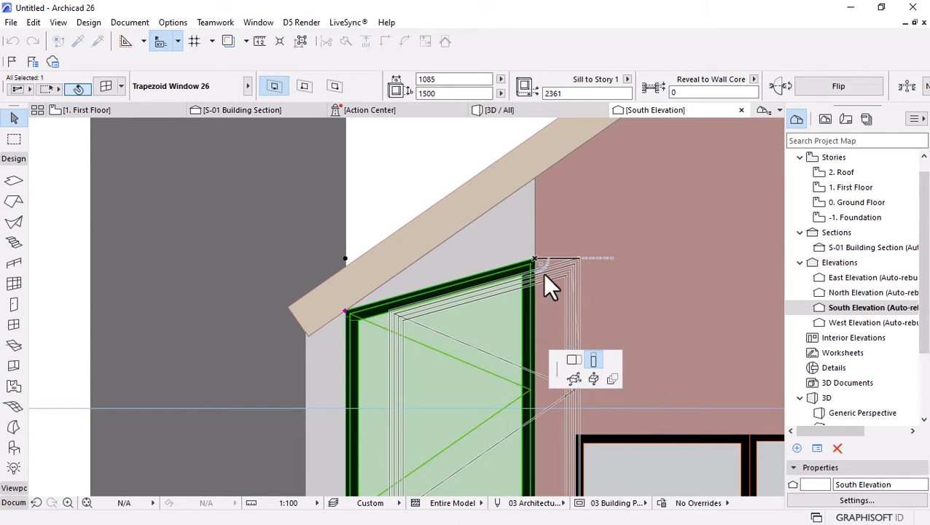
{"action": "left_click", "coordinate": [537, 177]}
{"action": "scroll", "coordinate": [394, 178], "scroll_direction": "down", "scroll_amount": 5}
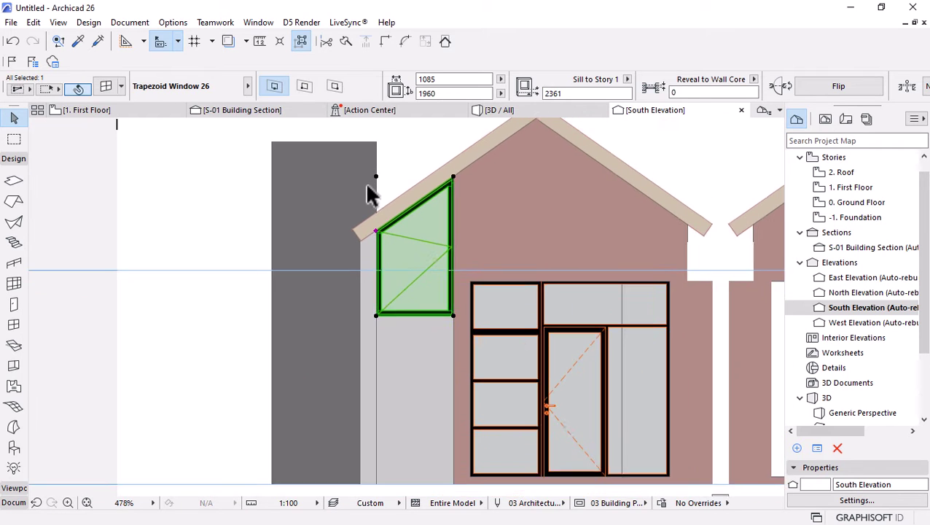
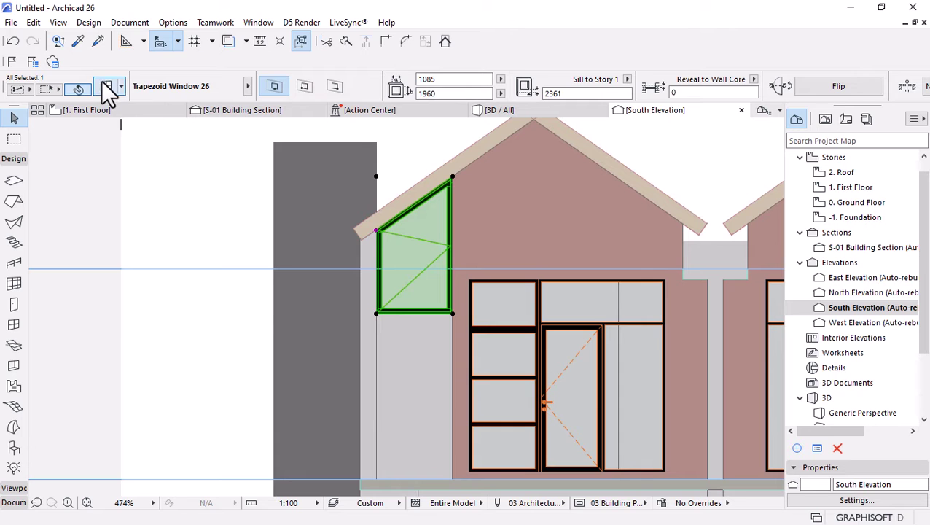
Change the trapezoid window's main sash opening type to Fixed Sash
{"action": "double_click", "coordinate": [400, 232]}
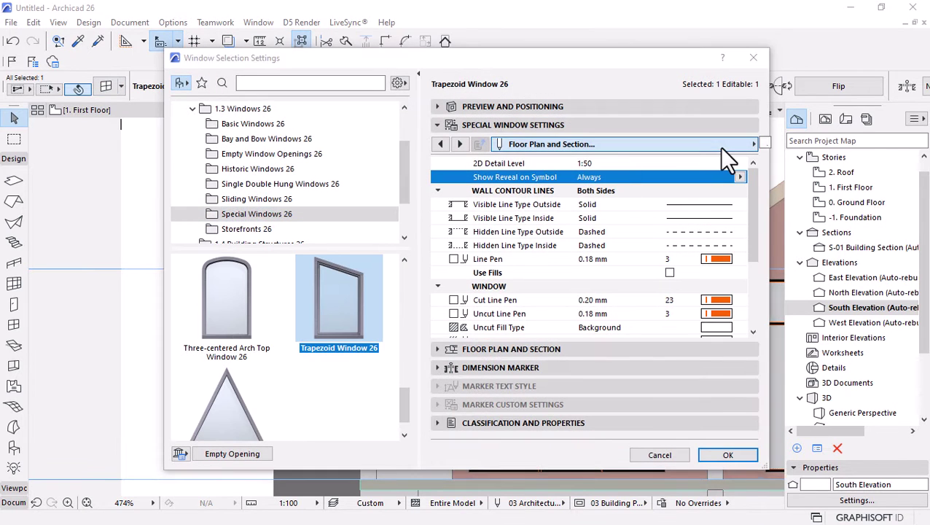
{"action": "left_click", "coordinate": [719, 145]}
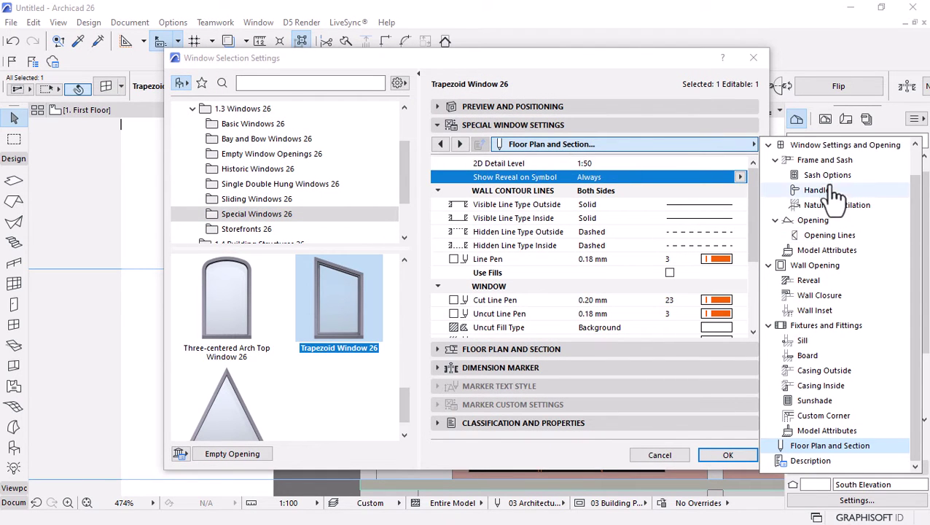
{"action": "left_click", "coordinate": [850, 146]}
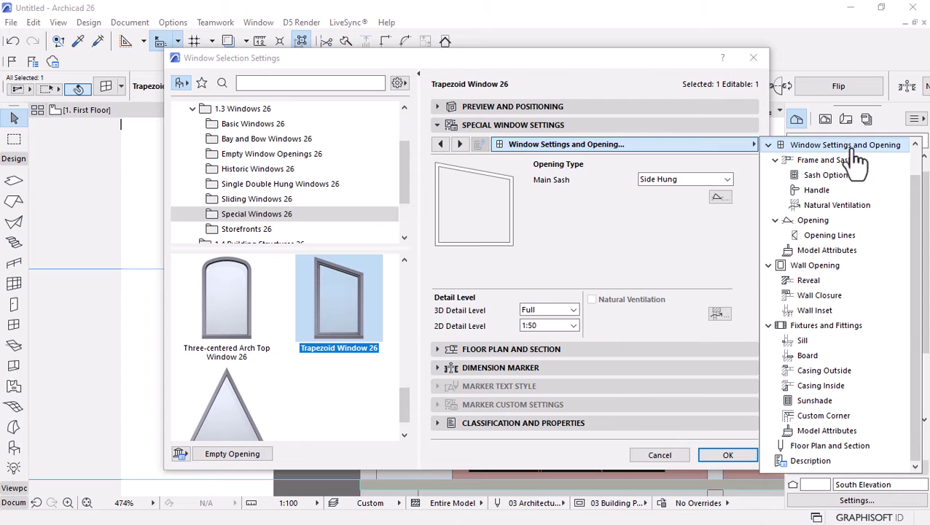
{"action": "left_click", "coordinate": [694, 181]}
{"action": "left_click", "coordinate": [670, 192]}
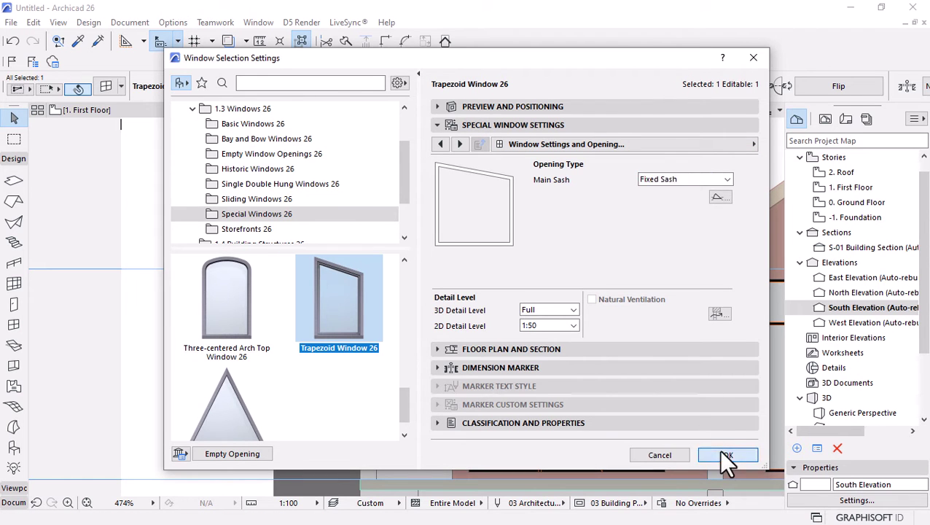
{"action": "left_click", "coordinate": [727, 458]}
Copy the left unit's vertical multi-sash window into the recess wall below the trapezoid window and widen it to 1085 mm
{"action": "scroll", "coordinate": [437, 306], "scroll_direction": "down", "scroll_amount": 5}
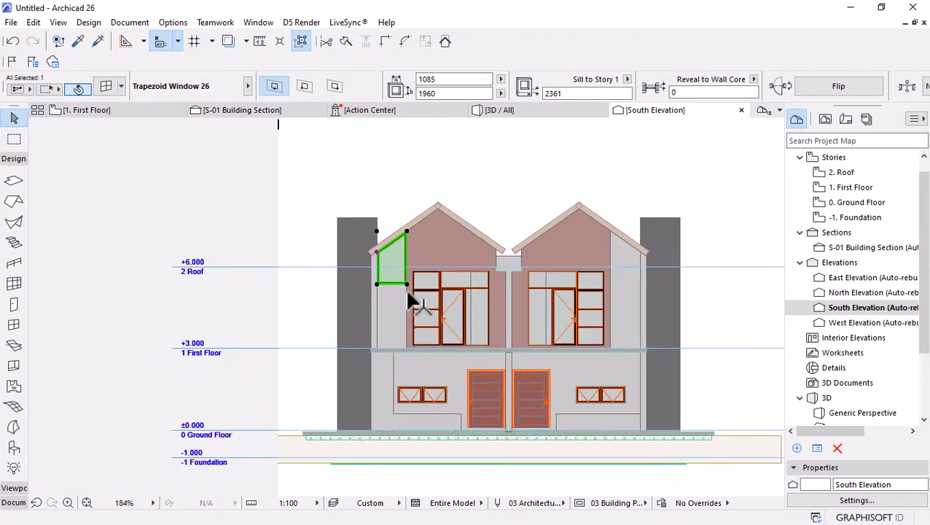
{"action": "scroll", "coordinate": [408, 296], "scroll_direction": "up", "scroll_amount": 4}
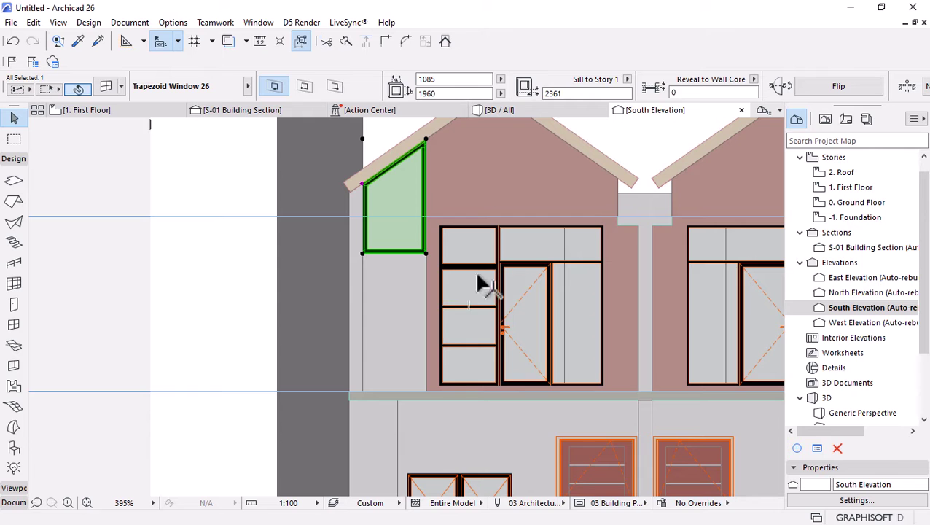
{"action": "left_click", "coordinate": [465, 340]}
{"action": "scroll", "coordinate": [421, 388], "scroll_direction": "up", "scroll_amount": 3}
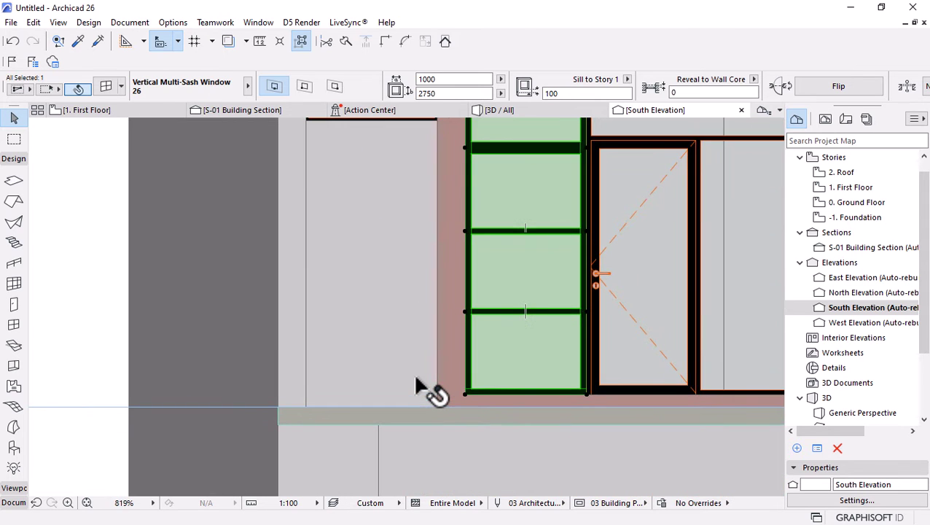
{"action": "key", "text": "ctrl+d"}
{"action": "left_click", "coordinate": [465, 392]}
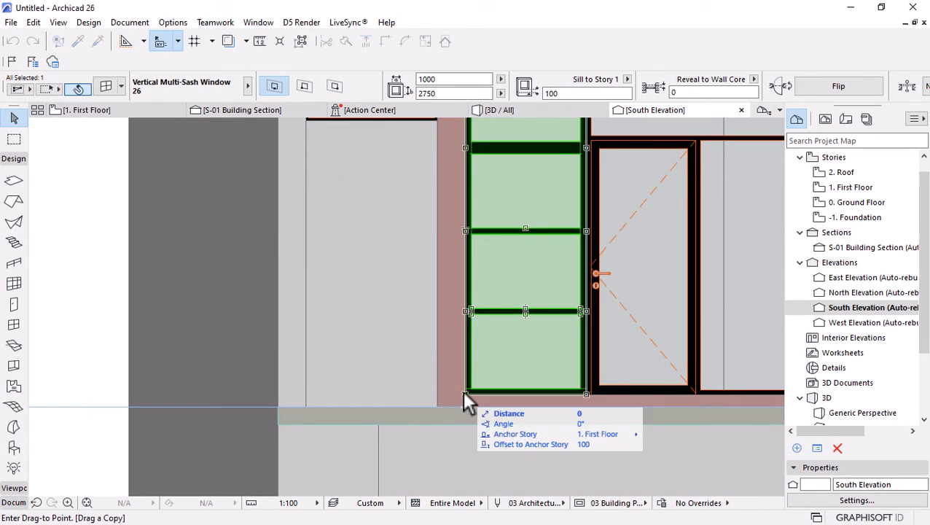
{"action": "left_click", "coordinate": [307, 407]}
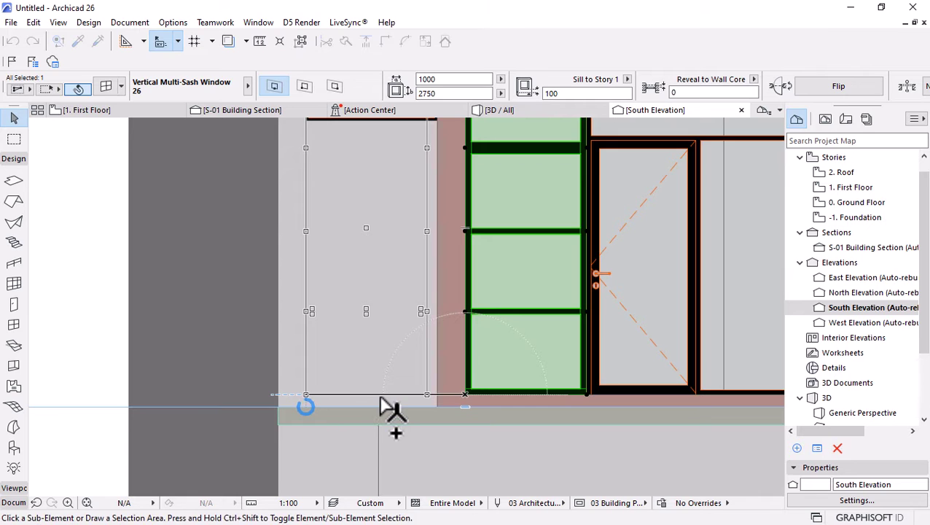
{"action": "left_click", "coordinate": [426, 398]}
{"action": "left_click", "coordinate": [574, 360]}
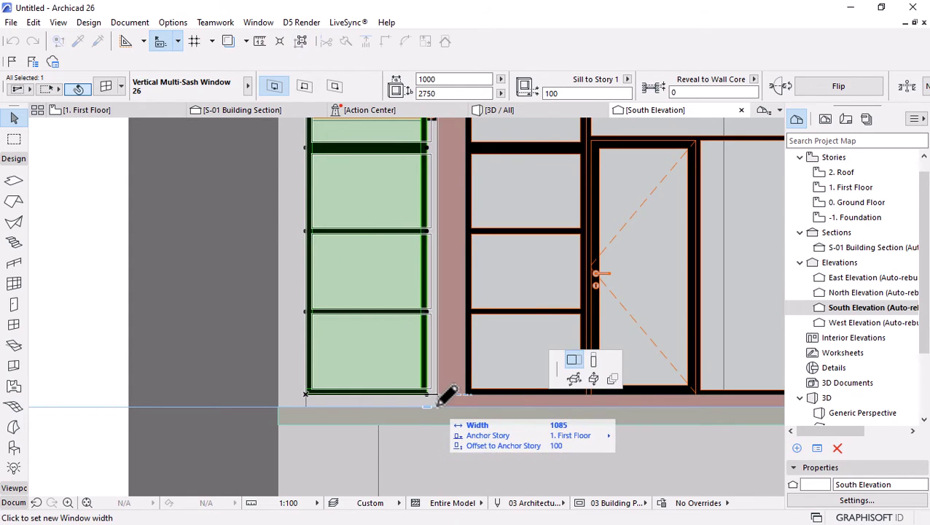
{"action": "left_click", "coordinate": [431, 399]}
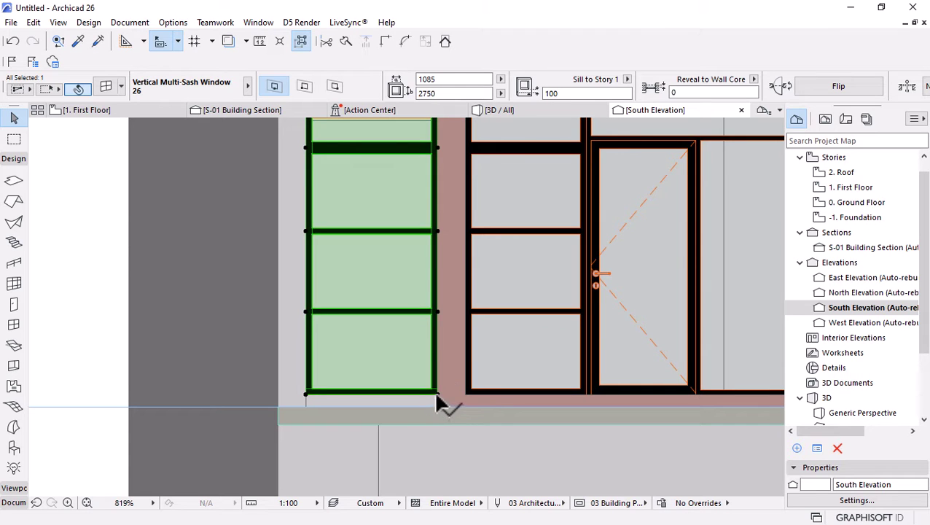
Stretch the copied multi-sash window down to a 0 mm sill and lower its top to the trapezoid window, 2361 mm high
{"action": "left_click", "coordinate": [438, 397]}
{"action": "left_click", "coordinate": [593, 359]}
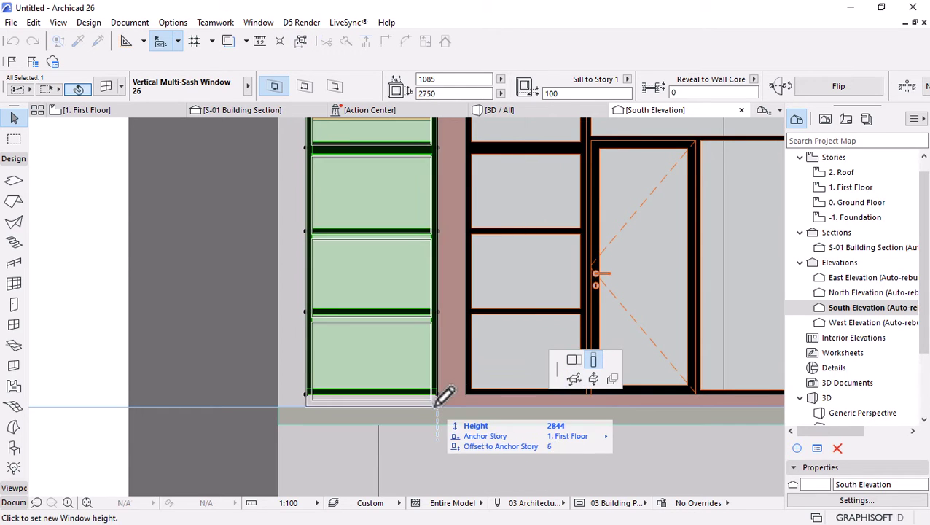
{"action": "left_click", "coordinate": [438, 402]}
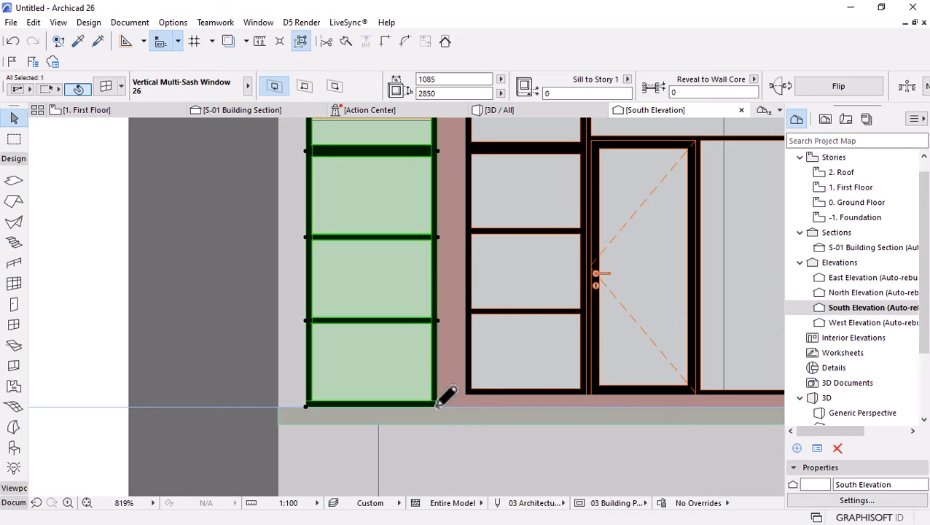
{"action": "scroll", "coordinate": [438, 409], "scroll_direction": "down", "scroll_amount": 3}
{"action": "scroll", "coordinate": [444, 249], "scroll_direction": "up", "scroll_amount": 2}
{"action": "left_click", "coordinate": [429, 271]}
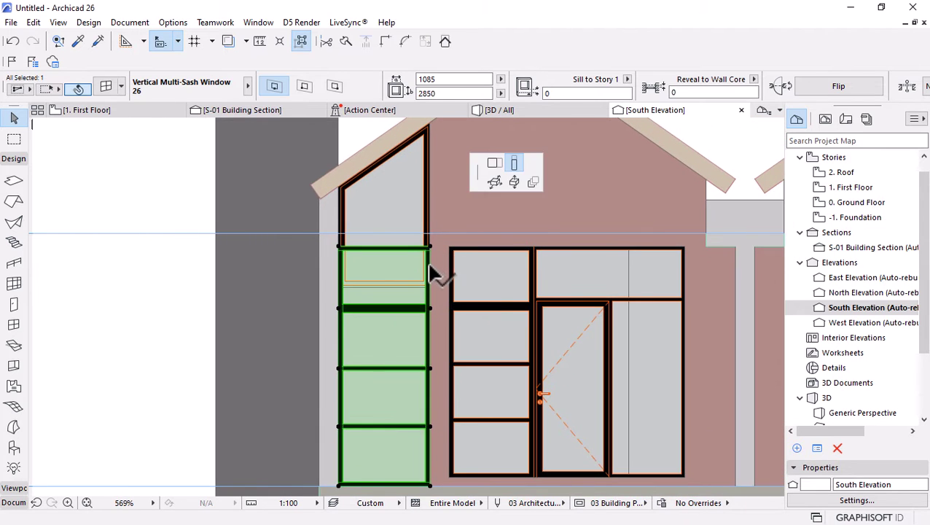
{"action": "key", "text": "Escape"}
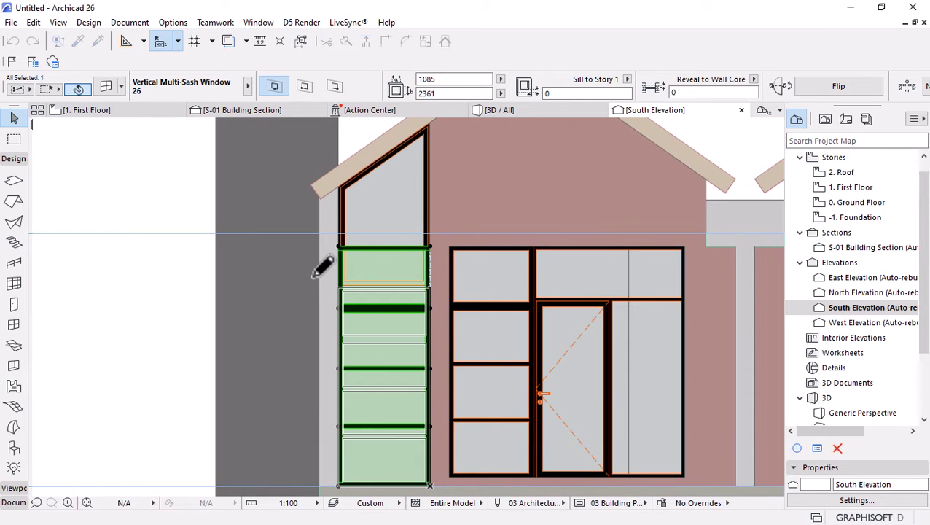
{"action": "key", "text": "Escape"}
{"action": "scroll", "coordinate": [440, 278], "scroll_direction": "down", "scroll_amount": 2}
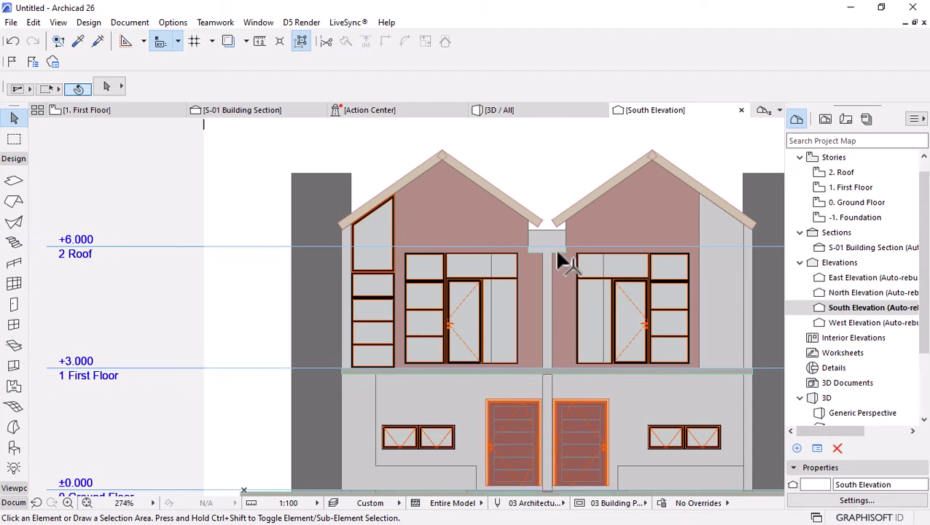
Examine the stacked recess windows in the 3D view, checking the strip of wall between them
{"action": "left_click", "coordinate": [514, 111]}
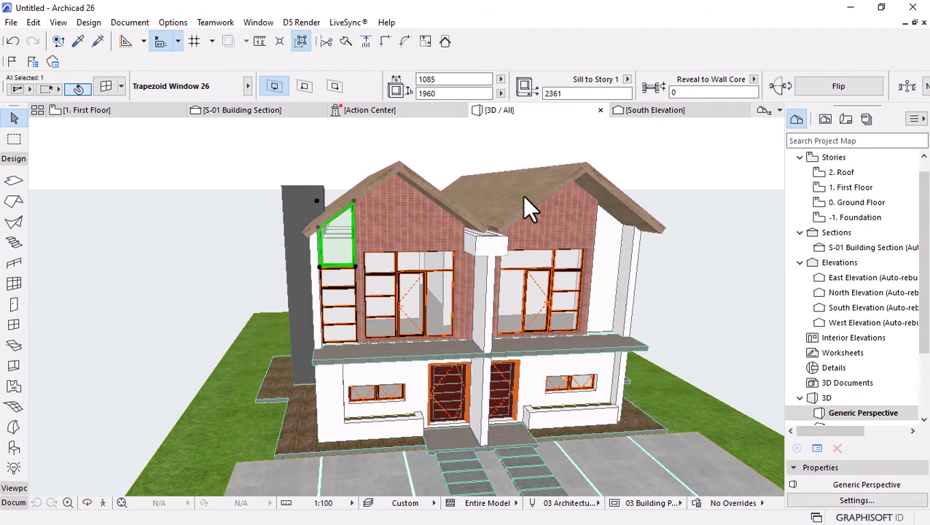
{"action": "key", "text": "Escape"}
{"action": "middle_click_drag", "start_coordinate": [644, 260], "coordinate": [504, 294], "text": "shift"}
{"action": "scroll", "coordinate": [375, 270], "scroll_direction": "up", "scroll_amount": 6}
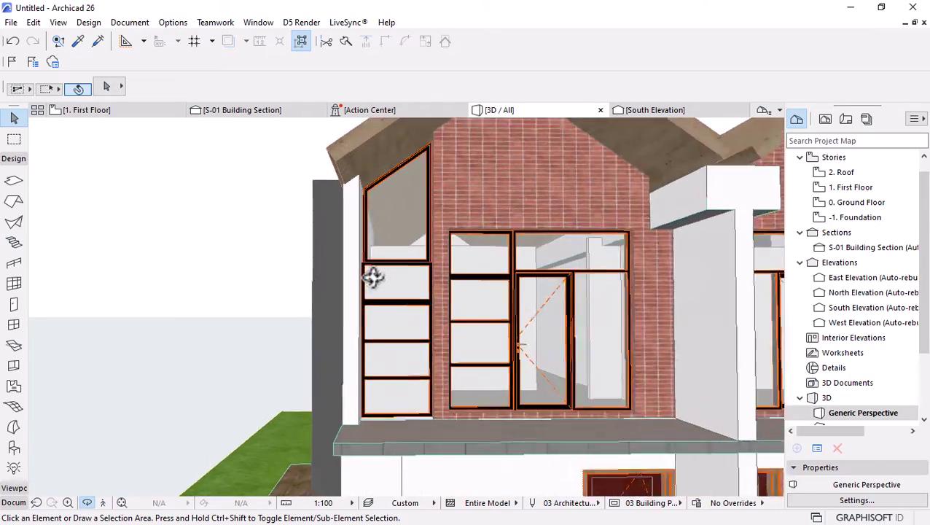
{"action": "middle_click_drag", "start_coordinate": [390, 294], "coordinate": [392, 268], "text": "shift"}
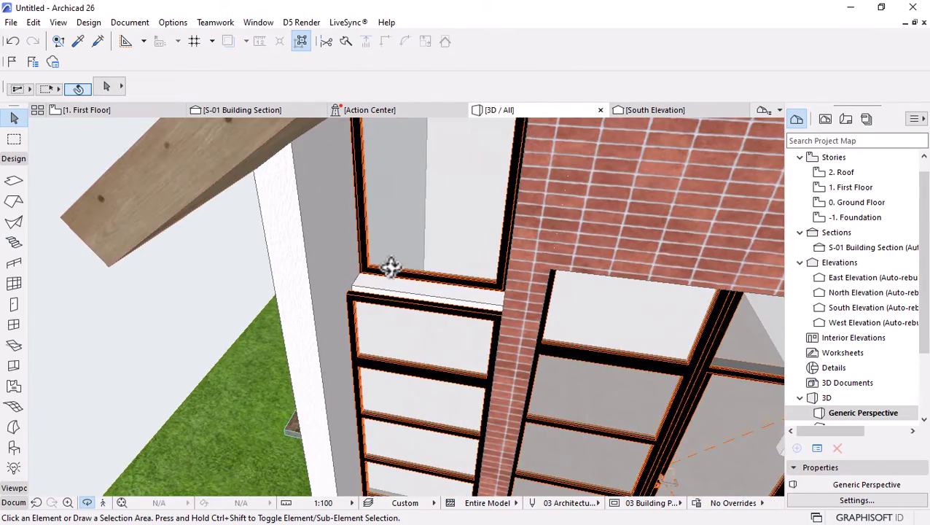
Try placing a second multi-sash window with the same settings in the wall directly behind the recess's lower window
{"action": "left_click", "coordinate": [403, 310], "text": "alt"}
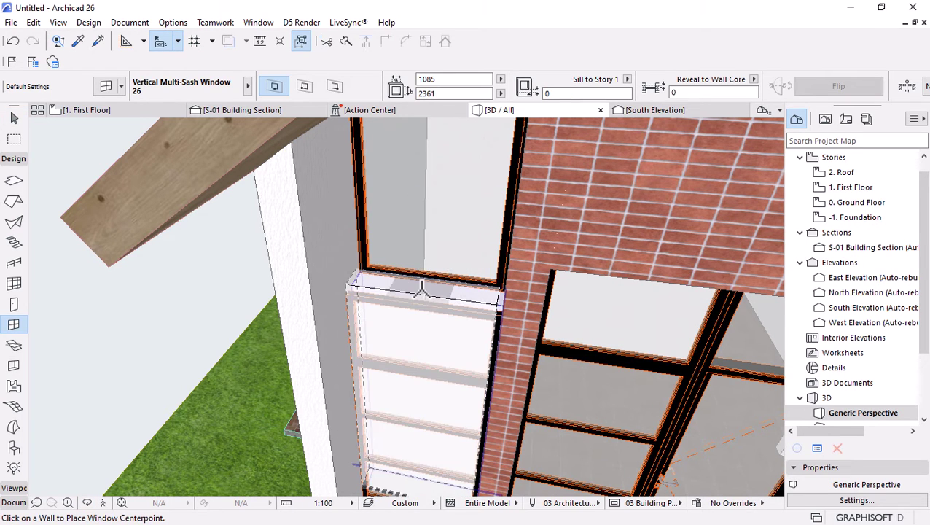
{"action": "left_click", "coordinate": [421, 288]}
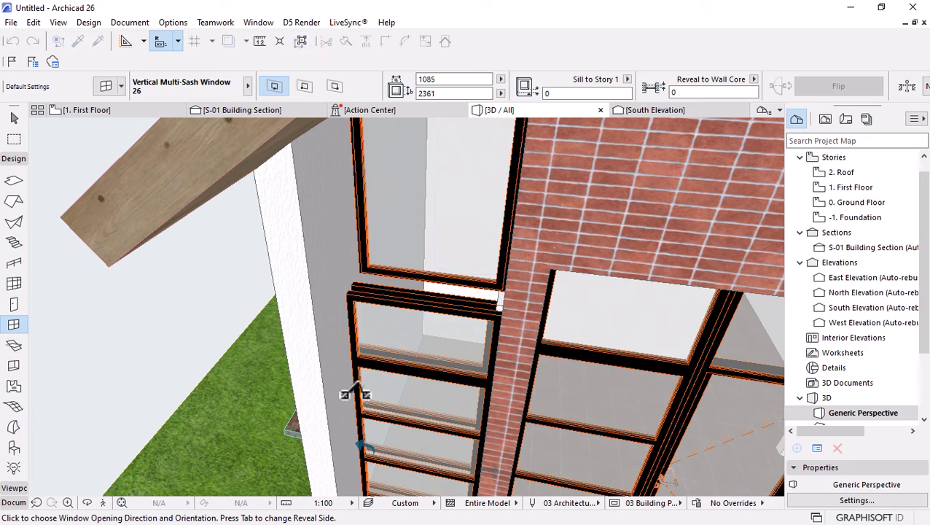
{"action": "left_click", "coordinate": [356, 394]}
{"action": "key", "text": "Escape"}
{"action": "left_click", "coordinate": [437, 322]}
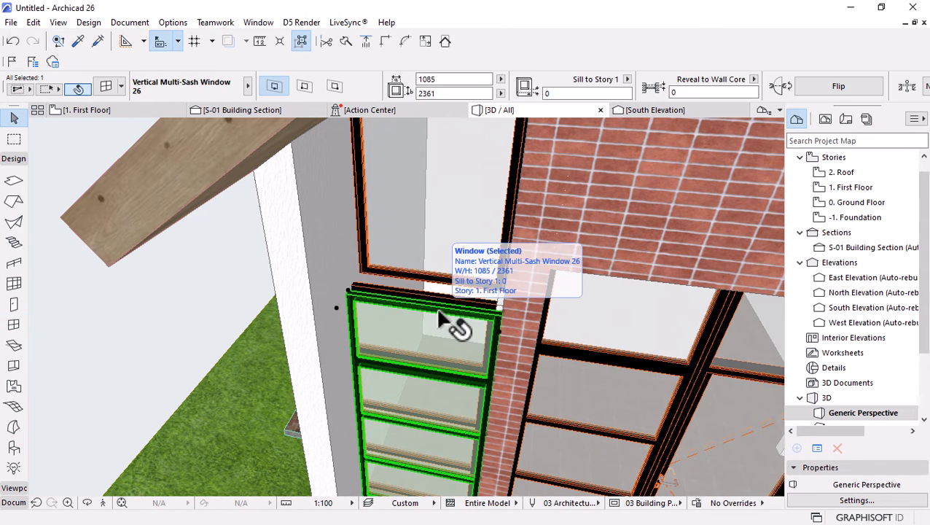
Undo the last deletion and the placement of the extra multi-sash window, leaving nothing selected
{"action": "key", "text": "Escape"}
{"action": "middle_click_drag", "start_coordinate": [459, 288], "coordinate": [403, 292], "text": "shift"}
{"action": "key", "text": "ctrl+z"}
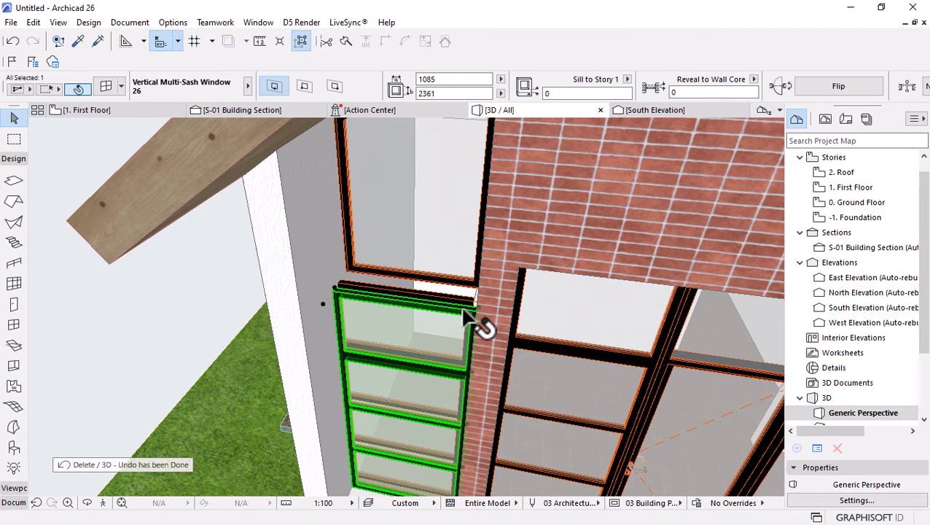
{"action": "key", "text": "ctrl+z"}
{"action": "key", "text": "Escape"}
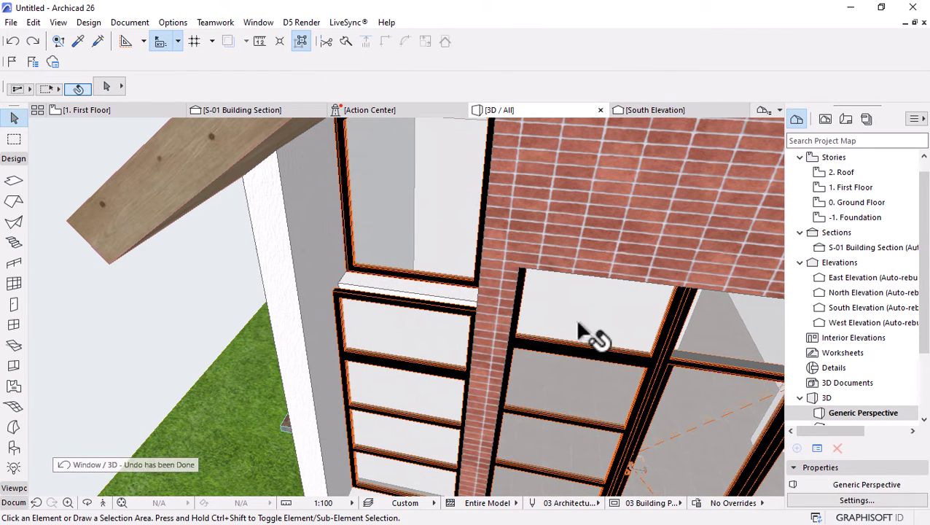
Delete the lower multi-sash window from the left unit's recess wall
{"action": "left_click", "coordinate": [581, 332]}
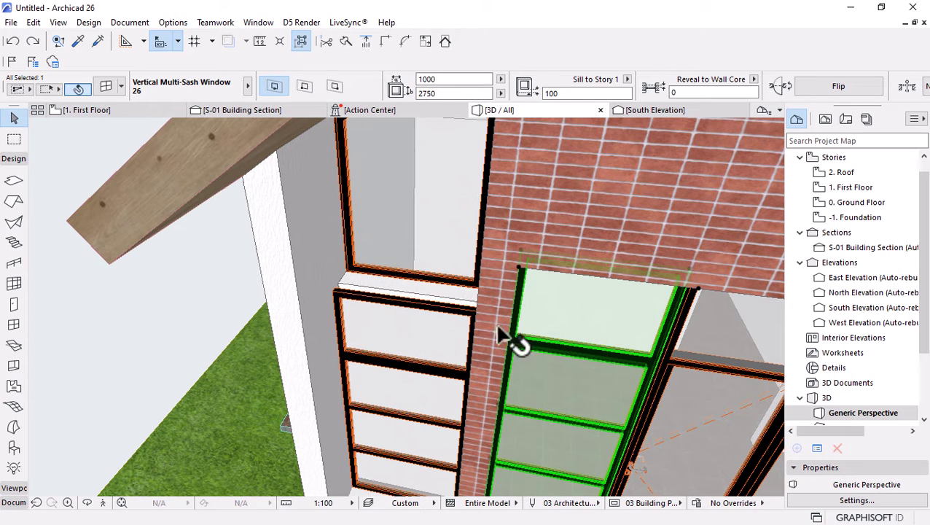
{"action": "left_click", "coordinate": [415, 299]}
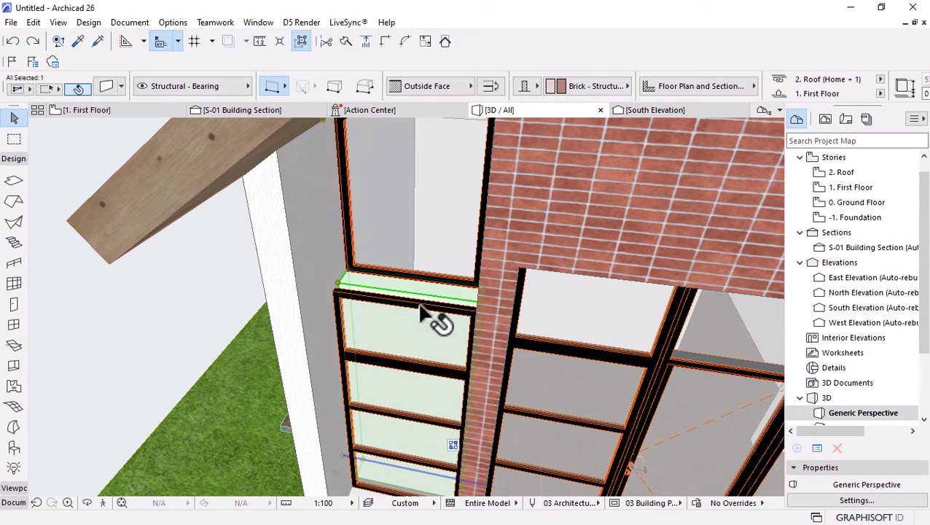
{"action": "key", "text": "Escape"}
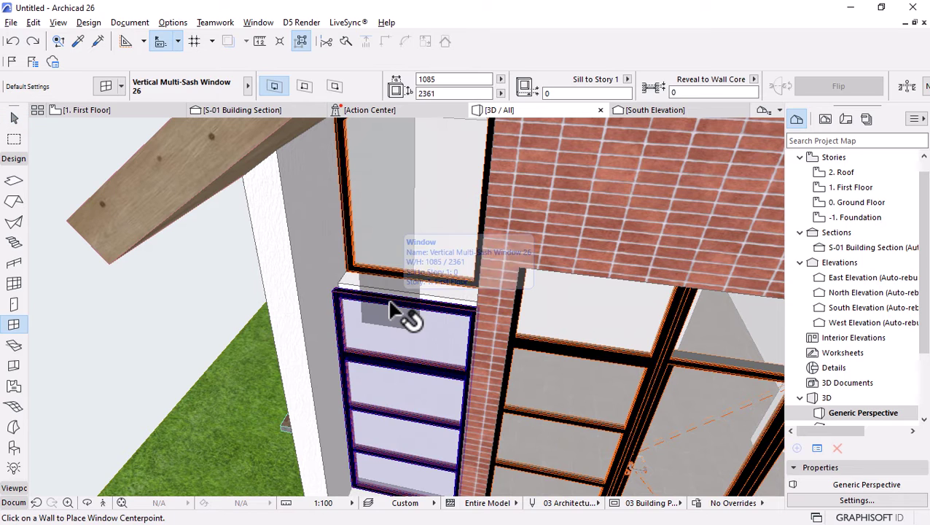
{"action": "left_click", "coordinate": [398, 305]}
{"action": "key", "text": "Delete"}
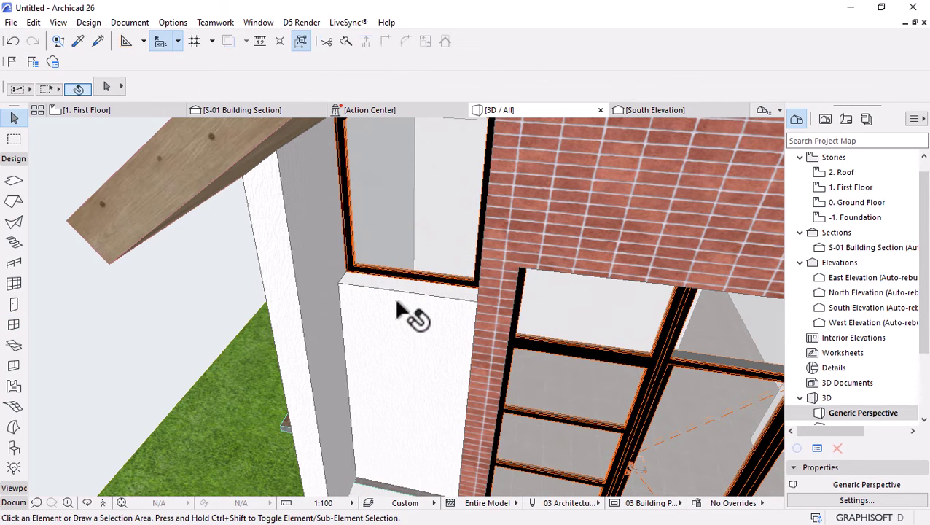
Try placing a 1085 × 2361 mm vertical multi-sash window with a 0 mm sill in the recess wall, then undo the placement
{"action": "key", "text": "w"}
{"action": "left_click", "coordinate": [393, 323]}
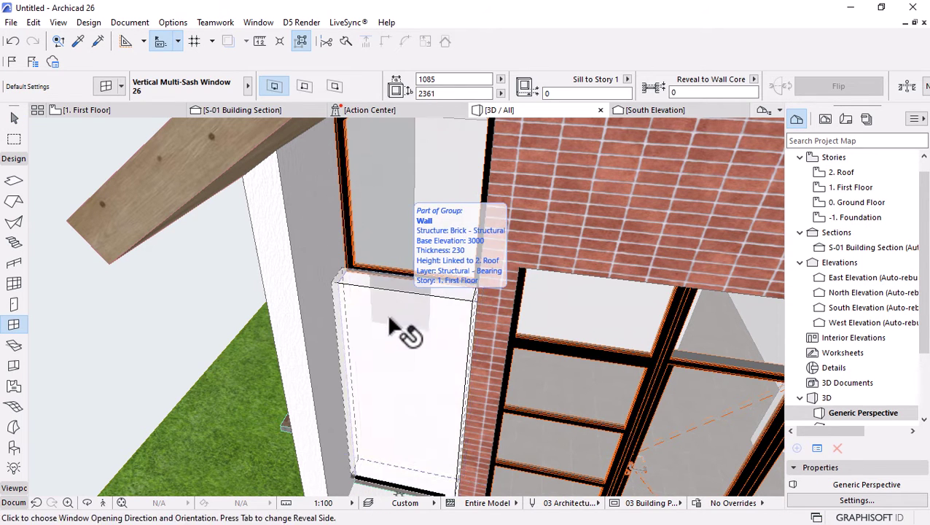
{"action": "left_click", "coordinate": [367, 373]}
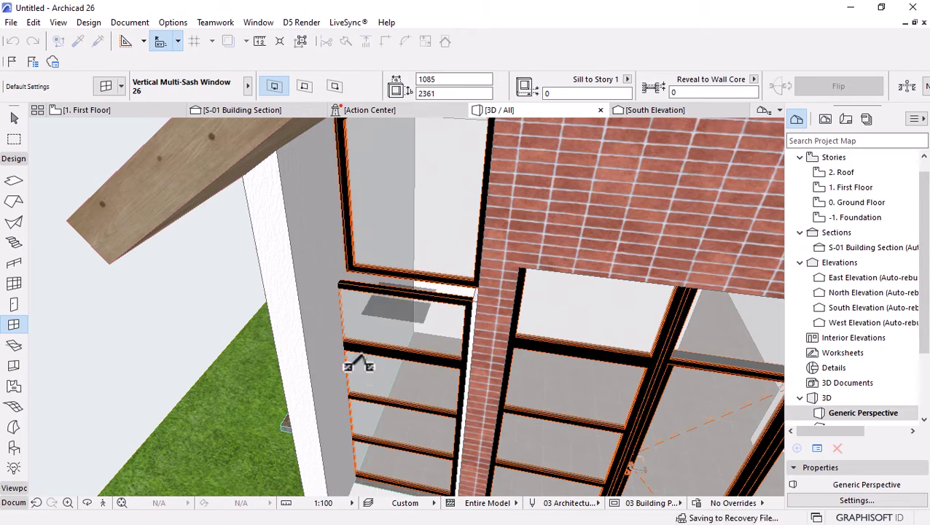
{"action": "scroll", "coordinate": [416, 282], "scroll_direction": "up", "scroll_amount": 5}
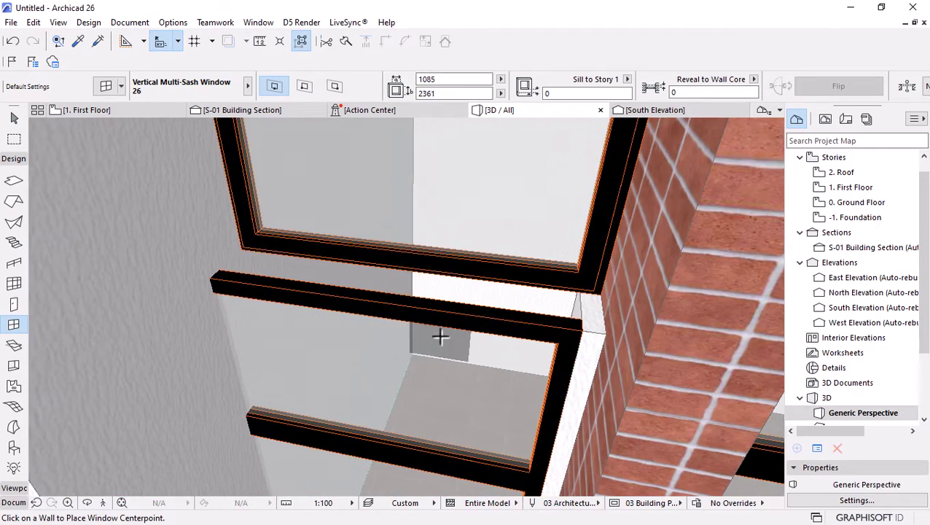
{"action": "middle_click_drag", "start_coordinate": [441, 336], "coordinate": [638, 355], "text": "shift"}
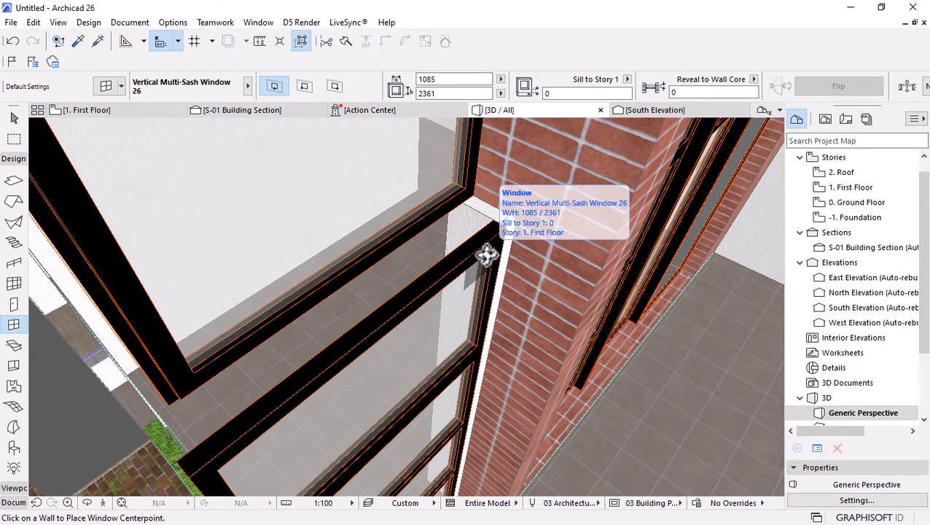
{"action": "key", "text": "ctrl+z"}
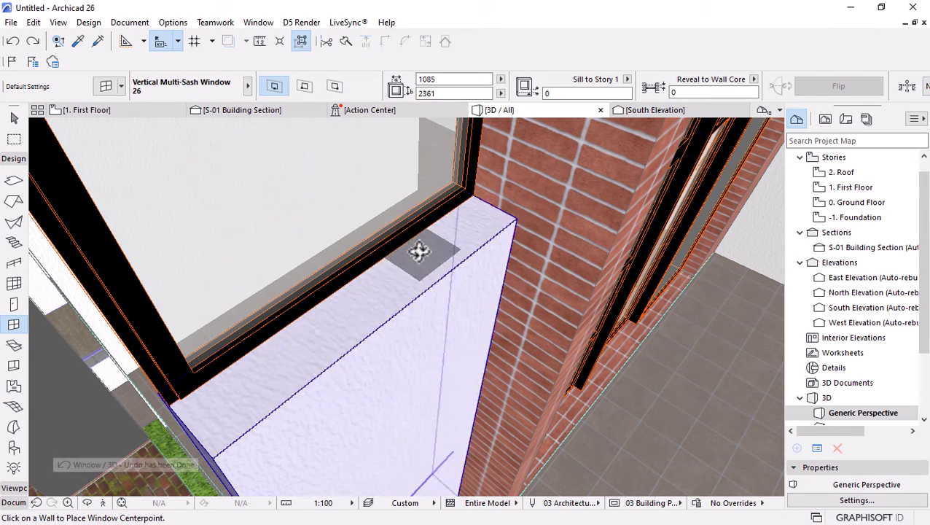
Place the 1085 × 2361 mm vertical multi-sash window below the trapezoid window, set back to the recess wall's inner side
{"action": "left_click", "coordinate": [450, 290]}
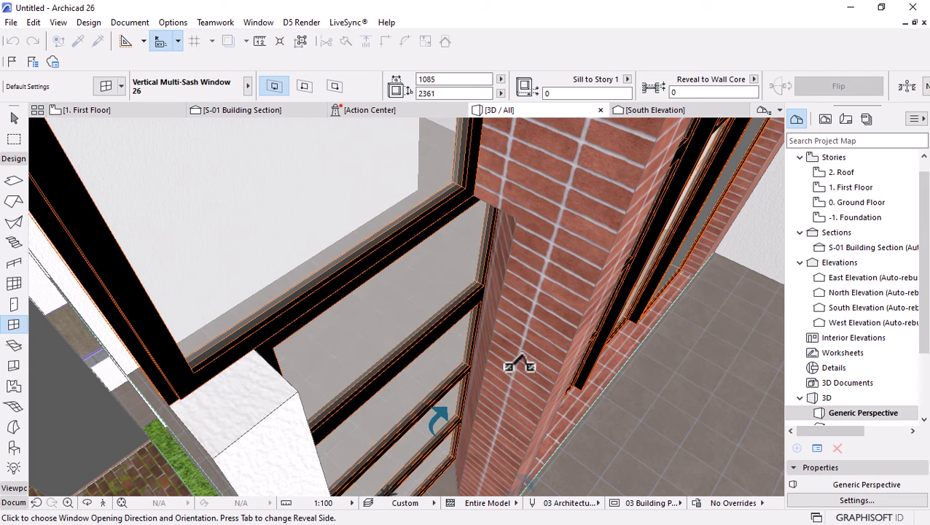
{"action": "left_click", "coordinate": [524, 378]}
{"action": "scroll", "coordinate": [363, 241], "scroll_direction": "up", "scroll_amount": 5}
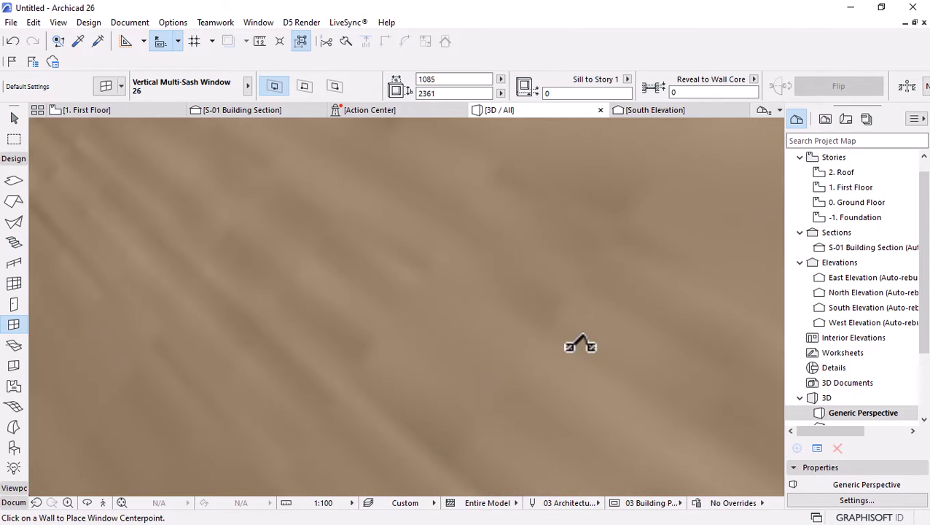
In the south elevation, move the placed multi-sash window 223 mm sideways to align it with the trapezoid window above
{"action": "left_click", "coordinate": [662, 111]}
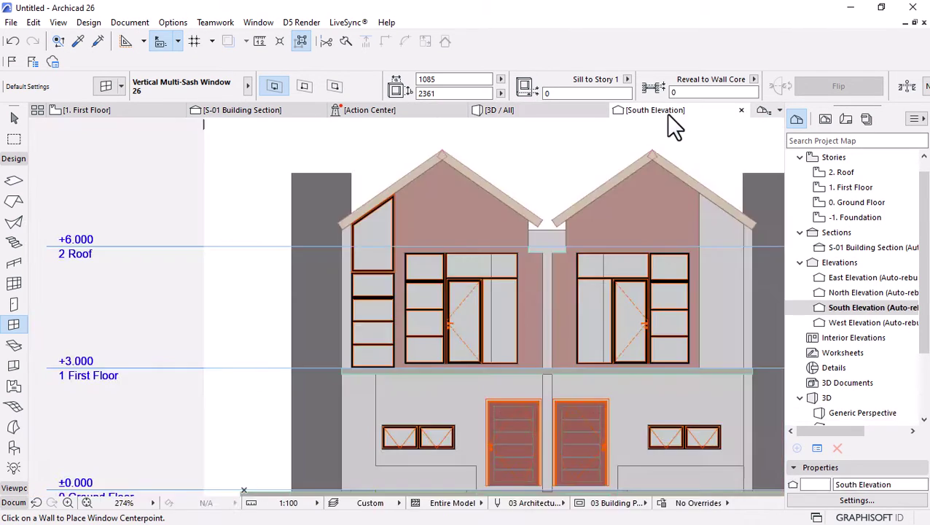
{"action": "scroll", "coordinate": [379, 292], "scroll_direction": "up", "scroll_amount": 4}
{"action": "left_click", "coordinate": [386, 264]}
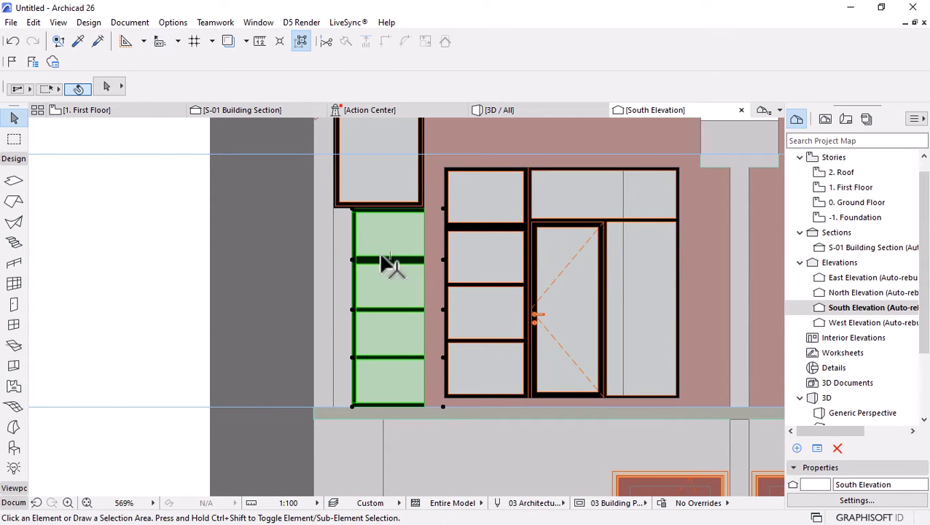
{"action": "key", "text": "ctrl+d"}
{"action": "left_click", "coordinate": [333, 406]}
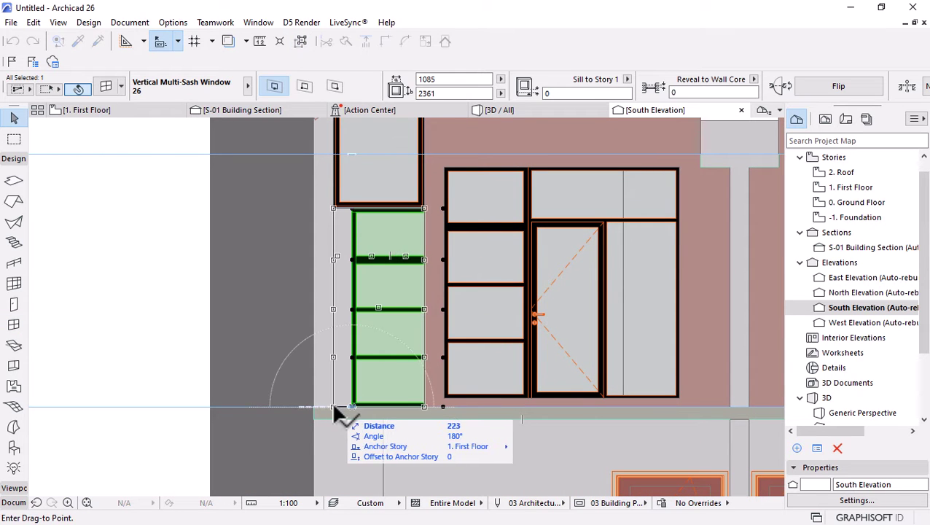
{"action": "key", "text": "Escape"}
In the 3D model, set the panes number of the recess's lower multi-sash window to 2
{"action": "left_click", "coordinate": [513, 110]}
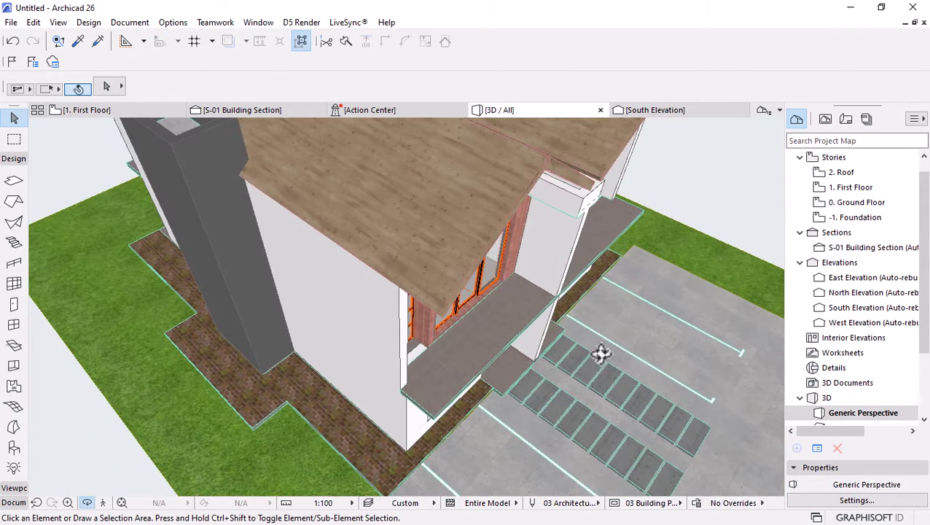
{"action": "left_click_drag", "start_coordinate": [601, 354], "coordinate": [363, 245]}
{"action": "scroll", "coordinate": [397, 297], "scroll_direction": "up", "scroll_amount": 5}
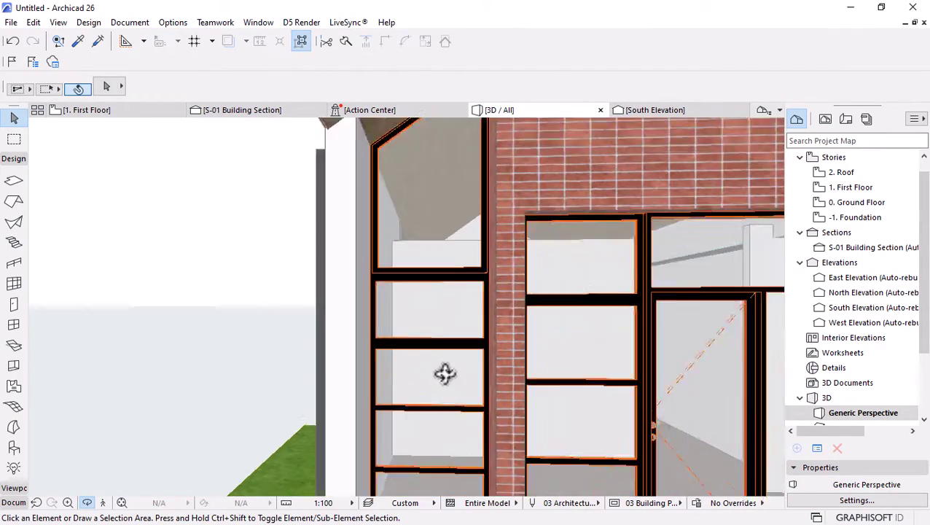
{"action": "scroll", "coordinate": [437, 368], "scroll_direction": "up", "scroll_amount": 2}
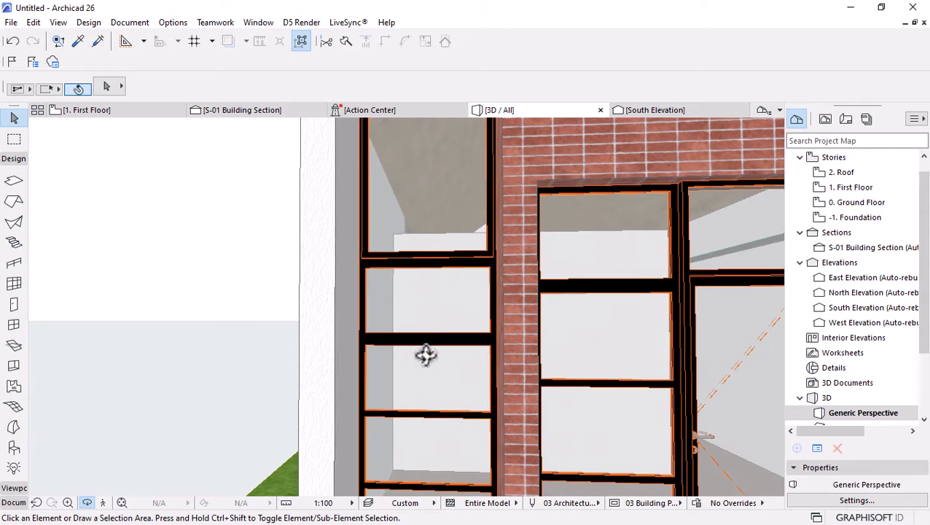
{"action": "left_click", "coordinate": [430, 313]}
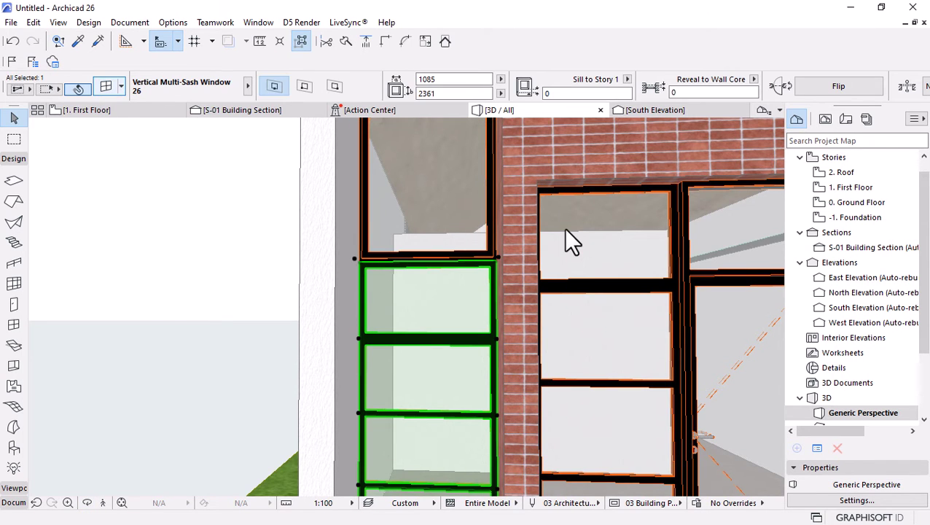
{"action": "key", "text": "ctrl+t"}
{"action": "left_click", "coordinate": [545, 163]}
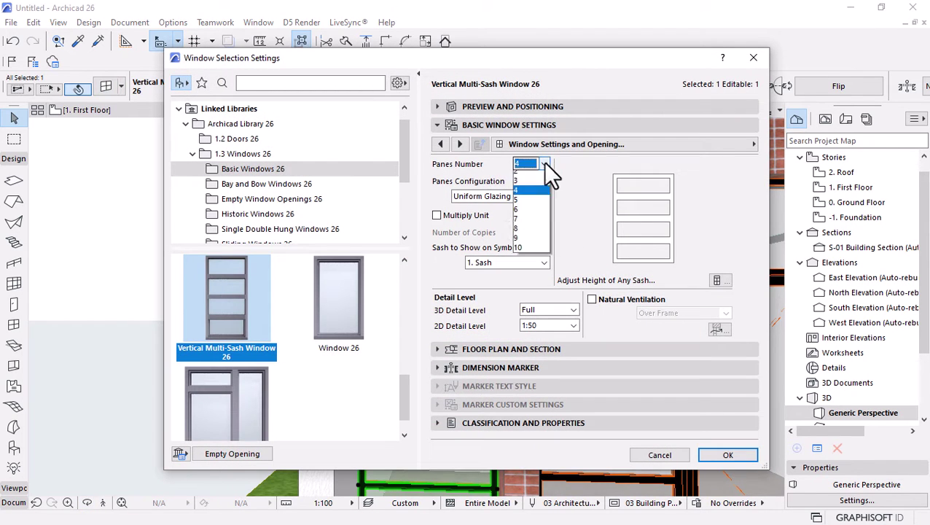
{"action": "left_click", "coordinate": [519, 186]}
{"action": "left_click", "coordinate": [722, 455]}
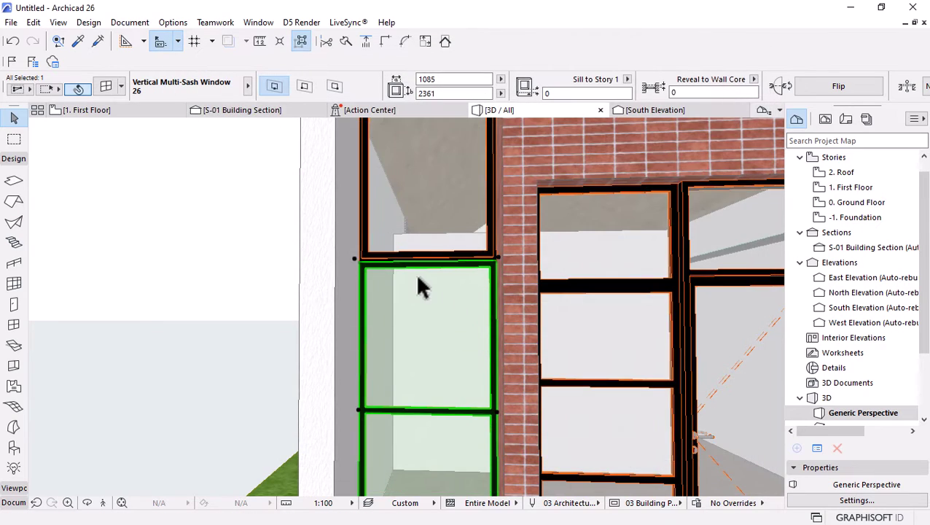
{"action": "scroll", "coordinate": [414, 273], "scroll_direction": "down", "scroll_amount": 6}
{"action": "key", "text": "Escape"}
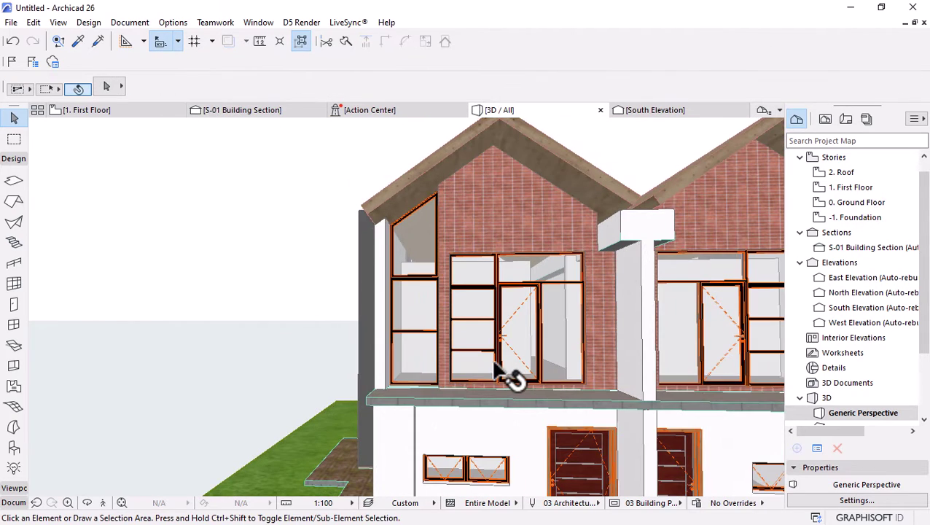
Delete the blank recess wall beside the brick gable of the right unit's upper floor
{"action": "scroll", "coordinate": [467, 361], "scroll_direction": "down", "scroll_amount": 5}
{"action": "mouse_move", "coordinate": [446, 353]}
{"action": "left_mouse_down"}
{"action": "mouse_move", "coordinate": [460, 416]}
{"action": "mouse_move", "coordinate": [477, 353]}
{"action": "mouse_move", "coordinate": [514, 312]}
{"action": "mouse_move", "coordinate": [378, 326]}
{"action": "mouse_move", "coordinate": [403, 364]}
{"action": "mouse_move", "coordinate": [435, 354]}
{"action": "left_mouse_up"}
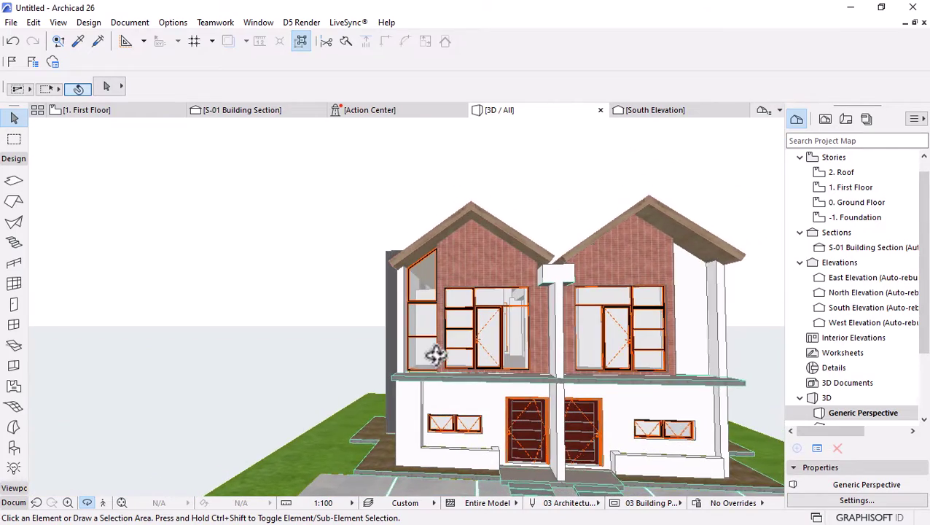
{"action": "left_click_drag", "start_coordinate": [354, 336], "coordinate": [168, 170]}
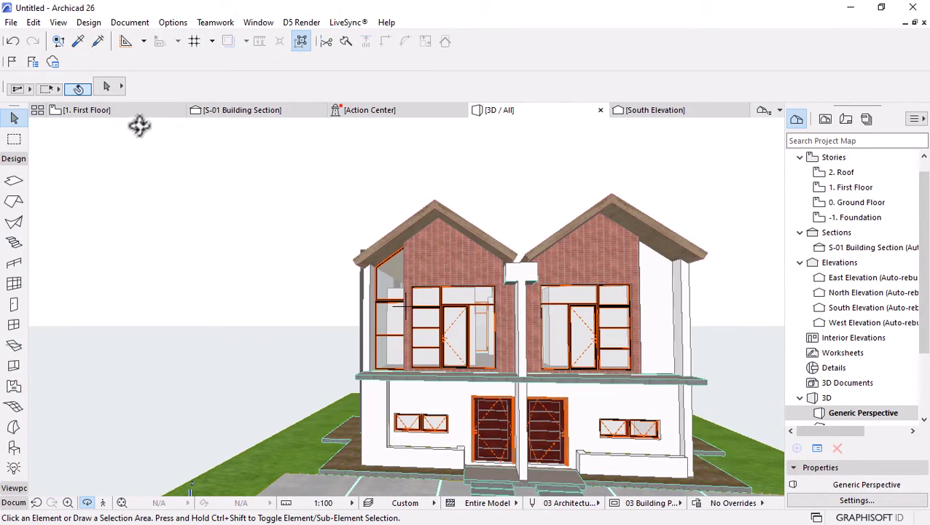
{"action": "left_click", "coordinate": [663, 310]}
{"action": "key", "text": "Escape"}
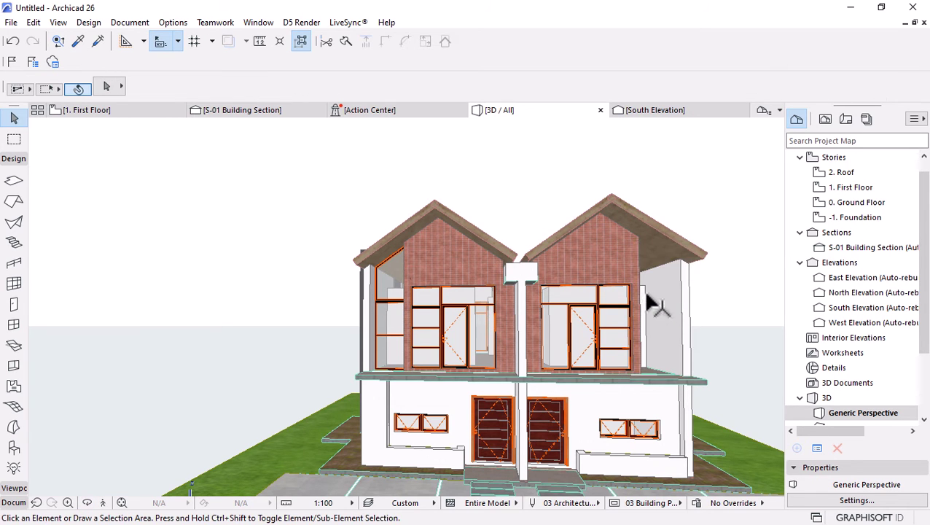
On the first floor plan, mirror a copy of the left recess wall with its windows about the party wall's centreline
{"action": "left_click", "coordinate": [138, 111]}
{"action": "left_click", "coordinate": [486, 372]}
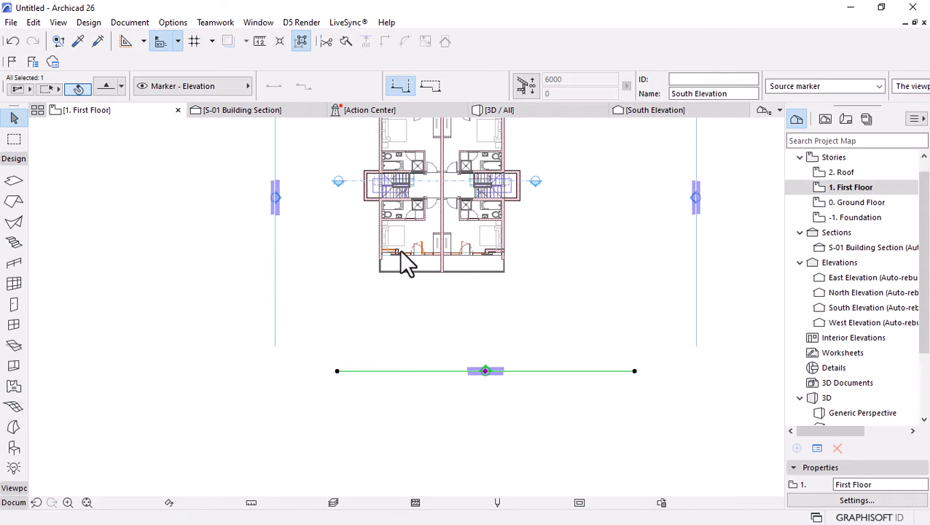
{"action": "scroll", "coordinate": [397, 248], "scroll_direction": "up", "scroll_amount": 6}
{"action": "left_click", "coordinate": [377, 256]}
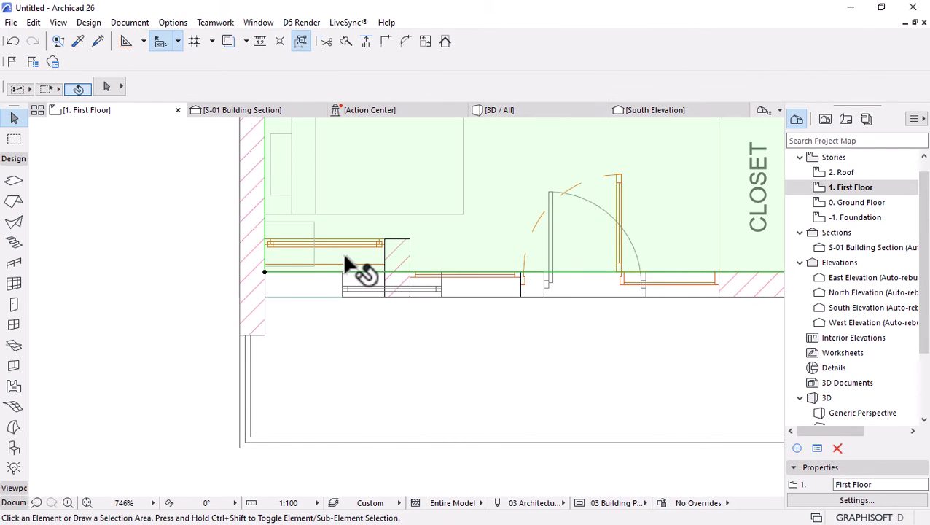
{"action": "left_click", "coordinate": [277, 252]}
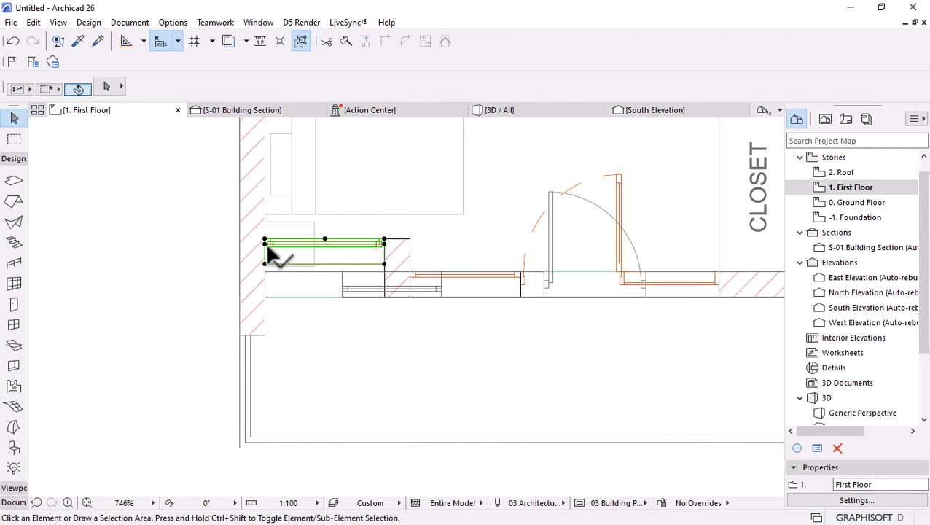
{"action": "scroll", "coordinate": [274, 251], "scroll_direction": "up", "scroll_amount": 8}
{"action": "left_click", "coordinate": [274, 243]}
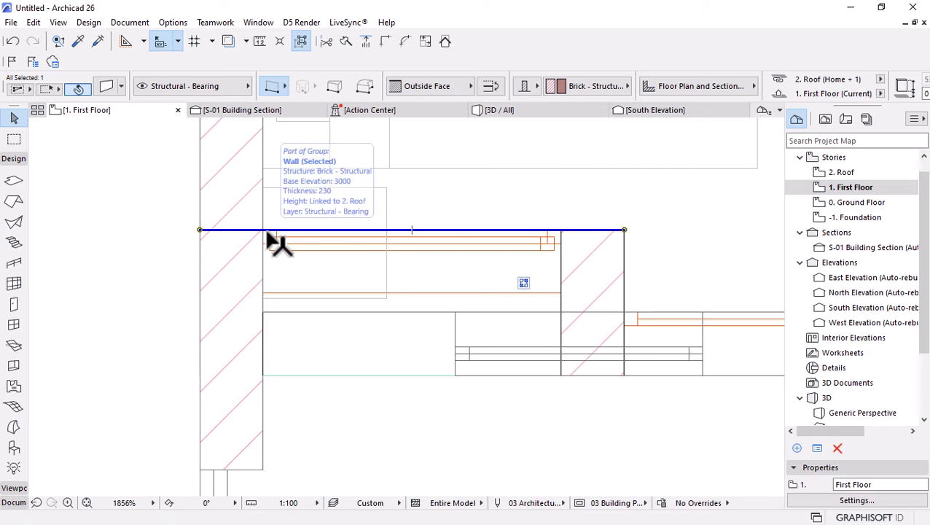
{"action": "scroll", "coordinate": [268, 235], "scroll_direction": "down", "scroll_amount": 15}
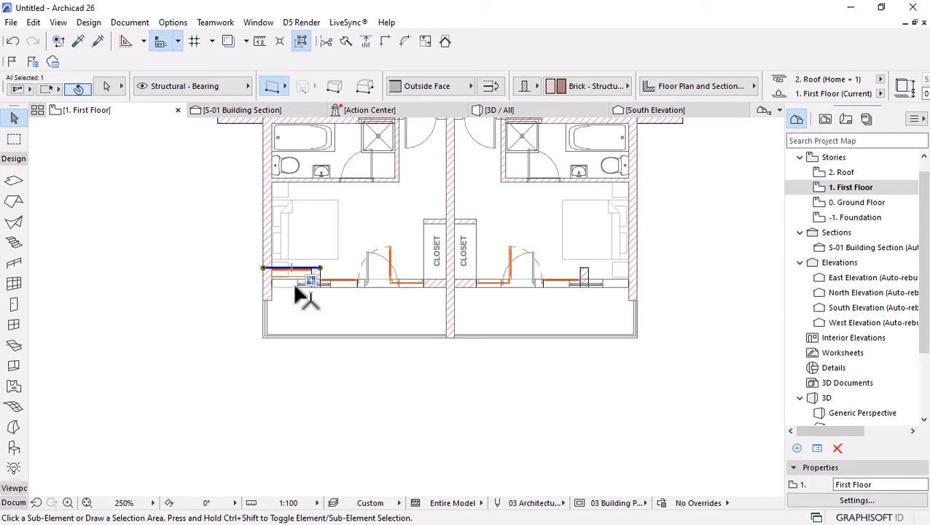
{"action": "key", "text": "ctrl+shift+m"}
{"action": "scroll", "coordinate": [453, 340], "scroll_direction": "up", "scroll_amount": 5}
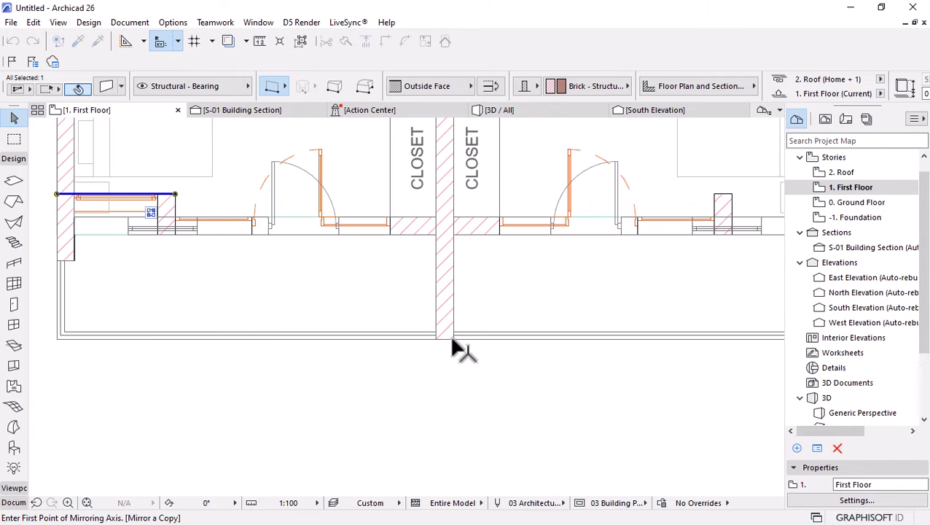
{"action": "left_click", "coordinate": [444, 338]}
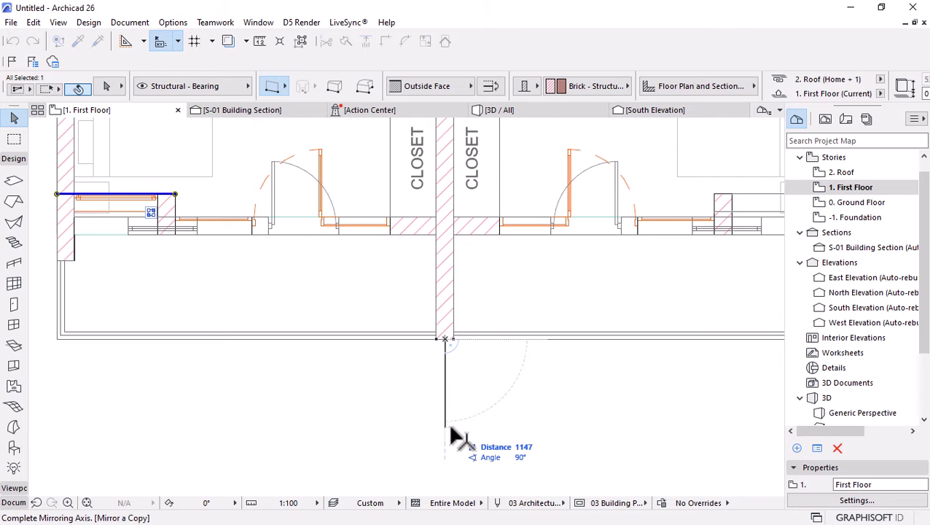
{"action": "left_click", "coordinate": [425, 417]}
{"action": "scroll", "coordinate": [394, 401], "scroll_direction": "down", "scroll_amount": 5}
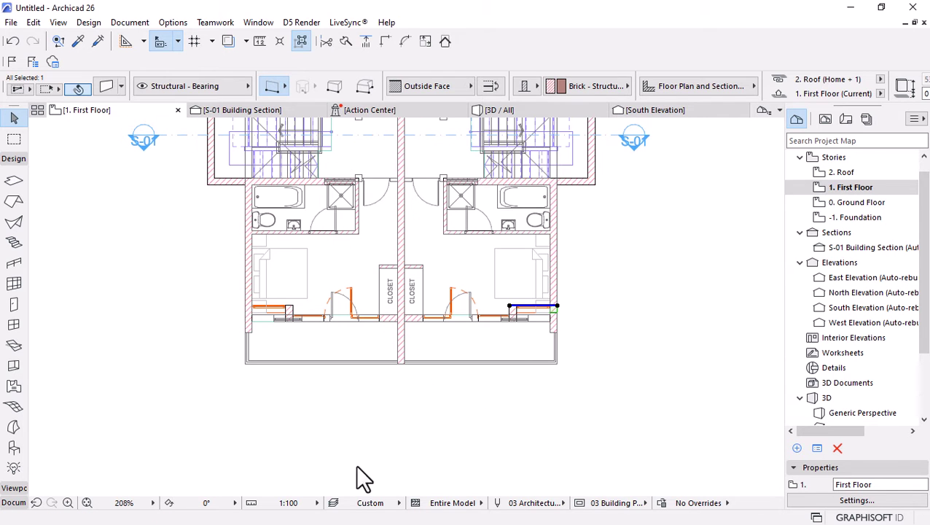
{"action": "key", "text": "Escape"}
{"action": "scroll", "coordinate": [414, 341], "scroll_direction": "up", "scroll_amount": 3}
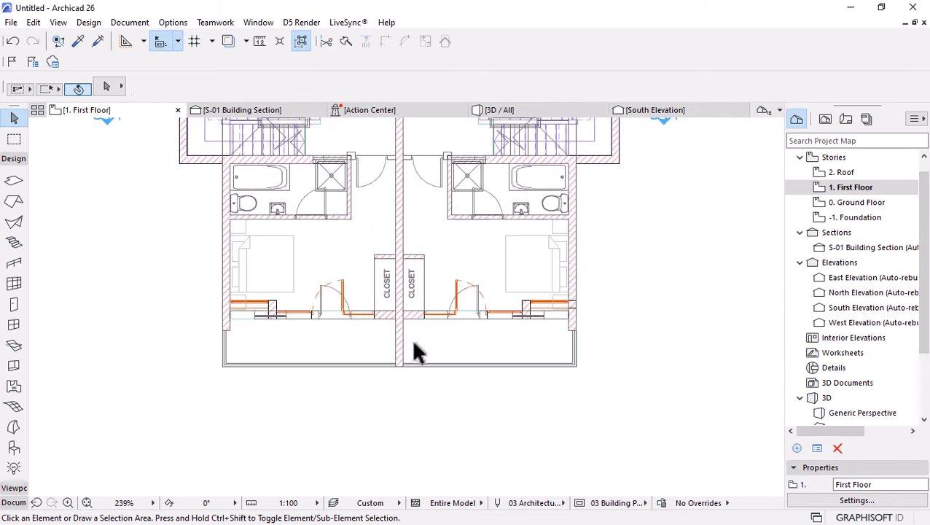
In the 3D model, trim the right unit's mirrored recess wall with the roof plane above it using Subtraction with upward extrusion
{"action": "left_click", "coordinate": [522, 114]}
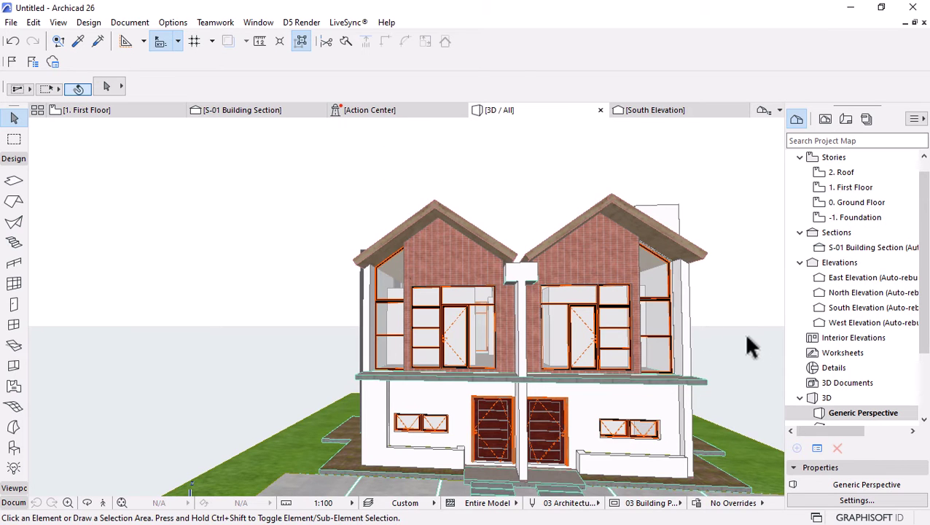
{"action": "middle_click_drag", "start_coordinate": [744, 333], "coordinate": [689, 288], "text": "shift"}
{"action": "left_click", "coordinate": [615, 230]}
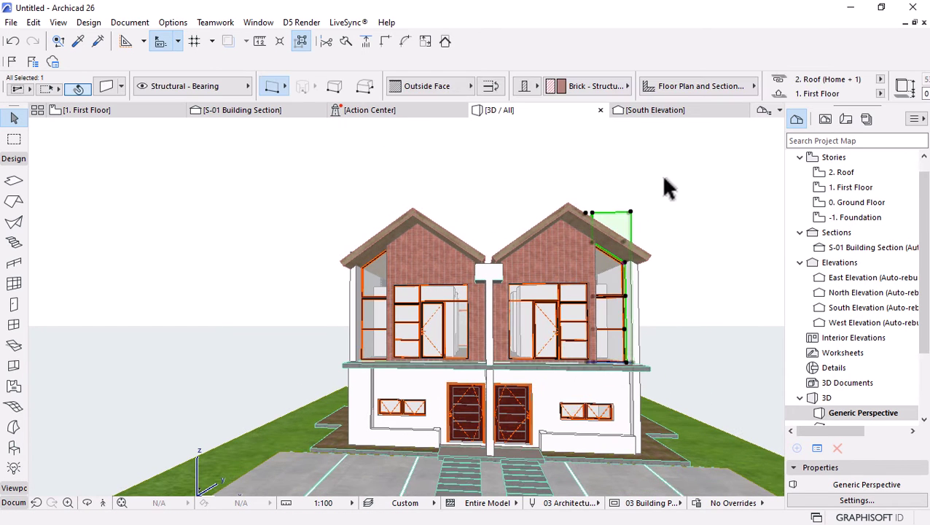
{"action": "right_click", "coordinate": [672, 166]}
{"action": "mouse_move", "coordinate": [714, 310]}
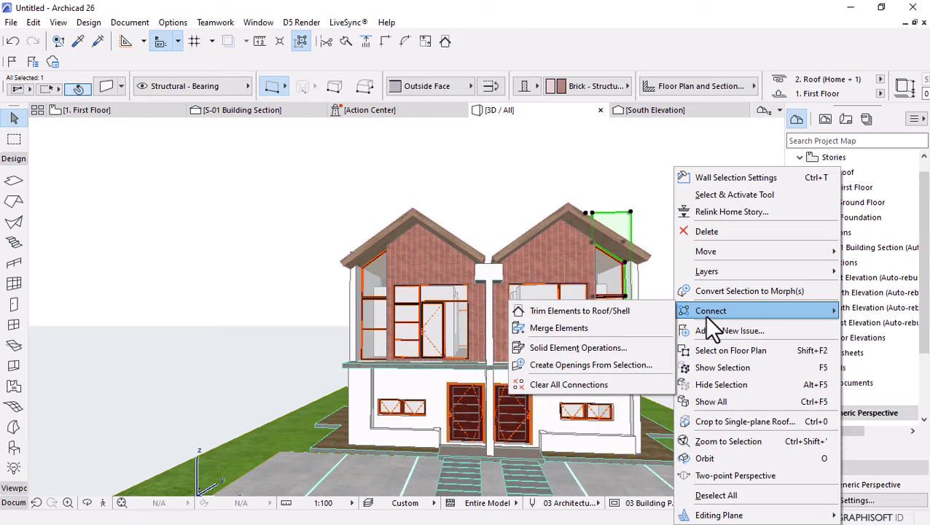
{"action": "left_click", "coordinate": [604, 348]}
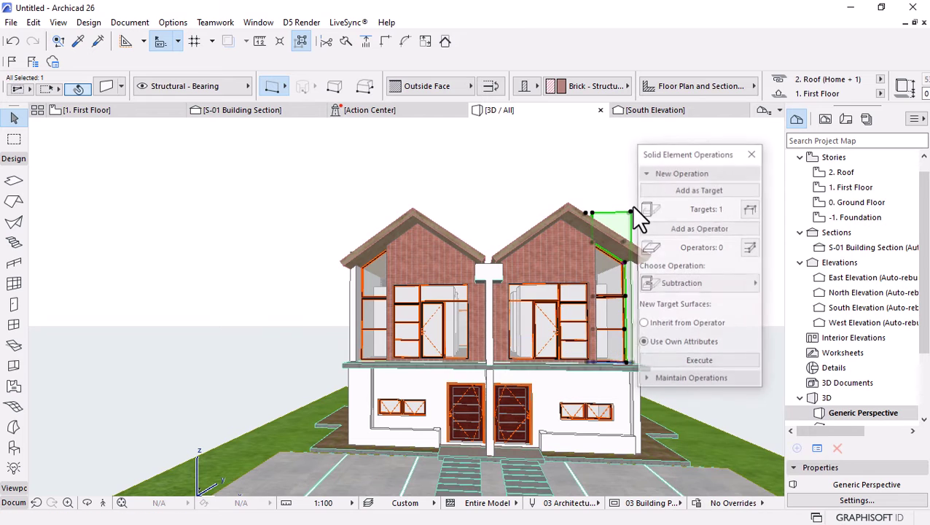
{"action": "left_click", "coordinate": [631, 247]}
{"action": "left_click", "coordinate": [686, 284]}
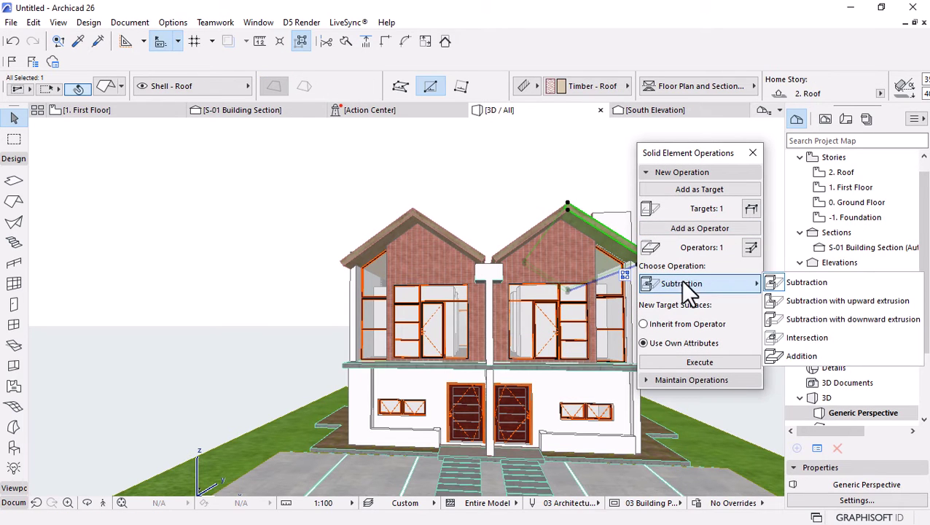
{"action": "left_click", "coordinate": [789, 301]}
{"action": "left_click", "coordinate": [679, 362]}
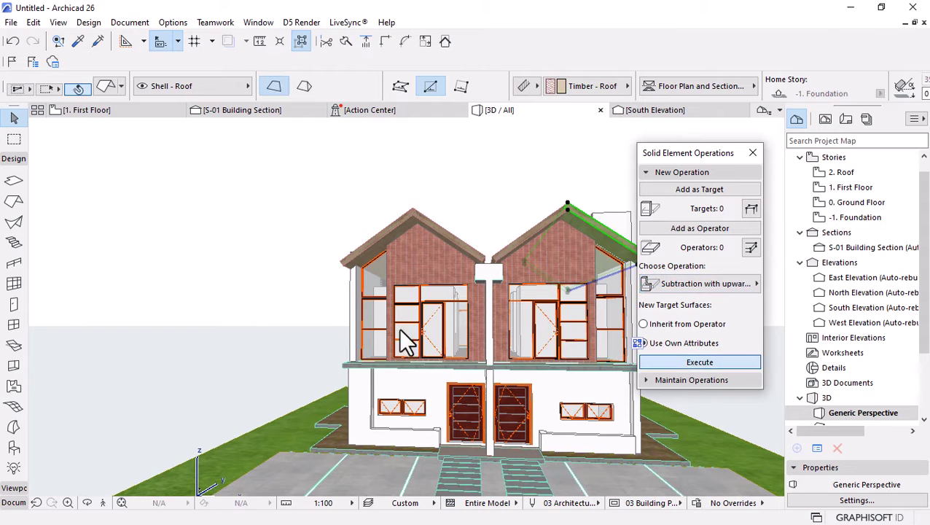
Shorten the right recess wall so its outer end stops short of the side wall's exterior face
{"action": "scroll", "coordinate": [217, 283], "scroll_direction": "down", "scroll_amount": 3}
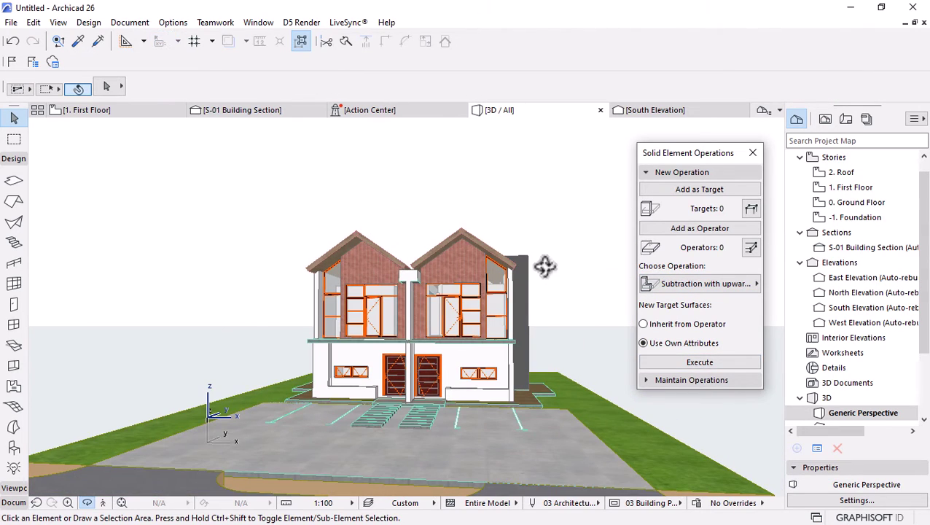
{"action": "scroll", "coordinate": [511, 306], "scroll_direction": "up", "scroll_amount": 5}
{"action": "middle_click_drag", "start_coordinate": [545, 266], "coordinate": [490, 276], "text": "shift"}
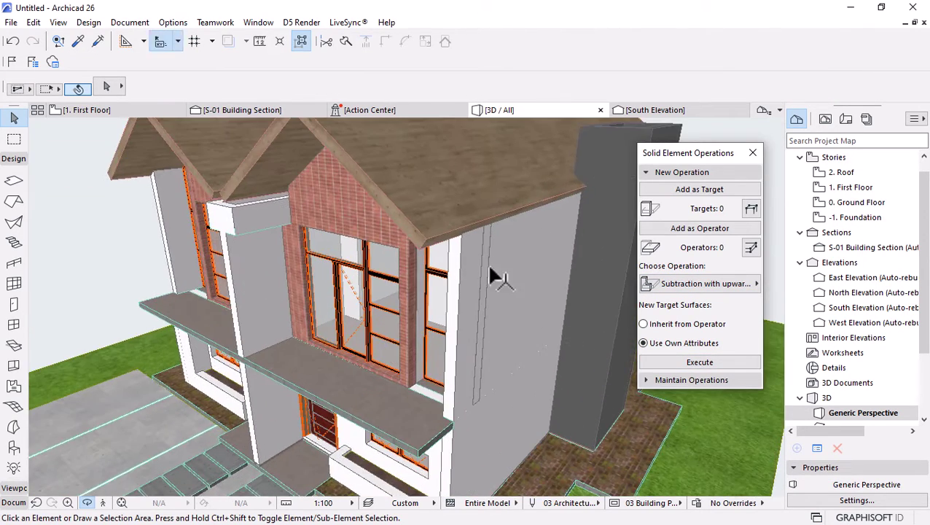
{"action": "left_click", "coordinate": [496, 290]}
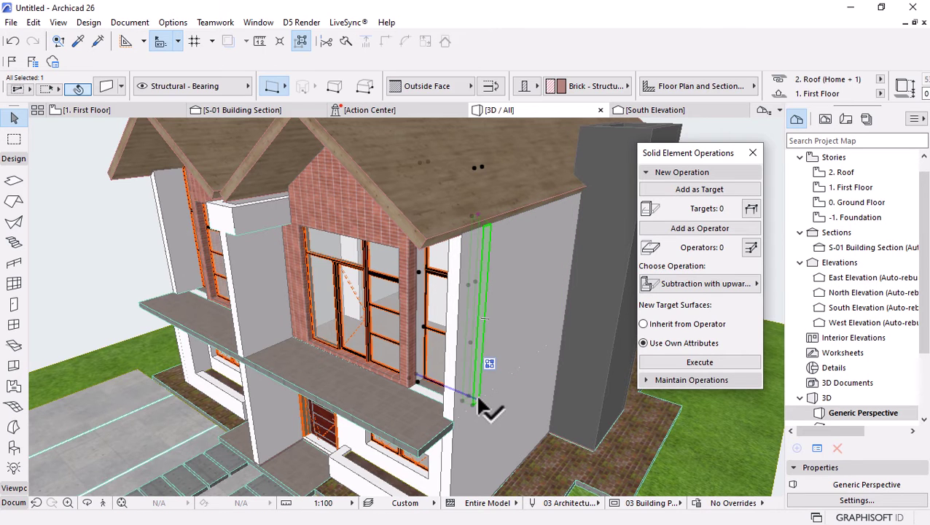
{"action": "left_click", "coordinate": [482, 403]}
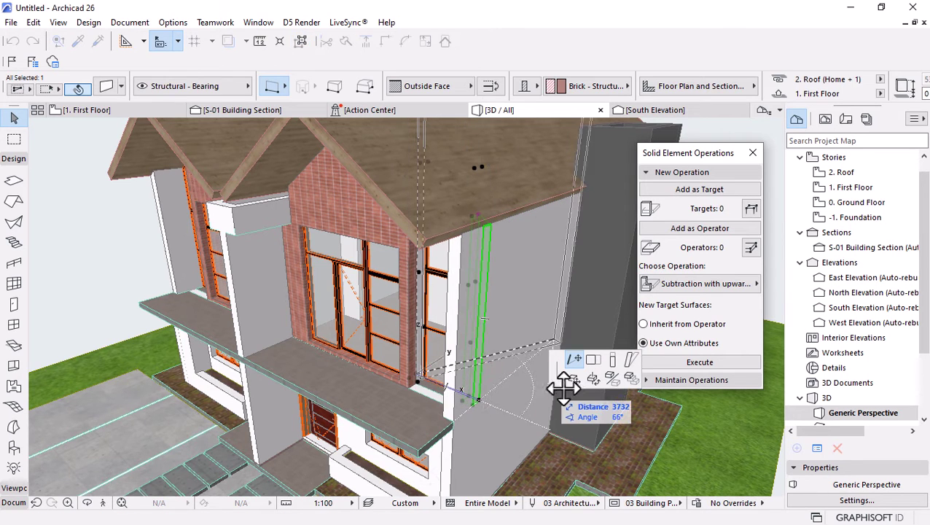
{"action": "left_click", "coordinate": [593, 362]}
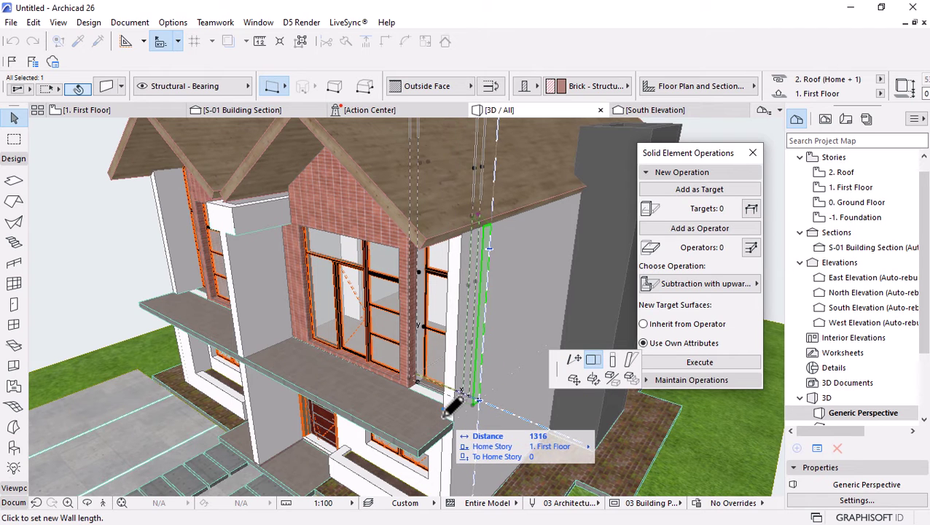
{"action": "left_click", "coordinate": [458, 398]}
{"action": "scroll", "coordinate": [375, 332], "scroll_direction": "down", "scroll_amount": 5}
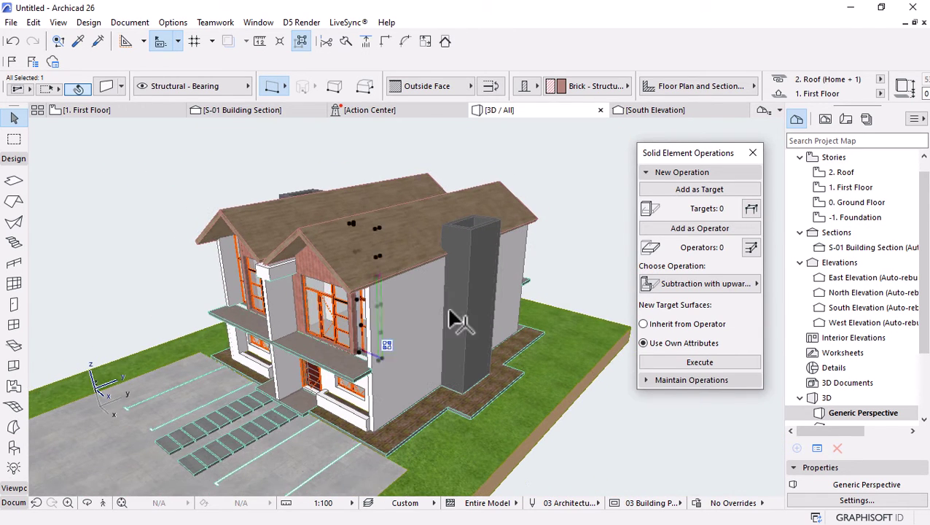
Delete the plain rear gable wall spanning both units' upper floors, together with its doors and windows
{"action": "middle_click_drag", "start_coordinate": [455, 245], "coordinate": [217, 379], "text": "shift"}
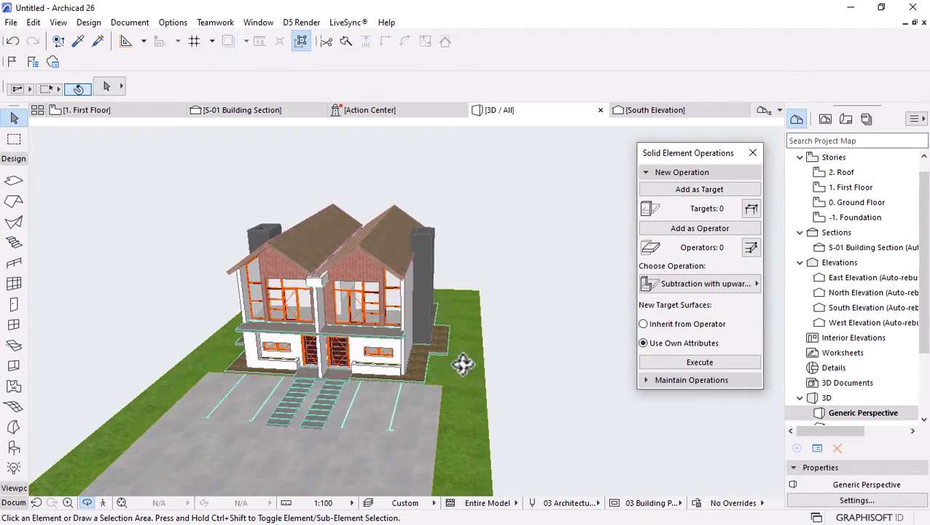
{"action": "middle_click_drag", "start_coordinate": [464, 364], "coordinate": [413, 329], "text": "shift"}
{"action": "middle_click_drag", "start_coordinate": [252, 318], "coordinate": [479, 347], "text": "shift"}
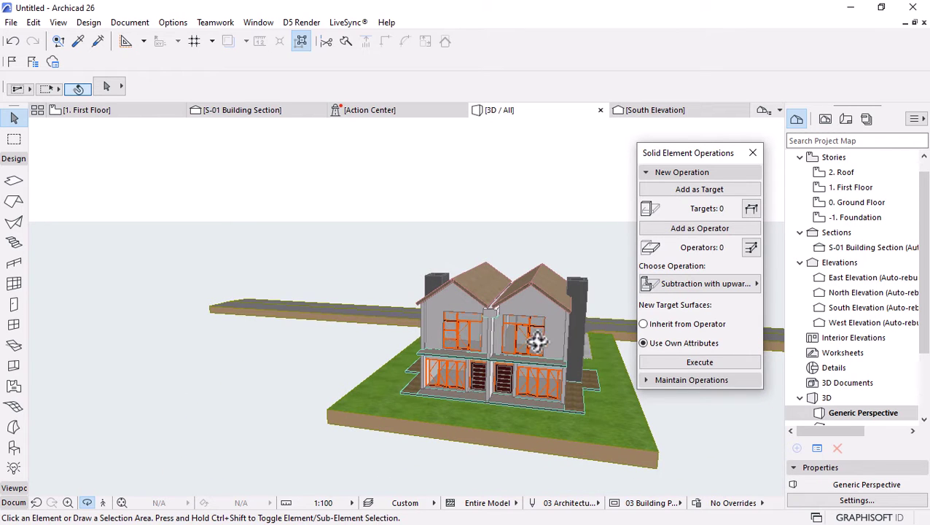
{"action": "middle_click_drag", "start_coordinate": [537, 341], "coordinate": [550, 301], "text": "shift"}
{"action": "left_click", "coordinate": [439, 309]}
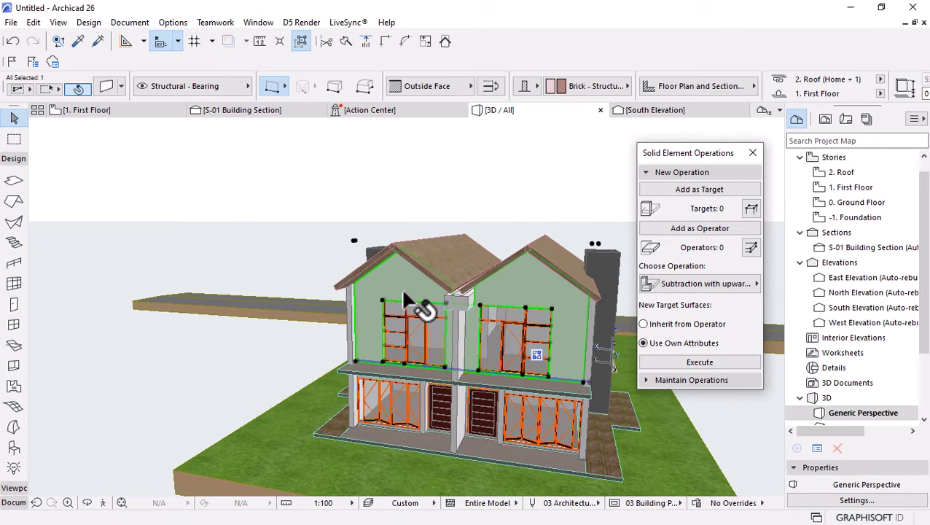
{"action": "key", "text": "Delete"}
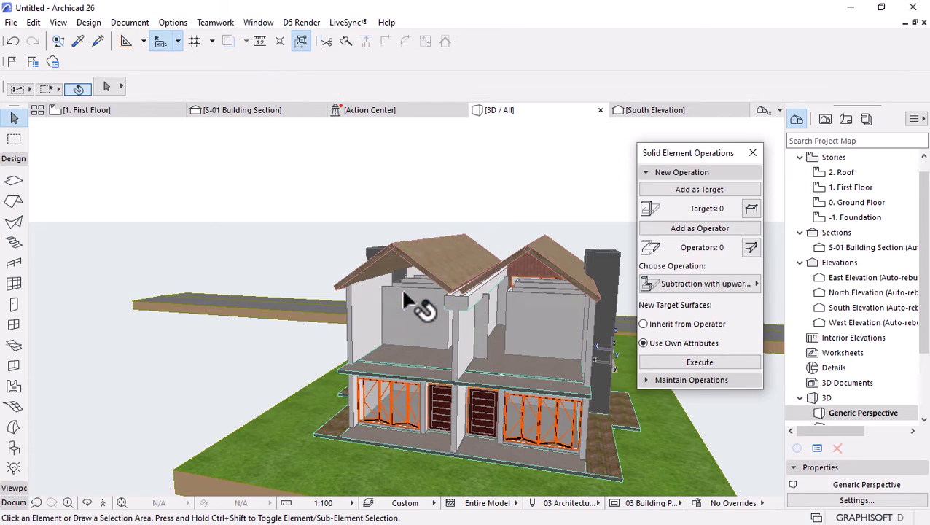
On the first floor plan, mirror a copy of the five front facade walls to the opposite end about the building's horizontal centreline
{"action": "left_click", "coordinate": [117, 110]}
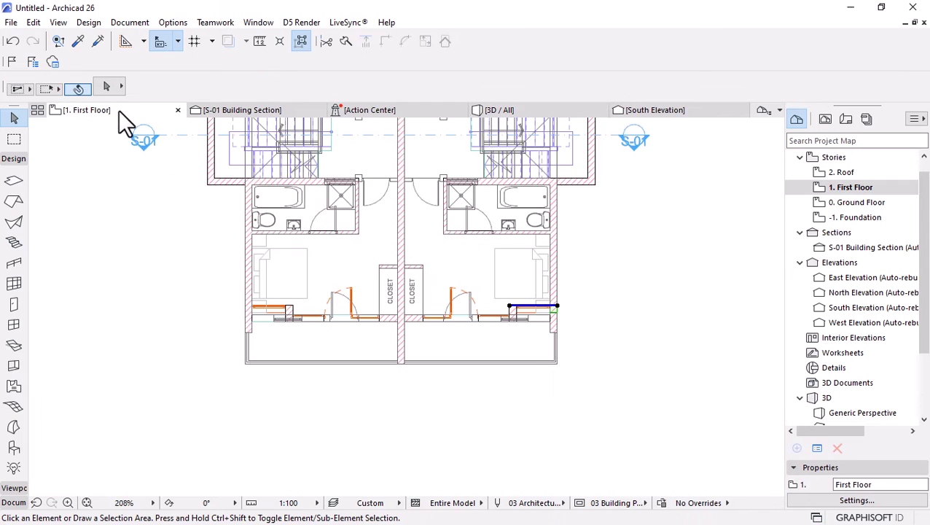
{"action": "scroll", "coordinate": [395, 328], "scroll_direction": "up", "scroll_amount": 3}
{"action": "scroll", "coordinate": [365, 332], "scroll_direction": "down", "scroll_amount": 4}
{"action": "scroll", "coordinate": [365, 332], "scroll_direction": "up", "scroll_amount": 7}
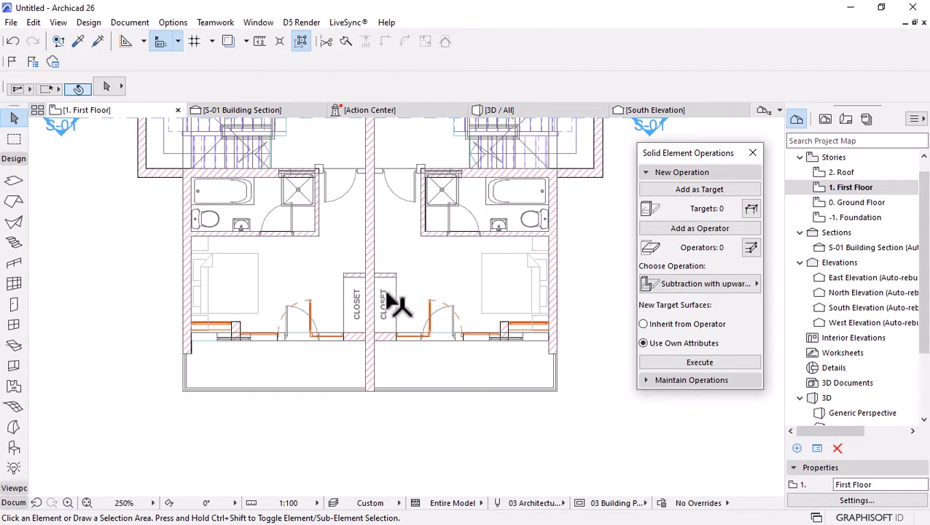
{"action": "left_click", "coordinate": [476, 289]}
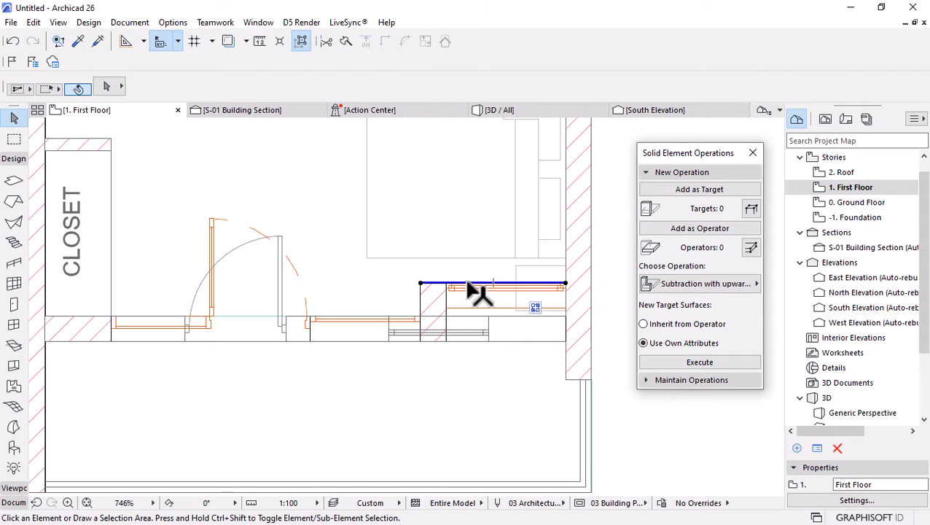
{"action": "left_click", "coordinate": [439, 332], "text": "shift"}
{"action": "scroll", "coordinate": [567, 365], "scroll_direction": "down", "scroll_amount": 5}
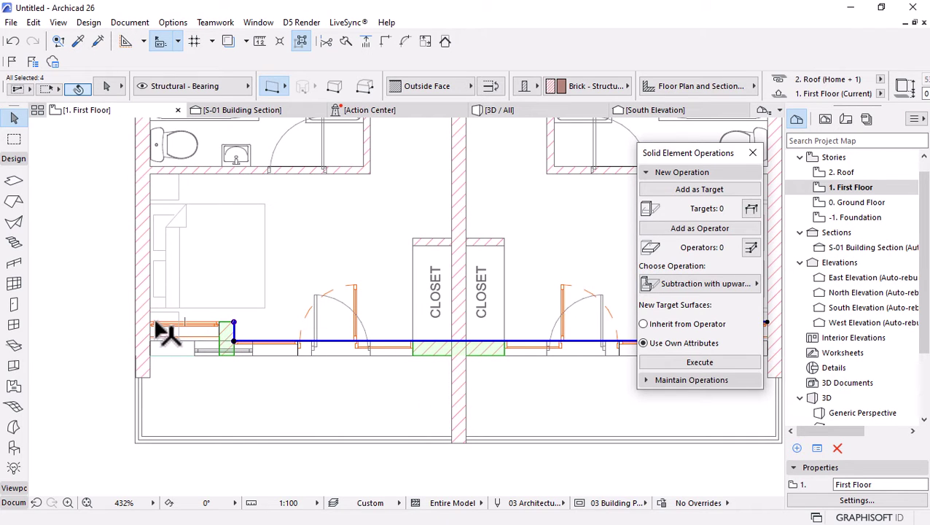
{"action": "scroll", "coordinate": [167, 332], "scroll_direction": "up", "scroll_amount": 5}
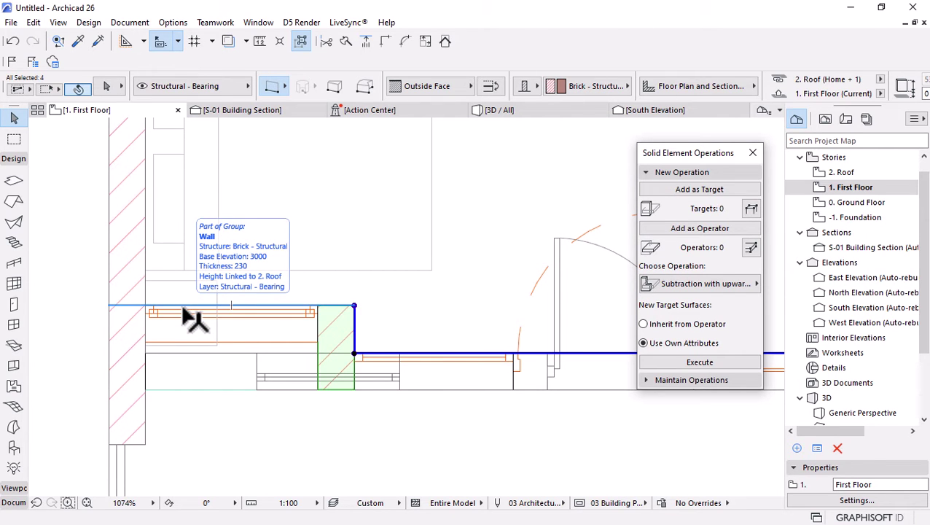
{"action": "scroll", "coordinate": [188, 325], "scroll_direction": "down", "scroll_amount": 10}
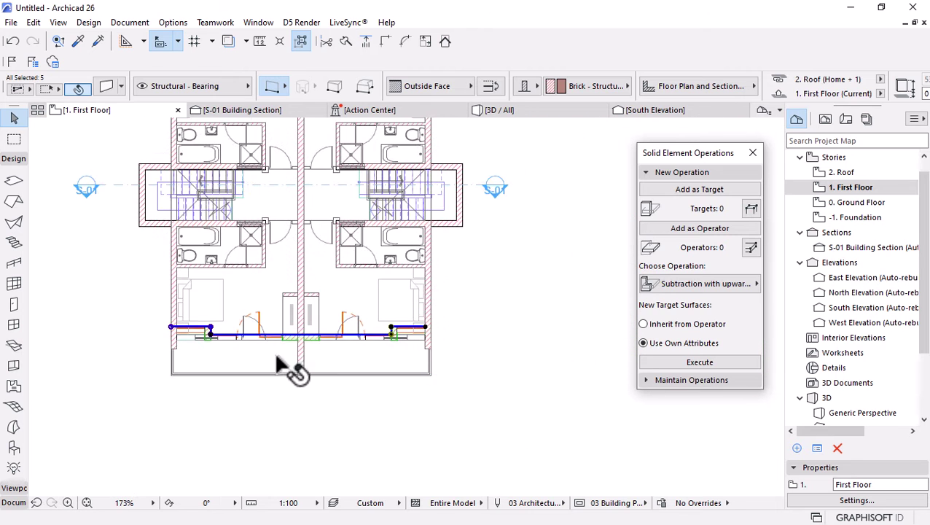
{"action": "key", "text": "ctrl+alt+m"}
{"action": "scroll", "coordinate": [394, 388], "scroll_direction": "up", "scroll_amount": 3}
{"action": "scroll", "coordinate": [395, 389], "scroll_direction": "left", "scroll_amount": 2}
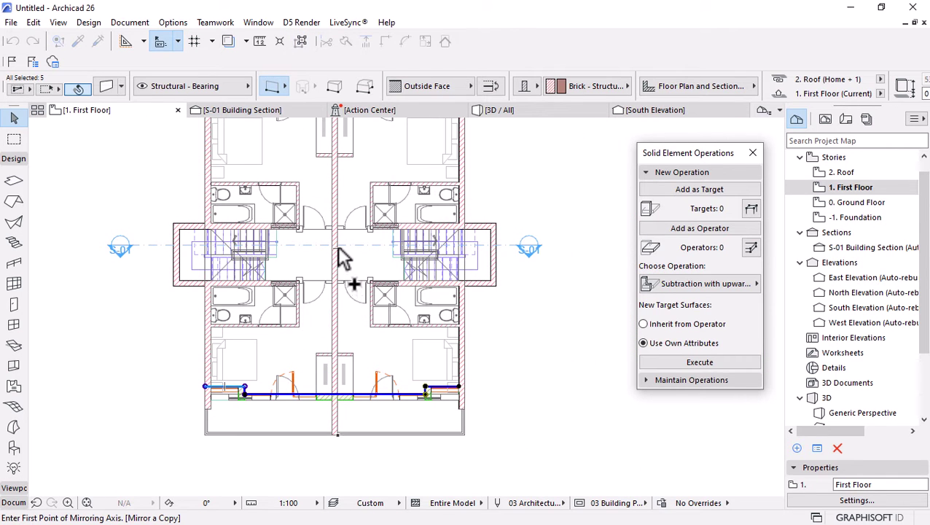
{"action": "left_click", "coordinate": [337, 248]}
{"action": "left_click", "coordinate": [554, 252]}
{"action": "scroll", "coordinate": [493, 263], "scroll_direction": "down", "scroll_amount": 4}
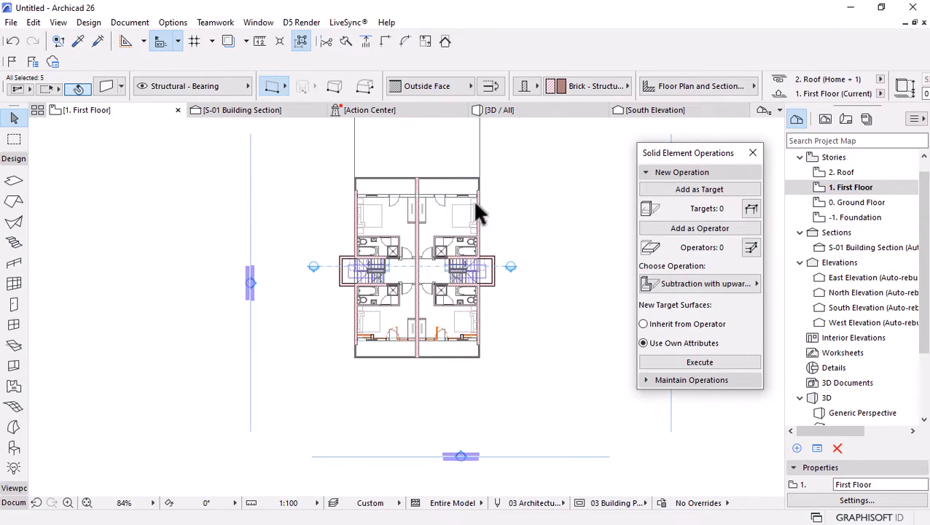
{"action": "scroll", "coordinate": [477, 213], "scroll_direction": "up", "scroll_amount": 10}
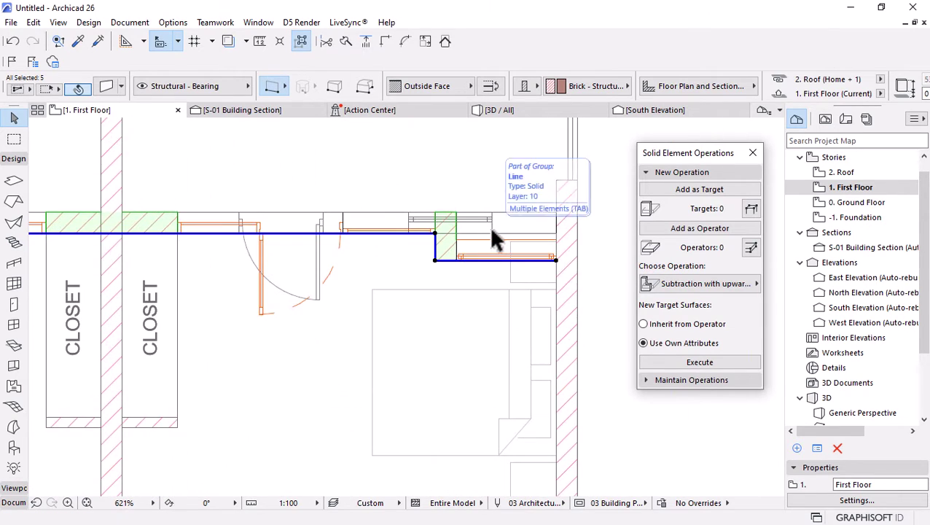
{"action": "scroll", "coordinate": [493, 239], "scroll_direction": "down", "scroll_amount": 6}
In the 3D model, set the five mirrored rear facade walls as targets of a solid element operation
{"action": "left_click", "coordinate": [557, 111]}
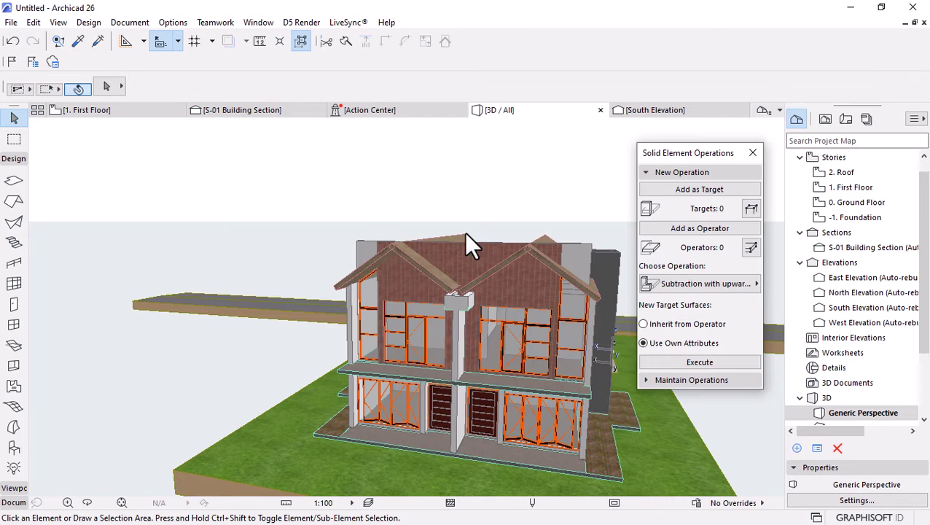
{"action": "left_click", "coordinate": [526, 343]}
{"action": "key", "text": "Escape"}
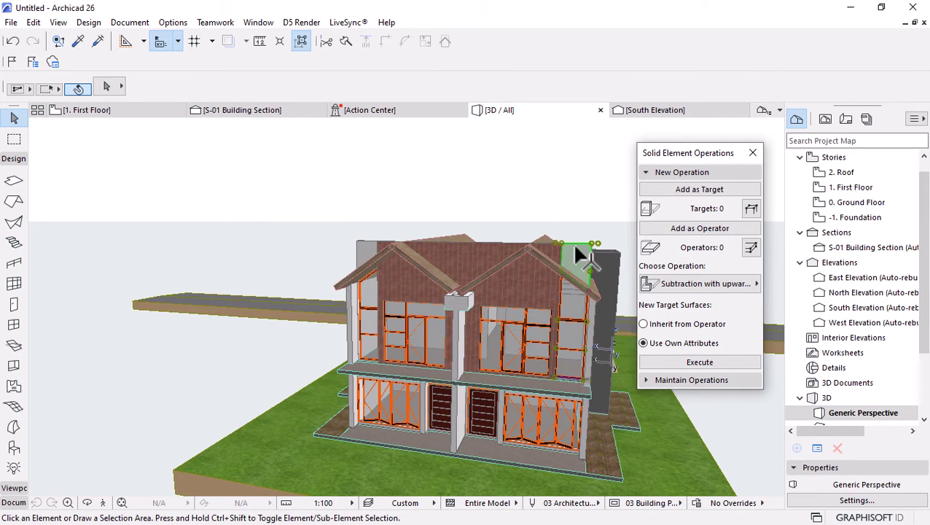
{"action": "scroll", "coordinate": [572, 244], "scroll_direction": "up", "scroll_amount": 5}
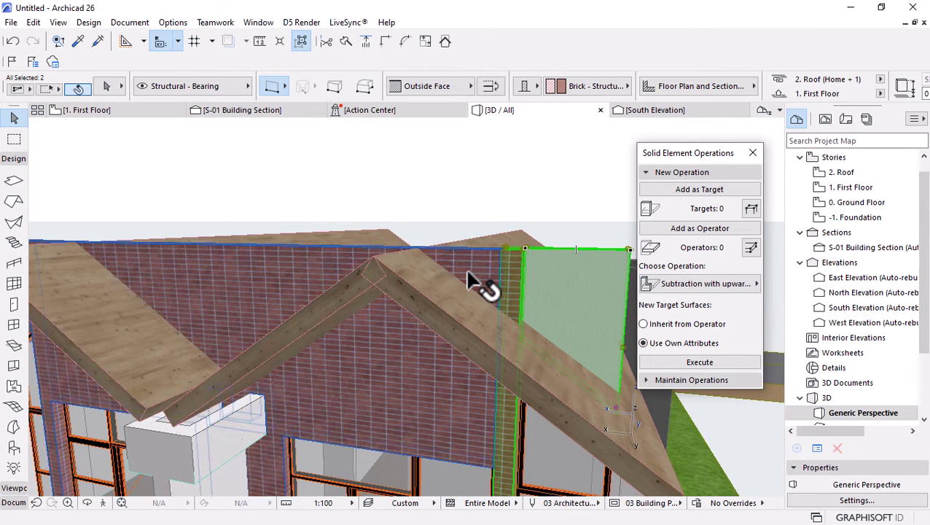
{"action": "left_click", "coordinate": [481, 286], "text": "shift"}
{"action": "scroll", "coordinate": [223, 338], "scroll_direction": "down", "scroll_amount": 4}
{"action": "scroll", "coordinate": [213, 260], "scroll_direction": "up", "scroll_amount": 4}
{"action": "scroll", "coordinate": [219, 263], "scroll_direction": "up", "scroll_amount": 3}
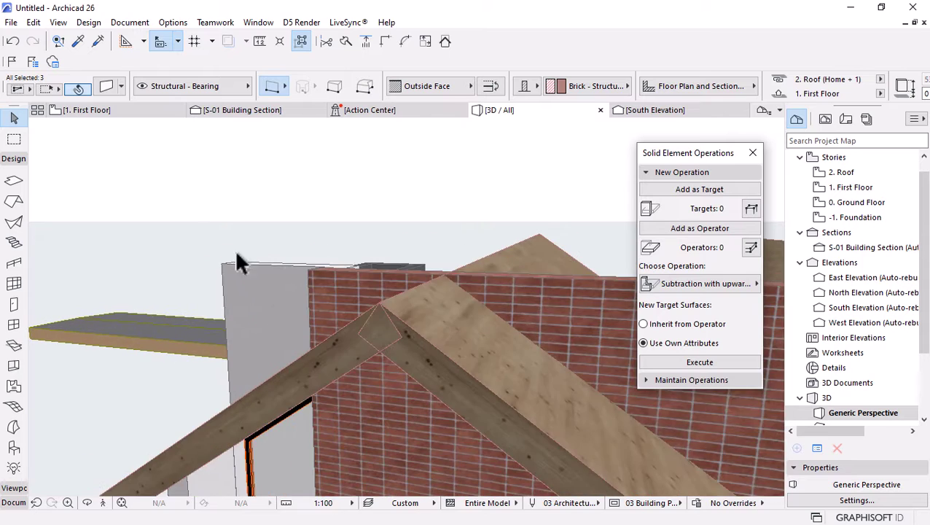
{"action": "scroll", "coordinate": [311, 255], "scroll_direction": "up", "scroll_amount": 3}
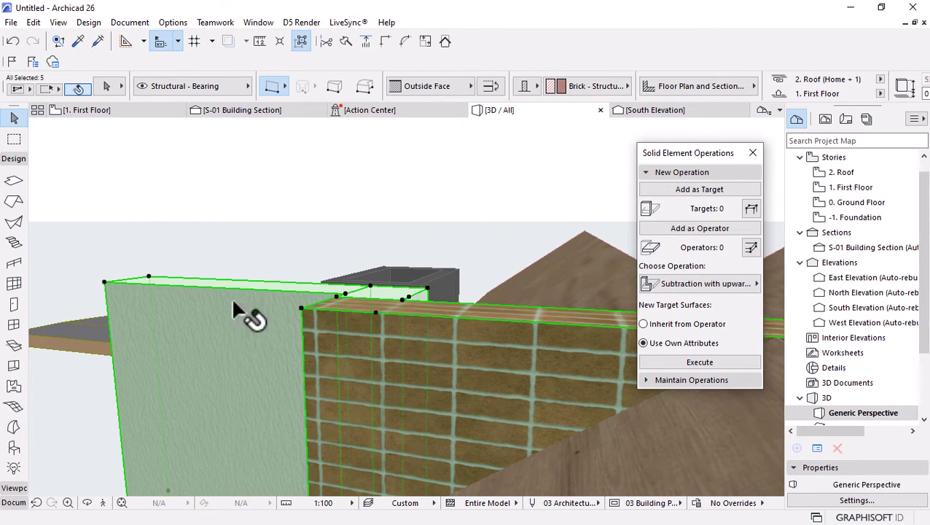
{"action": "left_click", "coordinate": [703, 188]}
Subtract the four roof planes and the concrete gutter slab between the gables from the target walls with upward extrusion
{"action": "middle_click_drag", "start_coordinate": [511, 306], "coordinate": [357, 374], "text": "shift"}
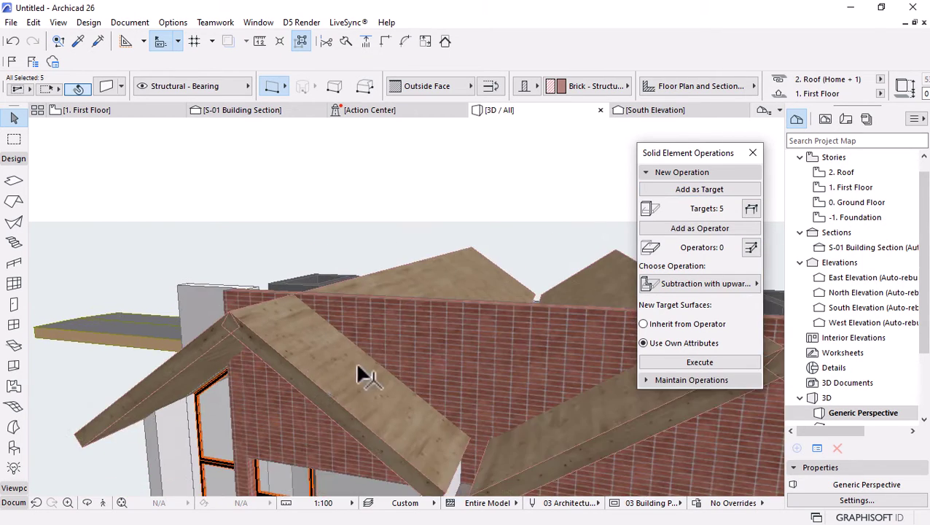
{"action": "left_click", "coordinate": [259, 361]}
{"action": "left_click", "coordinate": [171, 362], "text": "shift"}
{"action": "middle_click_drag", "start_coordinate": [171, 363], "coordinate": [307, 390], "text": "shift"}
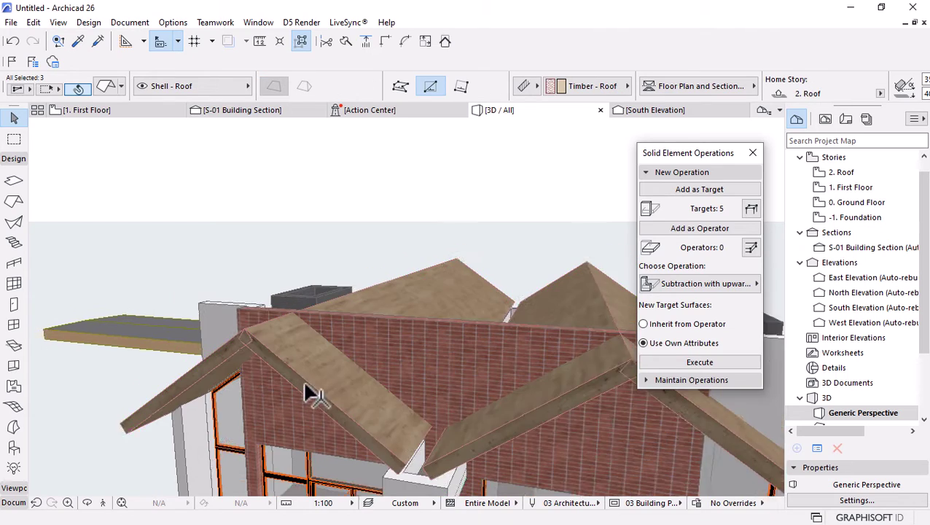
{"action": "middle_click_drag", "start_coordinate": [565, 452], "coordinate": [424, 410], "text": "shift"}
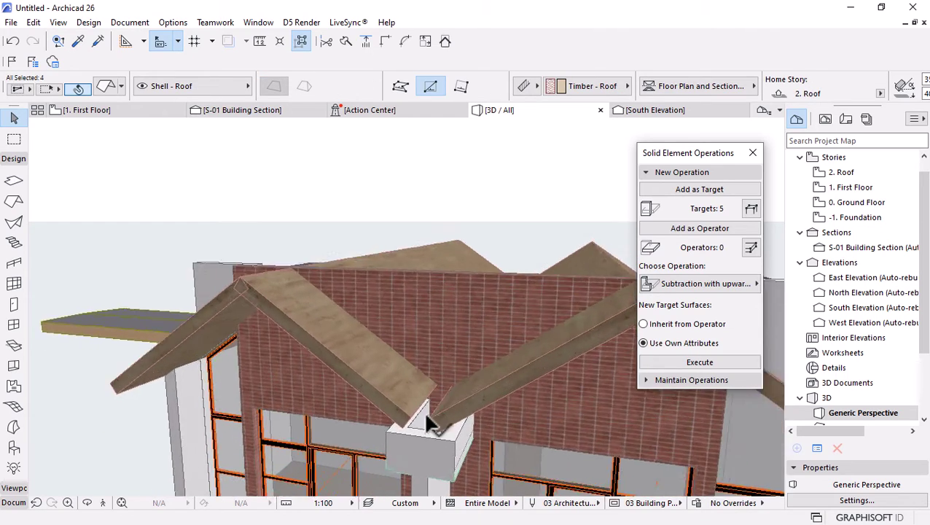
{"action": "scroll", "coordinate": [424, 410], "scroll_direction": "up", "scroll_amount": 5}
{"action": "left_click", "coordinate": [428, 395], "text": "shift"}
{"action": "scroll", "coordinate": [440, 202], "scroll_direction": "down", "scroll_amount": 5}
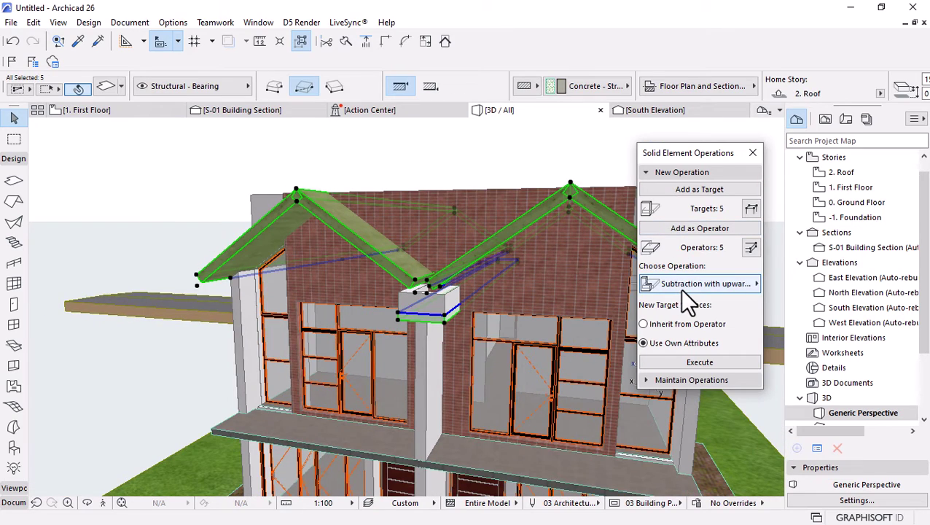
{"action": "left_click", "coordinate": [682, 362]}
{"action": "scroll", "coordinate": [356, 266], "scroll_direction": "down", "scroll_amount": 5}
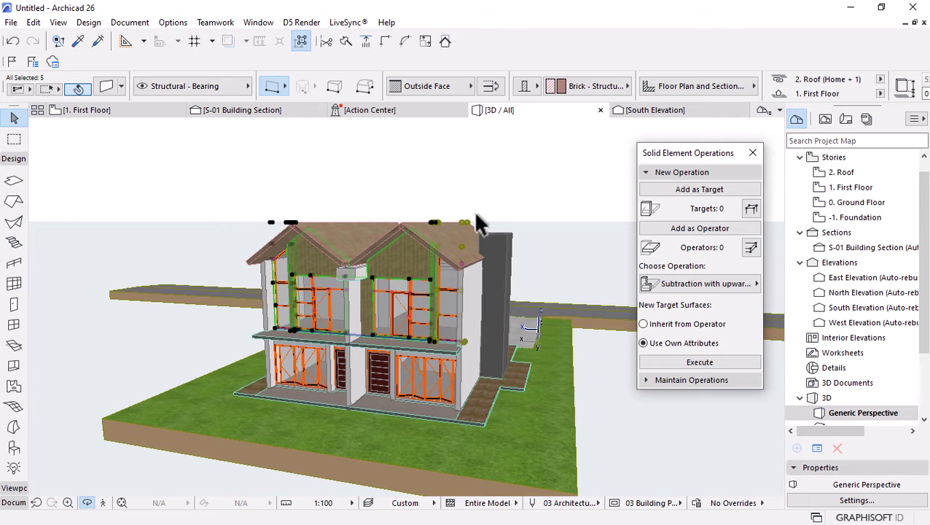
Examine the duplex's front facade on the driveway side, checking the roof overhang and outer corners
{"action": "middle_click_drag", "start_coordinate": [479, 222], "coordinate": [481, 357], "text": "shift"}
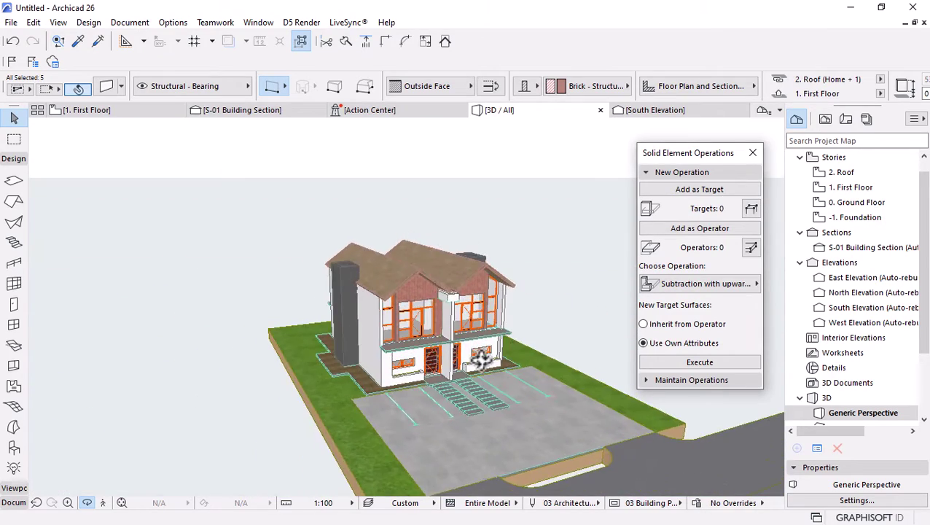
{"action": "scroll", "coordinate": [481, 357], "scroll_direction": "up", "scroll_amount": 10}
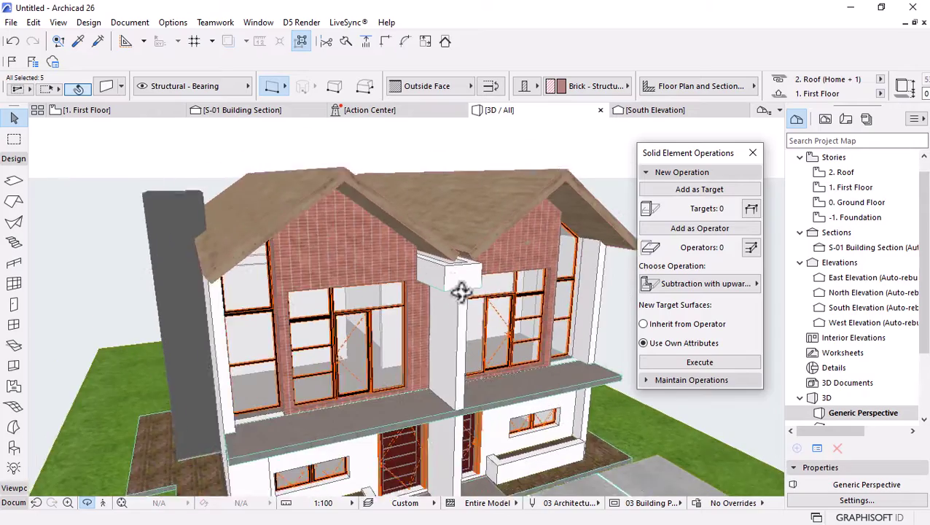
{"action": "middle_click_drag", "start_coordinate": [461, 290], "coordinate": [419, 345], "text": "shift"}
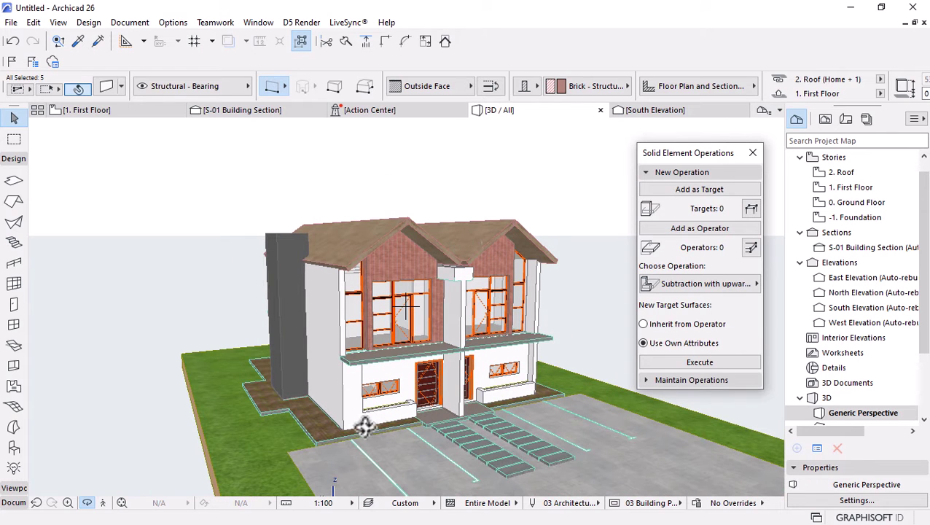
{"action": "middle_click_drag", "start_coordinate": [465, 342], "coordinate": [384, 365], "text": "shift"}
{"action": "scroll", "coordinate": [265, 248], "scroll_direction": "up", "scroll_amount": 5}
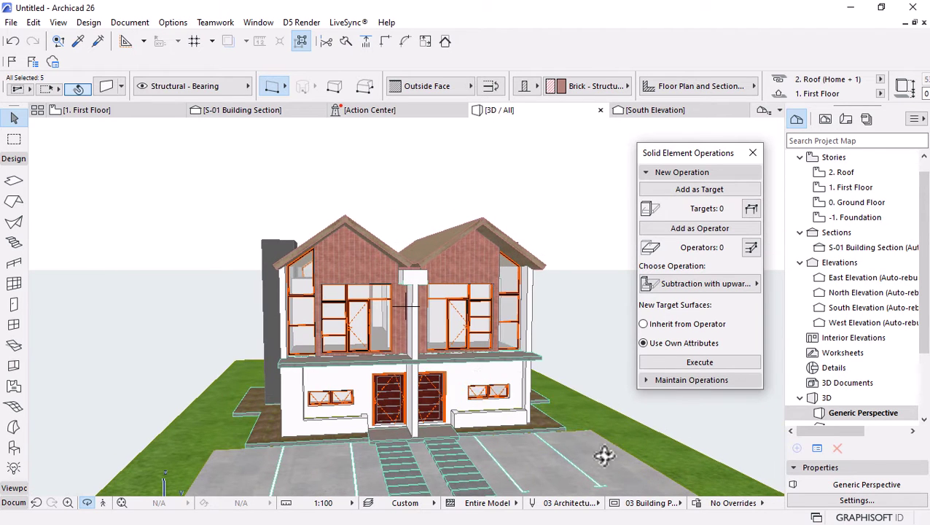
{"action": "middle_click_drag", "start_coordinate": [533, 430], "coordinate": [515, 400], "text": "shift"}
{"action": "middle_click_drag", "start_coordinate": [291, 285], "coordinate": [354, 361], "text": "shift"}
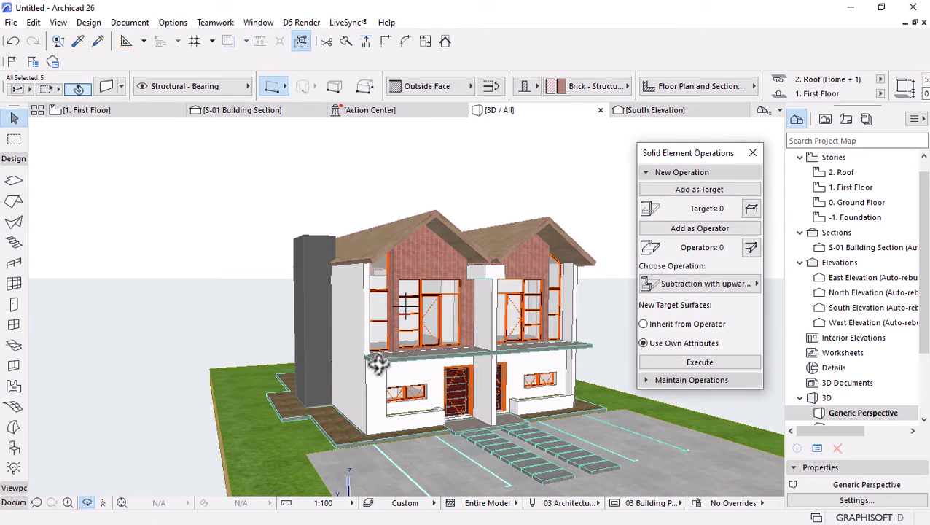
{"action": "middle_click_drag", "start_coordinate": [262, 334], "coordinate": [471, 317], "text": "shift"}
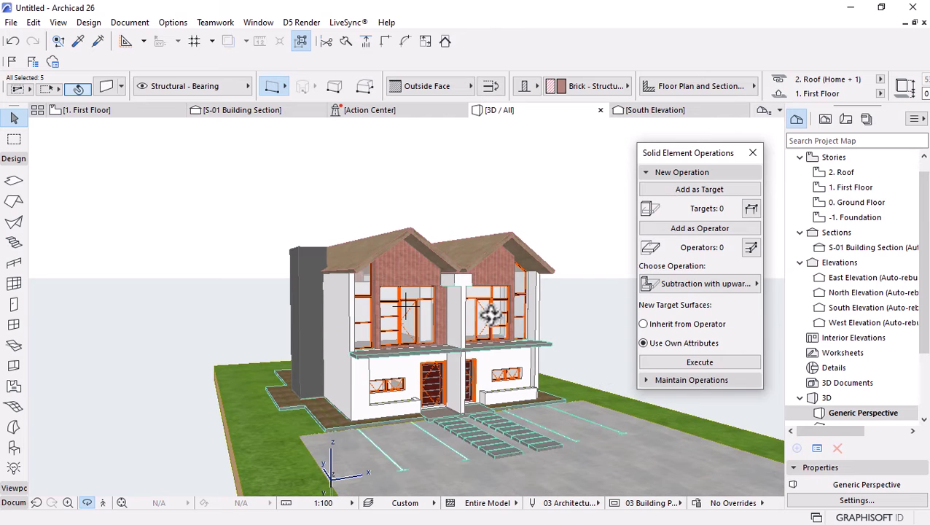
On the ground floor plan, draw a short wall with the outer side wall's settings, extending it forward past the planter to the paving edge
{"action": "double_click", "coordinate": [864, 202]}
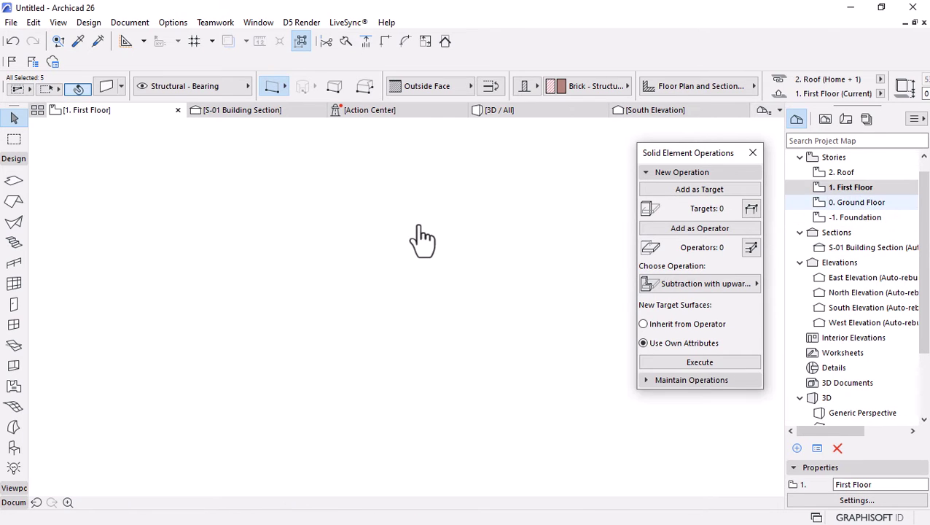
{"action": "scroll", "coordinate": [379, 219], "scroll_direction": "down", "scroll_amount": 5}
{"action": "scroll", "coordinate": [410, 288], "scroll_direction": "up", "scroll_amount": 8}
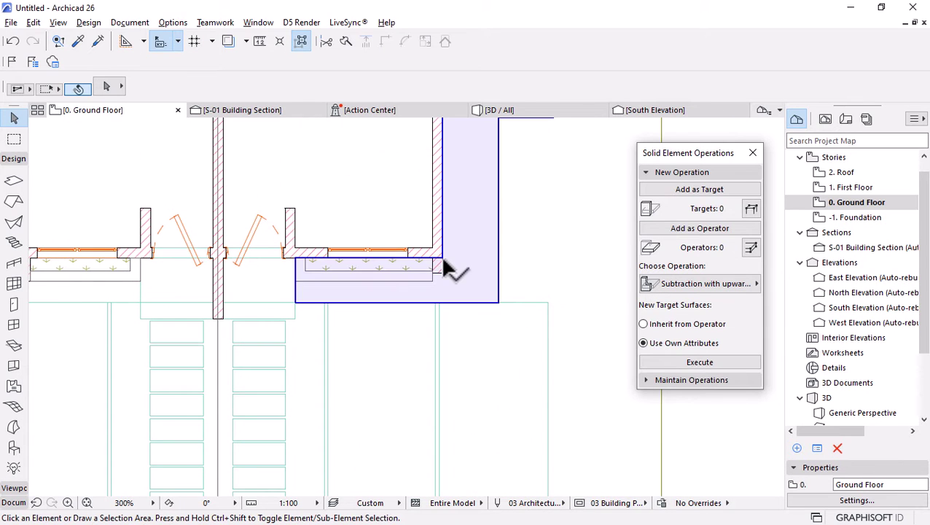
{"action": "left_click", "coordinate": [443, 265], "text": "alt"}
{"action": "scroll", "coordinate": [445, 269], "scroll_direction": "up", "scroll_amount": 4}
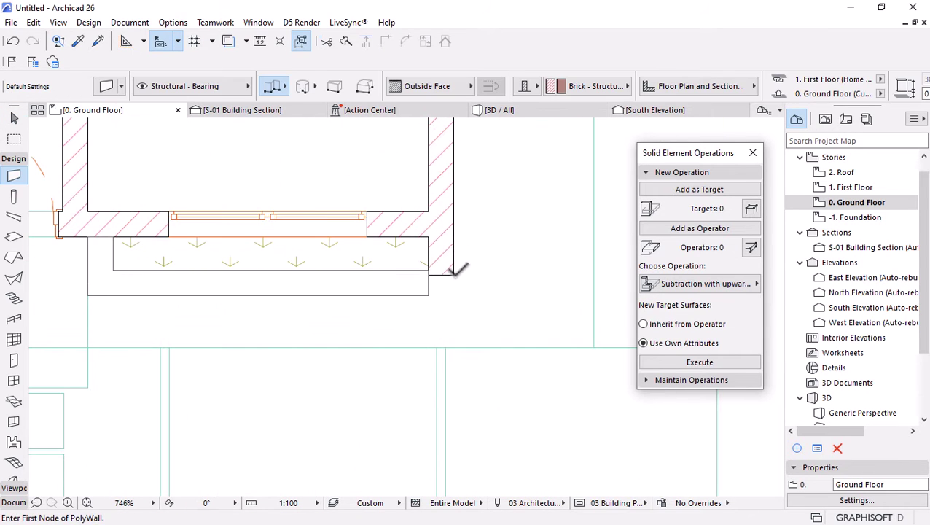
{"action": "left_click", "coordinate": [453, 275]}
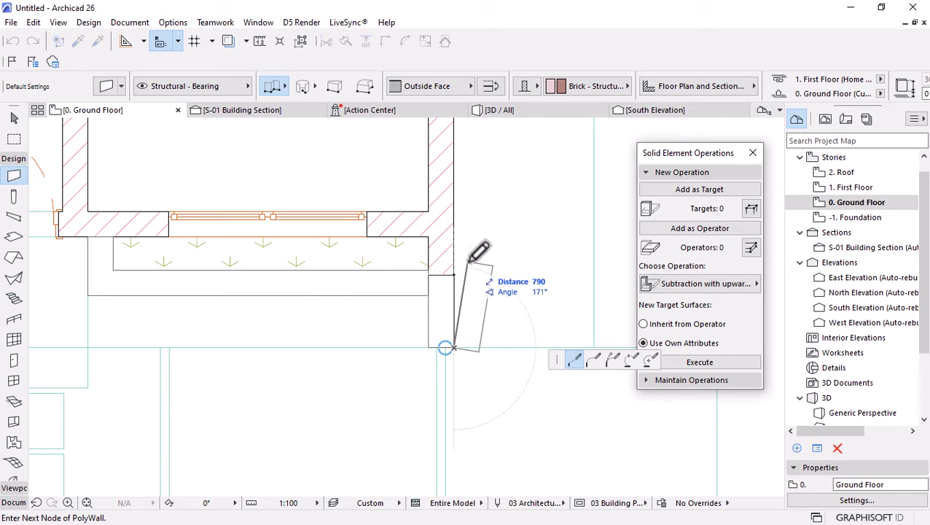
{"action": "right_click", "coordinate": [445, 348]}
{"action": "left_click", "coordinate": [490, 372]}
In the 3D model, stretch the new corner wall's height up to the roof eave
{"action": "left_click", "coordinate": [536, 112]}
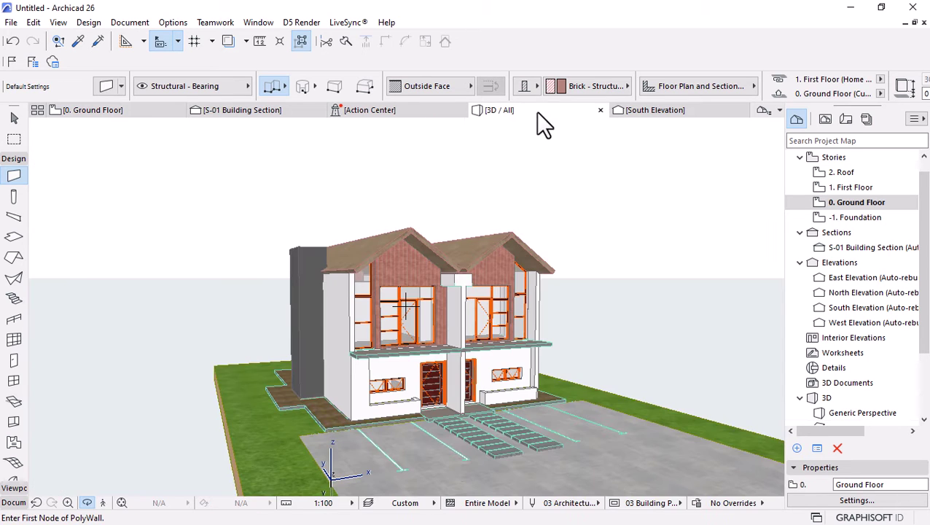
{"action": "middle_click_drag", "start_coordinate": [527, 322], "coordinate": [557, 352], "text": "shift"}
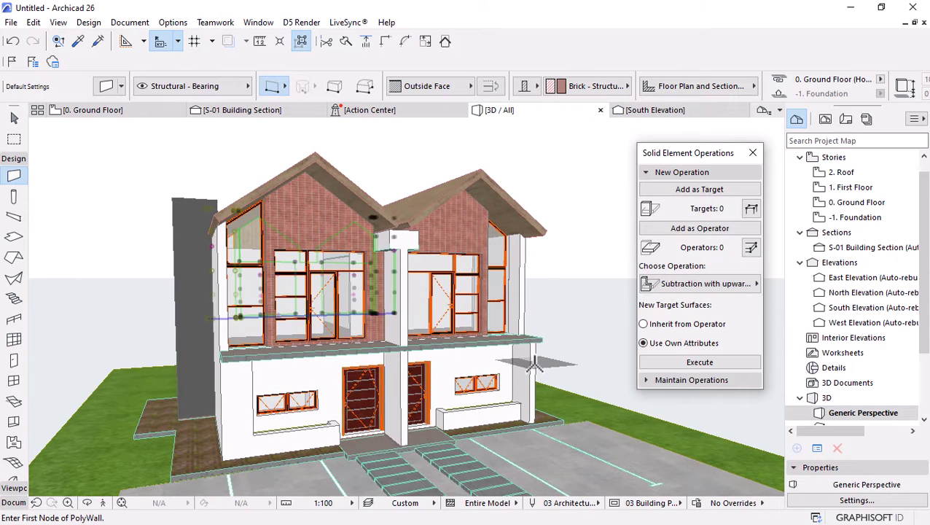
{"action": "key", "text": "Escape"}
{"action": "left_click", "coordinate": [531, 343]}
{"action": "left_click", "coordinate": [538, 340]}
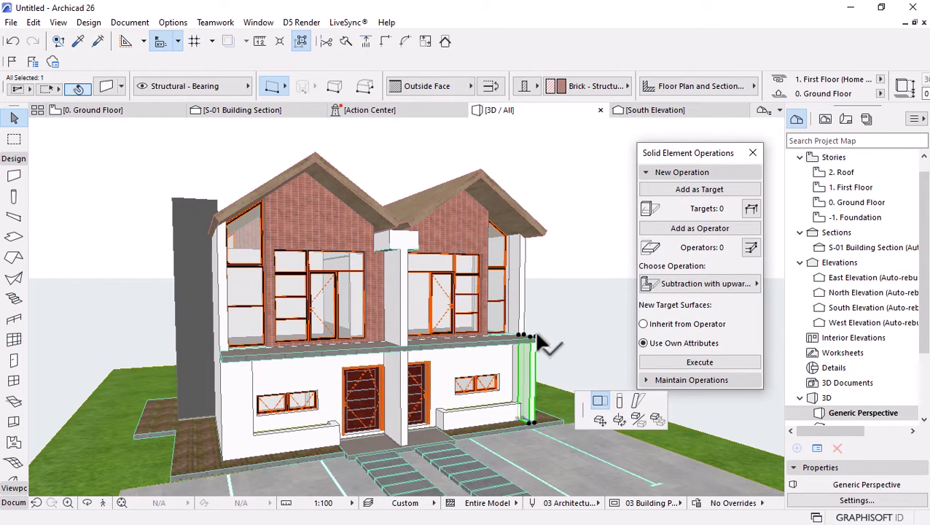
{"action": "left_click", "coordinate": [550, 227]}
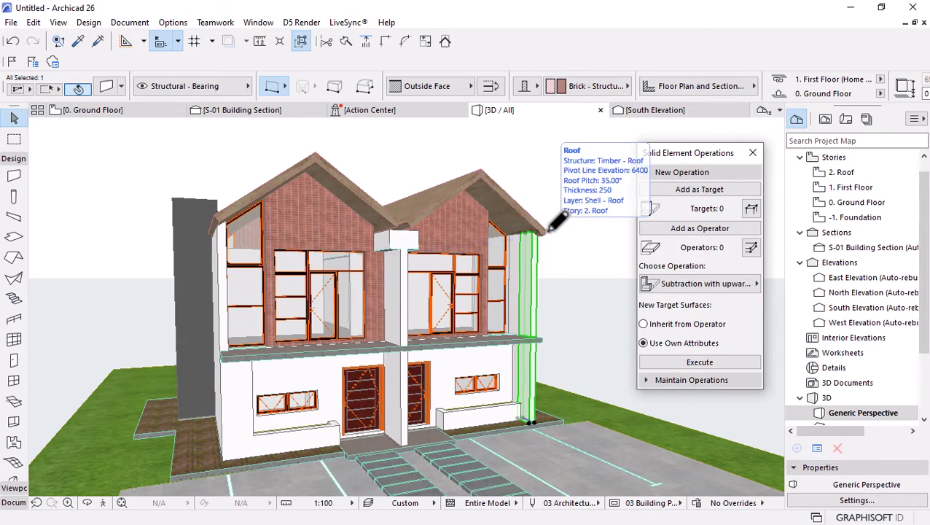
Offset the front edge of the outer roof plane above the new corner wall back to line up with that wall's end
{"action": "middle_click_drag", "start_coordinate": [556, 276], "coordinate": [543, 202], "text": "shift"}
{"action": "scroll", "coordinate": [543, 202], "scroll_direction": "up", "scroll_amount": 3}
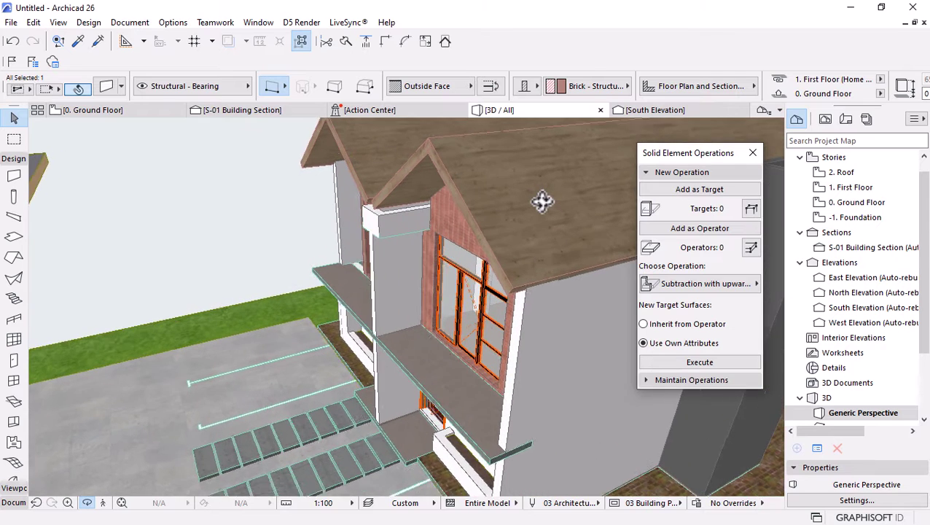
{"action": "left_click", "coordinate": [465, 222]}
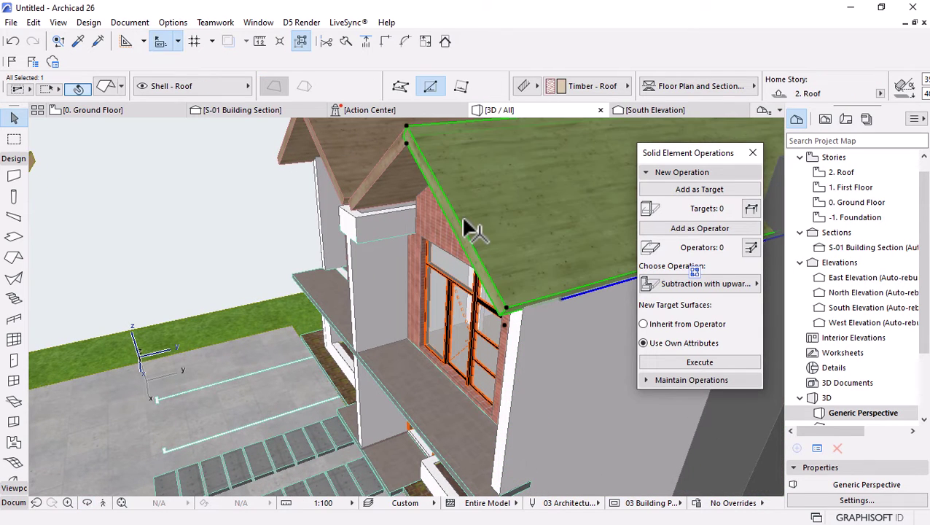
{"action": "left_click", "coordinate": [458, 219]}
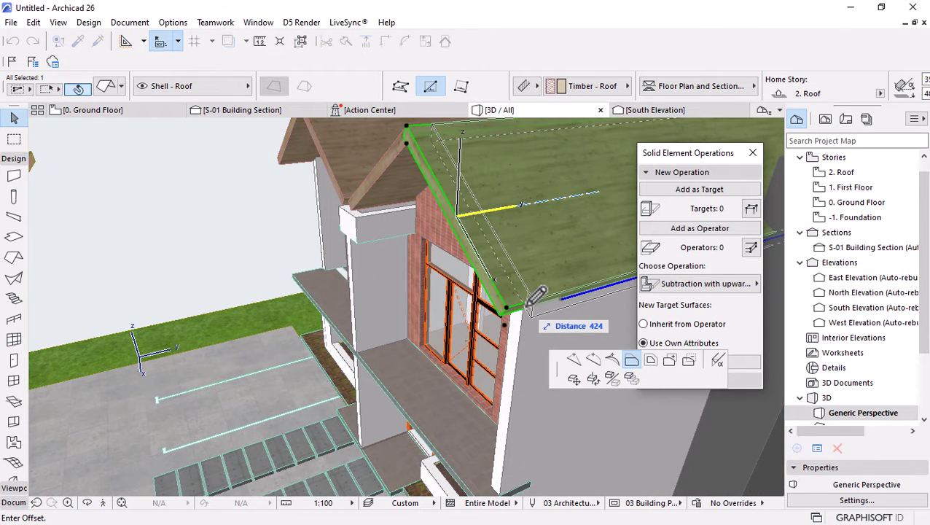
{"action": "left_click", "coordinate": [538, 294]}
{"action": "left_click", "coordinate": [531, 292]}
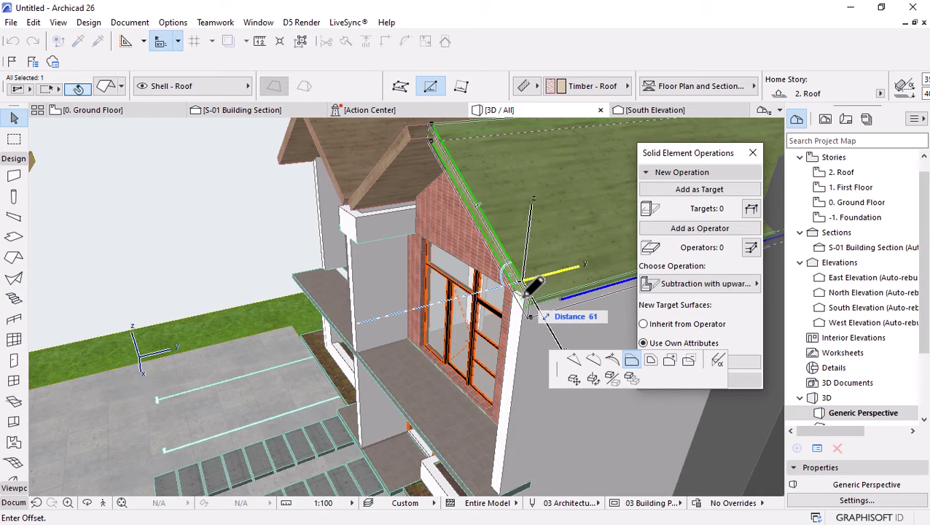
{"action": "left_click", "coordinate": [531, 291]}
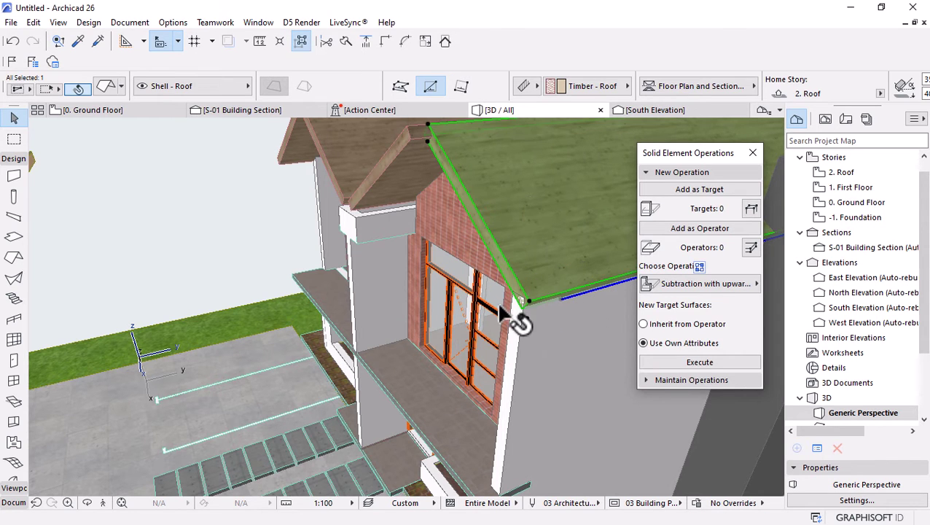
Offset the front edges of the other three roof planes back to the same line, and close the solid element operations palette
{"action": "middle_click_drag", "start_coordinate": [517, 320], "coordinate": [459, 235], "text": "shift"}
{"action": "left_click", "coordinate": [431, 213]}
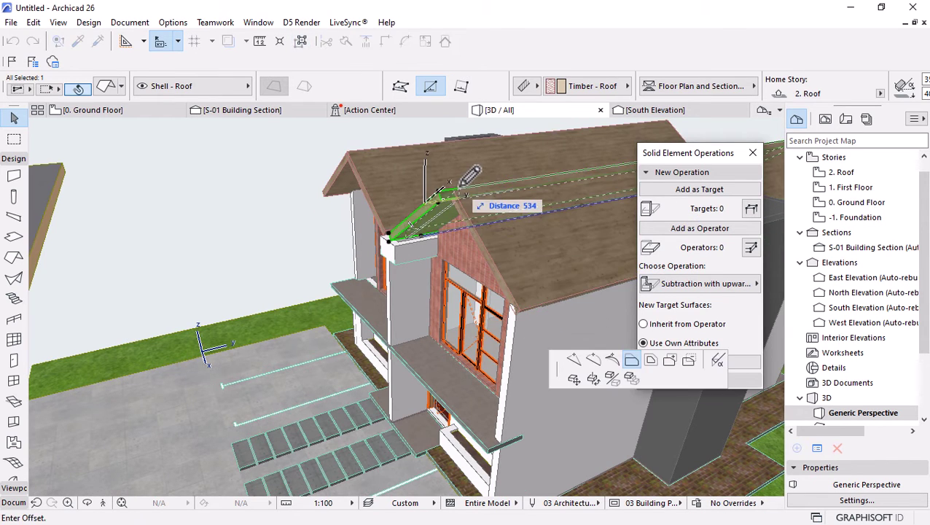
{"action": "left_click", "coordinate": [452, 227]}
{"action": "middle_click_drag", "start_coordinate": [452, 232], "coordinate": [496, 303], "text": "shift"}
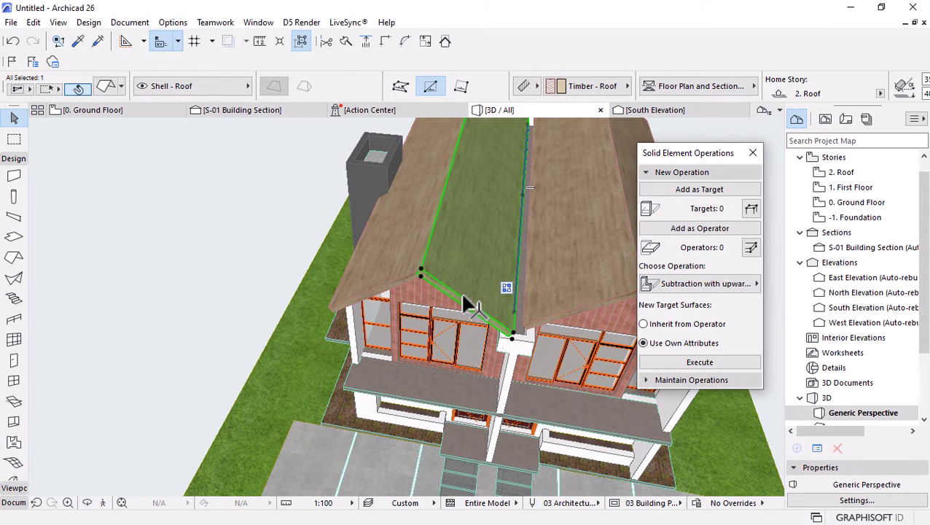
{"action": "left_click", "coordinate": [470, 306]}
{"action": "left_click", "coordinate": [532, 318]}
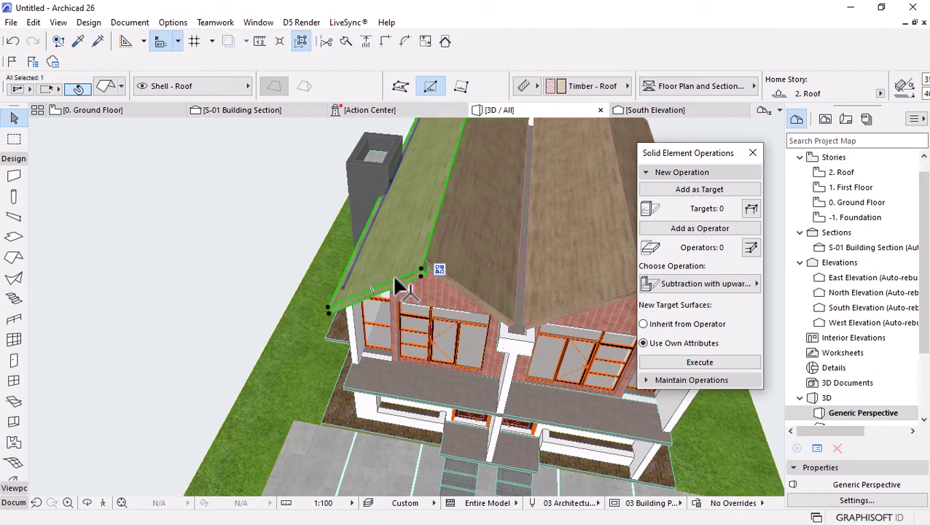
{"action": "left_click", "coordinate": [427, 270]}
{"action": "left_click", "coordinate": [503, 334]}
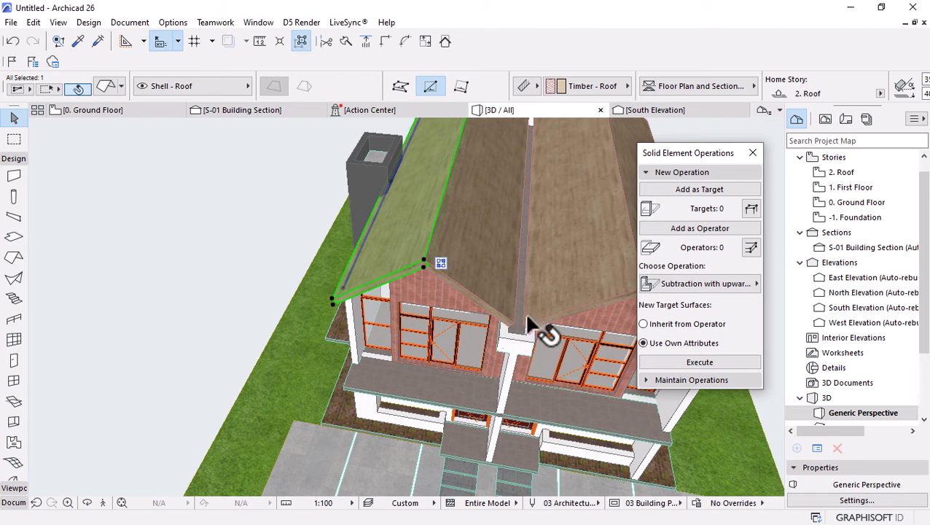
{"action": "scroll", "coordinate": [288, 241], "scroll_direction": "down", "scroll_amount": 3}
{"action": "middle_click_drag", "start_coordinate": [497, 279], "coordinate": [502, 253], "text": "shift"}
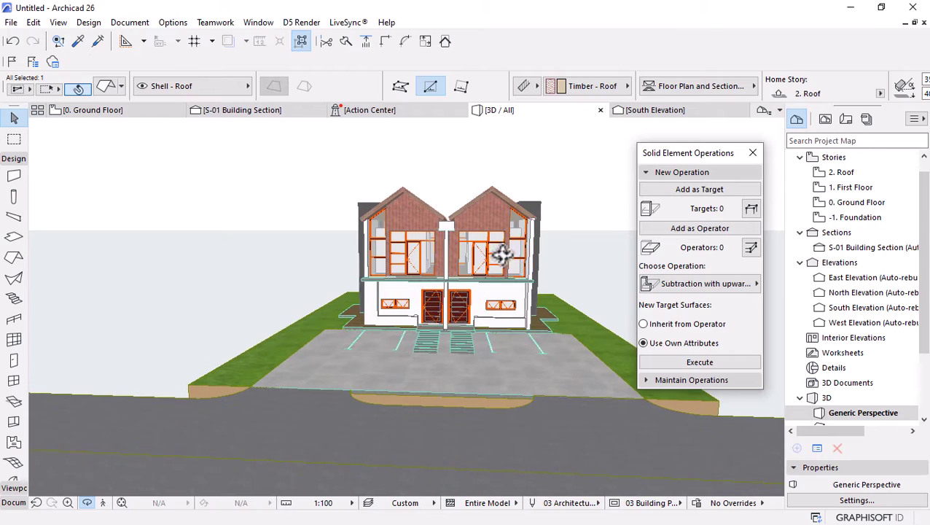
{"action": "left_click", "coordinate": [753, 153]}
Select all four roof planes and override their edge surface with Paint - Dark Gray
{"action": "scroll", "coordinate": [492, 235], "scroll_direction": "up", "scroll_amount": 2}
{"action": "middle_click_drag", "start_coordinate": [493, 235], "coordinate": [431, 274], "text": "shift"}
{"action": "scroll", "coordinate": [437, 248], "scroll_direction": "up", "scroll_amount": 2}
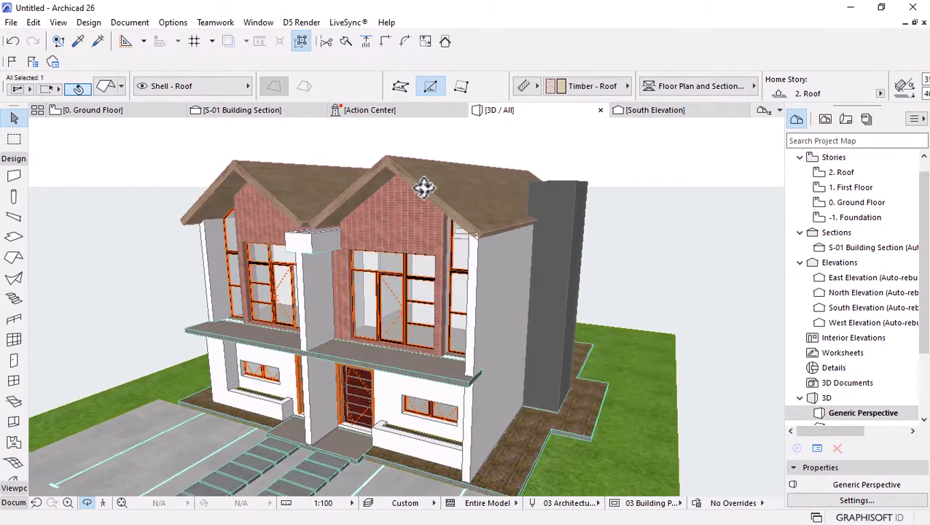
{"action": "left_click", "coordinate": [431, 197]}
{"action": "left_click", "coordinate": [364, 197], "text": "shift"}
{"action": "left_click", "coordinate": [296, 198], "text": "shift"}
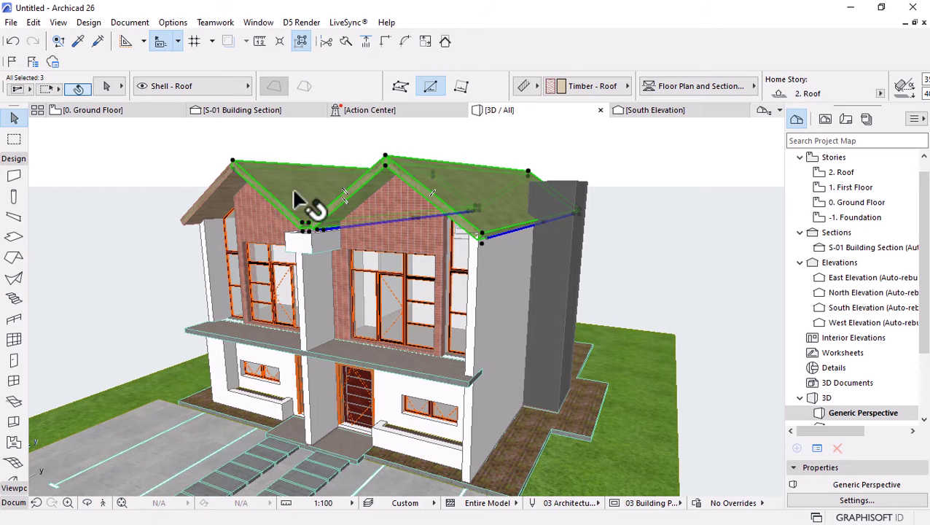
{"action": "double_click", "coordinate": [433, 207]}
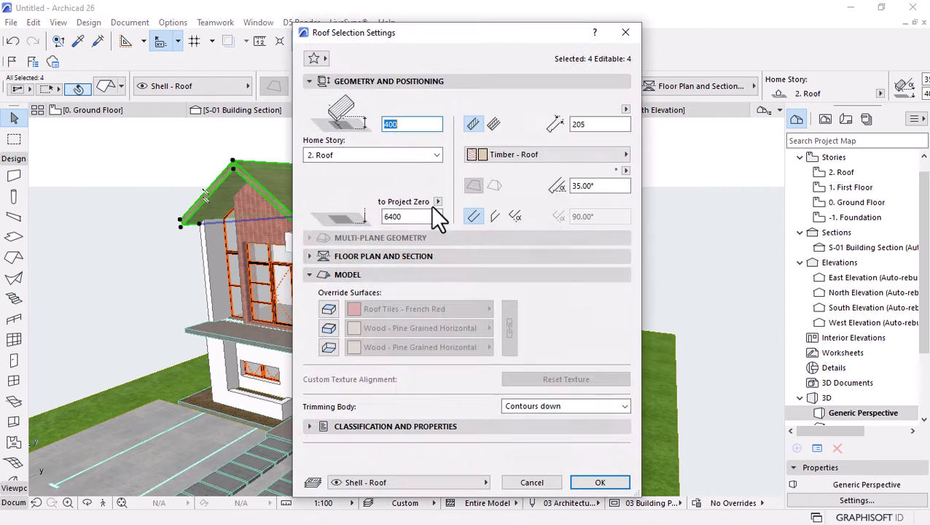
{"action": "left_click", "coordinate": [329, 329]}
{"action": "left_click", "coordinate": [481, 328]}
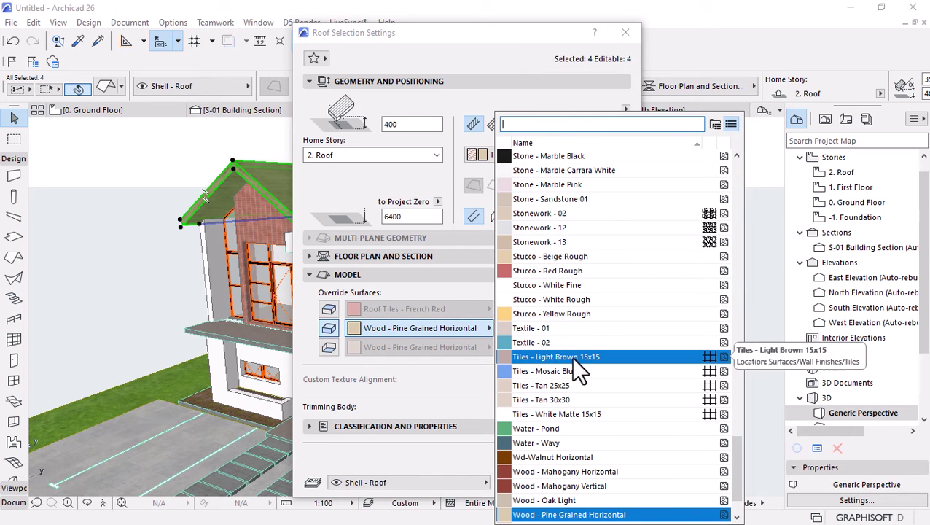
{"action": "type", "text": "paint"}
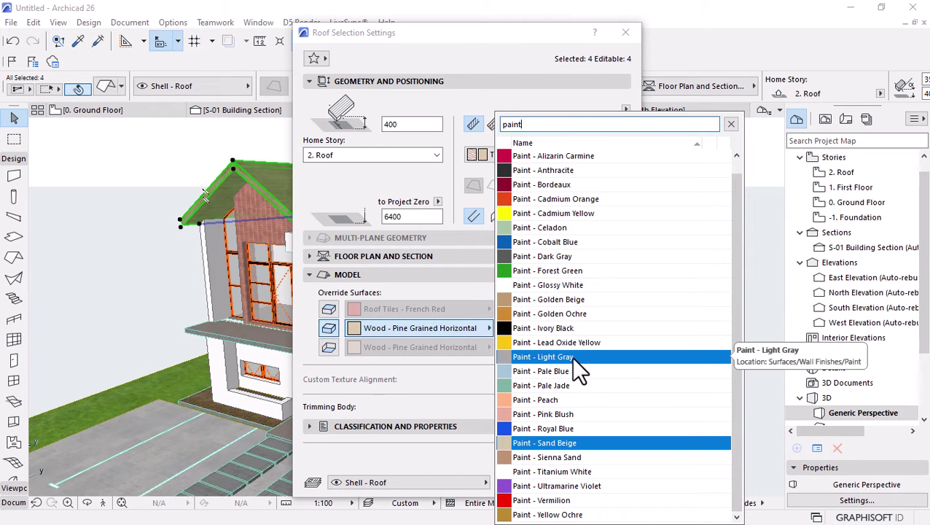
{"action": "left_click", "coordinate": [568, 255]}
{"action": "left_click", "coordinate": [599, 483]}
Set the new corner wall's surface overrides to Paint - Dark Gray to match the roof edges
{"action": "left_click", "coordinate": [483, 274]}
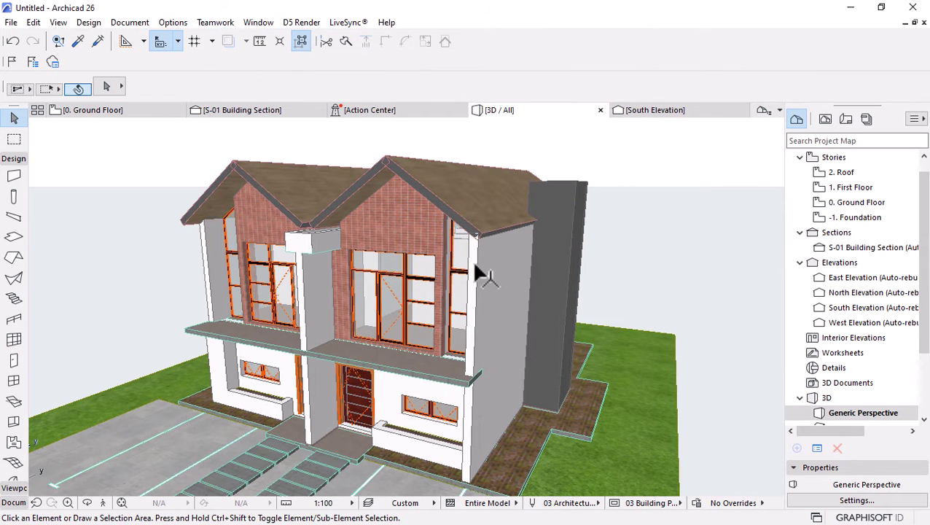
{"action": "left_click", "coordinate": [479, 326]}
{"action": "key", "text": "ctrl+t"}
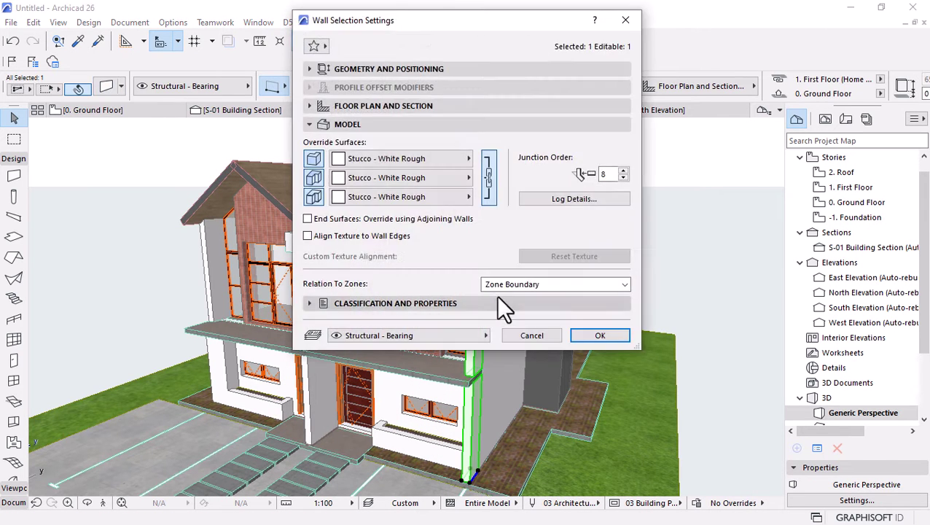
{"action": "left_click", "coordinate": [400, 159]}
{"action": "type", "text": "paint"}
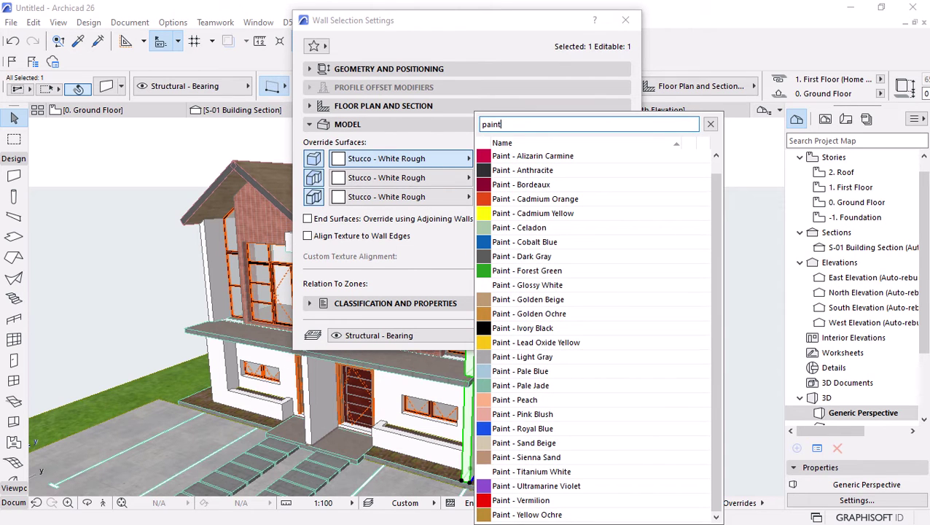
{"action": "left_click", "coordinate": [538, 256]}
{"action": "left_click", "coordinate": [605, 334]}
{"action": "key", "text": "Escape"}
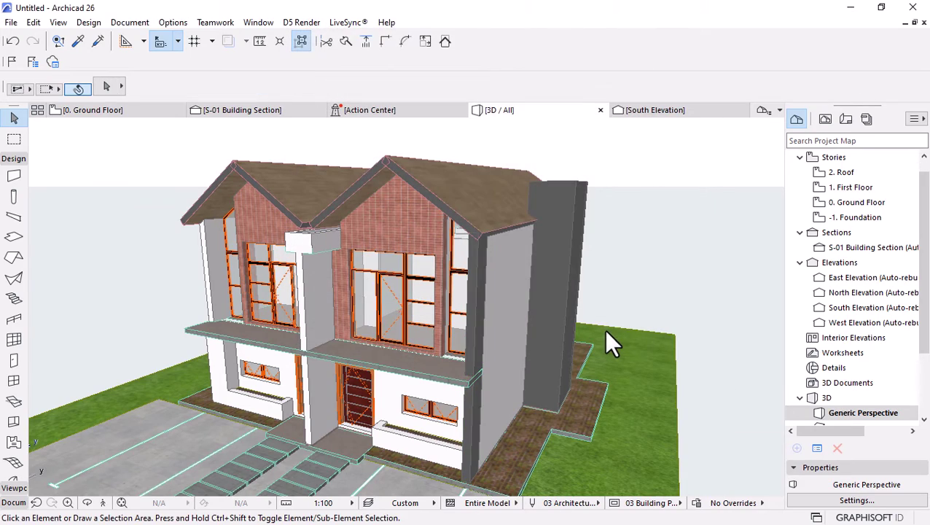
{"action": "key", "text": "o"}
{"action": "left_click_drag", "start_coordinate": [604, 332], "coordinate": [483, 280]}
{"action": "scroll", "coordinate": [484, 280], "scroll_direction": "up", "scroll_amount": 10}
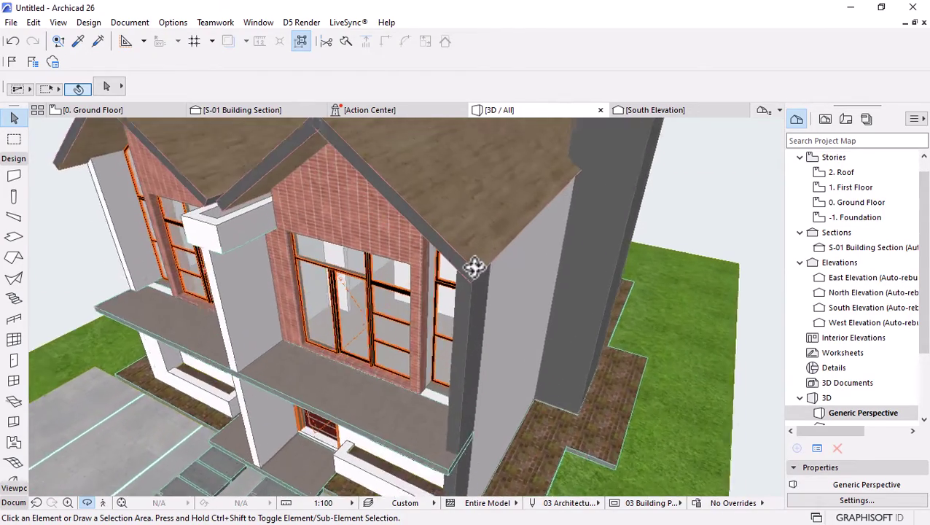
{"action": "scroll", "coordinate": [509, 235], "scroll_direction": "down", "scroll_amount": 5}
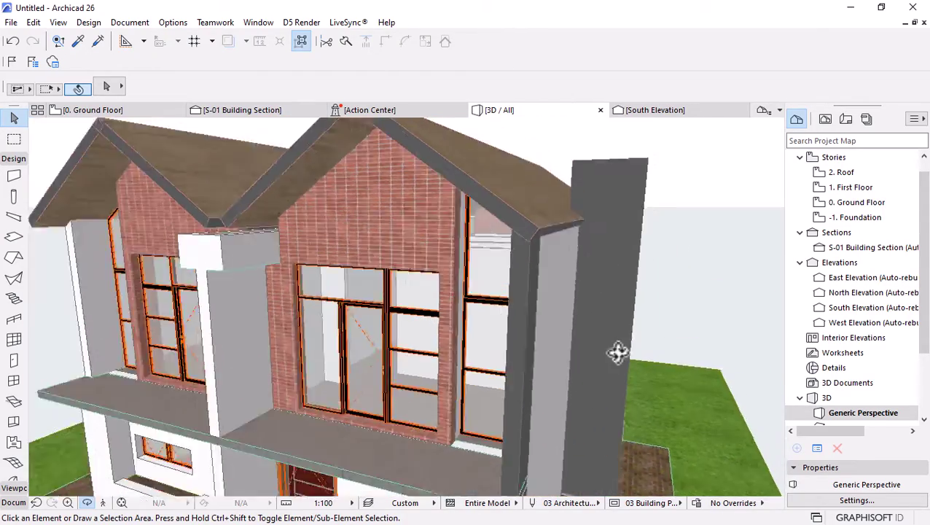
Select all four roof planes and set their edge angle to vertical in the Roof Selection Settings
{"action": "scroll", "coordinate": [617, 353], "scroll_direction": "up", "scroll_amount": 6}
{"action": "scroll", "coordinate": [604, 306], "scroll_direction": "down", "scroll_amount": 2}
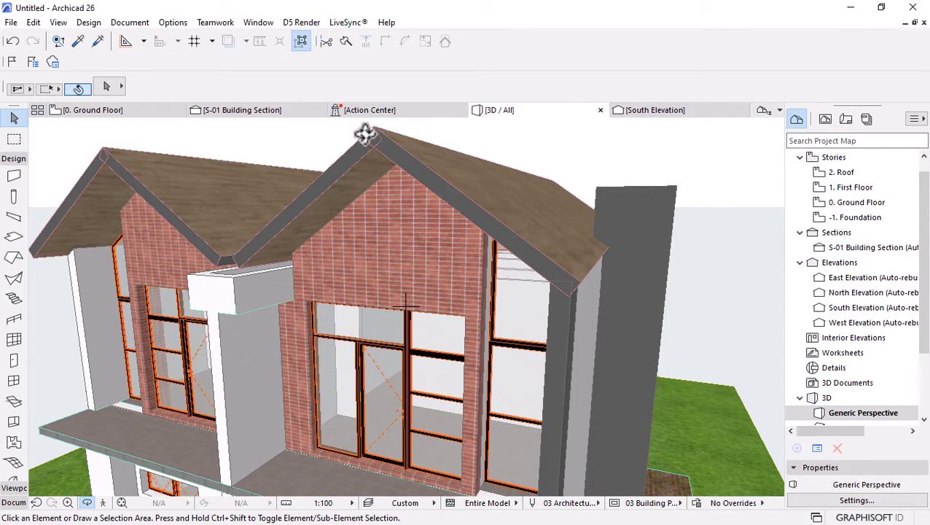
{"action": "left_click", "coordinate": [544, 225]}
{"action": "left_click", "coordinate": [239, 213], "text": "shift"}
{"action": "left_click", "coordinate": [102, 215], "text": "shift"}
{"action": "left_click", "coordinate": [90, 207], "text": "shift"}
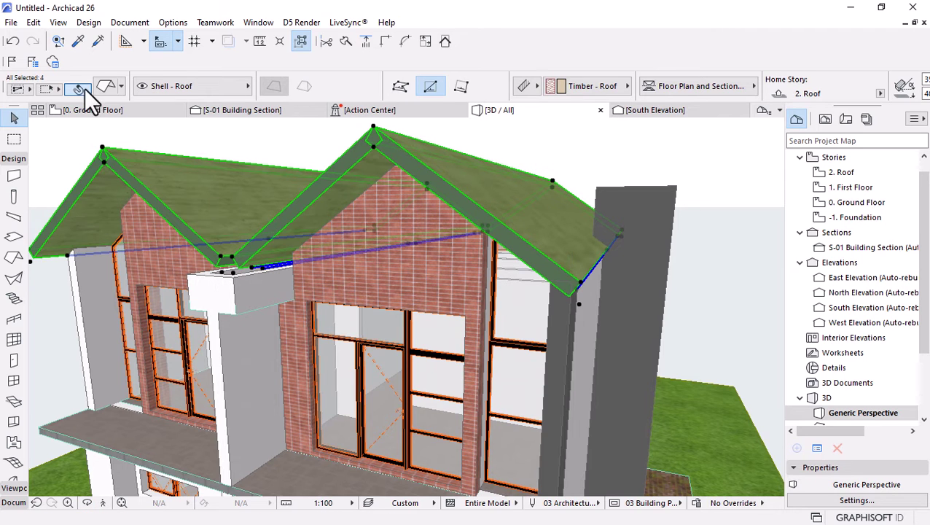
{"action": "key", "text": "ctrl+t"}
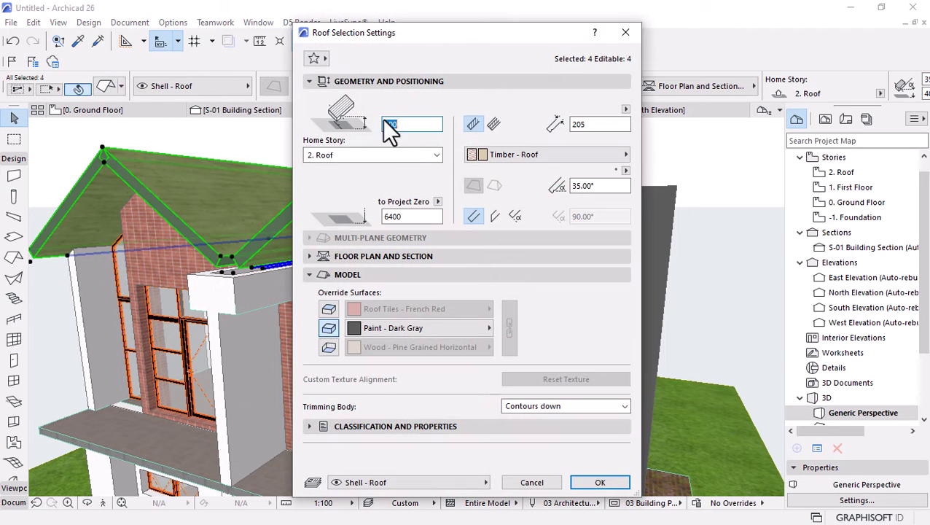
{"action": "left_click", "coordinate": [493, 217]}
{"action": "left_click", "coordinate": [599, 483]}
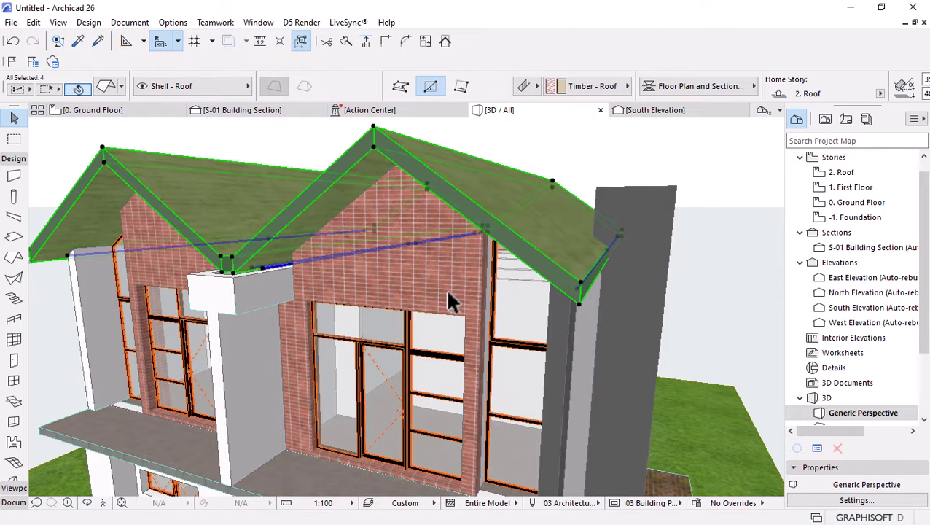
Offset the eave edge of the outer roof plane inward to line up with the dark gray corner wall's outer face
{"action": "scroll", "coordinate": [557, 193], "scroll_direction": "down", "scroll_amount": 5}
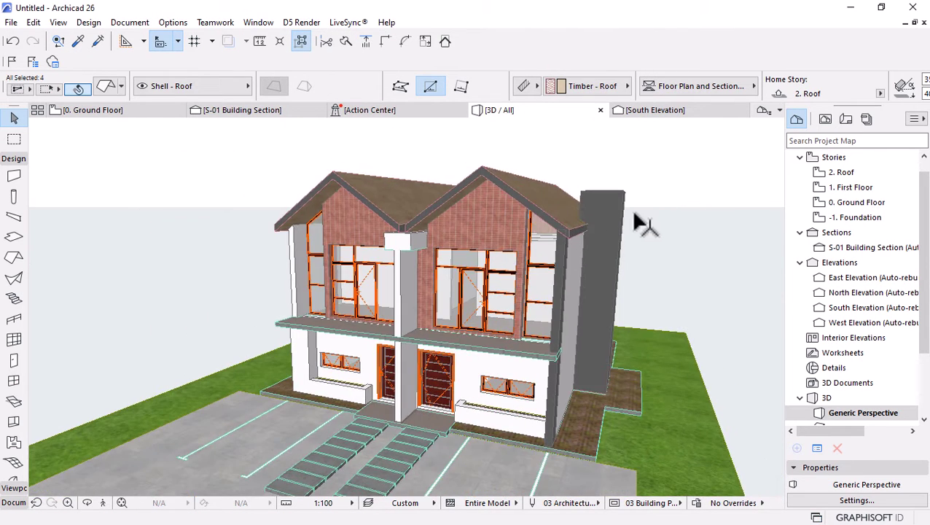
{"action": "middle_click_drag", "start_coordinate": [633, 228], "coordinate": [619, 318], "text": "shift"}
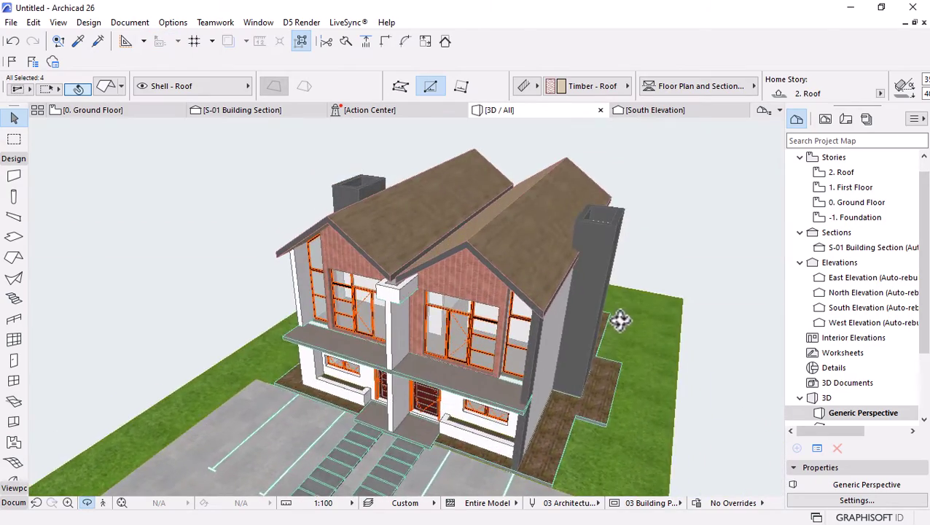
{"action": "scroll", "coordinate": [553, 306], "scroll_direction": "up", "scroll_amount": 5}
{"action": "scroll", "coordinate": [560, 319], "scroll_direction": "up", "scroll_amount": 3}
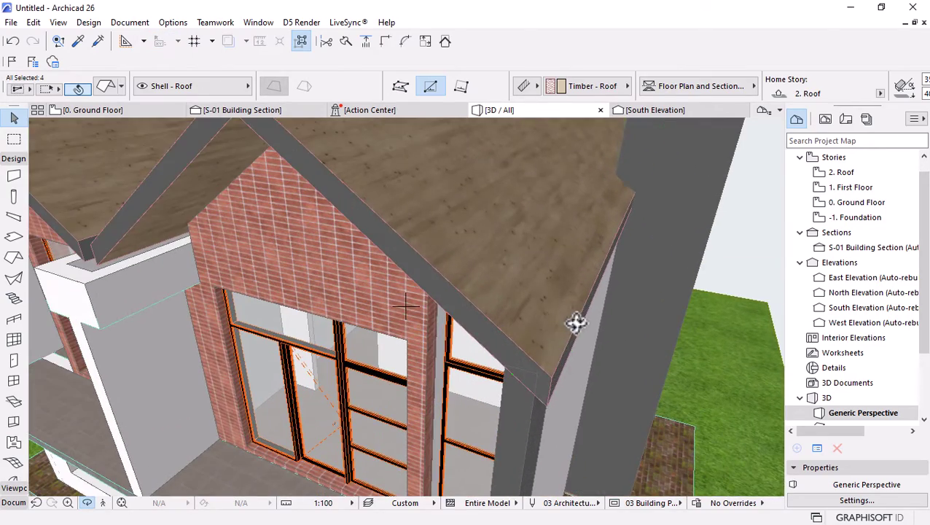
{"action": "left_click", "coordinate": [577, 314]}
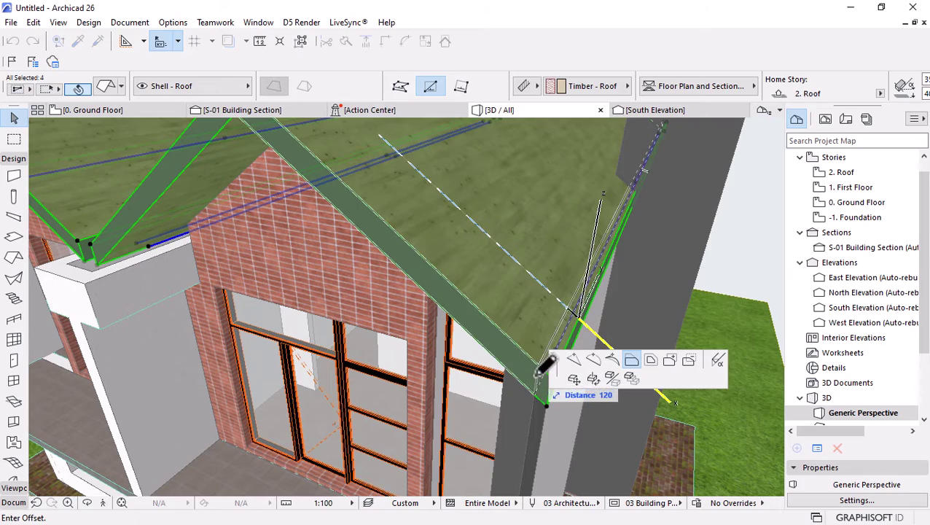
{"action": "key", "text": "Escape"}
{"action": "scroll", "coordinate": [614, 264], "scroll_direction": "down", "scroll_amount": 8}
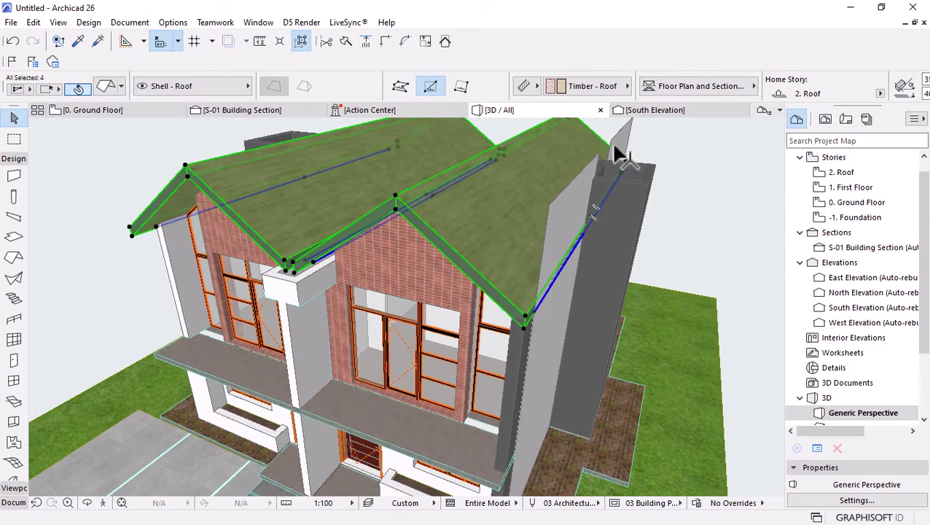
{"action": "scroll", "coordinate": [625, 133], "scroll_direction": "up", "scroll_amount": 4}
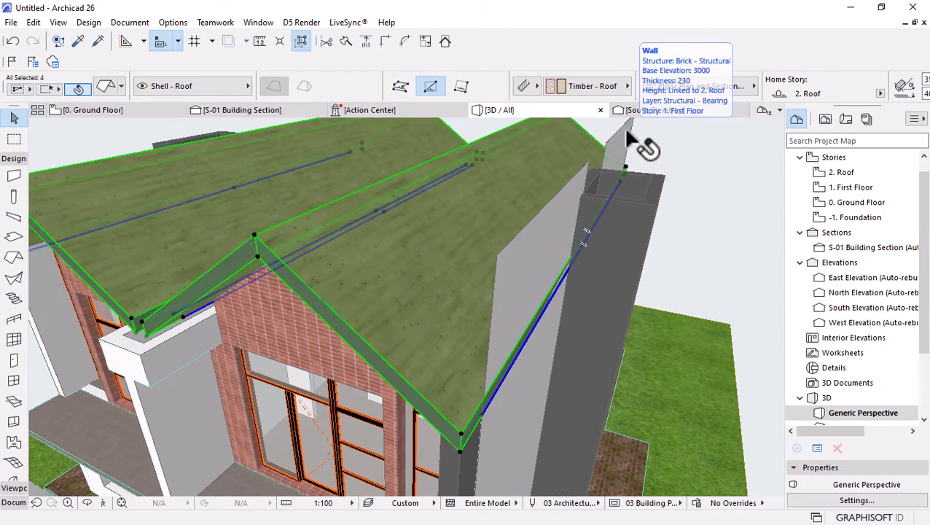
{"action": "scroll", "coordinate": [620, 142], "scroll_direction": "down", "scroll_amount": 5}
{"action": "scroll", "coordinate": [521, 320], "scroll_direction": "up", "scroll_amount": 5}
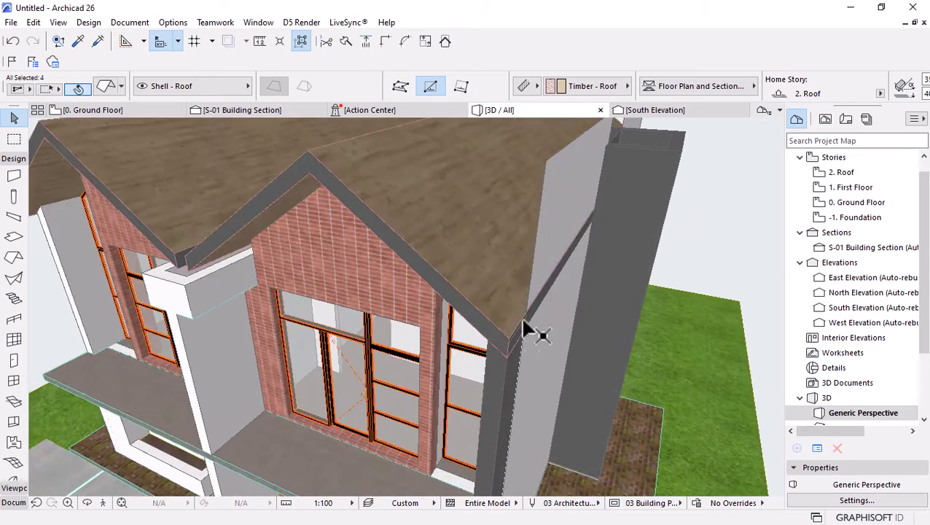
{"action": "scroll", "coordinate": [519, 341], "scroll_direction": "up", "scroll_amount": 3}
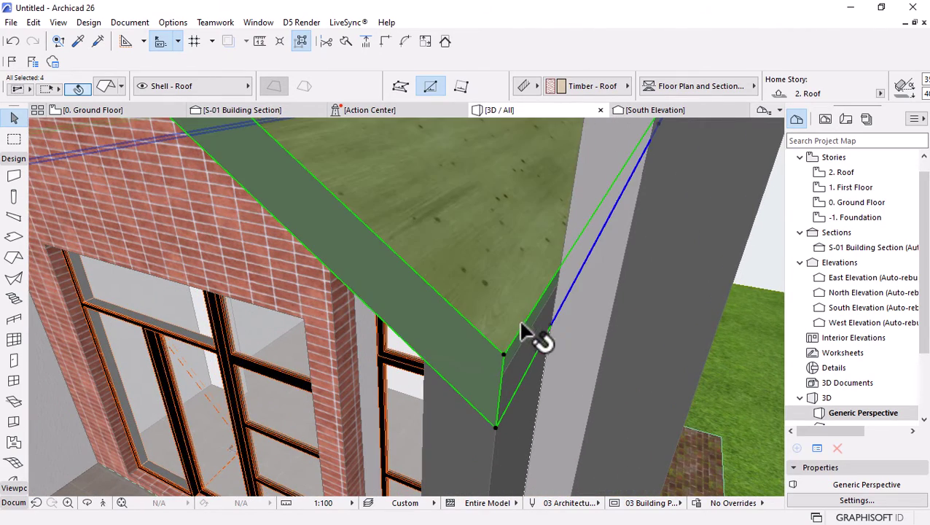
Offset the same eave edge outward by 1 mm, then clear the roof selection
{"action": "left_click", "coordinate": [533, 334]}
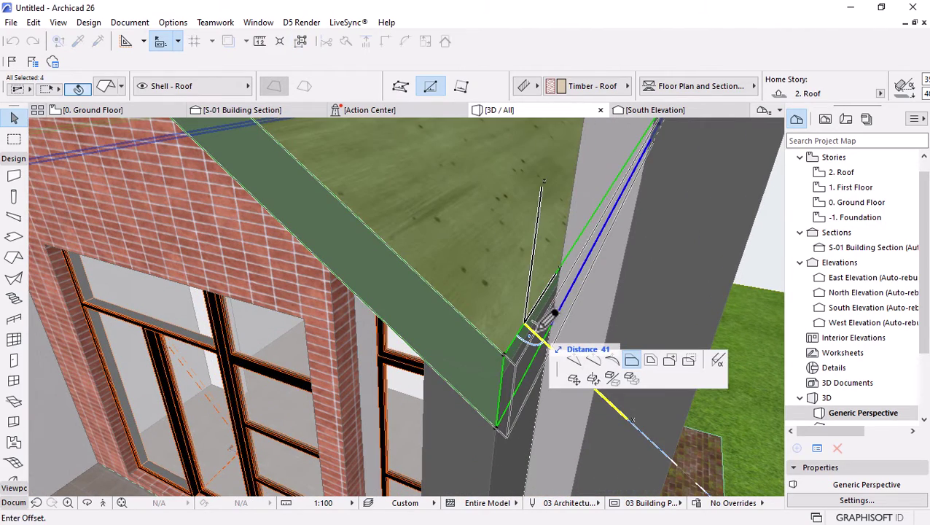
{"action": "type", "text": "1"}
{"action": "key", "text": "Return"}
{"action": "scroll", "coordinate": [550, 316], "scroll_direction": "down", "scroll_amount": 10}
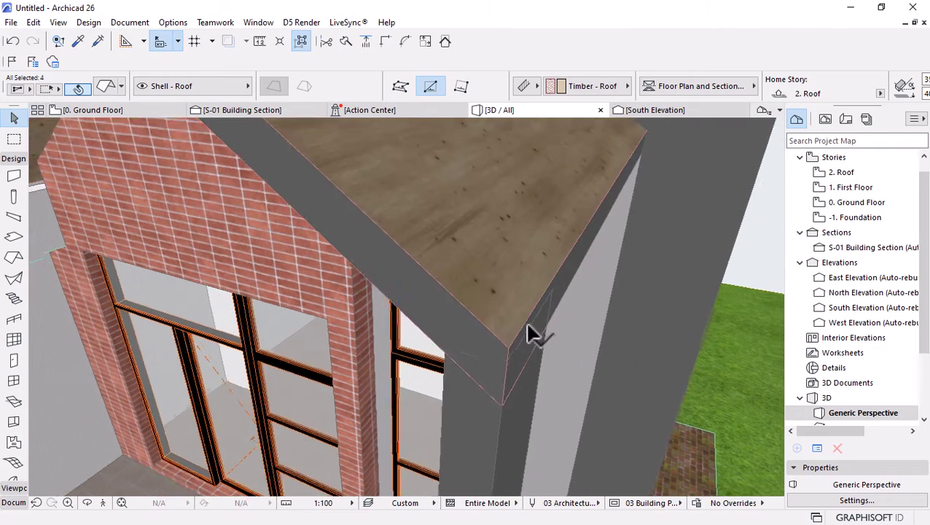
{"action": "key", "text": "Escape"}
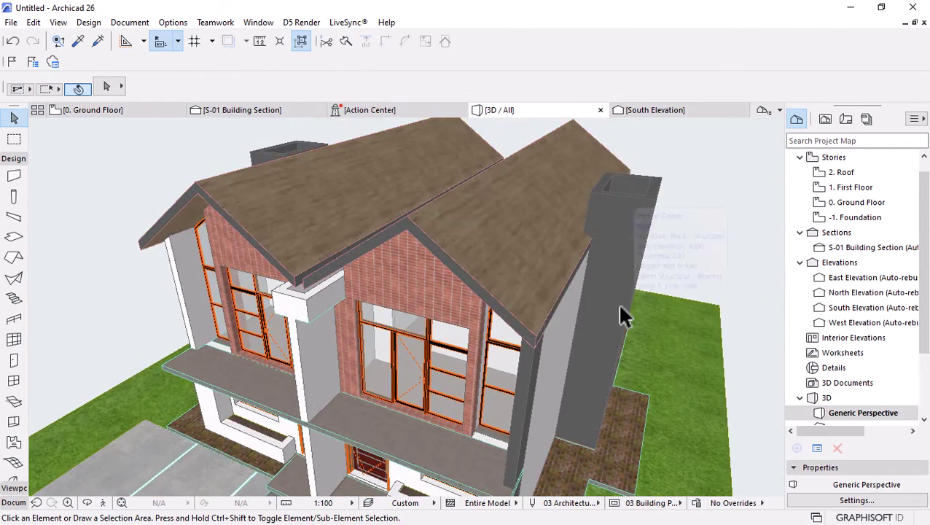
Trim the top of the front corner wall with the outer roof plane, using the solid element operation Subtraction with upward extrusion
{"action": "mouse_move", "coordinate": [619, 317]}
{"action": "middle_mouse_down", "text": "shift"}
{"action": "mouse_move", "coordinate": [565, 369]}
{"action": "mouse_move", "coordinate": [648, 295]}
{"action": "mouse_move", "coordinate": [602, 317]}
{"action": "middle_mouse_up", "text": "shift"}
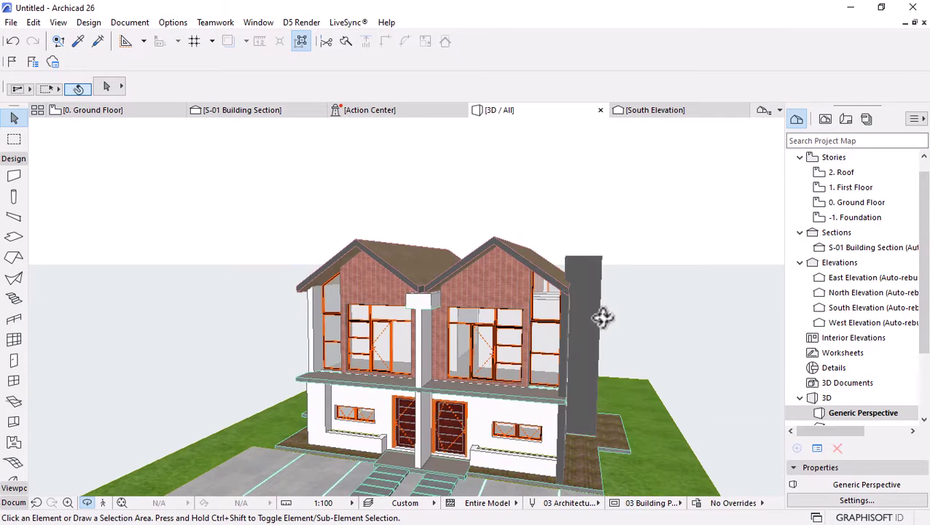
{"action": "scroll", "coordinate": [550, 281], "scroll_direction": "up", "scroll_amount": 5}
{"action": "scroll", "coordinate": [589, 300], "scroll_direction": "up", "scroll_amount": 2}
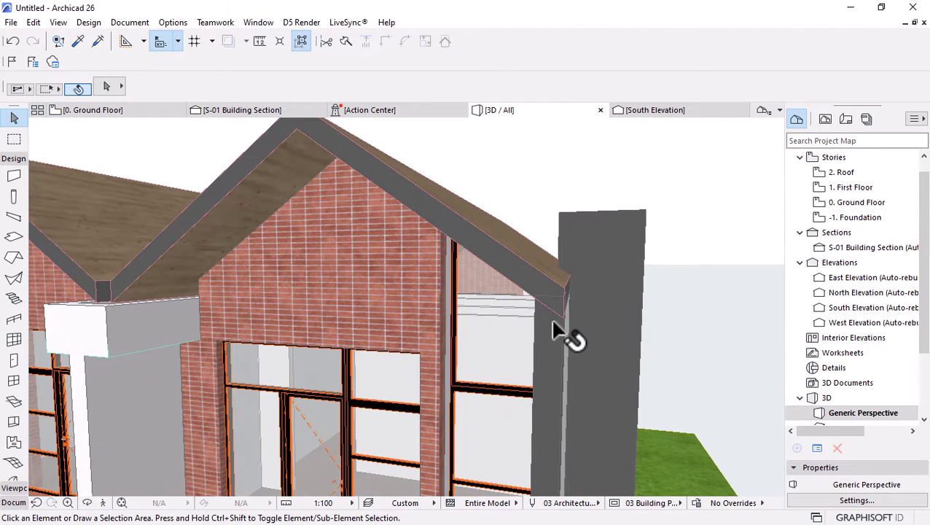
{"action": "left_click", "coordinate": [555, 317]}
{"action": "right_click", "coordinate": [659, 166]}
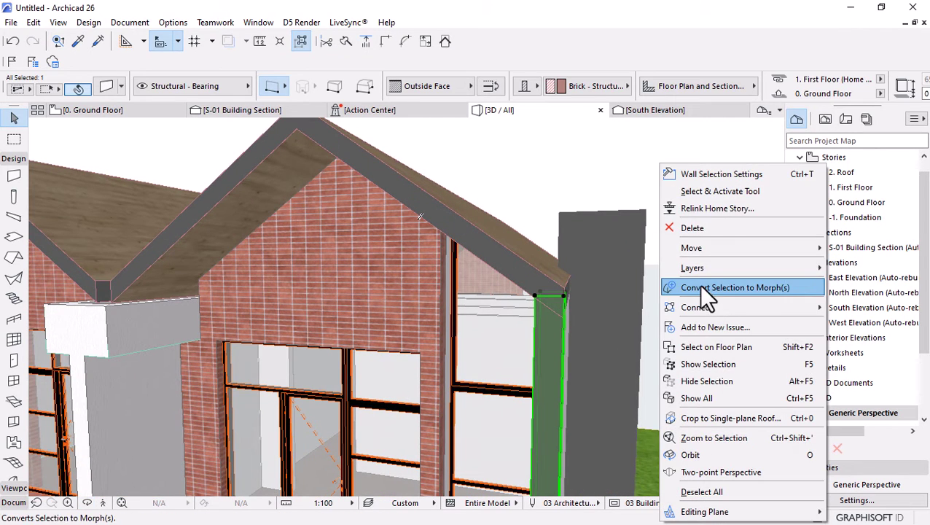
{"action": "mouse_move", "coordinate": [696, 307]}
{"action": "left_click", "coordinate": [572, 343]}
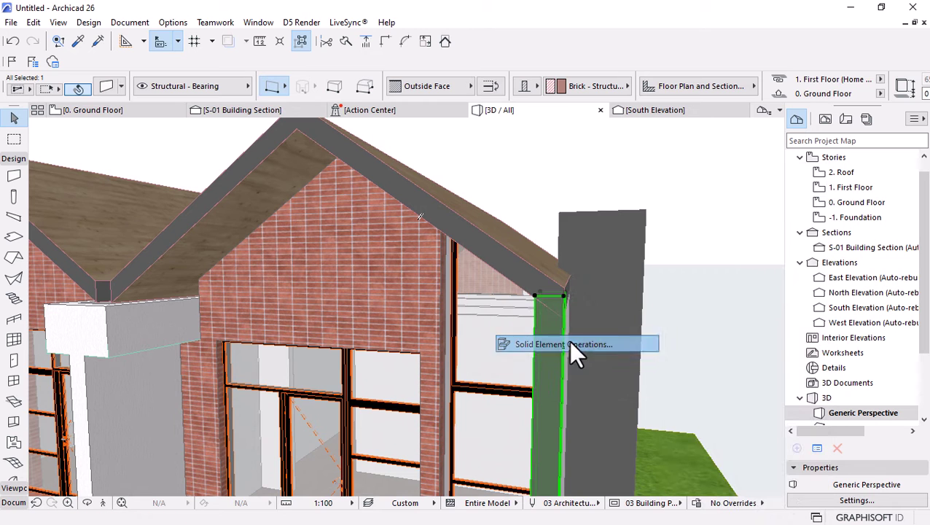
{"action": "left_click", "coordinate": [526, 271]}
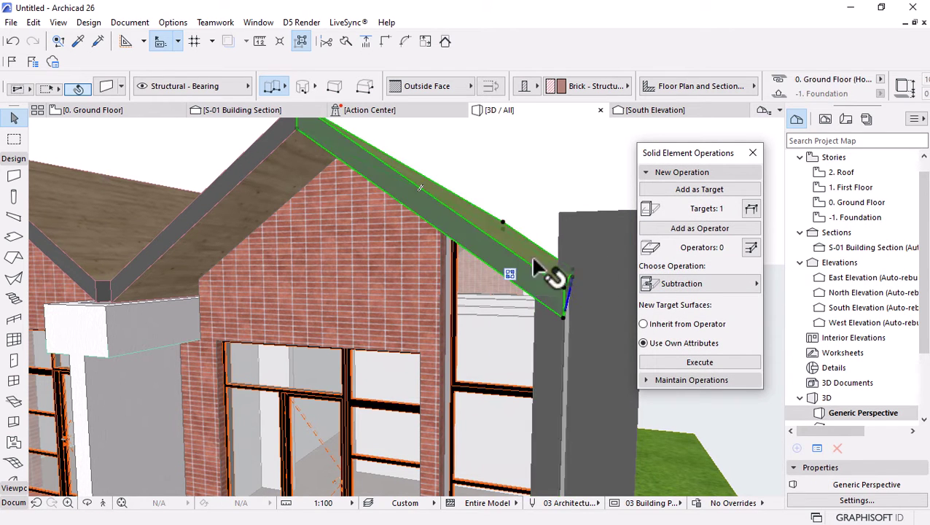
{"action": "left_click", "coordinate": [669, 229]}
{"action": "left_click", "coordinate": [711, 284]}
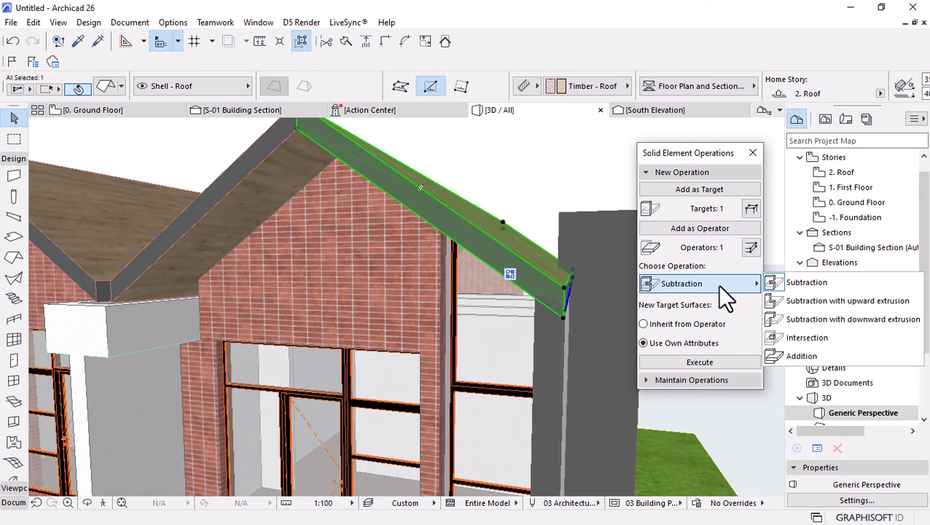
{"action": "left_click", "coordinate": [812, 303]}
{"action": "scroll", "coordinate": [605, 328], "scroll_direction": "up", "scroll_amount": 2}
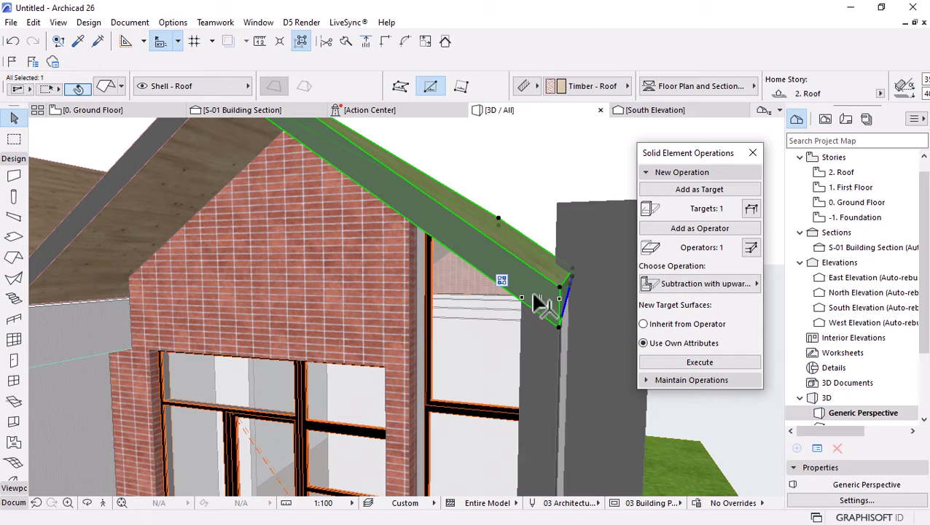
{"action": "left_click", "coordinate": [682, 361]}
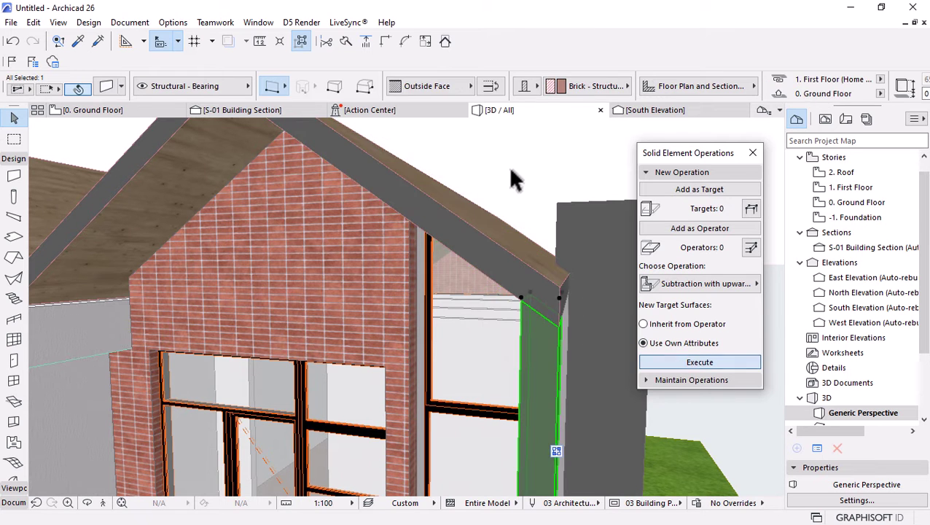
Place a copy of the corner wall at the front end of the middle party wall on the Ground Floor plan
{"action": "scroll", "coordinate": [510, 245], "scroll_direction": "down", "scroll_amount": 3}
{"action": "scroll", "coordinate": [508, 245], "scroll_direction": "down", "scroll_amount": 3}
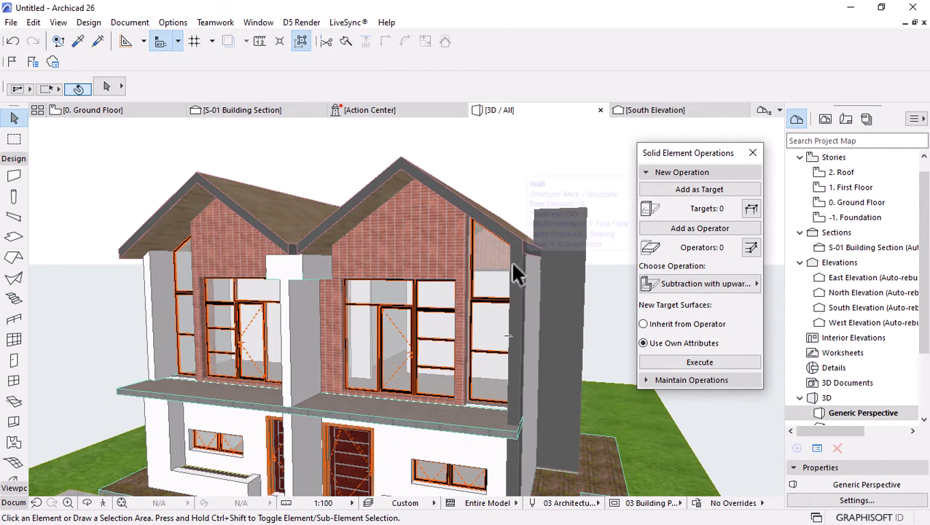
{"action": "middle_click_drag", "start_coordinate": [513, 264], "coordinate": [550, 285], "text": "shift"}
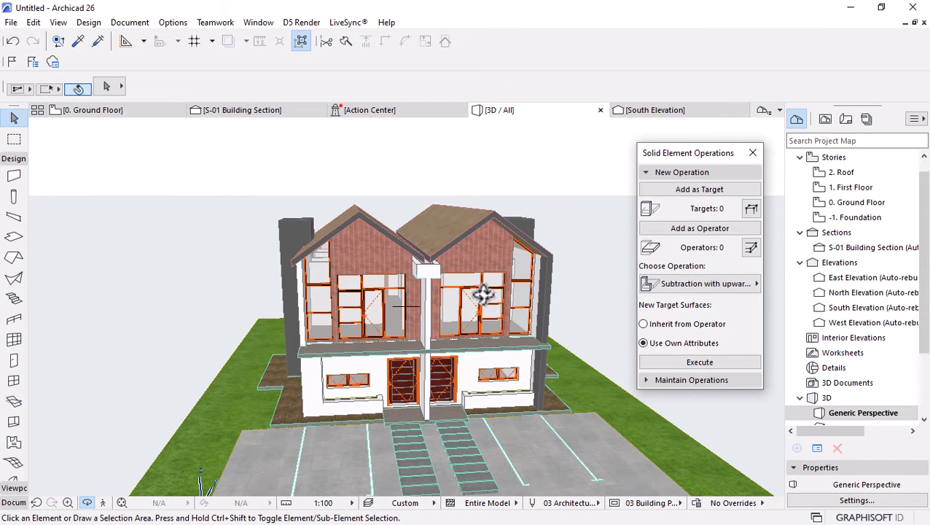
{"action": "middle_click_drag", "start_coordinate": [482, 293], "coordinate": [433, 266], "text": "shift"}
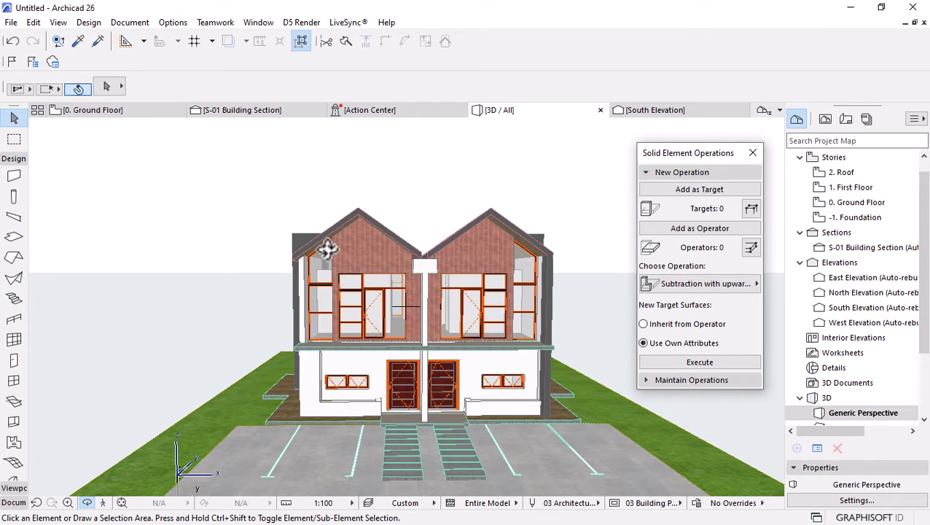
{"action": "left_click", "coordinate": [93, 110]}
{"action": "left_click", "coordinate": [505, 293]}
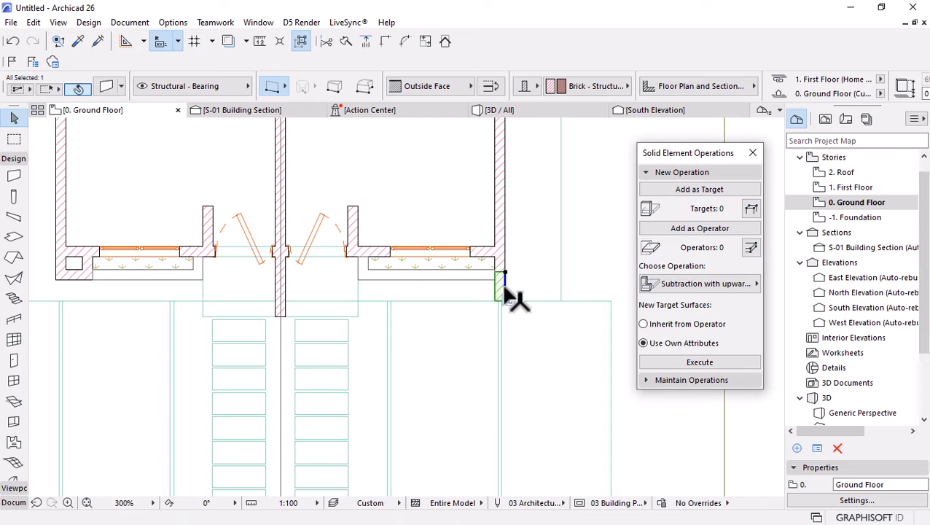
{"action": "key", "text": "ctrl+d"}
{"action": "left_click", "coordinate": [495, 300]}
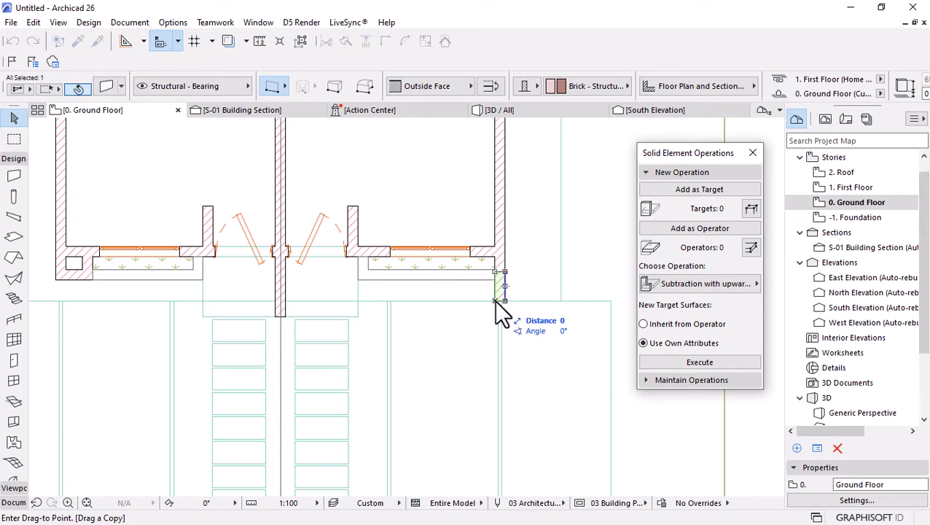
{"action": "left_click", "coordinate": [287, 315]}
Offset the front edge of the gutter slab between the two roofs back to the brick gable wall's inner face on the Roof plan
{"action": "left_click", "coordinate": [480, 109]}
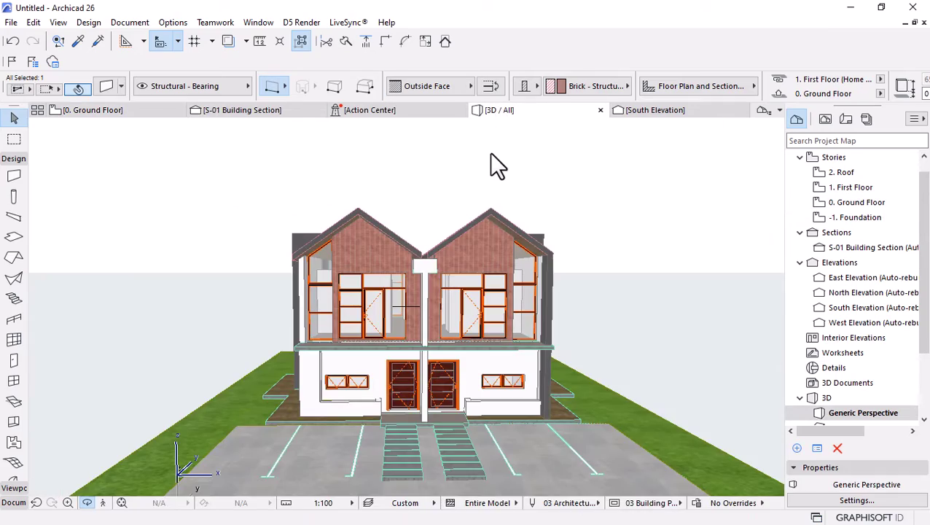
{"action": "scroll", "coordinate": [441, 253], "scroll_direction": "up", "scroll_amount": 5}
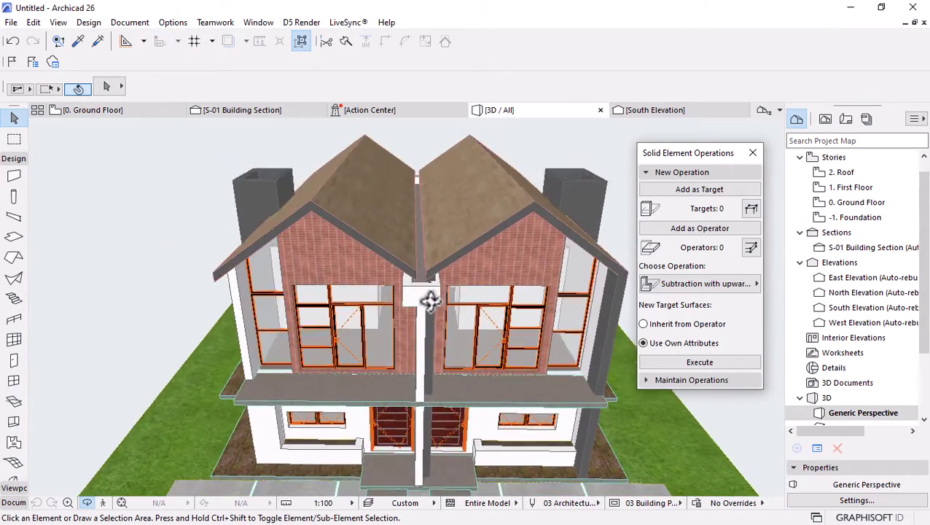
{"action": "scroll", "coordinate": [430, 301], "scroll_direction": "up", "scroll_amount": 5}
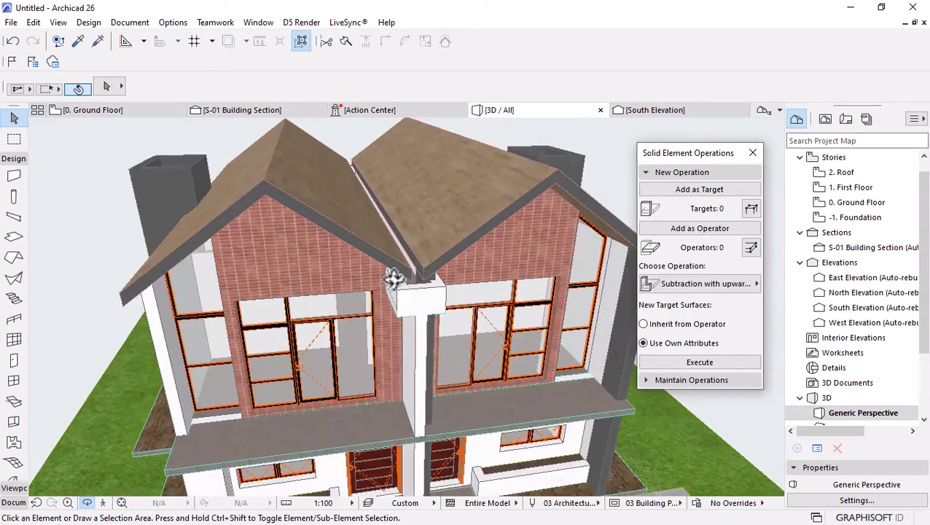
{"action": "scroll", "coordinate": [422, 318], "scroll_direction": "down", "scroll_amount": 5}
{"action": "scroll", "coordinate": [412, 293], "scroll_direction": "up", "scroll_amount": 6}
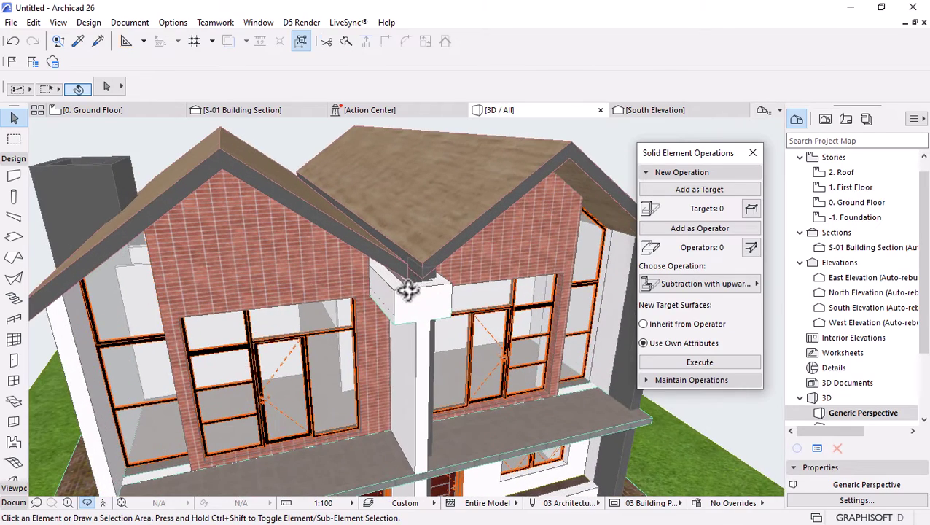
{"action": "scroll", "coordinate": [423, 272], "scroll_direction": "up", "scroll_amount": 2}
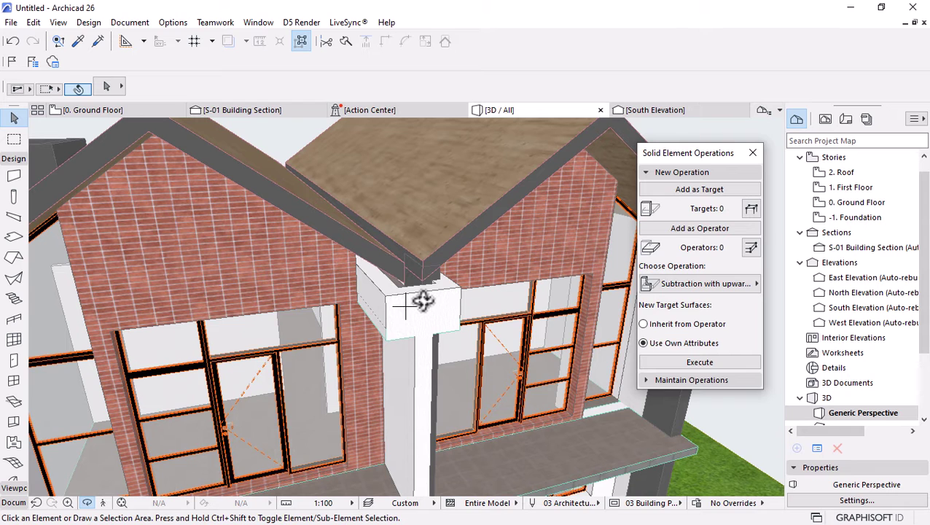
{"action": "left_click", "coordinate": [850, 174]}
{"action": "scroll", "coordinate": [428, 224], "scroll_direction": "up", "scroll_amount": 4}
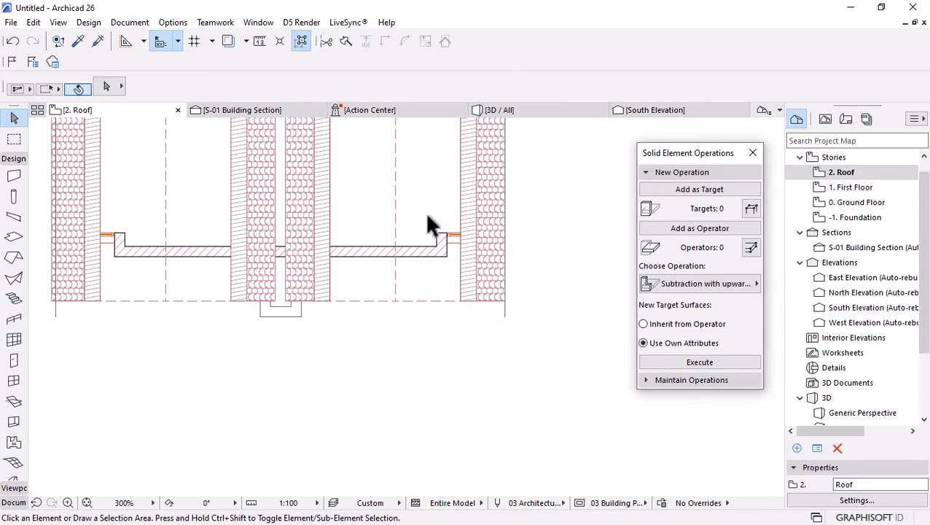
{"action": "left_click", "coordinate": [451, 361]}
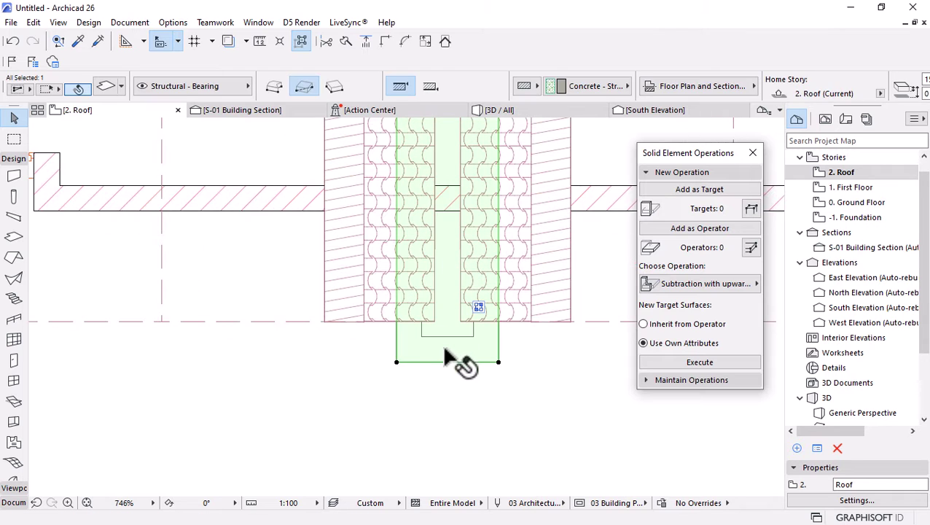
{"action": "left_click", "coordinate": [450, 295]}
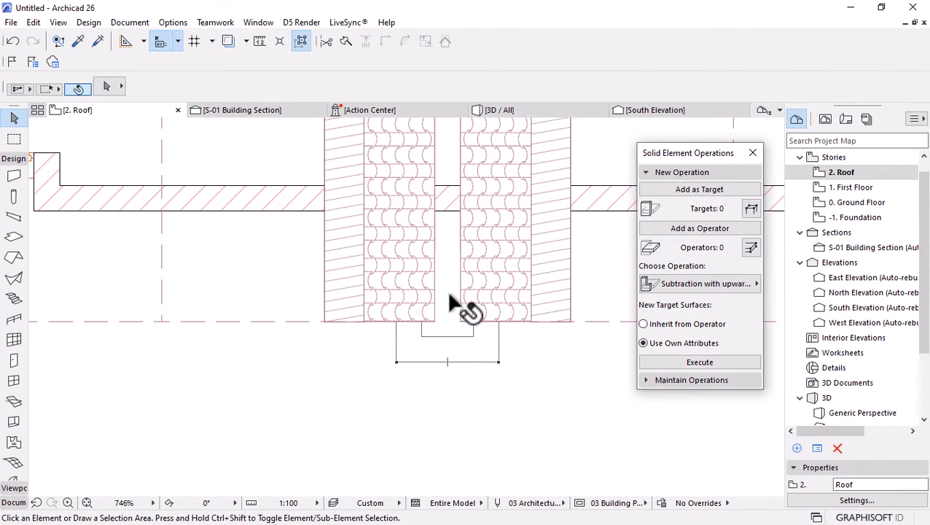
{"action": "left_click", "coordinate": [445, 334]}
{"action": "left_click", "coordinate": [460, 363]}
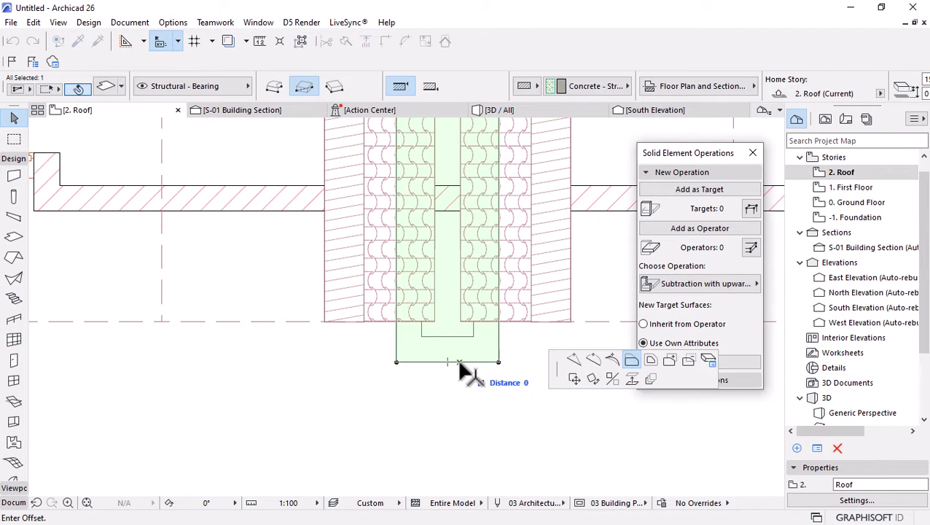
{"action": "left_click", "coordinate": [461, 186]}
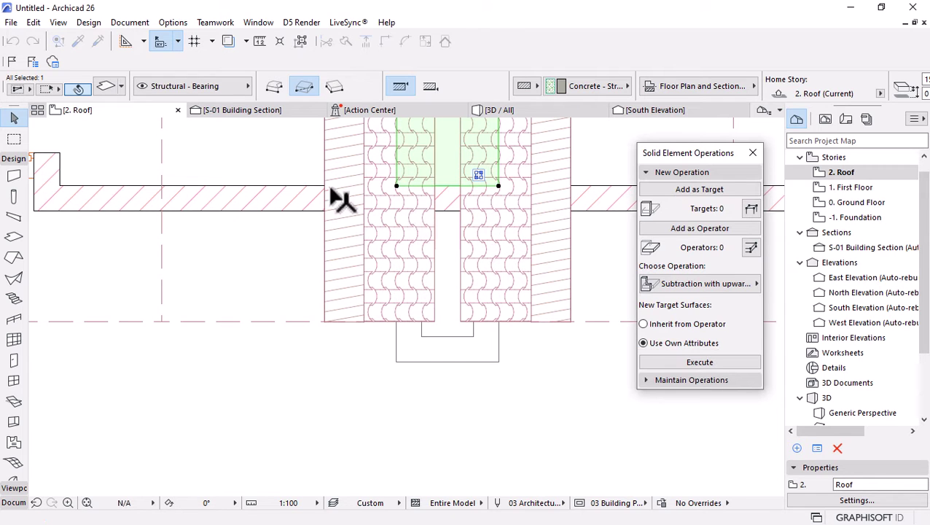
Move the gutter's front end wall back so it lies within the thickness of the brick gable wall
{"action": "left_click", "coordinate": [447, 329]}
{"action": "left_click", "coordinate": [447, 336]}
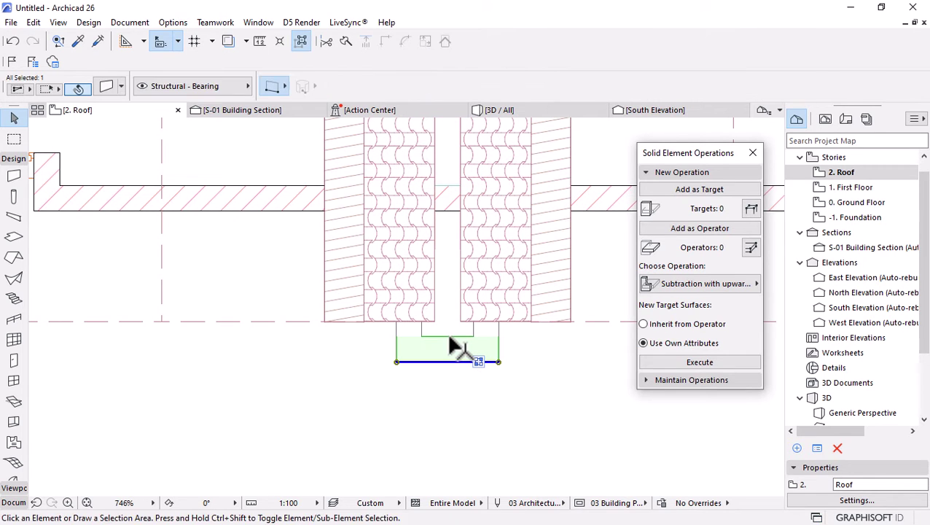
{"action": "left_click", "coordinate": [449, 334]}
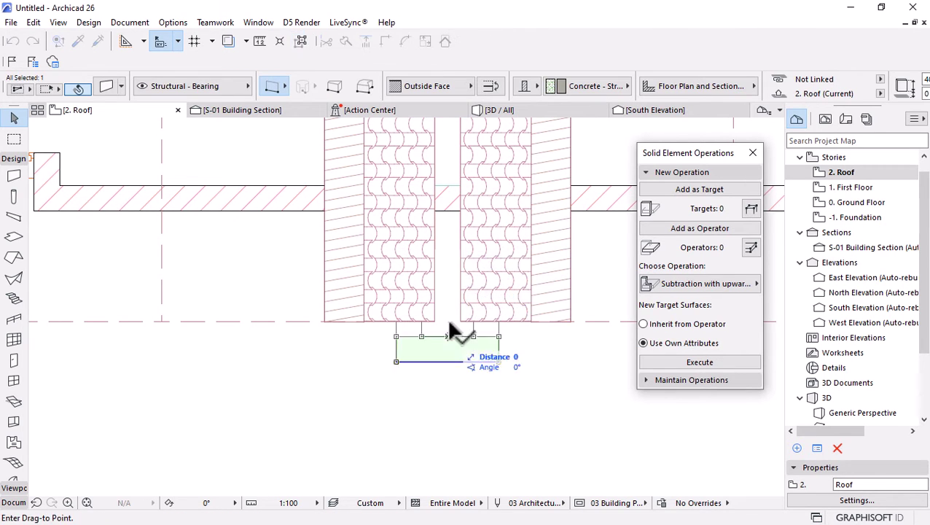
{"action": "left_click", "coordinate": [452, 189]}
Try to trim the brick gable wall with the gutter end wall as operator, using Subtraction with upward extrusion
{"action": "left_click", "coordinate": [500, 110]}
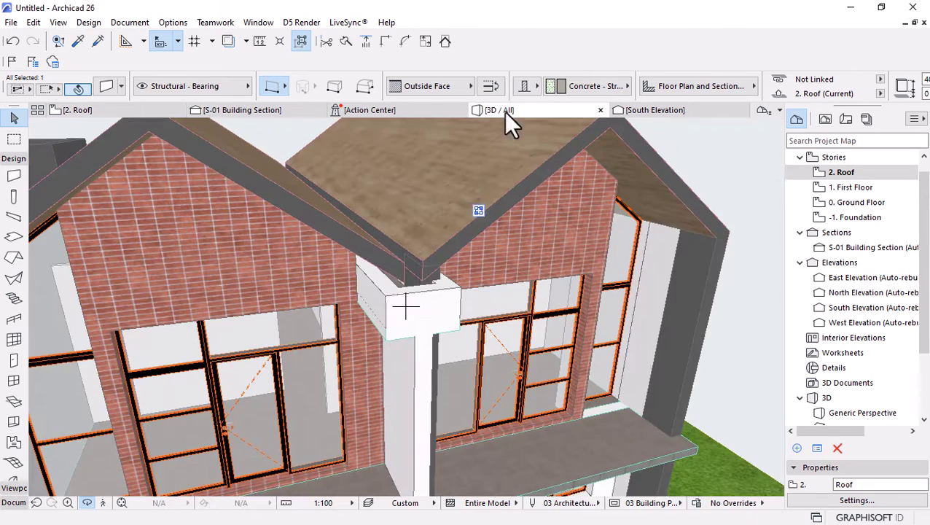
{"action": "scroll", "coordinate": [433, 275], "scroll_direction": "up", "scroll_amount": 3}
{"action": "middle_click_drag", "start_coordinate": [434, 276], "coordinate": [355, 284], "text": "shift"}
{"action": "middle_click_drag", "start_coordinate": [417, 275], "coordinate": [358, 286], "text": "shift"}
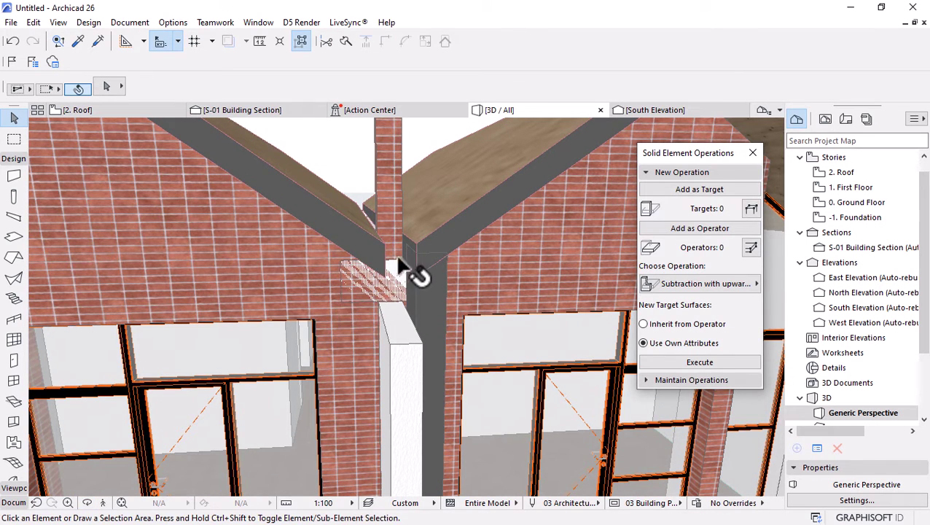
{"action": "middle_click_drag", "start_coordinate": [399, 262], "coordinate": [416, 301], "text": "shift"}
{"action": "left_click", "coordinate": [387, 293]}
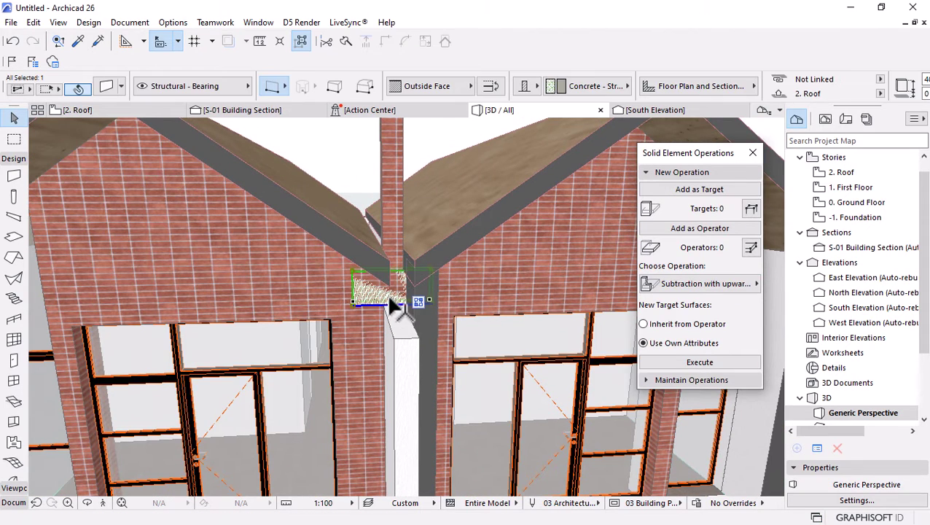
{"action": "left_click", "coordinate": [702, 229]}
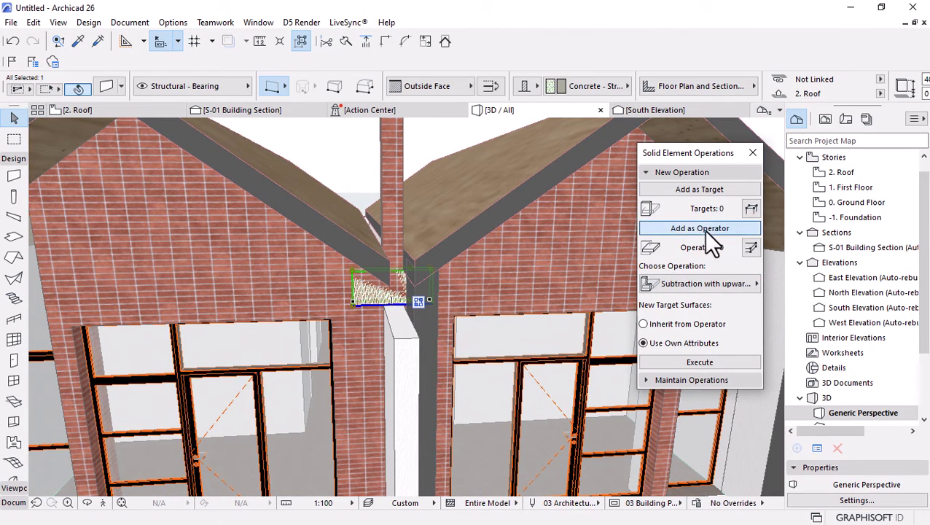
{"action": "left_click", "coordinate": [388, 188]}
{"action": "left_click", "coordinate": [717, 191]}
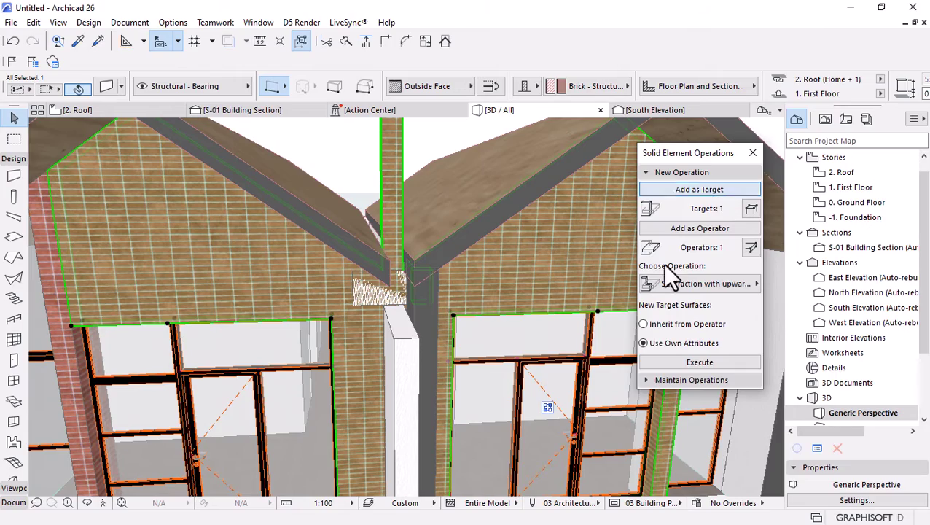
{"action": "left_click", "coordinate": [652, 360]}
{"action": "key", "text": "Escape"}
{"action": "scroll", "coordinate": [416, 332], "scroll_direction": "down", "scroll_amount": 4}
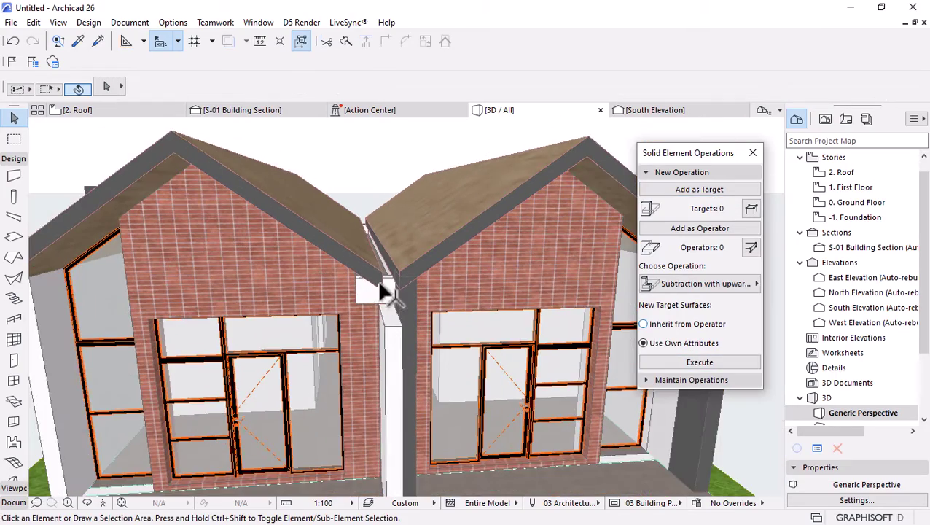
Examine the junction of the gutter end wall, the brick gable wall and the roof eaves in 3D
{"action": "scroll", "coordinate": [298, 279], "scroll_direction": "up", "scroll_amount": 4}
{"action": "scroll", "coordinate": [370, 299], "scroll_direction": "up", "scroll_amount": 5}
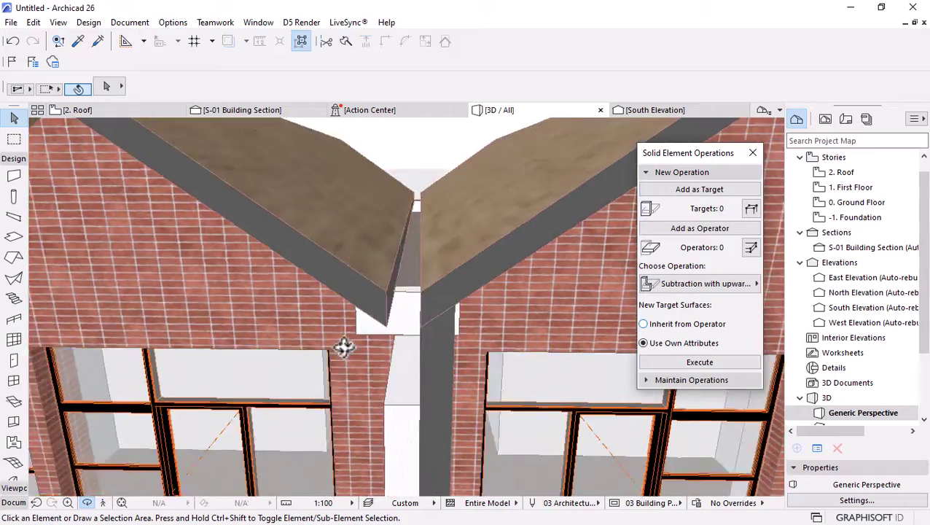
{"action": "middle_click_drag", "start_coordinate": [344, 347], "coordinate": [370, 313], "text": "shift"}
{"action": "left_click", "coordinate": [375, 307]}
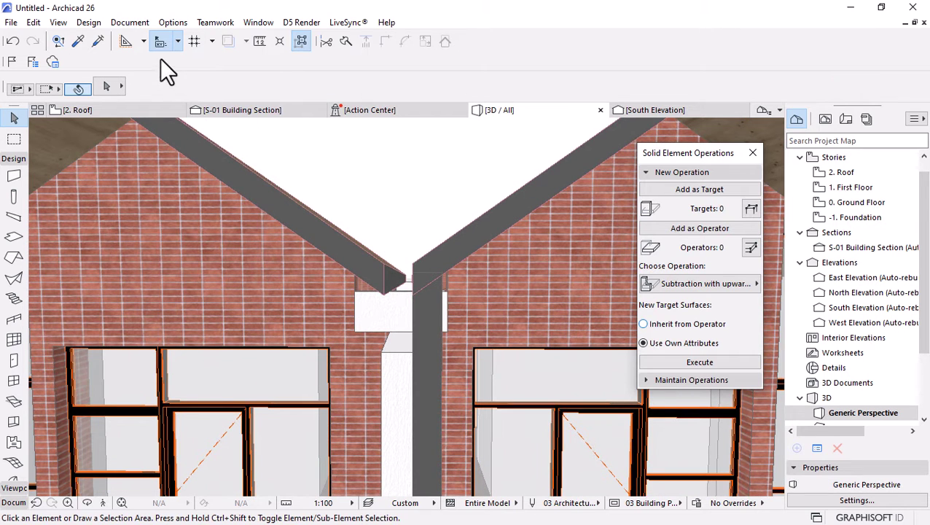
{"action": "scroll", "coordinate": [408, 332], "scroll_direction": "up", "scroll_amount": 5}
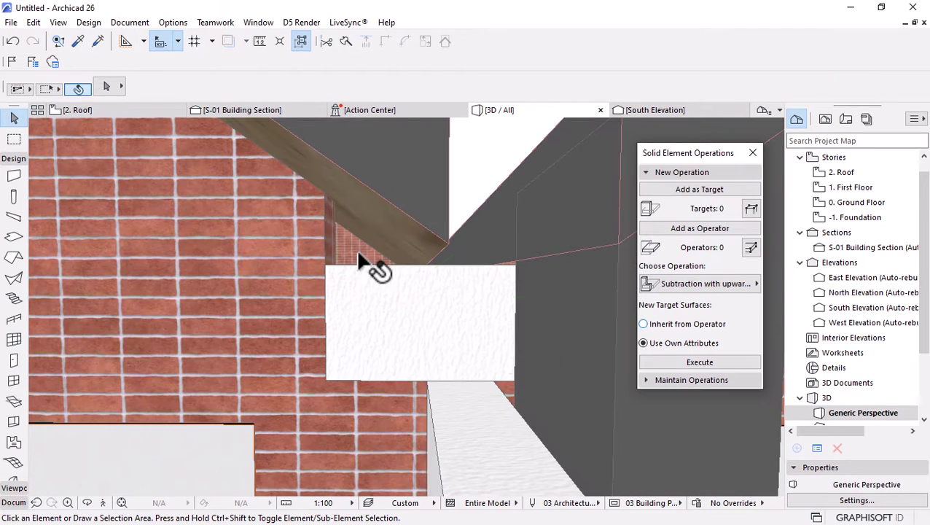
{"action": "left_click", "coordinate": [368, 264]}
{"action": "left_click", "coordinate": [260, 216]}
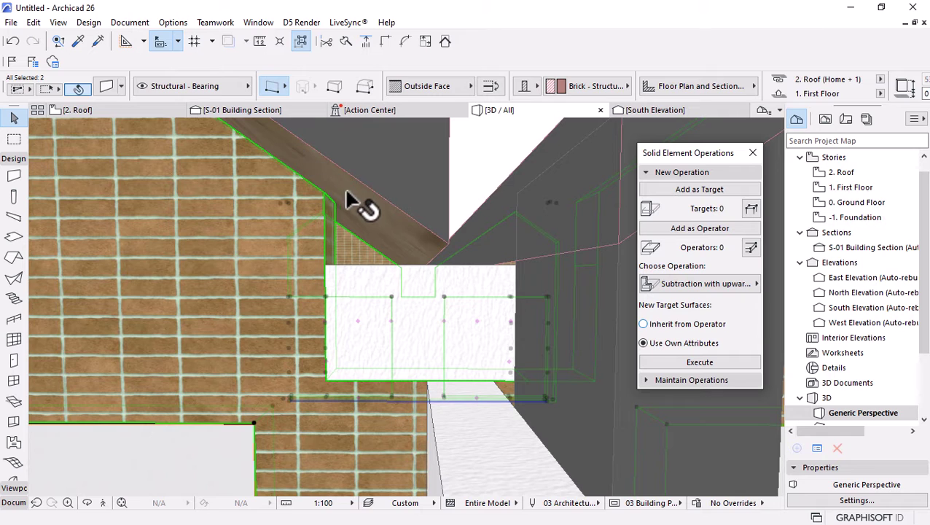
{"action": "key", "text": "Escape"}
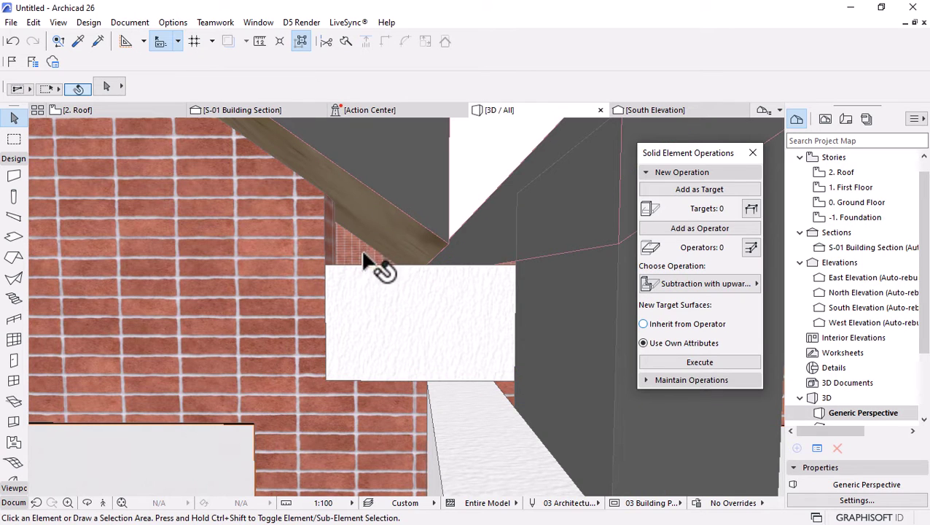
{"action": "middle_click_drag", "start_coordinate": [430, 316], "coordinate": [353, 284], "text": "shift"}
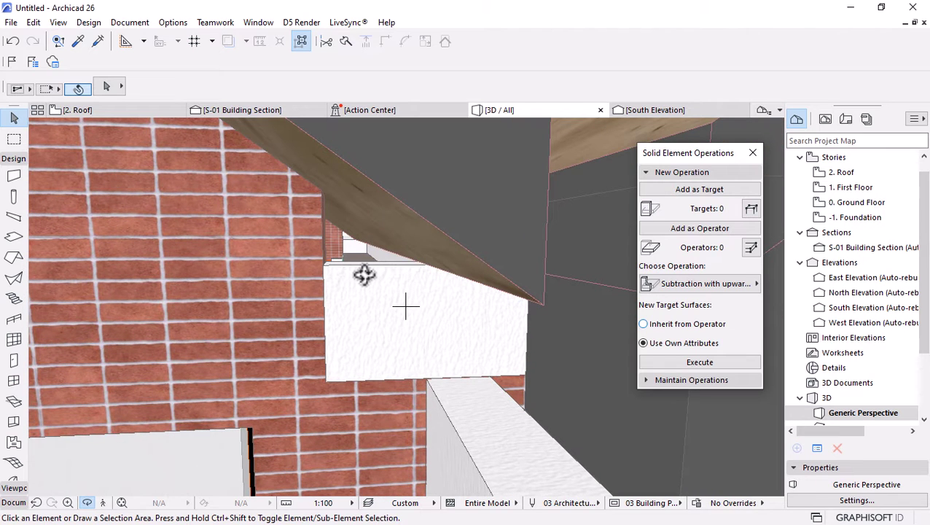
Undo the solid element trim of the brick gable wall and clear the selection
{"action": "key", "text": "ctrl+z"}
{"action": "key", "text": "ctrl+z"}
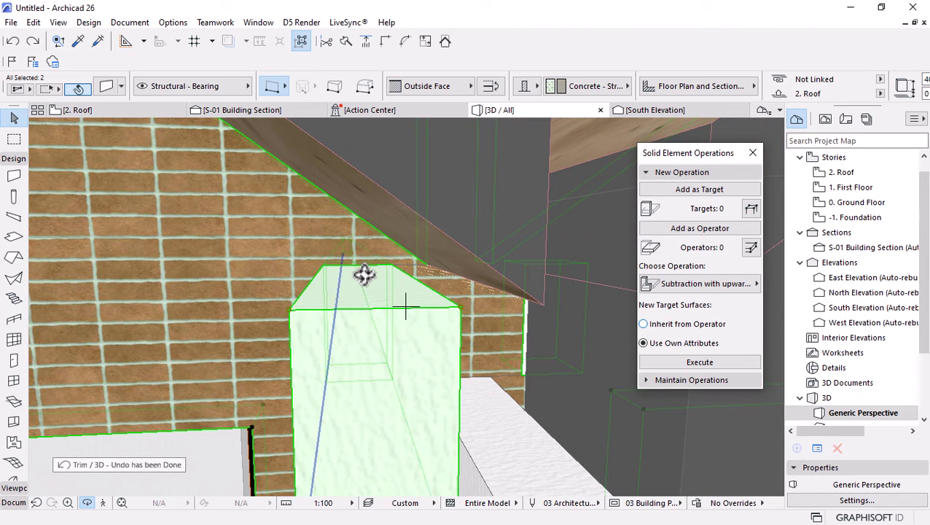
{"action": "scroll", "coordinate": [268, 276], "scroll_direction": "down", "scroll_amount": 3}
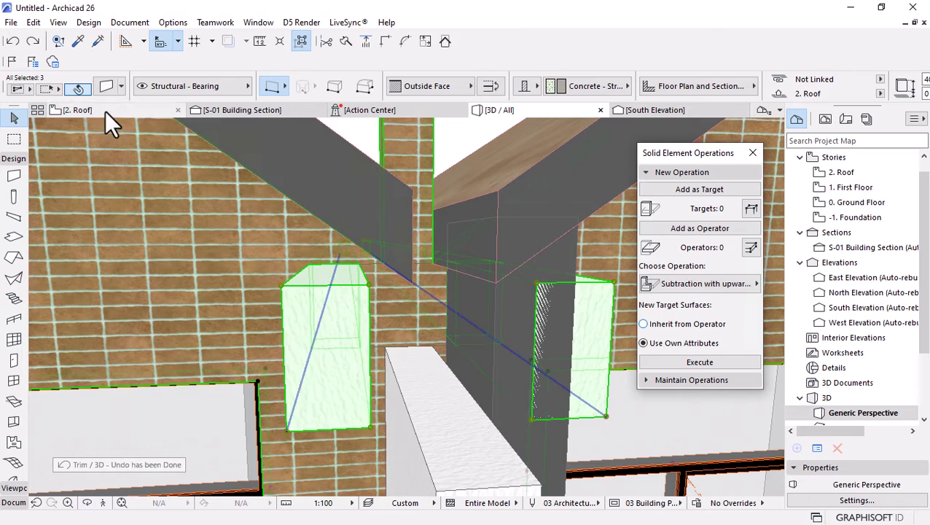
{"action": "key", "text": "Escape"}
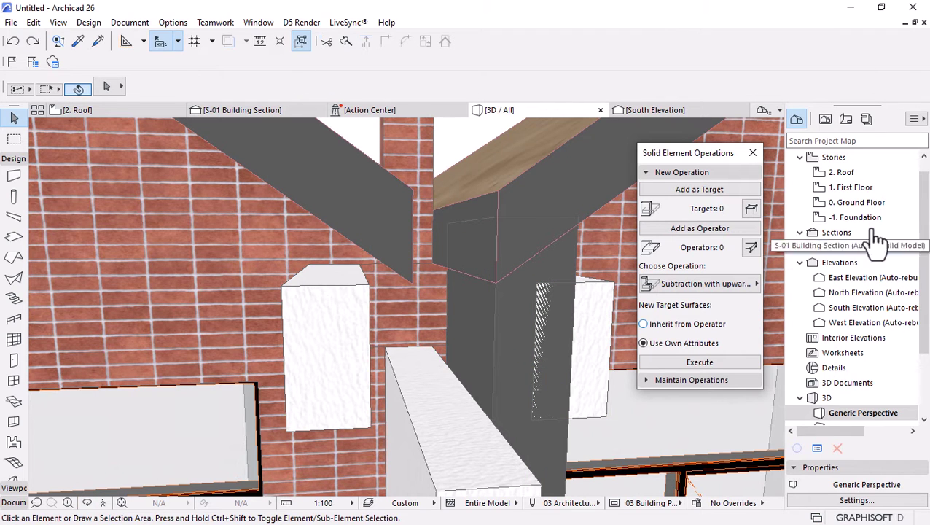
Shorten the left gutter side wall in 3D so its front end meets the face of the brick gable wall
{"action": "double_click", "coordinate": [841, 172]}
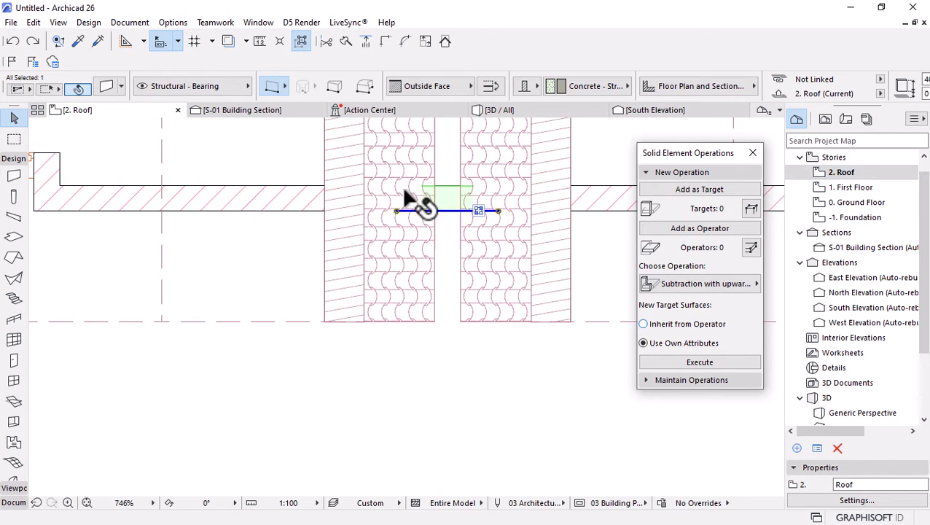
{"action": "scroll", "coordinate": [437, 226], "scroll_direction": "up", "scroll_amount": 2}
{"action": "key", "text": "Escape"}
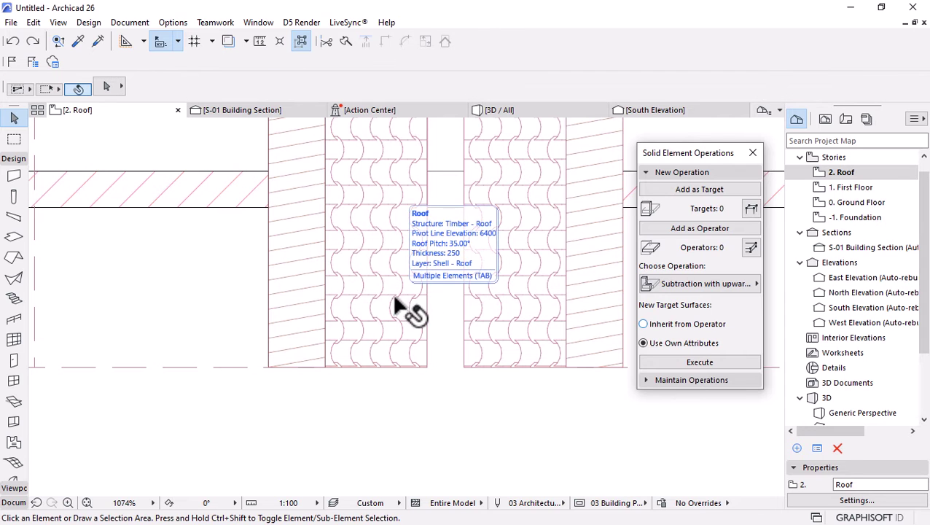
{"action": "left_click", "coordinate": [848, 188]}
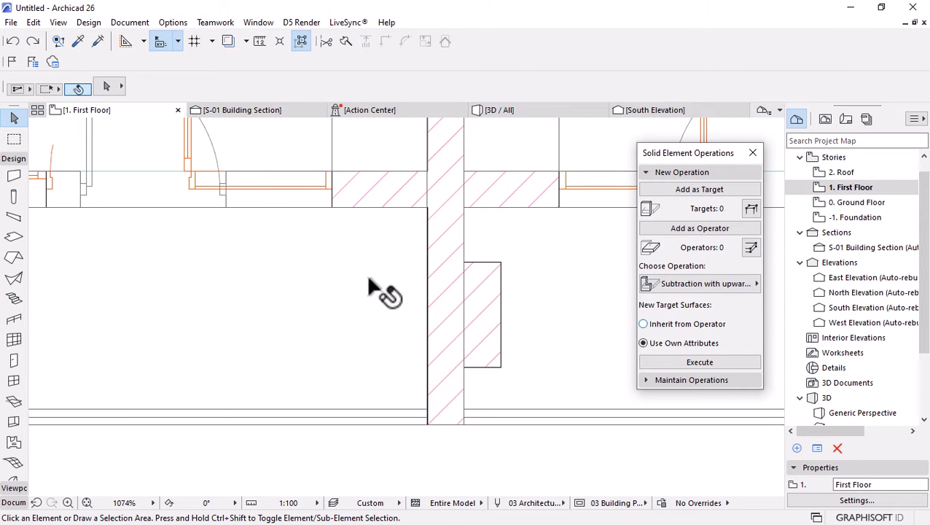
{"action": "scroll", "coordinate": [384, 291], "scroll_direction": "down", "scroll_amount": 3}
{"action": "left_click", "coordinate": [503, 110]}
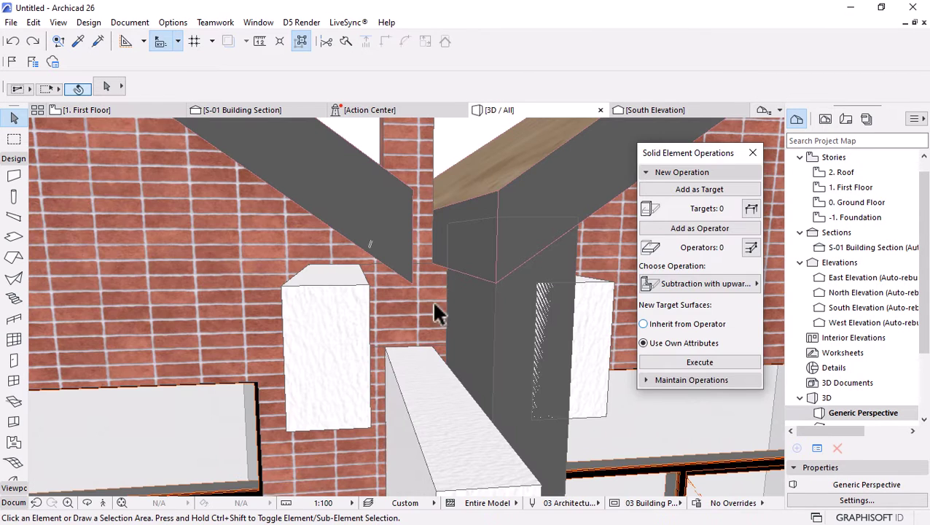
{"action": "middle_click_drag", "start_coordinate": [374, 318], "coordinate": [499, 266], "text": "shift"}
{"action": "left_click", "coordinate": [530, 248]}
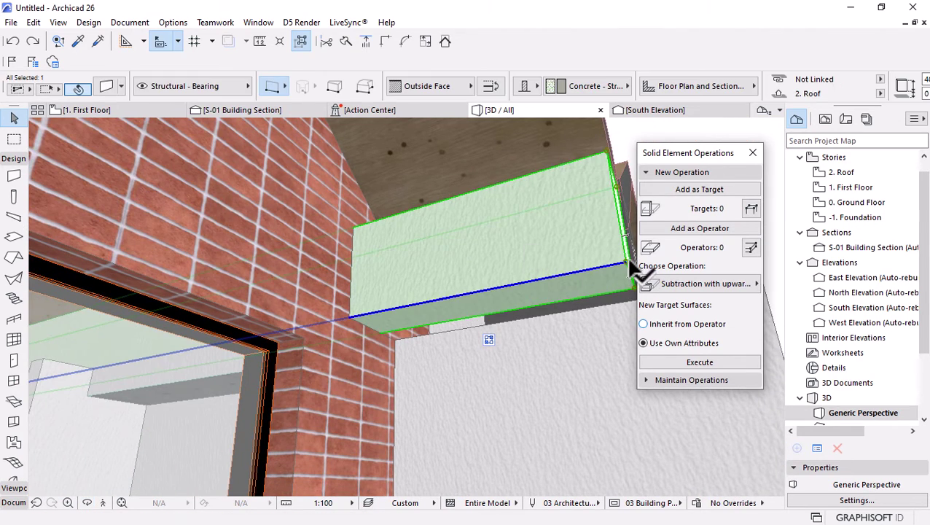
{"action": "left_click", "coordinate": [628, 264]}
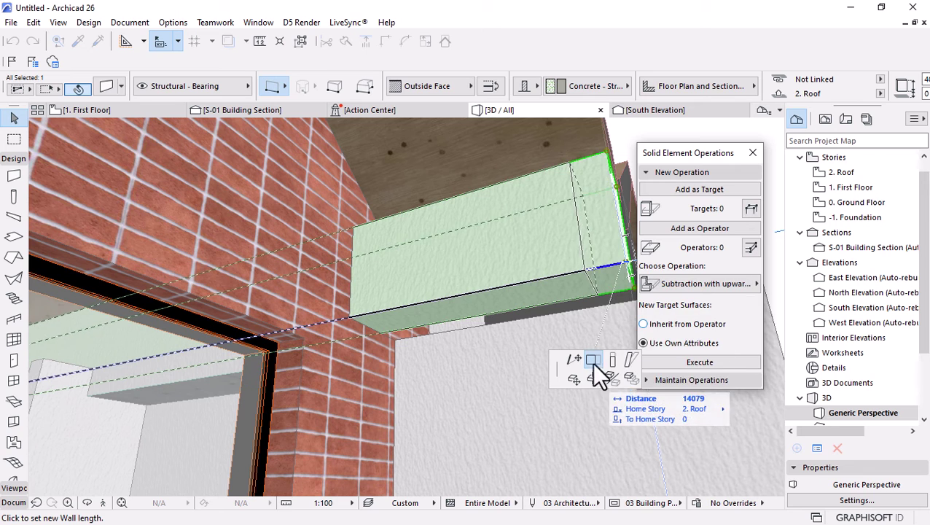
{"action": "left_click", "coordinate": [351, 318]}
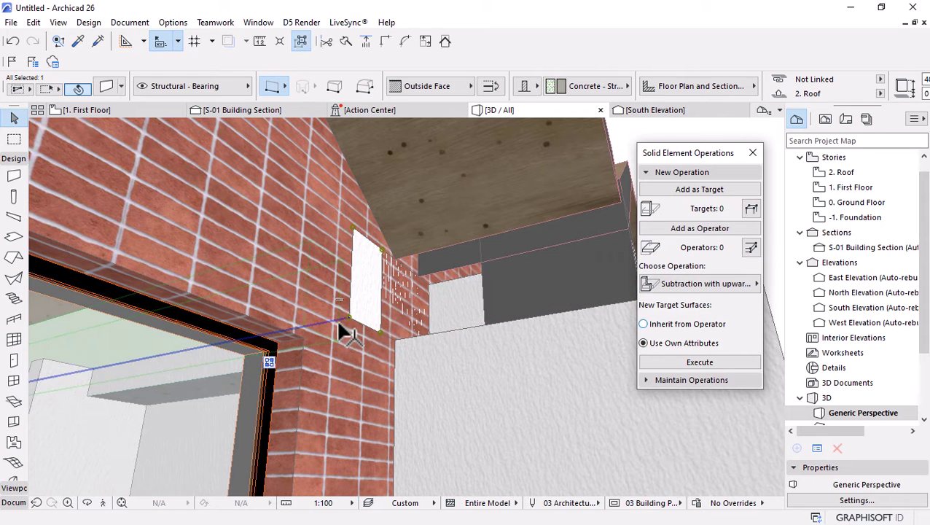
{"action": "middle_click_drag", "start_coordinate": [613, 332], "coordinate": [498, 348], "text": "shift"}
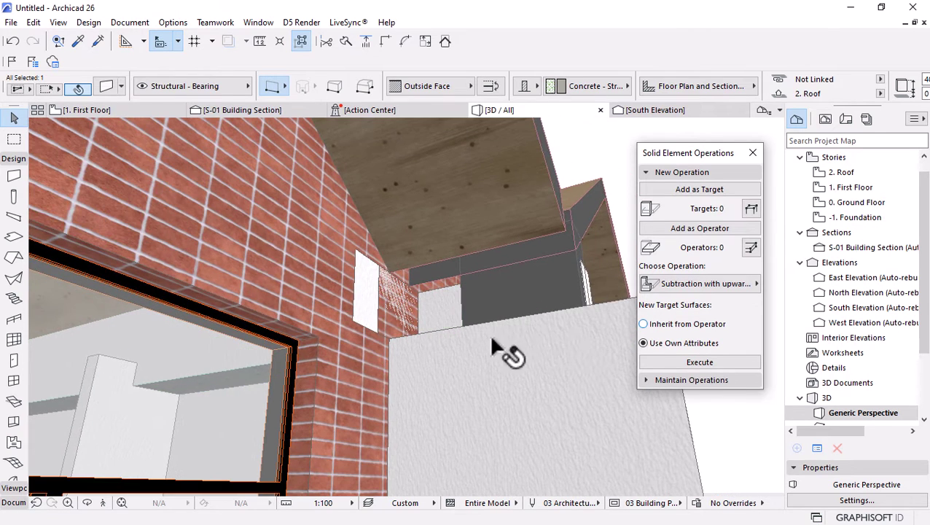
Shorten the right gutter side wall in 3D so its front end meets the face of the brick gable wall
{"action": "left_click", "coordinate": [591, 331]}
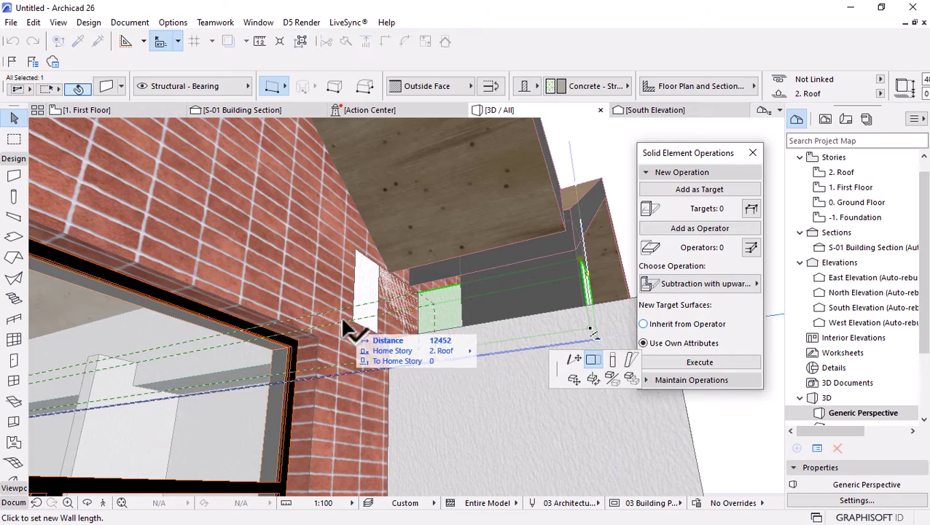
{"action": "left_click", "coordinate": [335, 354]}
{"action": "key", "text": "Escape"}
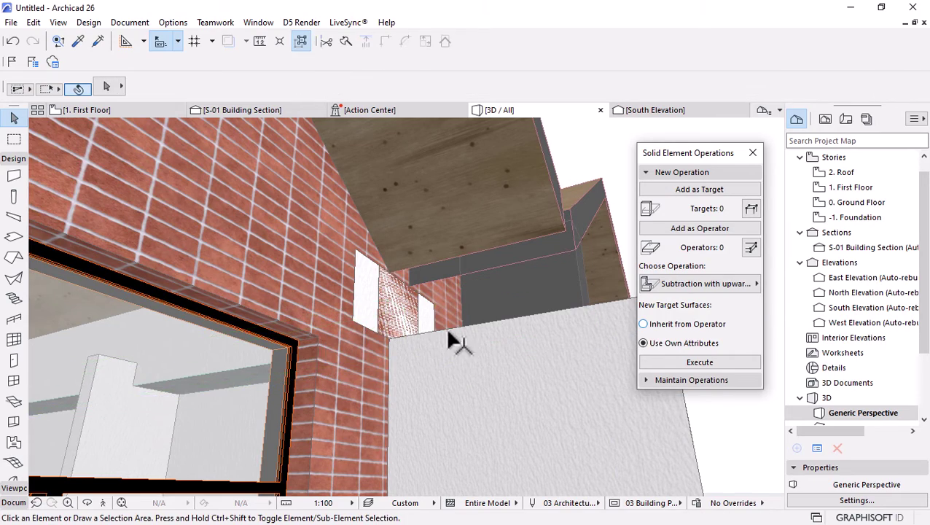
Trim the brick gable wall with the gutter end wall as operator, using Subtraction with upward extrusion, and clear the selection
{"action": "middle_click_drag", "start_coordinate": [457, 332], "coordinate": [414, 273], "text": "shift"}
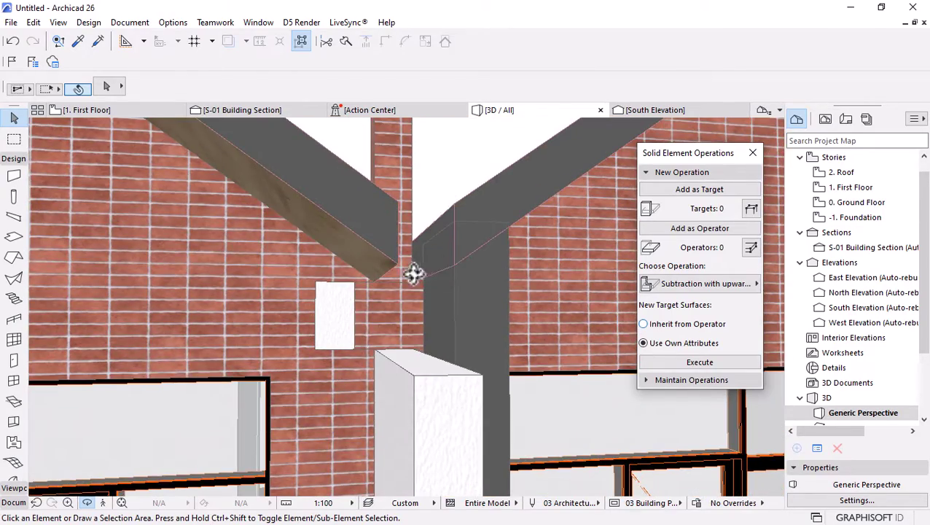
{"action": "left_click", "coordinate": [382, 298]}
{"action": "left_click", "coordinate": [393, 163]}
{"action": "left_click", "coordinate": [693, 189]}
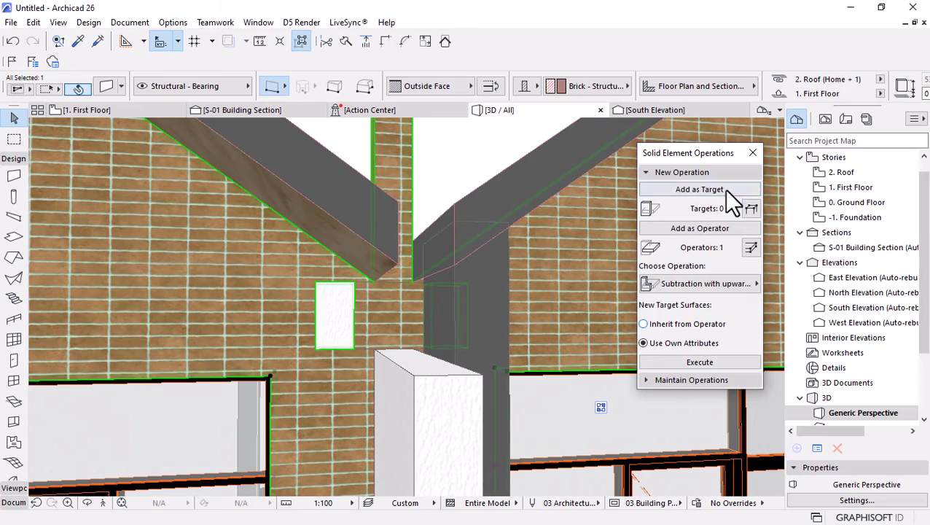
{"action": "left_click", "coordinate": [682, 363]}
{"action": "scroll", "coordinate": [379, 355], "scroll_direction": "down", "scroll_amount": 3}
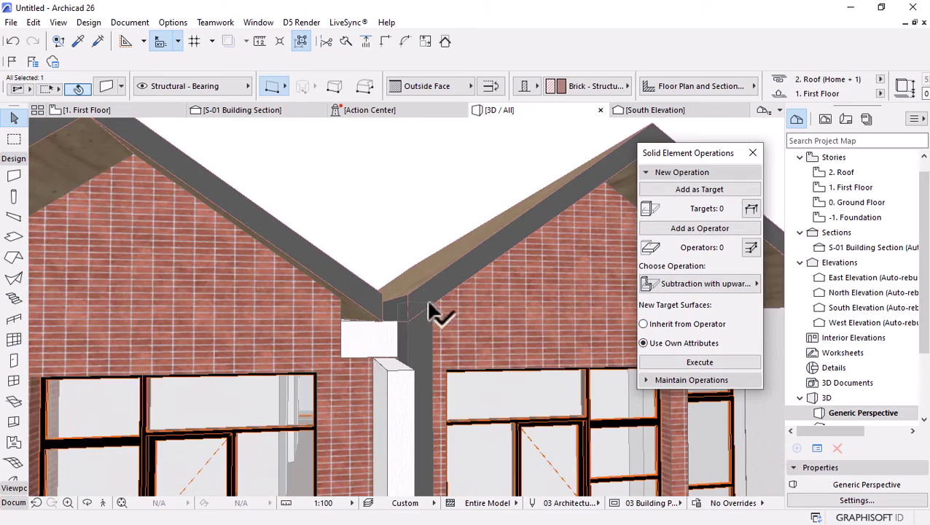
{"action": "key", "text": "Escape"}
Examine the trimmed gable junction, the roof valley and the whole front facade in 3D
{"action": "middle_click_drag", "start_coordinate": [420, 265], "coordinate": [484, 399], "text": "shift"}
{"action": "scroll", "coordinate": [394, 333], "scroll_direction": "down", "scroll_amount": 3}
{"action": "scroll", "coordinate": [393, 367], "scroll_direction": "up", "scroll_amount": 2}
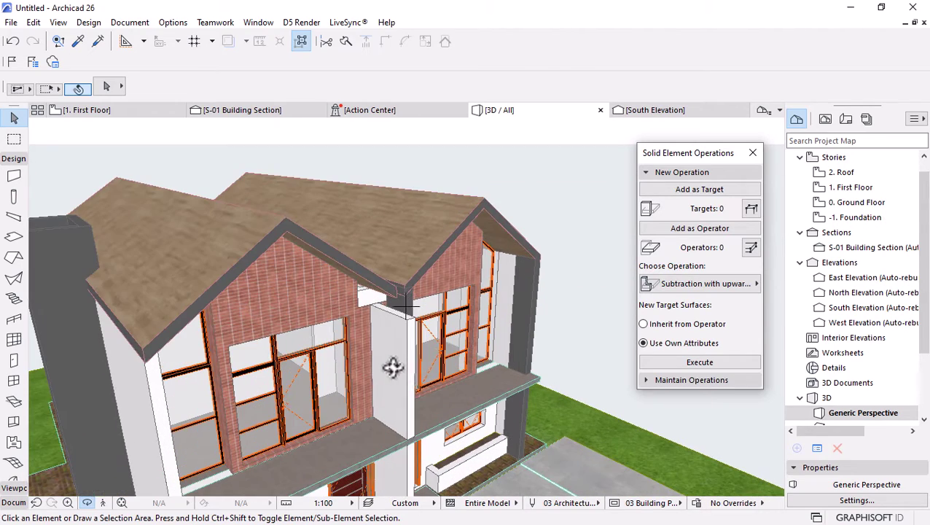
{"action": "middle_click_drag", "start_coordinate": [392, 358], "coordinate": [410, 357], "text": "shift"}
{"action": "scroll", "coordinate": [353, 292], "scroll_direction": "down", "scroll_amount": 3}
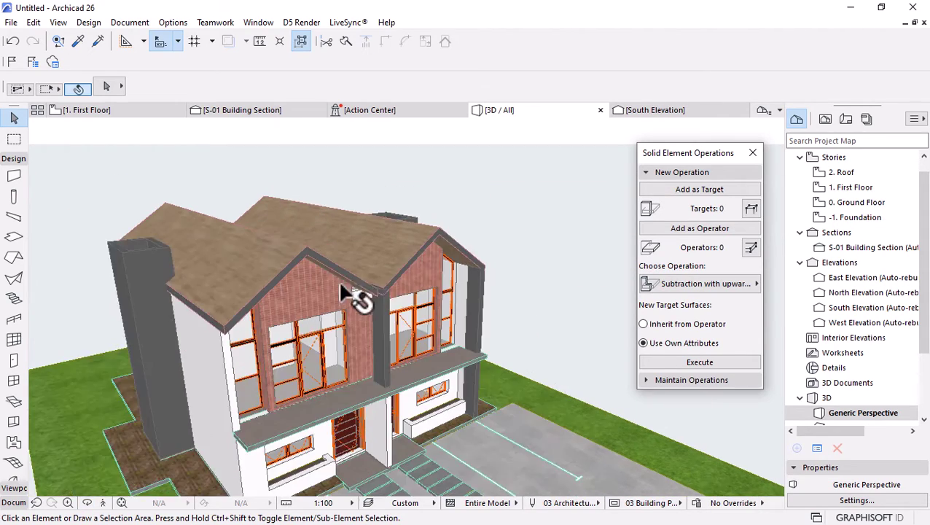
{"action": "middle_click_drag", "start_coordinate": [353, 292], "coordinate": [359, 380], "text": "shift"}
{"action": "scroll", "coordinate": [359, 394], "scroll_direction": "up", "scroll_amount": 1}
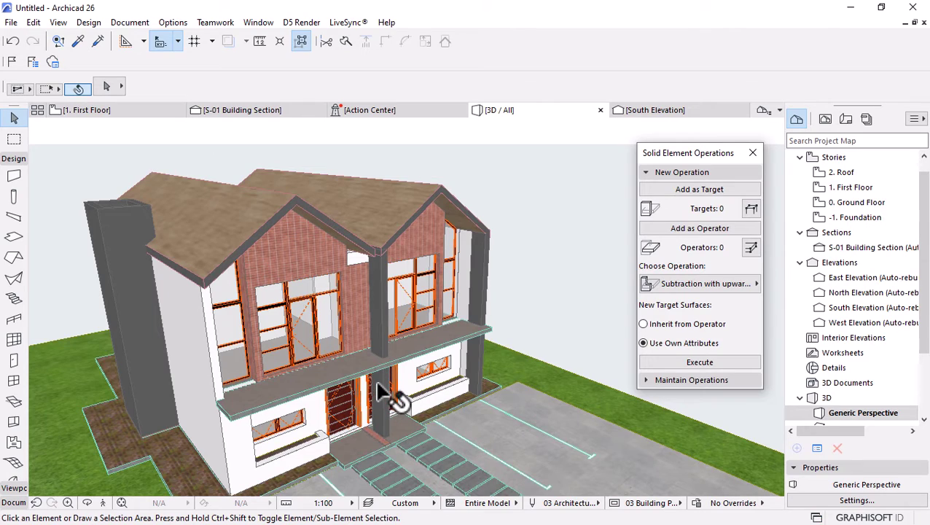
Trim the dark gray middle front wall with the adjoining right-hand roof slope as operator, using Subtraction with upward extrusion
{"action": "middle_click_drag", "start_coordinate": [388, 397], "coordinate": [303, 228], "text": "shift"}
{"action": "scroll", "coordinate": [306, 250], "scroll_direction": "up", "scroll_amount": 3}
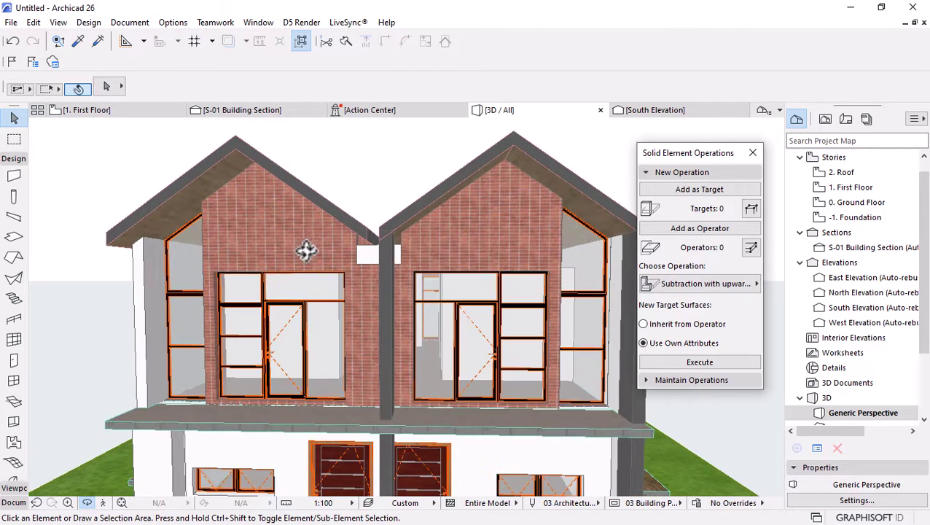
{"action": "scroll", "coordinate": [379, 239], "scroll_direction": "up", "scroll_amount": 2}
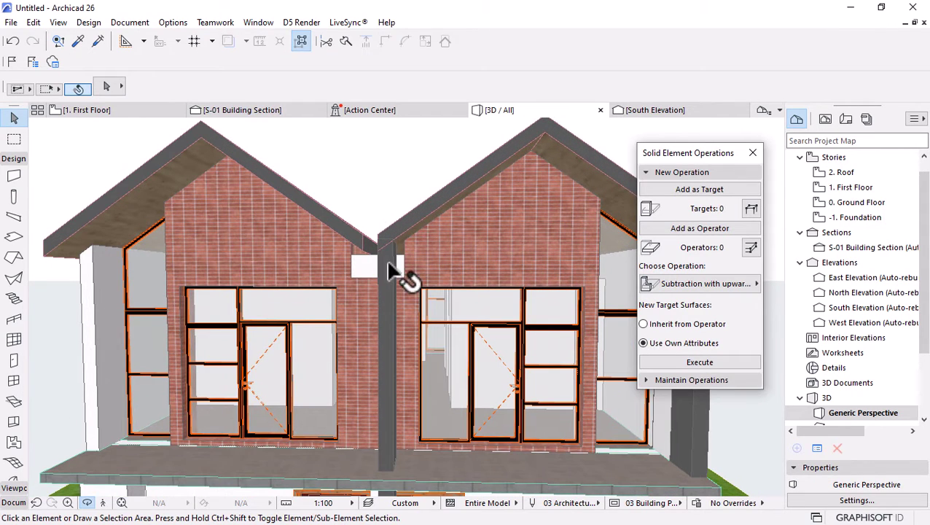
{"action": "left_click", "coordinate": [387, 240]}
{"action": "left_click", "coordinate": [682, 228]}
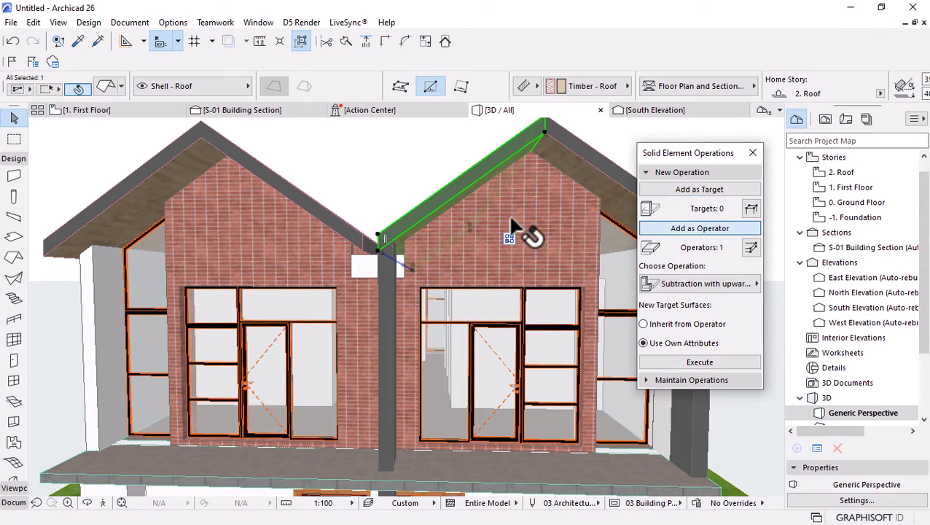
{"action": "left_click", "coordinate": [384, 284]}
{"action": "left_click", "coordinate": [689, 191]}
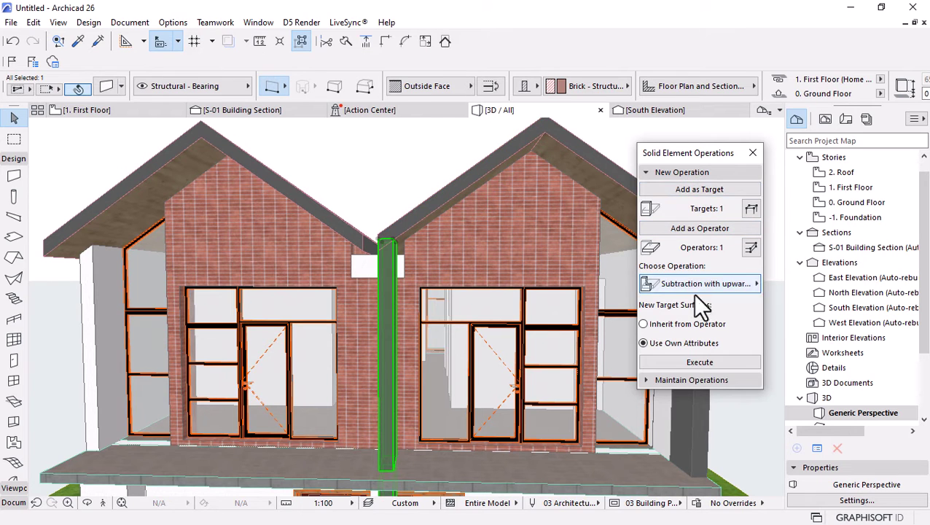
{"action": "left_click", "coordinate": [677, 362]}
{"action": "scroll", "coordinate": [332, 223], "scroll_direction": "down", "scroll_amount": 2}
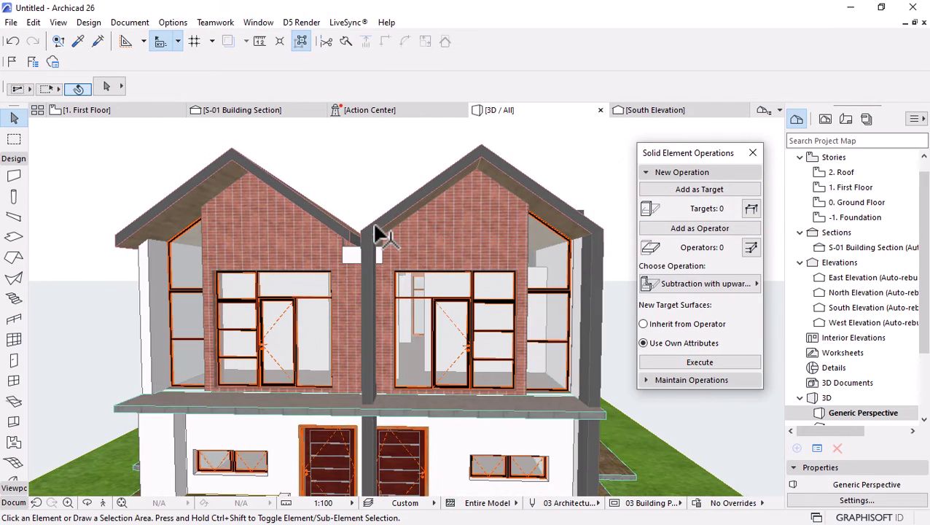
{"action": "middle_click_drag", "start_coordinate": [380, 228], "coordinate": [443, 296], "text": "shift"}
{"action": "scroll", "coordinate": [441, 315], "scroll_direction": "down", "scroll_amount": 2}
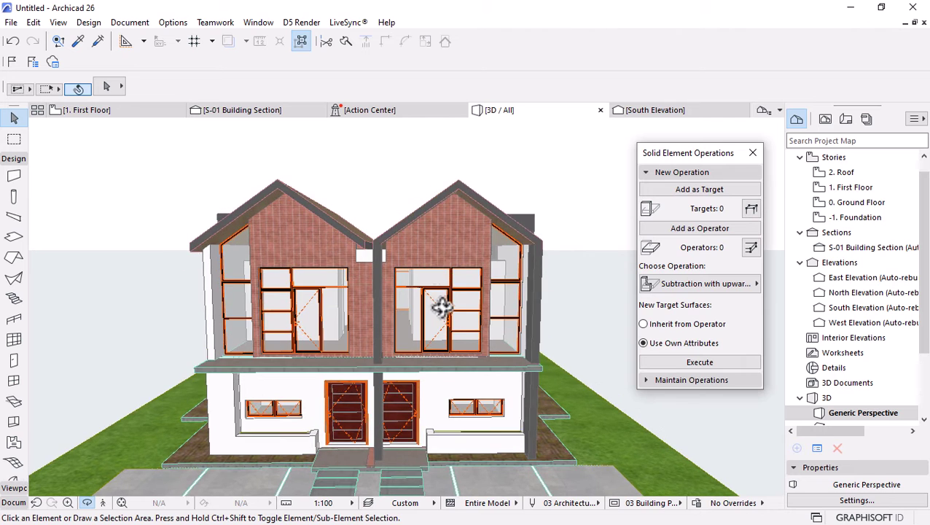
{"action": "scroll", "coordinate": [441, 305], "scroll_direction": "down", "scroll_amount": 2}
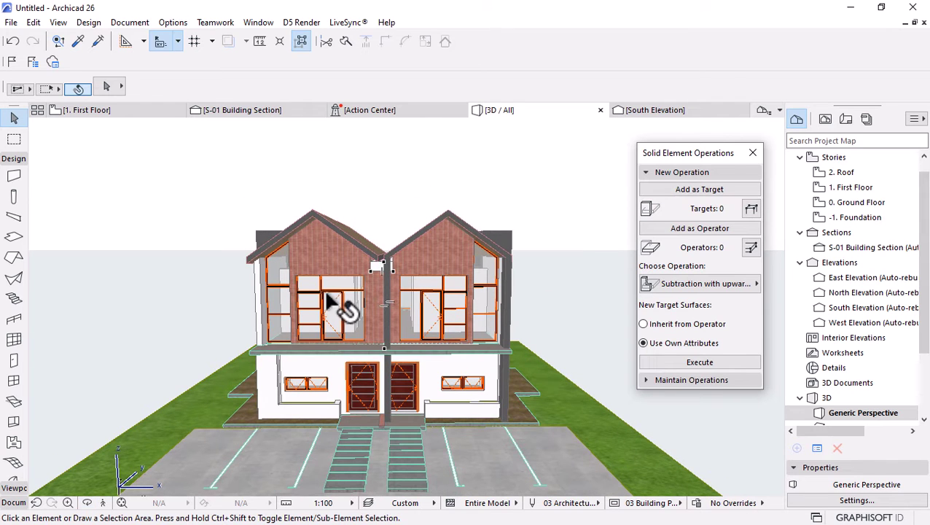
In the First Floor plan, mirror a copy of the middle front wall across the centerline of the party wall
{"action": "left_click", "coordinate": [142, 113]}
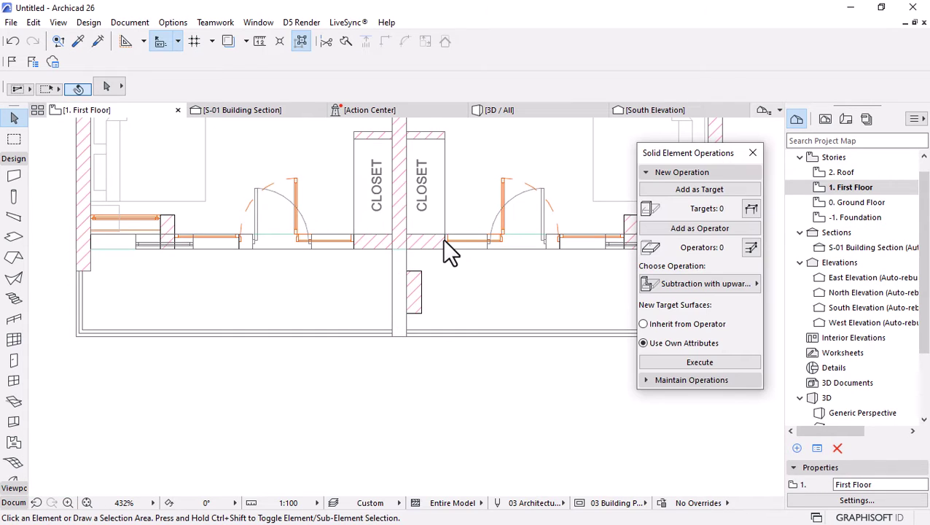
{"action": "left_click", "coordinate": [420, 281]}
{"action": "key", "text": "ctrl+alt+m"}
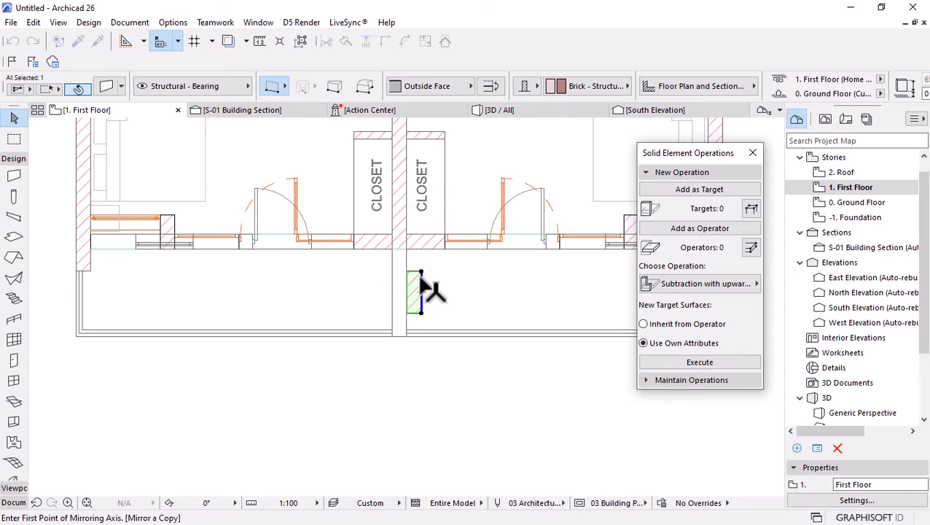
{"action": "left_click", "coordinate": [399, 337]}
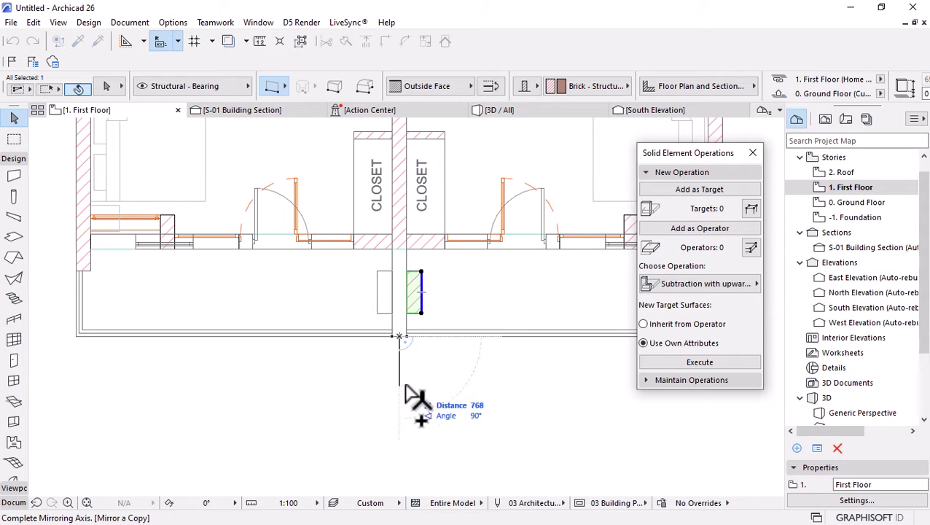
{"action": "left_click", "coordinate": [409, 392]}
Place a copy of the mirrored wall at the front end of the left outer wall and view the facade in 3D
{"action": "key", "text": "ctrl+alt+d"}
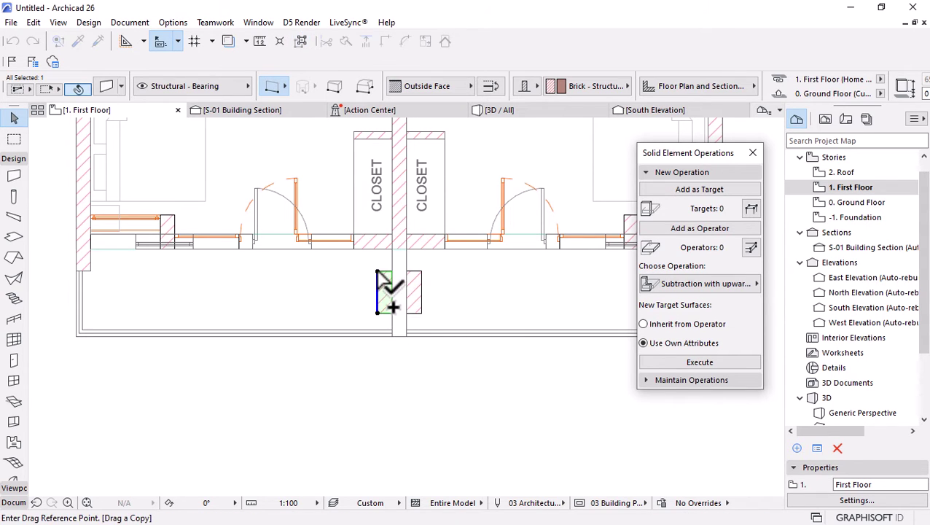
{"action": "left_click", "coordinate": [377, 272]}
{"action": "left_click", "coordinate": [77, 272]}
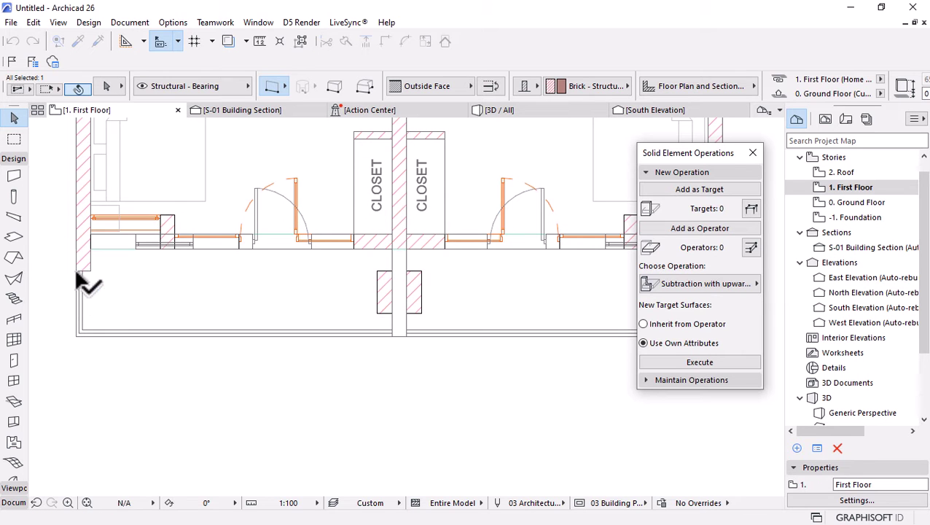
{"action": "left_click", "coordinate": [521, 113]}
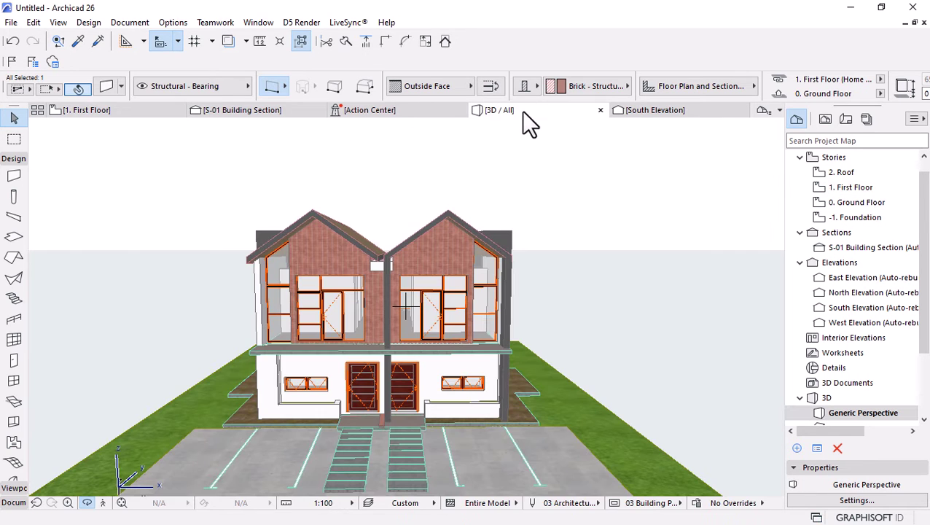
{"action": "scroll", "coordinate": [374, 278], "scroll_direction": "up", "scroll_amount": 5}
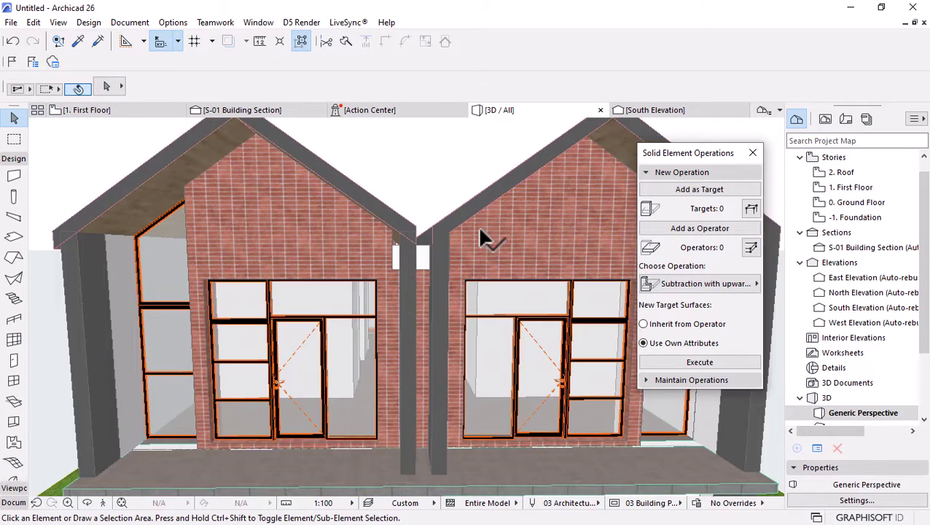
Try to subtract the left house's inner roof slope from the fin wall beneath it, using upward extrusion
{"action": "scroll", "coordinate": [481, 237], "scroll_direction": "down", "scroll_amount": 4}
{"action": "left_click", "coordinate": [426, 233]}
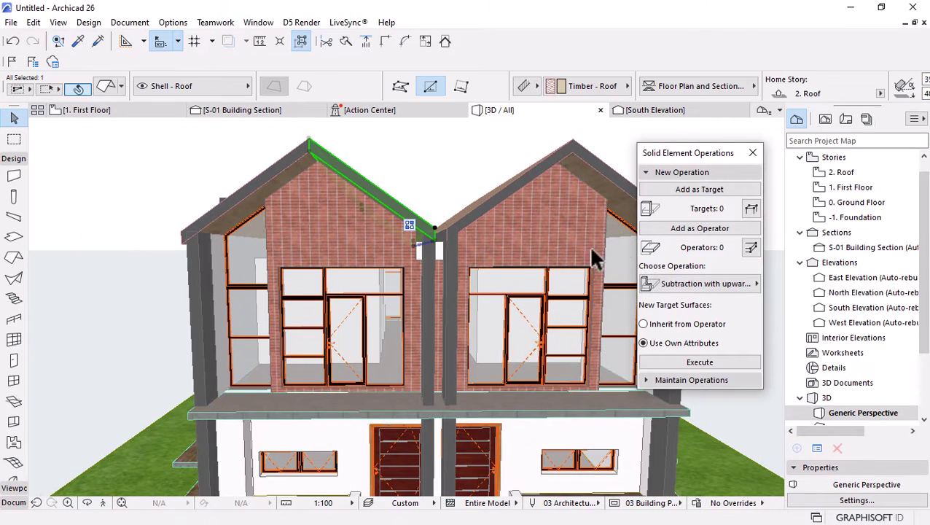
{"action": "left_click", "coordinate": [427, 271]}
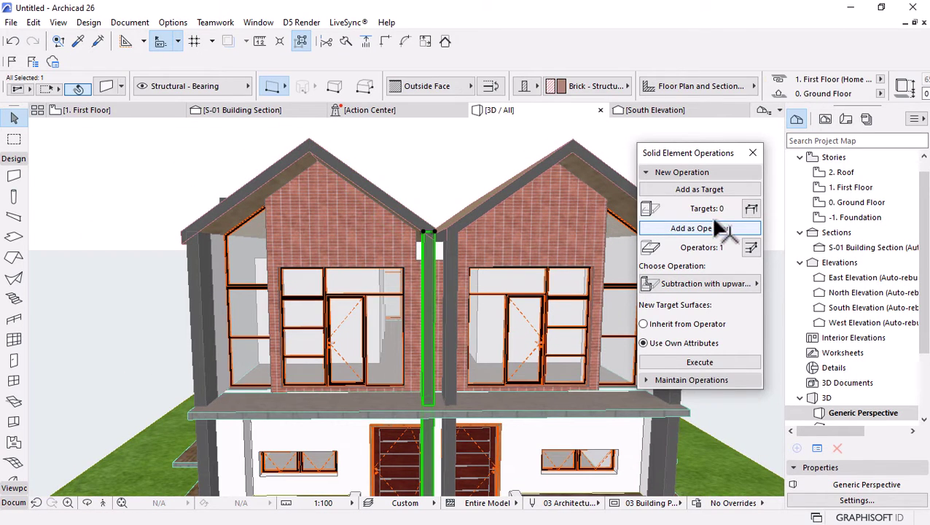
{"action": "left_click", "coordinate": [714, 192]}
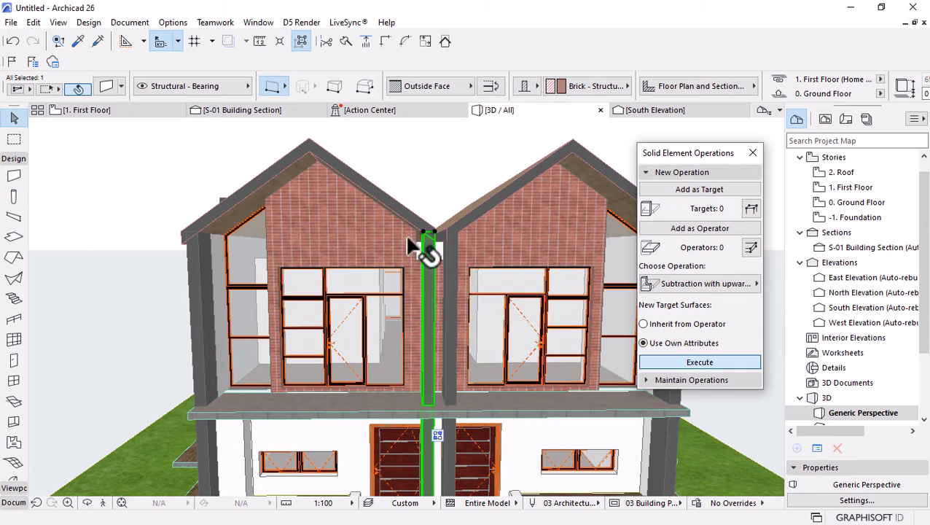
{"action": "key", "text": "Delete"}
Retry the solid subtraction on the left house's inner fin wall with the roof slope as operator
{"action": "scroll", "coordinate": [503, 223], "scroll_direction": "up", "scroll_amount": 5}
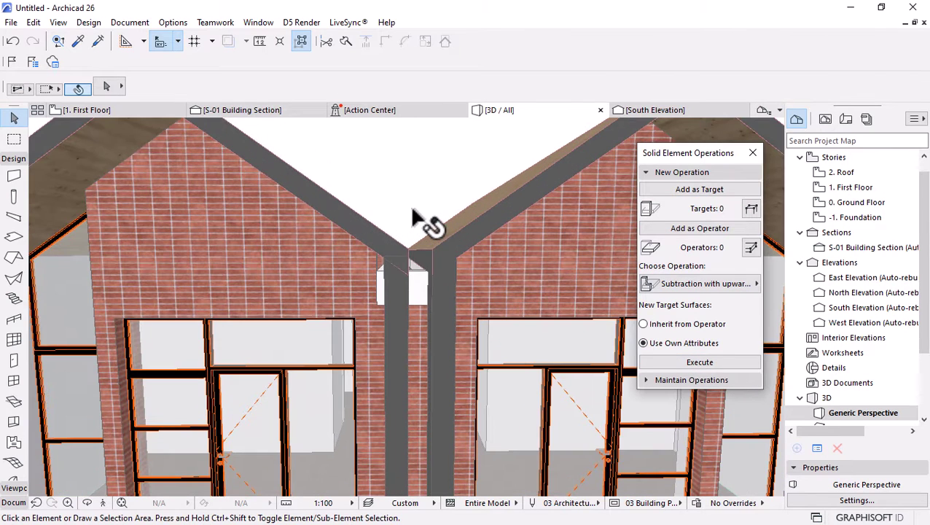
{"action": "left_click", "coordinate": [354, 247]}
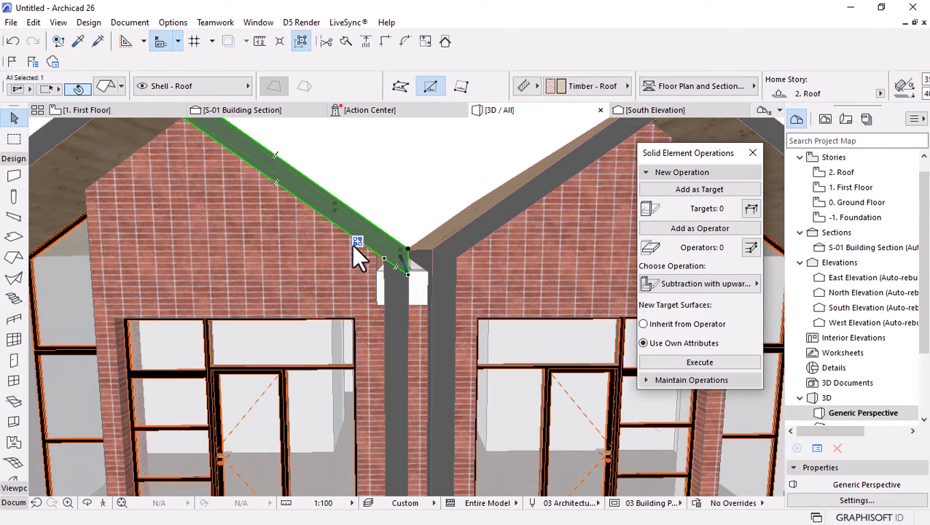
{"action": "left_click", "coordinate": [402, 332]}
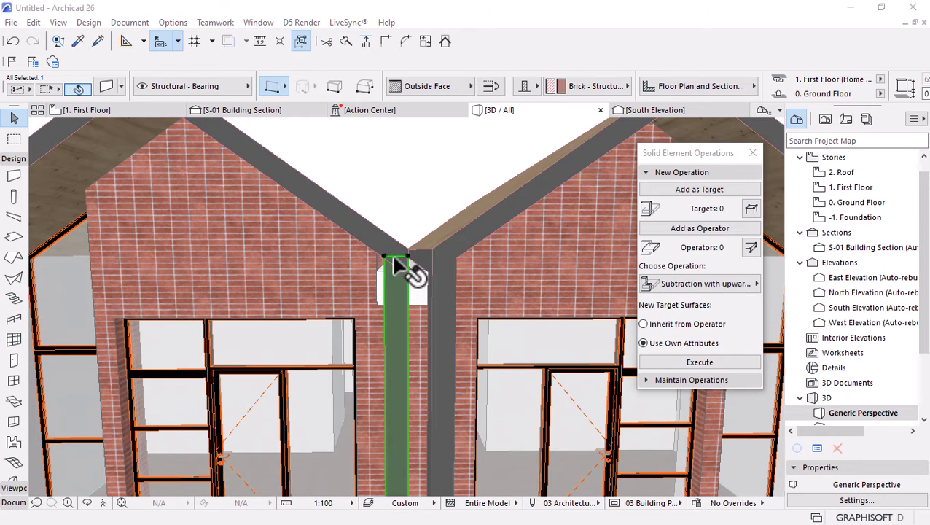
{"action": "left_click", "coordinate": [379, 253]}
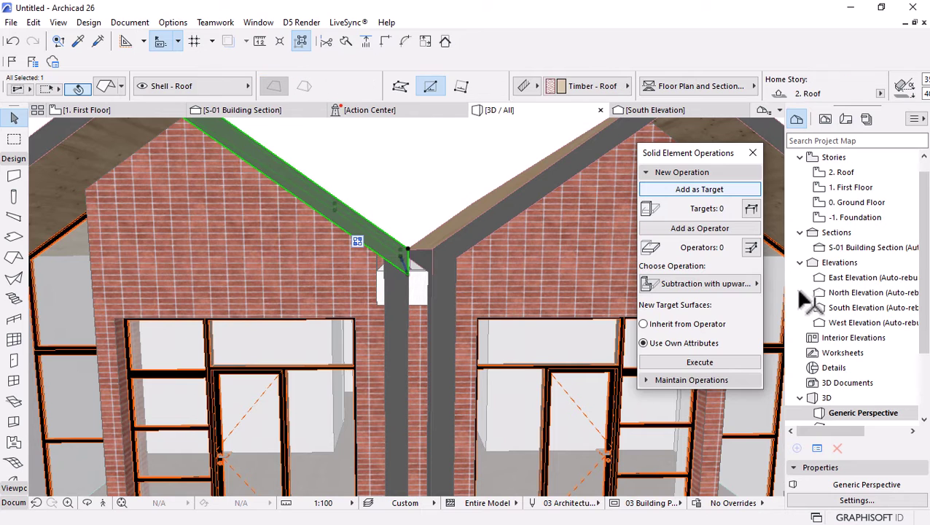
{"action": "left_click", "coordinate": [706, 226]}
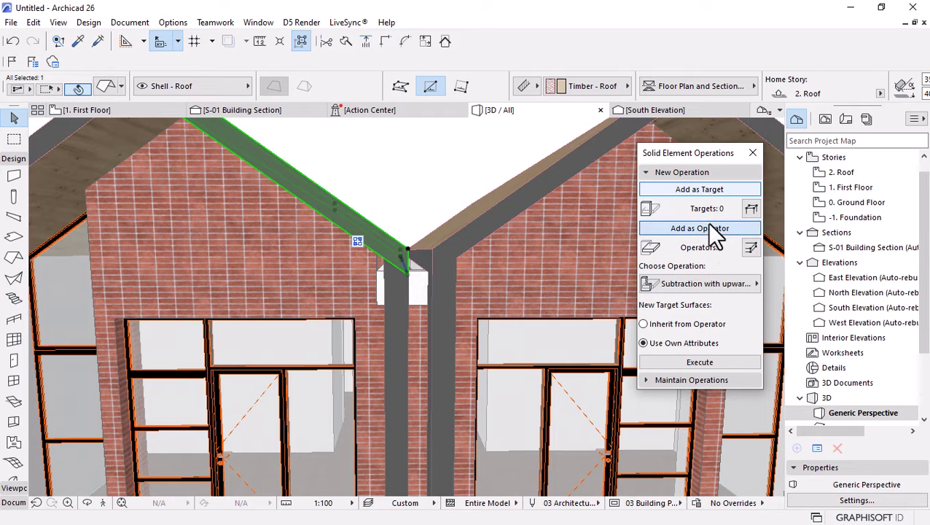
{"action": "left_click", "coordinate": [698, 363]}
{"action": "left_click", "coordinate": [673, 216]}
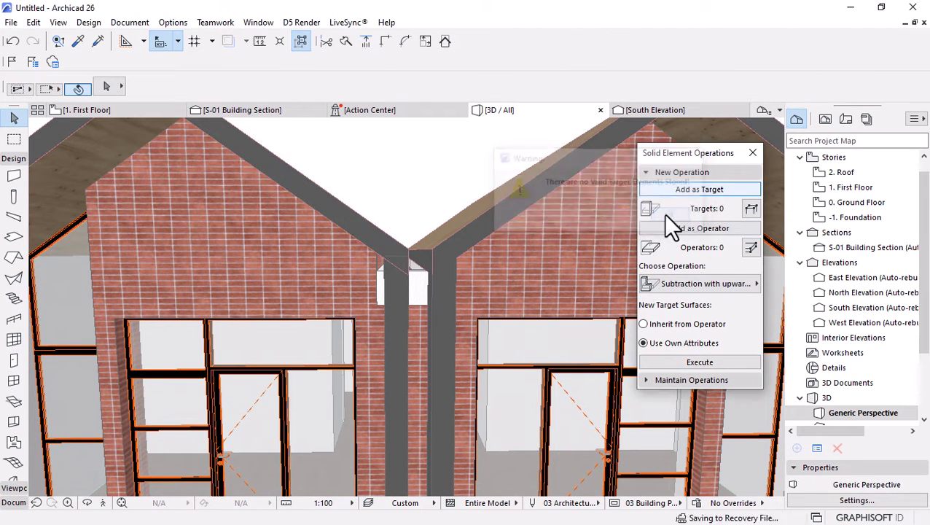
Trim the left house's inner fin wall to its roof slope with Subtraction with upward extrusion, using the roof as operator and the wall as target
{"action": "scroll", "coordinate": [427, 299], "scroll_direction": "up", "scroll_amount": 5}
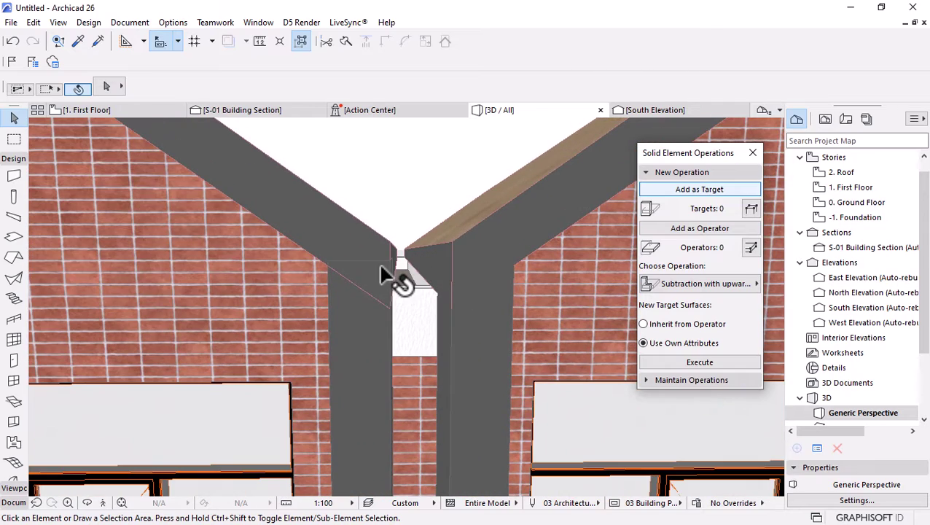
{"action": "middle_click_drag", "start_coordinate": [385, 306], "coordinate": [301, 320], "text": "shift"}
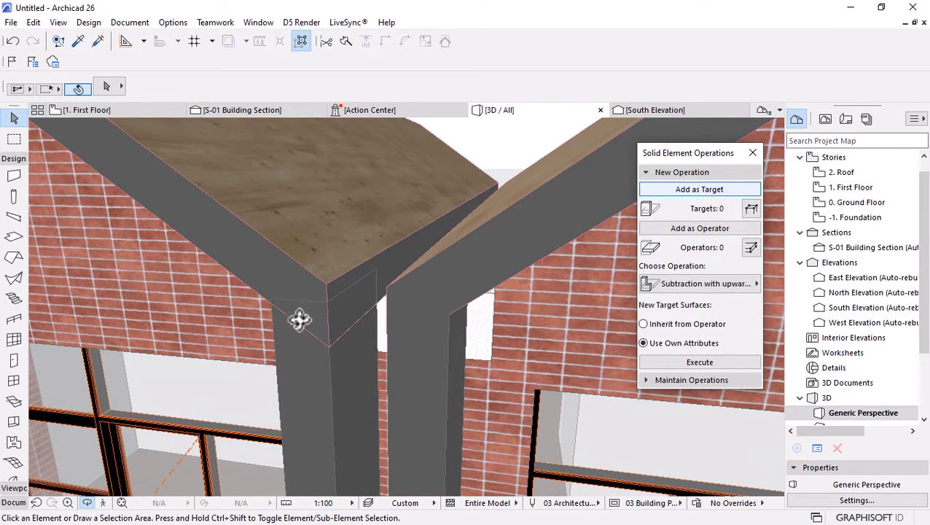
{"action": "left_click", "coordinate": [303, 377]}
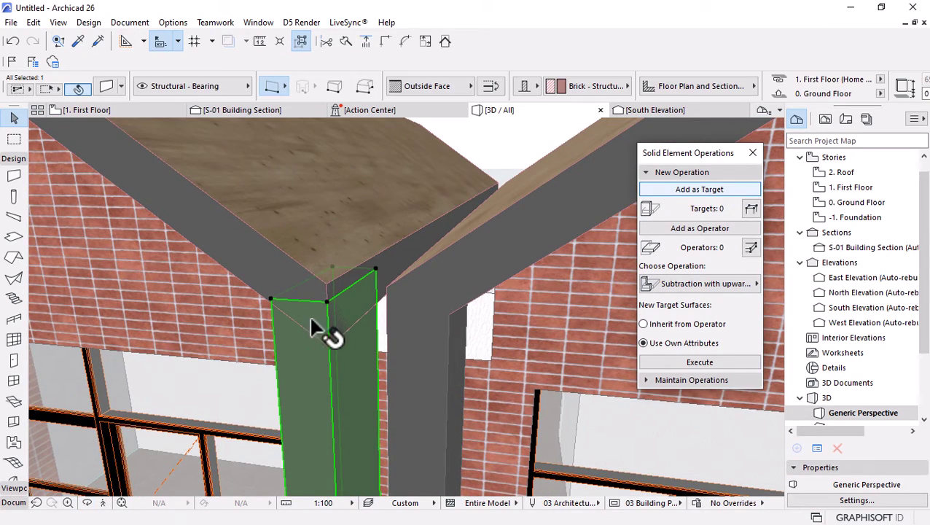
{"action": "scroll", "coordinate": [303, 295], "scroll_direction": "up", "scroll_amount": 2}
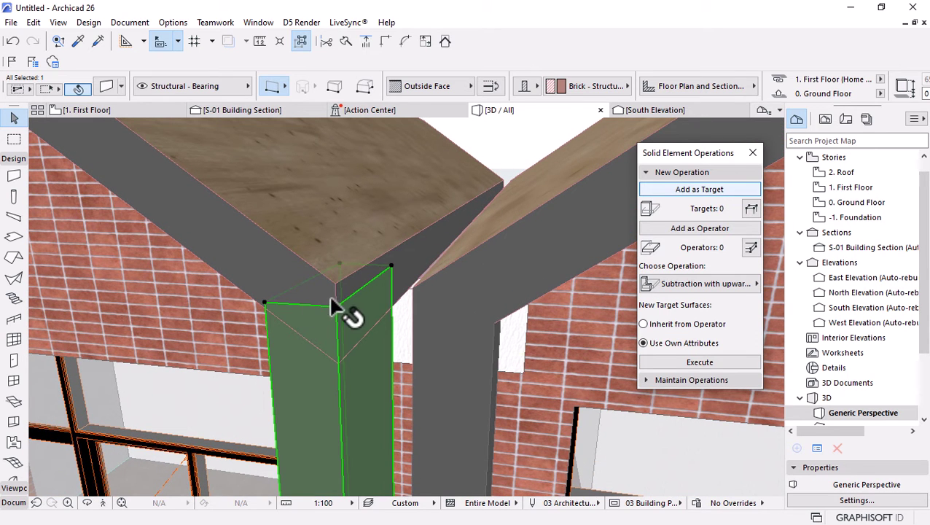
{"action": "middle_click_drag", "start_coordinate": [348, 306], "coordinate": [432, 253], "text": "shift"}
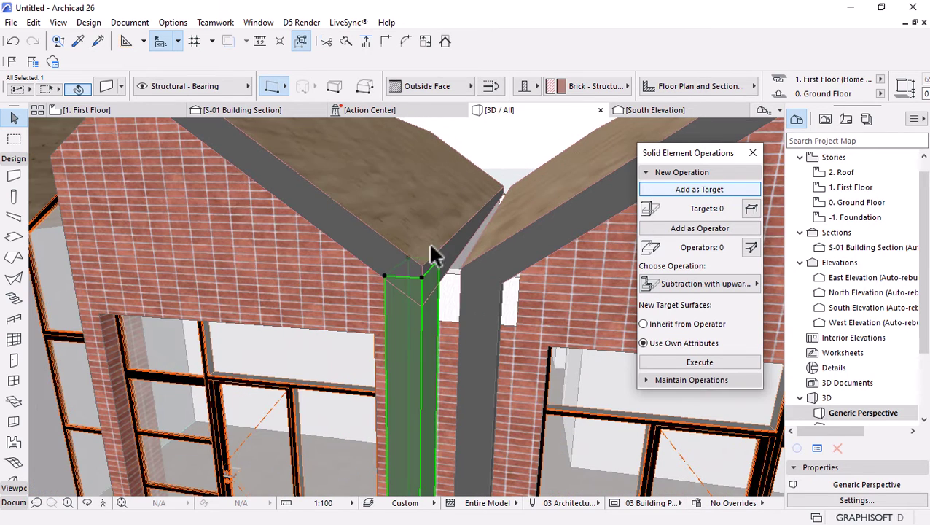
{"action": "left_click", "coordinate": [430, 255]}
{"action": "left_click", "coordinate": [701, 229]}
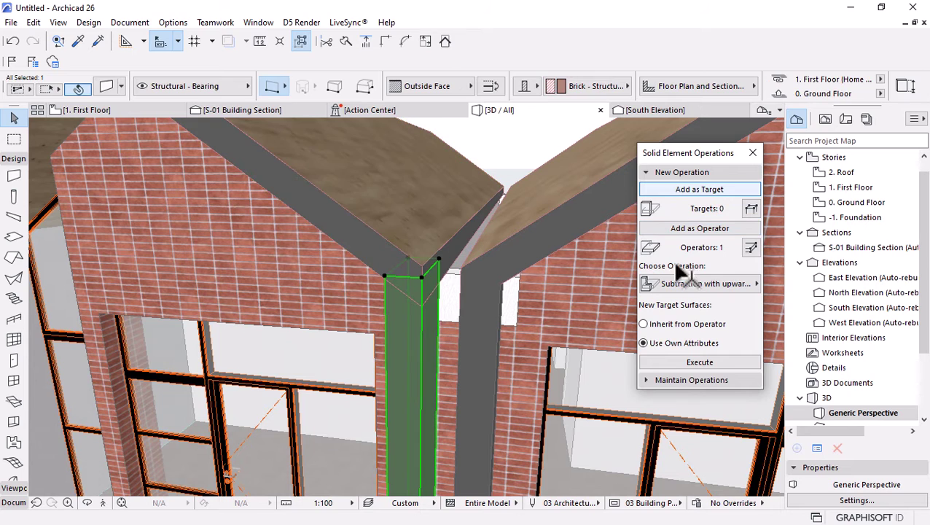
{"action": "left_click", "coordinate": [709, 191]}
{"action": "left_click", "coordinate": [693, 283]}
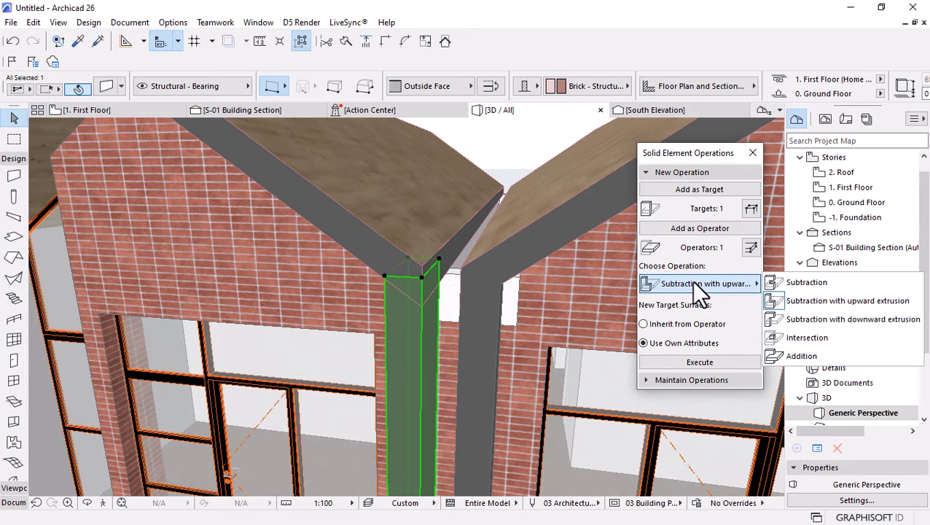
{"action": "left_click", "coordinate": [802, 299]}
{"action": "left_click", "coordinate": [700, 364]}
{"action": "key", "text": "Escape"}
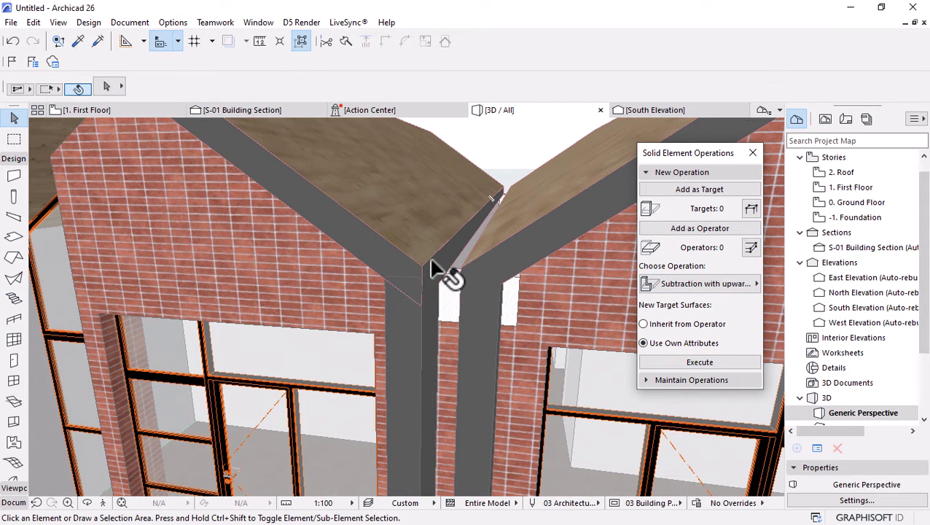
{"action": "left_click", "coordinate": [402, 280]}
{"action": "scroll", "coordinate": [401, 270], "scroll_direction": "up", "scroll_amount": 4}
{"action": "left_click", "coordinate": [382, 265]}
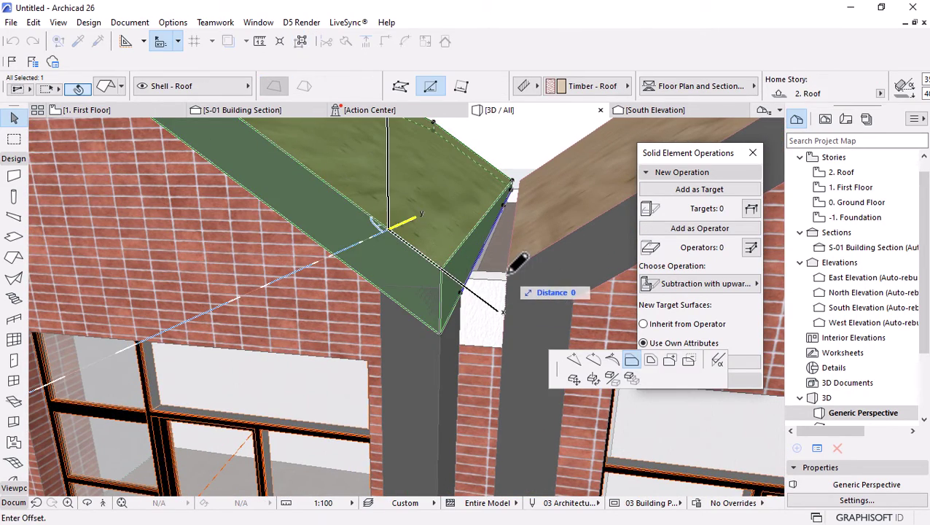
{"action": "key", "text": "Escape"}
{"action": "key", "text": "Escape"}
Examine the left house's outer eave corner, where the roof meets the front fin wall, from several angles
{"action": "scroll", "coordinate": [507, 280], "scroll_direction": "down", "scroll_amount": 10}
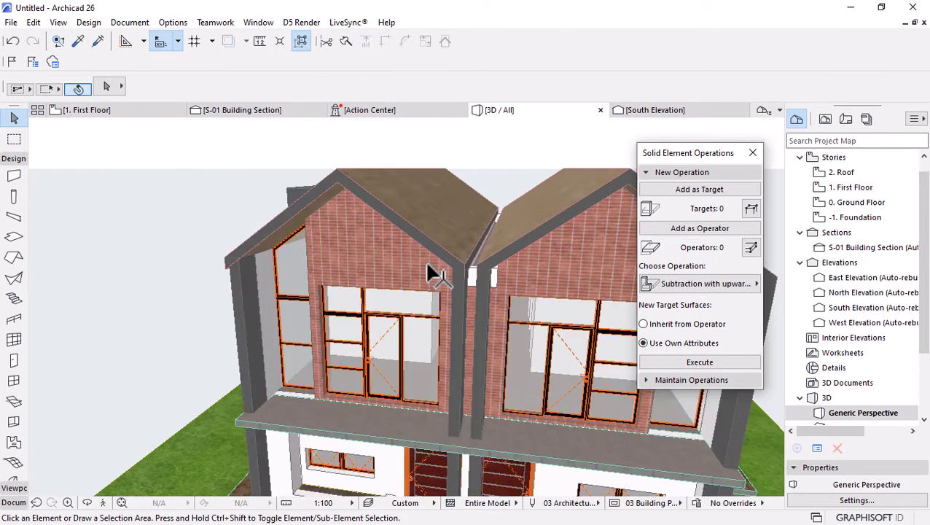
{"action": "scroll", "coordinate": [436, 276], "scroll_direction": "down", "scroll_amount": 5}
{"action": "middle_click_drag", "start_coordinate": [418, 270], "coordinate": [390, 284], "text": "shift"}
{"action": "scroll", "coordinate": [332, 250], "scroll_direction": "up", "scroll_amount": 5}
{"action": "scroll", "coordinate": [332, 250], "scroll_direction": "up", "scroll_amount": 5}
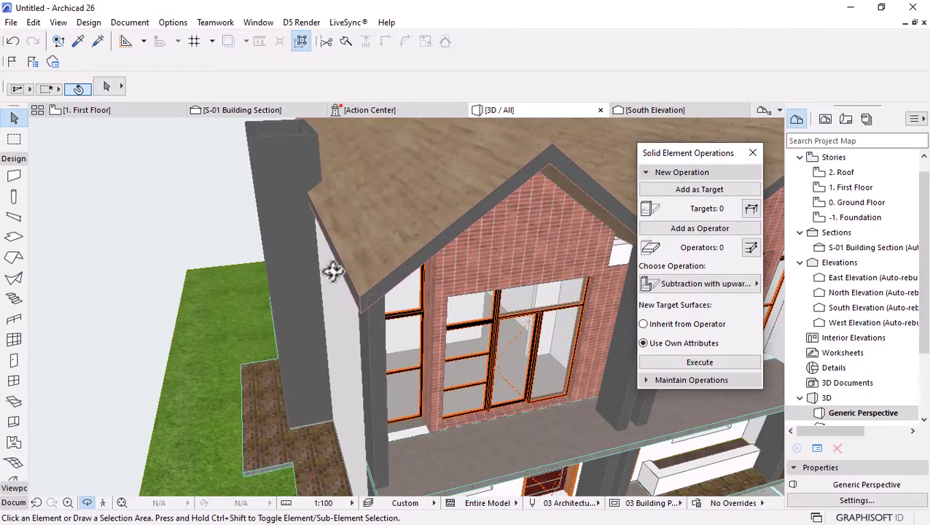
{"action": "scroll", "coordinate": [551, 218], "scroll_direction": "up", "scroll_amount": 3}
{"action": "scroll", "coordinate": [425, 259], "scroll_direction": "up", "scroll_amount": 3}
{"action": "scroll", "coordinate": [532, 254], "scroll_direction": "down", "scroll_amount": 5}
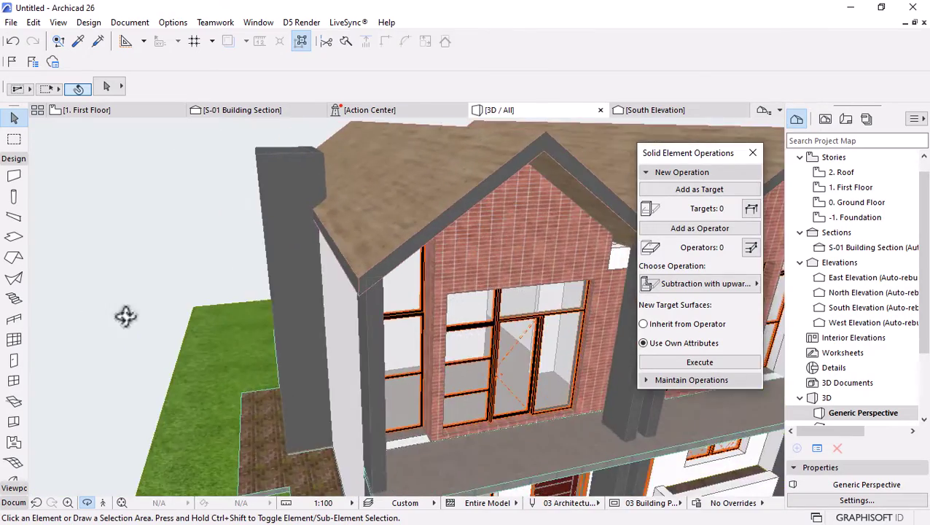
{"action": "scroll", "coordinate": [239, 303], "scroll_direction": "up", "scroll_amount": 3}
{"action": "middle_click_drag", "start_coordinate": [490, 315], "coordinate": [563, 301], "text": "shift"}
{"action": "scroll", "coordinate": [374, 294], "scroll_direction": "up", "scroll_amount": 5}
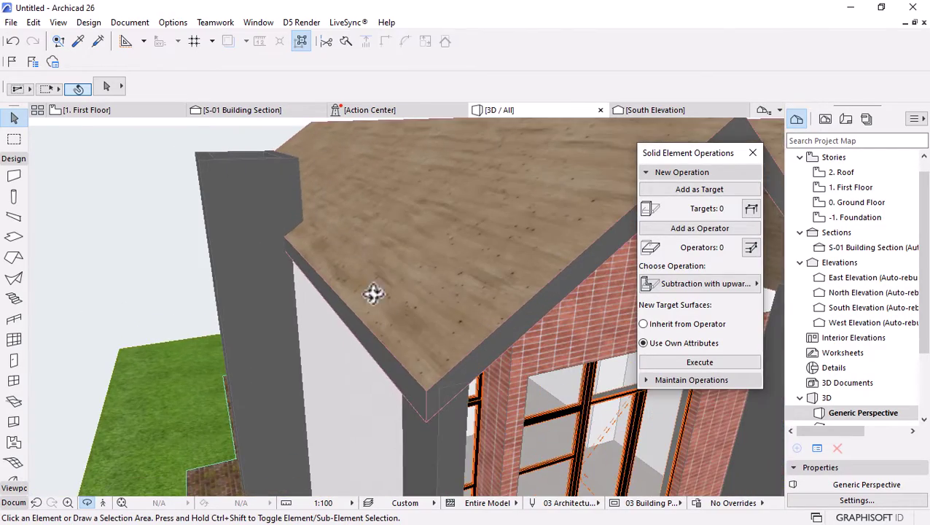
{"action": "left_click", "coordinate": [398, 364]}
{"action": "left_click", "coordinate": [424, 386]}
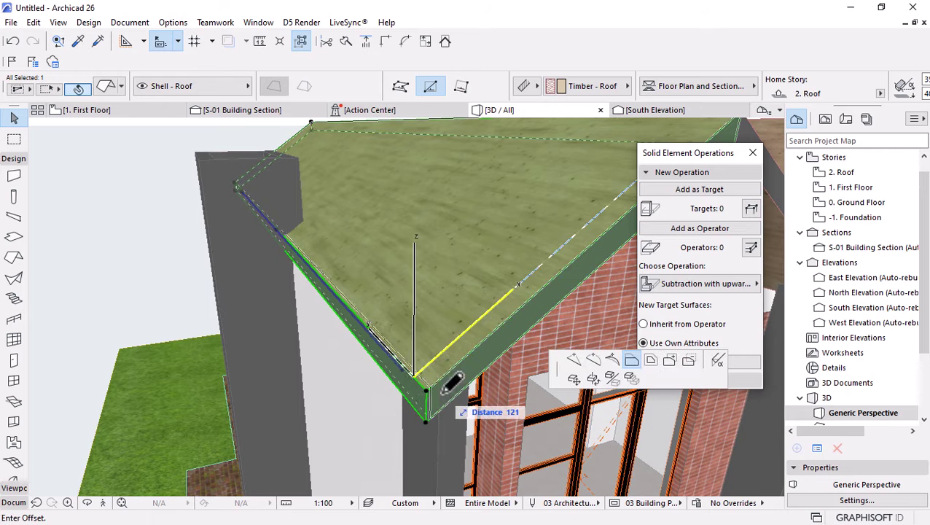
{"action": "key", "text": "Escape"}
Trim the left house's outer front fin wall to the roof slope above it with Subtraction with upward extrusion
{"action": "scroll", "coordinate": [452, 380], "scroll_direction": "down", "scroll_amount": 5}
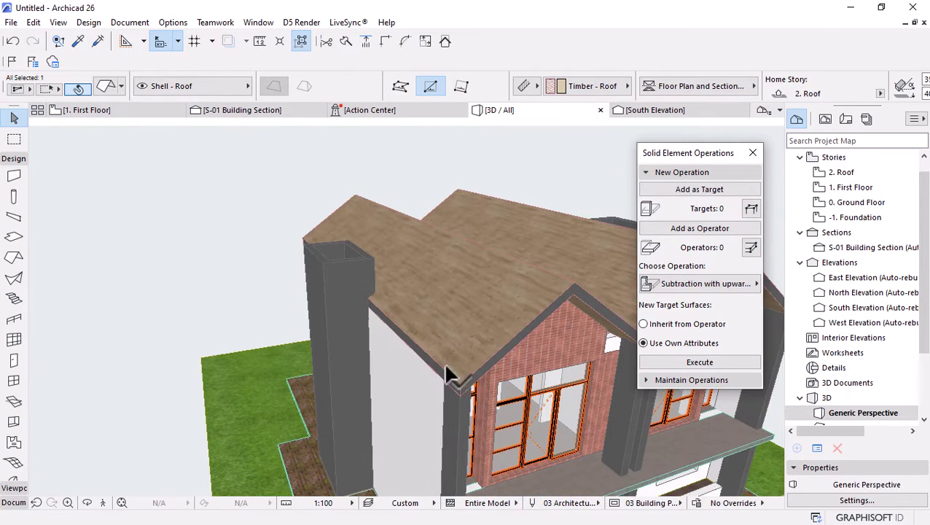
{"action": "middle_click_drag", "start_coordinate": [426, 332], "coordinate": [375, 322], "text": "shift"}
{"action": "scroll", "coordinate": [375, 321], "scroll_direction": "up", "scroll_amount": 5}
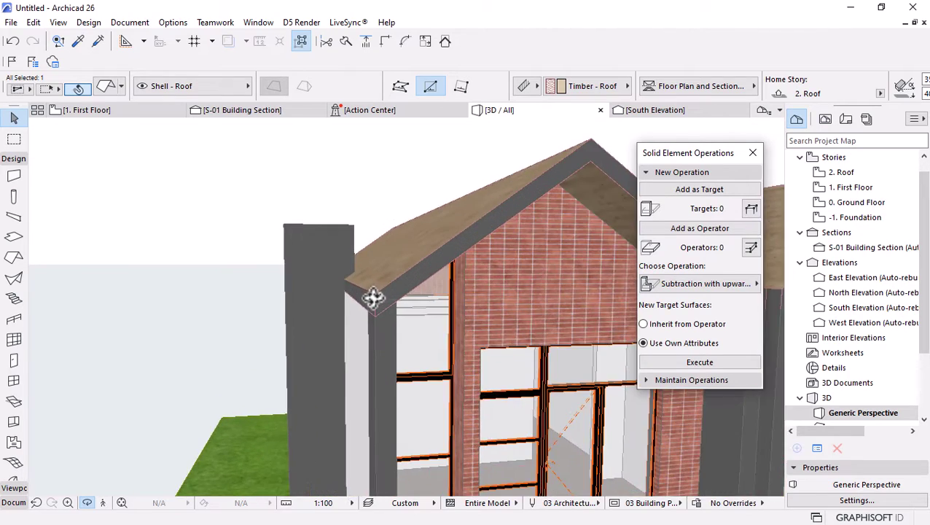
{"action": "scroll", "coordinate": [373, 297], "scroll_direction": "down", "scroll_amount": 5}
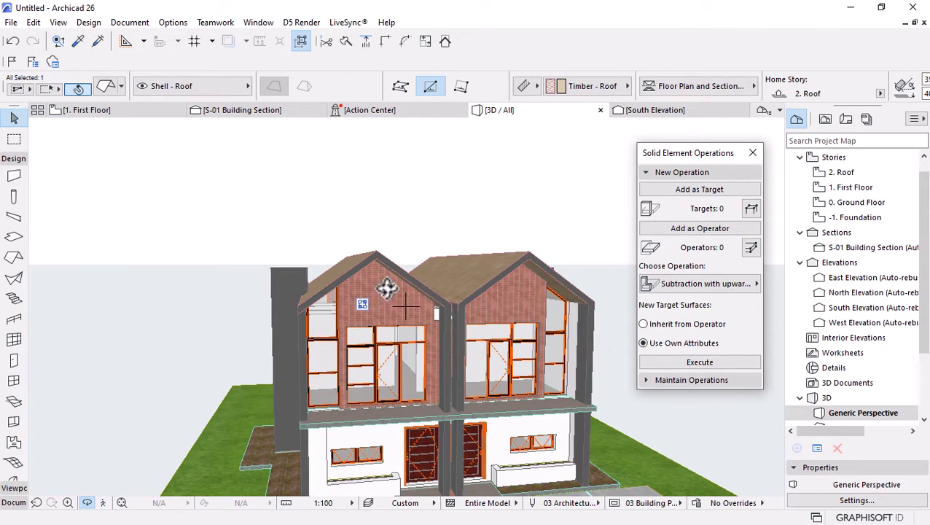
{"action": "scroll", "coordinate": [376, 326], "scroll_direction": "up", "scroll_amount": 6}
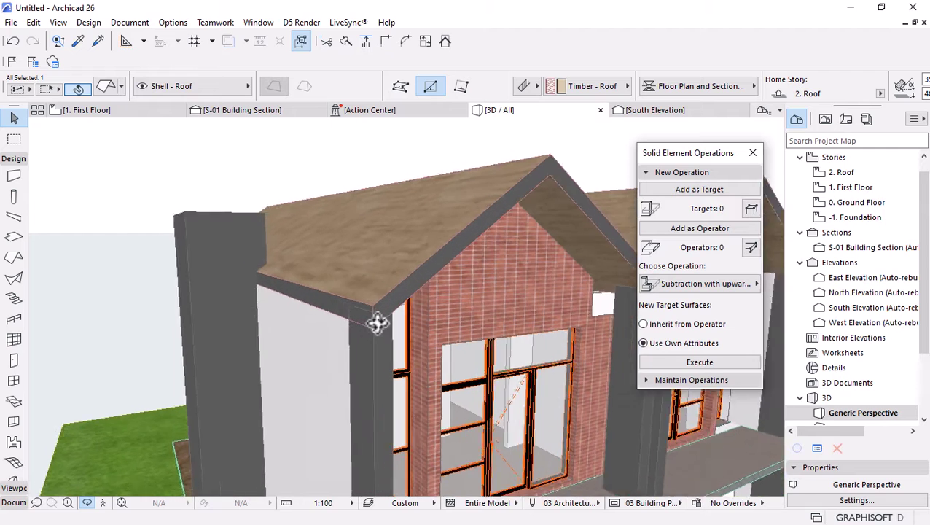
{"action": "left_click", "coordinate": [406, 308]}
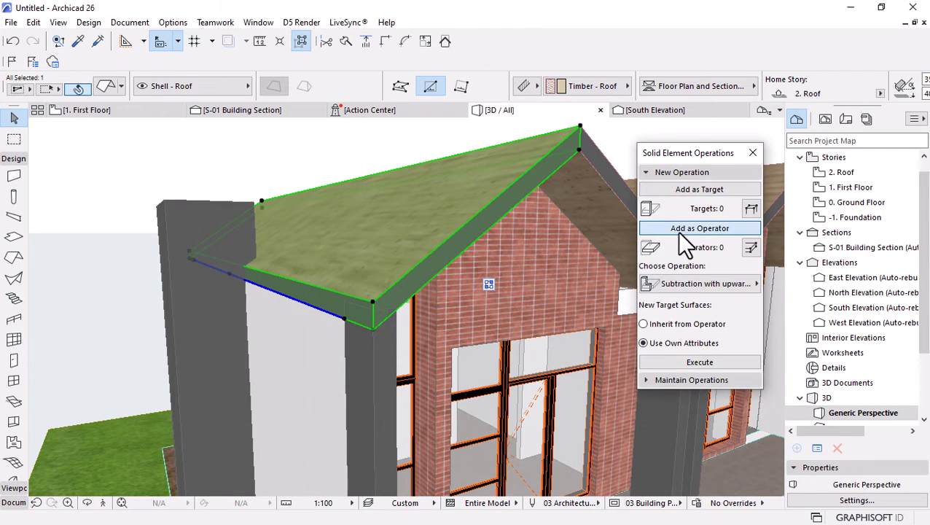
{"action": "left_click", "coordinate": [388, 381]}
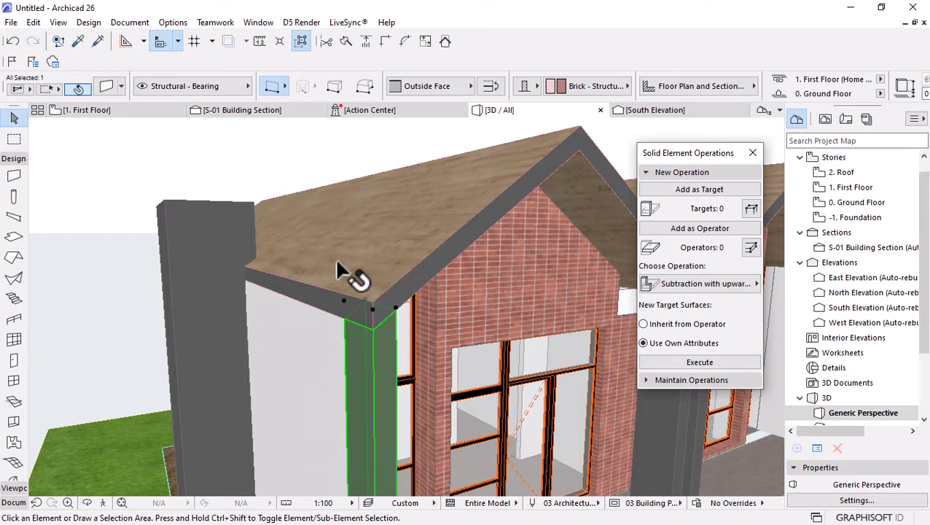
{"action": "key", "text": "Escape"}
Raise the bottom of the left house's outer front fin wall to the first-floor slab
{"action": "scroll", "coordinate": [210, 268], "scroll_direction": "down", "scroll_amount": 5}
{"action": "left_click_drag", "start_coordinate": [210, 272], "coordinate": [318, 339]}
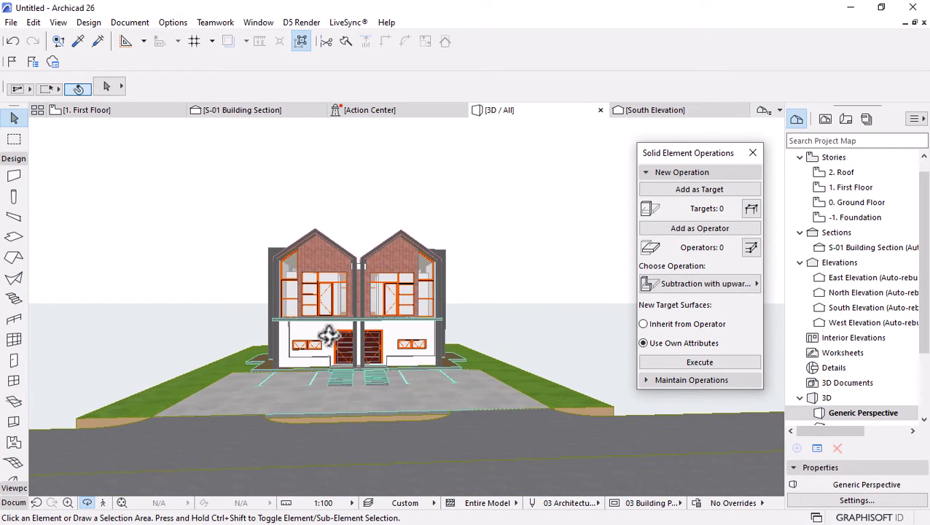
{"action": "scroll", "coordinate": [243, 316], "scroll_direction": "up", "scroll_amount": 3}
{"action": "left_click_drag", "start_coordinate": [242, 316], "coordinate": [359, 330]}
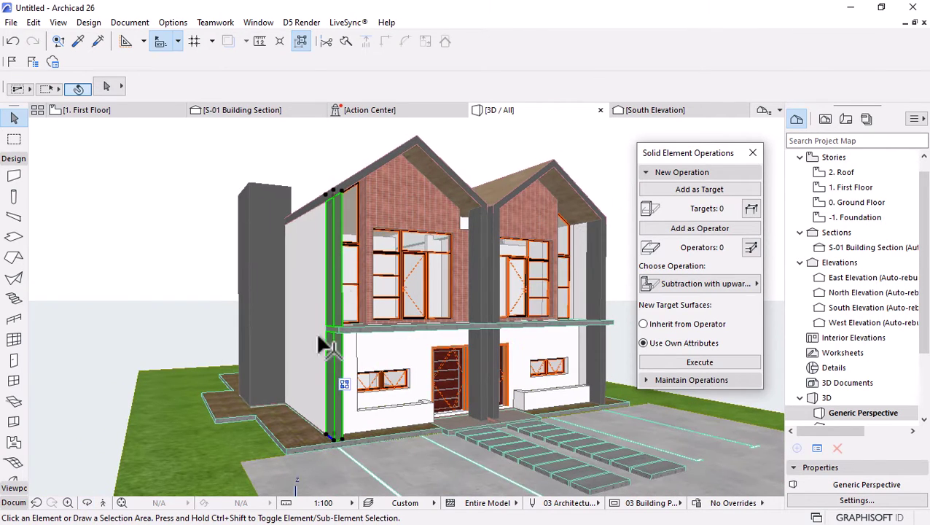
{"action": "left_click", "coordinate": [328, 349]}
{"action": "left_click", "coordinate": [335, 439]}
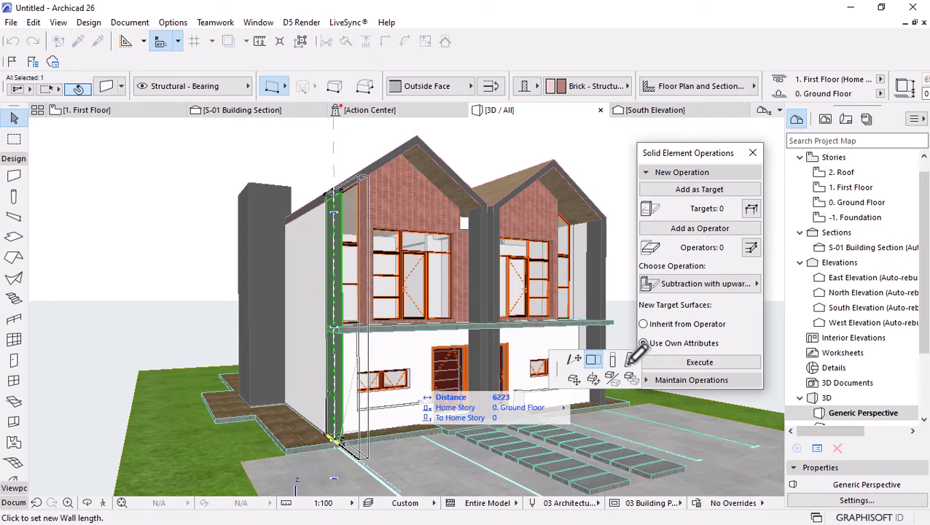
{"action": "left_click", "coordinate": [614, 362]}
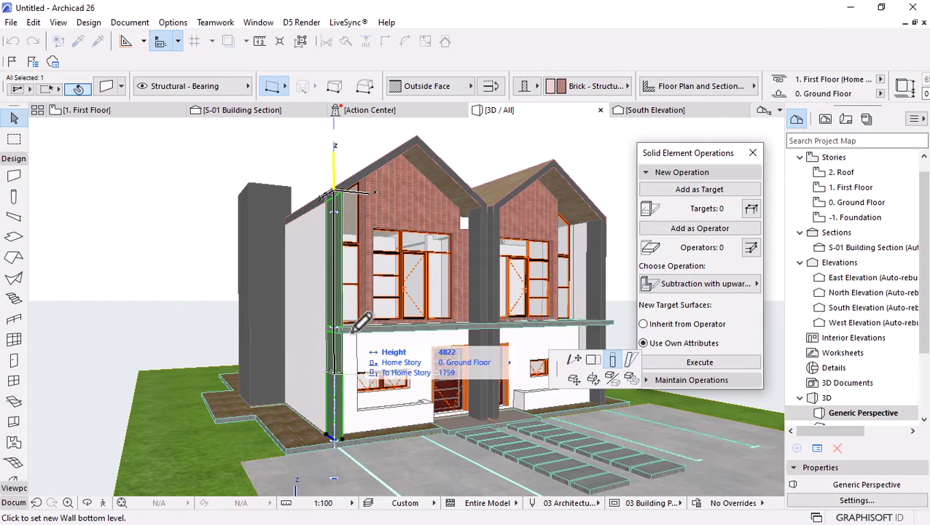
{"action": "left_click", "coordinate": [332, 329]}
{"action": "key", "text": "Escape"}
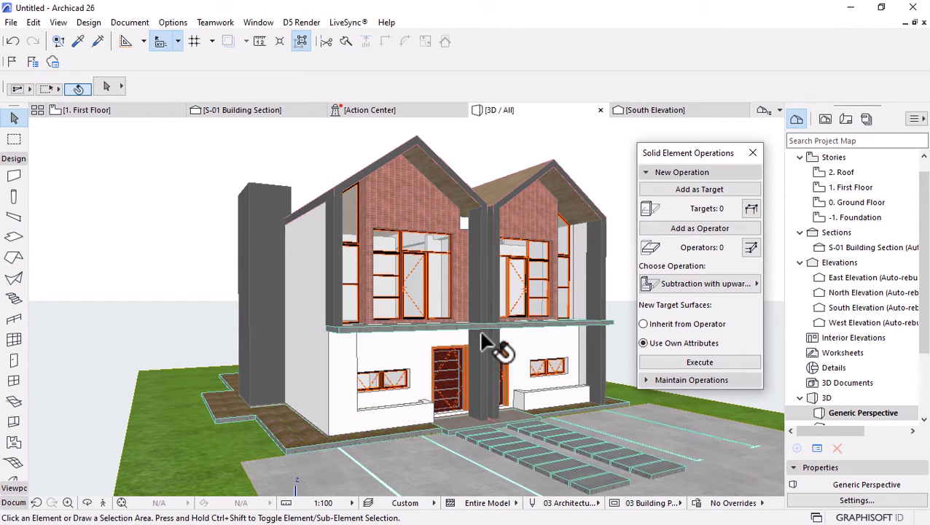
{"action": "middle_click_drag", "start_coordinate": [435, 319], "coordinate": [440, 341], "text": "shift"}
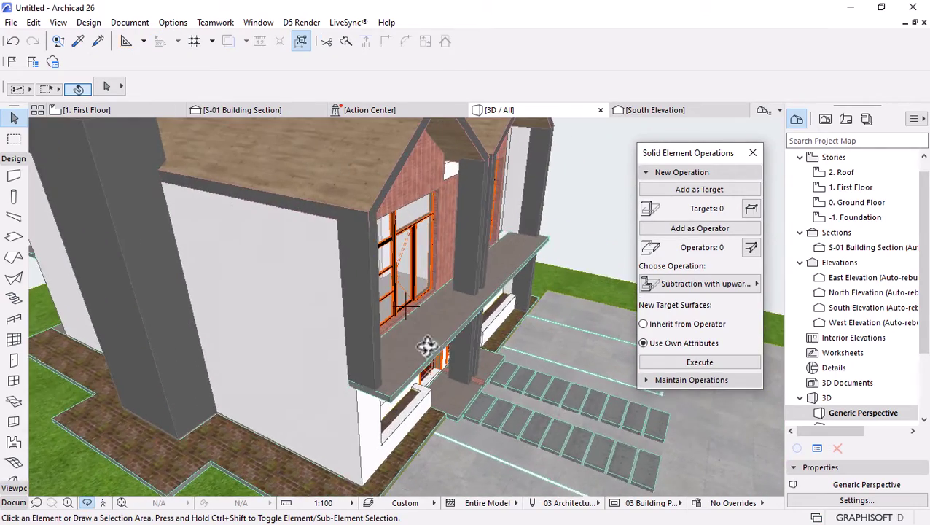
Try to offset the first-floor slab's front edge back to the faces of the front fin walls, and undo that change
{"action": "left_click", "coordinate": [445, 357]}
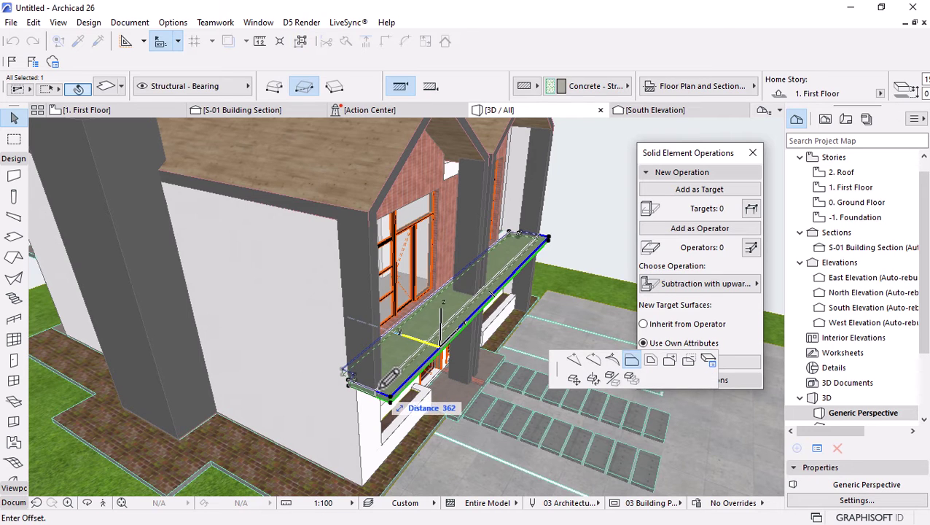
{"action": "key", "text": "Escape"}
{"action": "scroll", "coordinate": [397, 376], "scroll_direction": "up", "scroll_amount": 5}
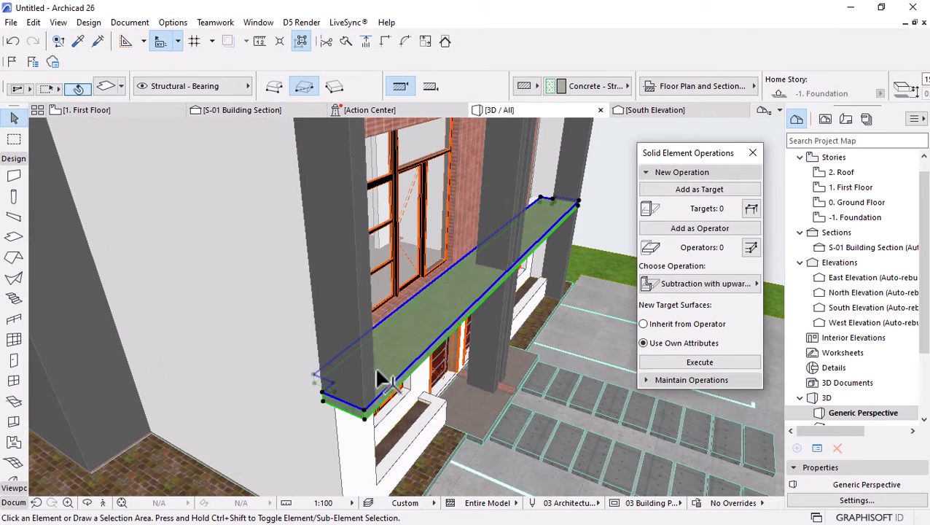
{"action": "key", "text": "Escape"}
{"action": "middle_click_drag", "start_coordinate": [380, 419], "coordinate": [321, 322], "text": "shift"}
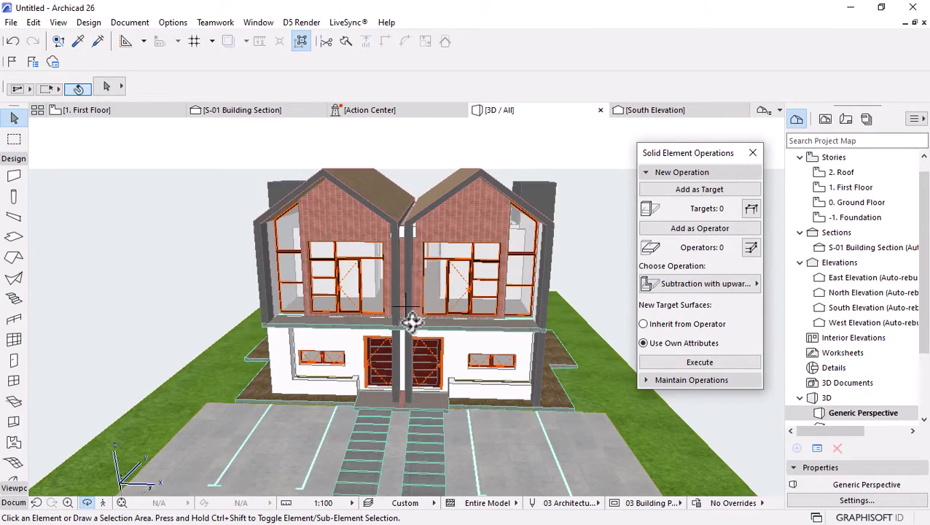
{"action": "key", "text": "ctrl+z"}
Extend all four front fin walls of the two houses forward together to the front edge of the first-floor slab
{"action": "middle_click_drag", "start_coordinate": [505, 363], "coordinate": [255, 330], "text": "shift"}
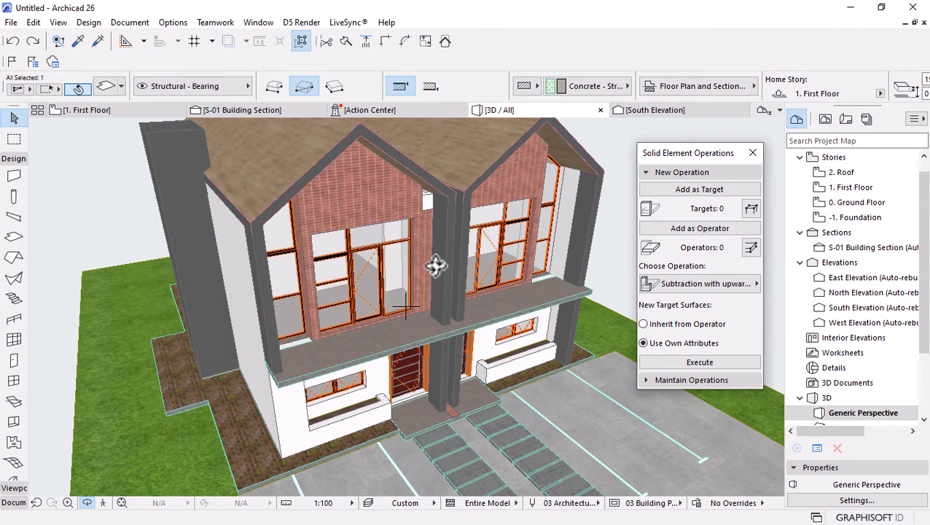
{"action": "left_click", "coordinate": [281, 327]}
{"action": "left_click", "coordinate": [439, 264], "text": "shift"}
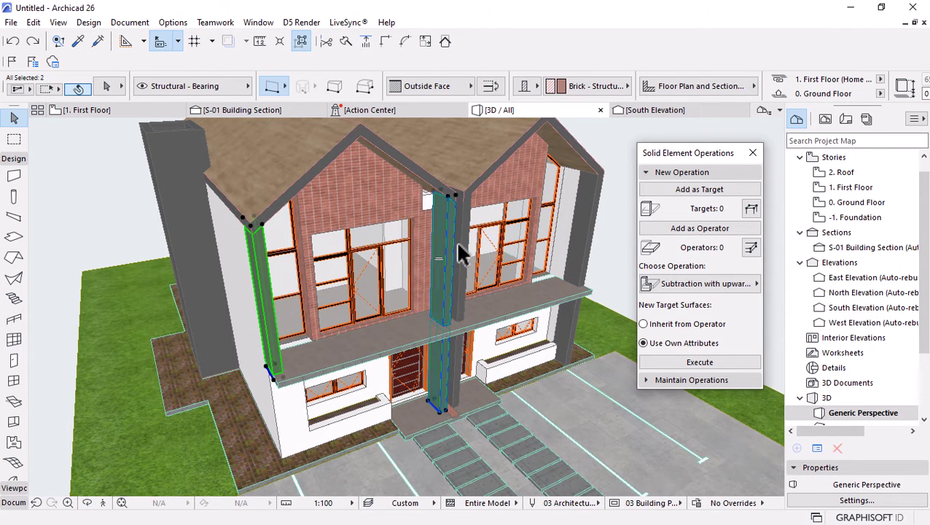
{"action": "left_click", "coordinate": [458, 247], "text": "shift"}
{"action": "left_click", "coordinate": [595, 226], "text": "shift"}
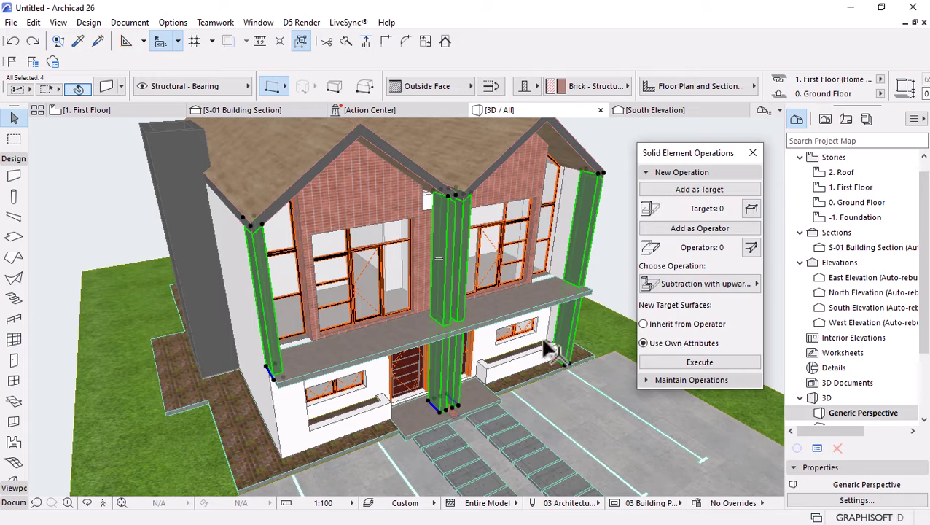
{"action": "left_click", "coordinate": [459, 408]}
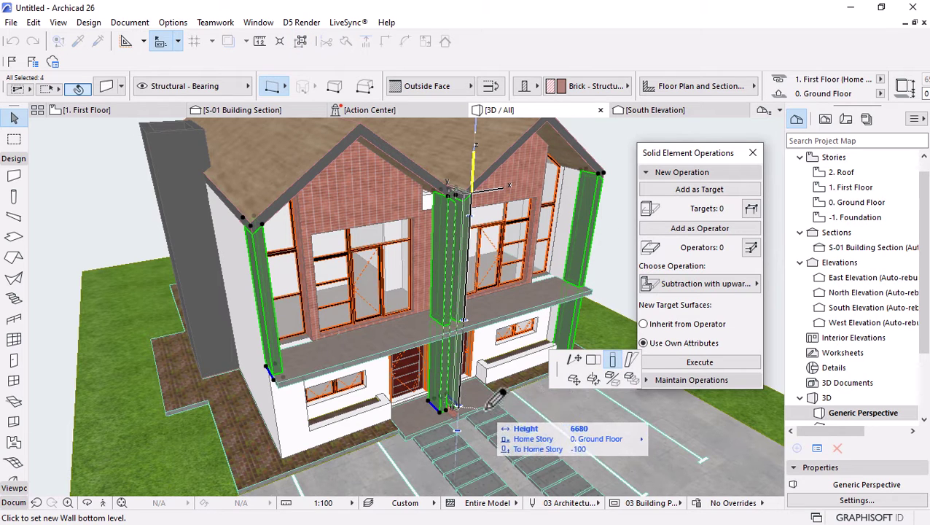
{"action": "left_click", "coordinate": [597, 367]}
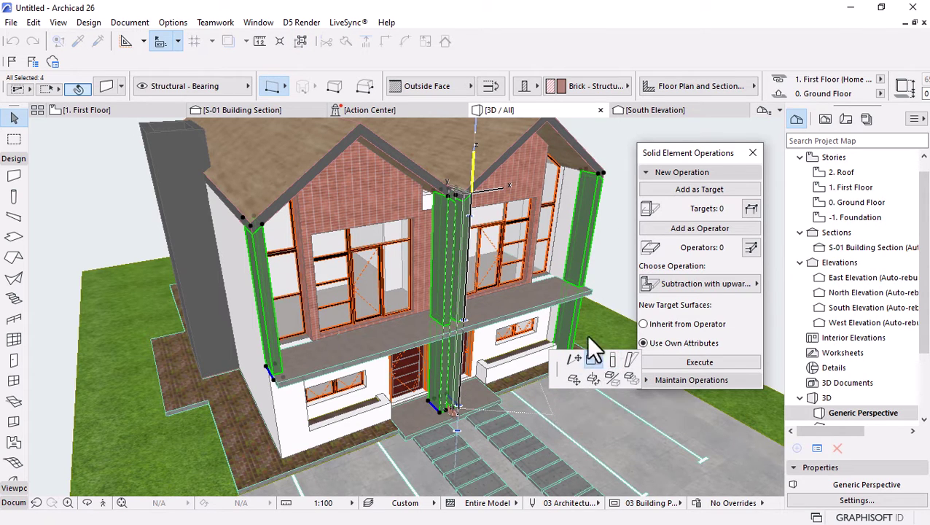
{"action": "left_click", "coordinate": [602, 276]}
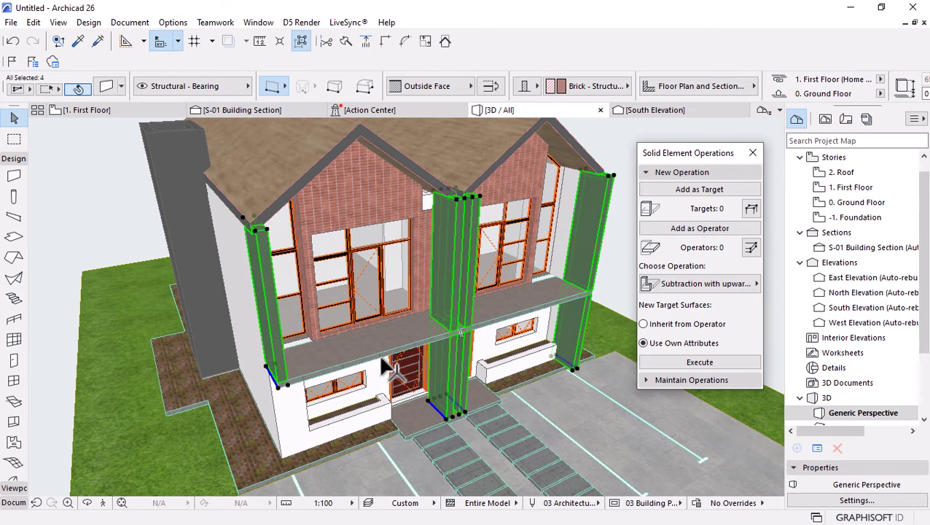
{"action": "key", "text": "Escape"}
Offset the front edges of the right house's two roof slopes forward to the front of the extended fin walls
{"action": "left_click", "coordinate": [548, 150]}
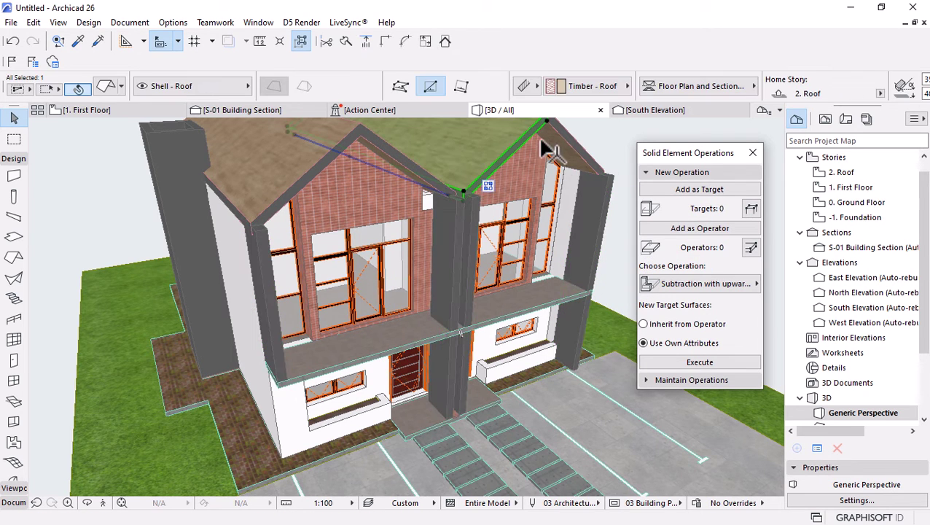
{"action": "left_click", "coordinate": [569, 136]}
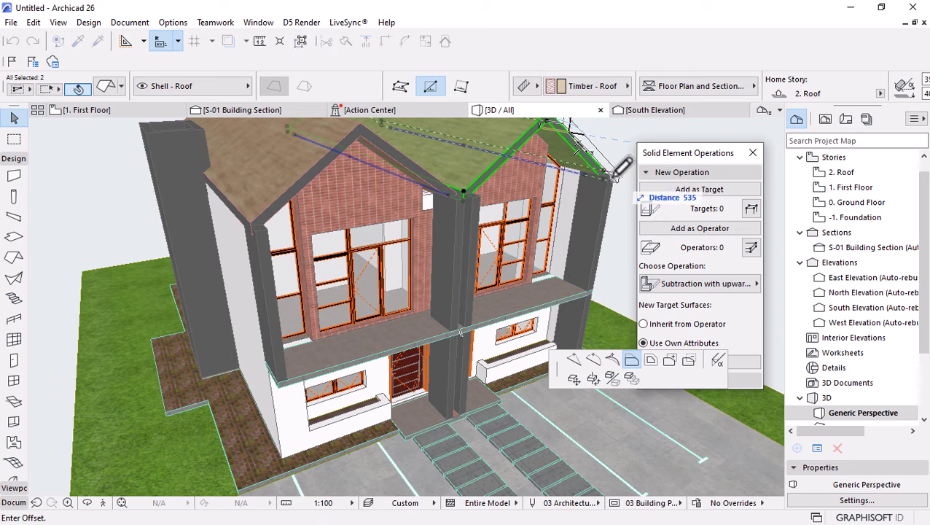
{"action": "left_click", "coordinate": [620, 172]}
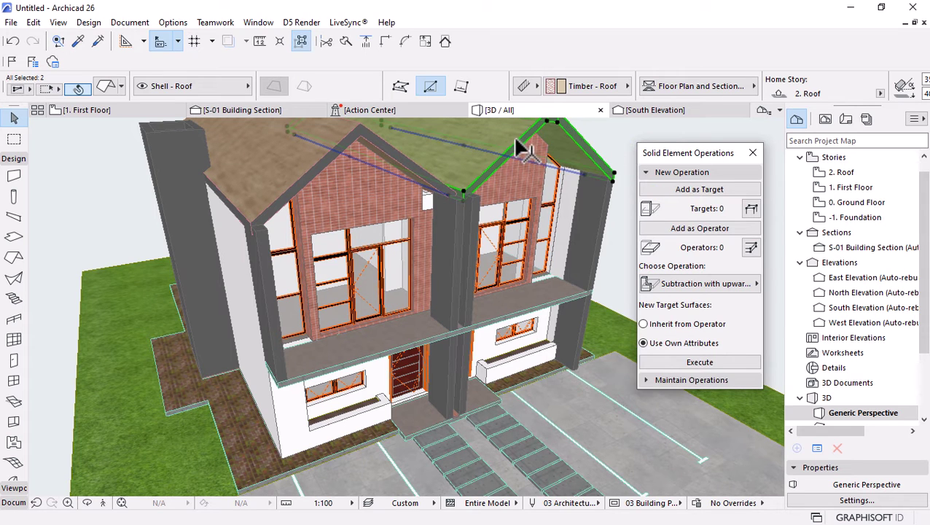
{"action": "left_click", "coordinate": [519, 149]}
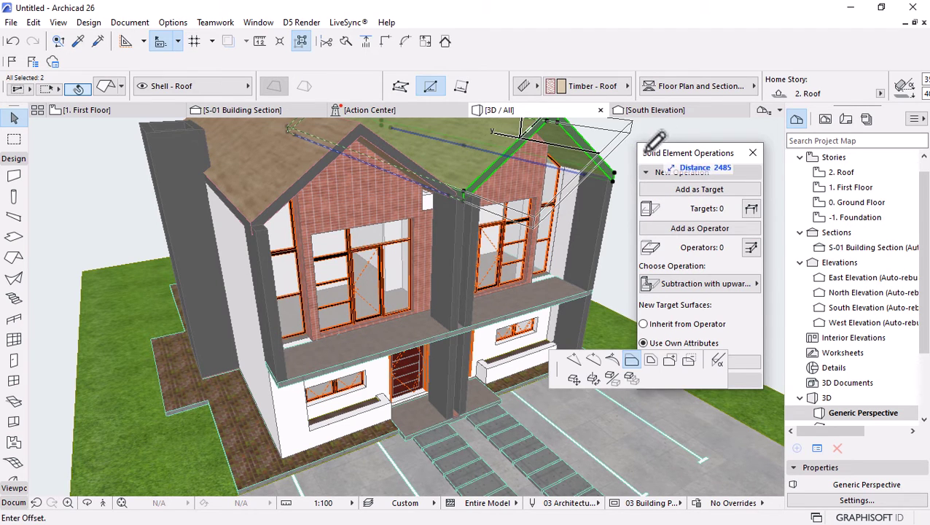
Offset the front edges of the left house's inner and outer roof slopes forward to the front of the extended fin walls
{"action": "left_click", "coordinate": [417, 166]}
{"action": "left_click", "coordinate": [416, 162]}
{"action": "key", "text": "Escape"}
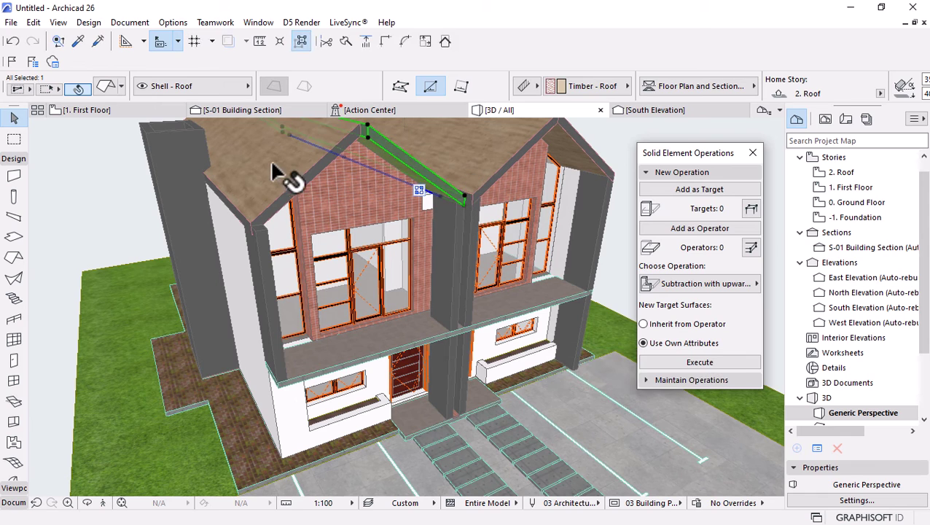
{"action": "left_click", "coordinate": [315, 173]}
{"action": "left_click", "coordinate": [313, 174]}
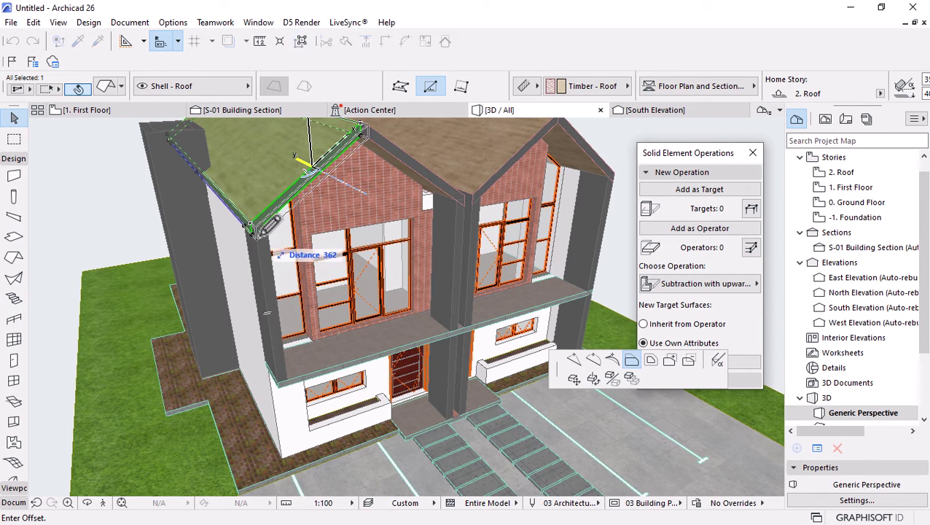
{"action": "key", "text": "Escape"}
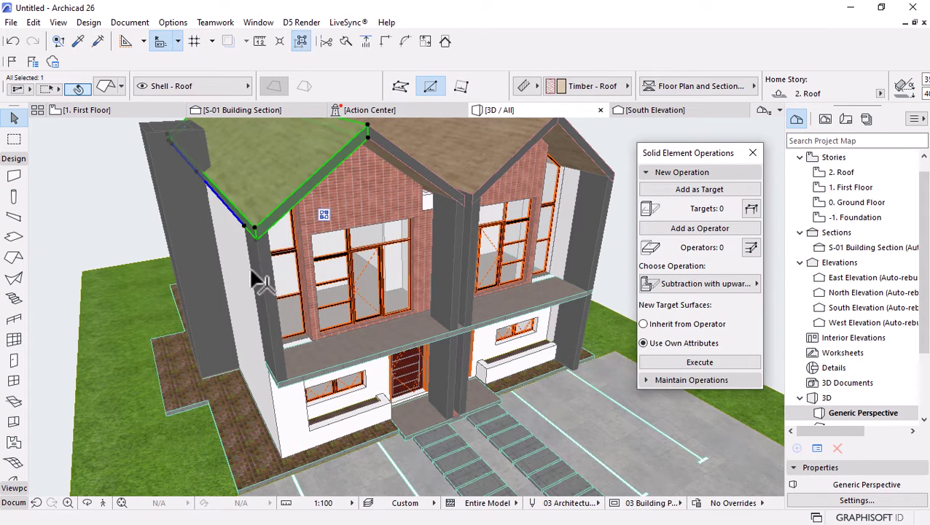
Line up the front edges of the left house's outer and inner roof slopes with the roof corner above the inner fin walls
{"action": "middle_click_drag", "start_coordinate": [248, 266], "coordinate": [516, 256], "text": "shift"}
{"action": "scroll", "coordinate": [255, 233], "scroll_direction": "up", "scroll_amount": 3}
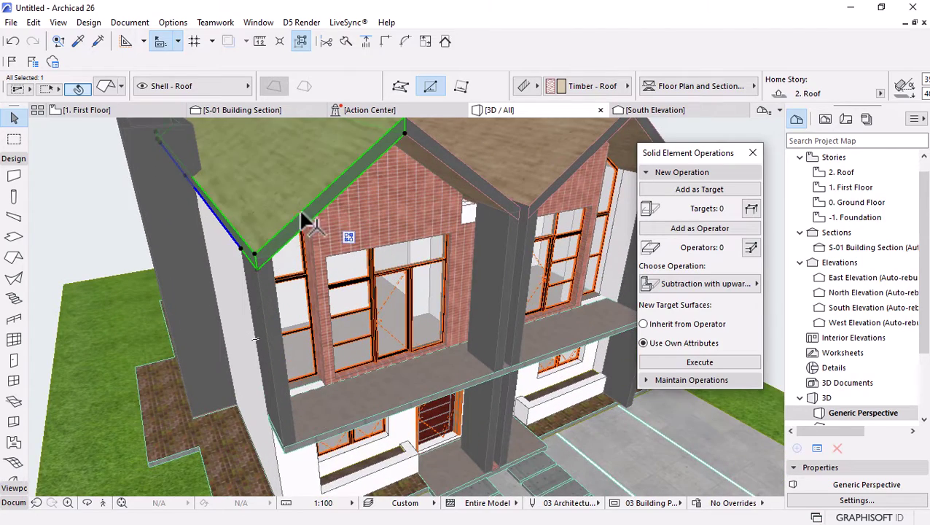
{"action": "left_click", "coordinate": [271, 231]}
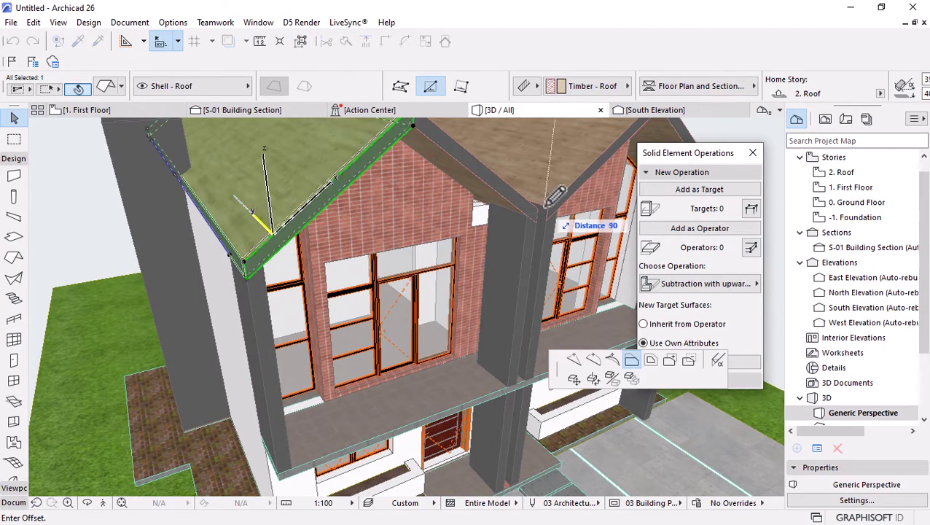
{"action": "key", "text": "Escape"}
{"action": "left_click", "coordinate": [524, 202]}
{"action": "left_click", "coordinate": [553, 206]}
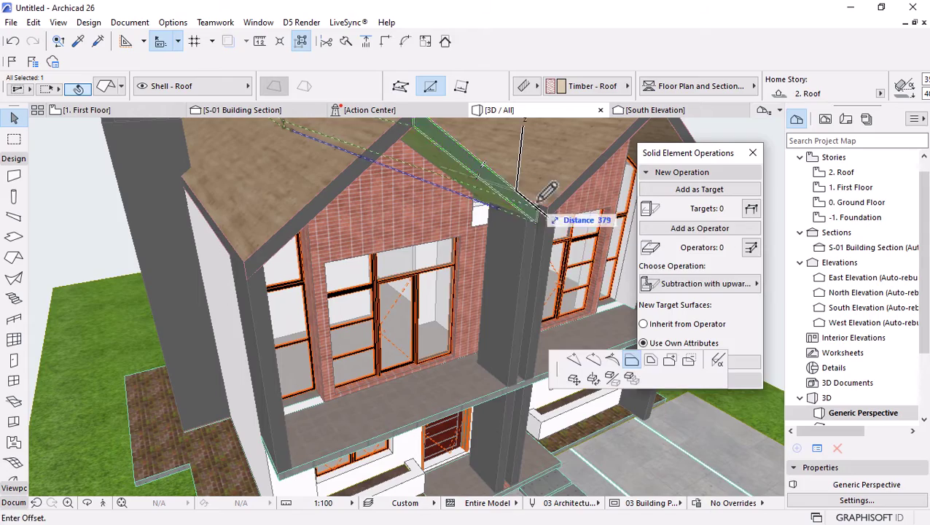
{"action": "key", "text": "Escape"}
Adjust the front edge offset of the left house's inner roof slope where it meets the inner fin wall
{"action": "scroll", "coordinate": [482, 202], "scroll_direction": "down", "scroll_amount": 3}
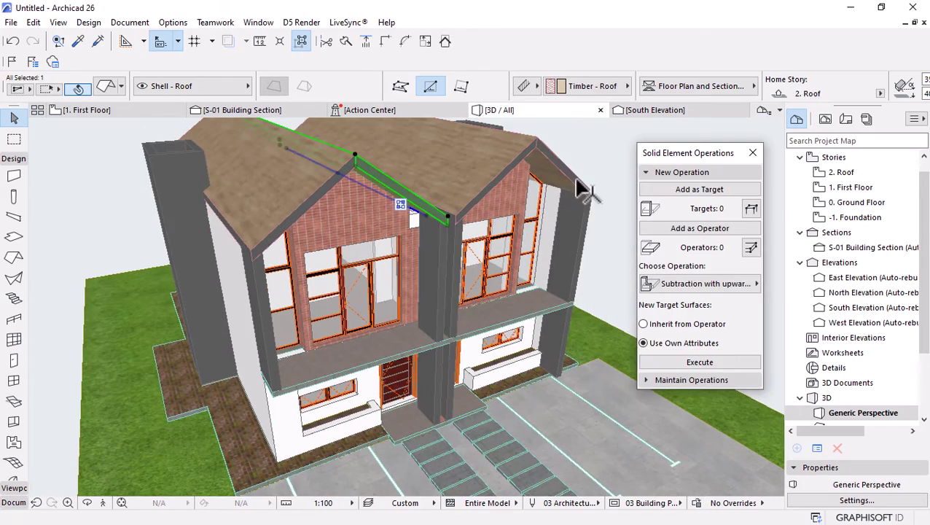
{"action": "key", "text": "Escape"}
{"action": "left_click_drag", "start_coordinate": [537, 273], "coordinate": [326, 284]}
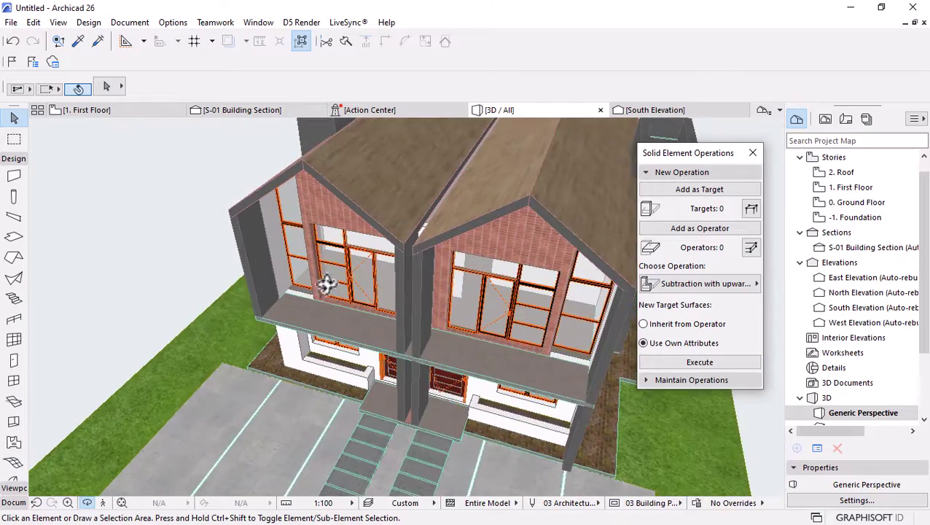
{"action": "scroll", "coordinate": [379, 249], "scroll_direction": "up", "scroll_amount": 5}
{"action": "scroll", "coordinate": [395, 245], "scroll_direction": "up", "scroll_amount": 3}
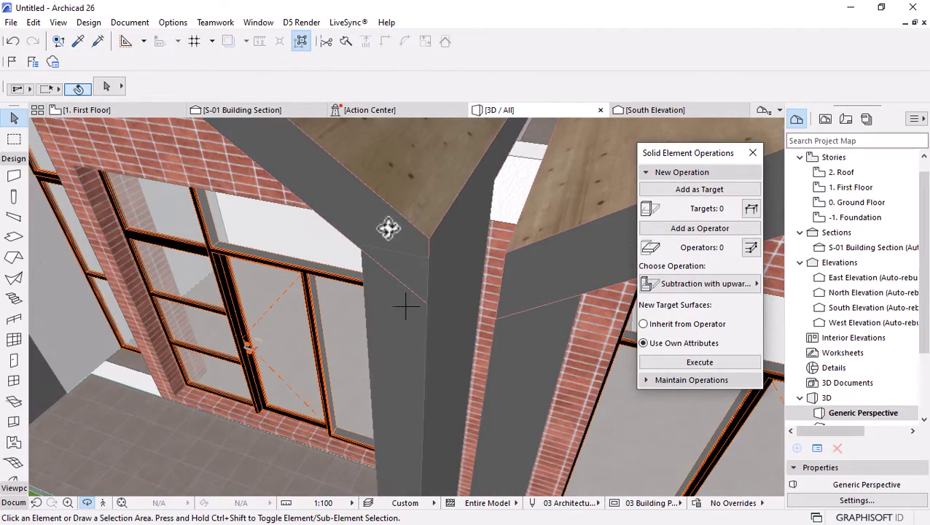
{"action": "left_click", "coordinate": [396, 241]}
{"action": "left_click", "coordinate": [405, 223]}
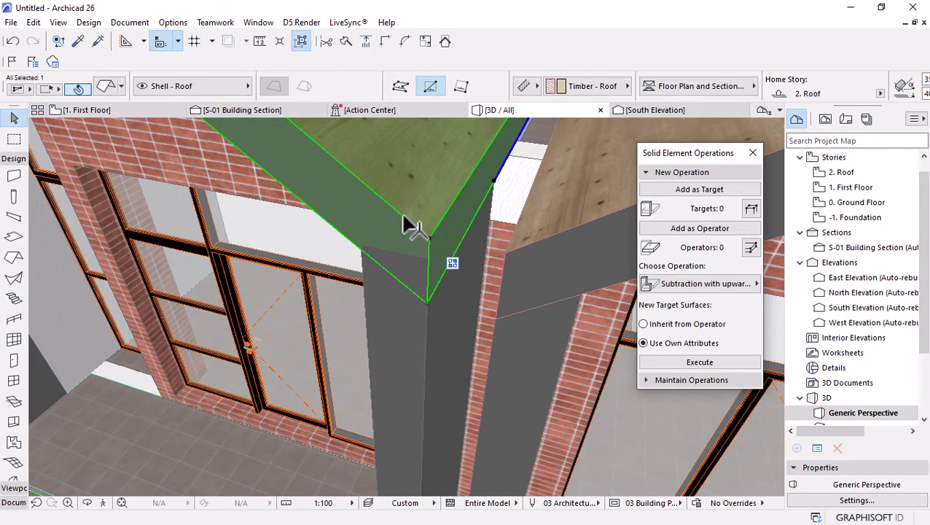
{"action": "left_click", "coordinate": [405, 219]}
{"action": "scroll", "coordinate": [408, 226], "scroll_direction": "down", "scroll_amount": 10}
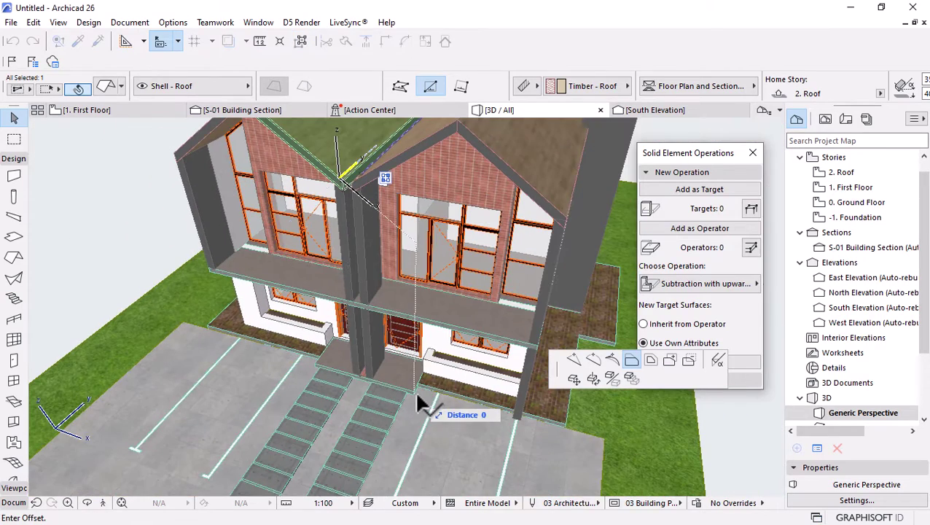
{"action": "key", "text": "Escape"}
{"action": "key", "text": "Escape"}
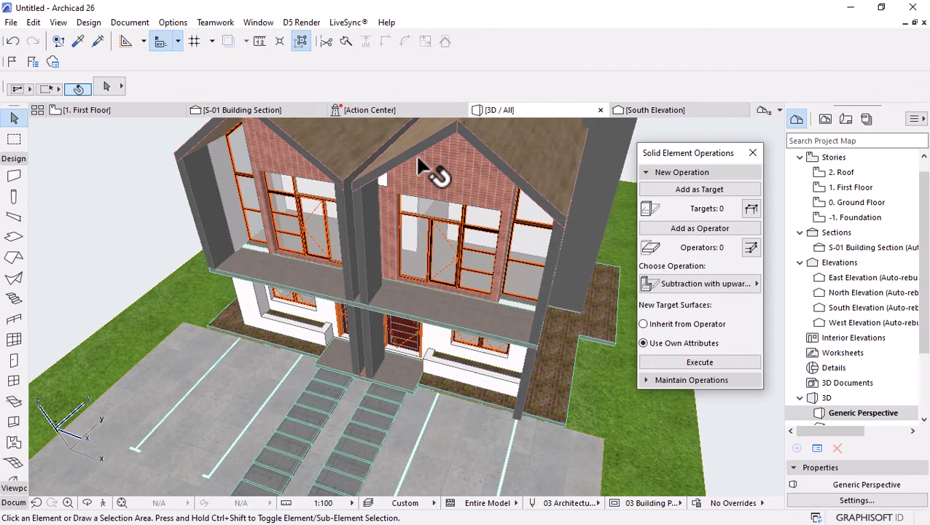
Align the front edges of the left house's inner roof slope and the right house's roof slopes with the left house's outer eave corner
{"action": "scroll", "coordinate": [516, 295], "scroll_direction": "down", "scroll_amount": 3}
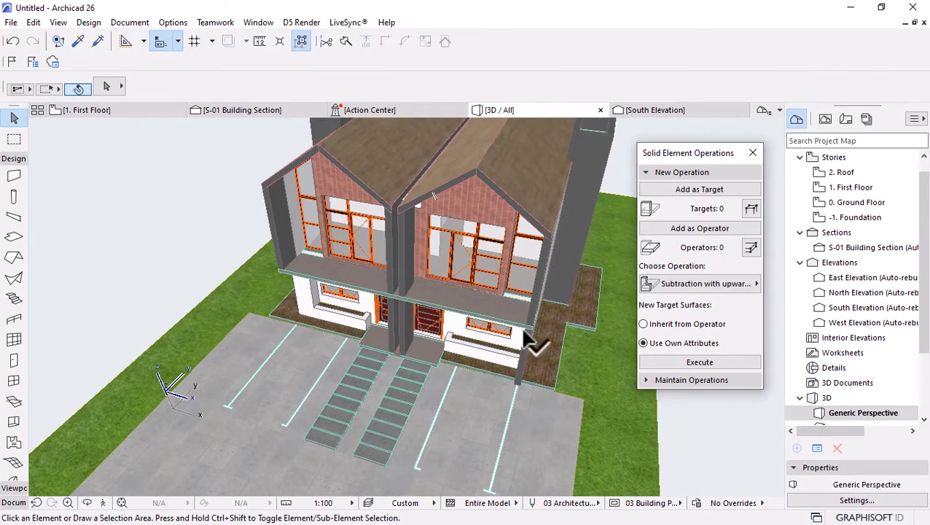
{"action": "middle_click_drag", "start_coordinate": [527, 339], "coordinate": [389, 233], "text": "shift"}
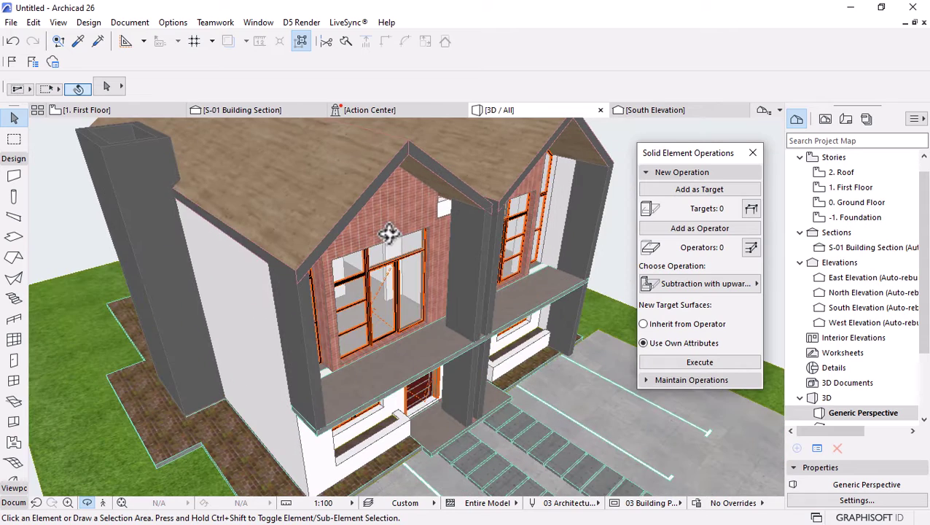
{"action": "left_click", "coordinate": [461, 183]}
{"action": "left_click", "coordinate": [474, 196]}
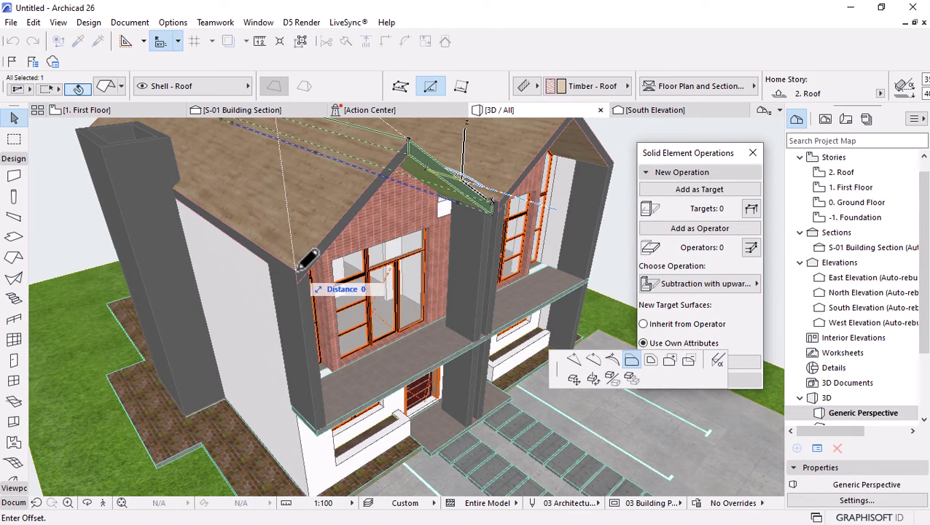
{"action": "key", "text": "Escape"}
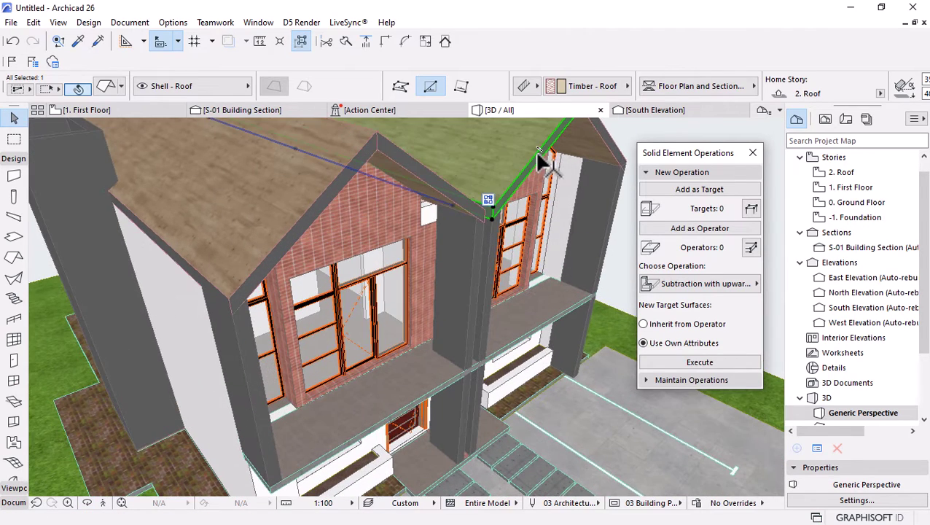
{"action": "left_click", "coordinate": [551, 156]}
{"action": "left_click", "coordinate": [614, 145]}
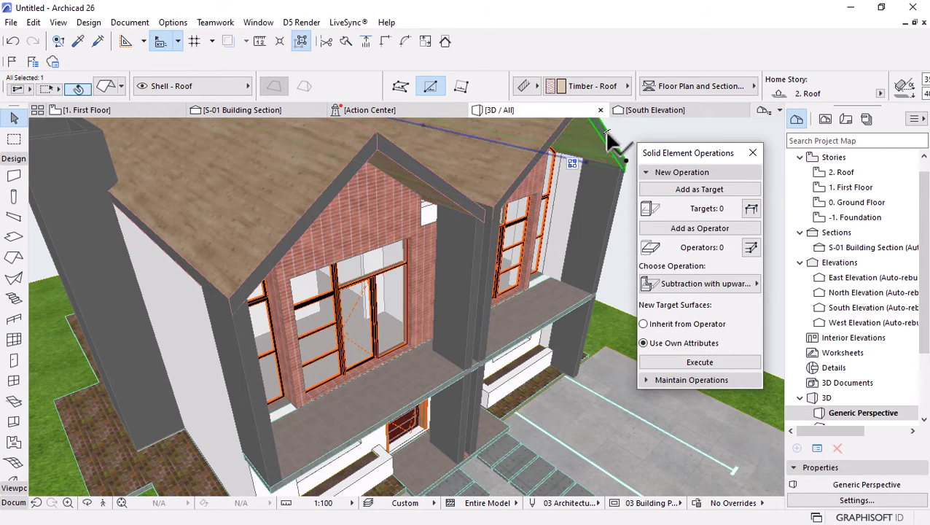
{"action": "key", "text": "Escape"}
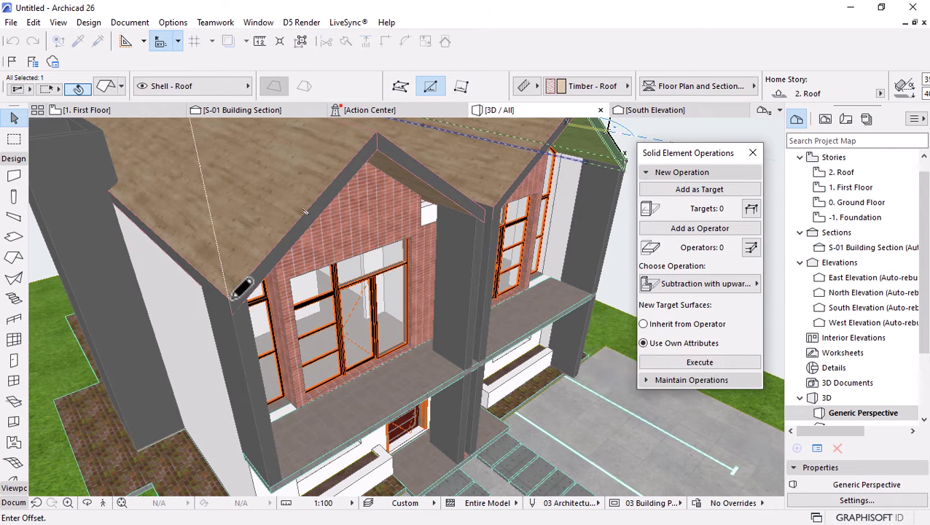
{"action": "middle_click_drag", "start_coordinate": [243, 288], "coordinate": [563, 212], "text": "shift"}
{"action": "left_click", "coordinate": [563, 211]}
Examine the front of both houses from several angles, checking how the roof edges, fin walls and first-floor slab line up
{"action": "middle_click_drag", "start_coordinate": [500, 300], "coordinate": [300, 276], "text": "shift"}
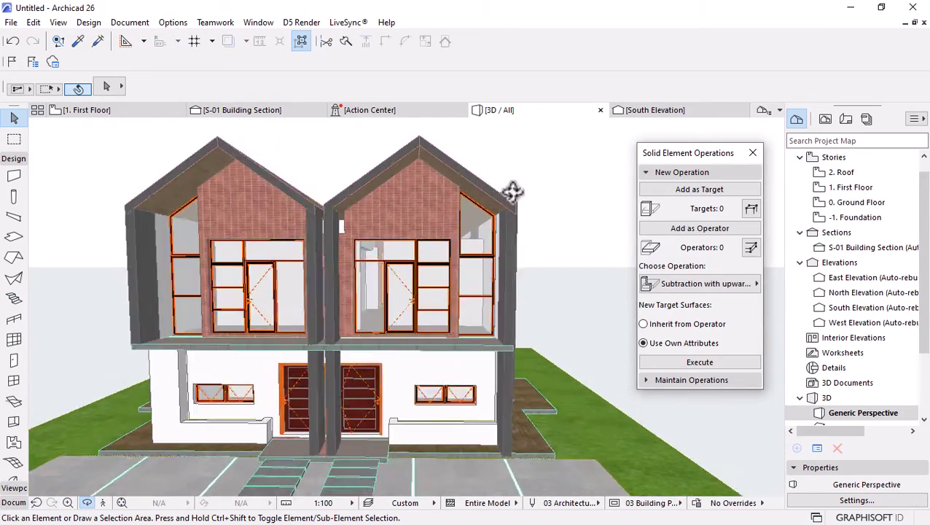
{"action": "scroll", "coordinate": [510, 197], "scroll_direction": "up", "scroll_amount": 6}
{"action": "scroll", "coordinate": [512, 207], "scroll_direction": "down", "scroll_amount": 3}
{"action": "scroll", "coordinate": [513, 247], "scroll_direction": "down", "scroll_amount": 4}
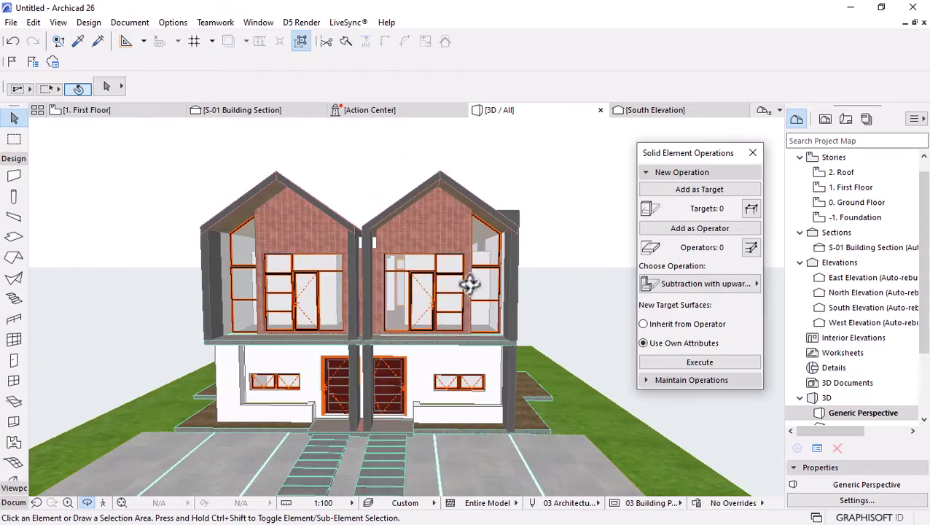
{"action": "middle_click_drag", "start_coordinate": [470, 283], "coordinate": [428, 315], "text": "shift"}
{"action": "scroll", "coordinate": [409, 299], "scroll_direction": "down", "scroll_amount": 4}
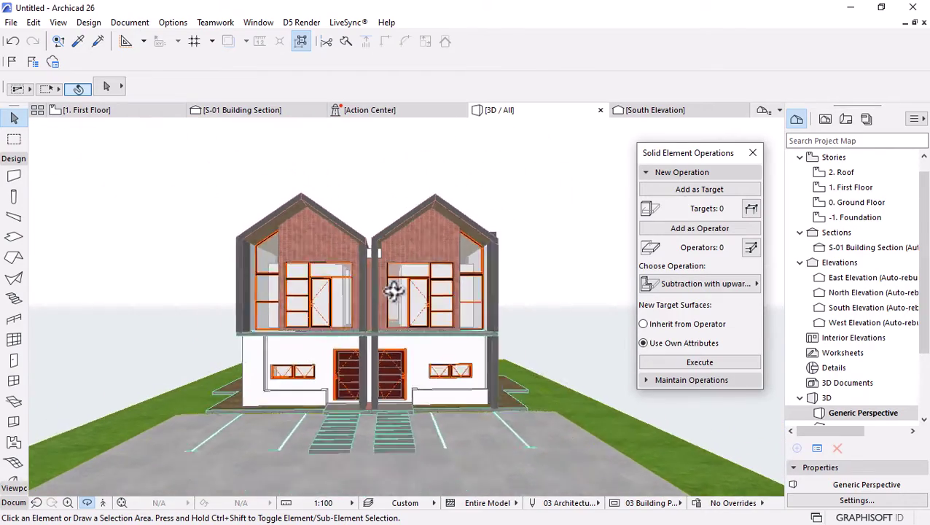
{"action": "middle_click_drag", "start_coordinate": [394, 289], "coordinate": [492, 277], "text": "shift"}
{"action": "scroll", "coordinate": [492, 277], "scroll_direction": "up", "scroll_amount": 8}
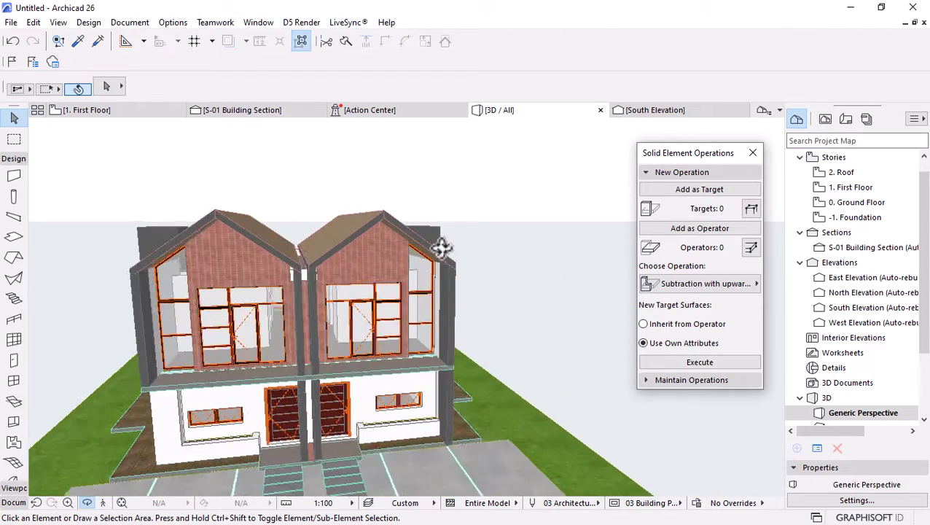
Examine the front roof corners and the unpainted patch between the left house's brick gable wall and the inner fin wall
{"action": "scroll", "coordinate": [481, 306], "scroll_direction": "up", "scroll_amount": 2}
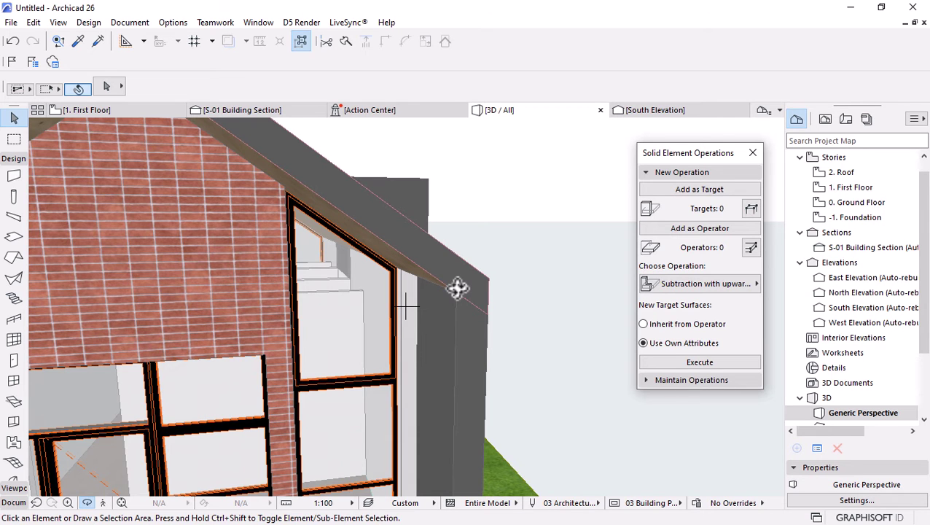
{"action": "scroll", "coordinate": [458, 288], "scroll_direction": "down", "scroll_amount": 6}
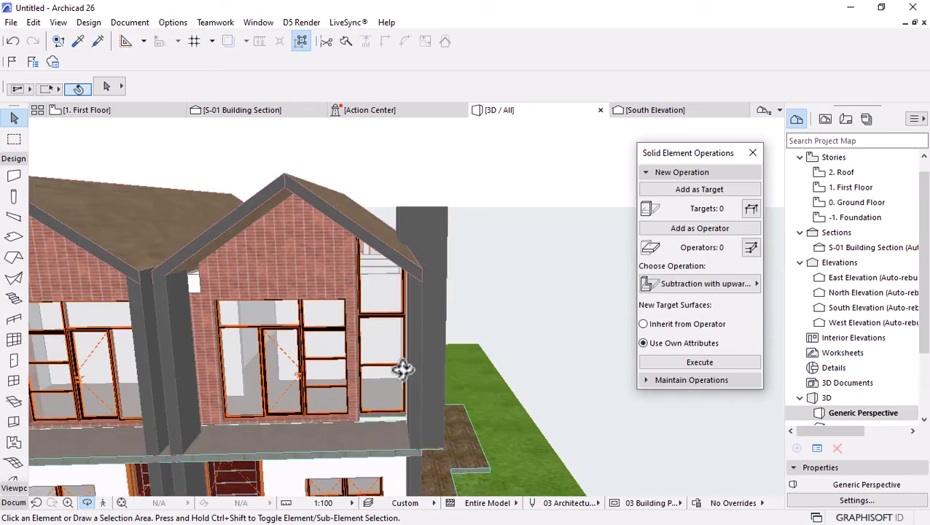
{"action": "scroll", "coordinate": [478, 277], "scroll_direction": "down", "scroll_amount": 3}
{"action": "scroll", "coordinate": [408, 270], "scroll_direction": "up", "scroll_amount": 5}
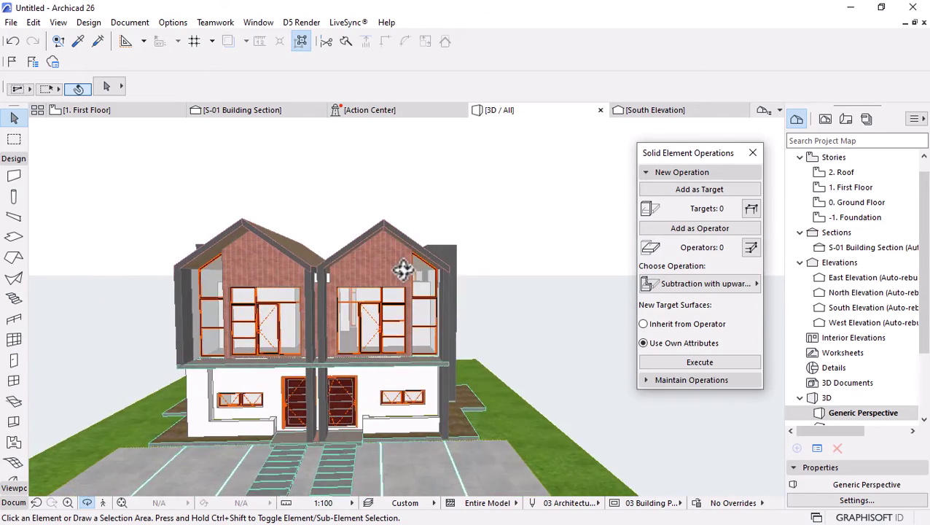
{"action": "scroll", "coordinate": [306, 288], "scroll_direction": "up", "scroll_amount": 8}
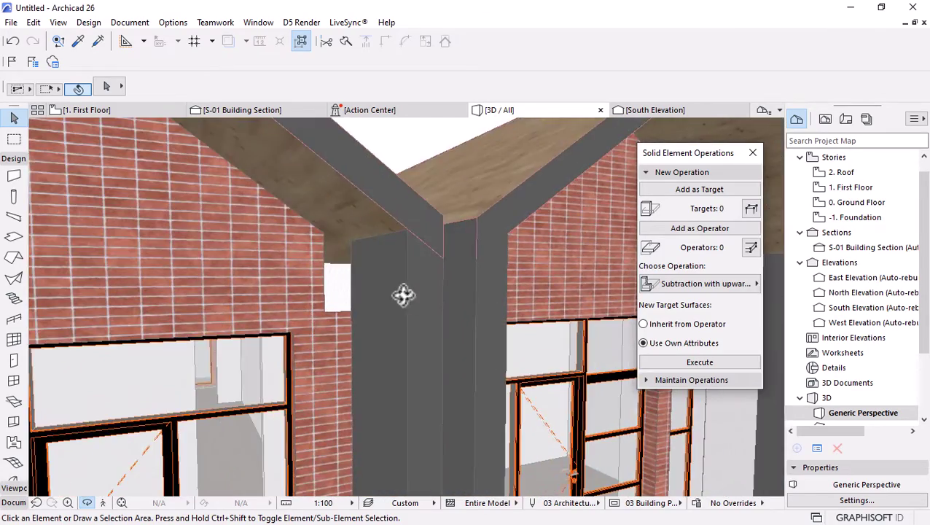
{"action": "scroll", "coordinate": [315, 299], "scroll_direction": "up", "scroll_amount": 1}
{"action": "left_click", "coordinate": [108, 236]}
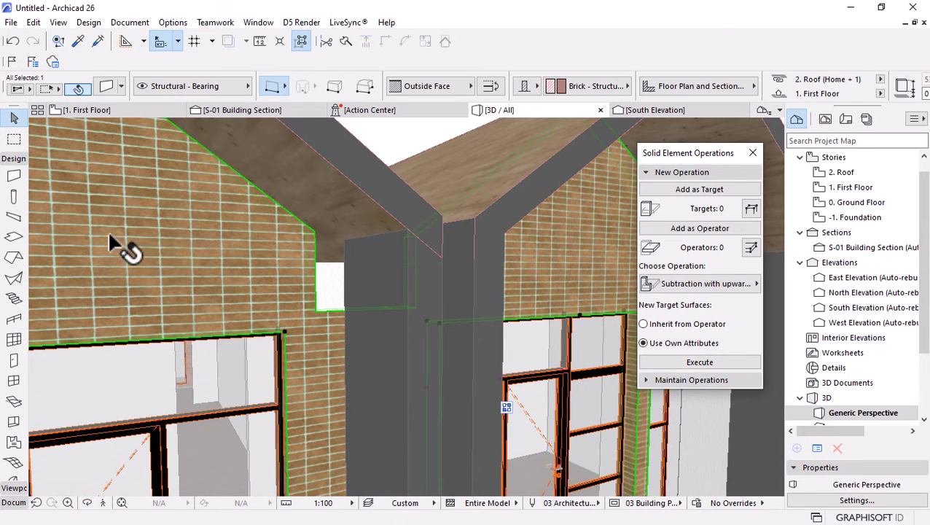
{"action": "left_click", "coordinate": [330, 284]}
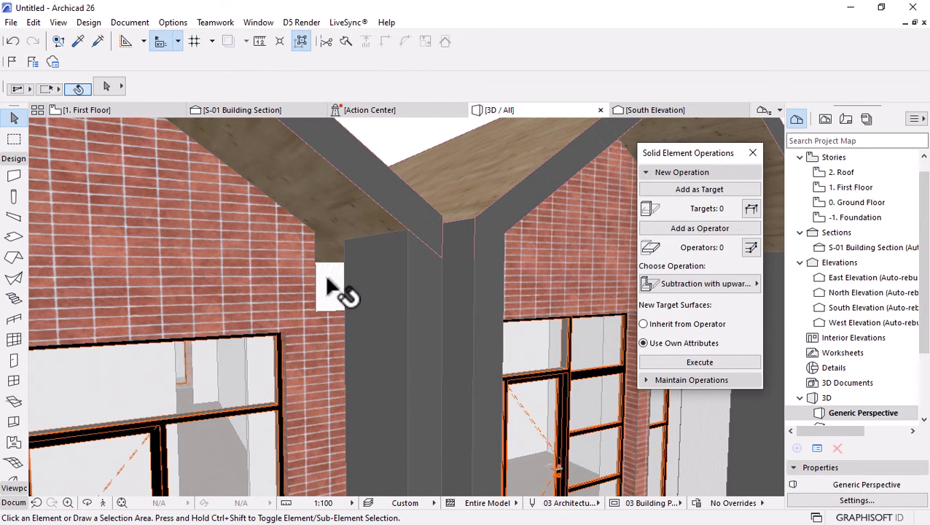
Open the Surface Painter and pick up the stack bond brick surface from the left house's front gable wall
{"action": "left_click", "coordinate": [131, 23]}
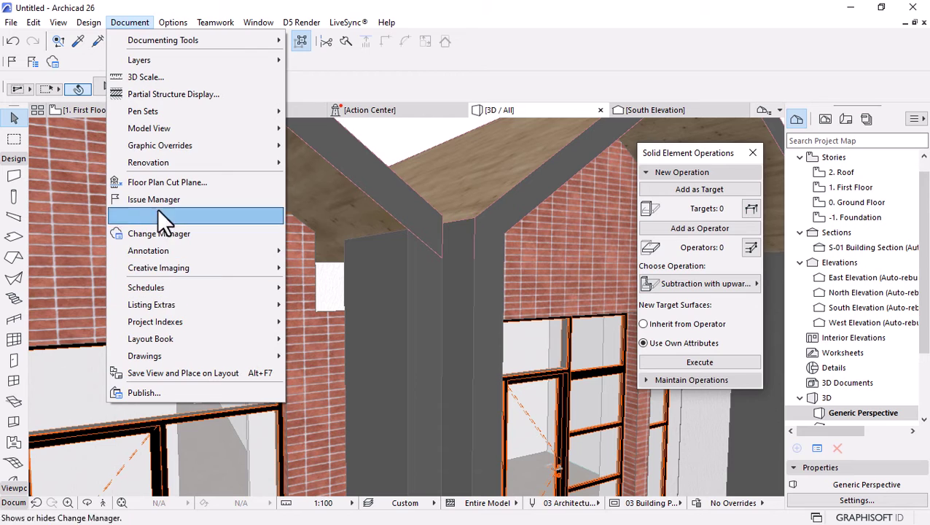
{"action": "mouse_move", "coordinate": [174, 266]}
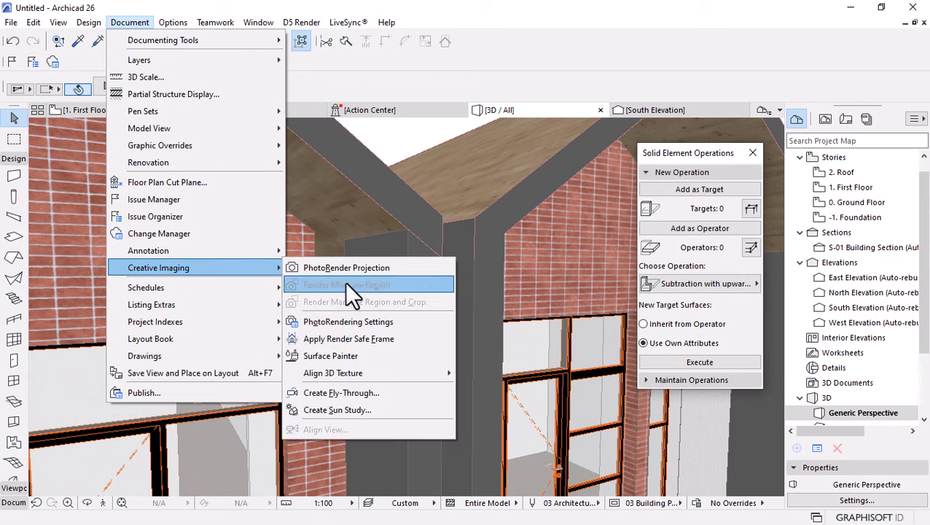
{"action": "mouse_move", "coordinate": [334, 373]}
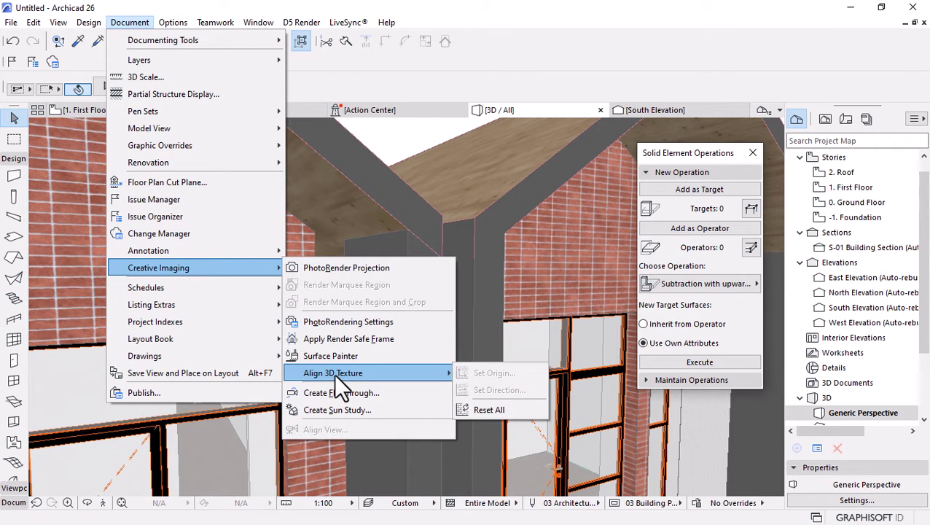
{"action": "left_click", "coordinate": [334, 357]}
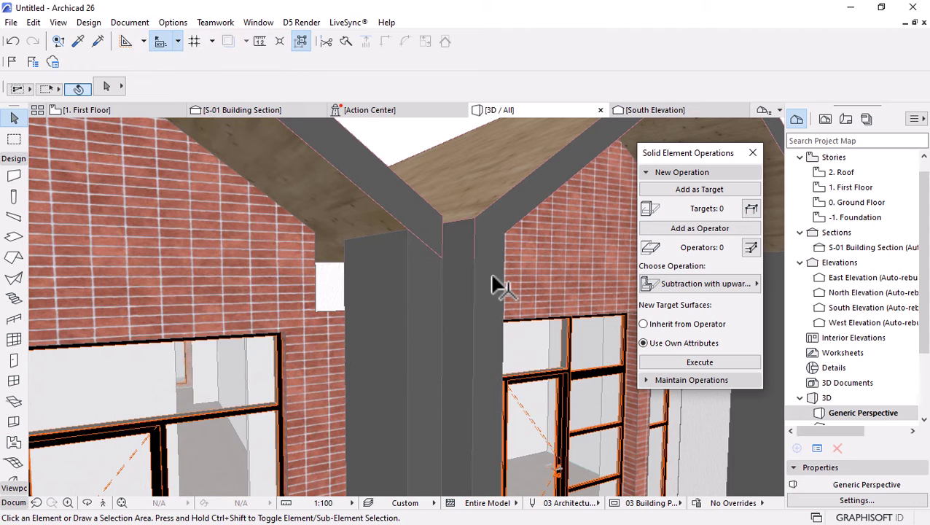
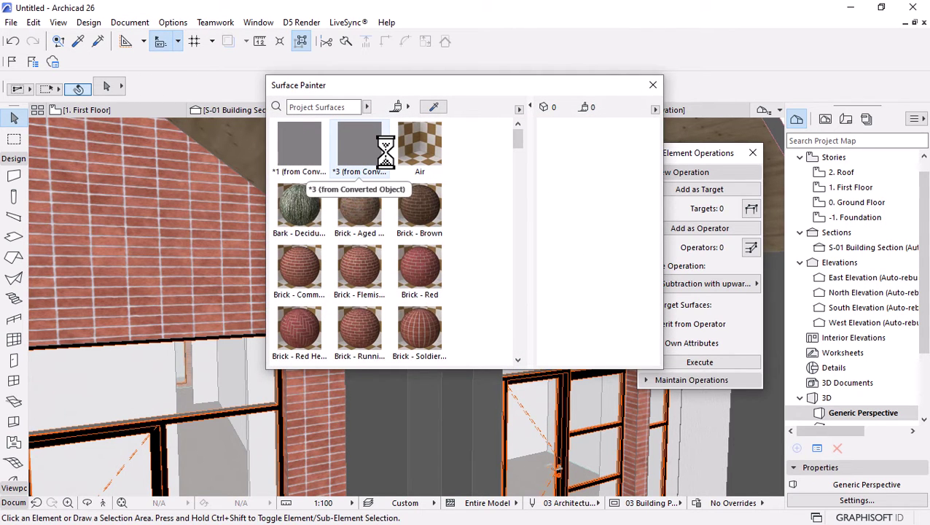
{"action": "left_click", "coordinate": [433, 108]}
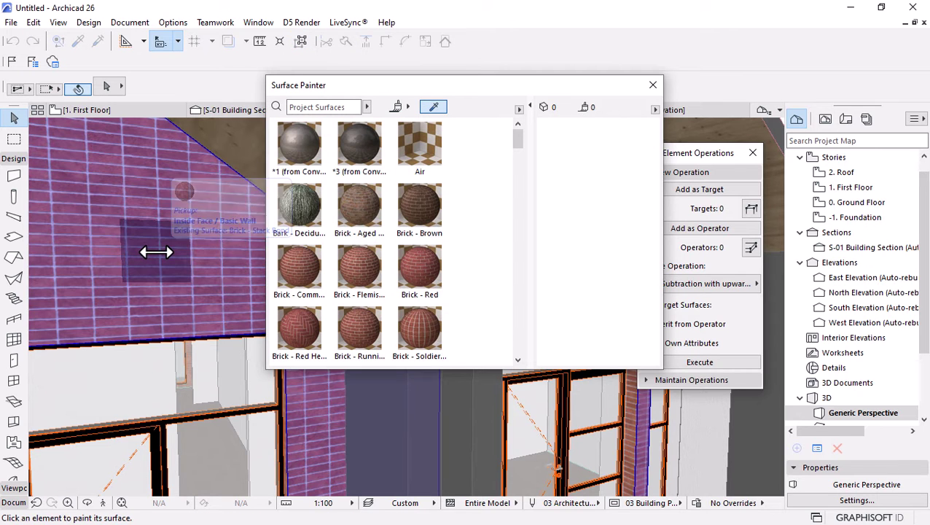
{"action": "left_click", "coordinate": [156, 253]}
{"action": "scroll", "coordinate": [86, 264], "scroll_direction": "down", "scroll_amount": 5}
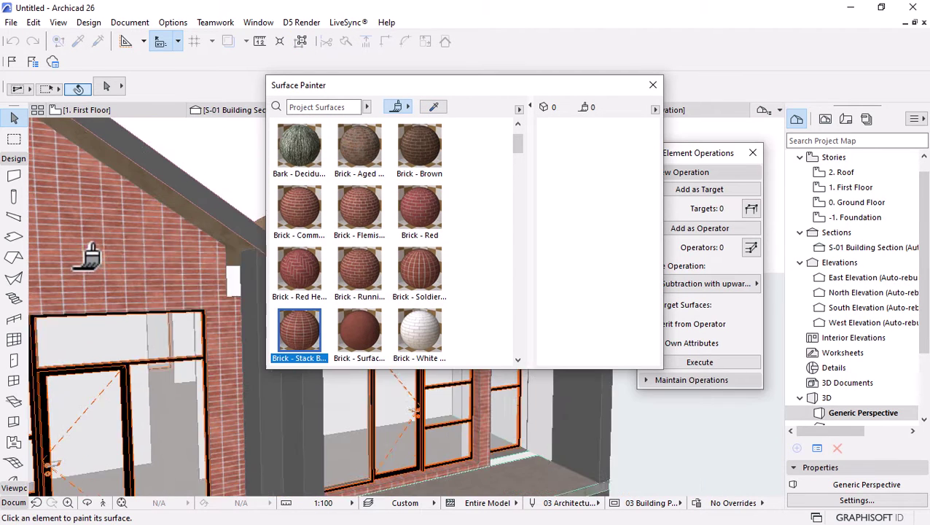
Paint the white patch beside the inner fin wall with the stack bond brick surface, and close the Surface Painter and Solid Element Operations
{"action": "left_click", "coordinate": [232, 271]}
{"action": "scroll", "coordinate": [248, 252], "scroll_direction": "up", "scroll_amount": 5}
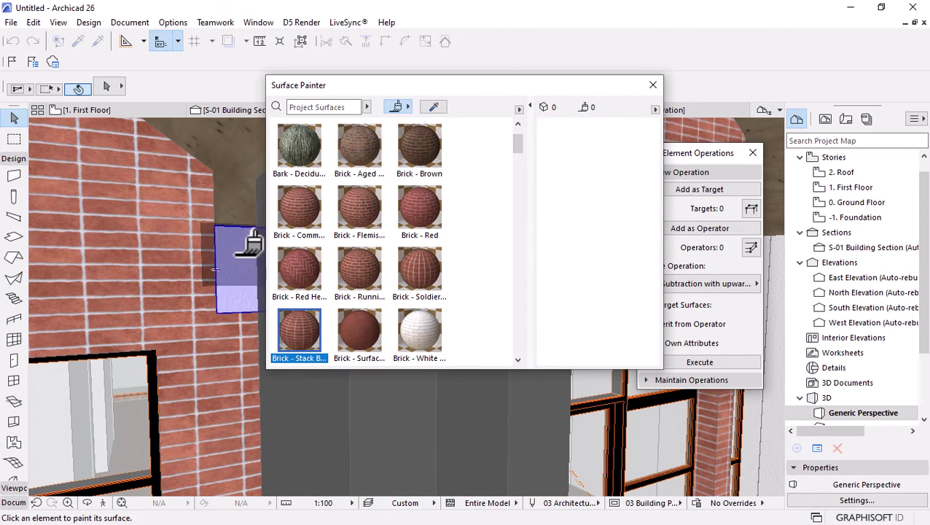
{"action": "left_click", "coordinate": [238, 252]}
{"action": "scroll", "coordinate": [134, 266], "scroll_direction": "down", "scroll_amount": 3}
{"action": "key", "text": "Escape"}
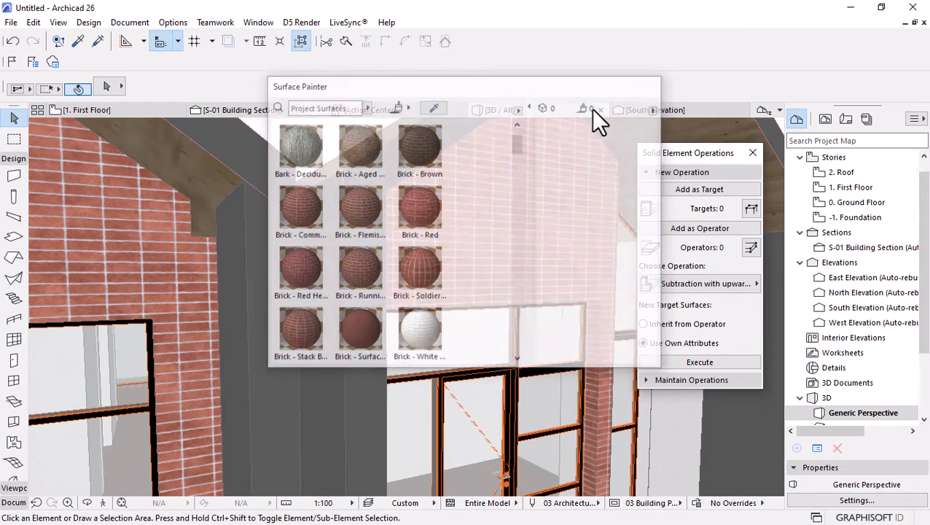
{"action": "left_click", "coordinate": [754, 152]}
Override the underside surface of all four roof slopes on both houses with Siding - Light
{"action": "middle_click_drag", "start_coordinate": [462, 242], "coordinate": [391, 254], "text": "shift"}
{"action": "scroll", "coordinate": [514, 259], "scroll_direction": "down", "scroll_amount": 5}
{"action": "scroll", "coordinate": [448, 213], "scroll_direction": "up", "scroll_amount": 4}
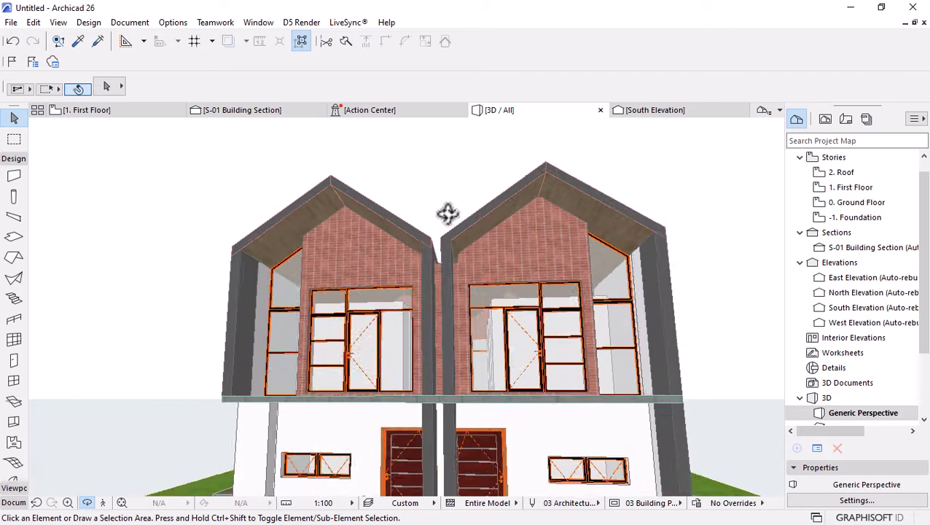
{"action": "left_click", "coordinate": [571, 202]}
{"action": "left_click", "coordinate": [494, 211], "text": "shift"}
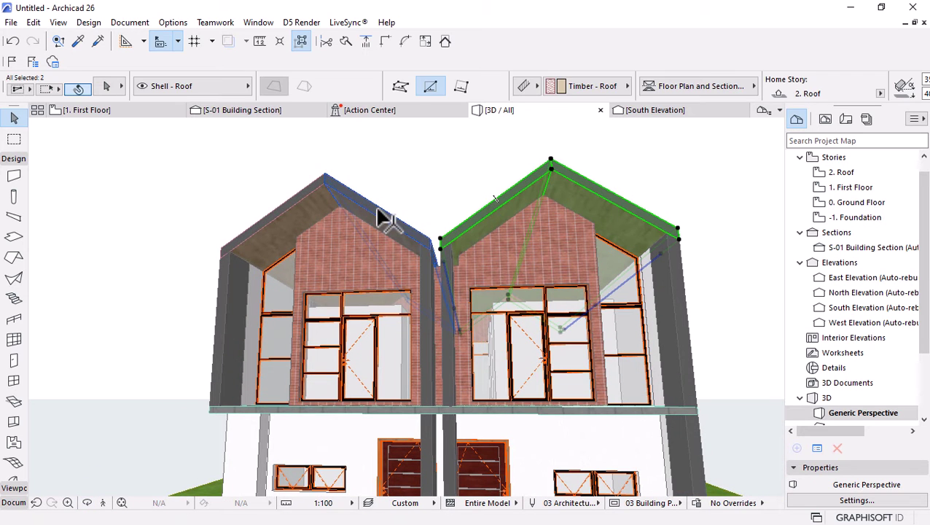
{"action": "left_click", "coordinate": [305, 219], "text": "shift"}
{"action": "key", "text": "ctrl+t"}
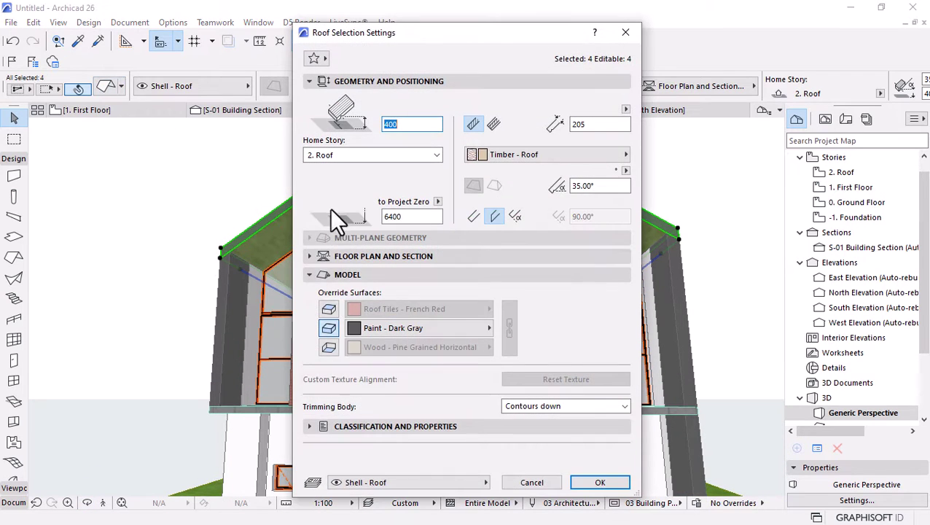
{"action": "left_click", "coordinate": [329, 347]}
{"action": "left_click", "coordinate": [411, 347]}
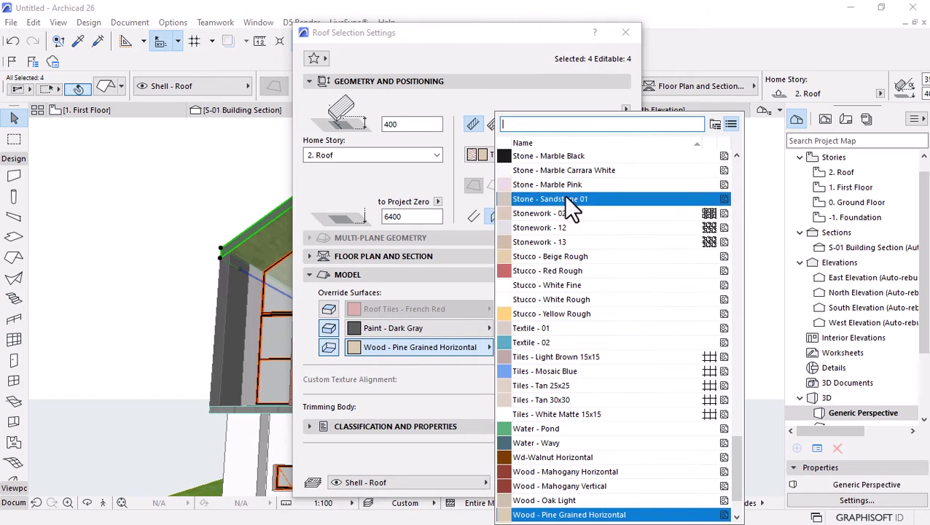
{"action": "type", "text": "si"}
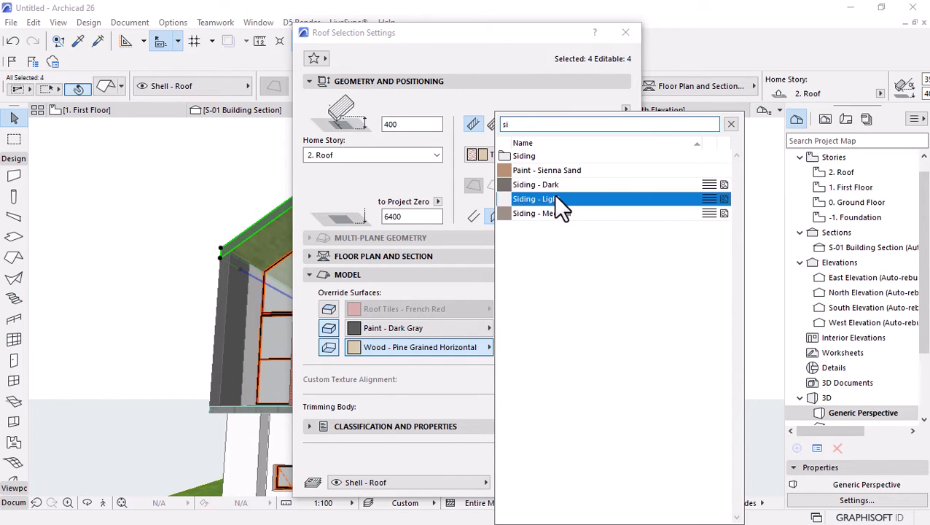
{"action": "left_click", "coordinate": [554, 199]}
{"action": "left_click", "coordinate": [600, 482]}
{"action": "key", "text": "Escape"}
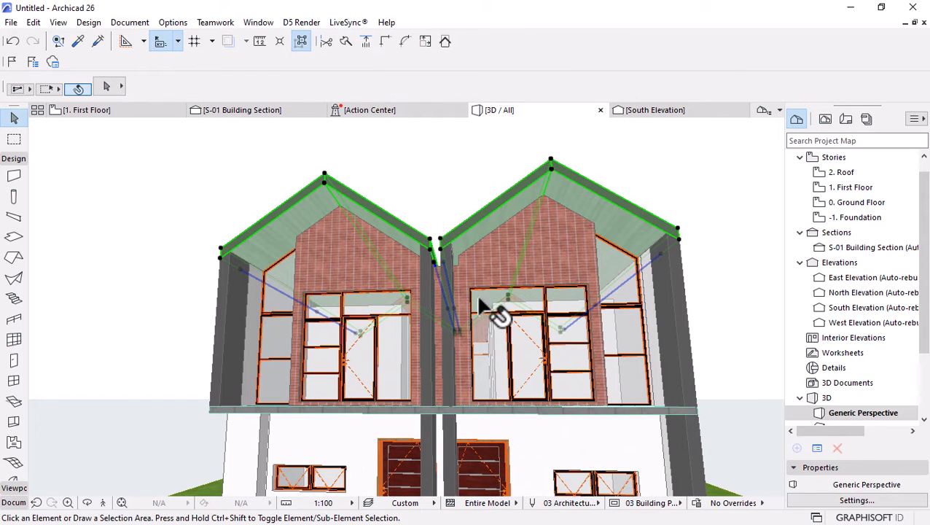
Select the front fin walls of both houses in 3D and bring up the First Floor plan
{"action": "middle_click_drag", "start_coordinate": [426, 228], "coordinate": [460, 240], "text": "shift"}
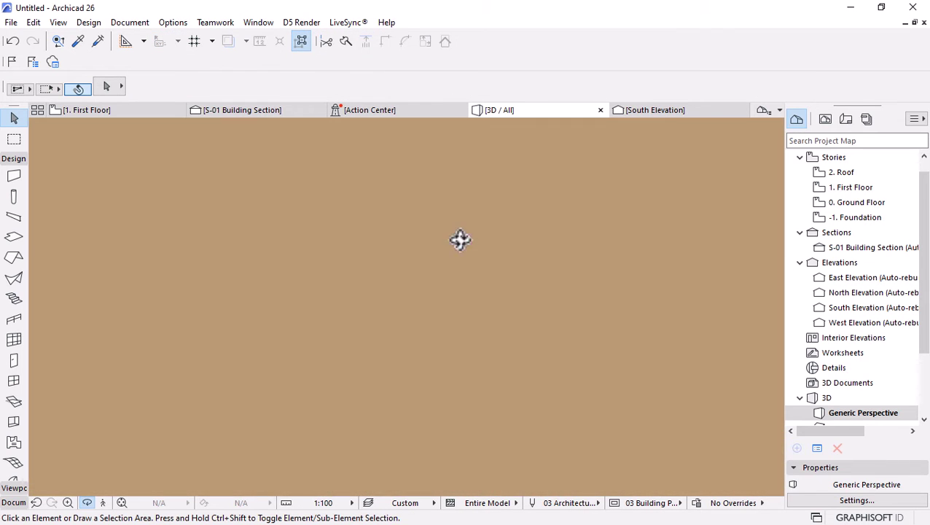
{"action": "middle_click_drag", "start_coordinate": [435, 295], "coordinate": [408, 303], "text": "shift"}
{"action": "middle_click_drag", "start_coordinate": [620, 307], "coordinate": [711, 239], "text": "shift"}
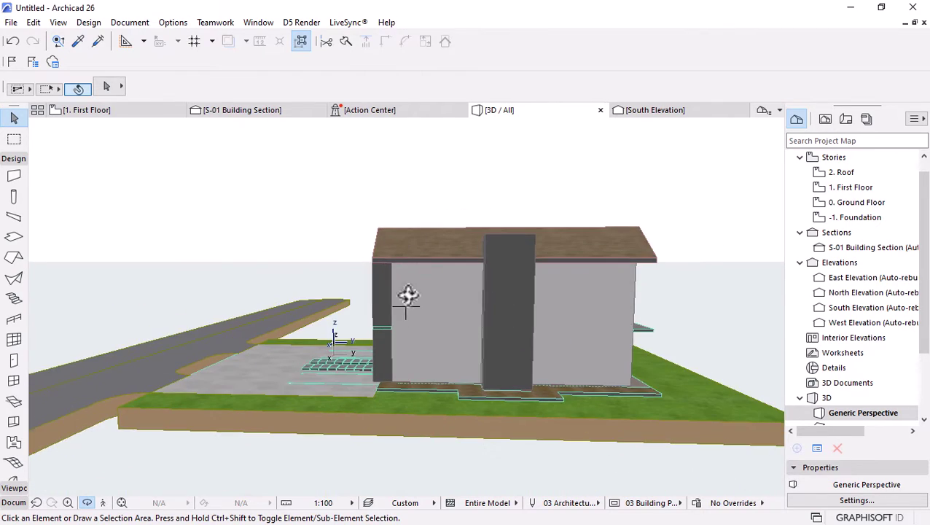
{"action": "middle_click_drag", "start_coordinate": [408, 295], "coordinate": [360, 262], "text": "shift"}
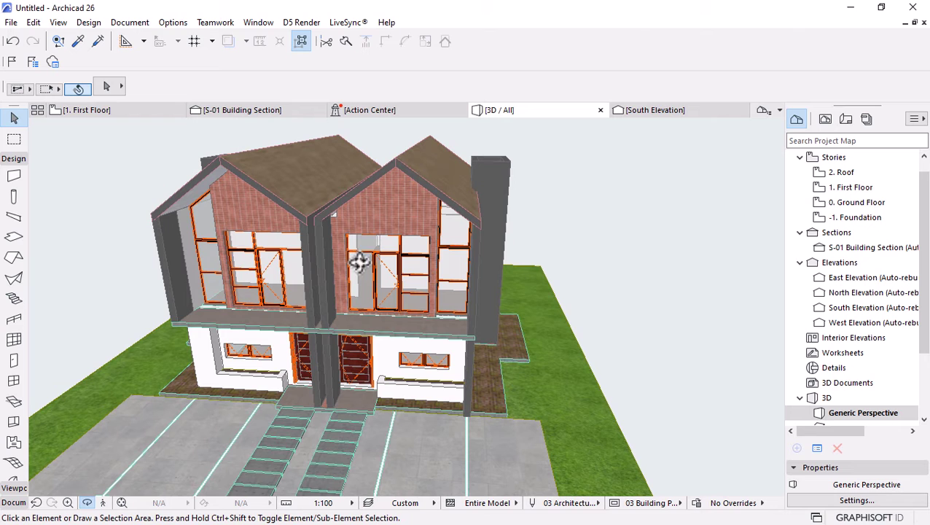
{"action": "left_click", "coordinate": [165, 253]}
{"action": "left_click", "coordinate": [331, 245], "text": "shift"}
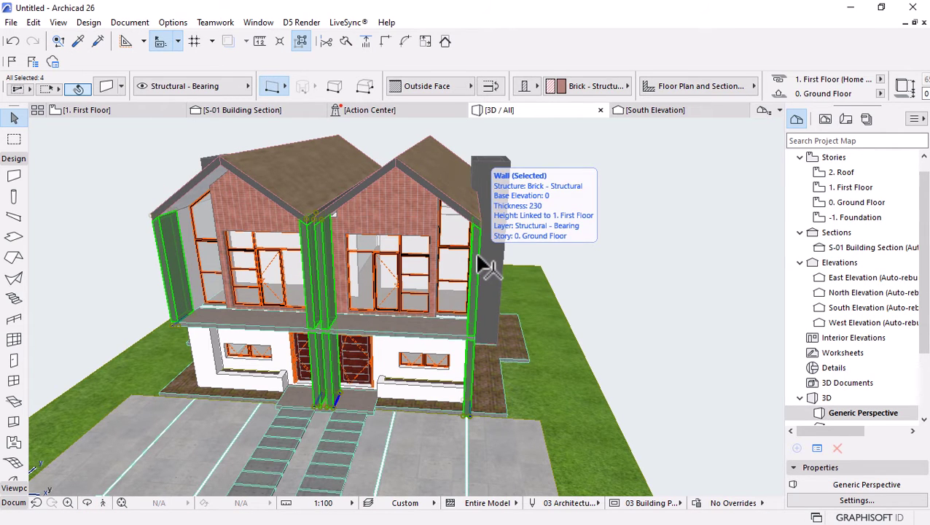
{"action": "key", "text": "Escape"}
{"action": "key", "text": "F2"}
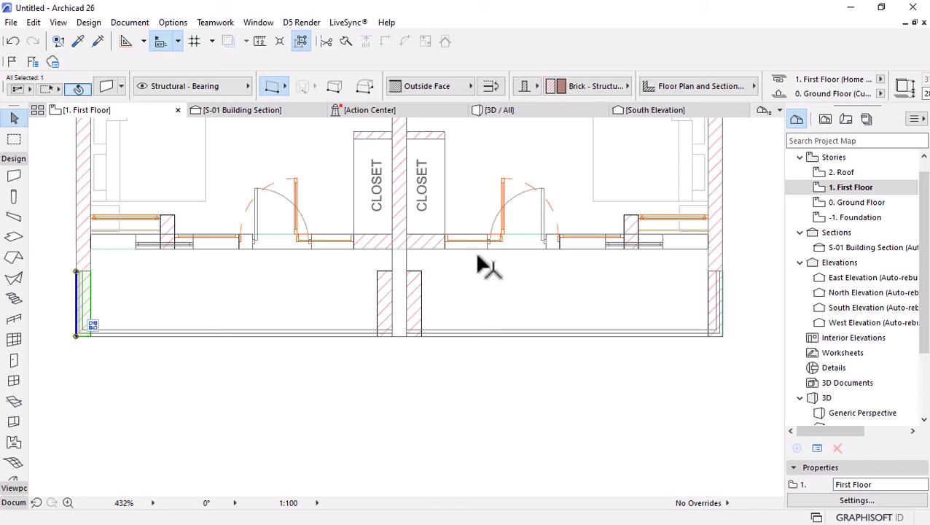
Mirror a copy of the four front fin walls to the rear of both houses about a horizontal axis through the party wall
{"action": "left_click", "coordinate": [408, 290]}
{"action": "left_click", "coordinate": [415, 286]}
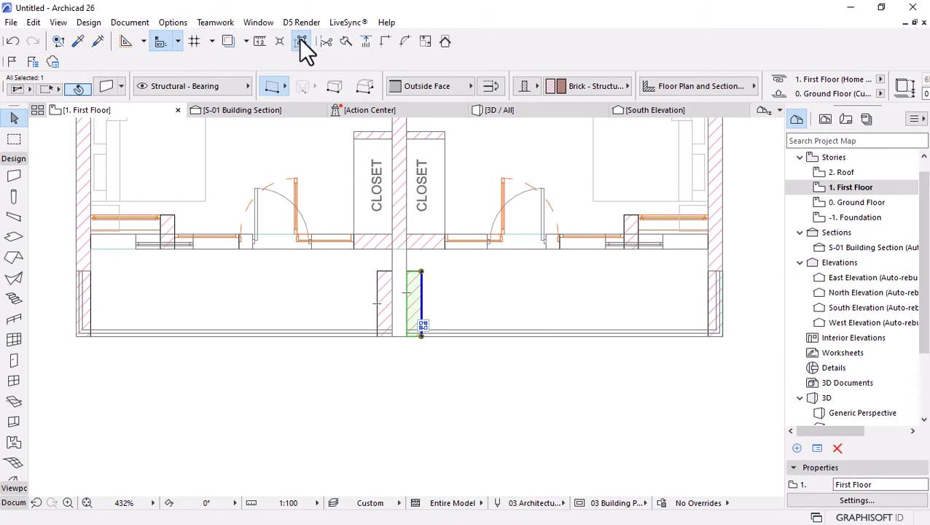
{"action": "key", "text": "ctrl+alt+m"}
{"action": "scroll", "coordinate": [412, 358], "scroll_direction": "down", "scroll_amount": 4}
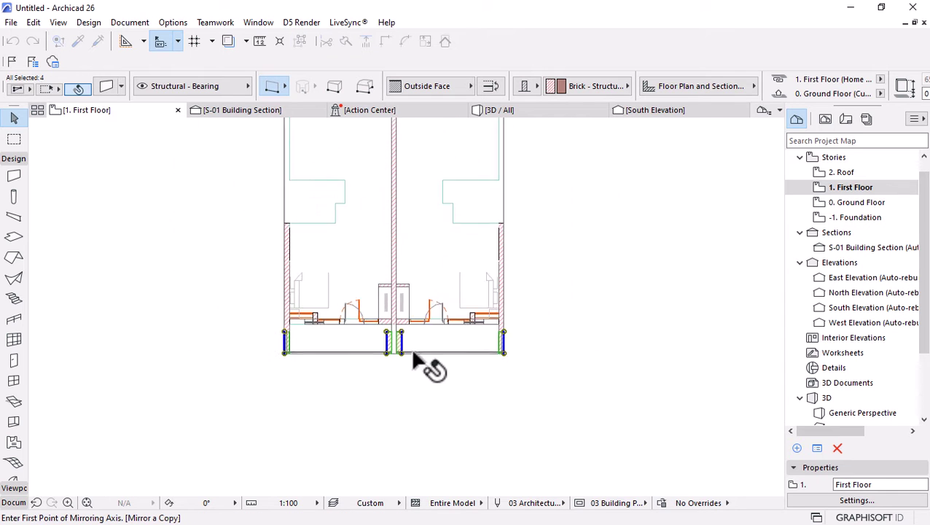
{"action": "left_click", "coordinate": [396, 198]}
{"action": "left_click", "coordinate": [636, 226]}
{"action": "scroll", "coordinate": [525, 196], "scroll_direction": "down", "scroll_amount": 3}
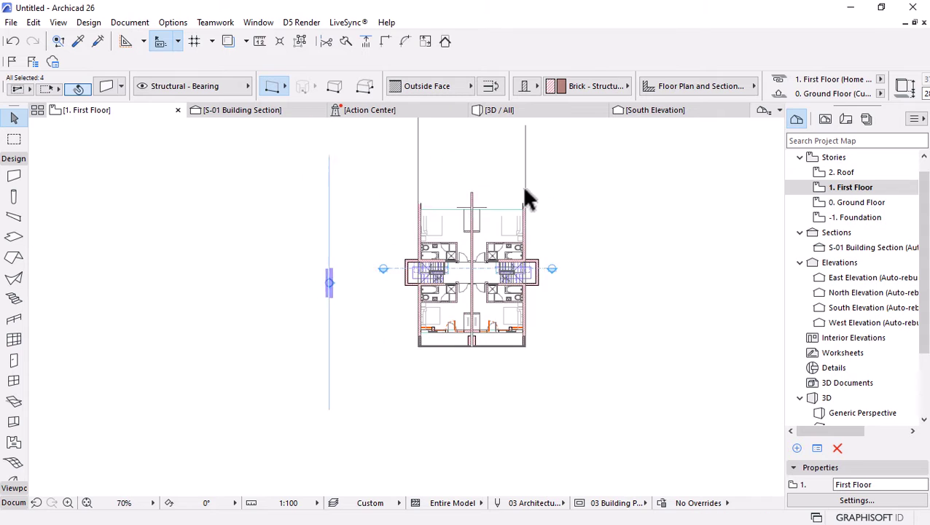
{"action": "scroll", "coordinate": [527, 195], "scroll_direction": "up", "scroll_amount": 5}
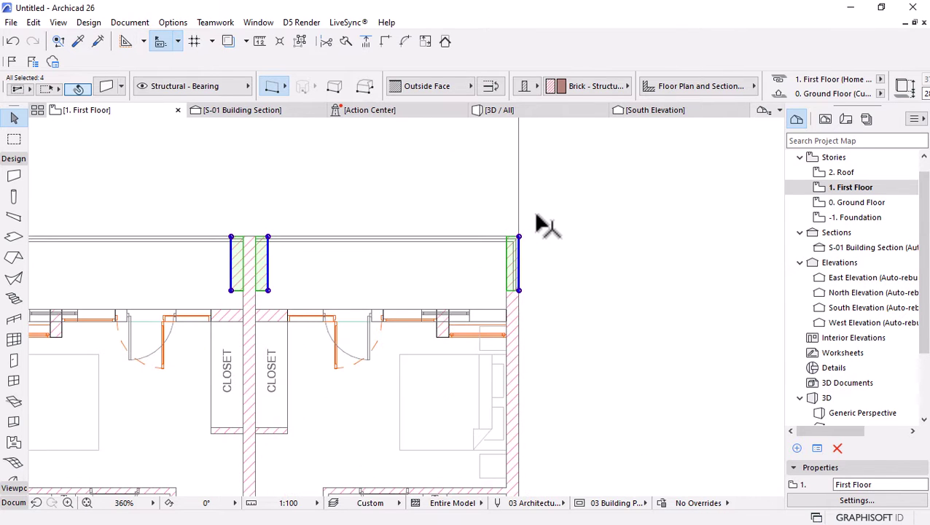
Return to the 3D view and inspect the rear fin walls and the gutter end between the two houses from behind
{"action": "key", "text": "F3"}
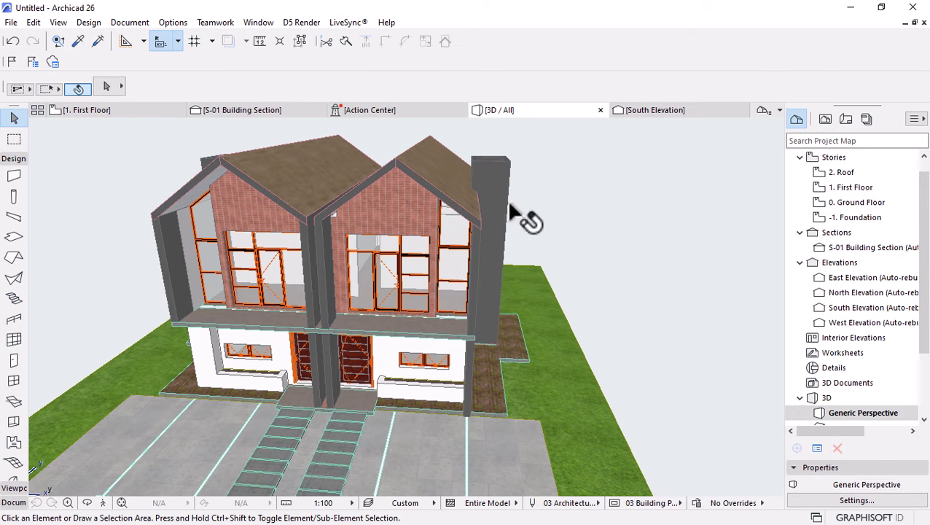
{"action": "left_click_drag", "start_coordinate": [604, 231], "coordinate": [450, 311]}
{"action": "scroll", "coordinate": [615, 290], "scroll_direction": "up", "scroll_amount": 5}
{"action": "scroll", "coordinate": [463, 313], "scroll_direction": "up", "scroll_amount": 3}
{"action": "scroll", "coordinate": [361, 292], "scroll_direction": "up", "scroll_amount": 8}
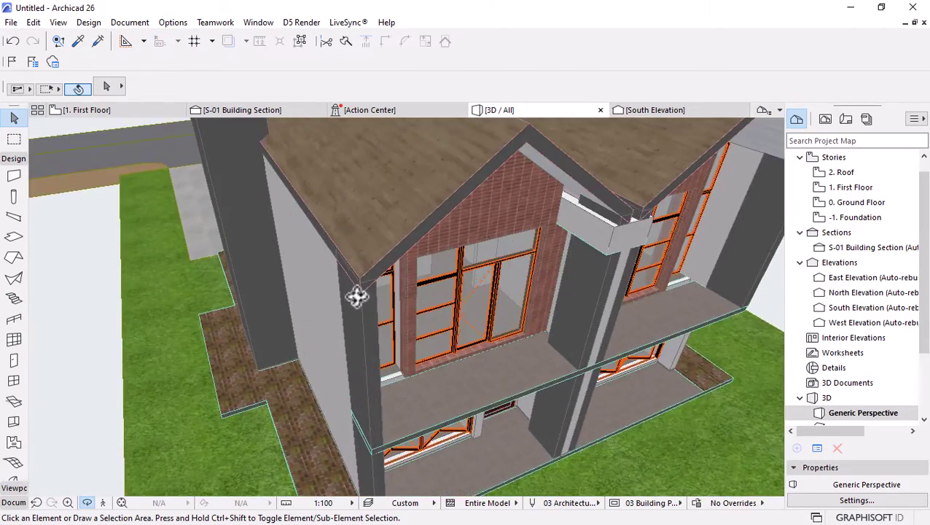
{"action": "scroll", "coordinate": [206, 278], "scroll_direction": "down", "scroll_amount": 8}
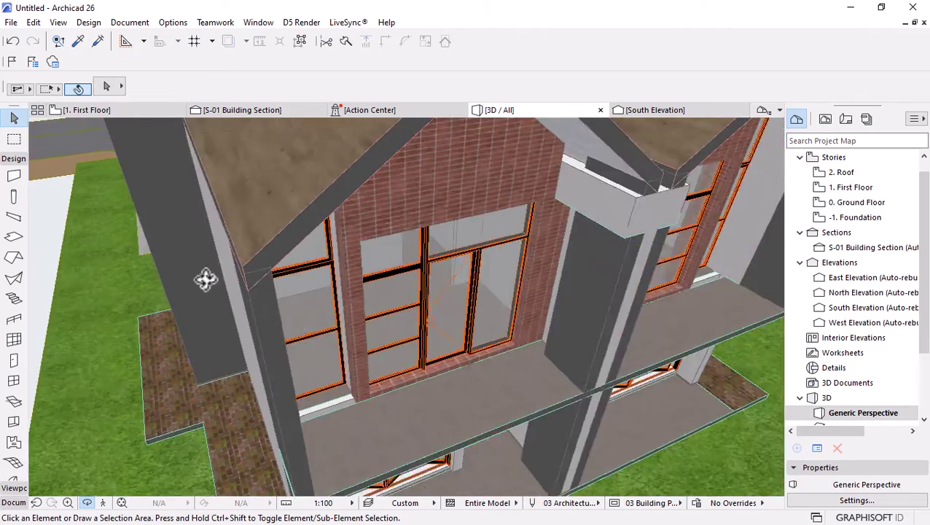
{"action": "left_click_drag", "start_coordinate": [205, 279], "coordinate": [502, 204]}
{"action": "scroll", "coordinate": [470, 226], "scroll_direction": "up", "scroll_amount": 8}
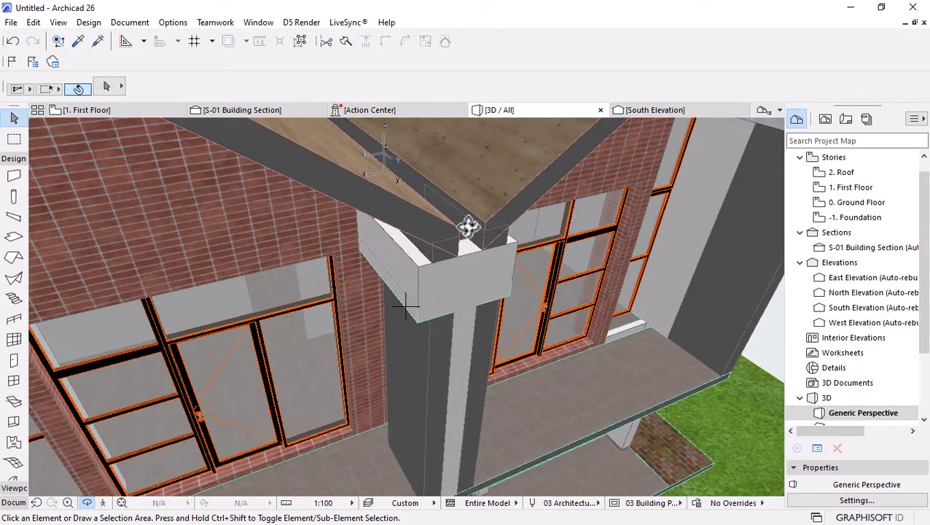
{"action": "left_click", "coordinate": [426, 368]}
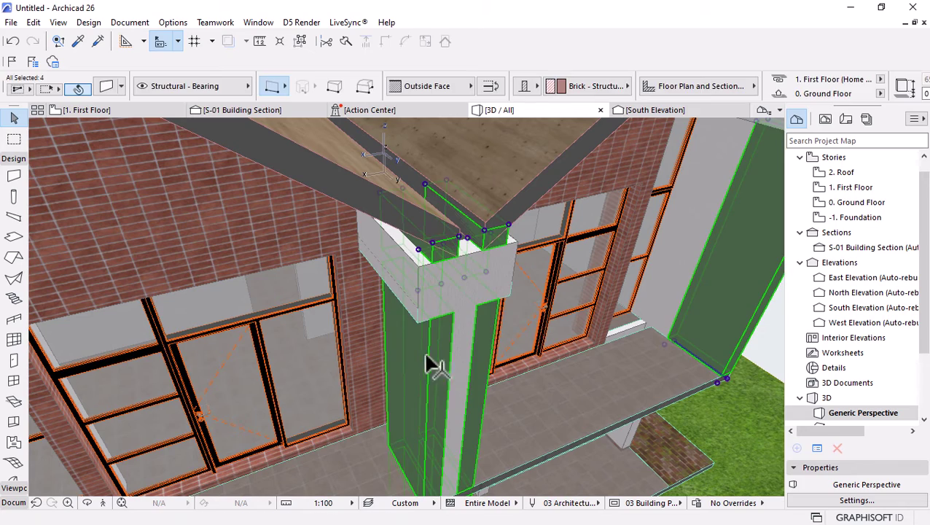
{"action": "left_click", "coordinate": [490, 267]}
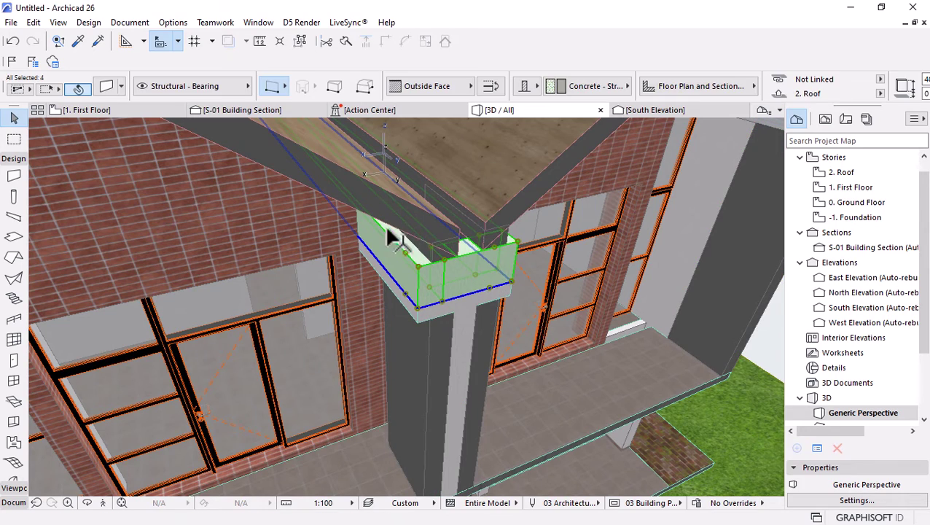
{"action": "scroll", "coordinate": [381, 240], "scroll_direction": "down", "scroll_amount": 8}
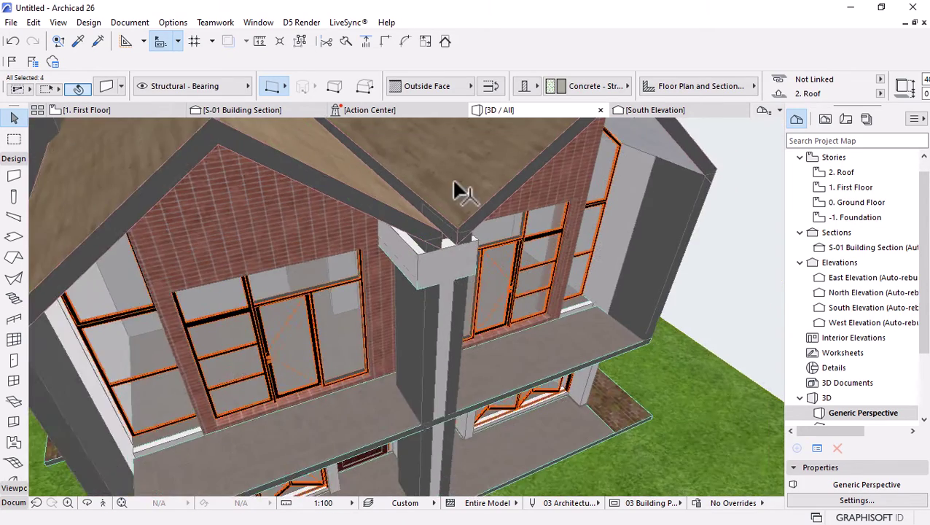
{"action": "scroll", "coordinate": [452, 312], "scroll_direction": "up", "scroll_amount": 8}
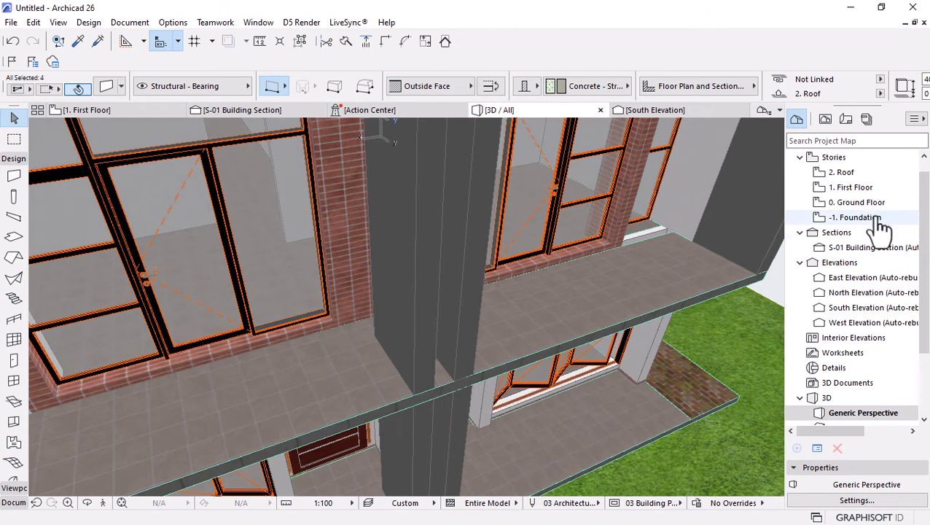
On the Roof plan, suspend groups and move the gutter's rear end wall and slab edge back to the rear brick wall
{"action": "left_click", "coordinate": [860, 190]}
{"action": "double_click", "coordinate": [848, 172]}
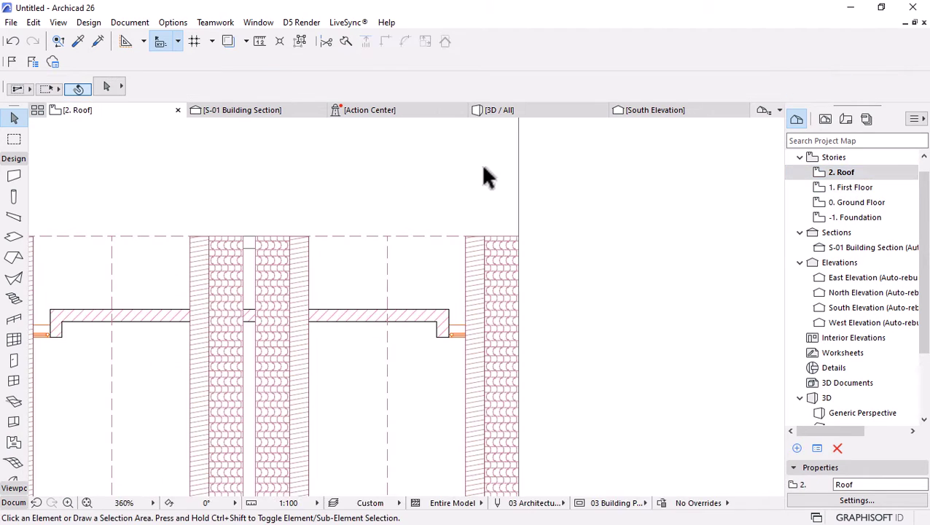
{"action": "scroll", "coordinate": [312, 269], "scroll_direction": "up", "scroll_amount": 3}
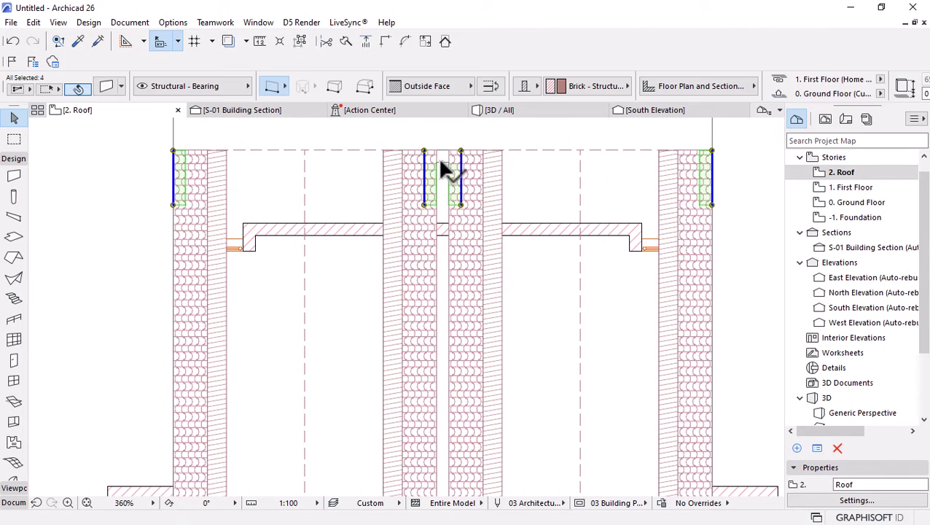
{"action": "left_click", "coordinate": [440, 166]}
{"action": "left_click", "coordinate": [302, 41]}
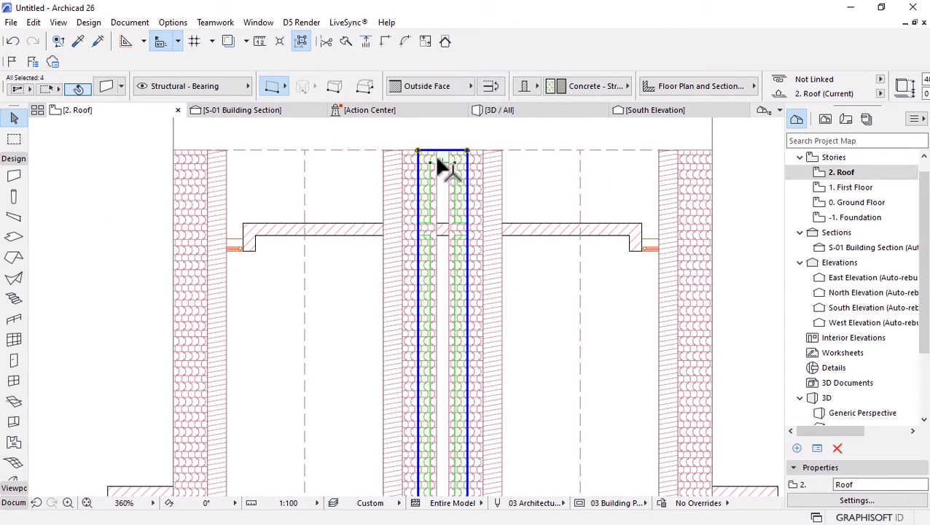
{"action": "left_click", "coordinate": [439, 154]}
{"action": "left_click", "coordinate": [443, 163]}
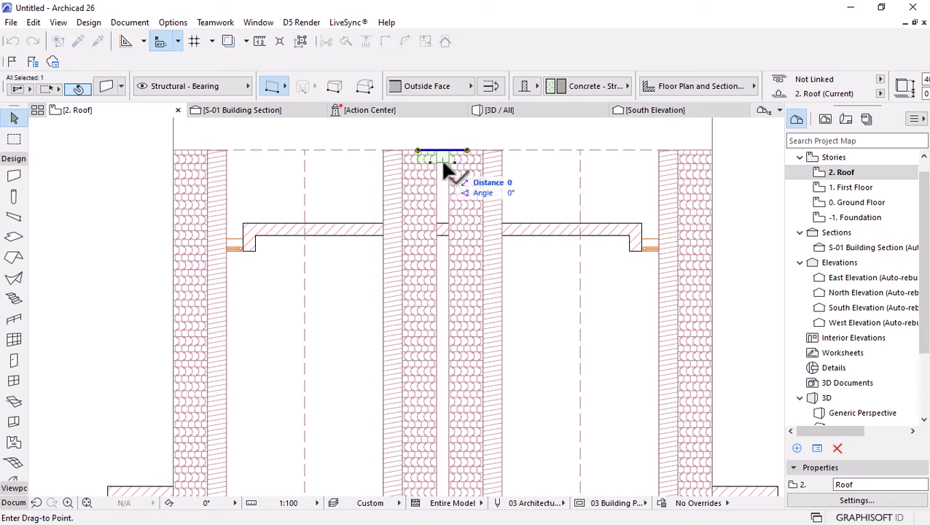
{"action": "left_click", "coordinate": [441, 231]}
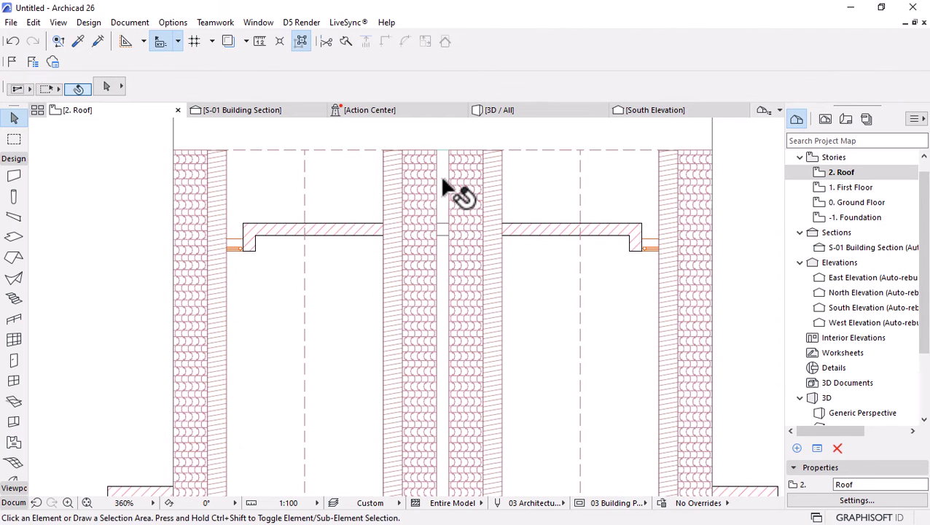
{"action": "left_click", "coordinate": [443, 153]}
{"action": "left_click", "coordinate": [453, 235]}
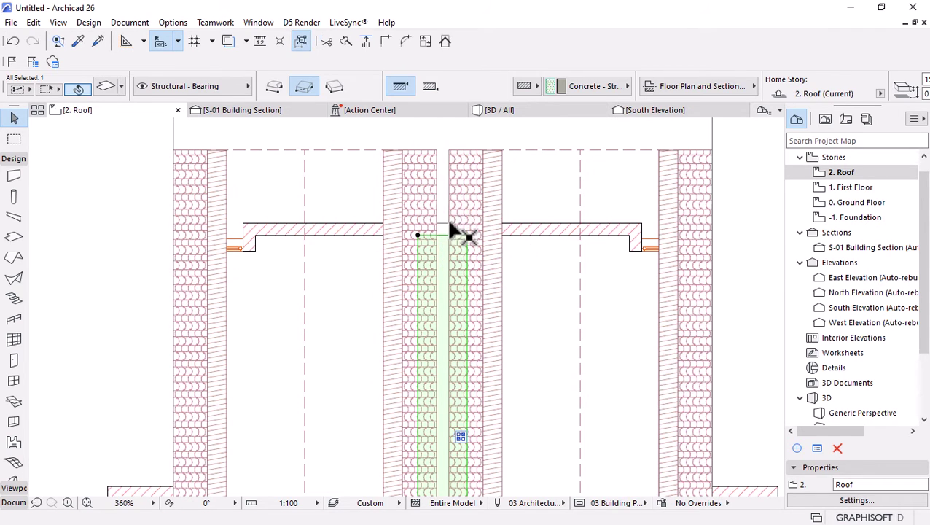
Delete the gutter side walls that project past the rear brick wall in the 3D view
{"action": "left_click", "coordinate": [510, 110]}
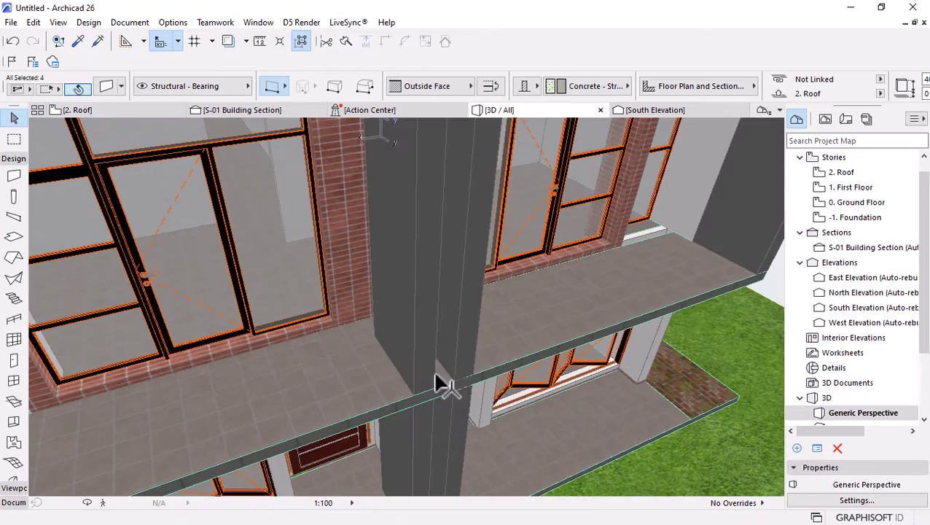
{"action": "scroll", "coordinate": [435, 383], "scroll_direction": "down", "scroll_amount": 3}
{"action": "scroll", "coordinate": [358, 259], "scroll_direction": "up", "scroll_amount": 5}
{"action": "left_click", "coordinate": [442, 245]}
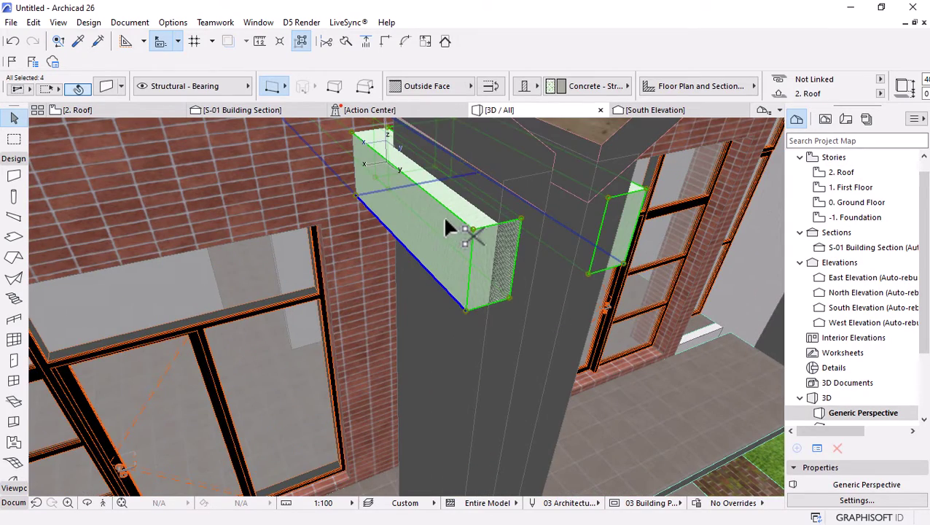
{"action": "key", "text": "Delete"}
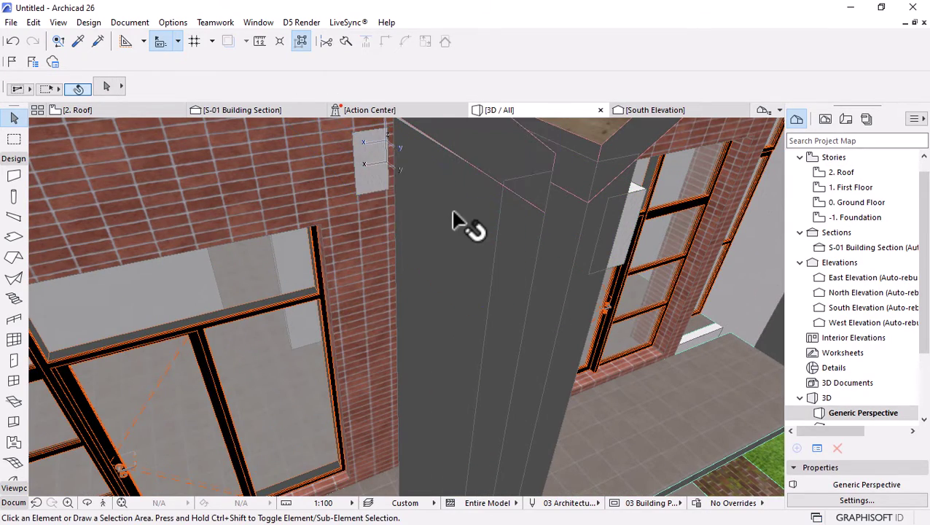
{"action": "middle_click_drag", "start_coordinate": [637, 191], "coordinate": [525, 264], "text": "shift"}
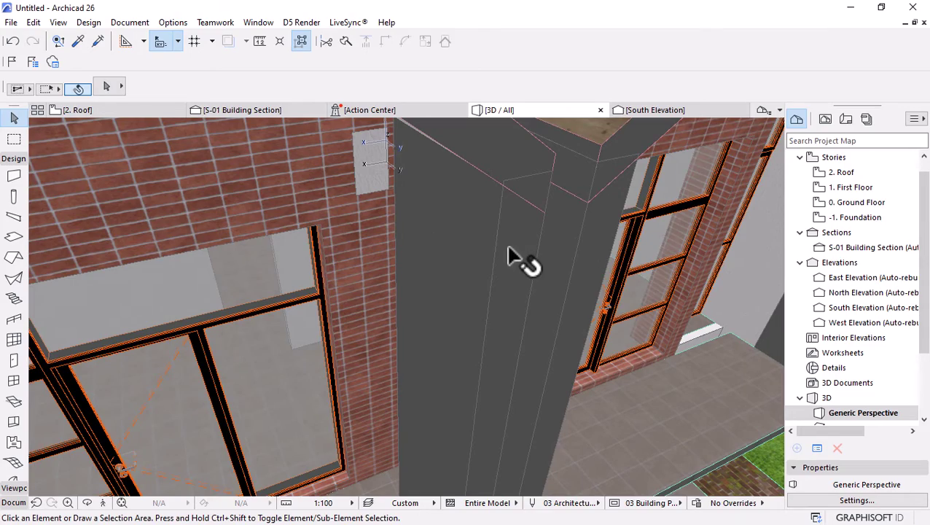
Select the gutter end wall embedded in the rear brick wall and assign it as operator in Solid Element Operations
{"action": "scroll", "coordinate": [413, 260], "scroll_direction": "down", "scroll_amount": 5}
{"action": "scroll", "coordinate": [401, 256], "scroll_direction": "up", "scroll_amount": 2}
{"action": "scroll", "coordinate": [416, 186], "scroll_direction": "up", "scroll_amount": 6}
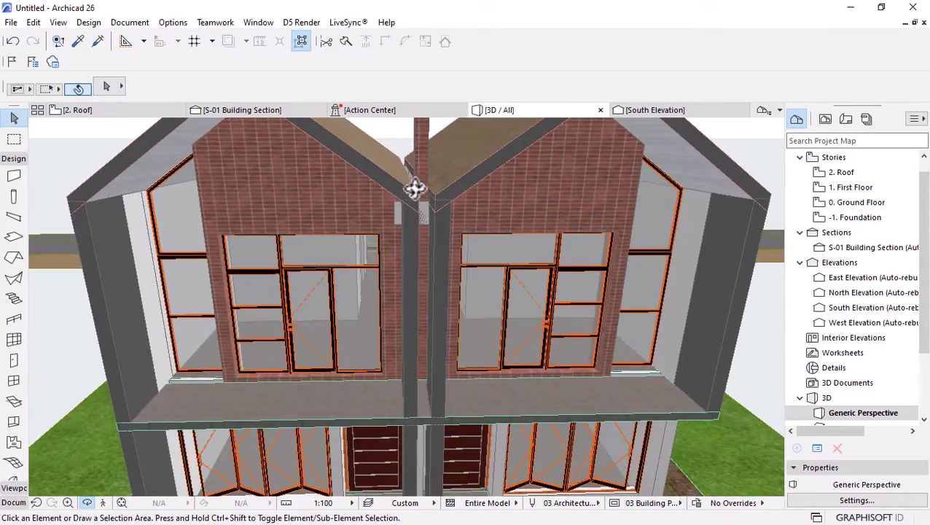
{"action": "scroll", "coordinate": [438, 234], "scroll_direction": "down", "scroll_amount": 2}
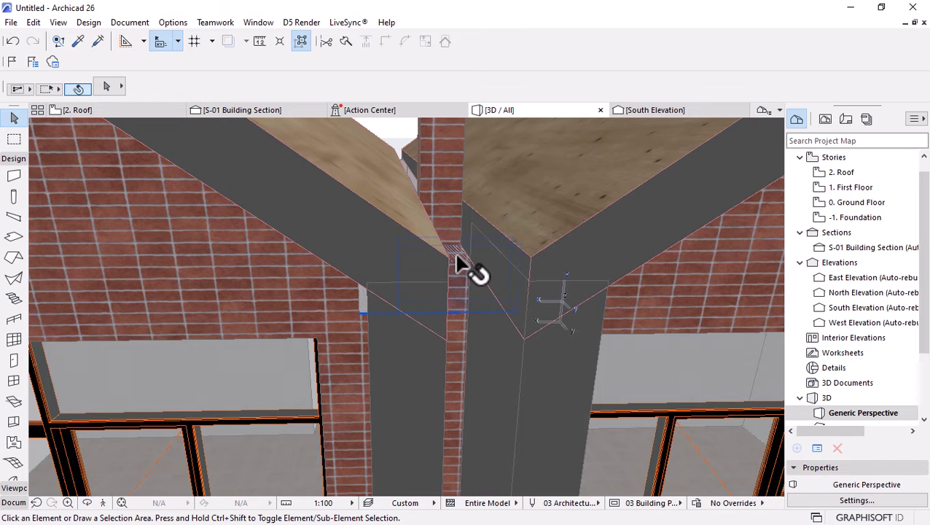
{"action": "left_click", "coordinate": [409, 295]}
{"action": "scroll", "coordinate": [431, 286], "scroll_direction": "down", "scroll_amount": 5}
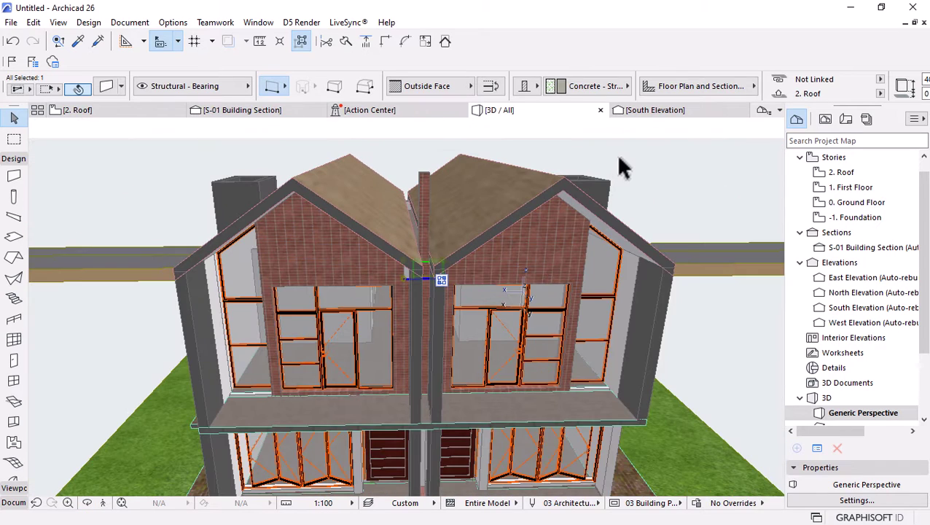
{"action": "right_click", "coordinate": [620, 165]}
{"action": "mouse_move", "coordinate": [651, 299]}
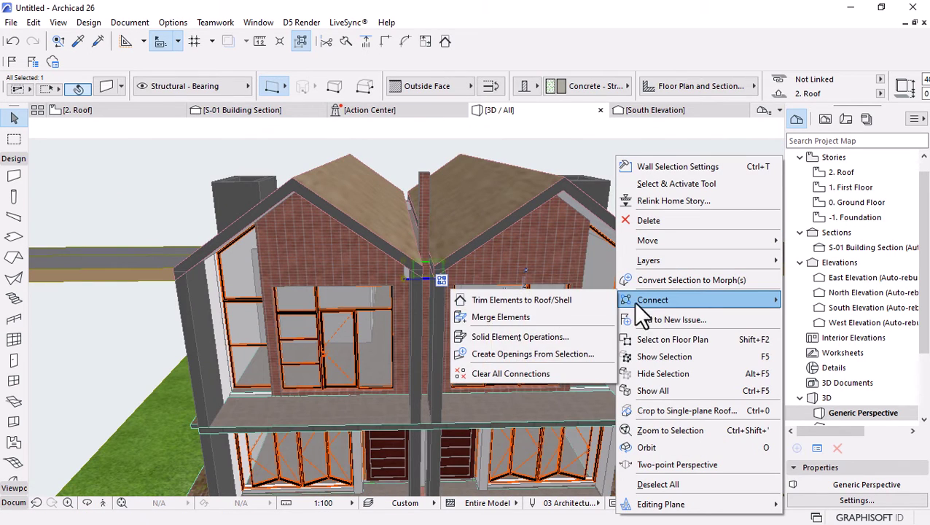
{"action": "left_click", "coordinate": [538, 337]}
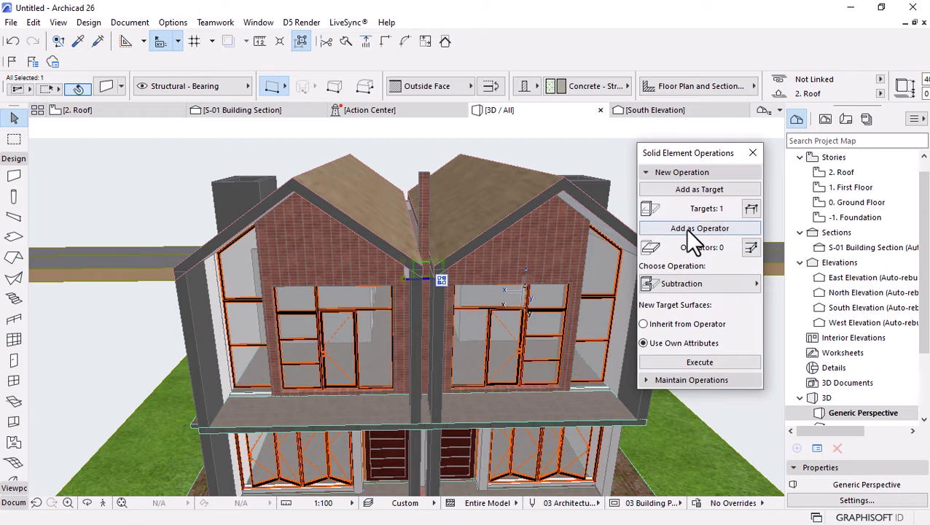
{"action": "left_click", "coordinate": [684, 228]}
Cut the rear brick wall above the gutter using Subtraction with upward extrusion
{"action": "scroll", "coordinate": [426, 213], "scroll_direction": "up", "scroll_amount": 4}
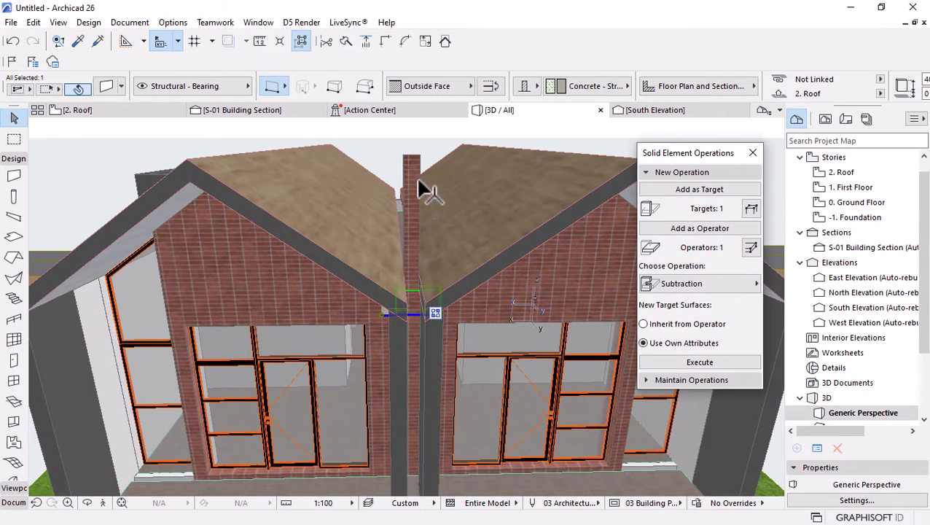
{"action": "left_click", "coordinate": [550, 208]}
{"action": "left_click", "coordinate": [688, 286]}
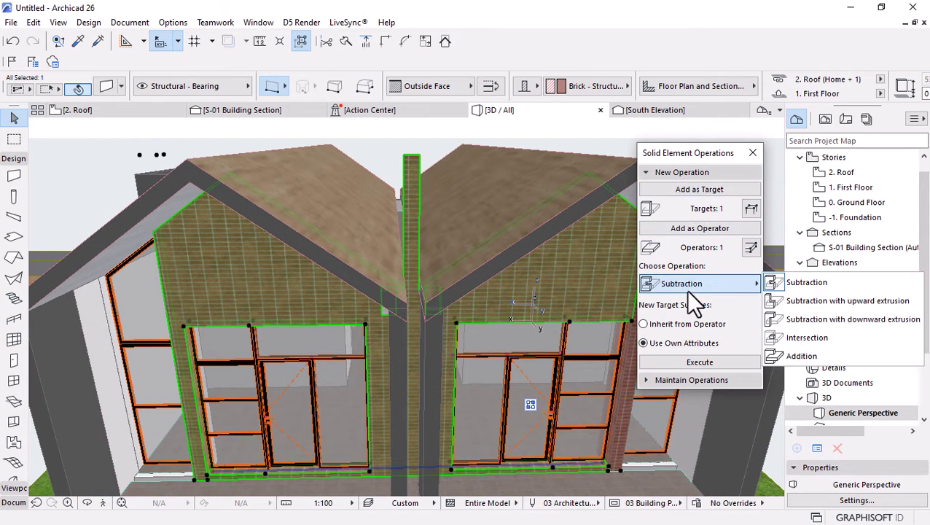
{"action": "left_click", "coordinate": [825, 299]}
{"action": "left_click", "coordinate": [700, 362]}
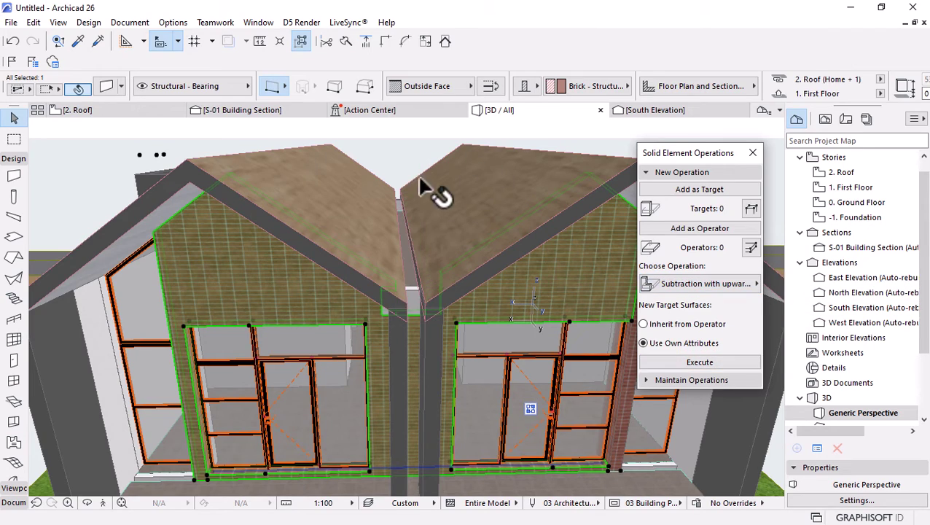
Bring up the Surface Painter and pick up the stack bond brick surface from the rear gable wall
{"action": "middle_click_drag", "start_coordinate": [368, 207], "coordinate": [361, 264], "text": "shift"}
{"action": "scroll", "coordinate": [394, 267], "scroll_direction": "up", "scroll_amount": 5}
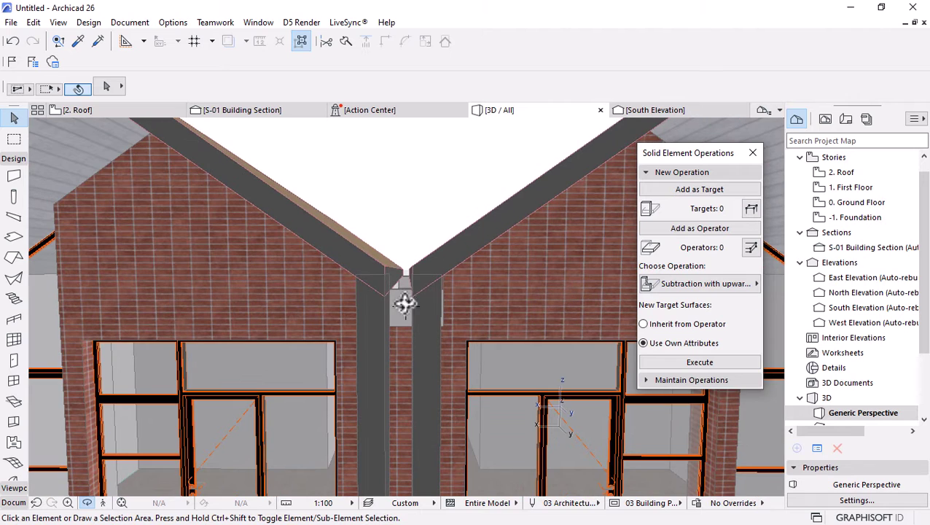
{"action": "left_click", "coordinate": [130, 23]}
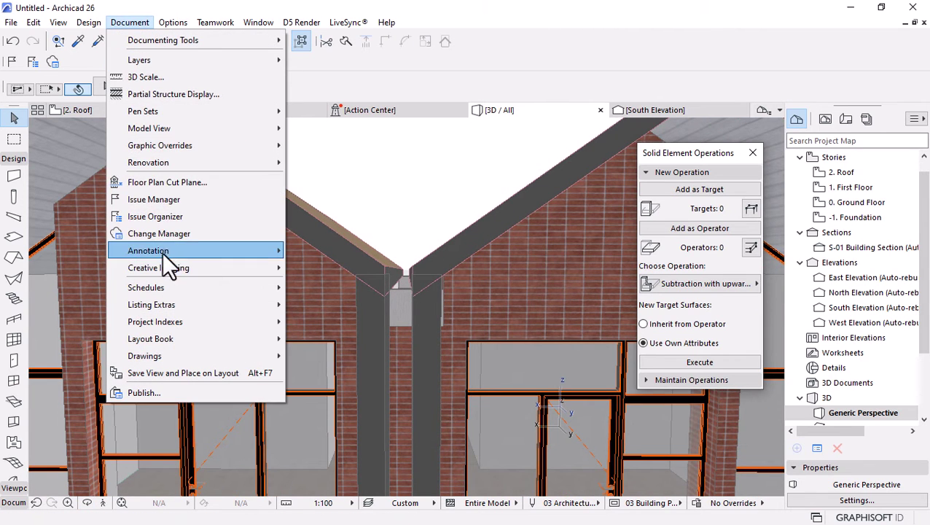
{"action": "mouse_move", "coordinate": [160, 266]}
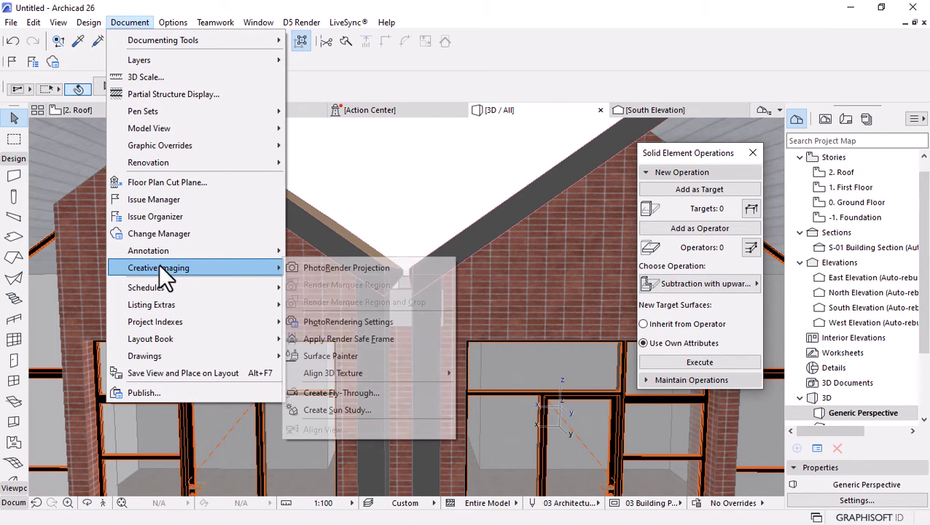
{"action": "left_click", "coordinate": [335, 356]}
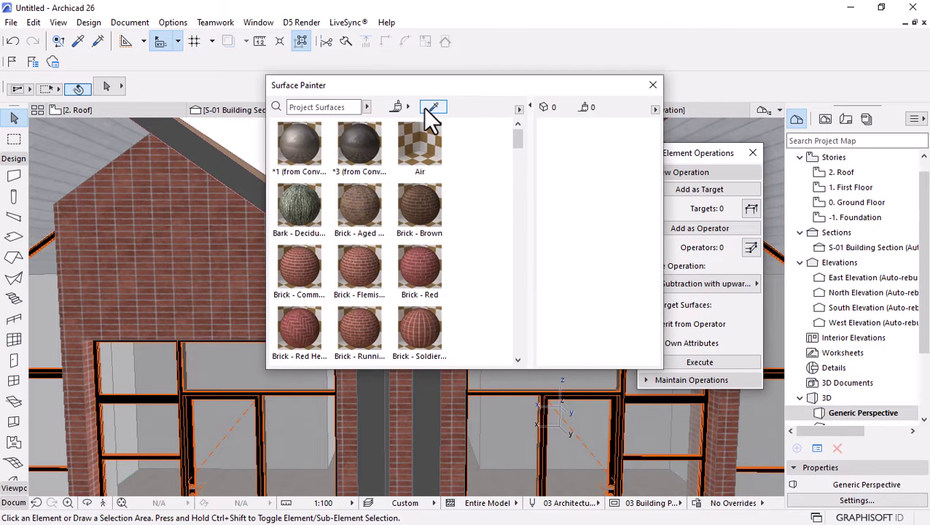
{"action": "left_click", "coordinate": [432, 109]}
{"action": "left_click", "coordinate": [218, 245]}
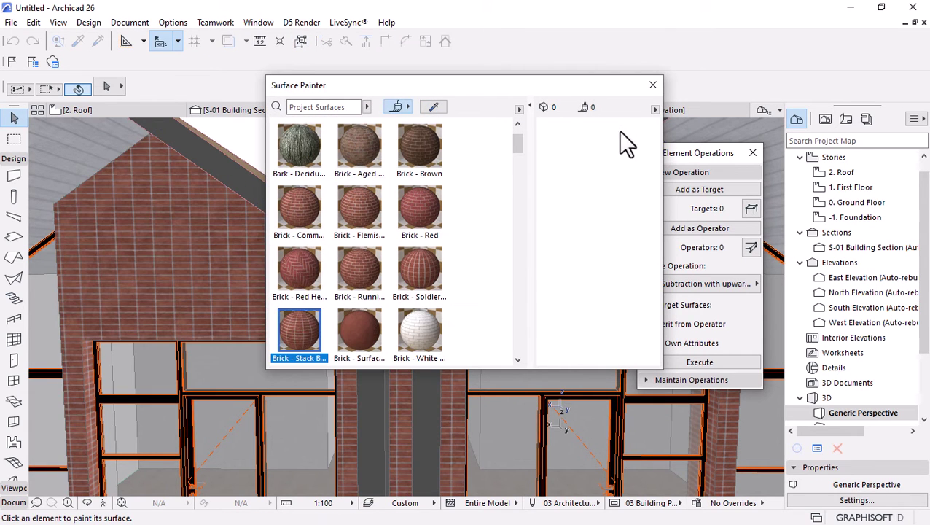
Paint the light patch beside the rear inner fin wall with stack bond brick, and close the Surface Painter and Solid Element Operations
{"action": "mouse_move", "coordinate": [263, 260]}
{"action": "middle_mouse_down", "text": "shift"}
{"action": "mouse_move", "coordinate": [145, 266]}
{"action": "mouse_move", "coordinate": [245, 280]}
{"action": "mouse_move", "coordinate": [261, 269]}
{"action": "middle_mouse_up", "text": "shift"}
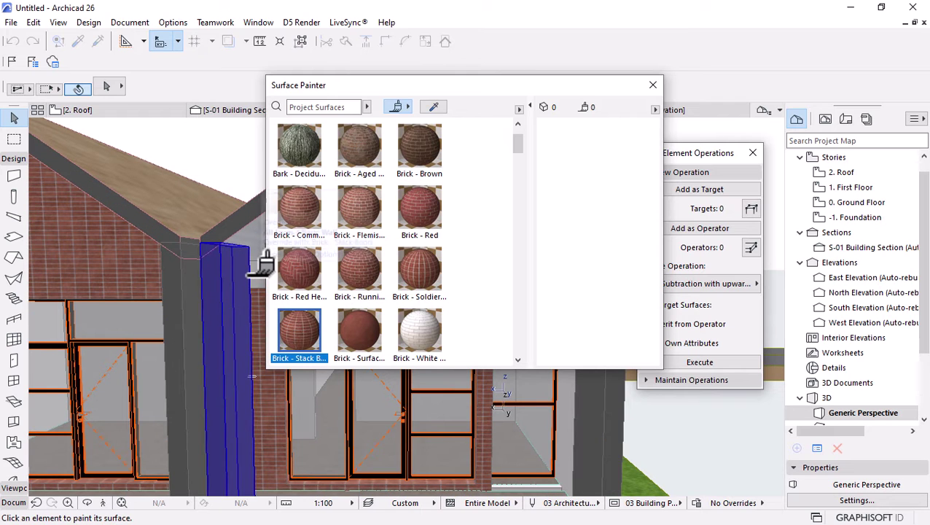
{"action": "mouse_move", "coordinate": [467, 87]}
{"action": "left_mouse_down"}
{"action": "mouse_move", "coordinate": [637, 89]}
{"action": "mouse_move", "coordinate": [533, 188]}
{"action": "mouse_move", "coordinate": [622, 174]}
{"action": "left_mouse_up"}
{"action": "scroll", "coordinate": [261, 257], "scroll_direction": "up", "scroll_amount": 3}
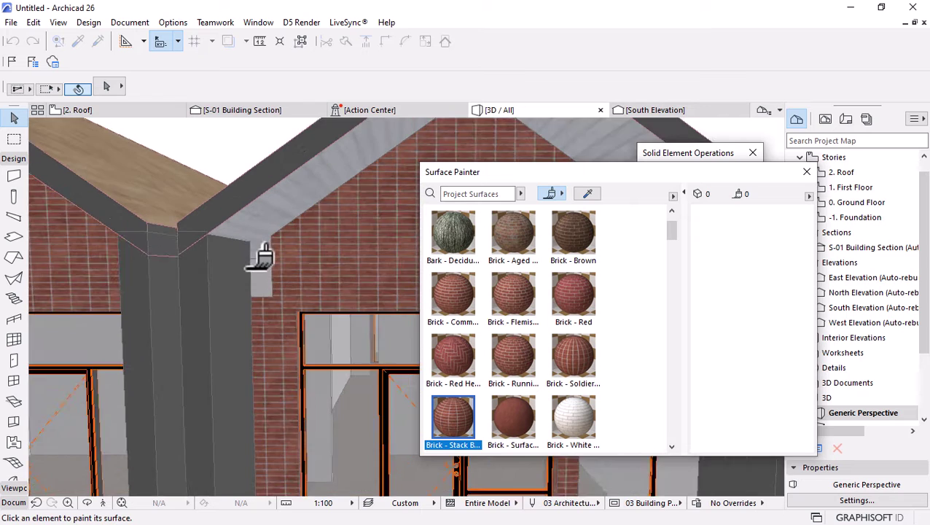
{"action": "left_click", "coordinate": [281, 272]}
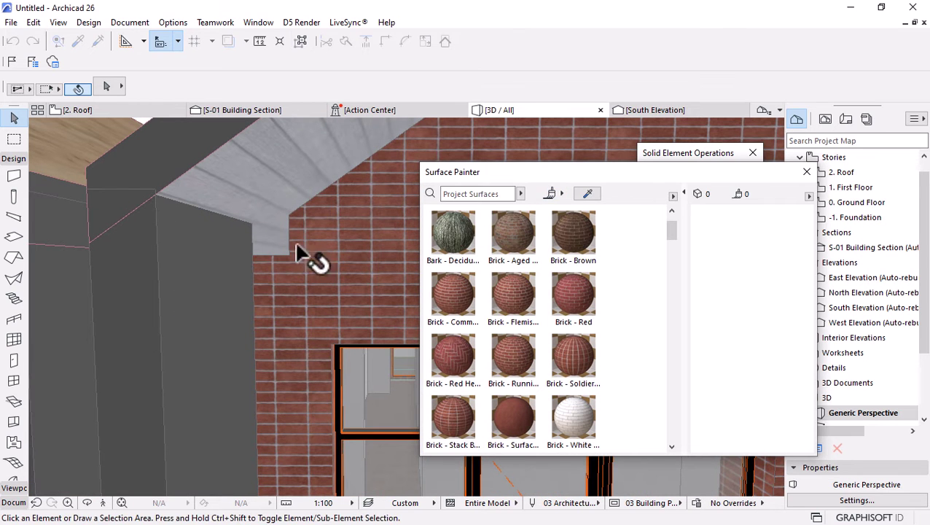
{"action": "left_click", "coordinate": [806, 172]}
{"action": "left_click", "coordinate": [752, 153]}
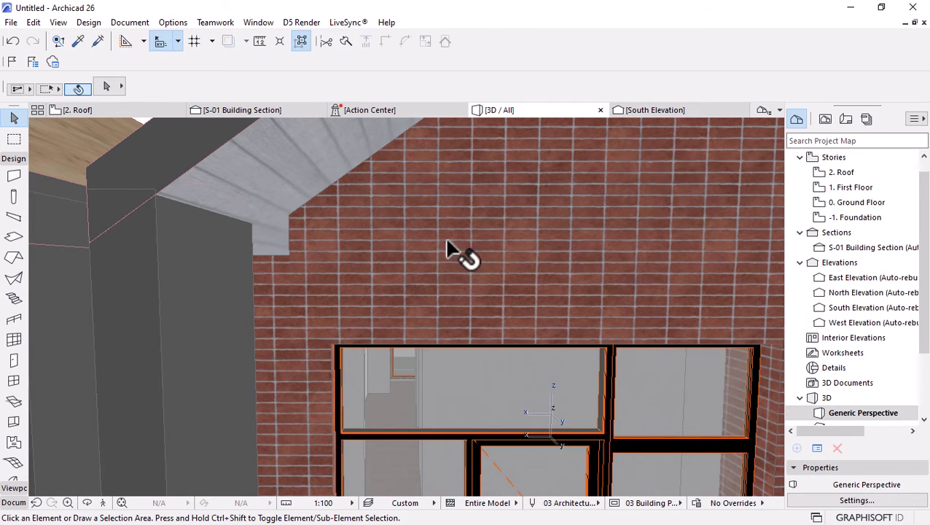
Shorten the gutter wall protruding through the rear brick gable so it ends at the brick wall's inner face
{"action": "scroll", "coordinate": [446, 249], "scroll_direction": "down", "scroll_amount": 5}
{"action": "middle_click_drag", "start_coordinate": [470, 266], "coordinate": [396, 228], "text": "shift"}
{"action": "scroll", "coordinate": [376, 235], "scroll_direction": "up", "scroll_amount": 6}
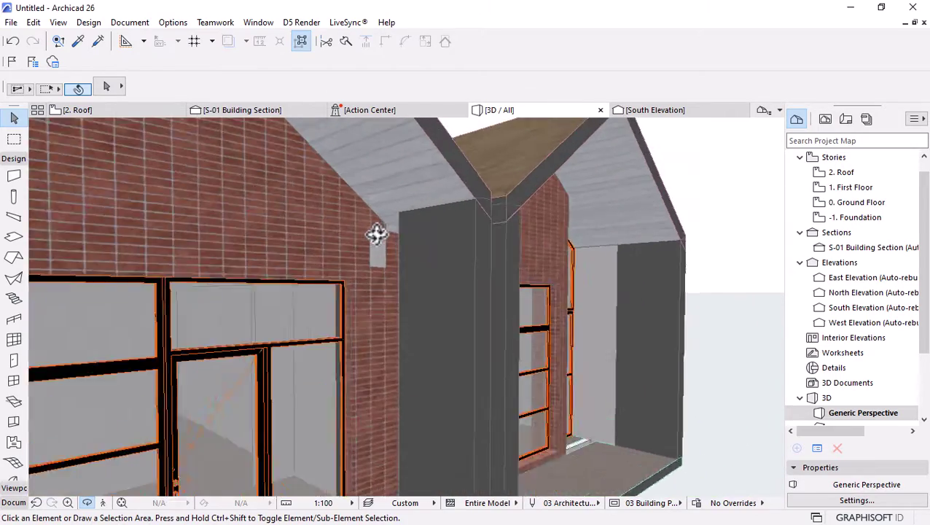
{"action": "left_click", "coordinate": [374, 245]}
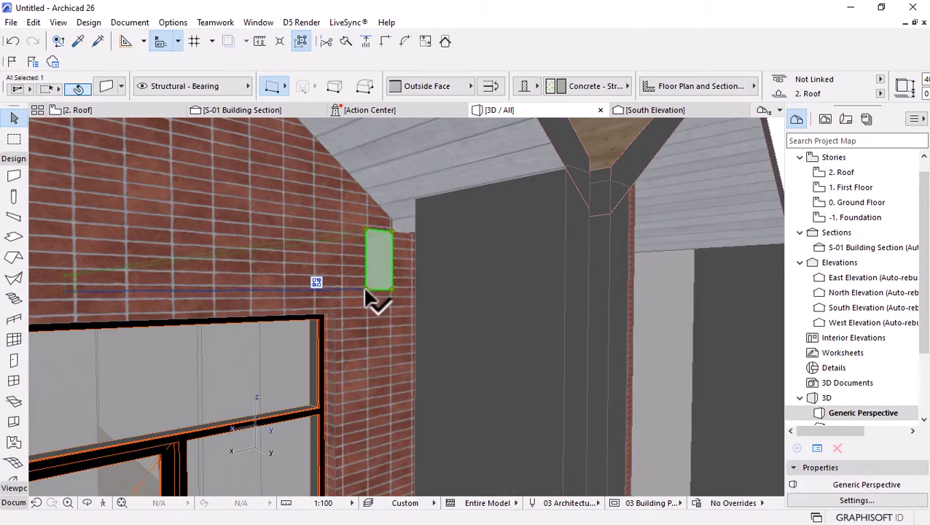
{"action": "left_click", "coordinate": [379, 290]}
{"action": "scroll", "coordinate": [442, 272], "scroll_direction": "up", "scroll_amount": 5}
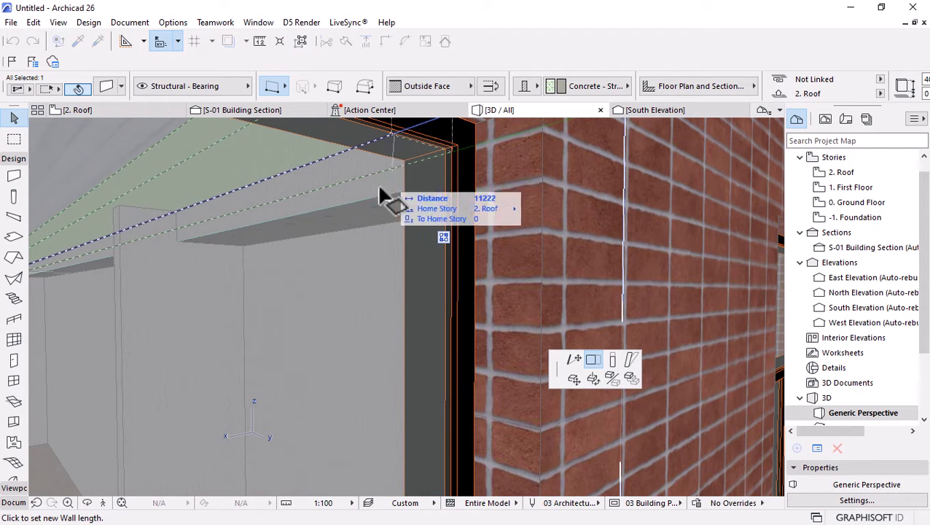
{"action": "middle_click_drag", "start_coordinate": [389, 202], "coordinate": [512, 197], "text": "shift"}
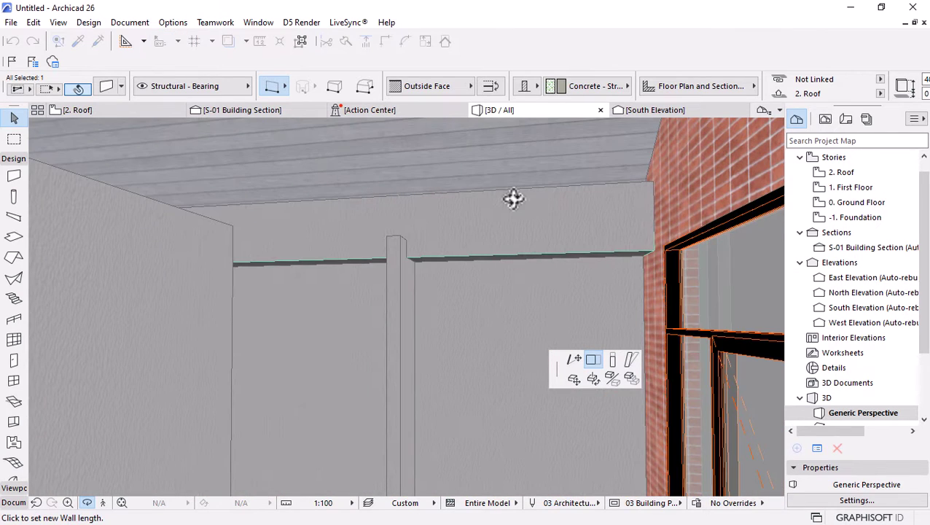
{"action": "left_click", "coordinate": [645, 252]}
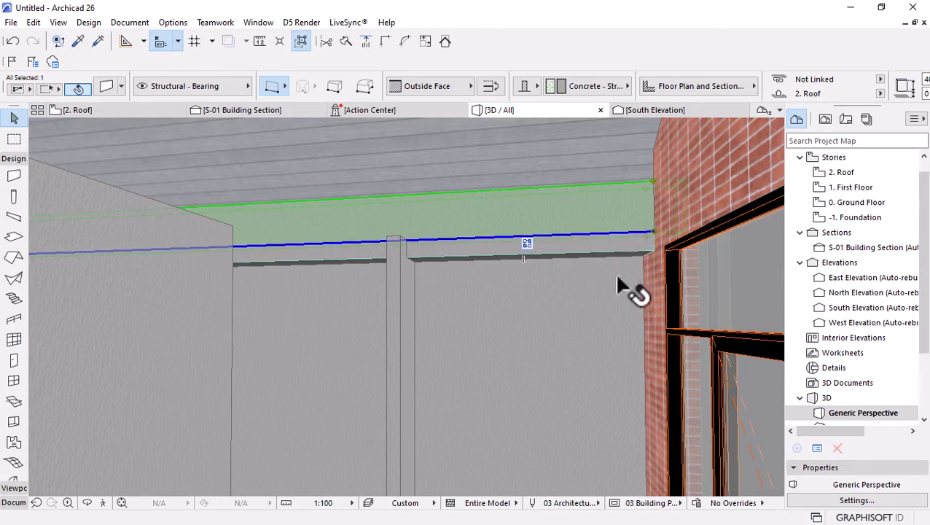
Select the two short gutter end walls behind the central rear fins and stretch their height up past the roof underside
{"action": "scroll", "coordinate": [648, 294], "scroll_direction": "up", "scroll_amount": 10}
{"action": "scroll", "coordinate": [385, 257], "scroll_direction": "down", "scroll_amount": 8}
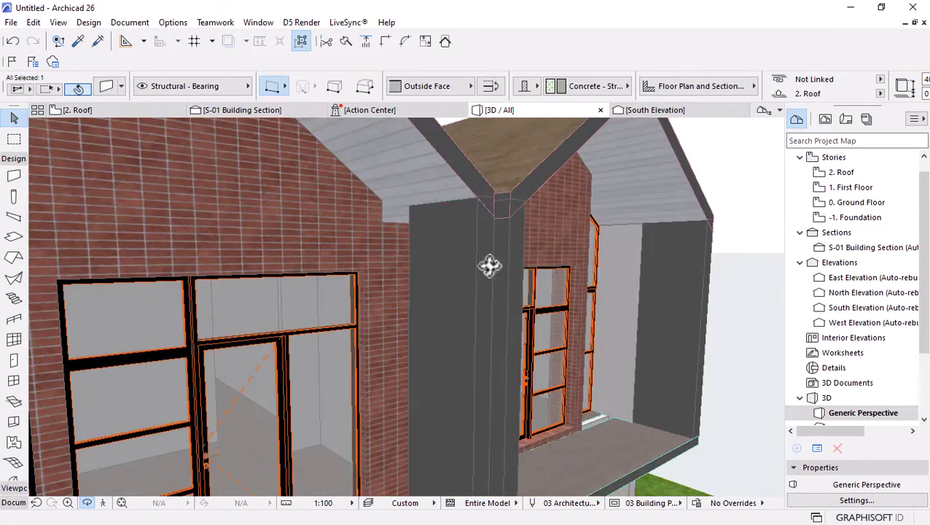
{"action": "middle_click_drag", "start_coordinate": [490, 266], "coordinate": [376, 277], "text": "shift"}
{"action": "scroll", "coordinate": [399, 274], "scroll_direction": "up", "scroll_amount": 4}
{"action": "scroll", "coordinate": [422, 276], "scroll_direction": "up", "scroll_amount": 2}
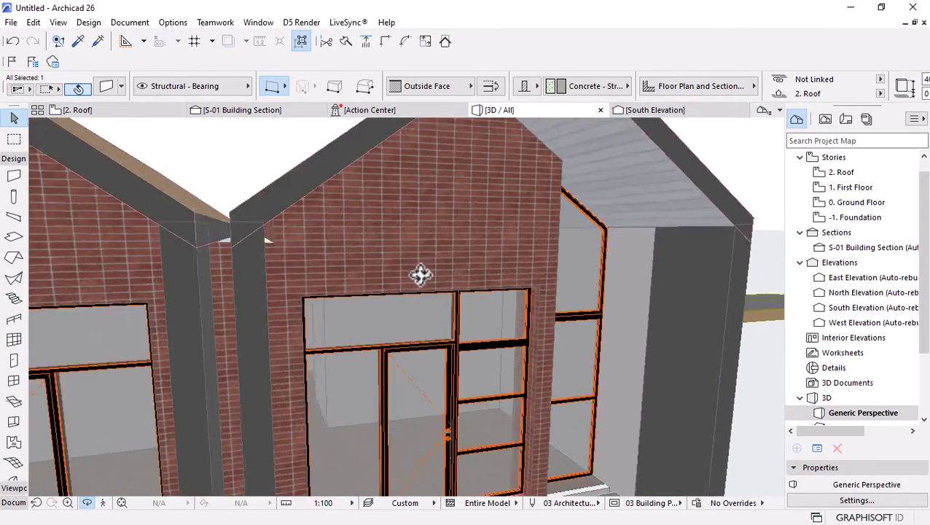
{"action": "scroll", "coordinate": [168, 201], "scroll_direction": "up", "scroll_amount": 2}
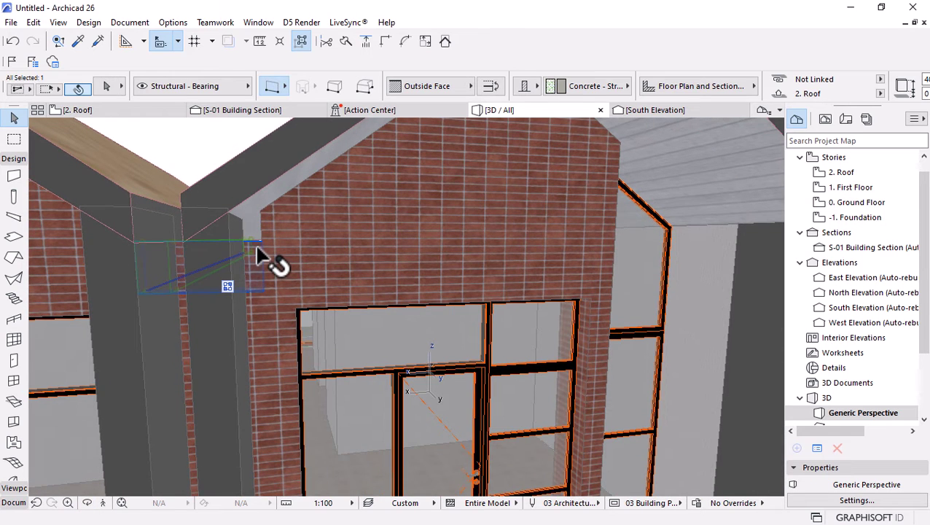
{"action": "scroll", "coordinate": [255, 247], "scroll_direction": "up", "scroll_amount": 3}
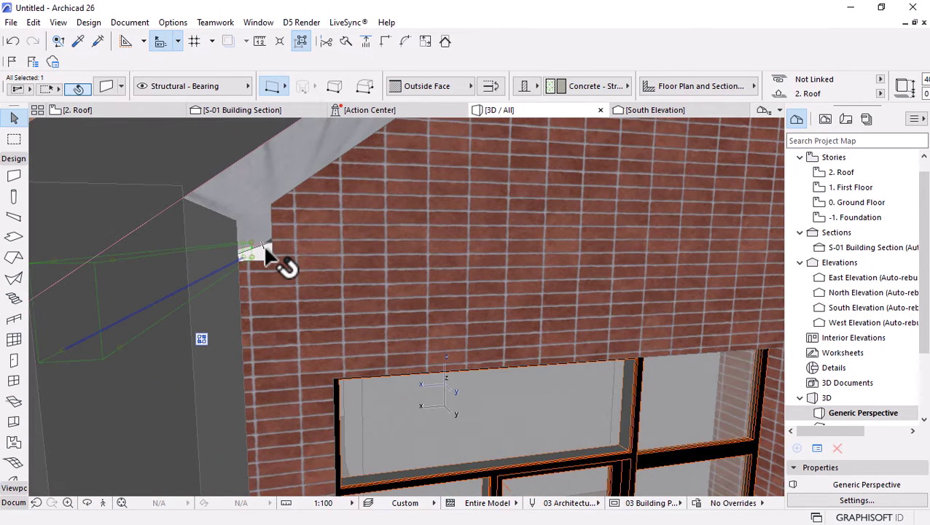
{"action": "scroll", "coordinate": [576, 318], "scroll_direction": "down", "scroll_amount": 3}
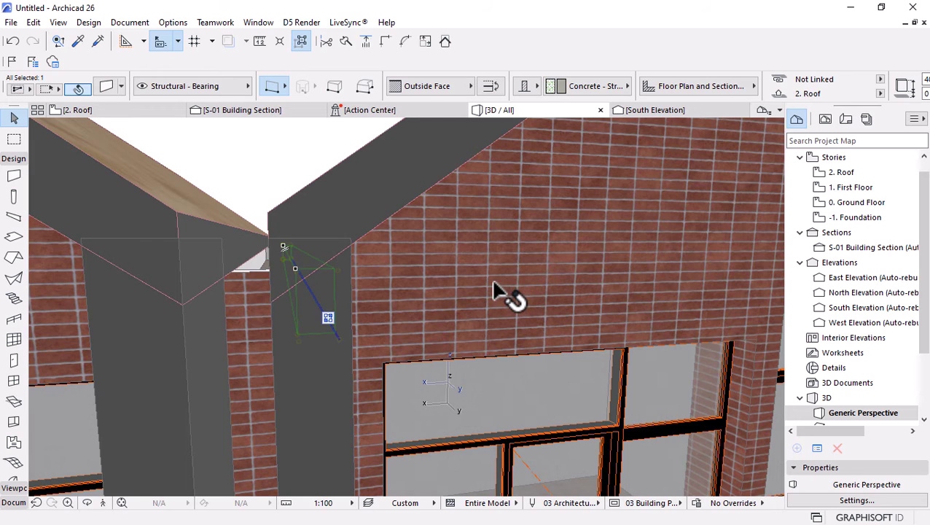
{"action": "scroll", "coordinate": [493, 291], "scroll_direction": "down", "scroll_amount": 2}
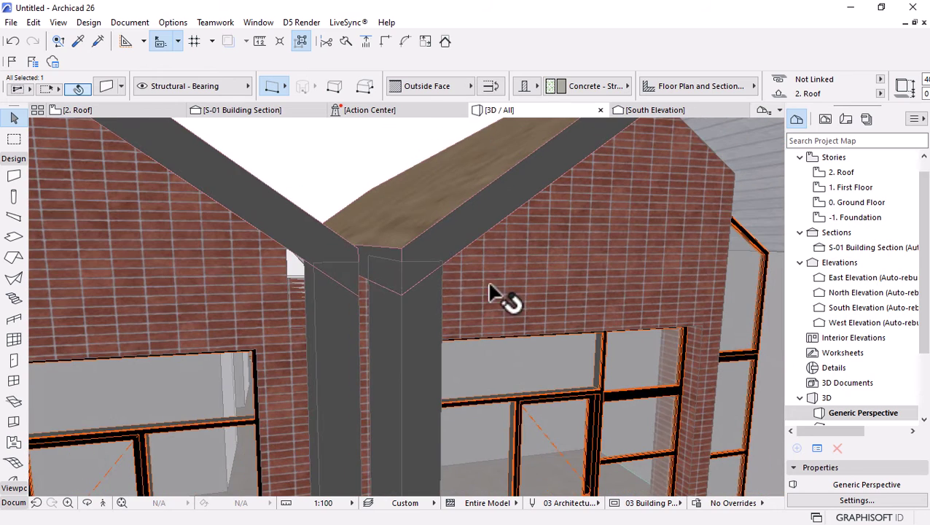
{"action": "left_click", "coordinate": [293, 264], "text": "shift"}
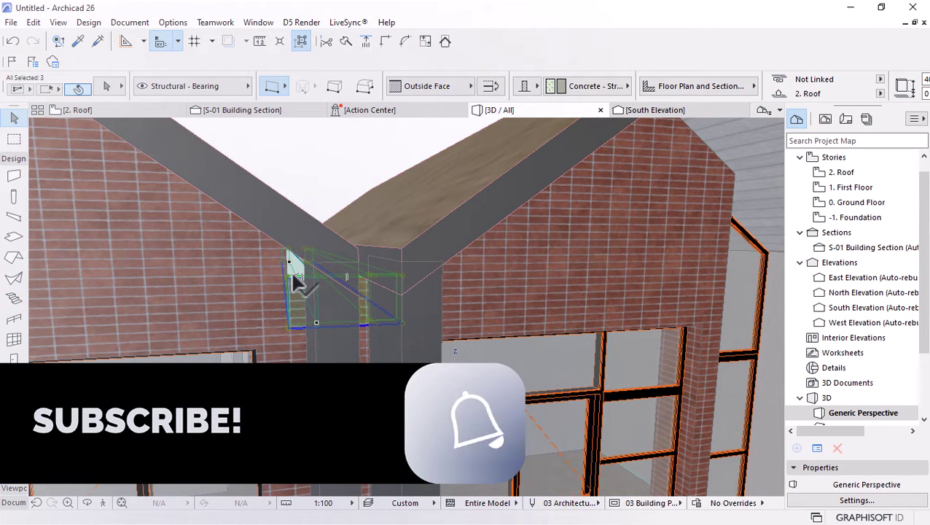
{"action": "left_click", "coordinate": [368, 299], "text": "shift"}
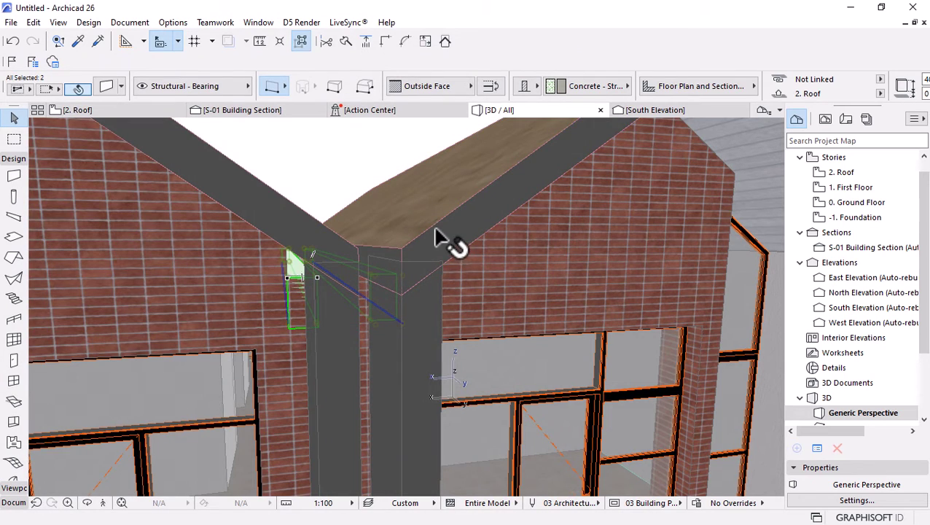
{"action": "middle_click_drag", "start_coordinate": [401, 305], "coordinate": [326, 256], "text": "shift"}
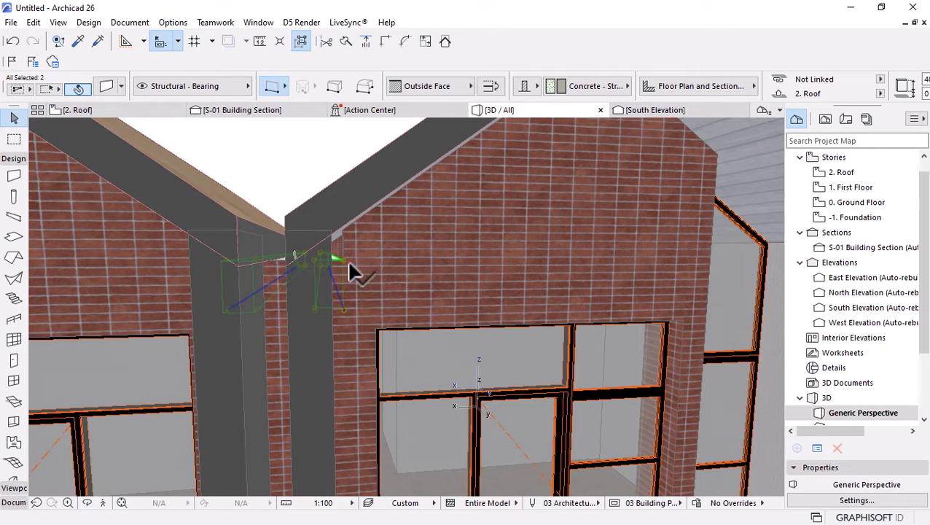
{"action": "left_click", "coordinate": [339, 269]}
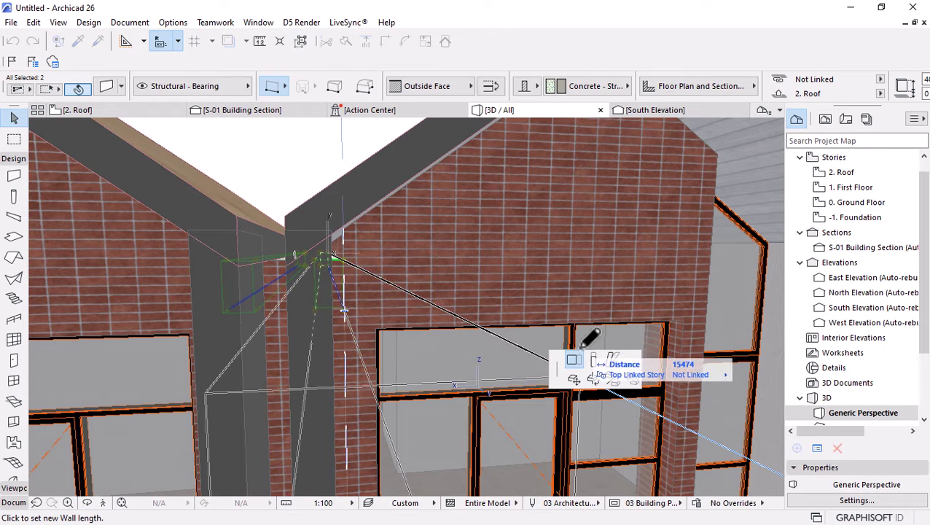
{"action": "left_click", "coordinate": [591, 360]}
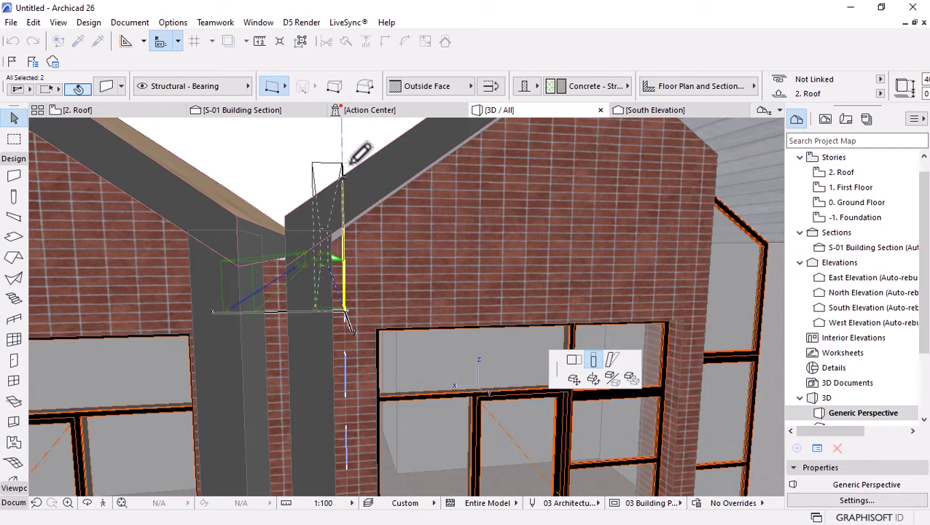
{"action": "left_click", "coordinate": [352, 162]}
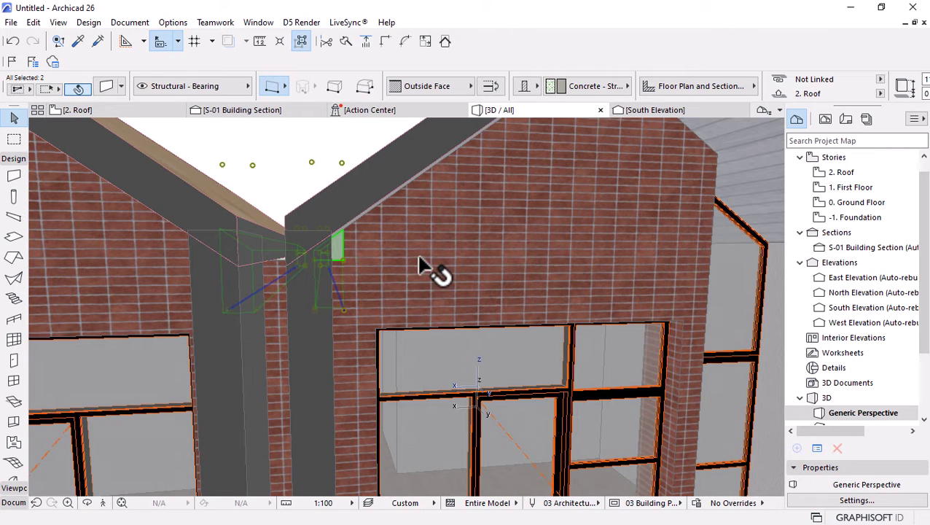
Override the surface of the two raised gutter end walls with Brick - Stack Bond and deselect them
{"action": "middle_click_drag", "start_coordinate": [402, 297], "coordinate": [336, 219], "text": "shift"}
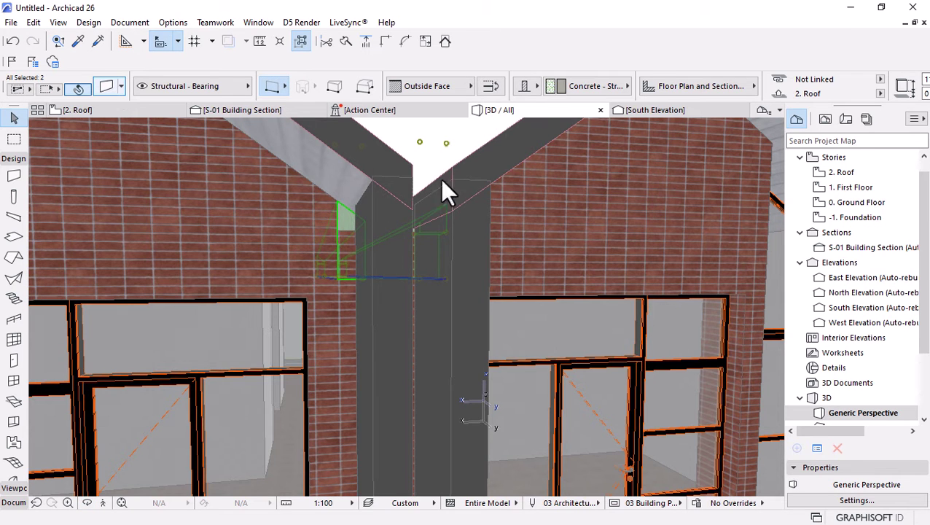
{"action": "key", "text": "ctrl+t"}
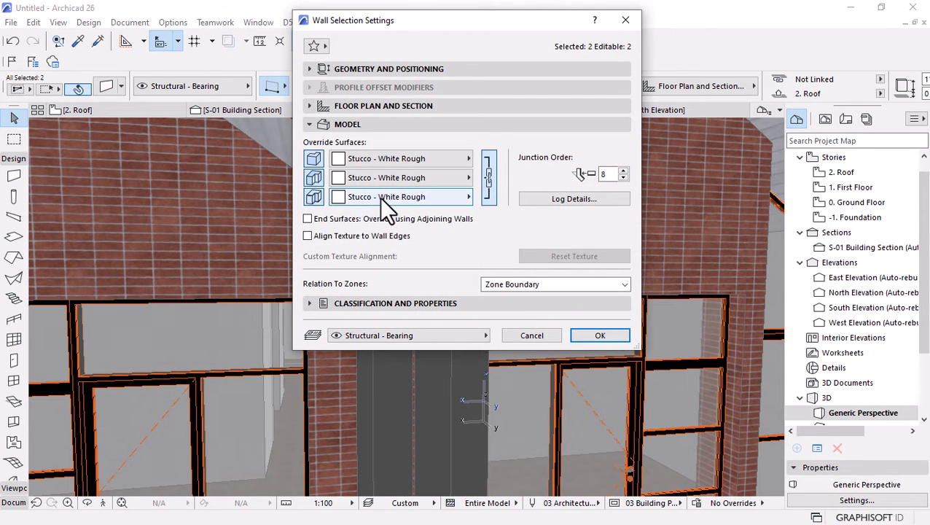
{"action": "left_click", "coordinate": [600, 335]}
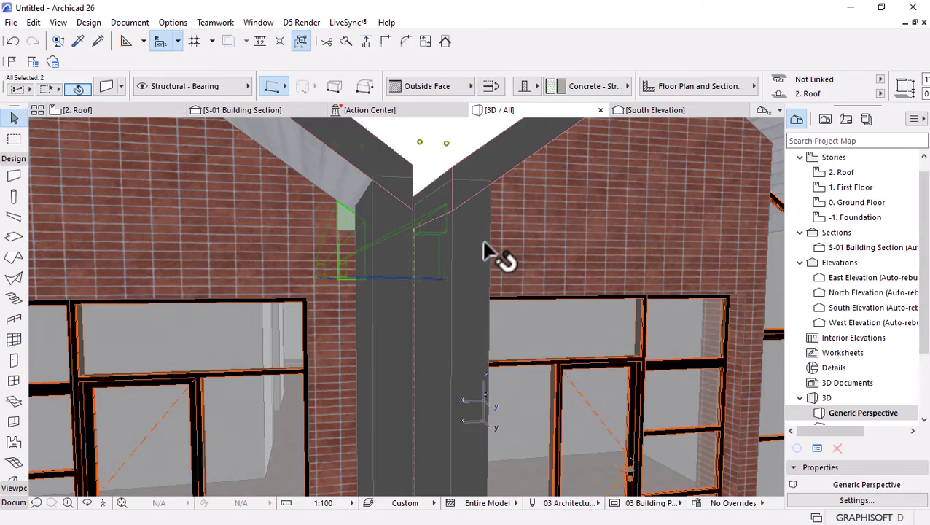
{"action": "middle_click_drag", "start_coordinate": [483, 248], "coordinate": [450, 237], "text": "shift"}
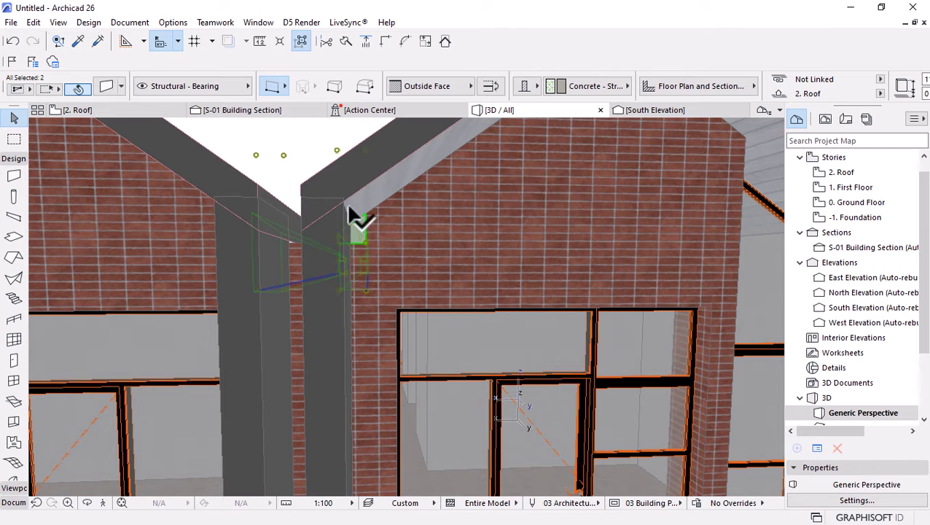
{"action": "left_click", "coordinate": [106, 87]}
{"action": "left_click", "coordinate": [436, 159]}
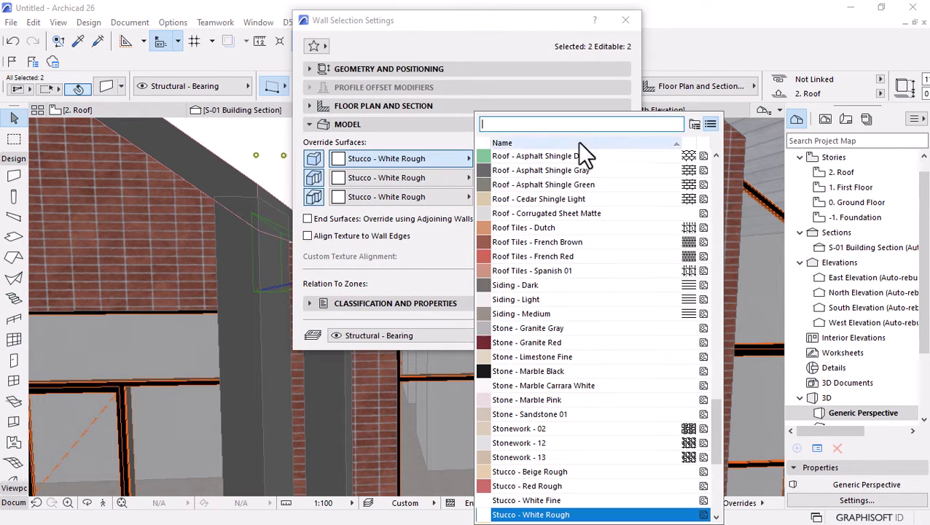
{"action": "type", "text": "bri"}
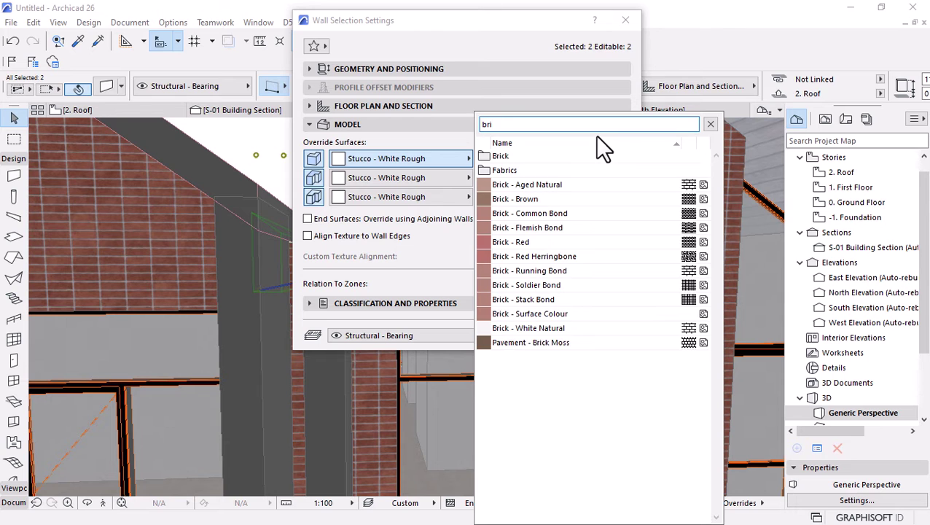
{"action": "left_click", "coordinate": [635, 299]}
{"action": "left_click", "coordinate": [591, 337]}
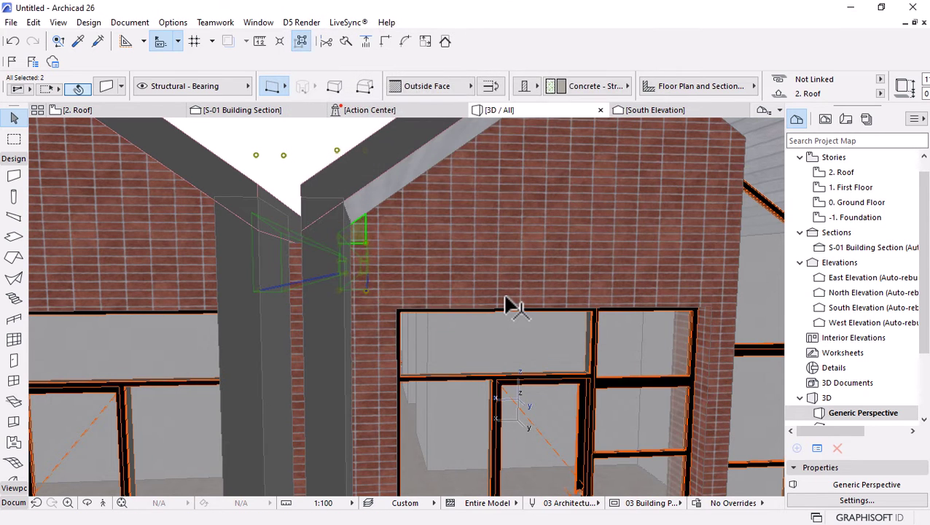
{"action": "key", "text": "Escape"}
Select all four rear fin walls as a group and assign them as targets in Solid Element Operations
{"action": "scroll", "coordinate": [515, 297], "scroll_direction": "down", "scroll_amount": 5}
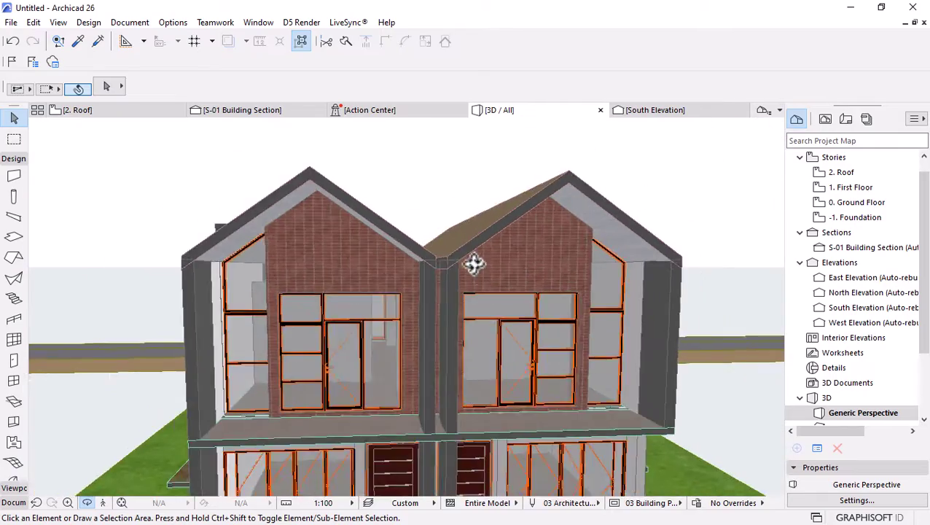
{"action": "scroll", "coordinate": [438, 307], "scroll_direction": "down", "scroll_amount": 3}
{"action": "left_click_drag", "start_coordinate": [438, 307], "coordinate": [456, 324]}
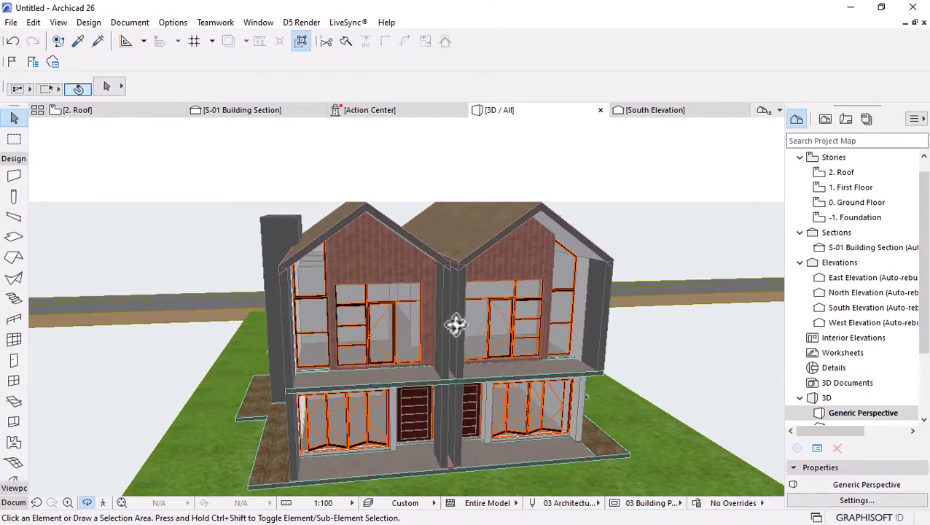
{"action": "scroll", "coordinate": [456, 325], "scroll_direction": "up", "scroll_amount": 6}
{"action": "left_click", "coordinate": [490, 310]}
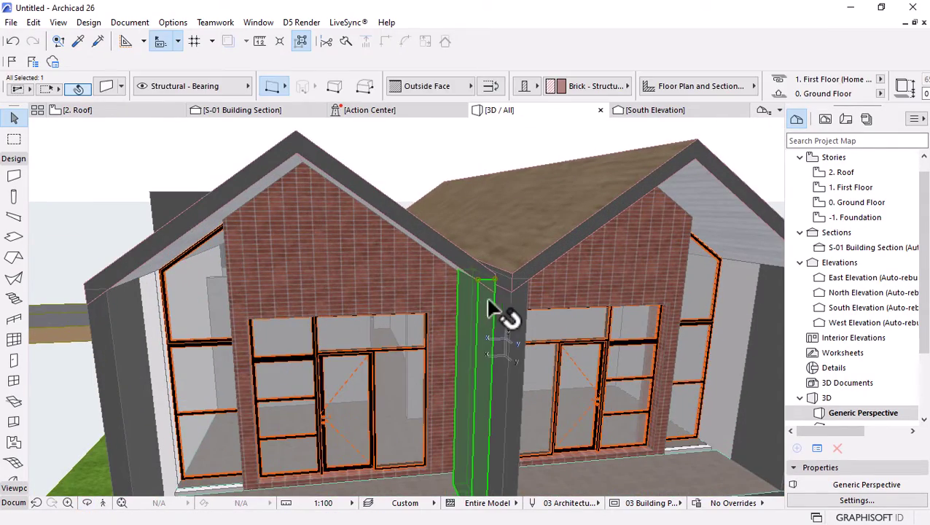
{"action": "left_click", "coordinate": [301, 41]}
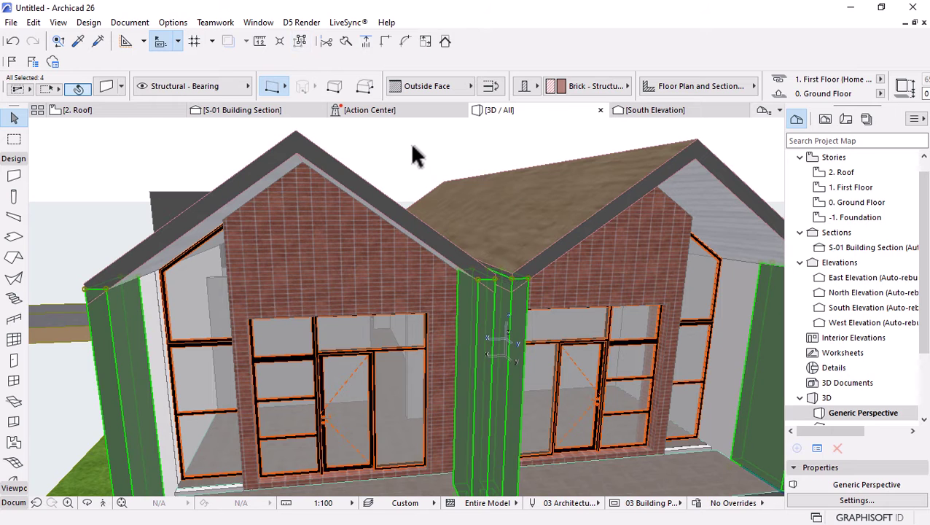
{"action": "right_click", "coordinate": [412, 155]}
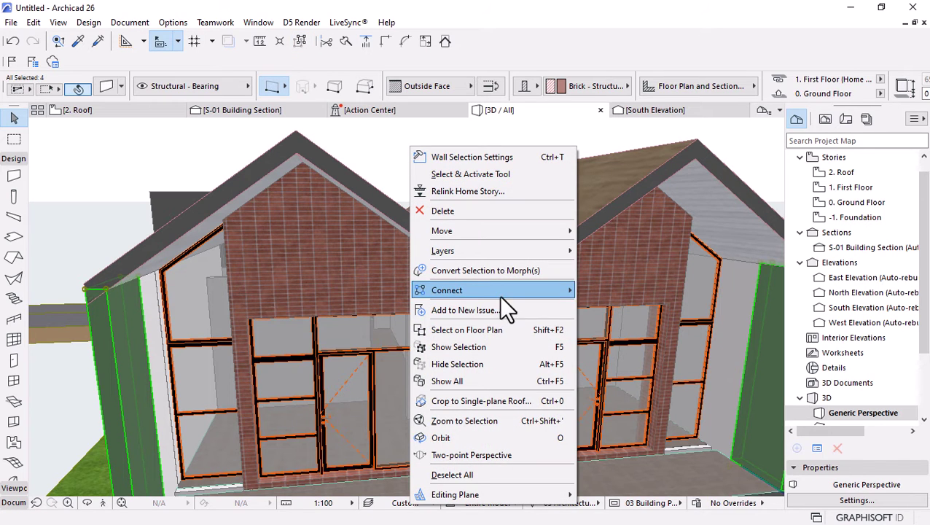
{"action": "mouse_move", "coordinate": [499, 291]}
{"action": "left_click", "coordinate": [641, 328]}
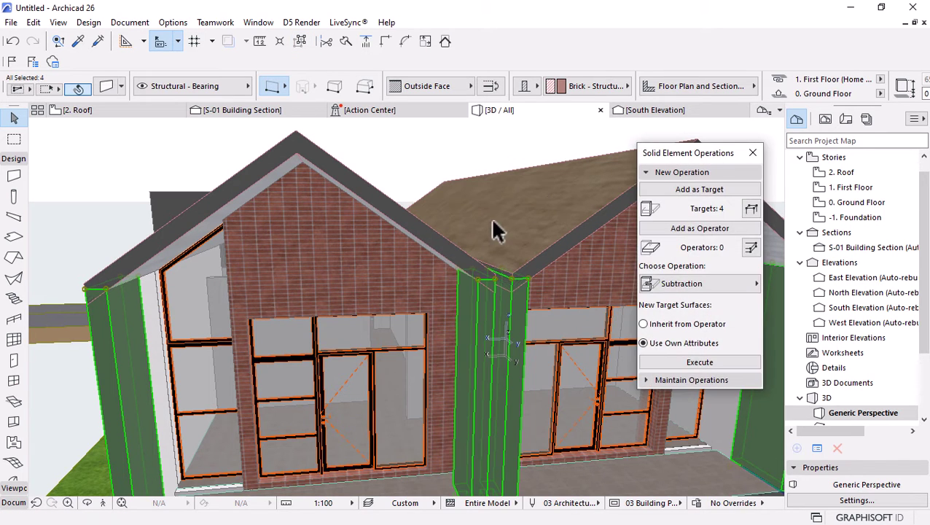
Trim the fin walls with the four roof planes as operators, using Subtraction with upward extrusion
{"action": "left_click", "coordinate": [472, 237]}
{"action": "left_click", "coordinate": [374, 201], "text": "shift"}
{"action": "left_click", "coordinate": [238, 202], "text": "shift"}
{"action": "middle_click_drag", "start_coordinate": [219, 204], "coordinate": [459, 204], "text": "shift"}
{"action": "left_click", "coordinate": [507, 211], "text": "shift"}
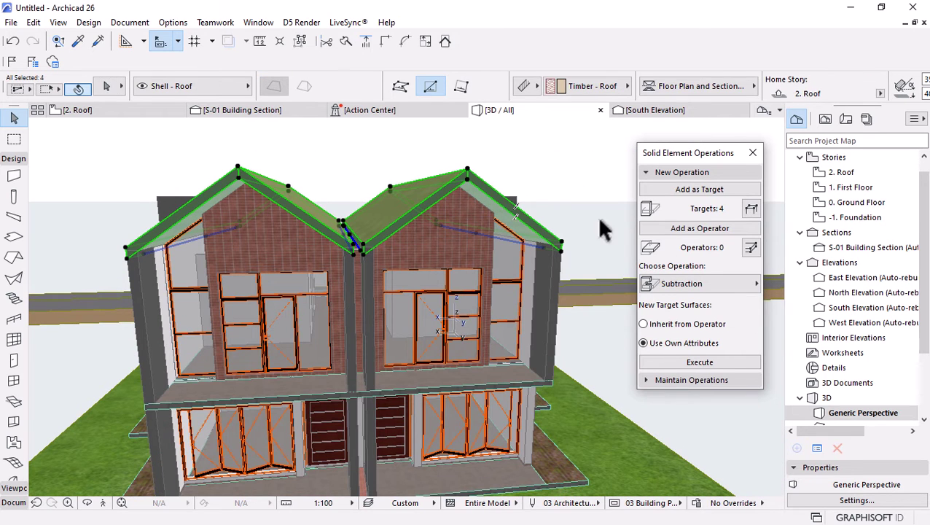
{"action": "left_click", "coordinate": [700, 288]}
{"action": "left_click", "coordinate": [827, 299]}
{"action": "left_click", "coordinate": [699, 361]}
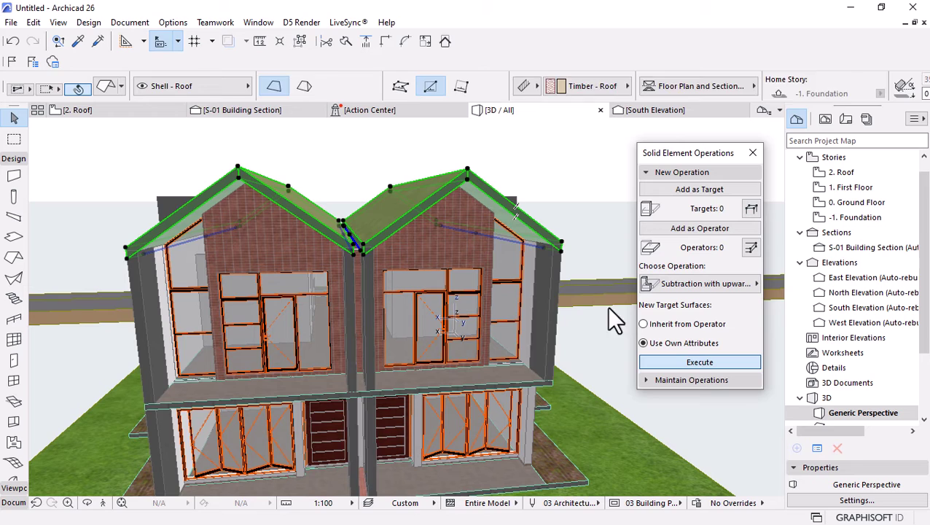
{"action": "left_click", "coordinate": [592, 195]}
Examine the trimmed fin walls and the outer rear corner where the fin meets the first floor slab
{"action": "scroll", "coordinate": [436, 248], "scroll_direction": "down", "scroll_amount": 2}
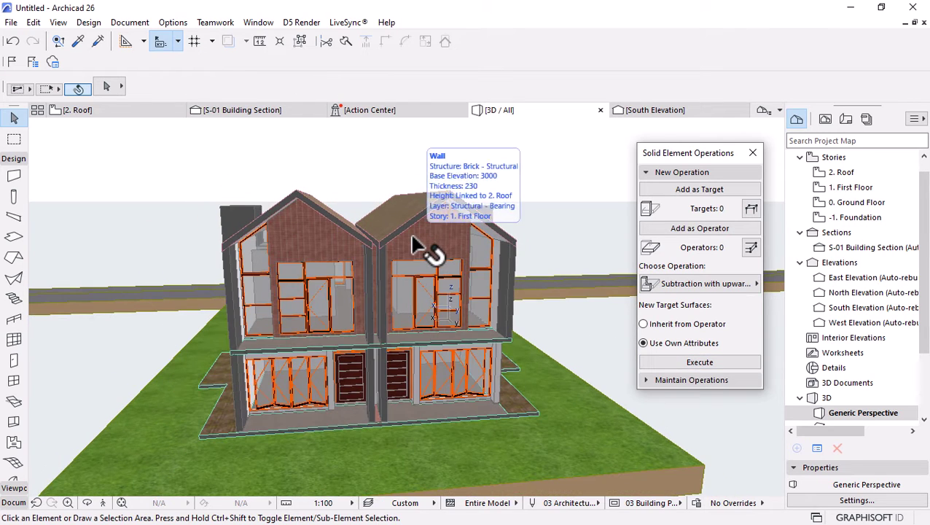
{"action": "scroll", "coordinate": [422, 363], "scroll_direction": "down", "scroll_amount": 5}
{"action": "middle_click_drag", "start_coordinate": [373, 337], "coordinate": [344, 319], "text": "shift"}
{"action": "scroll", "coordinate": [344, 318], "scroll_direction": "up", "scroll_amount": 4}
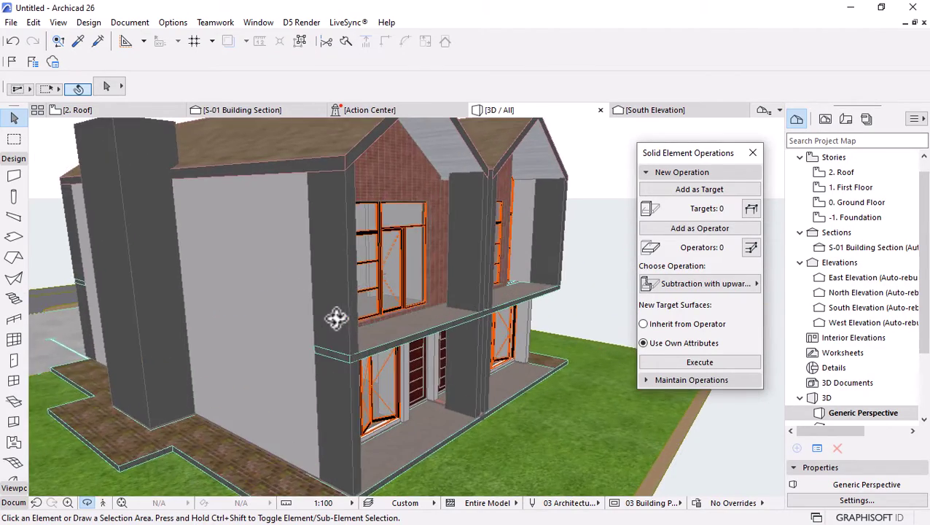
{"action": "scroll", "coordinate": [457, 318], "scroll_direction": "down", "scroll_amount": 5}
{"action": "scroll", "coordinate": [457, 345], "scroll_direction": "up", "scroll_amount": 6}
{"action": "mouse_move", "coordinate": [457, 345]}
{"action": "middle_mouse_down", "text": "shift"}
{"action": "mouse_move", "coordinate": [473, 339]}
{"action": "mouse_move", "coordinate": [374, 332]}
{"action": "mouse_move", "coordinate": [458, 351]}
{"action": "middle_mouse_up", "text": "shift"}
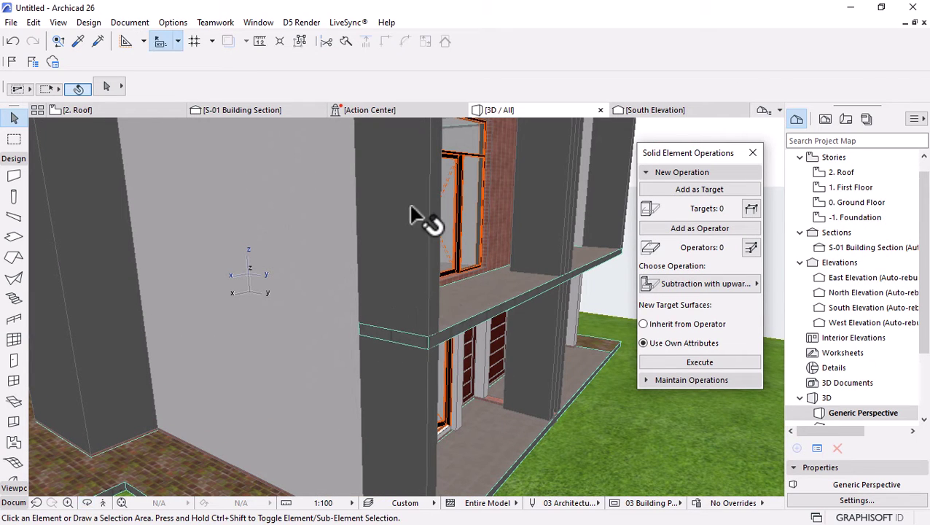
Select the front and rear first floor balcony slabs and override their edge surface with Paint - Dark Gray
{"action": "left_click", "coordinate": [418, 234]}
{"action": "left_click", "coordinate": [508, 312]}
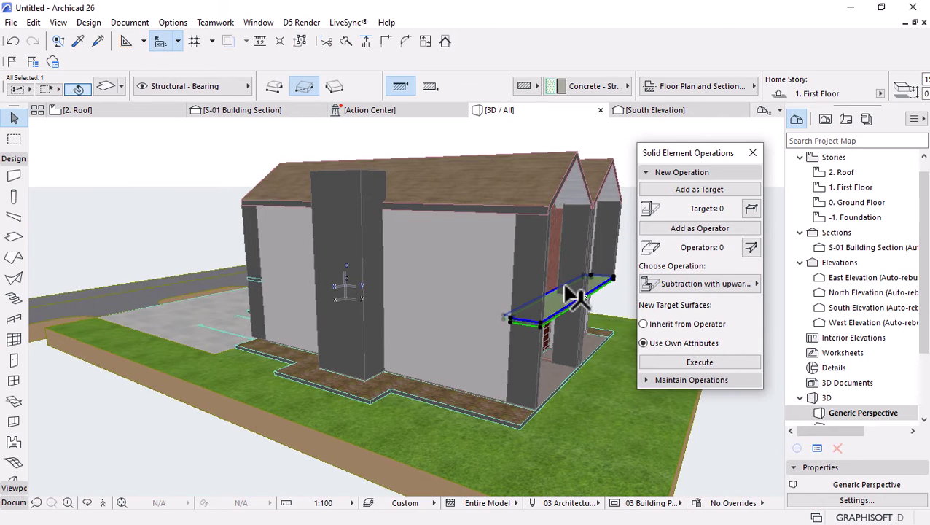
{"action": "middle_click_drag", "start_coordinate": [576, 295], "coordinate": [376, 283], "text": "shift"}
{"action": "left_click", "coordinate": [347, 287], "text": "shift"}
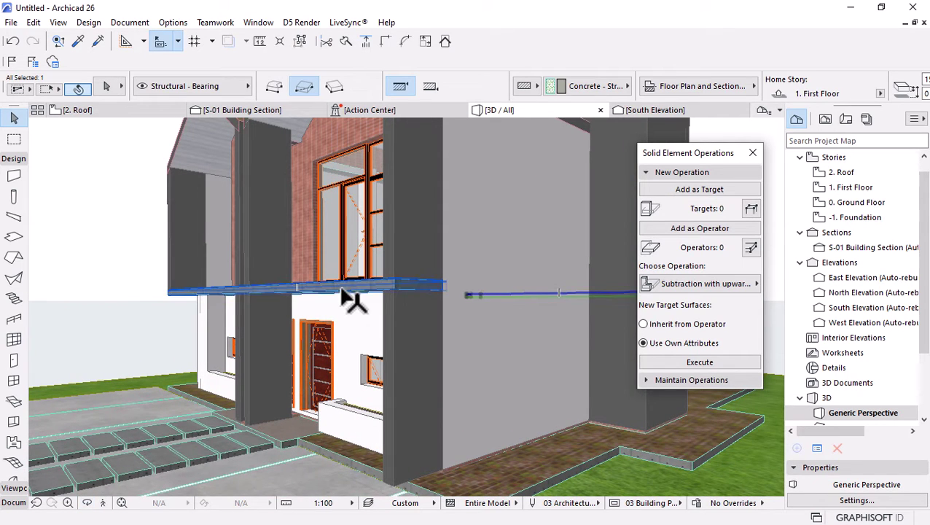
{"action": "left_click", "coordinate": [106, 87]}
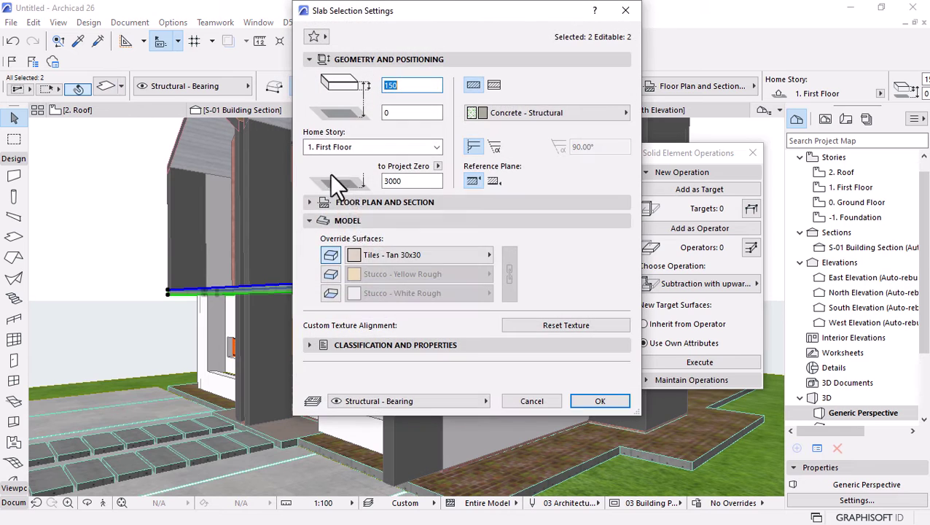
{"action": "left_click", "coordinate": [330, 274]}
{"action": "left_click", "coordinate": [363, 275]}
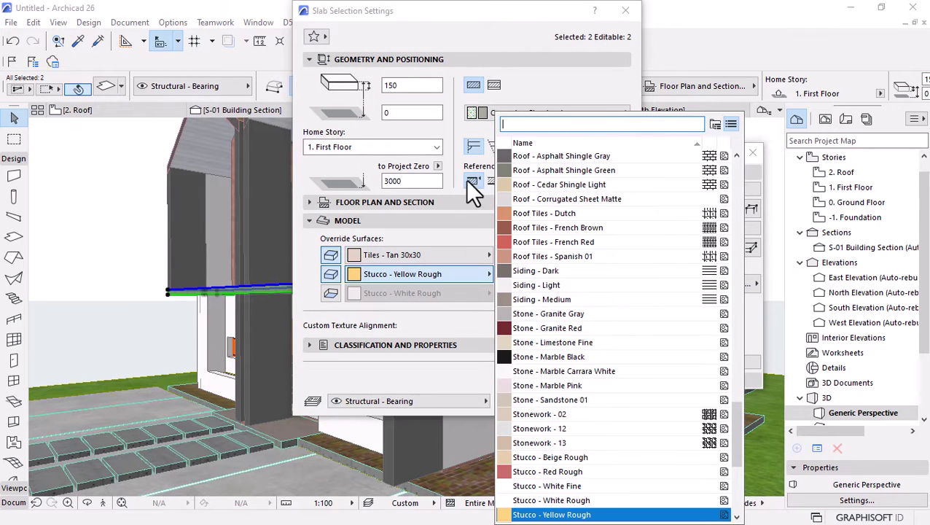
{"action": "type", "text": "pain"}
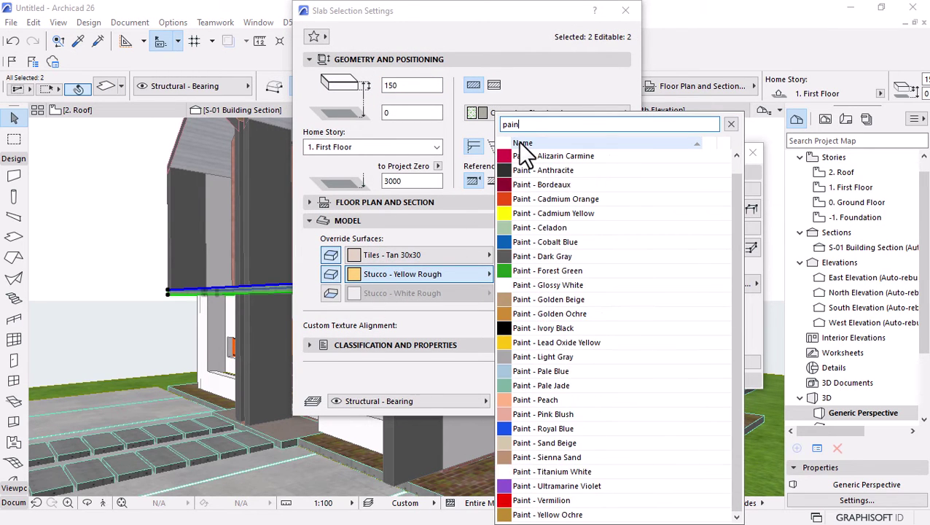
{"action": "left_click", "coordinate": [554, 256]}
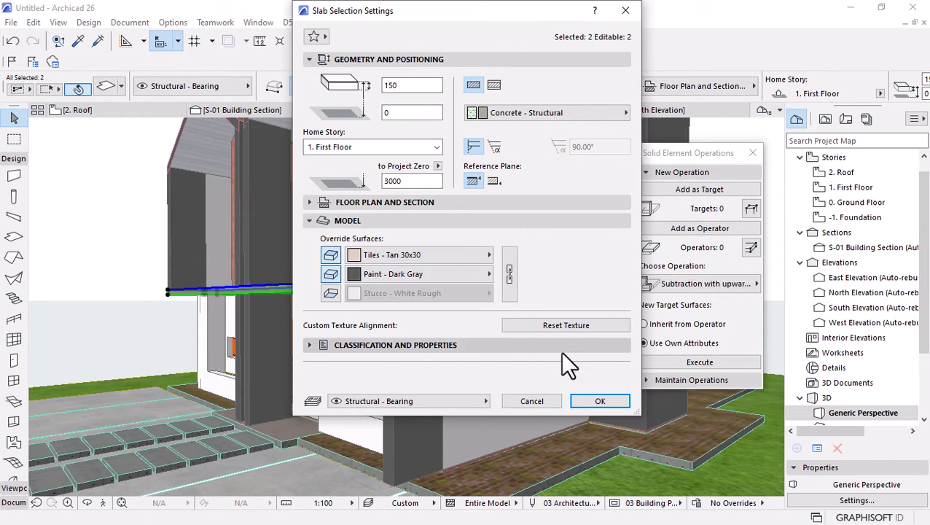
{"action": "left_click", "coordinate": [576, 400]}
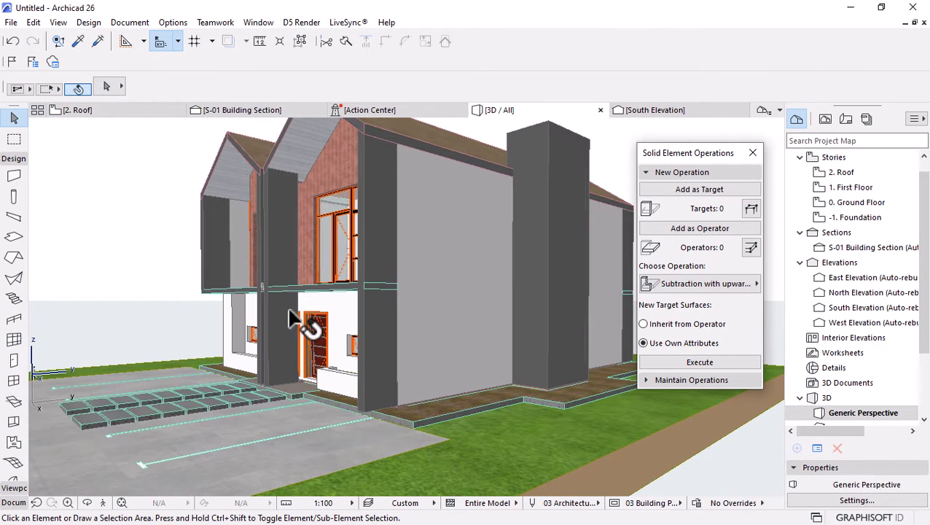
Examine the dark gray balcony slab edges, the corner where the slab meets the fin wall, and the front facade
{"action": "middle_click_drag", "start_coordinate": [290, 319], "coordinate": [458, 317], "text": "shift"}
{"action": "mouse_move", "coordinate": [395, 319]}
{"action": "middle_mouse_down", "text": "shift"}
{"action": "mouse_move", "coordinate": [316, 372]}
{"action": "mouse_move", "coordinate": [500, 388]}
{"action": "mouse_move", "coordinate": [410, 319]}
{"action": "middle_mouse_up", "text": "shift"}
{"action": "scroll", "coordinate": [376, 307], "scroll_direction": "up", "scroll_amount": 5}
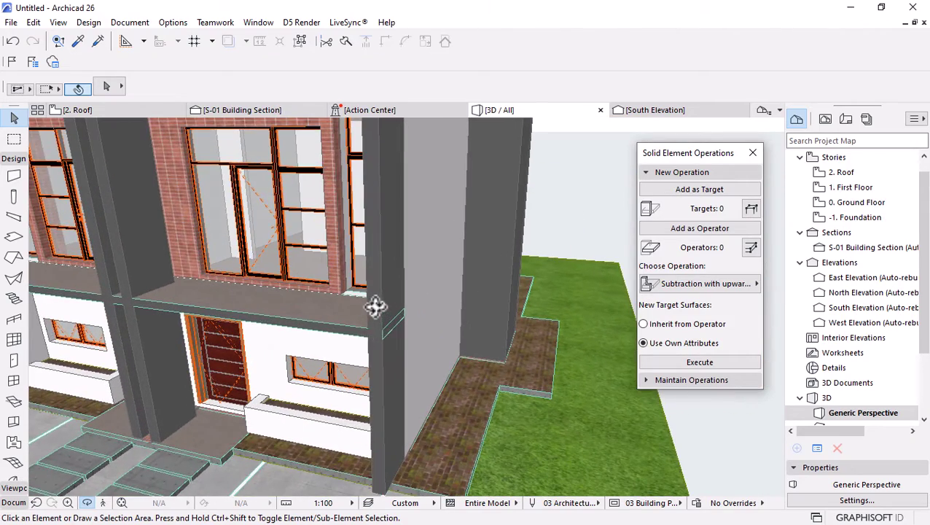
{"action": "left_click", "coordinate": [397, 329]}
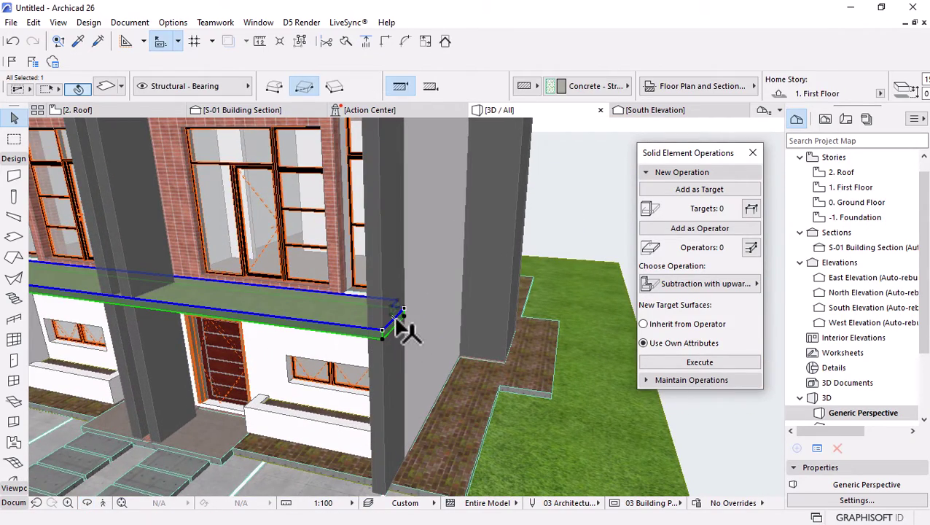
{"action": "key", "text": "Escape"}
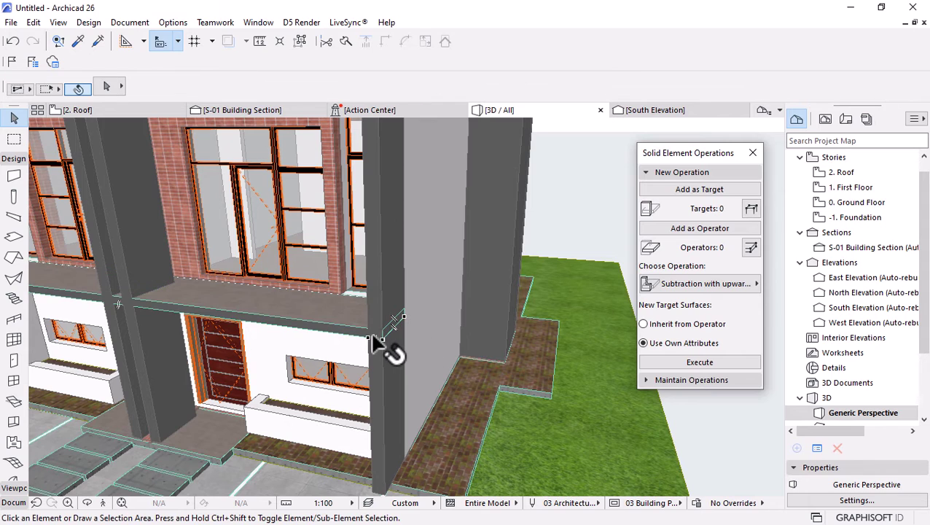
{"action": "scroll", "coordinate": [335, 330], "scroll_direction": "down", "scroll_amount": 5}
{"action": "scroll", "coordinate": [358, 329], "scroll_direction": "down", "scroll_amount": 3}
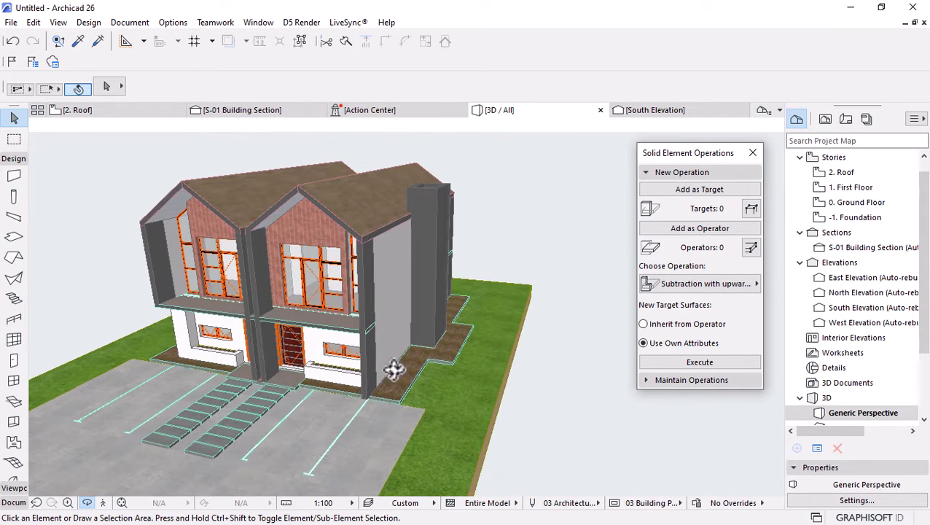
{"action": "scroll", "coordinate": [451, 263], "scroll_direction": "down", "scroll_amount": 3}
{"action": "left_click_drag", "start_coordinate": [450, 259], "coordinate": [364, 328]}
{"action": "scroll", "coordinate": [364, 328], "scroll_direction": "up", "scroll_amount": 3}
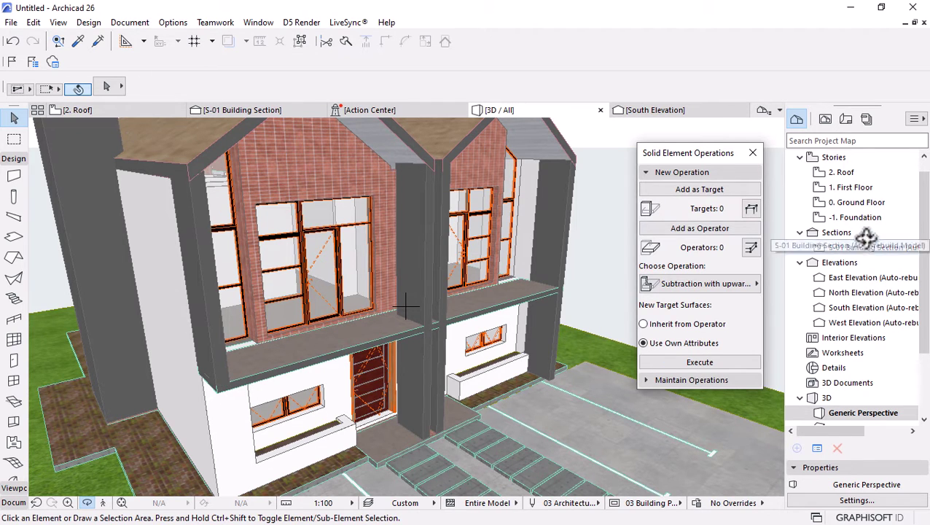
Open the First Floor plan at the lower balcony and close Solid Element Operations
{"action": "double_click", "coordinate": [850, 188]}
{"action": "left_click", "coordinate": [753, 152]}
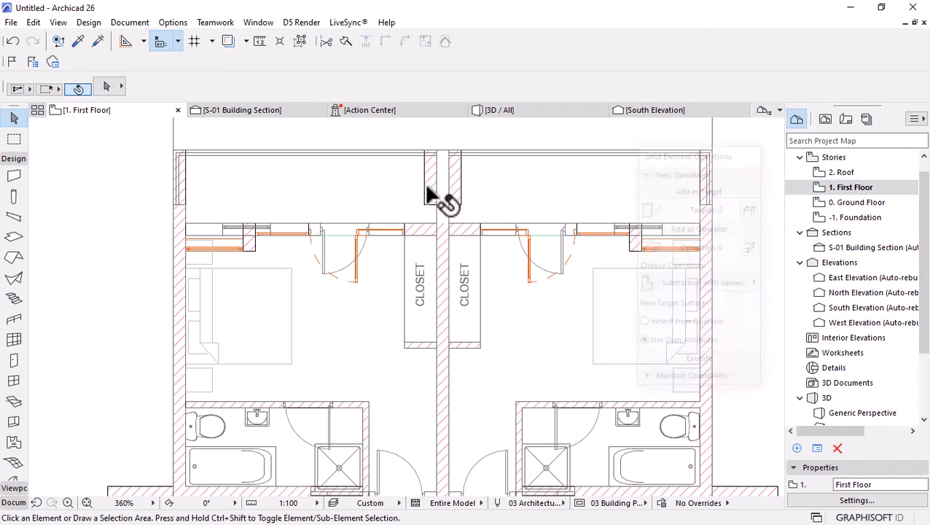
{"action": "scroll", "coordinate": [362, 213], "scroll_direction": "down", "scroll_amount": 4}
{"action": "scroll", "coordinate": [359, 212], "scroll_direction": "up", "scroll_amount": 5}
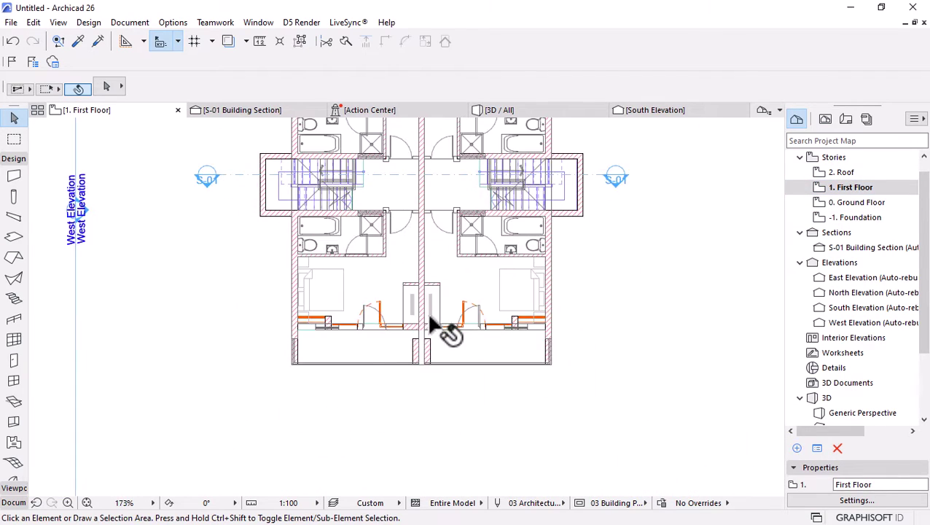
{"action": "scroll", "coordinate": [235, 378], "scroll_direction": "up", "scroll_amount": 10}
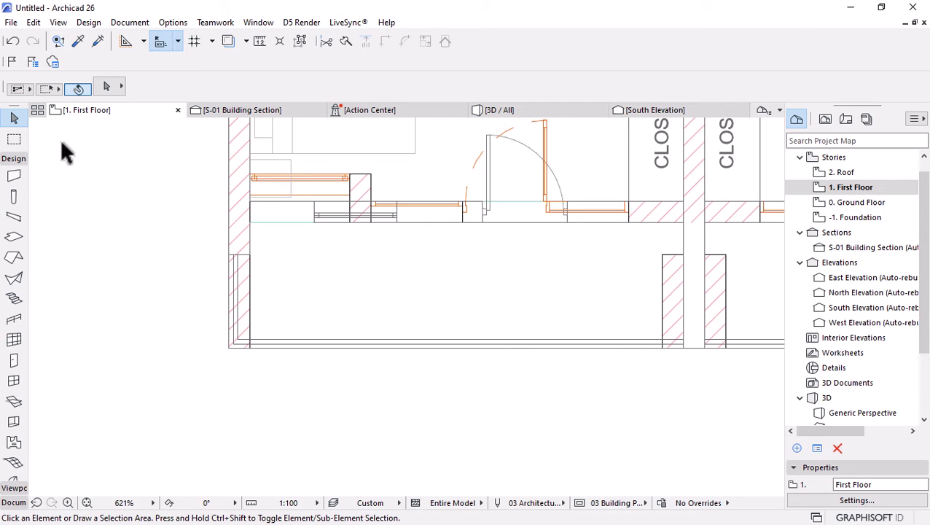
Activate the Beam tool and look through the available complex profiles
{"action": "left_click", "coordinate": [13, 216]}
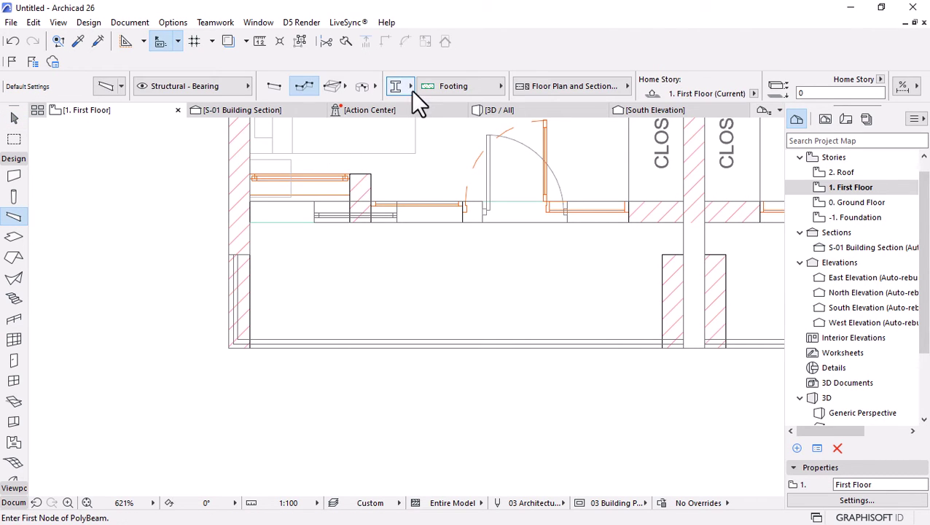
{"action": "left_click", "coordinate": [440, 88]}
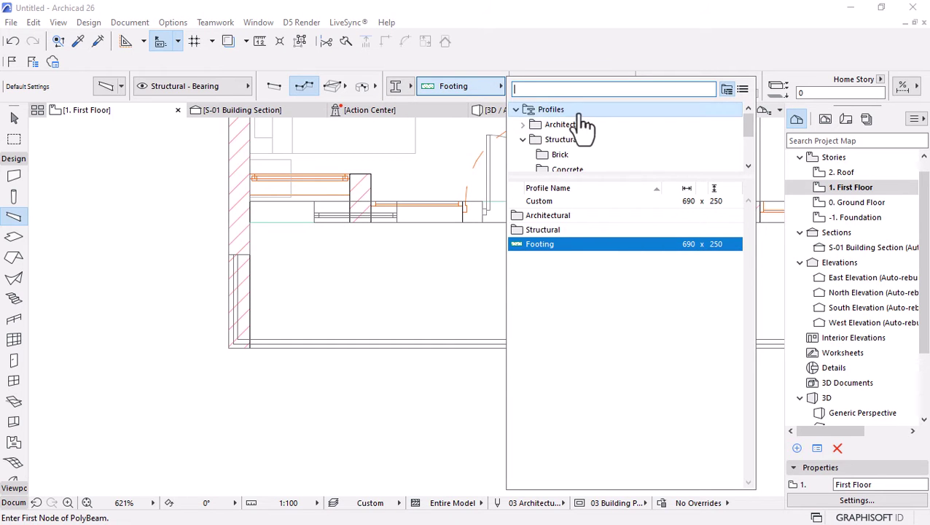
{"action": "scroll", "coordinate": [585, 127], "scroll_direction": "down", "scroll_amount": 2}
{"action": "left_click", "coordinate": [554, 155]}
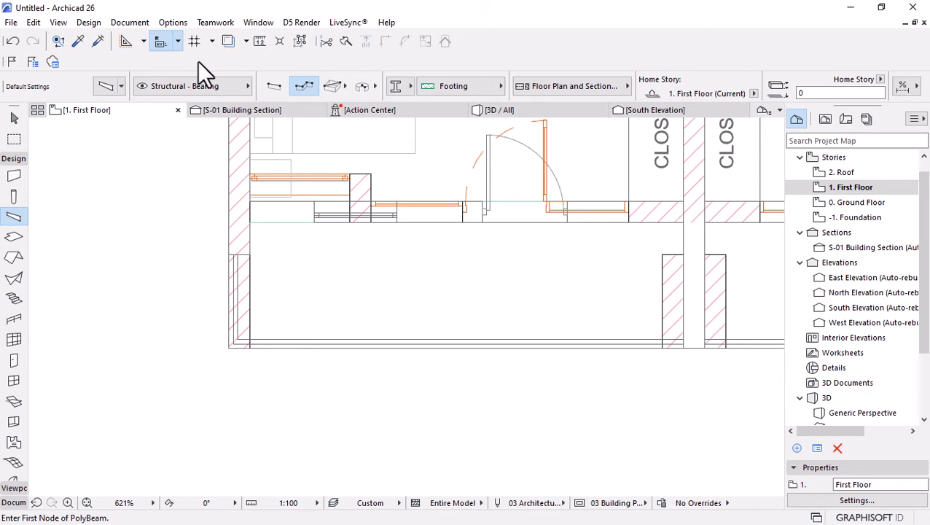
Open the standard steel profile import and set the country code to South African and the geometry to C / U Shape
{"action": "left_click", "coordinate": [167, 27]}
{"action": "mouse_move", "coordinate": [230, 94]}
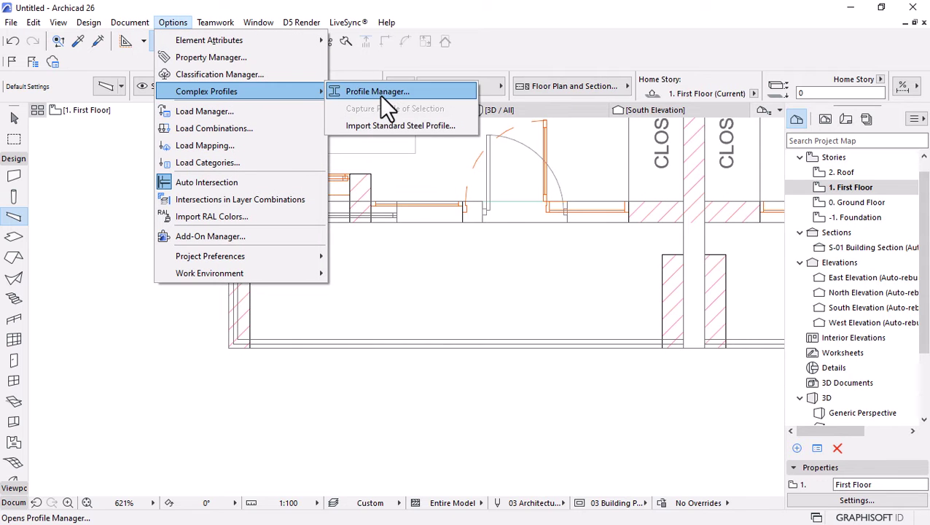
{"action": "left_click", "coordinate": [380, 125]}
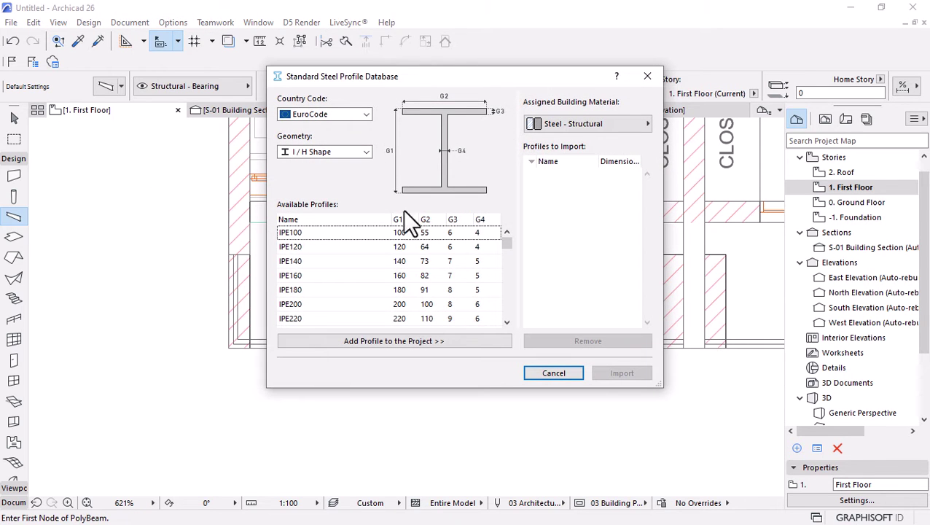
{"action": "left_click", "coordinate": [364, 115]}
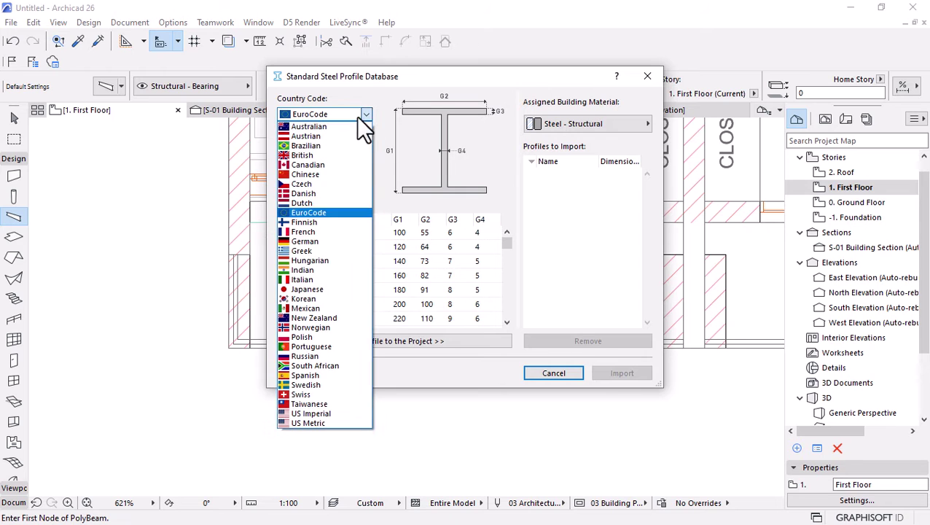
{"action": "left_click", "coordinate": [313, 365]}
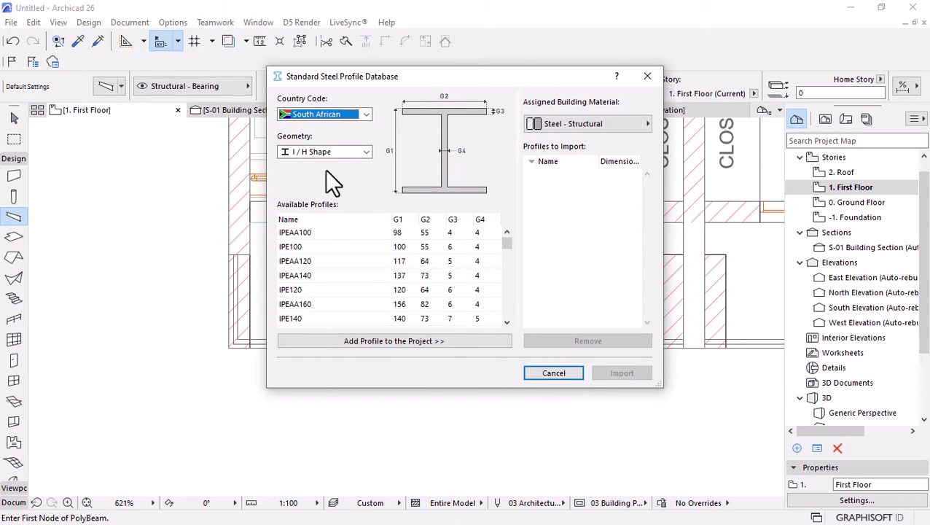
{"action": "left_click", "coordinate": [343, 152]}
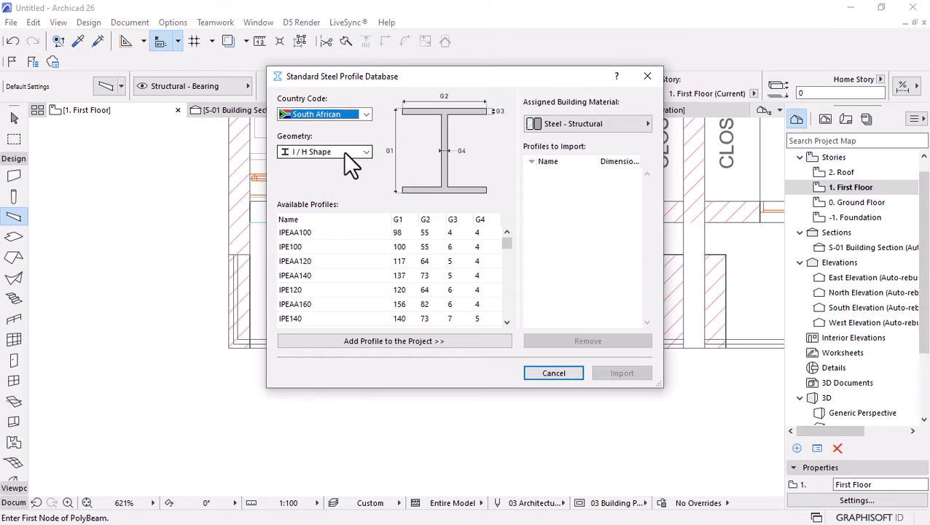
{"action": "left_click", "coordinate": [316, 172]}
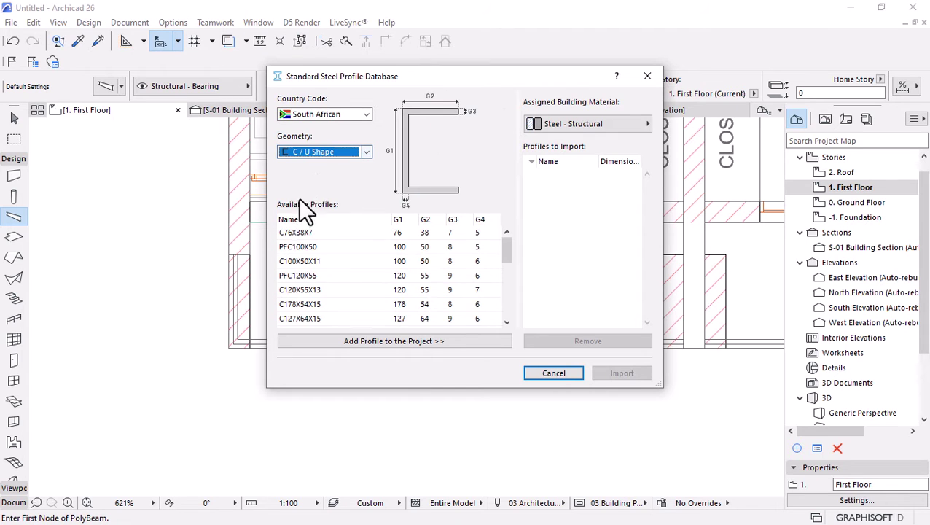
Add the channel profiles from C76X38X7 through PFC300X100 to the project and import them
{"action": "left_click", "coordinate": [374, 246]}
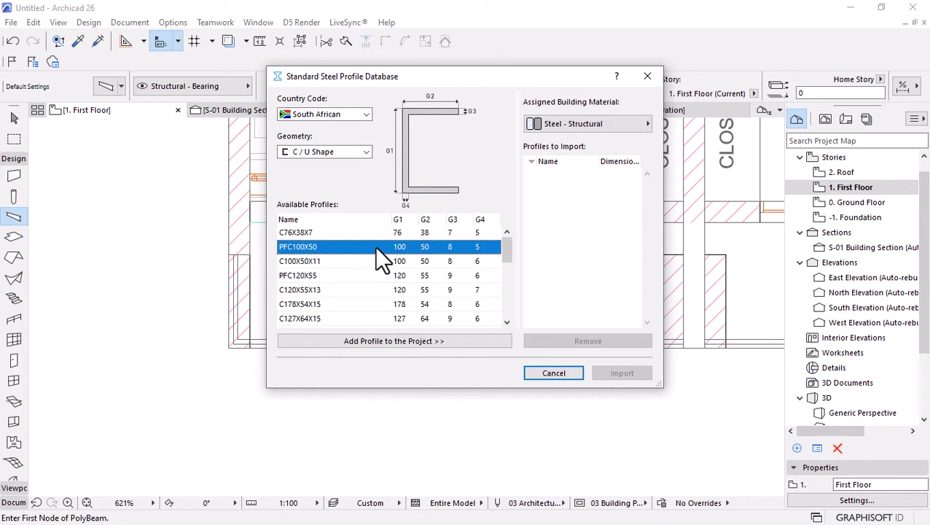
{"action": "scroll", "coordinate": [404, 253], "scroll_direction": "down", "scroll_amount": 5}
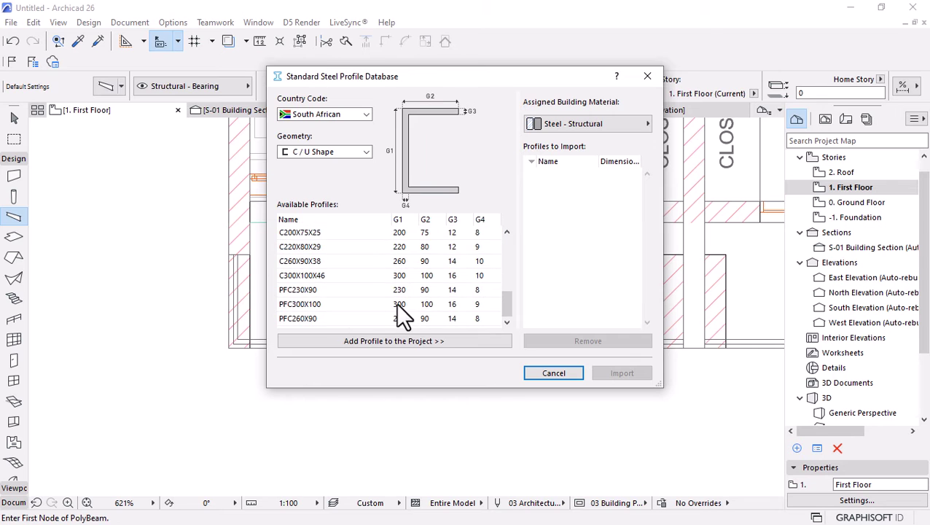
{"action": "left_click", "coordinate": [397, 303], "text": "shift"}
{"action": "left_click", "coordinate": [440, 340]}
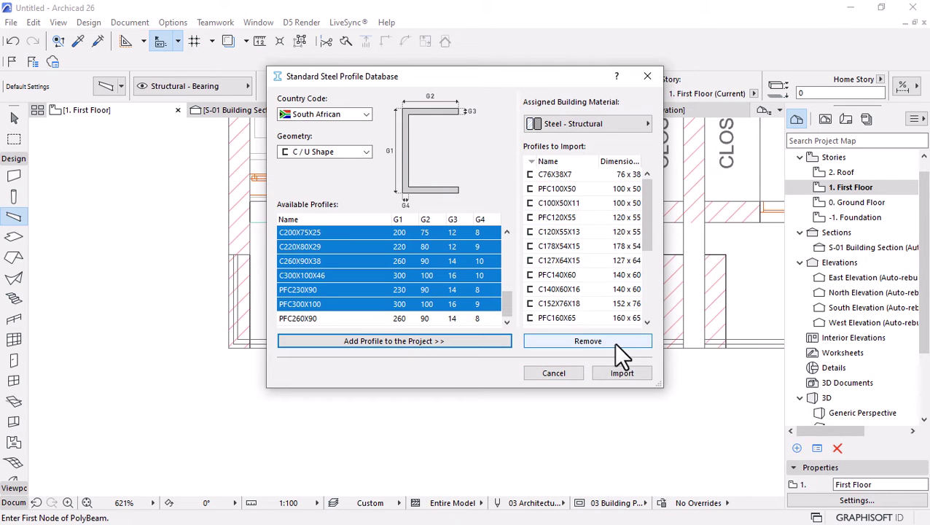
{"action": "key", "text": "Return"}
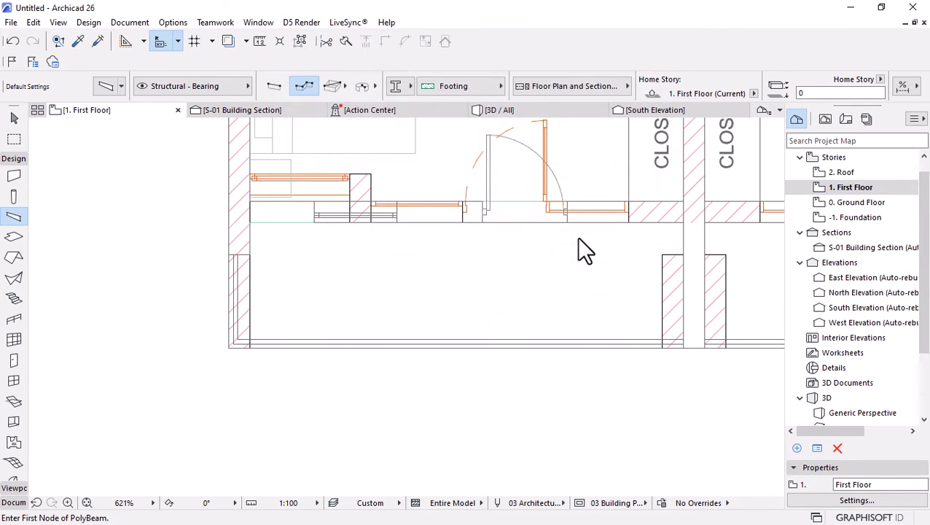
Draw a C260X90X38 beam about 4484 mm long along the left unit's lower balcony edge, between its two fin walls
{"action": "left_click", "coordinate": [481, 87]}
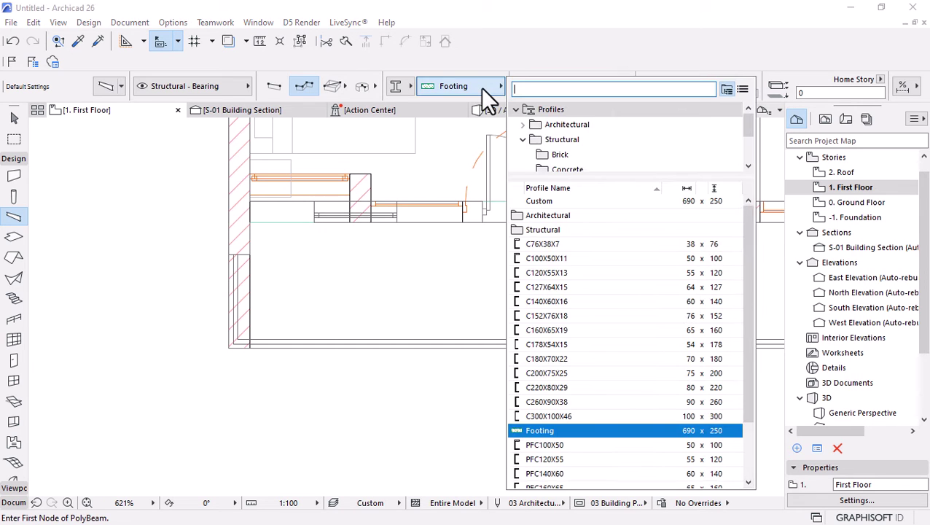
{"action": "left_click", "coordinate": [560, 403]}
{"action": "scroll", "coordinate": [322, 204], "scroll_direction": "down", "scroll_amount": 3}
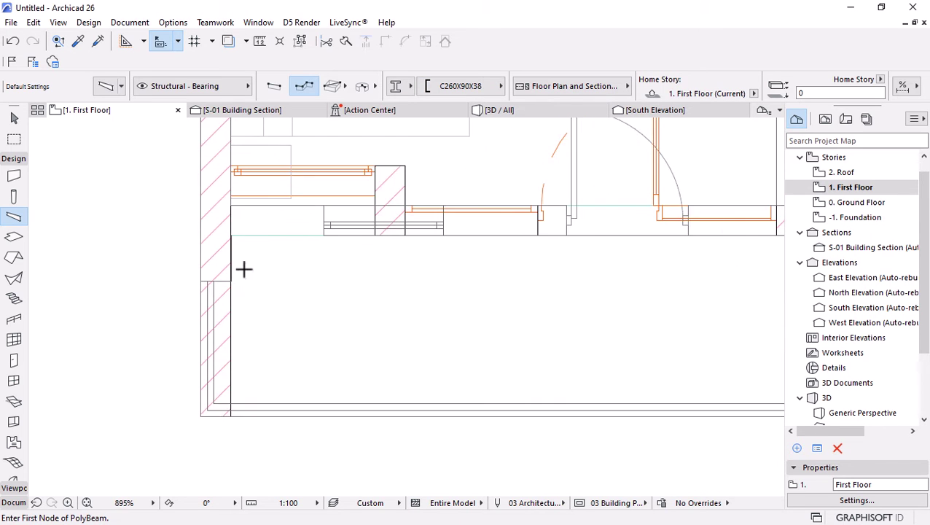
{"action": "scroll", "coordinate": [235, 347], "scroll_direction": "up", "scroll_amount": 1}
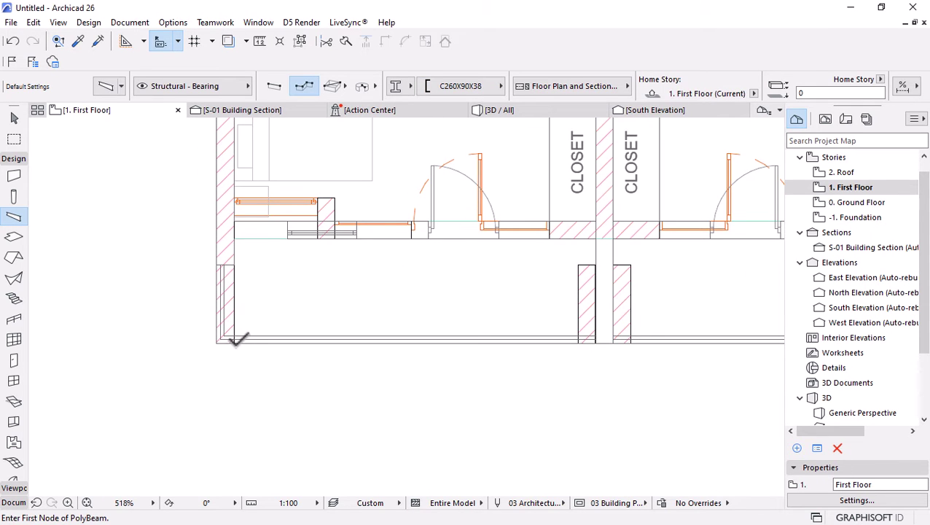
{"action": "left_click", "coordinate": [234, 343]}
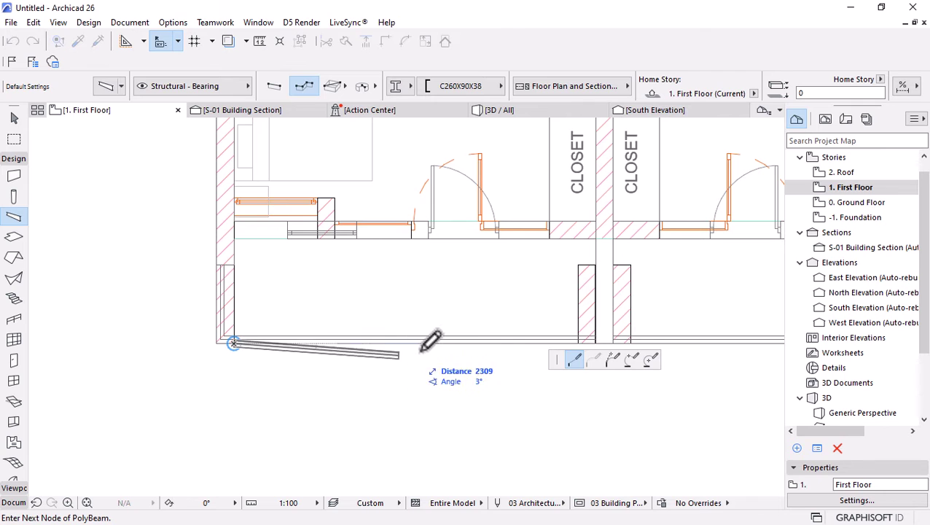
{"action": "scroll", "coordinate": [656, 379], "scroll_direction": "up", "scroll_amount": 3}
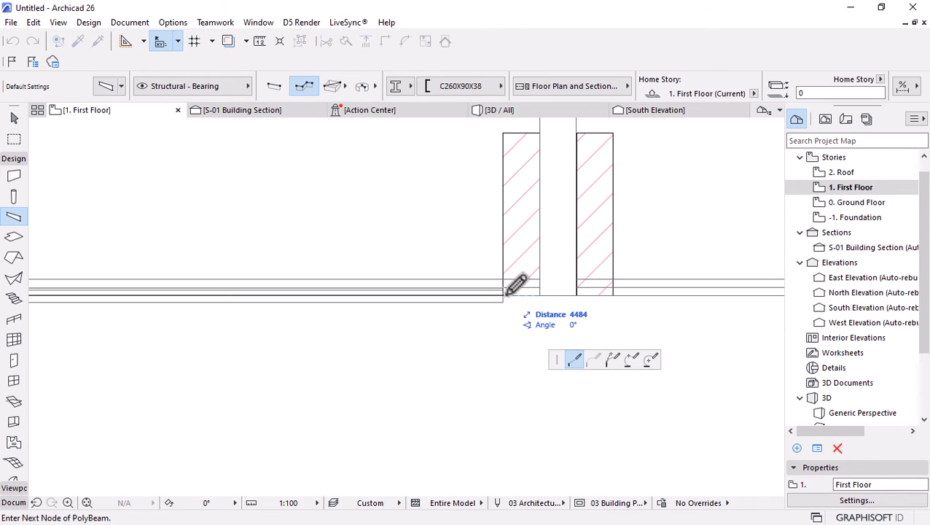
{"action": "right_click", "coordinate": [507, 292]}
{"action": "left_click", "coordinate": [532, 410]}
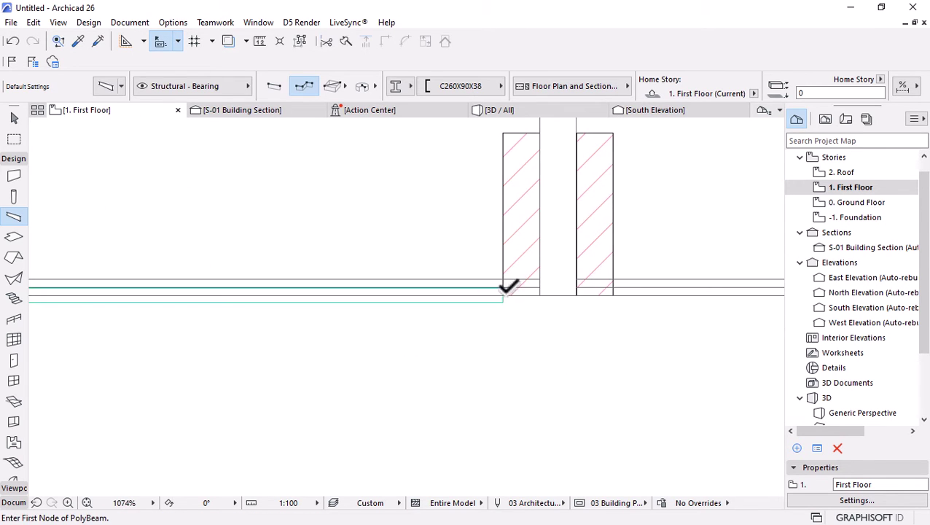
{"action": "scroll", "coordinate": [508, 292], "scroll_direction": "up", "scroll_amount": 8}
{"action": "key", "text": "Escape"}
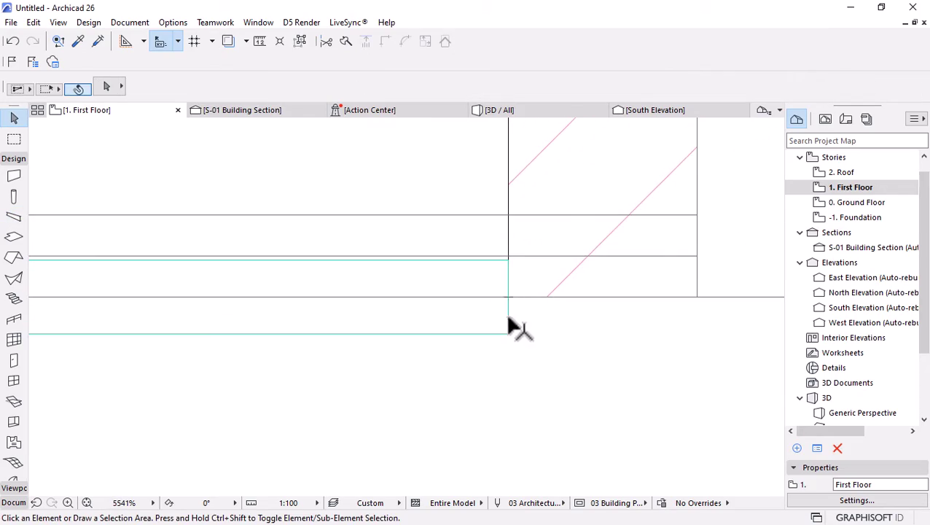
Move the left C260X90X38 channel beam so its outer face lines up with the balcony's front edge
{"action": "left_click", "coordinate": [520, 111]}
{"action": "scroll", "coordinate": [398, 330], "scroll_direction": "up", "scroll_amount": 5}
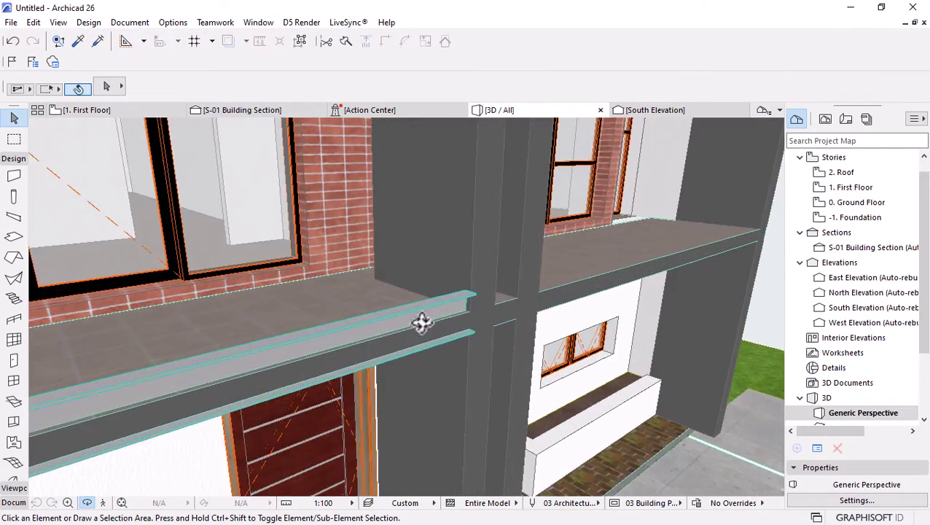
{"action": "middle_click_drag", "start_coordinate": [423, 323], "coordinate": [500, 301], "text": "shift"}
{"action": "left_click", "coordinate": [105, 109]}
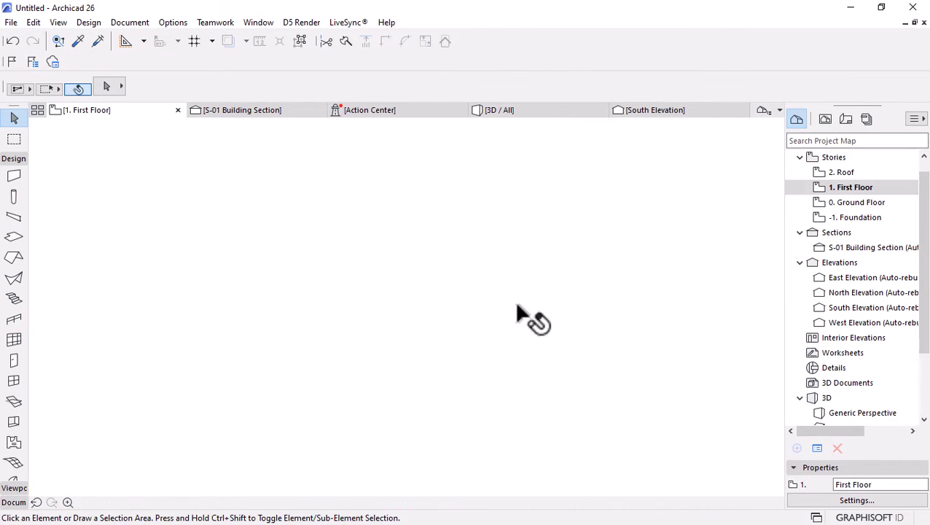
{"action": "left_click", "coordinate": [510, 336]}
{"action": "key", "text": "ctrl+d"}
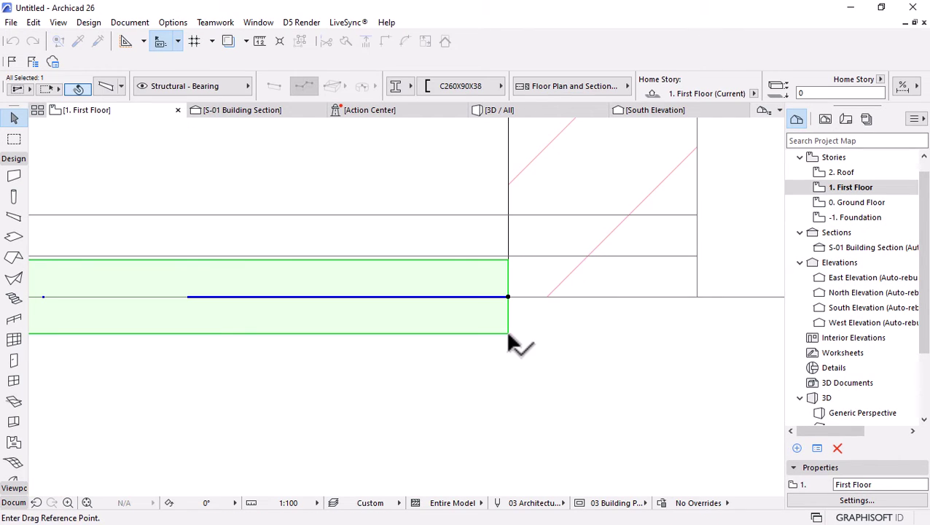
{"action": "left_click", "coordinate": [509, 334]}
{"action": "scroll", "coordinate": [477, 345], "scroll_direction": "down", "scroll_amount": 3}
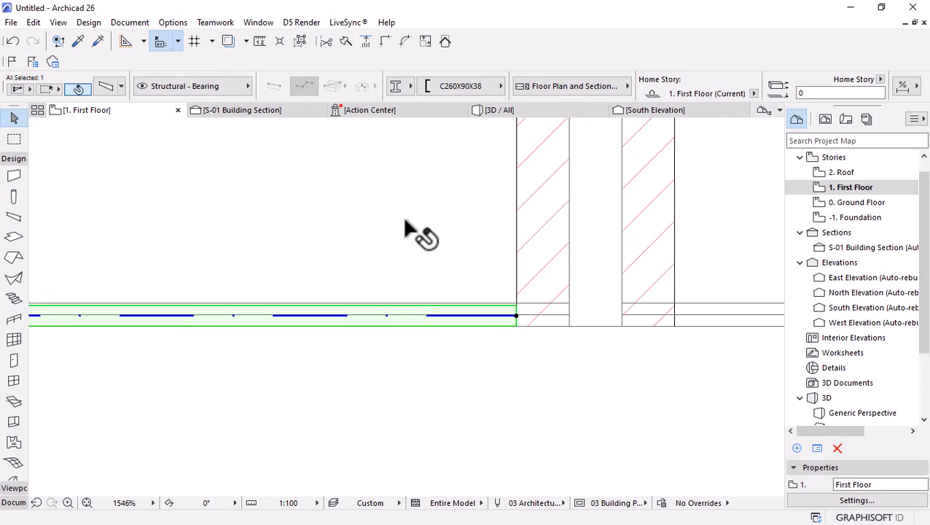
Subtract a rectangular strip from the balcony slab along the left channel beam and offset the remaining slab edge to the outer fin wall's face
{"action": "left_click", "coordinate": [475, 283]}
{"action": "scroll", "coordinate": [408, 299], "scroll_direction": "up", "scroll_amount": 5}
{"action": "left_click", "coordinate": [188, 301]}
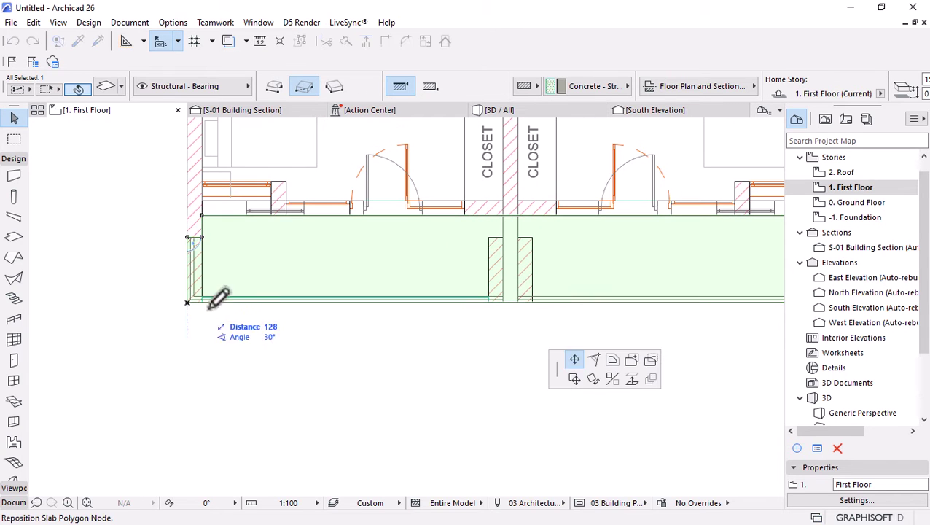
{"action": "left_click", "coordinate": [650, 360]}
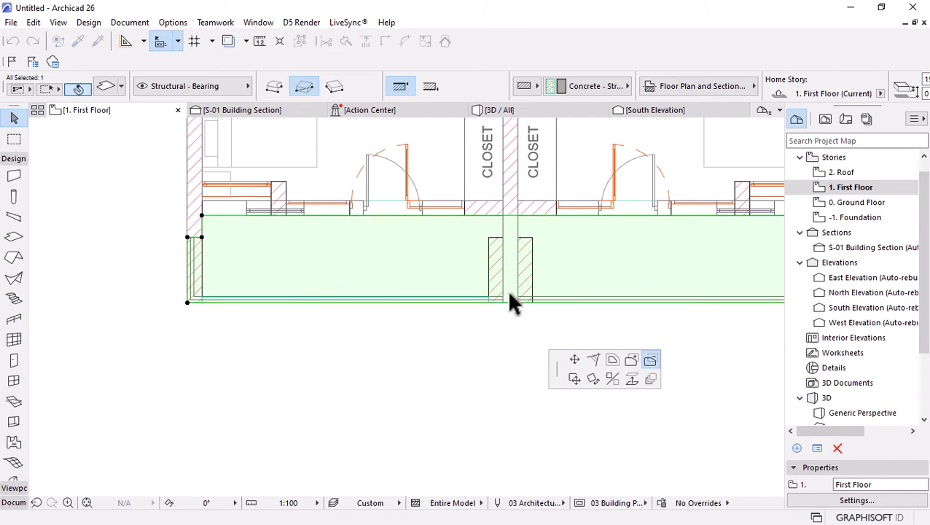
{"action": "scroll", "coordinate": [467, 299], "scroll_direction": "up", "scroll_amount": 3}
{"action": "left_click", "coordinate": [467, 295]}
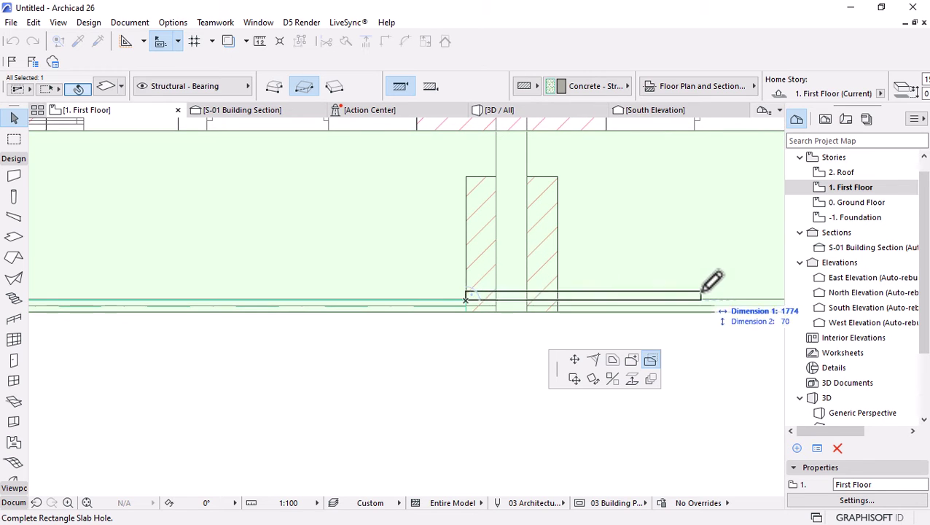
{"action": "scroll", "coordinate": [700, 292], "scroll_direction": "down", "scroll_amount": 3}
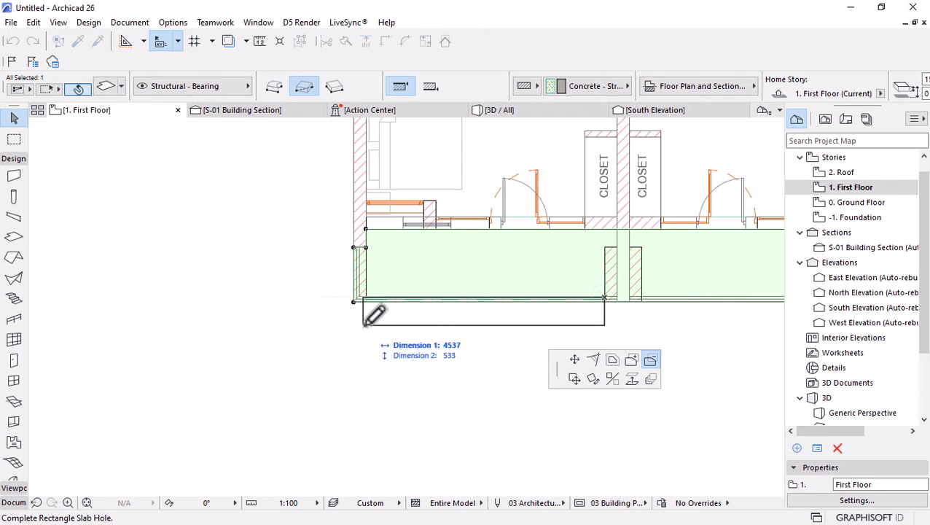
{"action": "scroll", "coordinate": [372, 315], "scroll_direction": "up", "scroll_amount": 3}
{"action": "left_click", "coordinate": [368, 296]}
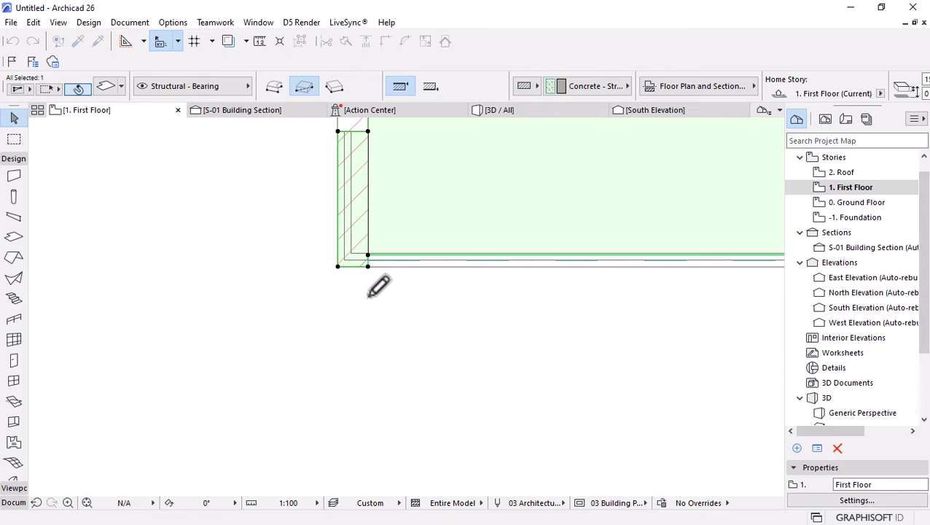
{"action": "scroll", "coordinate": [369, 295], "scroll_direction": "up", "scroll_amount": 3}
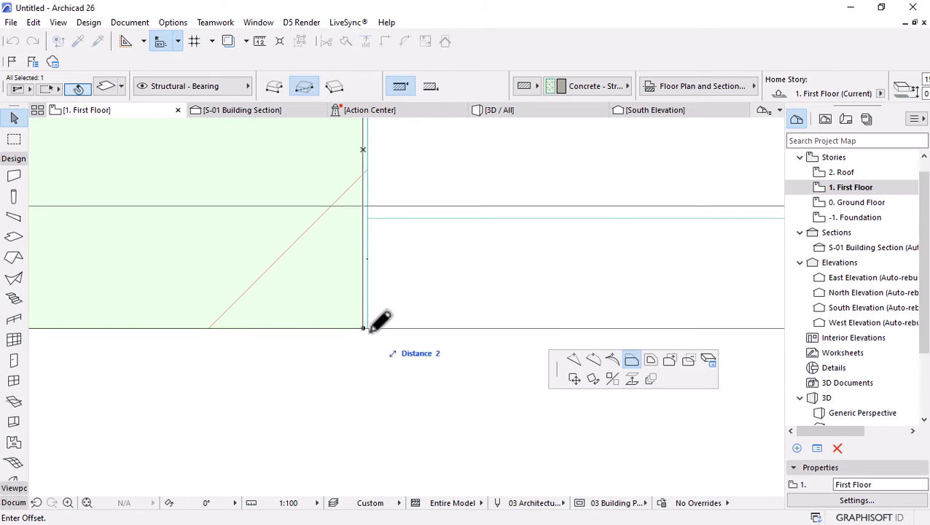
{"action": "left_click", "coordinate": [369, 330]}
Set the left channel beam's elevation to -50 relative to its home story
{"action": "left_click", "coordinate": [503, 110]}
{"action": "middle_click_drag", "start_coordinate": [359, 217], "coordinate": [390, 281], "text": "shift"}
{"action": "scroll", "coordinate": [386, 243], "scroll_direction": "up", "scroll_amount": 3}
{"action": "left_click", "coordinate": [401, 303]}
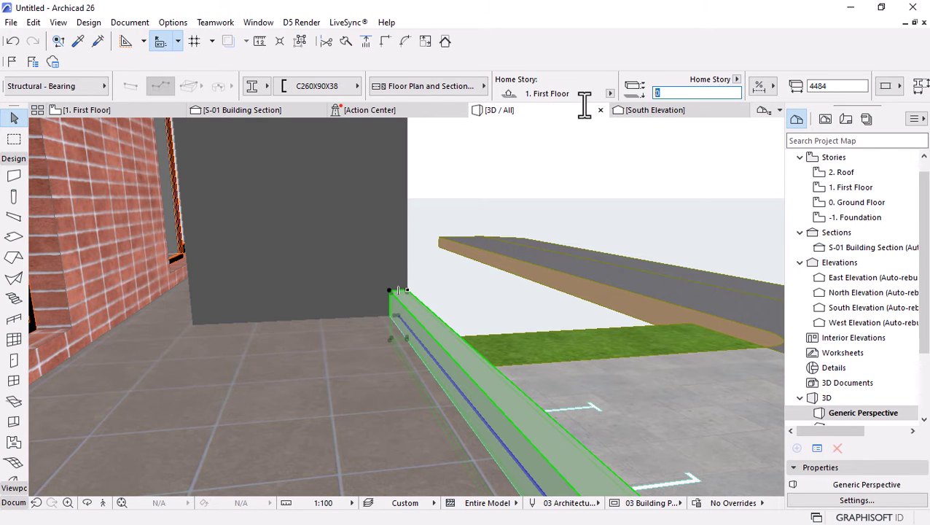
{"action": "type", "text": "-50"}
{"action": "key", "text": "Return"}
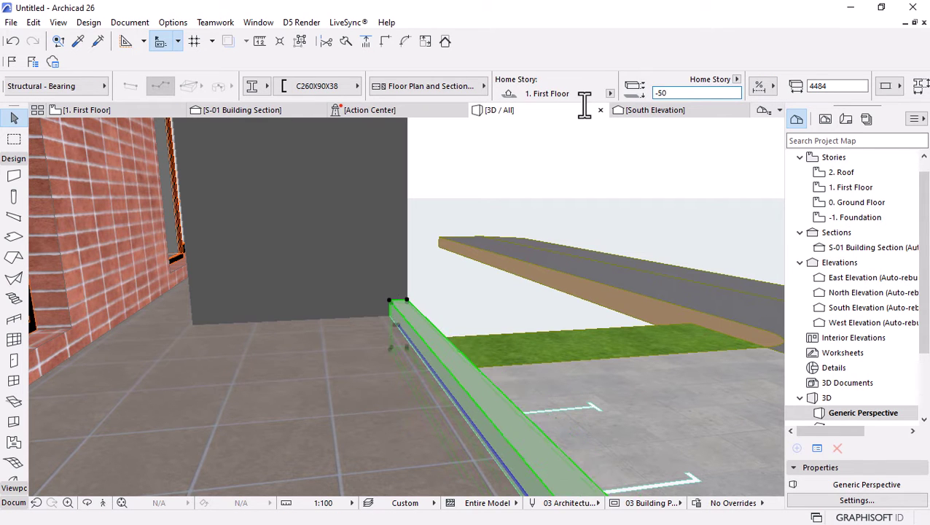
Stretch the balcony slab's thickness down to the underside of the channel beam
{"action": "middle_click_drag", "start_coordinate": [539, 252], "coordinate": [461, 319], "text": "shift"}
{"action": "scroll", "coordinate": [324, 292], "scroll_direction": "down", "scroll_amount": 6}
{"action": "scroll", "coordinate": [116, 307], "scroll_direction": "up", "scroll_amount": 2}
{"action": "scroll", "coordinate": [162, 291], "scroll_direction": "up", "scroll_amount": 5}
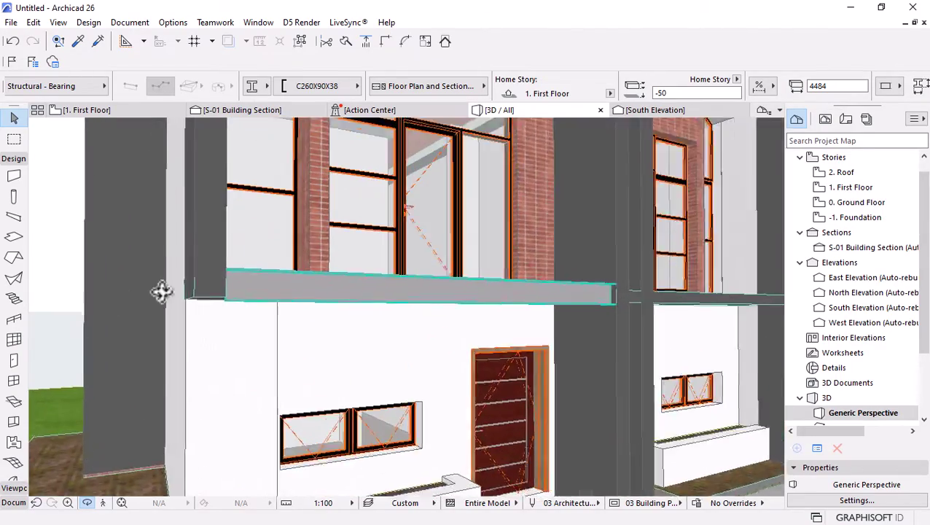
{"action": "left_click", "coordinate": [721, 305]}
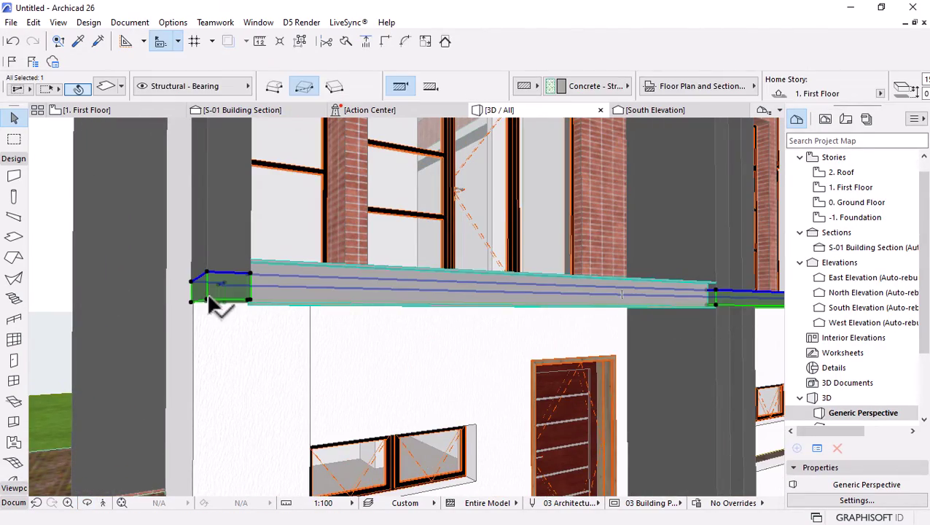
{"action": "left_click", "coordinate": [208, 297]}
{"action": "left_click", "coordinate": [670, 360]}
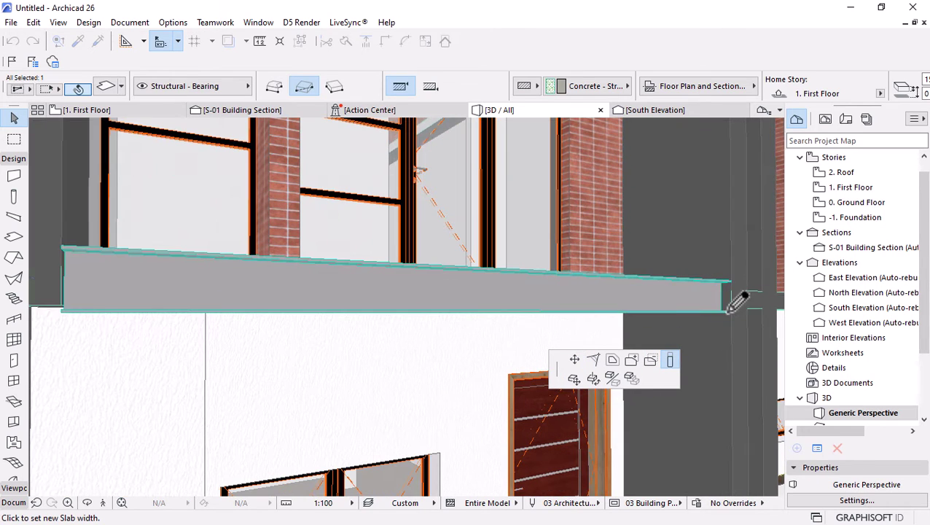
{"action": "scroll", "coordinate": [292, 334], "scroll_direction": "down", "scroll_amount": 3}
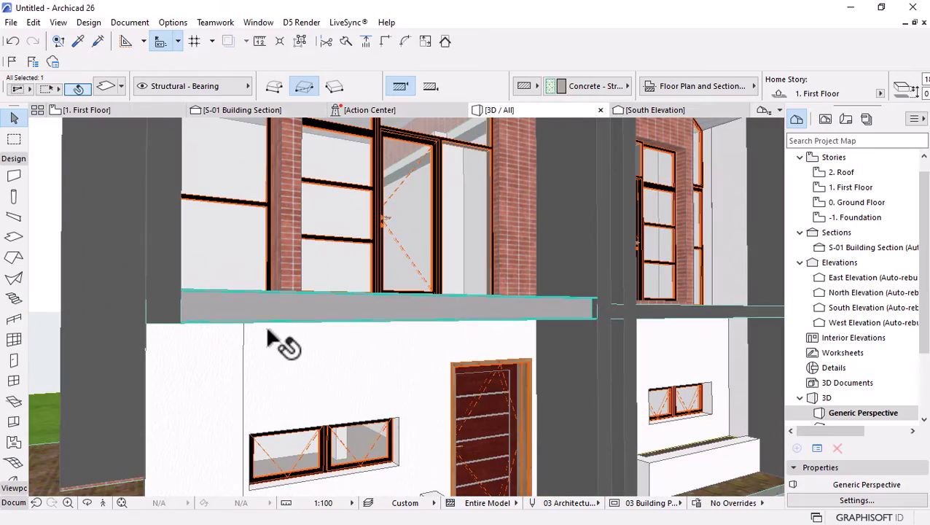
{"action": "key", "text": "Escape"}
Mirror a copy of the left channel beam to the right unit about the centreline of the gap between the middle fin walls
{"action": "scroll", "coordinate": [265, 324], "scroll_direction": "down", "scroll_amount": 5}
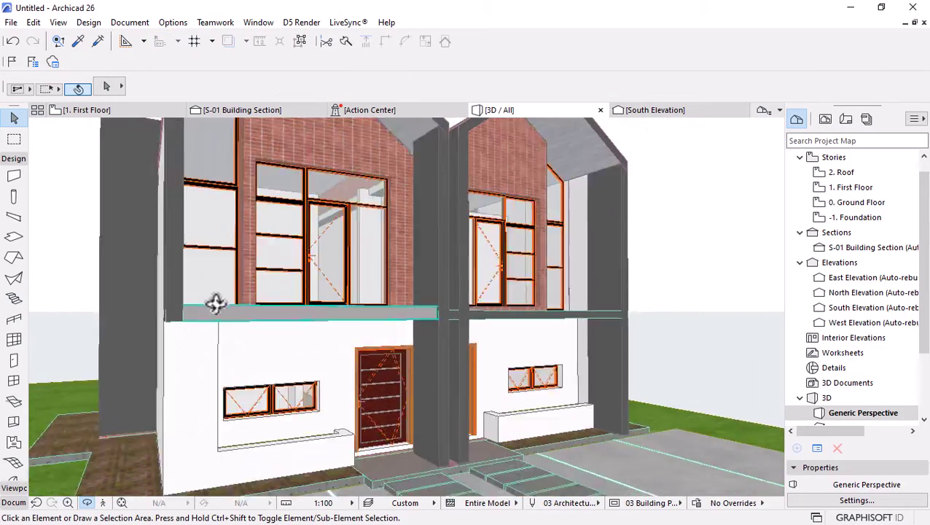
{"action": "middle_click_drag", "start_coordinate": [216, 306], "coordinate": [319, 430], "text": "shift"}
{"action": "scroll", "coordinate": [319, 431], "scroll_direction": "up", "scroll_amount": 1}
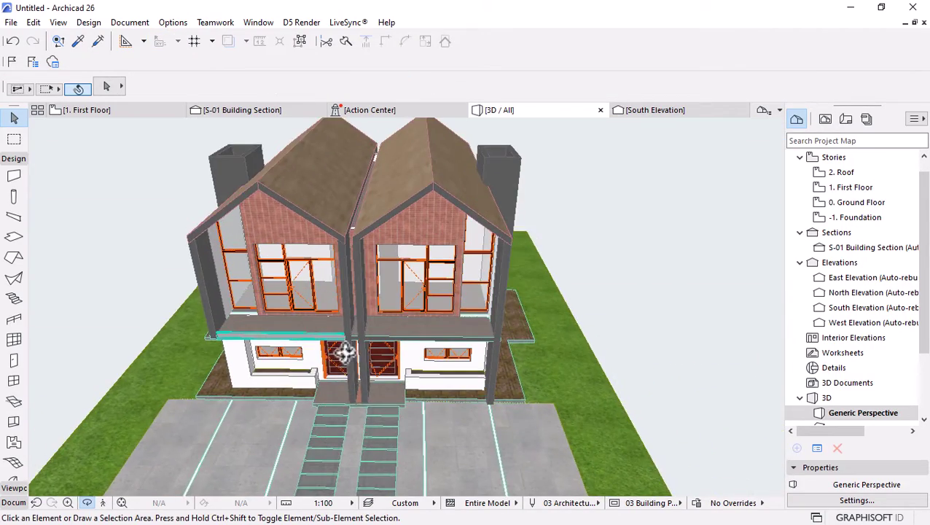
{"action": "scroll", "coordinate": [347, 353], "scroll_direction": "up", "scroll_amount": 2}
{"action": "left_click", "coordinate": [102, 110]}
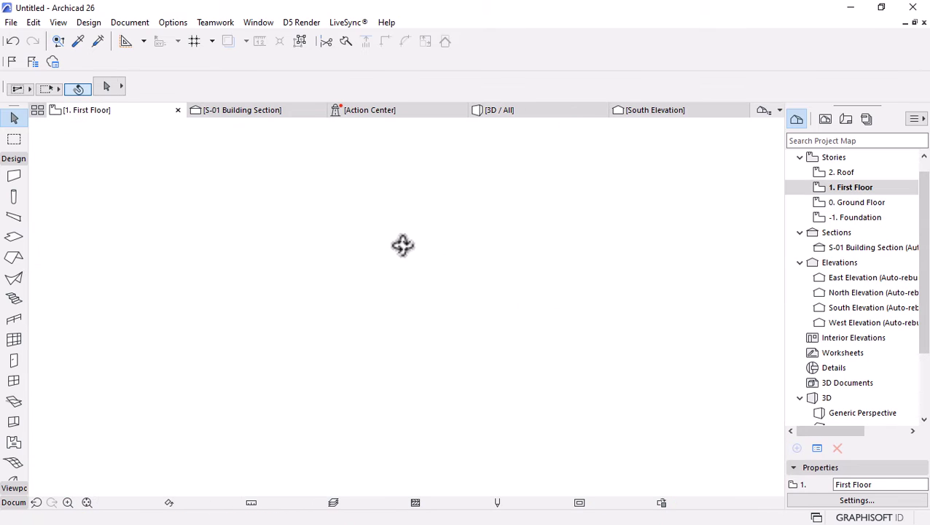
{"action": "left_click", "coordinate": [459, 277]}
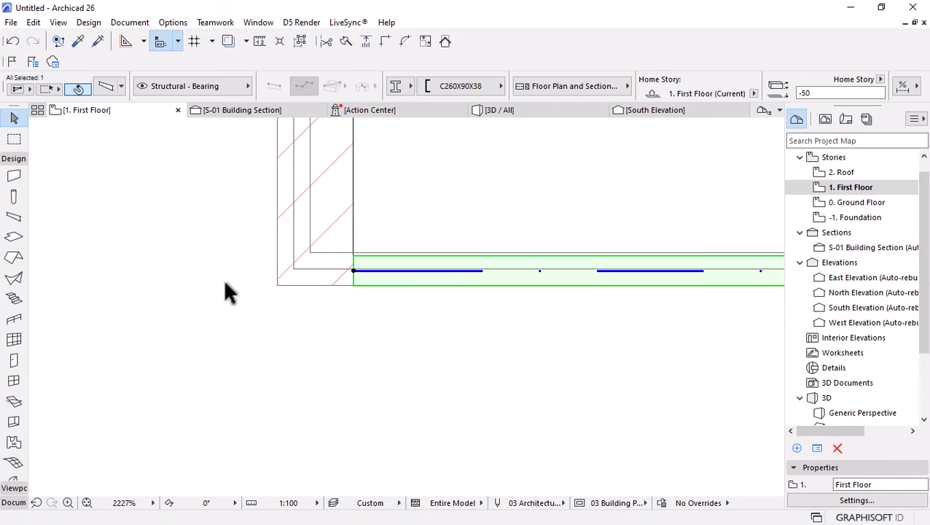
{"action": "scroll", "coordinate": [223, 279], "scroll_direction": "down", "scroll_amount": 5}
{"action": "key", "text": "ctrl+m"}
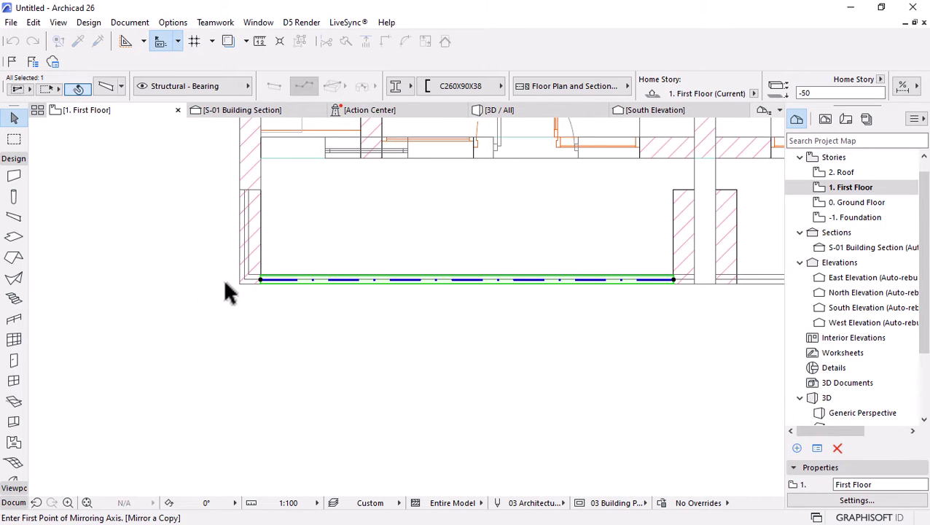
{"action": "scroll", "coordinate": [227, 284], "scroll_direction": "down", "scroll_amount": 4}
{"action": "scroll", "coordinate": [429, 292], "scroll_direction": "up", "scroll_amount": 3}
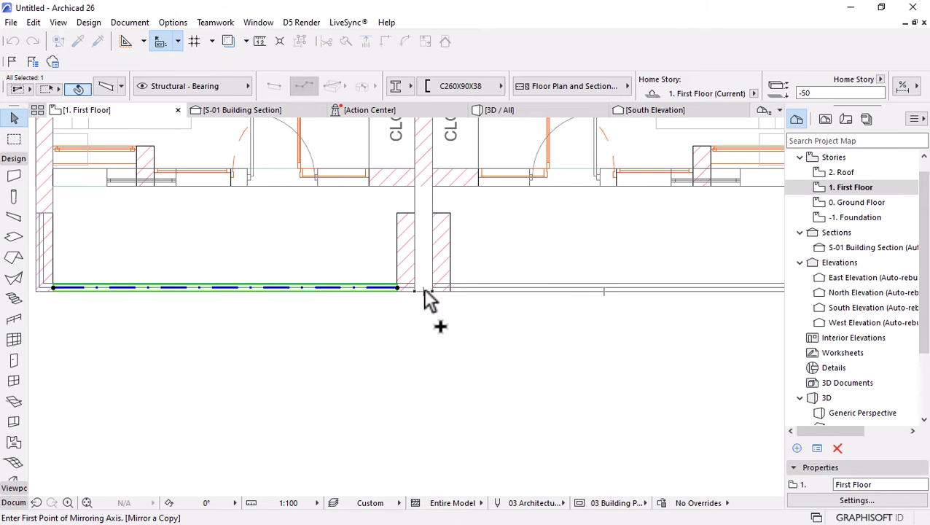
{"action": "left_click", "coordinate": [424, 289]}
{"action": "left_click", "coordinate": [425, 375]}
{"action": "scroll", "coordinate": [313, 318], "scroll_direction": "down", "scroll_amount": 3}
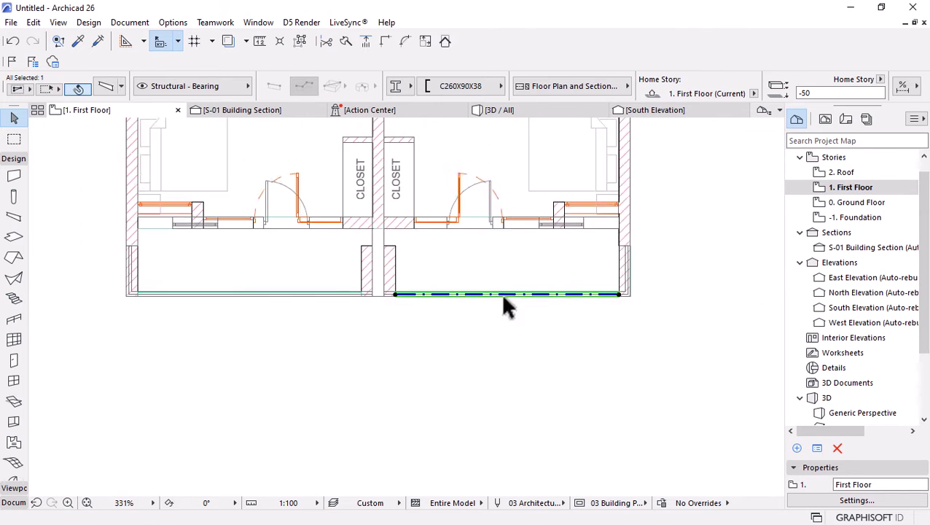
Subtract a rectangular strip from the balcony slab along the right channel beam, between the two fin walls
{"action": "left_click", "coordinate": [490, 271]}
{"action": "scroll", "coordinate": [551, 291], "scroll_direction": "up", "scroll_amount": 2}
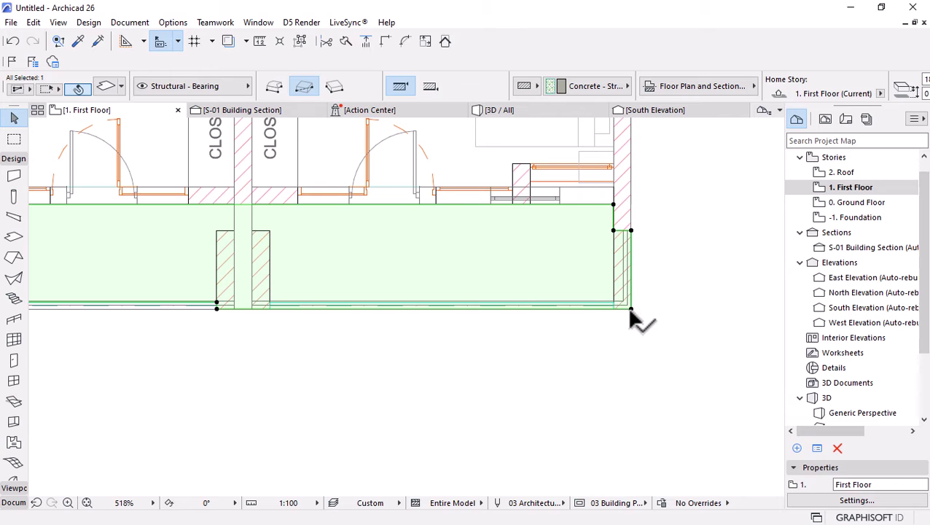
{"action": "left_click", "coordinate": [630, 309]}
{"action": "scroll", "coordinate": [616, 310], "scroll_direction": "up", "scroll_amount": 2}
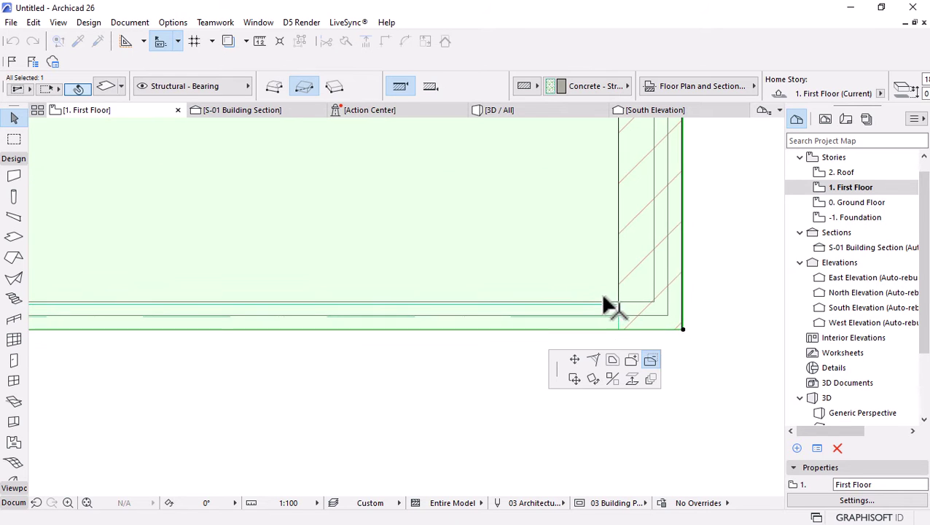
{"action": "left_click", "coordinate": [618, 305]}
{"action": "scroll", "coordinate": [380, 276], "scroll_direction": "down", "scroll_amount": 3}
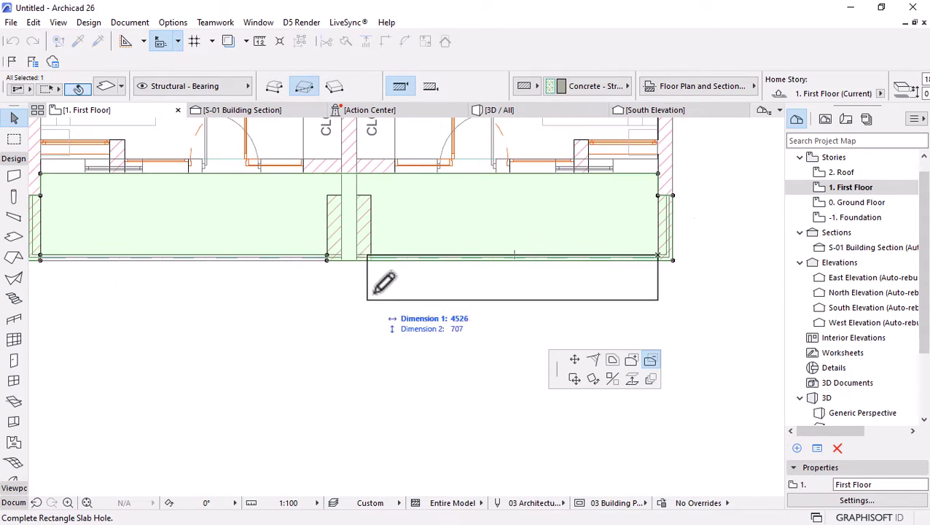
{"action": "scroll", "coordinate": [373, 266], "scroll_direction": "up", "scroll_amount": 3}
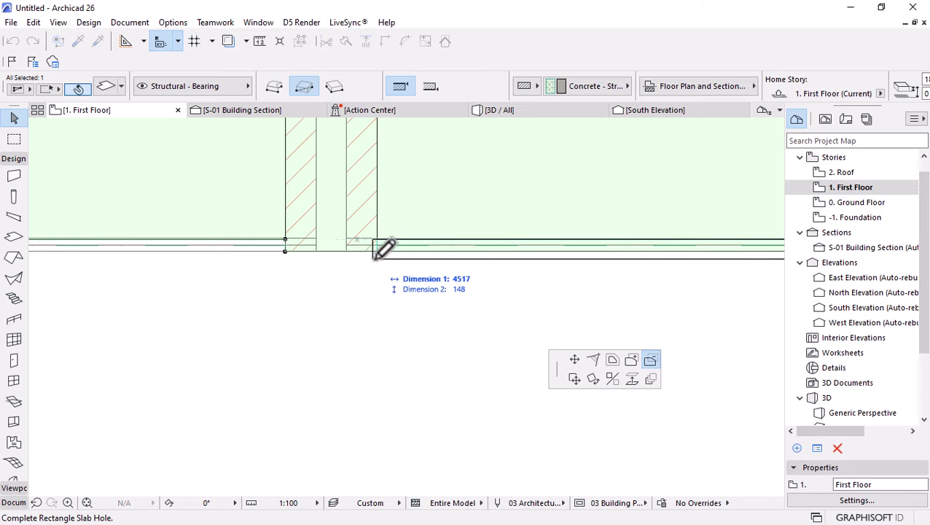
{"action": "left_click", "coordinate": [377, 251]}
Cut the balcony slab out of the gap between the two middle fin walls, from the house wall to the front edge
{"action": "key", "text": "F3"}
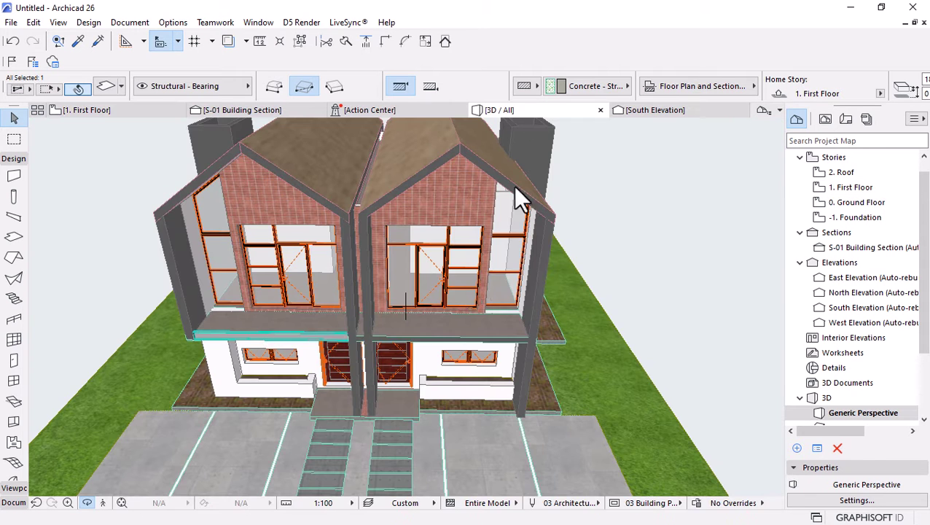
{"action": "left_click_drag", "start_coordinate": [446, 345], "coordinate": [479, 372]}
{"action": "scroll", "coordinate": [380, 322], "scroll_direction": "up", "scroll_amount": 5}
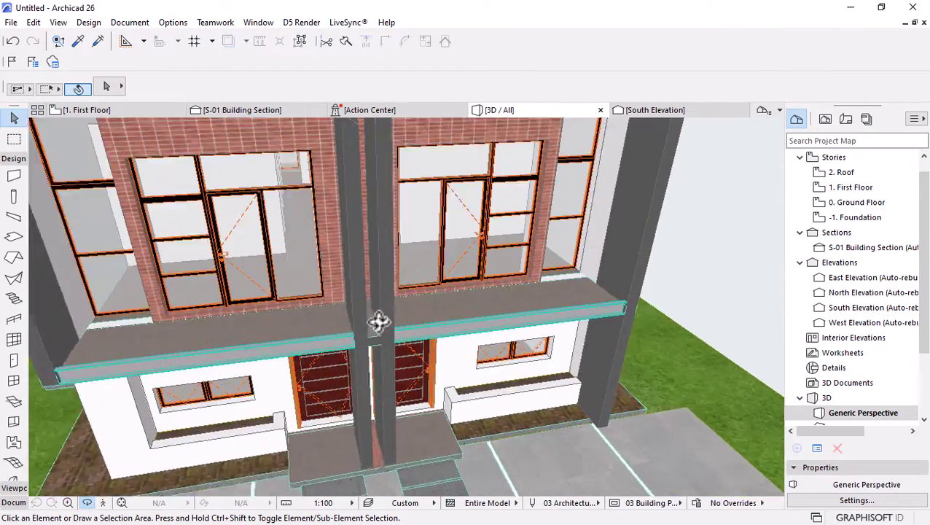
{"action": "scroll", "coordinate": [372, 345], "scroll_direction": "up", "scroll_amount": 4}
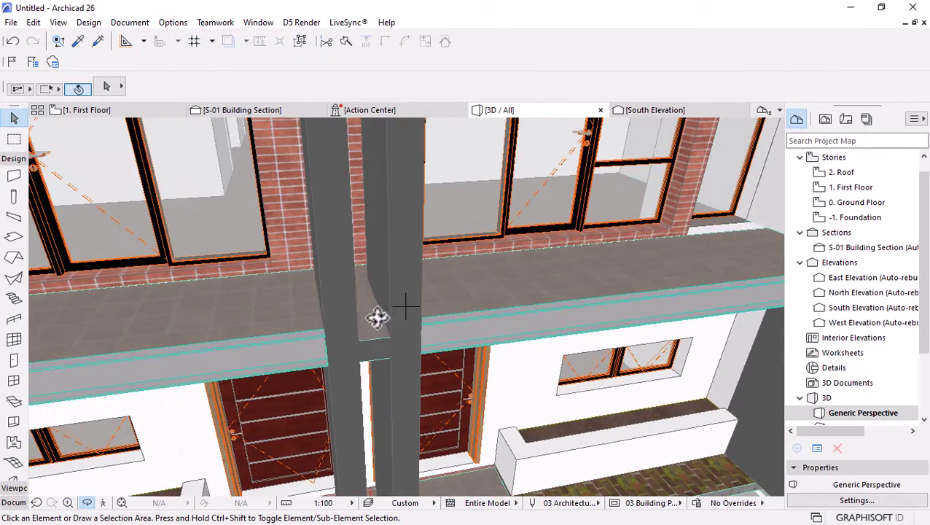
{"action": "left_click", "coordinate": [355, 299]}
{"action": "left_click", "coordinate": [113, 111]}
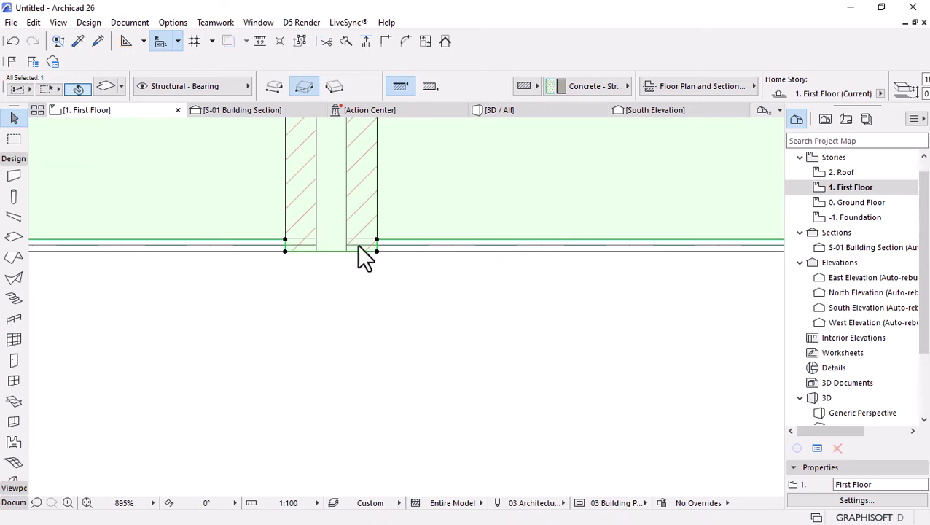
{"action": "left_click", "coordinate": [377, 252]}
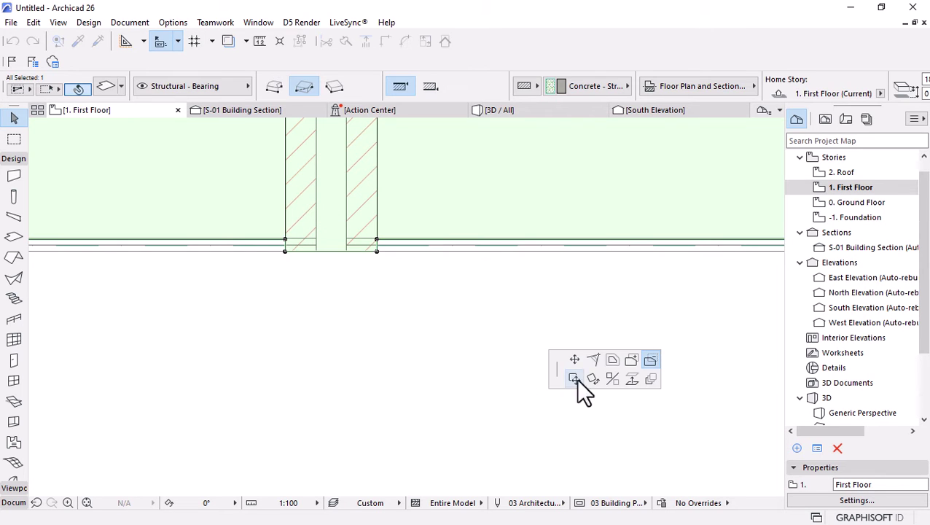
{"action": "left_click", "coordinate": [650, 360]}
{"action": "scroll", "coordinate": [429, 357], "scroll_direction": "down", "scroll_amount": 3}
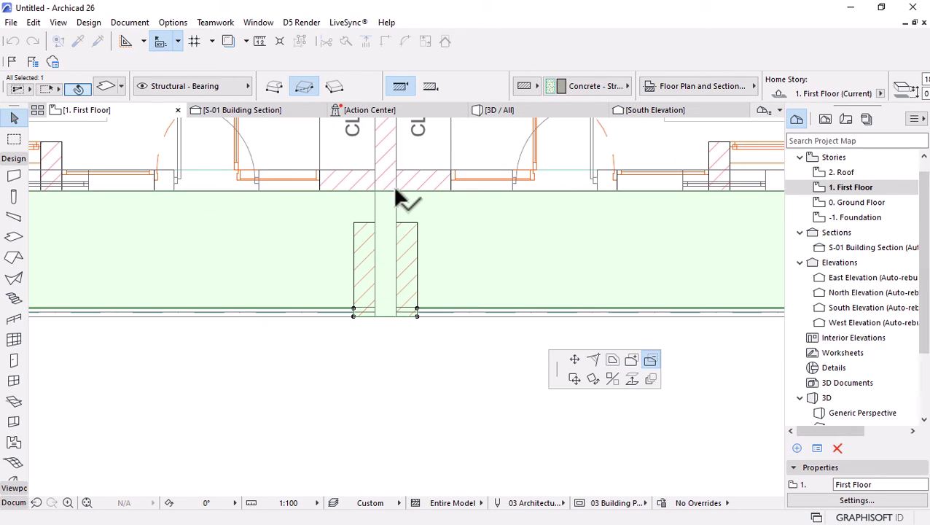
{"action": "left_click", "coordinate": [395, 191]}
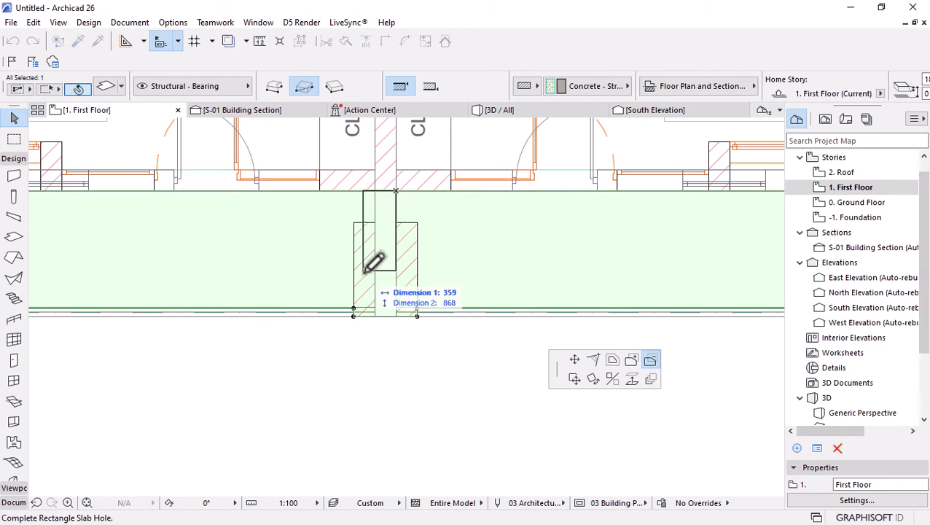
{"action": "left_click", "coordinate": [375, 315]}
{"action": "left_click", "coordinate": [500, 111]}
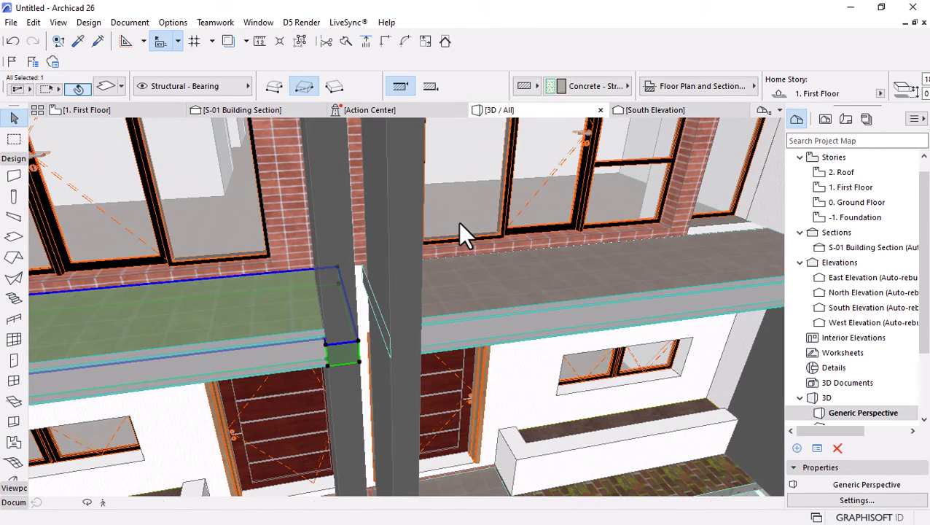
Select both channel beams and both front balcony slabs, finishing the selection on the first floor plan
{"action": "middle_click_drag", "start_coordinate": [465, 232], "coordinate": [379, 248], "text": "shift"}
{"action": "scroll", "coordinate": [405, 297], "scroll_direction": "up", "scroll_amount": 5}
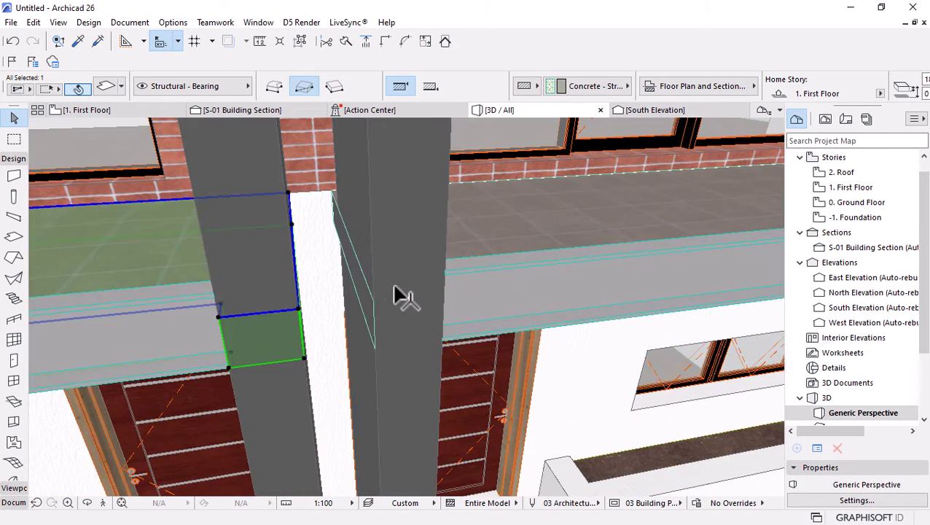
{"action": "scroll", "coordinate": [343, 223], "scroll_direction": "down", "scroll_amount": 8}
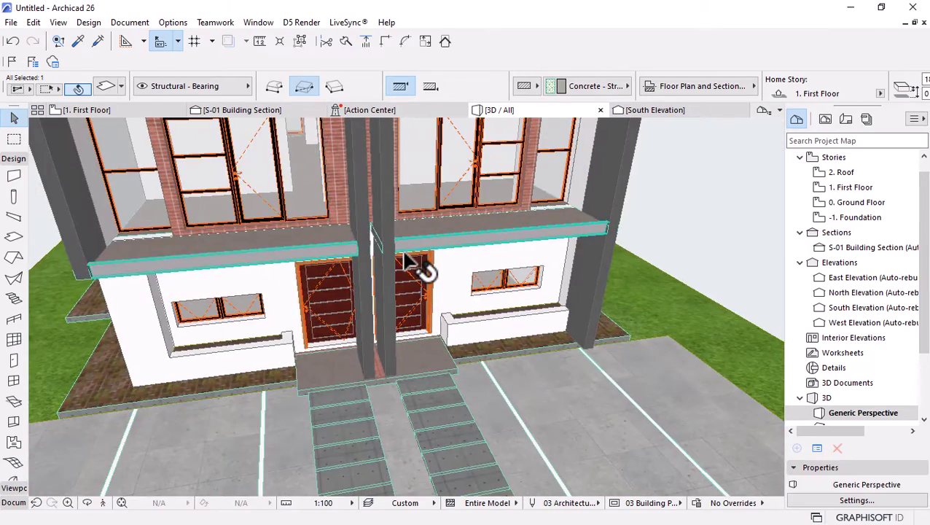
{"action": "scroll", "coordinate": [420, 270], "scroll_direction": "down", "scroll_amount": 10}
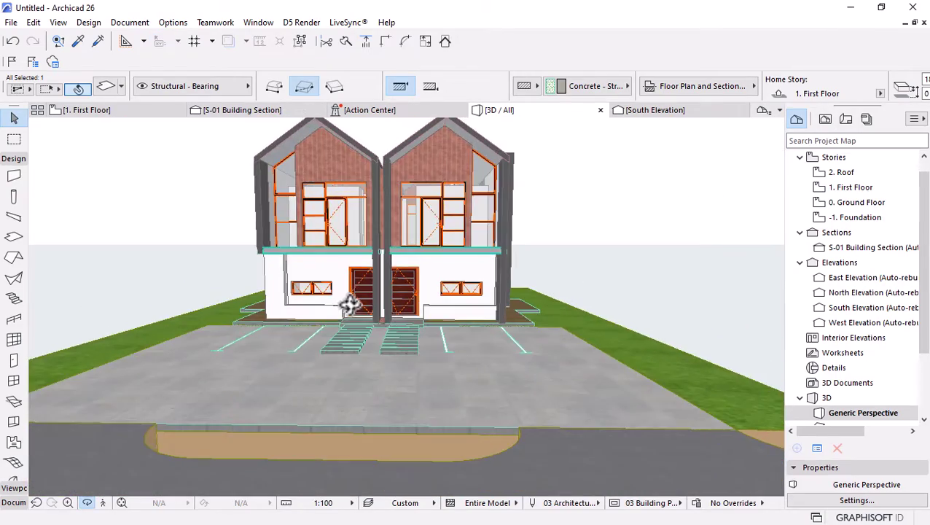
{"action": "mouse_move", "coordinate": [390, 320]}
{"action": "middle_mouse_down", "text": "shift"}
{"action": "mouse_move", "coordinate": [377, 344]}
{"action": "mouse_move", "coordinate": [397, 332]}
{"action": "middle_mouse_up", "text": "shift"}
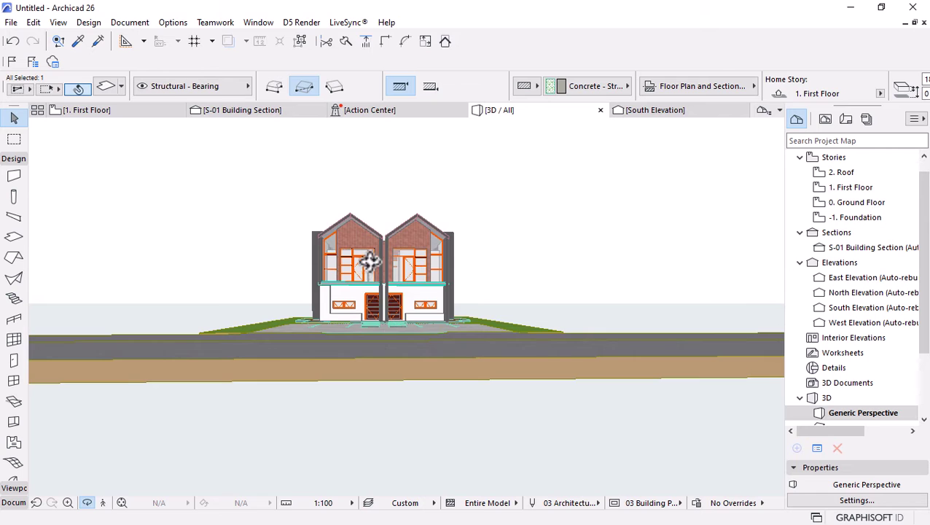
{"action": "scroll", "coordinate": [369, 261], "scroll_direction": "up", "scroll_amount": 5}
{"action": "left_click", "coordinate": [438, 337]}
{"action": "left_click", "coordinate": [358, 334], "text": "shift"}
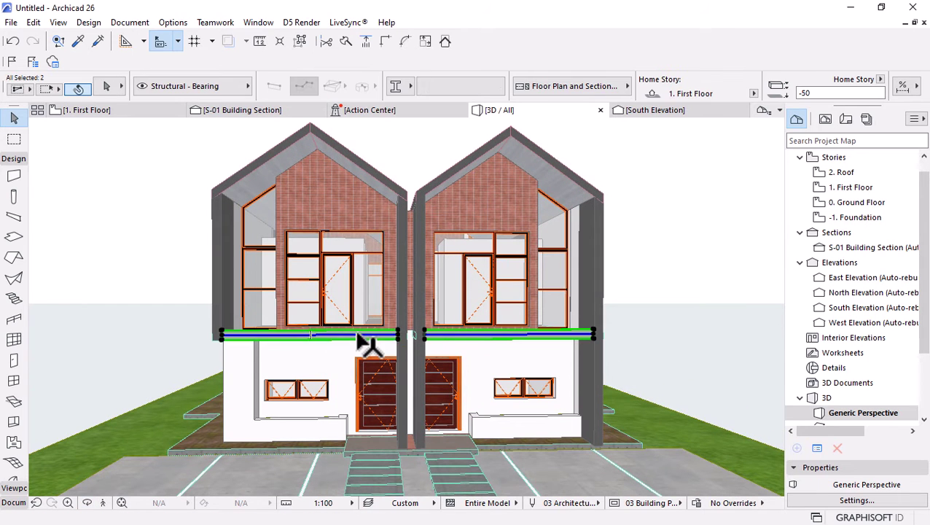
{"action": "left_click", "coordinate": [122, 115]}
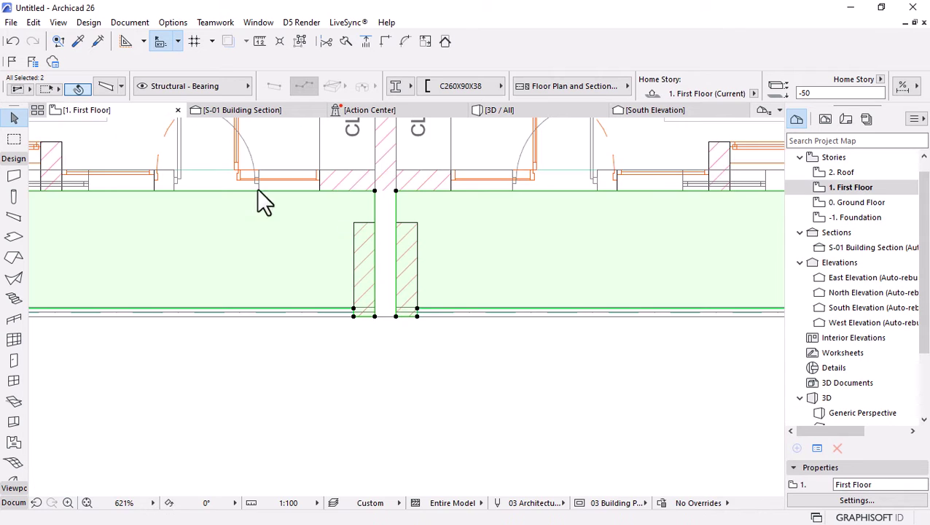
{"action": "scroll", "coordinate": [389, 350], "scroll_direction": "down", "scroll_amount": 5}
{"action": "left_click", "coordinate": [436, 324], "text": "shift"}
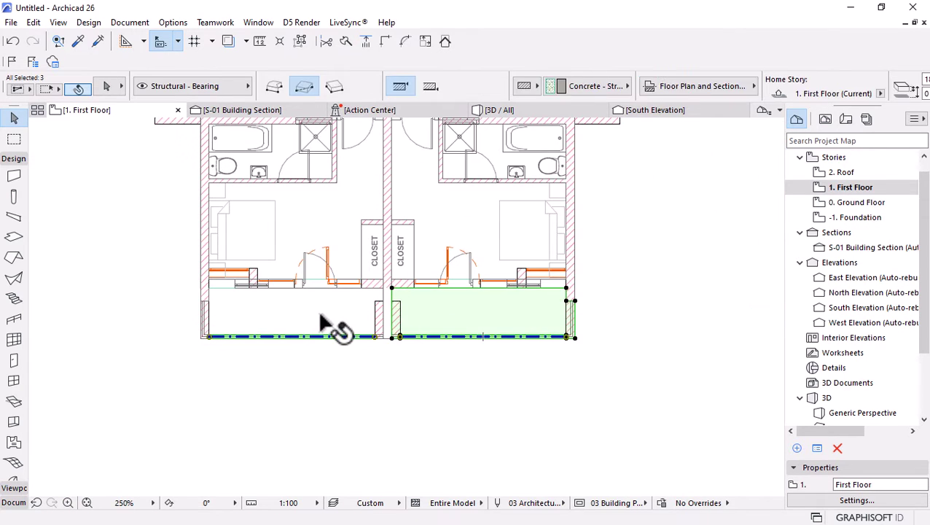
{"action": "left_click", "coordinate": [326, 324], "text": "shift"}
Mirror a copy of the front balcony slabs and channel beams to the rear about a horizontal axis through the middle of the plan
{"action": "scroll", "coordinate": [412, 384], "scroll_direction": "down", "scroll_amount": 6}
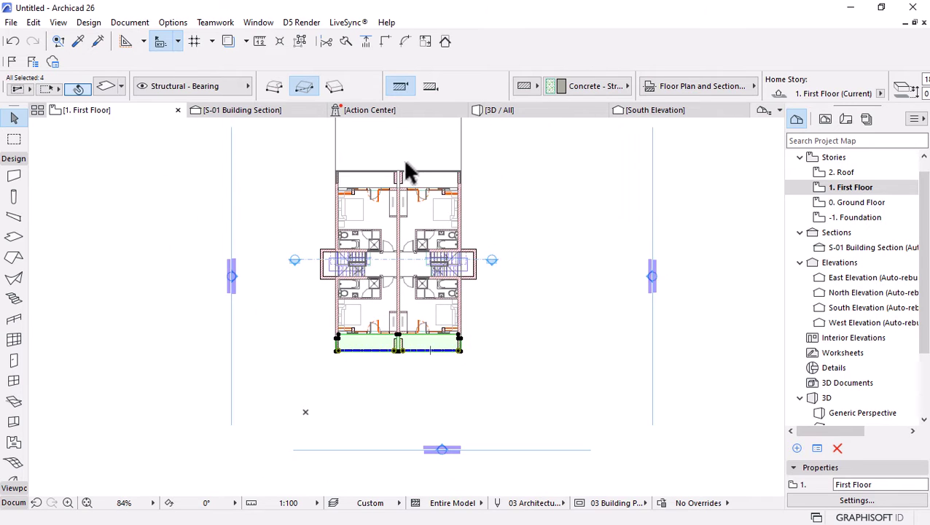
{"action": "scroll", "coordinate": [409, 173], "scroll_direction": "up", "scroll_amount": 4}
{"action": "scroll", "coordinate": [429, 191], "scroll_direction": "down", "scroll_amount": 2}
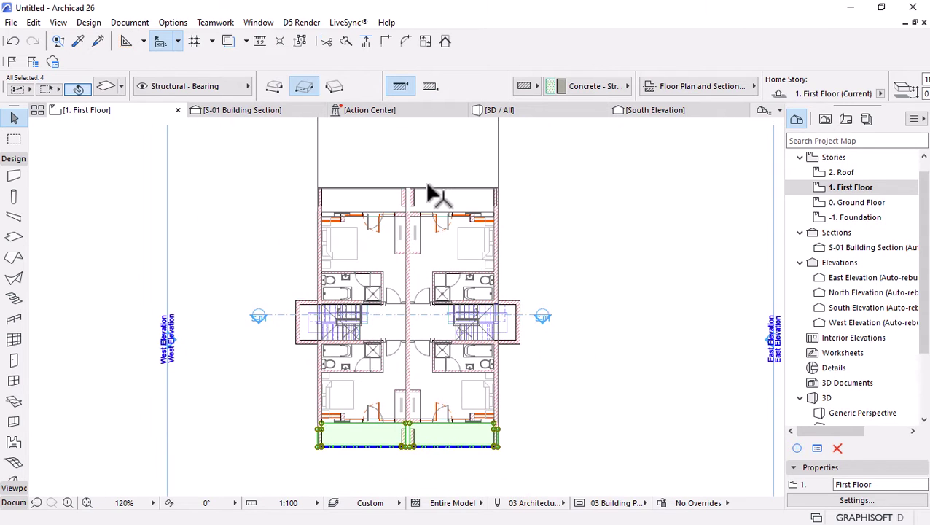
{"action": "left_click", "coordinate": [430, 191]}
{"action": "left_click", "coordinate": [447, 186]}
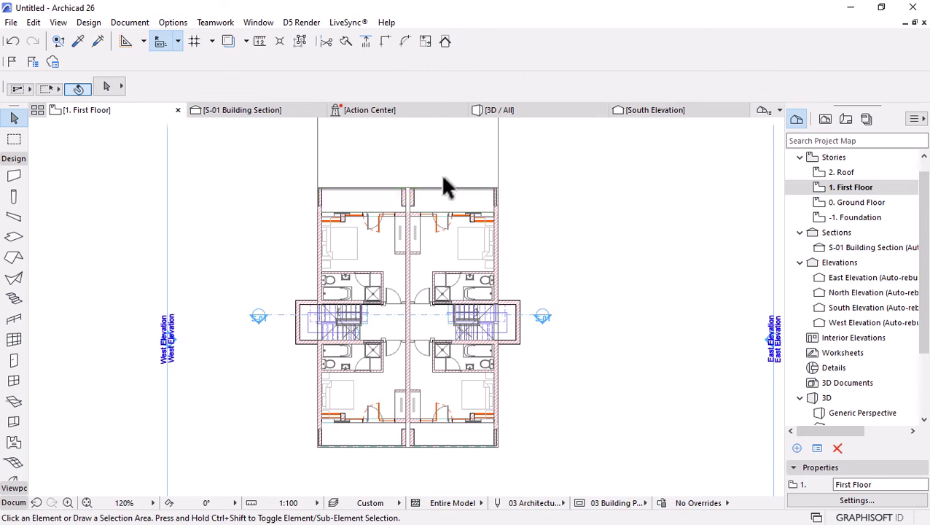
{"action": "scroll", "coordinate": [441, 189], "scroll_direction": "up", "scroll_amount": 5}
{"action": "scroll", "coordinate": [401, 369], "scroll_direction": "down", "scroll_amount": 7}
{"action": "scroll", "coordinate": [423, 415], "scroll_direction": "up", "scroll_amount": 4}
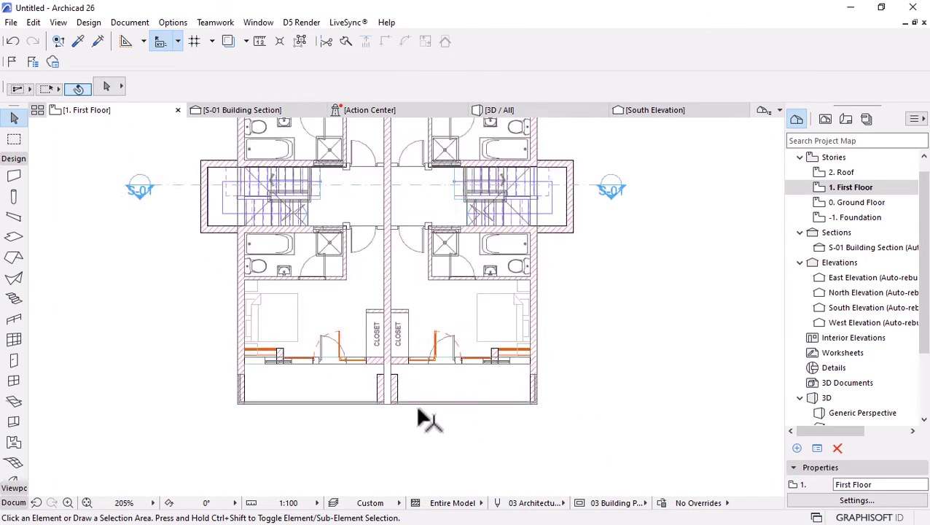
{"action": "scroll", "coordinate": [420, 413], "scroll_direction": "up", "scroll_amount": 1}
{"action": "left_click", "coordinate": [442, 384]}
{"action": "key", "text": "ctrl+alt+m"}
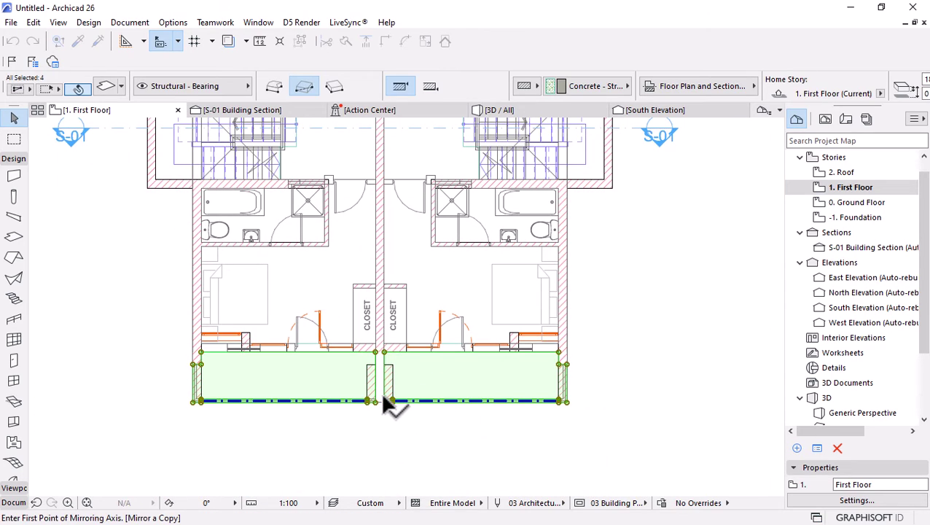
{"action": "scroll", "coordinate": [381, 391], "scroll_direction": "down", "scroll_amount": 5}
{"action": "scroll", "coordinate": [389, 319], "scroll_direction": "up", "scroll_amount": 2}
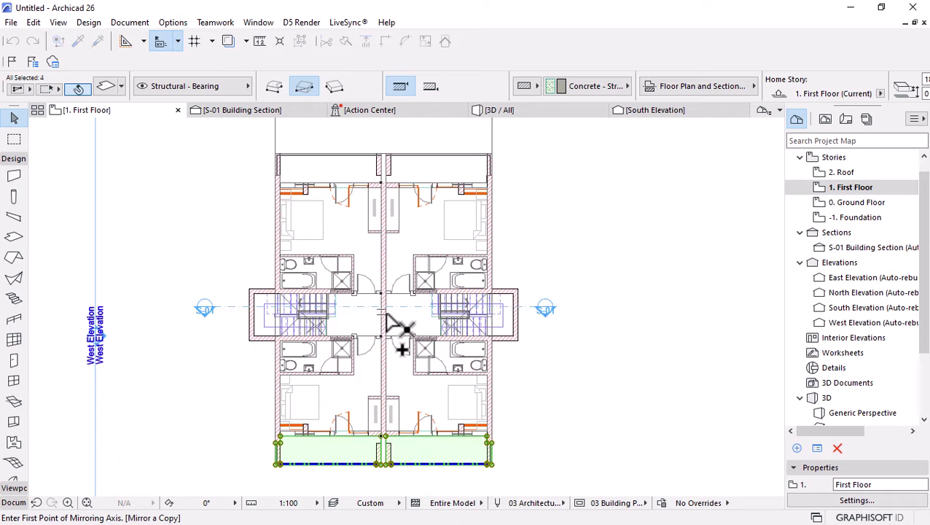
{"action": "left_click", "coordinate": [382, 314]}
{"action": "left_click", "coordinate": [621, 315]}
Move the mirrored balcony slabs and beams outward so the slab's inner edge aligns with the rear wall's outer face
{"action": "scroll", "coordinate": [492, 168], "scroll_direction": "up", "scroll_amount": 6}
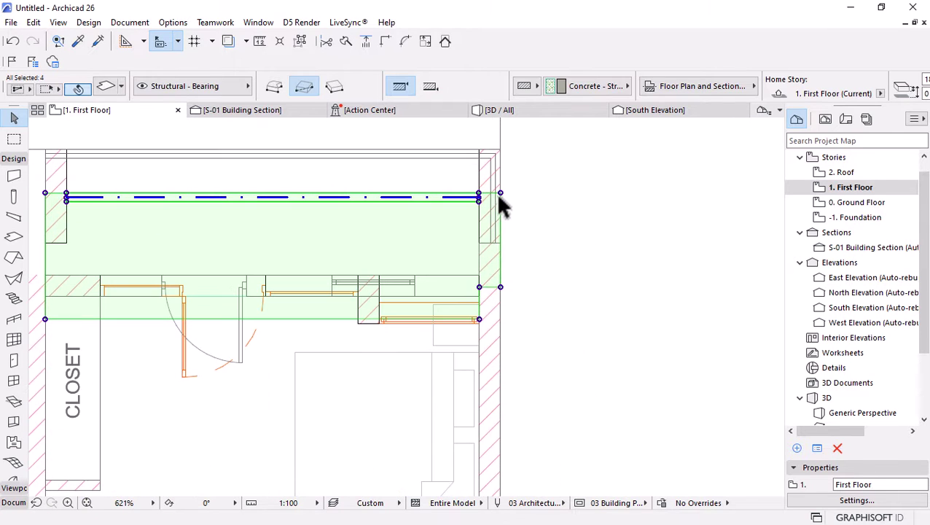
{"action": "left_click_drag", "start_coordinate": [481, 320], "coordinate": [481, 276]}
Examine the balcony slabs and channel beams around the house in 3D, and return to the first floor plan
{"action": "left_click", "coordinate": [552, 110]}
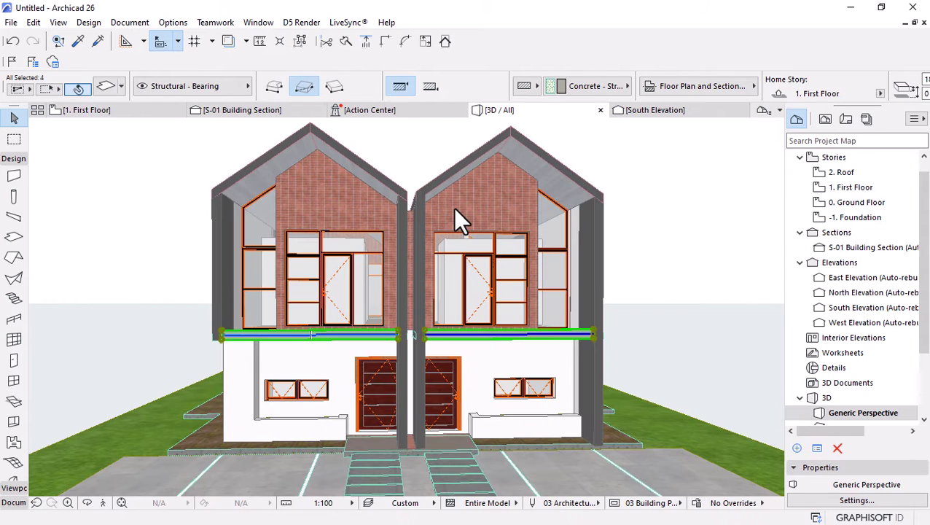
{"action": "scroll", "coordinate": [474, 280], "scroll_direction": "down", "scroll_amount": 3}
{"action": "middle_click_drag", "start_coordinate": [472, 275], "coordinate": [432, 201], "text": "shift"}
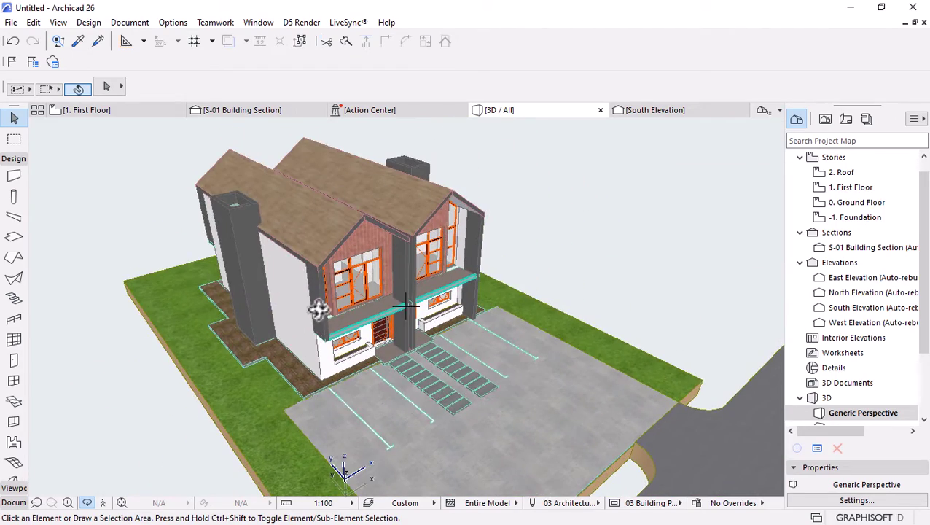
{"action": "middle_click_drag", "start_coordinate": [319, 309], "coordinate": [318, 352], "text": "shift"}
{"action": "middle_click_drag", "start_coordinate": [582, 196], "coordinate": [622, 248], "text": "shift"}
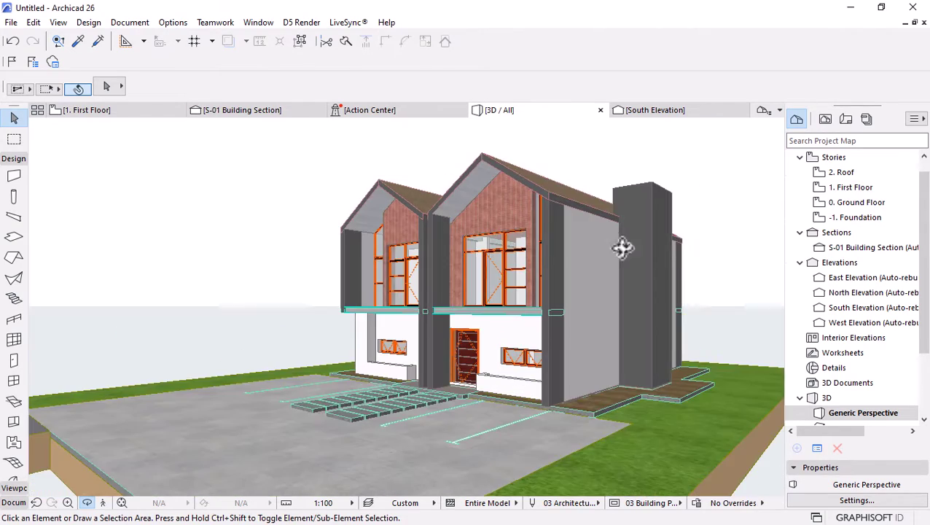
{"action": "middle_click_drag", "start_coordinate": [494, 304], "coordinate": [627, 380], "text": "shift"}
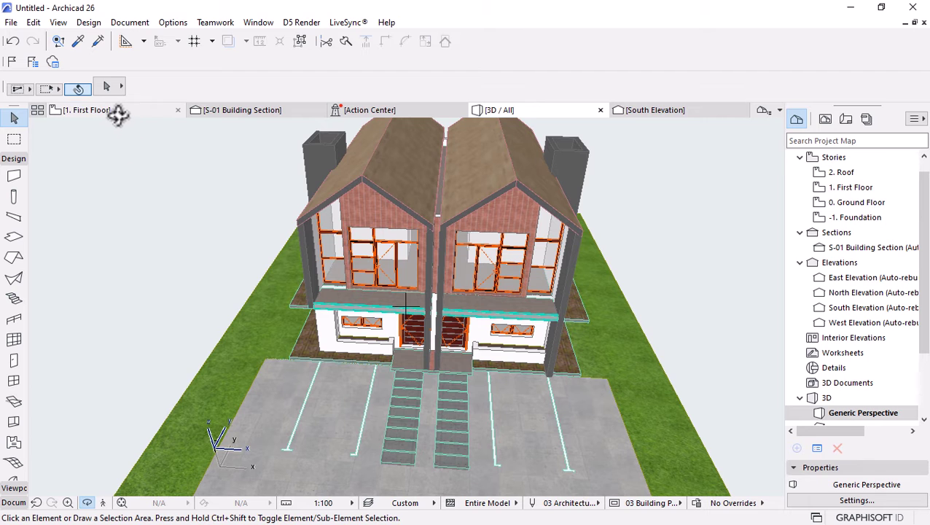
{"action": "double_click", "coordinate": [837, 187]}
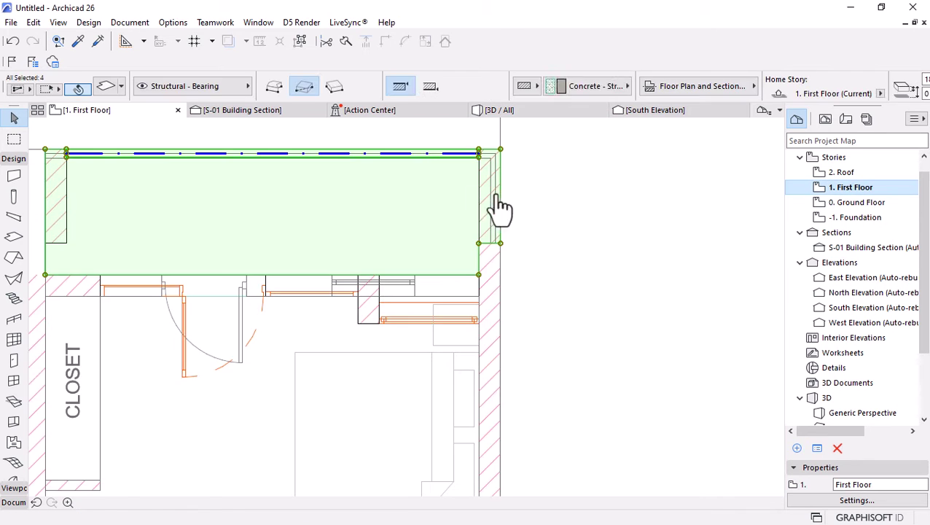
{"action": "scroll", "coordinate": [498, 208], "scroll_direction": "down", "scroll_amount": 3}
{"action": "scroll", "coordinate": [546, 205], "scroll_direction": "down", "scroll_amount": 3}
On the roof story, search the object library for "sheet" and choose Profiled Sheet 26
{"action": "double_click", "coordinate": [841, 172]}
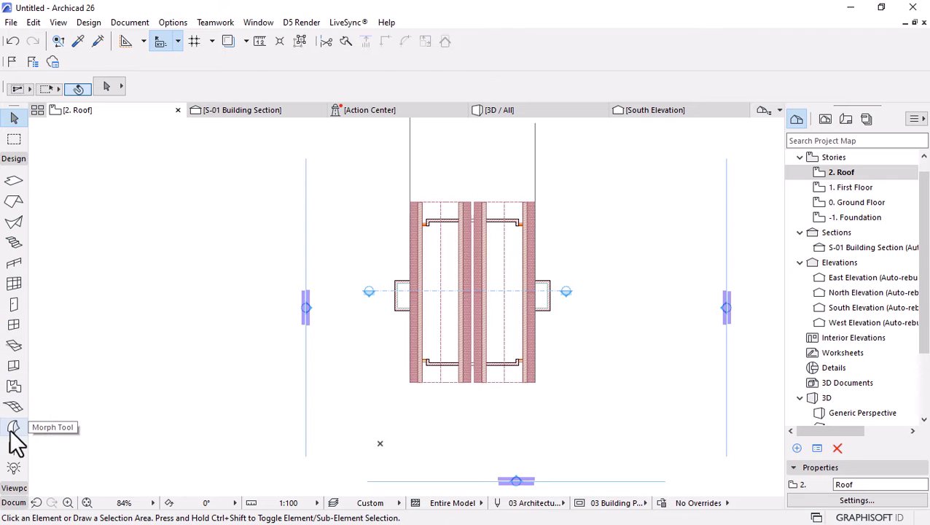
{"action": "left_click", "coordinate": [14, 447]}
{"action": "key", "text": "ctrl+t"}
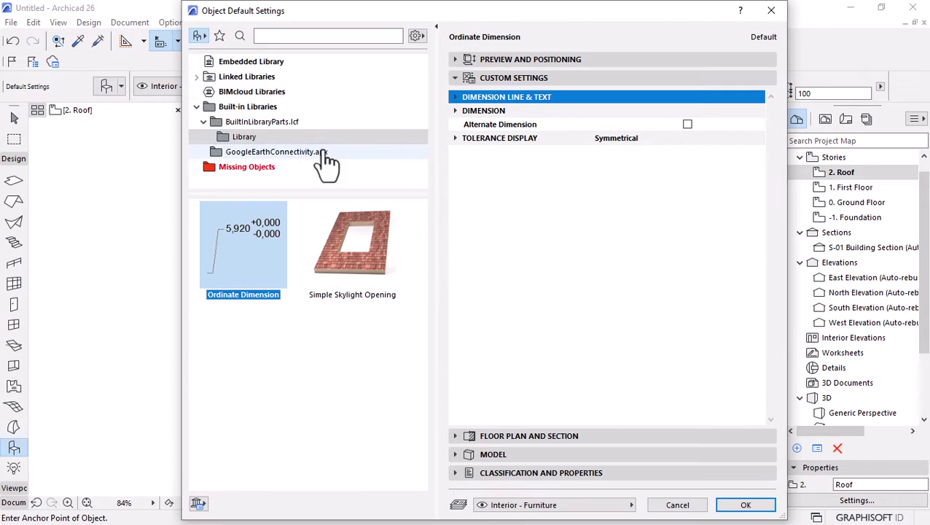
{"action": "left_click", "coordinate": [277, 35]}
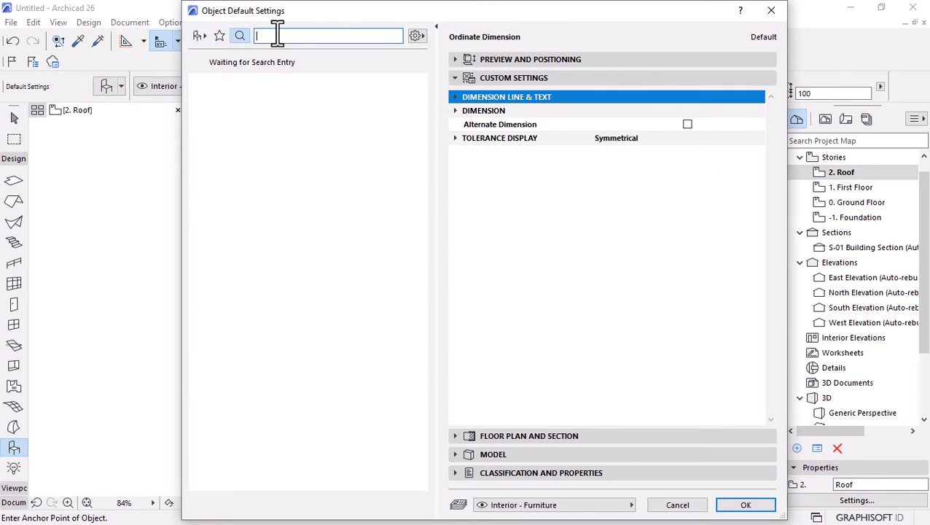
{"action": "type", "text": "sheet"}
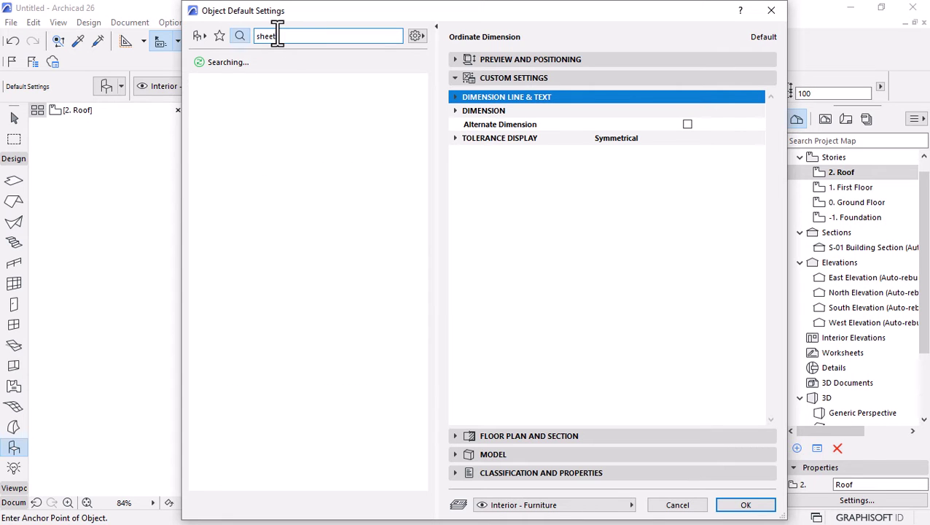
{"action": "left_click", "coordinate": [244, 124]}
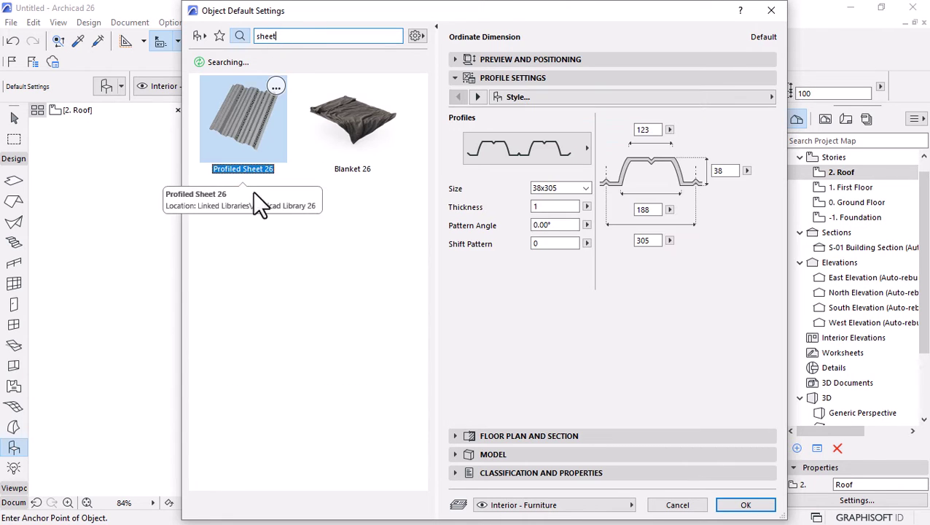
Keep the ribbed 38x305 profile for the sheet and set its inclination angle in the pivot and edge settings
{"action": "left_click", "coordinate": [563, 153]}
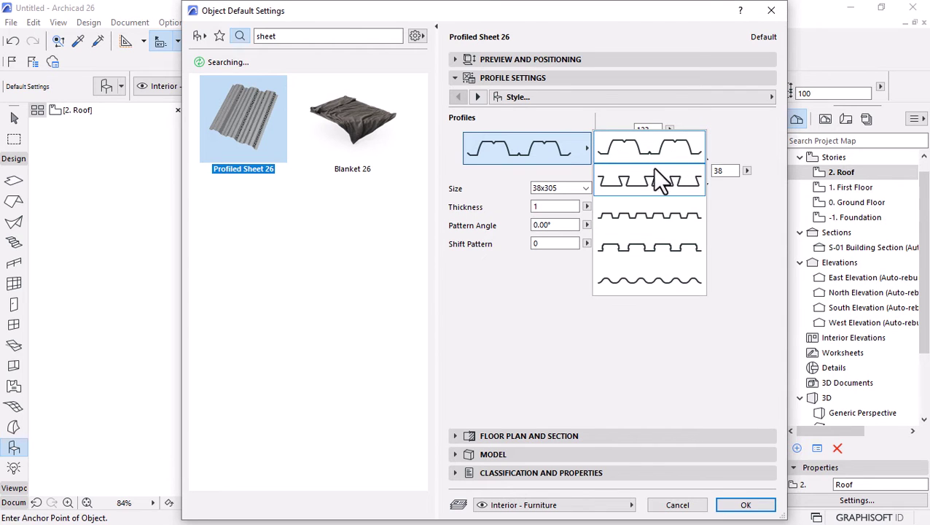
{"action": "left_click", "coordinate": [512, 173]}
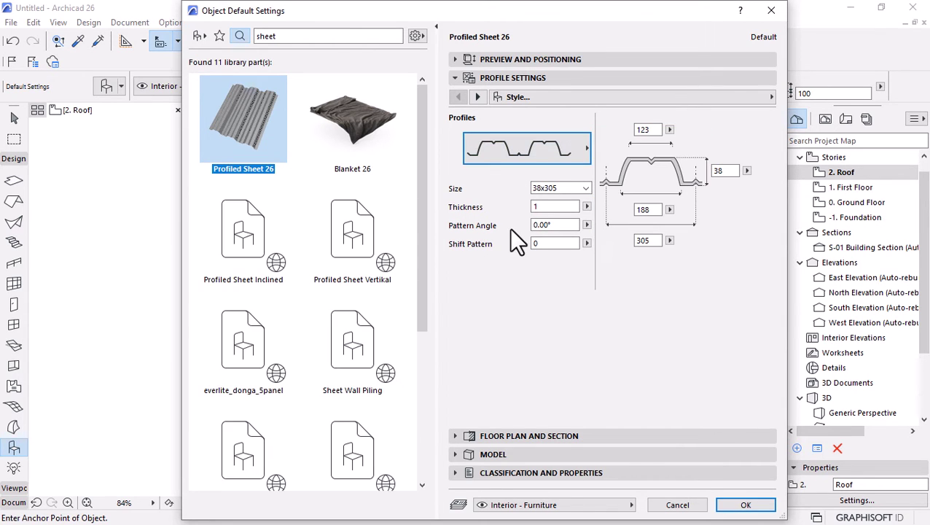
{"action": "left_click", "coordinate": [478, 97]}
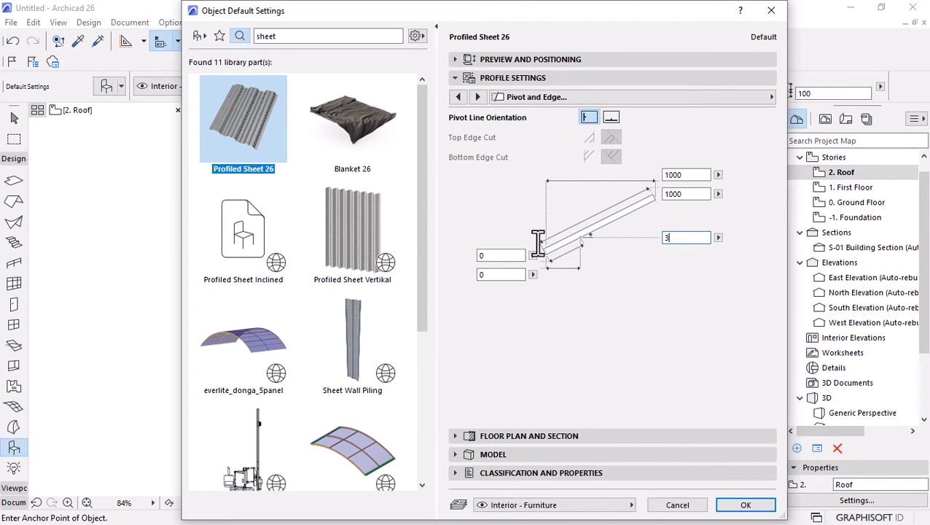
{"action": "left_click", "coordinate": [746, 505]}
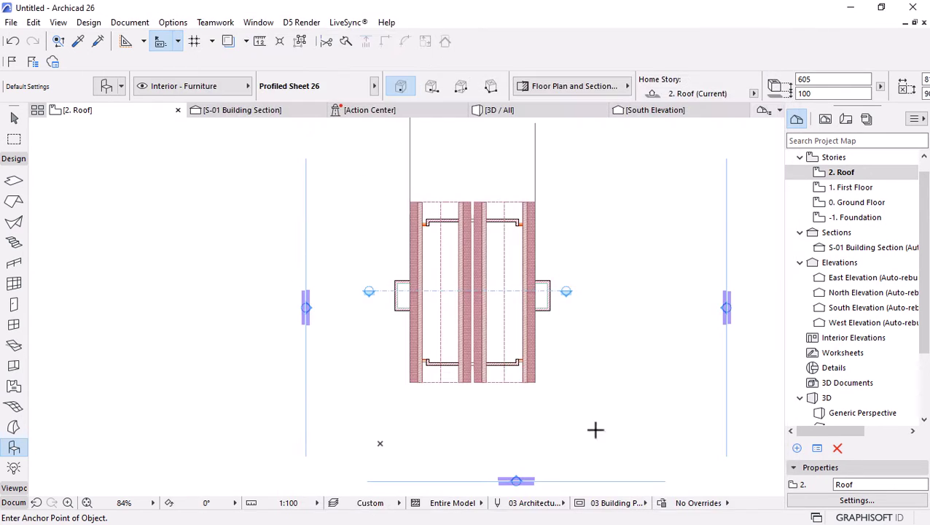
Place one profiled sheet just outside the west edge of the roof plan, below the chimney
{"action": "scroll", "coordinate": [396, 350], "scroll_direction": "up", "scroll_amount": 3}
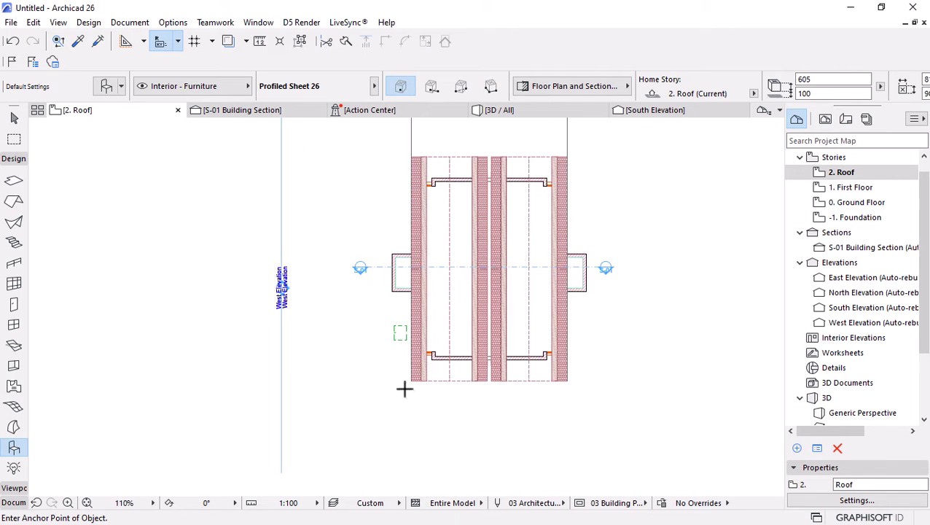
{"action": "left_click", "coordinate": [407, 325]}
{"action": "left_click_drag", "start_coordinate": [407, 321], "coordinate": [627, 373]}
{"action": "left_click", "coordinate": [560, 108]}
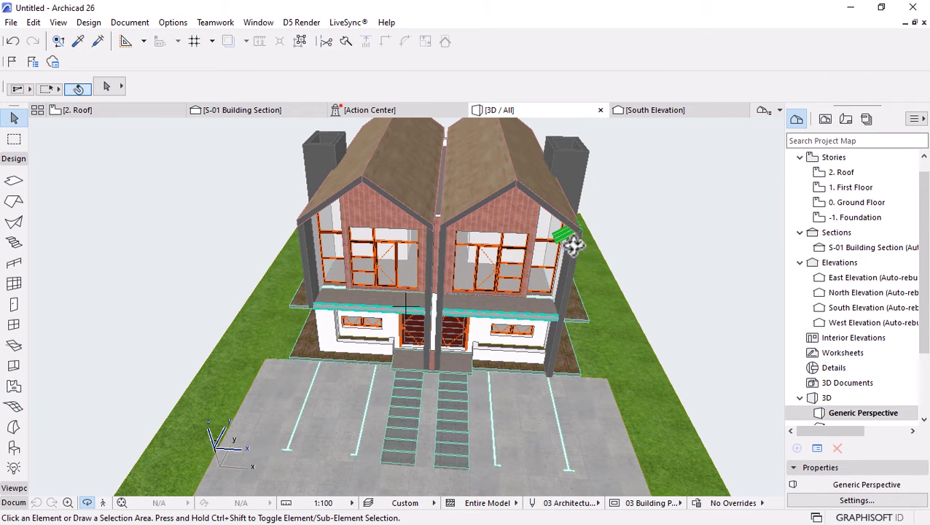
{"action": "key", "text": "ctrl+z"}
Move the profiled sheet by its lower corner onto the front outer corner of the west unit's roof
{"action": "key", "text": "ctrl+d"}
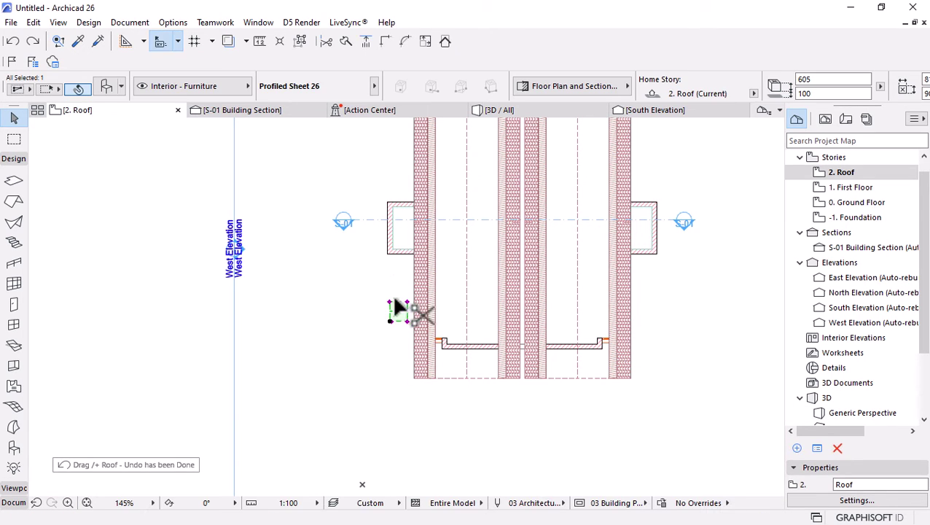
{"action": "left_click", "coordinate": [390, 321]}
{"action": "left_click", "coordinate": [415, 376]}
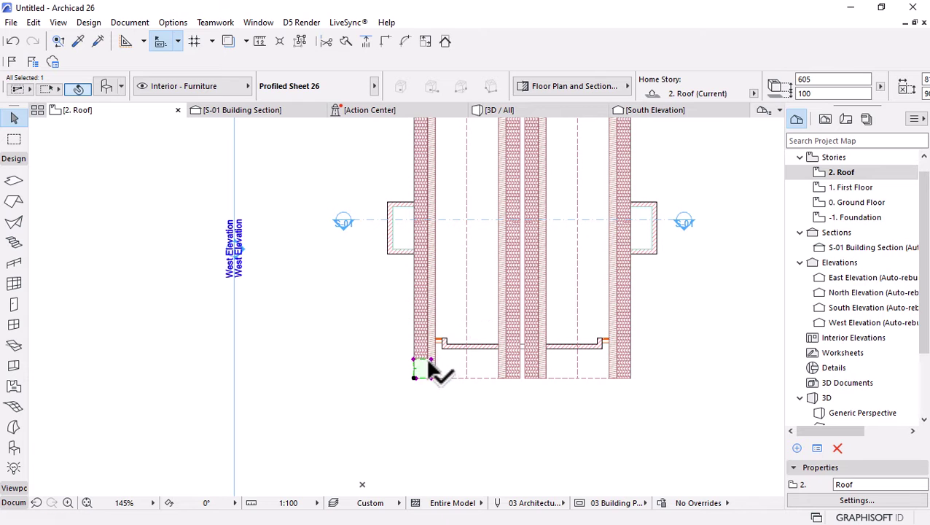
Stretch the profiled sheet to cover the west unit's outer roof slope, from eave to ridge along the full roof length
{"action": "left_click", "coordinate": [430, 368]}
{"action": "scroll", "coordinate": [434, 350], "scroll_direction": "down", "scroll_amount": 2}
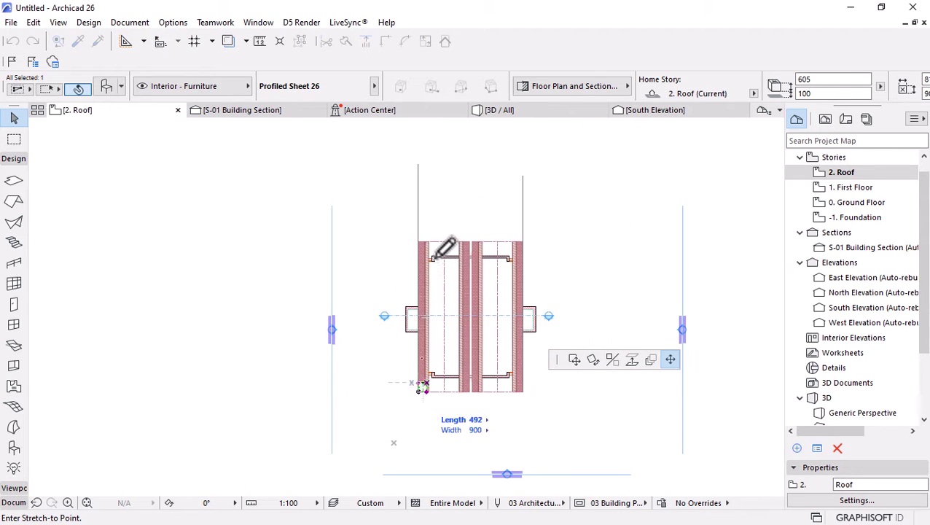
{"action": "scroll", "coordinate": [444, 306], "scroll_direction": "up", "scroll_amount": 2}
{"action": "left_click", "coordinate": [402, 225]}
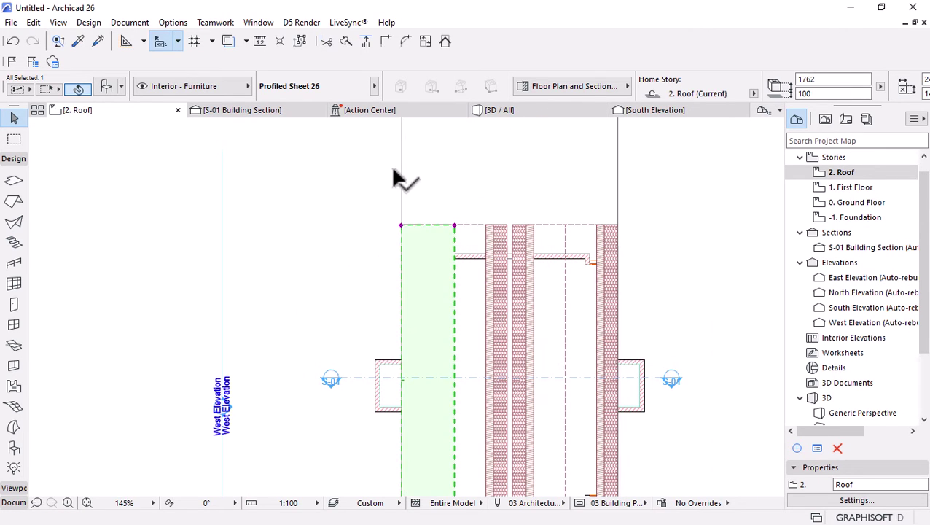
Mirror a copy of the west unit's profiled sheet about the ridge line onto the inner roof slope
{"action": "scroll", "coordinate": [391, 165], "scroll_direction": "down", "scroll_amount": 2}
{"action": "key", "text": "ctrl+alt+m"}
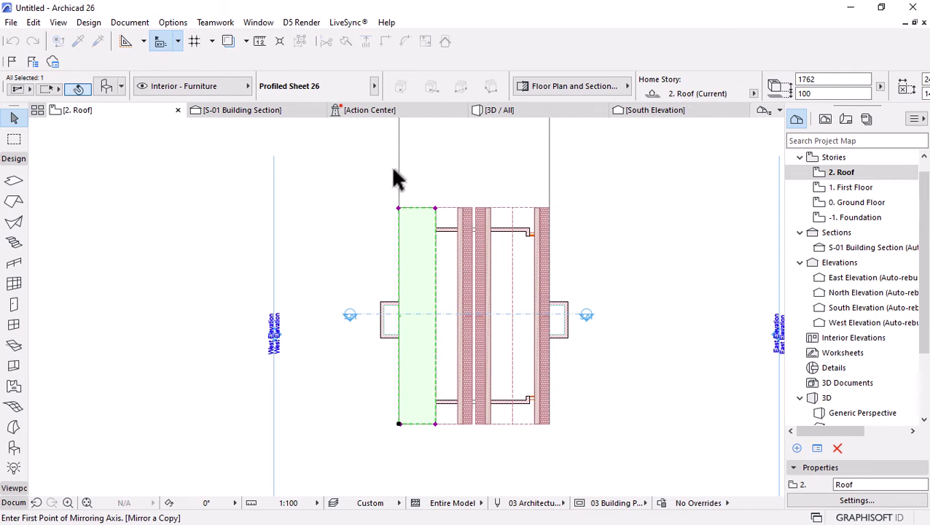
{"action": "left_click", "coordinate": [435, 209]}
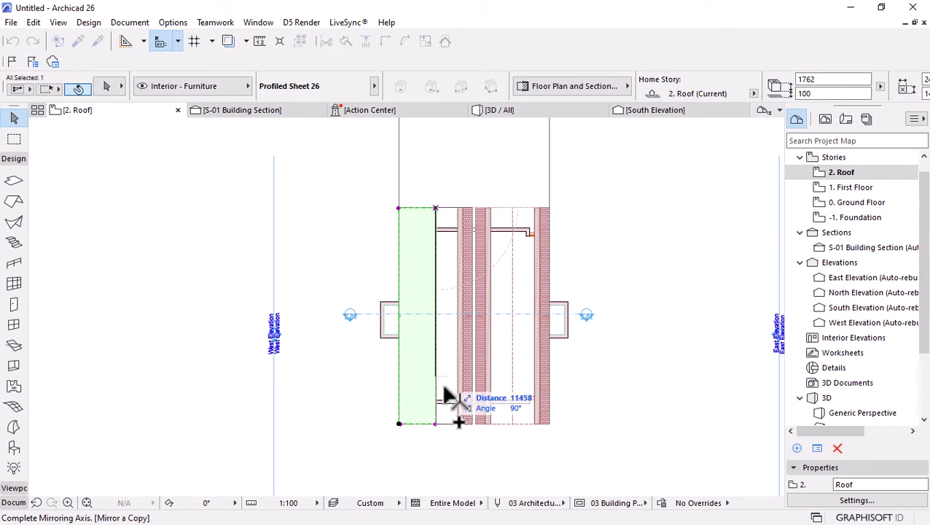
{"action": "left_click", "coordinate": [436, 423]}
In the S-01 building section, move both profiled sheets straight up 550 mm from their shared peak to the outer ridge point
{"action": "left_click", "coordinate": [585, 315]}
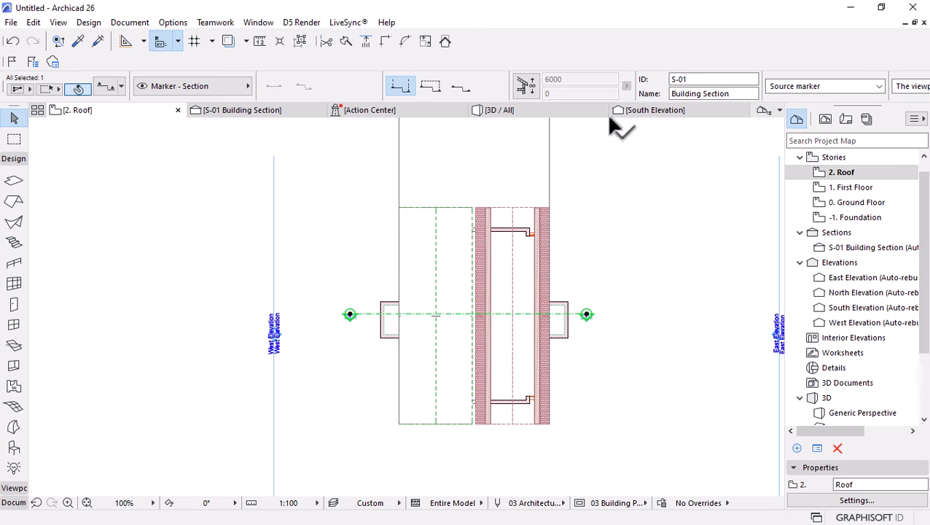
{"action": "left_click", "coordinate": [287, 114]}
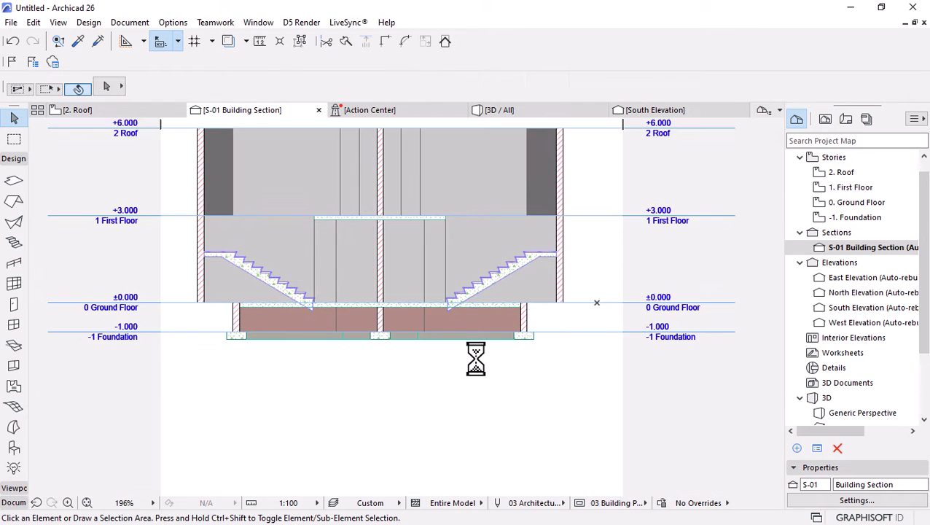
{"action": "scroll", "coordinate": [328, 204], "scroll_direction": "up", "scroll_amount": 4}
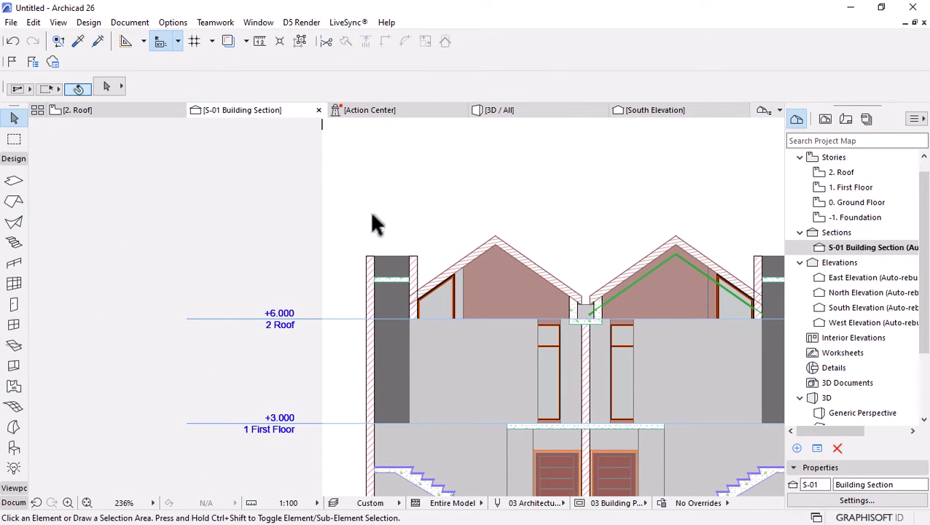
{"action": "scroll", "coordinate": [401, 240], "scroll_direction": "down", "scroll_amount": 4}
{"action": "scroll", "coordinate": [380, 296], "scroll_direction": "up", "scroll_amount": 8}
{"action": "left_click", "coordinate": [357, 301]}
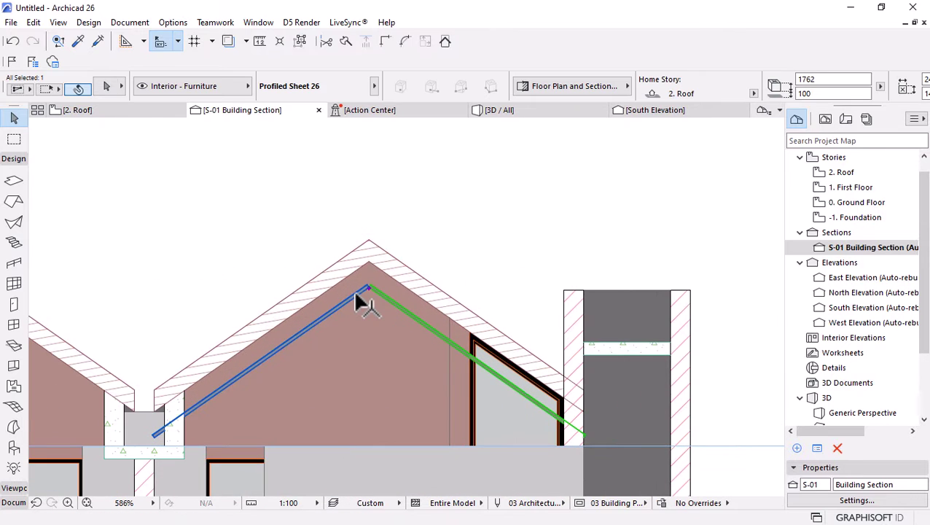
{"action": "key", "text": "ctrl+d"}
{"action": "scroll", "coordinate": [376, 297], "scroll_direction": "up", "scroll_amount": 3}
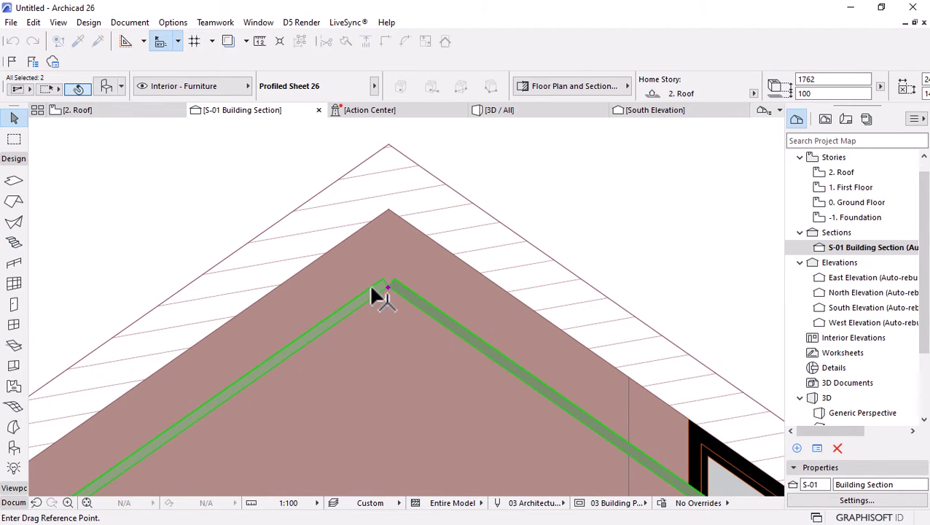
{"action": "left_click", "coordinate": [388, 286]}
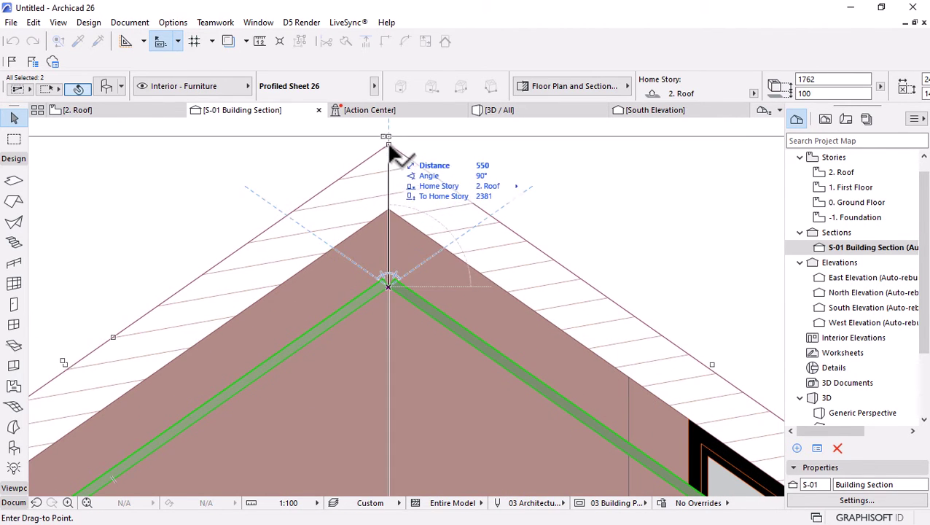
{"action": "left_click", "coordinate": [444, 175]}
{"action": "scroll", "coordinate": [452, 175], "scroll_direction": "down", "scroll_amount": 3}
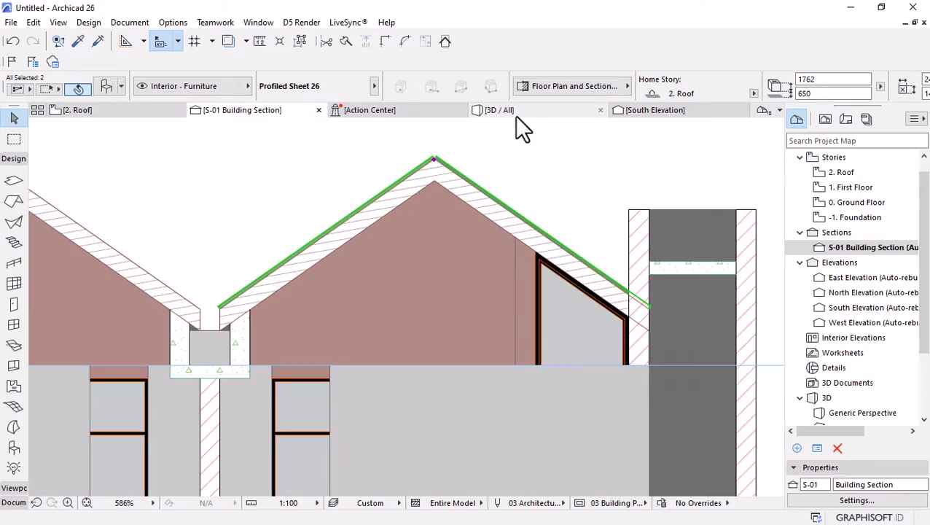
Check the raised sheets in 3D and duplicate the outer slope's sheet in place on the Roof floor plan
{"action": "left_click", "coordinate": [515, 113]}
{"action": "mouse_move", "coordinate": [351, 190]}
{"action": "left_mouse_down"}
{"action": "mouse_move", "coordinate": [321, 166]}
{"action": "mouse_move", "coordinate": [513, 218]}
{"action": "mouse_move", "coordinate": [586, 266]}
{"action": "mouse_move", "coordinate": [572, 284]}
{"action": "mouse_move", "coordinate": [447, 141]}
{"action": "mouse_move", "coordinate": [266, 191]}
{"action": "mouse_move", "coordinate": [332, 239]}
{"action": "mouse_move", "coordinate": [354, 195]}
{"action": "left_mouse_up"}
{"action": "scroll", "coordinate": [354, 195], "scroll_direction": "down", "scroll_amount": 5}
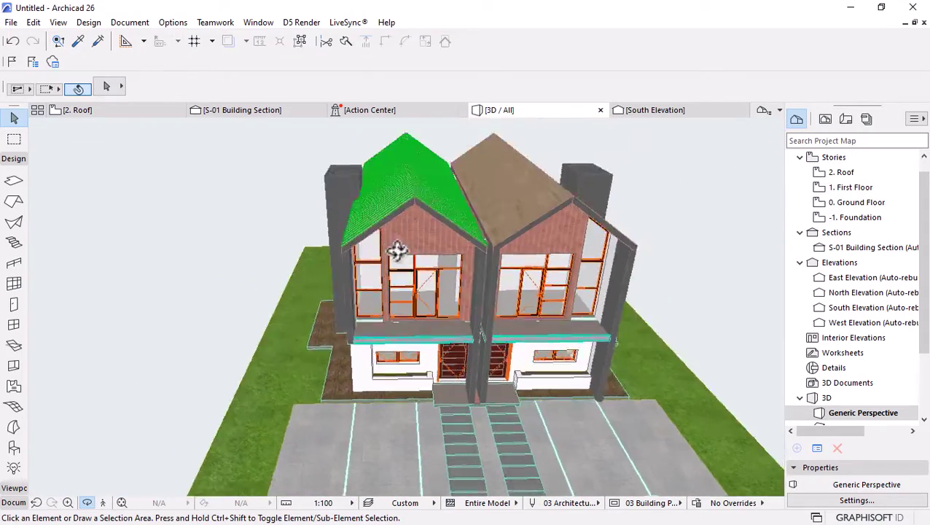
{"action": "left_click_drag", "start_coordinate": [397, 251], "coordinate": [403, 213]}
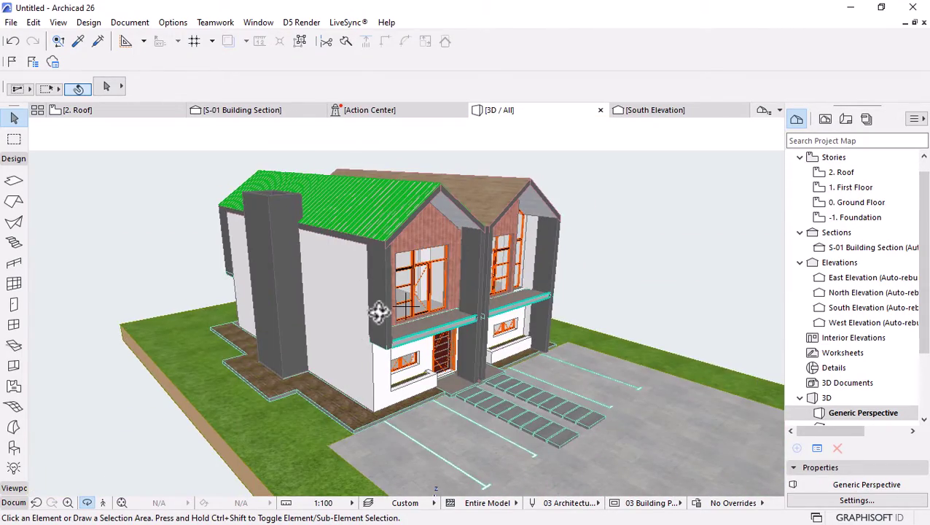
{"action": "left_click_drag", "start_coordinate": [378, 312], "coordinate": [158, 124]}
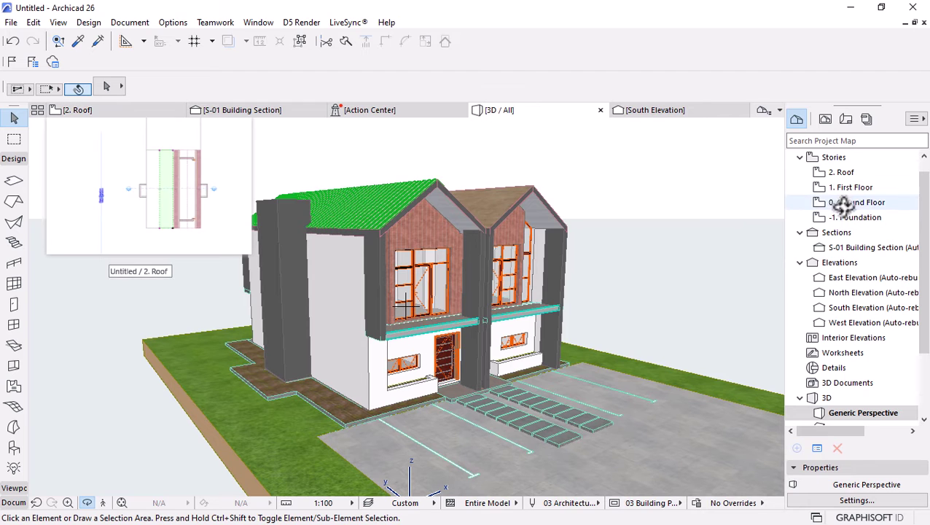
{"action": "left_click", "coordinate": [103, 113]}
{"action": "left_click", "coordinate": [412, 316]}
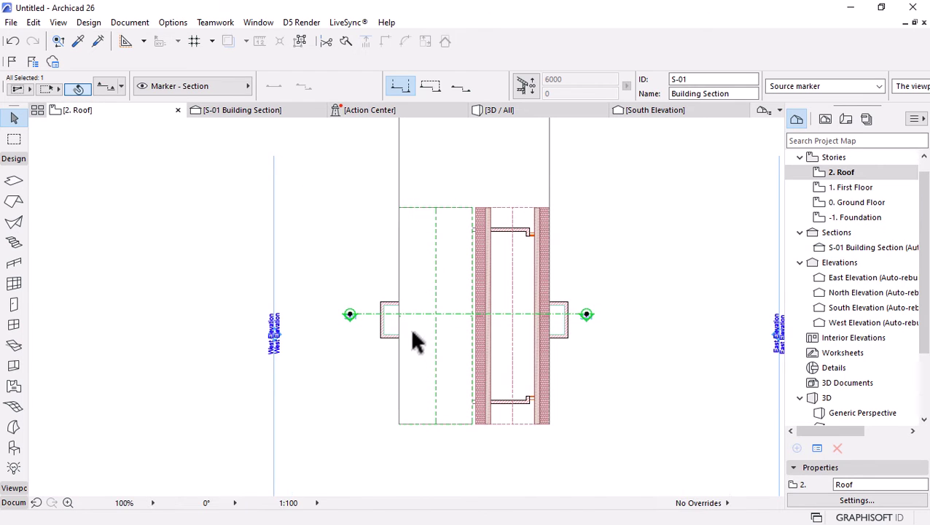
{"action": "scroll", "coordinate": [410, 327], "scroll_direction": "down", "scroll_amount": 2}
{"action": "scroll", "coordinate": [419, 384], "scroll_direction": "up", "scroll_amount": 3}
{"action": "key", "text": "Escape"}
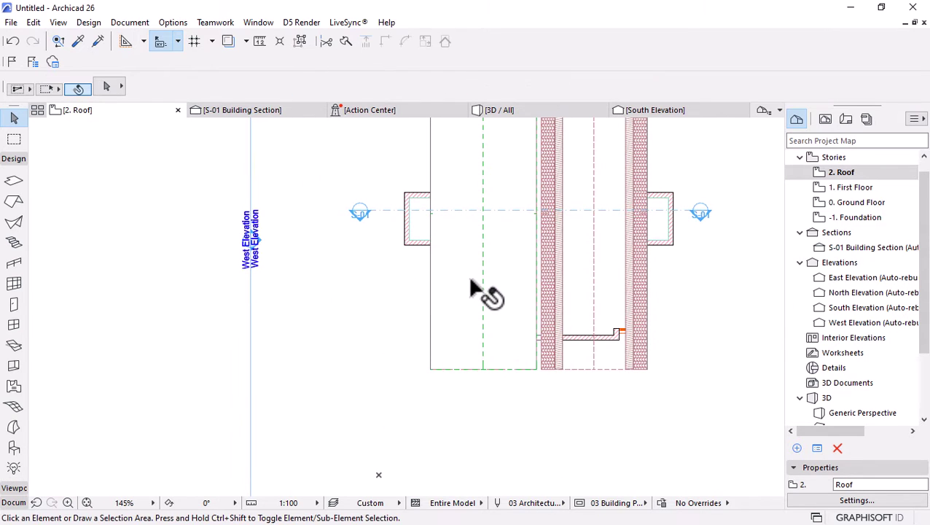
{"action": "left_click", "coordinate": [461, 333]}
{"action": "key", "text": "ctrl+d"}
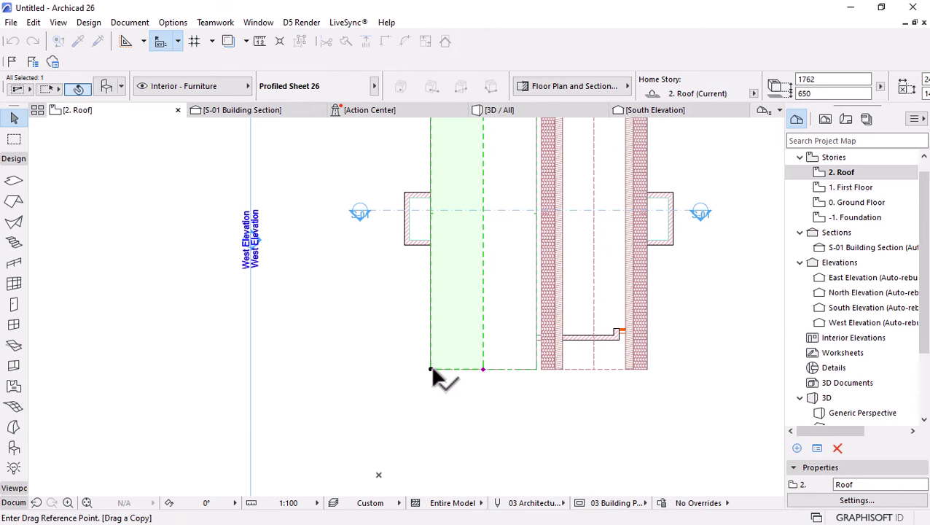
{"action": "scroll", "coordinate": [430, 368], "scroll_direction": "up", "scroll_amount": 4}
{"action": "left_click", "coordinate": [436, 369]}
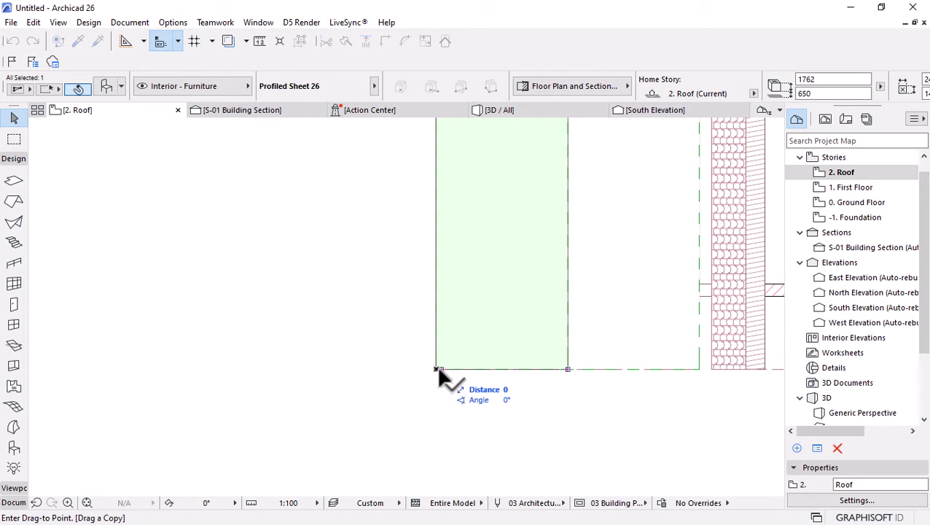
{"action": "left_click", "coordinate": [436, 369]}
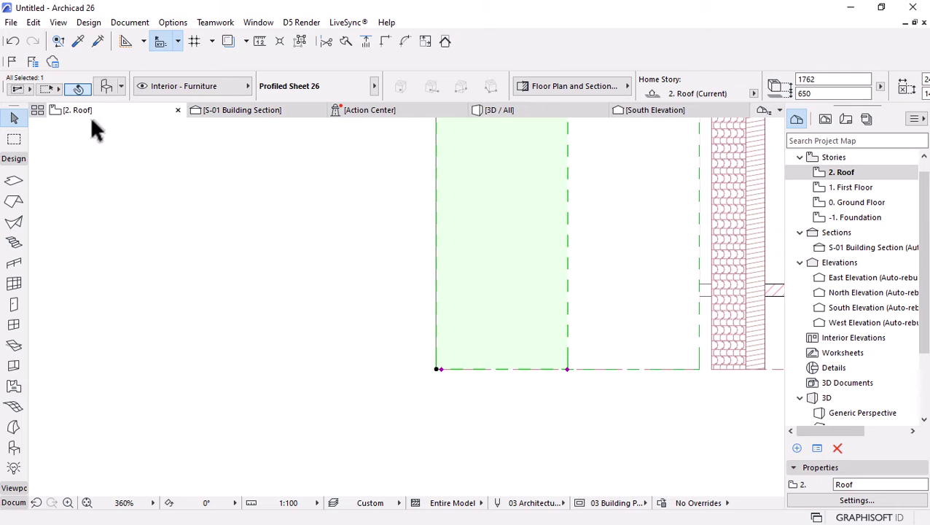
Set the duplicated sheet's inclination angle to 0°
{"action": "key", "text": "ctrl+t"}
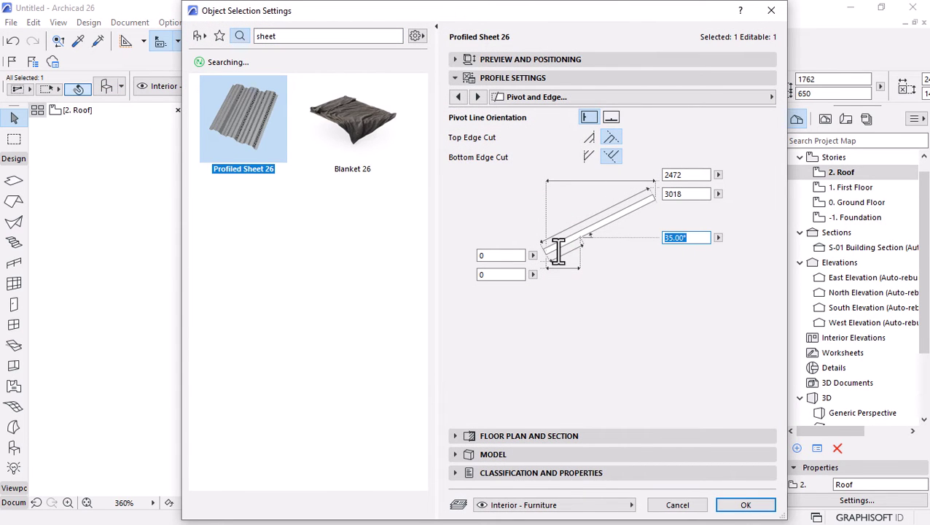
{"action": "key", "text": "Return"}
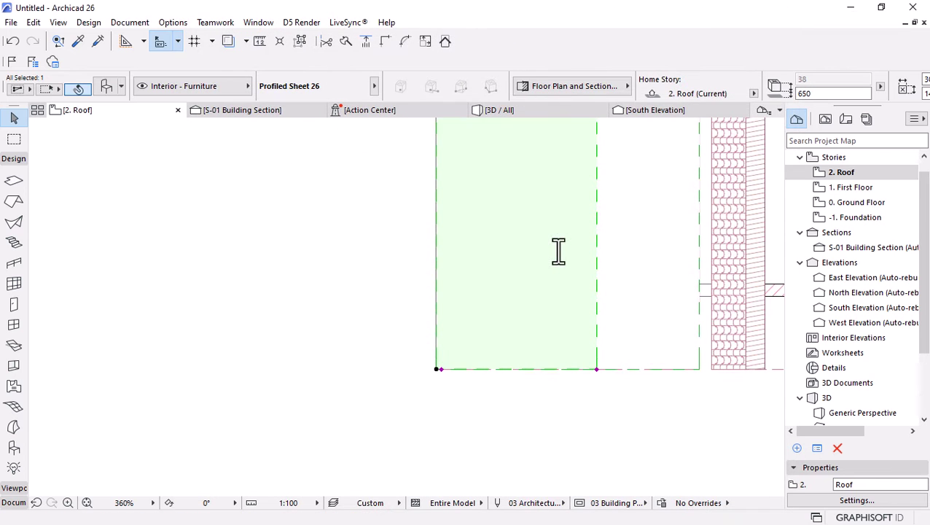
{"action": "scroll", "coordinate": [458, 344], "scroll_direction": "down", "scroll_amount": 3}
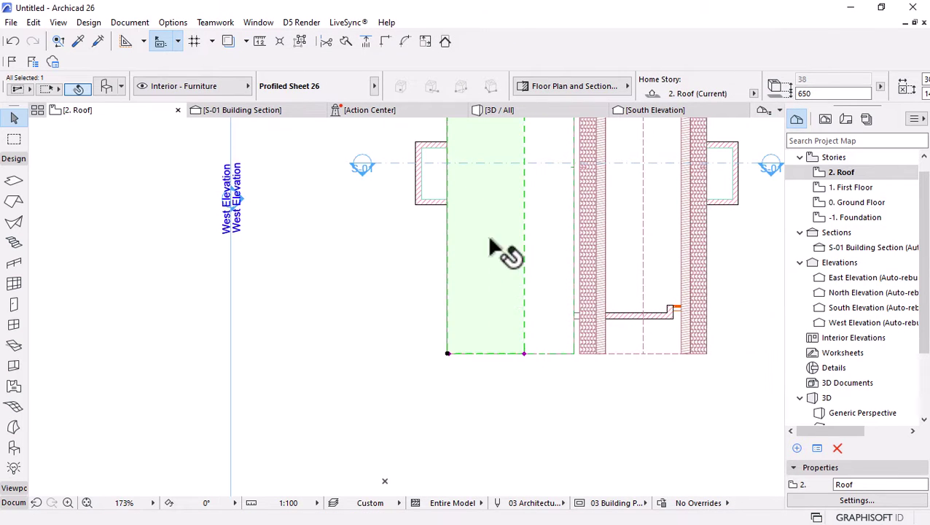
Select the flat duplicated sheet in 3D and change its inclination angle so it stands upright along the west eave
{"action": "left_click", "coordinate": [518, 112]}
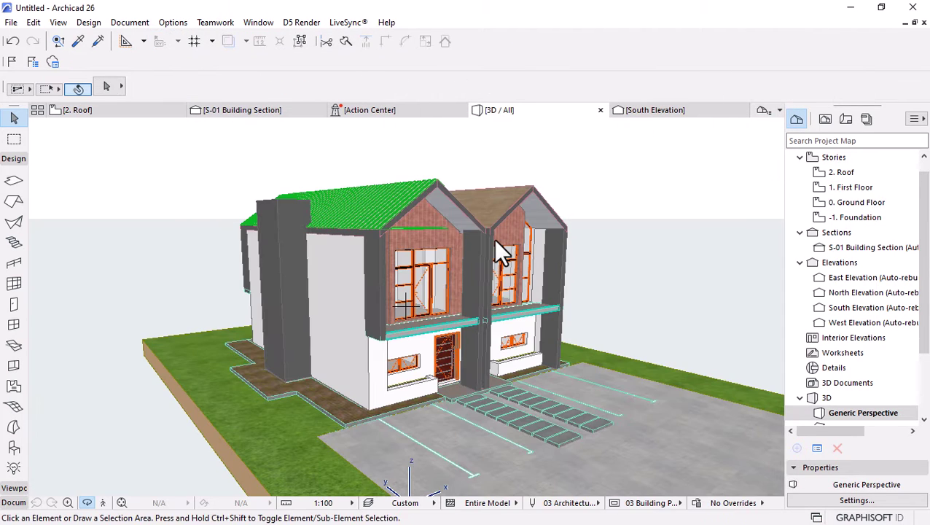
{"action": "scroll", "coordinate": [424, 195], "scroll_direction": "up", "scroll_amount": 2}
{"action": "left_click", "coordinate": [425, 251]}
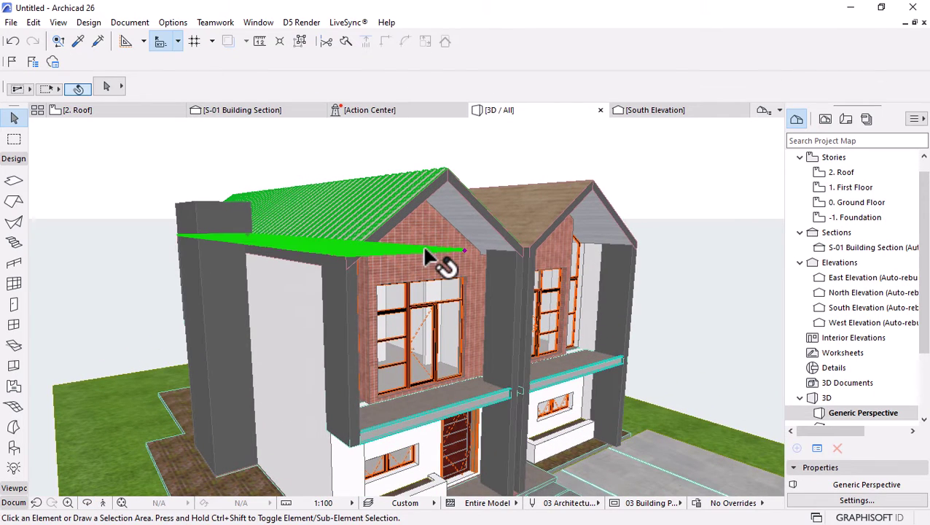
{"action": "key", "text": "ctrl+t"}
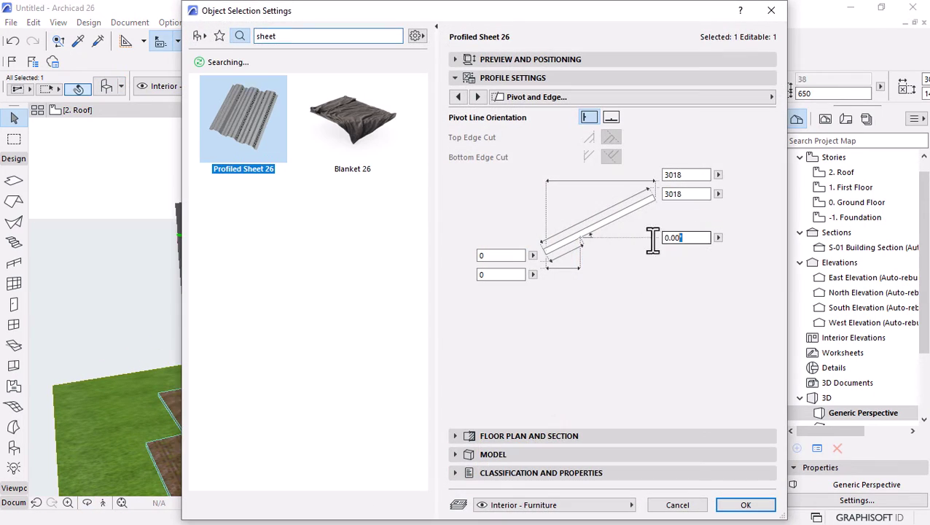
{"action": "key", "text": "Return"}
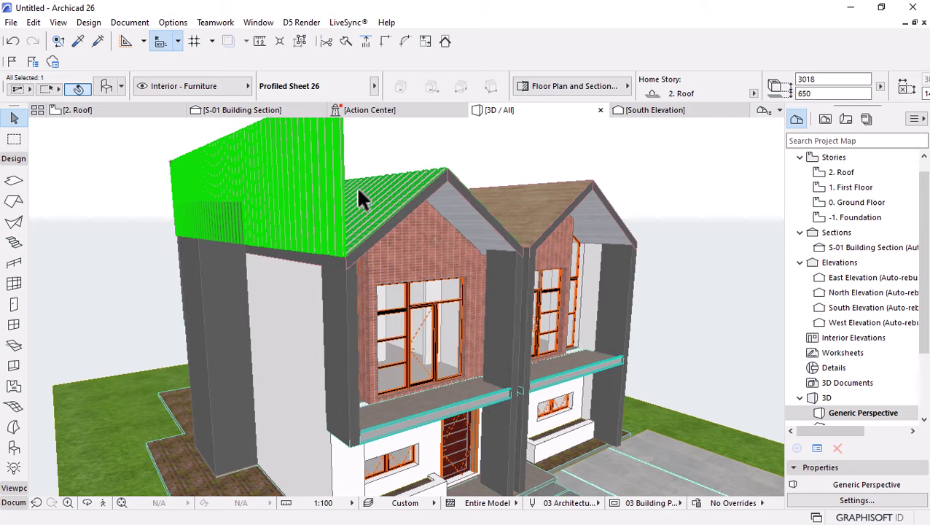
Link the upright sheet to the 1. First Floor home story and set its base elevation to 0
{"action": "scroll", "coordinate": [355, 186], "scroll_direction": "down", "scroll_amount": 3}
{"action": "scroll", "coordinate": [713, 94], "scroll_direction": "down", "scroll_amount": 5}
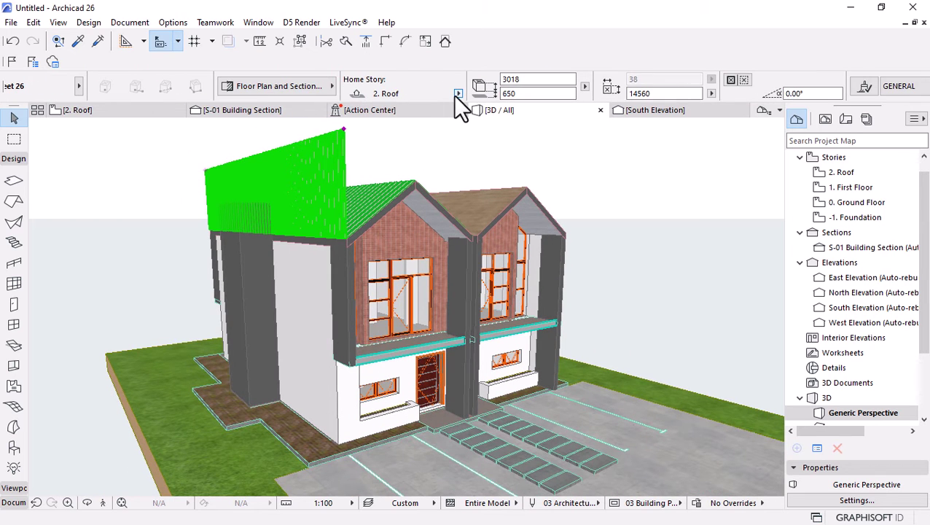
{"action": "left_click", "coordinate": [458, 93]}
{"action": "left_click", "coordinate": [496, 104]}
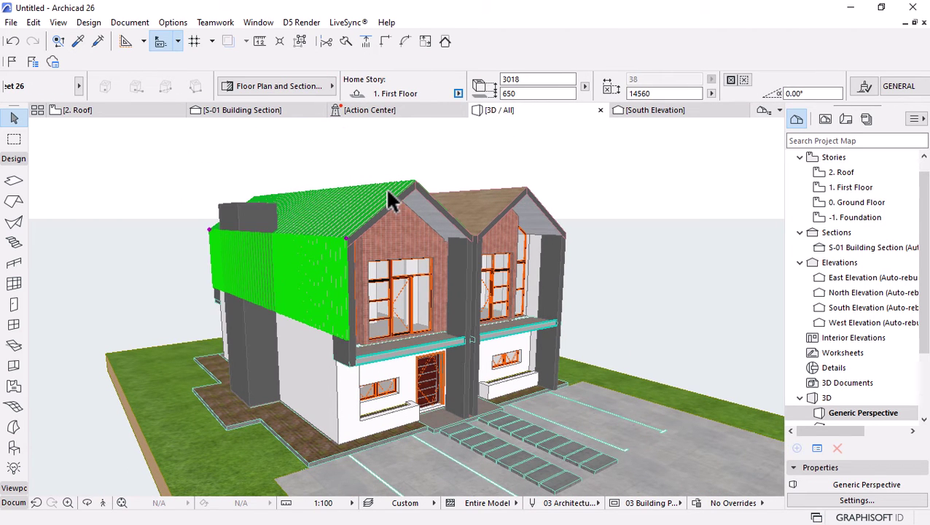
{"action": "scroll", "coordinate": [314, 350], "scroll_direction": "up", "scroll_amount": 3}
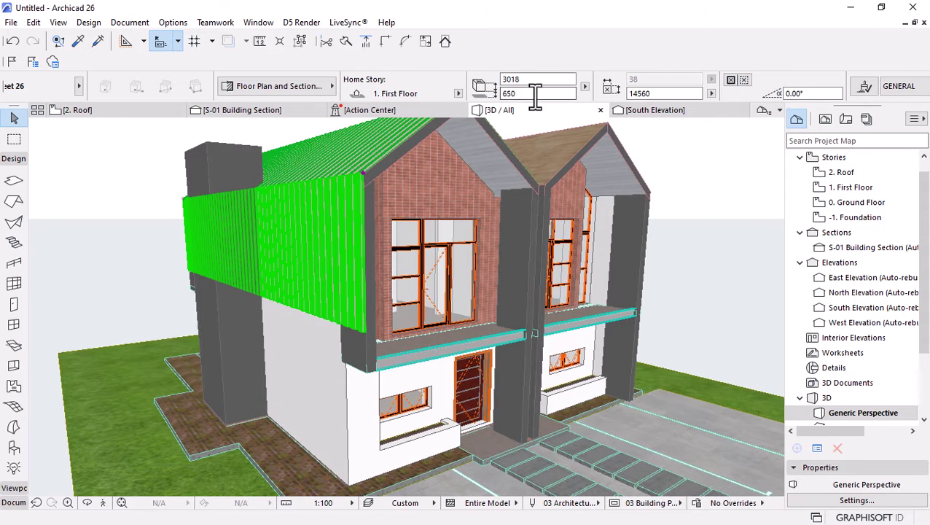
{"action": "type", "text": "0"}
{"action": "key", "text": "Return"}
Move the upright sheet down to the west wall frame's lower front corner and stretch its top up to the eave corner
{"action": "scroll", "coordinate": [314, 365], "scroll_direction": "up", "scroll_amount": 5}
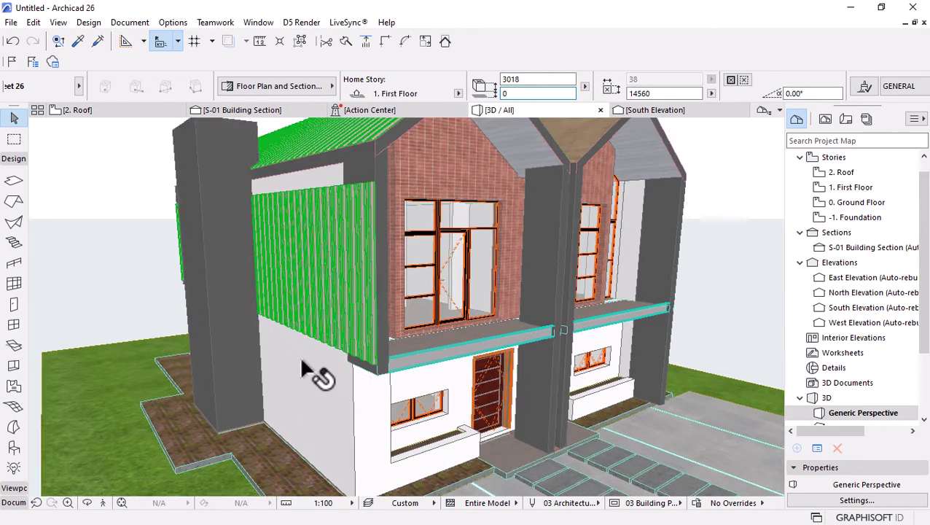
{"action": "key", "text": "ctrl+d"}
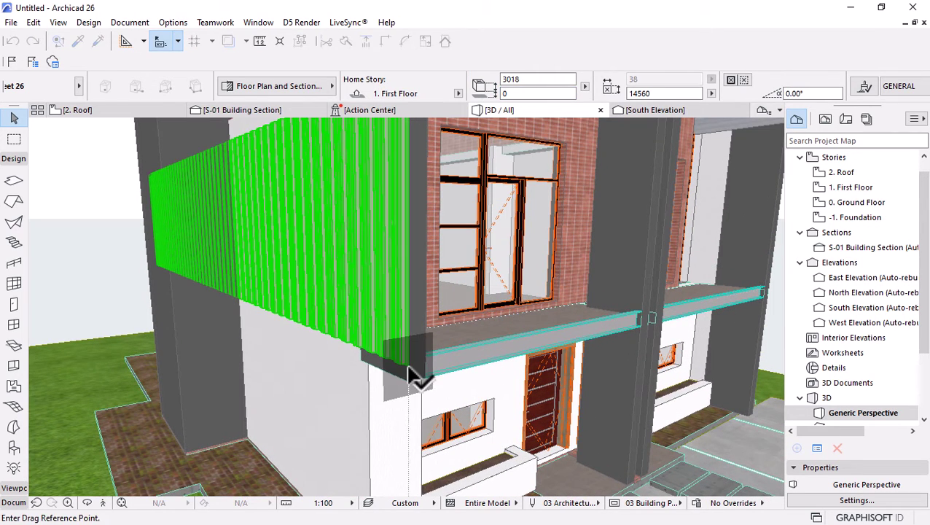
{"action": "left_click", "coordinate": [409, 375]}
{"action": "scroll", "coordinate": [408, 385], "scroll_direction": "down", "scroll_amount": 6}
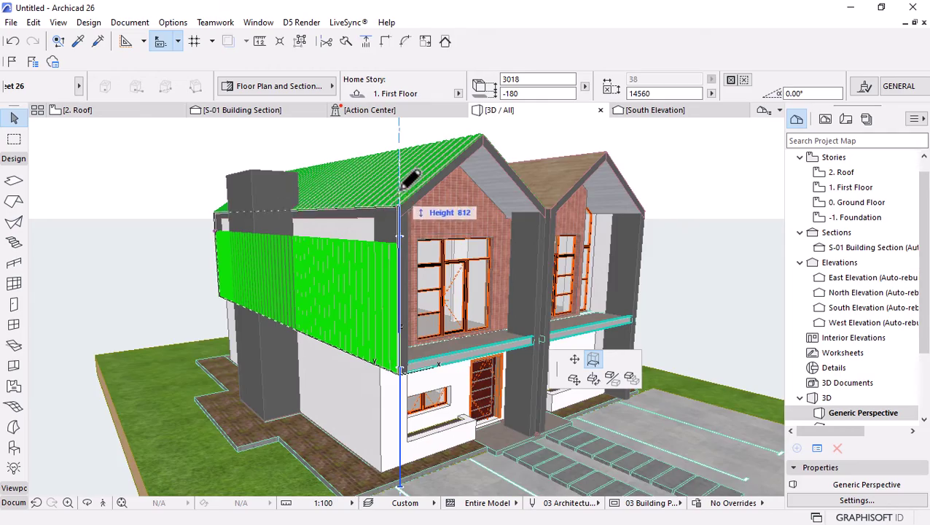
{"action": "scroll", "coordinate": [410, 178], "scroll_direction": "up", "scroll_amount": 6}
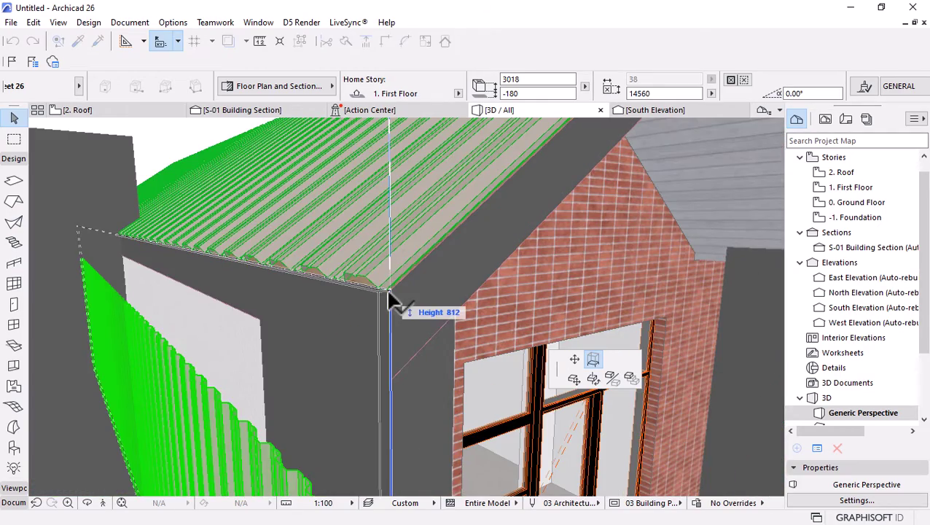
{"action": "left_click", "coordinate": [390, 299]}
Examine the profiled sheeting on the west wall and roof around the chimney from several angles
{"action": "key", "text": "o"}
{"action": "left_click_drag", "start_coordinate": [365, 326], "coordinate": [337, 325]}
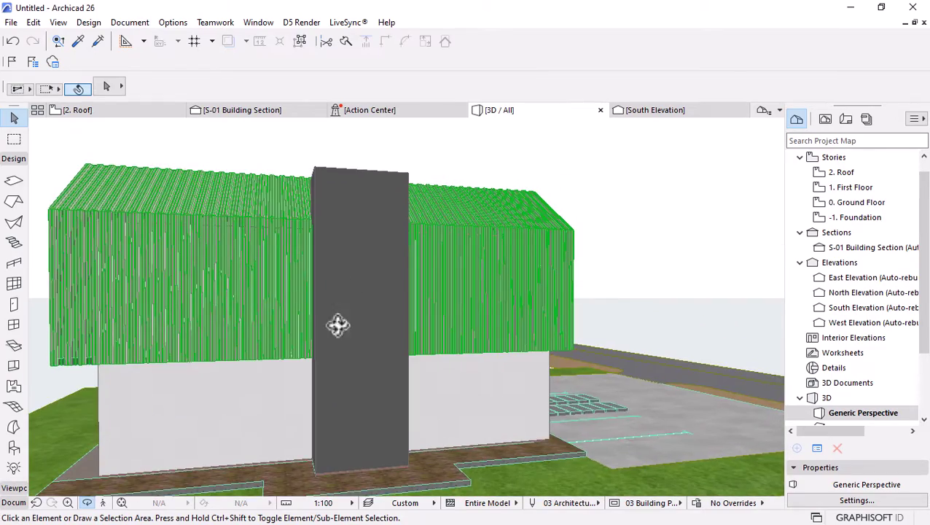
{"action": "left_click_drag", "start_coordinate": [270, 299], "coordinate": [264, 362]}
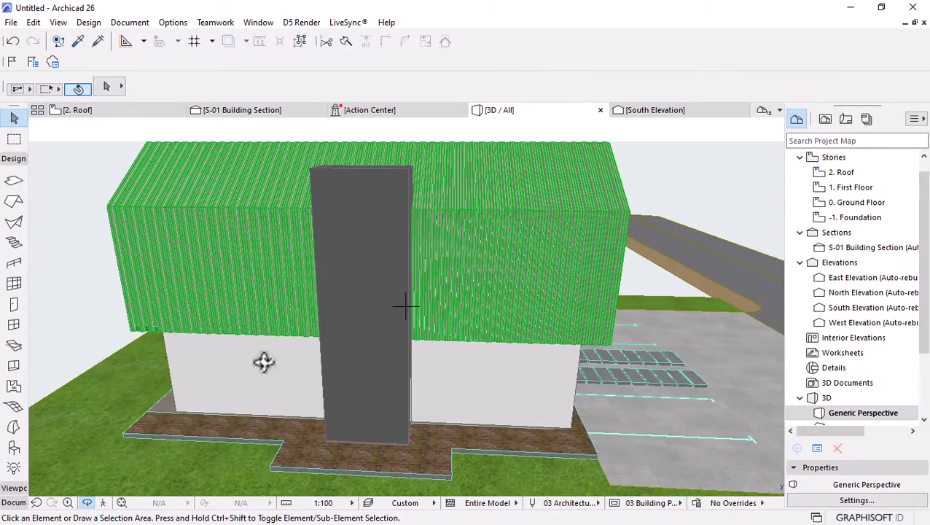
{"action": "left_click_drag", "start_coordinate": [371, 239], "coordinate": [228, 205]}
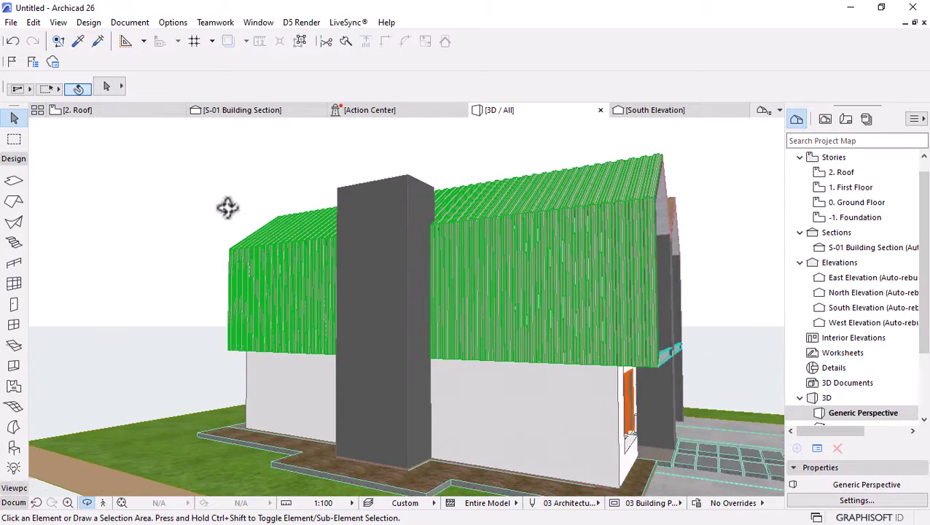
{"action": "left_click_drag", "start_coordinate": [150, 117], "coordinate": [405, 306]}
{"action": "left_click_drag", "start_coordinate": [472, 270], "coordinate": [401, 259]}
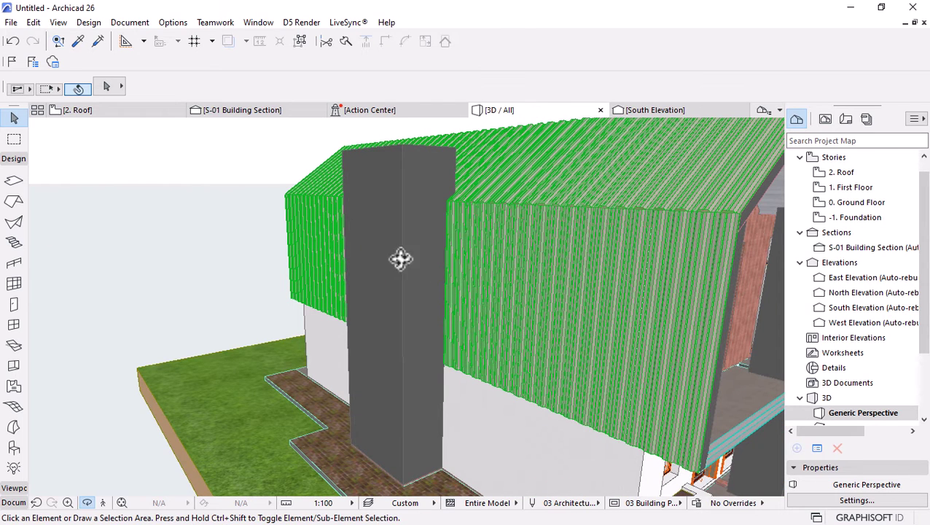
Open the 1. First Floor plan and examine the upright sheet along the west wall, at the stair shaft and both end corners
{"action": "double_click", "coordinate": [854, 188]}
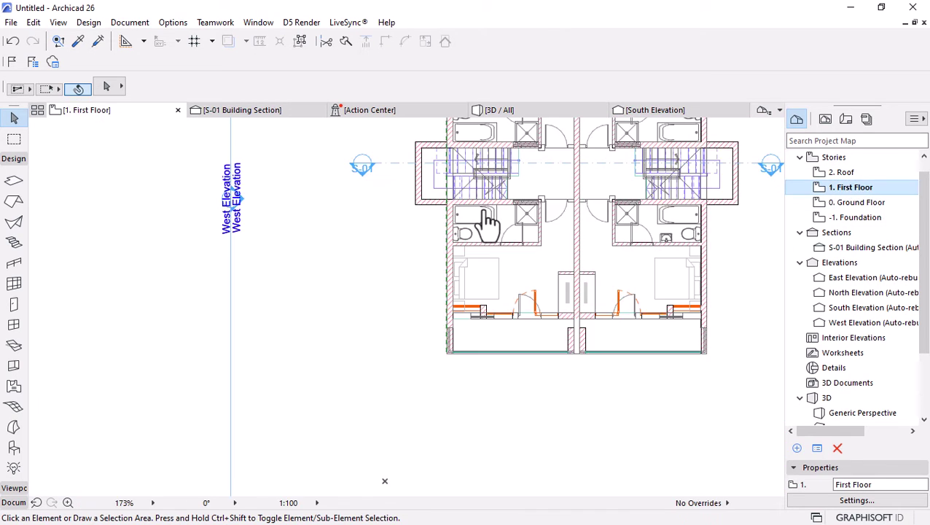
{"action": "scroll", "coordinate": [436, 156], "scroll_direction": "up", "scroll_amount": 8}
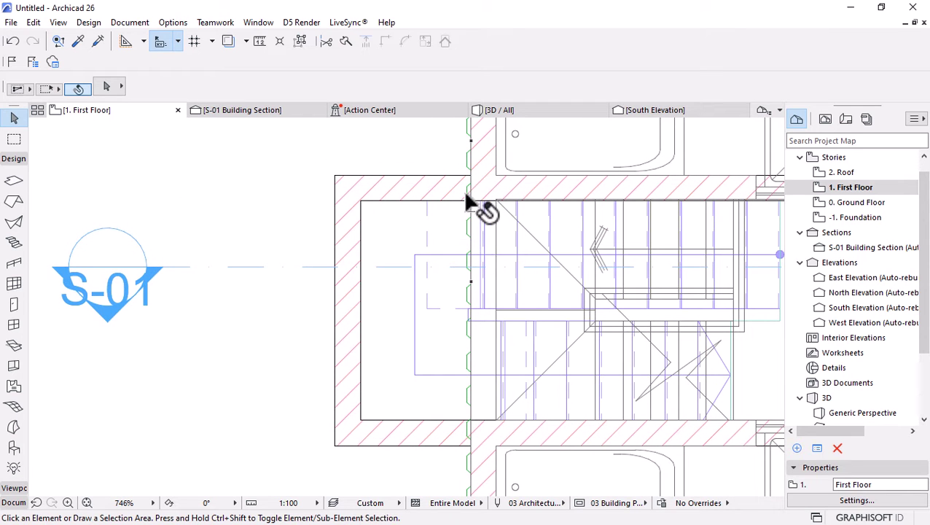
{"action": "left_click", "coordinate": [484, 177]}
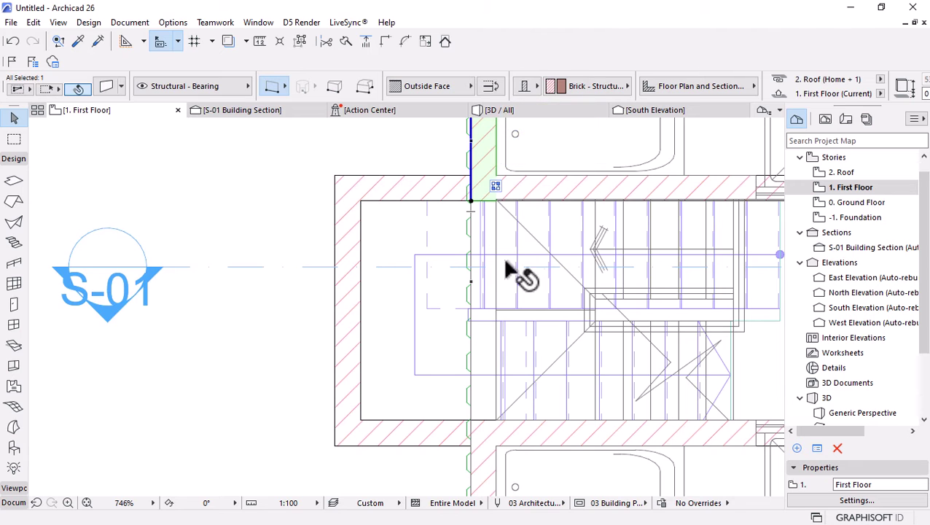
{"action": "scroll", "coordinate": [483, 240], "scroll_direction": "down", "scroll_amount": 8}
{"action": "scroll", "coordinate": [458, 417], "scroll_direction": "up", "scroll_amount": 10}
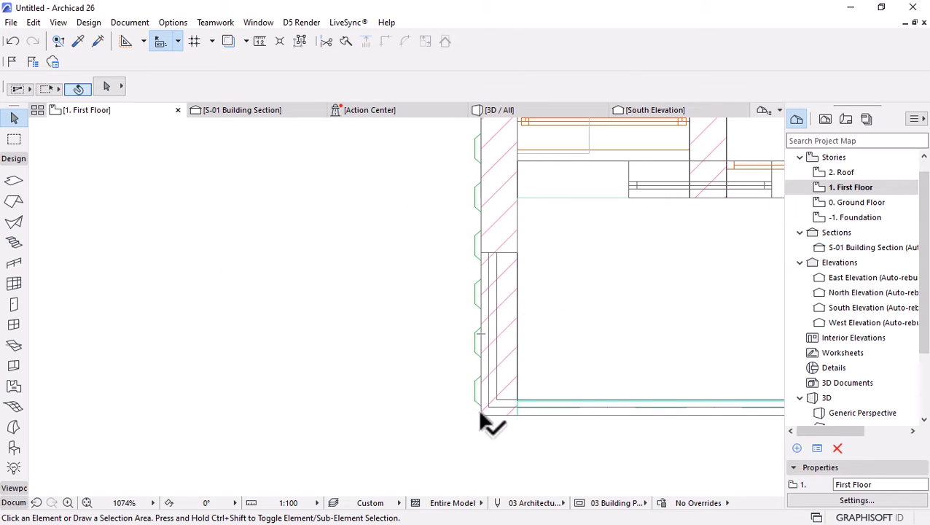
{"action": "scroll", "coordinate": [485, 343], "scroll_direction": "down", "scroll_amount": 10}
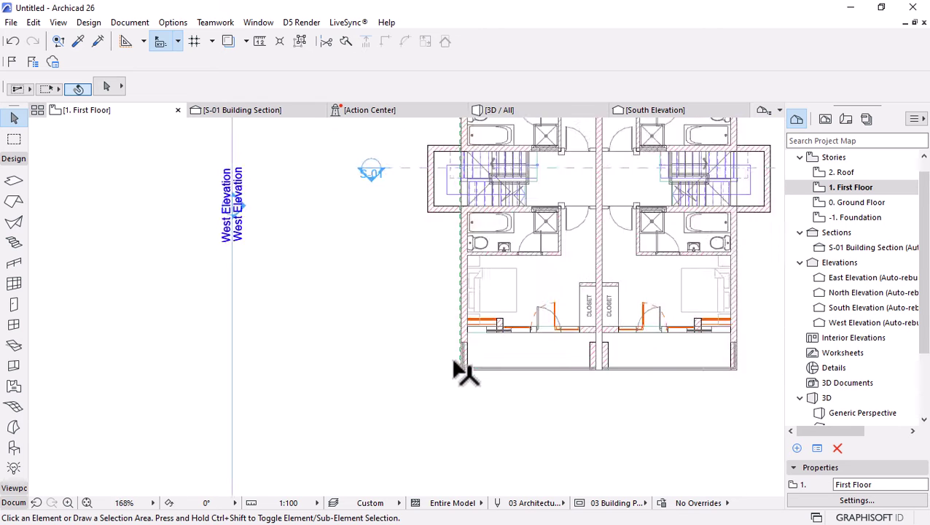
{"action": "scroll", "coordinate": [465, 161], "scroll_direction": "up", "scroll_amount": 9}
{"action": "scroll", "coordinate": [454, 158], "scroll_direction": "up", "scroll_amount": 7}
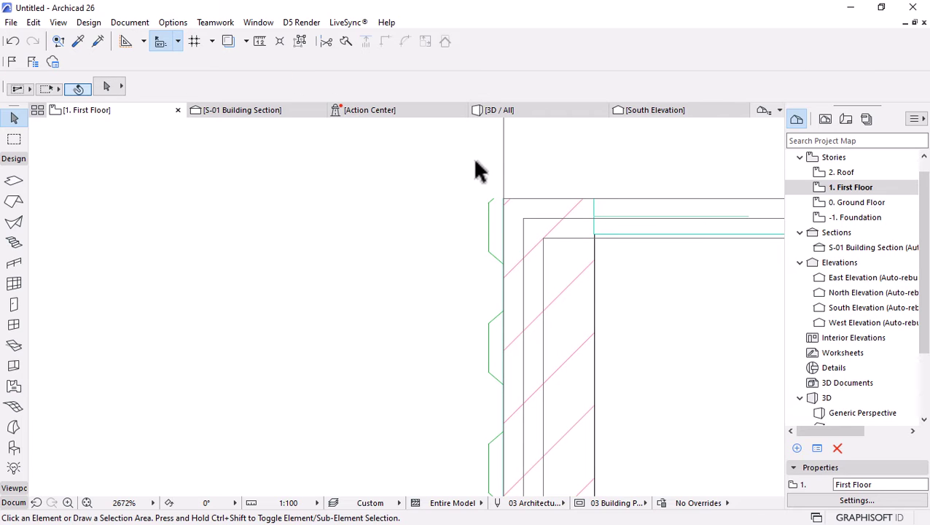
{"action": "left_click_drag", "start_coordinate": [416, 152], "coordinate": [567, 285]}
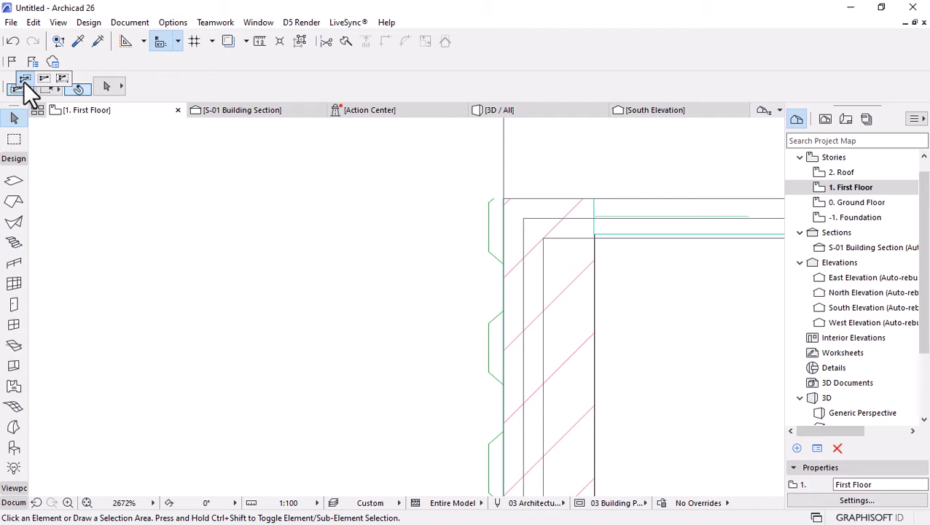
{"action": "left_click", "coordinate": [23, 81]}
{"action": "left_click_drag", "start_coordinate": [564, 139], "coordinate": [458, 252]}
{"action": "scroll", "coordinate": [479, 248], "scroll_direction": "up", "scroll_amount": 12}
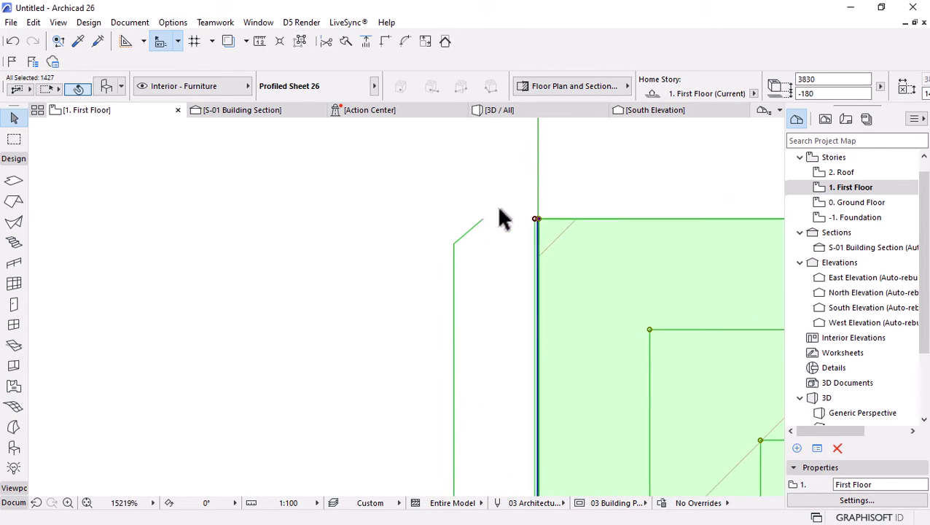
{"action": "left_click", "coordinate": [625, 265]}
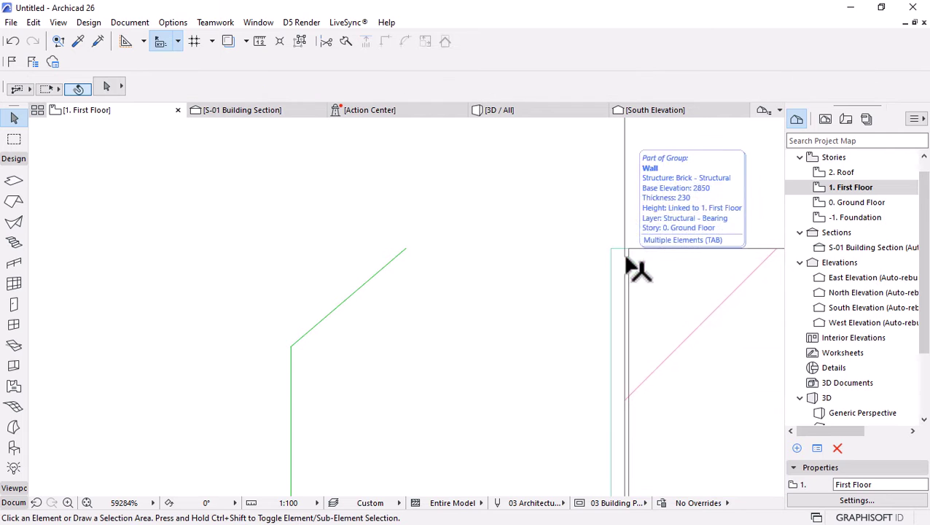
{"action": "key", "text": "Escape"}
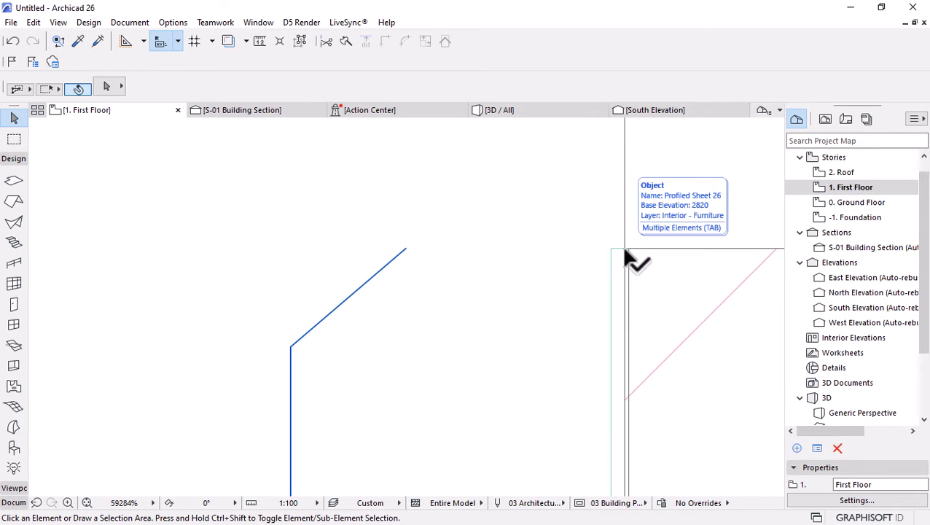
Select the west wall's profiled sheet at its north end and stretch it back to the stair shaft's south corner
{"action": "left_click", "coordinate": [625, 259]}
{"action": "scroll", "coordinate": [504, 186], "scroll_direction": "down", "scroll_amount": 5}
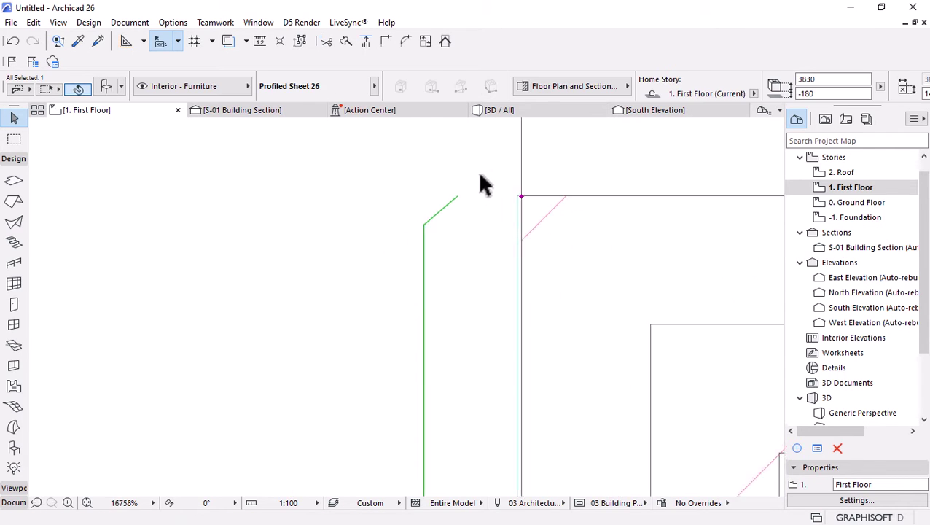
{"action": "scroll", "coordinate": [509, 179], "scroll_direction": "up", "scroll_amount": 6}
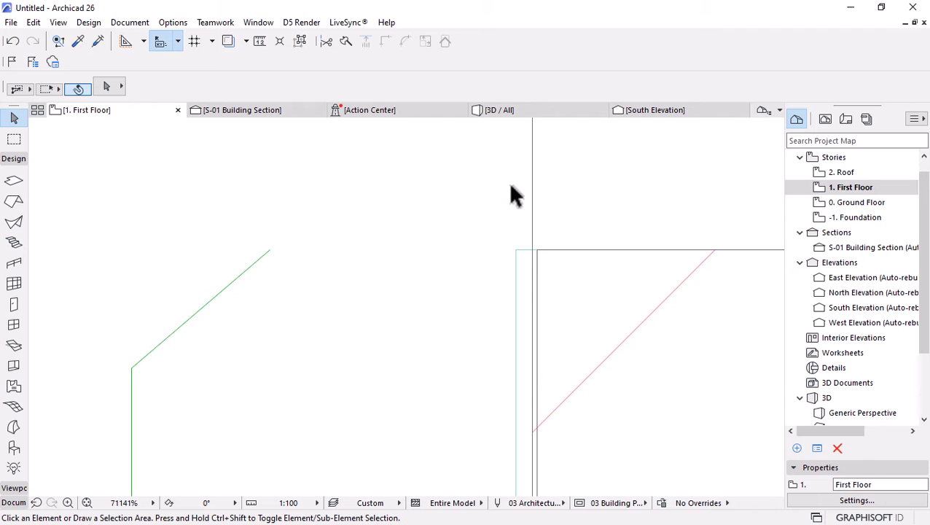
{"action": "key", "text": "Tab"}
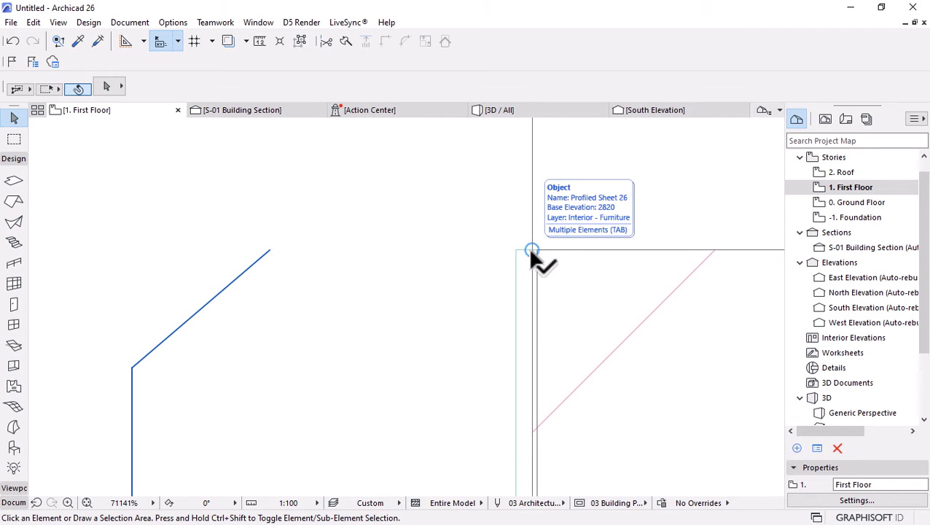
{"action": "left_click", "coordinate": [532, 251]}
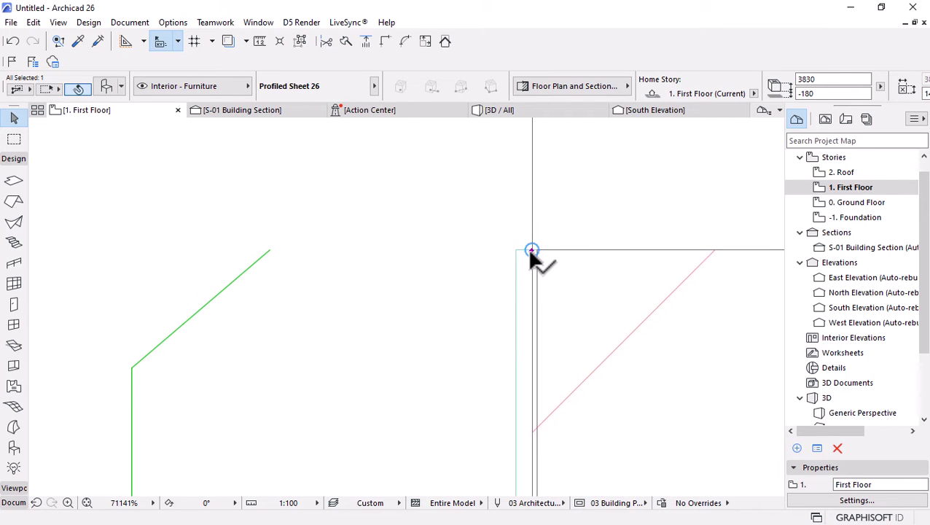
{"action": "left_click", "coordinate": [532, 251]}
{"action": "scroll", "coordinate": [525, 192], "scroll_direction": "down", "scroll_amount": 2}
{"action": "scroll", "coordinate": [525, 192], "scroll_direction": "down", "scroll_amount": 6}
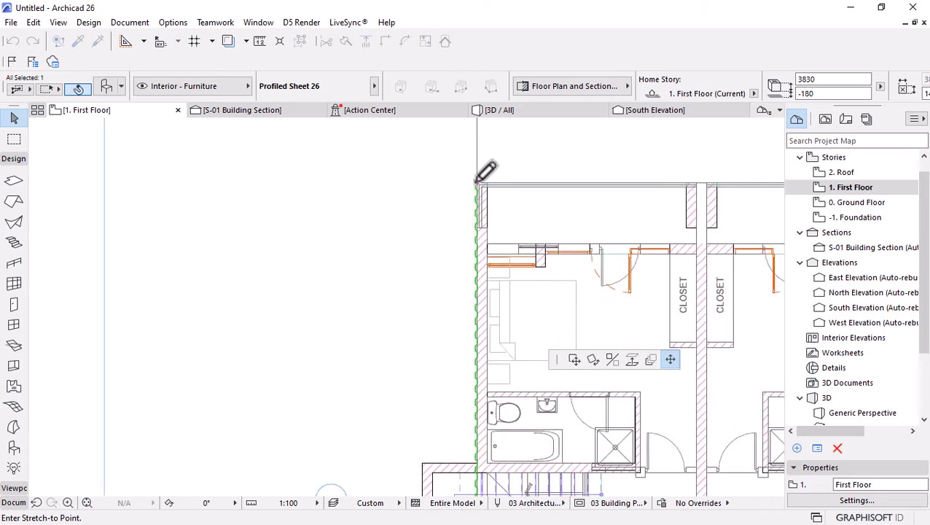
{"action": "scroll", "coordinate": [479, 292], "scroll_direction": "up", "scroll_amount": 5}
{"action": "scroll", "coordinate": [479, 292], "scroll_direction": "up", "scroll_amount": 3}
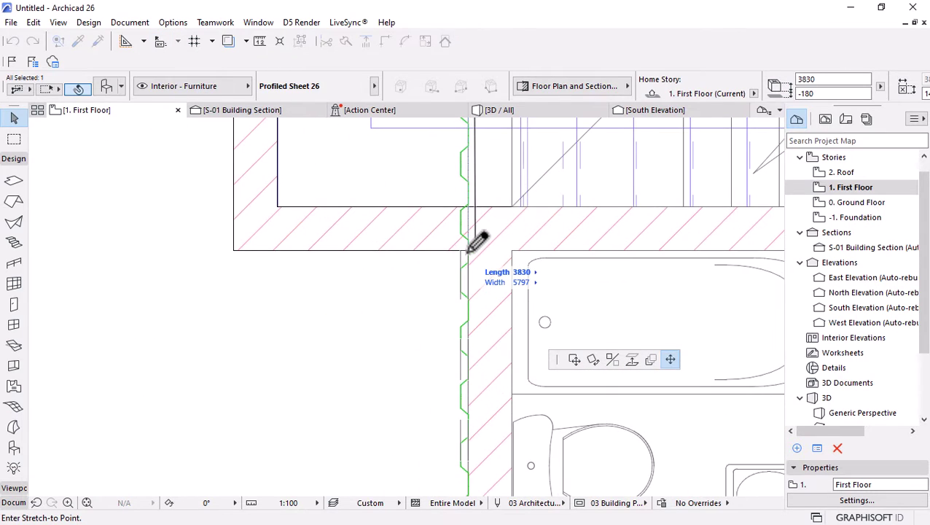
{"action": "left_click", "coordinate": [466, 249]}
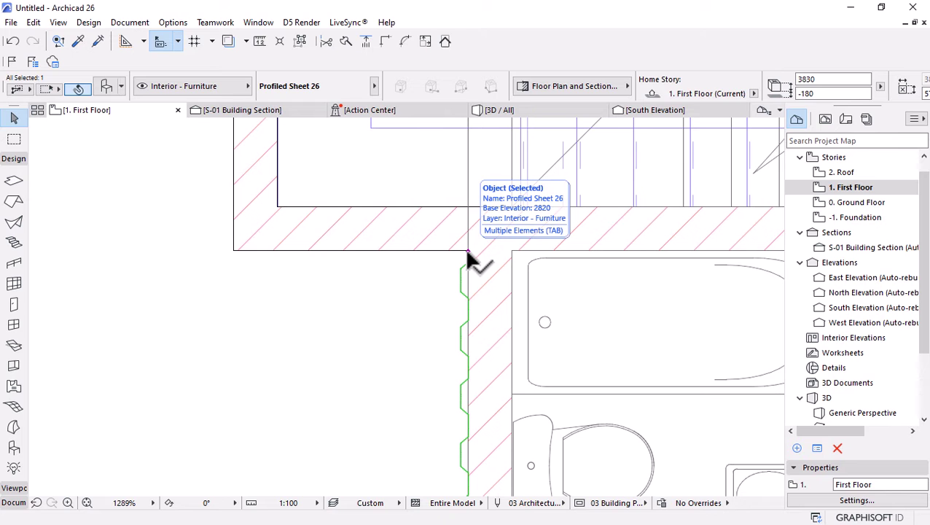
Mirror a copy of the shortened west wall sheet to the north about a horizontal axis through the middle of the stairwell
{"action": "key", "text": "ctrl+m"}
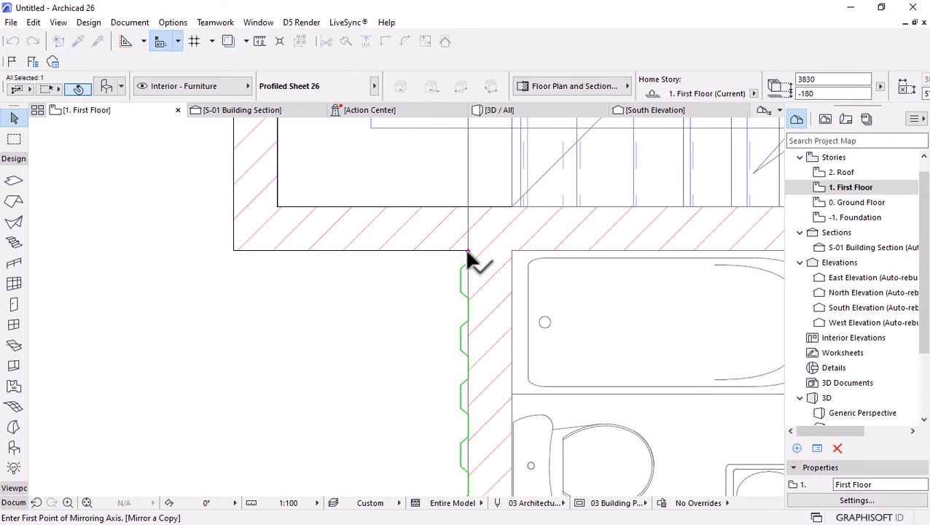
{"action": "scroll", "coordinate": [468, 252], "scroll_direction": "down", "scroll_amount": 6}
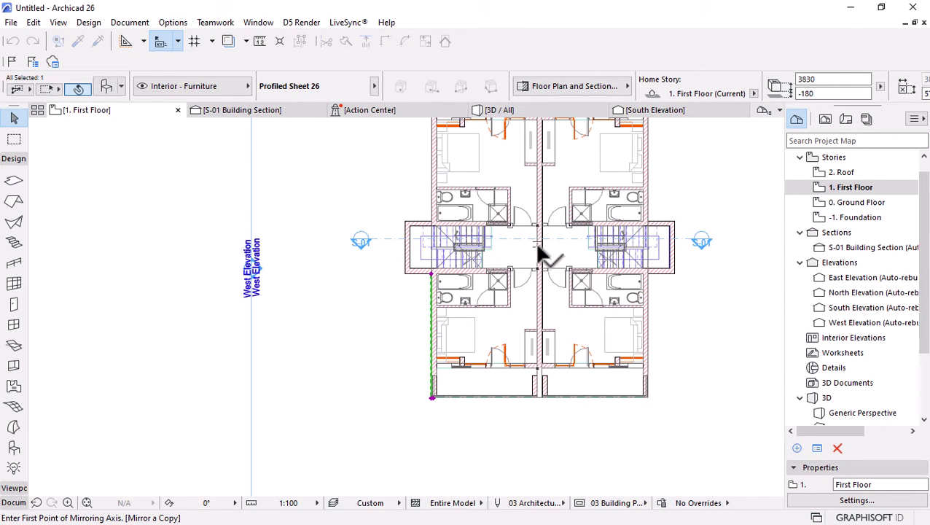
{"action": "left_click", "coordinate": [539, 242]}
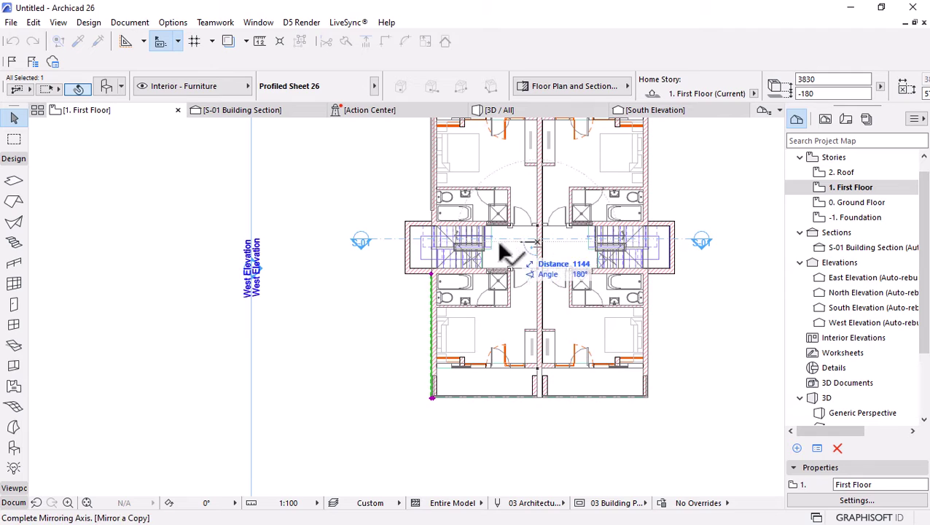
{"action": "left_click", "coordinate": [334, 226]}
{"action": "scroll", "coordinate": [428, 299], "scroll_direction": "down", "scroll_amount": 3}
Stretch the mirrored sheet's south end down to the stair shaft's north corner
{"action": "scroll", "coordinate": [428, 199], "scroll_direction": "up", "scroll_amount": 6}
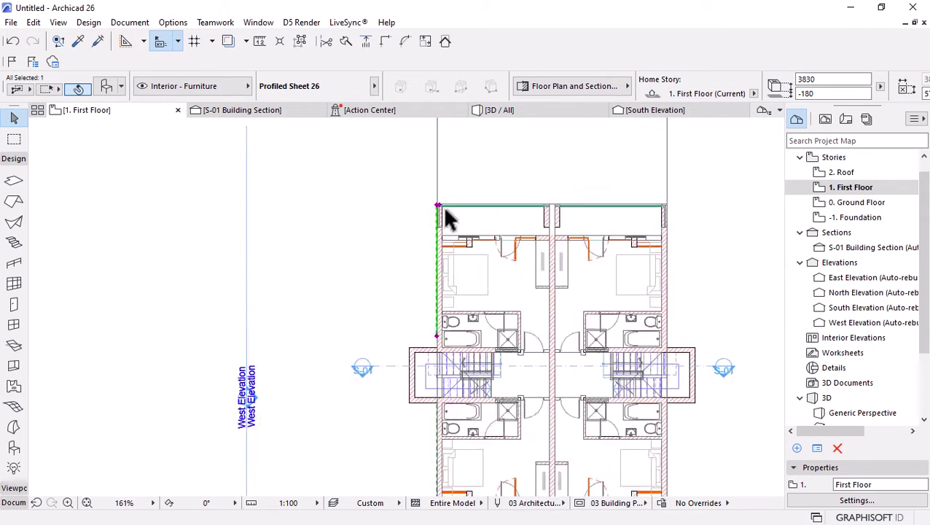
{"action": "scroll", "coordinate": [444, 366], "scroll_direction": "up", "scroll_amount": 3}
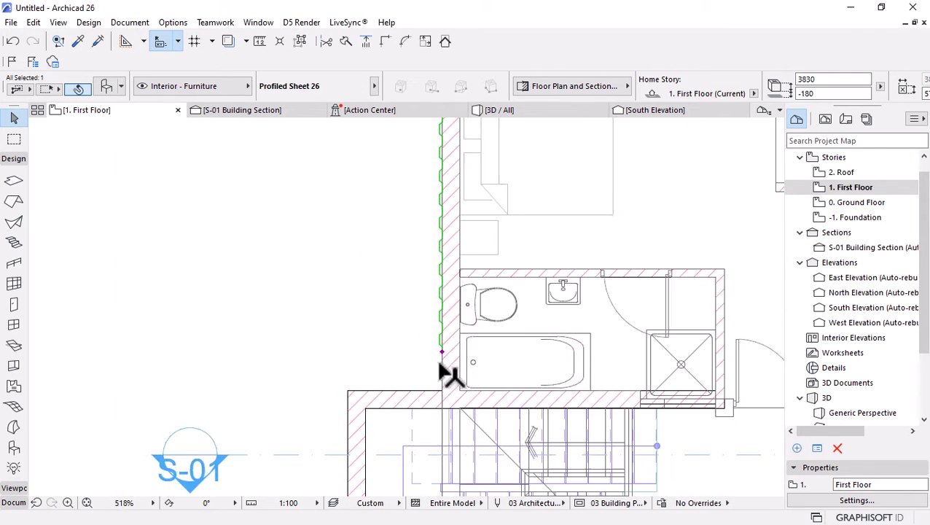
{"action": "left_click", "coordinate": [441, 353]}
{"action": "left_click", "coordinate": [442, 391]}
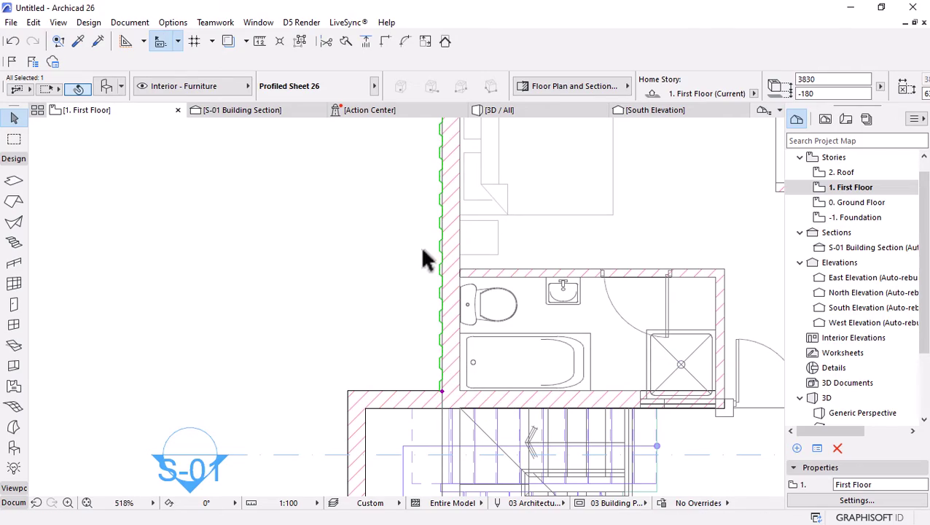
Return to the 3D view and examine the sheeting on both sides of the west shaft and across the roofs
{"action": "left_click", "coordinate": [523, 112]}
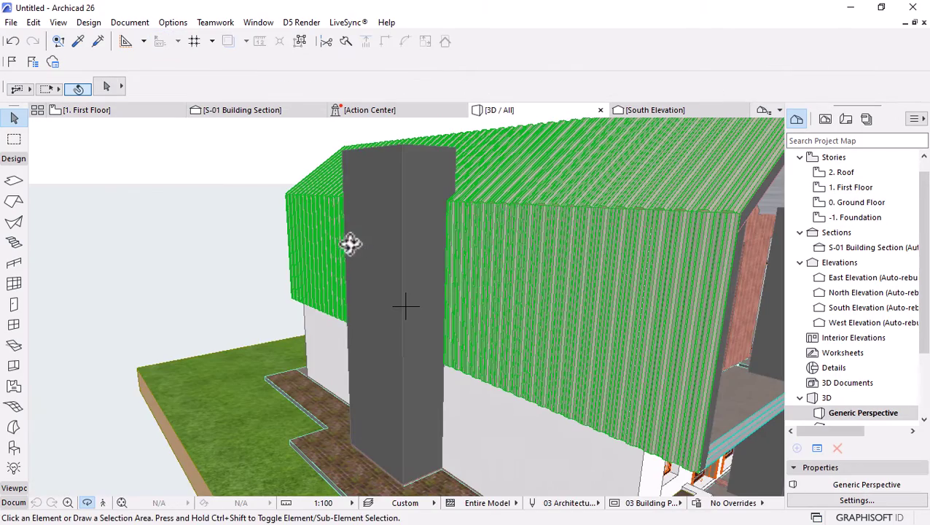
{"action": "middle_click_drag", "start_coordinate": [353, 243], "coordinate": [131, 213], "text": "shift"}
{"action": "scroll", "coordinate": [130, 213], "scroll_direction": "up", "scroll_amount": 5}
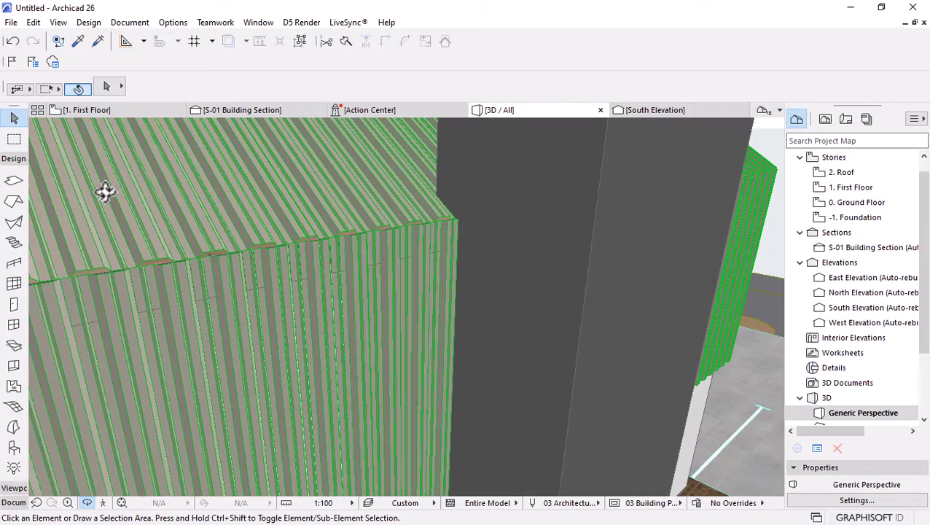
{"action": "middle_click_drag", "start_coordinate": [149, 282], "coordinate": [224, 235], "text": "shift"}
{"action": "scroll", "coordinate": [235, 234], "scroll_direction": "down", "scroll_amount": 6}
{"action": "middle_click_drag", "start_coordinate": [333, 255], "coordinate": [417, 325], "text": "shift"}
{"action": "scroll", "coordinate": [409, 351], "scroll_direction": "down", "scroll_amount": 5}
{"action": "scroll", "coordinate": [417, 326], "scroll_direction": "up", "scroll_amount": 5}
{"action": "middle_click_drag", "start_coordinate": [354, 299], "coordinate": [552, 274], "text": "shift"}
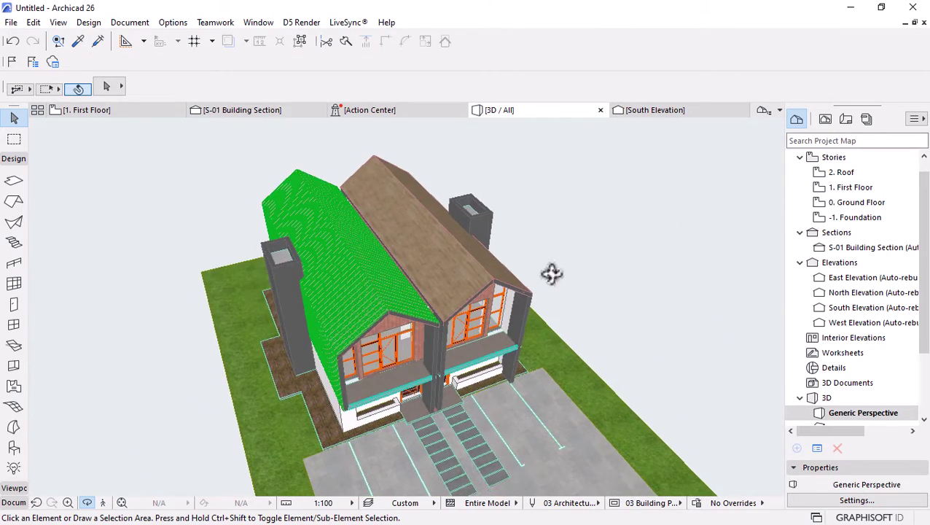
Select the west house's four profiled sheets and, in the 2. Roof plan, mirror copies onto the east house about the midline between the houses
{"action": "left_click", "coordinate": [324, 353]}
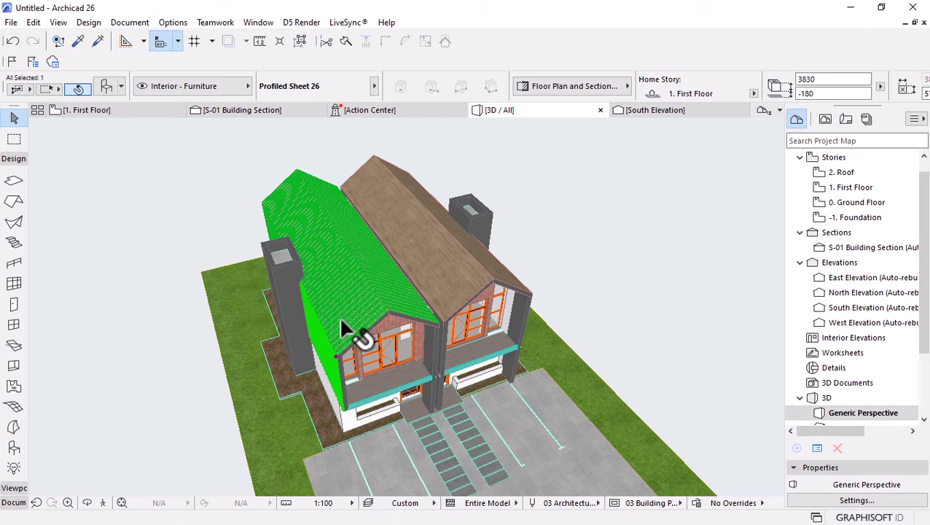
{"action": "middle_click_drag", "start_coordinate": [286, 260], "coordinate": [287, 247], "text": "shift"}
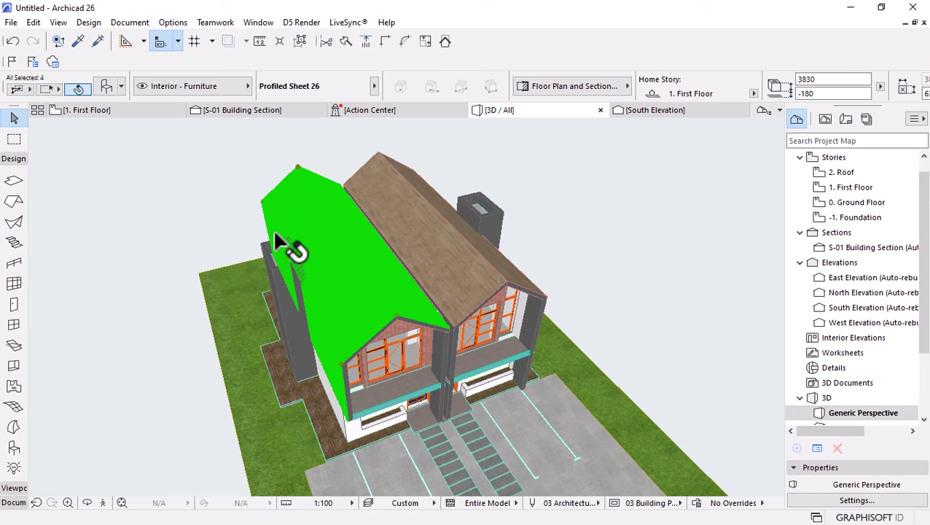
{"action": "double_click", "coordinate": [817, 173]}
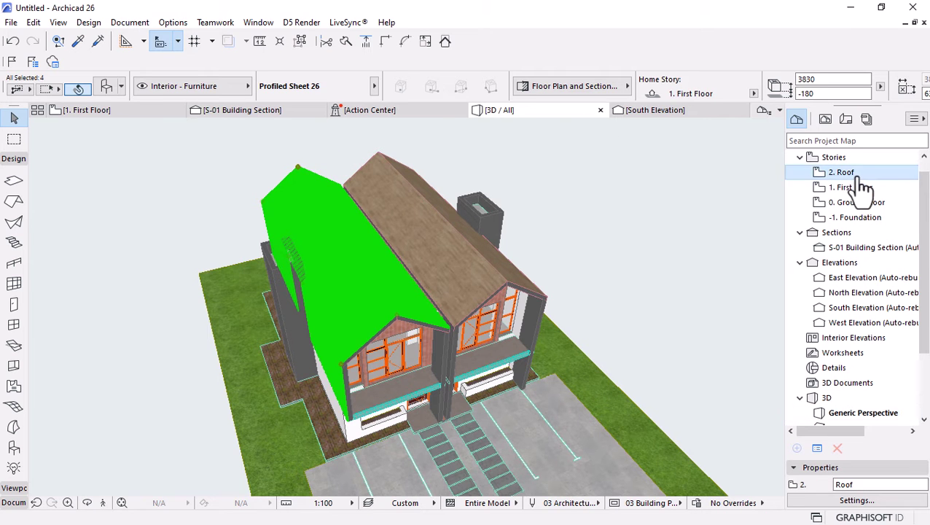
{"action": "scroll", "coordinate": [364, 233], "scroll_direction": "down", "scroll_amount": 5}
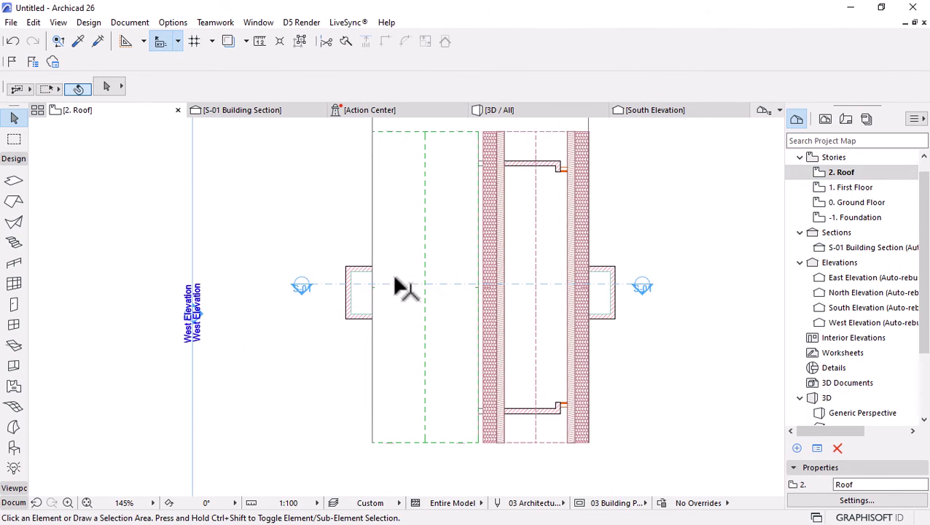
{"action": "left_click", "coordinate": [449, 315]}
{"action": "scroll", "coordinate": [321, 230], "scroll_direction": "down", "scroll_amount": 2}
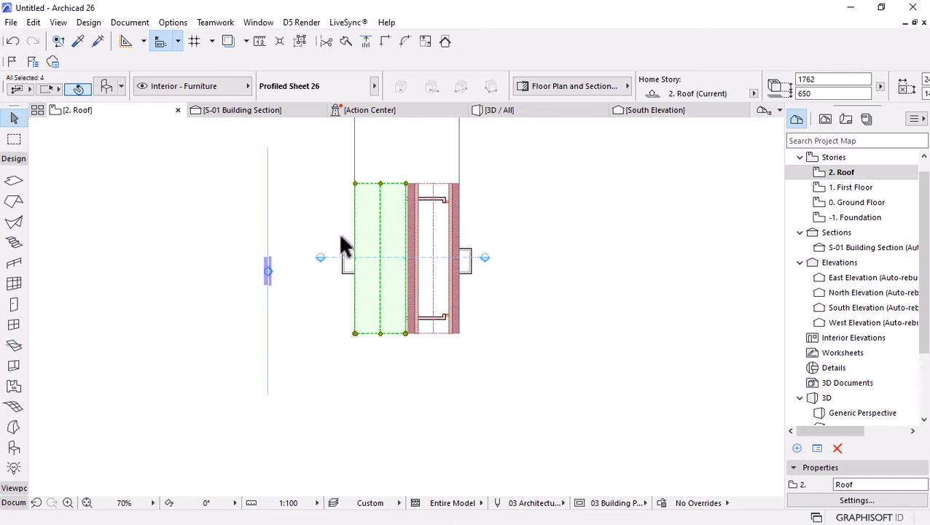
{"action": "key", "text": "ctrl+m"}
{"action": "scroll", "coordinate": [397, 324], "scroll_direction": "up", "scroll_amount": 6}
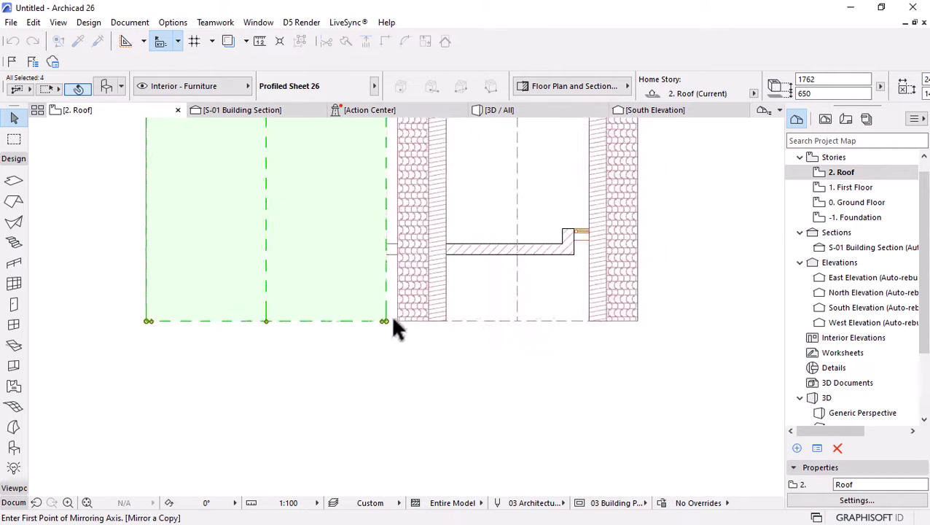
{"action": "left_click", "coordinate": [382, 214]}
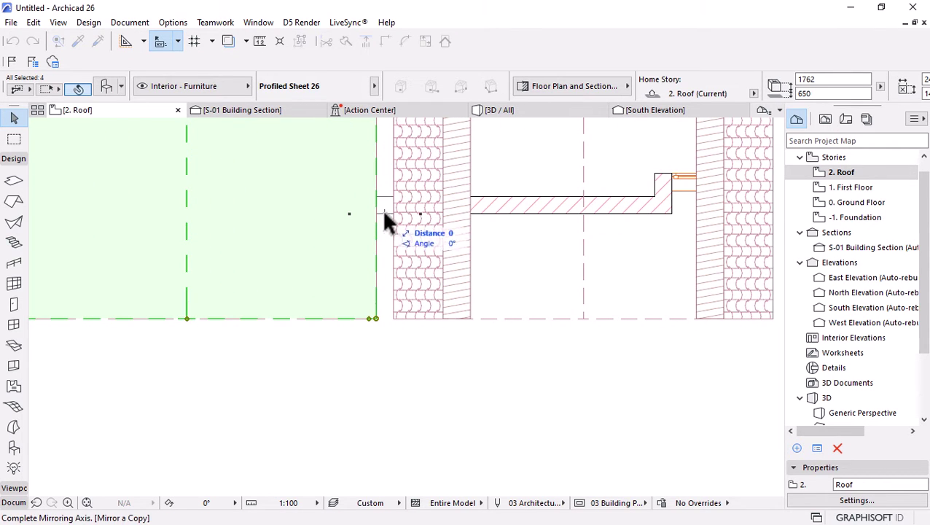
{"action": "left_click", "coordinate": [375, 346]}
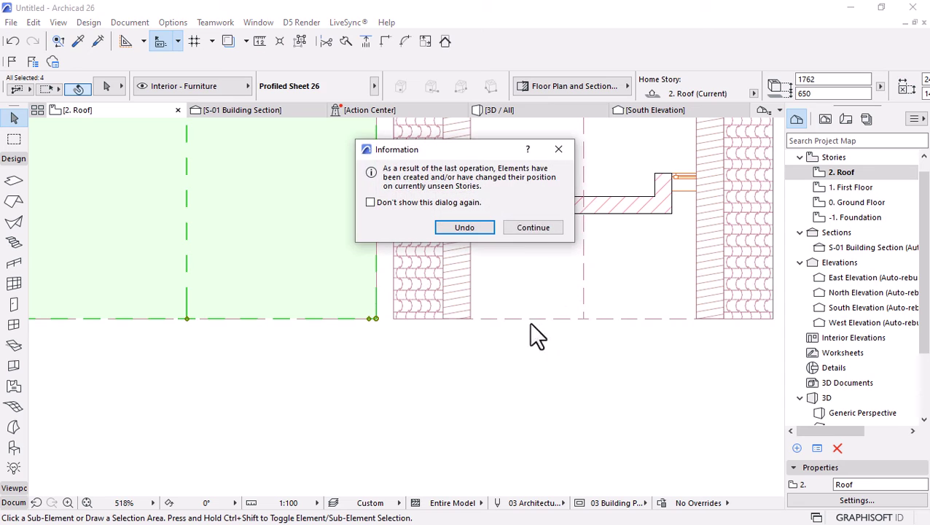
{"action": "left_click", "coordinate": [539, 228]}
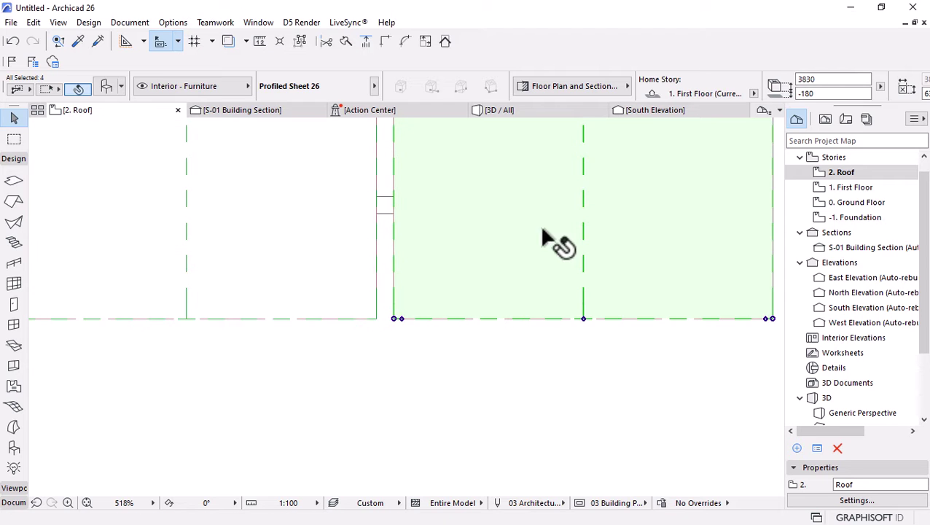
In the 3D view, suspend grouping and set the east wall's south profiled sheet's home story to 0. Ground Floor
{"action": "left_click", "coordinate": [514, 110]}
{"action": "middle_click_drag", "start_coordinate": [449, 266], "coordinate": [472, 323], "text": "shift"}
{"action": "scroll", "coordinate": [473, 323], "scroll_direction": "up", "scroll_amount": 3}
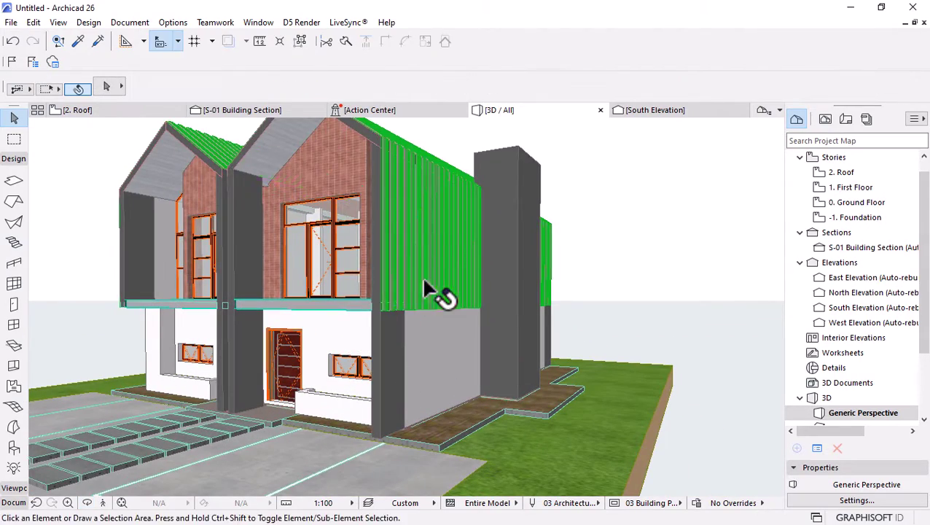
{"action": "left_click", "coordinate": [301, 41]}
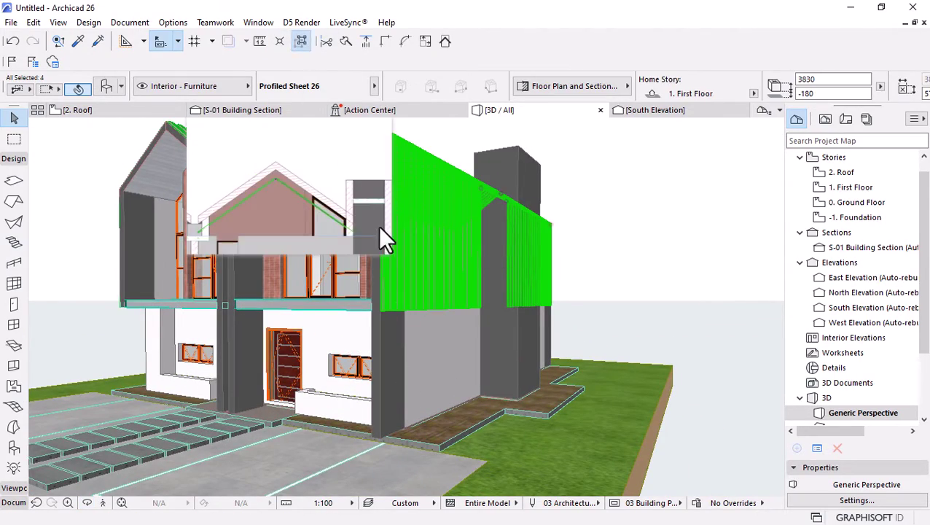
{"action": "left_click", "coordinate": [427, 257]}
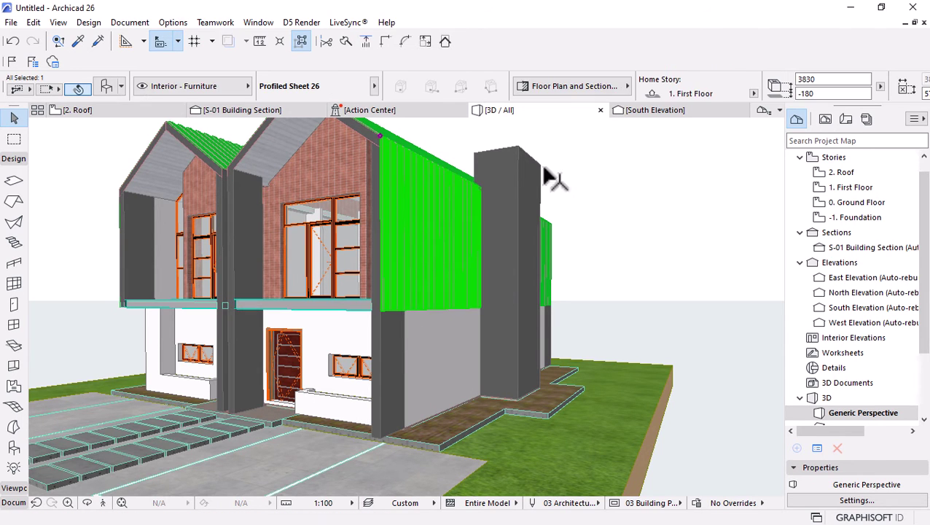
{"action": "left_click", "coordinate": [754, 92]}
{"action": "left_click", "coordinate": [790, 110]}
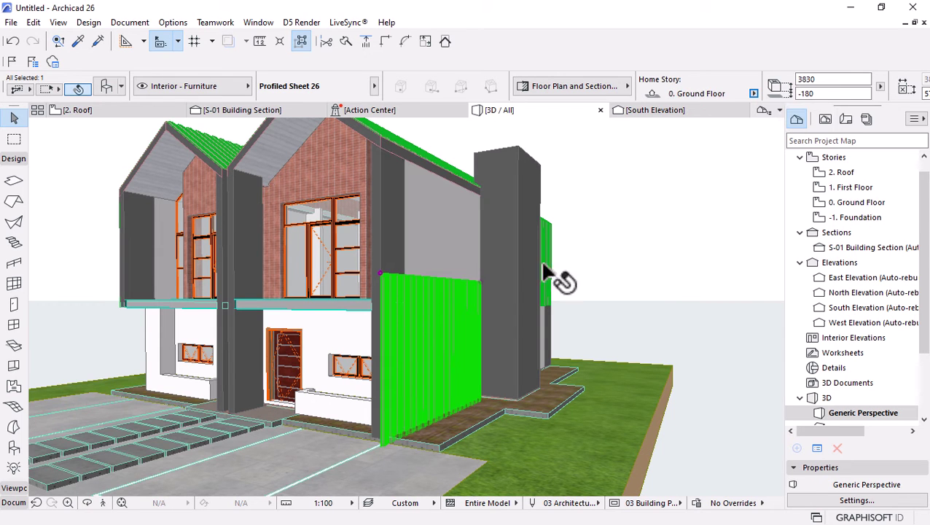
Set the east wall's north profiled sheet's home story to 0. Ground Floor and stretch its height up to the roof eave
{"action": "left_click", "coordinate": [549, 295]}
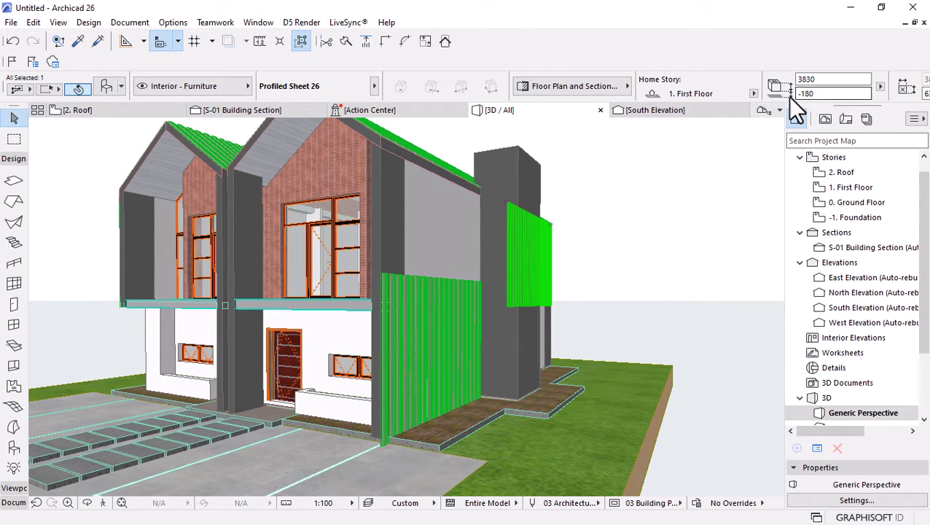
{"action": "left_click", "coordinate": [753, 93]}
{"action": "left_click", "coordinate": [798, 112]}
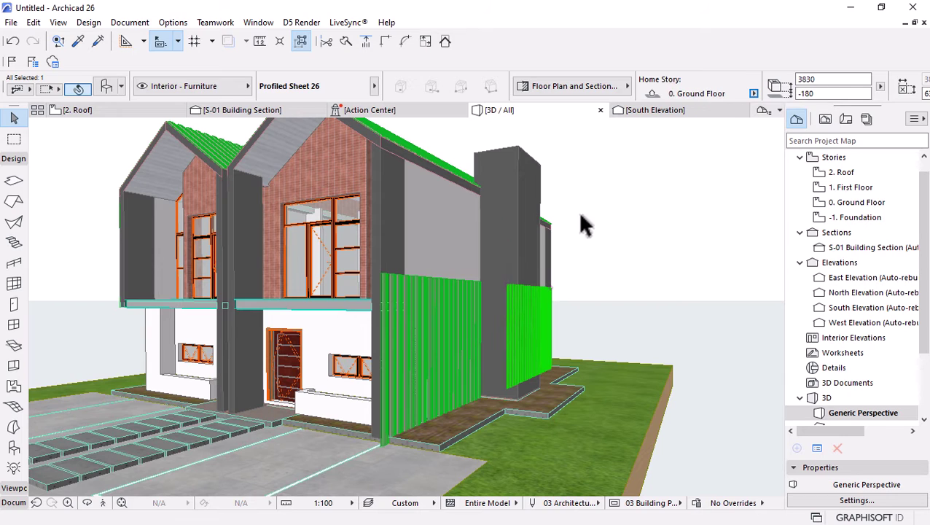
{"action": "left_click", "coordinate": [511, 296]}
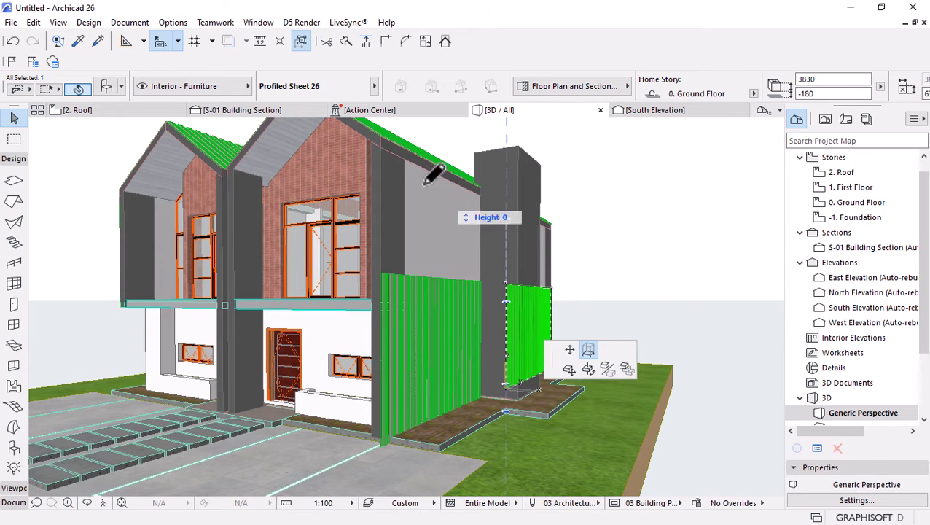
{"action": "left_click", "coordinate": [385, 130]}
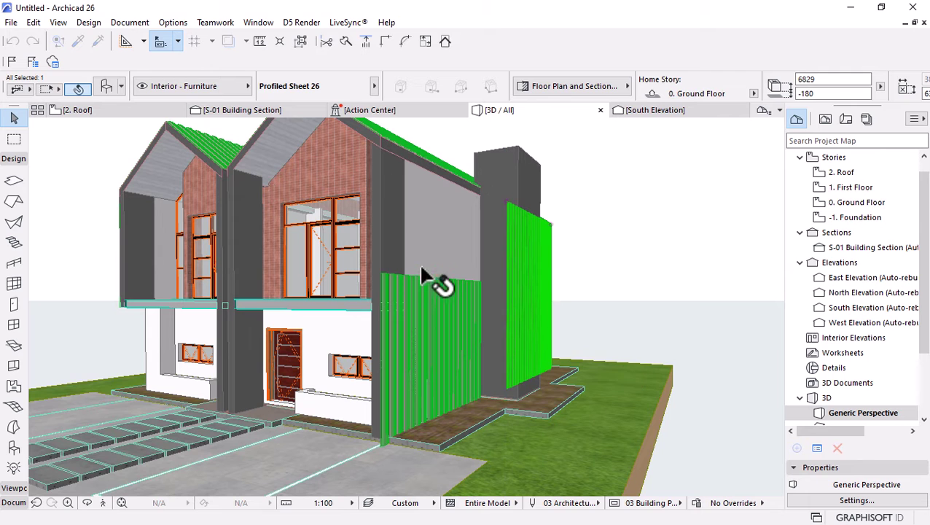
Stretch the east wall's south profiled sheet up to the roof eave and check the cladding from the front and sides
{"action": "left_click", "coordinate": [380, 285]}
{"action": "scroll", "coordinate": [395, 123], "scroll_direction": "up", "scroll_amount": 2}
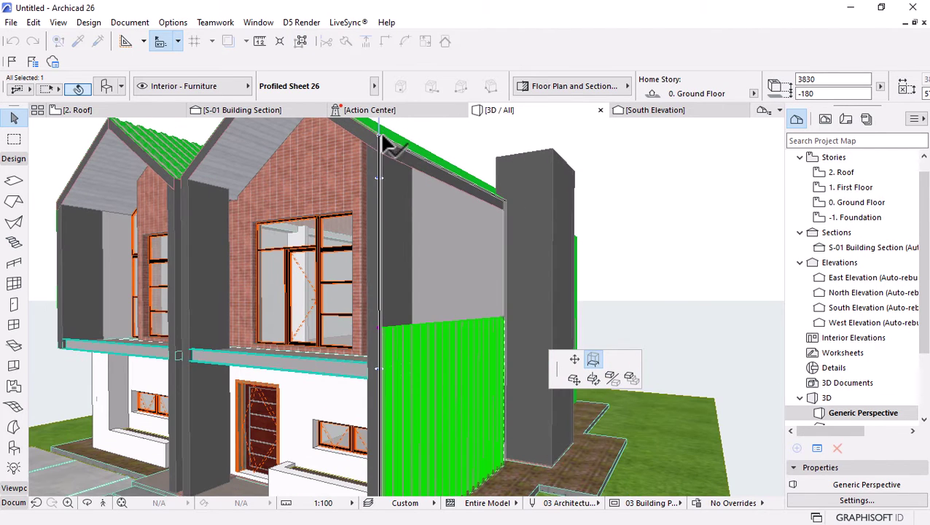
{"action": "left_click", "coordinate": [384, 139]}
{"action": "scroll", "coordinate": [499, 276], "scroll_direction": "down", "scroll_amount": 6}
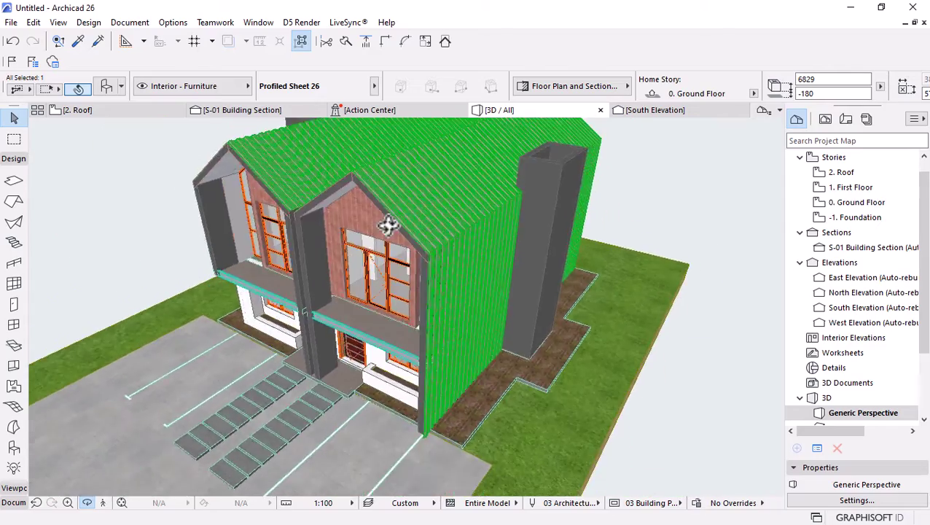
{"action": "middle_click_drag", "start_coordinate": [389, 222], "coordinate": [326, 267], "text": "shift"}
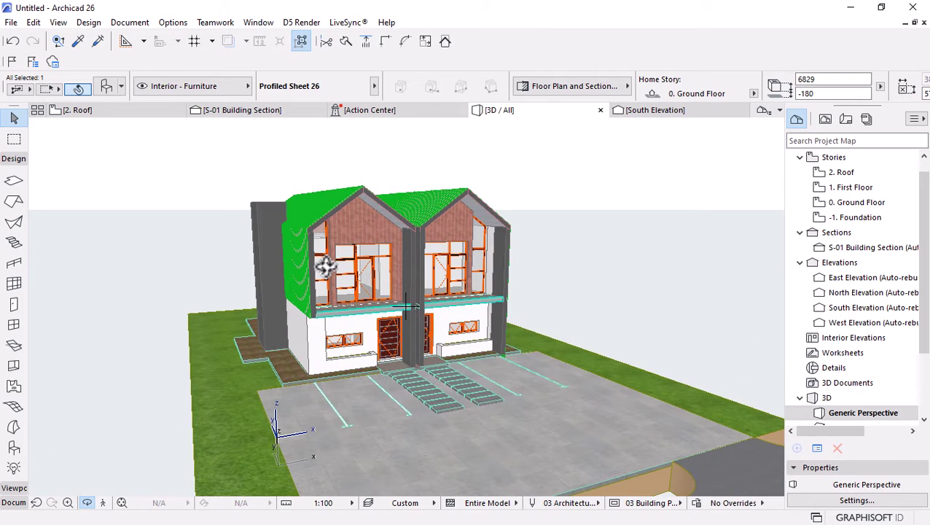
{"action": "middle_click_drag", "start_coordinate": [489, 370], "coordinate": [322, 263], "text": "shift"}
{"action": "scroll", "coordinate": [377, 233], "scroll_direction": "up", "scroll_amount": 5}
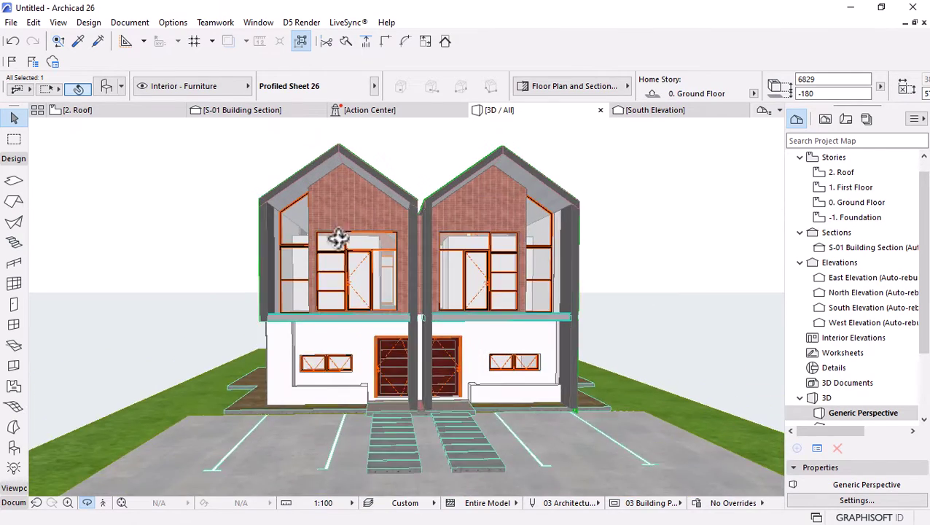
{"action": "scroll", "coordinate": [489, 314], "scroll_direction": "down", "scroll_amount": 4}
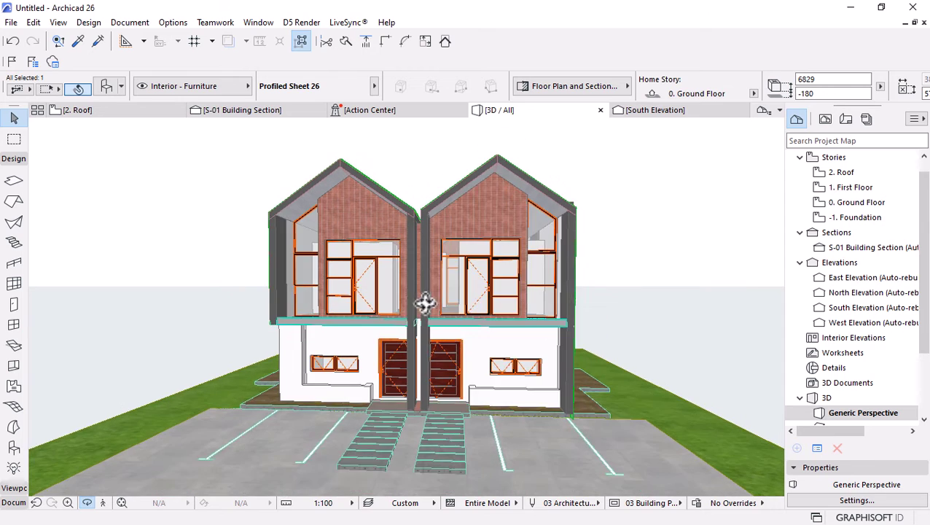
Open the 0. Ground Floor plan at the south rooms and entrances of both houses
{"action": "double_click", "coordinate": [861, 202]}
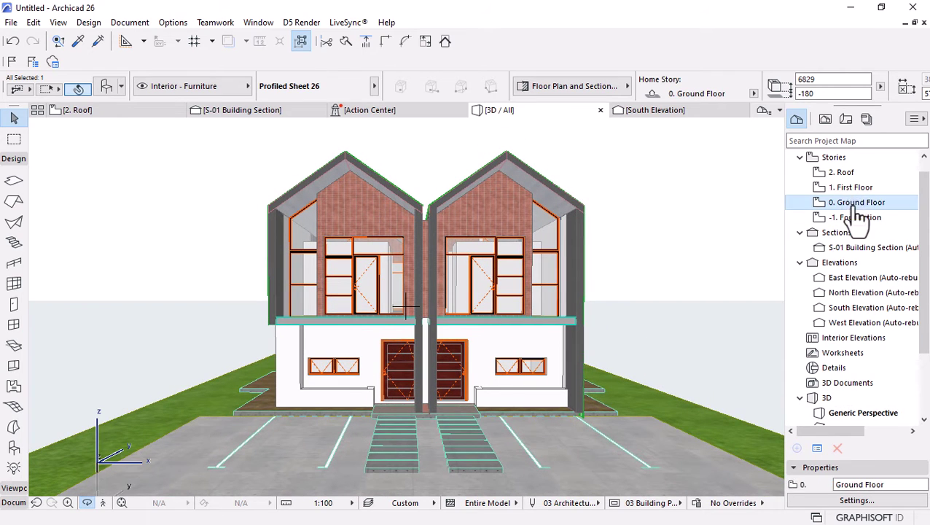
{"action": "scroll", "coordinate": [438, 314], "scroll_direction": "down", "scroll_amount": 6}
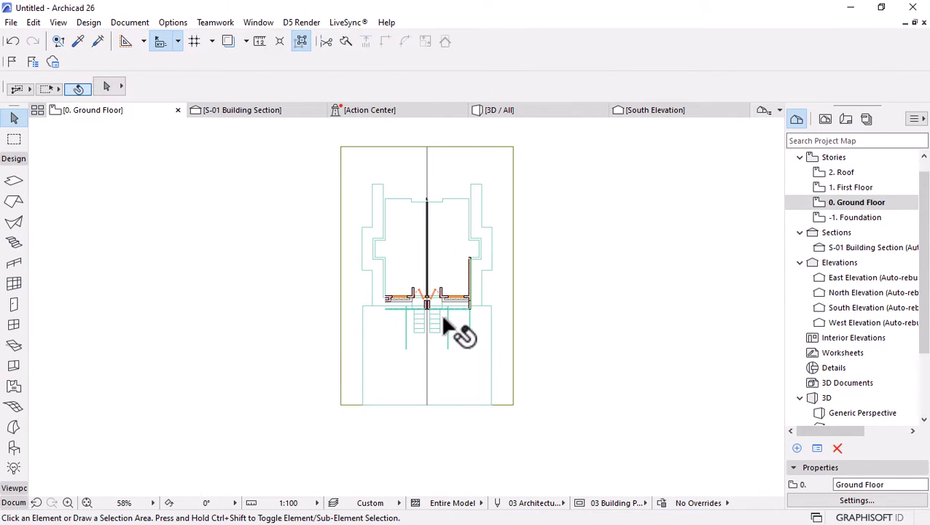
{"action": "scroll", "coordinate": [419, 218], "scroll_direction": "up", "scroll_amount": 5}
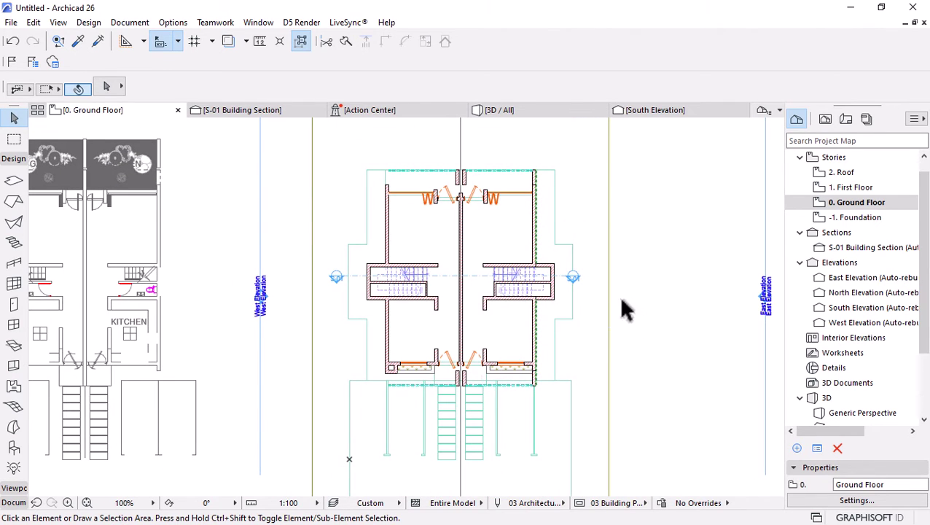
{"action": "scroll", "coordinate": [272, 337], "scroll_direction": "down", "scroll_amount": 1}
{"action": "scroll", "coordinate": [269, 296], "scroll_direction": "up", "scroll_amount": 4}
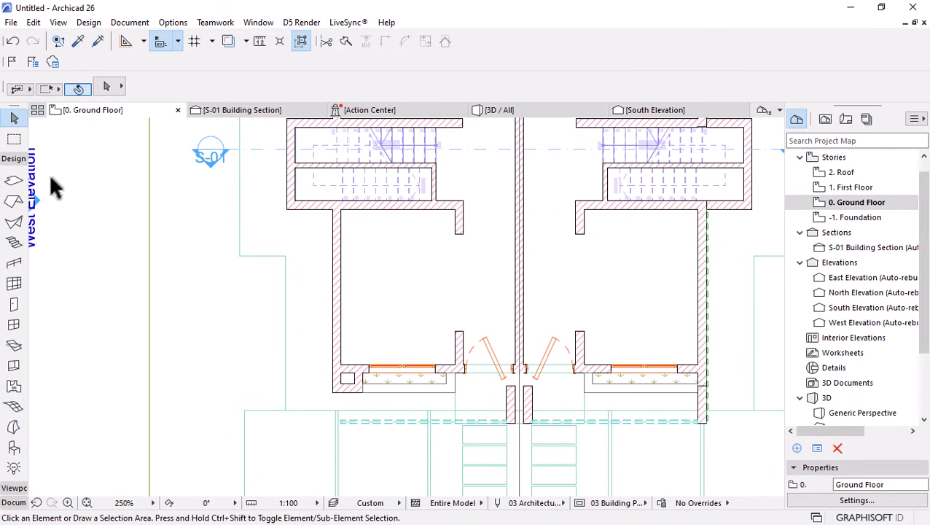
Choose Base Cabinet Block 26 from the Kitchen Cabinets 26 library folder as the default for the Object tool
{"action": "left_click", "coordinate": [14, 447]}
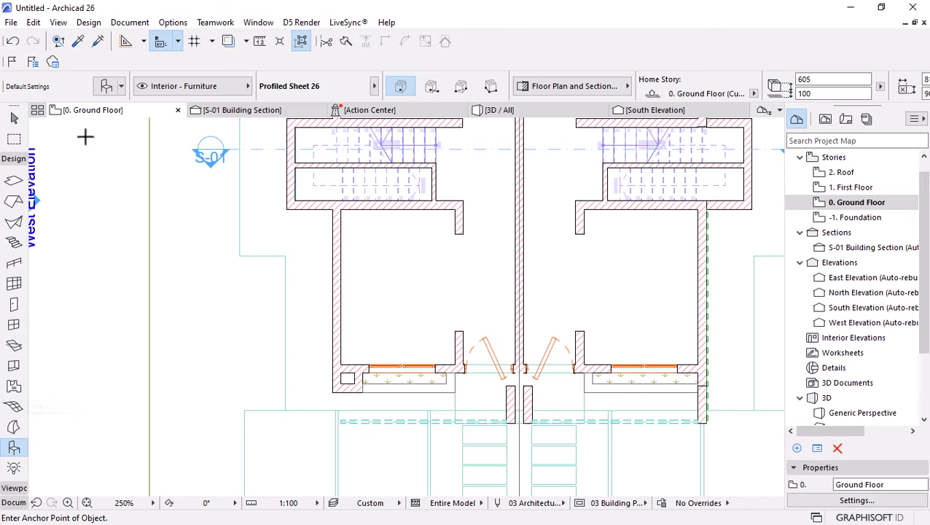
{"action": "left_click", "coordinate": [108, 86]}
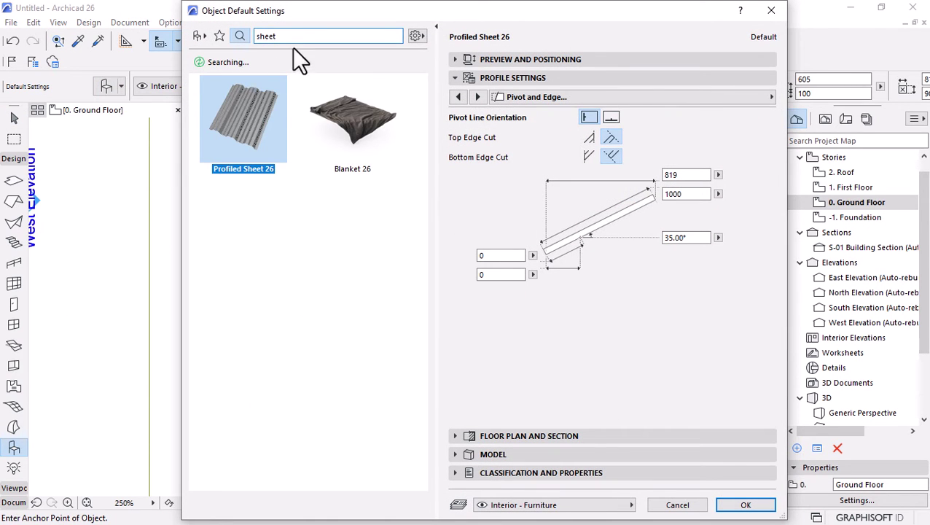
{"action": "left_click", "coordinate": [201, 35]}
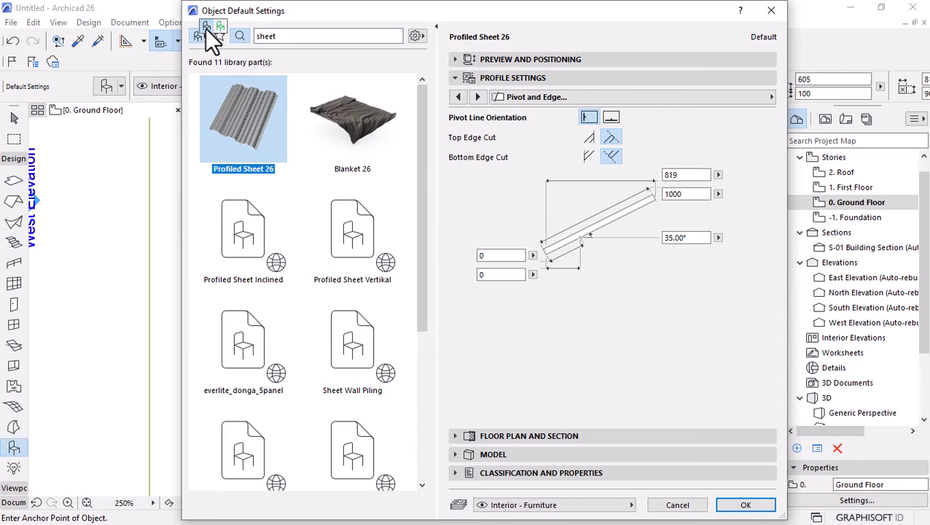
{"action": "left_click", "coordinate": [206, 29]}
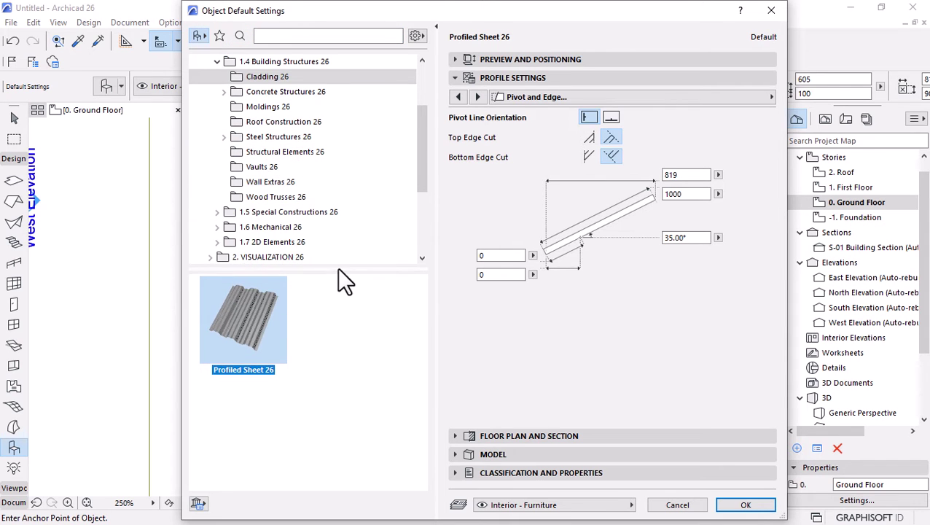
{"action": "scroll", "coordinate": [264, 110], "scroll_direction": "up", "scroll_amount": 2}
{"action": "left_click", "coordinate": [252, 108]}
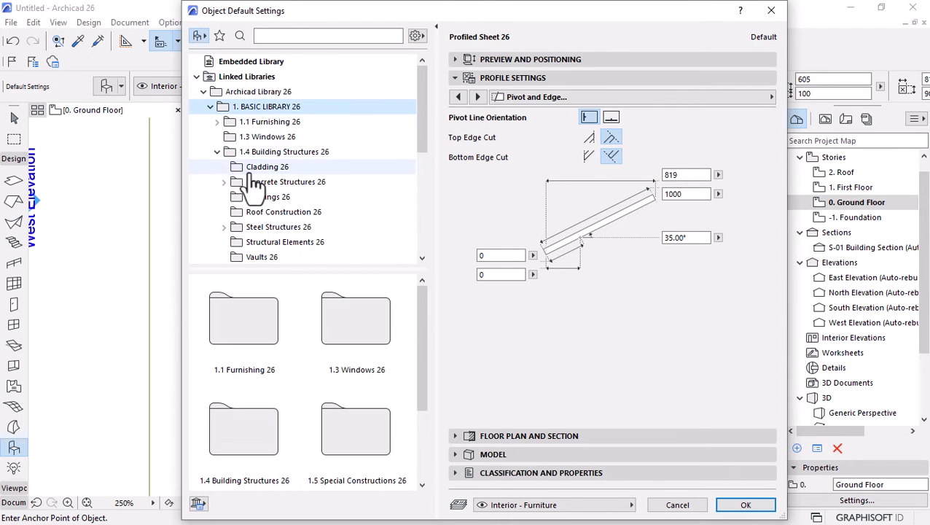
{"action": "left_click", "coordinate": [217, 122]}
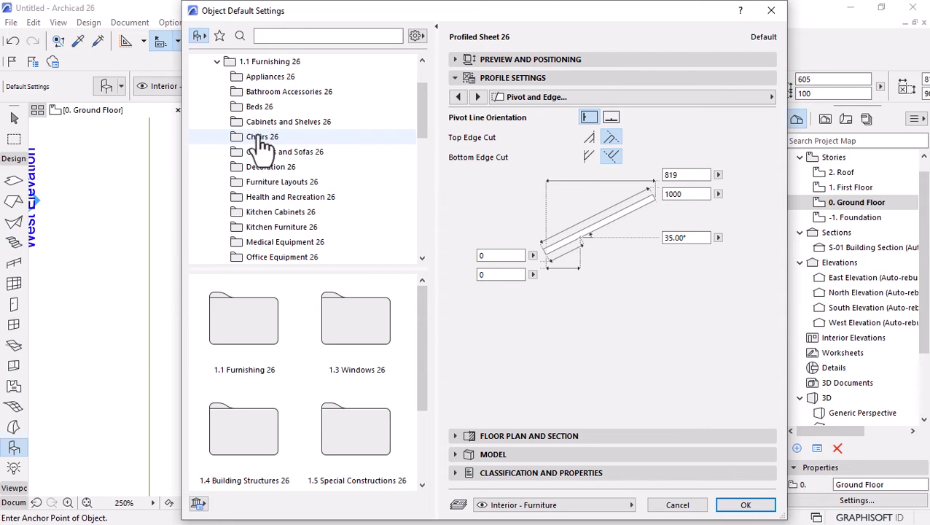
{"action": "left_click", "coordinate": [288, 213]}
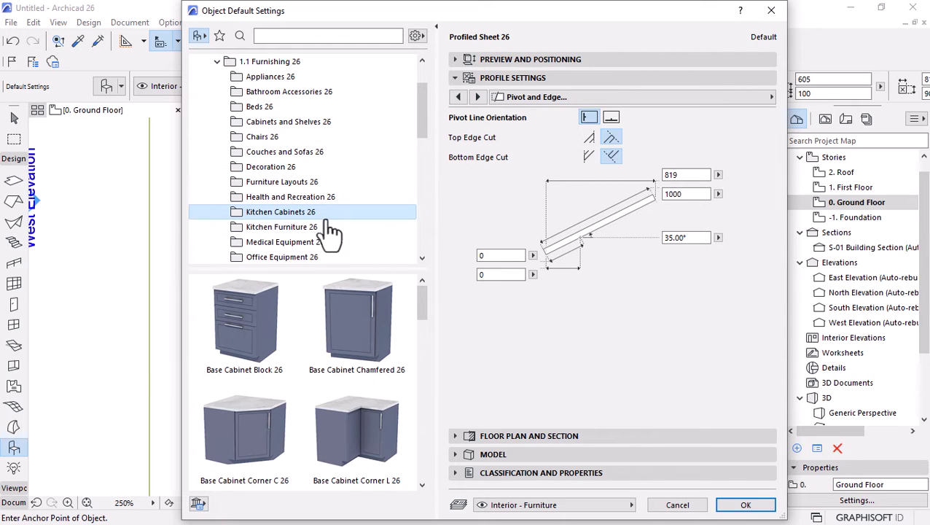
{"action": "left_click", "coordinate": [235, 335]}
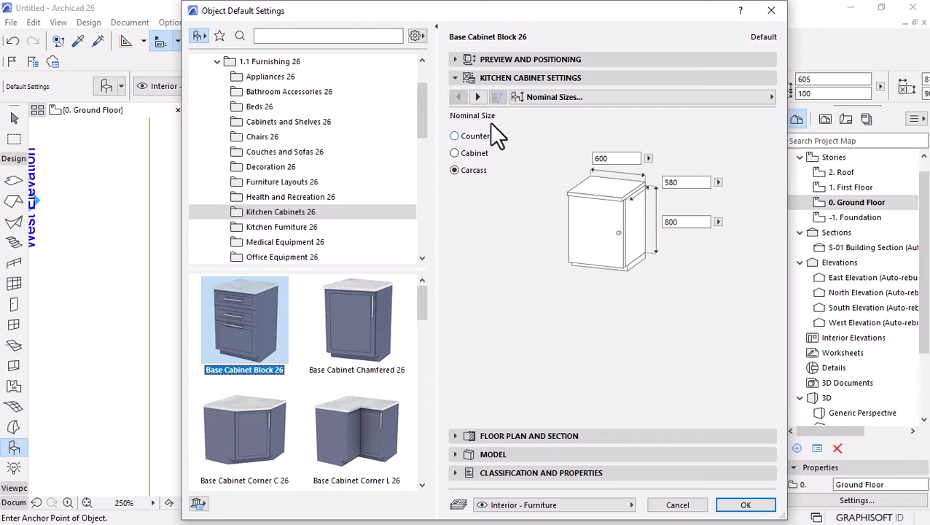
Review the cabinet's segment settings, add a sink to the base cabinet and set it to Style 8
{"action": "left_click", "coordinate": [474, 98]}
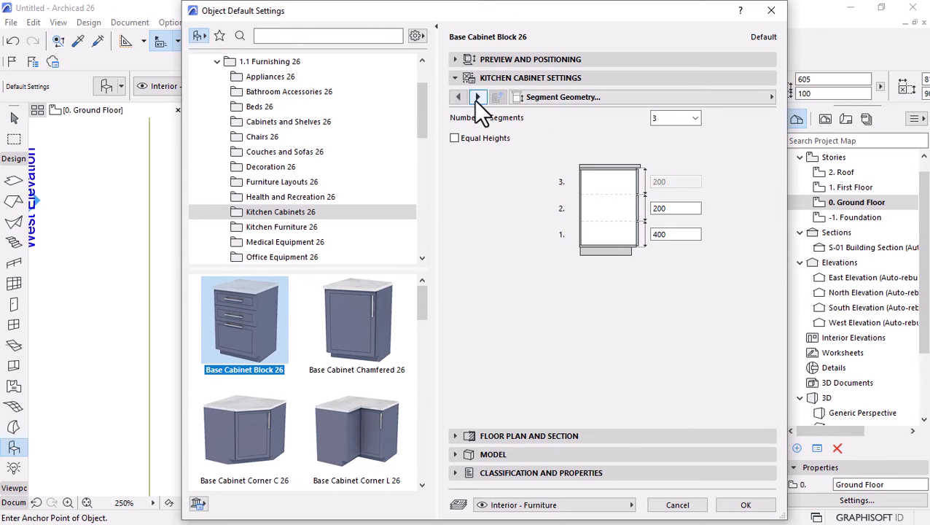
{"action": "left_click", "coordinate": [474, 99]}
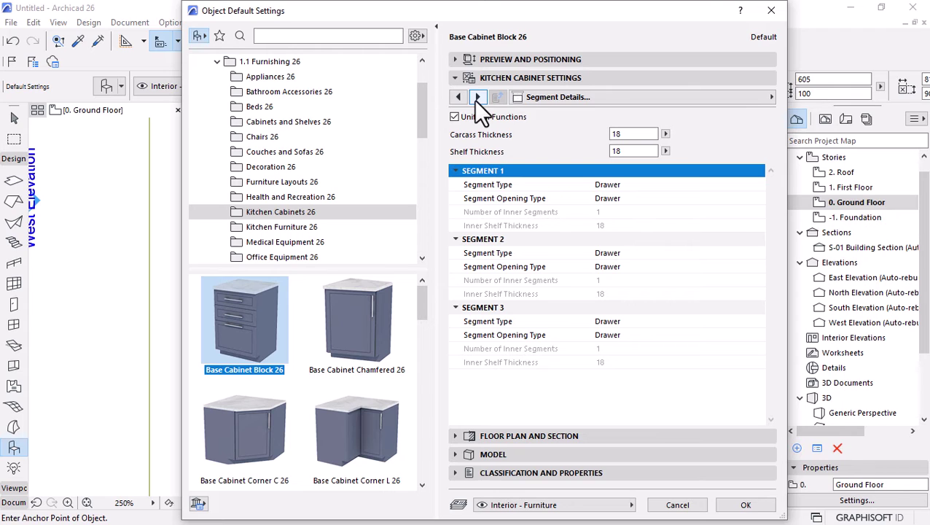
{"action": "left_click", "coordinate": [477, 99]}
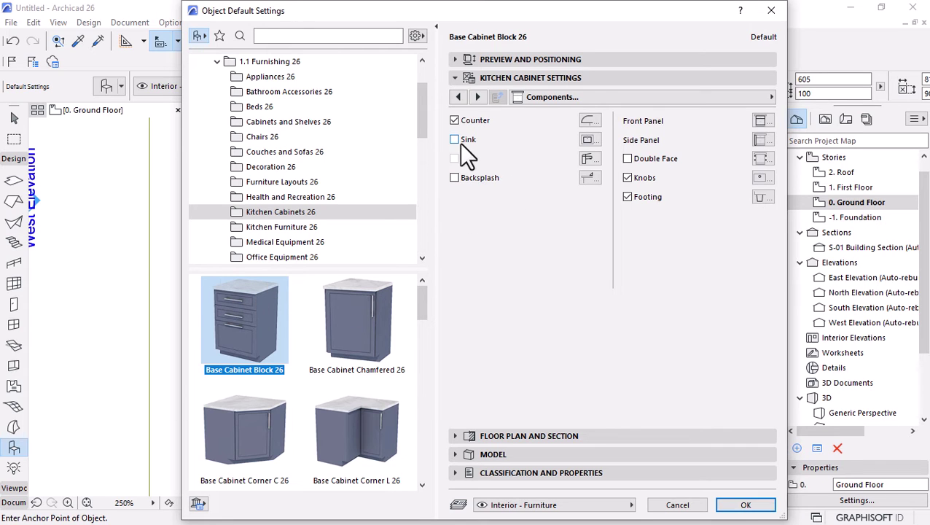
{"action": "left_click", "coordinate": [589, 139]}
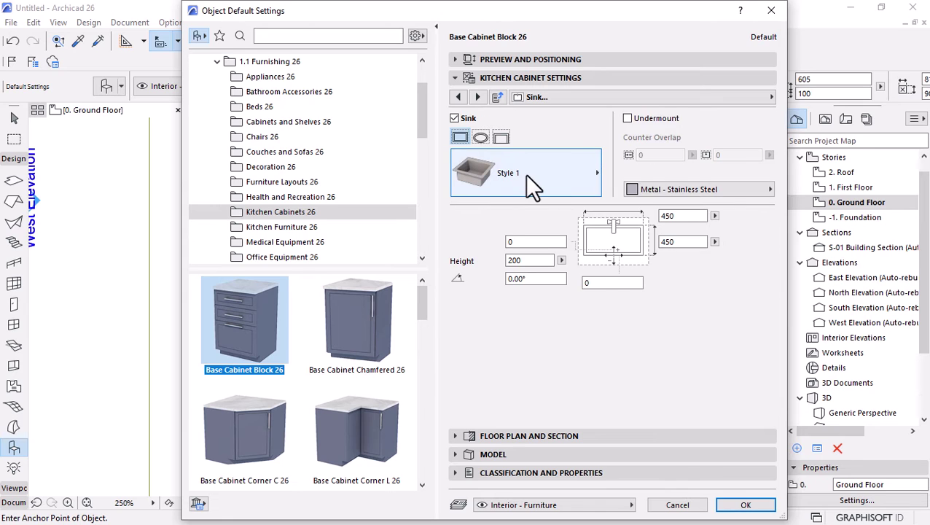
{"action": "left_click", "coordinate": [528, 176]}
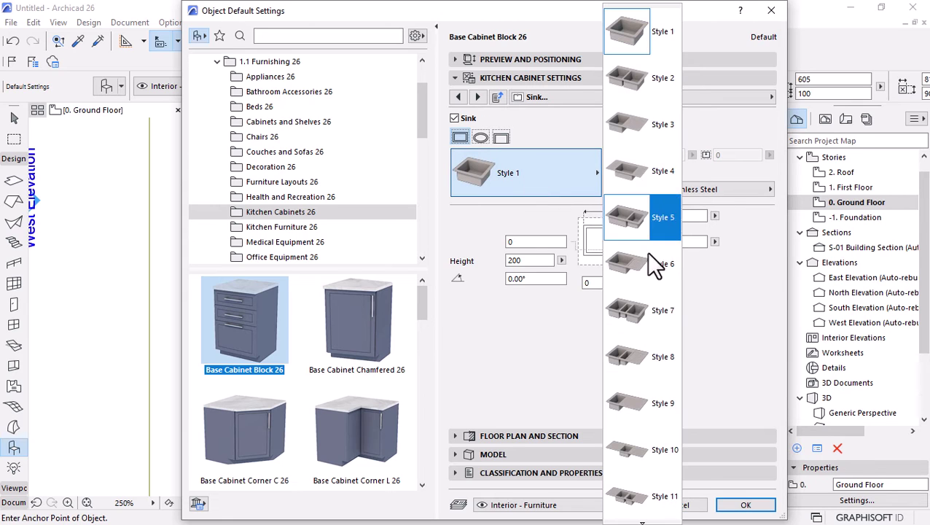
{"action": "left_click", "coordinate": [638, 361]}
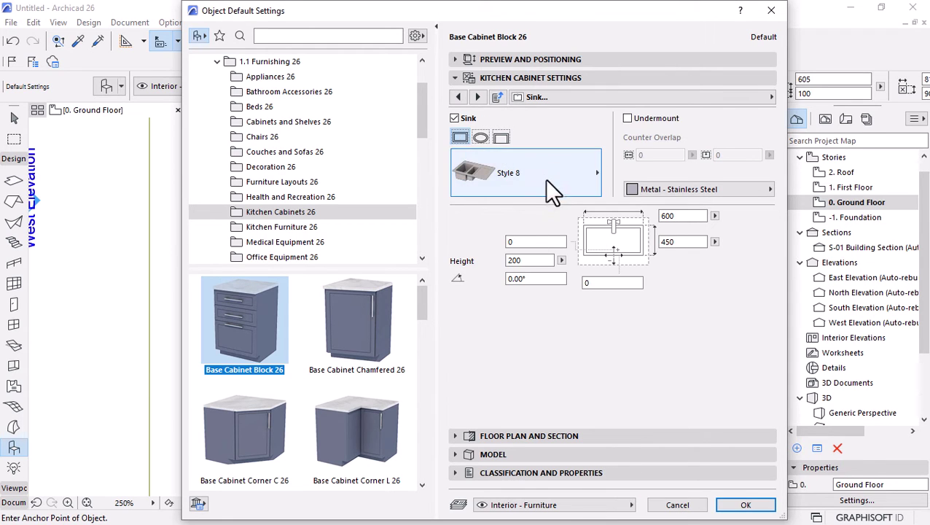
Add a Two Handle Mixer tap in Style 2 to the cabinet's sink and accept the object defaults
{"action": "left_click", "coordinate": [458, 98]}
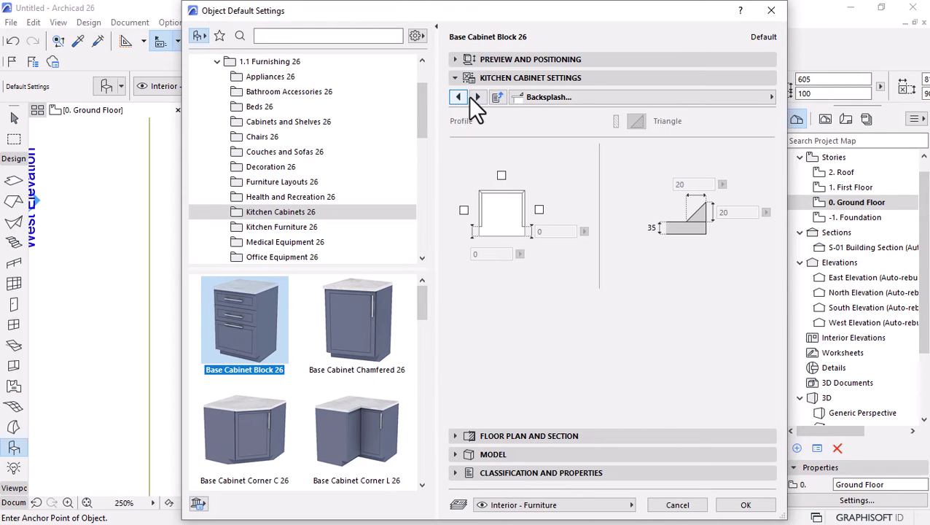
{"action": "left_click", "coordinate": [478, 97]}
{"action": "left_click", "coordinate": [726, 99]}
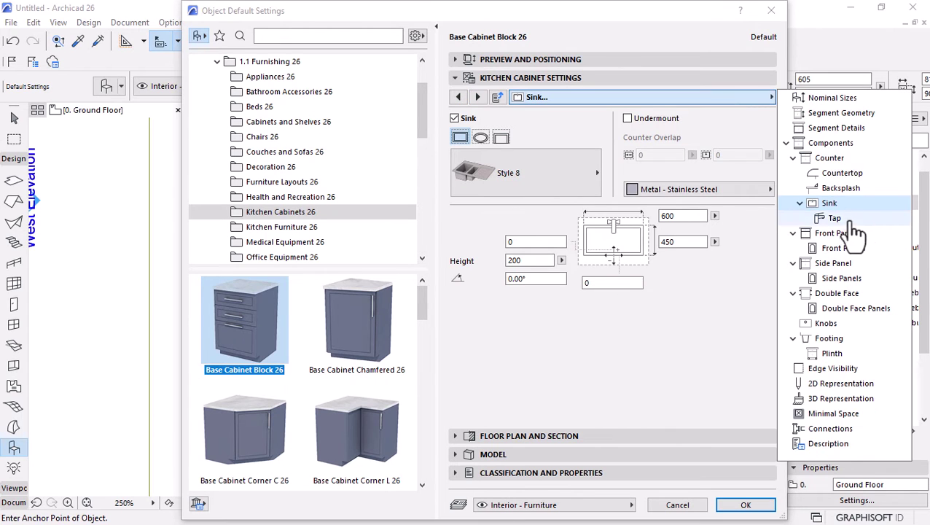
{"action": "left_click", "coordinate": [802, 218]}
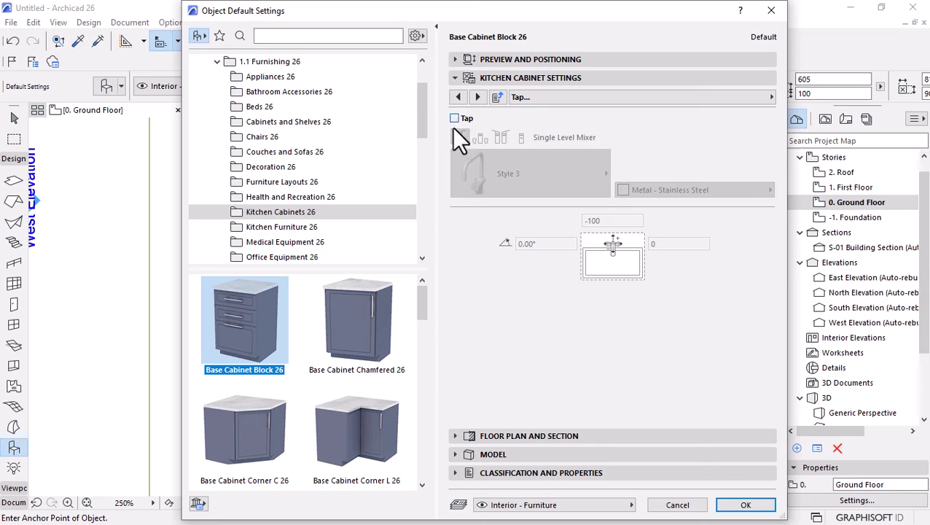
{"action": "left_click", "coordinate": [454, 118]}
{"action": "left_click", "coordinate": [481, 138]}
{"action": "left_click", "coordinate": [562, 175]}
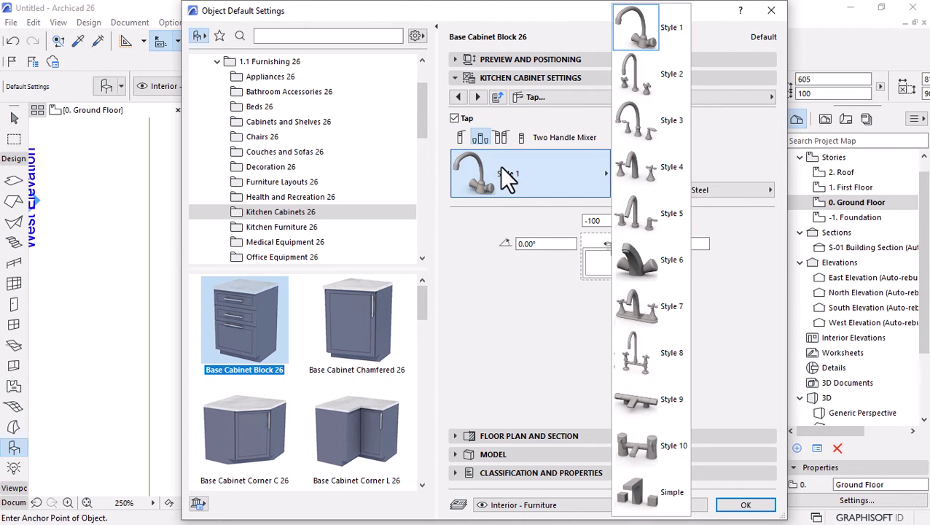
{"action": "left_click", "coordinate": [644, 76]}
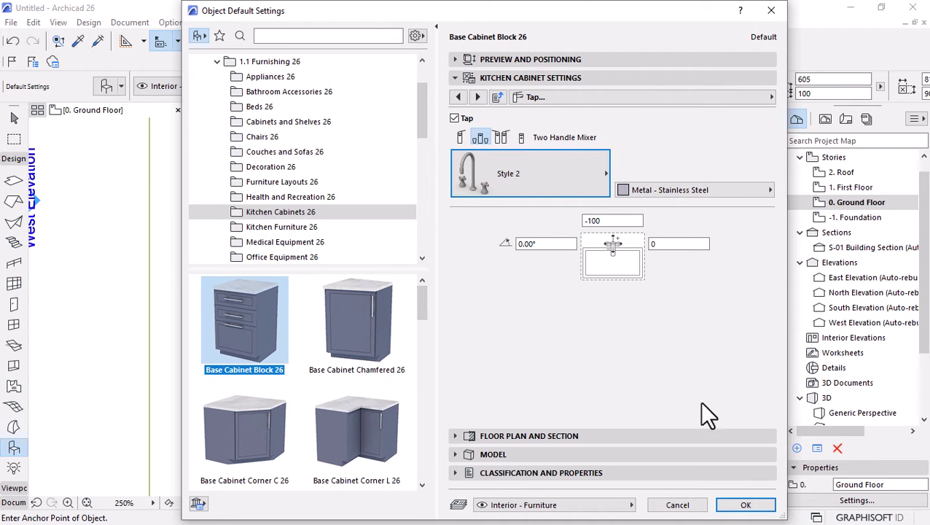
{"action": "left_click", "coordinate": [743, 504]}
Place the sink cabinet in the west house's south room and mirror it about a horizontal axis so the tap faces the window
{"action": "left_click", "coordinate": [401, 325]}
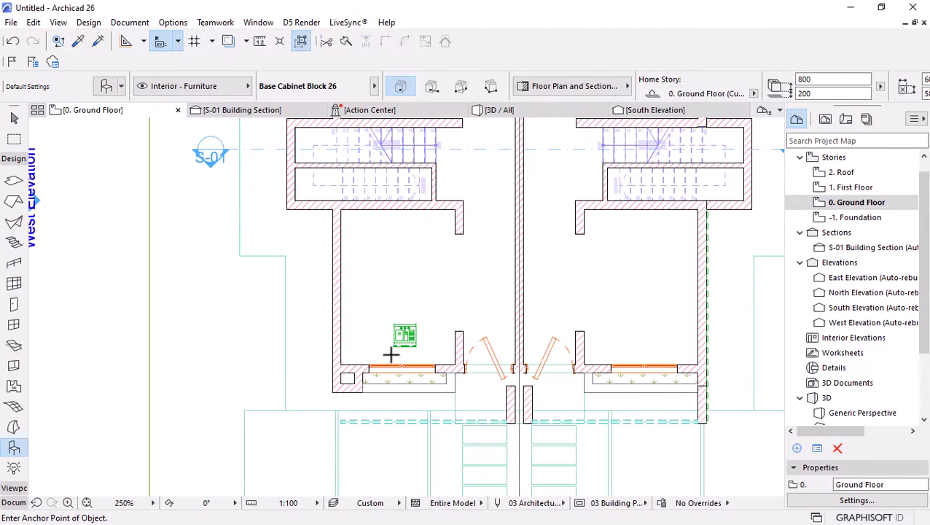
{"action": "scroll", "coordinate": [390, 350], "scroll_direction": "up", "scroll_amount": 5}
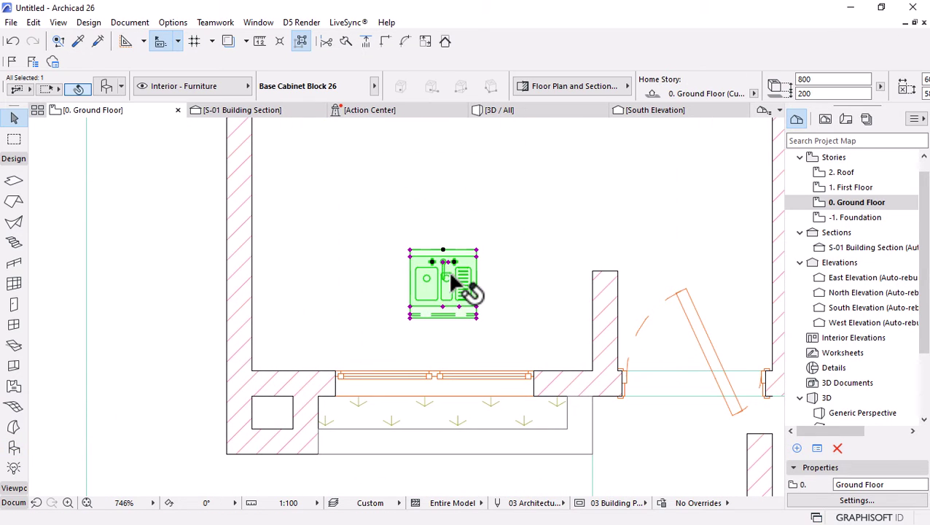
{"action": "scroll", "coordinate": [452, 284], "scroll_direction": "up", "scroll_amount": 3}
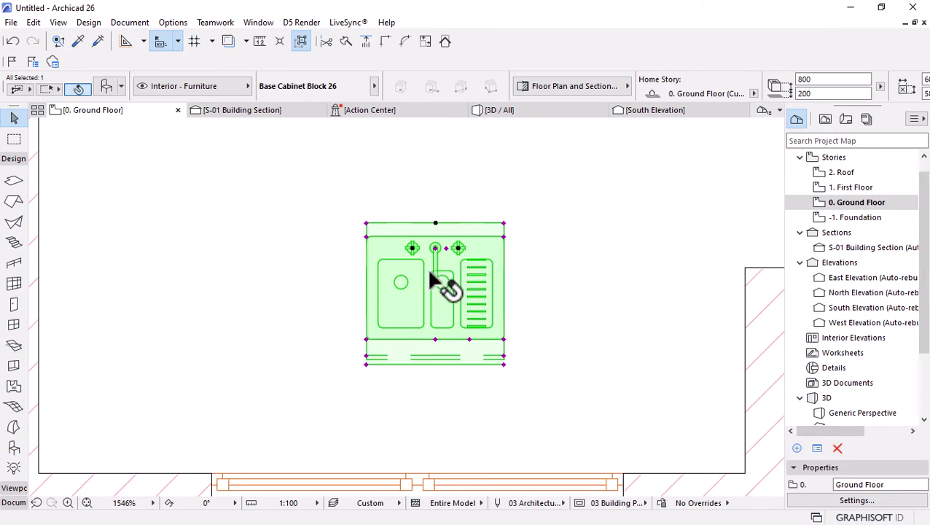
{"action": "left_click", "coordinate": [509, 299]}
{"action": "left_click", "coordinate": [613, 359]}
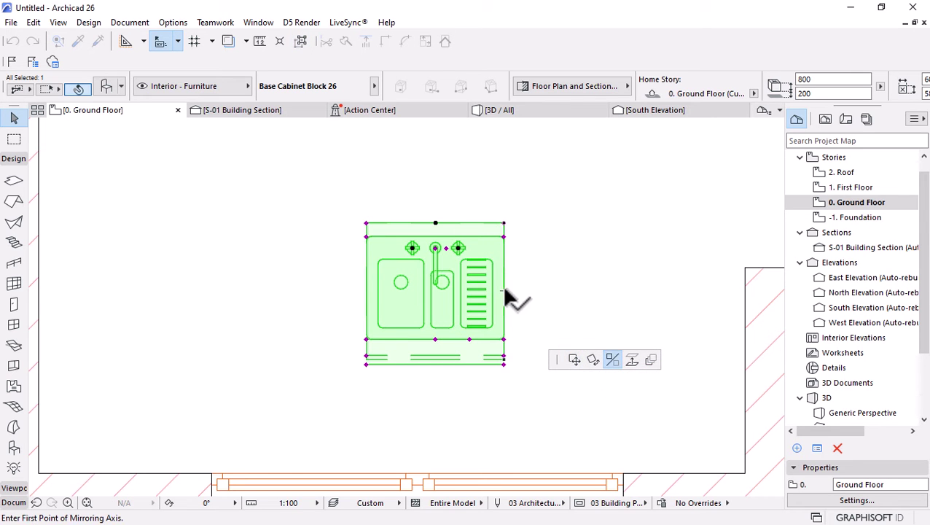
{"action": "left_click", "coordinate": [509, 299]}
{"action": "left_click", "coordinate": [619, 276]}
Move the mirrored sink cabinet south so its back sits against the inner face of the window wall
{"action": "scroll", "coordinate": [482, 250], "scroll_direction": "down", "scroll_amount": 4}
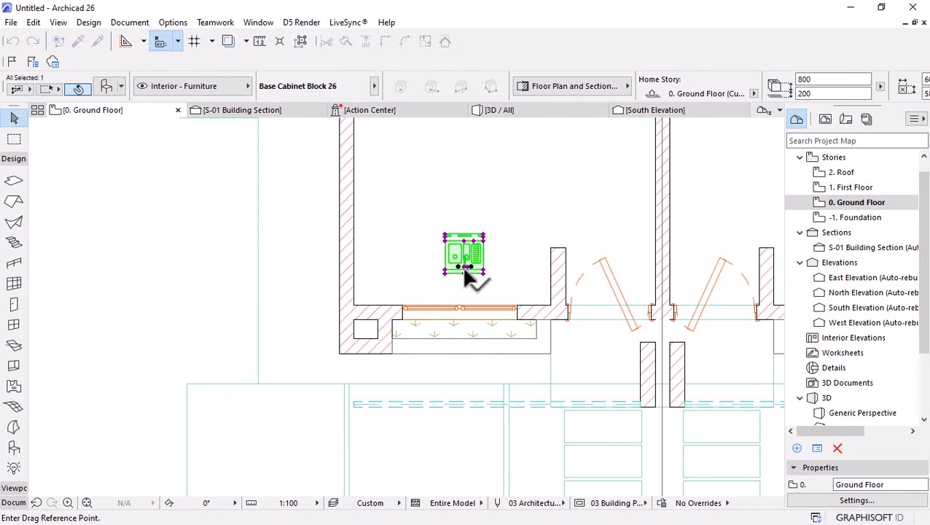
{"action": "left_click", "coordinate": [465, 269]}
{"action": "left_click", "coordinate": [460, 299]}
{"action": "scroll", "coordinate": [490, 302], "scroll_direction": "up", "scroll_amount": 3}
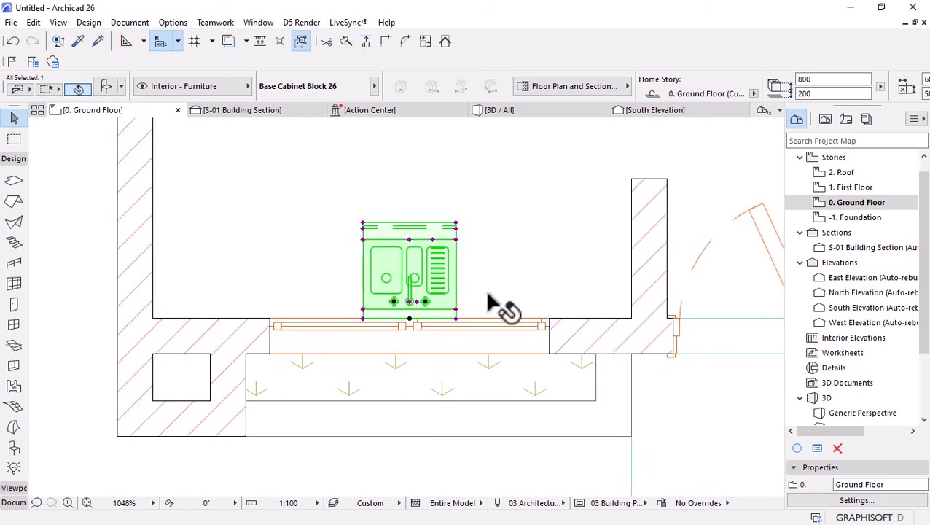
{"action": "scroll", "coordinate": [487, 300], "scroll_direction": "up", "scroll_amount": 2}
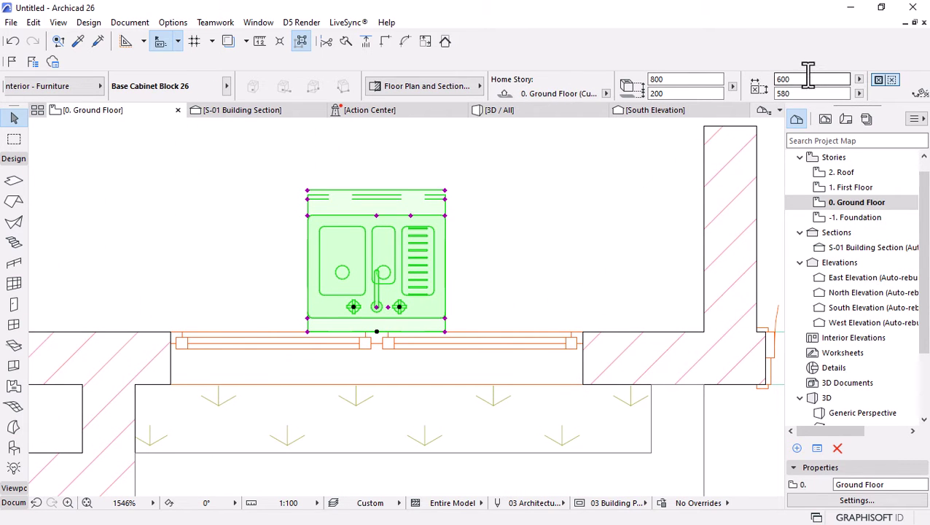
Try a width of 1000 mm for the sink cabinet
{"action": "left_click", "coordinate": [808, 77]}
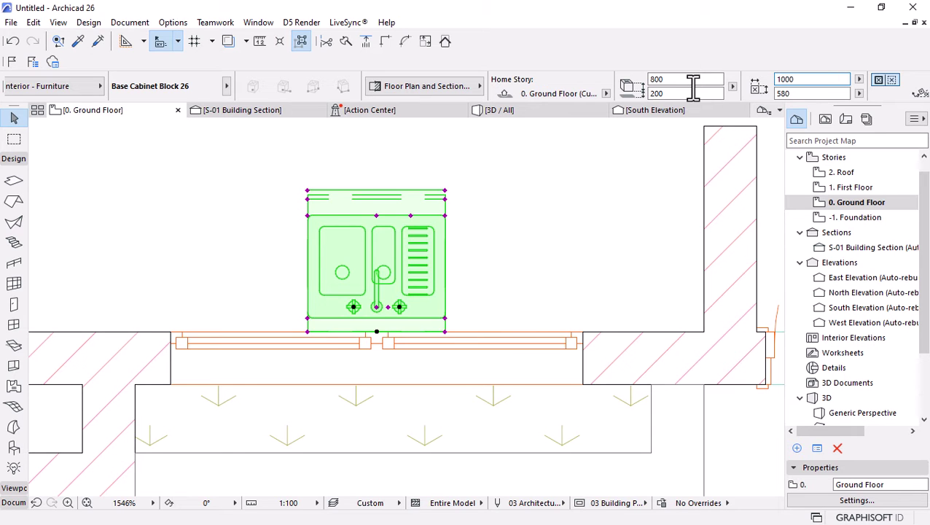
{"action": "type", "text": "1000"}
{"action": "key", "text": "Return"}
{"action": "scroll", "coordinate": [415, 259], "scroll_direction": "down", "scroll_amount": 2}
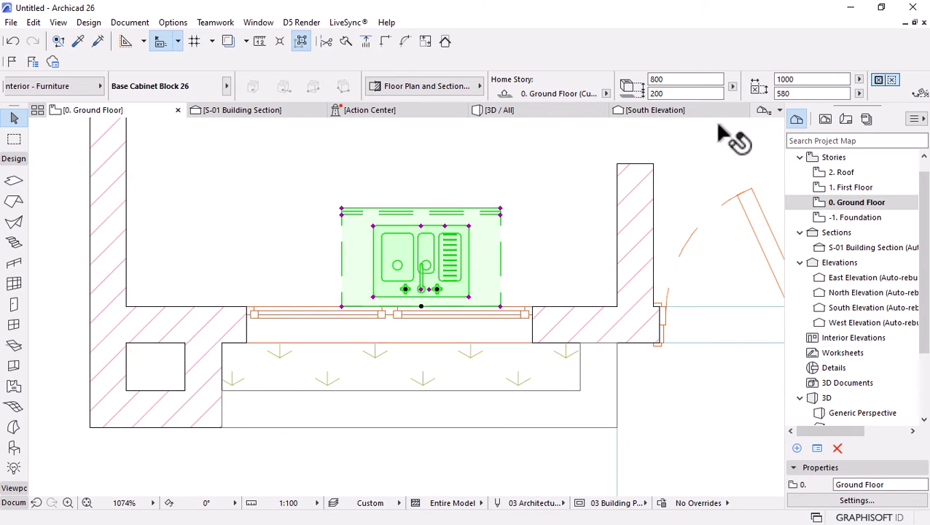
Set the sink cabinet's width to 1200 mm and shift it west along the wall to centre it on the window
{"action": "left_click", "coordinate": [789, 79]}
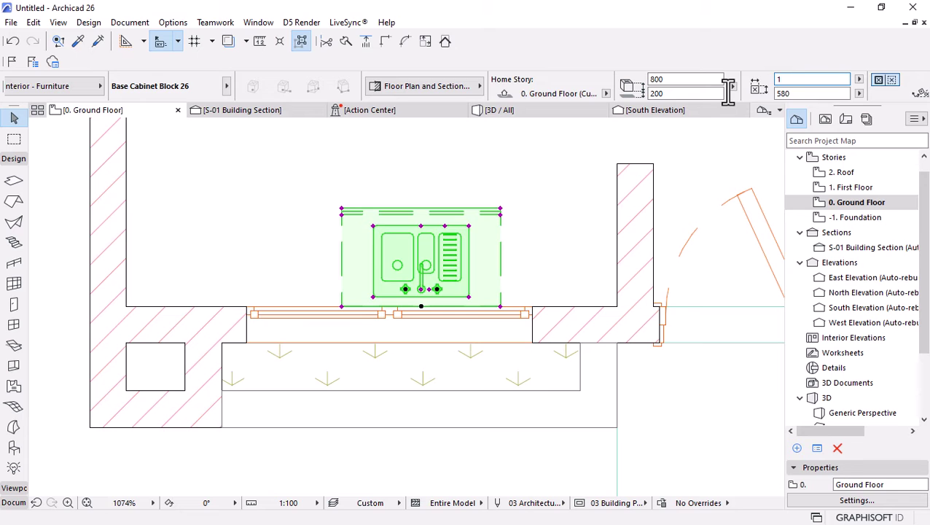
{"action": "type", "text": "1200"}
{"action": "key", "text": "Return"}
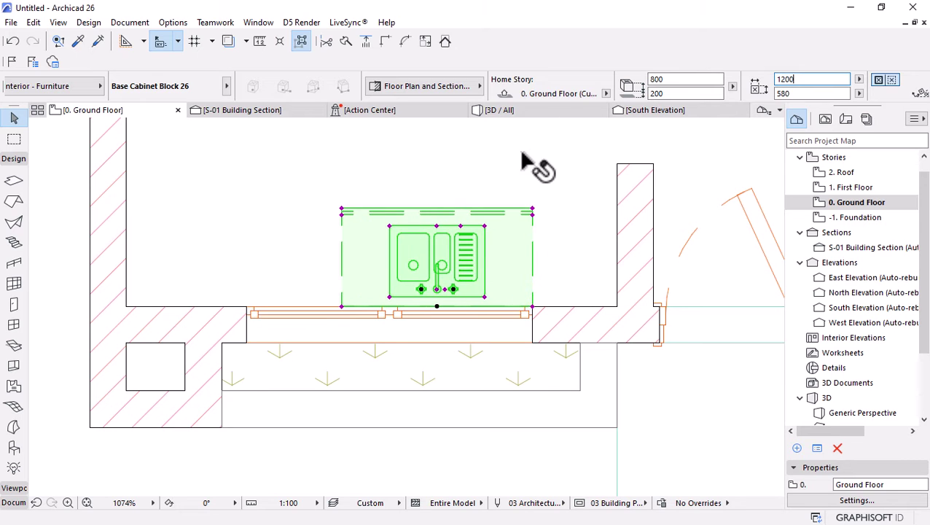
{"action": "key", "text": "ctrl+d"}
{"action": "left_click", "coordinate": [438, 307]}
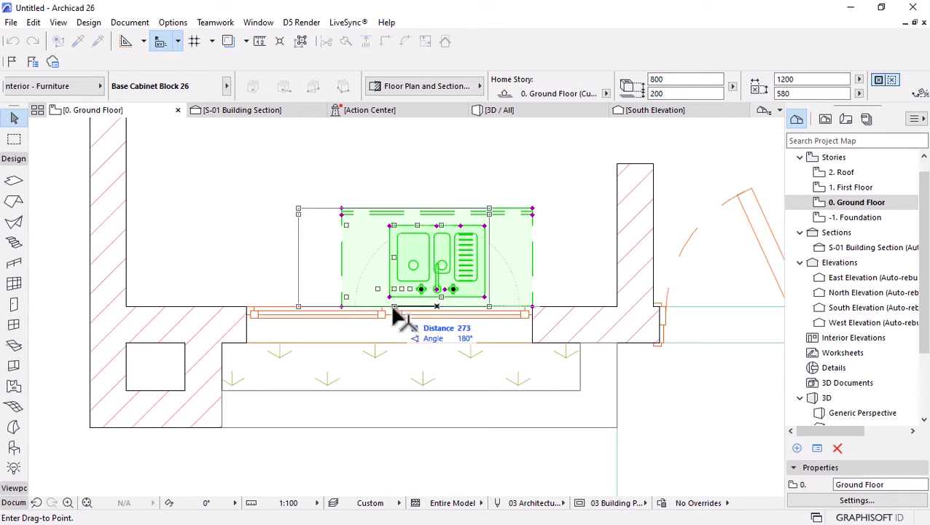
{"action": "left_click", "coordinate": [390, 307]}
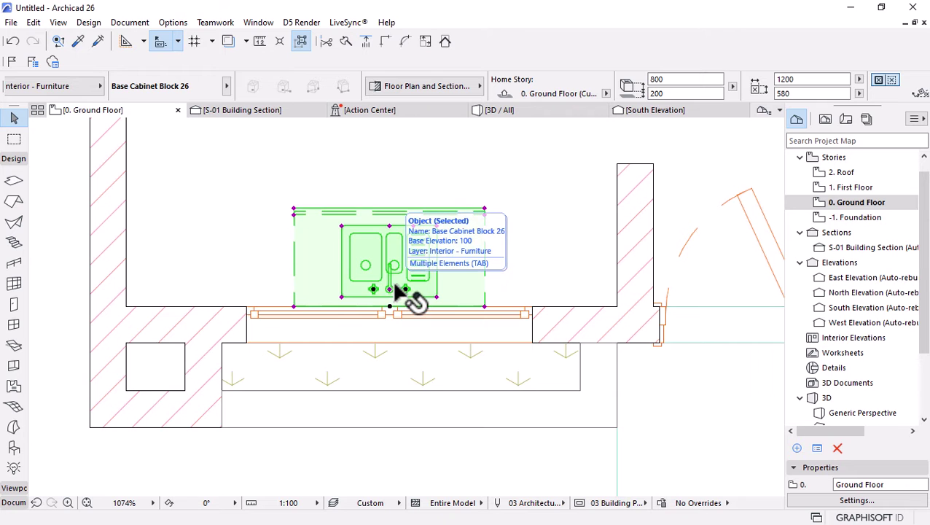
Set the elevation of the sink base cabinet below the window to 0
{"action": "scroll", "coordinate": [399, 290], "scroll_direction": "down", "scroll_amount": 3}
{"action": "key", "text": "Escape"}
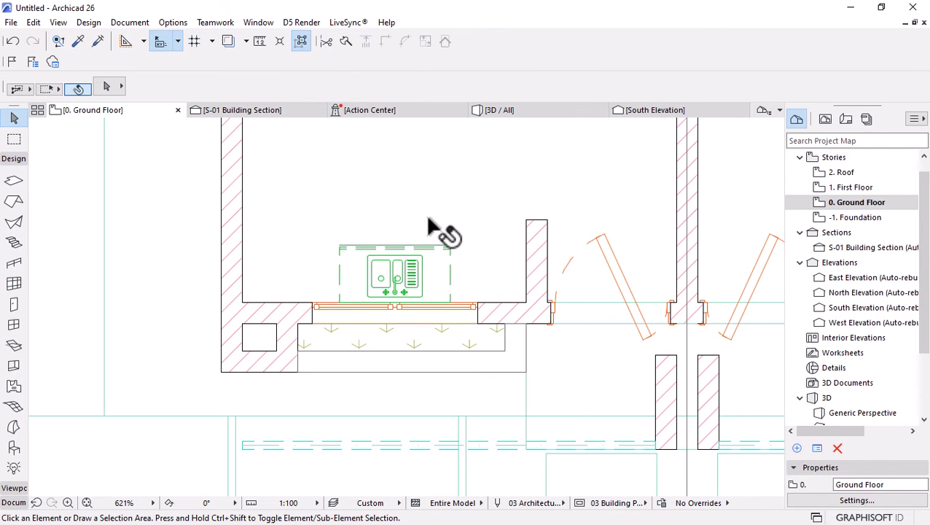
{"action": "scroll", "coordinate": [429, 241], "scroll_direction": "down", "scroll_amount": 3}
{"action": "scroll", "coordinate": [416, 299], "scroll_direction": "up", "scroll_amount": 2}
{"action": "left_click", "coordinate": [420, 310]}
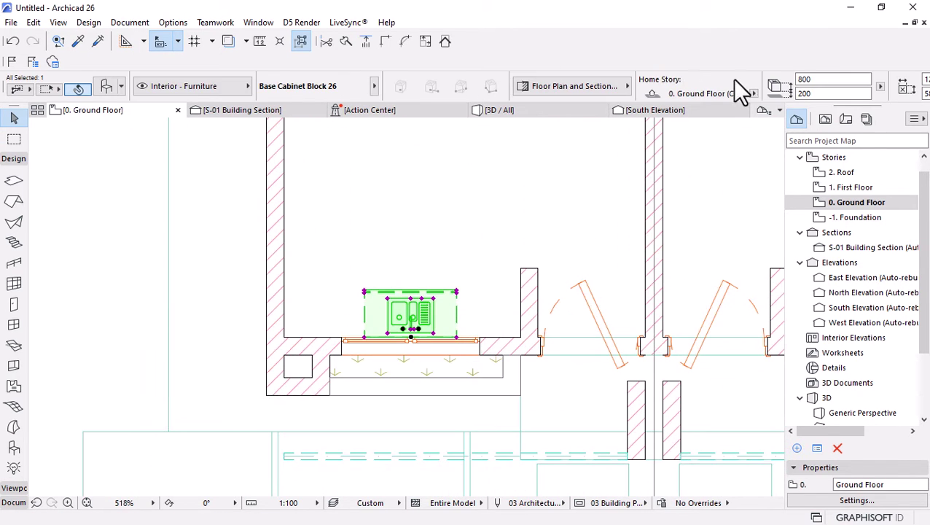
{"action": "double_click", "coordinate": [828, 93]}
{"action": "type", "text": "0"}
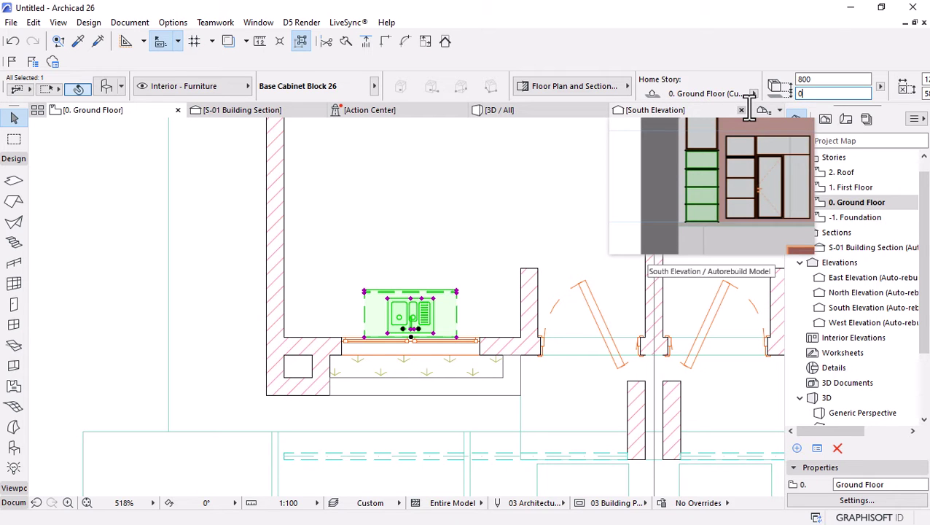
{"action": "scroll", "coordinate": [357, 291], "scroll_direction": "down", "scroll_amount": 1}
{"action": "left_click", "coordinate": [417, 216]}
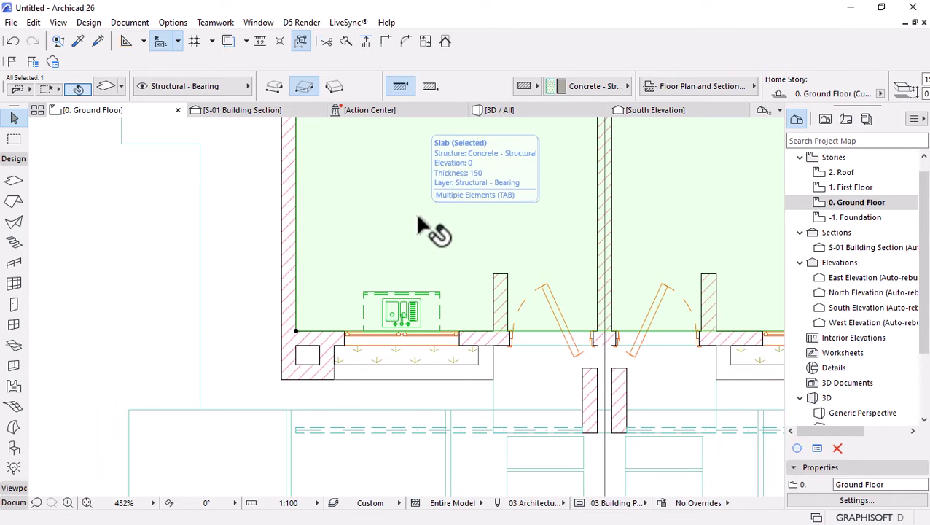
{"action": "key", "text": "Escape"}
Drag a copy of the sink base cabinet about 1160 mm toward the upper left into the open room
{"action": "left_click", "coordinate": [407, 315]}
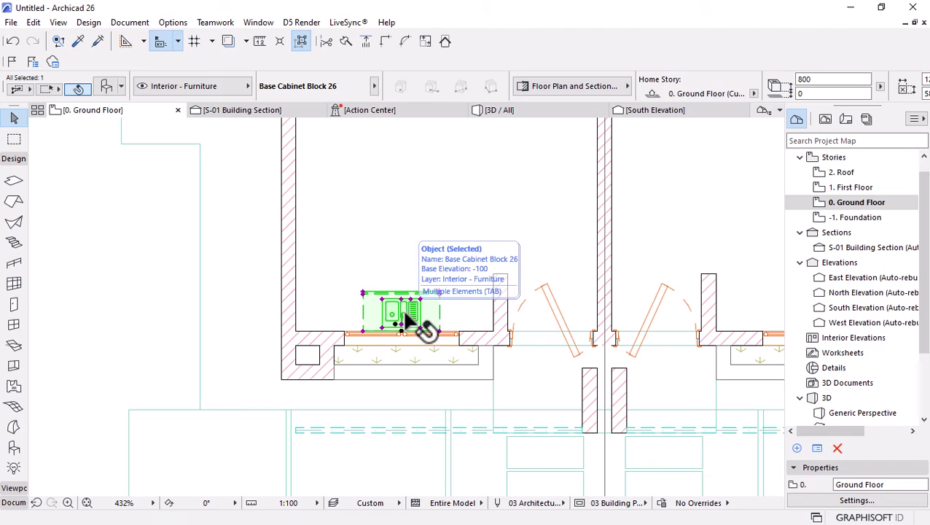
{"action": "scroll", "coordinate": [407, 315], "scroll_direction": "up", "scroll_amount": 2}
{"action": "scroll", "coordinate": [406, 317], "scroll_direction": "up", "scroll_amount": 1}
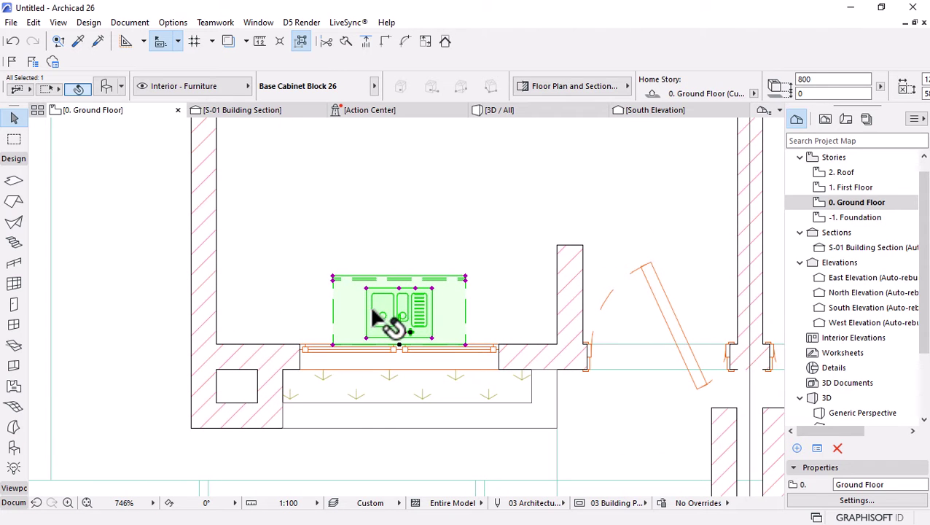
{"action": "key", "text": "ctrl+shift+d"}
{"action": "left_click", "coordinate": [415, 326]}
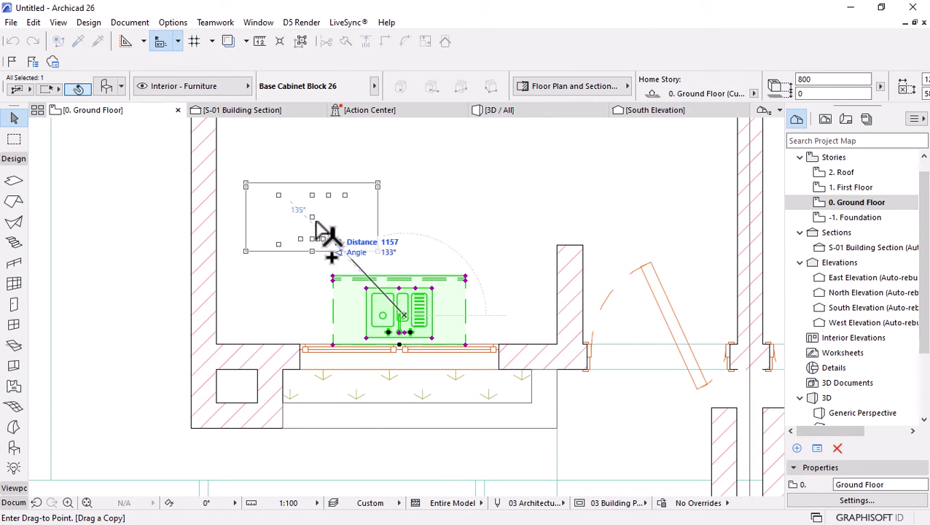
{"action": "left_click", "coordinate": [326, 233]}
Change the copied cabinet's object type to Base Cabinet Corner C 26
{"action": "key", "text": "ctrl+t"}
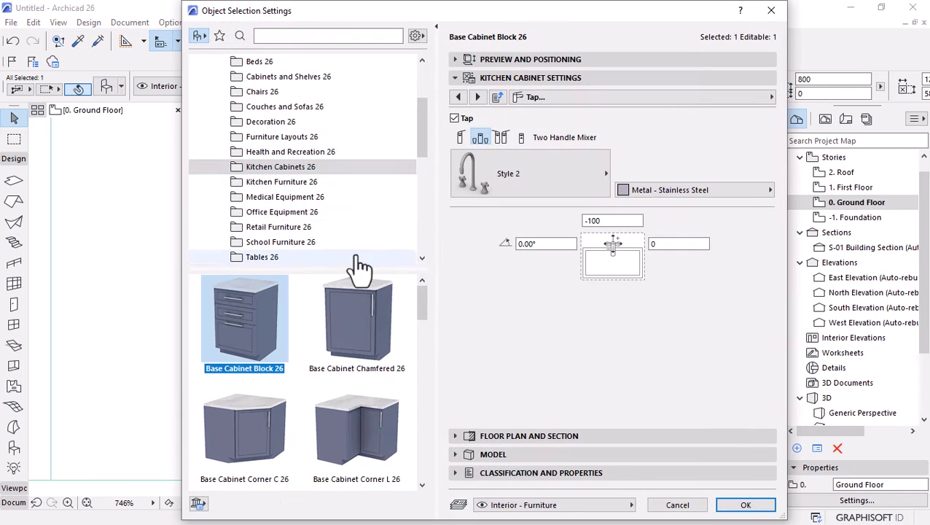
{"action": "scroll", "coordinate": [355, 337], "scroll_direction": "down", "scroll_amount": 1}
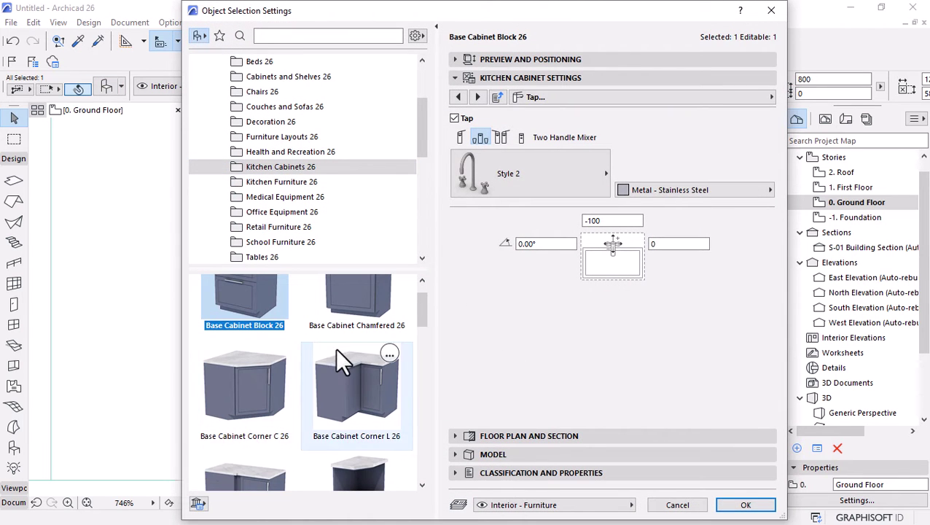
{"action": "scroll", "coordinate": [335, 348], "scroll_direction": "down", "scroll_amount": 1}
{"action": "left_click", "coordinate": [244, 349]}
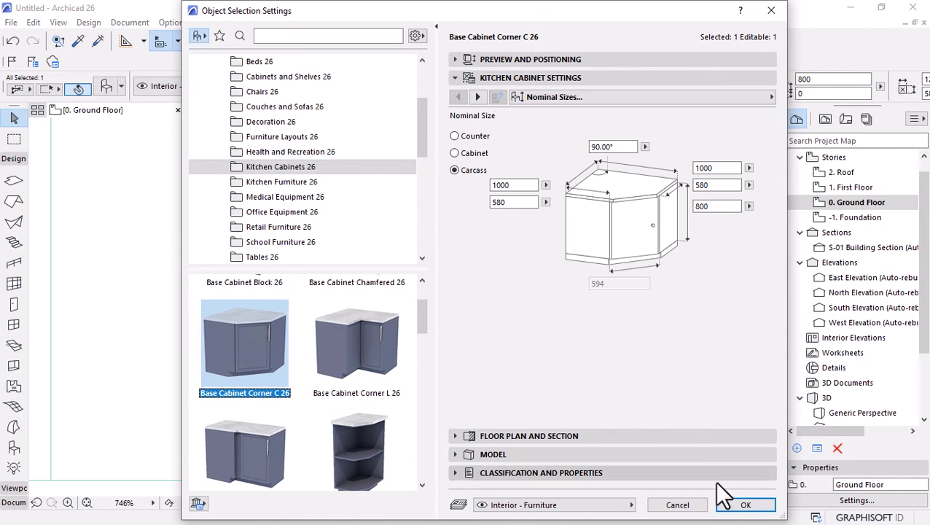
{"action": "left_click", "coordinate": [743, 505]}
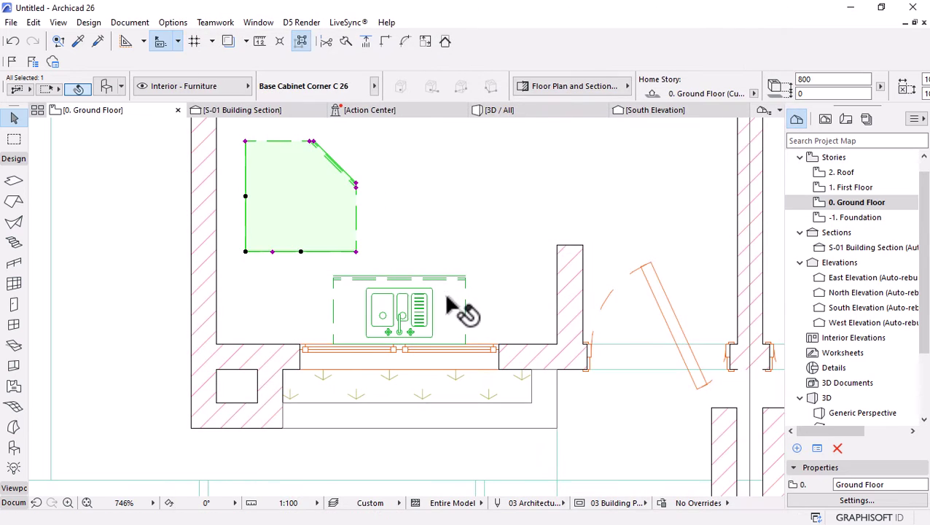
Move the corner cabinet by its back corner into the room's lower-left inner wall corner
{"action": "key", "text": "ctrl+d"}
{"action": "left_click", "coordinate": [246, 252]}
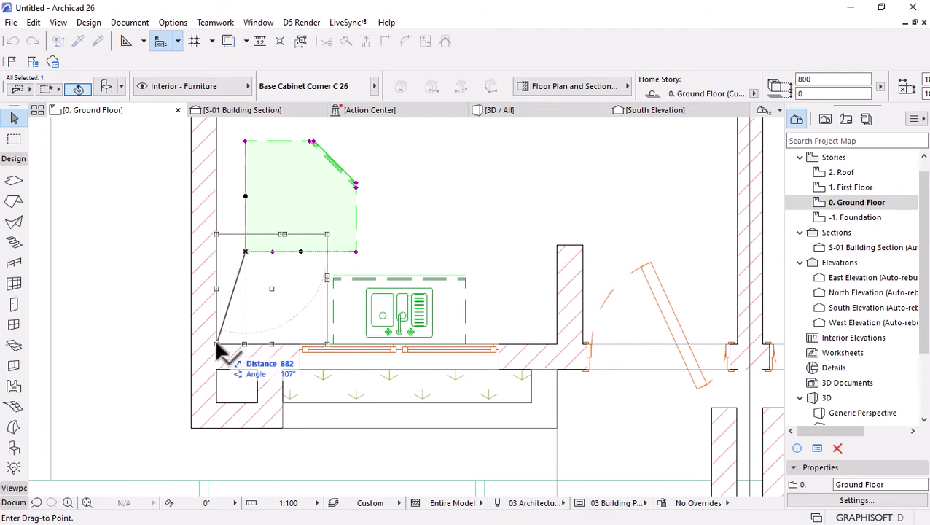
{"action": "left_click", "coordinate": [218, 345]}
Move the sink cabinet along the window wall so its side sits flush against the corner cabinet
{"action": "scroll", "coordinate": [307, 340], "scroll_direction": "up", "scroll_amount": 3}
{"action": "left_click", "coordinate": [350, 279]}
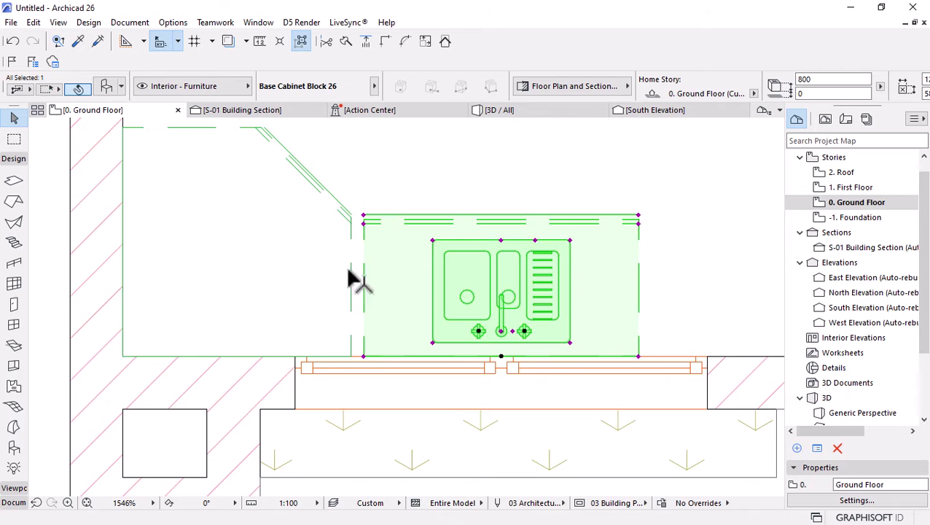
{"action": "key", "text": "ctrl+d"}
{"action": "left_click", "coordinate": [363, 358]}
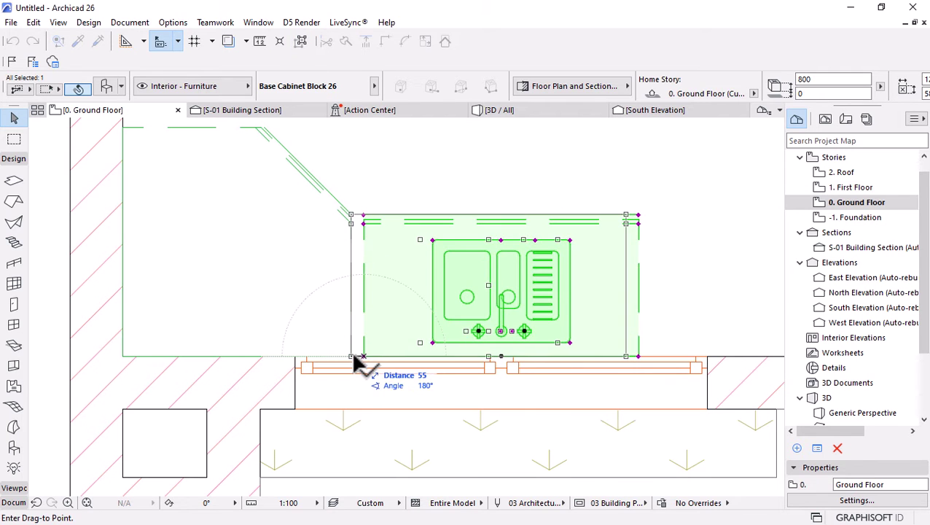
{"action": "left_click", "coordinate": [351, 357]}
{"action": "key", "text": "Escape"}
{"action": "scroll", "coordinate": [337, 286], "scroll_direction": "down", "scroll_amount": 4}
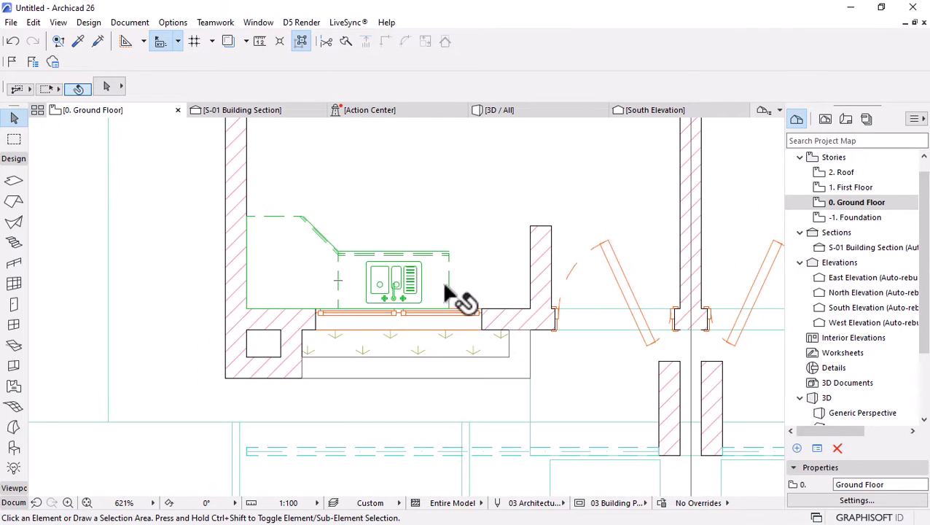
Drag a copy of the corner cabinet about 1460 mm up into the open room
{"action": "scroll", "coordinate": [410, 303], "scroll_direction": "down", "scroll_amount": 2}
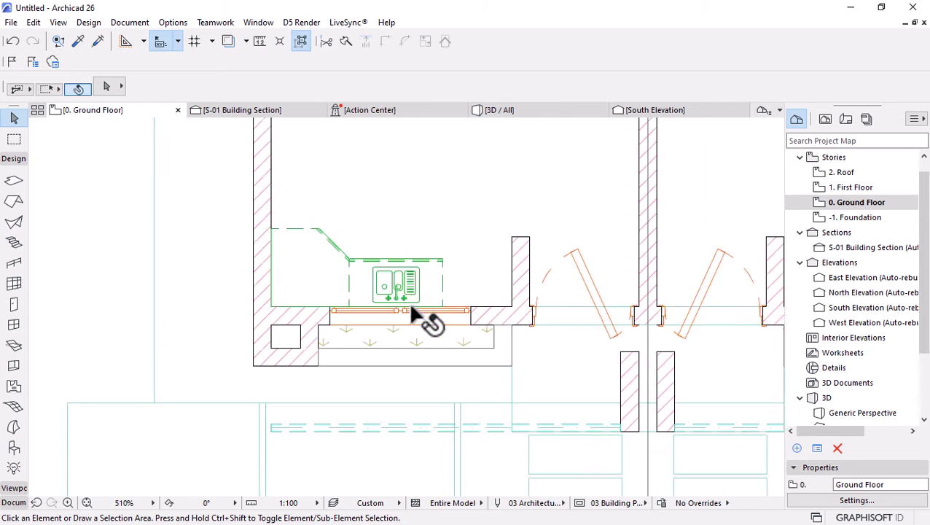
{"action": "scroll", "coordinate": [342, 240], "scroll_direction": "down", "scroll_amount": 2}
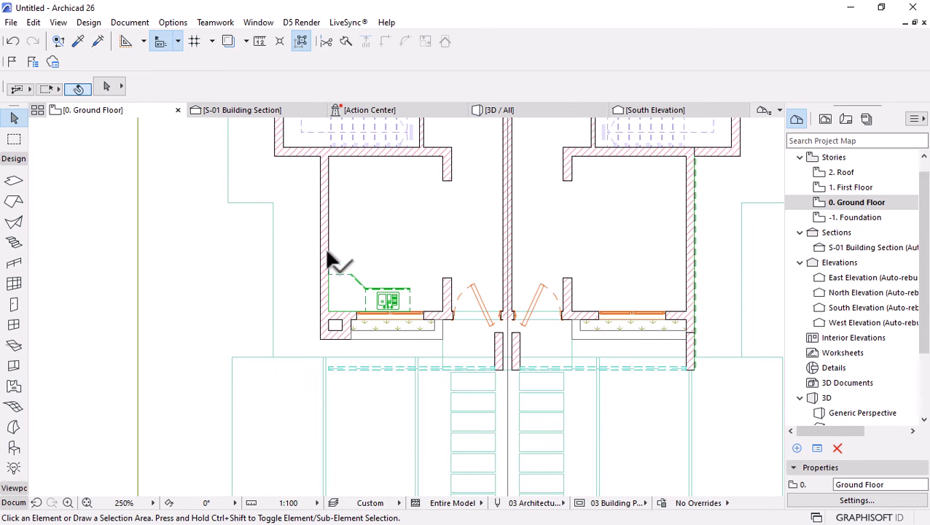
{"action": "left_click", "coordinate": [357, 287]}
{"action": "left_click_drag", "start_coordinate": [350, 292], "coordinate": [368, 243]}
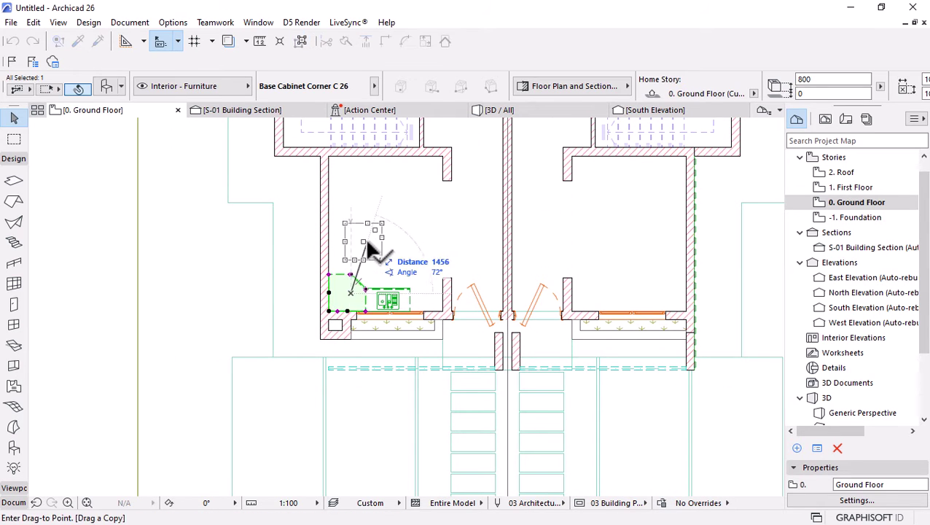
{"action": "left_click", "coordinate": [367, 243]}
{"action": "scroll", "coordinate": [380, 240], "scroll_direction": "up", "scroll_amount": 3}
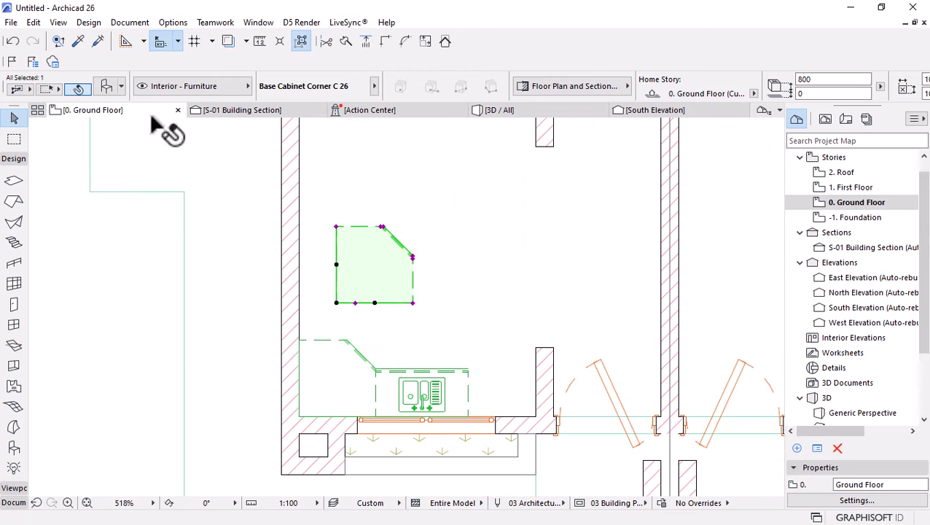
Change the copied corner cabinet's object type to Base Cabinet Block 26
{"action": "left_click", "coordinate": [110, 87]}
{"action": "scroll", "coordinate": [377, 343], "scroll_direction": "down", "scroll_amount": 2}
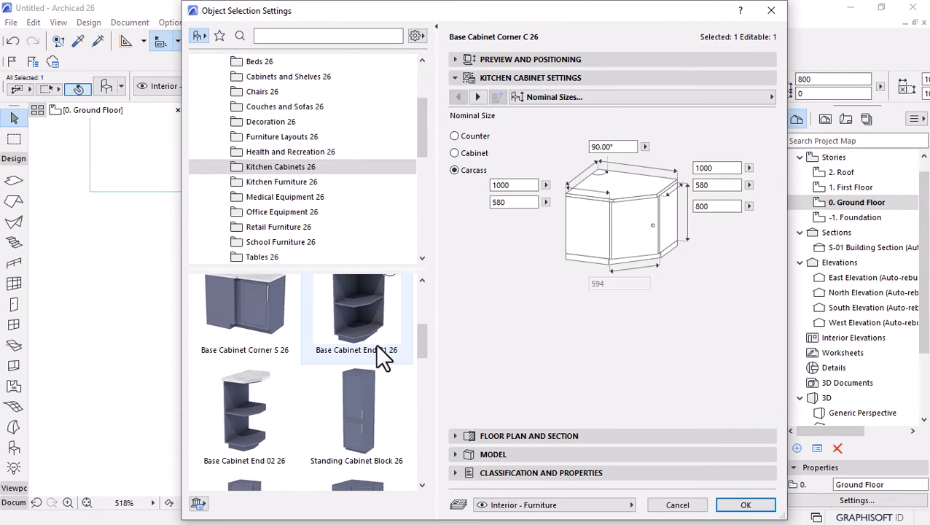
{"action": "scroll", "coordinate": [374, 346], "scroll_direction": "up", "scroll_amount": 4}
{"action": "left_click", "coordinate": [247, 306]}
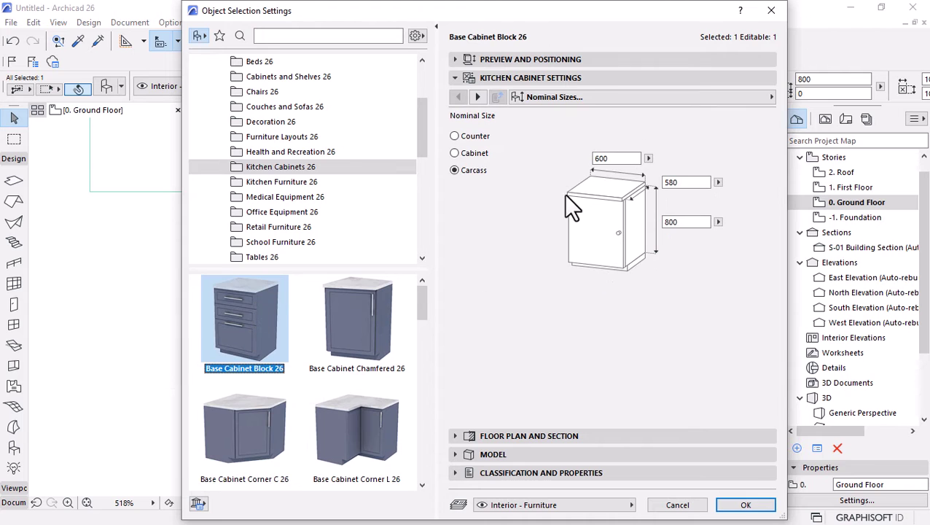
{"action": "left_click", "coordinate": [744, 504]}
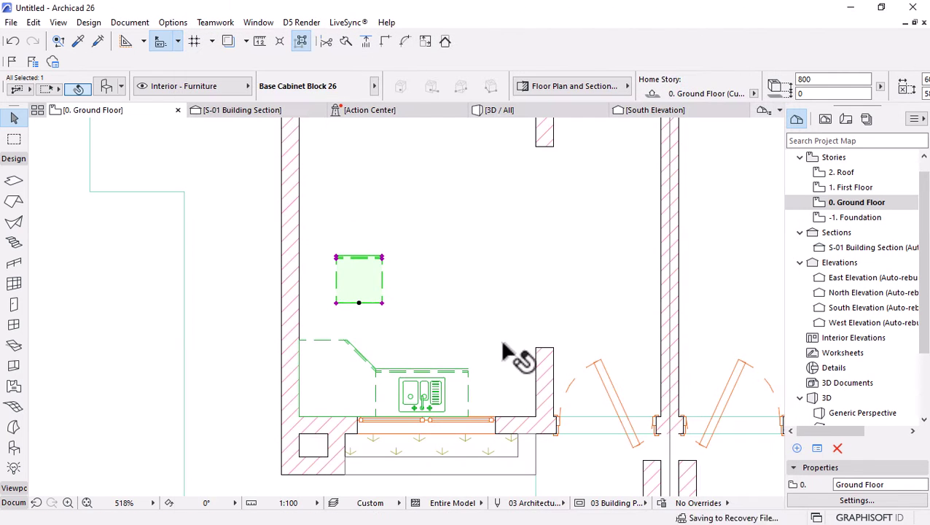
Rotate the new block cabinet 90° clockwise about its back midpoint so its front faces into the room
{"action": "scroll", "coordinate": [379, 280], "scroll_direction": "up", "scroll_amount": 3}
{"action": "key", "text": "ctrl+e"}
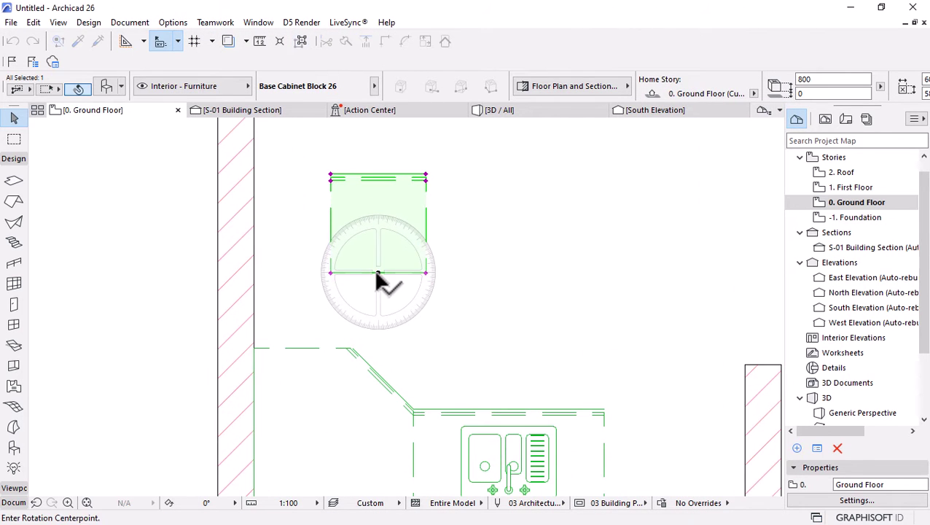
{"action": "left_click", "coordinate": [378, 273]}
{"action": "left_click", "coordinate": [379, 166]}
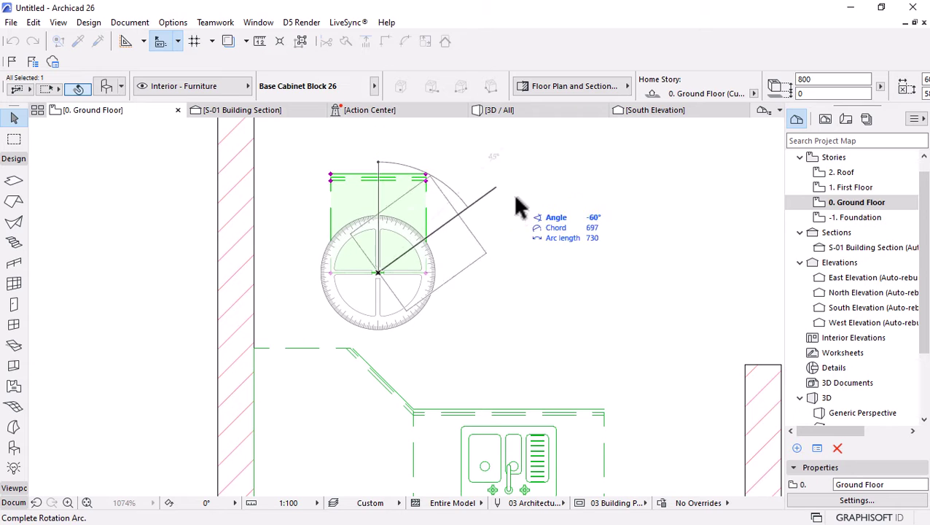
{"action": "left_click", "coordinate": [556, 285]}
{"action": "scroll", "coordinate": [380, 281], "scroll_direction": "up", "scroll_amount": 2}
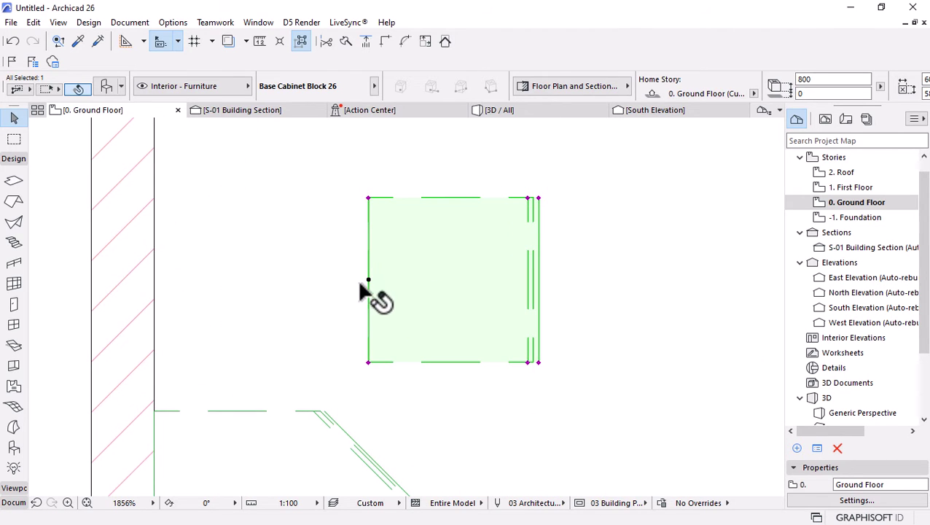
Move the rotated cabinet against the left wall, flush with the upper end of the corner cabinet
{"action": "scroll", "coordinate": [505, 191], "scroll_direction": "down", "scroll_amount": 2}
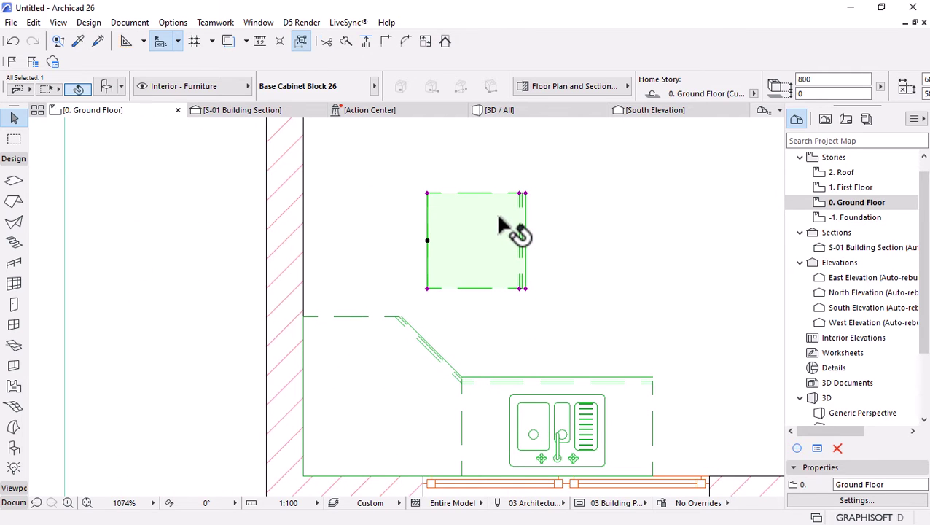
{"action": "key", "text": "ctrl+d"}
{"action": "left_click", "coordinate": [428, 288]}
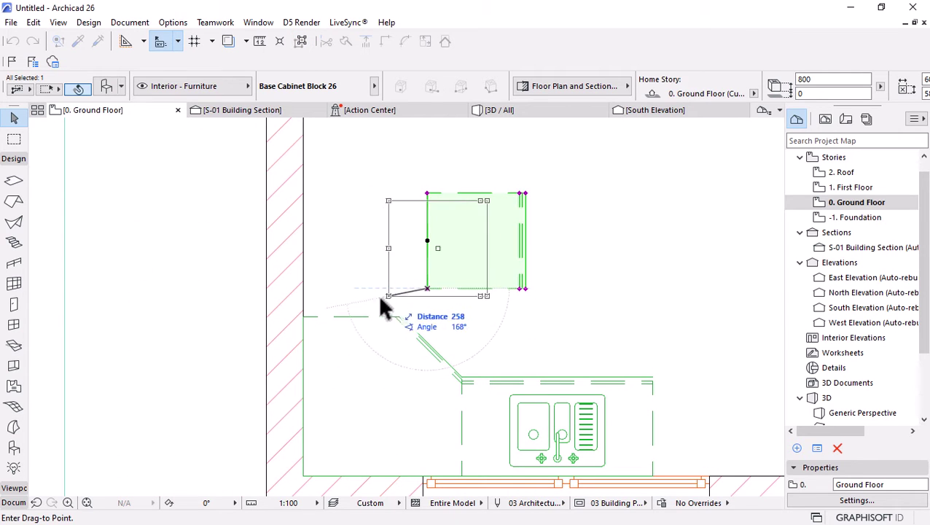
{"action": "left_click", "coordinate": [308, 316]}
{"action": "scroll", "coordinate": [259, 162], "scroll_direction": "up", "scroll_amount": 2}
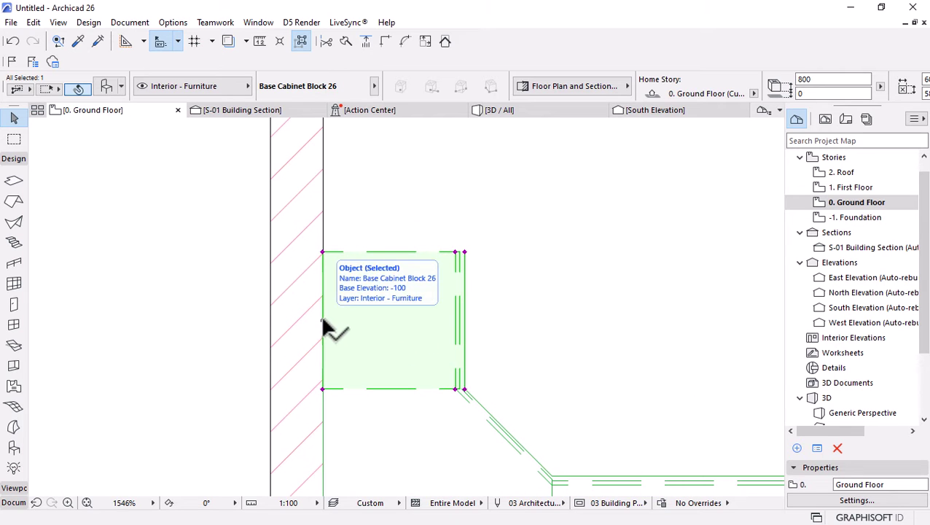
{"action": "scroll", "coordinate": [458, 393], "scroll_direction": "down", "scroll_amount": 3}
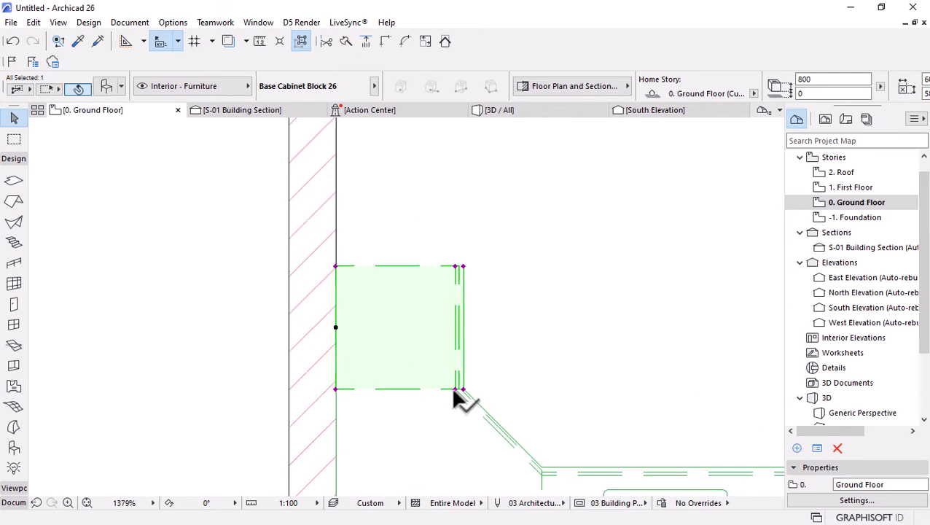
Set the left-wall cabinet's width to 1200 and move it up so its lower end meets the corner cabinet
{"action": "scroll", "coordinate": [789, 88], "scroll_direction": "down", "scroll_amount": 3}
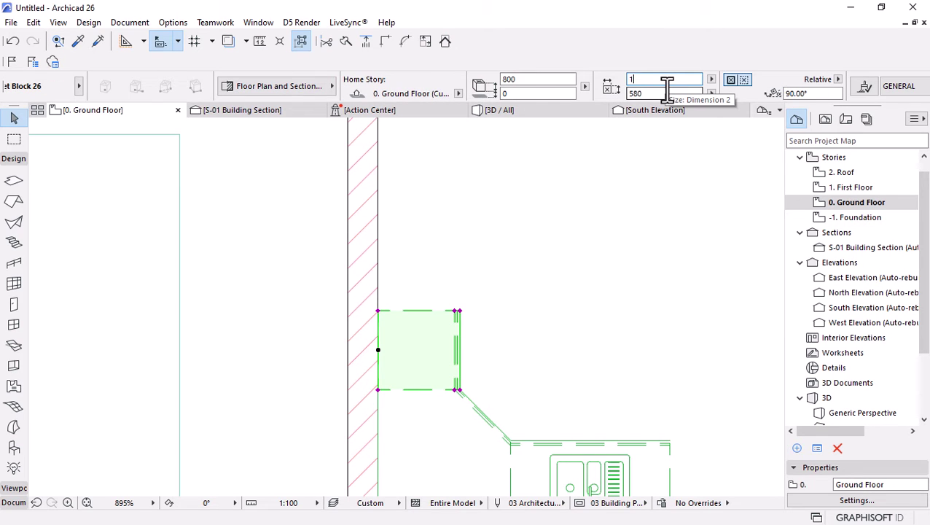
{"action": "key", "text": "Return"}
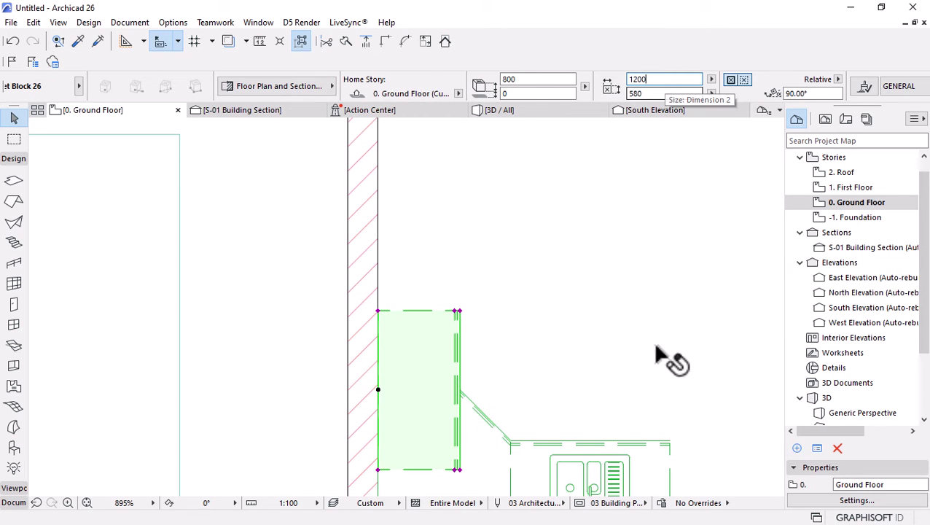
{"action": "key", "text": "ctrl+d"}
{"action": "left_click", "coordinate": [459, 471]}
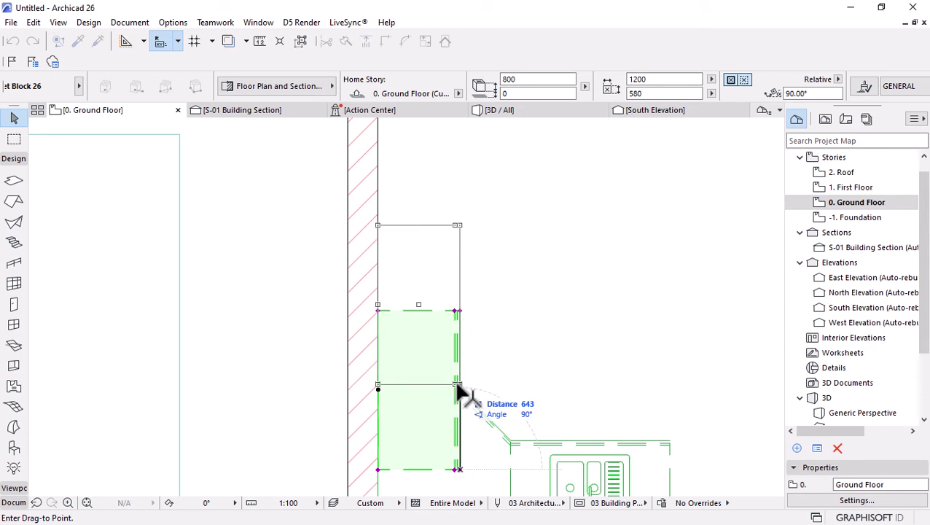
{"action": "left_click", "coordinate": [459, 390]}
{"action": "scroll", "coordinate": [325, 254], "scroll_direction": "down", "scroll_amount": 1}
{"action": "scroll", "coordinate": [325, 254], "scroll_direction": "down", "scroll_amount": 5}
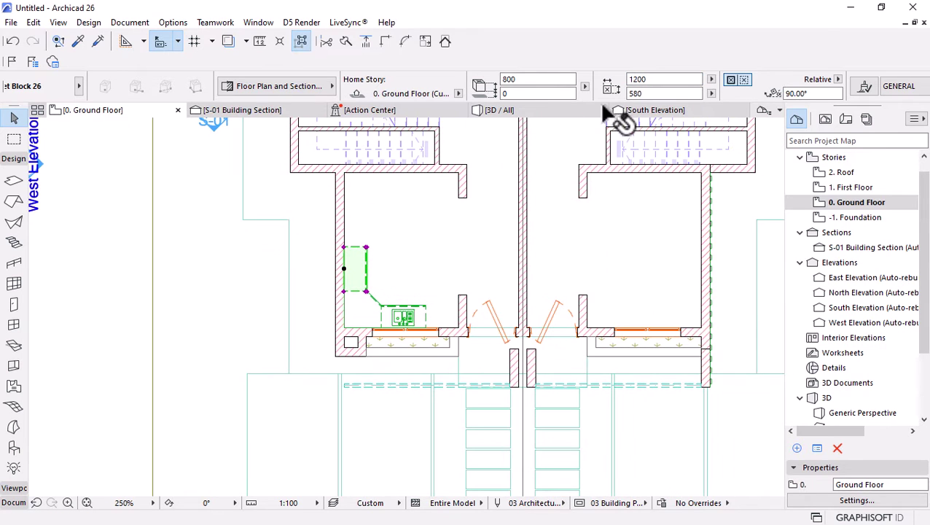
Set the left-wall block cabinet's width to 900 and move it down flush against the lower corner cabinet
{"action": "left_click", "coordinate": [660, 79]}
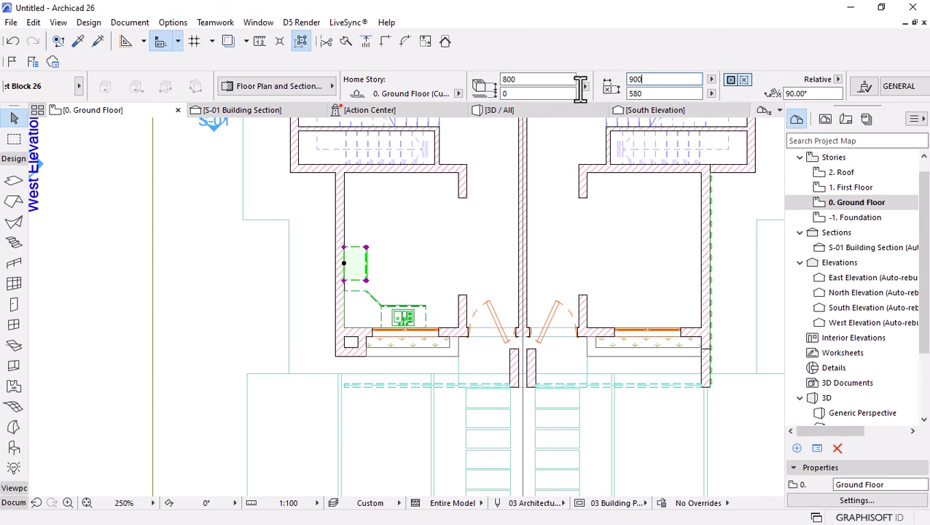
{"action": "scroll", "coordinate": [341, 271], "scroll_direction": "up", "scroll_amount": 5}
{"action": "key", "text": "ctrl+d"}
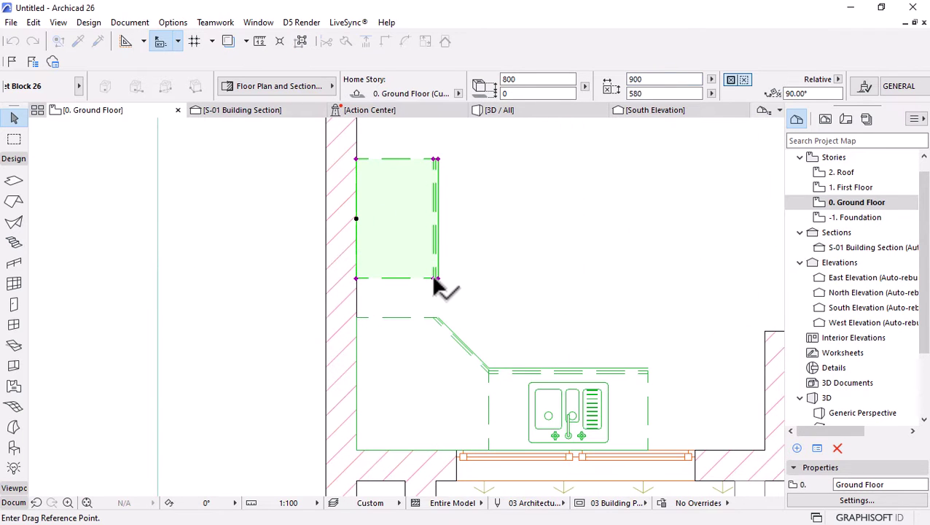
{"action": "left_click", "coordinate": [436, 279]}
{"action": "left_click", "coordinate": [435, 318]}
{"action": "scroll", "coordinate": [436, 319], "scroll_direction": "down", "scroll_amount": 4}
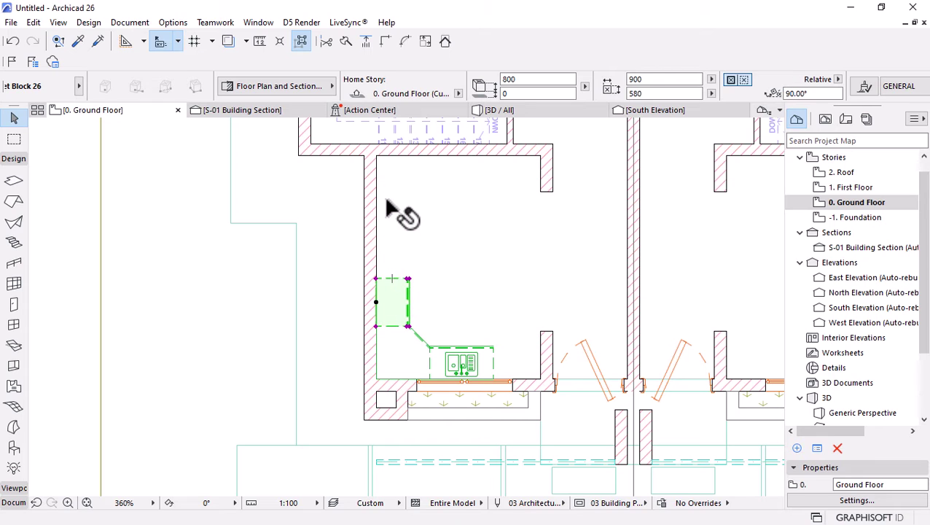
Mirror a copy of the lower corner cabinet across a horizontal axis through the block cabinet's upper end
{"action": "left_click", "coordinate": [397, 358]}
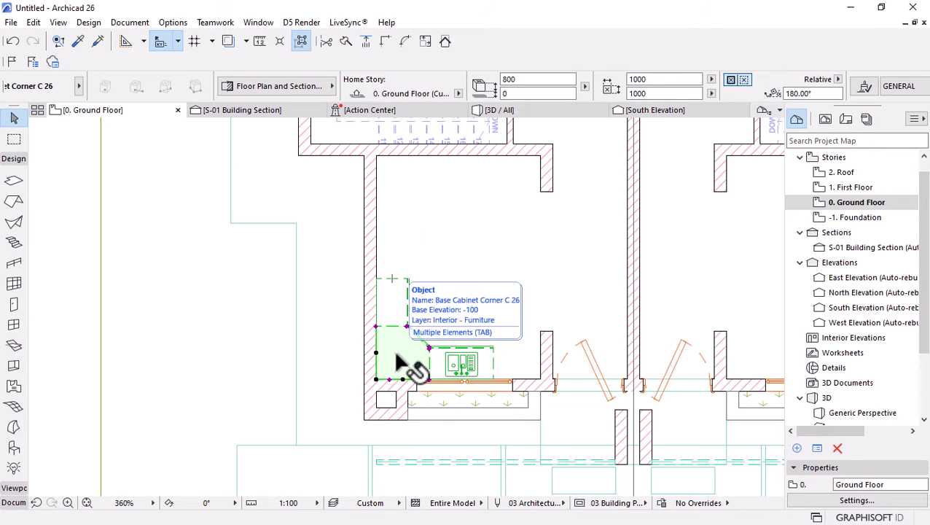
{"action": "key", "text": "ctrl+m"}
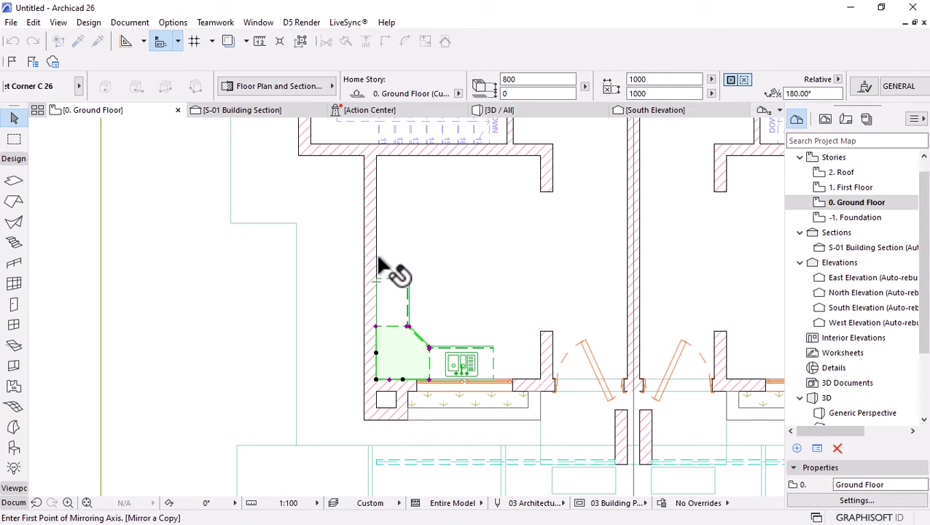
{"action": "left_click", "coordinate": [378, 278]}
{"action": "left_click", "coordinate": [471, 280]}
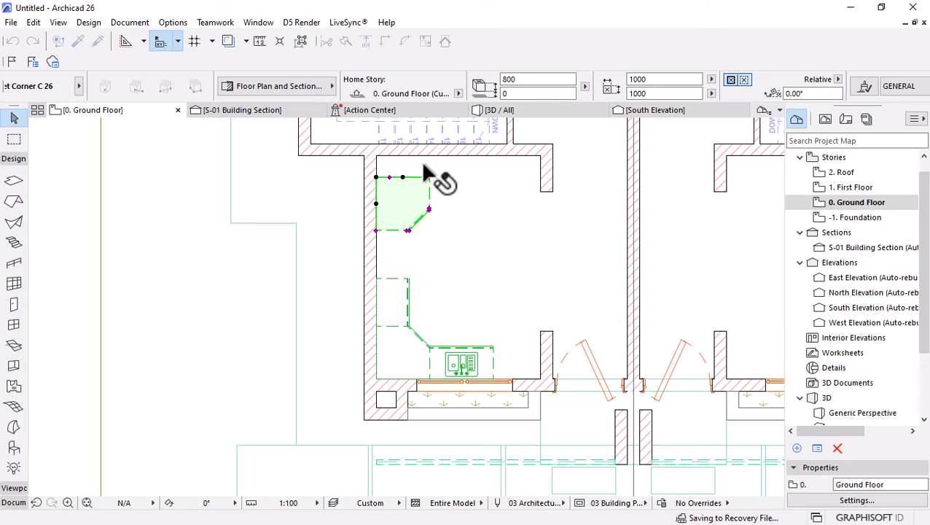
Move the mirrored corner cabinet up into the kitchen's upper-left wall corner
{"action": "key", "text": "ctrl+d"}
{"action": "left_click", "coordinate": [376, 178]}
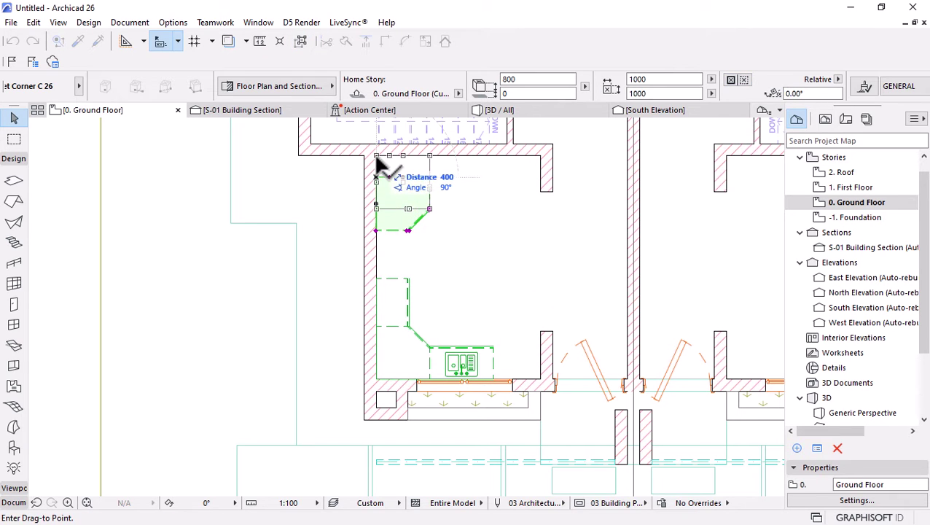
{"action": "left_click", "coordinate": [376, 156]}
{"action": "key", "text": "Escape"}
Copy the left-wall block cabinet up the wall so its upper end meets the upper corner cabinet
{"action": "left_click", "coordinate": [401, 299]}
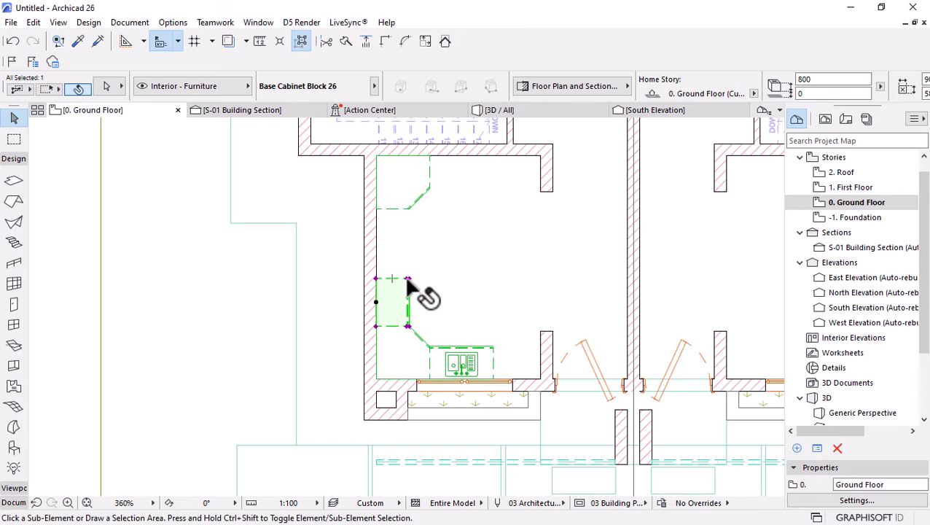
{"action": "key", "text": "ctrl+d"}
{"action": "left_click", "coordinate": [377, 279]}
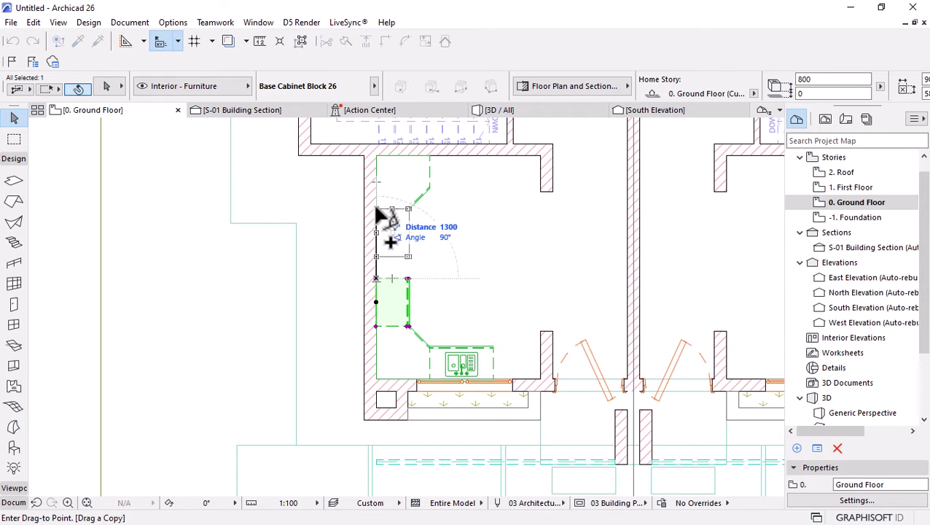
{"action": "left_click", "coordinate": [372, 202]}
{"action": "scroll", "coordinate": [375, 207], "scroll_direction": "up", "scroll_amount": 3}
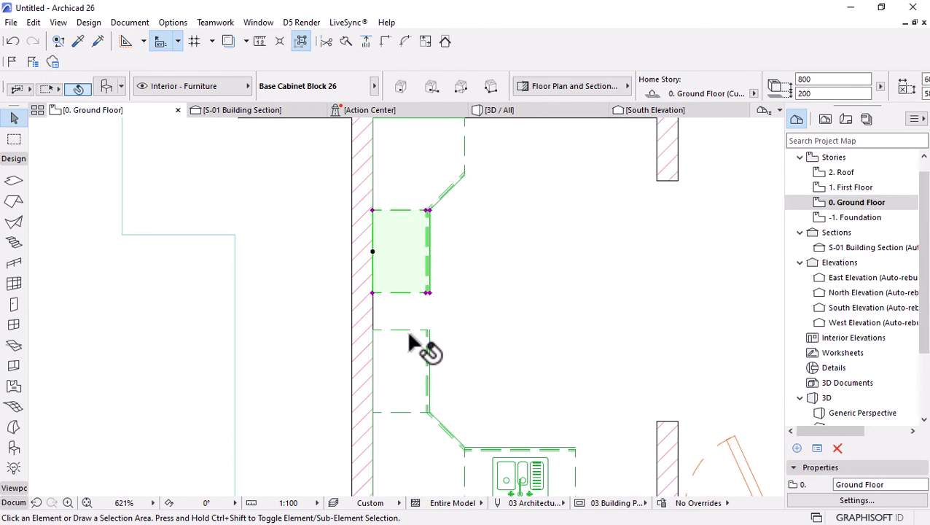
{"action": "key", "text": "Escape"}
Measure along the left-wall cabinet run and set both block cabinets' width to 733
{"action": "key", "text": "m"}
{"action": "left_click", "coordinate": [413, 413]}
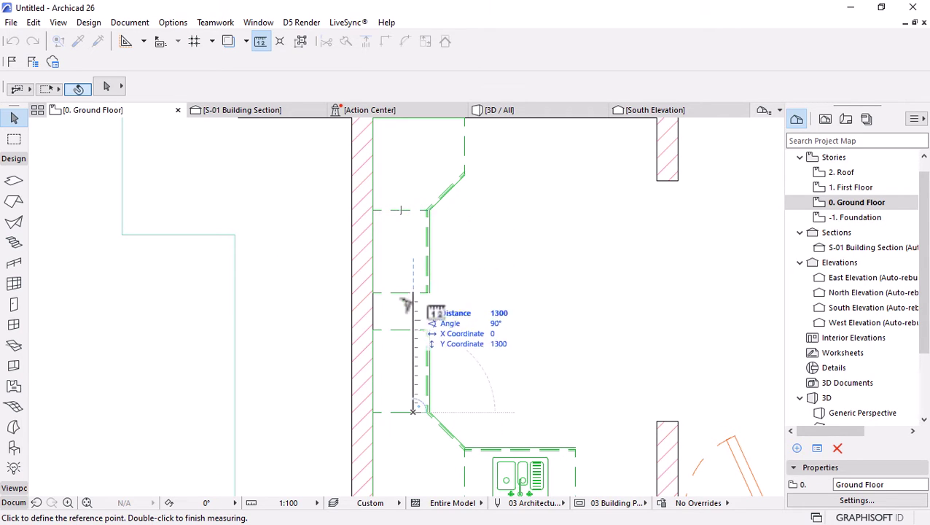
{"action": "key", "text": "Escape"}
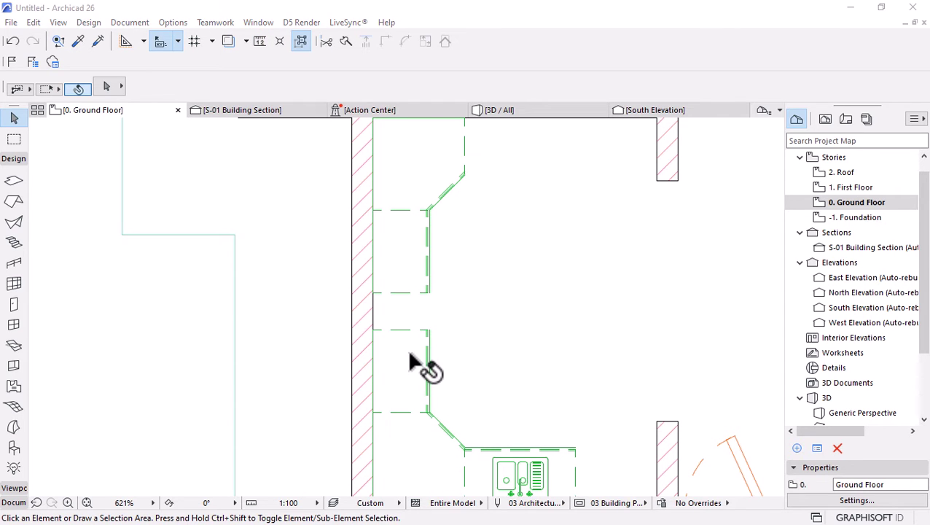
{"action": "left_click", "coordinate": [426, 277]}
{"action": "left_click", "coordinate": [428, 353], "text": "shift"}
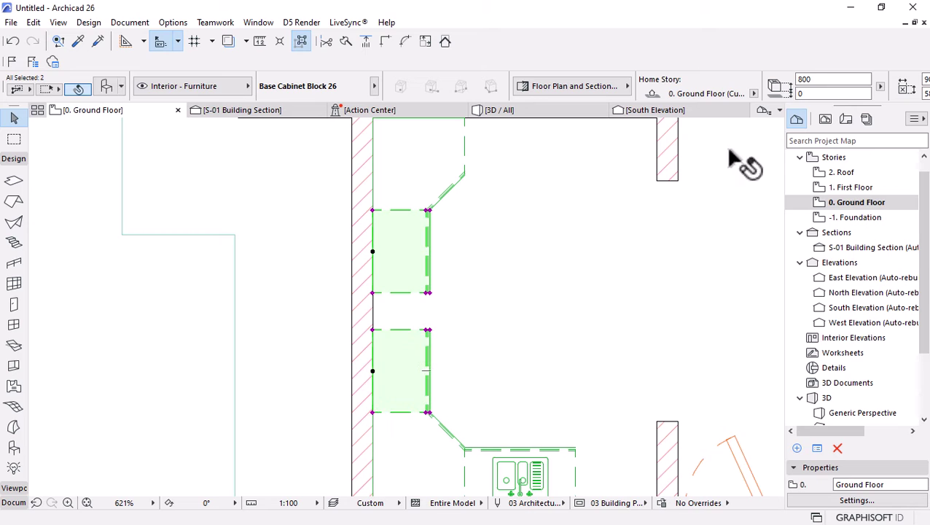
{"action": "scroll", "coordinate": [806, 84], "scroll_direction": "right", "scroll_amount": 2}
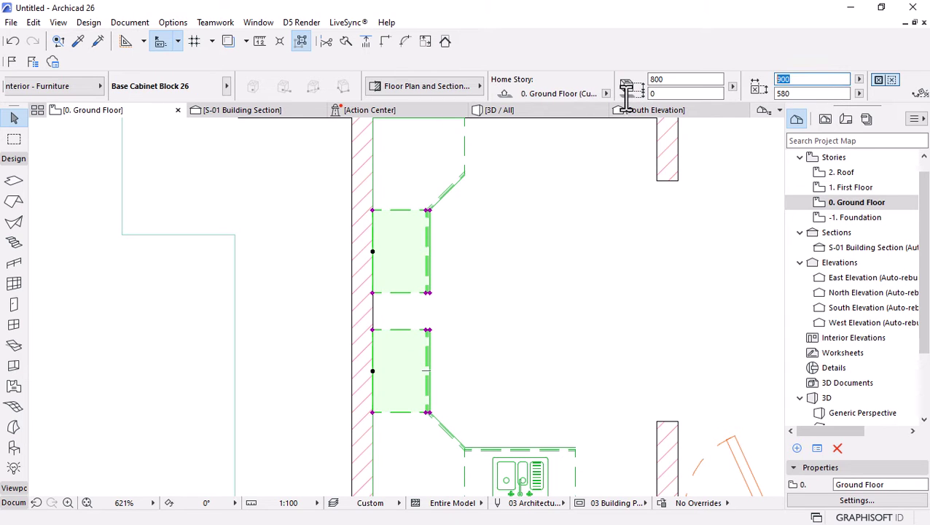
{"action": "type", "text": "733"}
{"action": "key", "text": "Return"}
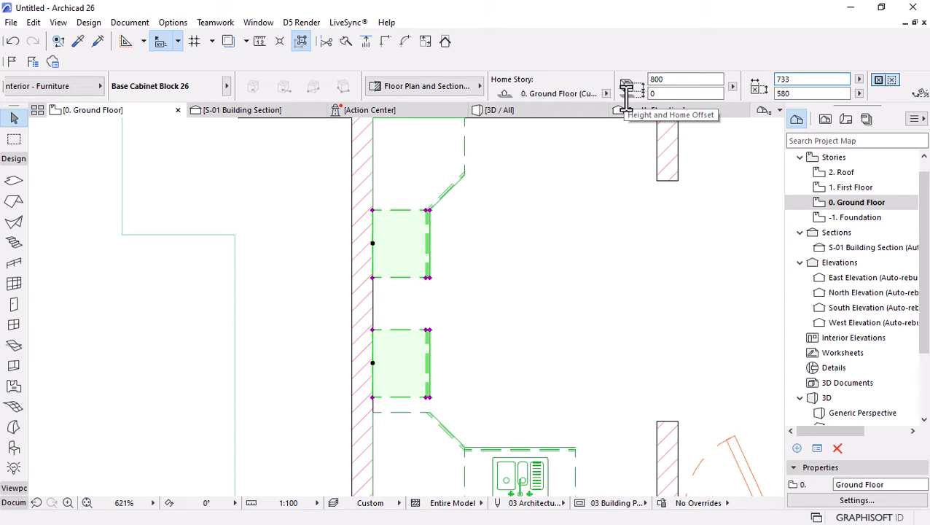
Move the lower left-wall block cabinet down so it meets the lower corner cabinet
{"action": "left_click", "coordinate": [399, 260], "text": "shift"}
{"action": "scroll", "coordinate": [407, 427], "scroll_direction": "up", "scroll_amount": 2}
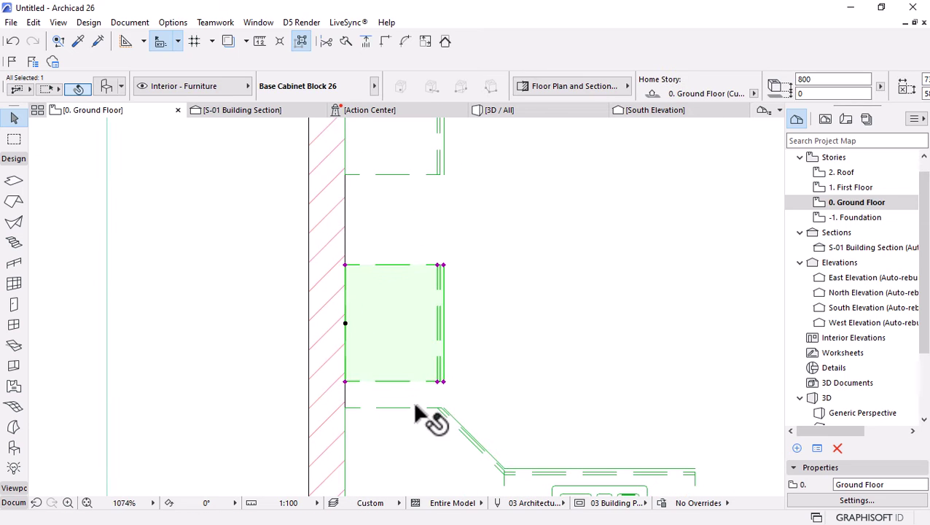
{"action": "key", "text": "ctrl+d"}
{"action": "left_click", "coordinate": [345, 381]}
{"action": "left_click", "coordinate": [346, 409]}
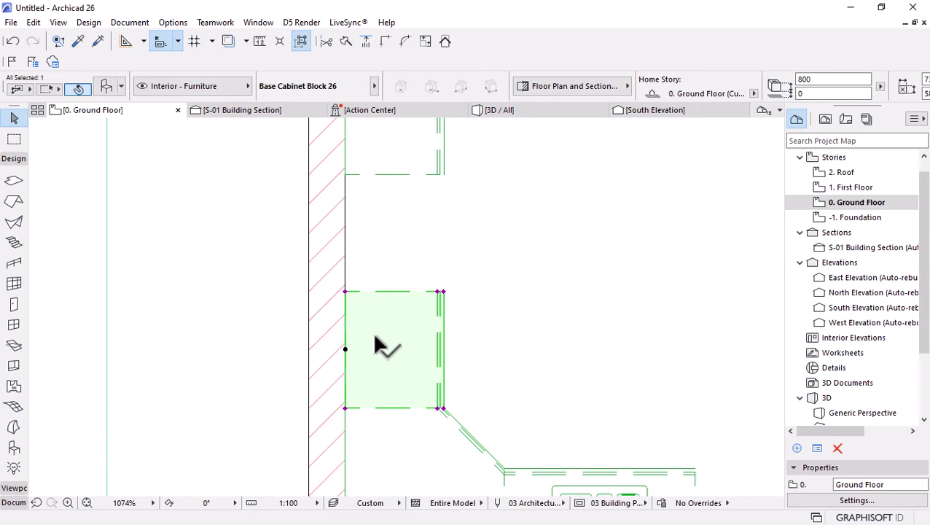
Copy the lower block cabinet directly above itself to fill the gap in the left-wall run
{"action": "key", "text": "ctrl+d"}
{"action": "left_click", "coordinate": [346, 409]}
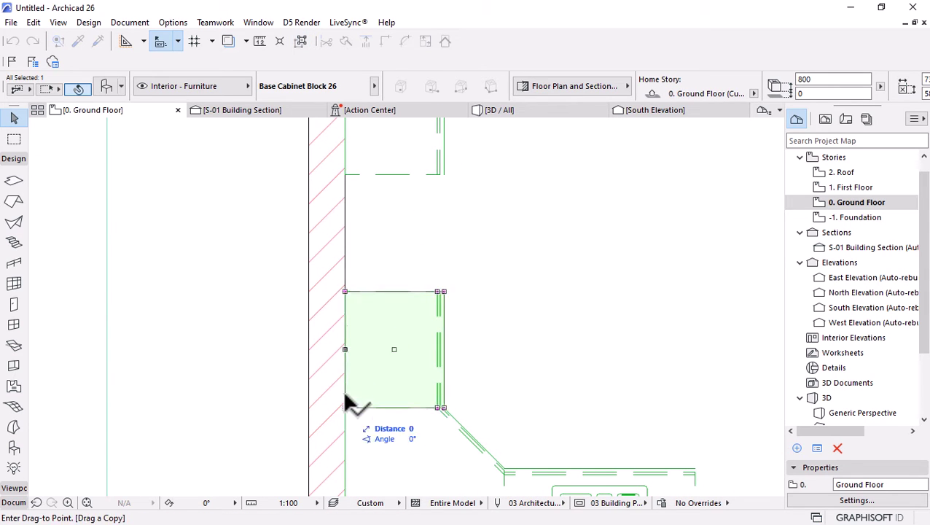
{"action": "left_click", "coordinate": [345, 292]}
{"action": "scroll", "coordinate": [281, 225], "scroll_direction": "down", "scroll_amount": 6}
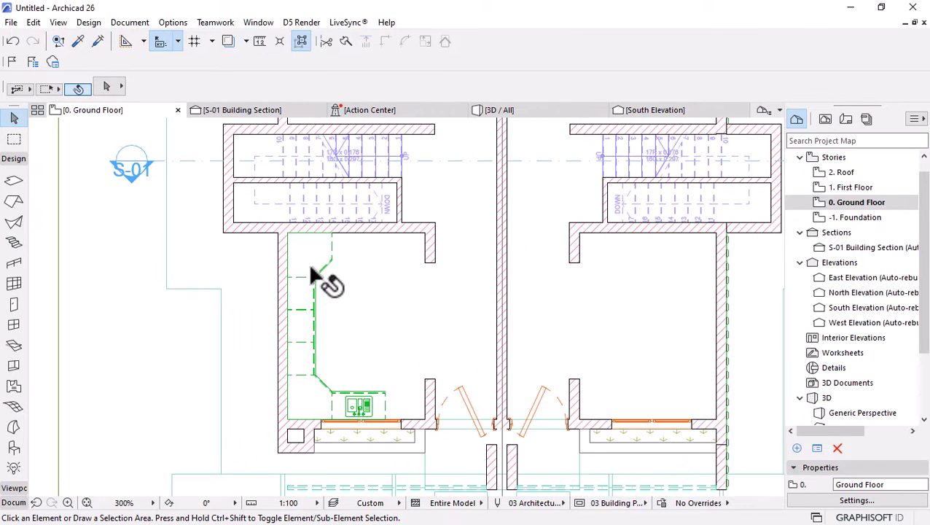
Rotate a copy of the upper two left-wall block cabinets 90° clockwise about the pair's centre
{"action": "left_click", "coordinate": [296, 334]}
{"action": "key", "text": "ctrl+e"}
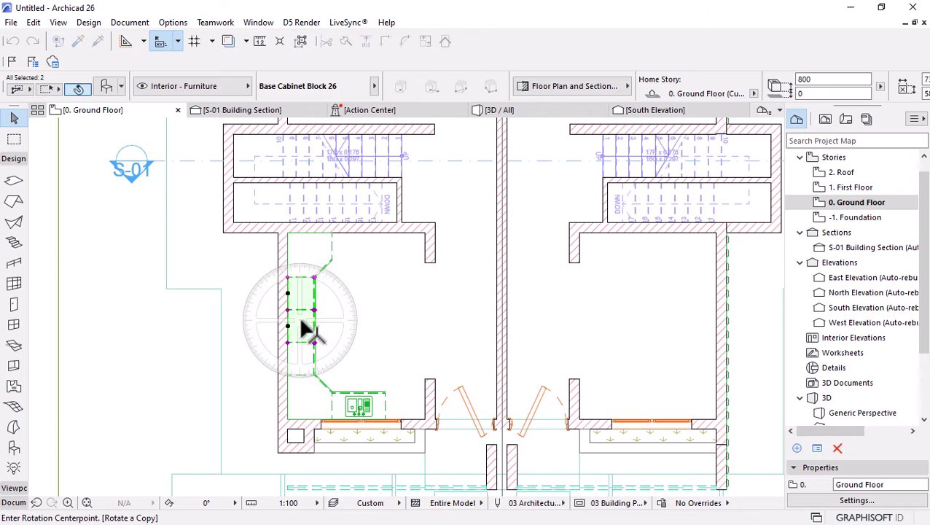
{"action": "left_click", "coordinate": [300, 321]}
{"action": "left_click", "coordinate": [300, 253]}
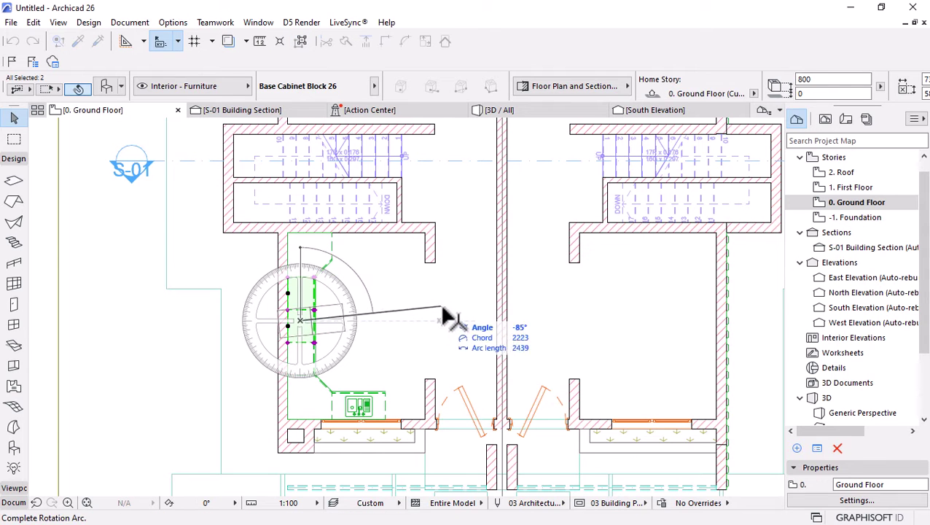
{"action": "left_click", "coordinate": [459, 375]}
Move the rotated cabinet pair against the kitchen's upper wall, starting at the upper corner cabinet's right end
{"action": "key", "text": "ctrl+d"}
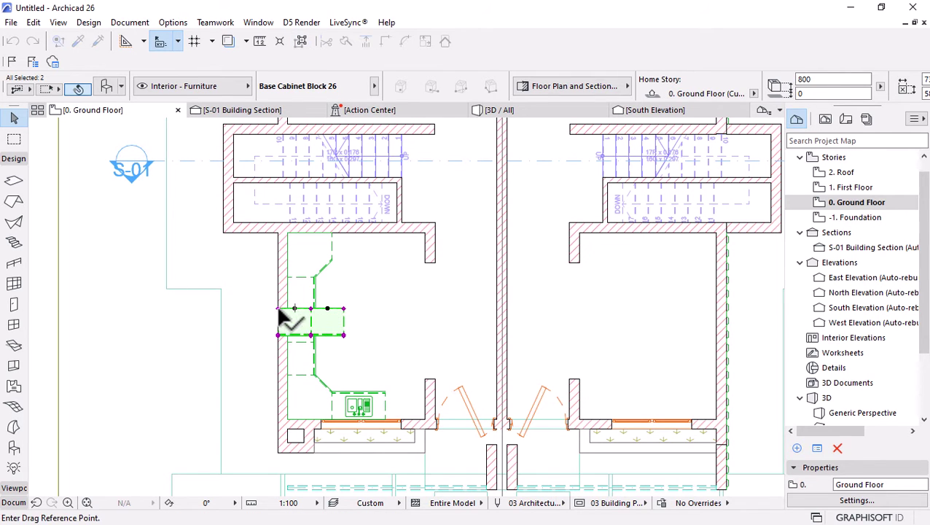
{"action": "left_click", "coordinate": [278, 308]}
{"action": "left_click", "coordinate": [332, 233]}
{"action": "scroll", "coordinate": [397, 235], "scroll_direction": "up", "scroll_amount": 5}
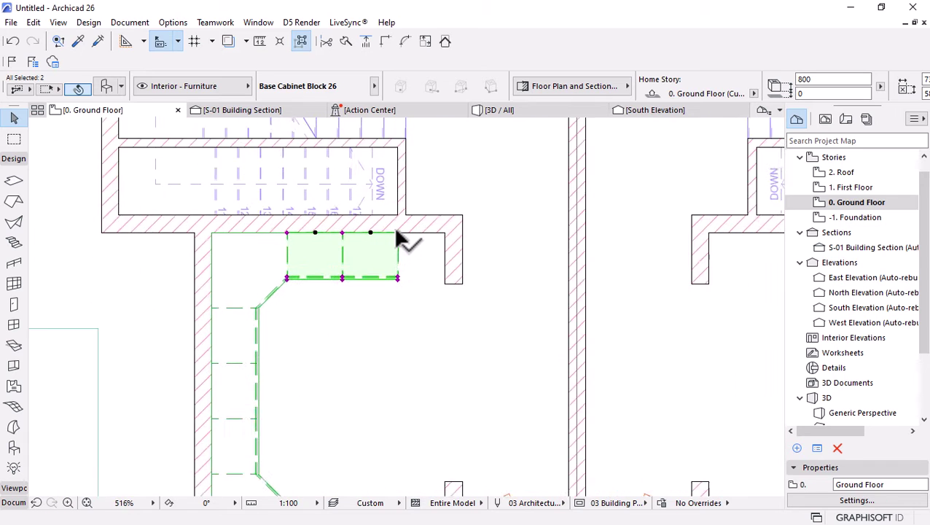
{"action": "key", "text": "Escape"}
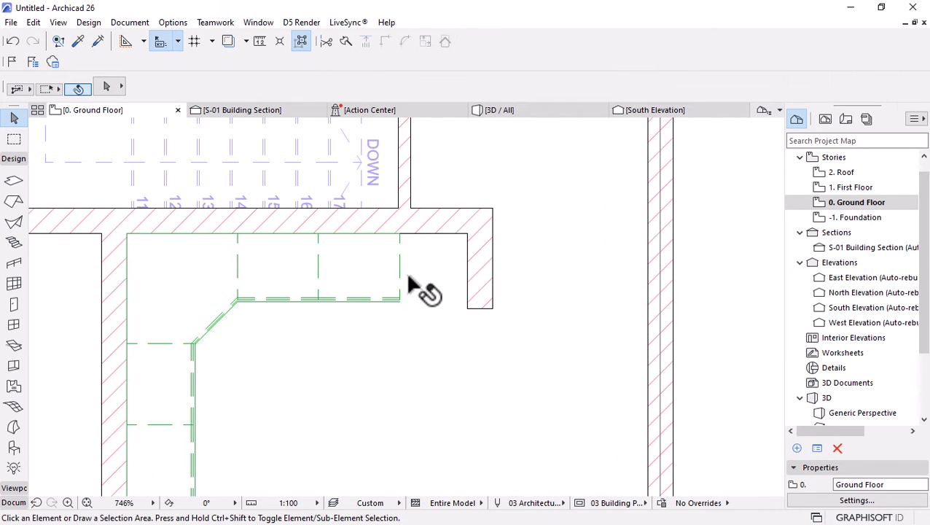
Measure from the upper corner cabinet to the right wall stub and set both upper-wall block cabinets' width to 600
{"action": "key", "text": "m"}
{"action": "left_click", "coordinate": [237, 267]}
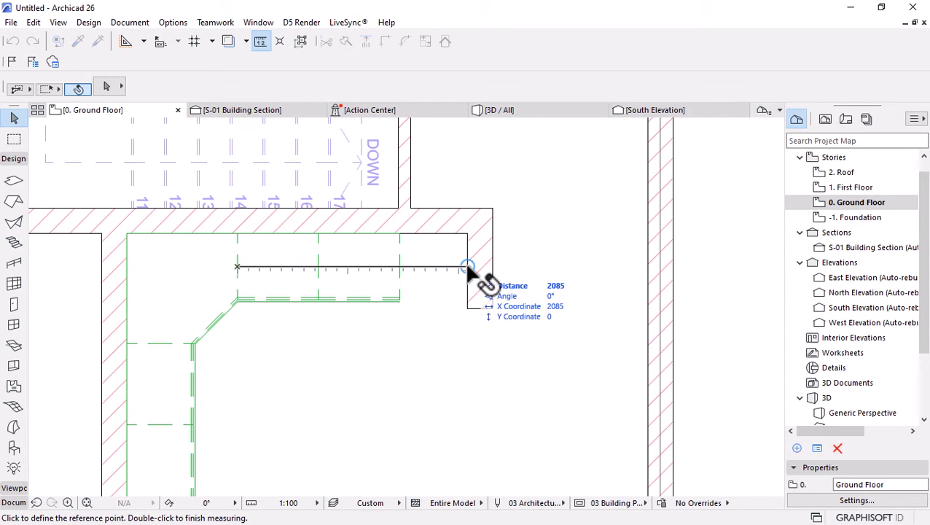
{"action": "key", "text": "Escape"}
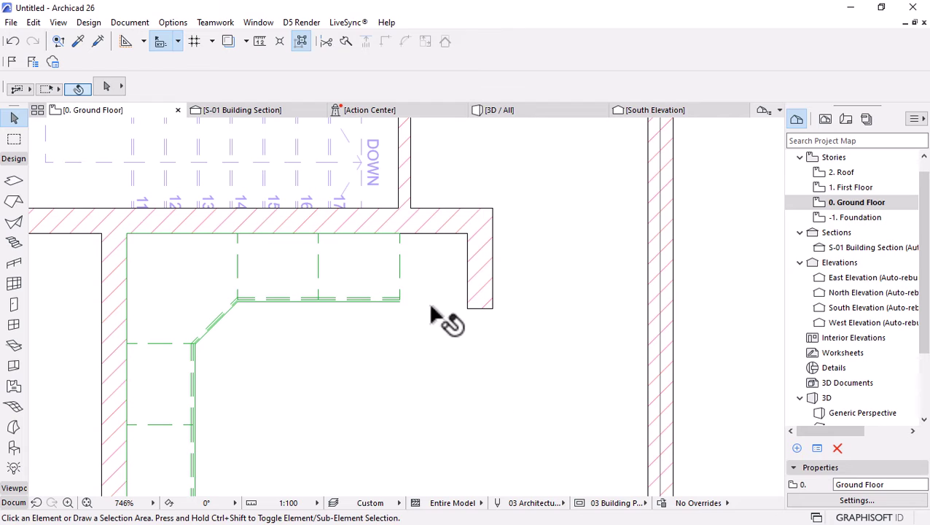
{"action": "left_click", "coordinate": [380, 270]}
{"action": "left_click", "coordinate": [301, 280], "text": "shift"}
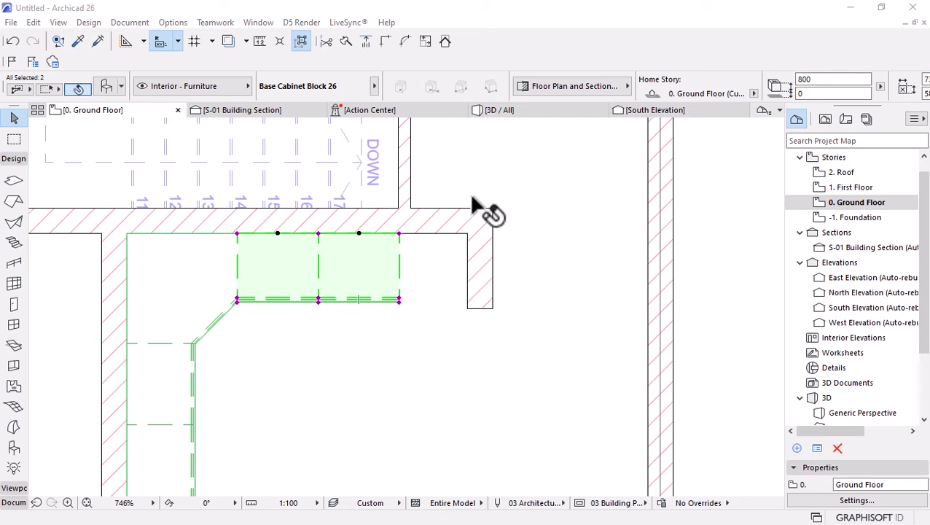
{"action": "scroll", "coordinate": [799, 82], "scroll_direction": "down", "scroll_amount": 3}
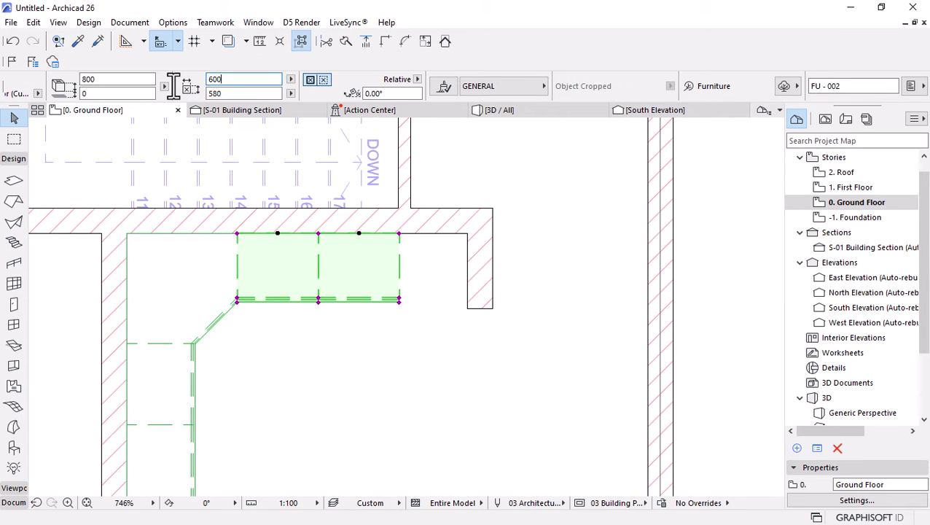
{"action": "key", "text": "Return"}
{"action": "left_click", "coordinate": [232, 249]}
Move the left one of the upper-wall block cabinets flush against the upper corner cabinet
{"action": "scroll", "coordinate": [240, 260], "scroll_direction": "up", "scroll_amount": 3}
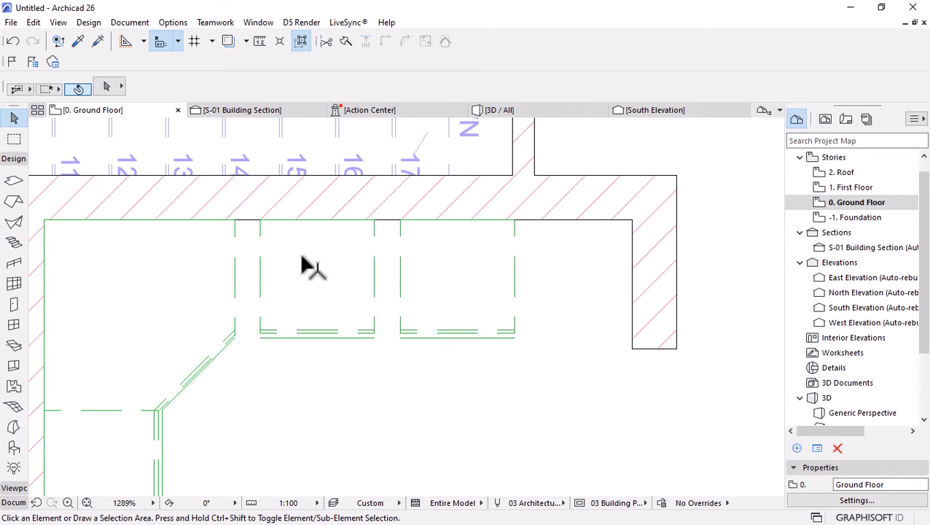
{"action": "left_click", "coordinate": [289, 261]}
{"action": "key", "text": "ctrl+d"}
{"action": "left_click", "coordinate": [260, 336]}
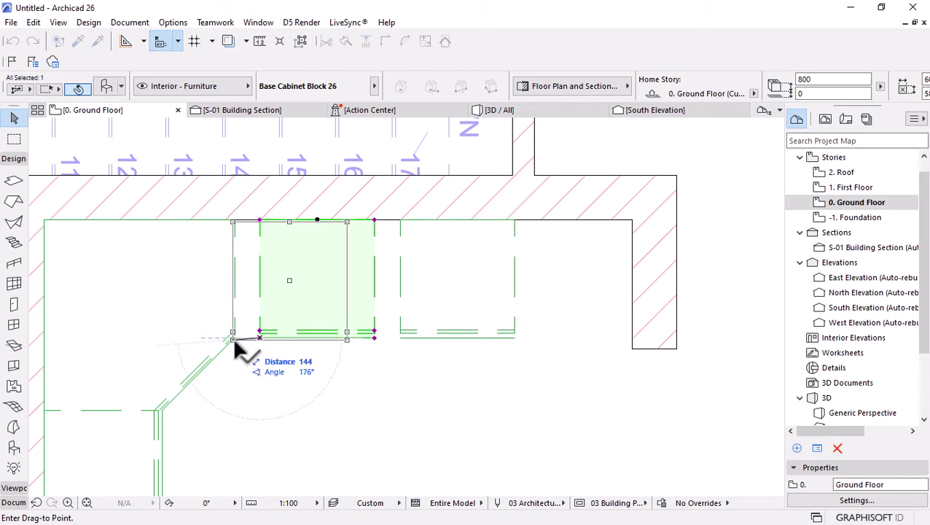
{"action": "left_click", "coordinate": [234, 337]}
Move the other upper-wall block cabinet to the right until it is flush with the wall stub
{"action": "left_click", "coordinate": [420, 321]}
{"action": "key", "text": "ctrl+d"}
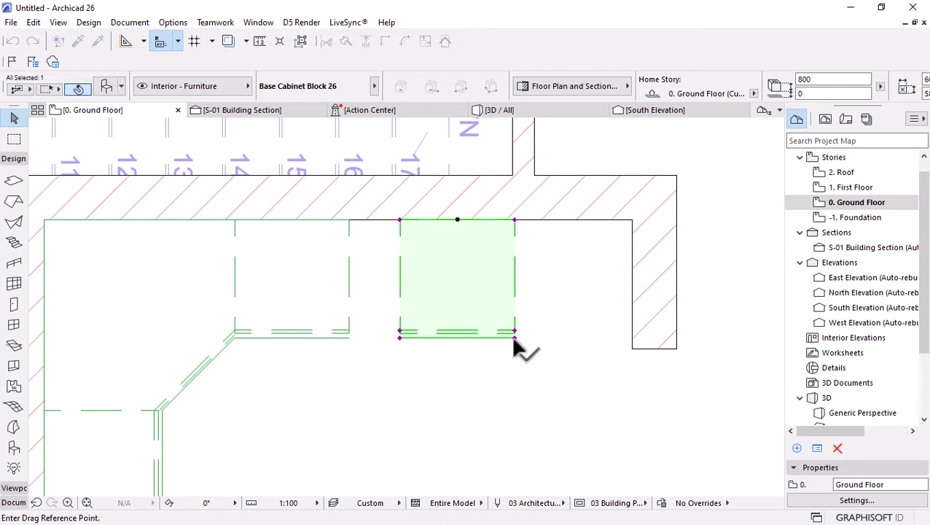
{"action": "left_click", "coordinate": [515, 338]}
{"action": "left_click", "coordinate": [632, 337]}
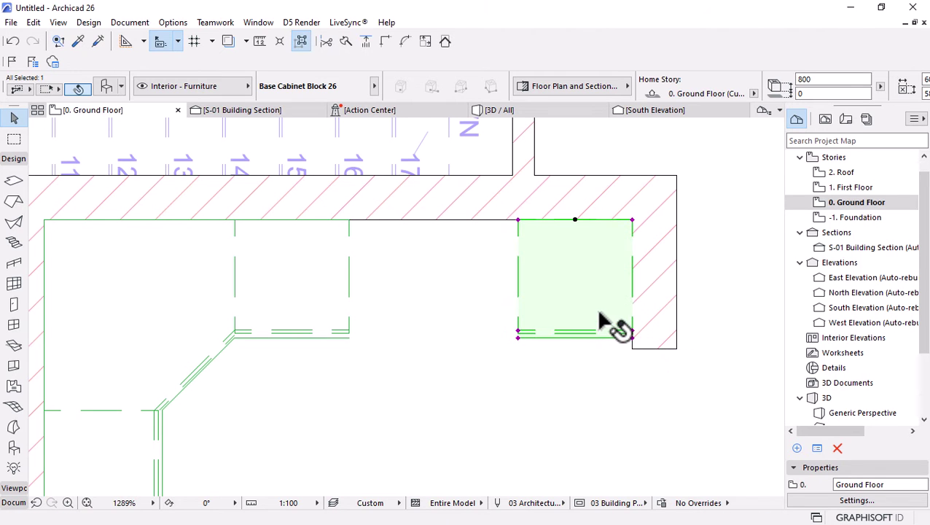
Copy the block cabinet at the wall stub 600 to the left, directly beside the original
{"action": "key", "text": "ctrl+shift+d"}
{"action": "left_click", "coordinate": [632, 337]}
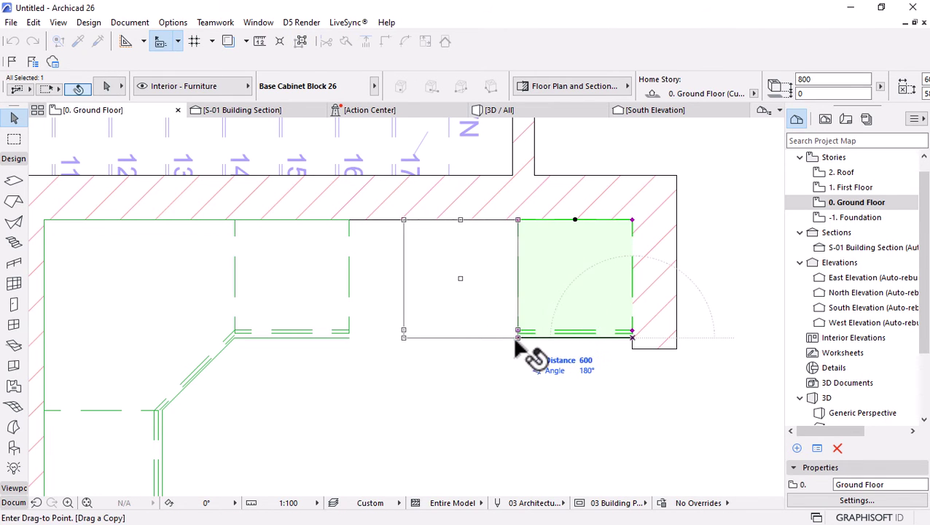
{"action": "left_click", "coordinate": [530, 344]}
Set the width of all three upper-wall block cabinets to 700
{"action": "left_click", "coordinate": [540, 288], "text": "shift"}
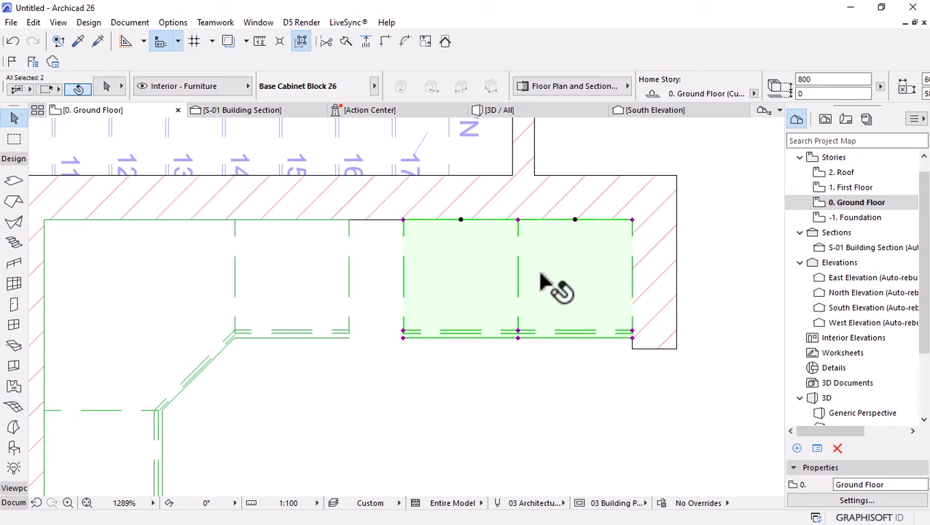
{"action": "left_click", "coordinate": [343, 286], "text": "shift"}
{"action": "scroll", "coordinate": [700, 89], "scroll_direction": "right", "scroll_amount": 3}
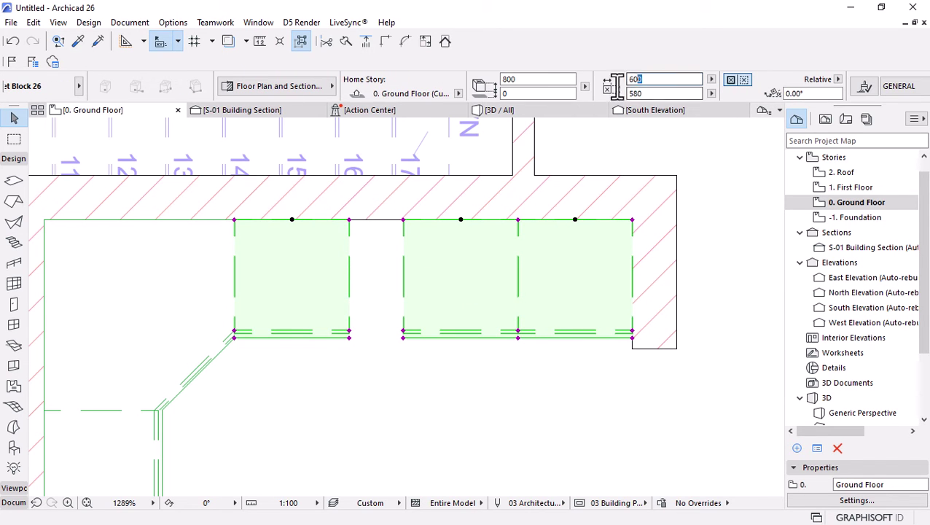
{"action": "type", "text": "7"}
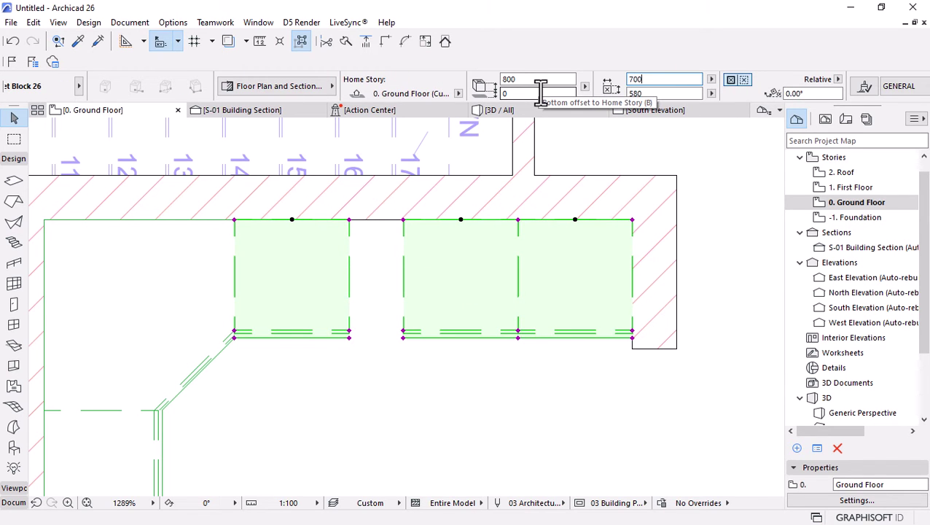
{"action": "type", "text": "00"}
{"action": "key", "text": "Return"}
{"action": "key", "text": "Escape"}
{"action": "left_click", "coordinate": [437, 281]}
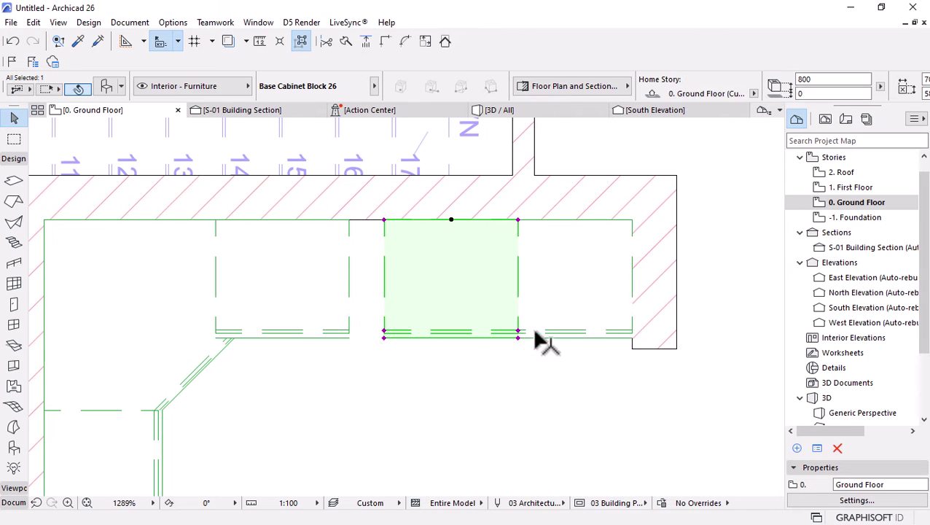
{"action": "left_click_drag", "start_coordinate": [519, 336], "coordinate": [633, 337]}
{"action": "key", "text": "ctrl+z"}
Move the left one of the upper-wall block cabinets back flush against the upper corner cabinet
{"action": "key", "text": "ctrl+d"}
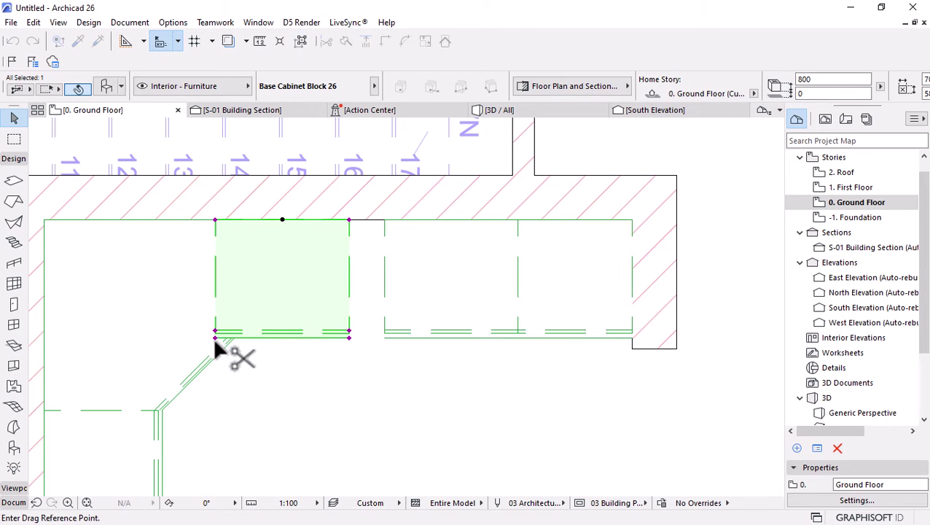
{"action": "left_click", "coordinate": [215, 337]}
{"action": "left_click", "coordinate": [235, 337]}
{"action": "left_click", "coordinate": [452, 307]}
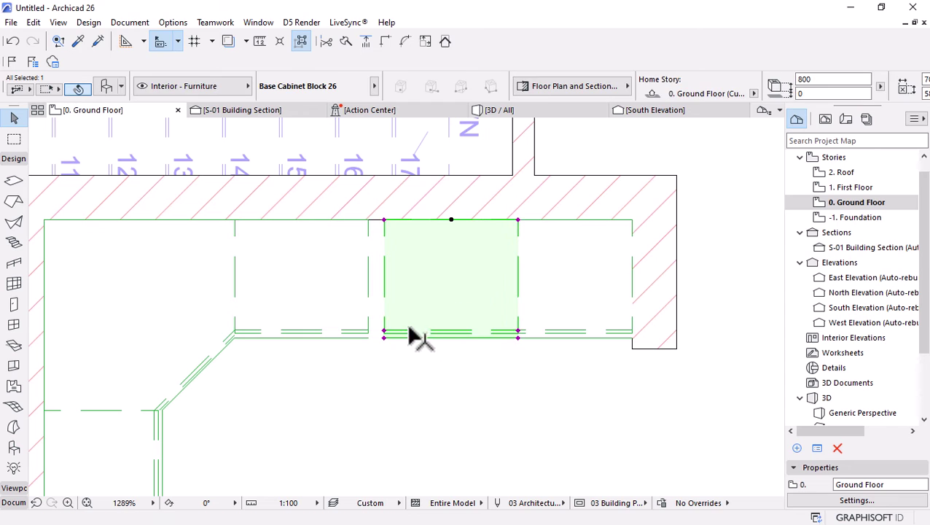
{"action": "key", "text": "ctrl+d"}
{"action": "left_click", "coordinate": [384, 338]}
{"action": "left_click", "coordinate": [593, 307]}
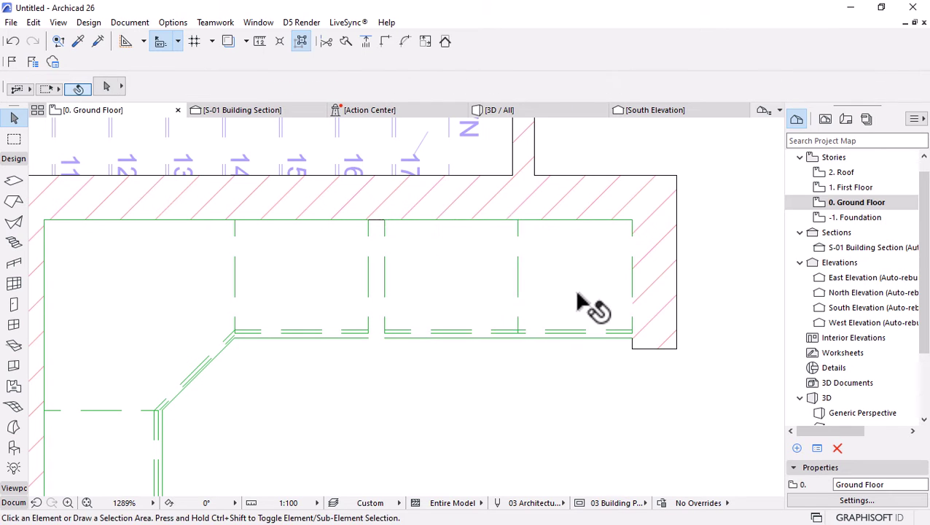
{"action": "key", "text": "ctrl+z"}
Move the middle upper-wall block cabinet 85 to the left, flush against its left neighbour
{"action": "key", "text": "ctrl+d"}
{"action": "left_click", "coordinate": [384, 337]}
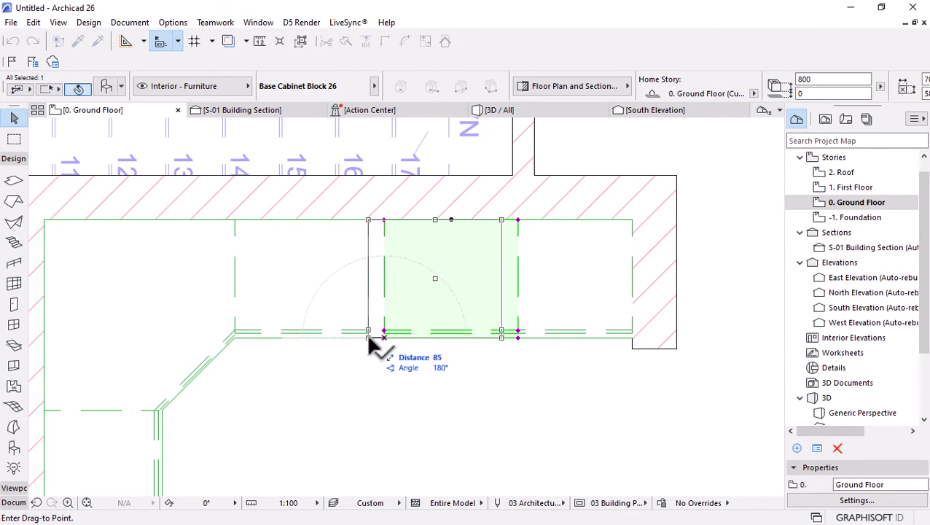
{"action": "left_click", "coordinate": [499, 338]}
{"action": "scroll", "coordinate": [477, 299], "scroll_direction": "up", "scroll_amount": 4}
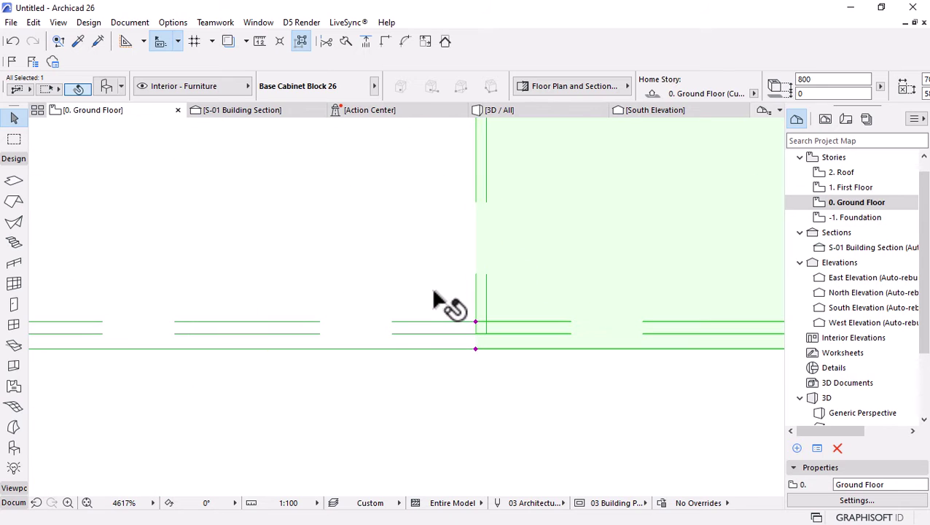
{"action": "left_click", "coordinate": [486, 347]}
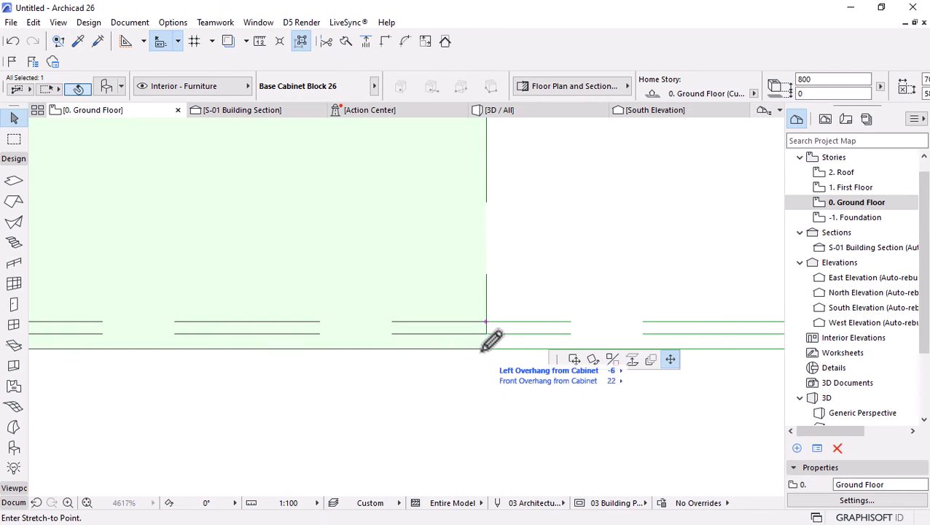
{"action": "key", "text": "Escape"}
{"action": "scroll", "coordinate": [525, 321], "scroll_direction": "down", "scroll_amount": 3}
{"action": "key", "text": "ctrl+z"}
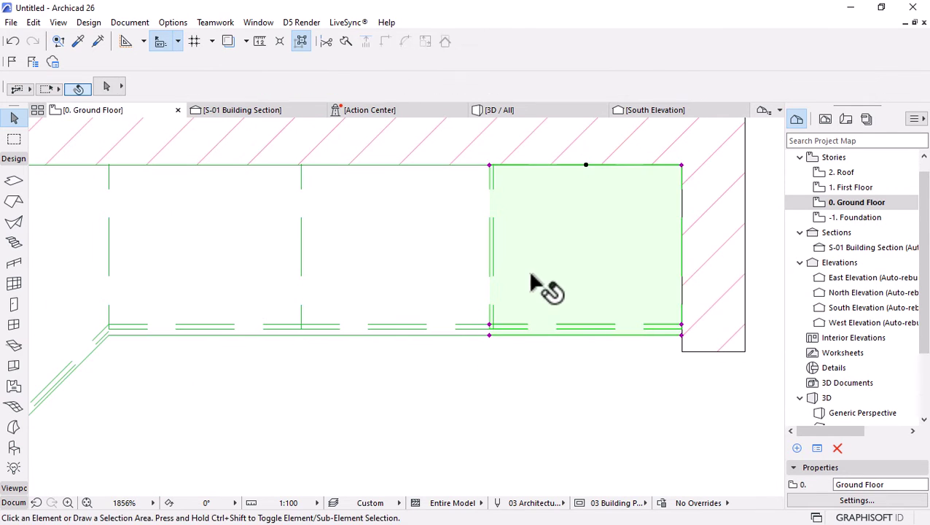
{"action": "key", "text": "ctrl+shift+z"}
Move the middle upper-wall block cabinet down out of the row and measure the gap between its two neighbours
{"action": "left_click_drag", "start_coordinate": [443, 202], "coordinate": [442, 265]}
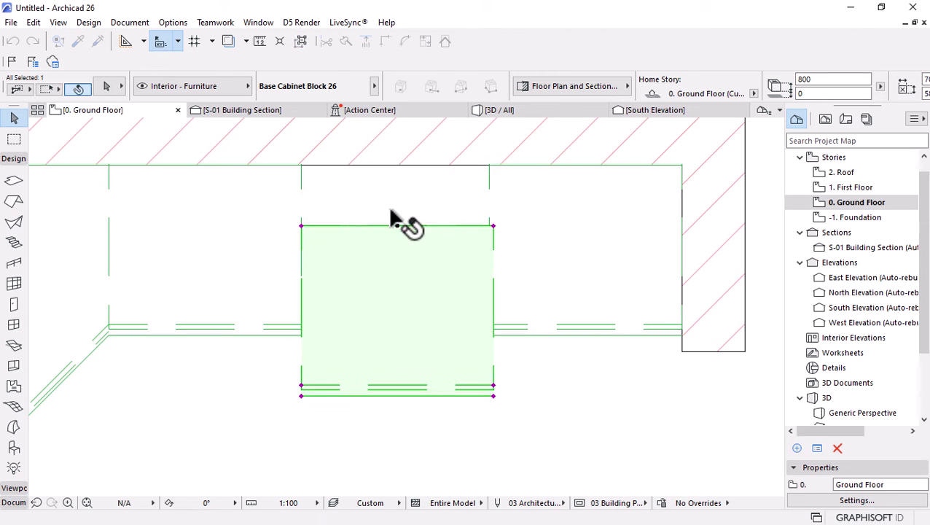
{"action": "left_click", "coordinate": [380, 213]}
{"action": "key", "text": "m"}
{"action": "left_click", "coordinate": [301, 176]}
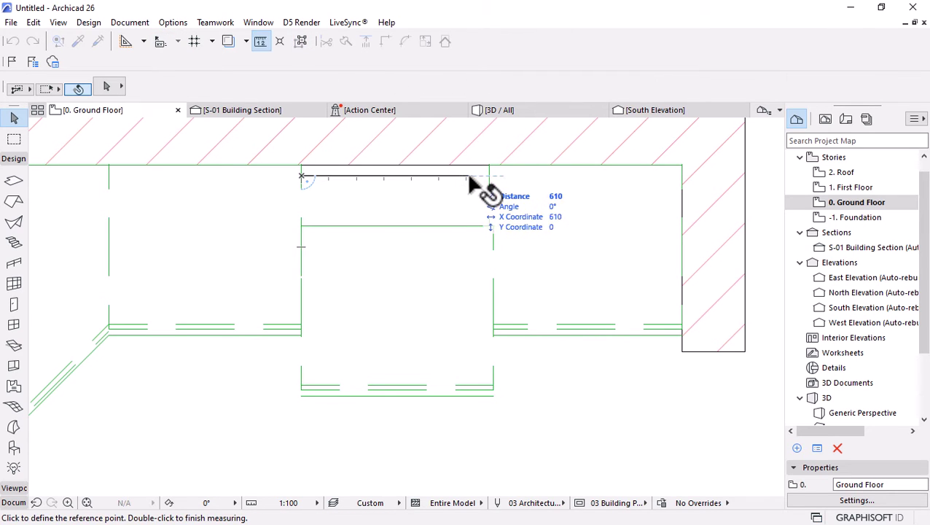
{"action": "key", "text": "Escape"}
Set the middle block cabinet's width to 685 and move it back against the wall between its two neighbours
{"action": "left_click", "coordinate": [436, 253]}
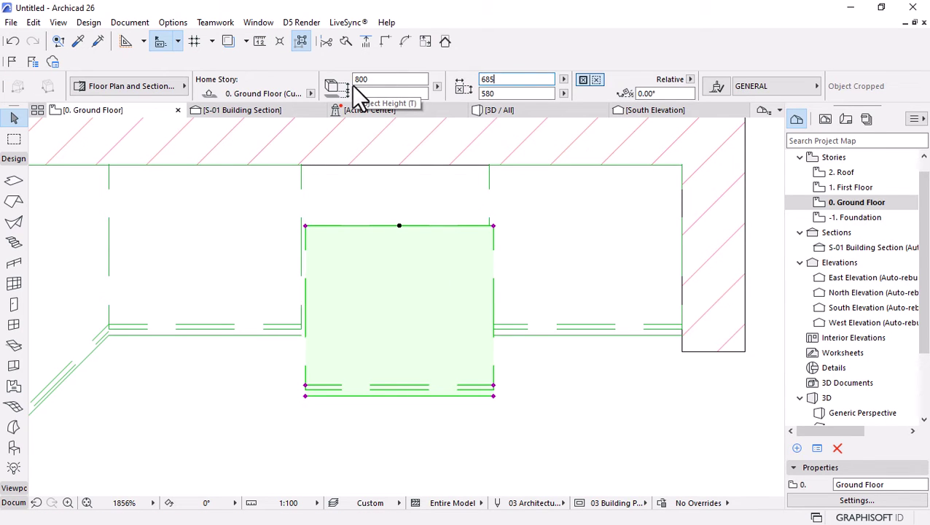
{"action": "key", "text": "ctrl+d"}
{"action": "left_click", "coordinate": [304, 226]}
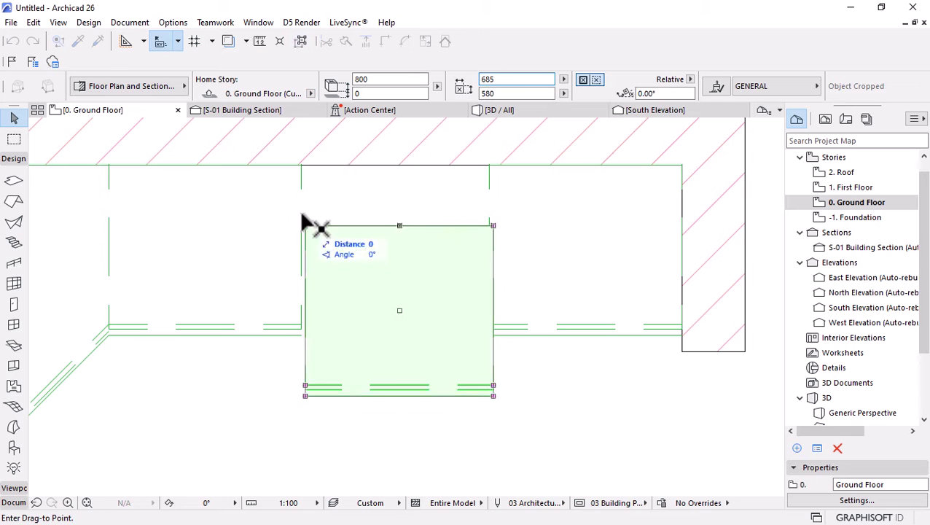
{"action": "left_click", "coordinate": [301, 167]}
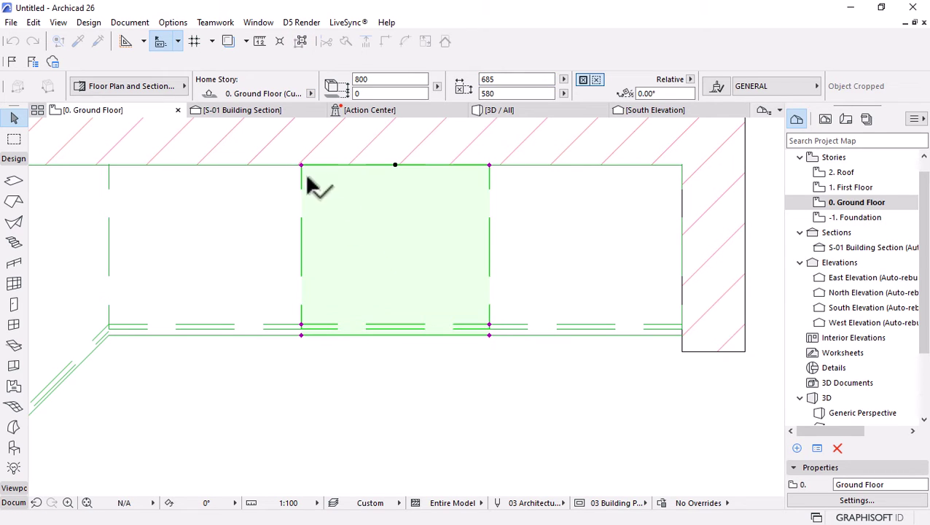
{"action": "key", "text": "Escape"}
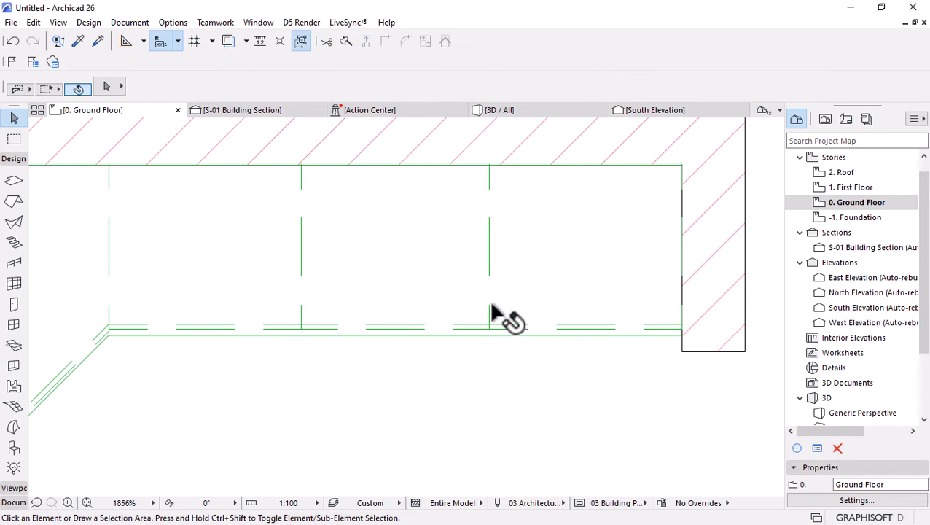
Mirror a copy of the rightmost upper-wall block cabinet across a horizontal axis through the kitchen to the lower wall
{"action": "scroll", "coordinate": [493, 306], "scroll_direction": "down", "scroll_amount": 5}
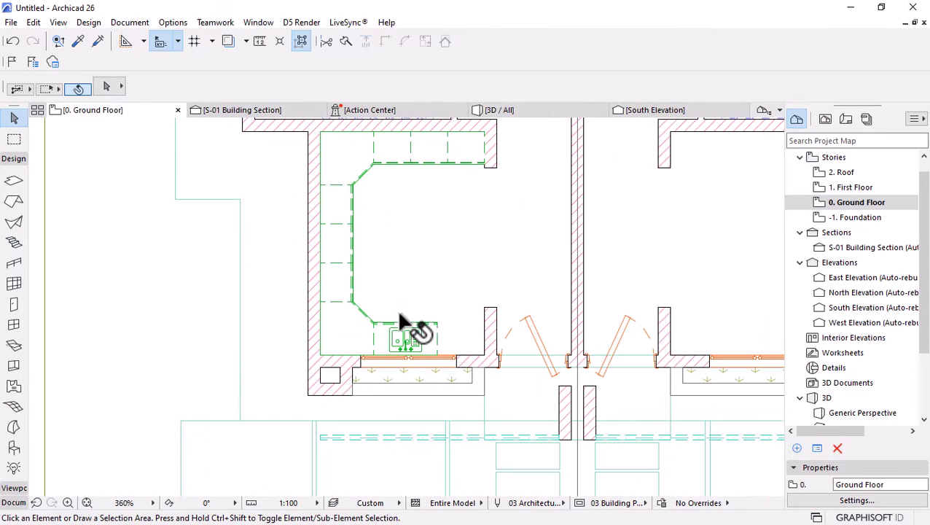
{"action": "left_click", "coordinate": [466, 155]}
{"action": "key", "text": "ctrl+alt+m"}
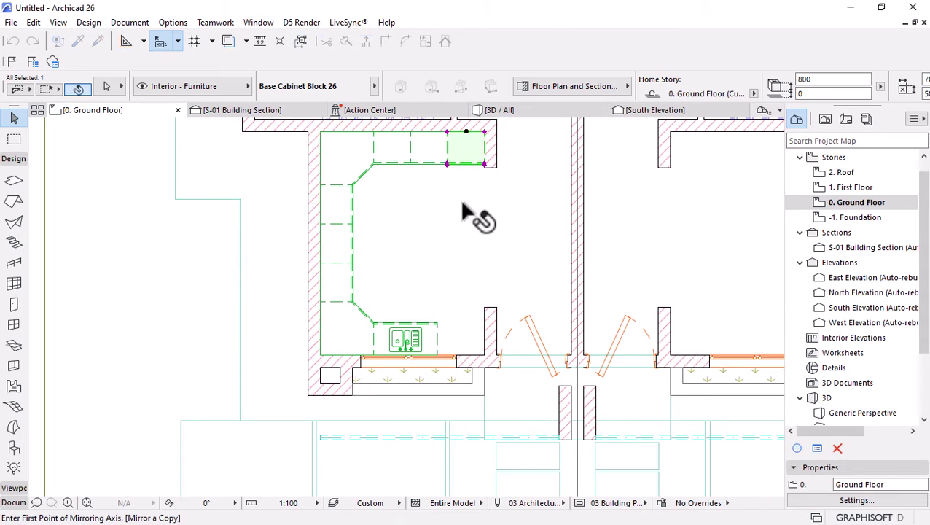
{"action": "left_click", "coordinate": [401, 246]}
{"action": "left_click", "coordinate": [517, 245]}
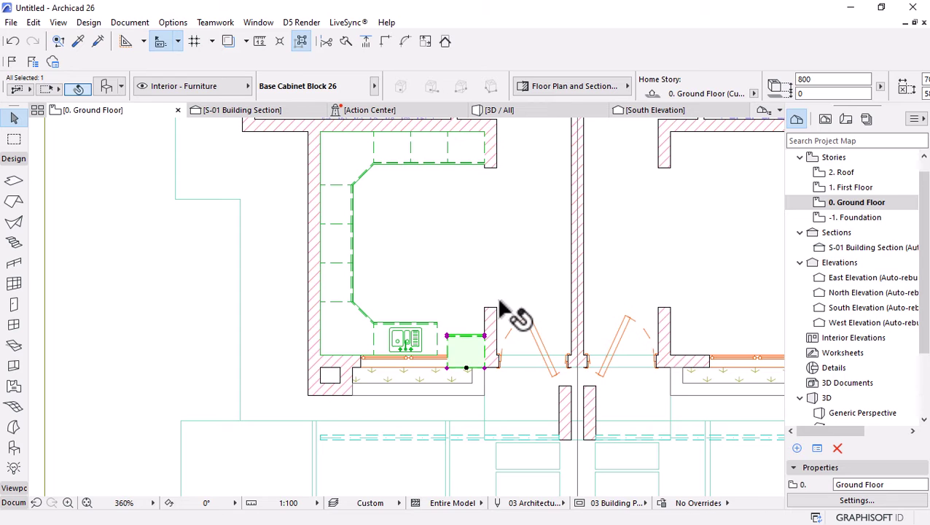
Move the mirrored block cabinet against the lower wall's inner face, flush beside the sink cabinet
{"action": "scroll", "coordinate": [483, 350], "scroll_direction": "up", "scroll_amount": 5}
{"action": "key", "text": "ctrl+d"}
{"action": "left_click", "coordinate": [381, 421]}
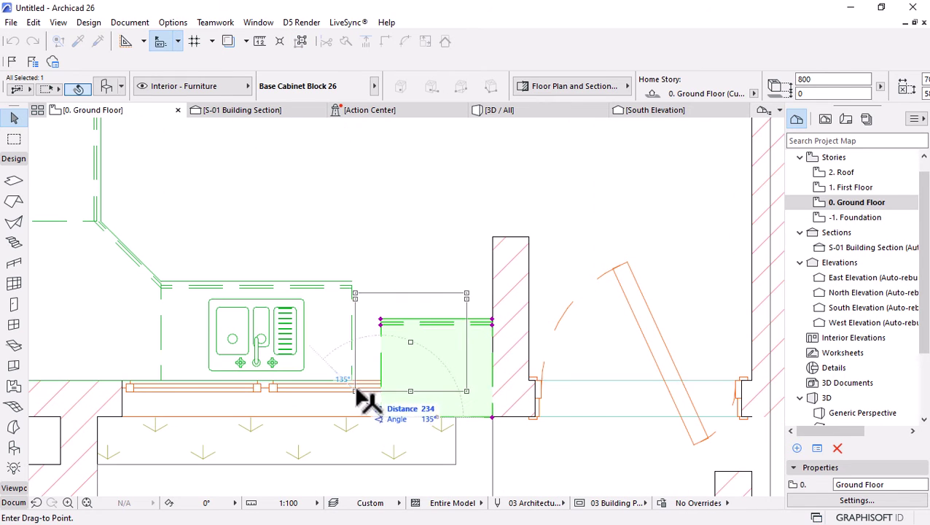
{"action": "left_click", "coordinate": [352, 381]}
Measure from the sink cabinet to the lower wall stub and set the adjacent block cabinet's width to 885
{"action": "key", "text": "m"}
{"action": "left_click", "coordinate": [353, 381]}
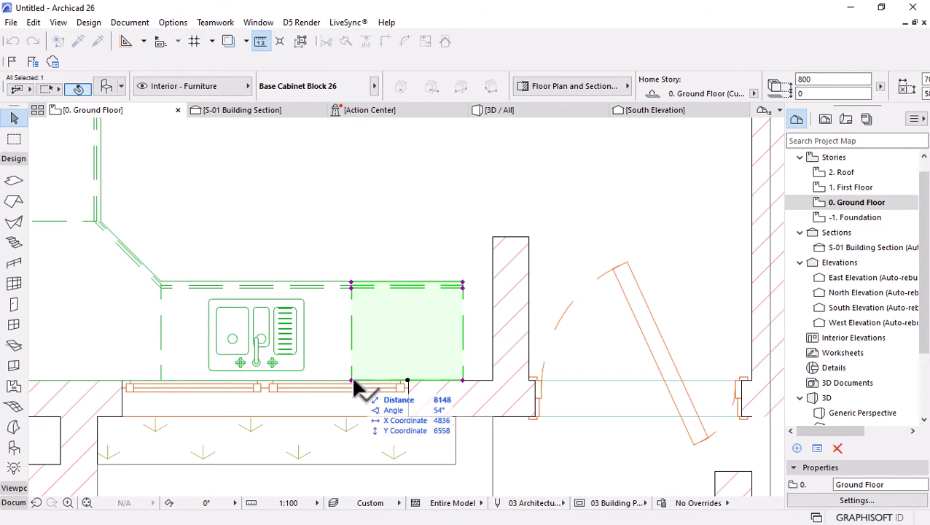
{"action": "key", "text": "Escape"}
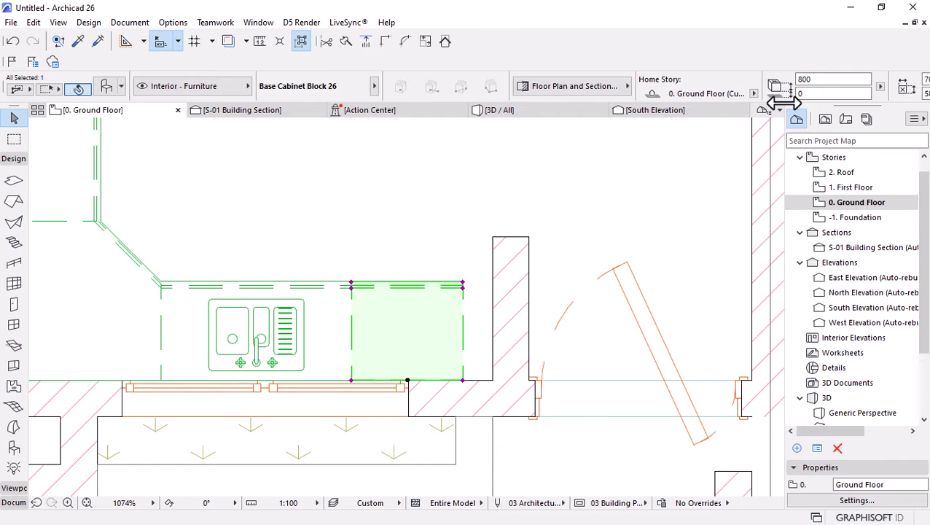
{"action": "type", "text": "885"}
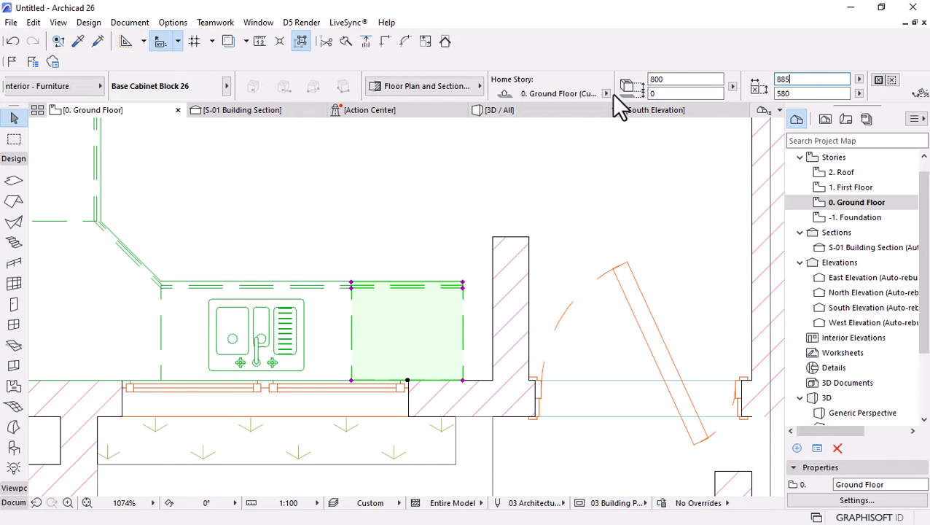
Move the 885-wide block cabinet right so it fits between the sink cabinet and the wall stub
{"action": "key", "text": "ctrl+d"}
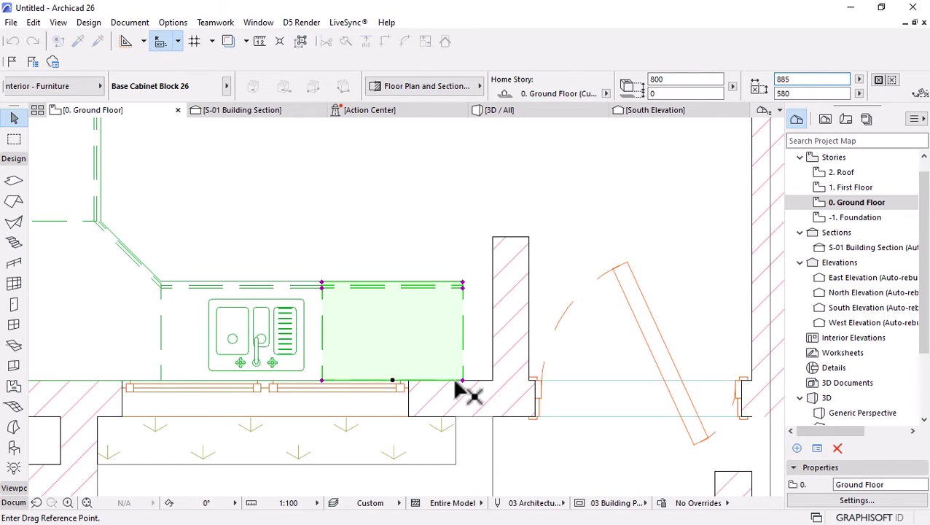
{"action": "left_click", "coordinate": [462, 381]}
{"action": "left_click", "coordinate": [482, 382]}
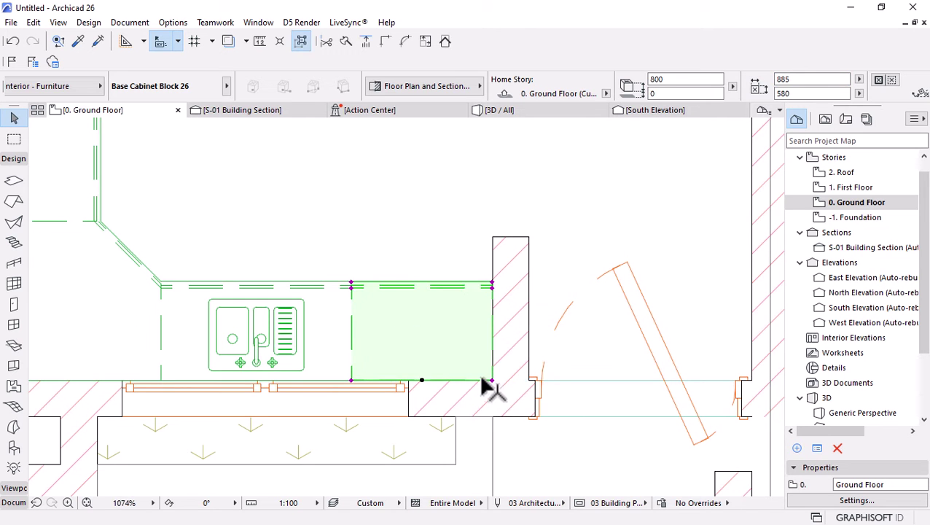
Copy the block cabinet beside the sink into the open middle of the kitchen as an island
{"action": "scroll", "coordinate": [482, 365], "scroll_direction": "down", "scroll_amount": 5}
{"action": "left_click", "coordinate": [430, 276]}
{"action": "left_click", "coordinate": [463, 366]}
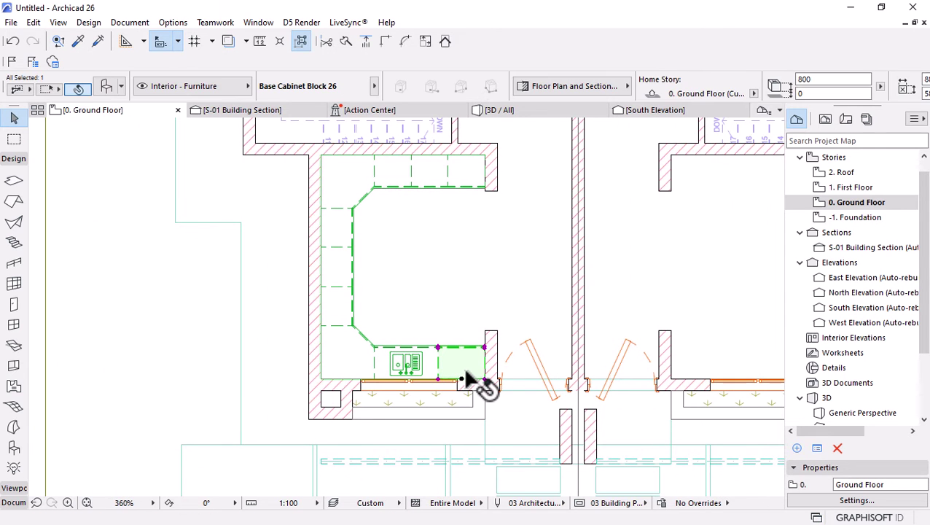
{"action": "key", "text": "ctrl+shift+d"}
{"action": "left_click", "coordinate": [465, 363]}
{"action": "left_click", "coordinate": [435, 270]}
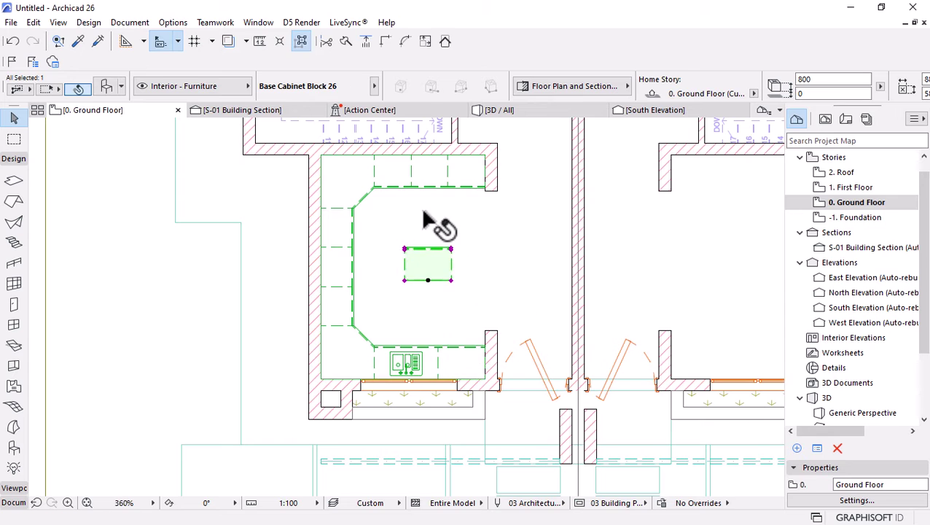
Set the island cabinet's width to 1000 and position it 1000 clear of the left-wall cabinet run
{"action": "scroll", "coordinate": [442, 215], "scroll_direction": "up", "scroll_amount": 2}
{"action": "scroll", "coordinate": [821, 82], "scroll_direction": "down", "scroll_amount": 2}
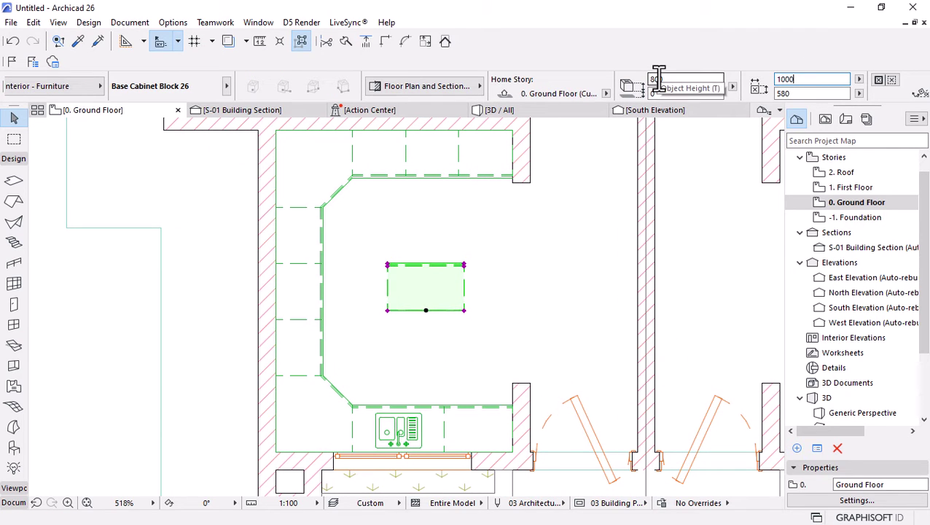
{"action": "key", "text": "ctrl+d"}
{"action": "left_click", "coordinate": [387, 310]}
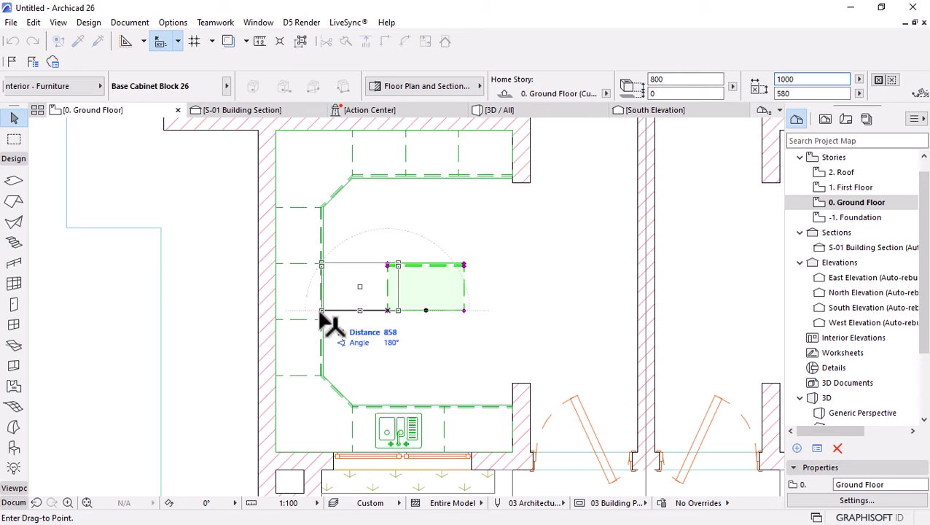
{"action": "left_click", "coordinate": [326, 320]}
{"action": "key", "text": "ctrl+d"}
{"action": "left_click", "coordinate": [362, 234]}
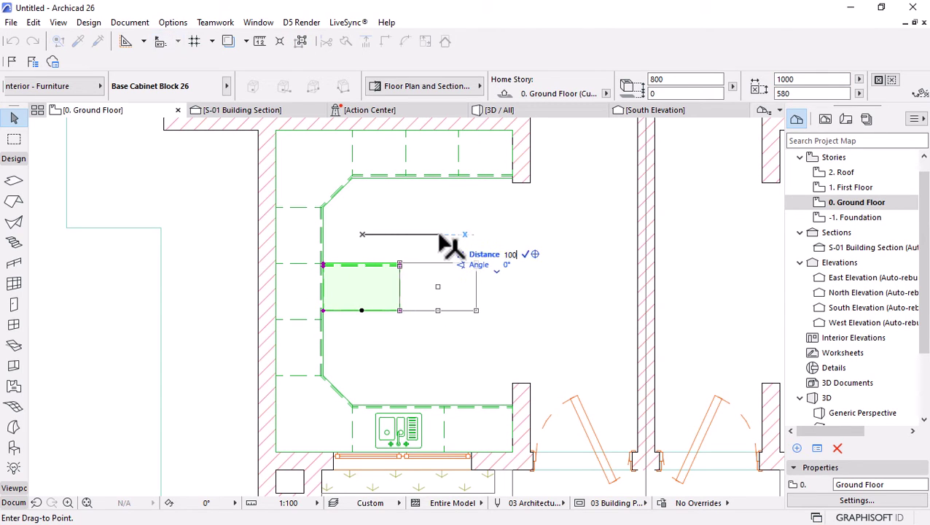
{"action": "left_click", "coordinate": [440, 235]}
Mirror a copy of all the left unit's kitchen cabinets, including the sink and island, across the party wall centreline into the right unit
{"action": "scroll", "coordinate": [333, 234], "scroll_direction": "down", "scroll_amount": 5}
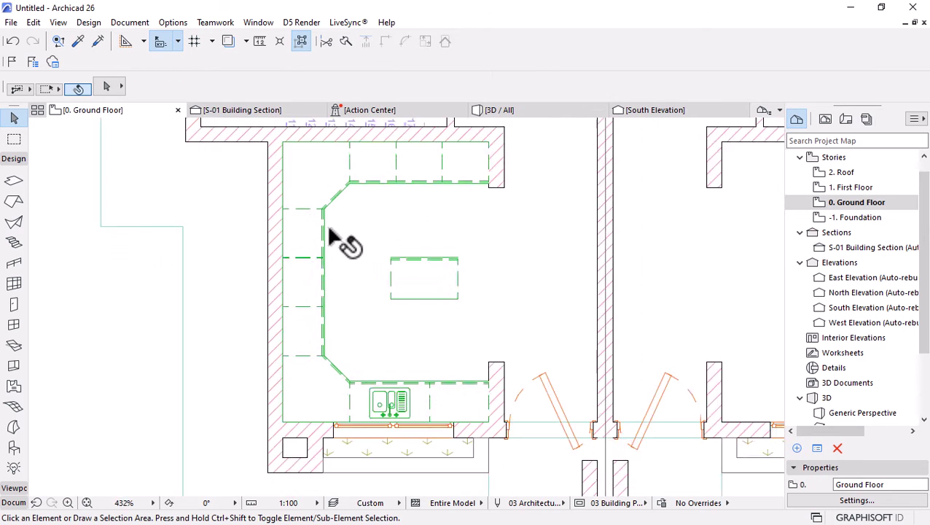
{"action": "left_click", "coordinate": [391, 241]}
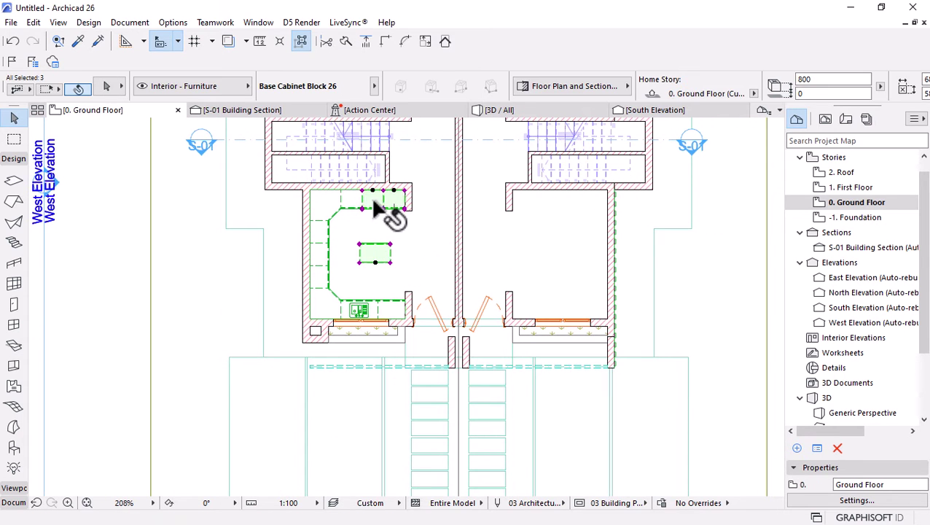
{"action": "left_click", "coordinate": [344, 200], "text": "shift"}
{"action": "left_click", "coordinate": [353, 221], "text": "shift"}
{"action": "left_click", "coordinate": [322, 233], "text": "shift"}
{"action": "left_click", "coordinate": [320, 251], "text": "shift"}
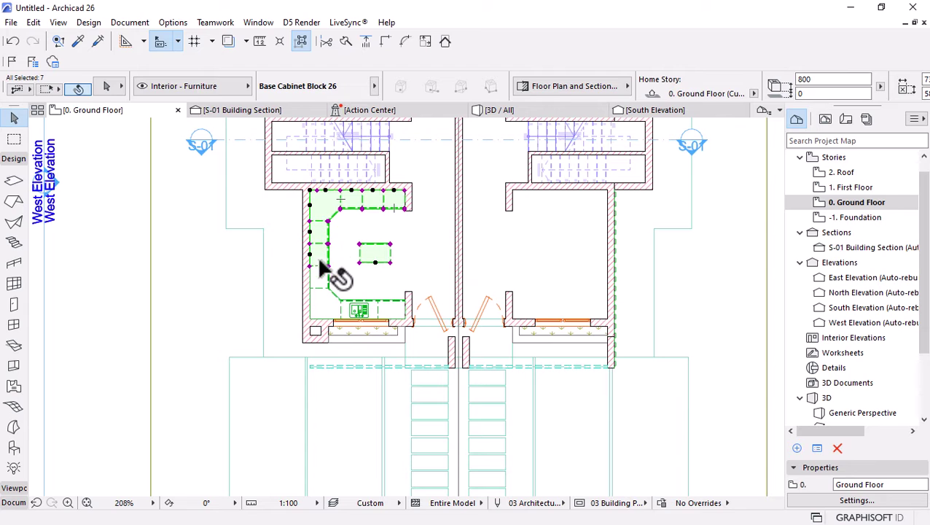
{"action": "left_click", "coordinate": [320, 285], "text": "shift"}
{"action": "left_click", "coordinate": [322, 307], "text": "shift"}
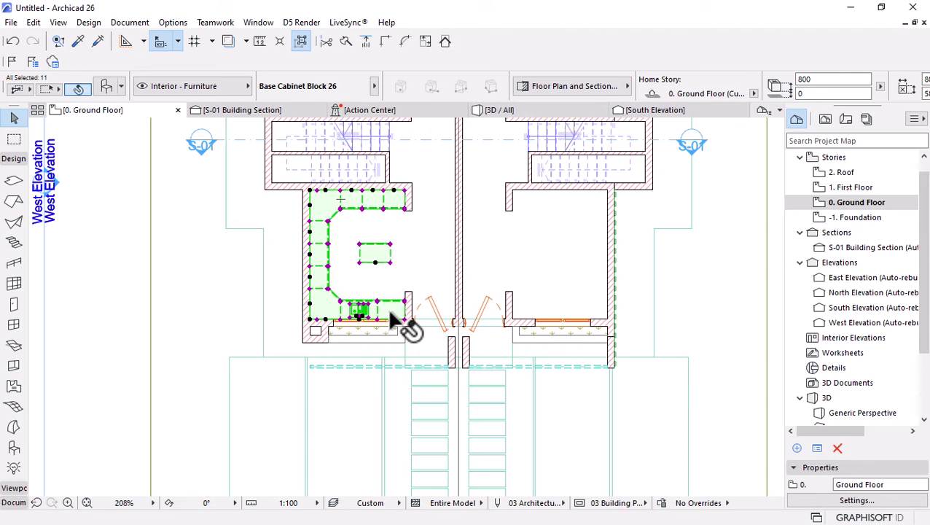
{"action": "key", "text": "ctrl+alt+m"}
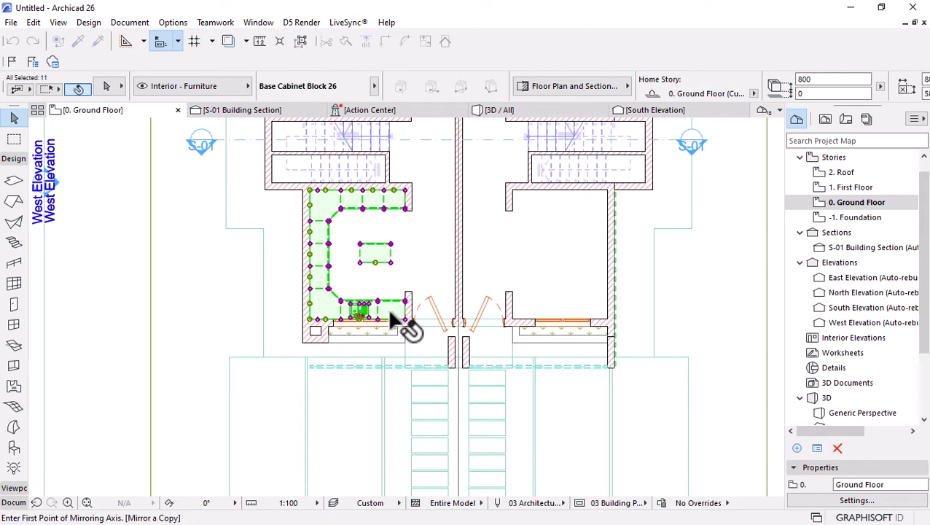
{"action": "left_click", "coordinate": [458, 385]}
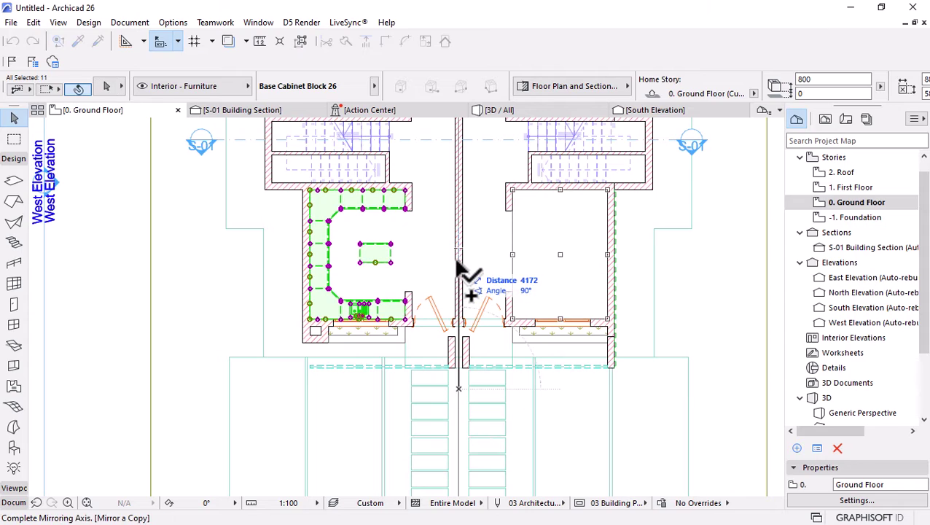
{"action": "left_click", "coordinate": [460, 269]}
{"action": "scroll", "coordinate": [458, 263], "scroll_direction": "down", "scroll_amount": 2}
{"action": "mouse_move", "coordinate": [482, 110]}
{"action": "scroll", "coordinate": [384, 343], "scroll_direction": "down", "scroll_amount": 2}
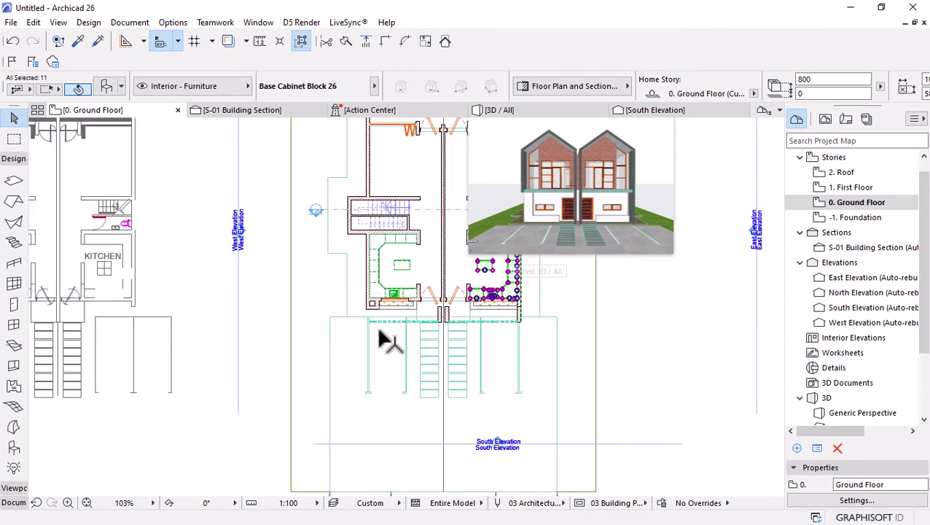
{"action": "scroll", "coordinate": [386, 262], "scroll_direction": "up", "scroll_amount": 3}
{"action": "left_click", "coordinate": [387, 252]}
Place a Sofa Layout 26 object from Furniture Layouts 26 in the right unit's living room
{"action": "scroll", "coordinate": [391, 248], "scroll_direction": "up", "scroll_amount": 2}
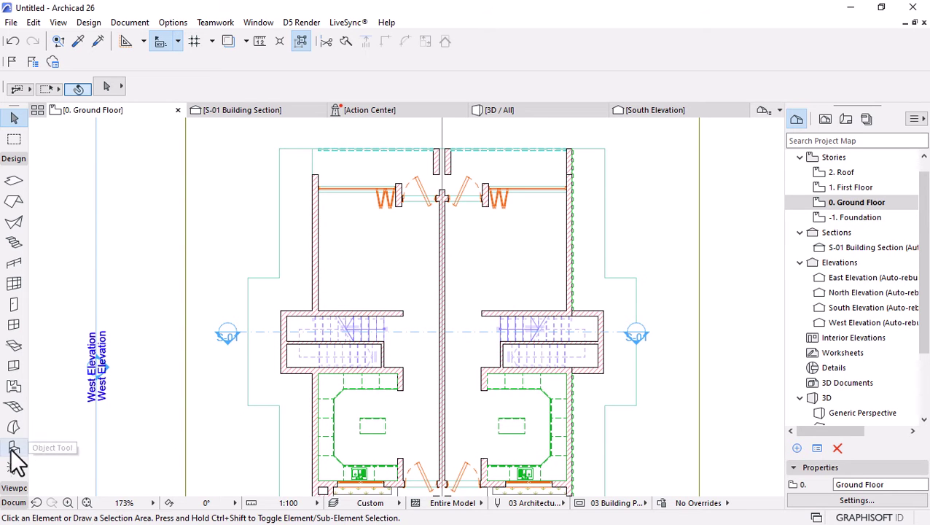
{"action": "left_click", "coordinate": [13, 448]}
{"action": "left_click", "coordinate": [105, 86]}
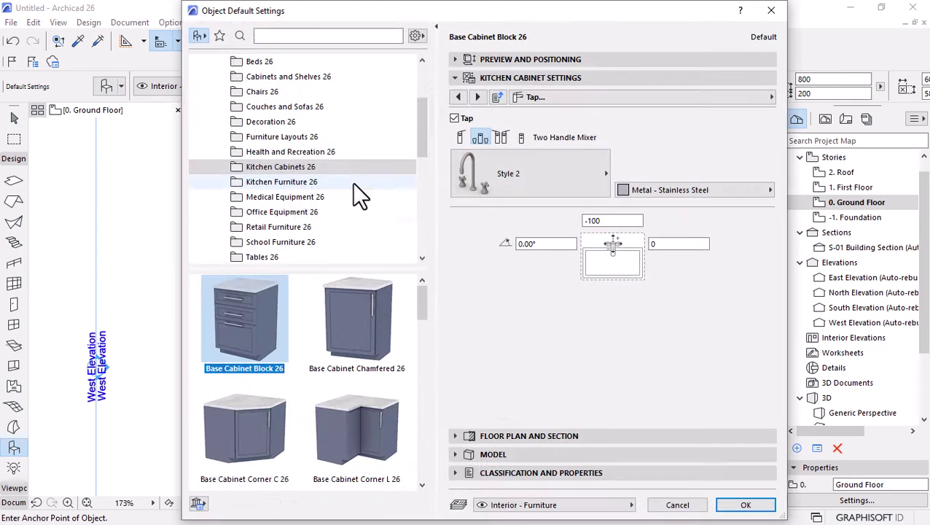
{"action": "left_click", "coordinate": [273, 137]}
{"action": "scroll", "coordinate": [342, 321], "scroll_direction": "down", "scroll_amount": 2}
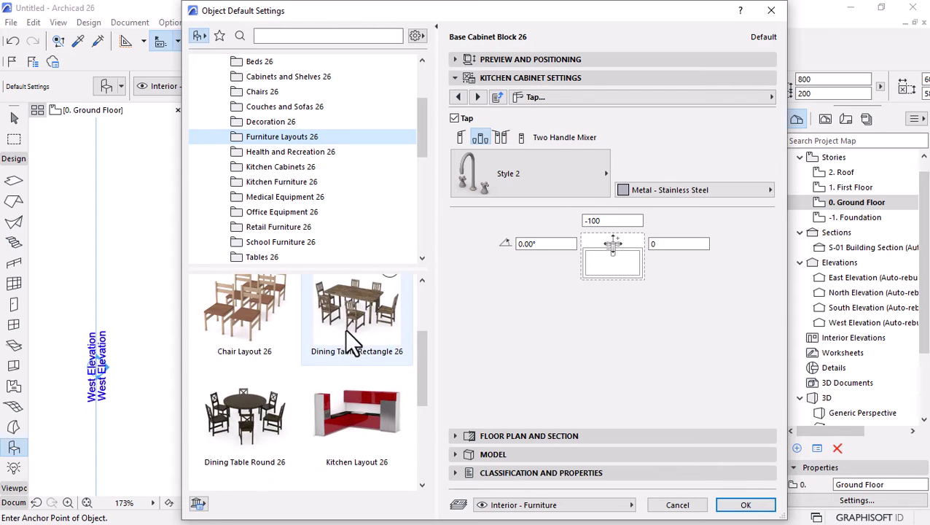
{"action": "scroll", "coordinate": [345, 329], "scroll_direction": "down", "scroll_amount": 2}
{"action": "left_click", "coordinate": [340, 414]}
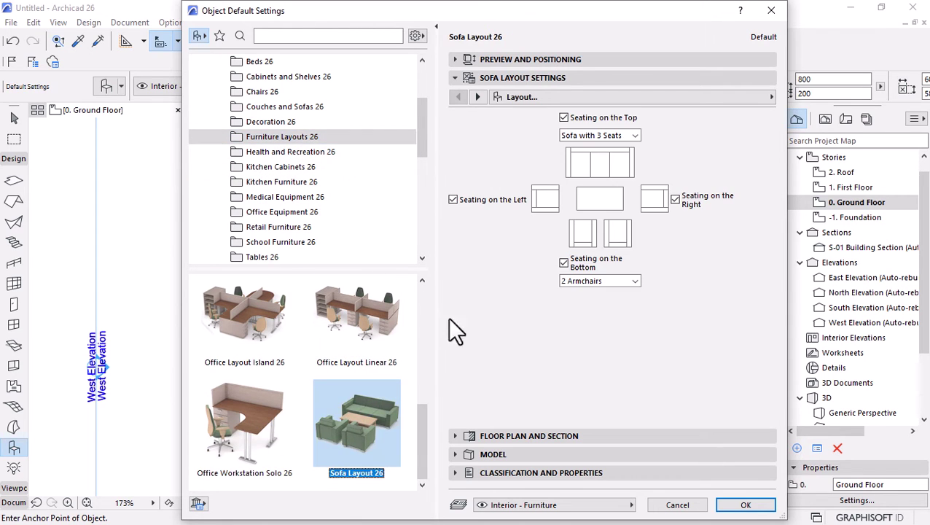
{"action": "left_click", "coordinate": [741, 505]}
{"action": "scroll", "coordinate": [505, 265], "scroll_direction": "up", "scroll_amount": 4}
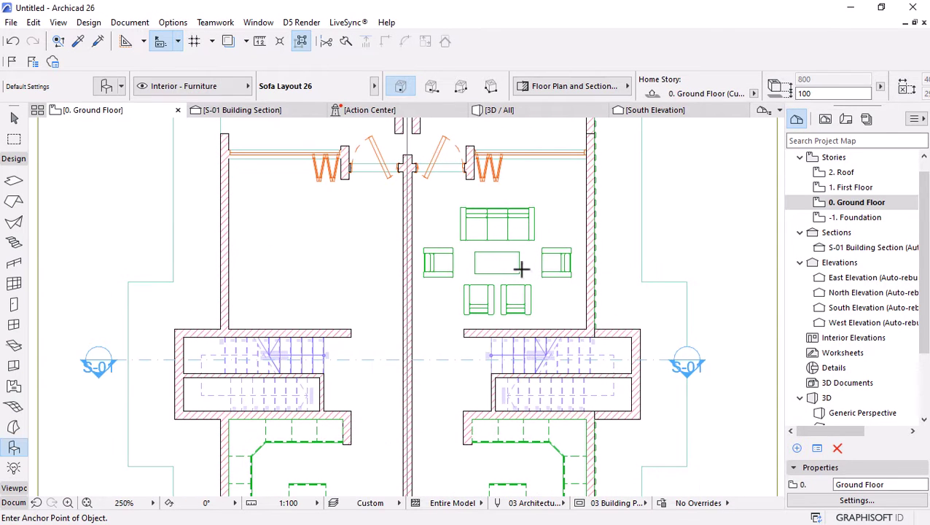
{"action": "left_click", "coordinate": [498, 270]}
Rotate the sofa layout 90° counterclockwise about its centre and move it slightly up and toward the outer wall
{"action": "key", "text": "ctrl+e"}
{"action": "left_click", "coordinate": [496, 262]}
{"action": "left_click", "coordinate": [636, 262]}
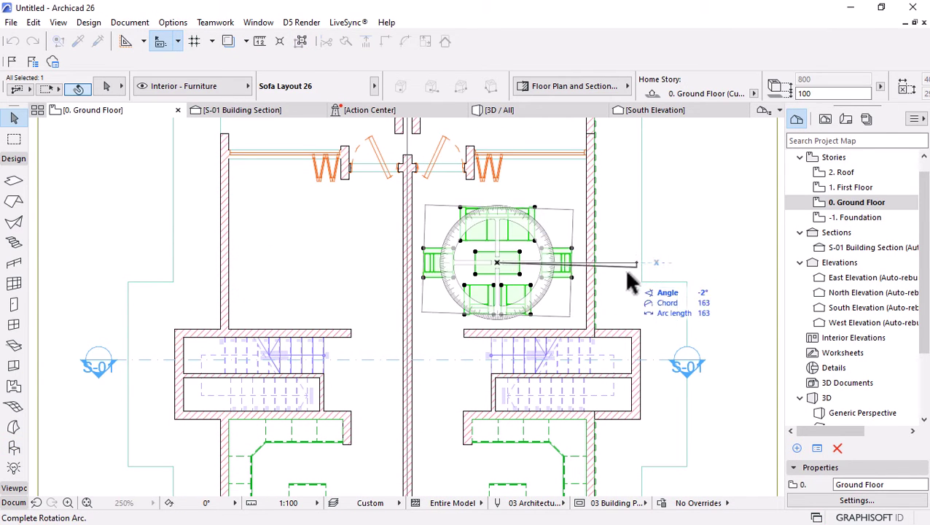
{"action": "left_click", "coordinate": [497, 138]}
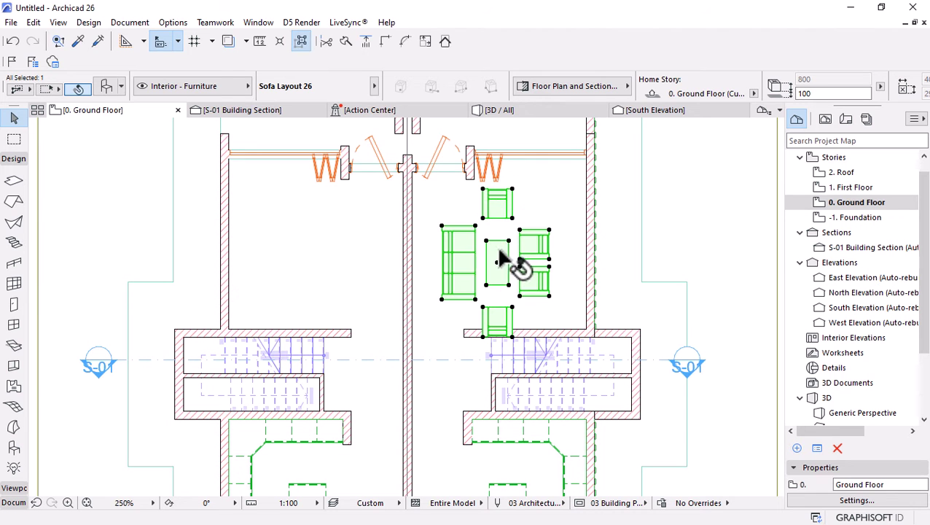
{"action": "left_click", "coordinate": [520, 264]}
{"action": "left_click", "coordinate": [541, 248]}
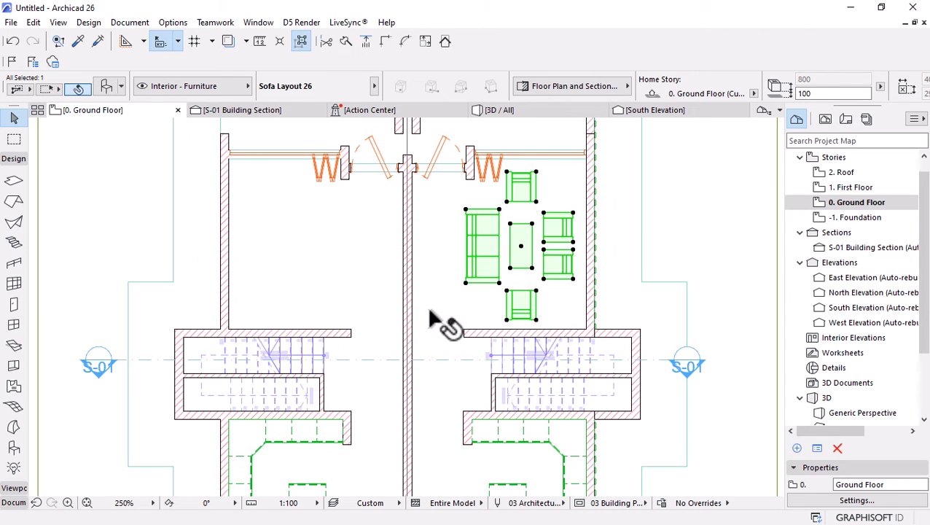
Mirror the sofa layout about a vertical axis through its centre so the three-seat sofa stands along the outer wall
{"action": "scroll", "coordinate": [533, 275], "scroll_direction": "up", "scroll_amount": 2}
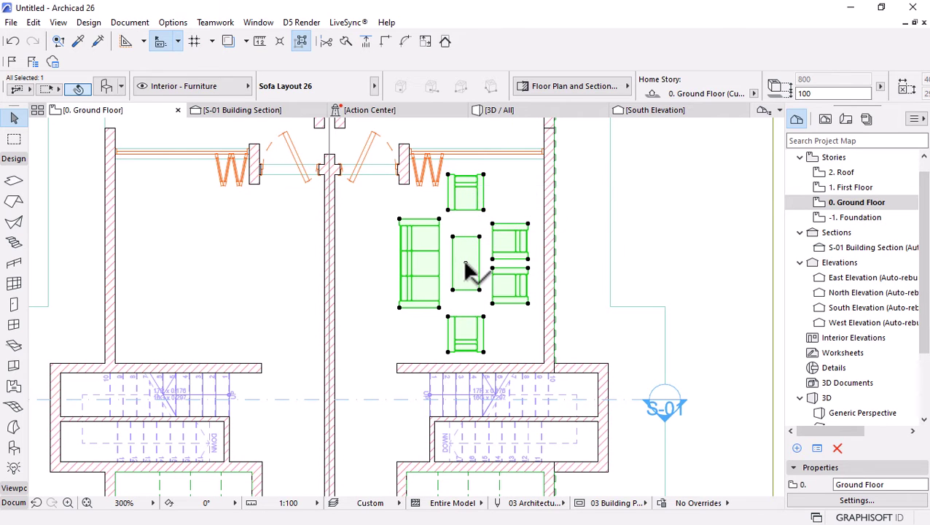
{"action": "left_click", "coordinate": [465, 263]}
{"action": "left_click", "coordinate": [612, 359]}
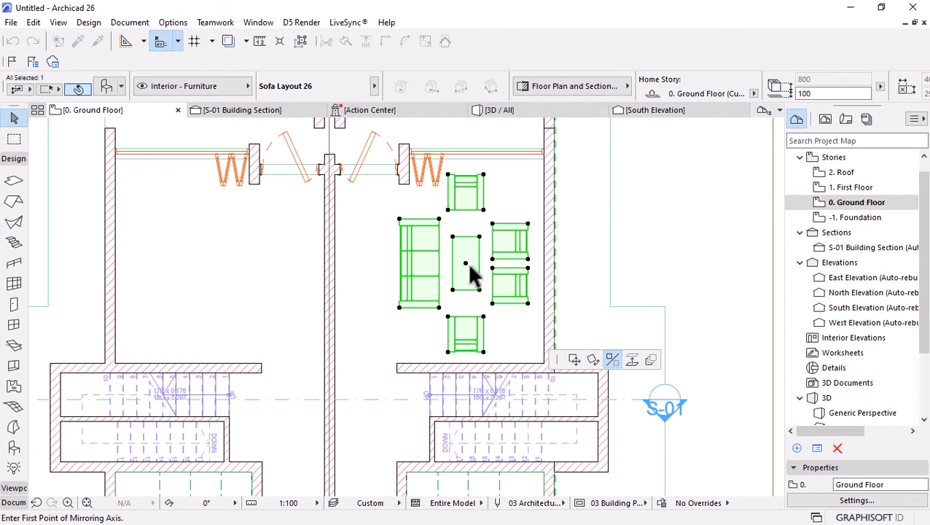
{"action": "left_click", "coordinate": [466, 263]}
{"action": "left_click", "coordinate": [471, 400]}
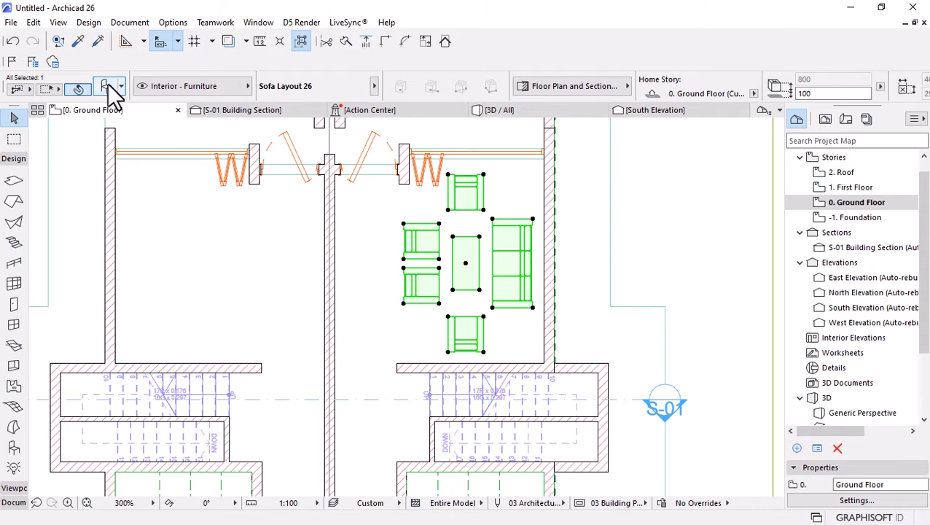
Turn off Seating on the Left in the sofa layout's settings
{"action": "key", "text": "ctrl+t"}
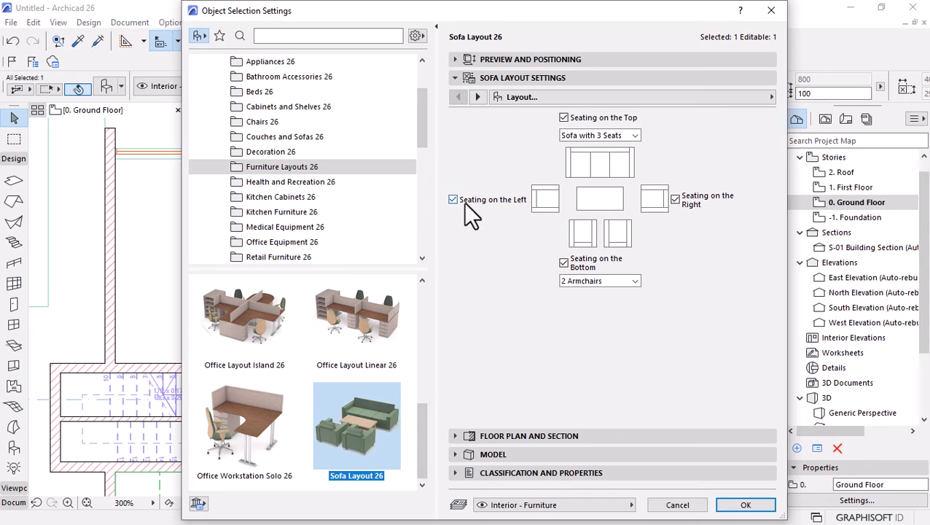
{"action": "left_click", "coordinate": [465, 204]}
{"action": "left_click", "coordinate": [729, 503]}
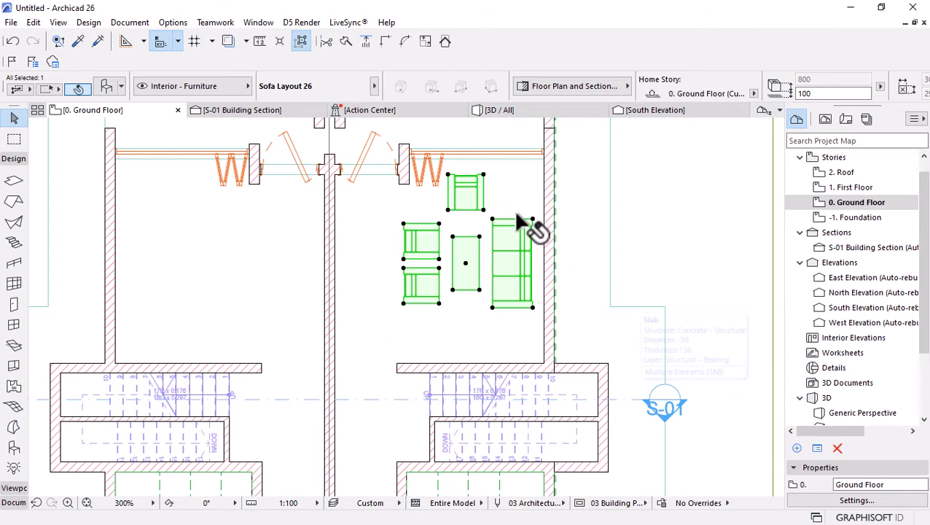
Move the sofa layout a little down toward the stair wall
{"action": "key", "text": "ctrl+d"}
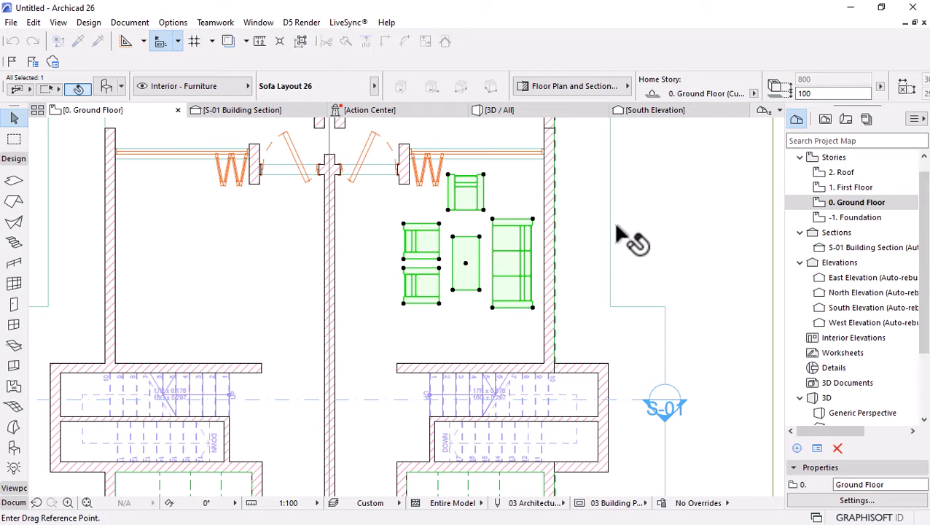
{"action": "left_click", "coordinate": [583, 219]}
{"action": "left_click", "coordinate": [588, 231]}
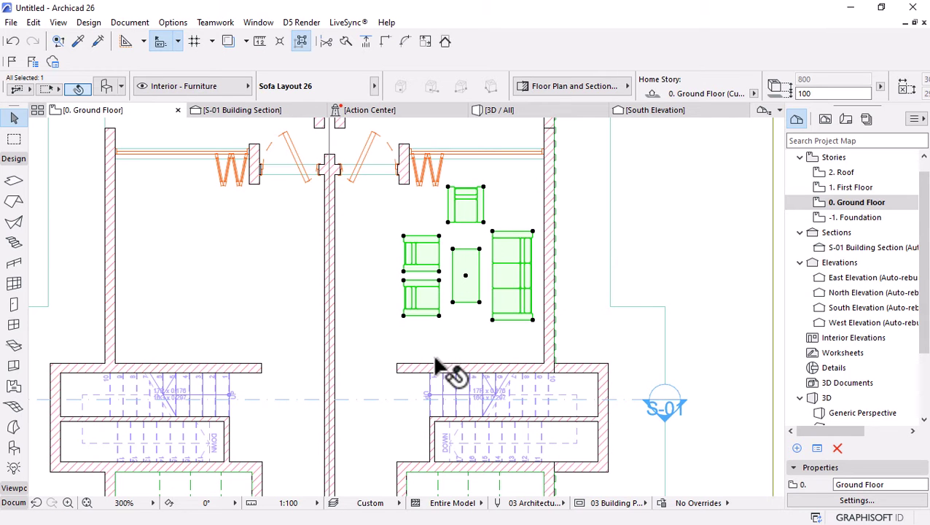
Mirror a copy of the sofa layout across the party wall centreline into the left unit's living room
{"action": "scroll", "coordinate": [565, 281], "scroll_direction": "down", "scroll_amount": 5}
{"action": "key", "text": "ctrl+alt+m"}
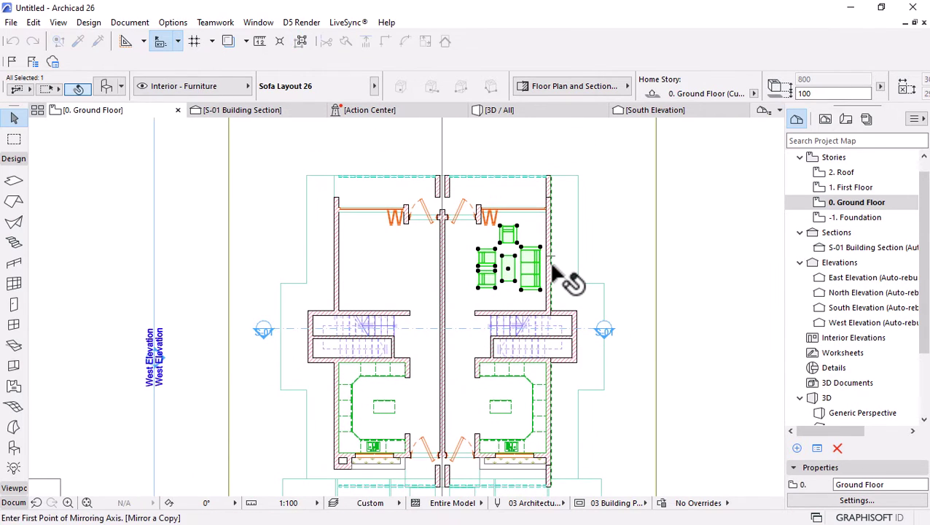
{"action": "left_click", "coordinate": [443, 135]}
{"action": "left_click", "coordinate": [445, 303]}
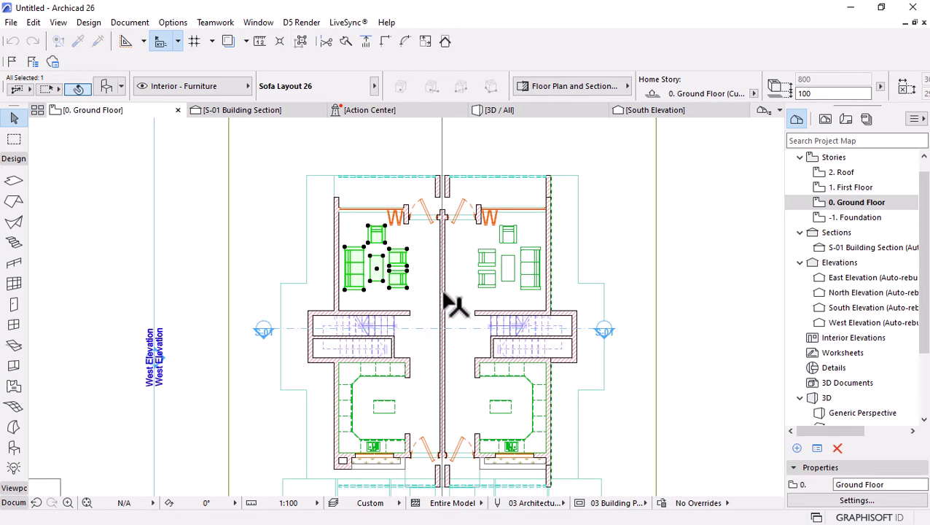
{"action": "scroll", "coordinate": [419, 270], "scroll_direction": "down", "scroll_amount": 4}
Search the object library for "tv" and choose Flat Panel TV 26 with the Wall Mount support
{"action": "scroll", "coordinate": [414, 269], "scroll_direction": "up", "scroll_amount": 5}
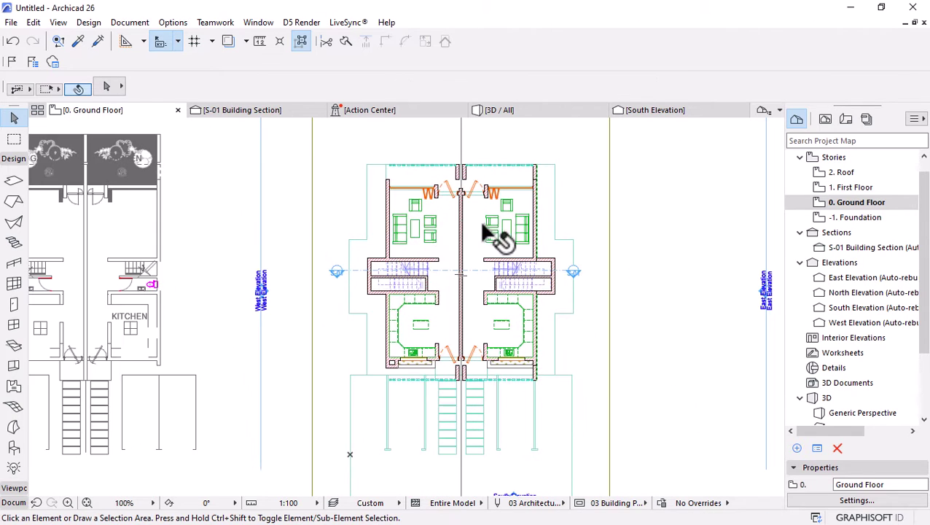
{"action": "left_click", "coordinate": [397, 240], "text": "alt"}
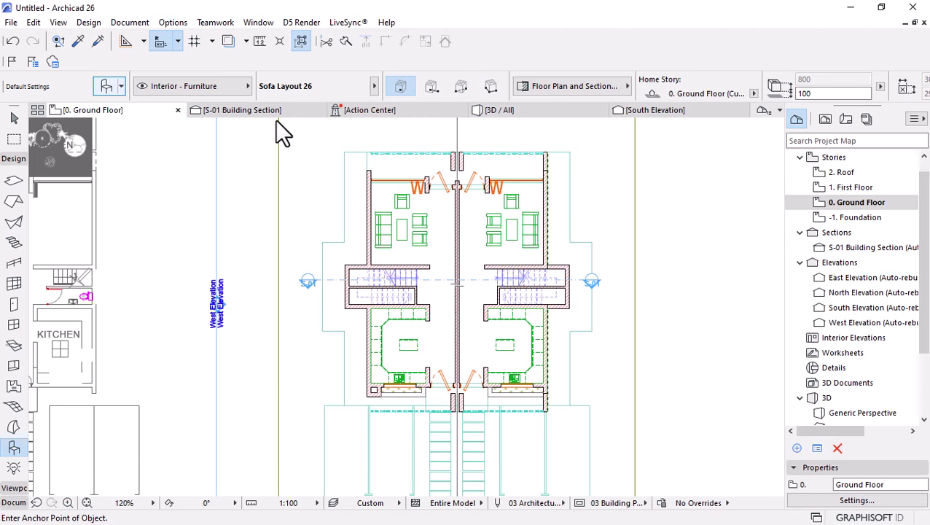
{"action": "key", "text": "ctrl+t"}
{"action": "left_click", "coordinate": [313, 37]}
{"action": "type", "text": "sheet"}
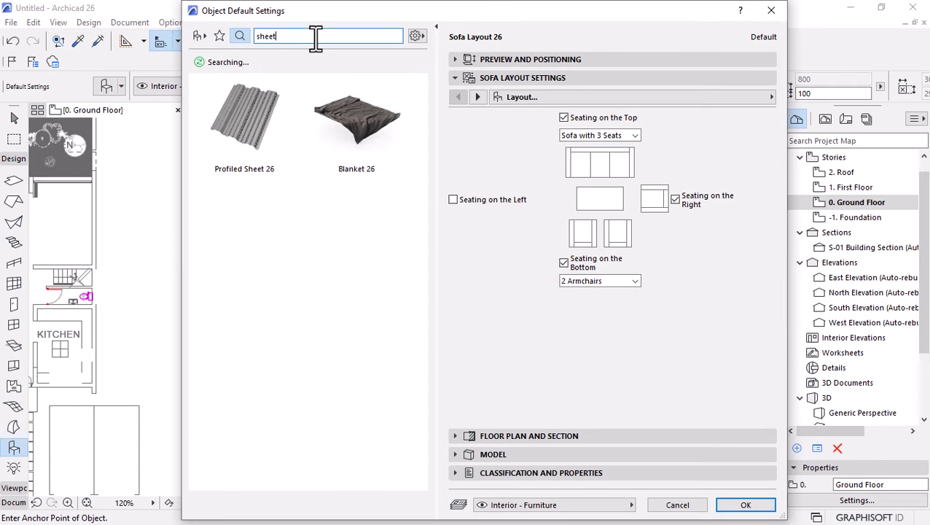
{"action": "type", "text": "t"}
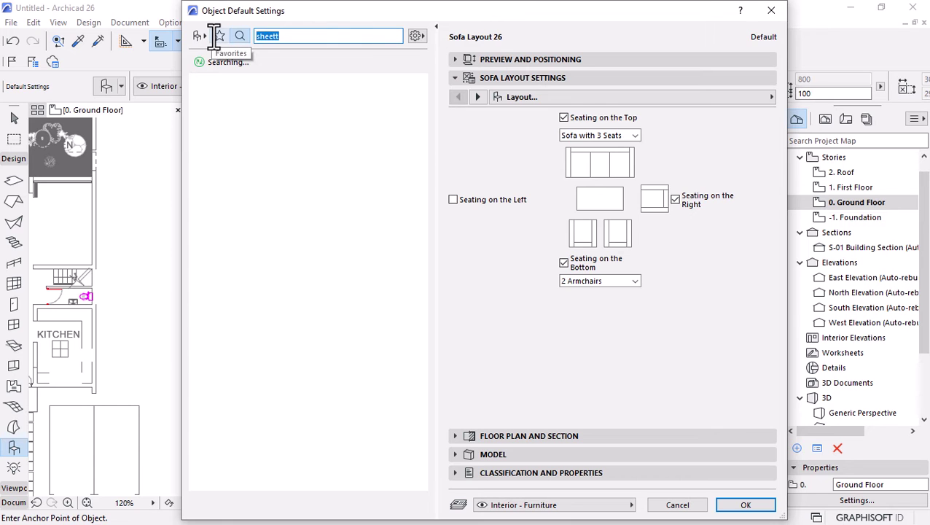
{"action": "type", "text": "tv"}
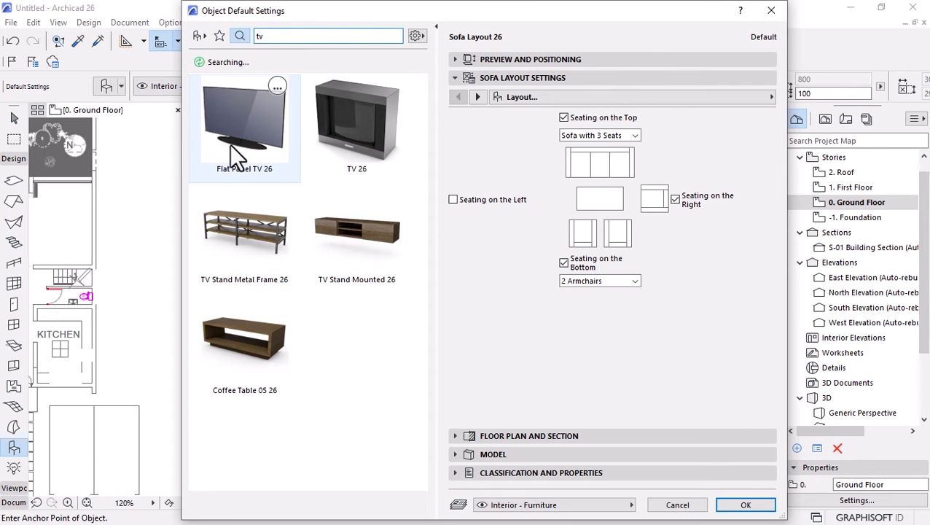
{"action": "left_click", "coordinate": [232, 146]}
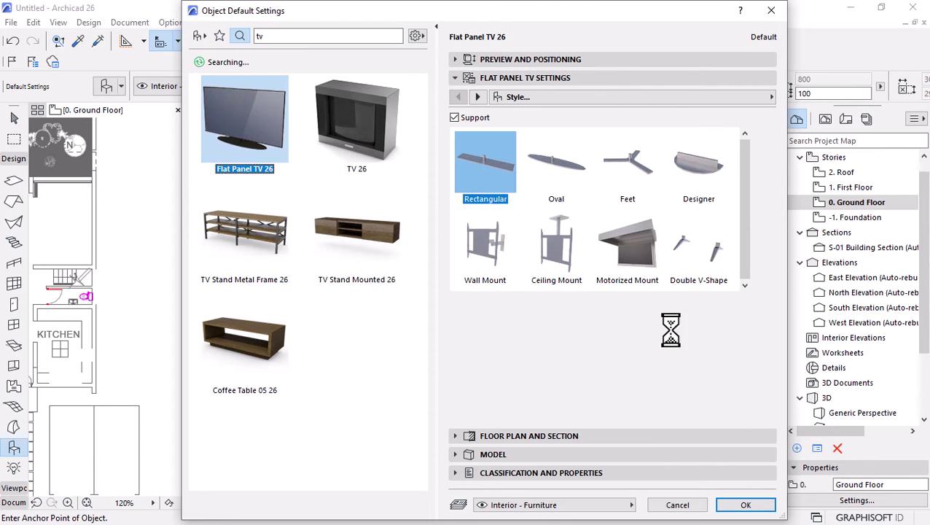
{"action": "left_click", "coordinate": [506, 255]}
{"action": "left_click", "coordinate": [744, 505]}
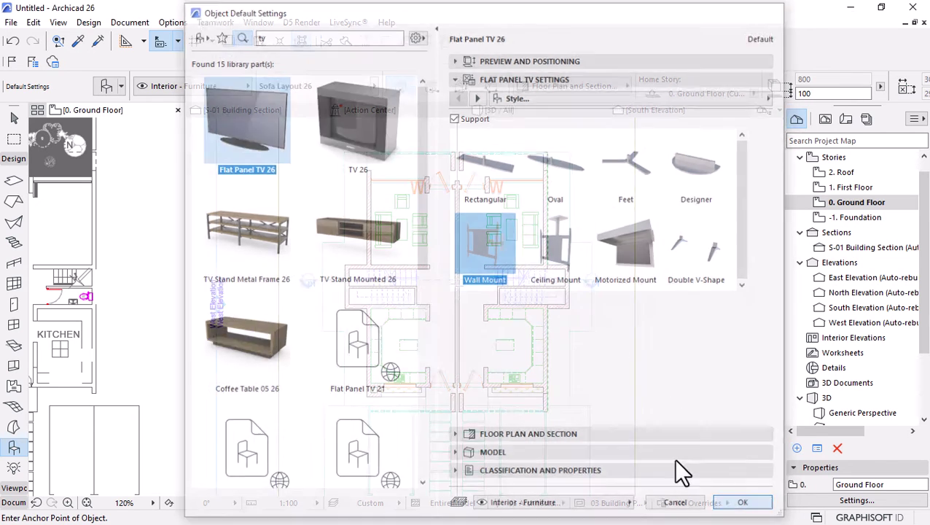
Place the flat panel TV between the sofa layout and the stair wall in the left unit's living room
{"action": "scroll", "coordinate": [419, 282], "scroll_direction": "up", "scroll_amount": 5}
{"action": "scroll", "coordinate": [419, 282], "scroll_direction": "up", "scroll_amount": 1}
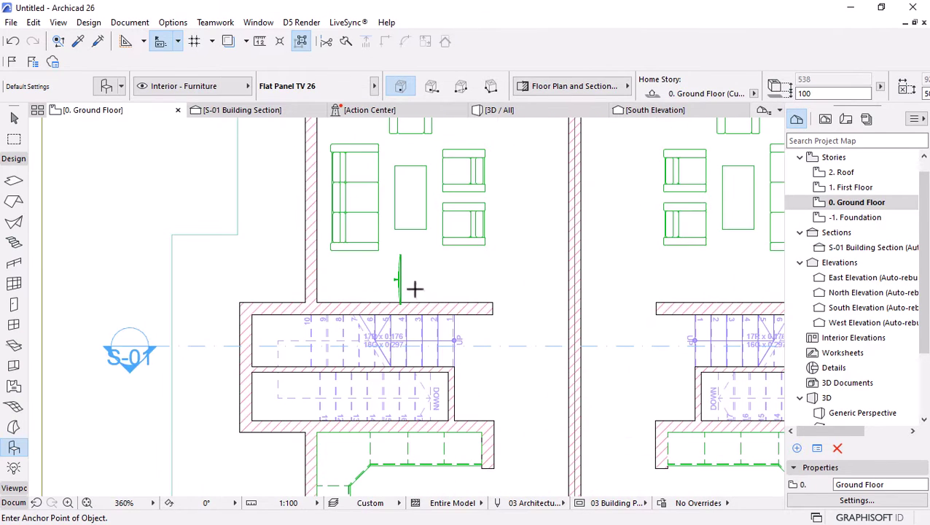
{"action": "left_click", "coordinate": [414, 290]}
{"action": "scroll", "coordinate": [409, 282], "scroll_direction": "up", "scroll_amount": 4}
Rotate the TV 90° counterclockwise to face the seating and move it against the stair wall
{"action": "key", "text": "ctrl+e"}
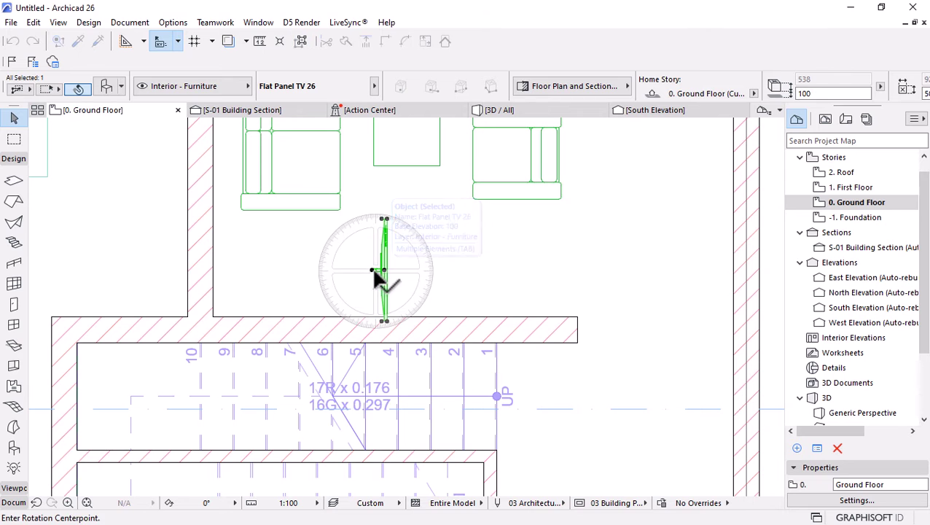
{"action": "left_click", "coordinate": [372, 270]}
{"action": "left_click", "coordinate": [372, 336]}
{"action": "left_click", "coordinate": [606, 276]}
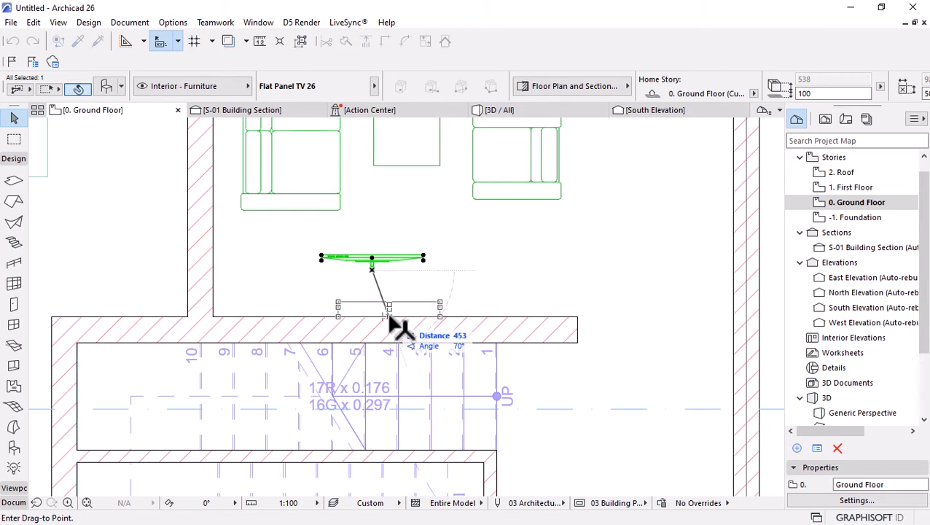
{"action": "left_click", "coordinate": [389, 312]}
{"action": "scroll", "coordinate": [307, 245], "scroll_direction": "down", "scroll_amount": 3}
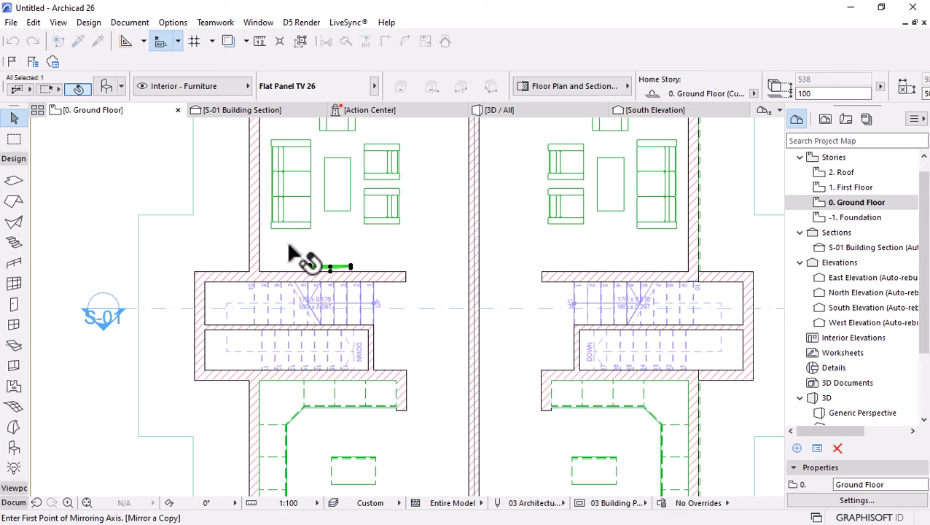
Mirror a copy of the wall-mounted TV across the party wall centreline into the right unit's living room
{"action": "scroll", "coordinate": [289, 253], "scroll_direction": "down", "scroll_amount": 3}
{"action": "scroll", "coordinate": [394, 183], "scroll_direction": "up", "scroll_amount": 3}
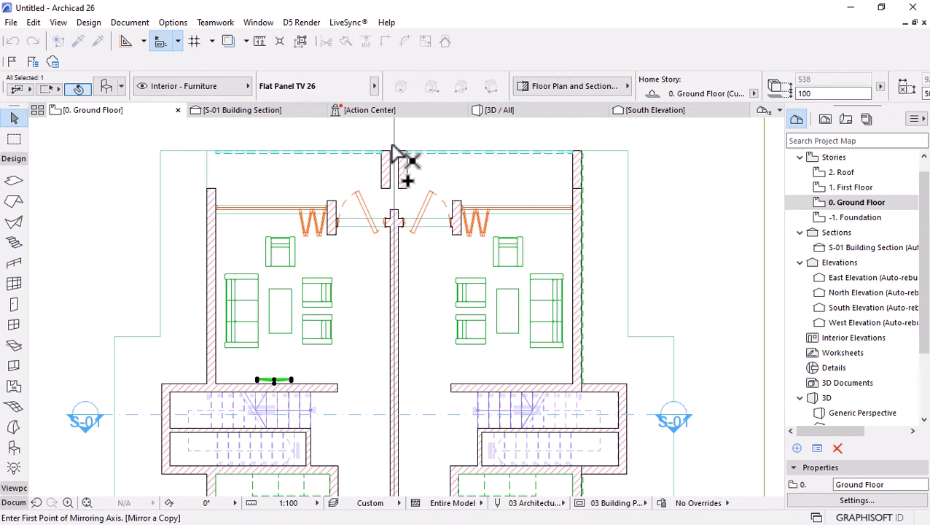
{"action": "left_click", "coordinate": [395, 129]}
{"action": "scroll", "coordinate": [514, 380], "scroll_direction": "down", "scroll_amount": 2}
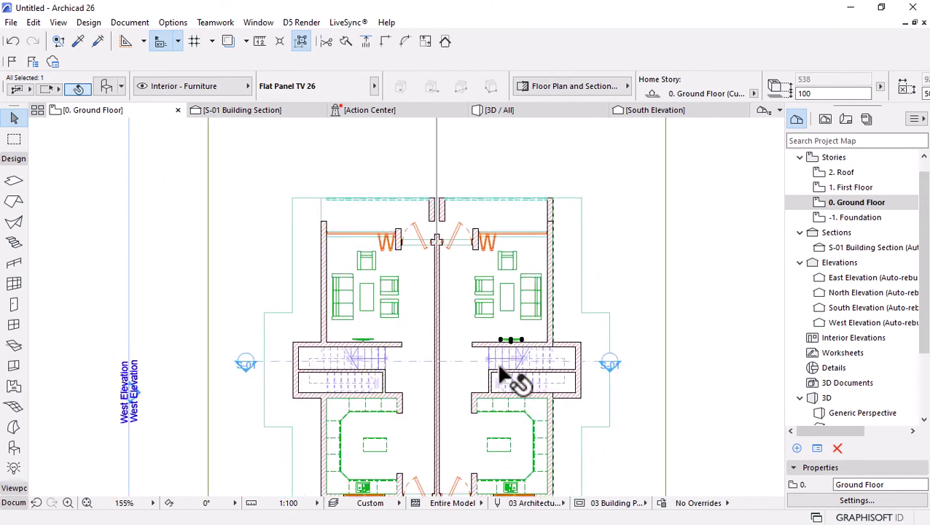
Make a copy of the right unit's TV slightly further into the room, in front of the original
{"action": "scroll", "coordinate": [514, 342], "scroll_direction": "up", "scroll_amount": 2}
{"action": "scroll", "coordinate": [611, 343], "scroll_direction": "up", "scroll_amount": 3}
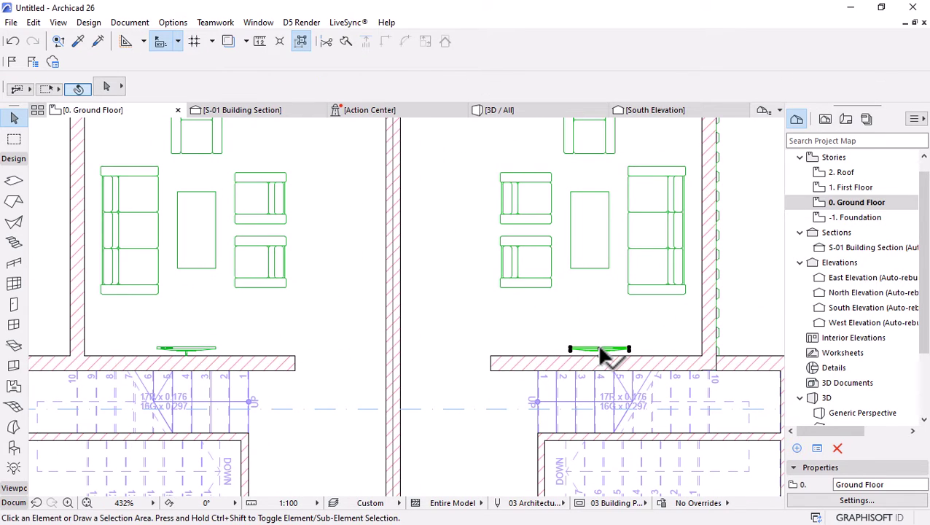
{"action": "left_click", "coordinate": [603, 355]}
{"action": "left_click_drag", "start_coordinate": [602, 355], "coordinate": [600, 333], "text": "ctrl"}
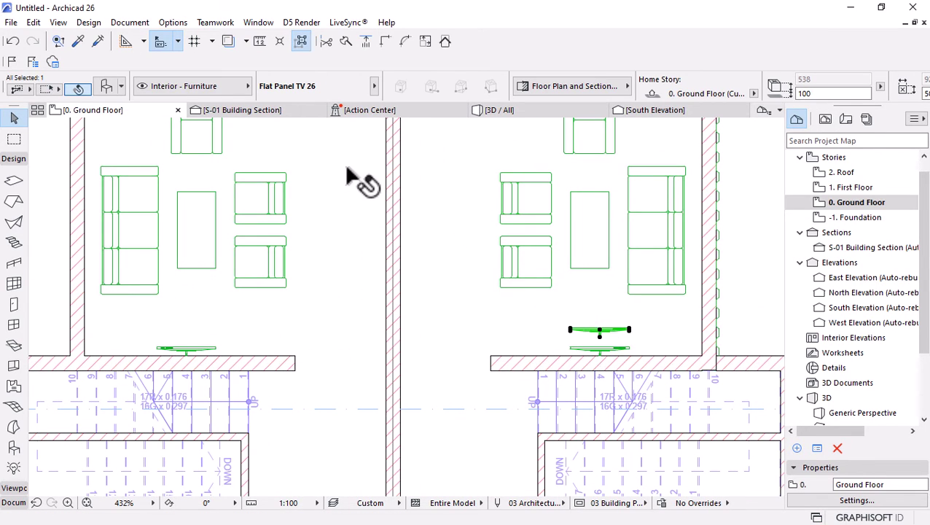
Replace the copied TV's library part with TV Stand Mounted 26 from the Cabinets and Shelves 26 folder
{"action": "key", "text": "ctrl+t"}
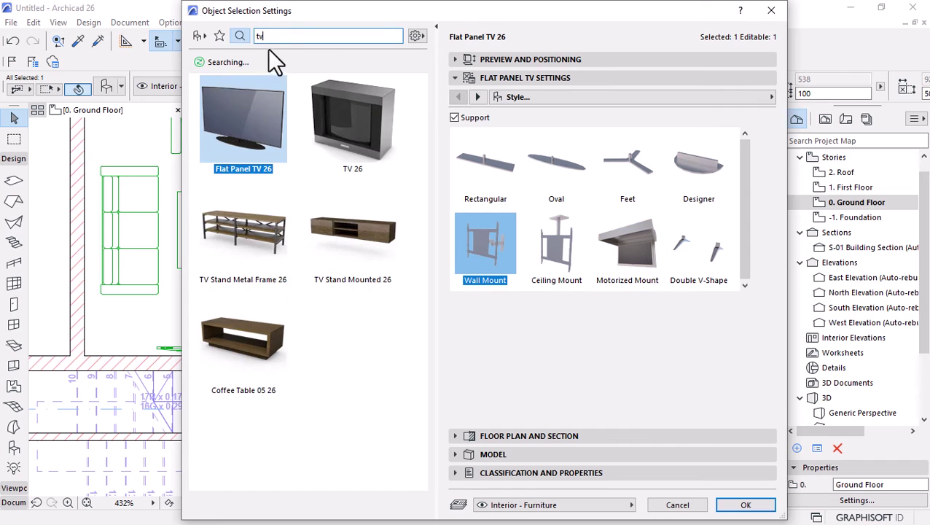
{"action": "left_click", "coordinate": [197, 36]}
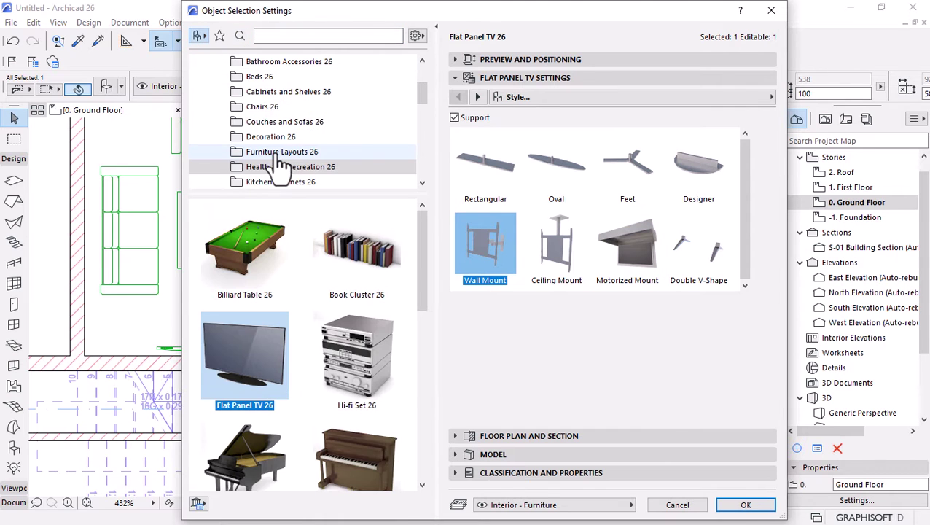
{"action": "left_click", "coordinate": [269, 94]}
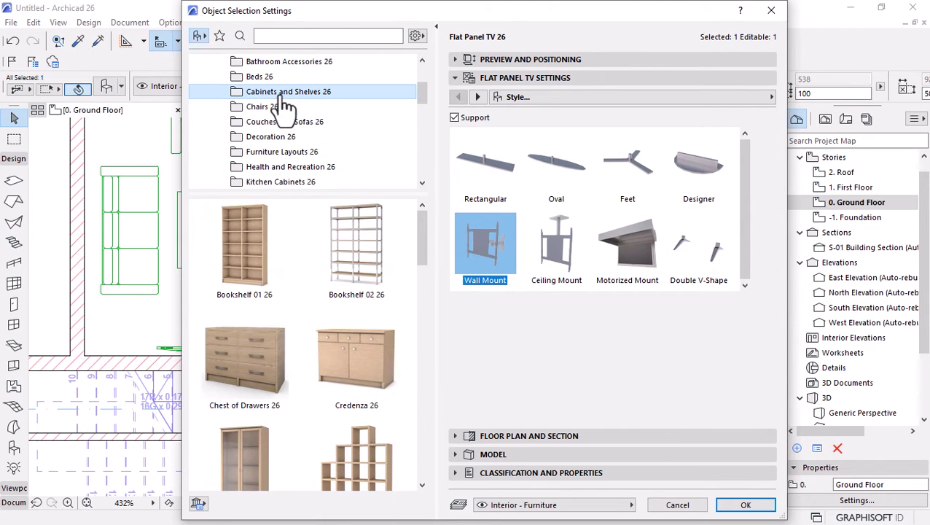
{"action": "scroll", "coordinate": [331, 310], "scroll_direction": "down", "scroll_amount": 5}
{"action": "scroll", "coordinate": [336, 330], "scroll_direction": "down", "scroll_amount": 5}
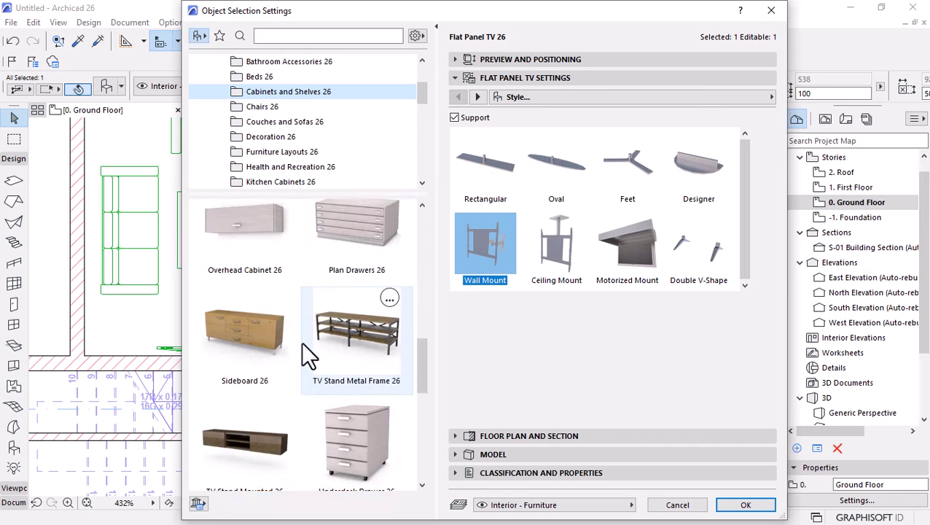
{"action": "scroll", "coordinate": [329, 323], "scroll_direction": "up", "scroll_amount": 1}
{"action": "scroll", "coordinate": [324, 285], "scroll_direction": "down", "scroll_amount": 4}
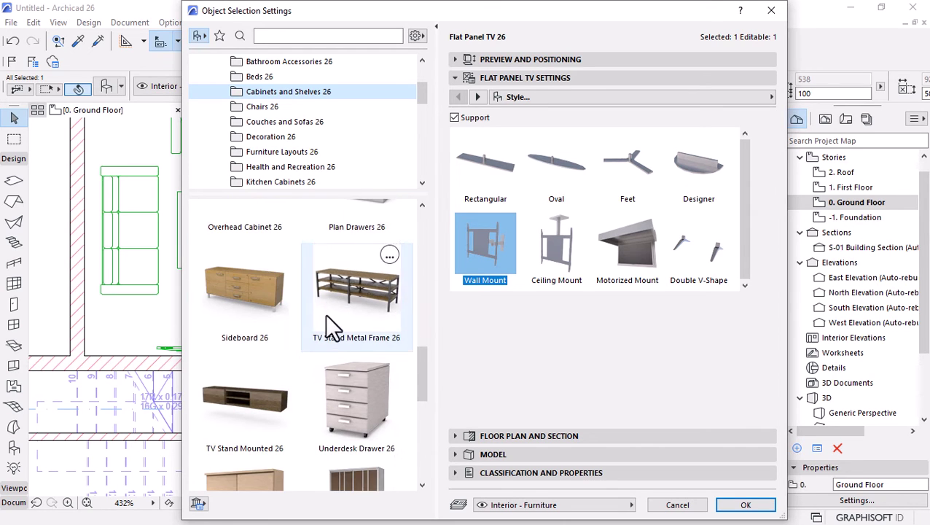
{"action": "left_click", "coordinate": [219, 385]}
{"action": "scroll", "coordinate": [370, 342], "scroll_direction": "down", "scroll_amount": 1}
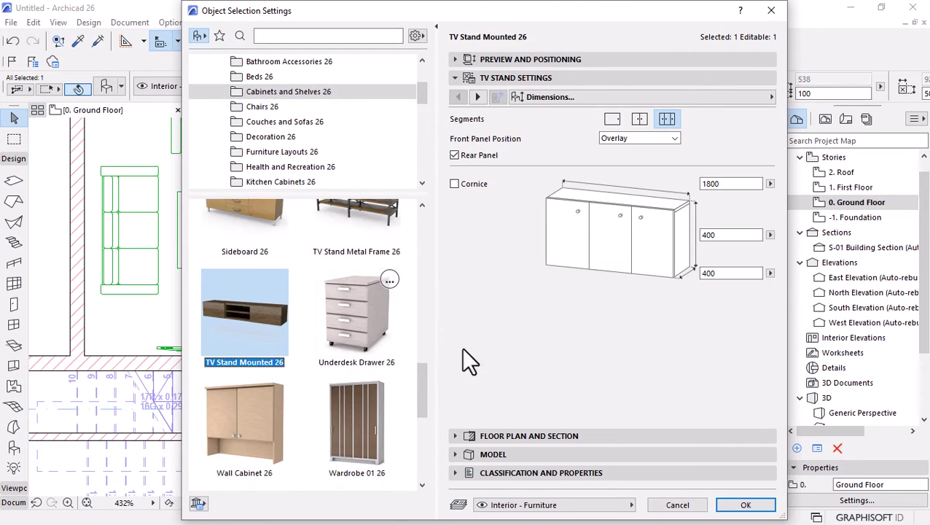
Review the TV stand's panel and segment options and apply the object change
{"action": "left_click", "coordinate": [478, 97]}
{"action": "left_click", "coordinate": [462, 97]}
{"action": "left_click", "coordinate": [477, 97]}
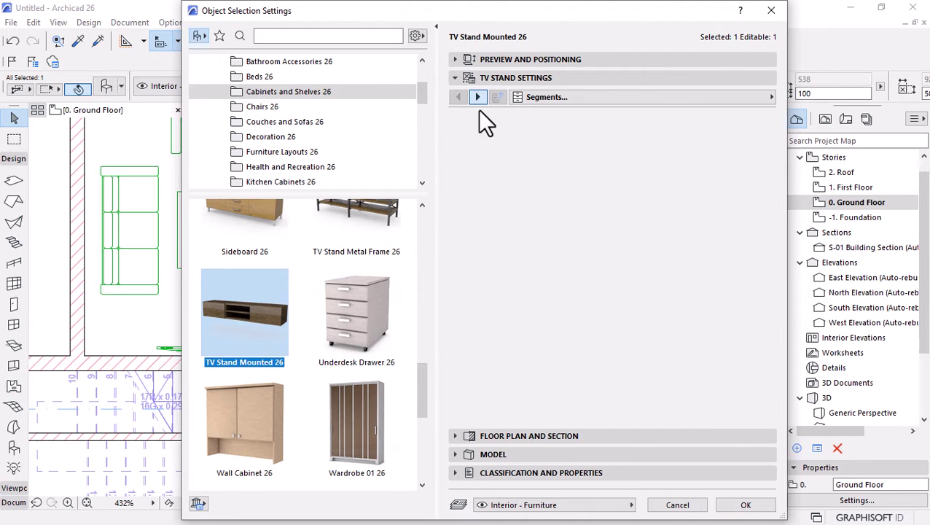
{"action": "left_click", "coordinate": [478, 97]}
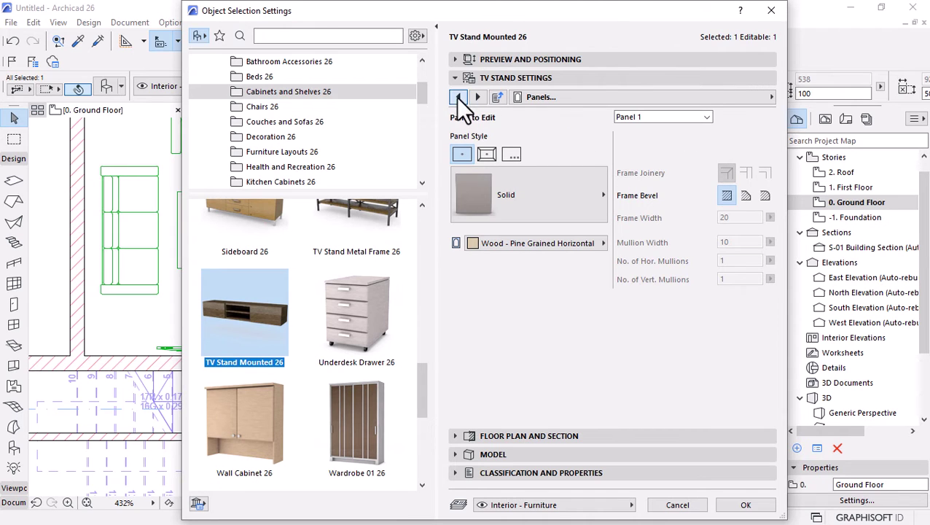
{"action": "left_click", "coordinate": [458, 97]}
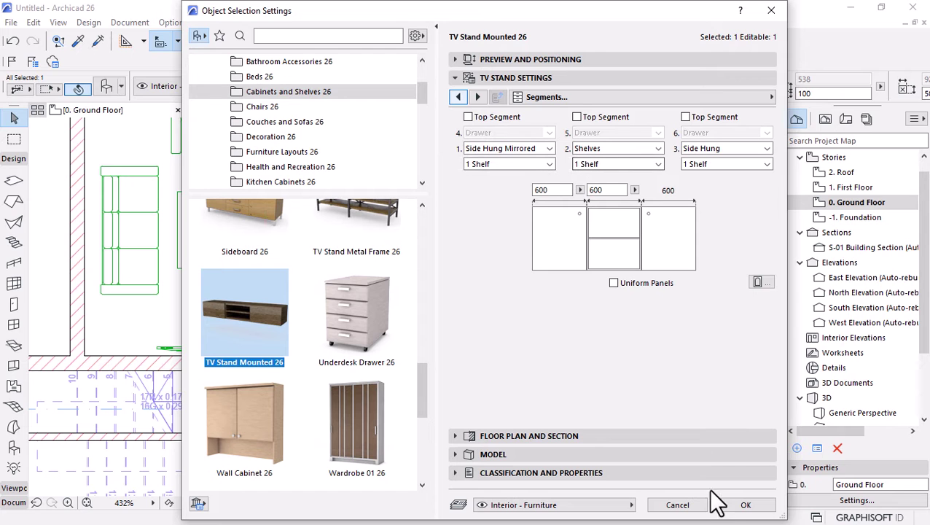
{"action": "left_click", "coordinate": [746, 505]}
Move the TV stand against the stair wall, aligning its back corner with the wall's free end corner
{"action": "scroll", "coordinate": [708, 356], "scroll_direction": "up", "scroll_amount": 3}
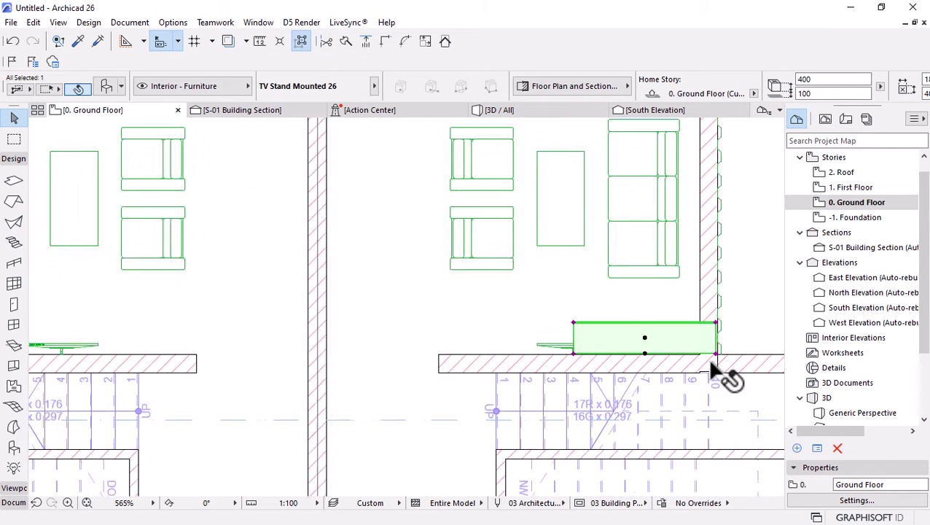
{"action": "key", "text": "ctrl+d"}
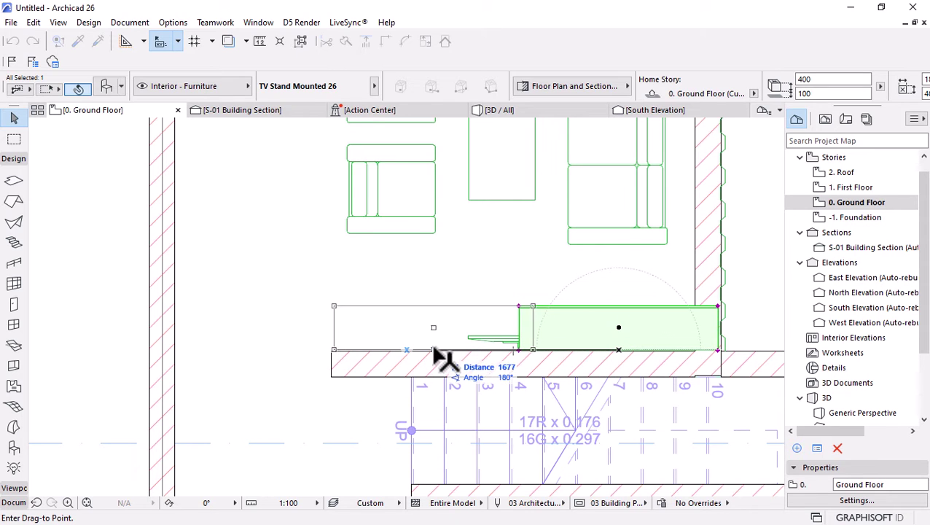
{"action": "left_click", "coordinate": [430, 350]}
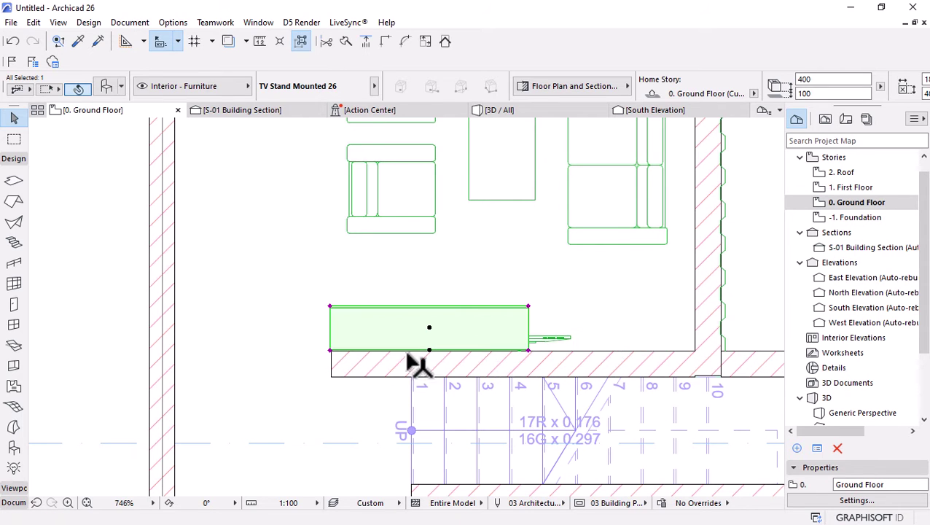
{"action": "scroll", "coordinate": [329, 353], "scroll_direction": "up", "scroll_amount": 10}
{"action": "left_click", "coordinate": [328, 327]}
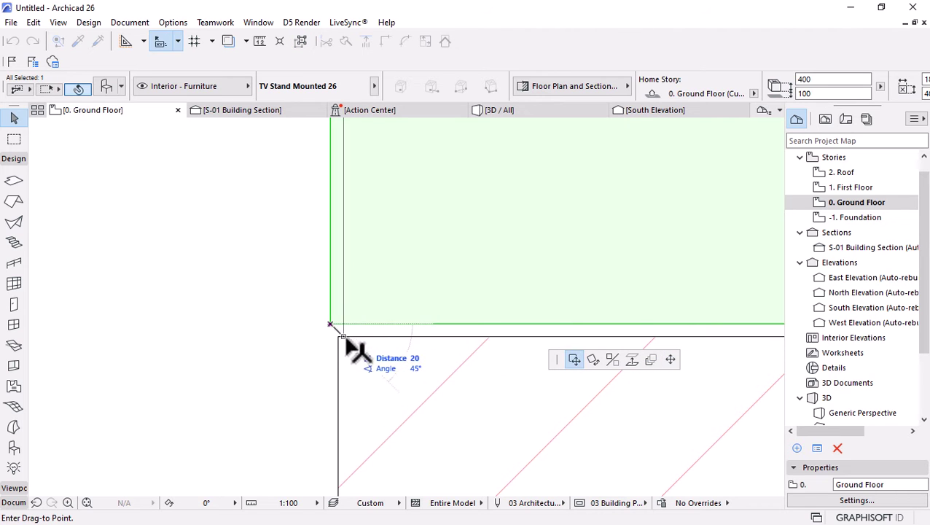
{"action": "left_click", "coordinate": [338, 338]}
{"action": "scroll", "coordinate": [255, 321], "scroll_direction": "down", "scroll_amount": 8}
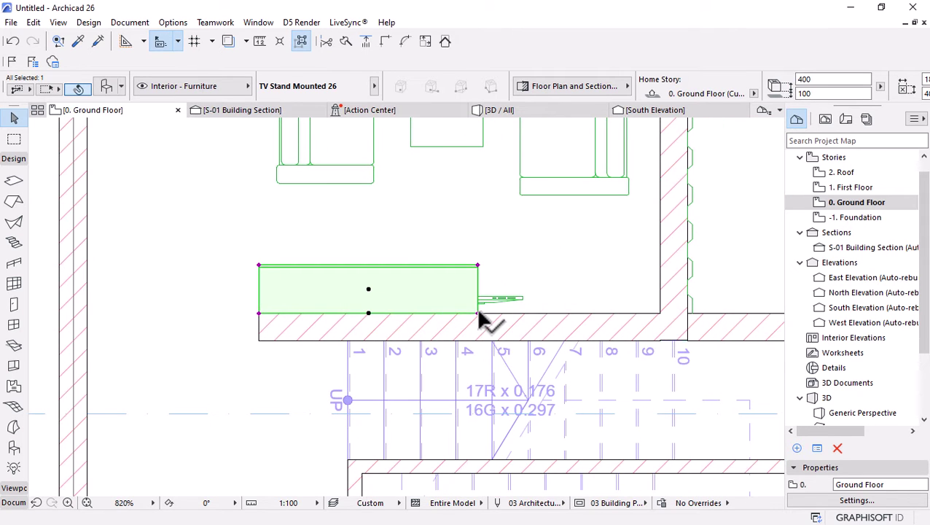
Copy the TV stand along the stair wall so its back corner meets the outer wall's inner corner
{"action": "left_click", "coordinate": [478, 315]}
{"action": "key", "text": "ctrl"}
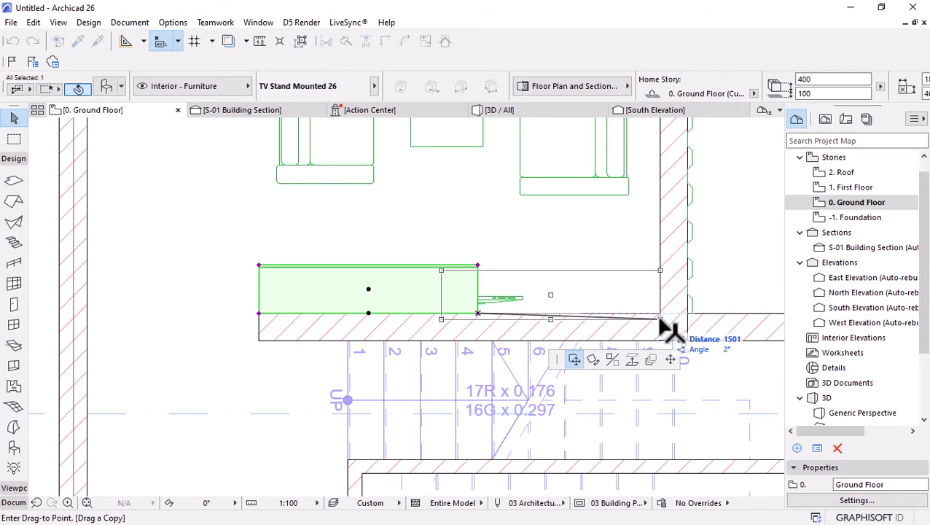
{"action": "left_click", "coordinate": [661, 314]}
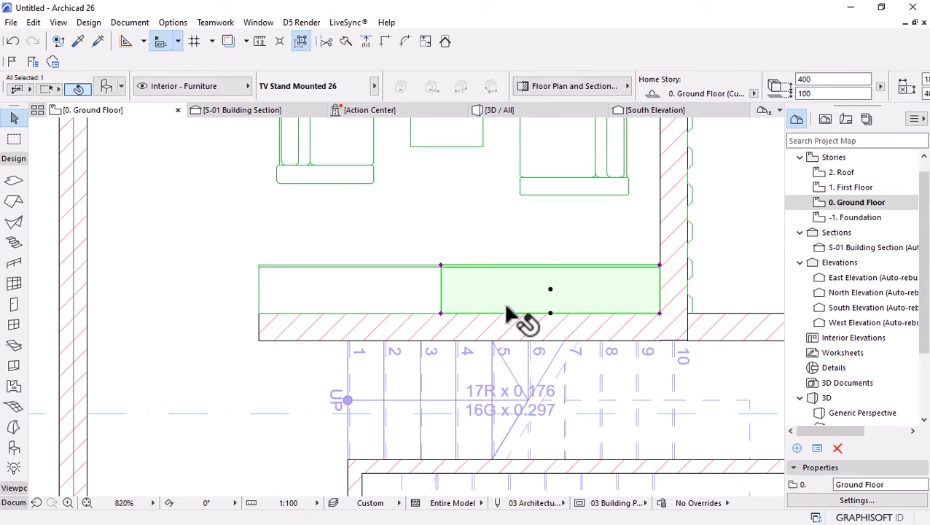
Draw a marquee around the whole right unit on the ground floor plan
{"action": "scroll", "coordinate": [453, 270], "scroll_direction": "down", "scroll_amount": 10}
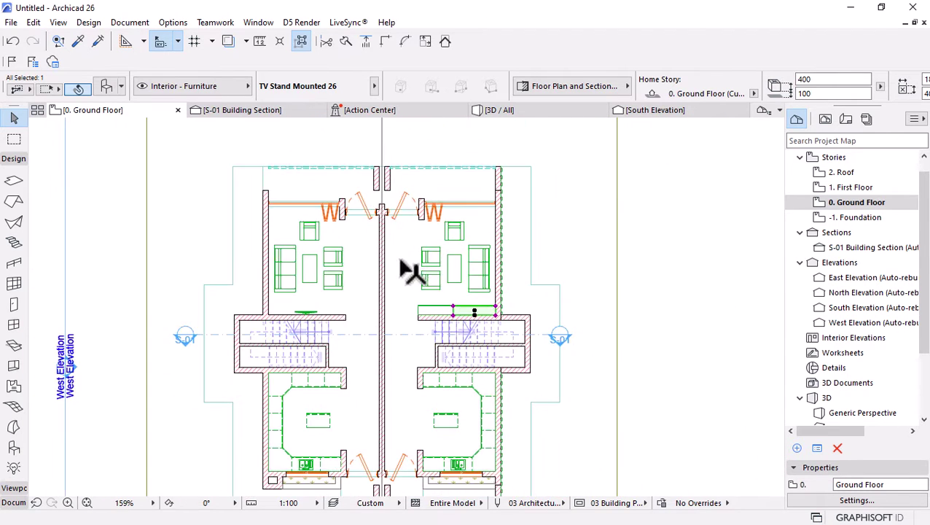
{"action": "left_click", "coordinate": [14, 139]}
{"action": "left_click", "coordinate": [396, 148]}
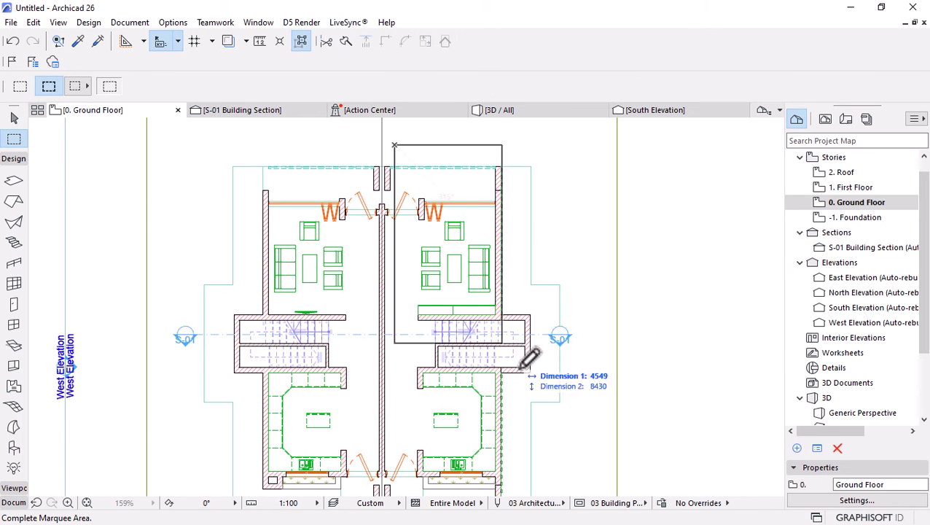
{"action": "scroll", "coordinate": [557, 297], "scroll_direction": "down", "scroll_amount": 3}
{"action": "left_click", "coordinate": [590, 449]}
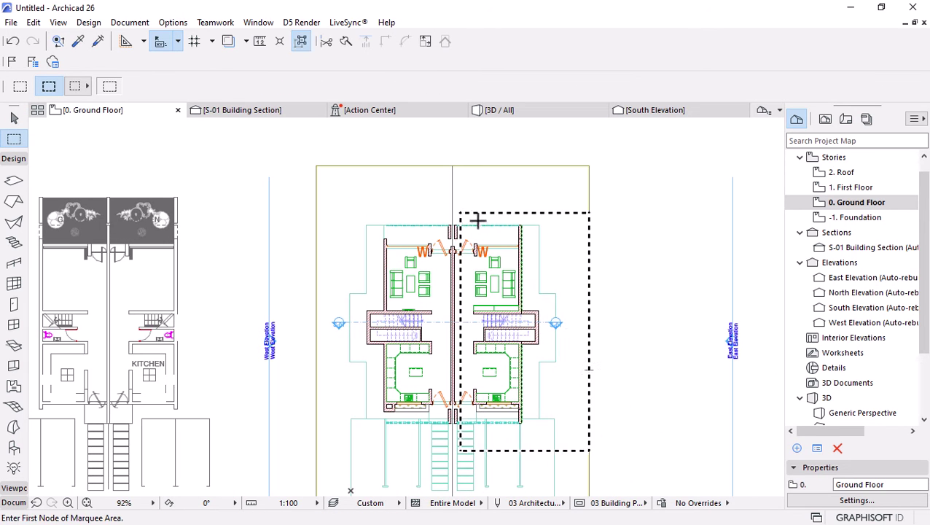
Show the marquee area in 3D and examine the right unit's living room with its TV stands
{"action": "scroll", "coordinate": [498, 259], "scroll_direction": "up", "scroll_amount": 2}
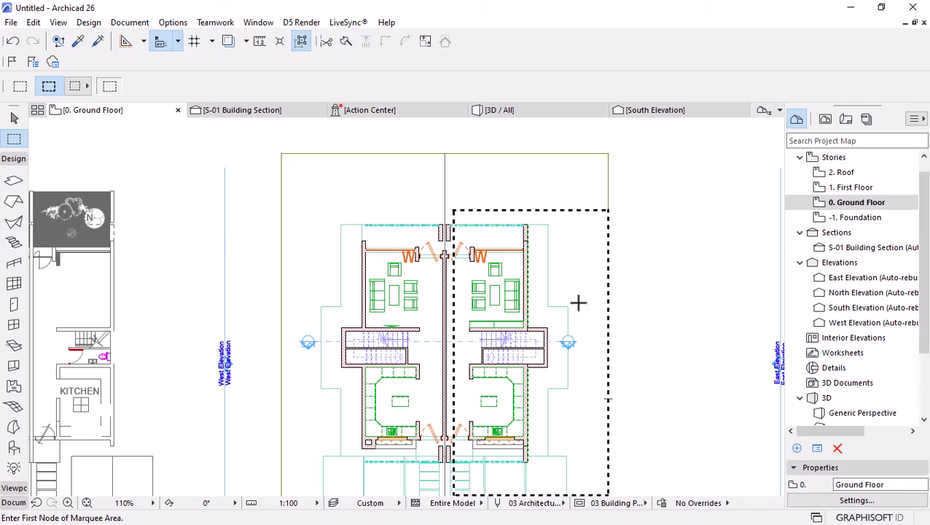
{"action": "key", "text": "F5"}
{"action": "middle_click_drag", "start_coordinate": [392, 339], "coordinate": [566, 349], "text": "shift"}
{"action": "scroll", "coordinate": [479, 394], "scroll_direction": "up", "scroll_amount": 6}
{"action": "scroll", "coordinate": [564, 347], "scroll_direction": "up", "scroll_amount": 2}
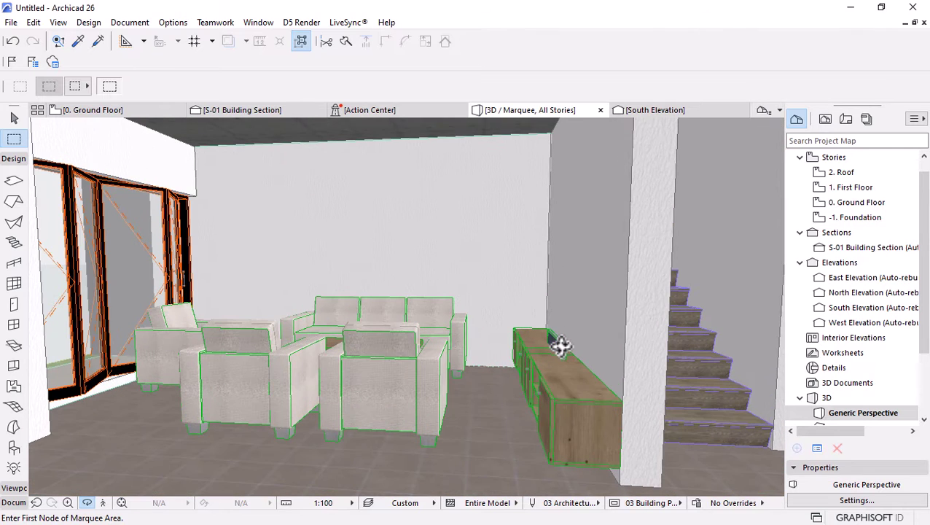
Raise the right unit's flat panel TV to an elevation of 1200 above the ground floor
{"action": "key", "text": "Escape"}
{"action": "left_click", "coordinate": [556, 341]}
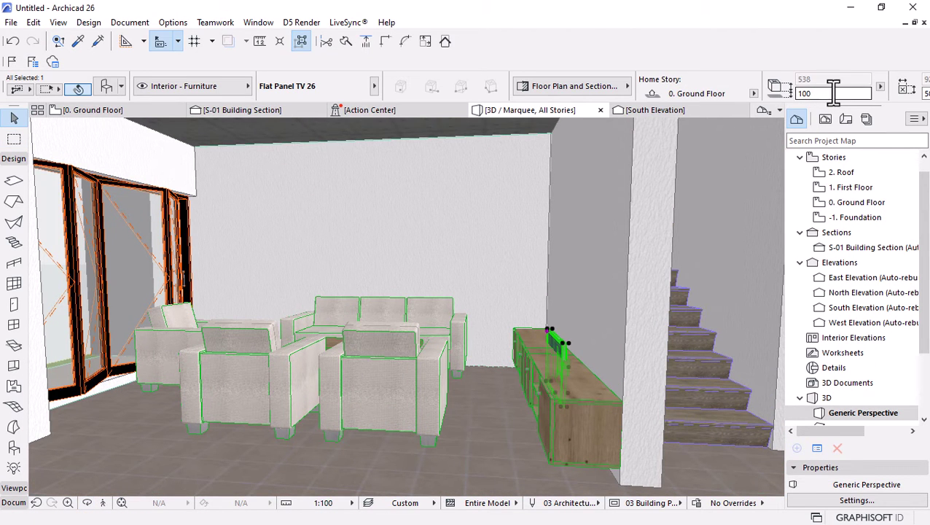
{"action": "left_click", "coordinate": [833, 94]}
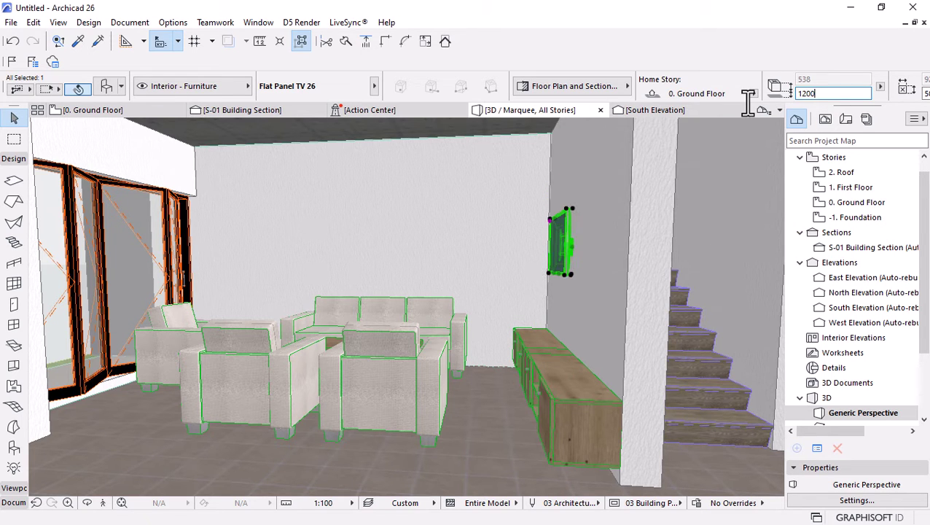
Try to resize the TV stand nearer the stair opening from its front upper corner
{"action": "left_click_drag", "start_coordinate": [529, 234], "coordinate": [514, 357]}
{"action": "scroll", "coordinate": [569, 352], "scroll_direction": "up", "scroll_amount": 3}
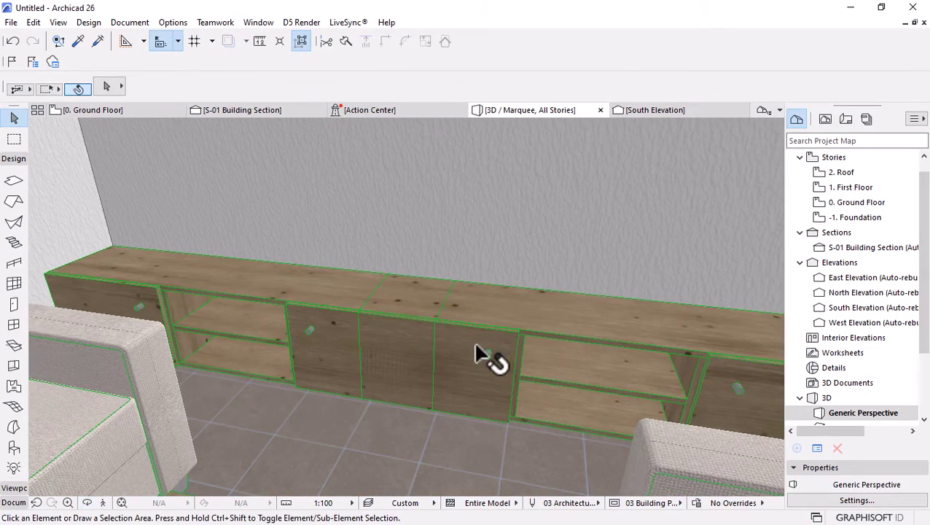
{"action": "left_click", "coordinate": [477, 350]}
{"action": "left_click", "coordinate": [356, 315]}
{"action": "left_click", "coordinate": [441, 380]}
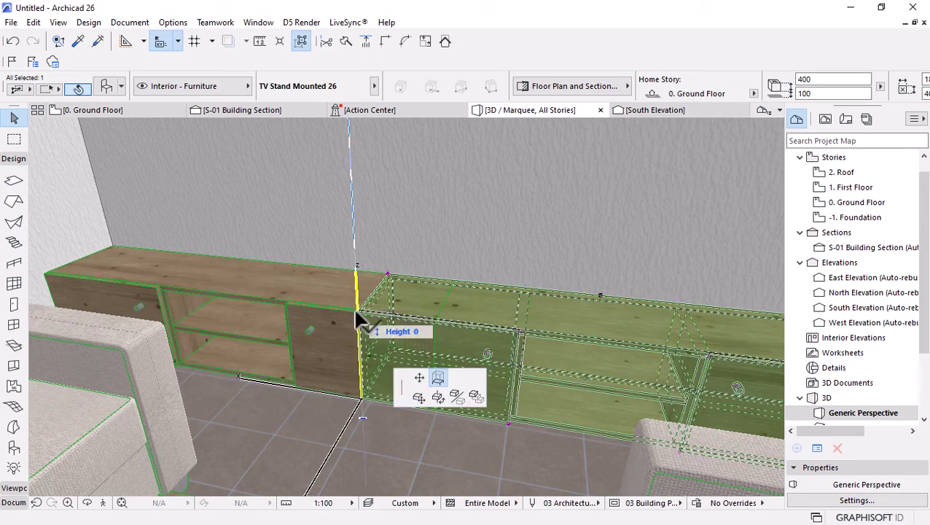
{"action": "left_click", "coordinate": [229, 282]}
Remove the overlapping TV stand copy beside the outer wall
{"action": "left_click", "coordinate": [283, 298]}
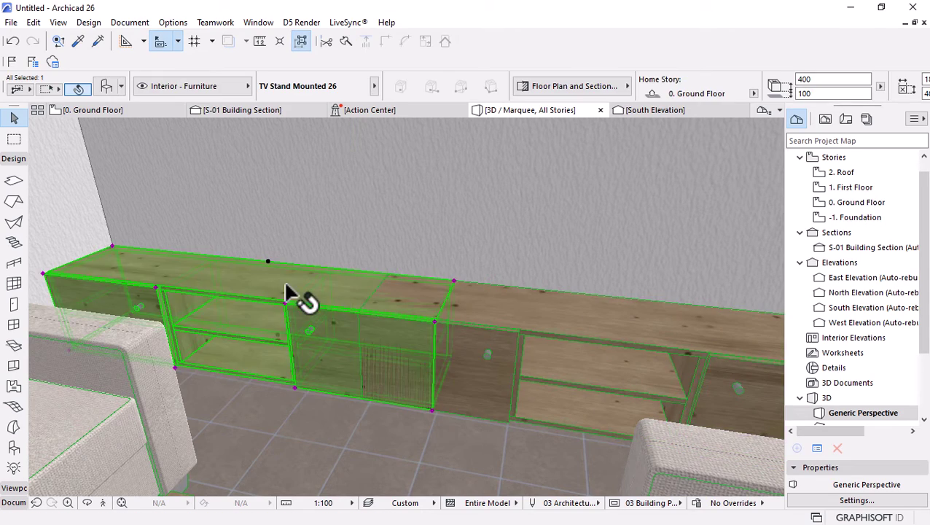
{"action": "scroll", "coordinate": [299, 304], "scroll_direction": "down", "scroll_amount": 3}
{"action": "key", "text": "ctrl+z"}
{"action": "scroll", "coordinate": [394, 298], "scroll_direction": "down", "scroll_amount": 4}
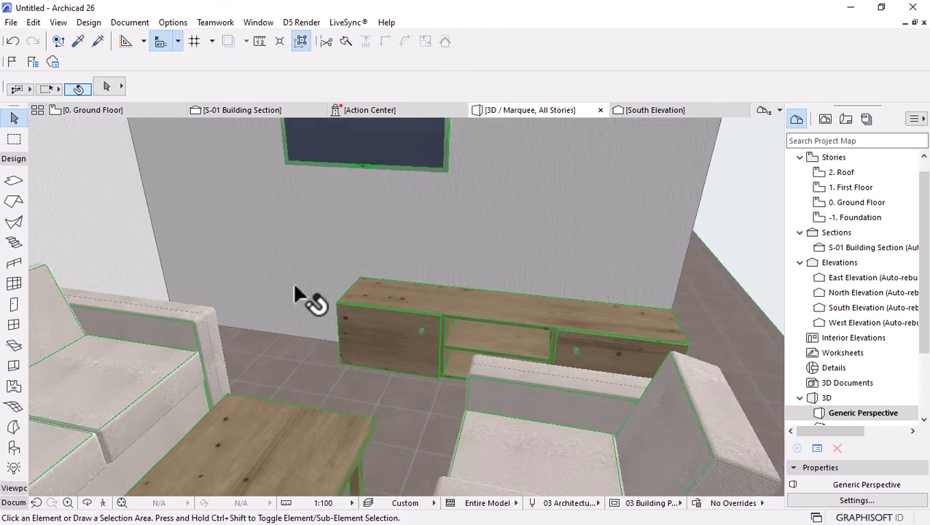
On the ground floor plan, stretch the remaining TV stand to the outer wall, giving it a width of 3300
{"action": "left_click", "coordinate": [133, 111]}
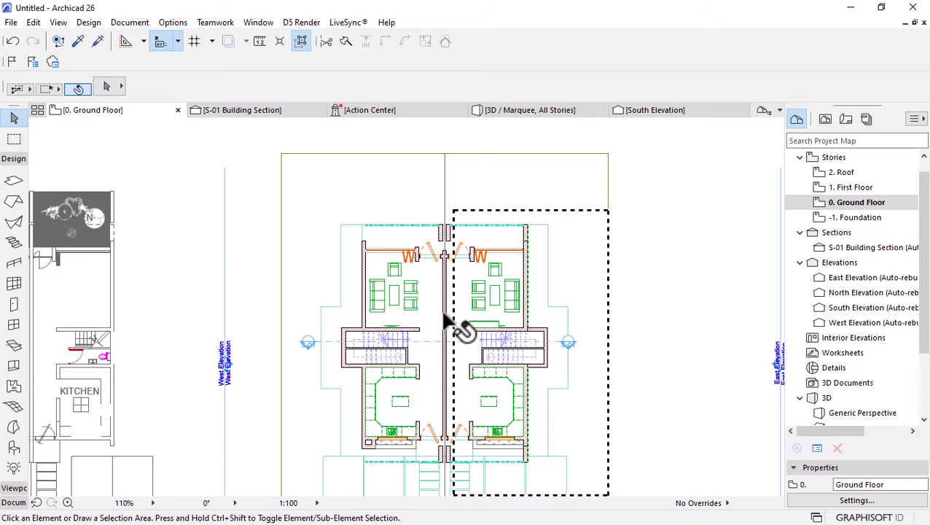
{"action": "scroll", "coordinate": [503, 324], "scroll_direction": "up", "scroll_amount": 5}
{"action": "left_click", "coordinate": [487, 331]}
{"action": "left_click", "coordinate": [488, 337]}
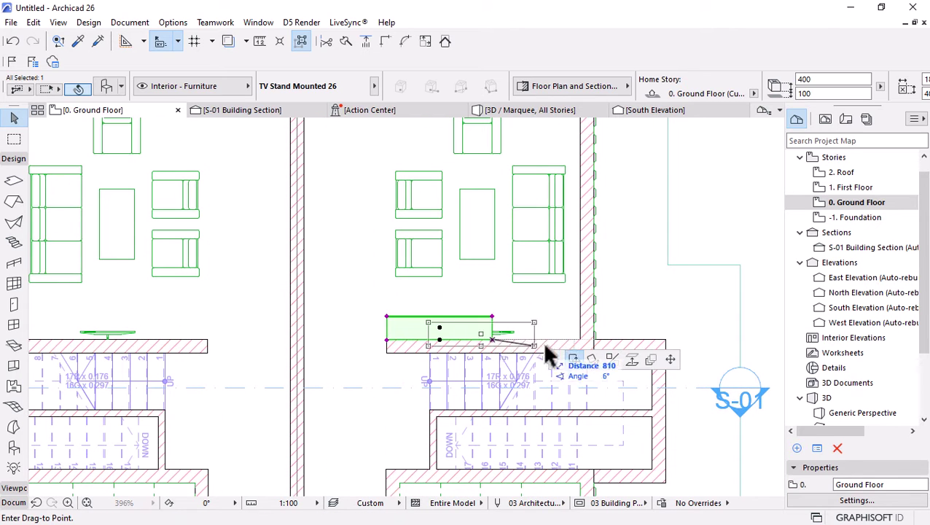
{"action": "left_click", "coordinate": [671, 360]}
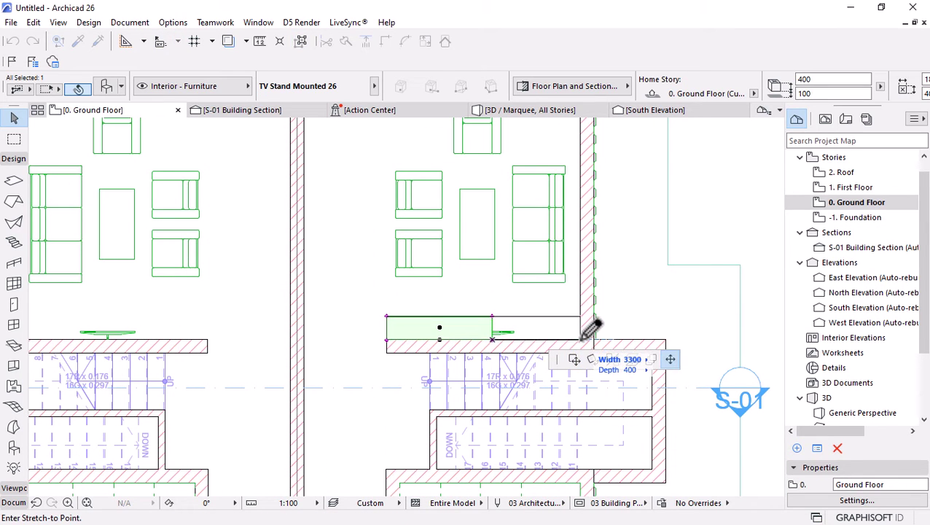
{"action": "left_click", "coordinate": [580, 318]}
Review the stretched TV stand's dimension, segment, panel, knob and representation settings
{"action": "left_click", "coordinate": [96, 87]}
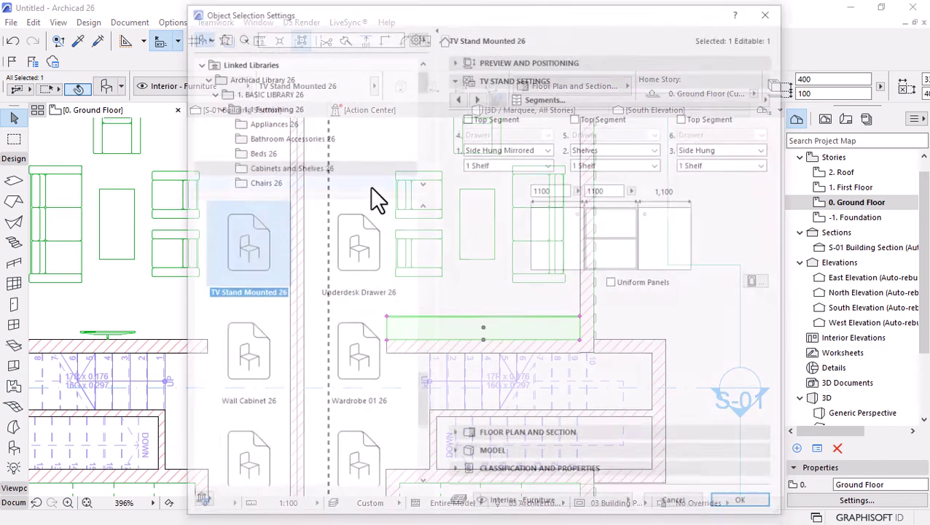
{"action": "left_click", "coordinate": [458, 98]}
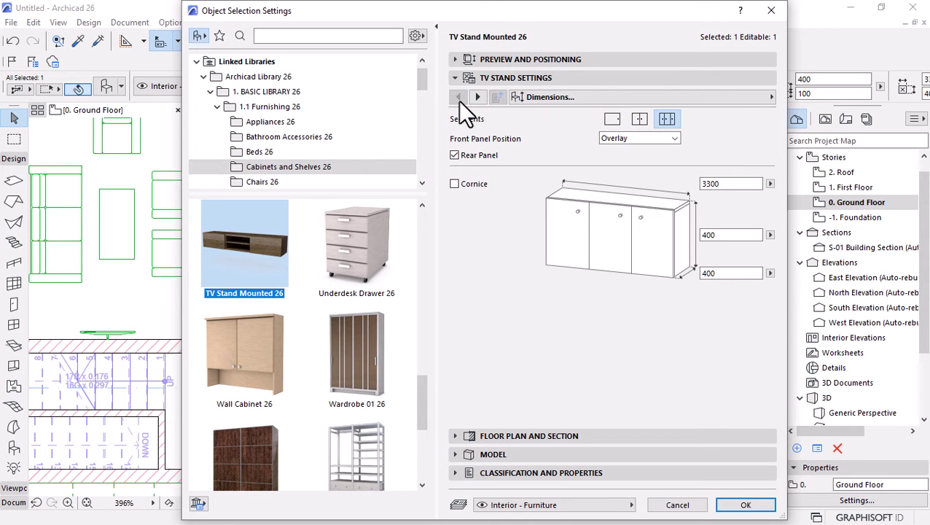
{"action": "left_click", "coordinate": [477, 97]}
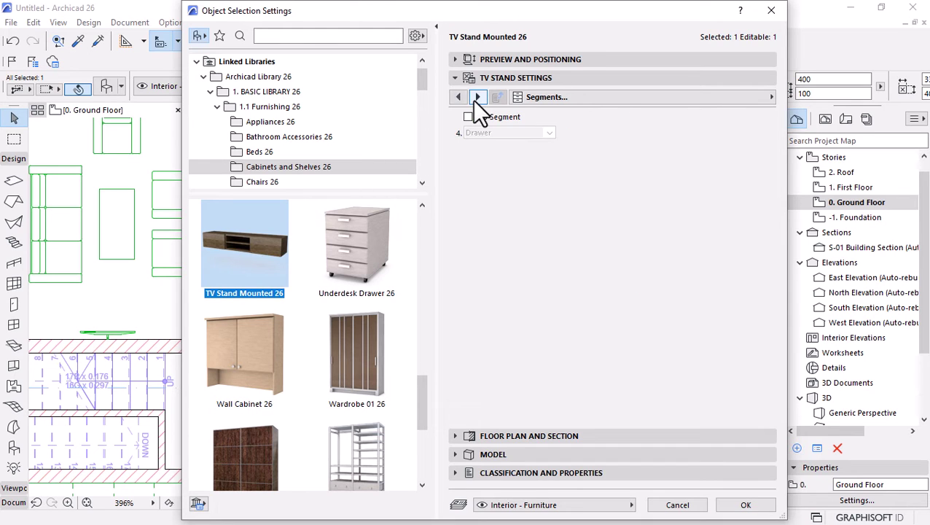
{"action": "left_click", "coordinate": [478, 97]}
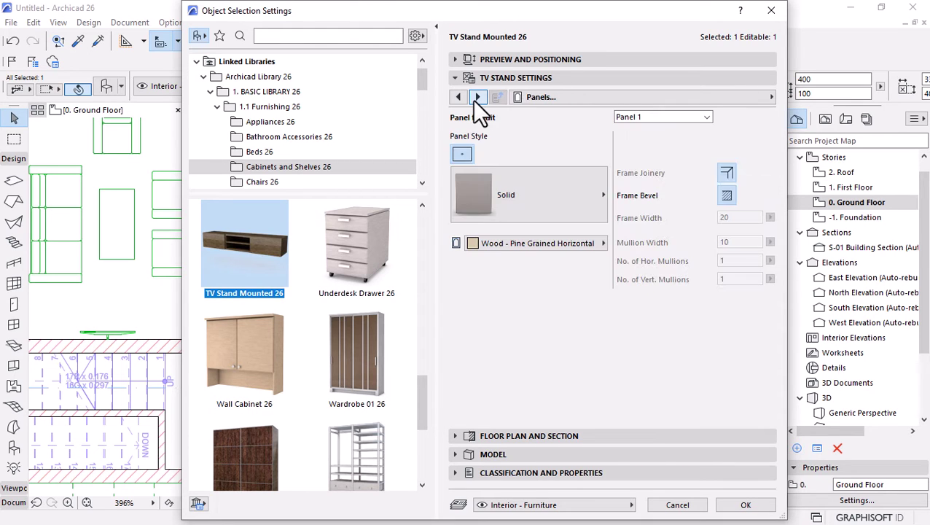
{"action": "left_click", "coordinate": [476, 99]}
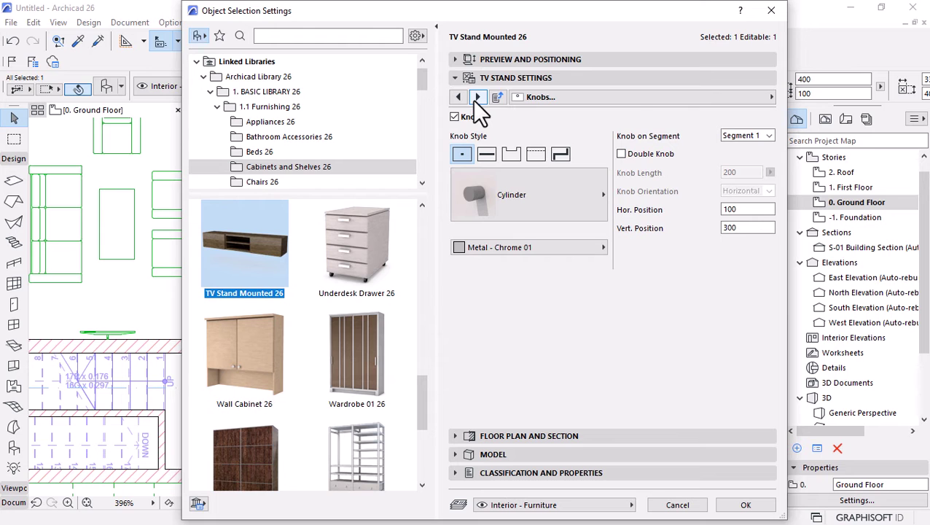
{"action": "left_click", "coordinate": [477, 98]}
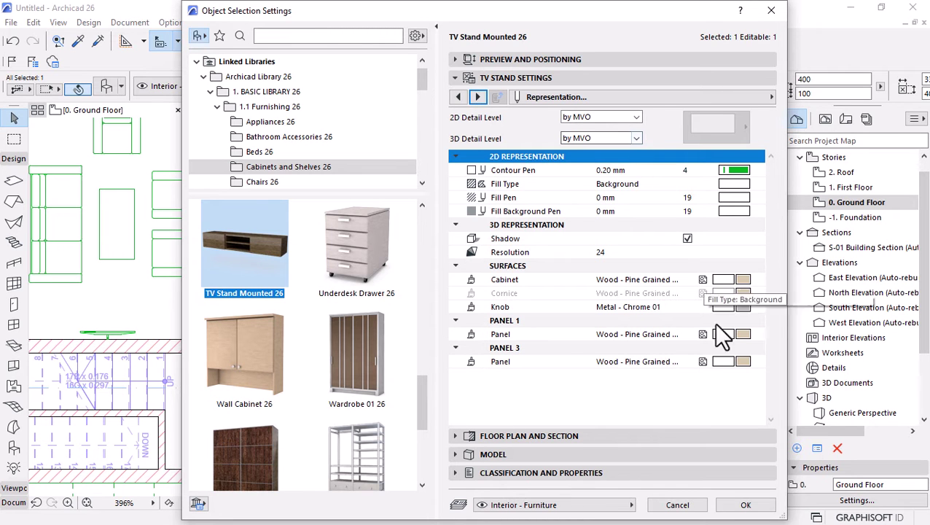
{"action": "left_click", "coordinate": [745, 504]}
{"action": "left_click", "coordinate": [583, 283]}
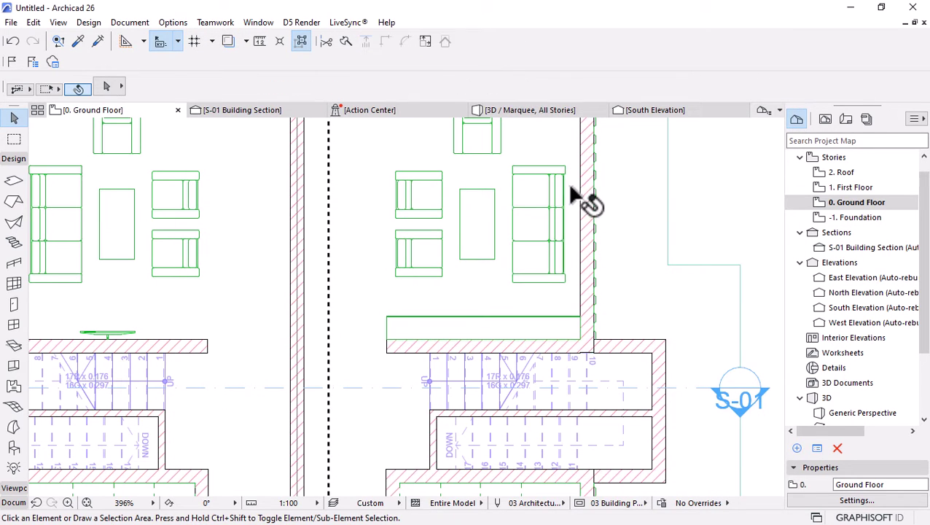
In the 3D view, set the base elevation of the right unit's TV stand and sofa layout to 0
{"action": "left_click", "coordinate": [509, 109]}
{"action": "scroll", "coordinate": [494, 216], "scroll_direction": "down", "scroll_amount": 5}
{"action": "middle_click_drag", "start_coordinate": [494, 216], "coordinate": [576, 275], "text": "shift"}
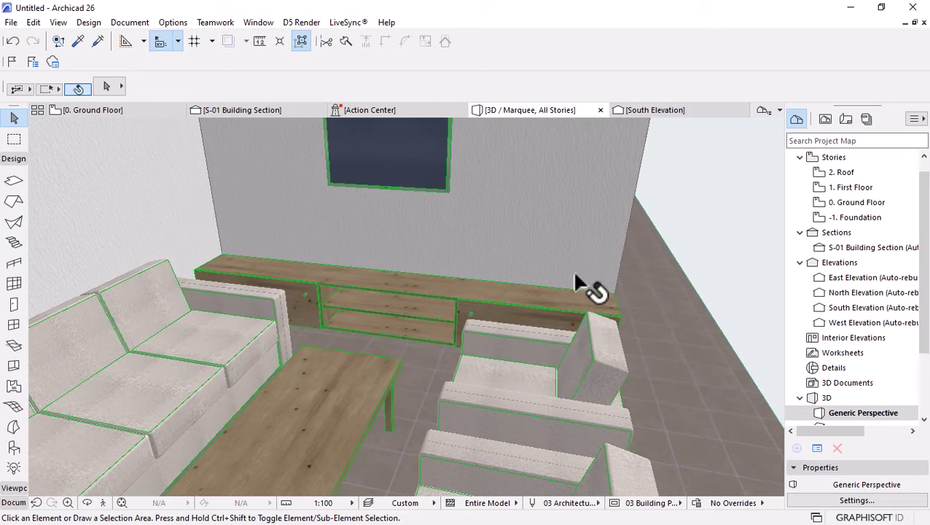
{"action": "middle_click_drag", "start_coordinate": [640, 338], "coordinate": [423, 312], "text": "shift"}
{"action": "left_click", "coordinate": [460, 329]}
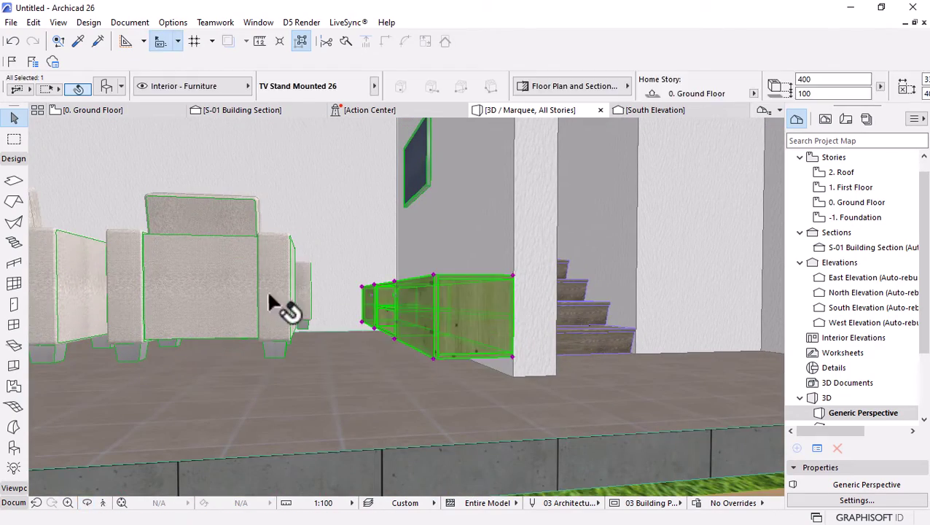
{"action": "left_click", "coordinate": [282, 307], "text": "shift"}
{"action": "mouse_move", "coordinate": [668, 117]}
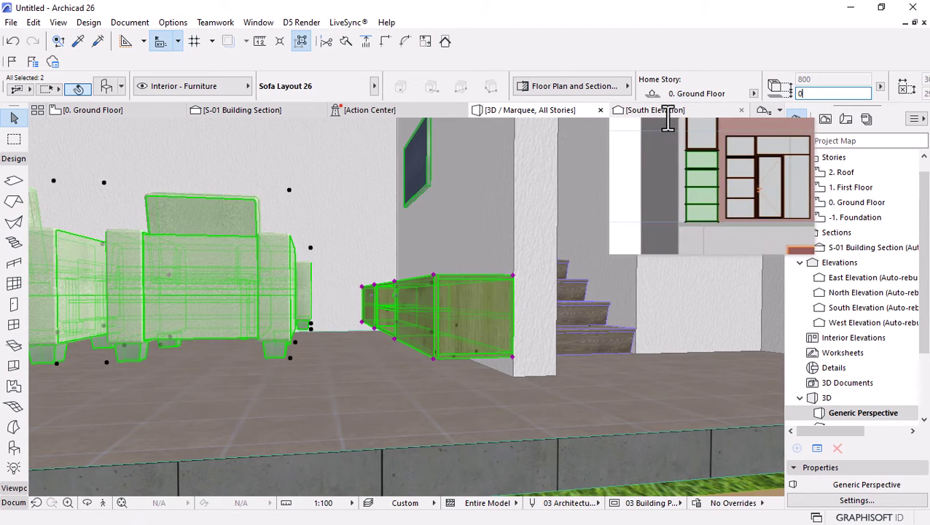
{"action": "key", "text": "Escape"}
Examine the staircase in 3D from the ground floor flight up to the first floor landing and its dividing wall
{"action": "middle_click_drag", "start_coordinate": [467, 223], "coordinate": [317, 294], "text": "shift"}
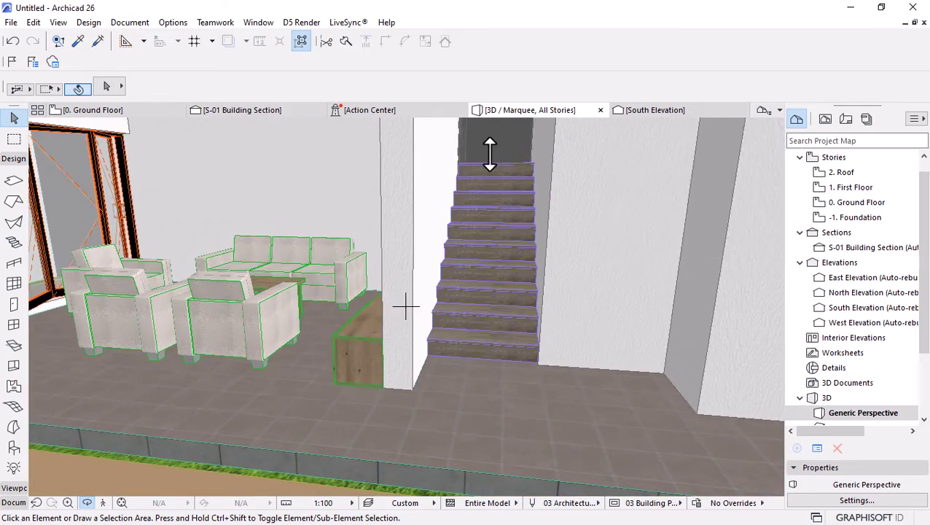
{"action": "scroll", "coordinate": [491, 153], "scroll_direction": "up", "scroll_amount": 10}
{"action": "scroll", "coordinate": [490, 153], "scroll_direction": "up", "scroll_amount": 10}
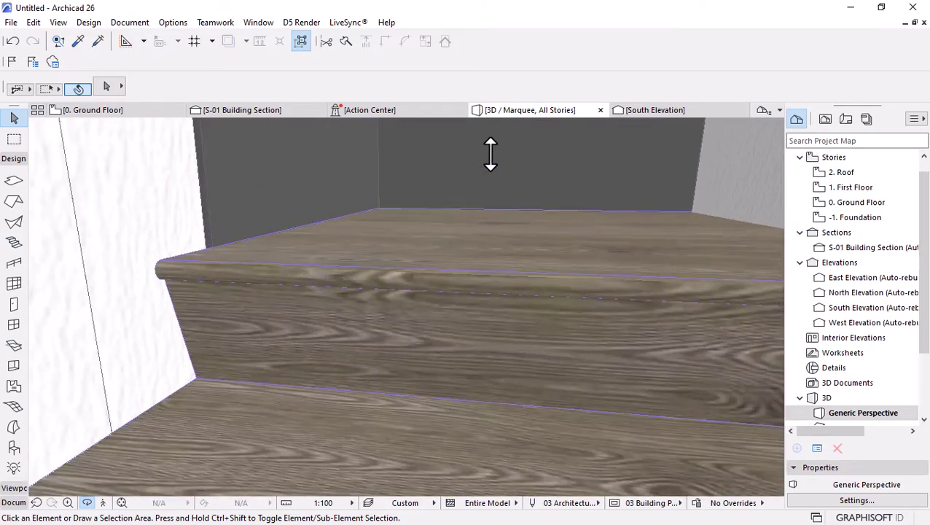
{"action": "scroll", "coordinate": [566, 235], "scroll_direction": "down", "scroll_amount": 10}
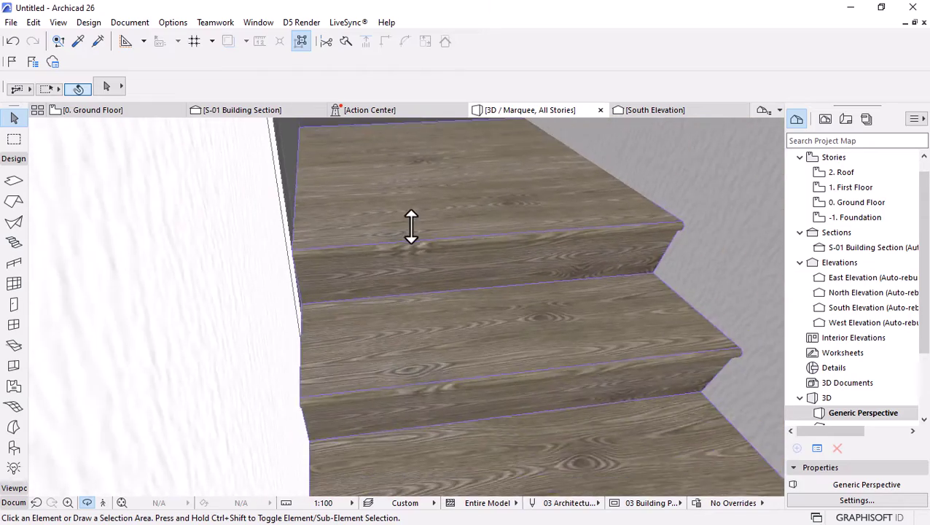
{"action": "scroll", "coordinate": [403, 251], "scroll_direction": "down", "scroll_amount": 5}
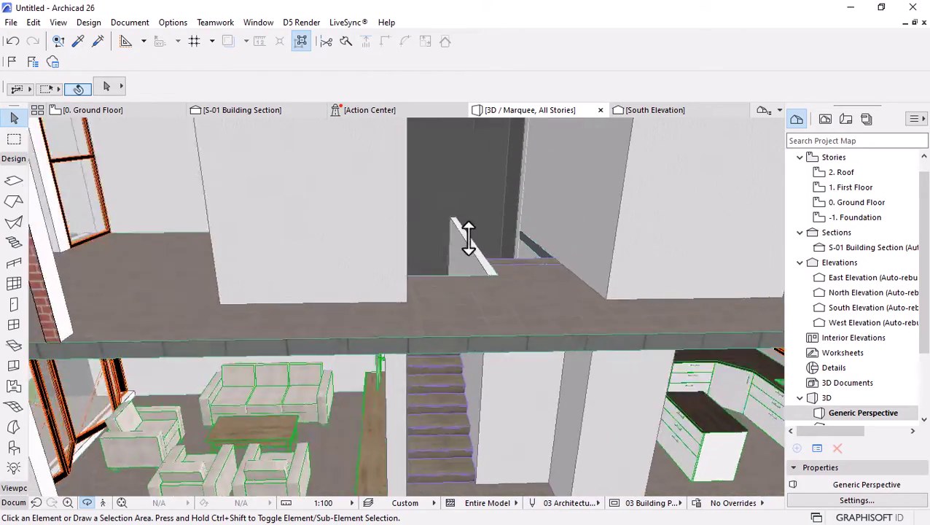
{"action": "scroll", "coordinate": [468, 242], "scroll_direction": "up", "scroll_amount": 8}
{"action": "scroll", "coordinate": [495, 281], "scroll_direction": "down", "scroll_amount": 2}
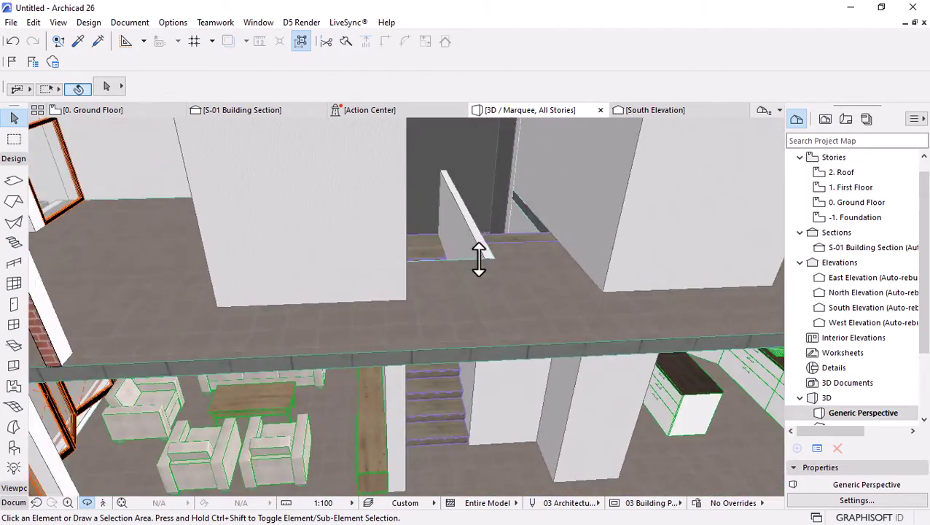
{"action": "scroll", "coordinate": [467, 226], "scroll_direction": "down", "scroll_amount": 3}
{"action": "scroll", "coordinate": [426, 270], "scroll_direction": "up", "scroll_amount": 6}
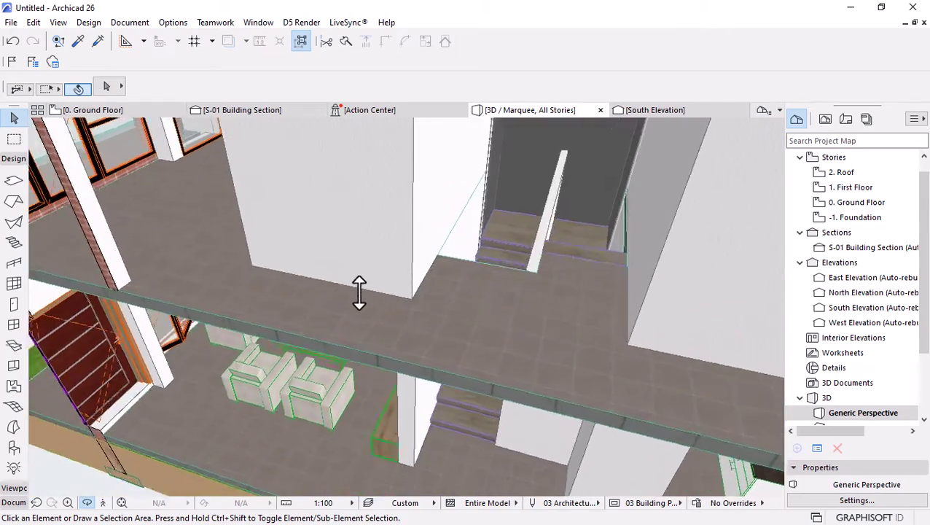
{"action": "scroll", "coordinate": [529, 238], "scroll_direction": "down", "scroll_amount": 2}
{"action": "scroll", "coordinate": [469, 242], "scroll_direction": "up", "scroll_amount": 6}
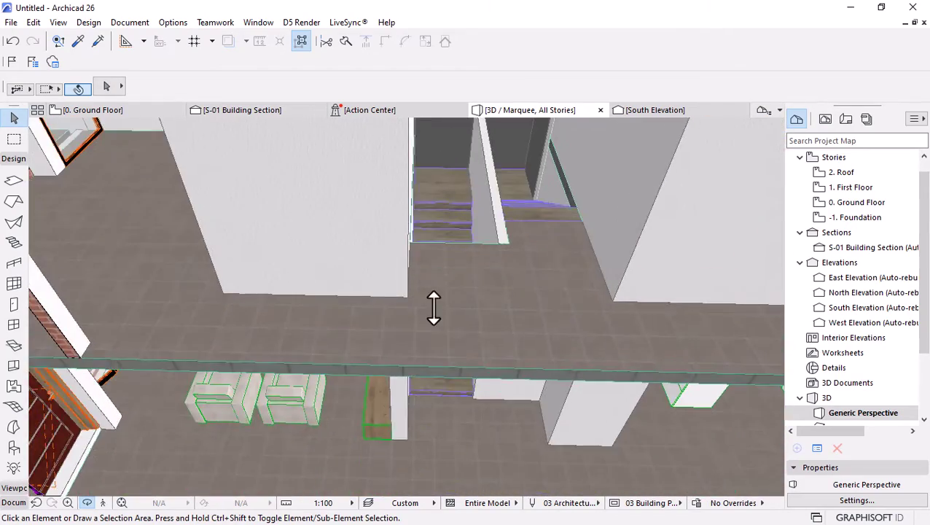
Cut the wall between the stair flights with the lower stair as operator, using Subtraction with upward extrusion
{"action": "scroll", "coordinate": [478, 175], "scroll_direction": "up", "scroll_amount": 4}
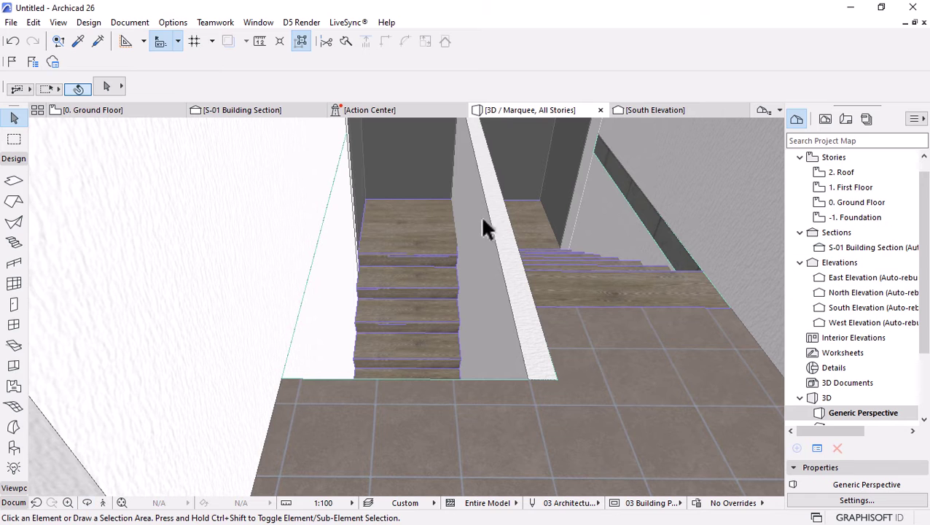
{"action": "left_click", "coordinate": [464, 219]}
{"action": "right_click", "coordinate": [474, 218]}
{"action": "mouse_move", "coordinate": [563, 311]}
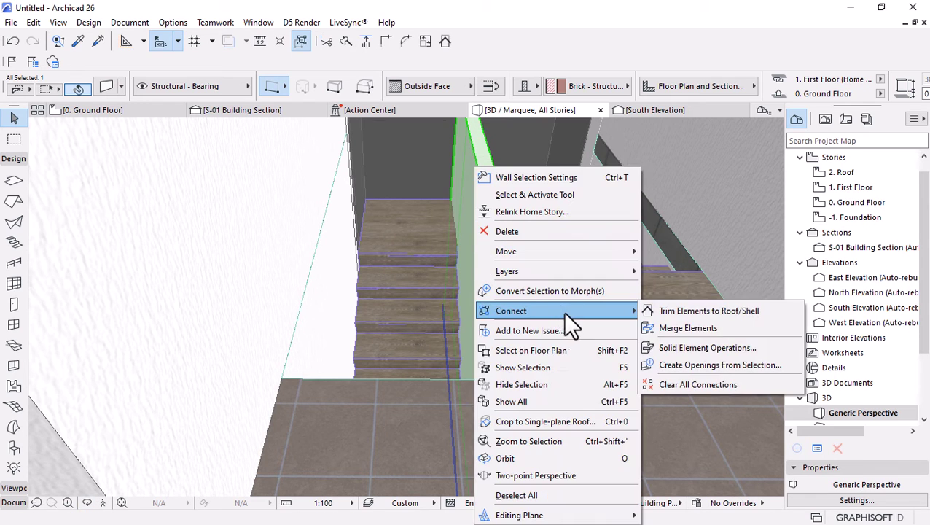
{"action": "left_click", "coordinate": [687, 348]}
{"action": "left_click", "coordinate": [668, 191]}
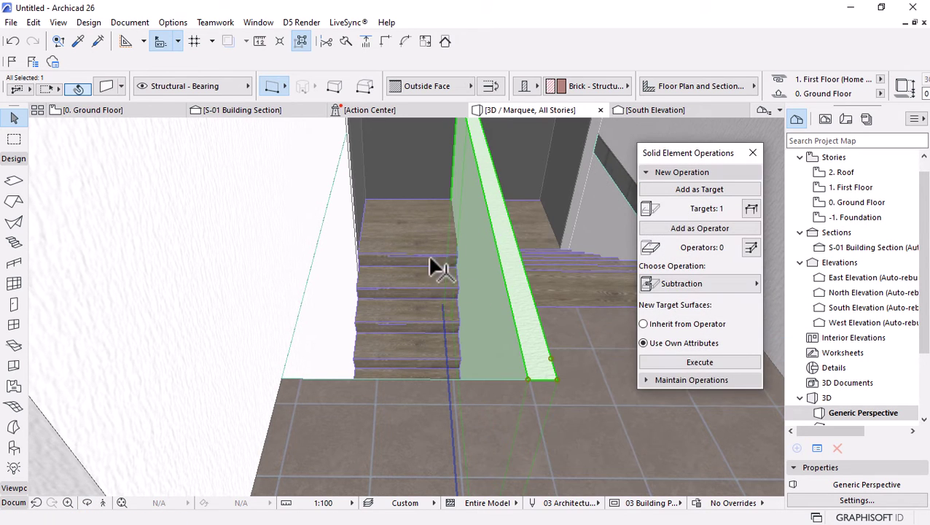
{"action": "left_click", "coordinate": [385, 249]}
{"action": "left_click", "coordinate": [673, 283]}
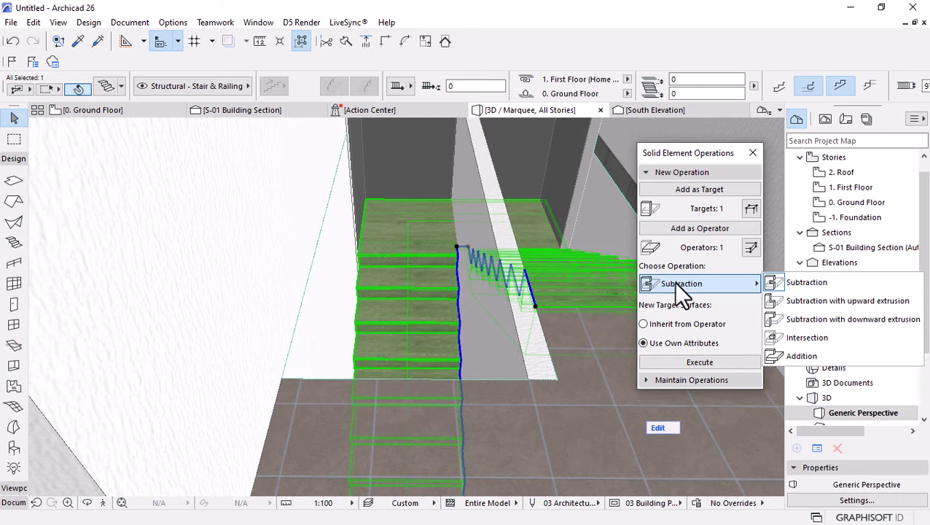
{"action": "left_click", "coordinate": [804, 302]}
{"action": "left_click", "coordinate": [699, 362]}
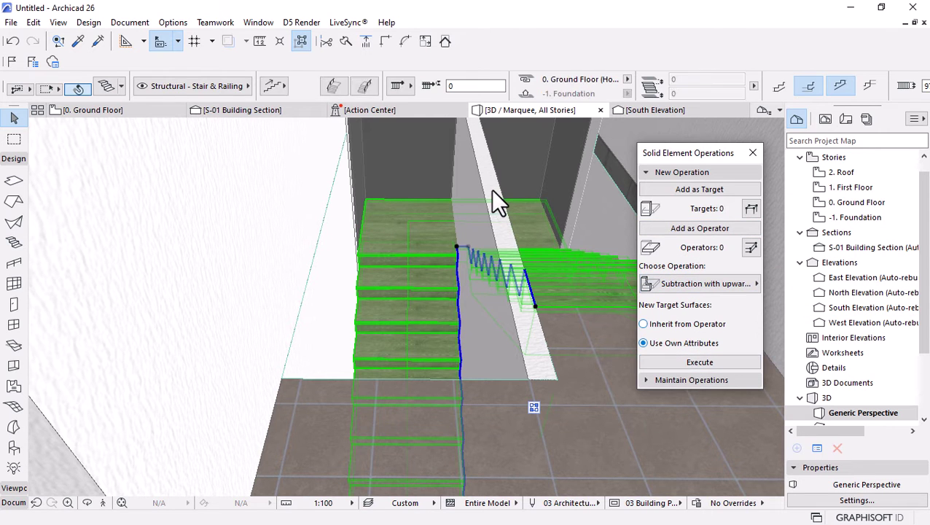
Inspect the cut wall beside the stair flights and the sectioned building from several angles
{"action": "left_click", "coordinate": [490, 189]}
{"action": "scroll", "coordinate": [448, 164], "scroll_direction": "up", "scroll_amount": 3}
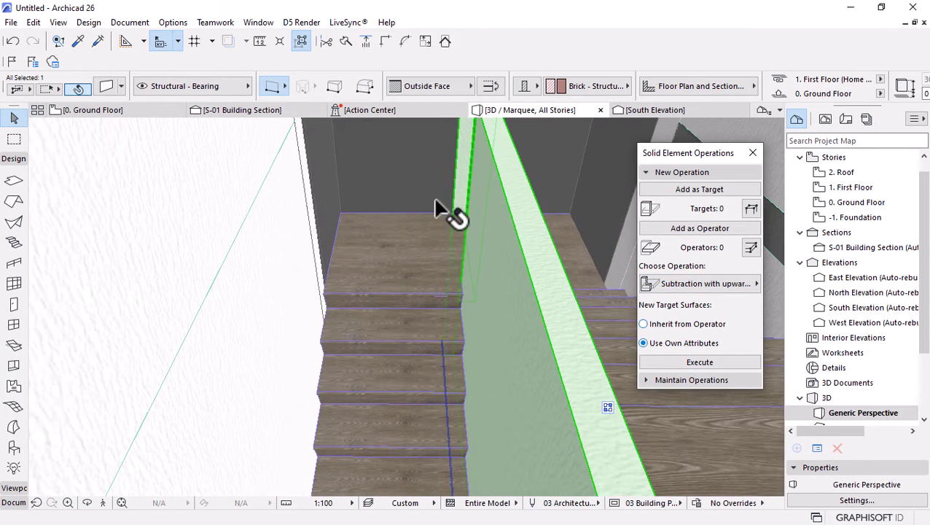
{"action": "middle_click_drag", "start_coordinate": [443, 208], "coordinate": [466, 140], "text": "shift"}
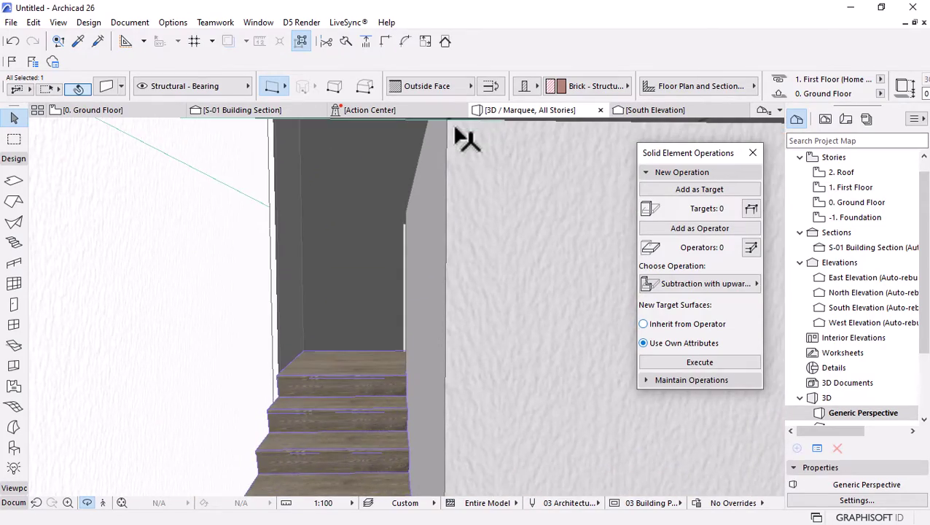
{"action": "scroll", "coordinate": [441, 248], "scroll_direction": "down", "scroll_amount": 10}
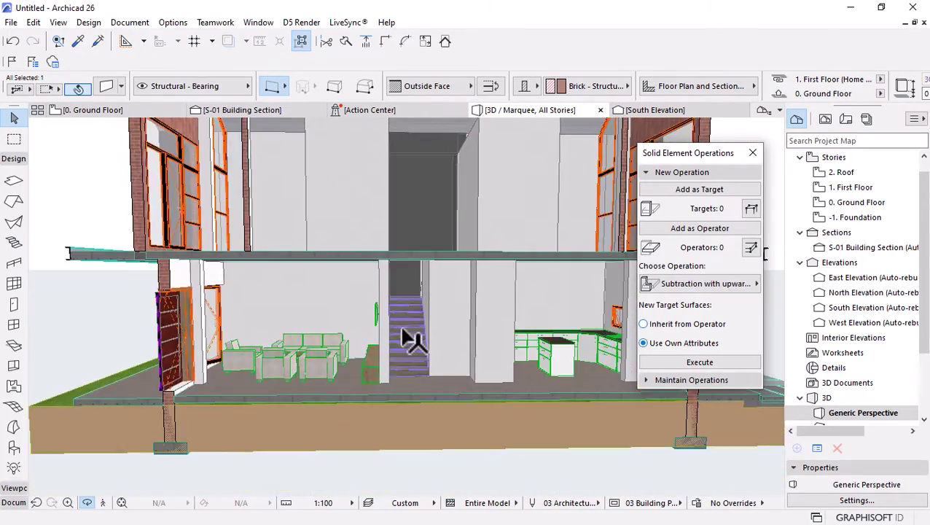
{"action": "middle_click_drag", "start_coordinate": [461, 330], "coordinate": [425, 333], "text": "shift"}
{"action": "scroll", "coordinate": [307, 329], "scroll_direction": "down", "scroll_amount": 8}
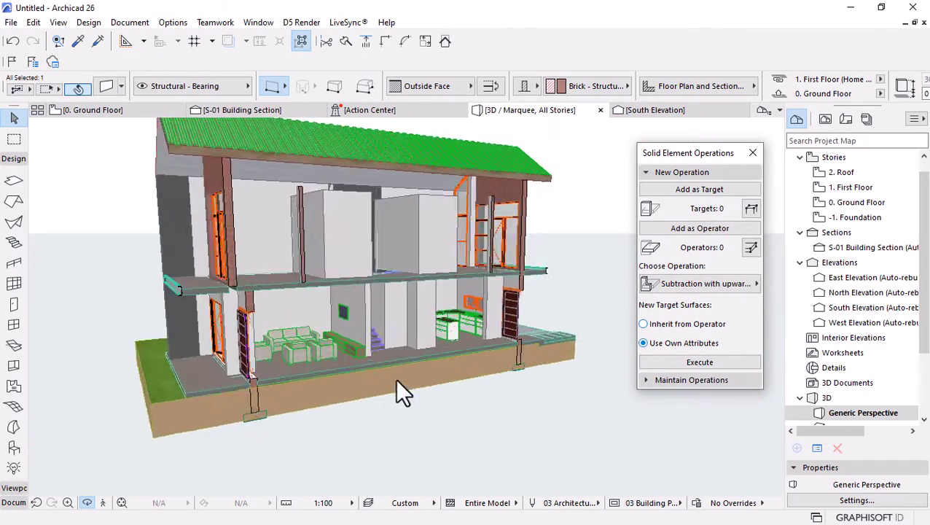
{"action": "scroll", "coordinate": [365, 330], "scroll_direction": "up", "scroll_amount": 2}
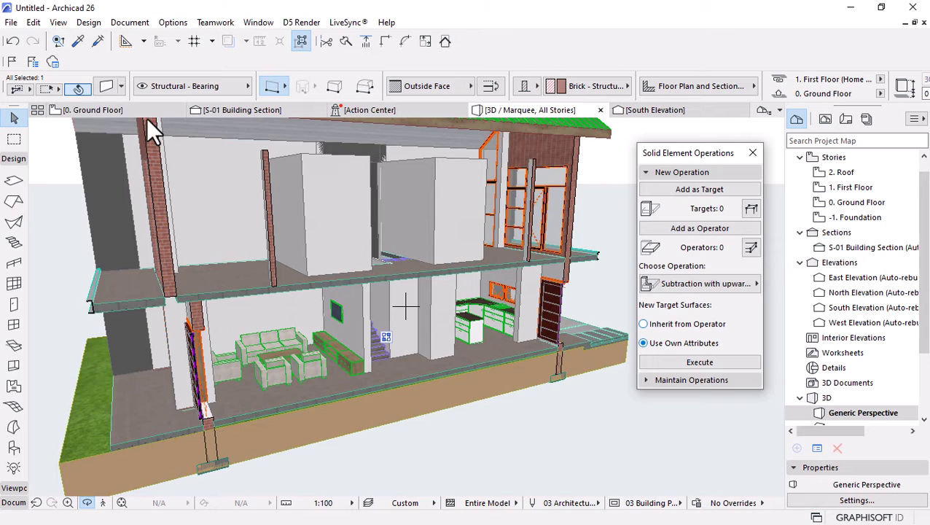
On the ground floor plan, bring the right unit's flat panel TV to the front of the TV stand in the display order
{"action": "left_click", "coordinate": [100, 113]}
{"action": "scroll", "coordinate": [414, 202], "scroll_direction": "down", "scroll_amount": 3}
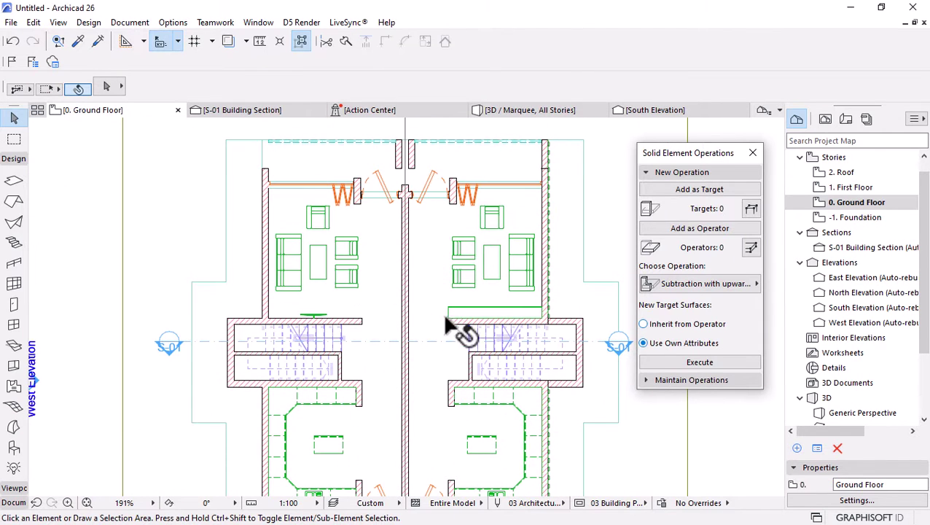
{"action": "left_click", "coordinate": [497, 308]}
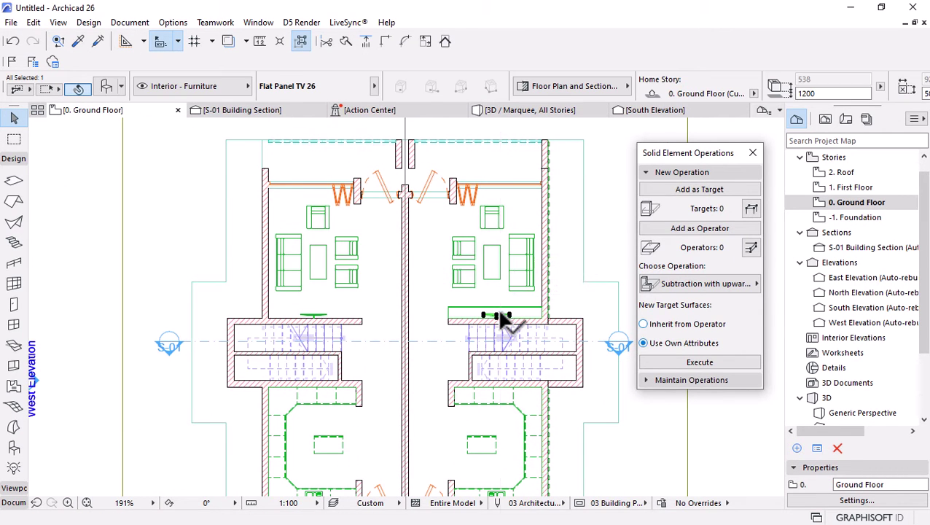
{"action": "right_click", "coordinate": [498, 308]}
{"action": "key", "text": "Escape"}
{"action": "scroll", "coordinate": [487, 329], "scroll_direction": "up", "scroll_amount": 5}
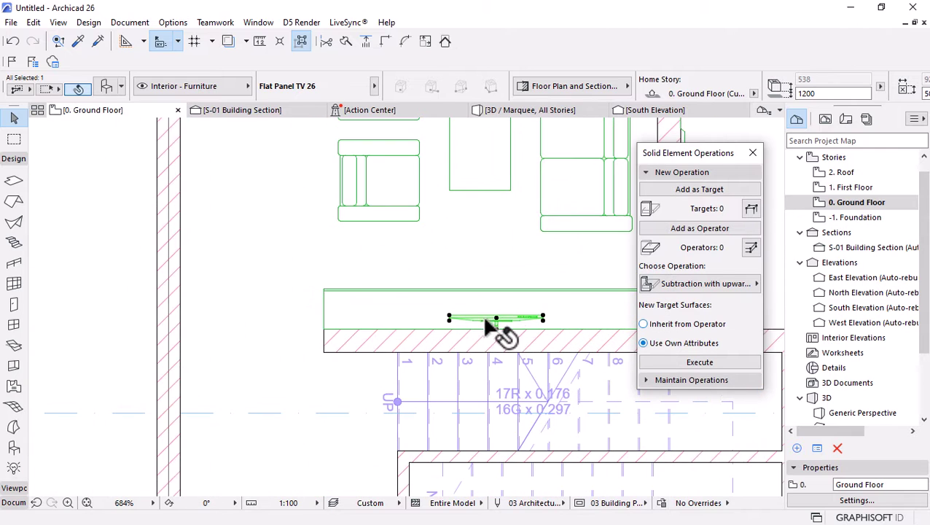
{"action": "left_click", "coordinate": [753, 152]}
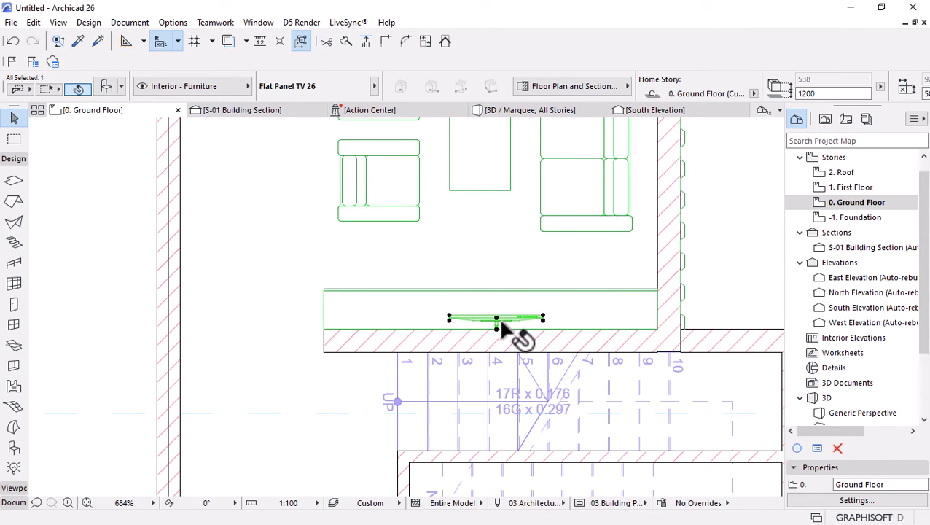
{"action": "right_click", "coordinate": [500, 320]}
{"action": "mouse_move", "coordinate": [616, 323]}
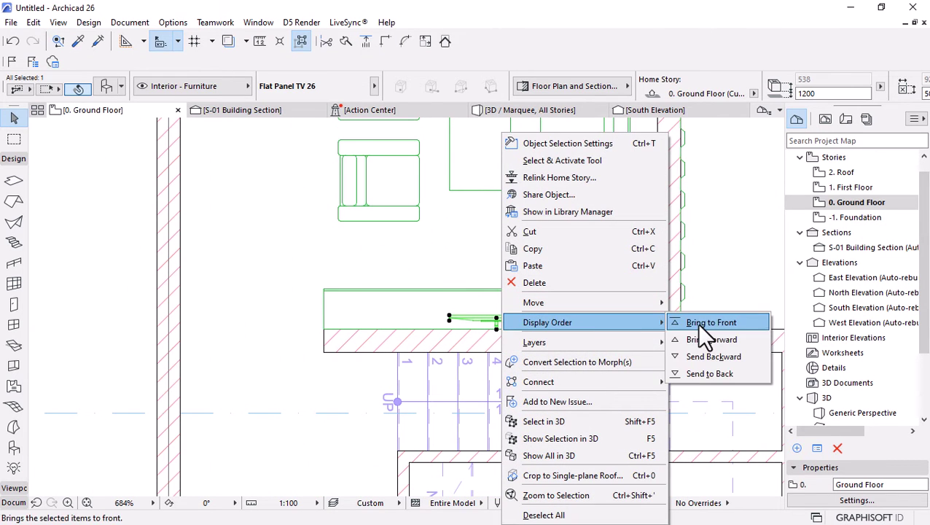
{"action": "left_click", "coordinate": [700, 323]}
{"action": "left_click", "coordinate": [562, 280]}
{"action": "scroll", "coordinate": [561, 281], "scroll_direction": "down", "scroll_amount": 4}
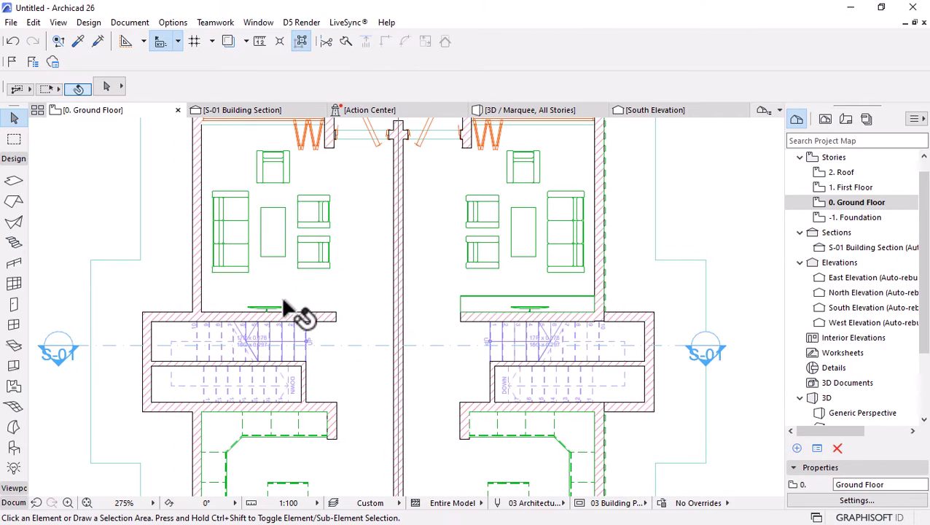
Copy the right unit's TV stand to the left unit, against the wall between the living room and the stairs
{"action": "left_click", "coordinate": [554, 312], "text": "alt"}
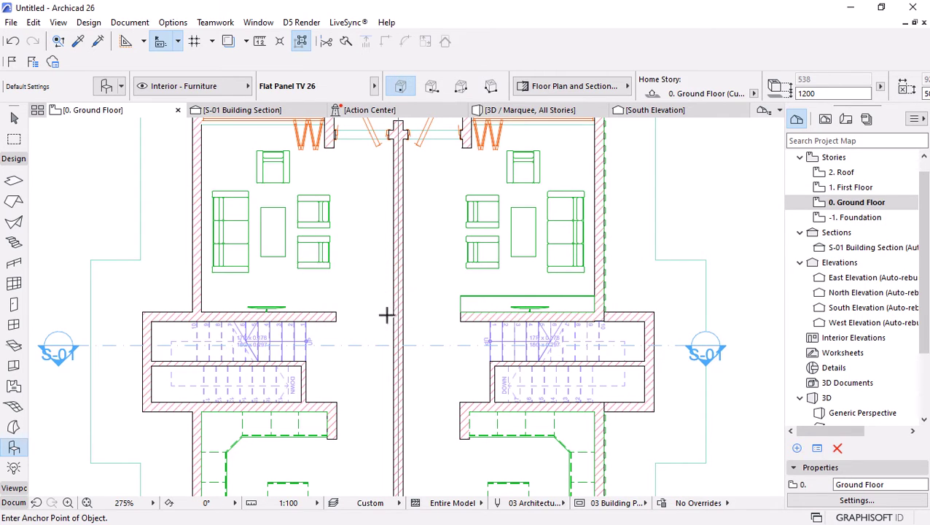
{"action": "key", "text": "Escape"}
{"action": "left_click", "coordinate": [515, 310]}
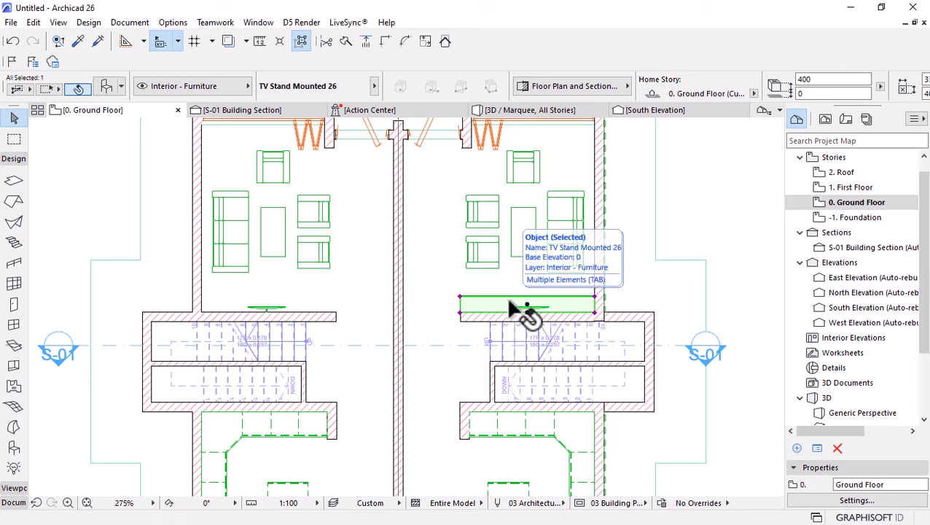
{"action": "key", "text": "ctrl+d"}
{"action": "left_click", "coordinate": [460, 313]}
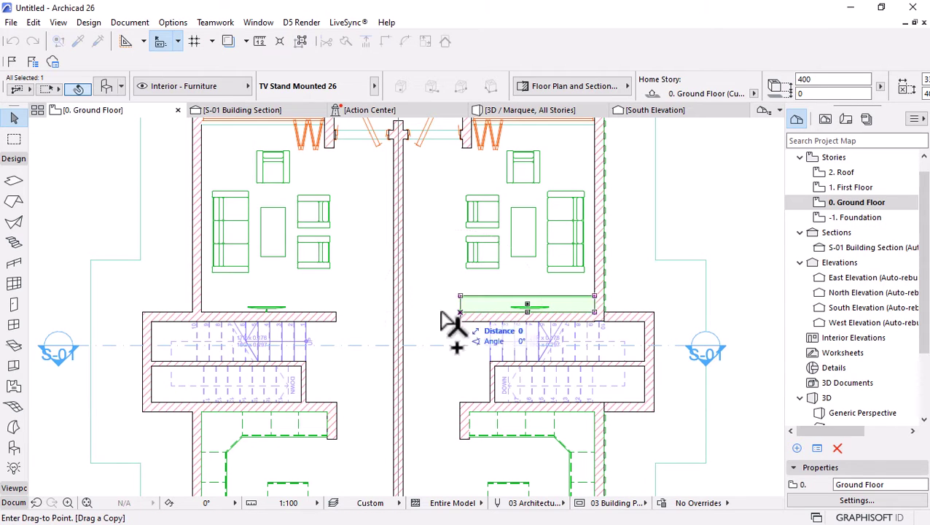
{"action": "left_click", "coordinate": [204, 315]}
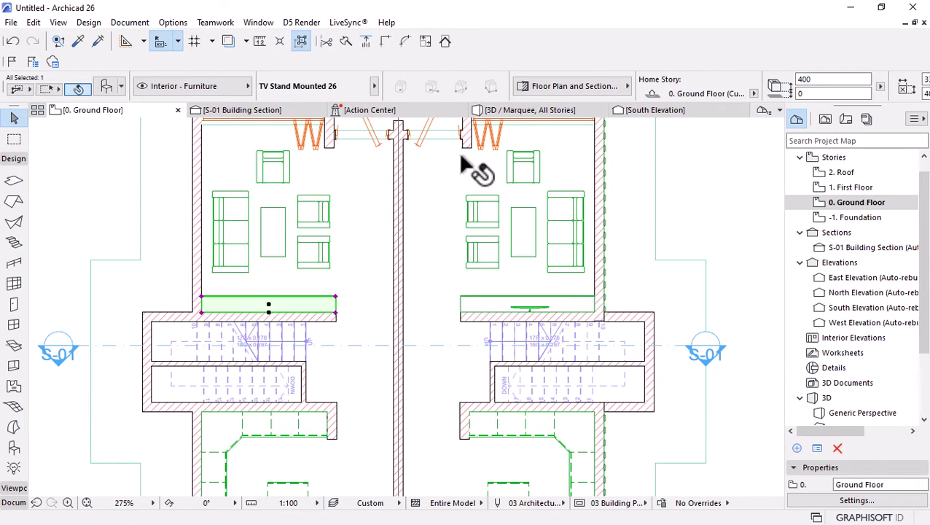
Examine the ground floor plan of both units, especially the enclosed spaces under the upper stair flights
{"action": "scroll", "coordinate": [409, 297], "scroll_direction": "down", "scroll_amount": 5}
{"action": "scroll", "coordinate": [431, 288], "scroll_direction": "up", "scroll_amount": 2}
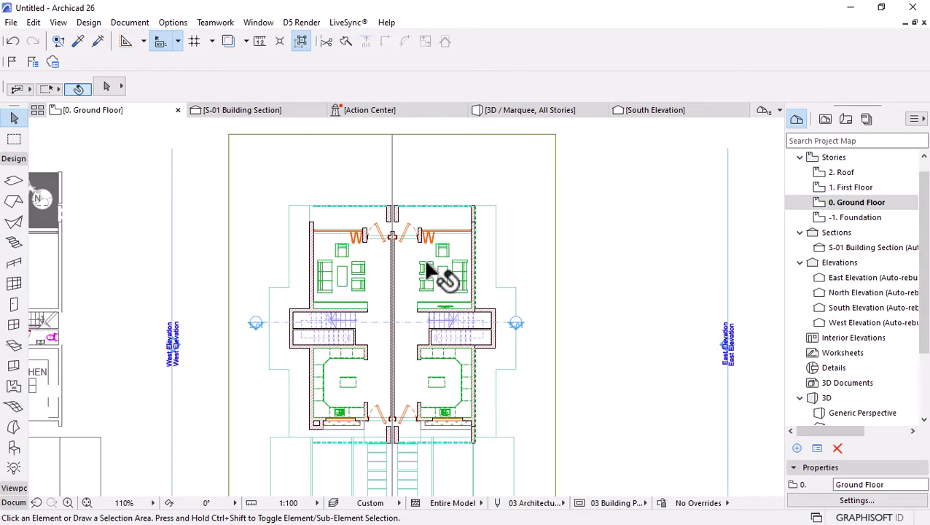
{"action": "scroll", "coordinate": [430, 268], "scroll_direction": "up", "scroll_amount": 1}
{"action": "scroll", "coordinate": [426, 305], "scroll_direction": "down", "scroll_amount": 1}
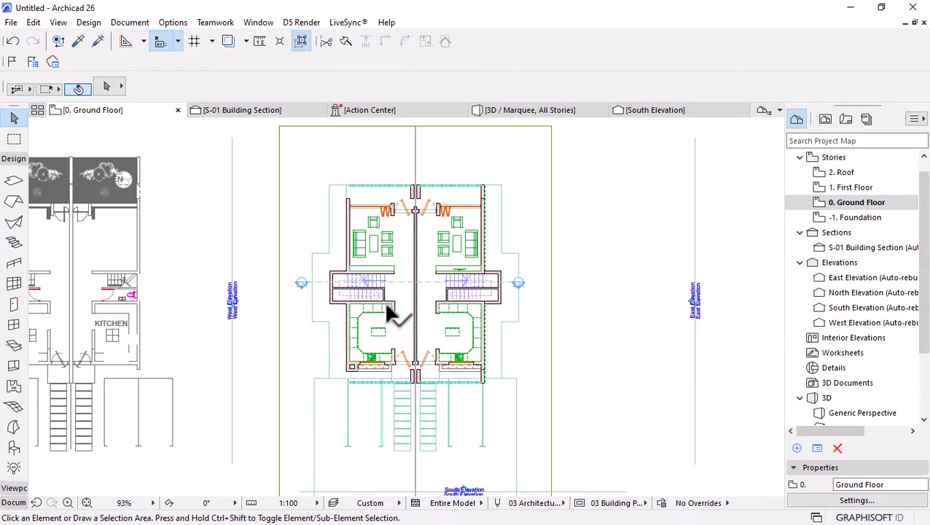
{"action": "scroll", "coordinate": [390, 316], "scroll_direction": "up", "scroll_amount": 4}
{"action": "scroll", "coordinate": [355, 334], "scroll_direction": "up", "scroll_amount": 1}
{"action": "scroll", "coordinate": [547, 284], "scroll_direction": "up", "scroll_amount": 2}
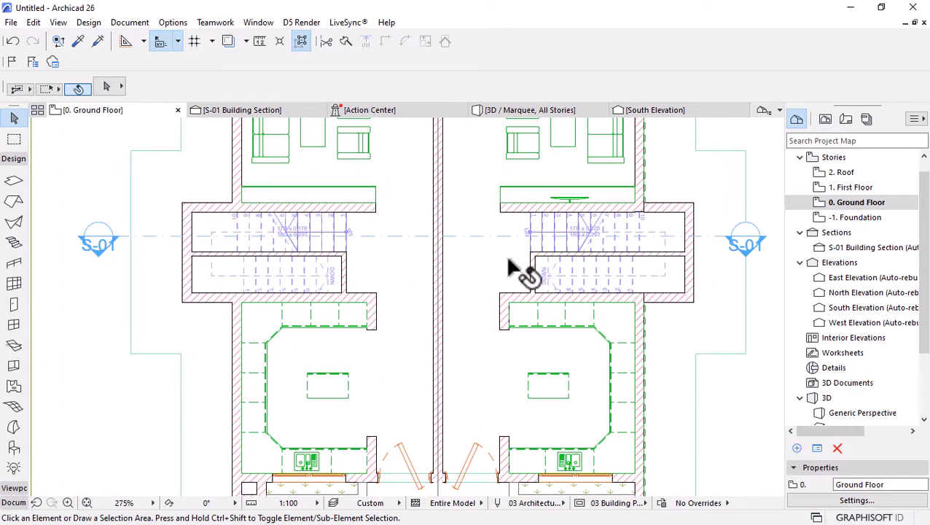
{"action": "scroll", "coordinate": [518, 277], "scroll_direction": "down", "scroll_amount": 2}
{"action": "mouse_move", "coordinate": [329, 269]}
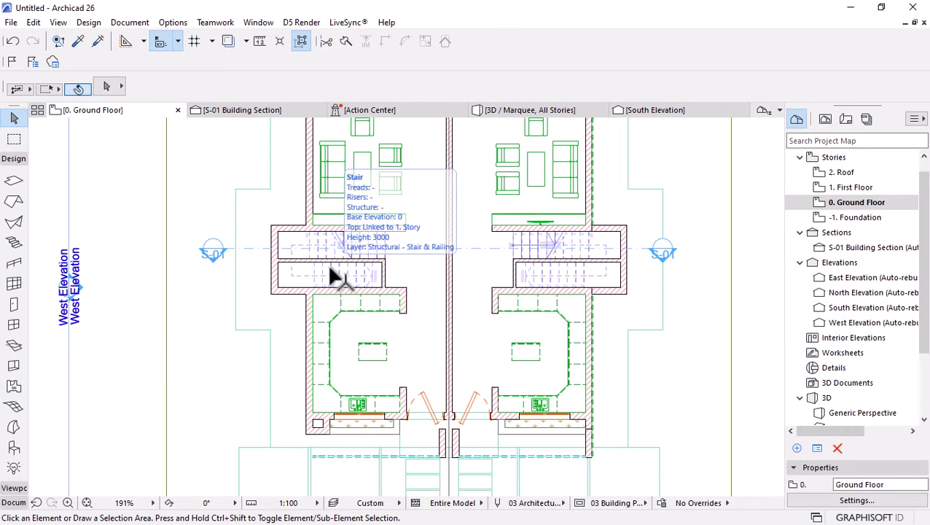
{"action": "scroll", "coordinate": [336, 276], "scroll_direction": "up", "scroll_amount": 4}
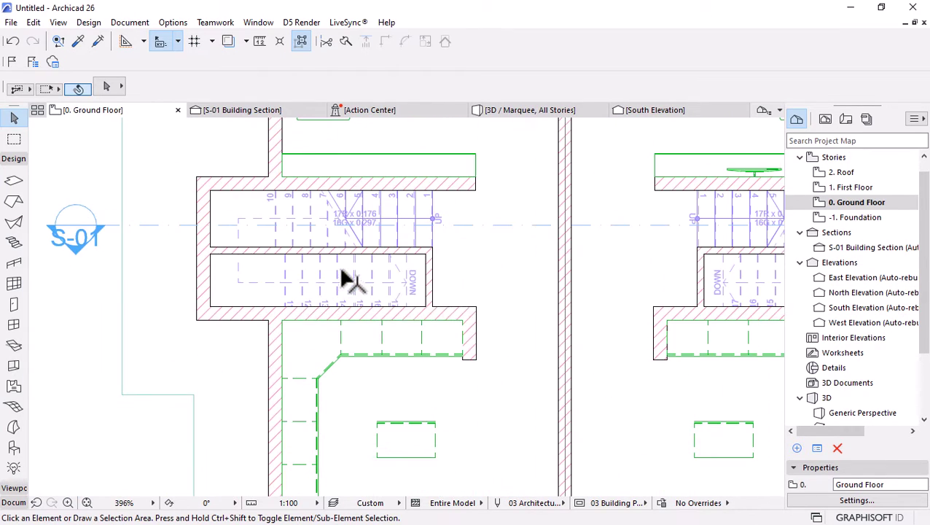
{"action": "scroll", "coordinate": [394, 286], "scroll_direction": "down", "scroll_amount": 5}
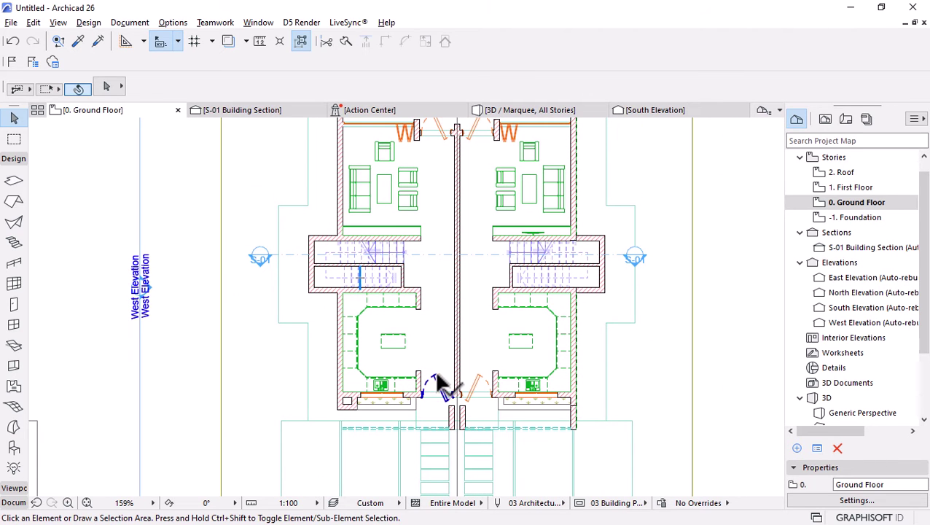
Choose Door 26 from the Hinged Doors 26 library folder as the default door type
{"action": "left_click", "coordinate": [441, 386], "text": "alt"}
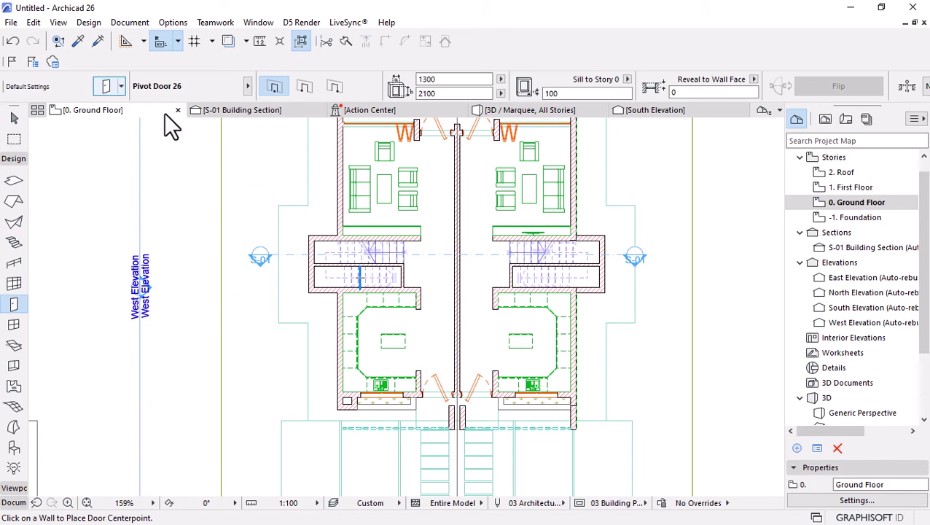
{"action": "key", "text": "ctrl+t"}
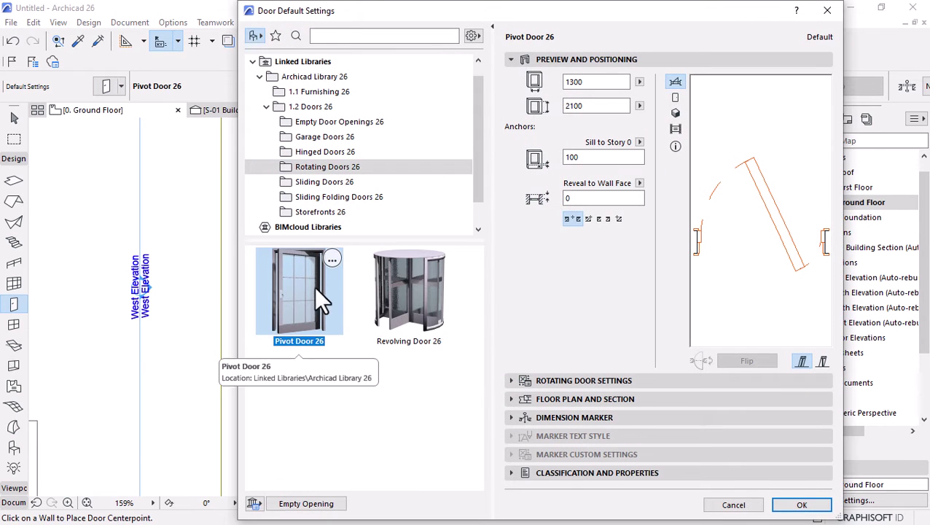
{"action": "left_click", "coordinate": [309, 155]}
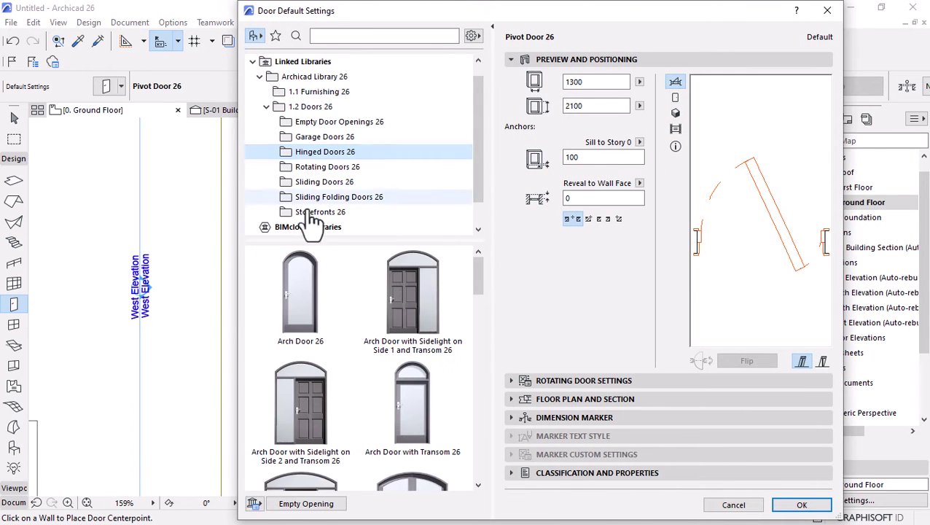
{"action": "scroll", "coordinate": [379, 344], "scroll_direction": "down", "scroll_amount": 5}
{"action": "scroll", "coordinate": [381, 348], "scroll_direction": "down", "scroll_amount": 3}
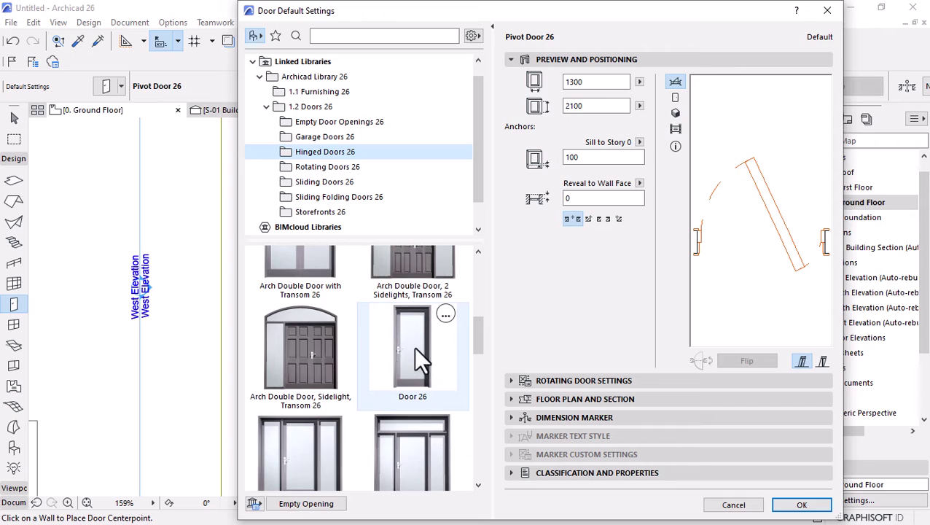
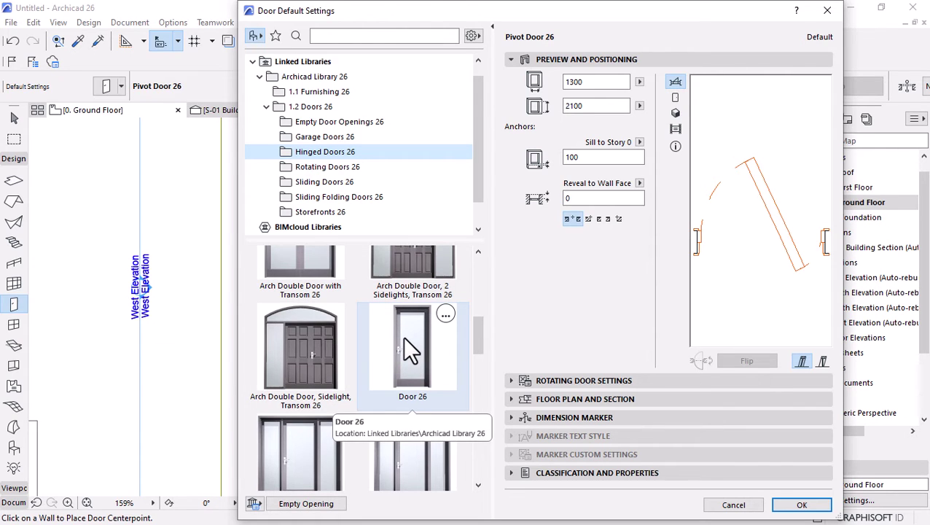
{"action": "left_click", "coordinate": [404, 338]}
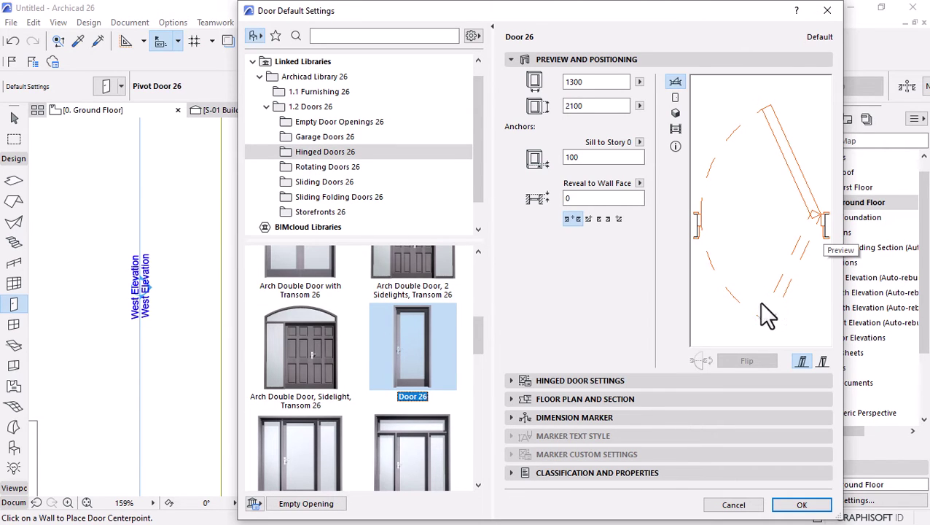
Give the default door a Style 8 leaf and the Side Hung opening type
{"action": "left_click", "coordinate": [562, 380]}
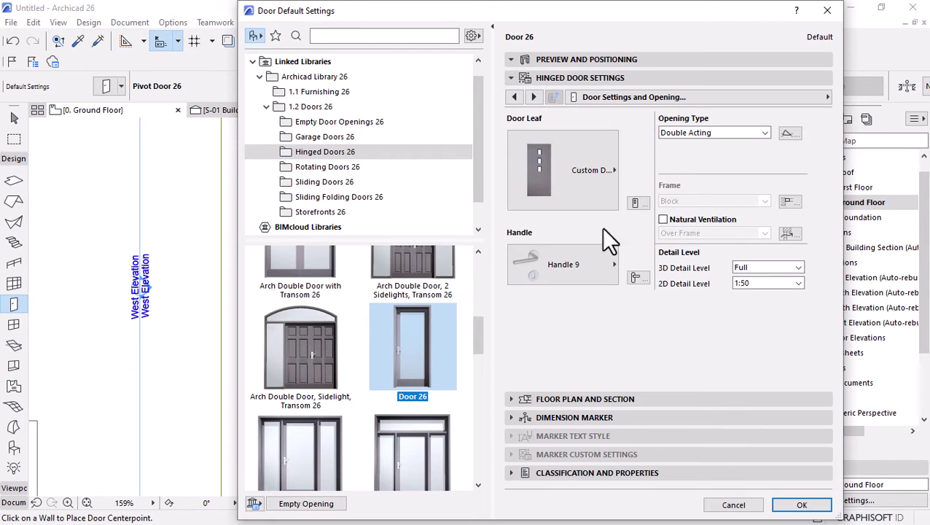
{"action": "left_click", "coordinate": [586, 187]}
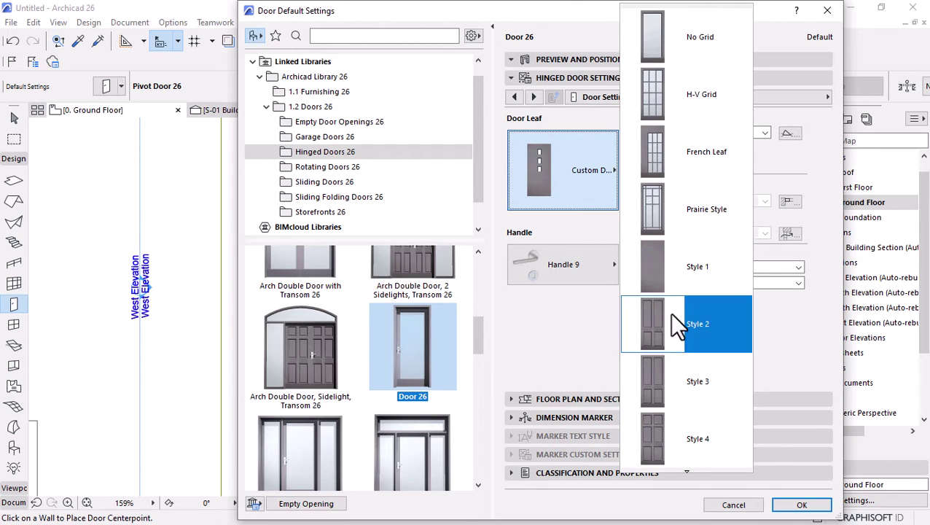
{"action": "scroll", "coordinate": [665, 406], "scroll_direction": "down", "scroll_amount": 7}
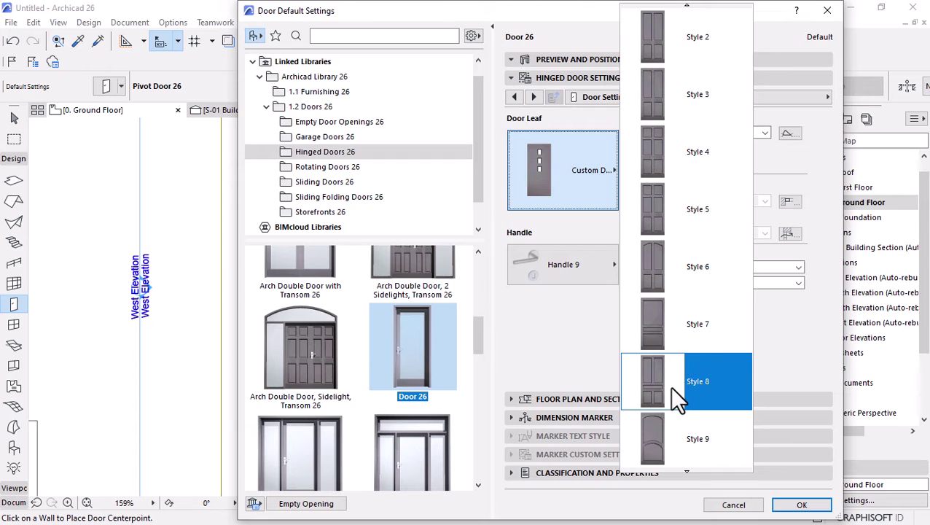
{"action": "left_click", "coordinate": [677, 400]}
{"action": "left_click", "coordinate": [531, 97]}
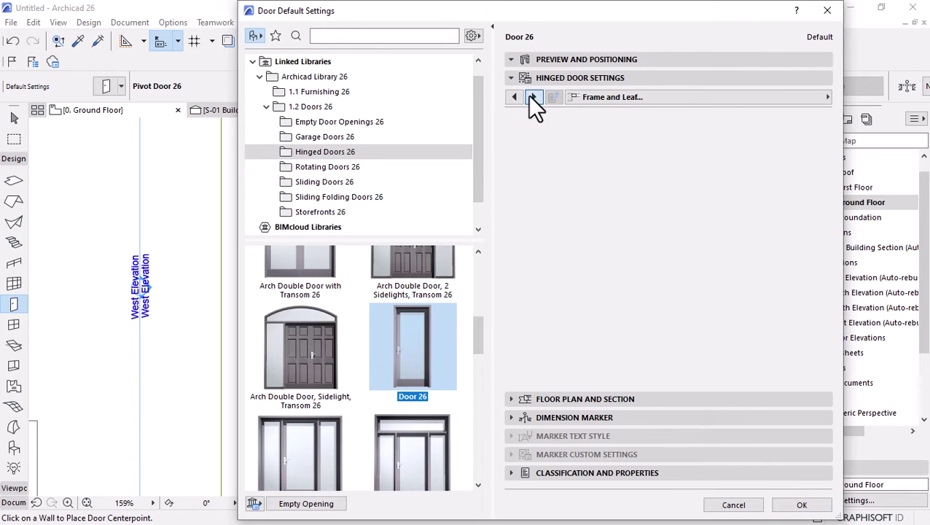
{"action": "left_click", "coordinate": [518, 97]}
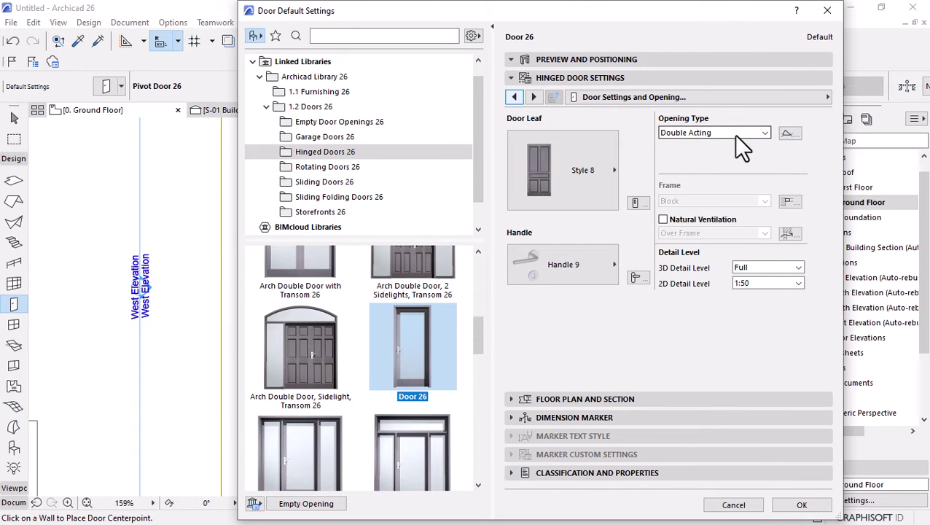
{"action": "left_click", "coordinate": [735, 135]}
{"action": "left_click", "coordinate": [693, 143]}
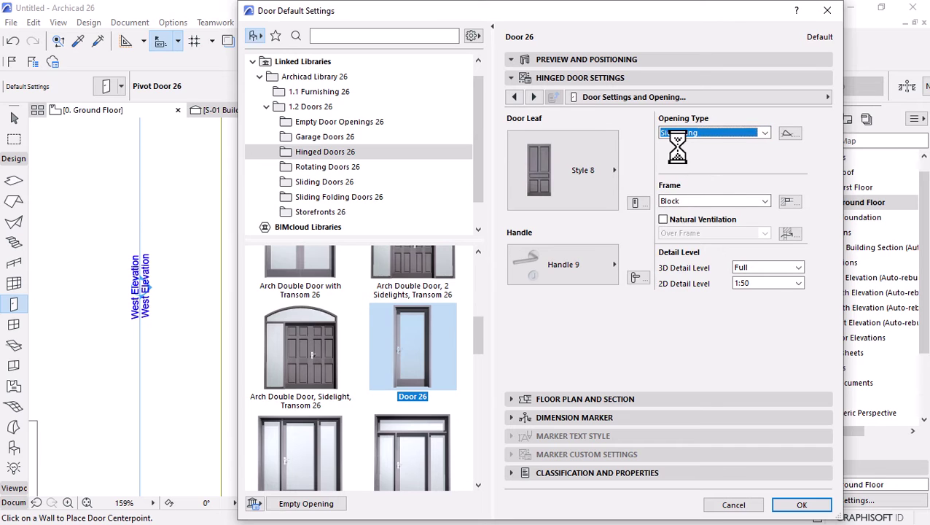
{"action": "left_click", "coordinate": [801, 504]}
Place an 800 mm wide door in the left unit's under-stair end wall, opening inward with its hinge on the kitchen side, and select it
{"action": "scroll", "coordinate": [407, 248], "scroll_direction": "up", "scroll_amount": 6}
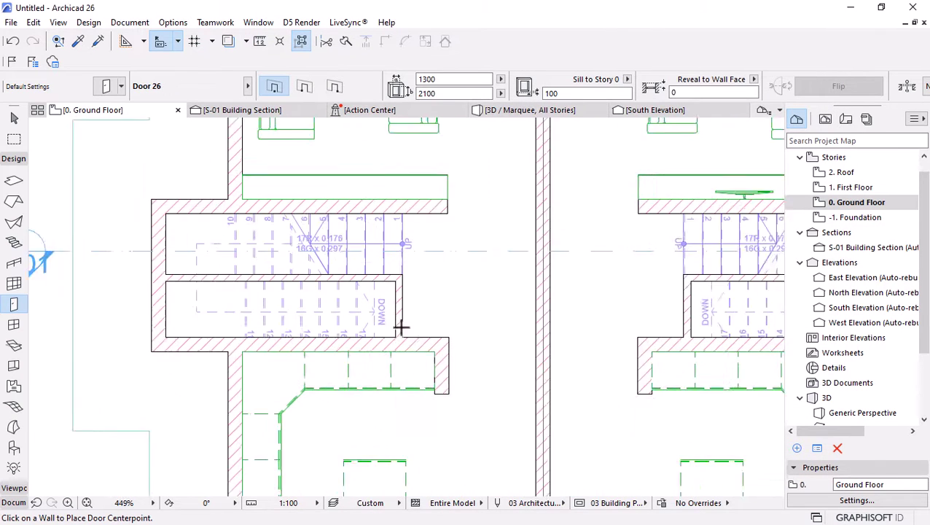
{"action": "left_click", "coordinate": [474, 82]}
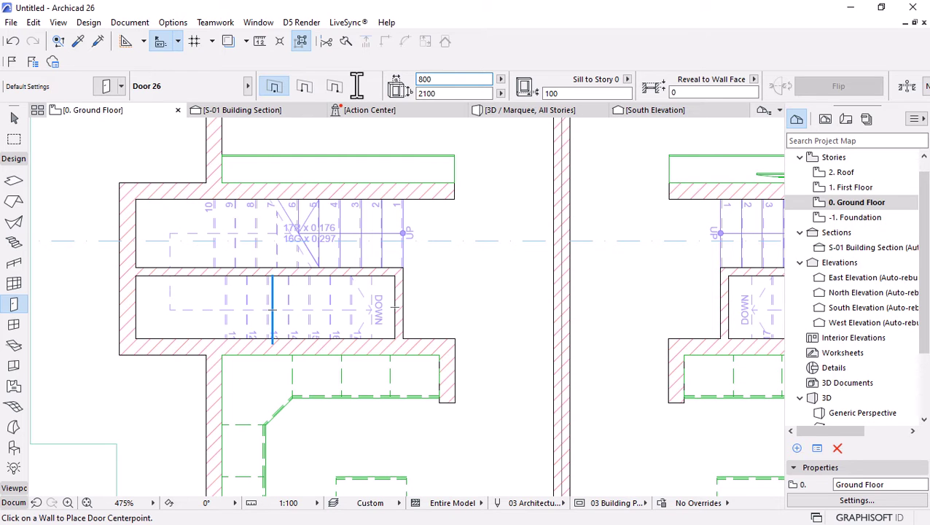
{"action": "left_click", "coordinate": [393, 308]}
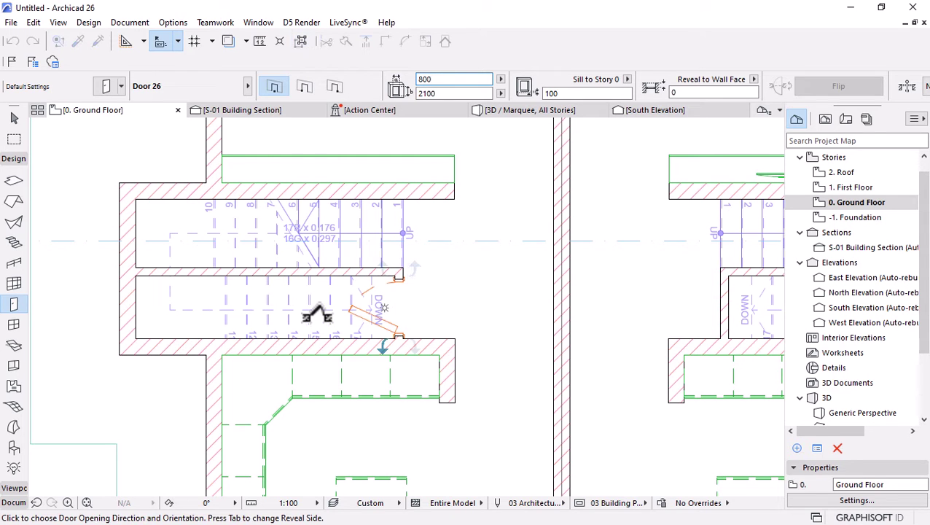
{"action": "left_click", "coordinate": [308, 317]}
{"action": "scroll", "coordinate": [402, 279], "scroll_direction": "up", "scroll_amount": 5}
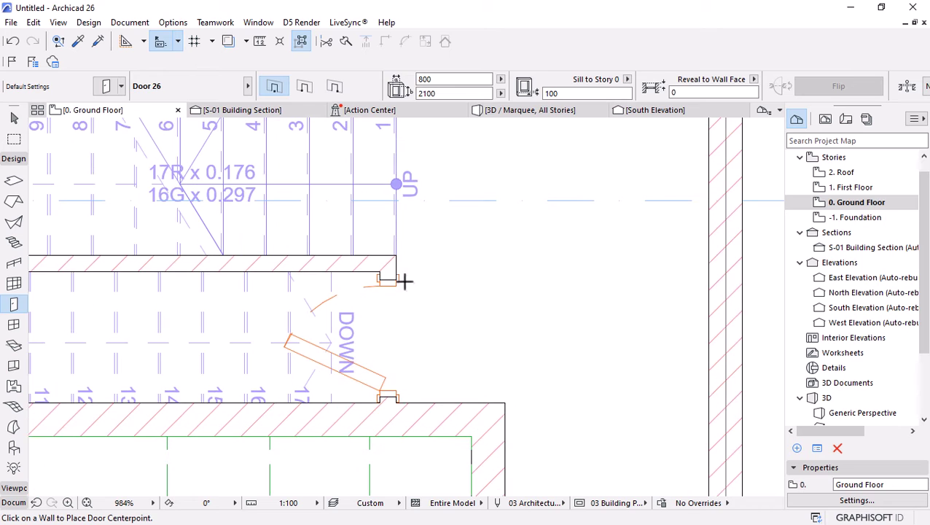
{"action": "key", "text": "Escape"}
{"action": "left_click", "coordinate": [398, 281]}
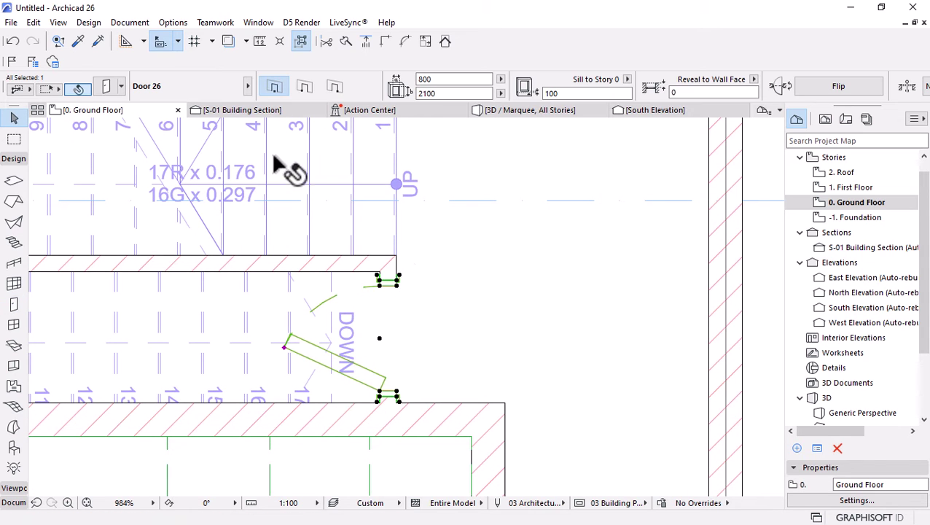
{"action": "scroll", "coordinate": [368, 389], "scroll_direction": "up", "scroll_amount": 2}
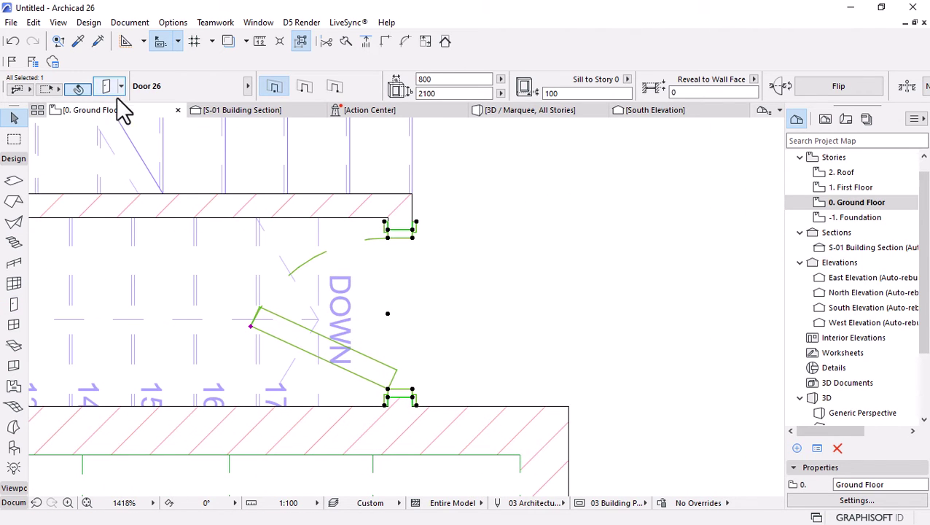
{"action": "key", "text": "ctrl+t"}
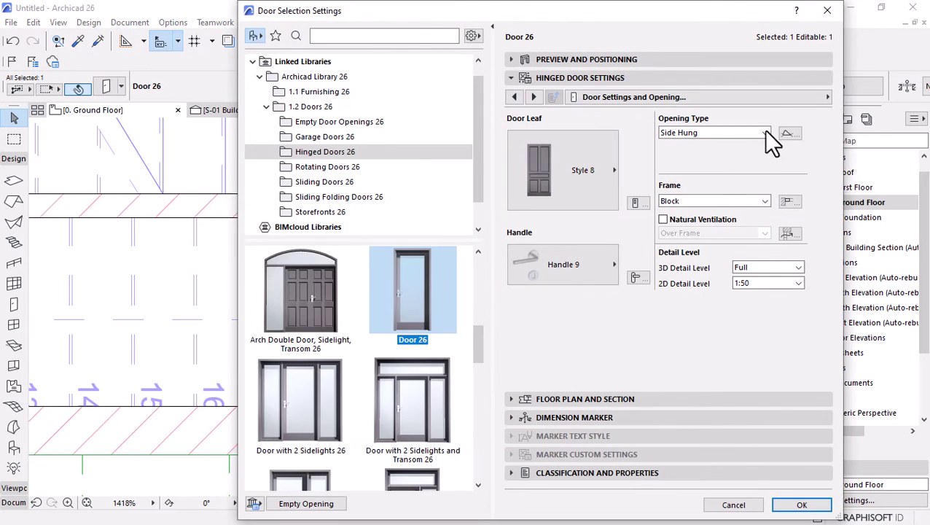
{"action": "left_click", "coordinate": [635, 203]}
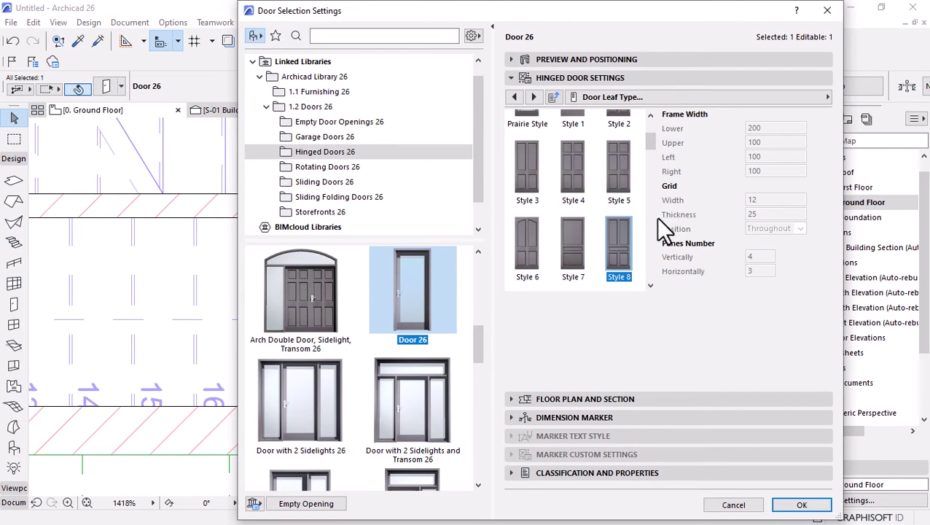
{"action": "scroll", "coordinate": [561, 160], "scroll_direction": "up", "scroll_amount": 3}
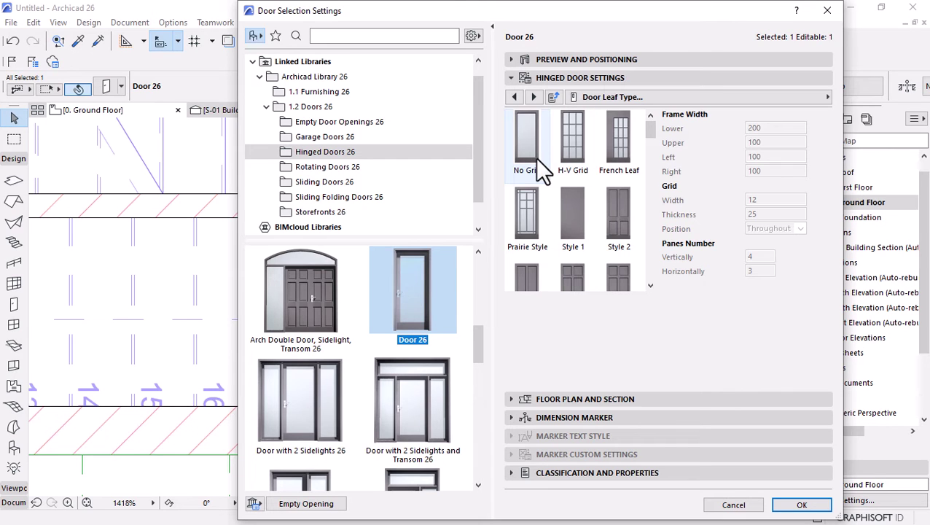
{"action": "left_click", "coordinate": [540, 153]}
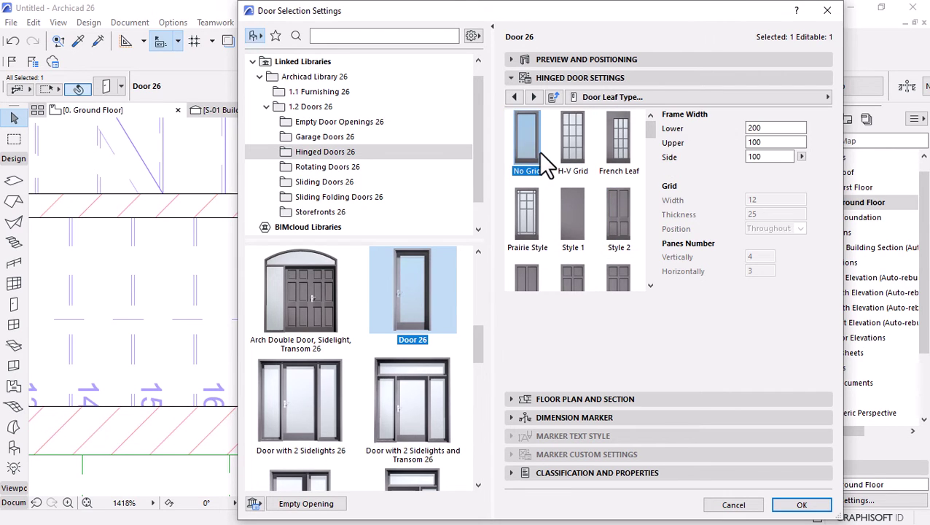
{"action": "left_click", "coordinate": [513, 98]}
{"action": "left_click", "coordinate": [513, 98]}
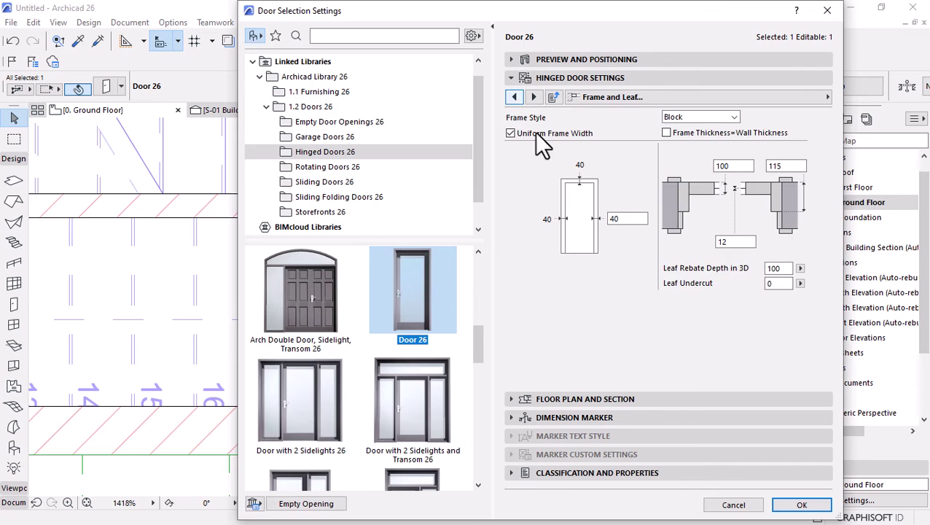
{"action": "key", "text": "Escape"}
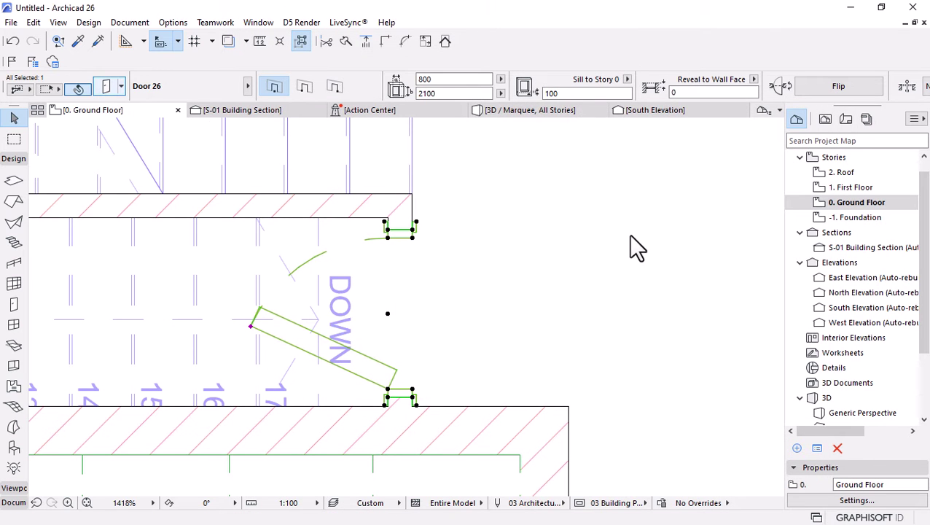
Set the leaf thickness of the left unit's under-stair door to 80 mm in its Frame and Leaf settings
{"action": "key", "text": "ctrl+t"}
{"action": "left_click", "coordinate": [771, 96]}
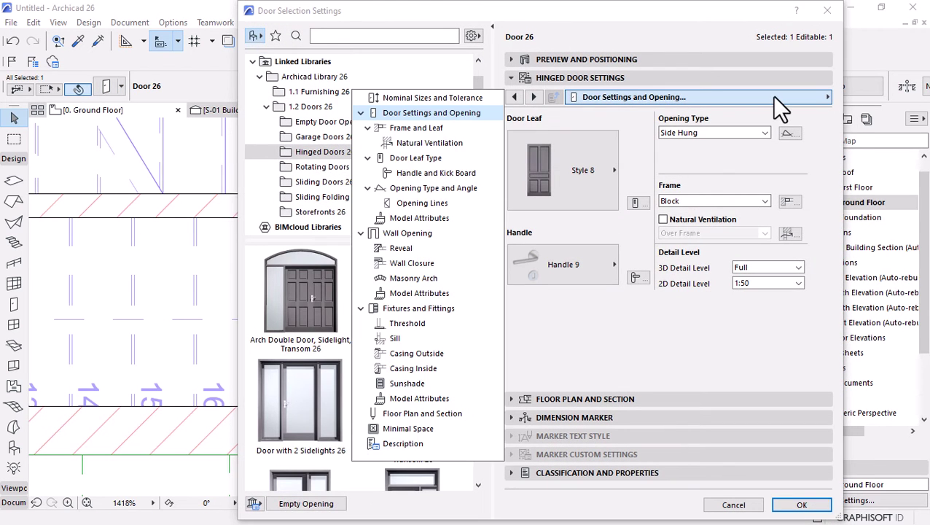
{"action": "left_click", "coordinate": [409, 131]}
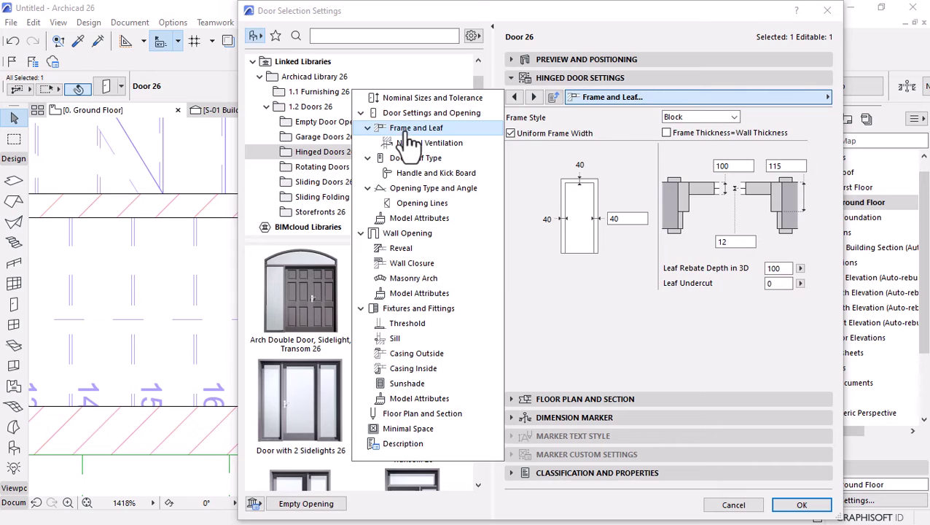
{"action": "left_click", "coordinate": [565, 295]}
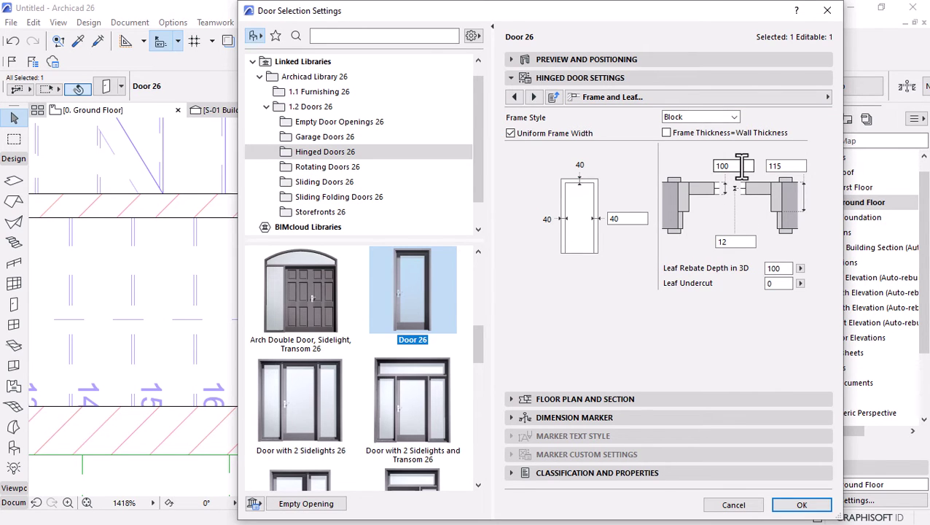
{"action": "left_click", "coordinate": [741, 166]}
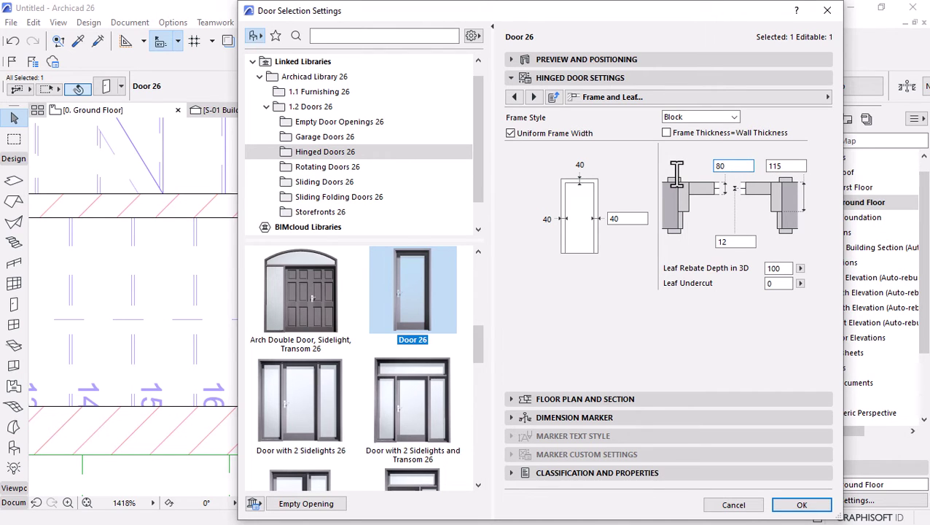
{"action": "key", "text": "Return"}
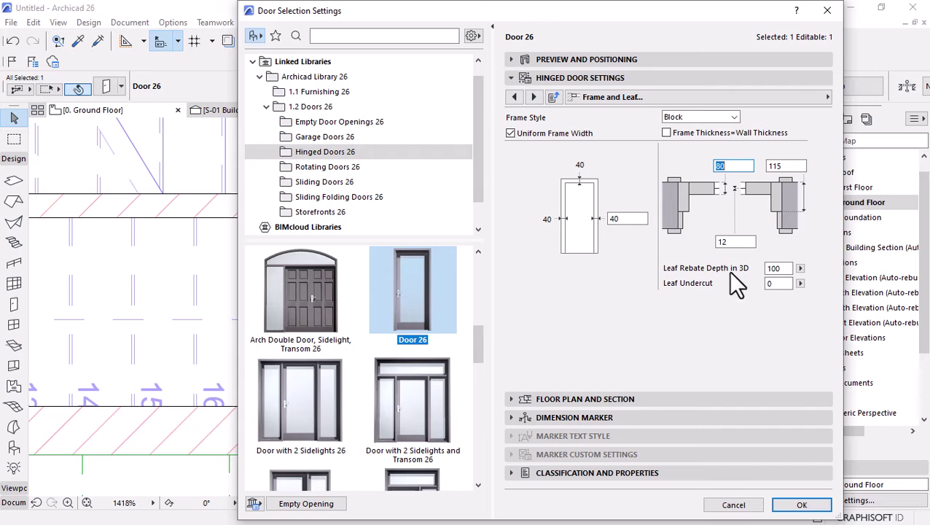
{"action": "left_click", "coordinate": [790, 501]}
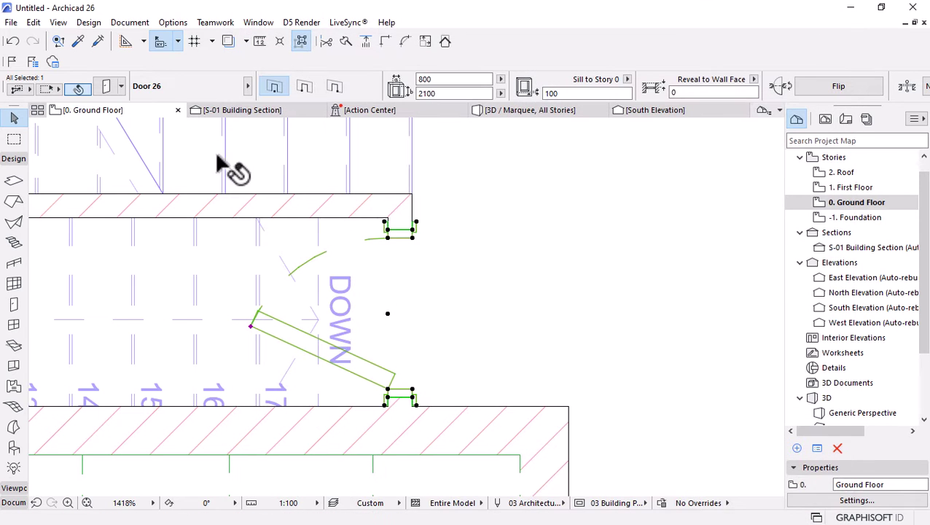
{"action": "scroll", "coordinate": [416, 301], "scroll_direction": "down", "scroll_amount": 8}
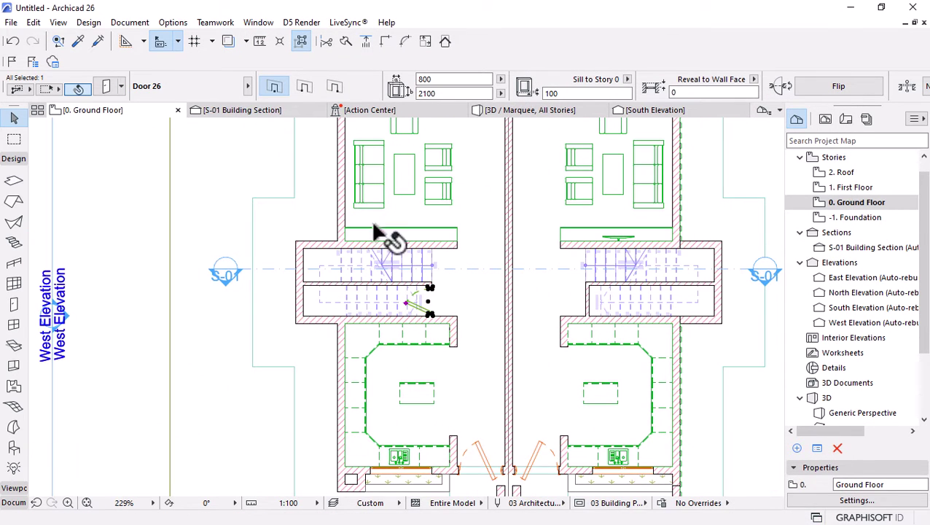
{"action": "left_click", "coordinate": [515, 338]}
{"action": "scroll", "coordinate": [489, 354], "scroll_direction": "down", "scroll_amount": 3}
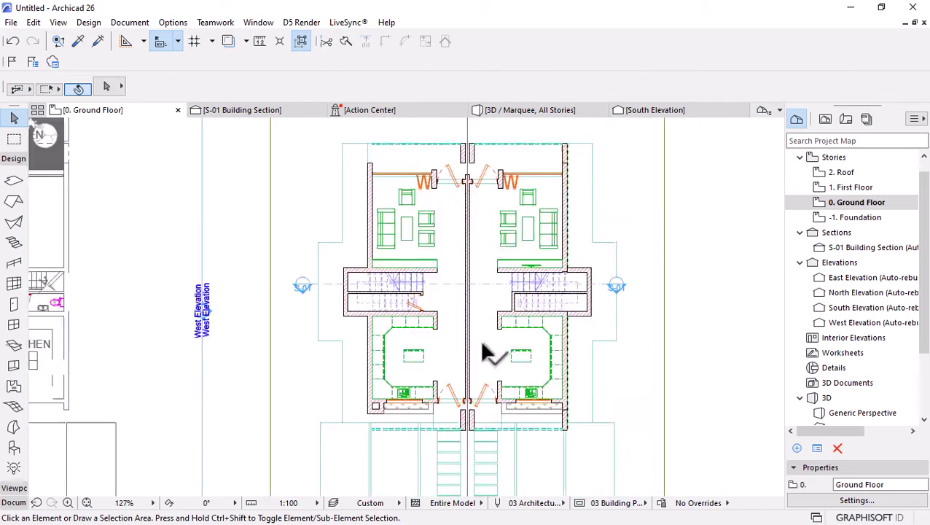
Reduce the leaf thickness of the left unit's under-stair door further in its Frame and Leaf settings
{"action": "scroll", "coordinate": [56, 280], "scroll_direction": "up", "scroll_amount": 5}
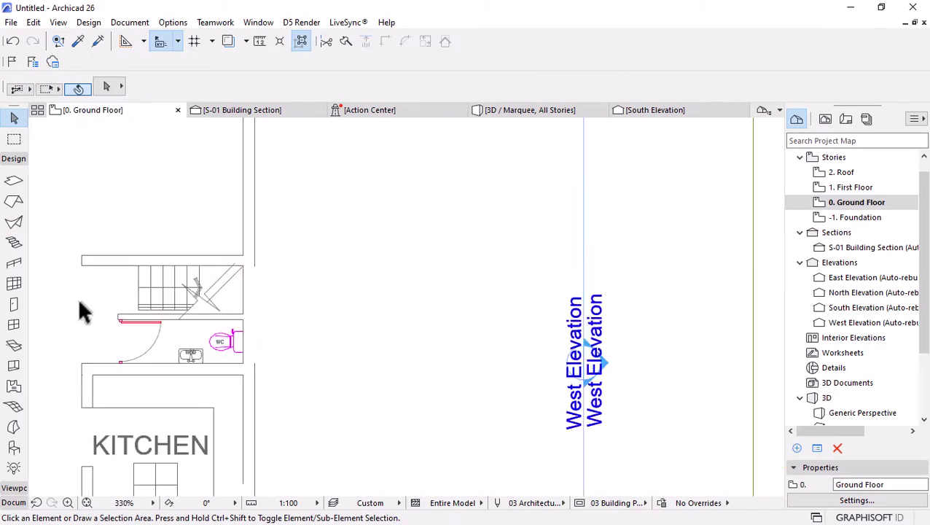
{"action": "scroll", "coordinate": [496, 280], "scroll_direction": "up", "scroll_amount": 6}
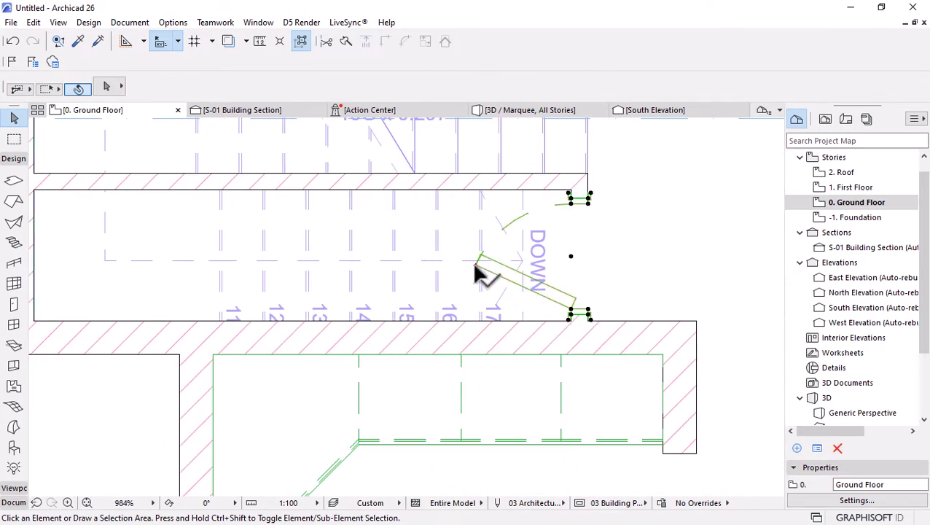
{"action": "left_click", "coordinate": [476, 267]}
{"action": "key", "text": "ctrl+t"}
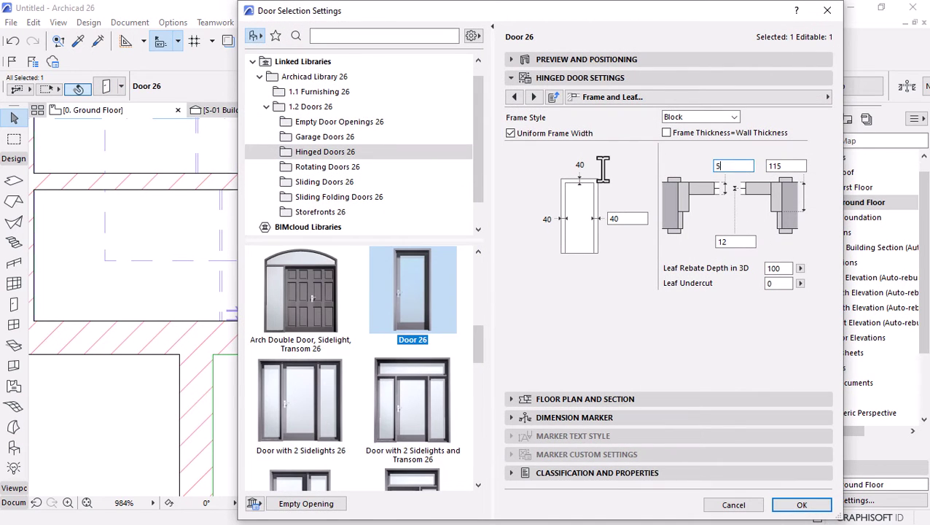
{"action": "type", "text": "5"}
{"action": "key", "text": "Return"}
{"action": "scroll", "coordinate": [394, 245], "scroll_direction": "down", "scroll_amount": 10}
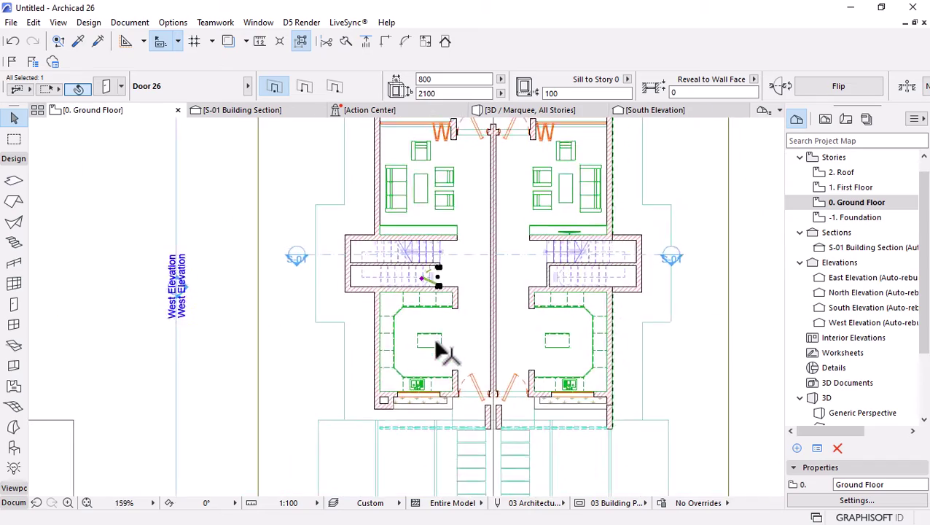
{"action": "scroll", "coordinate": [435, 354], "scroll_direction": "down", "scroll_amount": 3}
{"action": "key", "text": "Escape"}
{"action": "scroll", "coordinate": [492, 380], "scroll_direction": "up", "scroll_amount": 4}
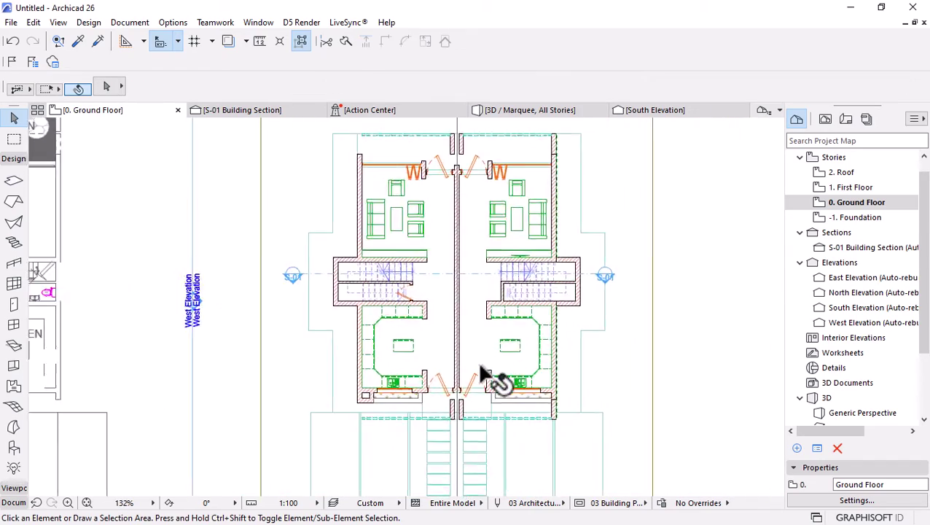
Set the leaf thickness of all four front and rear pivot doors of both units to 60 mm
{"action": "left_click", "coordinate": [474, 386]}
{"action": "left_click", "coordinate": [421, 386], "text": "shift"}
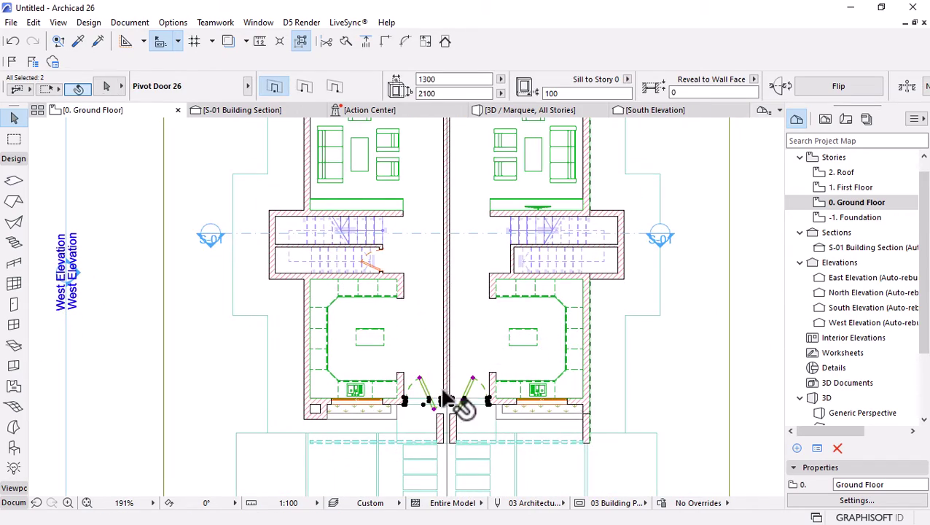
{"action": "scroll", "coordinate": [467, 405], "scroll_direction": "down", "scroll_amount": 4}
{"action": "scroll", "coordinate": [474, 219], "scroll_direction": "up", "scroll_amount": 4}
{"action": "left_click", "coordinate": [478, 219], "text": "shift"}
{"action": "left_click", "coordinate": [426, 224], "text": "shift"}
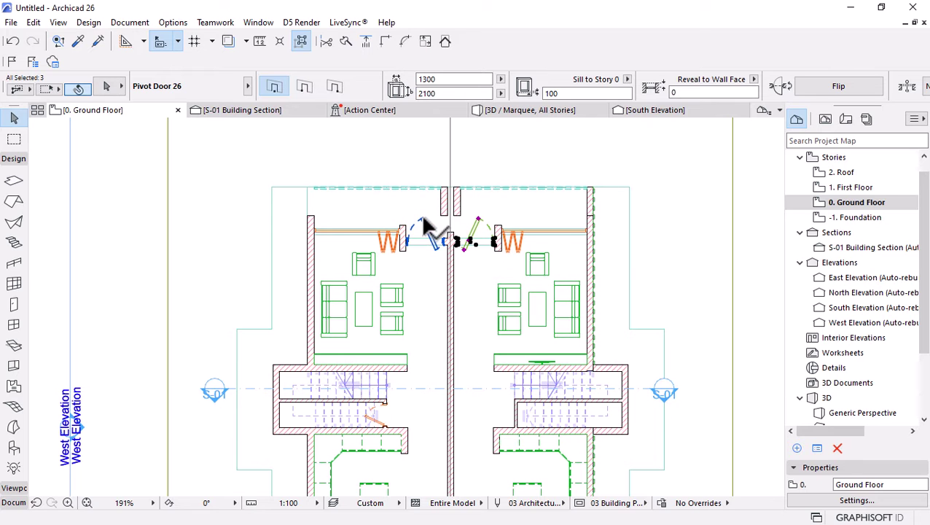
{"action": "double_click", "coordinate": [508, 213]}
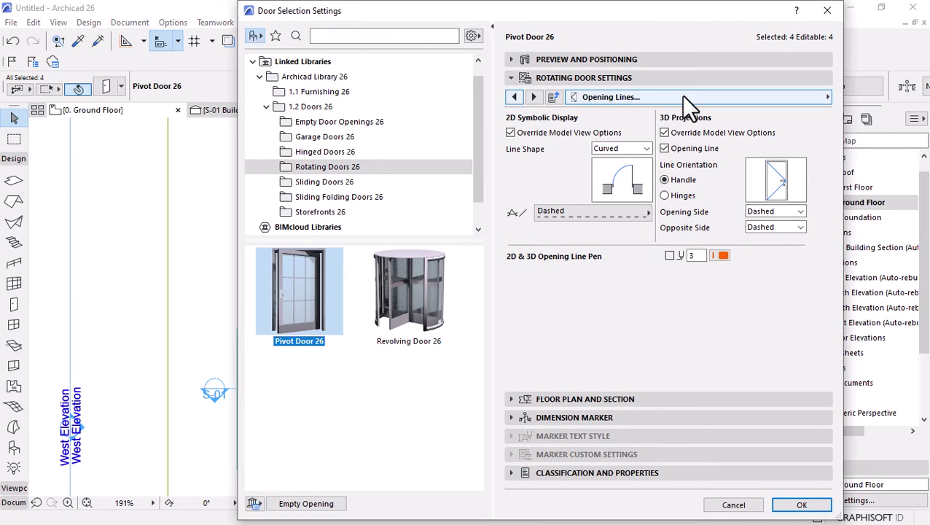
{"action": "left_click", "coordinate": [656, 98]}
{"action": "left_click", "coordinate": [408, 129]}
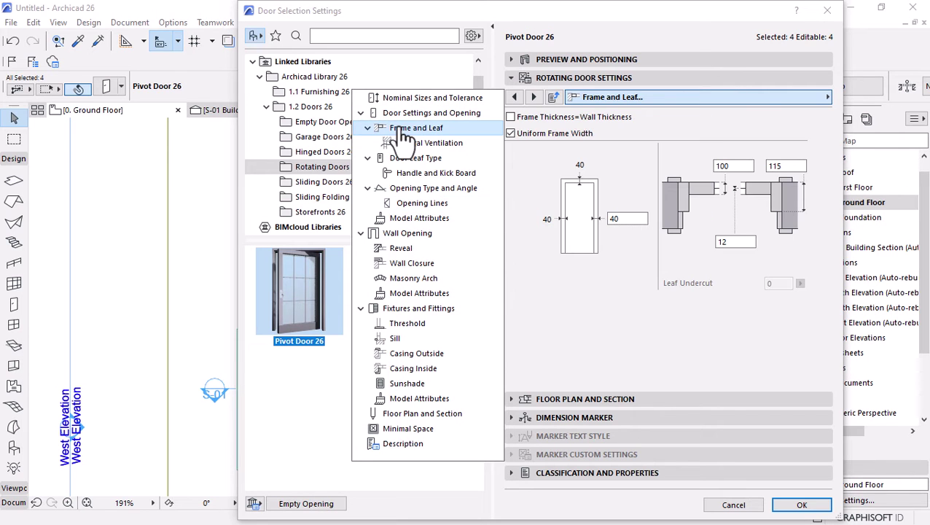
{"action": "left_click", "coordinate": [733, 166]}
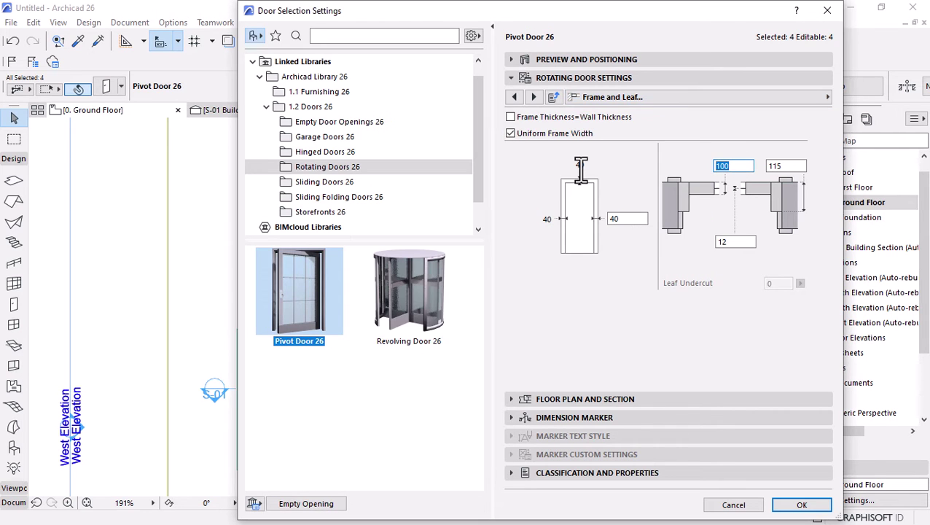
{"action": "type", "text": "60"}
{"action": "key", "text": "Return"}
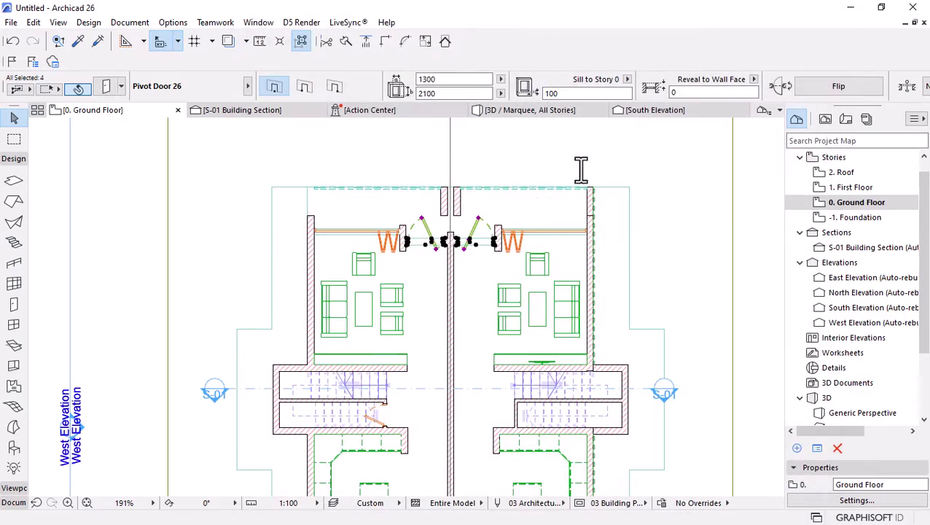
{"action": "scroll", "coordinate": [435, 155], "scroll_direction": "down", "scroll_amount": 4}
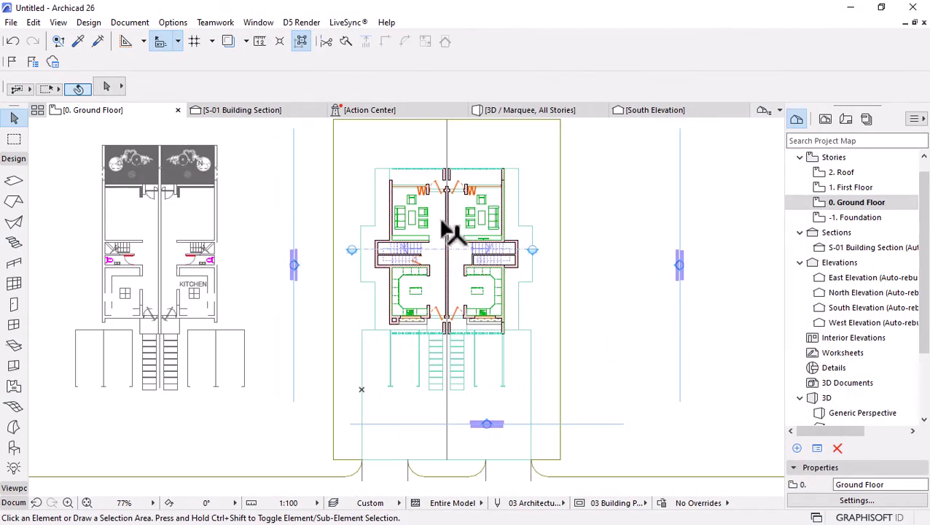
Place a door with the left under-stair door's settings in the right unit's under-stair end wall, opening inward with its hinge on the kitchen side
{"action": "scroll", "coordinate": [426, 196], "scroll_direction": "up", "scroll_amount": 5}
{"action": "scroll", "coordinate": [443, 343], "scroll_direction": "down", "scroll_amount": 3}
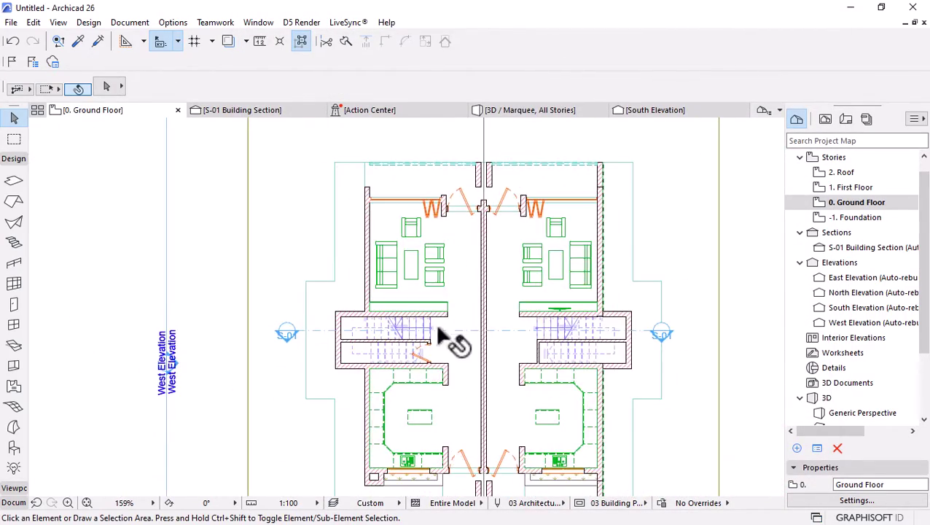
{"action": "scroll", "coordinate": [432, 326], "scroll_direction": "up", "scroll_amount": 5}
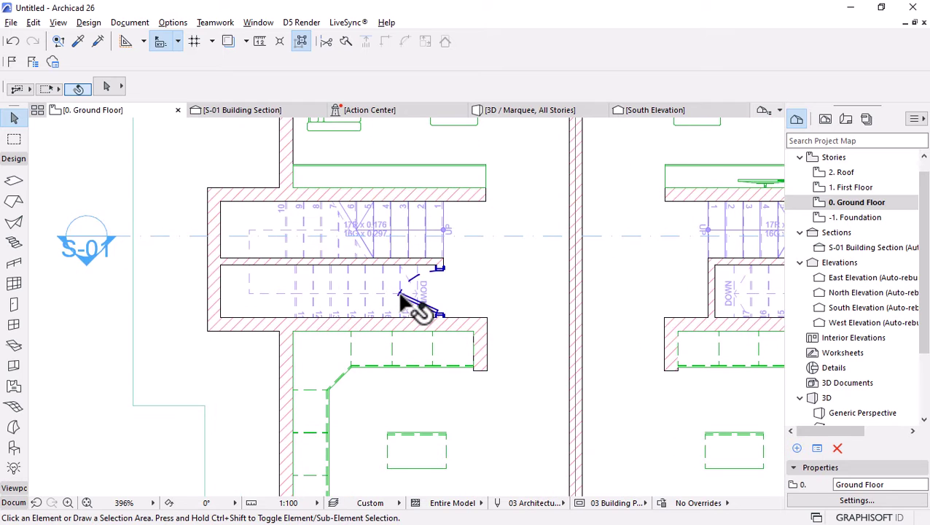
{"action": "left_click", "coordinate": [409, 301], "text": "alt"}
{"action": "scroll", "coordinate": [365, 295], "scroll_direction": "down", "scroll_amount": 3}
{"action": "scroll", "coordinate": [617, 293], "scroll_direction": "up", "scroll_amount": 3}
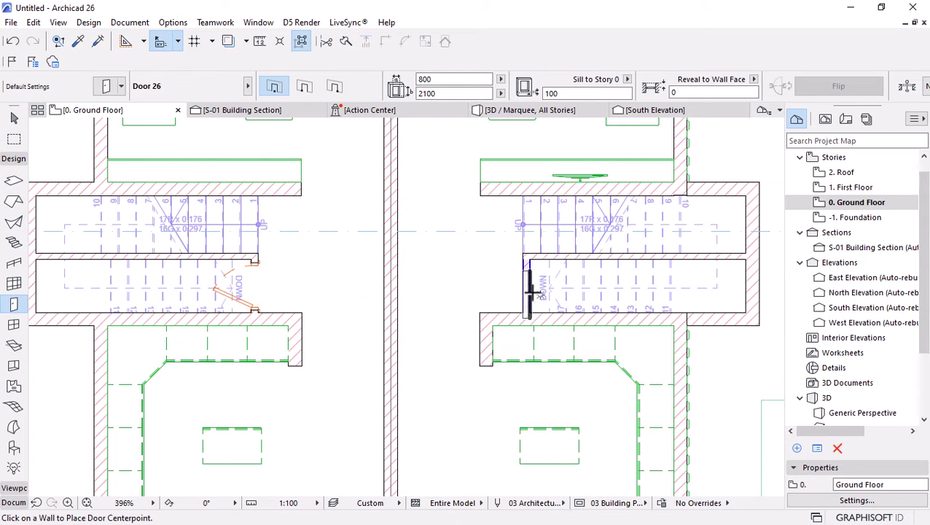
{"action": "left_click", "coordinate": [531, 286]}
{"action": "left_click", "coordinate": [631, 293]}
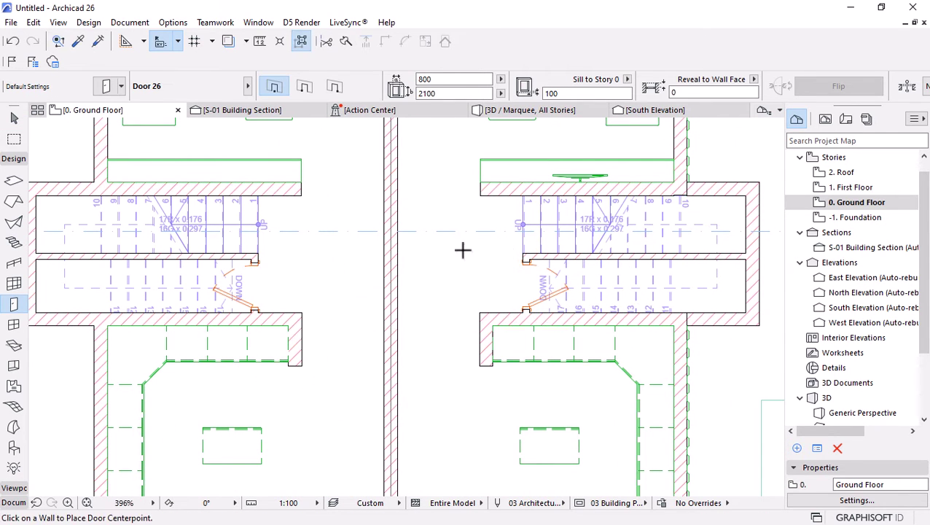
{"action": "scroll", "coordinate": [462, 256], "scroll_direction": "down", "scroll_amount": 2}
{"action": "scroll", "coordinate": [409, 248], "scroll_direction": "up", "scroll_amount": 3}
{"action": "scroll", "coordinate": [675, 292], "scroll_direction": "down", "scroll_amount": 3}
{"action": "key", "text": "Escape"}
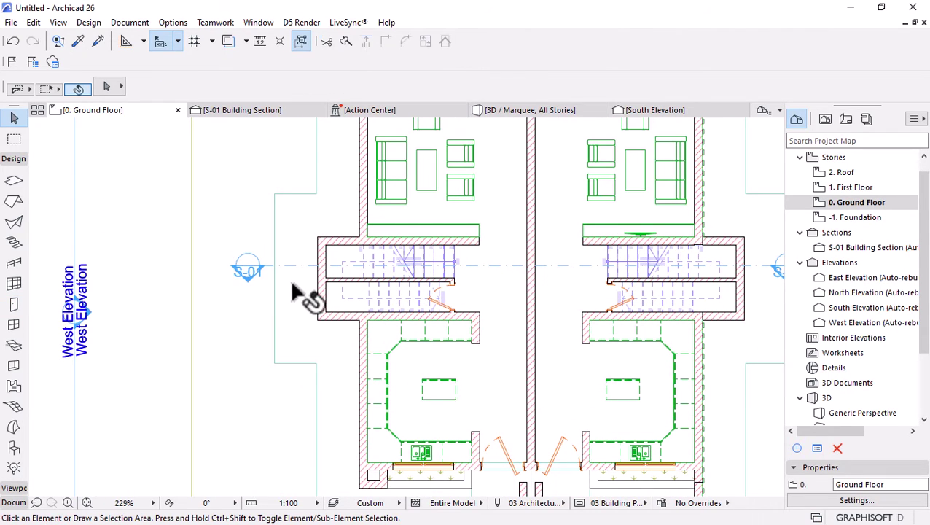
Search the object library for "wc" and choose WC 26 as the default object
{"action": "left_click", "coordinate": [21, 446]}
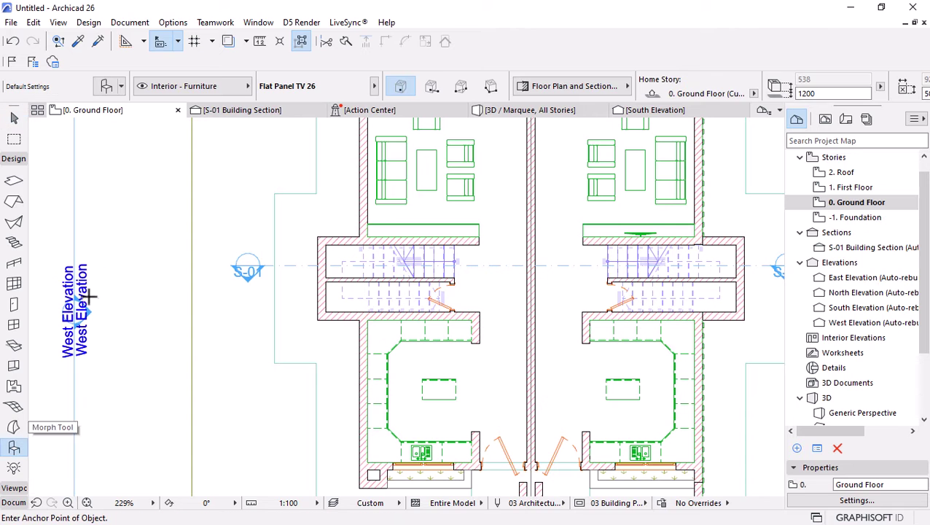
{"action": "left_click", "coordinate": [106, 88]}
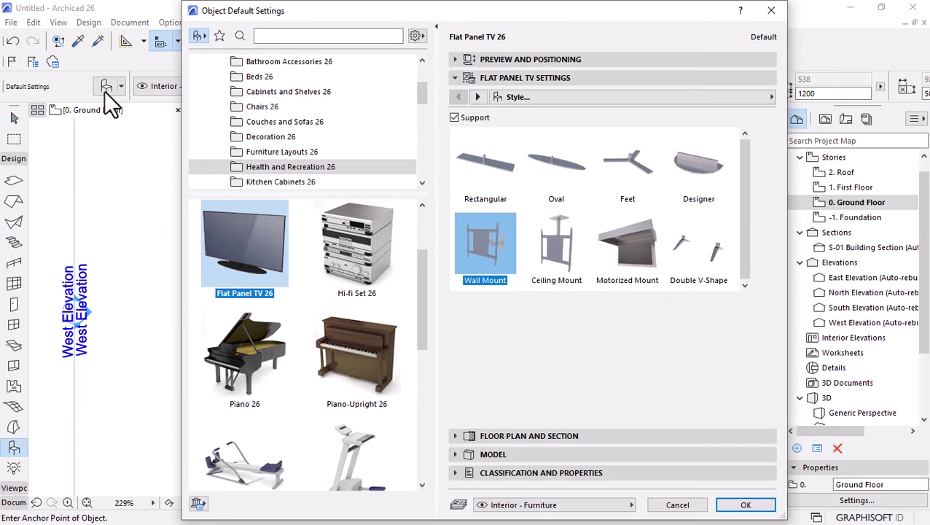
{"action": "scroll", "coordinate": [301, 138], "scroll_direction": "up", "scroll_amount": 2}
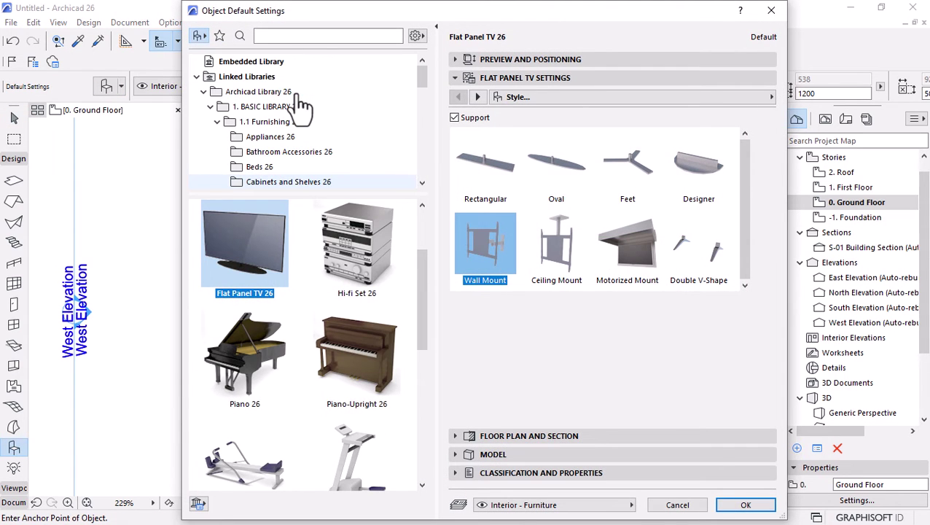
{"action": "left_click", "coordinate": [282, 38]}
{"action": "type", "text": "tvwc"}
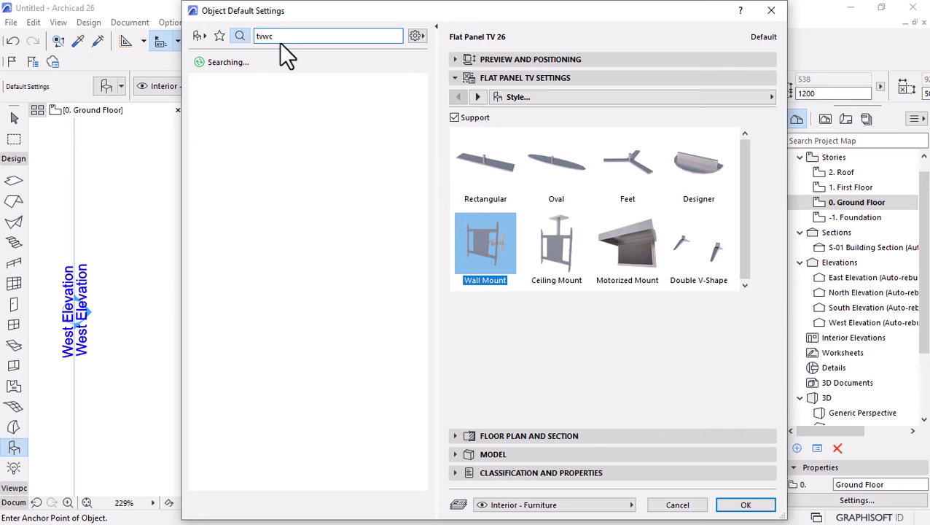
{"action": "key", "text": "ctrl+a"}
{"action": "type", "text": "w"}
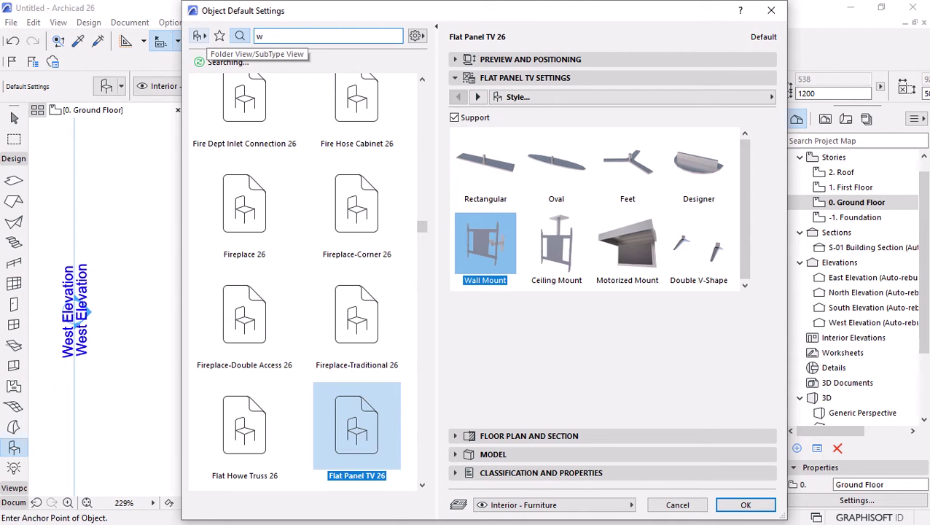
{"action": "type", "text": "c"}
{"action": "left_click", "coordinate": [243, 128]}
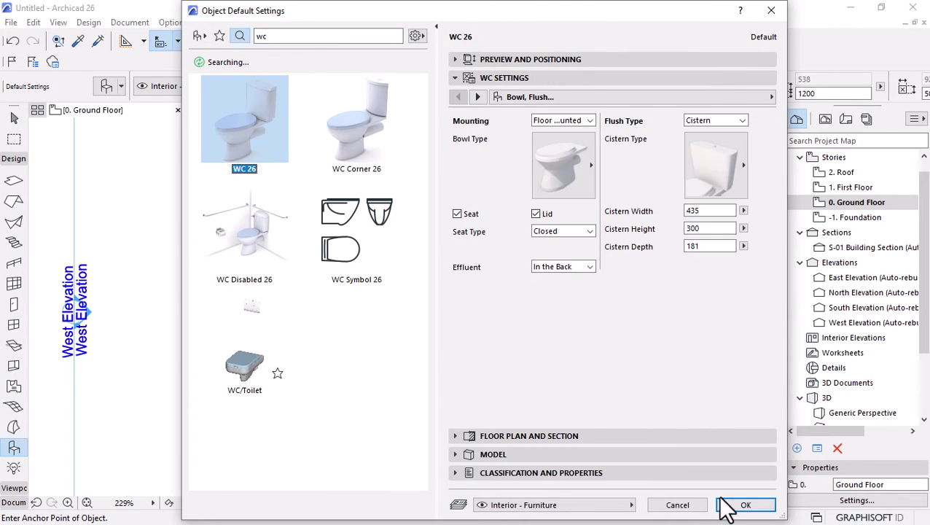
{"action": "left_click", "coordinate": [744, 506]}
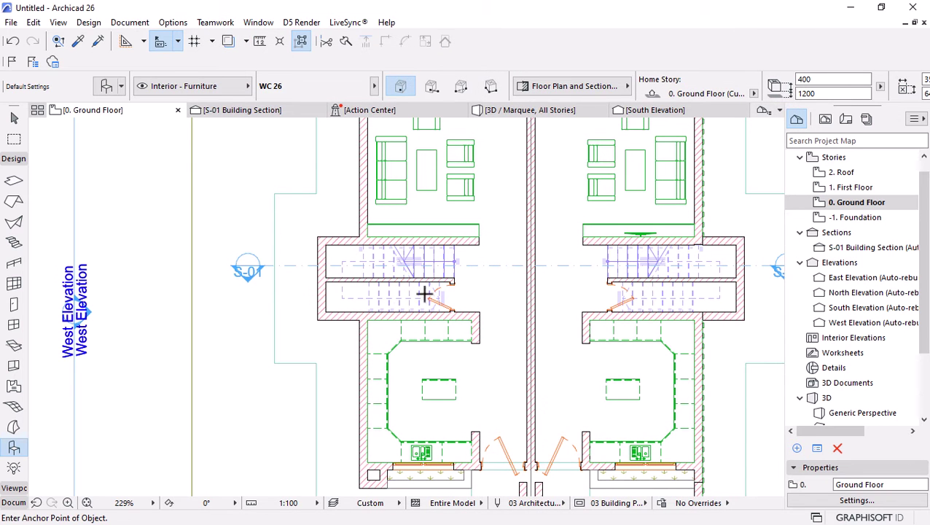
Place the WC in the left unit's under-stair room and rotate it 90° clockwise to face the door
{"action": "scroll", "coordinate": [403, 292], "scroll_direction": "up", "scroll_amount": 4}
{"action": "left_click", "coordinate": [399, 301]}
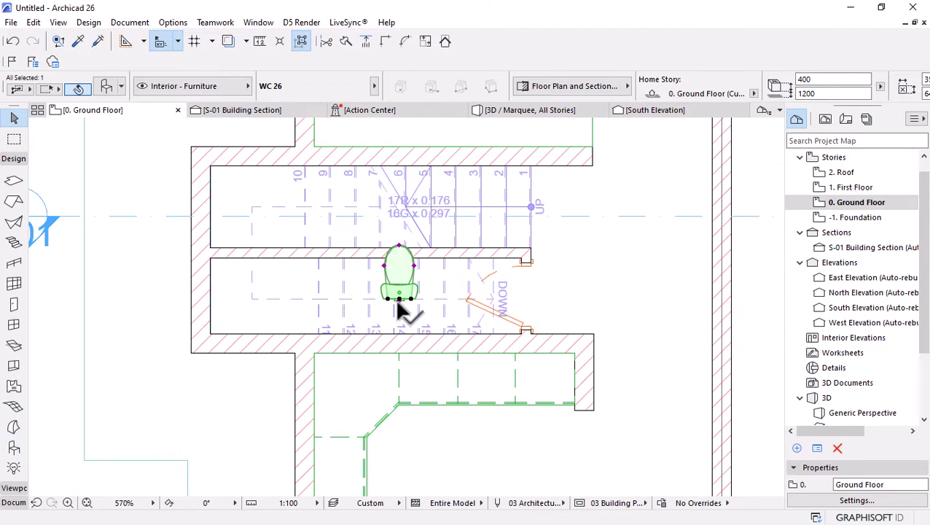
{"action": "key", "text": "ctrl+e"}
{"action": "left_click", "coordinate": [399, 299]}
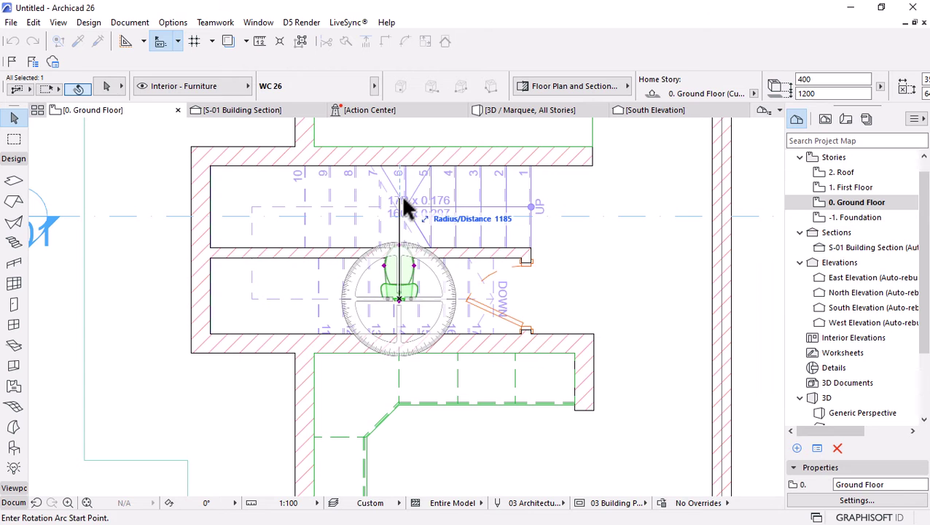
{"action": "left_click", "coordinate": [399, 198]}
{"action": "left_click", "coordinate": [629, 316]}
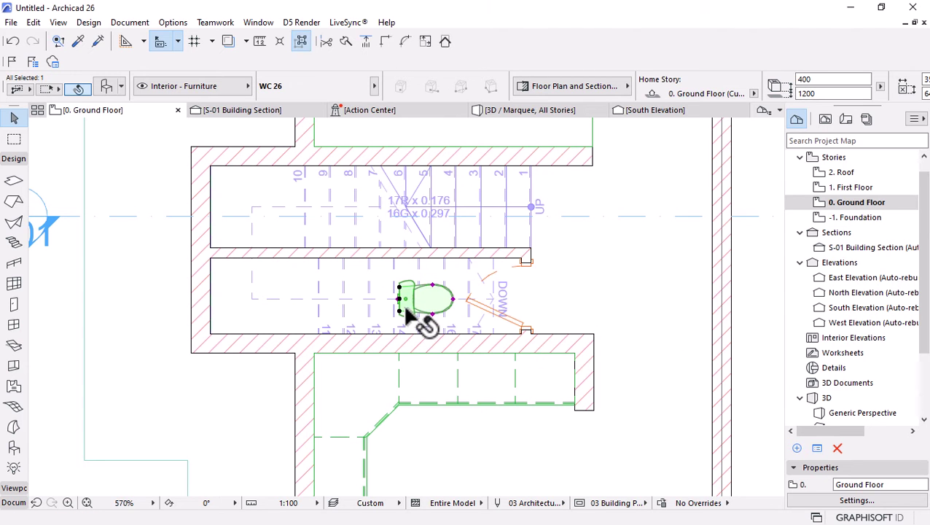
Move the left unit's WC from its back midpoint to the inner face of the under-stair room's far end wall
{"action": "scroll", "coordinate": [395, 300], "scroll_direction": "up", "scroll_amount": 6}
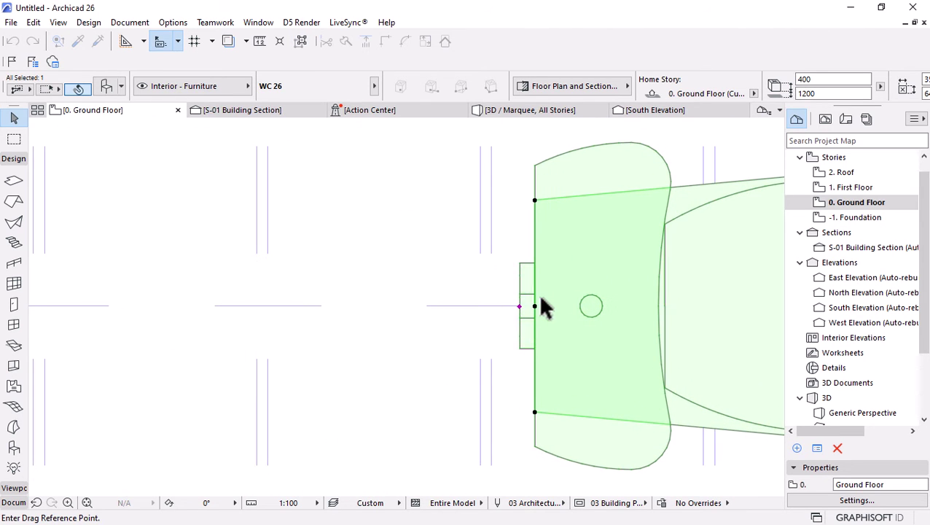
{"action": "scroll", "coordinate": [438, 301], "scroll_direction": "down", "scroll_amount": 3}
{"action": "scroll", "coordinate": [442, 307], "scroll_direction": "up", "scroll_amount": 2}
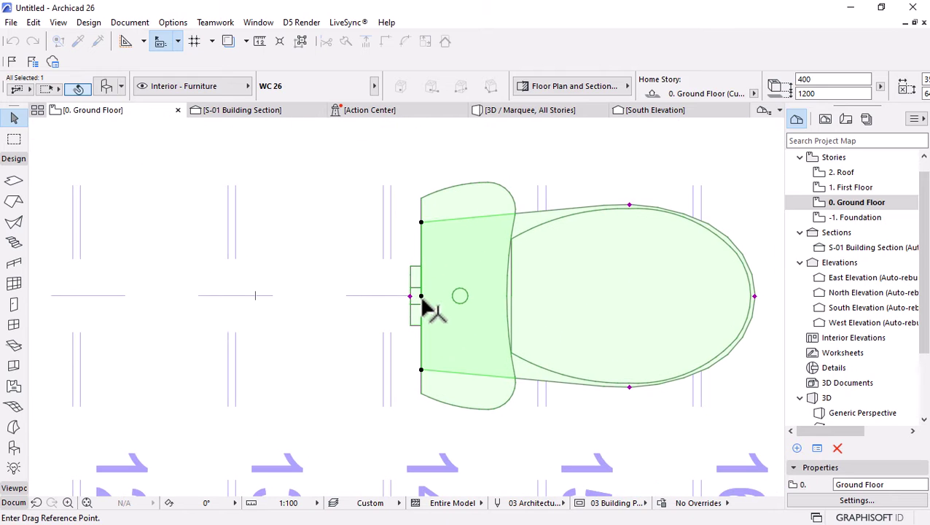
{"action": "scroll", "coordinate": [422, 298], "scroll_direction": "up", "scroll_amount": 3}
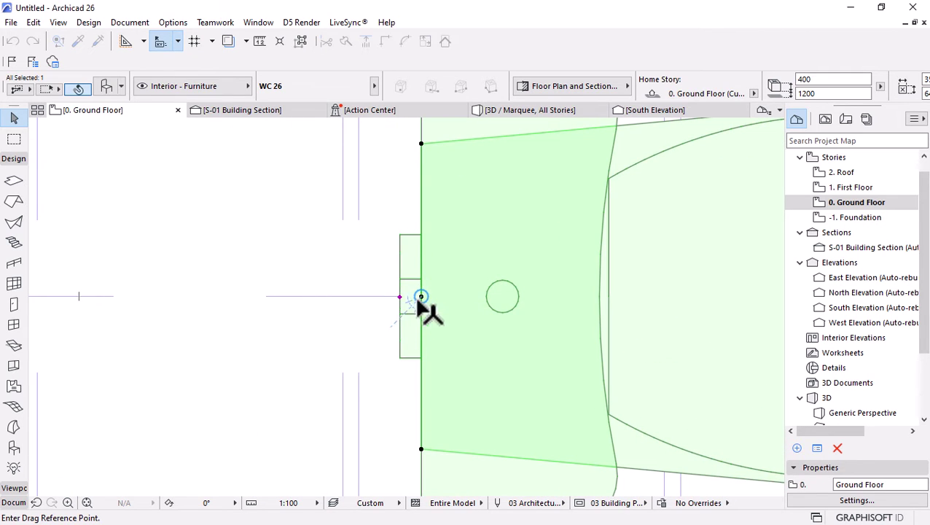
{"action": "left_click", "coordinate": [421, 297]}
{"action": "scroll", "coordinate": [653, 284], "scroll_direction": "down", "scroll_amount": 2}
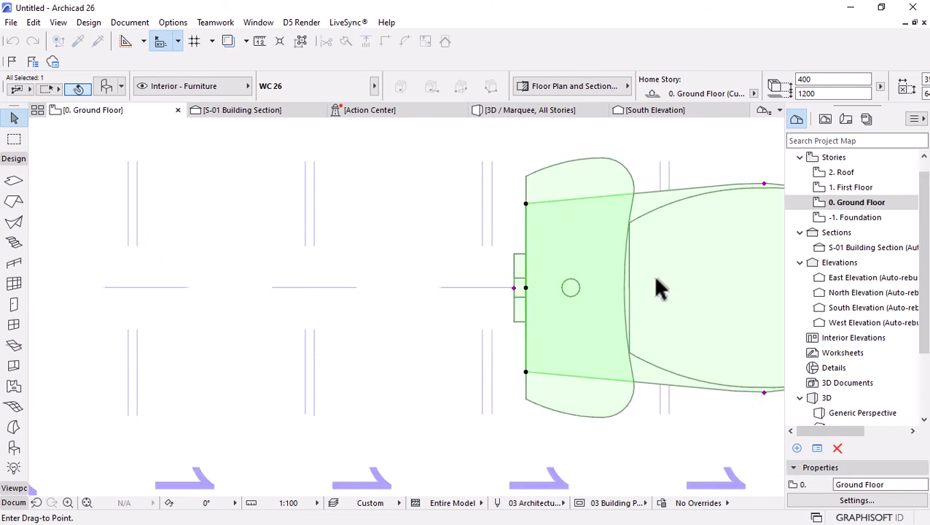
{"action": "scroll", "coordinate": [539, 286], "scroll_direction": "down", "scroll_amount": 3}
{"action": "scroll", "coordinate": [367, 283], "scroll_direction": "up", "scroll_amount": 5}
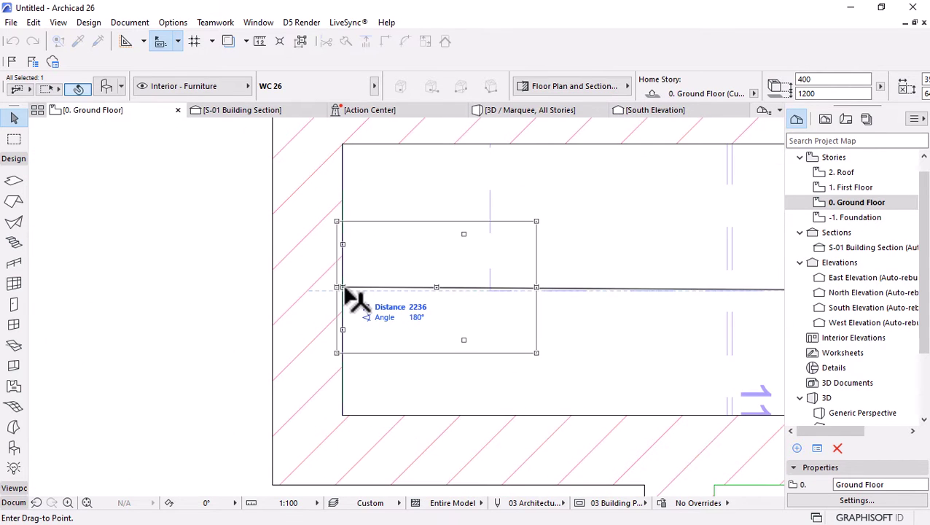
{"action": "left_click", "coordinate": [344, 291]}
{"action": "scroll", "coordinate": [333, 295], "scroll_direction": "up", "scroll_amount": 2}
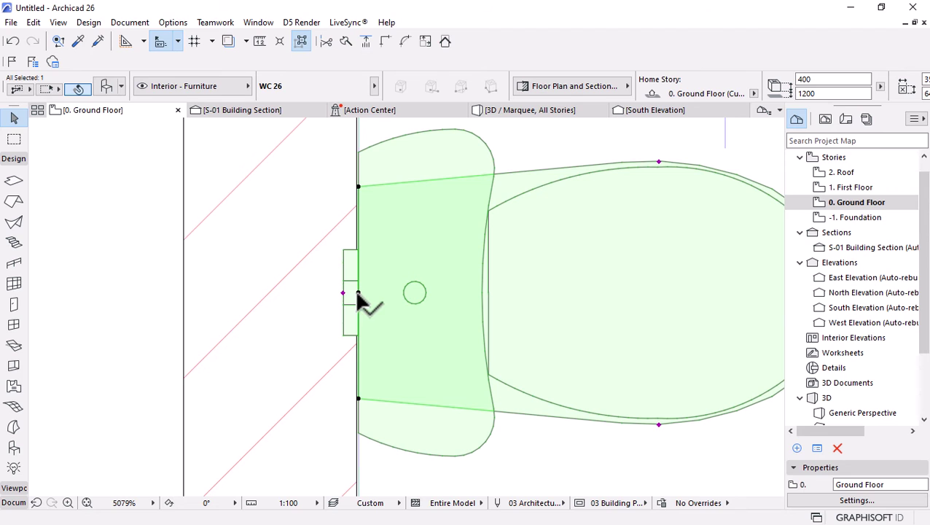
Shift the left WC slightly so its back edge sits flush against the inner face of the end wall
{"action": "scroll", "coordinate": [358, 294], "scroll_direction": "up", "scroll_amount": 2}
{"action": "left_click", "coordinate": [359, 291]}
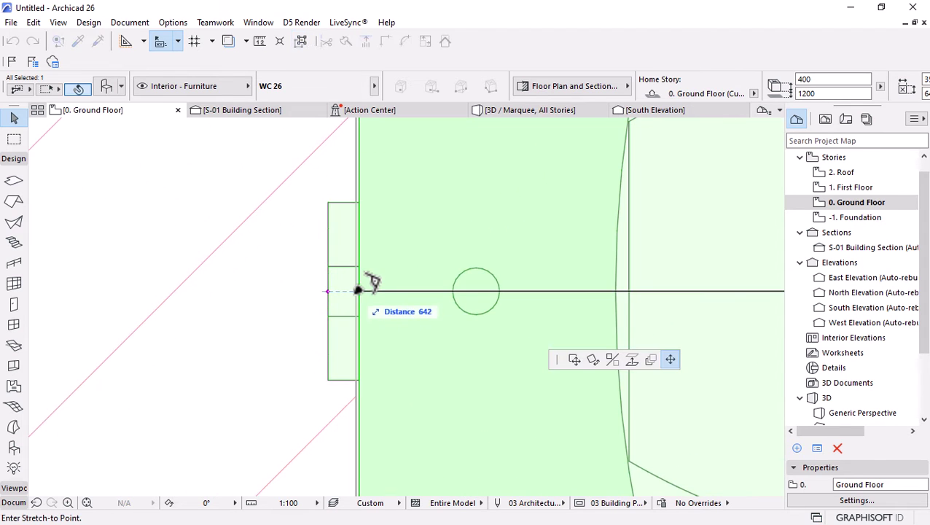
{"action": "left_click", "coordinate": [574, 359]}
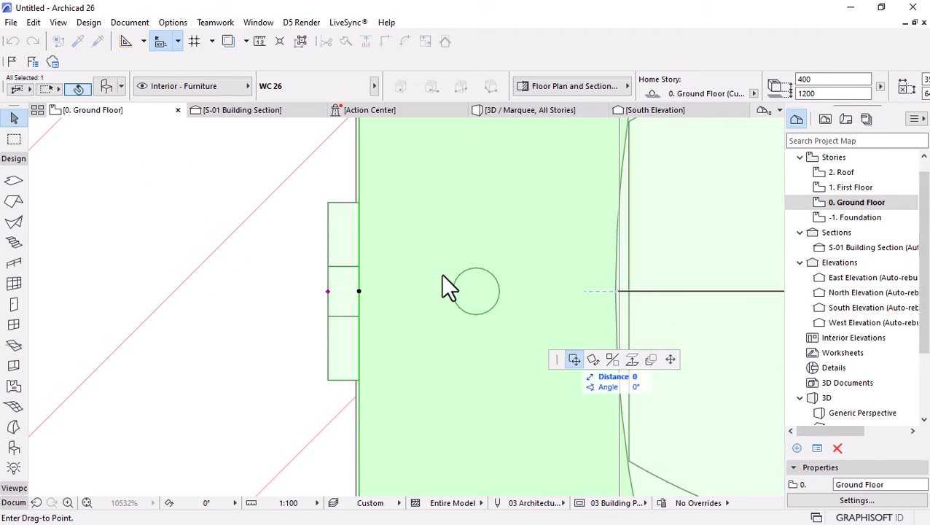
{"action": "left_click", "coordinate": [355, 292]}
{"action": "scroll", "coordinate": [372, 269], "scroll_direction": "down", "scroll_amount": 2}
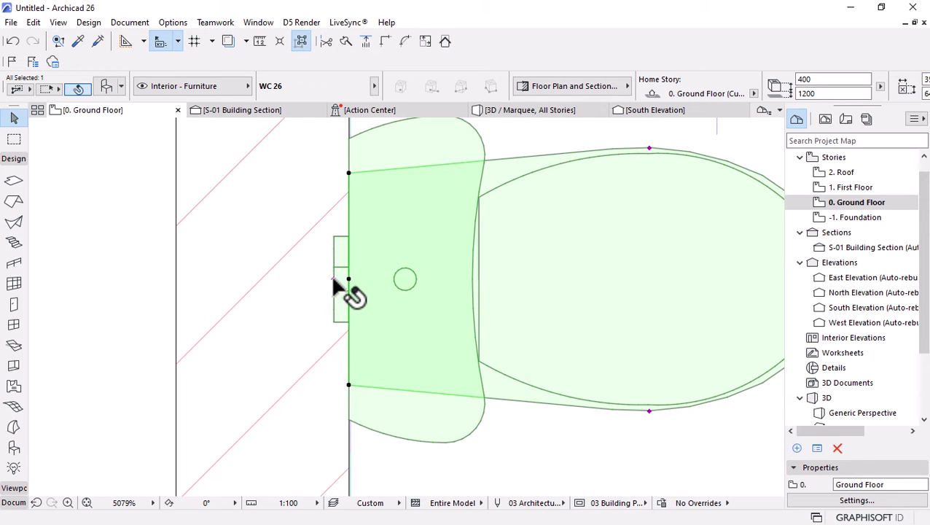
{"action": "scroll", "coordinate": [361, 277], "scroll_direction": "down", "scroll_amount": 1}
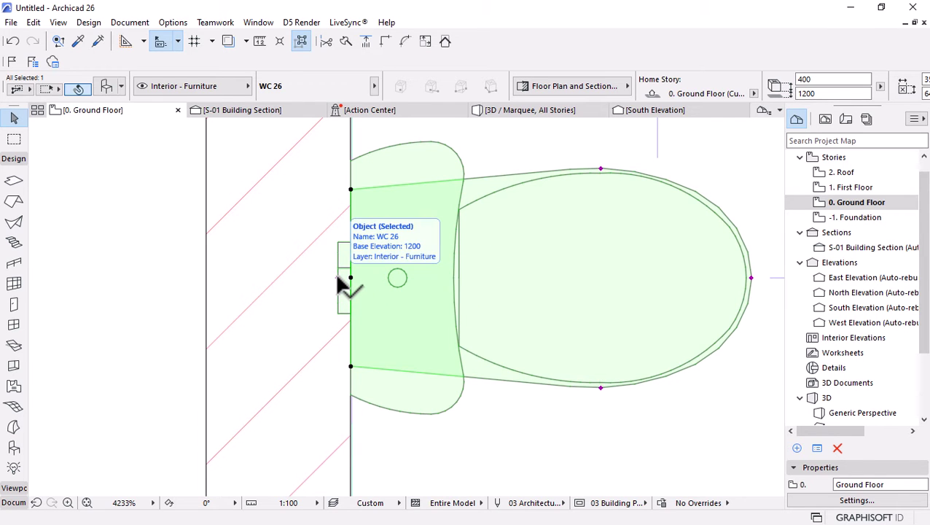
{"action": "scroll", "coordinate": [335, 272], "scroll_direction": "down", "scroll_amount": 4}
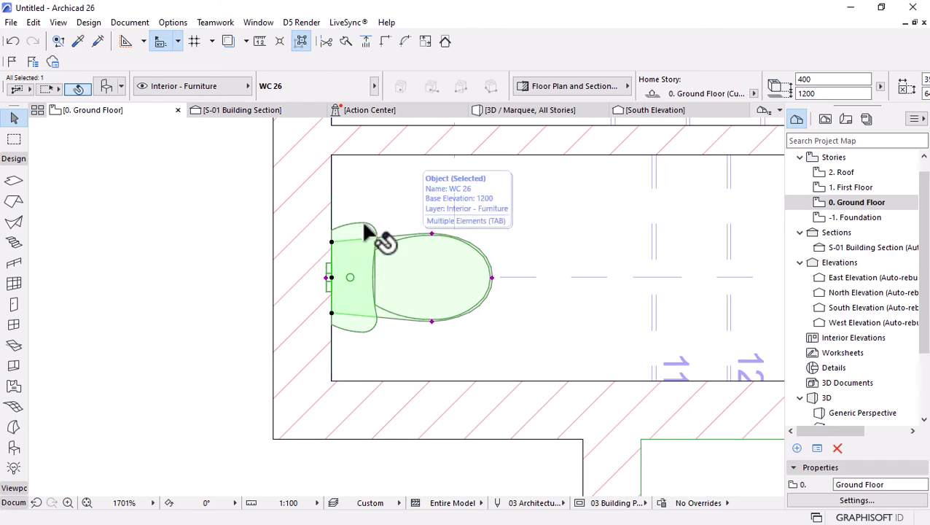
Drag a copy of the WC toward the middle of the room and change the copy to Basin 26, searching for "basin"
{"action": "scroll", "coordinate": [357, 276], "scroll_direction": "down", "scroll_amount": 5}
{"action": "key", "text": "ctrl+d"}
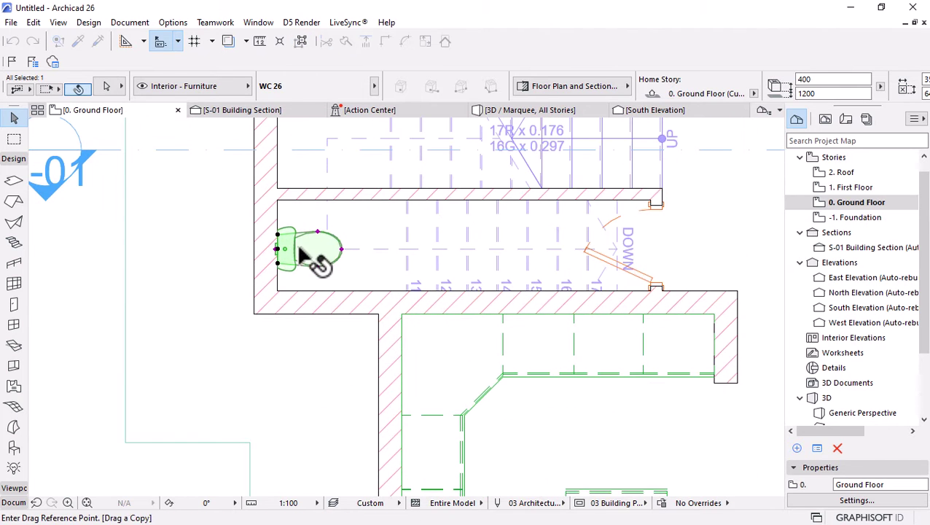
{"action": "left_click", "coordinate": [300, 249]}
{"action": "left_click", "coordinate": [447, 250]}
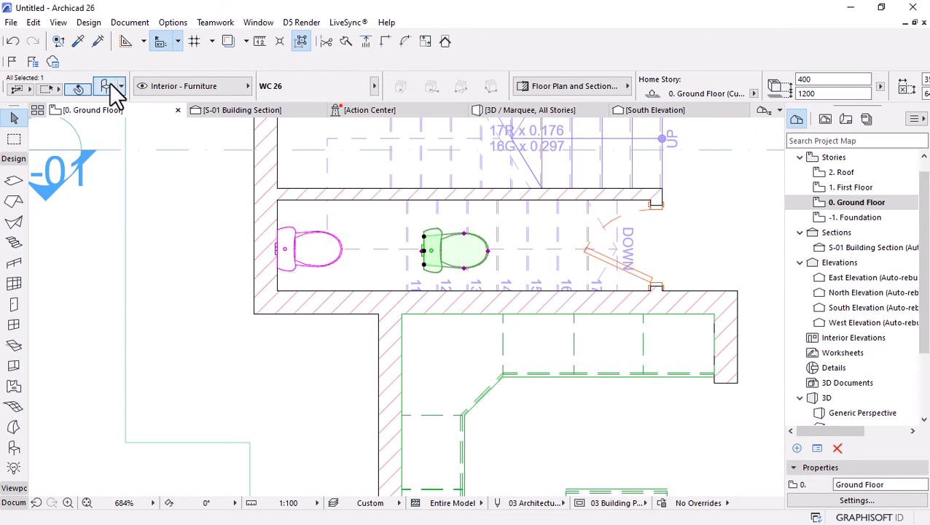
{"action": "double_click", "coordinate": [481, 259]}
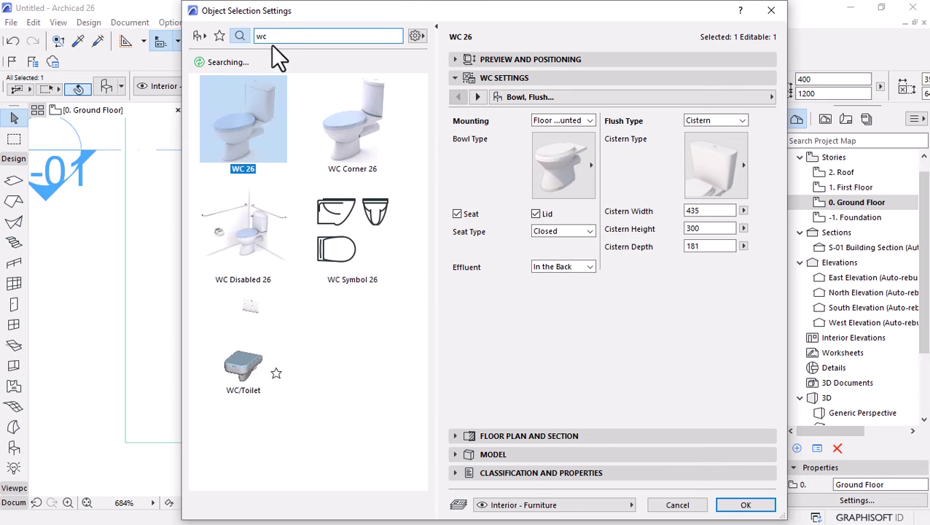
{"action": "type", "text": "bas"}
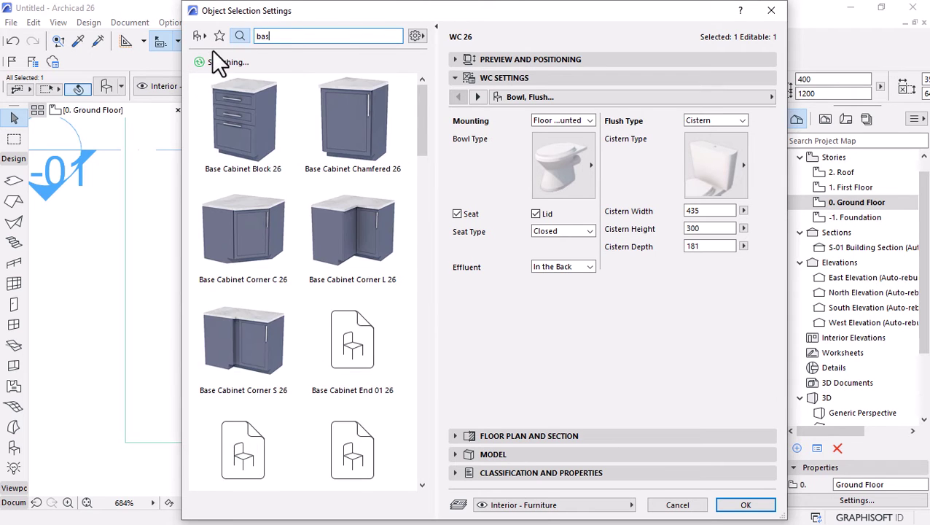
{"action": "type", "text": "in"}
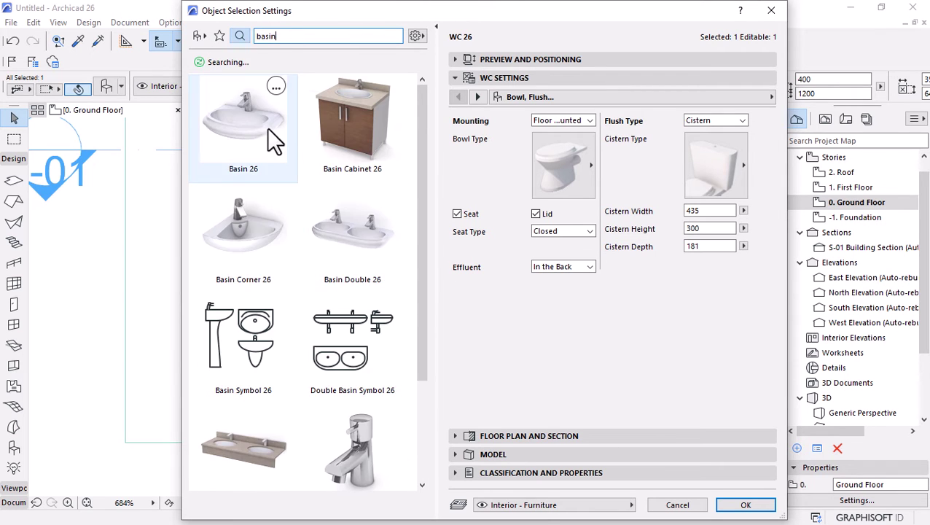
{"action": "left_click", "coordinate": [267, 127]}
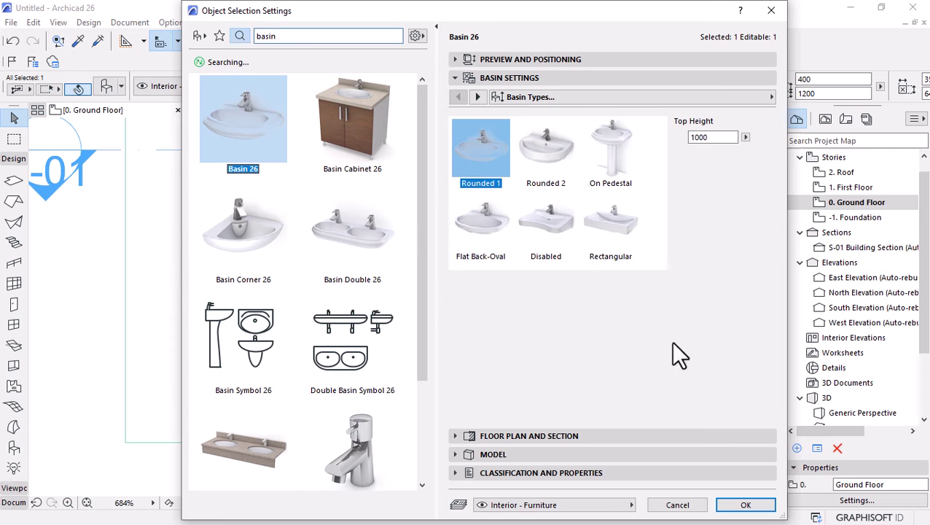
{"action": "left_click", "coordinate": [744, 504]}
Rotate the left unit's basin 90° counterclockwise so its back faces the kitchen-side wall
{"action": "scroll", "coordinate": [441, 290], "scroll_direction": "up", "scroll_amount": 3}
{"action": "key", "text": "ctrl+e"}
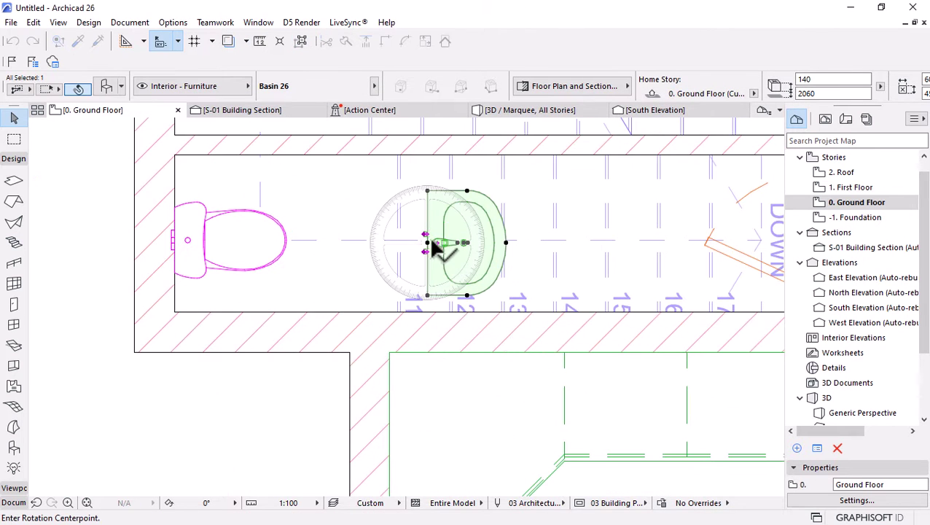
{"action": "left_click", "coordinate": [436, 241]}
{"action": "left_click", "coordinate": [446, 376]}
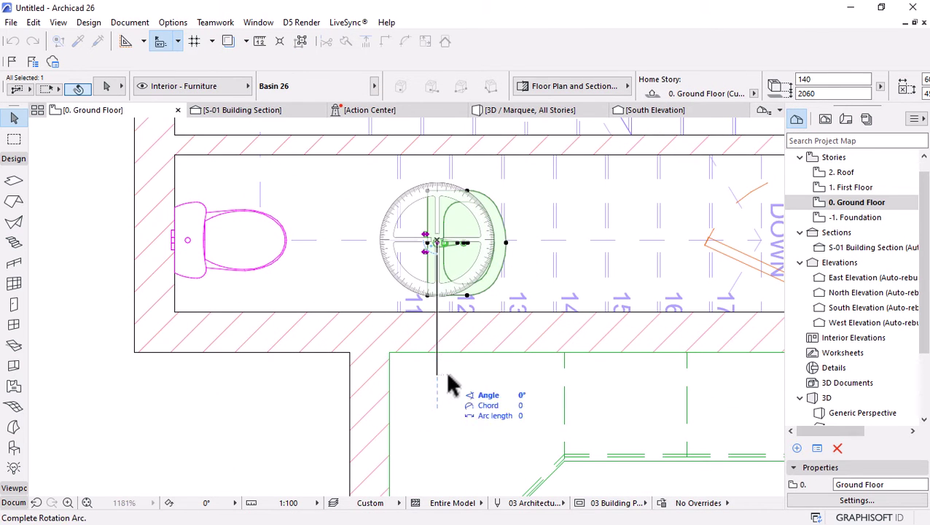
{"action": "left_click", "coordinate": [646, 243]}
Move the basin by its back midpoint onto the inner face of the toilet's kitchen-side wall, between the WC and the door
{"action": "scroll", "coordinate": [453, 301], "scroll_direction": "up", "scroll_amount": 5}
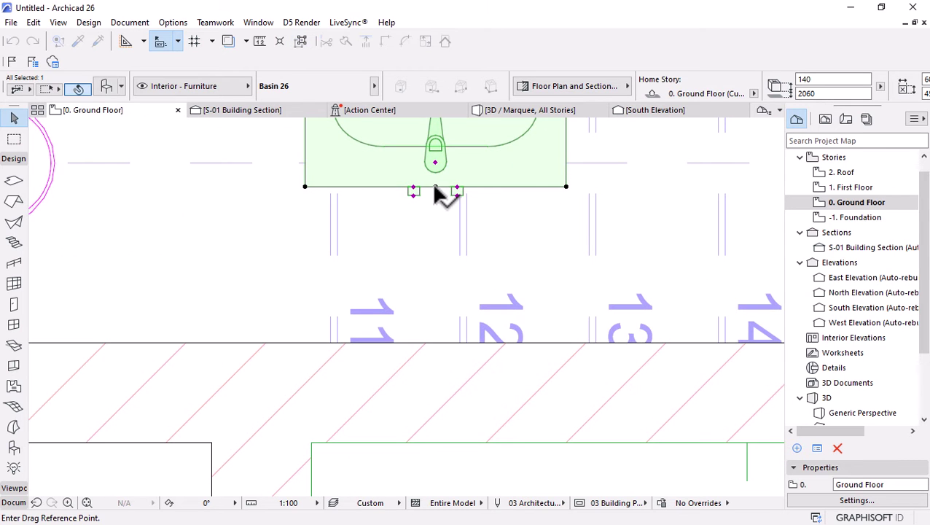
{"action": "left_click", "coordinate": [435, 187]}
{"action": "left_click", "coordinate": [490, 343]}
{"action": "scroll", "coordinate": [426, 318], "scroll_direction": "up", "scroll_amount": 1}
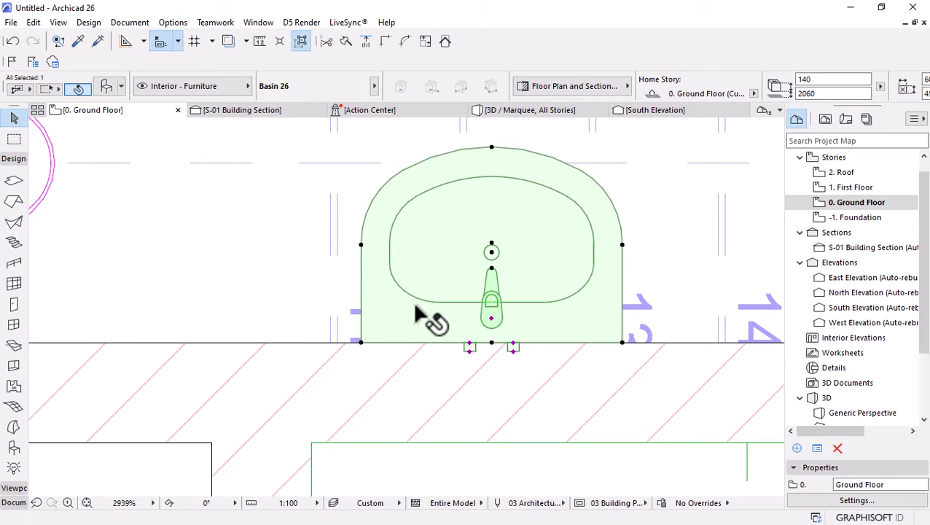
{"action": "scroll", "coordinate": [484, 374], "scroll_direction": "down", "scroll_amount": 3}
{"action": "scroll", "coordinate": [453, 315], "scroll_direction": "up", "scroll_amount": 3}
{"action": "scroll", "coordinate": [393, 291], "scroll_direction": "down", "scroll_amount": 1}
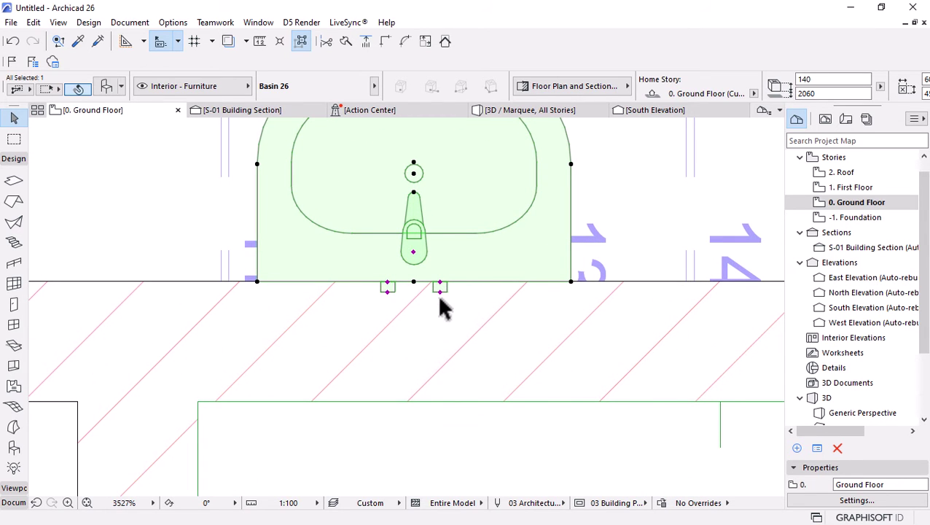
{"action": "scroll", "coordinate": [438, 307], "scroll_direction": "down", "scroll_amount": 4}
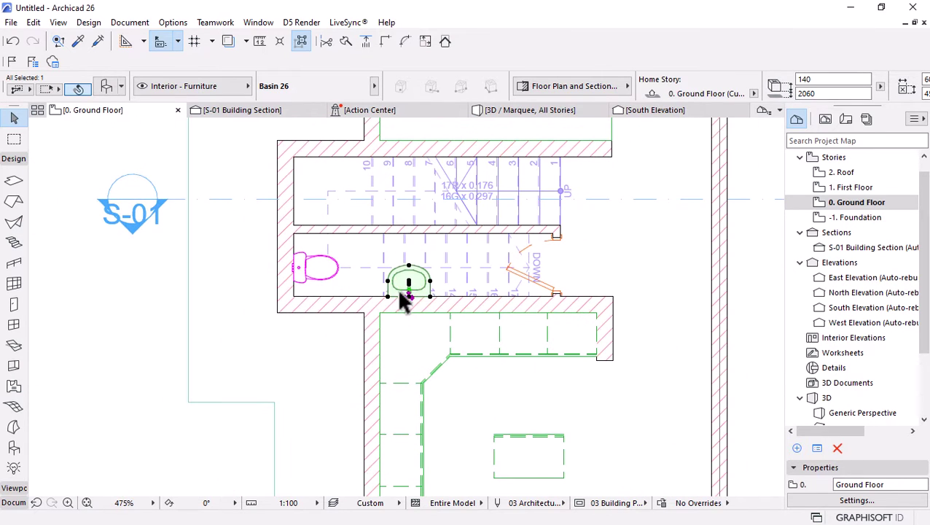
Mirror a copy of the left unit's WC and basin about the party wall's centreline into the right unit's under-stair toilet
{"action": "key", "text": "Escape"}
{"action": "scroll", "coordinate": [270, 295], "scroll_direction": "down", "scroll_amount": 2}
{"action": "left_click", "coordinate": [296, 279]}
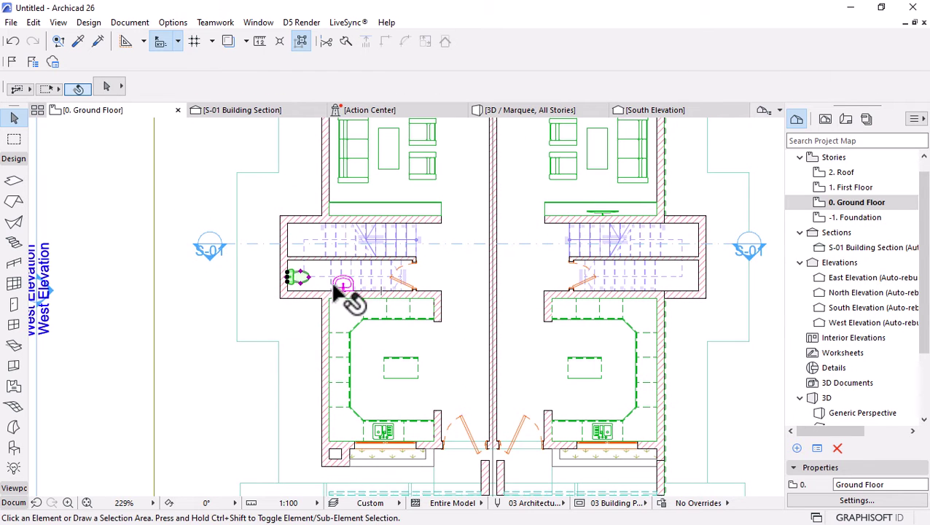
{"action": "left_click", "coordinate": [349, 286], "text": "shift"}
{"action": "key", "text": "ctrl+alt+m"}
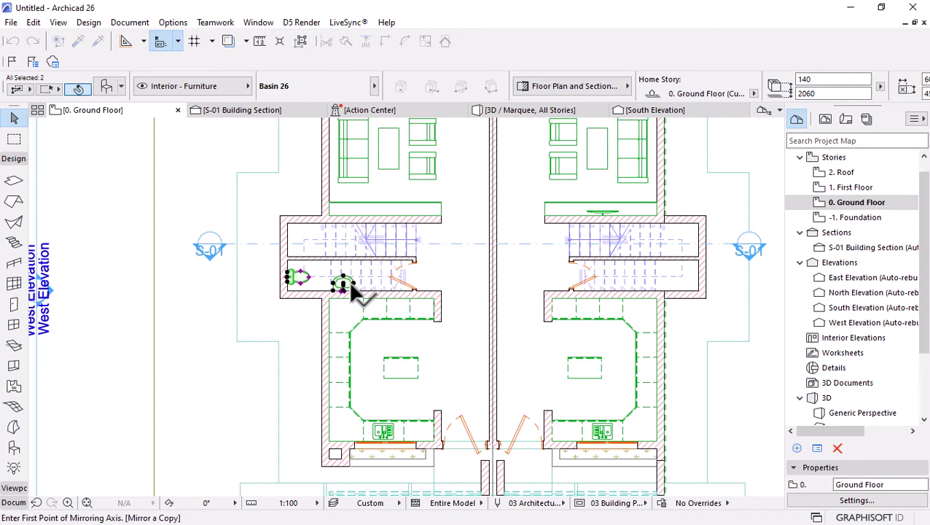
{"action": "scroll", "coordinate": [503, 277], "scroll_direction": "up", "scroll_amount": 2}
{"action": "left_click", "coordinate": [505, 259]}
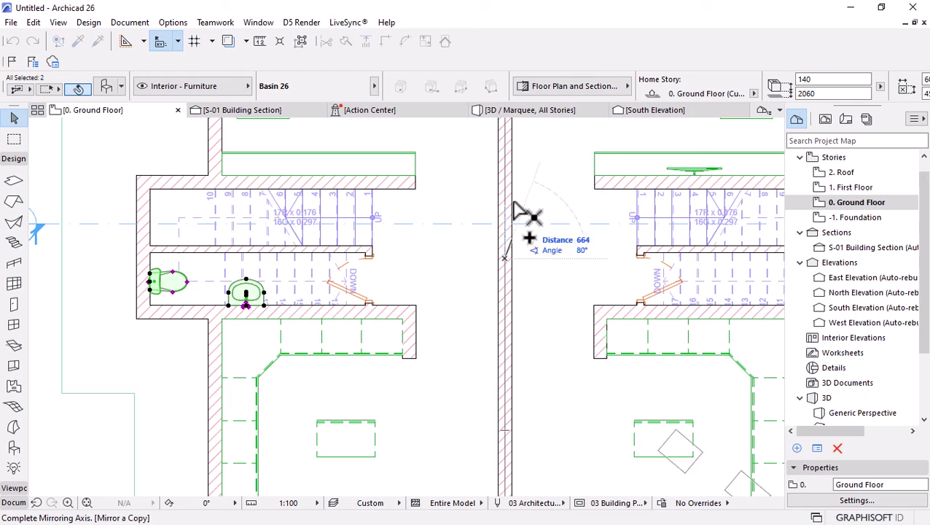
{"action": "left_click", "coordinate": [511, 162]}
{"action": "scroll", "coordinate": [318, 207], "scroll_direction": "down", "scroll_amount": 3}
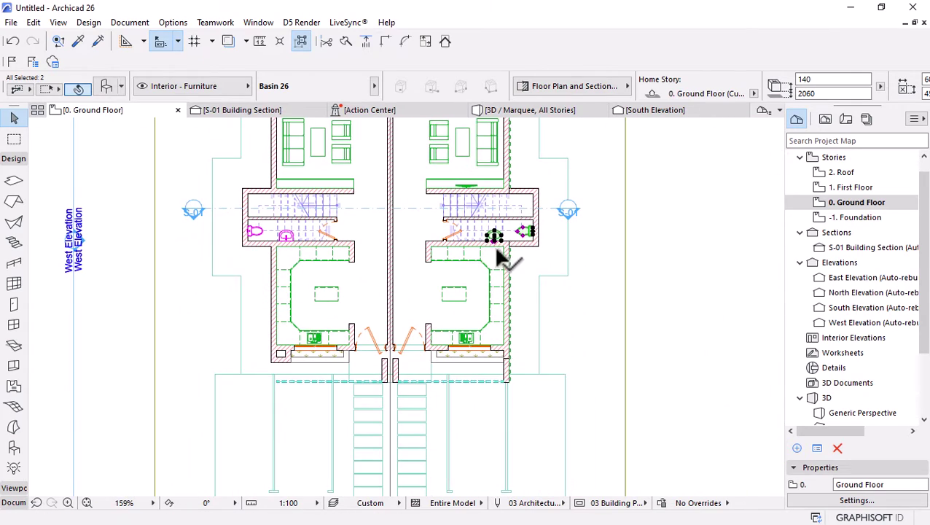
{"action": "key", "text": "Escape"}
Review the mirrored toilet fixtures and the furnished layout of both units on the ground floor plan
{"action": "scroll", "coordinate": [460, 187], "scroll_direction": "up", "scroll_amount": 5}
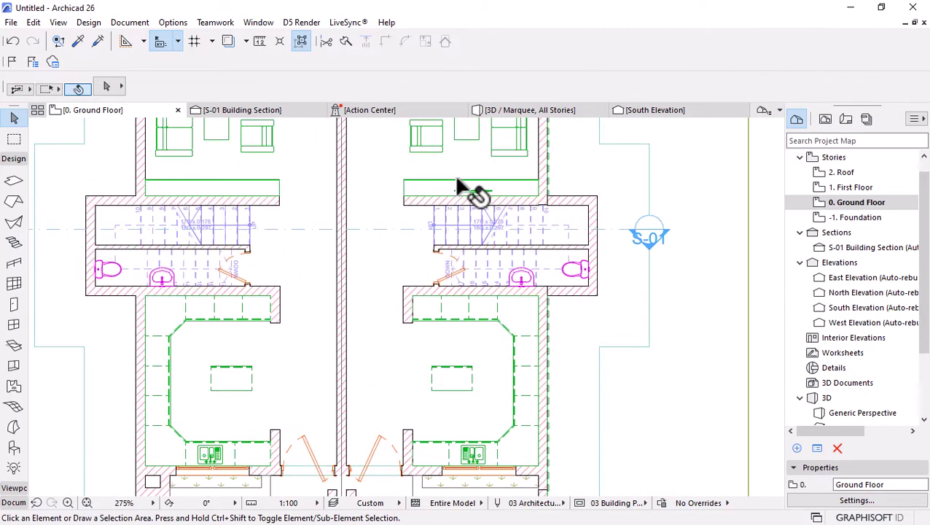
{"action": "scroll", "coordinate": [467, 193], "scroll_direction": "down", "scroll_amount": 3}
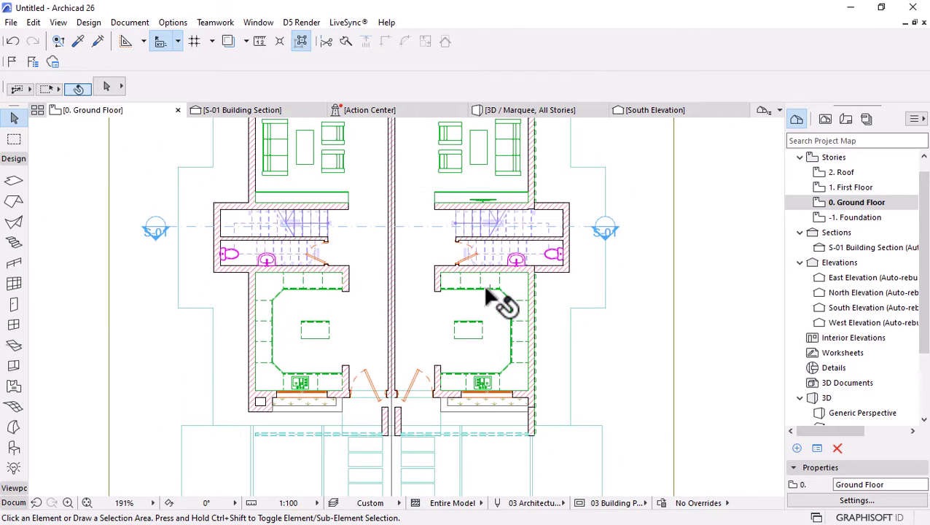
{"action": "scroll", "coordinate": [483, 284], "scroll_direction": "down", "scroll_amount": 3}
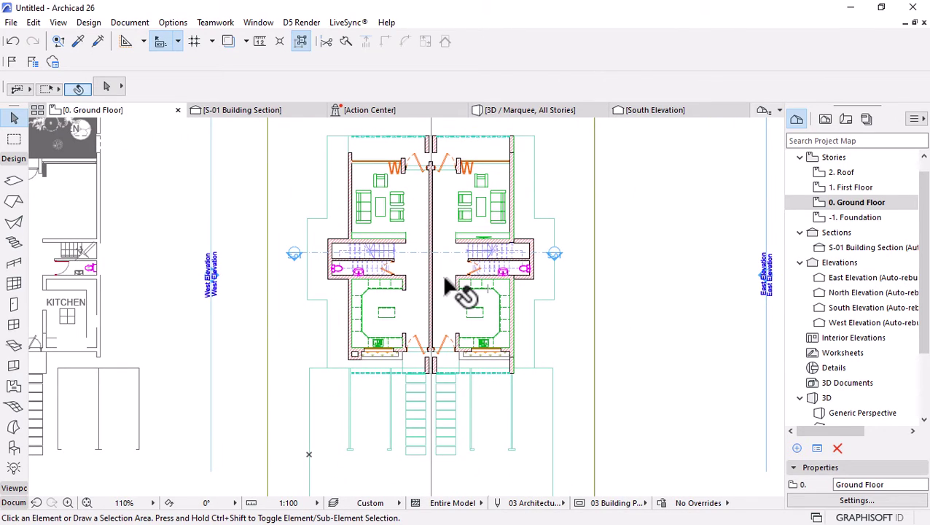
{"action": "scroll", "coordinate": [446, 281], "scroll_direction": "up", "scroll_amount": 3}
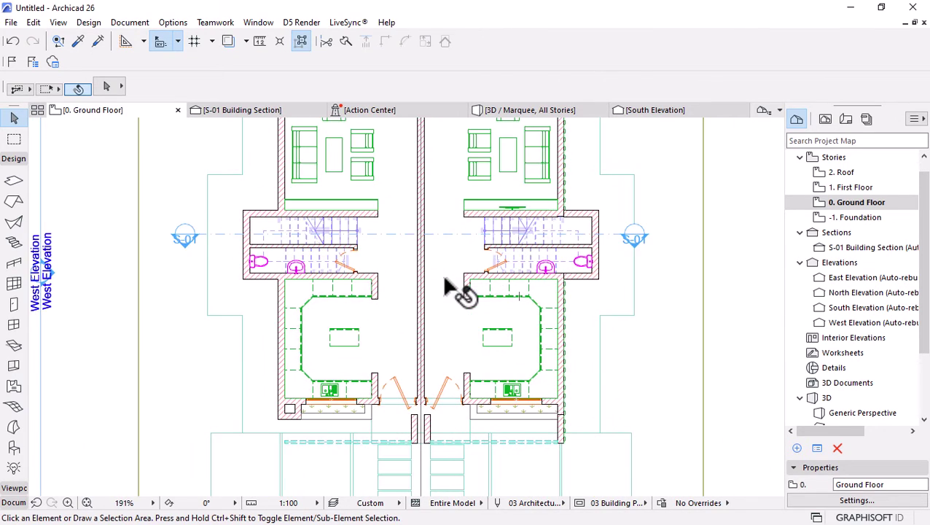
{"action": "scroll", "coordinate": [446, 283], "scroll_direction": "down", "scroll_amount": 3}
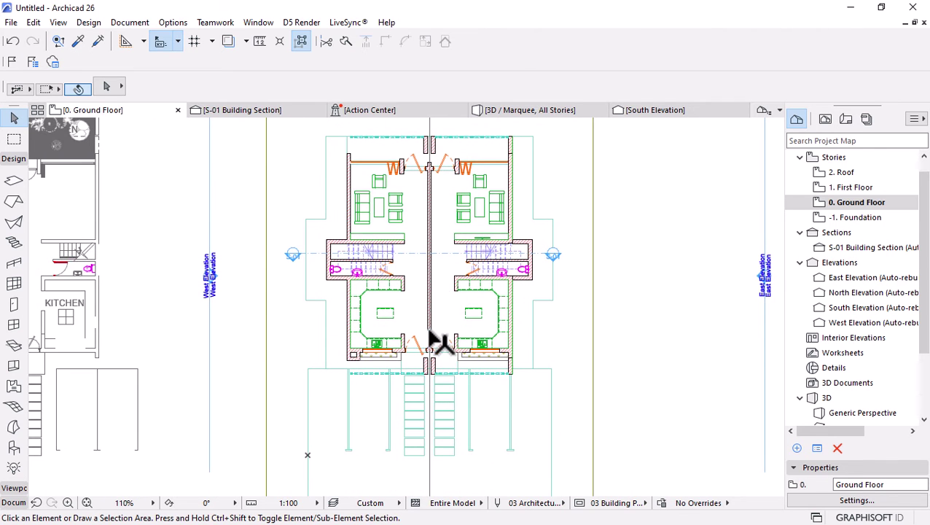
{"action": "scroll", "coordinate": [431, 334], "scroll_direction": "up", "scroll_amount": 2}
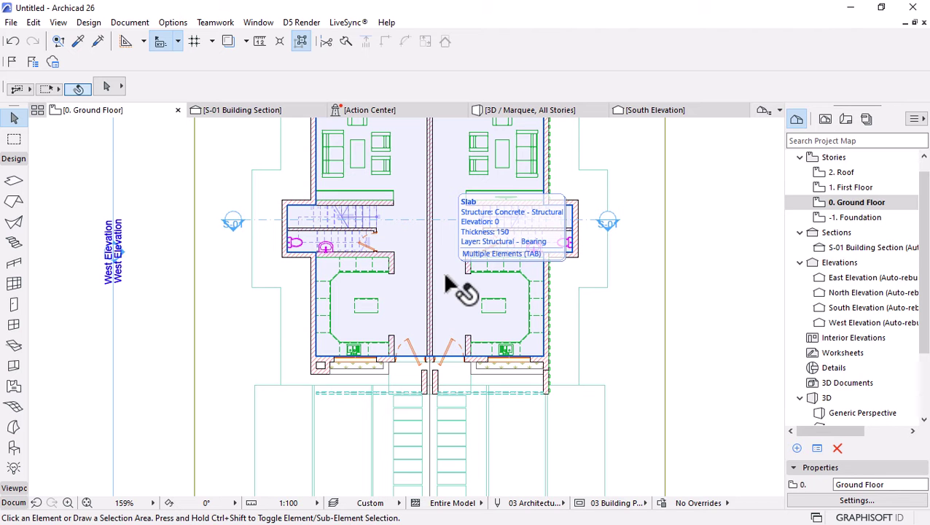
{"action": "scroll", "coordinate": [547, 291], "scroll_direction": "up", "scroll_amount": 2}
{"action": "scroll", "coordinate": [514, 310], "scroll_direction": "down", "scroll_amount": 1}
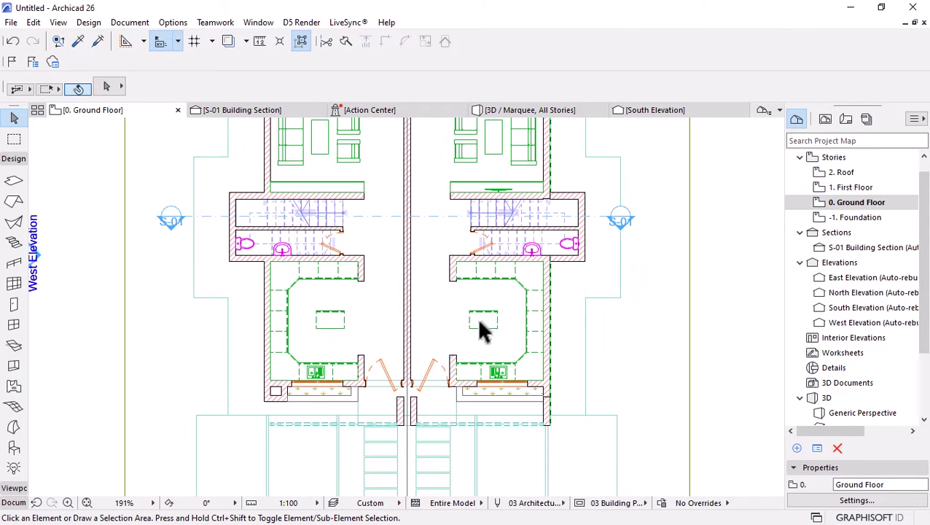
Select all the doors on the ground floor and label them with the Label Selected Elements command
{"action": "left_click", "coordinate": [434, 368]}
{"action": "key", "text": "ctrl+a"}
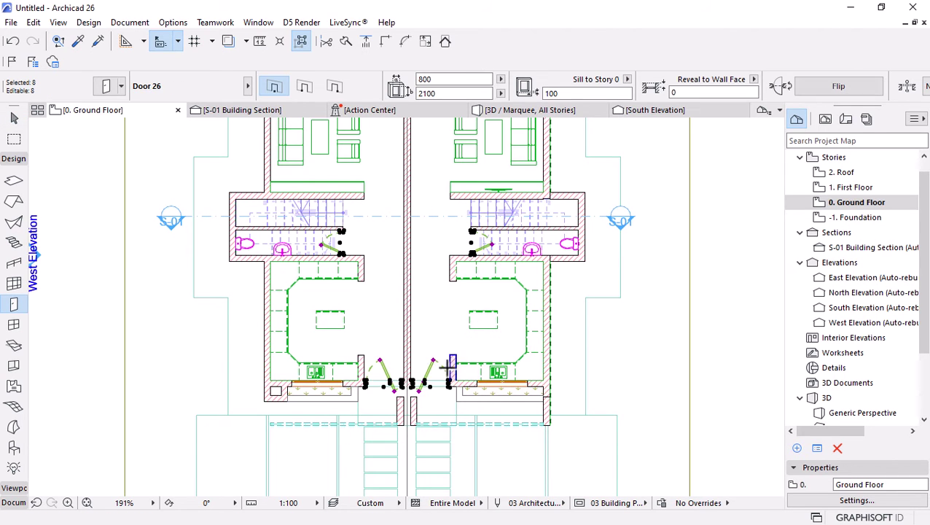
{"action": "scroll", "coordinate": [445, 379], "scroll_direction": "down", "scroll_amount": 3}
{"action": "left_click", "coordinate": [175, 24]}
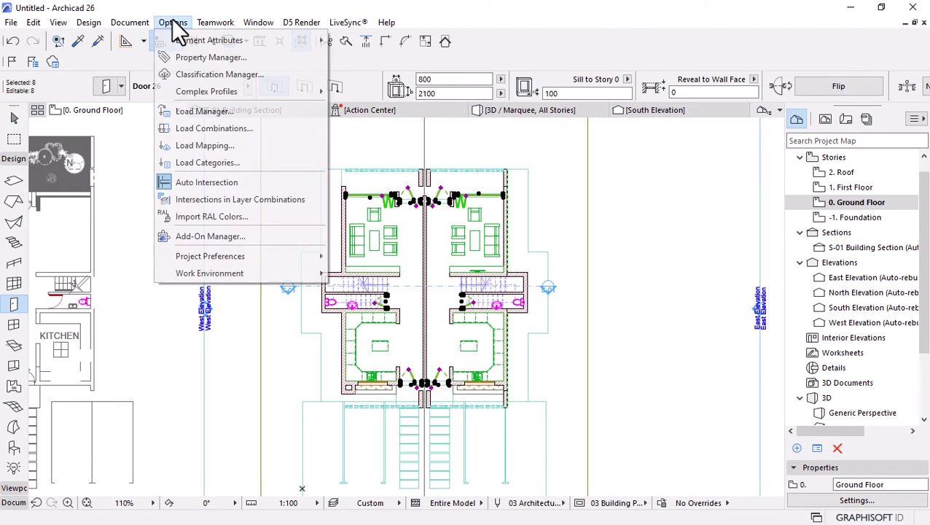
{"action": "mouse_move", "coordinate": [130, 22]}
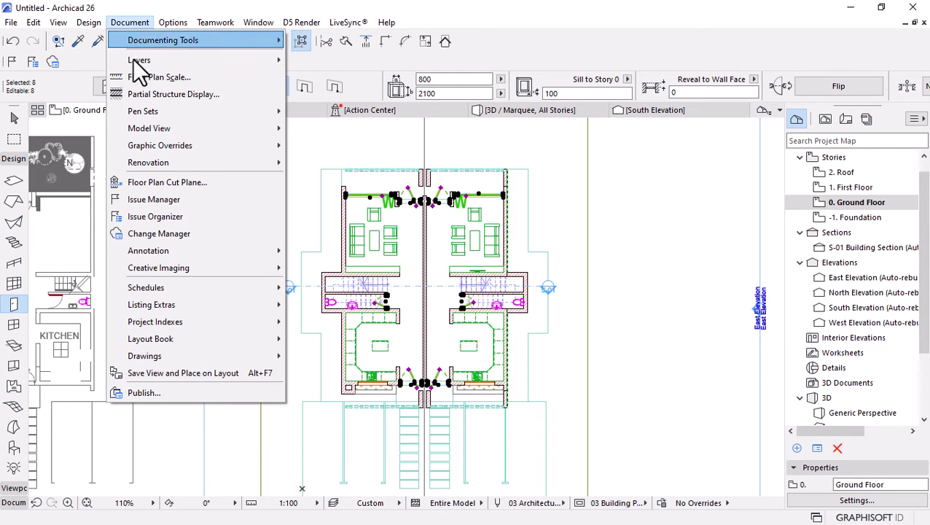
{"action": "mouse_move", "coordinate": [159, 250]}
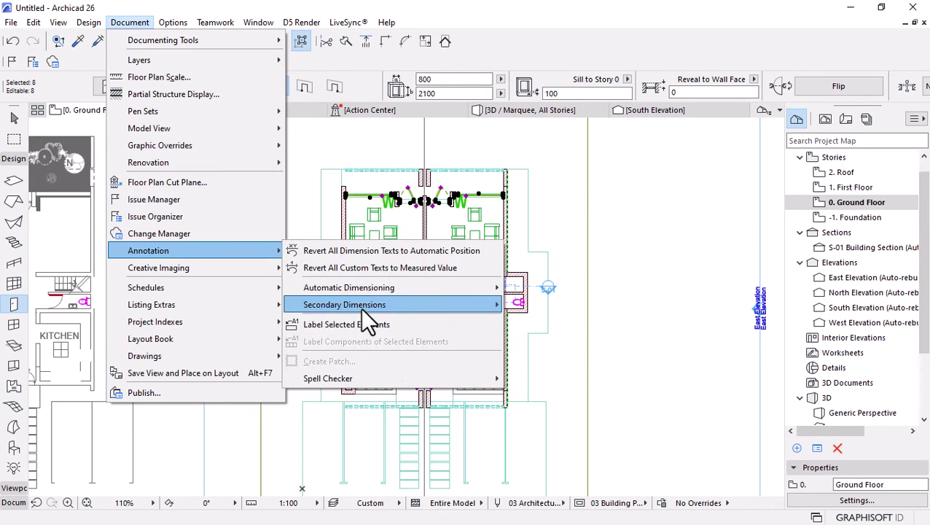
{"action": "left_click", "coordinate": [329, 326]}
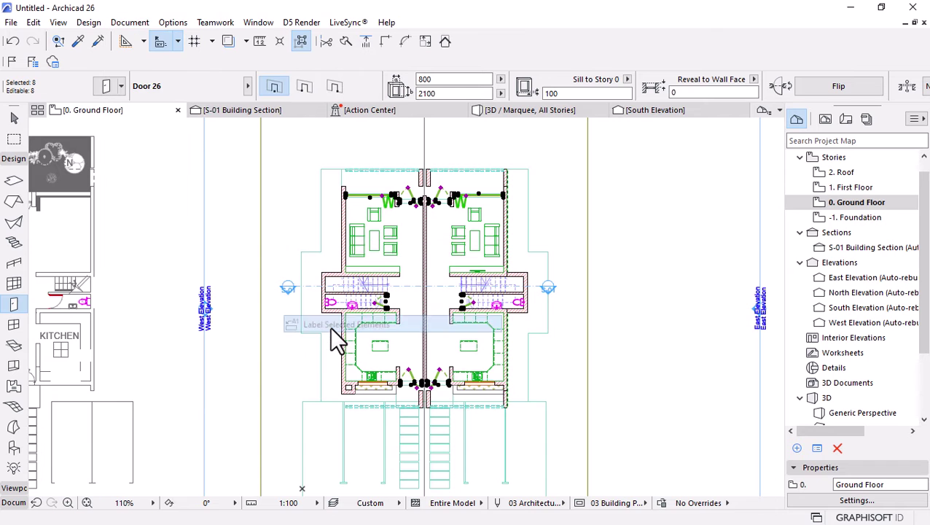
{"action": "scroll", "coordinate": [473, 169], "scroll_direction": "up", "scroll_amount": 3}
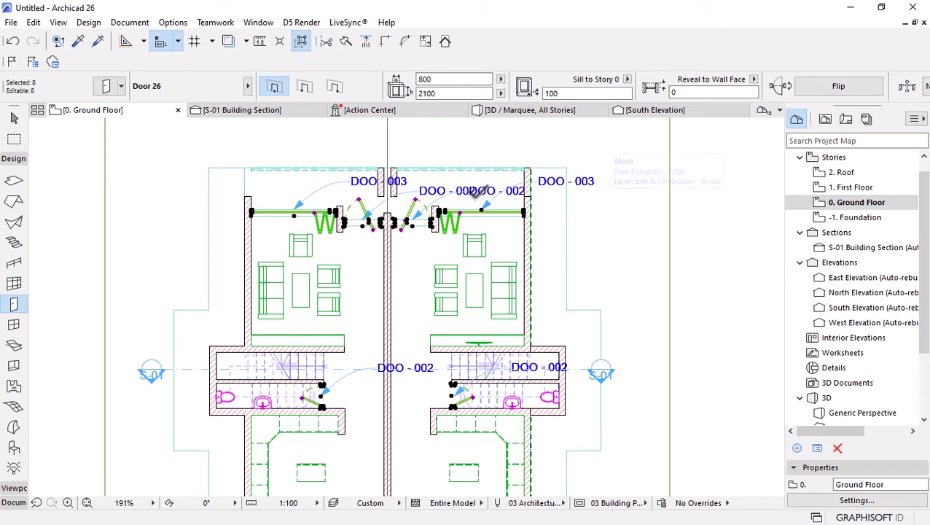
{"action": "key", "text": "Escape"}
{"action": "scroll", "coordinate": [337, 194], "scroll_direction": "up", "scroll_amount": 3}
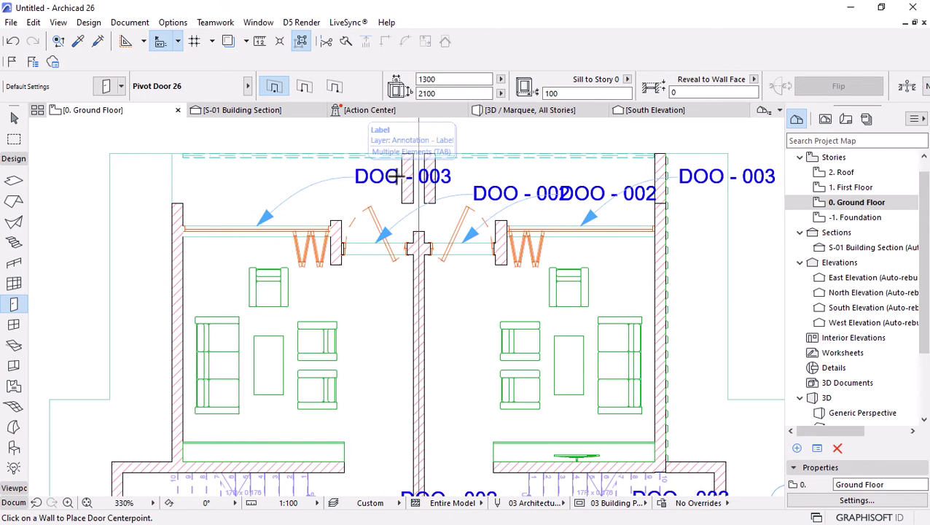
{"action": "scroll", "coordinate": [412, 209], "scroll_direction": "down", "scroll_amount": 4}
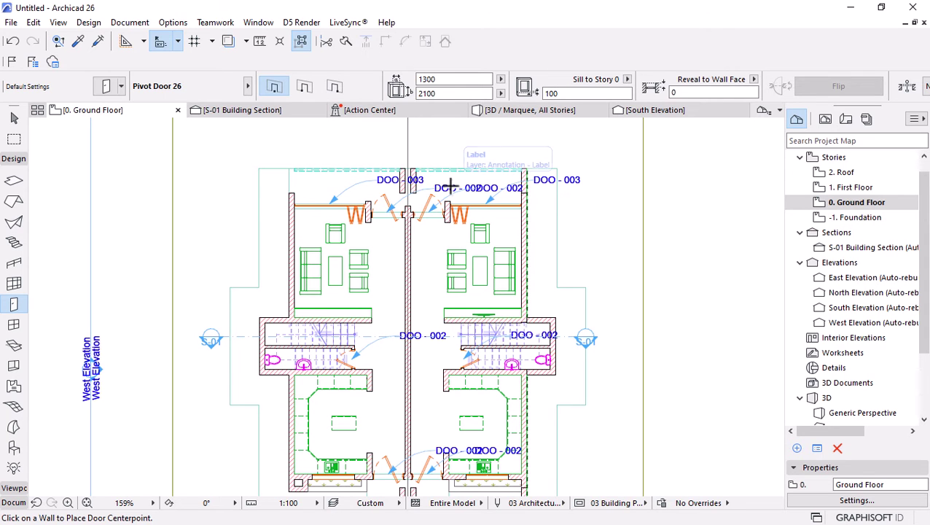
{"action": "scroll", "coordinate": [411, 180], "scroll_direction": "down", "scroll_amount": 2}
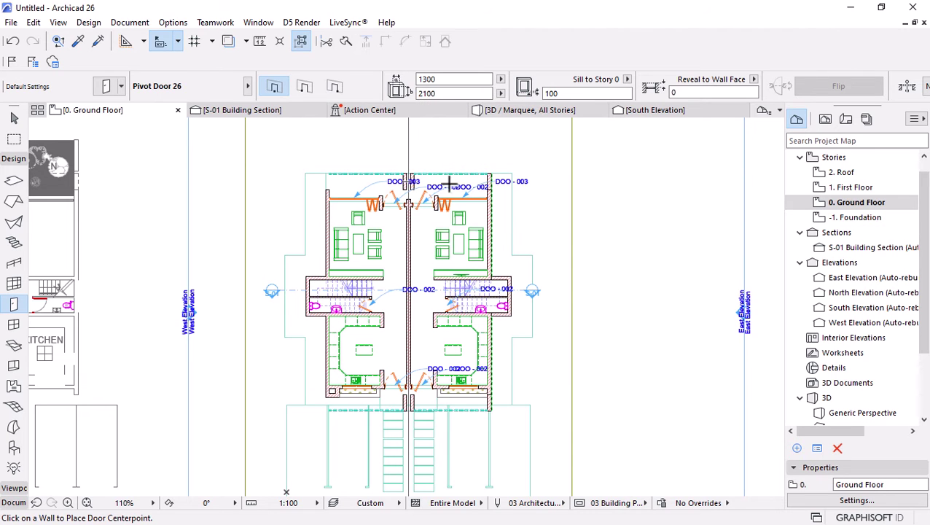
Reselect the new door labels by undoing and redoing their creation, and change their label type to Property Label 26
{"action": "left_click", "coordinate": [12, 41]}
{"action": "left_click", "coordinate": [32, 40]}
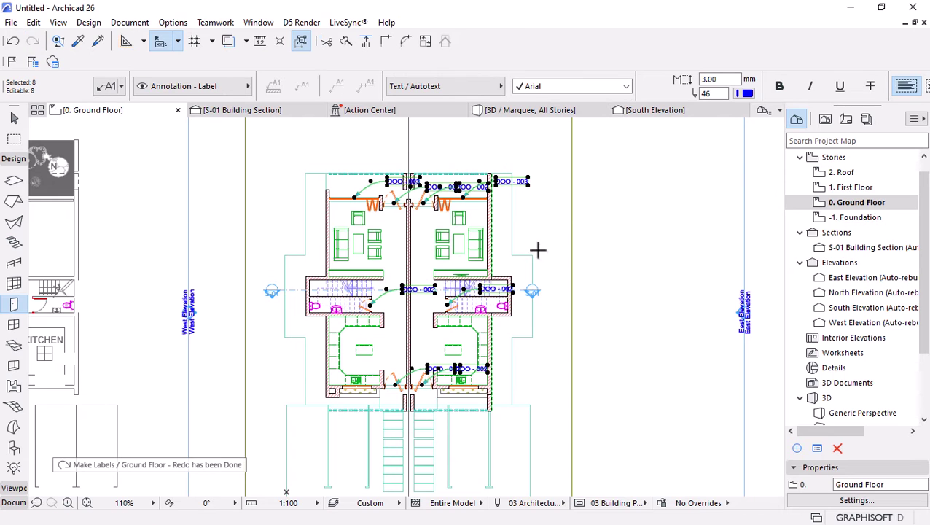
{"action": "scroll", "coordinate": [421, 222], "scroll_direction": "up", "scroll_amount": 1}
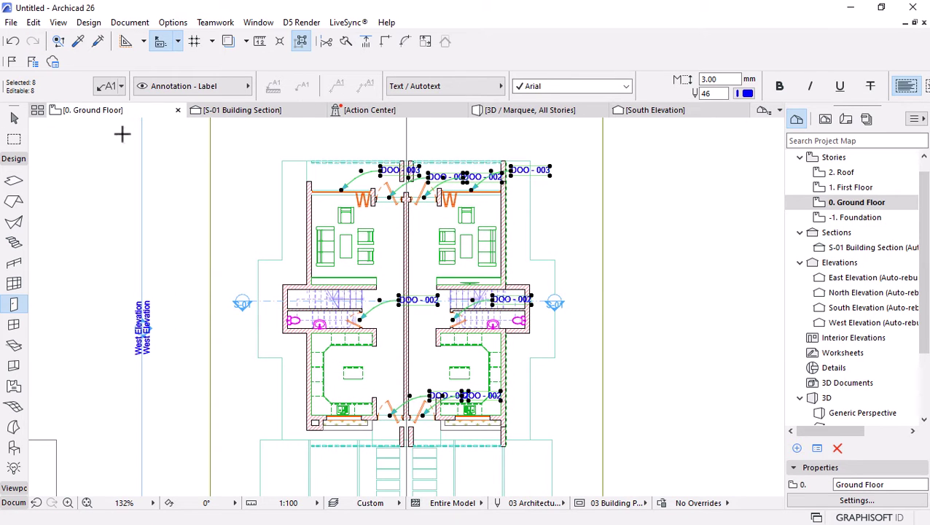
{"action": "left_click", "coordinate": [106, 88]}
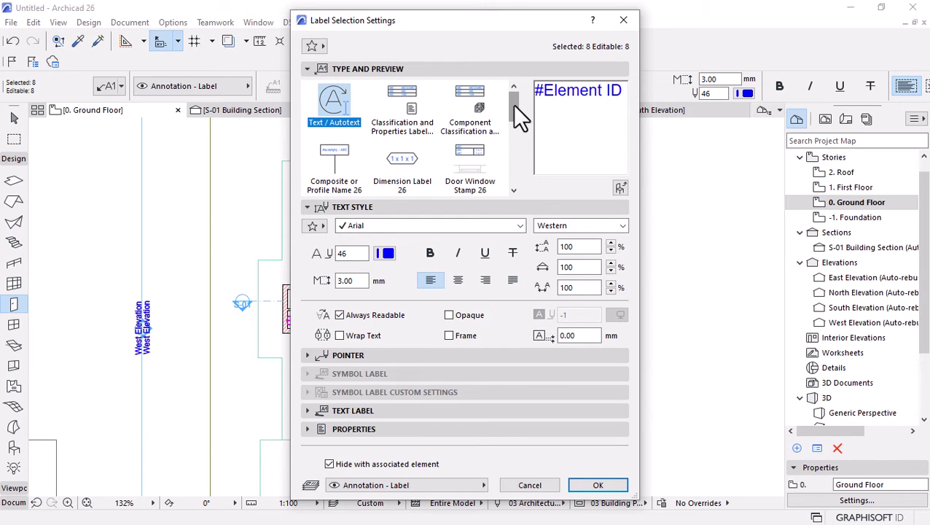
{"action": "left_click_drag", "start_coordinate": [513, 105], "coordinate": [514, 145]}
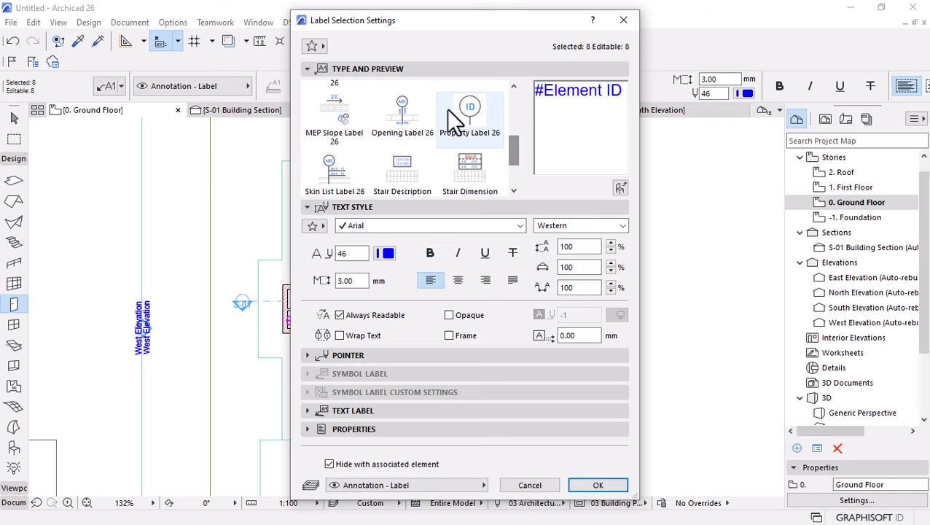
{"action": "left_click", "coordinate": [460, 110]}
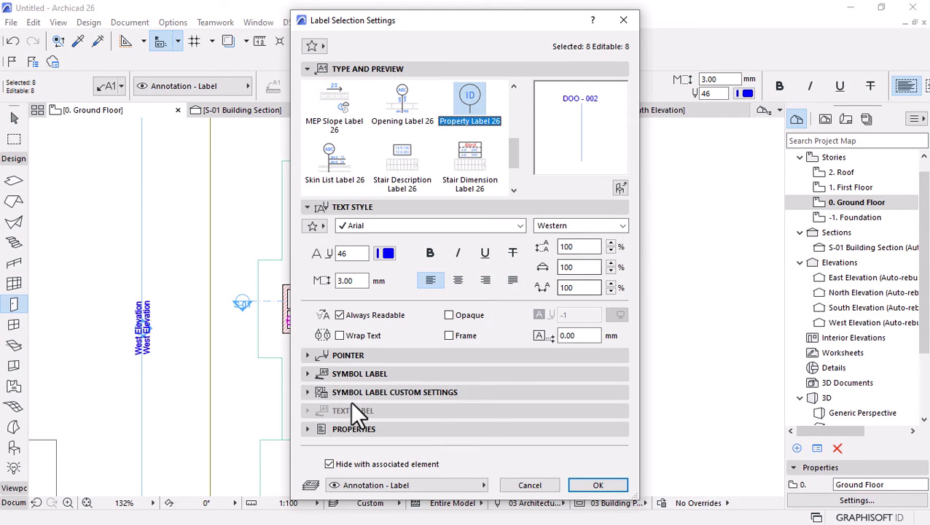
Use ID as the door labels' first content line and turn on a text frame with the Circle shape
{"action": "left_click", "coordinate": [301, 389]}
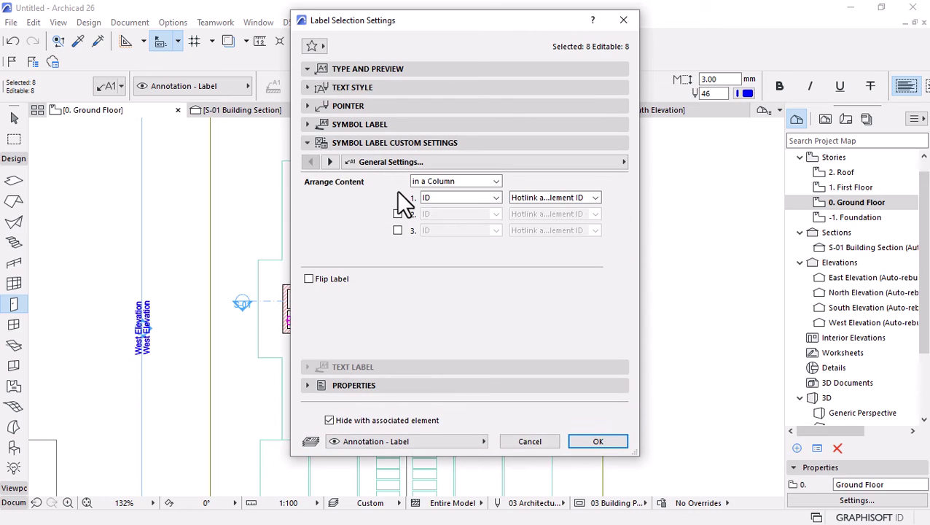
{"action": "left_click", "coordinate": [485, 201]}
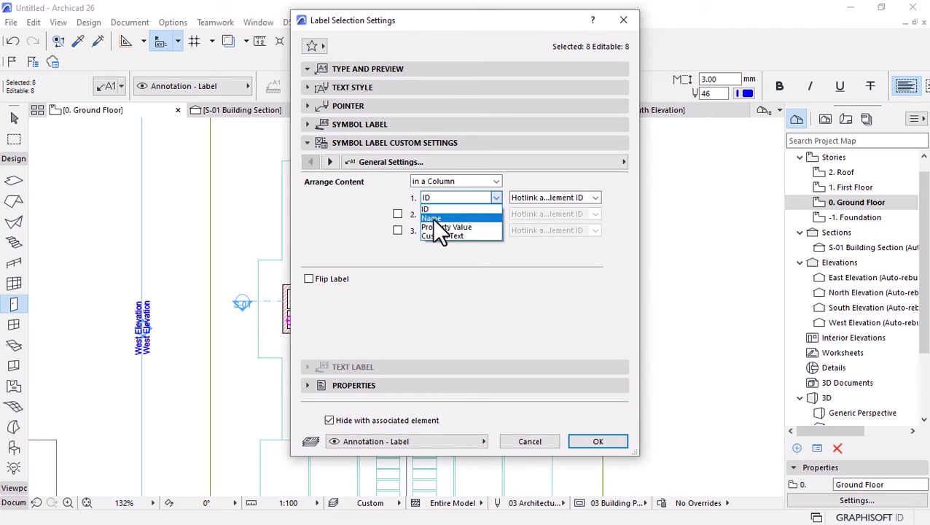
{"action": "left_click", "coordinate": [437, 210]}
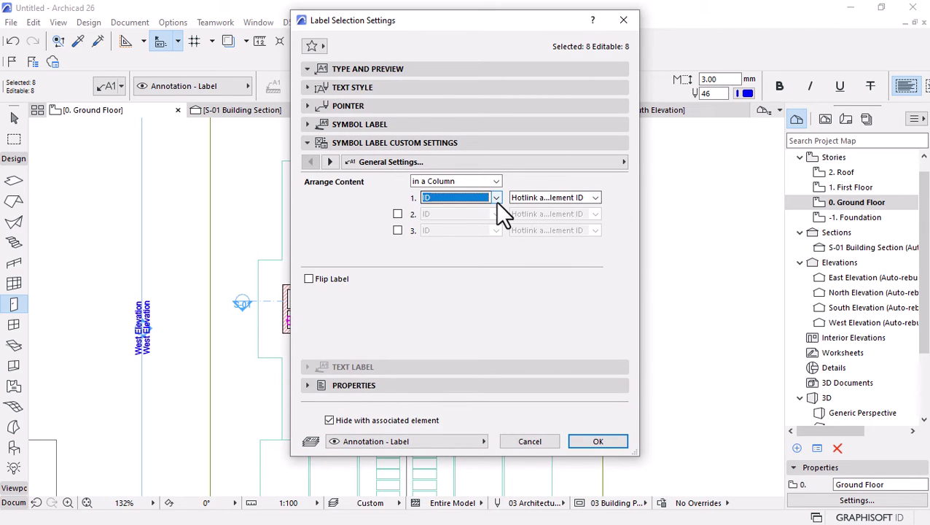
{"action": "left_click", "coordinate": [331, 161]}
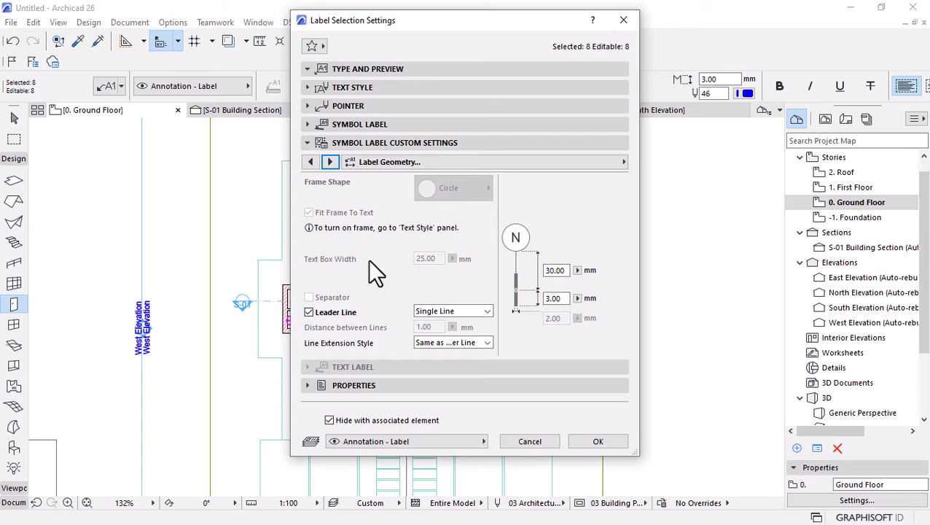
{"action": "left_click", "coordinate": [309, 85]}
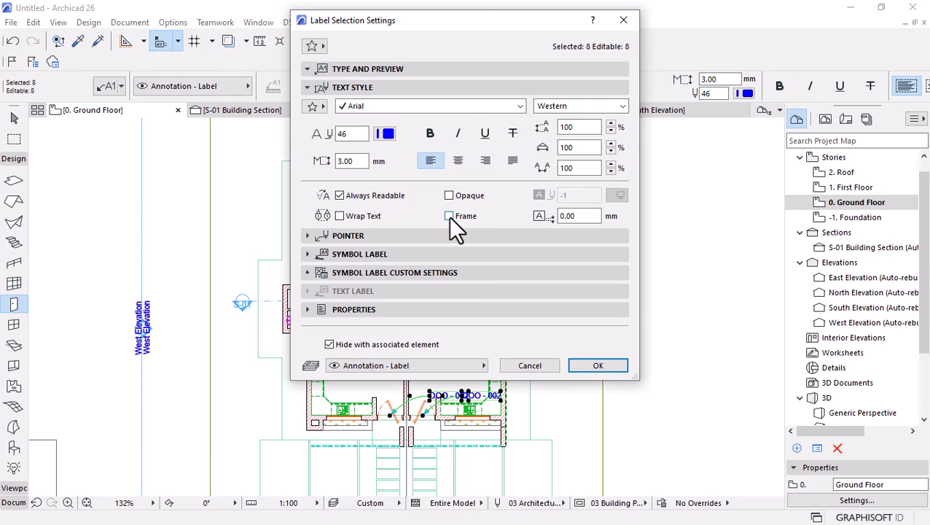
{"action": "left_click", "coordinate": [330, 272]}
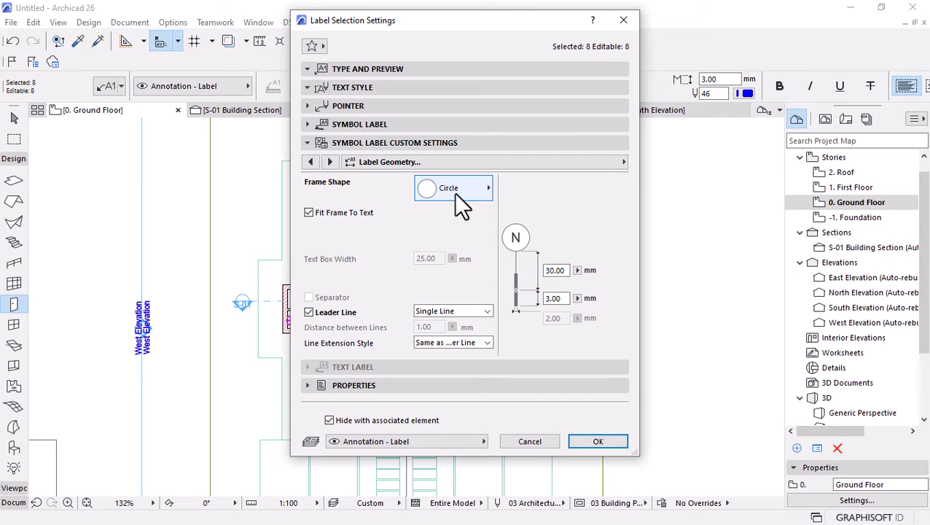
{"action": "left_click", "coordinate": [454, 192]}
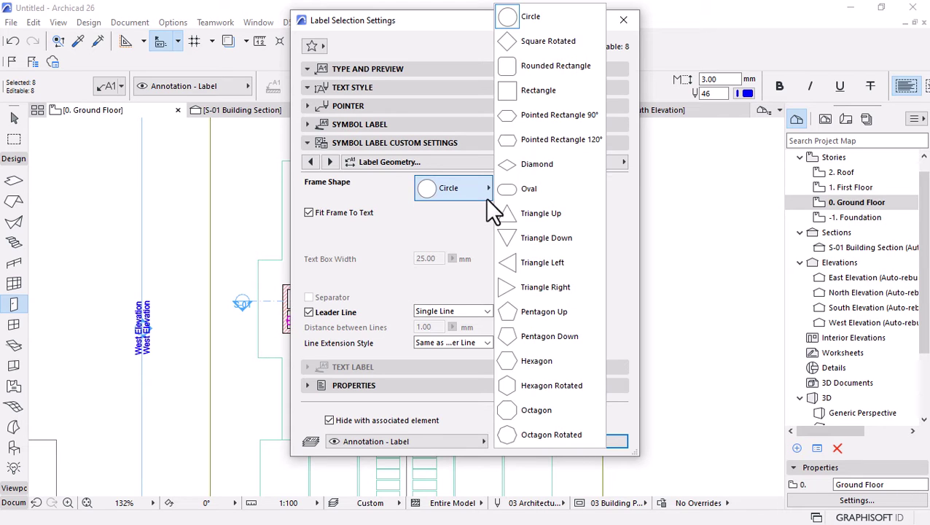
{"action": "left_click", "coordinate": [408, 228]}
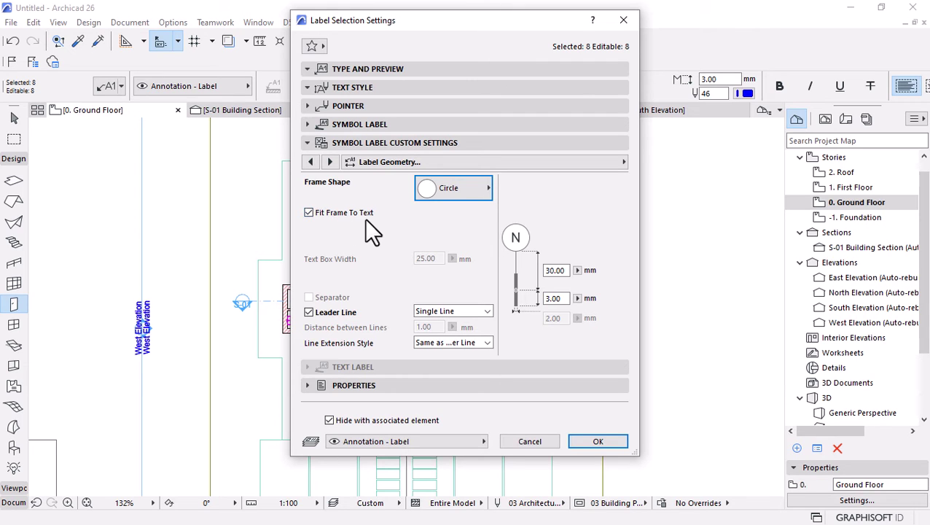
Turn off the labels' leader line, set the frame distance to 0.01 mm, and apply the settings to all door labels
{"action": "left_click", "coordinate": [309, 311]}
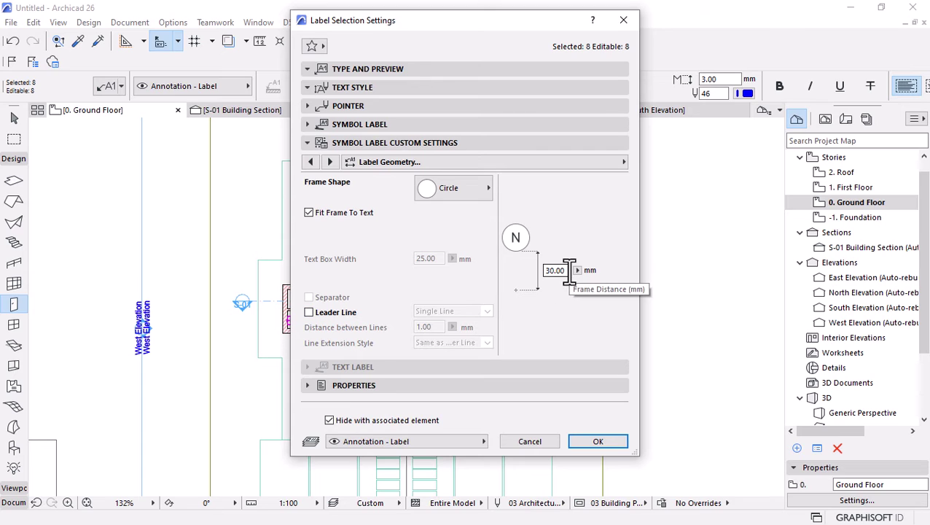
{"action": "double_click", "coordinate": [556, 270]}
{"action": "left_click_drag", "start_coordinate": [554, 274], "coordinate": [541, 275]}
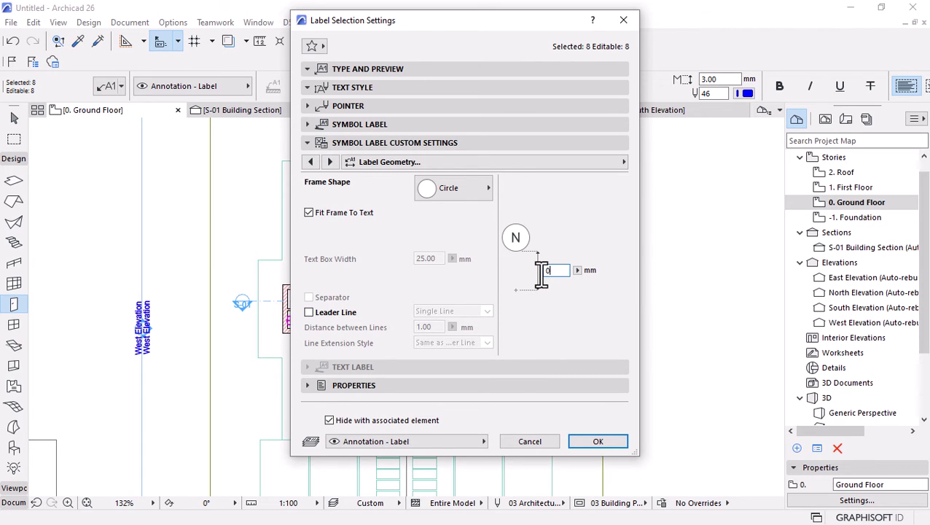
{"action": "type", "text": "01"}
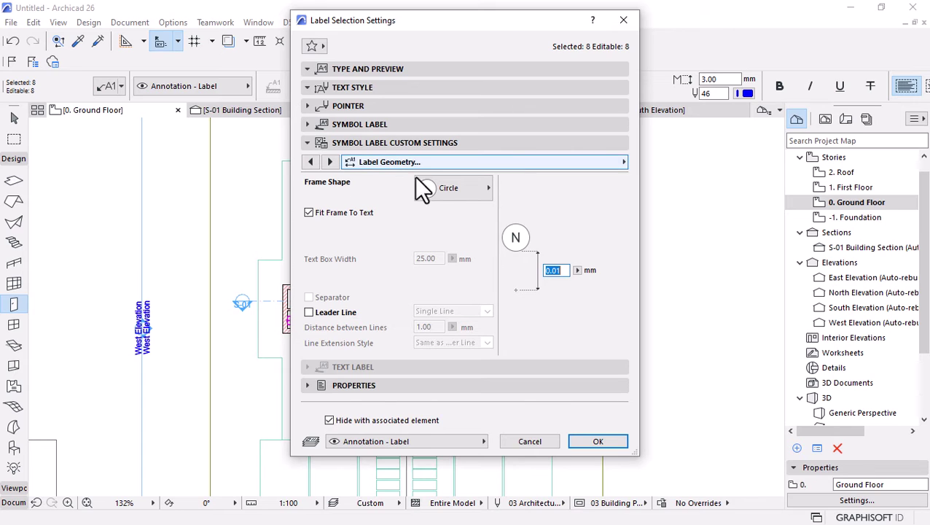
{"action": "left_click", "coordinate": [328, 162]}
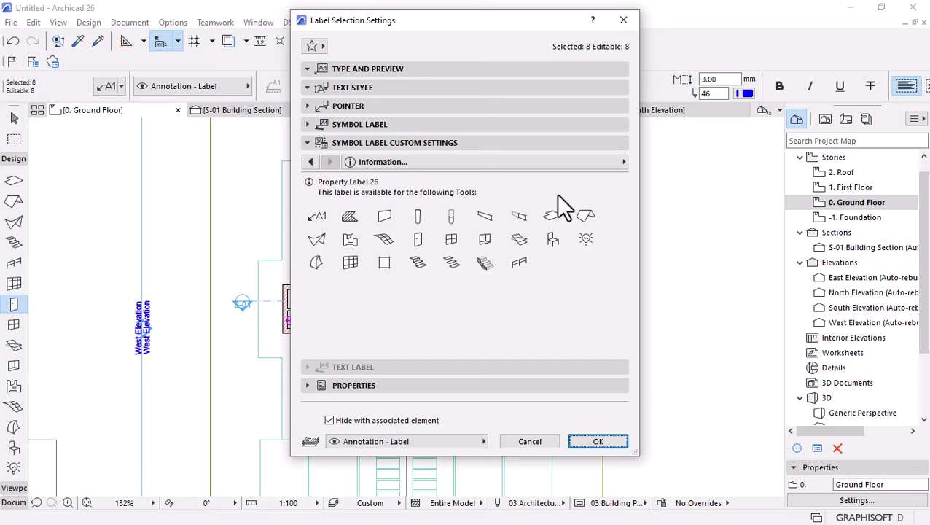
{"action": "left_click", "coordinate": [594, 442]}
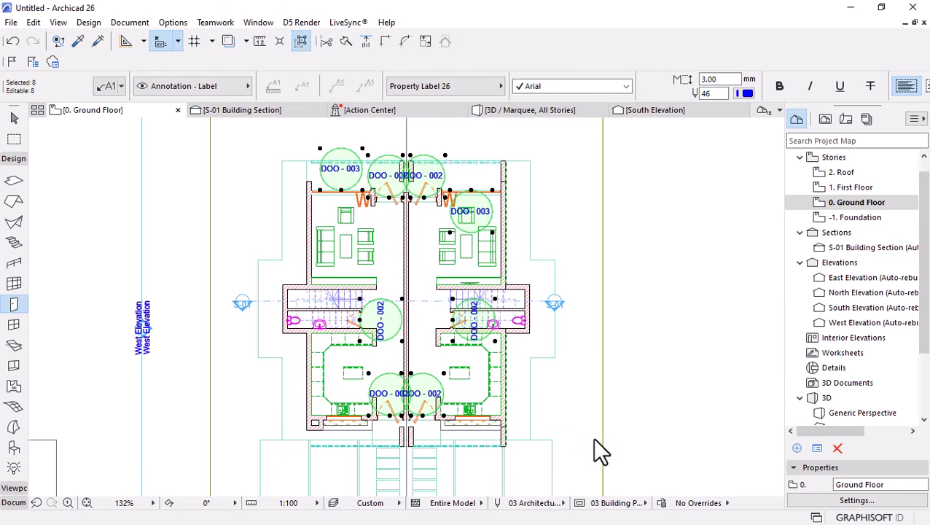
{"action": "scroll", "coordinate": [457, 310], "scroll_direction": "up", "scroll_amount": 4}
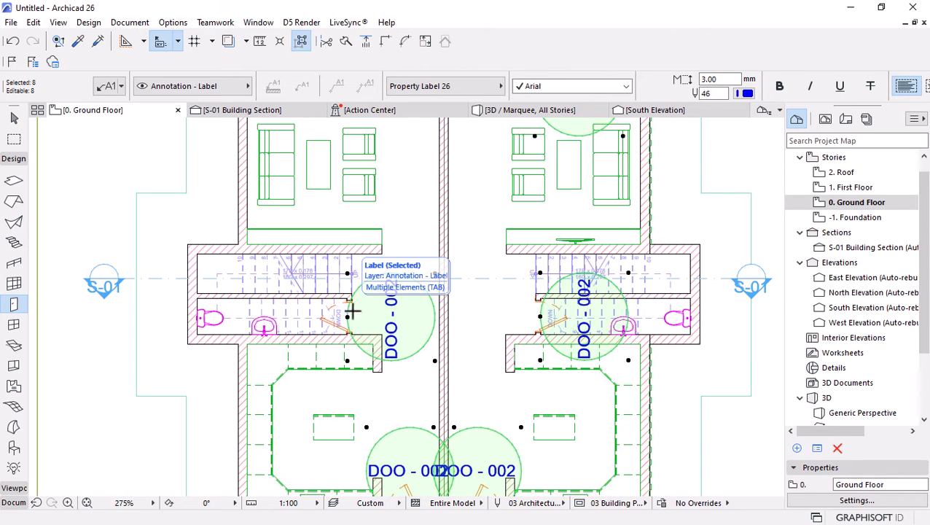
{"action": "scroll", "coordinate": [351, 311], "scroll_direction": "down", "scroll_amount": 4}
{"action": "scroll", "coordinate": [386, 363], "scroll_direction": "up", "scroll_amount": 3}
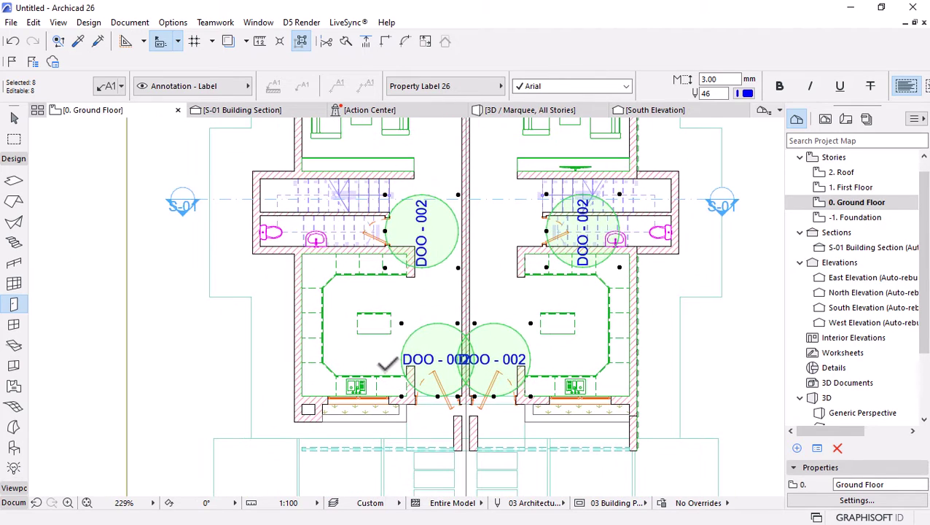
{"action": "scroll", "coordinate": [432, 235], "scroll_direction": "up", "scroll_amount": 2}
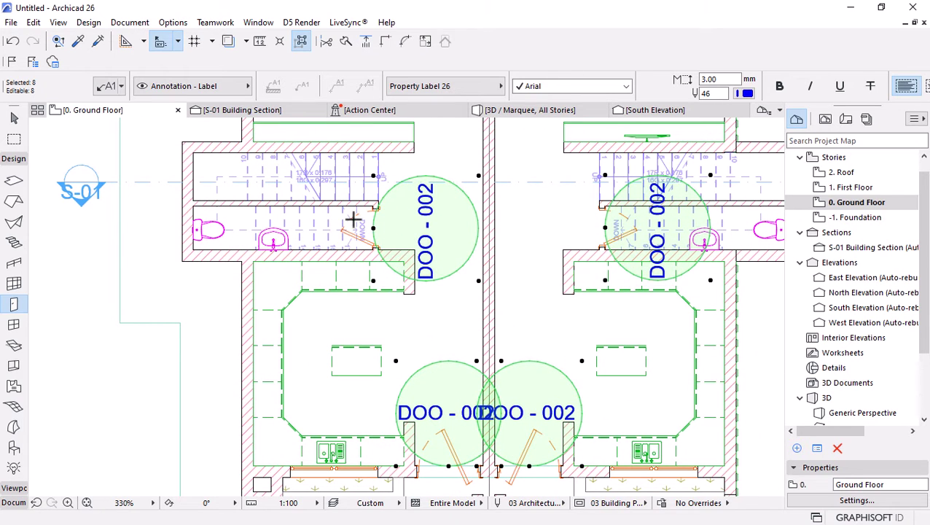
{"action": "key", "text": "Escape"}
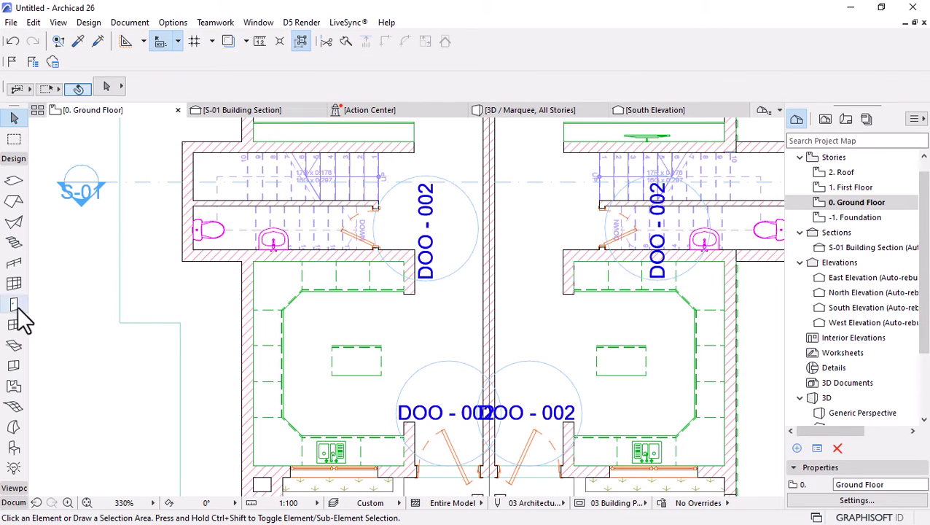
Select all ground-floor doors, open the Element ID Manager, and remove Width and Height from the selected criteria
{"action": "key", "text": "ctrl+a"}
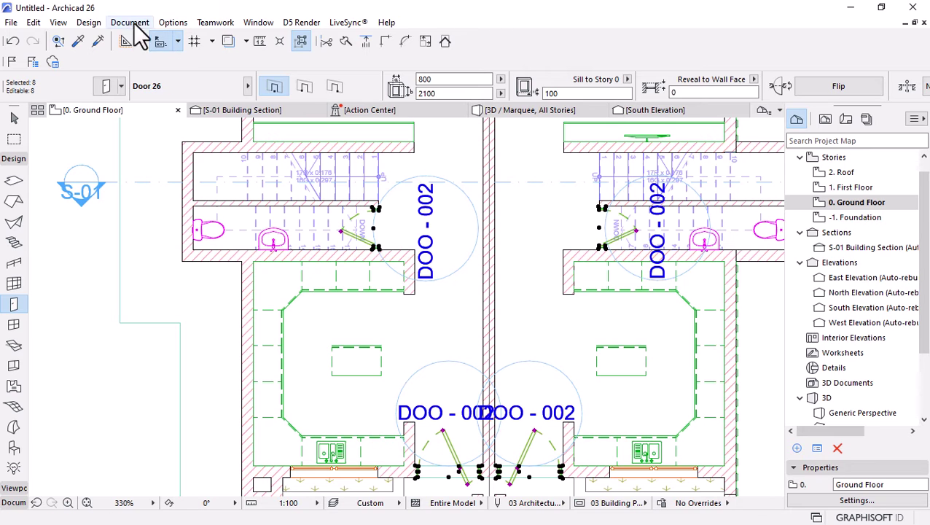
{"action": "left_click", "coordinate": [128, 23]}
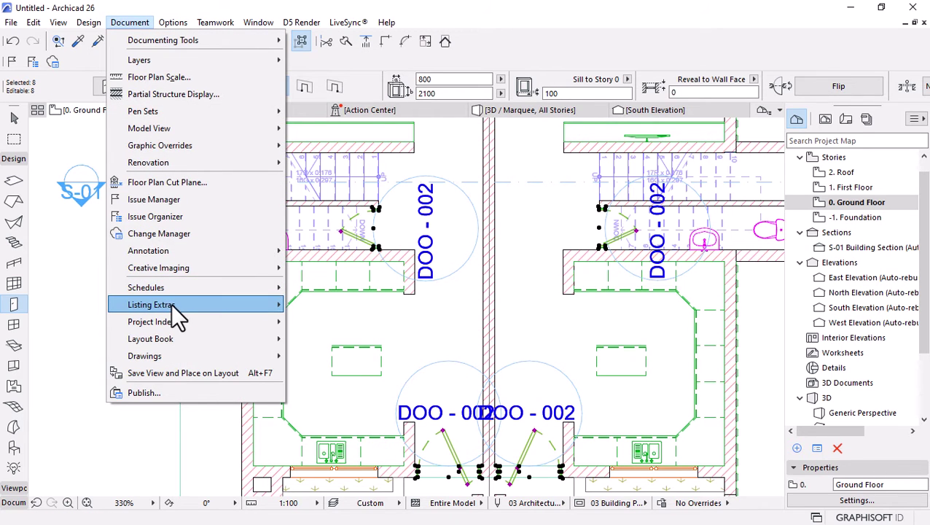
{"action": "mouse_move", "coordinate": [172, 307]}
{"action": "left_click", "coordinate": [339, 358]}
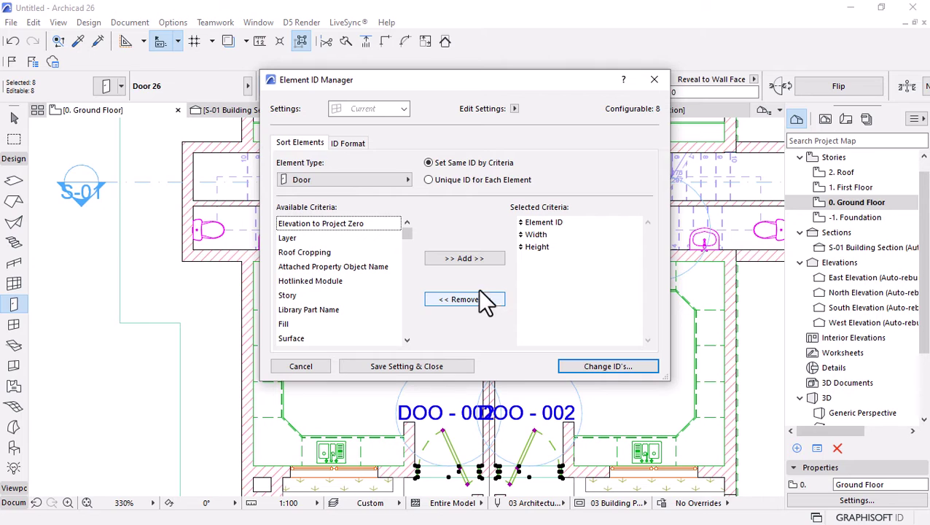
{"action": "left_click", "coordinate": [455, 297]}
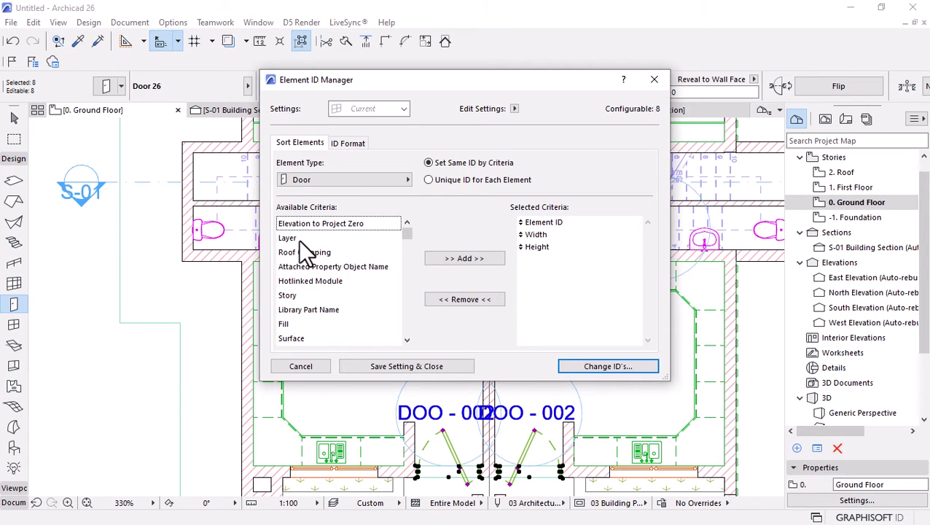
{"action": "scroll", "coordinate": [299, 241], "scroll_direction": "down", "scroll_amount": 4}
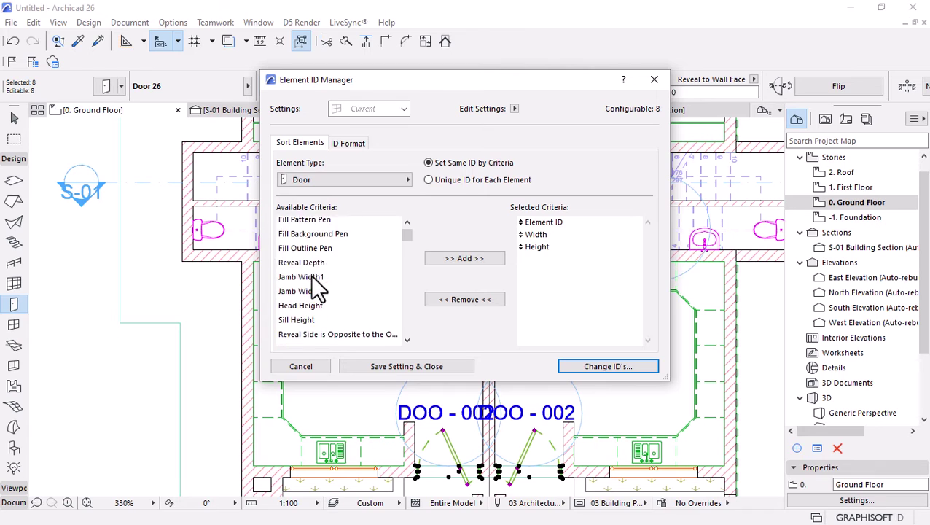
{"action": "scroll", "coordinate": [315, 278], "scroll_direction": "down", "scroll_amount": 1}
{"action": "left_click", "coordinate": [304, 466]}
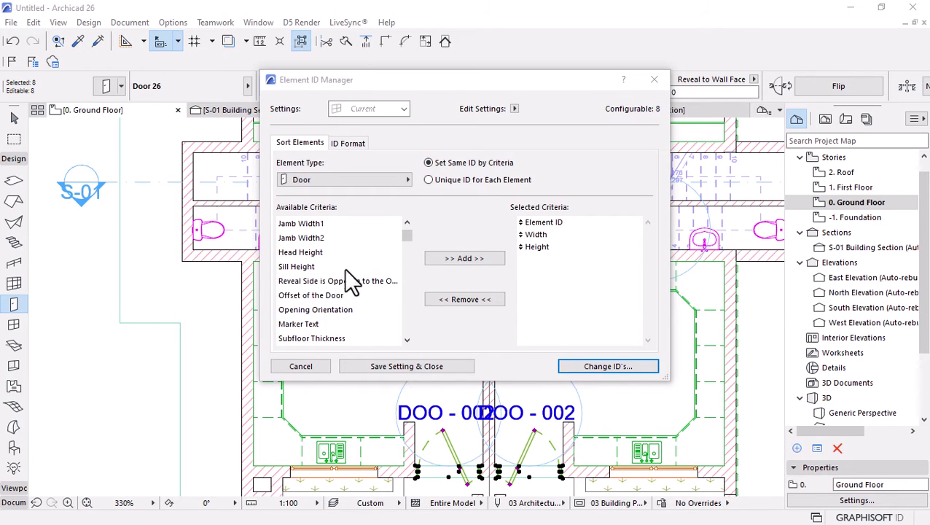
{"action": "left_click", "coordinate": [538, 235]}
{"action": "left_click", "coordinate": [461, 300]}
{"action": "left_click", "coordinate": [543, 236]}
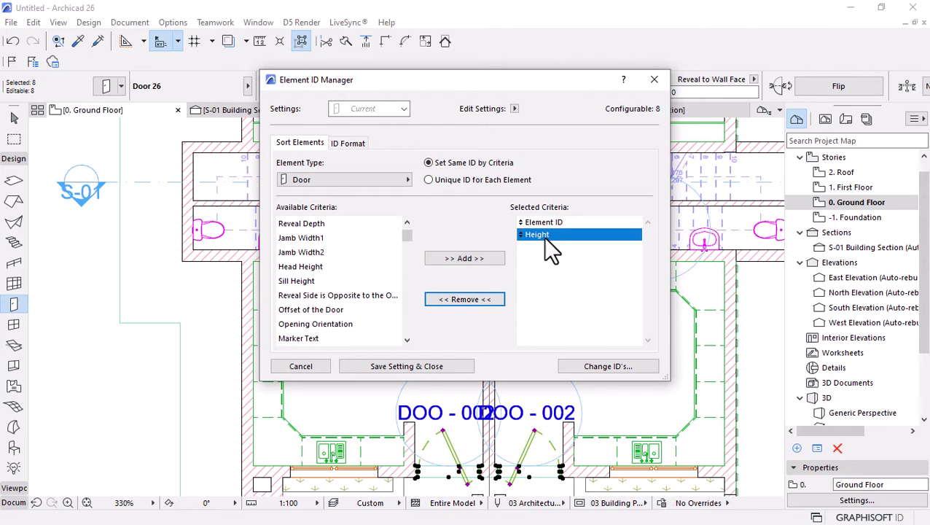
{"action": "left_click", "coordinate": [461, 300]}
Add Width (A) and Height (B) to the door ID sorting criteria
{"action": "scroll", "coordinate": [317, 270], "scroll_direction": "down", "scroll_amount": 3}
{"action": "scroll", "coordinate": [318, 277], "scroll_direction": "down", "scroll_amount": 1}
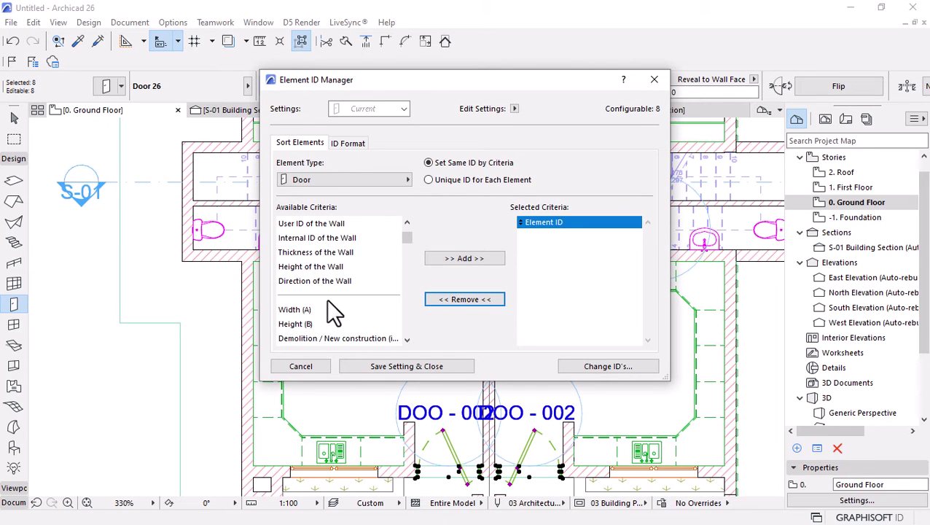
{"action": "left_click", "coordinate": [299, 310]}
{"action": "left_click", "coordinate": [462, 259]}
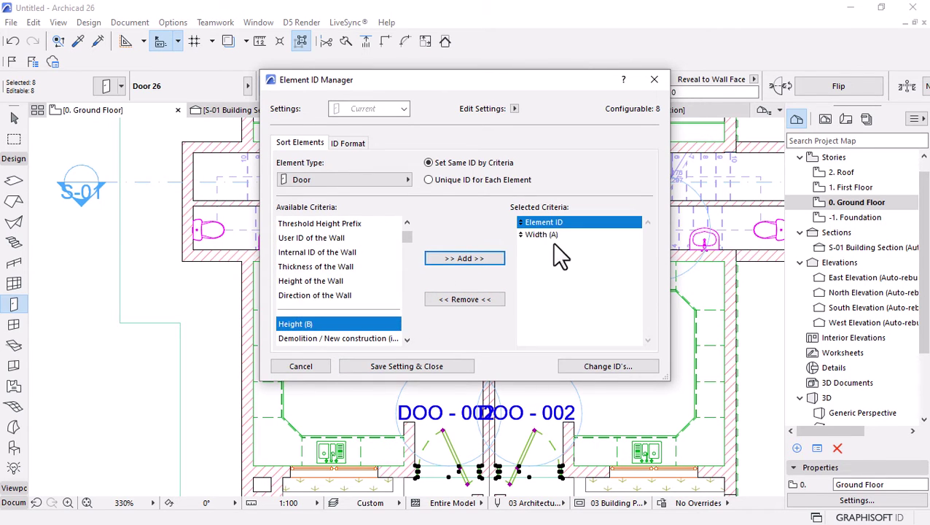
{"action": "left_click", "coordinate": [447, 258]}
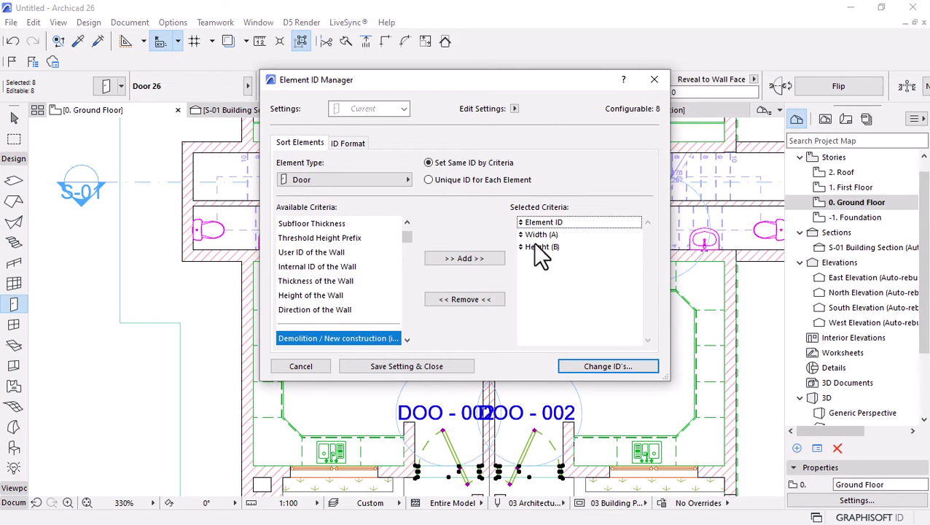
{"action": "left_click", "coordinate": [538, 246]}
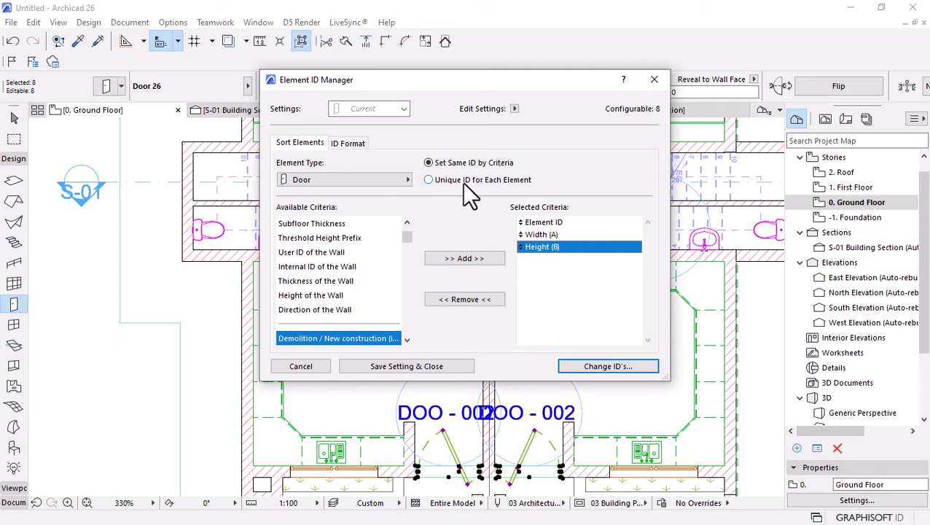
Set the text component of the ID format to D, apply the new IDs to the doors, and deselect them
{"action": "left_click", "coordinate": [339, 145]}
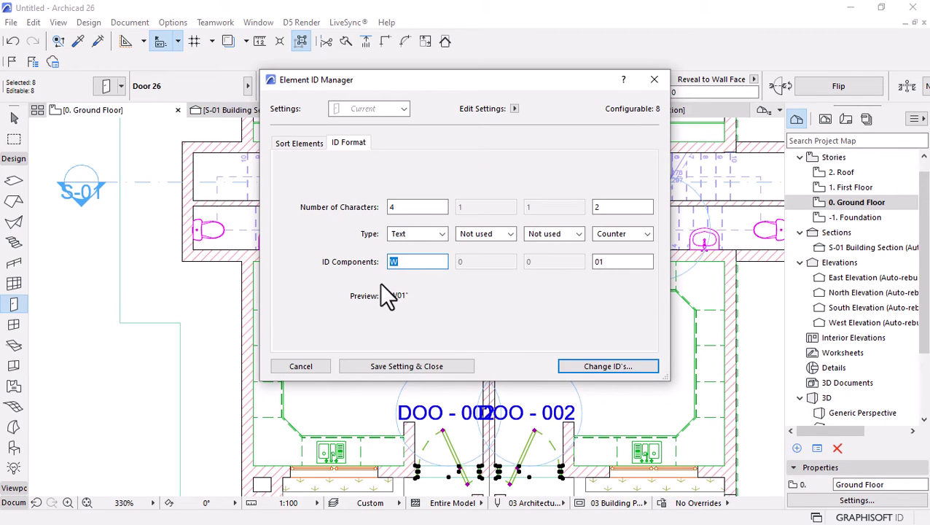
{"action": "type", "text": "D"}
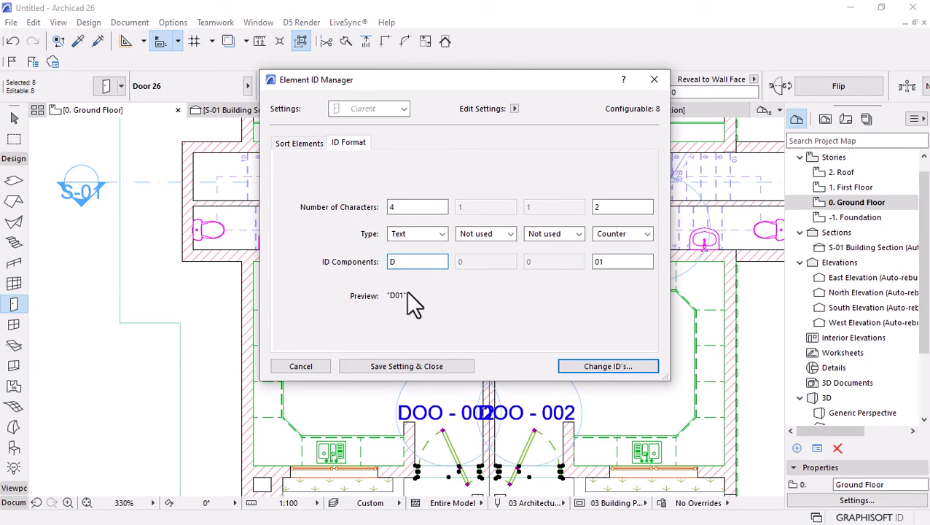
{"action": "left_click", "coordinate": [575, 365]}
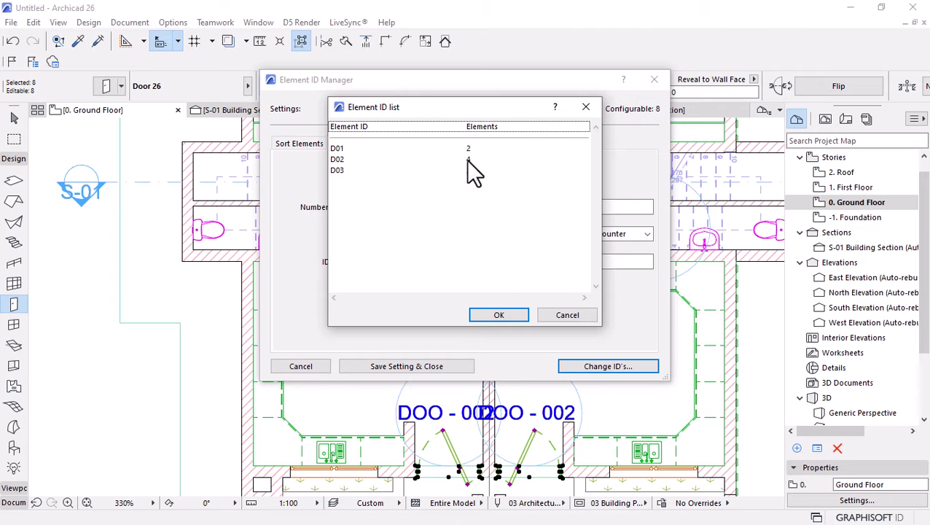
{"action": "left_click", "coordinate": [499, 315]}
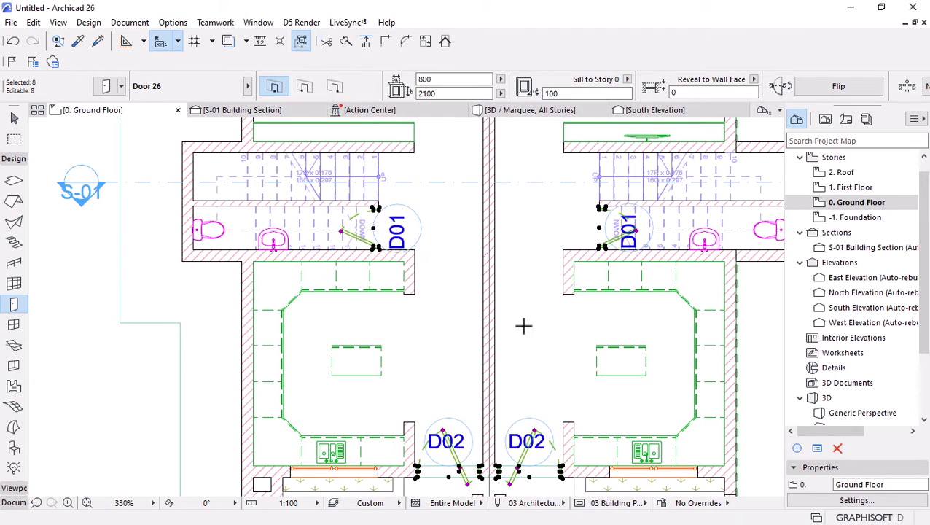
{"action": "scroll", "coordinate": [443, 310], "scroll_direction": "down", "scroll_amount": 5}
{"action": "scroll", "coordinate": [444, 310], "scroll_direction": "up", "scroll_amount": 4}
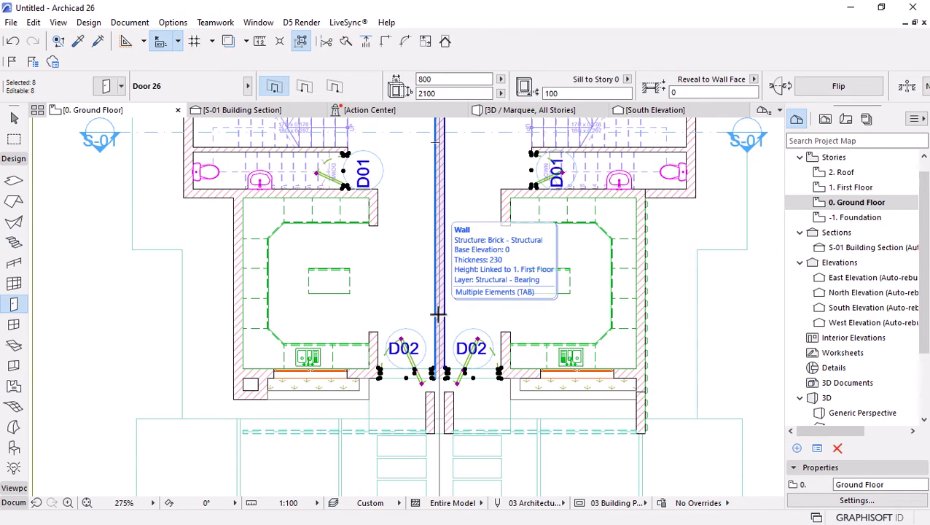
{"action": "scroll", "coordinate": [421, 321], "scroll_direction": "down", "scroll_amount": 1}
{"action": "key", "text": "Escape"}
Select all the door labels on the ground floor and set their text height to 2 mm
{"action": "scroll", "coordinate": [461, 310], "scroll_direction": "down", "scroll_amount": 3}
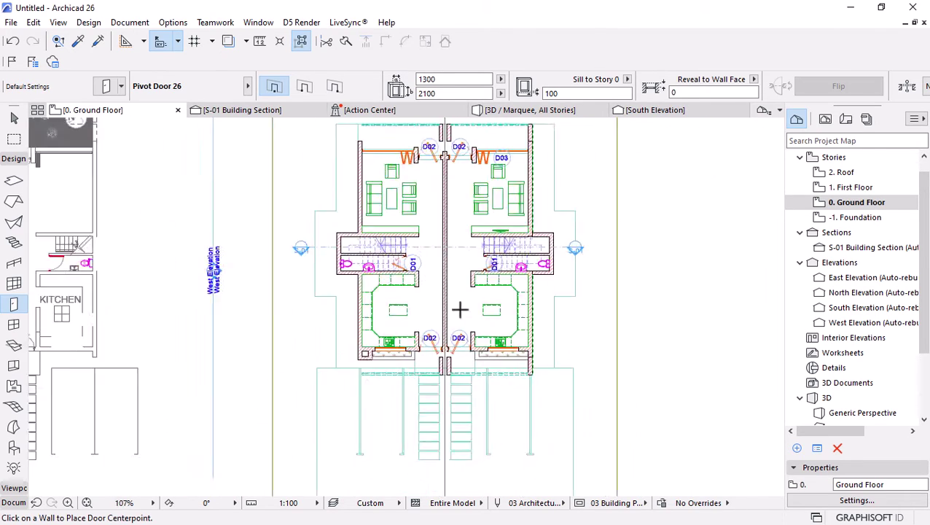
{"action": "scroll", "coordinate": [461, 272], "scroll_direction": "down", "scroll_amount": 1}
{"action": "scroll", "coordinate": [465, 272], "scroll_direction": "up", "scroll_amount": 7}
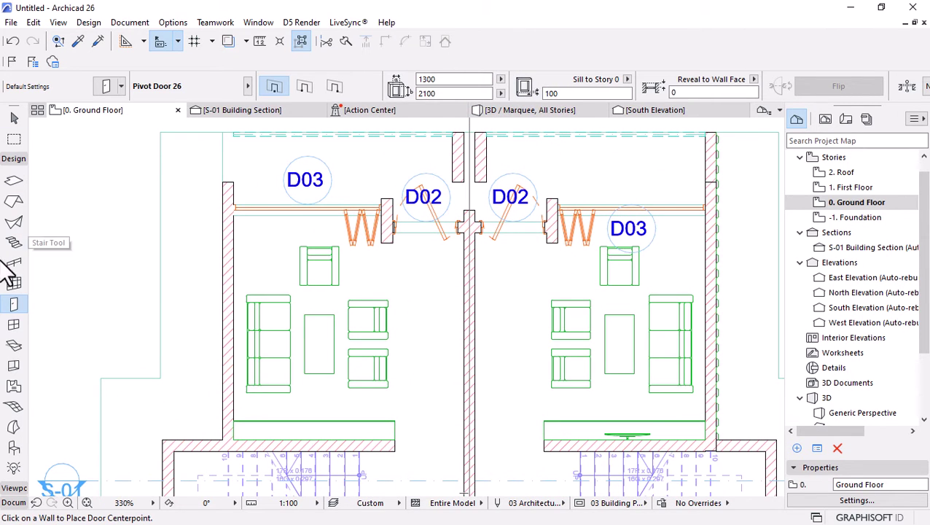
{"action": "left_click", "coordinate": [13, 158]}
{"action": "left_click", "coordinate": [13, 187]}
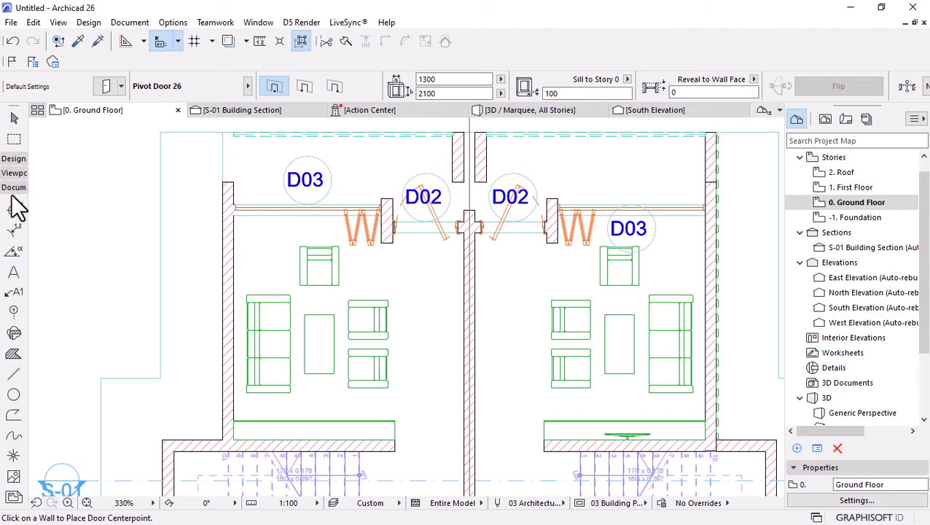
{"action": "left_click", "coordinate": [13, 292]}
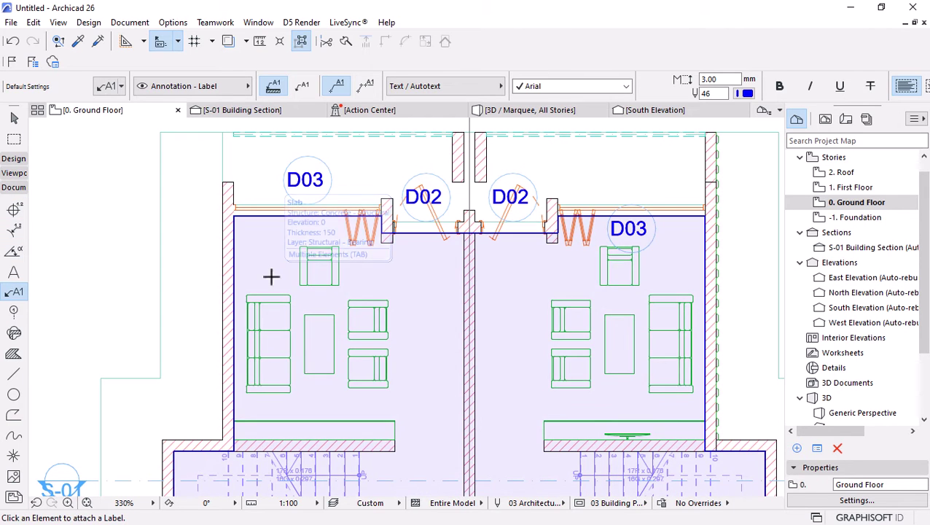
{"action": "key", "text": "ctrl+a"}
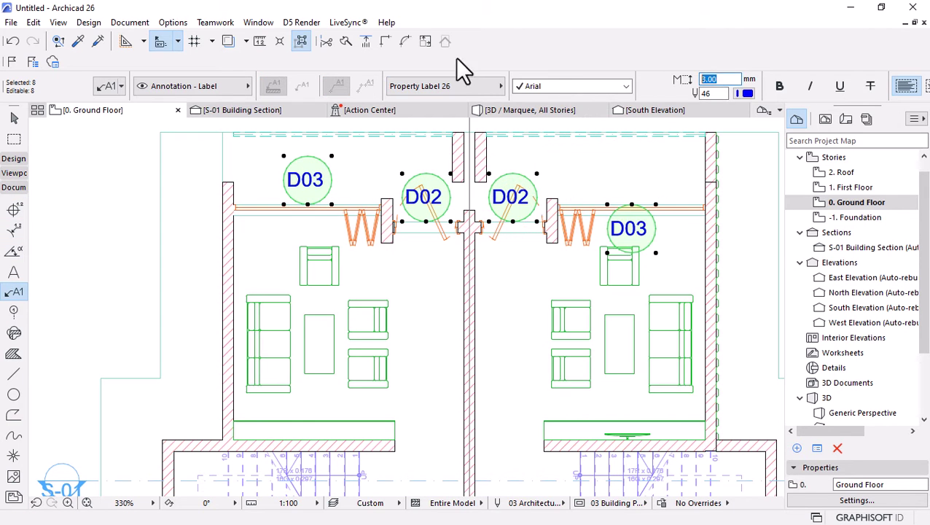
{"action": "mouse_move", "coordinate": [732, 111]}
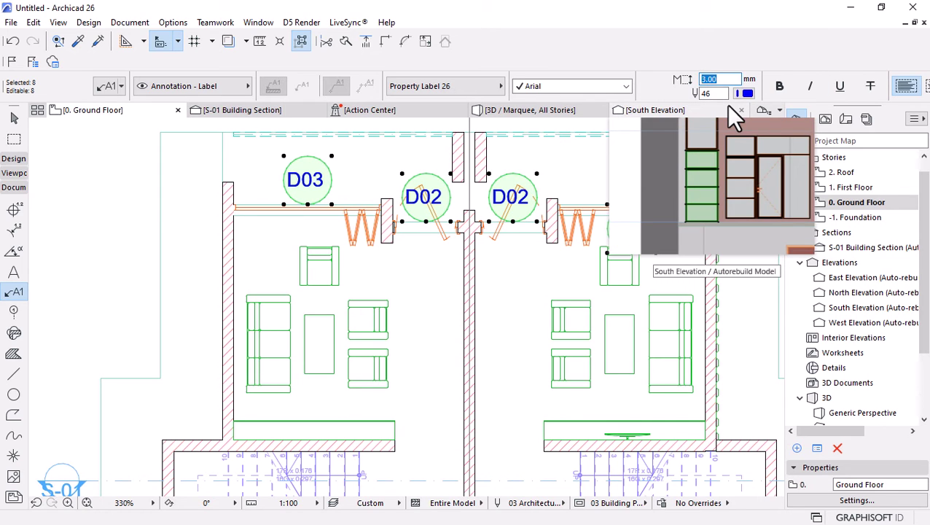
{"action": "type", "text": "2"}
{"action": "key", "text": "Return"}
Reduce the text height of all the selected door labels to 1.5 mm
{"action": "scroll", "coordinate": [290, 175], "scroll_direction": "down", "scroll_amount": 5}
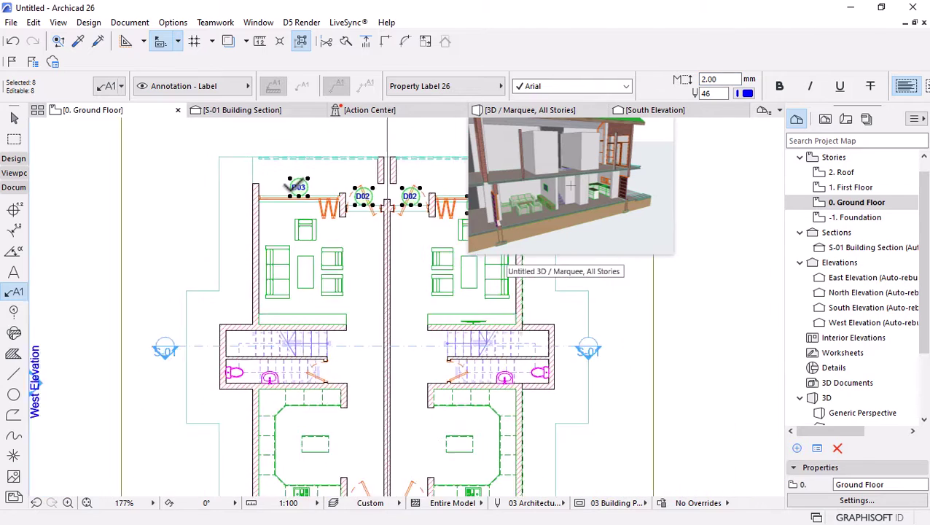
{"action": "scroll", "coordinate": [374, 192], "scroll_direction": "up", "scroll_amount": 2}
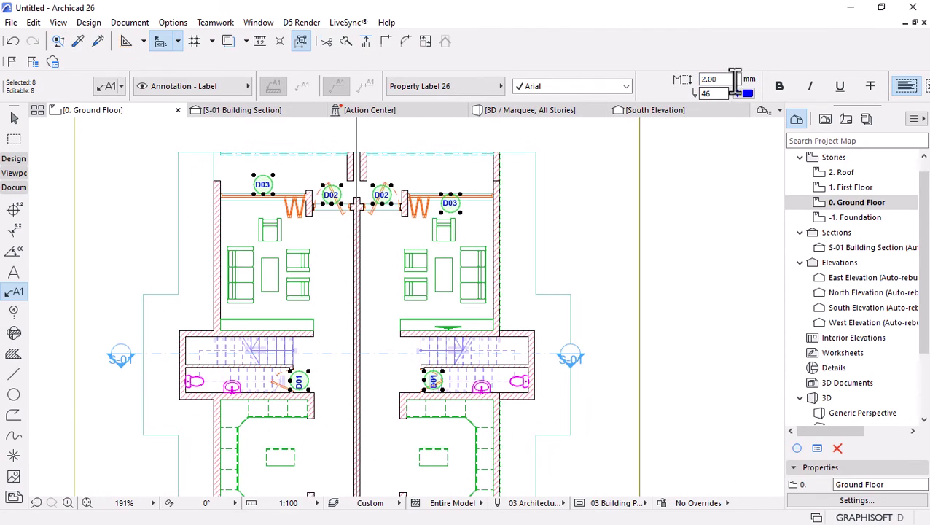
{"action": "type", "text": "1.5"}
{"action": "key", "text": "Return"}
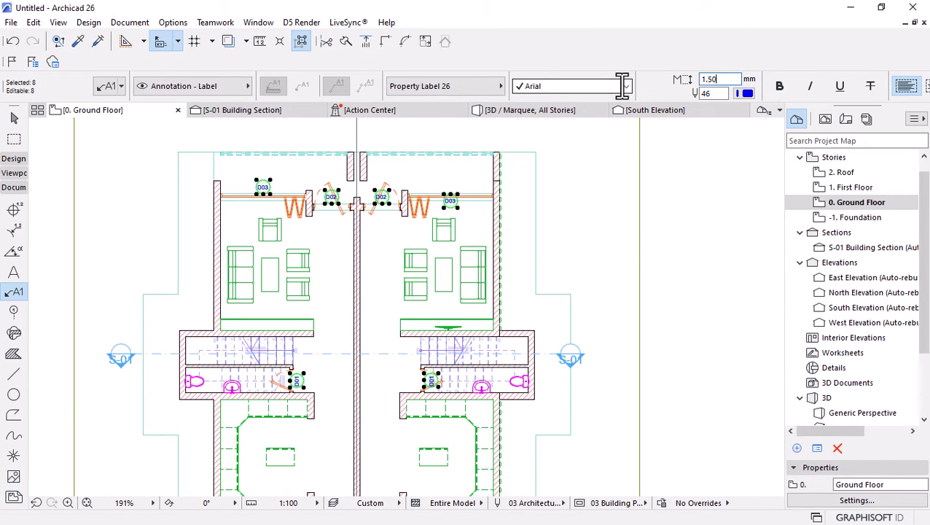
{"action": "scroll", "coordinate": [346, 178], "scroll_direction": "down", "scroll_amount": 3}
{"action": "scroll", "coordinate": [275, 358], "scroll_direction": "up", "scroll_amount": 6}
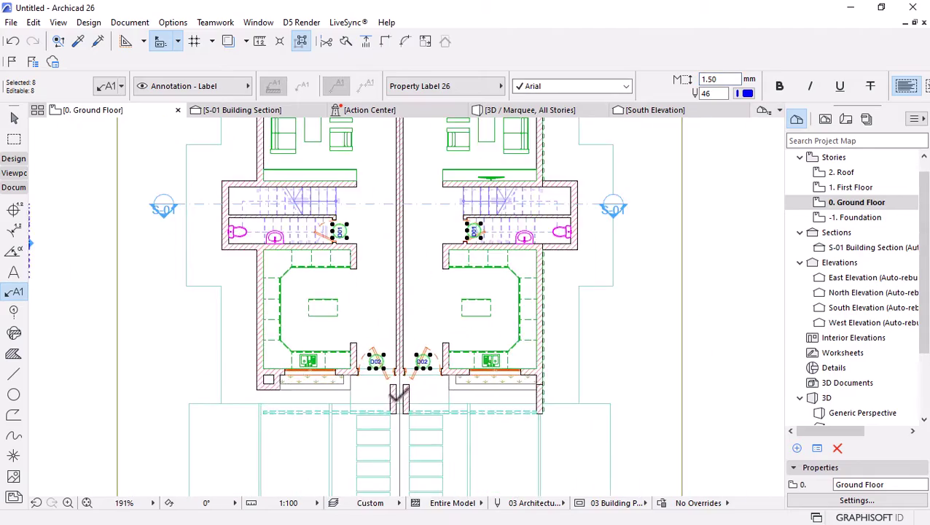
{"action": "scroll", "coordinate": [436, 360], "scroll_direction": "down", "scroll_amount": 5}
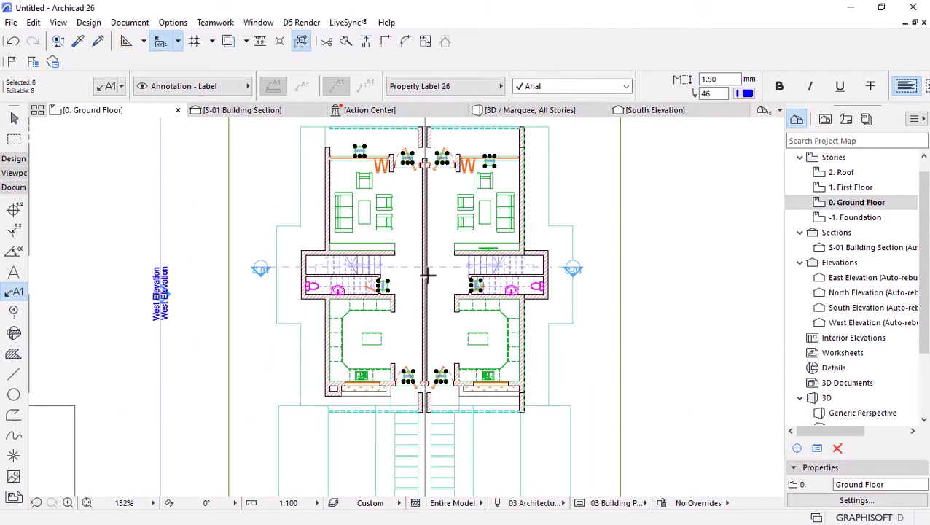
Move the right unit's D03 label straight up so that it sits outside, clear of the folding door
{"action": "scroll", "coordinate": [456, 141], "scroll_direction": "up", "scroll_amount": 5}
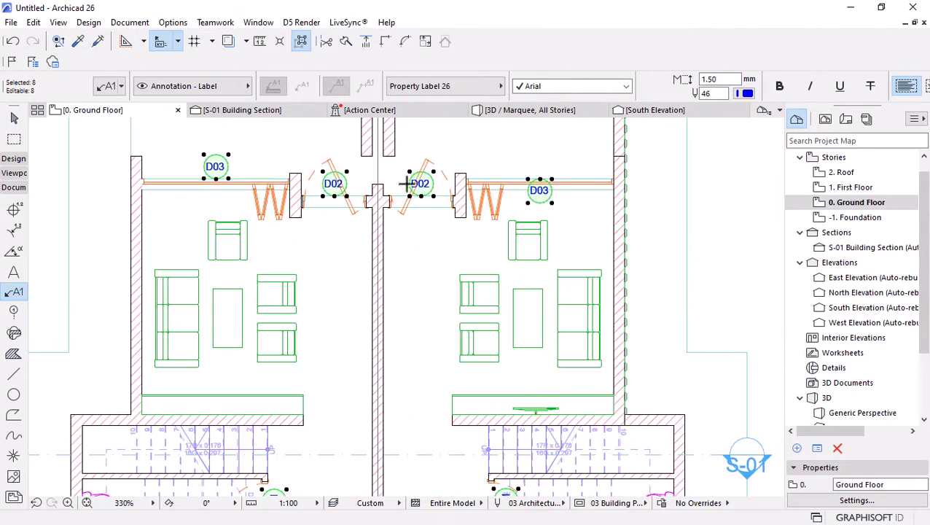
{"action": "scroll", "coordinate": [495, 171], "scroll_direction": "down", "scroll_amount": 4}
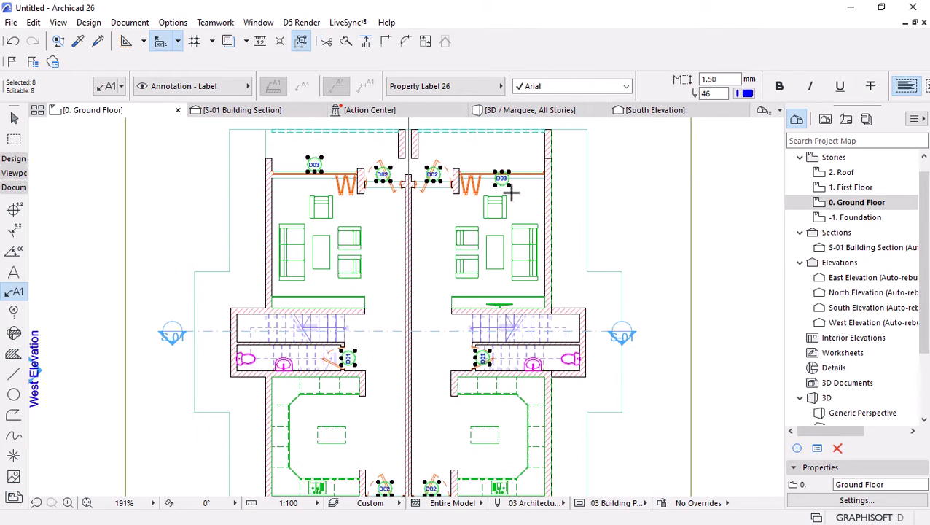
{"action": "scroll", "coordinate": [503, 175], "scroll_direction": "up", "scroll_amount": 5}
{"action": "scroll", "coordinate": [495, 161], "scroll_direction": "up", "scroll_amount": 1}
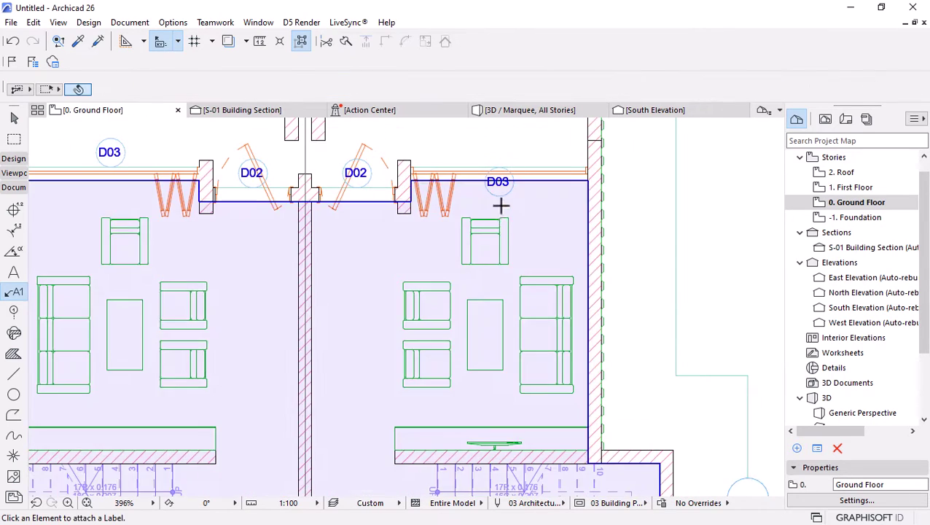
{"action": "key", "text": "Escape"}
{"action": "left_click", "coordinate": [500, 188]}
{"action": "left_click", "coordinate": [499, 169]}
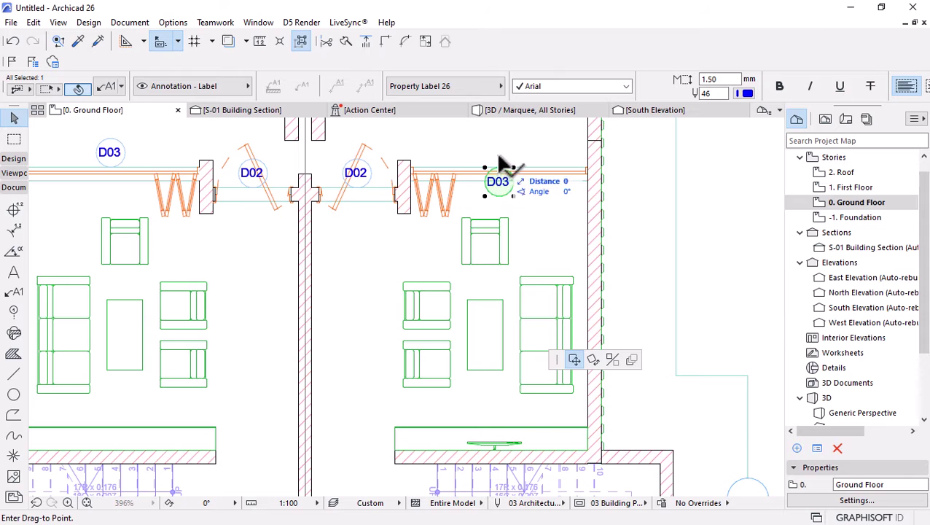
{"action": "left_click", "coordinate": [498, 143]}
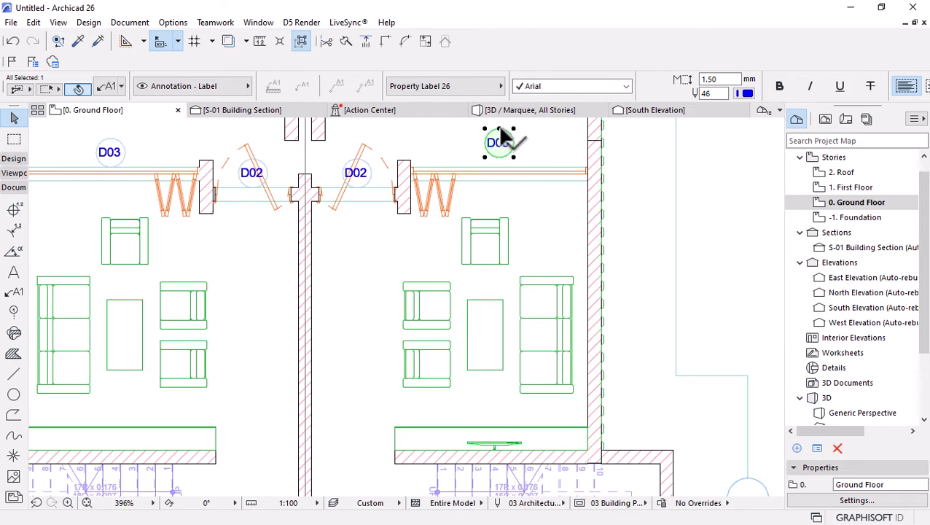
Move the left unit's D03 label vertically to line up with the D03 label of the right unit
{"action": "scroll", "coordinate": [511, 149], "scroll_direction": "down", "scroll_amount": 5}
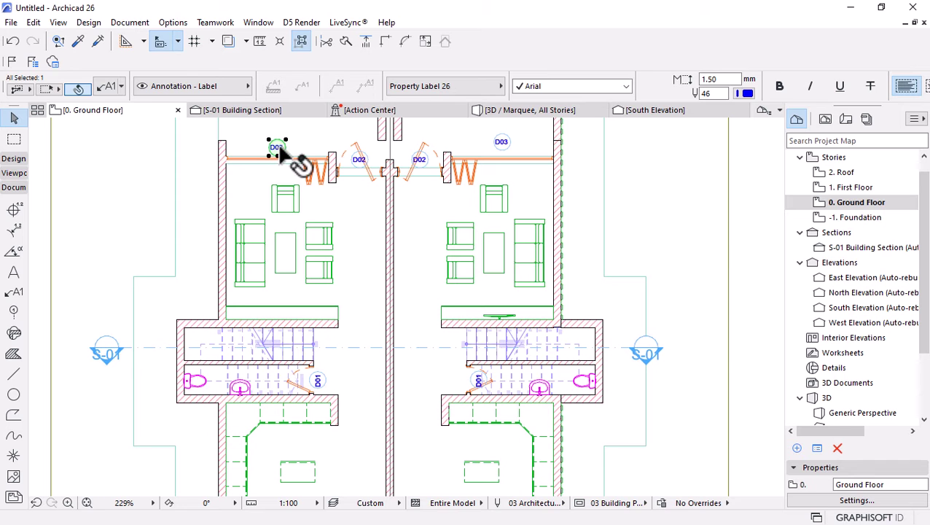
{"action": "left_click", "coordinate": [282, 153]}
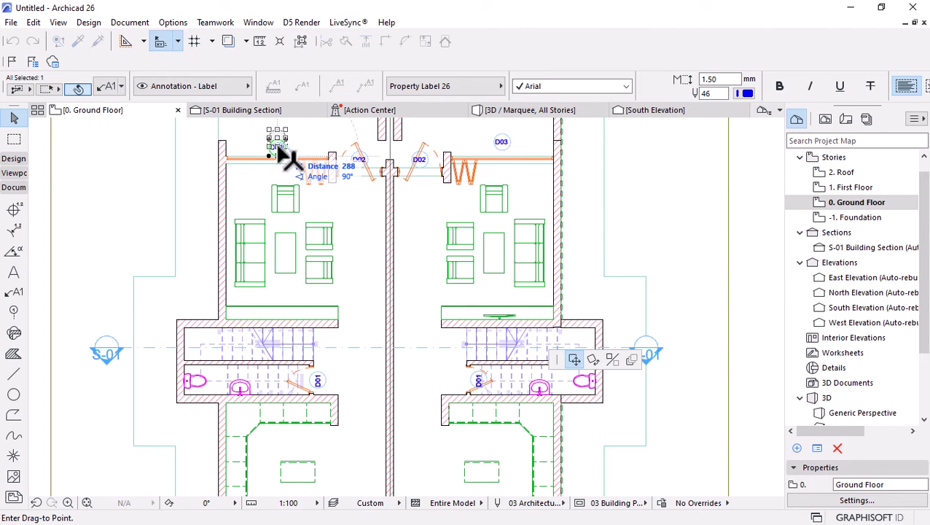
{"action": "left_click", "coordinate": [503, 156]}
{"action": "scroll", "coordinate": [488, 307], "scroll_direction": "down", "scroll_amount": 4}
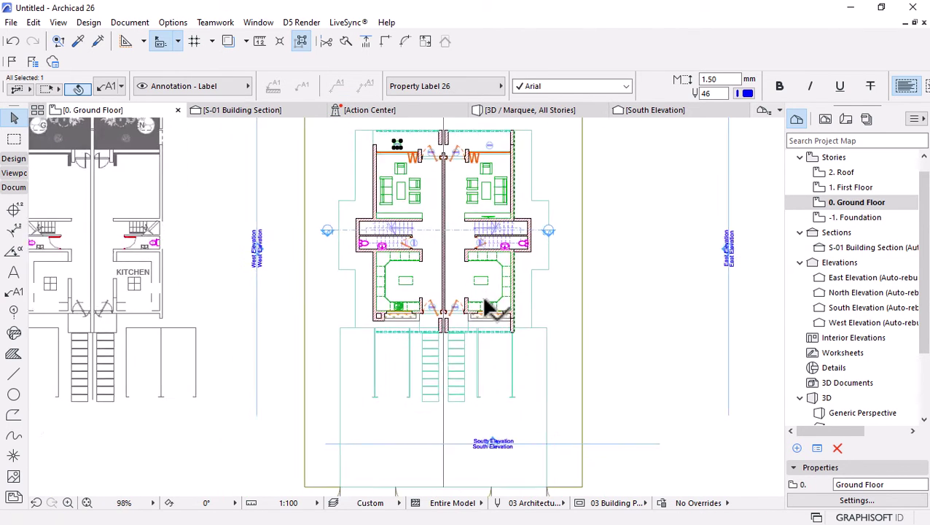
Shift the D02 labels of both entrance doors beside the kitchens horizontally outward, clear of the door leaves
{"action": "scroll", "coordinate": [416, 321], "scroll_direction": "up", "scroll_amount": 3}
{"action": "scroll", "coordinate": [417, 320], "scroll_direction": "up", "scroll_amount": 3}
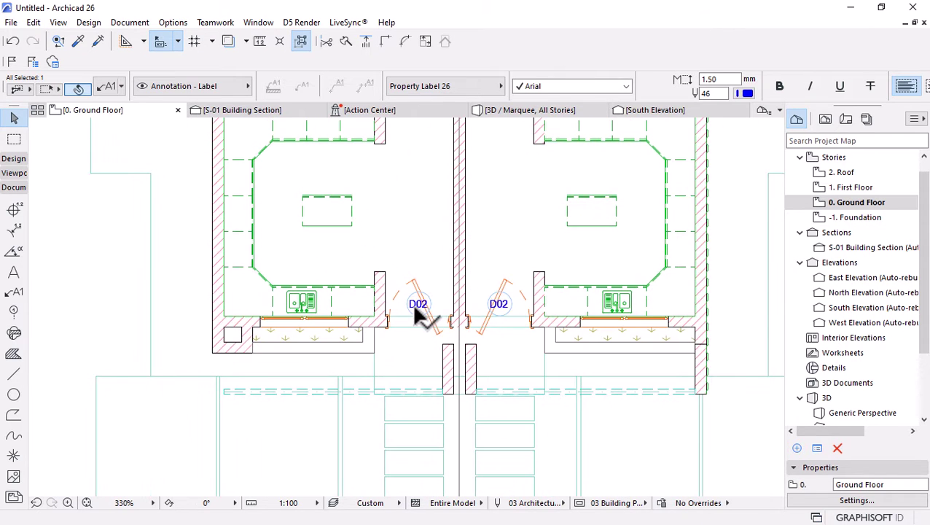
{"action": "left_click", "coordinate": [415, 316]}
{"action": "left_click", "coordinate": [403, 317]}
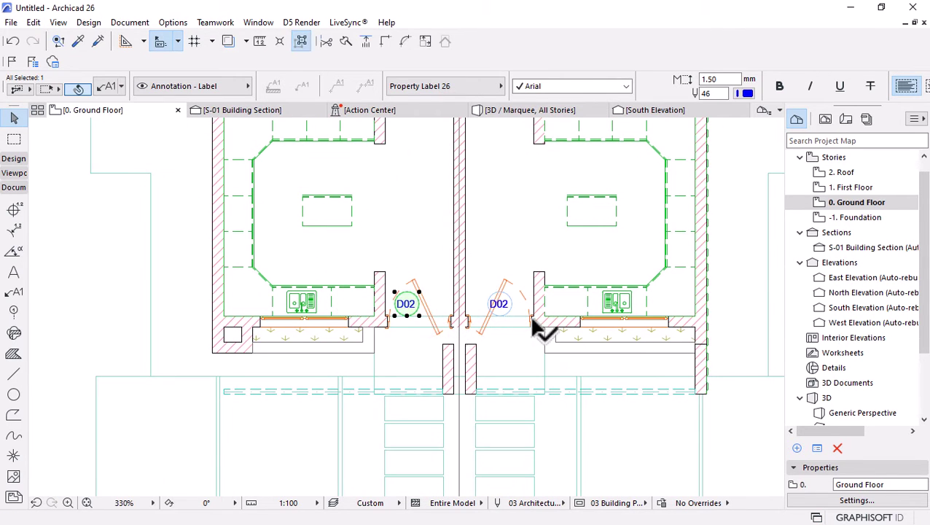
{"action": "left_click", "coordinate": [502, 310]}
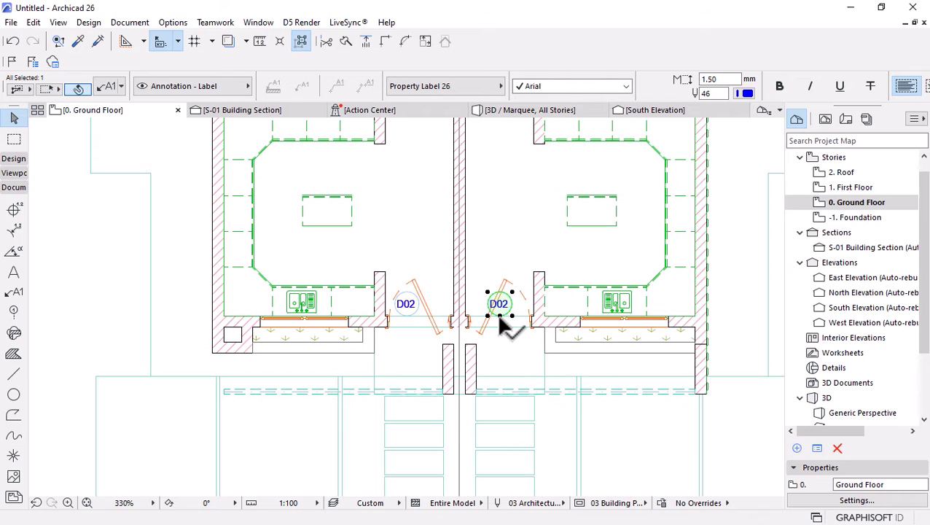
{"action": "left_click", "coordinate": [500, 316]}
{"action": "scroll", "coordinate": [506, 328], "scroll_direction": "down", "scroll_amount": 5}
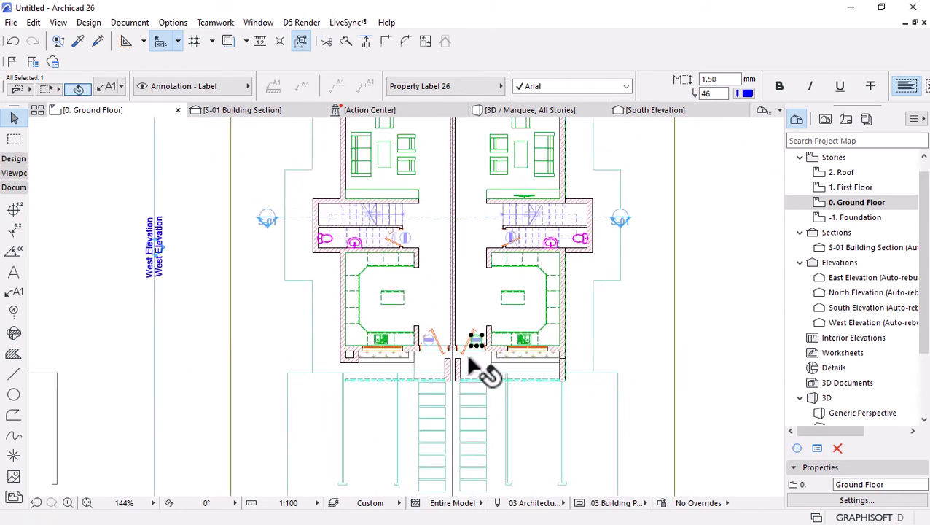
Set the 2D opening angle of the D01 toilet doors in both units to 90°
{"action": "scroll", "coordinate": [473, 367], "scroll_direction": "up", "scroll_amount": 6}
{"action": "left_click", "coordinate": [543, 312]}
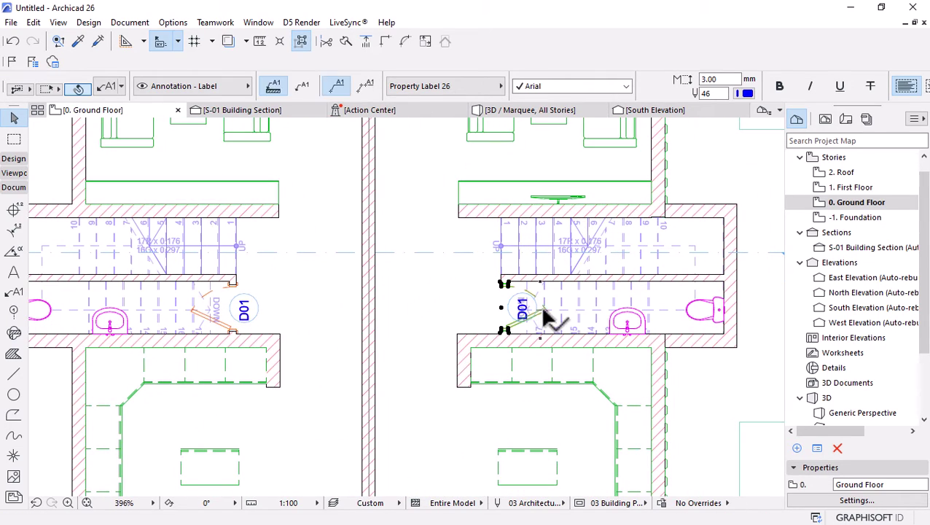
{"action": "left_click", "coordinate": [543, 312]}
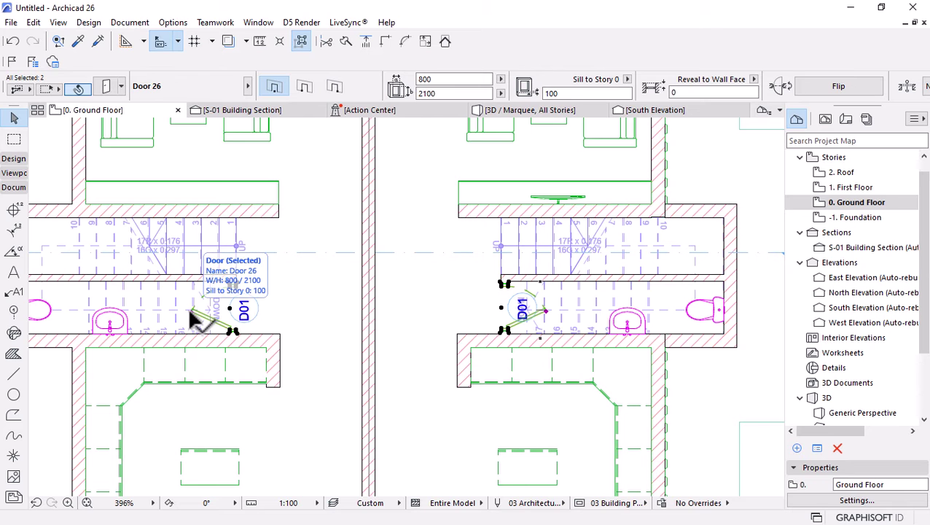
{"action": "left_click", "coordinate": [191, 313]}
{"action": "left_click", "coordinate": [670, 359]}
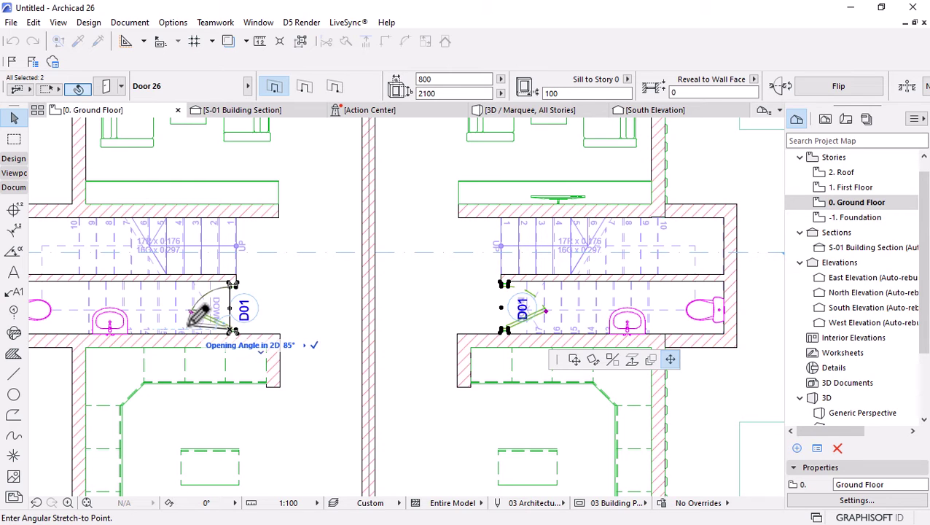
{"action": "left_click", "coordinate": [191, 318]}
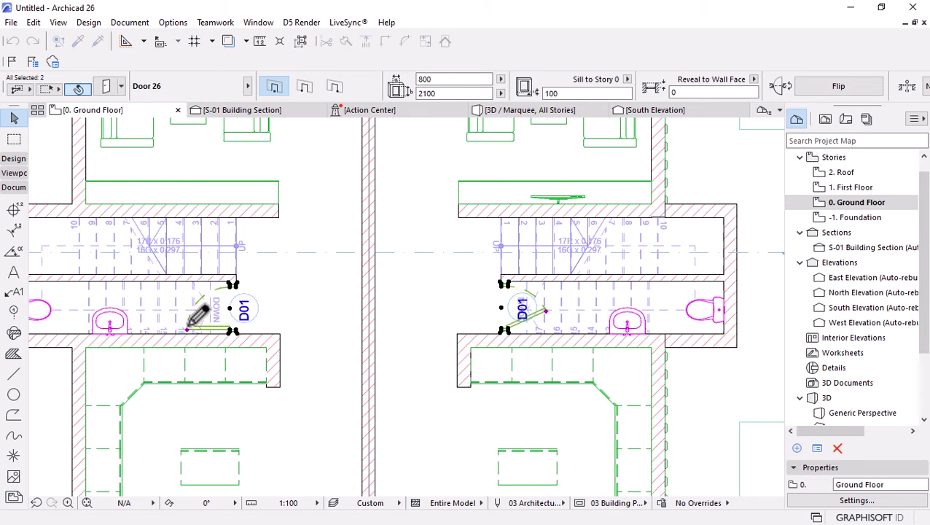
{"action": "left_click", "coordinate": [547, 313]}
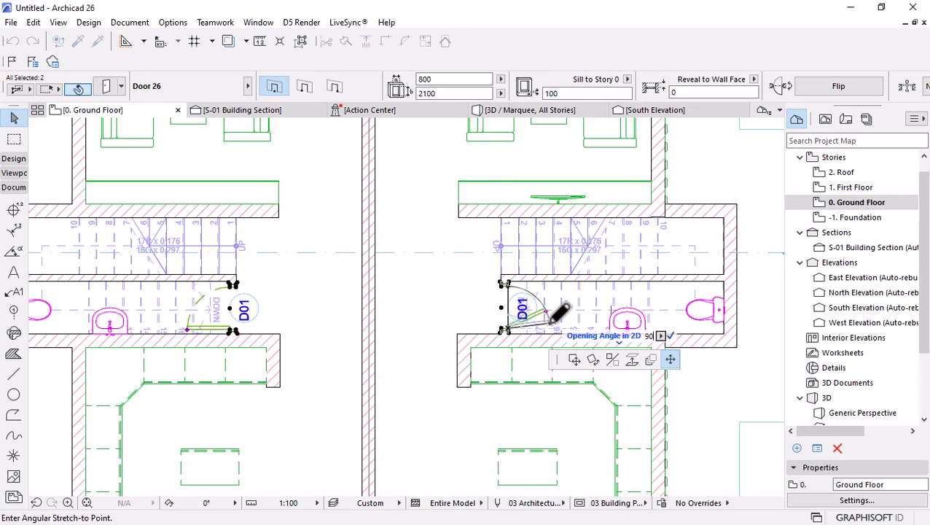
{"action": "left_click", "coordinate": [552, 319]}
{"action": "left_click", "coordinate": [446, 312]}
Move the right unit's D01 label horizontally out of the door swing into the hallway, mirroring the left unit's label
{"action": "scroll", "coordinate": [438, 299], "scroll_direction": "down", "scroll_amount": 3}
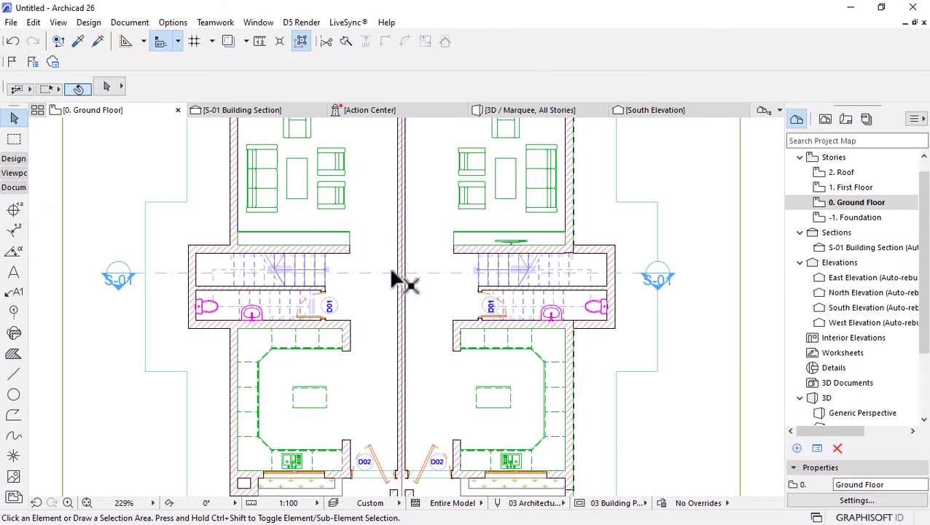
{"action": "scroll", "coordinate": [448, 321], "scroll_direction": "down", "scroll_amount": 3}
{"action": "scroll", "coordinate": [441, 312], "scroll_direction": "up", "scroll_amount": 5}
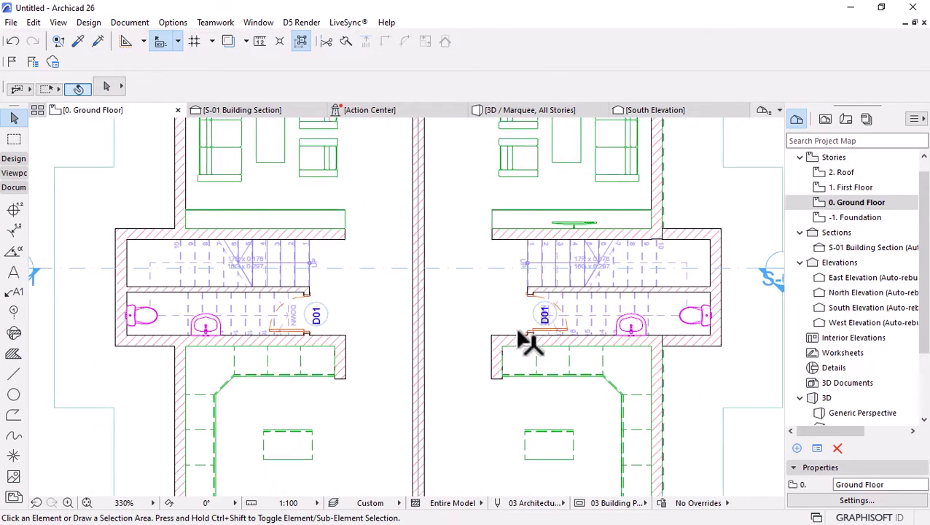
{"action": "left_click", "coordinate": [545, 315]}
{"action": "left_click", "coordinate": [534, 312]}
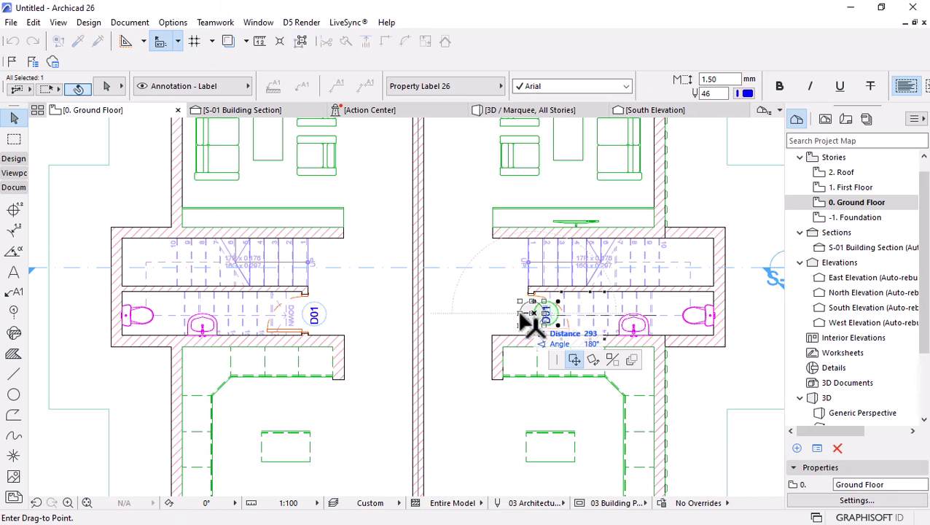
{"action": "left_click", "coordinate": [514, 311]}
{"action": "key", "text": "Escape"}
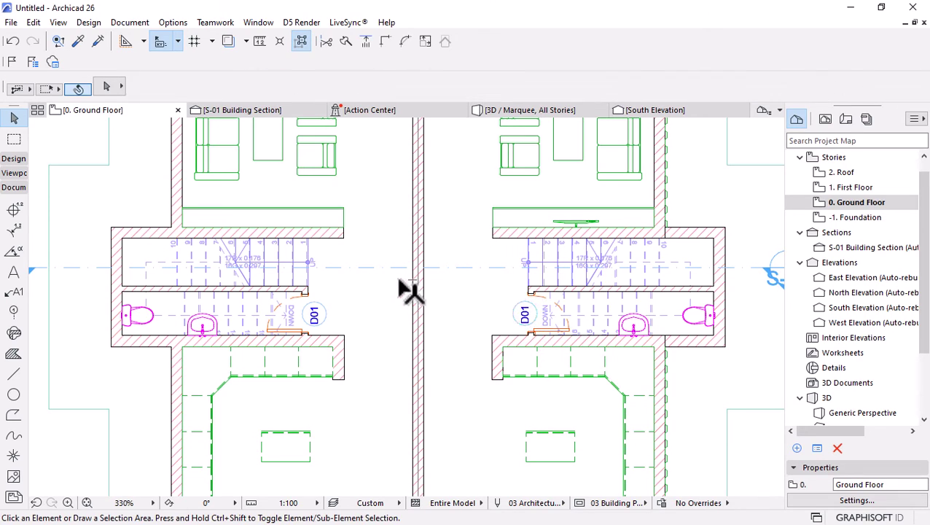
Shift the D02 labels of both doors next to the living rooms horizontally away from the party wall, clear of the door leaves
{"action": "scroll", "coordinate": [409, 291], "scroll_direction": "down", "scroll_amount": 4}
{"action": "scroll", "coordinate": [460, 328], "scroll_direction": "up", "scroll_amount": 1}
{"action": "scroll", "coordinate": [396, 158], "scroll_direction": "up", "scroll_amount": 5}
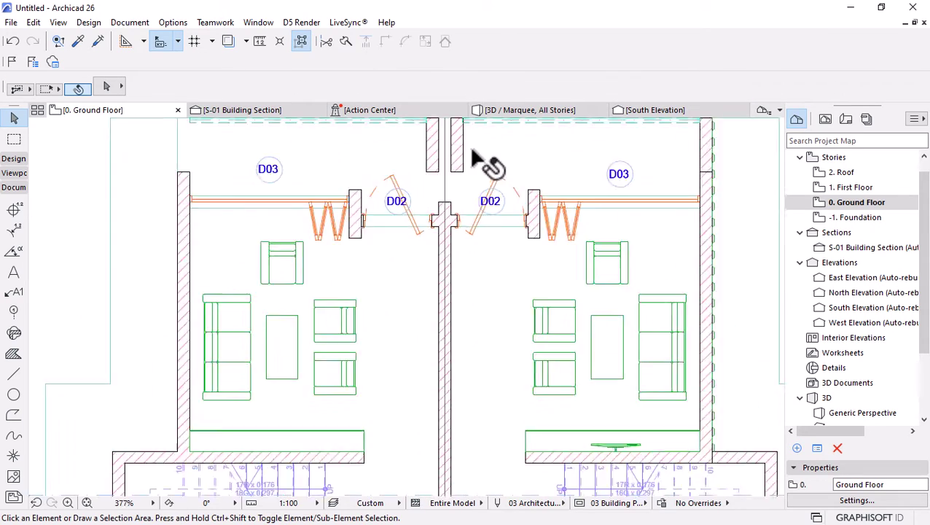
{"action": "left_click", "coordinate": [500, 228]}
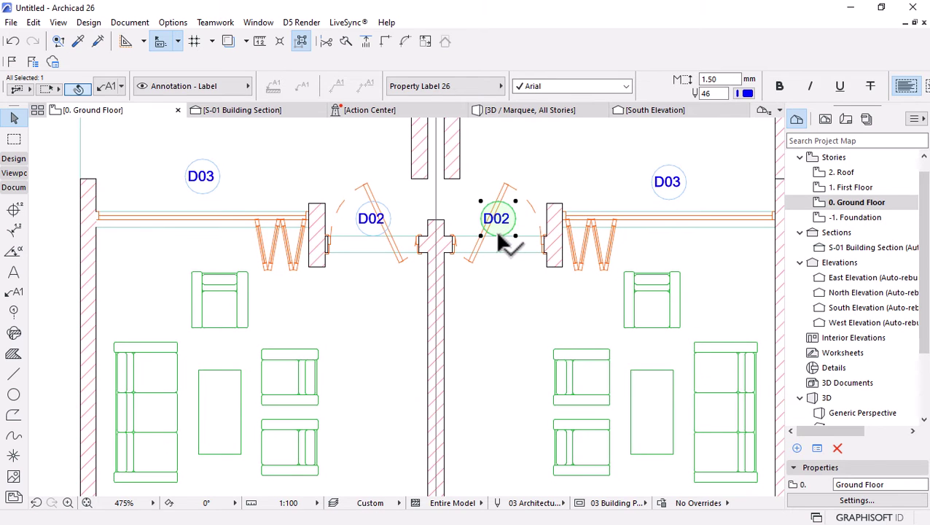
{"action": "left_click", "coordinate": [499, 236]}
{"action": "left_click", "coordinate": [517, 241]}
{"action": "left_click", "coordinate": [374, 229]}
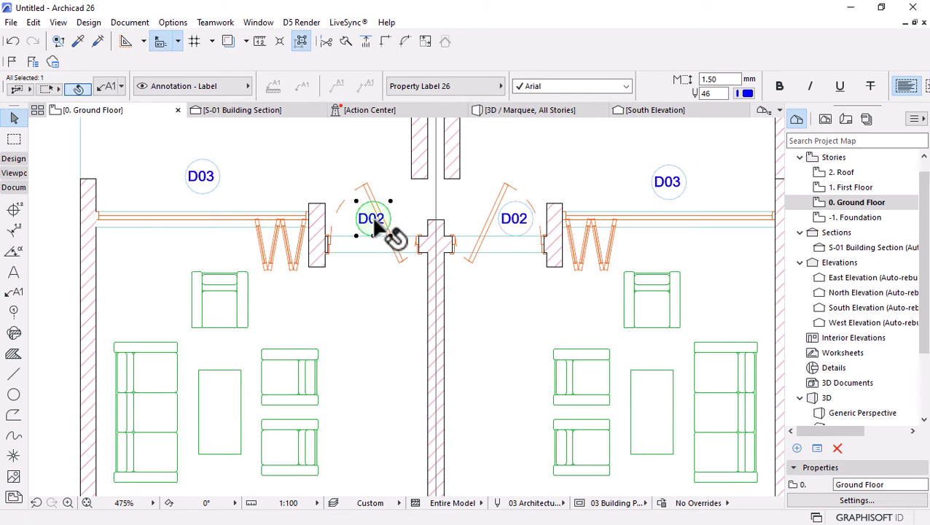
{"action": "left_click", "coordinate": [373, 236]}
{"action": "left_click", "coordinate": [358, 240]}
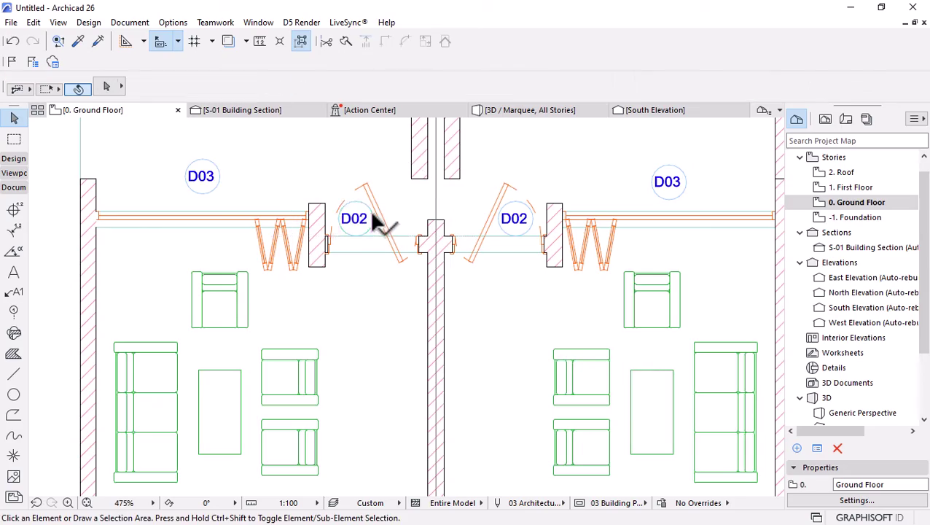
Examine the ground floor plan of both units to check the placement of the door labels
{"action": "scroll", "coordinate": [436, 213], "scroll_direction": "down", "scroll_amount": 5}
{"action": "scroll", "coordinate": [371, 278], "scroll_direction": "down", "scroll_amount": 3}
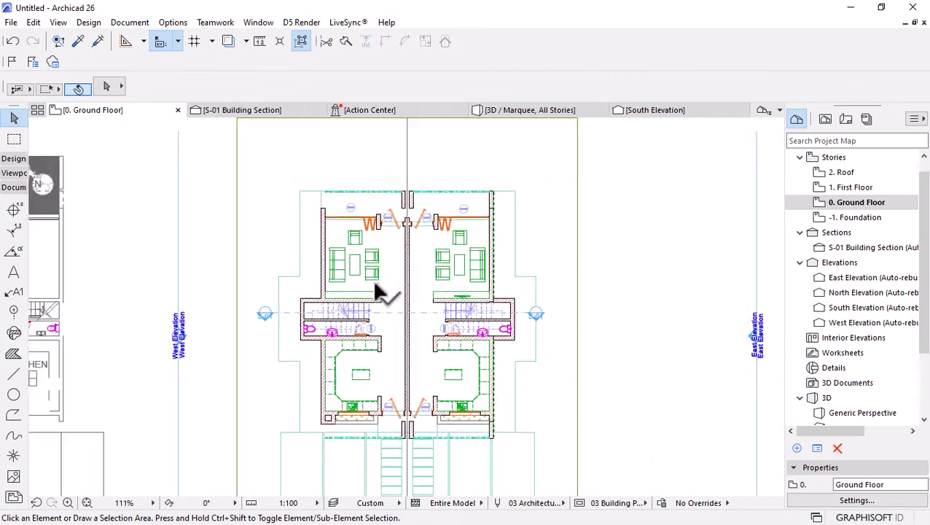
{"action": "scroll", "coordinate": [395, 384], "scroll_direction": "up", "scroll_amount": 5}
{"action": "scroll", "coordinate": [411, 387], "scroll_direction": "down", "scroll_amount": 3}
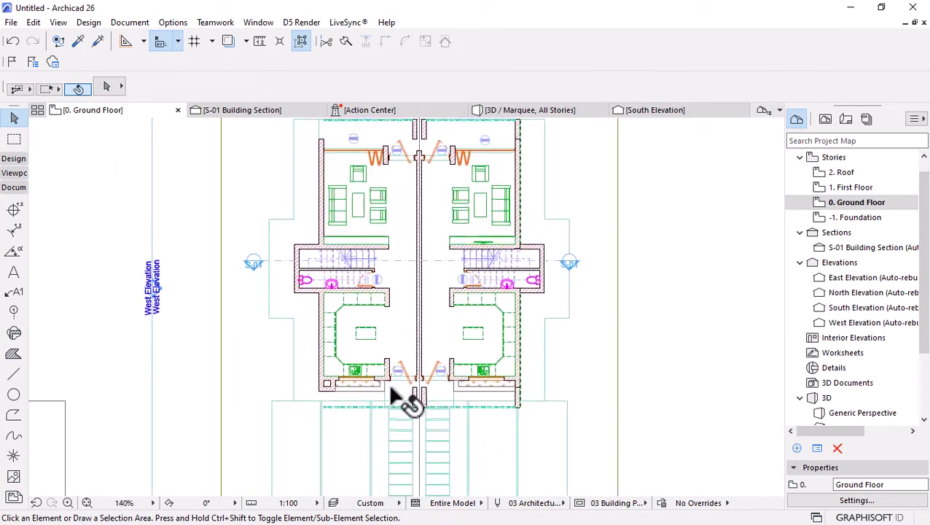
{"action": "scroll", "coordinate": [400, 401], "scroll_direction": "up", "scroll_amount": 3}
{"action": "scroll", "coordinate": [430, 386], "scroll_direction": "down", "scroll_amount": 2}
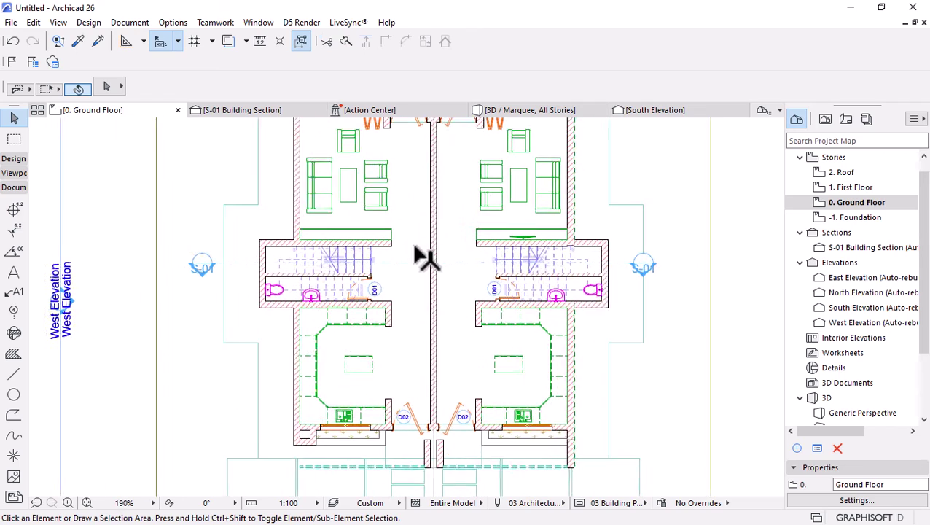
{"action": "scroll", "coordinate": [427, 258], "scroll_direction": "up", "scroll_amount": 2}
{"action": "scroll", "coordinate": [433, 339], "scroll_direction": "down", "scroll_amount": 2}
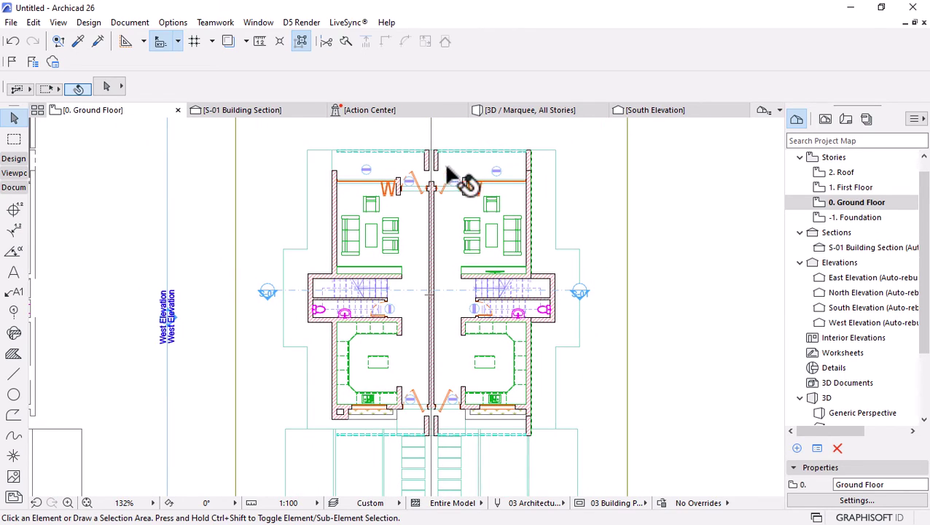
{"action": "scroll", "coordinate": [467, 177], "scroll_direction": "up", "scroll_amount": 1}
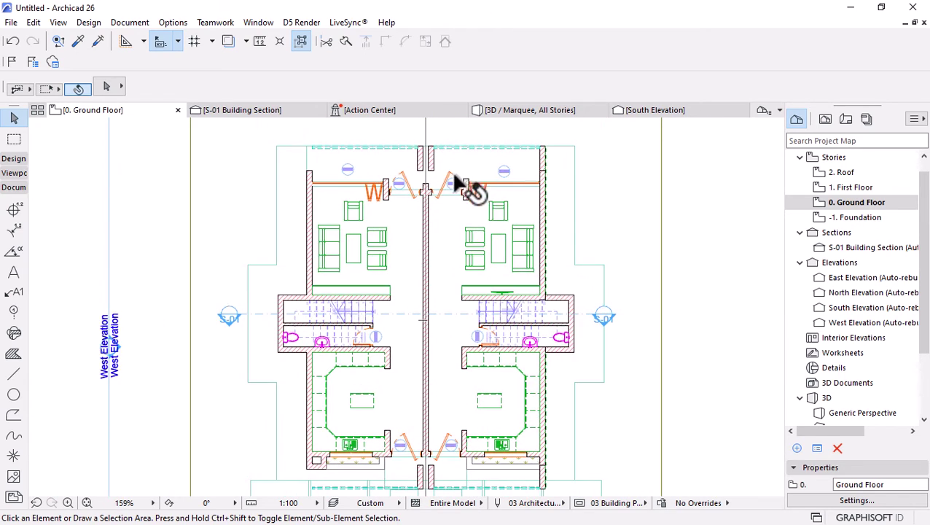
{"action": "scroll", "coordinate": [412, 463], "scroll_direction": "up", "scroll_amount": 1}
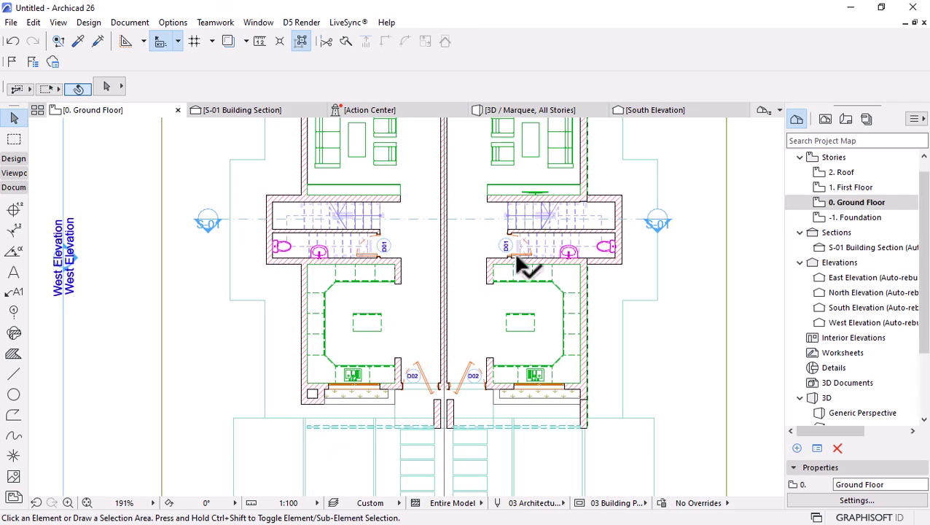
{"action": "scroll", "coordinate": [286, 250], "scroll_direction": "up", "scroll_amount": 2}
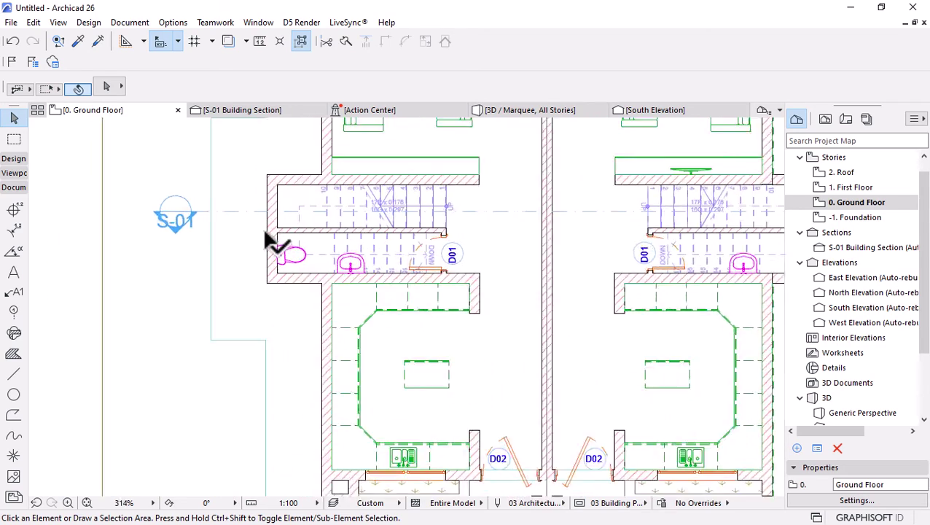
{"action": "scroll", "coordinate": [525, 286], "scroll_direction": "down", "scroll_amount": 5}
{"action": "scroll", "coordinate": [498, 253], "scroll_direction": "up", "scroll_amount": 4}
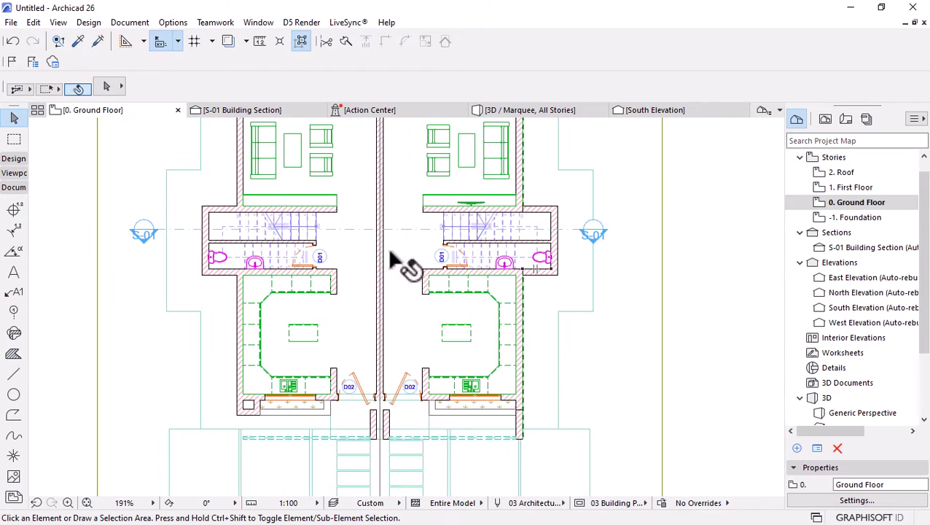
Start the Window tool and configure its default as Window 26 with a Top Hung main sash
{"action": "left_click", "coordinate": [24, 161]}
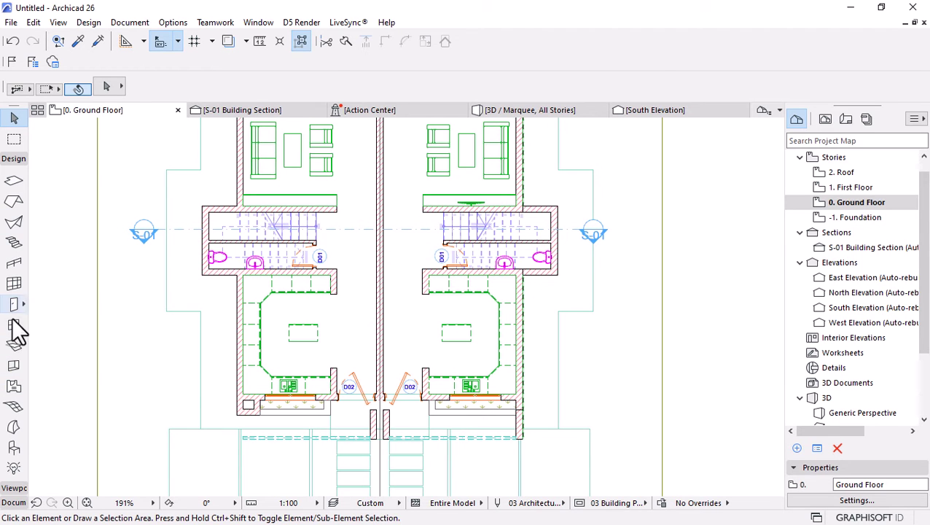
{"action": "left_click", "coordinate": [15, 323]}
{"action": "key", "text": "ctrl+t"}
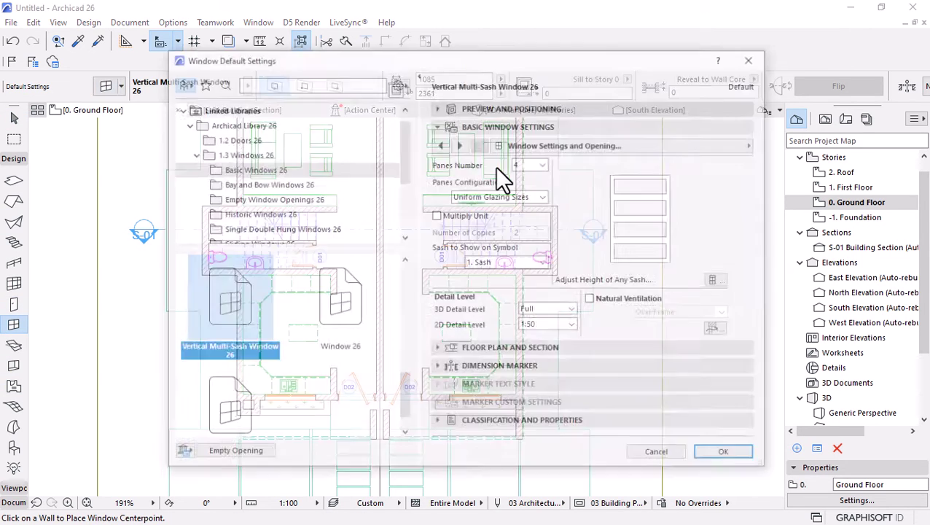
{"action": "left_click", "coordinate": [336, 299]}
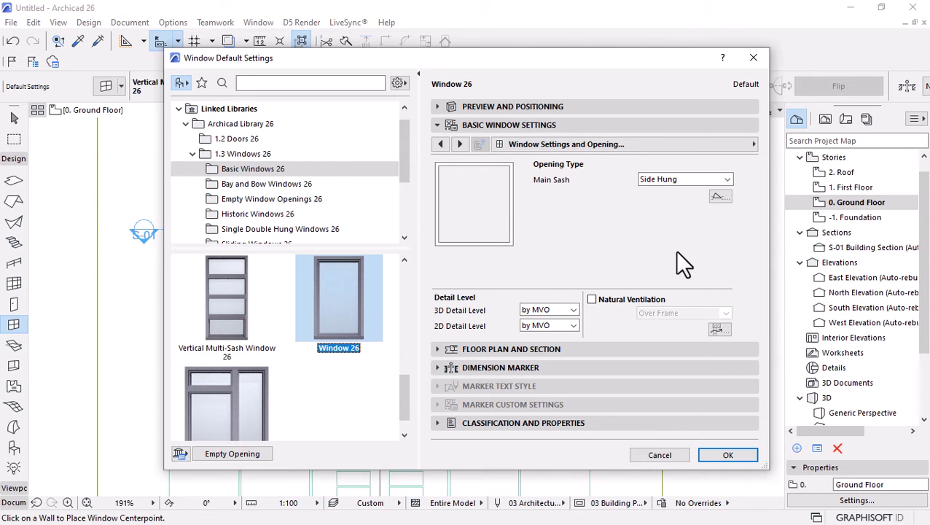
{"action": "left_click", "coordinate": [701, 179]}
{"action": "left_click", "coordinate": [643, 260]}
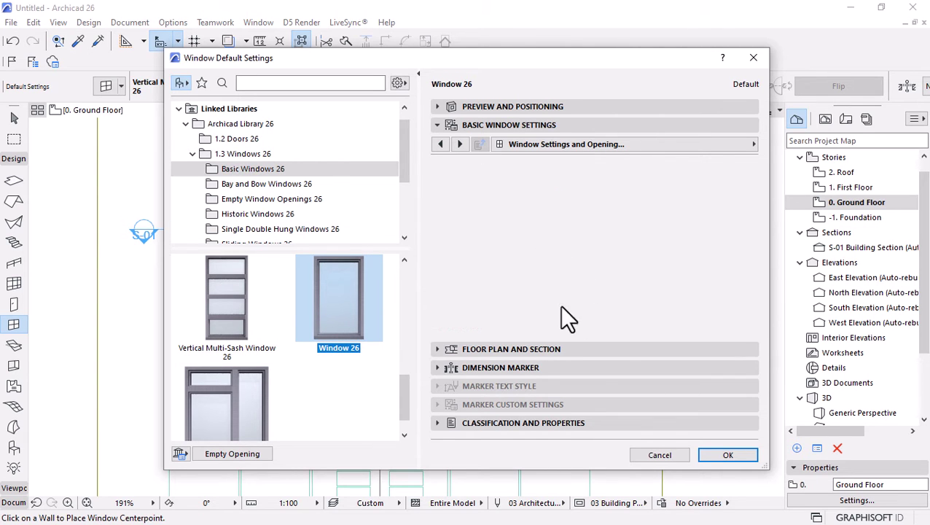
Set the default window's 3D detail level to Full and its 2D detail level to 1:50
{"action": "left_click", "coordinate": [563, 310]}
{"action": "left_click", "coordinate": [533, 333]}
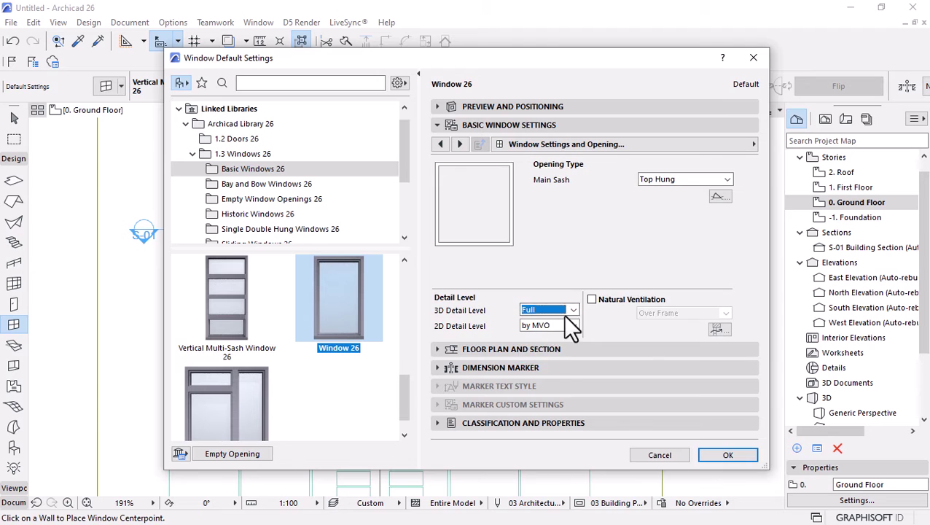
{"action": "left_click", "coordinate": [571, 326]}
{"action": "left_click", "coordinate": [558, 345]}
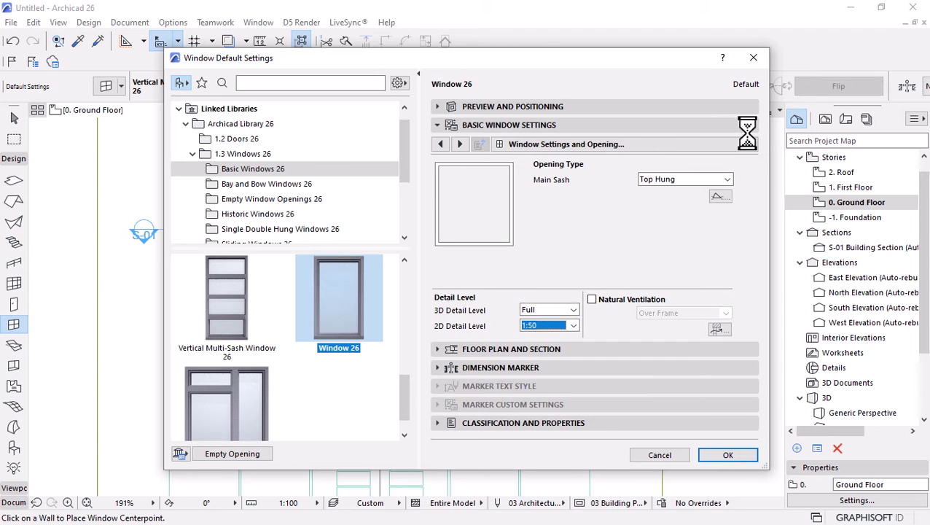
Turn on uniform window surfaces, set the frame and sash to Paint - Ivory Black, and accept the window defaults
{"action": "left_click", "coordinate": [751, 144]}
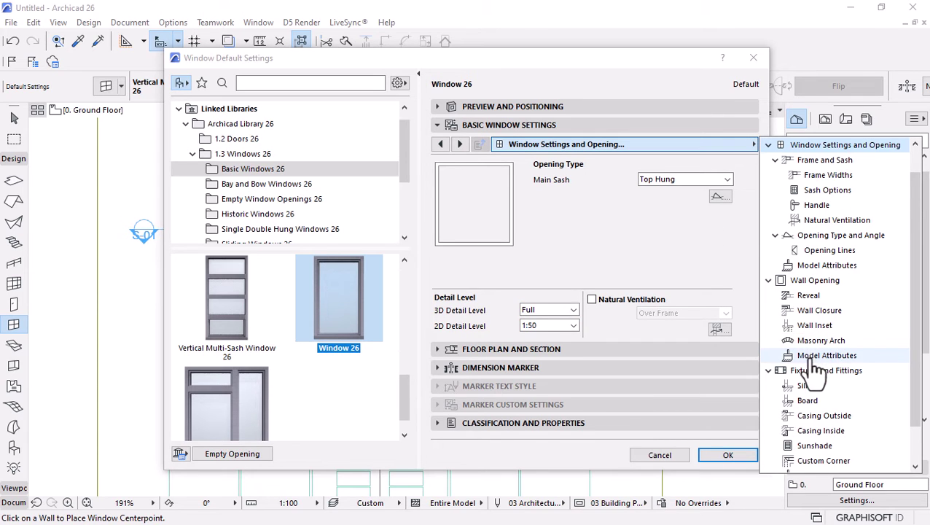
{"action": "left_click", "coordinate": [827, 264]}
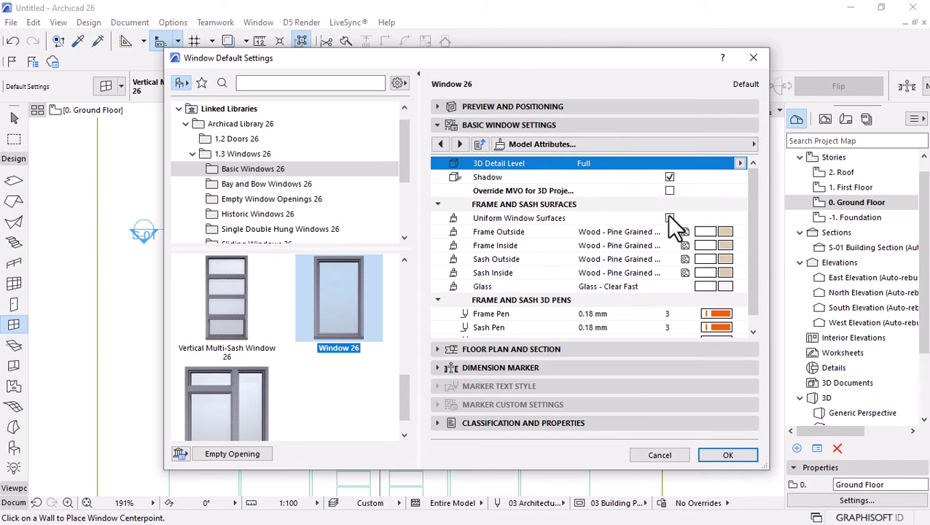
{"action": "left_click", "coordinate": [669, 218]}
{"action": "left_click", "coordinate": [717, 231]}
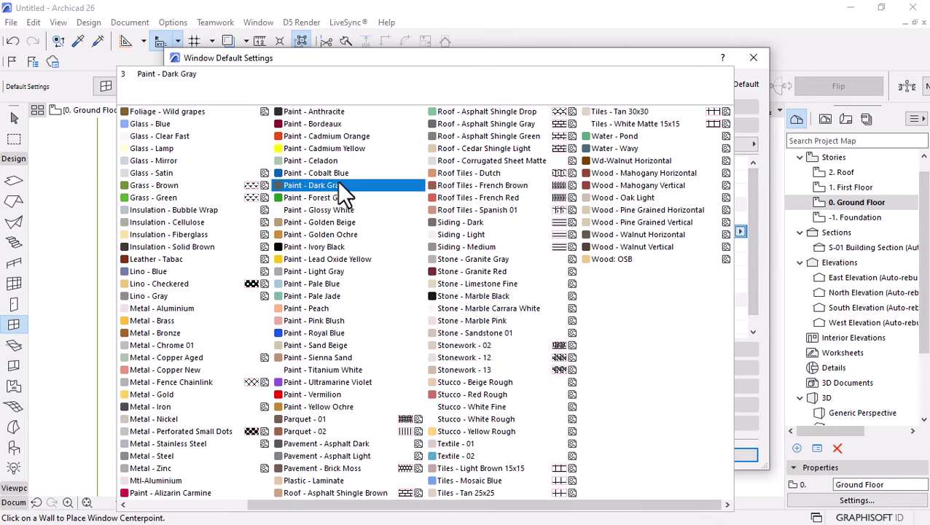
{"action": "left_click", "coordinate": [319, 247]}
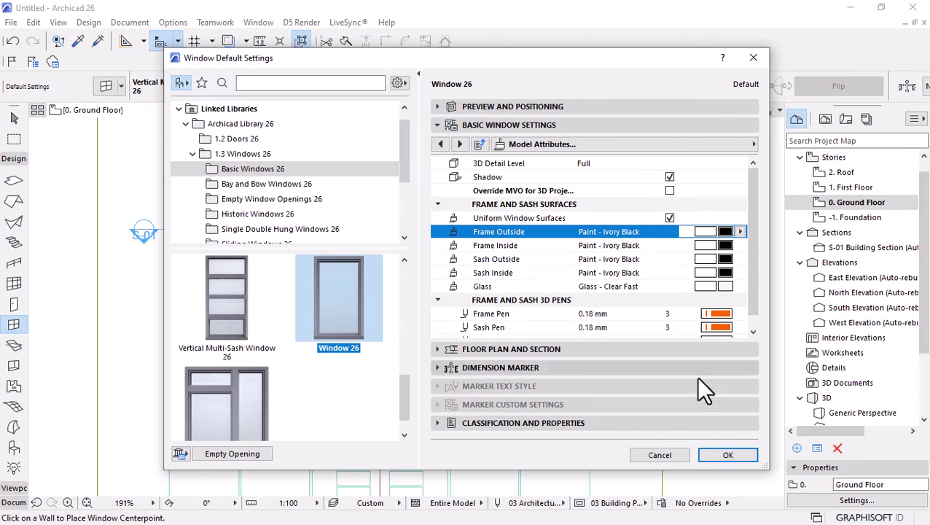
{"action": "left_click", "coordinate": [724, 454]}
Try to place the window from the outer face of the east unit's toilet wall
{"action": "scroll", "coordinate": [556, 276], "scroll_direction": "up", "scroll_amount": 3}
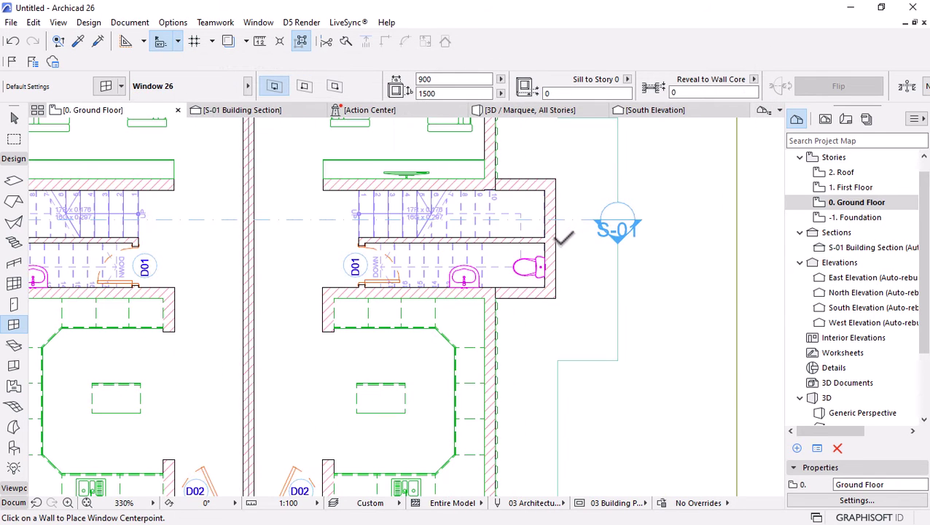
{"action": "left_click", "coordinate": [557, 266]}
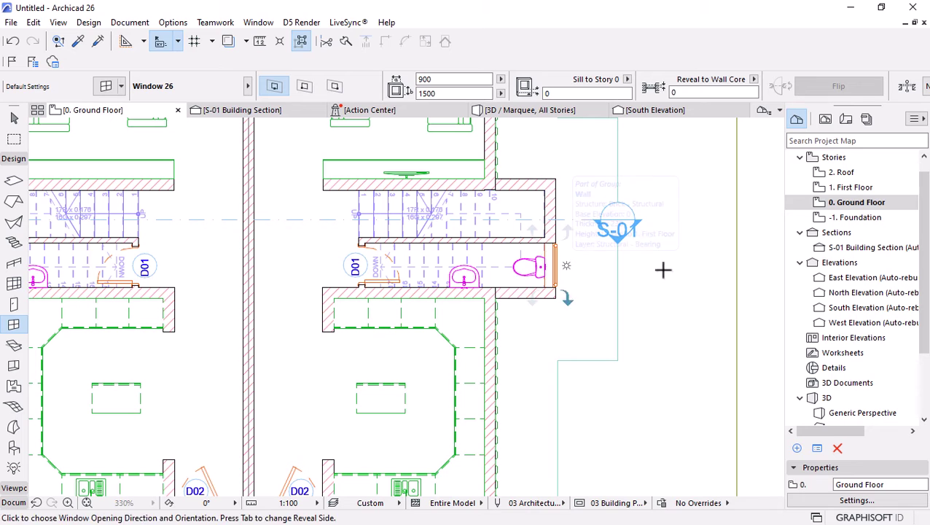
{"action": "left_click", "coordinate": [661, 270]}
{"action": "scroll", "coordinate": [661, 269], "scroll_direction": "down", "scroll_amount": 4}
{"action": "scroll", "coordinate": [660, 258], "scroll_direction": "up", "scroll_amount": 4}
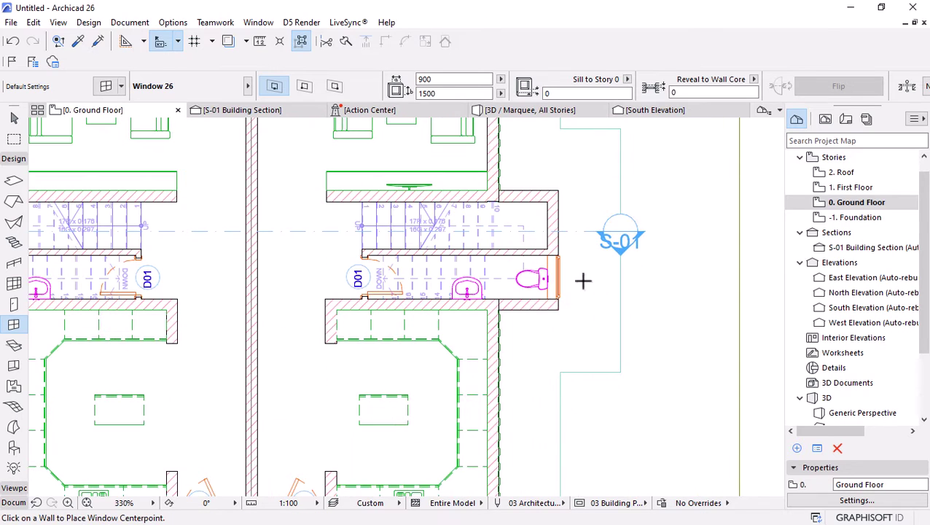
{"action": "key", "text": "ctrl+z"}
Place a window in the outer wall behind the toilet in both units, working from the wall's inner face
{"action": "scroll", "coordinate": [555, 271], "scroll_direction": "up", "scroll_amount": 3}
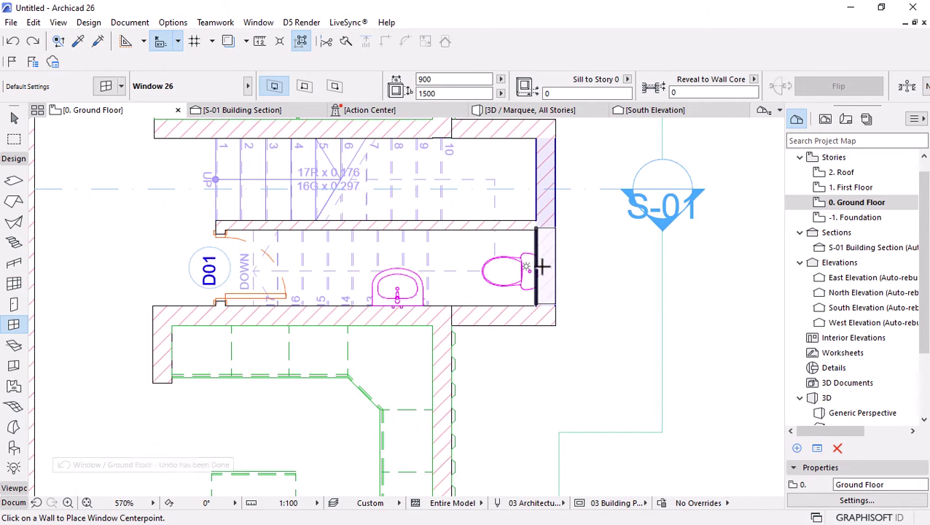
{"action": "left_click", "coordinate": [541, 259]}
{"action": "left_click", "coordinate": [648, 288]}
{"action": "scroll", "coordinate": [648, 288], "scroll_direction": "down", "scroll_amount": 1}
{"action": "scroll", "coordinate": [648, 288], "scroll_direction": "down", "scroll_amount": 4}
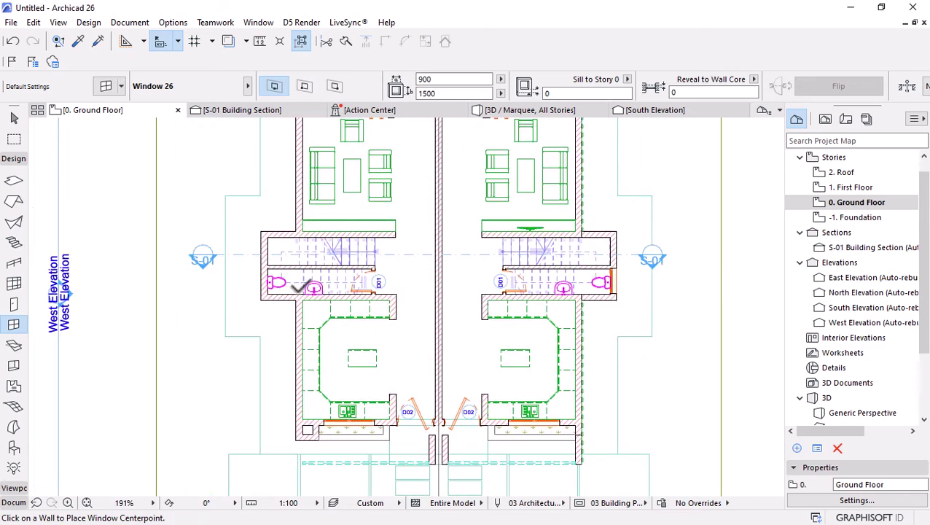
{"action": "scroll", "coordinate": [258, 276], "scroll_direction": "up", "scroll_amount": 4}
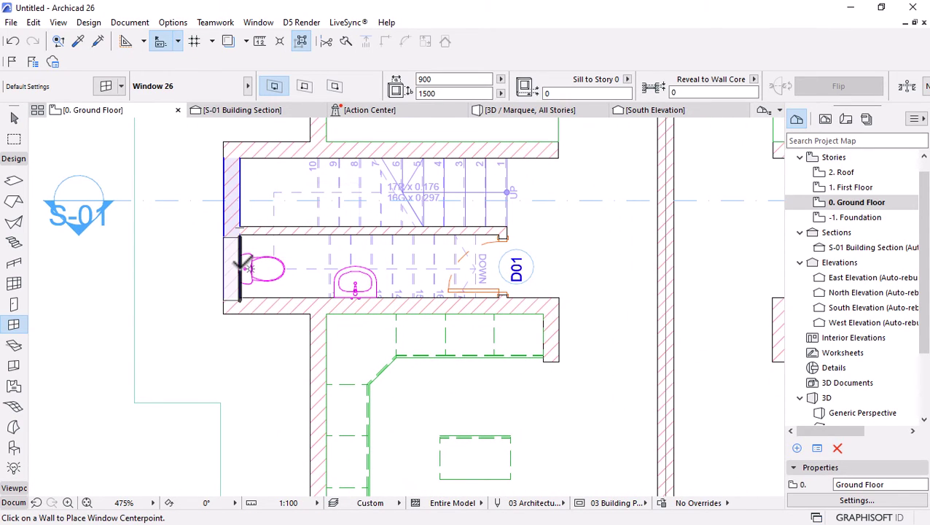
{"action": "left_click", "coordinate": [243, 266]}
{"action": "left_click", "coordinate": [228, 264]}
Select both toilet windows and set their size to 800 wide by 600 high
{"action": "left_click", "coordinate": [237, 254], "text": "shift"}
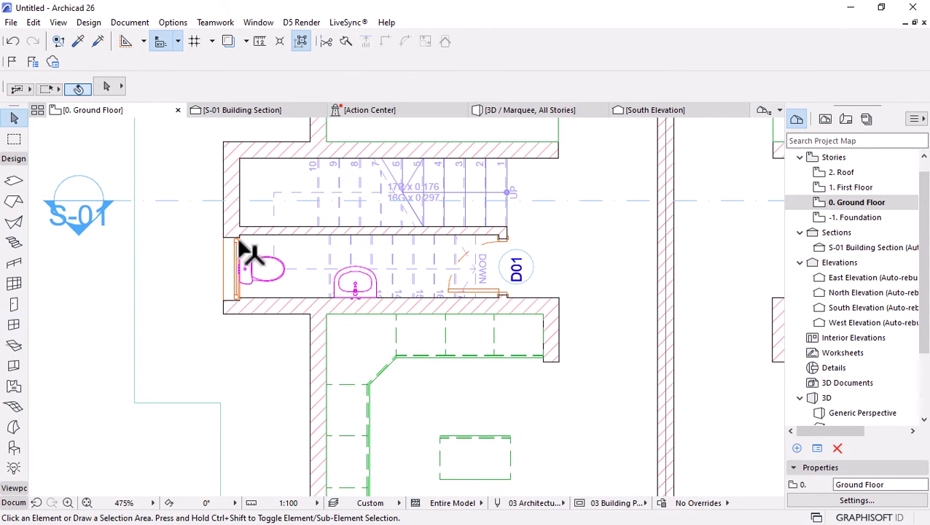
{"action": "scroll", "coordinate": [232, 259], "scroll_direction": "down", "scroll_amount": 4}
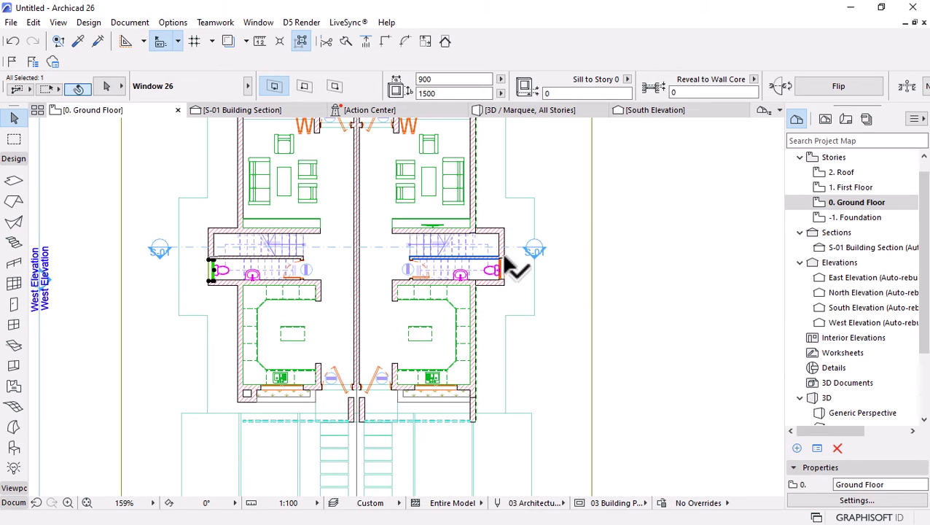
{"action": "left_click", "coordinate": [452, 93]}
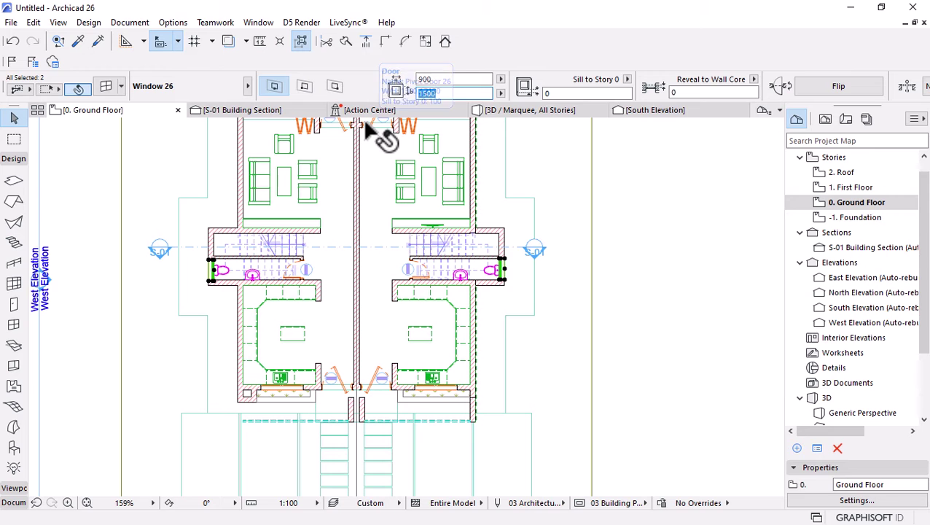
{"action": "type", "text": "900"}
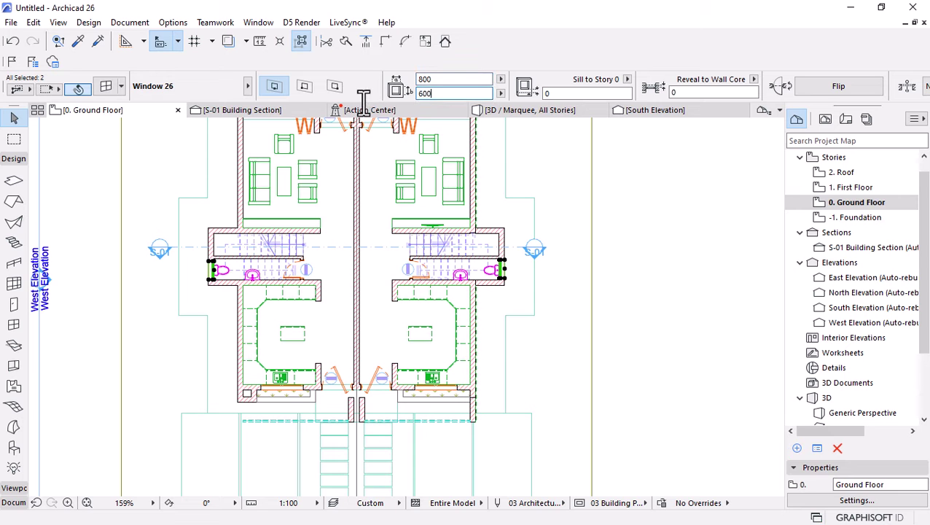
Switch to the 3D view and show all elements of the building, with the toilet's side wall in sight
{"action": "left_click", "coordinate": [542, 110]}
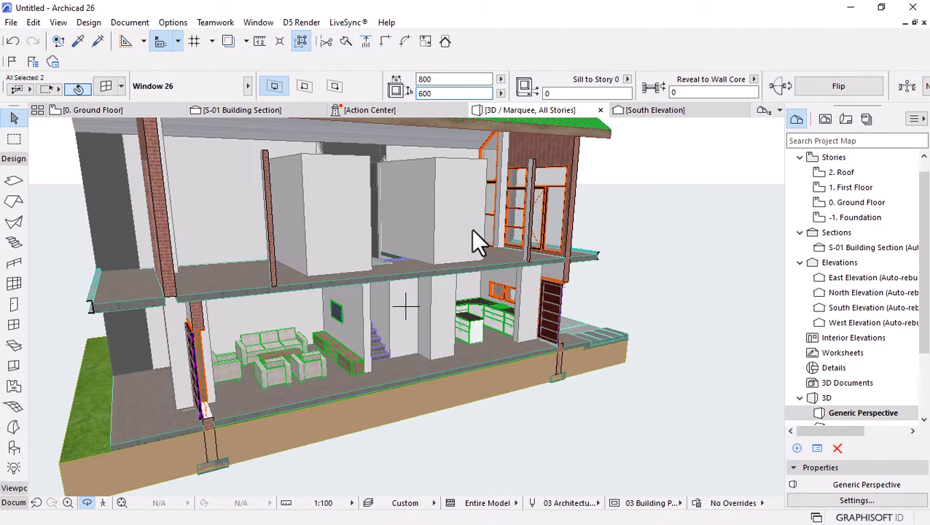
{"action": "scroll", "coordinate": [471, 229], "scroll_direction": "down", "scroll_amount": 5}
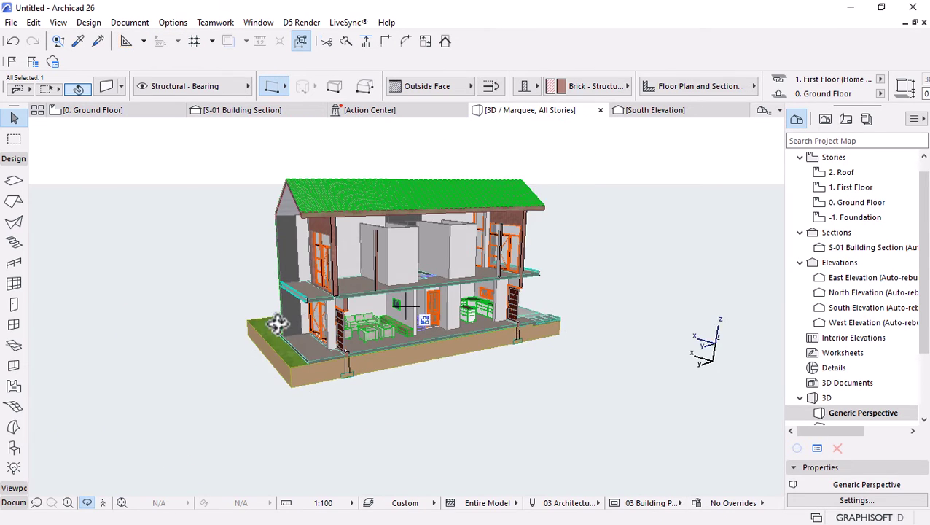
{"action": "middle_click_drag", "start_coordinate": [277, 324], "coordinate": [571, 319], "text": "shift"}
{"action": "scroll", "coordinate": [466, 295], "scroll_direction": "up", "scroll_amount": 8}
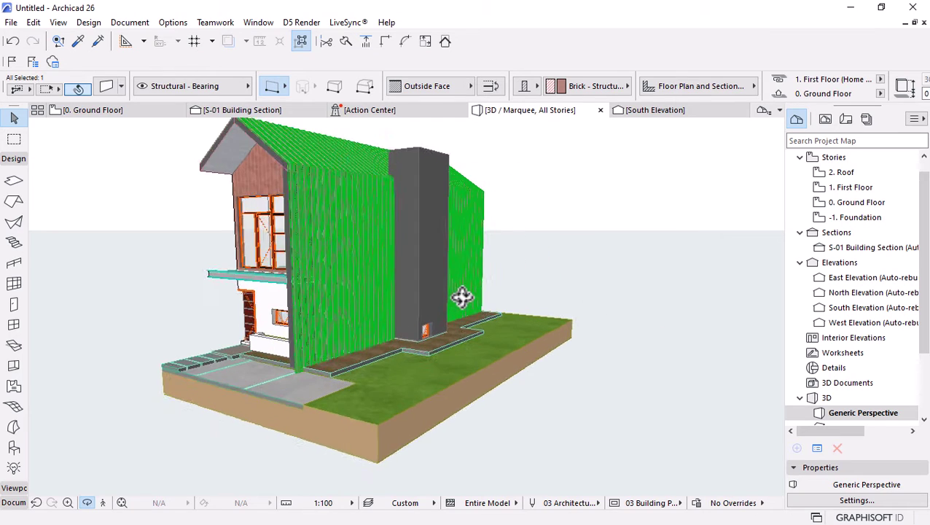
{"action": "right_click", "coordinate": [677, 339]}
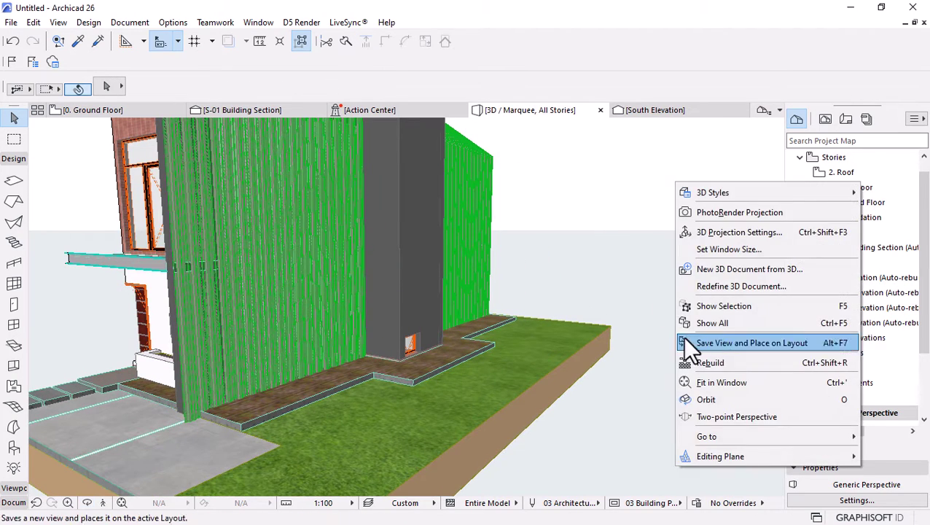
{"action": "left_click", "coordinate": [706, 320]}
{"action": "middle_click_drag", "start_coordinate": [488, 320], "coordinate": [394, 349], "text": "shift"}
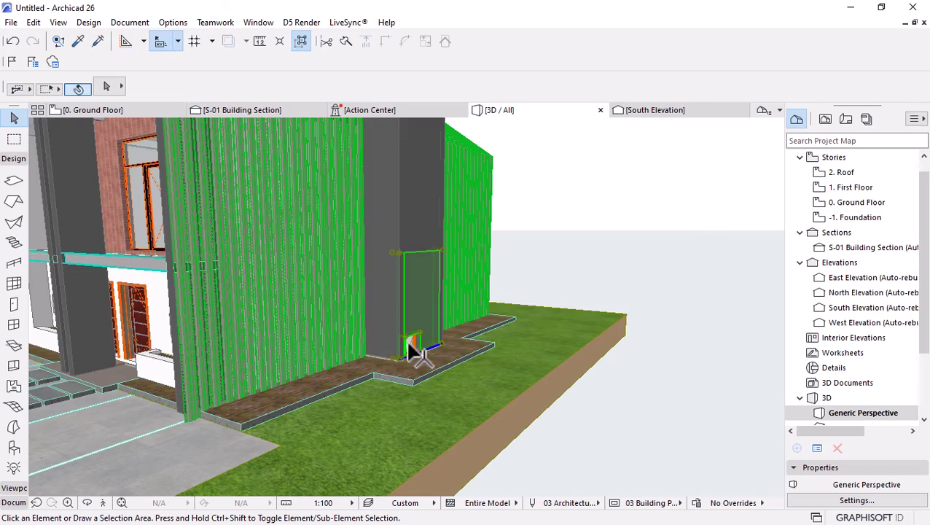
Select both toilet windows in 3D and anchor them by Header to Wall base at 2100
{"action": "left_click", "coordinate": [417, 349]}
{"action": "scroll", "coordinate": [668, 332], "scroll_direction": "down", "scroll_amount": 6}
{"action": "scroll", "coordinate": [550, 364], "scroll_direction": "up", "scroll_amount": 6}
{"action": "middle_click_drag", "start_coordinate": [550, 367], "coordinate": [460, 339], "text": "shift"}
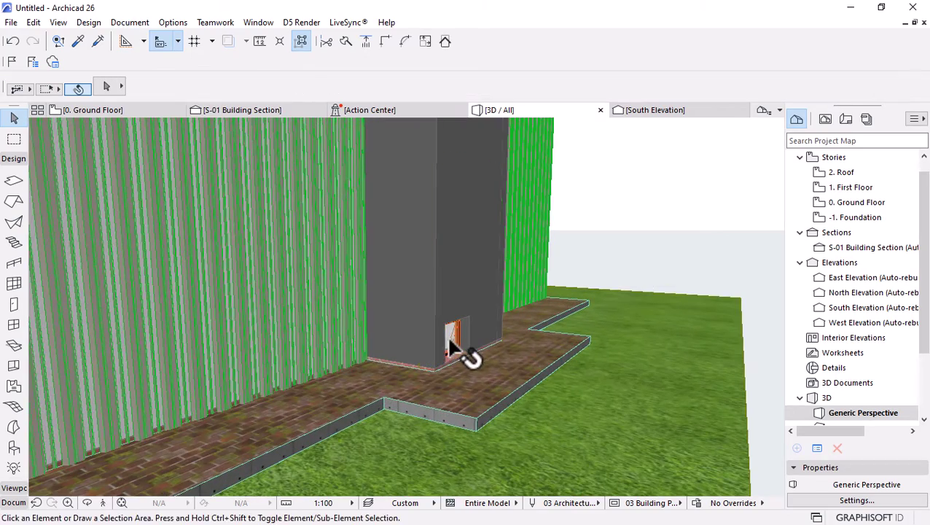
{"action": "left_click", "coordinate": [447, 336]}
{"action": "scroll", "coordinate": [603, 345], "scroll_direction": "down", "scroll_amount": 6}
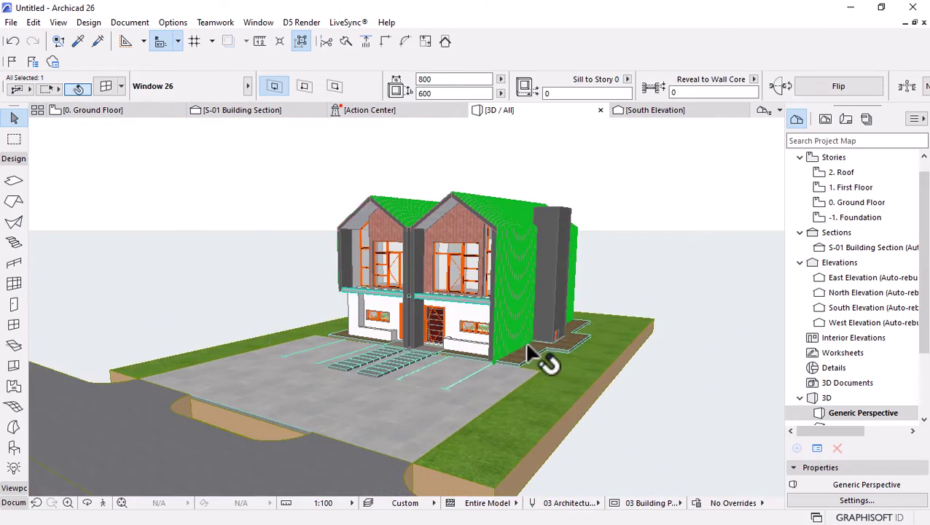
{"action": "scroll", "coordinate": [648, 357], "scroll_direction": "up", "scroll_amount": 6}
{"action": "key", "text": "ctrl+shift+d"}
{"action": "left_click", "coordinate": [576, 410]}
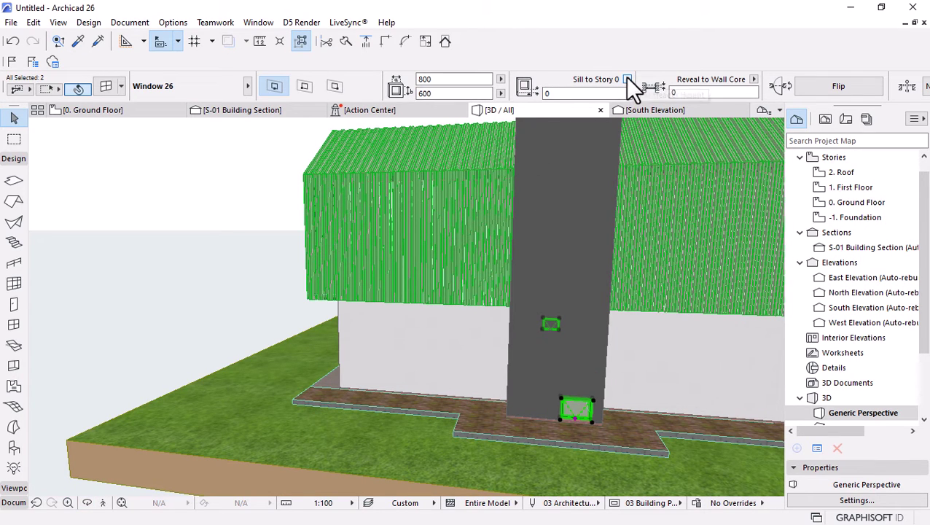
{"action": "left_click", "coordinate": [626, 80]}
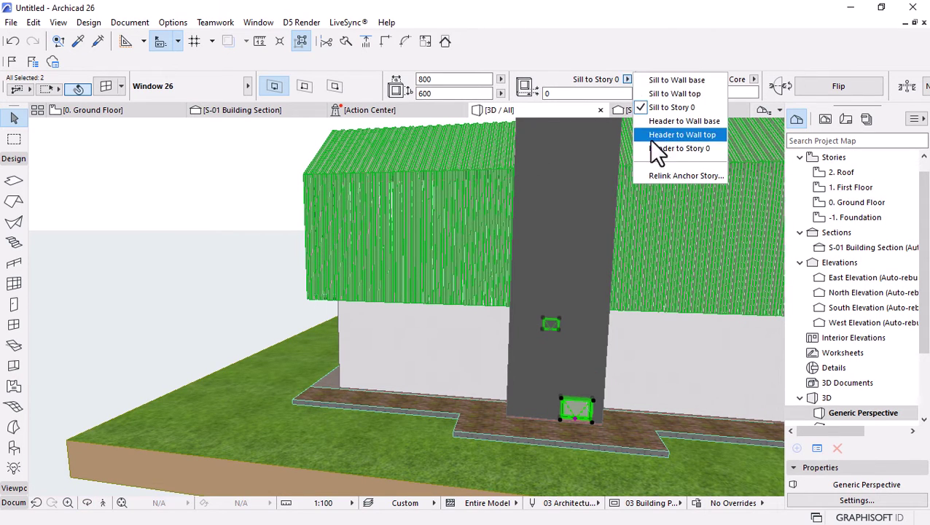
{"action": "left_click", "coordinate": [667, 121]}
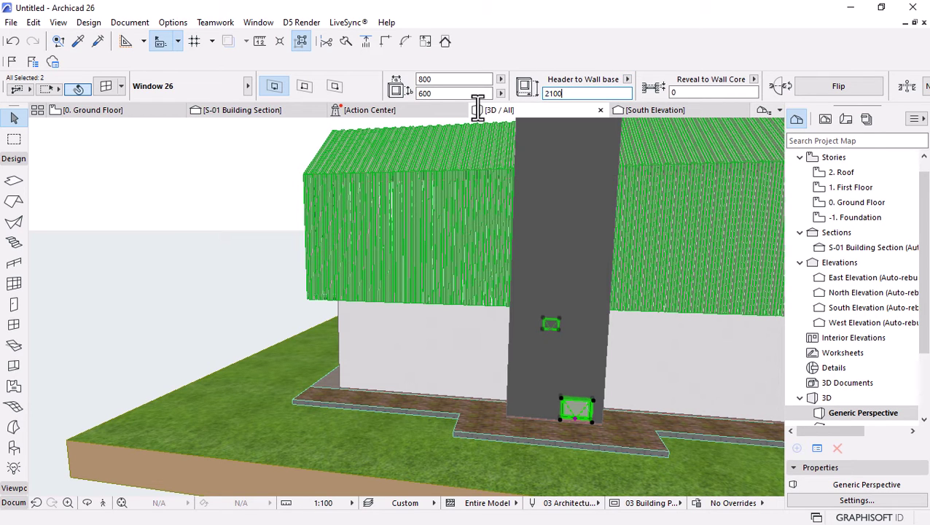
{"action": "type", "text": "2100"}
{"action": "key", "text": "Return"}
{"action": "middle_click_drag", "start_coordinate": [387, 214], "coordinate": [453, 298], "text": "shift"}
{"action": "middle_click_drag", "start_coordinate": [593, 319], "coordinate": [556, 359], "text": "shift"}
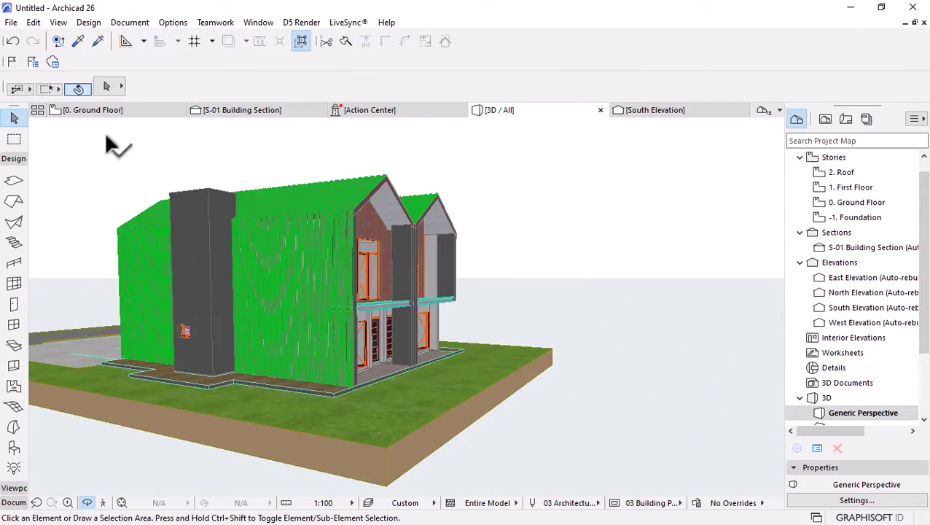
Return to the Ground Floor plan and clear the window selection
{"action": "left_click", "coordinate": [93, 109]}
{"action": "scroll", "coordinate": [506, 328], "scroll_direction": "down", "scroll_amount": 4}
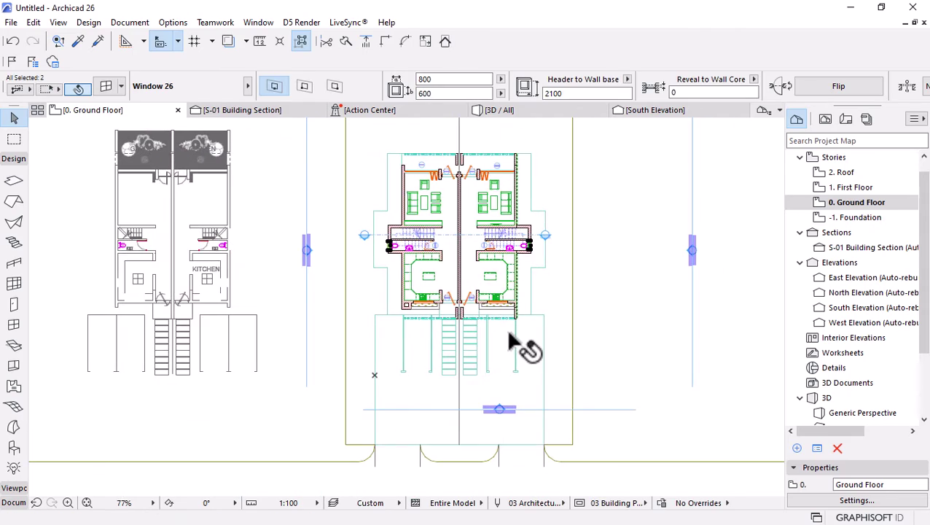
{"action": "scroll", "coordinate": [474, 270], "scroll_direction": "up", "scroll_amount": 3}
{"action": "left_click", "coordinate": [592, 208]}
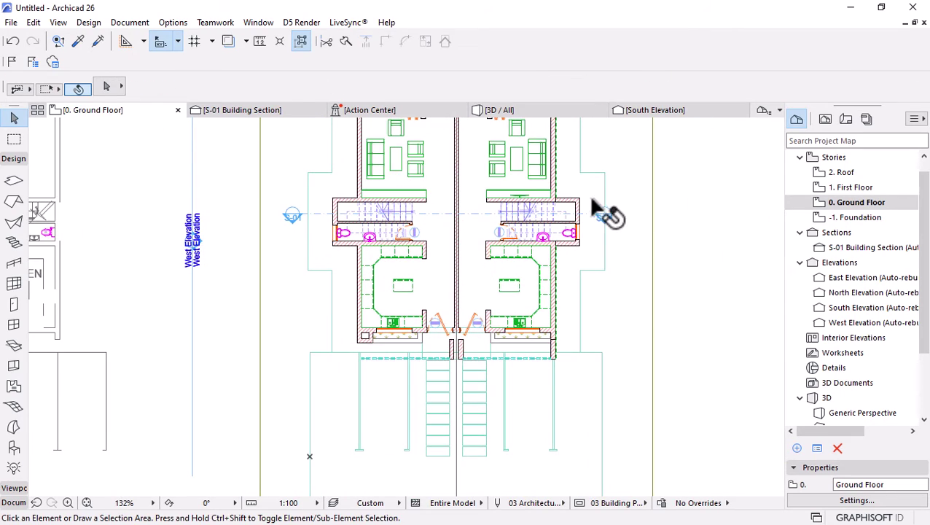
{"action": "scroll", "coordinate": [557, 177], "scroll_direction": "up", "scroll_amount": 2}
{"action": "scroll", "coordinate": [467, 441], "scroll_direction": "down", "scroll_amount": 1}
{"action": "scroll", "coordinate": [465, 437], "scroll_direction": "down", "scroll_amount": 1}
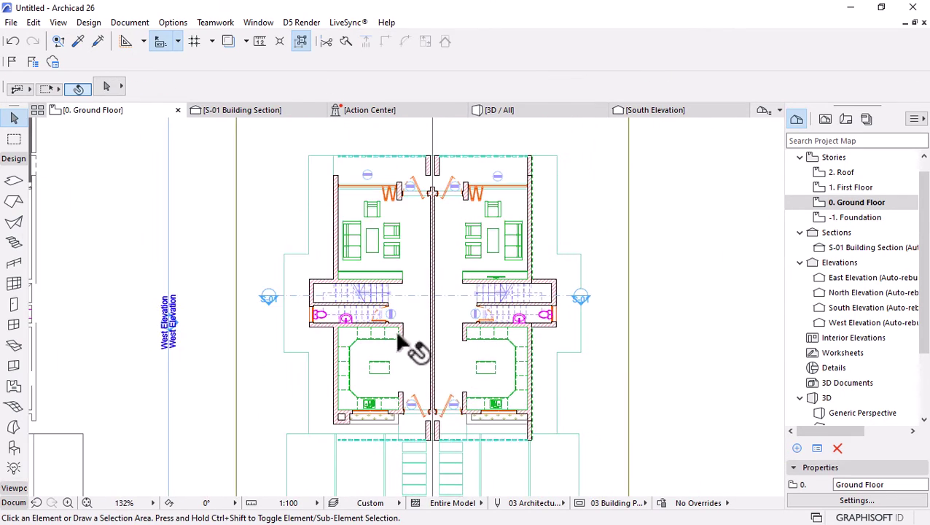
{"action": "scroll", "coordinate": [384, 431], "scroll_direction": "up", "scroll_amount": 2}
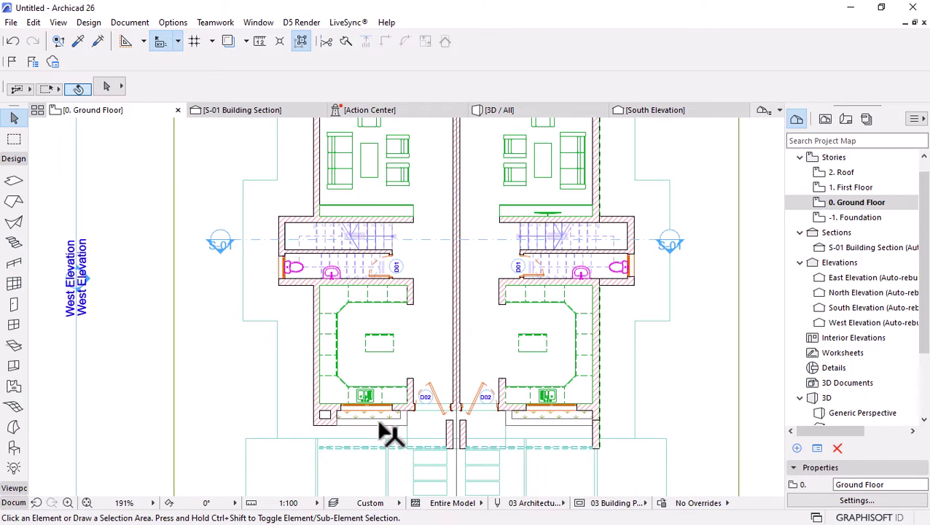
Select all four kitchen and toilet windows on the ground floor and add a label to each of them
{"action": "scroll", "coordinate": [368, 430], "scroll_direction": "up", "scroll_amount": 2}
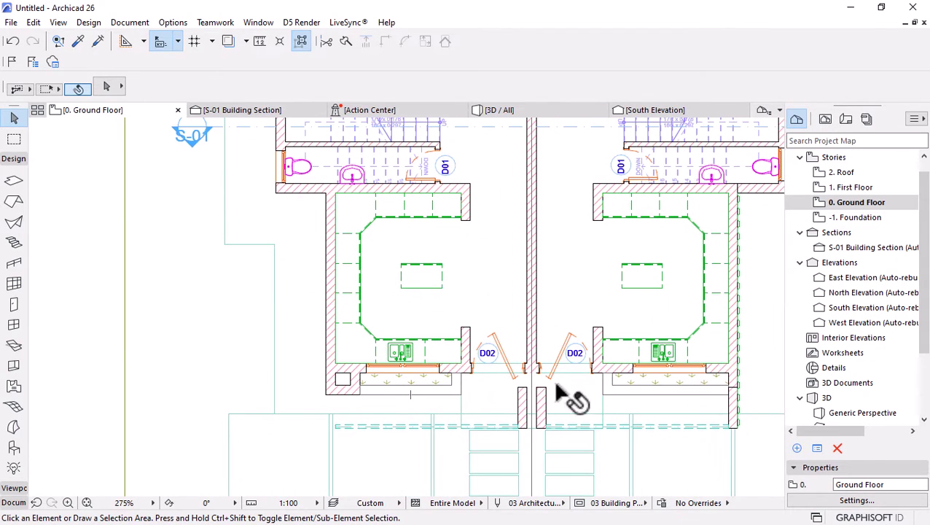
{"action": "scroll", "coordinate": [488, 348], "scroll_direction": "down", "scroll_amount": 2}
{"action": "scroll", "coordinate": [608, 349], "scroll_direction": "up", "scroll_amount": 2}
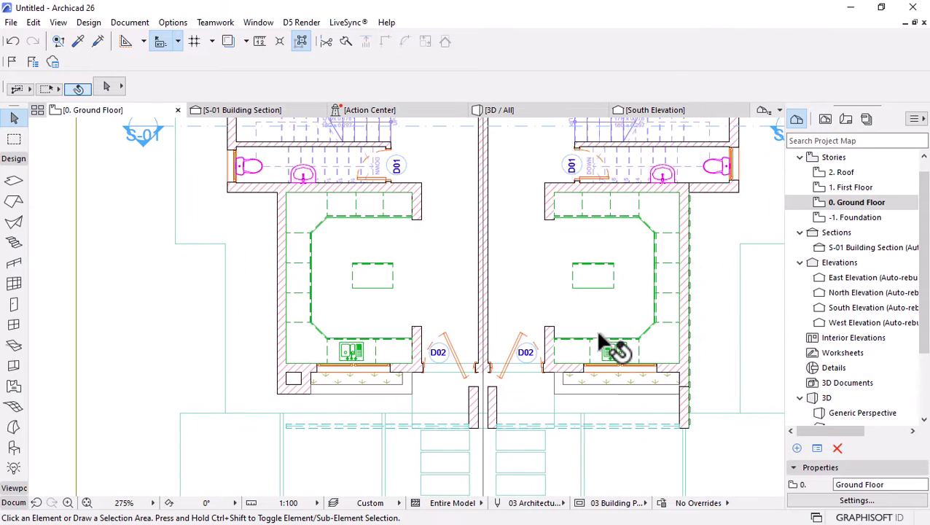
{"action": "left_click", "coordinate": [584, 367]}
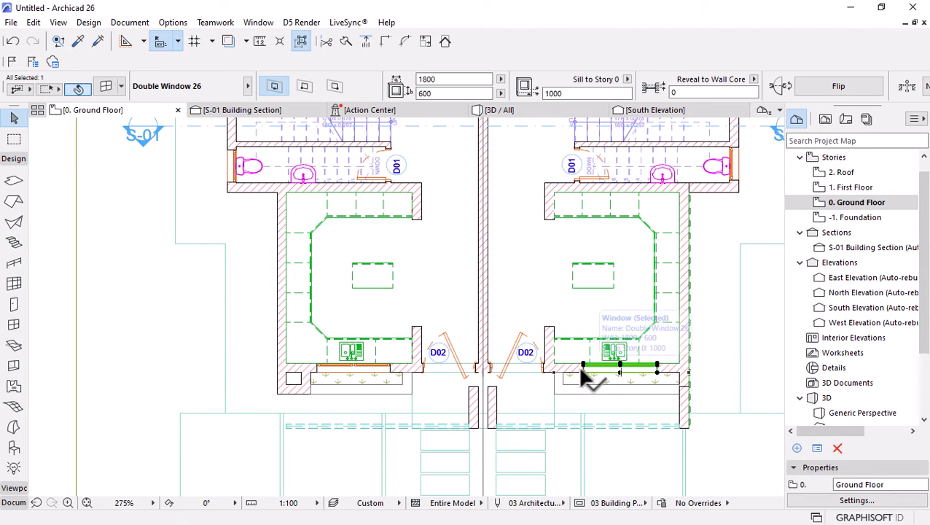
{"action": "left_click", "coordinate": [13, 324]}
{"action": "key", "text": "ctrl+a"}
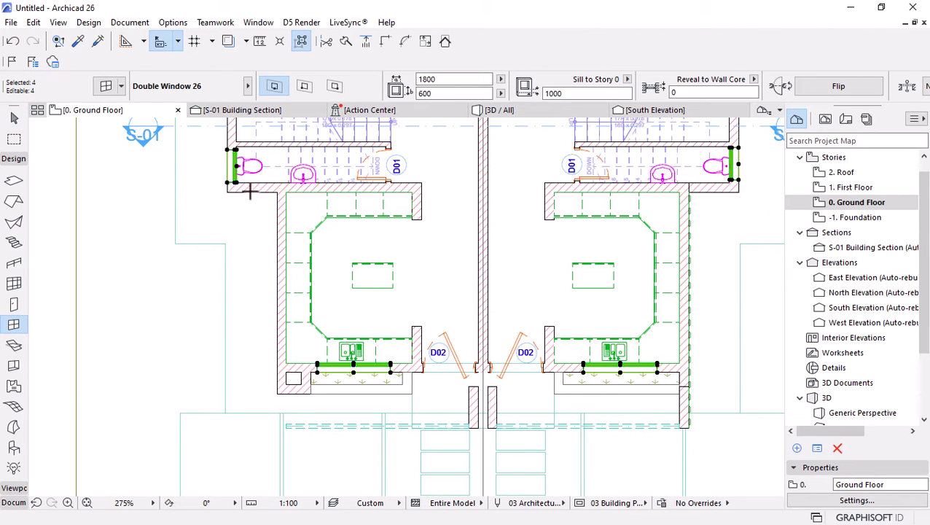
{"action": "scroll", "coordinate": [445, 355], "scroll_direction": "up", "scroll_amount": 3}
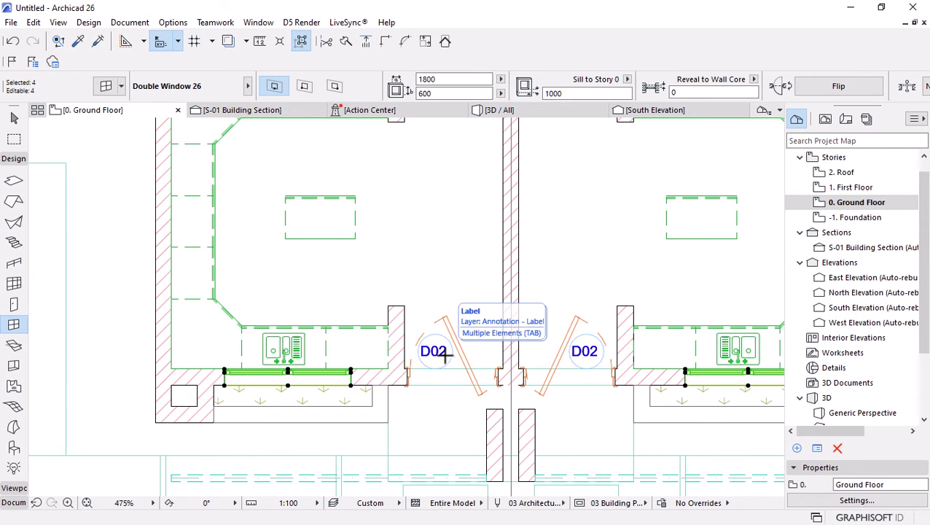
{"action": "scroll", "coordinate": [444, 354], "scroll_direction": "up", "scroll_amount": 3}
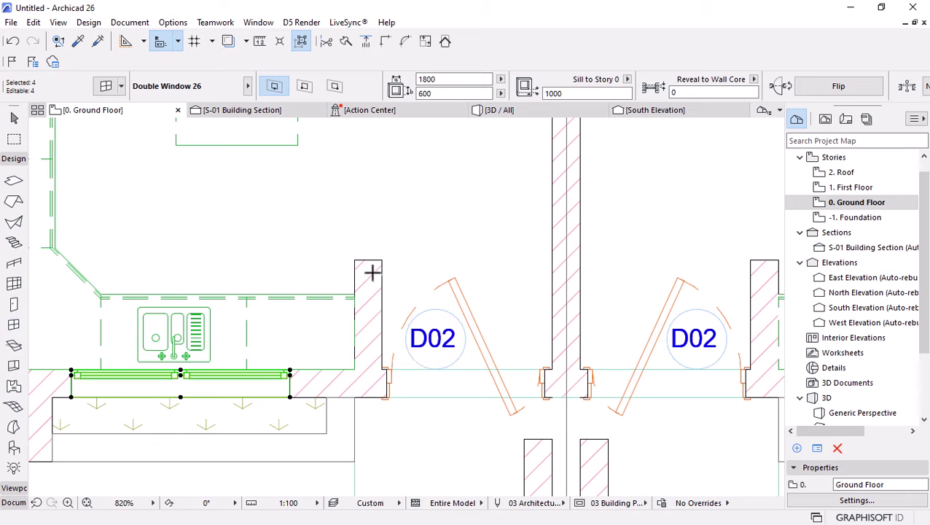
{"action": "left_click", "coordinate": [129, 21]}
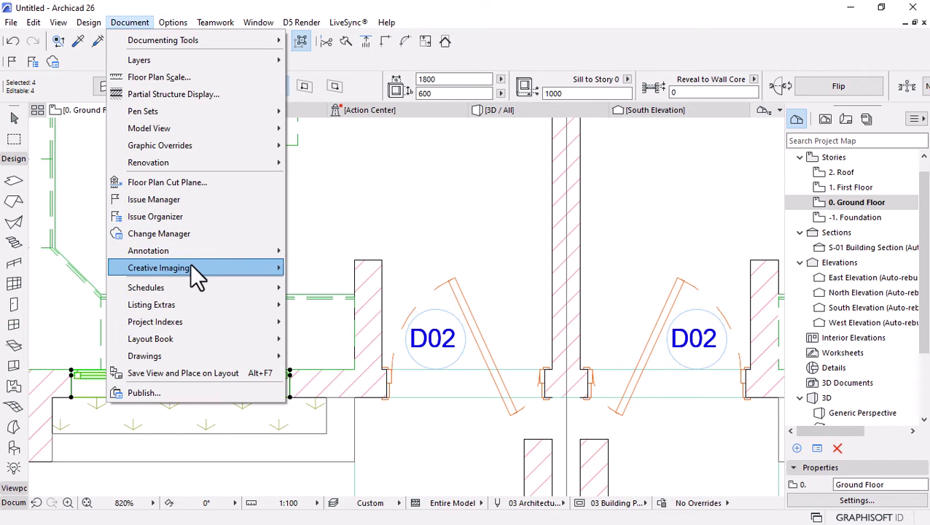
{"action": "mouse_move", "coordinate": [185, 250]}
{"action": "left_click", "coordinate": [358, 322]}
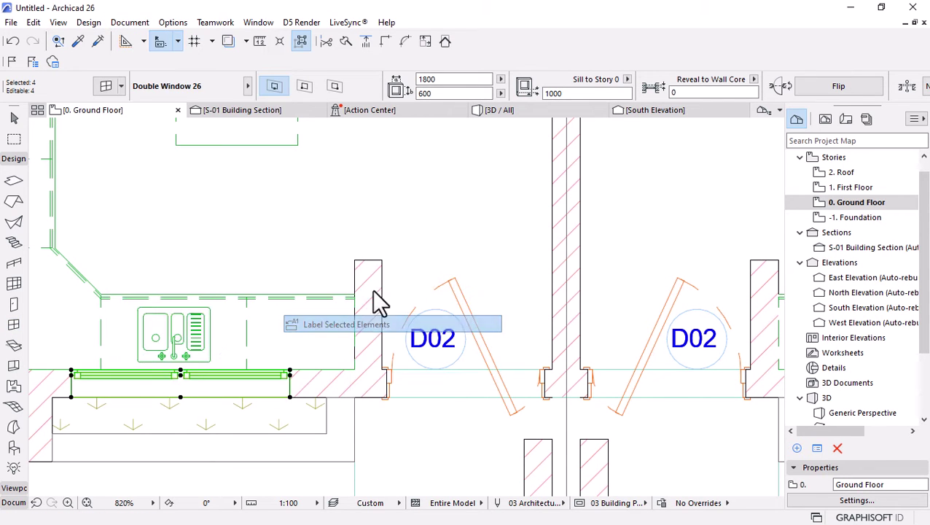
{"action": "scroll", "coordinate": [321, 298], "scroll_direction": "down", "scroll_amount": 5}
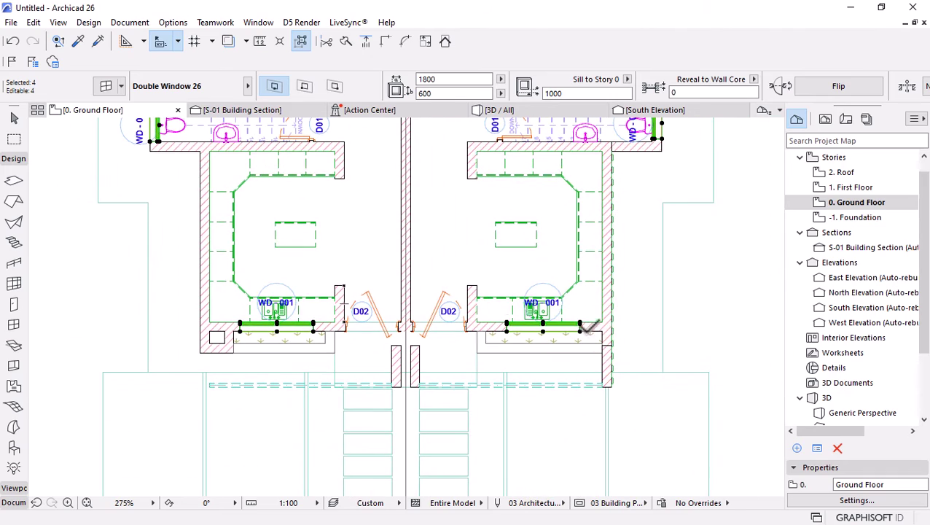
{"action": "scroll", "coordinate": [297, 354], "scroll_direction": "down", "scroll_amount": 3}
{"action": "scroll", "coordinate": [298, 321], "scroll_direction": "up", "scroll_amount": 3}
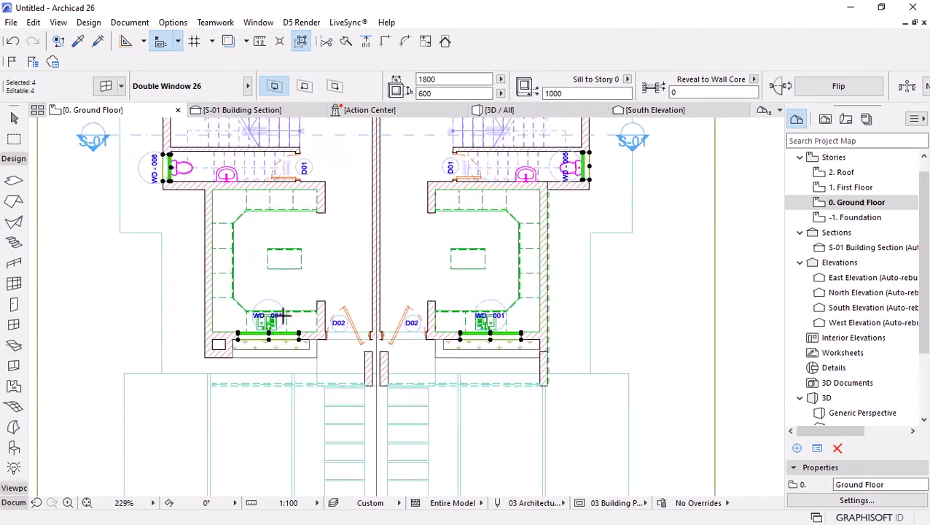
Undo and redo the label placement to select the four window labels, and change their frame shape to Hexagon
{"action": "left_click", "coordinate": [332, 326]}
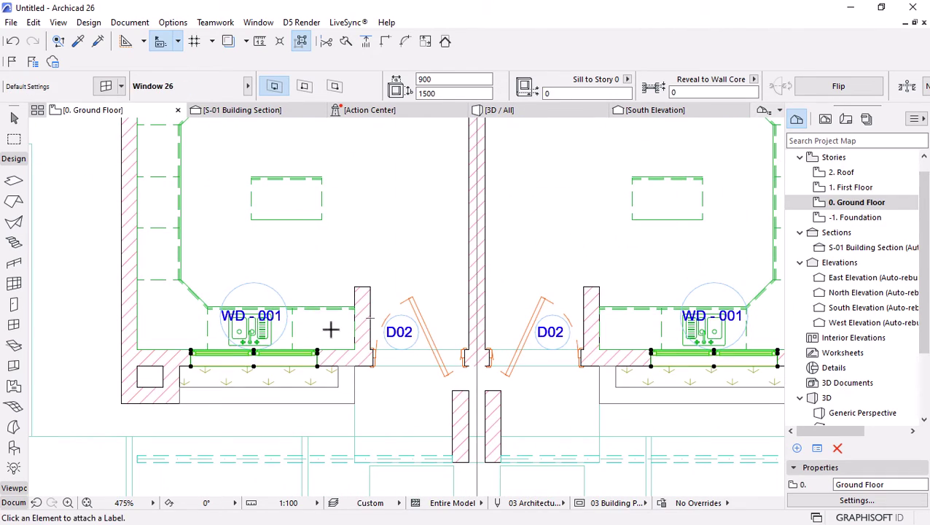
{"action": "left_click", "coordinate": [13, 42]}
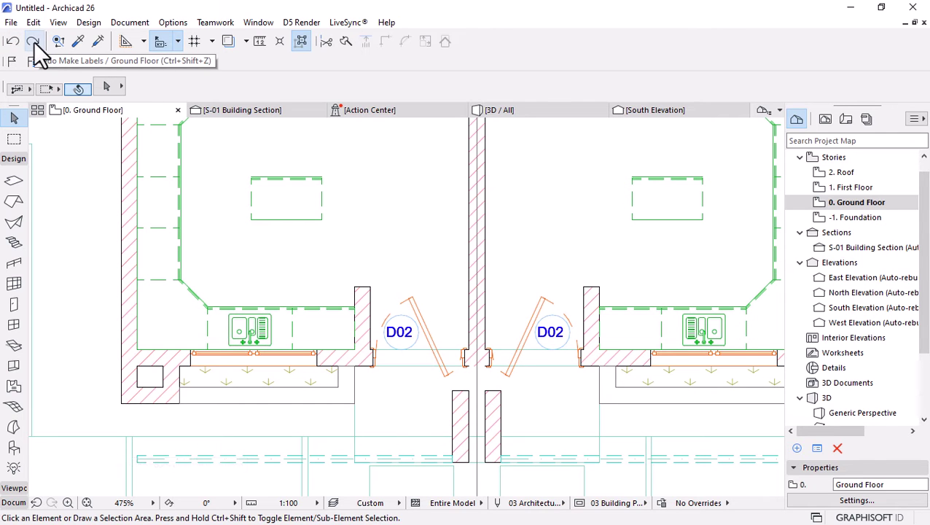
{"action": "left_click", "coordinate": [34, 41]}
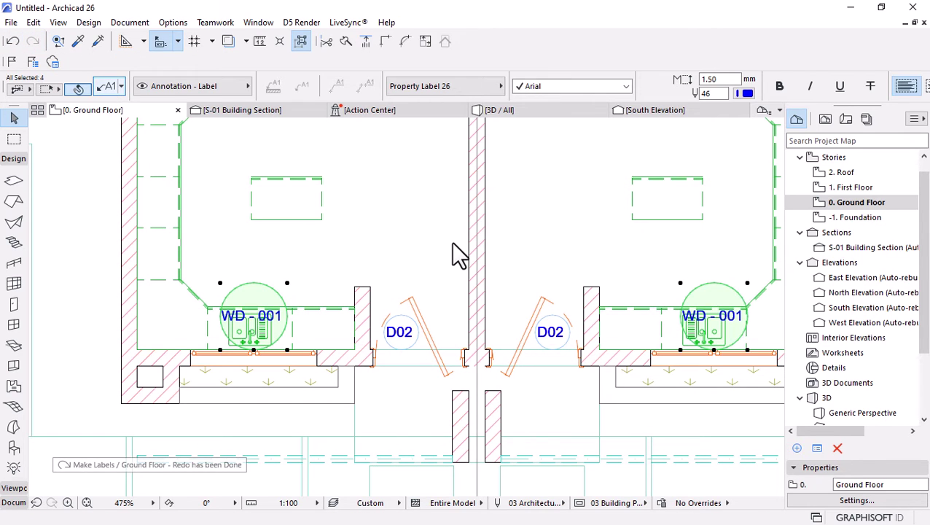
{"action": "key", "text": "ctrl+t"}
{"action": "left_click", "coordinate": [311, 161]}
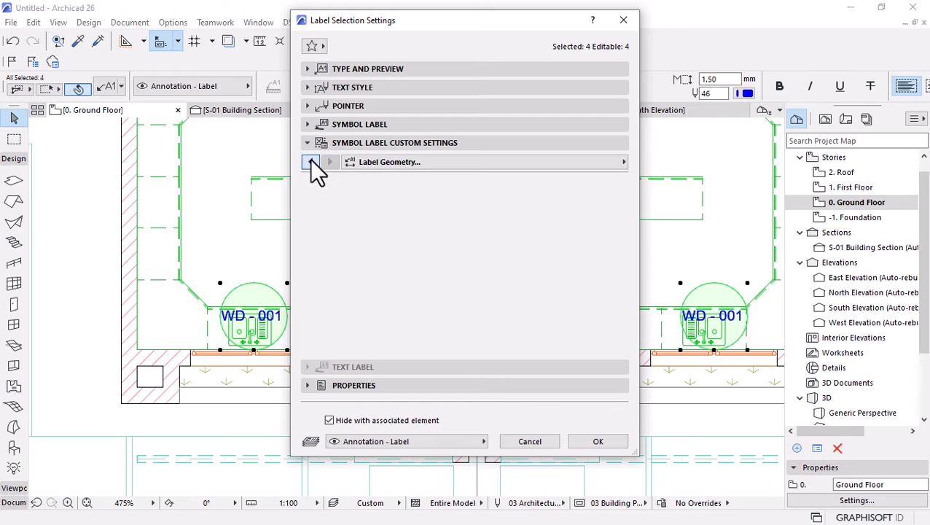
{"action": "left_click", "coordinate": [311, 161]}
{"action": "left_click", "coordinate": [330, 161]}
{"action": "left_click", "coordinate": [465, 191]}
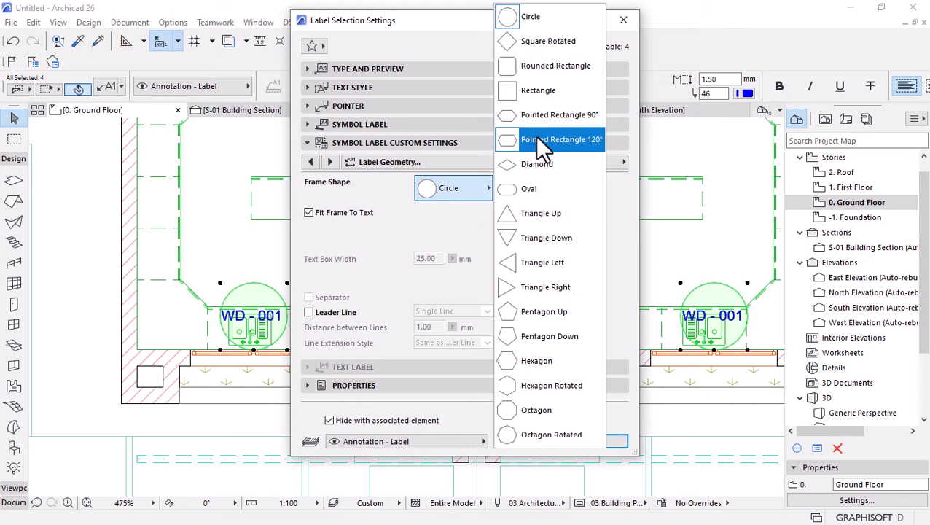
{"action": "left_click", "coordinate": [536, 364]}
{"action": "left_click", "coordinate": [606, 446]}
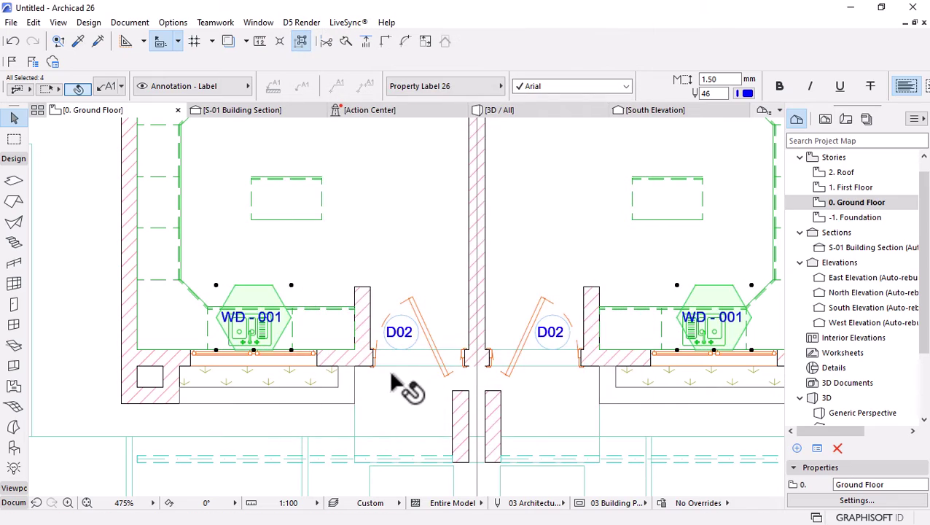
{"action": "scroll", "coordinate": [394, 321], "scroll_direction": "down", "scroll_amount": 5}
{"action": "scroll", "coordinate": [494, 307], "scroll_direction": "up", "scroll_amount": 6}
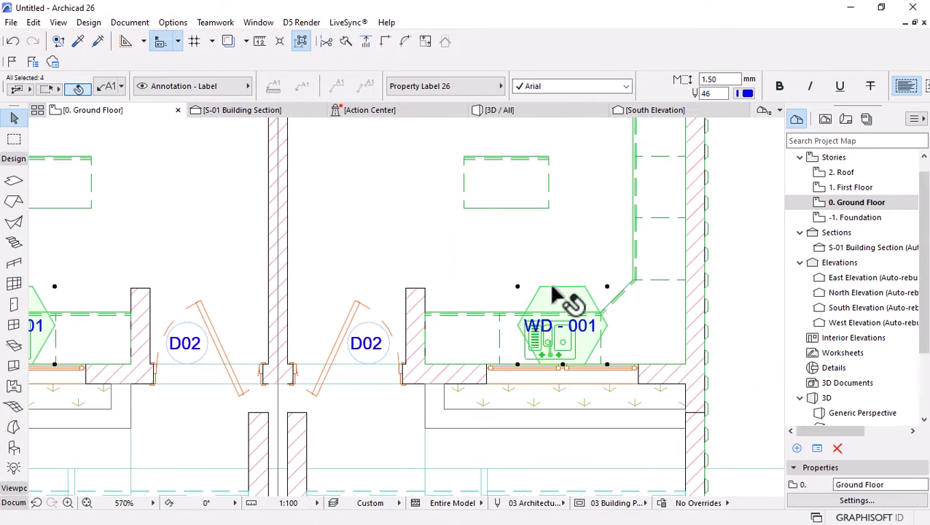
{"action": "scroll", "coordinate": [580, 350], "scroll_direction": "up", "scroll_amount": 3}
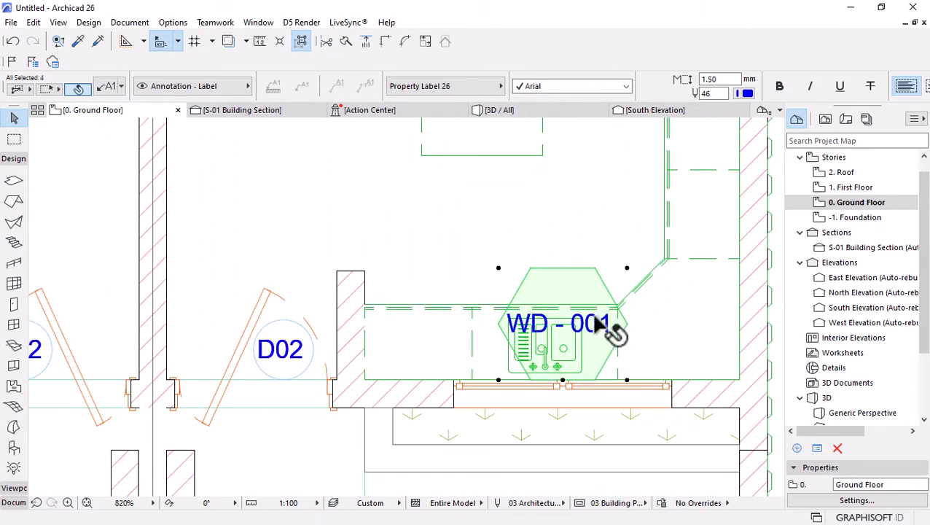
{"action": "scroll", "coordinate": [556, 328], "scroll_direction": "down", "scroll_amount": 3}
{"action": "key", "text": "Escape"}
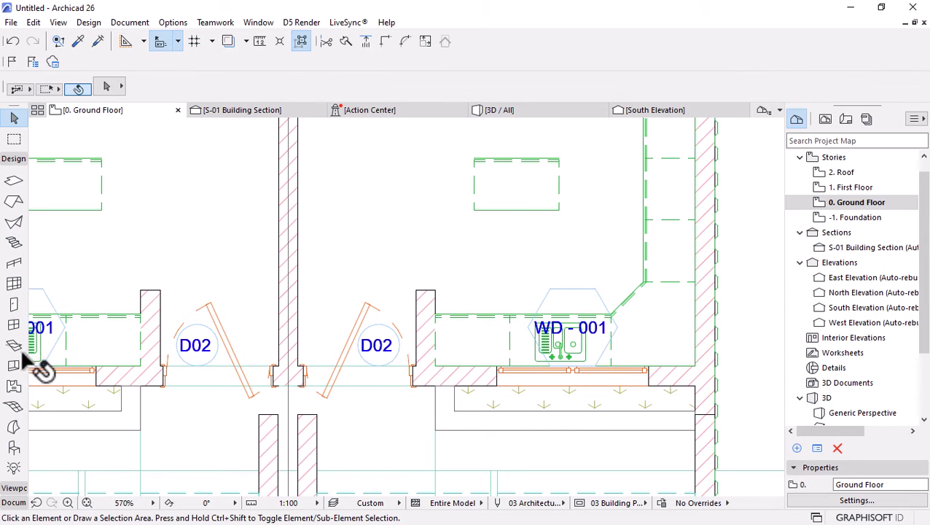
Select all four windows and renumber them with the Element ID Manager, using the text W and a two-digit counter starting at 01
{"action": "left_click", "coordinate": [13, 324]}
{"action": "key", "text": "ctrl+a"}
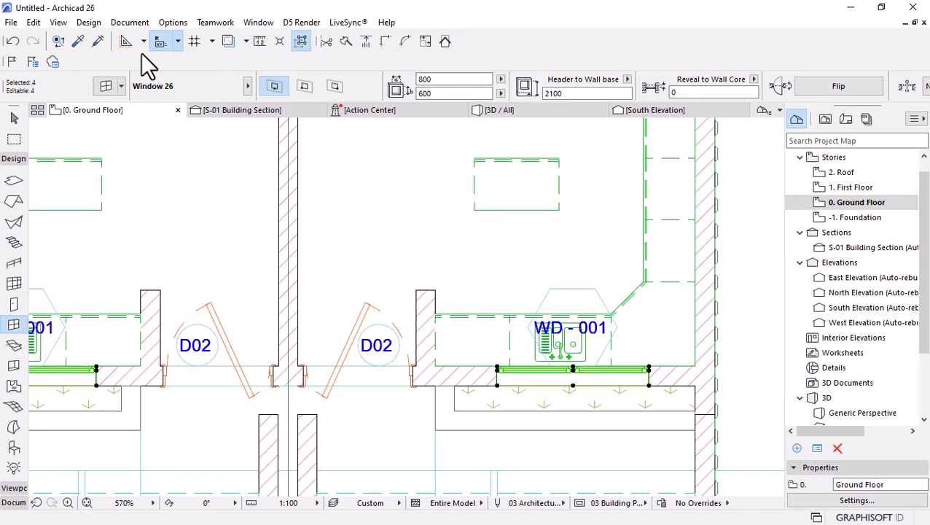
{"action": "left_click", "coordinate": [130, 23]}
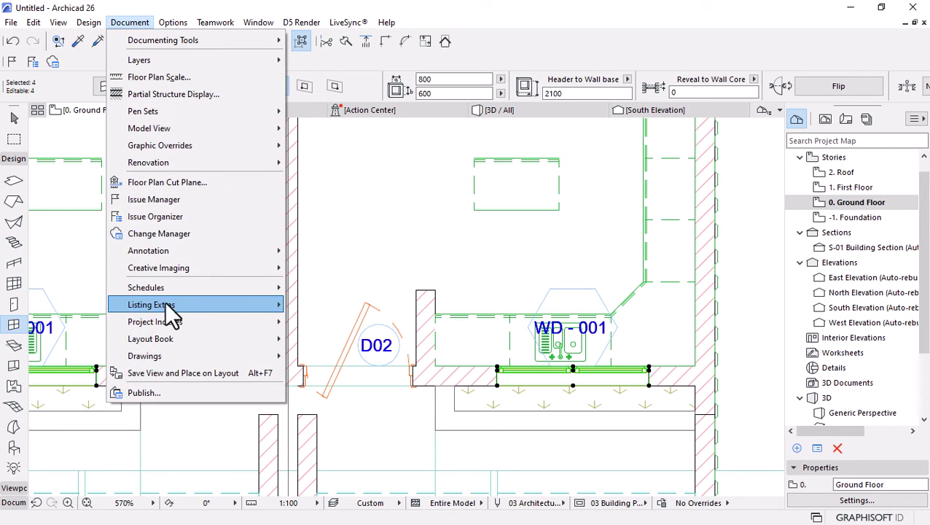
{"action": "mouse_move", "coordinate": [179, 308]}
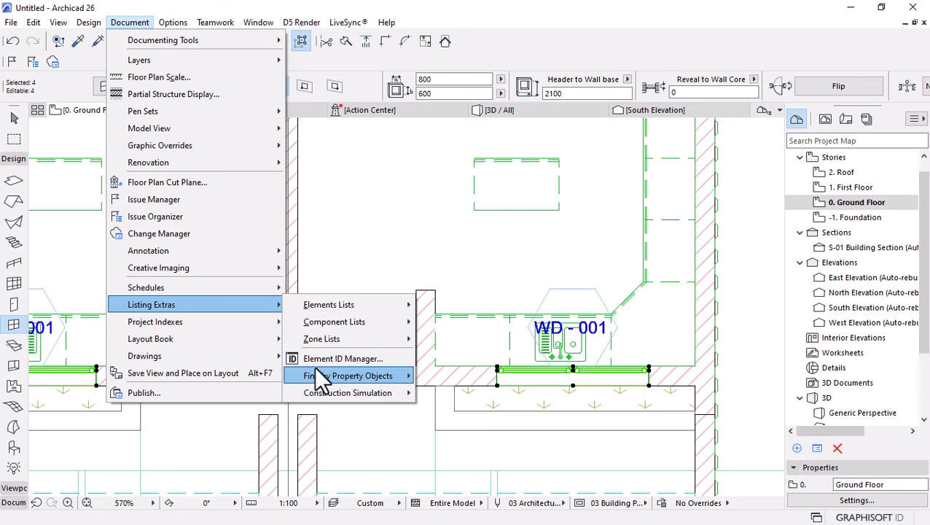
{"action": "left_click", "coordinate": [325, 357]}
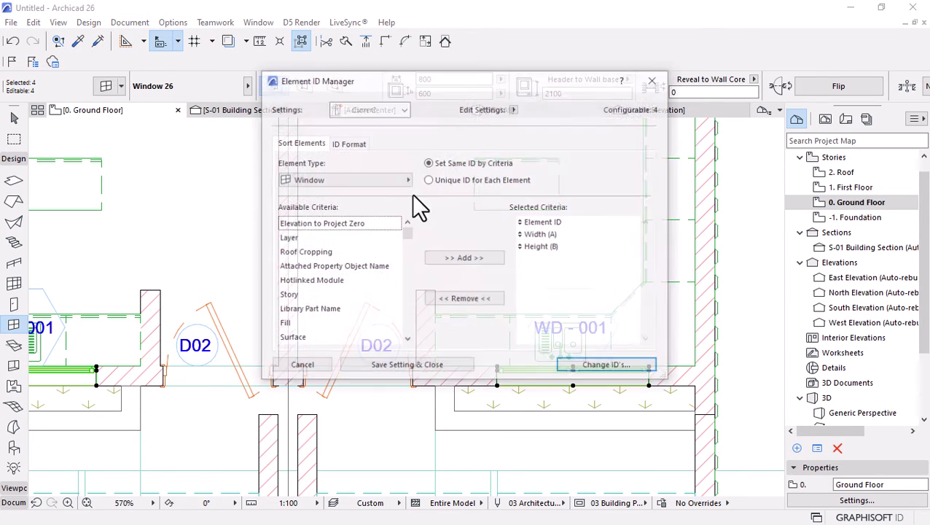
{"action": "left_click", "coordinate": [554, 250]}
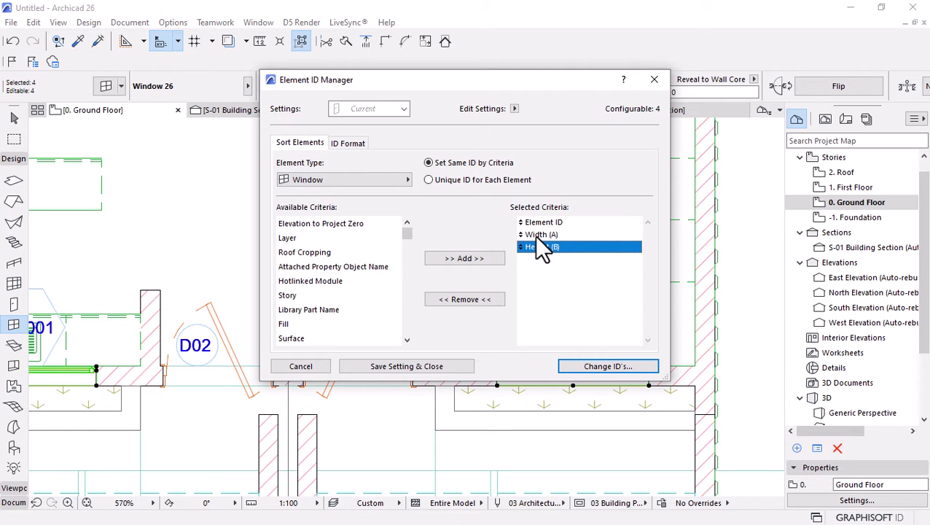
{"action": "left_click", "coordinate": [349, 144]}
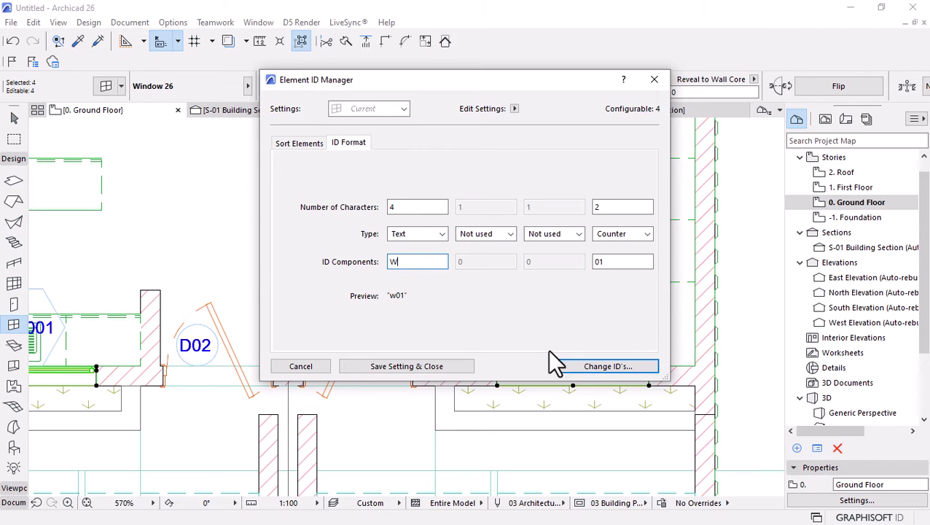
{"action": "left_click", "coordinate": [604, 368]}
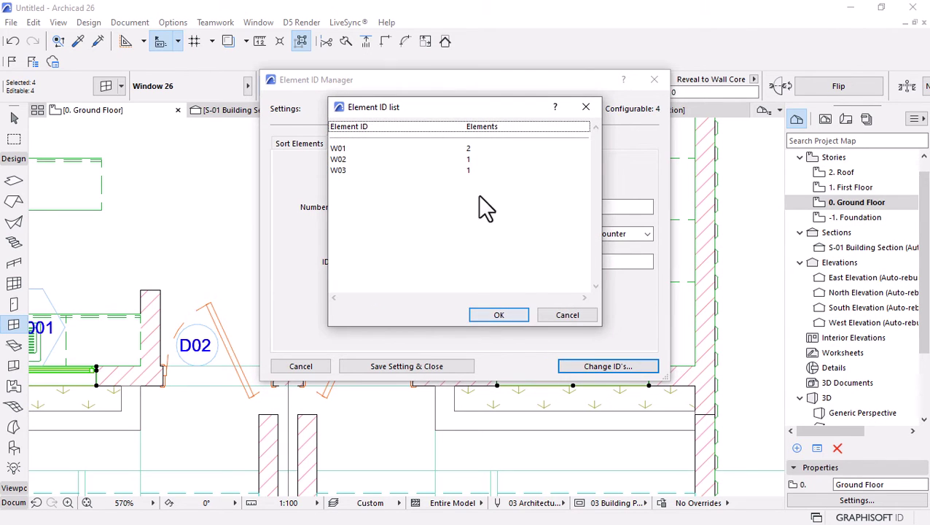
{"action": "left_click", "coordinate": [499, 315]}
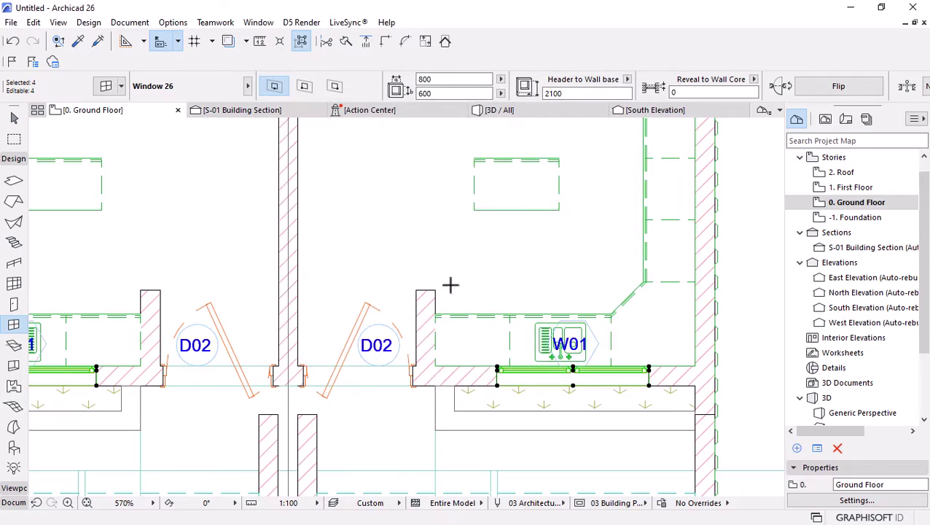
Examine the renumbered window labels across the ground floor of both units and clear the window selection
{"action": "scroll", "coordinate": [450, 285], "scroll_direction": "down", "scroll_amount": 3}
{"action": "scroll", "coordinate": [464, 325], "scroll_direction": "up", "scroll_amount": 2}
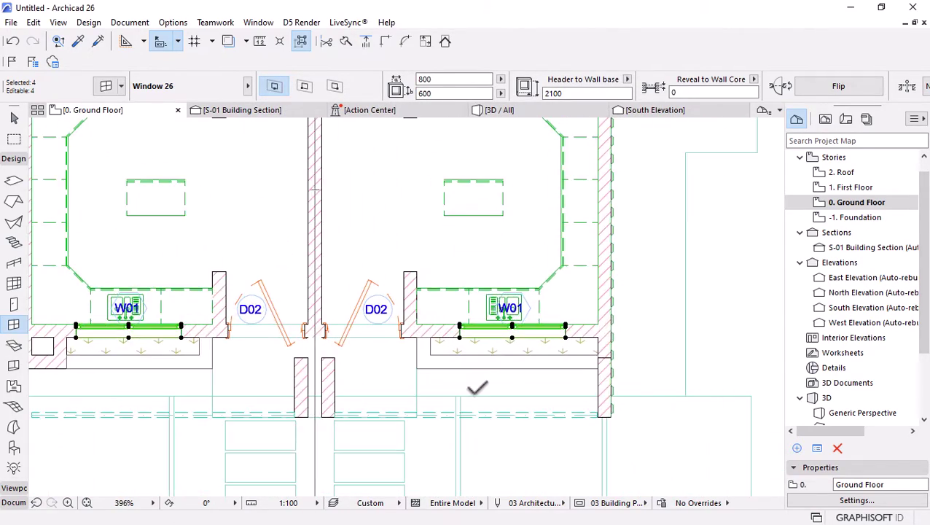
{"action": "scroll", "coordinate": [476, 388], "scroll_direction": "down", "scroll_amount": 4}
{"action": "scroll", "coordinate": [420, 175], "scroll_direction": "up", "scroll_amount": 2}
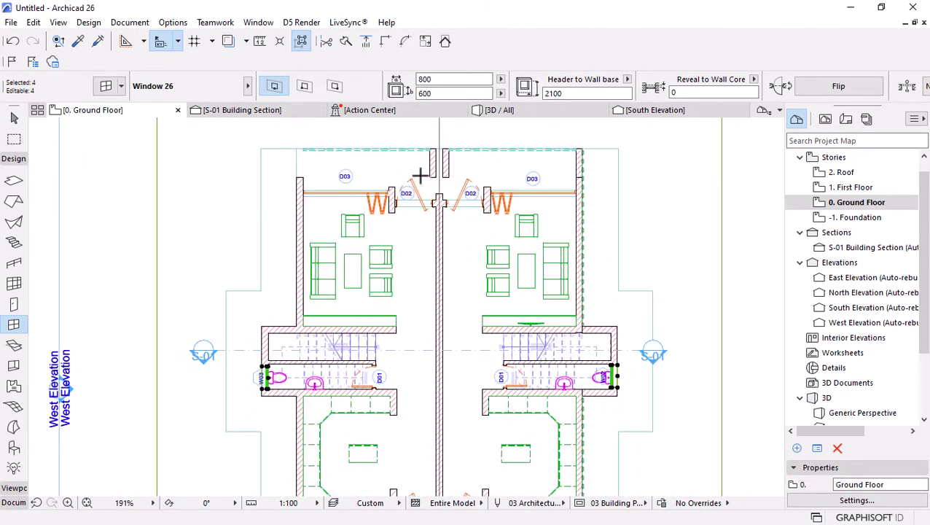
{"action": "scroll", "coordinate": [474, 219], "scroll_direction": "down", "scroll_amount": 2}
{"action": "scroll", "coordinate": [510, 342], "scroll_direction": "up", "scroll_amount": 2}
{"action": "key", "text": "Escape"}
{"action": "key", "text": "Escape"}
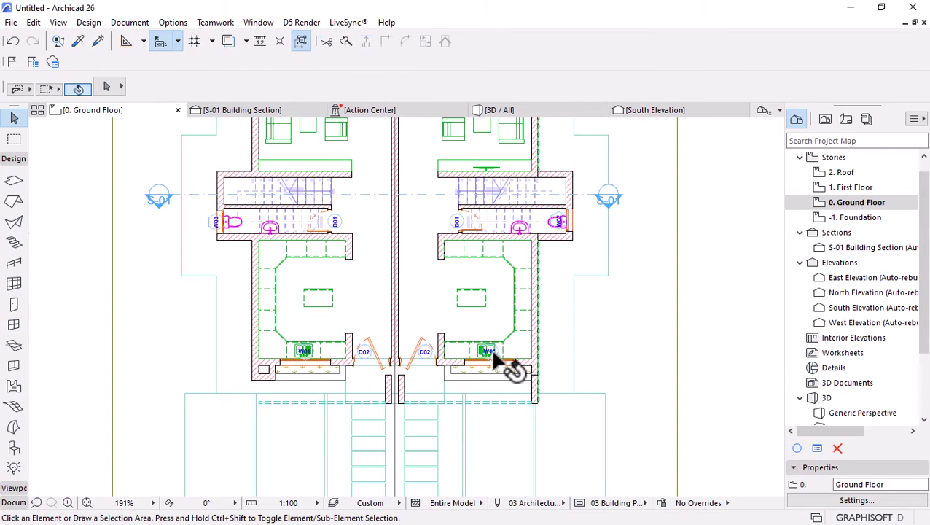
Select the two kitchen and two toilet window labels and set their label geometry offset to 20 mm
{"action": "left_click", "coordinate": [489, 352]}
{"action": "left_click", "coordinate": [305, 352], "text": "shift"}
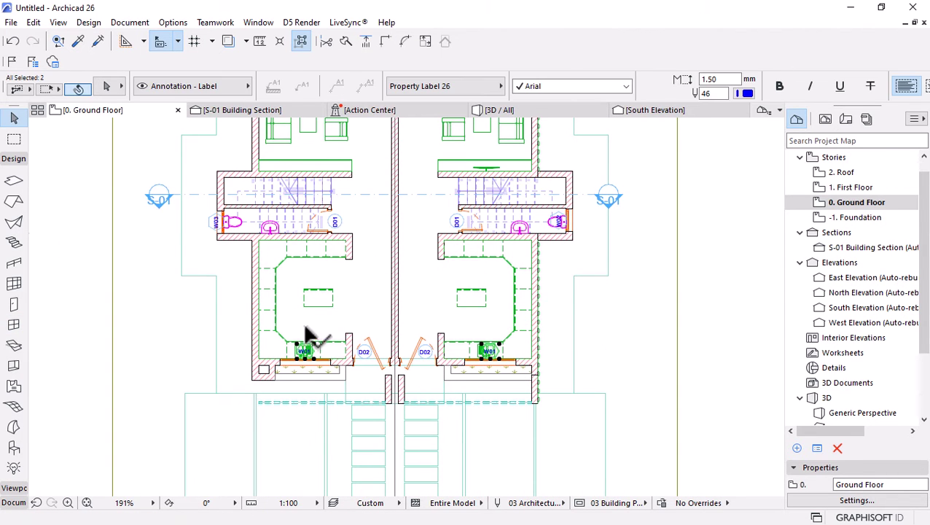
{"action": "left_click", "coordinate": [216, 223], "text": "shift"}
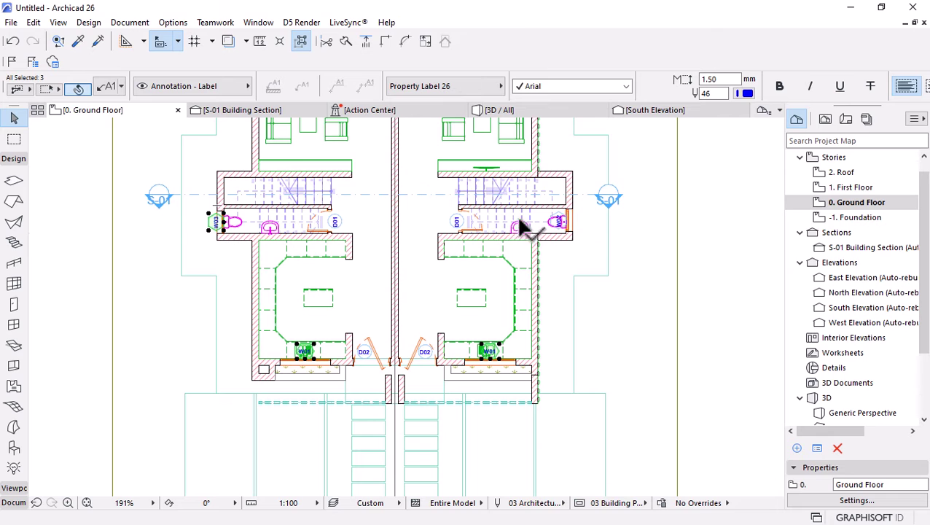
{"action": "left_click", "coordinate": [559, 221], "text": "shift"}
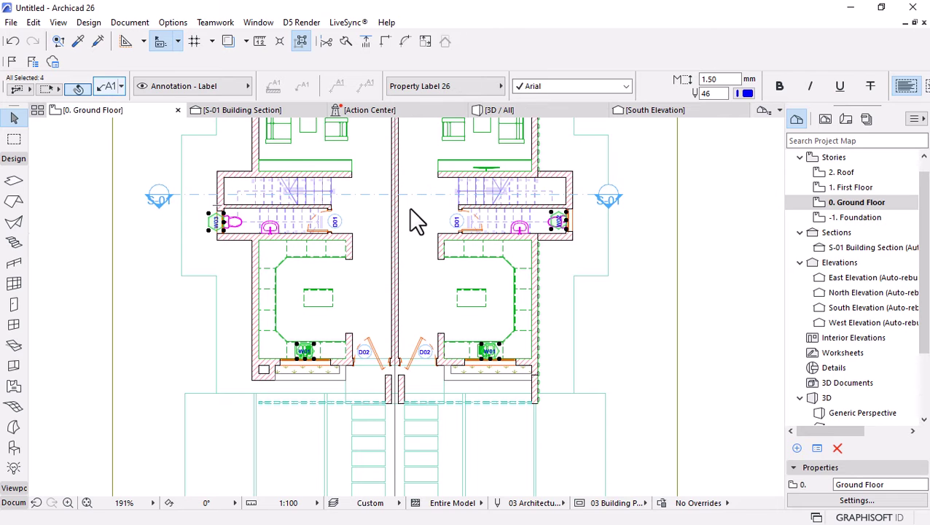
{"action": "key", "text": "ctrl+t"}
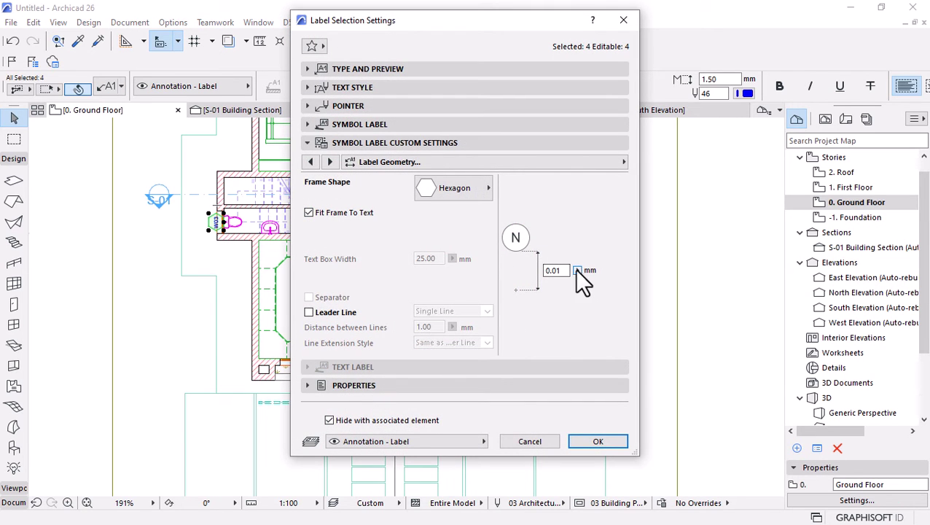
{"action": "type", "text": "20"}
{"action": "key", "text": "Return"}
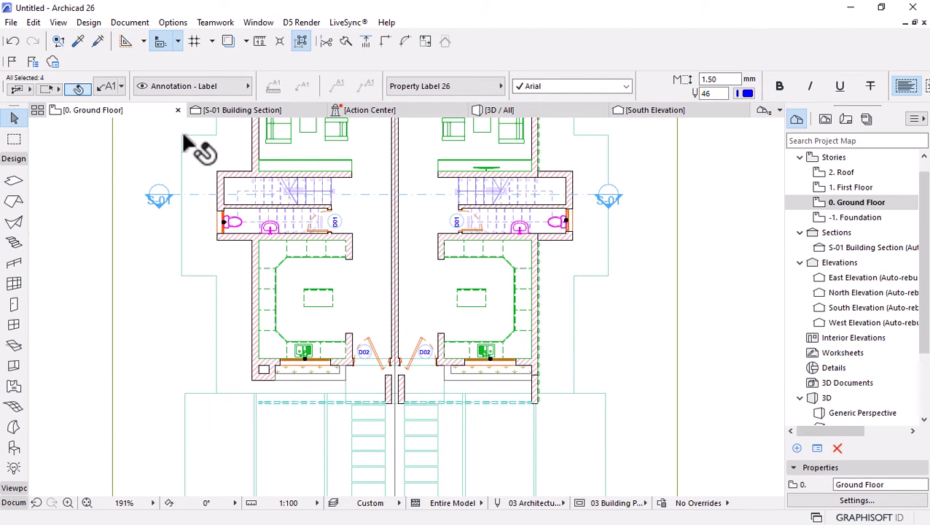
Set the label geometry offset of the four selected window labels to 5 mm
{"action": "key", "text": "ctrl+t"}
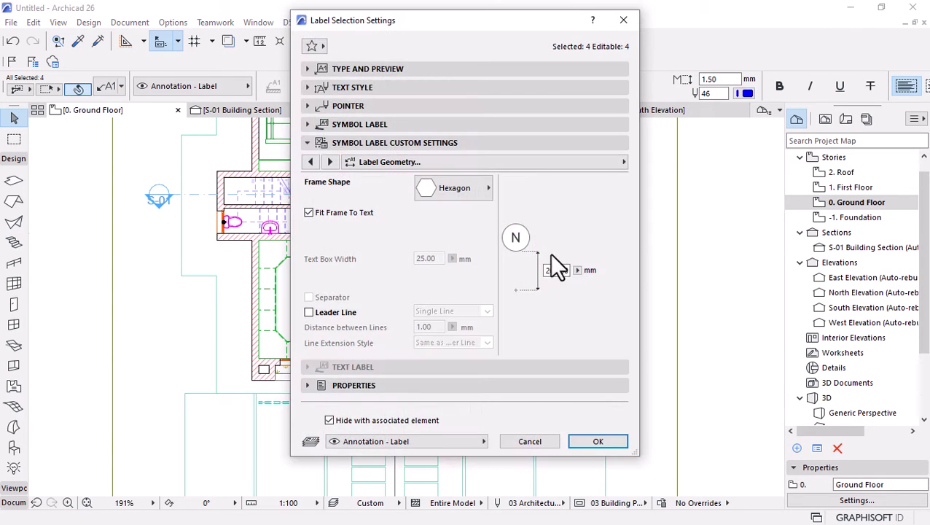
{"action": "double_click", "coordinate": [549, 270]}
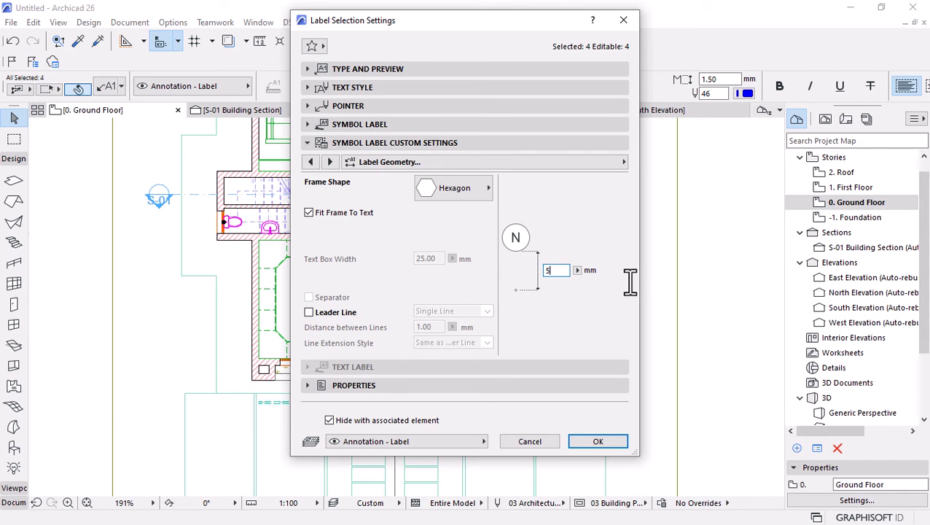
{"action": "key", "text": "Return"}
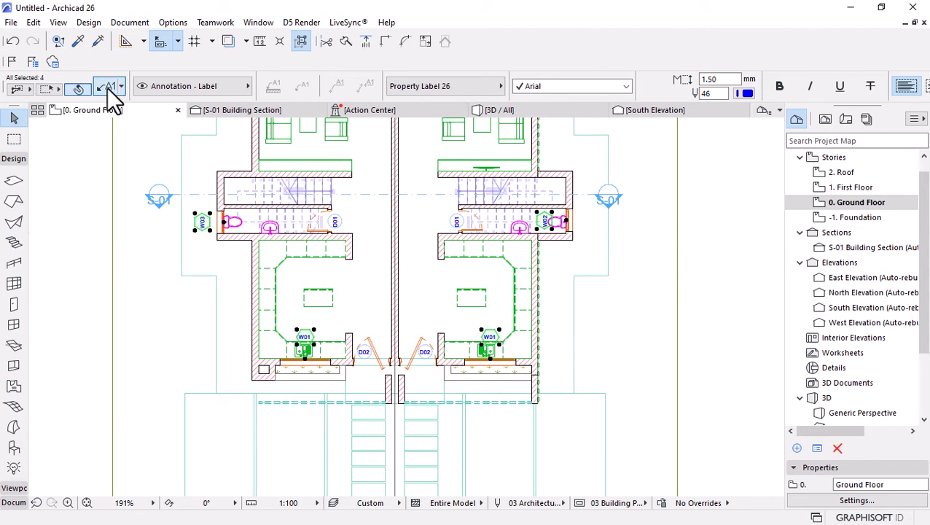
Try negative label geometry offsets of -5 mm and -20 mm on the four selected window labels
{"action": "key", "text": "ctrl+t"}
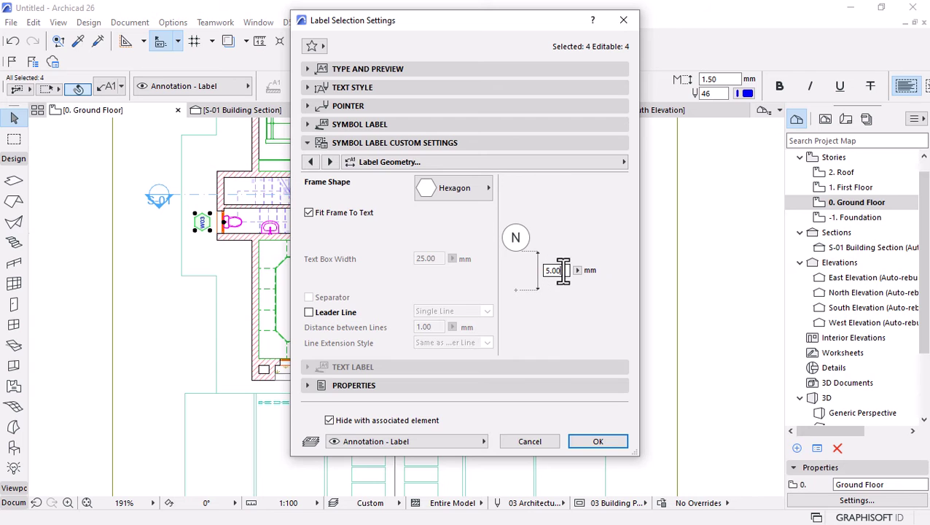
{"action": "type", "text": "-5"}
{"action": "key", "text": "Return"}
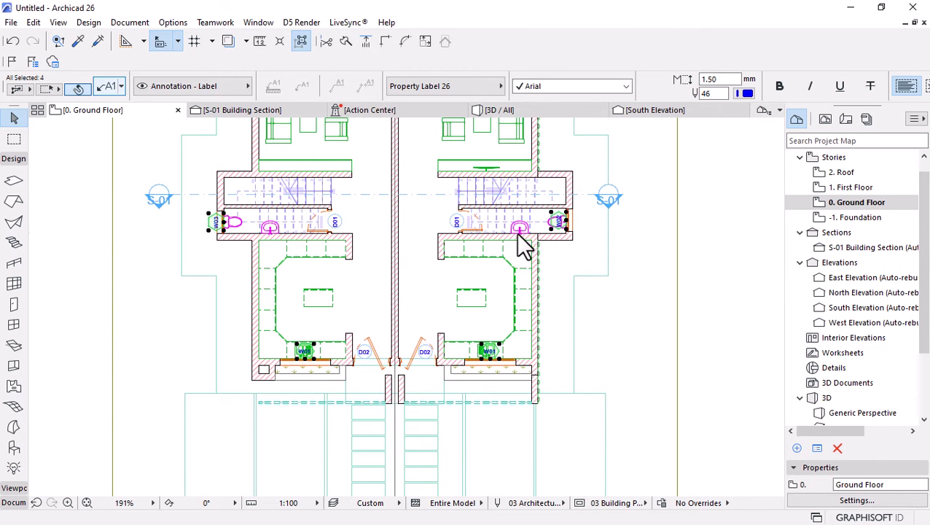
{"action": "key", "text": "ctrl+t"}
{"action": "type", "text": "-"}
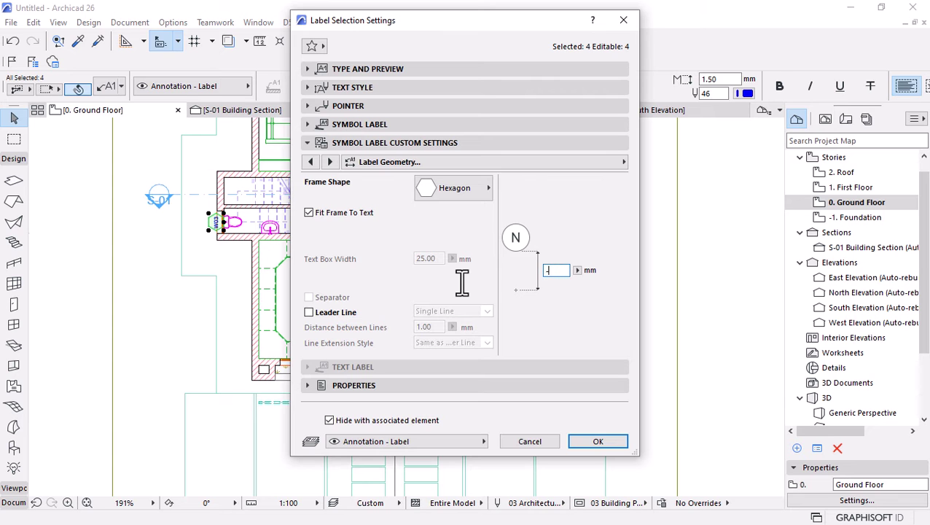
{"action": "type", "text": "20"}
{"action": "key", "text": "Return"}
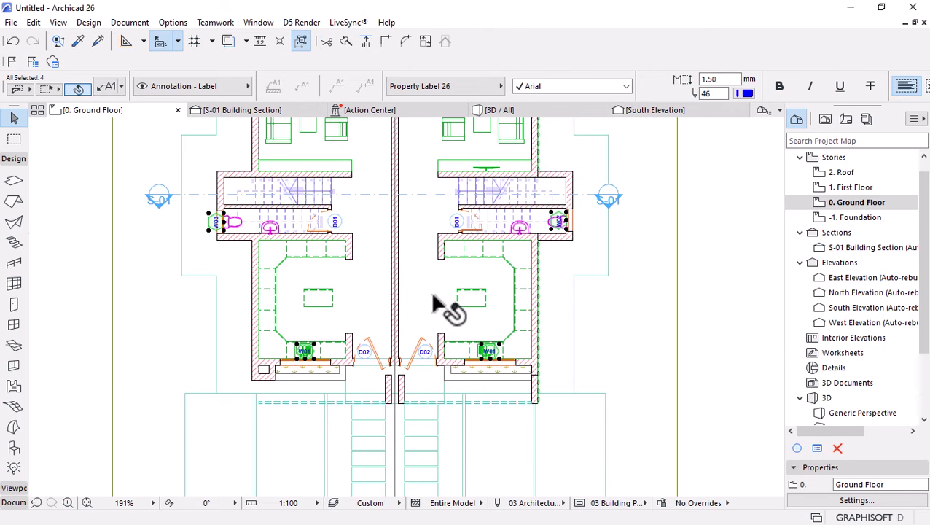
Examine the kitchen window labels on the plan and look through their quick settings for a placement option
{"action": "scroll", "coordinate": [433, 298], "scroll_direction": "down", "scroll_amount": 2}
{"action": "scroll", "coordinate": [409, 363], "scroll_direction": "up", "scroll_amount": 2}
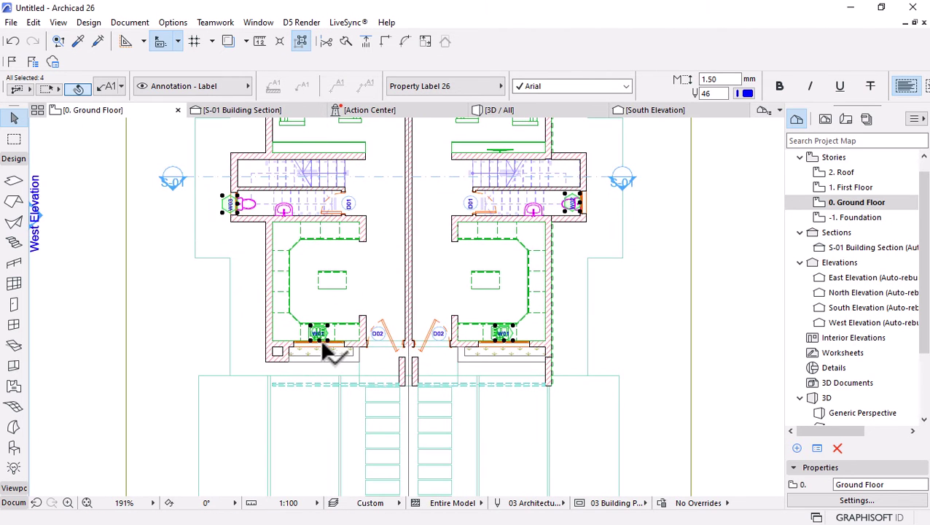
{"action": "scroll", "coordinate": [320, 339], "scroll_direction": "up", "scroll_amount": 4}
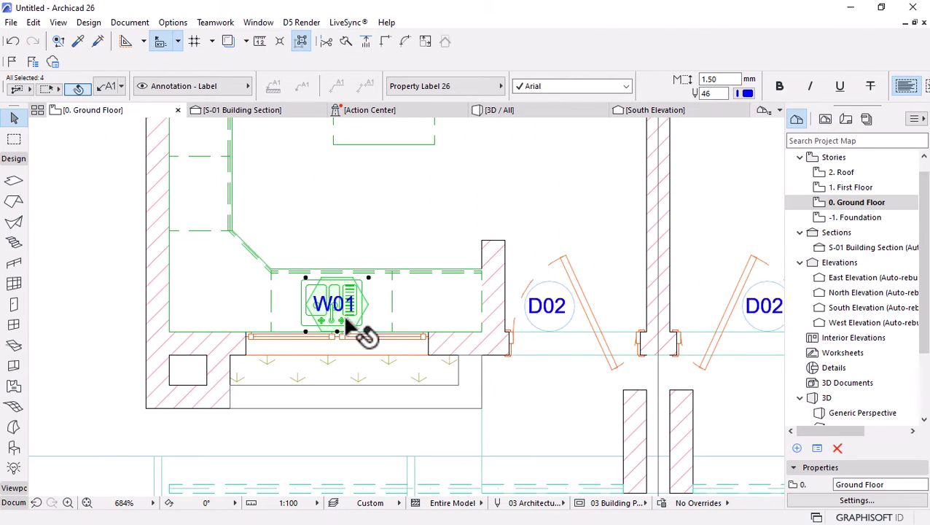
{"action": "scroll", "coordinate": [307, 270], "scroll_direction": "down", "scroll_amount": 2}
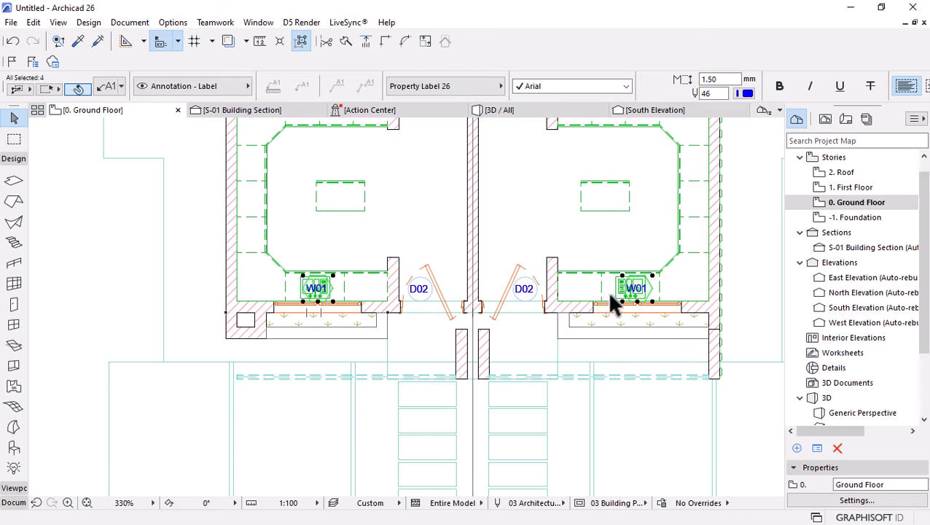
{"action": "scroll", "coordinate": [443, 91], "scroll_direction": "right", "scroll_amount": 5}
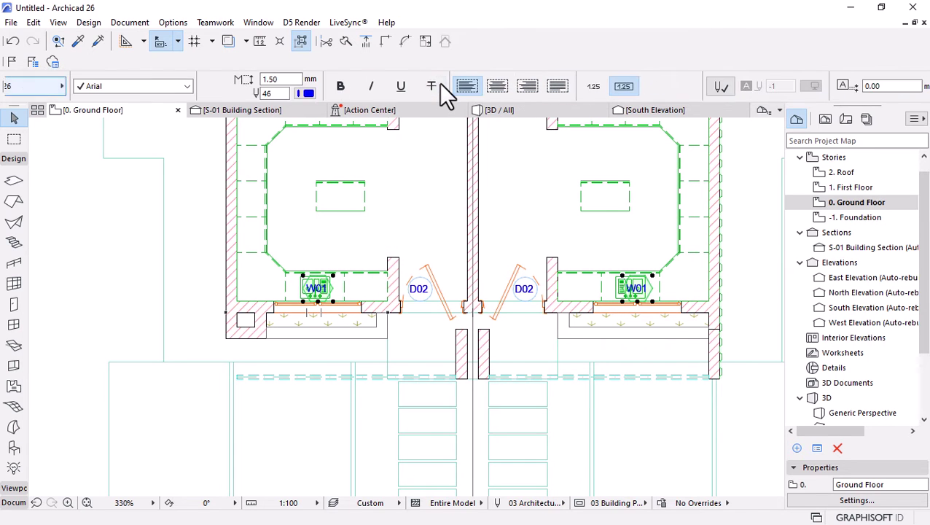
{"action": "scroll", "coordinate": [440, 83], "scroll_direction": "right", "scroll_amount": 6}
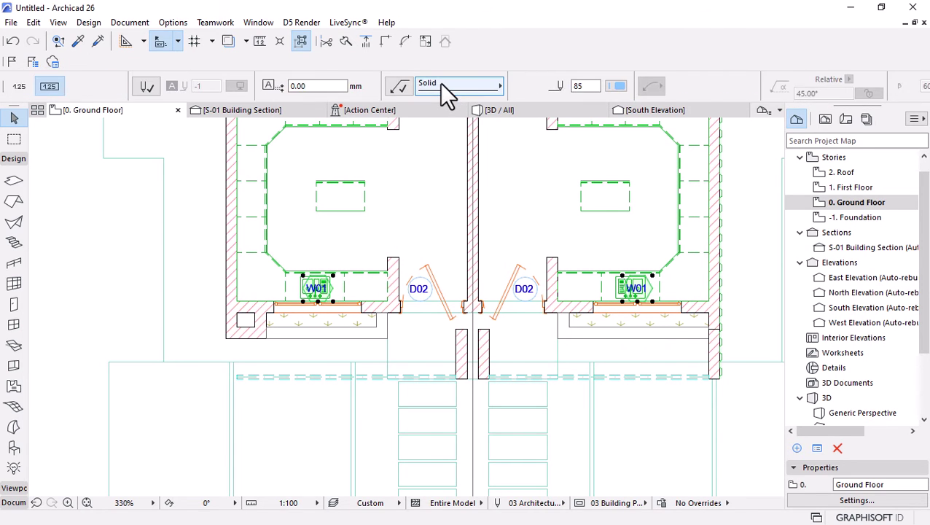
{"action": "scroll", "coordinate": [439, 84], "scroll_direction": "right", "scroll_amount": 6}
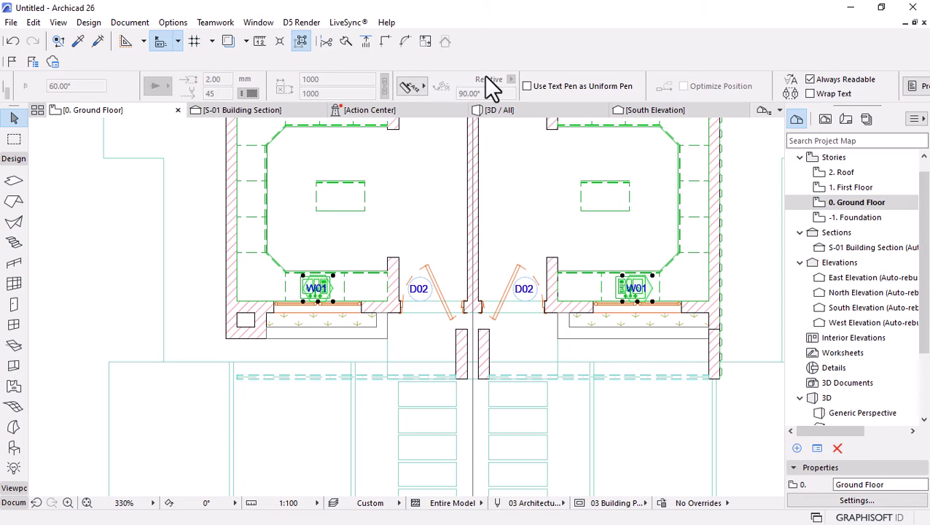
{"action": "scroll", "coordinate": [459, 83], "scroll_direction": "left", "scroll_amount": 16}
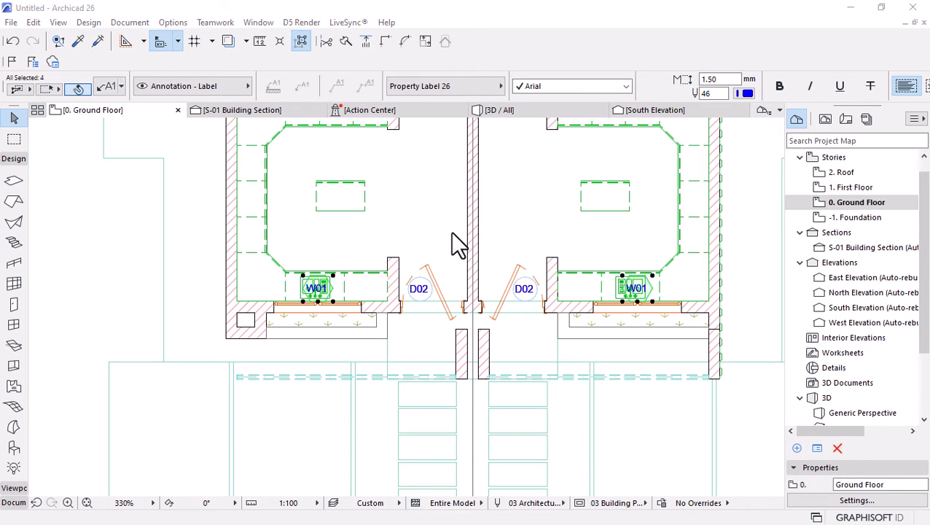
Review the window labels' symbol orientation, pointer, type and text style settings for a way to place them outside the walls
{"action": "key", "text": "ctrl+t"}
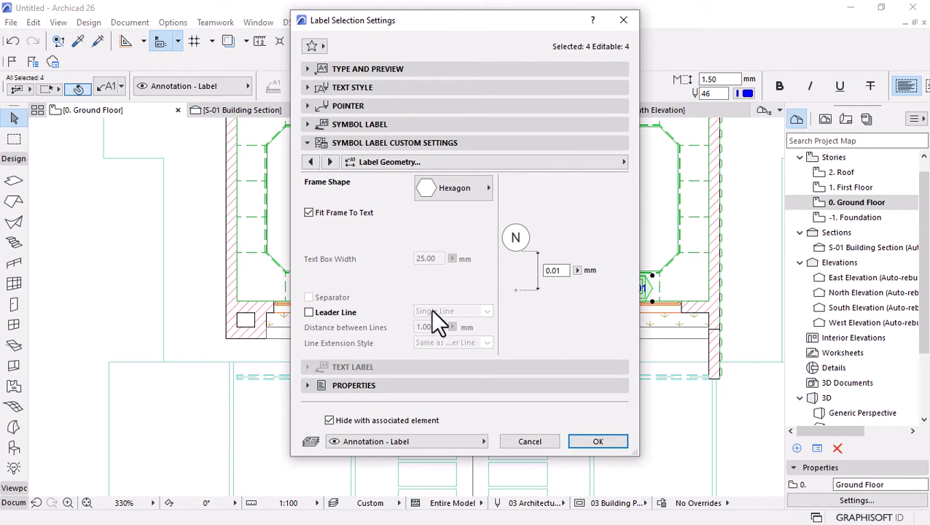
{"action": "left_click", "coordinate": [305, 118]}
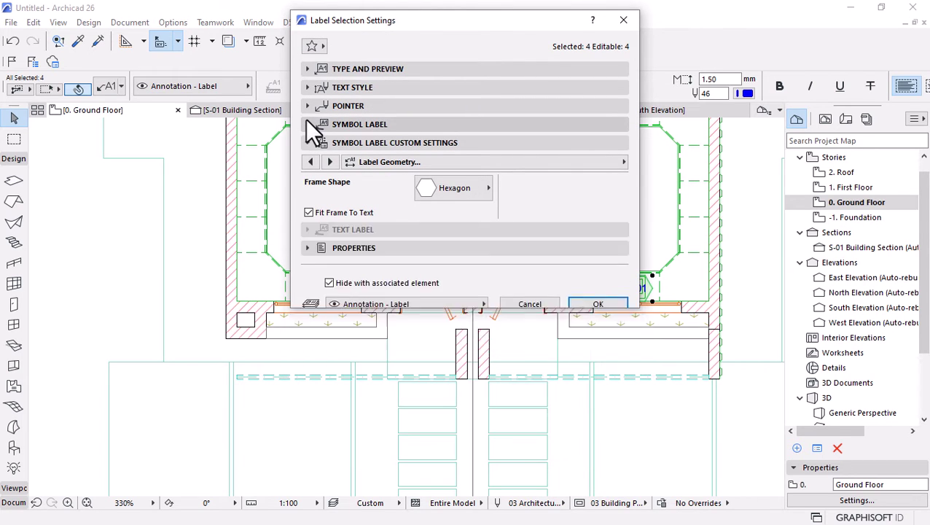
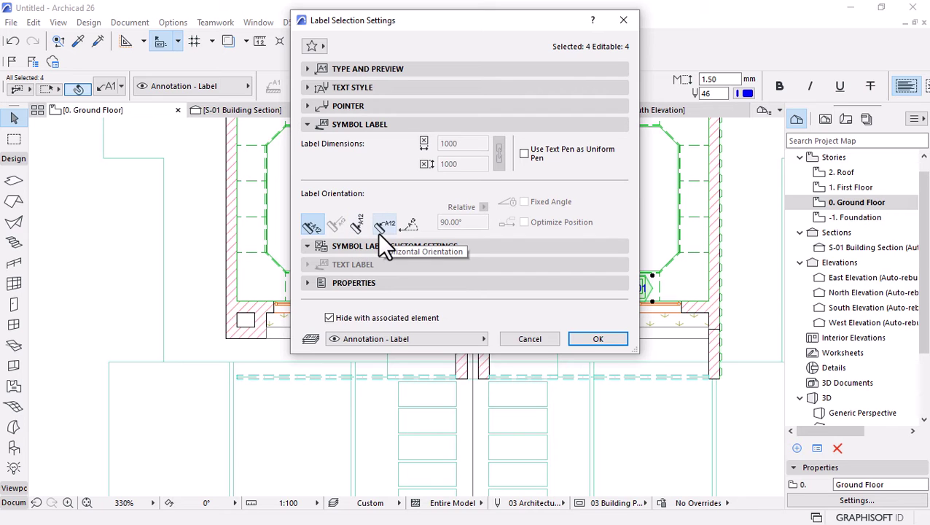
{"action": "left_click", "coordinate": [324, 106]}
{"action": "left_click", "coordinate": [319, 68]}
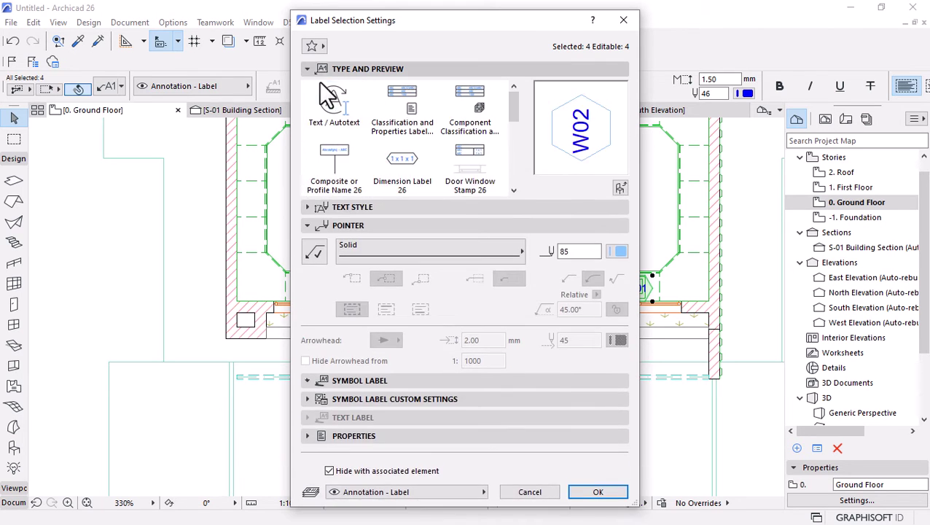
{"action": "left_click", "coordinate": [309, 208]}
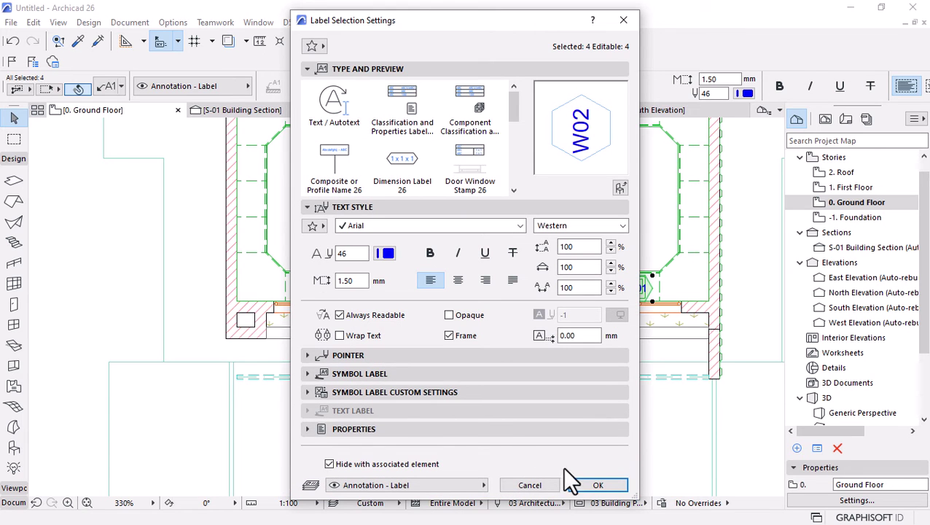
{"action": "left_click", "coordinate": [597, 485]}
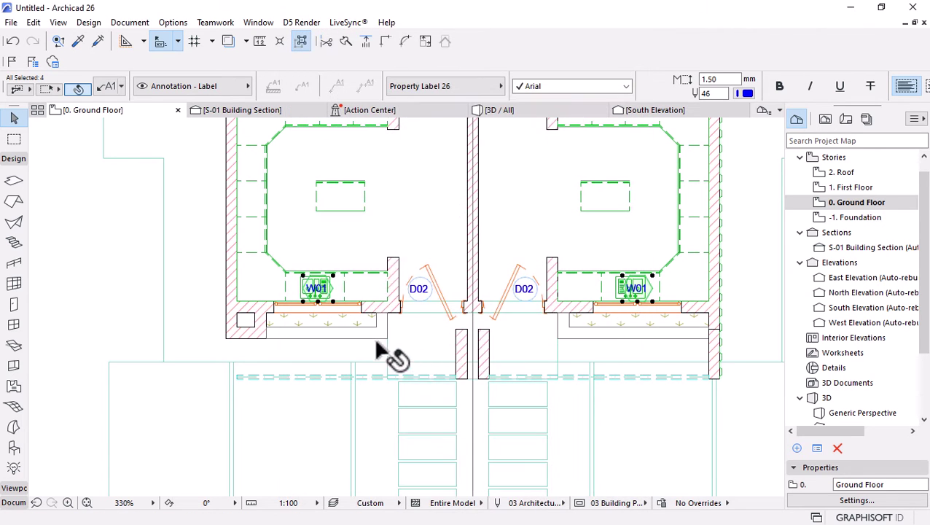
Move the left unit's kitchen window label straight down, outside the building beyond the planter
{"action": "scroll", "coordinate": [333, 294], "scroll_direction": "up", "scroll_amount": 3}
{"action": "left_click", "coordinate": [314, 288]}
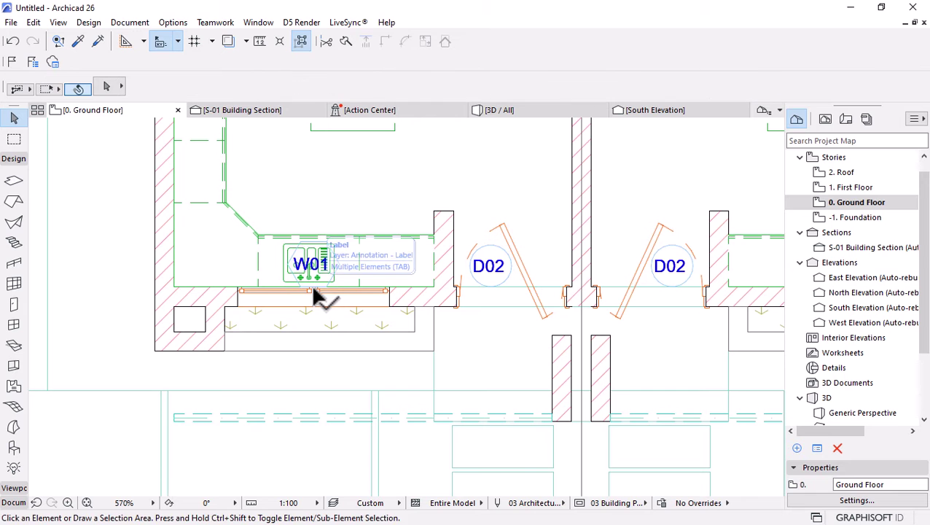
{"action": "left_click", "coordinate": [315, 289]}
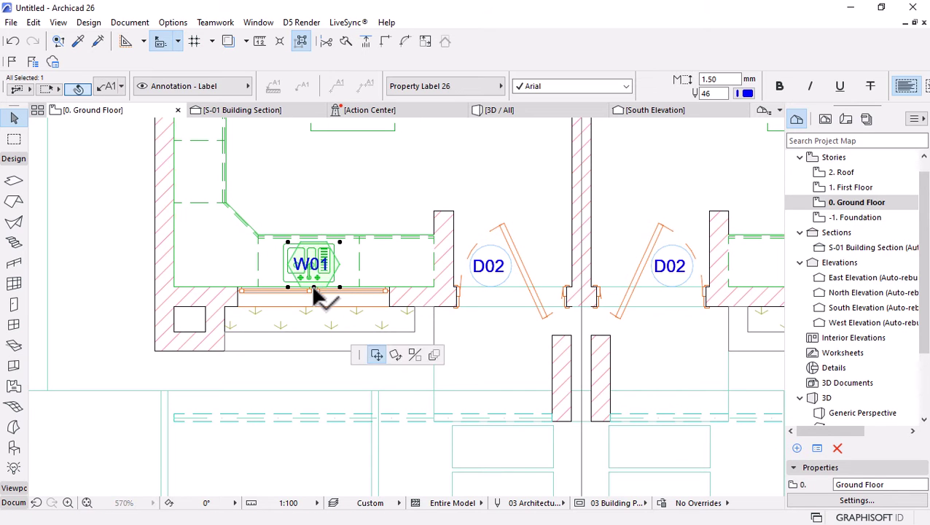
{"action": "left_click", "coordinate": [313, 401]}
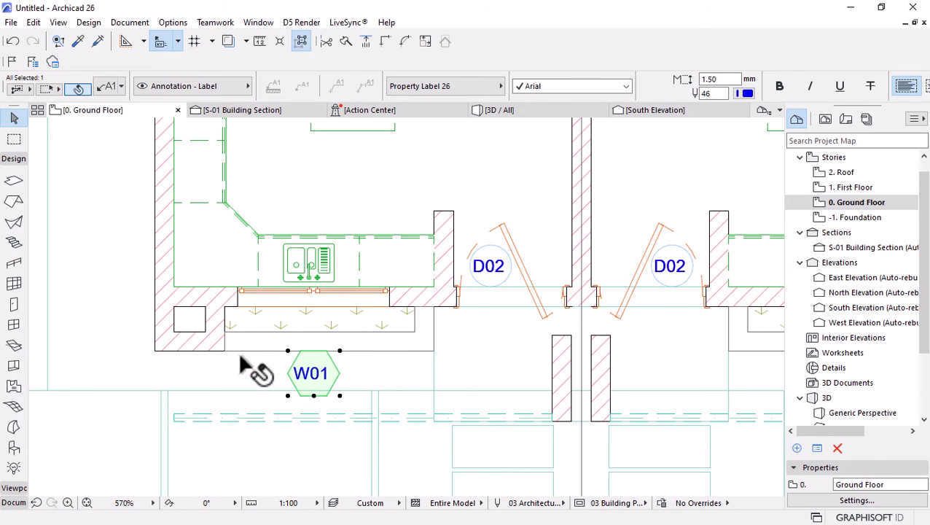
Move the right unit's kitchen window label outside the building, just beyond the planter in front of the window
{"action": "scroll", "coordinate": [525, 316], "scroll_direction": "down", "scroll_amount": 3}
{"action": "scroll", "coordinate": [474, 287], "scroll_direction": "up", "scroll_amount": 3}
{"action": "left_click", "coordinate": [446, 246]}
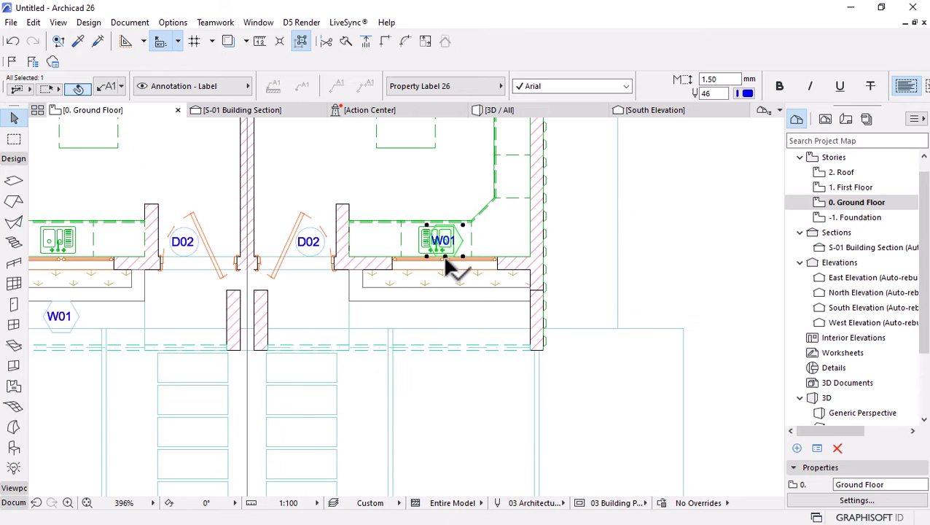
{"action": "left_click", "coordinate": [445, 256]}
{"action": "left_click", "coordinate": [490, 339]}
{"action": "scroll", "coordinate": [529, 363], "scroll_direction": "down", "scroll_amount": 3}
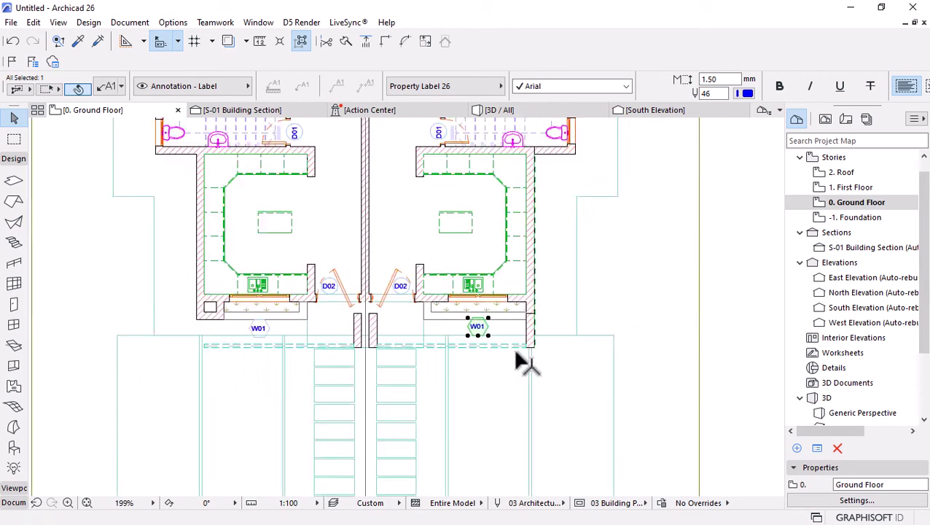
Move the left unit's toilet window label outward, clear of the exterior side wall
{"action": "scroll", "coordinate": [426, 315], "scroll_direction": "up", "scroll_amount": 5}
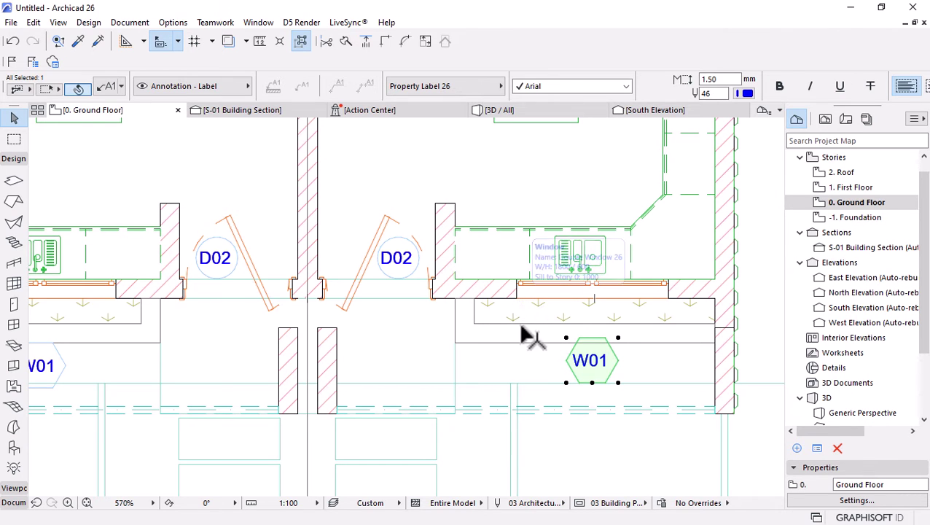
{"action": "scroll", "coordinate": [523, 299], "scroll_direction": "up", "scroll_amount": 6}
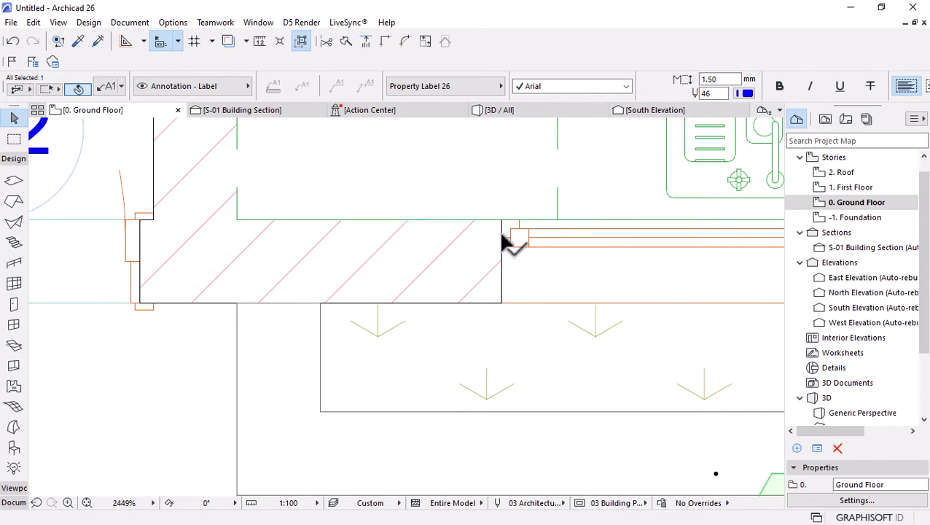
{"action": "scroll", "coordinate": [498, 233], "scroll_direction": "down", "scroll_amount": 12}
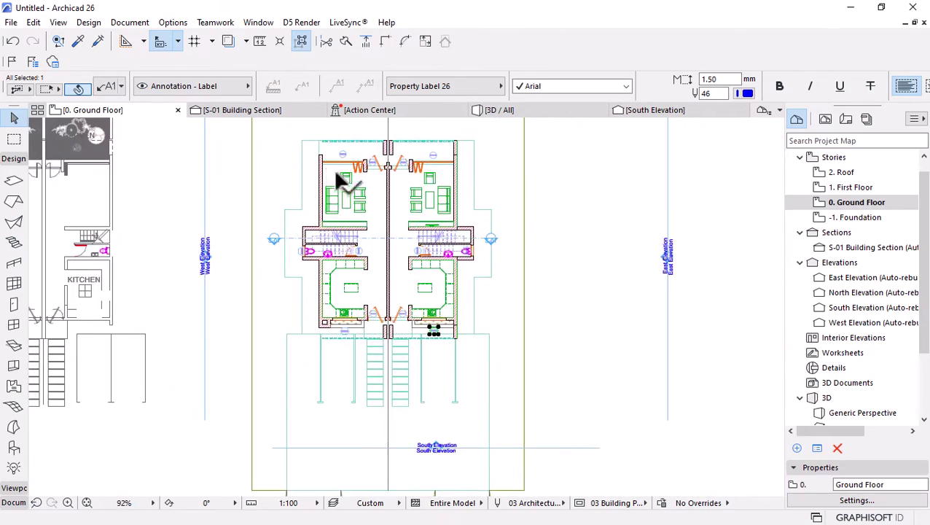
{"action": "scroll", "coordinate": [307, 293], "scroll_direction": "up", "scroll_amount": 5}
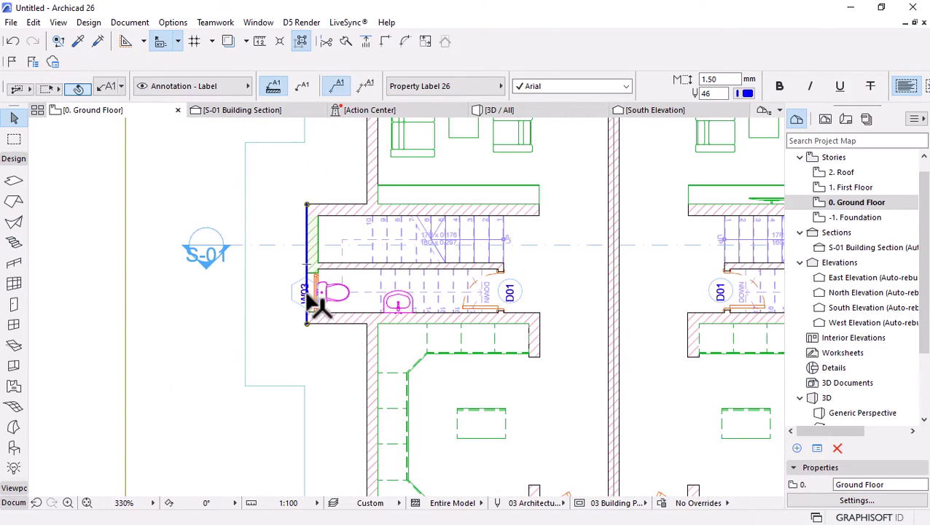
{"action": "left_click", "coordinate": [307, 303]}
{"action": "left_click", "coordinate": [314, 296]}
{"action": "left_click", "coordinate": [318, 295]}
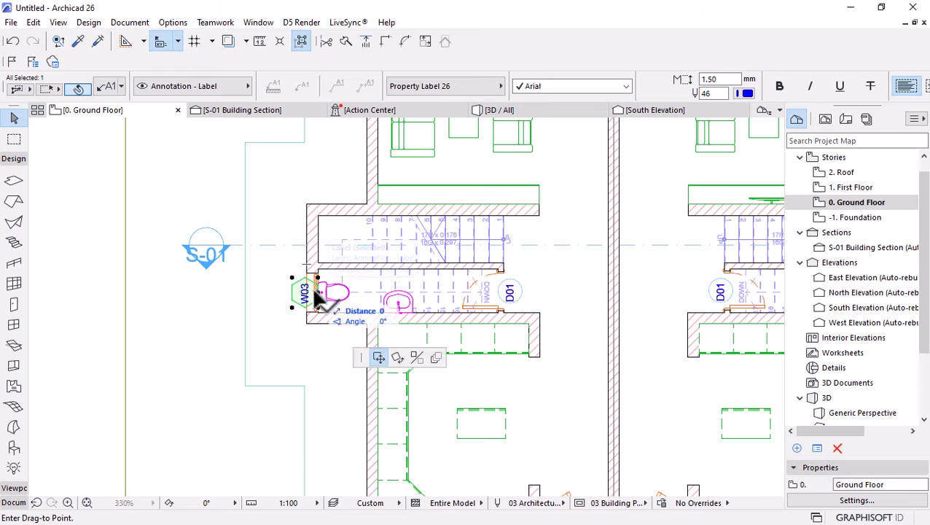
{"action": "scroll", "coordinate": [291, 301], "scroll_direction": "down", "scroll_amount": 3}
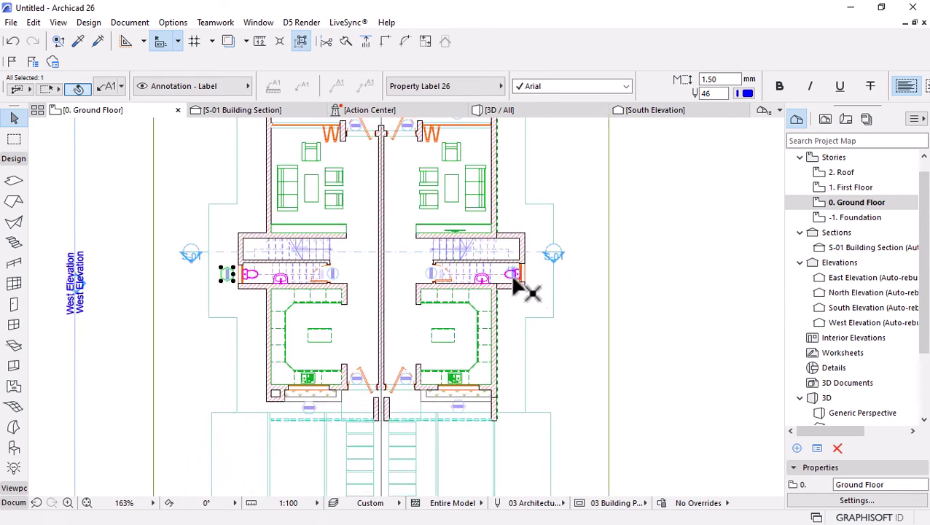
Move the right unit's toilet window label outward, clear of the exterior side wall
{"action": "scroll", "coordinate": [520, 288], "scroll_direction": "up", "scroll_amount": 4}
{"action": "left_click", "coordinate": [510, 271]}
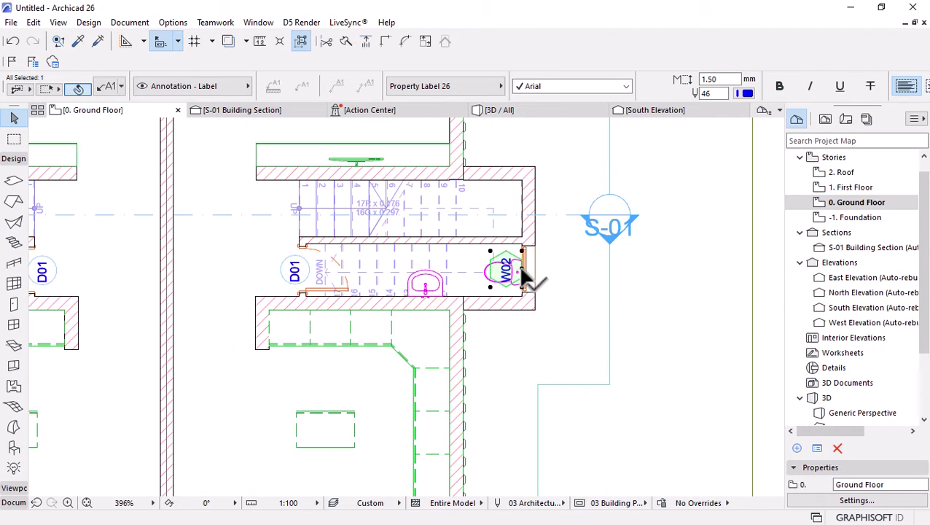
{"action": "left_click", "coordinate": [527, 277]}
{"action": "left_click", "coordinate": [584, 270]}
{"action": "scroll", "coordinate": [498, 276], "scroll_direction": "down", "scroll_amount": 6}
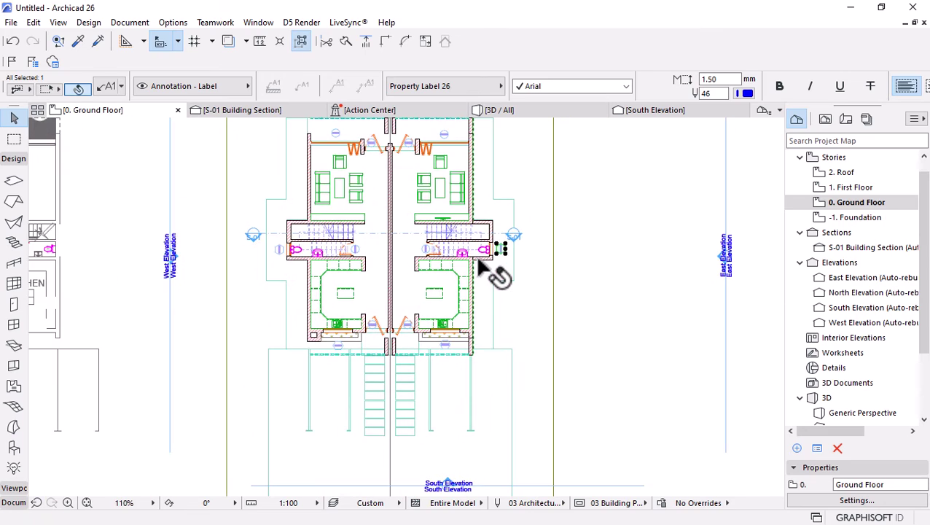
Turn on cover fills in the floor plan display of the ground-floor slab spanning both units
{"action": "key", "text": "Escape"}
{"action": "scroll", "coordinate": [440, 327], "scroll_direction": "down", "scroll_amount": 1}
{"action": "scroll", "coordinate": [372, 271], "scroll_direction": "up", "scroll_amount": 3}
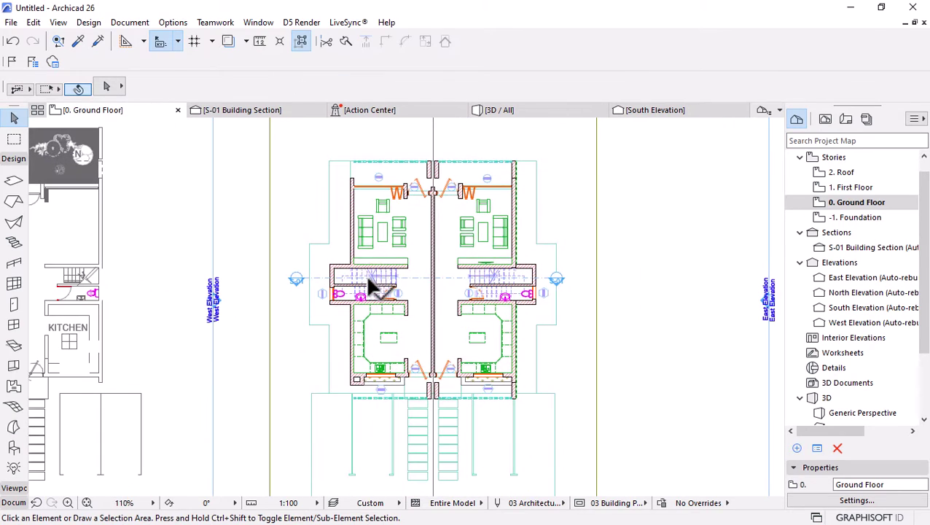
{"action": "mouse_move", "coordinate": [430, 252]}
{"action": "middle_mouse_down"}
{"action": "mouse_move", "coordinate": [416, 394]}
{"action": "mouse_move", "coordinate": [452, 195]}
{"action": "middle_mouse_up"}
{"action": "left_click", "coordinate": [446, 191]}
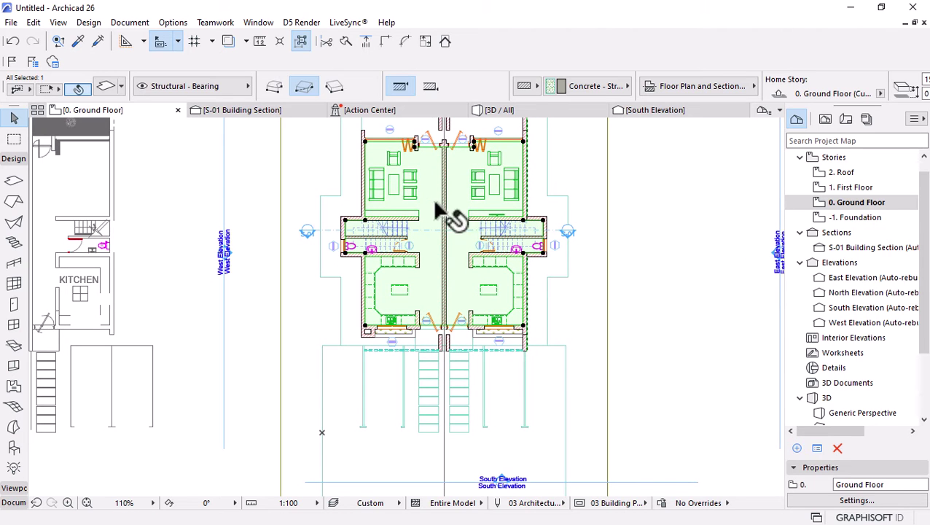
{"action": "left_click", "coordinate": [728, 85]}
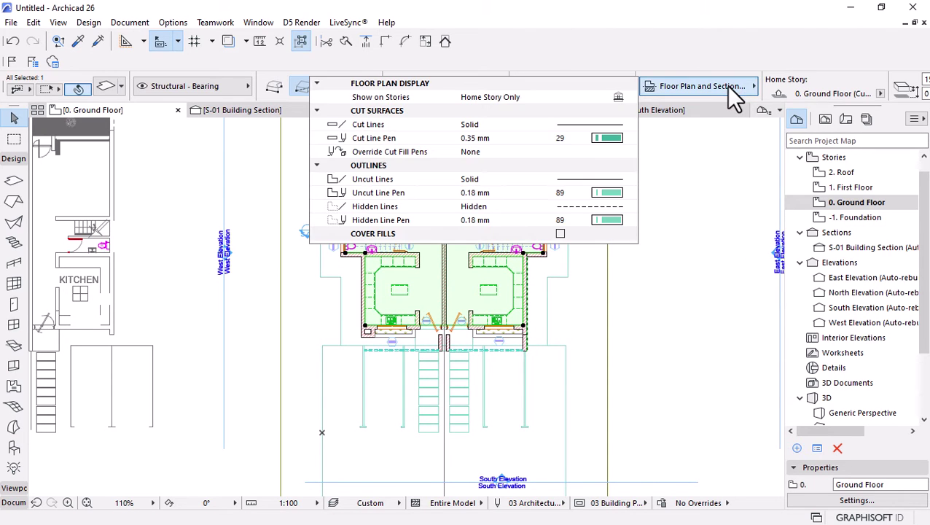
{"action": "left_click", "coordinate": [560, 234]}
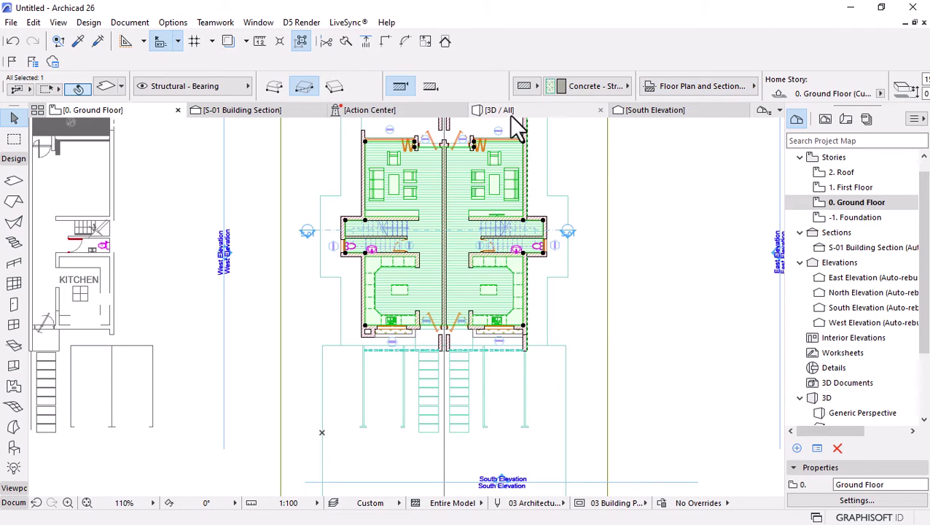
Examine the ground-floor tile finish inside the house in the 3D view
{"action": "left_click", "coordinate": [502, 110]}
{"action": "middle_click_drag", "start_coordinate": [476, 266], "coordinate": [380, 351], "text": "shift"}
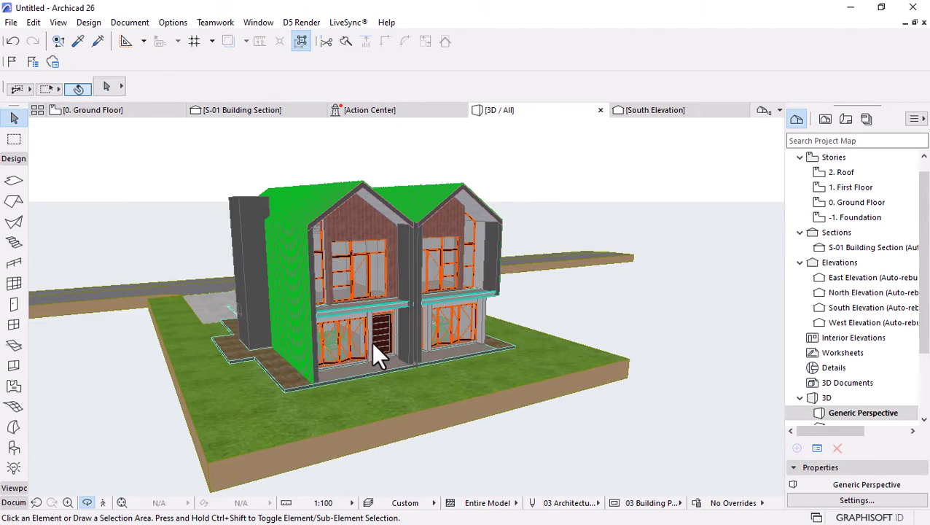
{"action": "scroll", "coordinate": [358, 339], "scroll_direction": "up", "scroll_amount": 5}
{"action": "scroll", "coordinate": [350, 336], "scroll_direction": "up", "scroll_amount": 6}
{"action": "middle_click_drag", "start_coordinate": [311, 339], "coordinate": [323, 357], "text": "shift"}
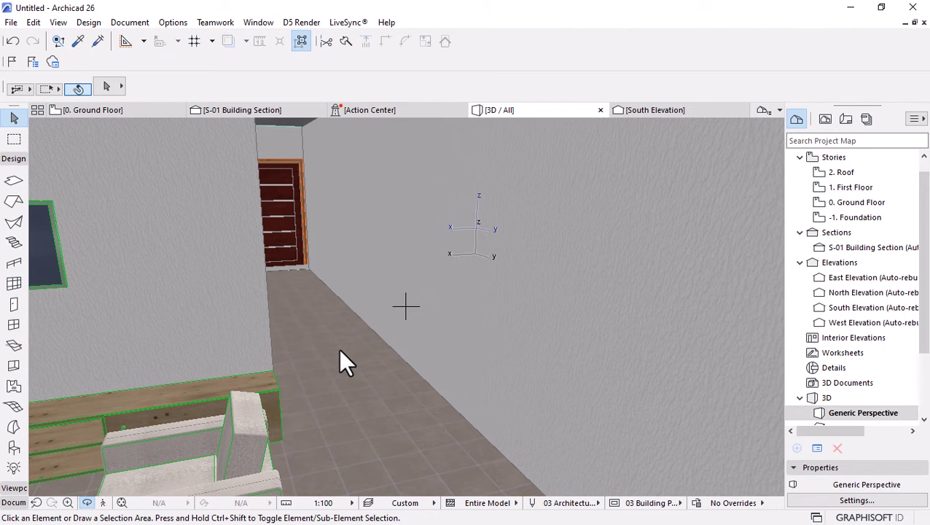
On the ground-floor plan, set the slab's cover fill to Grid 30x30 with cover fill foreground pen 101
{"action": "left_click", "coordinate": [125, 111]}
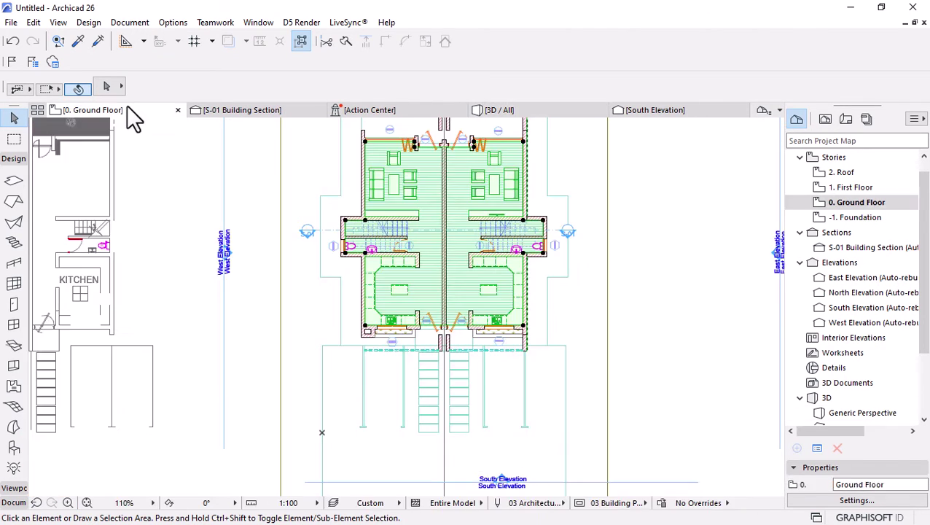
{"action": "left_click", "coordinate": [703, 88]}
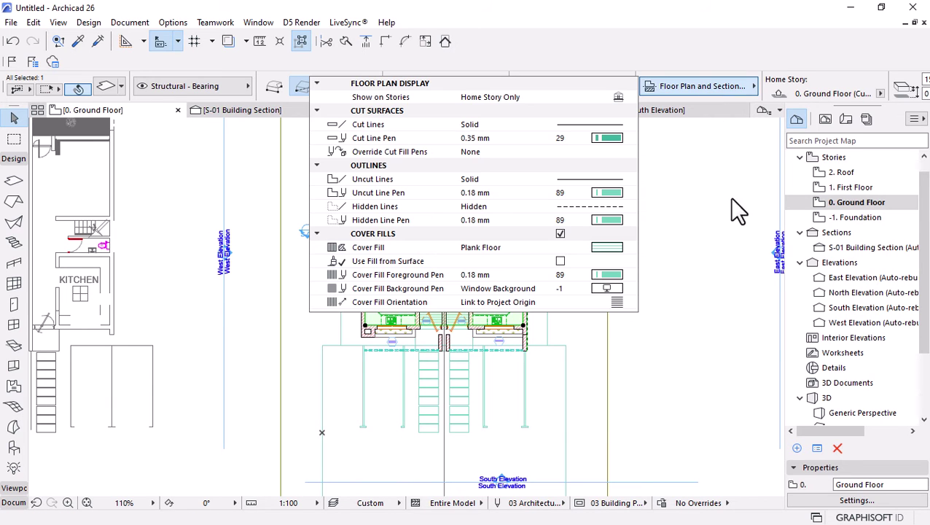
{"action": "left_click", "coordinate": [609, 249]}
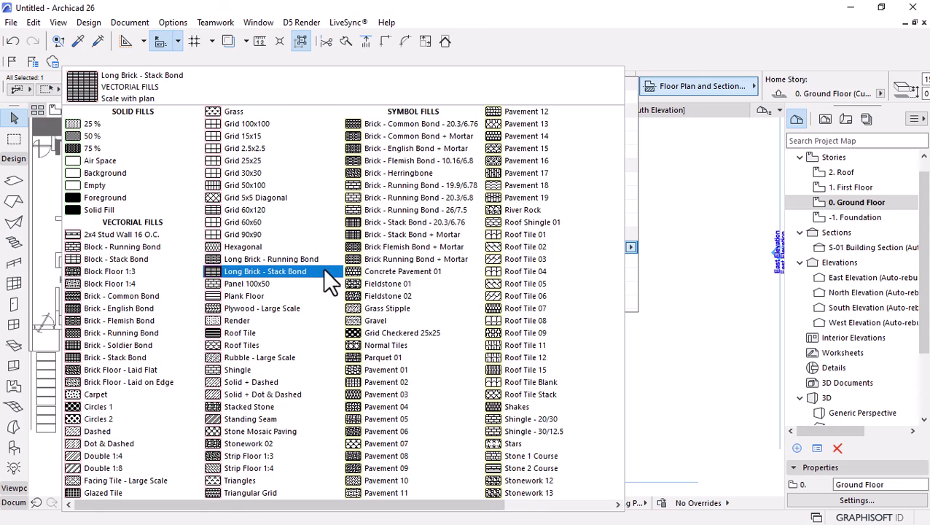
{"action": "left_click", "coordinate": [242, 172]}
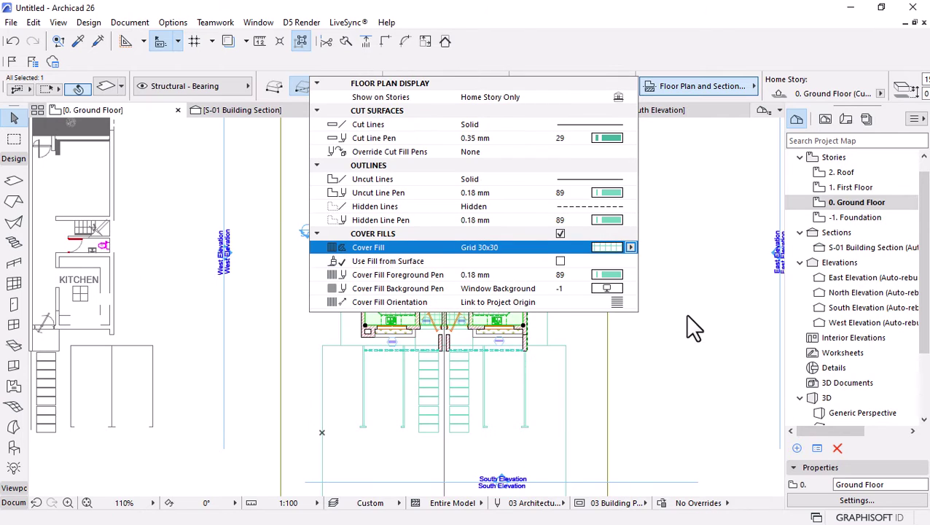
{"action": "left_click", "coordinate": [613, 275]}
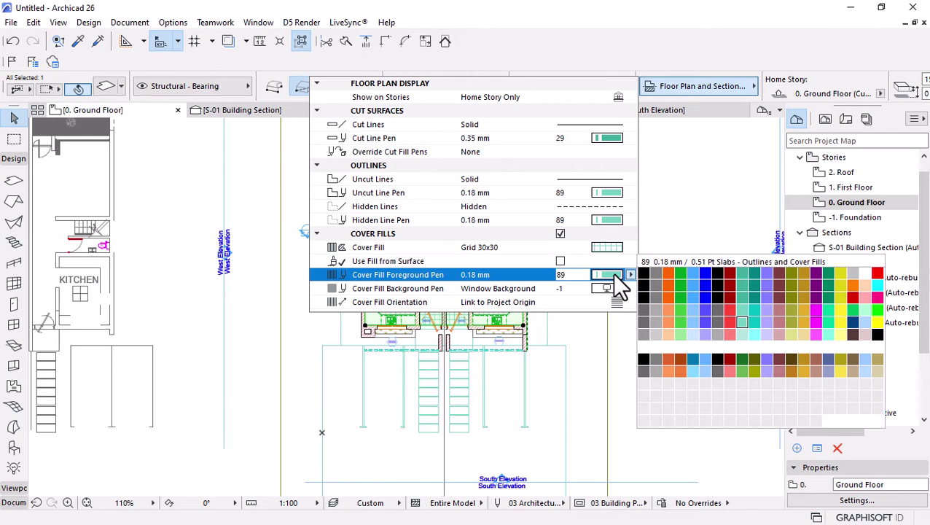
{"action": "left_click", "coordinate": [644, 334]}
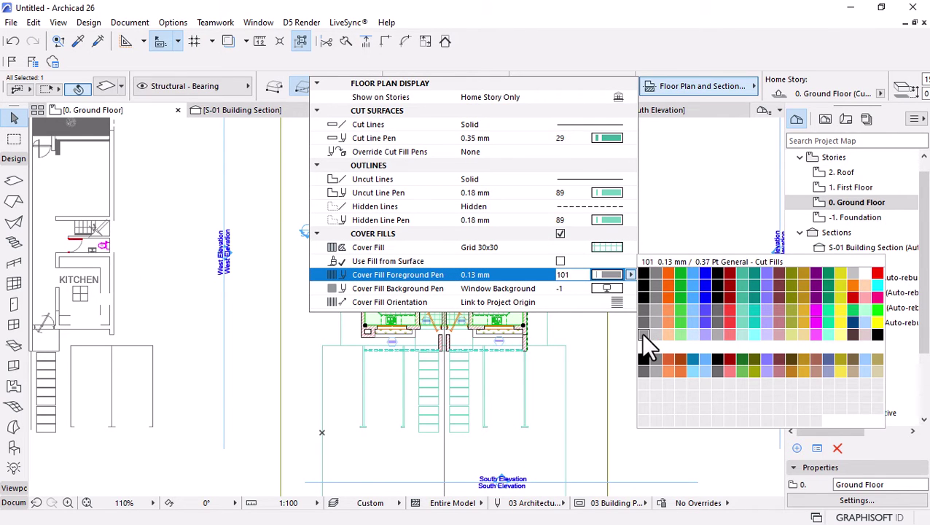
{"action": "left_click", "coordinate": [640, 332]}
{"action": "left_click", "coordinate": [666, 343]}
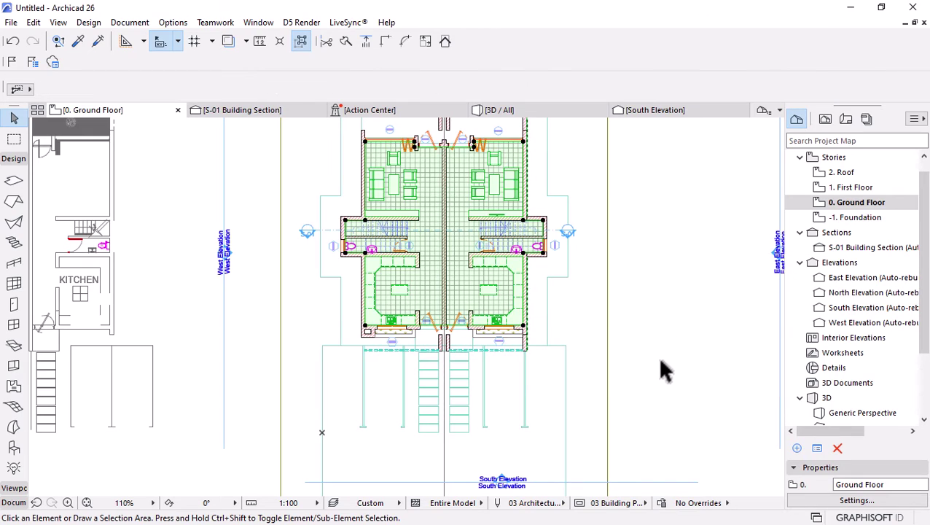
Change the ground-floor slab's cover fill to Grid 60x60
{"action": "scroll", "coordinate": [482, 326], "scroll_direction": "down", "scroll_amount": 3}
{"action": "scroll", "coordinate": [470, 303], "scroll_direction": "up", "scroll_amount": 5}
{"action": "scroll", "coordinate": [470, 306], "scroll_direction": "up", "scroll_amount": 2}
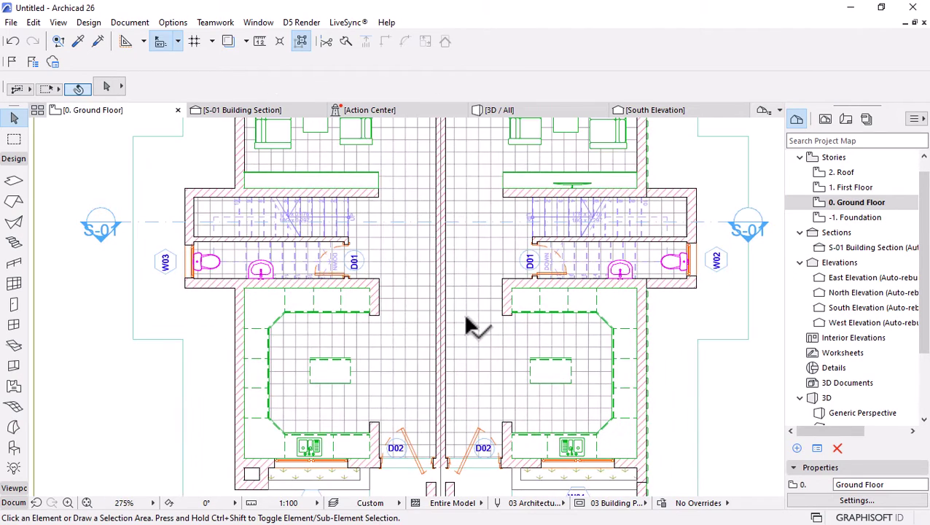
{"action": "left_click", "coordinate": [463, 314]}
{"action": "left_click", "coordinate": [700, 86]}
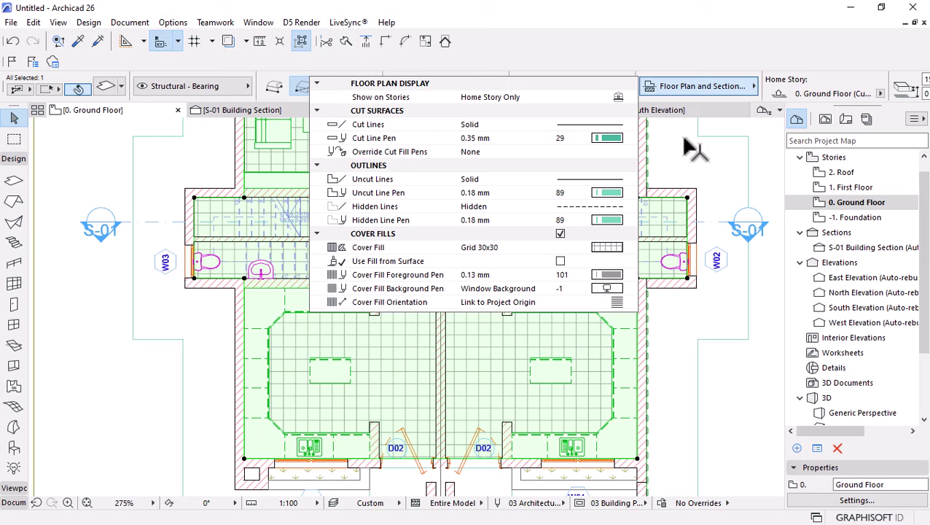
{"action": "left_click", "coordinate": [605, 248]}
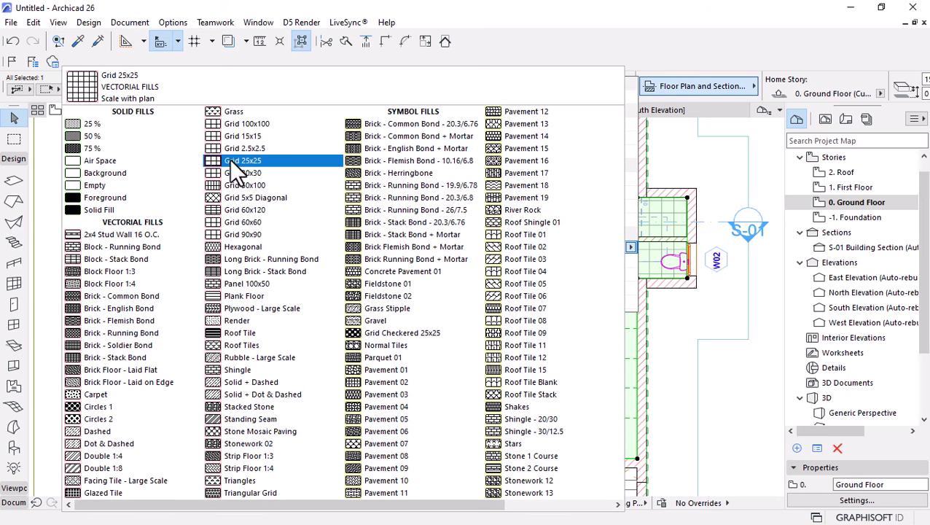
{"action": "left_click", "coordinate": [247, 223]}
{"action": "left_click", "coordinate": [636, 437]}
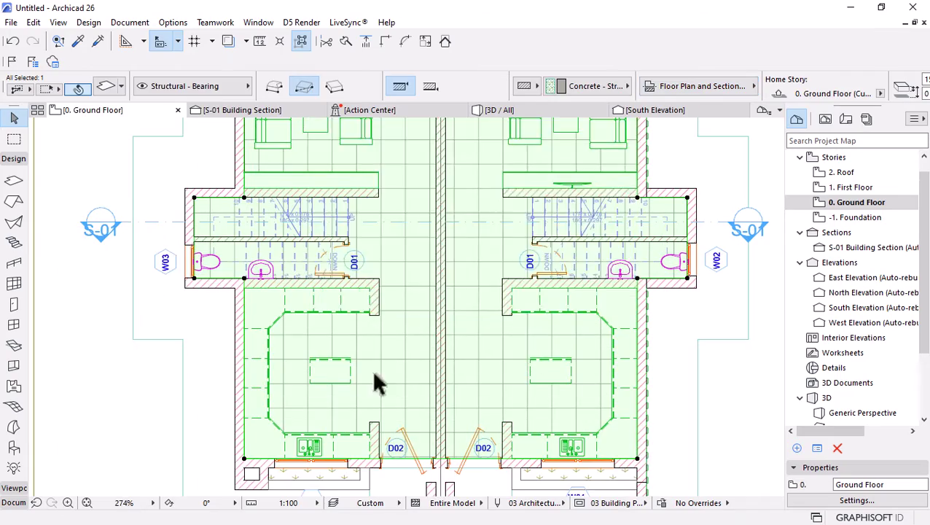
{"action": "scroll", "coordinate": [659, 383], "scroll_direction": "down", "scroll_amount": 2}
{"action": "key", "text": "Escape"}
{"action": "scroll", "coordinate": [419, 306], "scroll_direction": "down", "scroll_amount": 2}
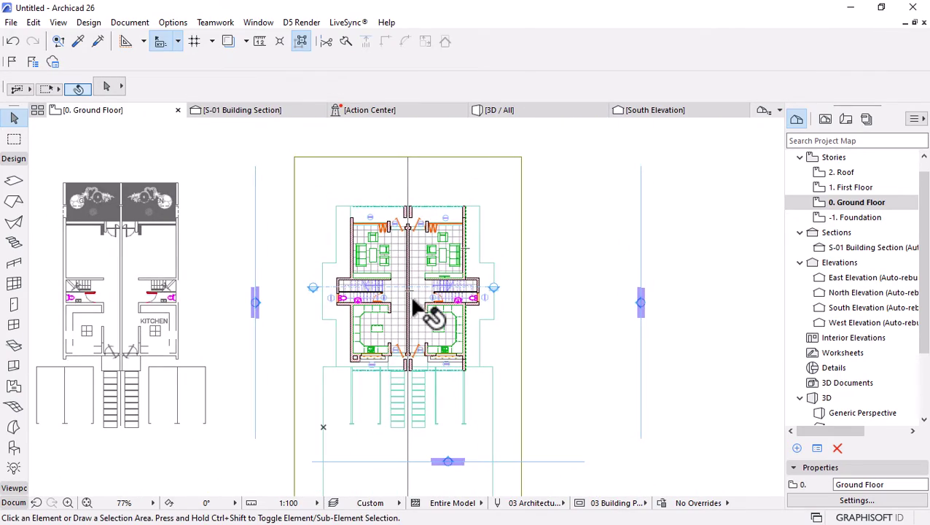
On the First Floor story, move all the drafting linework horizontally off the model to beyond the West Elevation marker
{"action": "scroll", "coordinate": [415, 302], "scroll_direction": "up", "scroll_amount": 3}
{"action": "scroll", "coordinate": [414, 302], "scroll_direction": "down", "scroll_amount": 2}
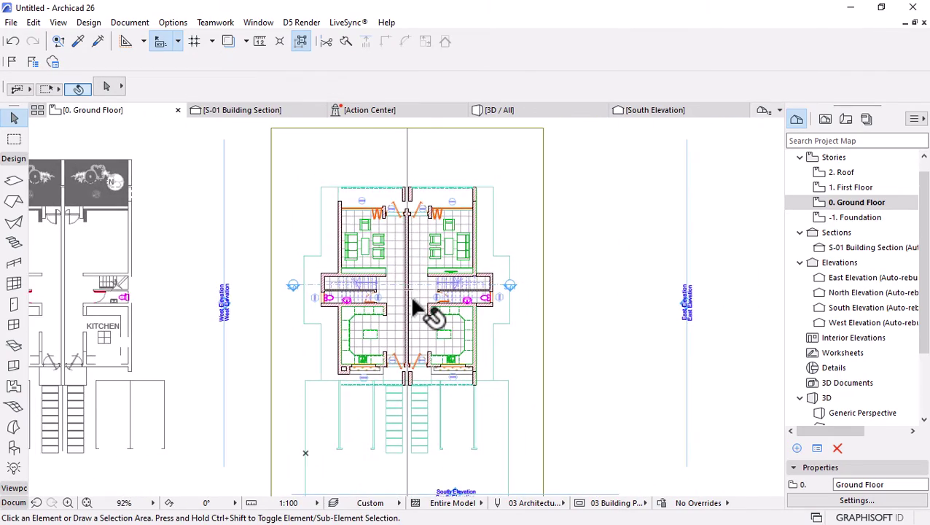
{"action": "scroll", "coordinate": [414, 307], "scroll_direction": "down", "scroll_amount": 1}
{"action": "left_click", "coordinate": [846, 188]}
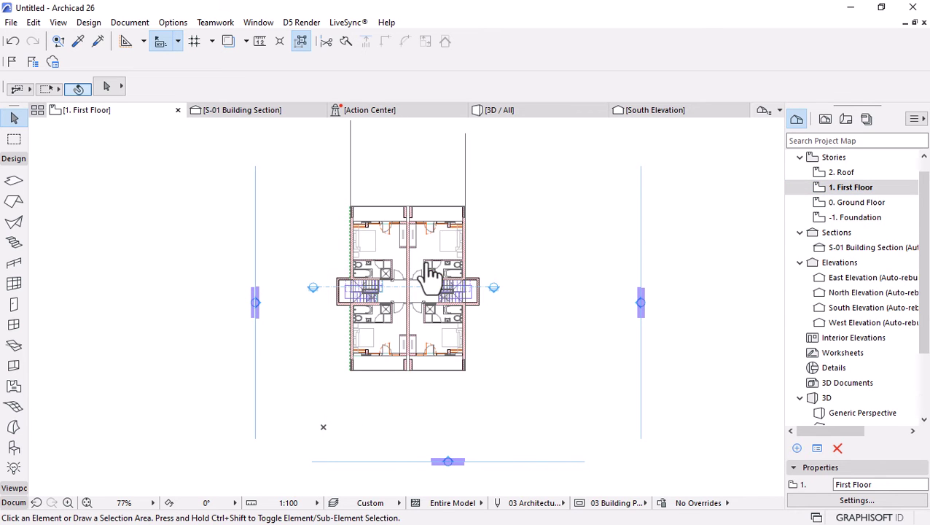
{"action": "scroll", "coordinate": [370, 272], "scroll_direction": "up", "scroll_amount": 4}
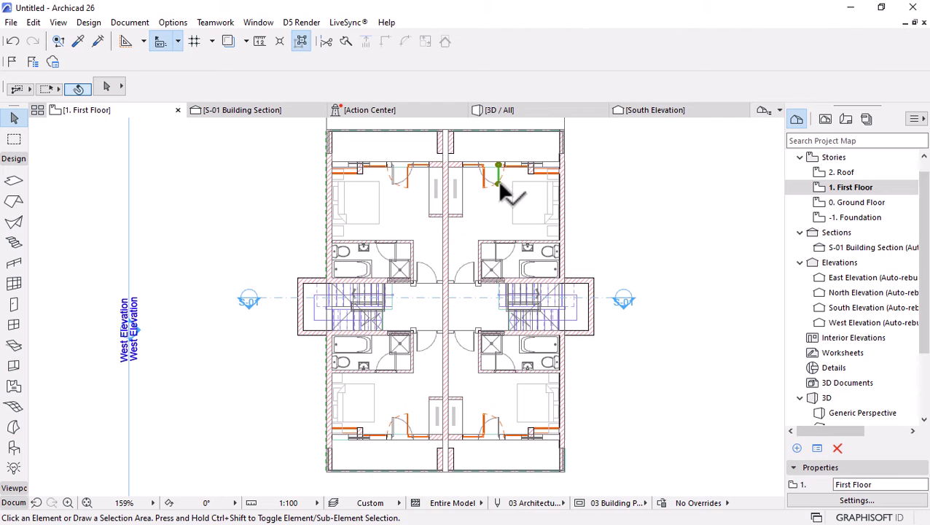
{"action": "key", "text": "ctrl+a"}
{"action": "scroll", "coordinate": [496, 237], "scroll_direction": "down", "scroll_amount": 5}
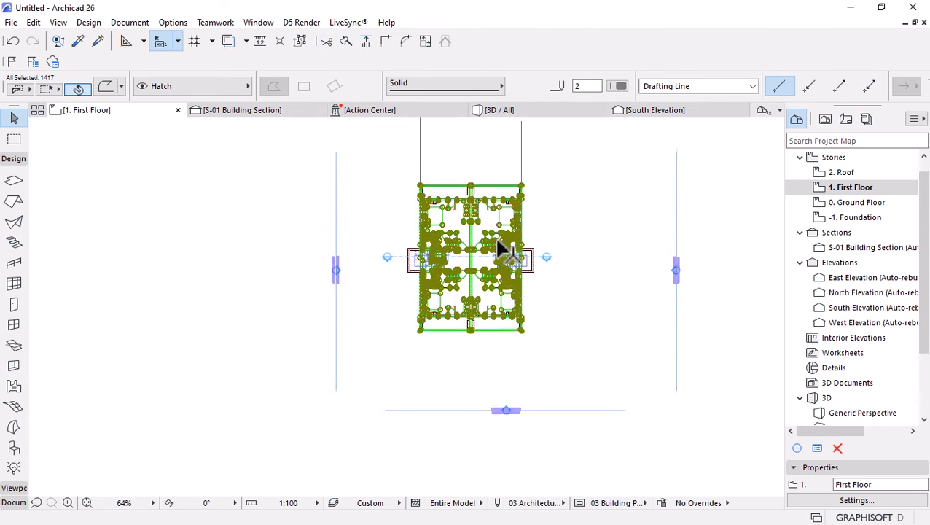
{"action": "key", "text": "ctrl+d"}
{"action": "left_click", "coordinate": [484, 276]}
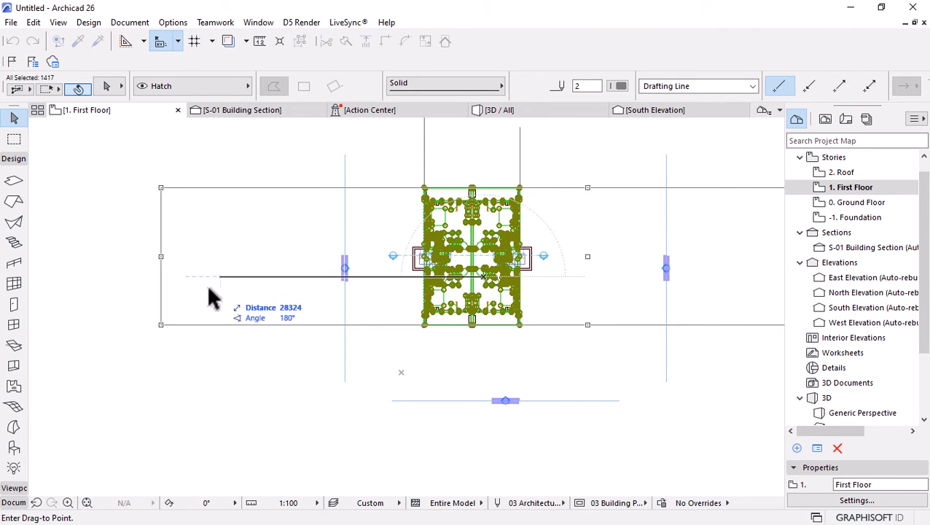
{"action": "left_click", "coordinate": [166, 298]}
{"action": "scroll", "coordinate": [487, 246], "scroll_direction": "up", "scroll_amount": 2}
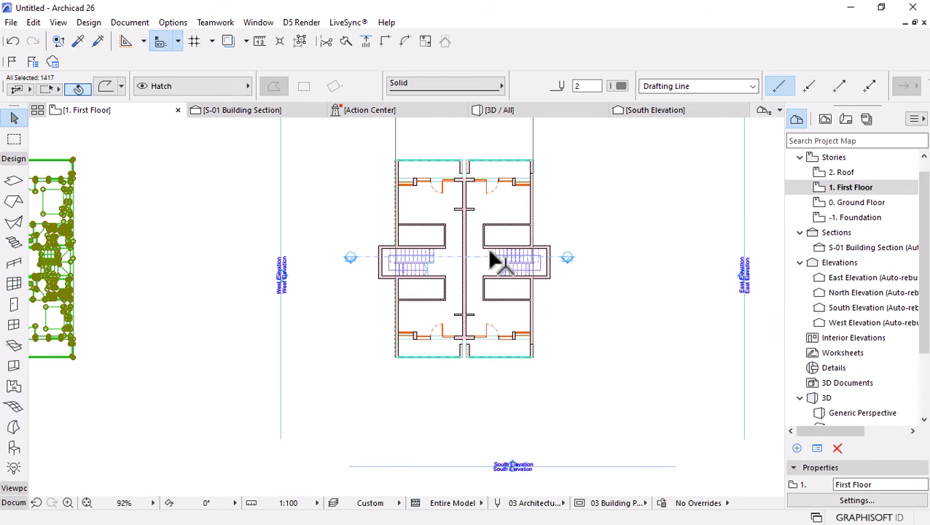
{"action": "key", "text": "Escape"}
Pick up the settings of the left unit's ground-floor toilet door and return to the First Floor plan with the Door tool active
{"action": "scroll", "coordinate": [489, 295], "scroll_direction": "up", "scroll_amount": 4}
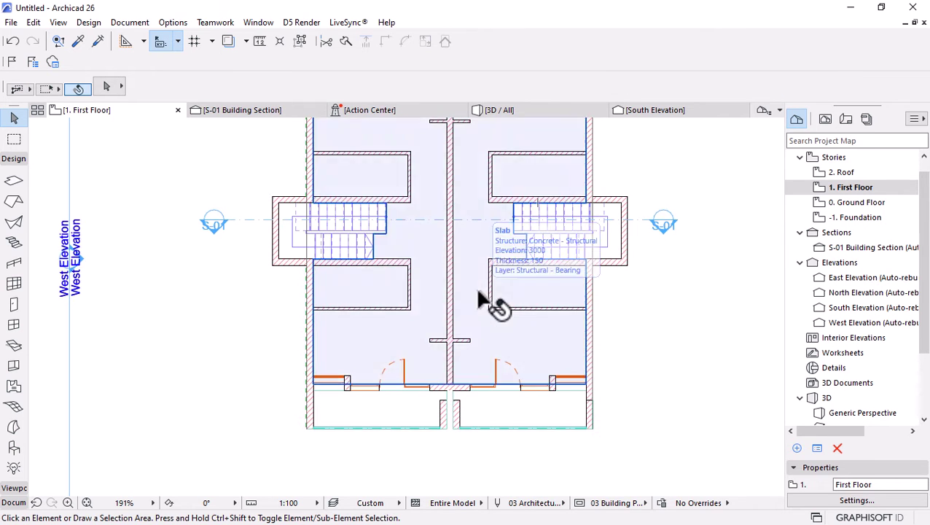
{"action": "scroll", "coordinate": [367, 328], "scroll_direction": "down", "scroll_amount": 2}
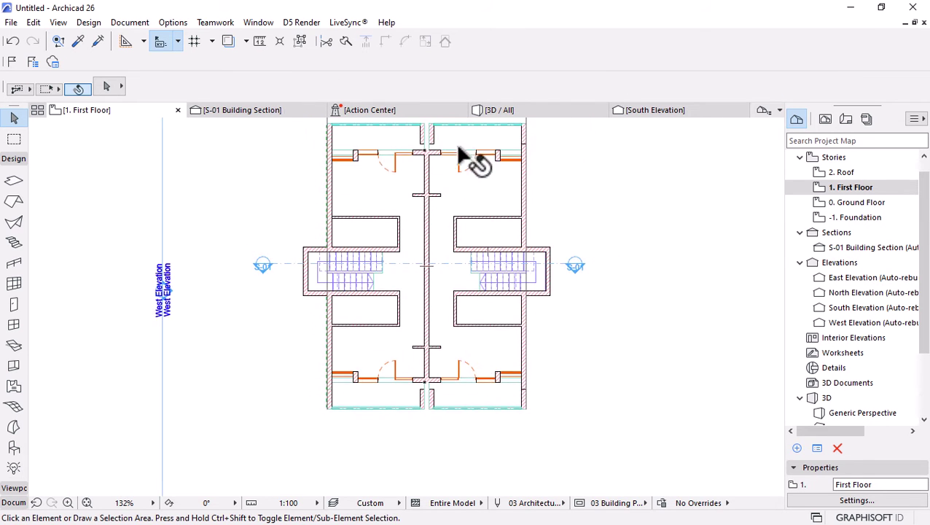
{"action": "double_click", "coordinate": [859, 203]}
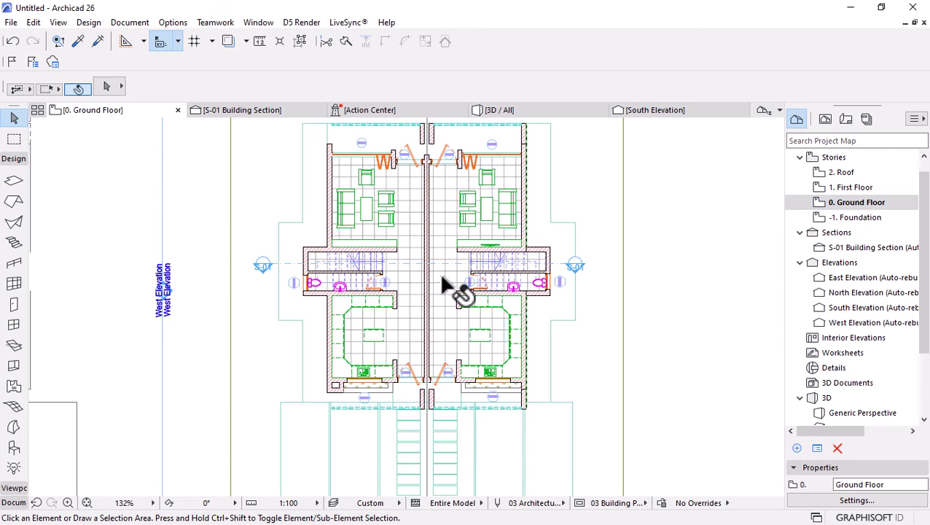
{"action": "scroll", "coordinate": [407, 314], "scroll_direction": "up", "scroll_amount": 2}
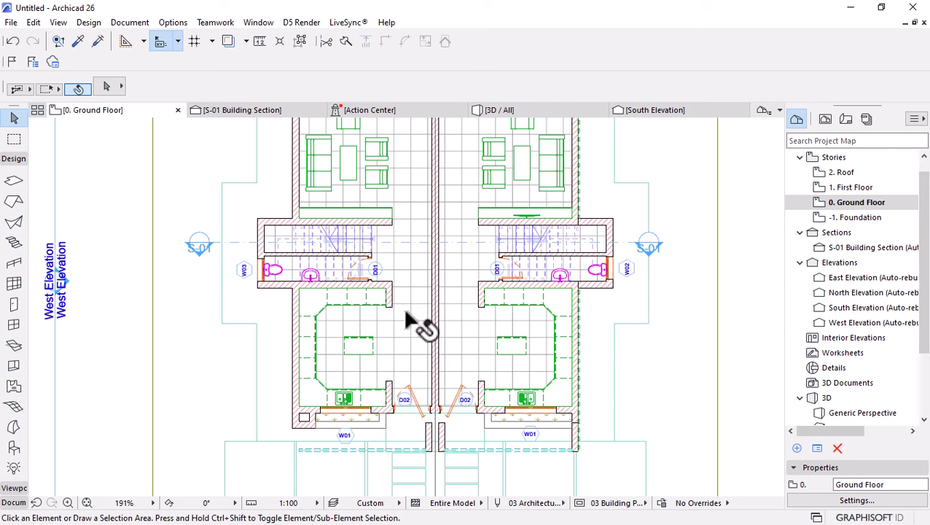
{"action": "left_click", "coordinate": [350, 280], "text": "alt"}
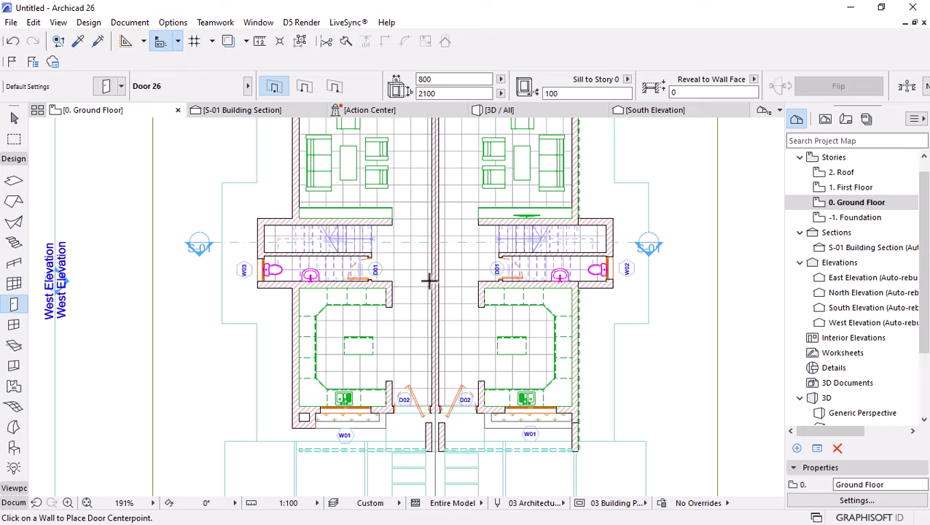
{"action": "double_click", "coordinate": [831, 187]}
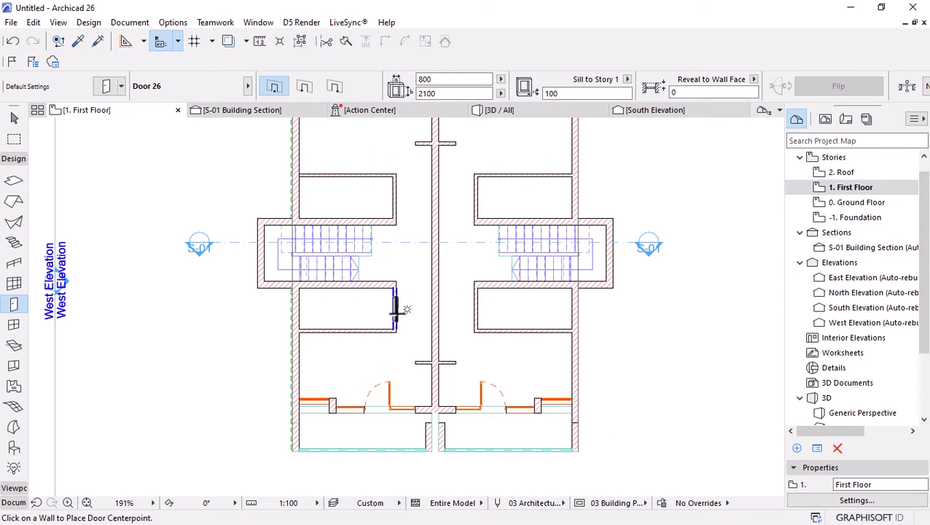
Place an 800 x 2100 door in the south bedroom's bathroom wall of both units, opening into the bathroom
{"action": "left_click", "coordinate": [373, 332]}
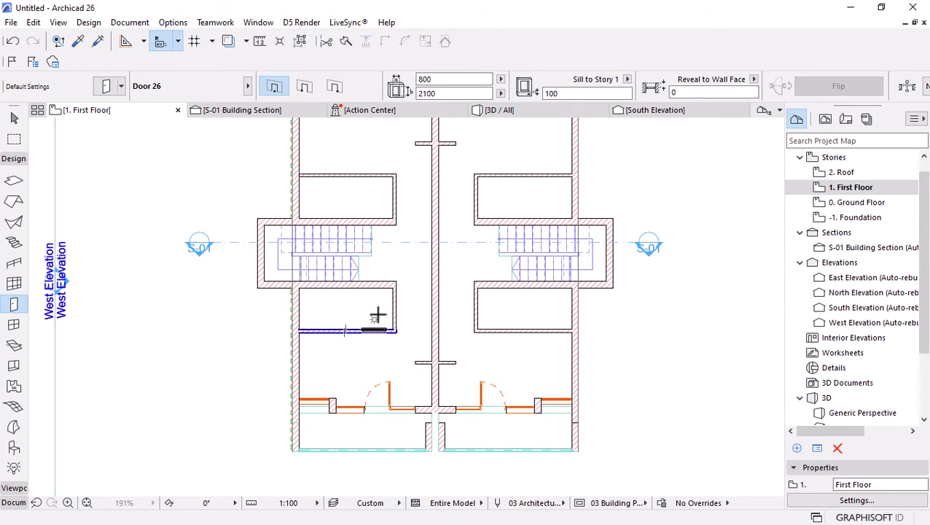
{"action": "left_click", "coordinate": [385, 307]}
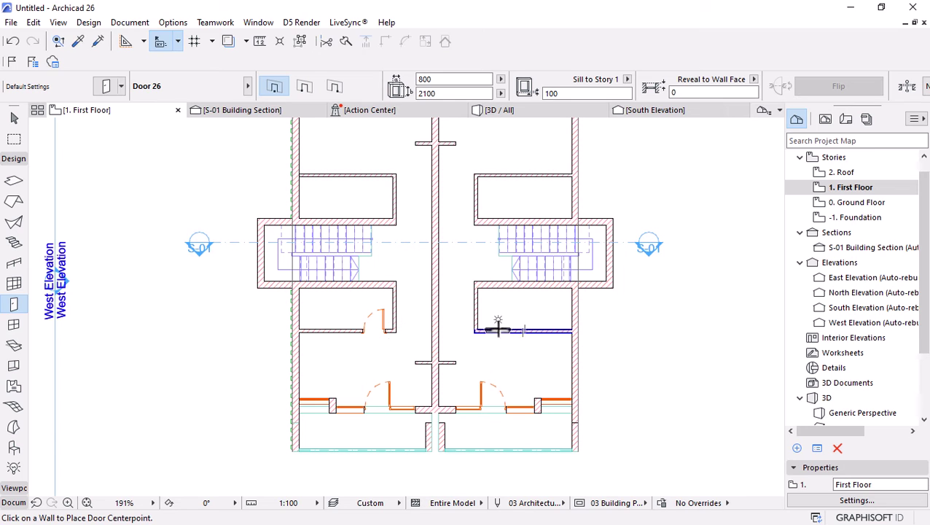
{"action": "left_click", "coordinate": [497, 331]}
{"action": "left_click", "coordinate": [489, 310]}
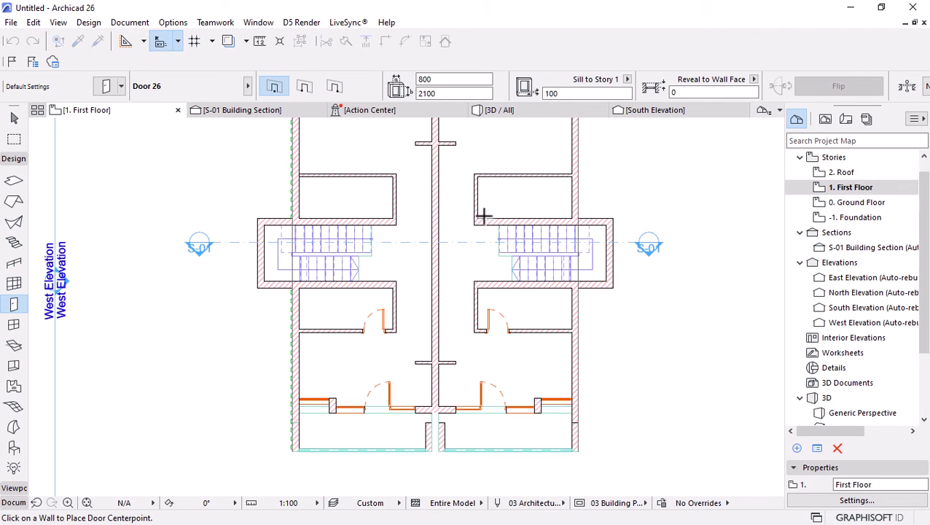
Place an 800 x 2100 door in the wall of the bathroom north of the stairs in both units, opening into the bathroom
{"action": "left_click", "coordinate": [505, 175]}
{"action": "left_click", "coordinate": [490, 213]}
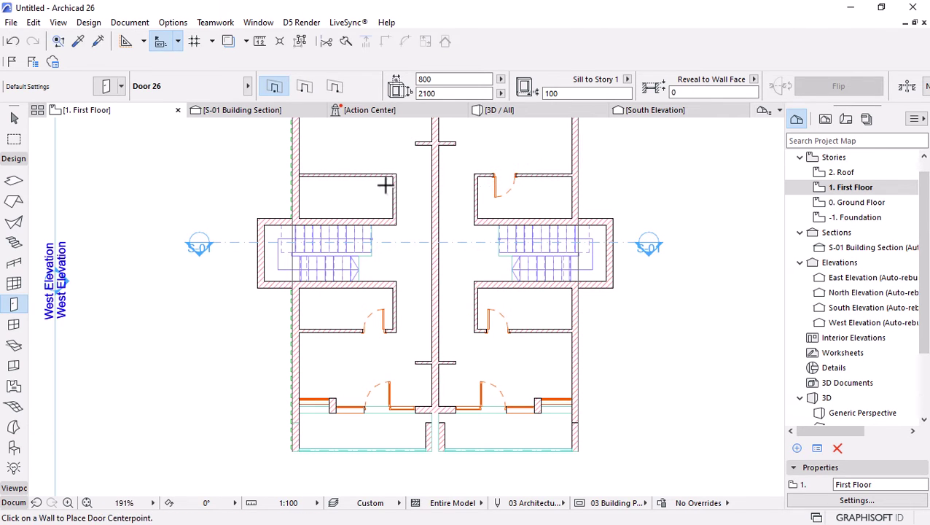
{"action": "left_click", "coordinate": [372, 173]}
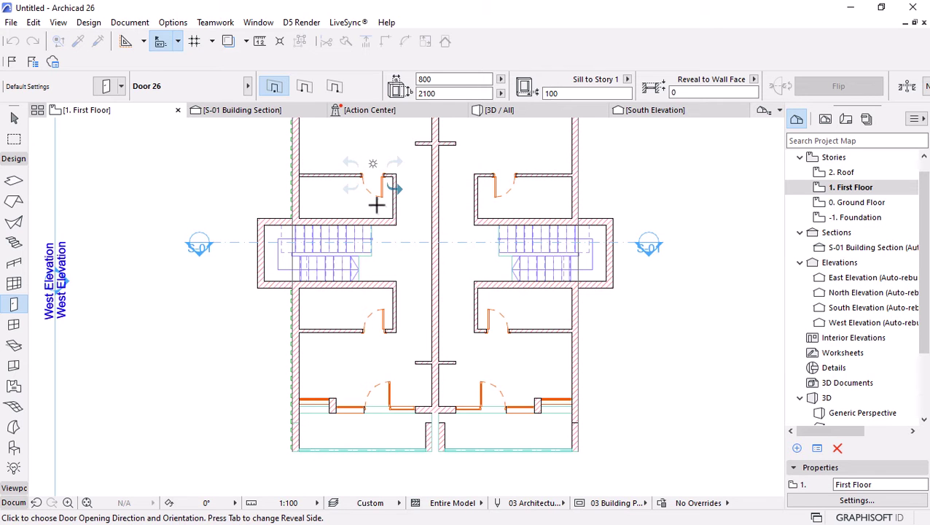
{"action": "left_click", "coordinate": [376, 201]}
{"action": "scroll", "coordinate": [401, 270], "scroll_direction": "down", "scroll_amount": 3}
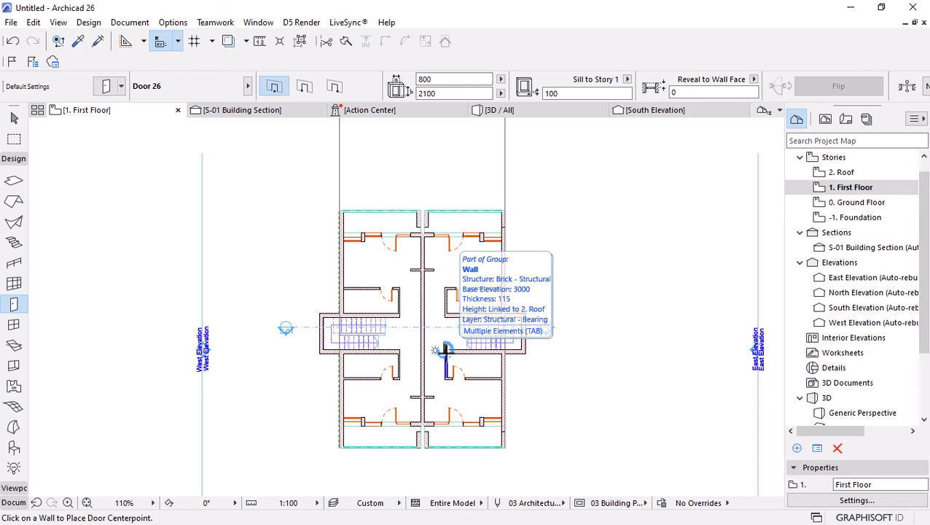
Return to the Ground Floor plan and activate the Zone tool
{"action": "double_click", "coordinate": [860, 203]}
{"action": "scroll", "coordinate": [387, 333], "scroll_direction": "down", "scroll_amount": 3}
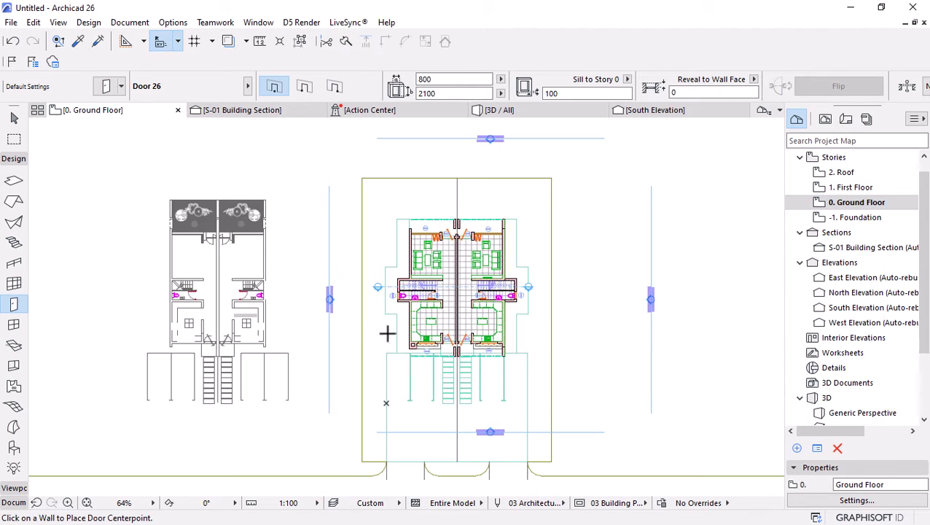
{"action": "scroll", "coordinate": [377, 332], "scroll_direction": "up", "scroll_amount": 1}
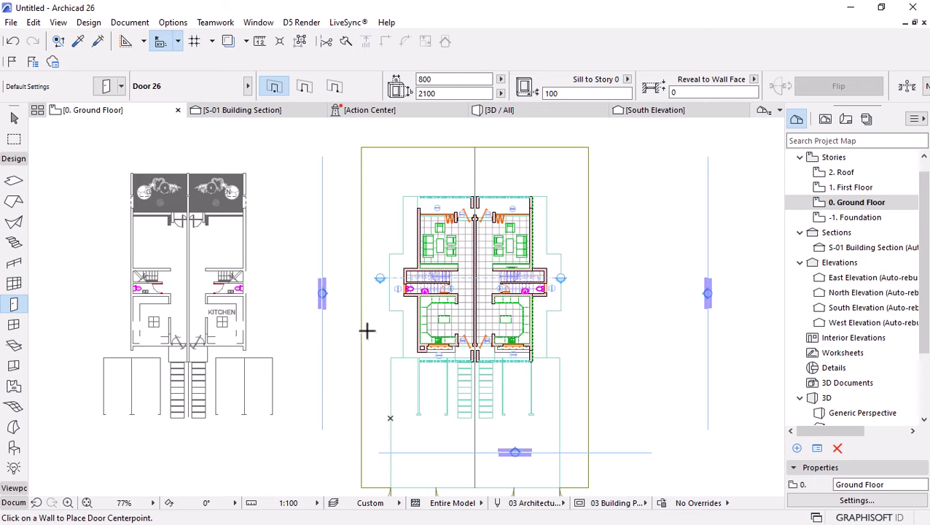
{"action": "scroll", "coordinate": [498, 270], "scroll_direction": "up", "scroll_amount": 4}
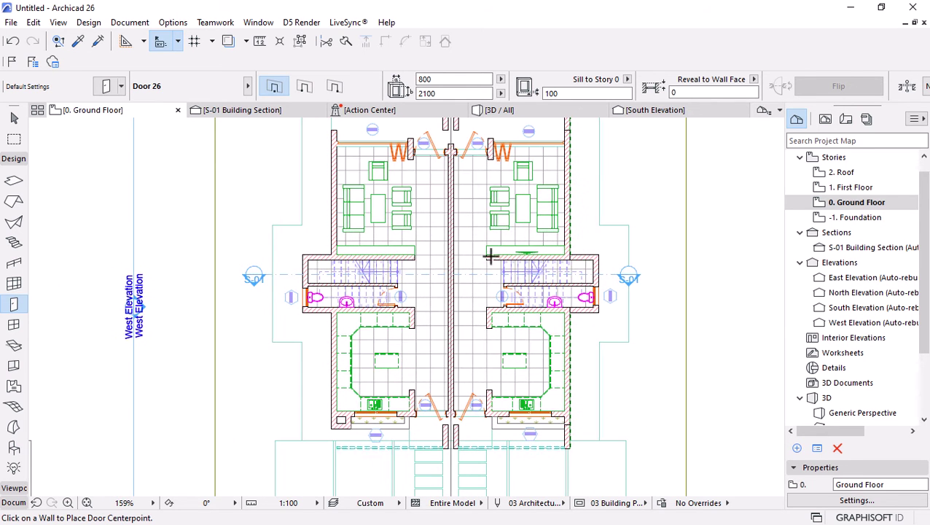
{"action": "scroll", "coordinate": [483, 248], "scroll_direction": "down", "scroll_amount": 1}
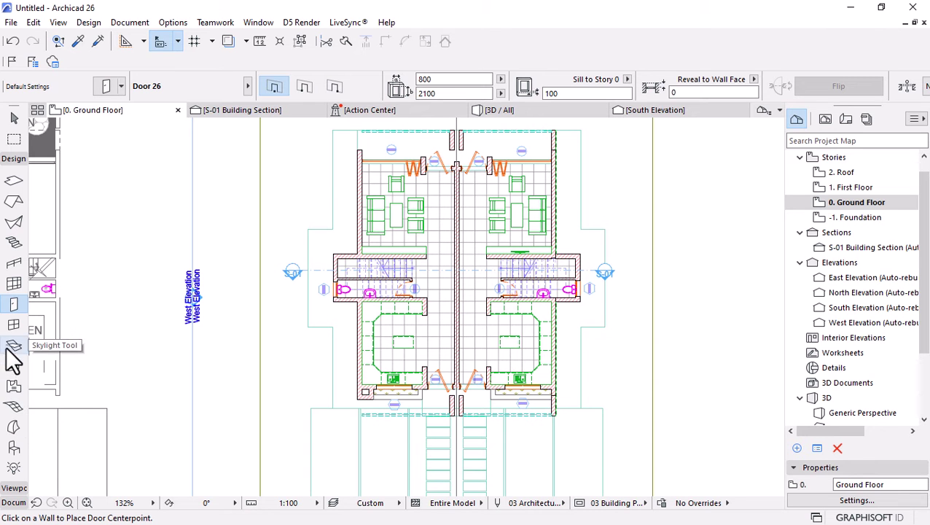
{"action": "left_click", "coordinate": [14, 386]}
{"action": "scroll", "coordinate": [365, 390], "scroll_direction": "up", "scroll_amount": 6}
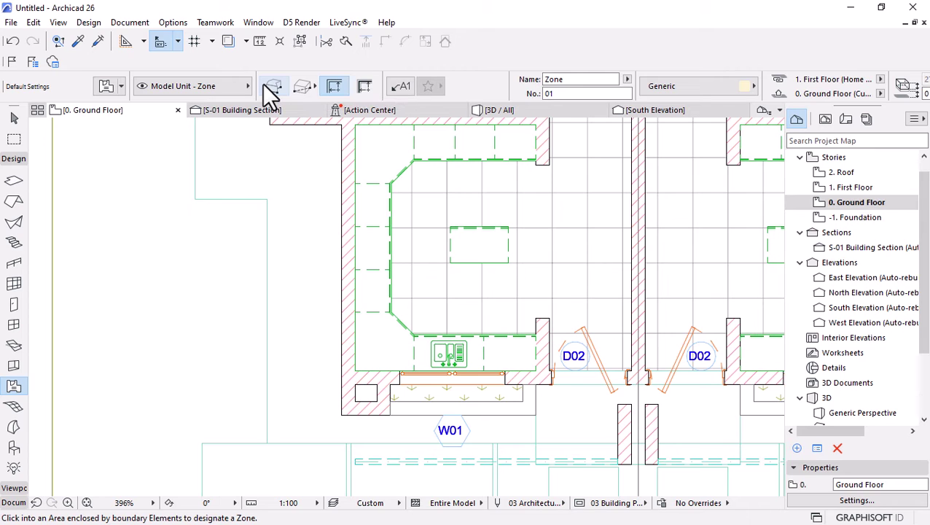
Place a rectangular zone over the left unit's kitchen and entrance area, from the southwest inner corner to the party wall
{"action": "left_click", "coordinate": [312, 89]}
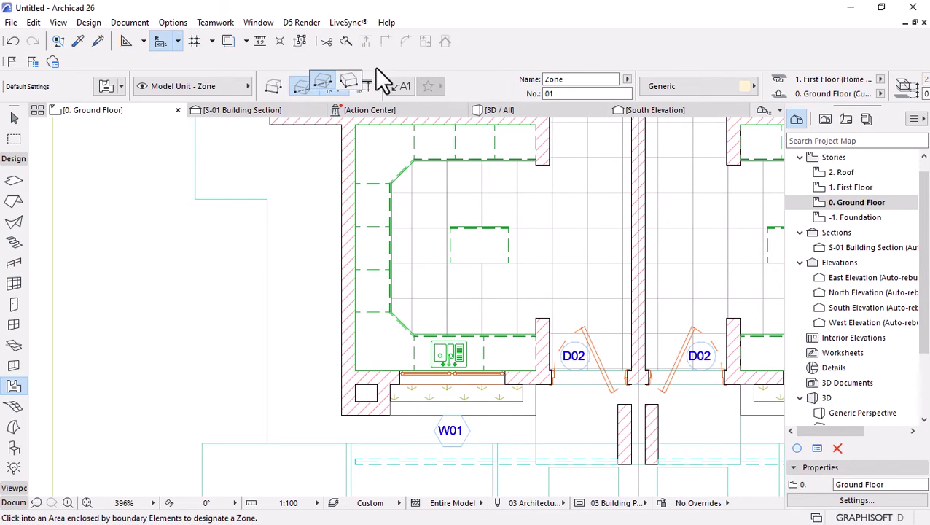
{"action": "left_click", "coordinate": [336, 87]}
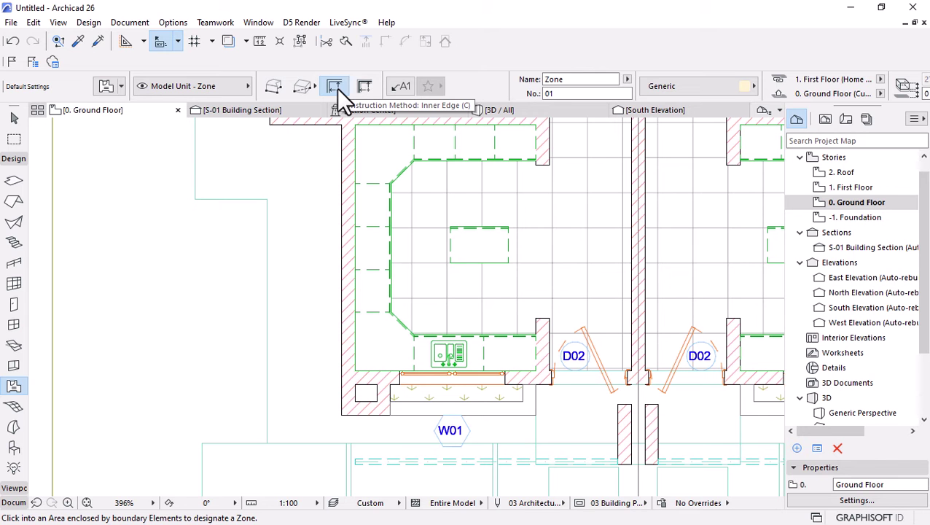
{"action": "scroll", "coordinate": [382, 372], "scroll_direction": "down", "scroll_amount": 3}
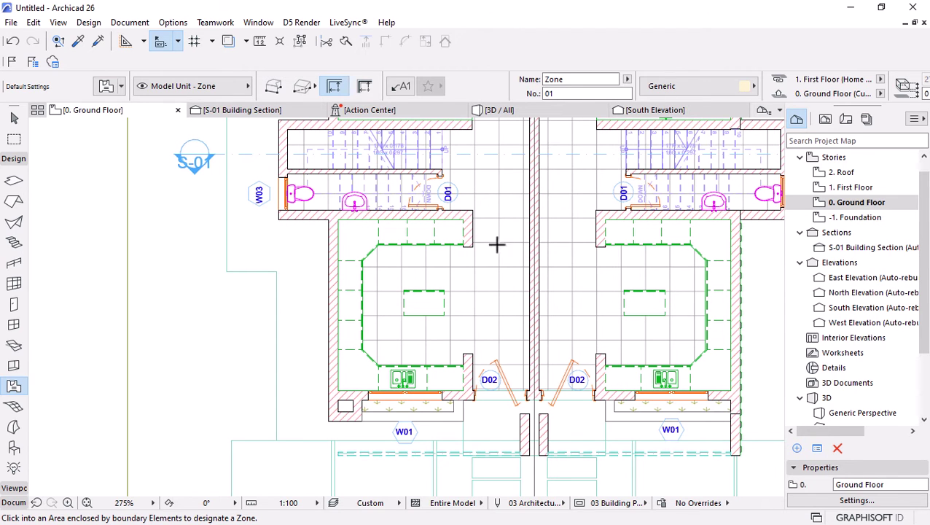
{"action": "scroll", "coordinate": [478, 423], "scroll_direction": "down", "scroll_amount": 4}
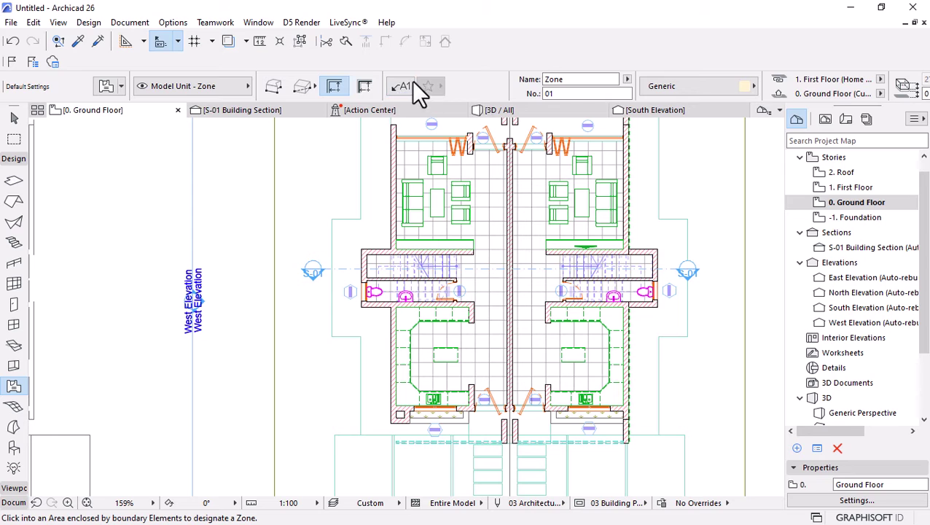
{"action": "left_click", "coordinate": [297, 85]}
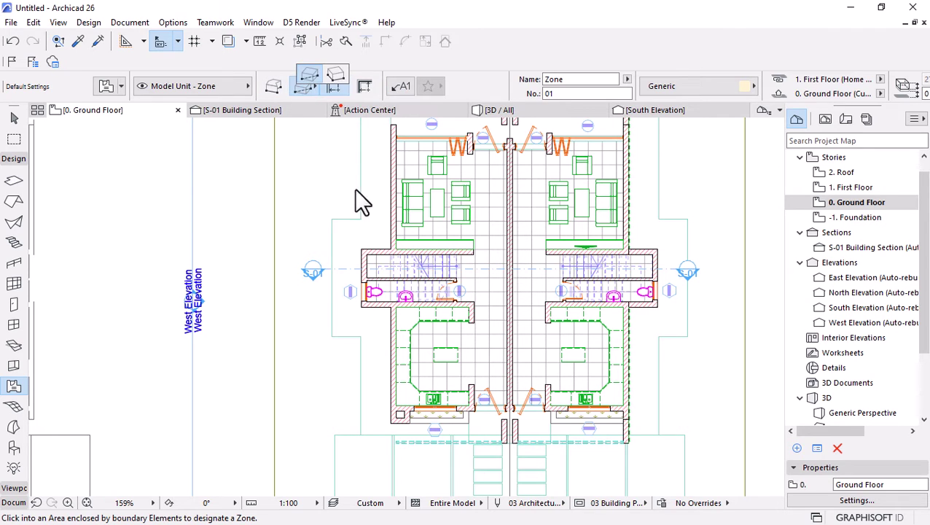
{"action": "left_click", "coordinate": [303, 84]}
{"action": "scroll", "coordinate": [421, 397], "scroll_direction": "up", "scroll_amount": 2}
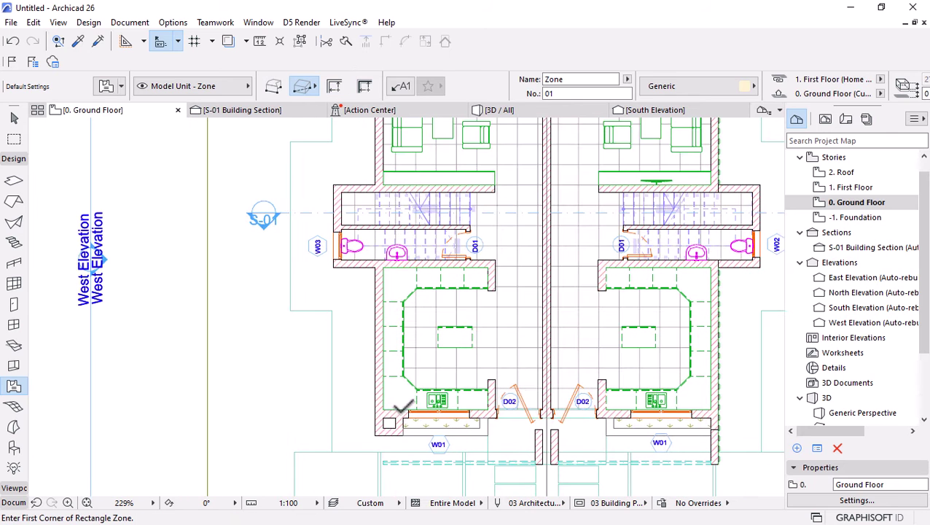
{"action": "left_click", "coordinate": [382, 409]}
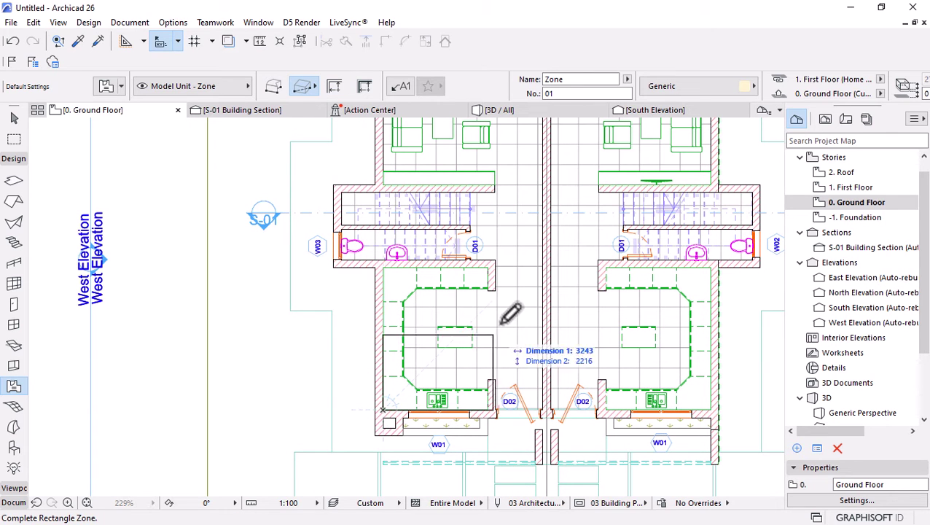
{"action": "left_click", "coordinate": [543, 265]}
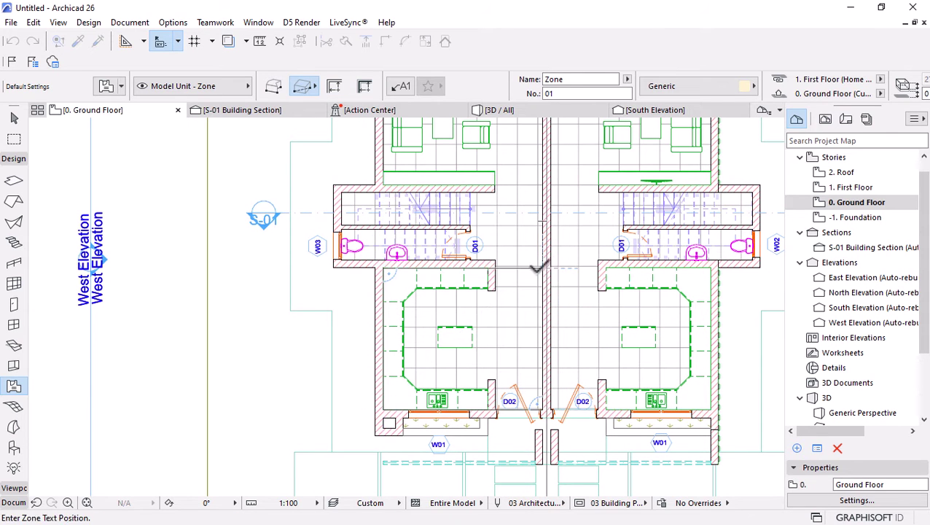
{"action": "left_click", "coordinate": [394, 321]}
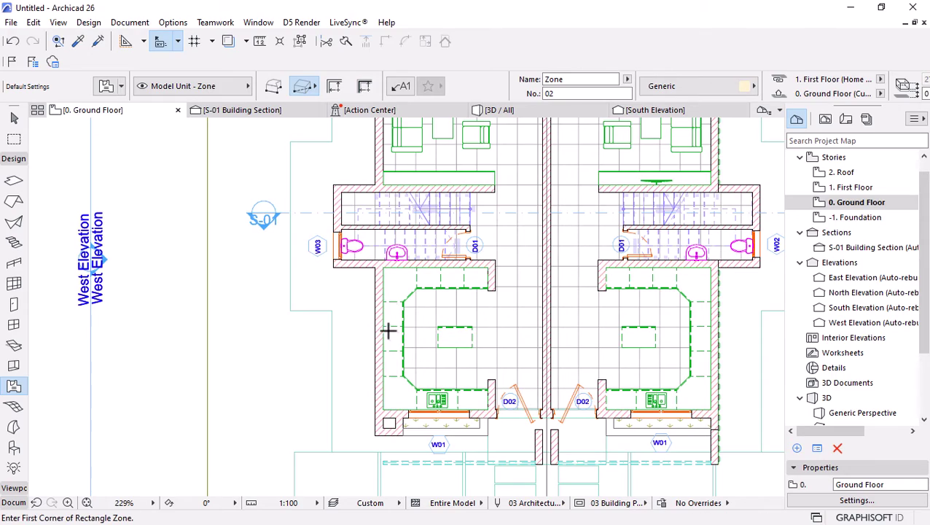
Place a second rectangular zone about 4.7 m wide over the left unit's lounge, reaching from the outer wall to the party wall
{"action": "scroll", "coordinate": [509, 363], "scroll_direction": "down", "scroll_amount": 2}
{"action": "scroll", "coordinate": [574, 352], "scroll_direction": "up", "scroll_amount": 4}
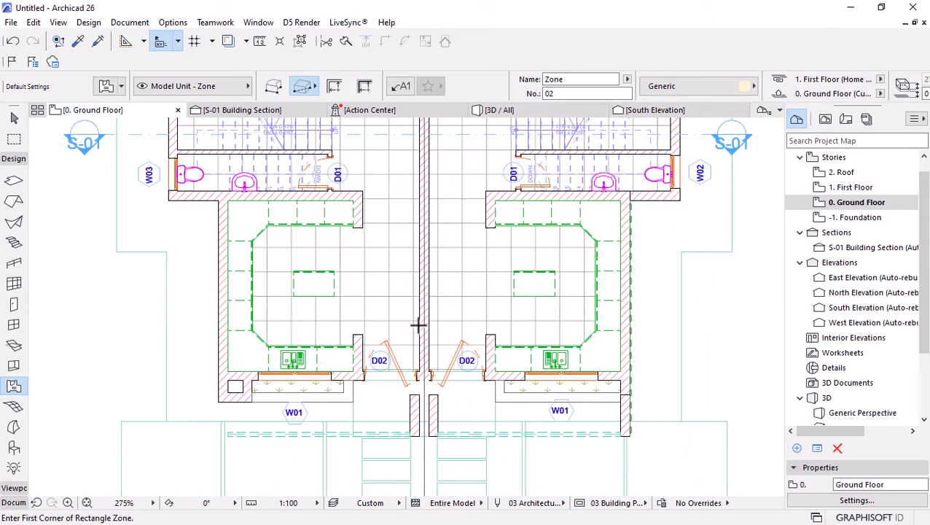
{"action": "scroll", "coordinate": [455, 399], "scroll_direction": "down", "scroll_amount": 3}
{"action": "scroll", "coordinate": [410, 269], "scroll_direction": "up", "scroll_amount": 3}
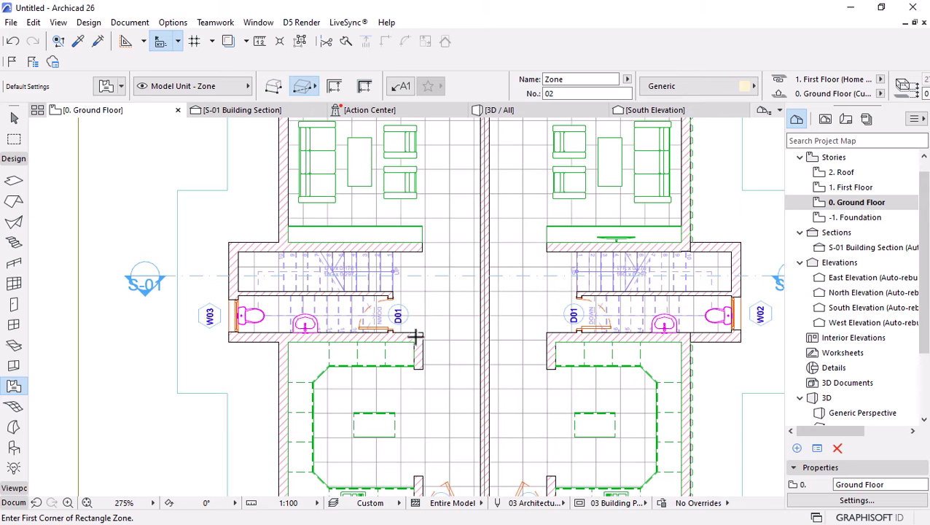
{"action": "scroll", "coordinate": [416, 336], "scroll_direction": "down", "scroll_amount": 3}
{"action": "left_click", "coordinate": [342, 174]}
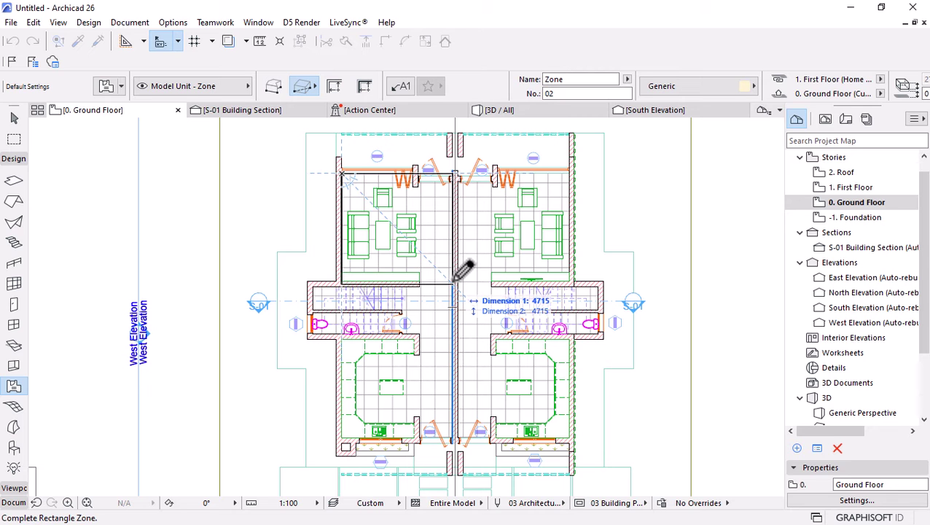
{"action": "scroll", "coordinate": [454, 281], "scroll_direction": "up", "scroll_amount": 3}
{"action": "left_click", "coordinate": [455, 281]}
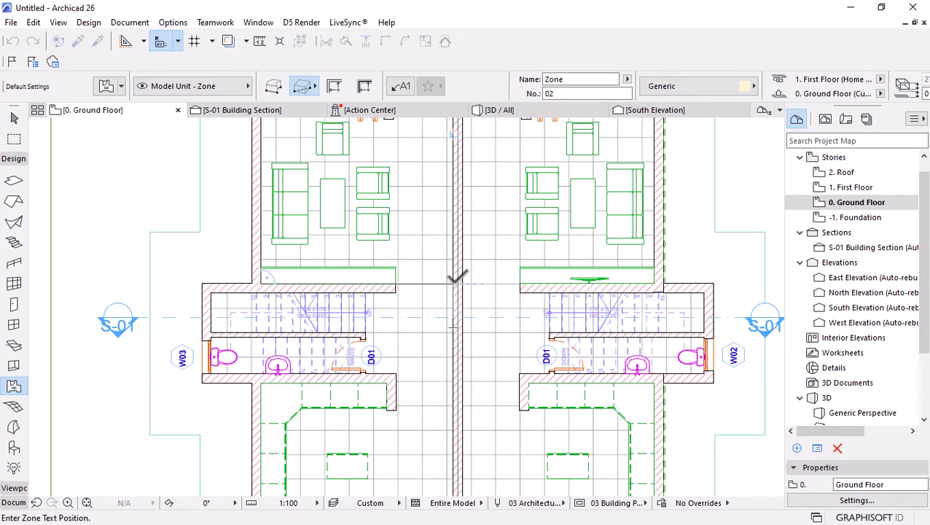
{"action": "left_click", "coordinate": [413, 165]}
{"action": "key", "text": "Escape"}
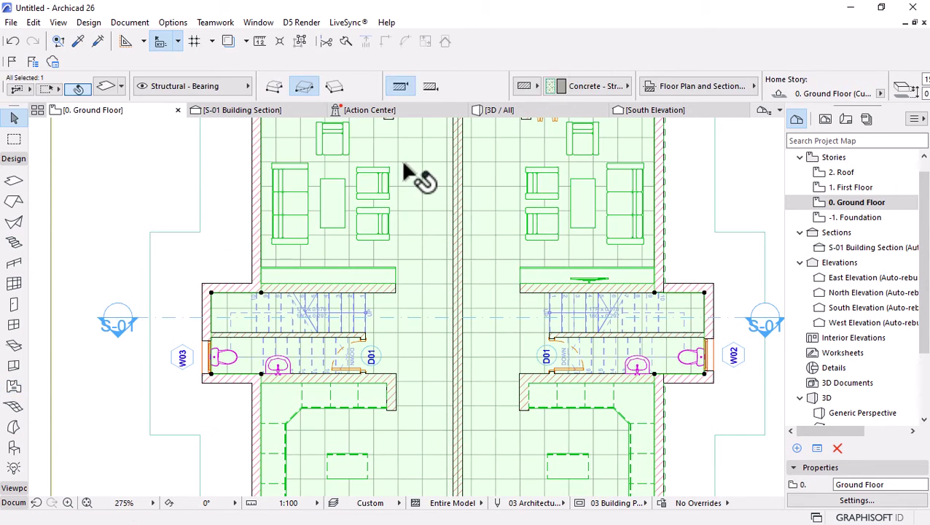
Select all zones on the Ground Floor to check the areas they cover, leaving none selected
{"action": "key", "text": "Escape"}
{"action": "key", "text": "Tab"}
{"action": "key", "text": "Tab"}
{"action": "key", "text": "Tab"}
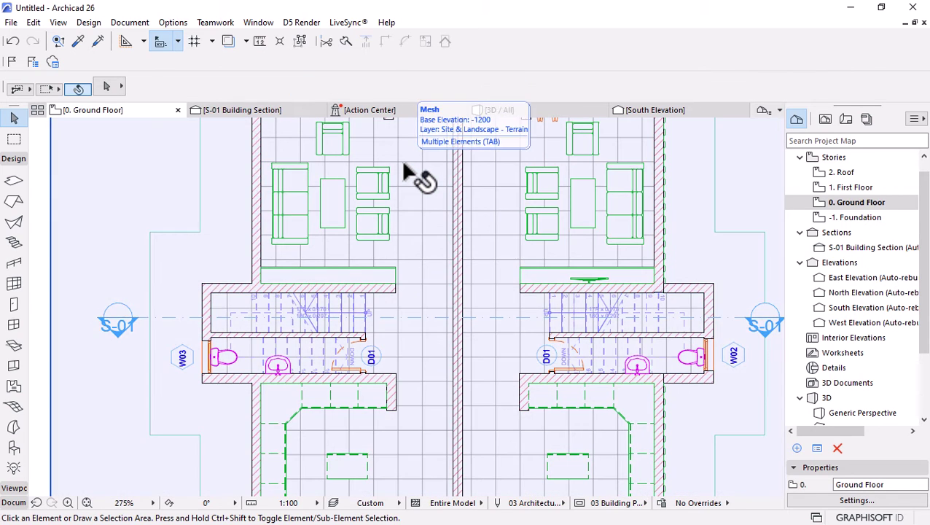
{"action": "scroll", "coordinate": [414, 182], "scroll_direction": "down", "scroll_amount": 3}
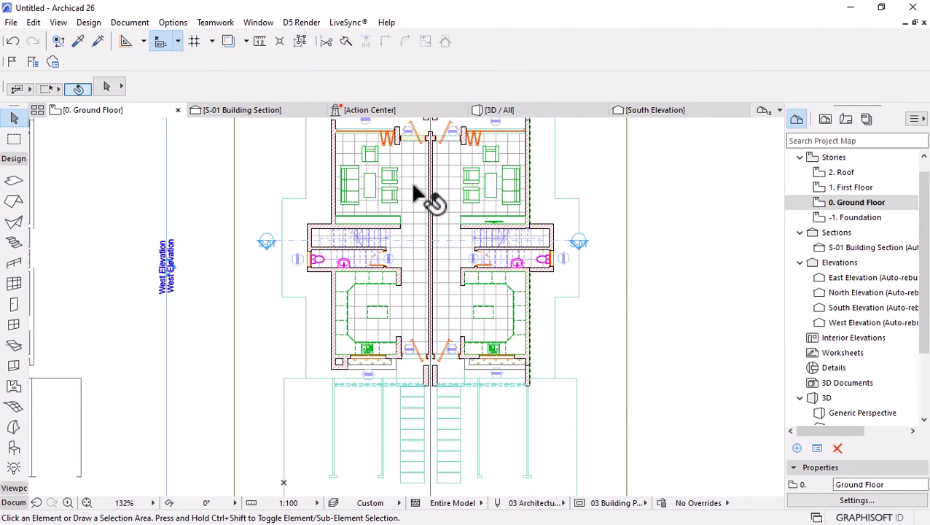
{"action": "scroll", "coordinate": [438, 280], "scroll_direction": "up", "scroll_amount": 2}
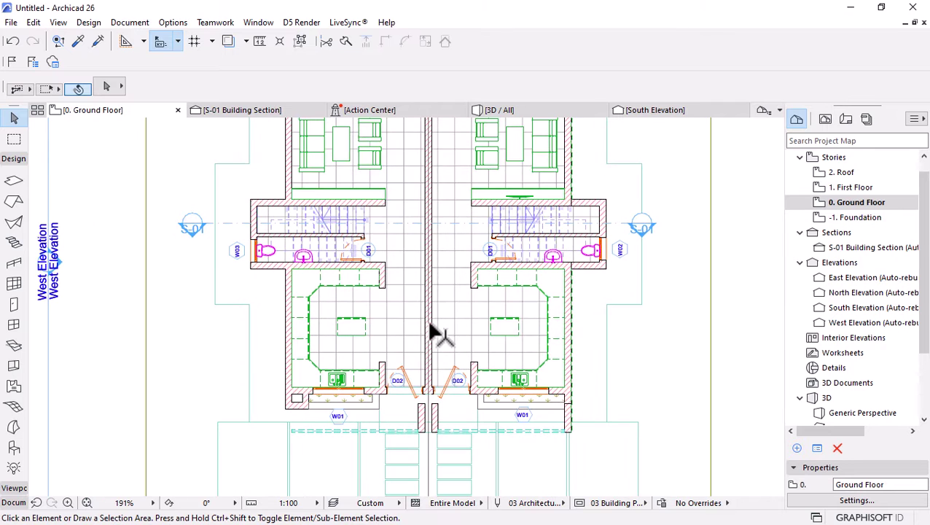
{"action": "scroll", "coordinate": [417, 358], "scroll_direction": "down", "scroll_amount": 2}
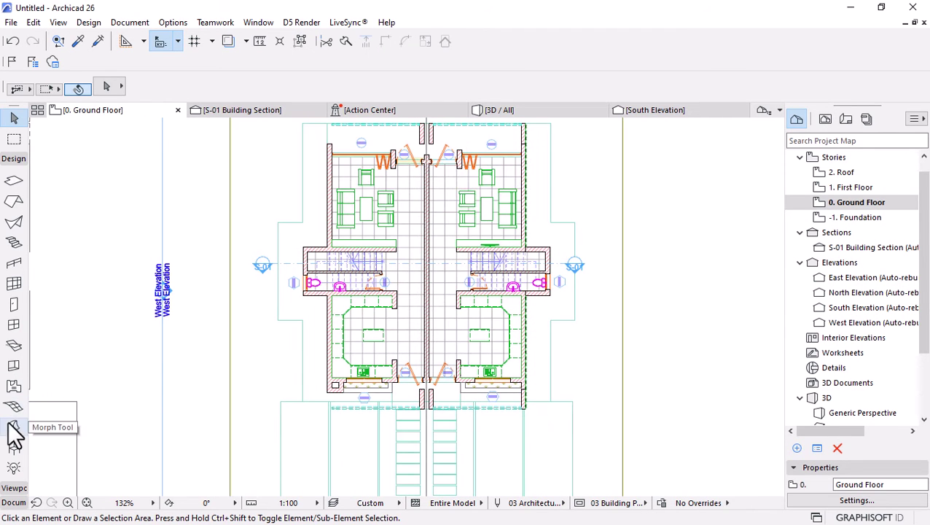
{"action": "left_click", "coordinate": [13, 386]}
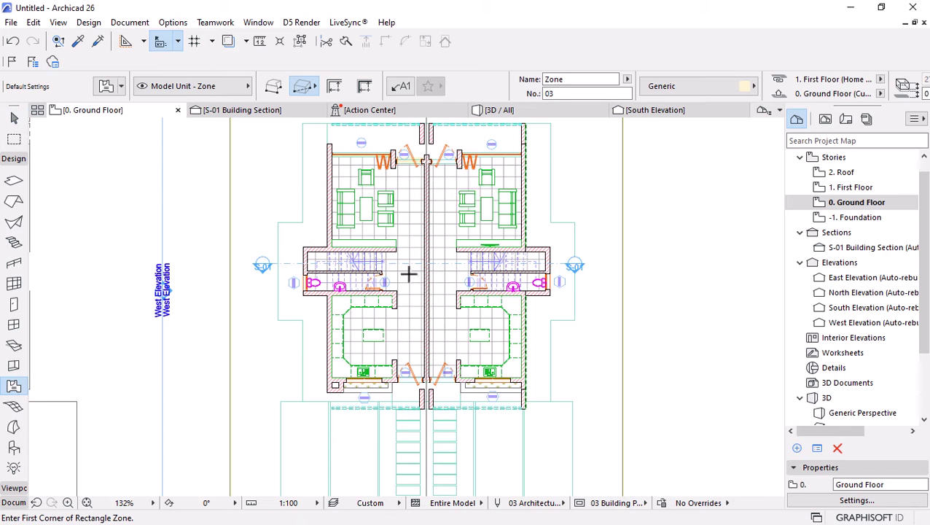
{"action": "key", "text": "ctrl+a"}
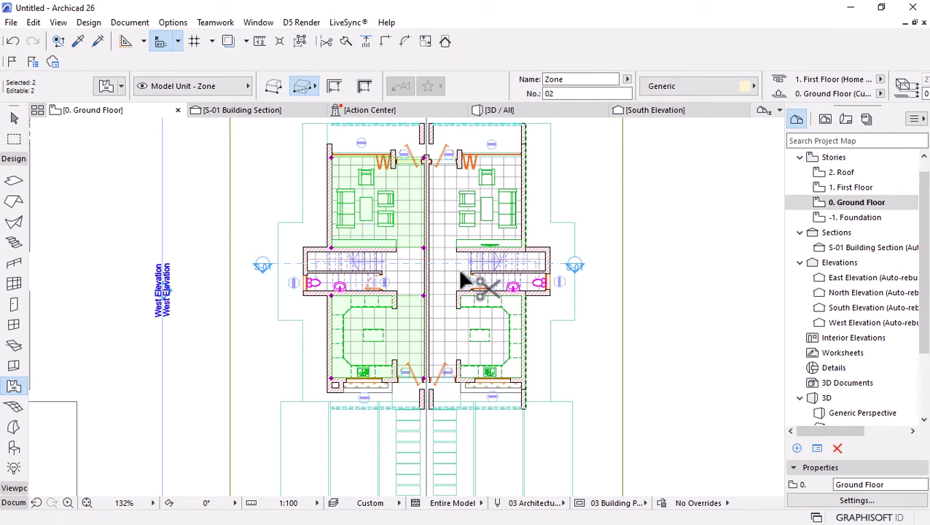
{"action": "scroll", "coordinate": [349, 253], "scroll_direction": "up", "scroll_amount": 2}
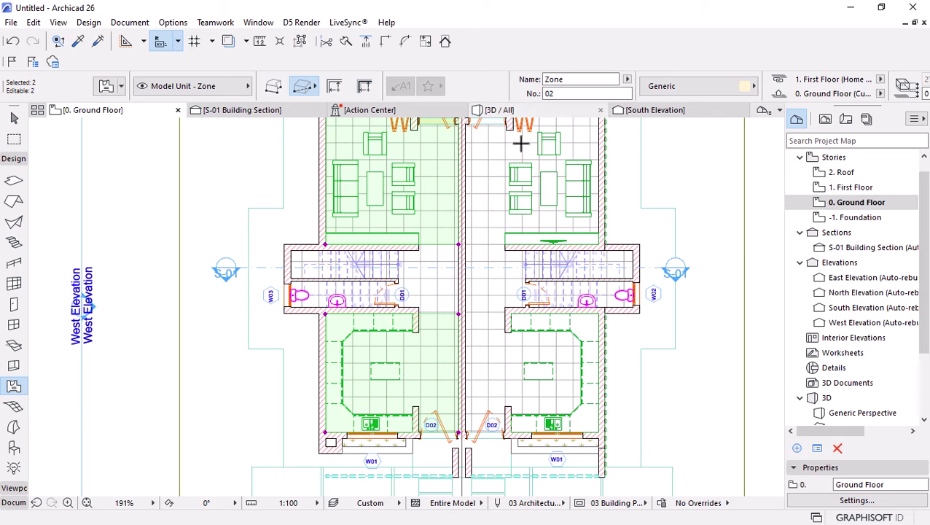
{"action": "key", "text": "Escape"}
{"action": "key", "text": "Escape"}
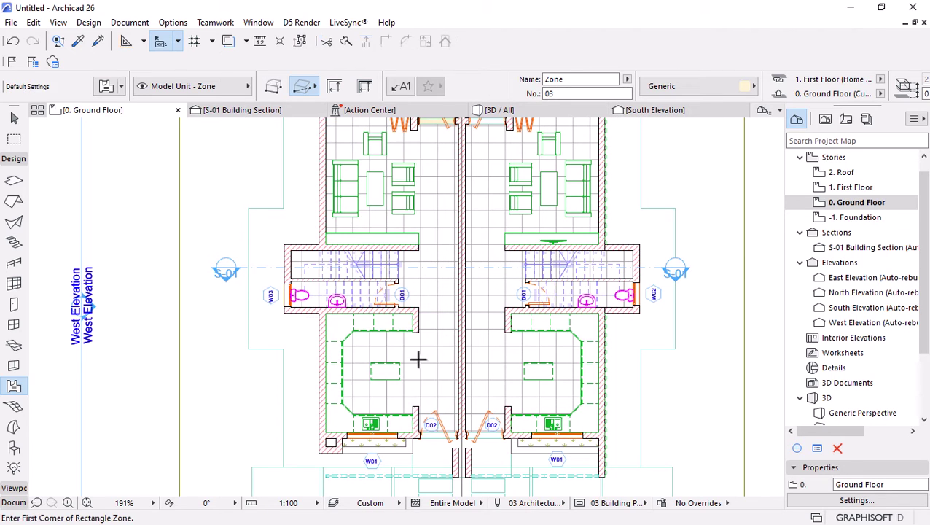
Name the left unit's kitchen zone Kitchen
{"action": "left_click", "coordinate": [434, 319]}
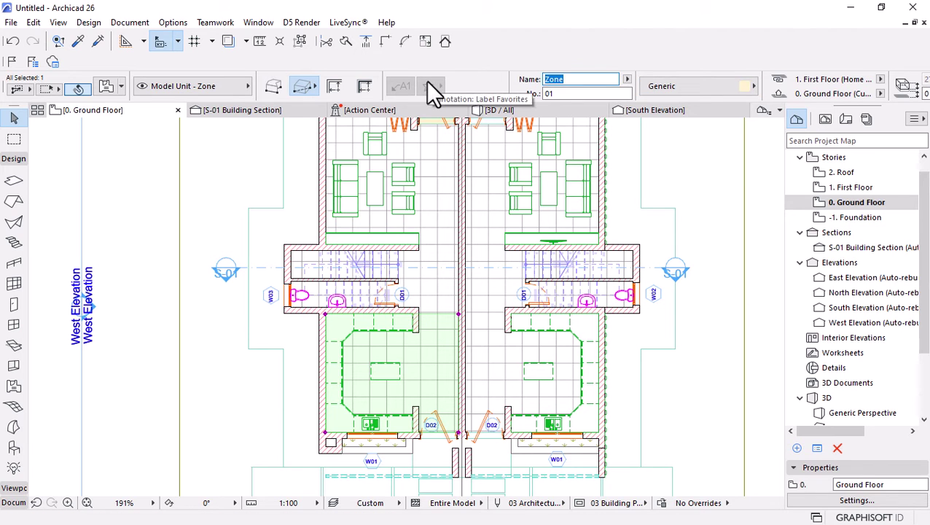
{"action": "type", "text": "Kitchen"}
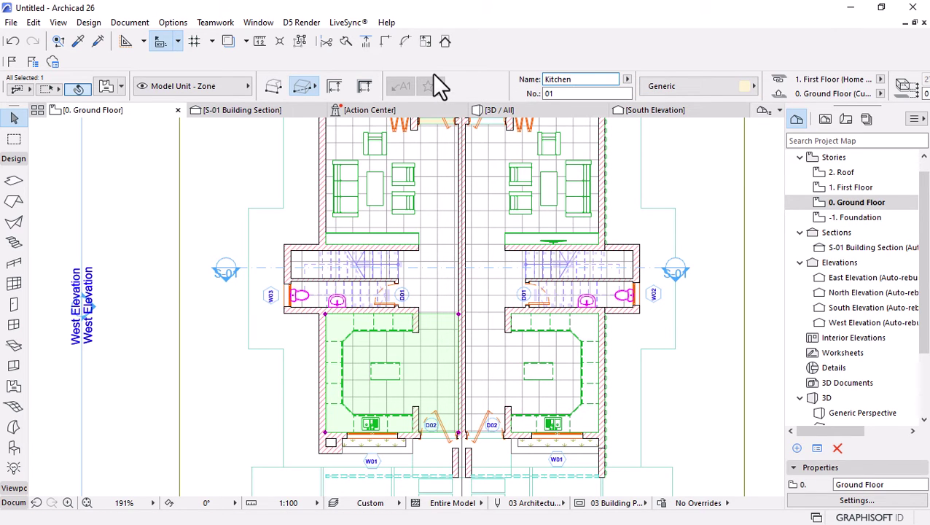
{"action": "left_click", "coordinate": [434, 179]}
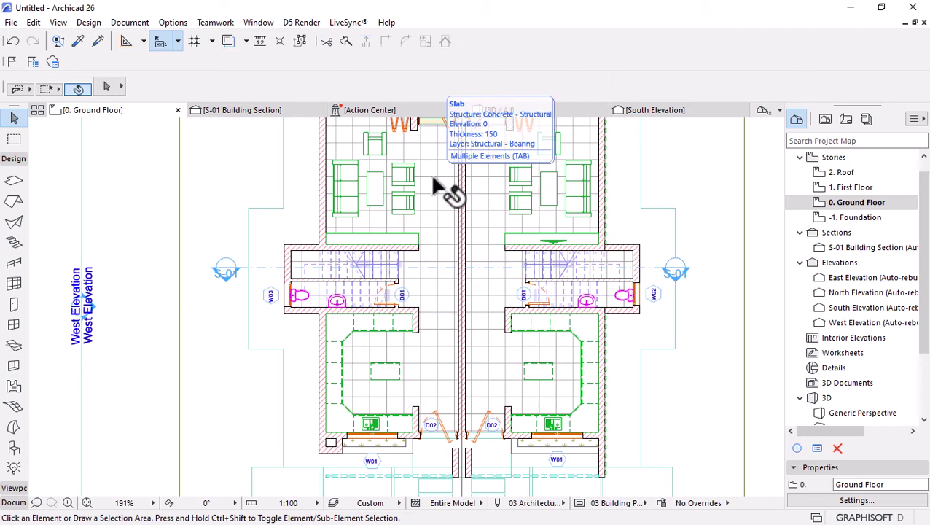
Select the zone over the left unit's living area and name it Lounge
{"action": "key", "text": "Tab"}
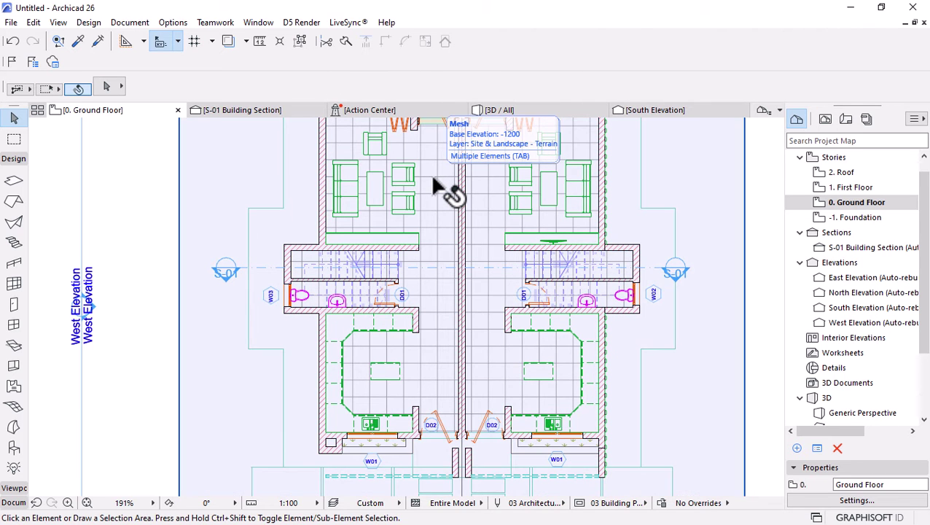
{"action": "key", "text": "Tab"}
{"action": "left_click", "coordinate": [437, 188]}
{"action": "double_click", "coordinate": [587, 79]}
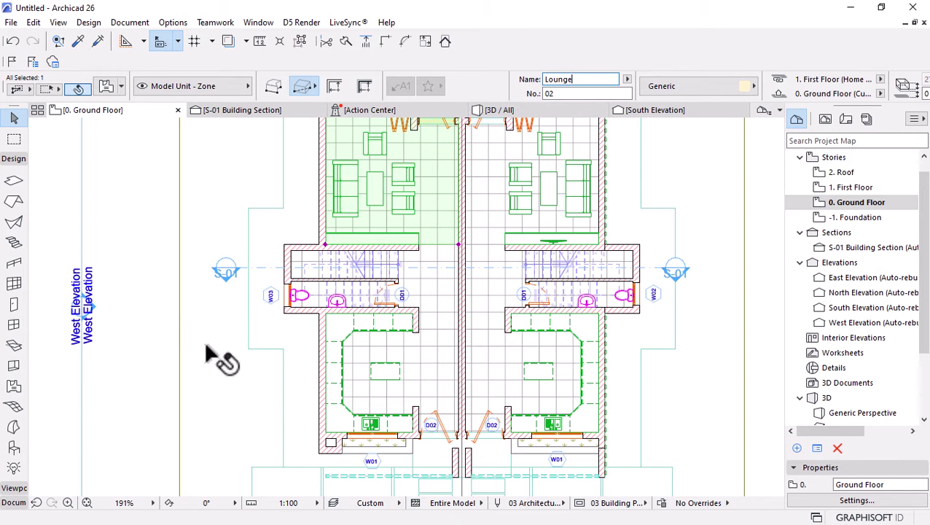
Clear the selection and set the default label type to Zone Label 26
{"action": "left_click", "coordinate": [339, 365]}
{"action": "scroll", "coordinate": [361, 292], "scroll_direction": "down", "scroll_amount": 1}
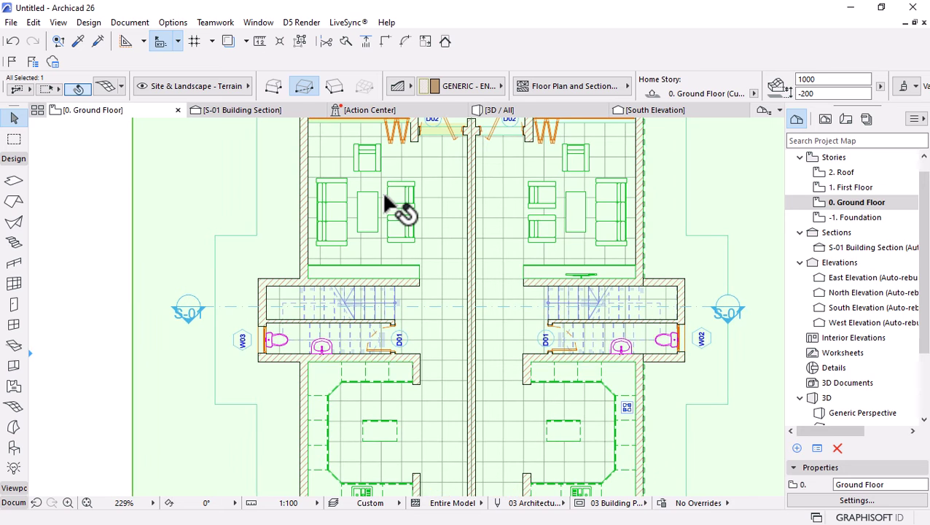
{"action": "left_click", "coordinate": [69, 433]}
{"action": "scroll", "coordinate": [436, 238], "scroll_direction": "down", "scroll_amount": 2}
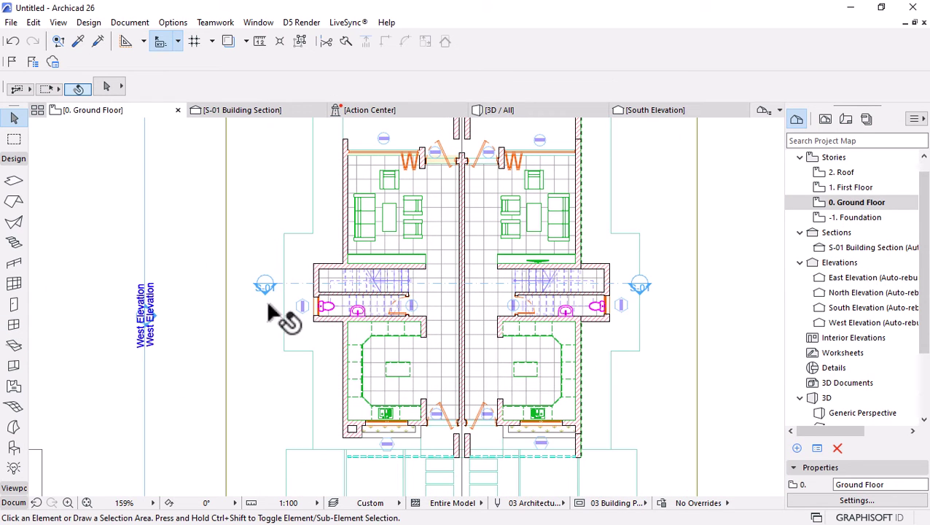
{"action": "key", "text": "ctrl+shift+l"}
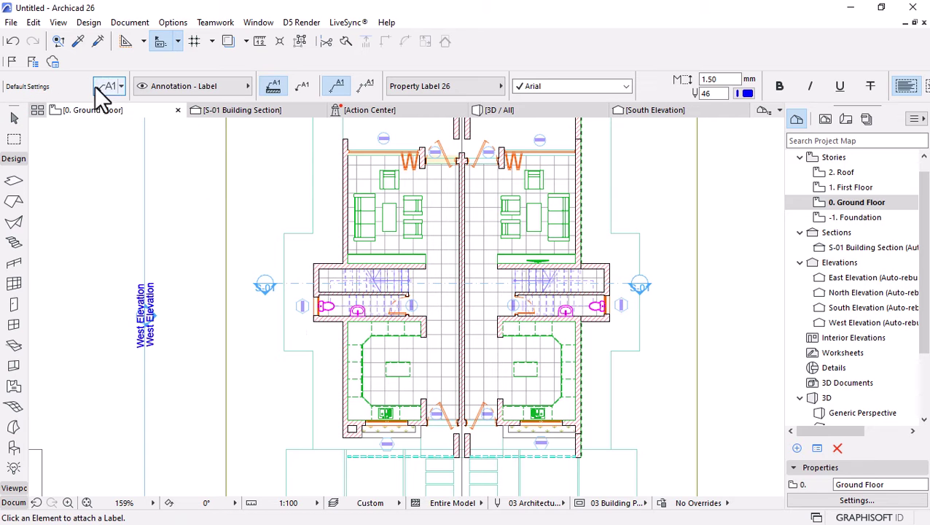
{"action": "key", "text": "ctrl+t"}
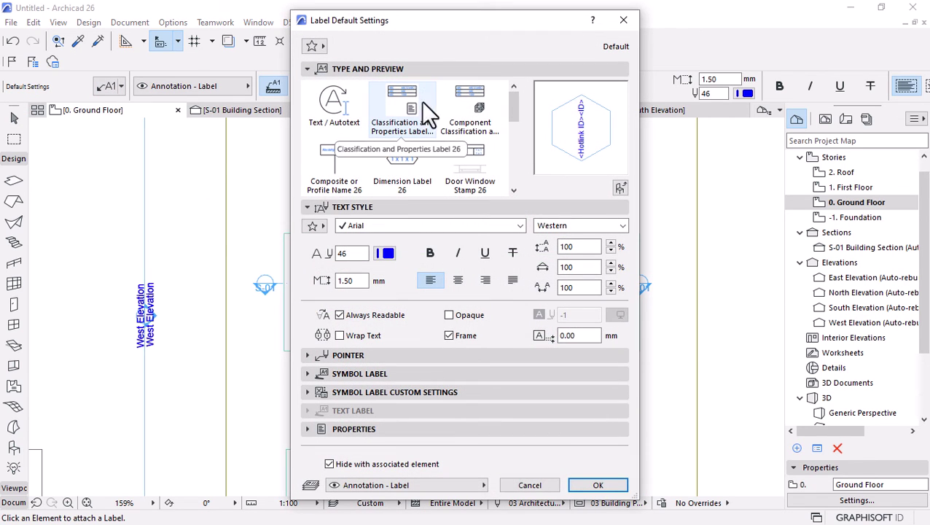
{"action": "left_click_drag", "start_coordinate": [516, 109], "coordinate": [515, 179]}
{"action": "left_click", "coordinate": [412, 160]}
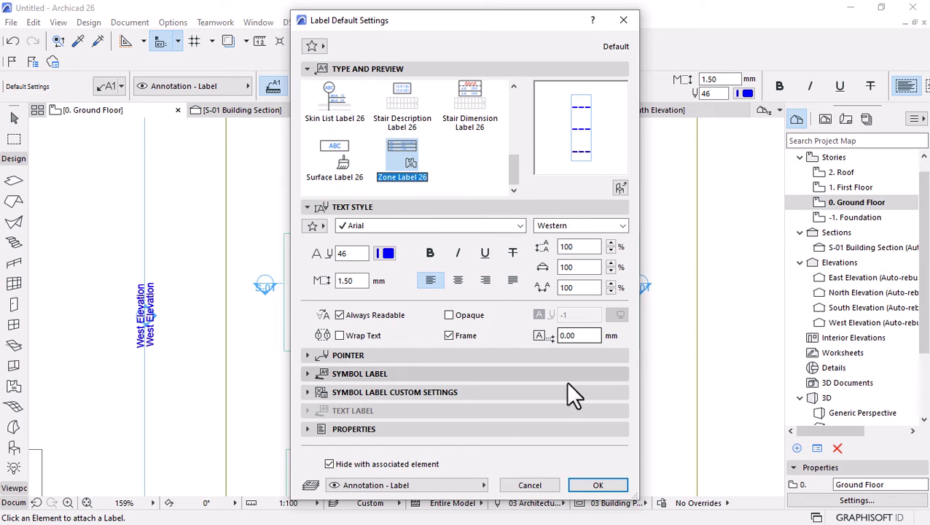
{"action": "left_click", "coordinate": [594, 486]}
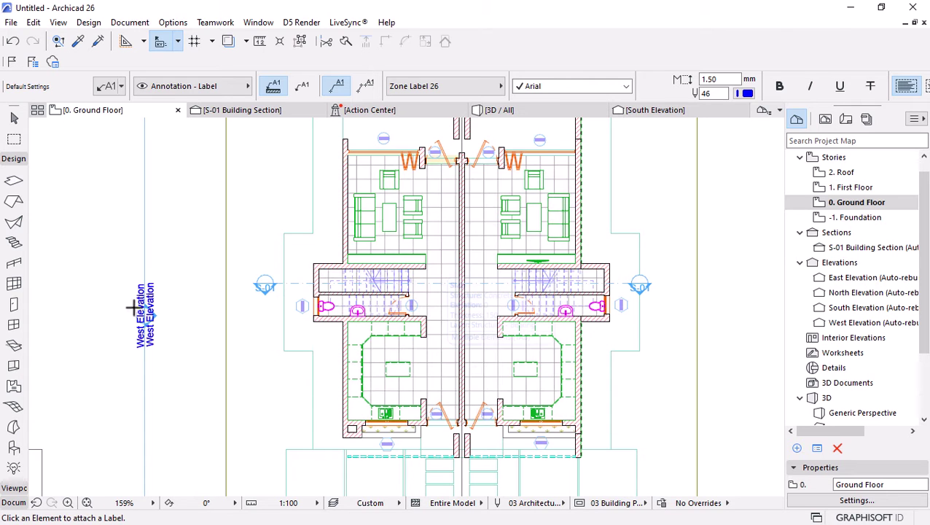
Select both Ground Floor zones and bring them to the front of the display order
{"action": "key", "text": "Escape"}
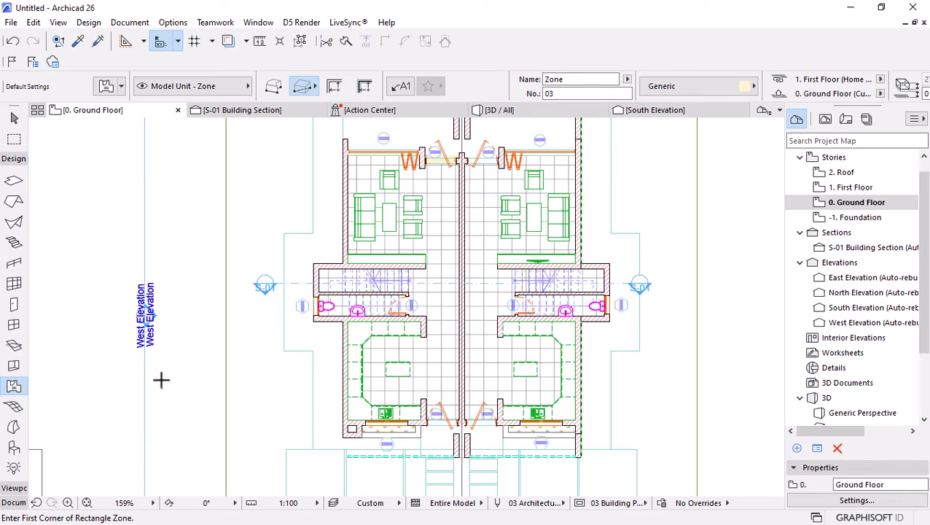
{"action": "key", "text": "ctrl+a"}
{"action": "right_click", "coordinate": [195, 207]}
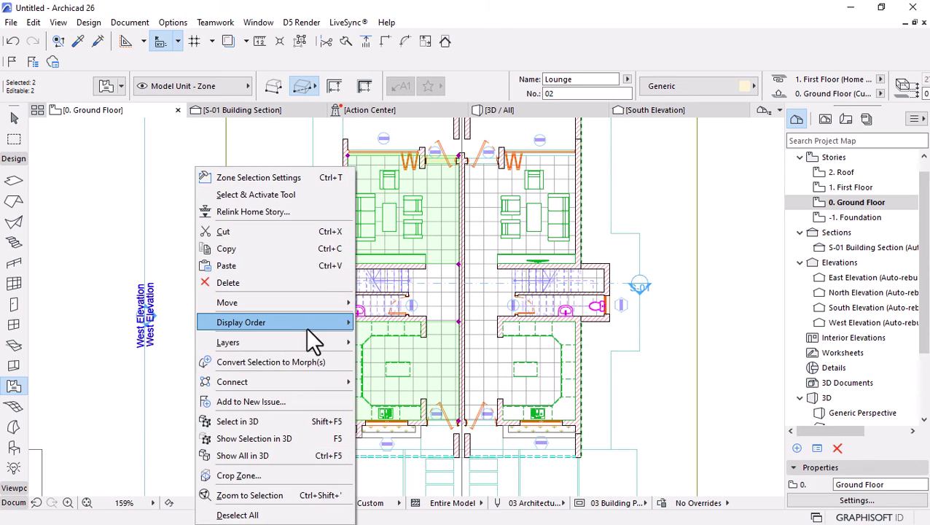
{"action": "mouse_move", "coordinate": [306, 328]}
{"action": "left_click", "coordinate": [397, 322]}
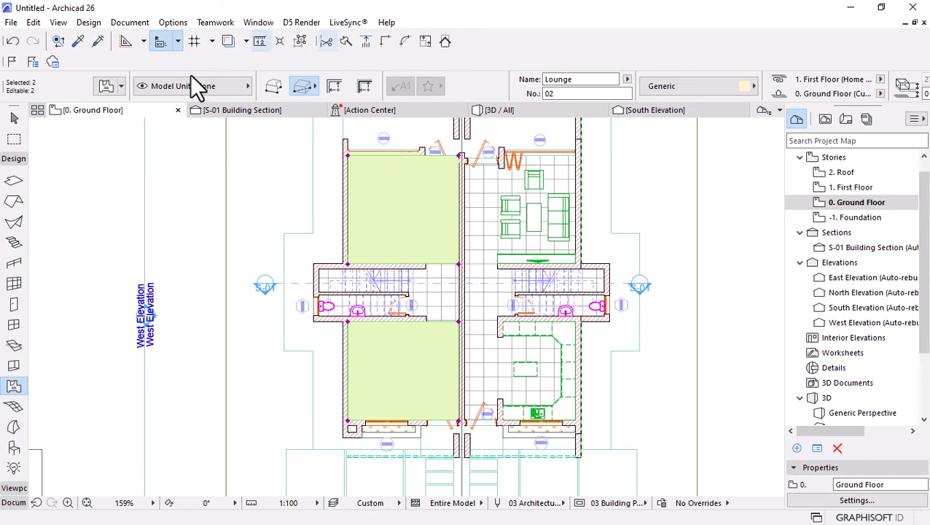
Give both zones an Air Space cover fill with a transparent background, then deselect them
{"action": "double_click", "coordinate": [414, 162]}
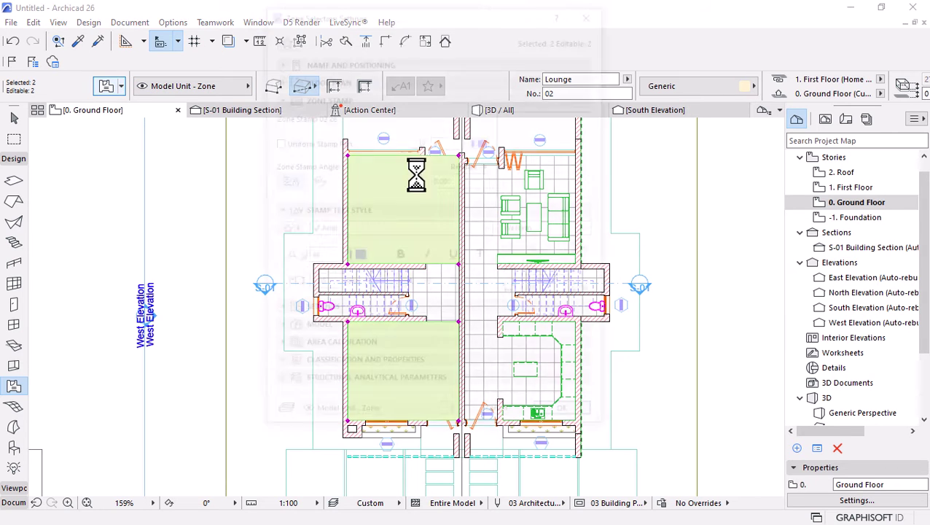
{"action": "left_click", "coordinate": [301, 77]}
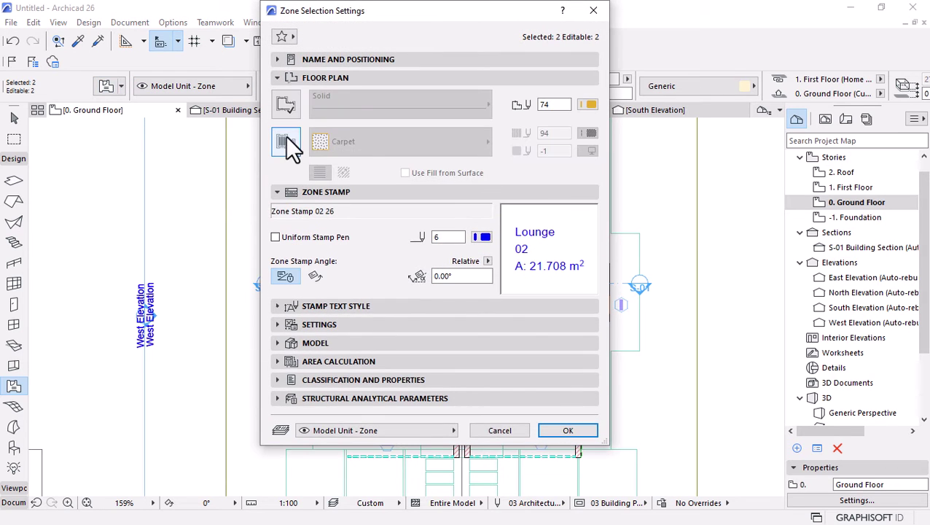
{"action": "left_click", "coordinate": [285, 140]}
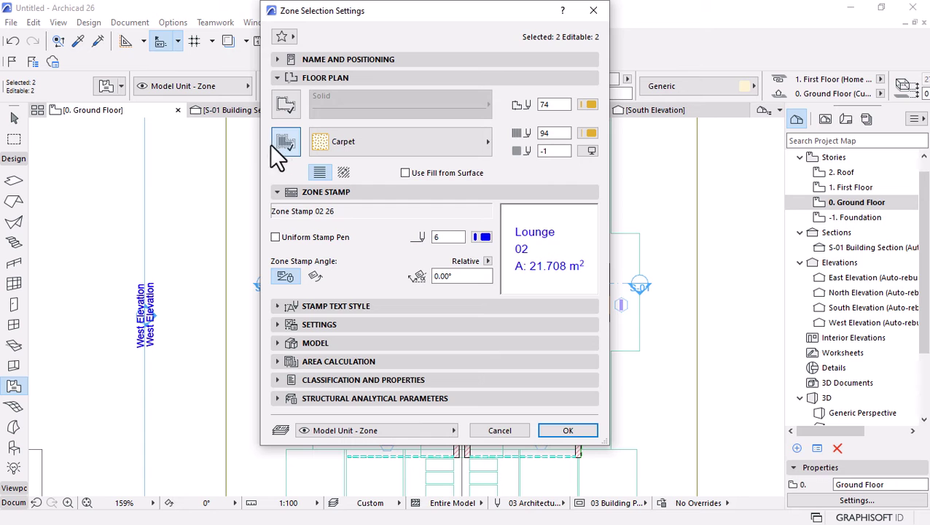
{"action": "left_click", "coordinate": [471, 149]}
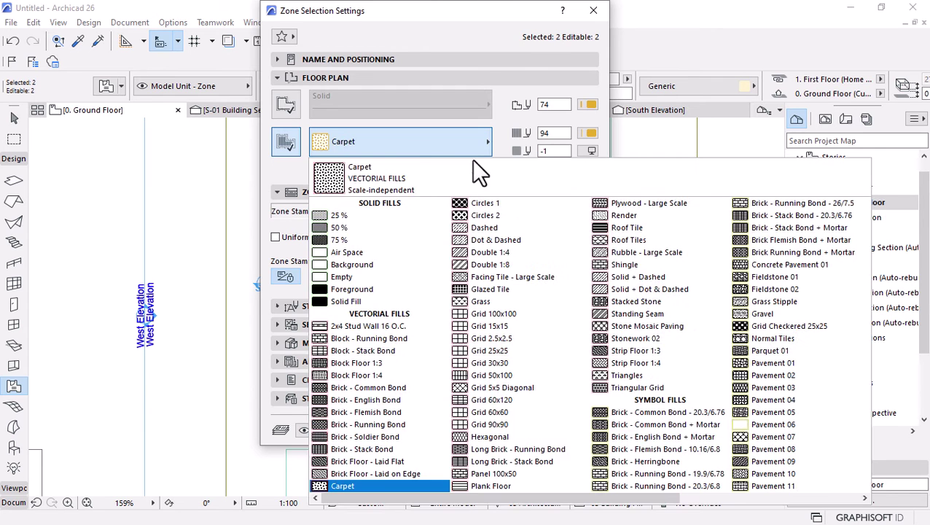
{"action": "left_click", "coordinate": [355, 252]}
{"action": "left_click", "coordinate": [592, 150]}
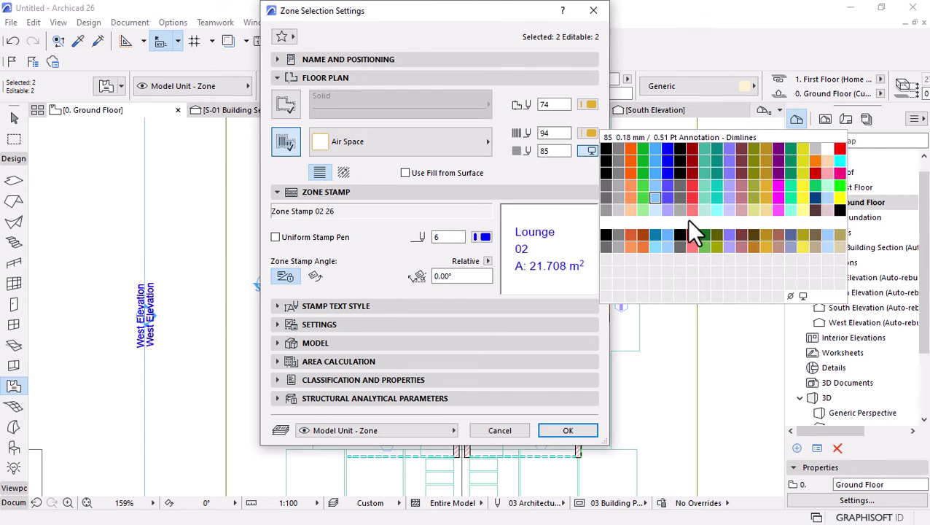
{"action": "left_click", "coordinate": [792, 296]}
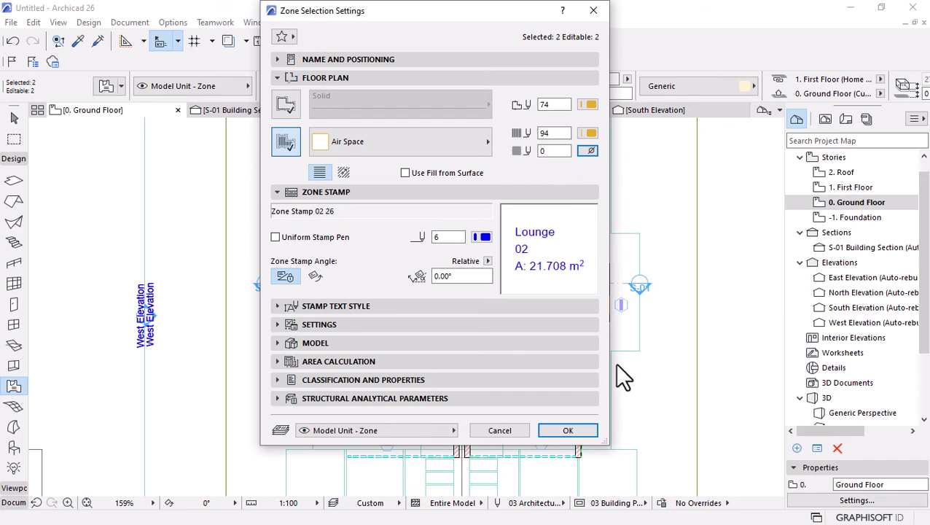
{"action": "left_click", "coordinate": [583, 432]}
{"action": "scroll", "coordinate": [365, 357], "scroll_direction": "up", "scroll_amount": 1}
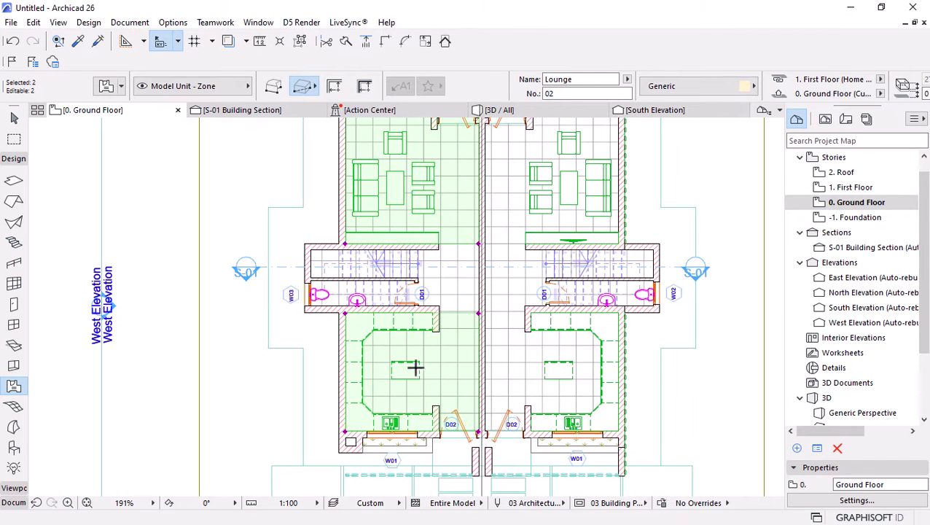
{"action": "key", "text": "Escape"}
{"action": "key", "text": "Escape"}
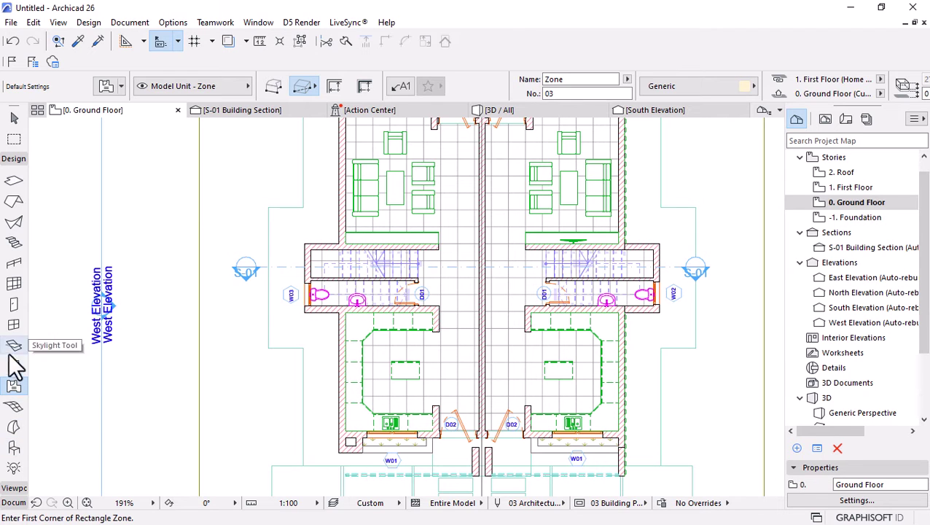
Attach a zone label to the left unit's Kitchen zone and another to its Lounge zone
{"action": "left_click", "coordinate": [10, 159]}
{"action": "left_click", "coordinate": [13, 188]}
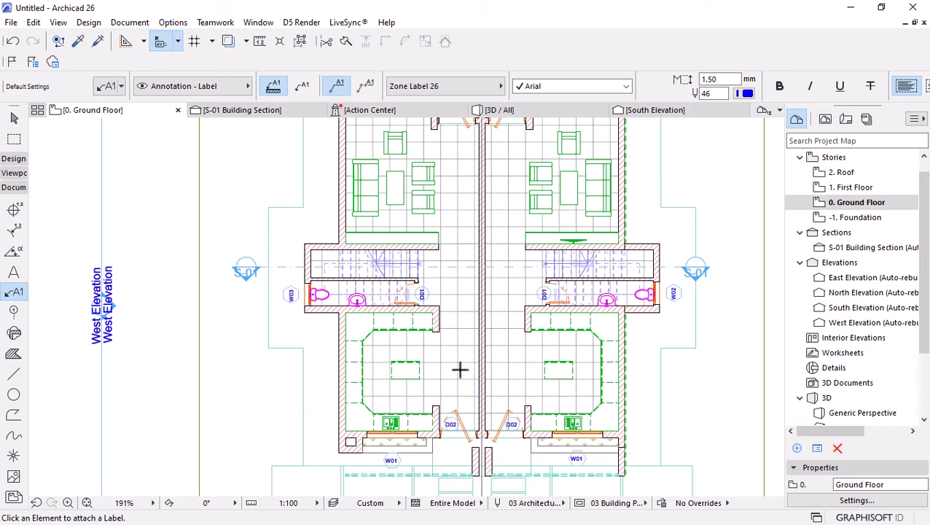
{"action": "left_click", "coordinate": [443, 368]}
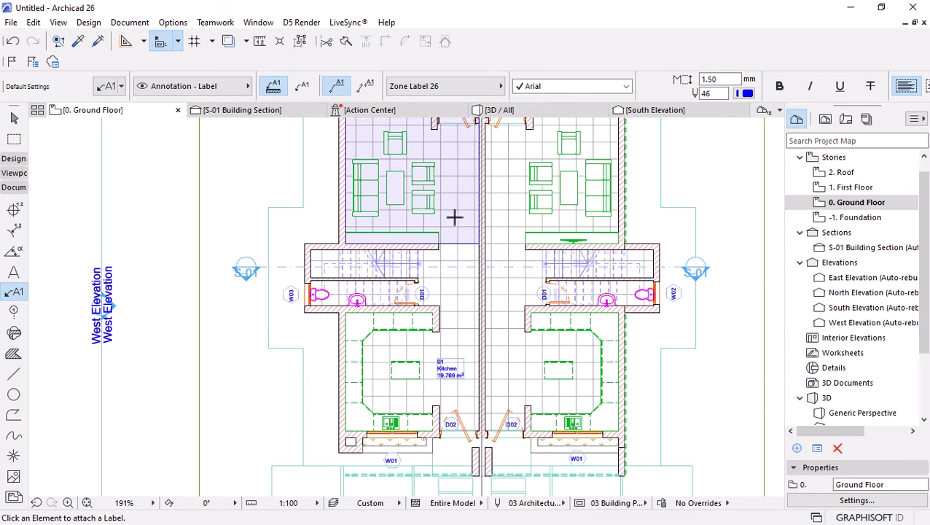
{"action": "left_click", "coordinate": [455, 212]}
{"action": "scroll", "coordinate": [455, 213], "scroll_direction": "up", "scroll_amount": 3}
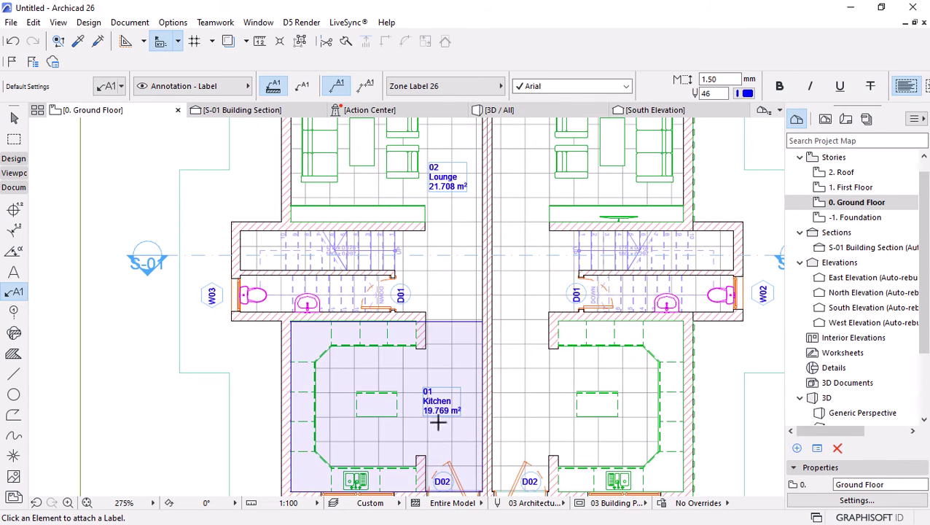
{"action": "key", "text": "Escape"}
Select the Kitchen and Lounge labels and examine their content, display order and frame style settings
{"action": "left_click", "coordinate": [443, 402]}
{"action": "left_click", "coordinate": [455, 191], "text": "shift"}
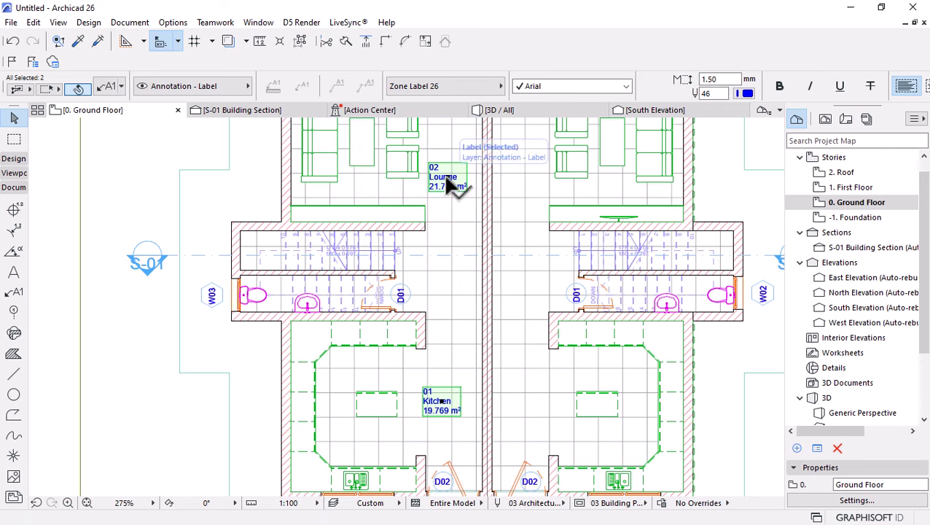
{"action": "left_click", "coordinate": [110, 87]}
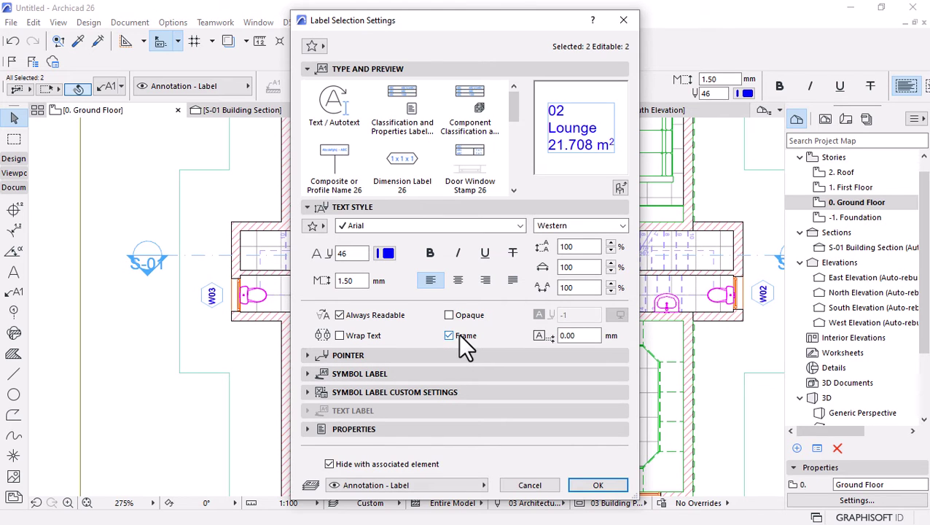
{"action": "left_click", "coordinate": [344, 394]}
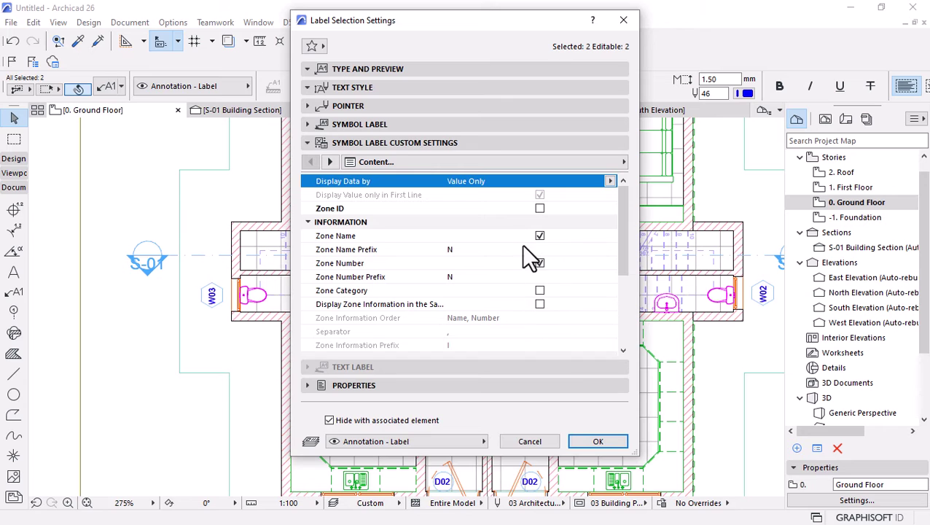
{"action": "scroll", "coordinate": [529, 270], "scroll_direction": "down", "scroll_amount": 5}
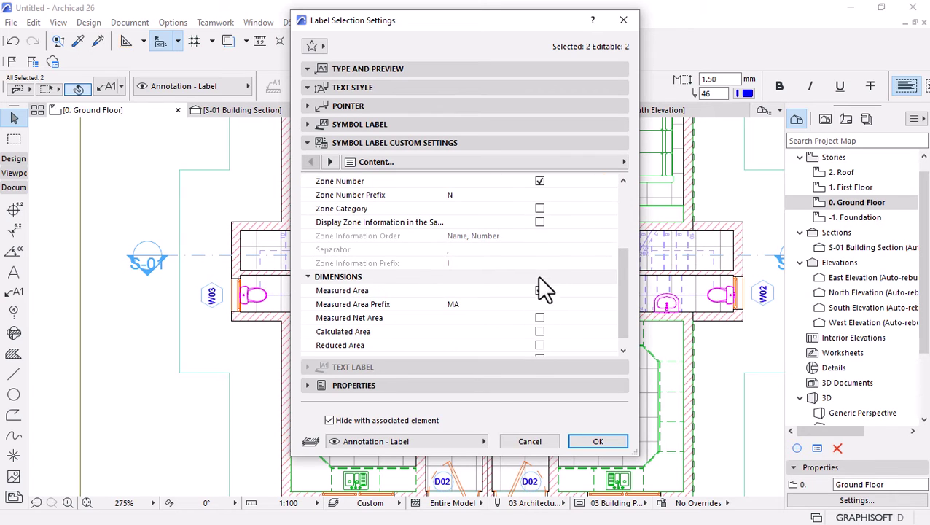
{"action": "scroll", "coordinate": [553, 342], "scroll_direction": "down", "scroll_amount": 1}
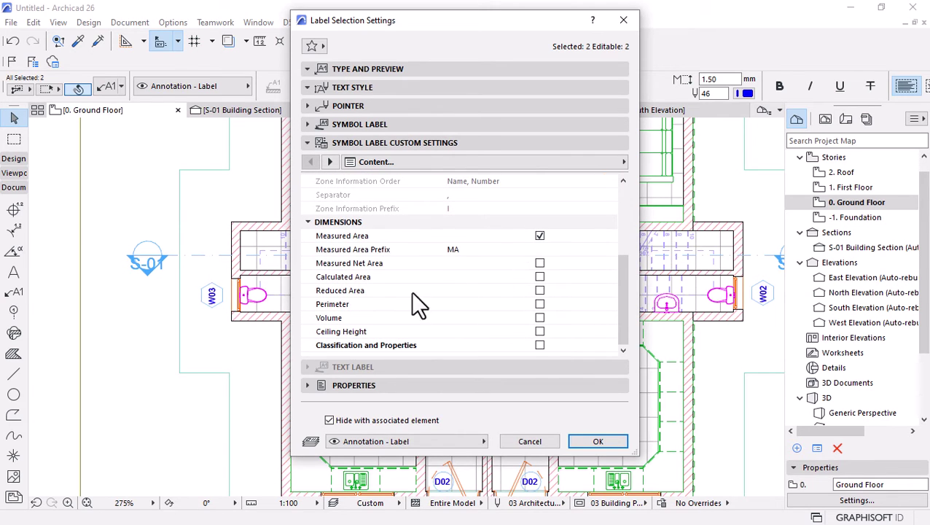
{"action": "scroll", "coordinate": [537, 272], "scroll_direction": "up", "scroll_amount": 8}
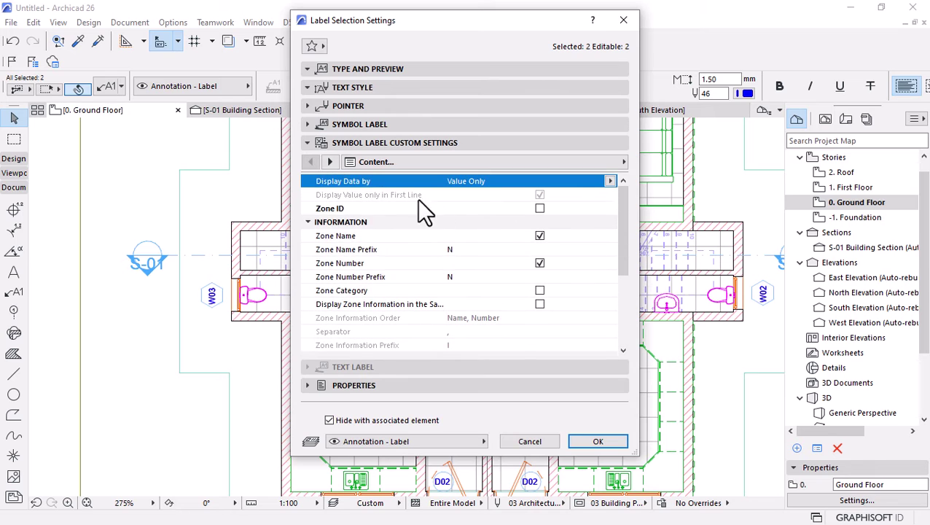
{"action": "left_click", "coordinate": [330, 162]}
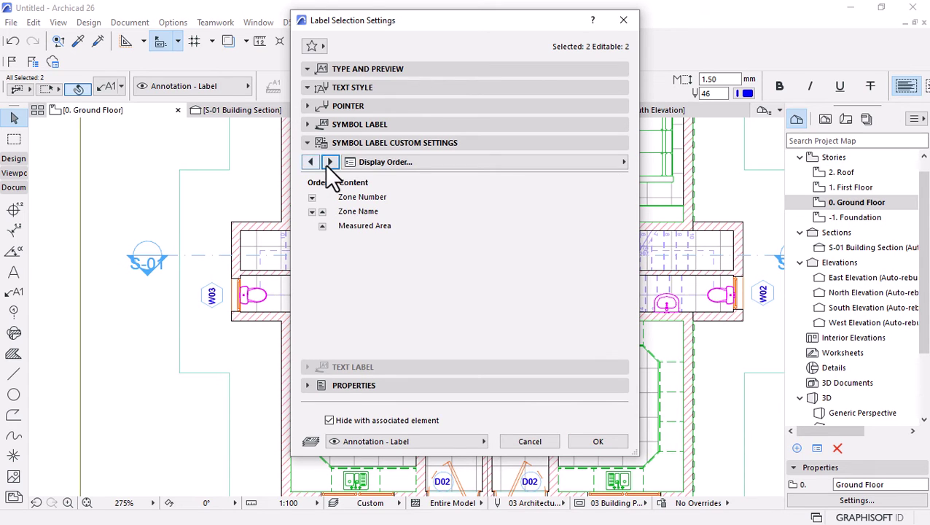
{"action": "left_click", "coordinate": [329, 162]}
{"action": "left_click", "coordinate": [365, 232]}
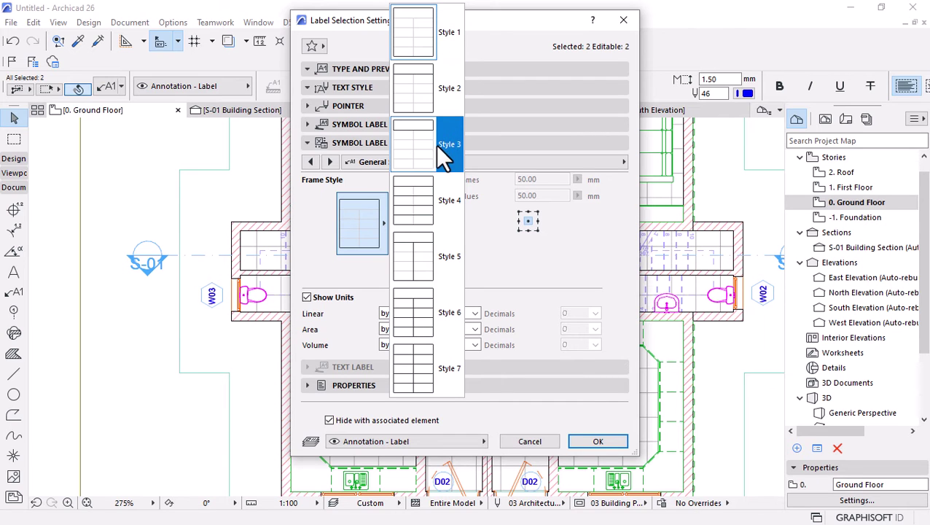
{"action": "left_click", "coordinate": [325, 280]}
{"action": "left_click", "coordinate": [343, 73]}
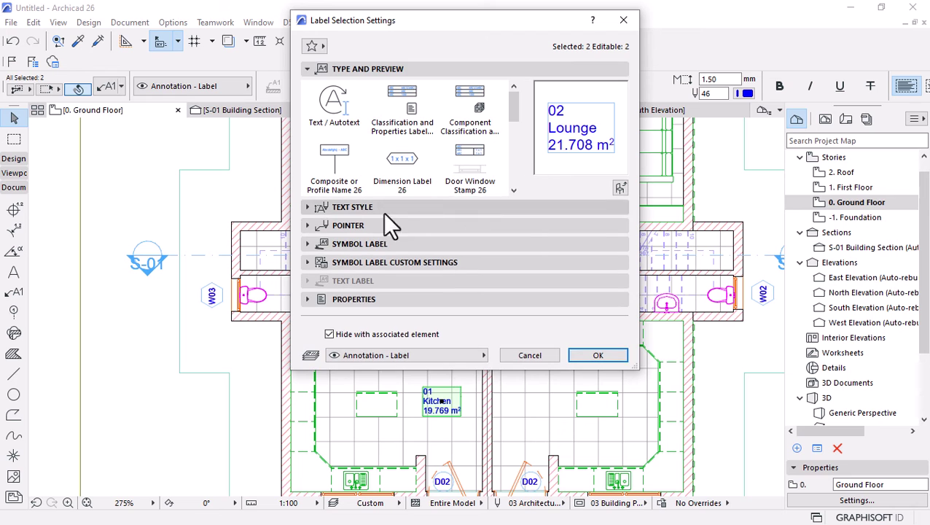
Turn off the text frame of both zone labels and check them on the plan
{"action": "left_click", "coordinate": [323, 208]}
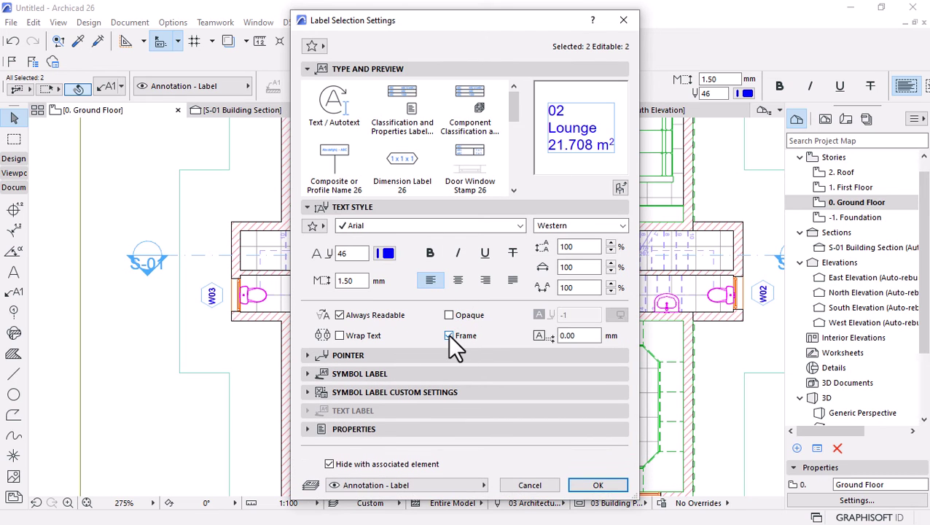
{"action": "left_click", "coordinate": [598, 485]}
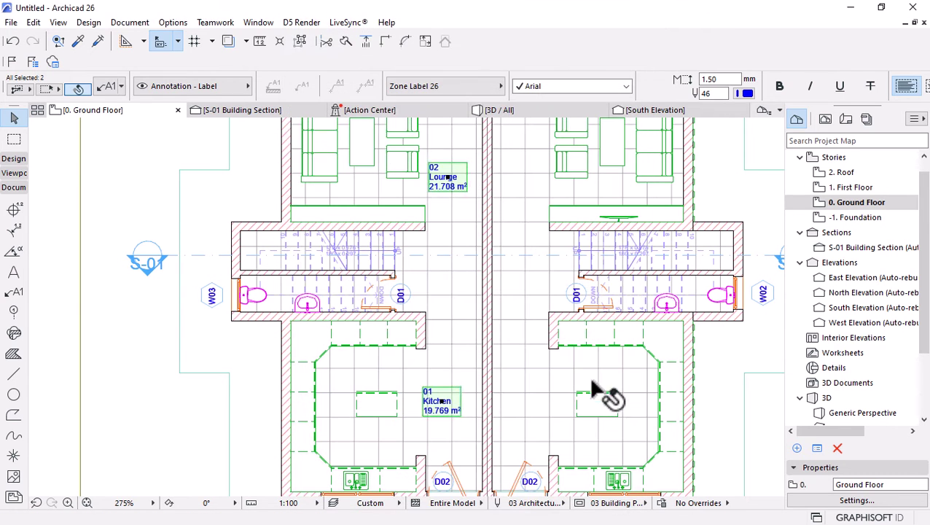
{"action": "scroll", "coordinate": [438, 292], "scroll_direction": "down", "scroll_amount": 2}
{"action": "scroll", "coordinate": [434, 350], "scroll_direction": "up", "scroll_amount": 4}
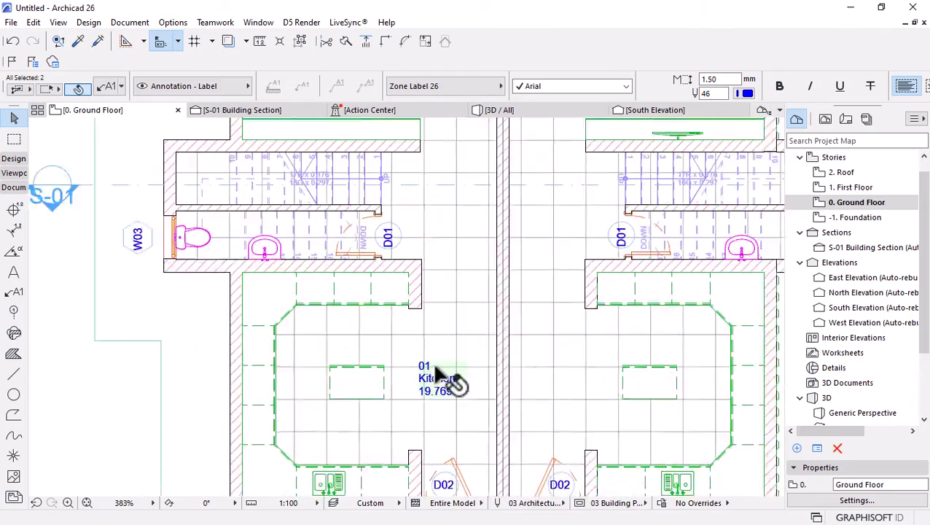
{"action": "scroll", "coordinate": [436, 374], "scroll_direction": "down", "scroll_amount": 5}
{"action": "scroll", "coordinate": [406, 237], "scroll_direction": "up", "scroll_amount": 3}
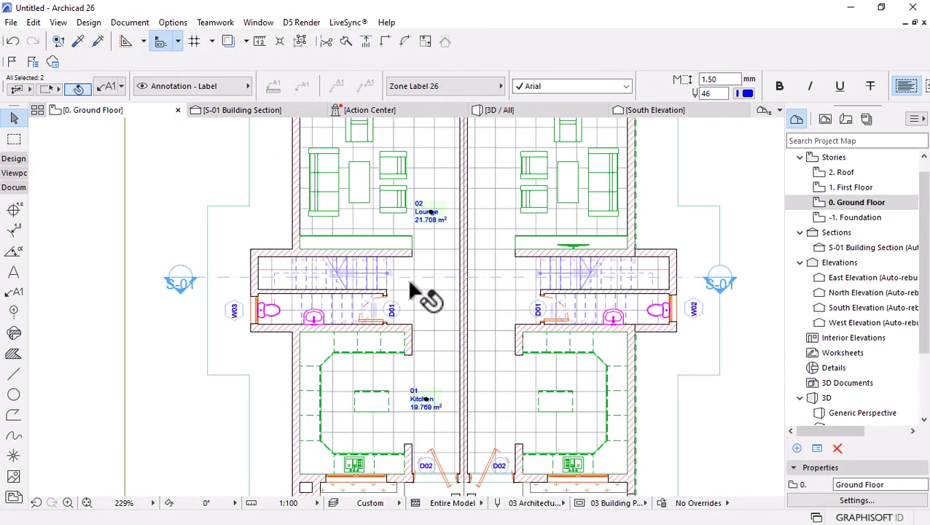
{"action": "scroll", "coordinate": [409, 286], "scroll_direction": "down", "scroll_amount": 3}
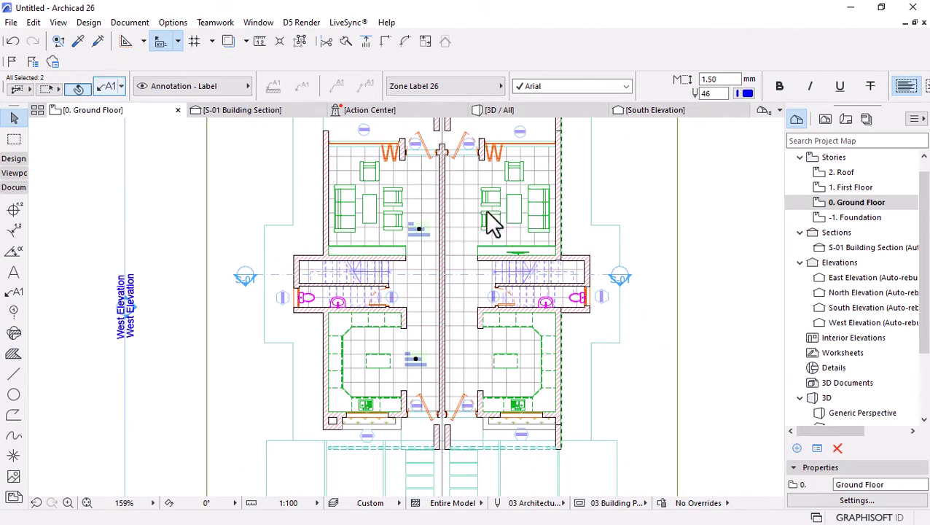
Remove the zone number from the content of the selected Kitchen and Lounge labels
{"action": "key", "text": "ctrl+t"}
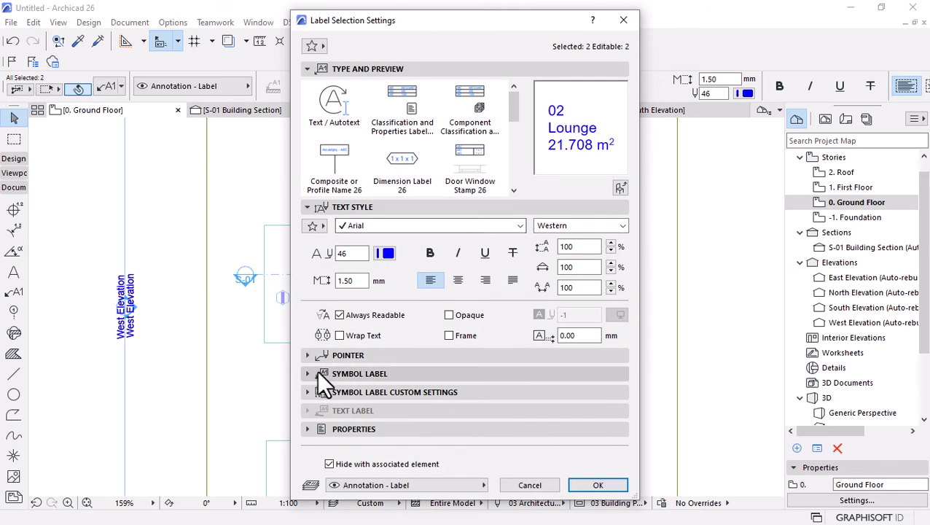
{"action": "left_click", "coordinate": [307, 392]}
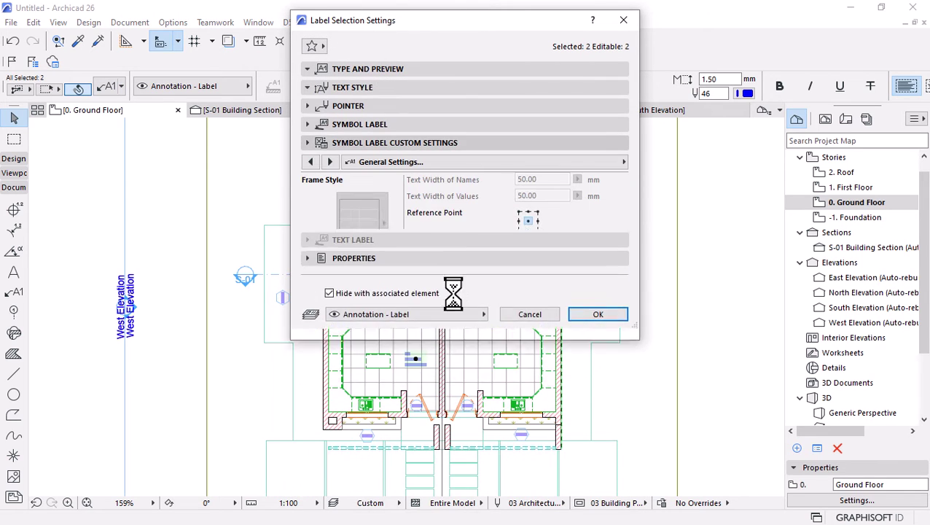
{"action": "left_click", "coordinate": [309, 162]}
{"action": "left_click", "coordinate": [310, 162]}
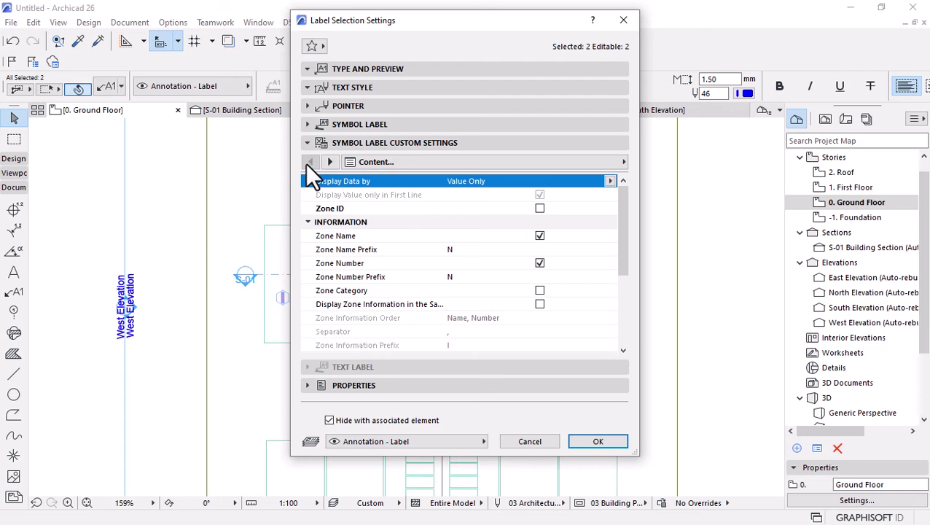
{"action": "left_click", "coordinate": [543, 263]}
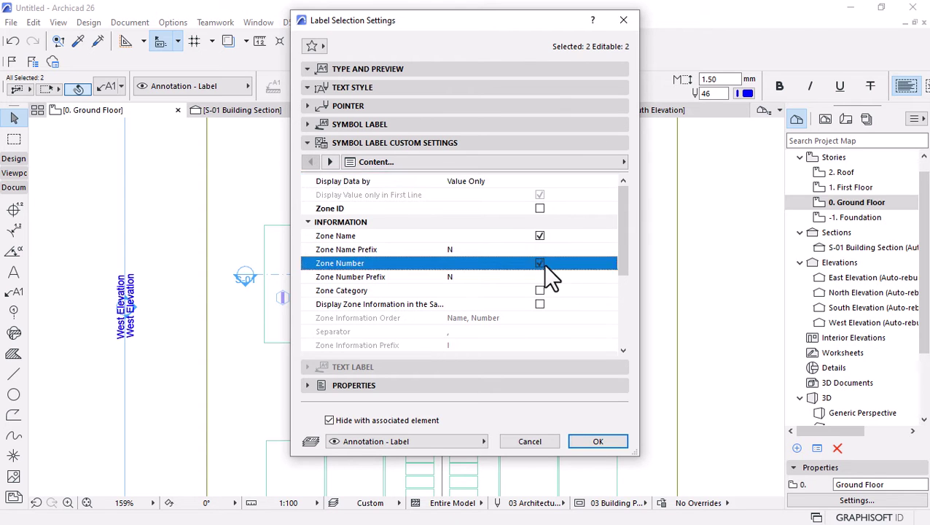
{"action": "left_click", "coordinate": [598, 442]}
Set the text size of both zone labels to 2 mm
{"action": "scroll", "coordinate": [425, 369], "scroll_direction": "up", "scroll_amount": 4}
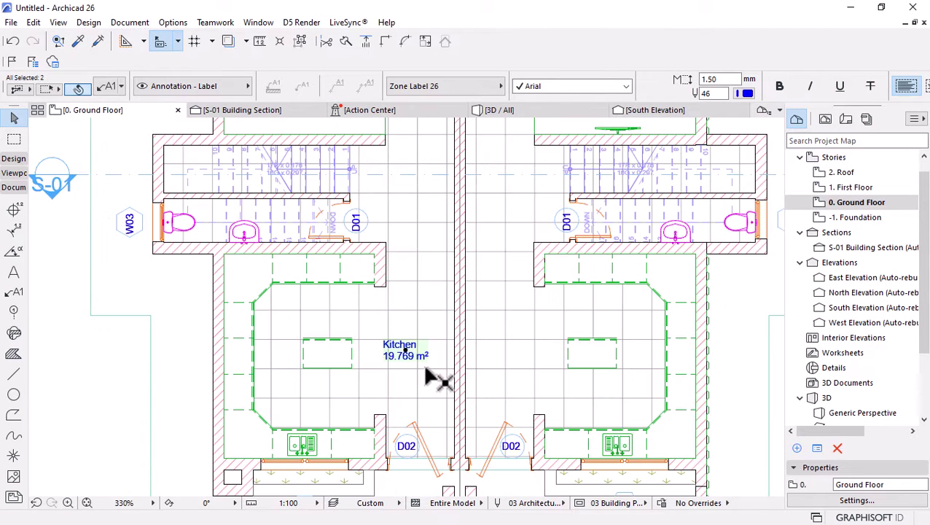
{"action": "scroll", "coordinate": [417, 350], "scroll_direction": "down", "scroll_amount": 2}
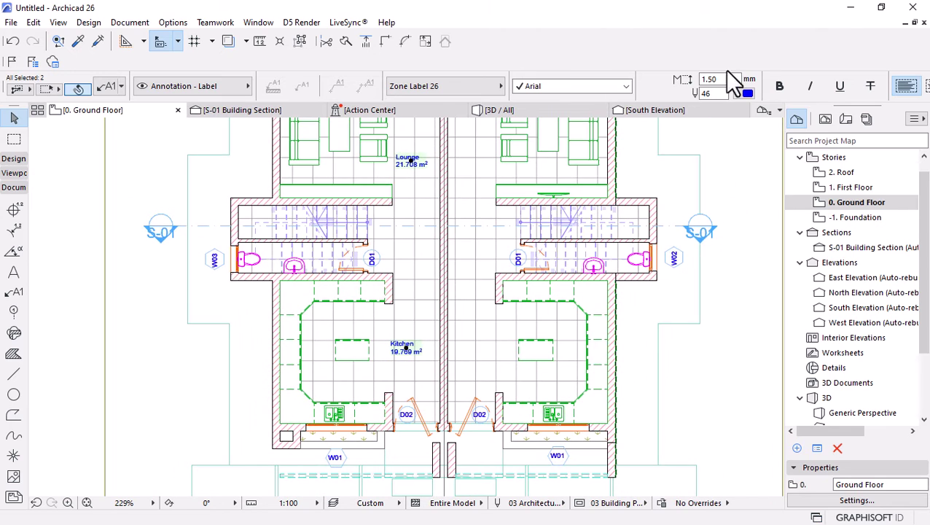
{"action": "type", "text": "2"}
{"action": "key", "text": "Return"}
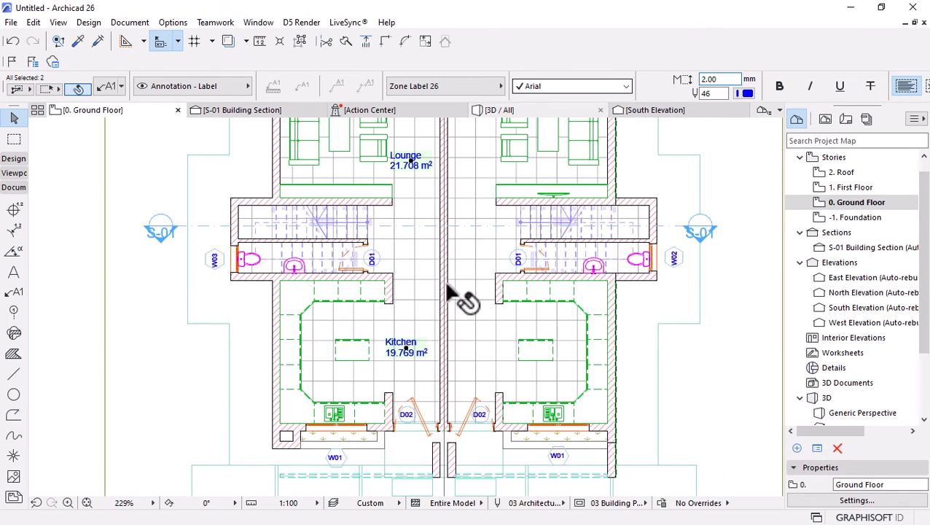
Add the Kitchen and Lounge zones to the selected labels, mirror a copy of all four about the party wall's centre line, and deselect
{"action": "scroll", "coordinate": [412, 356], "scroll_direction": "down", "scroll_amount": 1}
{"action": "scroll", "coordinate": [412, 356], "scroll_direction": "down", "scroll_amount": 3}
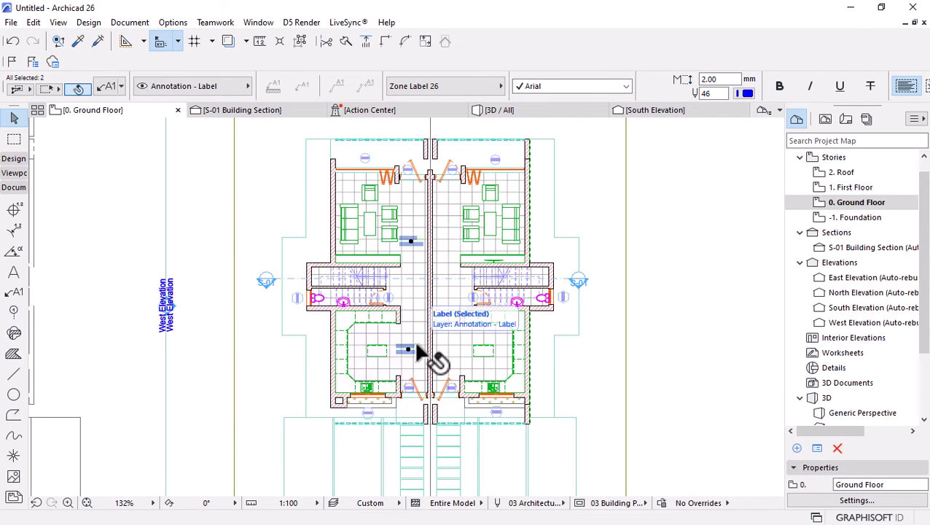
{"action": "left_click", "coordinate": [425, 343], "text": "shift"}
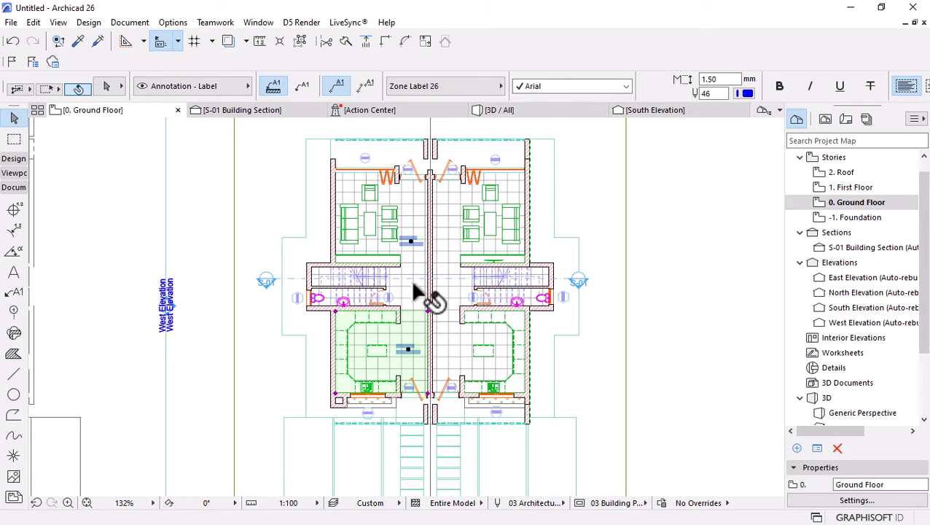
{"action": "left_click", "coordinate": [416, 232], "text": "shift"}
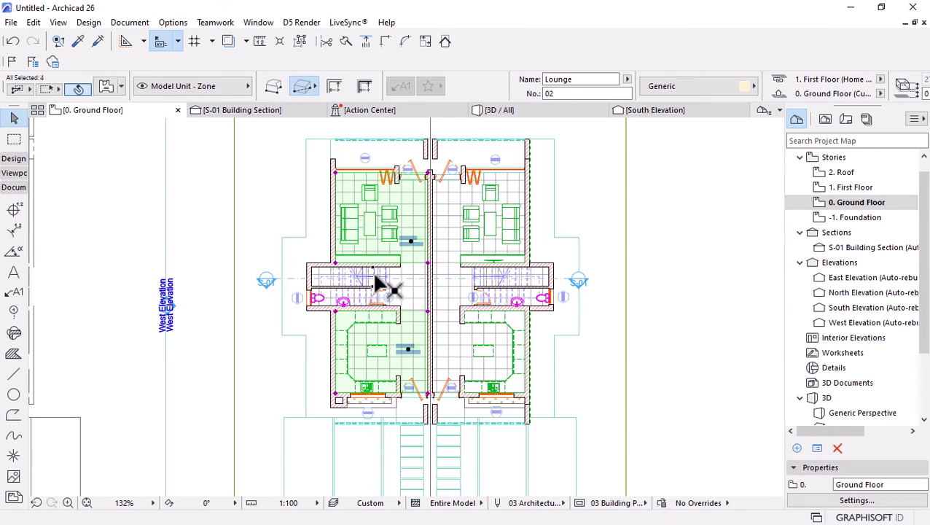
{"action": "key", "text": "ctrl+alt+m"}
{"action": "scroll", "coordinate": [430, 401], "scroll_direction": "up", "scroll_amount": 4}
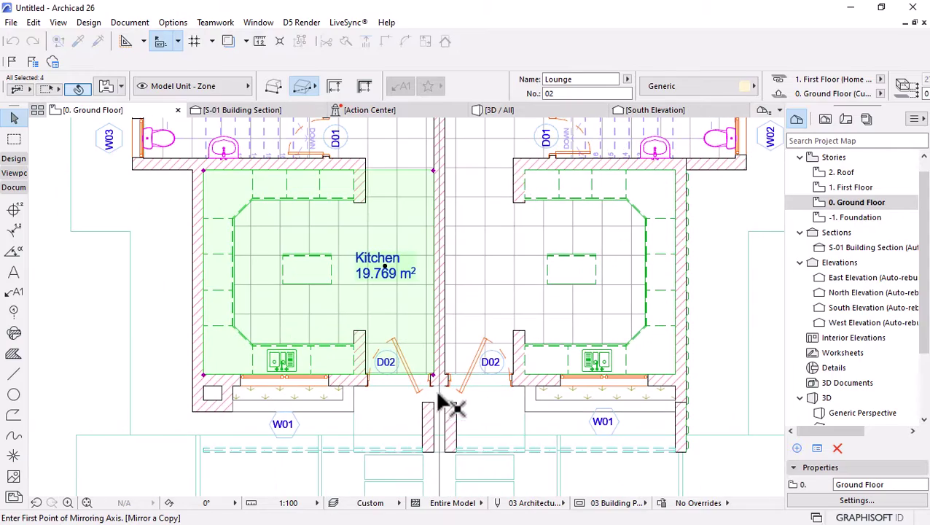
{"action": "left_click", "coordinate": [439, 390]}
{"action": "left_click", "coordinate": [439, 443]}
{"action": "scroll", "coordinate": [446, 430], "scroll_direction": "down", "scroll_amount": 4}
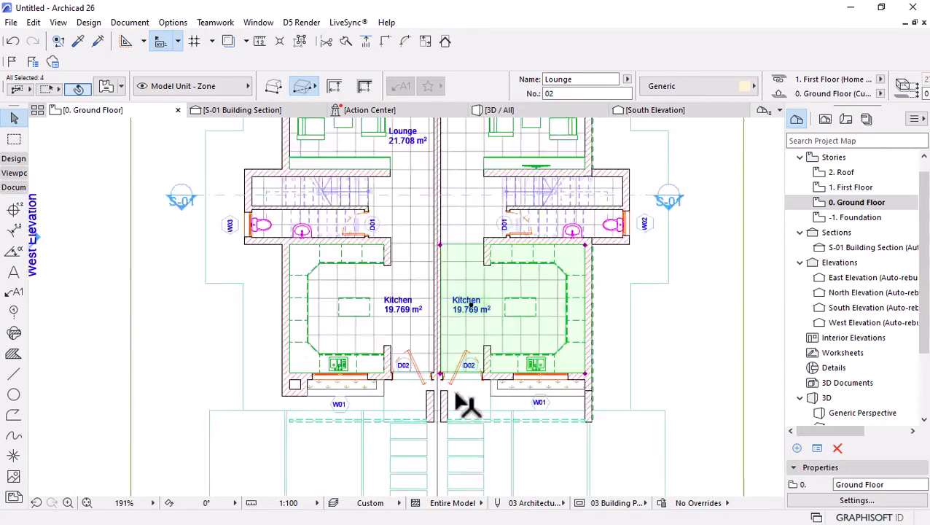
{"action": "scroll", "coordinate": [471, 238], "scroll_direction": "down", "scroll_amount": 4}
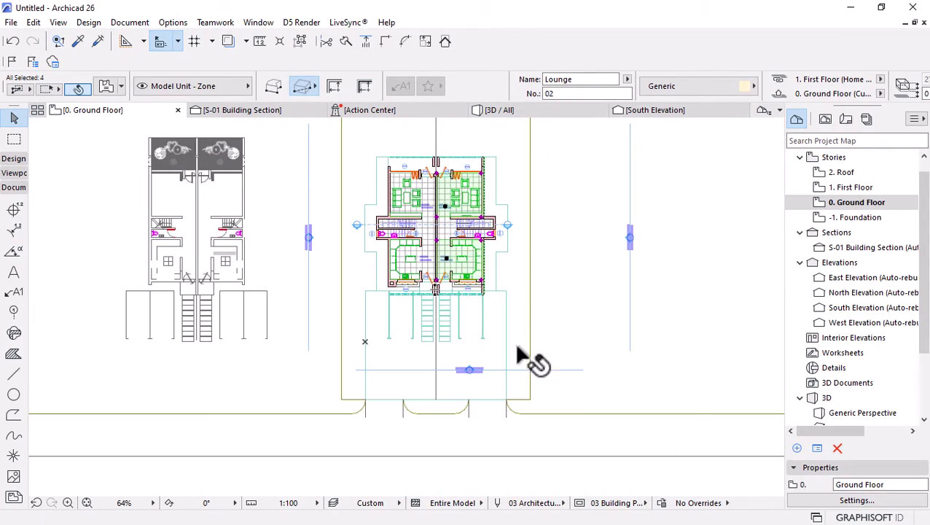
{"action": "scroll", "coordinate": [451, 243], "scroll_direction": "up", "scroll_amount": 2}
{"action": "left_click", "coordinate": [556, 311]}
Examine the labelled ground-floor plan of both units, the surrounding site terrain and the reference drawing beside it
{"action": "scroll", "coordinate": [394, 372], "scroll_direction": "down", "scroll_amount": 3}
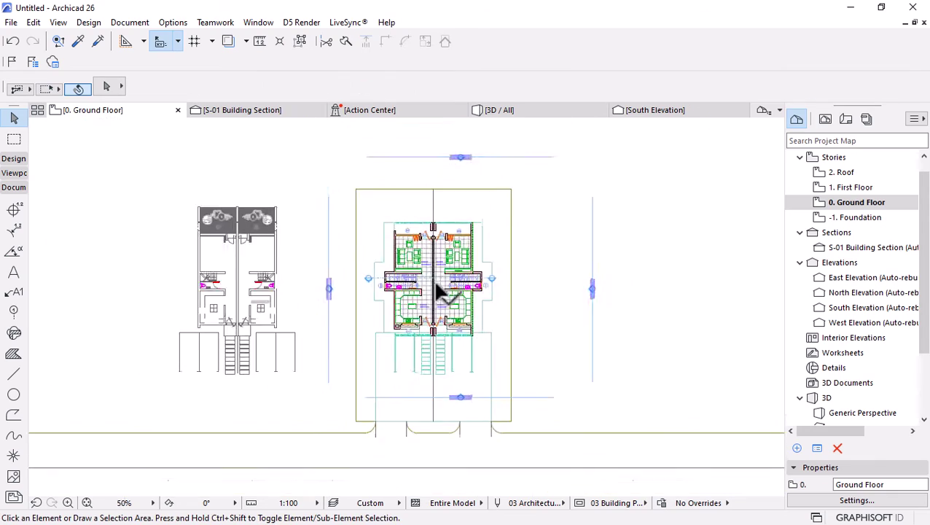
{"action": "scroll", "coordinate": [439, 292], "scroll_direction": "up", "scroll_amount": 2}
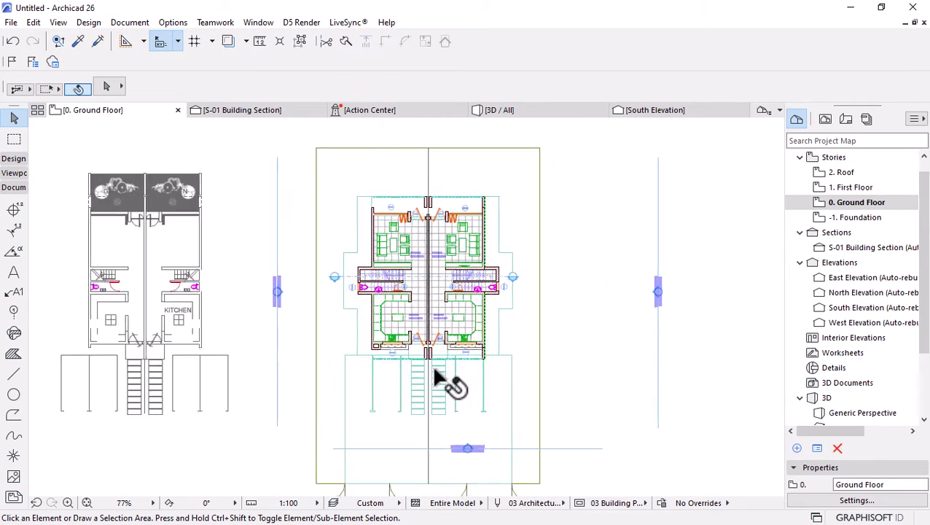
{"action": "scroll", "coordinate": [432, 321], "scroll_direction": "up", "scroll_amount": 1}
{"action": "scroll", "coordinate": [471, 277], "scroll_direction": "down", "scroll_amount": 1}
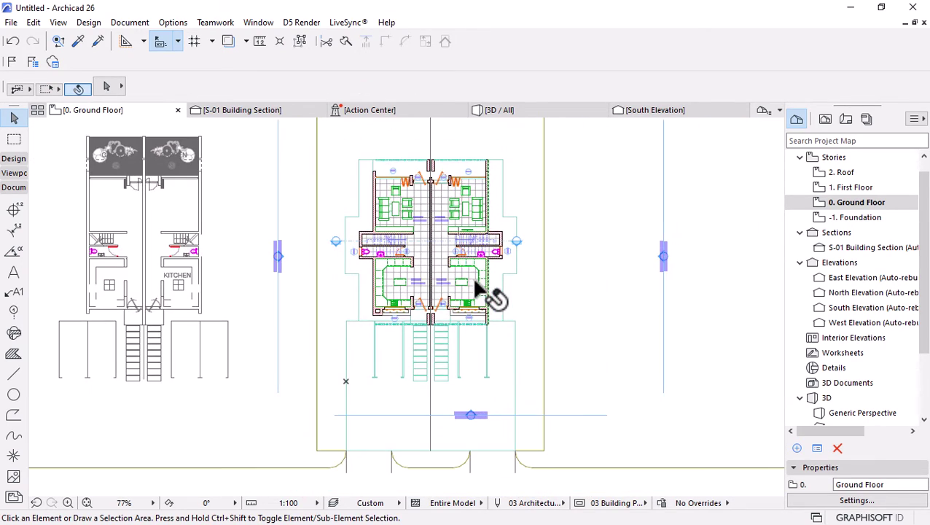
{"action": "scroll", "coordinate": [477, 285], "scroll_direction": "down", "scroll_amount": 2}
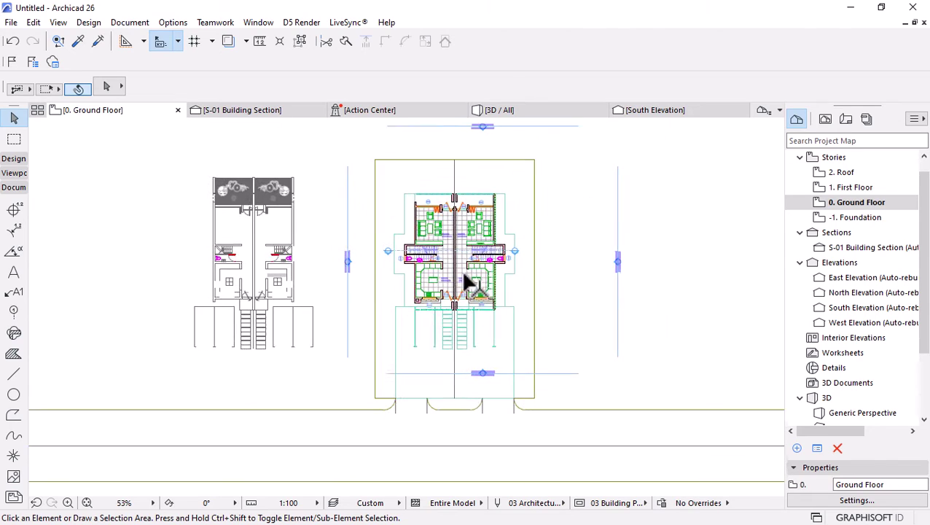
{"action": "scroll", "coordinate": [441, 164], "scroll_direction": "up", "scroll_amount": 3}
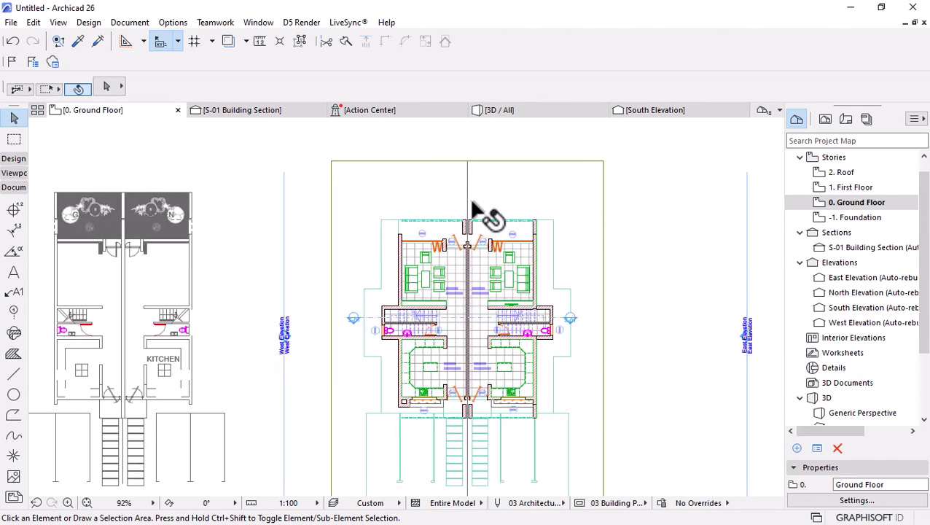
{"action": "scroll", "coordinate": [511, 248], "scroll_direction": "down", "scroll_amount": 2}
{"action": "scroll", "coordinate": [503, 233], "scroll_direction": "up", "scroll_amount": 3}
{"action": "left_click", "coordinate": [534, 252]}
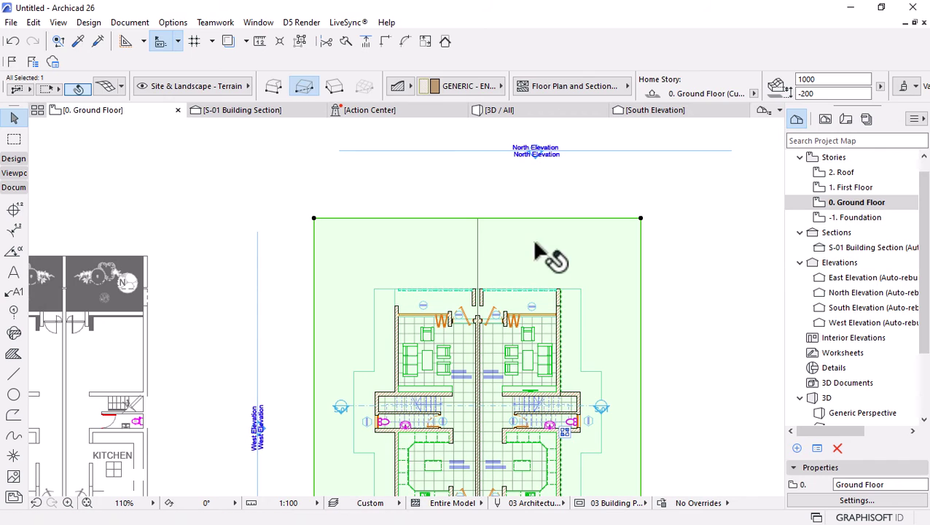
{"action": "scroll", "coordinate": [493, 239], "scroll_direction": "down", "scroll_amount": 3}
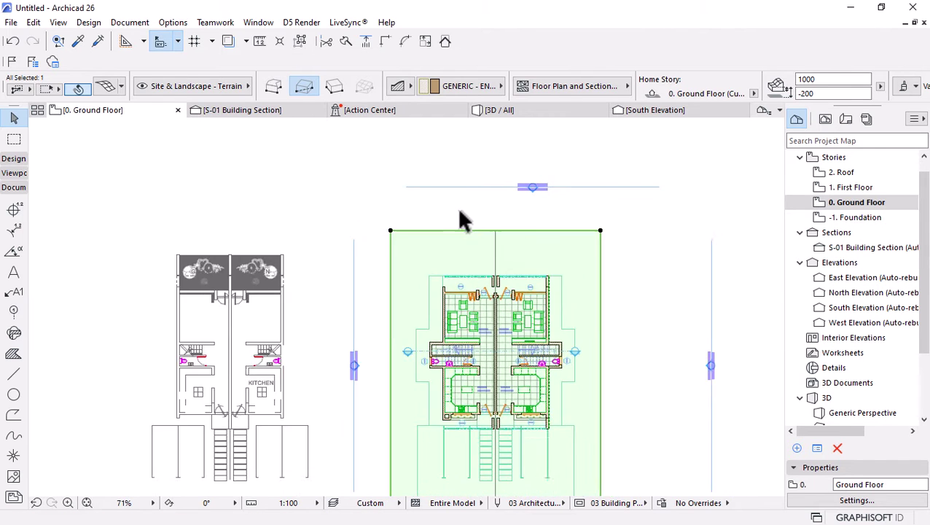
{"action": "scroll", "coordinate": [485, 322], "scroll_direction": "up", "scroll_amount": 1}
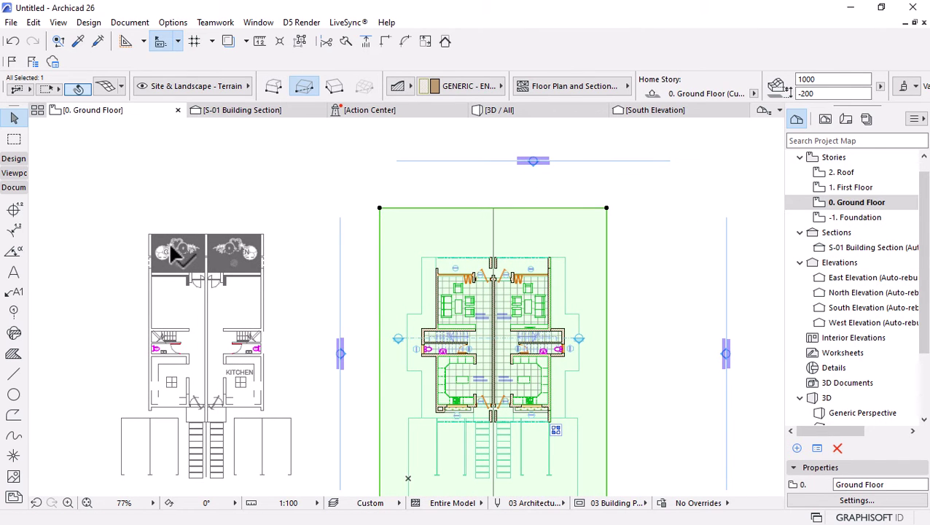
{"action": "scroll", "coordinate": [453, 187], "scroll_direction": "down", "scroll_amount": 1}
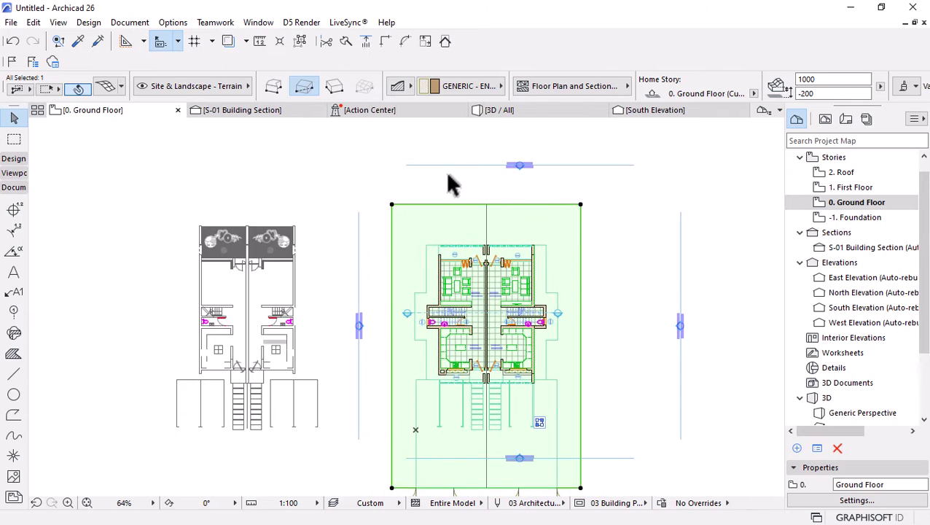
{"action": "scroll", "coordinate": [485, 303], "scroll_direction": "up", "scroll_amount": 1}
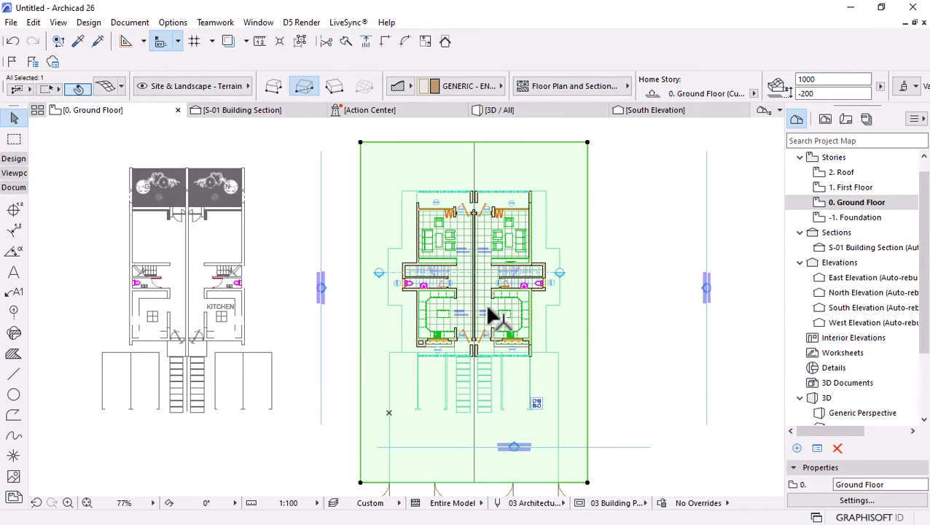
{"action": "scroll", "coordinate": [493, 337], "scroll_direction": "down", "scroll_amount": 1}
{"action": "key", "text": "Escape"}
{"action": "scroll", "coordinate": [483, 246], "scroll_direction": "up", "scroll_amount": 1}
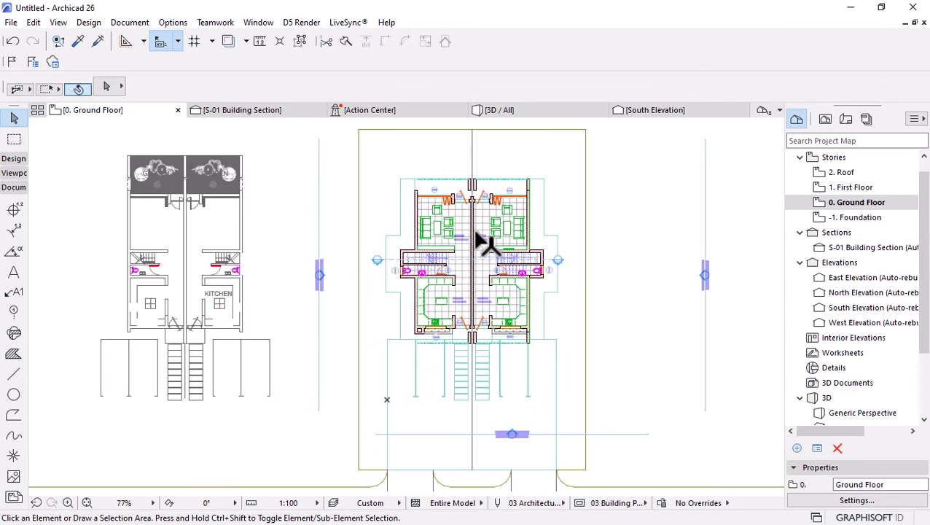
{"action": "scroll", "coordinate": [476, 238], "scroll_direction": "up", "scroll_amount": 3}
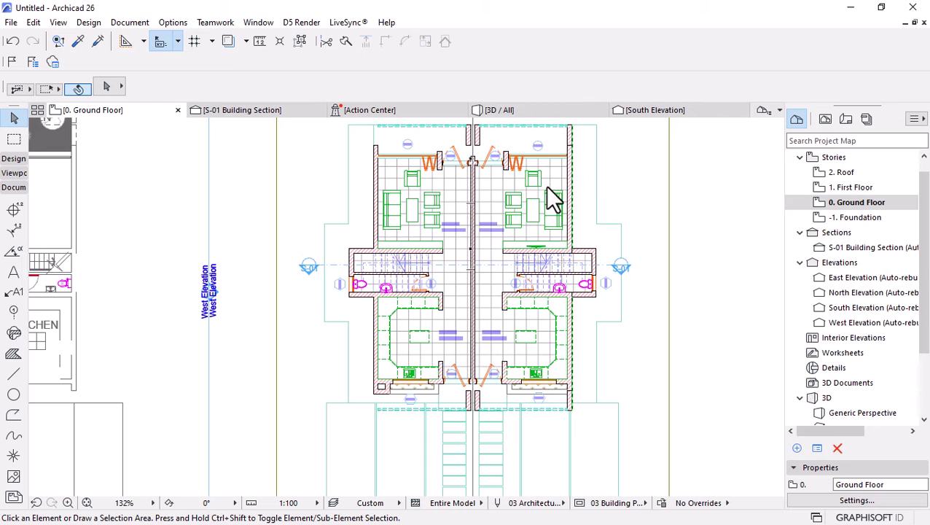
Open the graphic override combinations settings and start importing a combination from an XML file
{"action": "left_click", "coordinate": [661, 503]}
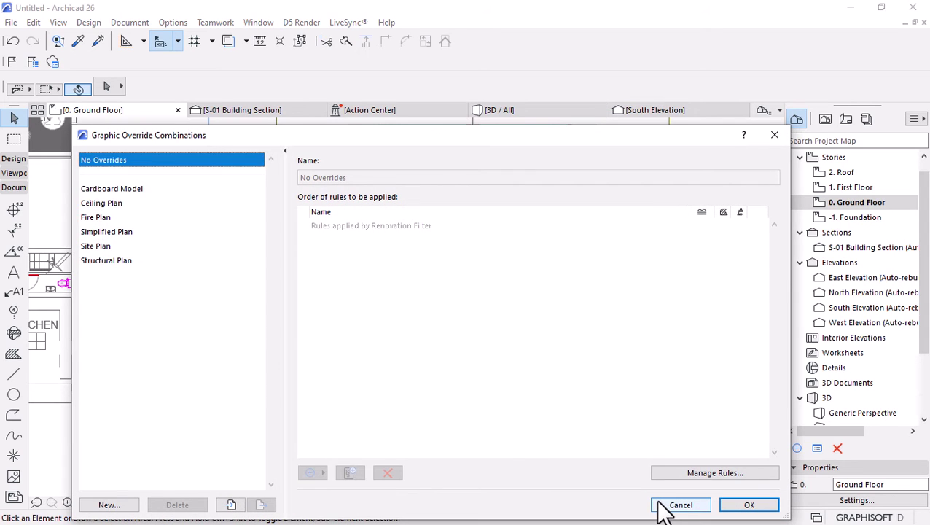
{"action": "left_click", "coordinate": [775, 135]}
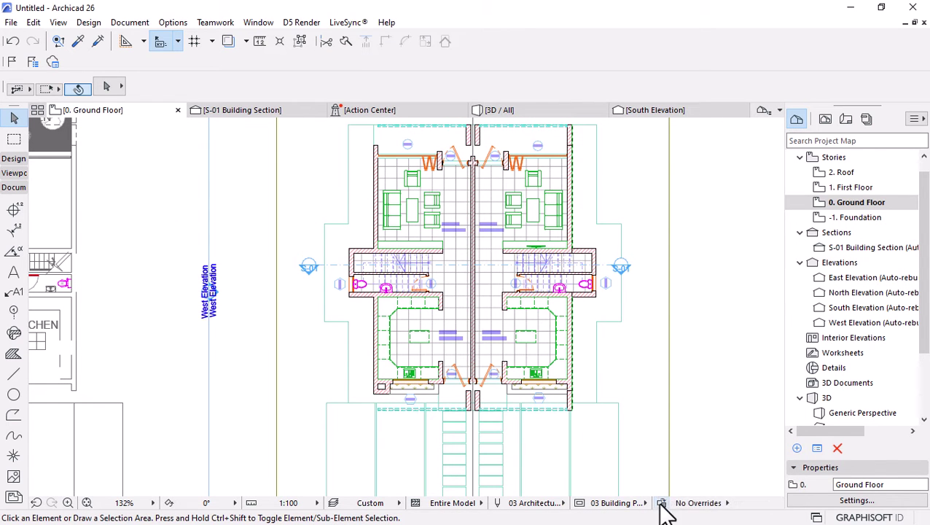
{"action": "left_click", "coordinate": [661, 506]}
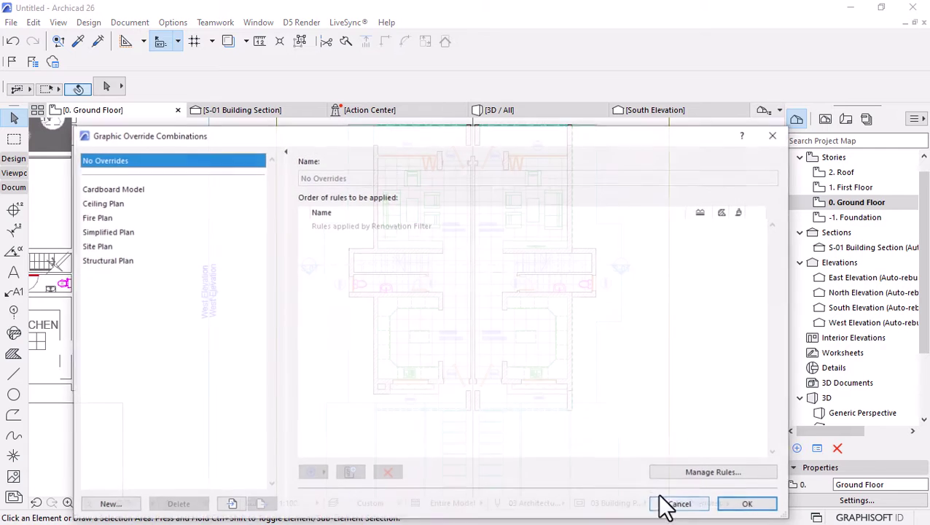
{"action": "left_click", "coordinate": [232, 506]}
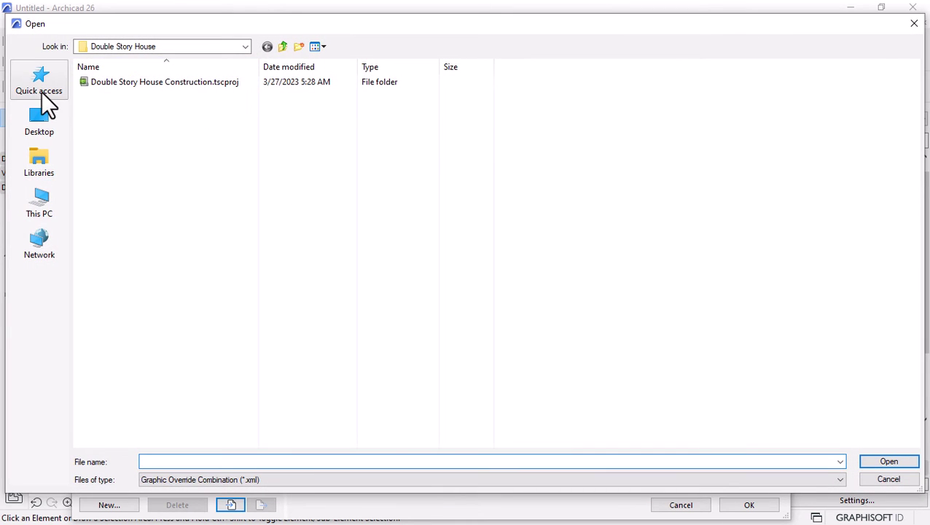
Browse through 2023 PRODUCT LINE and FLOOR PLAN GRAPHIC PACK to the v26 Up folder of Graphic Overrides Combinations xml
{"action": "left_click", "coordinate": [41, 91]}
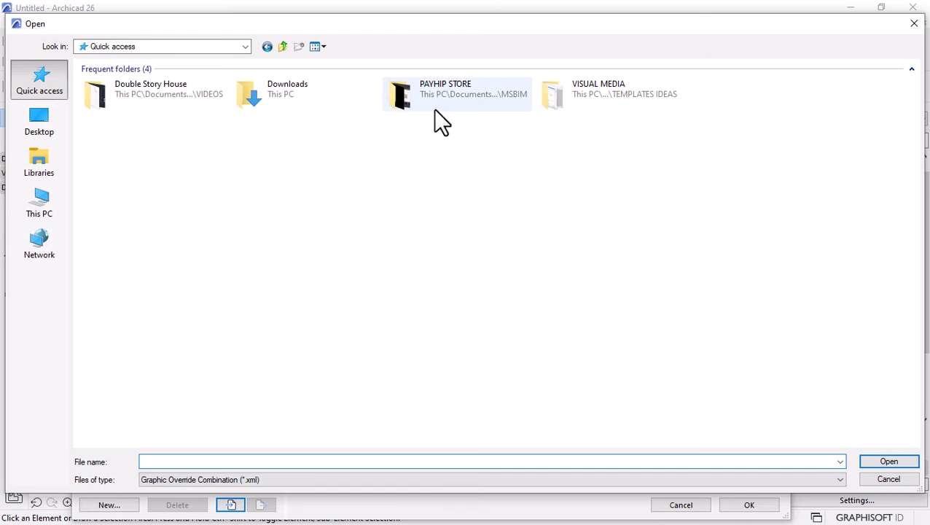
{"action": "double_click", "coordinate": [438, 101]}
{"action": "left_click", "coordinate": [282, 46]}
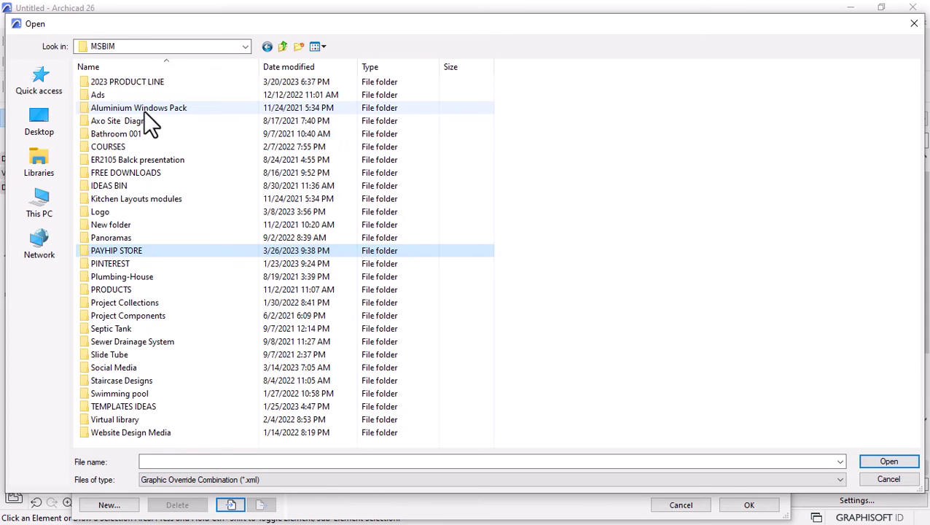
{"action": "double_click", "coordinate": [142, 83]}
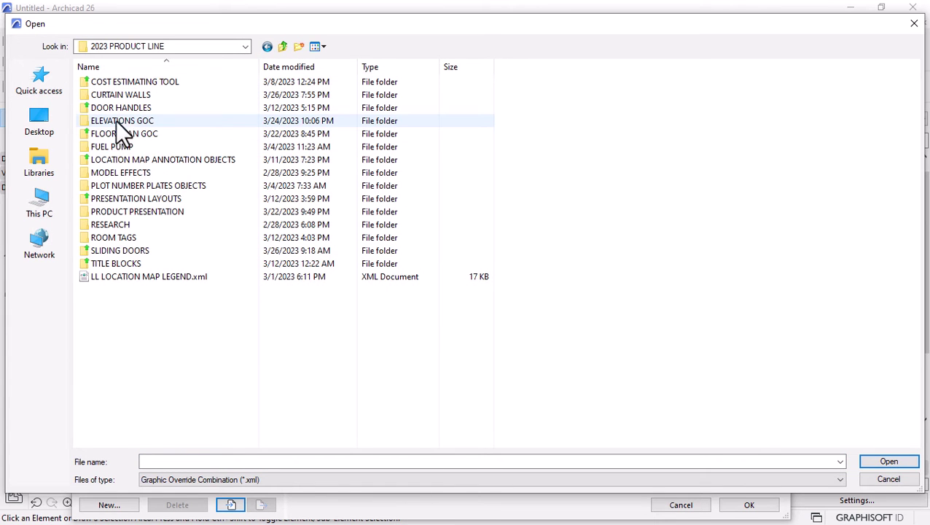
{"action": "double_click", "coordinate": [120, 133]}
{"action": "double_click", "coordinate": [266, 114]}
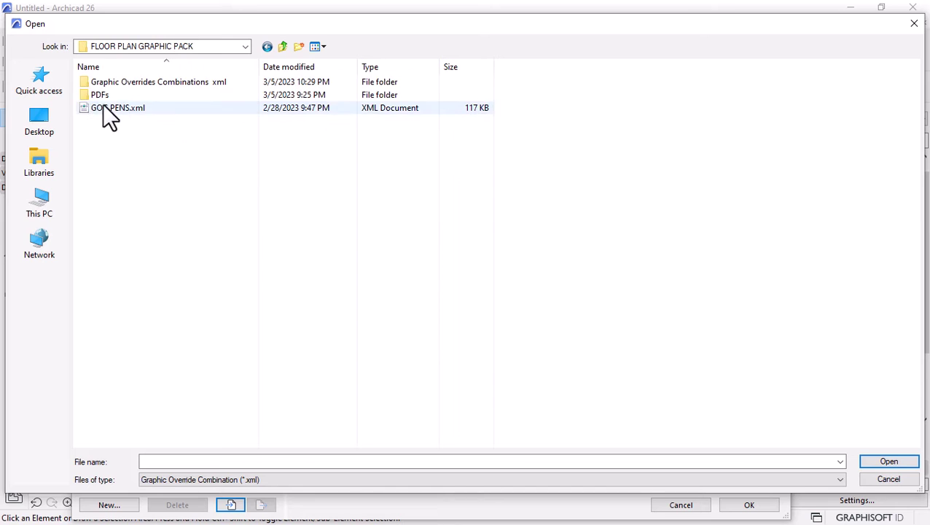
{"action": "double_click", "coordinate": [112, 82]}
{"action": "left_click", "coordinate": [99, 107]}
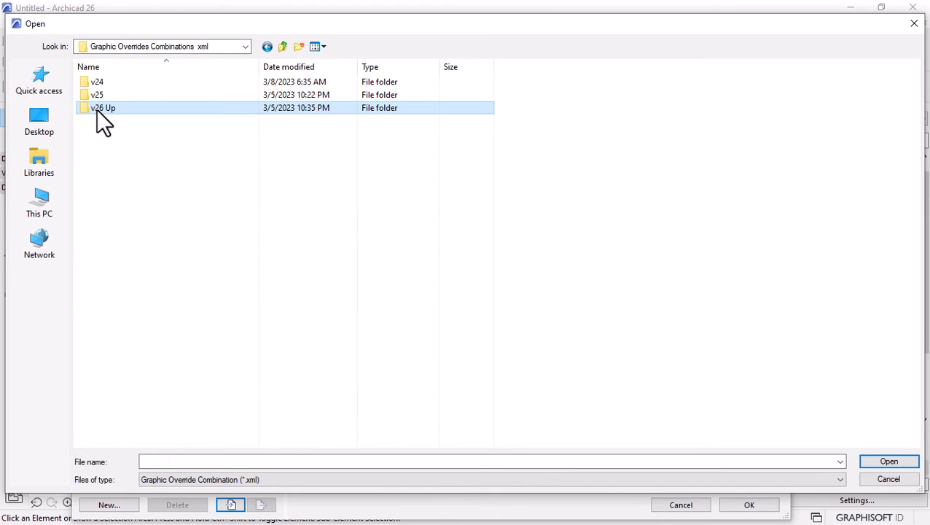
{"action": "double_click", "coordinate": [98, 111]}
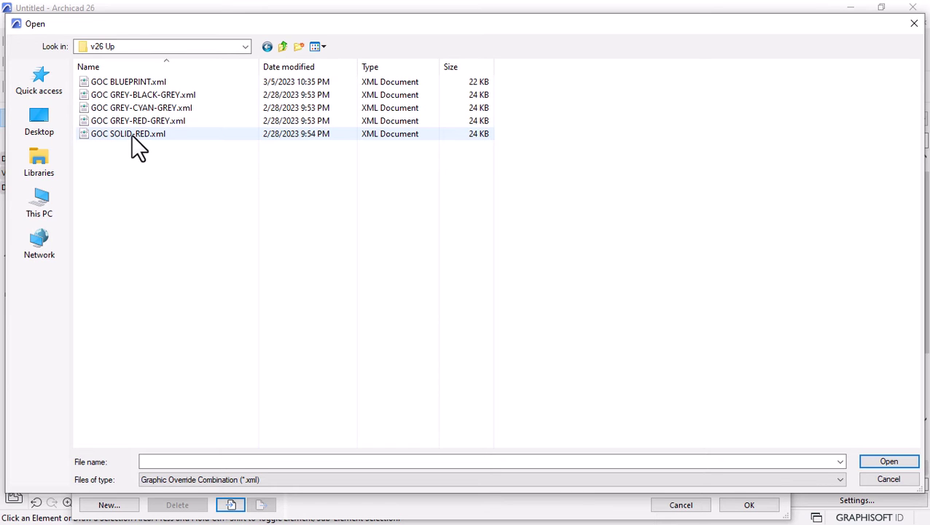
Import all the GOC XML files, from GOC BLUEPRINT to GOC SOLID-RED, and accept the combinations
{"action": "left_click", "coordinate": [131, 135]}
{"action": "left_click", "coordinate": [126, 80], "text": "shift"}
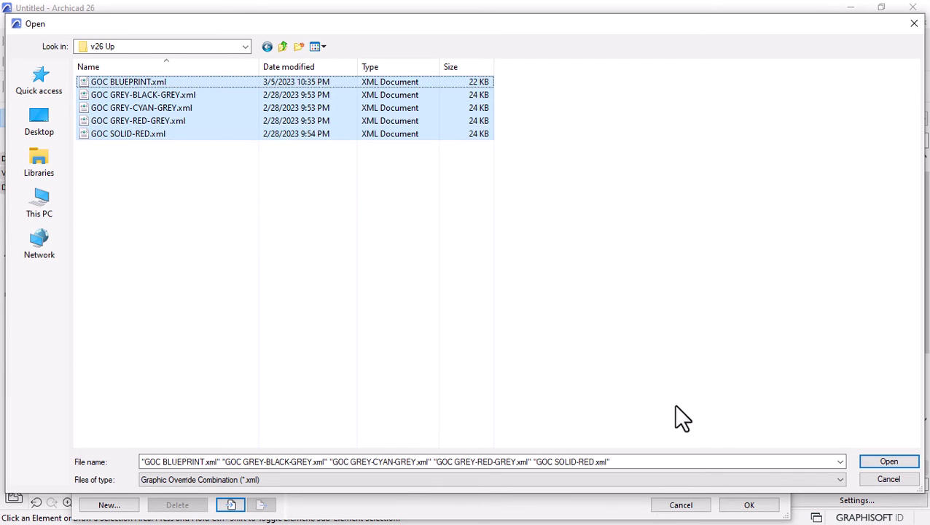
{"action": "left_click", "coordinate": [891, 463]}
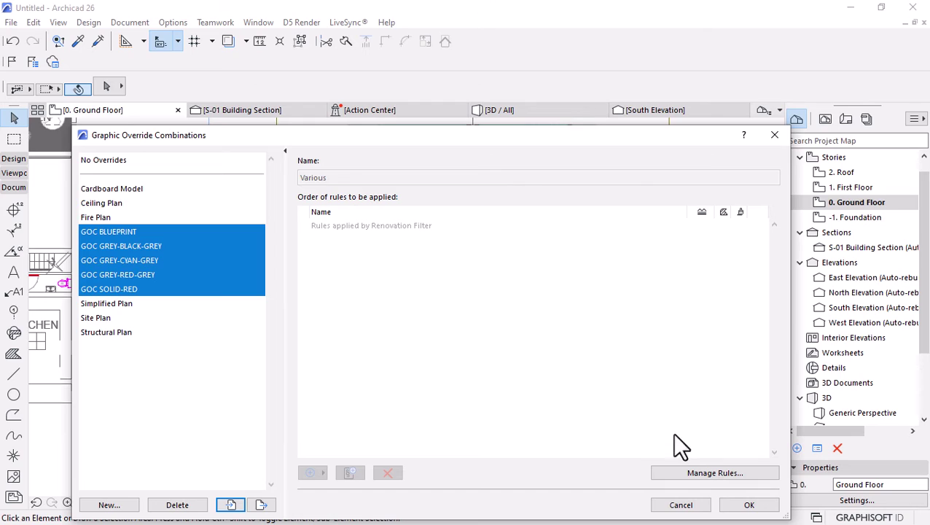
{"action": "left_click", "coordinate": [735, 503]}
Delete the grouped reference drawing standing beside the modelled ground-floor plan
{"action": "scroll", "coordinate": [465, 294], "scroll_direction": "down", "scroll_amount": 3}
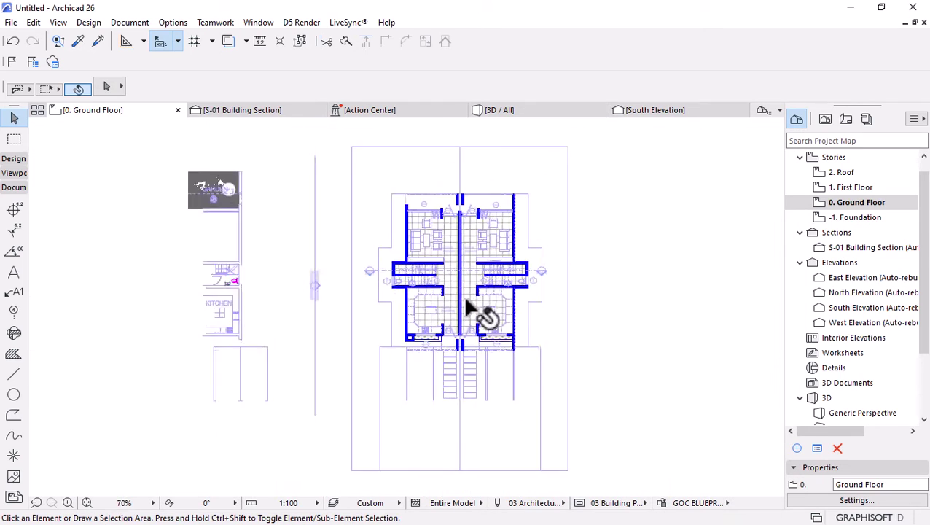
{"action": "scroll", "coordinate": [464, 281], "scroll_direction": "up", "scroll_amount": 5}
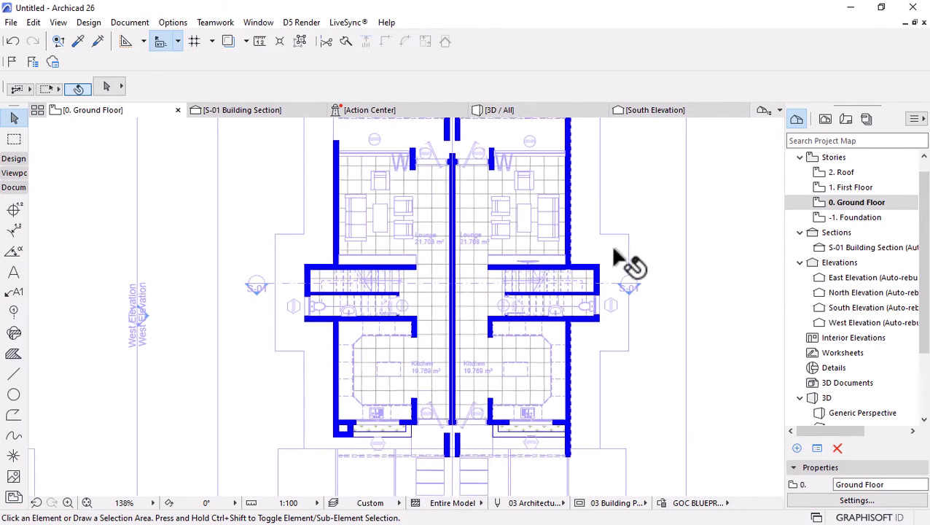
{"action": "scroll", "coordinate": [471, 233], "scroll_direction": "down", "scroll_amount": 8}
{"action": "scroll", "coordinate": [462, 223], "scroll_direction": "down", "scroll_amount": 1}
{"action": "left_click", "coordinate": [416, 235]}
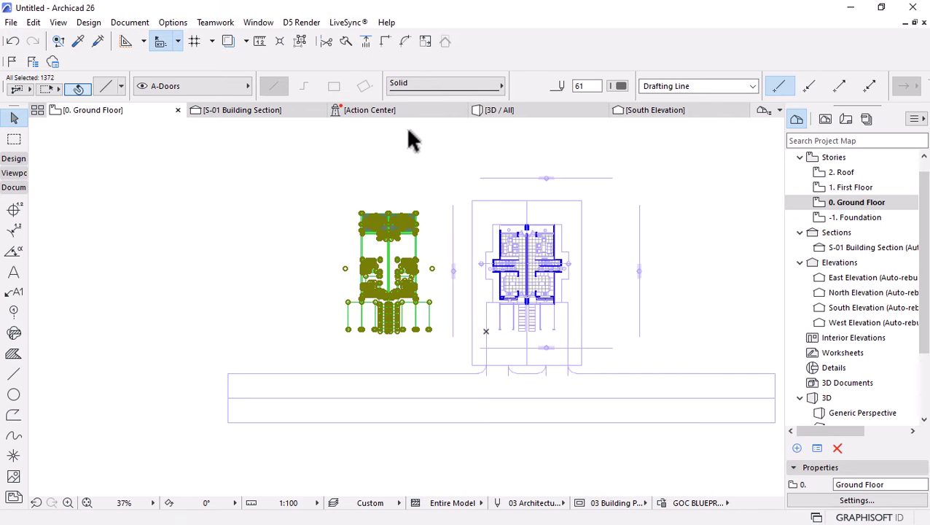
{"action": "key", "text": "Delete"}
Try the GOC GREY-BLACK-GREY and GOC GREY-CYAN-GREY graphic override combinations on the ground-floor plan
{"action": "scroll", "coordinate": [519, 248], "scroll_direction": "up", "scroll_amount": 3}
{"action": "scroll", "coordinate": [520, 250], "scroll_direction": "up", "scroll_amount": 5}
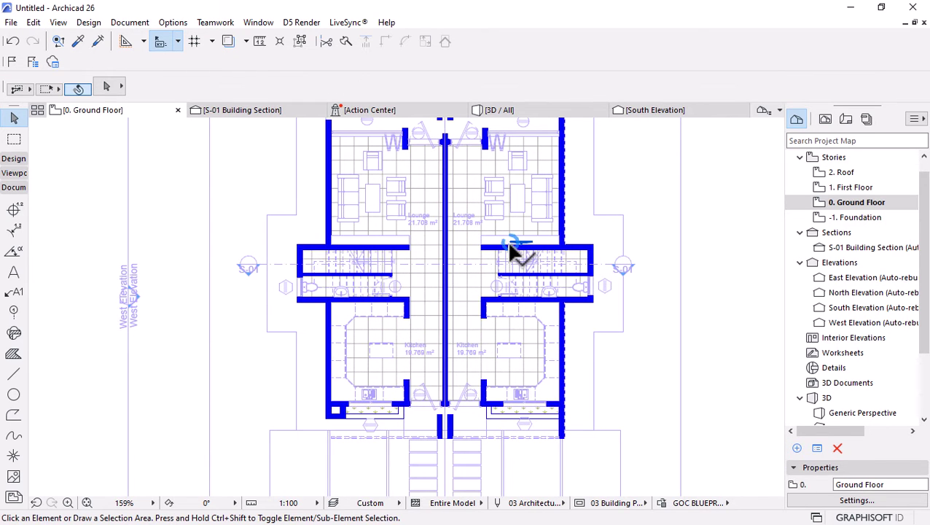
{"action": "scroll", "coordinate": [512, 252], "scroll_direction": "down", "scroll_amount": 2}
{"action": "left_click", "coordinate": [700, 503]}
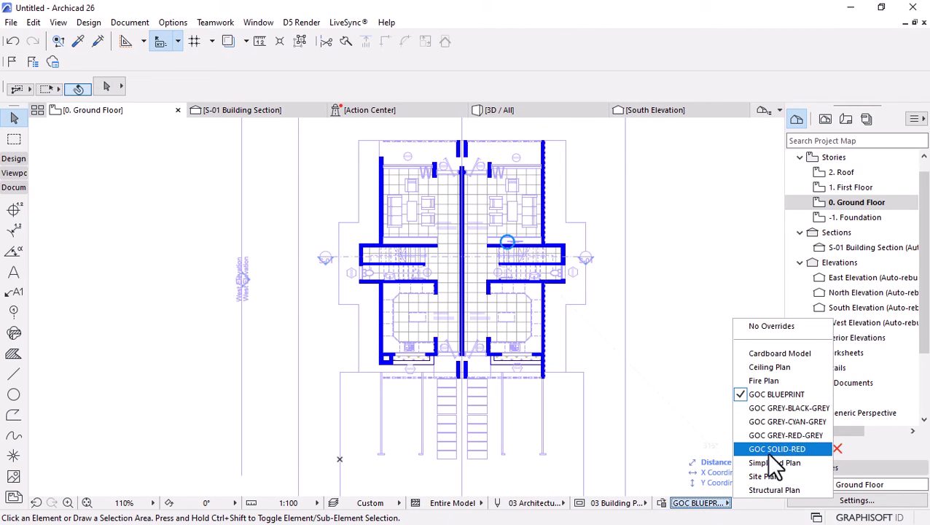
{"action": "left_click", "coordinate": [776, 410]}
{"action": "scroll", "coordinate": [502, 321], "scroll_direction": "up", "scroll_amount": 4}
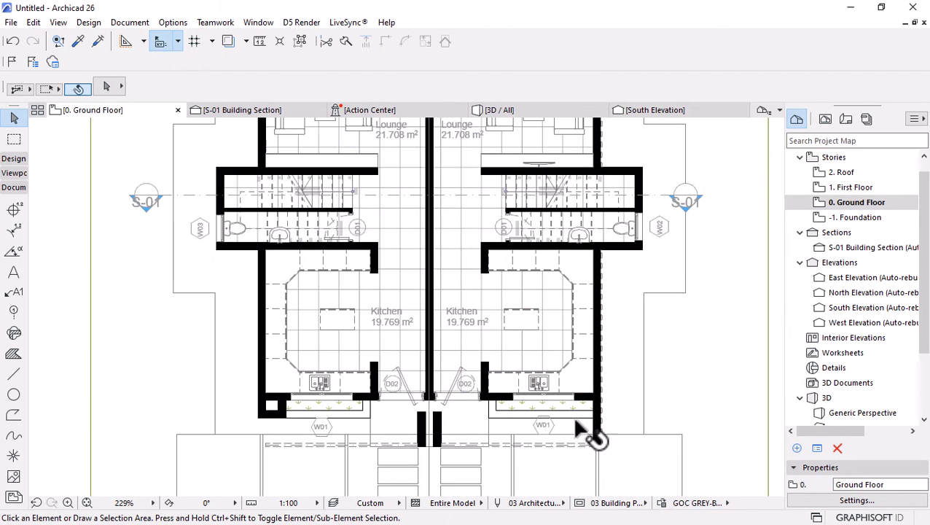
{"action": "left_click", "coordinate": [697, 503]}
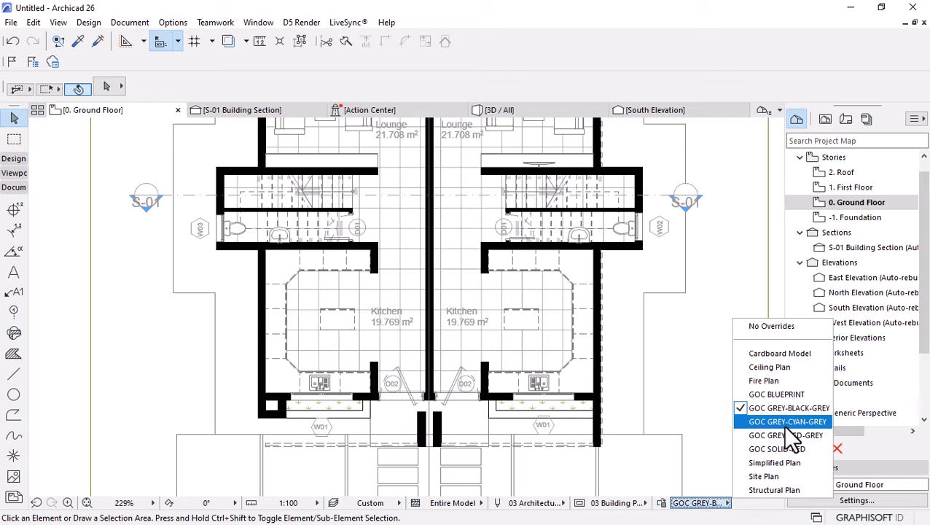
{"action": "left_click", "coordinate": [786, 423]}
{"action": "scroll", "coordinate": [569, 417], "scroll_direction": "down", "scroll_amount": 1}
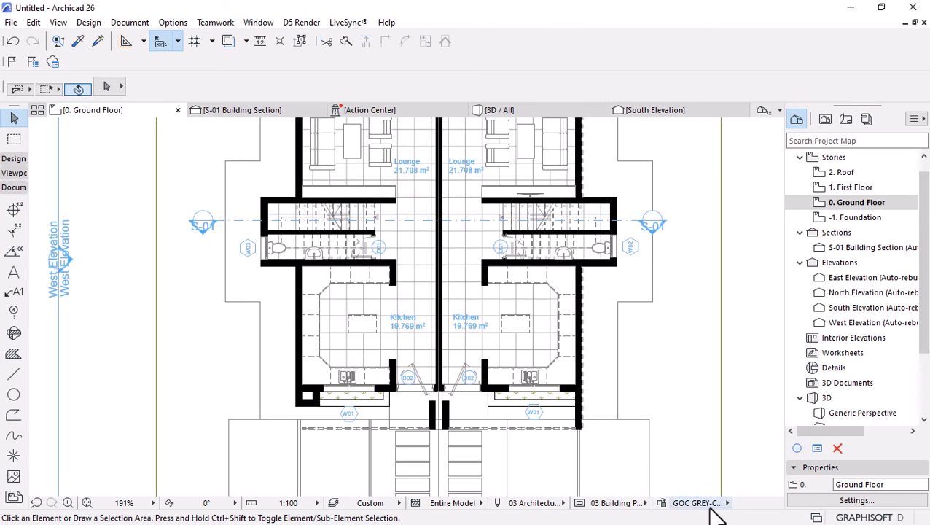
Apply the GOC GREY-RED-GREY graphic override combination to the ground-floor plan and inspect the zone labels
{"action": "left_click", "coordinate": [707, 503]}
{"action": "left_click", "coordinate": [793, 436]}
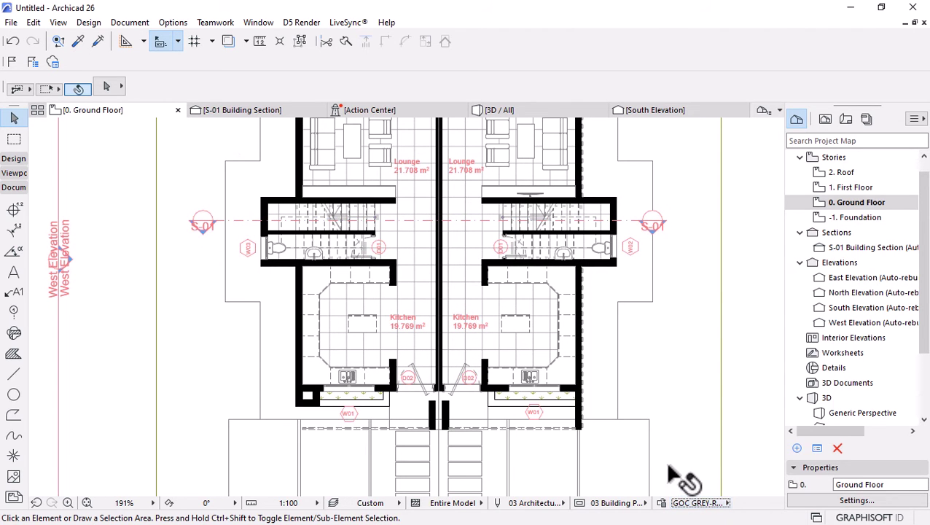
{"action": "scroll", "coordinate": [459, 401], "scroll_direction": "down", "scroll_amount": 1}
{"action": "middle_click_drag", "start_coordinate": [424, 244], "coordinate": [450, 321]}
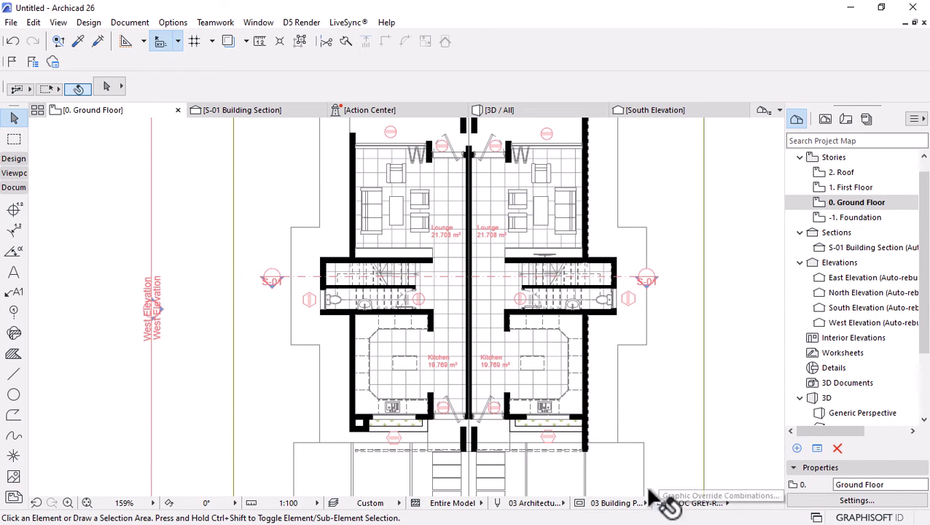
{"action": "scroll", "coordinate": [481, 361], "scroll_direction": "up", "scroll_amount": 3}
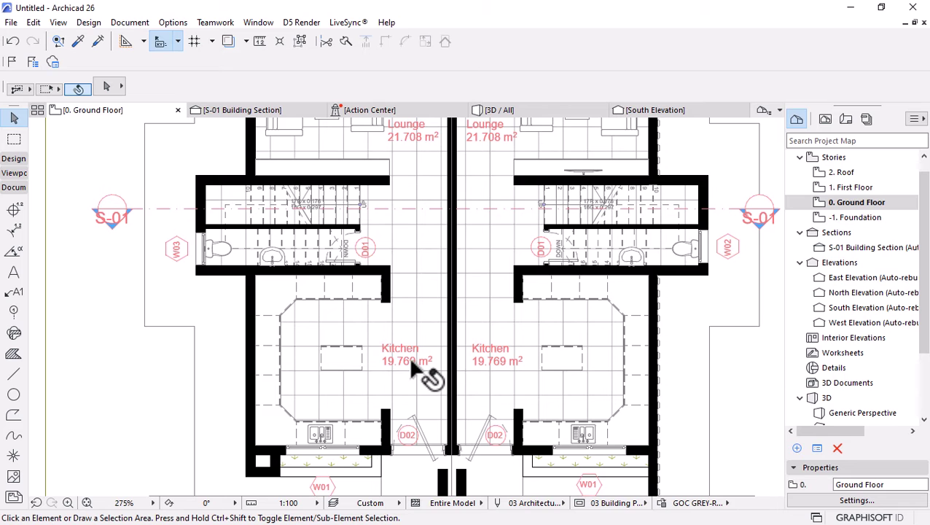
Open the override rules of GOC GREY-RED-GREY and set the GOC Light Red rule's line, marker and text pen to 20
{"action": "left_click", "coordinate": [668, 503]}
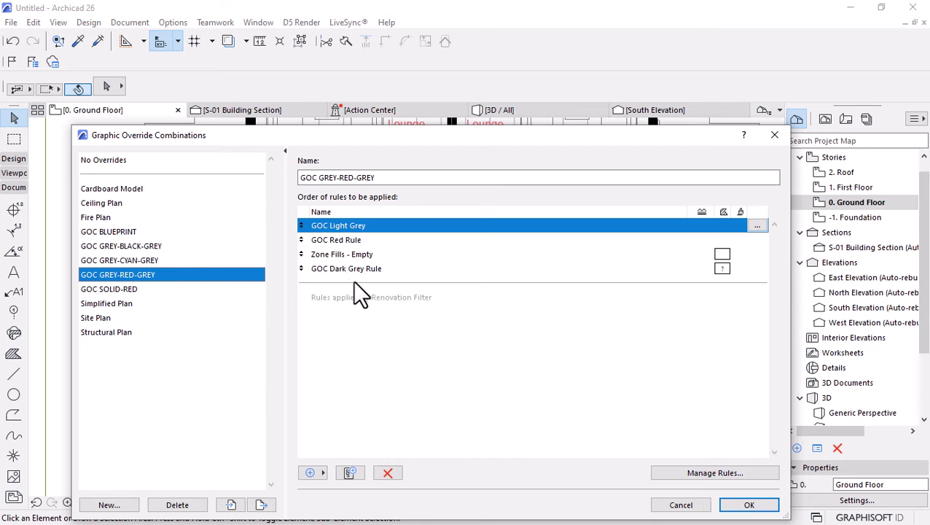
{"action": "left_click", "coordinate": [757, 227]}
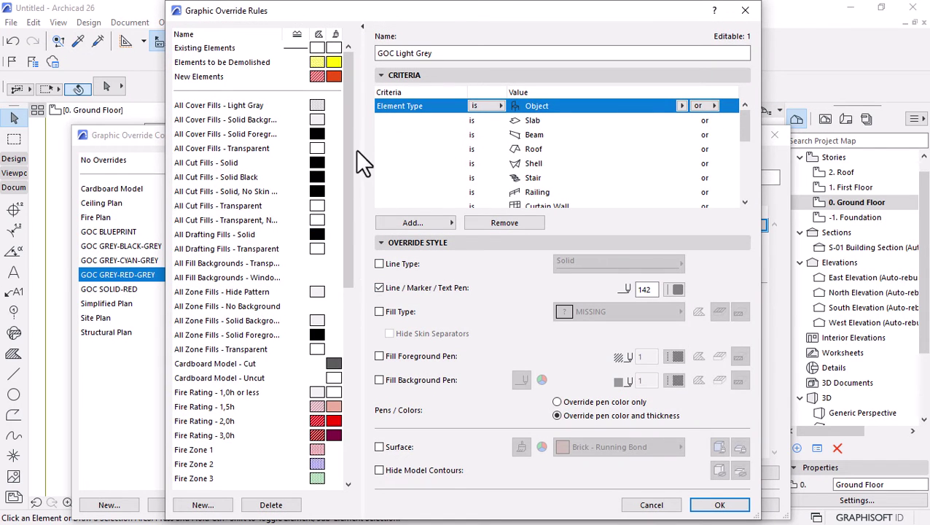
{"action": "left_click_drag", "start_coordinate": [346, 115], "coordinate": [345, 291]}
{"action": "left_click", "coordinate": [209, 262]}
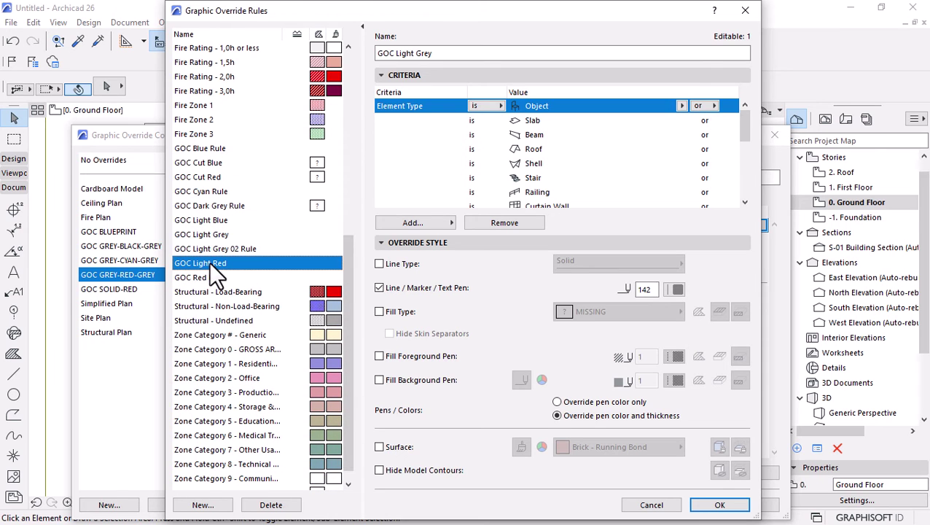
{"action": "left_click", "coordinate": [676, 292]}
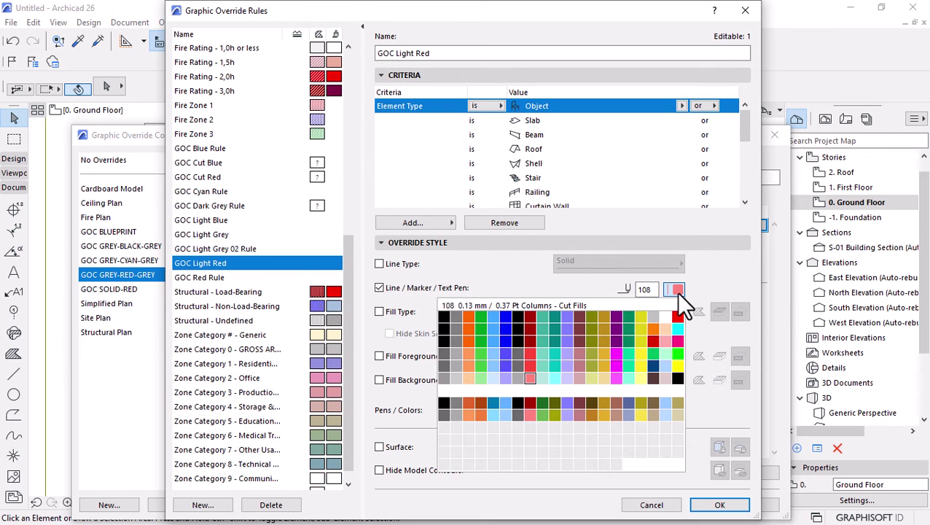
{"action": "left_click", "coordinate": [673, 316]}
Set the GOC Red Rule's line, marker and text pen to the bright red pen 20 and accept the rule and combination changes
{"action": "left_click", "coordinate": [199, 277]}
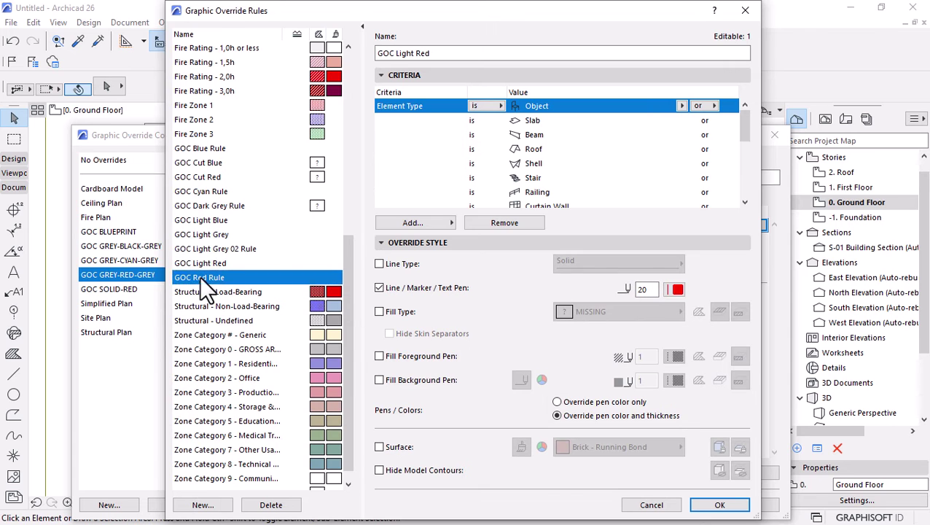
{"action": "left_click", "coordinate": [675, 290]}
{"action": "left_click", "coordinate": [677, 317]}
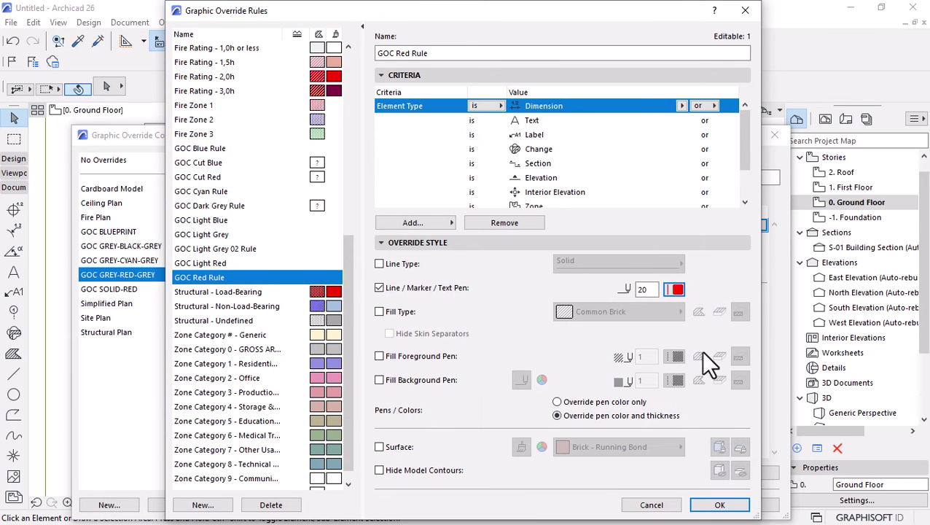
{"action": "left_click", "coordinate": [720, 505]}
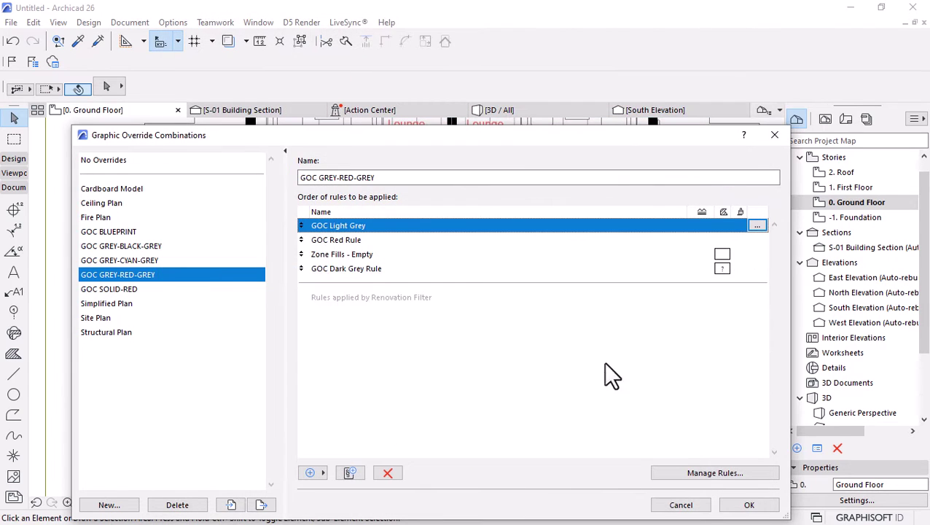
{"action": "left_click", "coordinate": [738, 504]}
Search the Object tool's library for "2d car" and choose Car Symbol 26 as the object to place
{"action": "scroll", "coordinate": [525, 332], "scroll_direction": "up", "scroll_amount": 1}
{"action": "scroll", "coordinate": [467, 296], "scroll_direction": "down", "scroll_amount": 4}
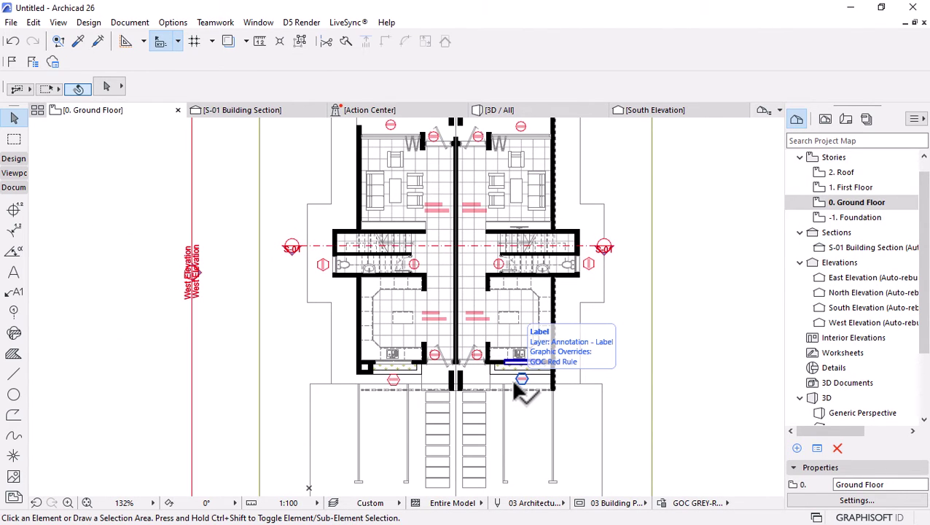
{"action": "scroll", "coordinate": [430, 365], "scroll_direction": "down", "scroll_amount": 3}
{"action": "scroll", "coordinate": [359, 423], "scroll_direction": "up", "scroll_amount": 3}
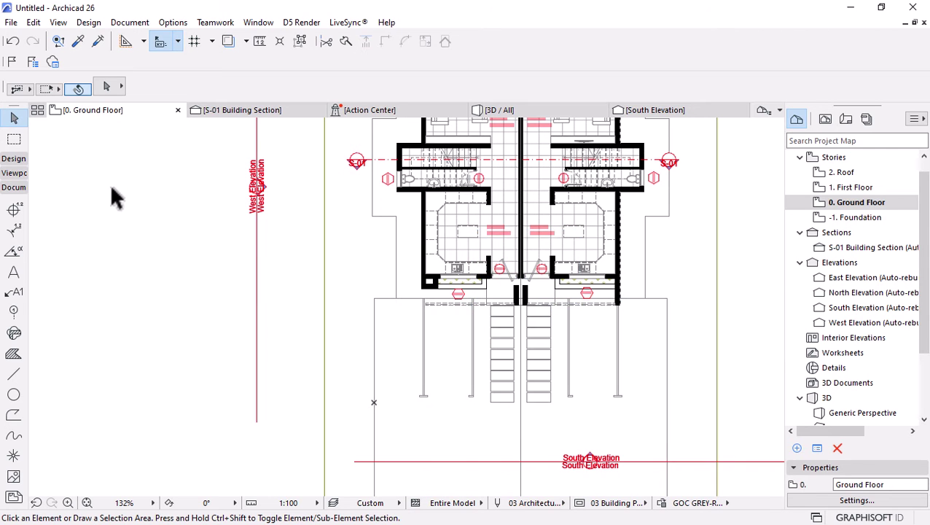
{"action": "left_click", "coordinate": [13, 158]}
{"action": "left_click", "coordinate": [14, 448]}
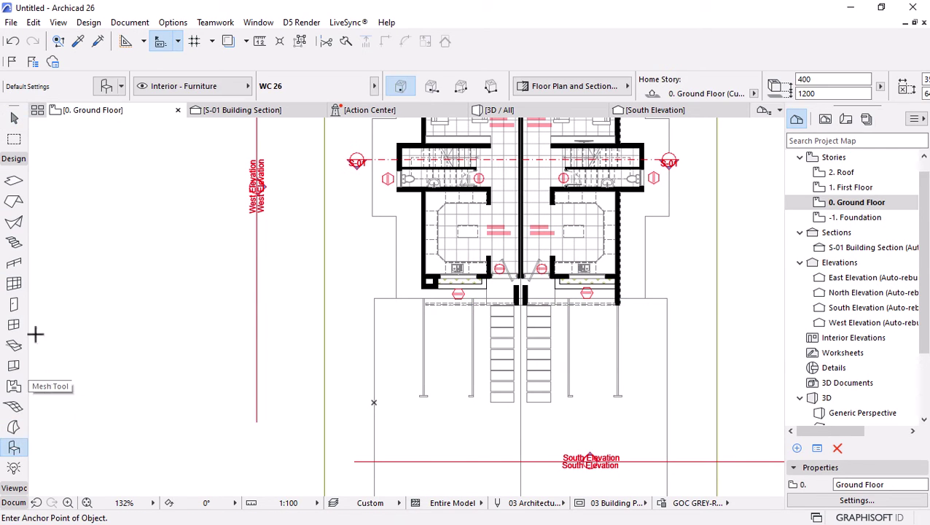
{"action": "key", "text": "ctrl+t"}
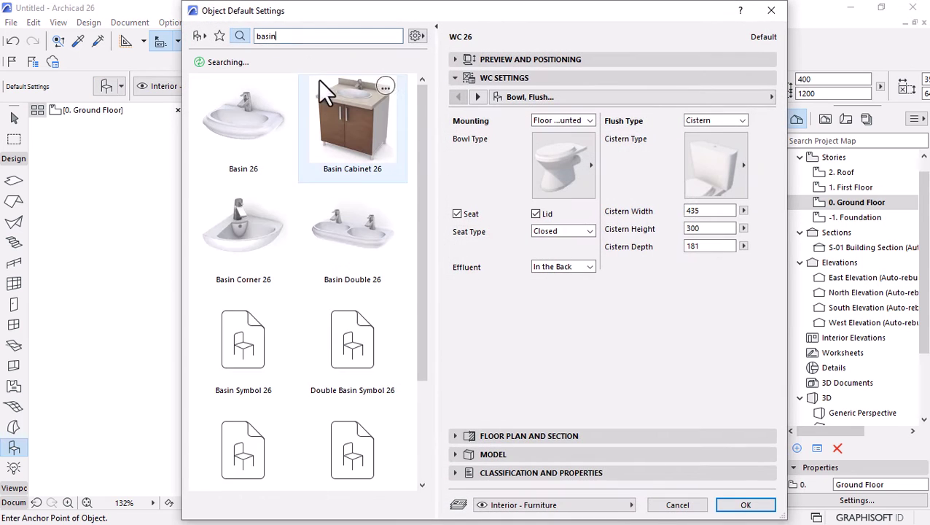
{"action": "left_click_drag", "start_coordinate": [307, 35], "coordinate": [219, 33]}
{"action": "type", "text": "2d car"}
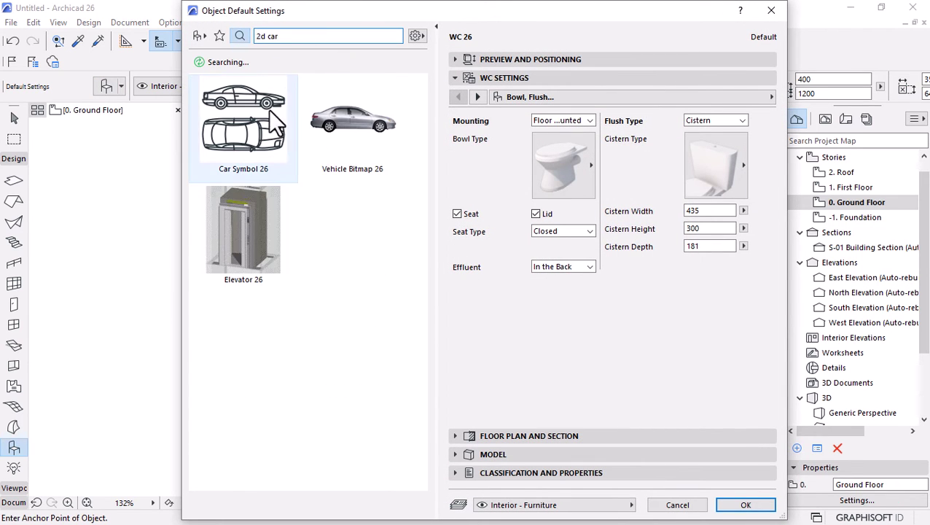
{"action": "left_click", "coordinate": [257, 121]}
Try symbol styles Style 3 and Style 2 for Car Symbol 26 and preview each one
{"action": "left_click", "coordinate": [757, 118]}
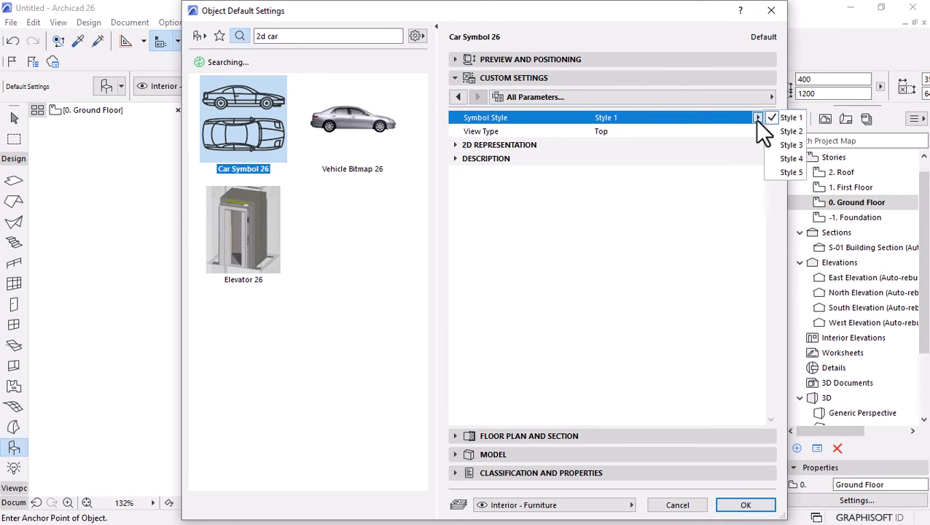
{"action": "left_click", "coordinate": [791, 144]}
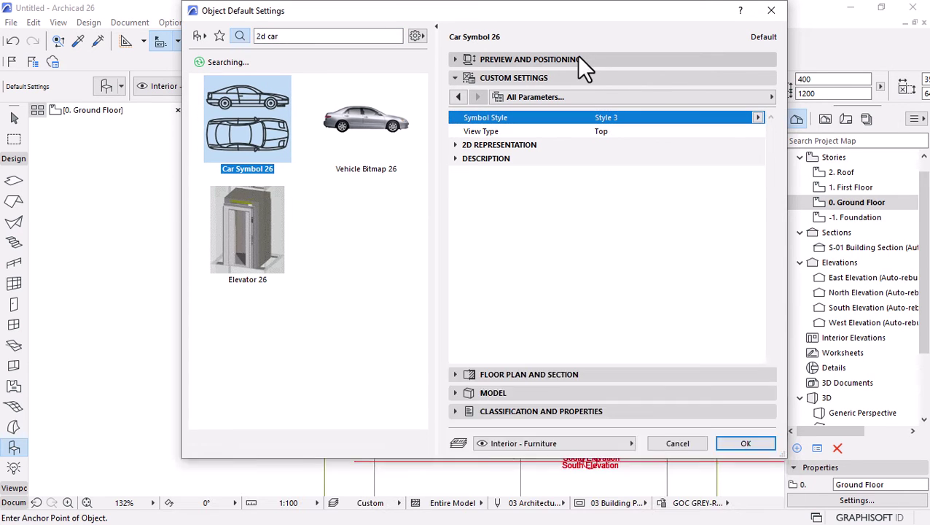
{"action": "left_click", "coordinate": [576, 59]}
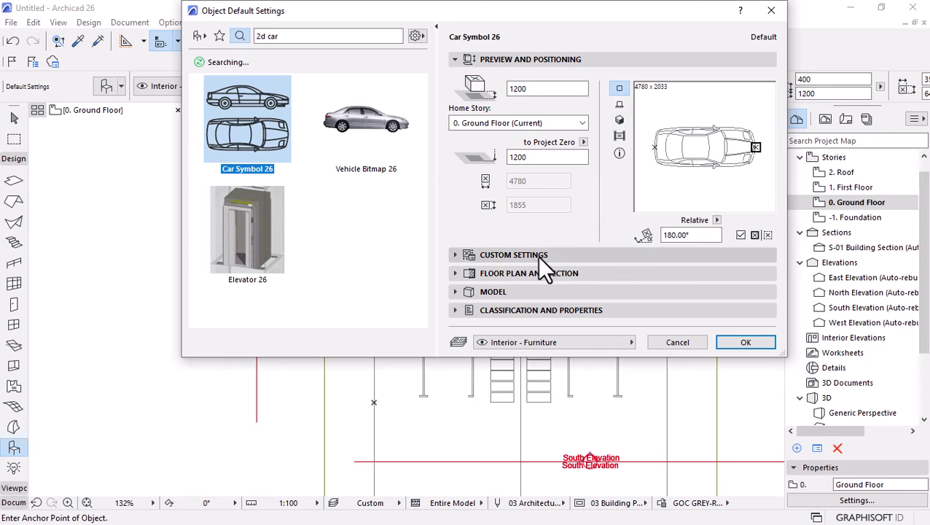
{"action": "left_click", "coordinate": [538, 255]}
{"action": "left_click", "coordinate": [757, 118]}
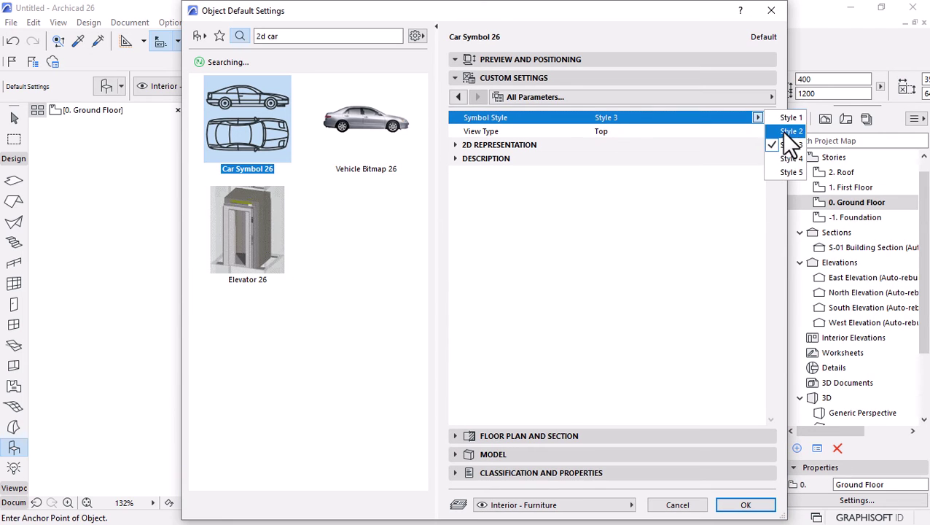
{"action": "left_click", "coordinate": [782, 131]}
{"action": "left_click", "coordinate": [592, 64]}
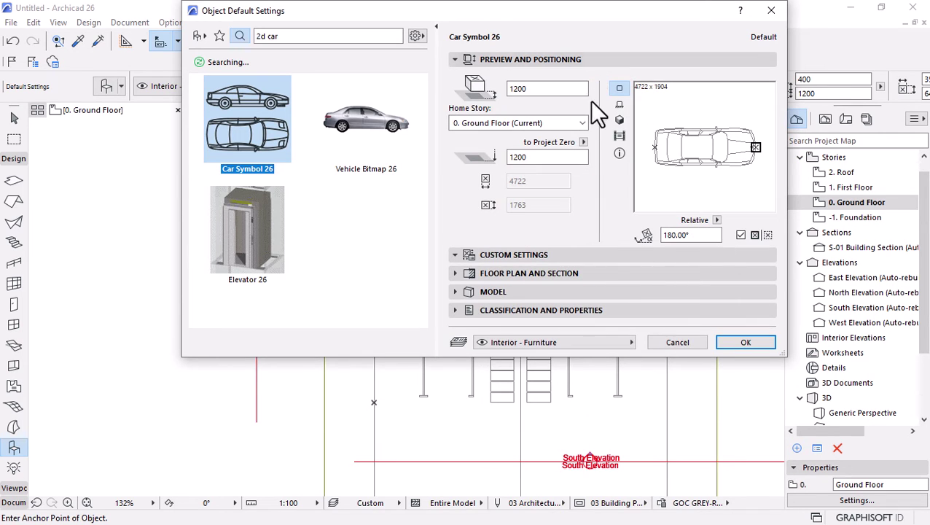
Set the car's symbol style to Style 4, accept the settings and place one car by the left-hand unit's parking bay
{"action": "left_click", "coordinate": [514, 255]}
{"action": "left_click", "coordinate": [759, 117]}
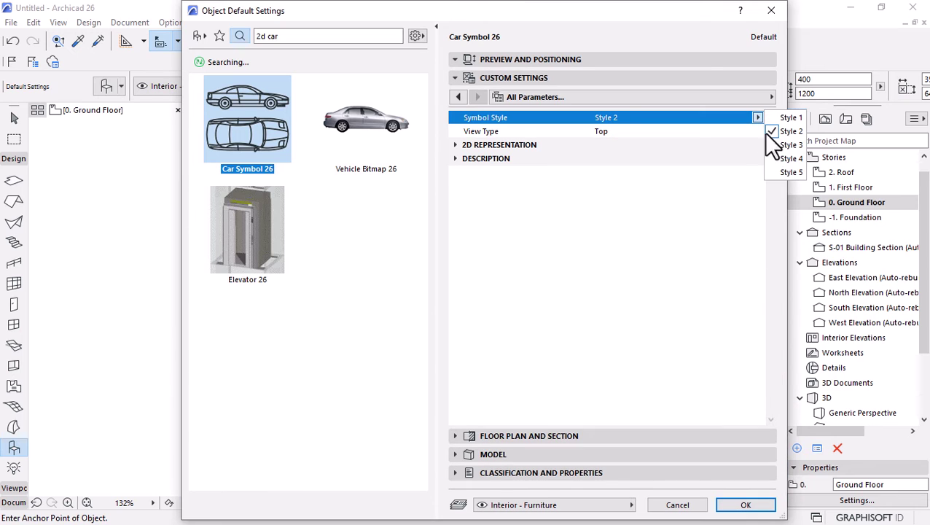
{"action": "left_click", "coordinate": [783, 159]}
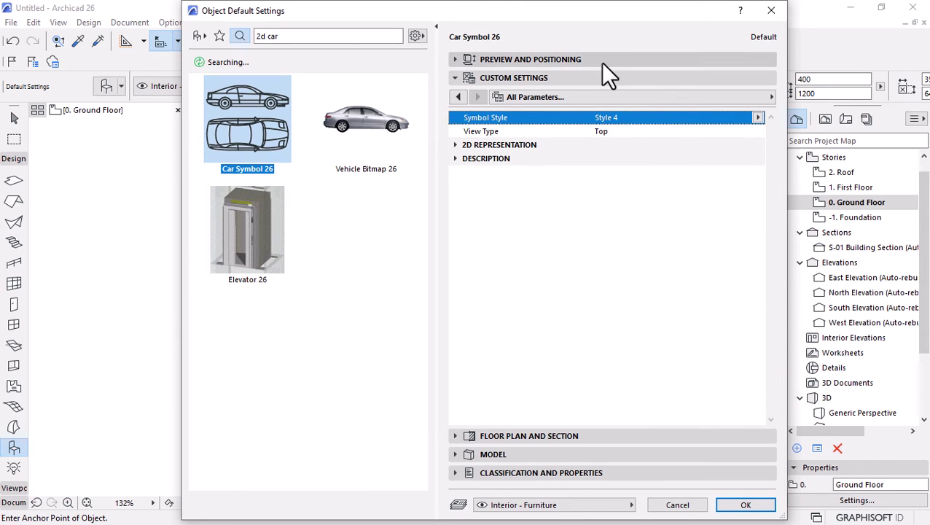
{"action": "left_click", "coordinate": [600, 62]}
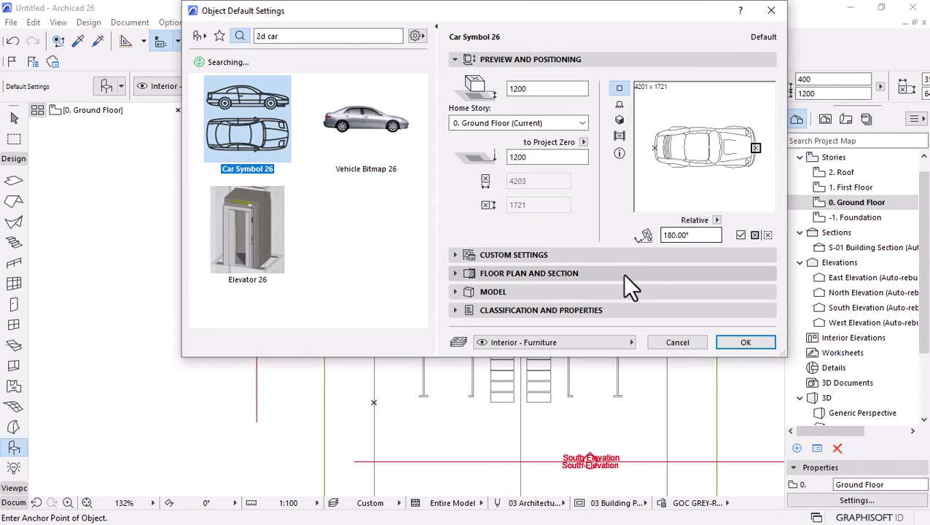
{"action": "left_click", "coordinate": [747, 341]}
{"action": "left_click", "coordinate": [445, 357]}
{"action": "scroll", "coordinate": [448, 372], "scroll_direction": "up", "scroll_amount": 3}
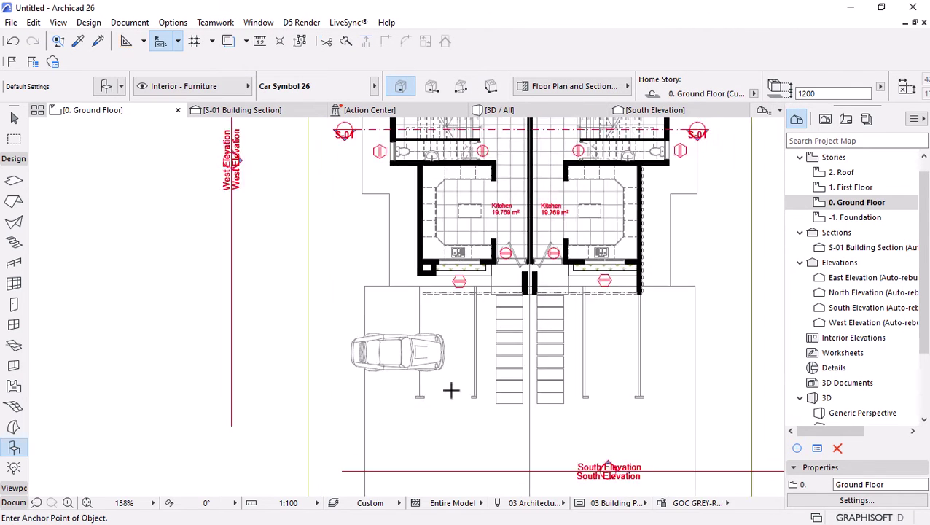
{"action": "key", "text": "Escape"}
Rotate the placed car symbol 90° about its middle so its front points towards the building
{"action": "left_click", "coordinate": [400, 353]}
{"action": "key", "text": "ctrl+e"}
{"action": "left_click", "coordinate": [379, 344]}
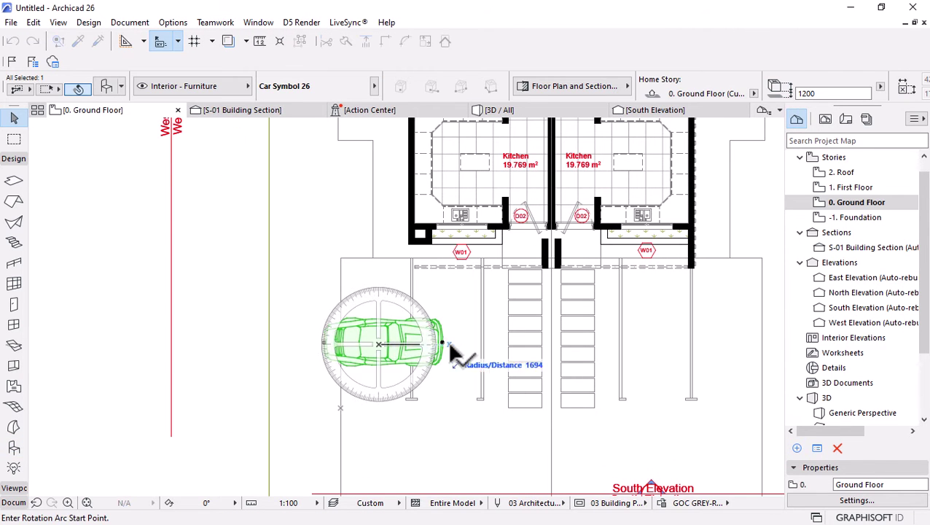
{"action": "left_click", "coordinate": [453, 343]}
{"action": "left_click", "coordinate": [378, 154]}
Move the car symbol into the left-hand unit's parking bay, between the two carport lines, and deselect it
{"action": "key", "text": "ctrl+d"}
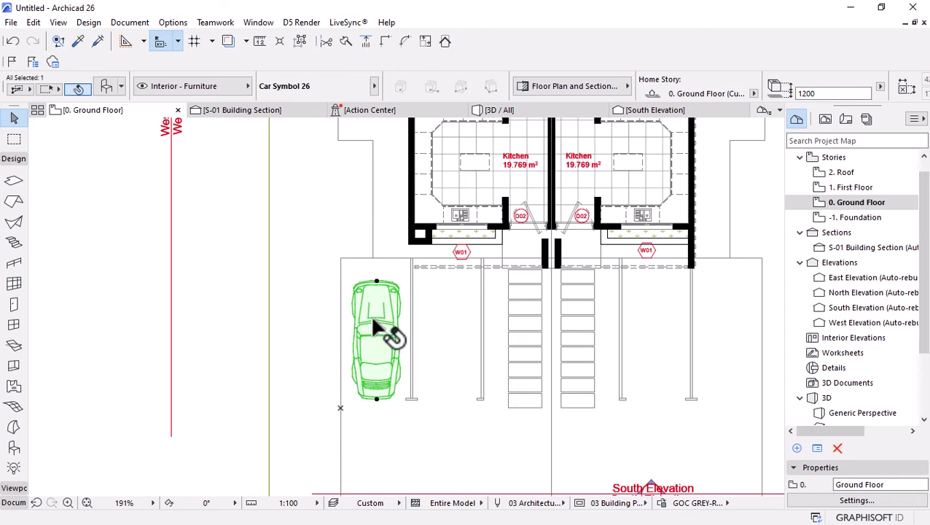
{"action": "left_click", "coordinate": [368, 336]}
{"action": "left_click", "coordinate": [443, 334]}
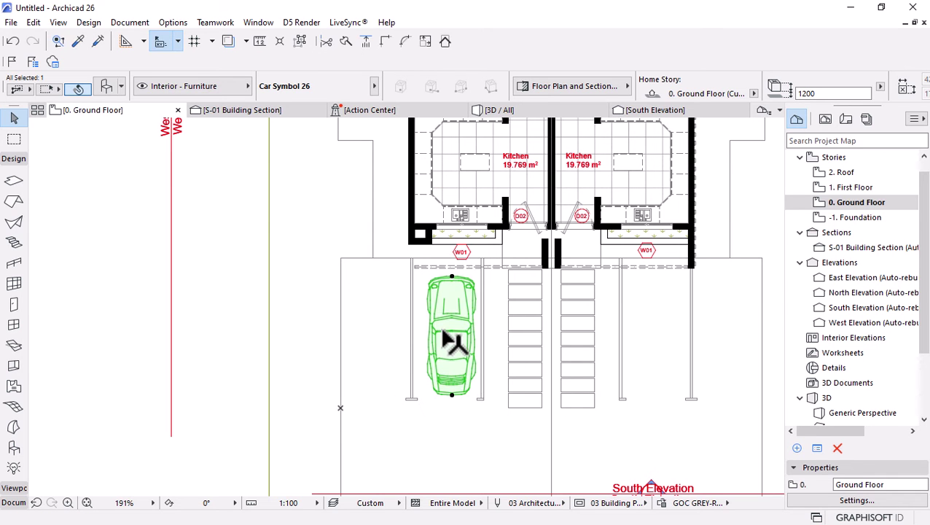
{"action": "scroll", "coordinate": [453, 343], "scroll_direction": "down", "scroll_amount": 8}
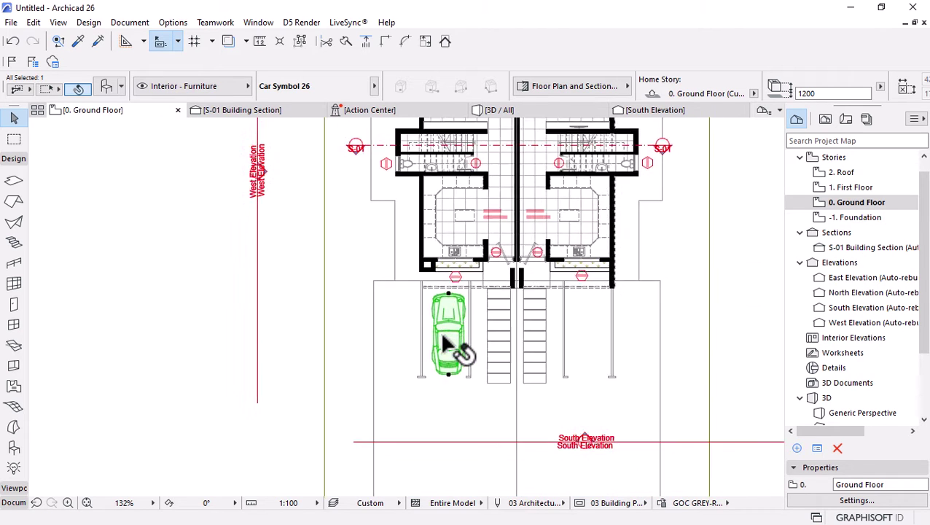
{"action": "key", "text": "Escape"}
Examine the ground-floor plan's room labels, door and window markers and furniture at different scales
{"action": "scroll", "coordinate": [470, 237], "scroll_direction": "up", "scroll_amount": 2}
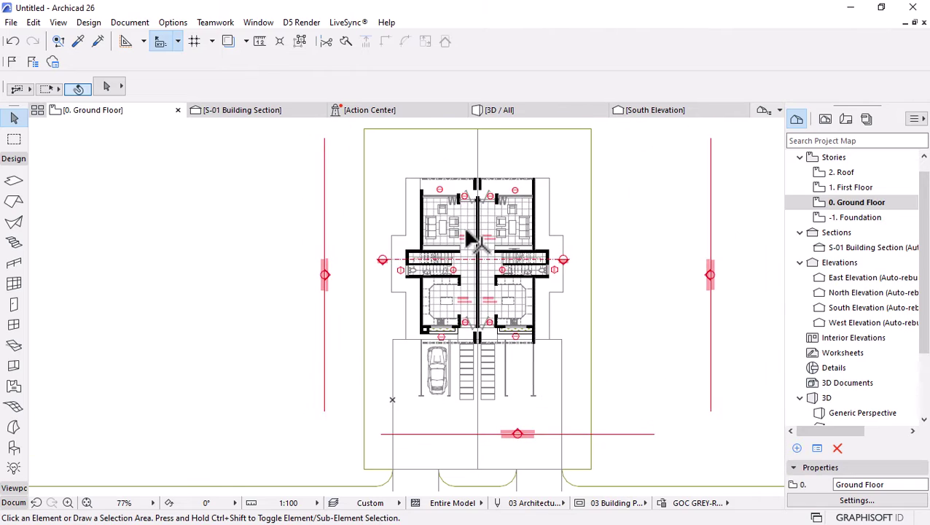
{"action": "scroll", "coordinate": [471, 237], "scroll_direction": "up", "scroll_amount": 1}
{"action": "scroll", "coordinate": [472, 239], "scroll_direction": "up", "scroll_amount": 1}
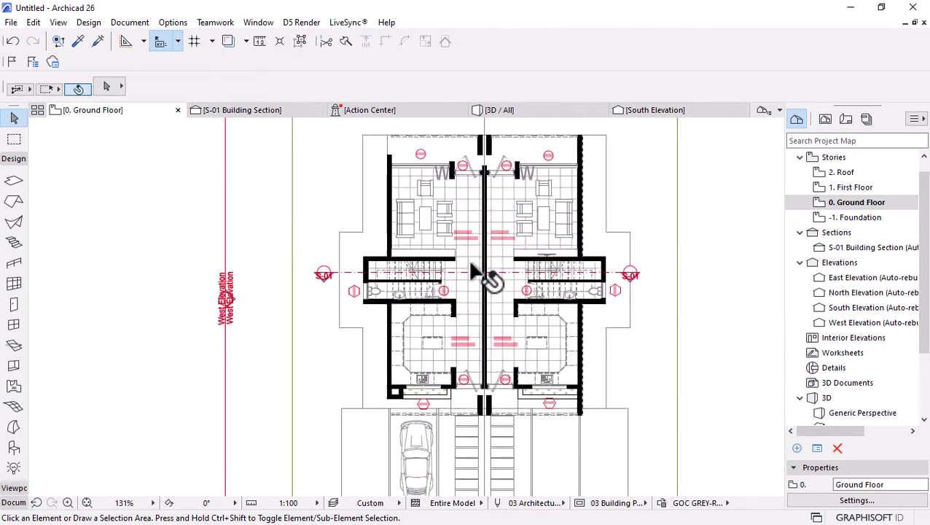
{"action": "scroll", "coordinate": [474, 241], "scroll_direction": "down", "scroll_amount": 1}
{"action": "scroll", "coordinate": [482, 241], "scroll_direction": "up", "scroll_amount": 1}
{"action": "scroll", "coordinate": [482, 231], "scroll_direction": "up", "scroll_amount": 3}
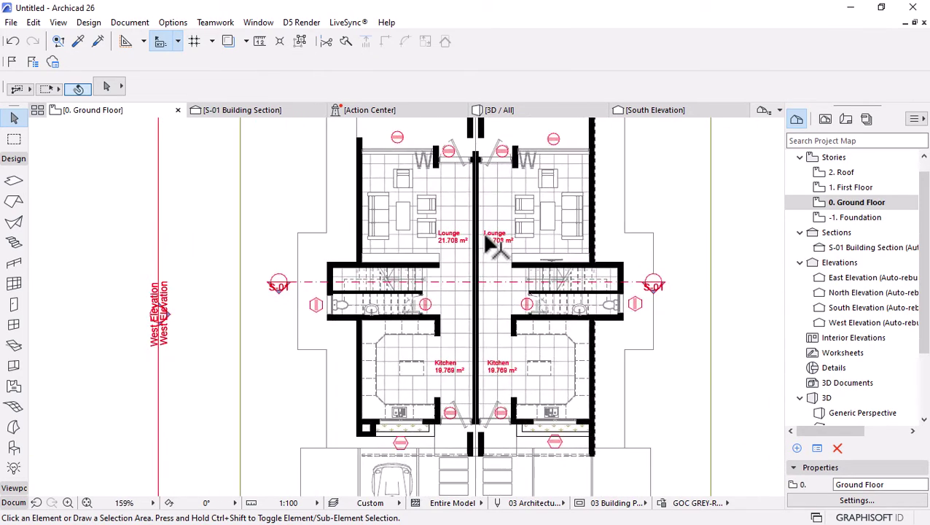
{"action": "scroll", "coordinate": [413, 315], "scroll_direction": "down", "scroll_amount": 3}
{"action": "scroll", "coordinate": [426, 276], "scroll_direction": "up", "scroll_amount": 4}
{"action": "scroll", "coordinate": [420, 356], "scroll_direction": "down", "scroll_amount": 3}
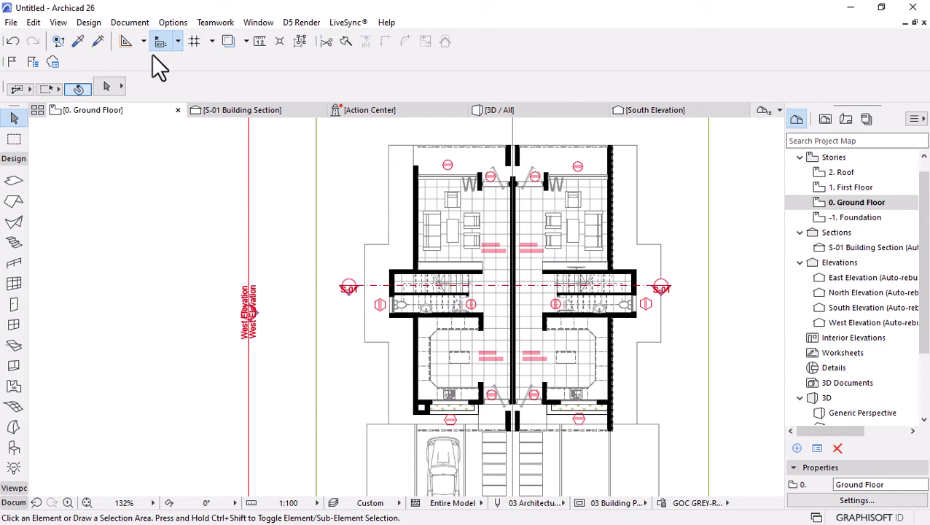
{"action": "scroll", "coordinate": [449, 303], "scroll_direction": "up", "scroll_amount": 2}
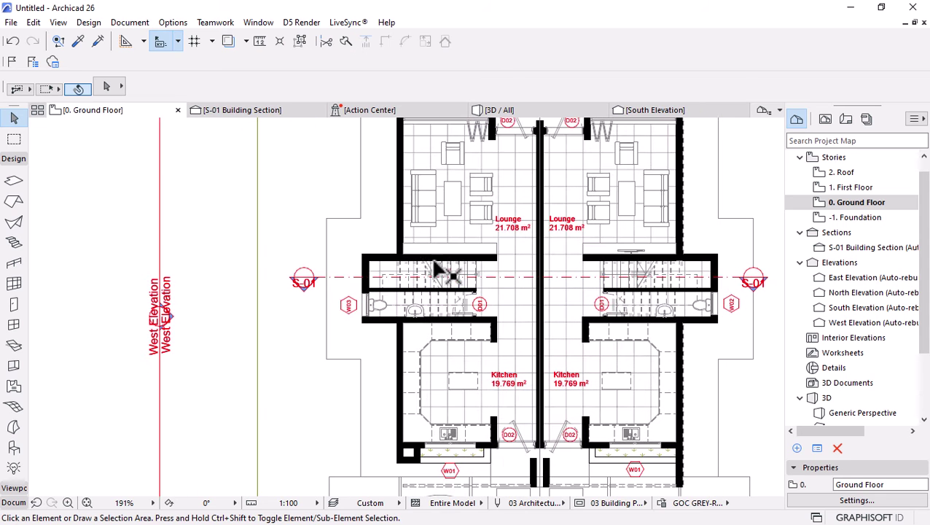
Add a vertical linear dimension chain outside the left-hand kitchen's side wall, from the lower corner column up to the WC wall
{"action": "left_click", "coordinate": [13, 159]}
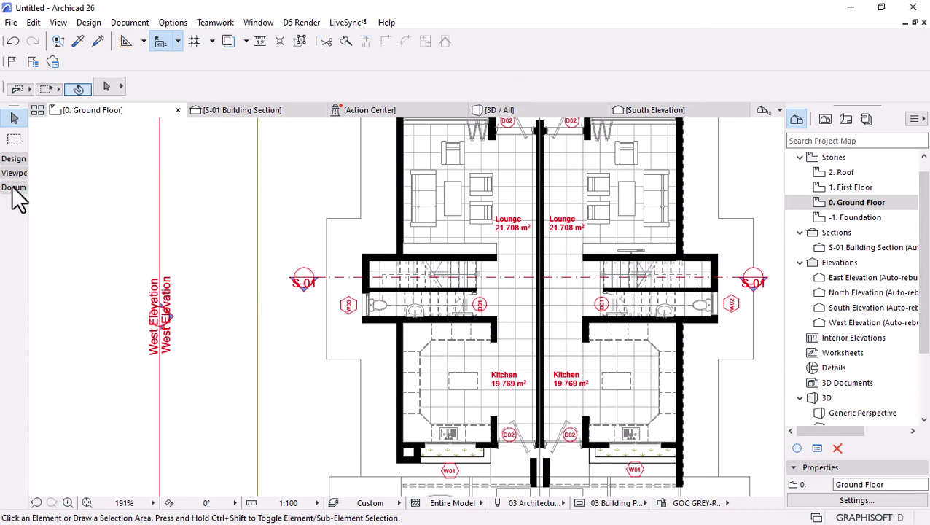
{"action": "left_click", "coordinate": [14, 188]}
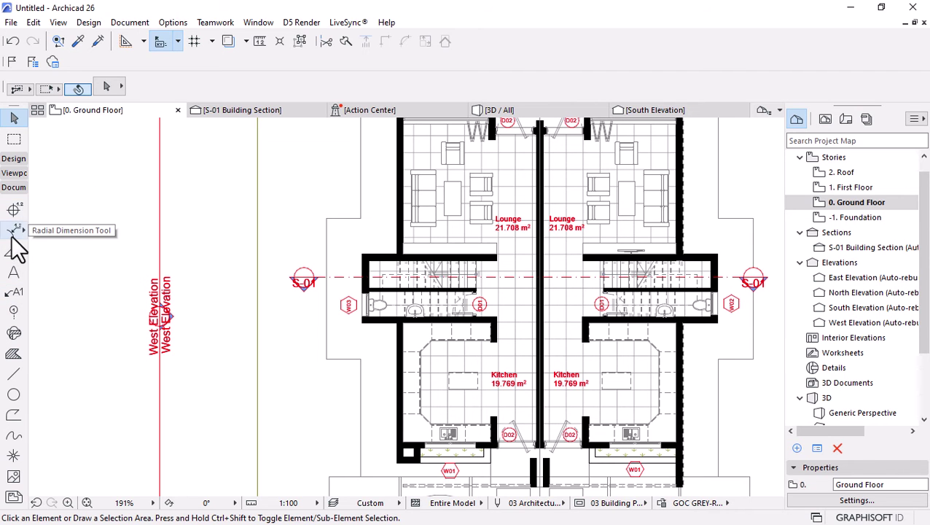
{"action": "left_click", "coordinate": [14, 209]}
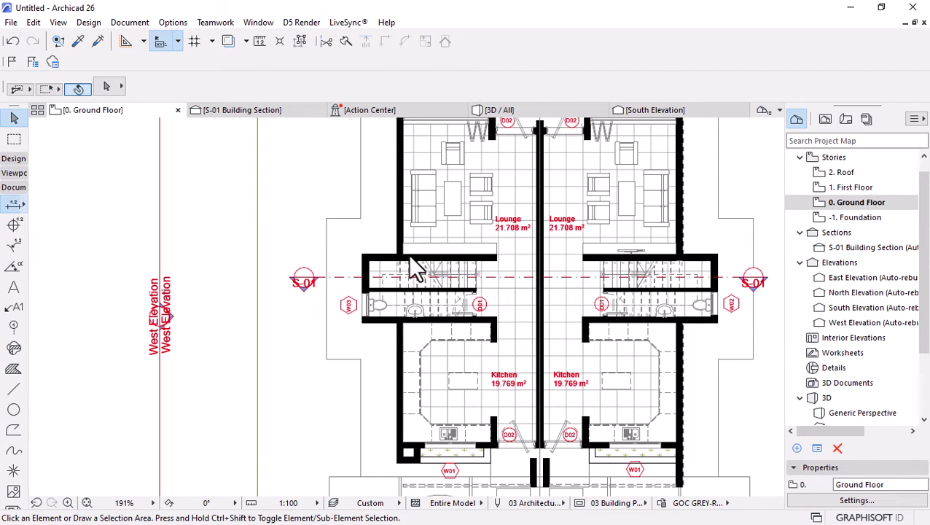
{"action": "scroll", "coordinate": [395, 394], "scroll_direction": "down", "scroll_amount": 2}
{"action": "scroll", "coordinate": [404, 408], "scroll_direction": "up", "scroll_amount": 3}
{"action": "left_click", "coordinate": [413, 397]}
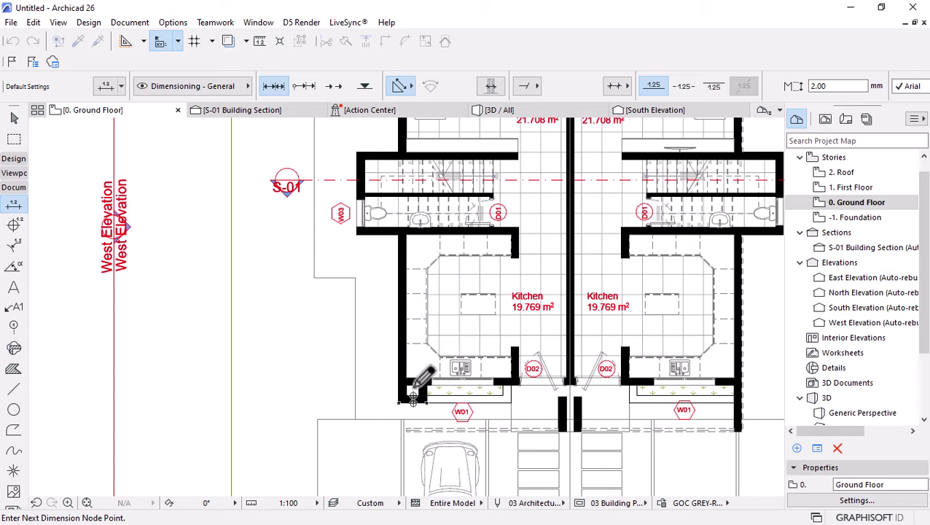
{"action": "scroll", "coordinate": [423, 222], "scroll_direction": "up", "scroll_amount": 3}
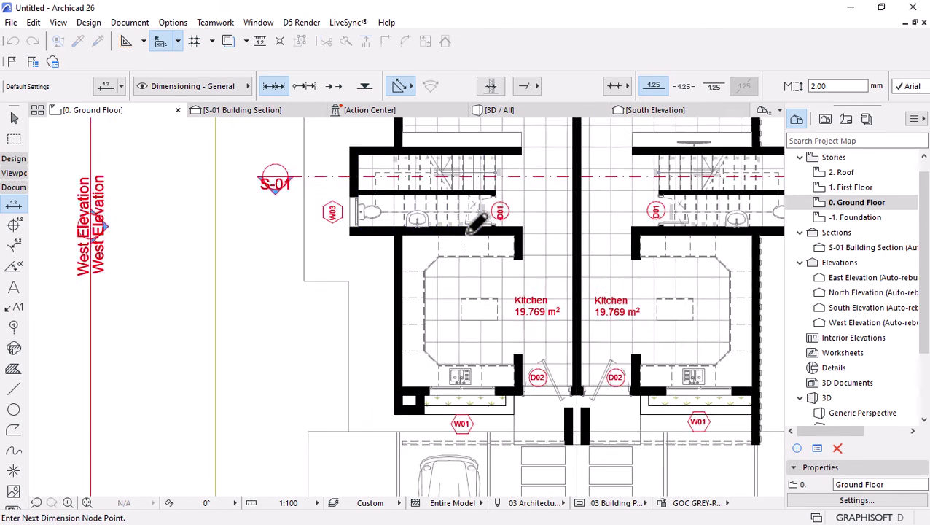
{"action": "scroll", "coordinate": [445, 319], "scroll_direction": "down", "scroll_amount": 3}
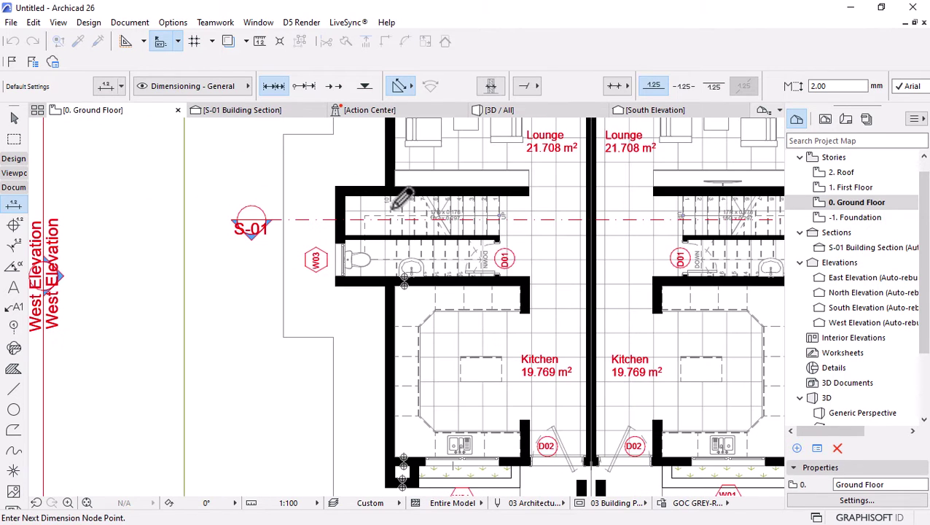
{"action": "right_click", "coordinate": [353, 179]}
{"action": "left_click", "coordinate": [390, 259]}
{"action": "scroll", "coordinate": [511, 223], "scroll_direction": "down", "scroll_amount": 2}
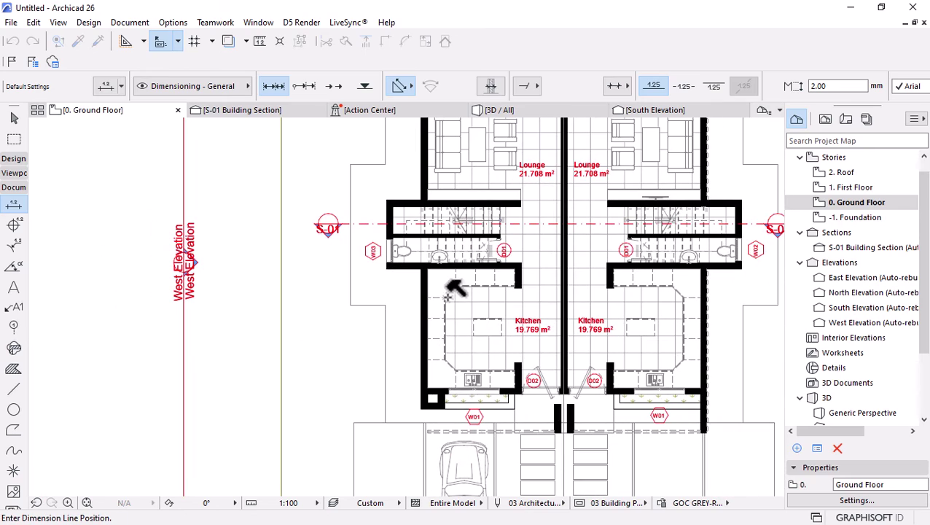
{"action": "left_click", "coordinate": [322, 325]}
{"action": "scroll", "coordinate": [328, 404], "scroll_direction": "up", "scroll_amount": 2}
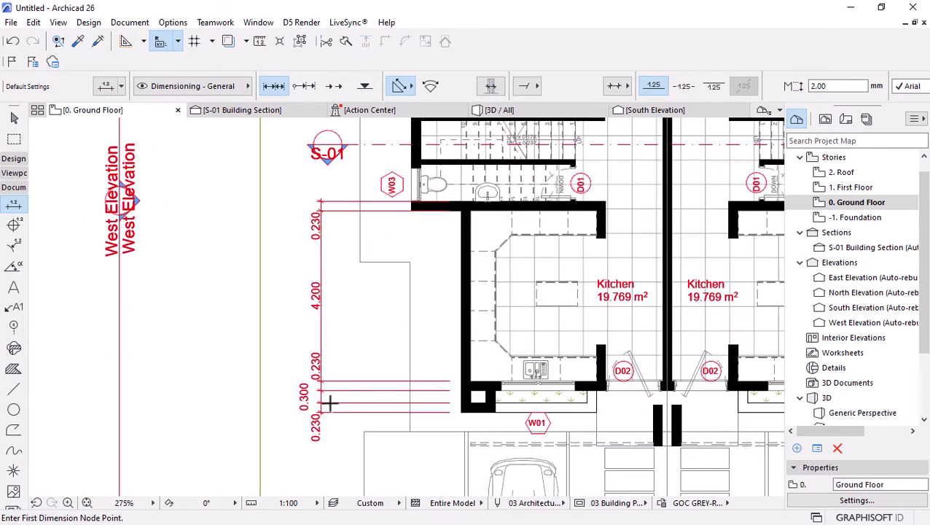
{"action": "scroll", "coordinate": [330, 402], "scroll_direction": "down", "scroll_amount": 4}
{"action": "scroll", "coordinate": [415, 298], "scroll_direction": "up", "scroll_amount": 1}
{"action": "scroll", "coordinate": [422, 275], "scroll_direction": "up", "scroll_amount": 1}
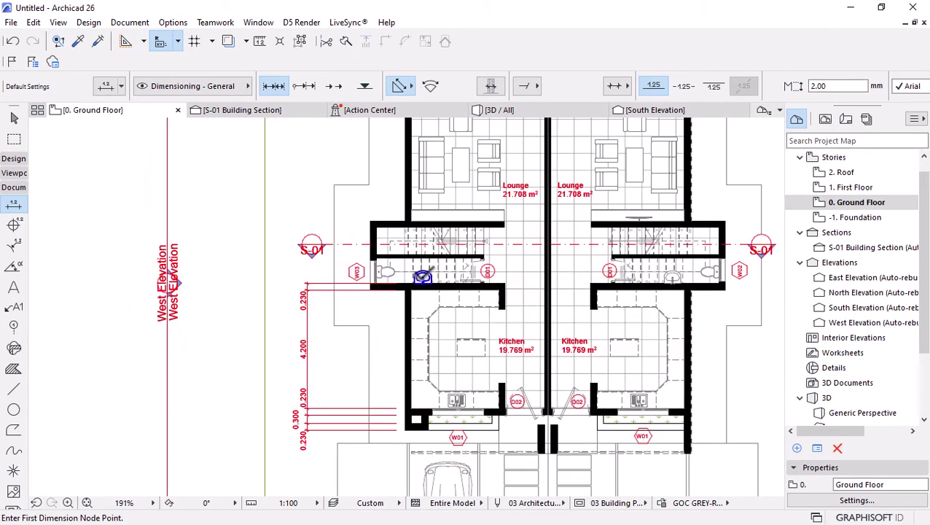
{"action": "key", "text": "Escape"}
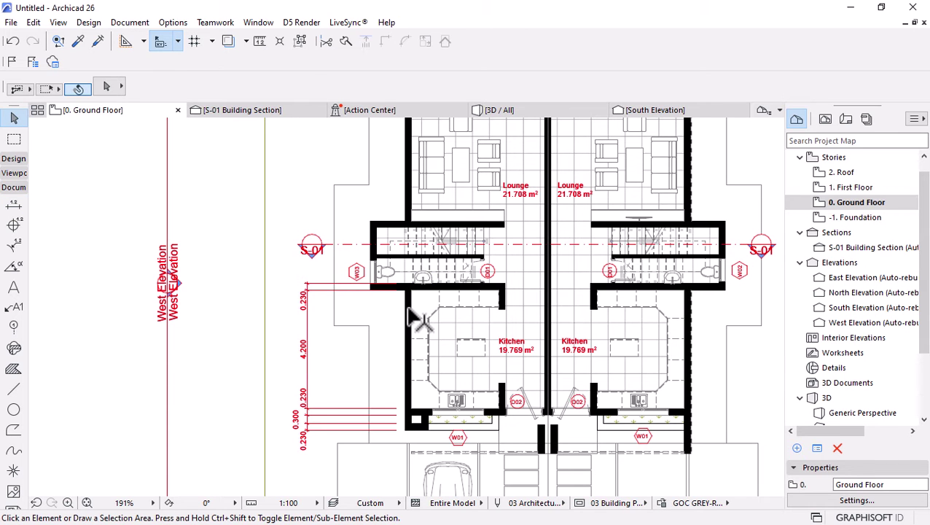
Select the left-hand unit's kitchen side, window and corner walls, the kitchen-WC wall and the WC-stair partition together
{"action": "left_click", "coordinate": [411, 314]}
{"action": "scroll", "coordinate": [423, 431], "scroll_direction": "up", "scroll_amount": 3}
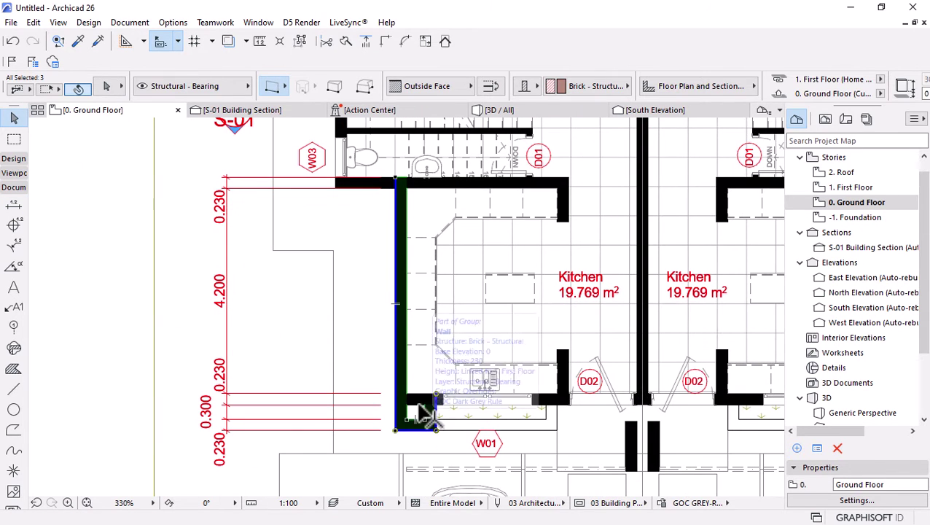
{"action": "left_click", "coordinate": [423, 400], "text": "shift"}
{"action": "scroll", "coordinate": [463, 470], "scroll_direction": "down", "scroll_amount": 2}
{"action": "scroll", "coordinate": [436, 342], "scroll_direction": "up", "scroll_amount": 2}
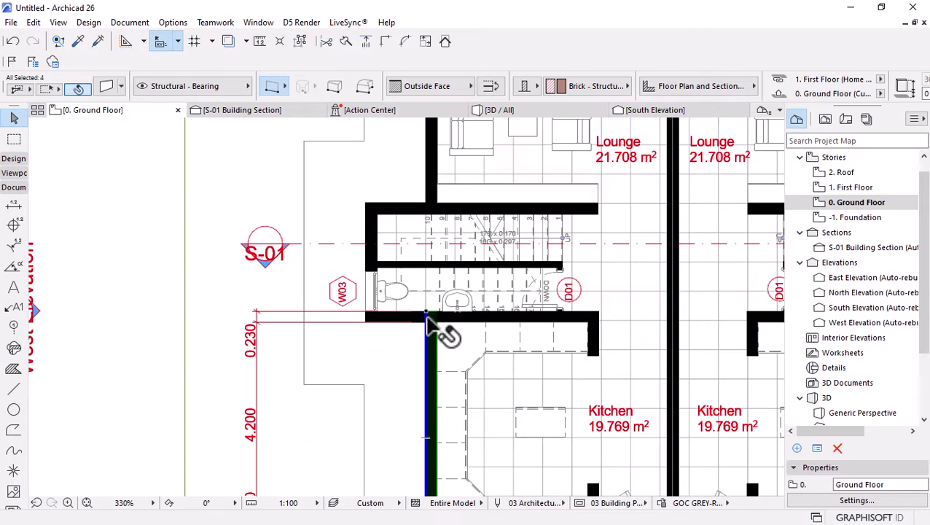
{"action": "scroll", "coordinate": [587, 322], "scroll_direction": "up", "scroll_amount": 3}
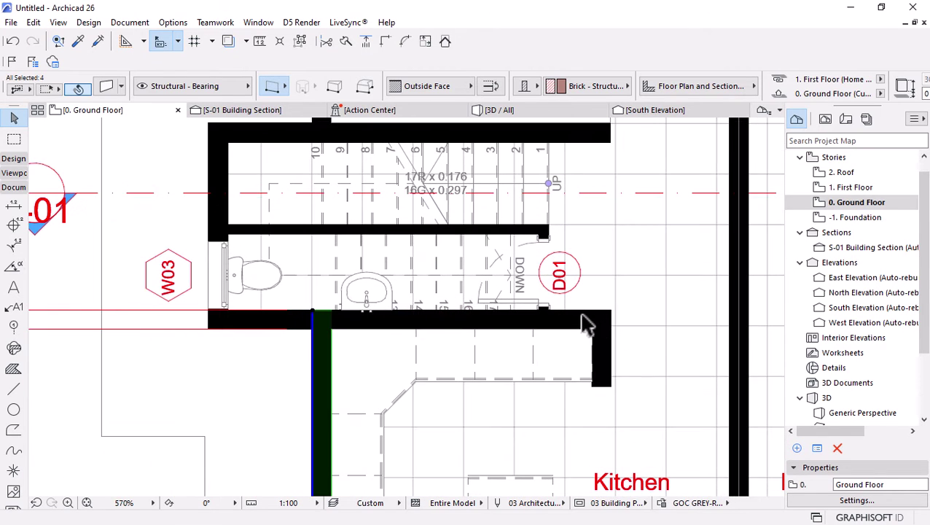
{"action": "left_click", "coordinate": [590, 321], "text": "shift"}
{"action": "left_click", "coordinate": [347, 235], "text": "shift"}
{"action": "scroll", "coordinate": [317, 211], "scroll_direction": "down", "scroll_amount": 5}
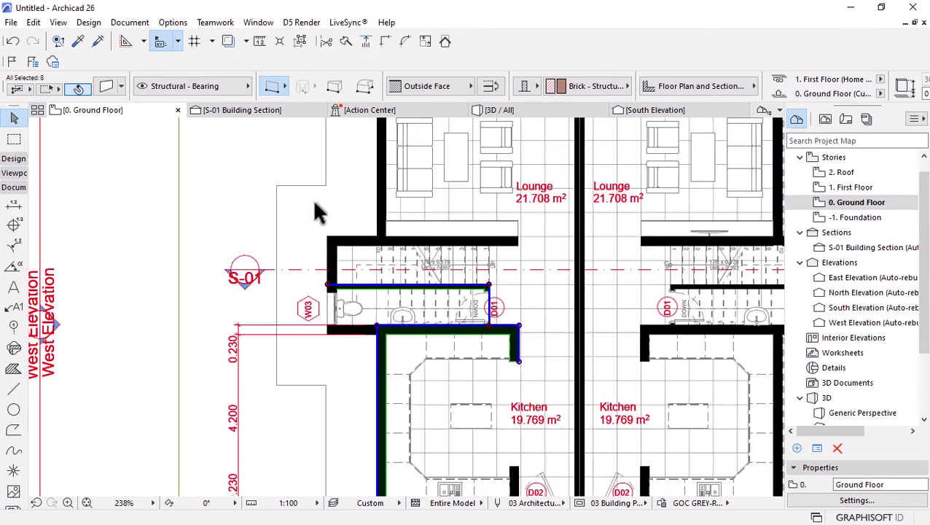
Add the left-hand unit's stair and WC outer walls, the lounge's side and D03 door walls, and the wall piers beyond the lounges to the selection
{"action": "scroll", "coordinate": [317, 212], "scroll_direction": "up", "scroll_amount": 3}
{"action": "left_click", "coordinate": [432, 301], "text": "shift"}
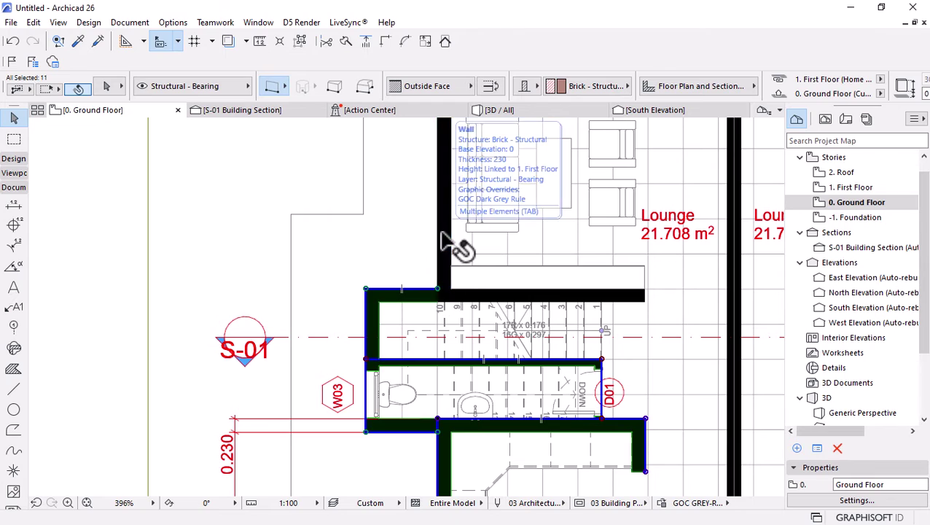
{"action": "scroll", "coordinate": [474, 339], "scroll_direction": "down", "scroll_amount": 5}
{"action": "scroll", "coordinate": [648, 270], "scroll_direction": "up", "scroll_amount": 6}
{"action": "left_click", "coordinate": [659, 266], "text": "shift"}
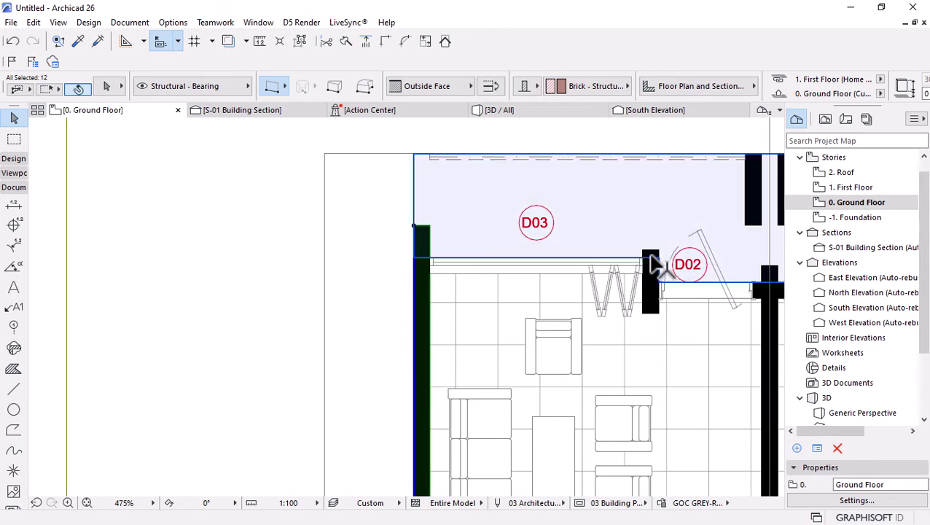
{"action": "left_click", "coordinate": [527, 257], "text": "shift"}
{"action": "scroll", "coordinate": [533, 241], "scroll_direction": "down", "scroll_amount": 6}
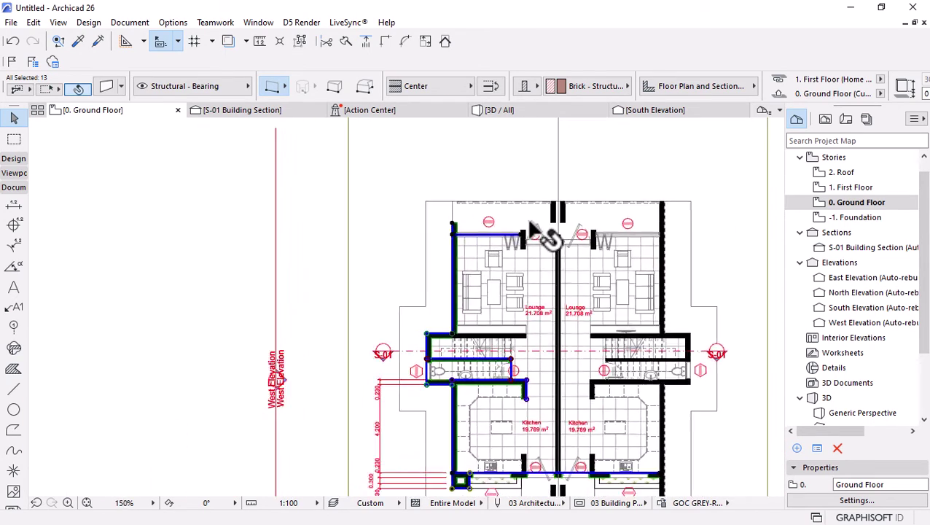
{"action": "scroll", "coordinate": [576, 208], "scroll_direction": "up", "scroll_amount": 3}
{"action": "left_click", "coordinate": [556, 207], "text": "shift"}
{"action": "scroll", "coordinate": [519, 183], "scroll_direction": "down", "scroll_amount": 7}
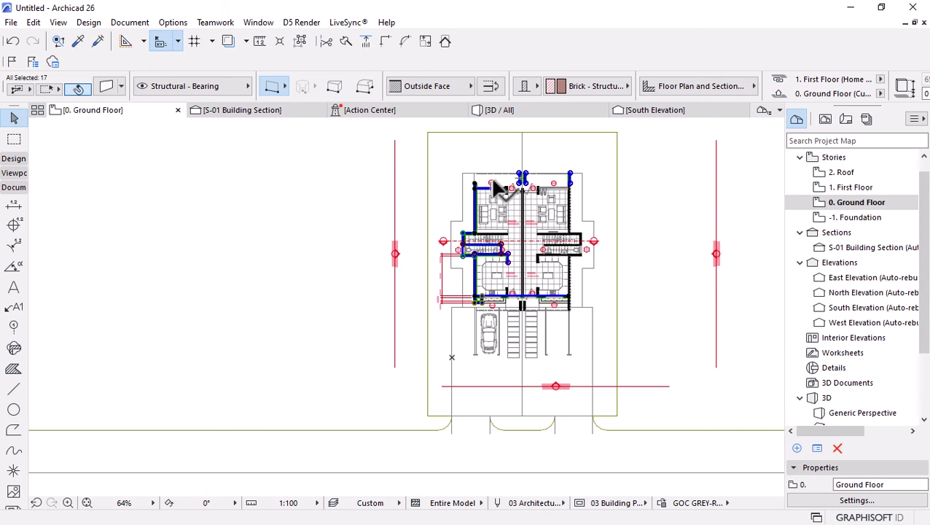
{"action": "scroll", "coordinate": [496, 188], "scroll_direction": "up", "scroll_amount": 2}
Set up automatic exterior dimensioning with overall, external geometry, structure and opening-endpoint lines, walls by outer faces, 500 line spacing and four-side placement off
{"action": "left_click", "coordinate": [130, 22]}
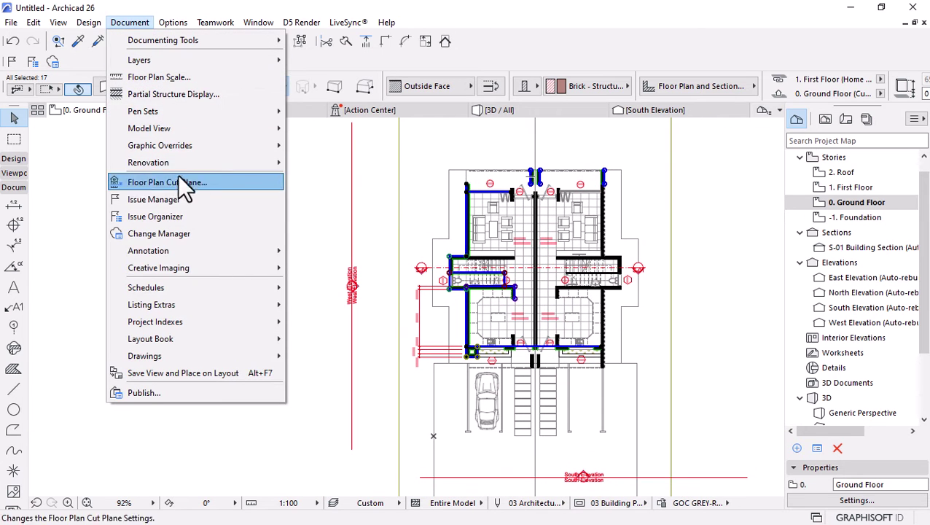
{"action": "mouse_move", "coordinate": [162, 248]}
{"action": "mouse_move", "coordinate": [373, 286]}
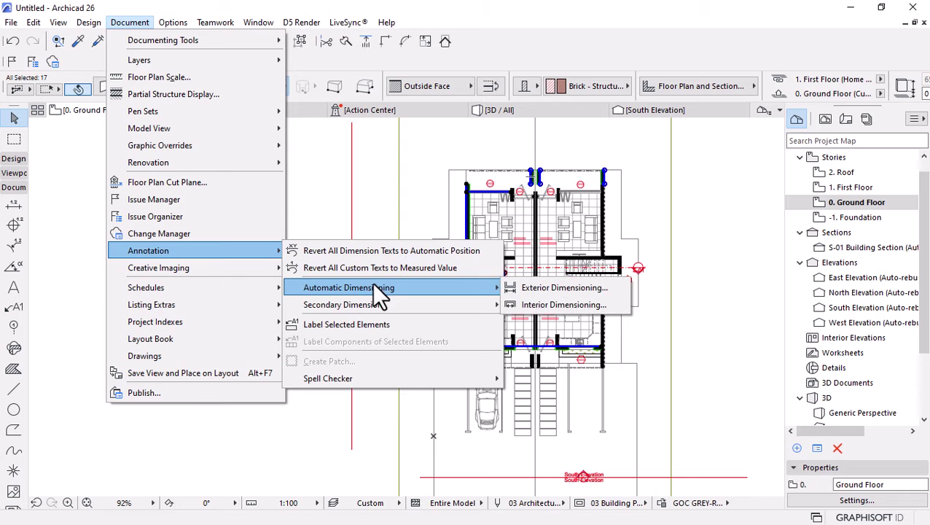
{"action": "left_click", "coordinate": [554, 305]}
{"action": "left_click", "coordinate": [447, 270]}
{"action": "left_click", "coordinate": [592, 293]}
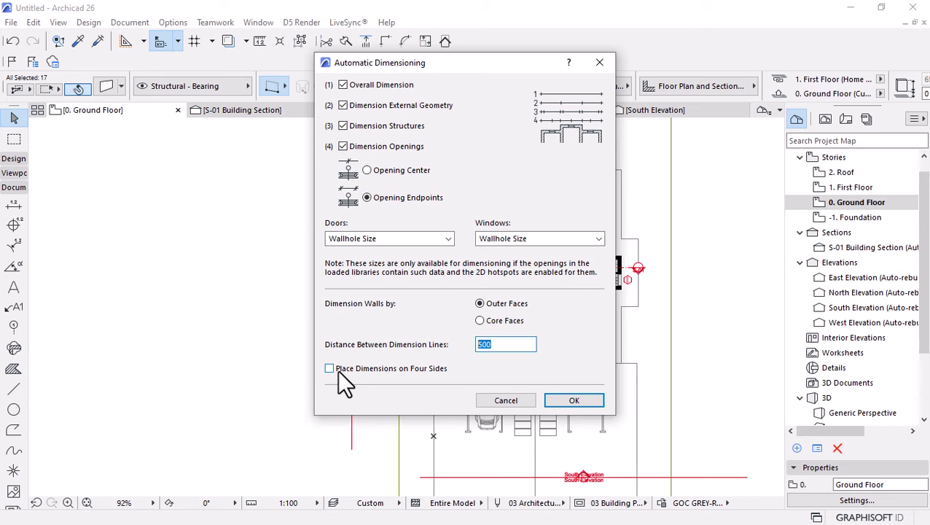
{"action": "left_click", "coordinate": [575, 401]}
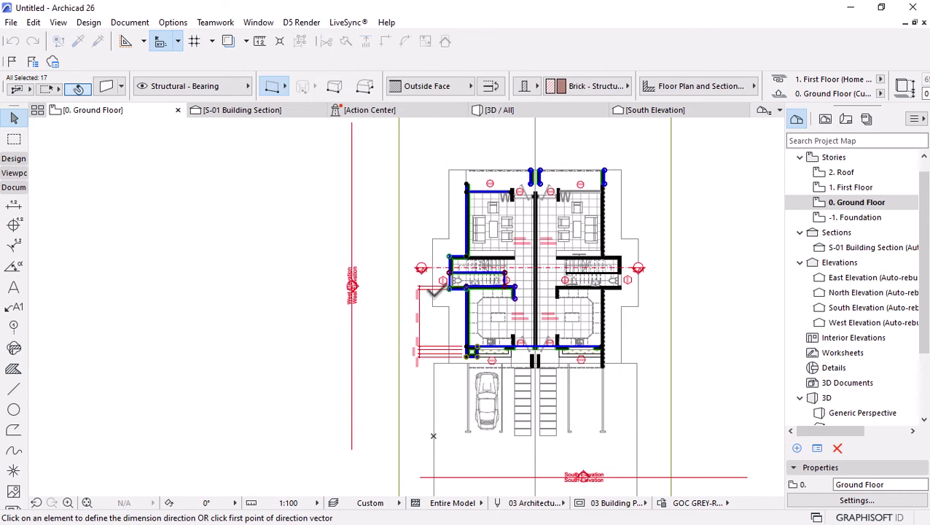
Define a vertical dimension direction along the left-hand outer wall and place the automatic dimension lines outside the existing kitchen chain
{"action": "left_click", "coordinate": [467, 181]}
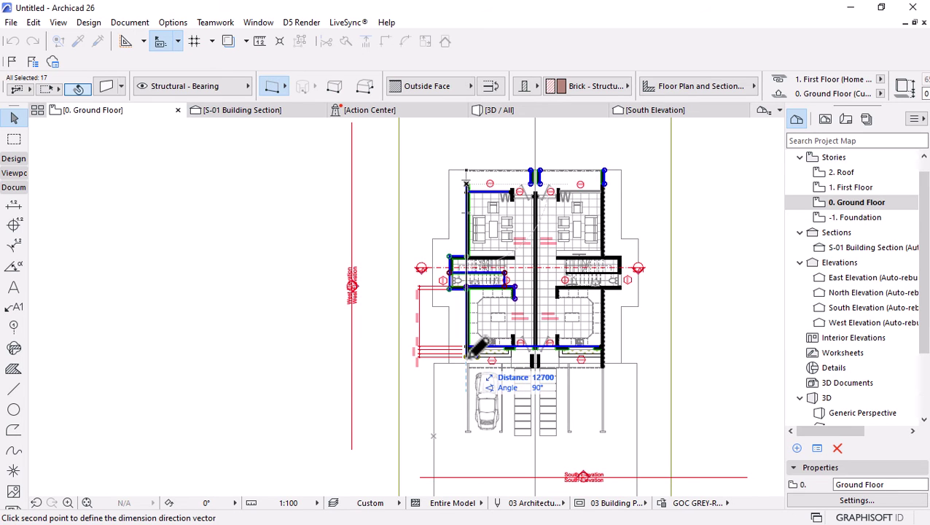
{"action": "left_click", "coordinate": [467, 355]}
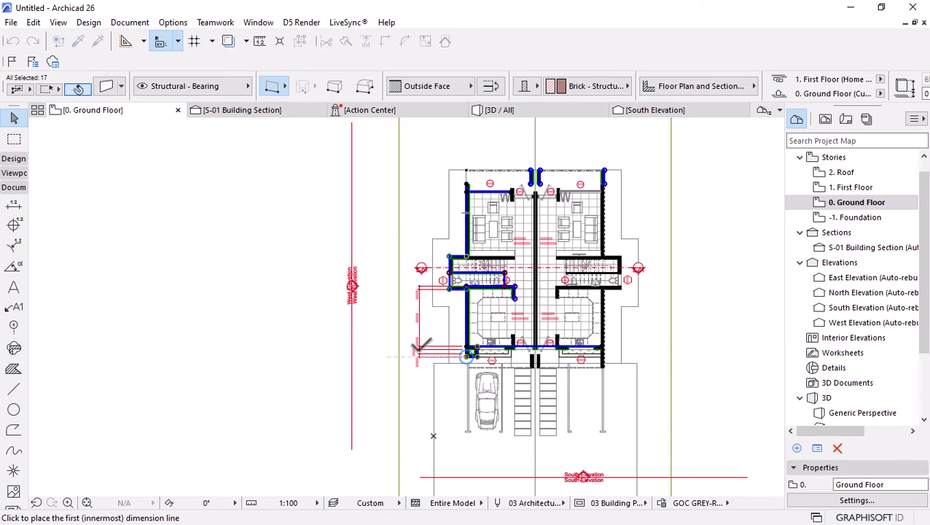
{"action": "scroll", "coordinate": [399, 296], "scroll_direction": "up", "scroll_amount": 3}
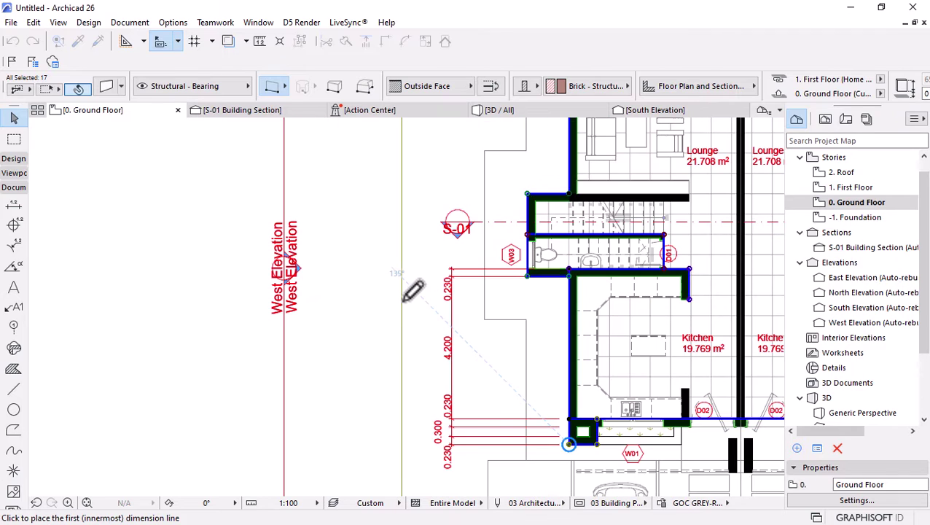
{"action": "left_click", "coordinate": [394, 290]}
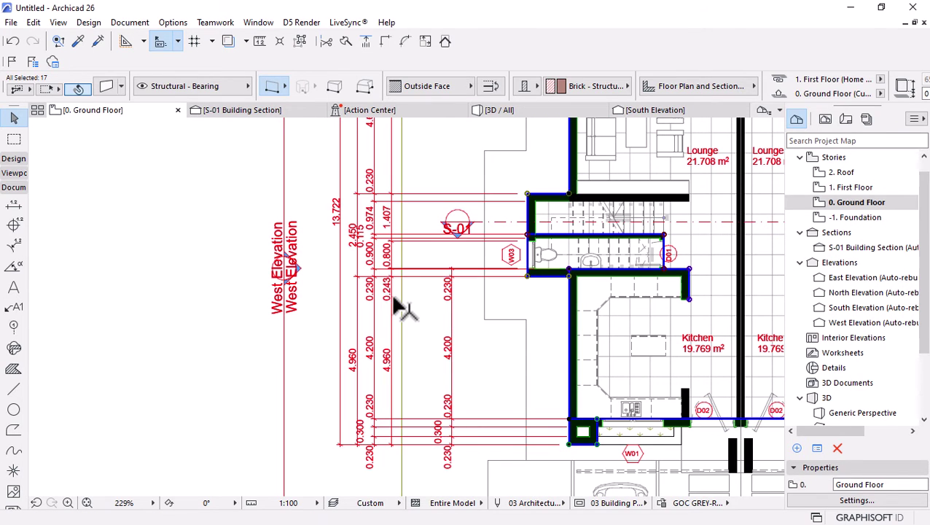
Select only the four new vertical dimension chains and switch their witness lines to the custom-length type
{"action": "scroll", "coordinate": [405, 311], "scroll_direction": "down", "scroll_amount": 3}
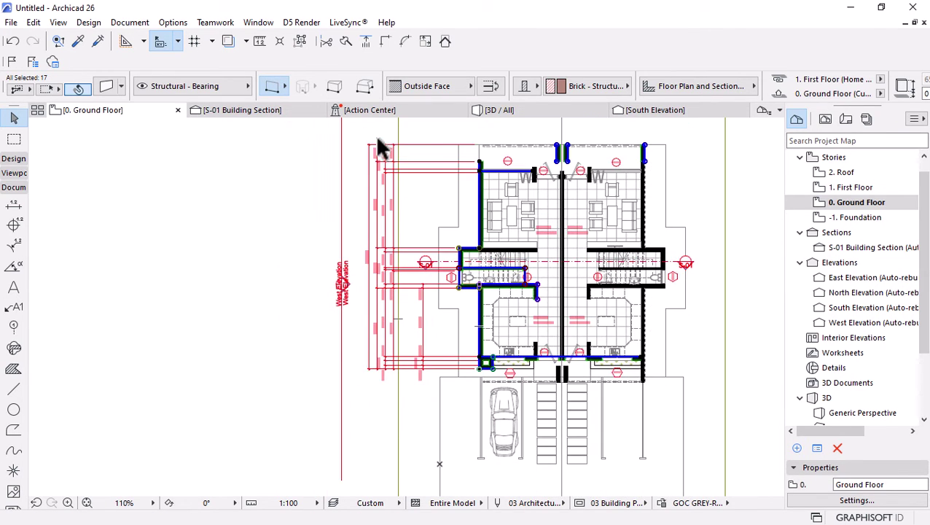
{"action": "scroll", "coordinate": [381, 143], "scroll_direction": "up", "scroll_amount": 4}
{"action": "scroll", "coordinate": [381, 143], "scroll_direction": "up", "scroll_amount": 3}
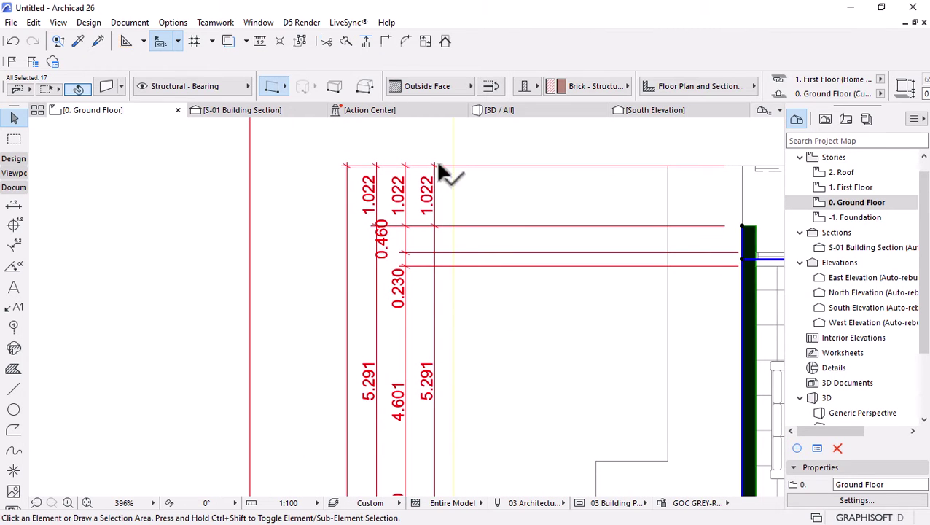
{"action": "key", "text": "Escape"}
{"action": "left_click_drag", "start_coordinate": [441, 280], "coordinate": [345, 301]}
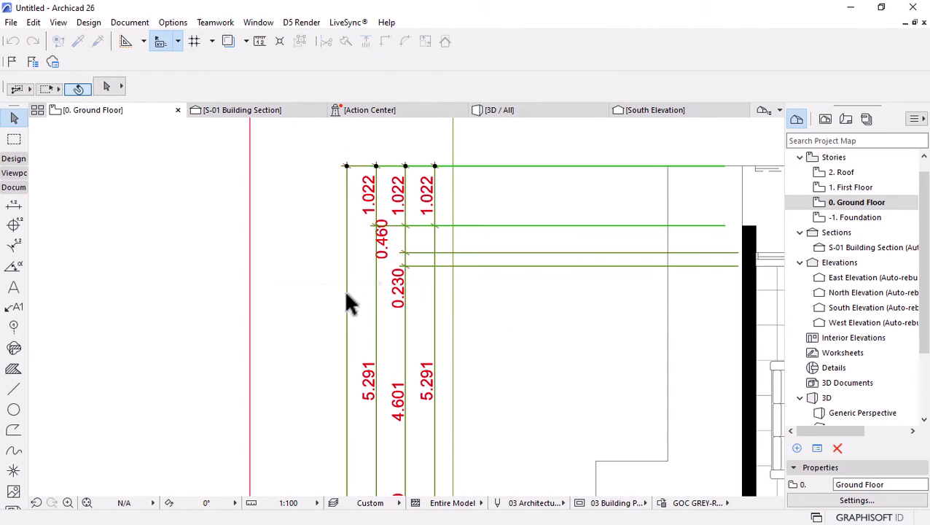
{"action": "left_click", "coordinate": [104, 87]}
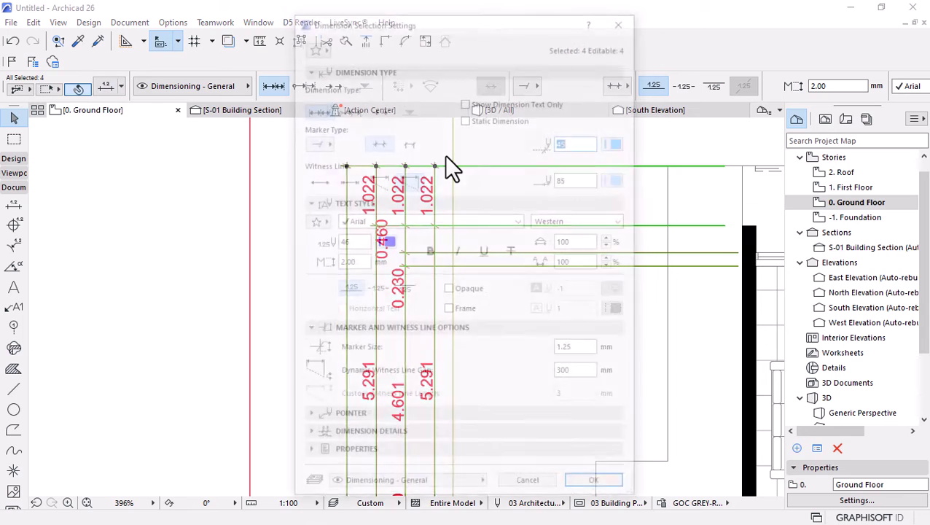
{"action": "left_click", "coordinate": [374, 183]}
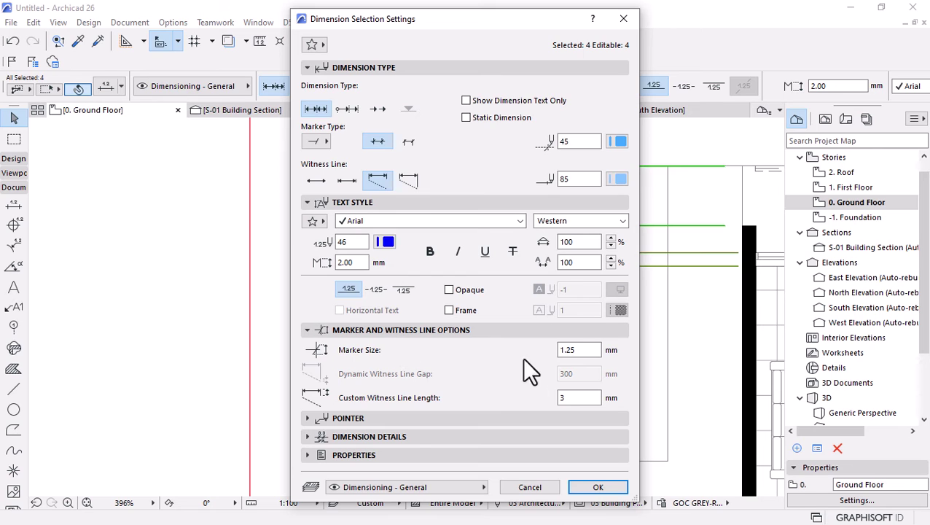
Set the four dimension chains' marker size to 2.00 mm and their pointer arrowhead to a filled dot
{"action": "left_click_drag", "start_coordinate": [588, 350], "coordinate": [524, 355]}
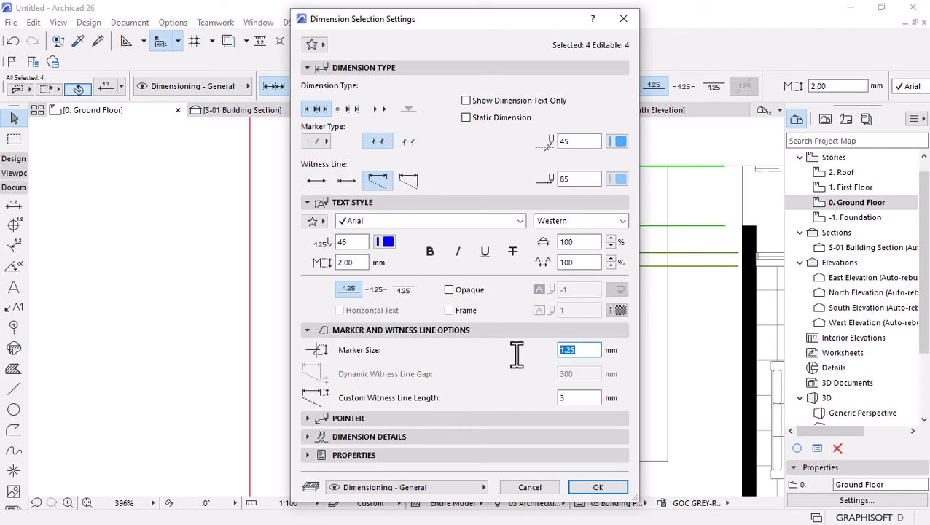
{"action": "type", "text": "2.00"}
{"action": "left_click", "coordinate": [306, 418]}
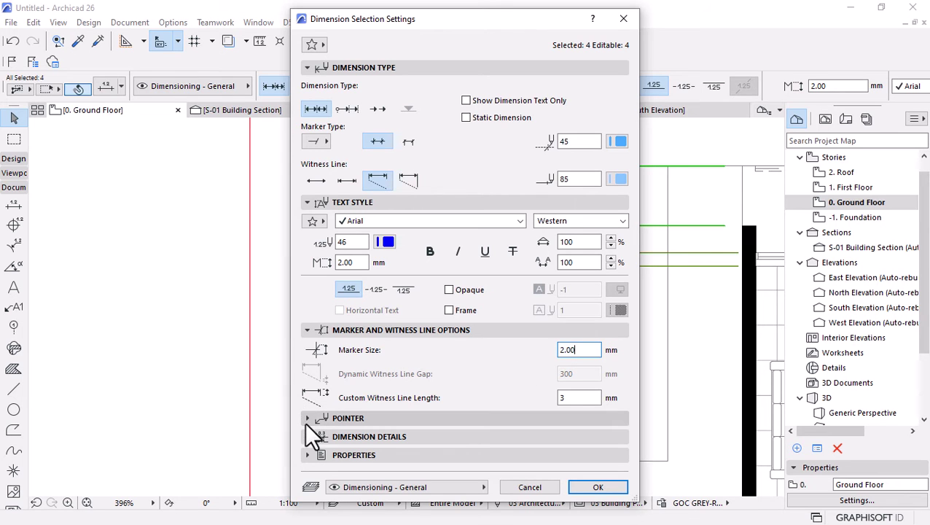
{"action": "left_click", "coordinate": [388, 351]}
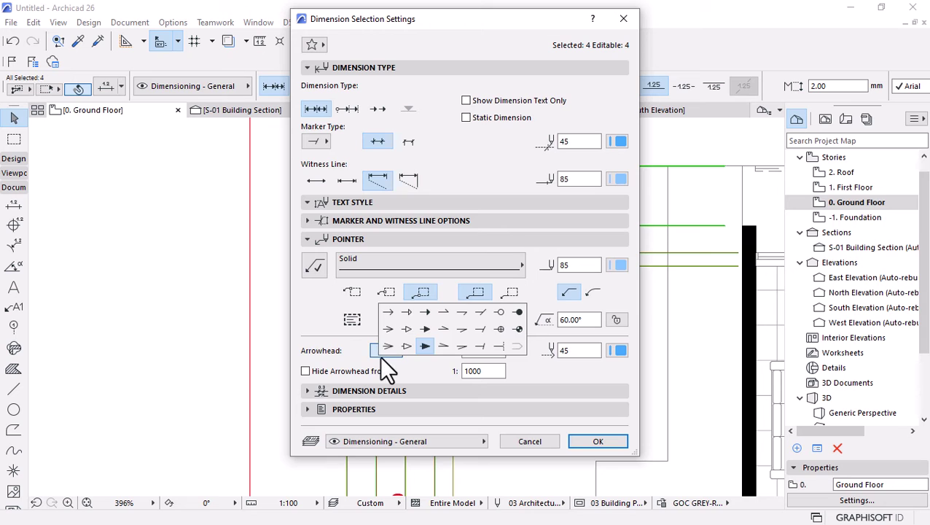
{"action": "left_click", "coordinate": [513, 314]}
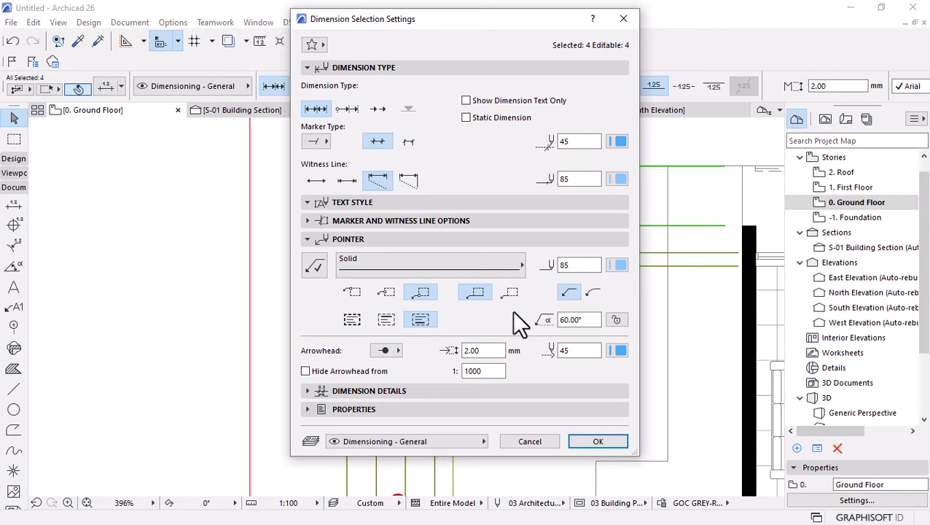
{"action": "left_click", "coordinate": [577, 441]}
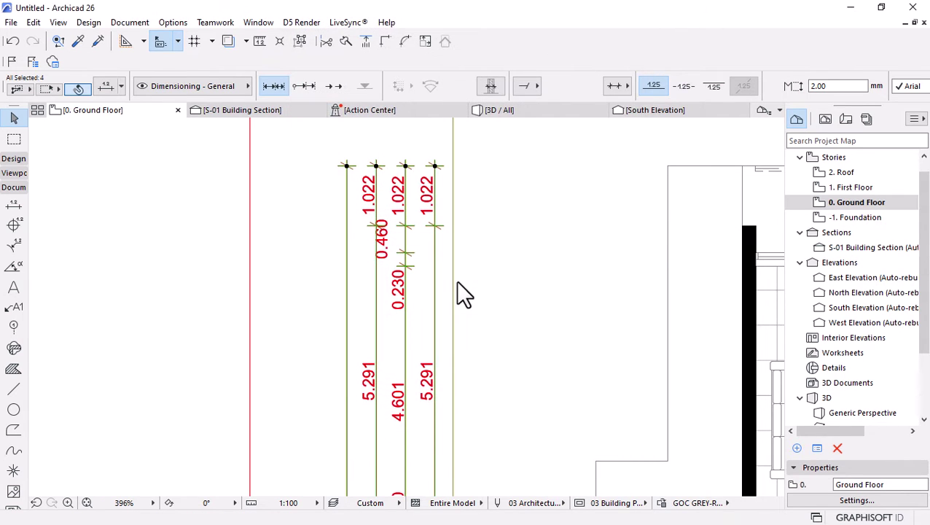
Change the marker type of the four selected dimension chains to a filled dot, and deselect them
{"action": "scroll", "coordinate": [366, 162], "scroll_direction": "up", "scroll_amount": 3}
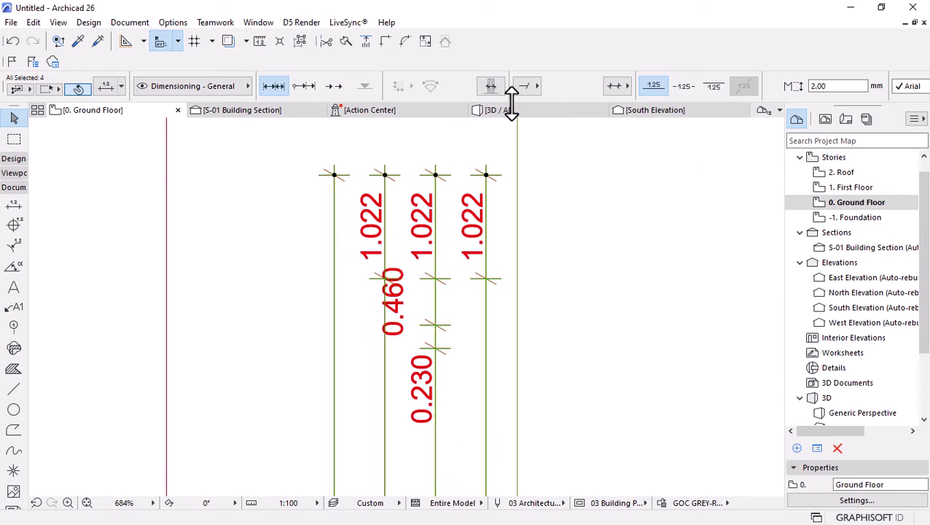
{"action": "left_click", "coordinate": [527, 87]}
{"action": "left_click", "coordinate": [618, 52]}
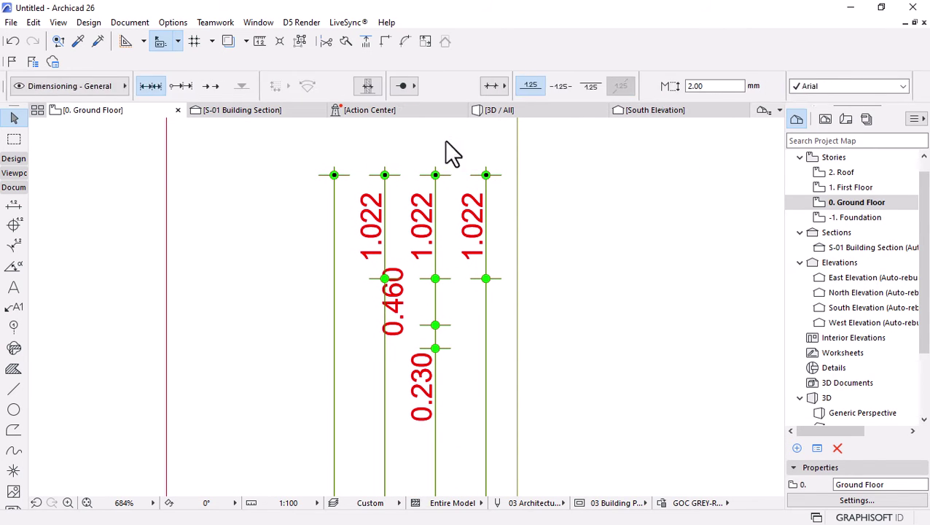
{"action": "scroll", "coordinate": [444, 142], "scroll_direction": "down", "scroll_amount": 7}
{"action": "key", "text": "Escape"}
{"action": "scroll", "coordinate": [406, 169], "scroll_direction": "down", "scroll_amount": 5}
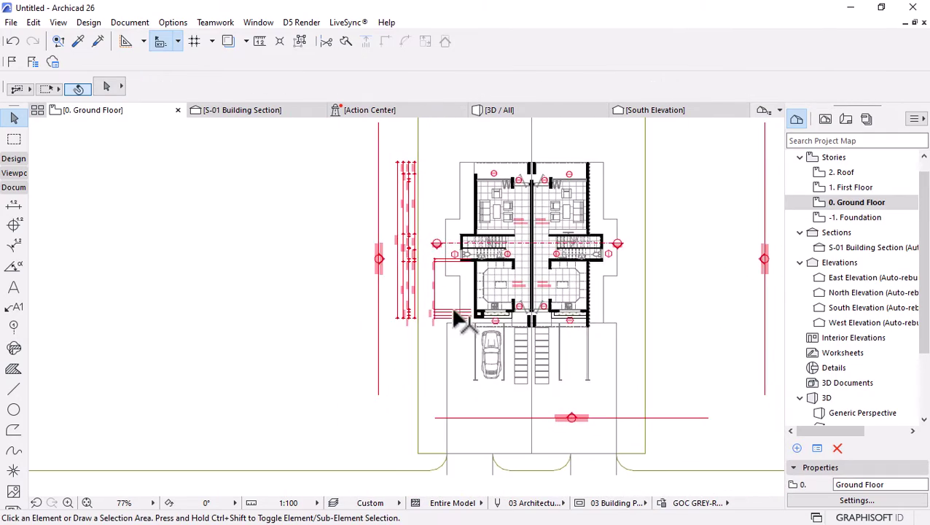
Examine the new exterior dimension chains along their full height, including the small wall dimensions beside the lower corner column
{"action": "scroll", "coordinate": [402, 220], "scroll_direction": "up", "scroll_amount": 5}
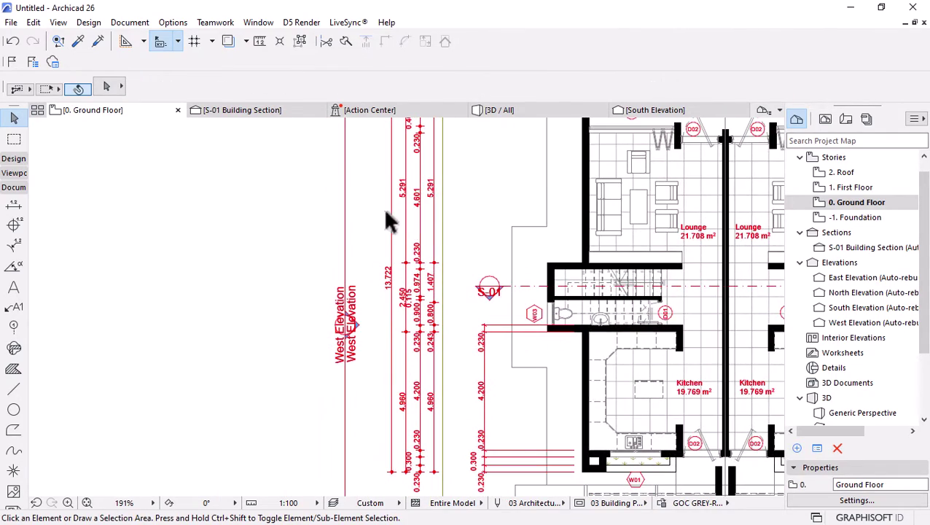
{"action": "scroll", "coordinate": [389, 222], "scroll_direction": "up", "scroll_amount": 5}
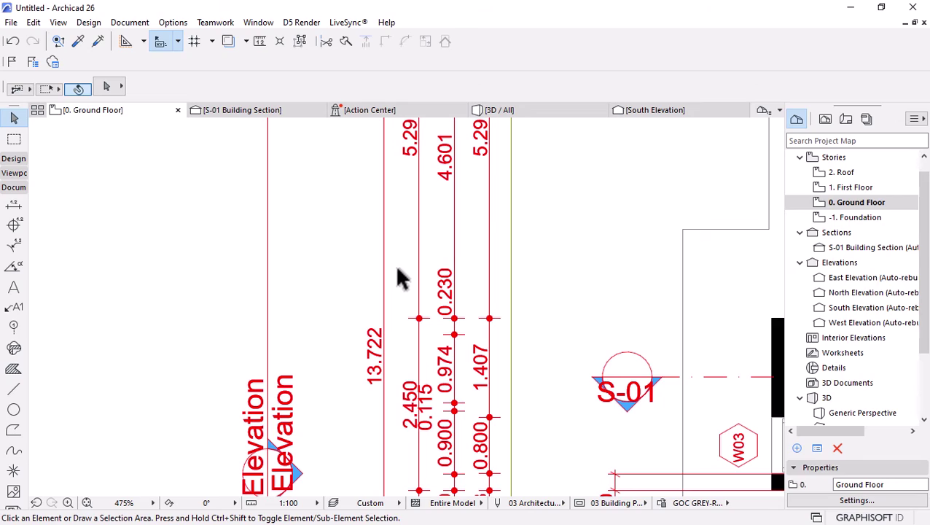
{"action": "scroll", "coordinate": [401, 276], "scroll_direction": "down", "scroll_amount": 3}
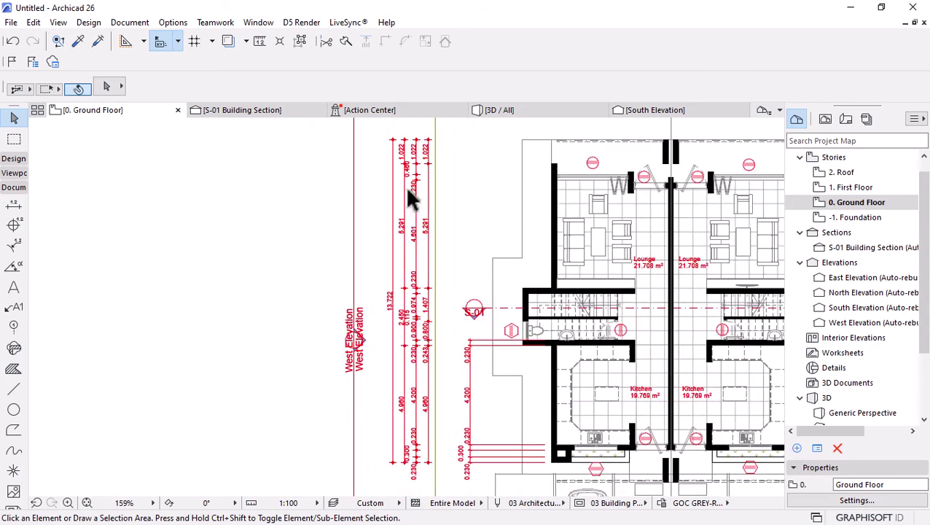
{"action": "scroll", "coordinate": [424, 137], "scroll_direction": "up", "scroll_amount": 2}
{"action": "scroll", "coordinate": [414, 180], "scroll_direction": "down", "scroll_amount": 4}
{"action": "scroll", "coordinate": [422, 380], "scroll_direction": "up", "scroll_amount": 4}
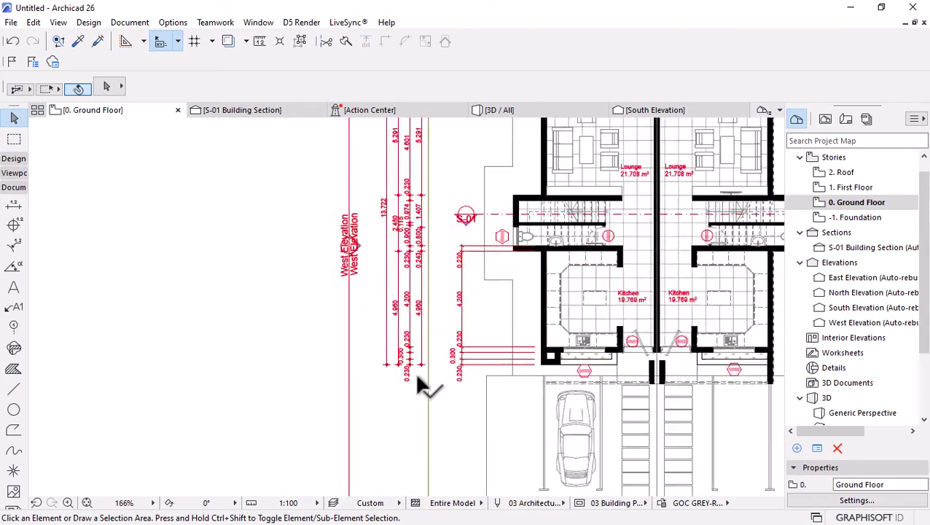
{"action": "scroll", "coordinate": [394, 379], "scroll_direction": "up", "scroll_amount": 2}
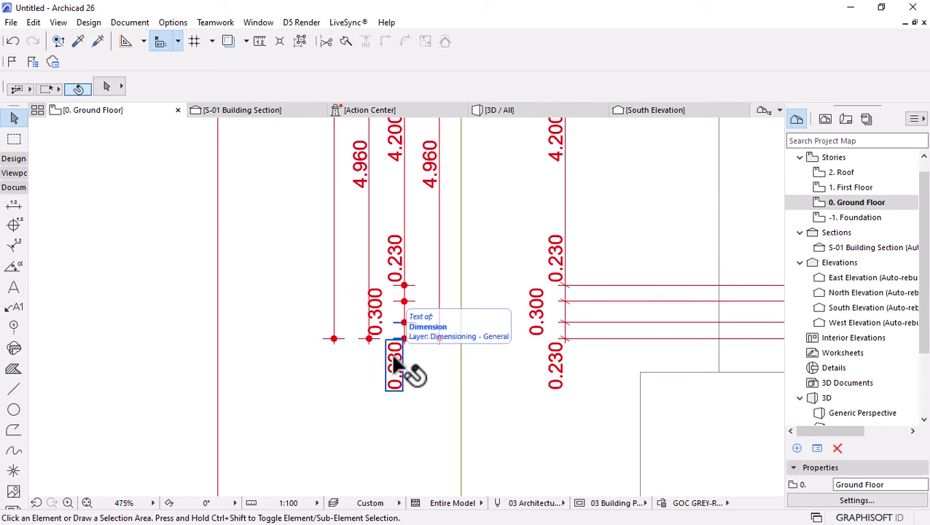
{"action": "scroll", "coordinate": [391, 357], "scroll_direction": "up", "scroll_amount": 2}
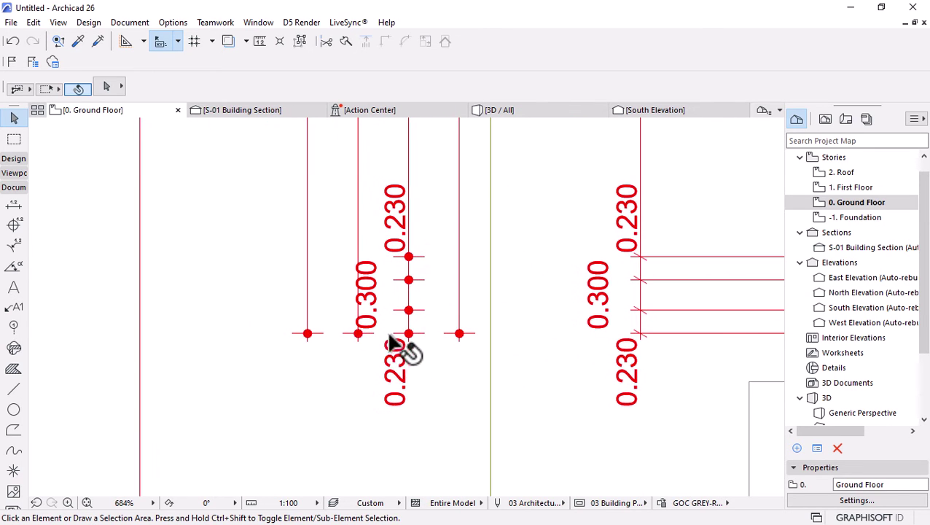
{"action": "scroll", "coordinate": [297, 358], "scroll_direction": "down", "scroll_amount": 4}
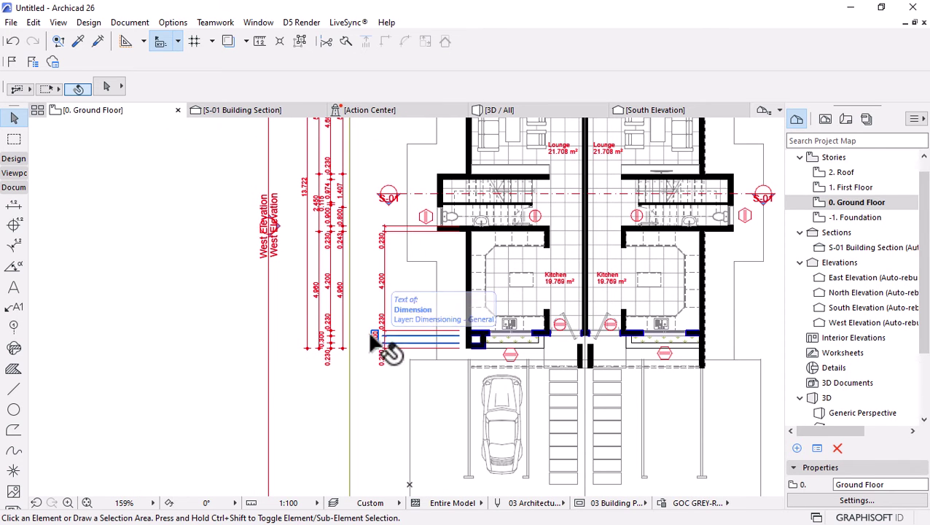
{"action": "scroll", "coordinate": [380, 346], "scroll_direction": "down", "scroll_amount": 1}
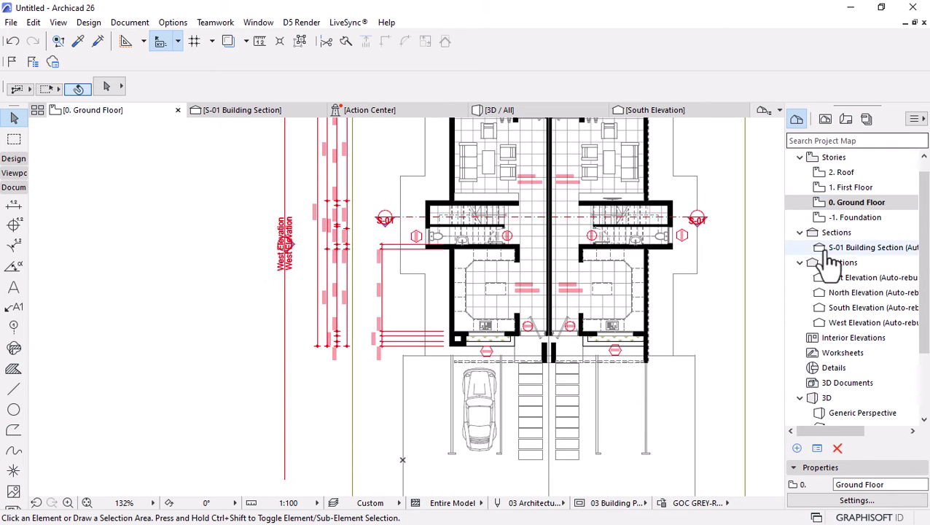
Check the project's working units for length, area, volume and angle
{"action": "left_click", "coordinate": [846, 500]}
{"action": "left_click", "coordinate": [559, 408]}
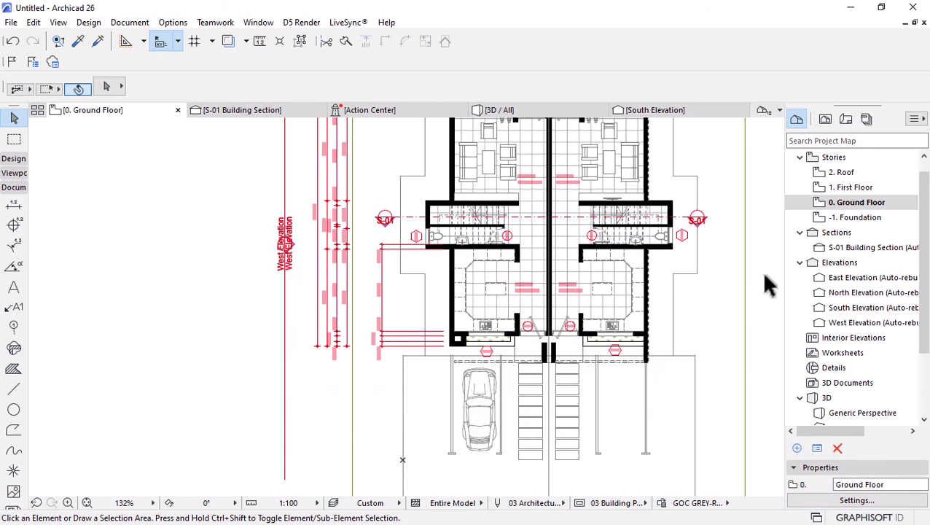
{"action": "left_click", "coordinate": [172, 22]}
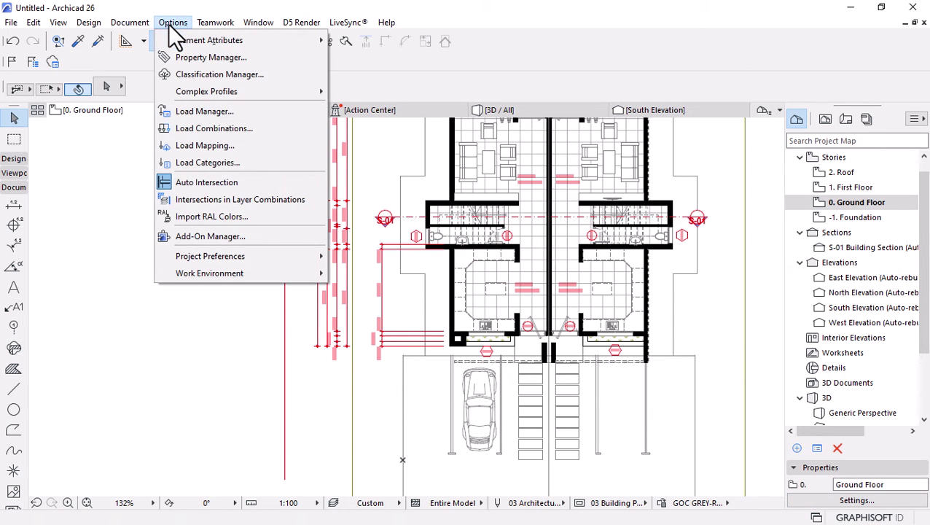
{"action": "mouse_move", "coordinate": [224, 257]}
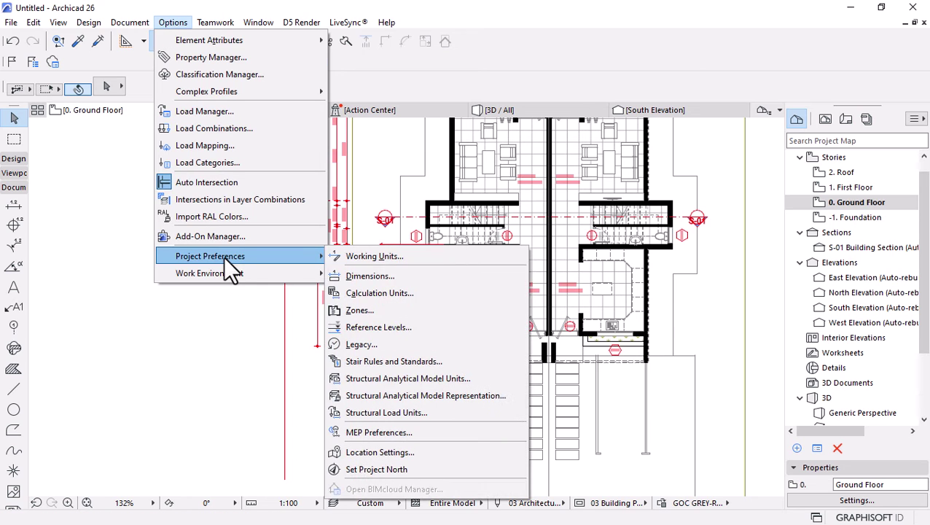
{"action": "left_click", "coordinate": [394, 256]}
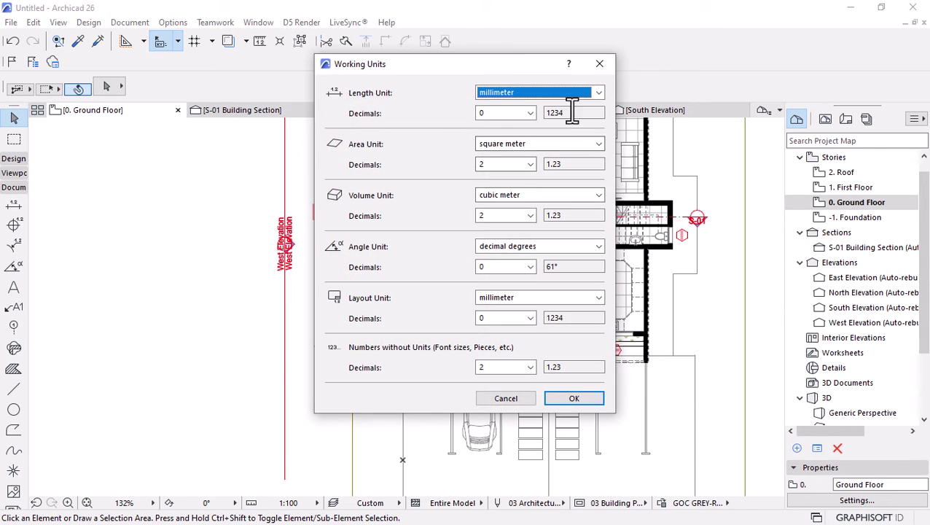
{"action": "left_click", "coordinate": [580, 399]}
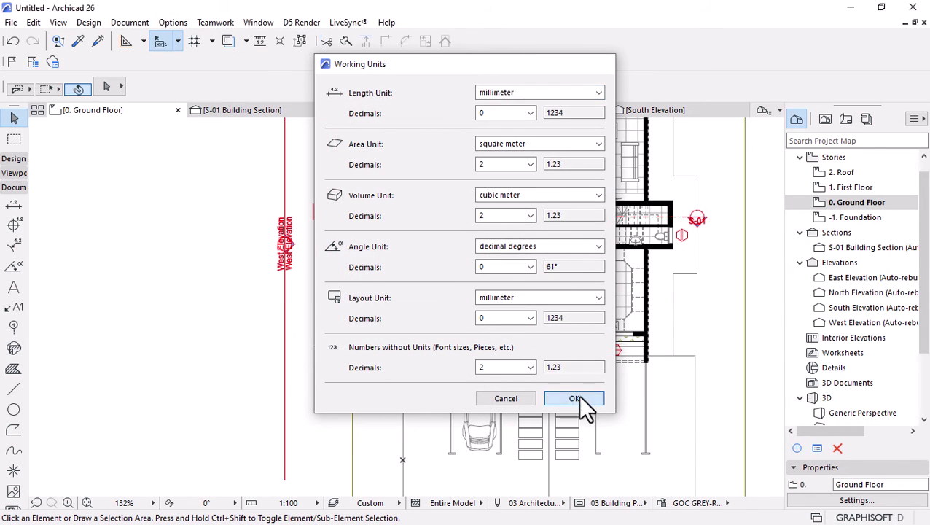
Open the saved Ground Floor view under Floor Plans in the view map
{"action": "scroll", "coordinate": [453, 336], "scroll_direction": "down", "scroll_amount": 2}
{"action": "left_click", "coordinate": [823, 120]}
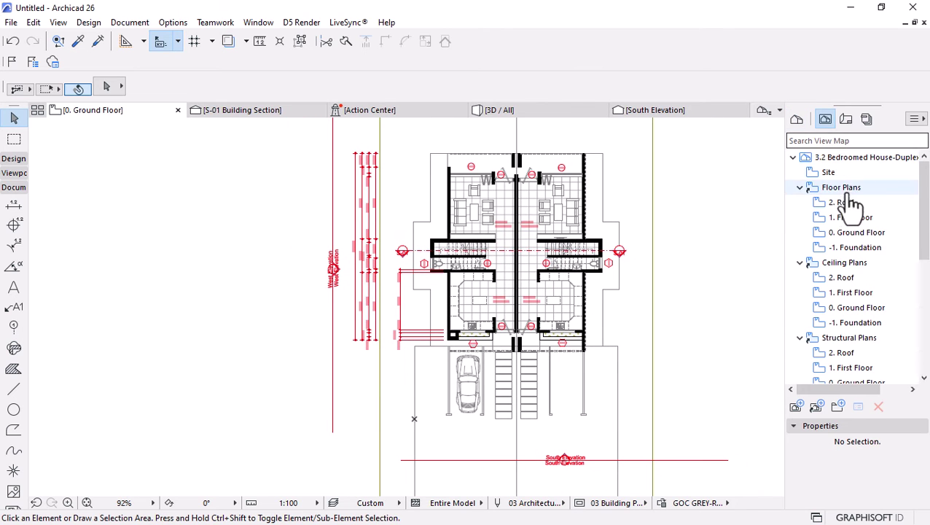
{"action": "left_click", "coordinate": [846, 237]}
{"action": "double_click", "coordinate": [846, 245]}
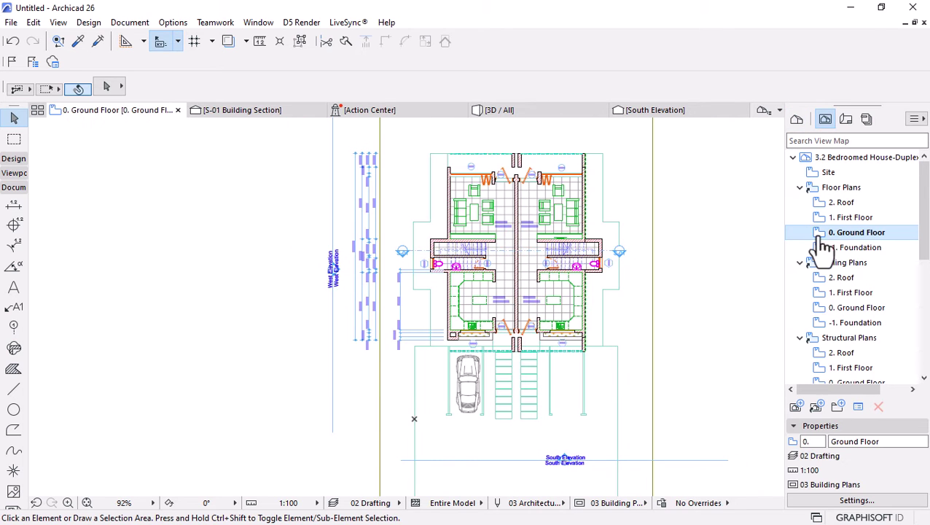
{"action": "left_click", "coordinate": [857, 502]}
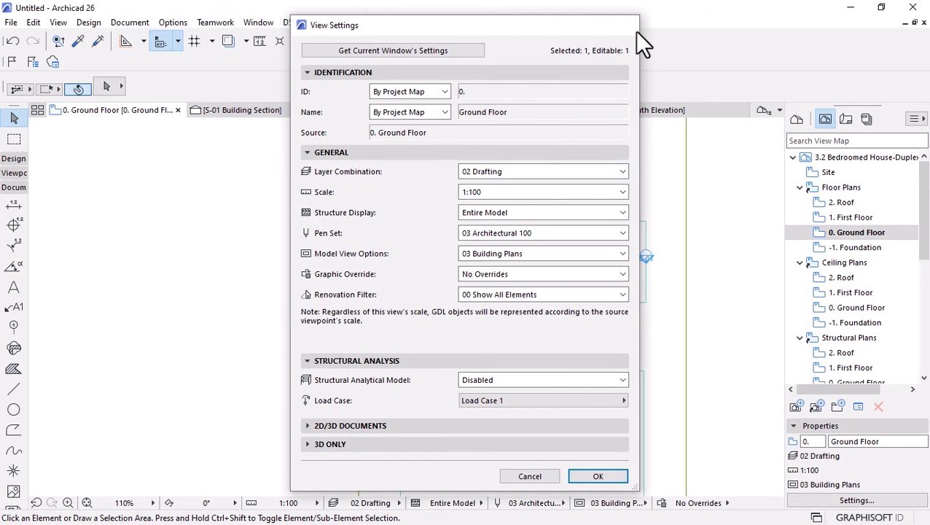
{"action": "key", "text": "Escape"}
{"action": "left_click", "coordinate": [826, 118]}
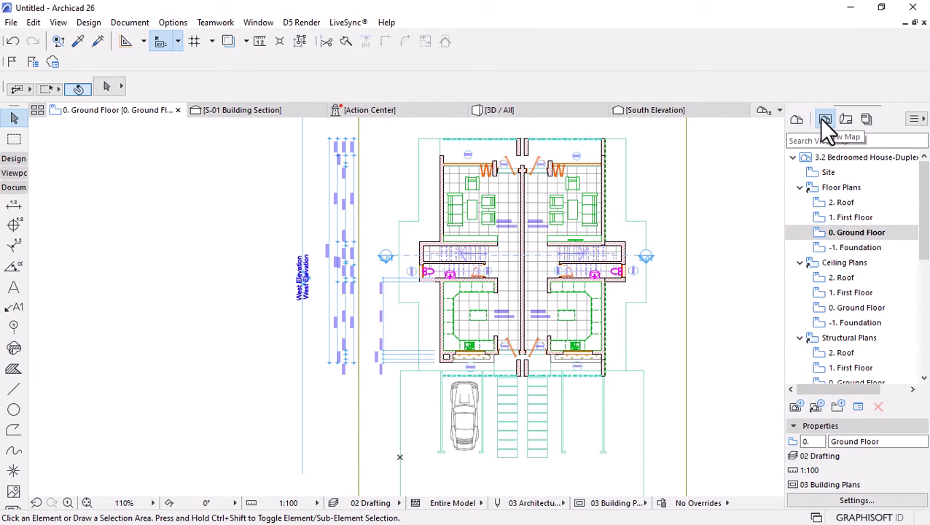
{"action": "left_click", "coordinate": [797, 119]}
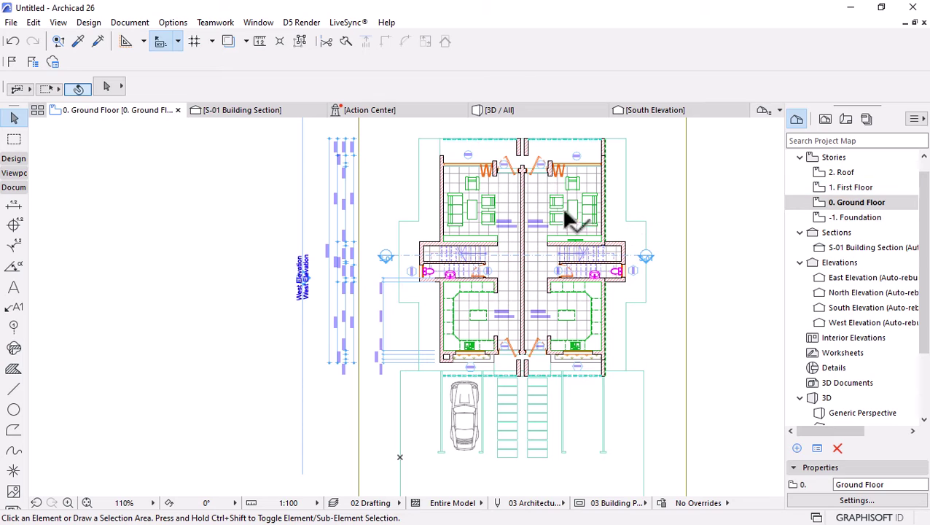
{"action": "left_click", "coordinate": [825, 119]}
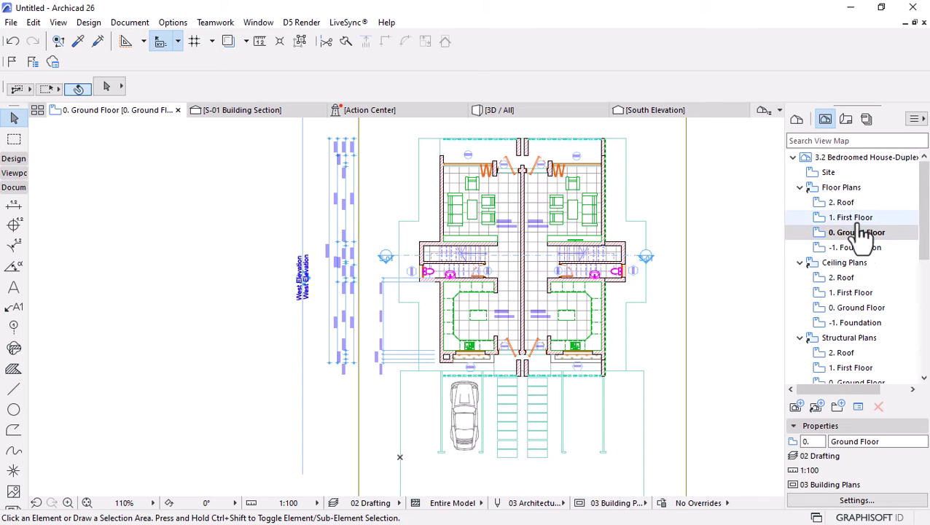
Set the saved Ground Floor view's graphic override to GOC GREY-RED-GREY and its dimensioning standard to Plain Millimeter
{"action": "left_click", "coordinate": [846, 501]}
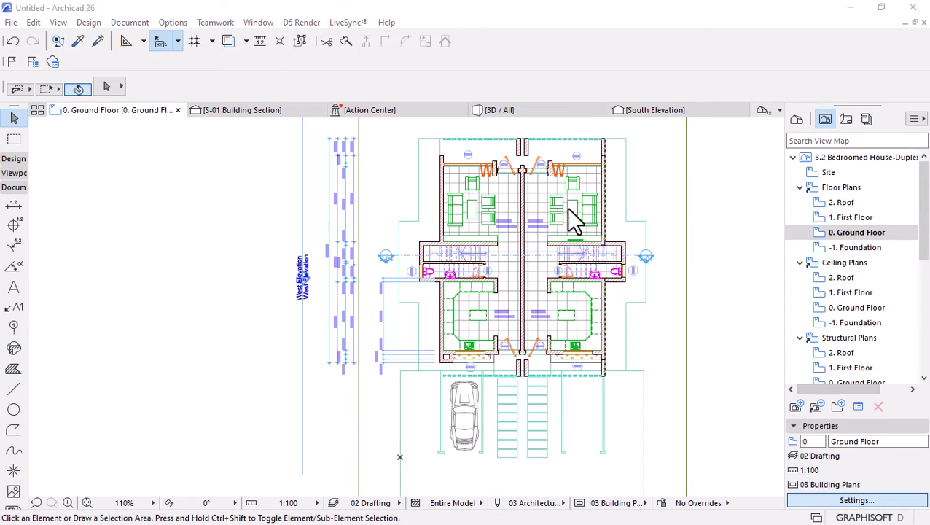
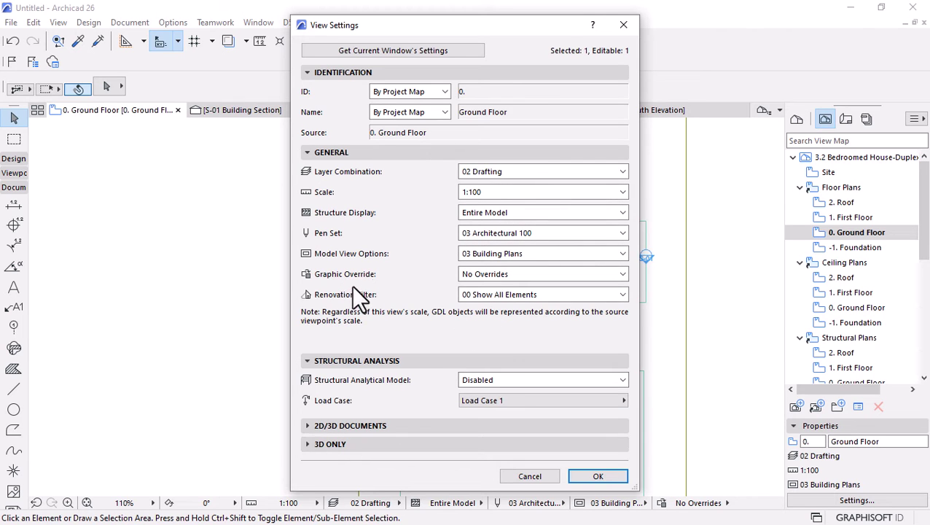
{"action": "left_click", "coordinate": [543, 274]}
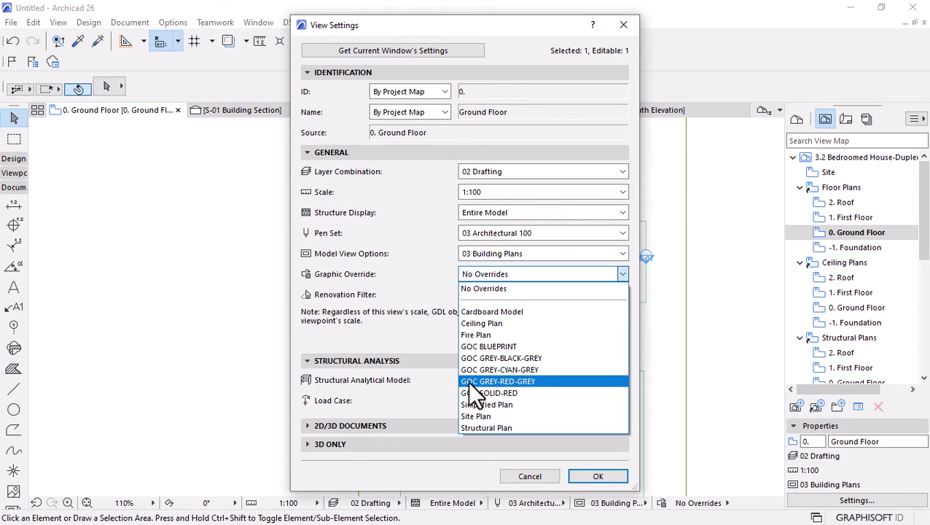
{"action": "left_click", "coordinate": [467, 380]}
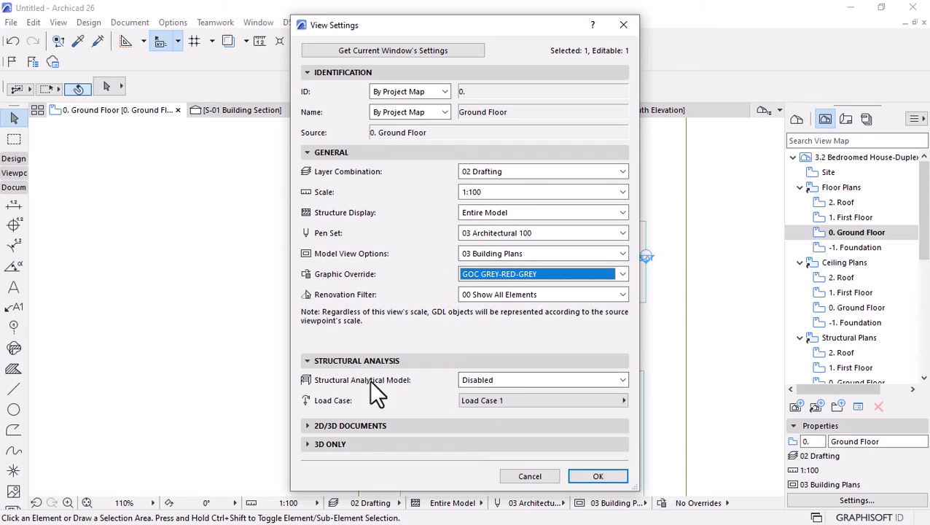
{"action": "left_click", "coordinate": [322, 425]}
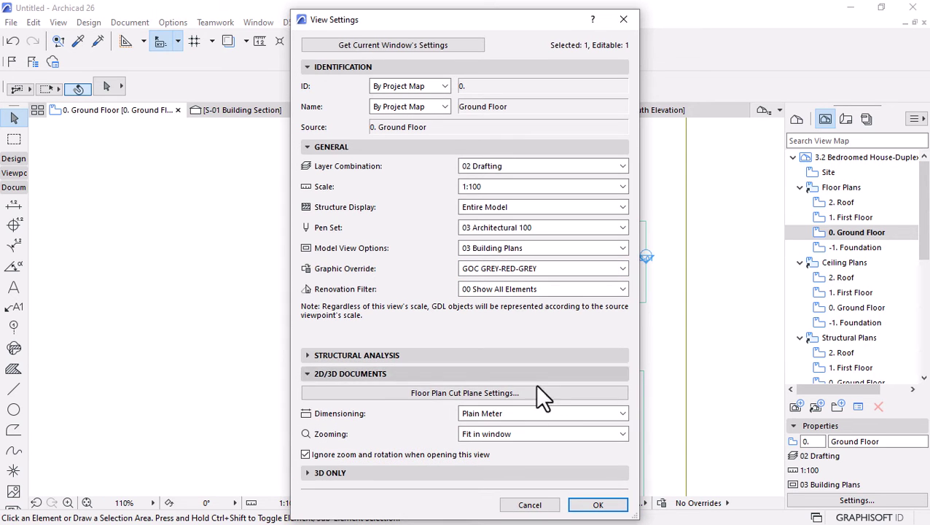
{"action": "left_click", "coordinate": [595, 415]}
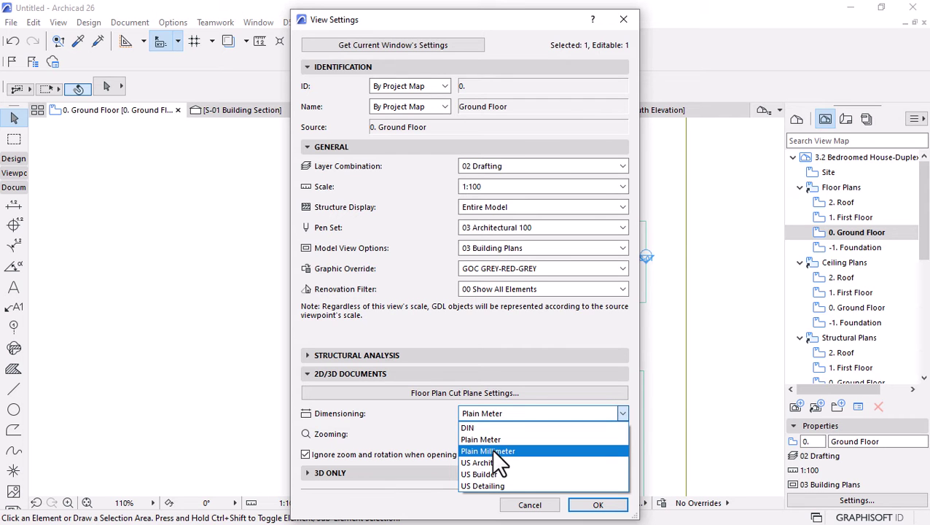
{"action": "left_click", "coordinate": [492, 451]}
{"action": "left_click", "coordinate": [597, 505]}
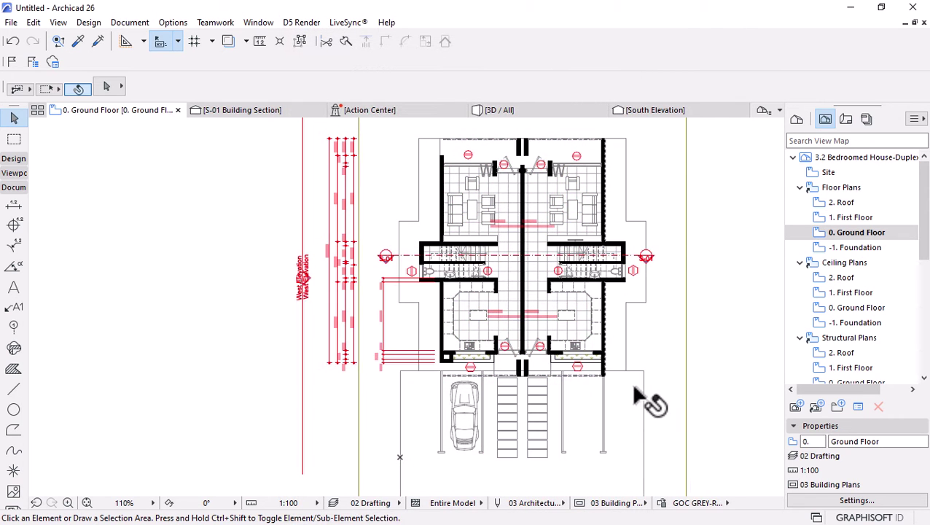
Examine the dimension chains beside the lower corner column and the area labels of the lounge and kitchen zones
{"action": "scroll", "coordinate": [361, 364], "scroll_direction": "up", "scroll_amount": 6}
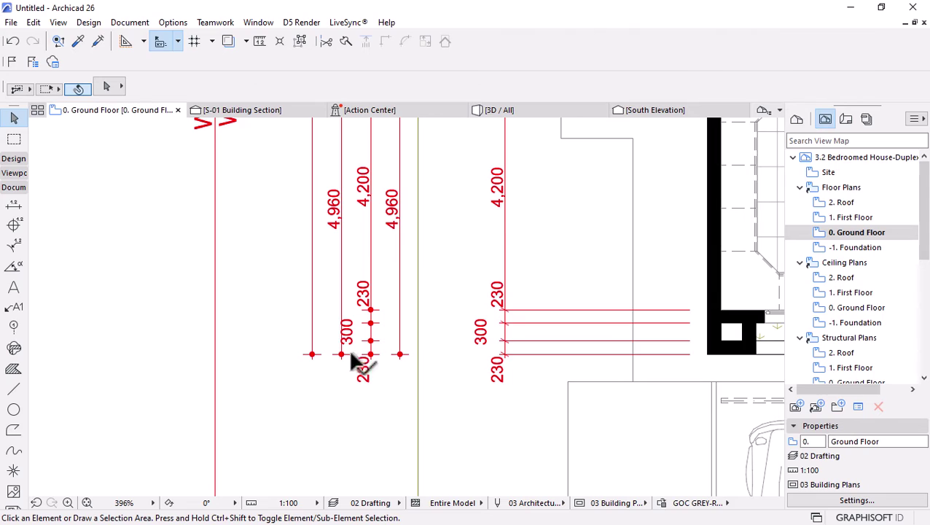
{"action": "scroll", "coordinate": [361, 365], "scroll_direction": "down", "scroll_amount": 8}
{"action": "scroll", "coordinate": [520, 300], "scroll_direction": "up", "scroll_amount": 3}
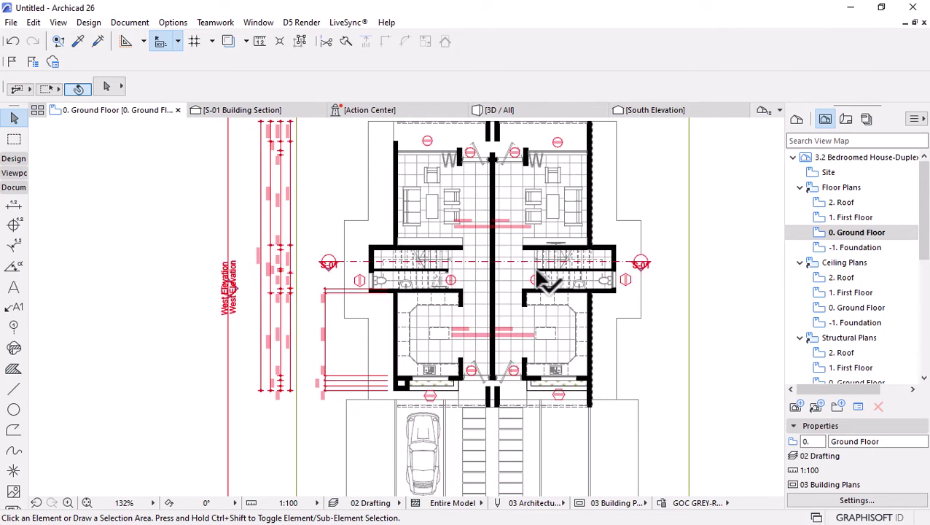
{"action": "scroll", "coordinate": [540, 280], "scroll_direction": "up", "scroll_amount": 3}
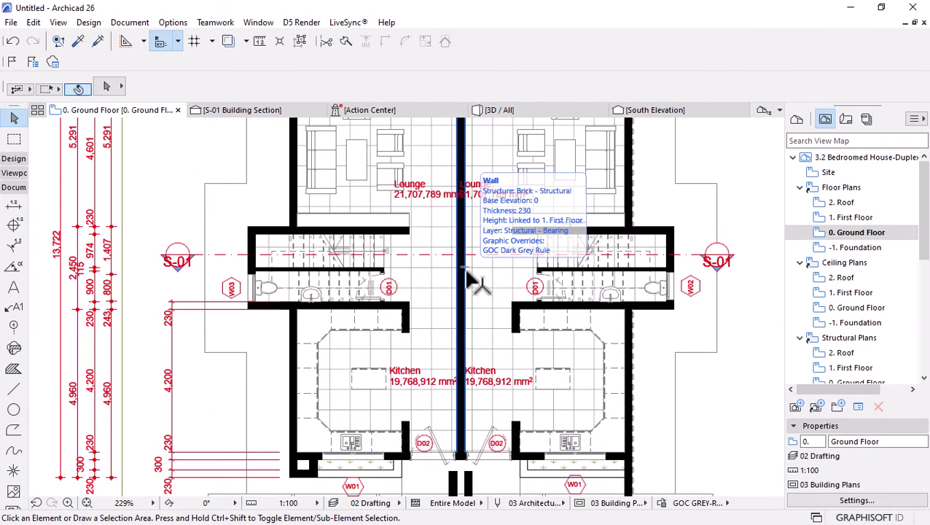
{"action": "scroll", "coordinate": [469, 324], "scroll_direction": "up", "scroll_amount": 2}
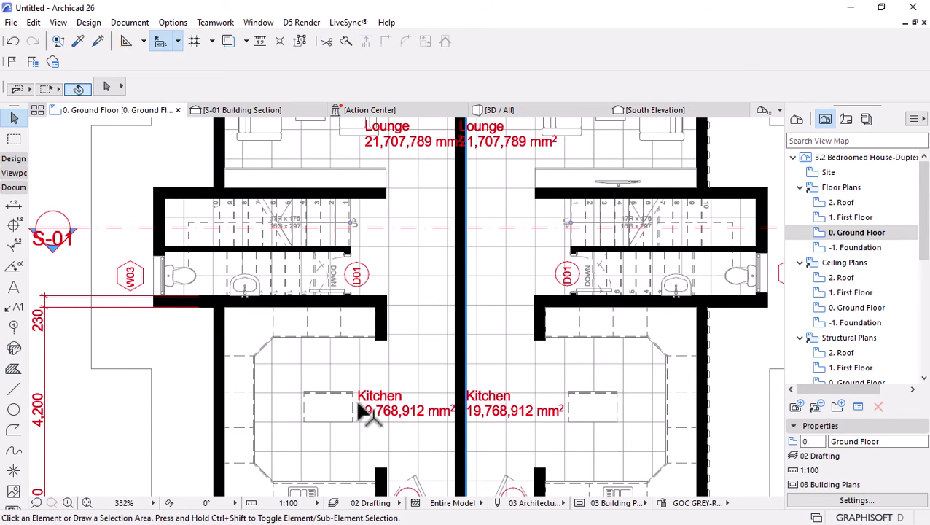
{"action": "scroll", "coordinate": [365, 412], "scroll_direction": "up", "scroll_amount": 1}
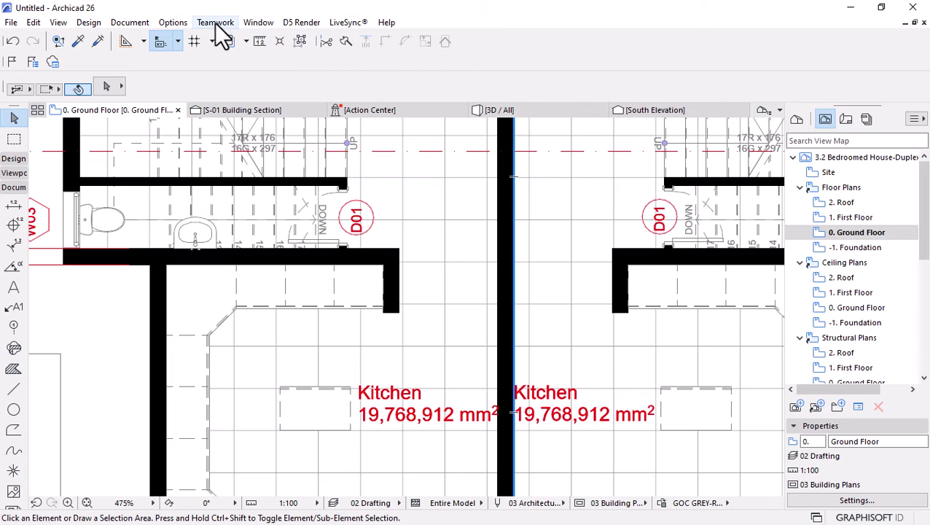
In the project's dimension preferences, change the area calculation unit of the Plain Millimeter standard to square meter
{"action": "left_click", "coordinate": [175, 21]}
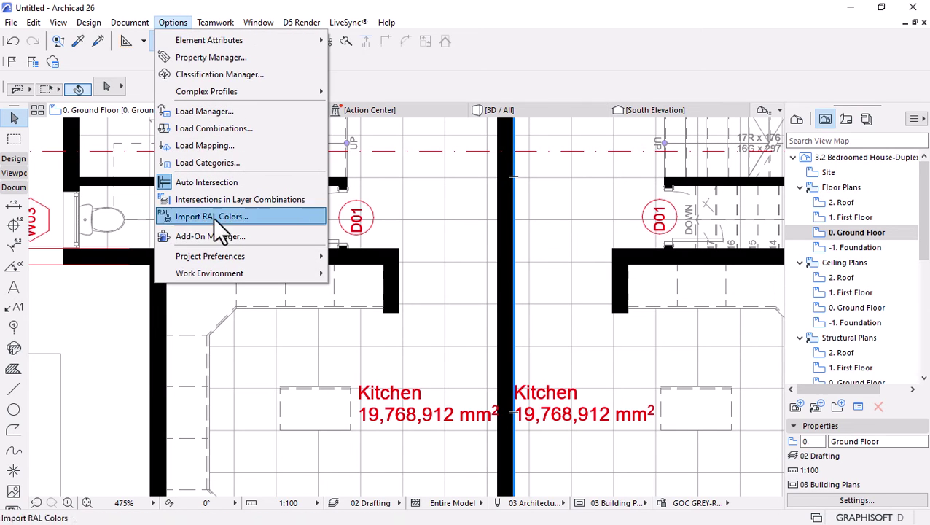
{"action": "mouse_move", "coordinate": [216, 256]}
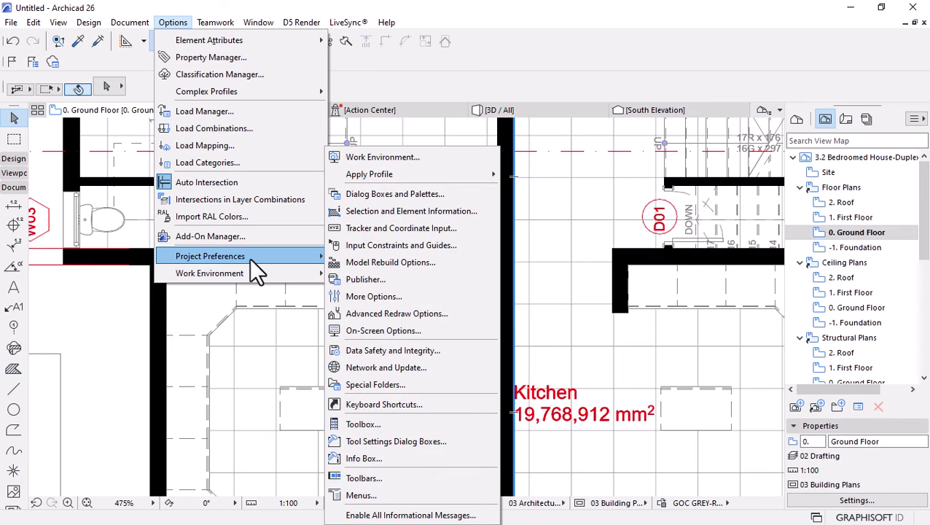
{"action": "left_click", "coordinate": [388, 292]}
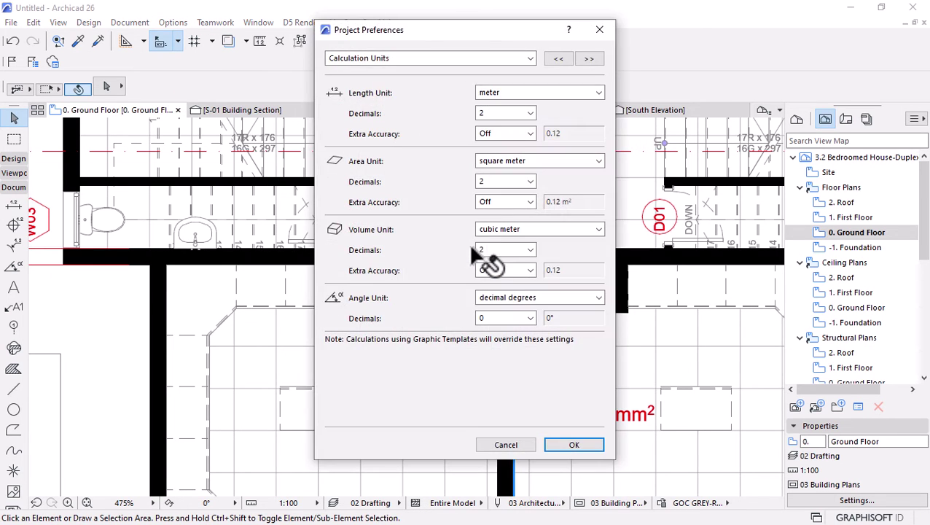
{"action": "left_click", "coordinate": [559, 59]}
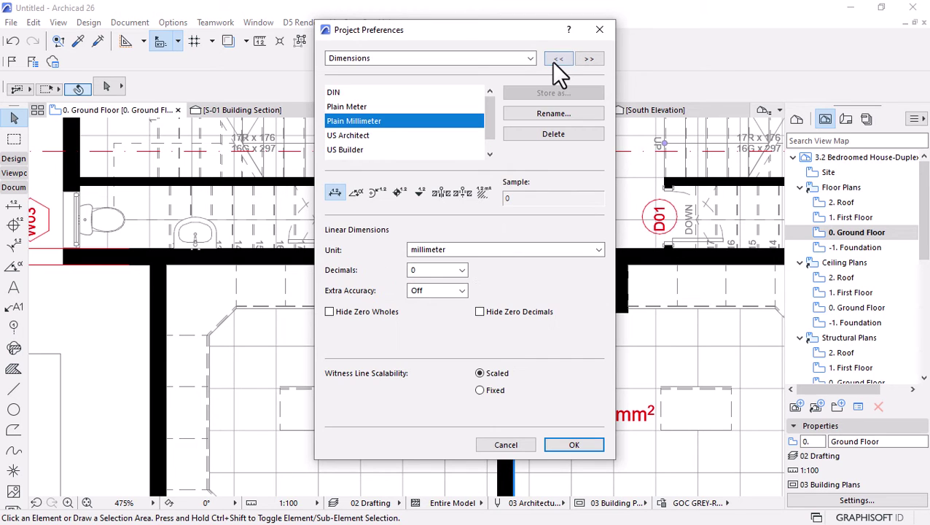
{"action": "left_click", "coordinate": [482, 190]}
{"action": "left_click", "coordinate": [490, 253]}
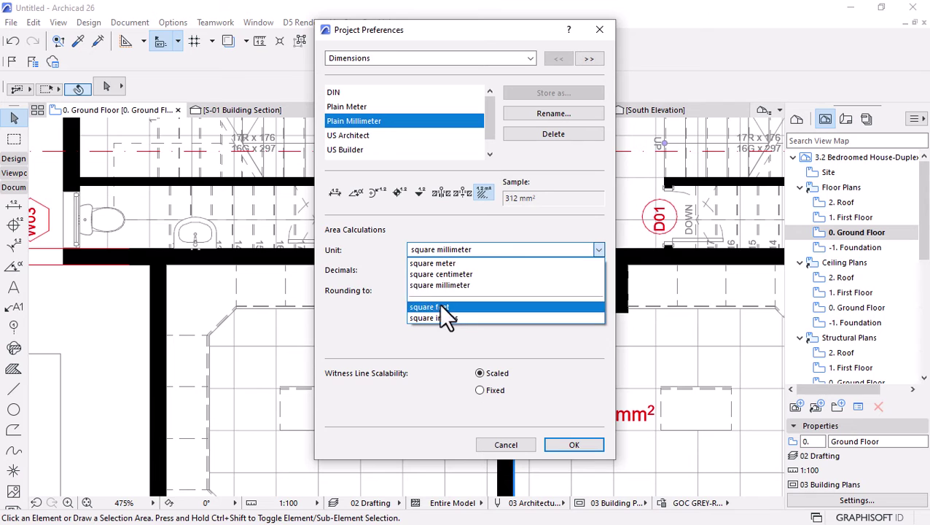
{"action": "left_click", "coordinate": [443, 264]}
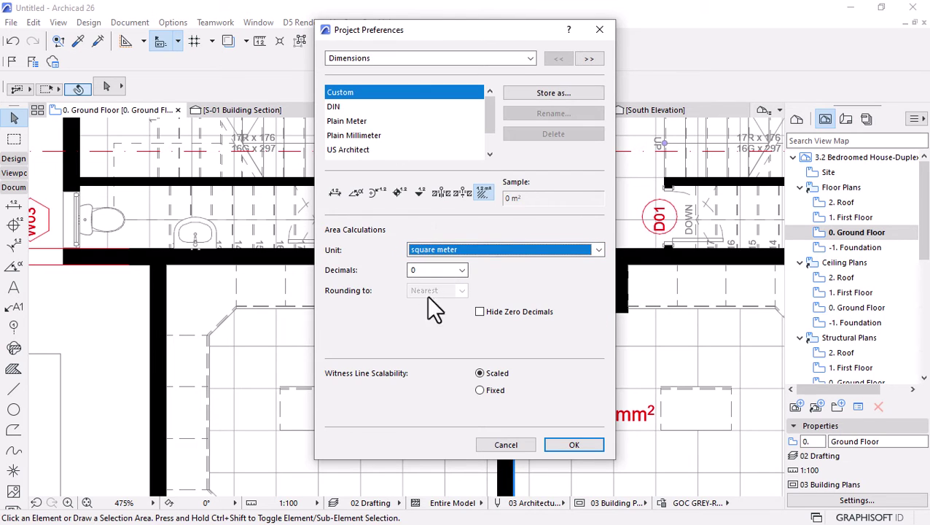
Store the customized dimension standard under the name MSBIM and apply the project preferences
{"action": "left_click", "coordinate": [563, 97]}
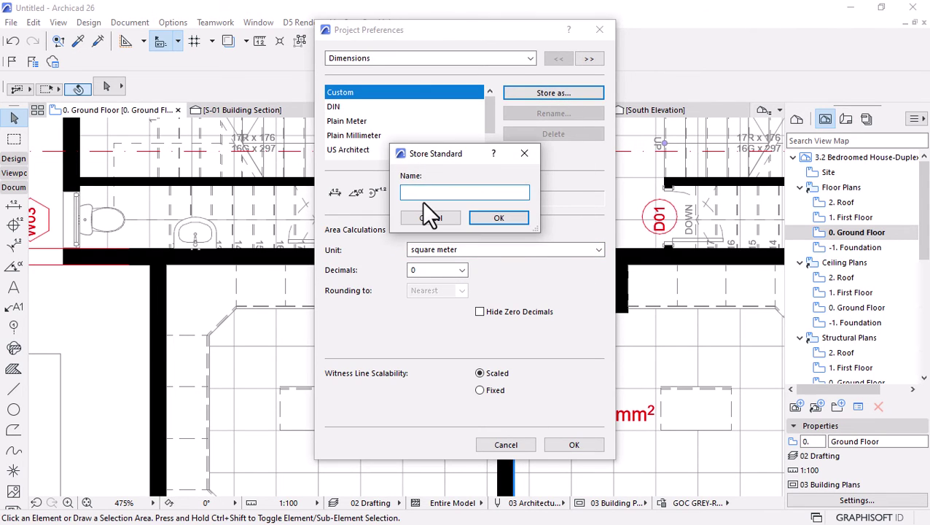
{"action": "left_click", "coordinate": [482, 217]}
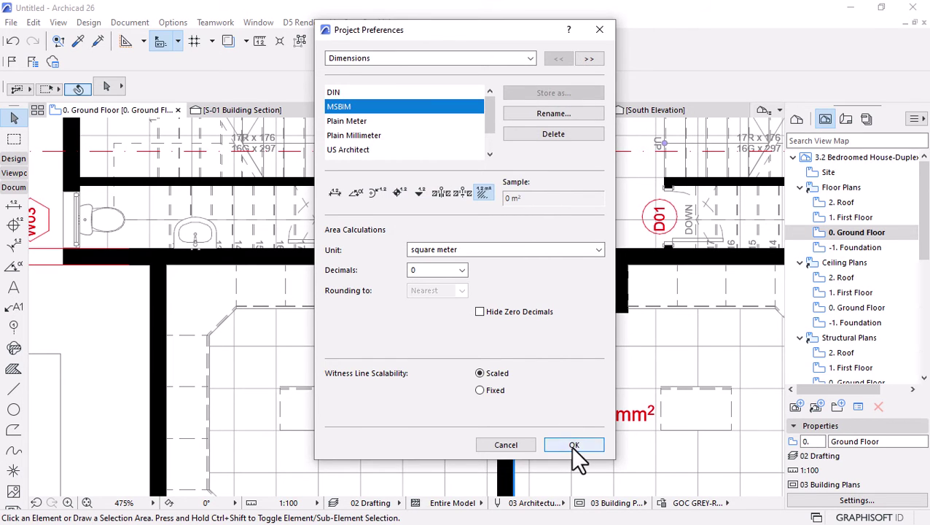
{"action": "left_click", "coordinate": [572, 445]}
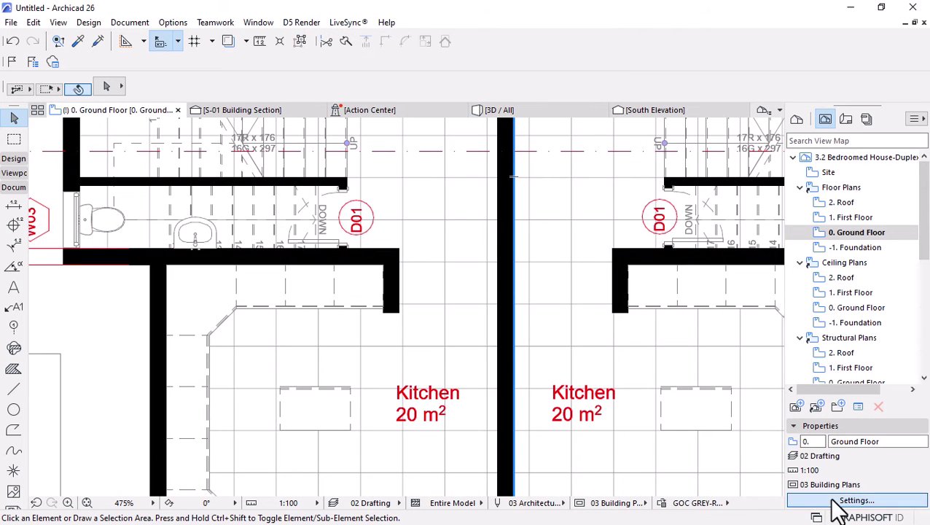
Set the dimensioning standard of the saved Ground Floor view to MSBIM and apply the view settings
{"action": "left_click", "coordinate": [850, 501]}
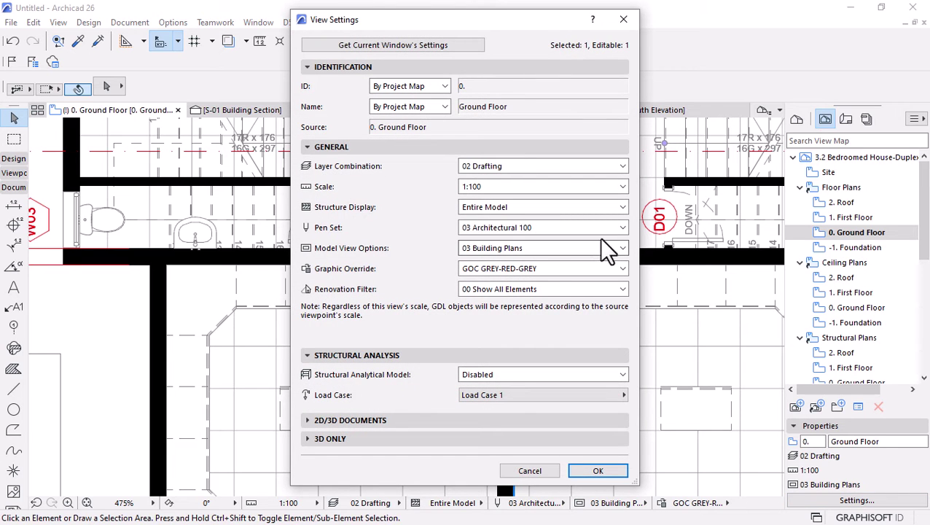
{"action": "left_click", "coordinate": [364, 420]}
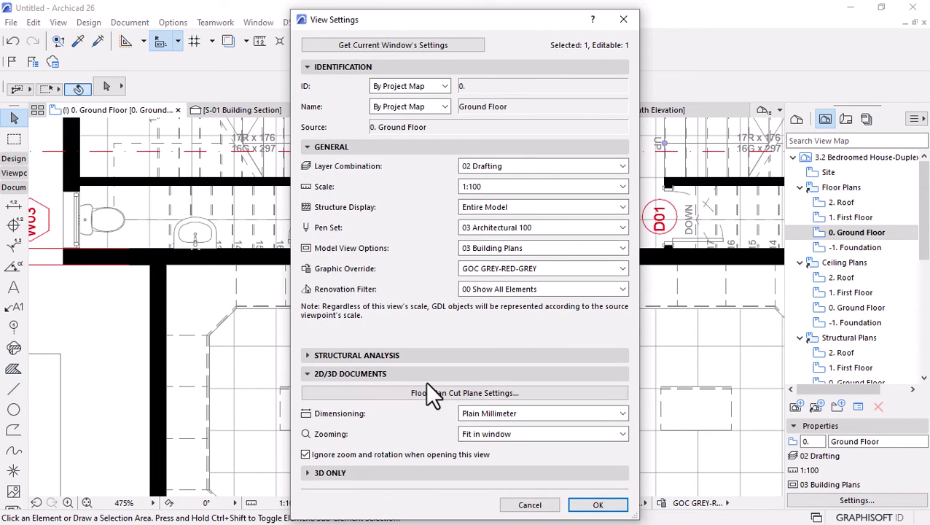
{"action": "left_click", "coordinate": [560, 413]}
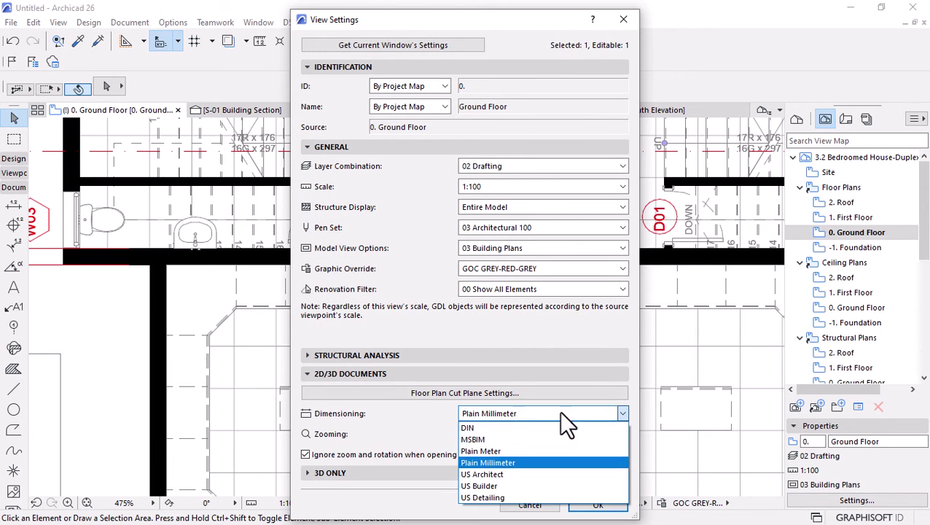
{"action": "left_click", "coordinate": [477, 440]}
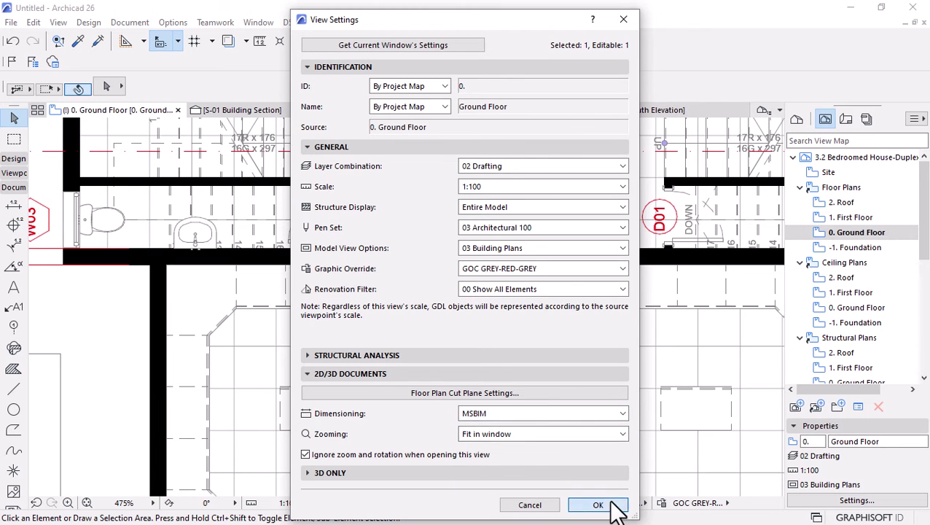
{"action": "left_click", "coordinate": [617, 508]}
Move the East Elevation marker closer to the east side of the duplex, just outside the section marker
{"action": "scroll", "coordinate": [459, 348], "scroll_direction": "down", "scroll_amount": 5}
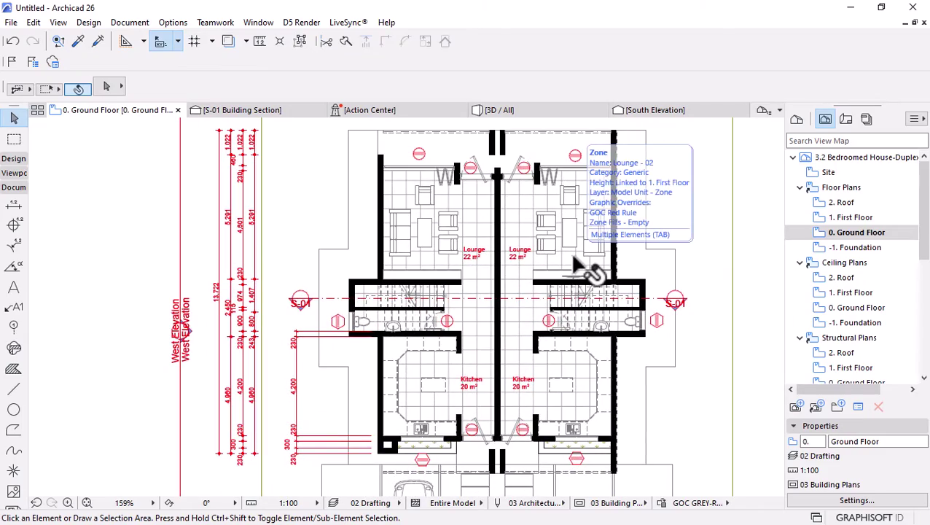
{"action": "scroll", "coordinate": [362, 314], "scroll_direction": "up", "scroll_amount": 2}
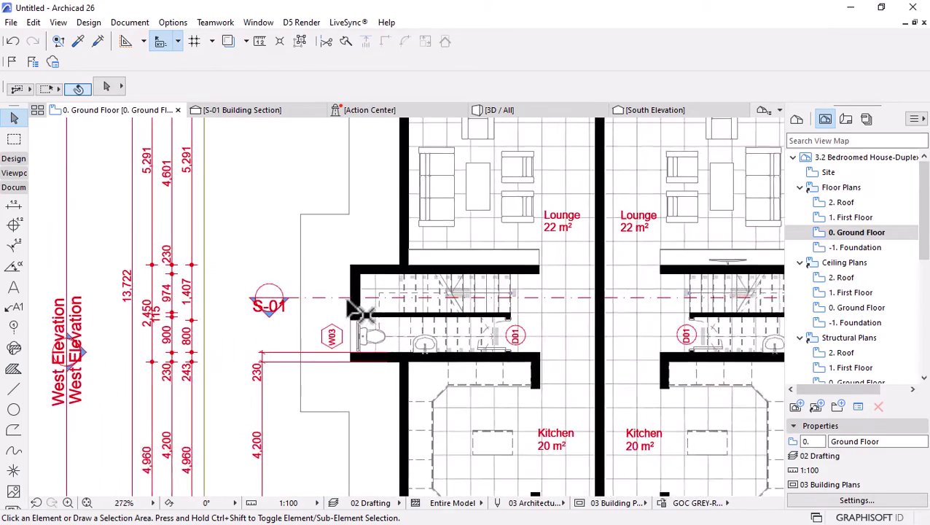
{"action": "scroll", "coordinate": [270, 301], "scroll_direction": "down", "scroll_amount": 3}
{"action": "scroll", "coordinate": [568, 321], "scroll_direction": "up", "scroll_amount": 2}
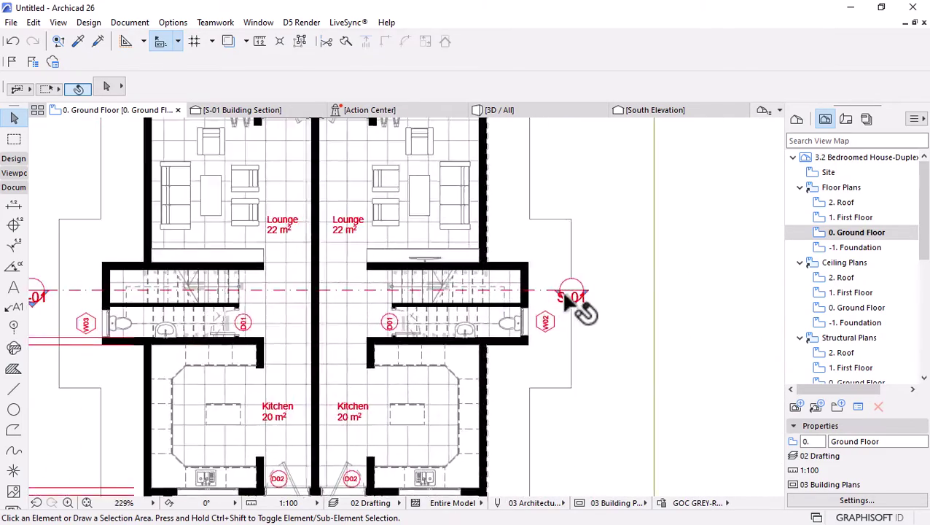
{"action": "scroll", "coordinate": [576, 301], "scroll_direction": "down", "scroll_amount": 5}
{"action": "left_click", "coordinate": [649, 302]}
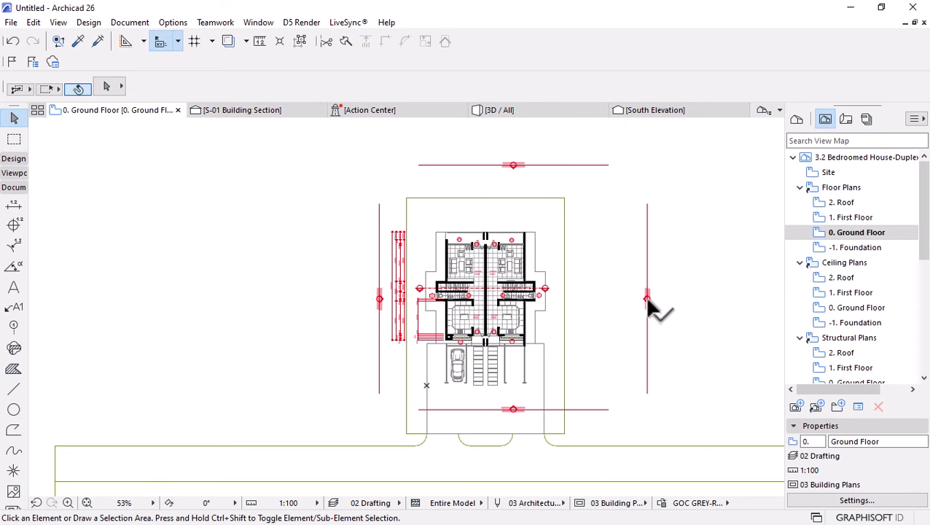
{"action": "left_click", "coordinate": [648, 303]}
{"action": "mouse_move", "coordinate": [649, 303]}
{"action": "left_mouse_down"}
{"action": "mouse_move", "coordinate": [552, 301]}
{"action": "mouse_move", "coordinate": [535, 326]}
{"action": "mouse_move", "coordinate": [543, 321]}
{"action": "left_mouse_up"}
{"action": "scroll", "coordinate": [553, 301], "scroll_direction": "up", "scroll_amount": 5}
{"action": "scroll", "coordinate": [571, 273], "scroll_direction": "down", "scroll_amount": 4}
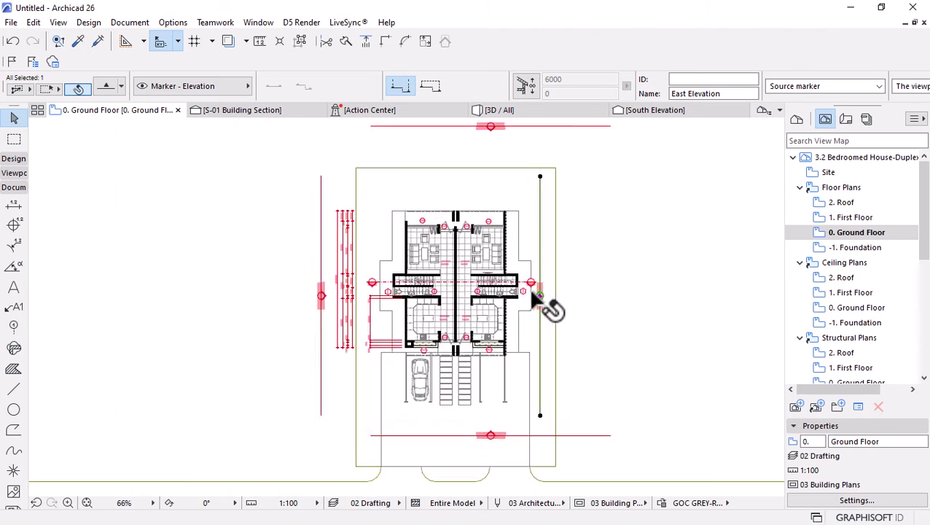
Move the North and South Elevation markers in toward the building and centre them on the party wall
{"action": "left_click", "coordinate": [501, 153]}
{"action": "mouse_move", "coordinate": [500, 155]}
{"action": "left_mouse_down"}
{"action": "mouse_move", "coordinate": [466, 199]}
{"action": "mouse_move", "coordinate": [465, 271]}
{"action": "left_mouse_up"}
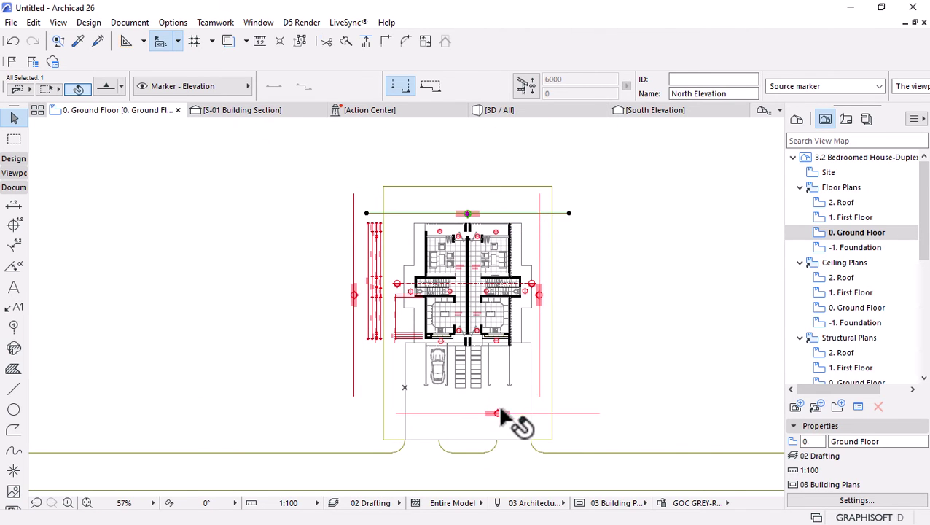
{"action": "mouse_move", "coordinate": [496, 420]}
{"action": "left_mouse_down"}
{"action": "mouse_move", "coordinate": [466, 388]}
{"action": "mouse_move", "coordinate": [471, 403]}
{"action": "mouse_move", "coordinate": [544, 390]}
{"action": "left_mouse_up"}
{"action": "scroll", "coordinate": [466, 388], "scroll_direction": "up", "scroll_amount": 2}
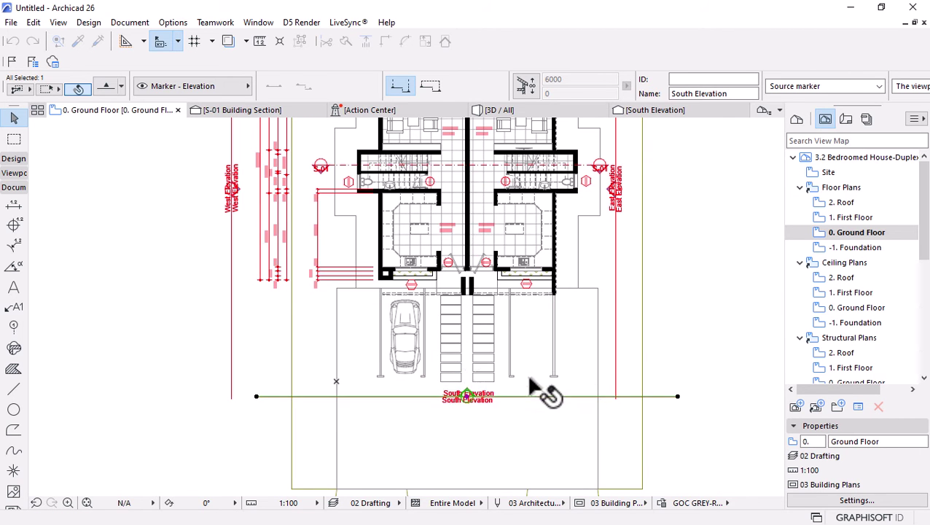
Shift the West Elevation marker slightly closer to the dimension chains on the building's west side
{"action": "scroll", "coordinate": [544, 390], "scroll_direction": "down", "scroll_amount": 3}
{"action": "mouse_move", "coordinate": [544, 390]}
{"action": "middle_mouse_down"}
{"action": "mouse_move", "coordinate": [370, 287]}
{"action": "mouse_move", "coordinate": [430, 317]}
{"action": "middle_mouse_up"}
{"action": "scroll", "coordinate": [369, 287], "scroll_direction": "up", "scroll_amount": 3}
{"action": "left_click", "coordinate": [412, 295]}
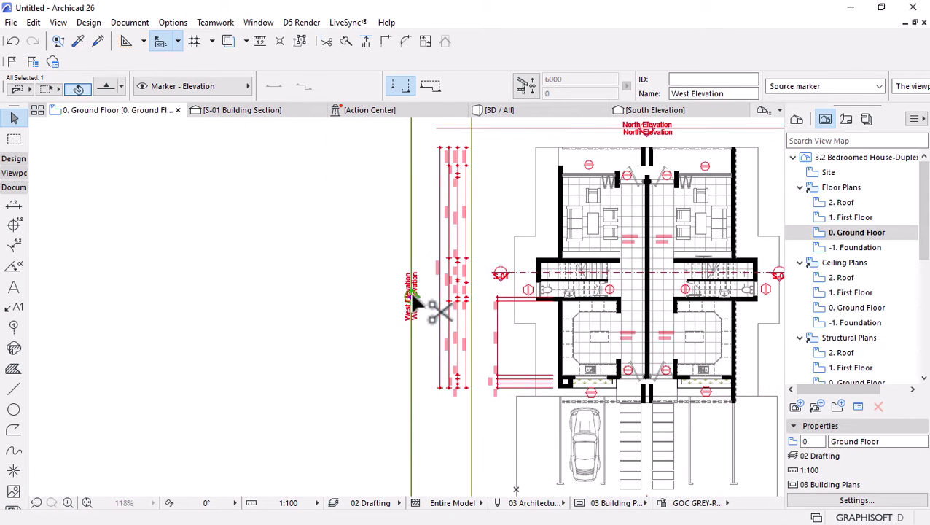
{"action": "left_click_drag", "start_coordinate": [413, 299], "coordinate": [426, 307]}
{"action": "scroll", "coordinate": [397, 299], "scroll_direction": "down", "scroll_amount": 2}
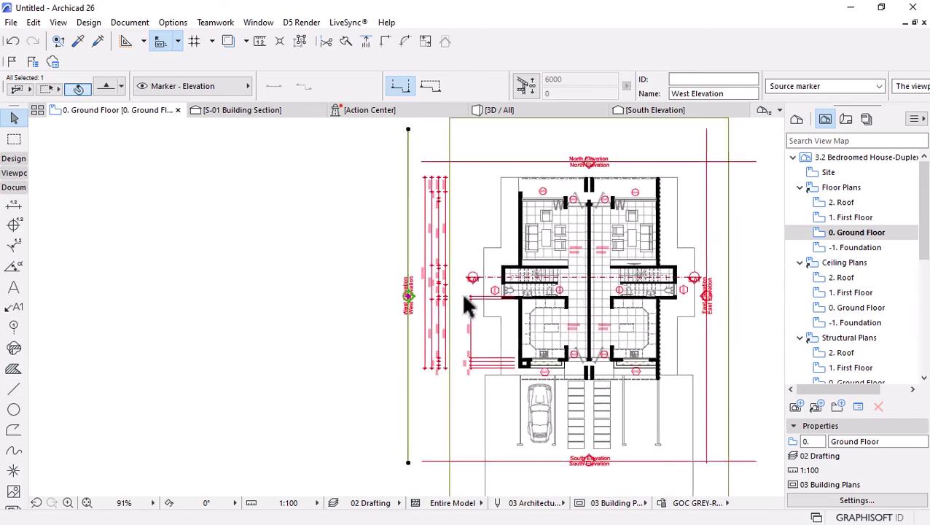
Set up automatic exterior dimensioning for the north-side vertical walls of both units, using opening endpoints, outer faces and 500 line spacing
{"action": "scroll", "coordinate": [676, 291], "scroll_direction": "up", "scroll_amount": 5}
{"action": "scroll", "coordinate": [617, 321], "scroll_direction": "down", "scroll_amount": 5}
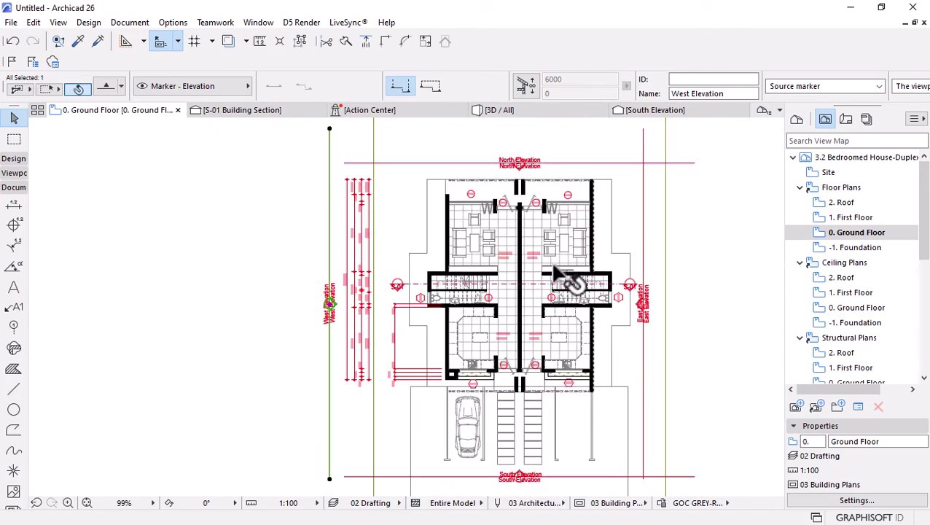
{"action": "scroll", "coordinate": [563, 275], "scroll_direction": "up", "scroll_amount": 3}
{"action": "scroll", "coordinate": [537, 299], "scroll_direction": "down", "scroll_amount": 3}
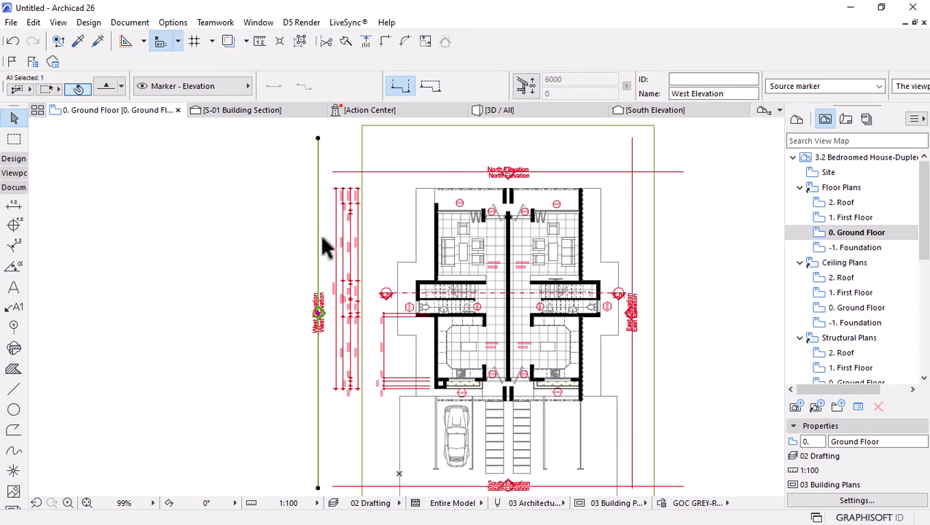
{"action": "scroll", "coordinate": [551, 177], "scroll_direction": "up", "scroll_amount": 3}
{"action": "scroll", "coordinate": [532, 186], "scroll_direction": "up", "scroll_amount": 2}
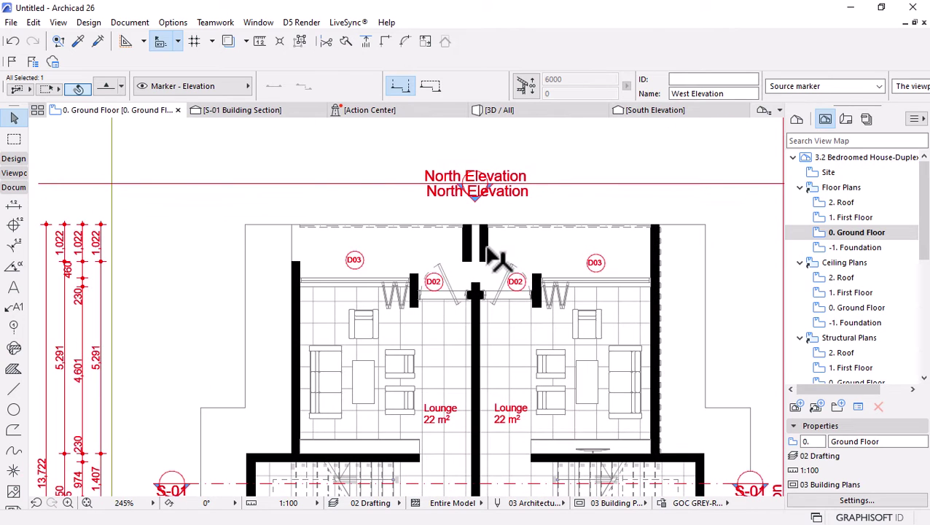
{"action": "left_click", "coordinate": [485, 248]}
{"action": "left_click", "coordinate": [296, 307], "text": "shift"}
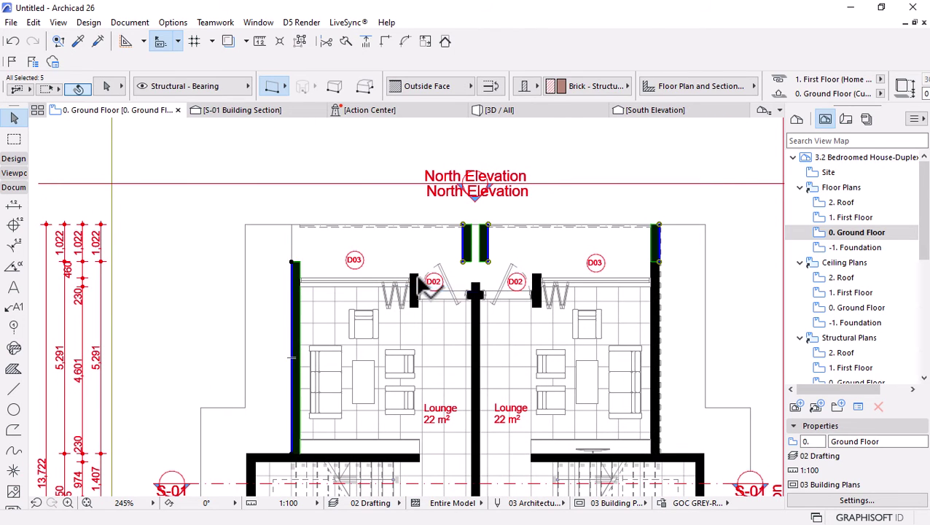
{"action": "left_click", "coordinate": [478, 332], "text": "shift"}
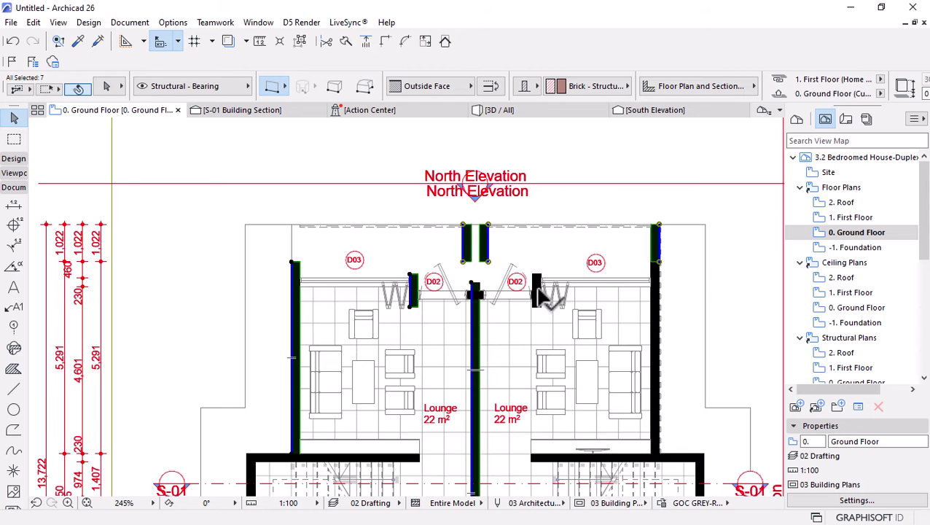
{"action": "left_click", "coordinate": [537, 283], "text": "shift"}
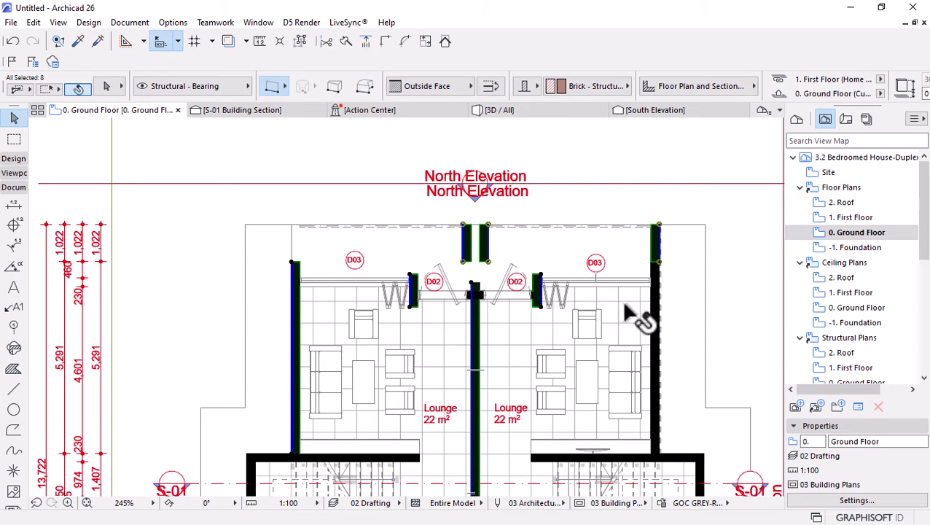
{"action": "left_click", "coordinate": [129, 22]}
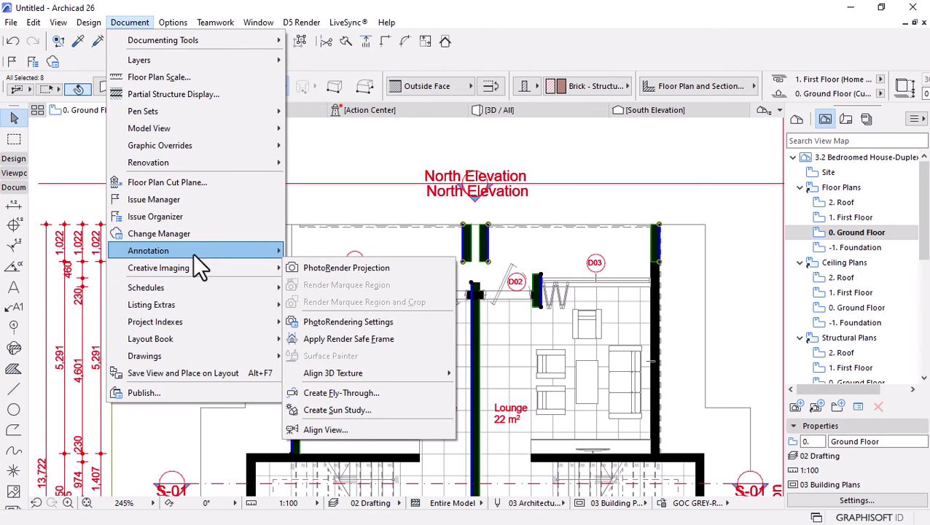
{"action": "mouse_move", "coordinate": [206, 252]}
{"action": "mouse_move", "coordinate": [452, 292]}
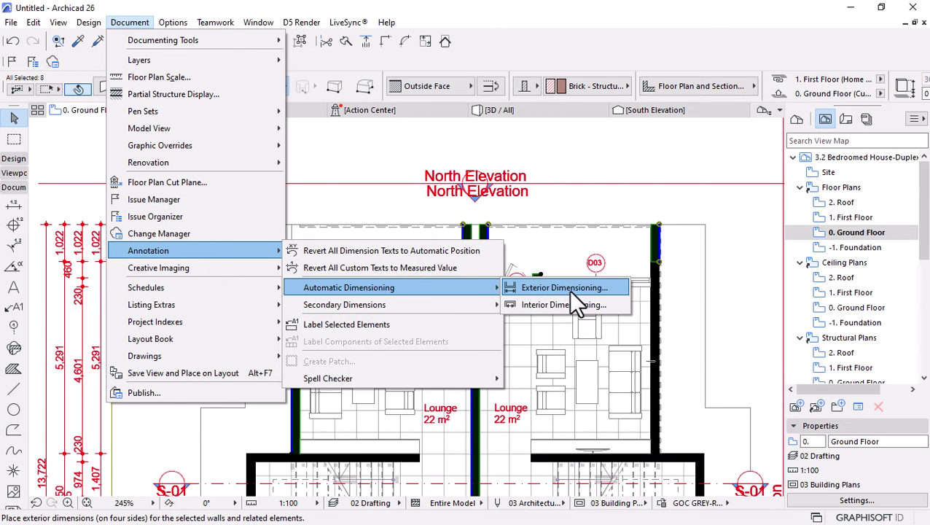
{"action": "left_click", "coordinate": [572, 290]}
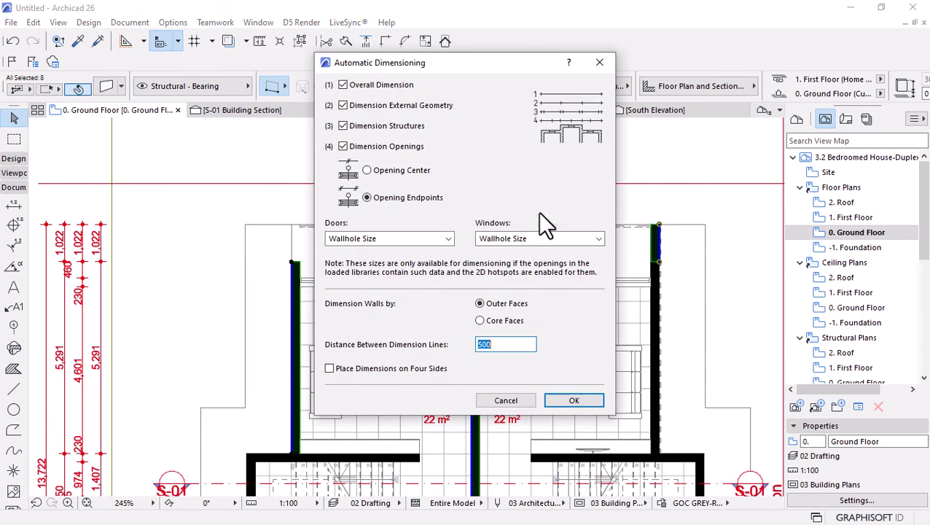
{"action": "left_click", "coordinate": [568, 401]}
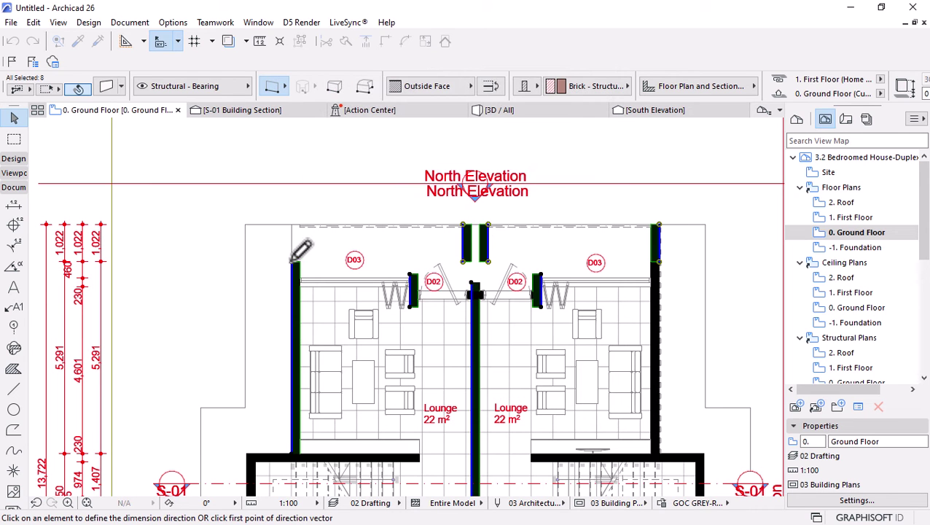
Place the exterior dimension chains horizontally across the duplex's north side, beyond the North Elevation marker
{"action": "left_click", "coordinate": [294, 261]}
{"action": "left_click", "coordinate": [651, 251]}
{"action": "scroll", "coordinate": [412, 372], "scroll_direction": "down", "scroll_amount": 1}
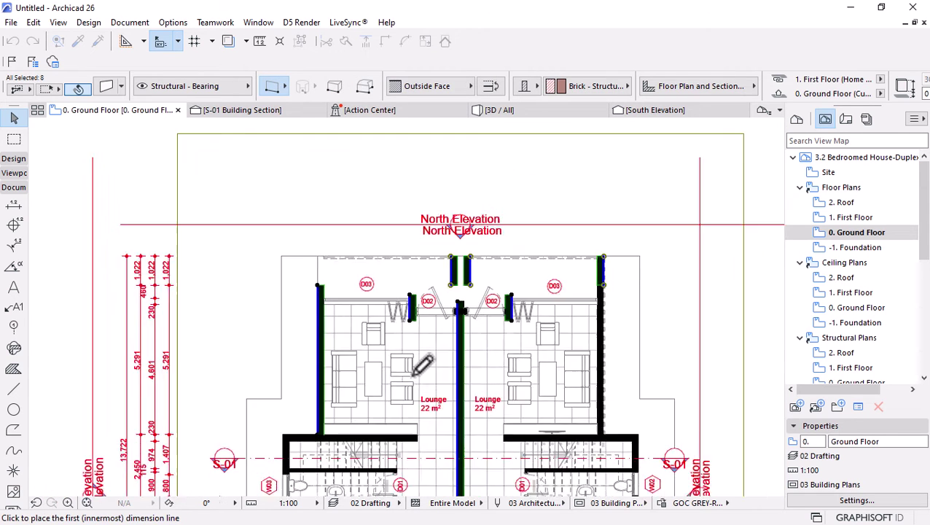
{"action": "scroll", "coordinate": [412, 374], "scroll_direction": "down", "scroll_amount": 1}
{"action": "left_click", "coordinate": [452, 241]}
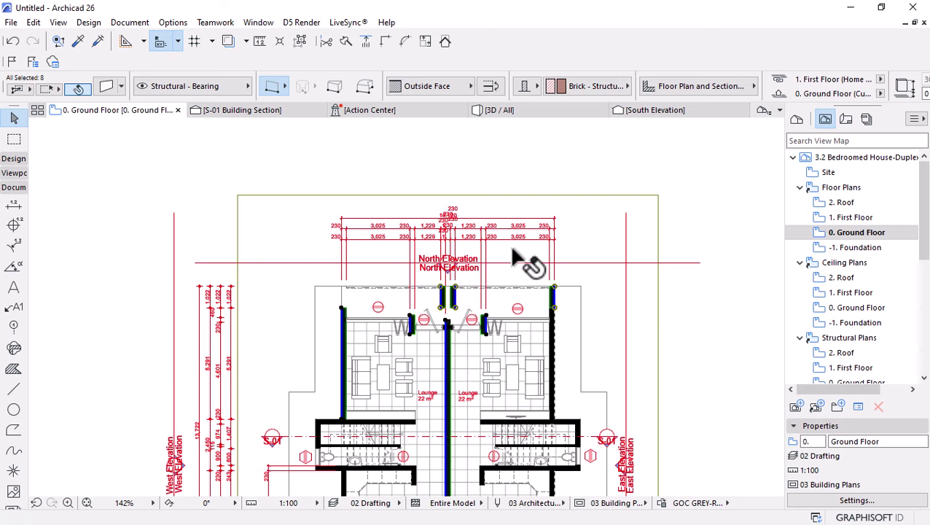
{"action": "scroll", "coordinate": [513, 250], "scroll_direction": "up", "scroll_amount": 1}
{"action": "left_click", "coordinate": [616, 182]}
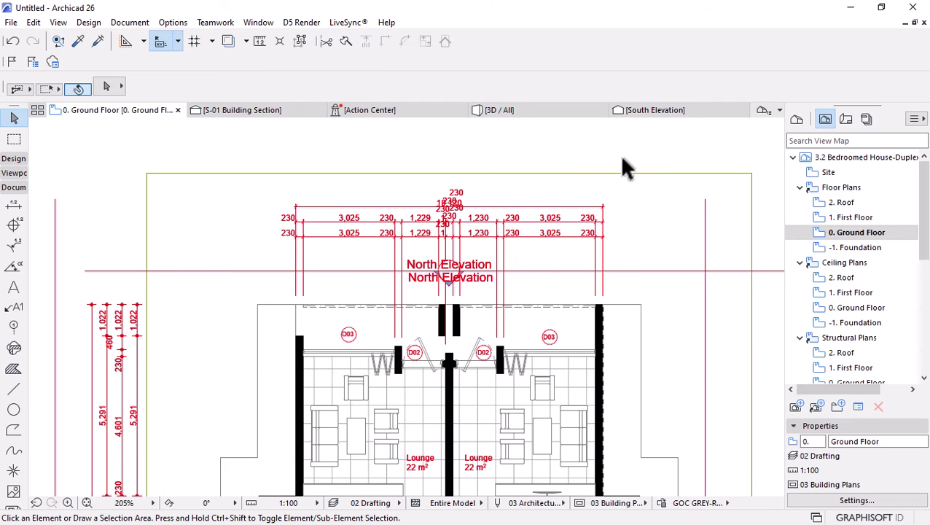
Give the three north dimension chains filled-dot markers and Custom Height witness lines
{"action": "left_click_drag", "start_coordinate": [621, 151], "coordinate": [536, 254]}
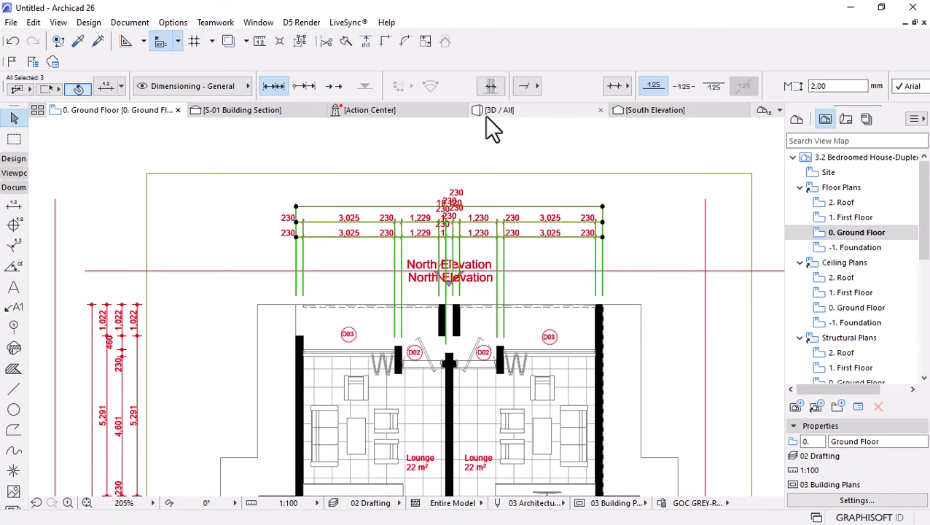
{"action": "left_click", "coordinate": [530, 91]}
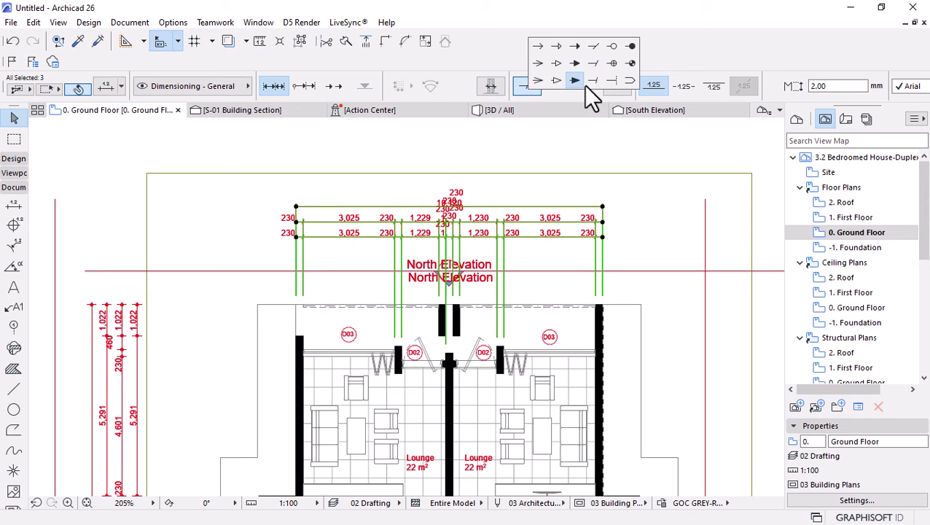
{"action": "left_click", "coordinate": [628, 49]}
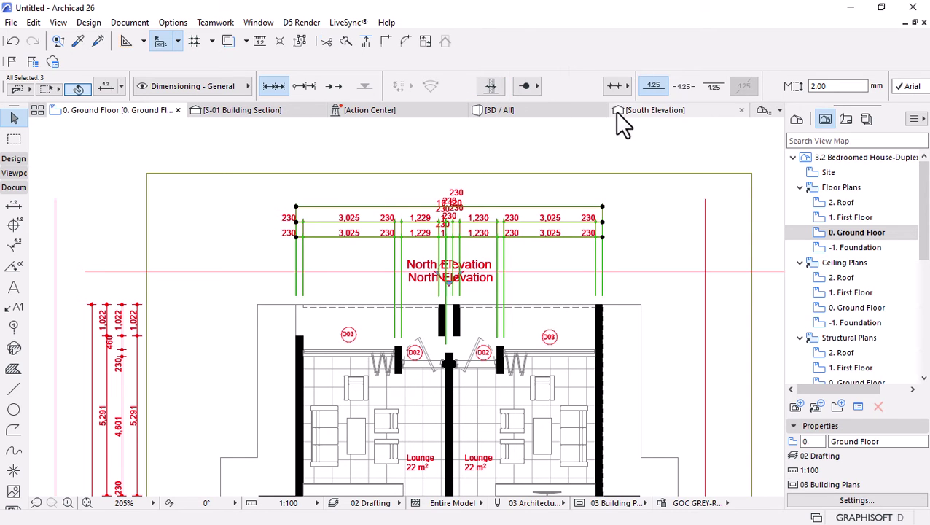
{"action": "left_click", "coordinate": [107, 87]}
{"action": "left_click", "coordinate": [383, 179]}
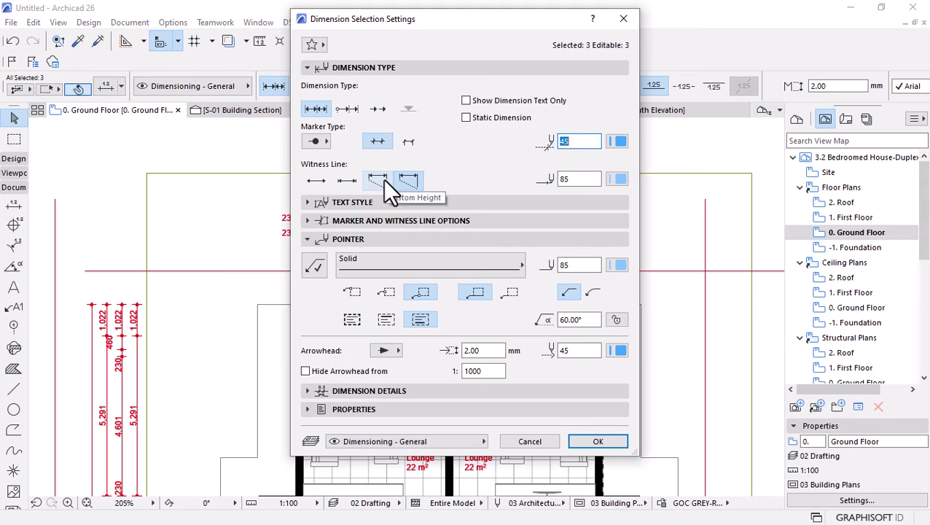
{"action": "left_click", "coordinate": [598, 442]}
{"action": "left_click", "coordinate": [463, 179]}
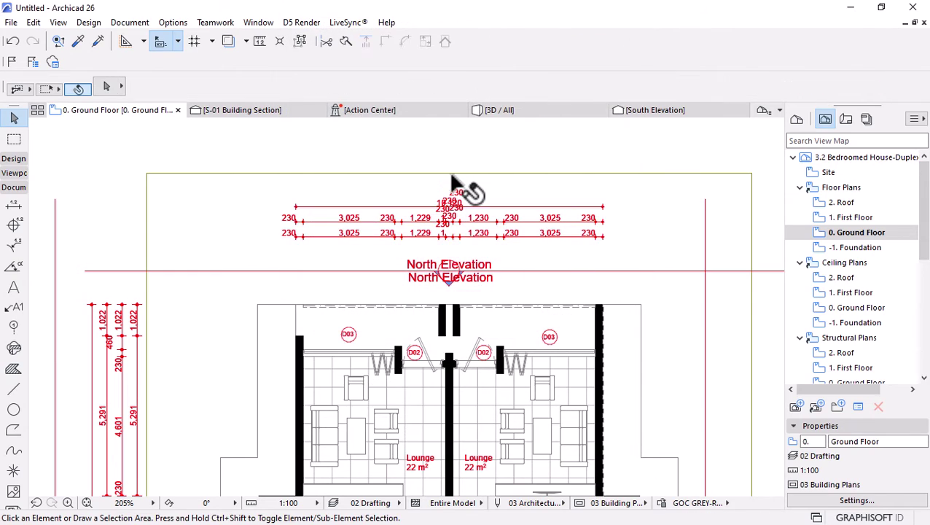
{"action": "scroll", "coordinate": [458, 183], "scroll_direction": "down", "scroll_amount": 3}
{"action": "scroll", "coordinate": [425, 197], "scroll_direction": "up", "scroll_amount": 6}
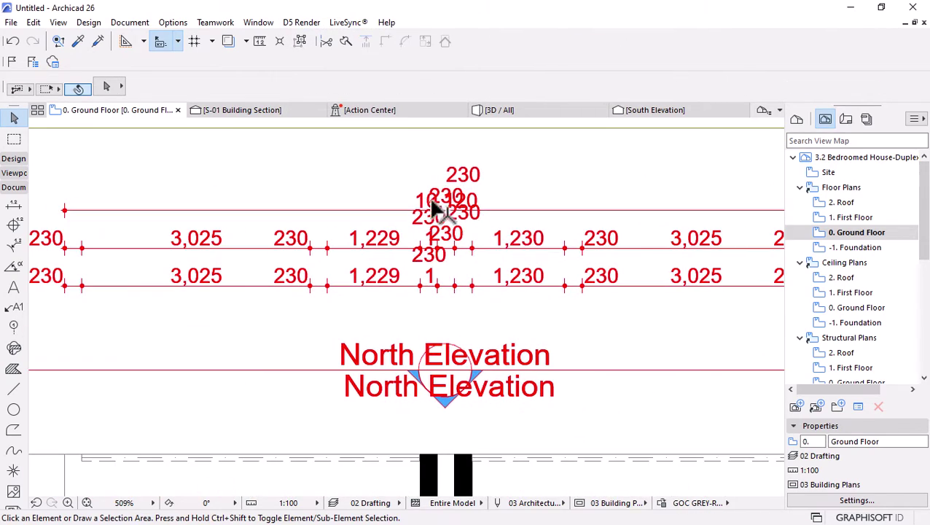
Try the 1:50 scale on the ground floor plan and restore its saved 1:100 view
{"action": "scroll", "coordinate": [556, 229], "scroll_direction": "down", "scroll_amount": 4}
{"action": "left_click", "coordinate": [309, 503]}
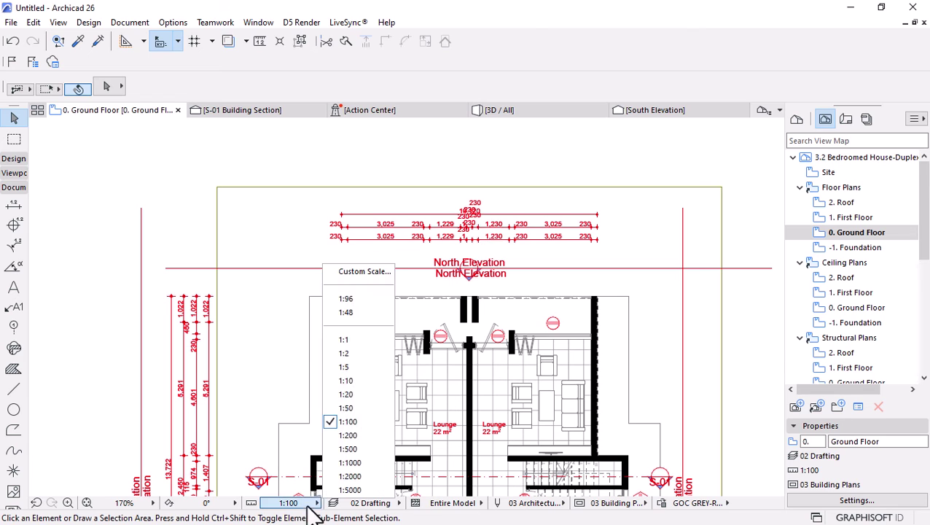
{"action": "left_click", "coordinate": [345, 408]}
{"action": "scroll", "coordinate": [473, 222], "scroll_direction": "up", "scroll_amount": 2}
{"action": "scroll", "coordinate": [608, 239], "scroll_direction": "down", "scroll_amount": 5}
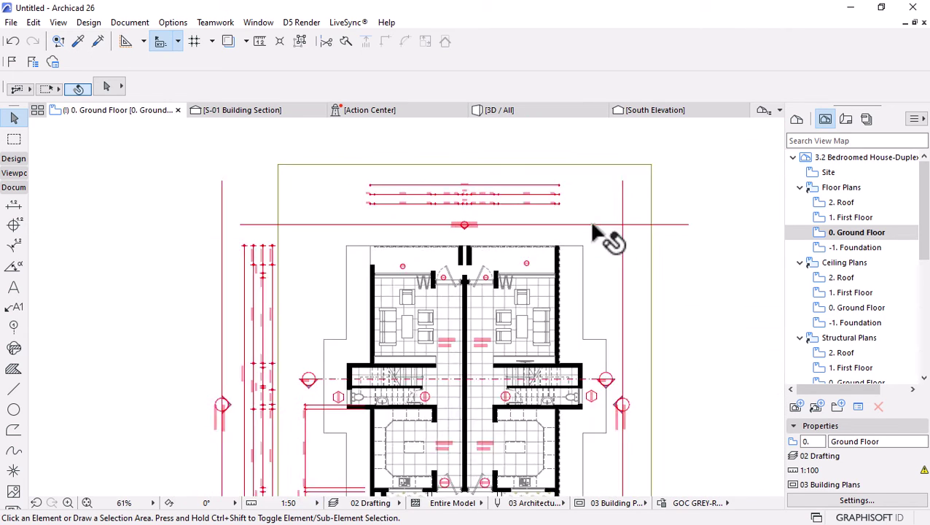
{"action": "scroll", "coordinate": [270, 353], "scroll_direction": "up", "scroll_amount": 3}
{"action": "scroll", "coordinate": [505, 212], "scroll_direction": "down", "scroll_amount": 3}
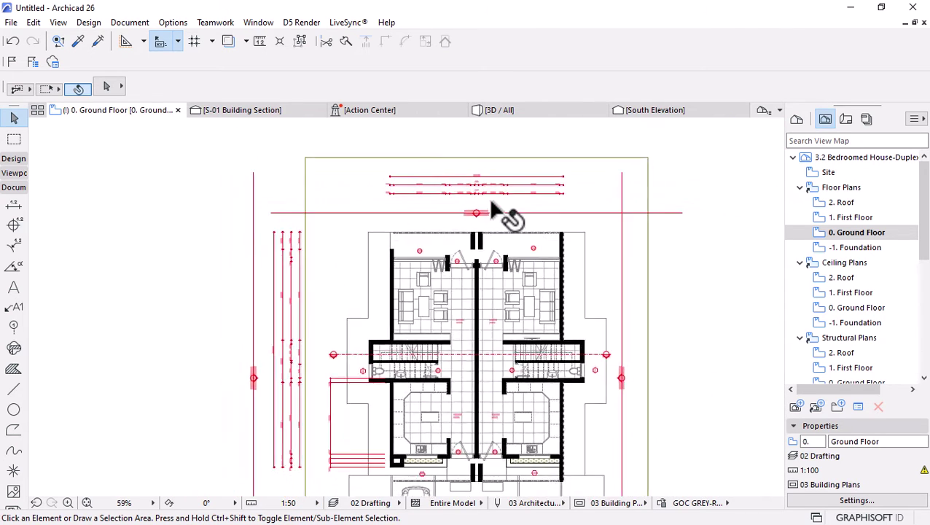
{"action": "scroll", "coordinate": [492, 186], "scroll_direction": "up", "scroll_amount": 4}
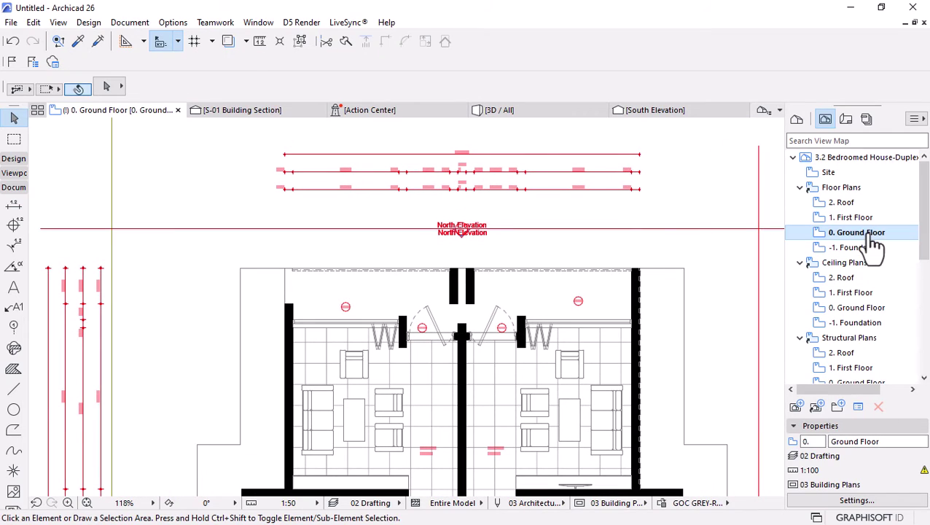
{"action": "double_click", "coordinate": [820, 233]}
Select the ground floor's east-side exterior walls, including the walls around the projecting stair and toilet and the wall piers at the parking side
{"action": "scroll", "coordinate": [541, 426], "scroll_direction": "up", "scroll_amount": 4}
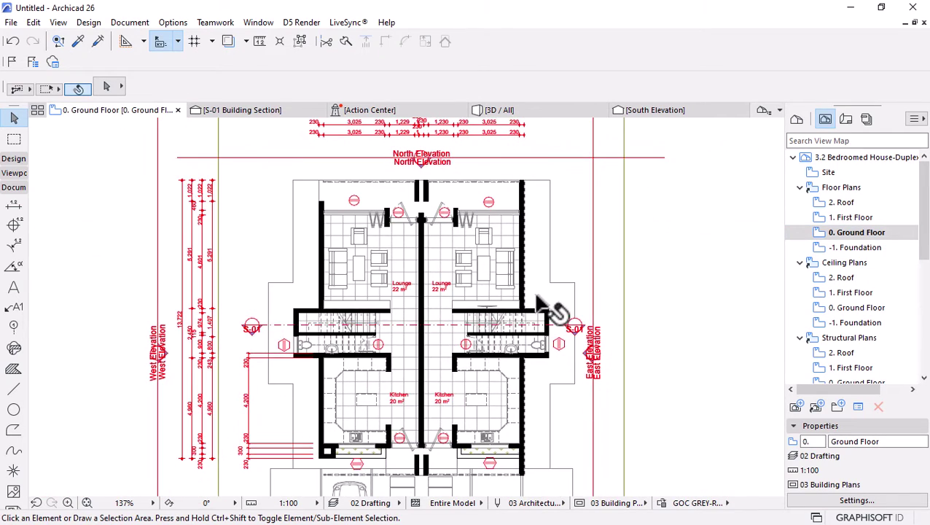
{"action": "left_click", "coordinate": [519, 291]}
{"action": "scroll", "coordinate": [536, 332], "scroll_direction": "up", "scroll_amount": 3}
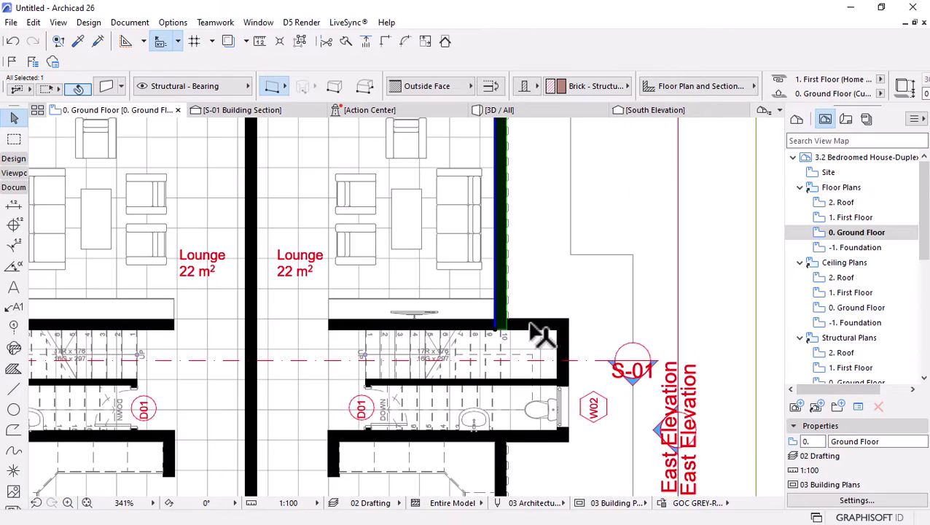
{"action": "left_click", "coordinate": [525, 382], "text": "shift"}
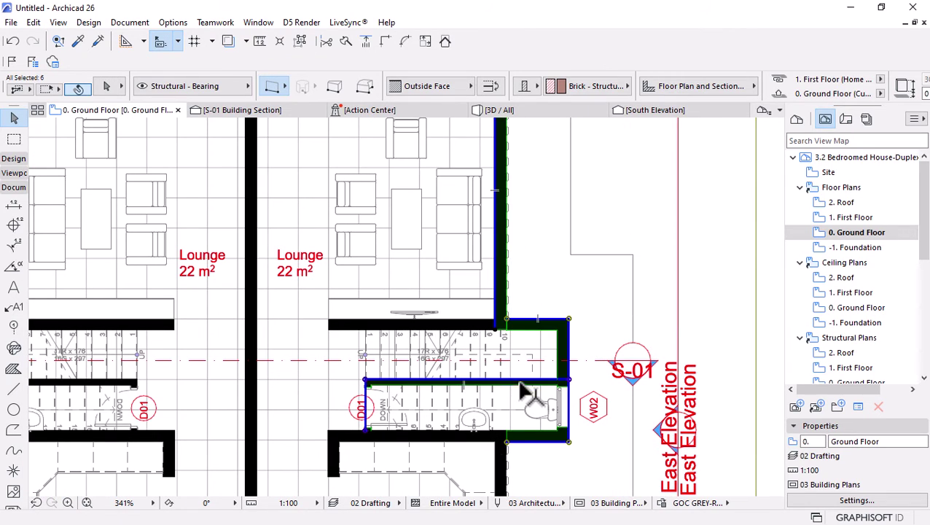
{"action": "left_click", "coordinate": [501, 463], "text": "shift"}
{"action": "scroll", "coordinate": [484, 321], "scroll_direction": "down", "scroll_amount": 7}
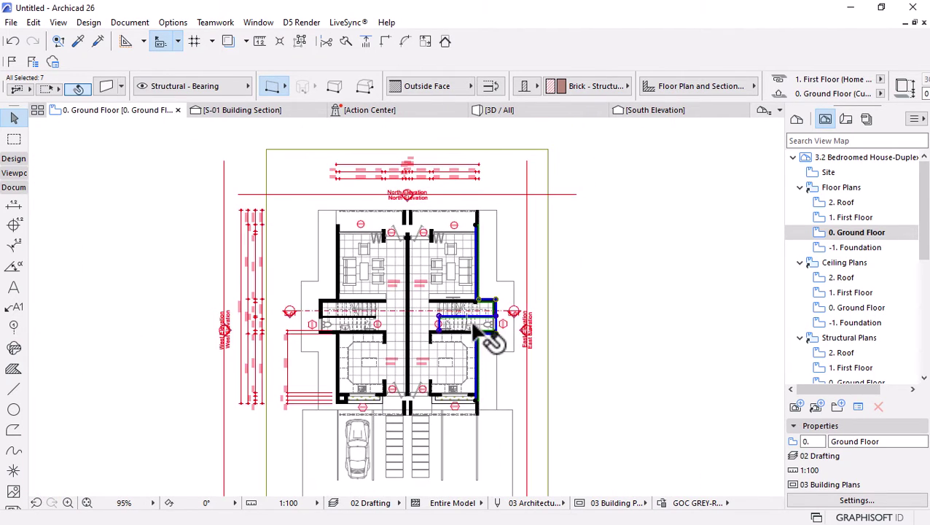
{"action": "scroll", "coordinate": [485, 423], "scroll_direction": "up", "scroll_amount": 5}
{"action": "left_click", "coordinate": [483, 405], "text": "shift"}
{"action": "scroll", "coordinate": [487, 412], "scroll_direction": "down", "scroll_amount": 6}
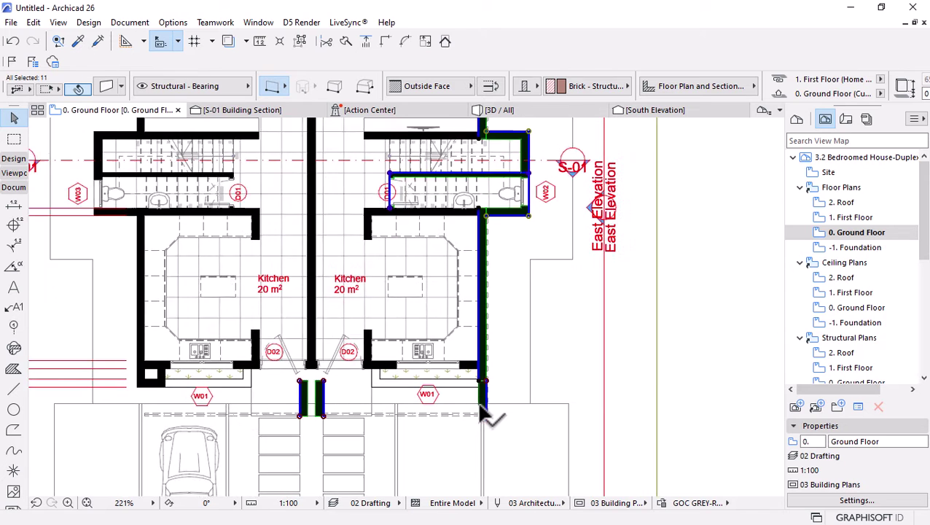
Apply automatic exterior dimensioning to the selected walls along a vertical direction, placing the dimension lines east of the house with 500 spacing
{"action": "left_click", "coordinate": [126, 22]}
{"action": "mouse_move", "coordinate": [200, 252]}
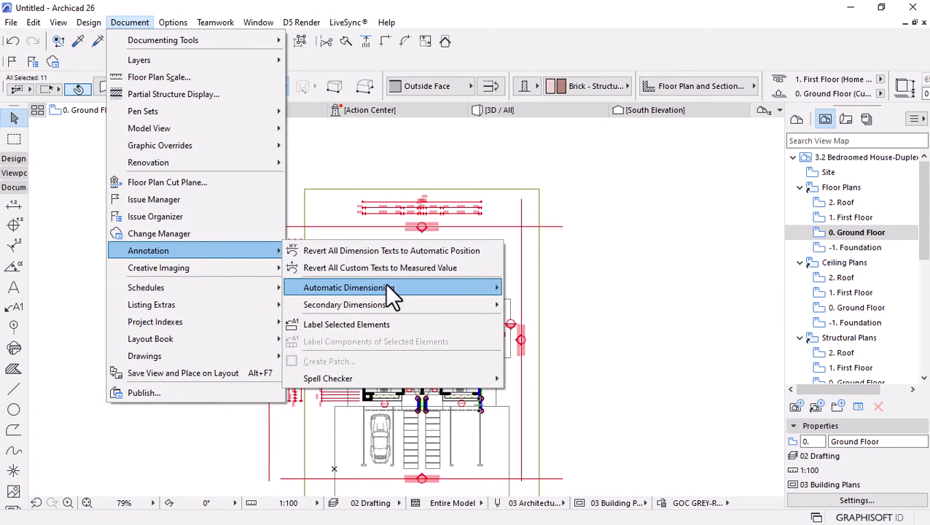
{"action": "mouse_move", "coordinate": [384, 285]}
{"action": "left_click", "coordinate": [561, 287]}
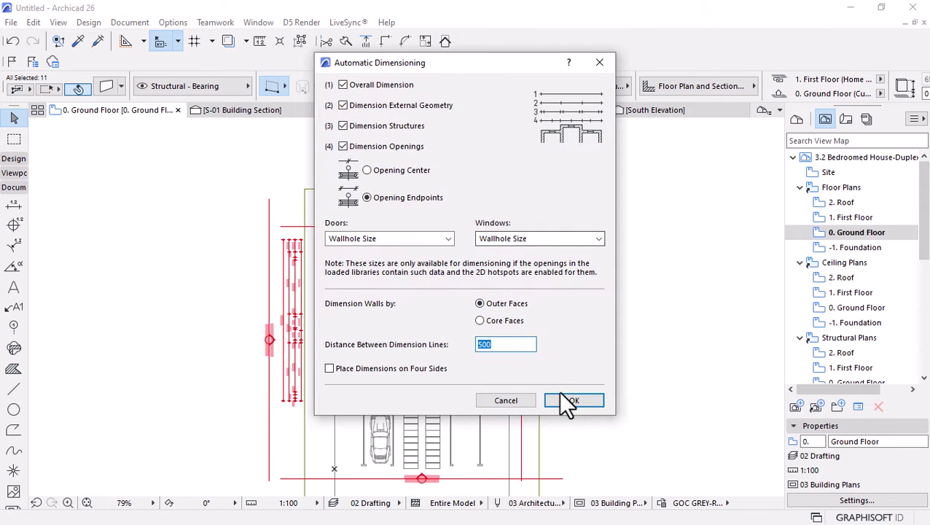
{"action": "left_click", "coordinate": [576, 400]}
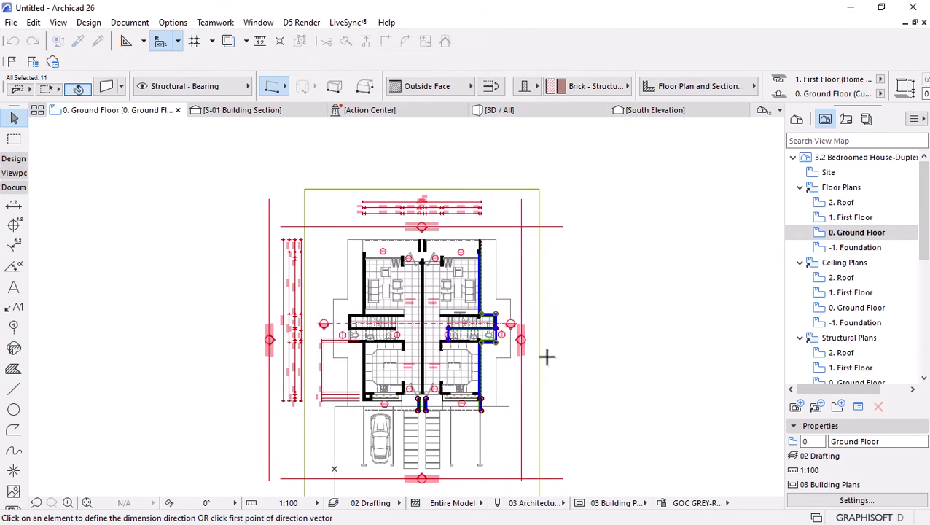
{"action": "left_click", "coordinate": [496, 239]}
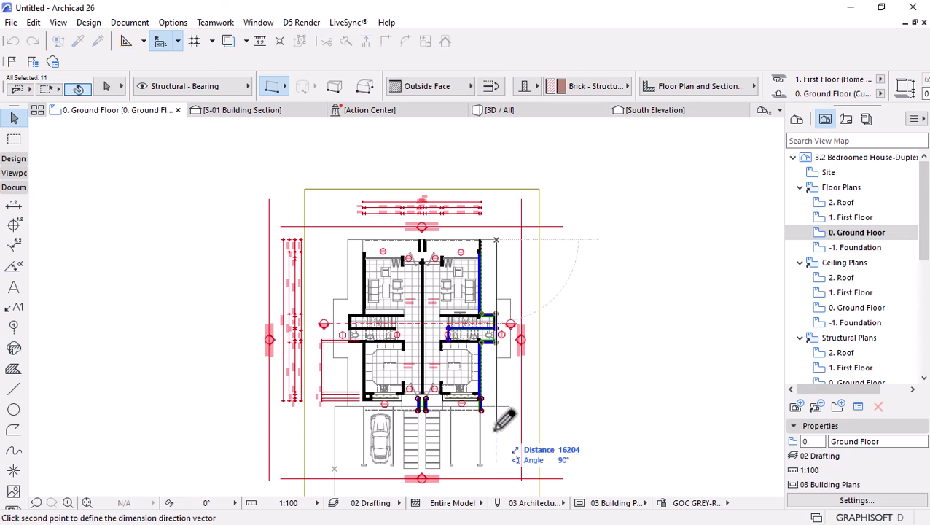
{"action": "left_click", "coordinate": [483, 408]}
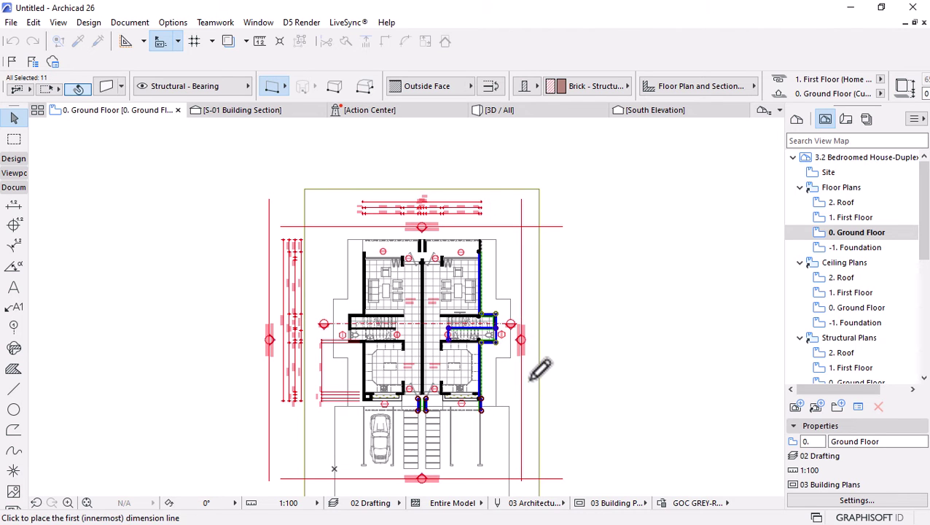
{"action": "left_click", "coordinate": [535, 372]}
Move the East Elevation marker line outward, clear of the new east dimension lines
{"action": "scroll", "coordinate": [525, 375], "scroll_direction": "up", "scroll_amount": 3}
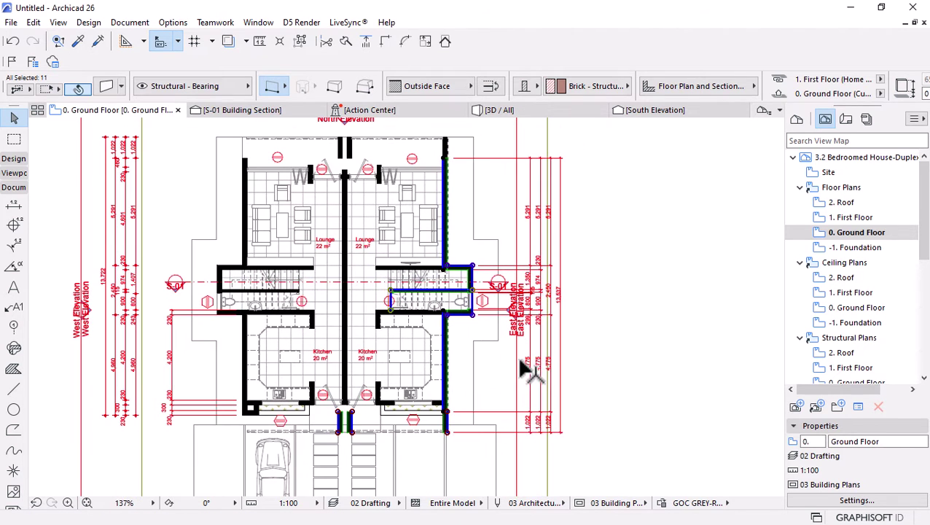
{"action": "left_click", "coordinate": [520, 355]}
{"action": "left_click_drag", "start_coordinate": [516, 353], "coordinate": [578, 355]}
Give the four east dimension chains filled dot markers and change their dynamic witness lines to the fixed-length style
{"action": "scroll", "coordinate": [565, 430], "scroll_direction": "up", "scroll_amount": 5}
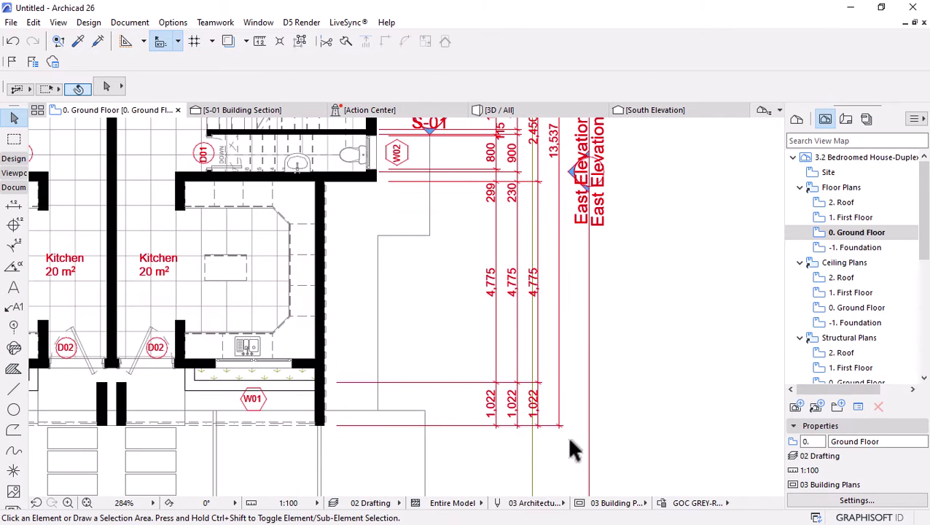
{"action": "left_click_drag", "start_coordinate": [569, 440], "coordinate": [463, 354]}
{"action": "left_click", "coordinate": [463, 353]}
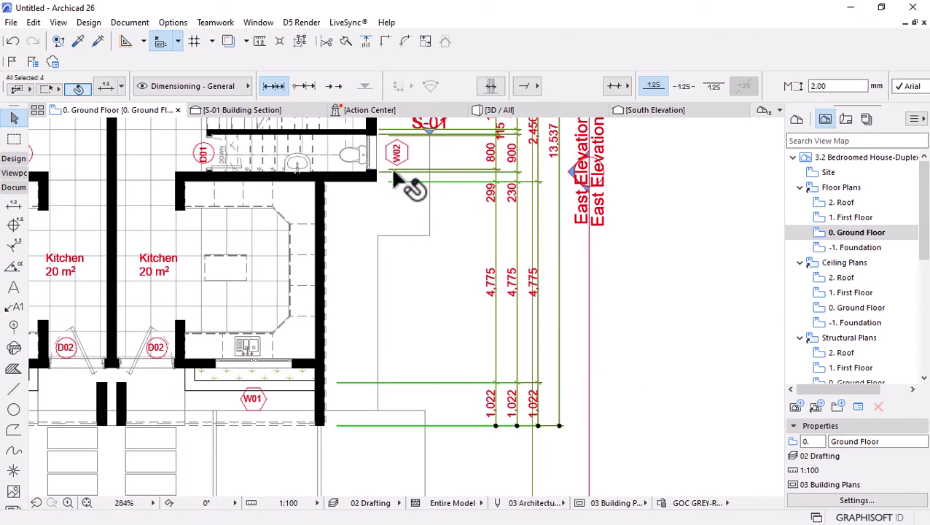
{"action": "left_click", "coordinate": [527, 86]}
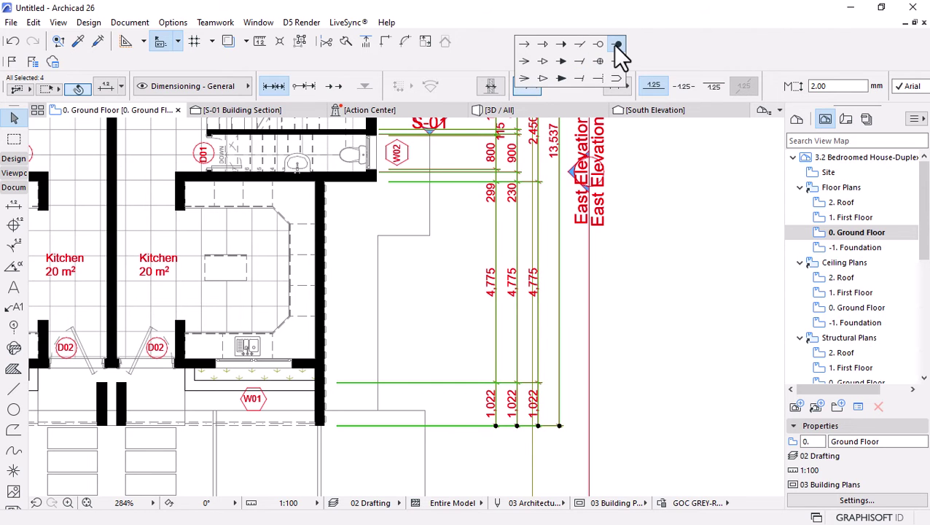
{"action": "left_click", "coordinate": [616, 44]}
{"action": "left_click", "coordinate": [113, 86]}
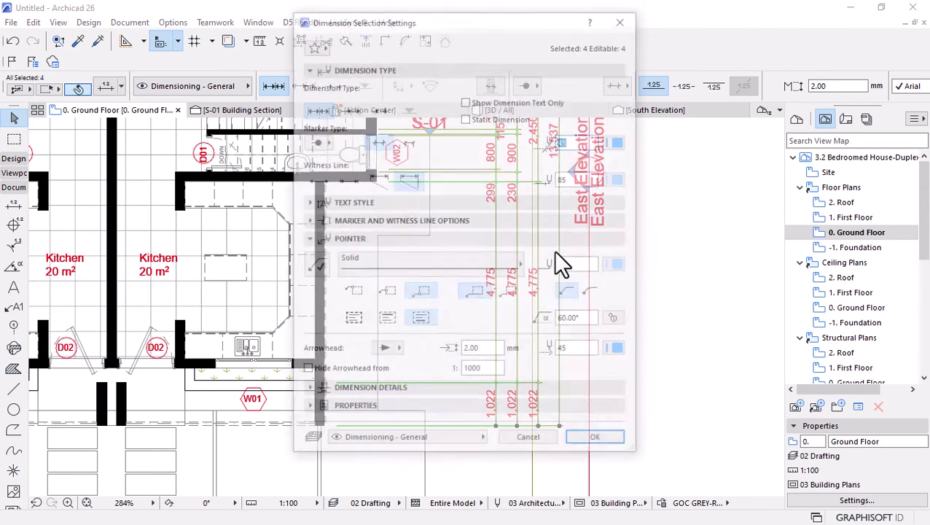
{"action": "left_click", "coordinate": [380, 177]}
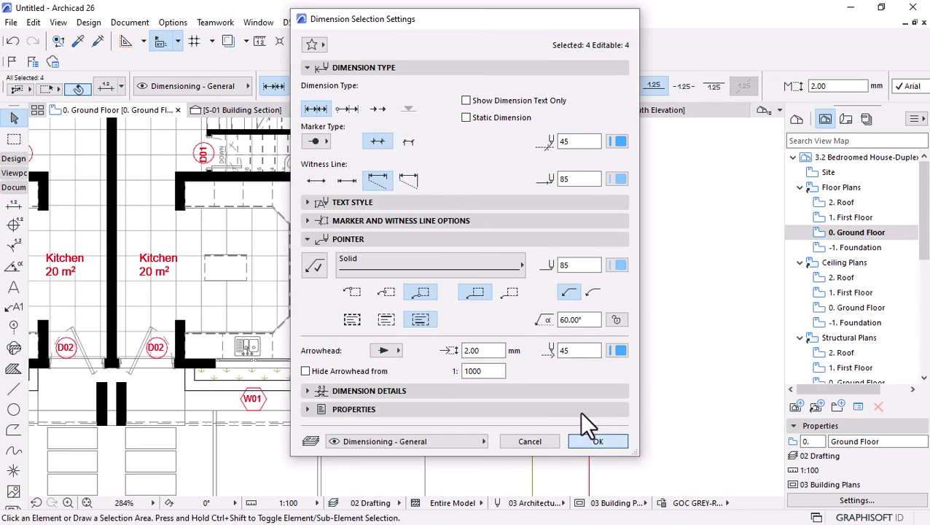
{"action": "left_click", "coordinate": [597, 442]}
{"action": "scroll", "coordinate": [595, 277], "scroll_direction": "down", "scroll_amount": 5}
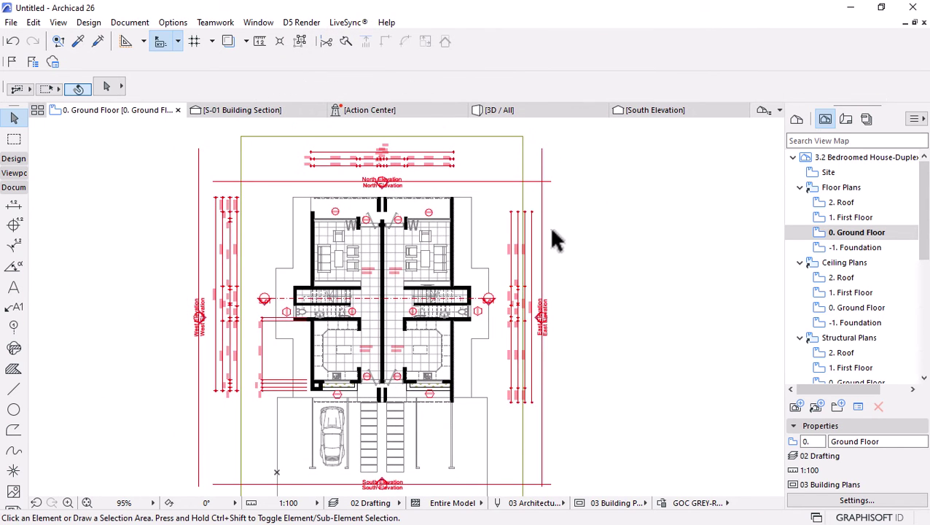
Open the 3D view of the duplex, turn to its parking side and apply the GOC GREY graphic override combination
{"action": "middle_click_drag", "start_coordinate": [403, 340], "coordinate": [467, 299]}
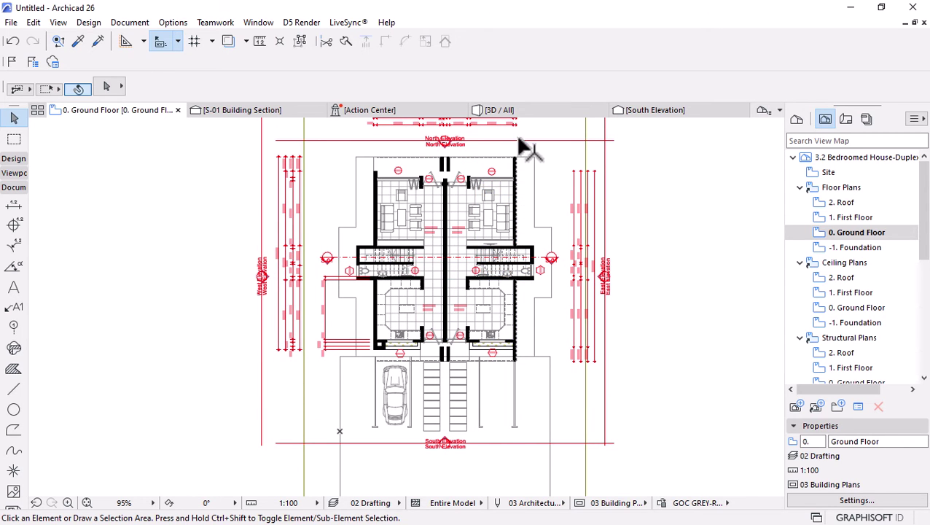
{"action": "left_click", "coordinate": [531, 111]}
{"action": "scroll", "coordinate": [476, 184], "scroll_direction": "up", "scroll_amount": 5}
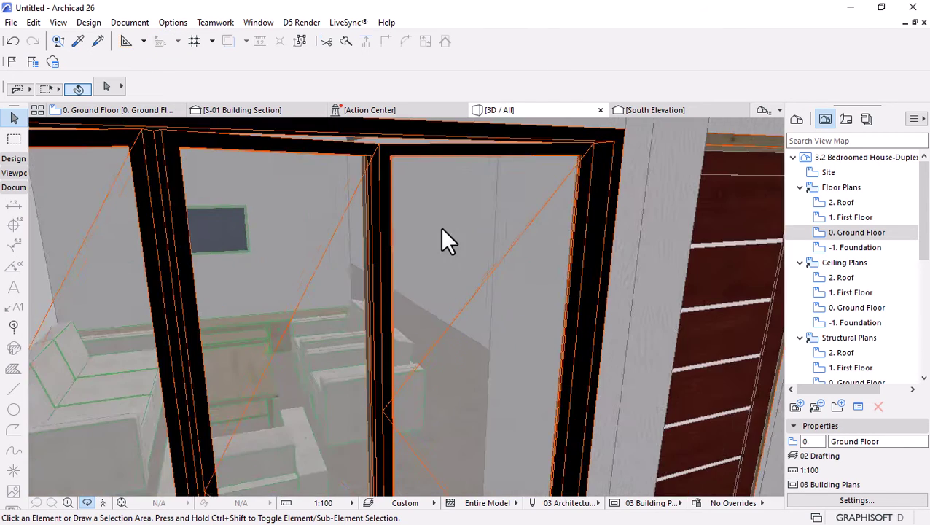
{"action": "scroll", "coordinate": [442, 231], "scroll_direction": "down", "scroll_amount": 10}
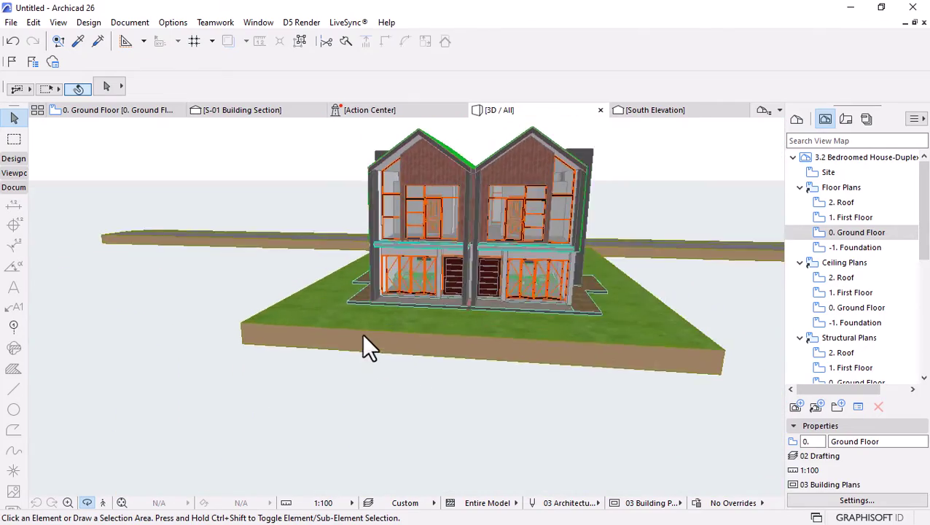
{"action": "middle_click_drag", "start_coordinate": [364, 336], "coordinate": [266, 297], "text": "shift"}
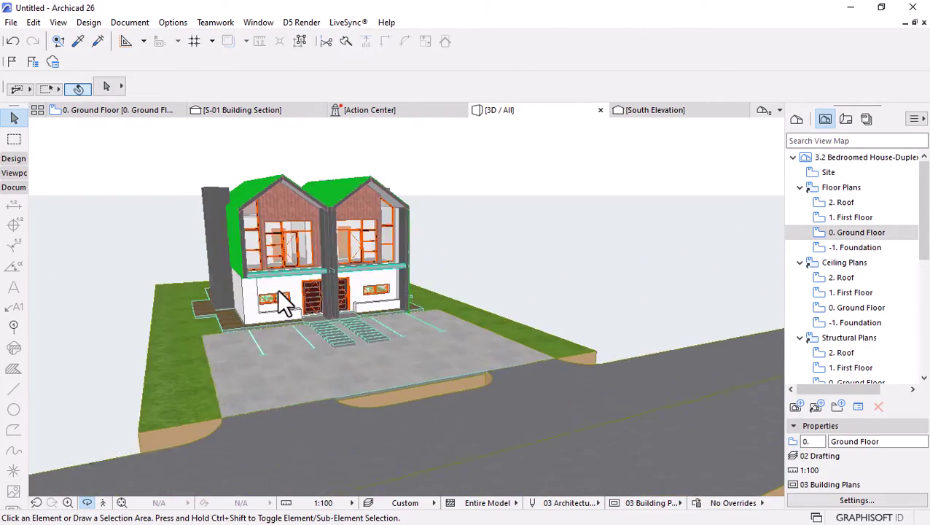
{"action": "left_click", "coordinate": [707, 507]}
{"action": "left_click", "coordinate": [813, 437]}
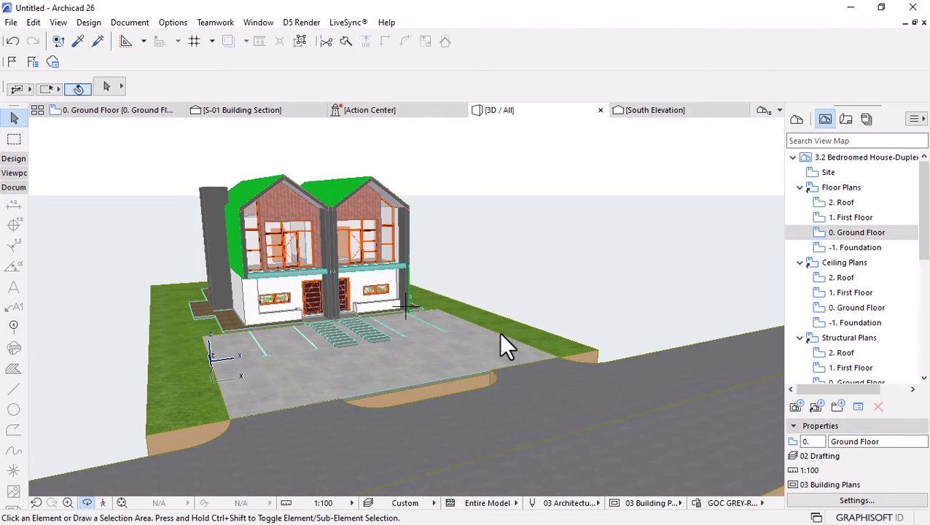
Examine the duplex from its parking-side facade, chimney side and roof in the 3D view
{"action": "middle_click_drag", "start_coordinate": [498, 332], "coordinate": [193, 221], "text": "shift"}
{"action": "scroll", "coordinate": [193, 220], "scroll_direction": "up", "scroll_amount": 4}
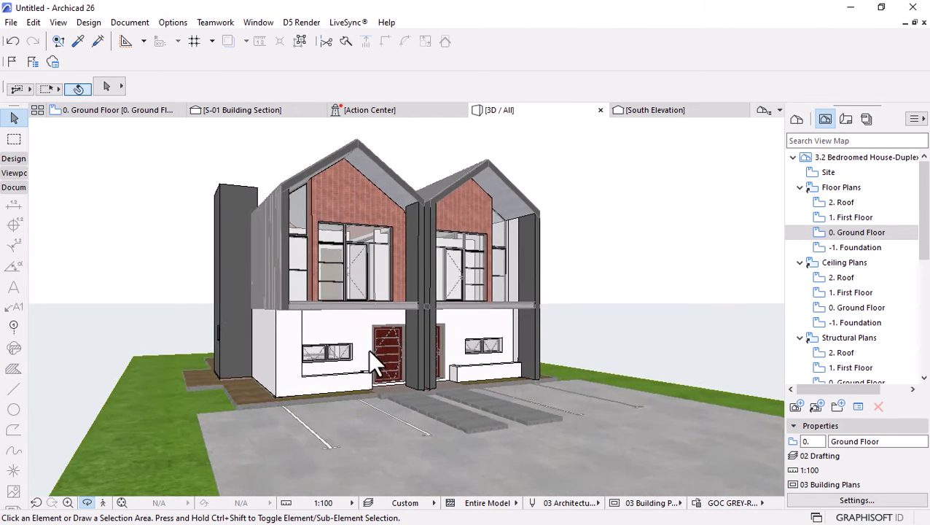
{"action": "middle_click_drag", "start_coordinate": [368, 348], "coordinate": [273, 345], "text": "shift"}
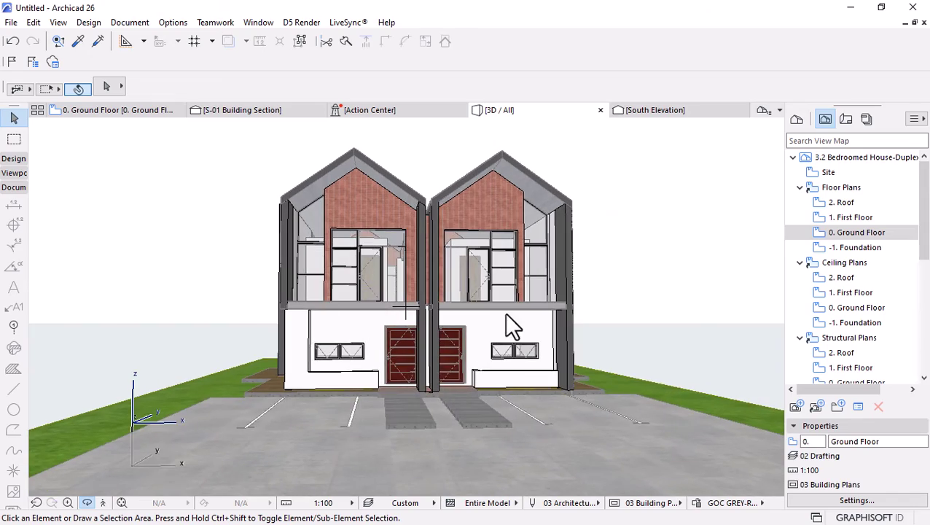
{"action": "middle_click_drag", "start_coordinate": [506, 315], "coordinate": [442, 334], "text": "shift"}
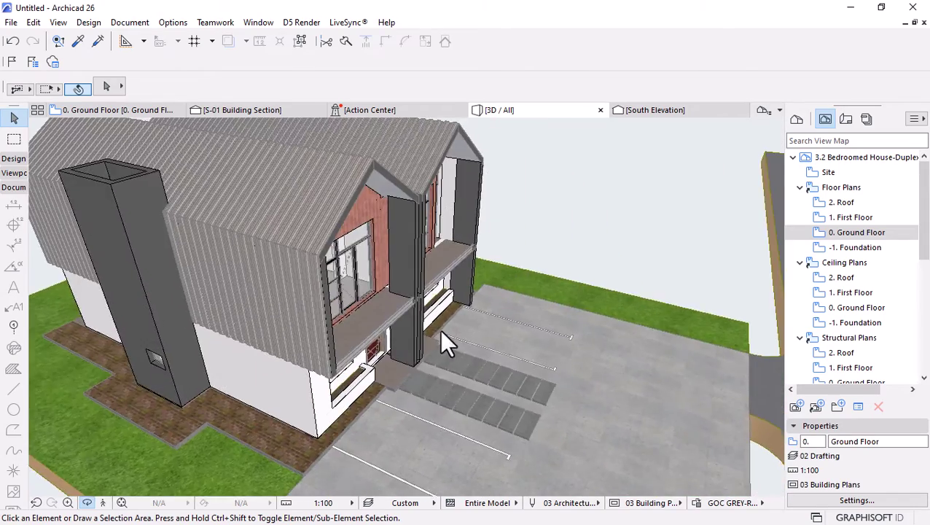
{"action": "scroll", "coordinate": [447, 343], "scroll_direction": "down", "scroll_amount": 5}
{"action": "middle_click_drag", "start_coordinate": [519, 326], "coordinate": [266, 141], "text": "shift"}
Open the First Floor plan and load the Metal Railing favorite for the Railing tool
{"action": "double_click", "coordinate": [862, 216]}
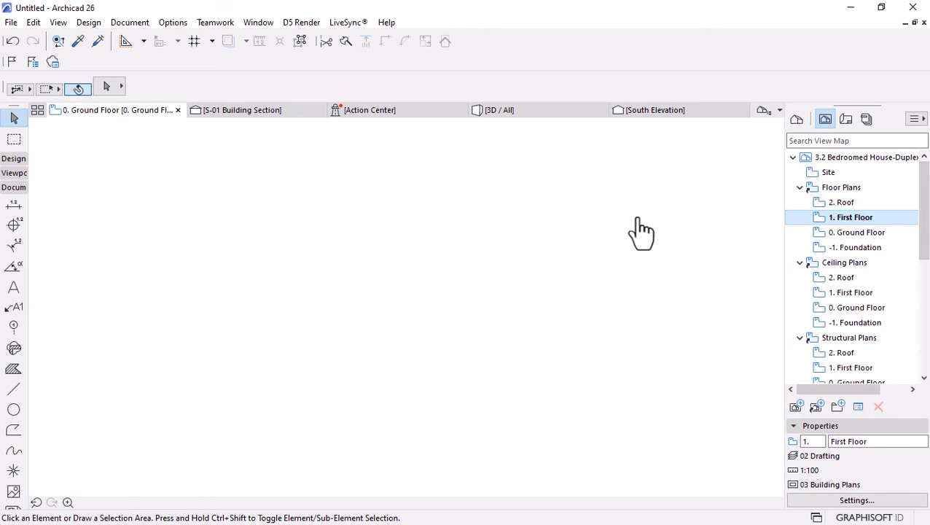
{"action": "scroll", "coordinate": [544, 326], "scroll_direction": "up", "scroll_amount": 5}
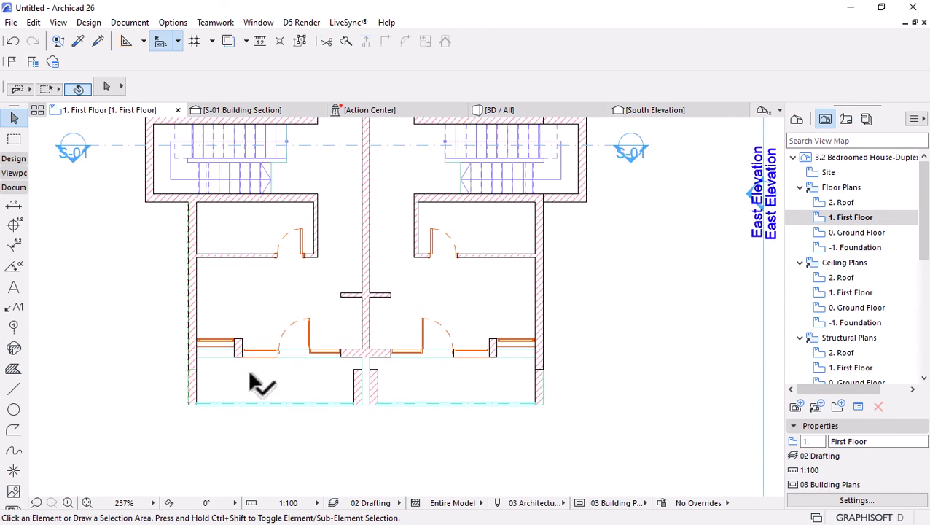
{"action": "left_click", "coordinate": [12, 159]}
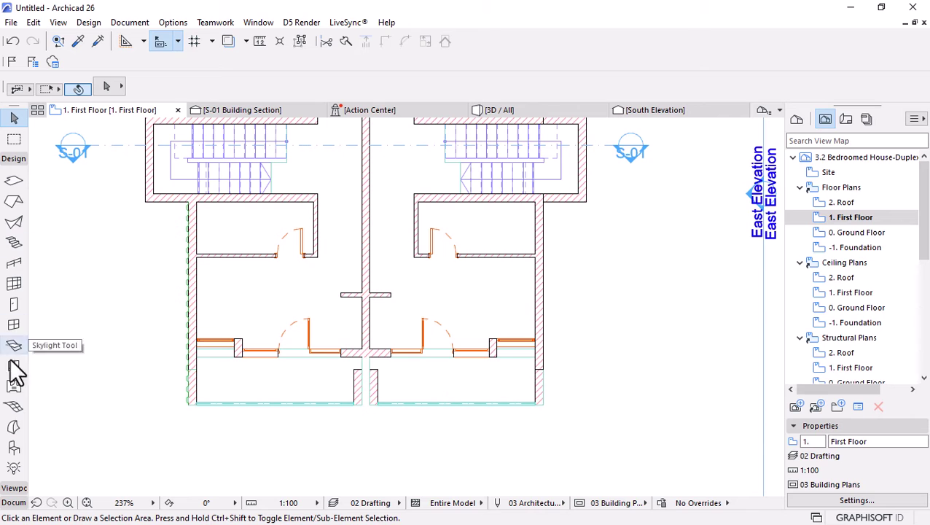
{"action": "left_click", "coordinate": [14, 263]}
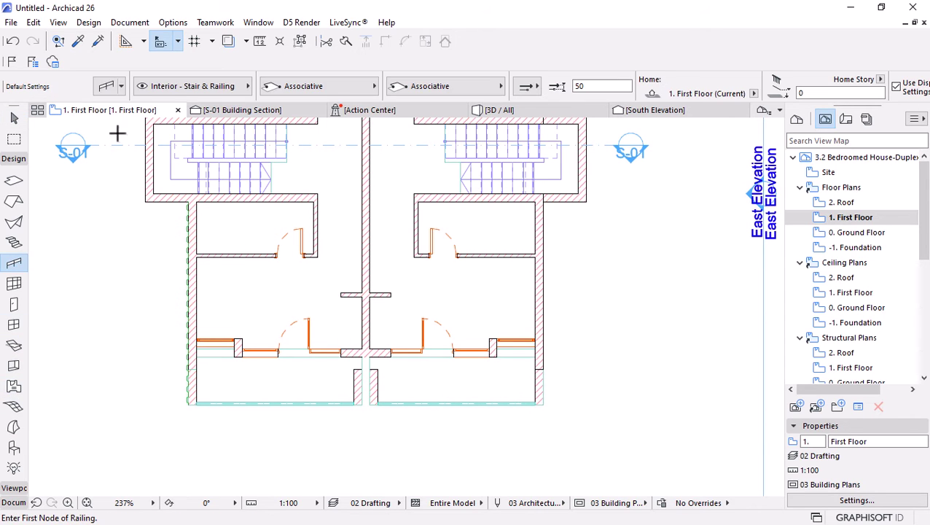
{"action": "left_click", "coordinate": [122, 87]}
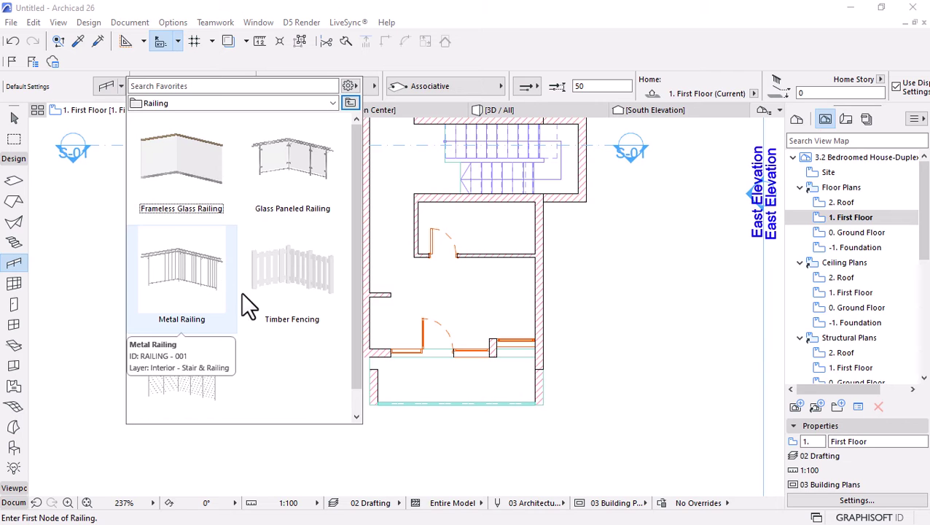
{"action": "double_click", "coordinate": [186, 280]}
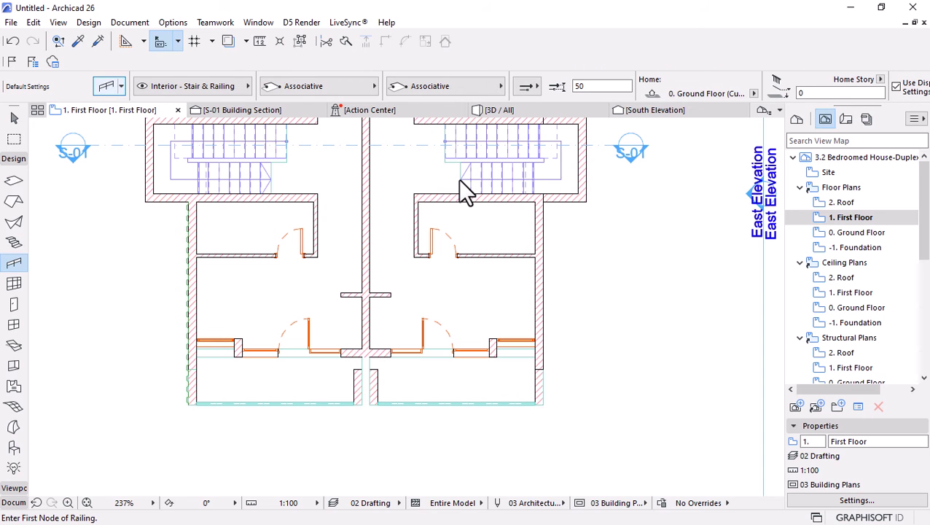
Set the default railing's segment height to 1500 and its handrail height to 1200
{"action": "key", "text": "ctrl+t"}
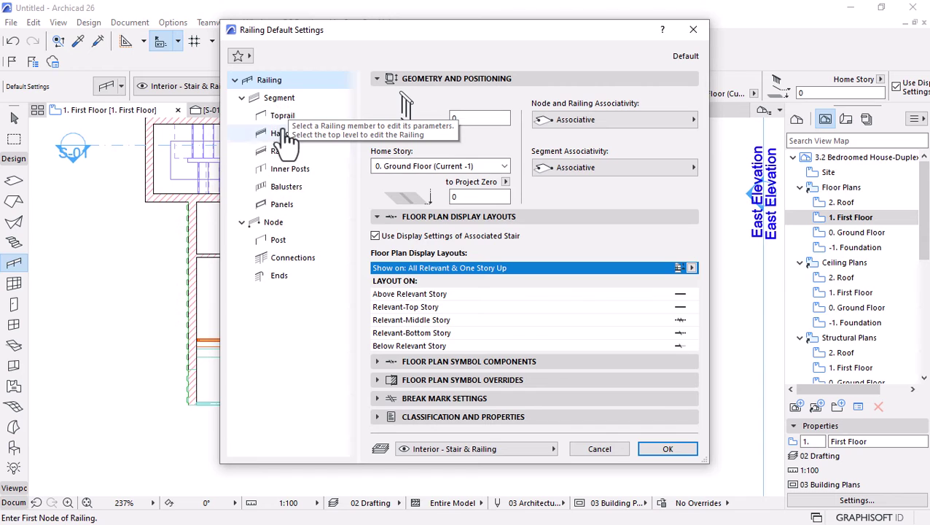
{"action": "left_click", "coordinate": [277, 99]}
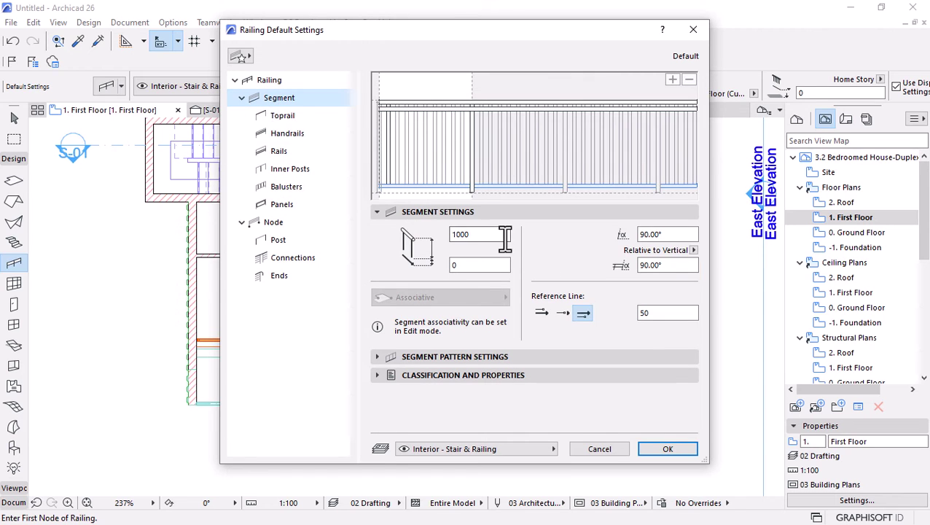
{"action": "left_click", "coordinate": [504, 237]}
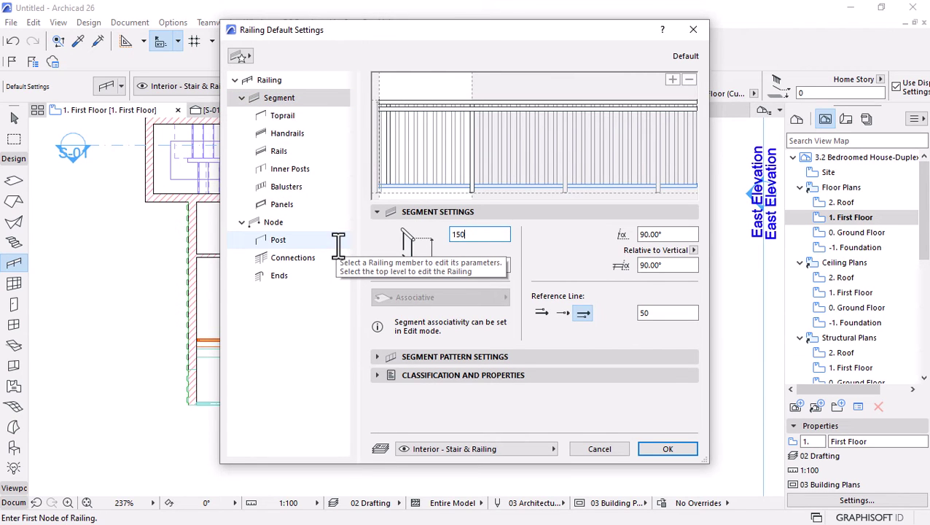
{"action": "type", "text": "1500"}
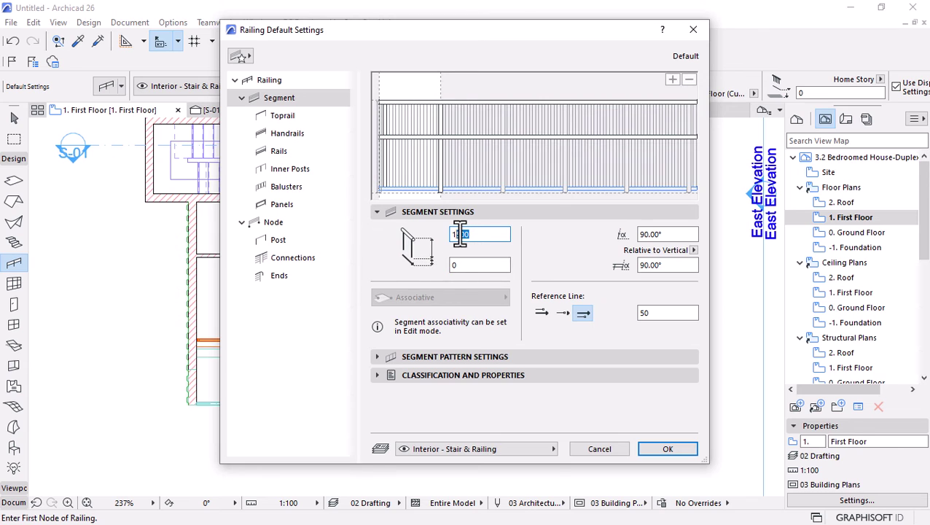
{"action": "left_click", "coordinate": [455, 136]}
{"action": "left_click", "coordinate": [454, 136]}
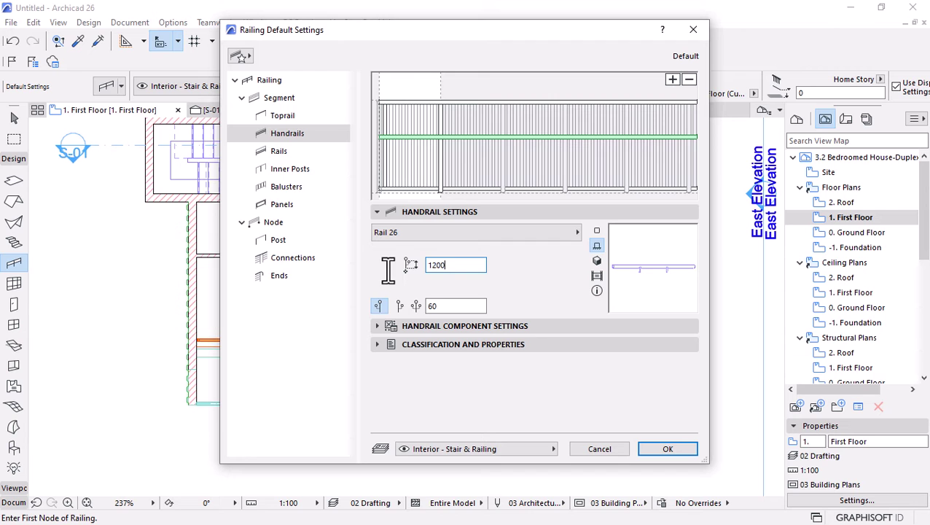
{"action": "left_click", "coordinate": [455, 307]}
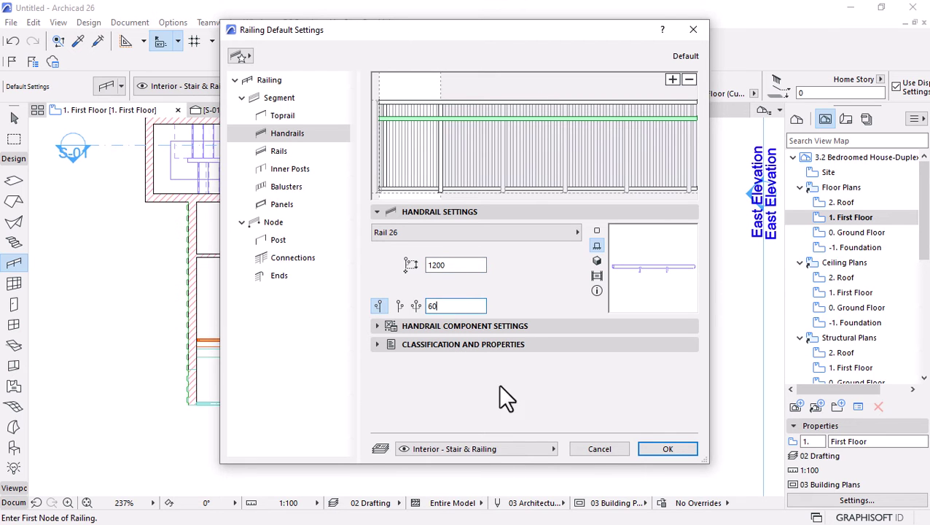
{"action": "left_click", "coordinate": [668, 450]}
Draw a railing along the west unit's front balcony edge, from the outer wall's inner face to the wall stub beside the party wall
{"action": "scroll", "coordinate": [220, 407], "scroll_direction": "up", "scroll_amount": 6}
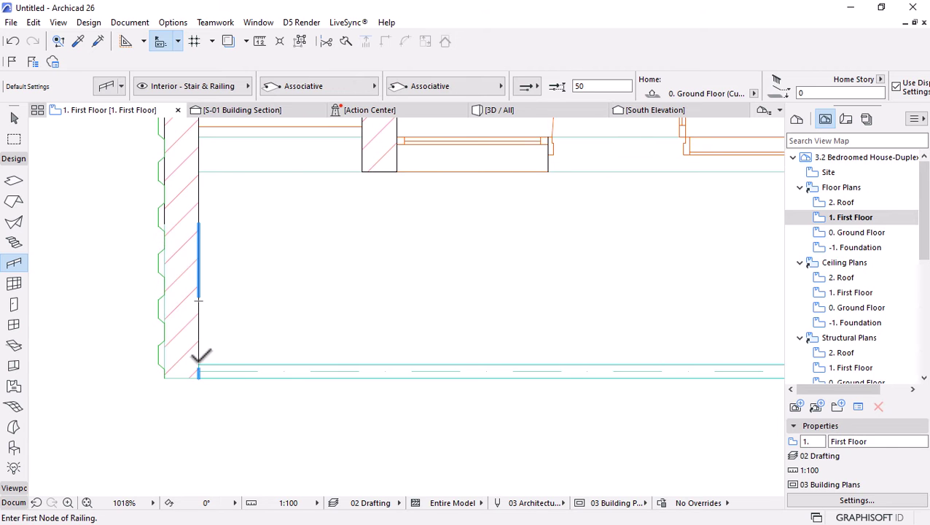
{"action": "left_click", "coordinate": [198, 357]}
{"action": "scroll", "coordinate": [174, 348], "scroll_direction": "down", "scroll_amount": 5}
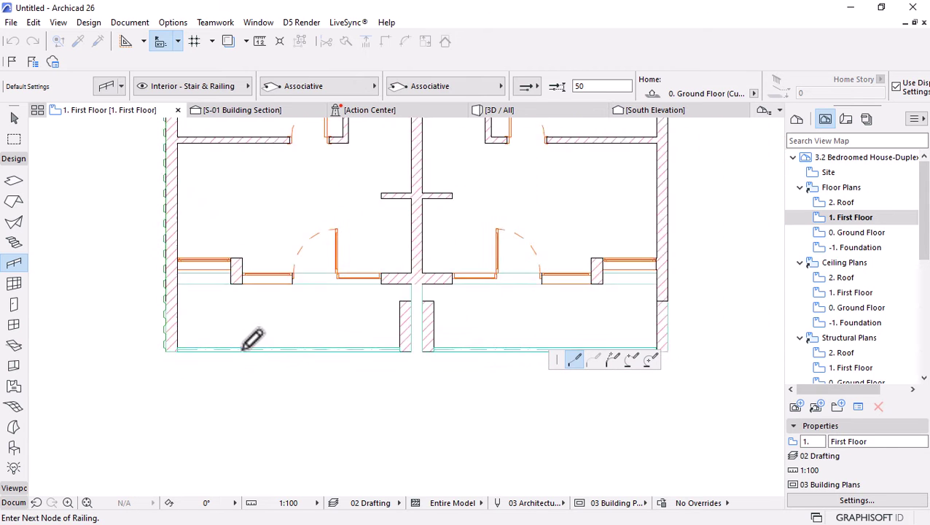
{"action": "scroll", "coordinate": [349, 326], "scroll_direction": "up", "scroll_amount": 4}
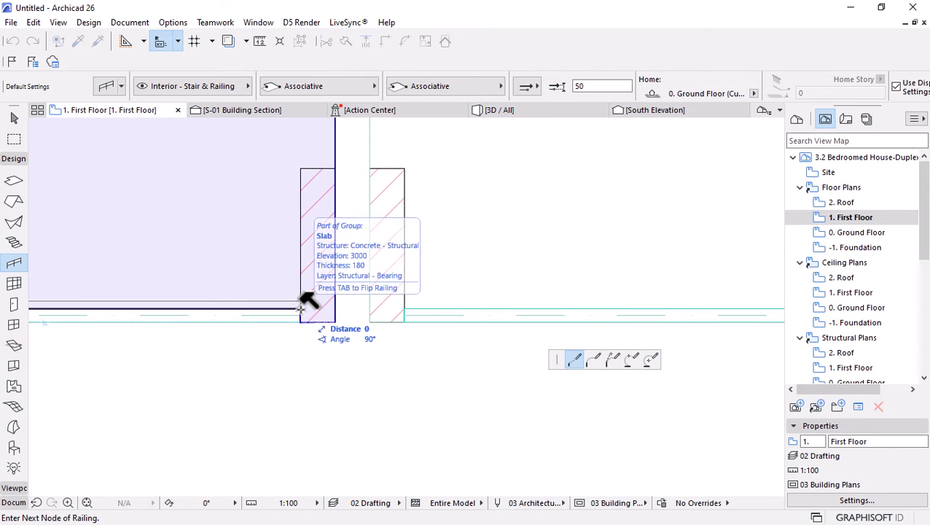
{"action": "left_click", "coordinate": [301, 309]}
{"action": "right_click", "coordinate": [318, 278]}
{"action": "left_click", "coordinate": [345, 379]}
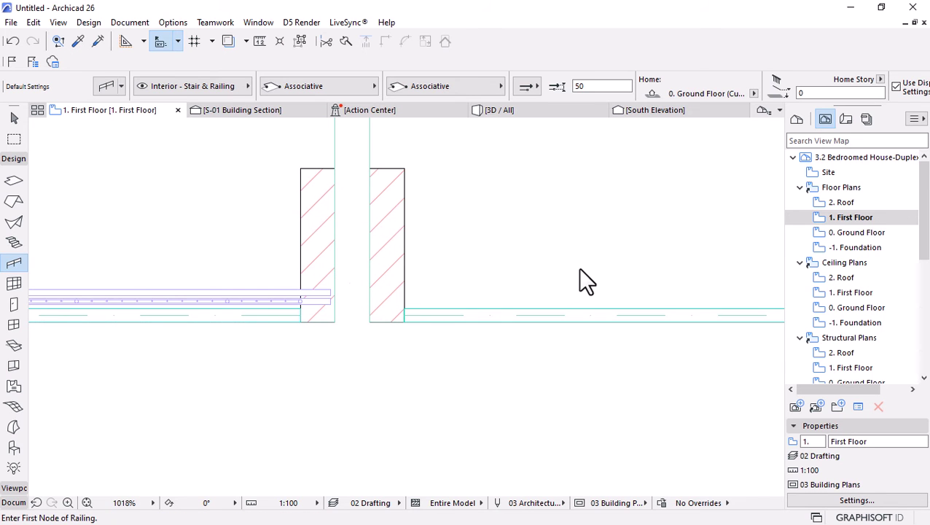
Select the new west balcony railing at its end by the central wall stub
{"action": "scroll", "coordinate": [608, 332], "scroll_direction": "down", "scroll_amount": 1}
{"action": "scroll", "coordinate": [666, 333], "scroll_direction": "up", "scroll_amount": 5}
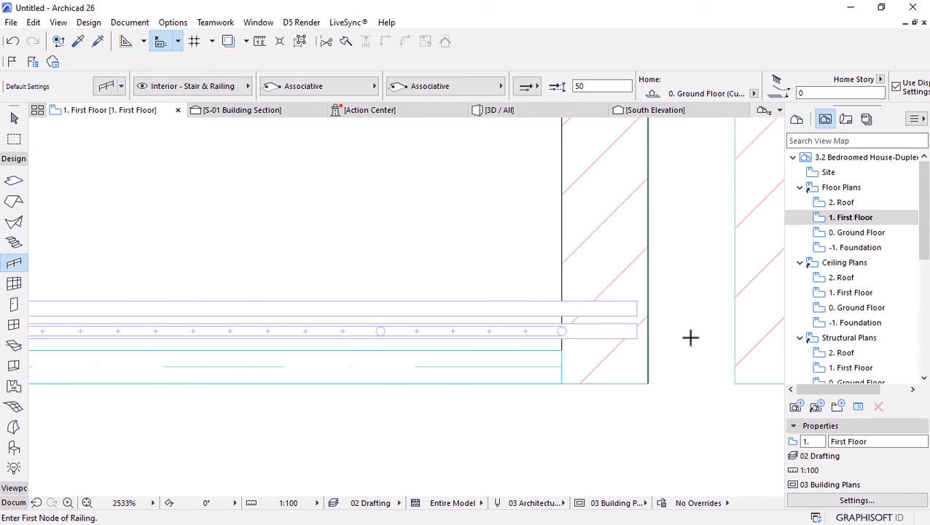
{"action": "key", "text": "Escape"}
{"action": "left_click", "coordinate": [634, 333]}
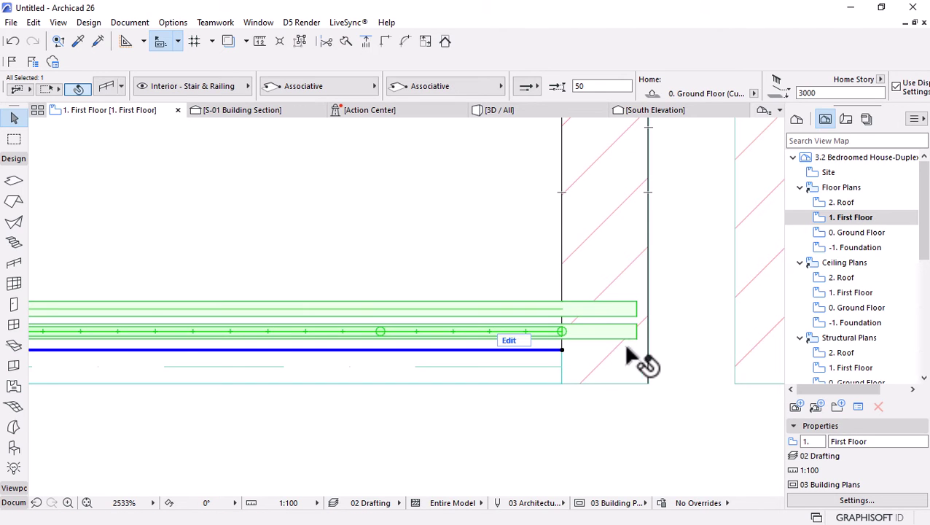
{"action": "left_click", "coordinate": [565, 353]}
{"action": "left_click", "coordinate": [556, 340]}
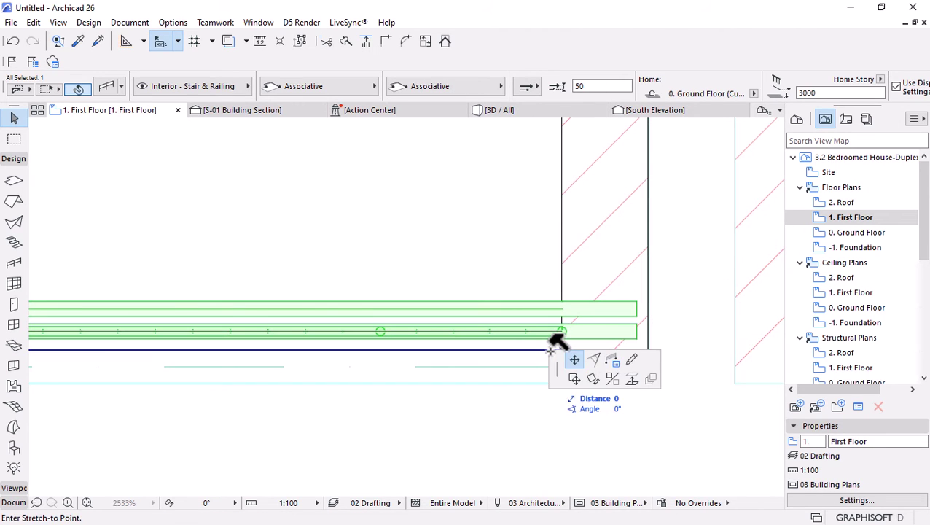
{"action": "key", "text": "Escape"}
Set the toprail end extension of the selected west balcony railing to 50
{"action": "key", "text": "ctrl+t"}
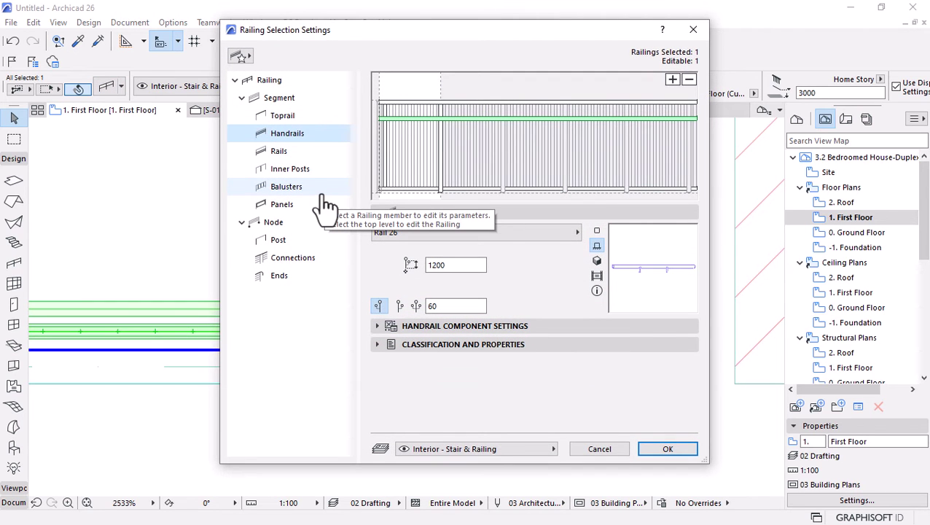
{"action": "left_click", "coordinate": [281, 276]}
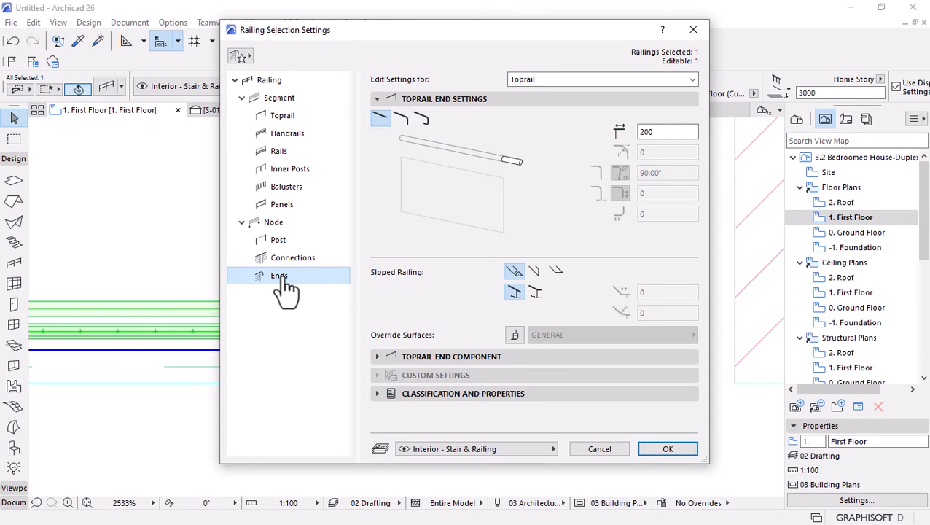
{"action": "left_click", "coordinate": [660, 131]}
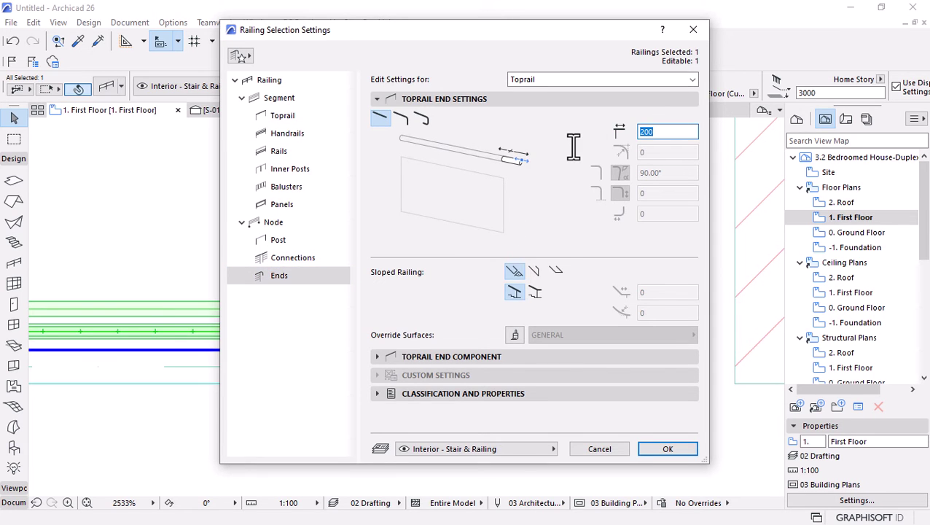
{"action": "left_click", "coordinate": [667, 448]}
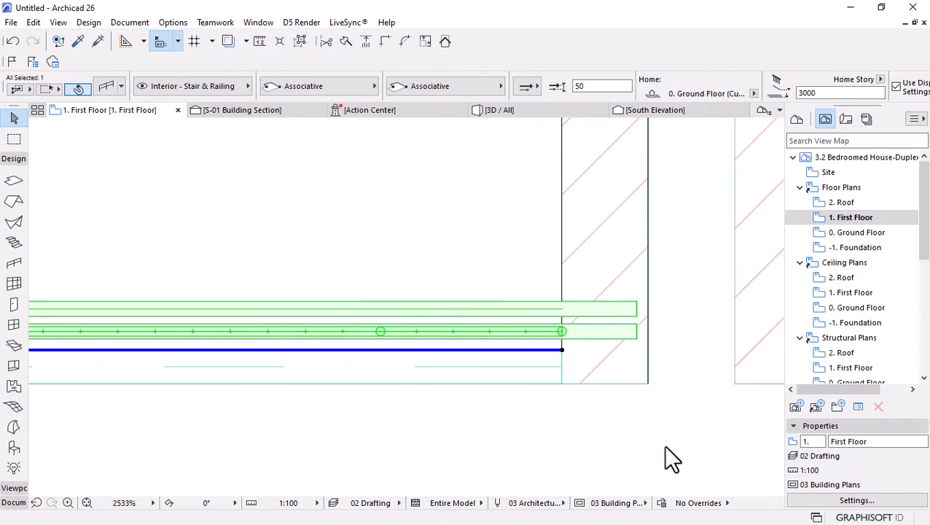
Examine the west balcony railing's end, connection, post and toprail component settings
{"action": "scroll", "coordinate": [572, 340], "scroll_direction": "down", "scroll_amount": 3}
{"action": "scroll", "coordinate": [561, 349], "scroll_direction": "down", "scroll_amount": 1}
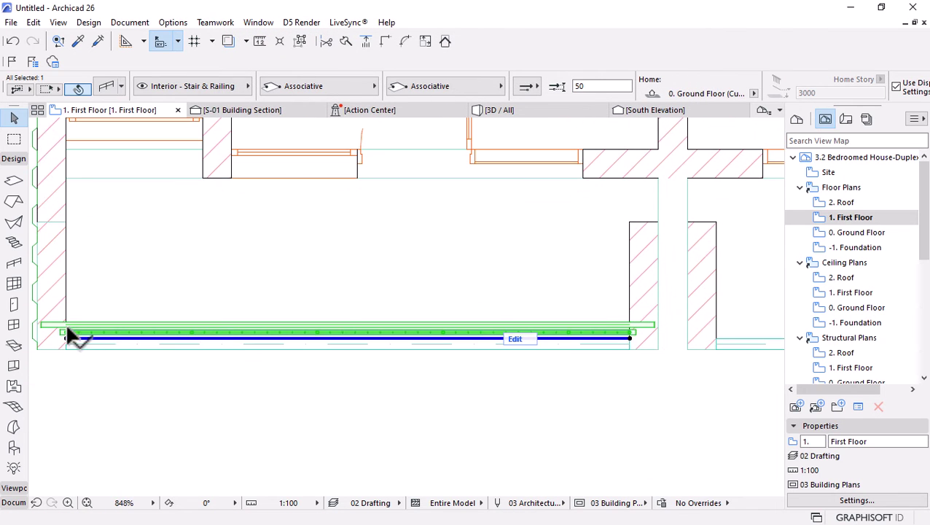
{"action": "double_click", "coordinate": [283, 336]}
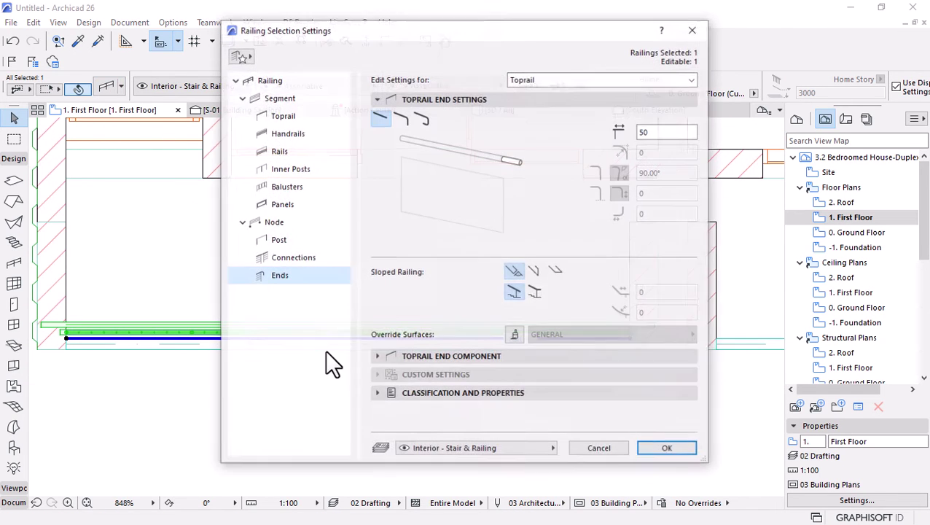
{"action": "left_click", "coordinate": [286, 258]}
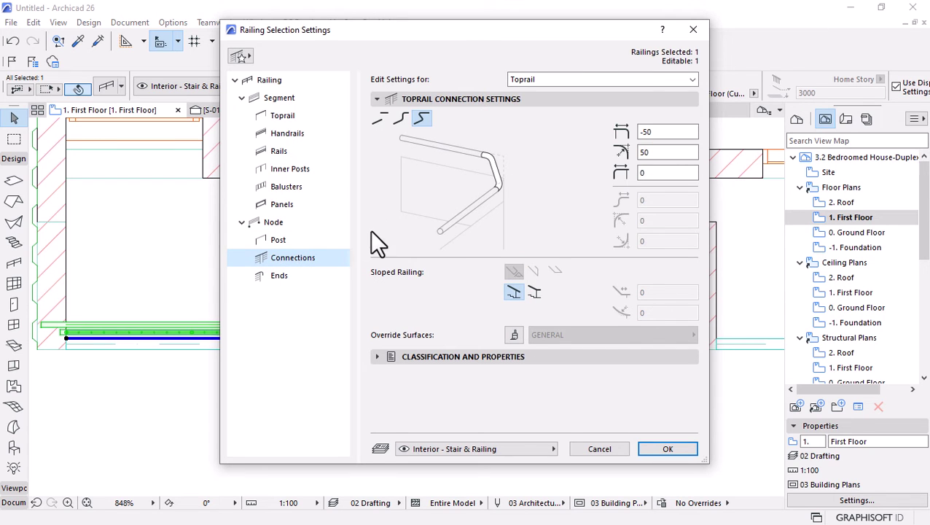
{"action": "left_click", "coordinate": [299, 241]}
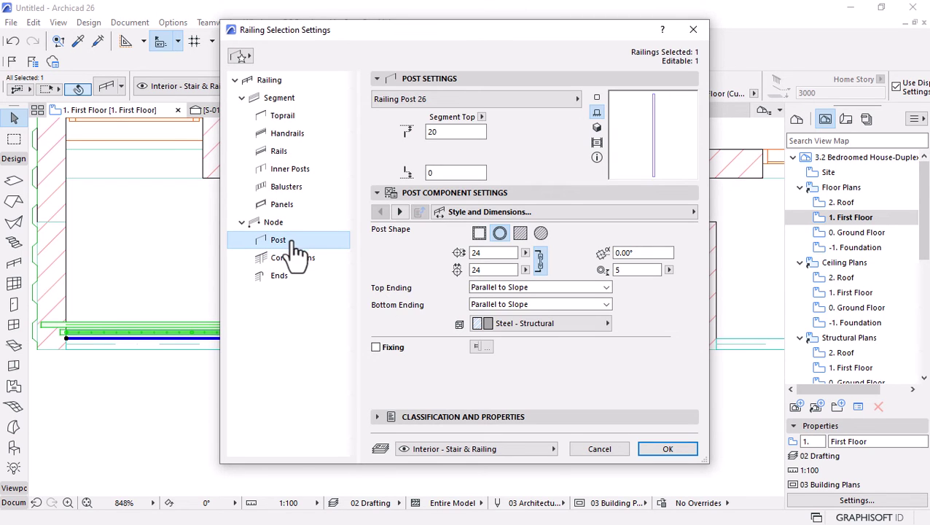
{"action": "left_click", "coordinate": [284, 123]}
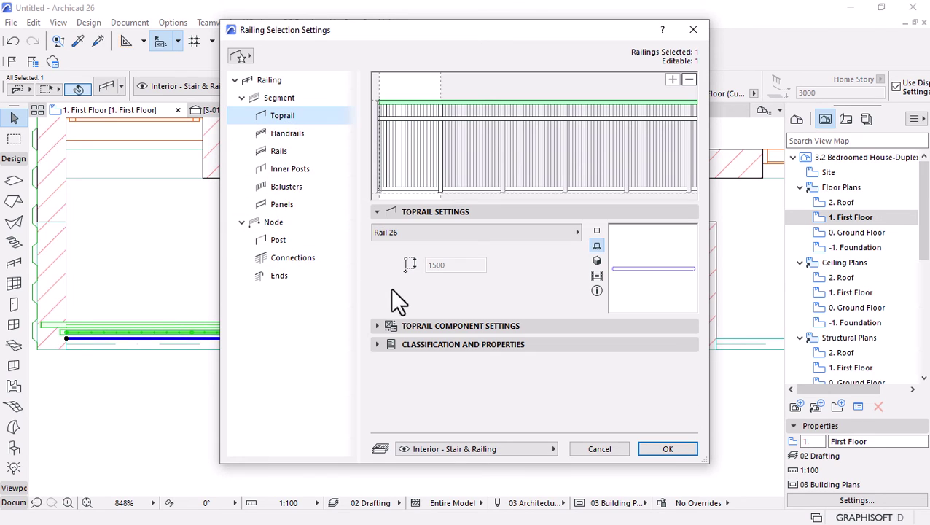
{"action": "left_click", "coordinate": [377, 327]}
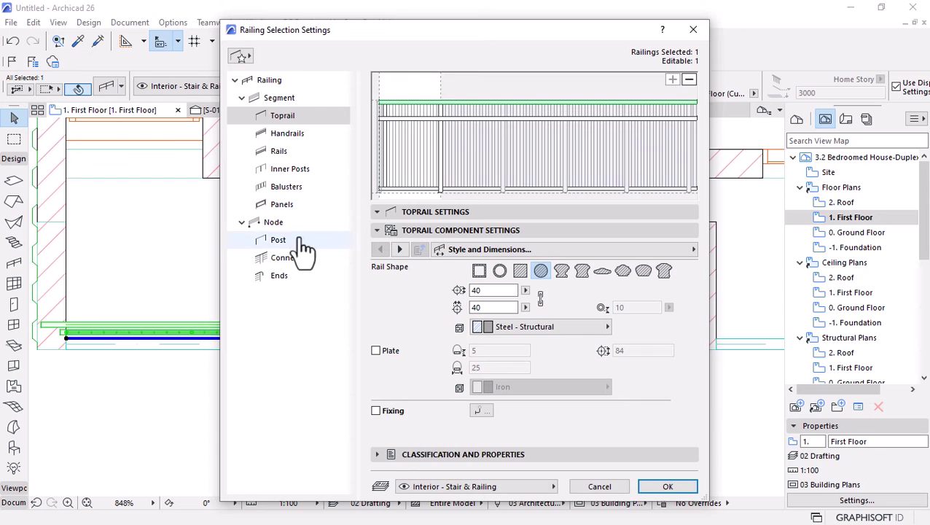
{"action": "left_click", "coordinate": [276, 275]}
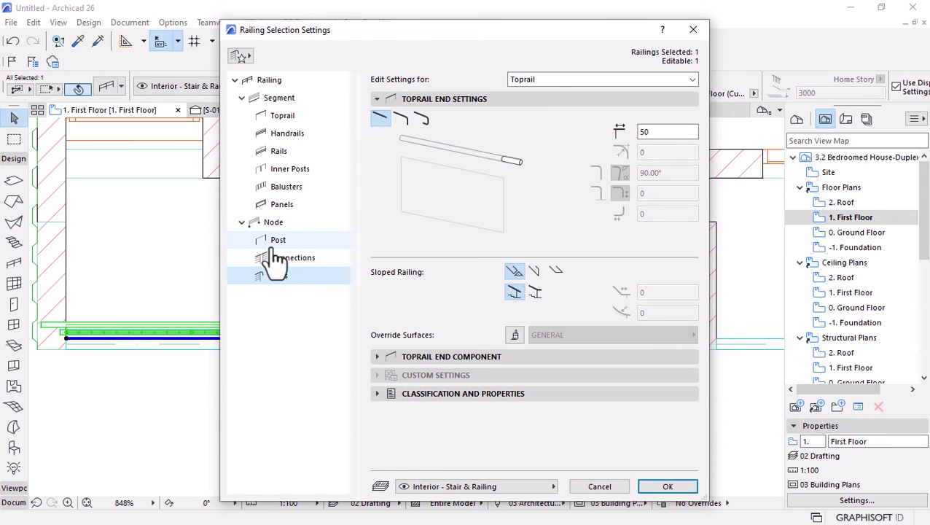
{"action": "left_click", "coordinate": [275, 247]}
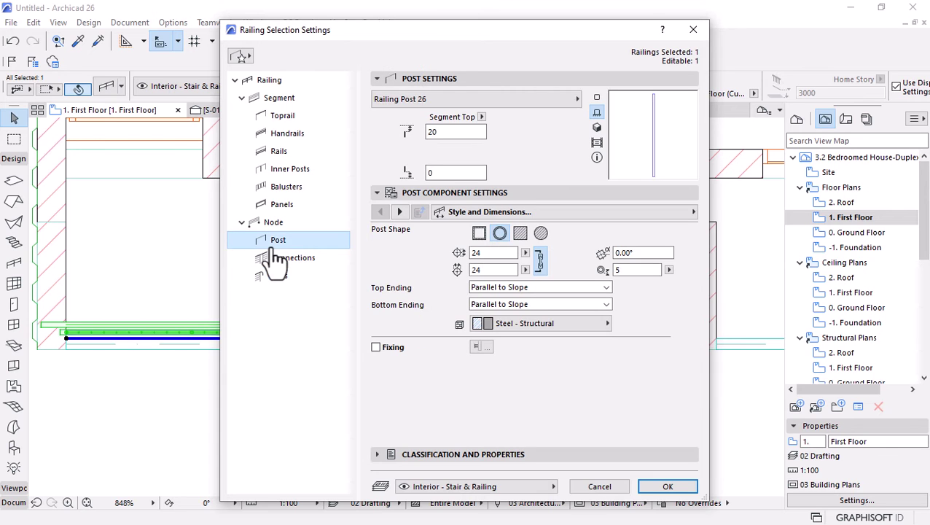
{"action": "left_click", "coordinate": [656, 483]}
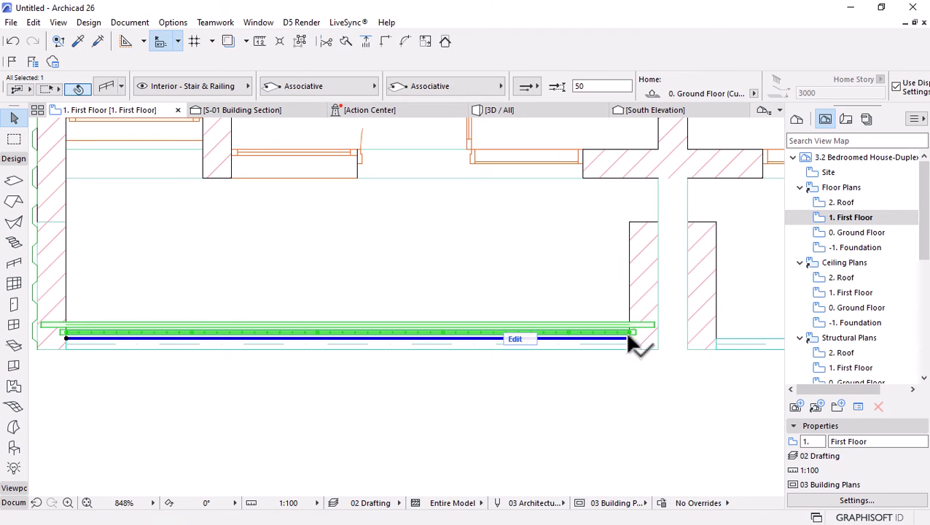
Mirror a copy of the west balcony railing onto the east balcony about the duplex's vertical centre line
{"action": "scroll", "coordinate": [660, 352], "scroll_direction": "up", "scroll_amount": 2}
{"action": "scroll", "coordinate": [660, 351], "scroll_direction": "down", "scroll_amount": 10}
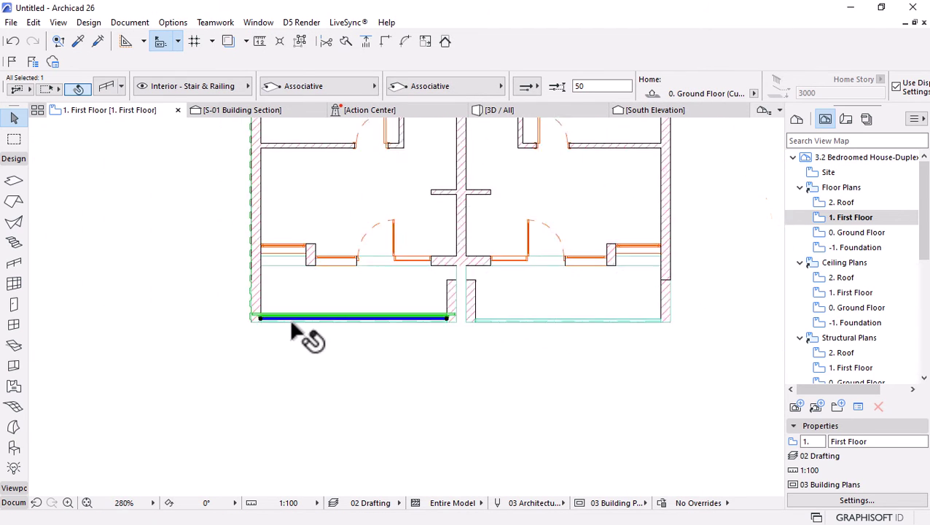
{"action": "key", "text": "ctrl+alt+m"}
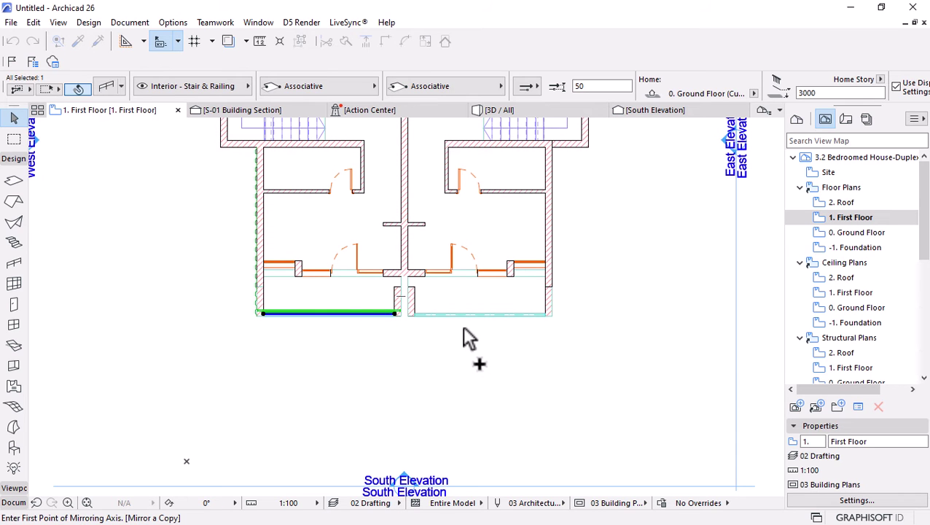
{"action": "scroll", "coordinate": [401, 281], "scroll_direction": "up", "scroll_amount": 3}
{"action": "left_click", "coordinate": [395, 266]}
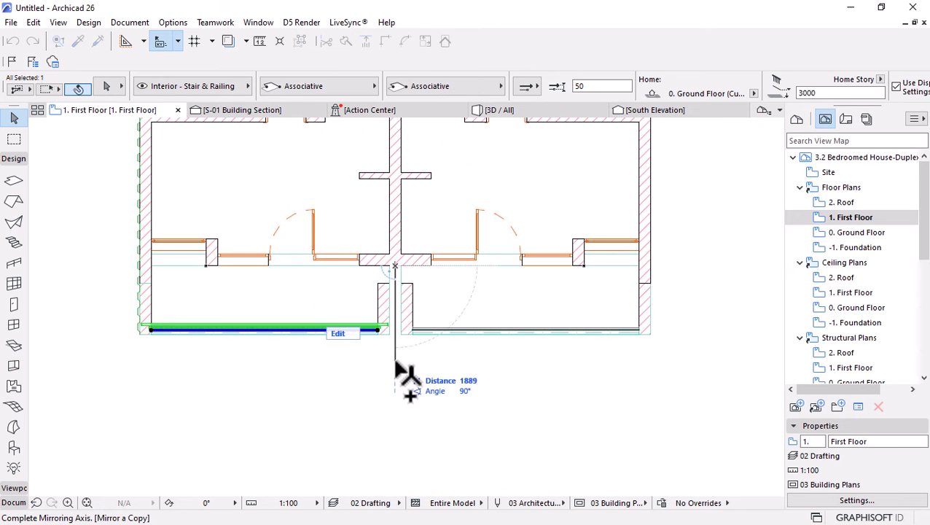
{"action": "left_click", "coordinate": [394, 365]}
Select both first-floor balcony railings together in the 3D view of the duplex
{"action": "left_click", "coordinate": [499, 110]}
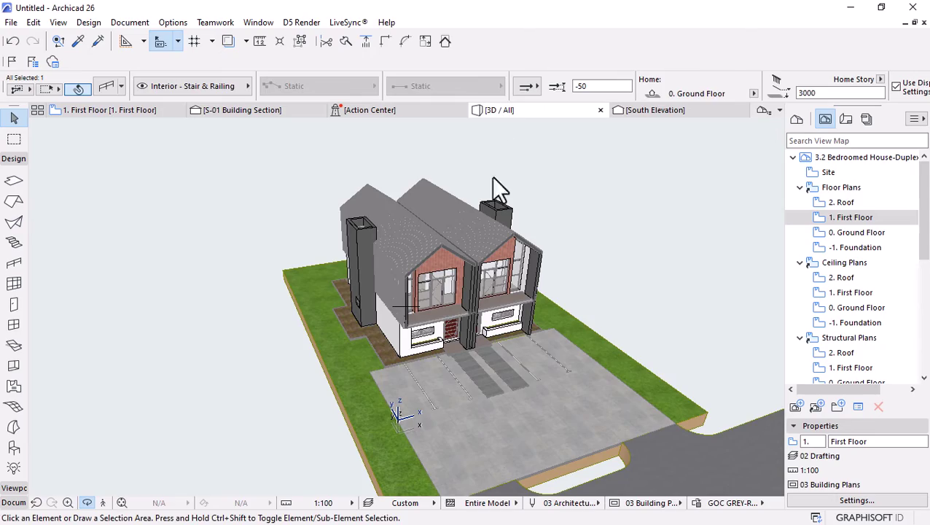
{"action": "scroll", "coordinate": [474, 296], "scroll_direction": "up", "scroll_amount": 8}
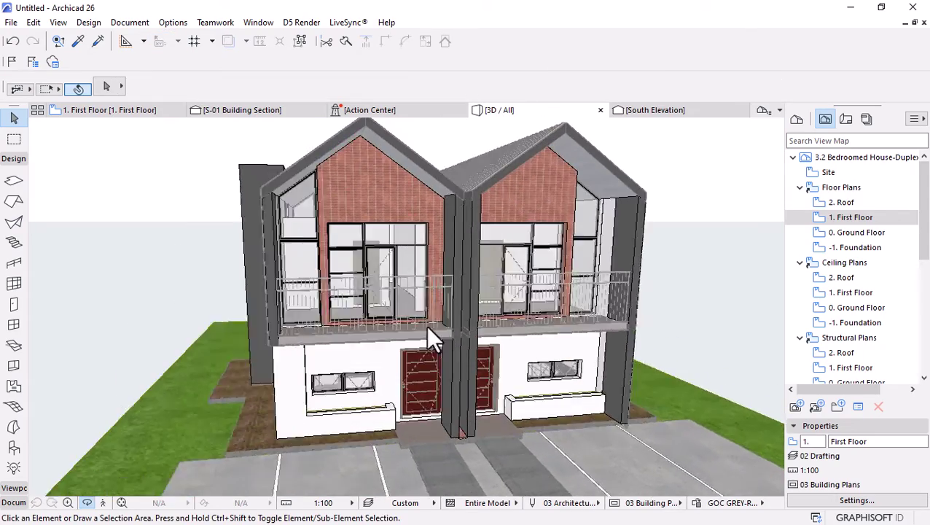
{"action": "middle_click_drag", "start_coordinate": [429, 332], "coordinate": [519, 296], "text": "shift"}
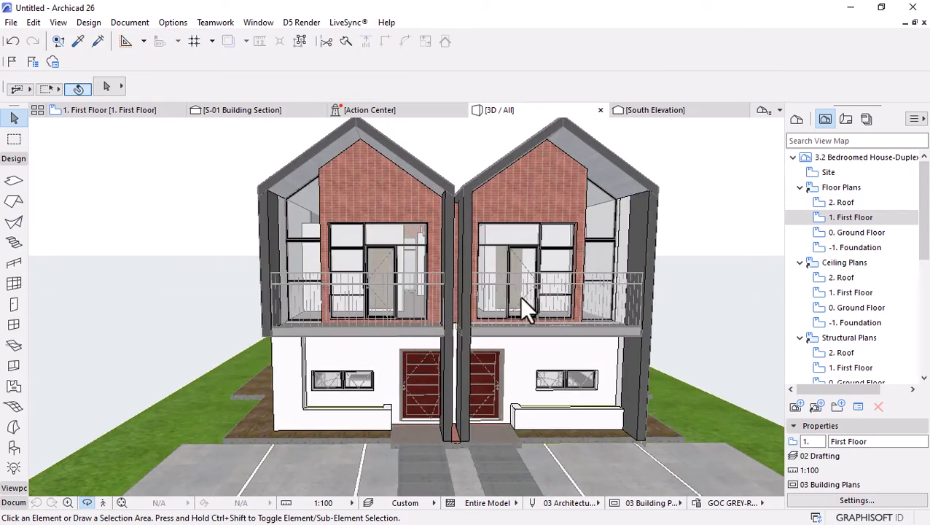
{"action": "scroll", "coordinate": [510, 292], "scroll_direction": "up", "scroll_amount": 6}
{"action": "middle_click_drag", "start_coordinate": [449, 317], "coordinate": [531, 210], "text": "shift"}
{"action": "middle_click_drag", "start_coordinate": [465, 268], "coordinate": [437, 251], "text": "shift"}
{"action": "left_click", "coordinate": [440, 257]}
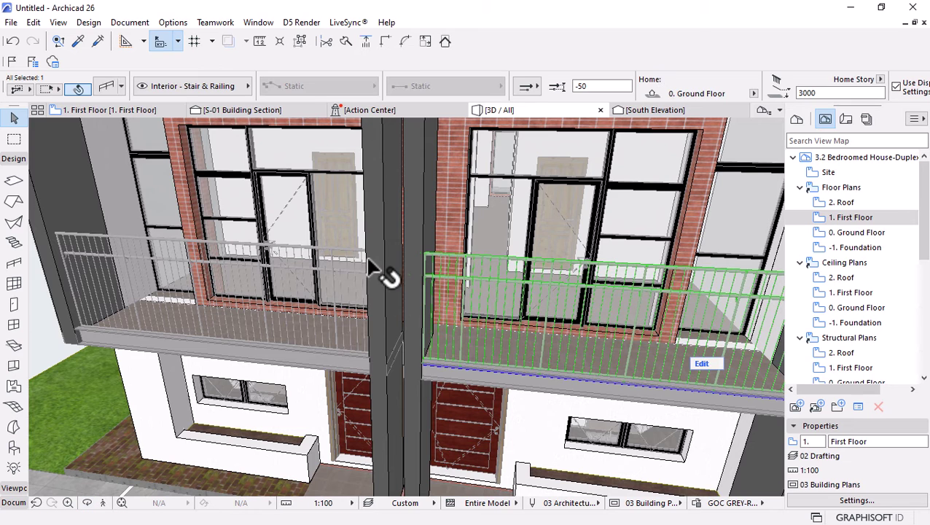
{"action": "left_click", "coordinate": [355, 251], "text": "shift"}
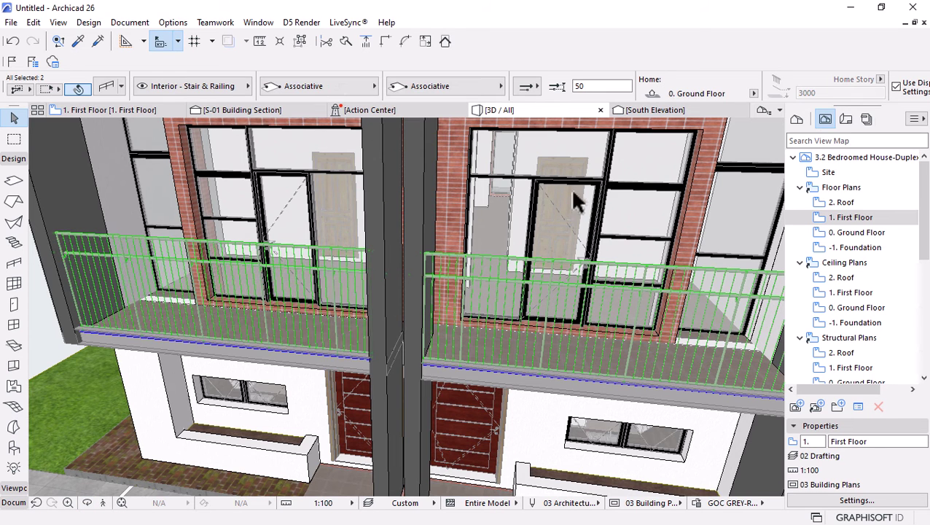
Open the settings of both selected railings and examine their post classification and segment pattern options
{"action": "left_click", "coordinate": [106, 97]}
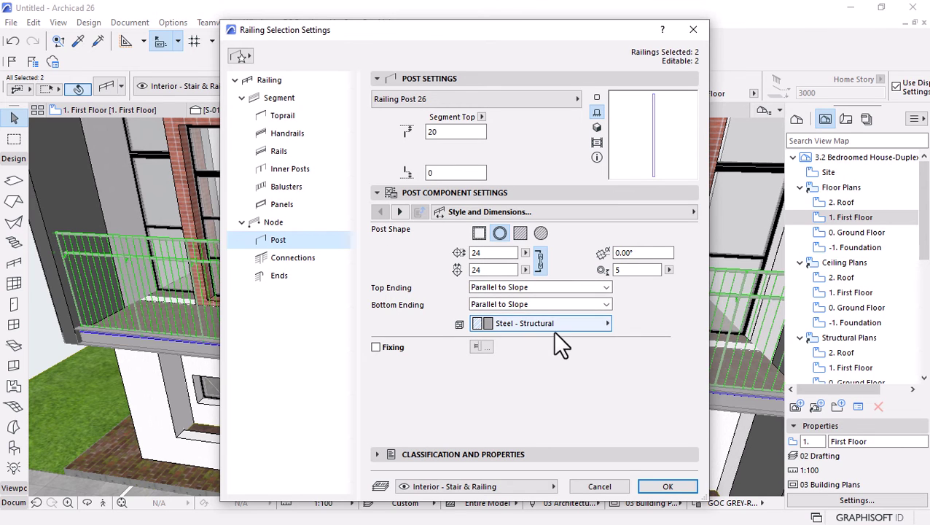
{"action": "left_click", "coordinate": [417, 452]}
{"action": "scroll", "coordinate": [436, 321], "scroll_direction": "down", "scroll_amount": 2}
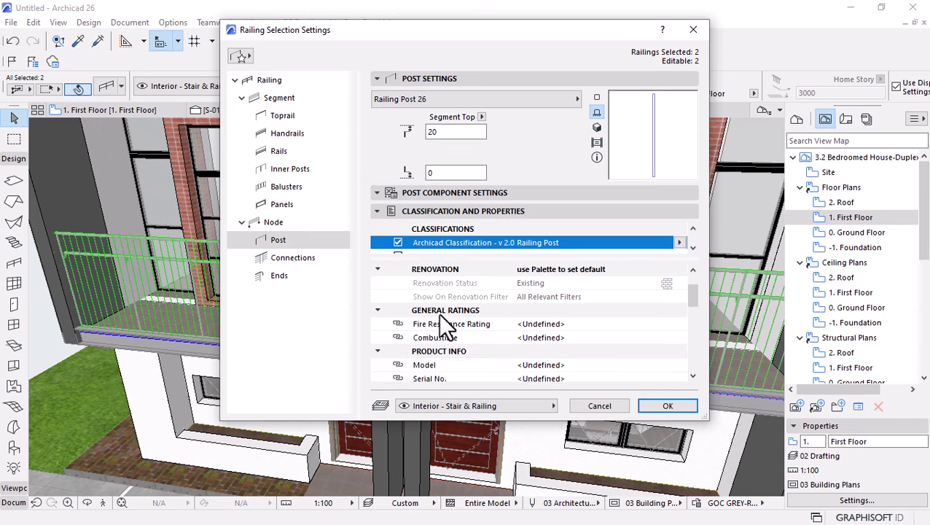
{"action": "scroll", "coordinate": [431, 292], "scroll_direction": "up", "scroll_amount": 2}
{"action": "left_click", "coordinate": [278, 100]}
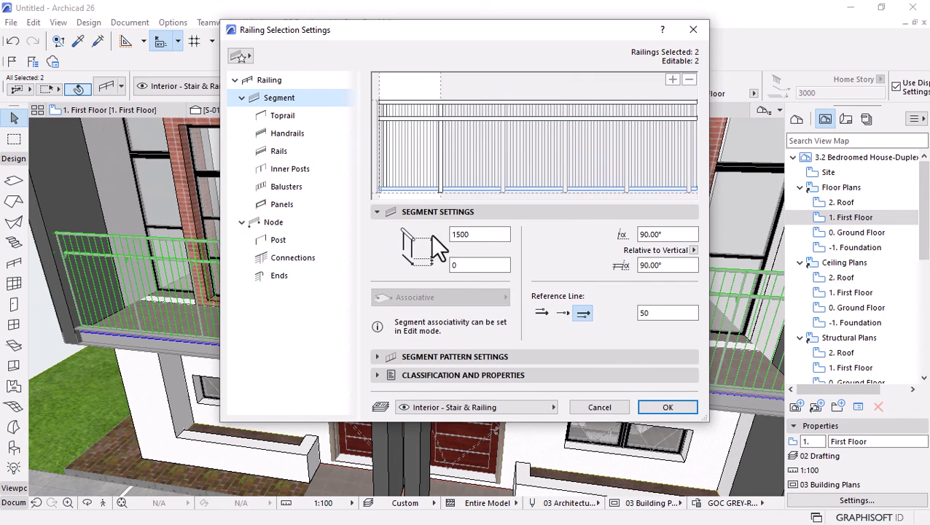
{"action": "left_click", "coordinate": [413, 354]}
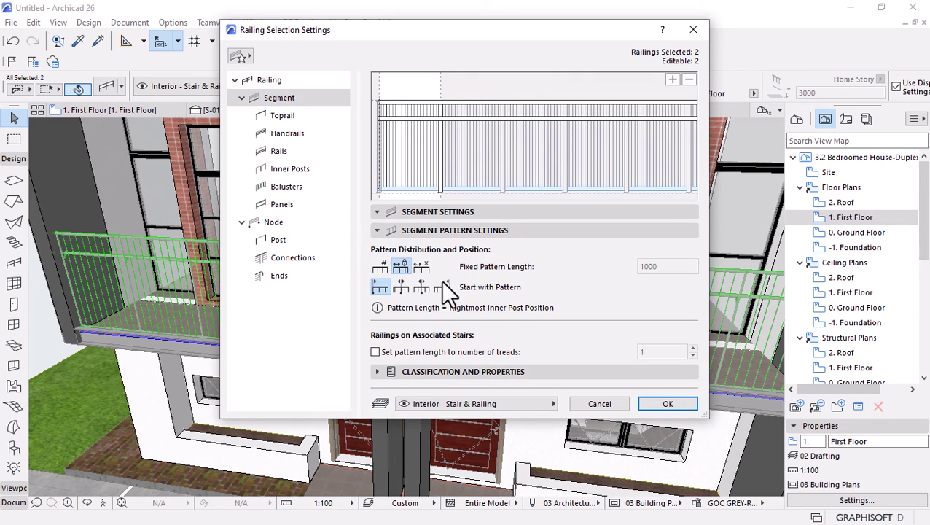
Override the toprail's rail surface with Paint - Ivory Black in its 3D representation for both railings
{"action": "left_click", "coordinate": [281, 117]}
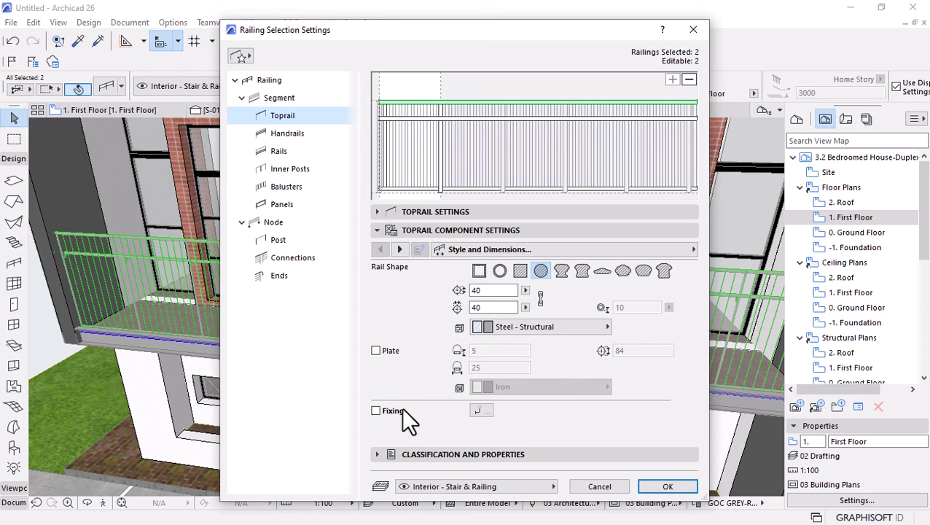
{"action": "left_click", "coordinate": [404, 246]}
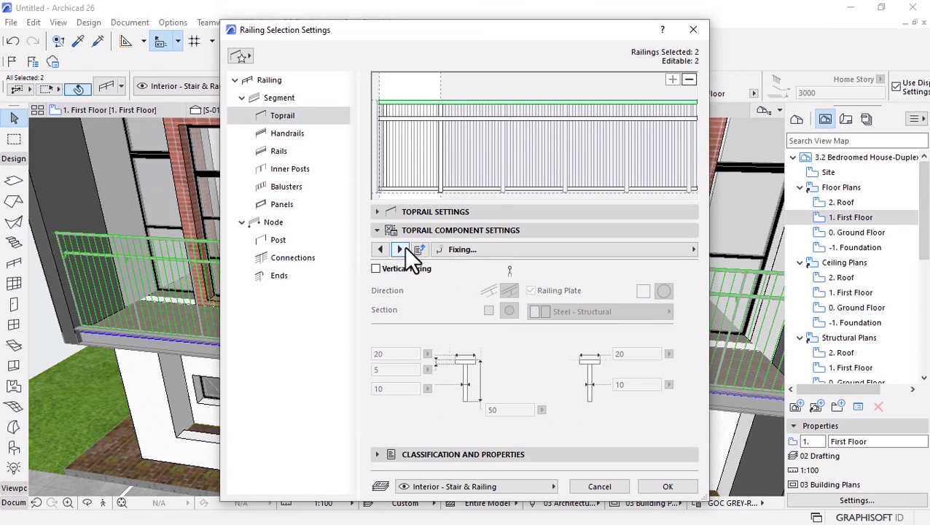
{"action": "left_click", "coordinate": [404, 246]}
{"action": "left_click", "coordinate": [404, 248]}
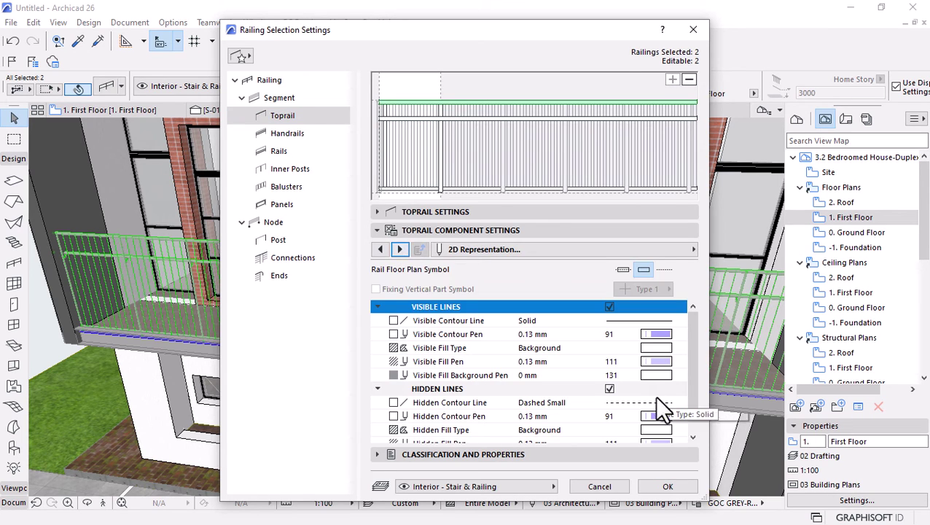
{"action": "scroll", "coordinate": [639, 365], "scroll_direction": "down", "scroll_amount": 2}
{"action": "left_click", "coordinate": [398, 249]}
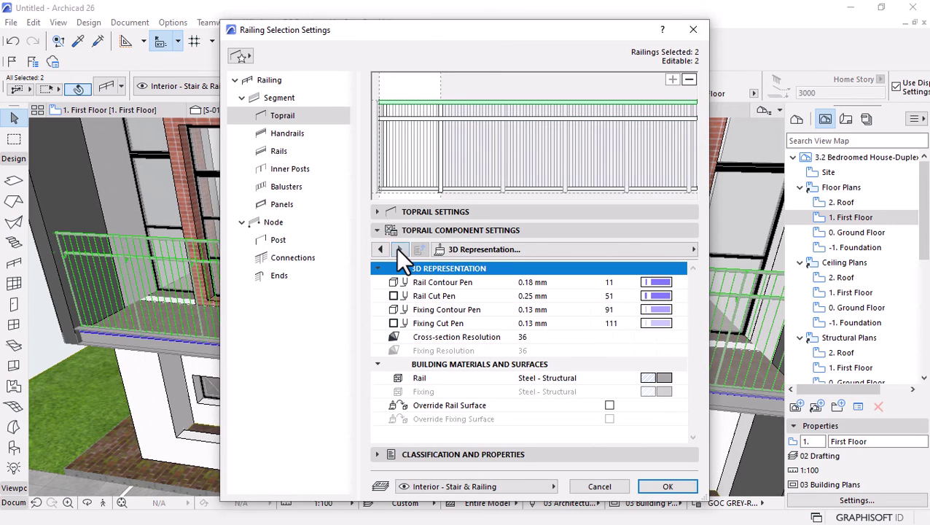
{"action": "left_click", "coordinate": [609, 406]}
{"action": "left_click", "coordinate": [656, 434]}
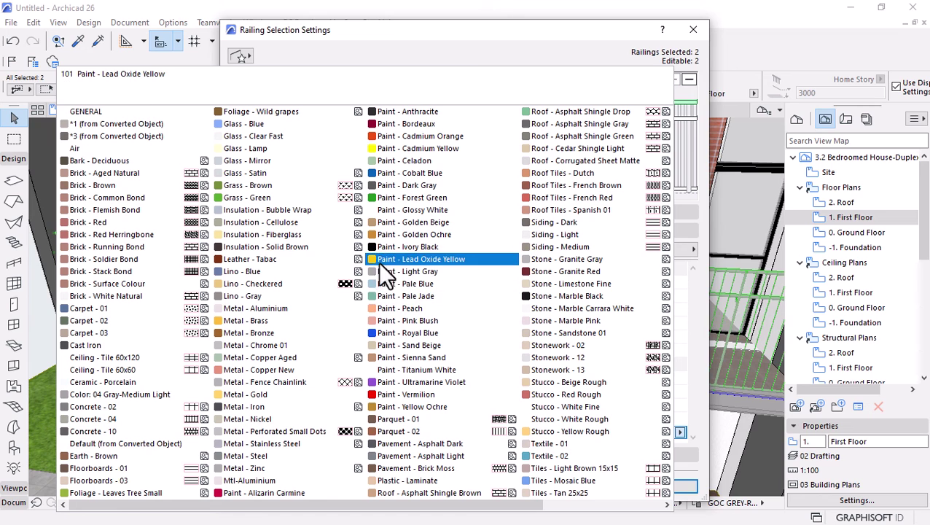
{"action": "left_click", "coordinate": [409, 248]}
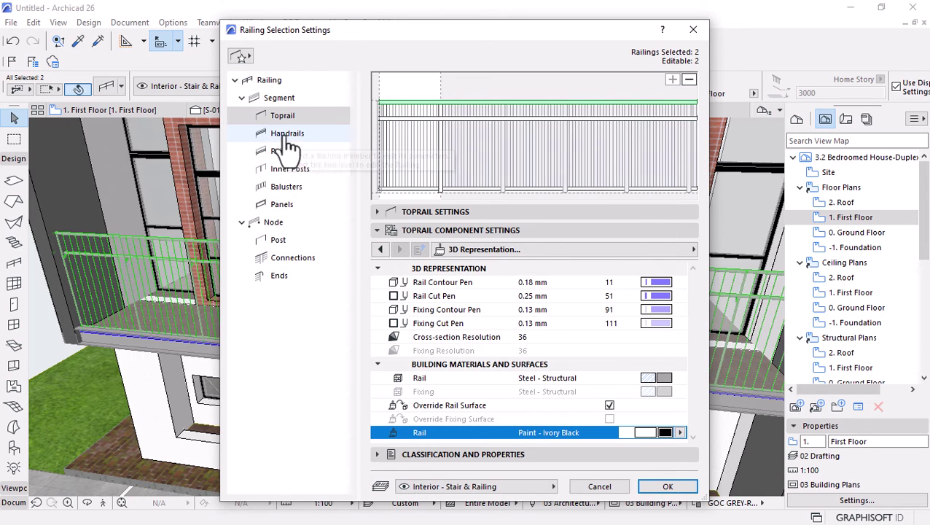
Override the handrails' rail and fixing surfaces with Paint - Ivory Black for both railings
{"action": "left_click", "coordinate": [288, 139]}
{"action": "left_click", "coordinate": [368, 325]}
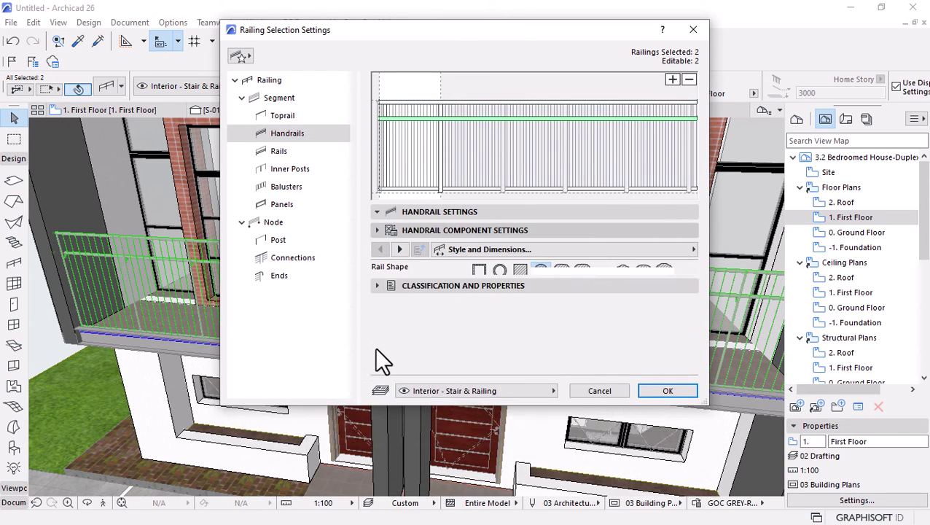
{"action": "left_click", "coordinate": [400, 250]}
{"action": "left_click", "coordinate": [399, 250]}
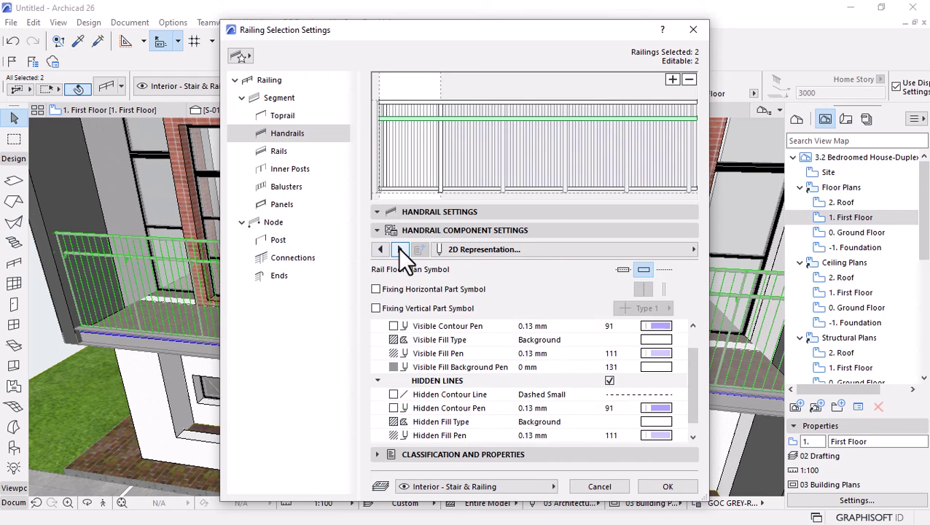
{"action": "left_click", "coordinate": [399, 250]}
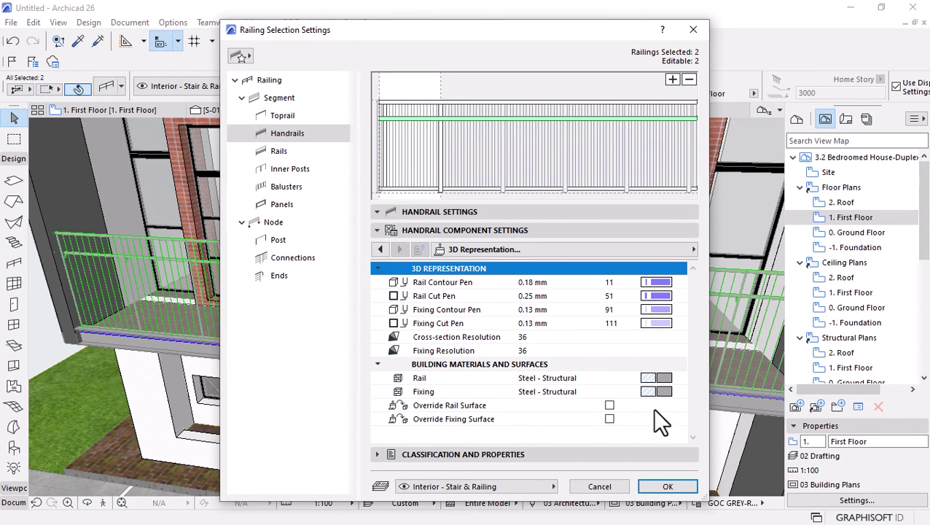
{"action": "left_click", "coordinate": [610, 405]}
{"action": "left_click", "coordinate": [610, 419]}
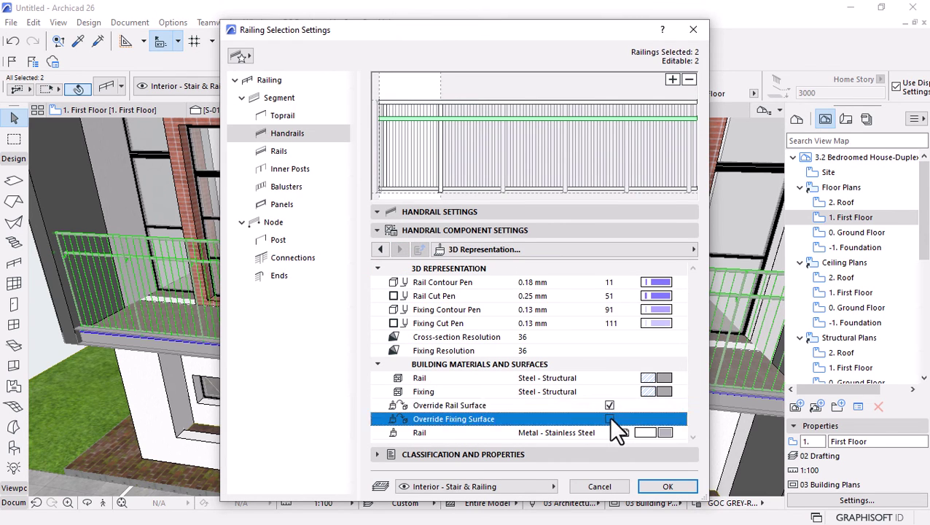
{"action": "left_click", "coordinate": [662, 418]}
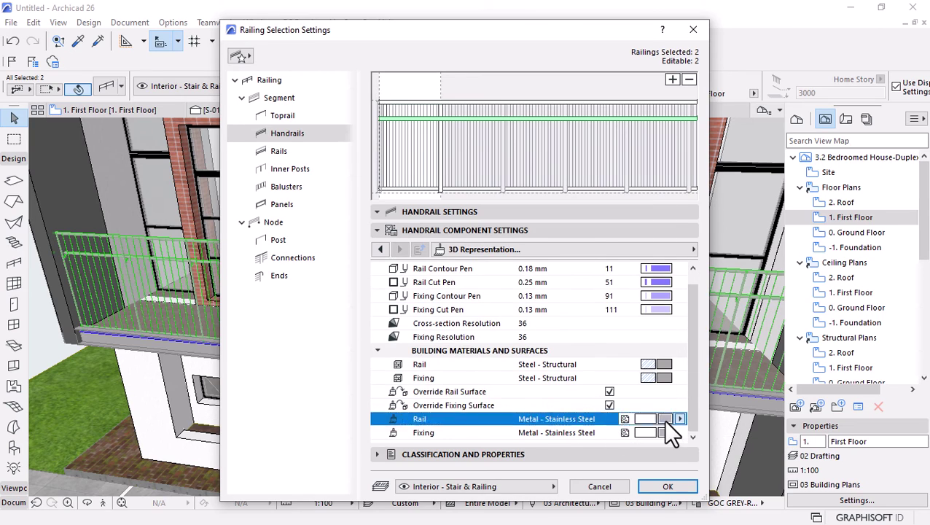
{"action": "left_click", "coordinate": [448, 236]}
{"action": "left_click", "coordinate": [654, 432]}
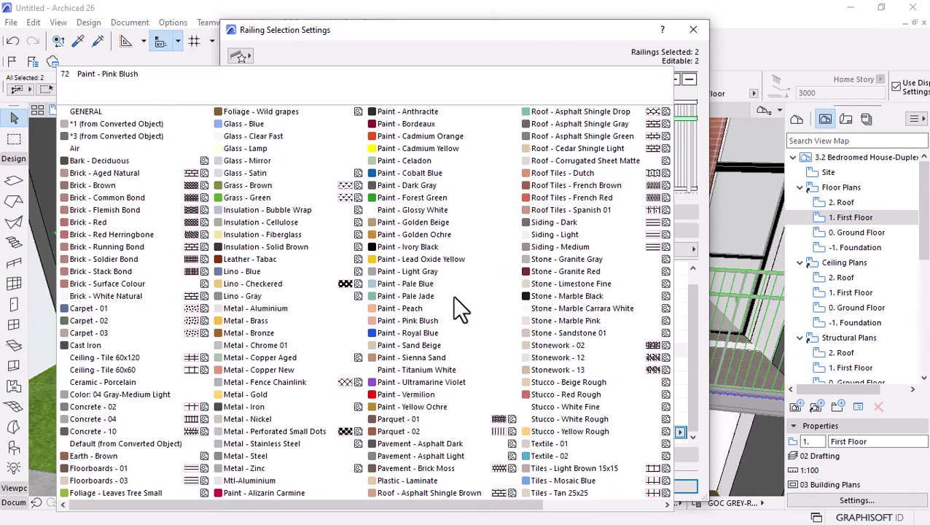
{"action": "left_click", "coordinate": [405, 247]}
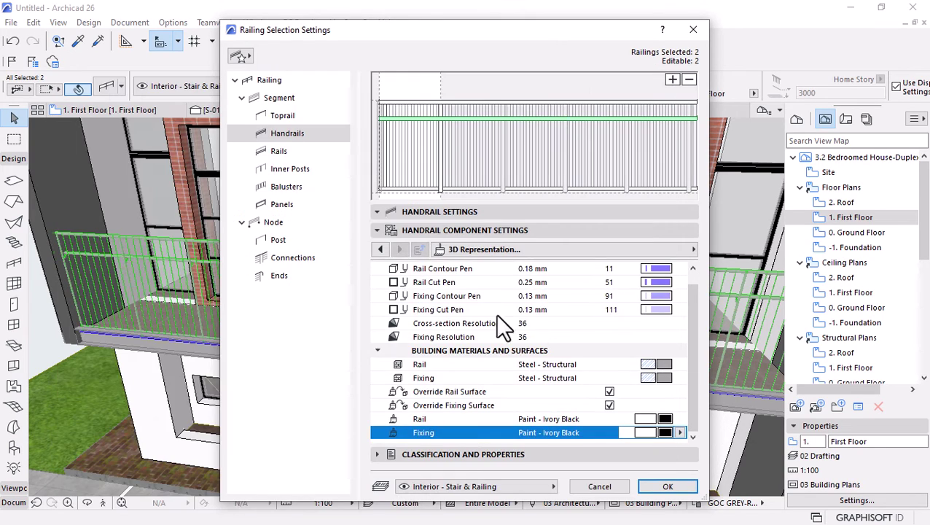
Override the surface of the railings' lower rails with Paint - Ivory Black
{"action": "left_click", "coordinate": [279, 153]}
{"action": "left_click", "coordinate": [387, 330]}
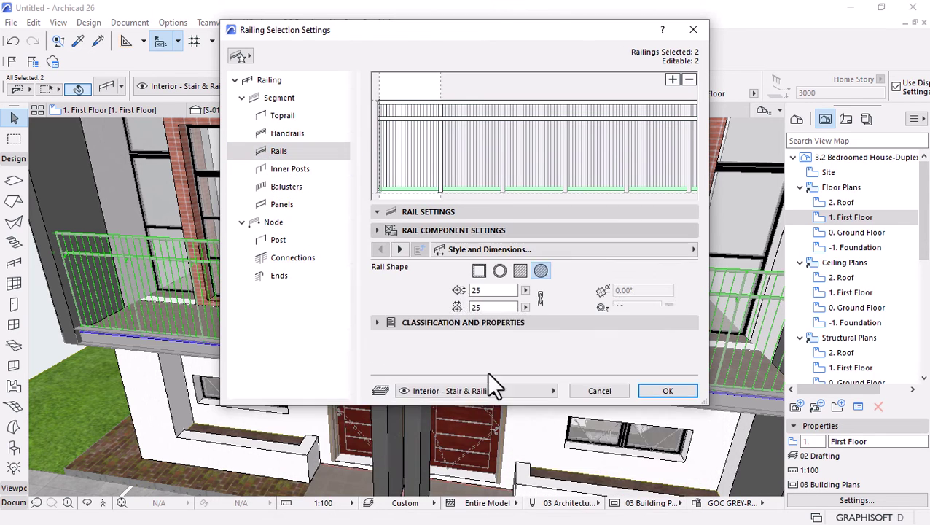
{"action": "left_click", "coordinate": [400, 249]}
{"action": "left_click", "coordinate": [400, 250]}
{"action": "left_click", "coordinate": [400, 250]}
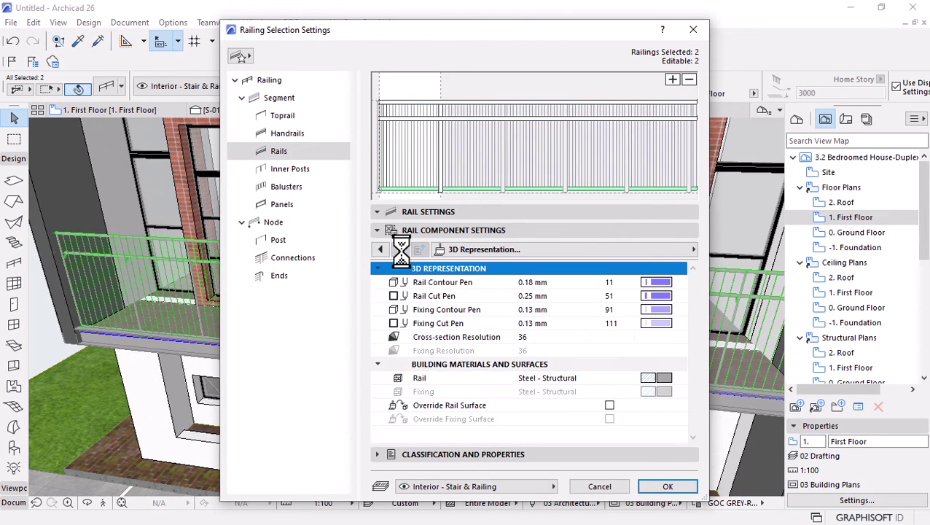
{"action": "left_click", "coordinate": [610, 406]}
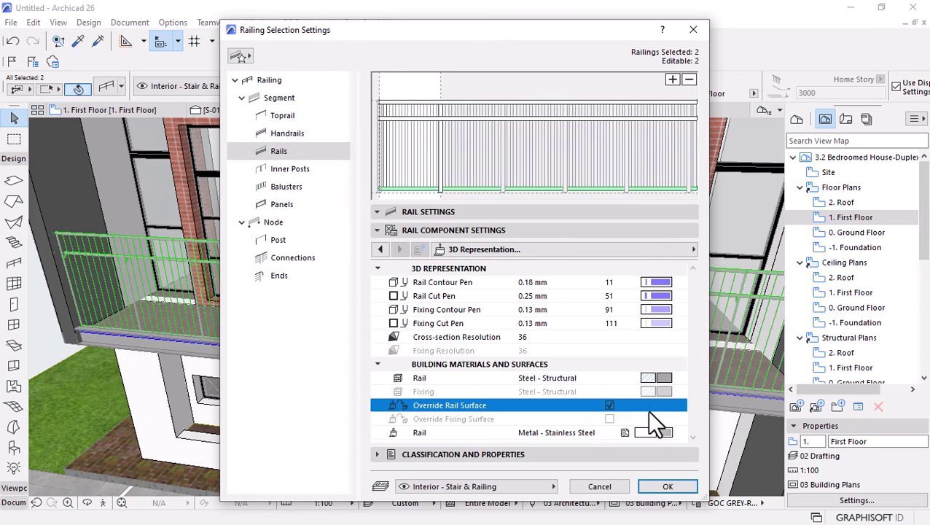
{"action": "left_click", "coordinate": [665, 433]}
{"action": "left_click", "coordinate": [431, 258]}
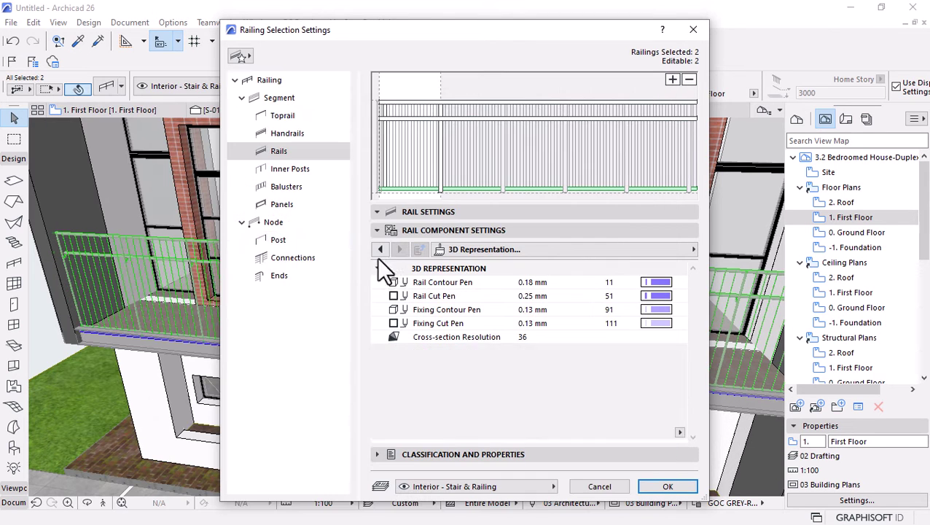
Override the inner posts' surface with Paint - Ivory Black for both railings
{"action": "left_click", "coordinate": [289, 173]}
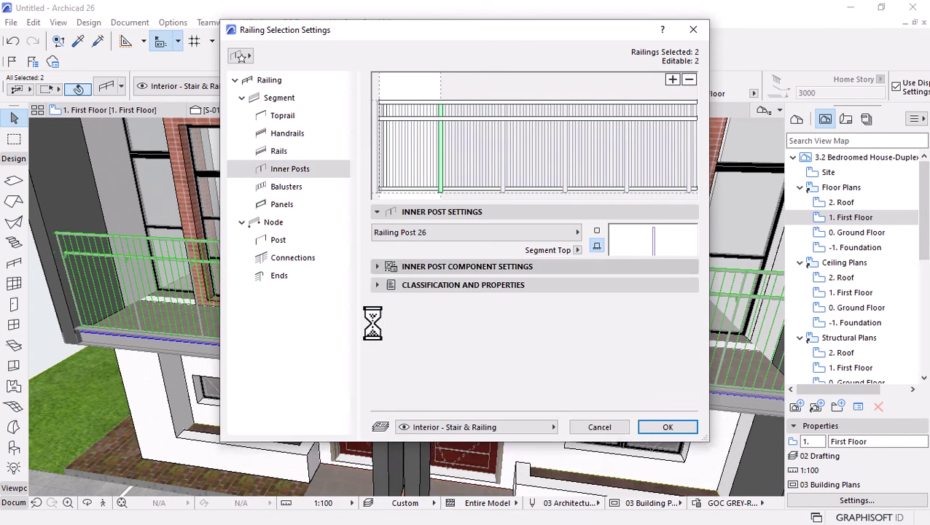
{"action": "left_click", "coordinate": [399, 250]}
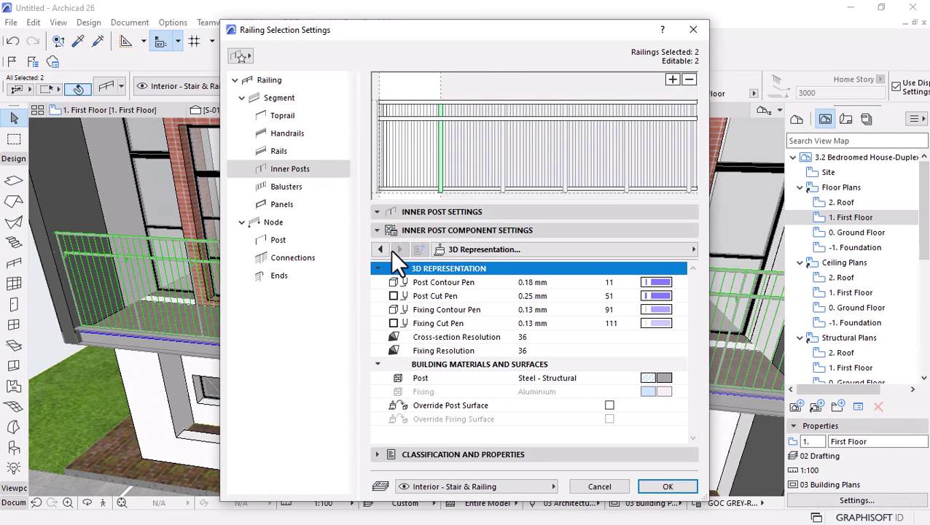
{"action": "left_click", "coordinate": [602, 406]}
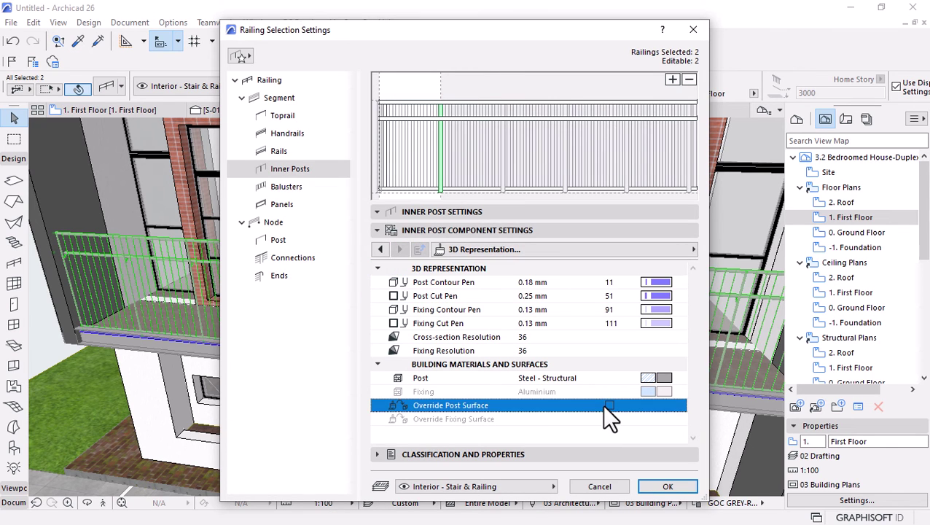
{"action": "left_click", "coordinate": [608, 406]}
{"action": "left_click", "coordinate": [675, 433]}
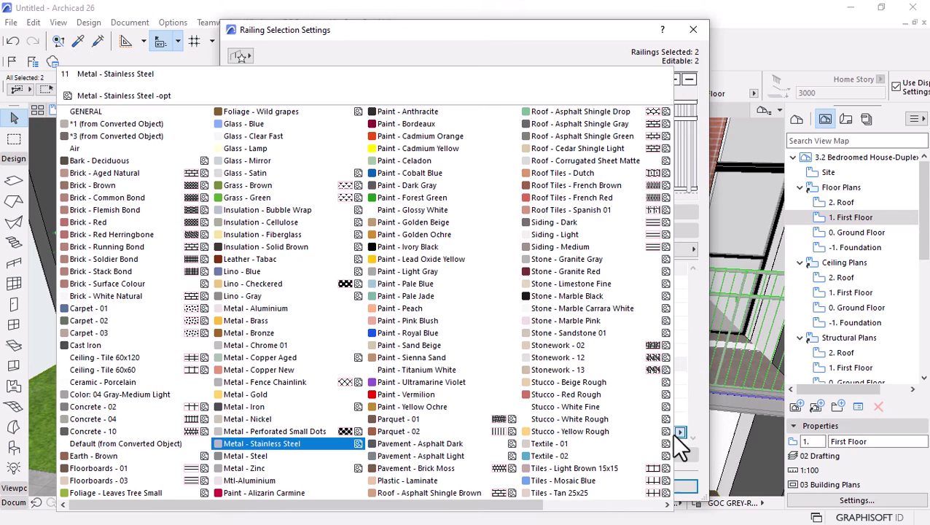
{"action": "left_click", "coordinate": [401, 245]}
Override the balusters' post surface with Paint - Ivory Black for both railings
{"action": "left_click", "coordinate": [288, 191]}
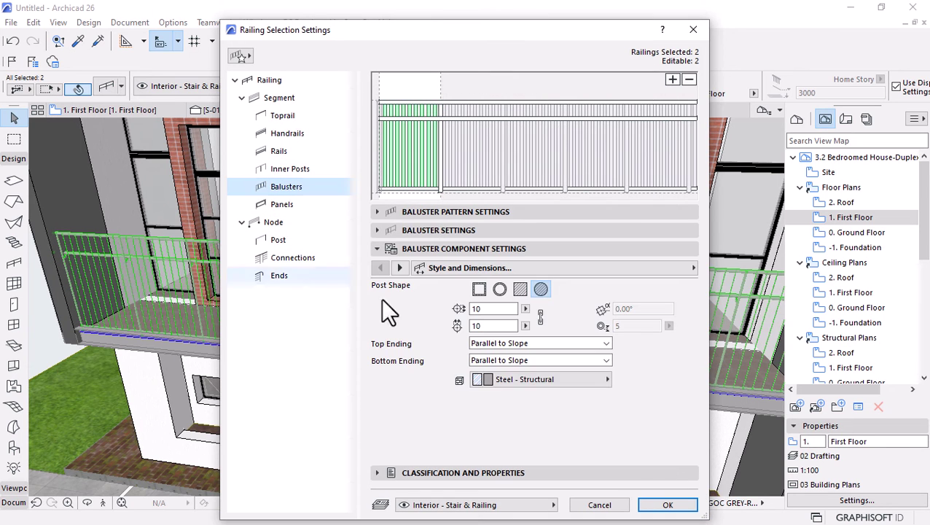
{"action": "left_click", "coordinate": [399, 268]}
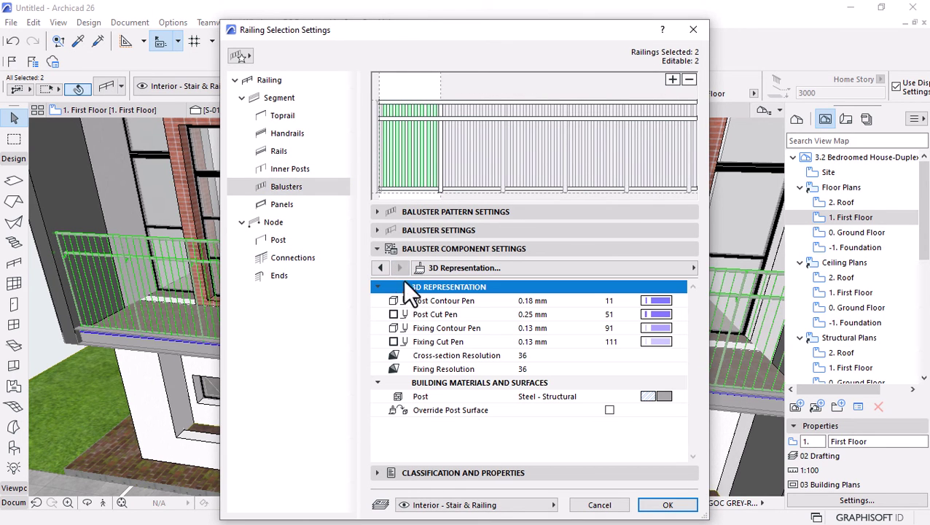
{"action": "left_click", "coordinate": [611, 409]}
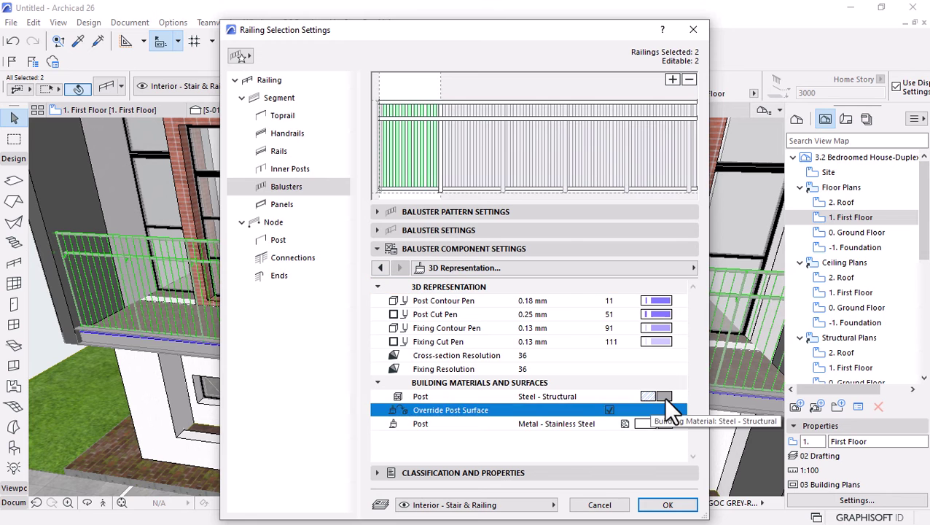
{"action": "left_click", "coordinate": [664, 423]}
{"action": "left_click", "coordinate": [375, 248]}
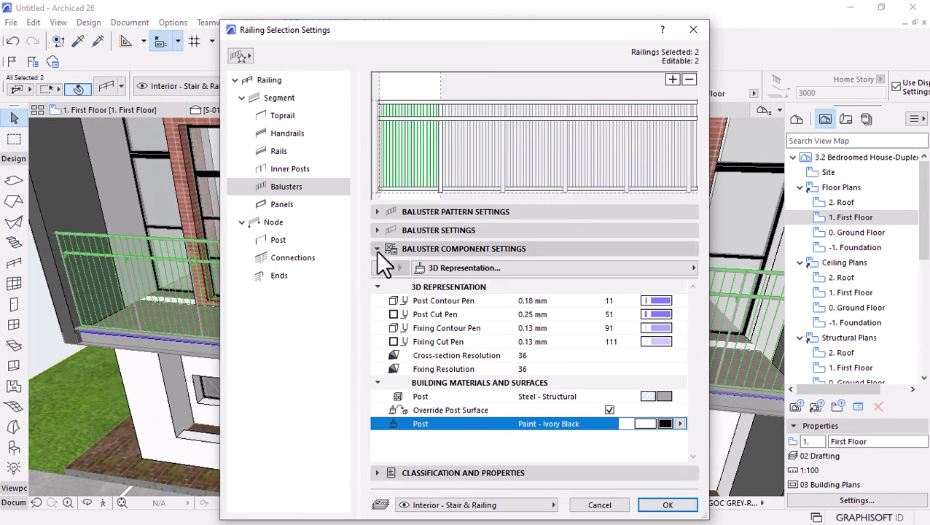
Open the railings' panel component settings and apply the surface overrides to both balcony railings
{"action": "left_click", "coordinate": [283, 208]}
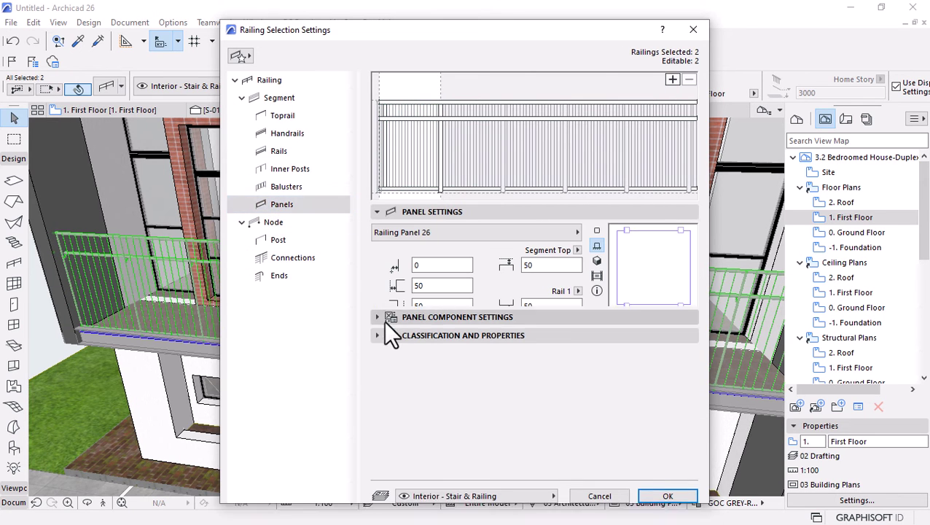
{"action": "left_click", "coordinate": [385, 325]}
{"action": "left_click", "coordinate": [667, 487]}
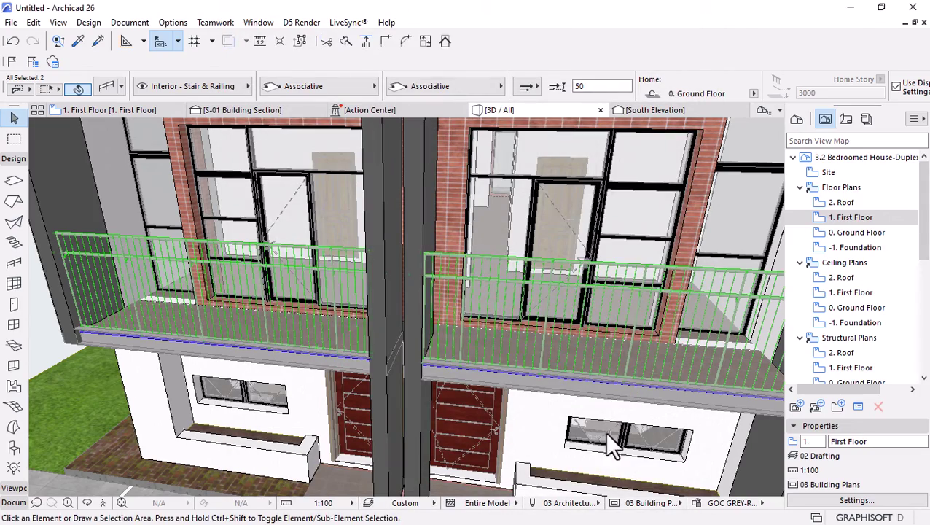
{"action": "scroll", "coordinate": [437, 328], "scroll_direction": "down", "scroll_amount": 5}
{"action": "scroll", "coordinate": [390, 299], "scroll_direction": "up", "scroll_amount": 8}
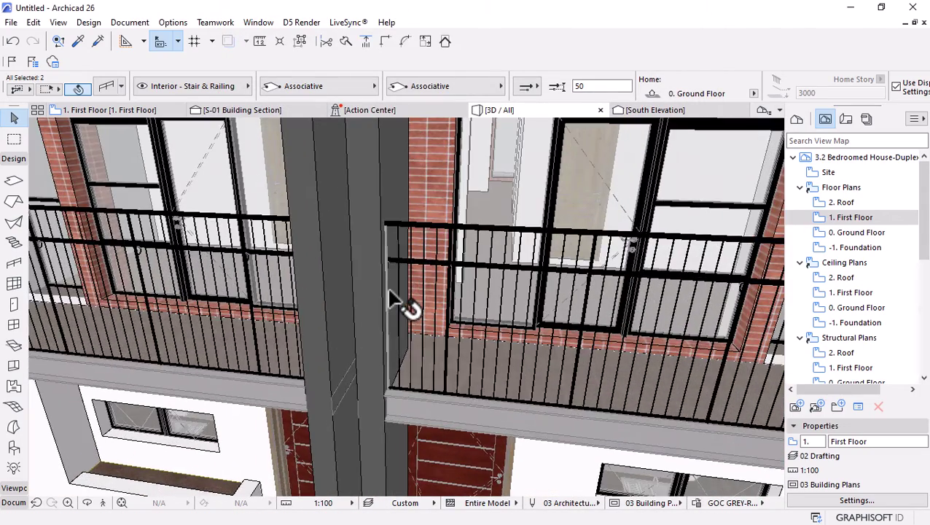
{"action": "scroll", "coordinate": [420, 294], "scroll_direction": "up", "scroll_amount": 2}
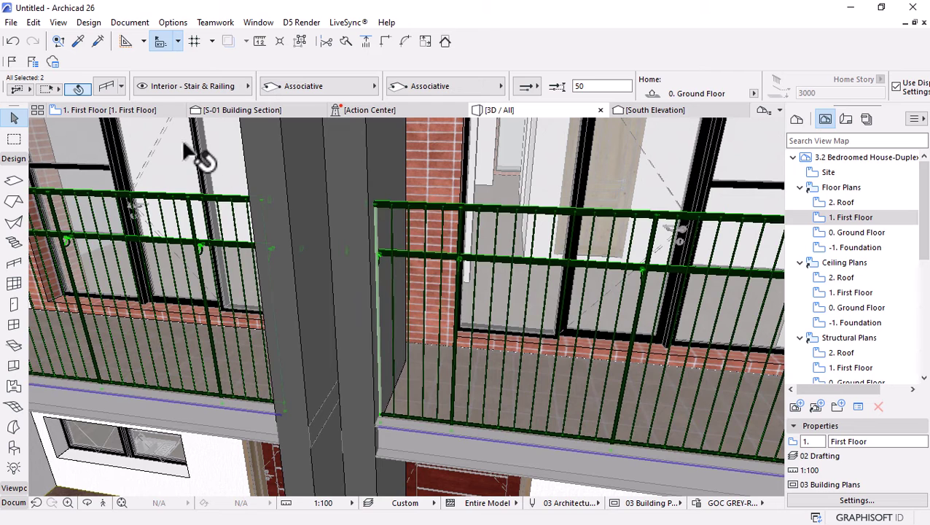
Override the node posts' surface with Paint - Ivory Black for both railings, apply it and deselect the railings
{"action": "double_click", "coordinate": [412, 271]}
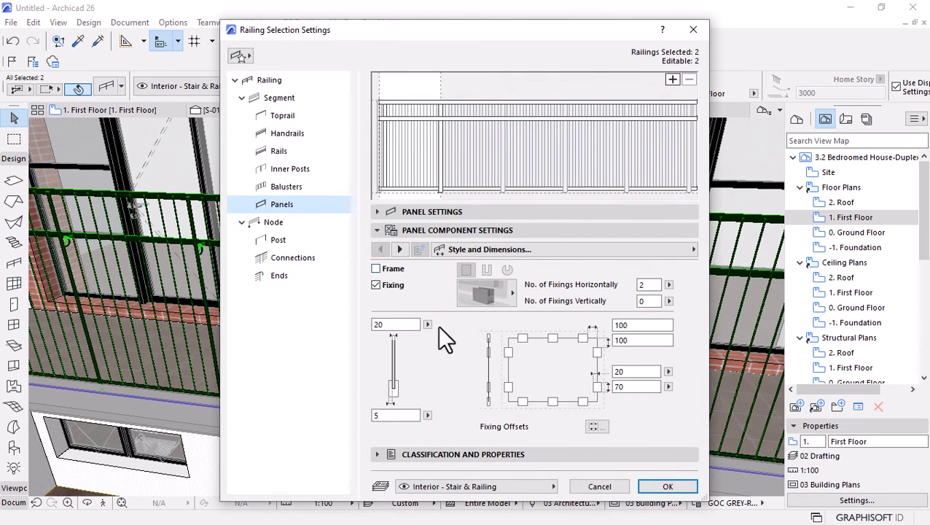
{"action": "left_click", "coordinate": [283, 240]}
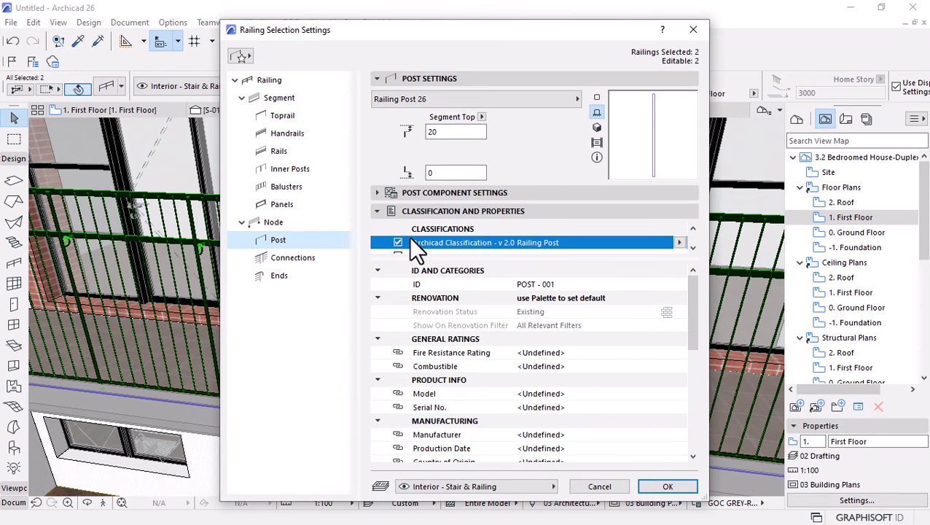
{"action": "left_click", "coordinate": [388, 194]}
{"action": "left_click", "coordinate": [399, 212]}
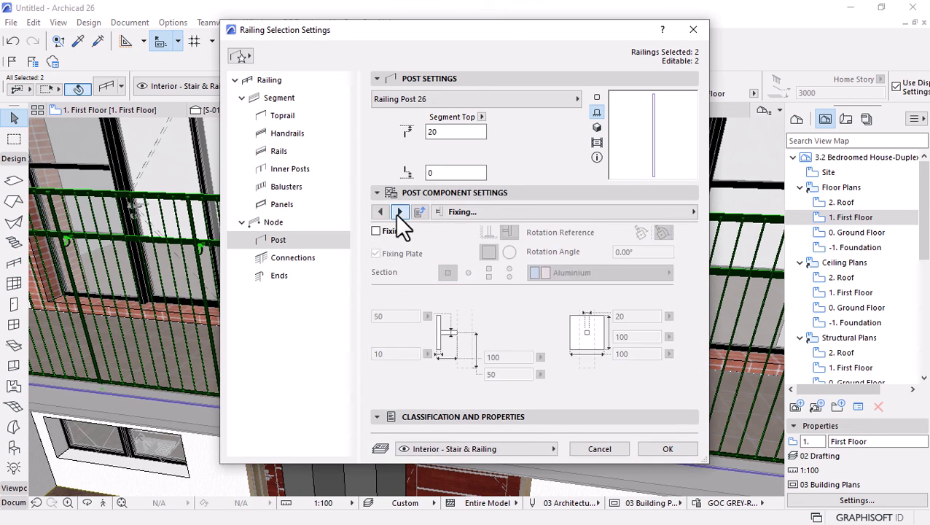
{"action": "left_click", "coordinate": [398, 212]}
{"action": "left_click", "coordinate": [609, 368]}
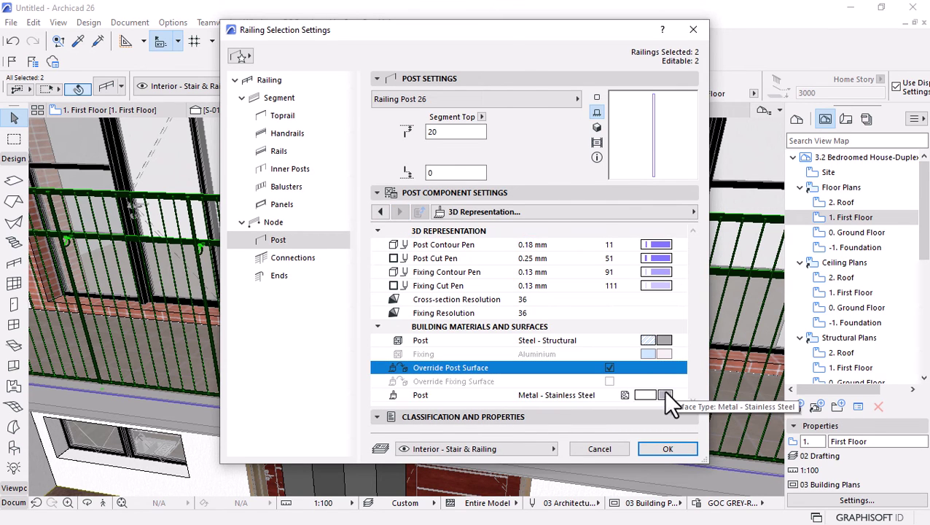
{"action": "left_click", "coordinate": [667, 395]}
{"action": "left_click", "coordinate": [394, 235]}
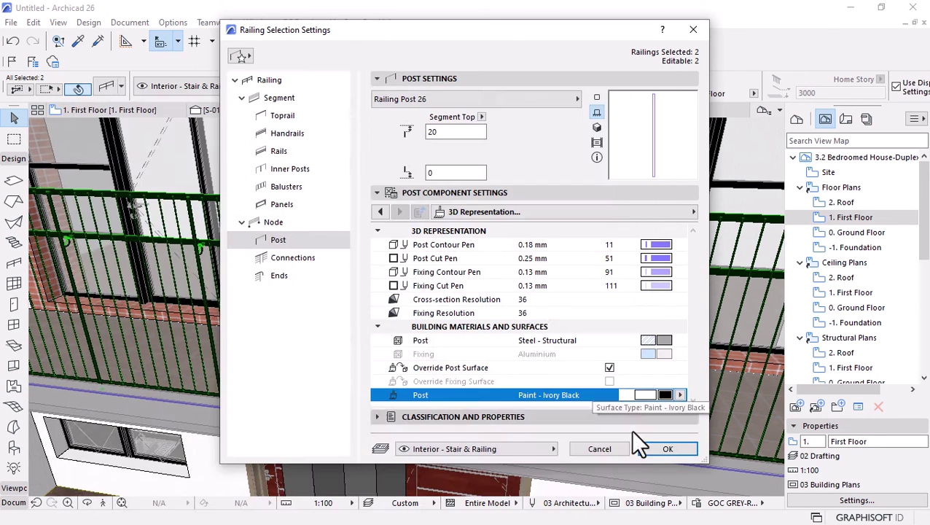
{"action": "left_click", "coordinate": [666, 448]}
{"action": "middle_click_drag", "start_coordinate": [405, 346], "coordinate": [419, 388], "text": "shift"}
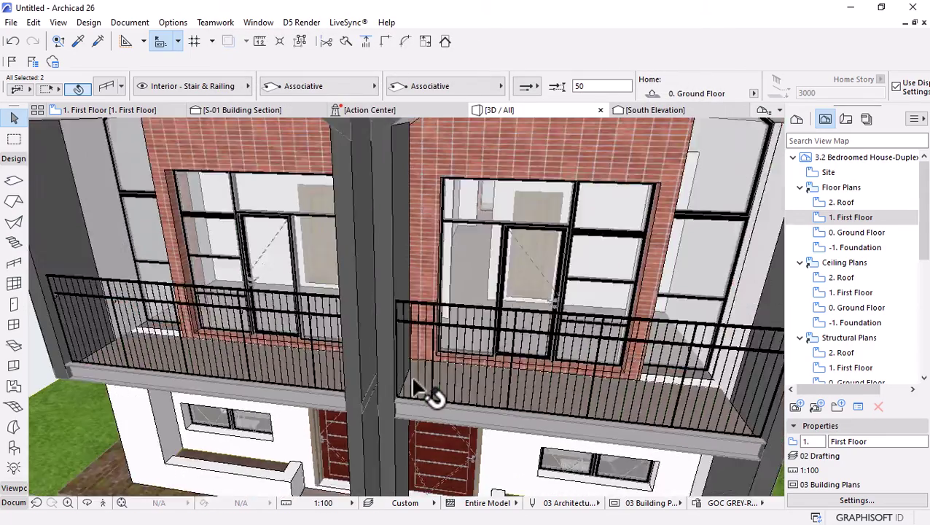
{"action": "scroll", "coordinate": [415, 389], "scroll_direction": "down", "scroll_amount": 5}
{"action": "key", "text": "Escape"}
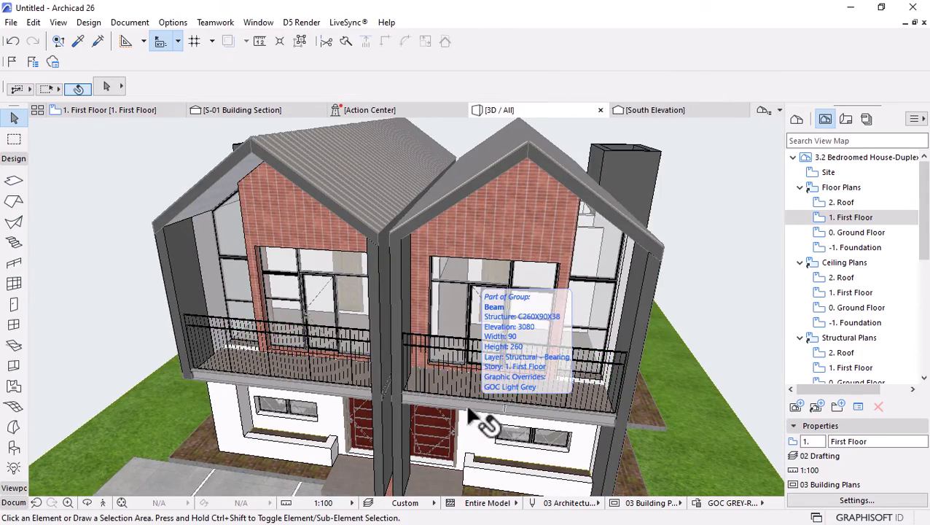
{"action": "middle_click_drag", "start_coordinate": [471, 416], "coordinate": [435, 360], "text": "shift"}
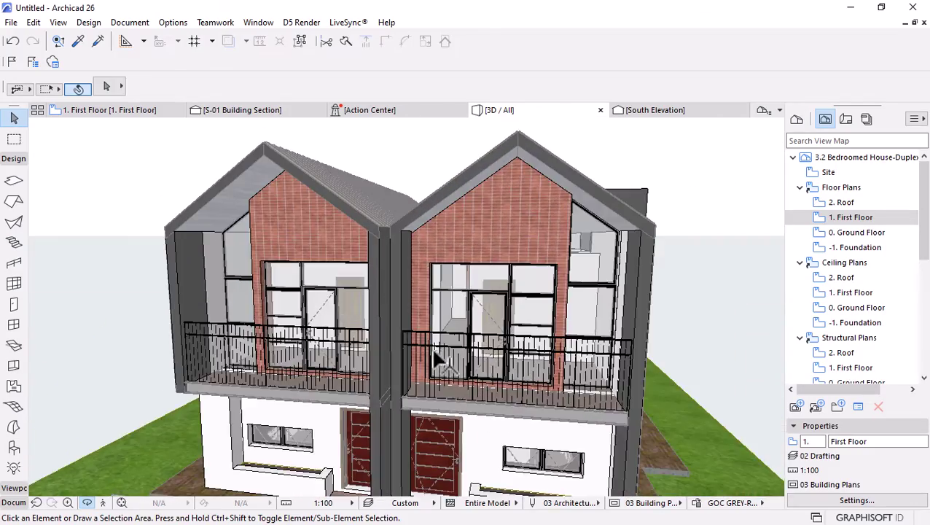
{"action": "scroll", "coordinate": [435, 360], "scroll_direction": "up", "scroll_amount": 10}
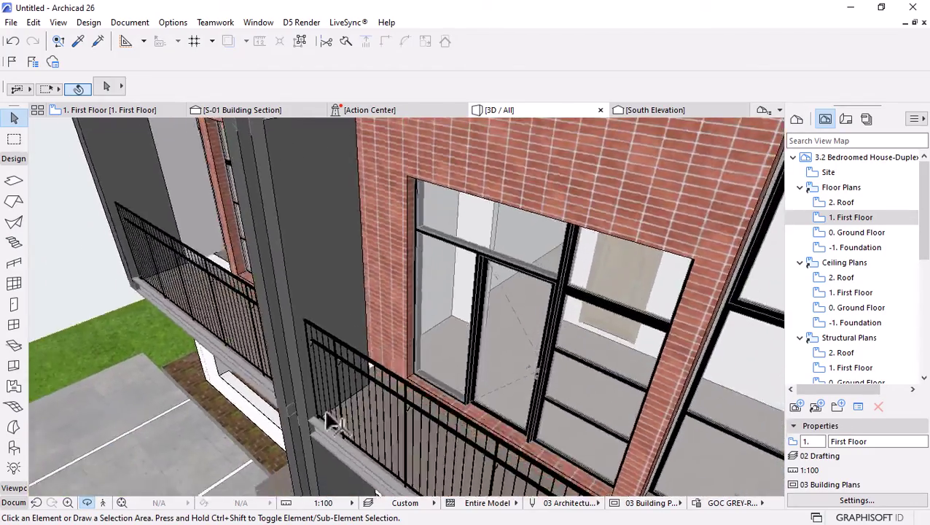
{"action": "middle_click_drag", "start_coordinate": [330, 419], "coordinate": [416, 421], "text": "shift"}
Mirror a copy of both south balcony railings across a horizontal axis at the middle of the first-floor plan onto the north balconies
{"action": "left_click", "coordinate": [149, 110]}
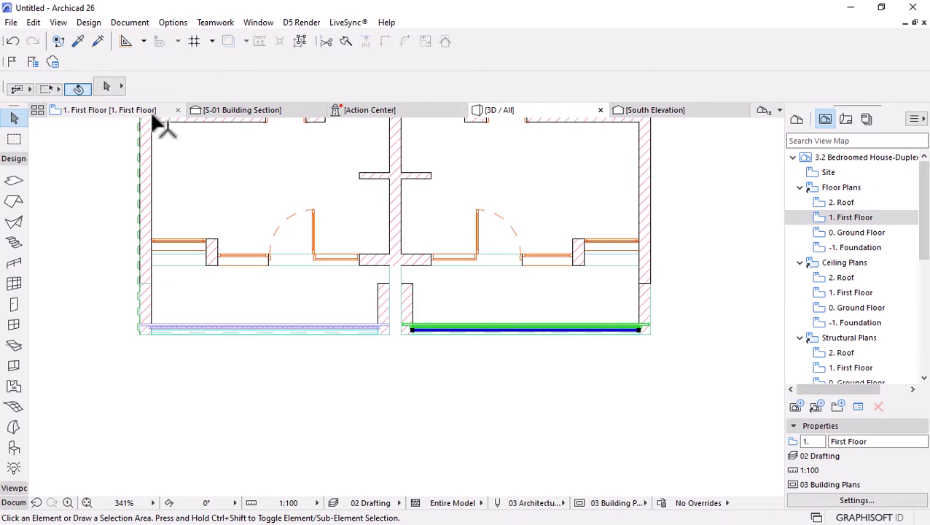
{"action": "left_click", "coordinate": [361, 329], "text": "shift"}
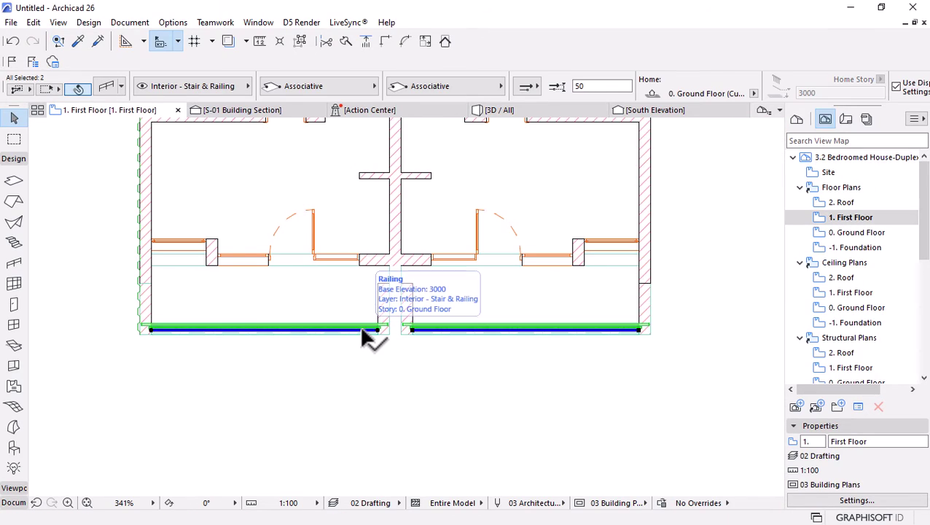
{"action": "key", "text": "ctrl+alt+m"}
{"action": "scroll", "coordinate": [459, 330], "scroll_direction": "down", "scroll_amount": 5}
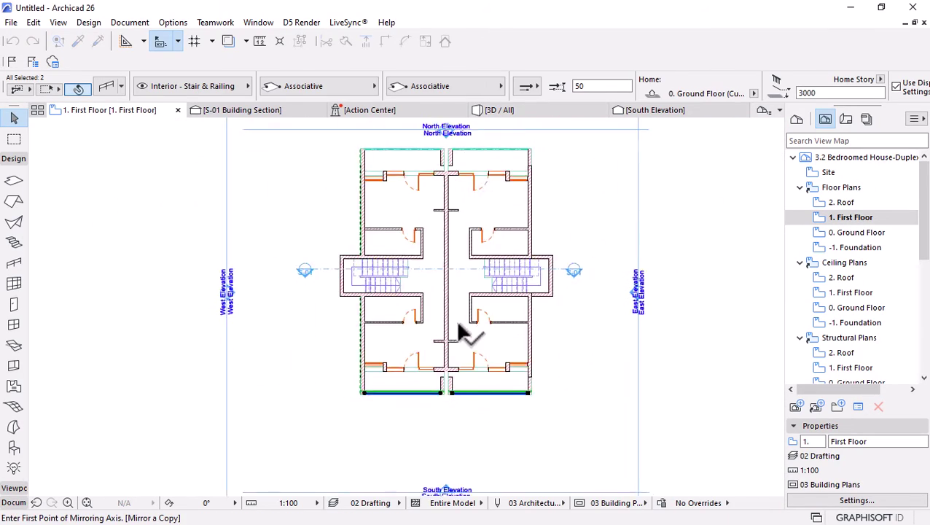
{"action": "scroll", "coordinate": [459, 310], "scroll_direction": "up", "scroll_amount": 2}
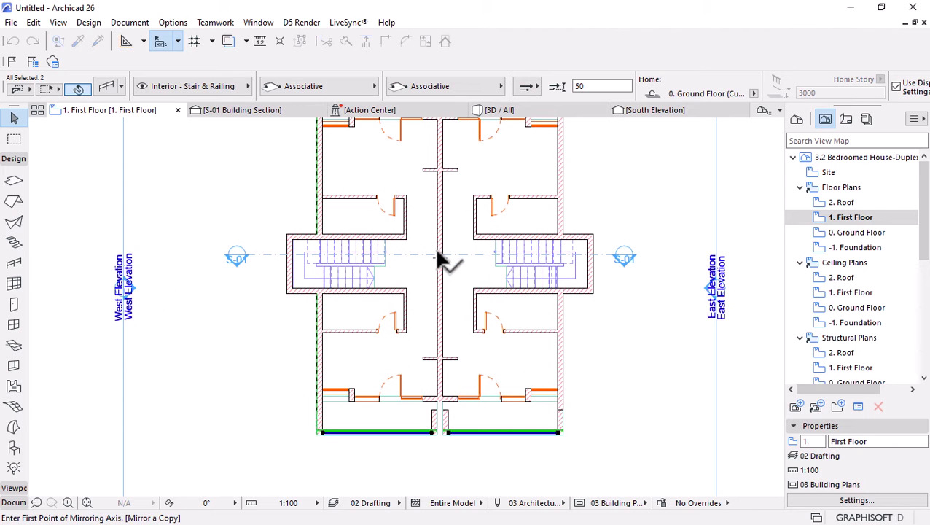
{"action": "left_click", "coordinate": [436, 257]}
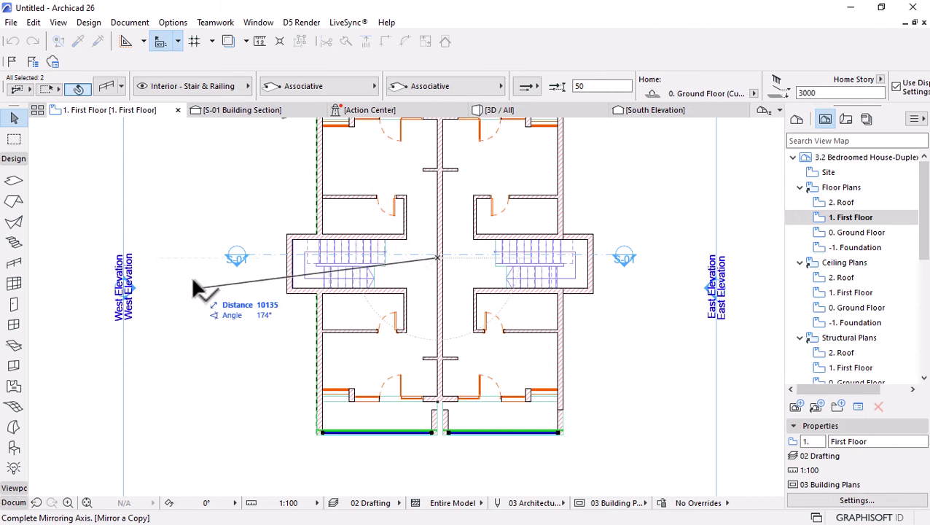
{"action": "left_click", "coordinate": [197, 259]}
{"action": "scroll", "coordinate": [461, 402], "scroll_direction": "down", "scroll_amount": 3}
{"action": "scroll", "coordinate": [477, 255], "scroll_direction": "up", "scroll_amount": 5}
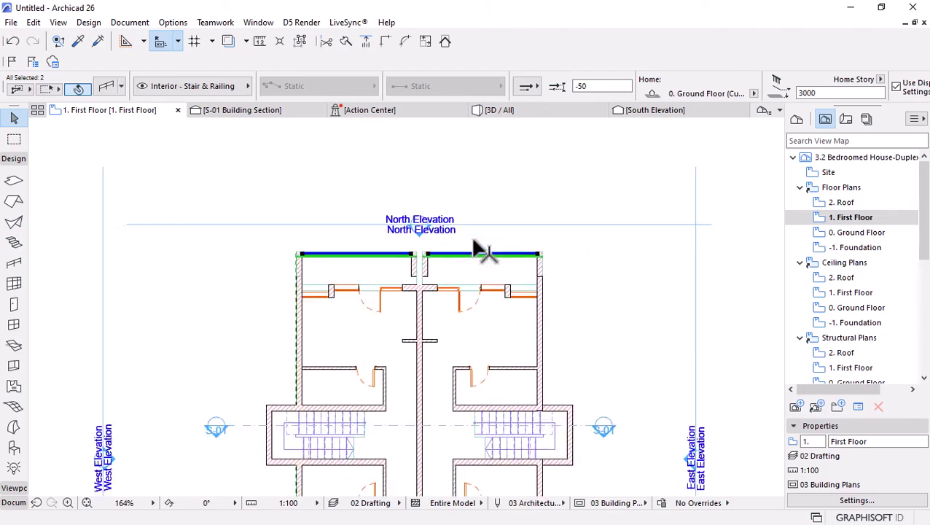
{"action": "left_click", "coordinate": [560, 111]}
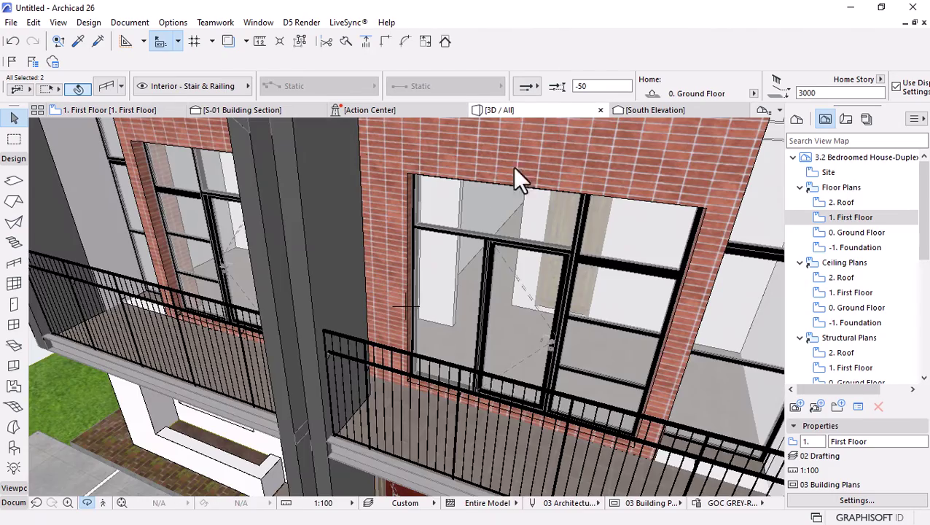
{"action": "scroll", "coordinate": [338, 304], "scroll_direction": "down", "scroll_amount": 8}
{"action": "middle_click_drag", "start_coordinate": [295, 315], "coordinate": [462, 344], "text": "shift"}
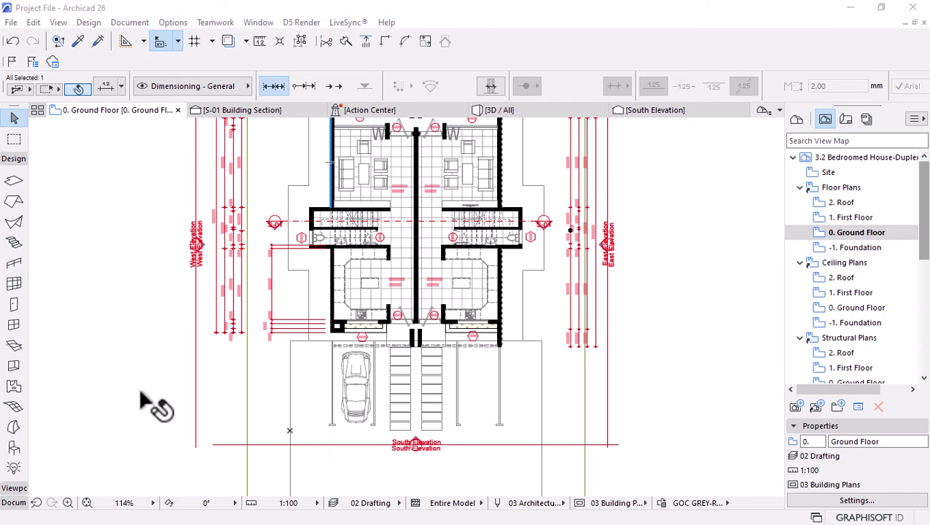
Open the project's Layout Book, collapse the A.01 Floor Plans and A.02 Elevations folders, and leave Masters expanded
{"action": "scroll", "coordinate": [426, 291], "scroll_direction": "up", "scroll_amount": 5}
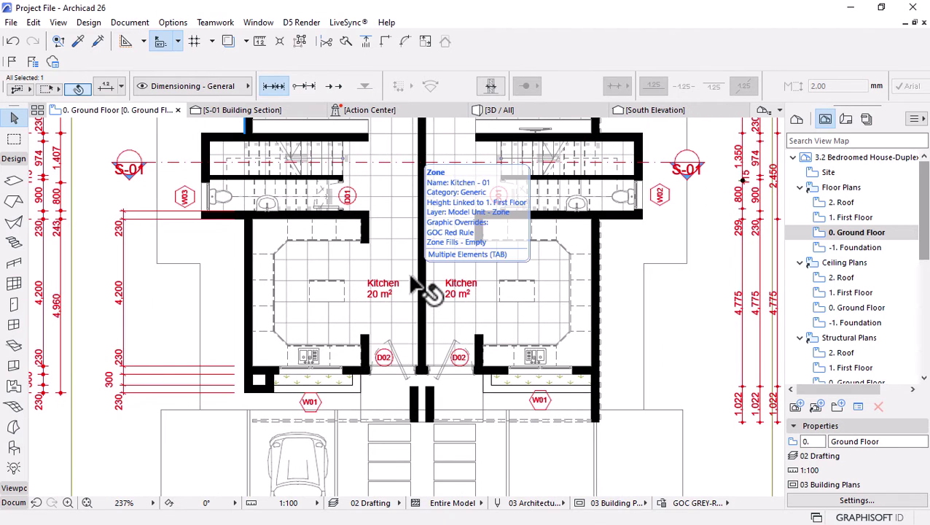
{"action": "scroll", "coordinate": [396, 277], "scroll_direction": "down", "scroll_amount": 2}
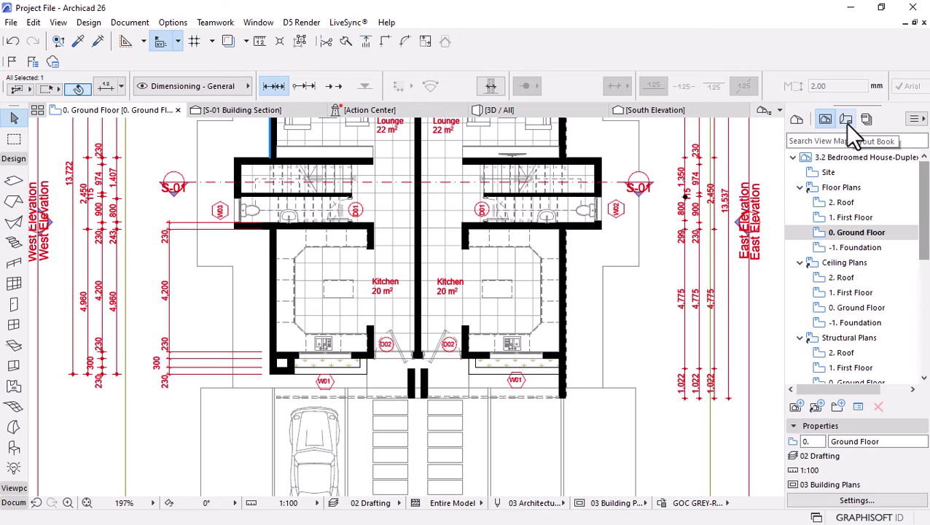
{"action": "left_click", "coordinate": [847, 120]}
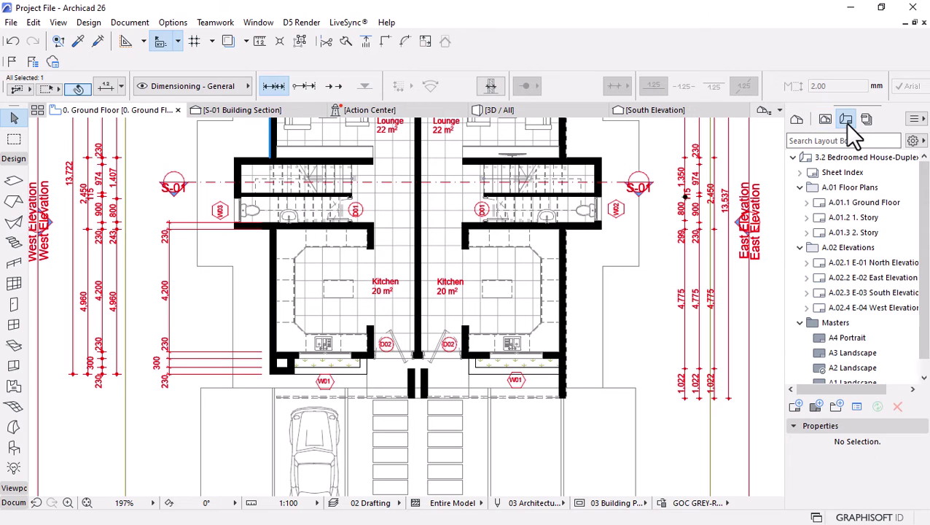
{"action": "left_click", "coordinate": [800, 188]}
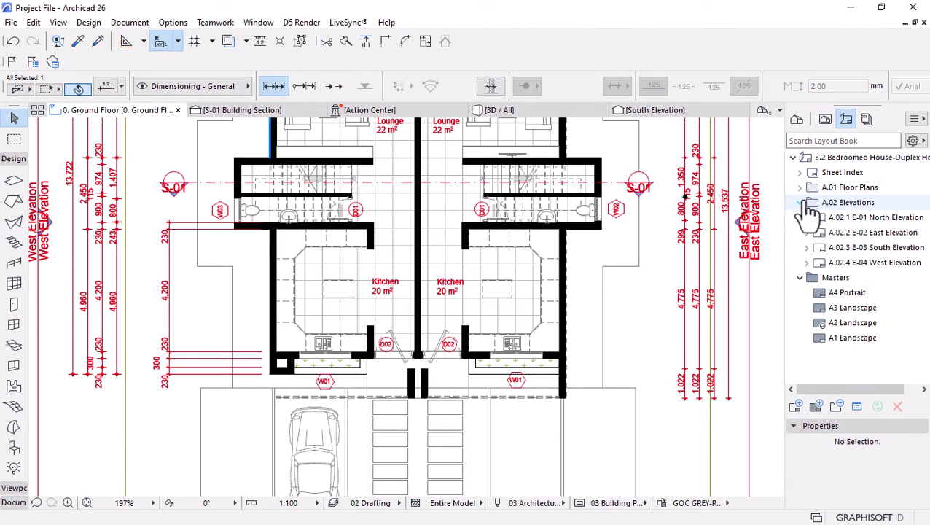
{"action": "left_click", "coordinate": [801, 202]}
{"action": "left_click", "coordinate": [800, 219]}
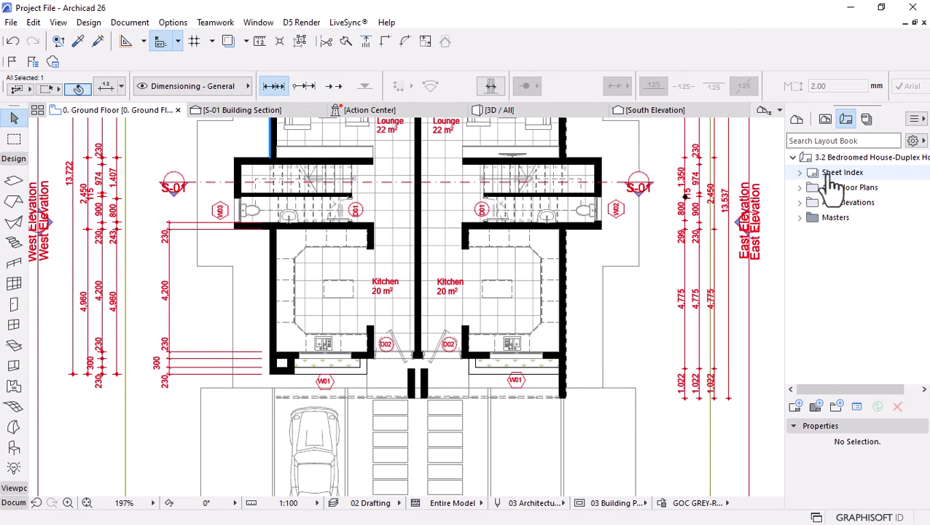
{"action": "left_click", "coordinate": [800, 218]}
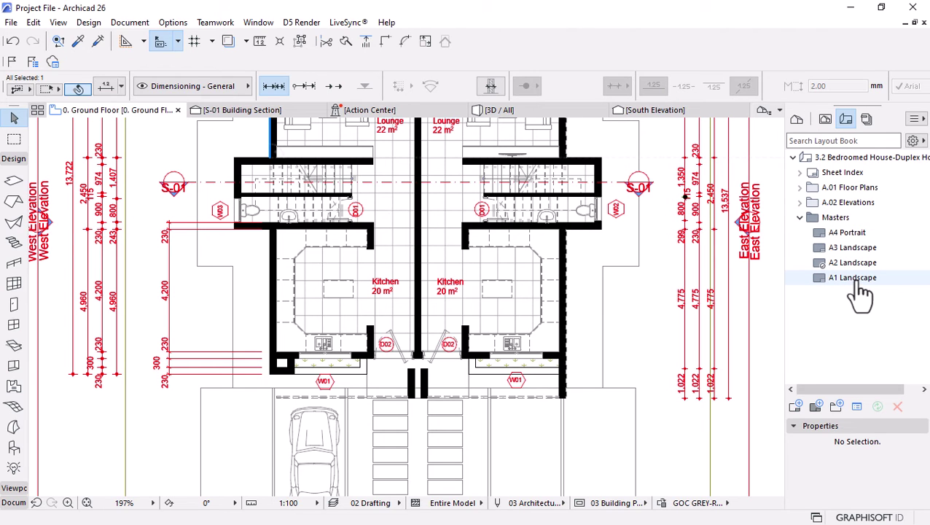
Create a new master layout named MSBIM with A1 (ISO) - Metric size, landscape orientation and 15 mm margins
{"action": "left_click", "coordinate": [814, 405]}
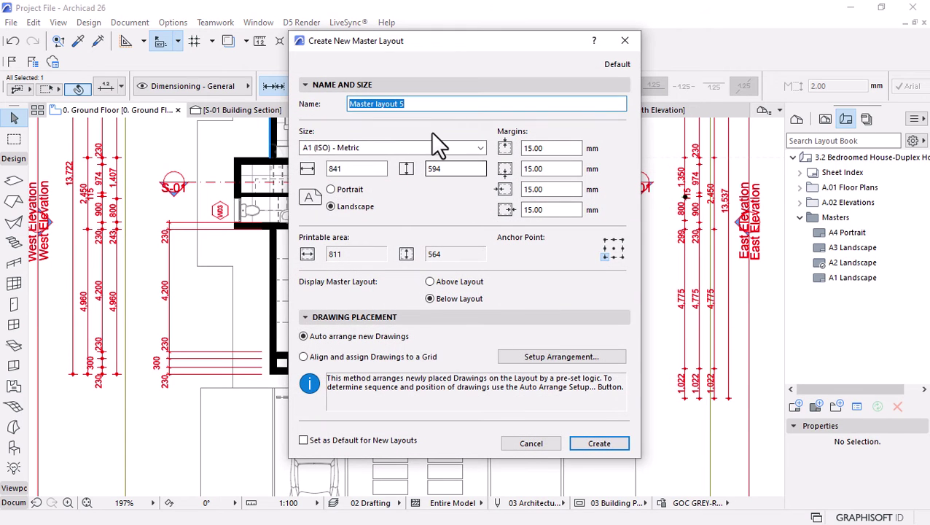
{"action": "type", "text": "MSBIM"}
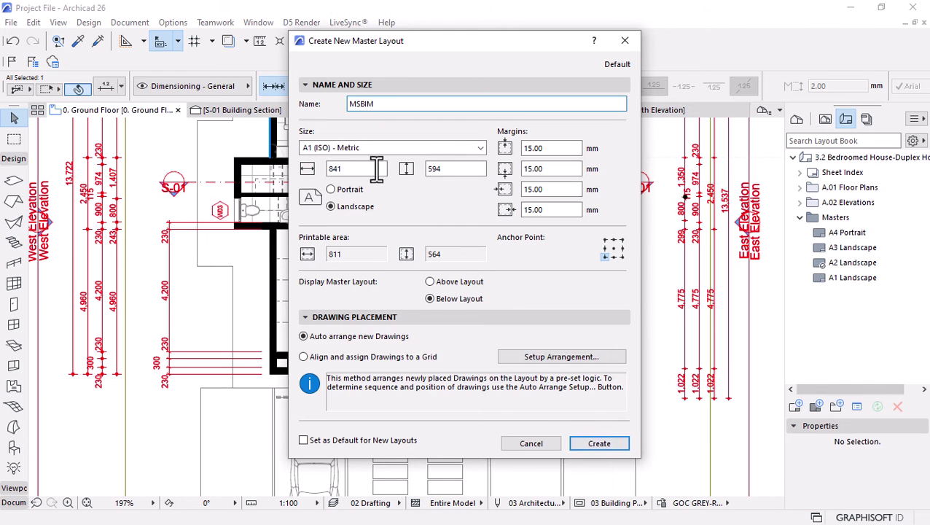
{"action": "left_click", "coordinate": [323, 150]}
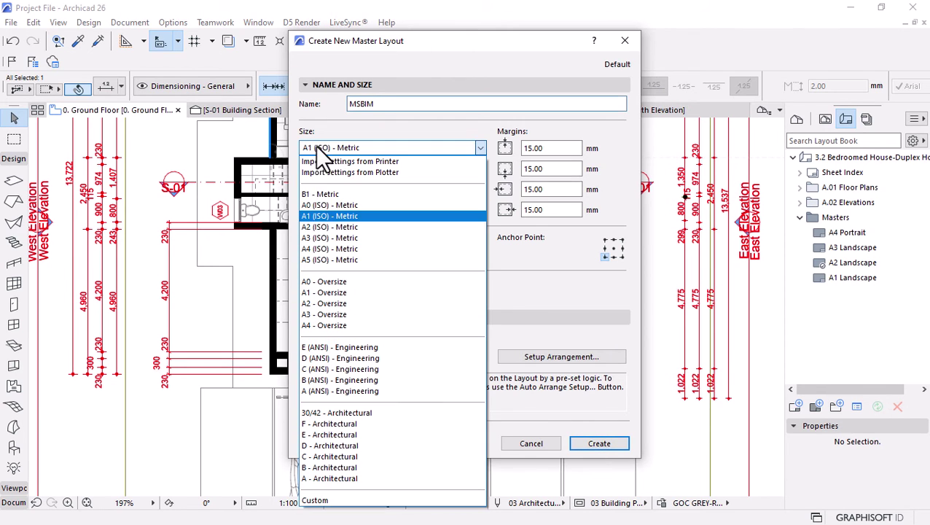
{"action": "left_click", "coordinate": [325, 214]}
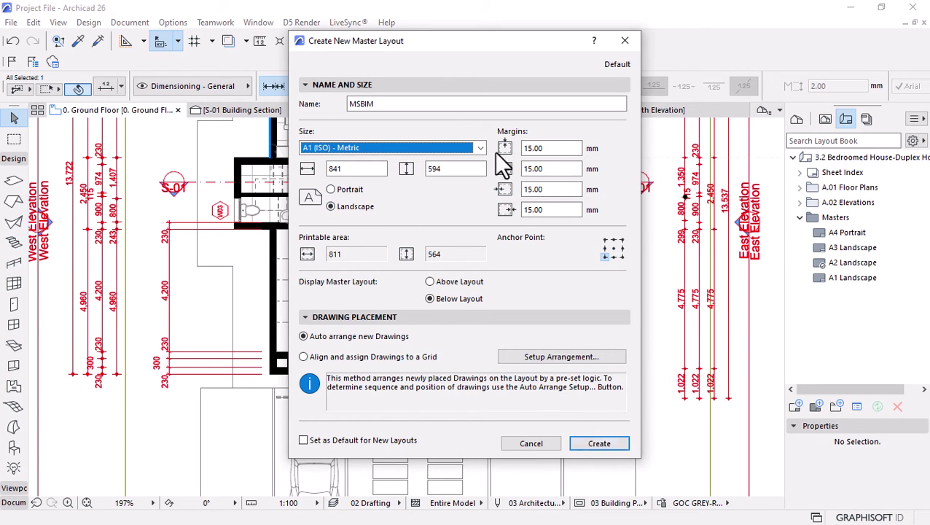
{"action": "left_click", "coordinate": [536, 148]}
{"action": "key", "text": "Tab"}
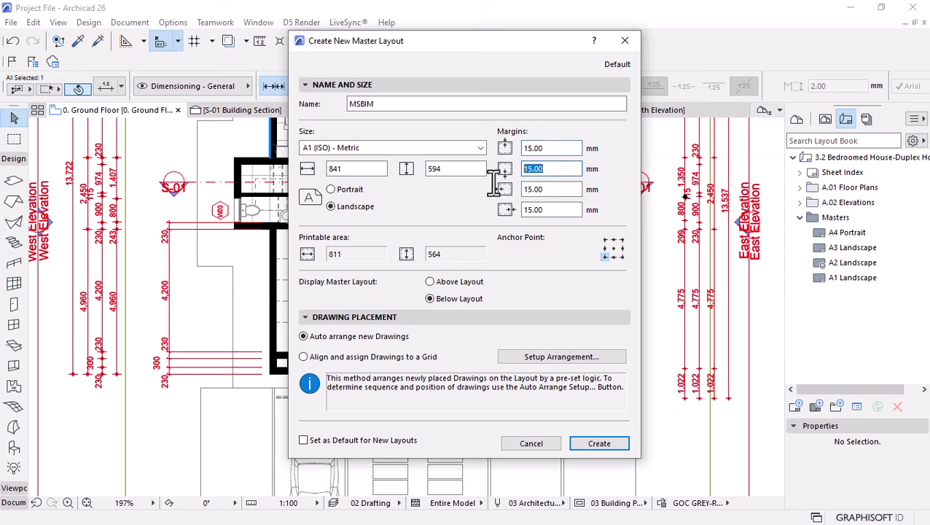
{"action": "left_click", "coordinate": [551, 189]}
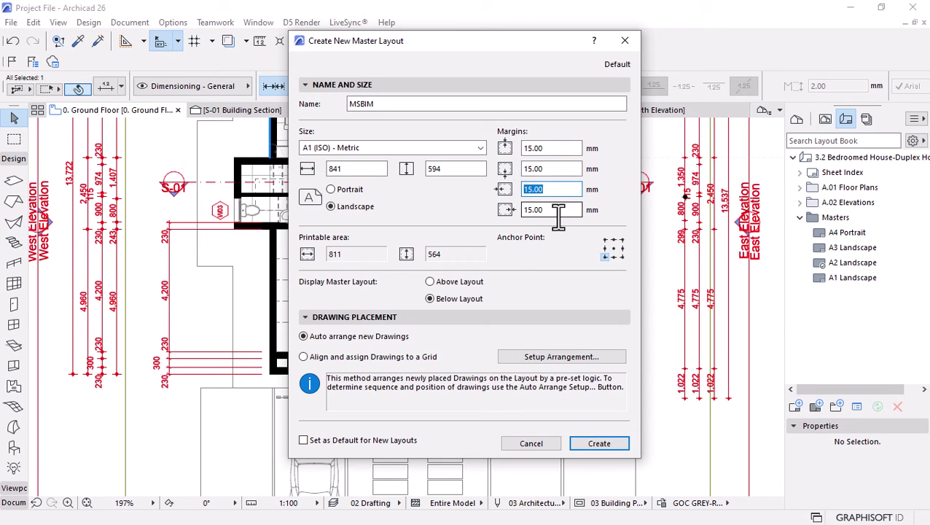
{"action": "left_click", "coordinate": [559, 212]}
{"action": "left_click", "coordinate": [610, 444]}
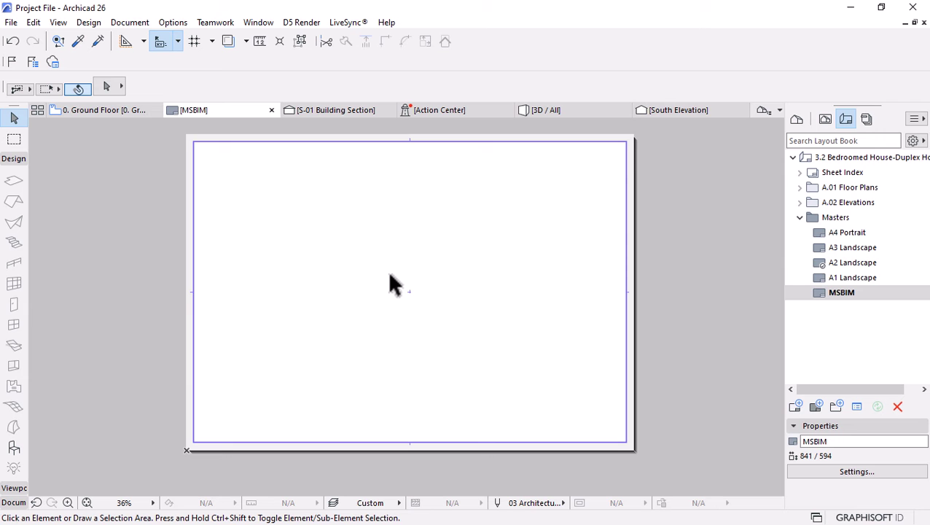
Switch to File Explorer and open the Double Story House folder
{"action": "key", "text": "super"}
{"action": "left_click", "coordinate": [118, 510]}
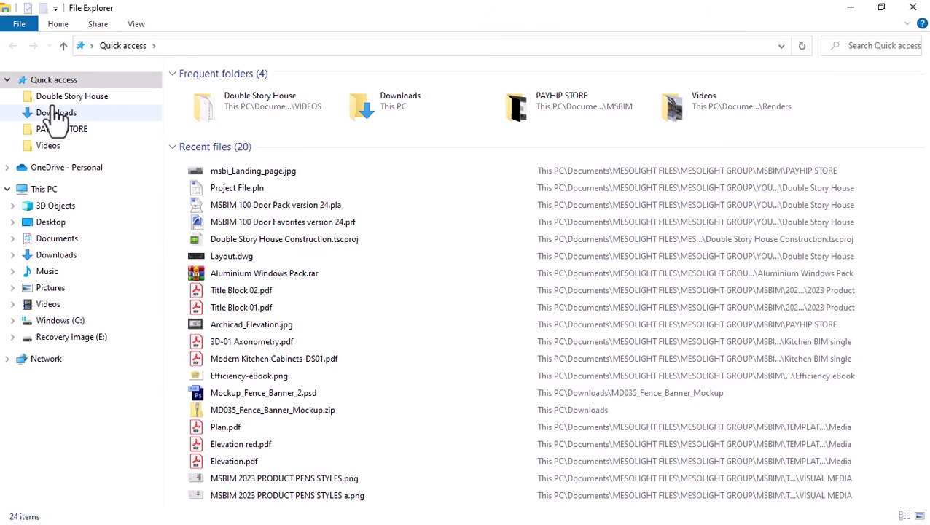
{"action": "left_click", "coordinate": [72, 96]}
Try to bring Title Block 02.pdf from the folder onto the MSBIM master layout in the maximized project window
{"action": "left_click_drag", "start_coordinate": [219, 218], "coordinate": [496, 410]}
{"action": "key", "text": "super"}
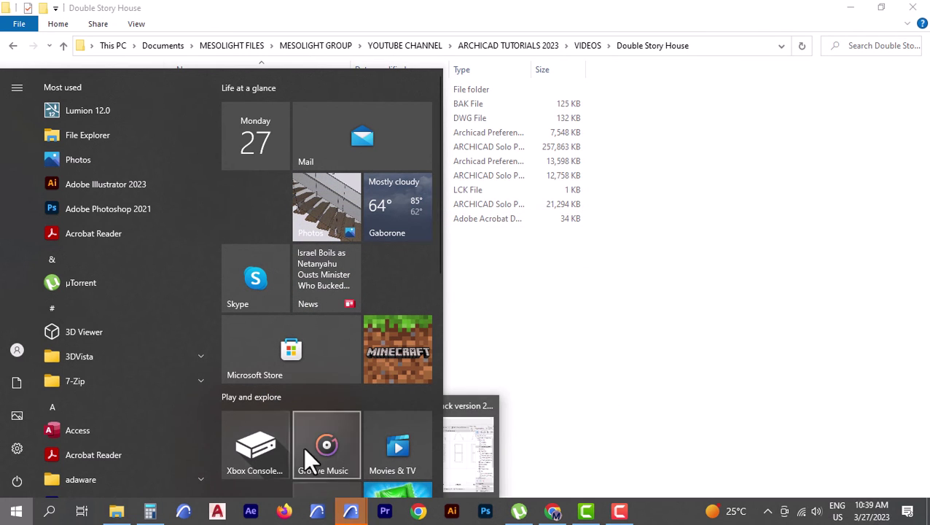
{"action": "left_click", "coordinate": [611, 231]}
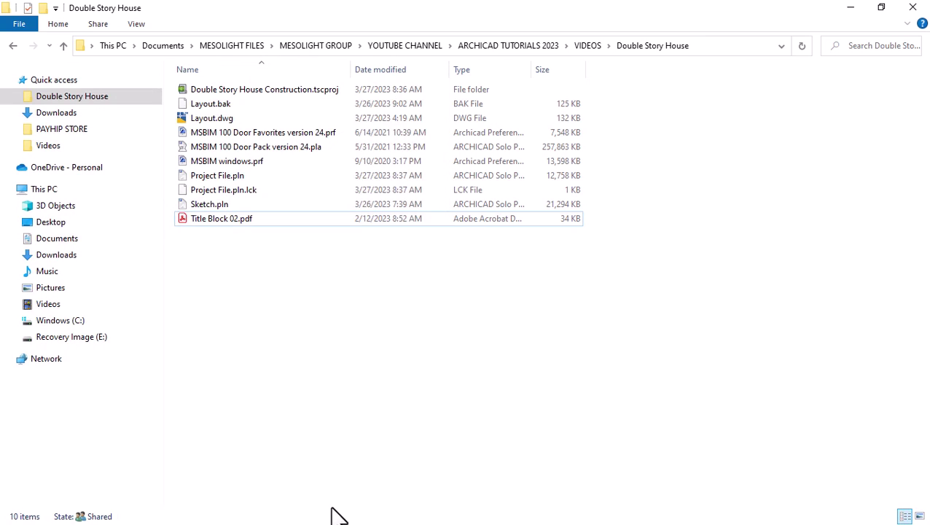
{"action": "key", "text": "super"}
{"action": "mouse_move", "coordinate": [351, 511]}
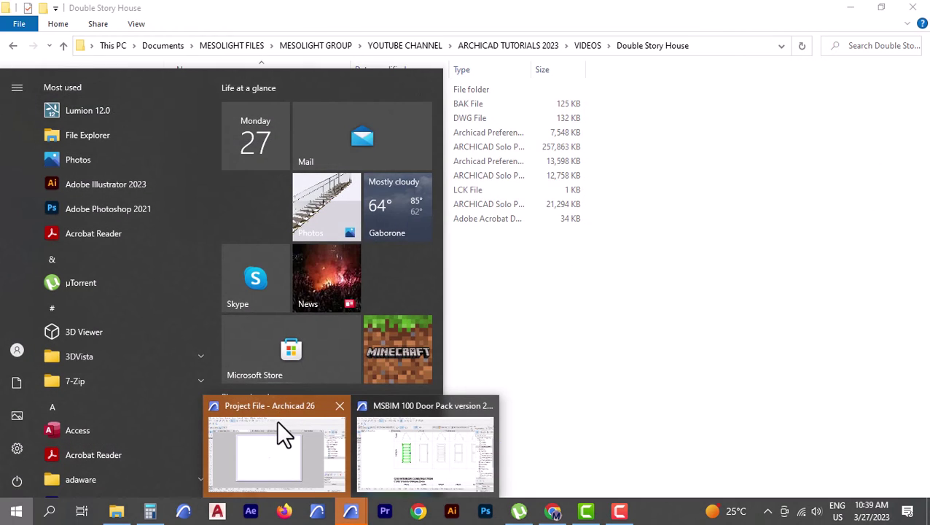
{"action": "left_click", "coordinate": [283, 434]}
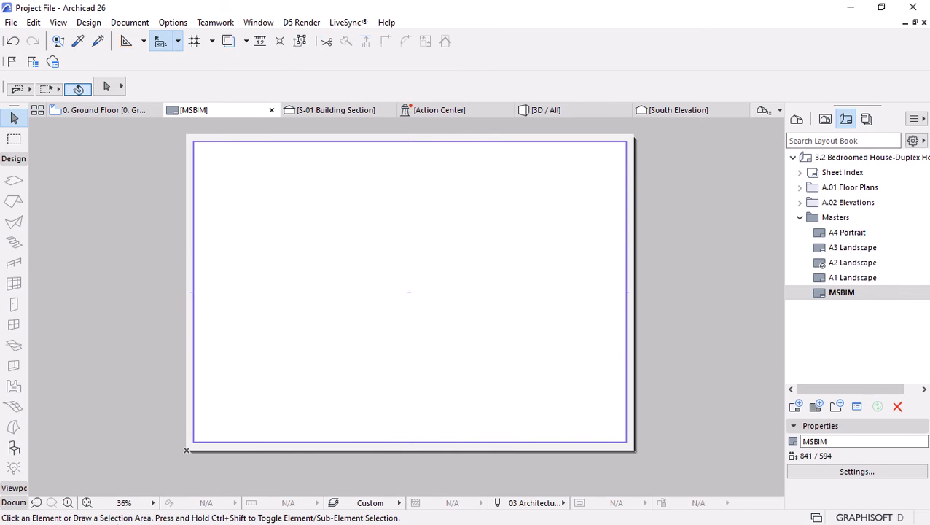
{"action": "key", "text": "super"}
{"action": "left_click", "coordinate": [121, 511]}
{"action": "left_click_drag", "start_coordinate": [219, 219], "coordinate": [513, 370]}
{"action": "key", "text": "super"}
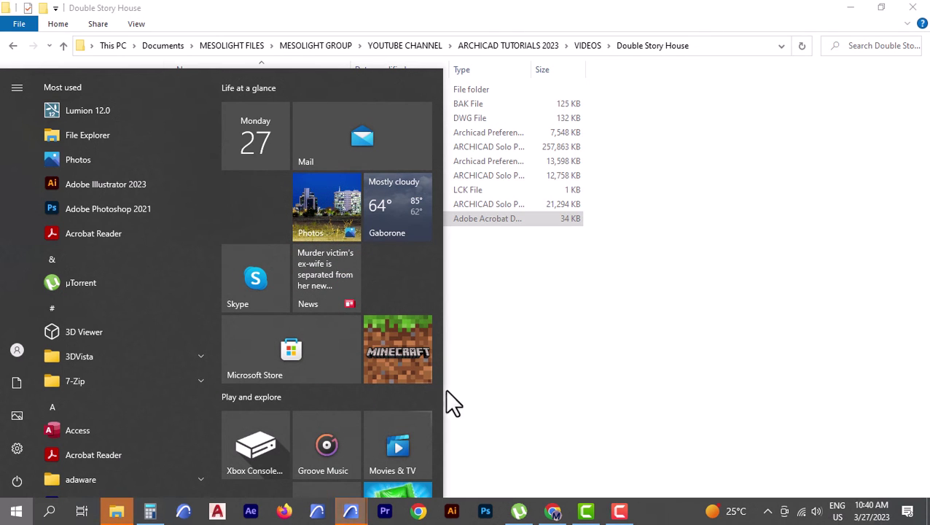
{"action": "mouse_move", "coordinate": [350, 511]}
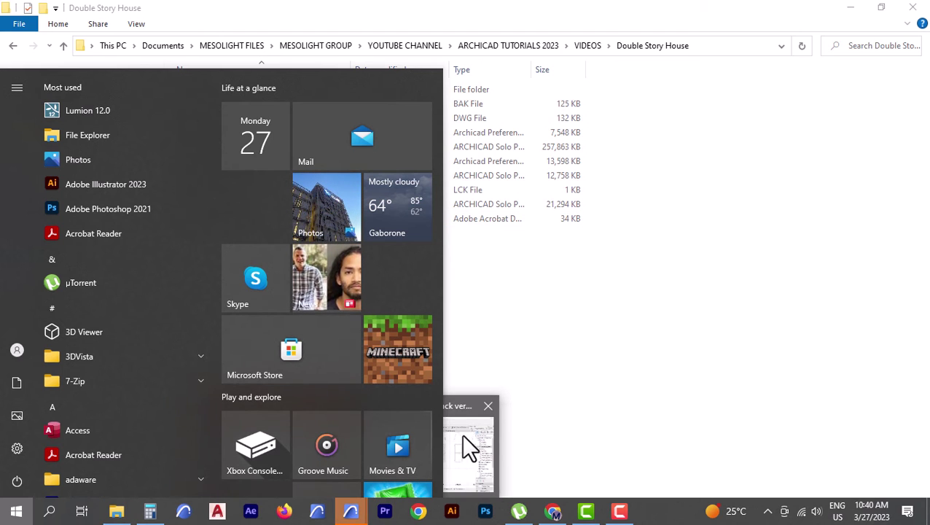
{"action": "left_click", "coordinate": [456, 415]}
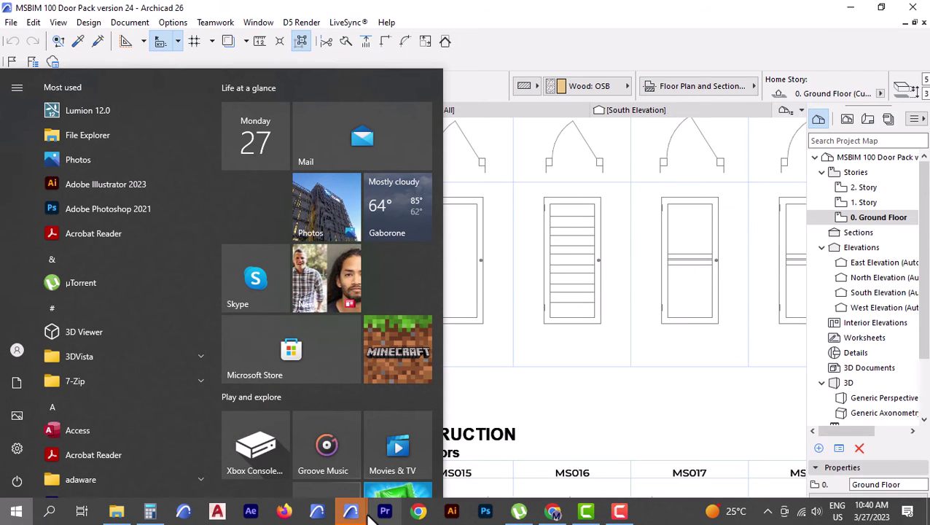
{"action": "mouse_move", "coordinate": [350, 511]}
{"action": "left_click", "coordinate": [439, 437]}
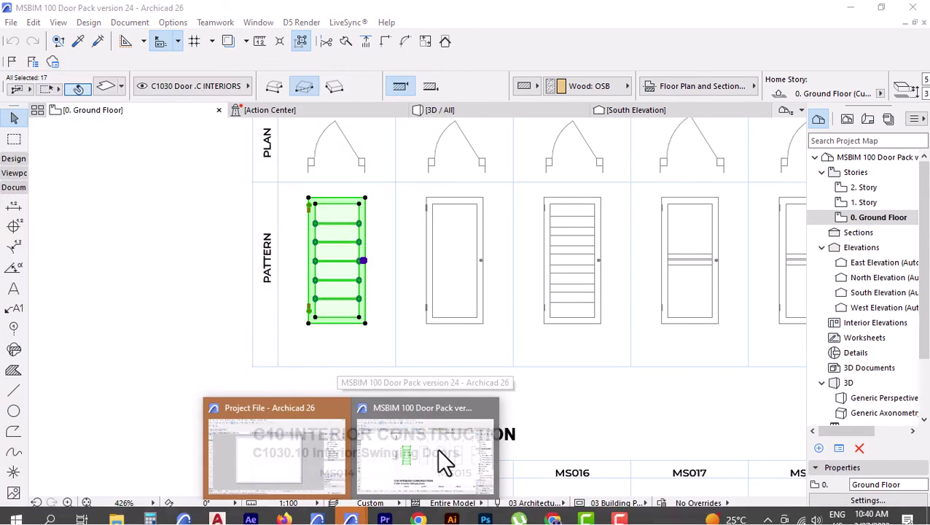
{"action": "left_click", "coordinate": [305, 443]}
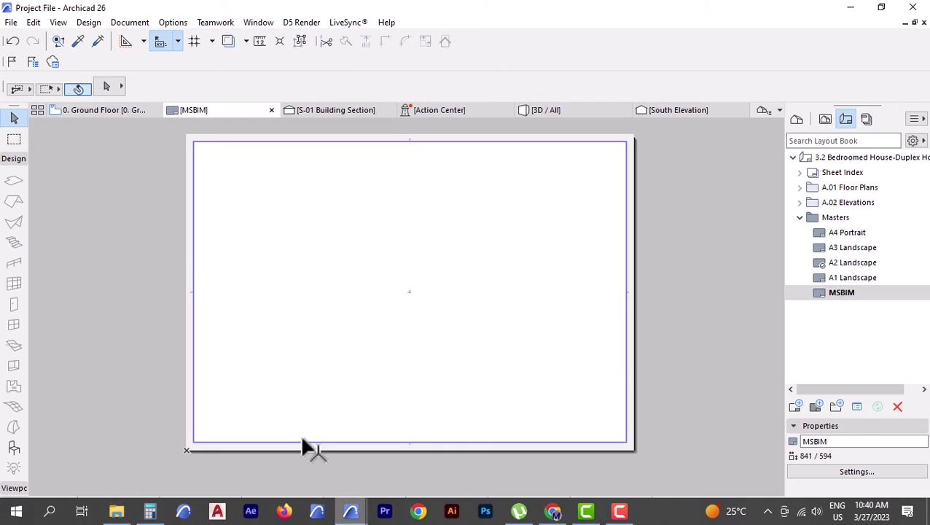
{"action": "left_click", "coordinate": [13, 23]}
{"action": "mouse_move", "coordinate": [23, 55]}
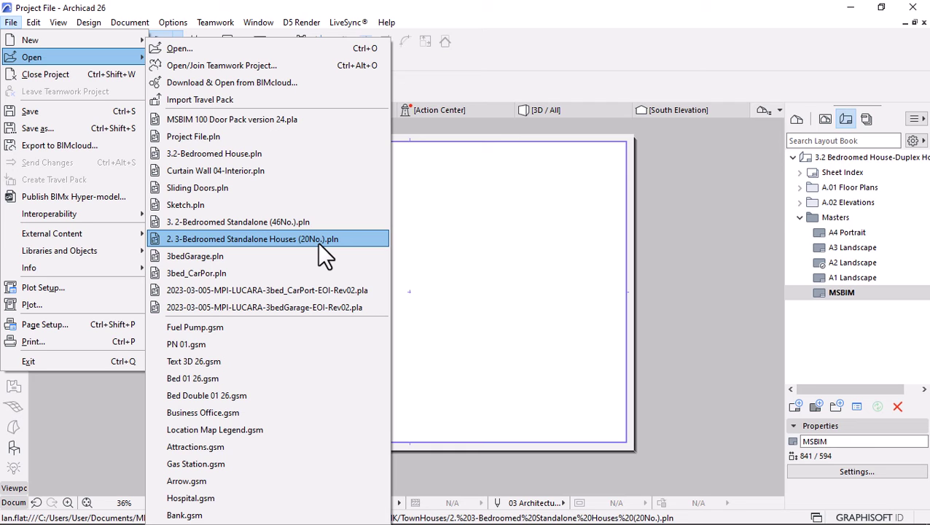
{"action": "mouse_move", "coordinate": [130, 30]}
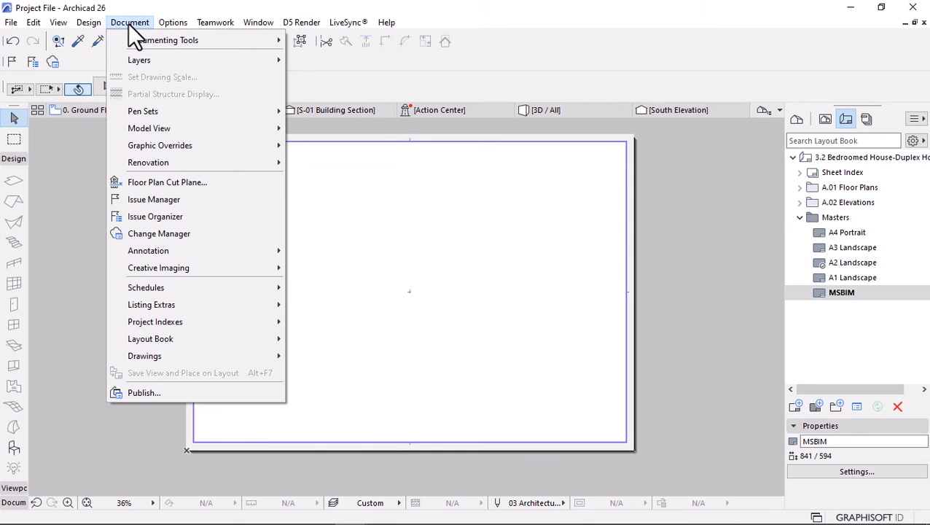
{"action": "mouse_move", "coordinate": [11, 22]}
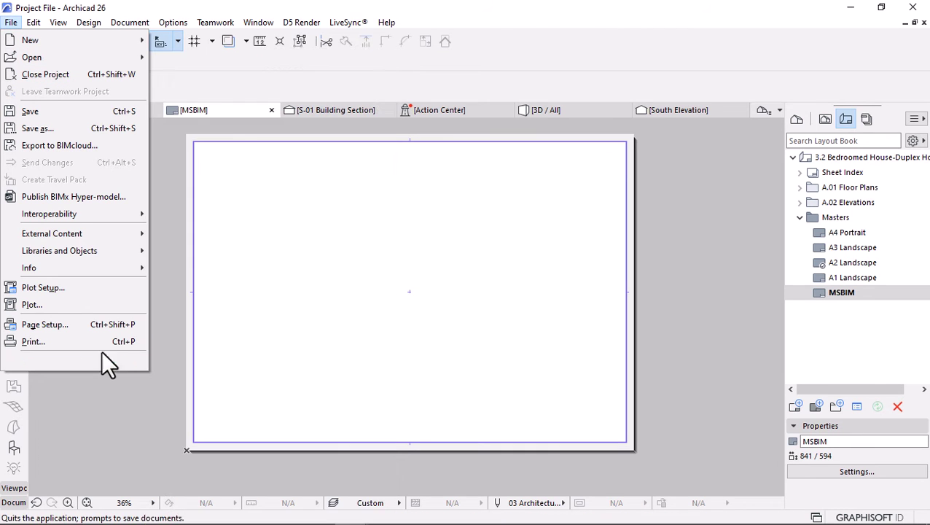
{"action": "left_click", "coordinate": [312, 218]}
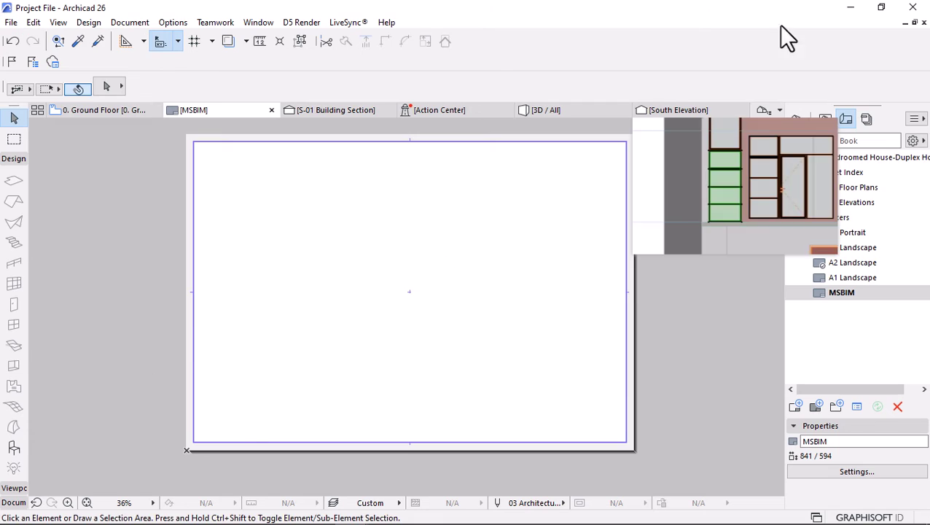
Shrink the project window over File Explorer and place Title Block 02.pdf from the Double Story House folder on the MSBIM master layout
{"action": "left_click_drag", "start_coordinate": [703, 13], "coordinate": [474, 30]}
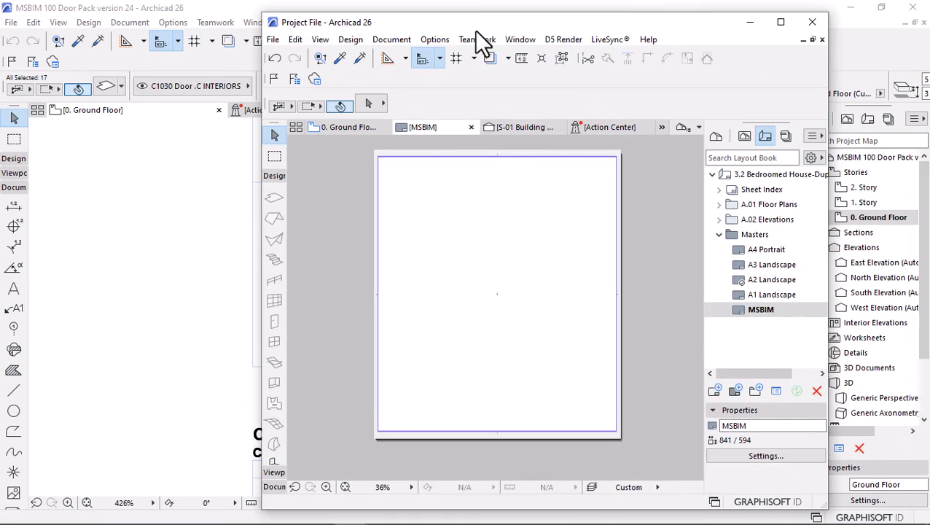
{"action": "left_click", "coordinate": [841, 16]}
{"action": "left_click", "coordinate": [851, 8]}
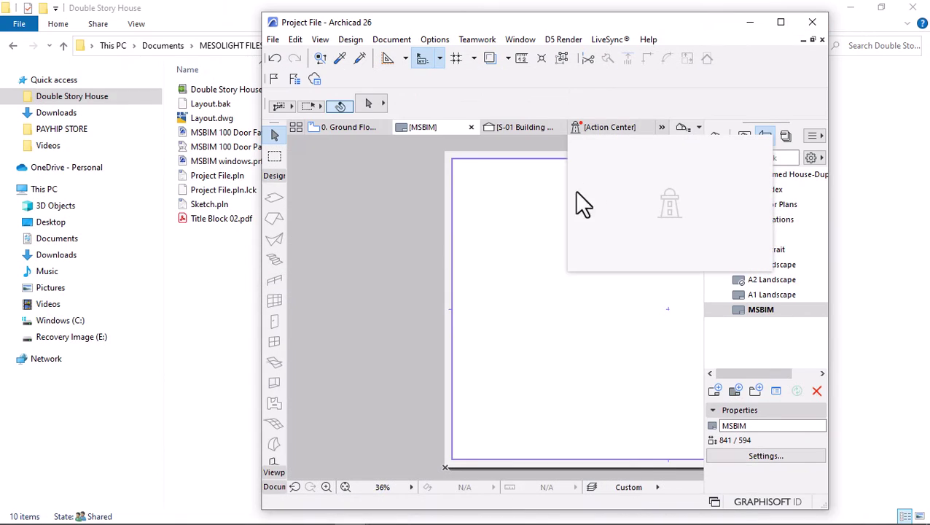
{"action": "left_click", "coordinate": [197, 219]}
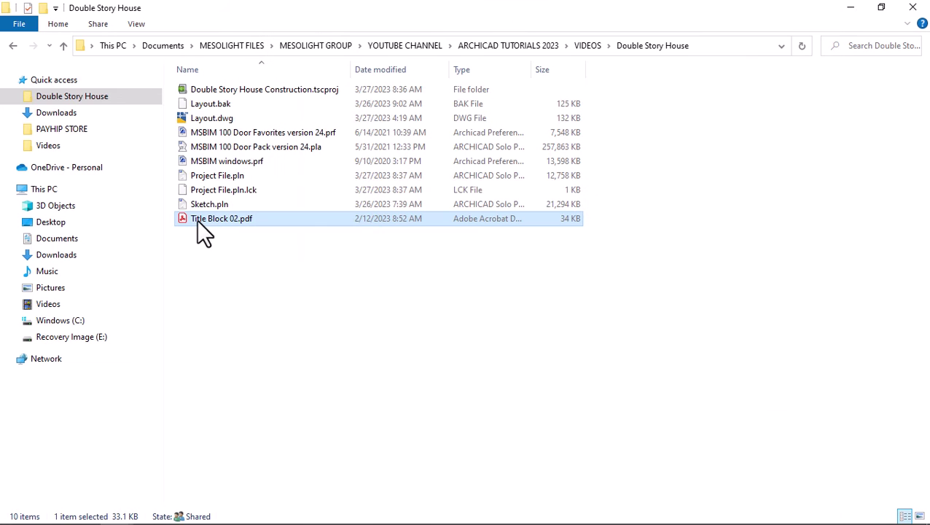
{"action": "left_click_drag", "start_coordinate": [192, 217], "coordinate": [527, 315]}
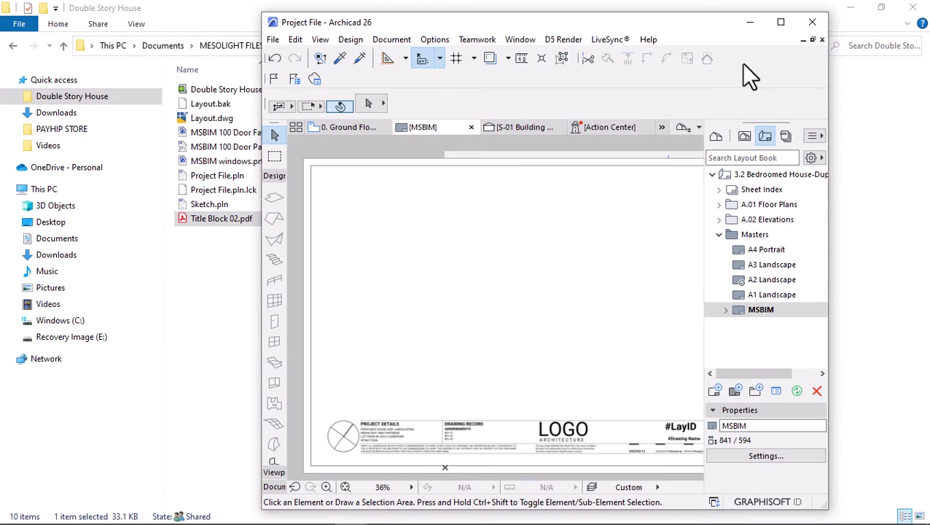
{"action": "left_click", "coordinate": [781, 22]}
Select the placed title block drawing and set its drawing title to No Title
{"action": "scroll", "coordinate": [353, 270], "scroll_direction": "down", "scroll_amount": 3}
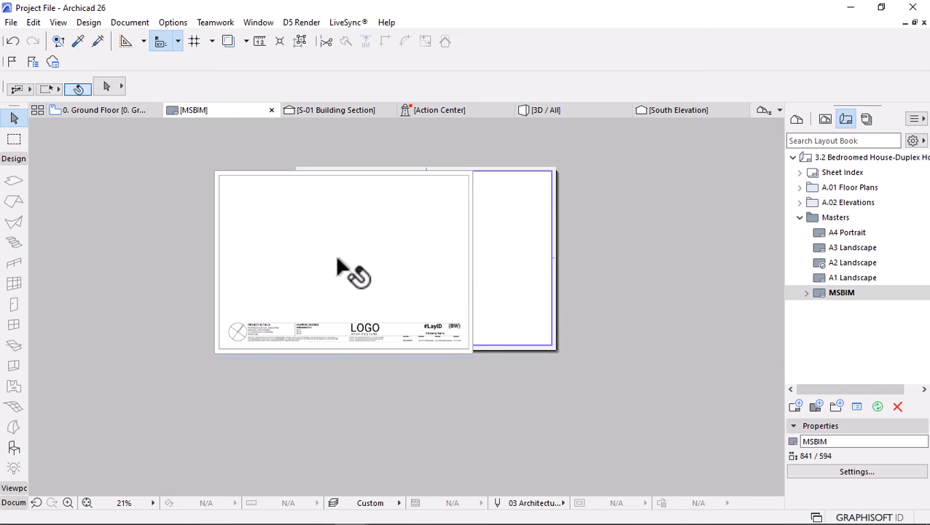
{"action": "scroll", "coordinate": [235, 361], "scroll_direction": "up", "scroll_amount": 6}
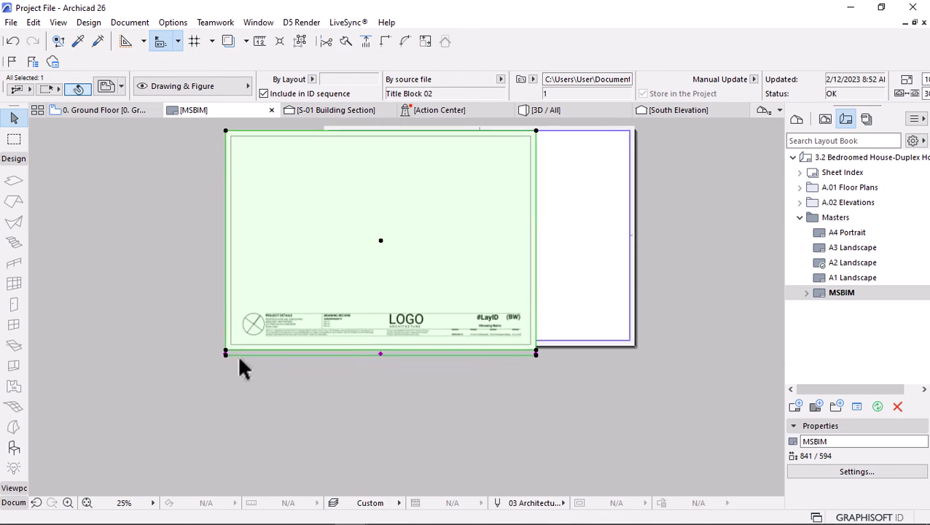
{"action": "scroll", "coordinate": [218, 353], "scroll_direction": "up", "scroll_amount": 1}
{"action": "scroll", "coordinate": [191, 365], "scroll_direction": "down", "scroll_amount": 3}
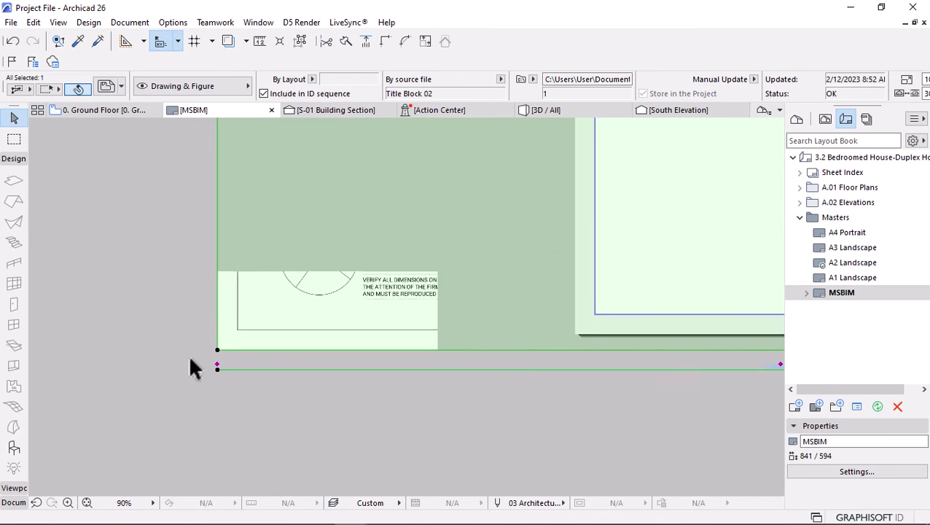
{"action": "scroll", "coordinate": [201, 360], "scroll_direction": "down", "scroll_amount": 1}
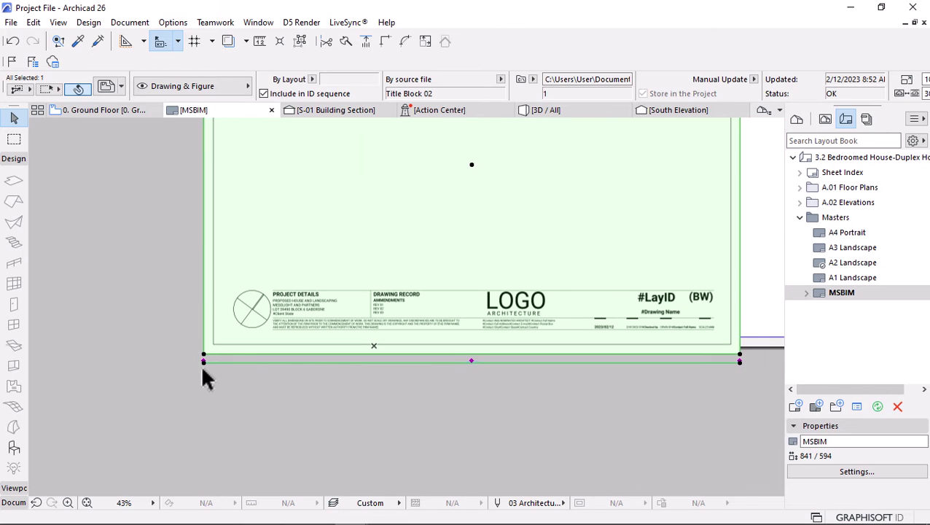
{"action": "scroll", "coordinate": [203, 368], "scroll_direction": "up", "scroll_amount": 7}
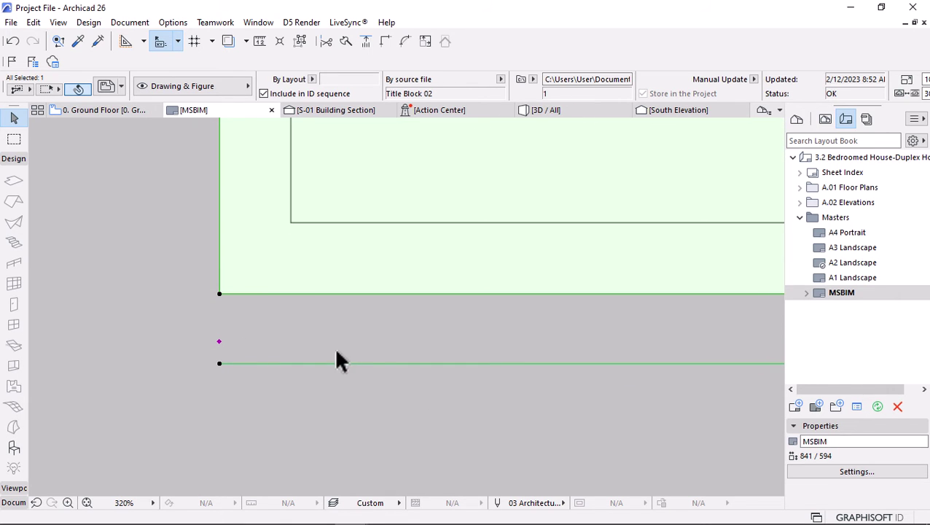
{"action": "scroll", "coordinate": [211, 359], "scroll_direction": "down", "scroll_amount": 4}
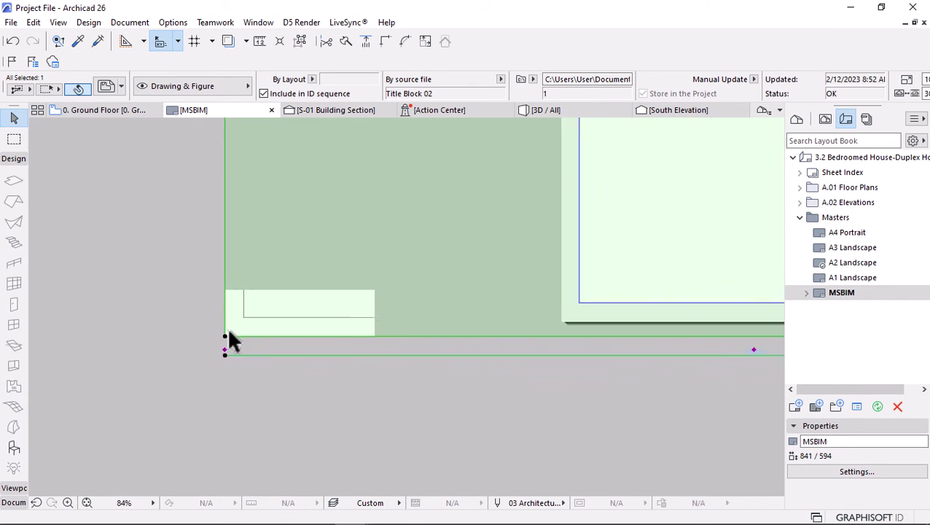
{"action": "scroll", "coordinate": [706, 326], "scroll_direction": "up", "scroll_amount": 4}
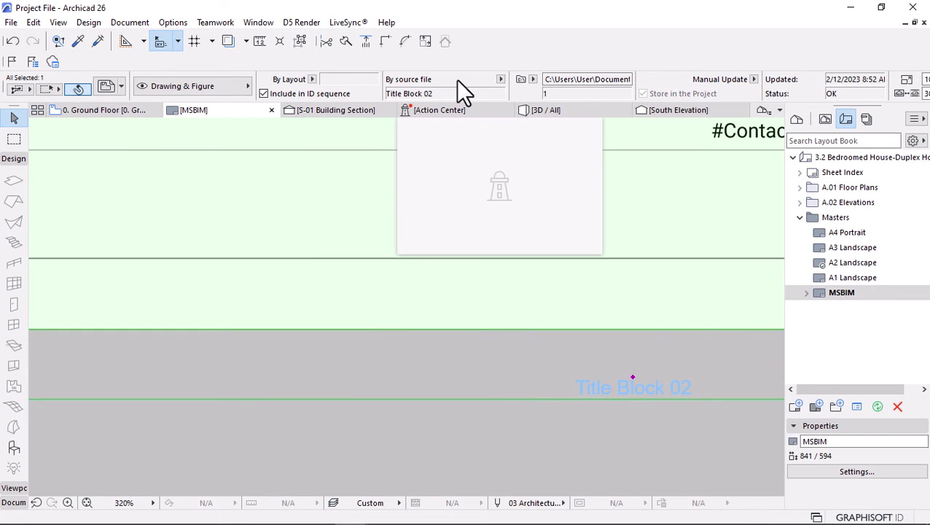
{"action": "scroll", "coordinate": [457, 80], "scroll_direction": "down", "scroll_amount": 5}
{"action": "scroll", "coordinate": [458, 82], "scroll_direction": "down", "scroll_amount": 5}
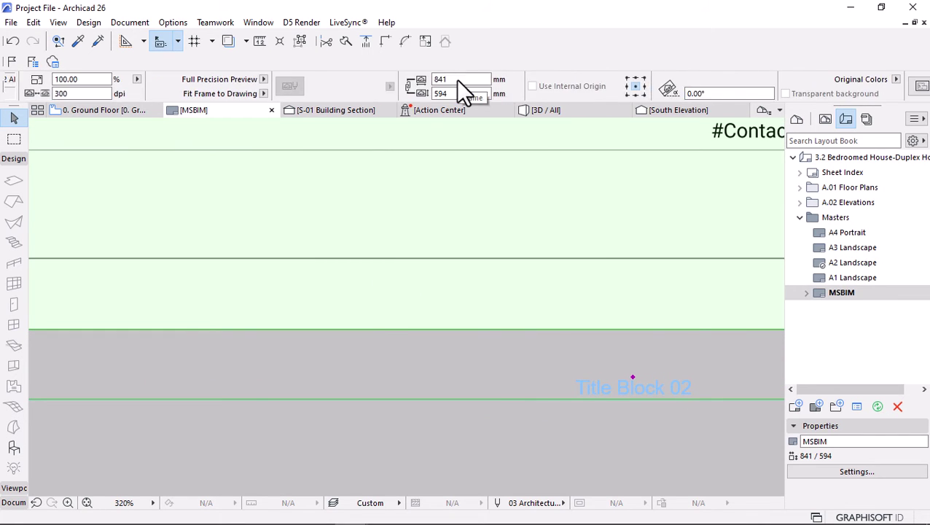
{"action": "scroll", "coordinate": [456, 79], "scroll_direction": "down", "scroll_amount": 4}
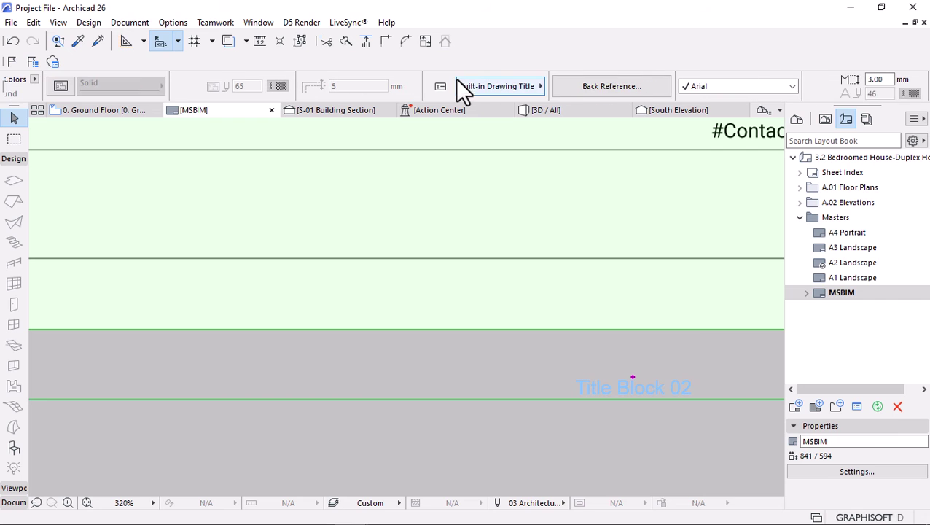
{"action": "left_click", "coordinate": [509, 88]}
{"action": "left_click", "coordinate": [583, 82]}
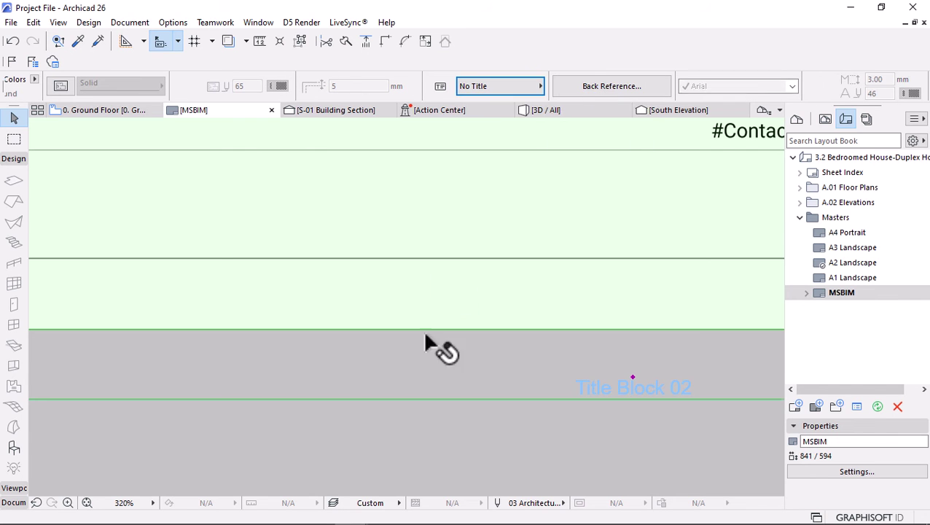
Move the title block drawing by its lower-right corner onto the lower-right corner of the MSBIM sheet
{"action": "scroll", "coordinate": [423, 329], "scroll_direction": "down", "scroll_amount": 6}
{"action": "scroll", "coordinate": [368, 350], "scroll_direction": "down", "scroll_amount": 4}
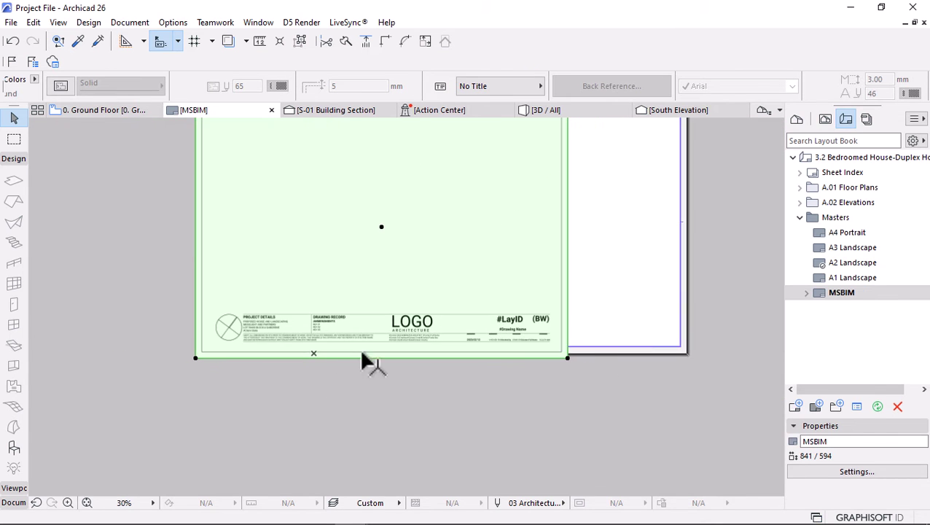
{"action": "scroll", "coordinate": [370, 363], "scroll_direction": "up", "scroll_amount": 4}
{"action": "left_click", "coordinate": [443, 375]}
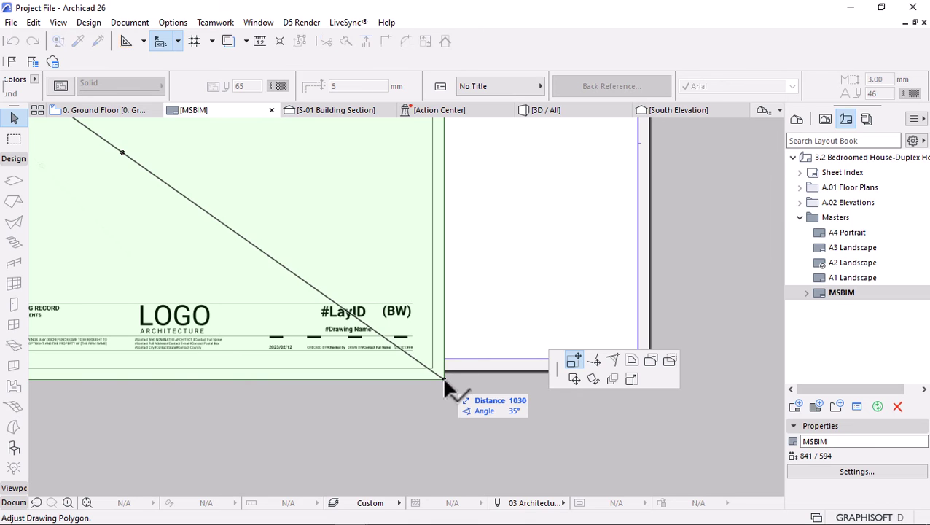
{"action": "left_click", "coordinate": [575, 379]}
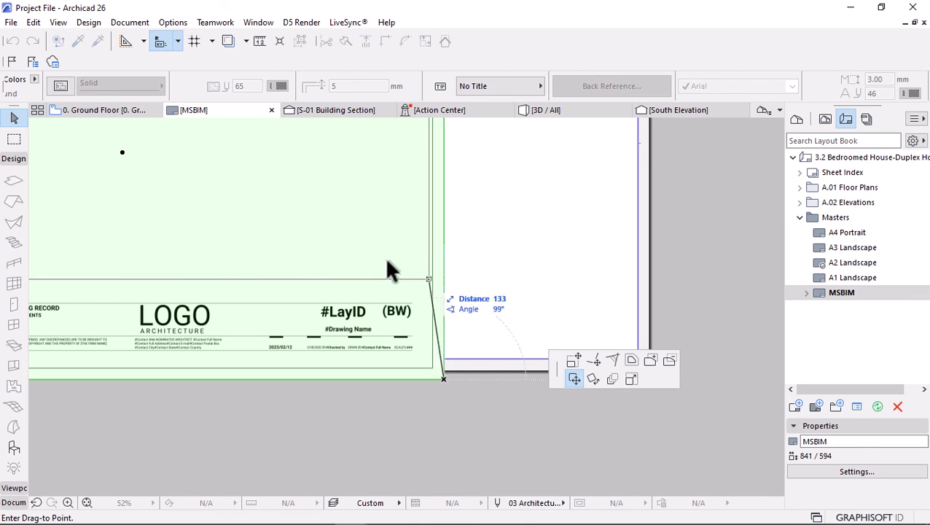
{"action": "left_click", "coordinate": [562, 335]}
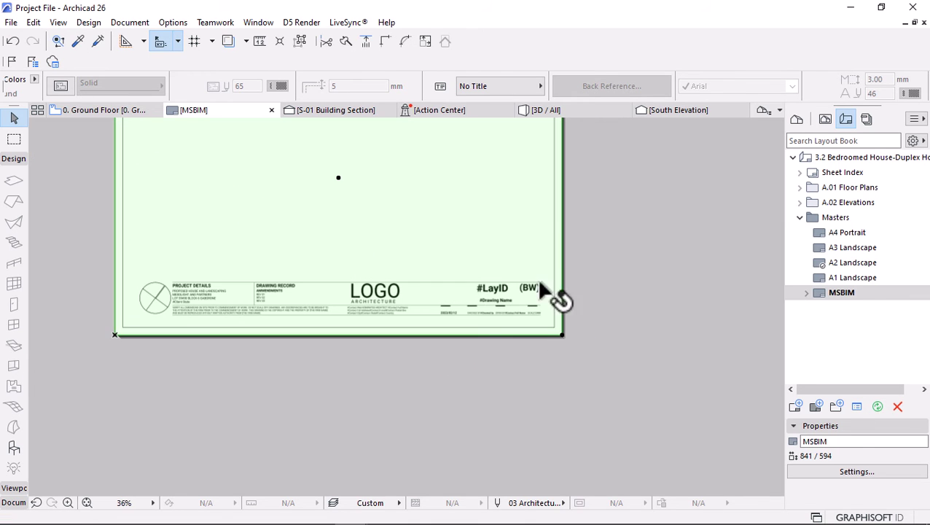
Explode the title block drawing into the current view, keeping the original elements and using the drawing's layer and project's line and fill attributes
{"action": "scroll", "coordinate": [459, 326], "scroll_direction": "down", "scroll_amount": 2}
{"action": "right_click", "coordinate": [552, 167]}
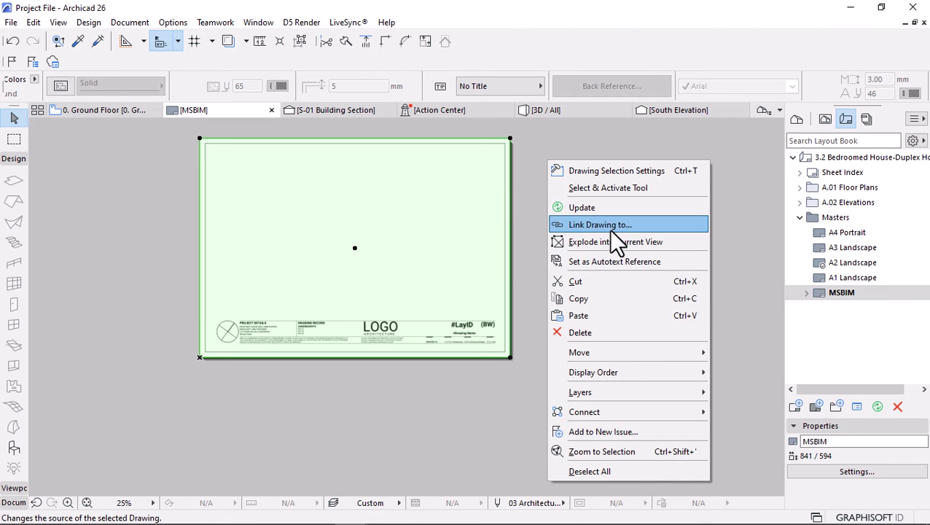
{"action": "left_click", "coordinate": [587, 242]}
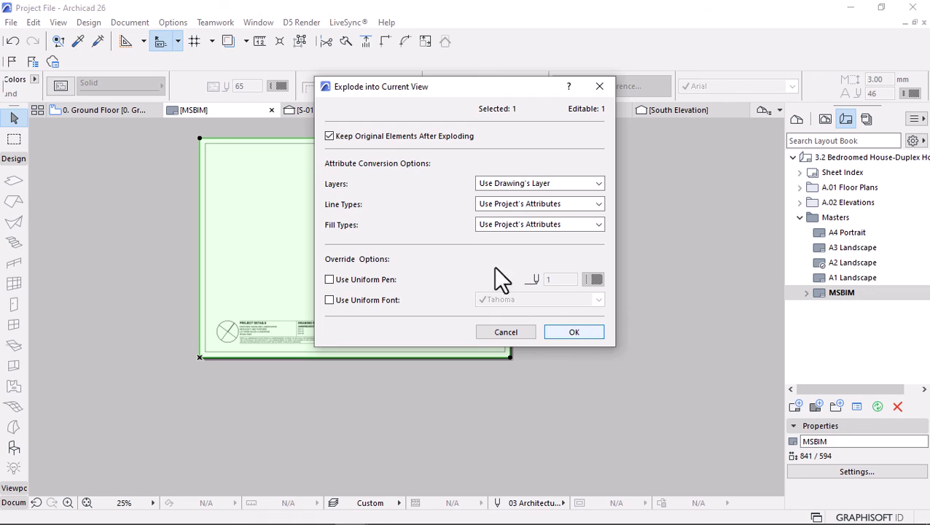
{"action": "left_click", "coordinate": [575, 333]}
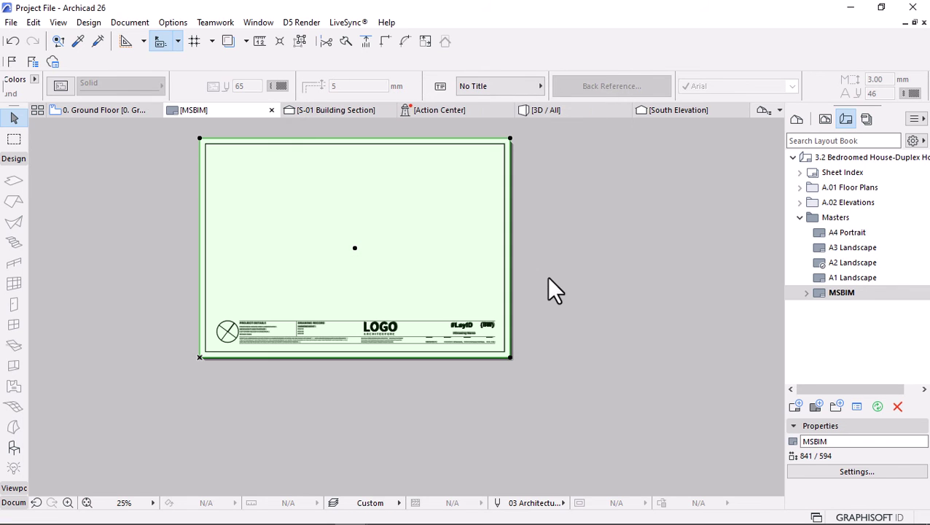
Select all elements of the exploded title block and examine its separate texts and lines, including the project details and north symbol
{"action": "left_click", "coordinate": [550, 206]}
{"action": "scroll", "coordinate": [246, 263], "scroll_direction": "up", "scroll_amount": 1}
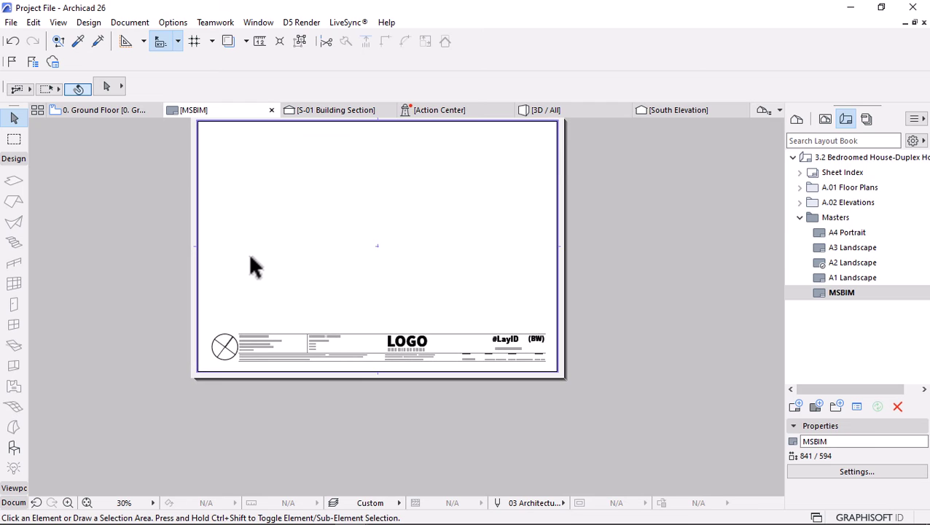
{"action": "scroll", "coordinate": [406, 371], "scroll_direction": "up", "scroll_amount": 6}
{"action": "key", "text": "ctrl+a"}
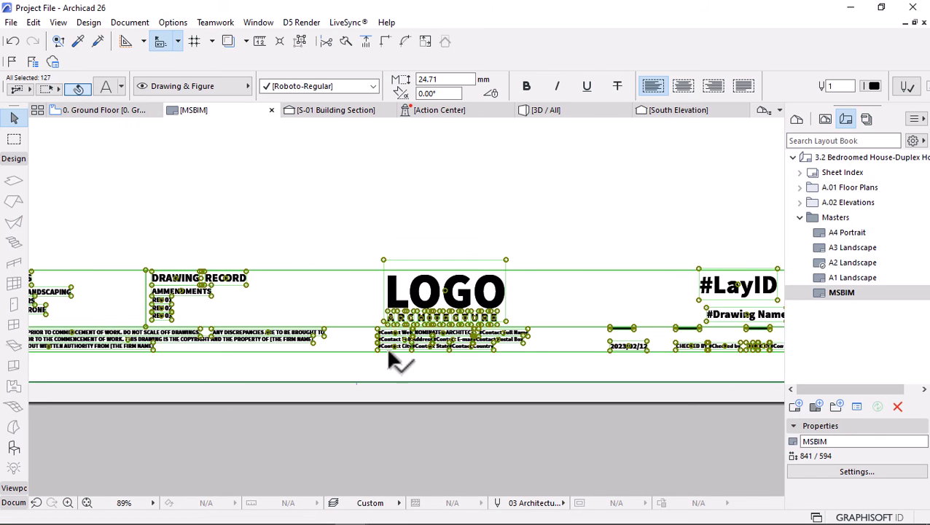
{"action": "scroll", "coordinate": [118, 343], "scroll_direction": "down", "scroll_amount": 5}
{"action": "scroll", "coordinate": [149, 302], "scroll_direction": "up", "scroll_amount": 8}
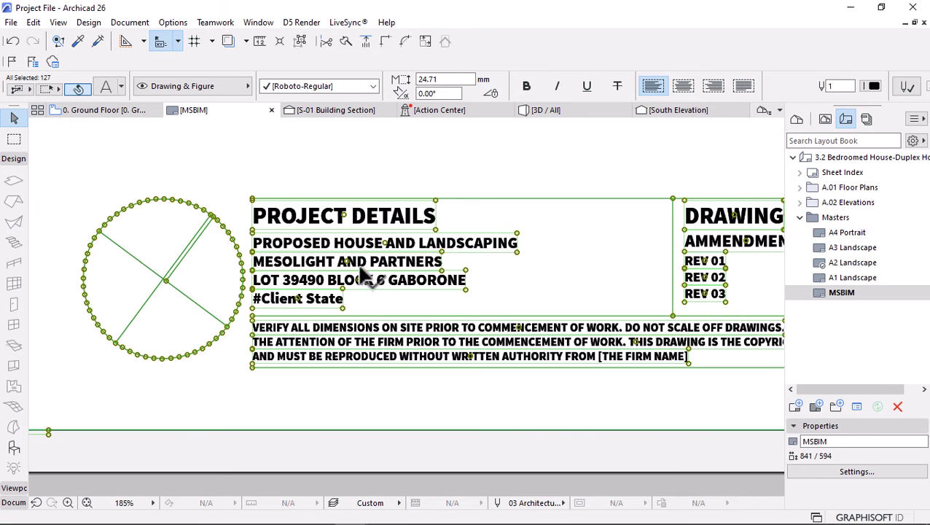
{"action": "scroll", "coordinate": [261, 275], "scroll_direction": "down", "scroll_amount": 7}
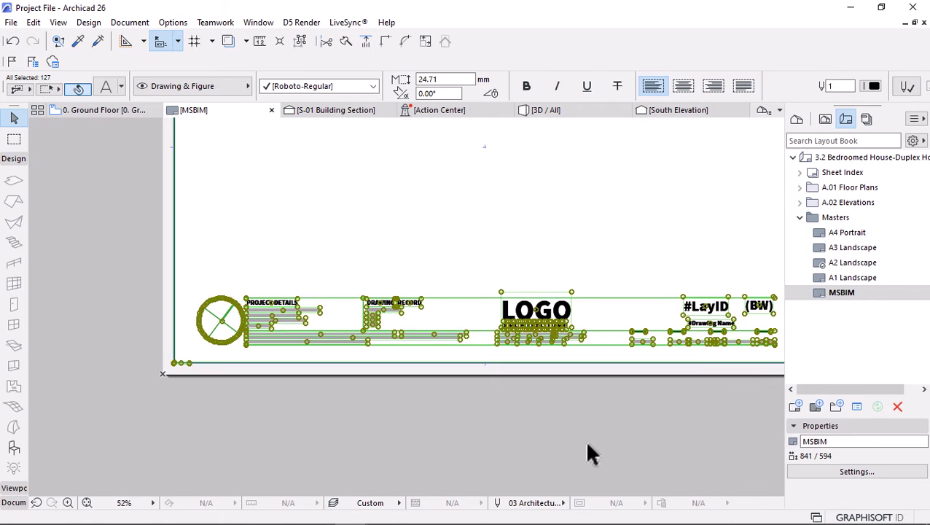
{"action": "left_click", "coordinate": [397, 389]}
{"action": "scroll", "coordinate": [289, 334], "scroll_direction": "down", "scroll_amount": 3}
{"action": "scroll", "coordinate": [287, 334], "scroll_direction": "up", "scroll_amount": 6}
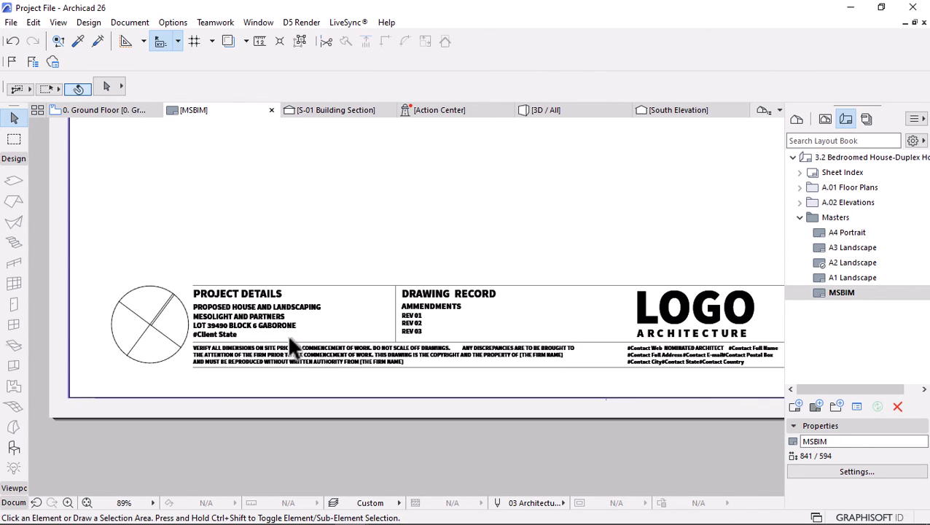
{"action": "scroll", "coordinate": [235, 336], "scroll_direction": "down", "scroll_amount": 3}
{"action": "scroll", "coordinate": [465, 301], "scroll_direction": "up", "scroll_amount": 2}
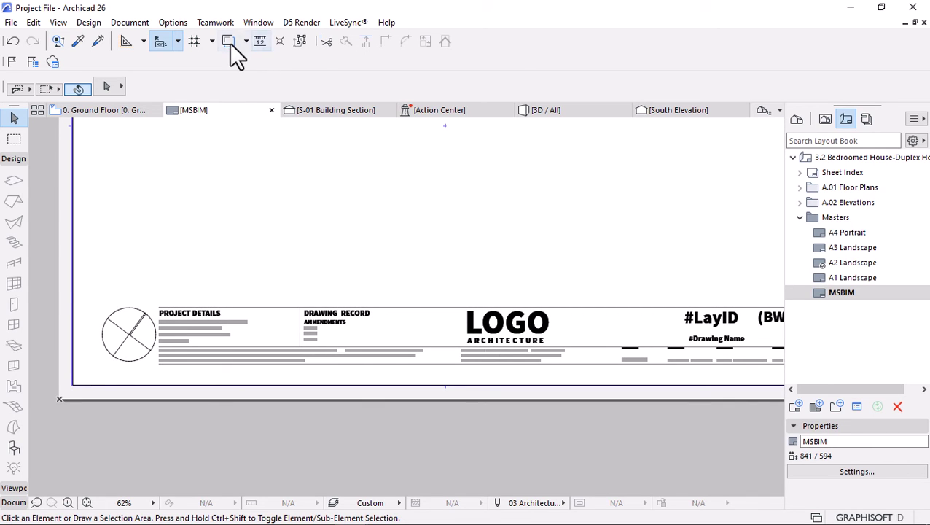
Suspend groups and replace the "PROPOSED HOUSE AND LANDSCAPING" text with the Project Name autotext from Project Details
{"action": "left_click", "coordinate": [301, 41]}
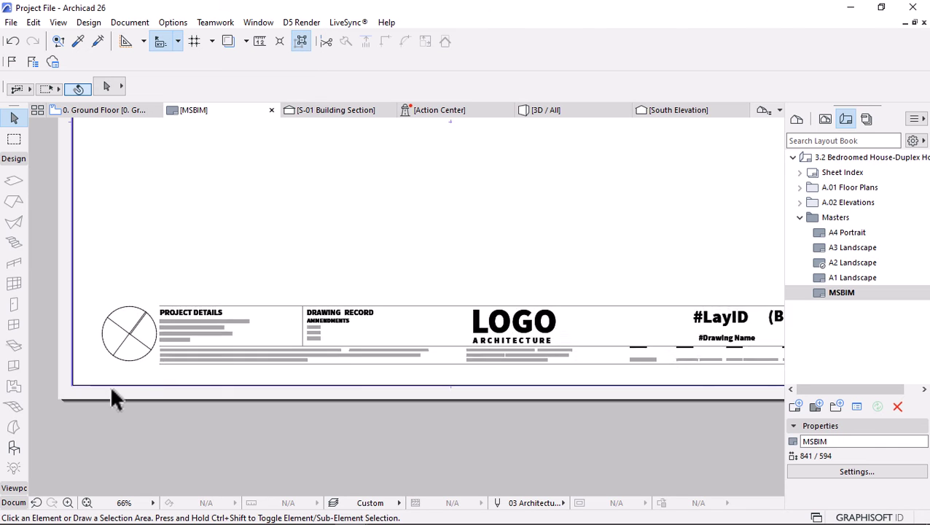
{"action": "scroll", "coordinate": [110, 383], "scroll_direction": "up", "scroll_amount": 4}
{"action": "left_click", "coordinate": [266, 236]}
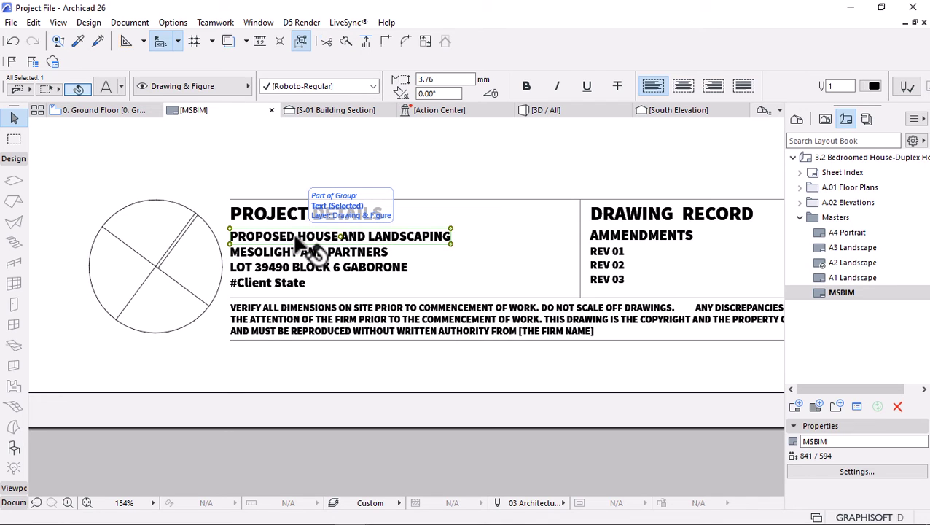
{"action": "double_click", "coordinate": [295, 237]}
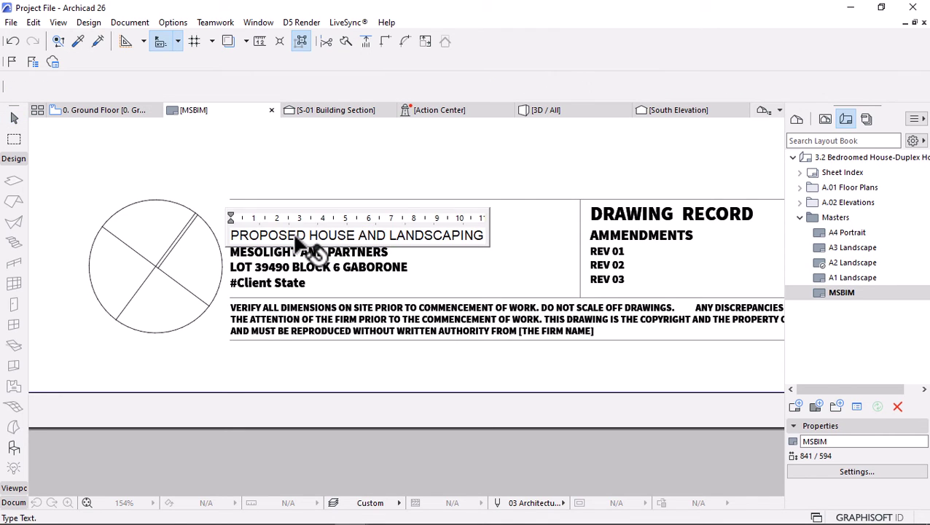
{"action": "left_click_drag", "start_coordinate": [485, 238], "coordinate": [220, 212]}
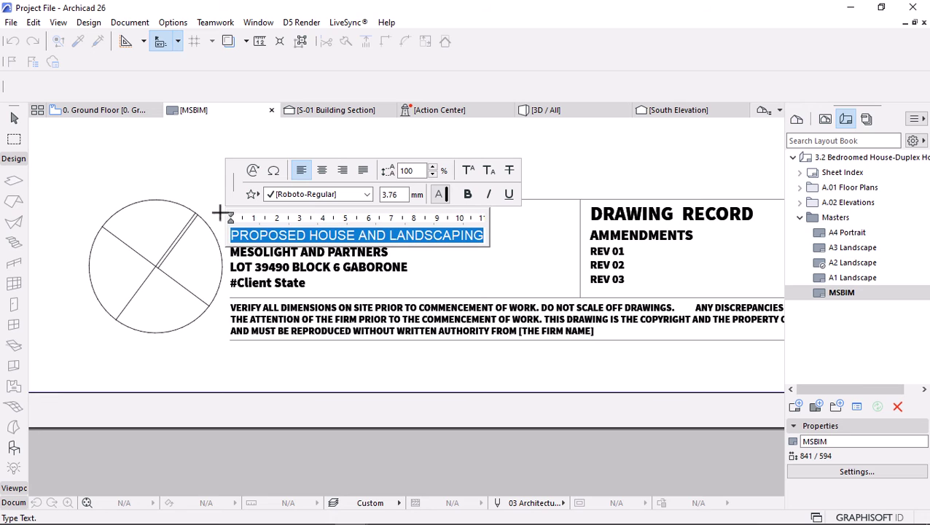
{"action": "left_click", "coordinate": [254, 167]}
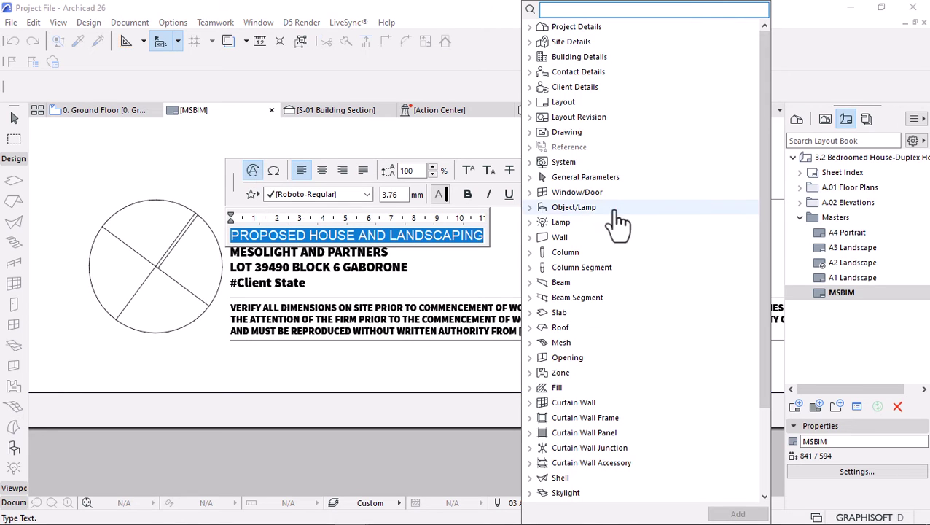
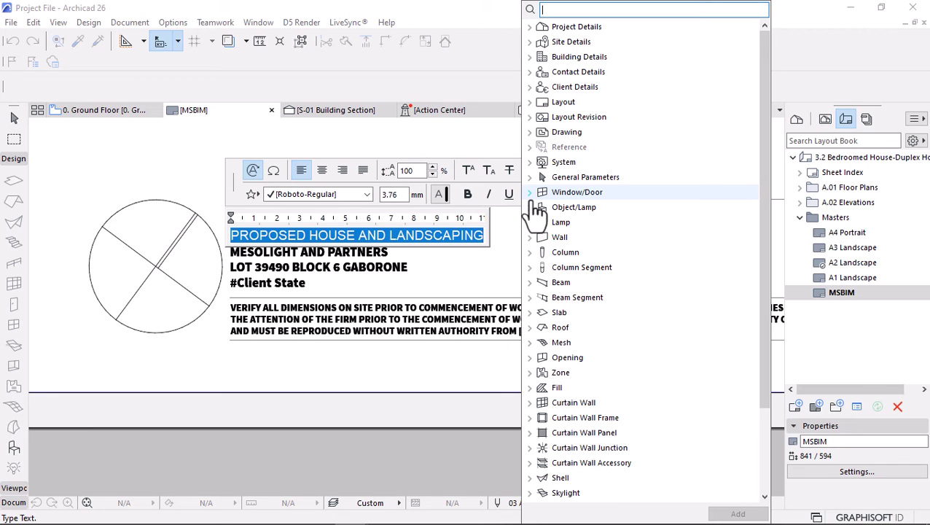
{"action": "left_click", "coordinate": [534, 29]}
{"action": "left_click", "coordinate": [558, 44]}
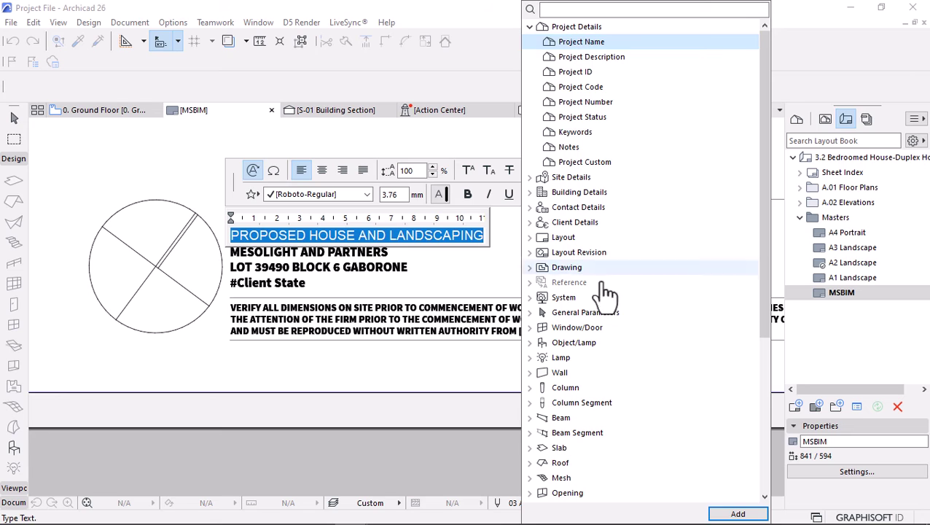
{"action": "left_click", "coordinate": [737, 515]}
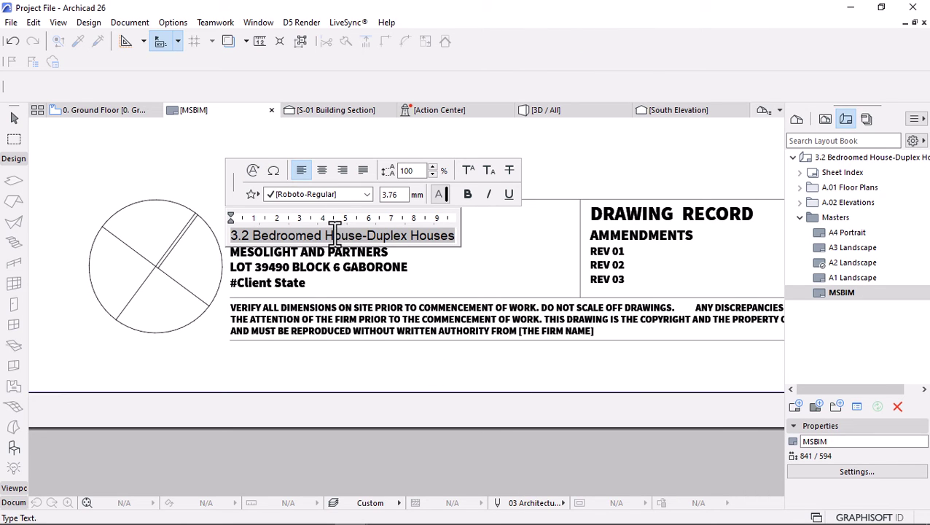
{"action": "left_click", "coordinate": [245, 337]}
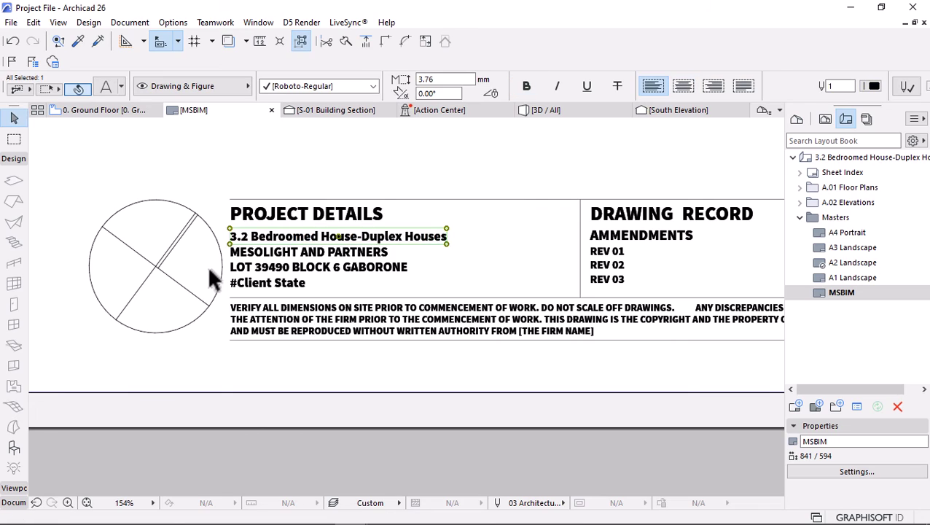
Examine the remaining title block fields, from the drawing record and logo to the layout ID, drawing name and scale
{"action": "scroll", "coordinate": [206, 265], "scroll_direction": "down", "scroll_amount": 4}
{"action": "scroll", "coordinate": [372, 270], "scroll_direction": "up", "scroll_amount": 6}
{"action": "scroll", "coordinate": [372, 268], "scroll_direction": "down", "scroll_amount": 5}
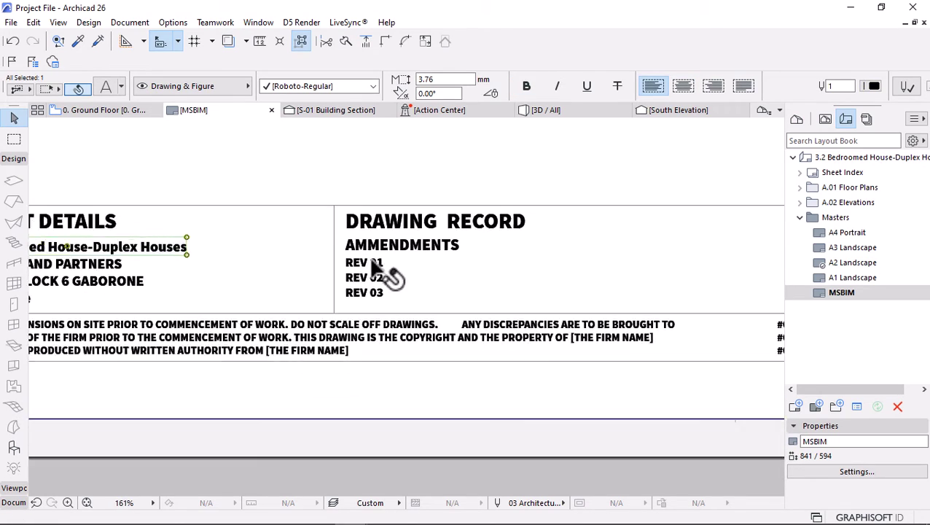
{"action": "scroll", "coordinate": [359, 259], "scroll_direction": "up", "scroll_amount": 3}
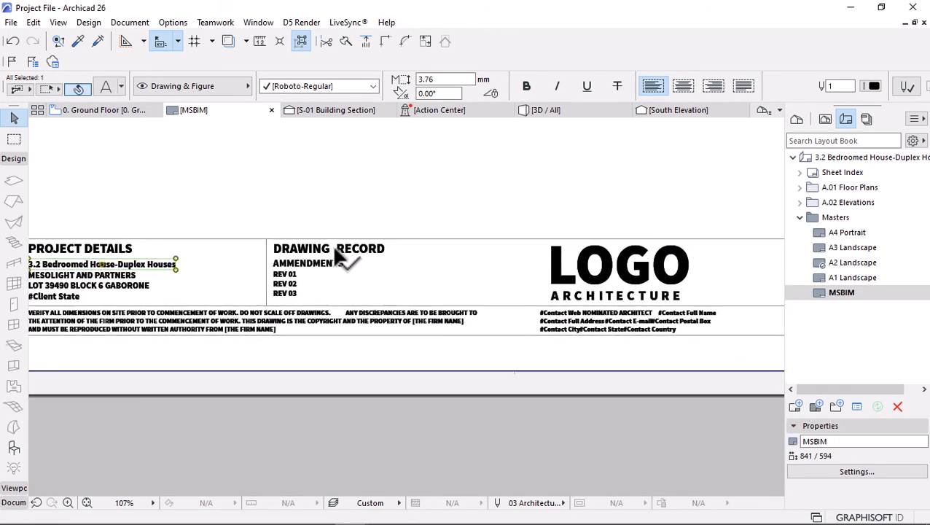
{"action": "scroll", "coordinate": [194, 315], "scroll_direction": "down", "scroll_amount": 4}
{"action": "scroll", "coordinate": [488, 297], "scroll_direction": "down", "scroll_amount": 1}
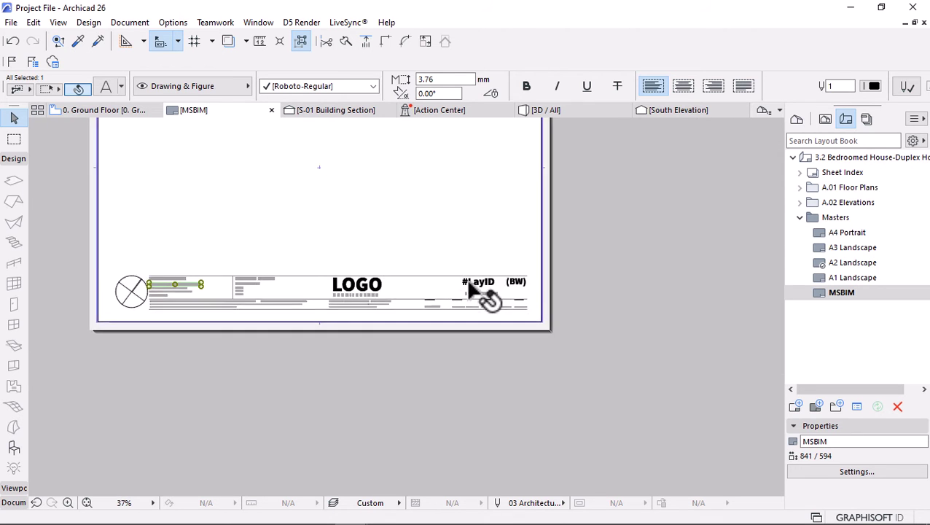
{"action": "scroll", "coordinate": [488, 297], "scroll_direction": "up", "scroll_amount": 5}
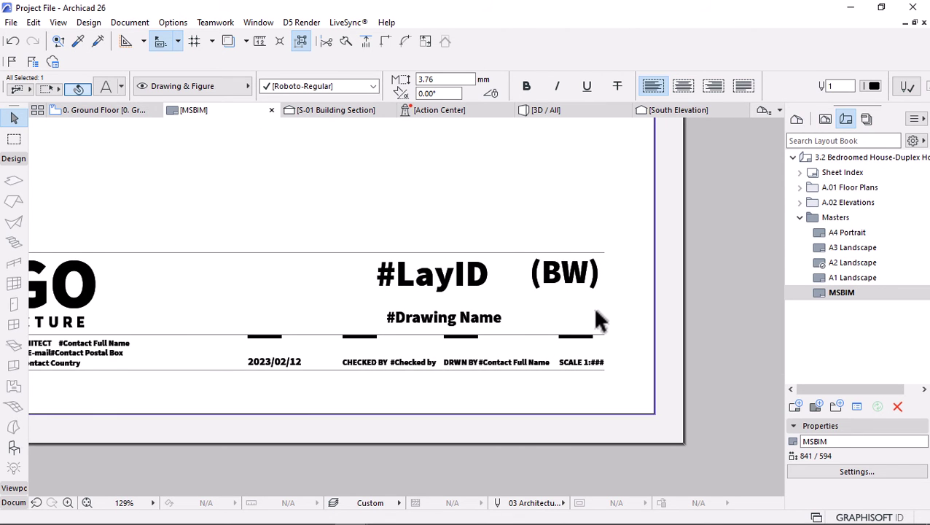
{"action": "scroll", "coordinate": [602, 288], "scroll_direction": "down", "scroll_amount": 3}
{"action": "scroll", "coordinate": [603, 292], "scroll_direction": "up", "scroll_amount": 4}
Replace the large #LayID text in the title block with the Layout ID autotext from the Layout category
{"action": "left_click", "coordinate": [431, 271]}
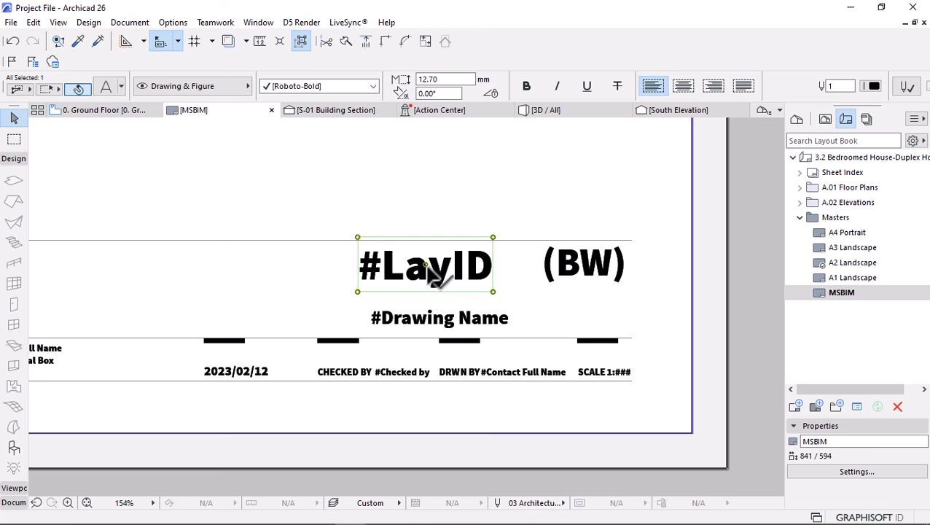
{"action": "left_click", "coordinate": [430, 271]}
{"action": "left_click", "coordinate": [430, 272]}
{"action": "left_click", "coordinate": [426, 271]}
{"action": "left_click", "coordinate": [414, 276]}
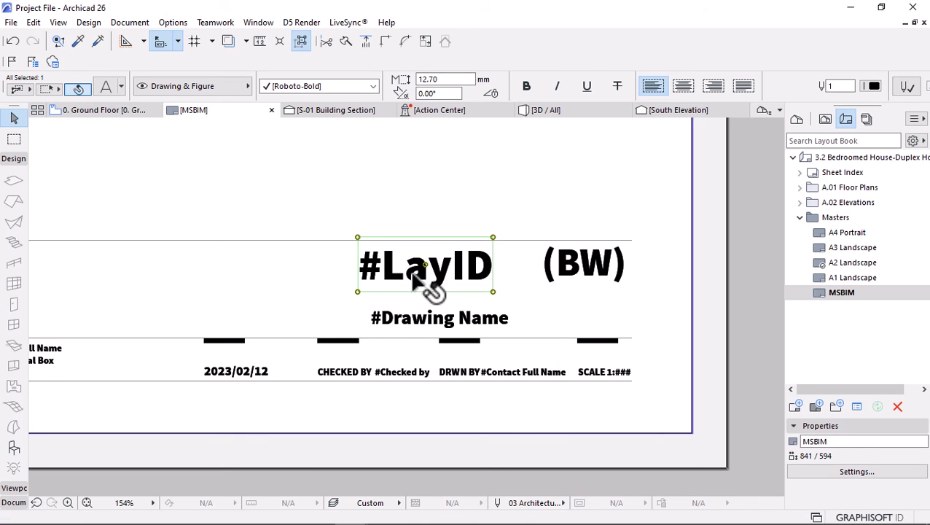
{"action": "double_click", "coordinate": [413, 276]}
{"action": "left_click_drag", "start_coordinate": [357, 267], "coordinate": [515, 288]}
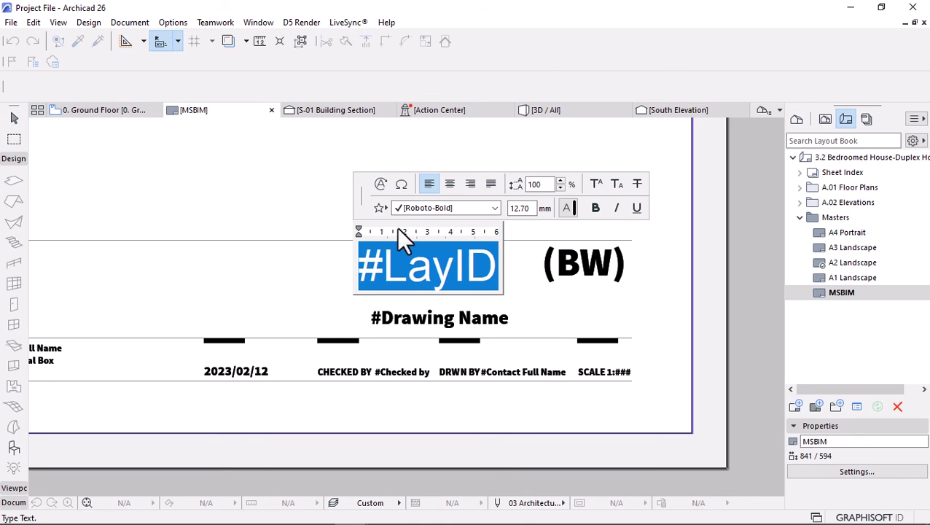
{"action": "left_click", "coordinate": [378, 188]}
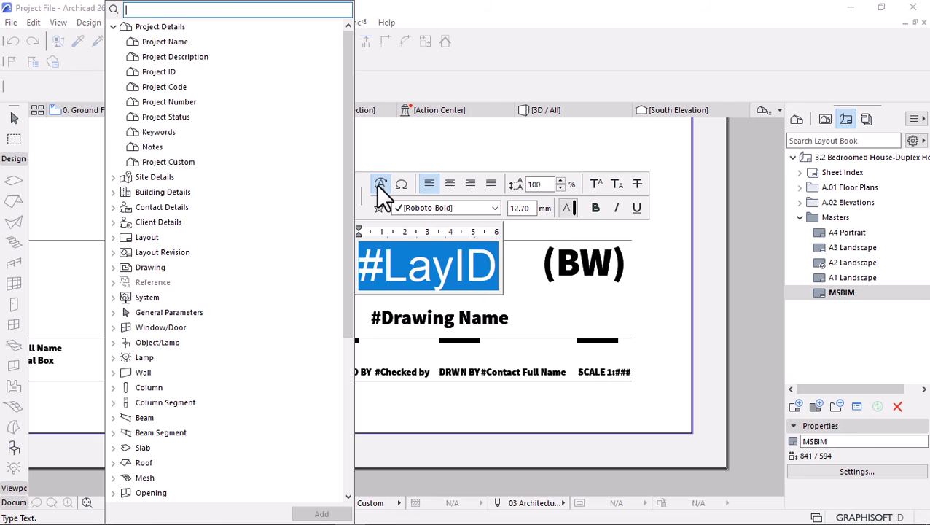
{"action": "left_click", "coordinate": [117, 28]}
{"action": "left_click", "coordinate": [117, 102]}
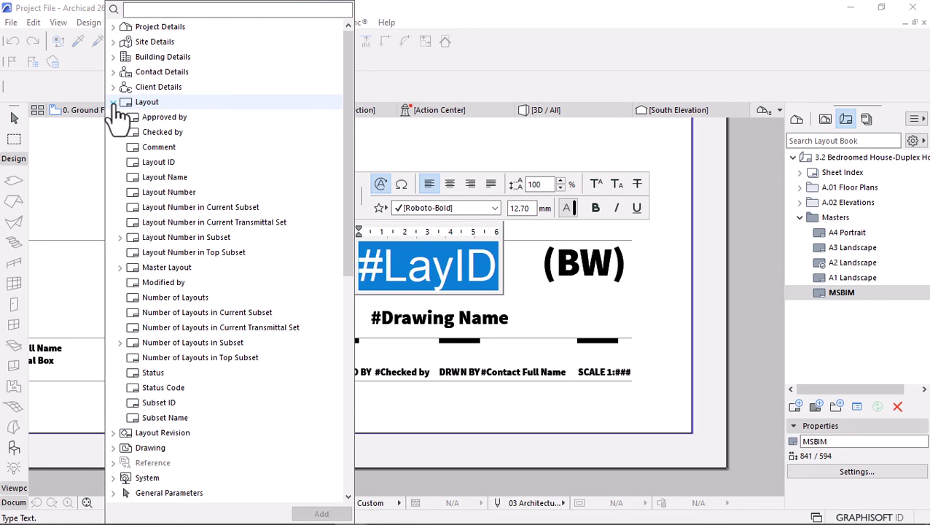
{"action": "left_click", "coordinate": [162, 164]}
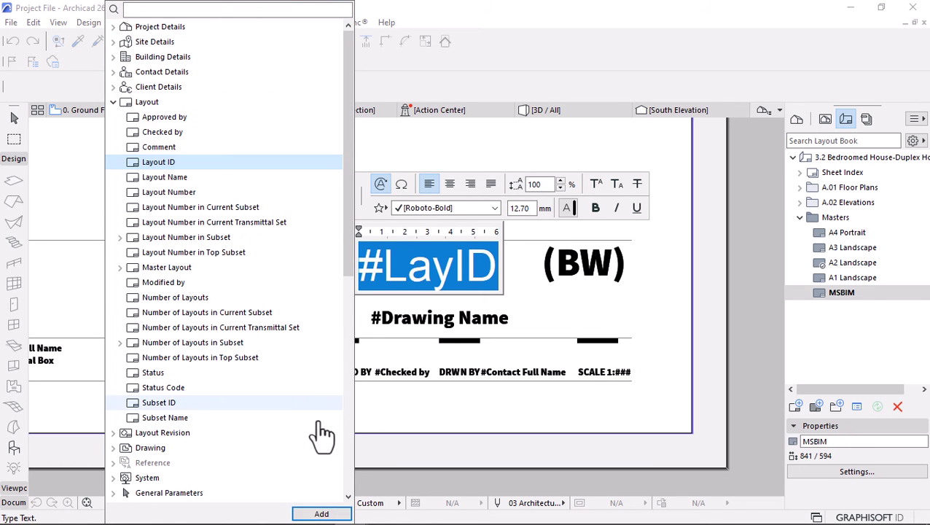
{"action": "left_click", "coordinate": [322, 515]}
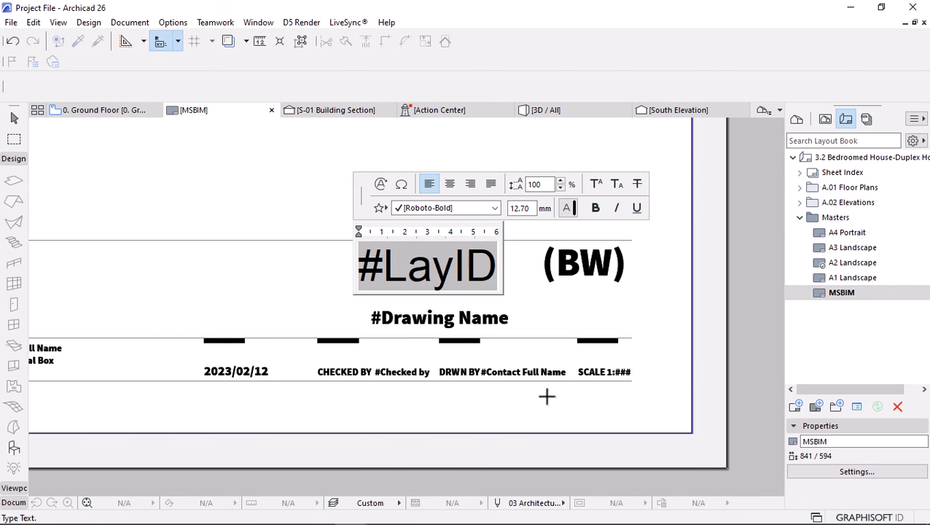
{"action": "left_click", "coordinate": [547, 395]}
Replace the #Drawing Name text with the Drawing Name autotext from the Drawing category and remove the duplicate entry
{"action": "double_click", "coordinate": [414, 319]}
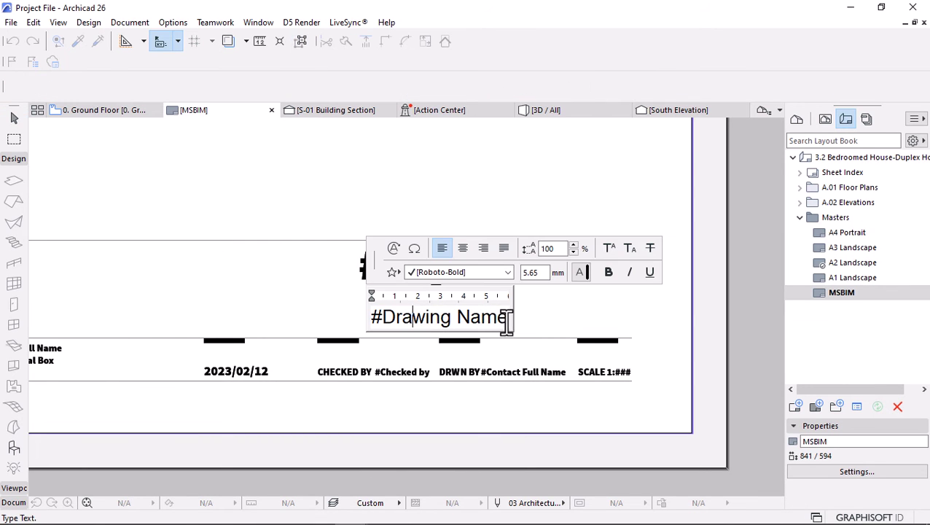
{"action": "left_click_drag", "start_coordinate": [506, 321], "coordinate": [333, 325]}
{"action": "left_click", "coordinate": [393, 250]}
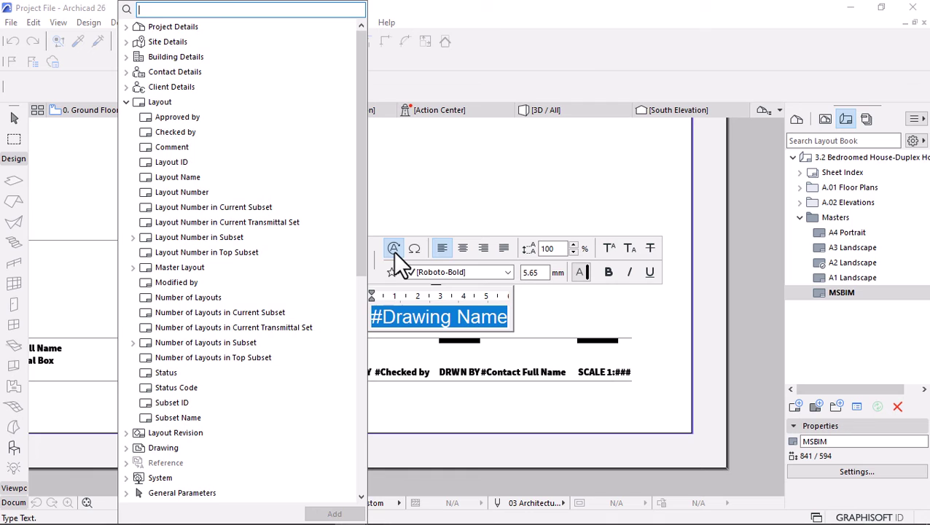
{"action": "left_click", "coordinate": [127, 103]}
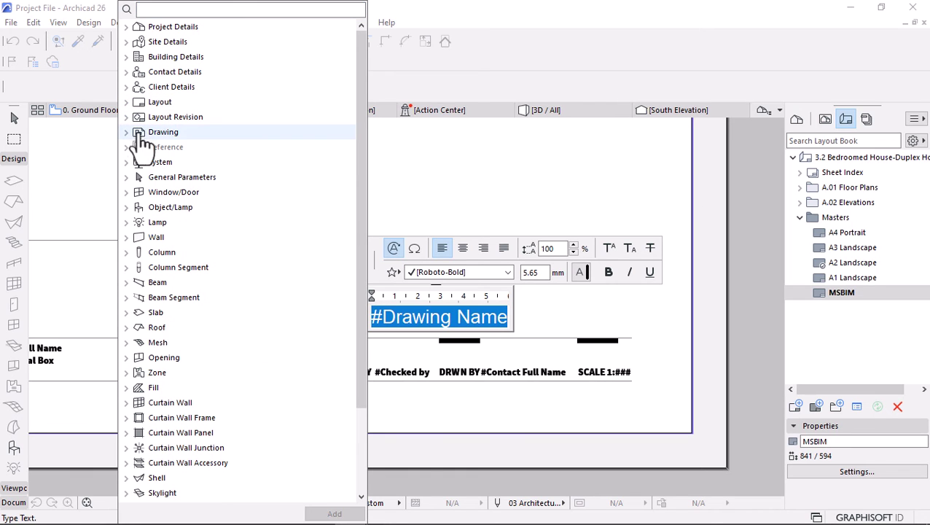
{"action": "left_click", "coordinate": [133, 135]}
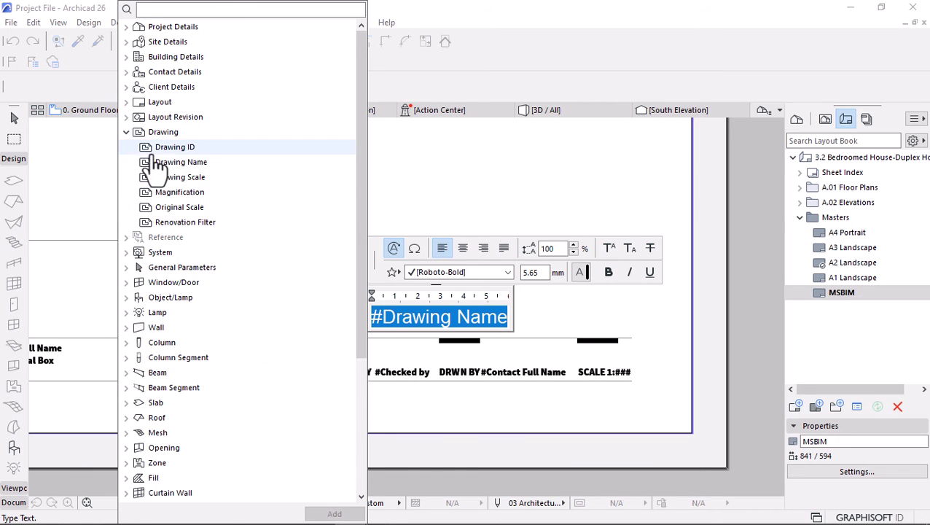
{"action": "left_click", "coordinate": [180, 162]}
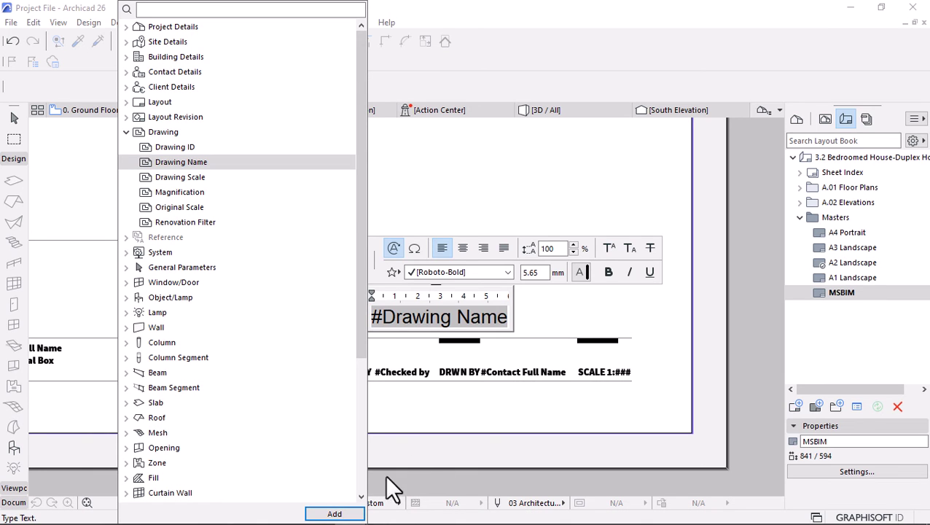
{"action": "left_click", "coordinate": [334, 514]}
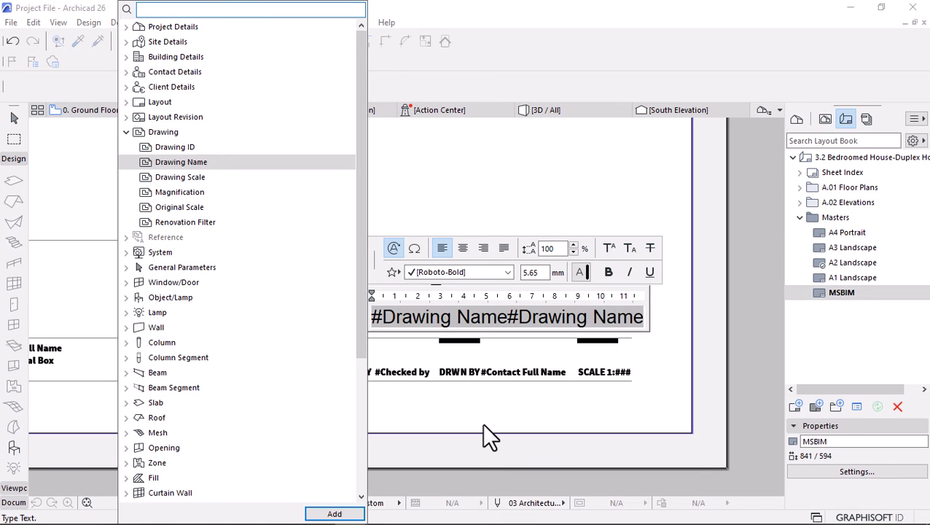
{"action": "key", "text": "Escape"}
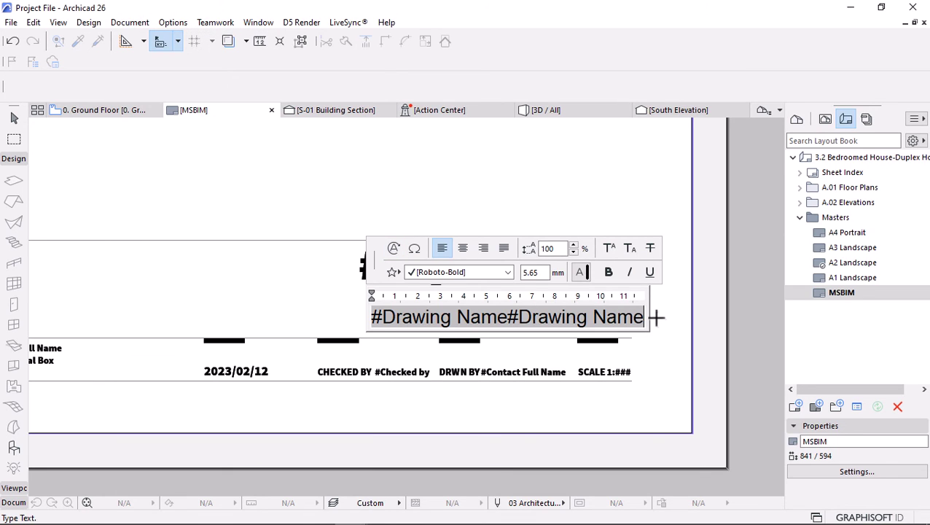
{"action": "key", "text": "BackSpace"}
{"action": "left_click", "coordinate": [527, 392]}
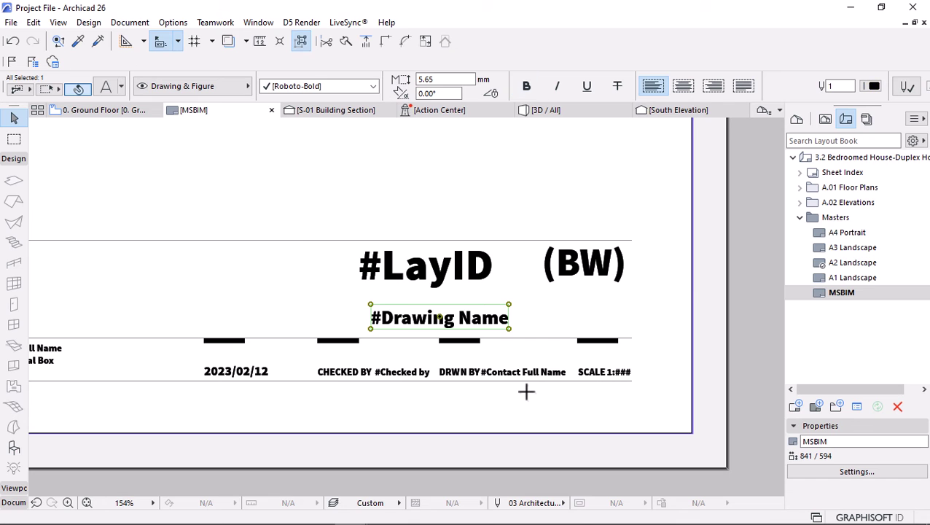
{"action": "scroll", "coordinate": [525, 388], "scroll_direction": "down", "scroll_amount": 8}
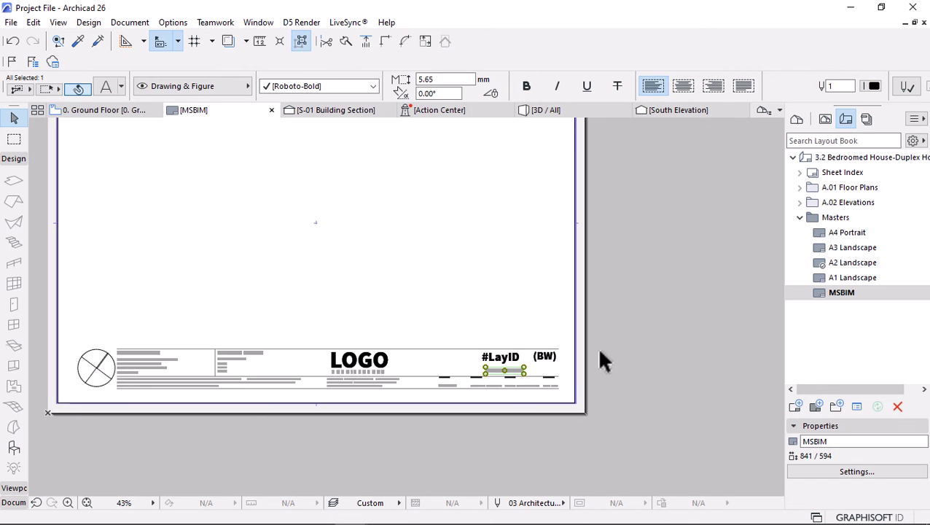
Create a new layout named MSBIM Layout based on the MSBIM master layout
{"action": "scroll", "coordinate": [377, 249], "scroll_direction": "up", "scroll_amount": 2}
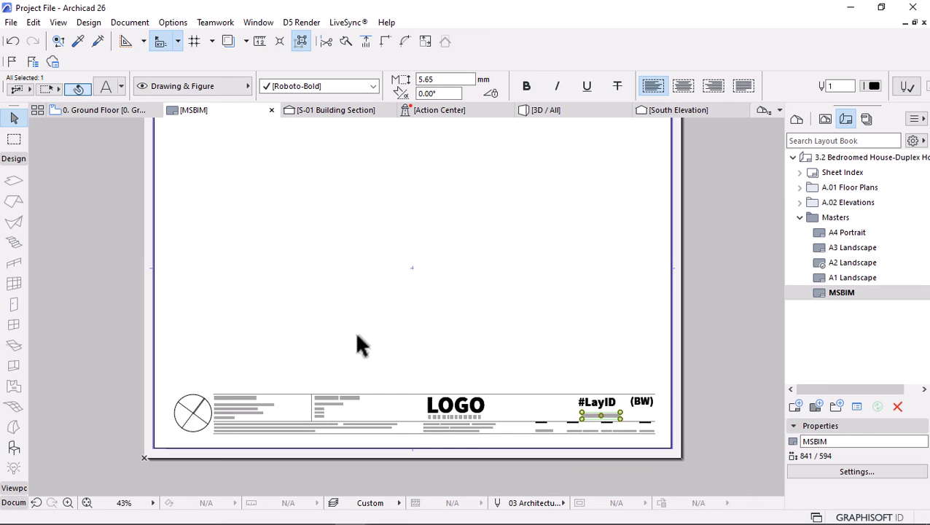
{"action": "scroll", "coordinate": [357, 335], "scroll_direction": "down", "scroll_amount": 1}
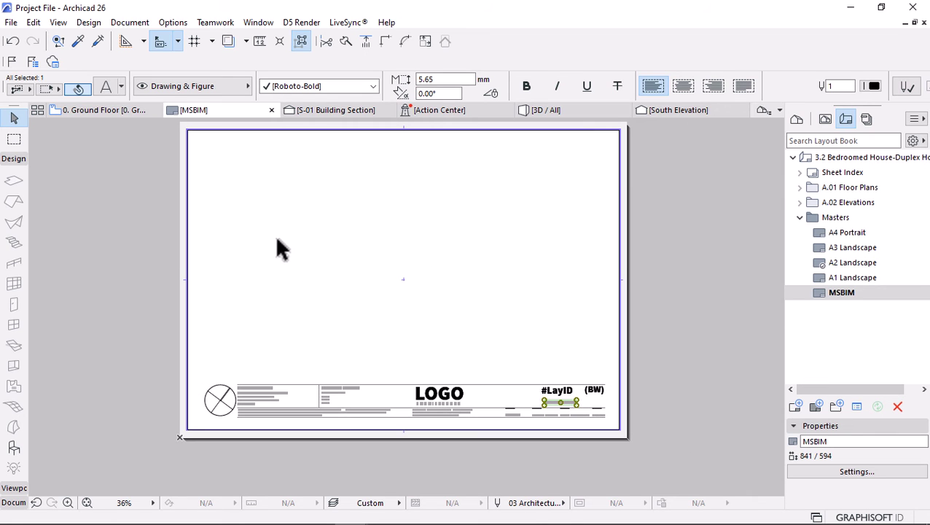
{"action": "left_click", "coordinate": [796, 405]}
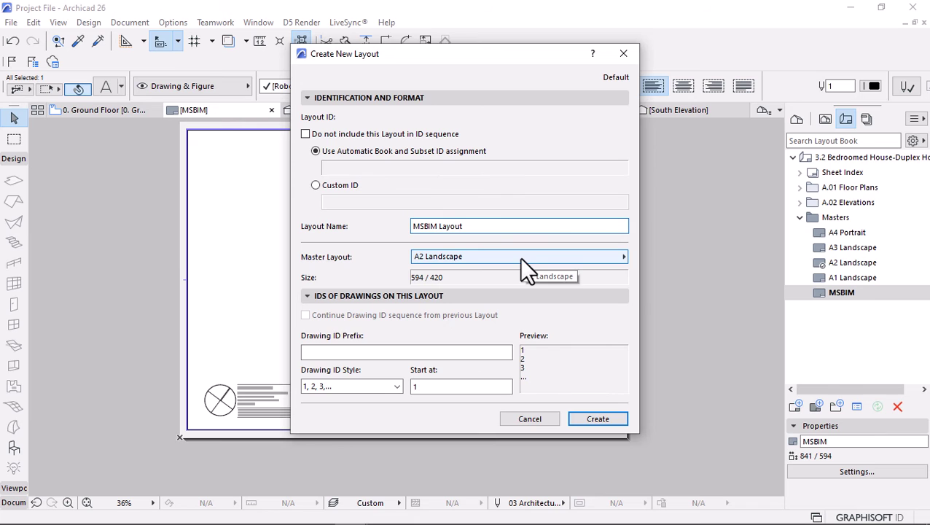
{"action": "left_click", "coordinate": [520, 258]}
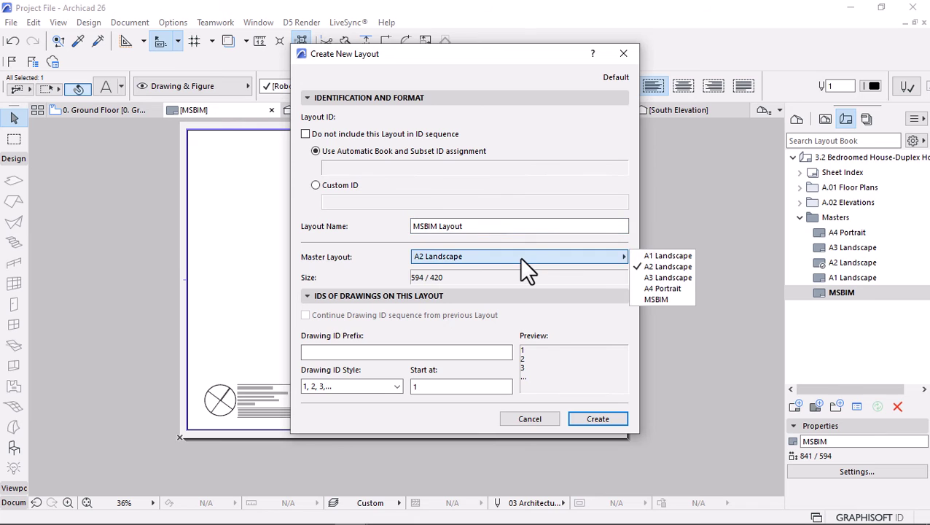
{"action": "left_click", "coordinate": [655, 299]}
{"action": "left_click", "coordinate": [594, 416]}
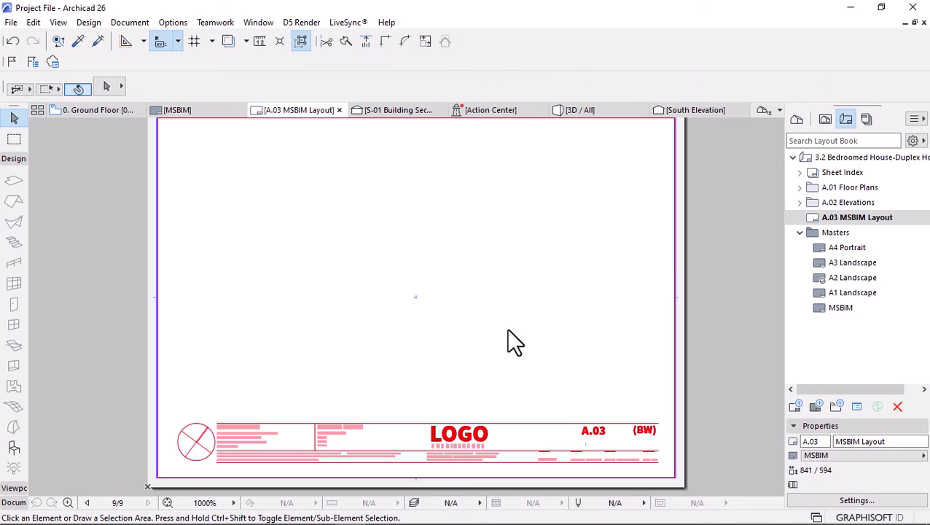
Examine the new layout's title block, from the project details and drawing record to the layout ID, date and scale fields
{"action": "scroll", "coordinate": [386, 266], "scroll_direction": "down", "scroll_amount": 3}
{"action": "scroll", "coordinate": [300, 376], "scroll_direction": "up", "scroll_amount": 3}
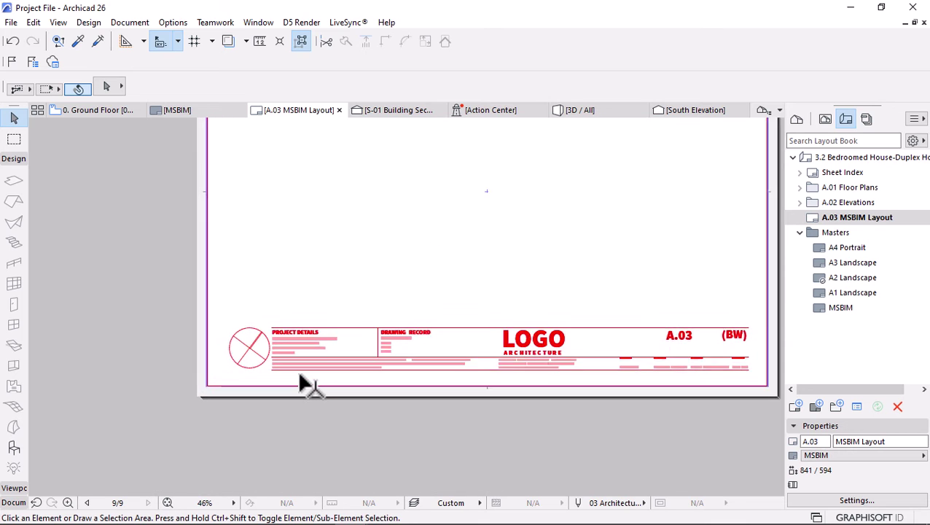
{"action": "scroll", "coordinate": [276, 349], "scroll_direction": "up", "scroll_amount": 4}
{"action": "scroll", "coordinate": [561, 345], "scroll_direction": "down", "scroll_amount": 4}
{"action": "scroll", "coordinate": [667, 324], "scroll_direction": "up", "scroll_amount": 3}
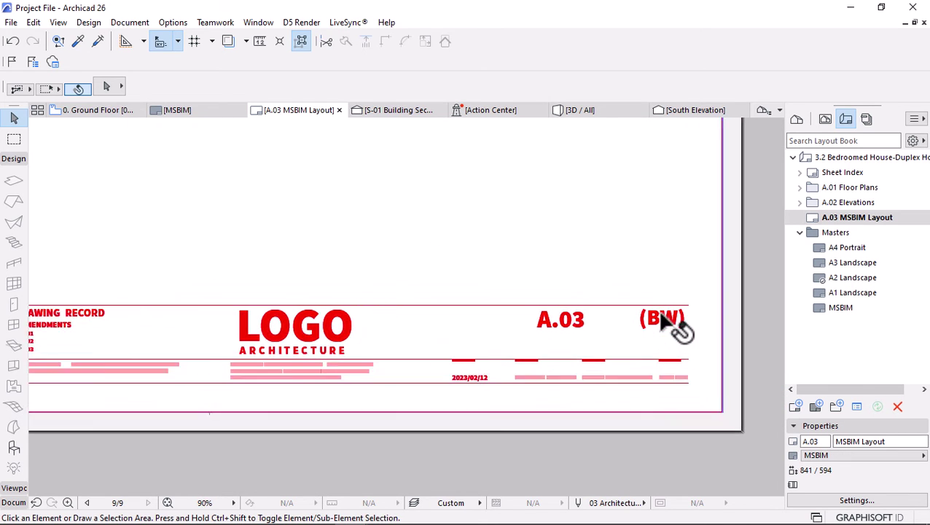
{"action": "scroll", "coordinate": [665, 324], "scroll_direction": "up", "scroll_amount": 1}
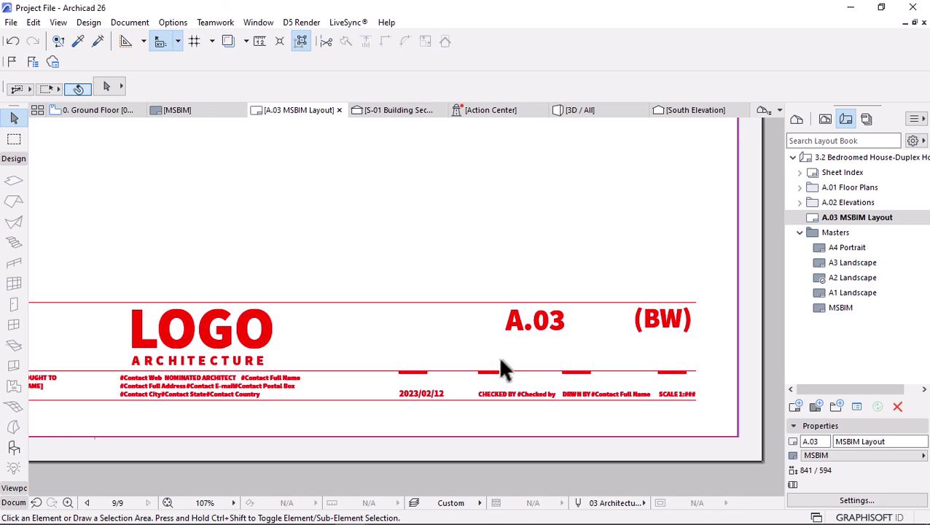
{"action": "scroll", "coordinate": [550, 448], "scroll_direction": "down", "scroll_amount": 2}
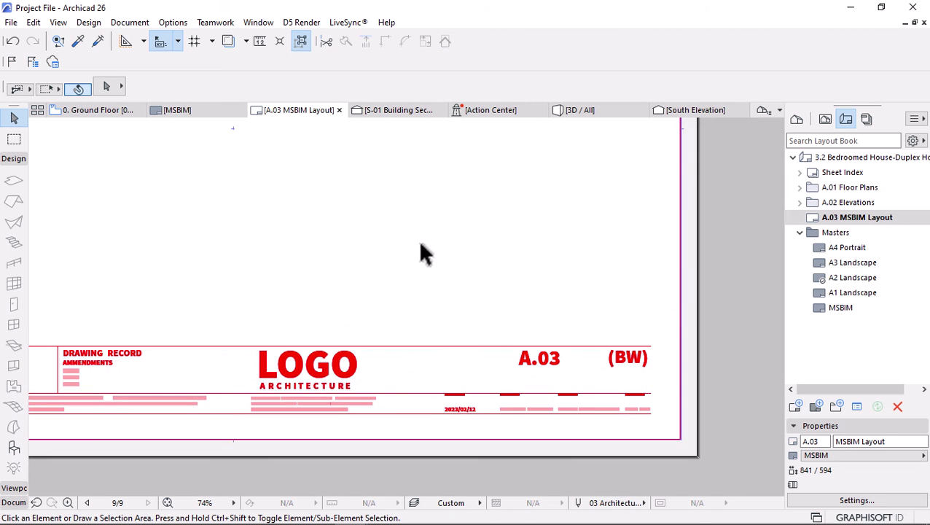
{"action": "scroll", "coordinate": [590, 409], "scroll_direction": "up", "scroll_amount": 3}
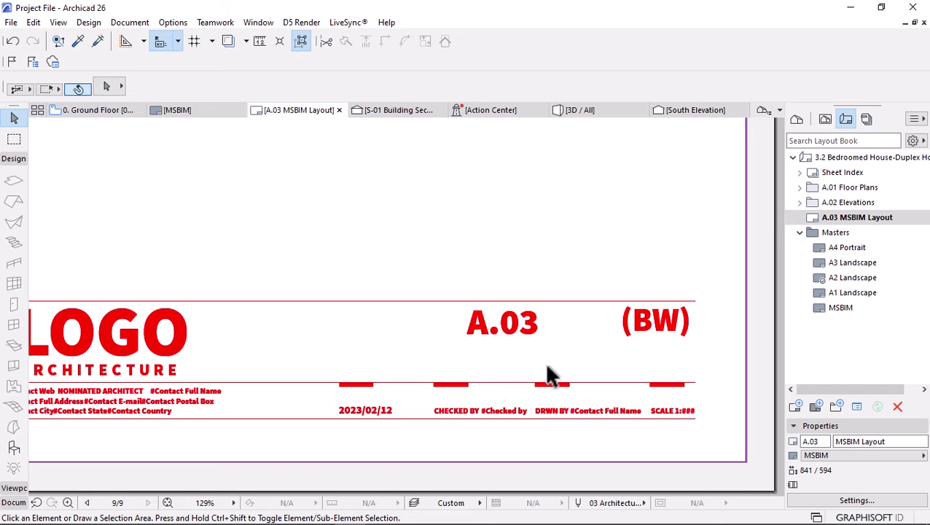
Place the 0. Ground Floor view from the View Map's Floor Plans folder on the MSBIM Layout sheet
{"action": "left_click", "coordinate": [825, 120]}
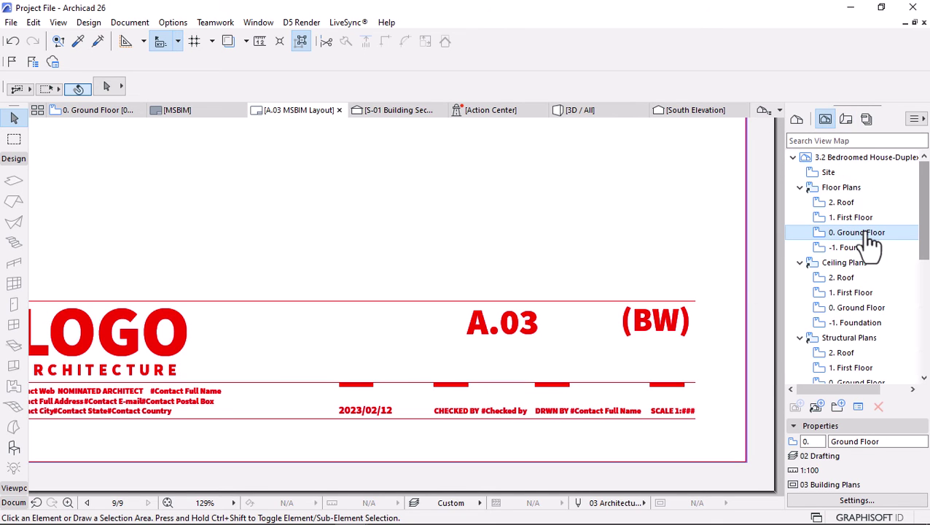
{"action": "left_click_drag", "start_coordinate": [870, 237], "coordinate": [297, 191]}
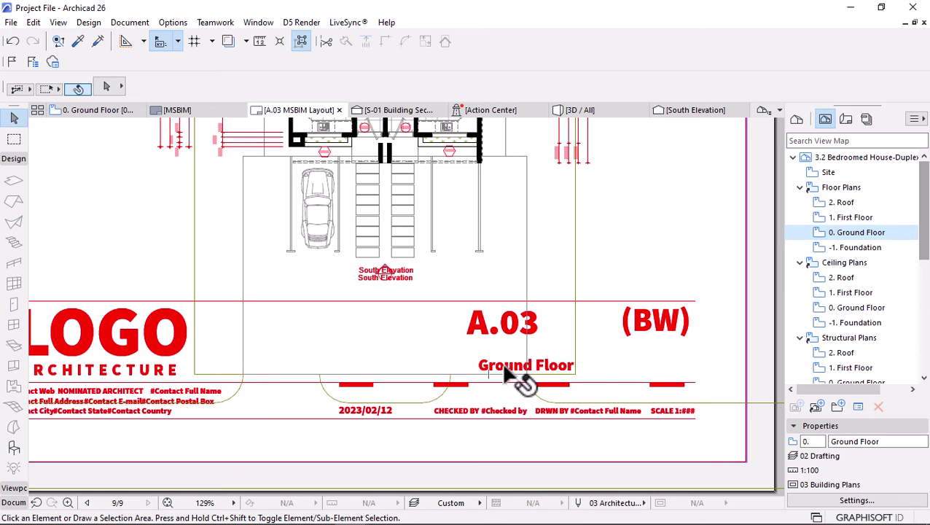
{"action": "scroll", "coordinate": [582, 378], "scroll_direction": "down", "scroll_amount": 8}
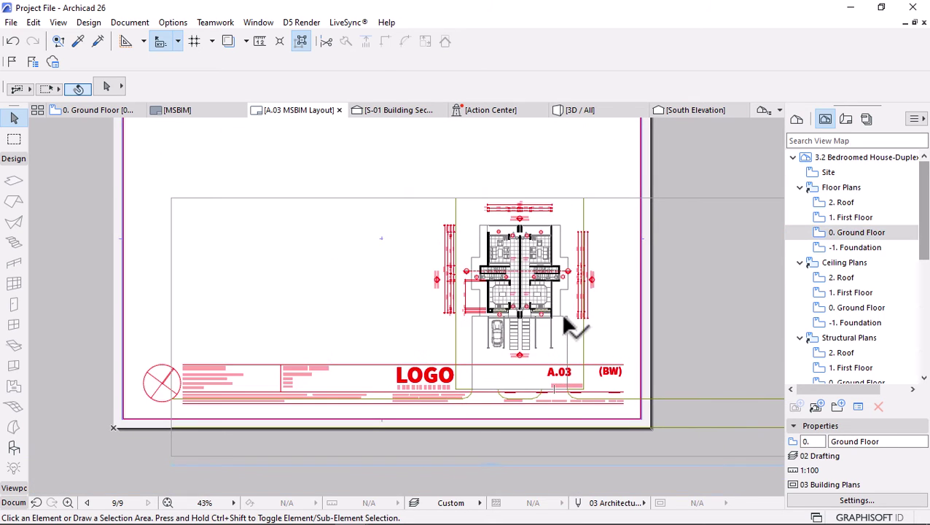
Crop both sides of the Ground Floor drawing frame inward to just outside the dimensions and elevation markers
{"action": "left_click", "coordinate": [500, 290]}
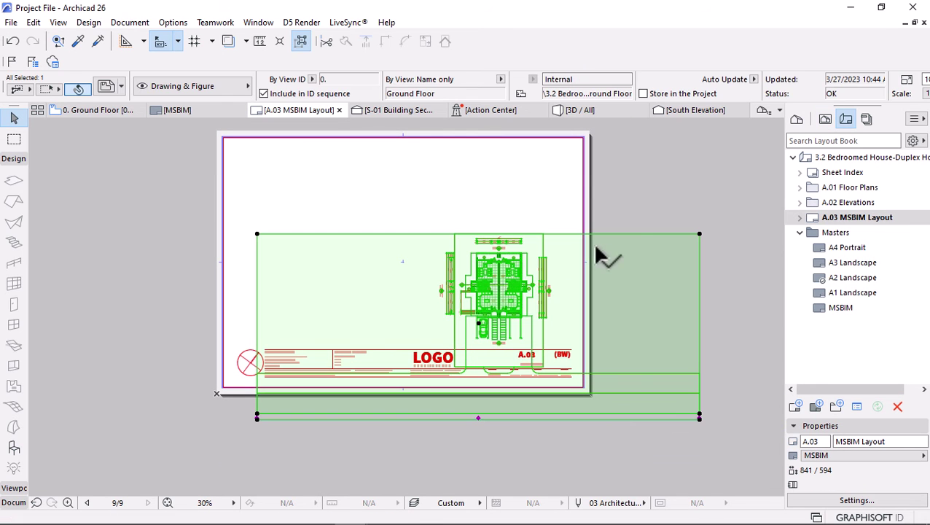
{"action": "left_click", "coordinate": [257, 249]}
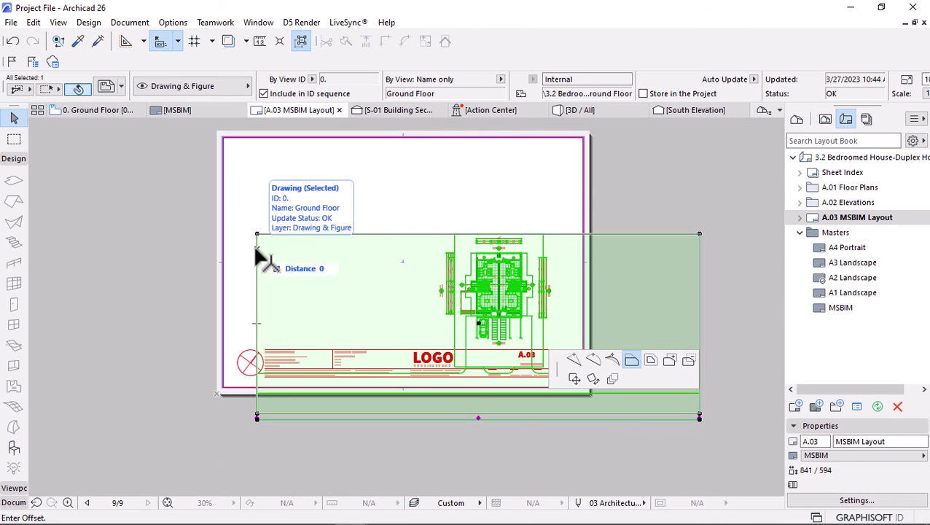
{"action": "left_click", "coordinate": [436, 249]}
{"action": "left_click", "coordinate": [701, 250]}
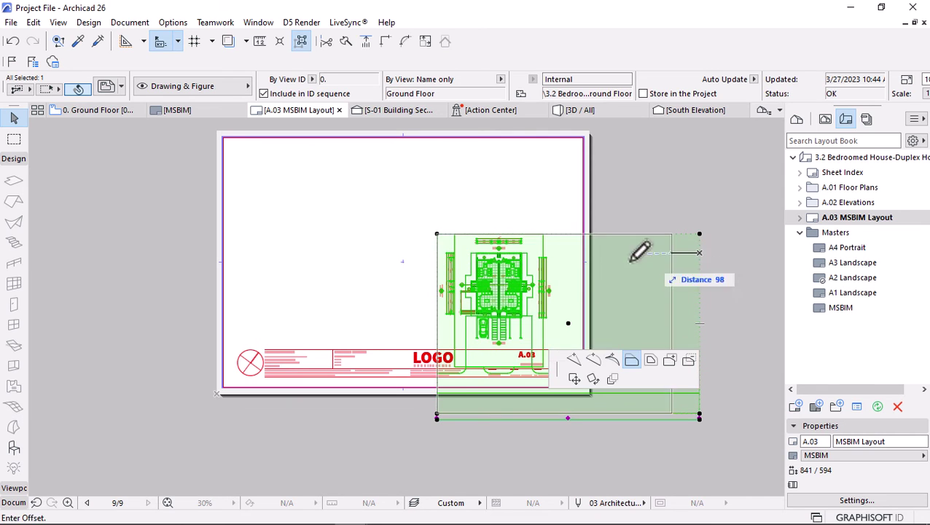
{"action": "left_click", "coordinate": [558, 267]}
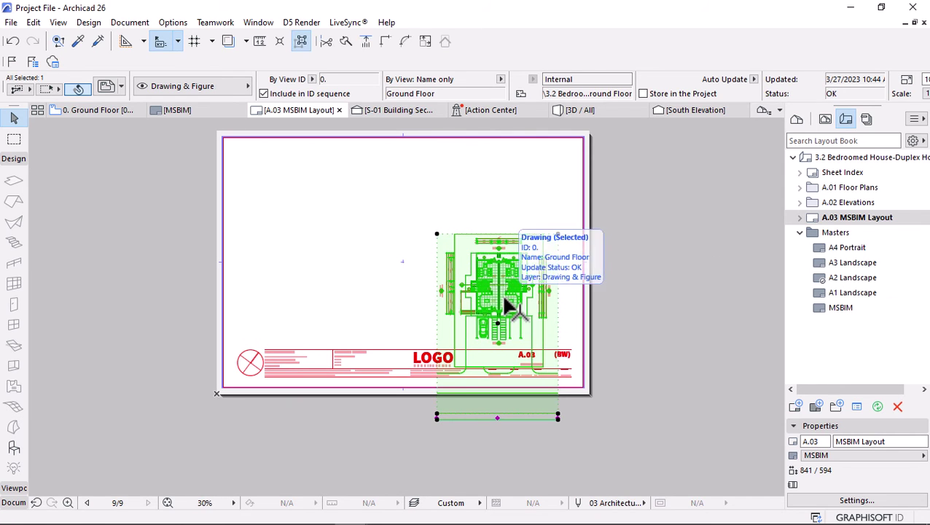
Move the cropped Ground Floor drawing to the upper left area of the sheet, clear of the title block
{"action": "key", "text": "ctrl+d"}
{"action": "left_click", "coordinate": [499, 311]}
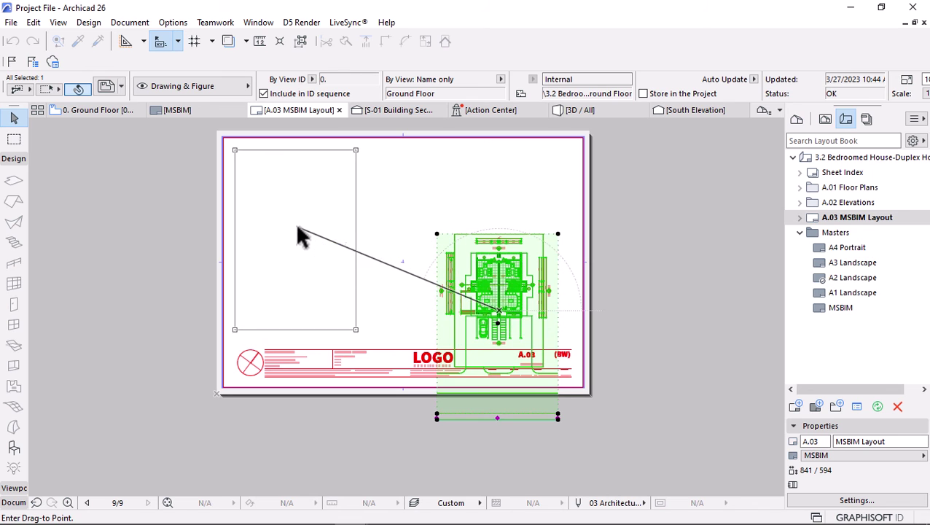
{"action": "left_click", "coordinate": [298, 235]}
{"action": "scroll", "coordinate": [179, 237], "scroll_direction": "up", "scroll_amount": 2}
{"action": "scroll", "coordinate": [326, 368], "scroll_direction": "up", "scroll_amount": 3}
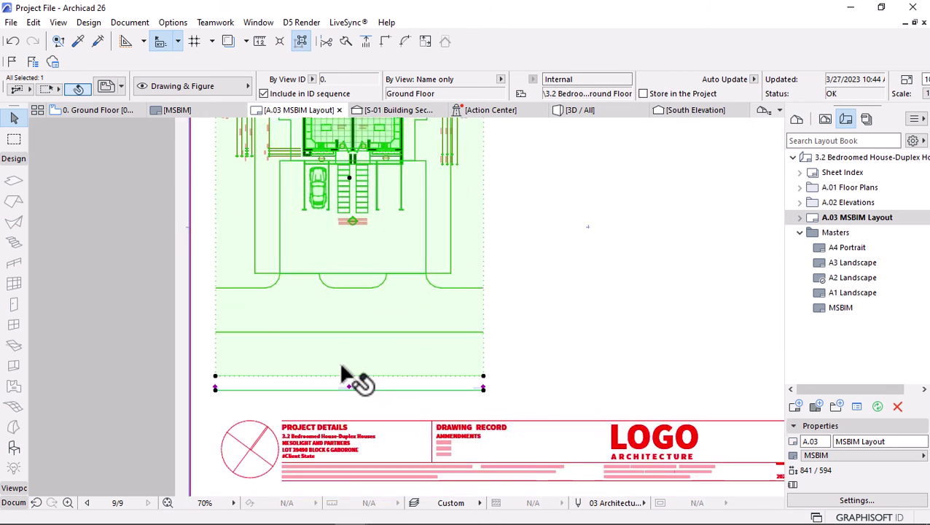
Trim the drawing frame's lower edge to just below the road line and extend its upper edge past the plot boundary
{"action": "left_click", "coordinate": [429, 377]}
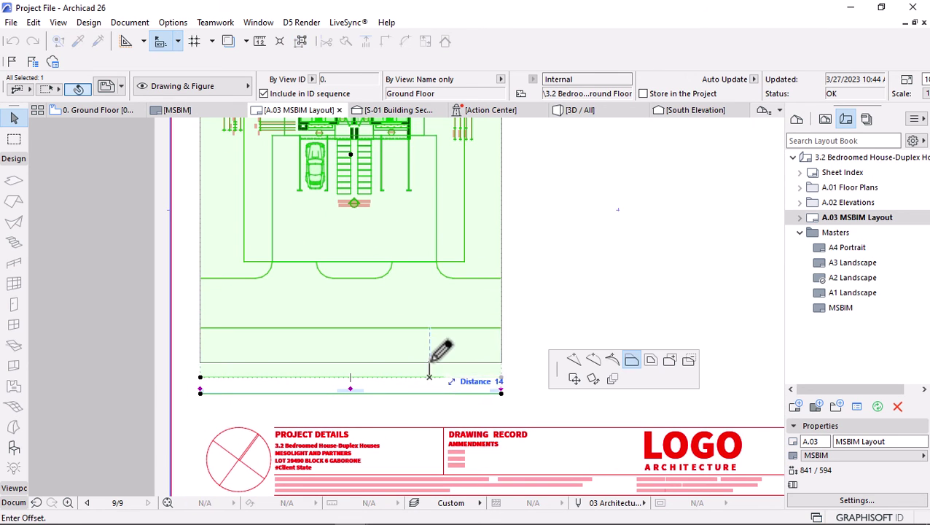
{"action": "left_click", "coordinate": [430, 338]}
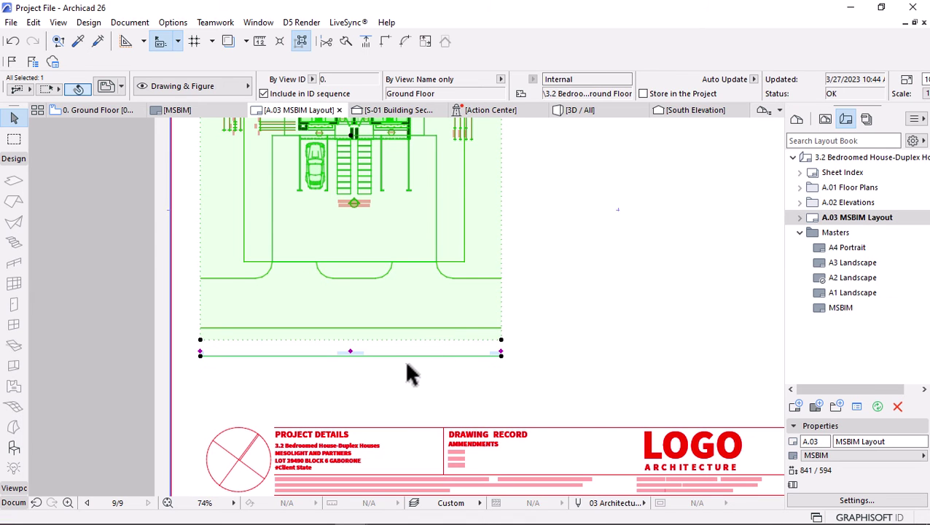
{"action": "scroll", "coordinate": [405, 365], "scroll_direction": "down", "scroll_amount": 3}
{"action": "scroll", "coordinate": [408, 142], "scroll_direction": "up", "scroll_amount": 4}
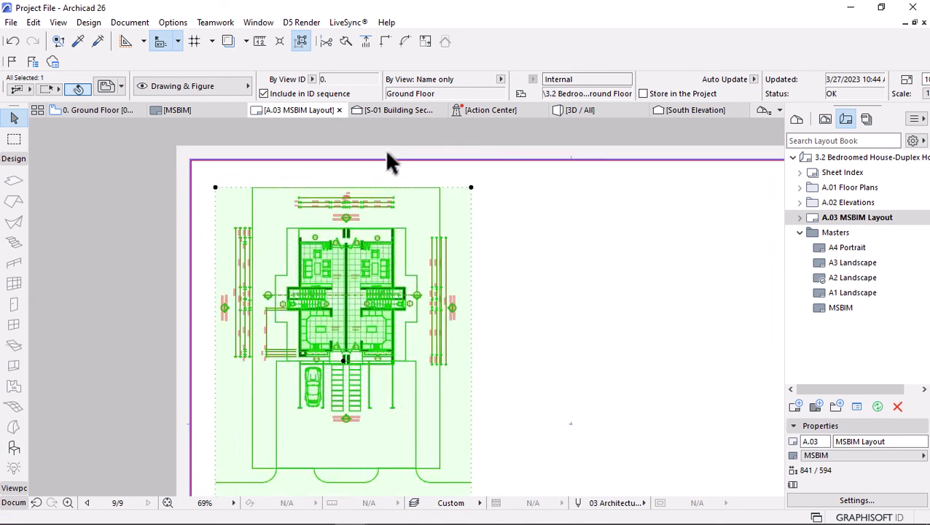
{"action": "left_click", "coordinate": [482, 198]}
{"action": "left_click", "coordinate": [462, 181]}
{"action": "scroll", "coordinate": [332, 184], "scroll_direction": "down", "scroll_amount": 3}
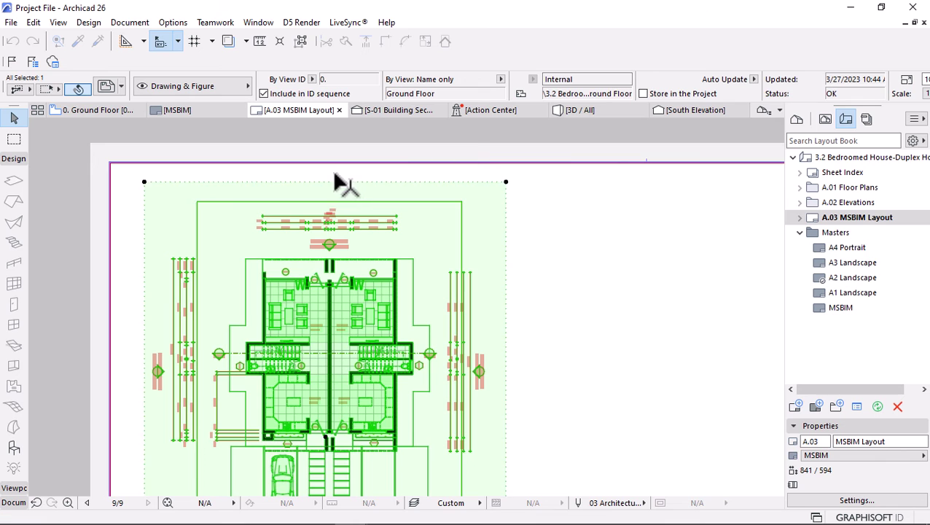
{"action": "scroll", "coordinate": [328, 197], "scroll_direction": "down", "scroll_amount": 2}
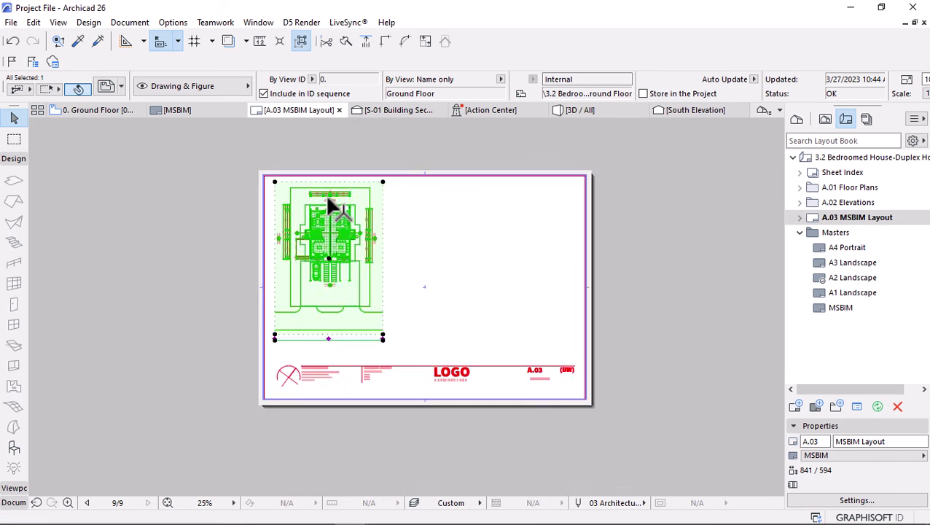
Change the Ground Floor drawing's title type to Linear Drawing Title 26 in its selection settings
{"action": "scroll", "coordinate": [370, 321], "scroll_direction": "up", "scroll_amount": 6}
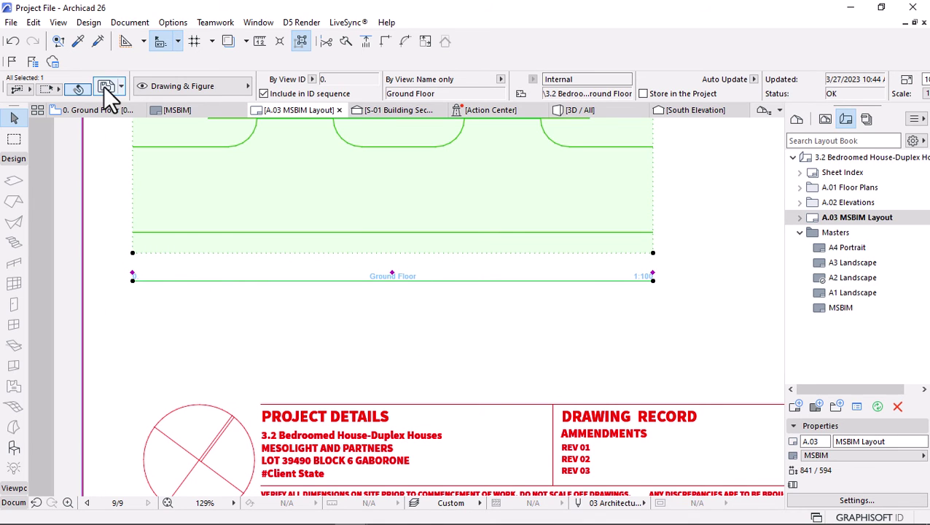
{"action": "double_click", "coordinate": [501, 186]}
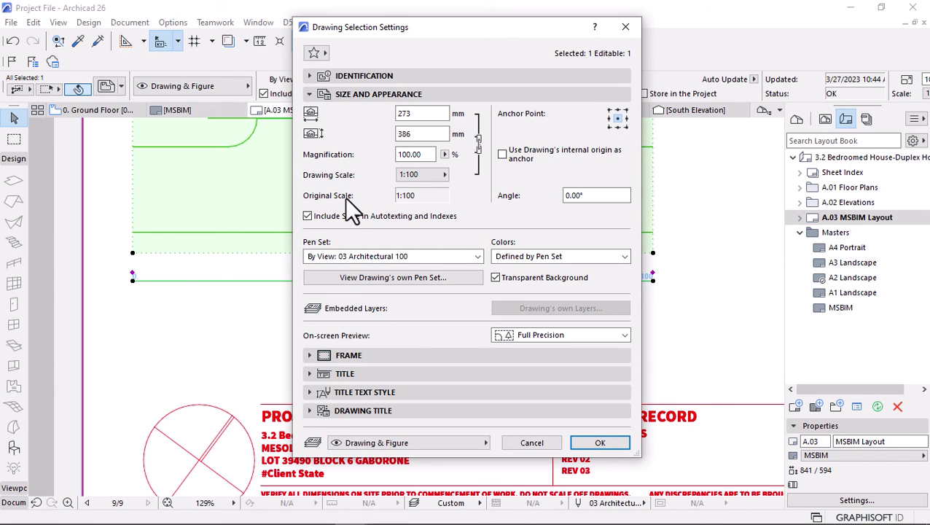
{"action": "left_click", "coordinate": [308, 375]}
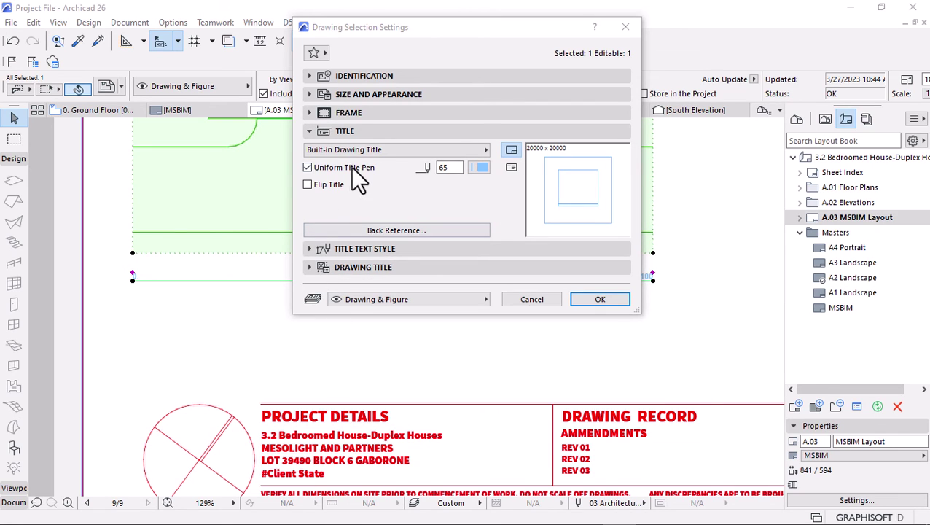
{"action": "left_click", "coordinate": [398, 149]}
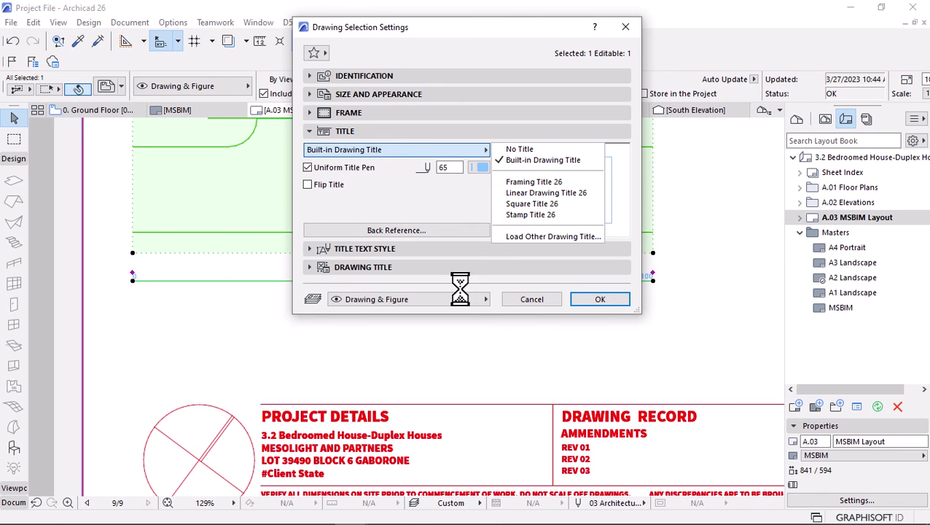
{"action": "left_click", "coordinate": [540, 193]}
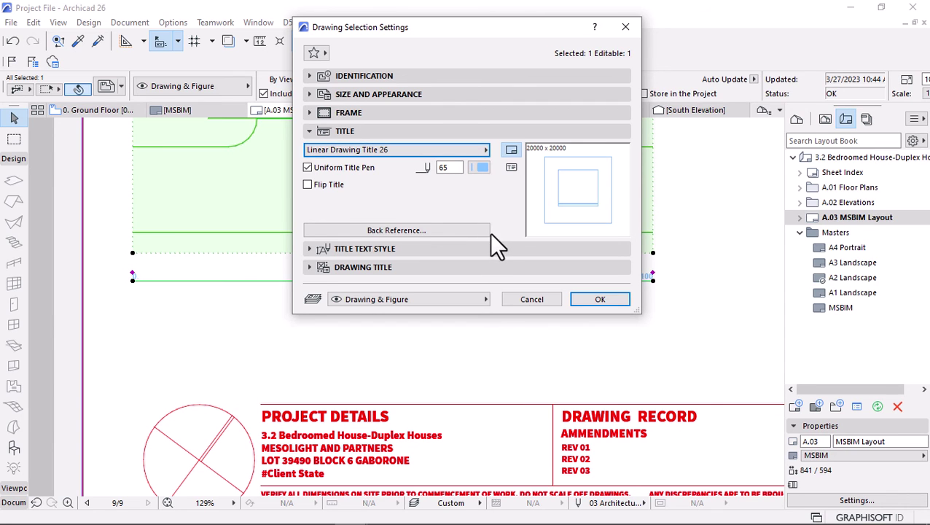
Unlink the drawing title's width from the drawing, set it to 150 and align the title to the center
{"action": "left_click", "coordinate": [309, 249]}
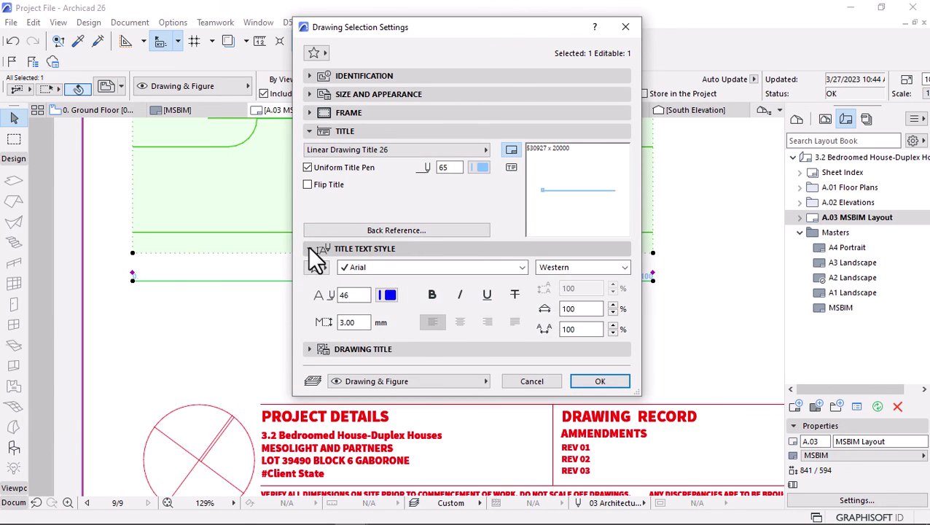
{"action": "left_click", "coordinate": [312, 352]}
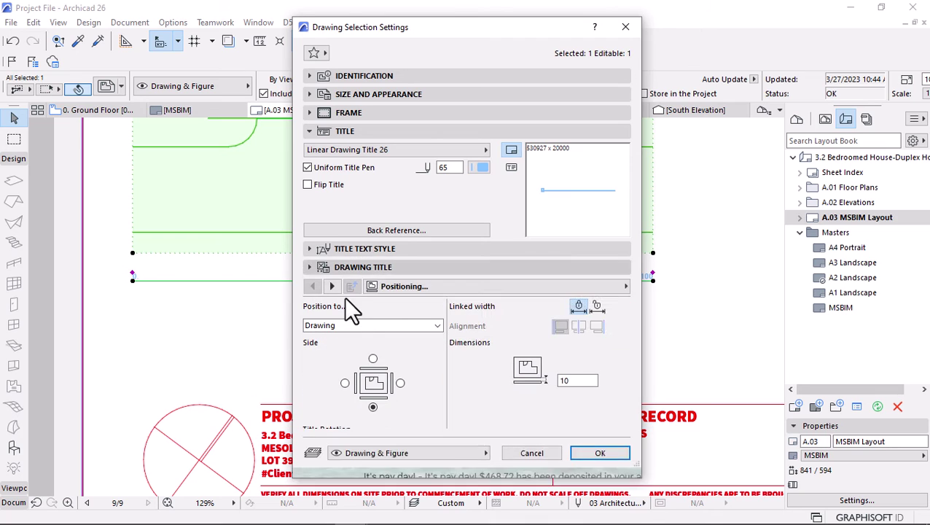
{"action": "left_click", "coordinate": [597, 304]}
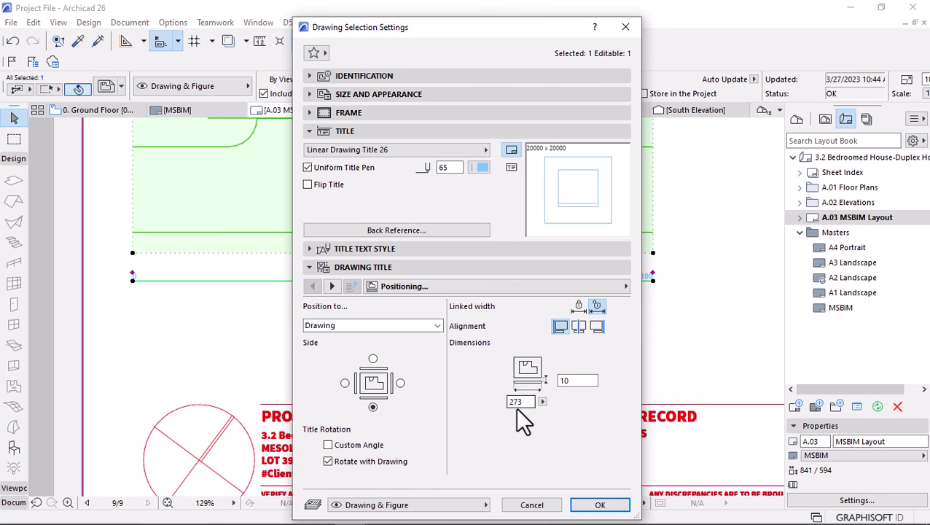
{"action": "double_click", "coordinate": [517, 403]}
{"action": "type", "text": "150"}
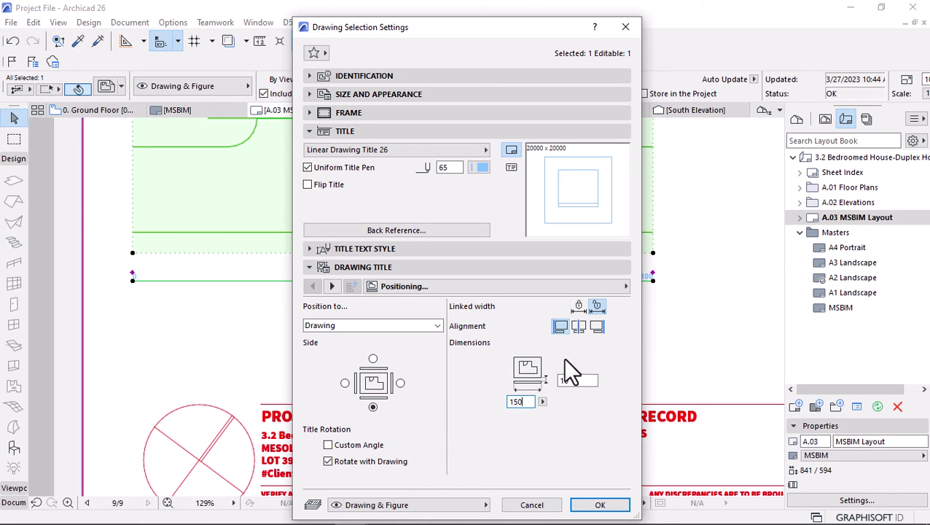
{"action": "key", "text": "Tab"}
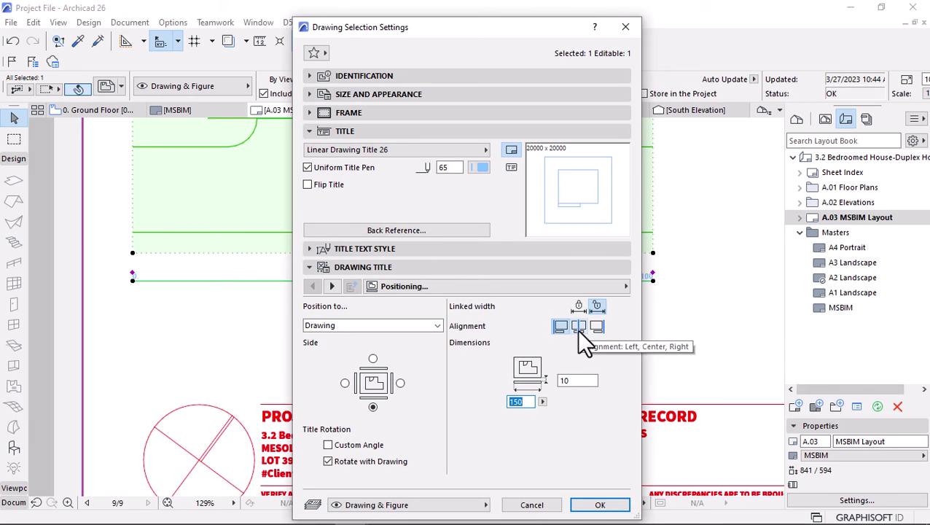
{"action": "left_click", "coordinate": [578, 330]}
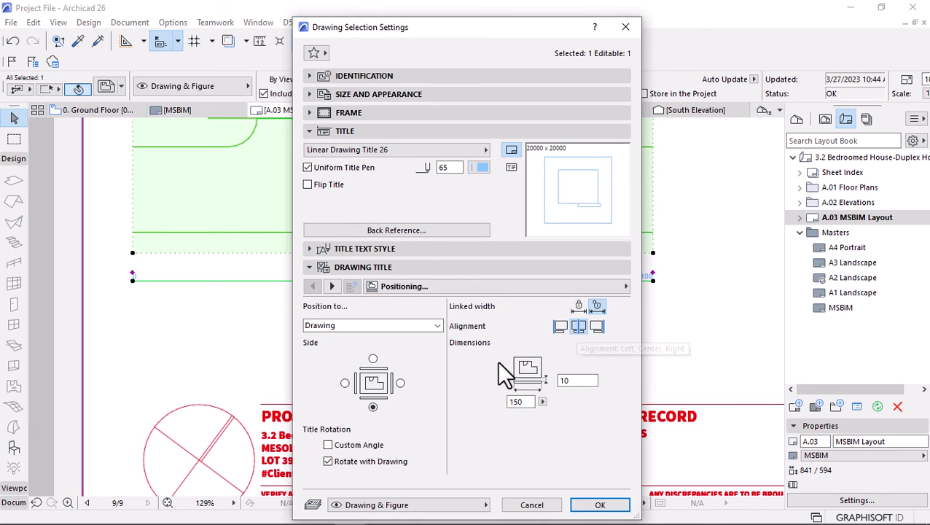
Change the drawing title's marker shape to Circle in the title and frame settings
{"action": "left_click", "coordinate": [331, 285]}
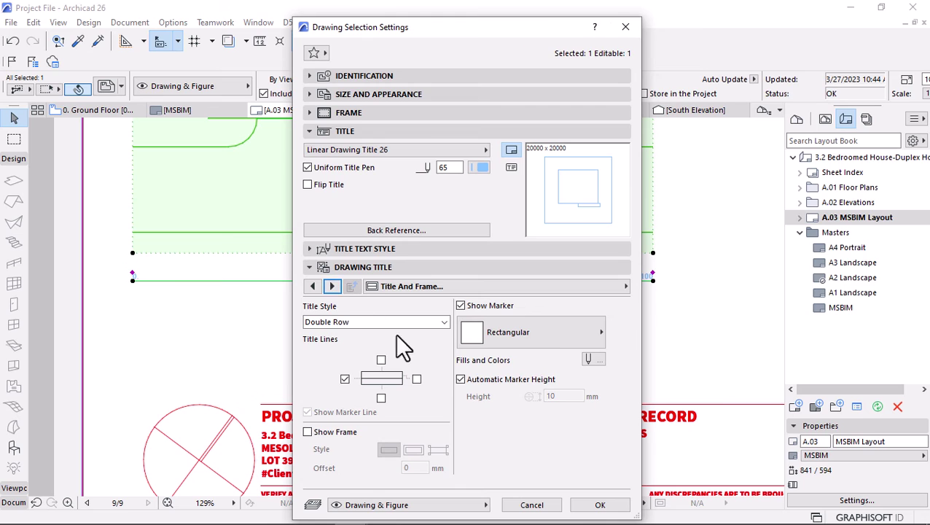
{"action": "left_click", "coordinate": [541, 331]}
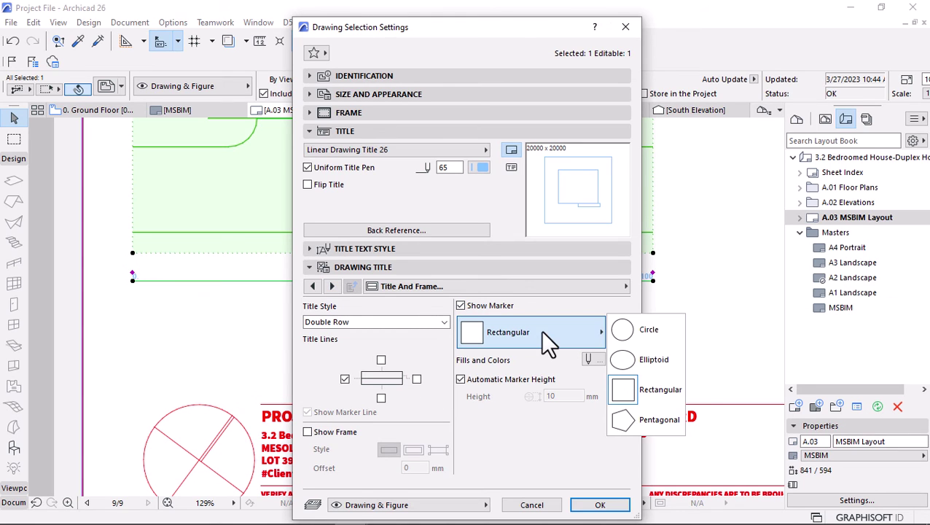
{"action": "left_click", "coordinate": [625, 332]}
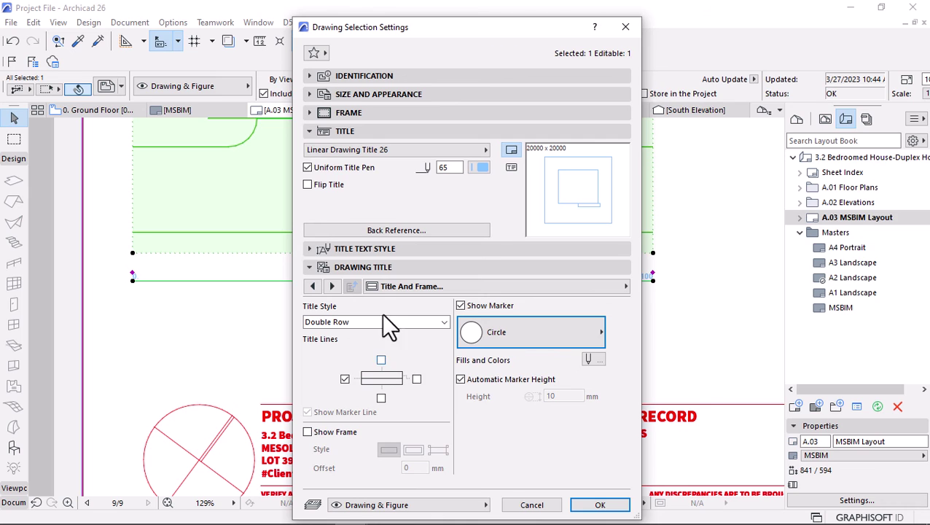
Set the title line pen, marker pen and fill pen to pen 1 and apply the drawing title settings
{"action": "left_click", "coordinate": [332, 287]}
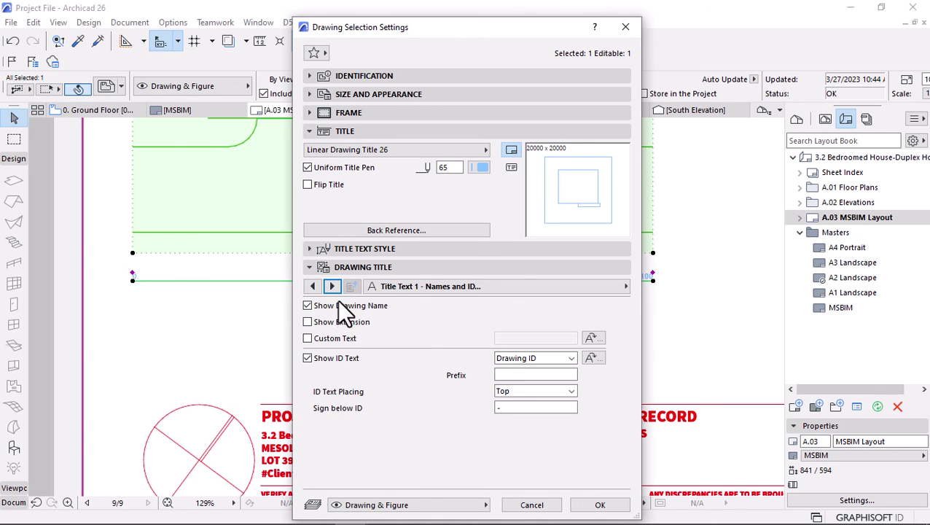
{"action": "left_click", "coordinate": [333, 286]}
{"action": "left_click", "coordinate": [332, 287]}
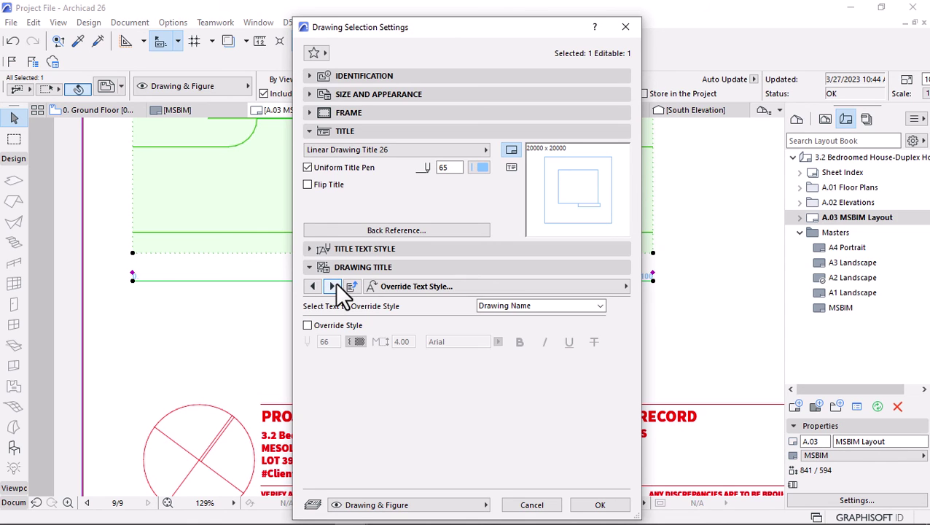
{"action": "left_click", "coordinate": [332, 287]}
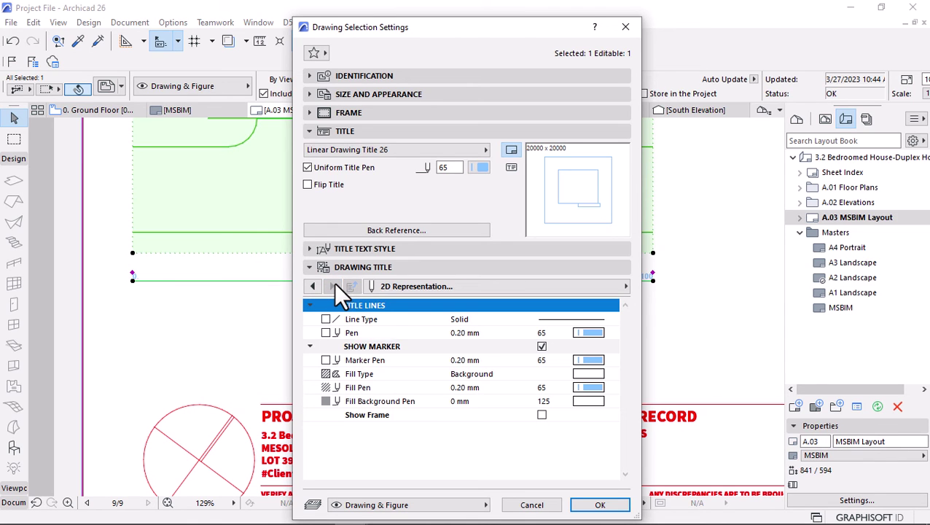
{"action": "left_click", "coordinate": [589, 333]}
{"action": "left_click", "coordinate": [625, 332]}
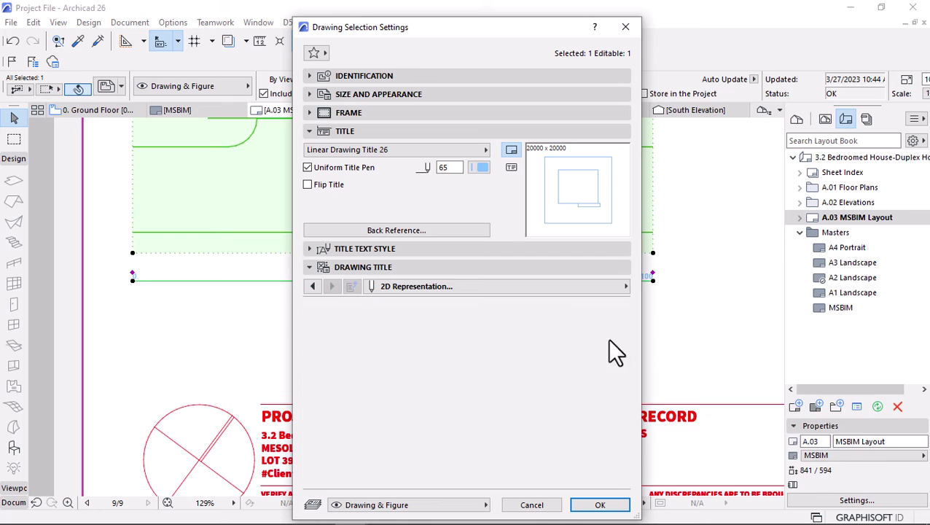
{"action": "left_click", "coordinate": [612, 359]}
{"action": "left_click", "coordinate": [625, 353]}
{"action": "left_click", "coordinate": [589, 387]}
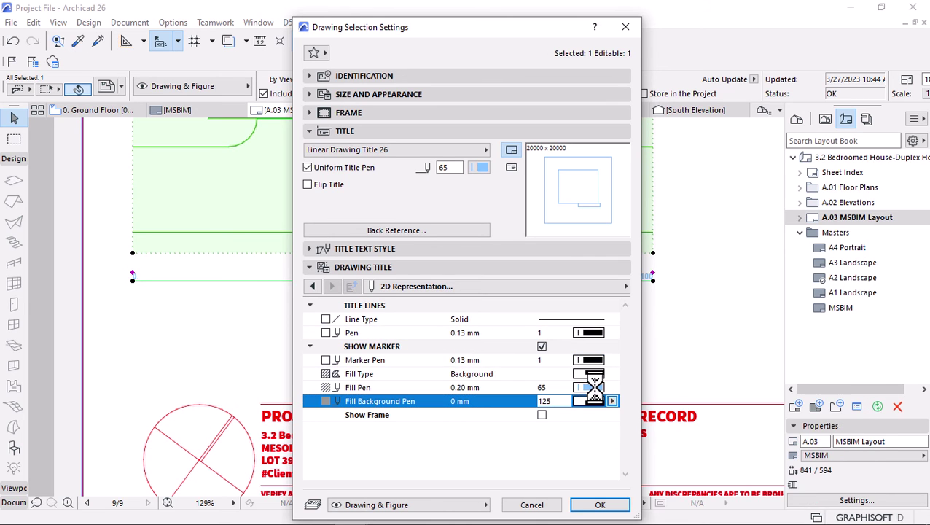
{"action": "left_click", "coordinate": [593, 387]}
{"action": "left_click", "coordinate": [626, 350]}
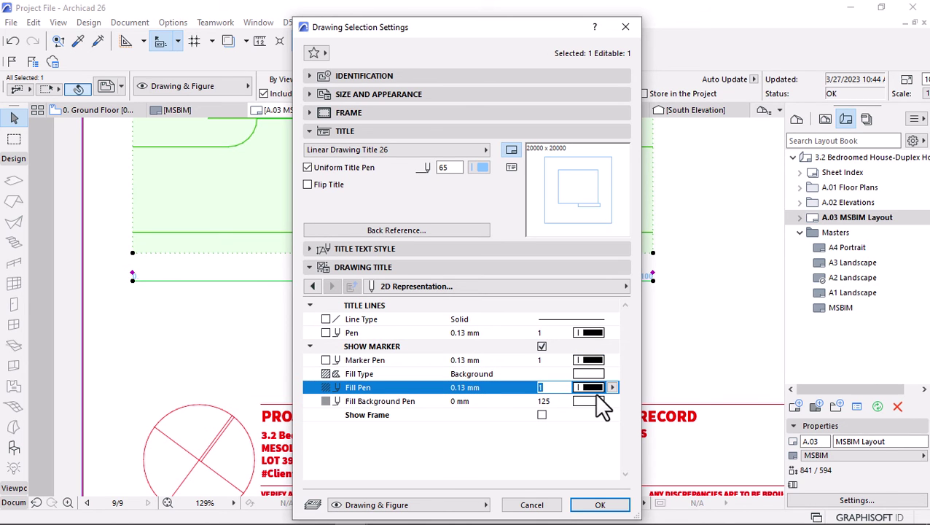
{"action": "left_click", "coordinate": [594, 507]}
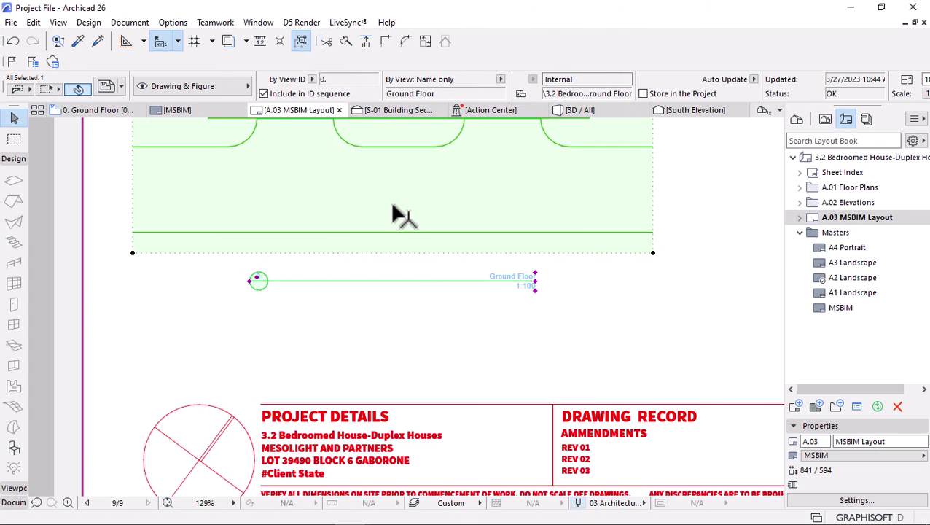
Move the scale and Ground Floor texts along the title line to sit beside the circular marker, aligning their right ends
{"action": "scroll", "coordinate": [490, 291], "scroll_direction": "up", "scroll_amount": 1}
{"action": "scroll", "coordinate": [539, 296], "scroll_direction": "up", "scroll_amount": 1}
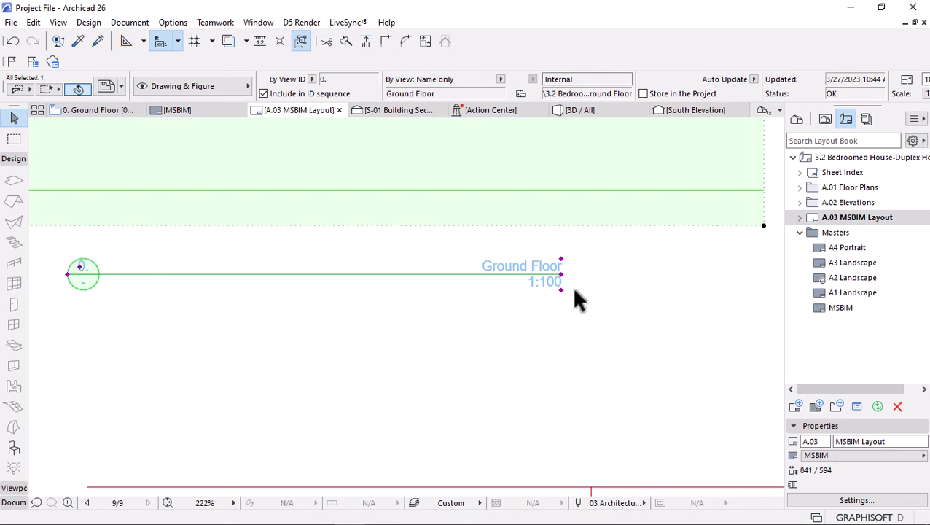
{"action": "scroll", "coordinate": [554, 307], "scroll_direction": "down", "scroll_amount": 3}
{"action": "scroll", "coordinate": [534, 299], "scroll_direction": "up", "scroll_amount": 2}
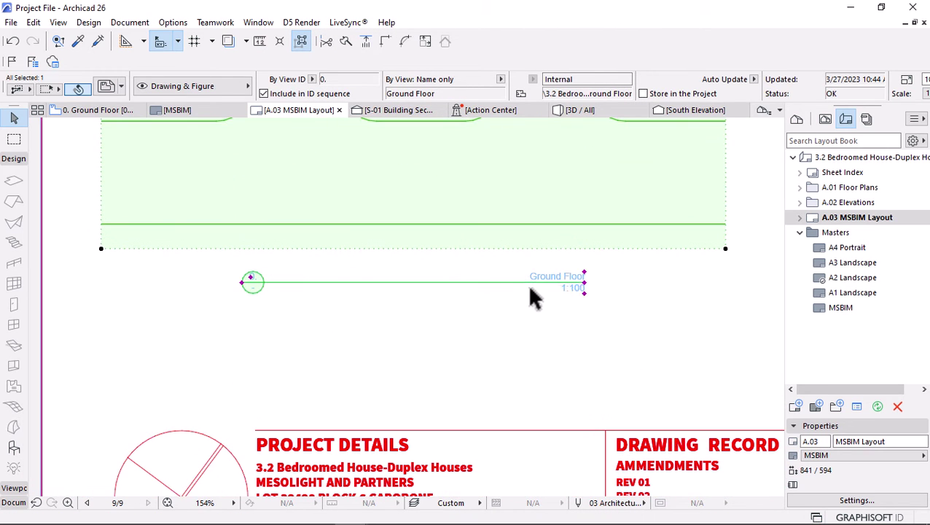
{"action": "left_click", "coordinate": [585, 292]}
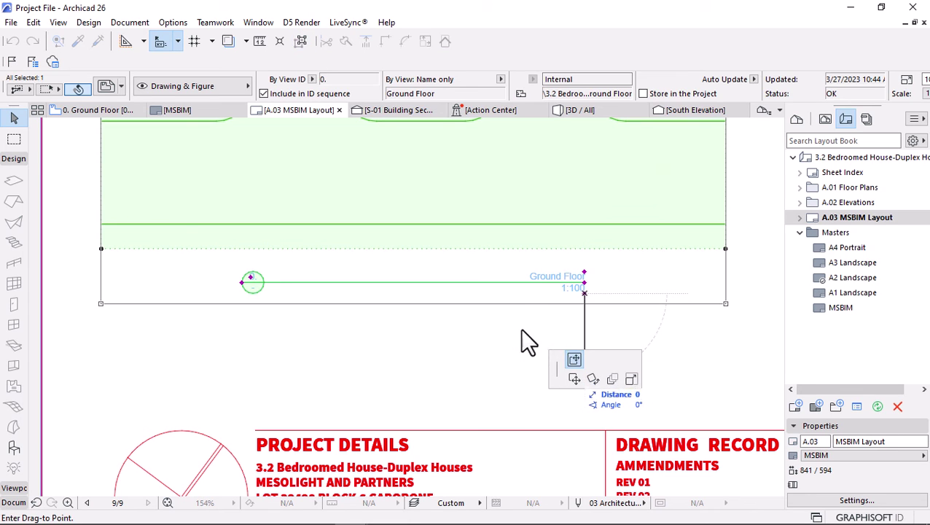
{"action": "left_click", "coordinate": [631, 379]}
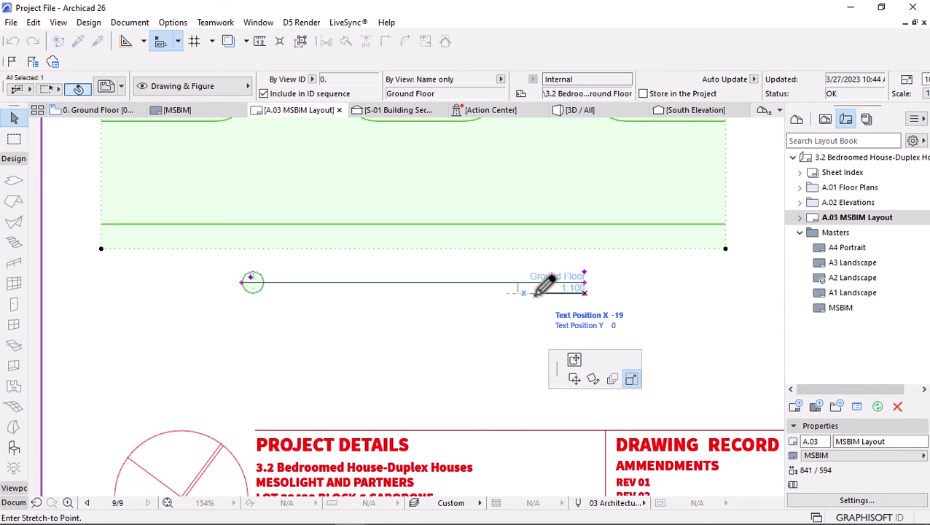
{"action": "left_click", "coordinate": [342, 292]}
{"action": "left_click", "coordinate": [584, 277]}
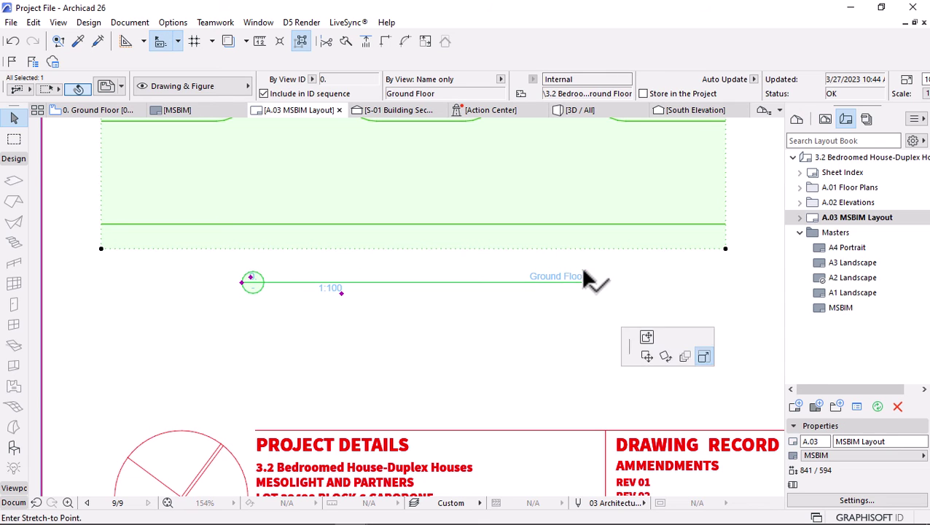
{"action": "left_click", "coordinate": [326, 276]}
{"action": "scroll", "coordinate": [295, 281], "scroll_direction": "up", "scroll_amount": 5}
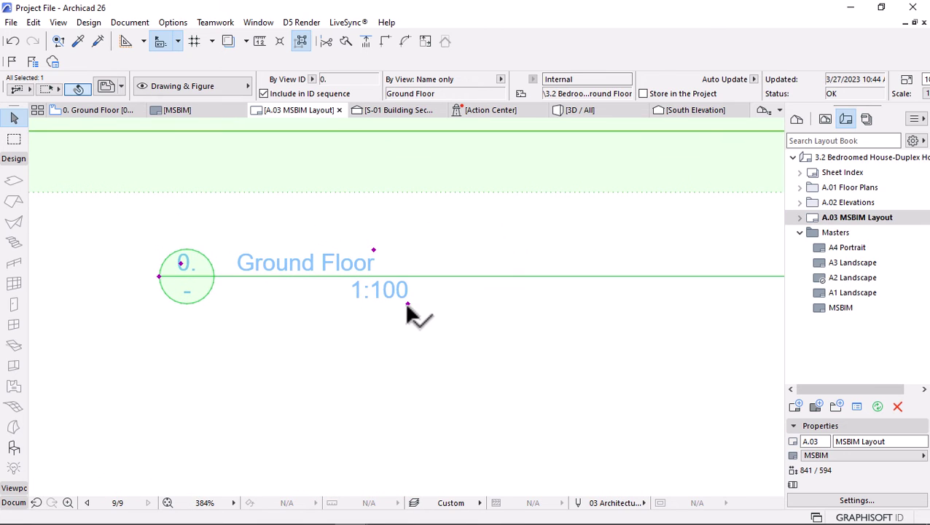
{"action": "left_click", "coordinate": [407, 302]}
{"action": "left_click", "coordinate": [374, 252]}
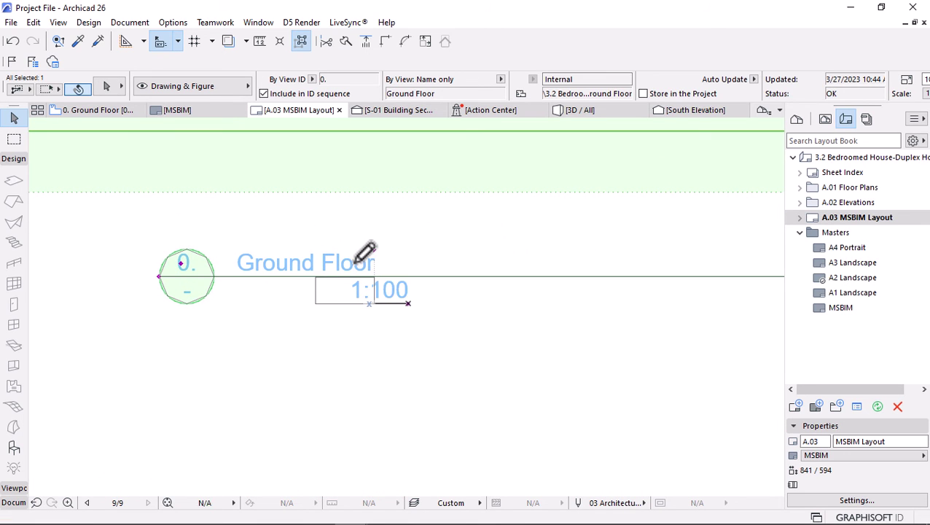
Try to shorten the drawing title's line by stretching its right end inward, and undo the stretch
{"action": "scroll", "coordinate": [357, 314], "scroll_direction": "down", "scroll_amount": 6}
{"action": "left_click", "coordinate": [509, 302]}
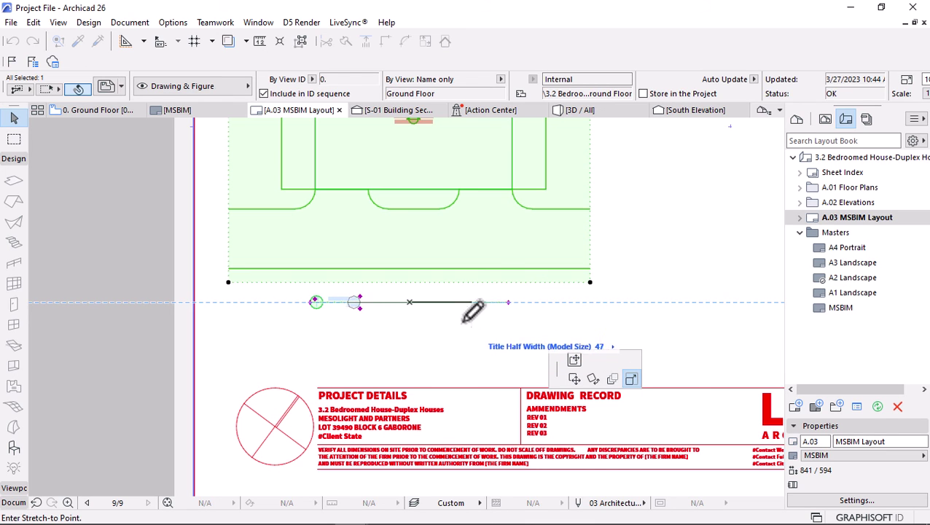
{"action": "scroll", "coordinate": [437, 299], "scroll_direction": "up", "scroll_amount": 2}
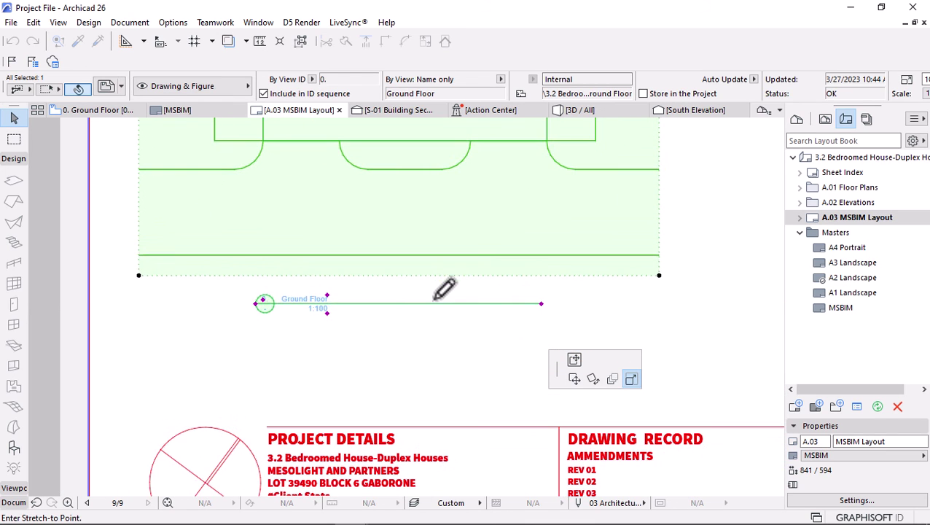
{"action": "left_click", "coordinate": [498, 305]}
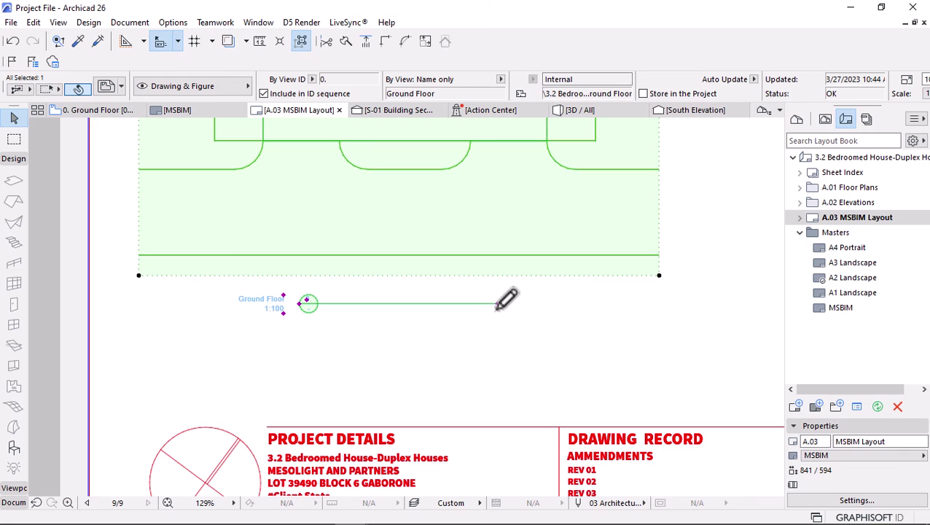
{"action": "key", "text": "ctrl+z"}
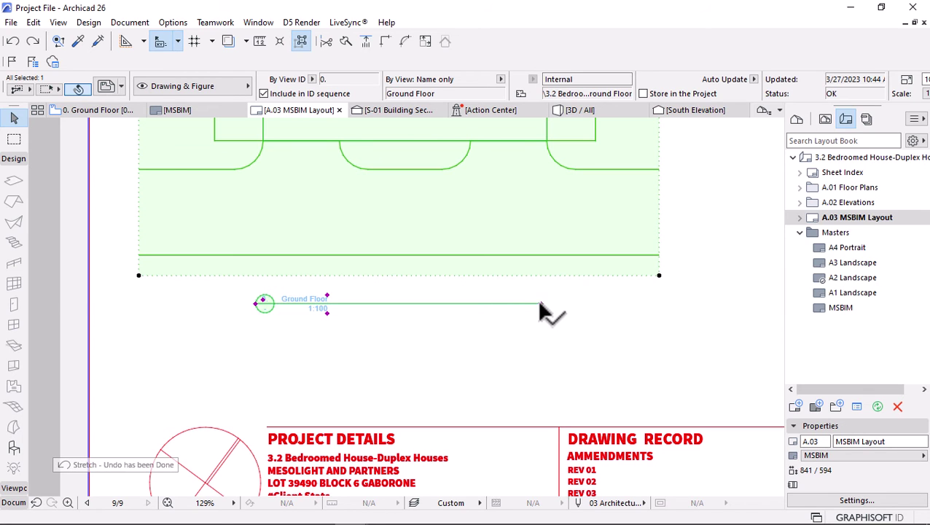
{"action": "left_click", "coordinate": [542, 303]}
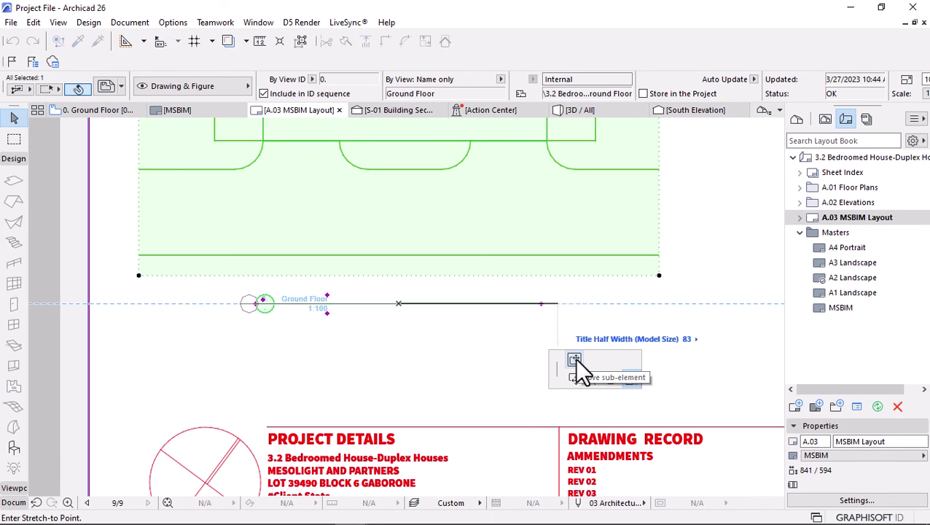
{"action": "left_click", "coordinate": [532, 310]}
{"action": "scroll", "coordinate": [336, 337], "scroll_direction": "down", "scroll_amount": 3}
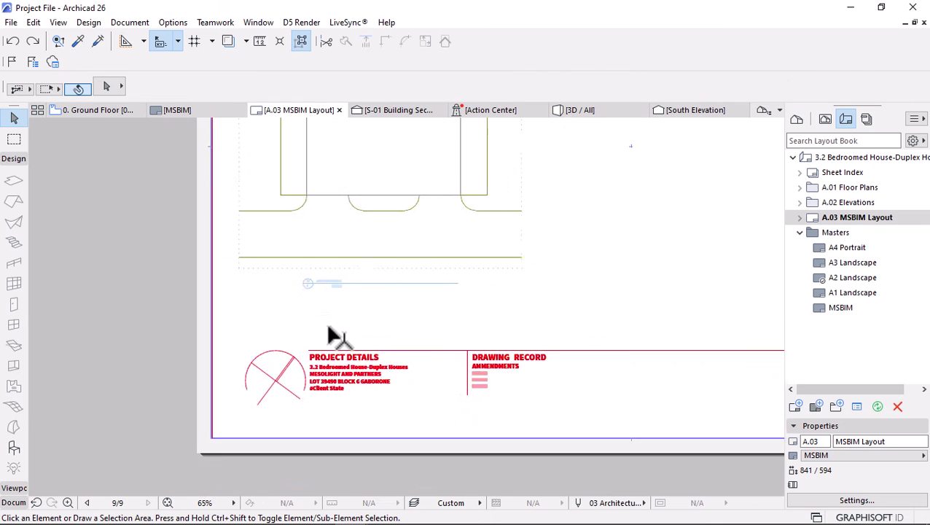
Override the text style of the drawing name in the title with a larger text height
{"action": "scroll", "coordinate": [334, 283], "scroll_direction": "up", "scroll_amount": 5}
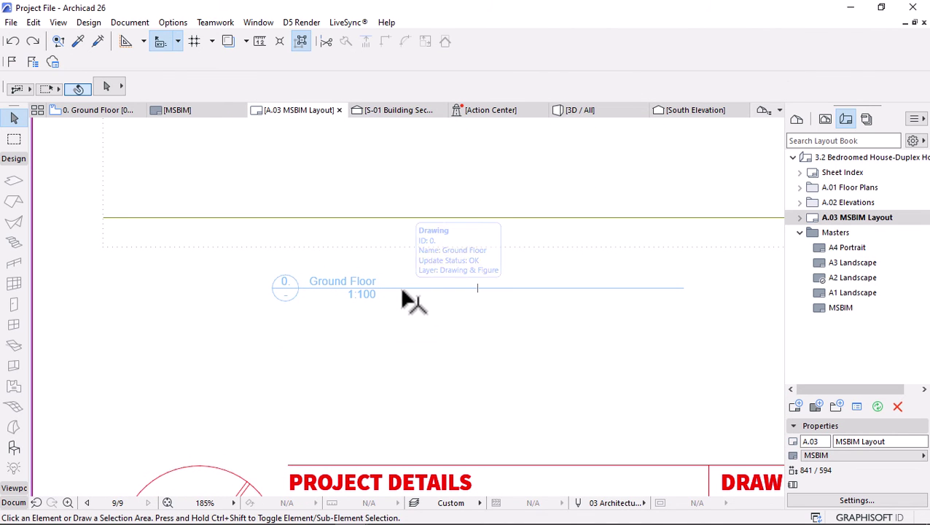
{"action": "left_click", "coordinate": [404, 292]}
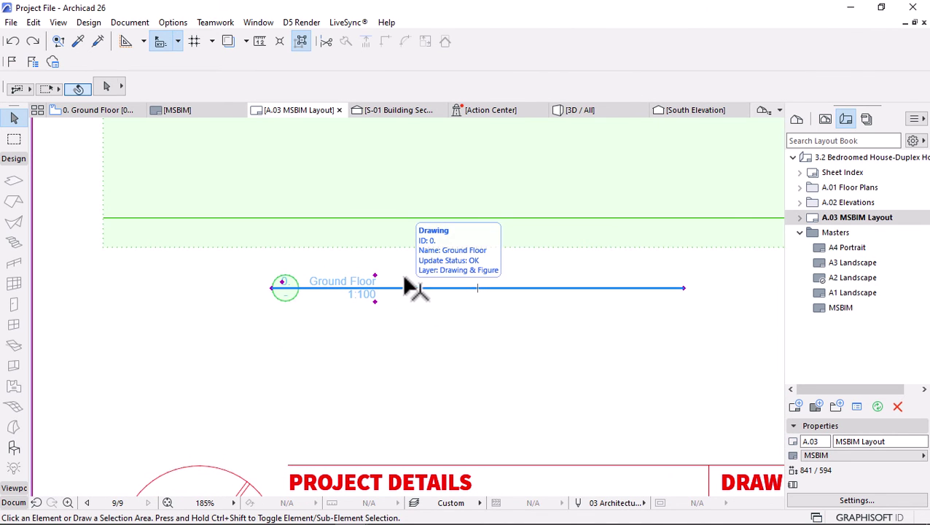
{"action": "scroll", "coordinate": [374, 335], "scroll_direction": "down", "scroll_amount": 2}
{"action": "left_click", "coordinate": [106, 89]}
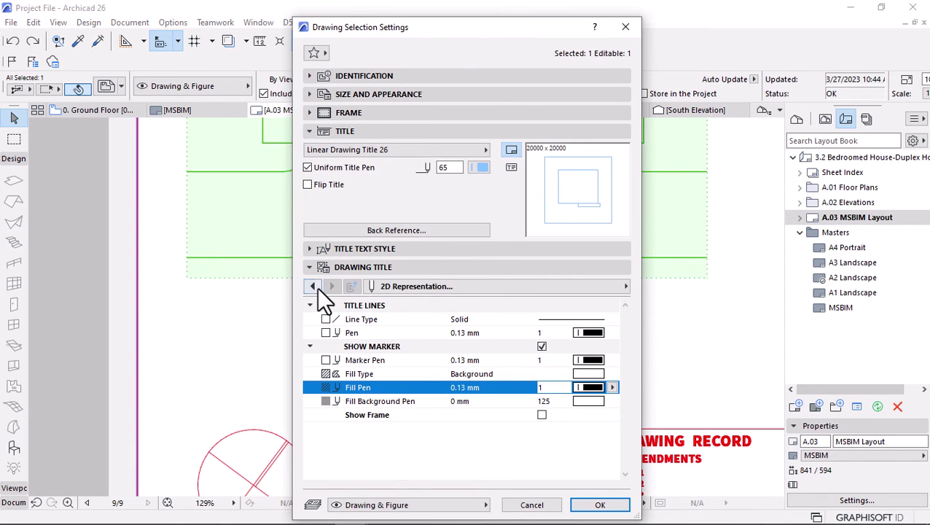
{"action": "left_click", "coordinate": [315, 287]}
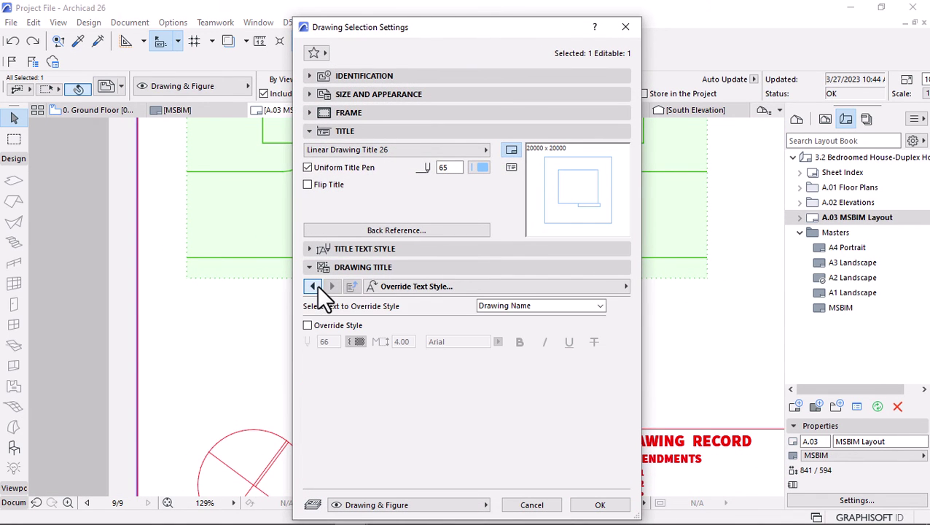
{"action": "left_click", "coordinate": [308, 324]}
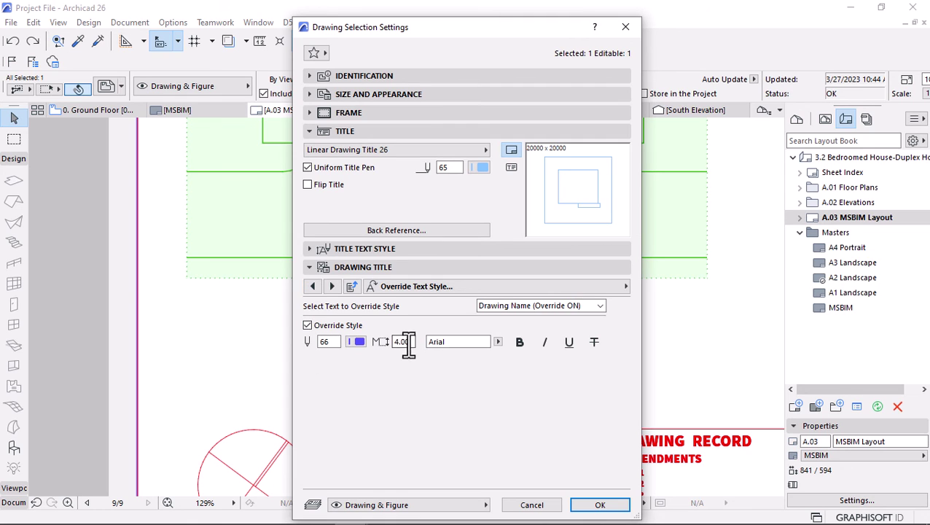
{"action": "left_click_drag", "start_coordinate": [412, 342], "coordinate": [374, 356]}
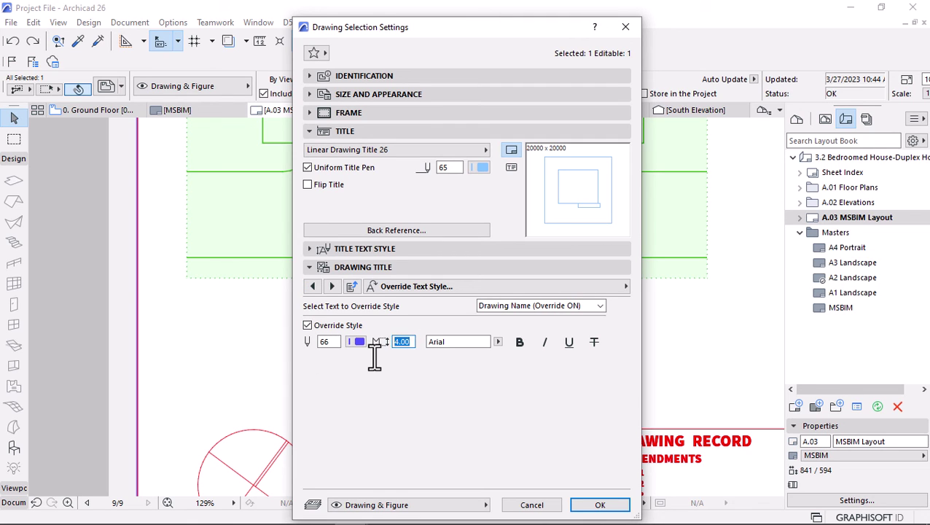
{"action": "left_click", "coordinate": [598, 505]}
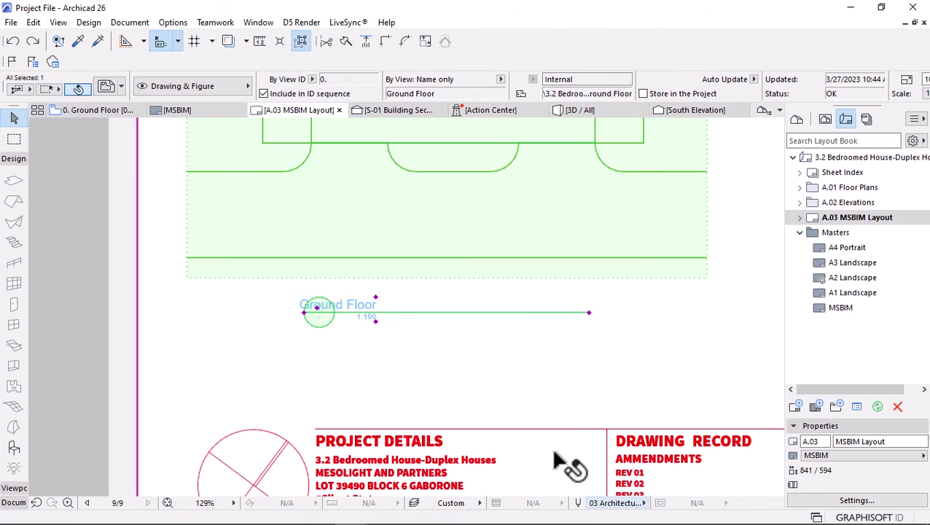
Move the enlarged Ground Floor text right along the title line, clear of the circular marker, and deselect the drawing
{"action": "left_click", "coordinate": [375, 303]}
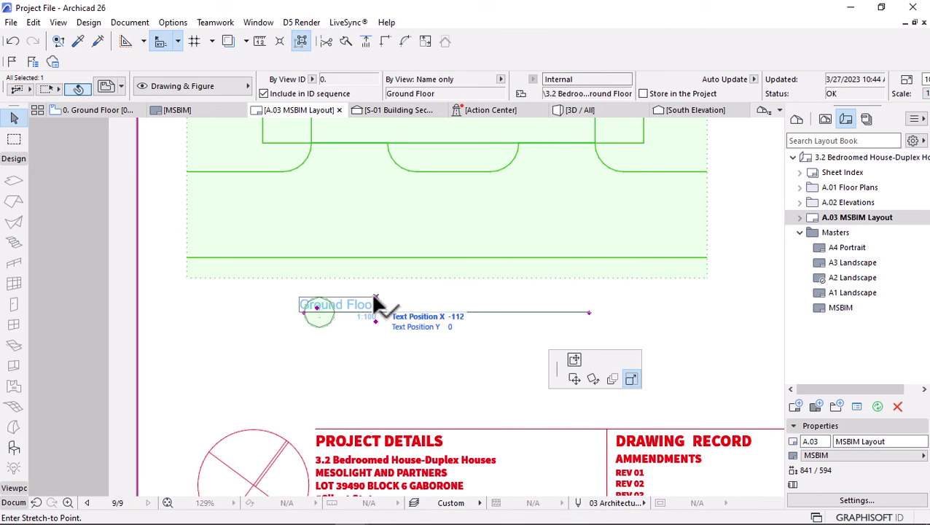
{"action": "left_click", "coordinate": [427, 296]}
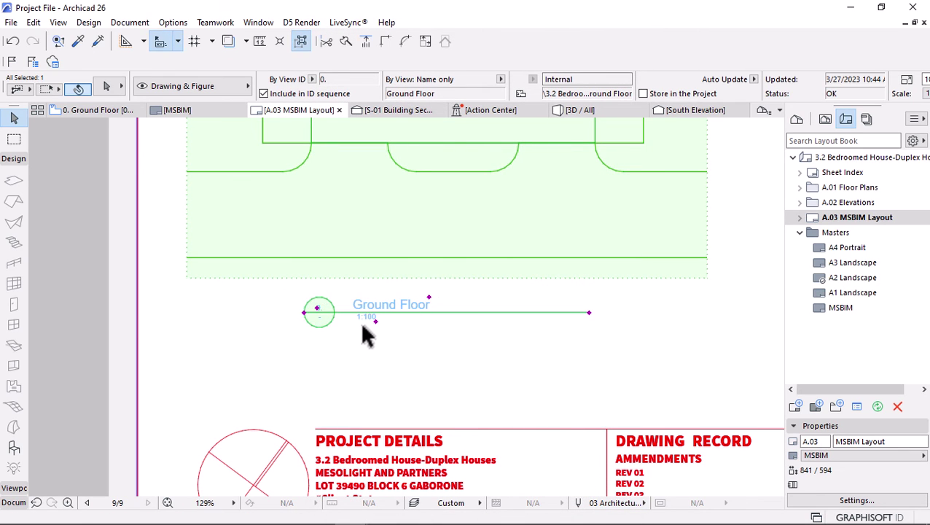
{"action": "key", "text": "Escape"}
{"action": "scroll", "coordinate": [381, 332], "scroll_direction": "down", "scroll_amount": 1}
{"action": "scroll", "coordinate": [386, 337], "scroll_direction": "down", "scroll_amount": 4}
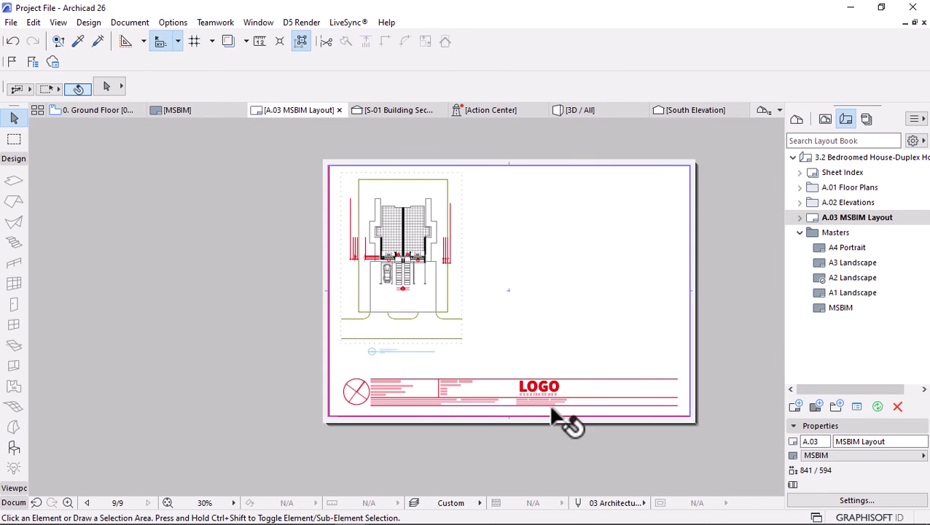
{"action": "scroll", "coordinate": [423, 233], "scroll_direction": "up", "scroll_amount": 1}
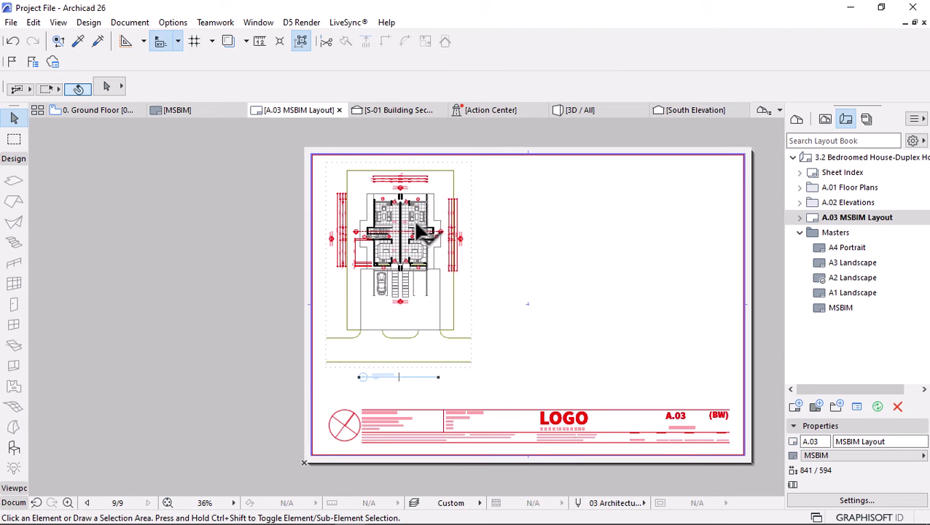
{"action": "left_click", "coordinate": [421, 231]}
{"action": "key", "text": "Escape"}
{"action": "scroll", "coordinate": [369, 245], "scroll_direction": "up", "scroll_amount": 2}
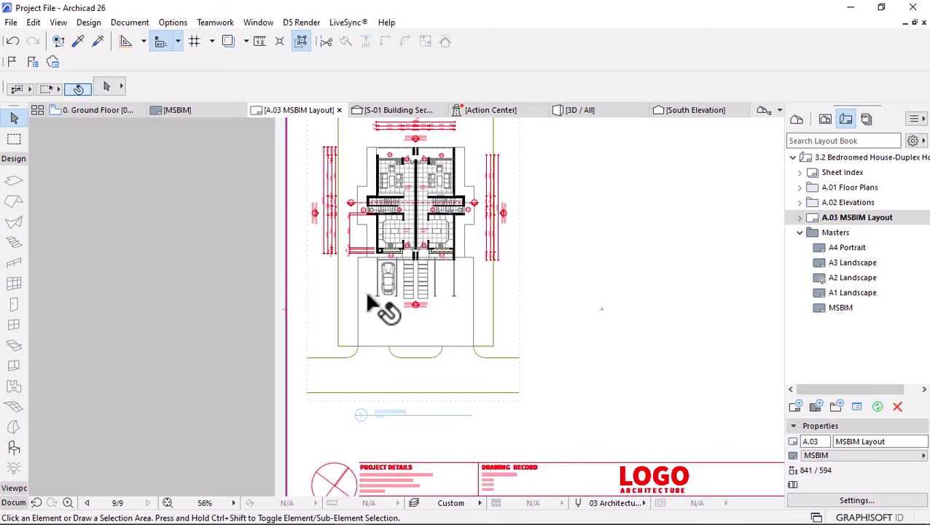
Look over the layout sheet, switch to the 3D perspective and examine the duplex's street front from several angles
{"action": "scroll", "coordinate": [370, 245], "scroll_direction": "down", "scroll_amount": 1}
{"action": "scroll", "coordinate": [301, 299], "scroll_direction": "down", "scroll_amount": 2}
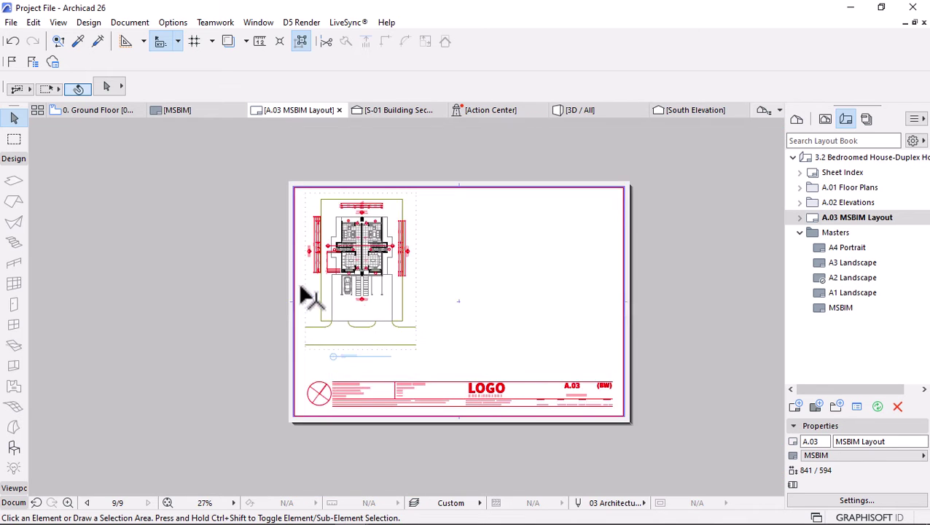
{"action": "scroll", "coordinate": [492, 297], "scroll_direction": "up", "scroll_amount": 2}
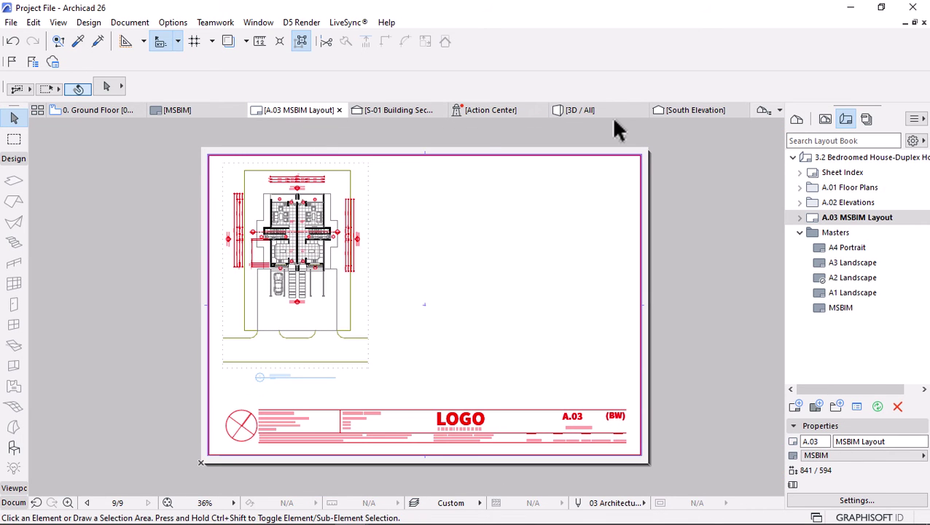
{"action": "left_click", "coordinate": [607, 116]}
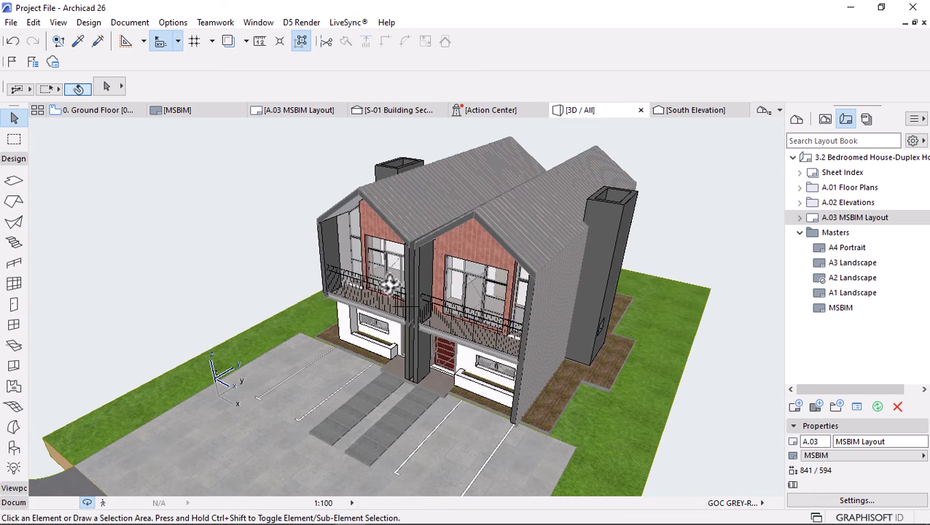
{"action": "middle_click_drag", "start_coordinate": [387, 284], "coordinate": [404, 286], "text": "shift"}
{"action": "scroll", "coordinate": [404, 286], "scroll_direction": "down", "scroll_amount": 3}
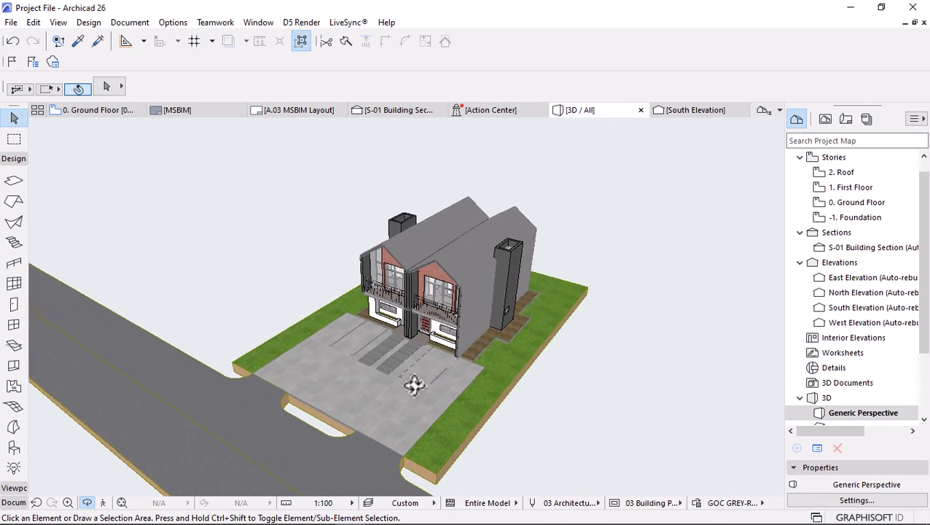
{"action": "scroll", "coordinate": [428, 315], "scroll_direction": "up", "scroll_amount": 5}
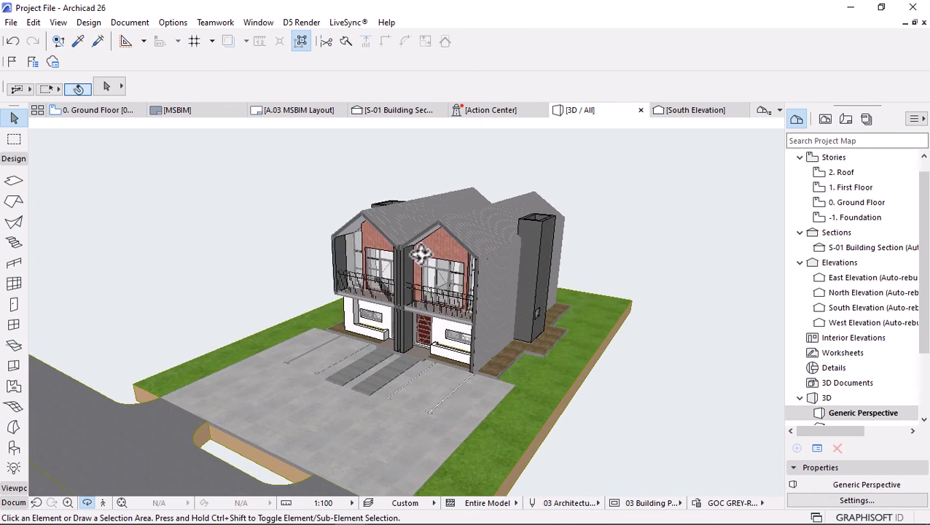
{"action": "middle_click_drag", "start_coordinate": [436, 289], "coordinate": [419, 390], "text": "shift"}
{"action": "scroll", "coordinate": [420, 392], "scroll_direction": "down", "scroll_amount": 5}
{"action": "middle_click_drag", "start_coordinate": [467, 350], "coordinate": [471, 312], "text": "shift"}
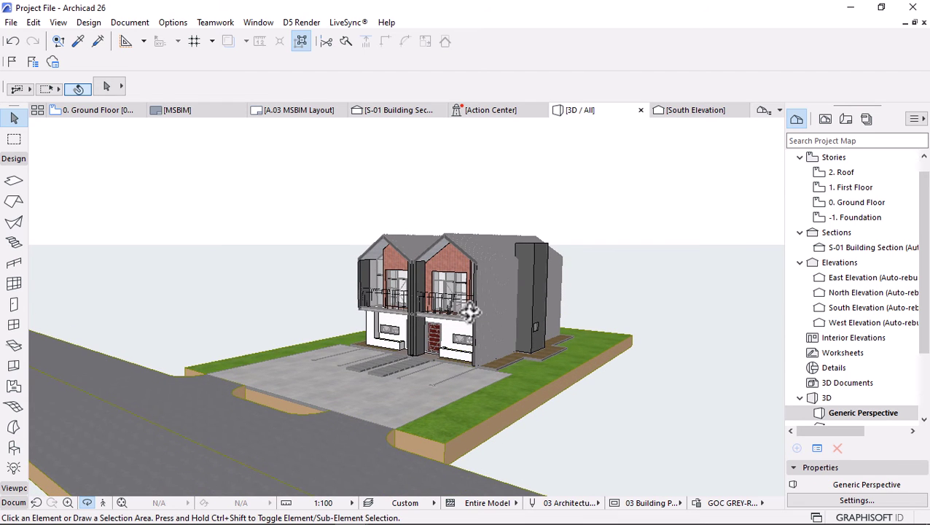
{"action": "middle_click_drag", "start_coordinate": [372, 322], "coordinate": [465, 343], "text": "shift"}
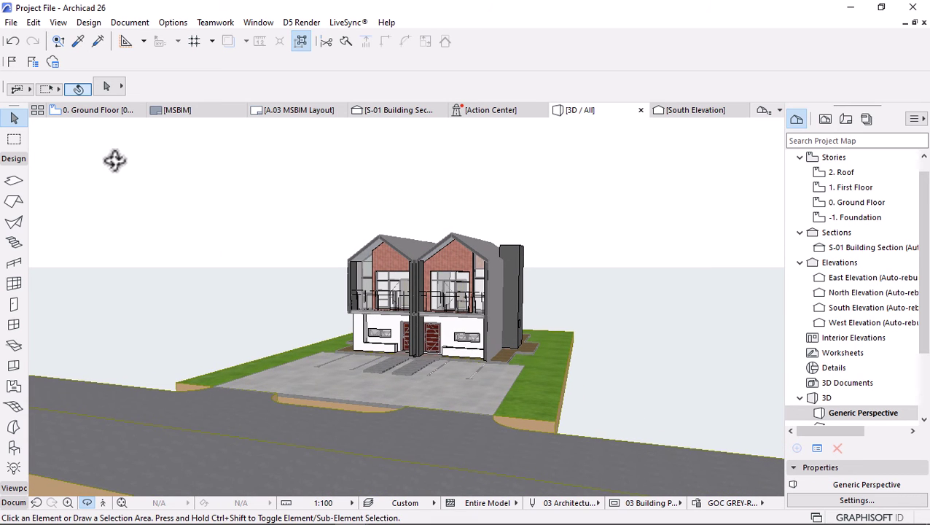
Place a camera on the ground floor plan at the road centreline, aimed straight through the duplex to just beyond the rear boundary
{"action": "left_click", "coordinate": [99, 109]}
{"action": "left_click", "coordinate": [433, 188]}
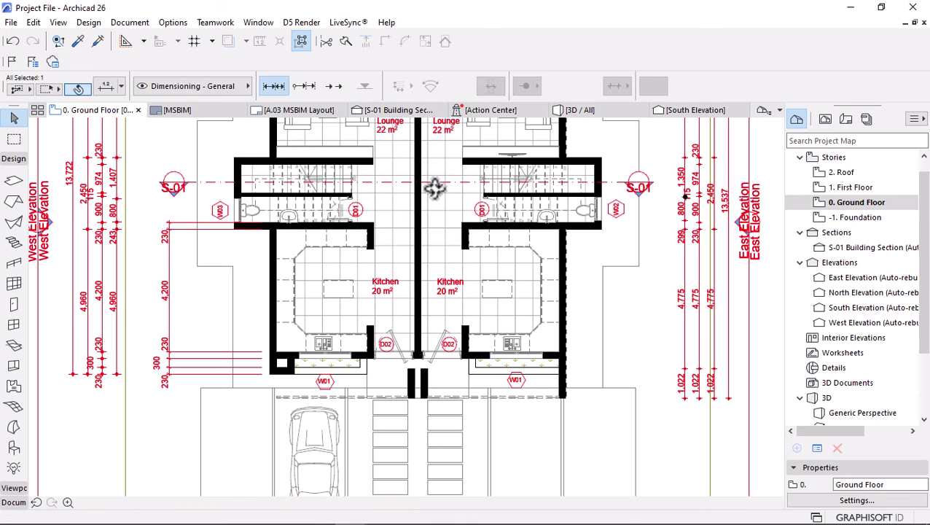
{"action": "scroll", "coordinate": [445, 208], "scroll_direction": "down", "scroll_amount": 8}
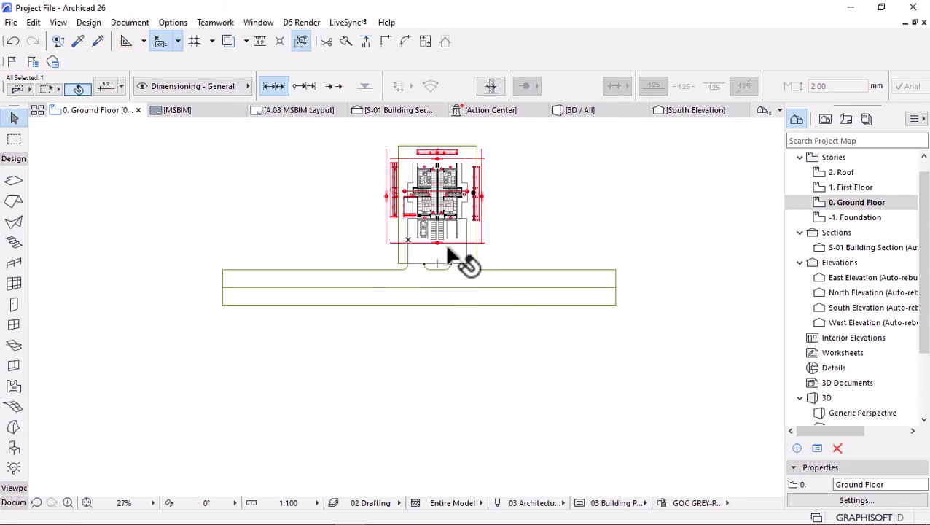
{"action": "left_click", "coordinate": [14, 160]}
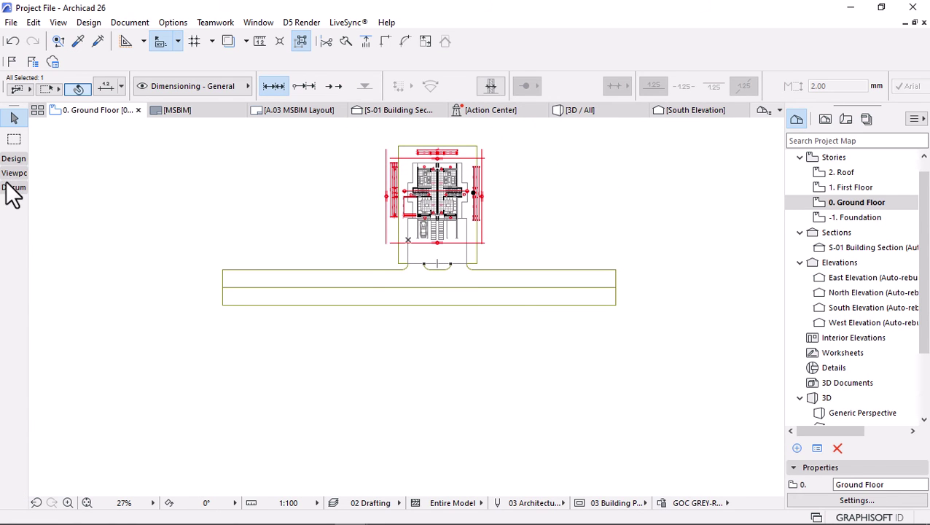
{"action": "left_click", "coordinate": [13, 173]}
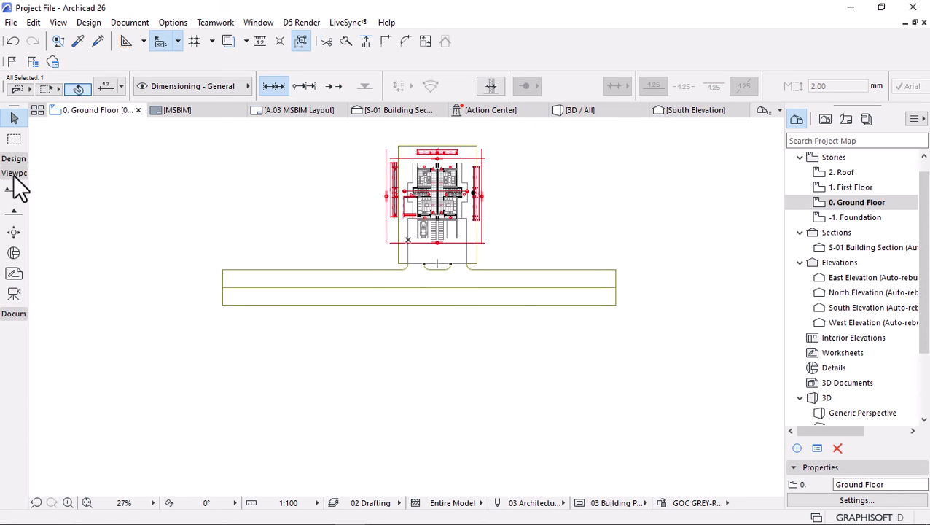
{"action": "left_click", "coordinate": [14, 293]}
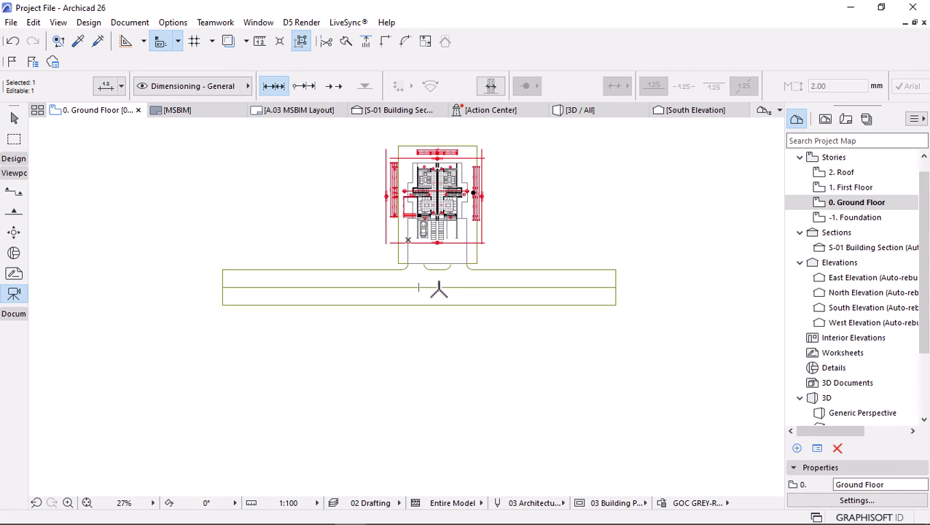
{"action": "left_click", "coordinate": [434, 286]}
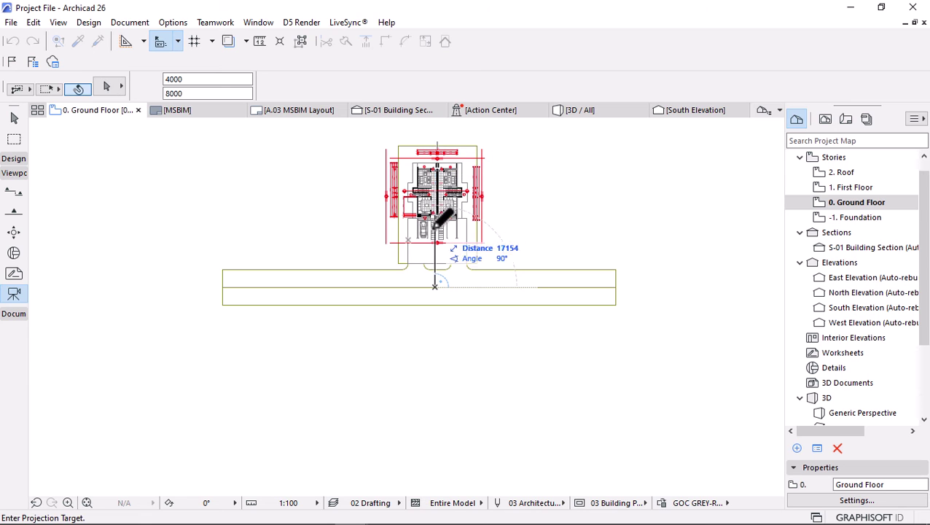
{"action": "left_click", "coordinate": [437, 136]}
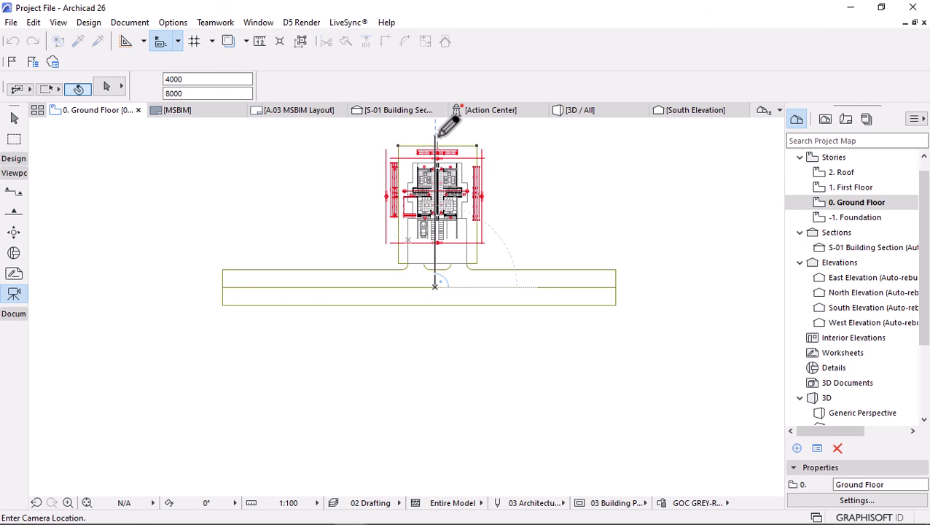
{"action": "key", "text": "Escape"}
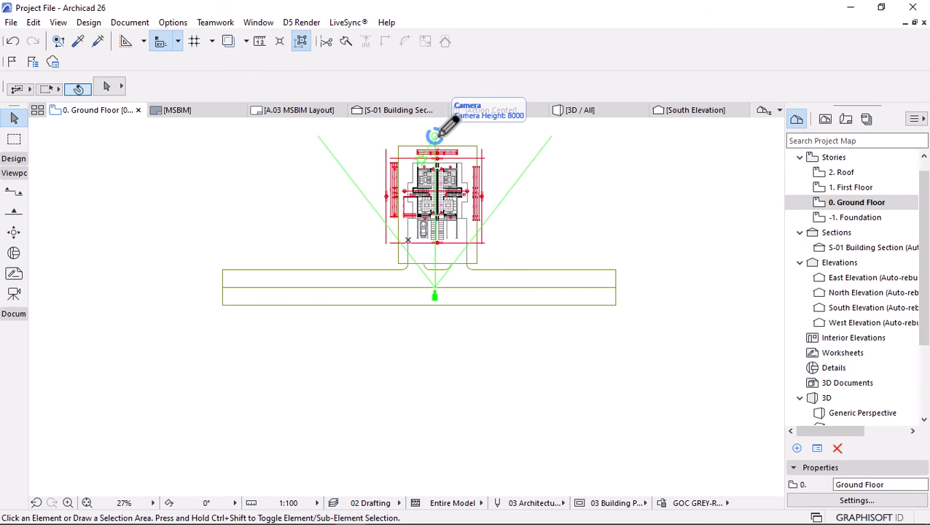
Select the placed camera and set both its camera height and target height to 1500
{"action": "left_click", "coordinate": [435, 135]}
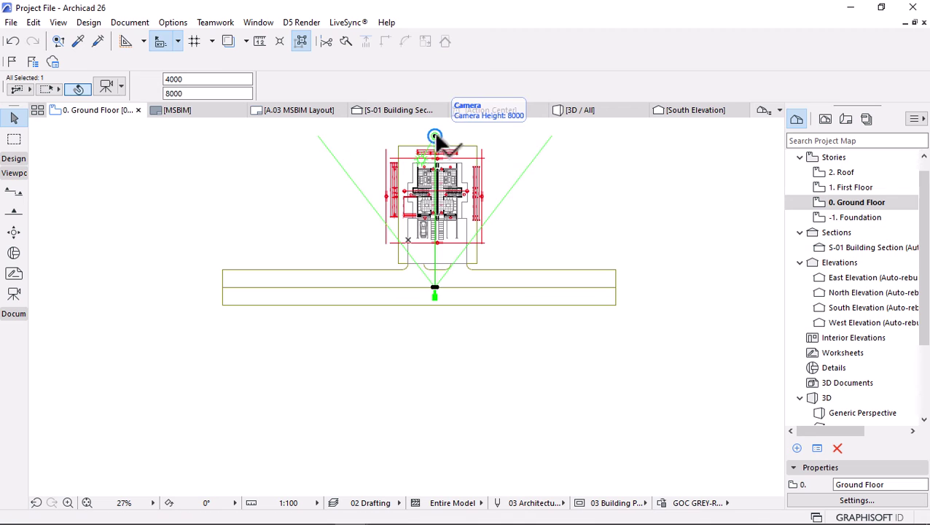
{"action": "left_click", "coordinate": [190, 93]}
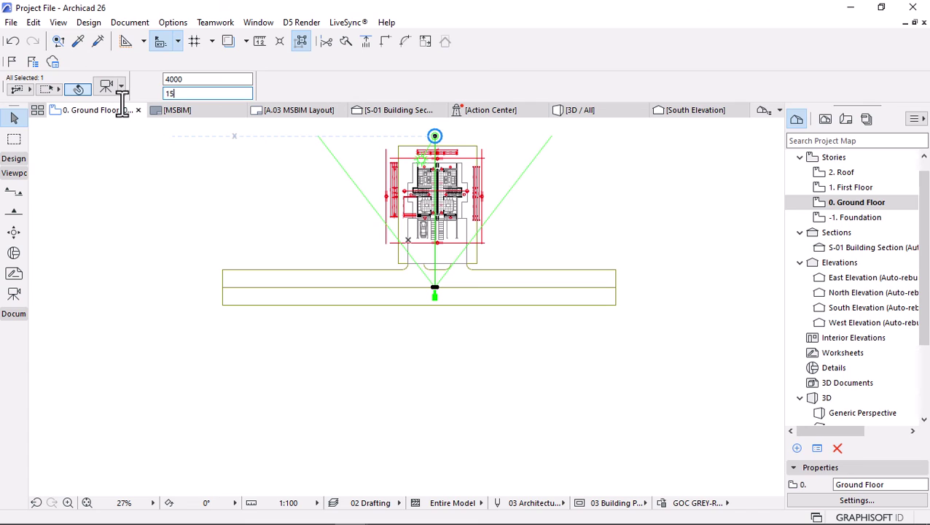
{"action": "left_click", "coordinate": [186, 78]}
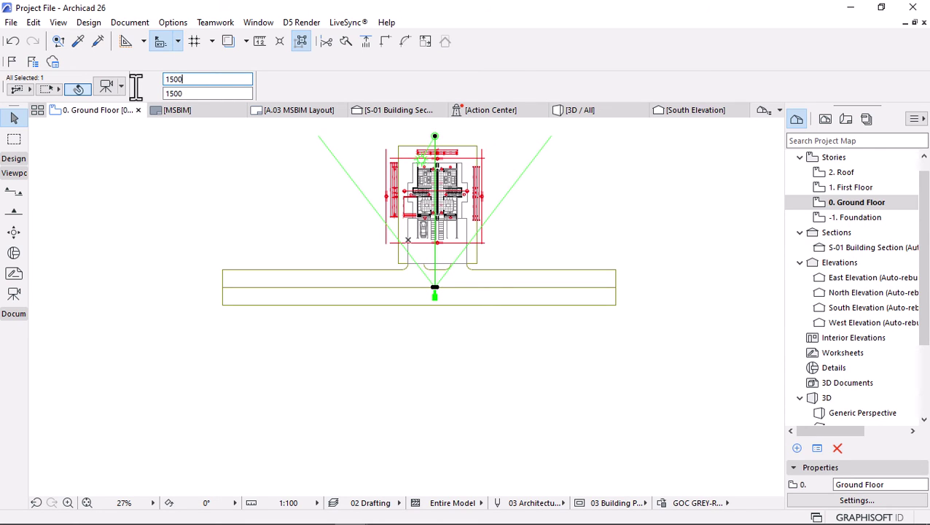
Show the selected camera's view in 3D and examine the duplex's front facade and side
{"action": "right_click", "coordinate": [249, 184]}
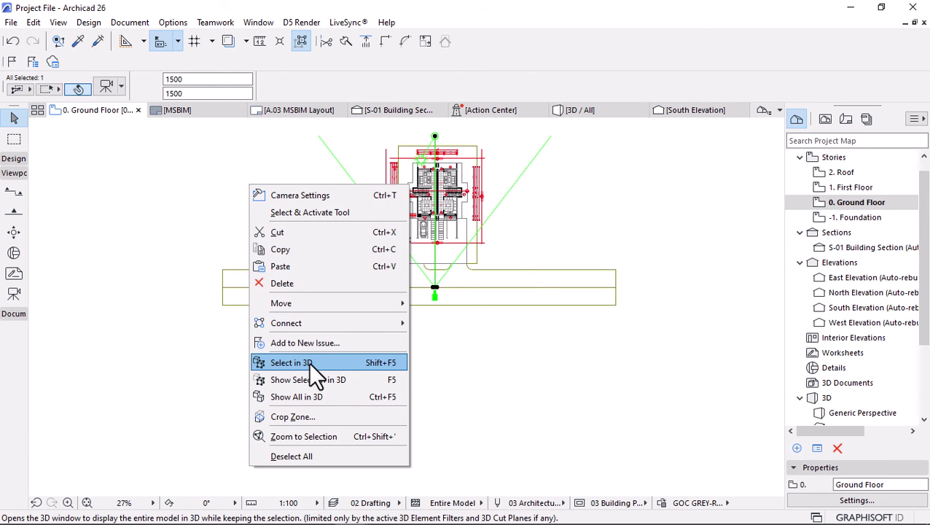
{"action": "right_click", "coordinate": [618, 173]}
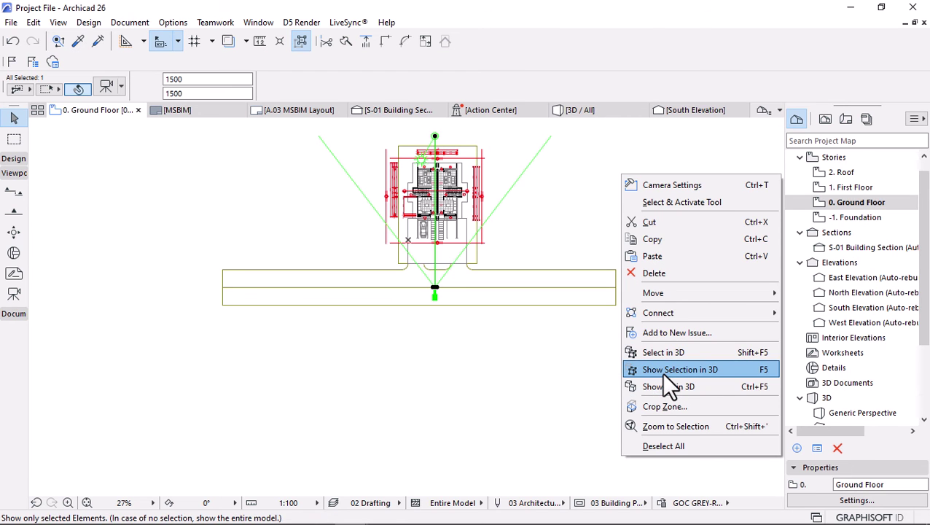
{"action": "left_click", "coordinate": [664, 372]}
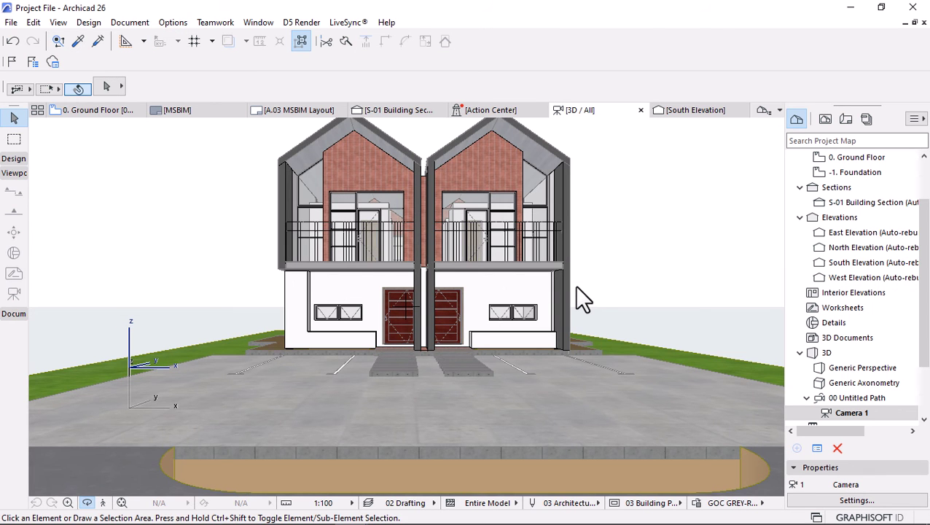
{"action": "scroll", "coordinate": [372, 263], "scroll_direction": "down", "scroll_amount": 4}
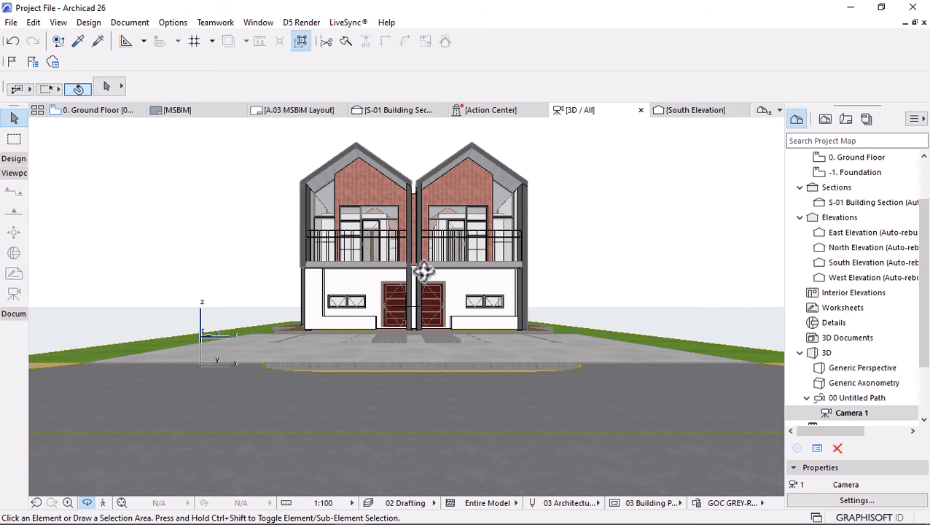
{"action": "scroll", "coordinate": [424, 271], "scroll_direction": "down", "scroll_amount": 1}
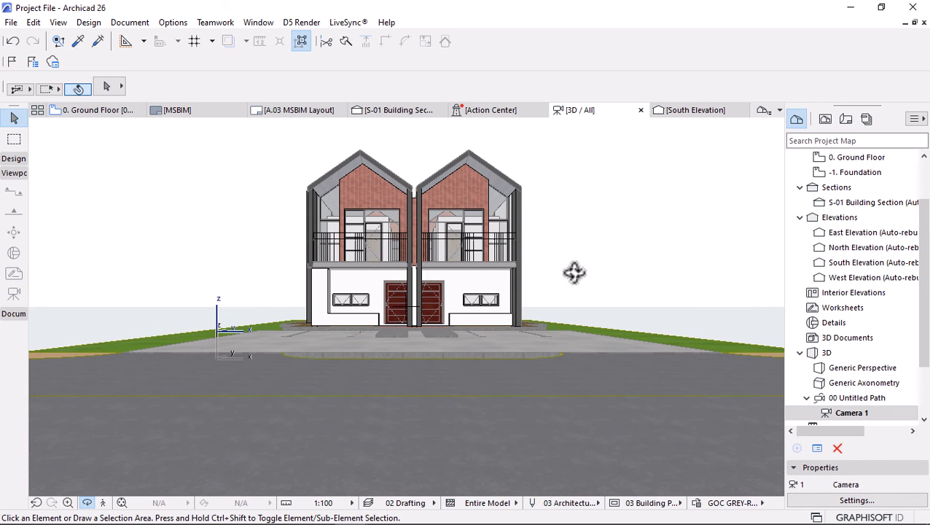
{"action": "left_click_drag", "start_coordinate": [573, 272], "coordinate": [407, 286]}
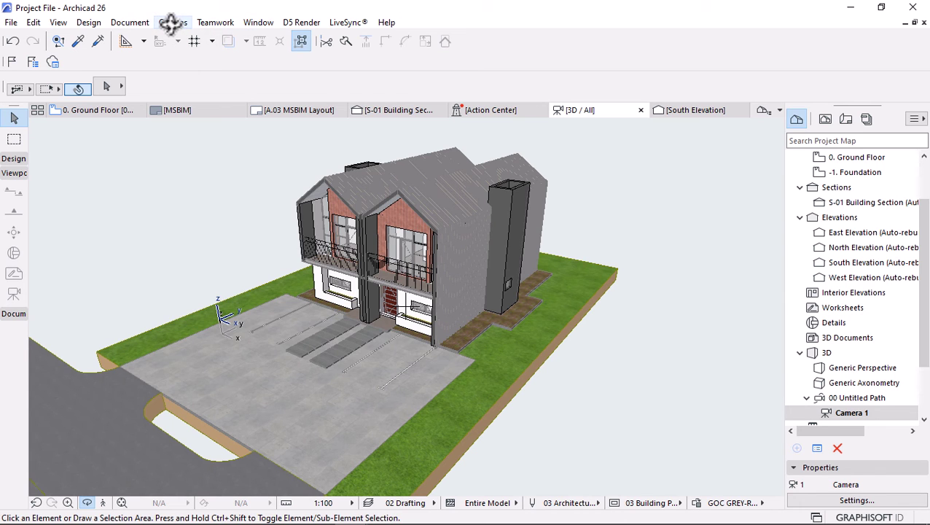
Show the toolbar that holds the 3D window, projection and rendering commands
{"action": "left_click", "coordinate": [257, 22]}
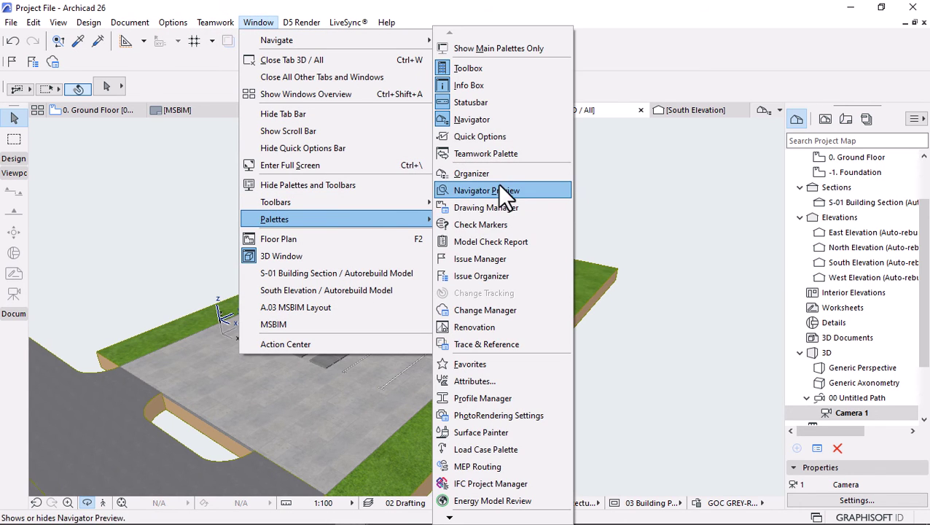
{"action": "mouse_move", "coordinate": [421, 207]}
{"action": "left_click", "coordinate": [487, 153]}
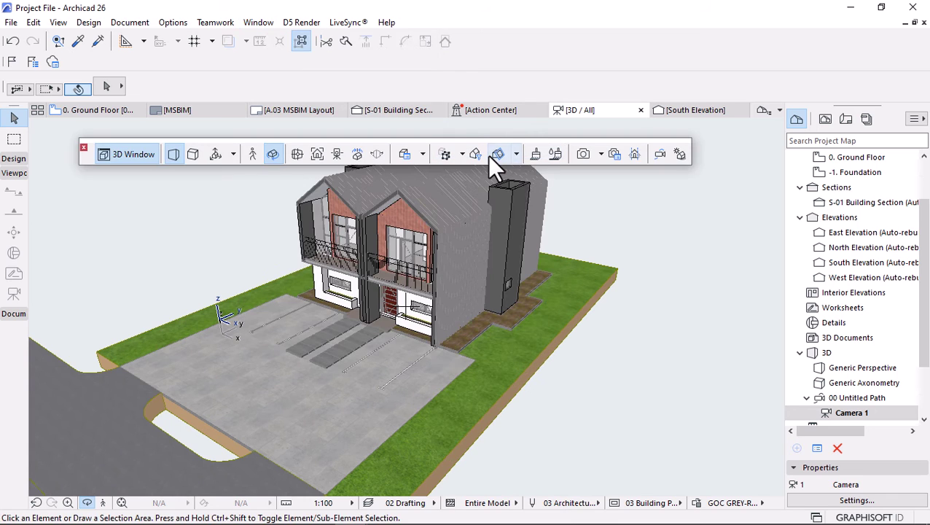
Switch the 3D view from perspective to axonometry and frame the duplex with its parking area
{"action": "left_click", "coordinate": [194, 154]}
{"action": "scroll", "coordinate": [179, 255], "scroll_direction": "down", "scroll_amount": 3}
{"action": "left_click_drag", "start_coordinate": [176, 260], "coordinate": [464, 196]}
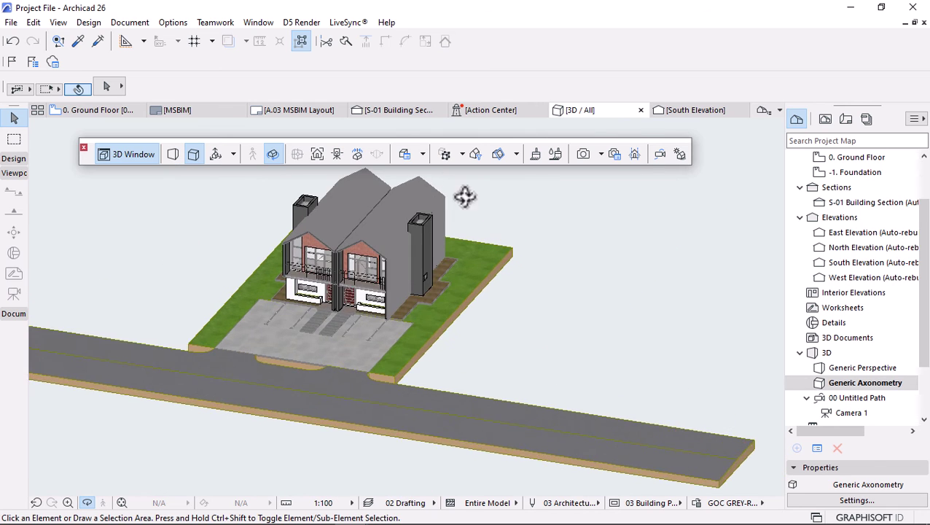
{"action": "scroll", "coordinate": [372, 215], "scroll_direction": "up", "scroll_amount": 3}
{"action": "scroll", "coordinate": [284, 247], "scroll_direction": "down", "scroll_amount": 2}
{"action": "scroll", "coordinate": [284, 246], "scroll_direction": "up", "scroll_amount": 1}
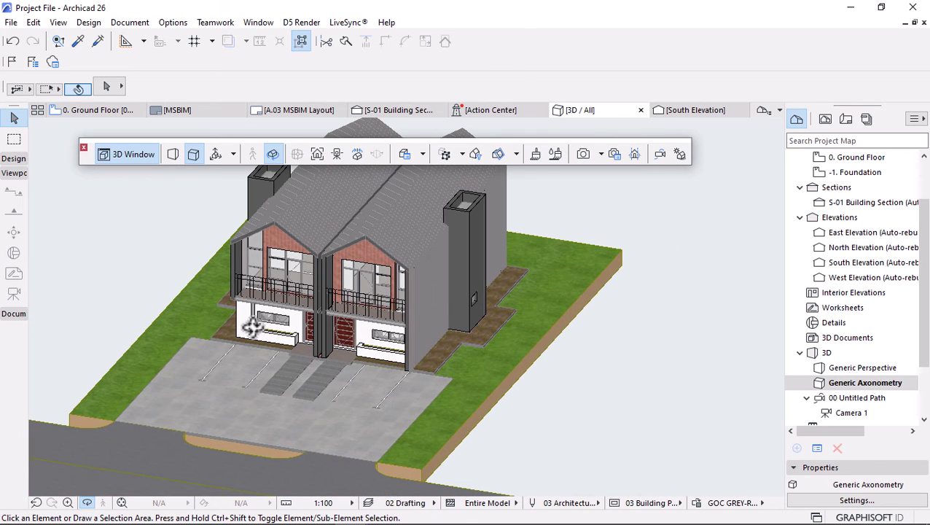
Set the parallel projection of the 3D view to Dimetric axonometry
{"action": "left_click", "coordinate": [232, 154]}
{"action": "left_click", "coordinate": [217, 154]}
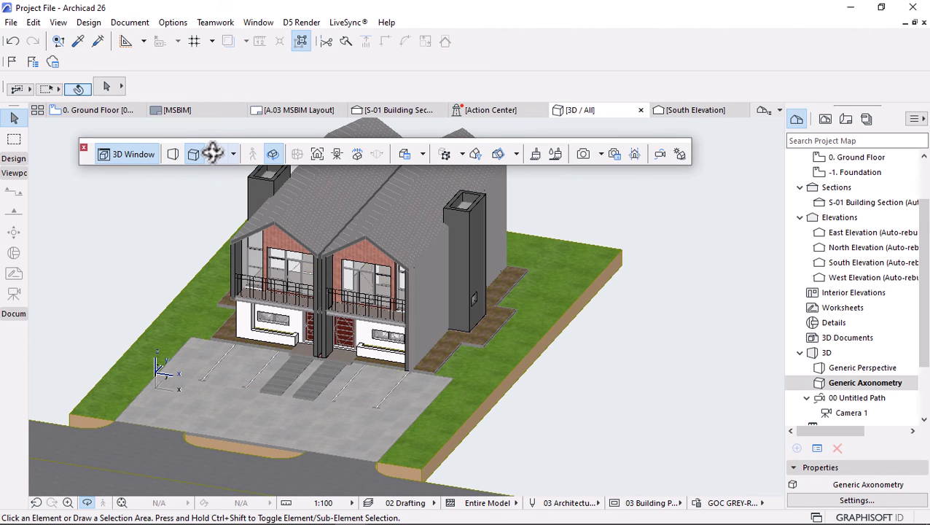
{"action": "left_click", "coordinate": [496, 145]}
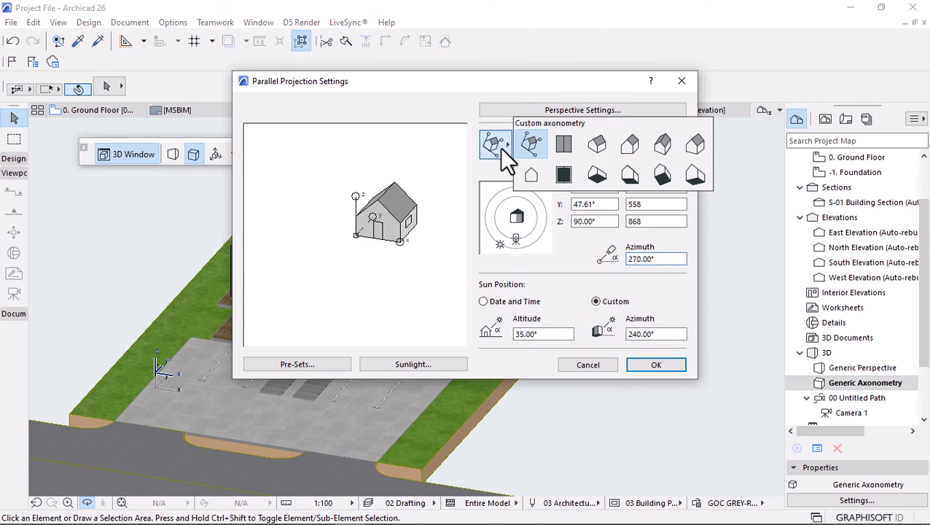
{"action": "left_click", "coordinate": [697, 150]}
{"action": "left_click", "coordinate": [650, 366]}
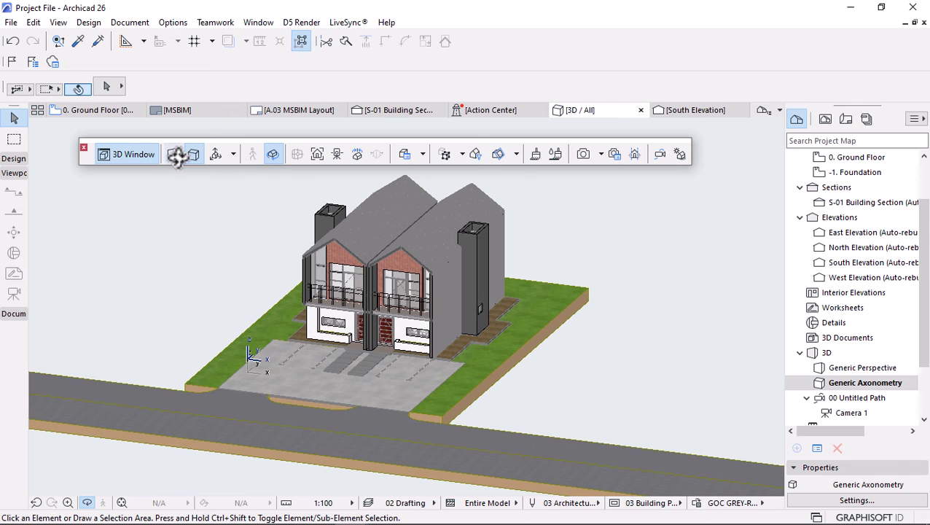
Change the 3D view's parallel projection from dimetric to isometric axonometry and frame the duplex and its driveway
{"action": "left_click", "coordinate": [217, 156]}
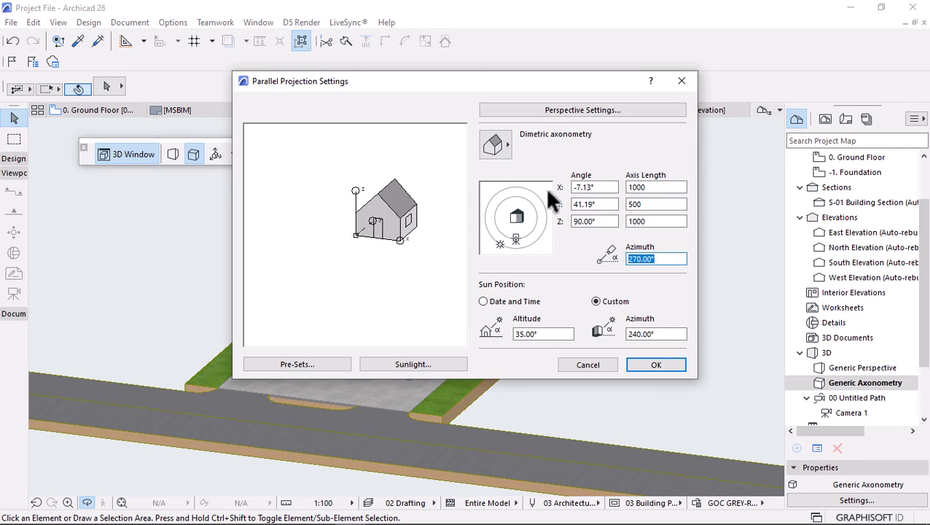
{"action": "left_click", "coordinate": [509, 148]}
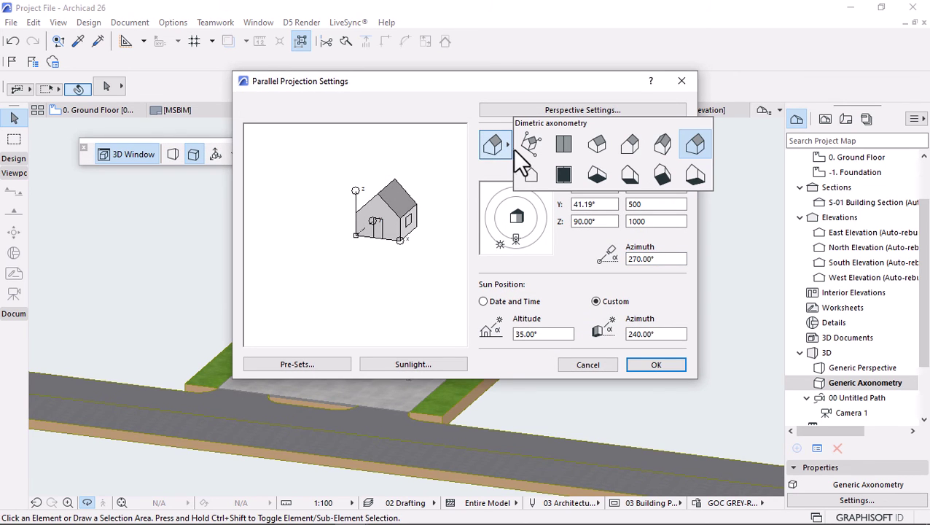
{"action": "left_click", "coordinate": [530, 144]}
{"action": "left_click", "coordinate": [628, 362]}
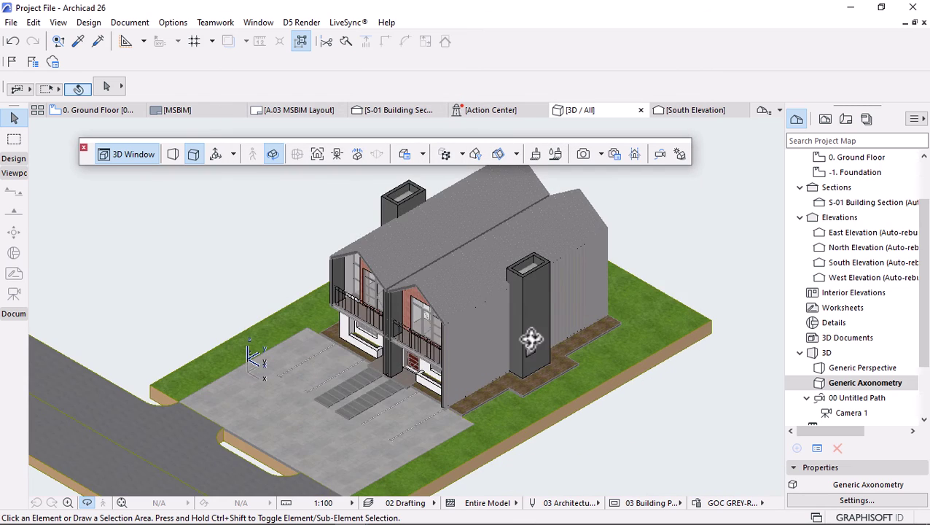
{"action": "scroll", "coordinate": [477, 343], "scroll_direction": "down", "scroll_amount": 3}
{"action": "scroll", "coordinate": [430, 263], "scroll_direction": "up", "scroll_amount": 4}
{"action": "scroll", "coordinate": [402, 332], "scroll_direction": "up", "scroll_amount": 2}
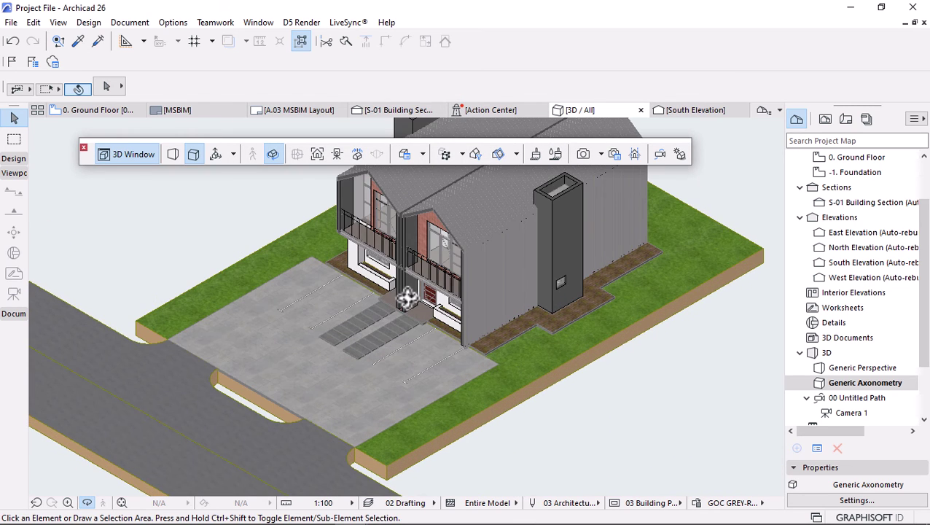
Change the 3D view's parallel projection from isometric axonometry to Side view and frame the duplex's front
{"action": "scroll", "coordinate": [420, 260], "scroll_direction": "up", "scroll_amount": 3}
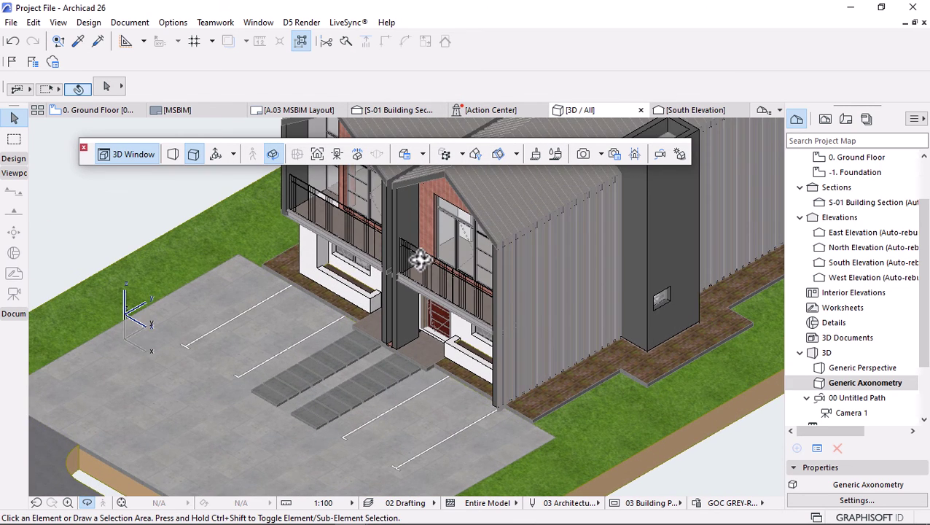
{"action": "scroll", "coordinate": [420, 261], "scroll_direction": "down", "scroll_amount": 3}
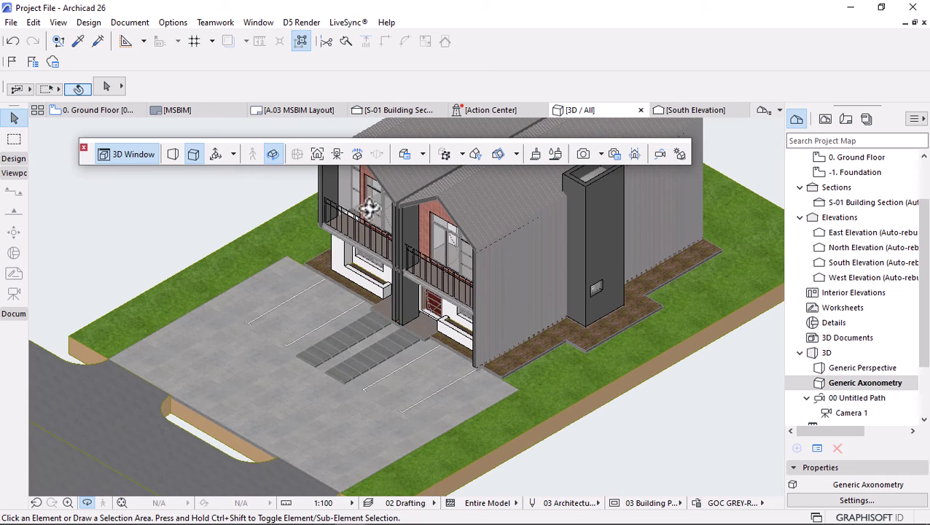
{"action": "left_click", "coordinate": [216, 155]}
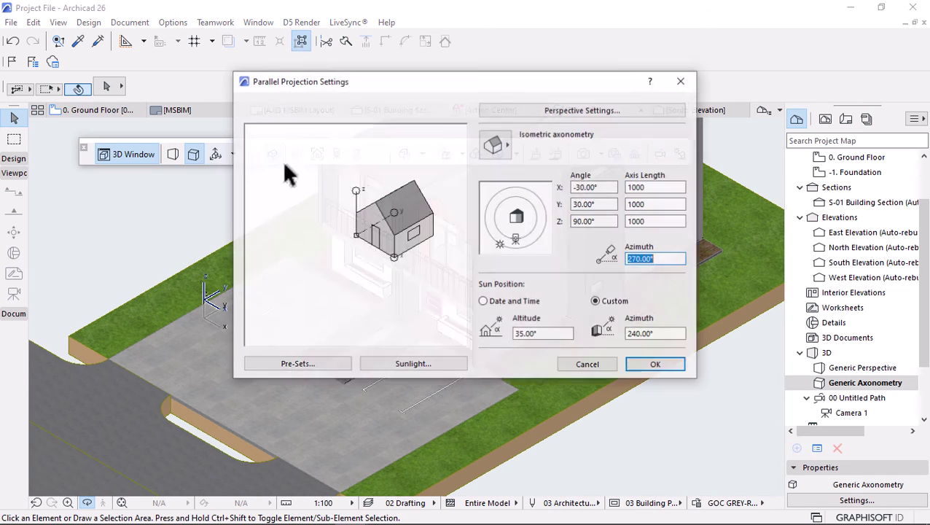
{"action": "left_click", "coordinate": [506, 148]}
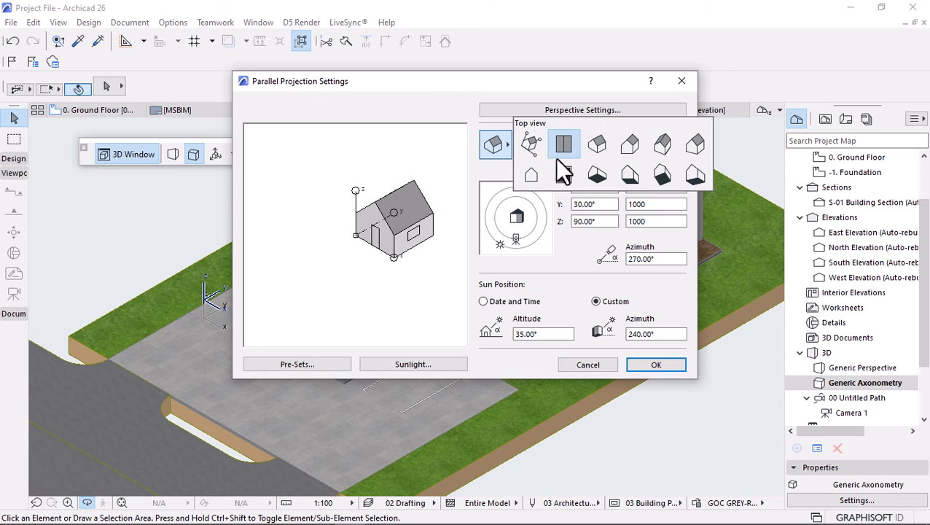
{"action": "left_click", "coordinate": [529, 180]}
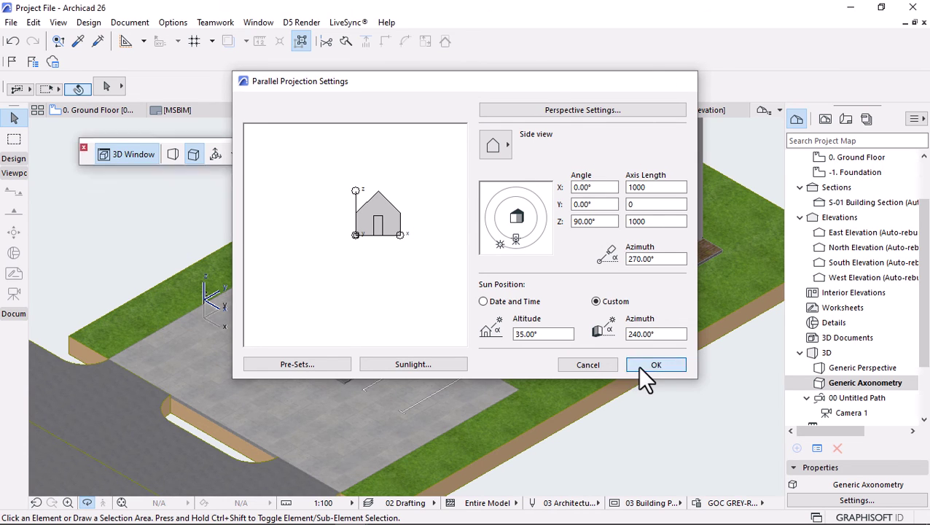
{"action": "left_click", "coordinate": [656, 365]}
{"action": "scroll", "coordinate": [398, 302], "scroll_direction": "up", "scroll_amount": 5}
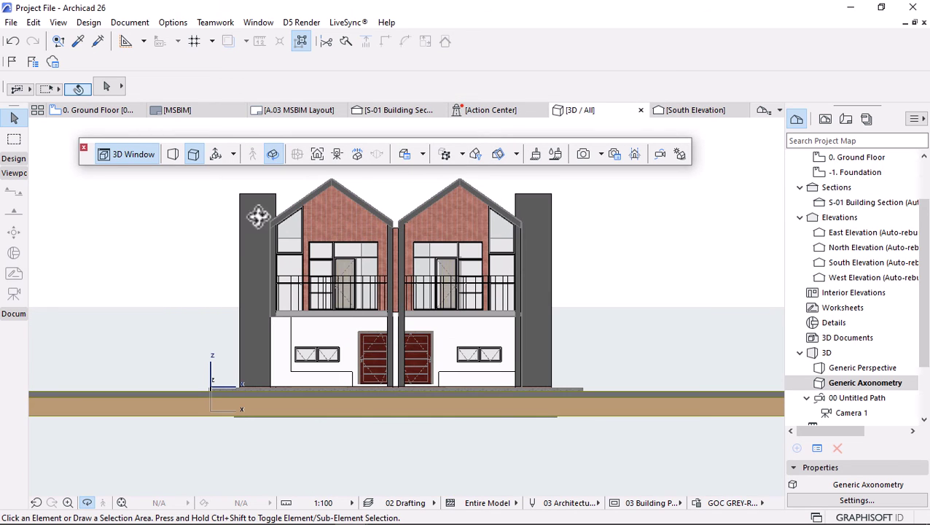
{"action": "scroll", "coordinate": [357, 311], "scroll_direction": "up", "scroll_amount": 1}
{"action": "scroll", "coordinate": [351, 347], "scroll_direction": "down", "scroll_amount": 1}
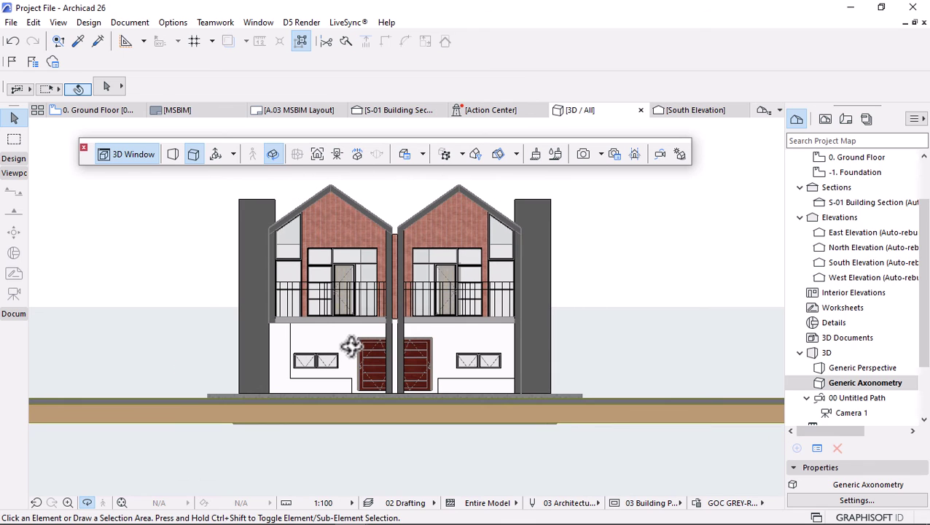
Set the parallel projection of the 3D view back to Isometric axonometry
{"action": "left_click", "coordinate": [214, 154]}
{"action": "left_click", "coordinate": [502, 144]}
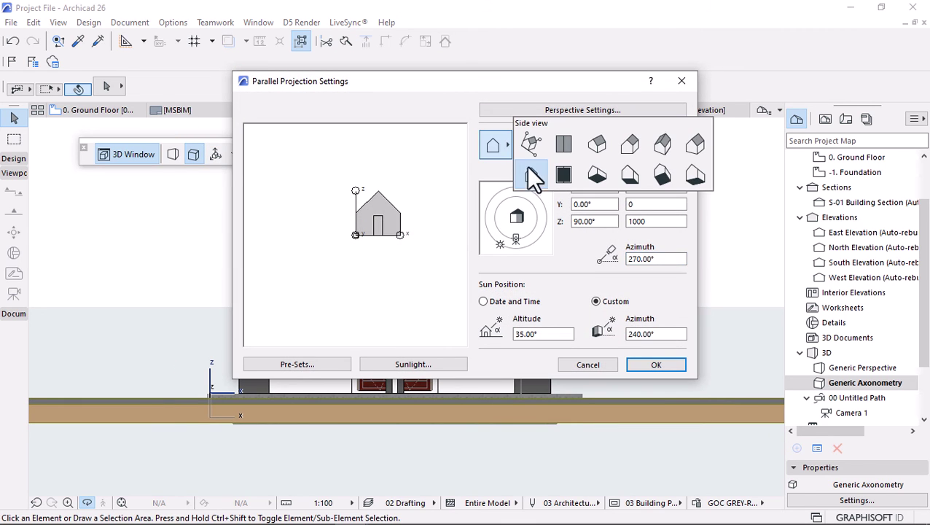
{"action": "left_click", "coordinate": [596, 145]}
{"action": "left_click", "coordinate": [656, 365]}
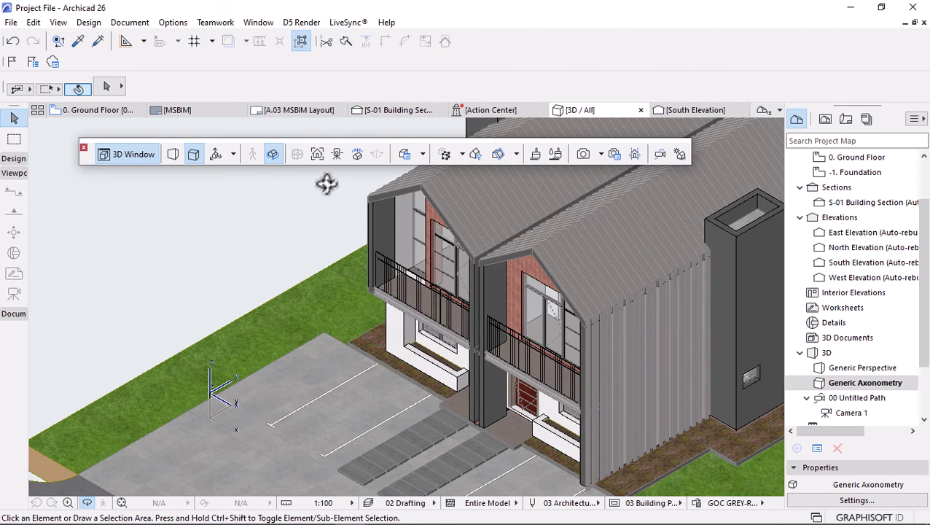
Switch the 3D view to perspective and frame the whole duplex with its lawn, parking area and road
{"action": "left_click", "coordinate": [172, 154]}
{"action": "middle_click_drag", "start_coordinate": [253, 214], "coordinate": [516, 305]}
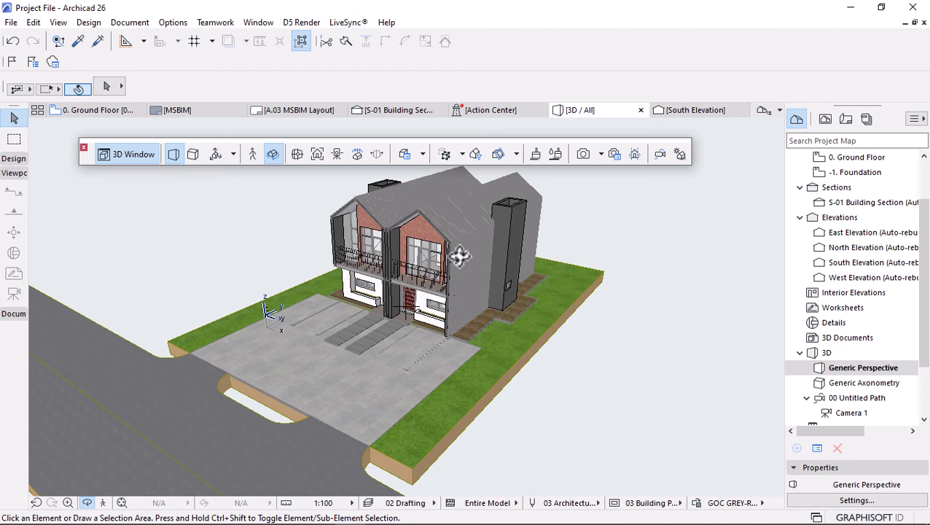
{"action": "scroll", "coordinate": [460, 254], "scroll_direction": "up", "scroll_amount": 2}
{"action": "scroll", "coordinate": [446, 193], "scroll_direction": "up", "scroll_amount": 3}
{"action": "scroll", "coordinate": [447, 191], "scroll_direction": "down", "scroll_amount": 3}
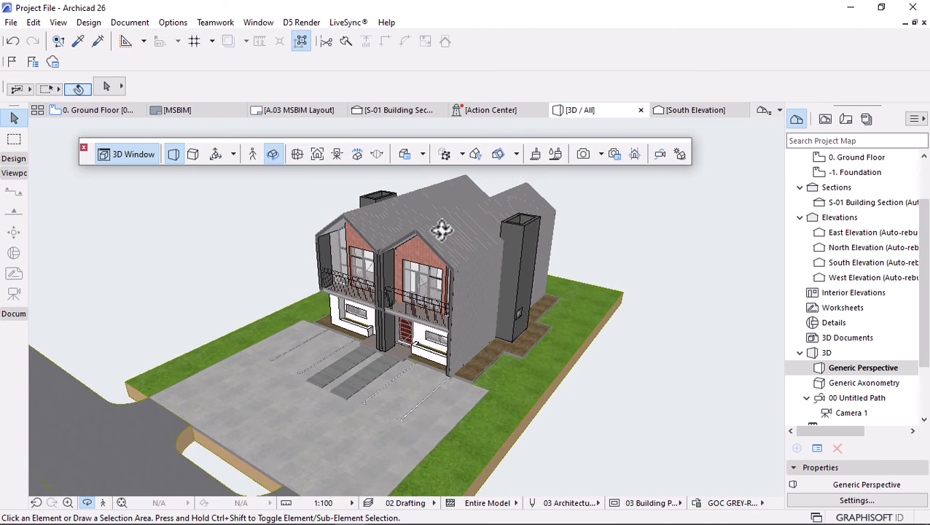
{"action": "middle_click_drag", "start_coordinate": [447, 191], "coordinate": [440, 230], "text": "shift"}
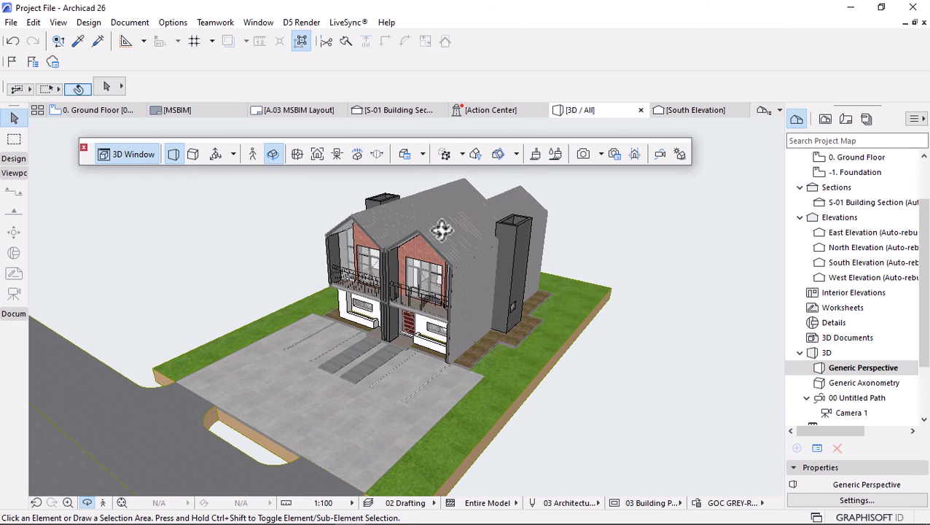
Create a new 3D document from the current perspective view with reference ID 3D-01 and the name Perspective
{"action": "right_click", "coordinate": [617, 198]}
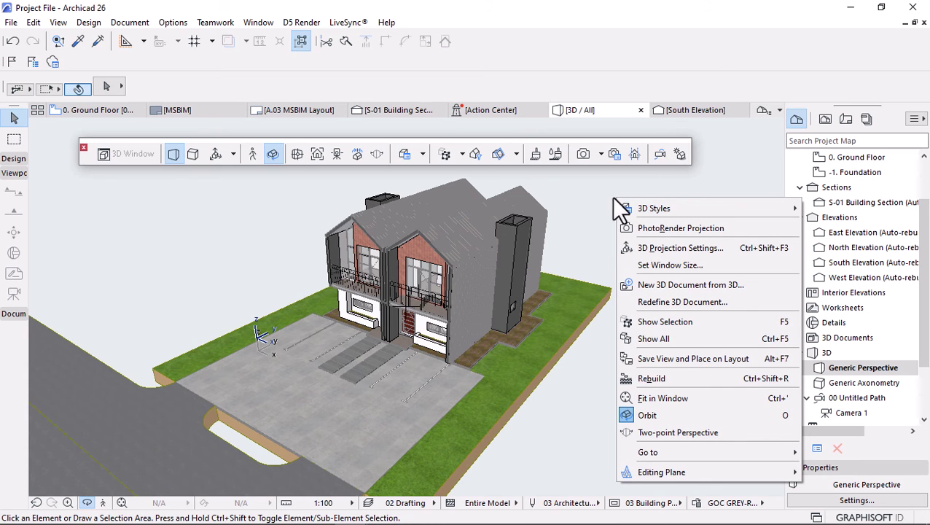
{"action": "left_click", "coordinate": [668, 286]}
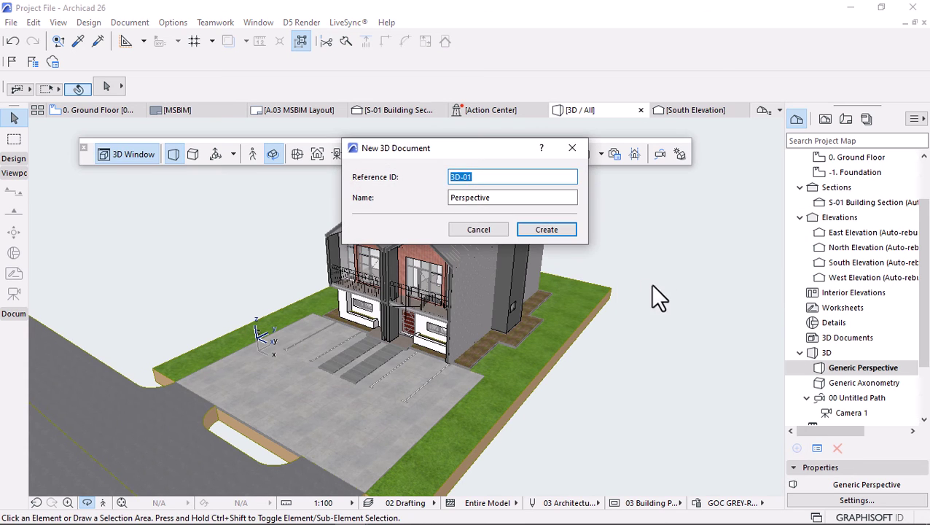
{"action": "left_click", "coordinate": [547, 229]}
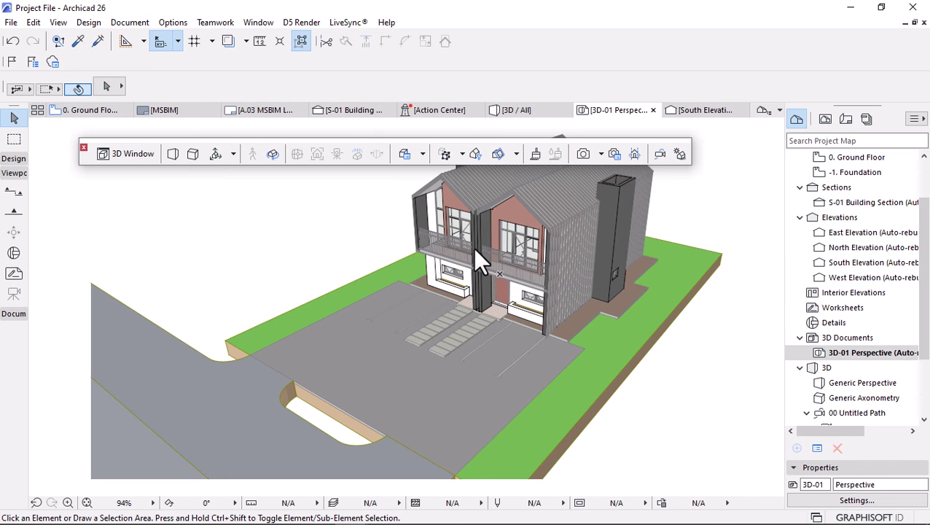
{"action": "scroll", "coordinate": [419, 334], "scroll_direction": "down", "scroll_amount": 3}
{"action": "scroll", "coordinate": [420, 334], "scroll_direction": "up", "scroll_amount": 4}
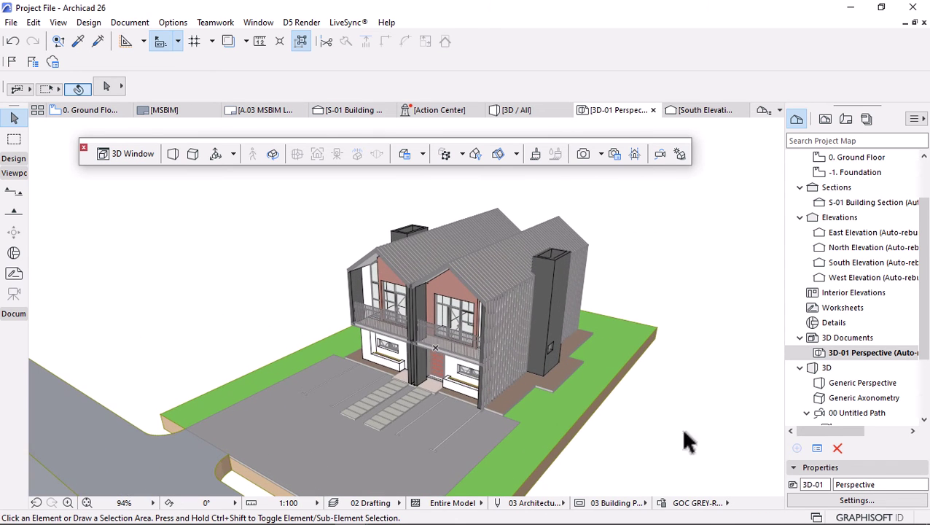
Turn on surface cover fill foregrounds and shadows in the model appearance of the 3D-01 Perspective document
{"action": "right_click", "coordinate": [855, 358]}
{"action": "left_click", "coordinate": [750, 343]}
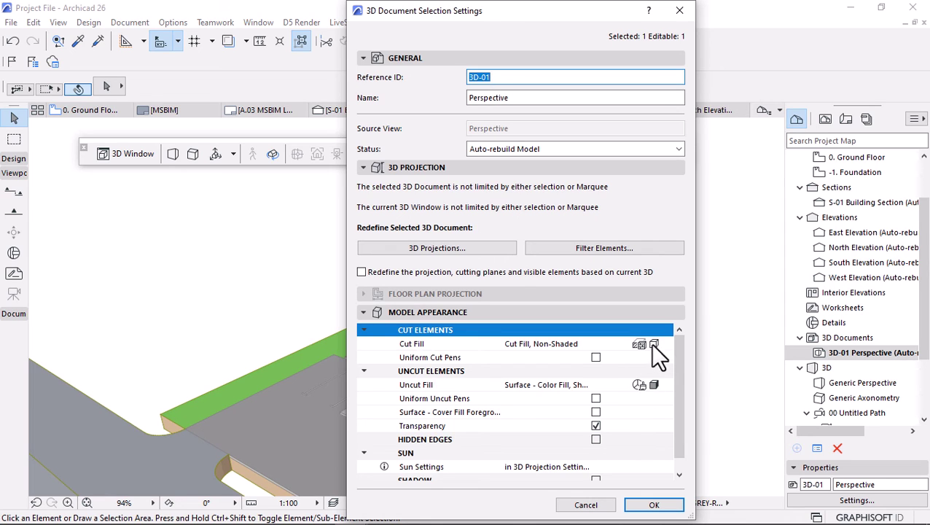
{"action": "left_click", "coordinate": [595, 416]}
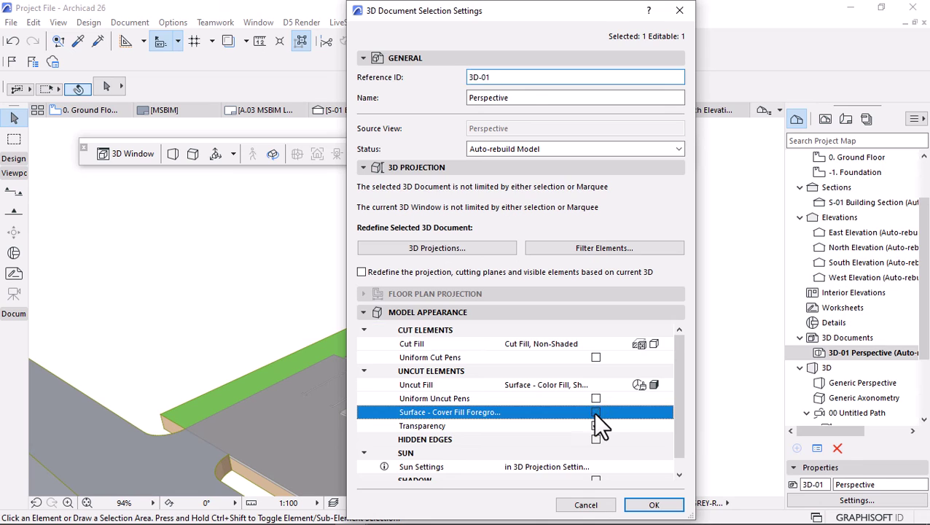
{"action": "left_click", "coordinate": [596, 426]}
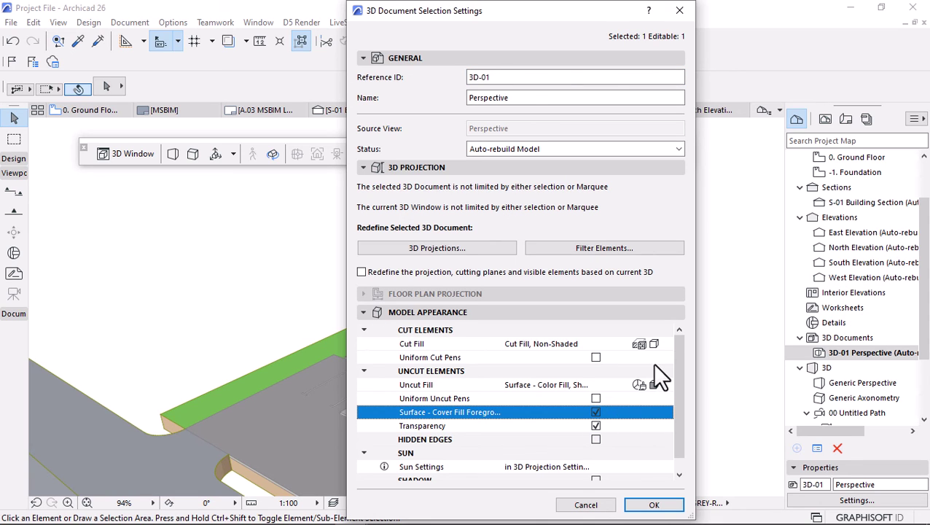
{"action": "scroll", "coordinate": [654, 365], "scroll_direction": "down", "scroll_amount": 1}
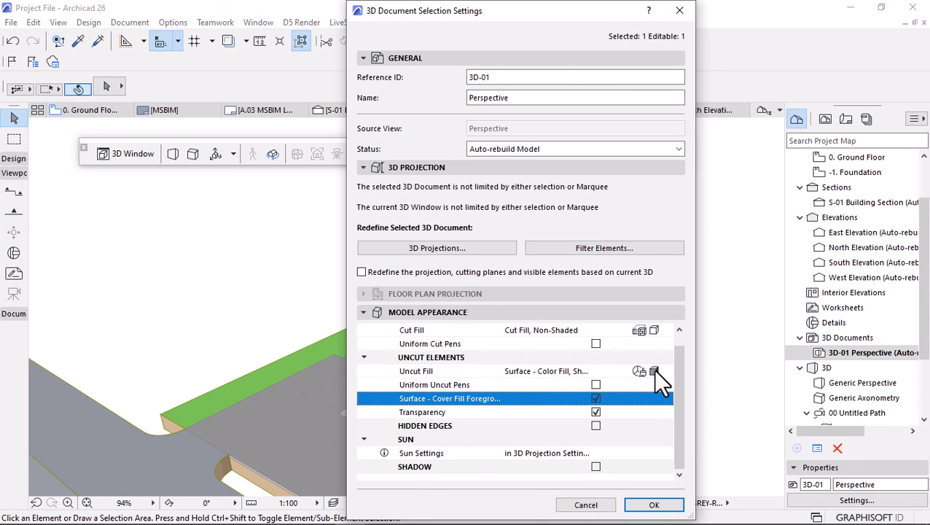
{"action": "left_click", "coordinate": [596, 467]}
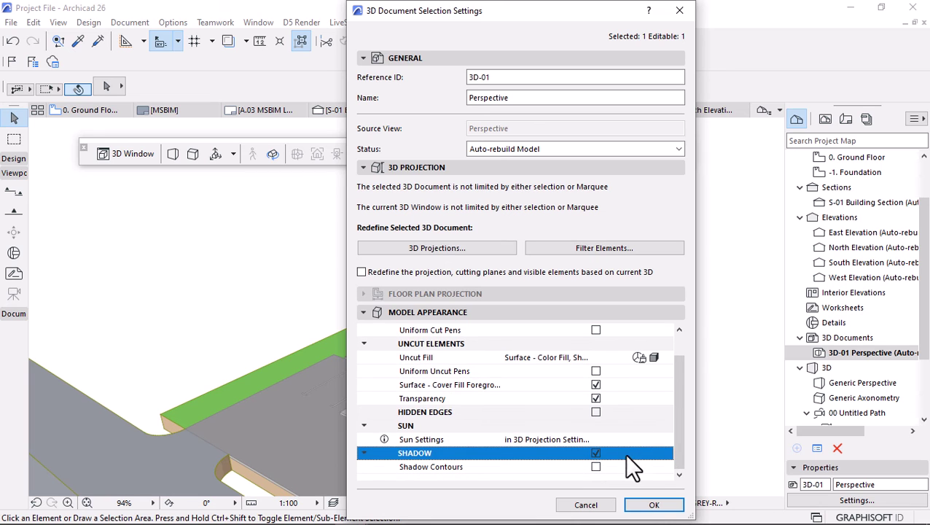
{"action": "left_click", "coordinate": [645, 504]}
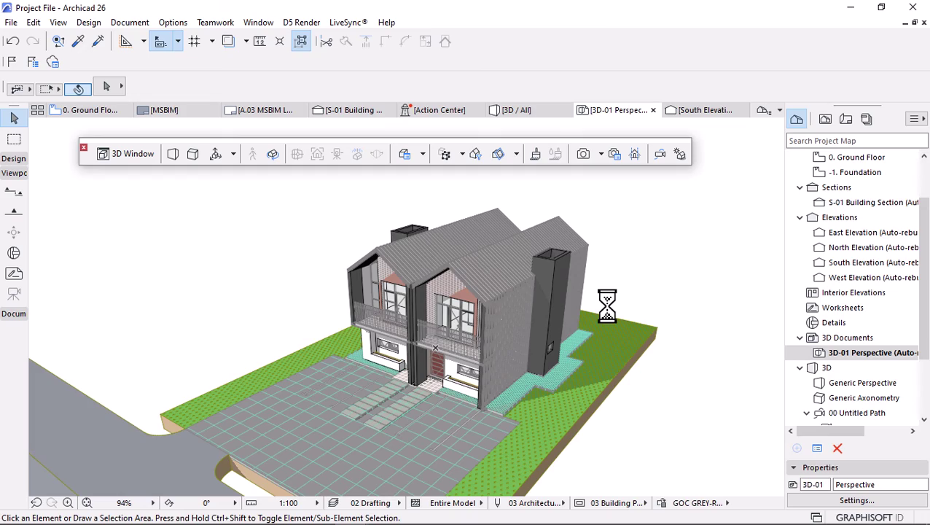
Examine the surface hatching and shadows on the duplex's facades, roof and paving in the 3D document
{"action": "scroll", "coordinate": [438, 320], "scroll_direction": "up", "scroll_amount": 5}
{"action": "scroll", "coordinate": [496, 262], "scroll_direction": "down", "scroll_amount": 3}
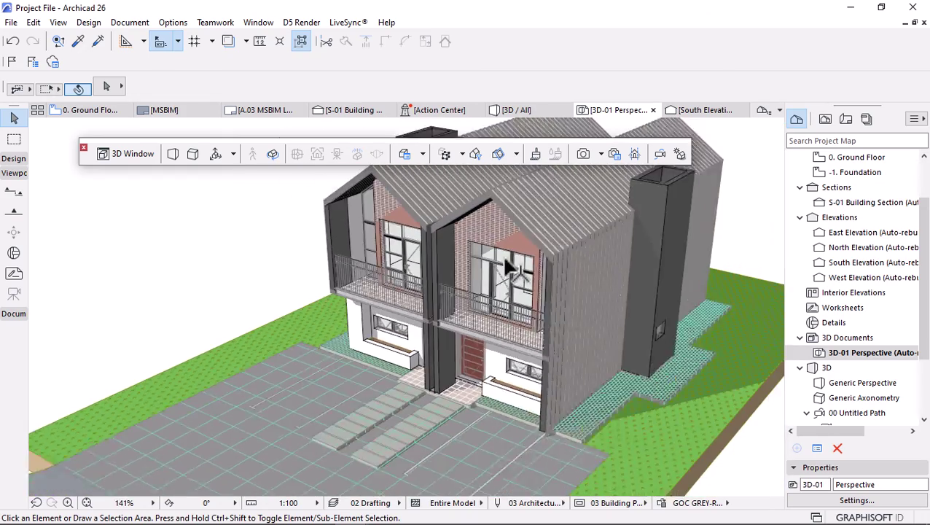
{"action": "scroll", "coordinate": [508, 268], "scroll_direction": "up", "scroll_amount": 5}
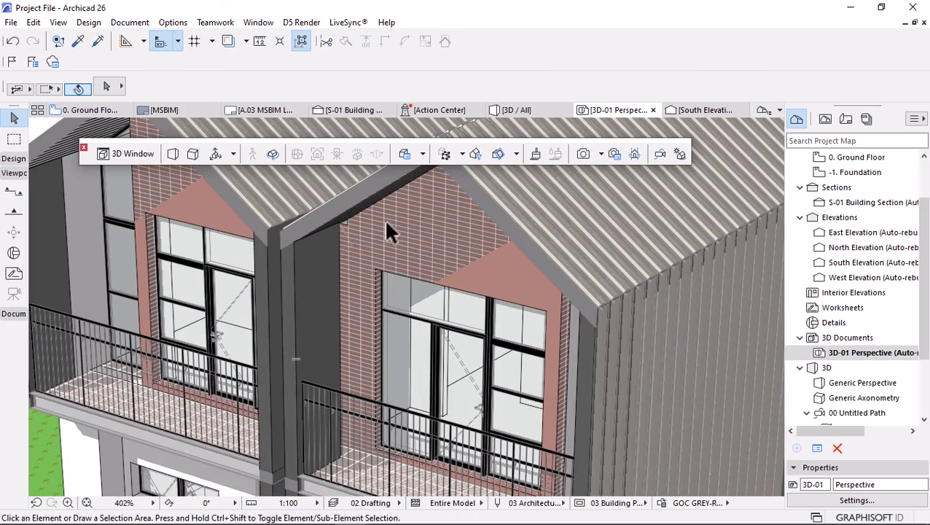
{"action": "scroll", "coordinate": [394, 237], "scroll_direction": "down", "scroll_amount": 6}
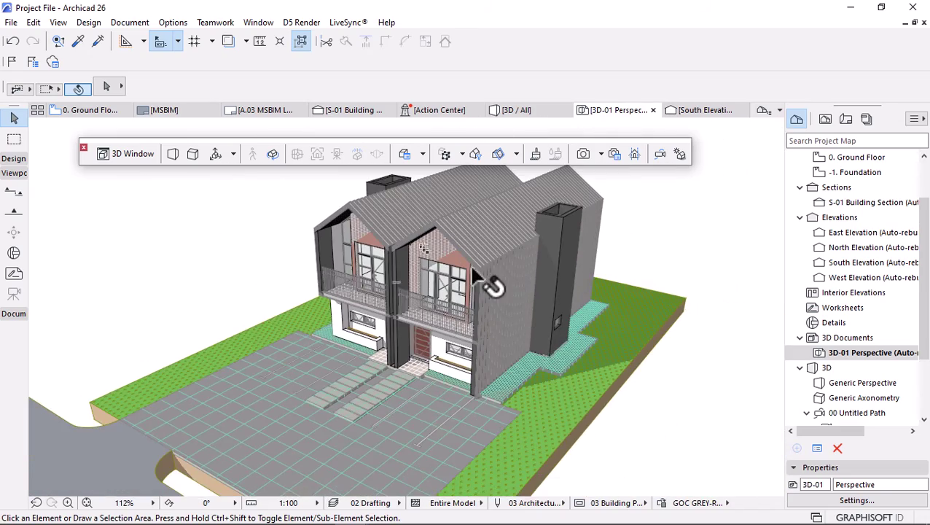
{"action": "scroll", "coordinate": [482, 281], "scroll_direction": "up", "scroll_amount": 2}
{"action": "scroll", "coordinate": [481, 281], "scroll_direction": "down", "scroll_amount": 5}
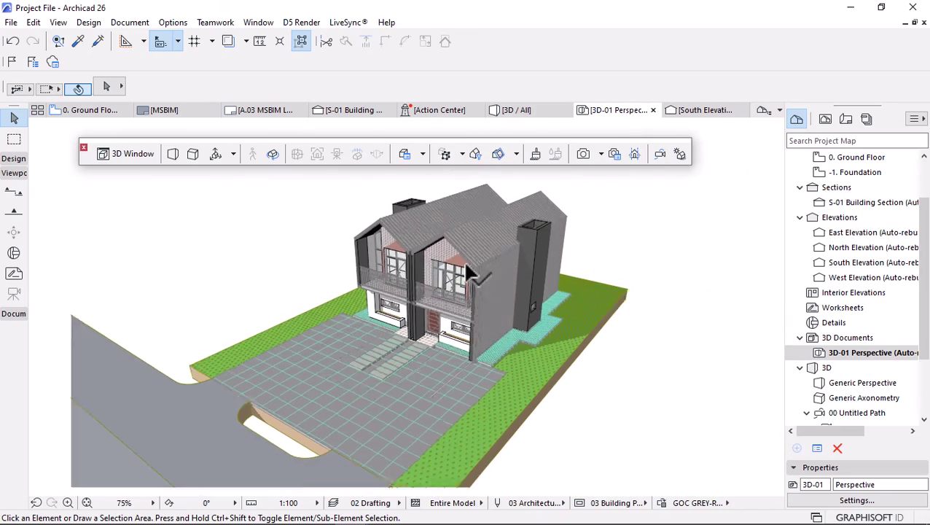
{"action": "scroll", "coordinate": [447, 214], "scroll_direction": "up", "scroll_amount": 3}
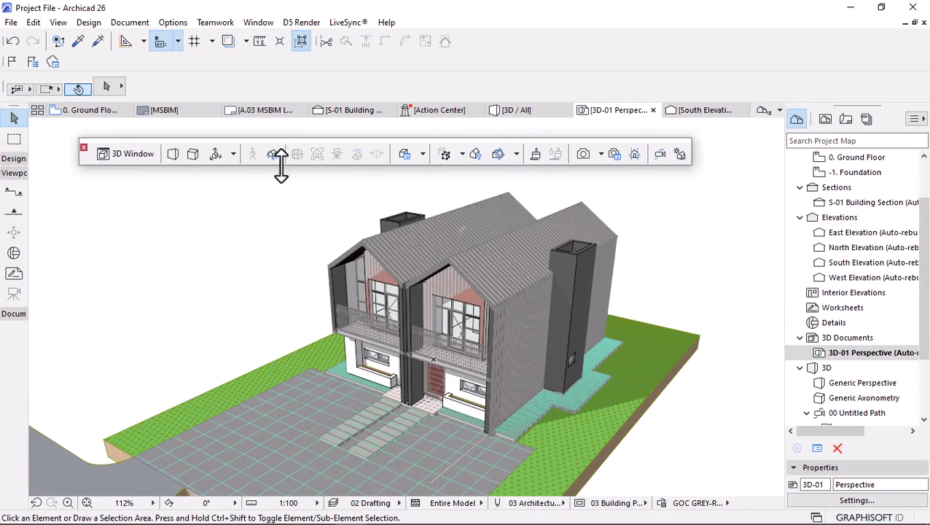
Place the 3D-01 Perspective document on the A.03 MSBIM layout, beside the ground floor plan
{"action": "left_click", "coordinate": [248, 111]}
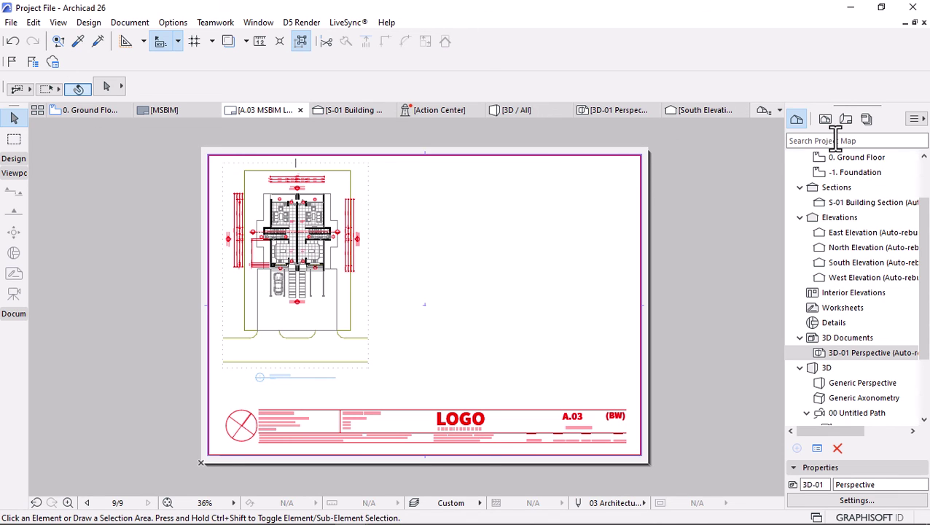
{"action": "left_click_drag", "start_coordinate": [831, 353], "coordinate": [489, 285]}
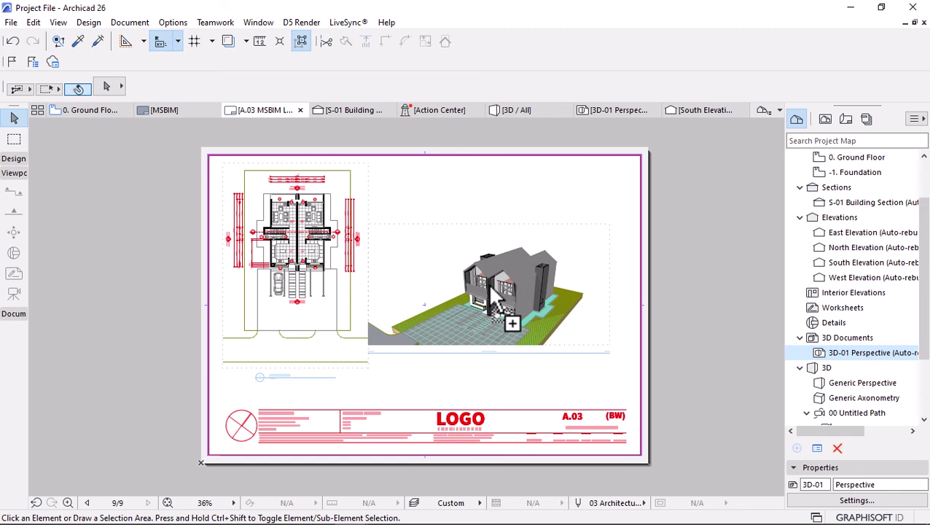
{"action": "scroll", "coordinate": [554, 299], "scroll_direction": "up", "scroll_amount": 1}
{"action": "scroll", "coordinate": [333, 407], "scroll_direction": "up", "scroll_amount": 4}
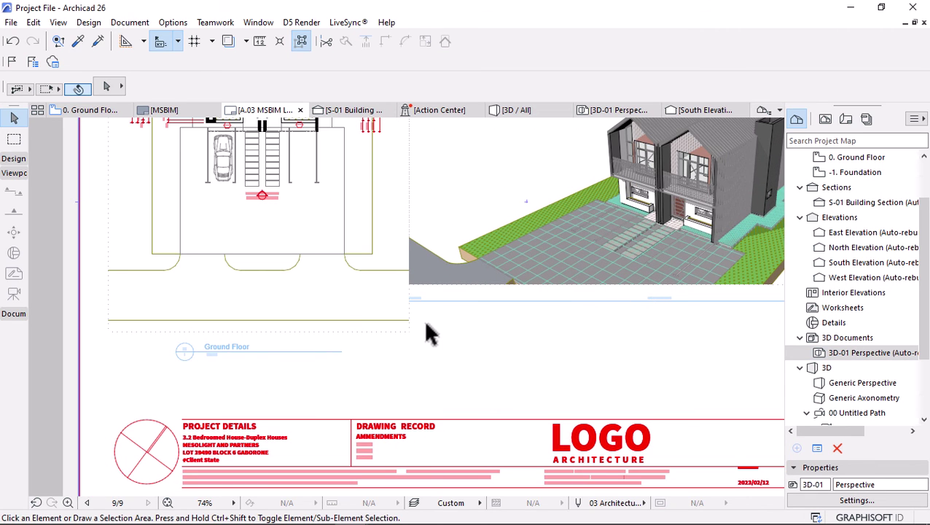
Transfer the Ground Floor drawing's settings, including its title style, to the Perspective drawing on the layout
{"action": "scroll", "coordinate": [431, 306], "scroll_direction": "up", "scroll_amount": 2}
{"action": "scroll", "coordinate": [314, 370], "scroll_direction": "down", "scroll_amount": 2}
{"action": "left_click", "coordinate": [252, 259]}
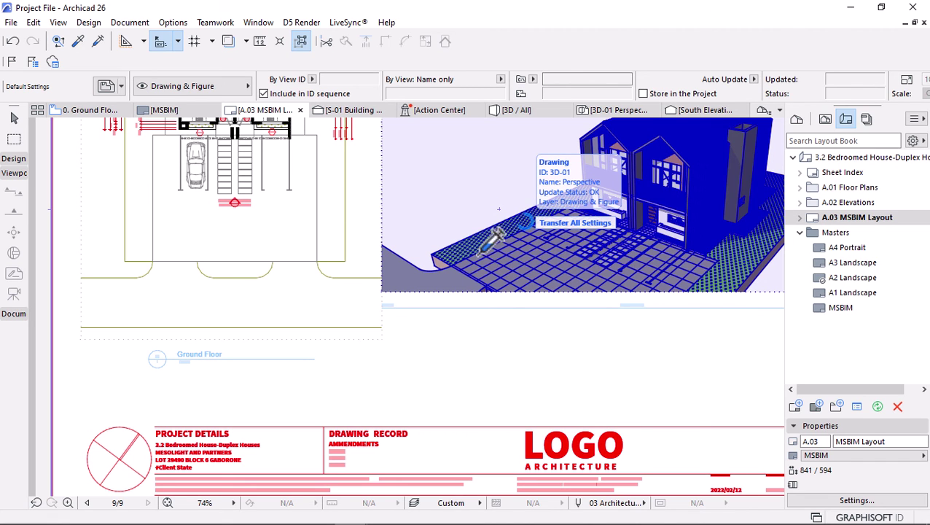
{"action": "scroll", "coordinate": [358, 323], "scroll_direction": "down", "scroll_amount": 2}
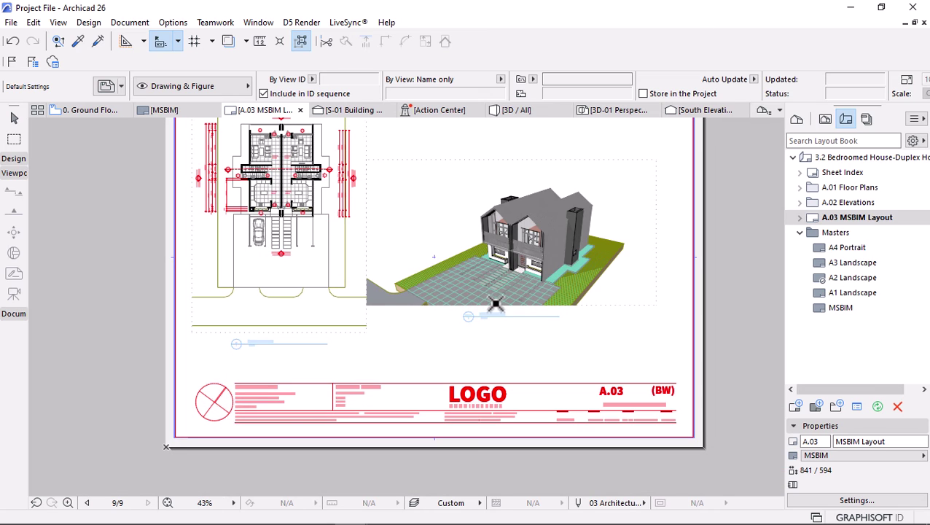
{"action": "scroll", "coordinate": [247, 320], "scroll_direction": "up", "scroll_amount": 1}
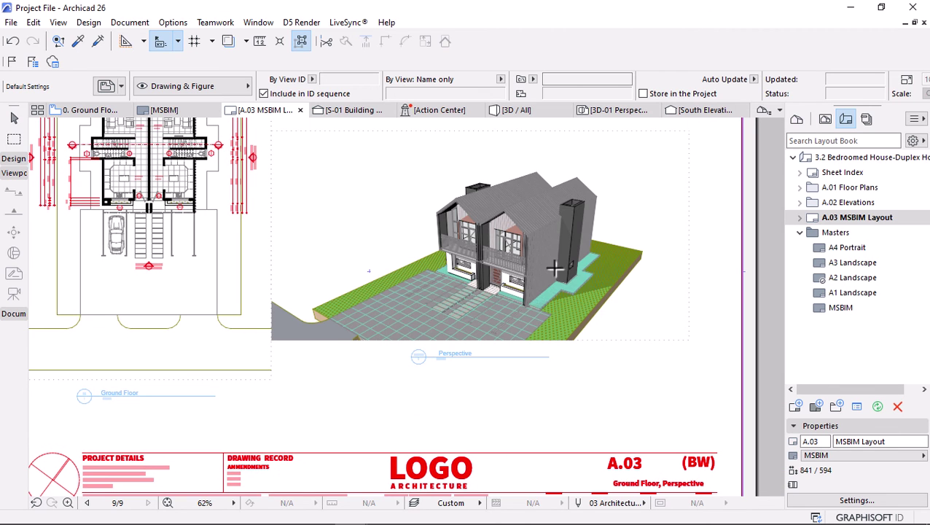
Crop the Perspective drawing's frame inward on both sides so it fits closely around the duplex house
{"action": "left_click", "coordinate": [14, 118]}
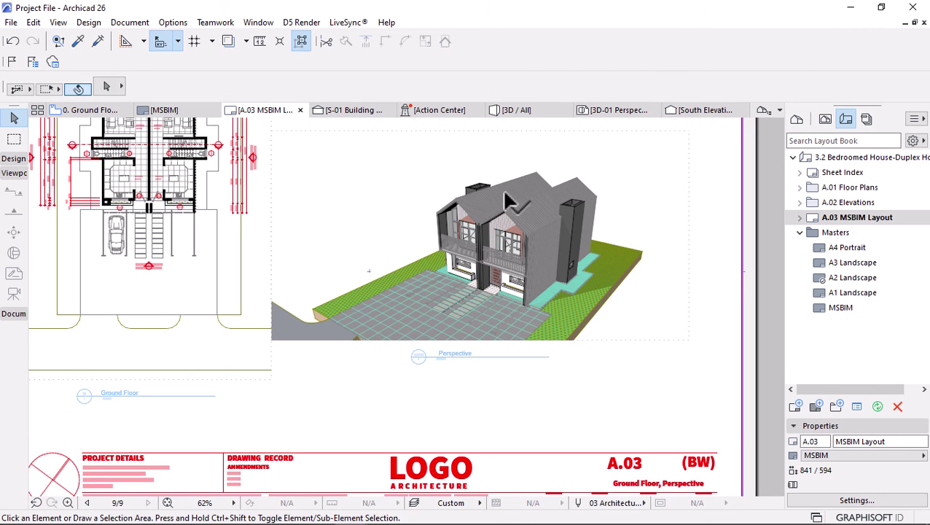
{"action": "left_click", "coordinate": [505, 201]}
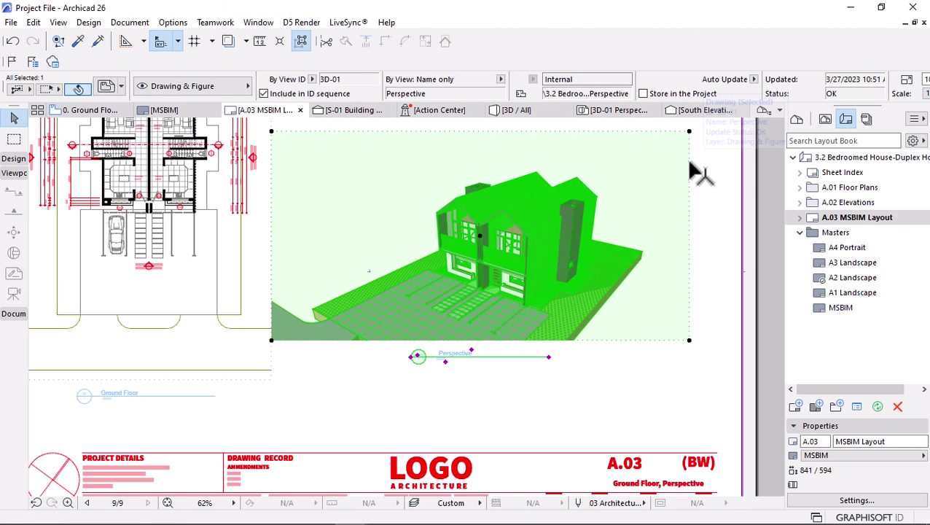
{"action": "left_click", "coordinate": [690, 165]}
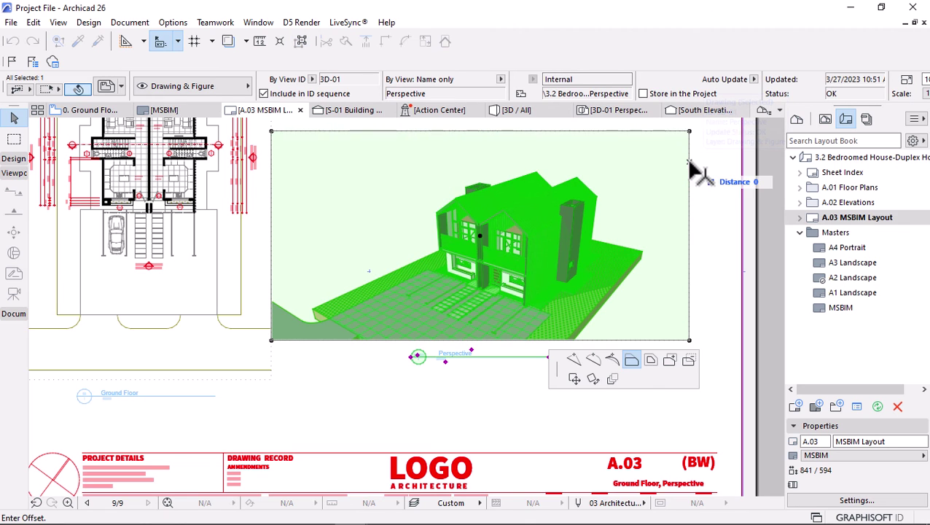
{"action": "left_click", "coordinate": [622, 260]}
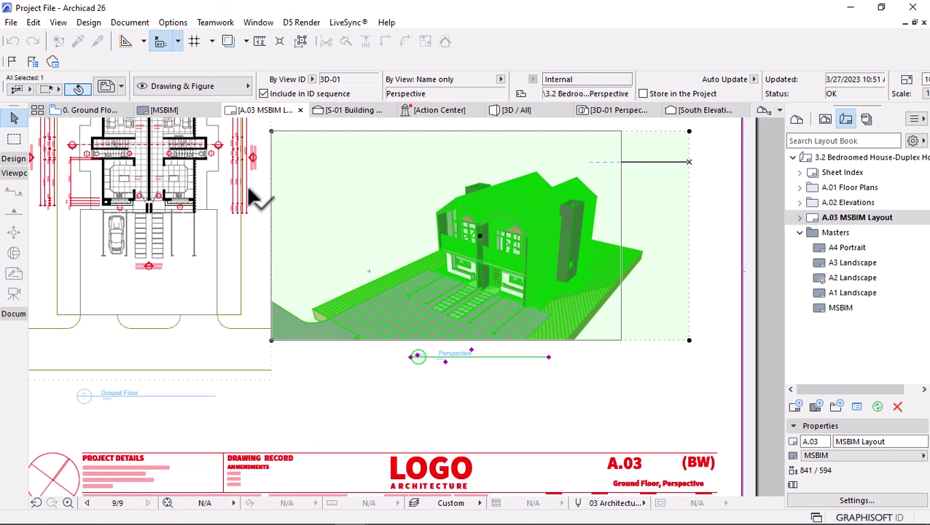
{"action": "left_click", "coordinate": [359, 215]}
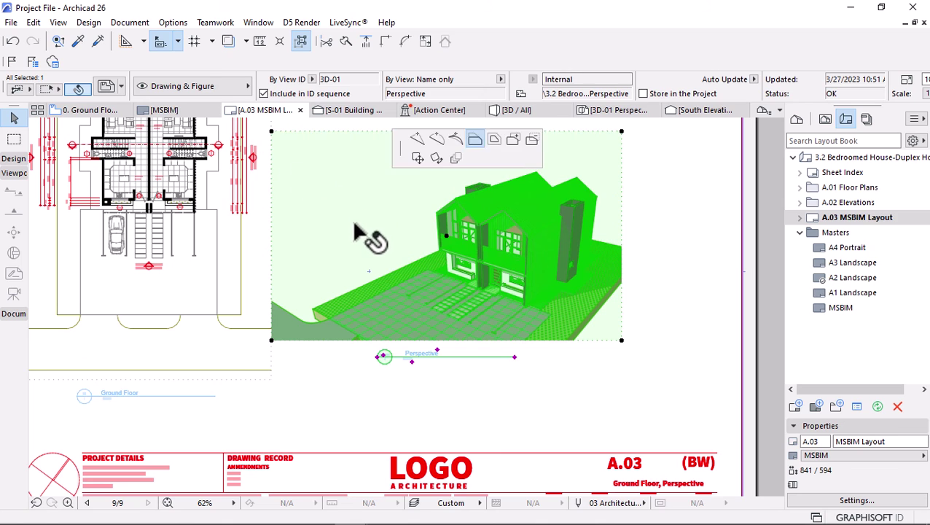
{"action": "left_click", "coordinate": [399, 224]}
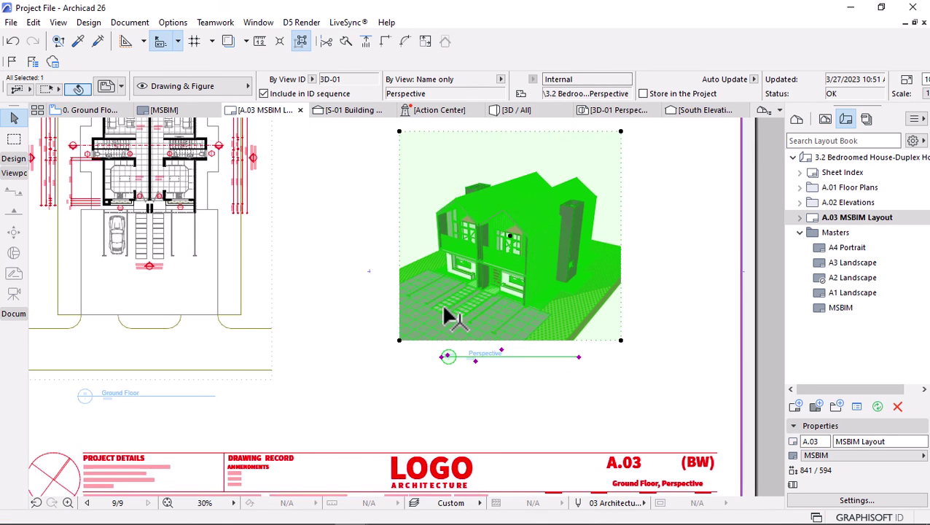
Move the Perspective drawing beside the Ground Floor drawing, near the upper edge of the sheet
{"action": "scroll", "coordinate": [444, 312], "scroll_direction": "down", "scroll_amount": 4}
{"action": "left_click", "coordinate": [426, 236]}
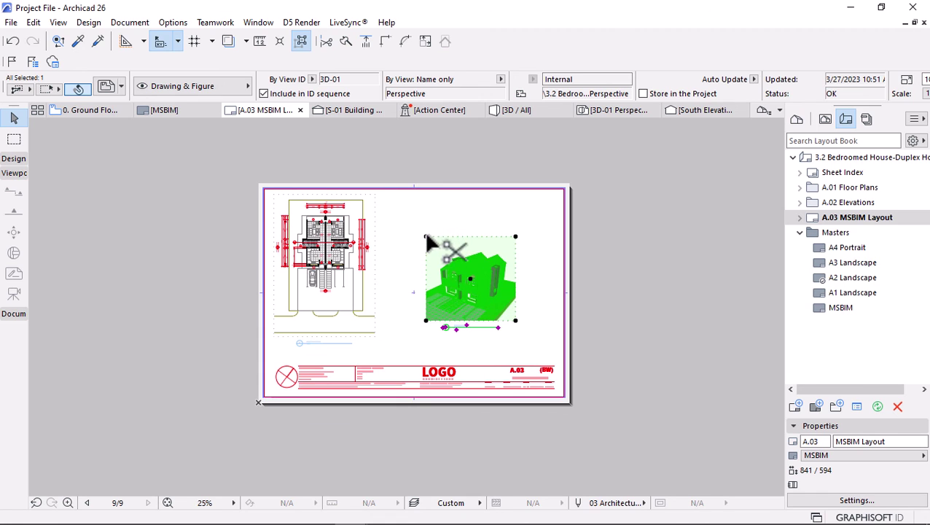
{"action": "left_click", "coordinate": [383, 194]}
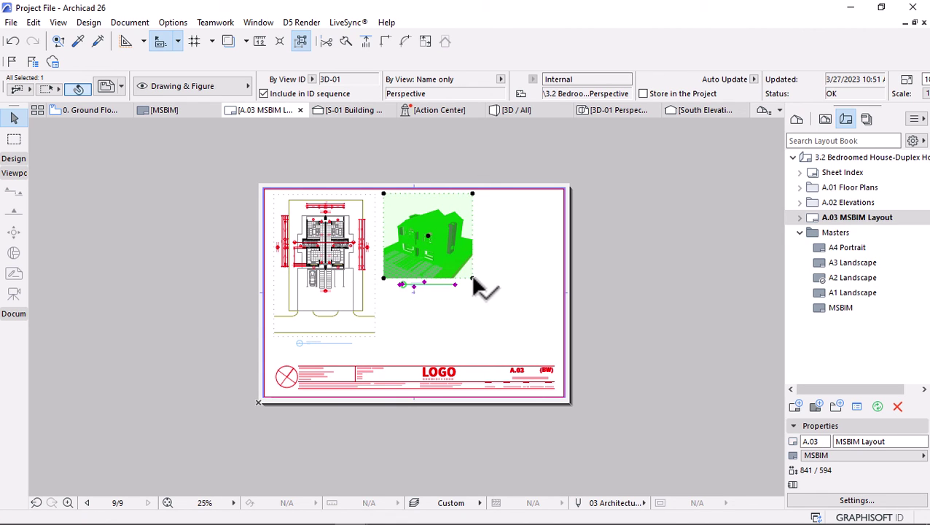
Enlarge the Perspective drawing proportionally from its upper corner to fill the space beside the plan, above the title block
{"action": "left_click", "coordinate": [473, 279]}
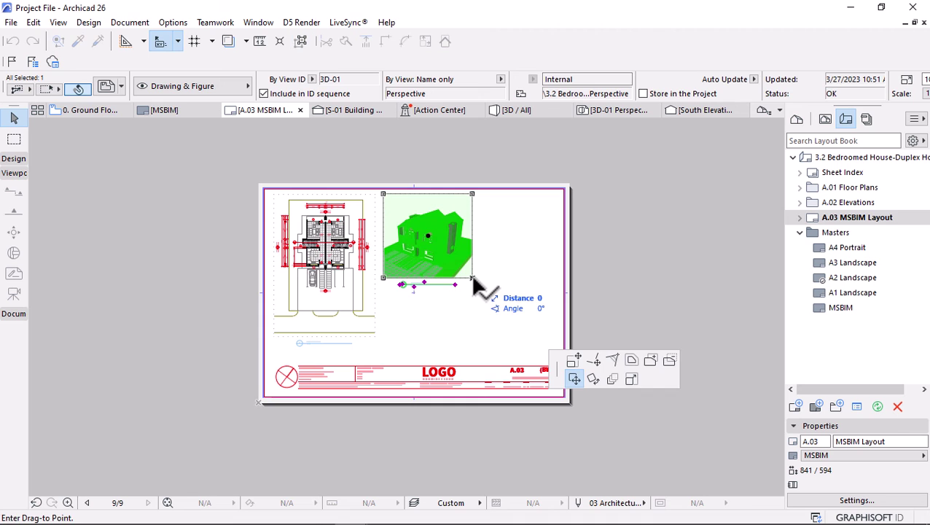
{"action": "left_click", "coordinate": [632, 379]}
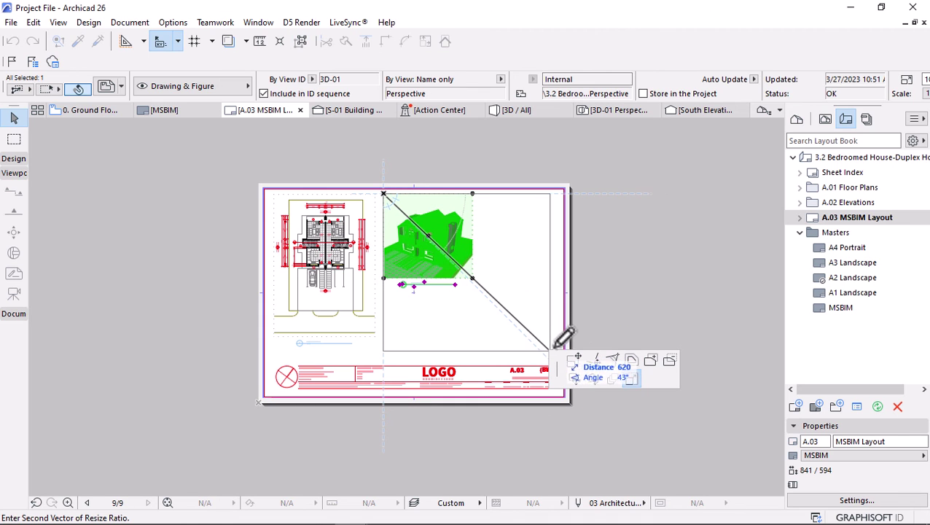
{"action": "scroll", "coordinate": [374, 313], "scroll_direction": "down", "scroll_amount": 2}
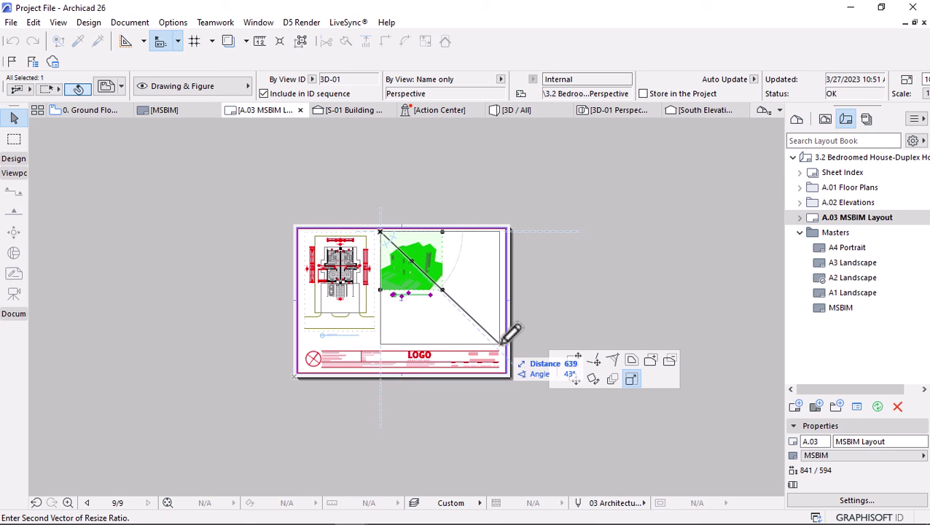
{"action": "left_click", "coordinate": [412, 336]}
{"action": "scroll", "coordinate": [401, 325], "scroll_direction": "up", "scroll_amount": 2}
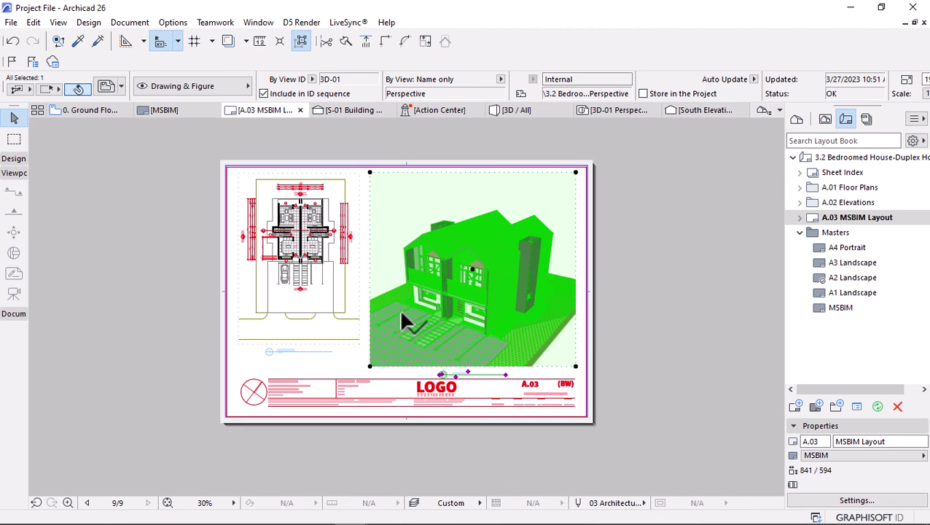
{"action": "left_click", "coordinate": [640, 347]}
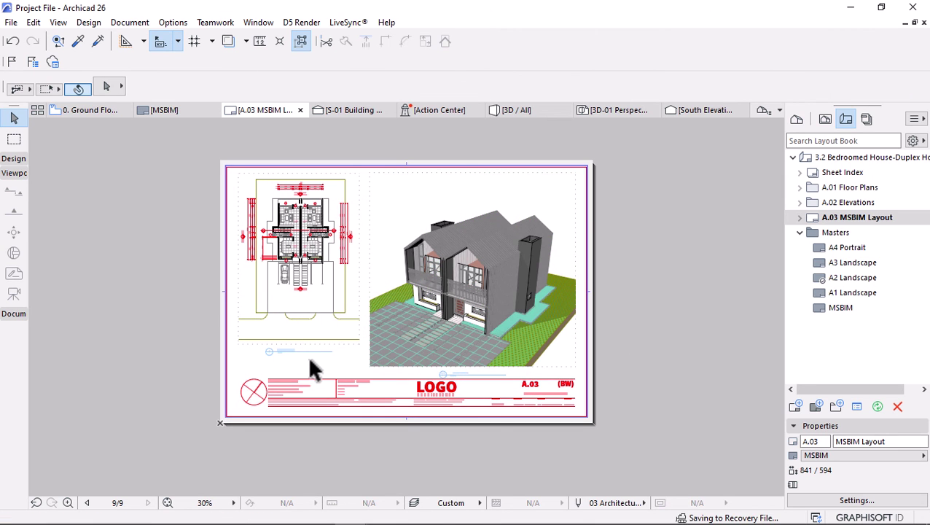
{"action": "scroll", "coordinate": [312, 364], "scroll_direction": "up", "scroll_amount": 1}
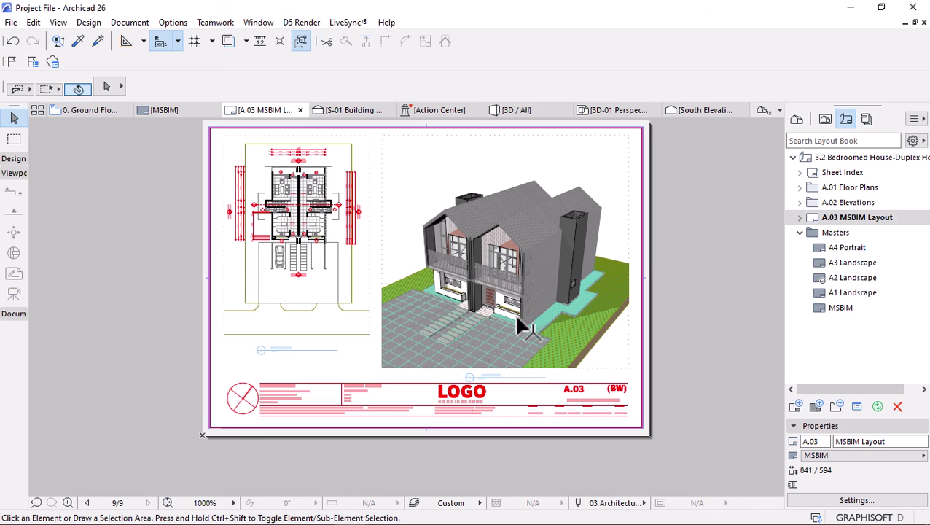
Crop the Perspective drawing's upper edge and move the drawing up to align with the top of the Ground Floor drawing
{"action": "left_click", "coordinate": [516, 145]}
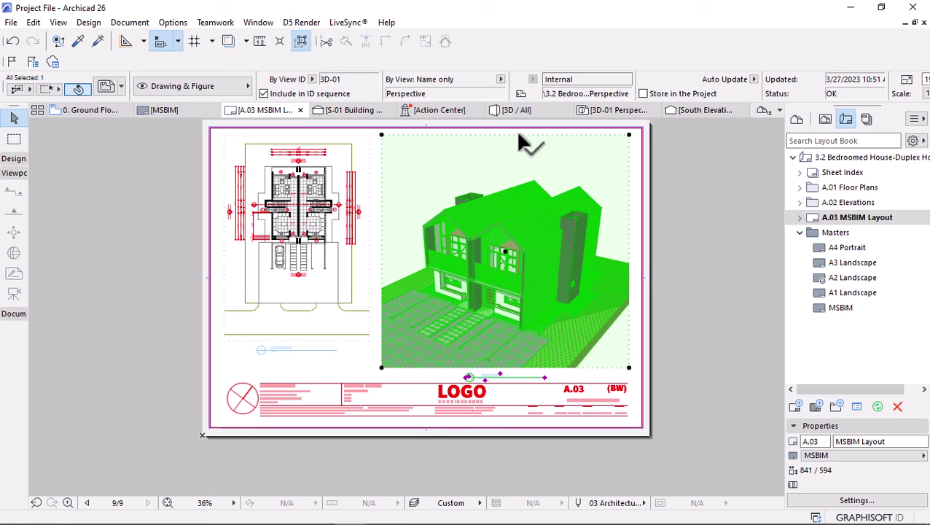
{"action": "left_click", "coordinate": [519, 140]}
{"action": "left_click", "coordinate": [526, 140]}
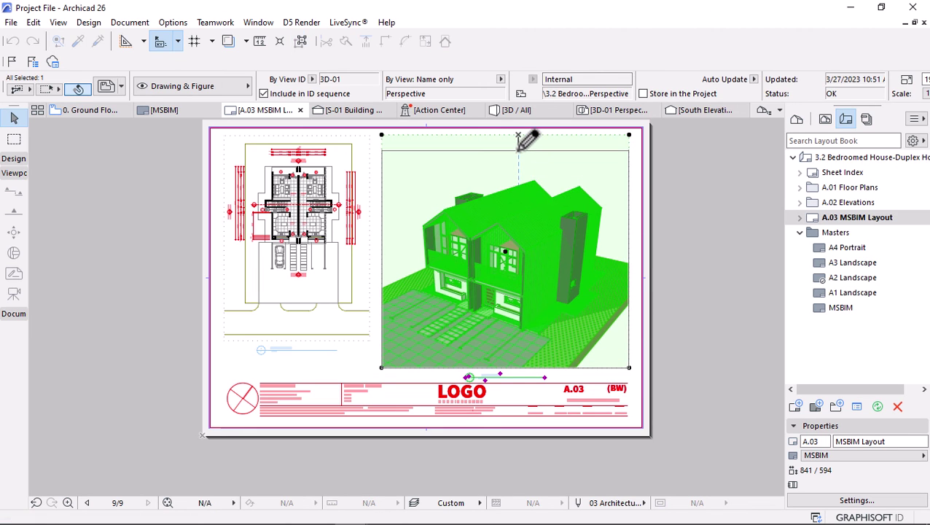
{"action": "key", "text": "ctrl+d"}
{"action": "left_click", "coordinate": [526, 140]}
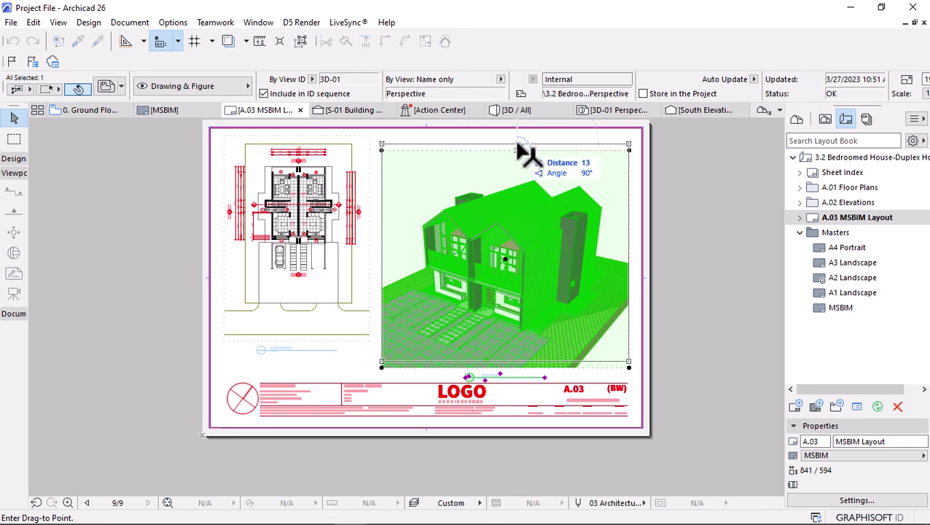
{"action": "left_click", "coordinate": [379, 142]}
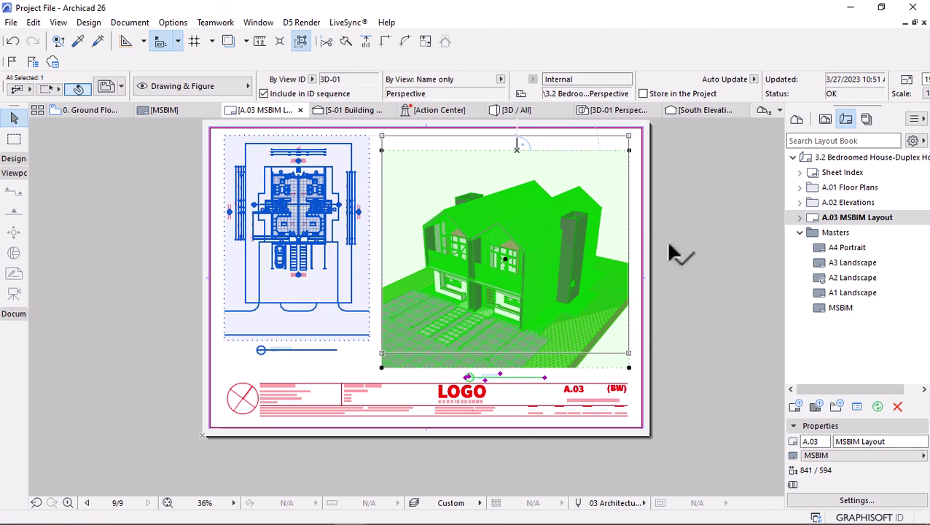
{"action": "left_click", "coordinate": [703, 288]}
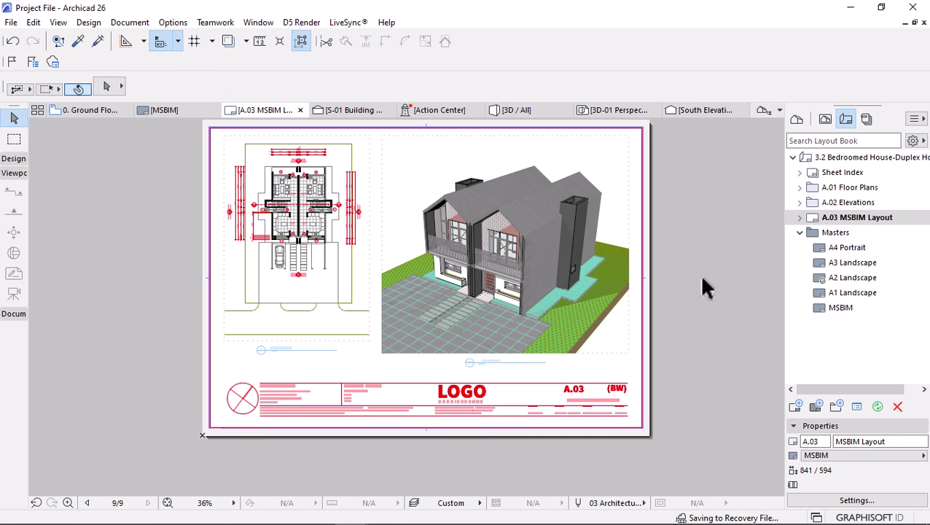
Examine the title block of the MSBIM layout, including its sheet number, drawing names, date and scale fields
{"action": "scroll", "coordinate": [482, 266], "scroll_direction": "down", "scroll_amount": 1}
{"action": "scroll", "coordinate": [558, 372], "scroll_direction": "up", "scroll_amount": 10}
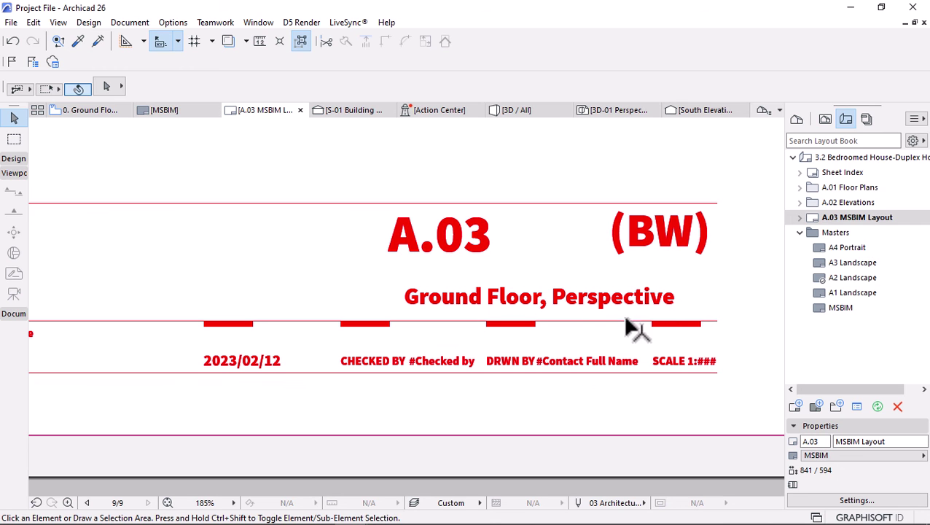
{"action": "scroll", "coordinate": [571, 421], "scroll_direction": "down", "scroll_amount": 2}
{"action": "scroll", "coordinate": [572, 421], "scroll_direction": "down", "scroll_amount": 5}
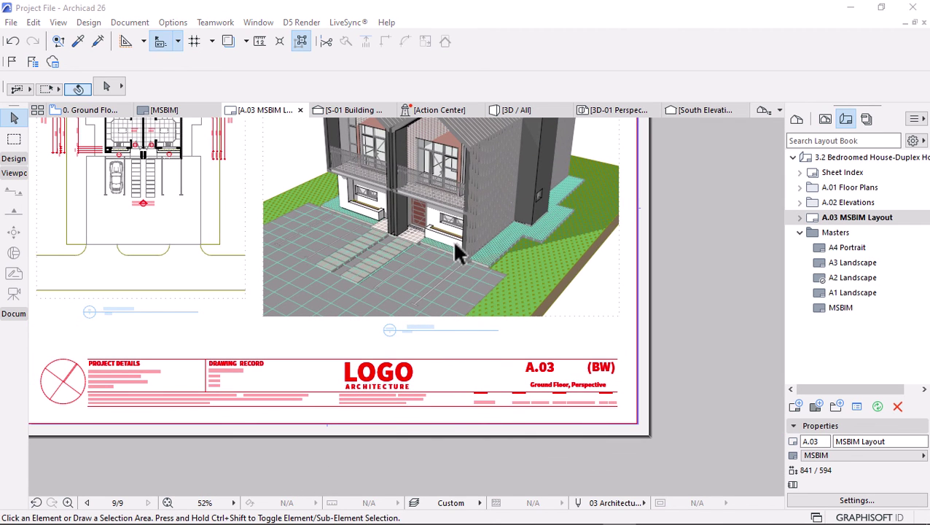
{"action": "scroll", "coordinate": [543, 335], "scroll_direction": "down", "scroll_amount": 2}
{"action": "scroll", "coordinate": [477, 348], "scroll_direction": "up", "scroll_amount": 3}
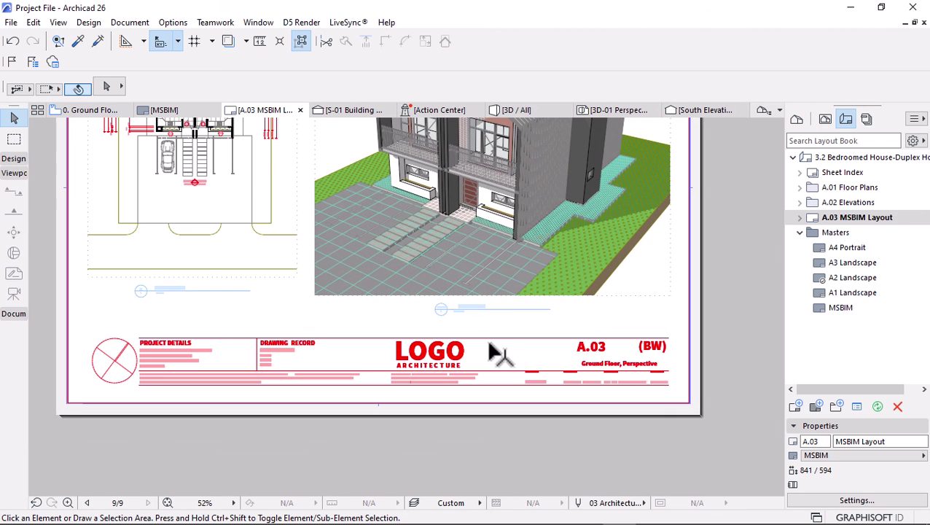
{"action": "scroll", "coordinate": [621, 365], "scroll_direction": "up", "scroll_amount": 1}
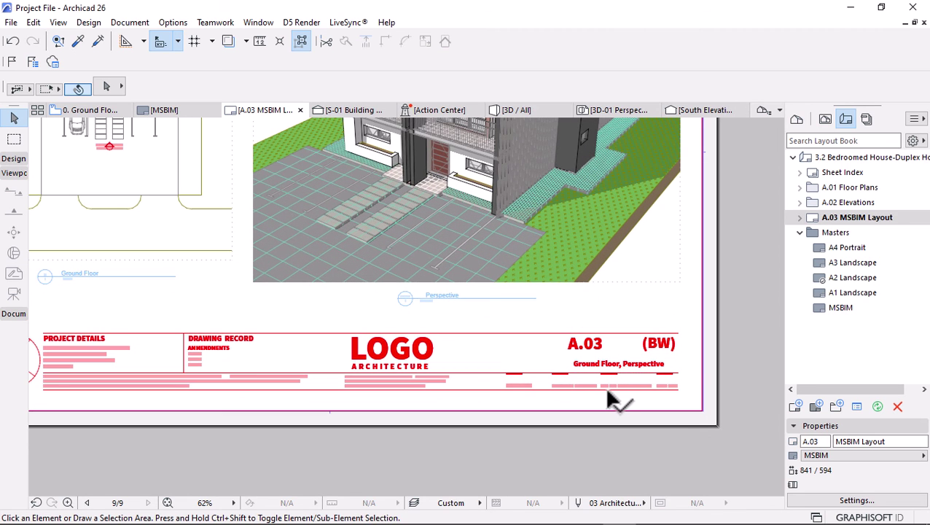
{"action": "scroll", "coordinate": [682, 339], "scroll_direction": "up", "scroll_amount": 3}
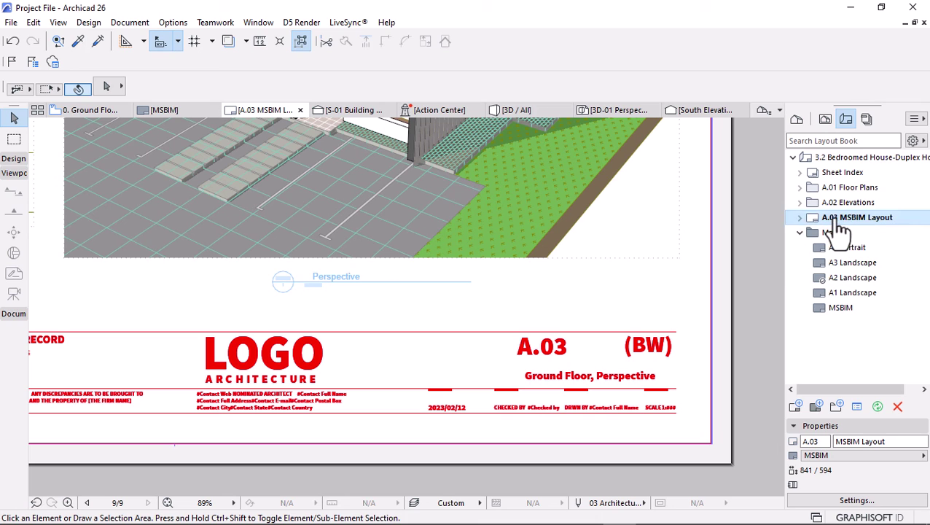
Move the MSBIM Layout above the Elevations and Floor Plans subsets in the layout book so it becomes A.01
{"action": "left_click_drag", "start_coordinate": [838, 223], "coordinate": [842, 201]}
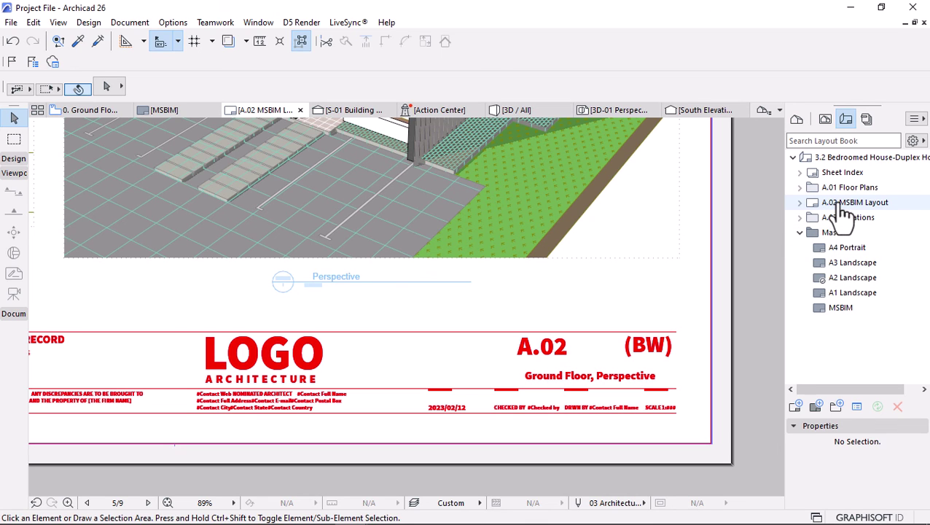
{"action": "left_click_drag", "start_coordinate": [840, 204], "coordinate": [839, 182]}
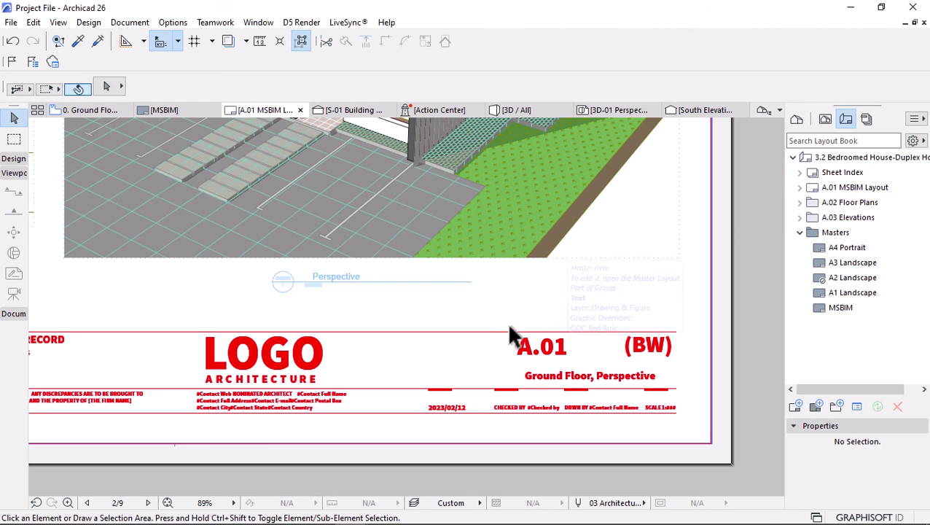
Examine the whole A.01 MSBIM Layout sheet and the hatching of the enlarged perspective
{"action": "scroll", "coordinate": [543, 352], "scroll_direction": "down", "scroll_amount": 2}
{"action": "scroll", "coordinate": [503, 423], "scroll_direction": "down", "scroll_amount": 2}
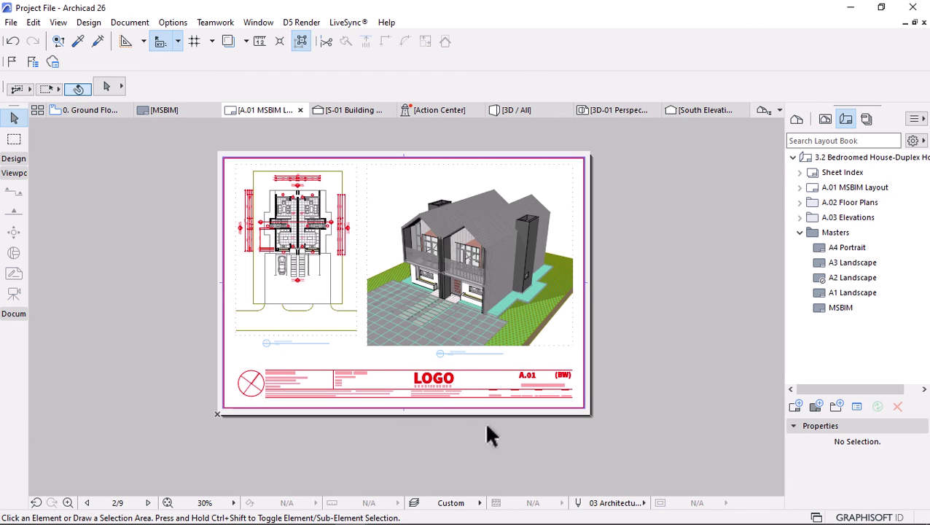
{"action": "scroll", "coordinate": [334, 268], "scroll_direction": "up", "scroll_amount": 2}
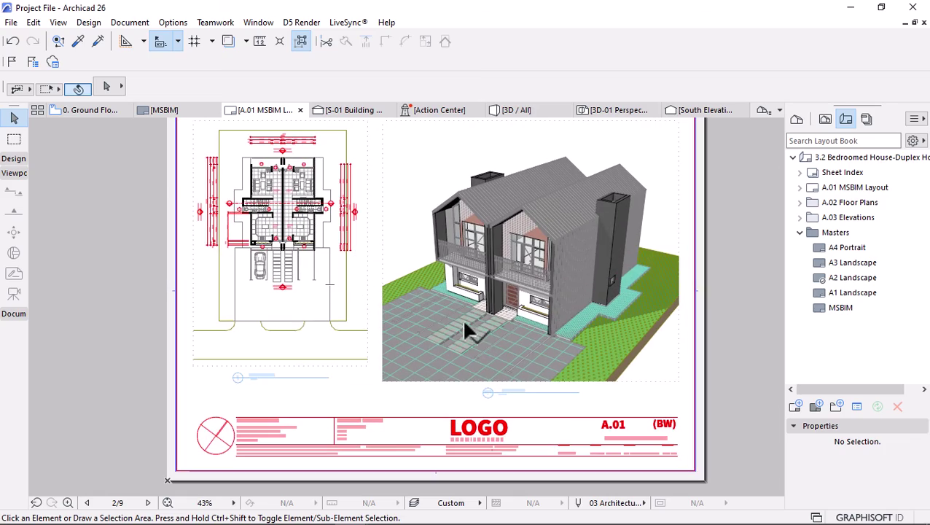
{"action": "scroll", "coordinate": [600, 201], "scroll_direction": "up", "scroll_amount": 3}
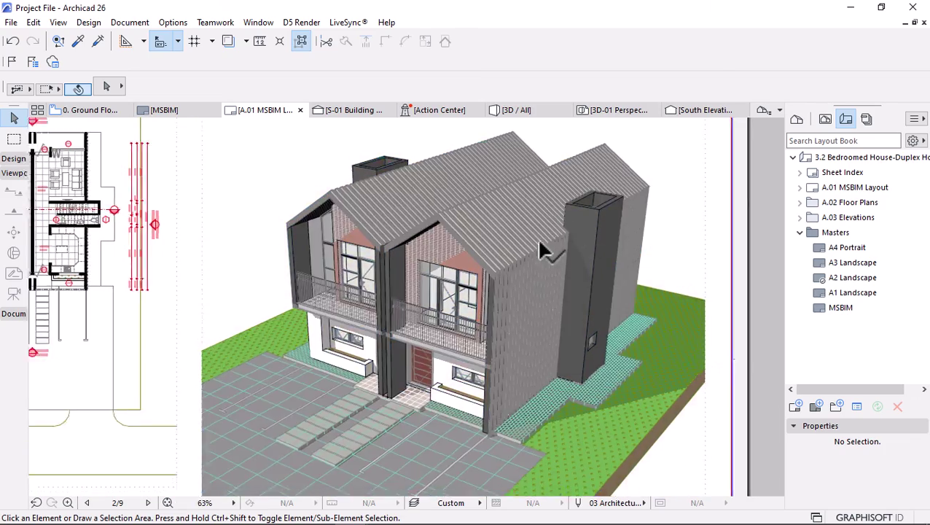
{"action": "scroll", "coordinate": [536, 284], "scroll_direction": "down", "scroll_amount": 3}
{"action": "scroll", "coordinate": [531, 290], "scroll_direction": "down", "scroll_amount": 1}
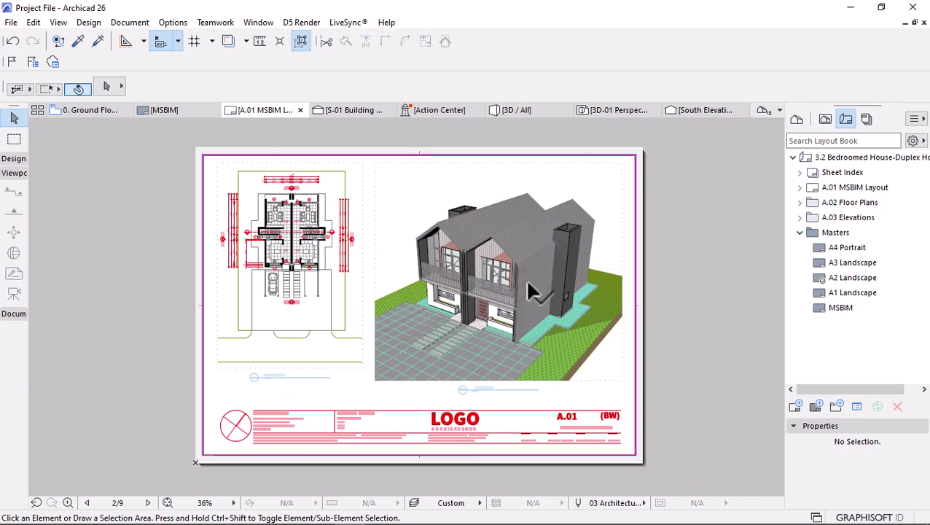
{"action": "scroll", "coordinate": [489, 286], "scroll_direction": "down", "scroll_amount": 1}
Start saving the A.01 MSBIM Layout as a PDF file, accepting the A1 (ISO) landscape page size with 15 mm margins
{"action": "left_click", "coordinate": [11, 22]}
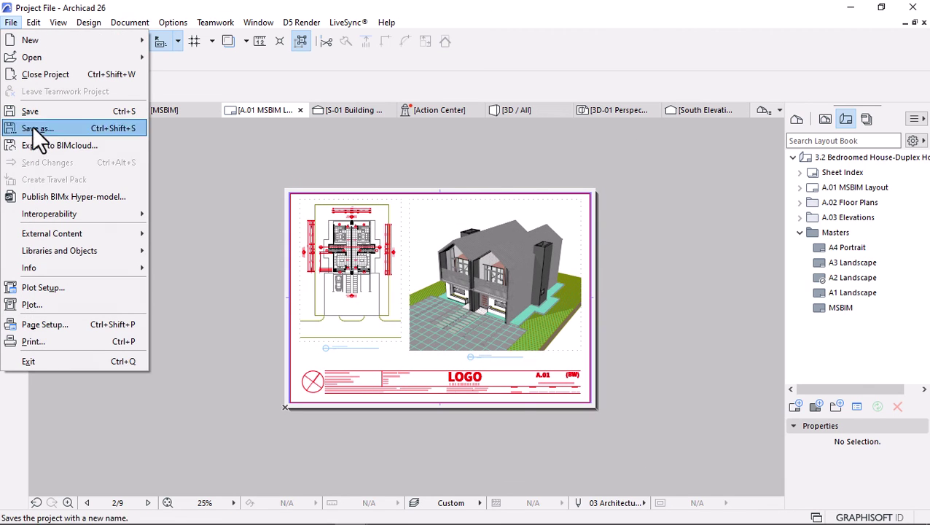
{"action": "left_click", "coordinate": [38, 128]}
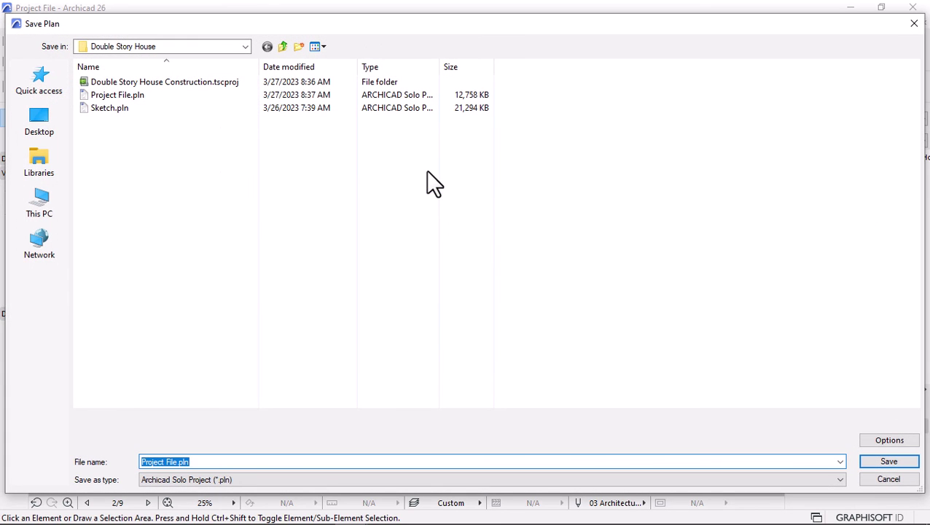
{"action": "left_click", "coordinate": [482, 479]}
{"action": "left_click", "coordinate": [148, 370]}
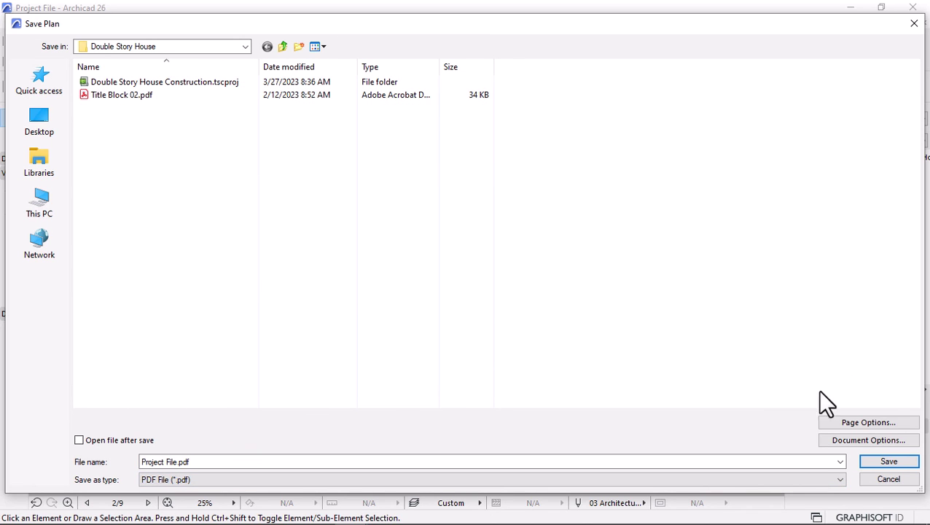
{"action": "left_click", "coordinate": [852, 421]}
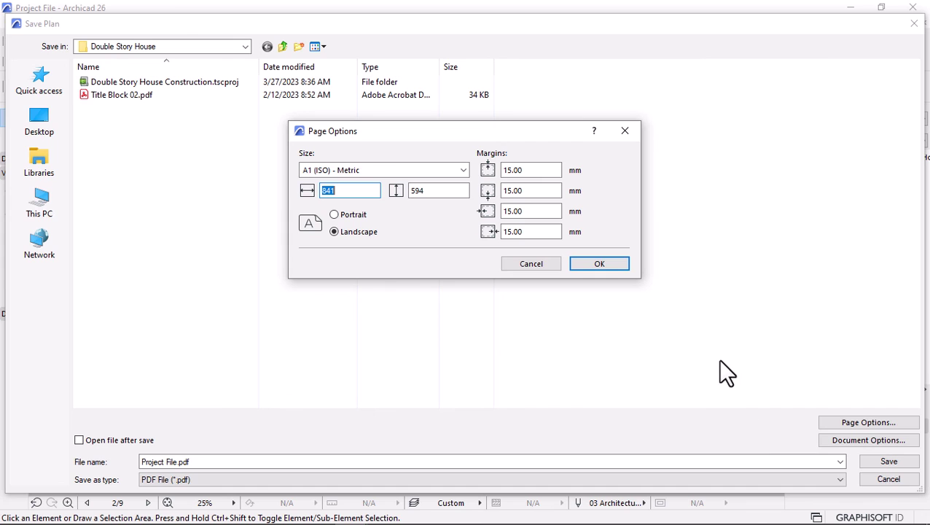
{"action": "left_click", "coordinate": [598, 264]}
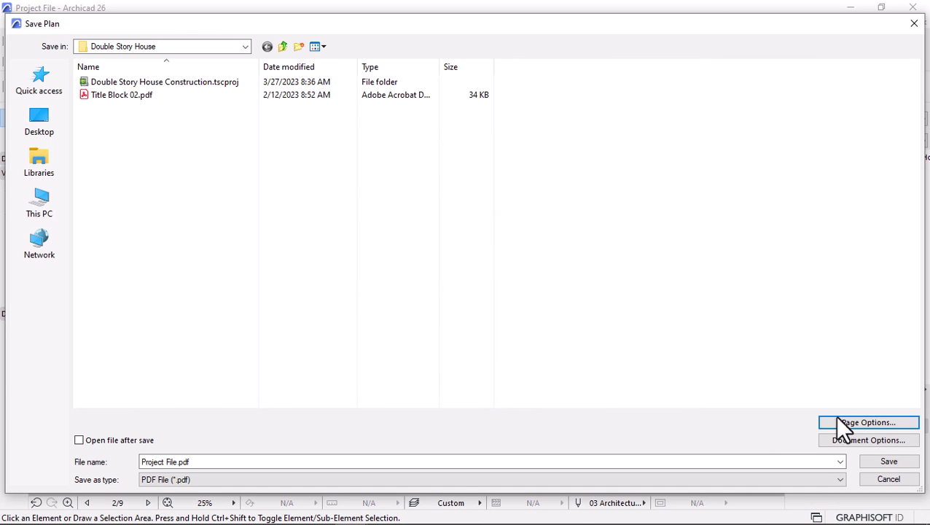
Set the PDF document options to output the entire layout in Color
{"action": "left_click", "coordinate": [862, 446]}
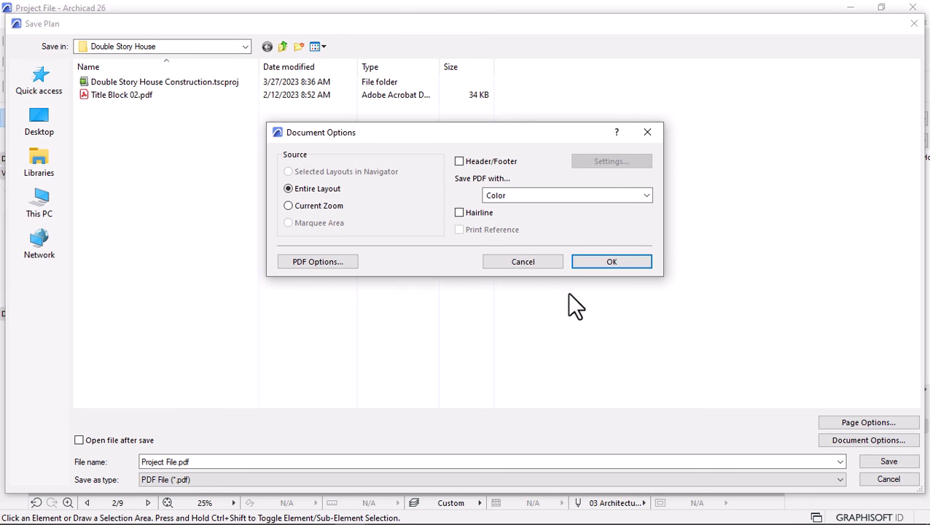
{"action": "left_click", "coordinate": [584, 195]}
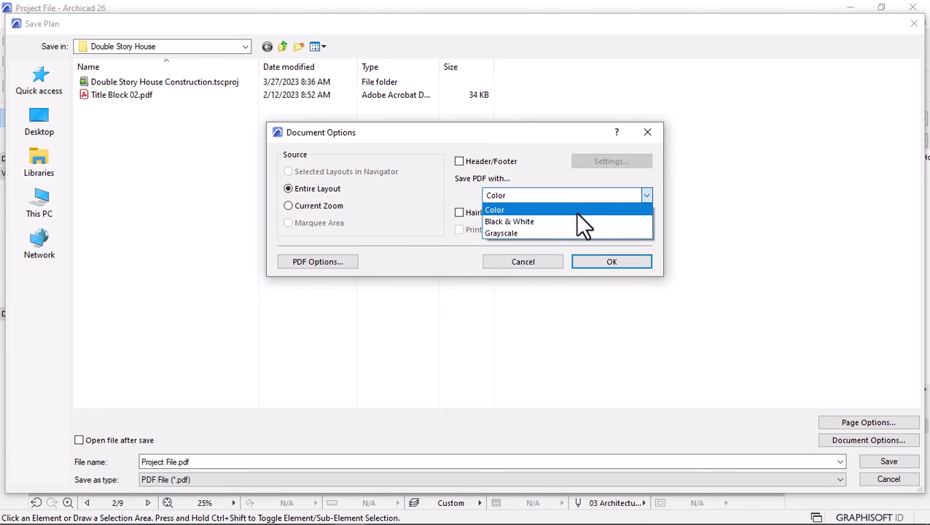
{"action": "left_click", "coordinate": [478, 209]}
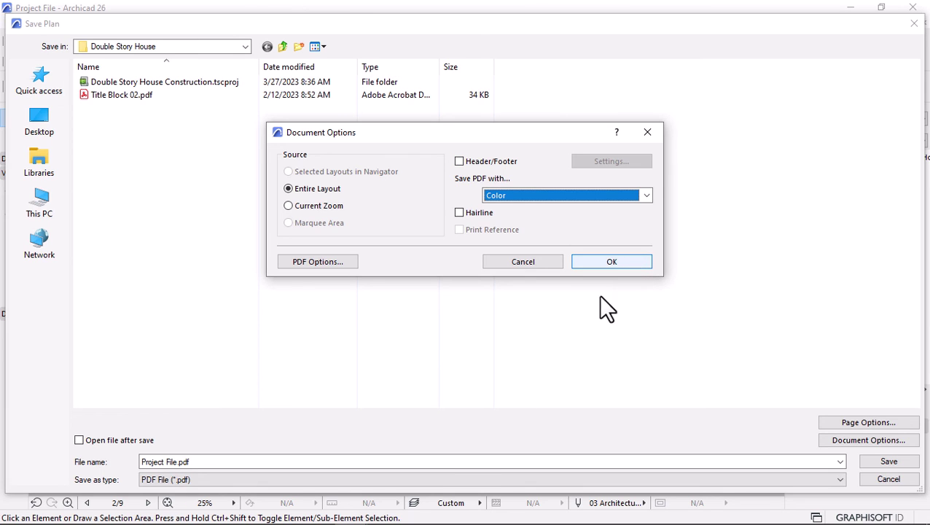
{"action": "left_click", "coordinate": [593, 257]}
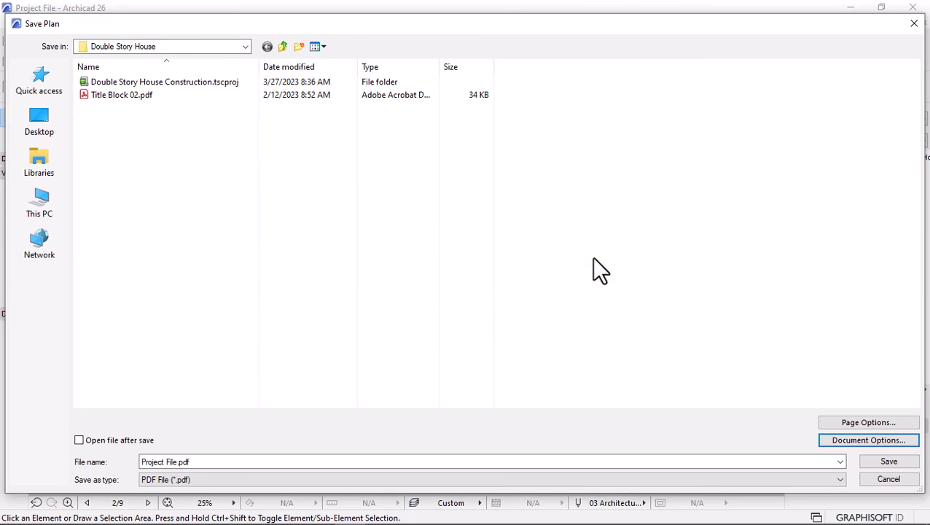
Save the PDF as Project File.pdf in the Double Story House folder, with the file set to open after saving
{"action": "mouse_move", "coordinate": [487, 27]}
{"action": "left_mouse_down"}
{"action": "mouse_move", "coordinate": [510, 7]}
{"action": "mouse_move", "coordinate": [481, 14]}
{"action": "left_mouse_up"}
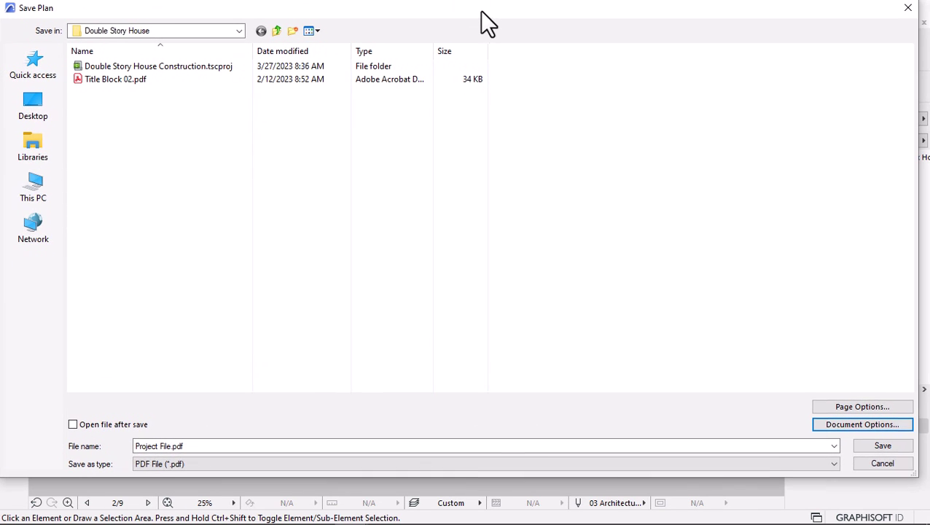
{"action": "left_click", "coordinate": [87, 430]}
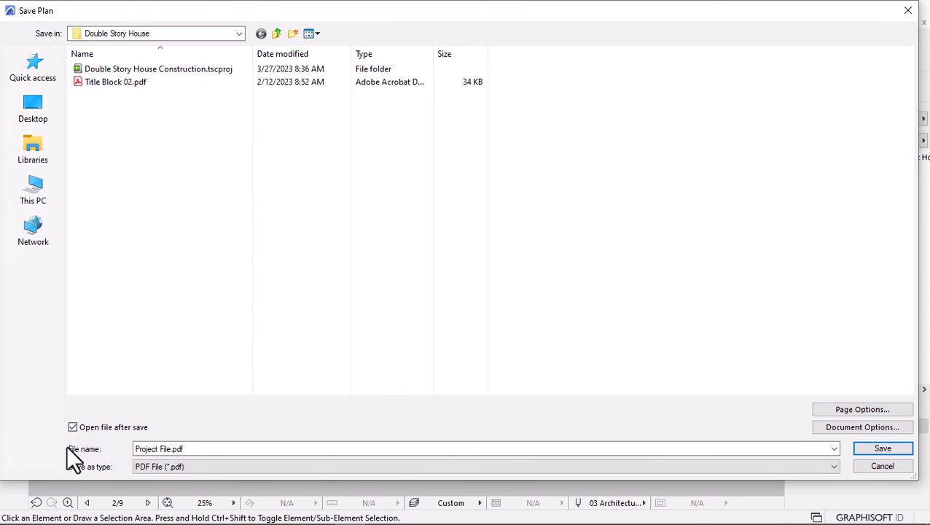
{"action": "left_click", "coordinate": [897, 448]}
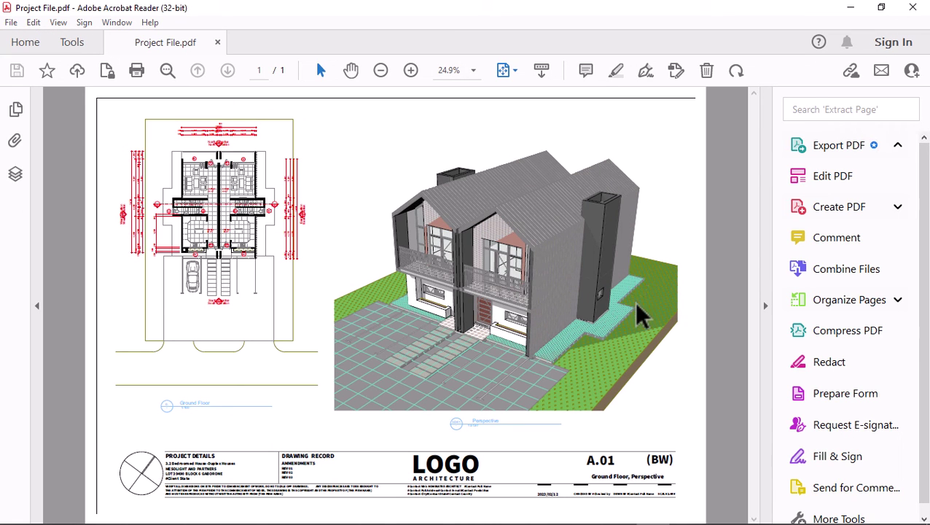
Examine the exported ground floor plan up close in Adobe Acrobat Reader, including its dimensions, room labels and markers
{"action": "left_click", "coordinate": [411, 70]}
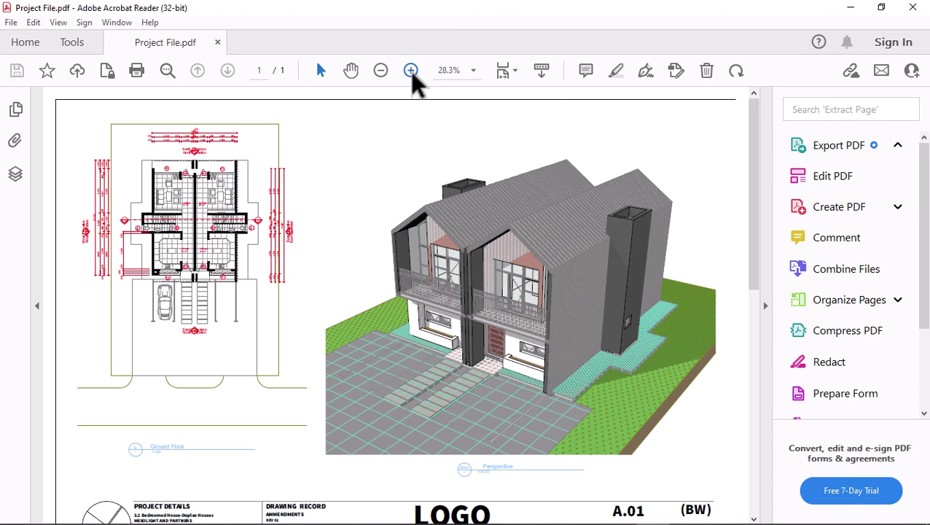
{"action": "left_click", "coordinate": [411, 70]}
{"action": "left_click", "coordinate": [411, 70]}
{"action": "left_click", "coordinate": [411, 70]}
{"action": "scroll", "coordinate": [580, 226], "scroll_direction": "down", "scroll_amount": 3}
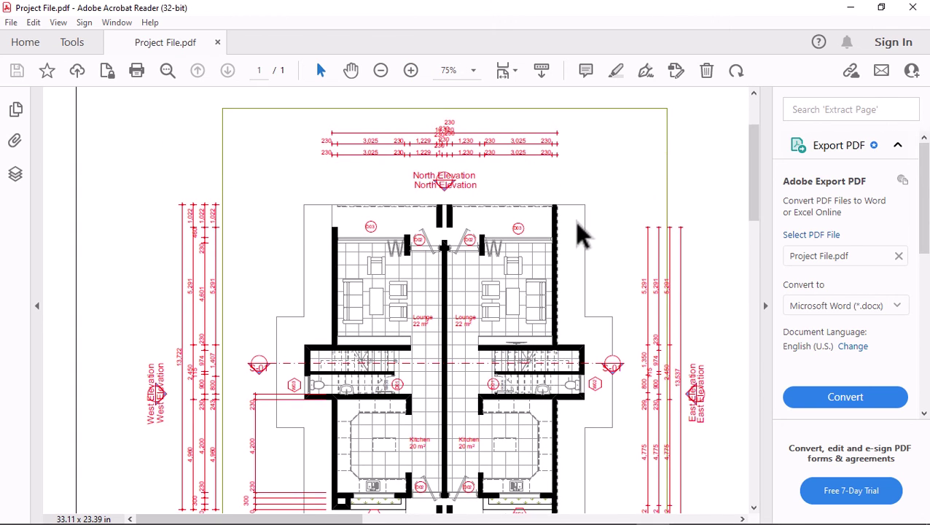
{"action": "left_click", "coordinate": [411, 70]}
{"action": "left_click", "coordinate": [410, 70]}
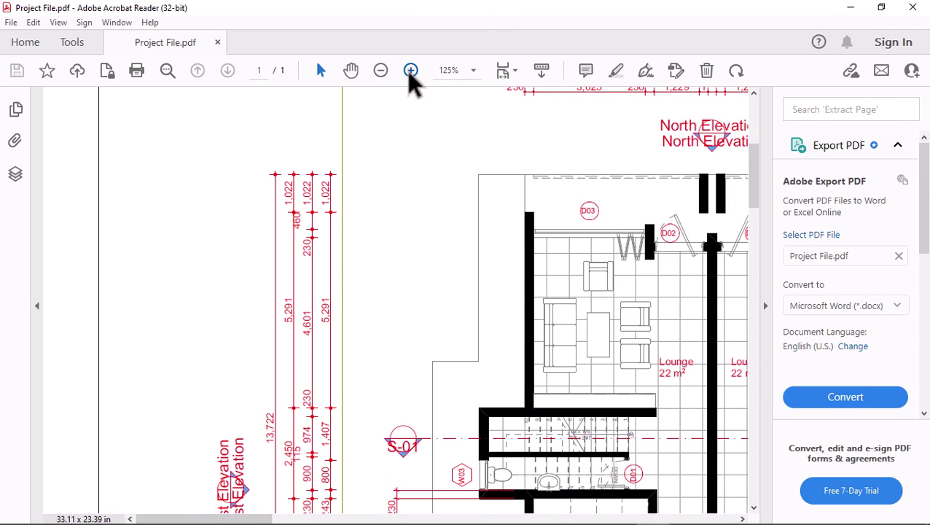
{"action": "left_click", "coordinate": [410, 70]}
{"action": "scroll", "coordinate": [339, 440], "scroll_direction": "down", "scroll_amount": 2}
{"action": "scroll", "coordinate": [430, 436], "scroll_direction": "down", "scroll_amount": 2}
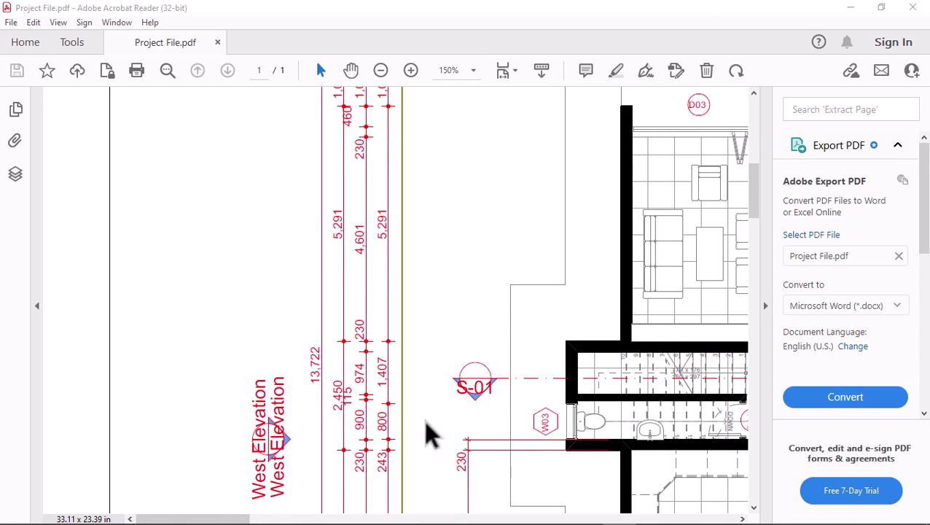
{"action": "left_click_drag", "start_coordinate": [164, 520], "coordinate": [240, 519]}
{"action": "scroll", "coordinate": [417, 356], "scroll_direction": "down", "scroll_amount": 6}
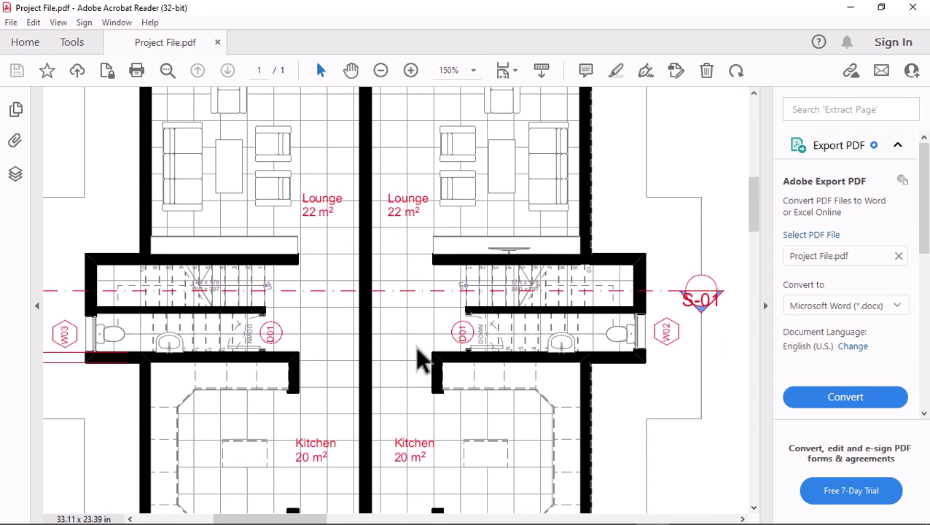
Examine the rest of the exported sheet, from the kitchens and parking area to the perspective and the title block
{"action": "left_click", "coordinate": [388, 76]}
{"action": "left_click", "coordinate": [389, 77]}
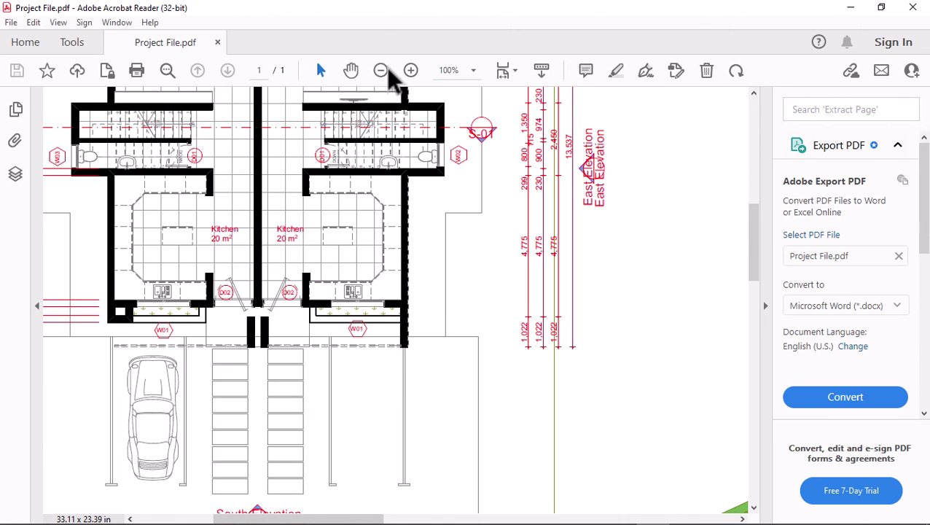
{"action": "left_click", "coordinate": [384, 69]}
{"action": "left_click", "coordinate": [381, 68]}
{"action": "left_click", "coordinate": [381, 68]}
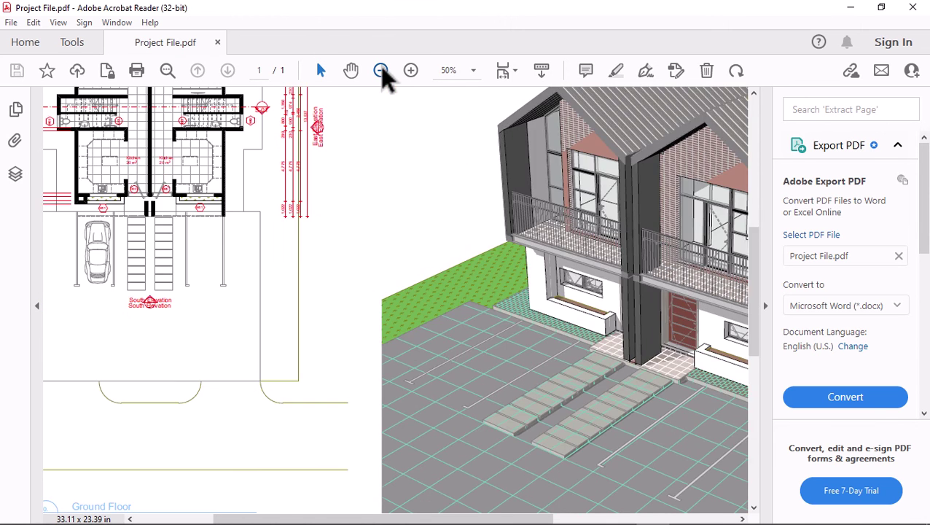
{"action": "left_click", "coordinate": [380, 66]}
{"action": "left_click", "coordinate": [380, 66]}
{"action": "scroll", "coordinate": [675, 316], "scroll_direction": "up", "scroll_amount": 2}
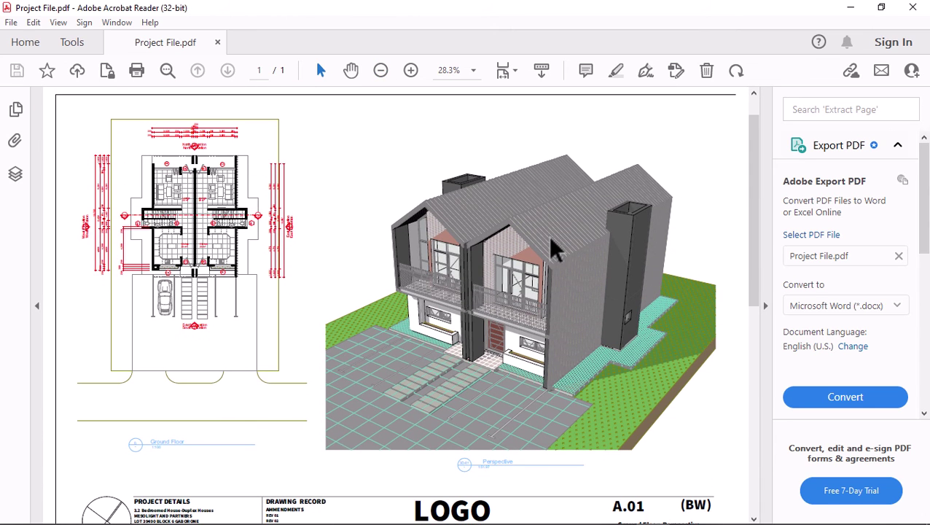
{"action": "scroll", "coordinate": [364, 302], "scroll_direction": "down", "scroll_amount": 1}
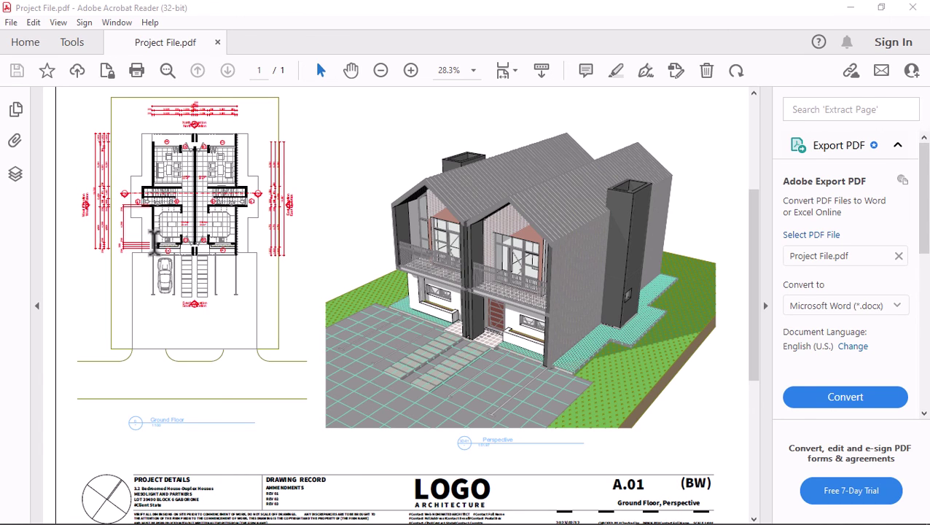
{"action": "scroll", "coordinate": [477, 281], "scroll_direction": "down", "scroll_amount": 1}
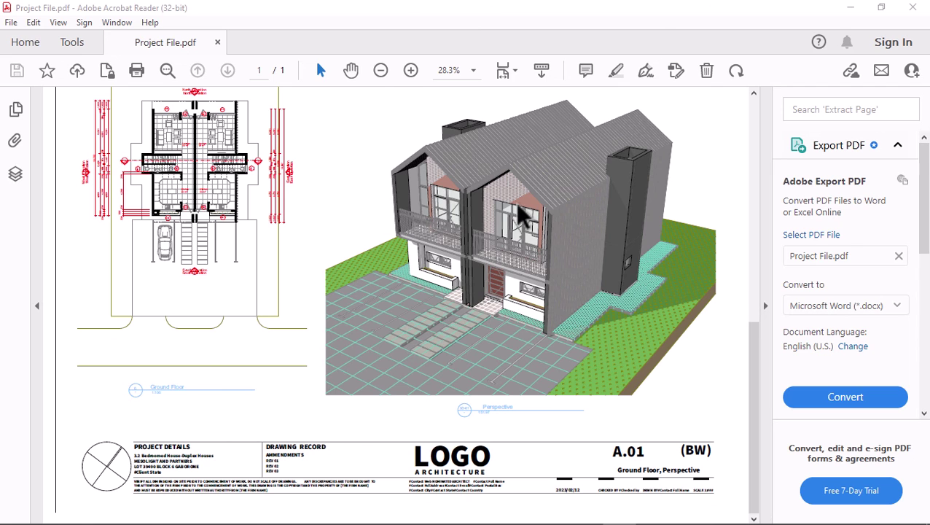
{"action": "scroll", "coordinate": [603, 311], "scroll_direction": "up", "scroll_amount": 1}
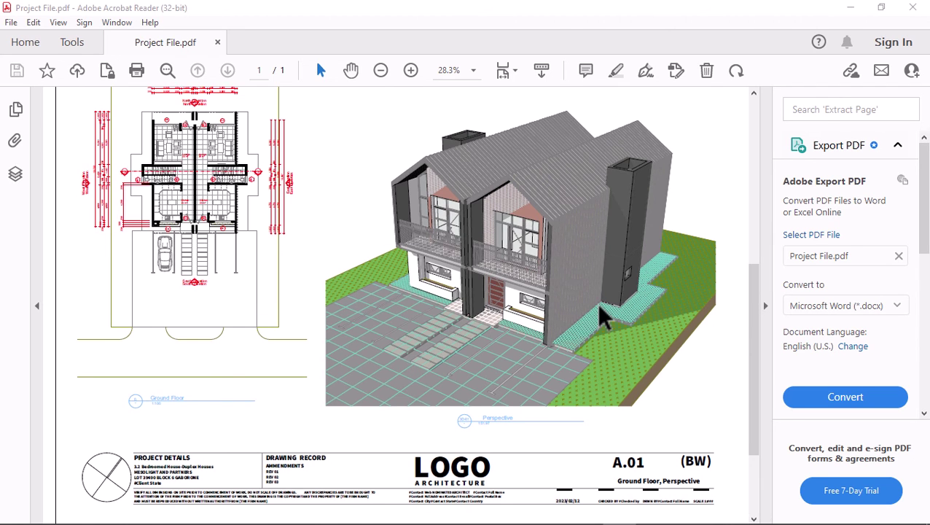